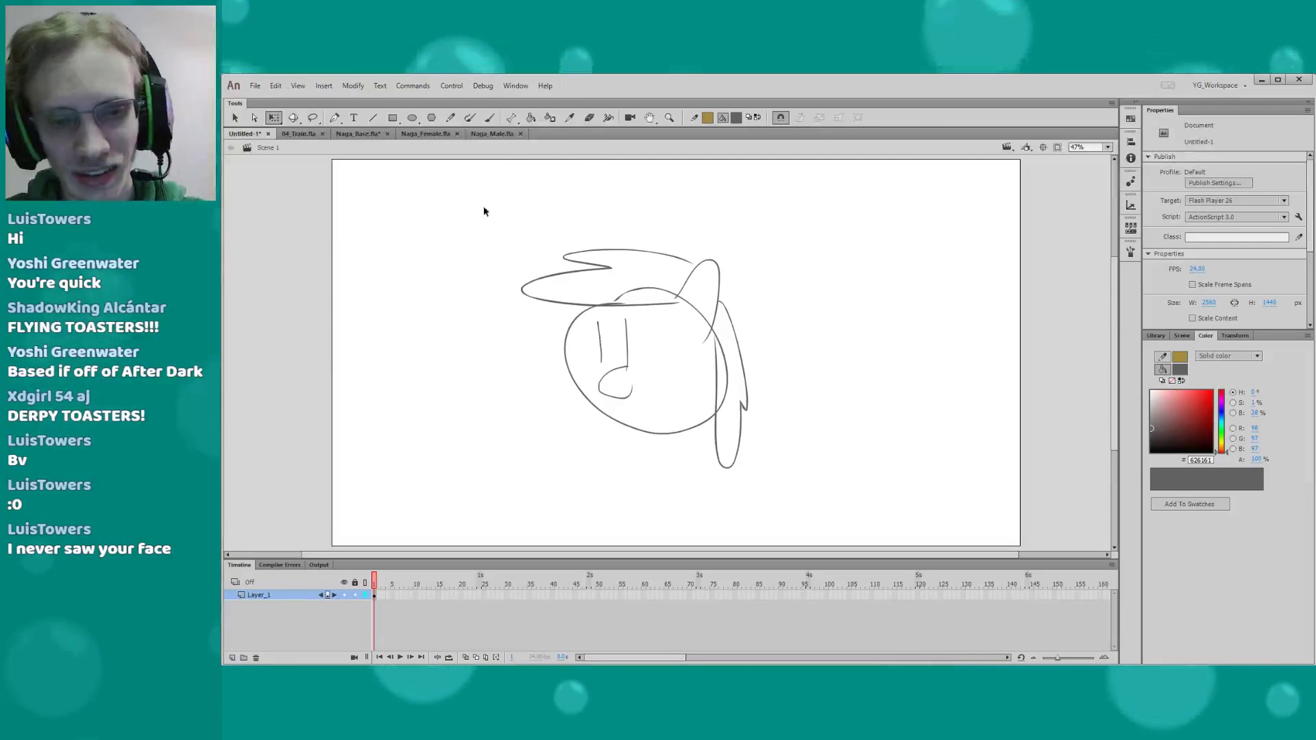
Select the whole pony head sketch and move it slightly higher on the stage
drag(484, 211, 759, 470)
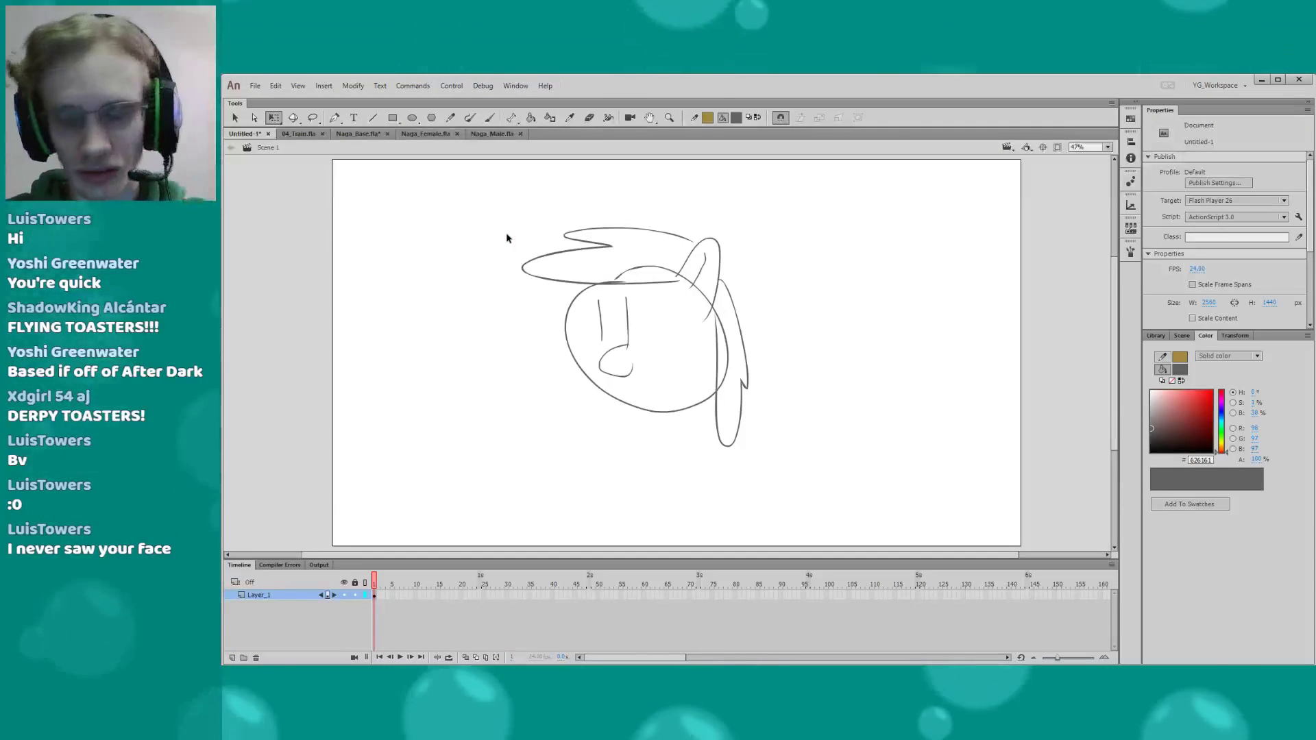
drag(708, 356, 818, 510)
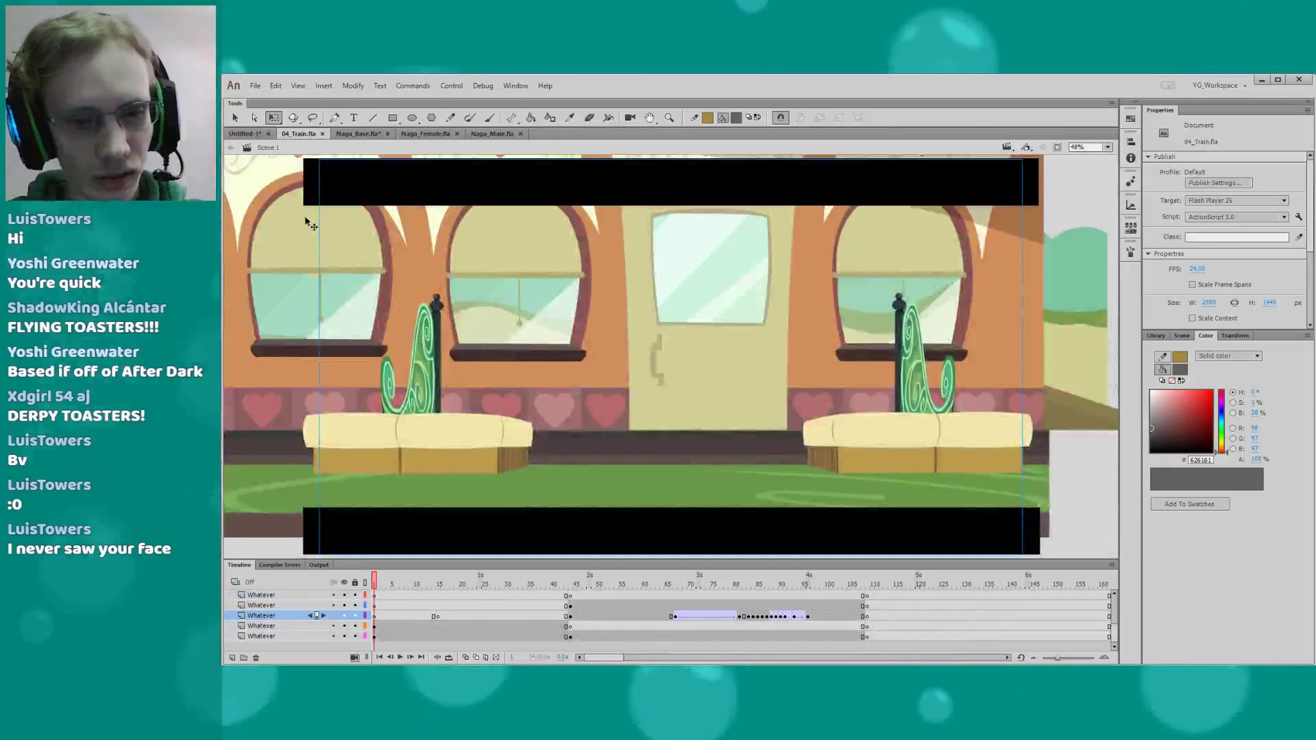
Enlarge the timeline area of 04_Train.fla so that all layers from Camera down to the lowest Whatever layer show
drag(409, 562, 410, 459)
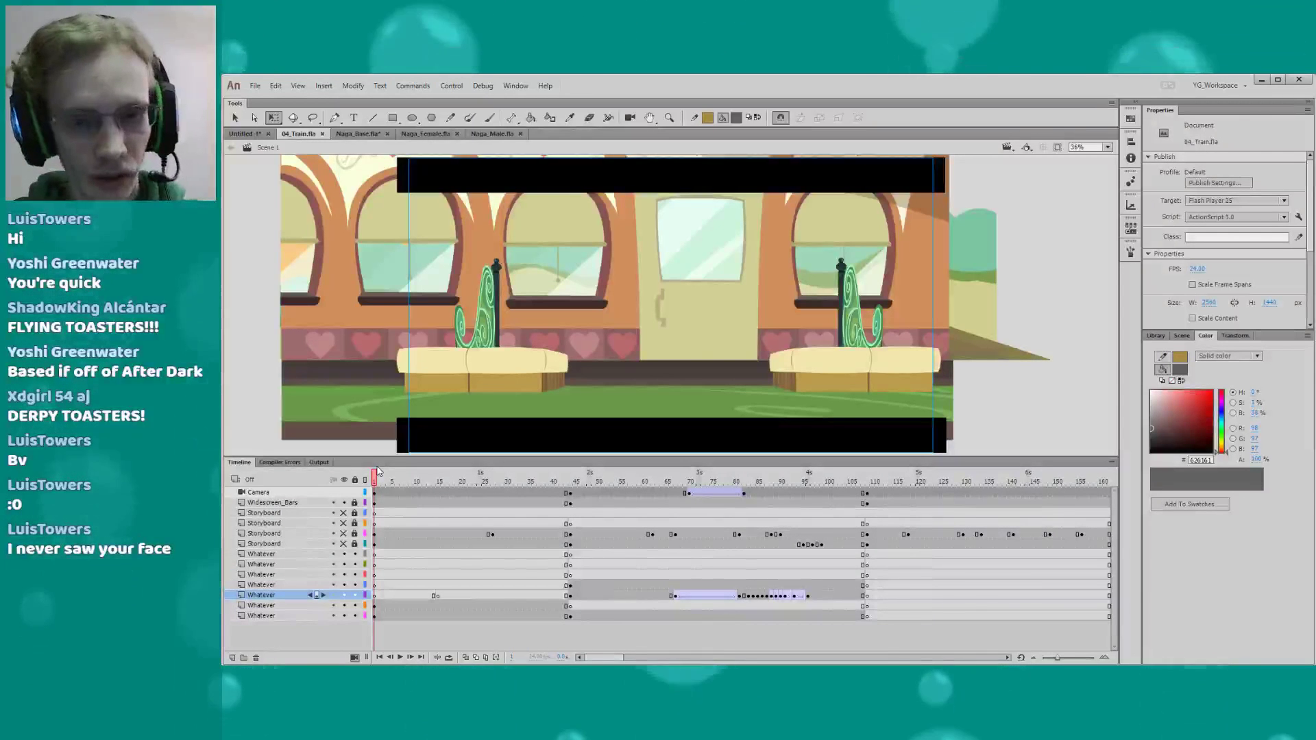
drag(379, 457, 381, 462)
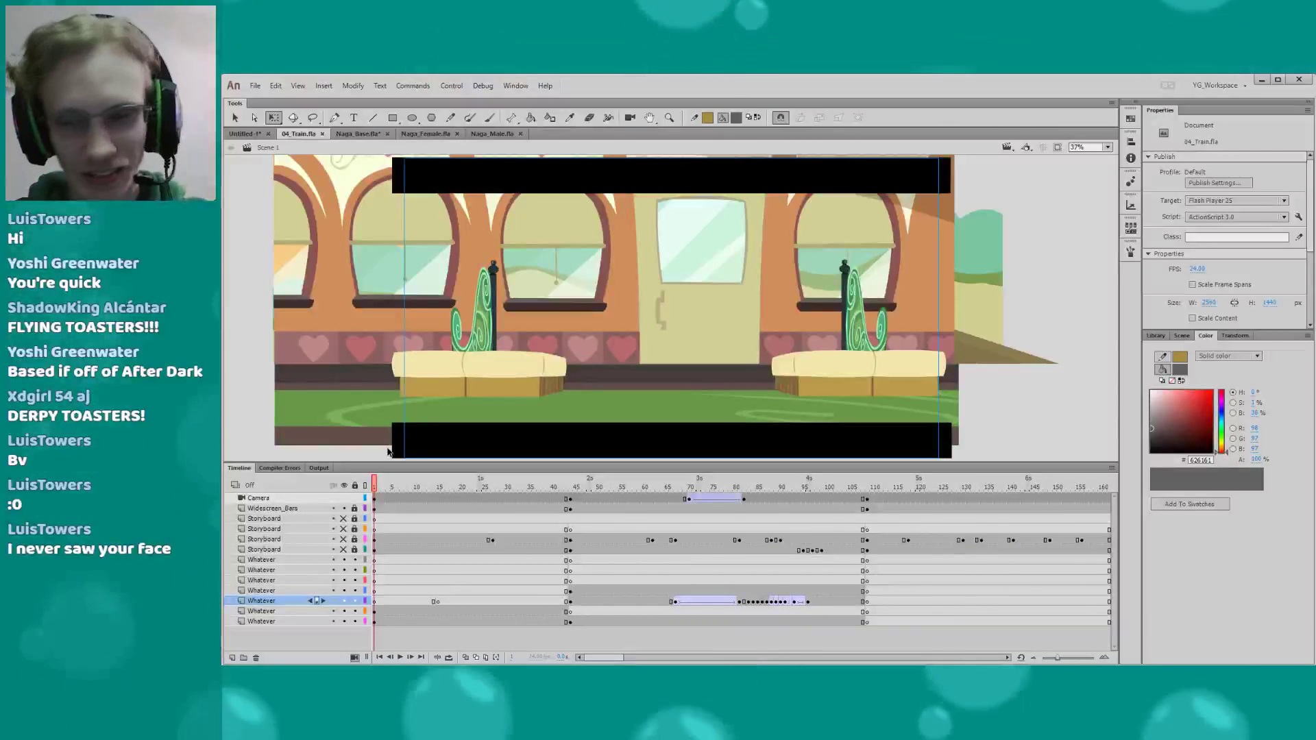
click(388, 452)
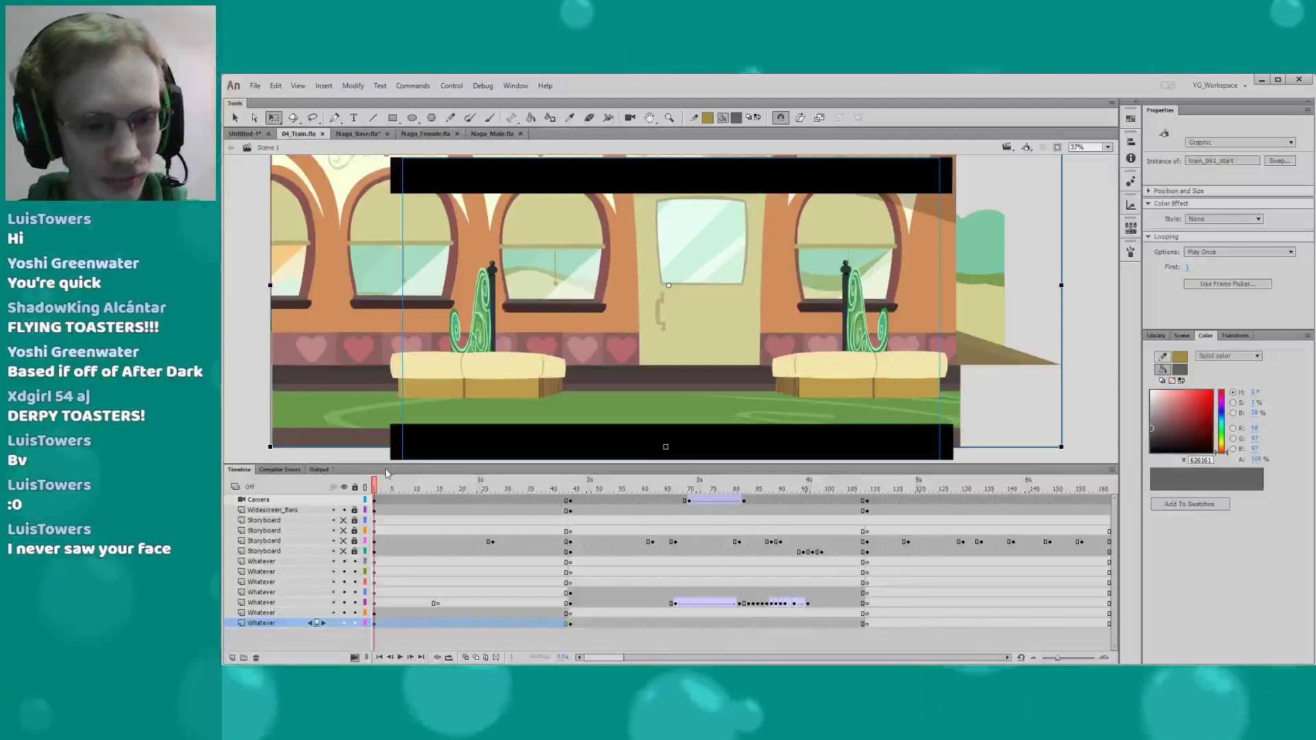
drag(384, 466, 474, 475)
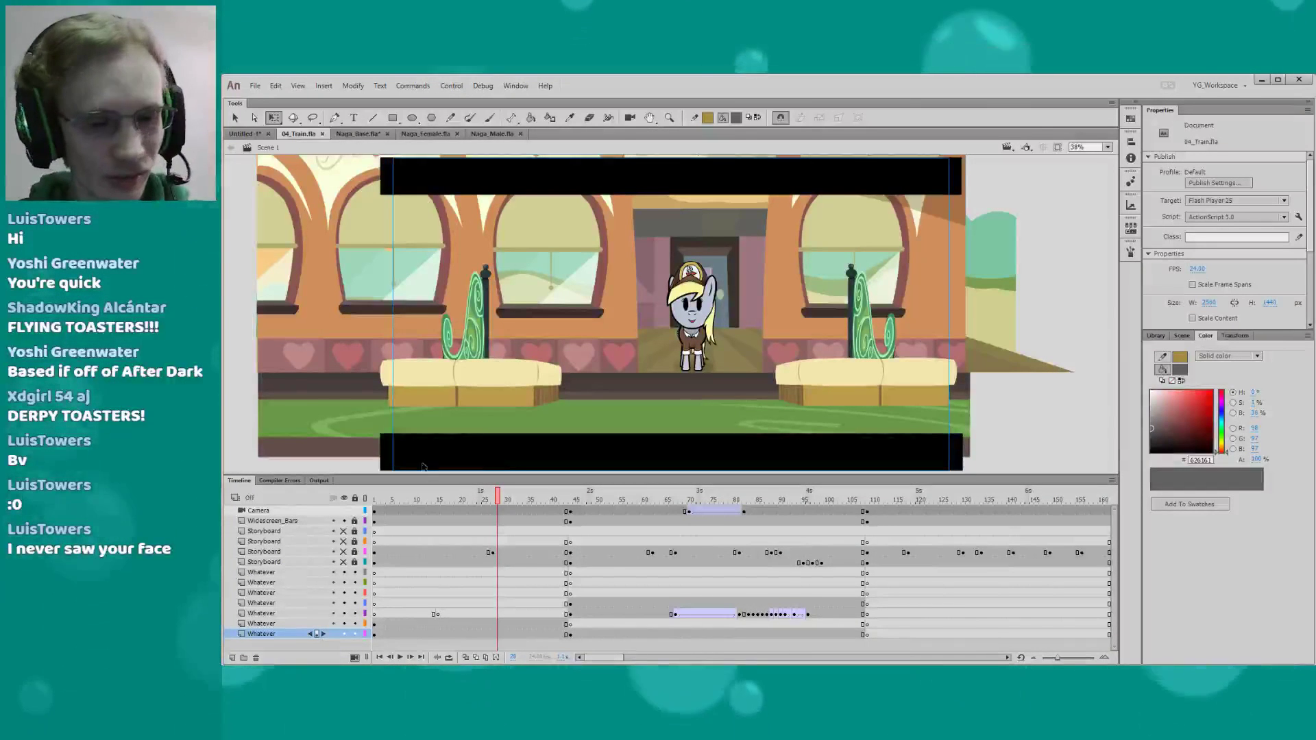
drag(420, 474, 421, 471)
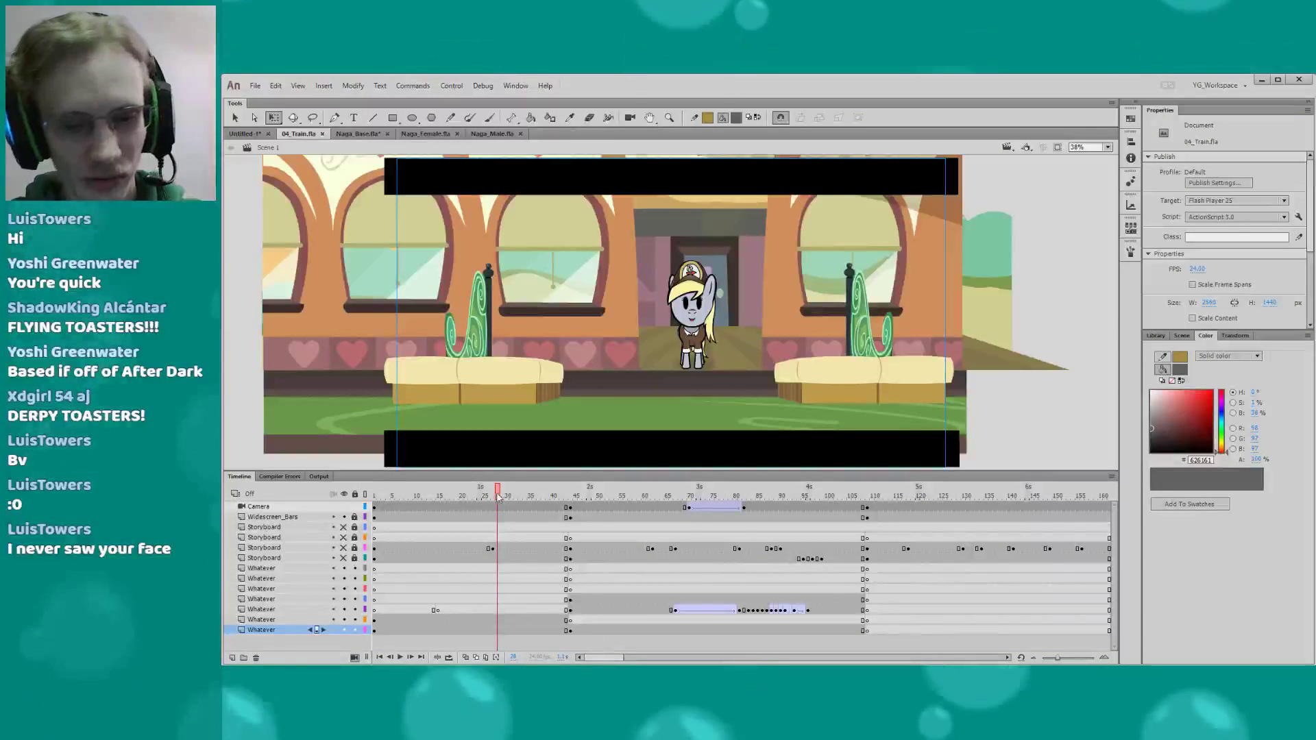
Review the opening shots of the mail pony in the doorway and walking into the train carriage
drag(510, 495, 550, 500)
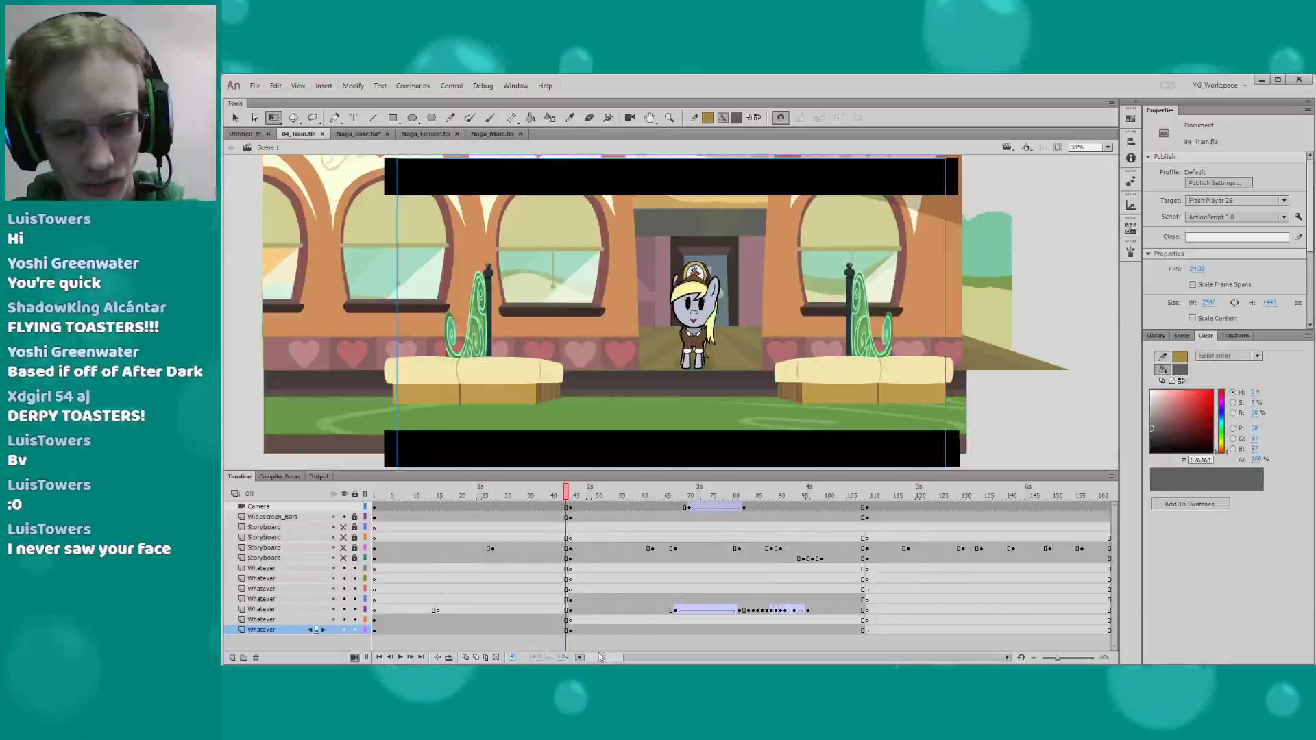
drag(600, 657, 603, 657)
click(539, 494)
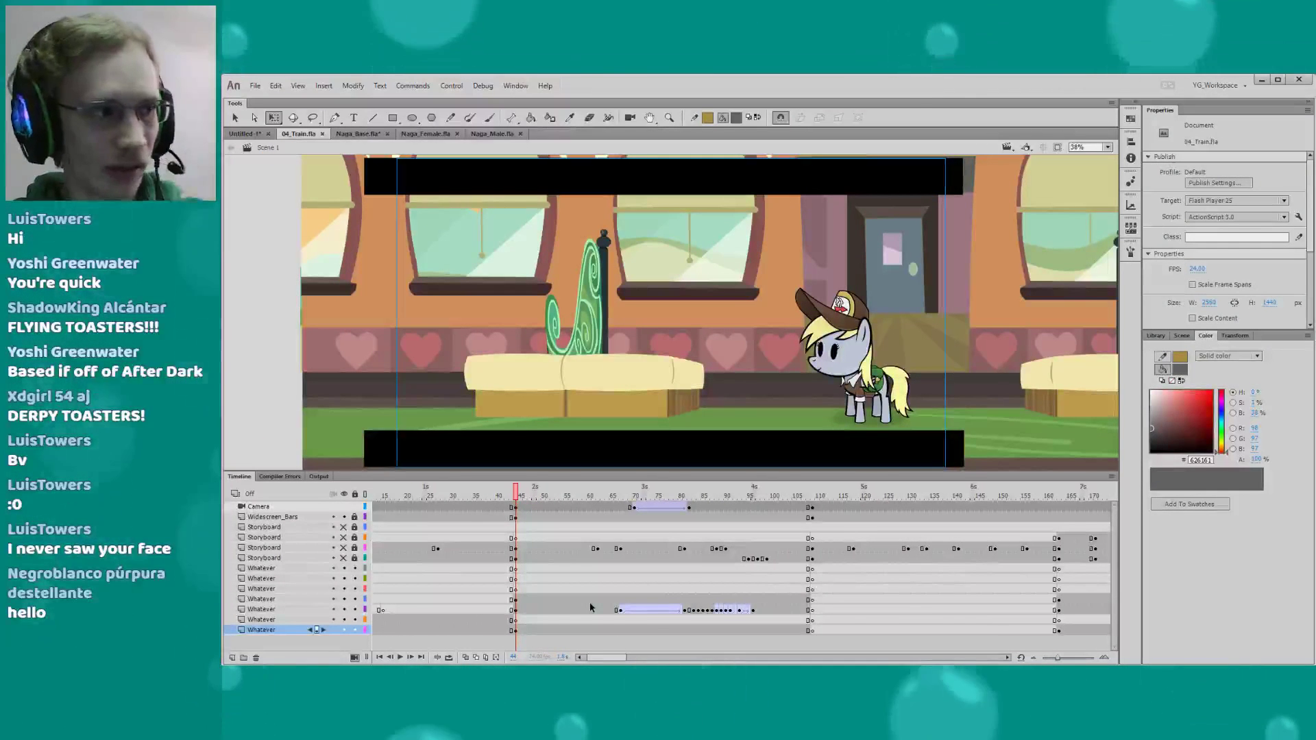
key(Return)
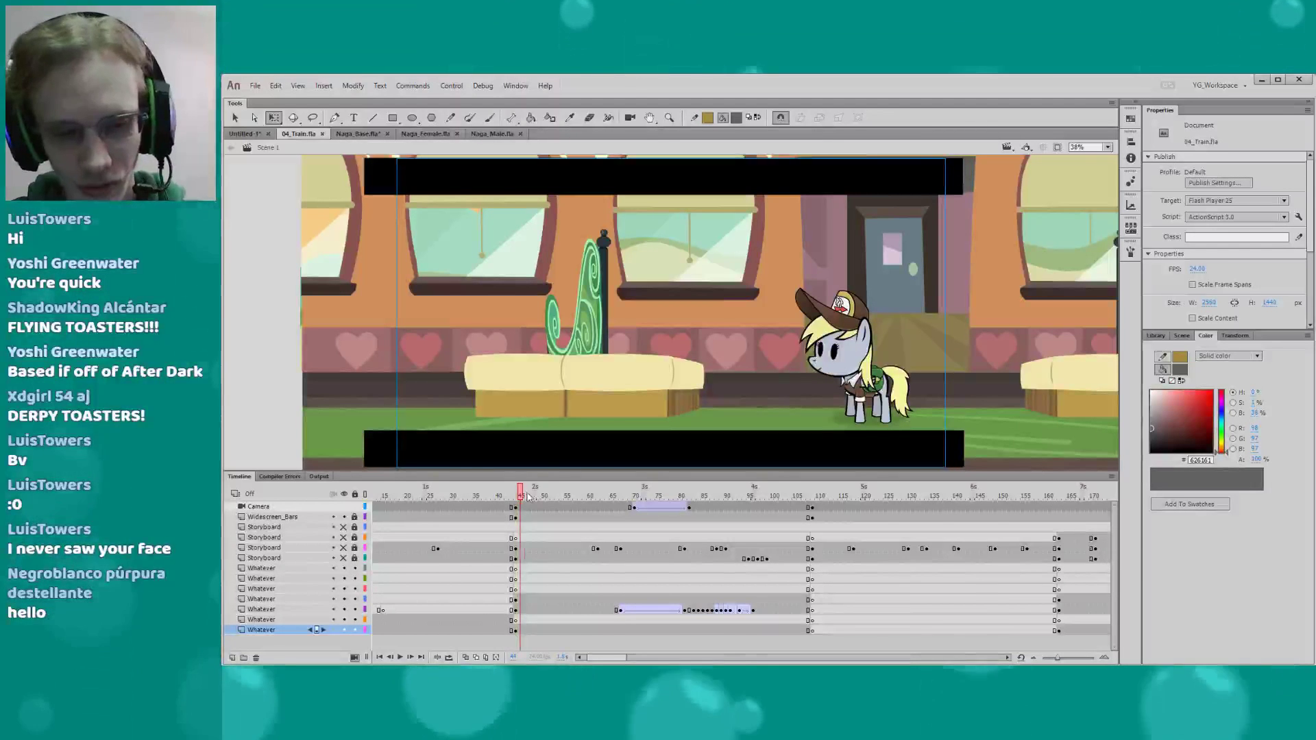
drag(606, 657, 608, 657)
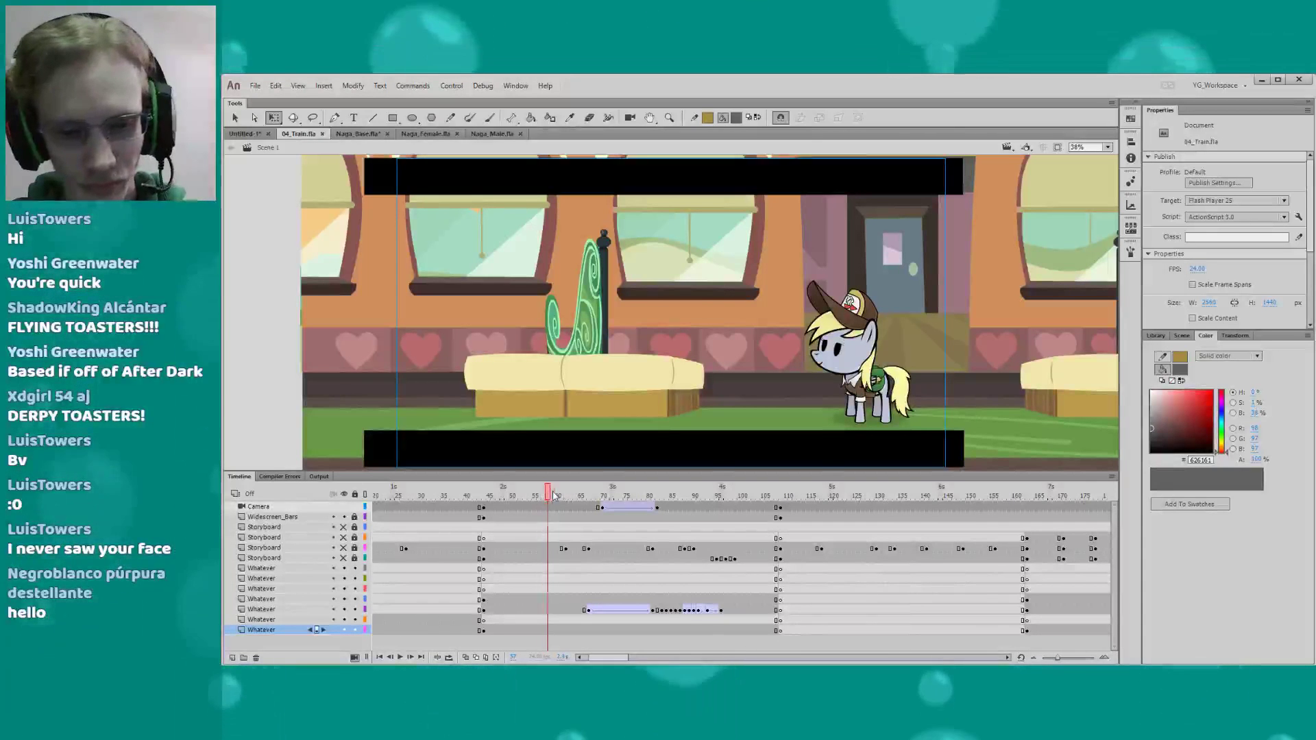
key(Return)
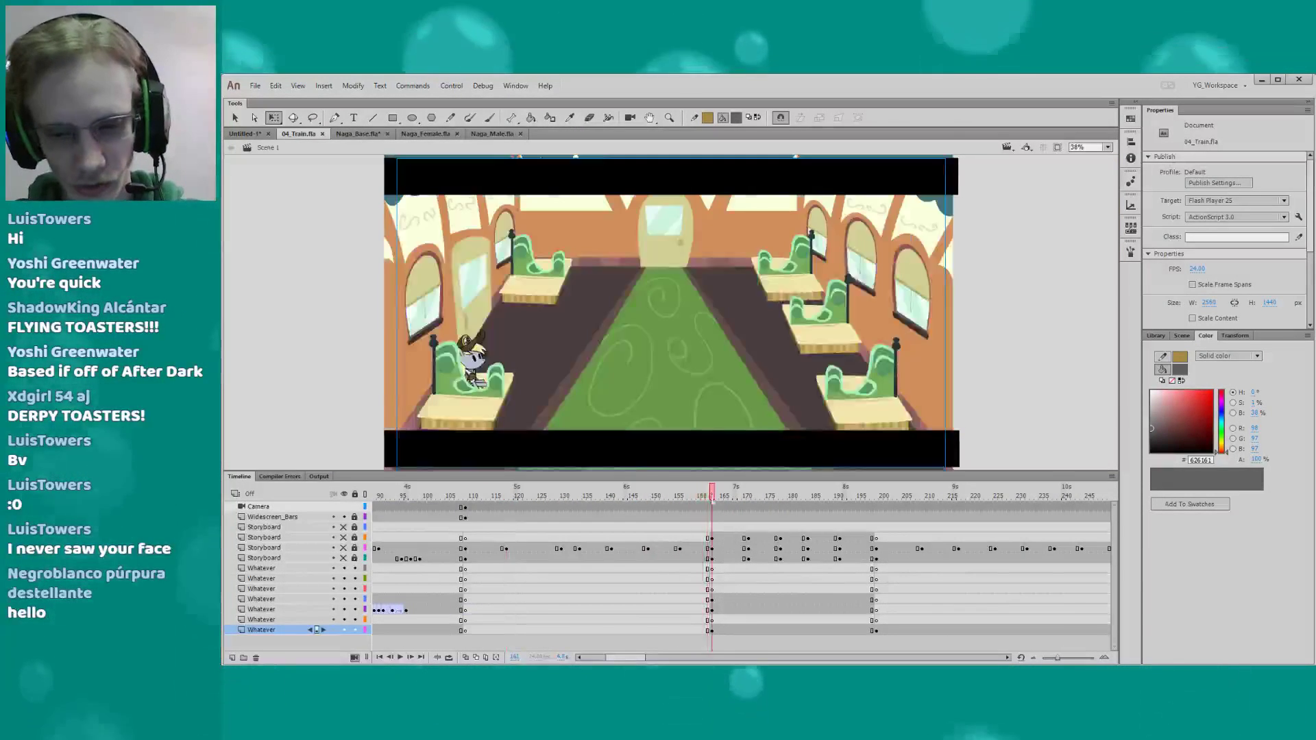
Examine the timing of the wide carriage interior shot with the pony sitting on the bench
drag(621, 655, 644, 653)
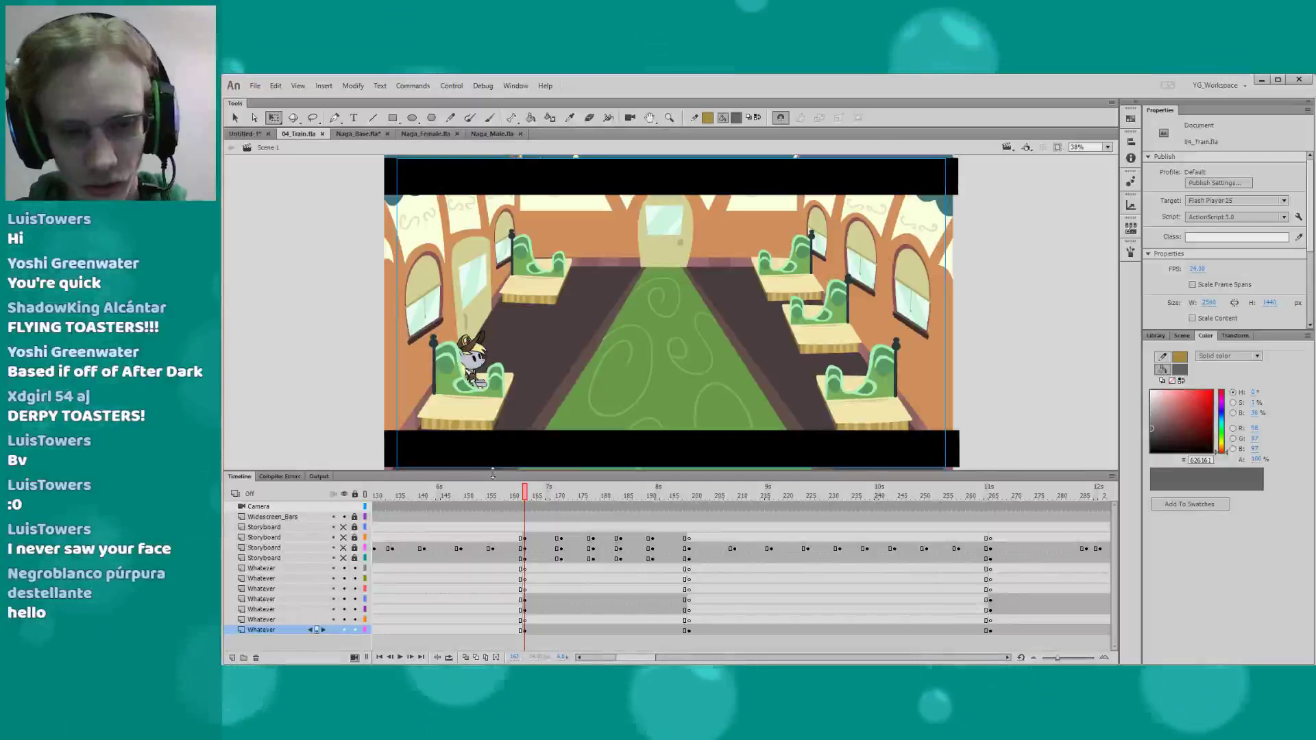
mouse_move(463, 471)
mouse_down()
mouse_move(452, 462)
mouse_move(465, 470)
mouse_up()
drag(628, 660, 631, 648)
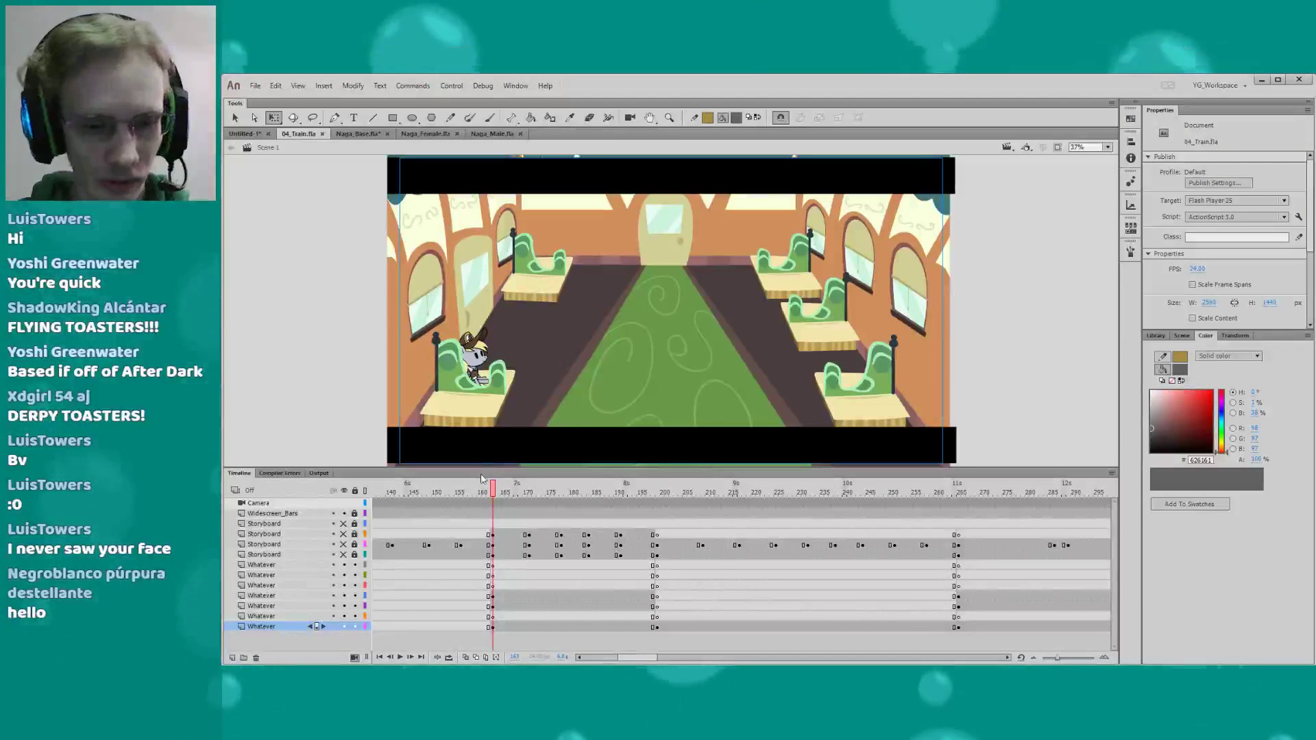
drag(481, 469, 514, 473)
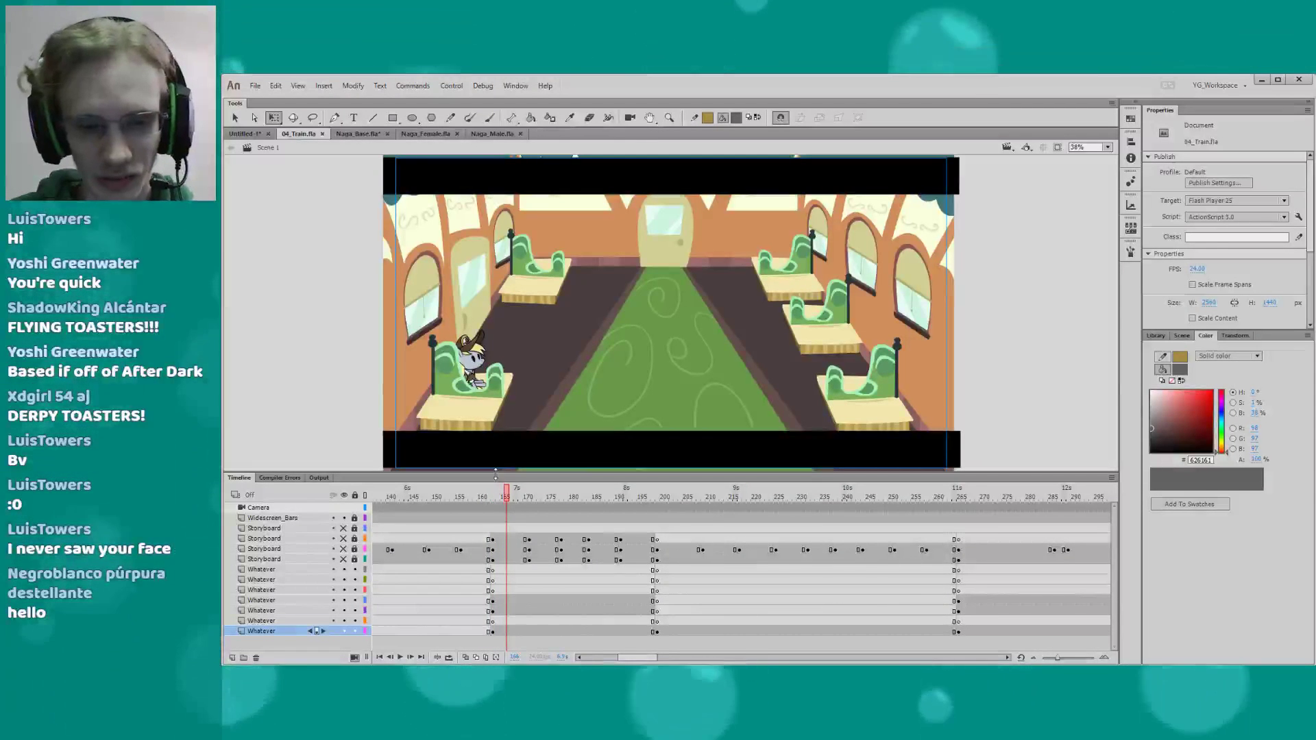
drag(508, 472, 508, 470)
drag(563, 502, 635, 642)
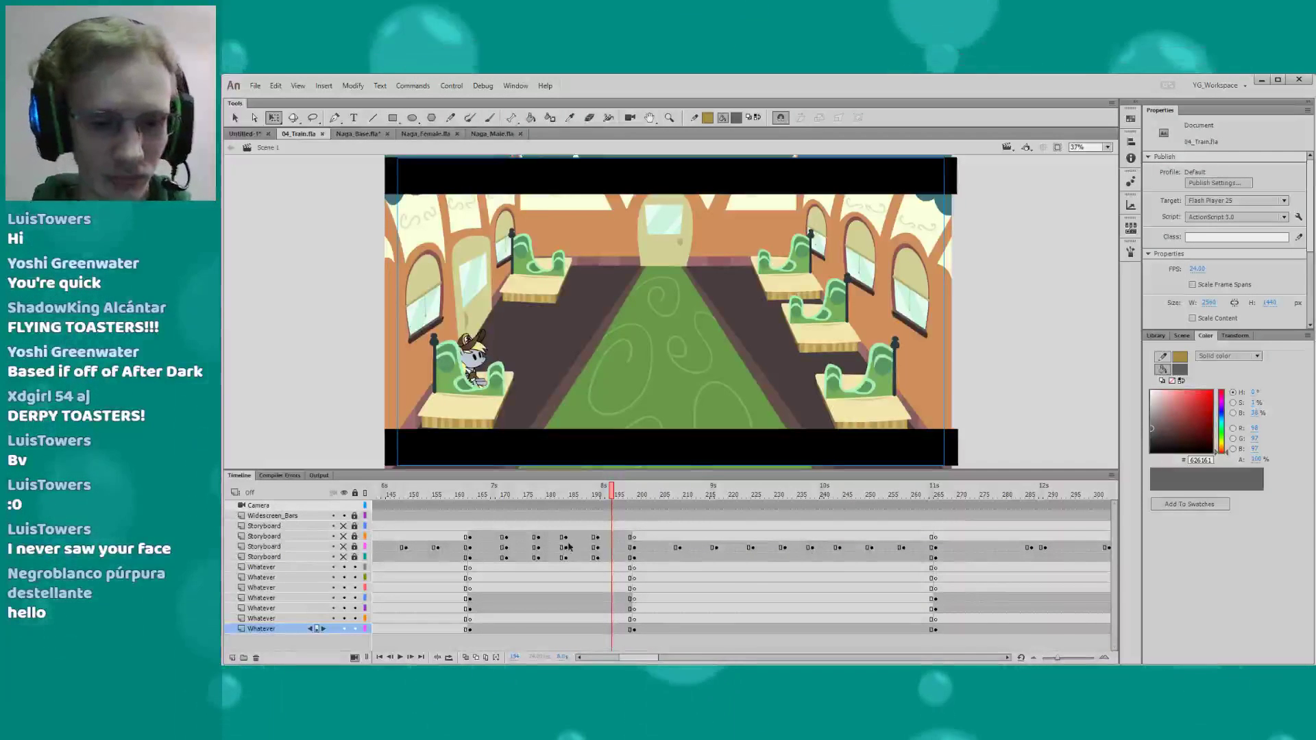
drag(636, 660, 633, 659)
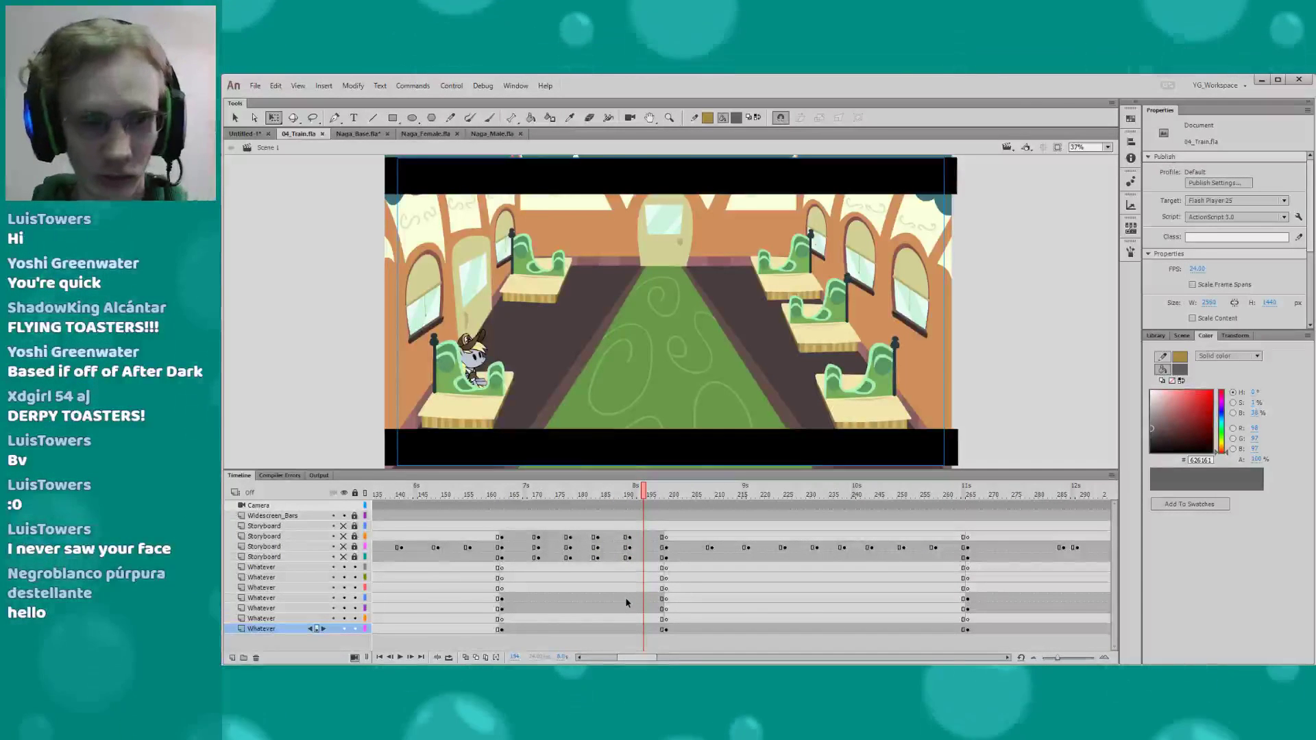
Review the exterior train shot and the seated pony shot up to the cut to the empty benches
drag(643, 494, 665, 494)
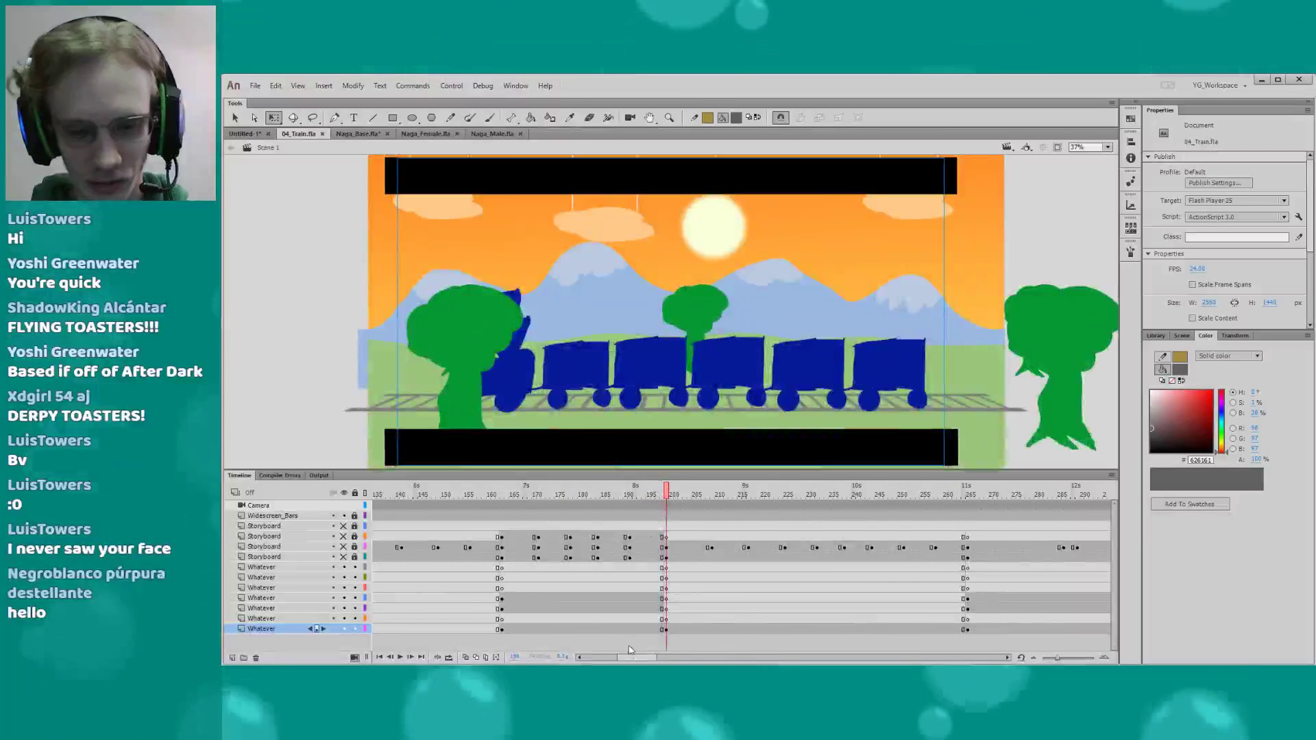
drag(629, 657, 645, 658)
drag(514, 494, 662, 492)
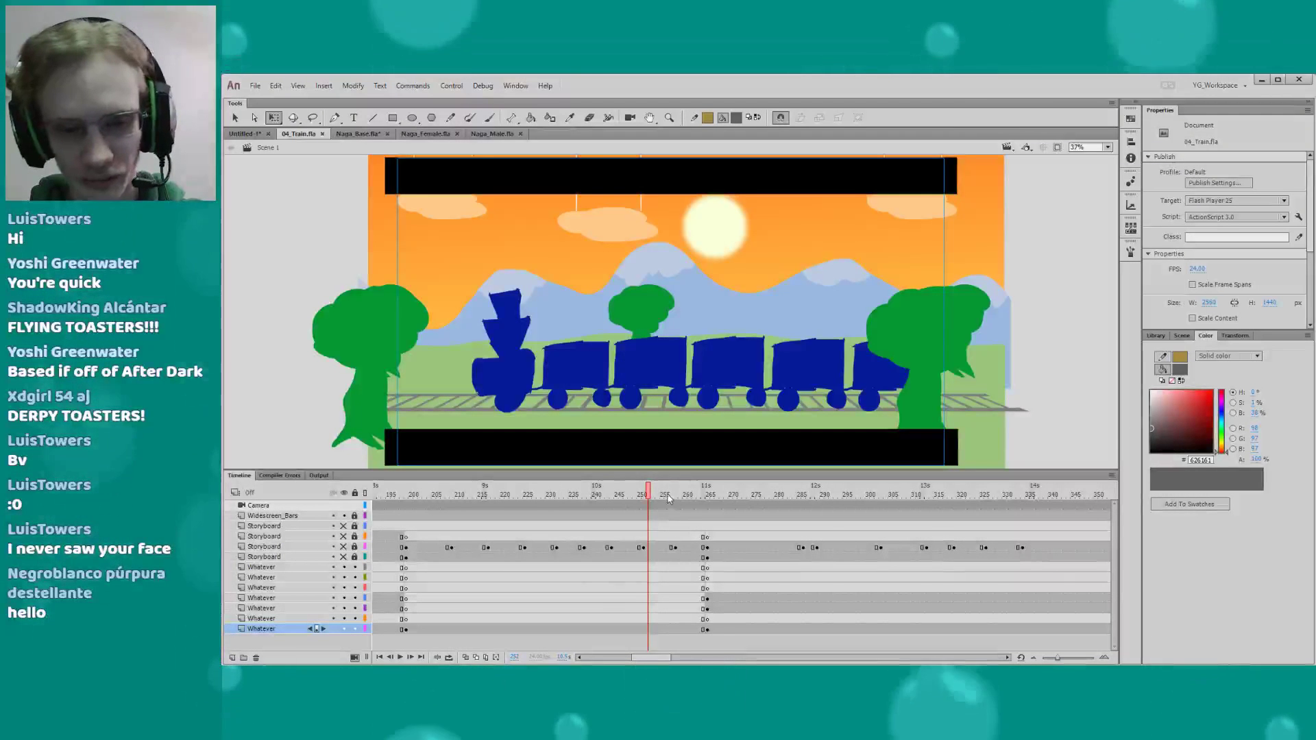
drag(668, 499, 706, 492)
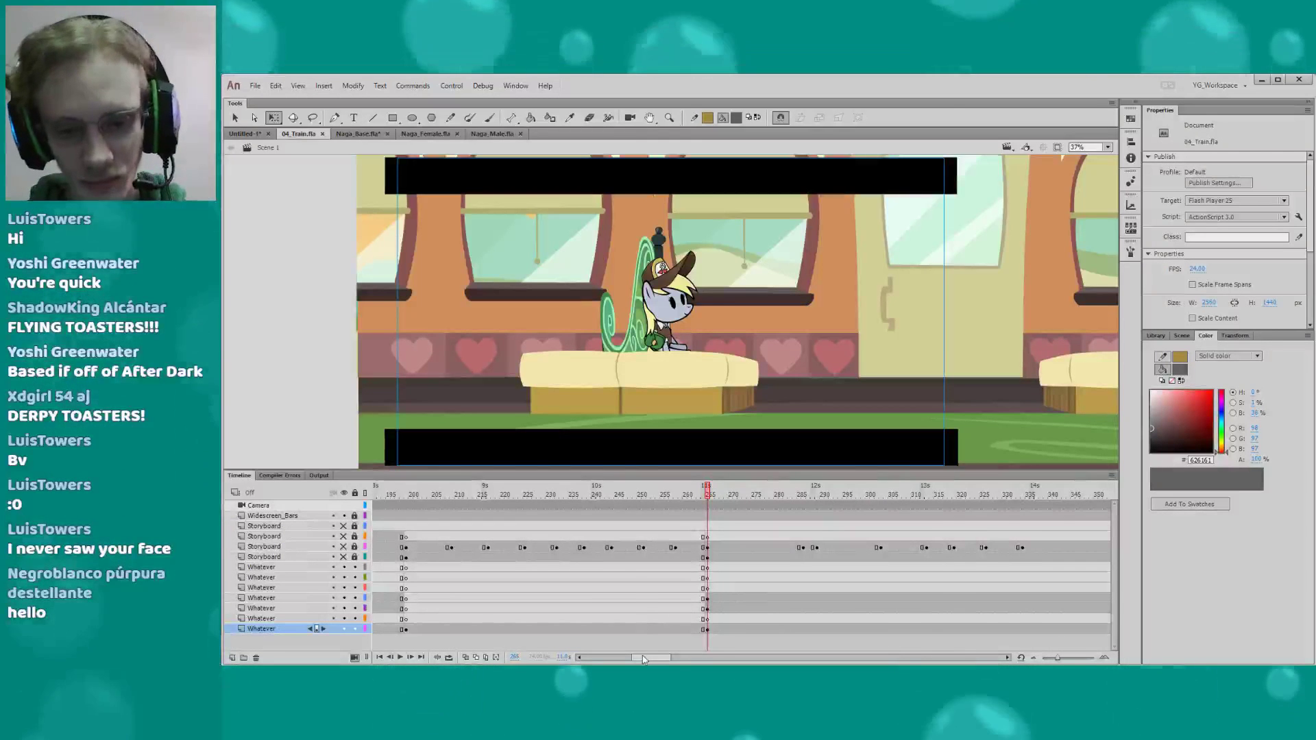
scroll(652, 617, right, 5)
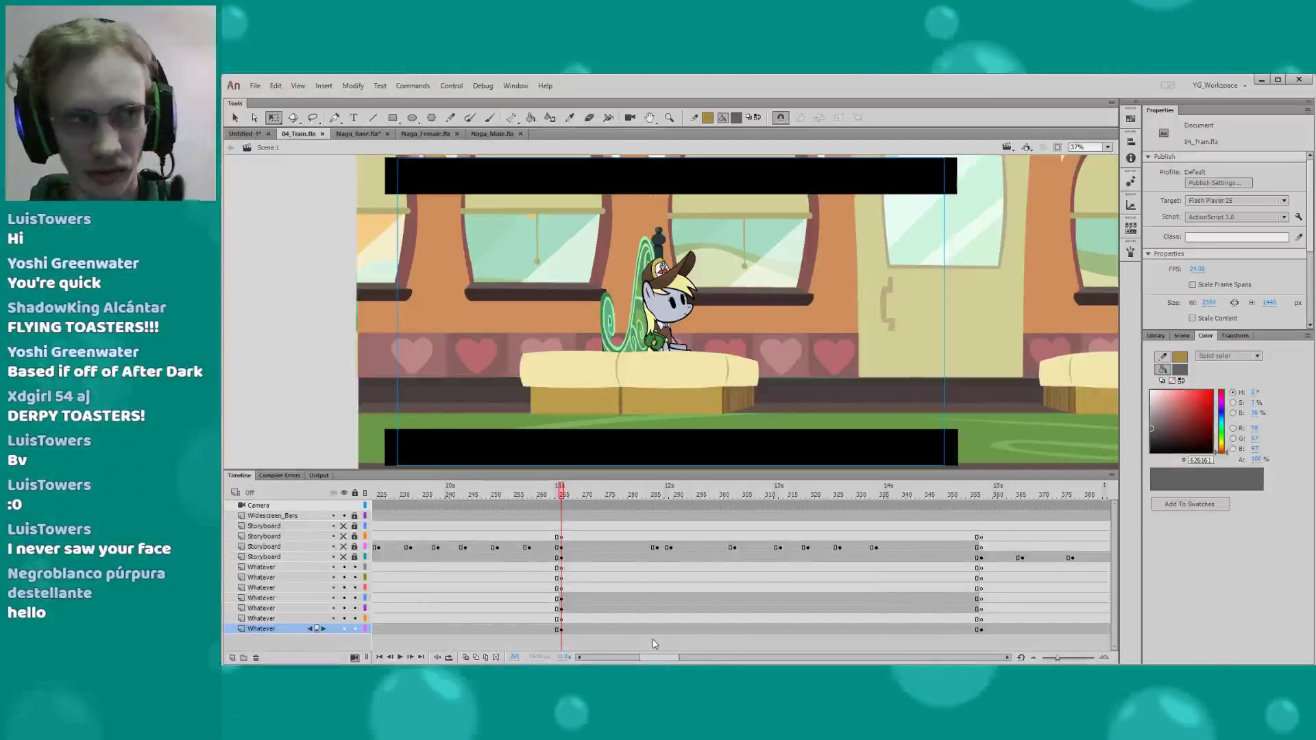
key(Return)
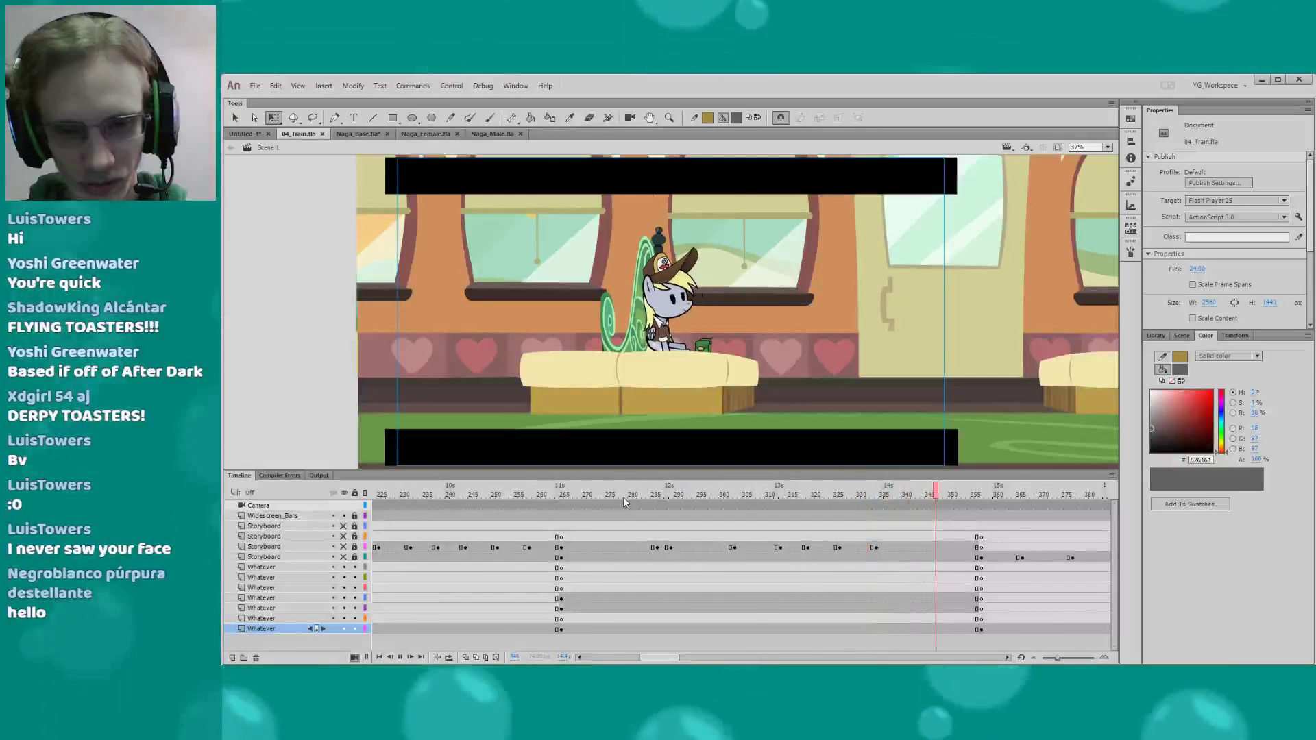
drag(661, 657, 669, 657)
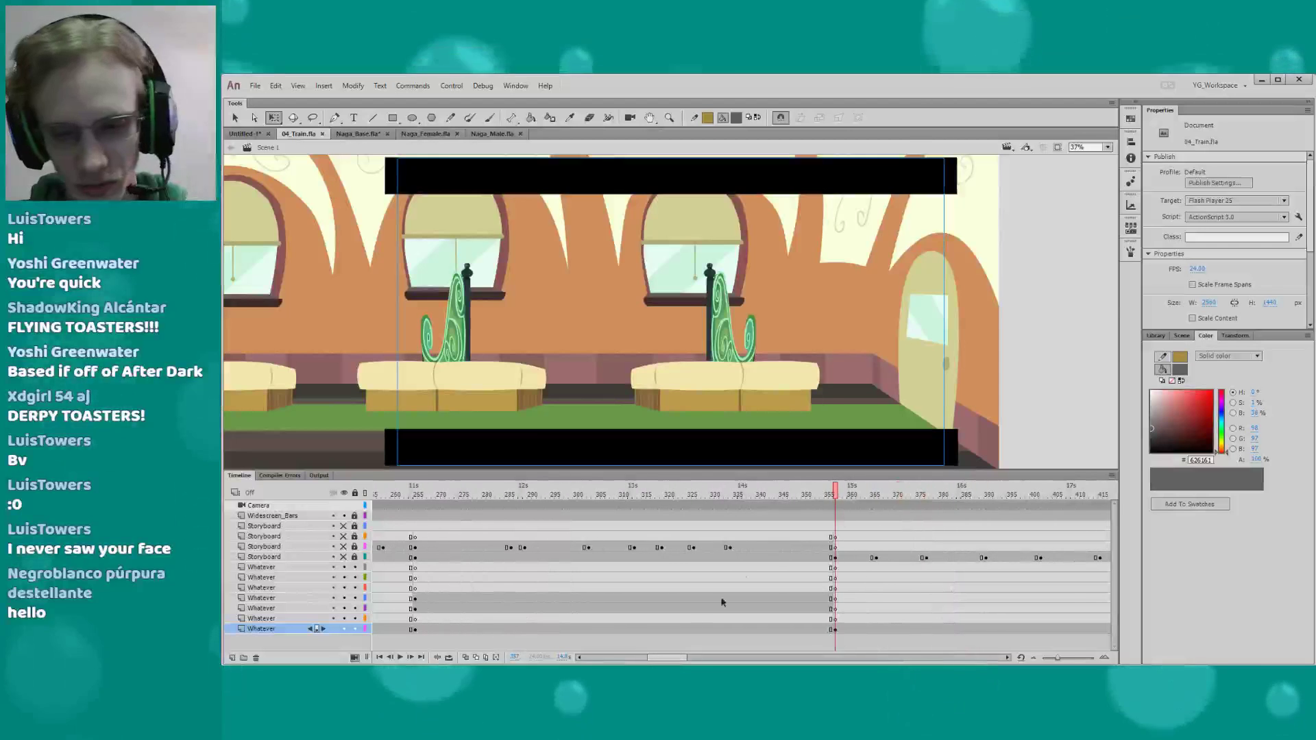
Insert two extra frames across all layers near the end of the seated pony shot
click(768, 500)
drag(769, 509, 771, 627)
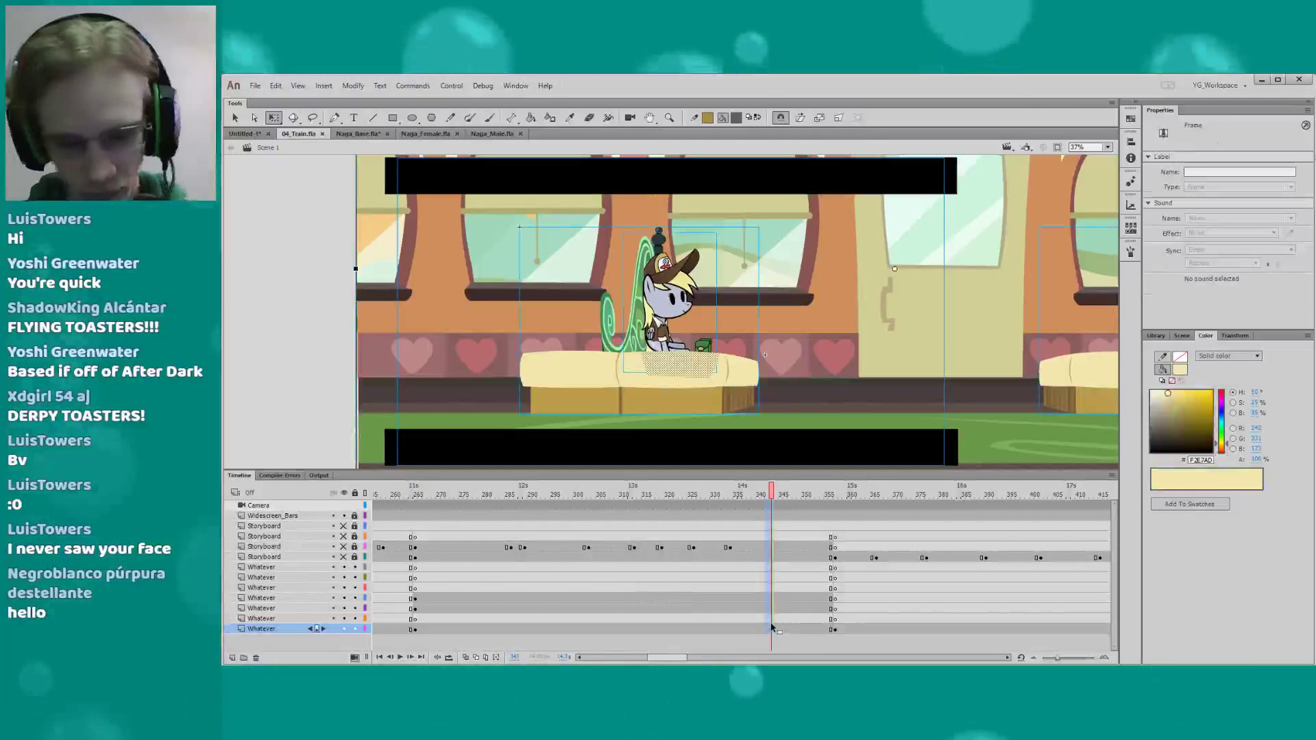
key(F5)
key(F5)
Play back the transition from the seated pony to the empty benches to check the shot's timing
drag(680, 657, 684, 657)
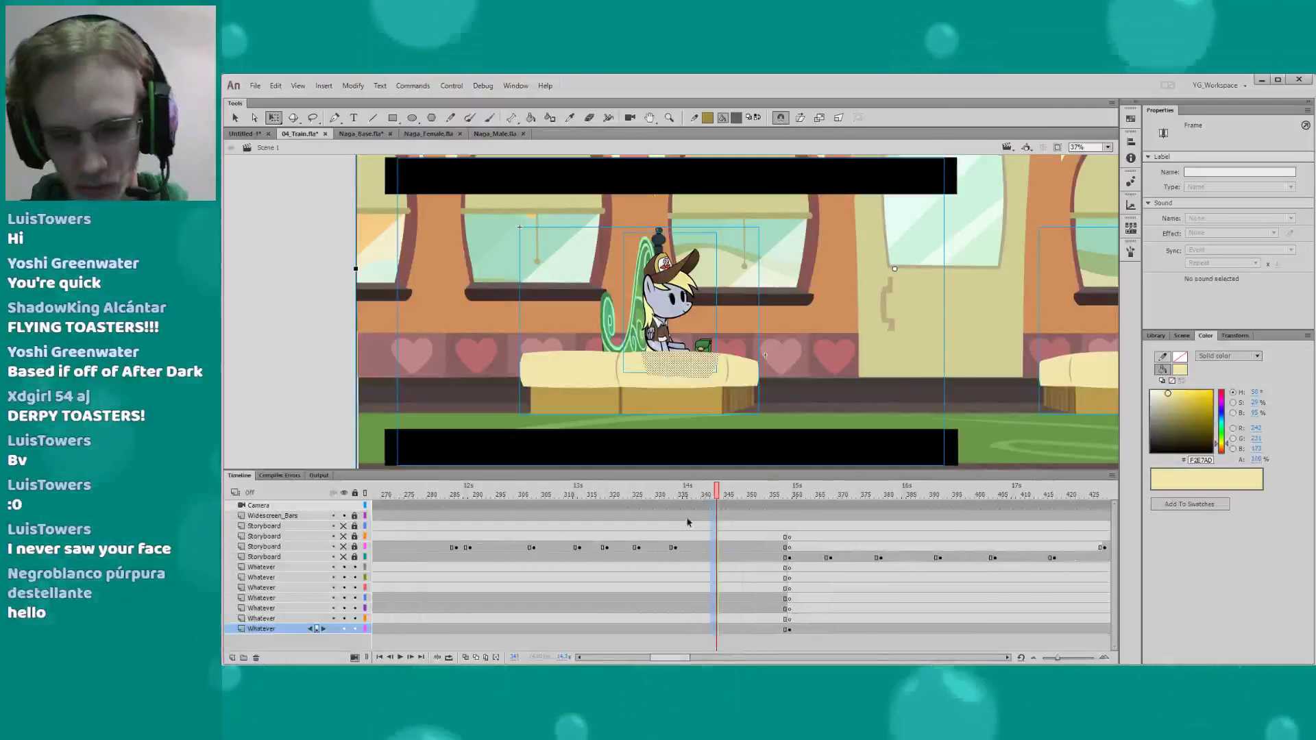
click(692, 496)
key(Return)
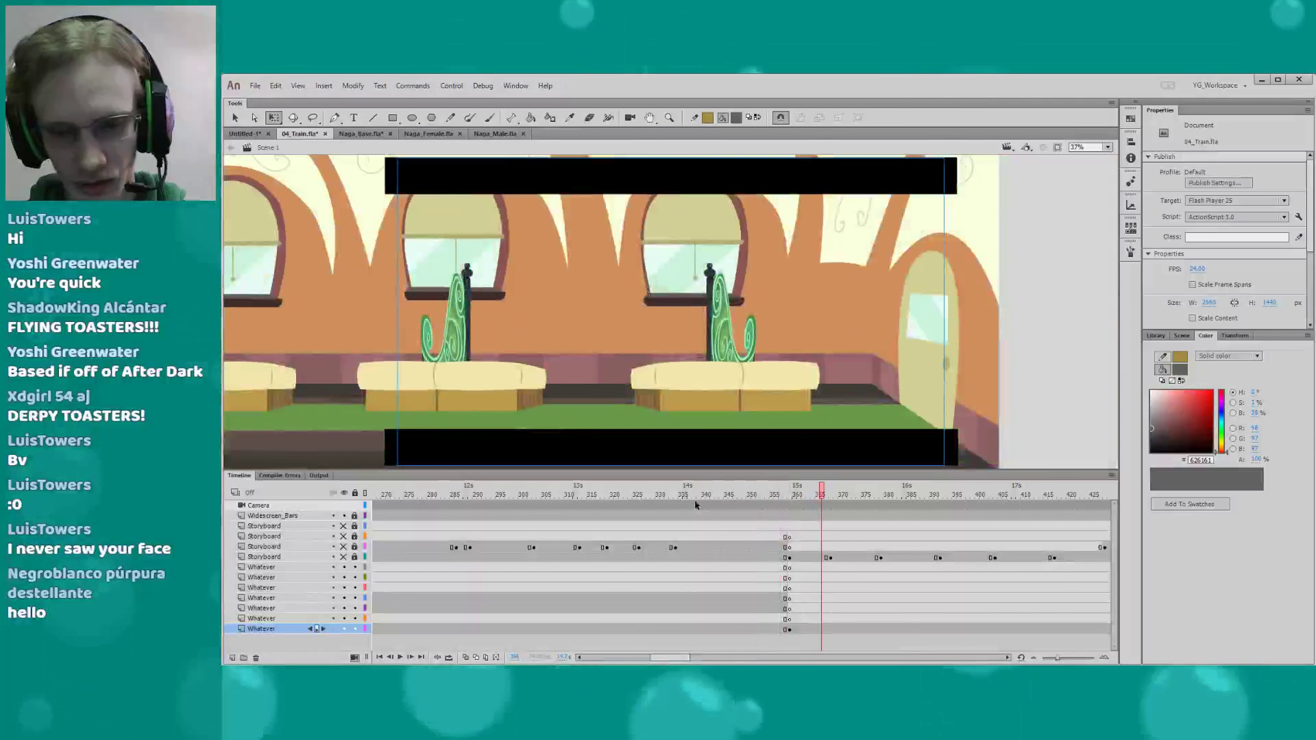
click(708, 495)
drag(669, 658, 674, 658)
key(Return)
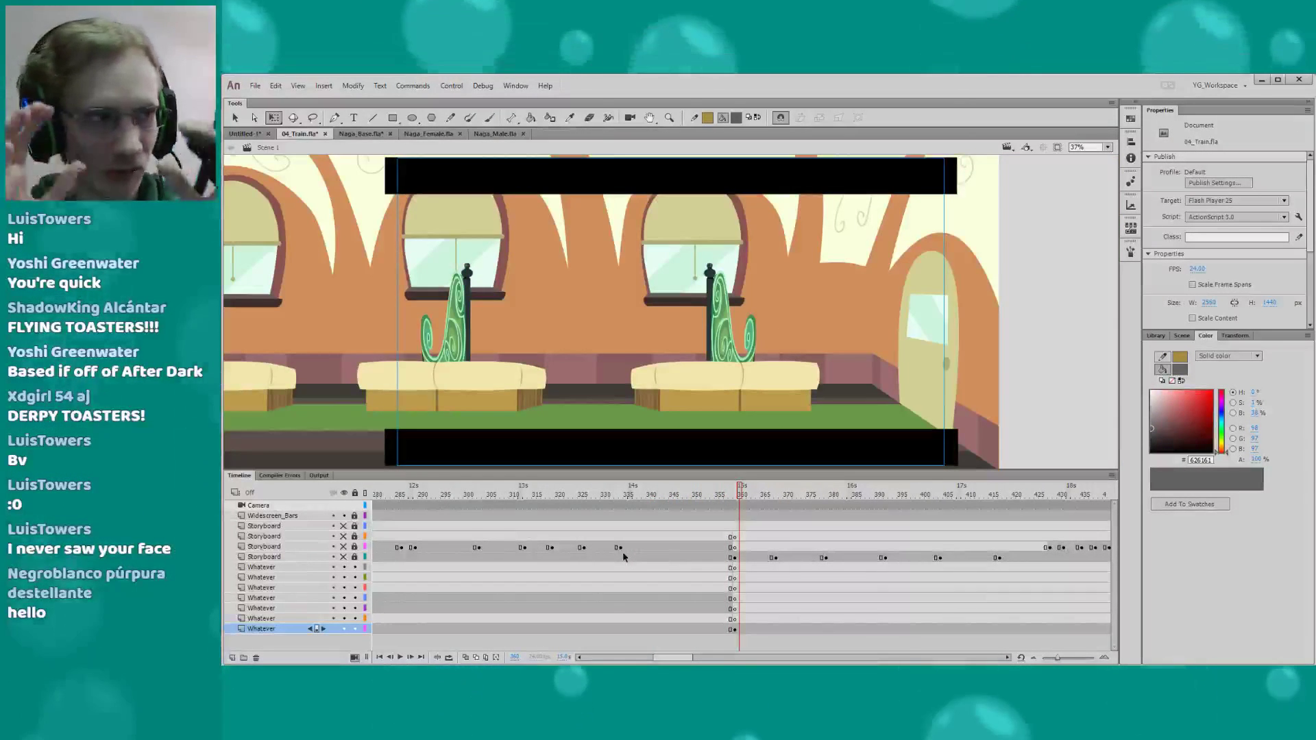
click(628, 494)
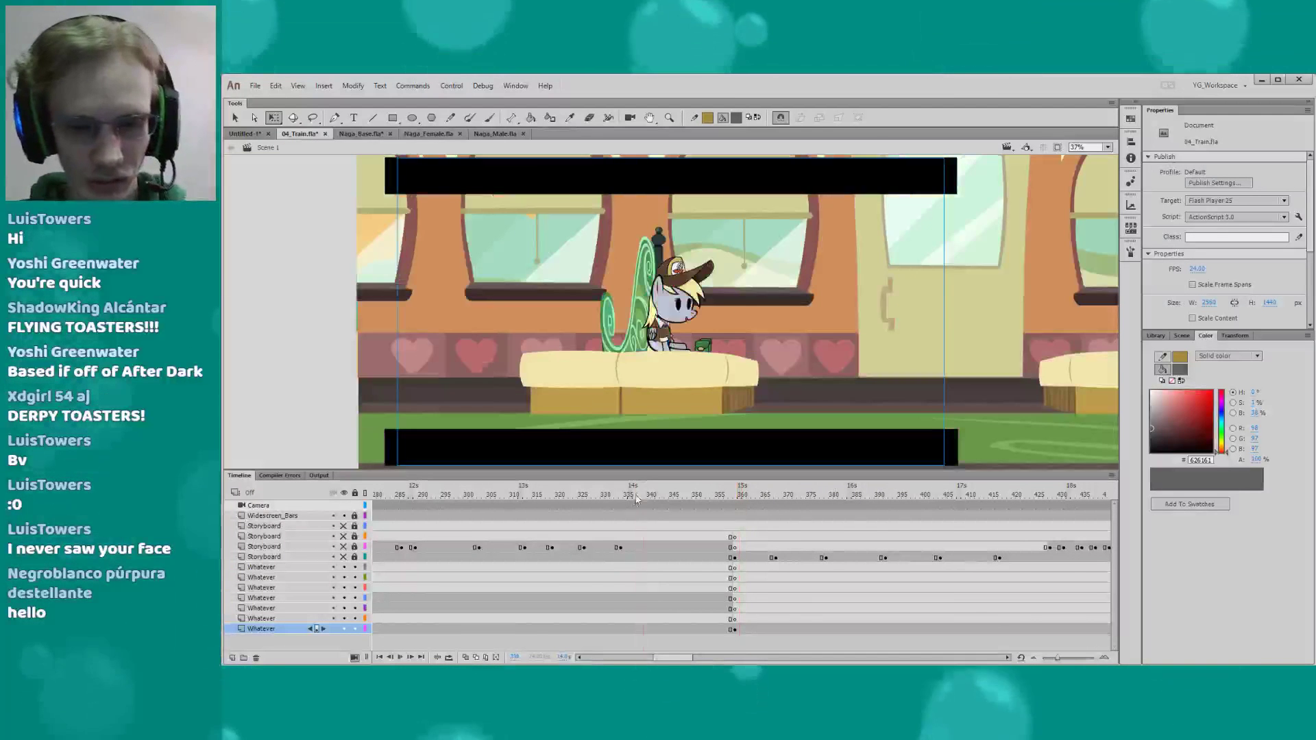
key(Return)
key(Return)
click(666, 494)
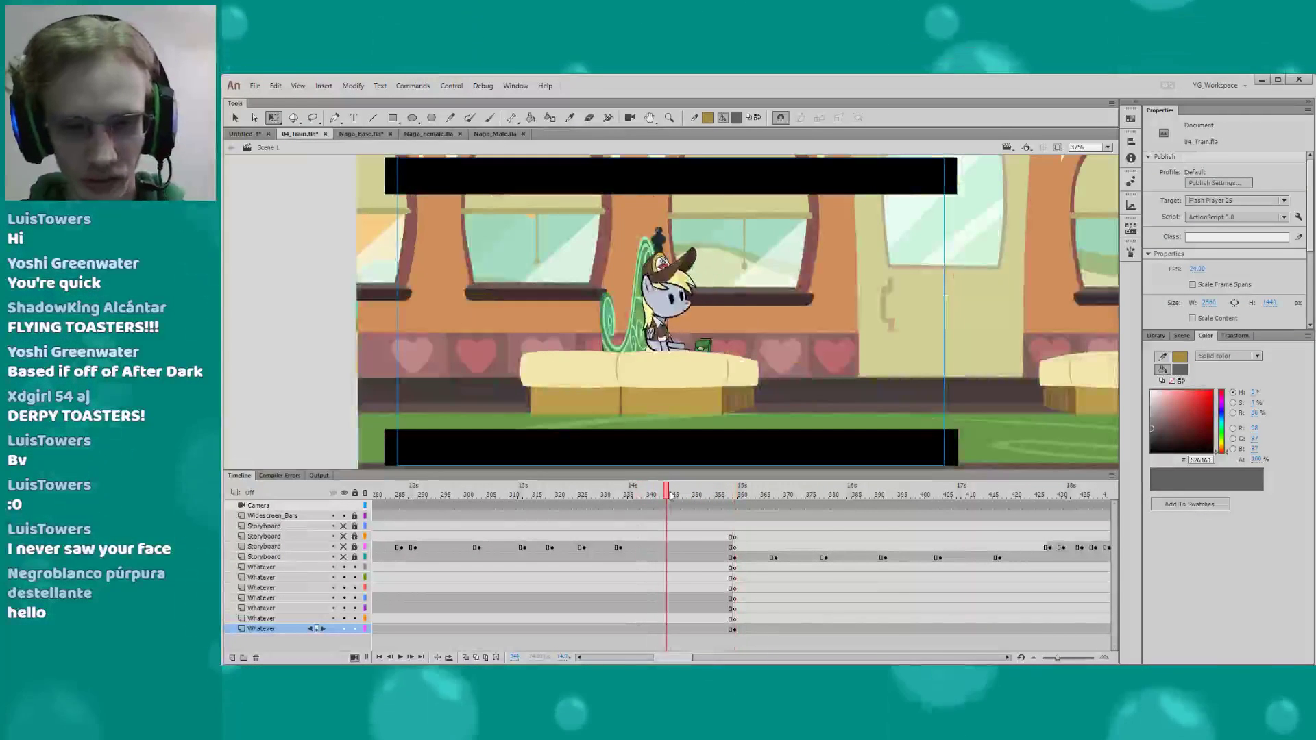
drag(683, 492, 693, 492)
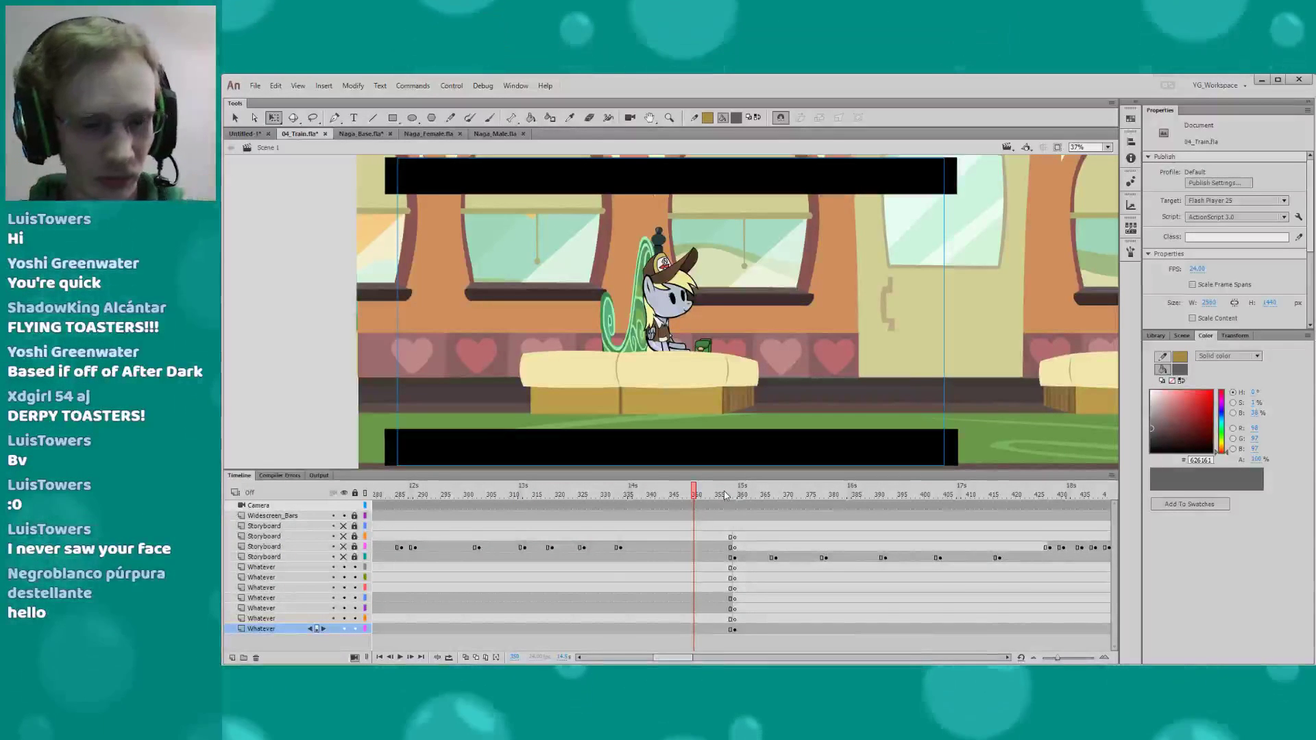
Inspect the storyboard keyframes around the cut and replay the final frames of the seated pony shot
drag(660, 658, 664, 658)
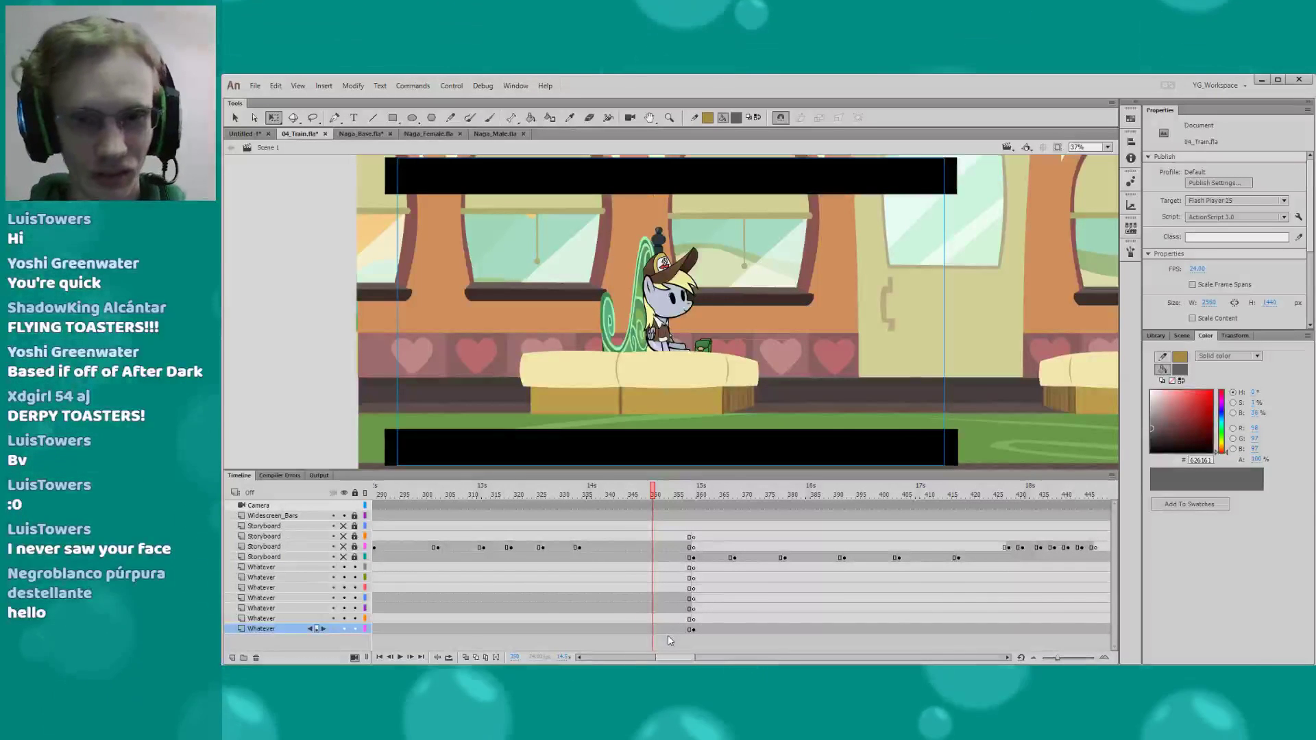
scroll(665, 641, left, 6)
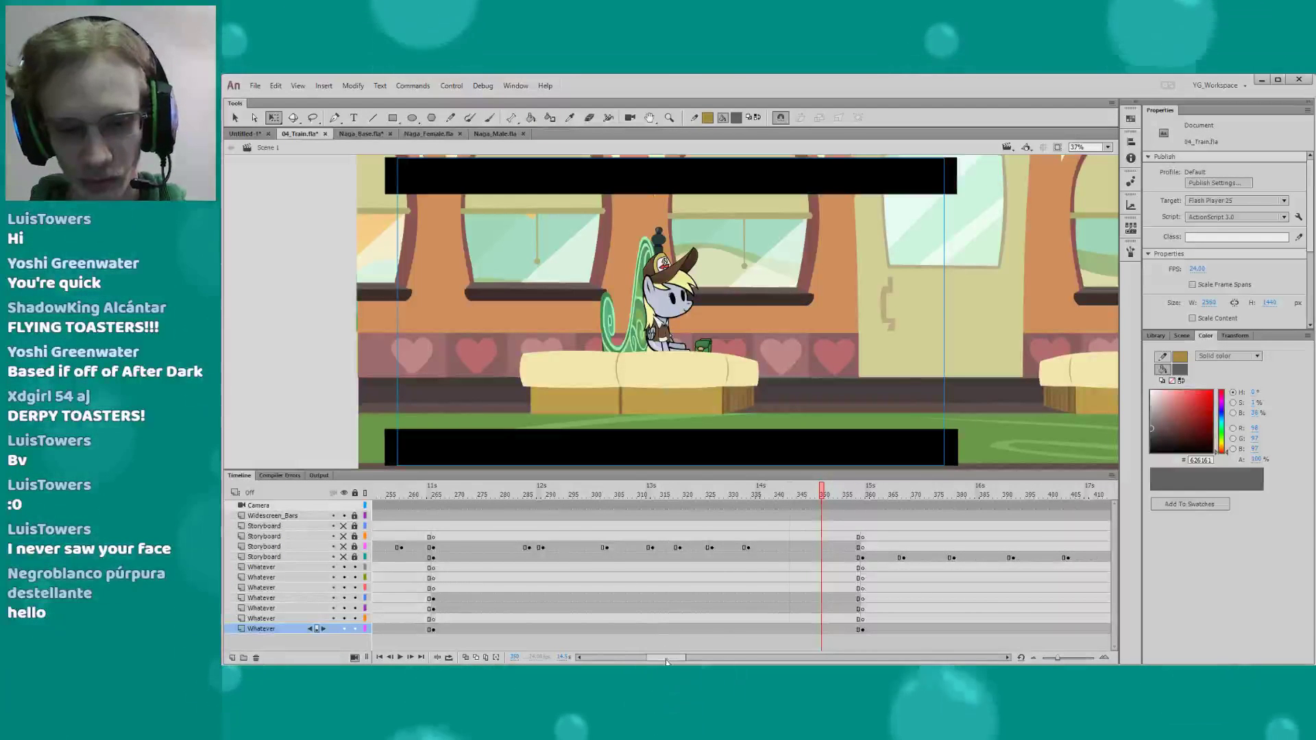
scroll(685, 624, right, 3)
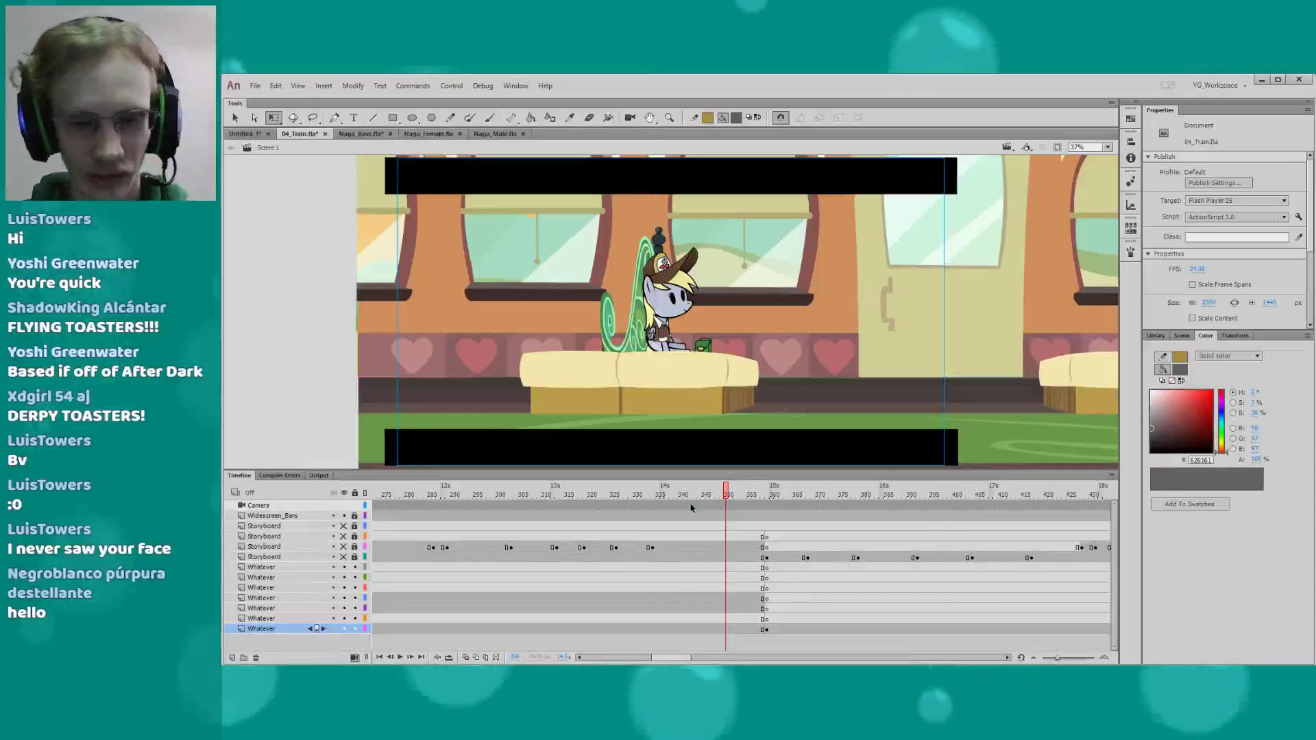
scroll(699, 630, right, 2)
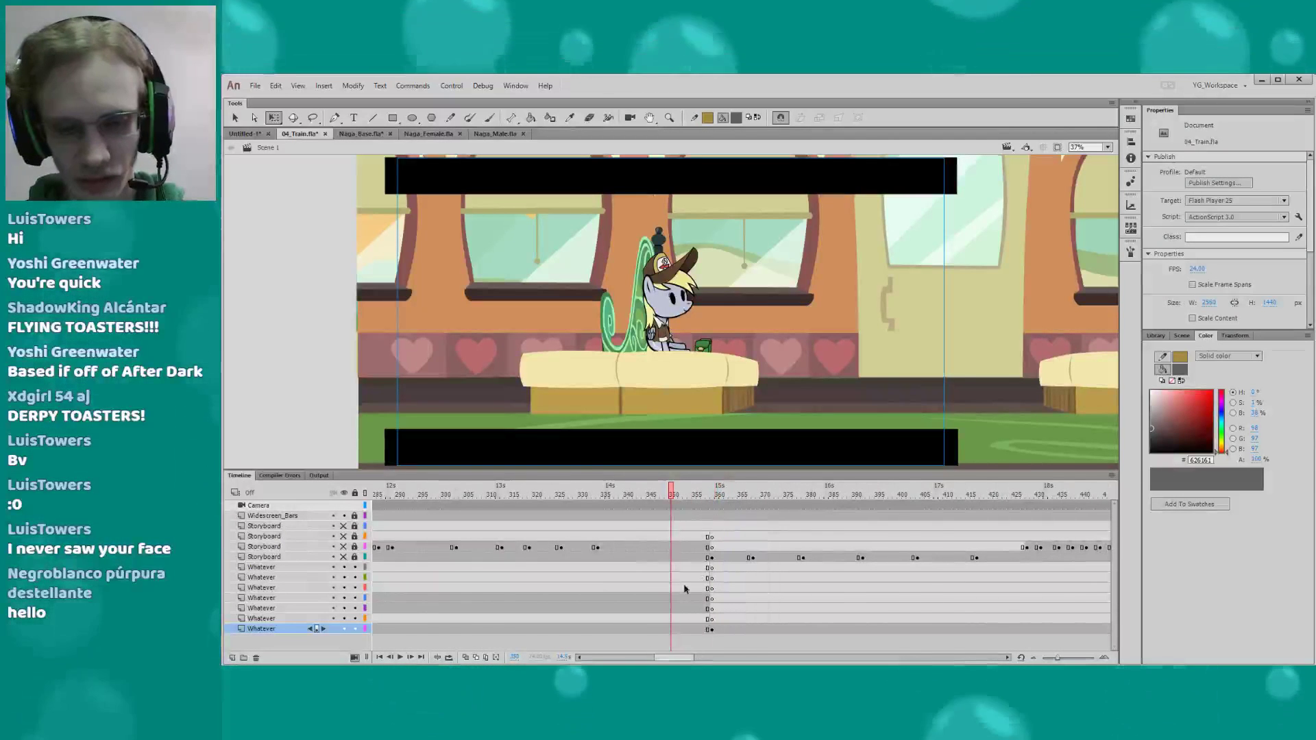
click(639, 493)
key(Return)
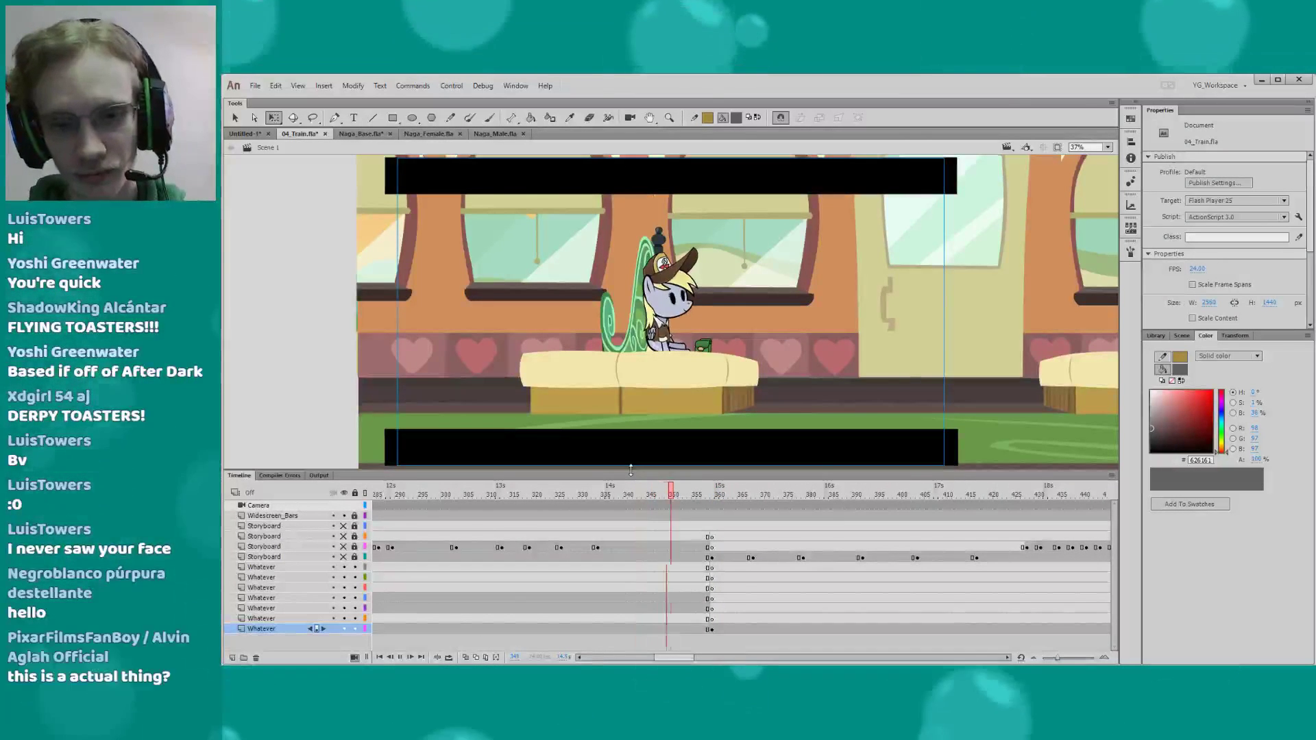
Step frame by frame through the end of the seated pony shot to the cut to the empty benches
click(648, 493)
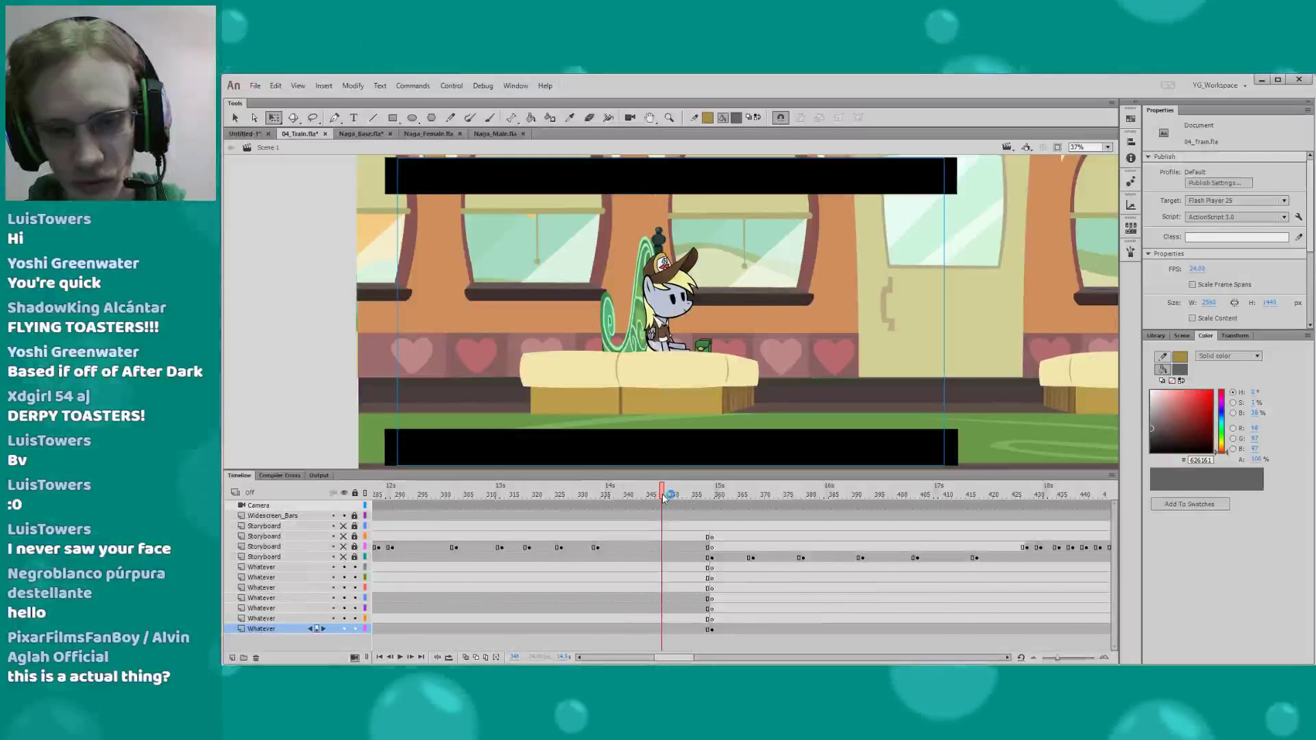
drag(664, 495, 671, 495)
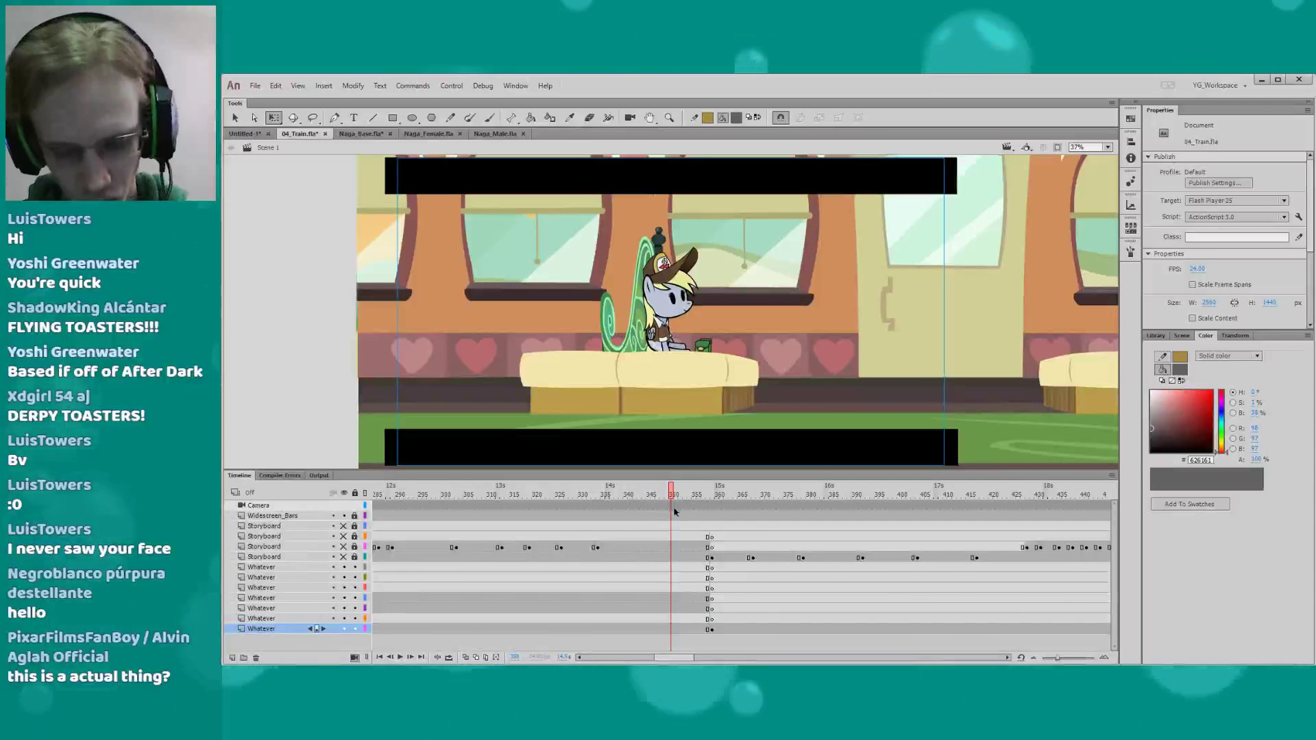
key(period)
key(period)
key(period)
key(period)
key(period)
key(period)
key(period)
key(period)
key(period)
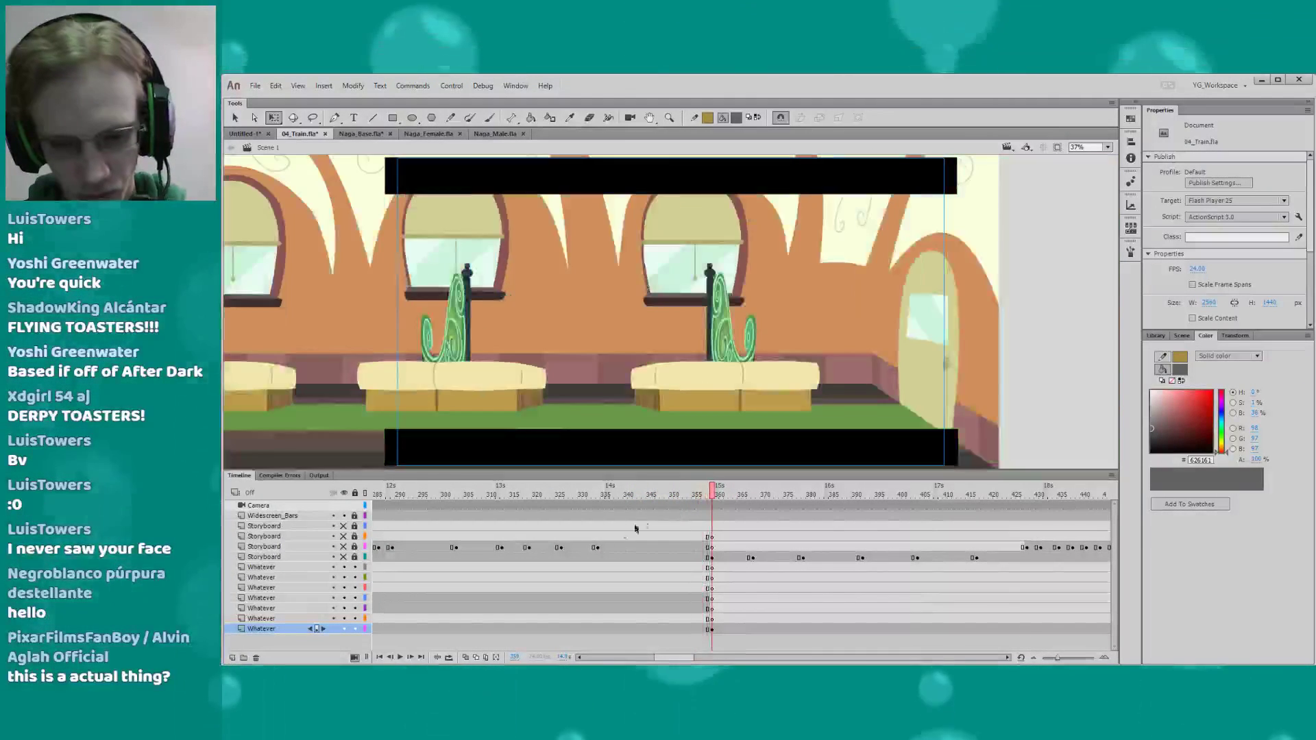
key(comma)
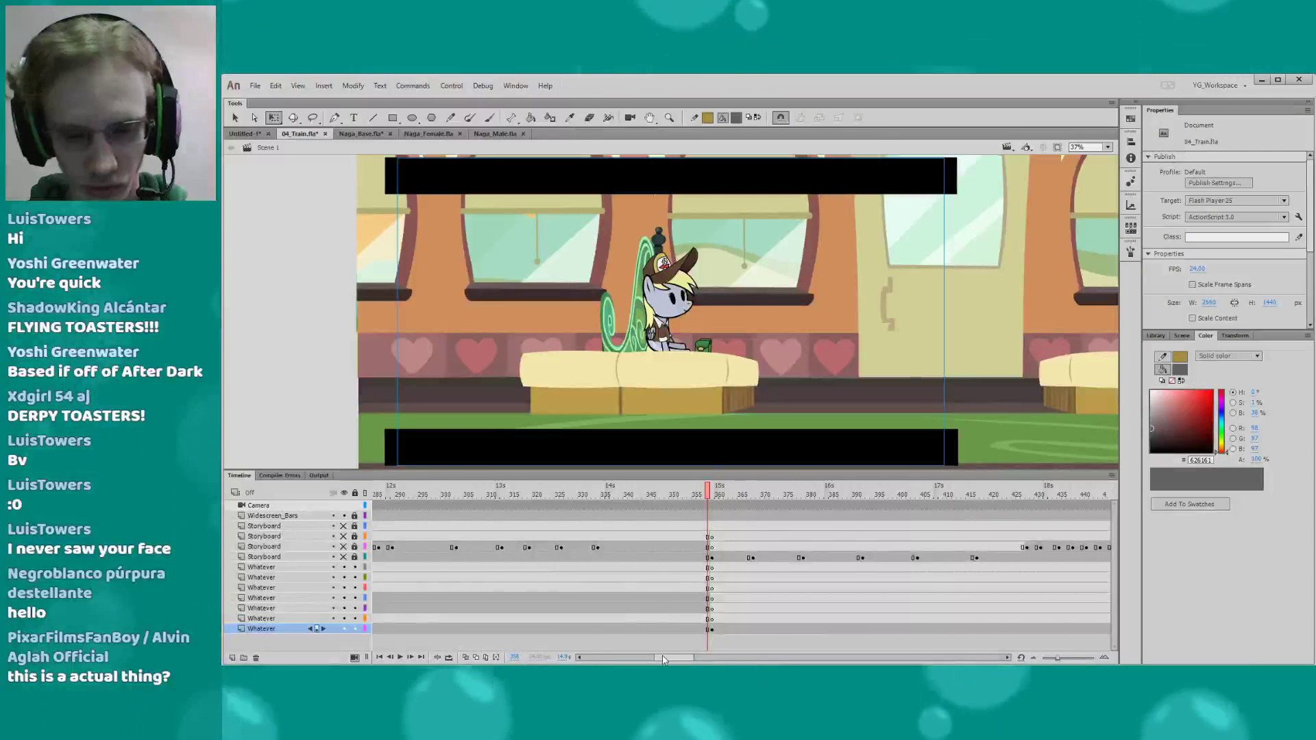
Recheck the last second of the seated pony shot by scrubbing across its cut to the empty benches
drag(662, 659, 664, 659)
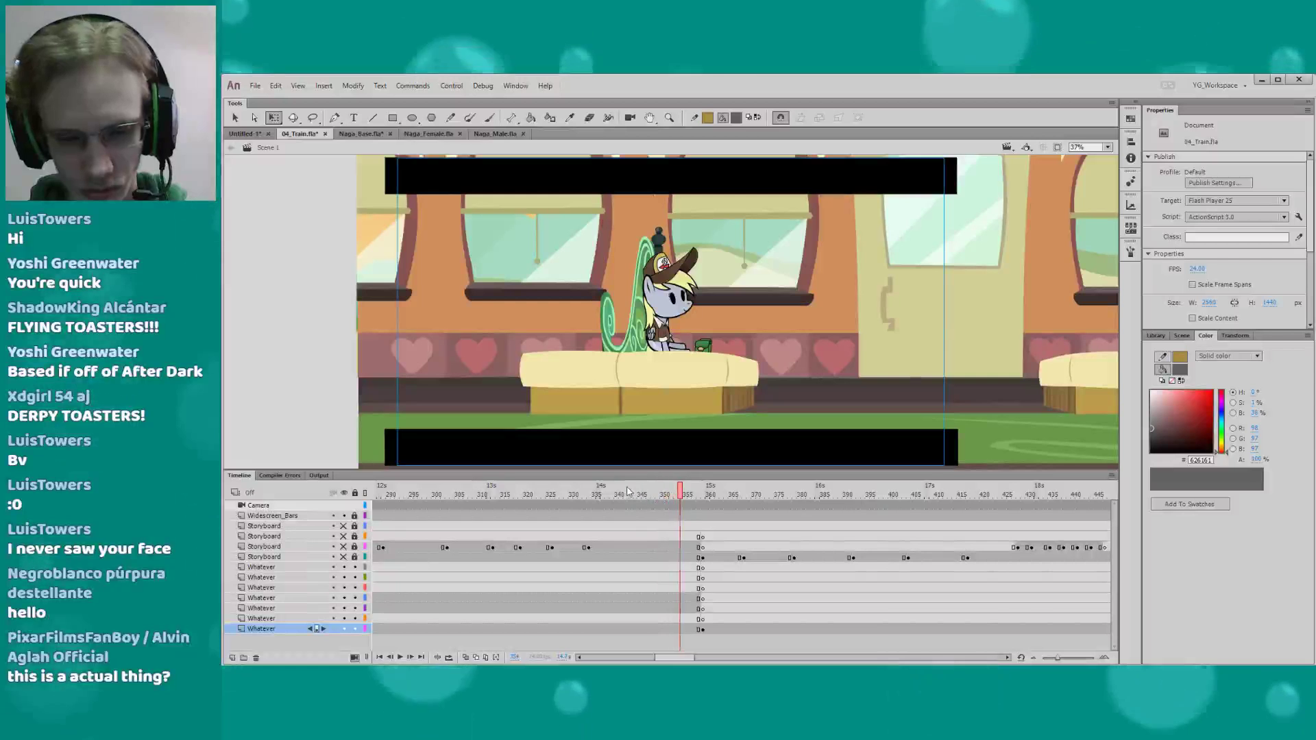
key(period)
key(period)
key(period)
key(period)
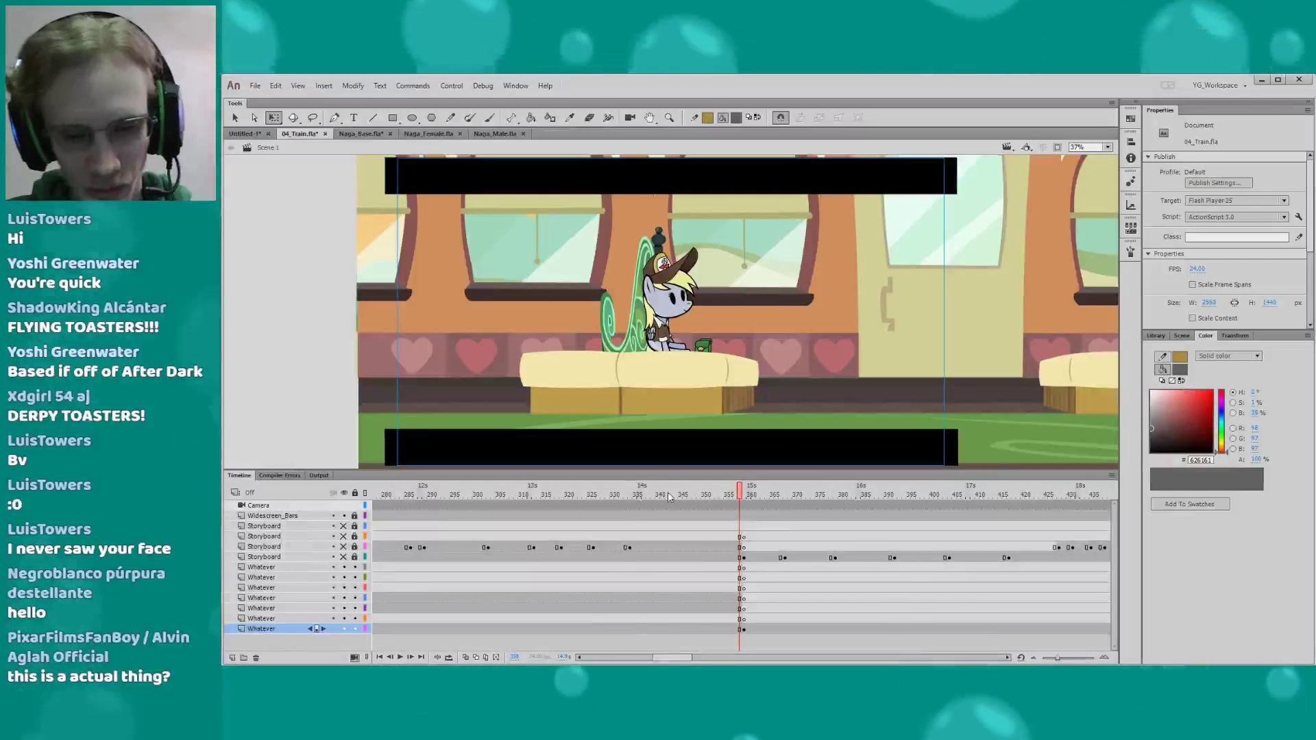
click(667, 491)
drag(700, 624, 668, 624)
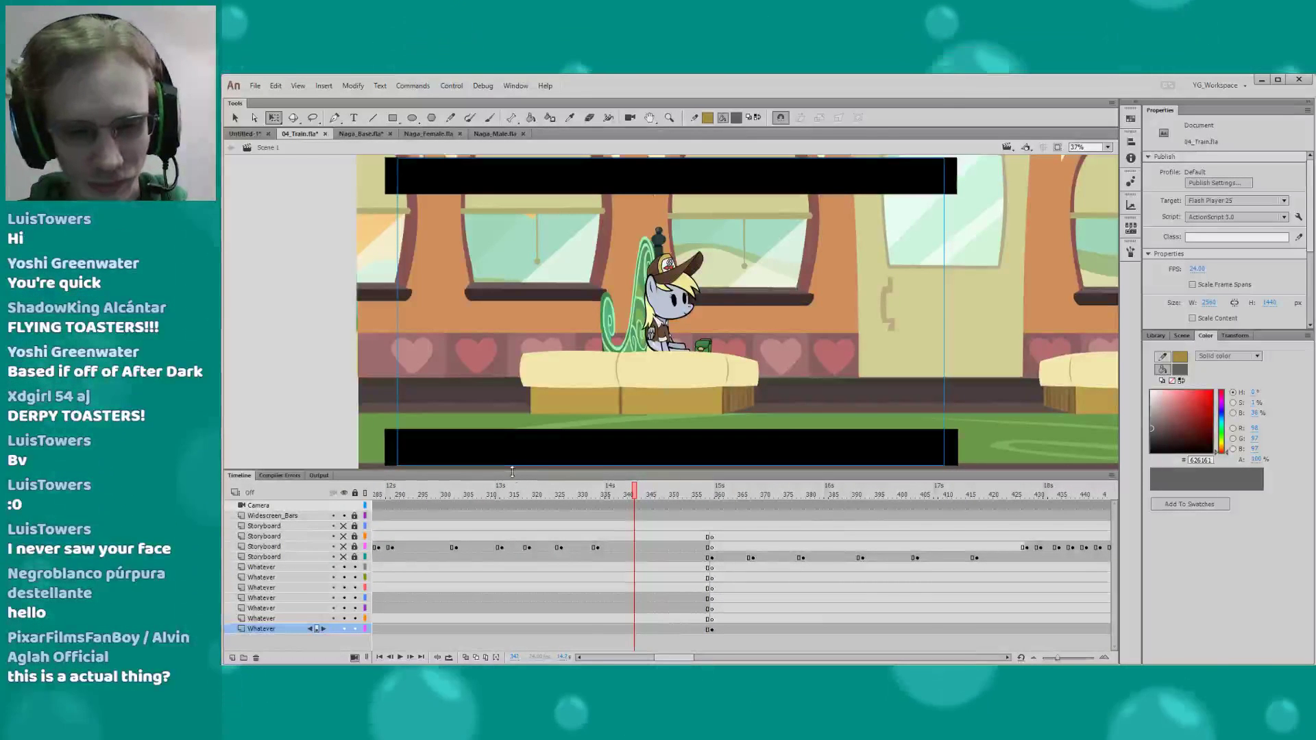
drag(512, 469, 512, 471)
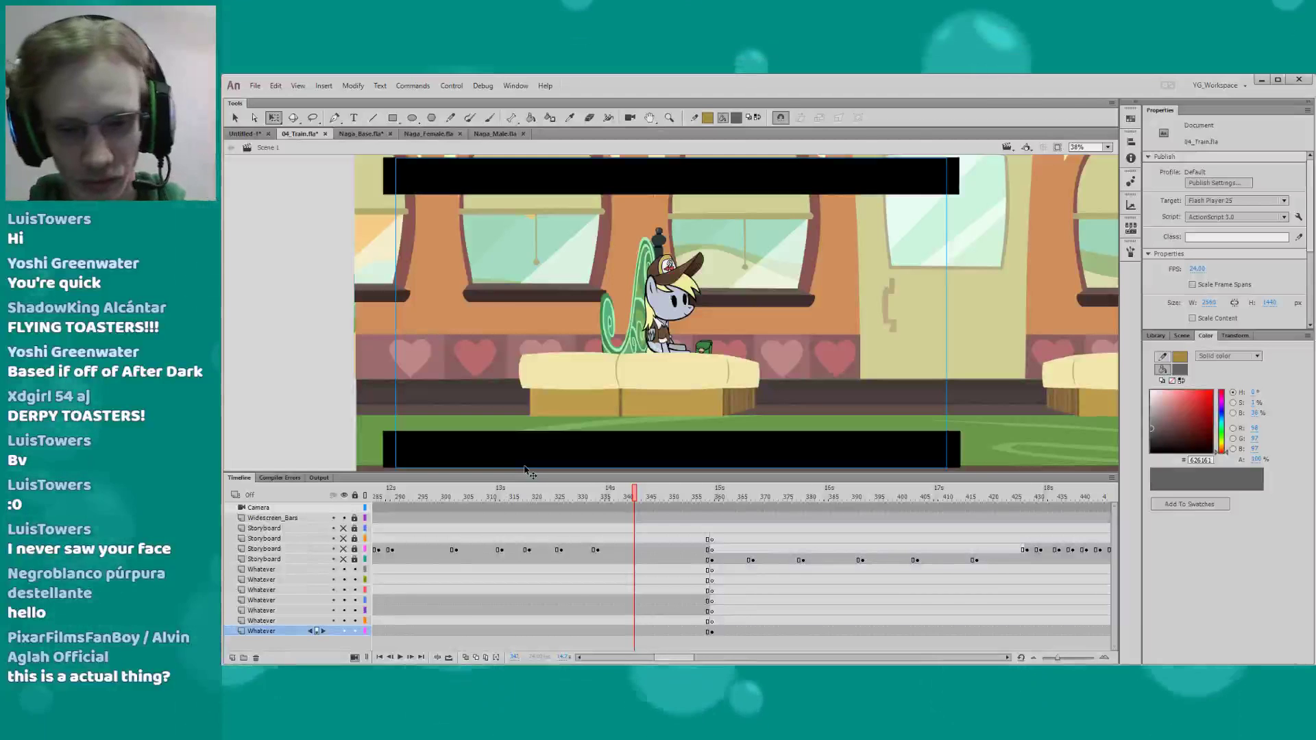
drag(638, 498, 713, 503)
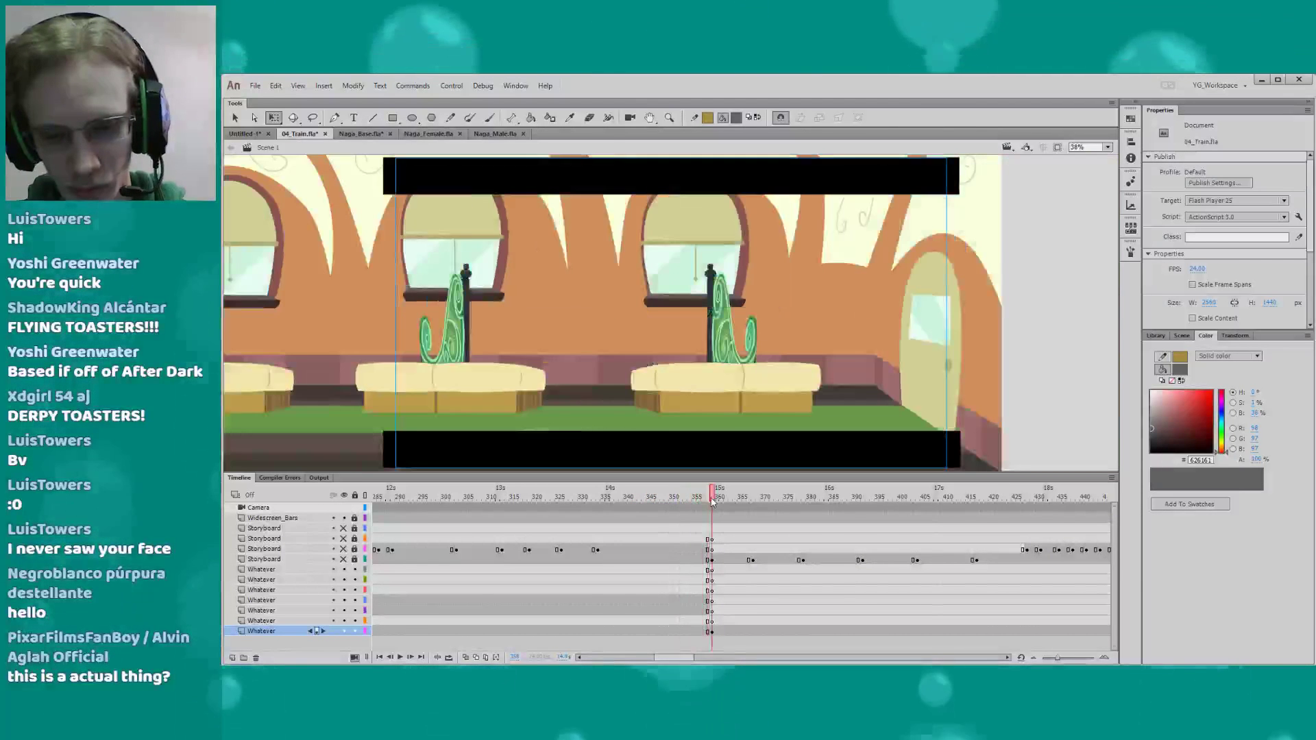
At the start of the empty benches shot, hide the widescreen bars and artwork layers and show all the Storyboard layers
drag(671, 660, 682, 659)
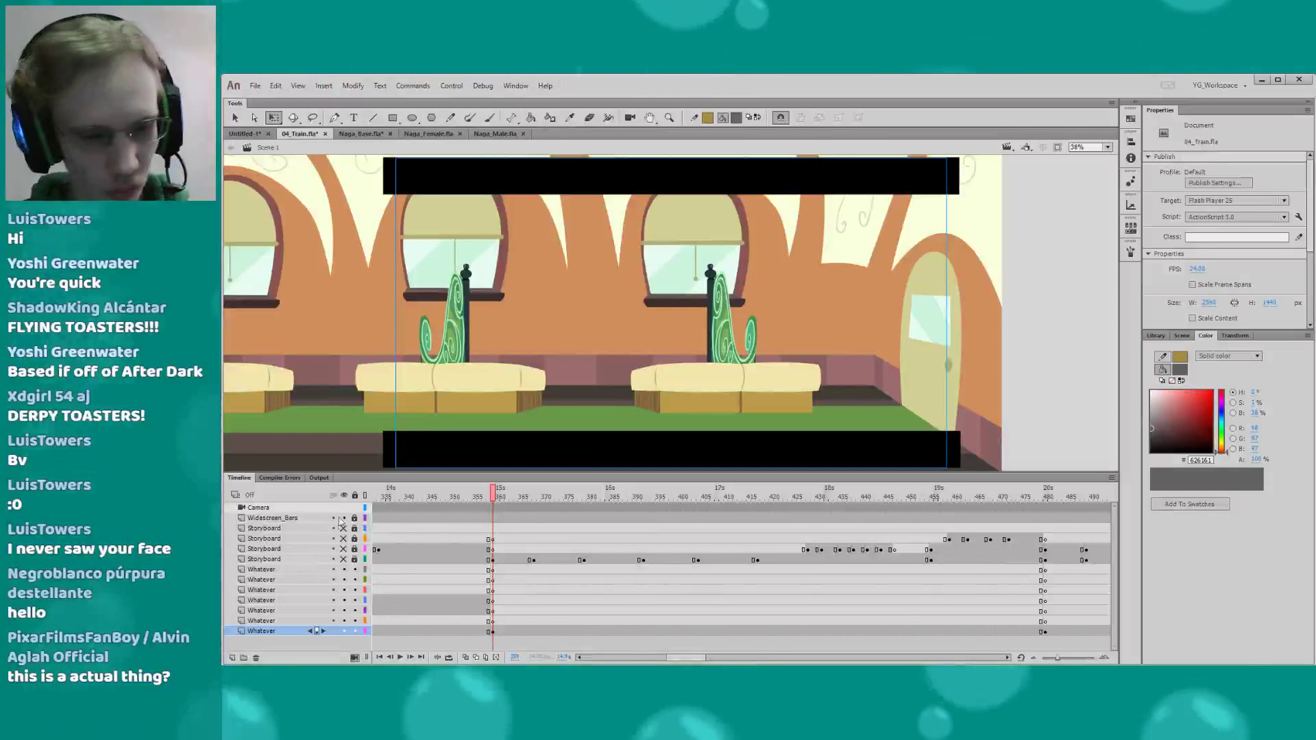
click(343, 495)
drag(343, 550, 343, 527)
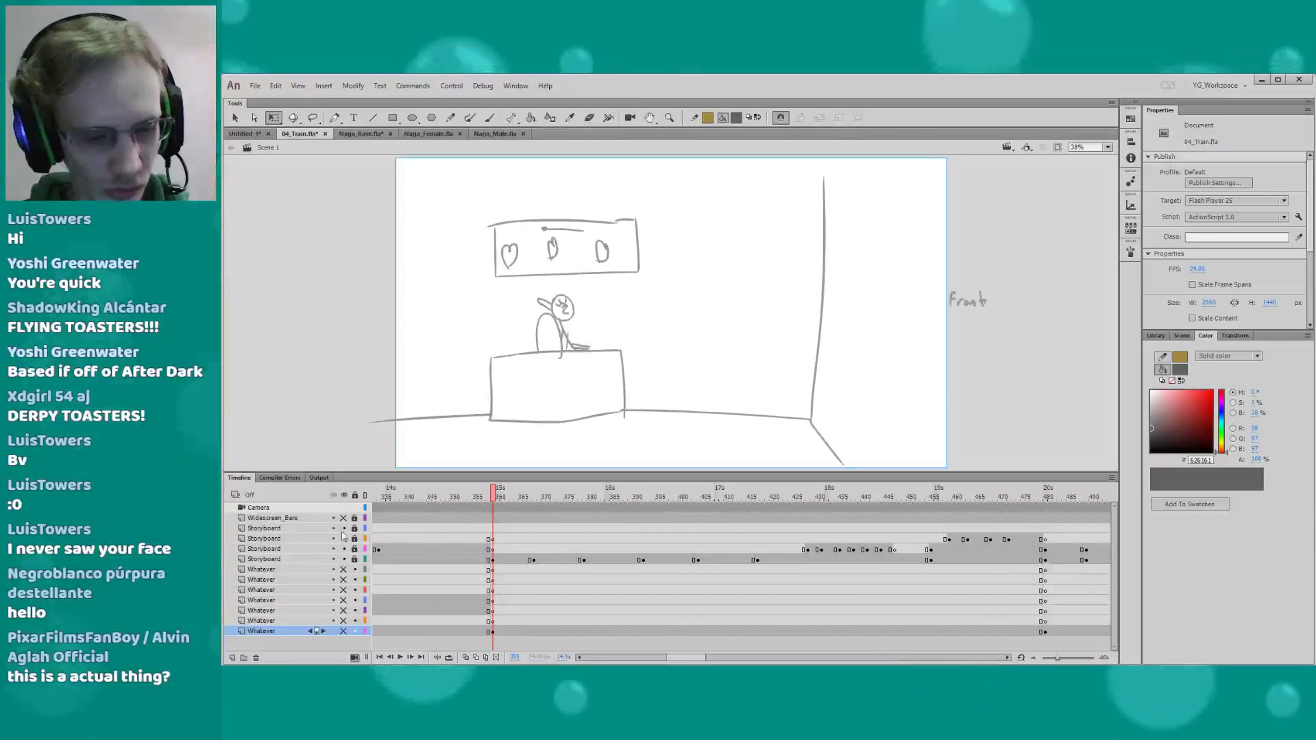
drag(678, 656, 681, 655)
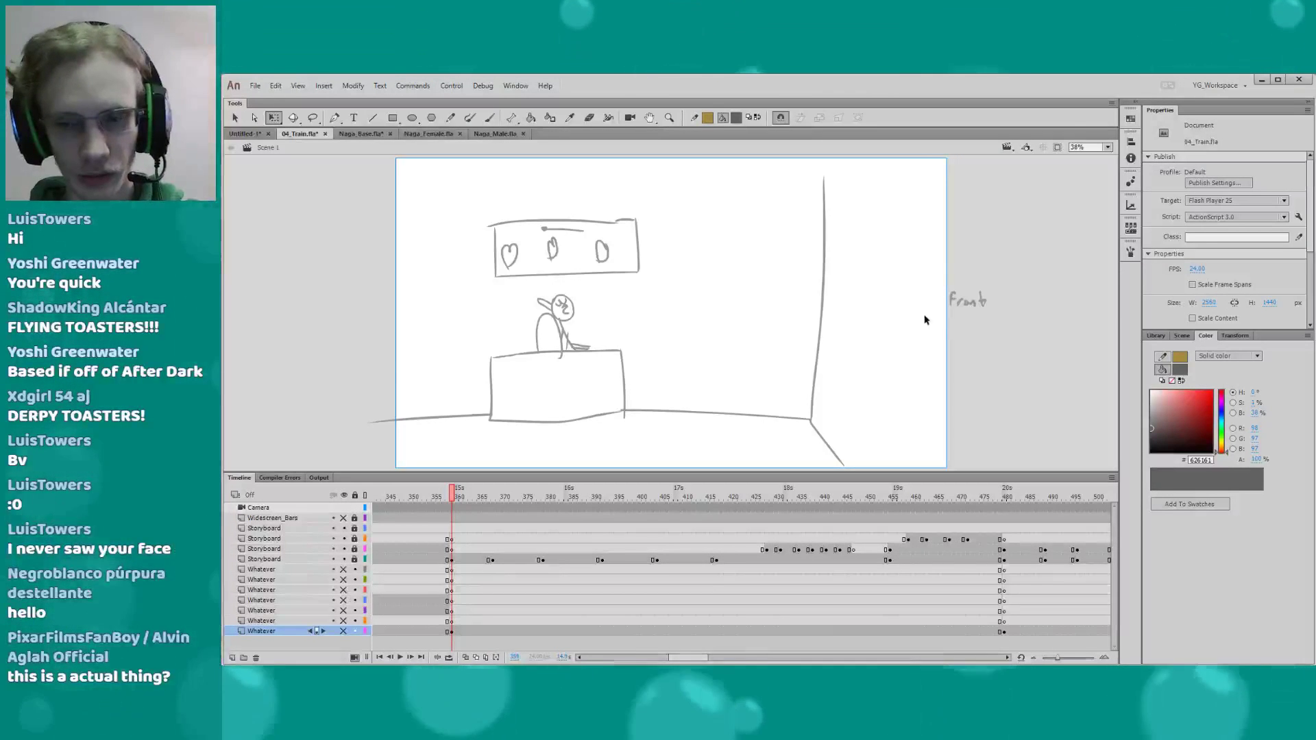
Play back the storyboard from the seated figure to the train door opening
key(Return)
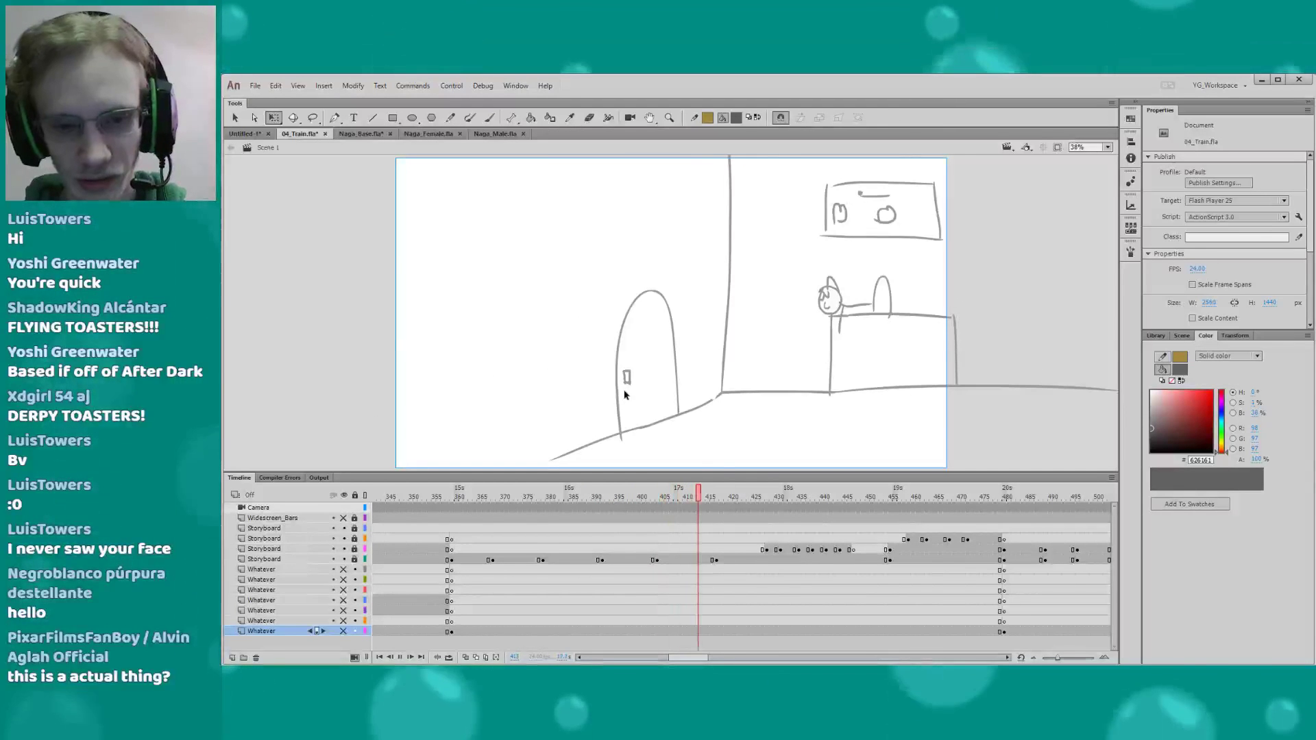
key(Return)
drag(683, 659, 686, 658)
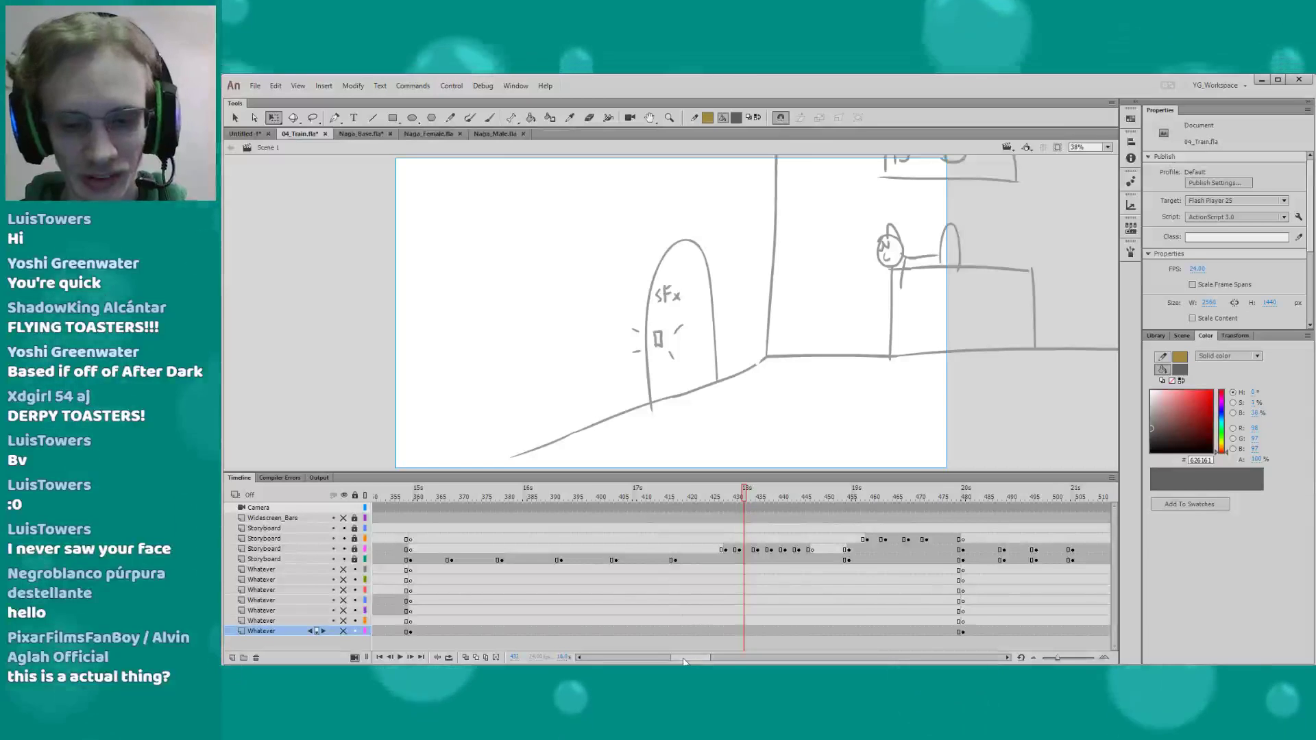
drag(683, 658, 687, 658)
key(Return)
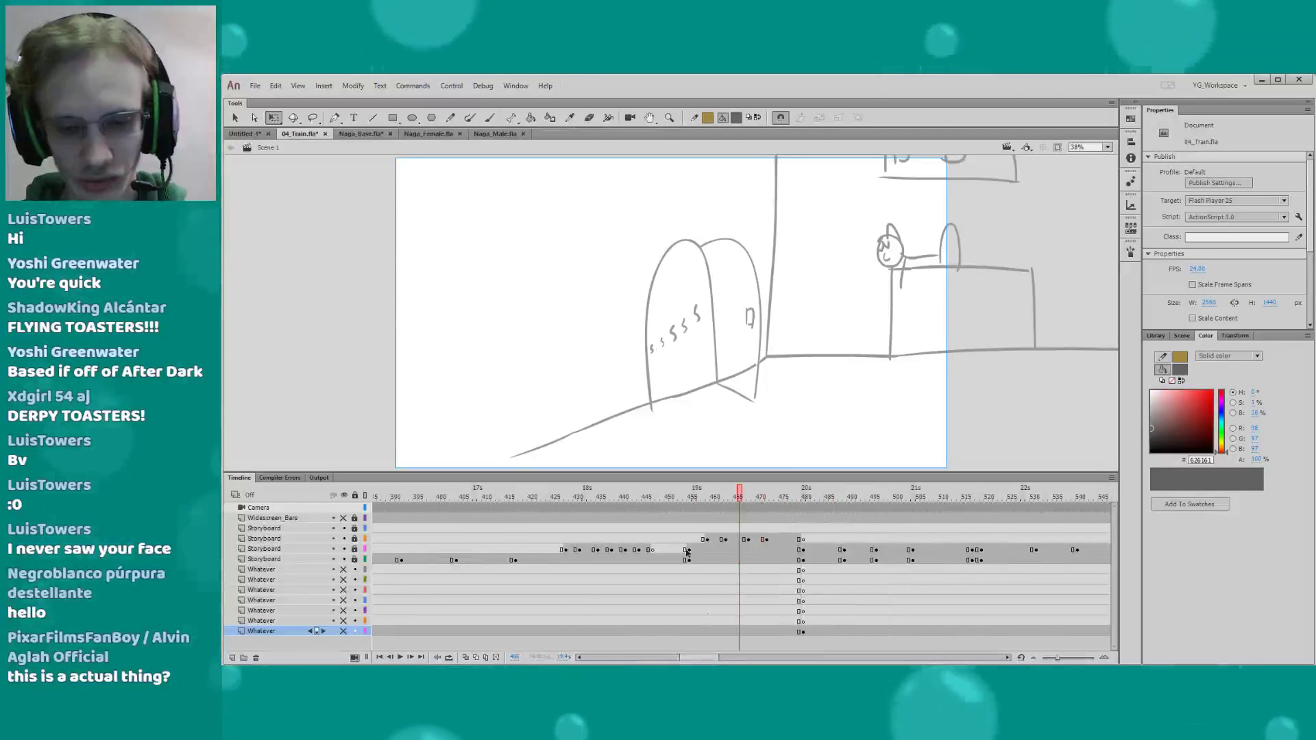
key(Return)
key(Return)
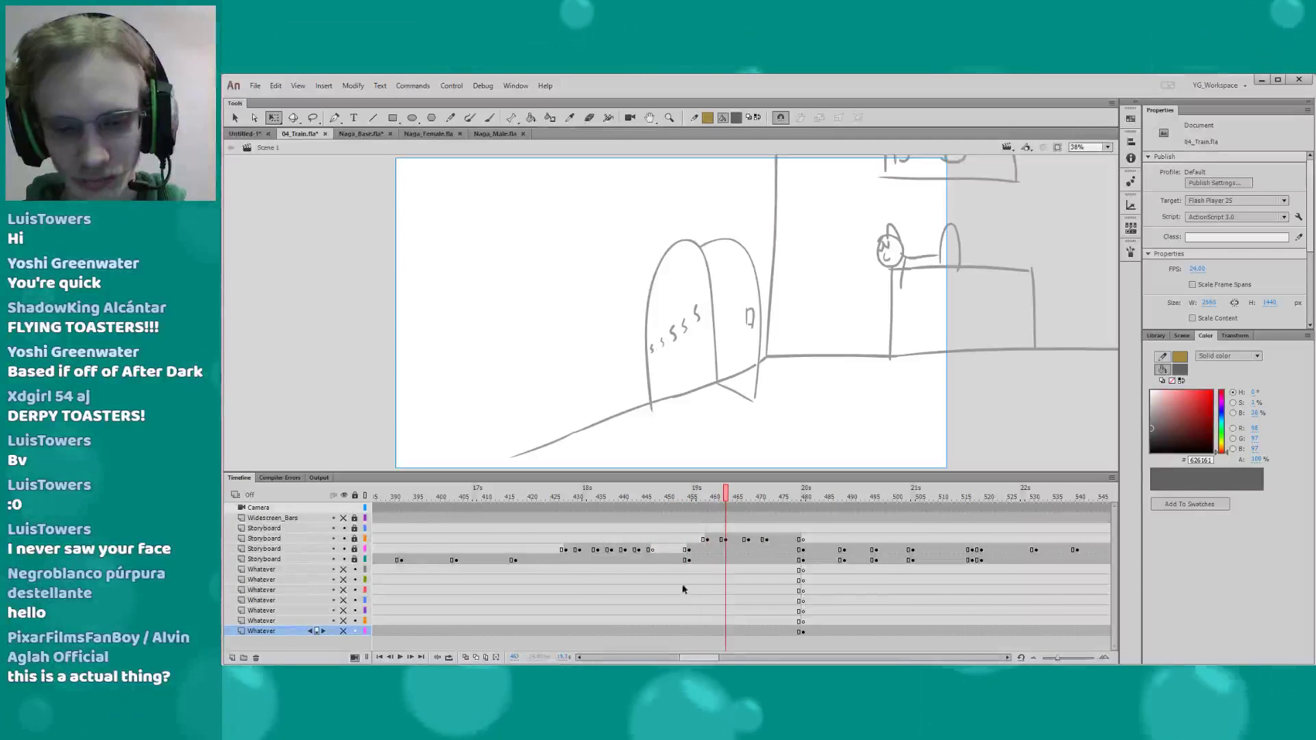
Play back the storyboard from the open door through the spotted creature's entrance to the wide carriage view
drag(688, 660, 694, 659)
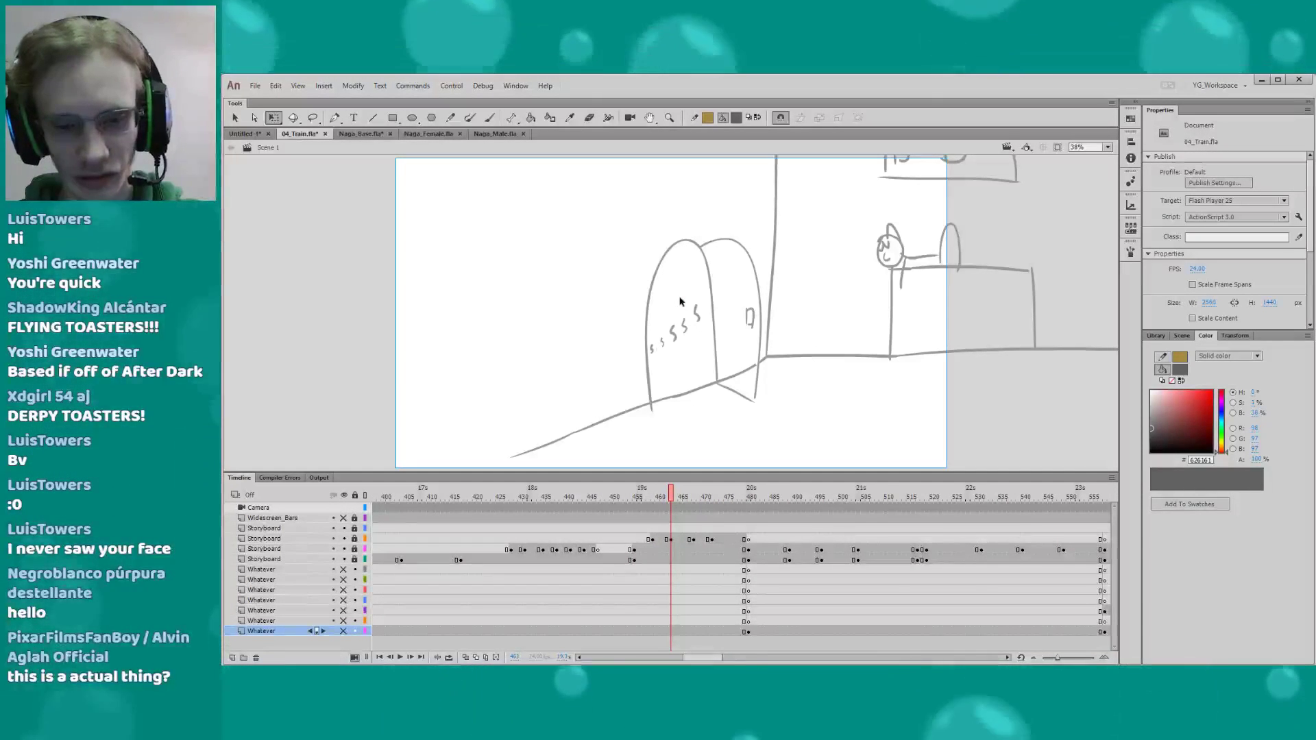
key(Return)
key(Return)
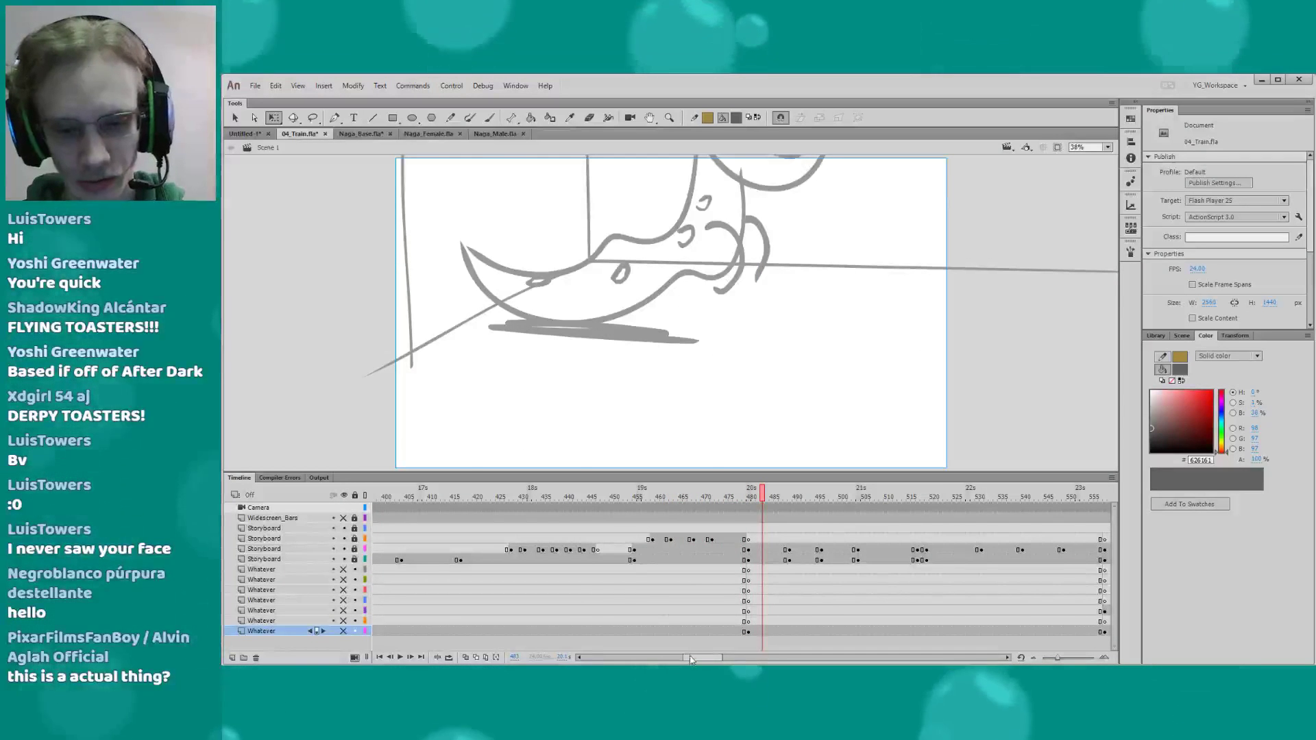
drag(690, 657, 699, 657)
key(Return)
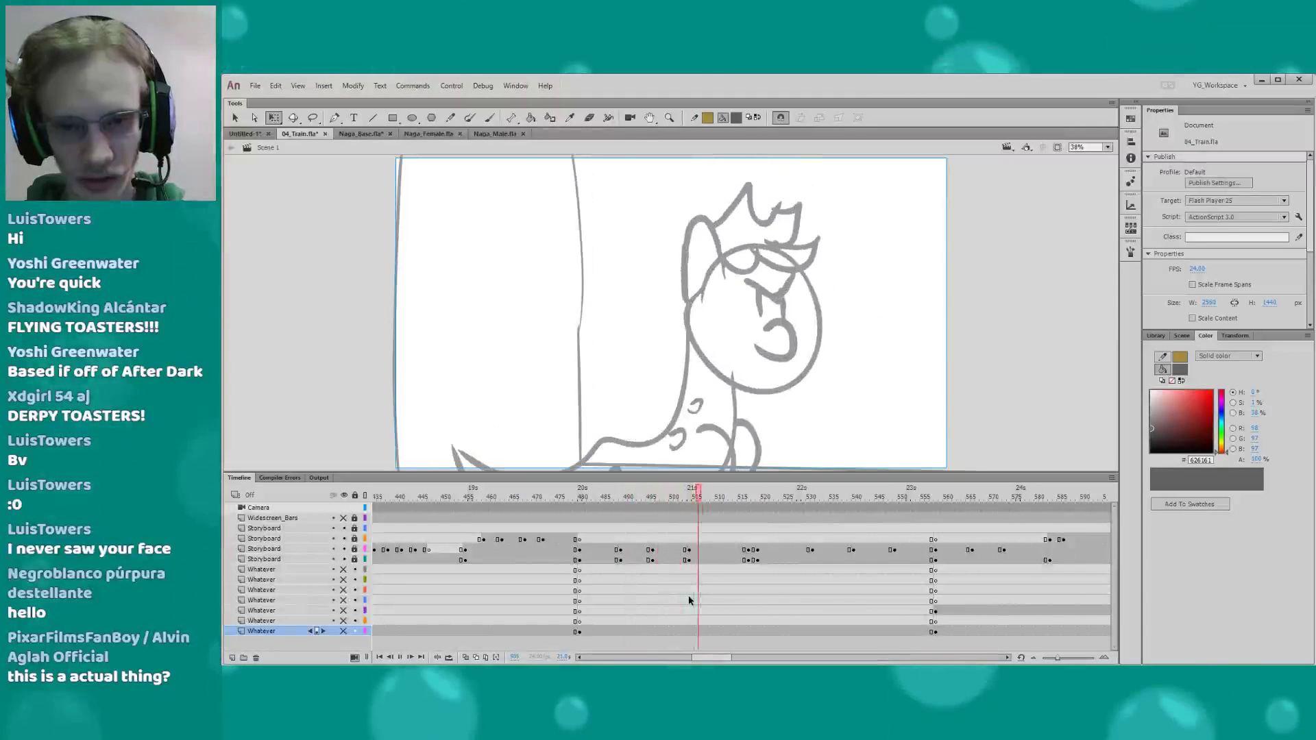
click(735, 496)
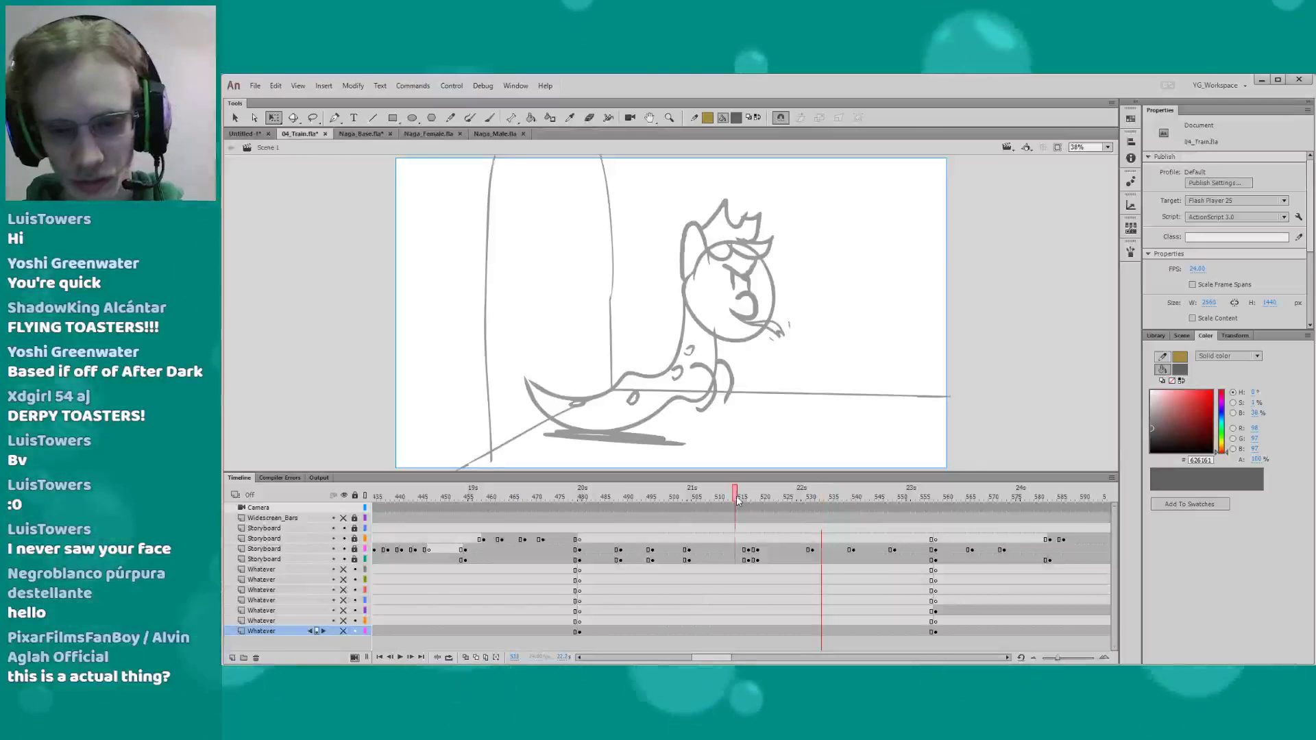
key(Return)
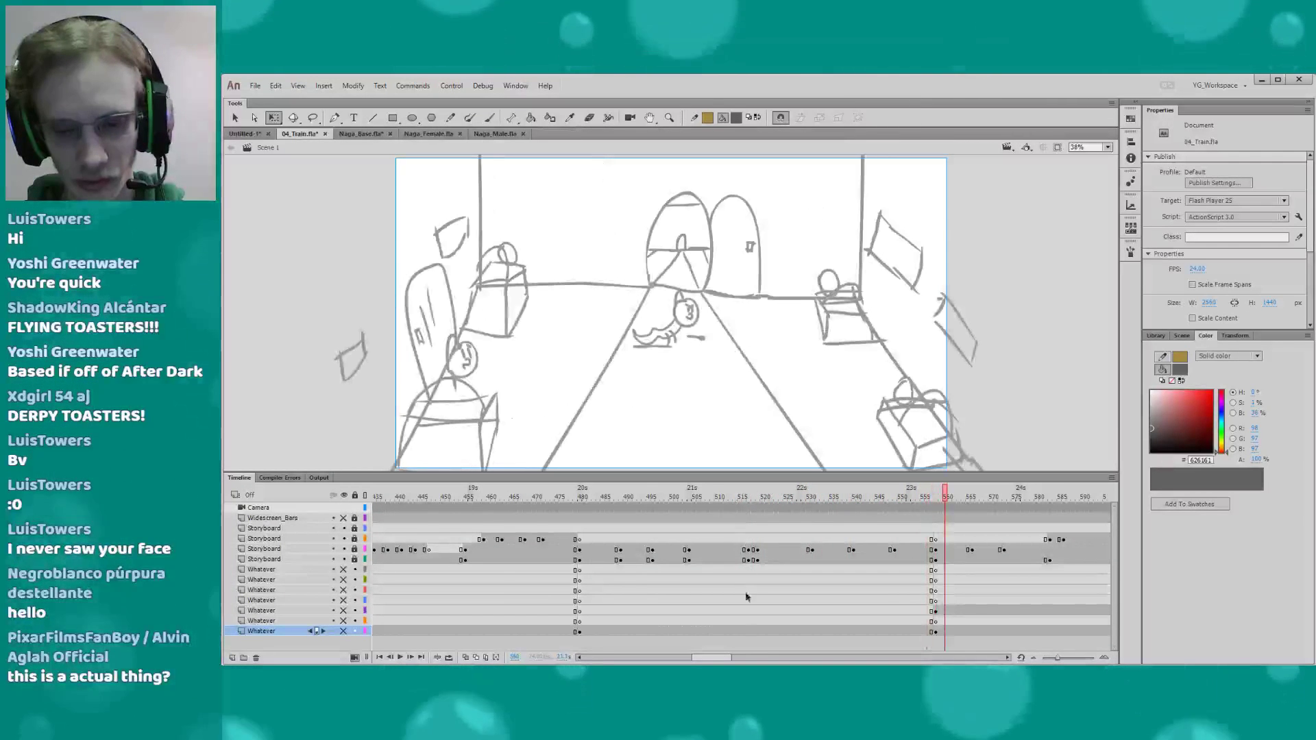
Return to the first frame of the storyboarded seated figure shot and save the file
drag(711, 657, 689, 657)
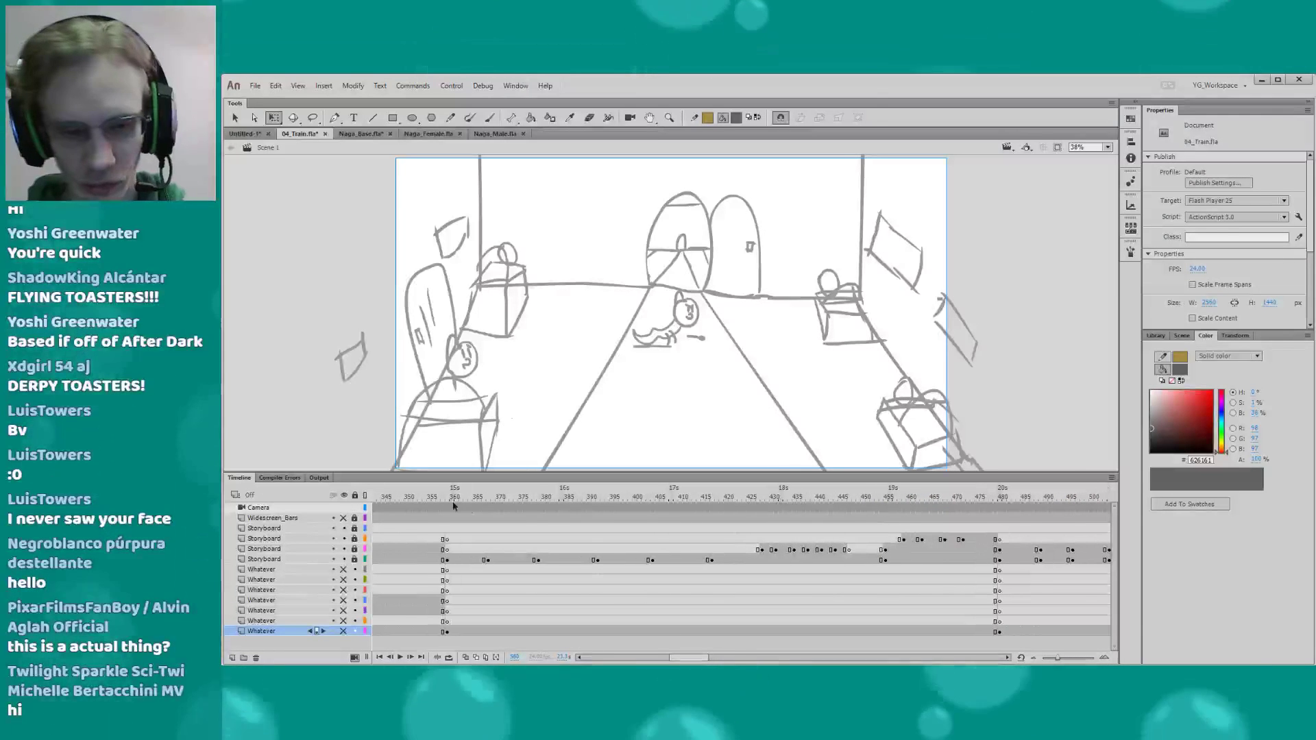
click(446, 497)
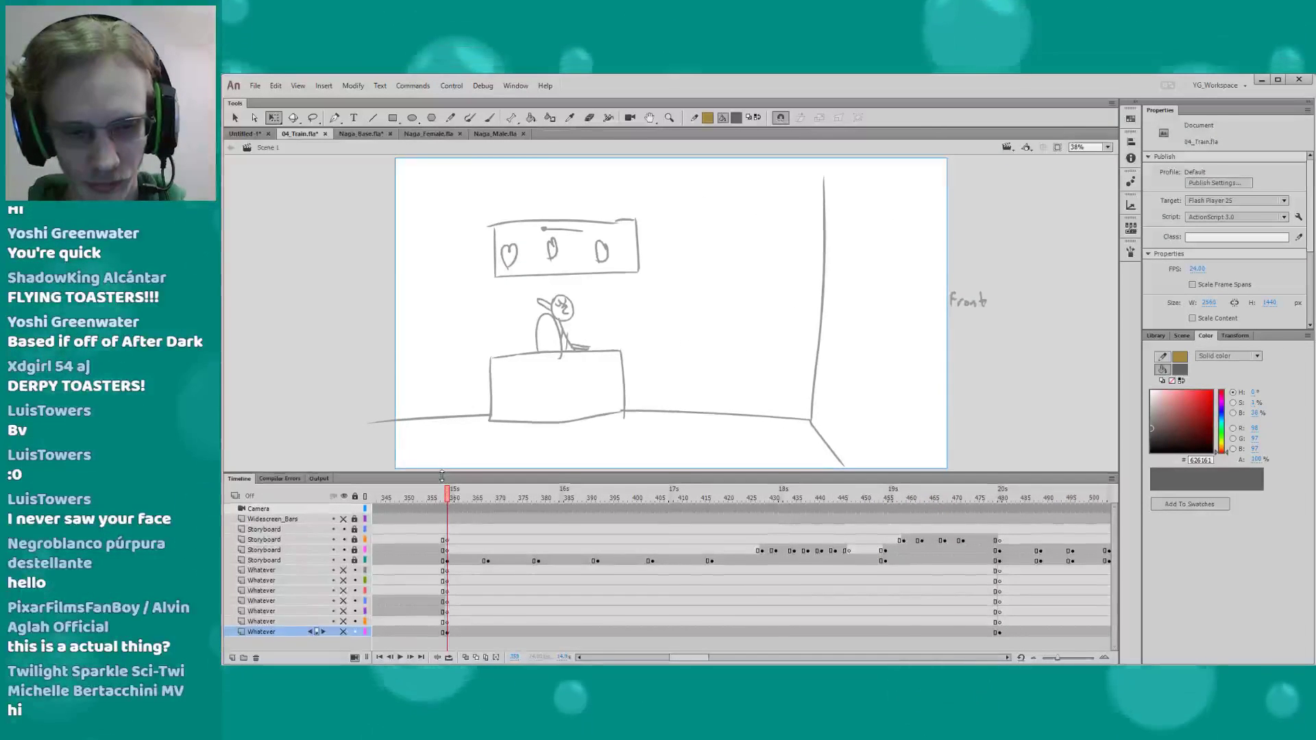
key(ctrl+s)
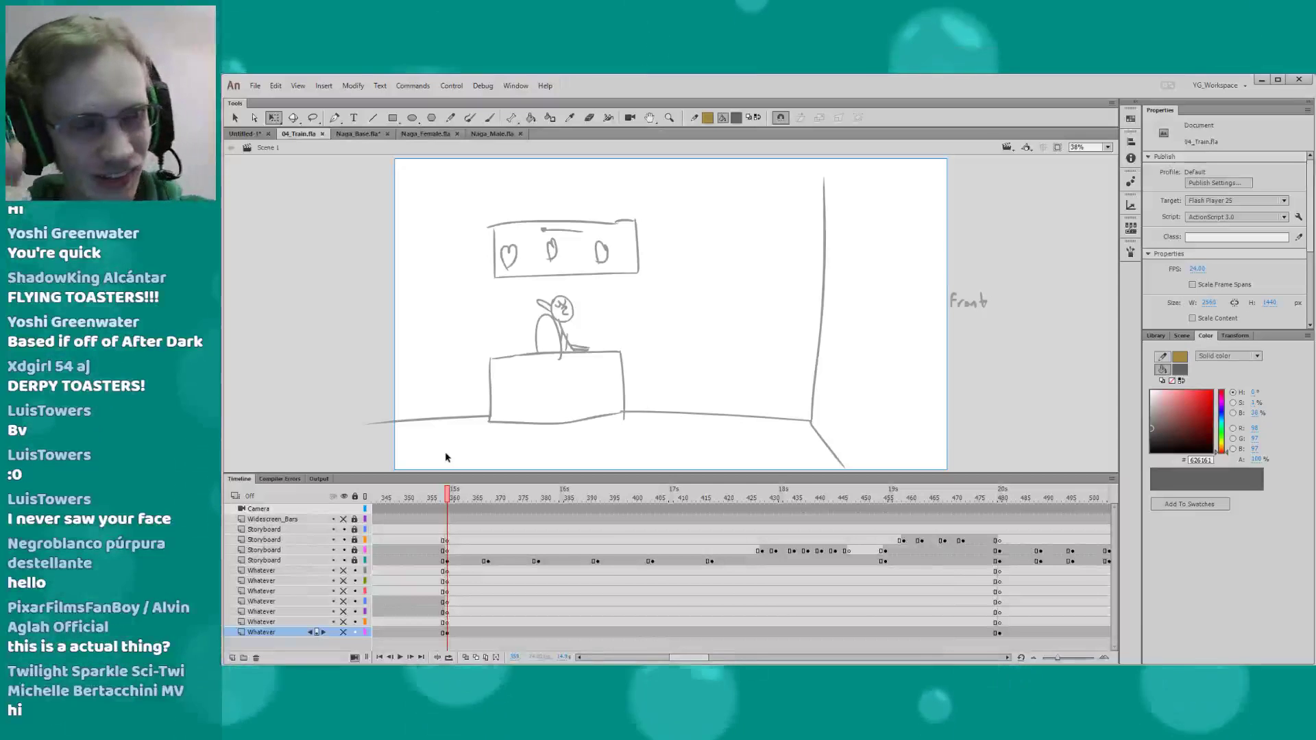
drag(494, 473, 494, 475)
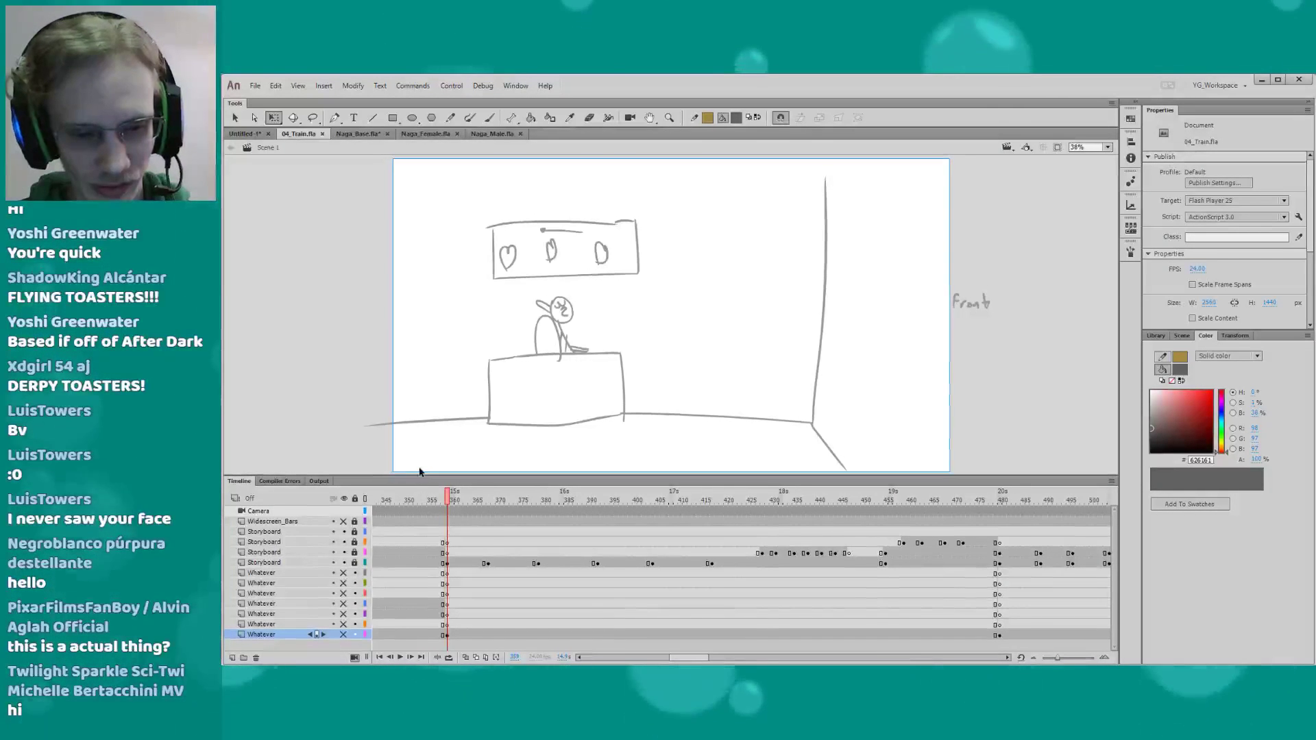
drag(685, 662, 684, 659)
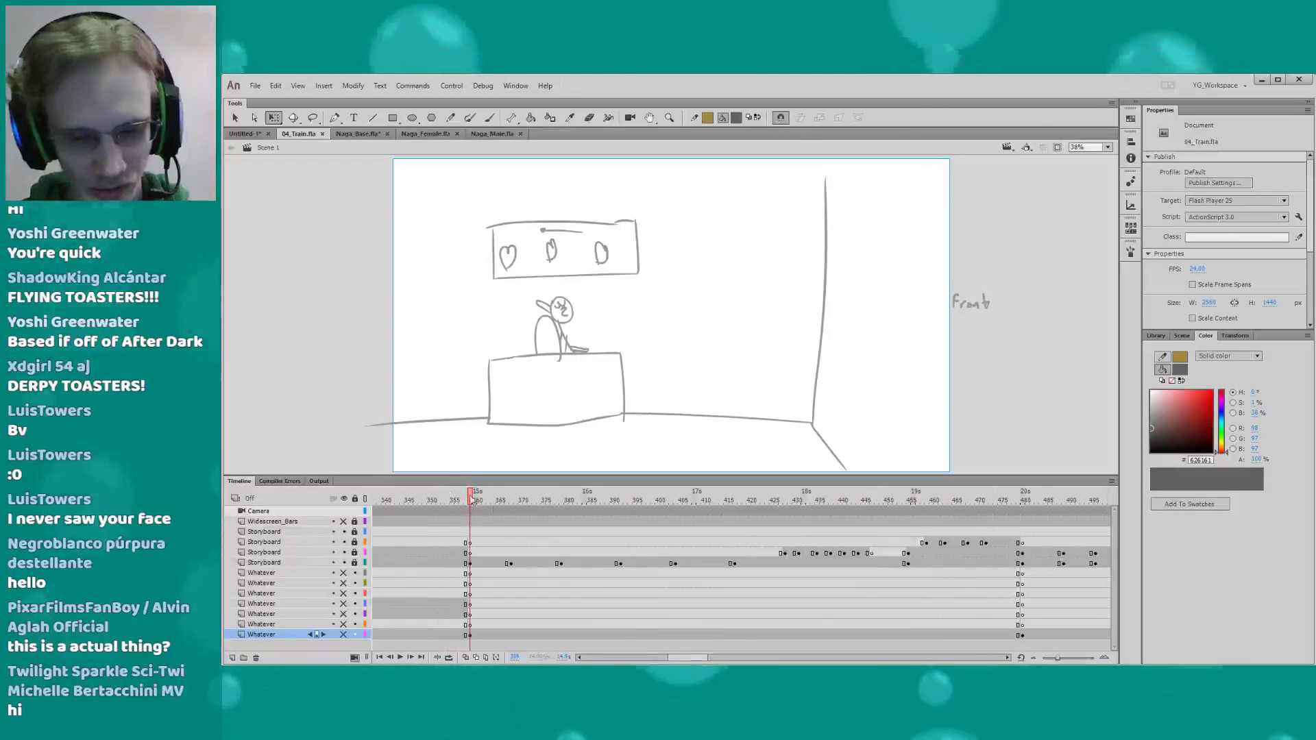
click(425, 483)
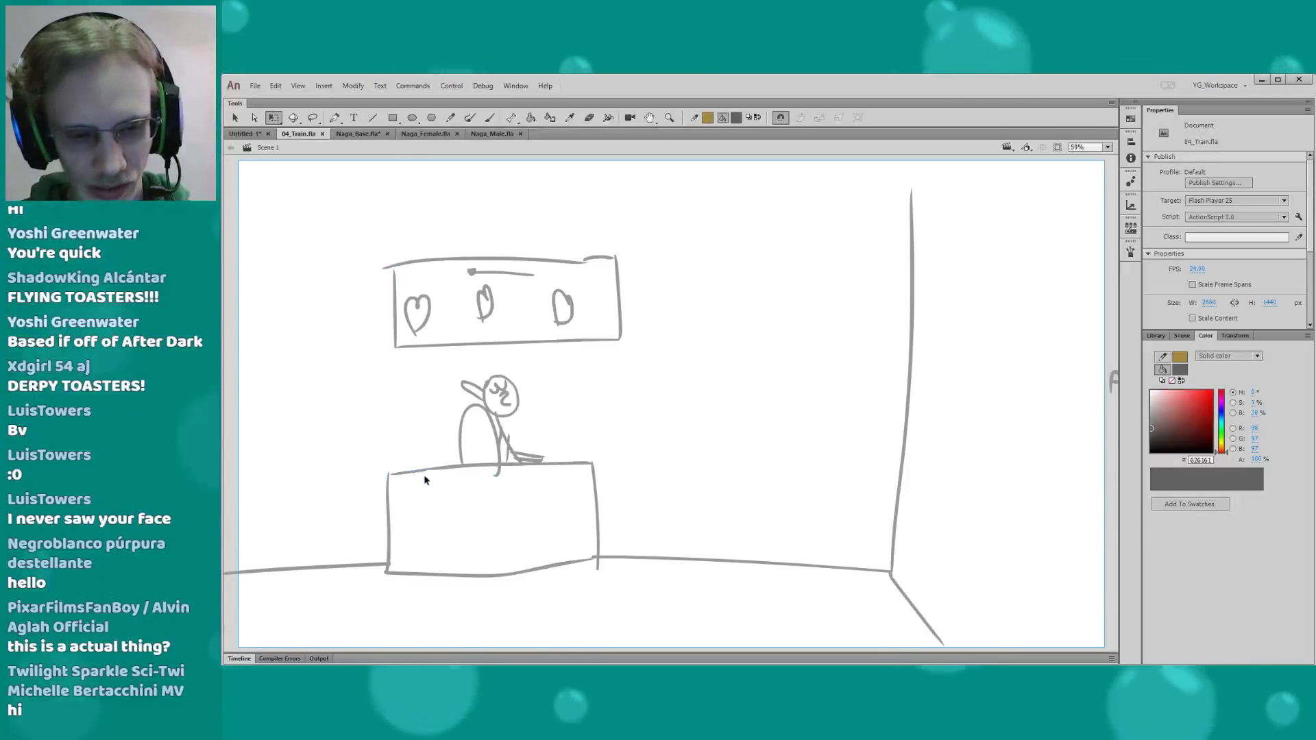
click(250, 656)
drag(433, 476, 433, 470)
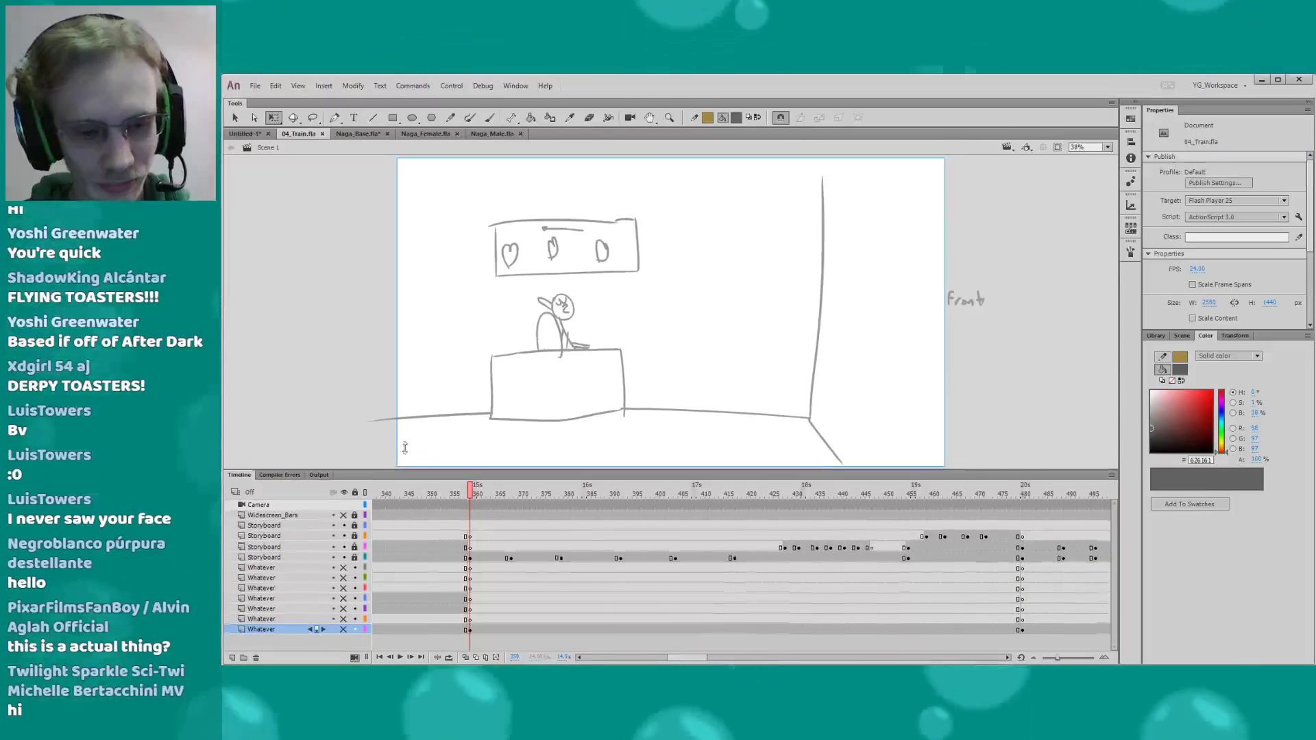
Show all the Whatever artwork layers together with the storyboard sketch and save the file
drag(343, 567, 343, 627)
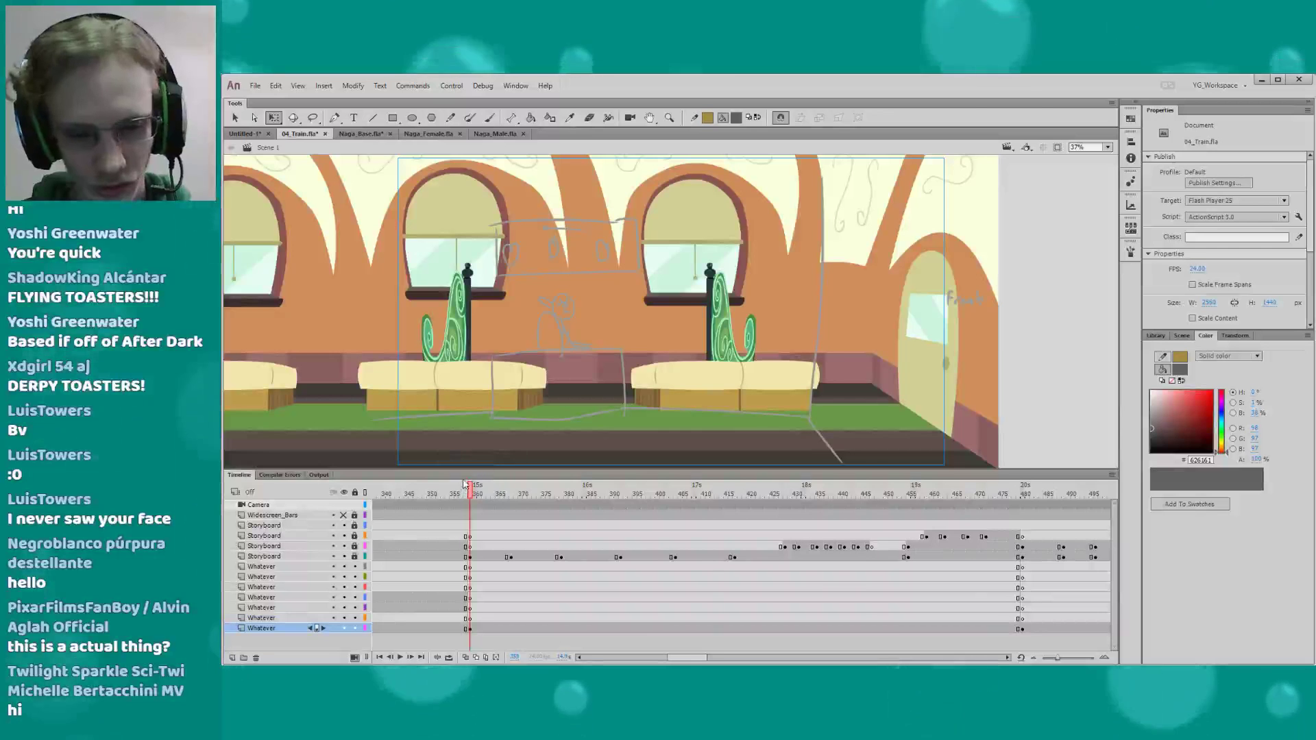
drag(464, 472, 465, 470)
key(ctrl+s)
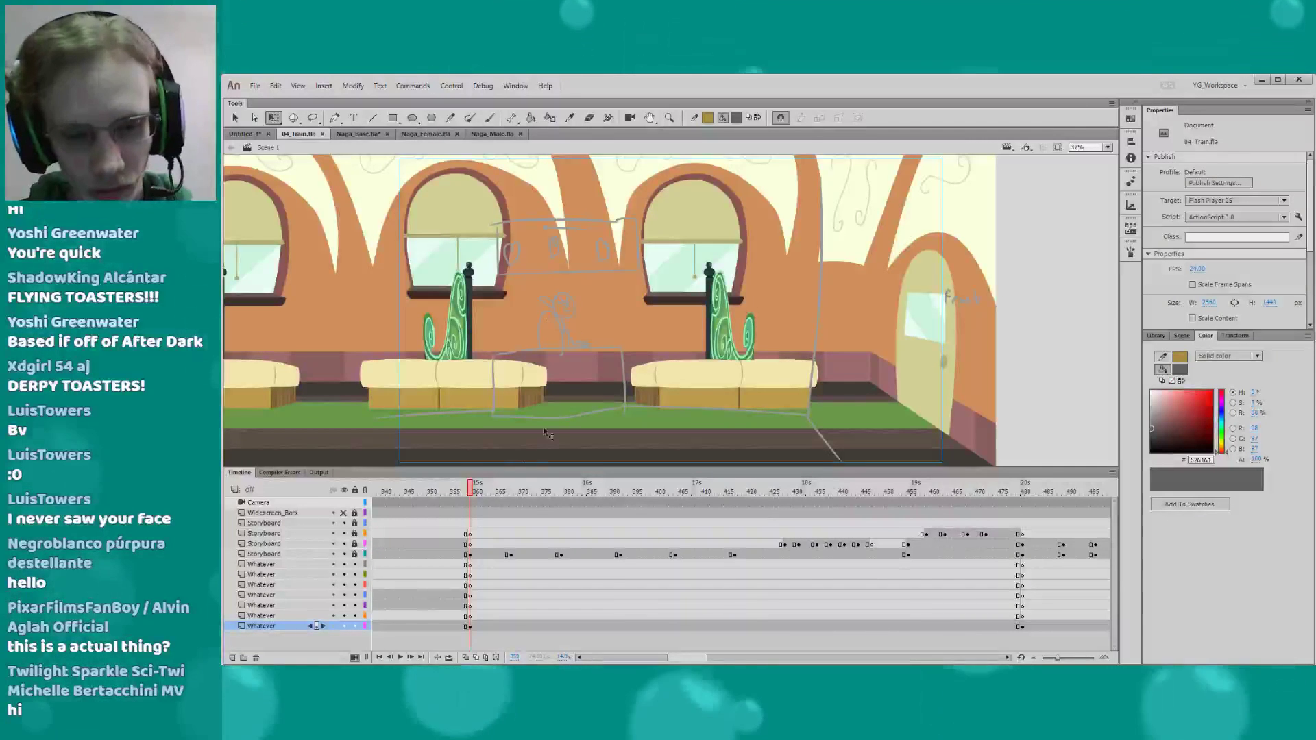
Open the bk_train_long background symbol on the bottom Whatever layer for editing, with the whole carriage interior in view
drag(519, 471, 520, 477)
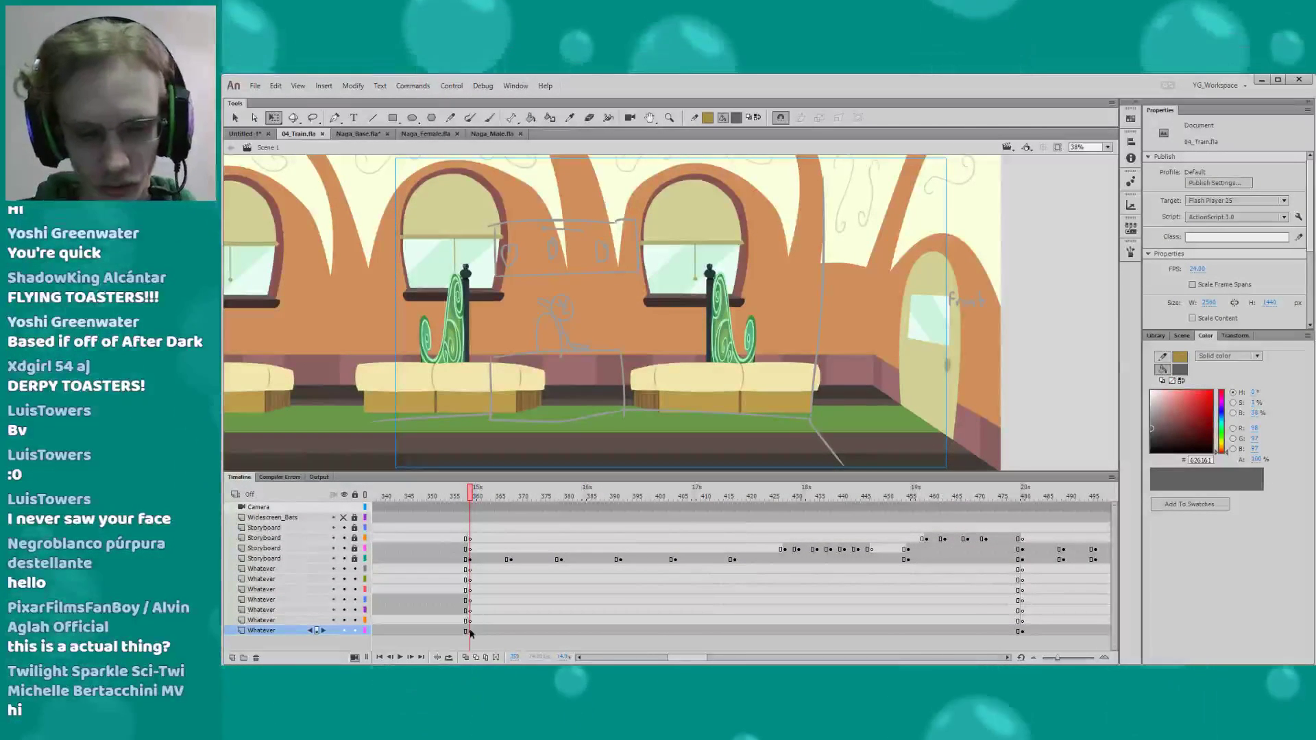
click(485, 570)
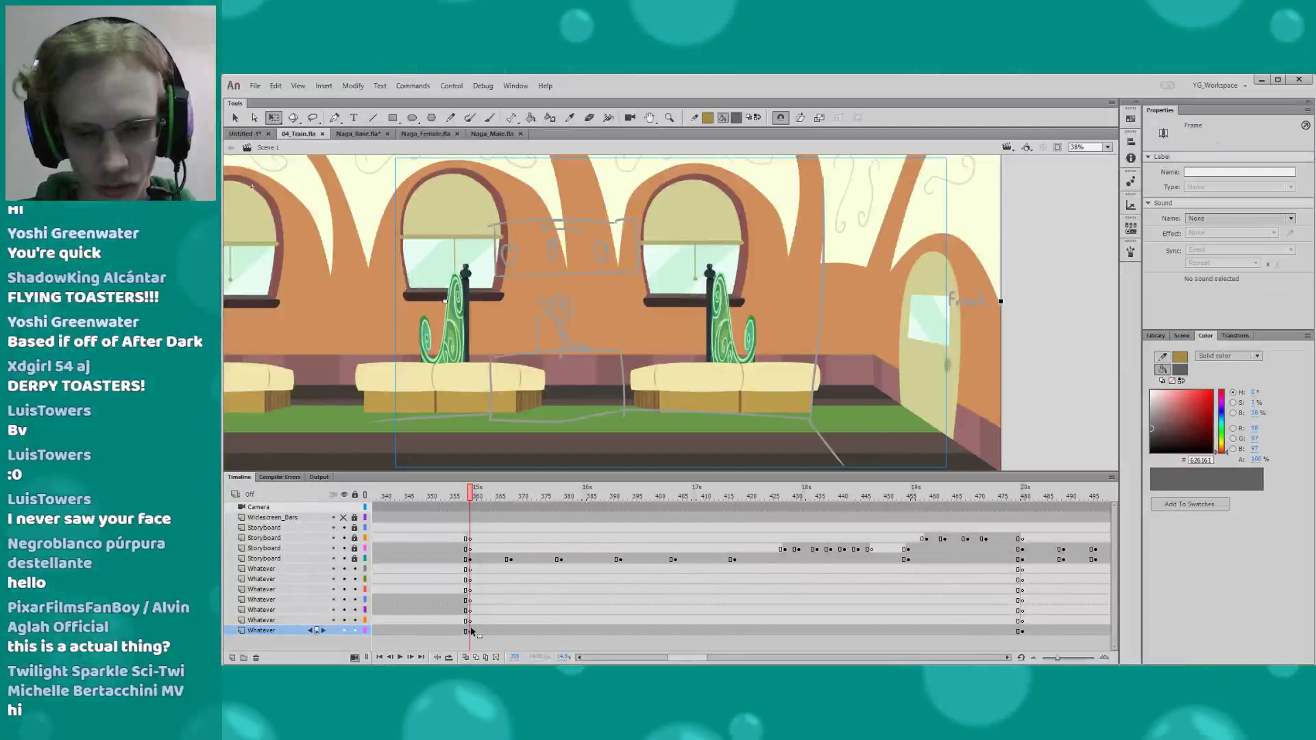
click(466, 401)
key(ctrl+minus)
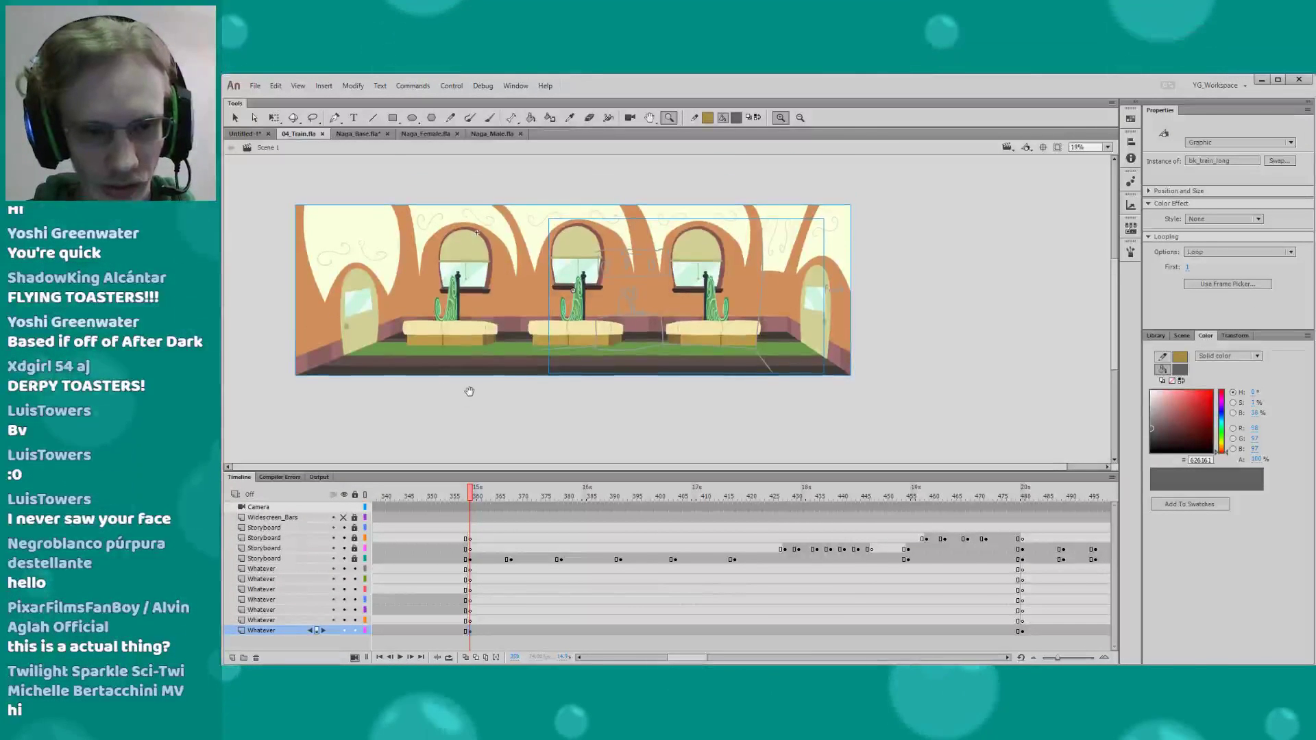
key(ctrl+e)
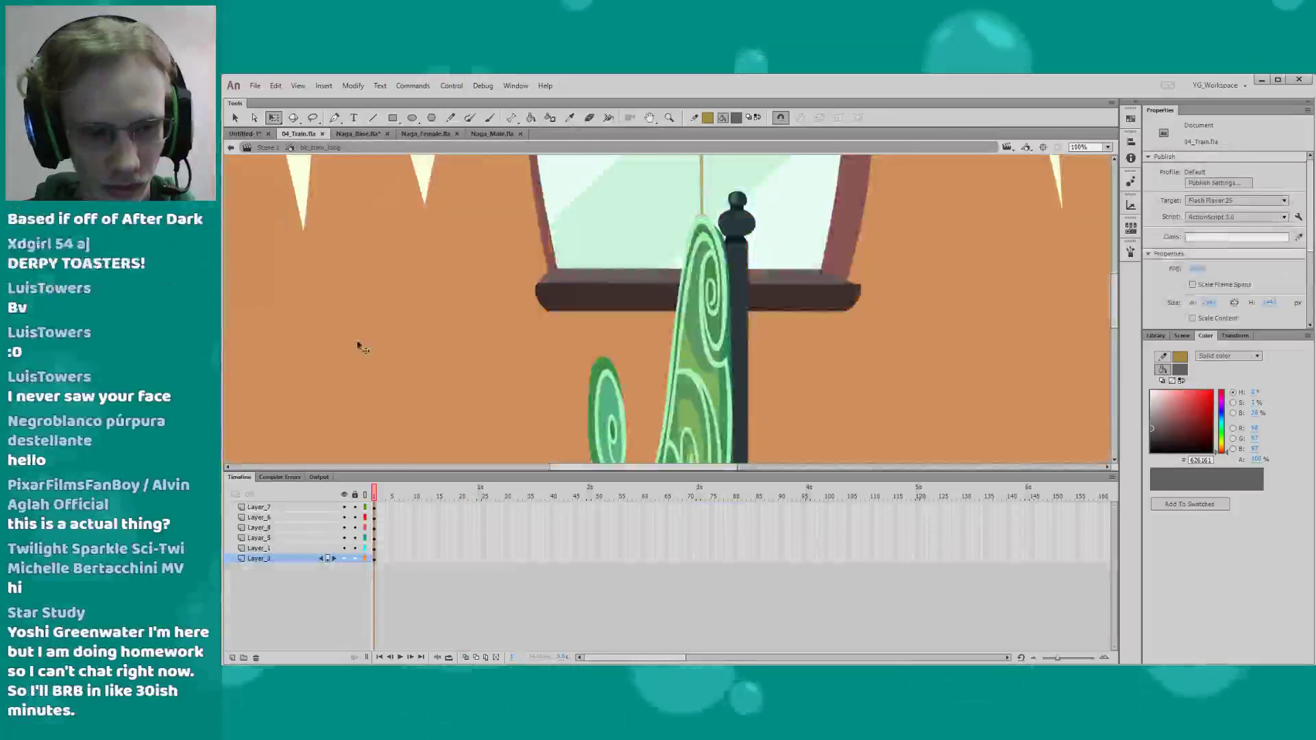
key(ctrl+minus)
key(ctrl+minus)
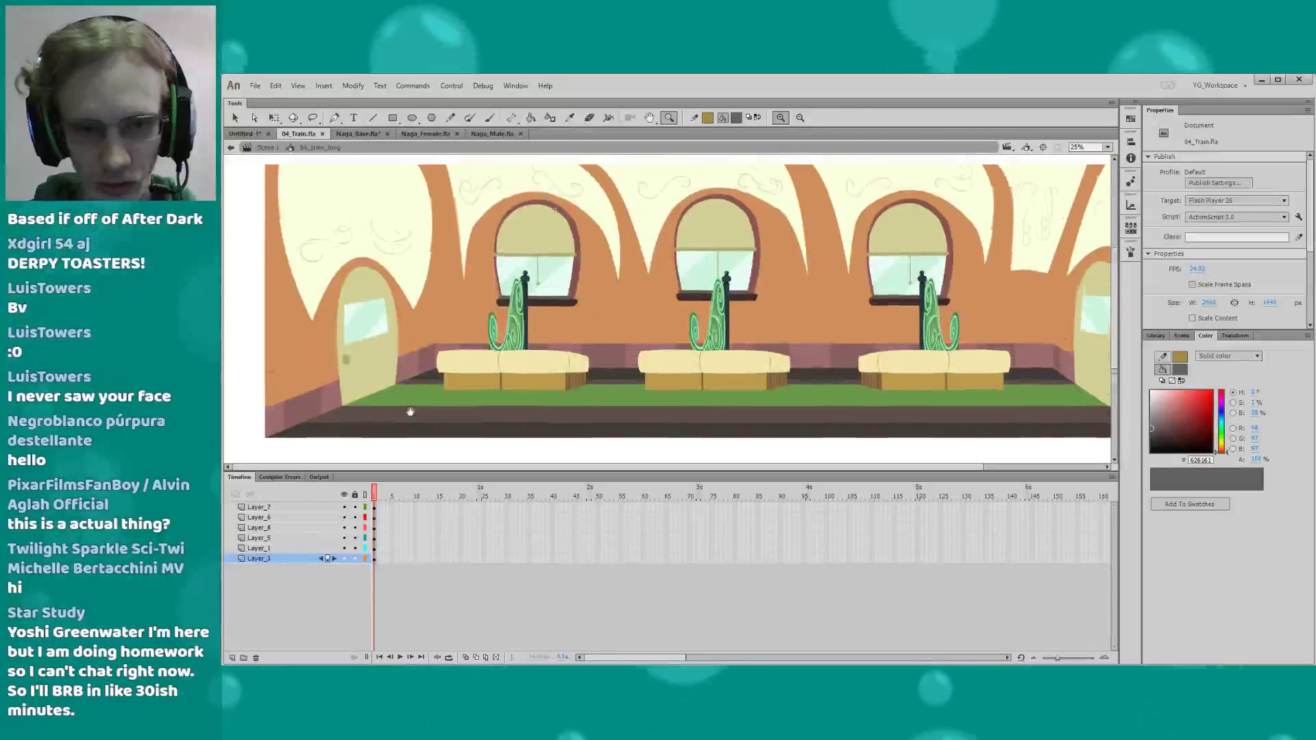
Enlarge the stage area and go through the background symbol's layers from Layer_7 down to Layer_3 to examine which artwork each holds
drag(422, 357, 335, 364)
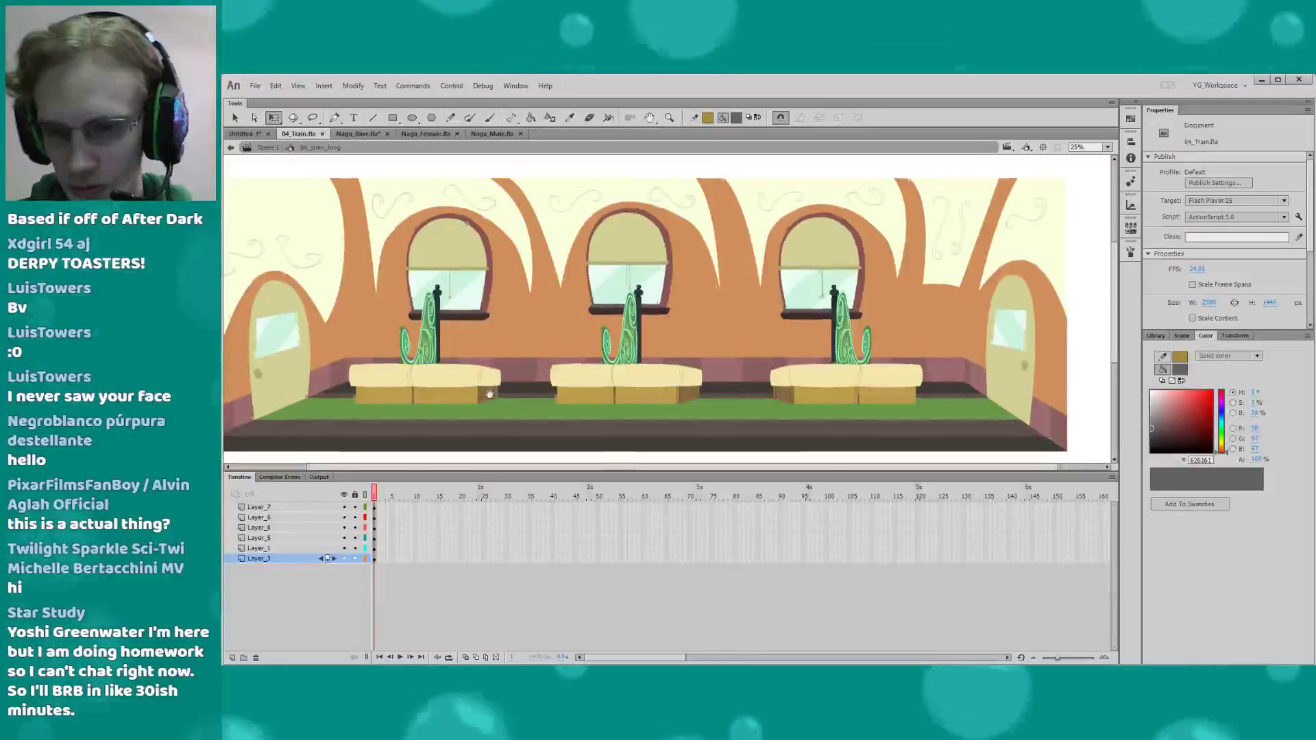
drag(487, 390, 467, 389)
drag(498, 470, 496, 512)
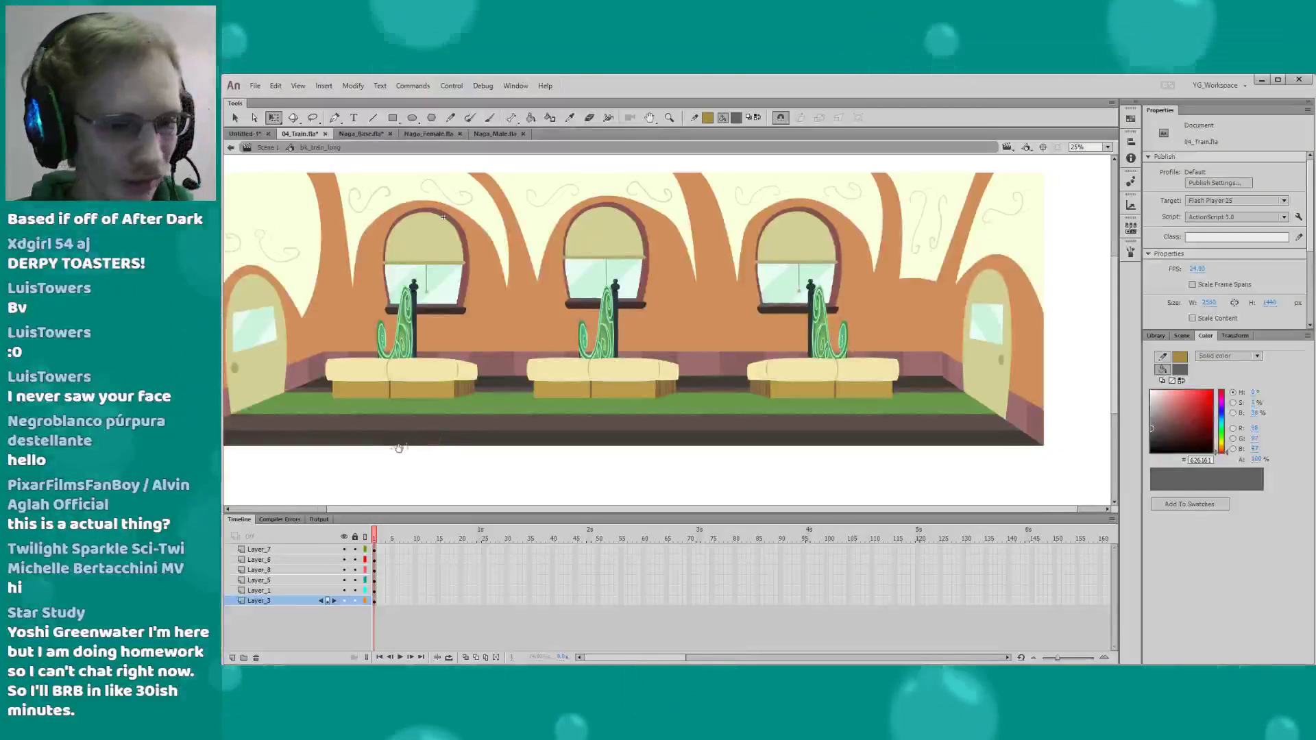
drag(399, 447, 403, 475)
click(303, 549)
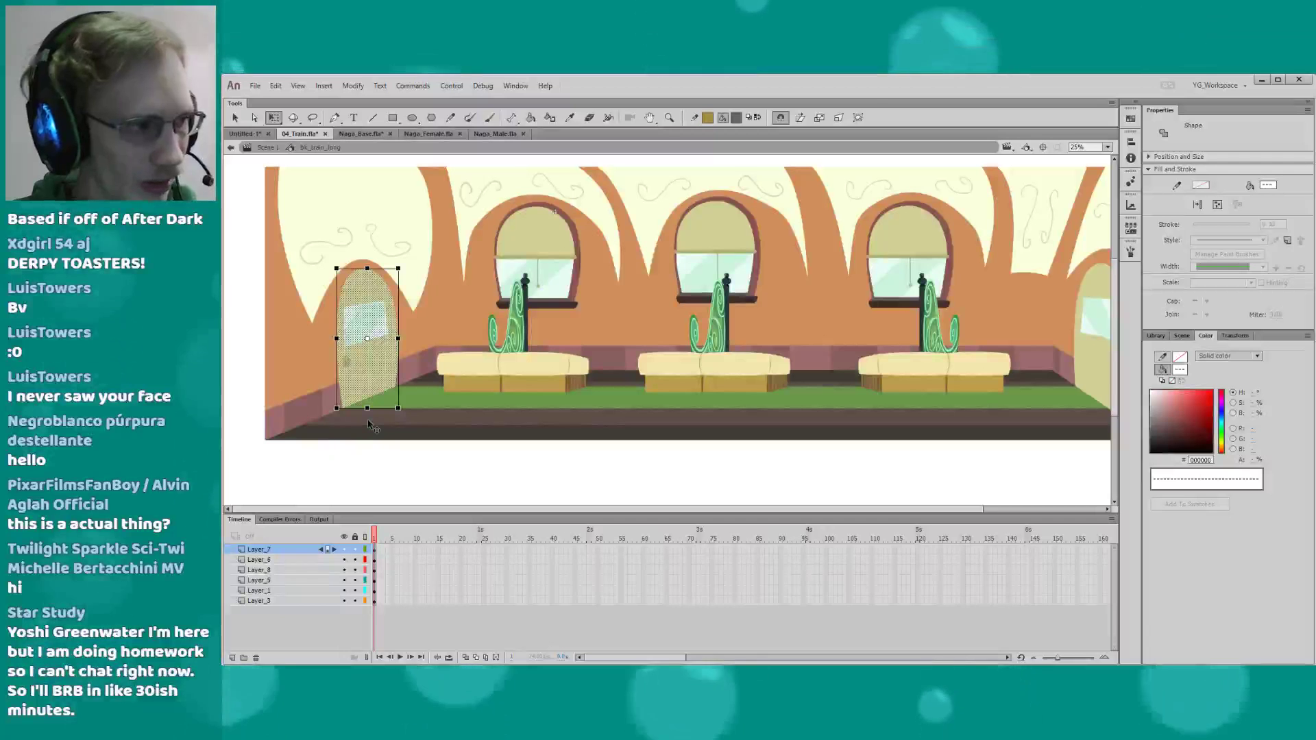
click(288, 559)
drag(309, 481, 223, 465)
click(274, 569)
click(273, 580)
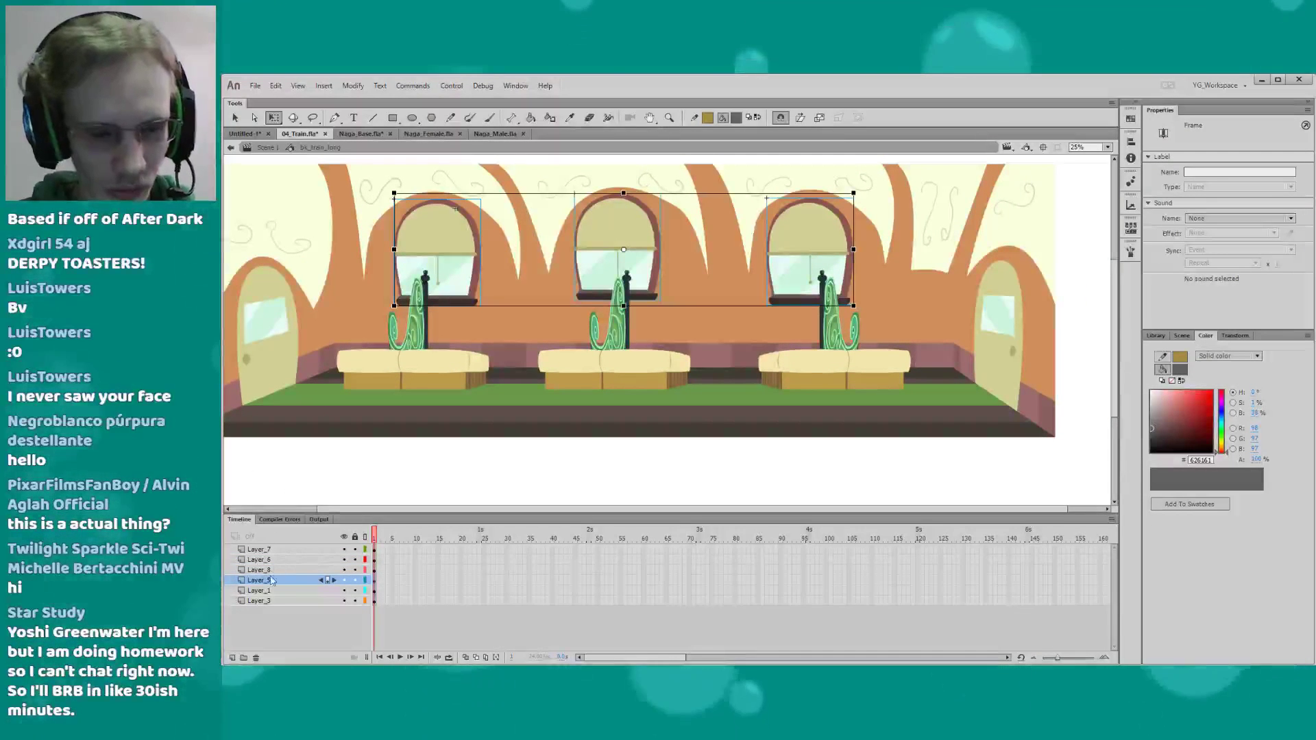
click(267, 590)
drag(294, 455, 312, 491)
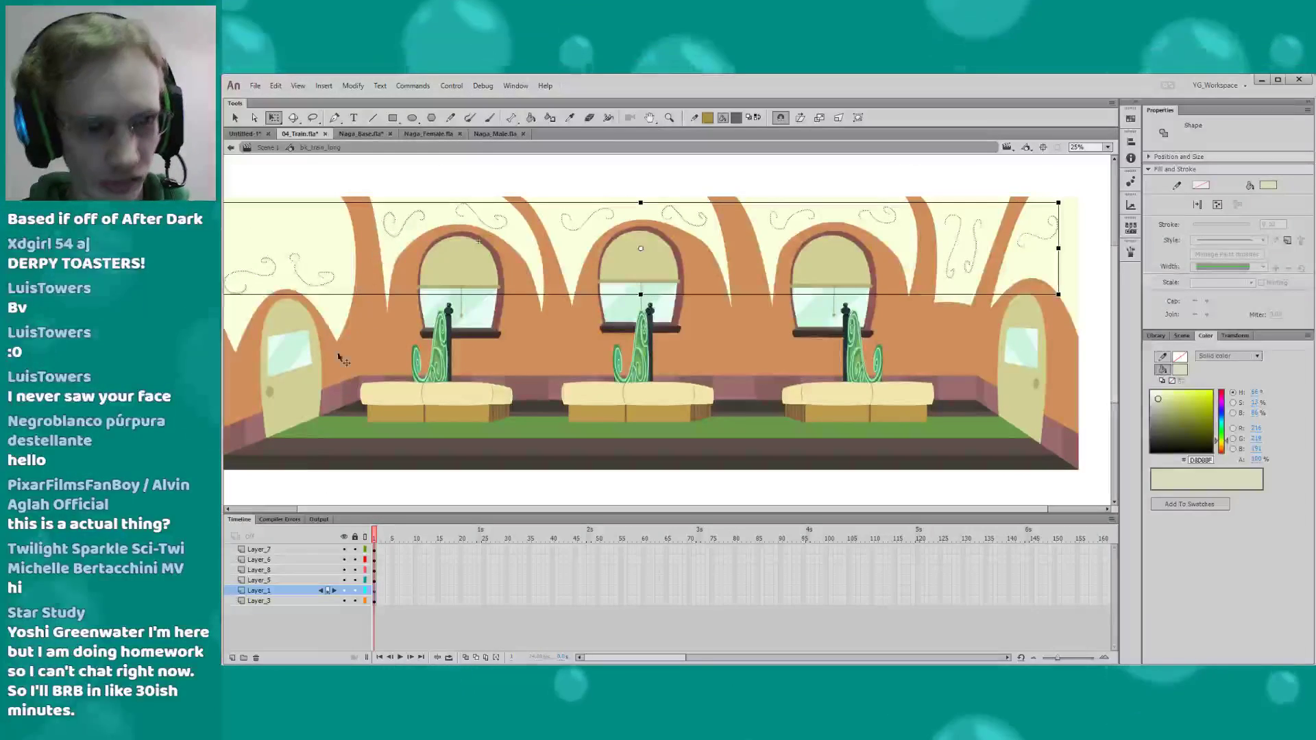
click(292, 601)
drag(350, 470, 390, 446)
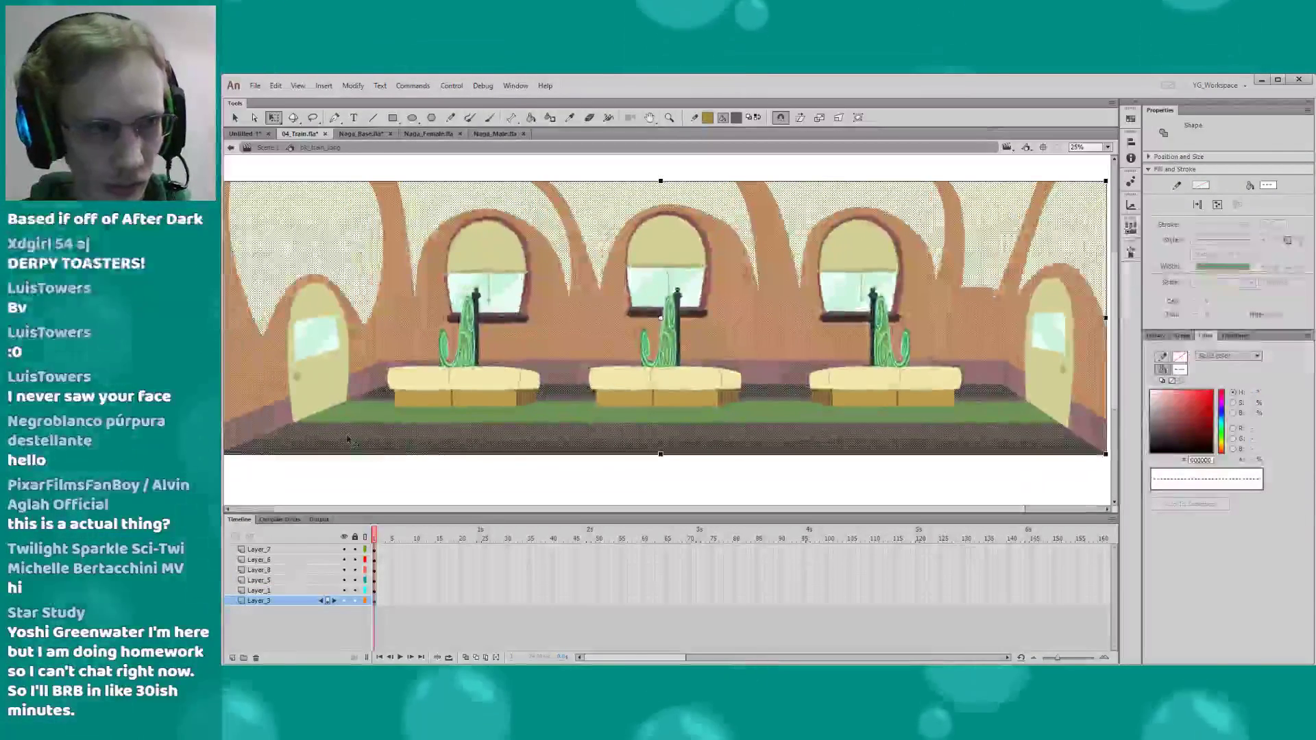
click(393, 467)
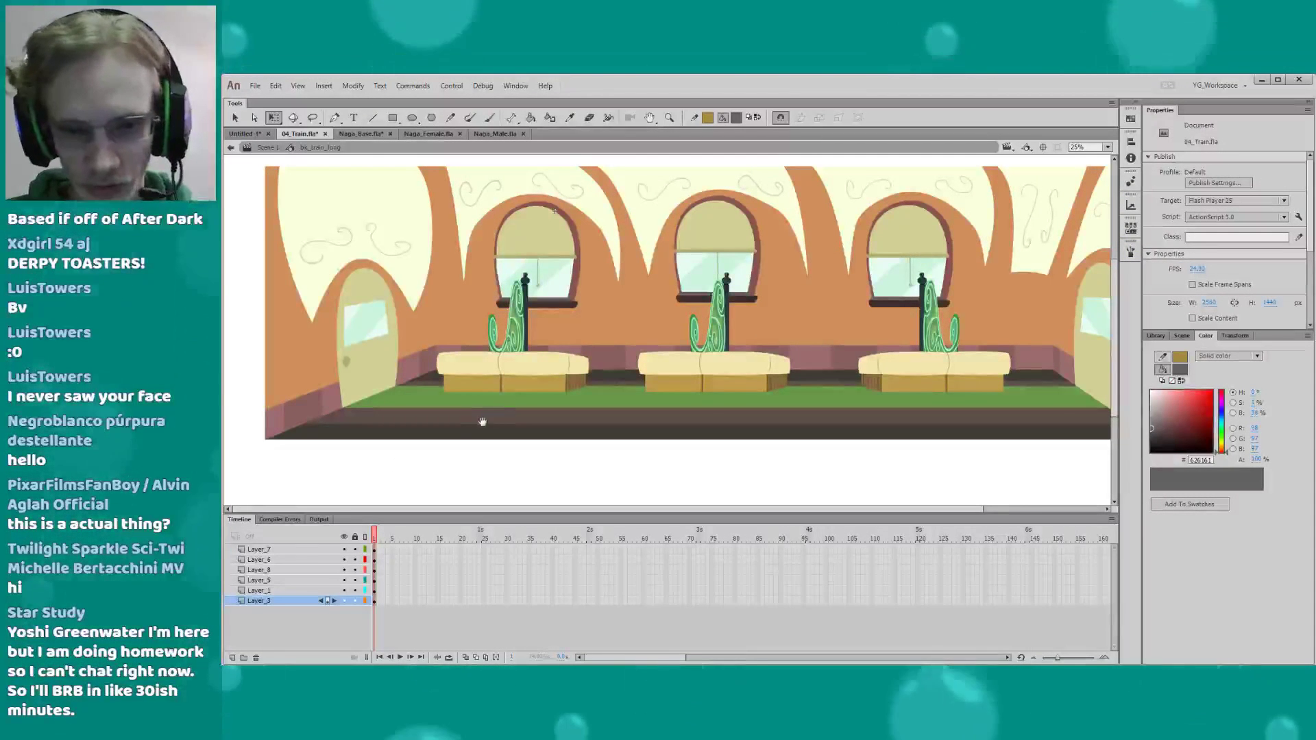
Examine the middle and right-hand carriage windows to see how they are built and which layer holds them
drag(482, 420, 425, 463)
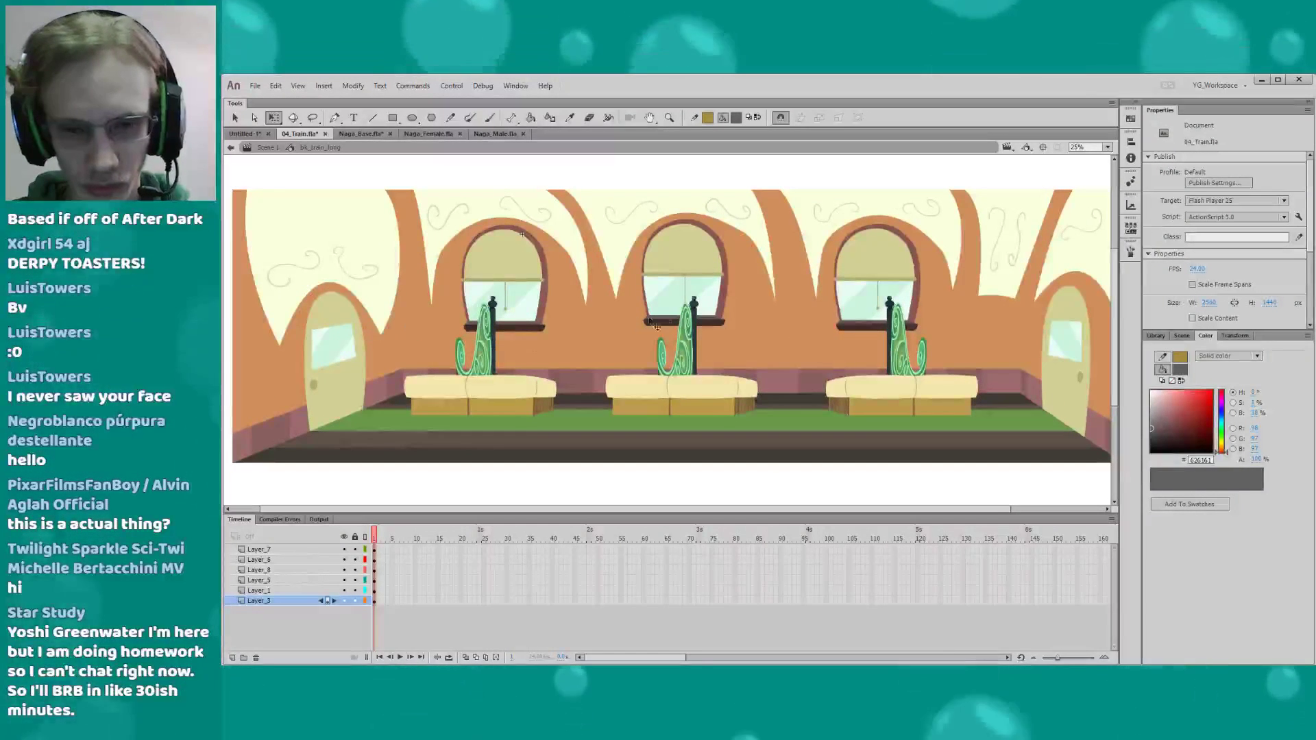
click(671, 308)
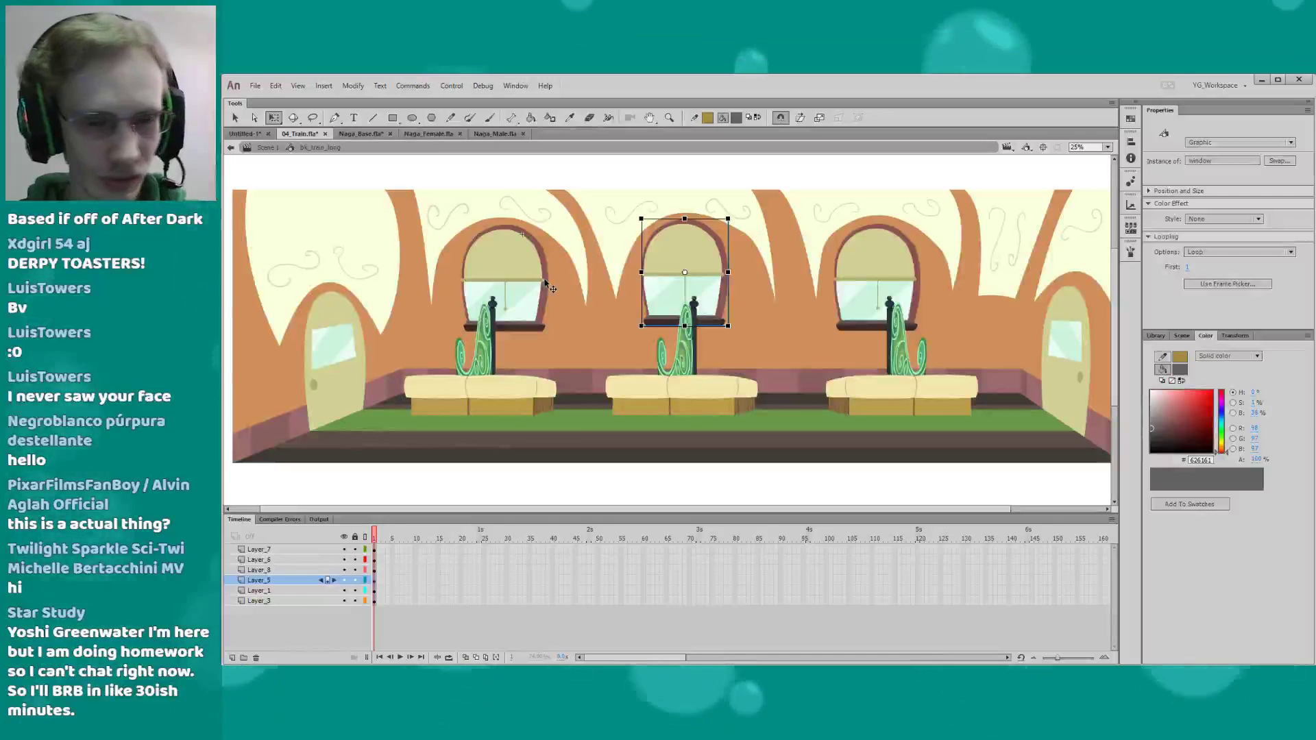
drag(584, 365, 526, 373)
click(773, 325)
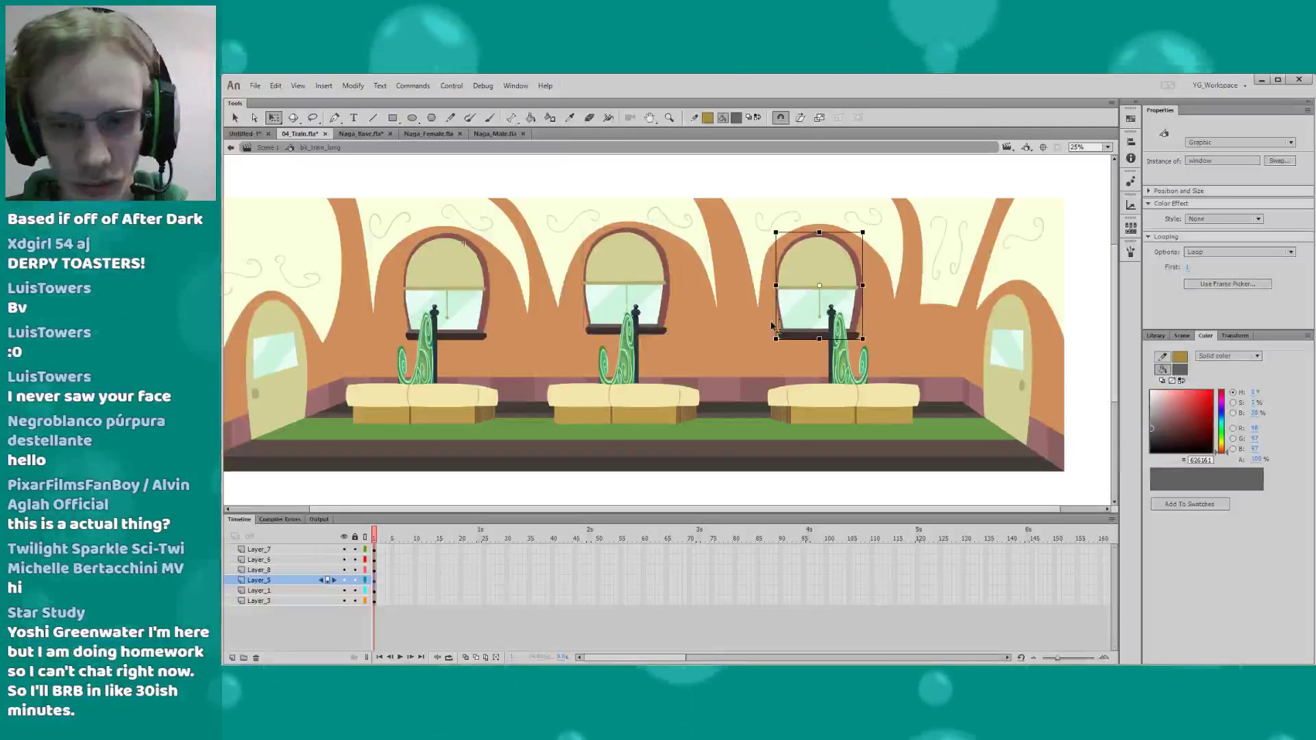
drag(538, 342, 629, 318)
Hide Layer_7 with the doors and bring the empty doorway at the carriage's left end into close view
click(358, 354)
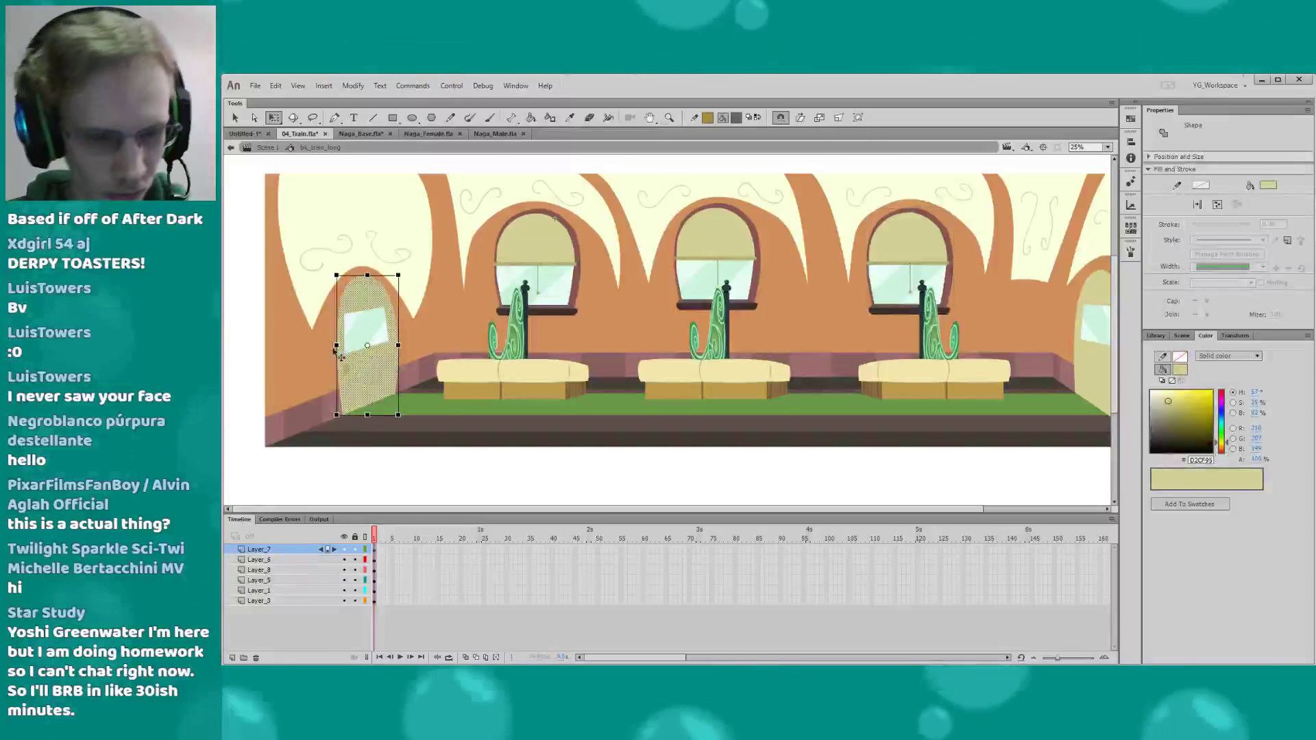
key(ctrl+space)
drag(315, 250, 690, 470)
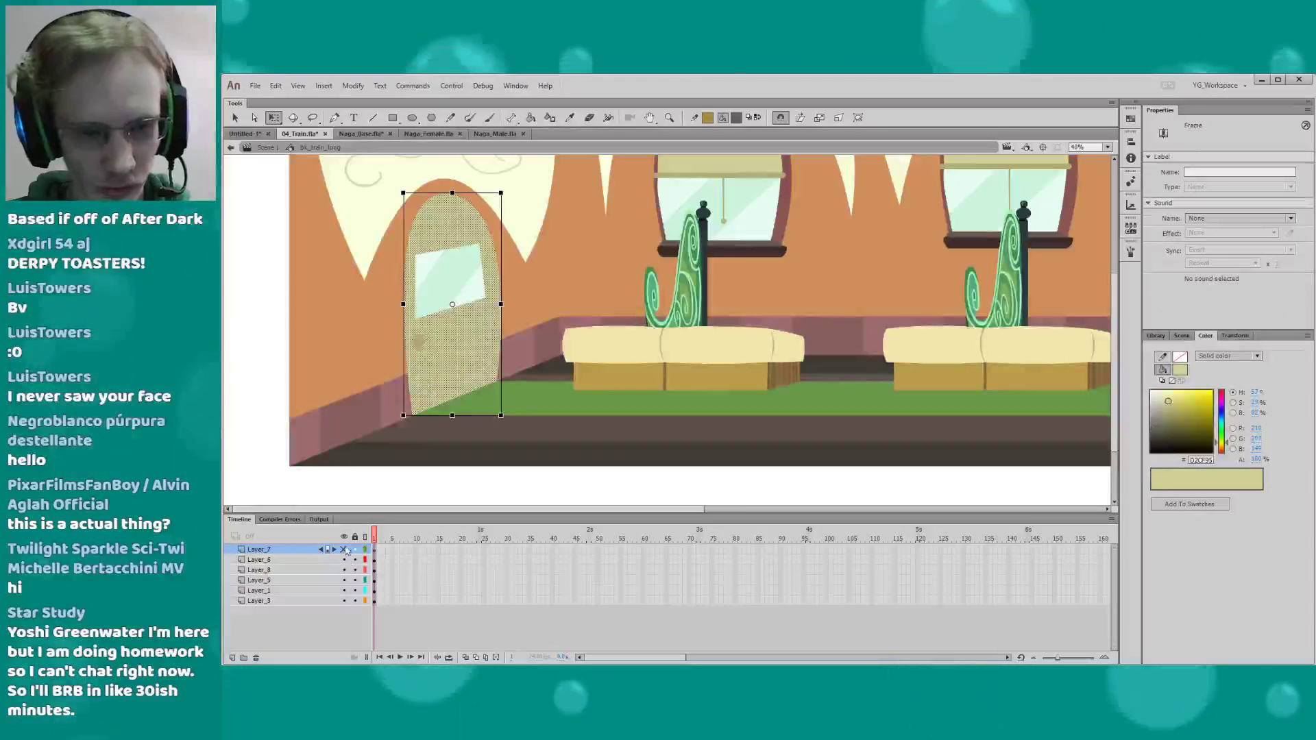
key(Delete)
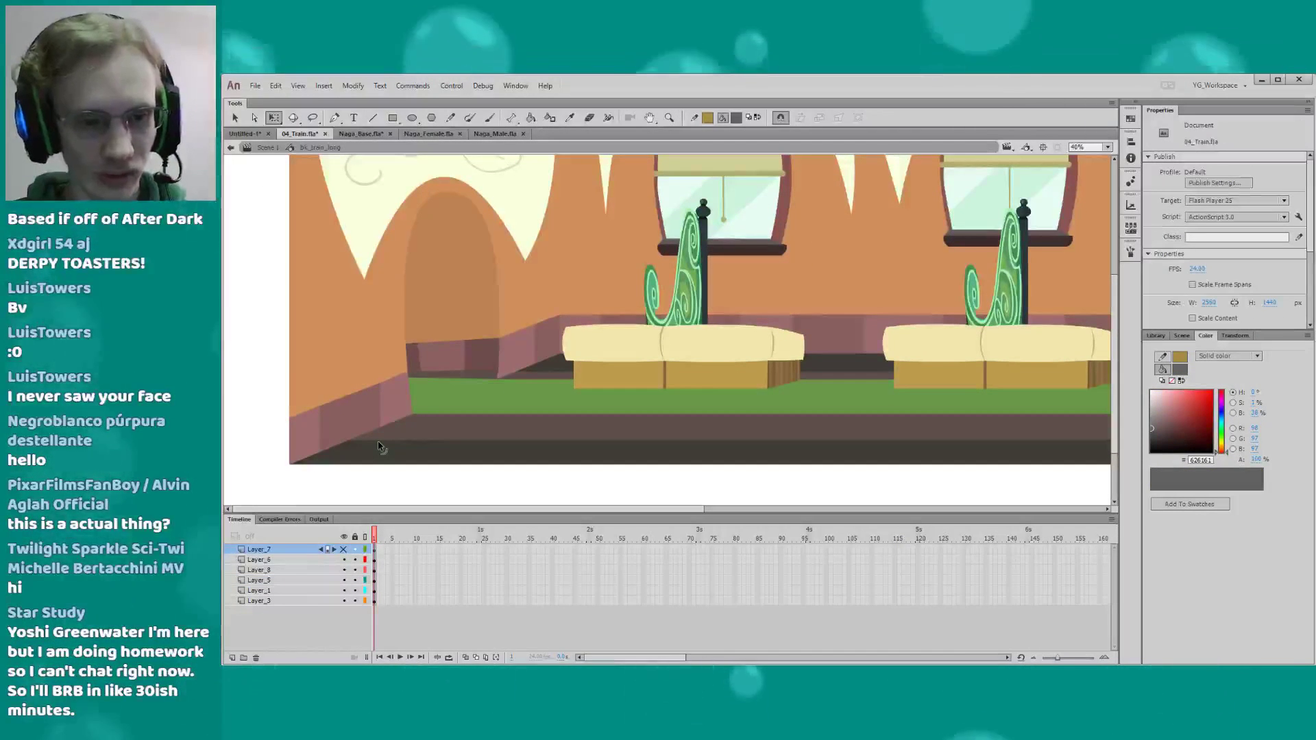
drag(400, 398, 386, 430)
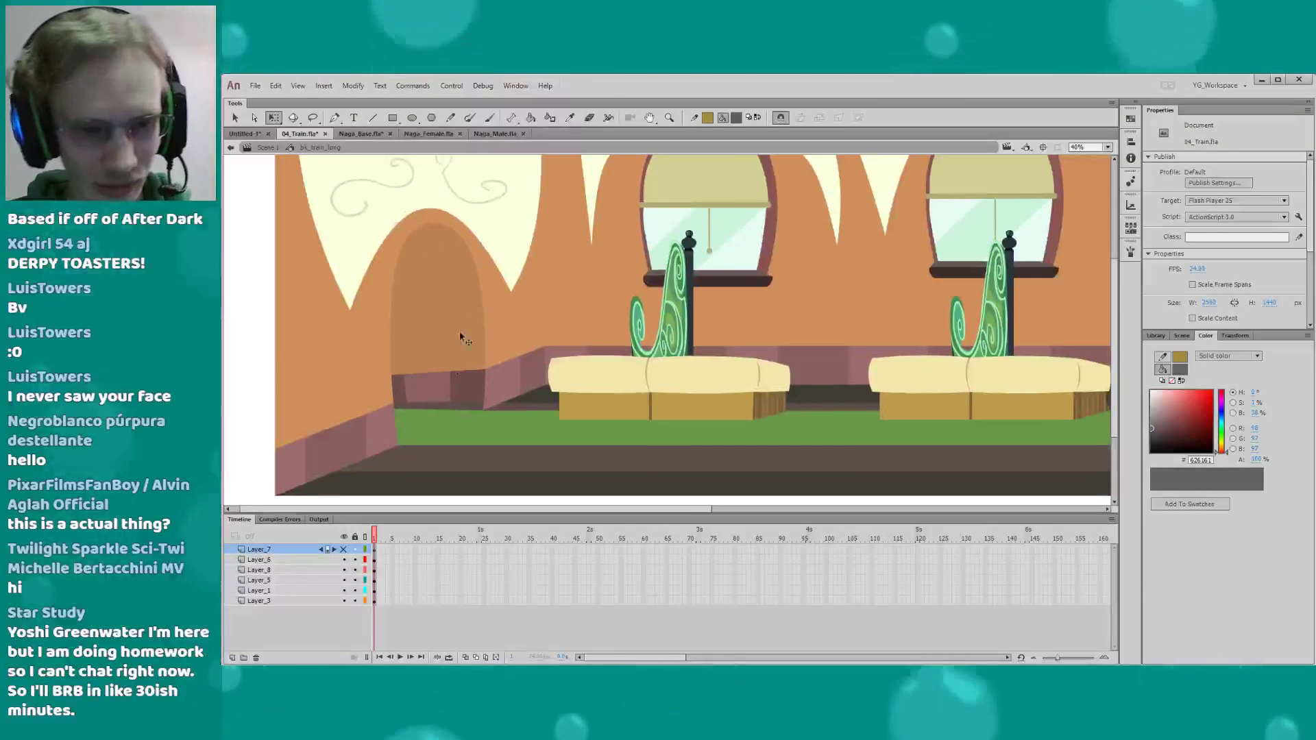
key(z)
drag(359, 192, 731, 460)
mouse_move(434, 361)
mouse_down()
mouse_move(435, 377)
mouse_move(442, 364)
mouse_up()
key(q)
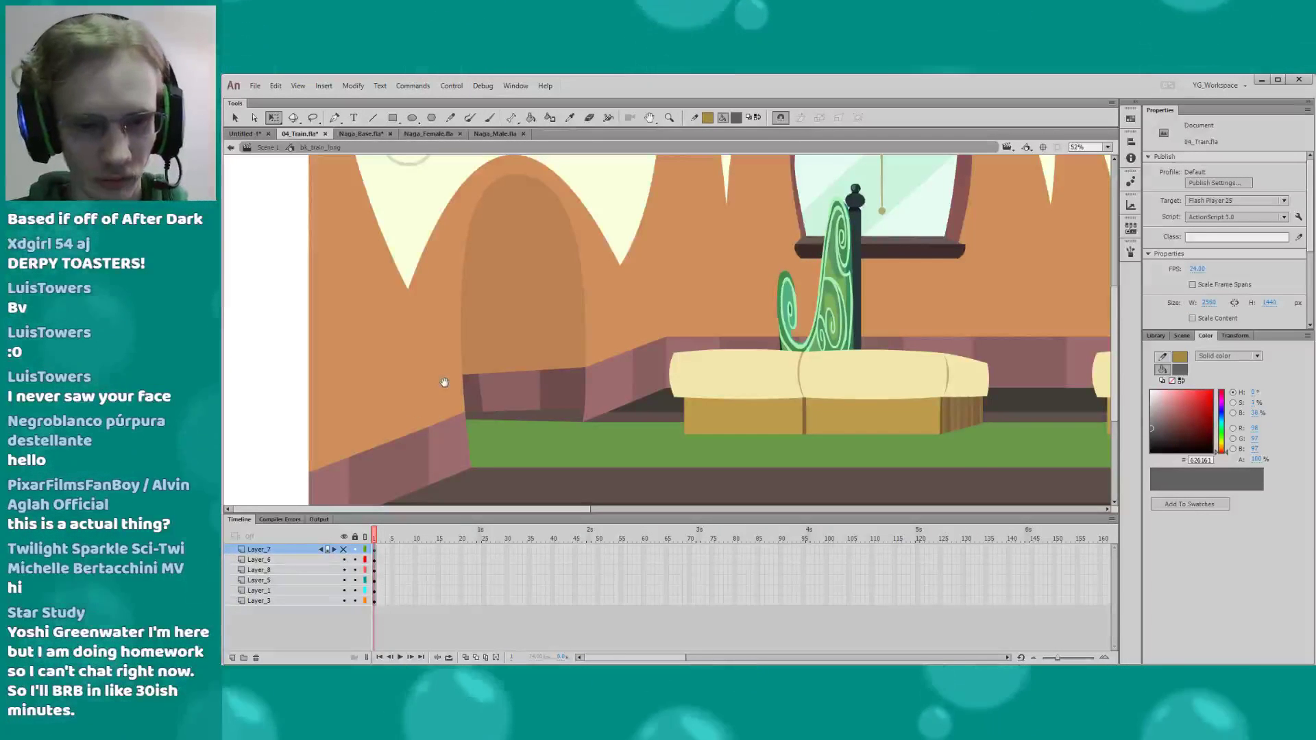
drag(474, 378, 476, 379)
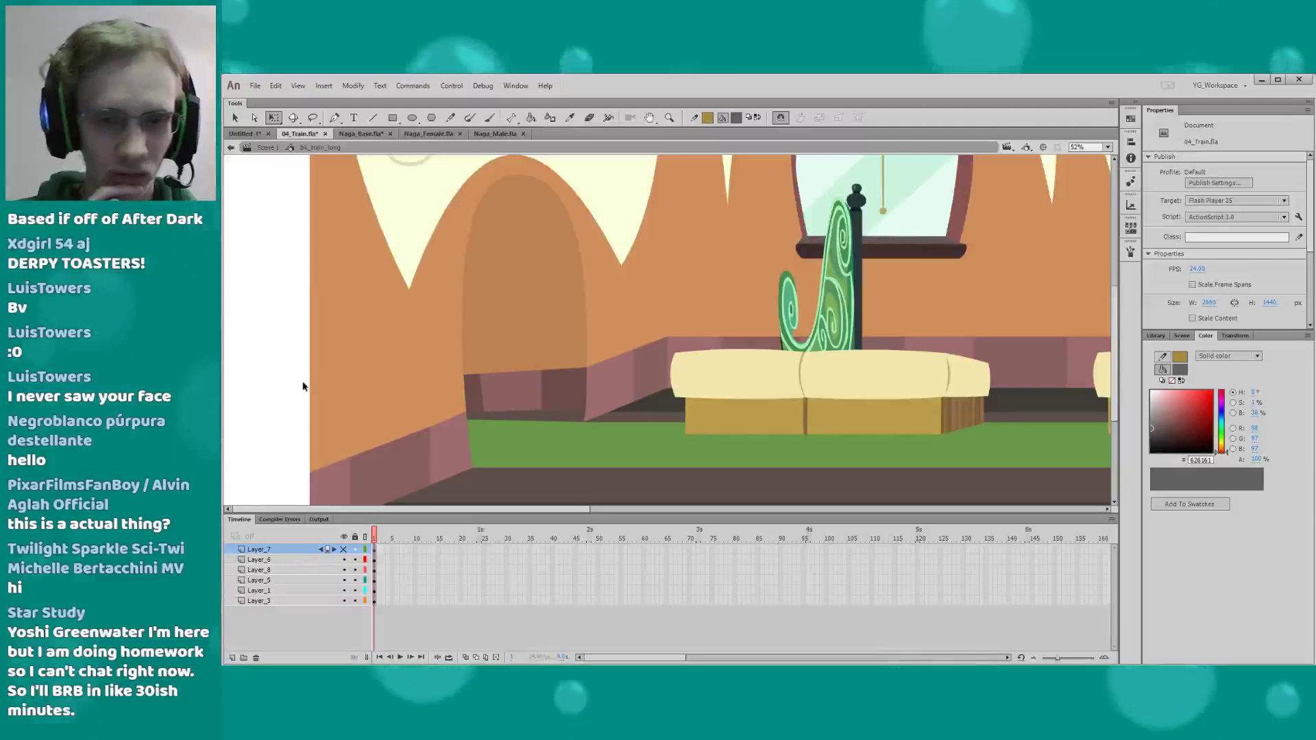
Draw a straight line on Layer_3 across the green floor, joining the two lower corners of the left doorway
key(n)
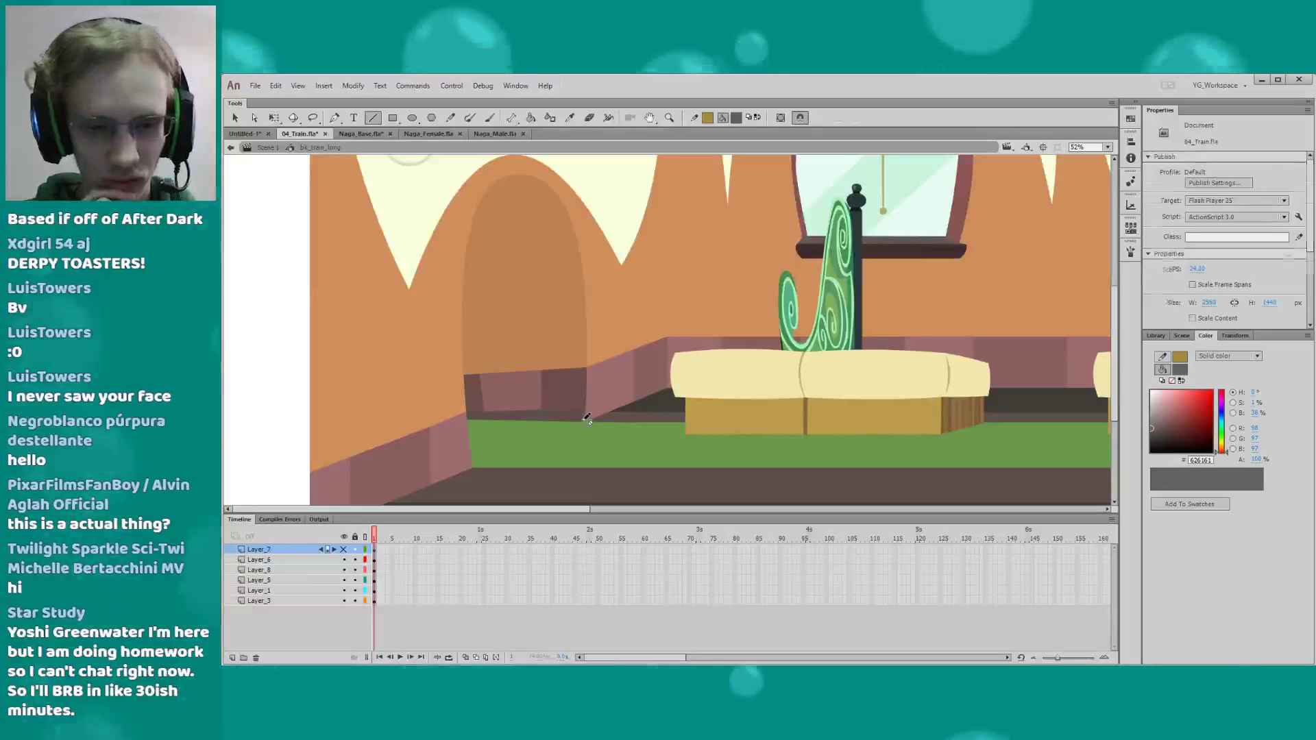
click(587, 418)
click(877, 390)
key(v)
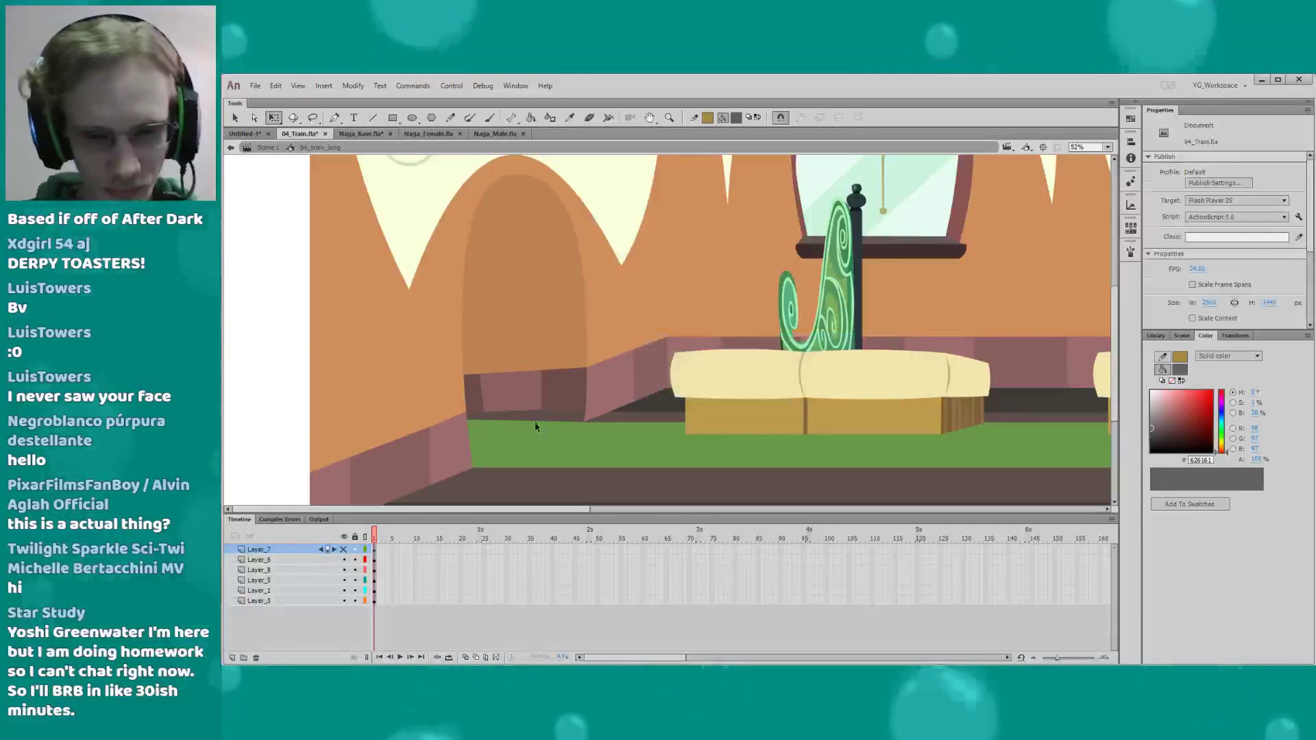
click(535, 426)
key(n)
drag(585, 421, 473, 468)
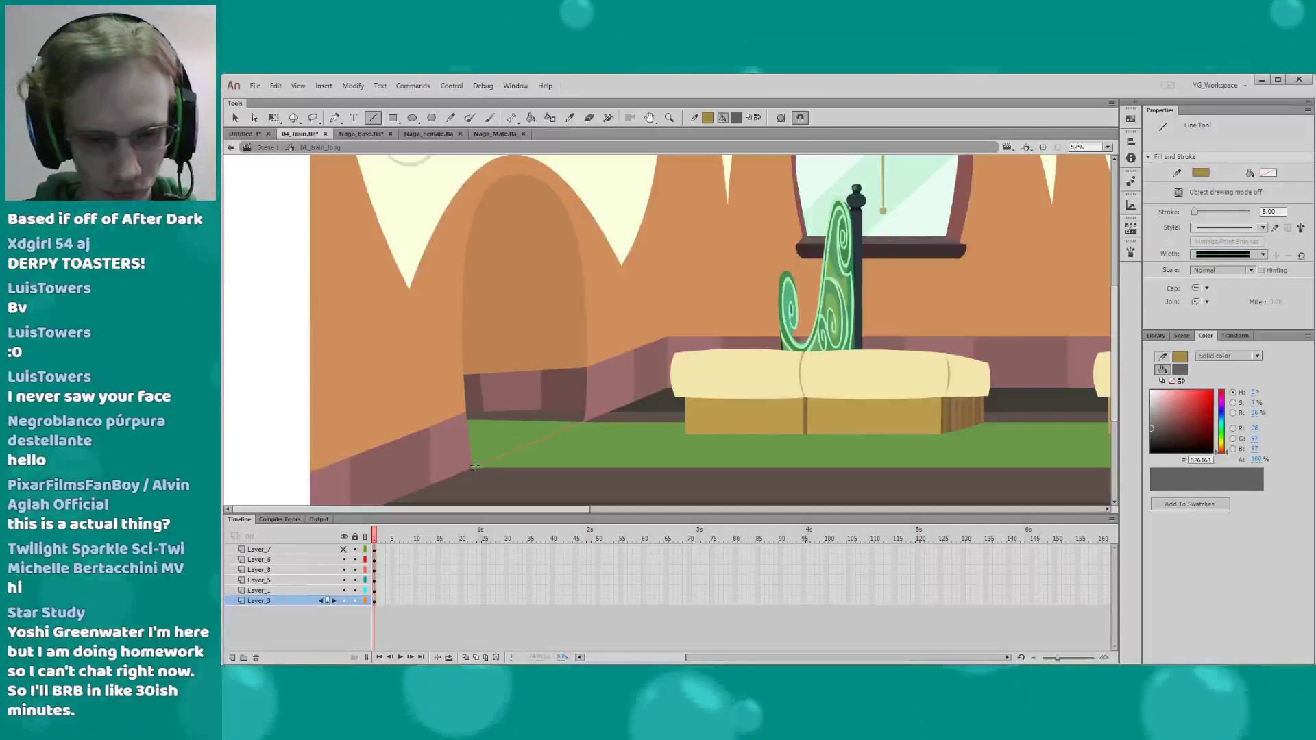
Recolour the doorway's diagonal floor line to pale cream FFF1C9
key(q)
click(530, 444)
drag(1178, 404, 1163, 390)
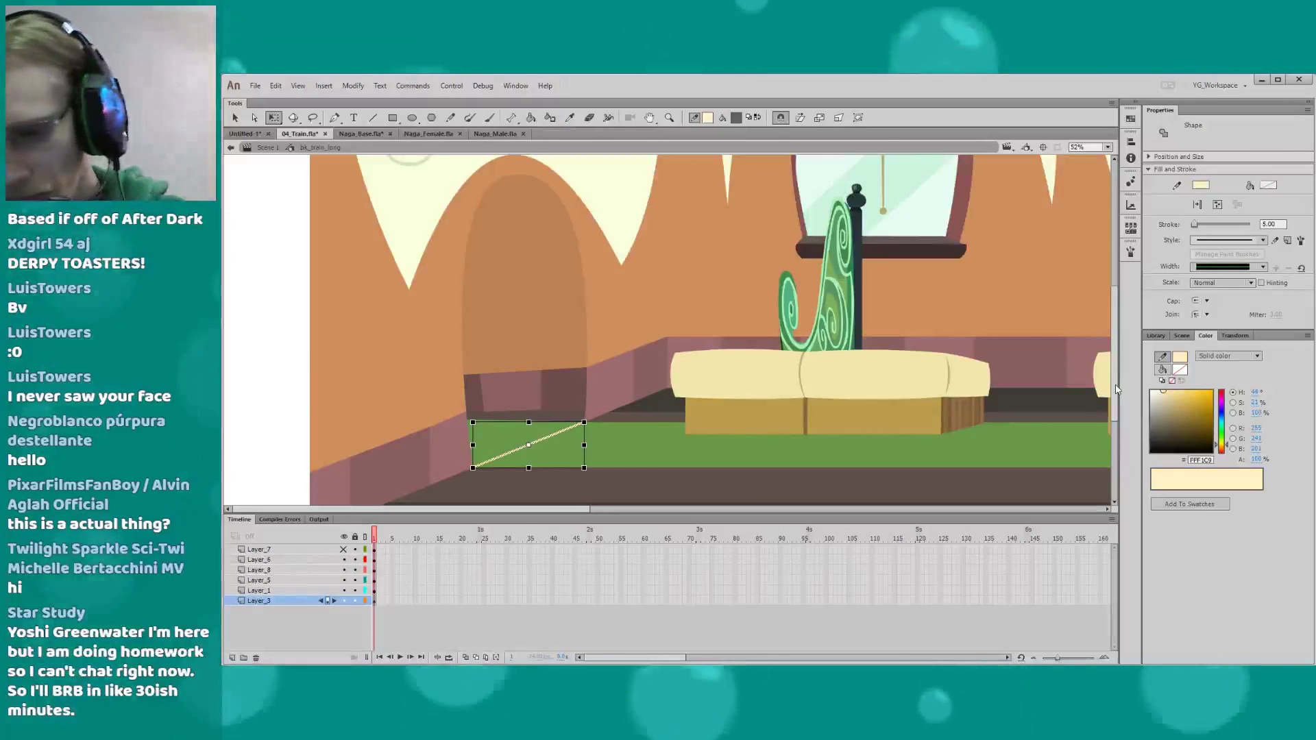
click(273, 374)
scroll(344, 346, down, 3)
scroll(344, 374, up, 2)
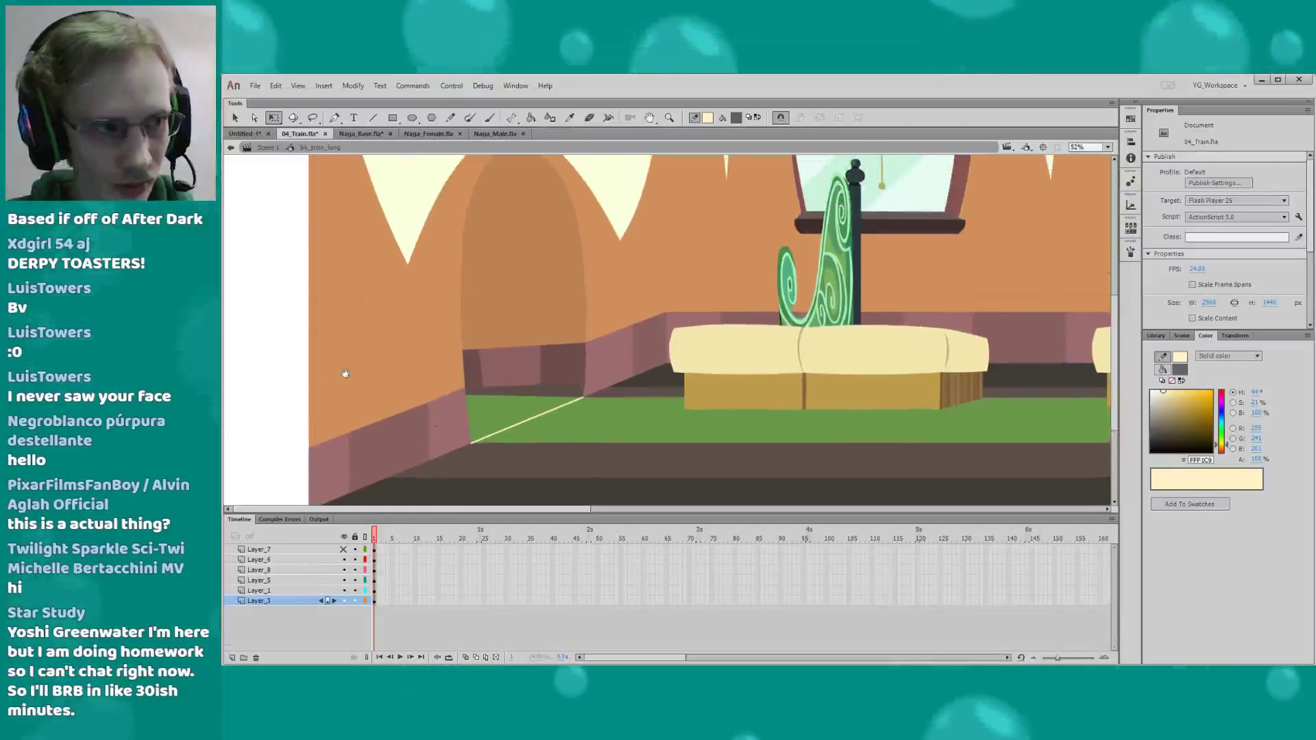
scroll(502, 393, up, 1)
Add a new layer above Layer_3 and duplicate the whole Layer_3 background artwork onto it
click(500, 365)
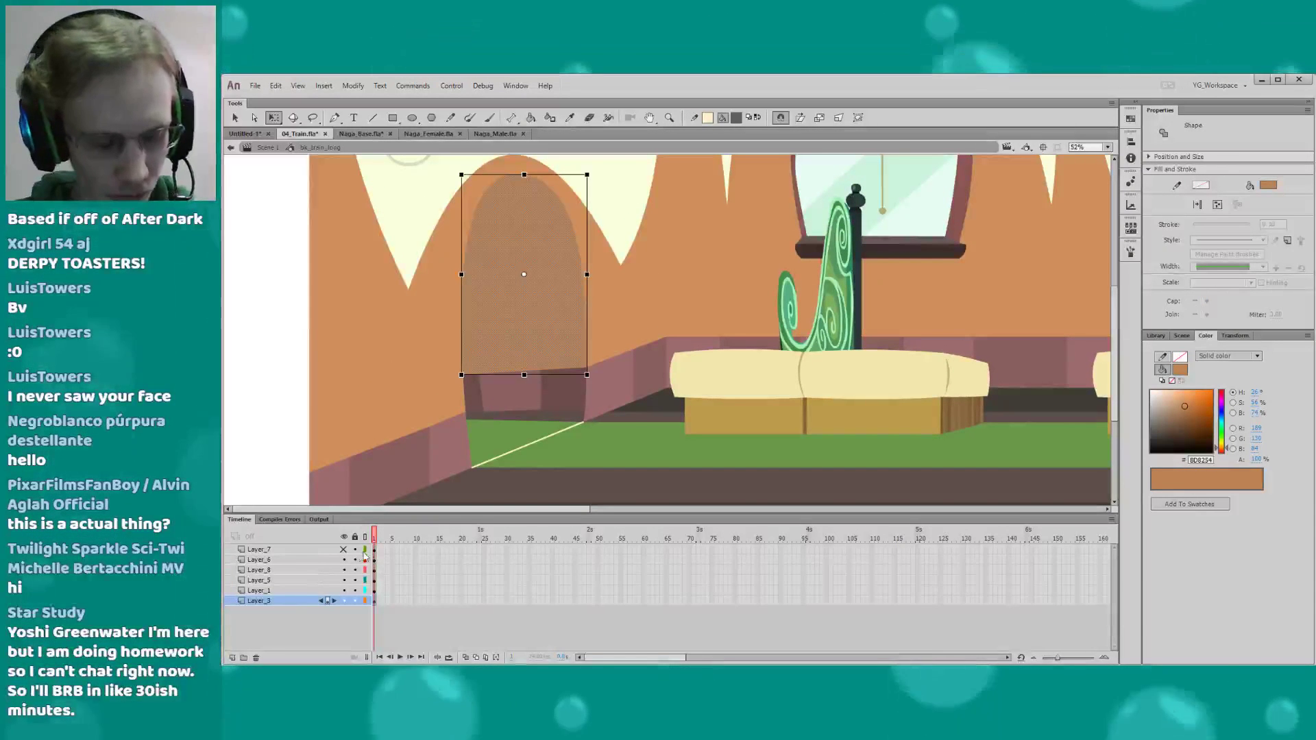
click(306, 602)
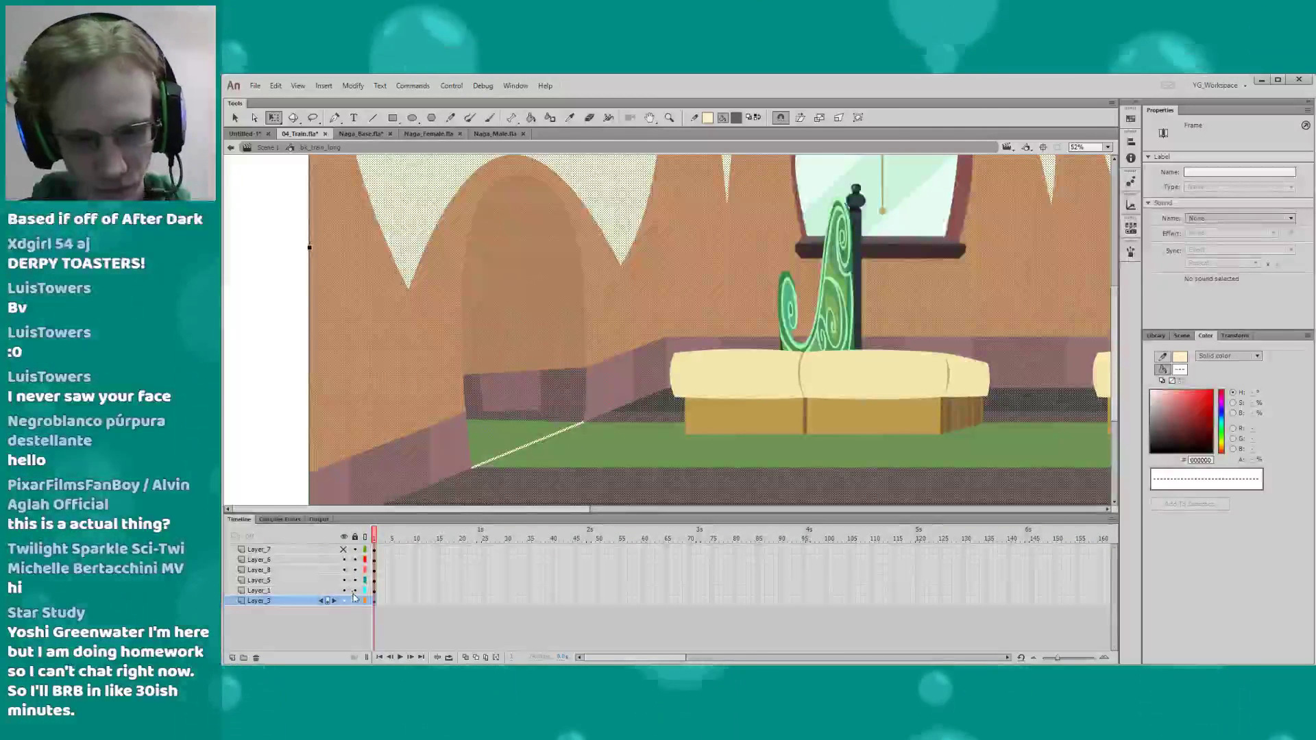
click(233, 657)
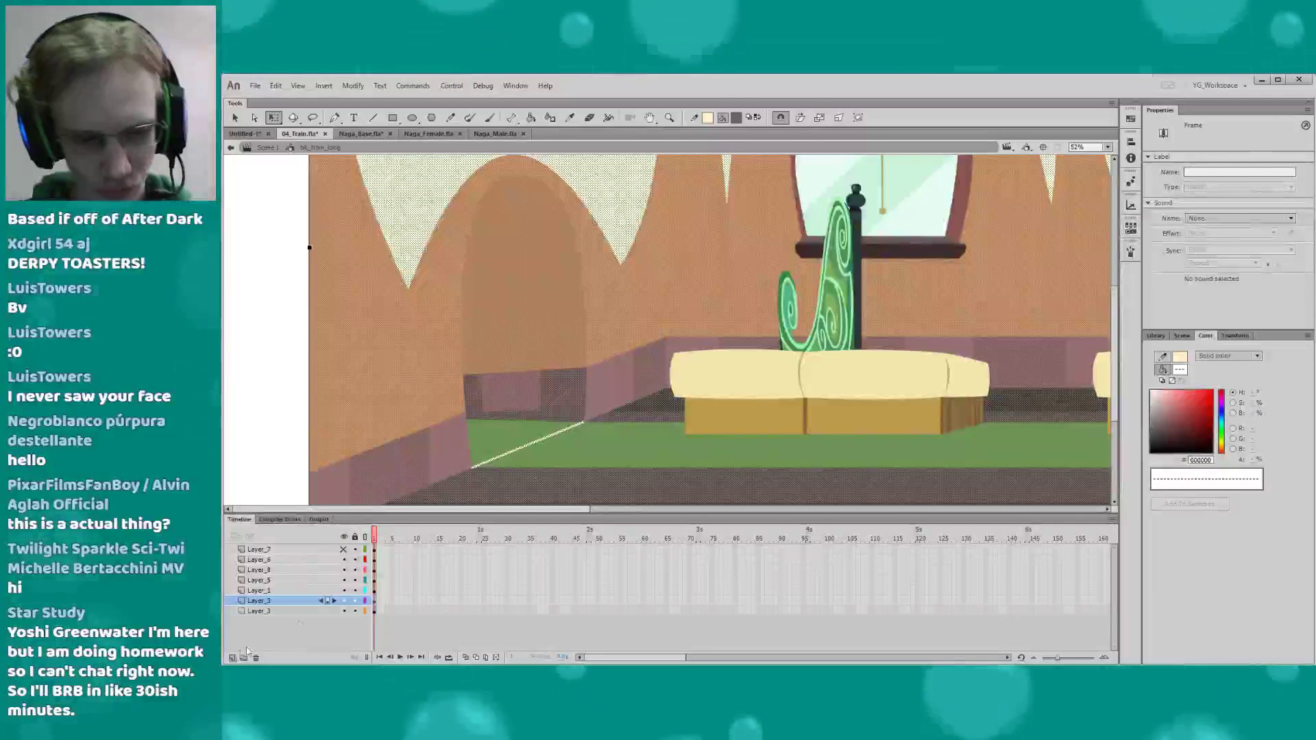
click(374, 612)
click(324, 602)
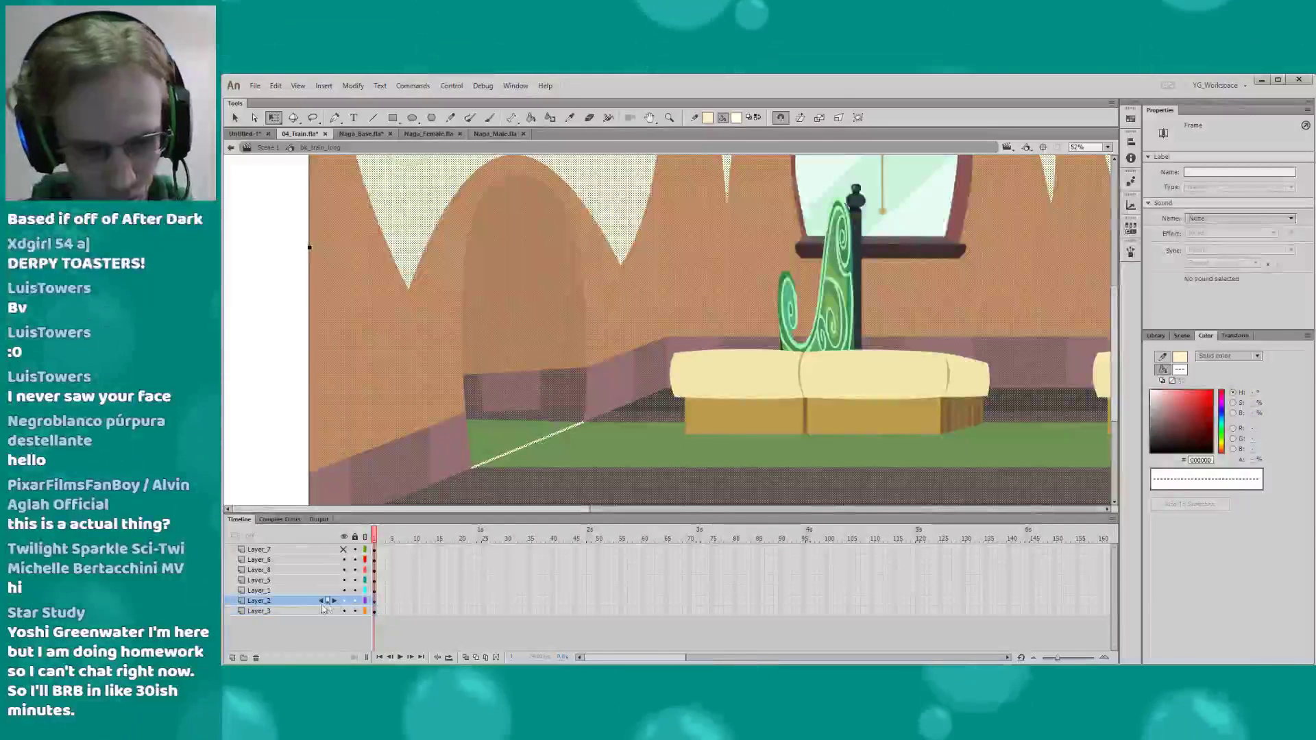
click(285, 475)
Hide all layers except the duplicated background on Layer_2
click(344, 536)
click(344, 610)
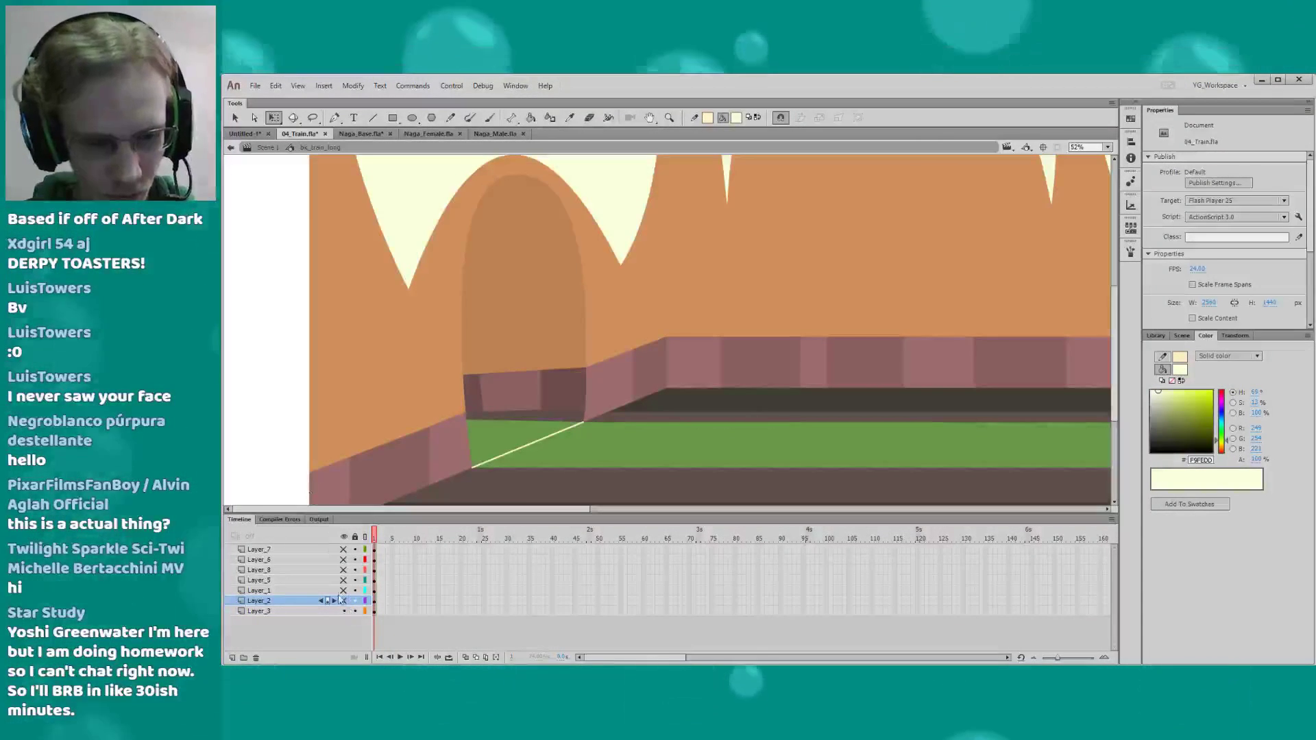
click(344, 600)
click(343, 611)
click(309, 600)
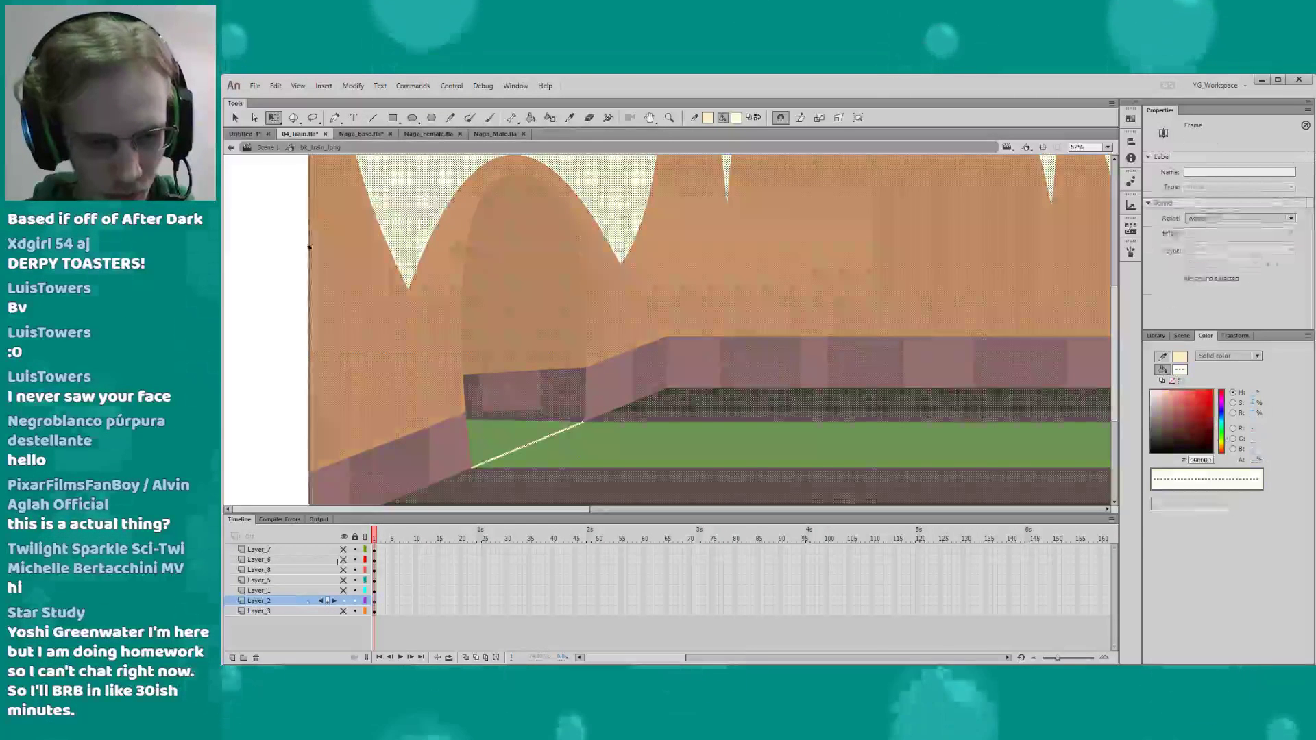
click(270, 453)
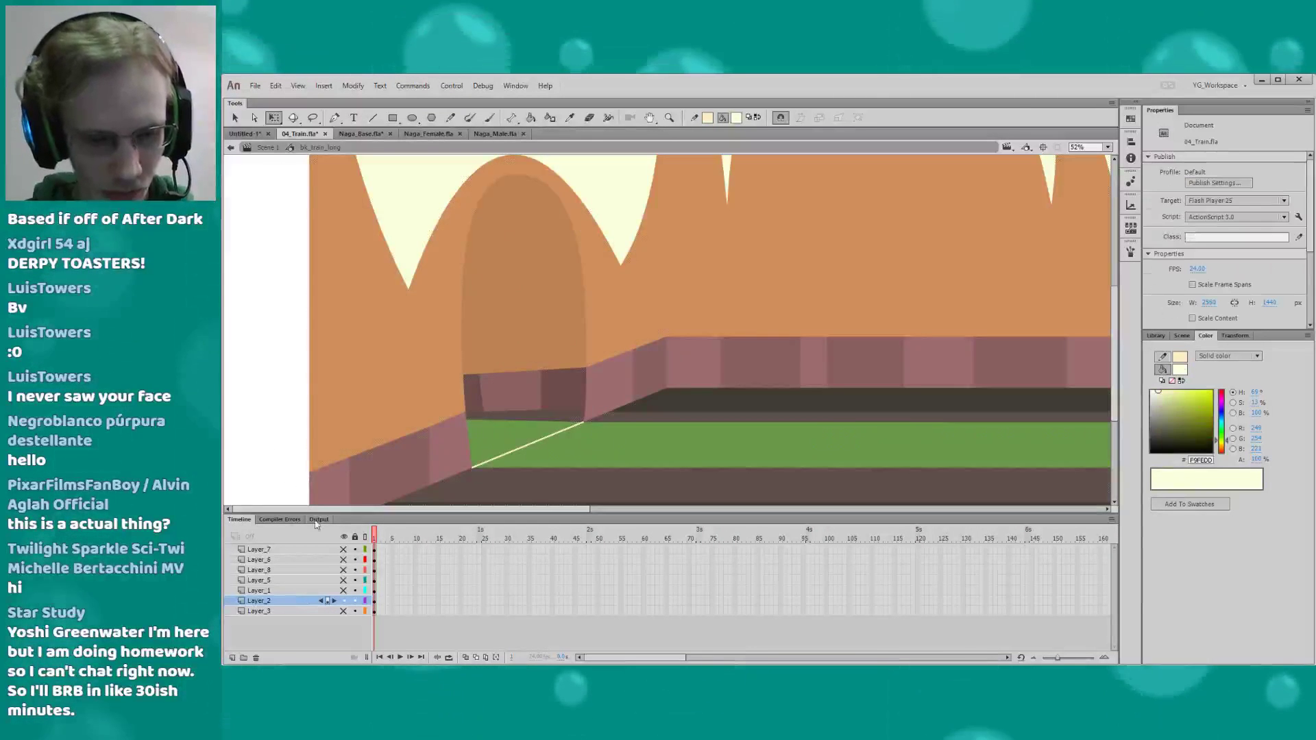
click(284, 604)
click(268, 461)
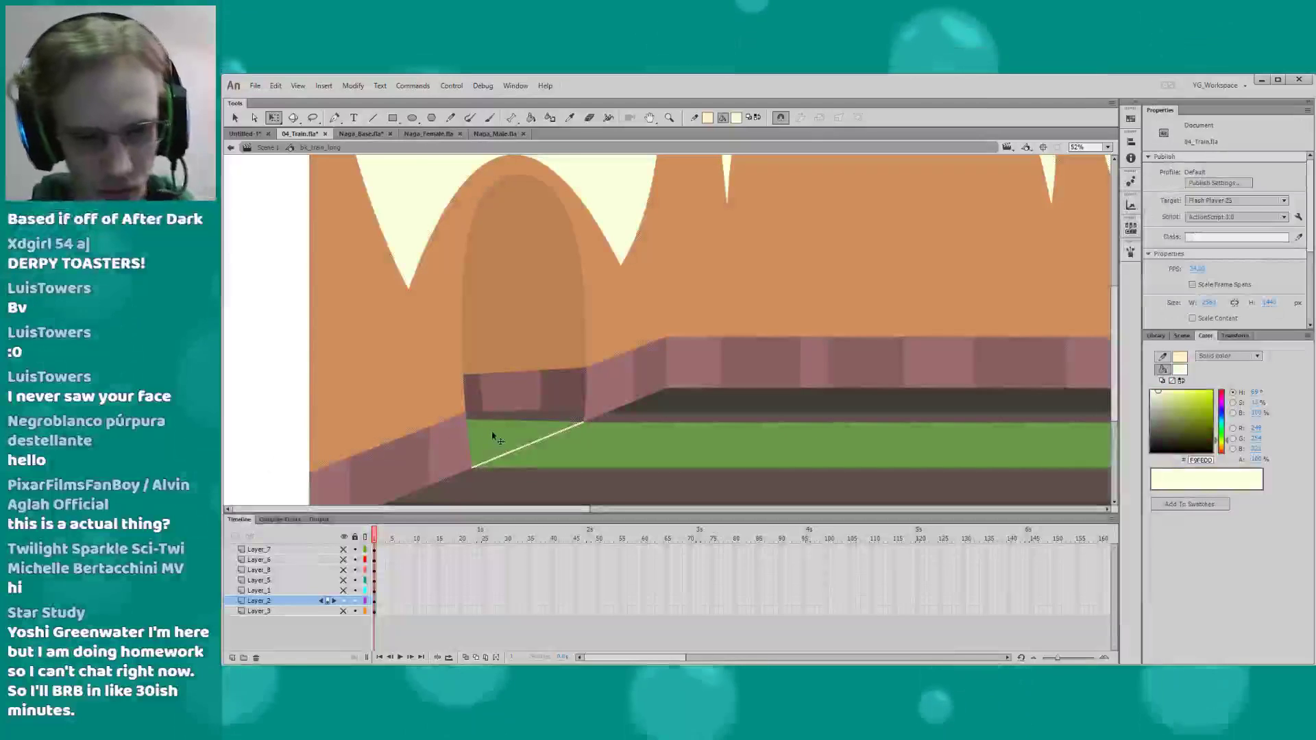
Delete the green floor corner, skirting pieces and dark recess inside the left doorway on Layer_2 to cut it open
click(495, 439)
key(Delete)
click(525, 416)
key(Delete)
click(473, 387)
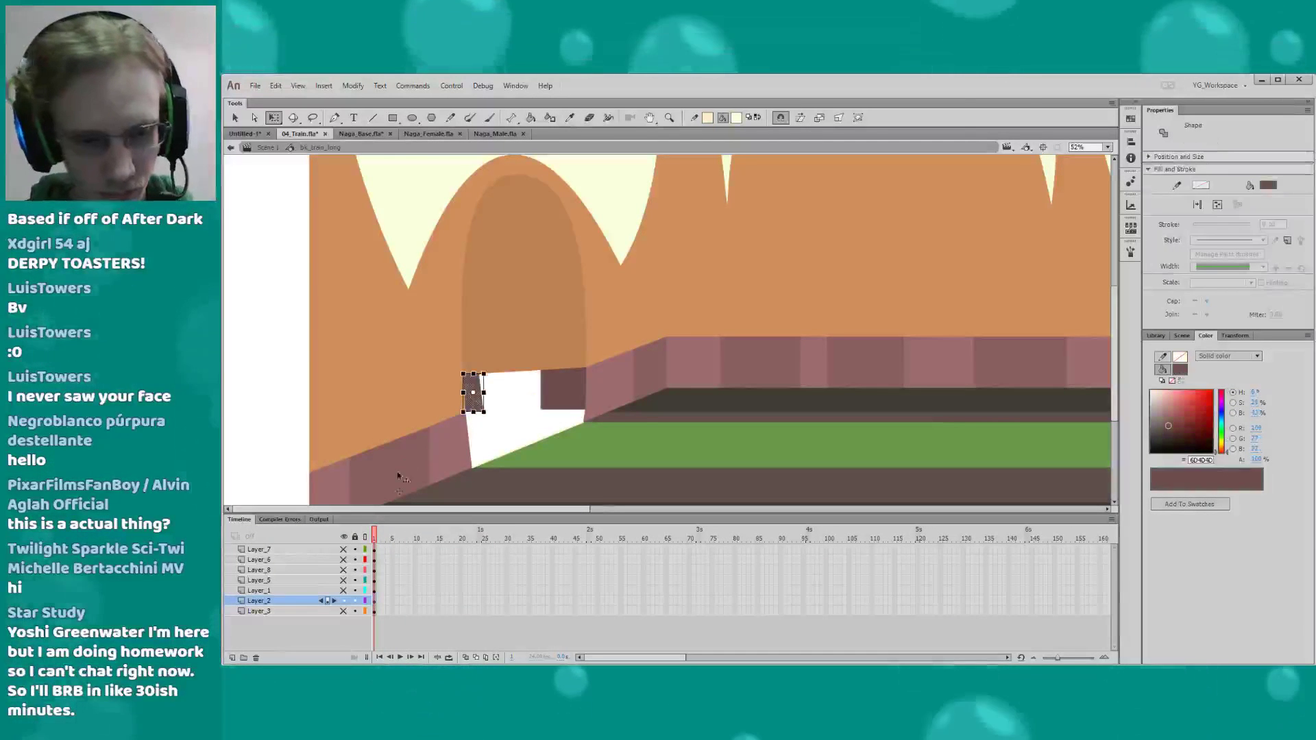
key(Delete)
click(487, 368)
key(Delete)
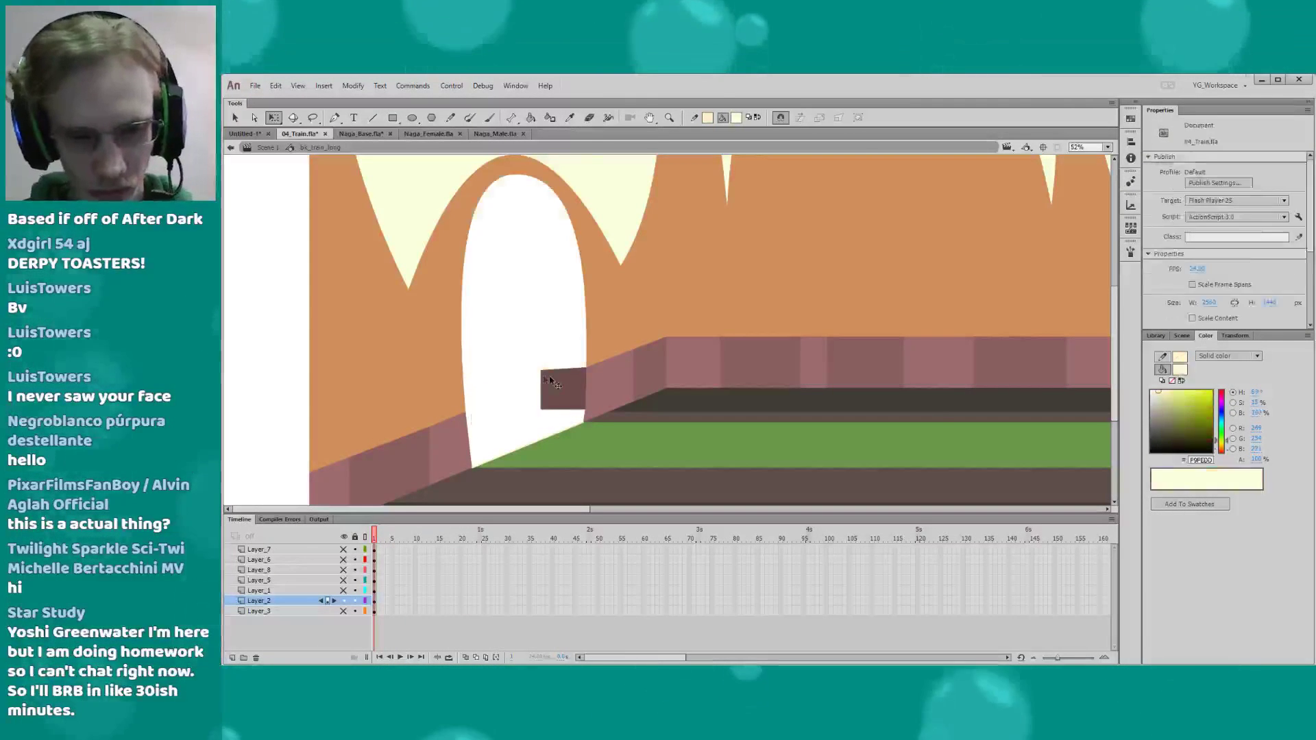
click(549, 382)
key(Delete)
Show Layer_3 instead of Layer_2, delete the cream diagonal line from its doorway floor and save the file
click(344, 600)
click(344, 611)
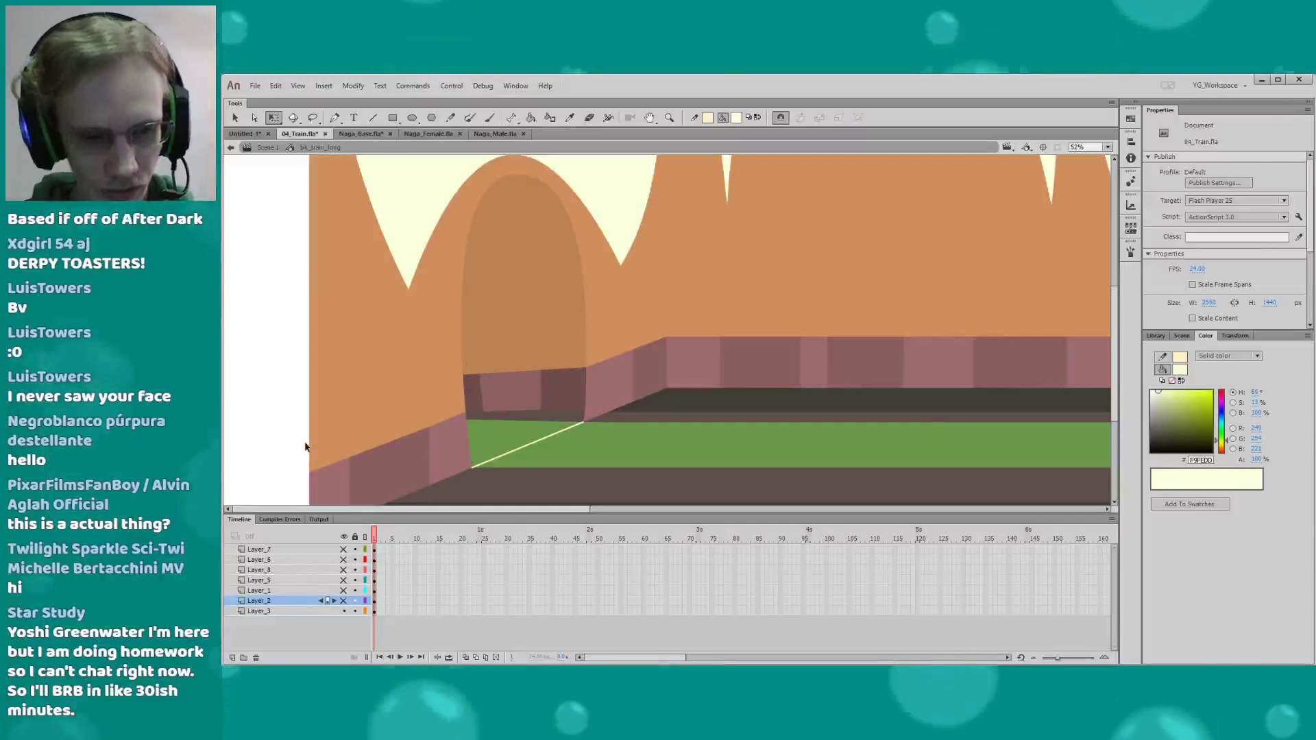
click(522, 446)
key(Delete)
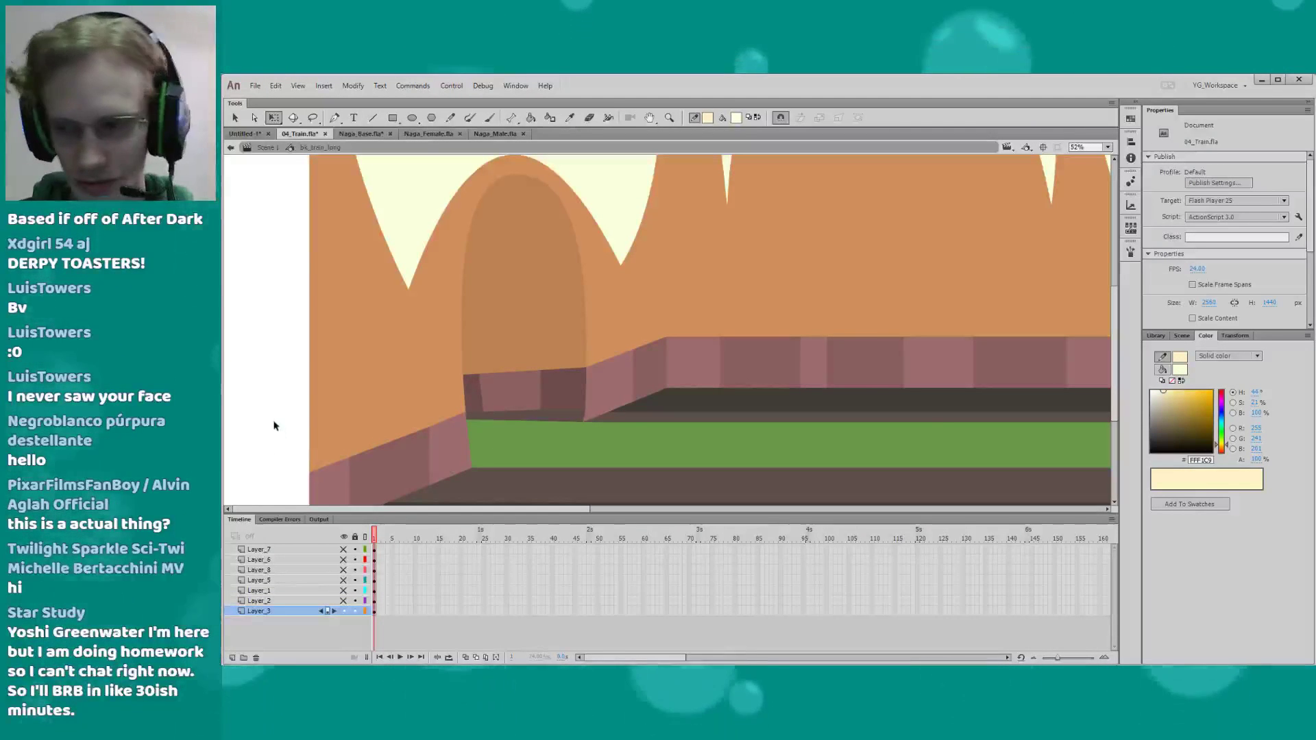
key(ctrl+s)
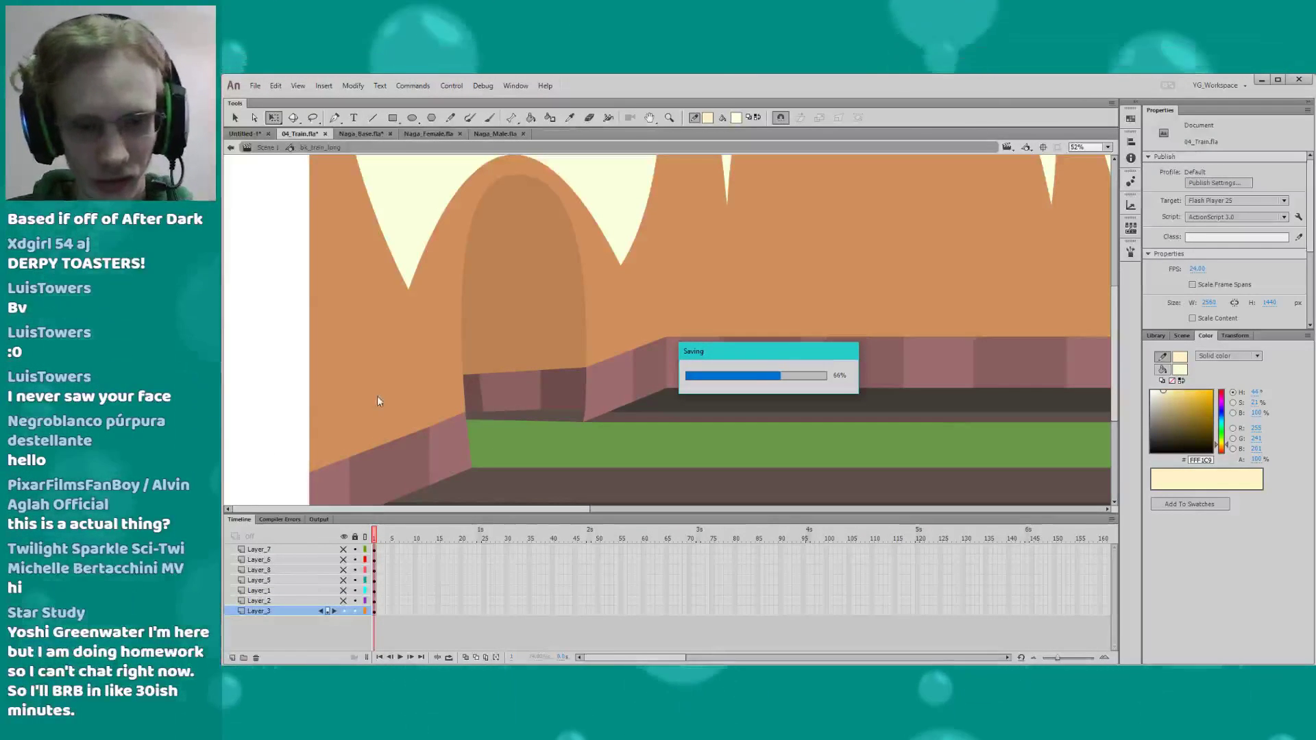
drag(402, 402, 429, 412)
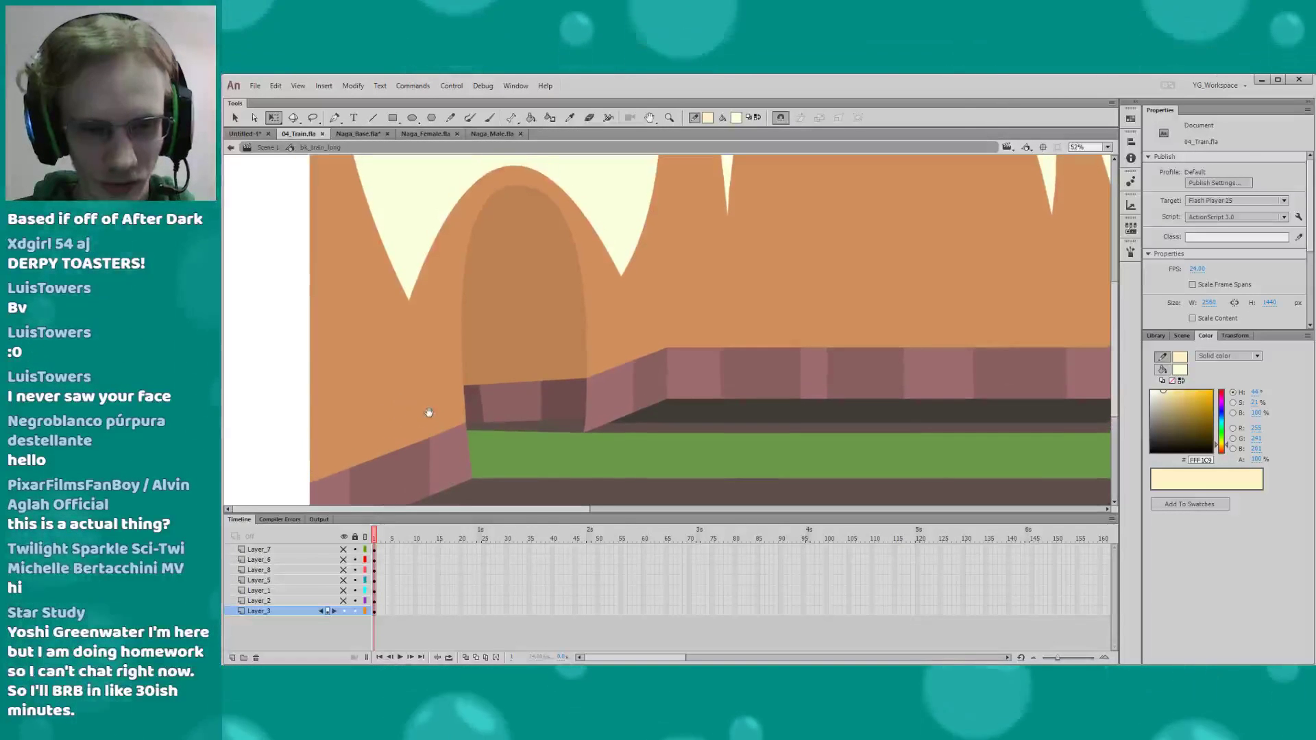
Show Layer_2 instead of Layer_3 and make Layer_2 the active layer
click(343, 600)
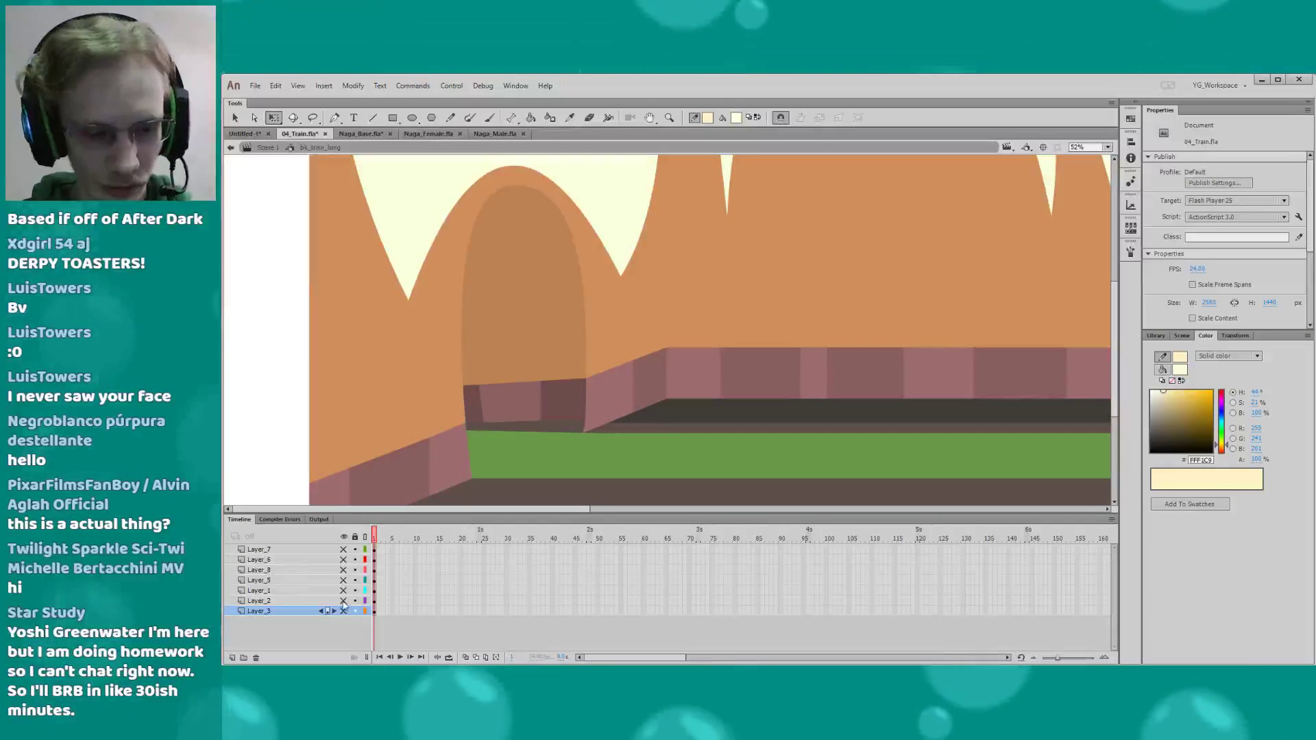
click(344, 611)
click(288, 601)
click(274, 464)
drag(284, 447, 285, 440)
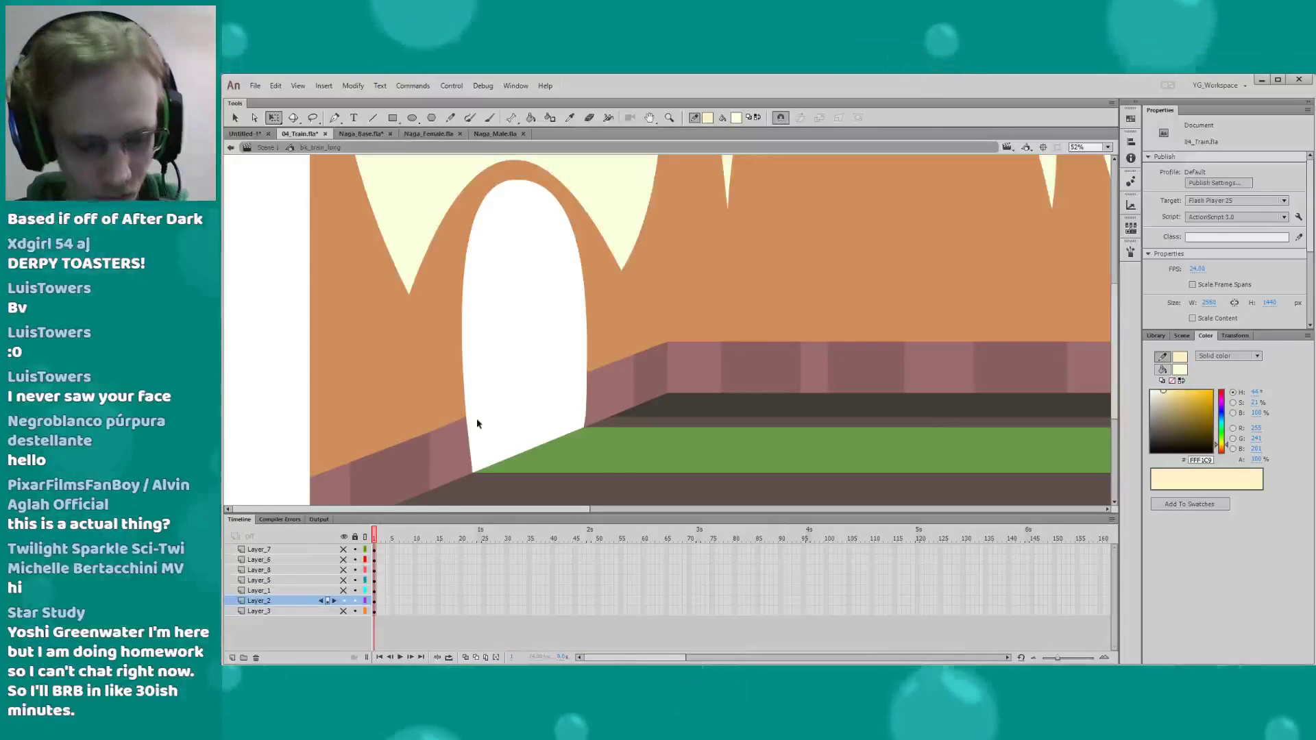
Examine the anchor points and curve handles of the cut-out doorway's outline on Layer_2
drag(557, 328, 596, 477)
key(a)
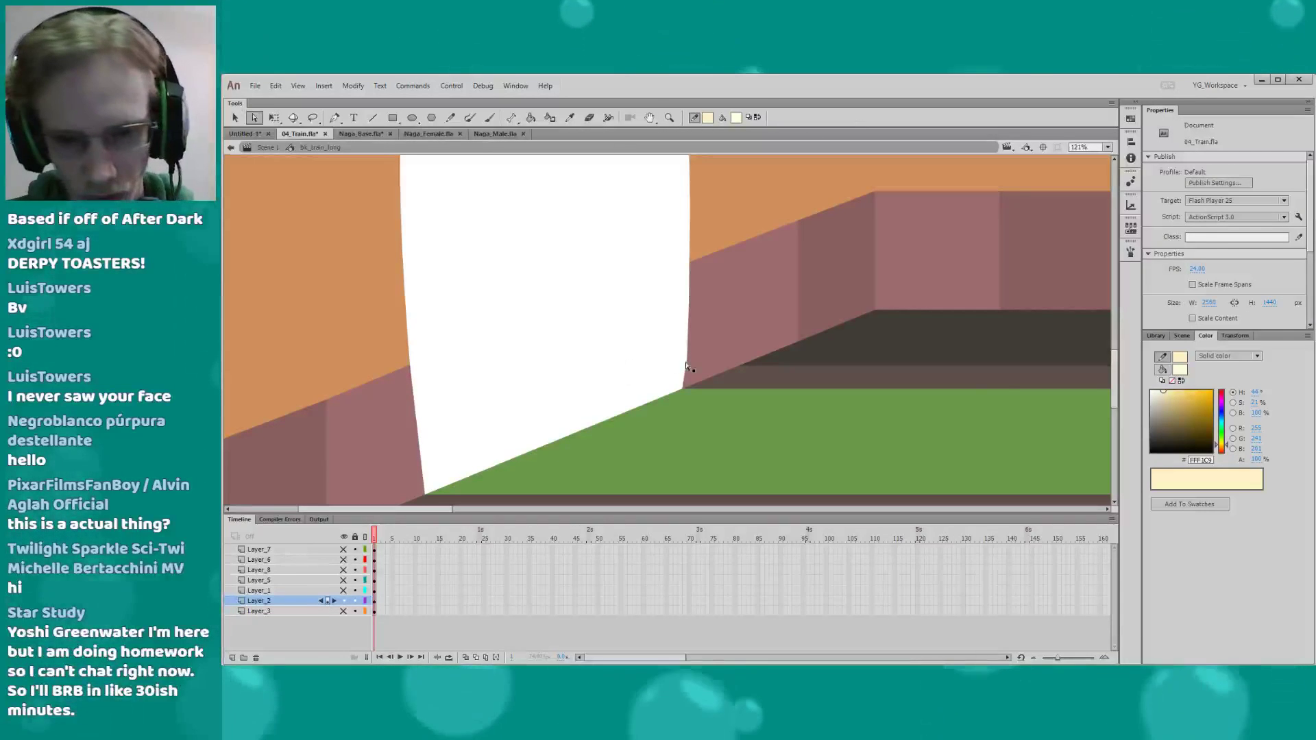
key(Delete)
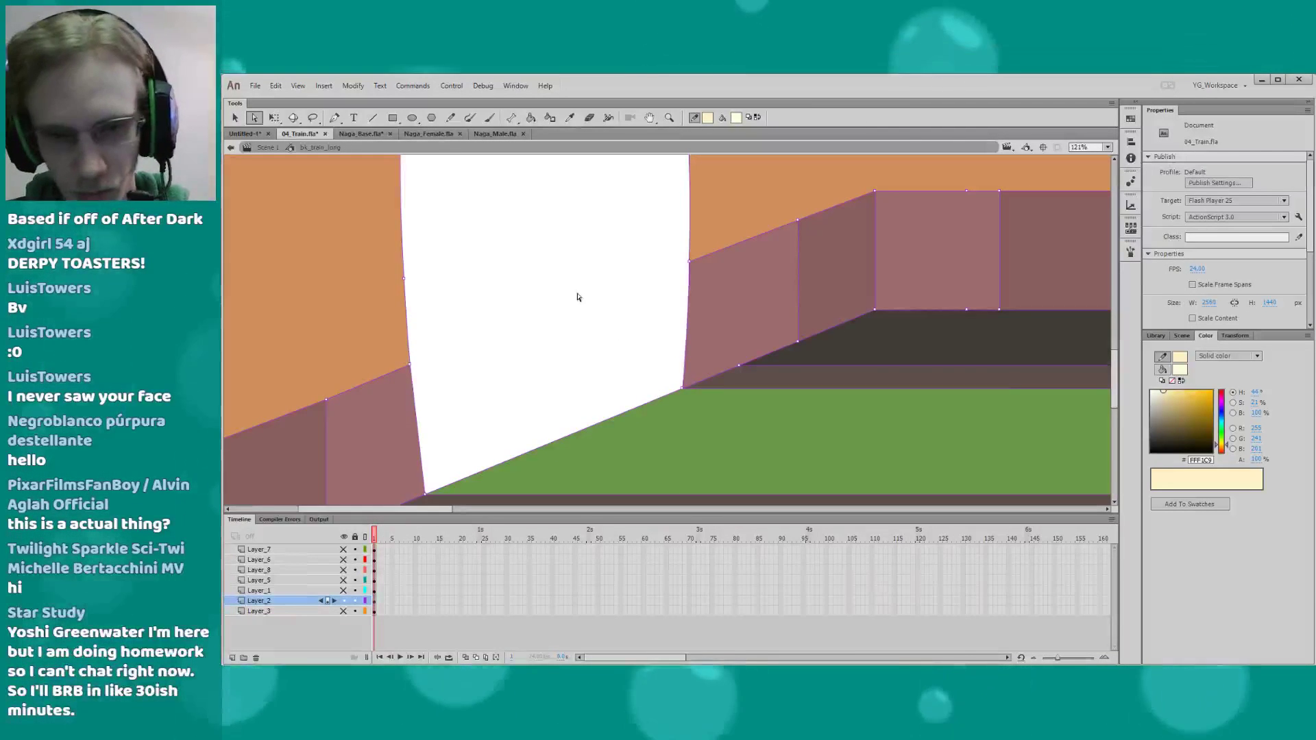
drag(582, 290, 741, 294)
drag(509, 373, 506, 506)
drag(529, 332, 514, 370)
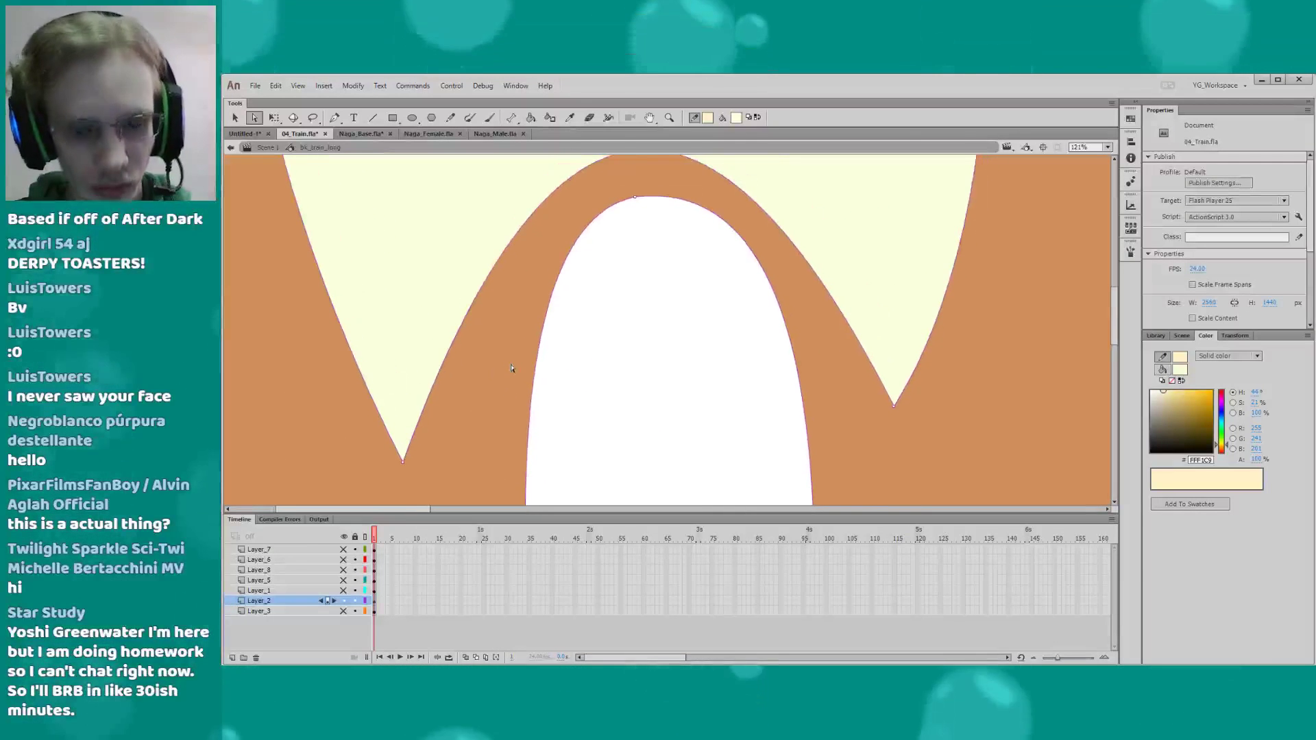
key(F4)
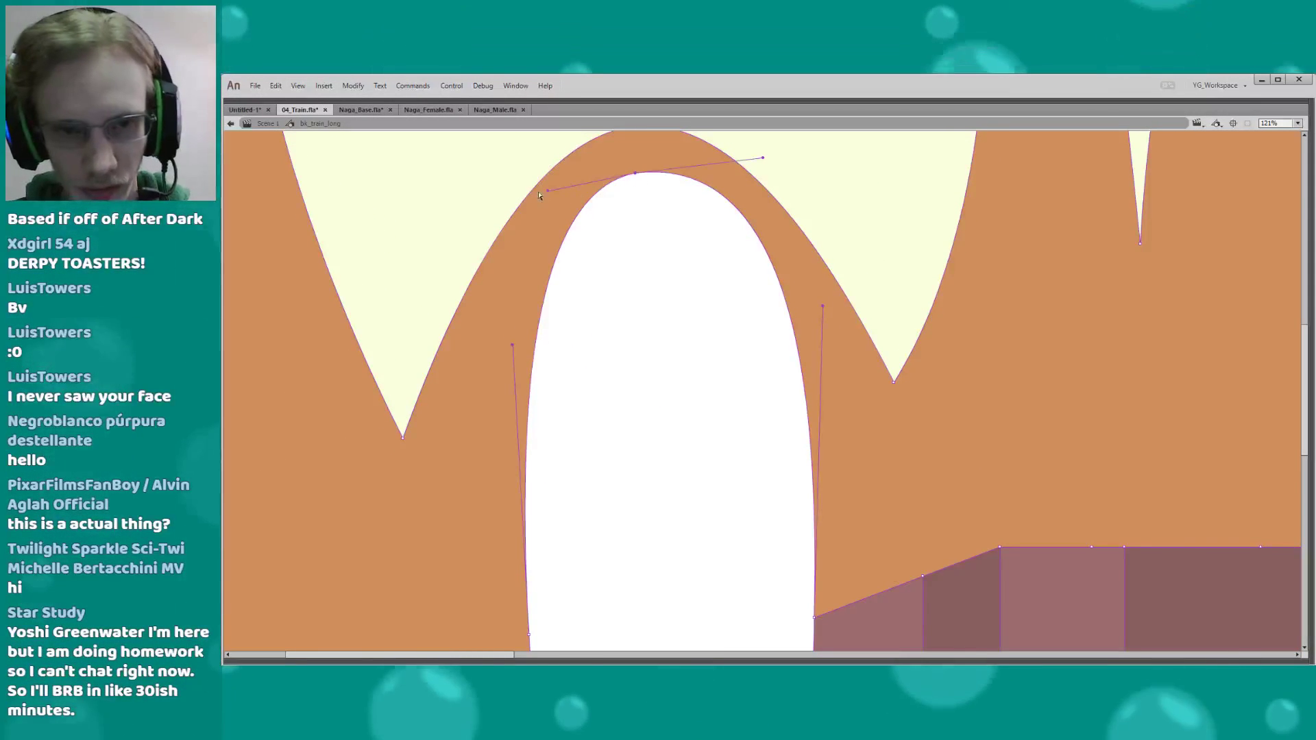
drag(608, 338, 614, 206)
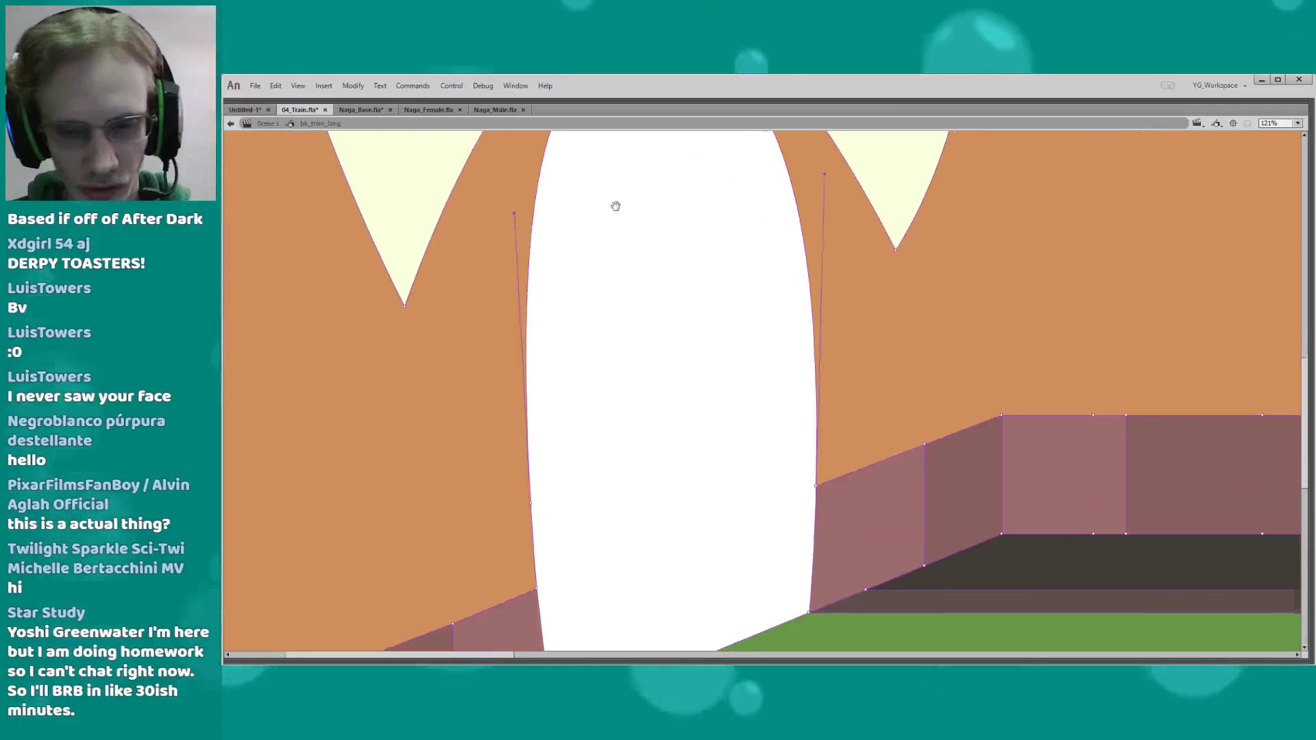
key(F4)
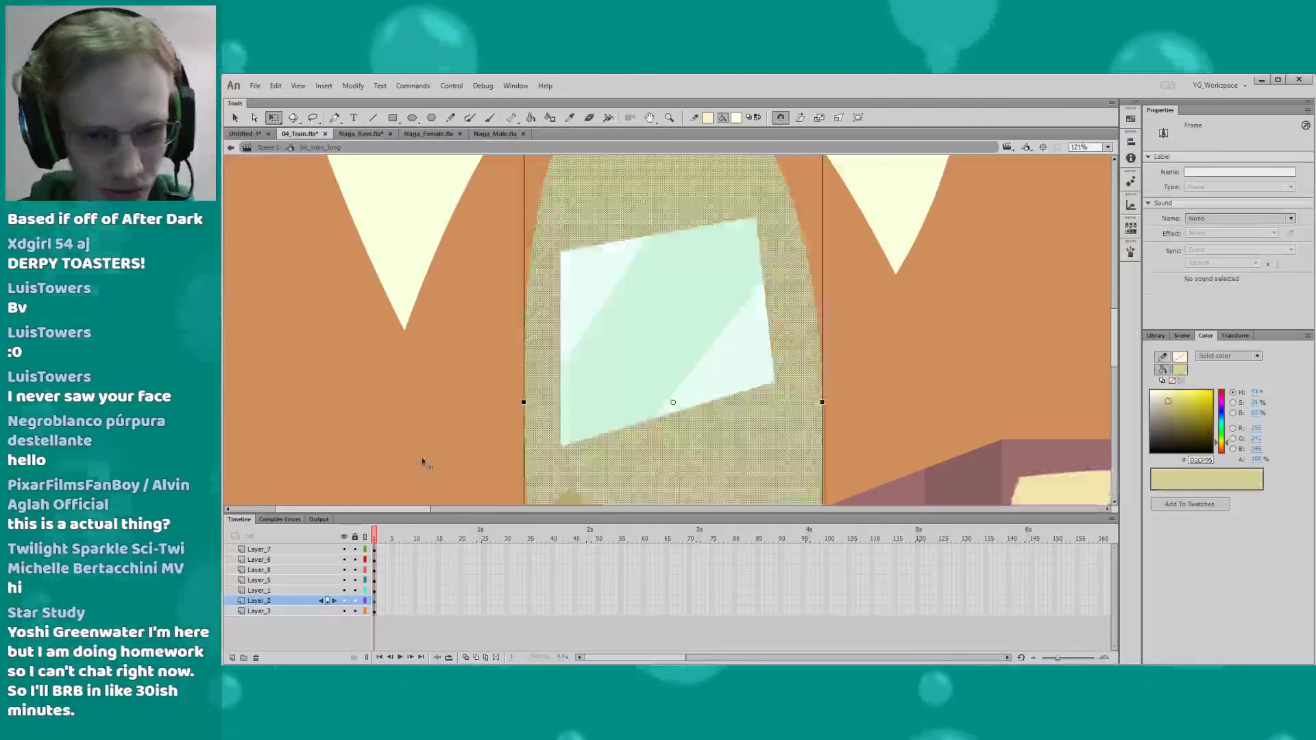
Show all layers and inspect how the closed door fits into the arched doorway
drag(434, 224, 463, 412)
click(455, 358)
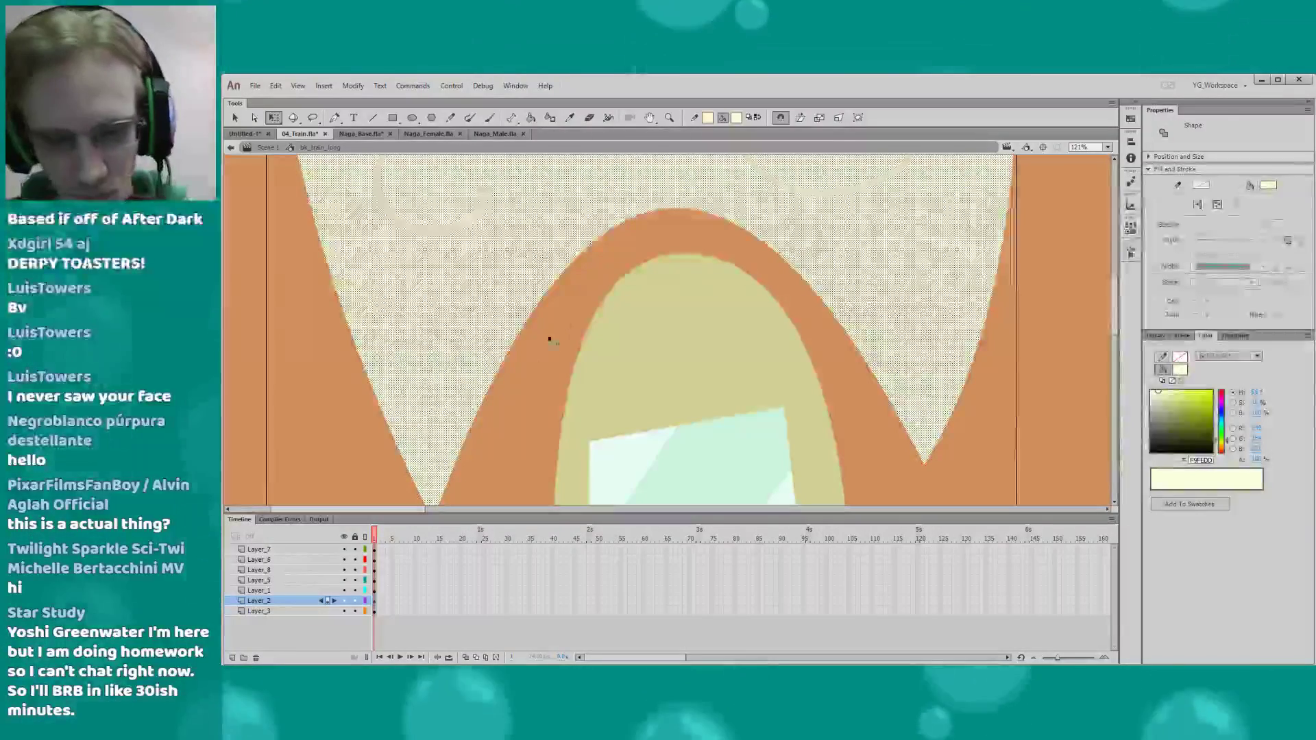
key(F4)
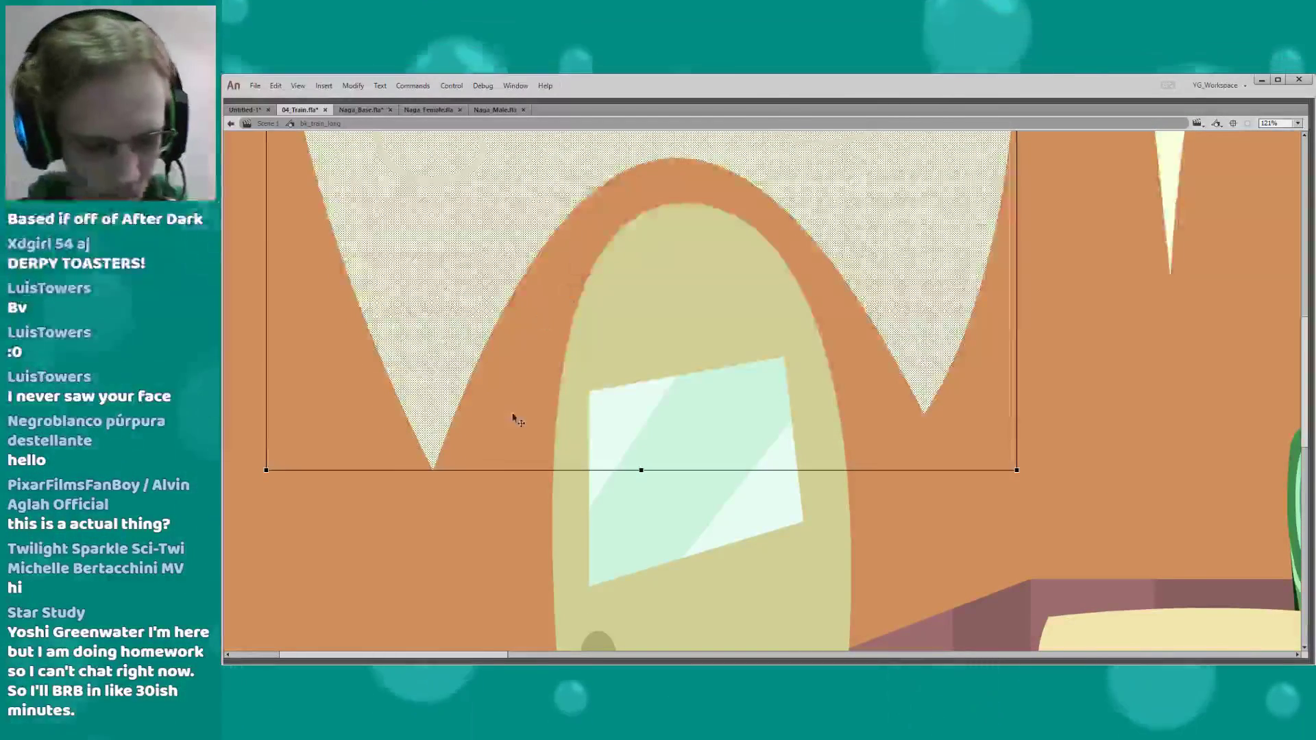
key(ctrl+minus)
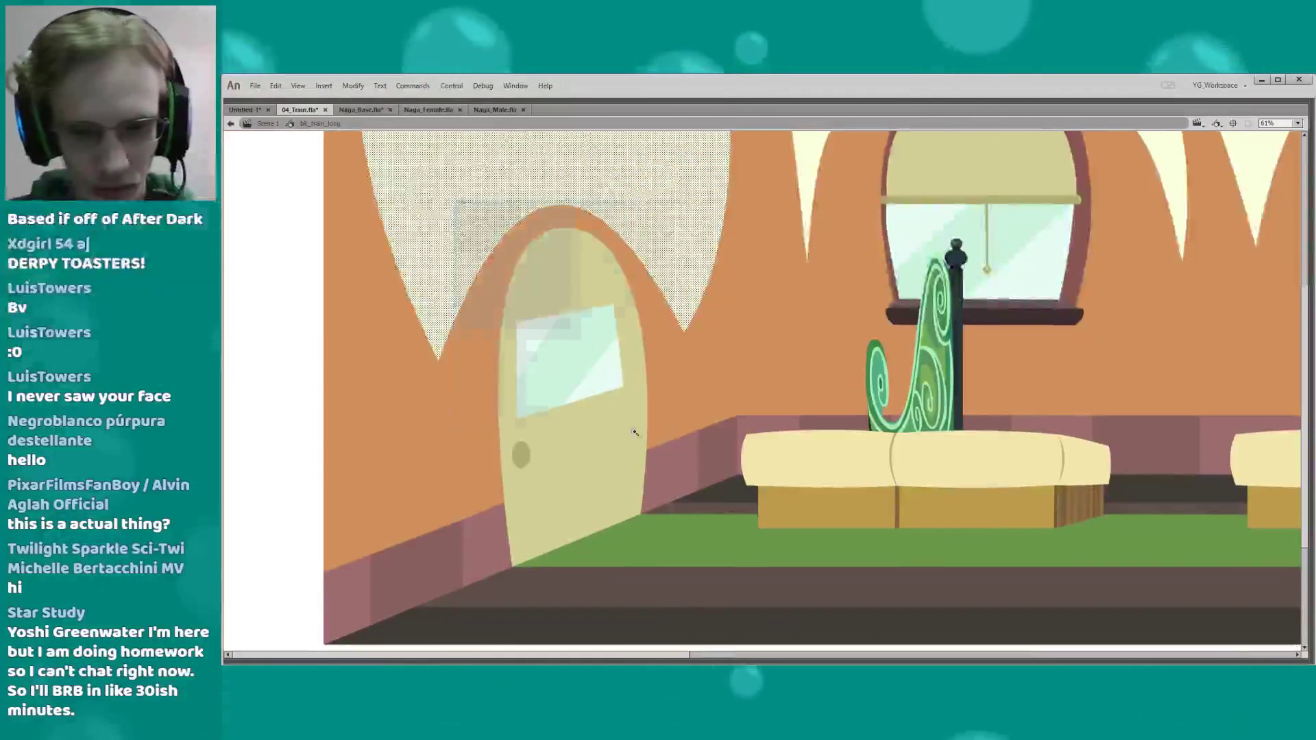
drag(635, 432, 700, 542)
drag(355, 446, 336, 408)
click(353, 410)
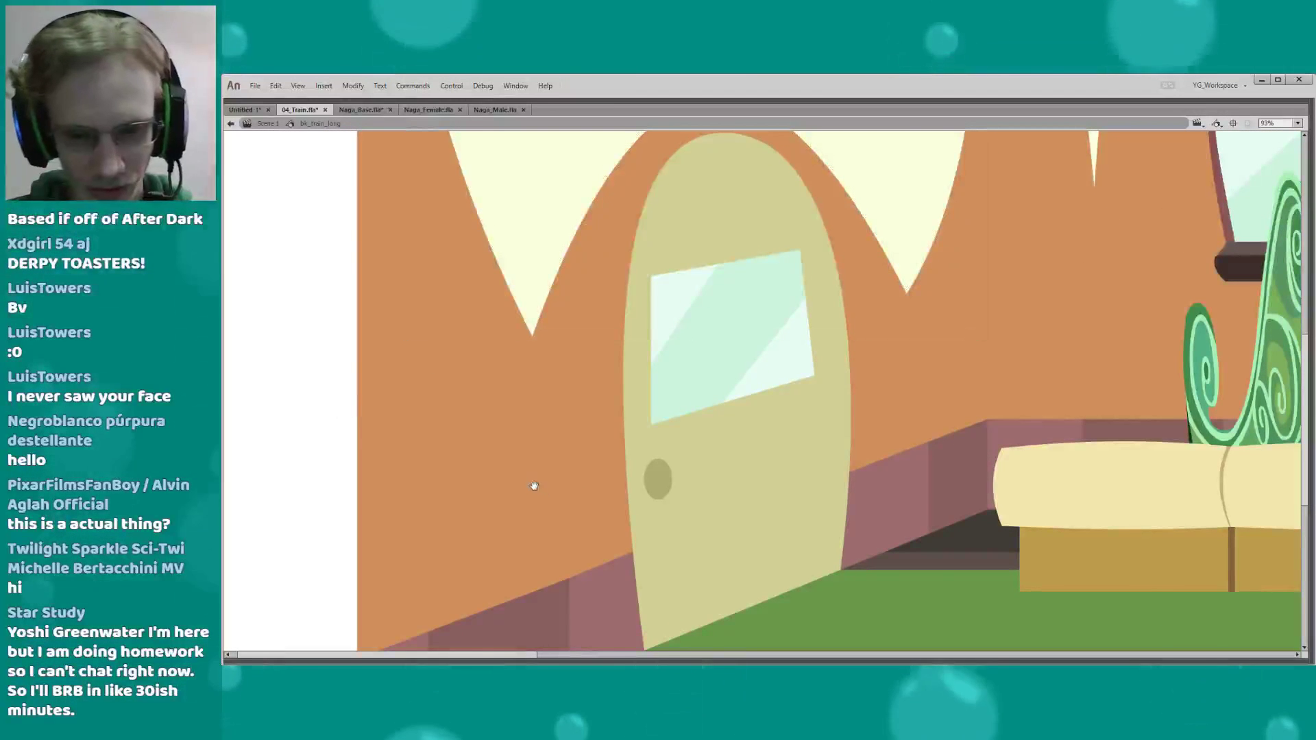
drag(476, 403, 440, 344)
drag(572, 355, 559, 432)
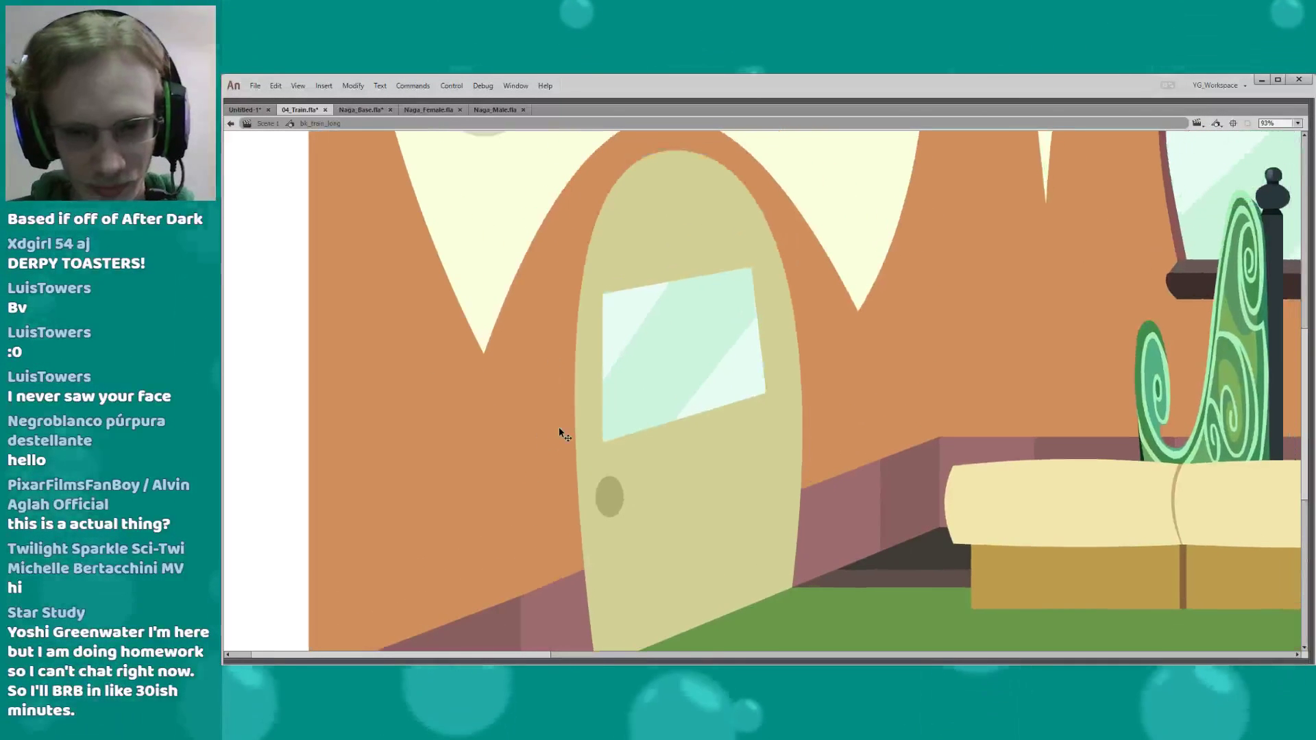
Select the door's window glass shapes and skew them slightly, lowering the far side and shifting the upper edge sideways
click(651, 388)
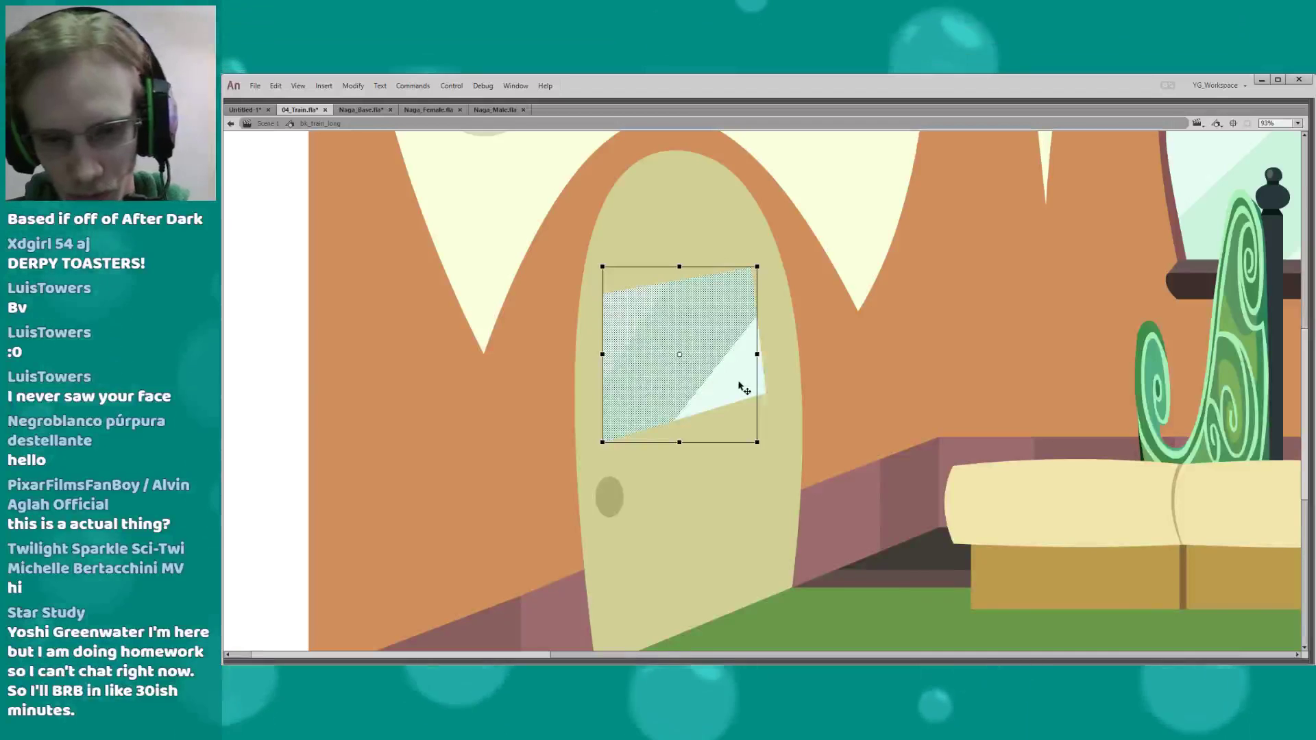
drag(767, 315, 768, 320)
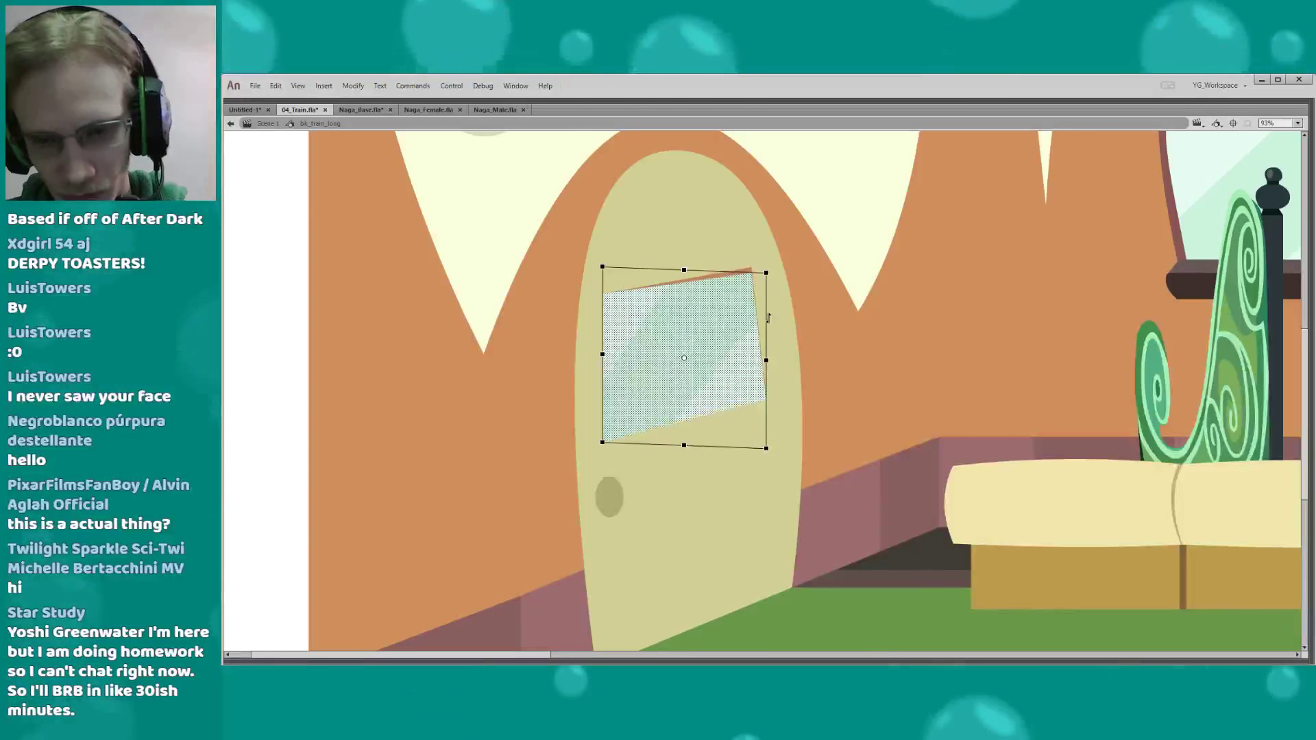
drag(640, 266, 646, 266)
key(F4)
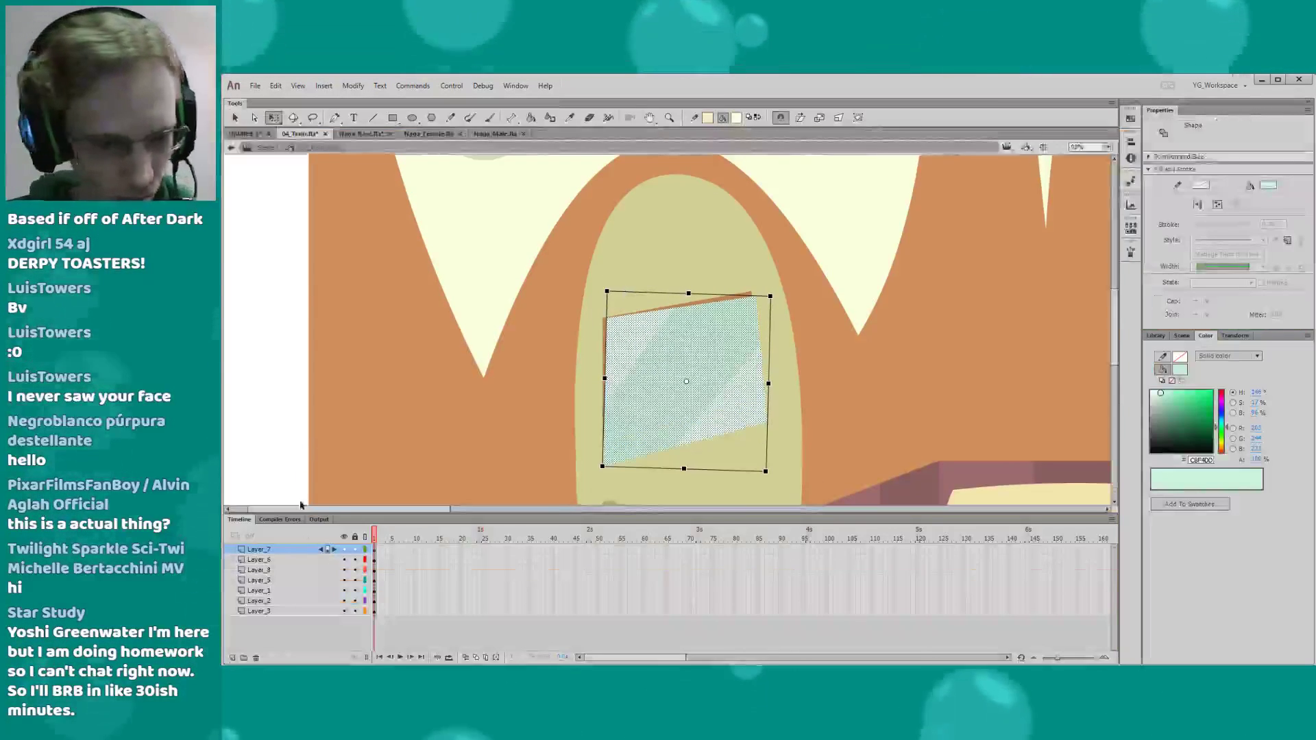
Isolate Layer_7, sample the door's beige colour and fill the white gap along the window's top and left edges with it
alt+click(345, 548)
click(485, 403)
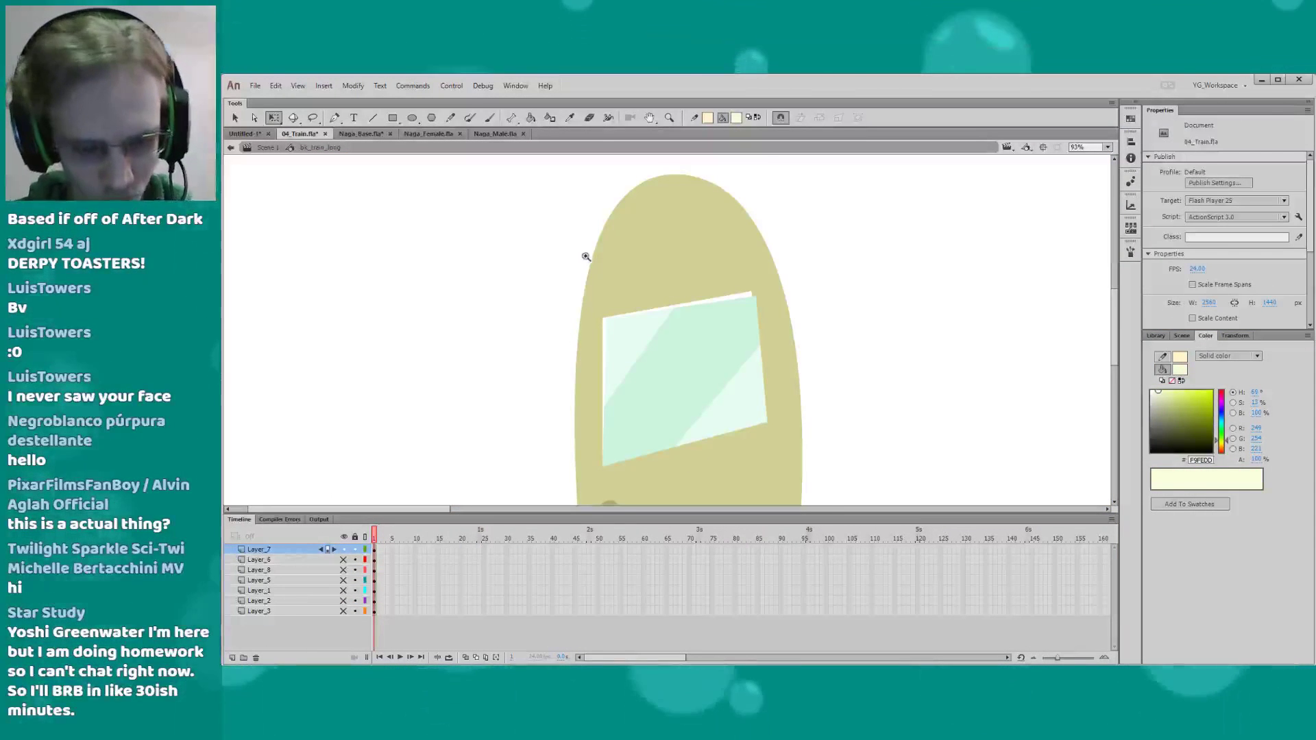
drag(586, 257, 824, 411)
key(i)
click(619, 253)
click(638, 288)
scroll(569, 275, down, 2)
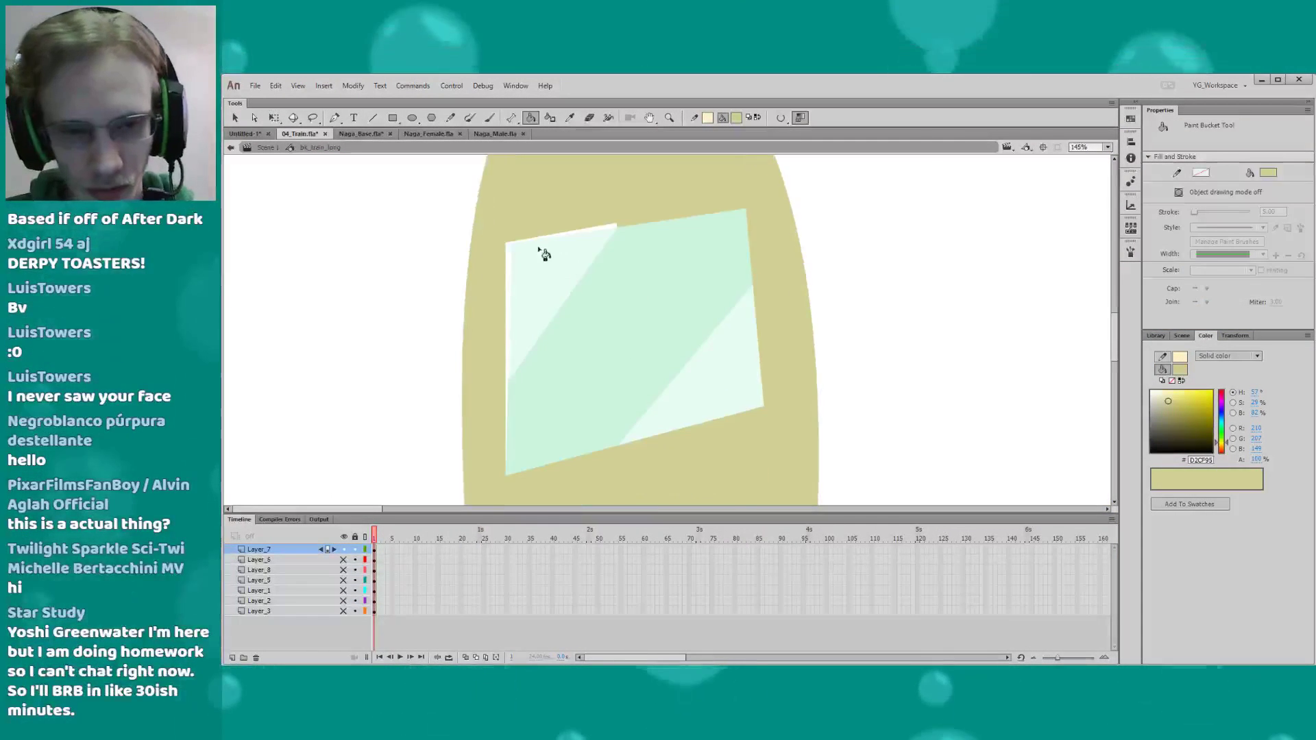
click(507, 261)
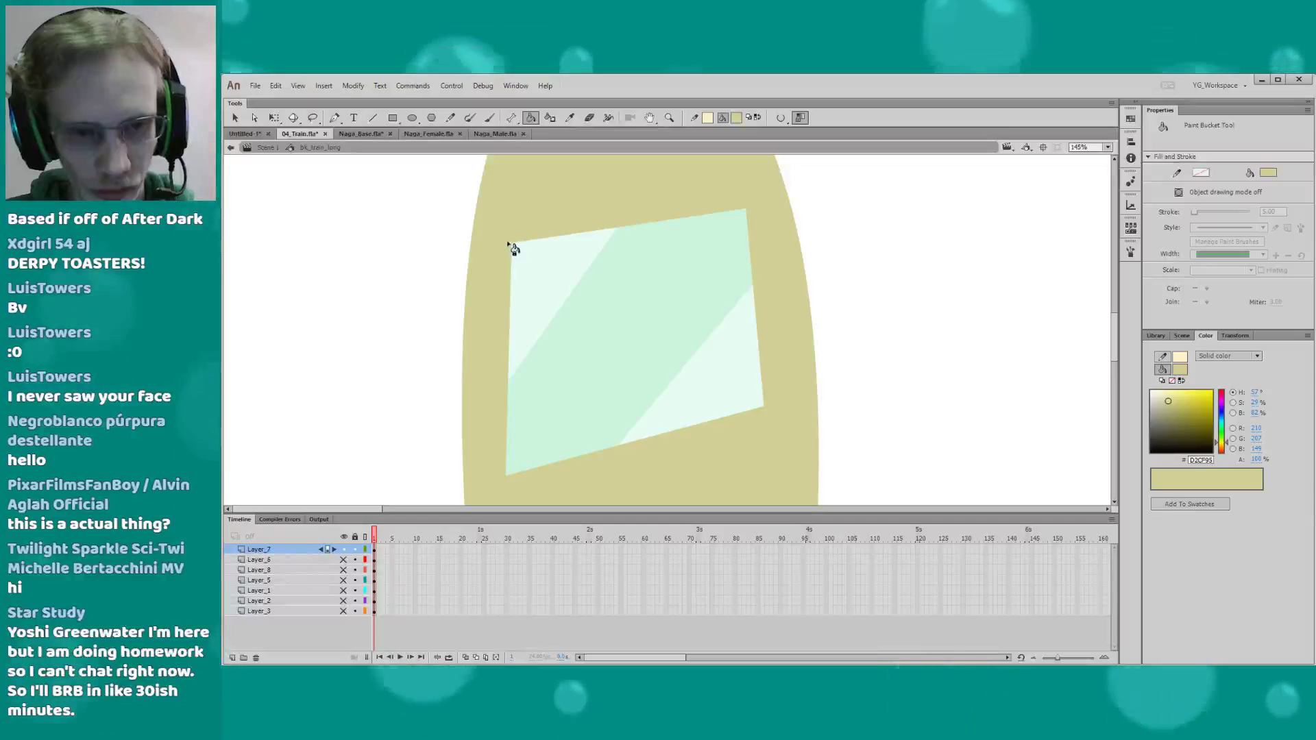
Lower the middle and right points of the window's bottom edge and move its upper-right corner outward to make the right edge vertical
key(q)
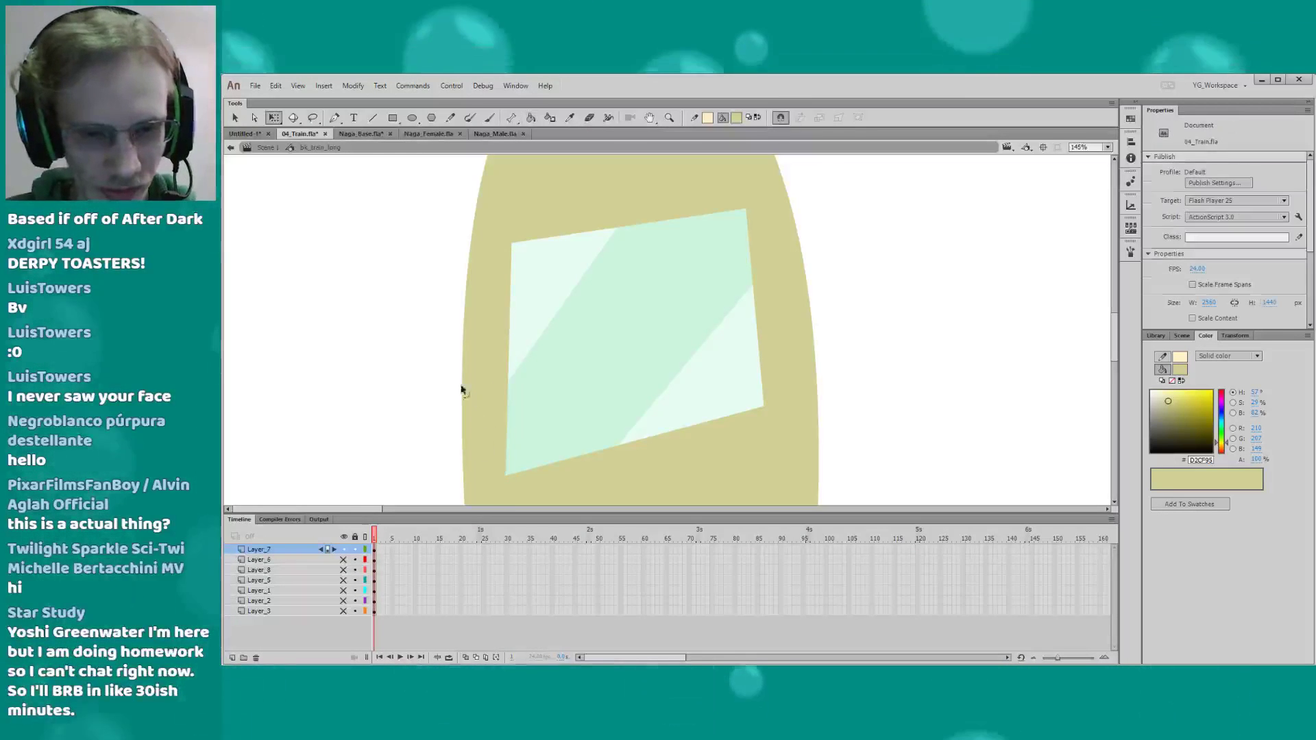
scroll(458, 340, down, 1)
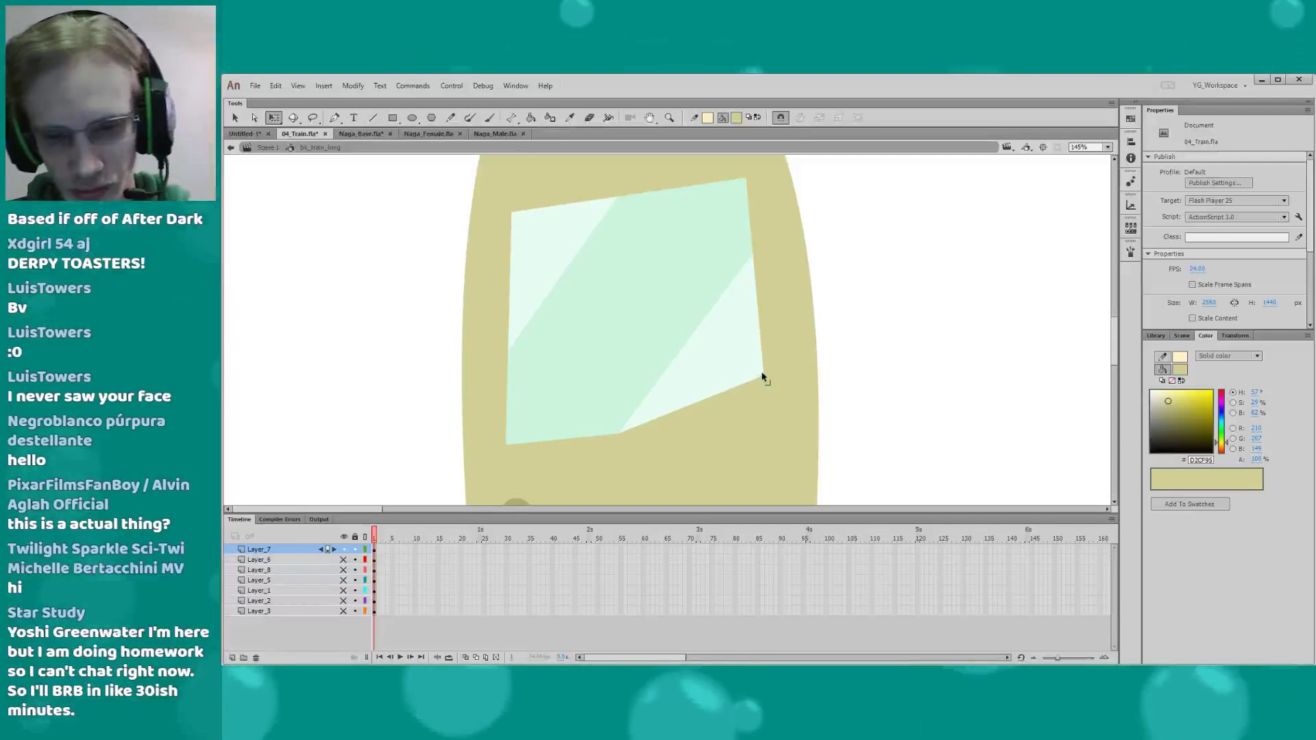
drag(763, 376, 763, 426)
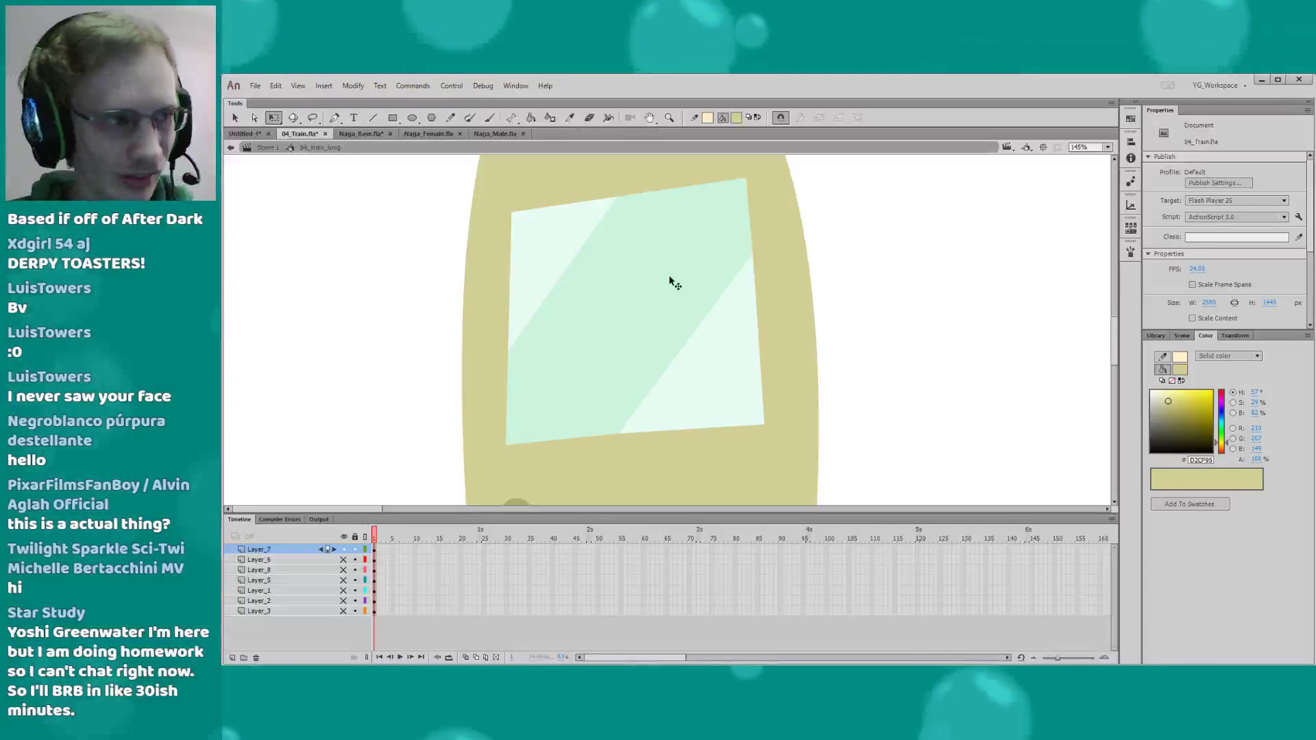
drag(640, 273, 631, 288)
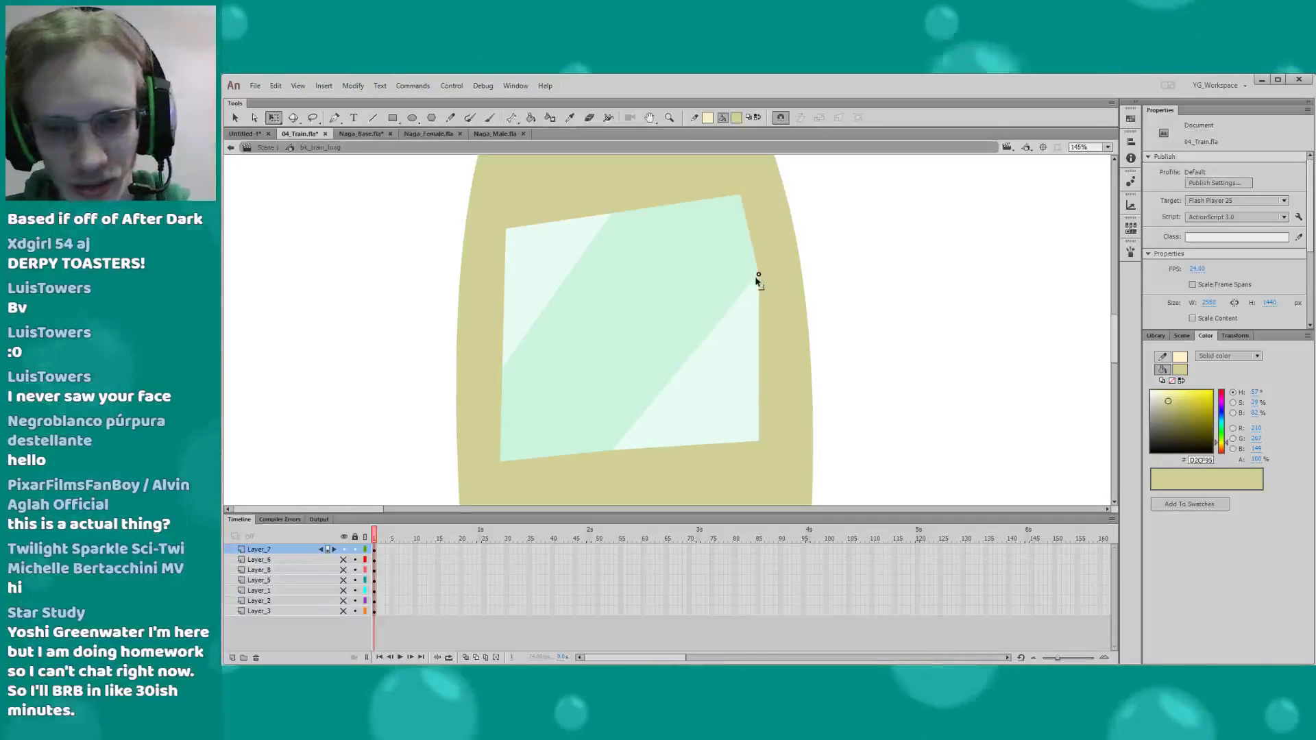
drag(740, 196, 758, 198)
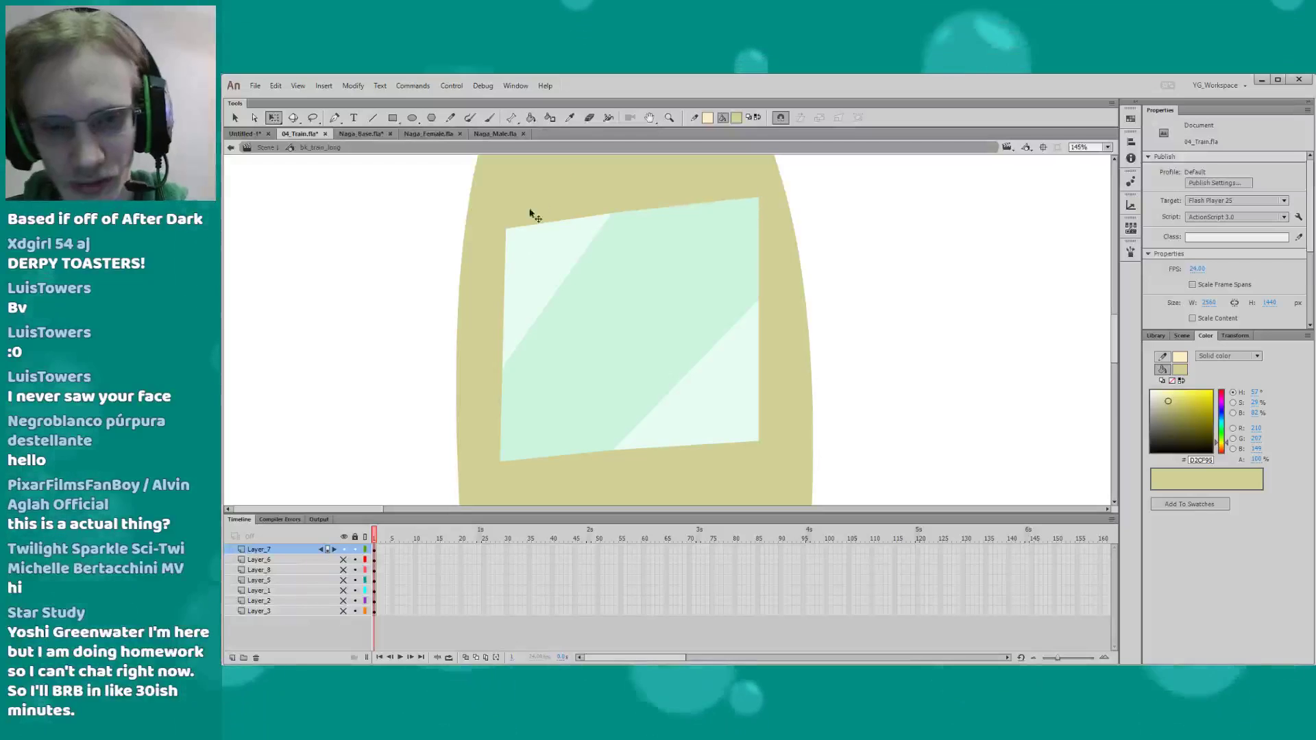
drag(512, 214, 519, 225)
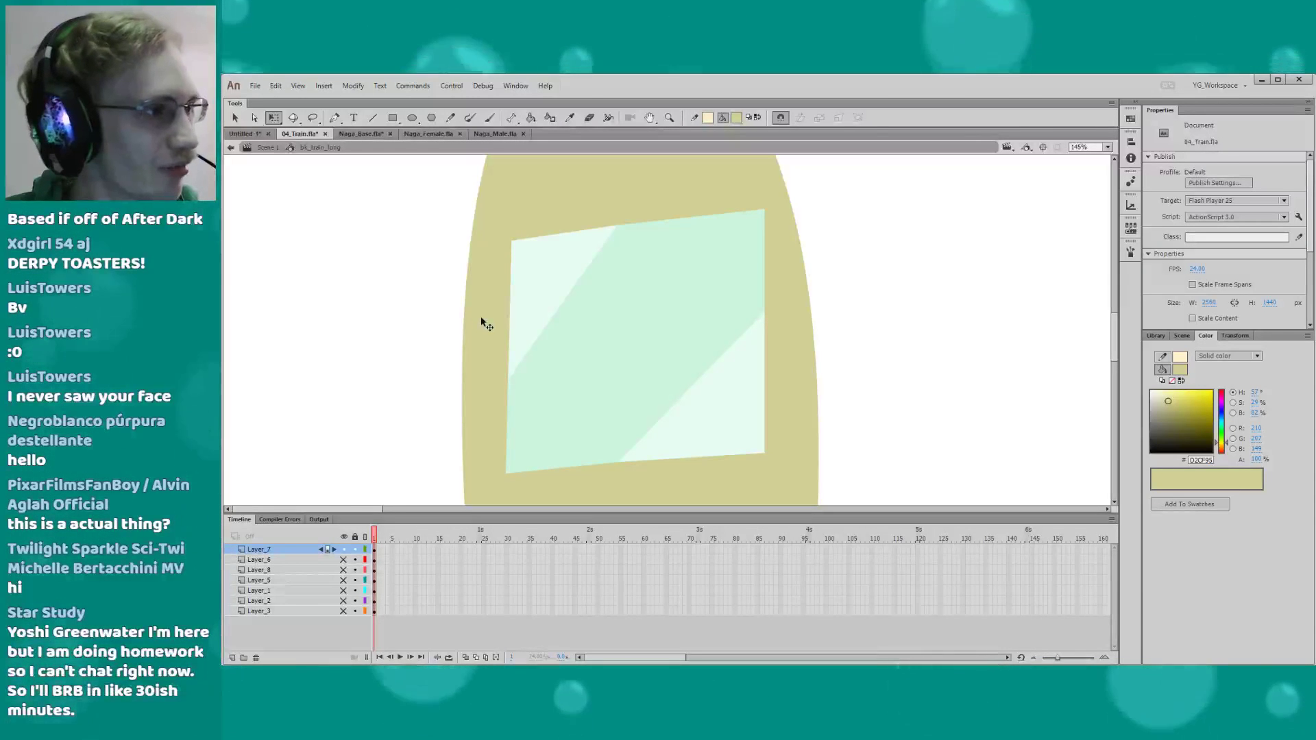
click(508, 238)
scroll(508, 238, down, 1)
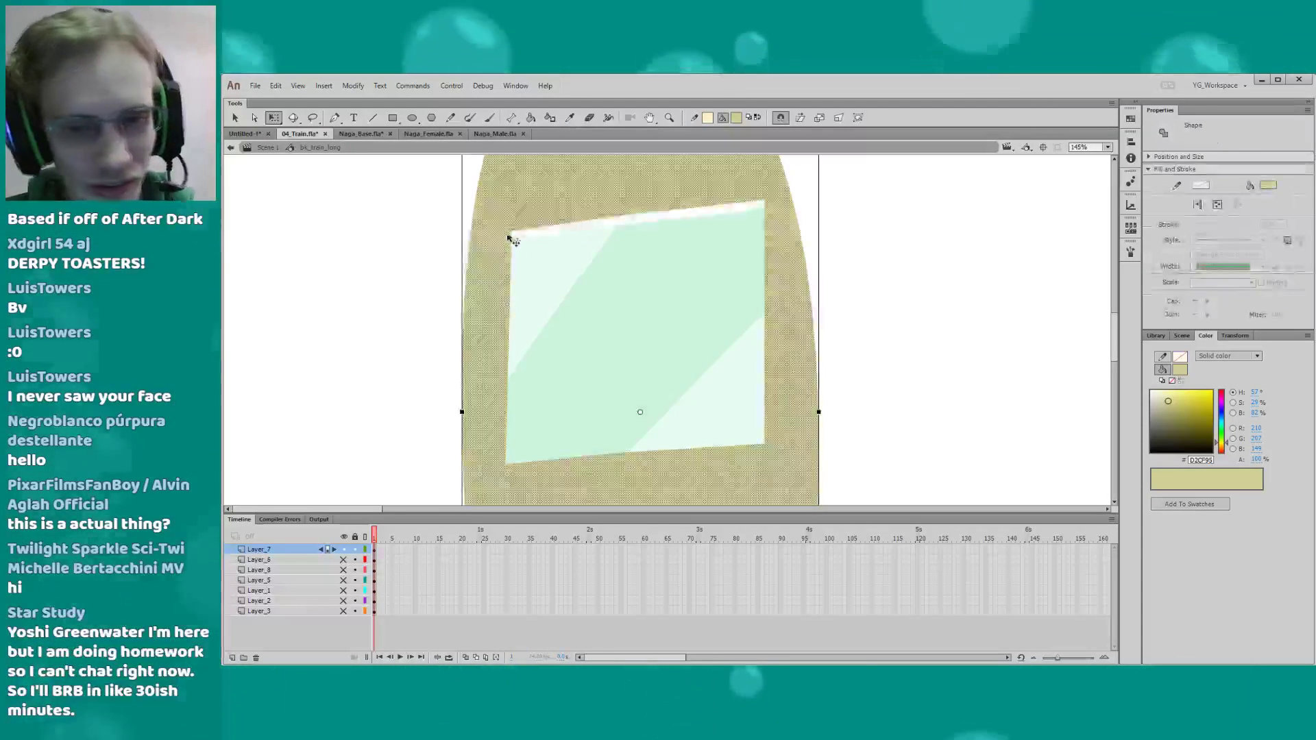
key(ctrl+z)
click(403, 292)
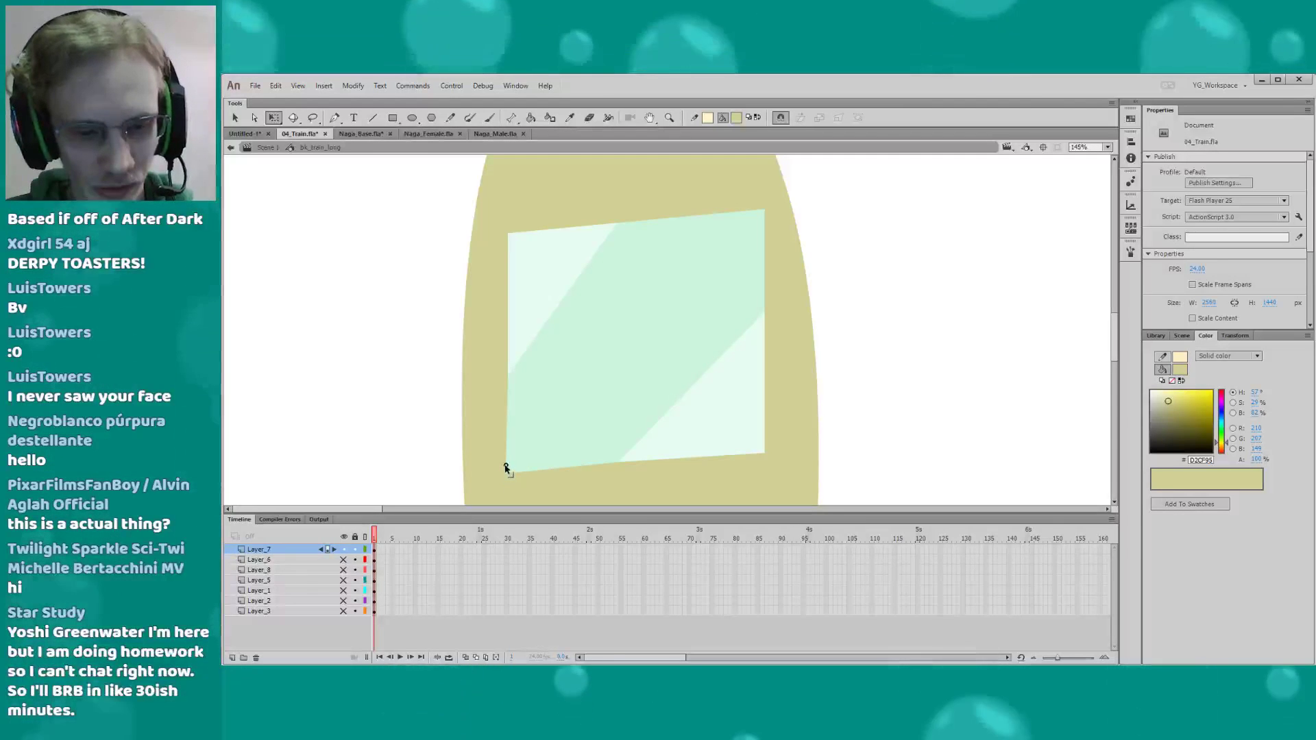
Adjust the corners and edge points of the door window to straighten its left and bottom edges
drag(480, 465, 506, 472)
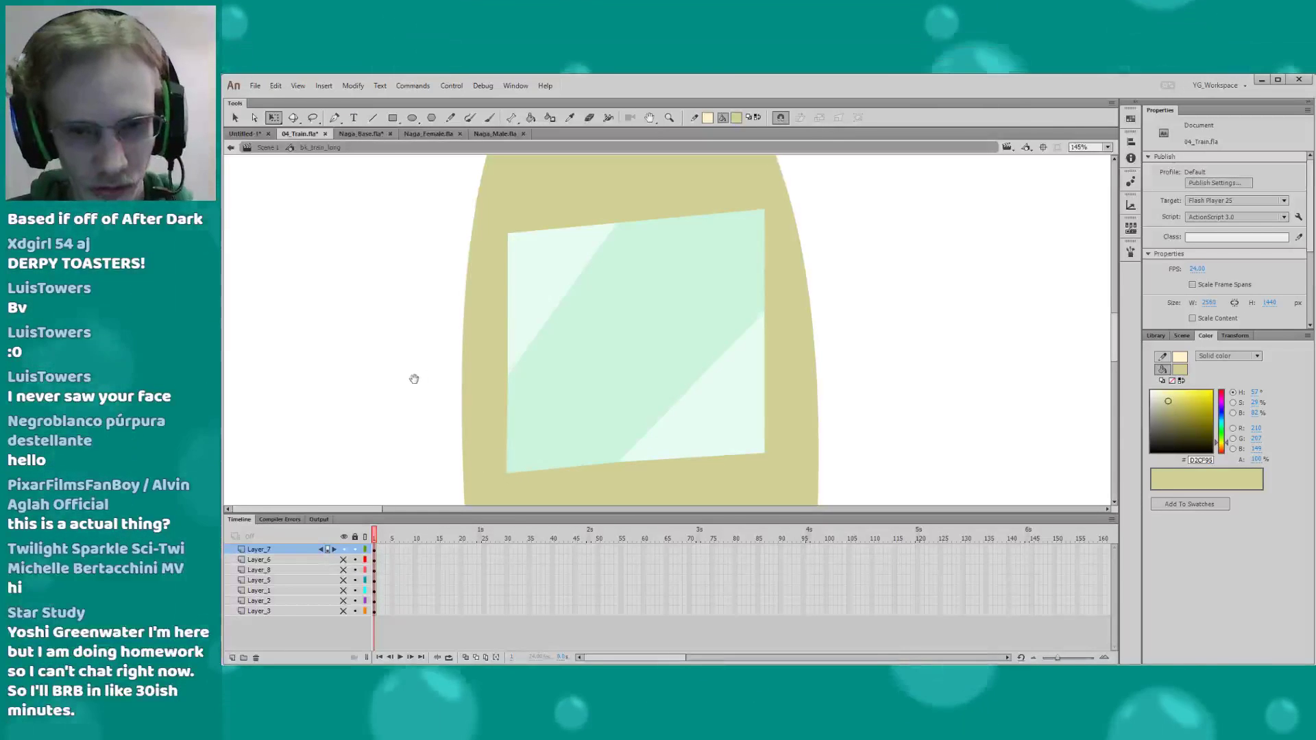
key(ctrl+minus)
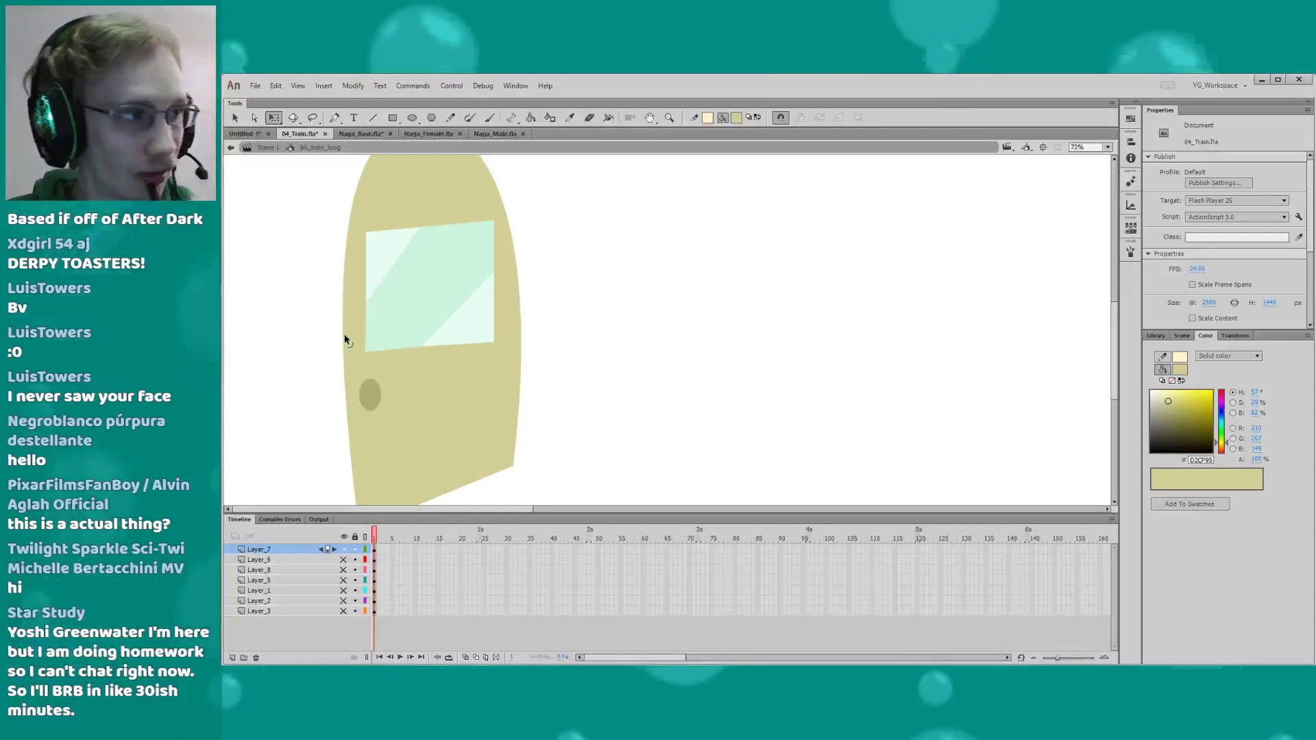
drag(302, 332, 331, 359)
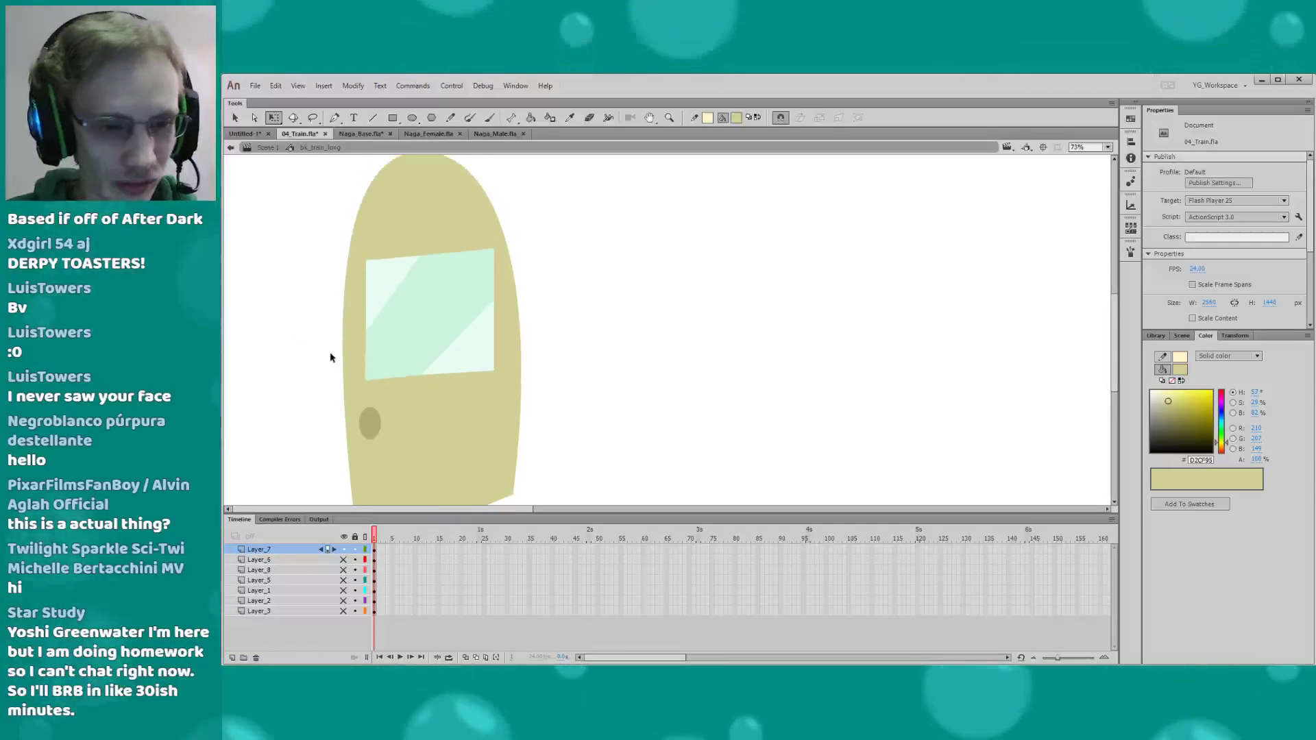
key(z)
drag(357, 208, 468, 337)
click(469, 338)
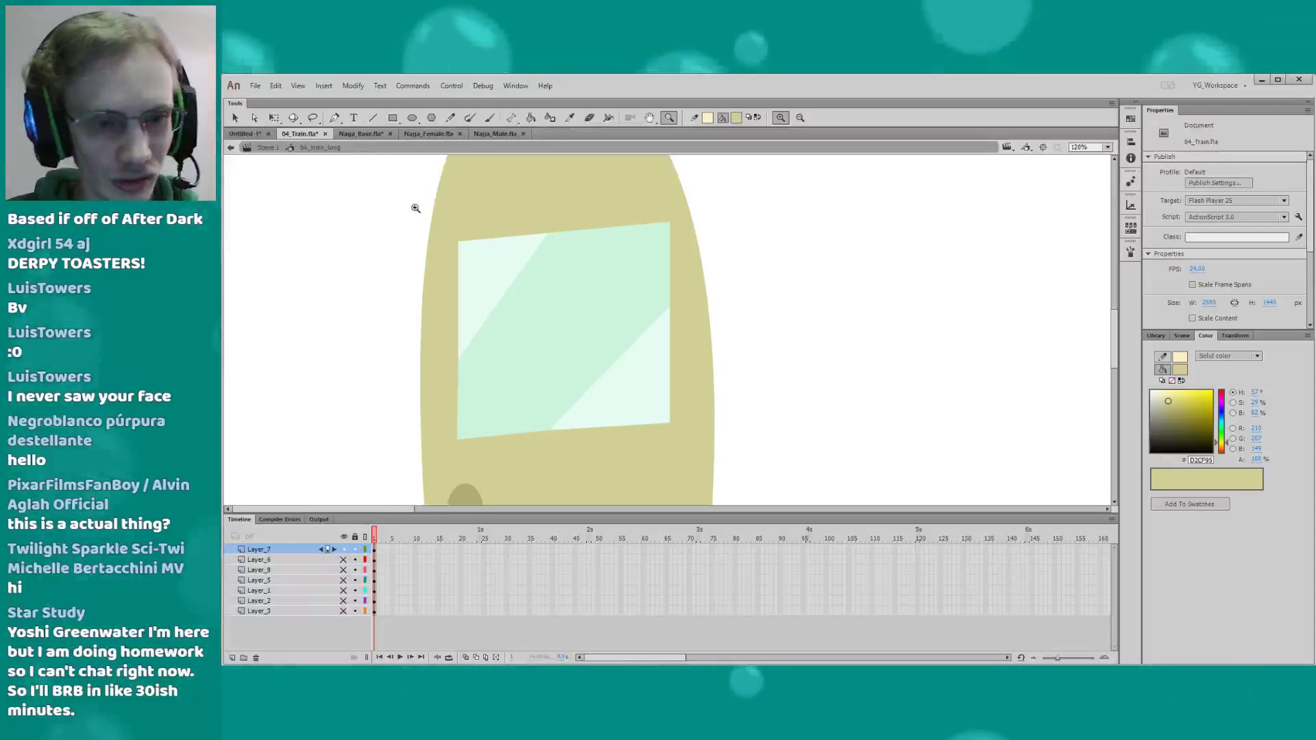
drag(414, 201, 778, 496)
drag(660, 395, 661, 432)
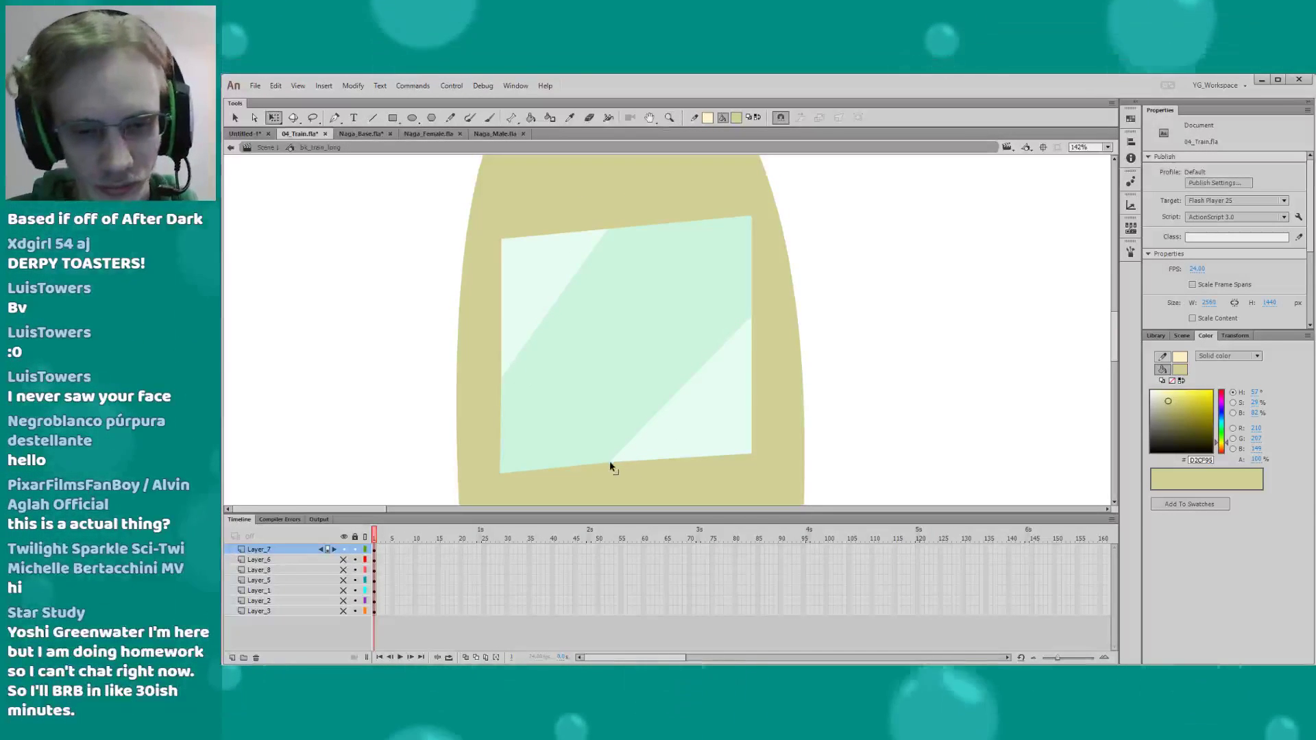
drag(438, 379, 438, 370)
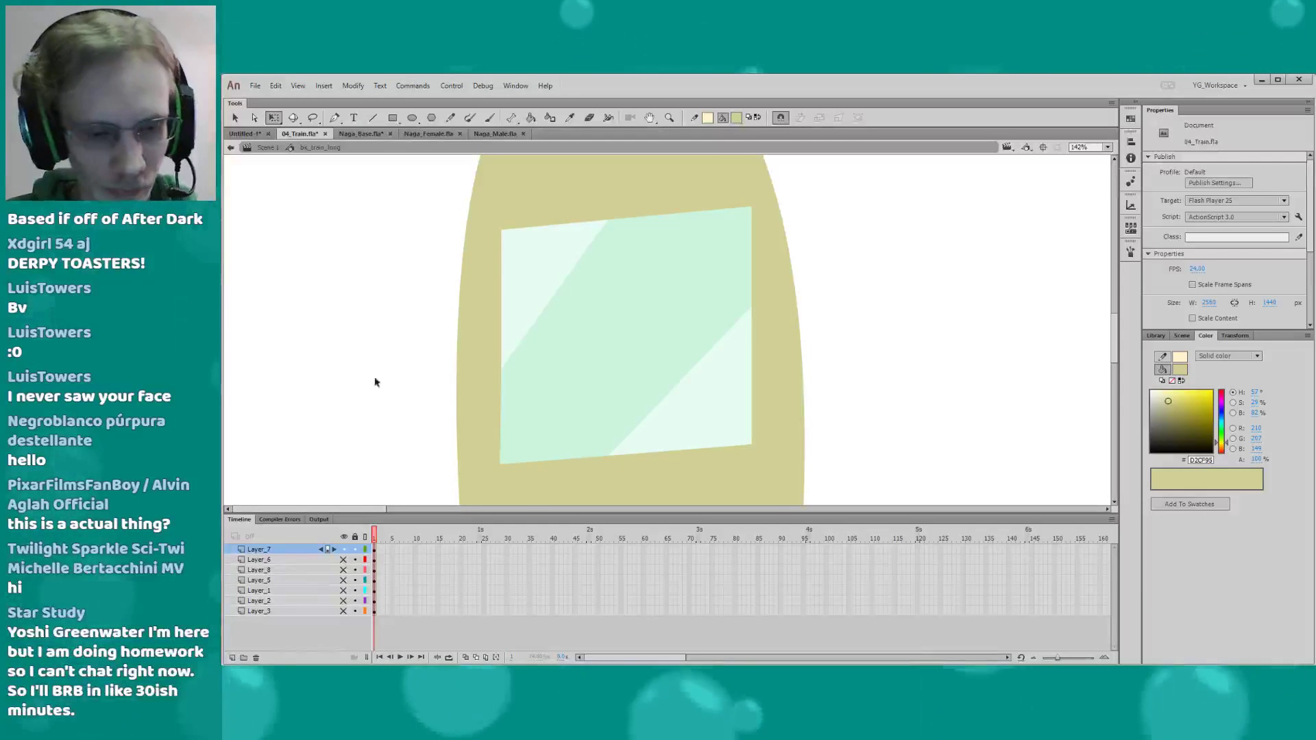
drag(369, 423, 369, 408)
Draw a small rectangle on the empty canvas beside the door and delete its fill so only the outline is kept
key(n)
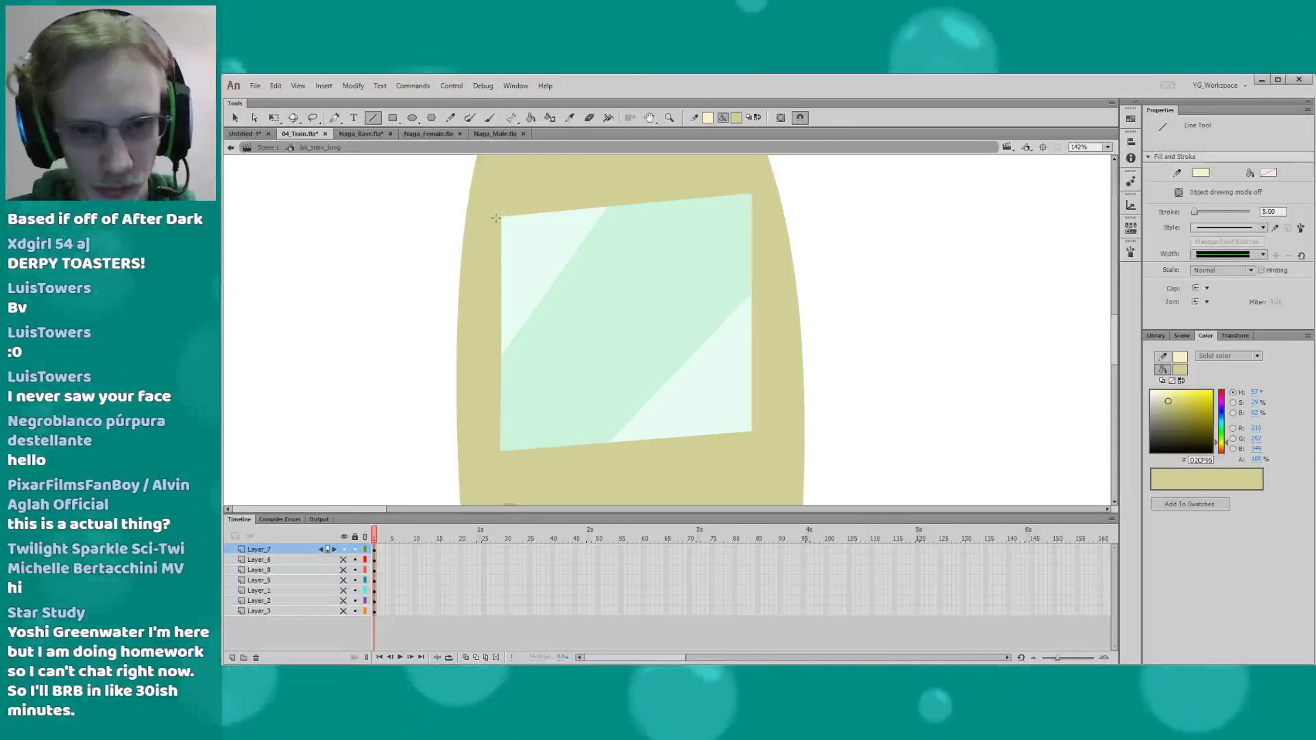
drag(491, 226, 493, 232)
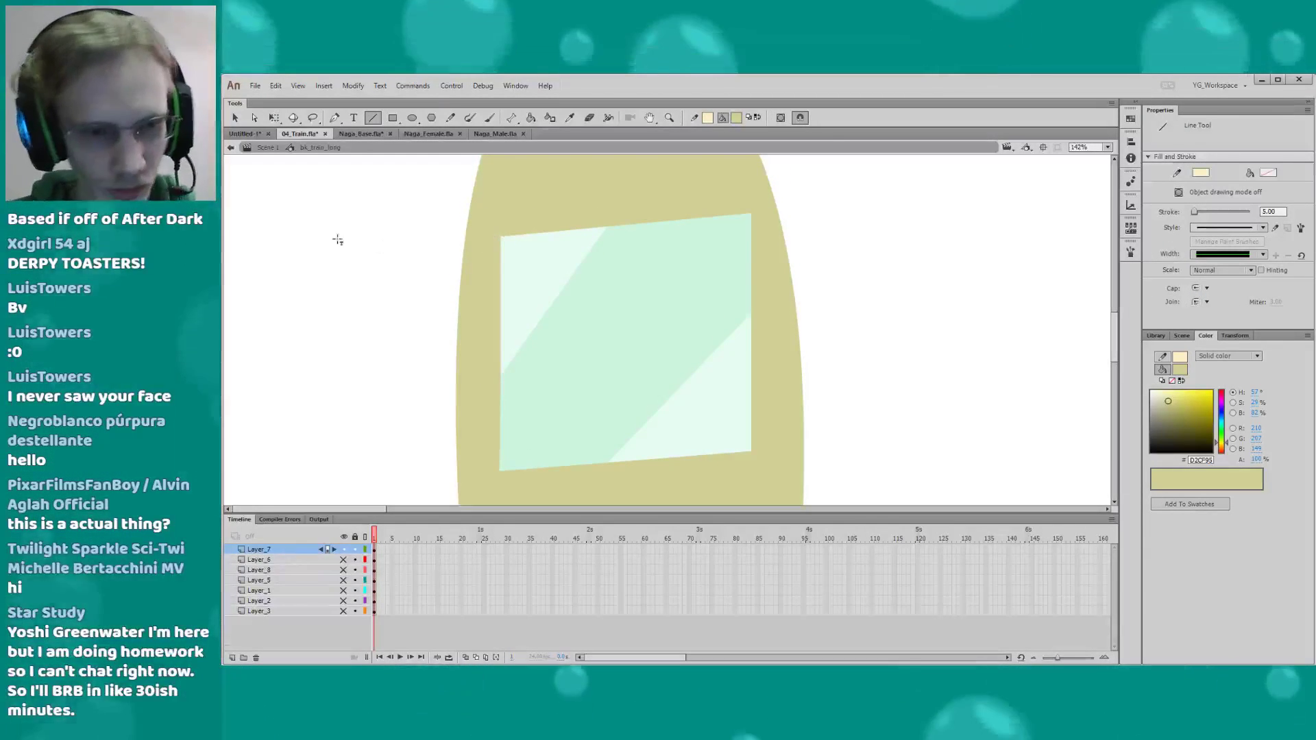
key(r)
drag(311, 223, 423, 389)
key(q)
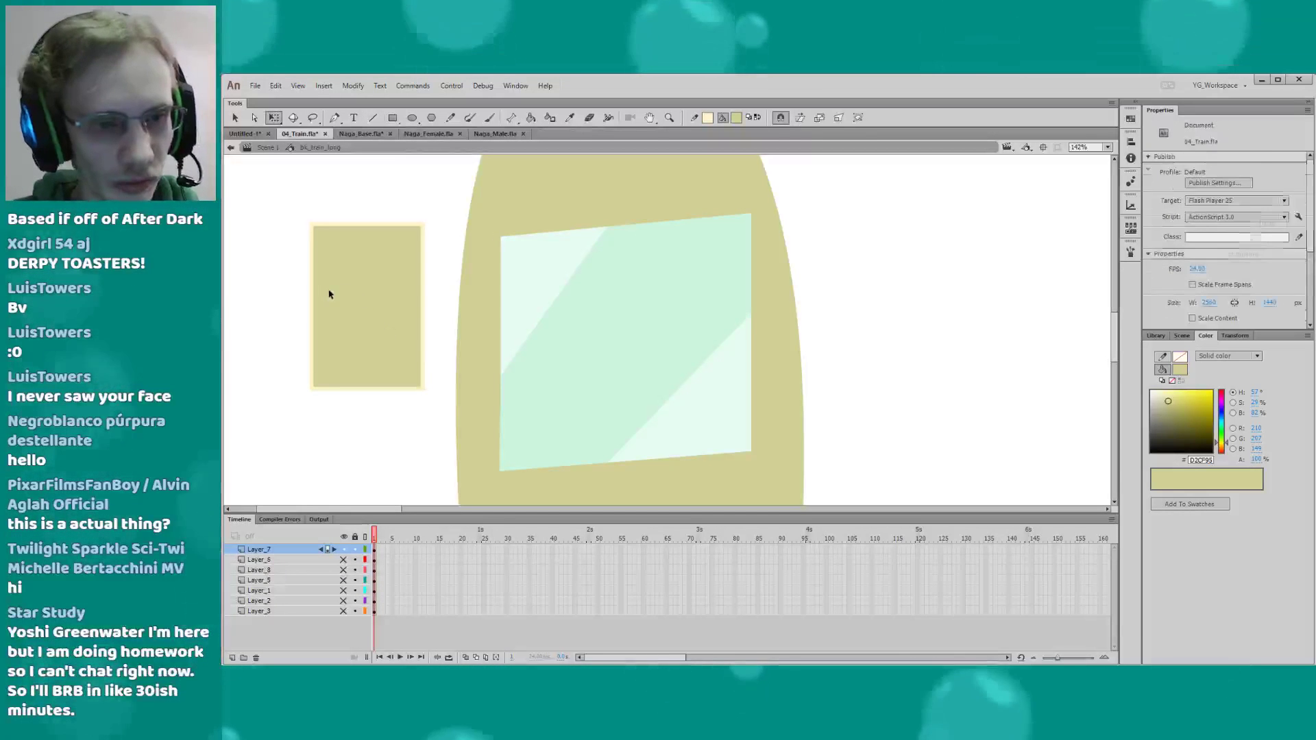
click(329, 293)
key(Delete)
Set the rectangle outline's stroke to 1 and its colour to red FF0000
click(312, 276)
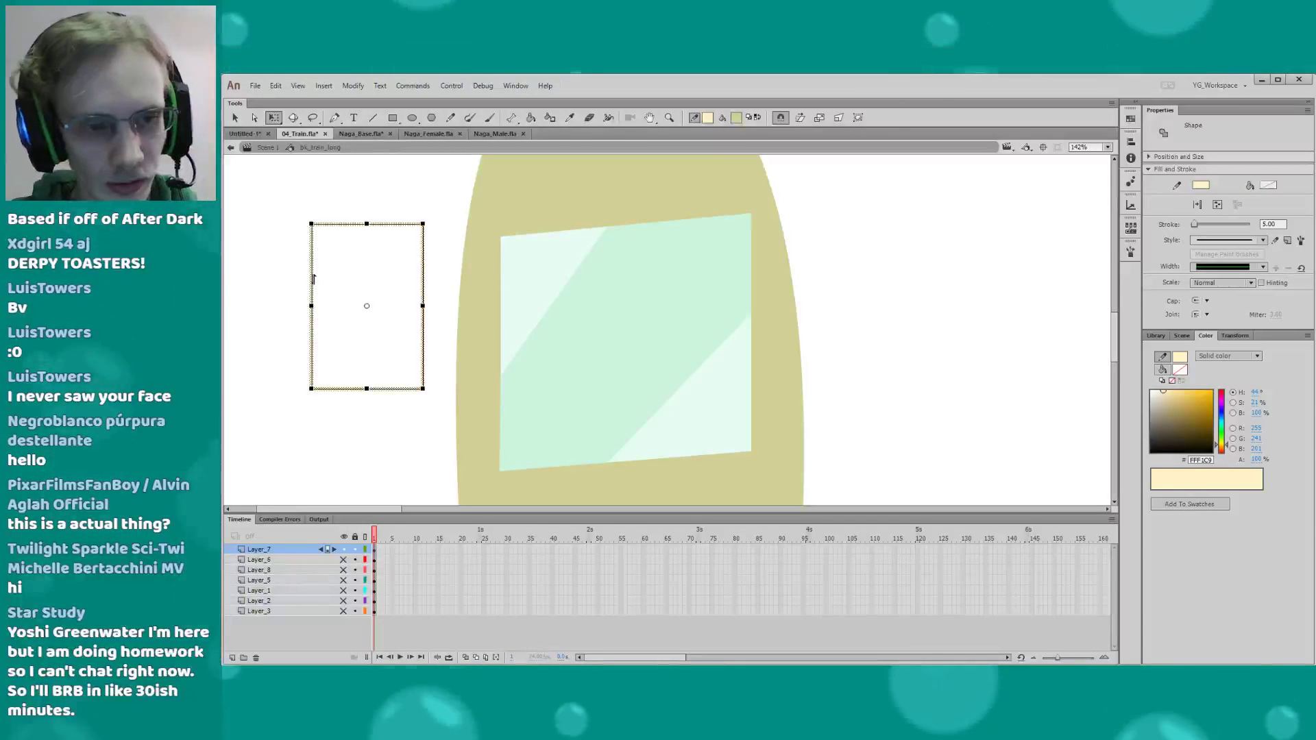
drag(1280, 225, 1112, 240)
text(1)
key(Return)
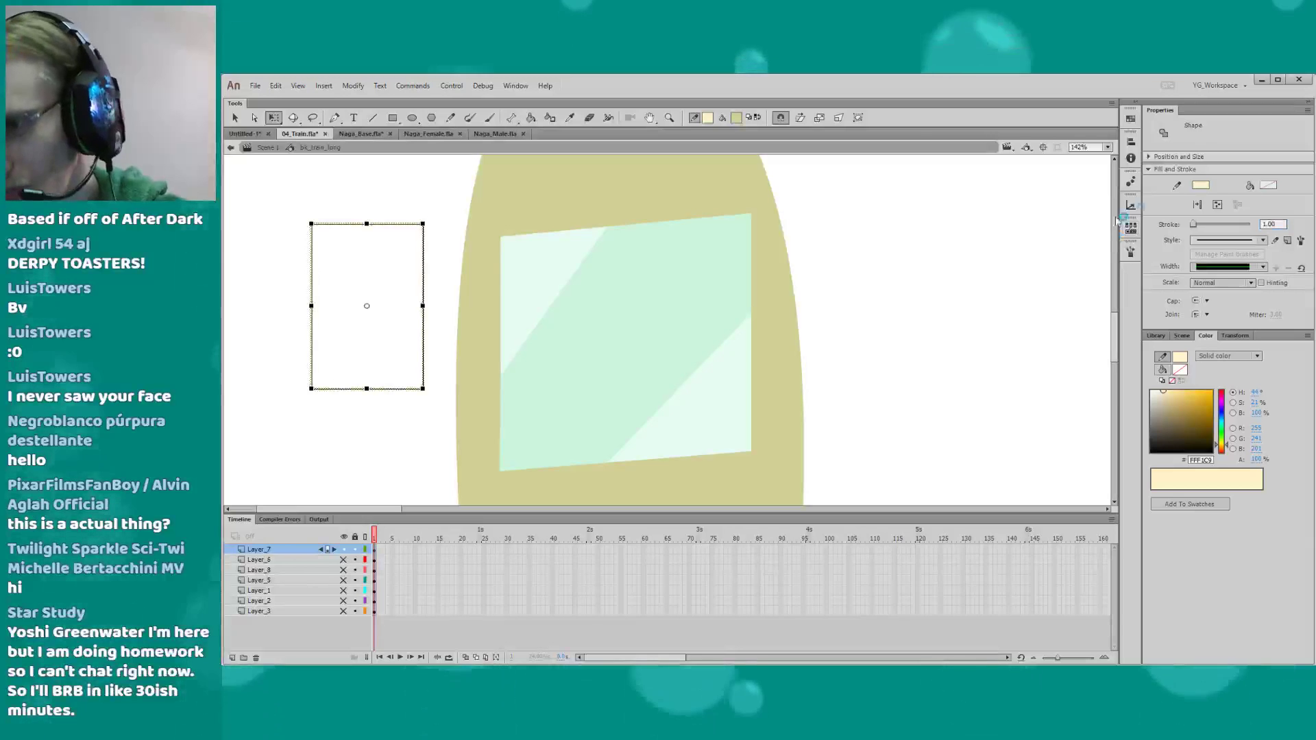
click(1199, 185)
click(1032, 268)
click(296, 243)
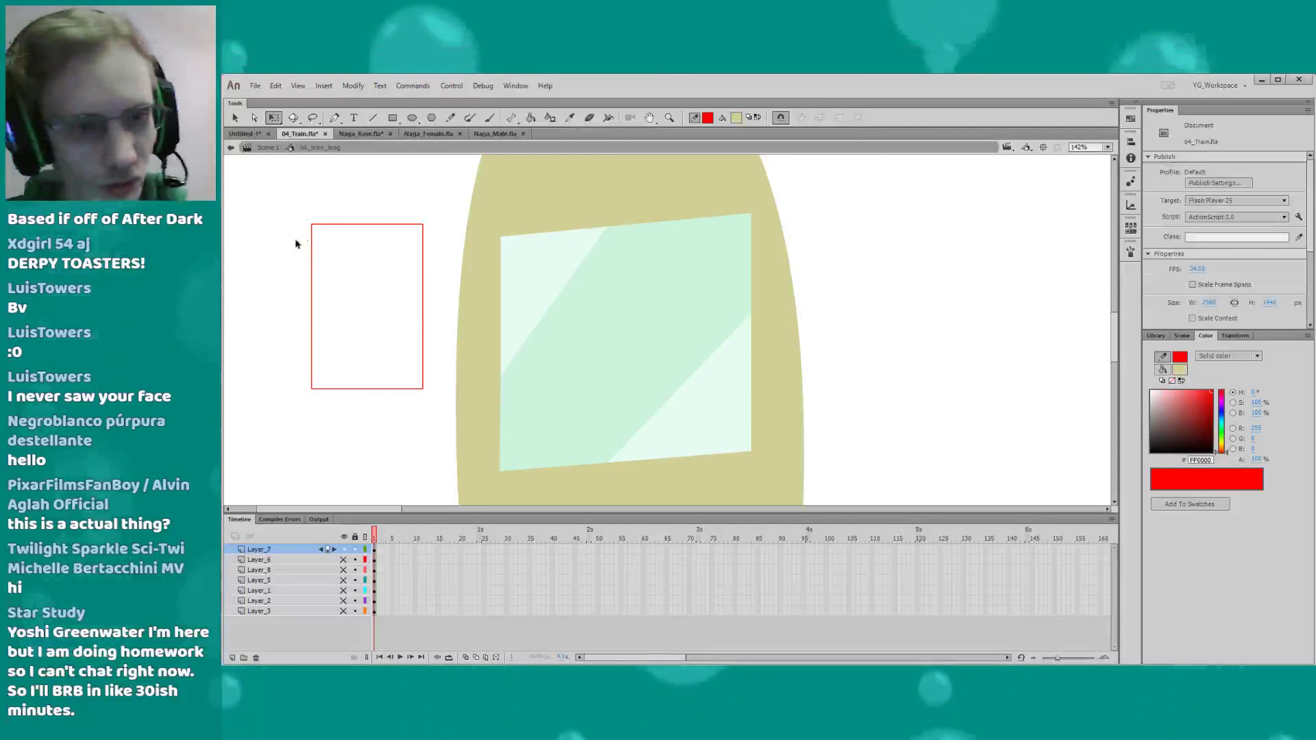
Fill the red rectangle outline with the door's beige and move the whole rectangle to the other side of the door
double_click(313, 262)
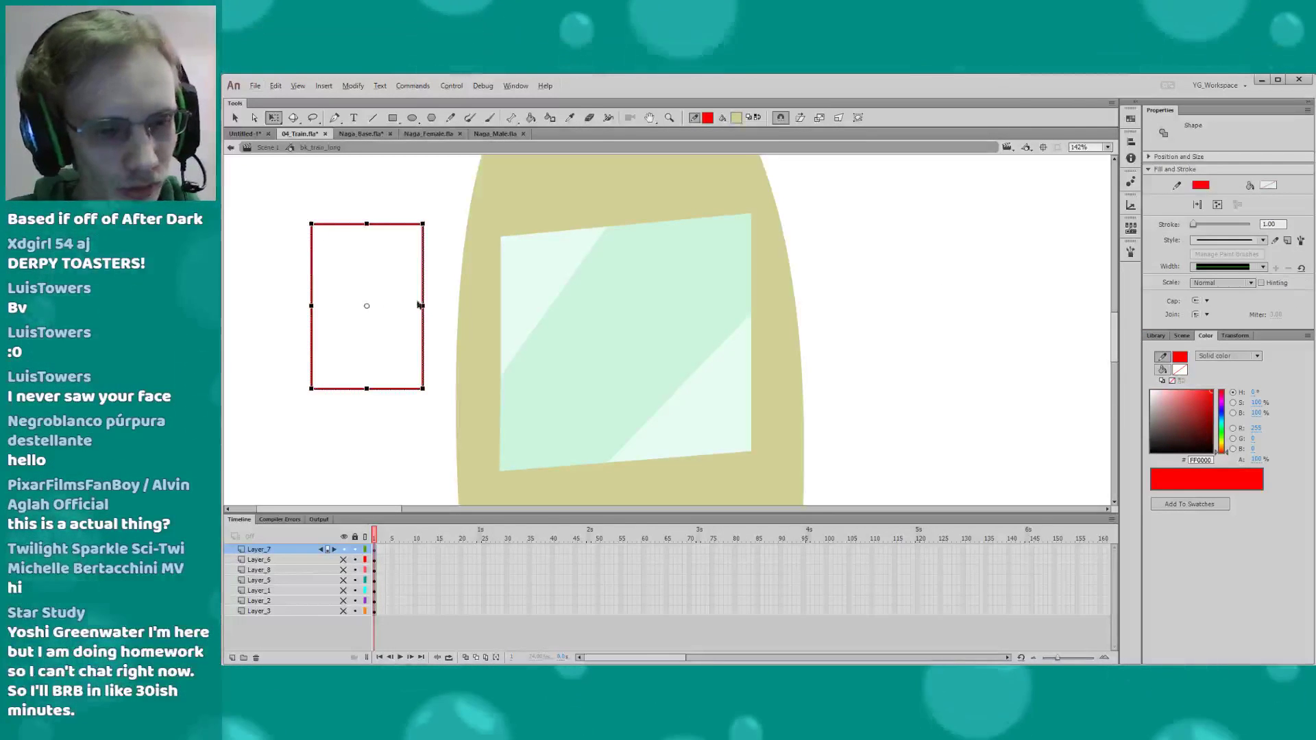
click(329, 297)
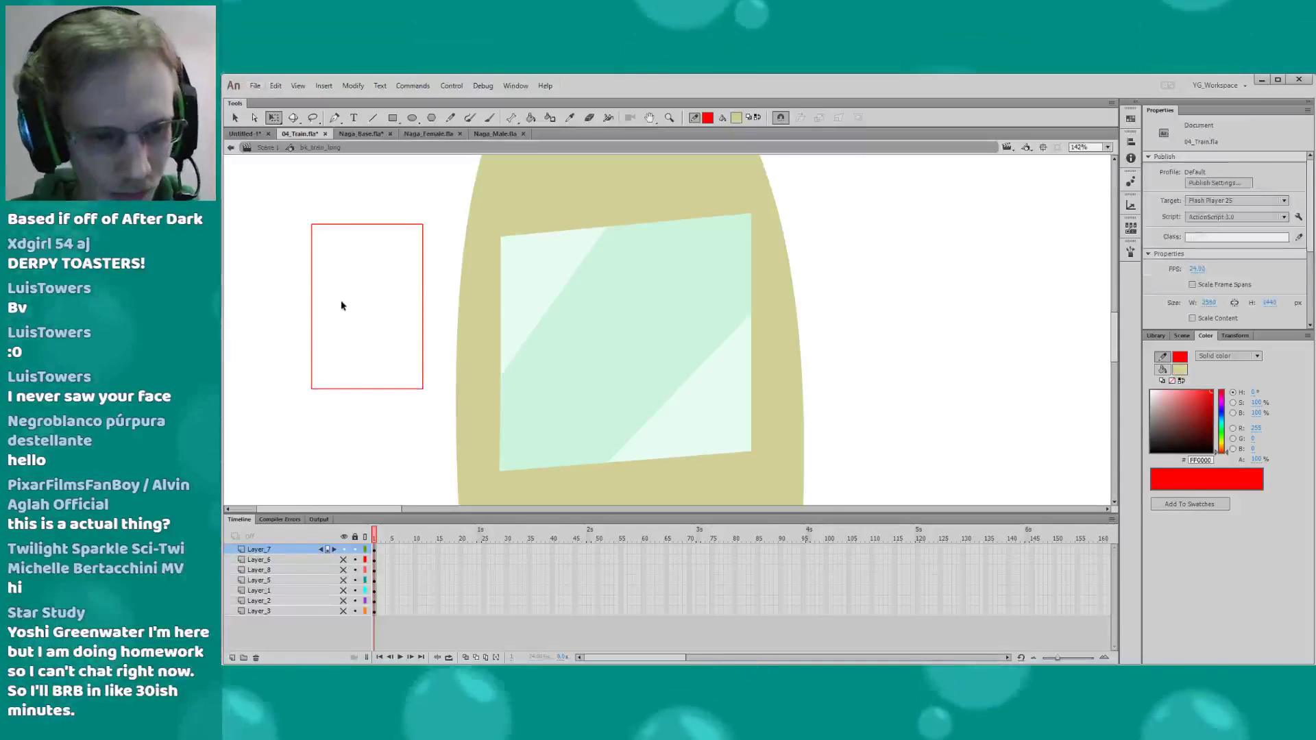
key(k)
click(351, 301)
key(q)
double_click(352, 299)
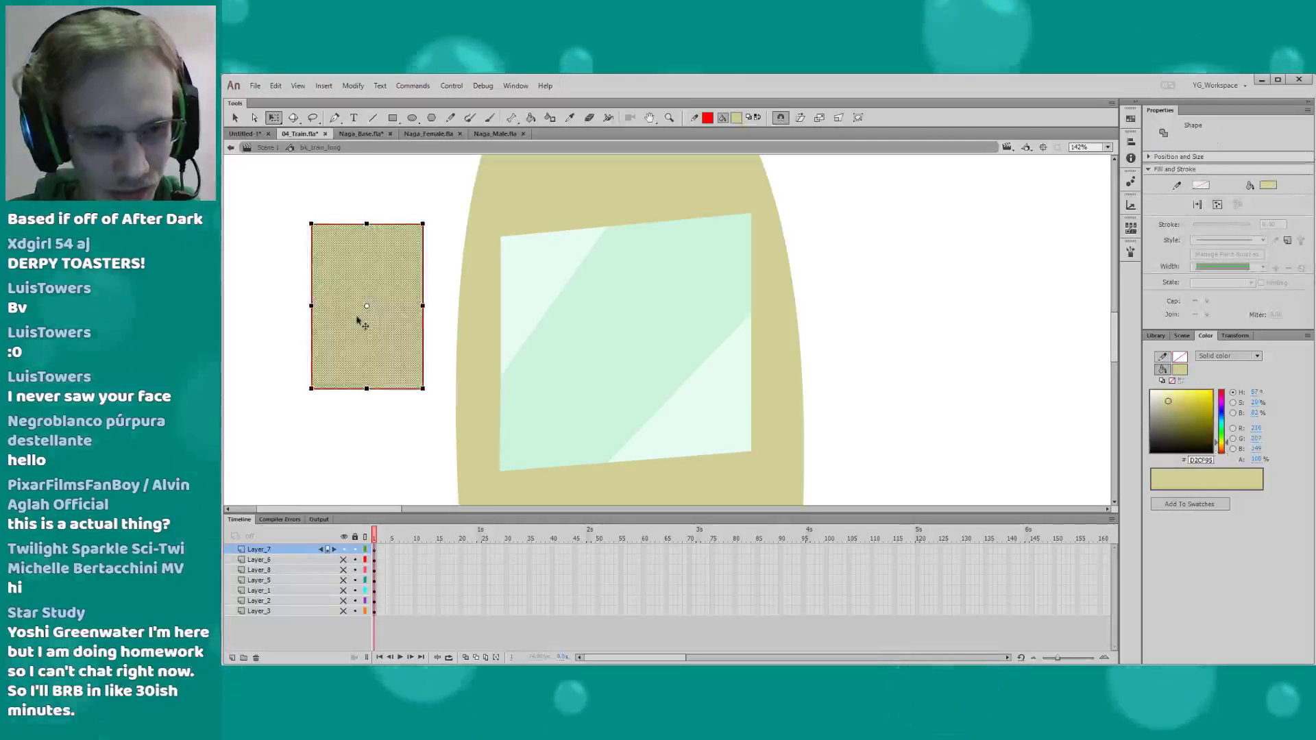
mouse_move(361, 331)
mouse_down()
mouse_move(601, 374)
mouse_move(891, 314)
mouse_up()
click(868, 379)
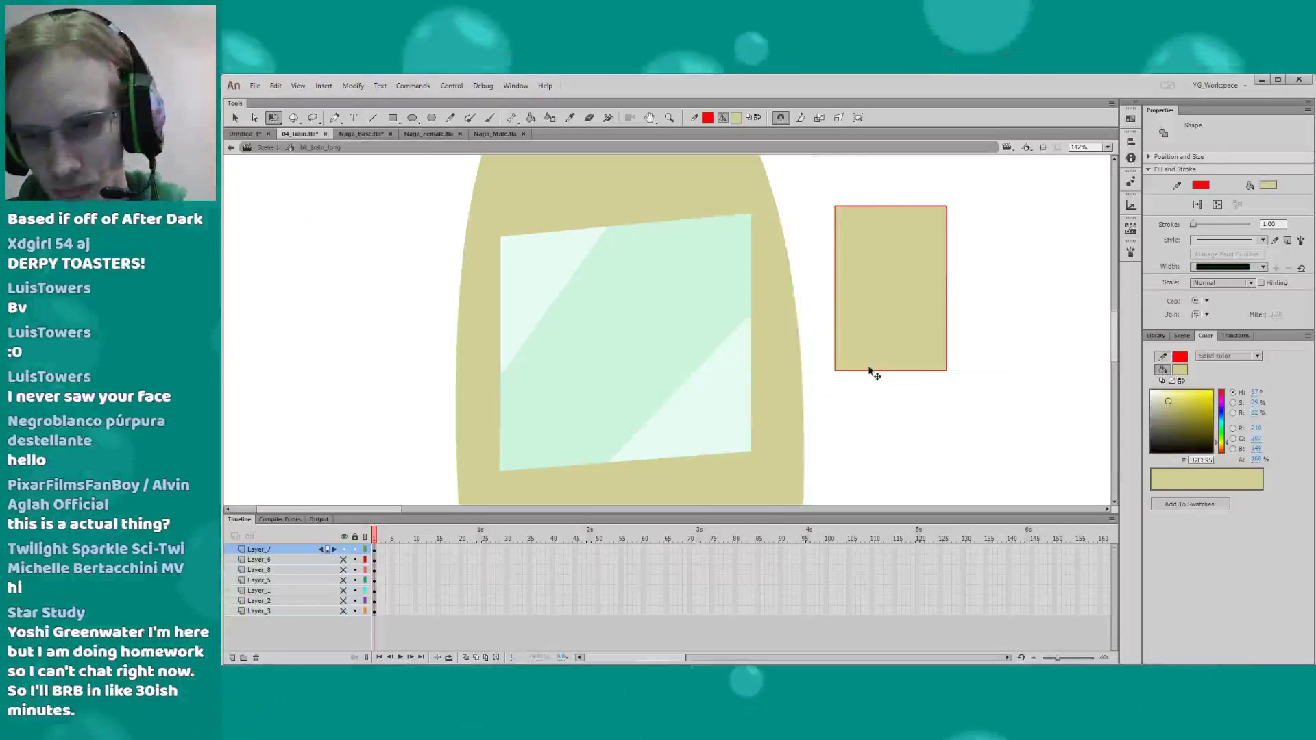
Delete the rectangle's beige fill and stretch the red outline sideways until it spans slightly more than the door window's width
click(862, 341)
key(Delete)
click(833, 297)
double_click(834, 298)
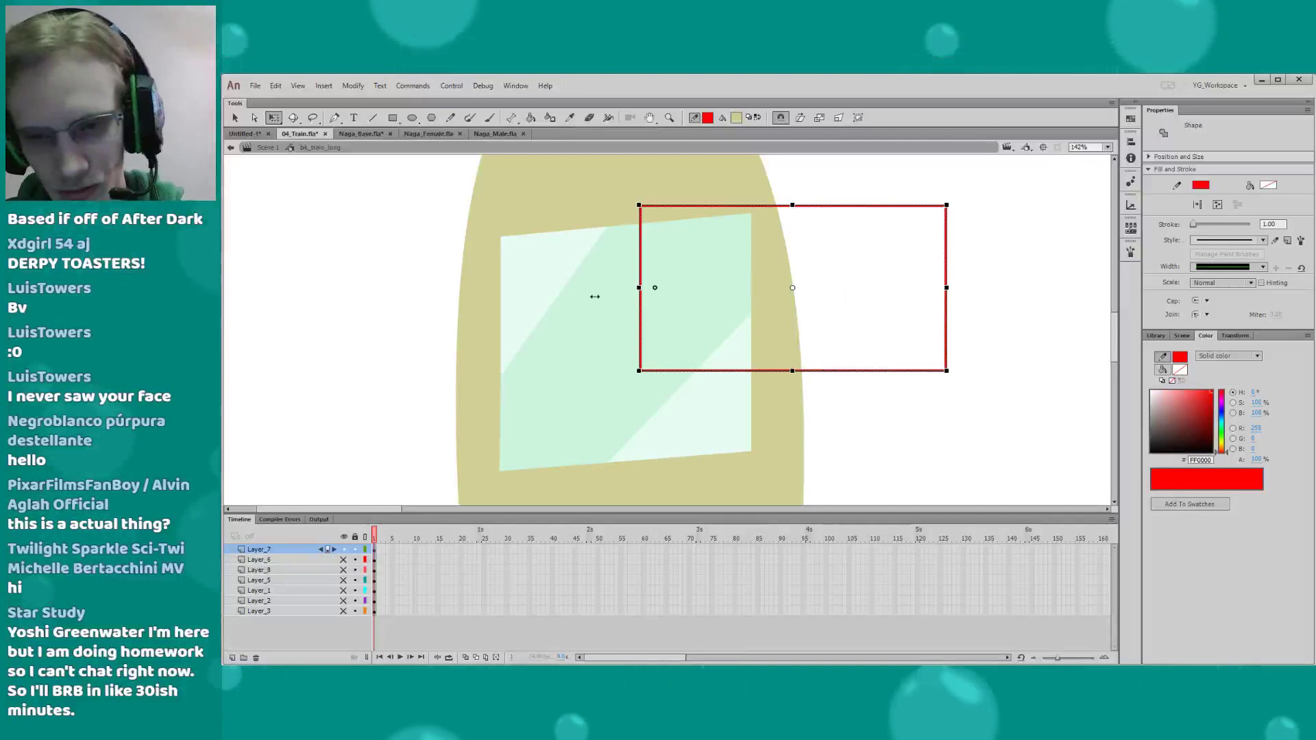
drag(595, 296, 488, 292)
drag(945, 288, 765, 287)
Skew the red outline to match the window's slant and stretch it down just past the window's bottom edge
drag(487, 288, 488, 306)
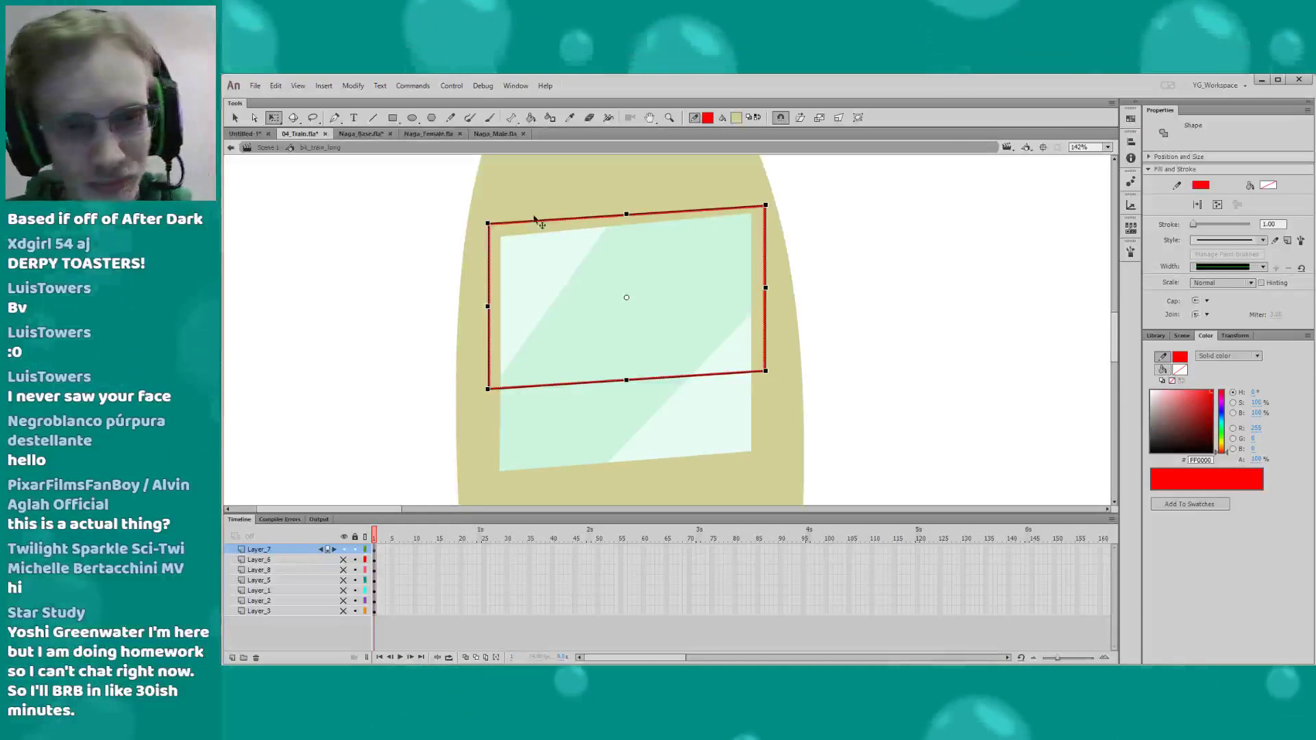
drag(536, 220, 527, 219)
drag(626, 381, 632, 483)
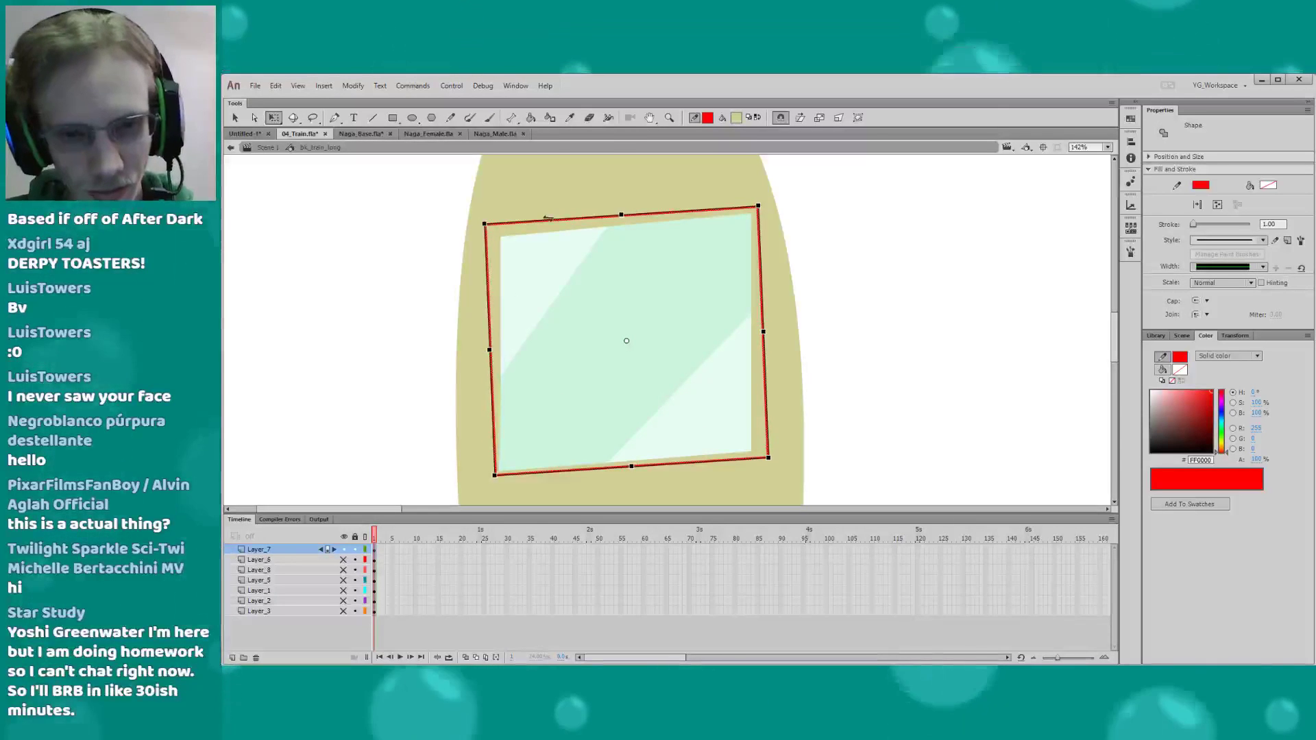
drag(548, 218, 552, 218)
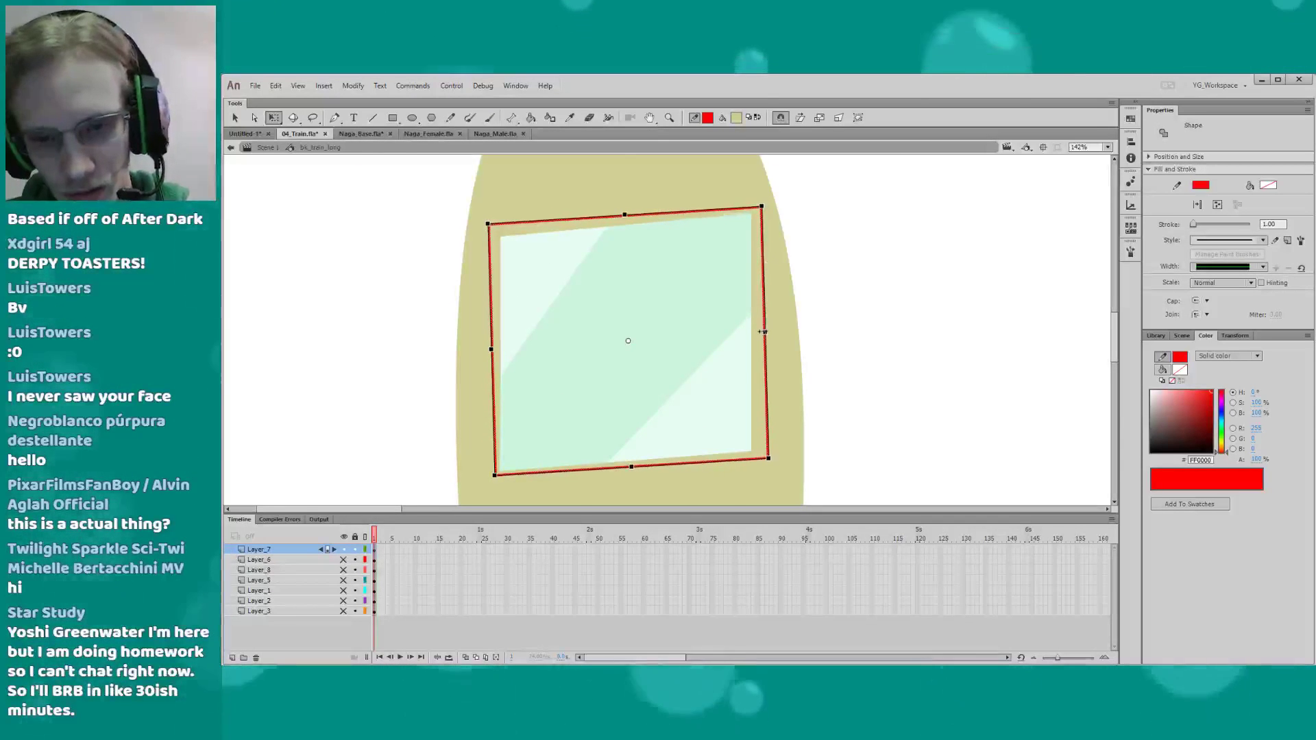
drag(763, 332, 758, 331)
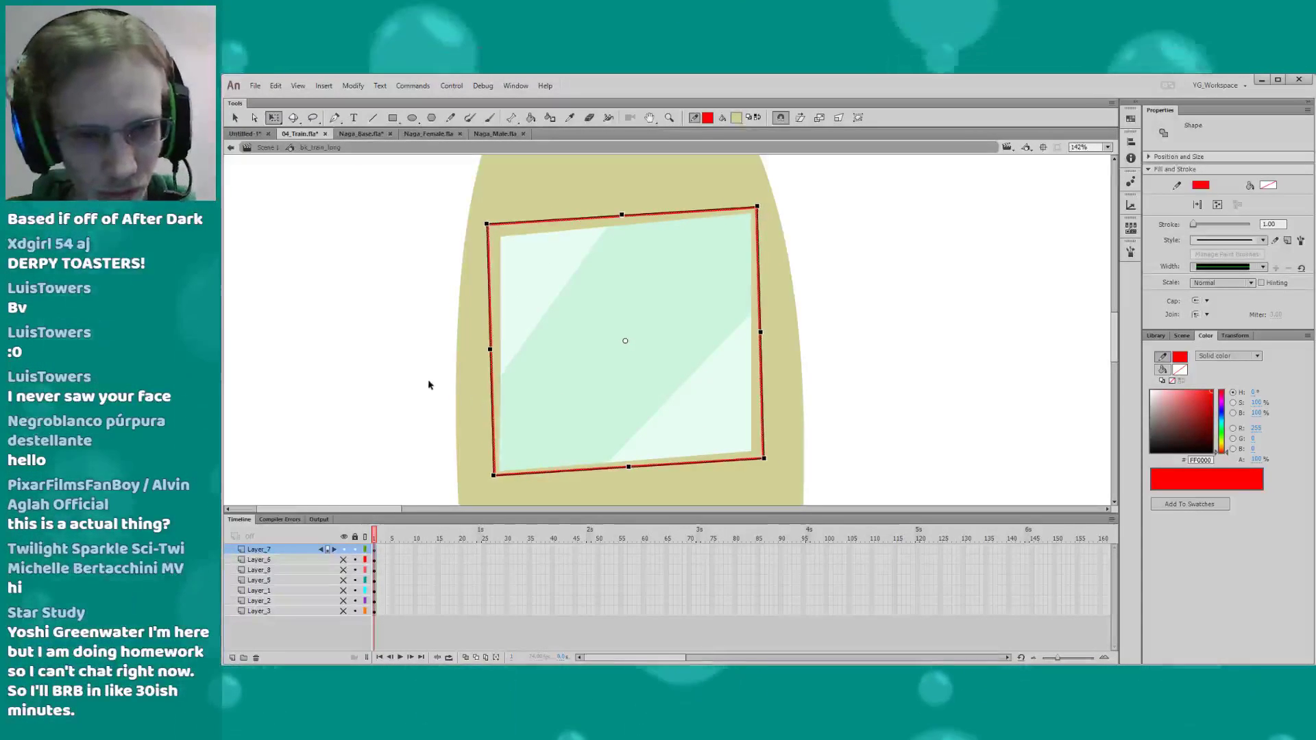
Nudge the red outline around the window and fine-tune its height, width and skew so its left edge is vertical
key(Down)
key(Down)
key(Right)
key(Right)
key(Right)
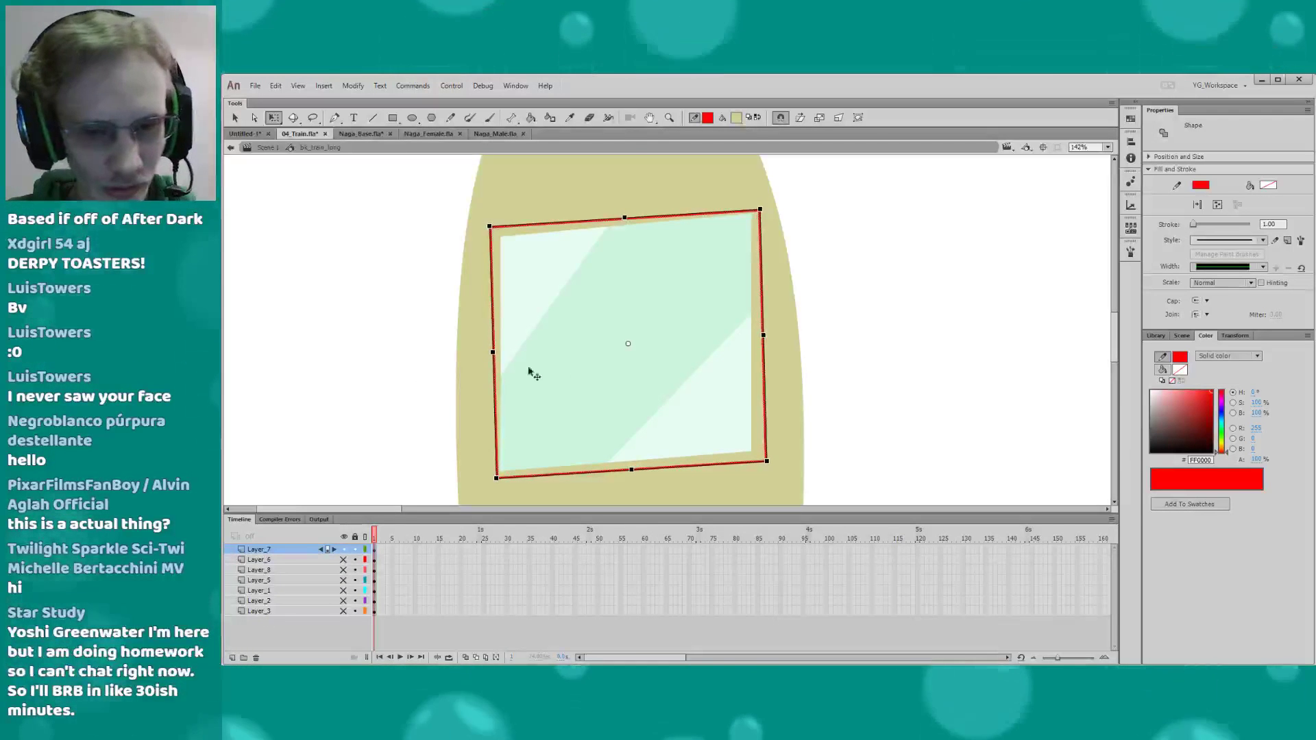
drag(763, 291, 762, 289)
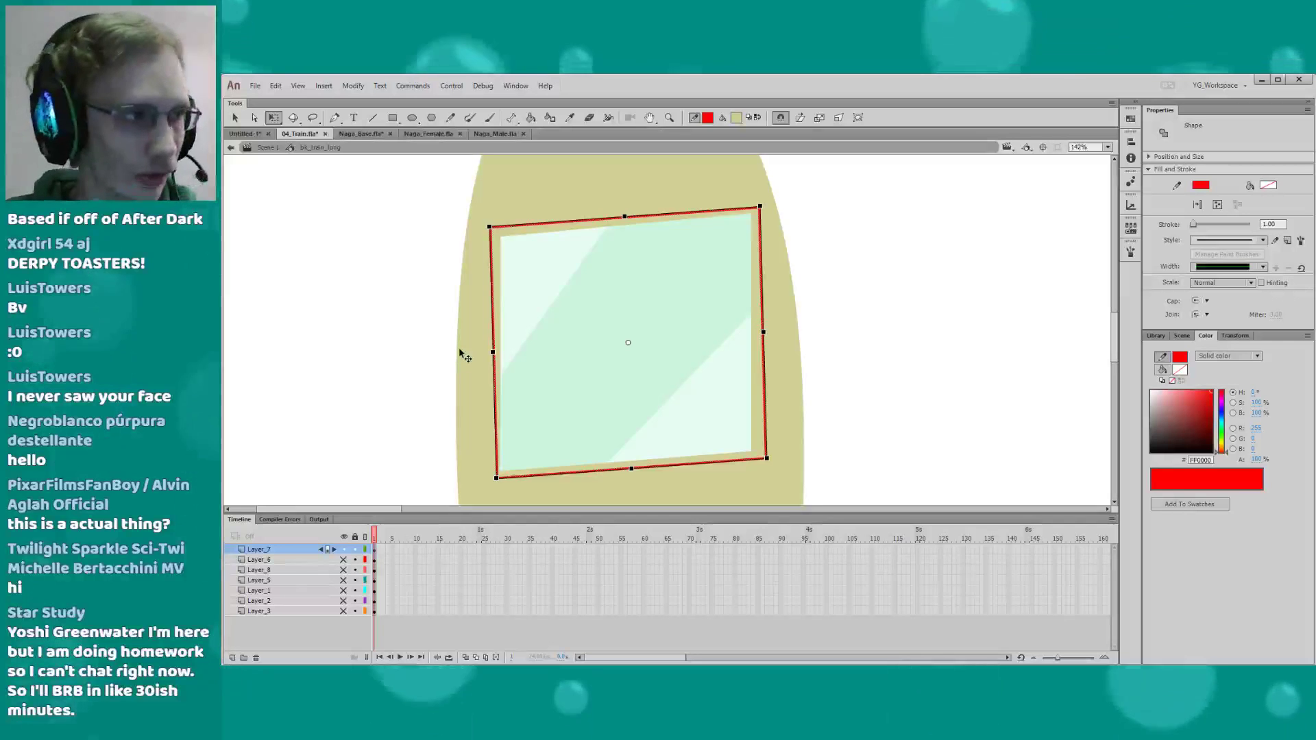
key(Left)
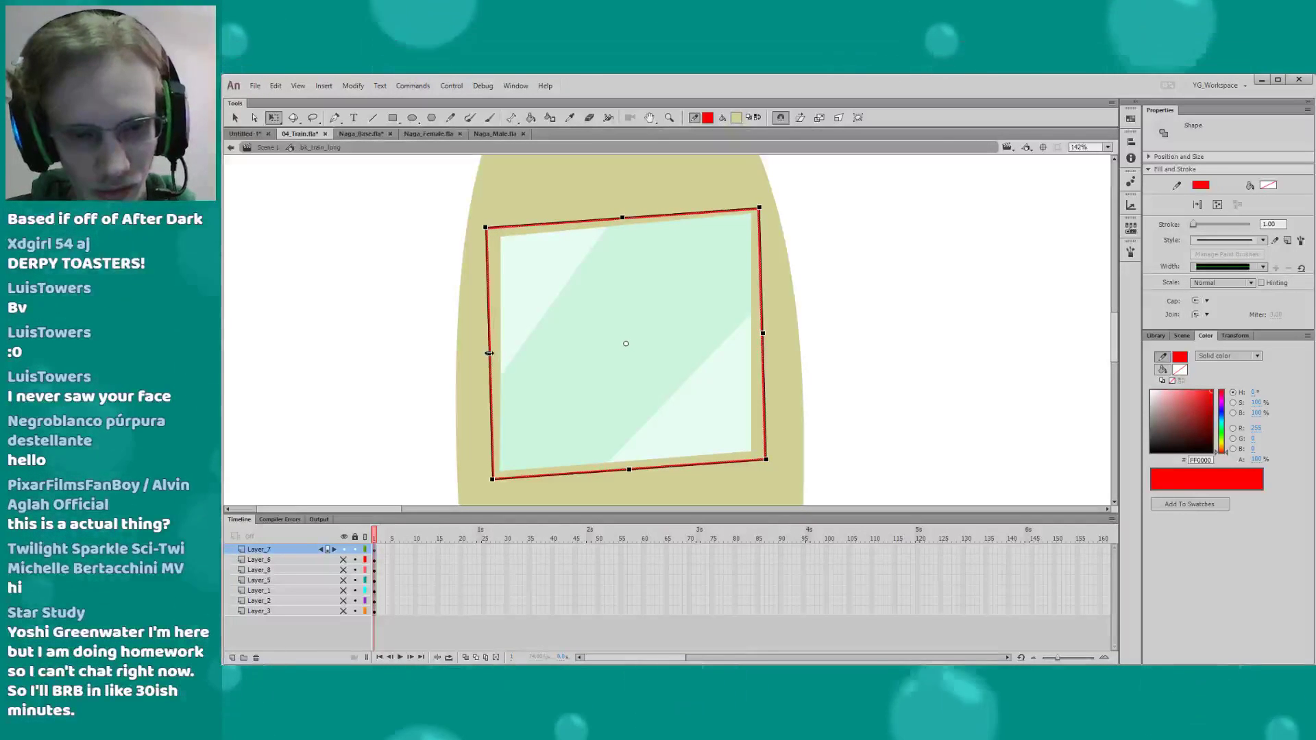
drag(486, 227, 529, 223)
click(410, 317)
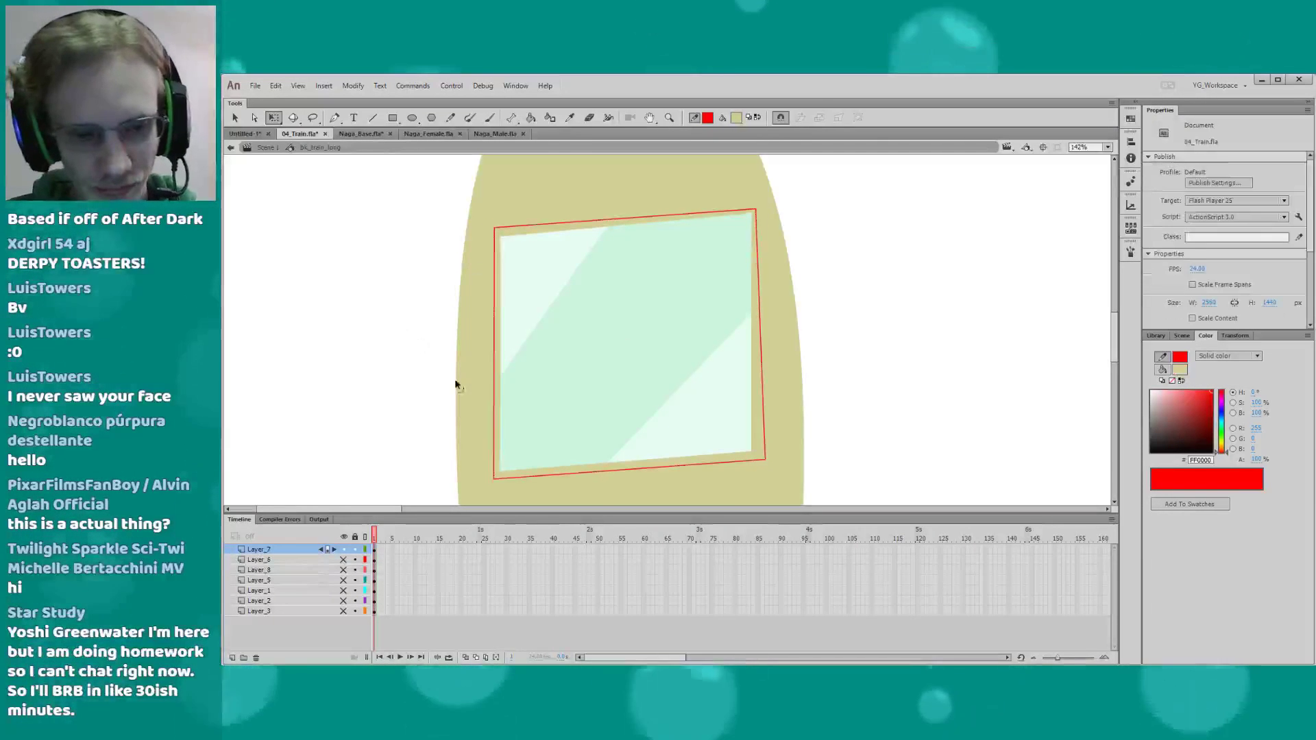
Fill the band between the red outline and the window with darker beige C6C48D using Don't Close Gaps, and delete the outline
key(k)
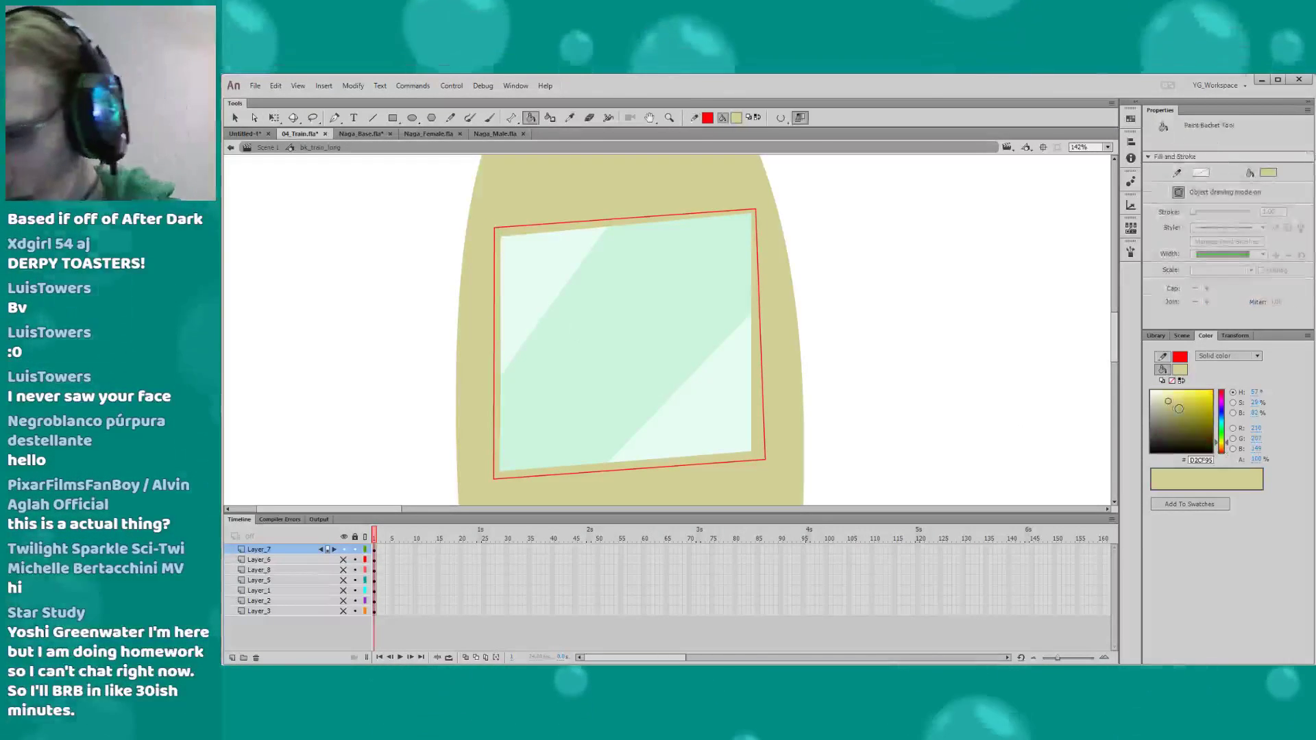
click(1217, 404)
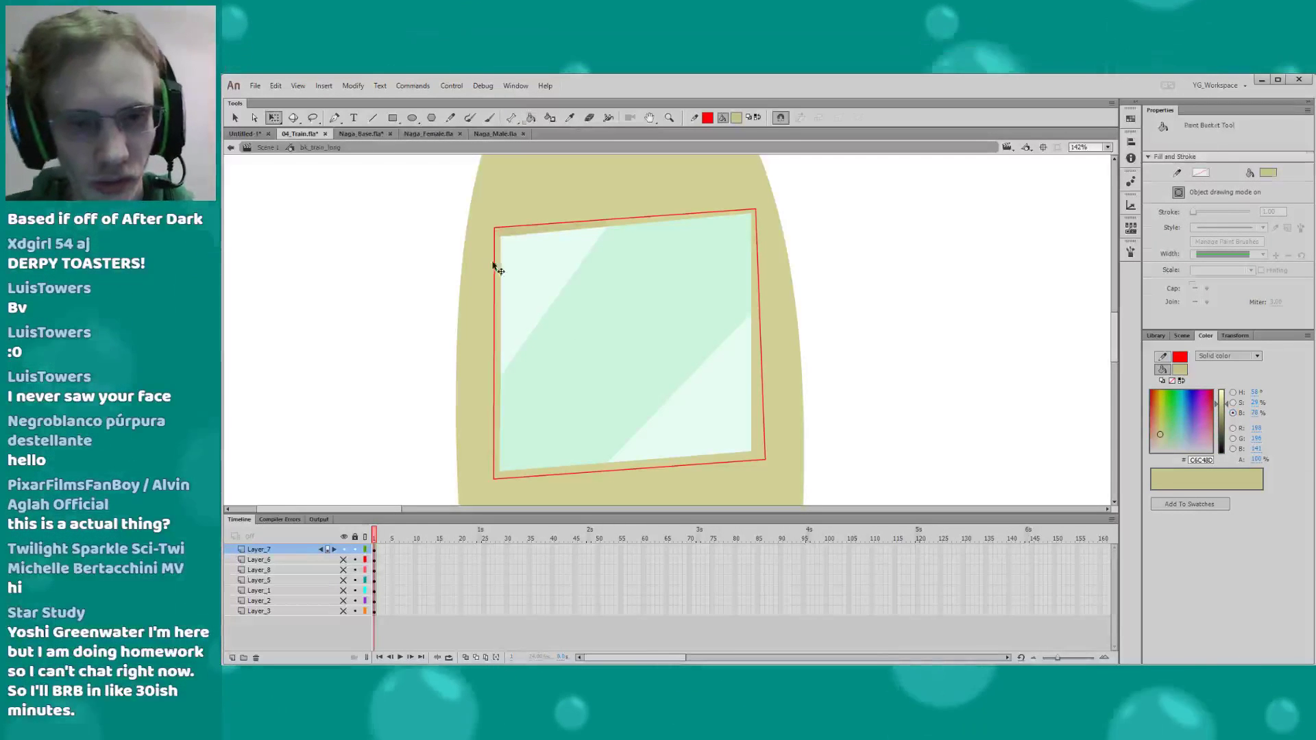
click(780, 117)
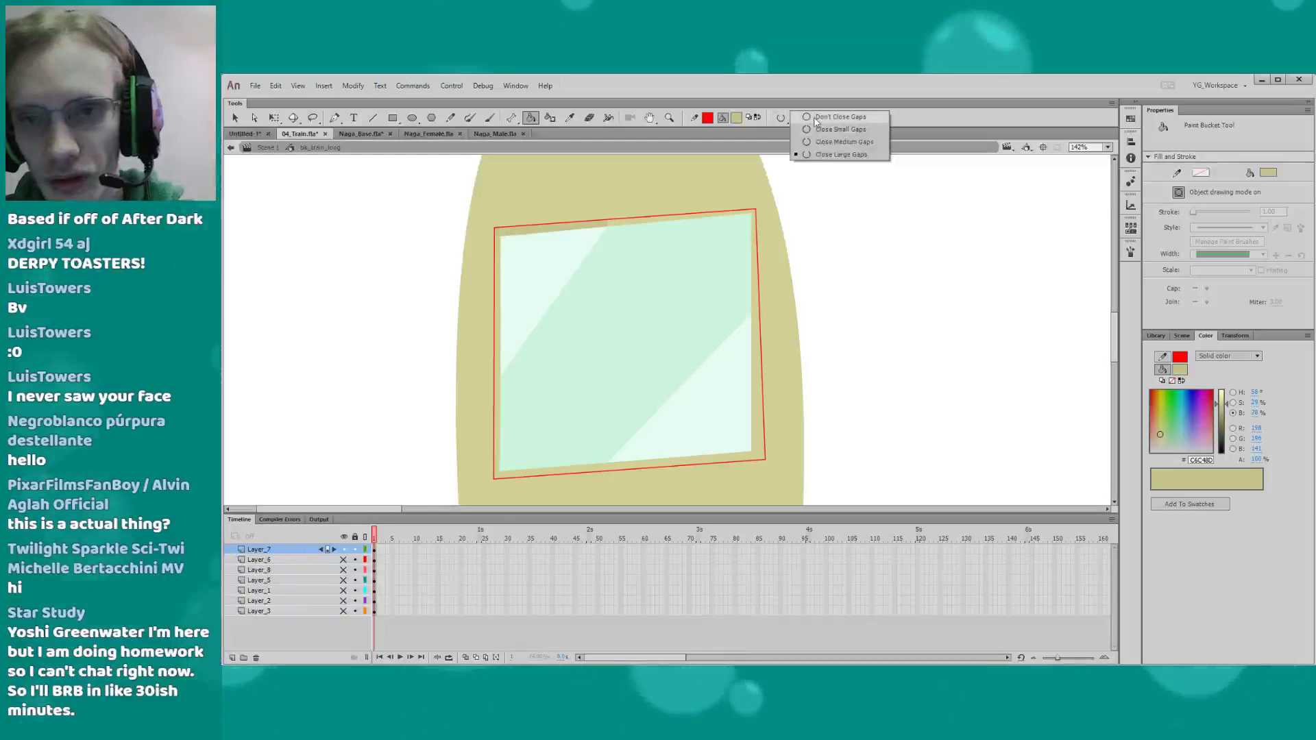
click(816, 119)
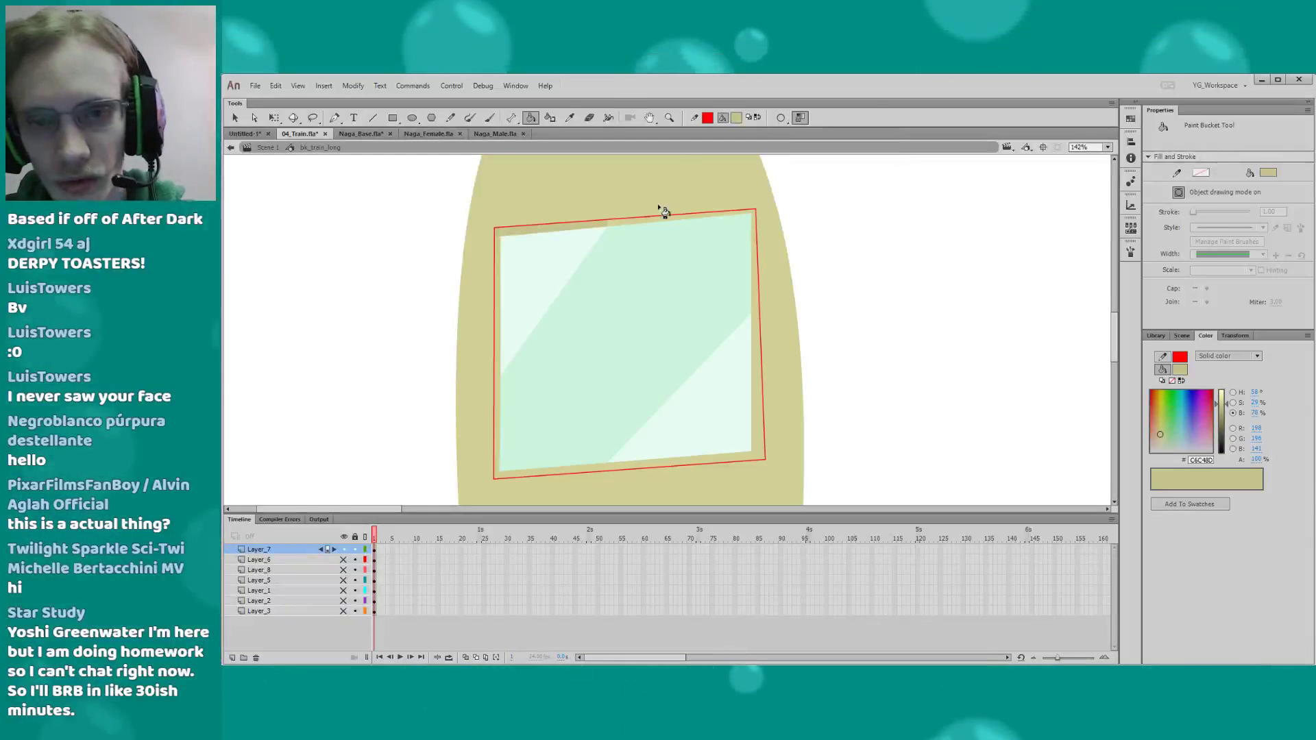
key(q)
double_click(494, 273)
key(Delete)
Move the window frame's lower-right corner point inward to make the frame's right edge more upright
drag(392, 309, 403, 283)
key(a)
click(775, 435)
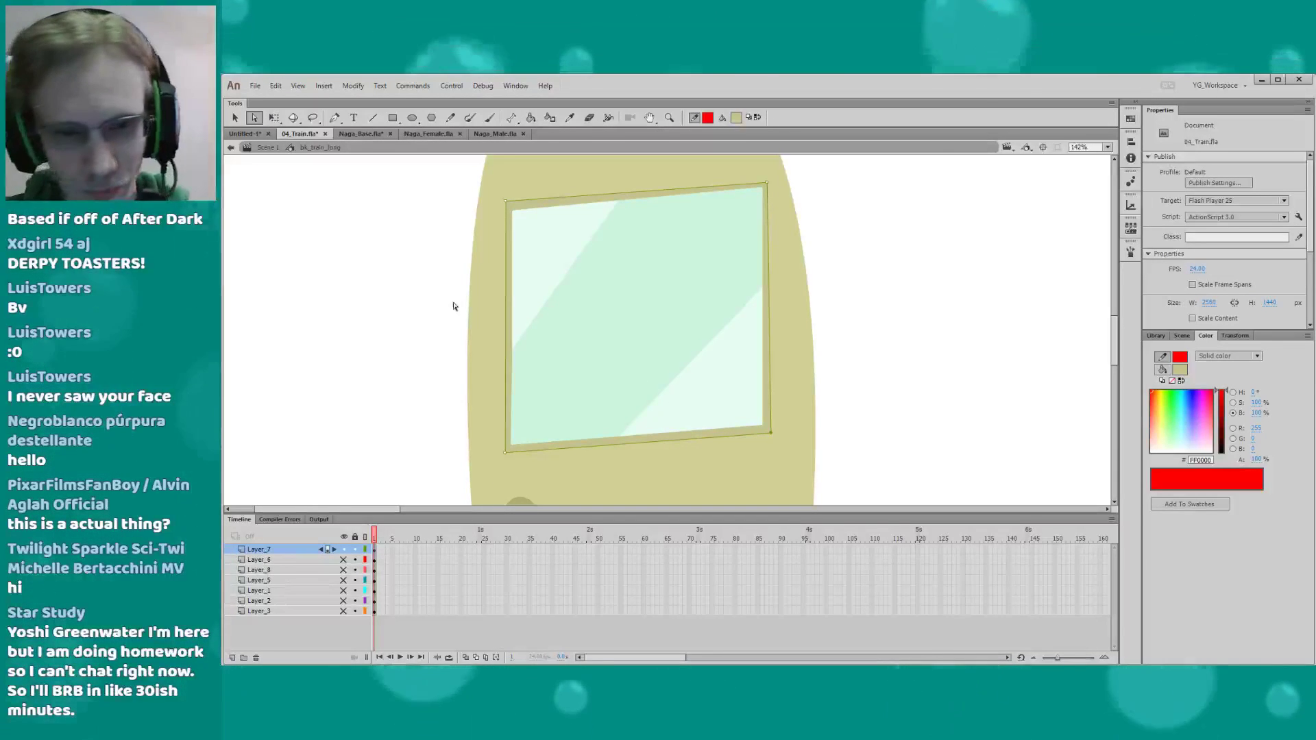
drag(400, 326, 415, 313)
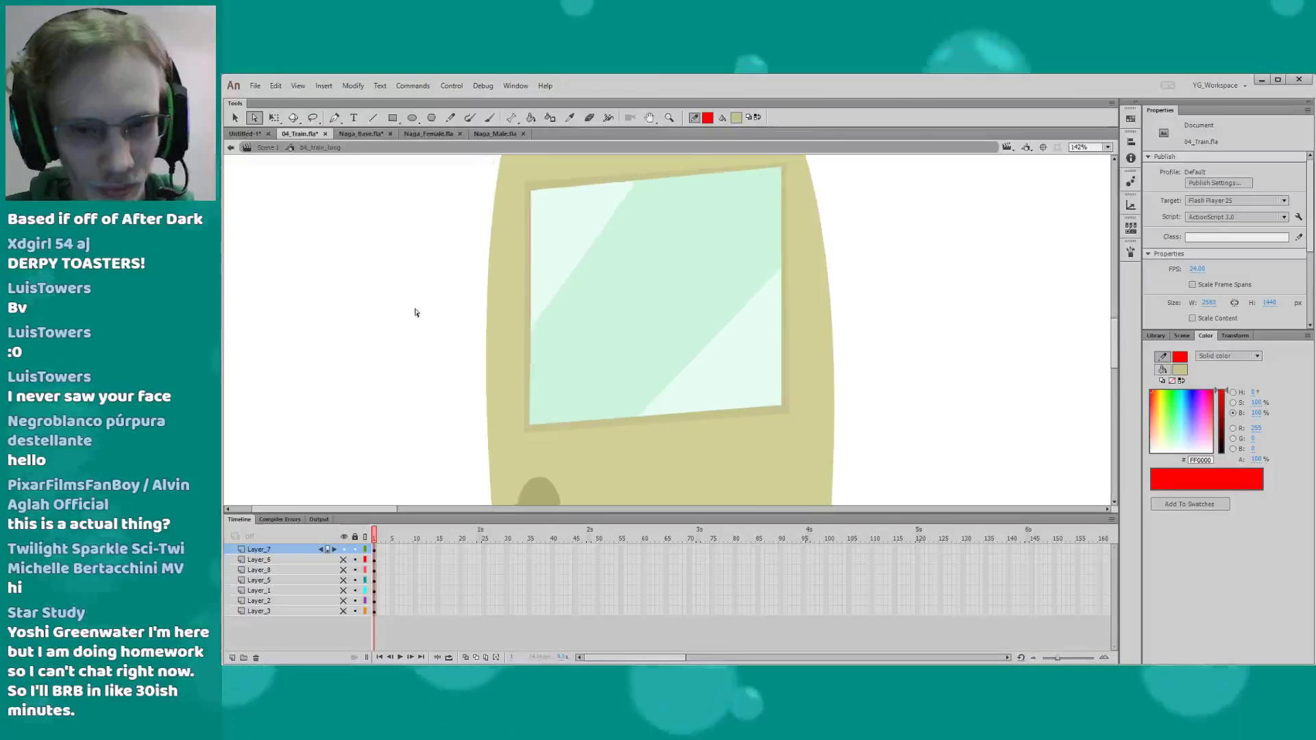
Darken the window frame's fill to B4B280 and lower its upper-left corner slightly
click(529, 323)
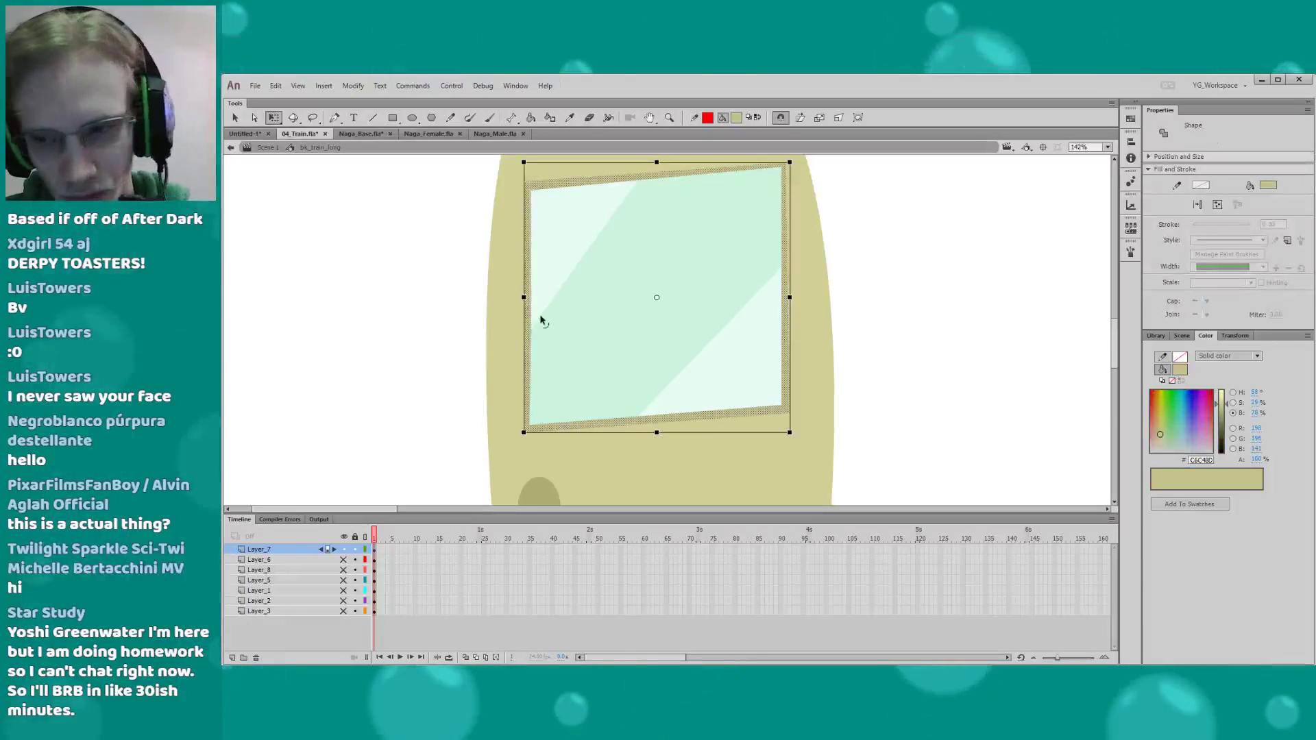
click(1219, 411)
click(446, 313)
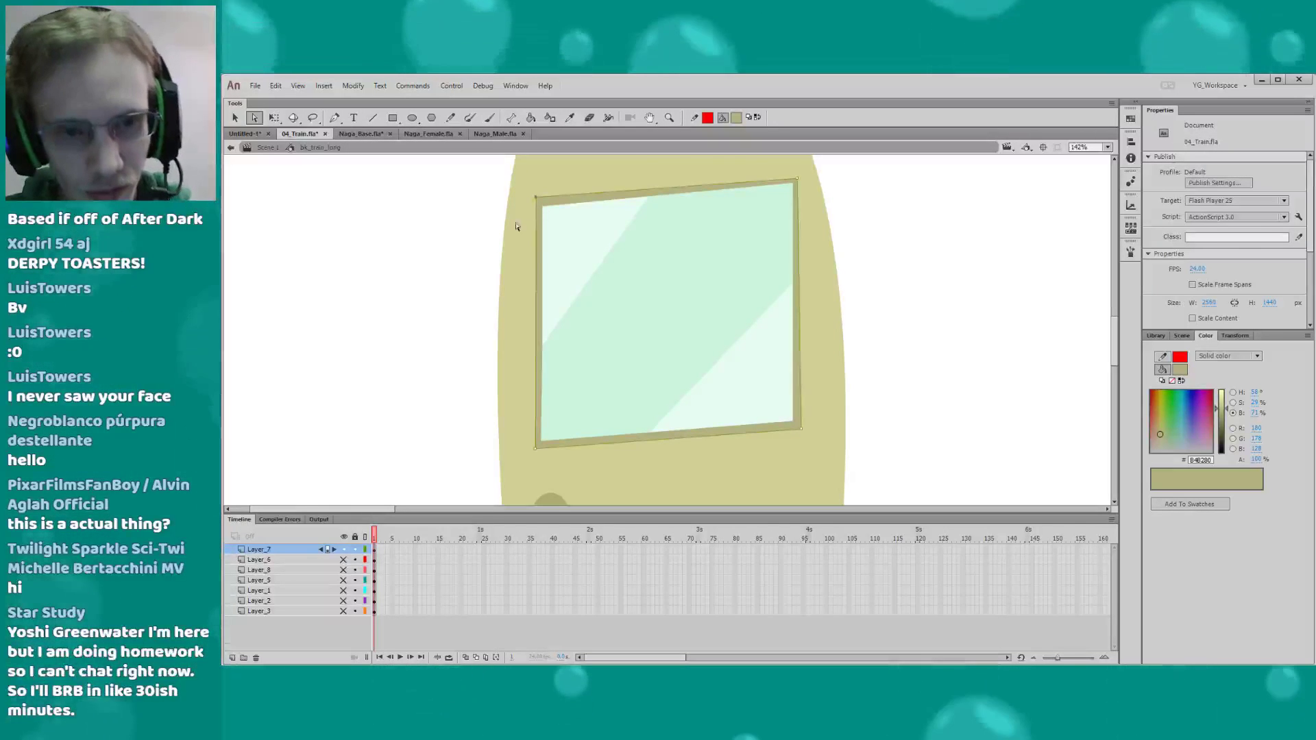
key(q)
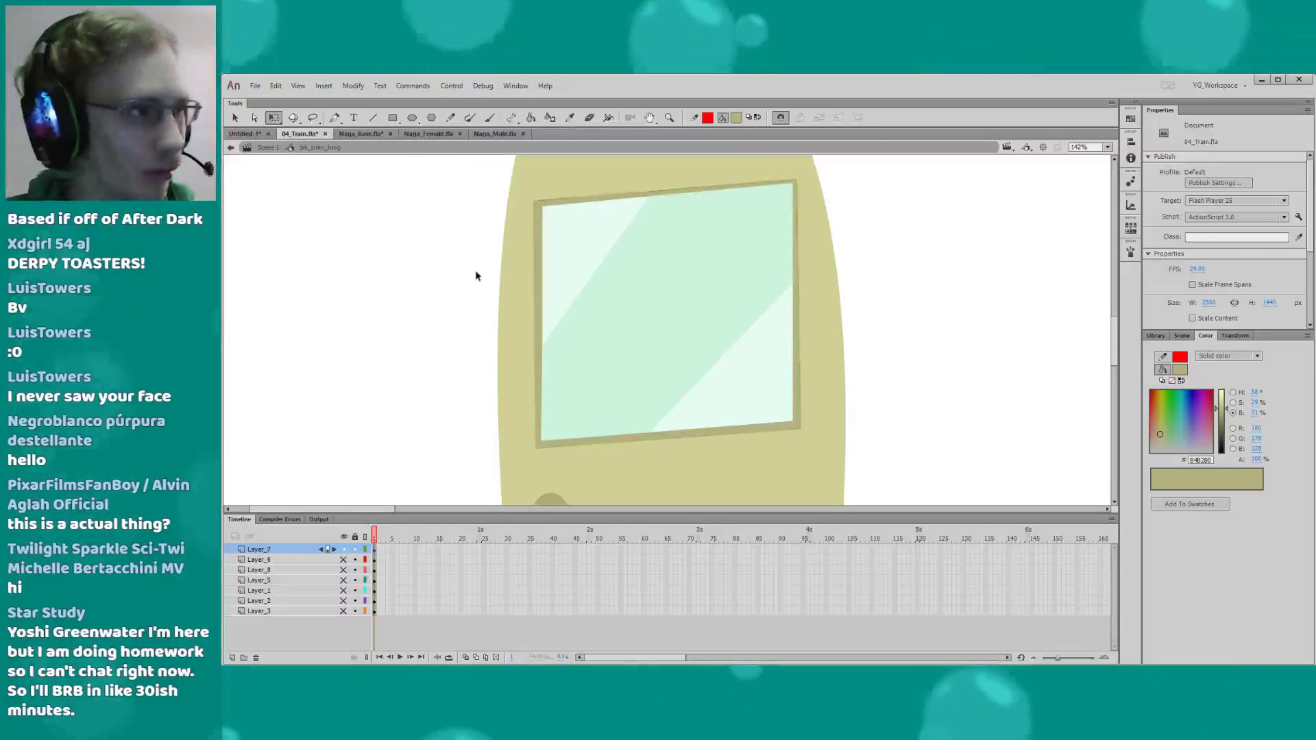
Shrink the timeline area and widen the door's oval handle slightly towards the door's centre
drag(423, 350, 413, 352)
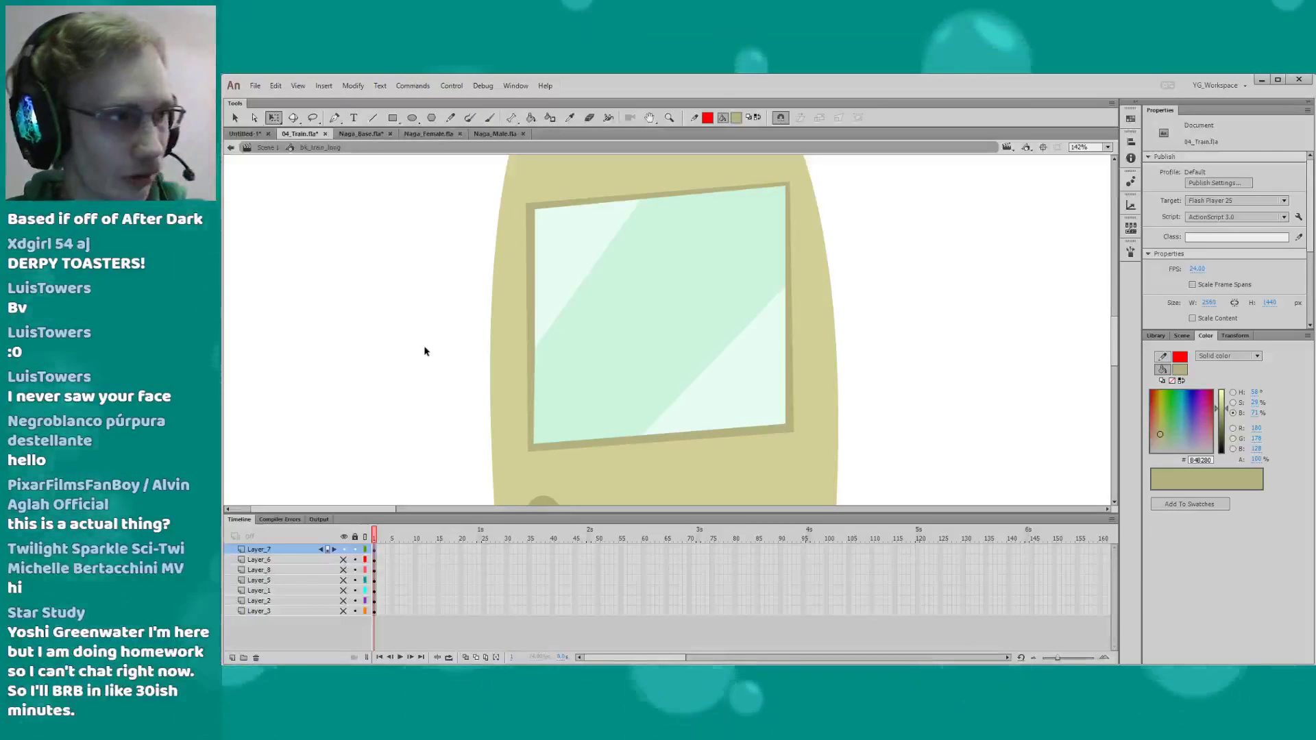
mouse_move(440, 320)
mouse_down()
mouse_move(449, 340)
mouse_move(414, 367)
mouse_up()
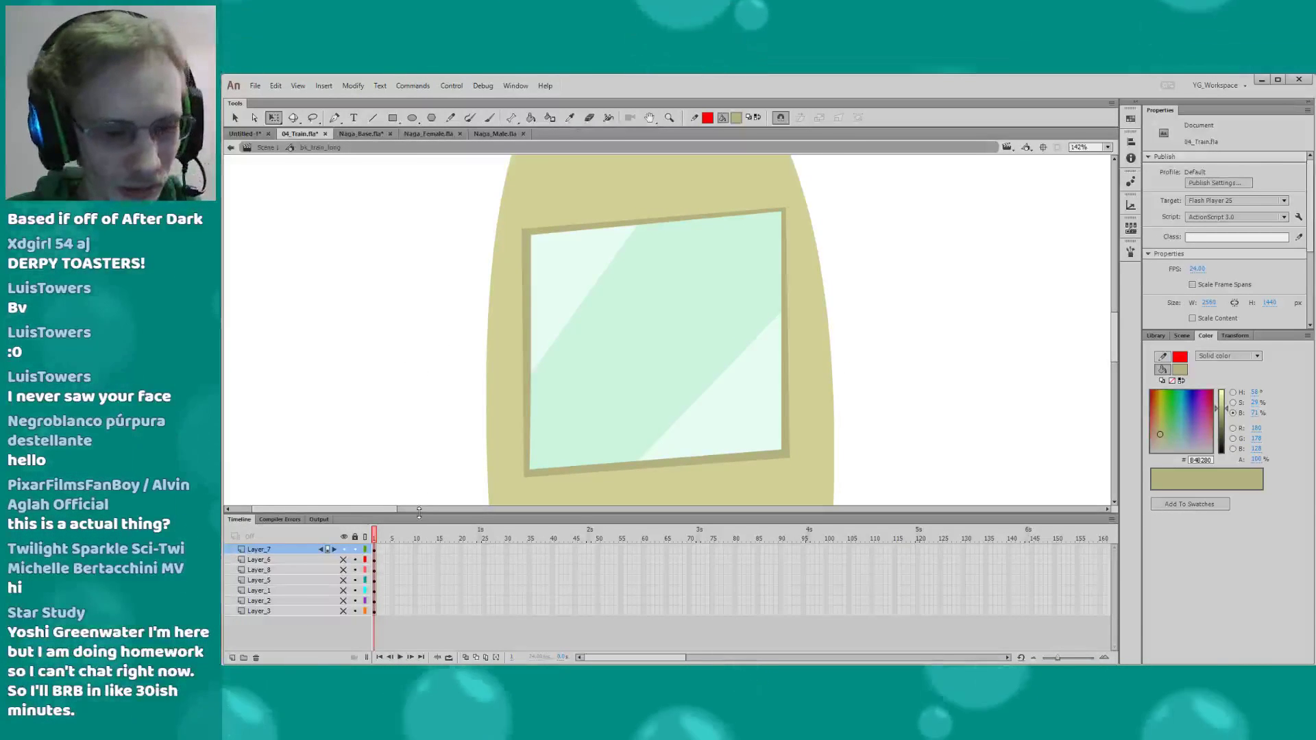
drag(413, 466, 404, 467)
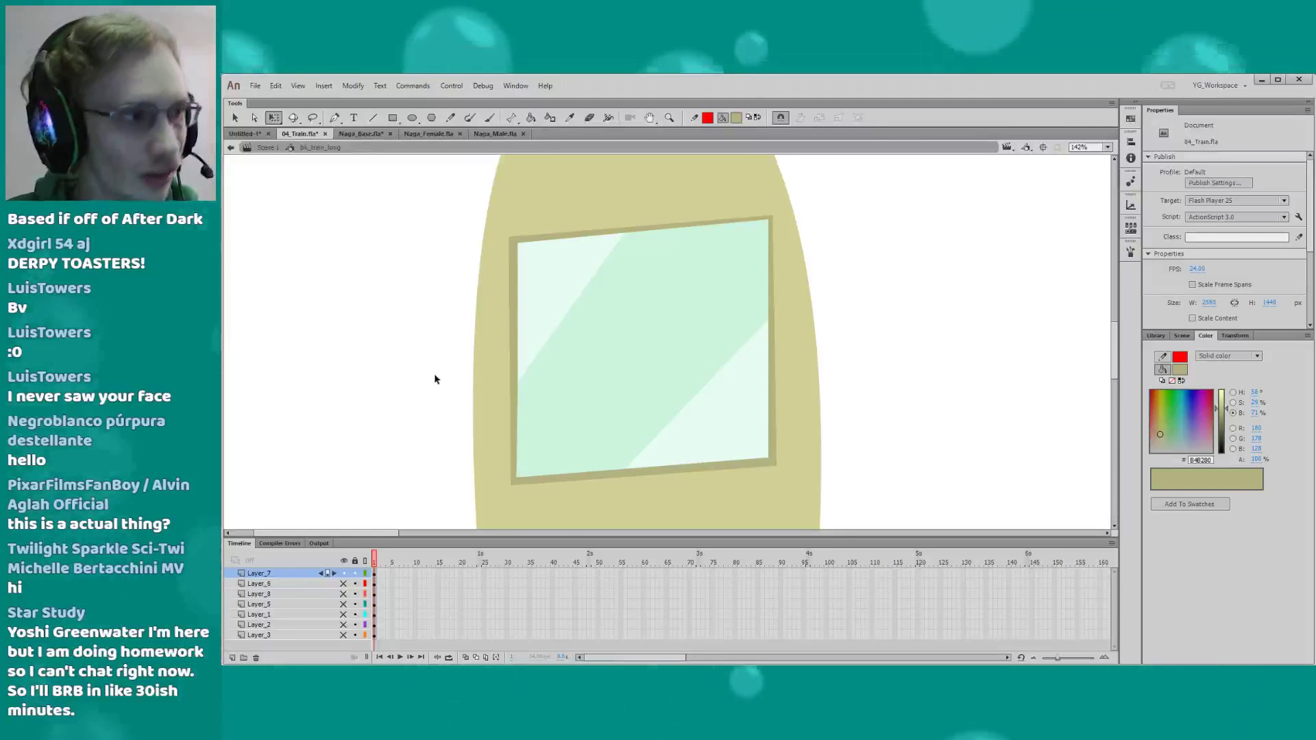
scroll(434, 373, down, 5)
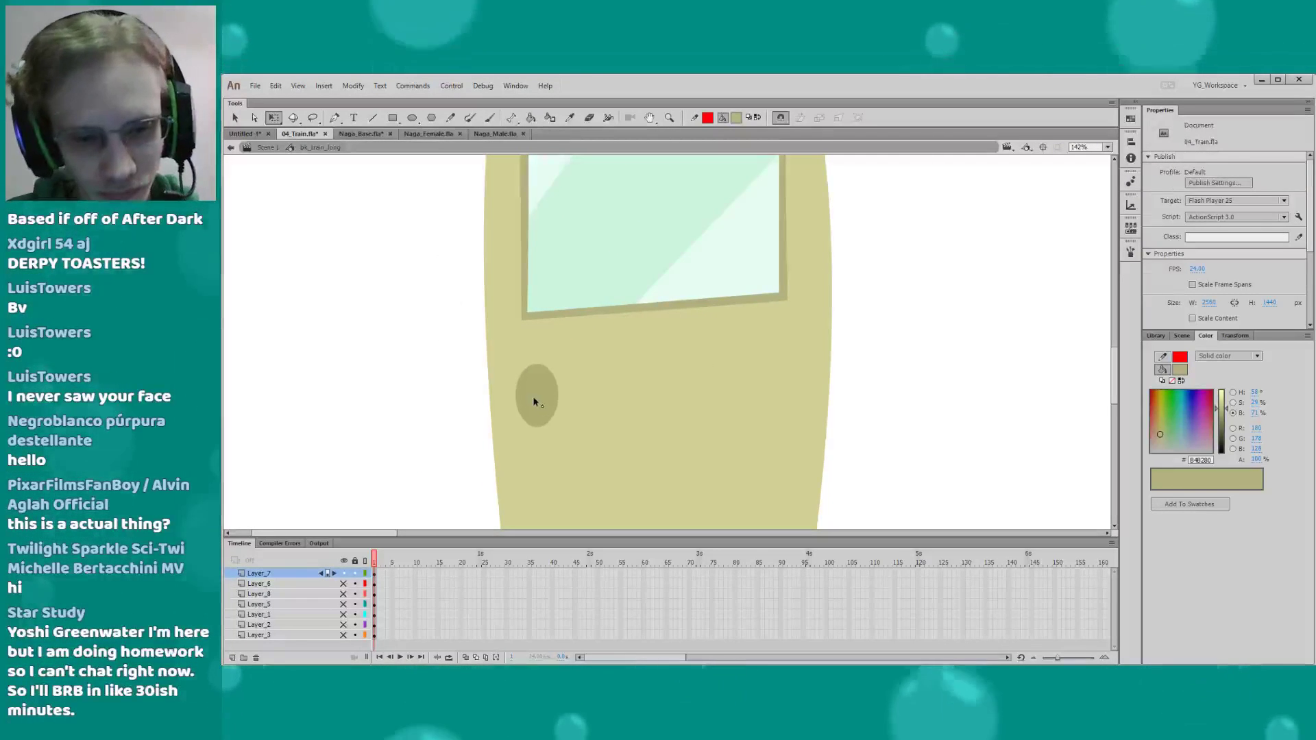
click(533, 402)
drag(558, 395, 564, 396)
click(509, 390)
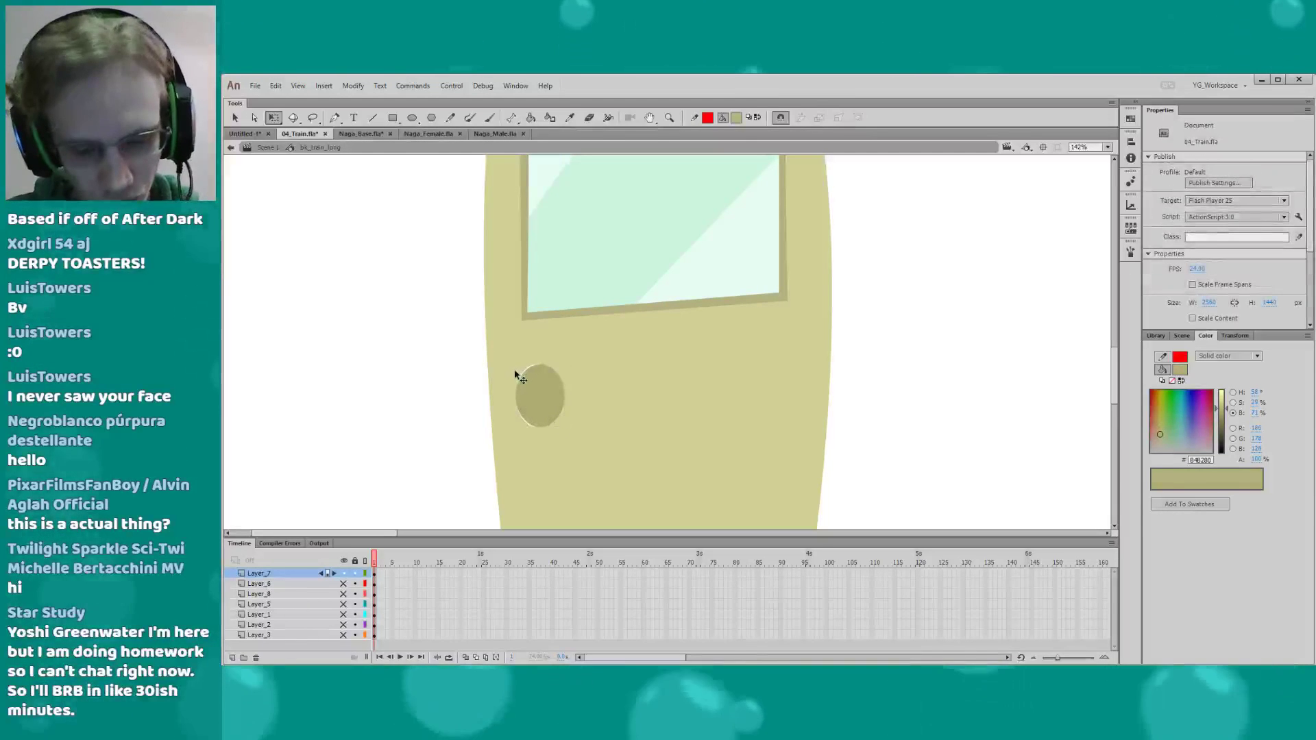
Fill the white sliver along the door handle's lower-left edge with the door's beige D2CF95 and save the file
key(k)
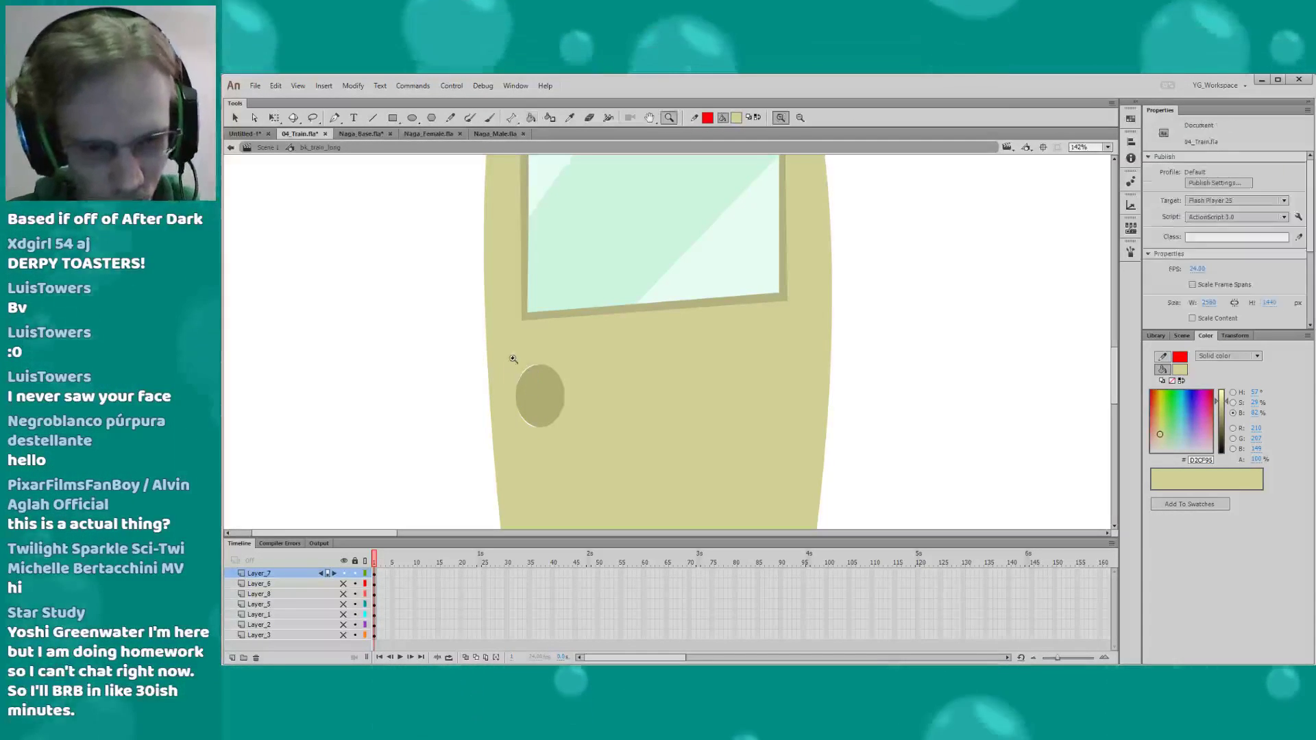
scroll(532, 379, up, 5)
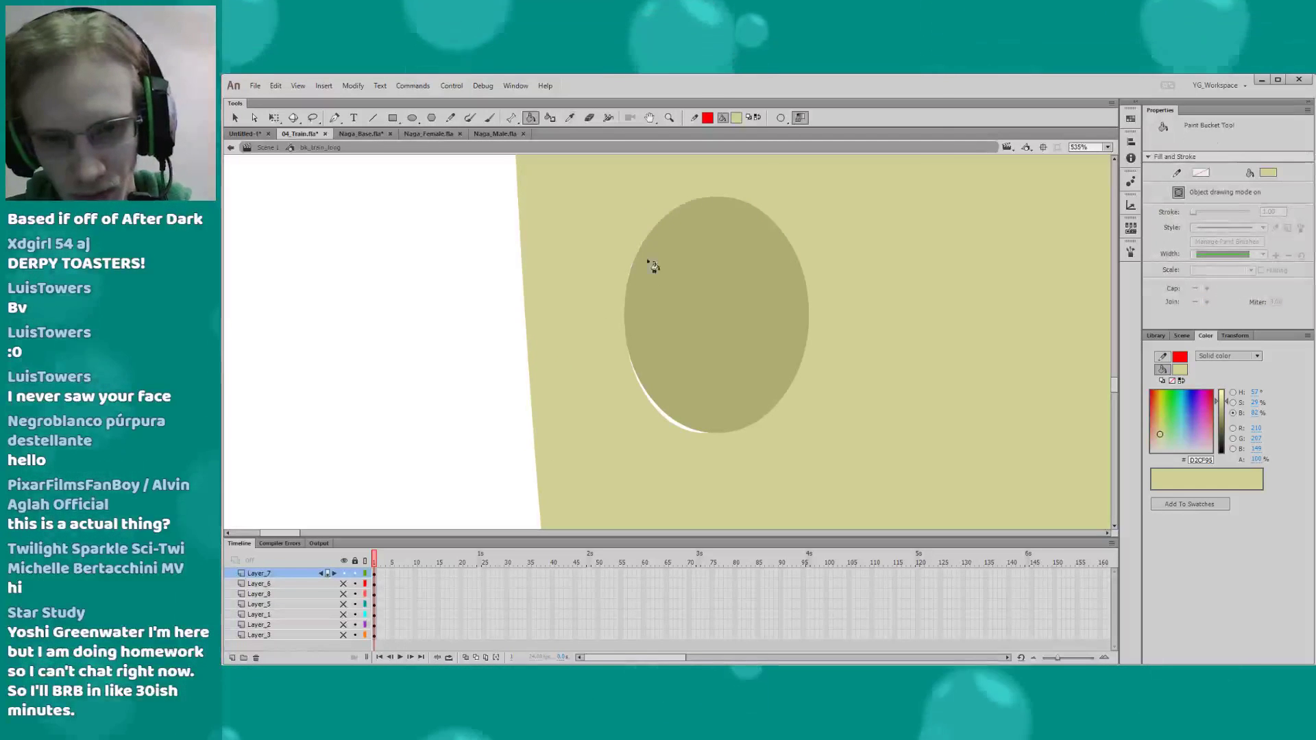
click(661, 408)
key(q)
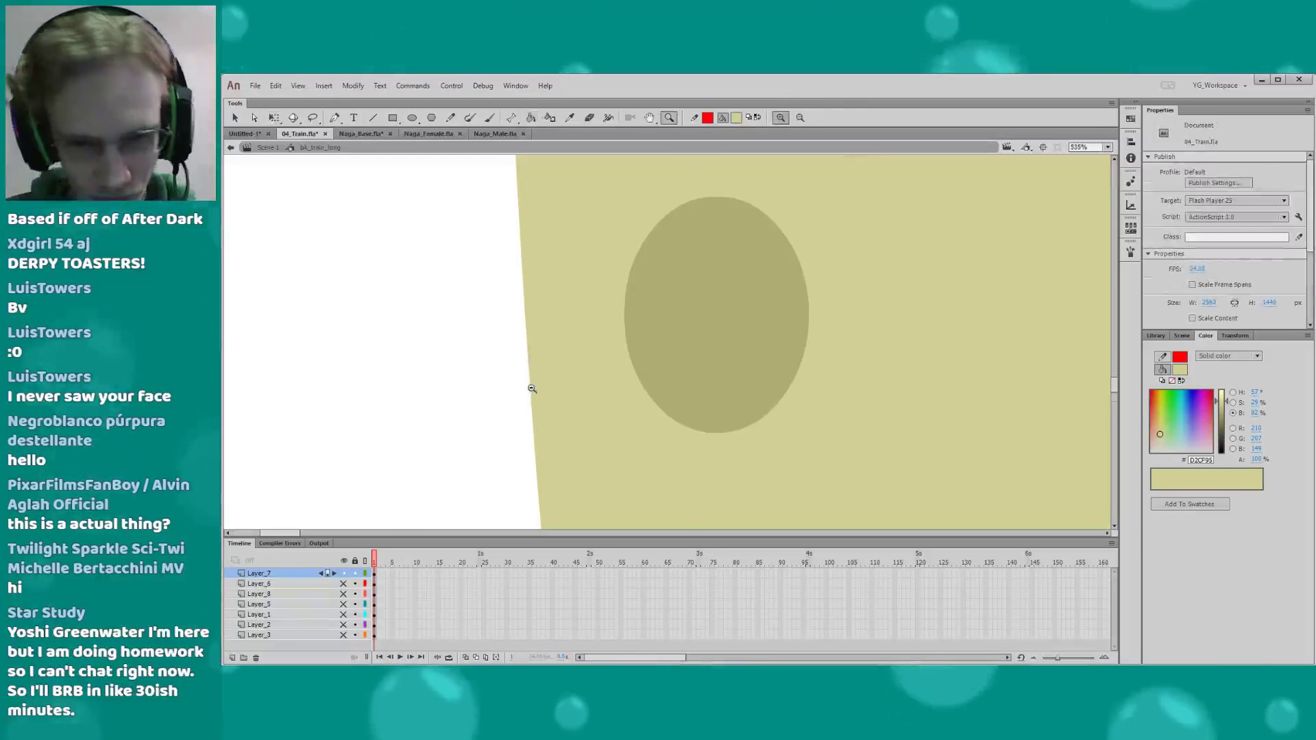
scroll(531, 389, down, 8)
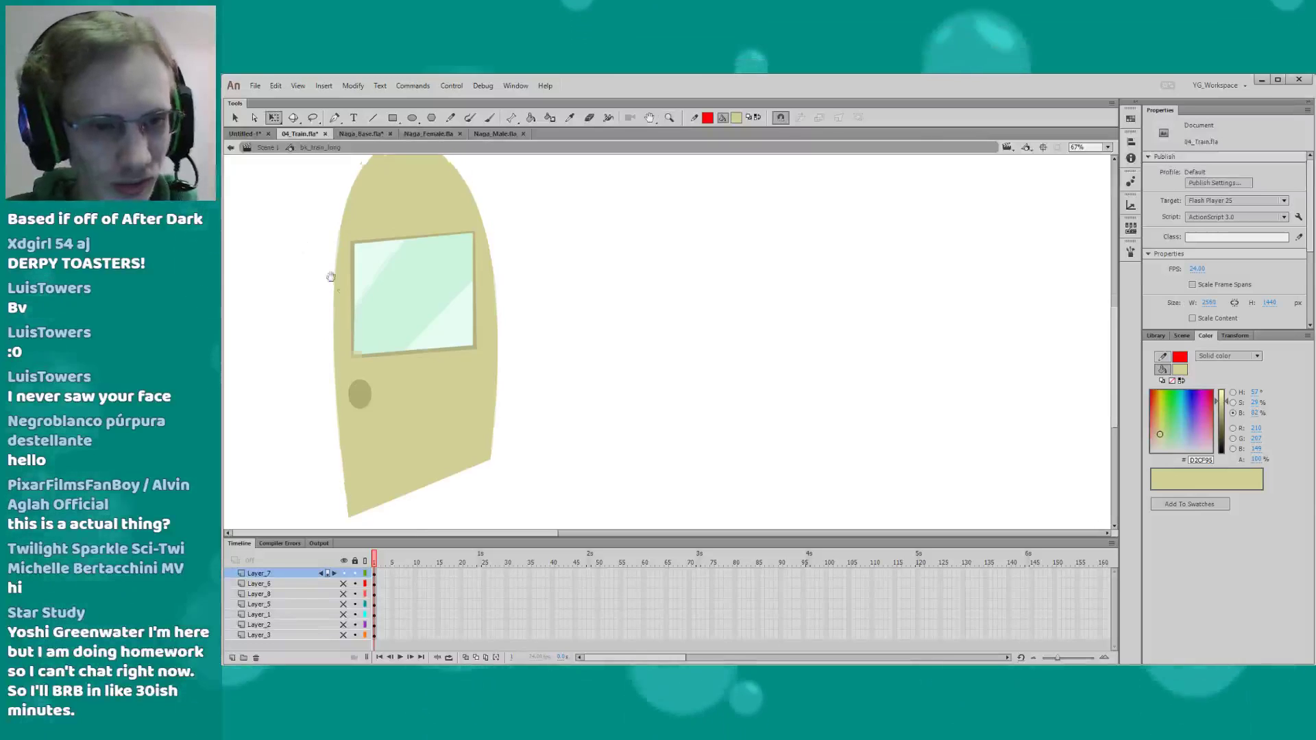
drag(330, 276, 331, 316)
click(347, 346)
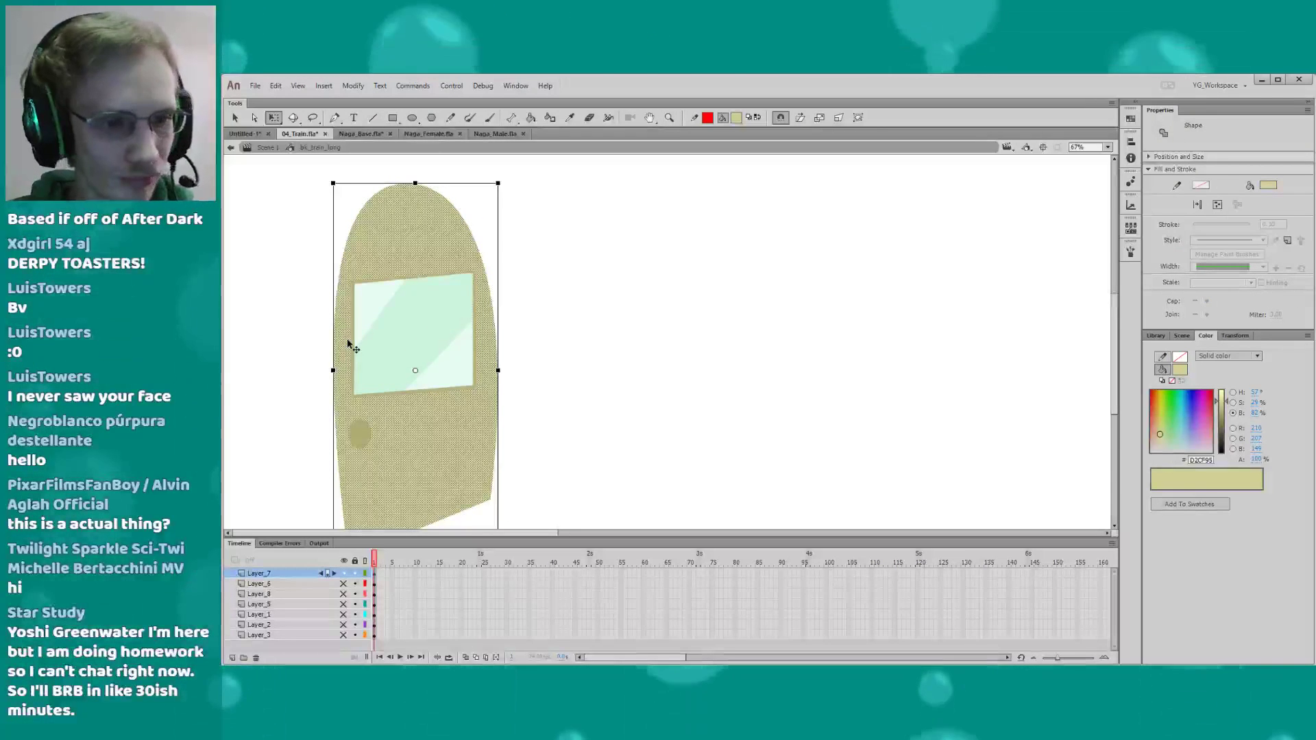
click(302, 364)
scroll(357, 343, down, 3)
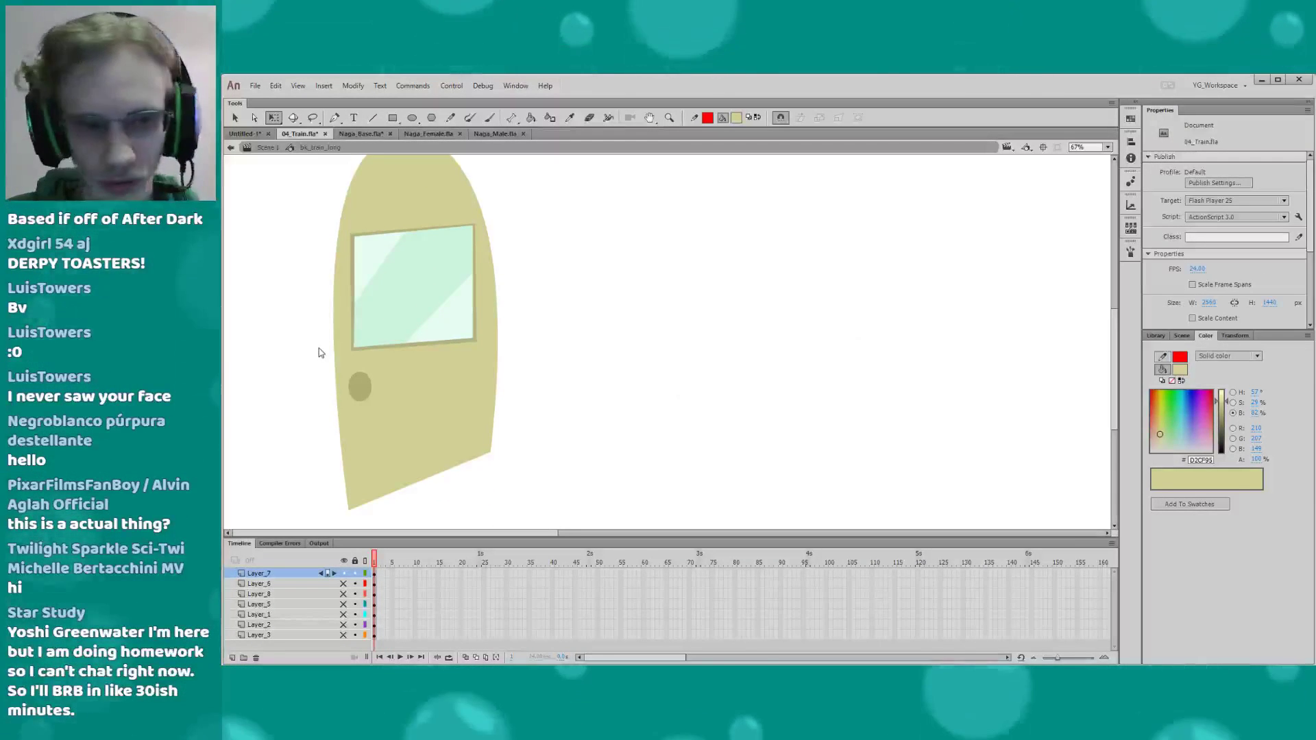
key(ctrl+s)
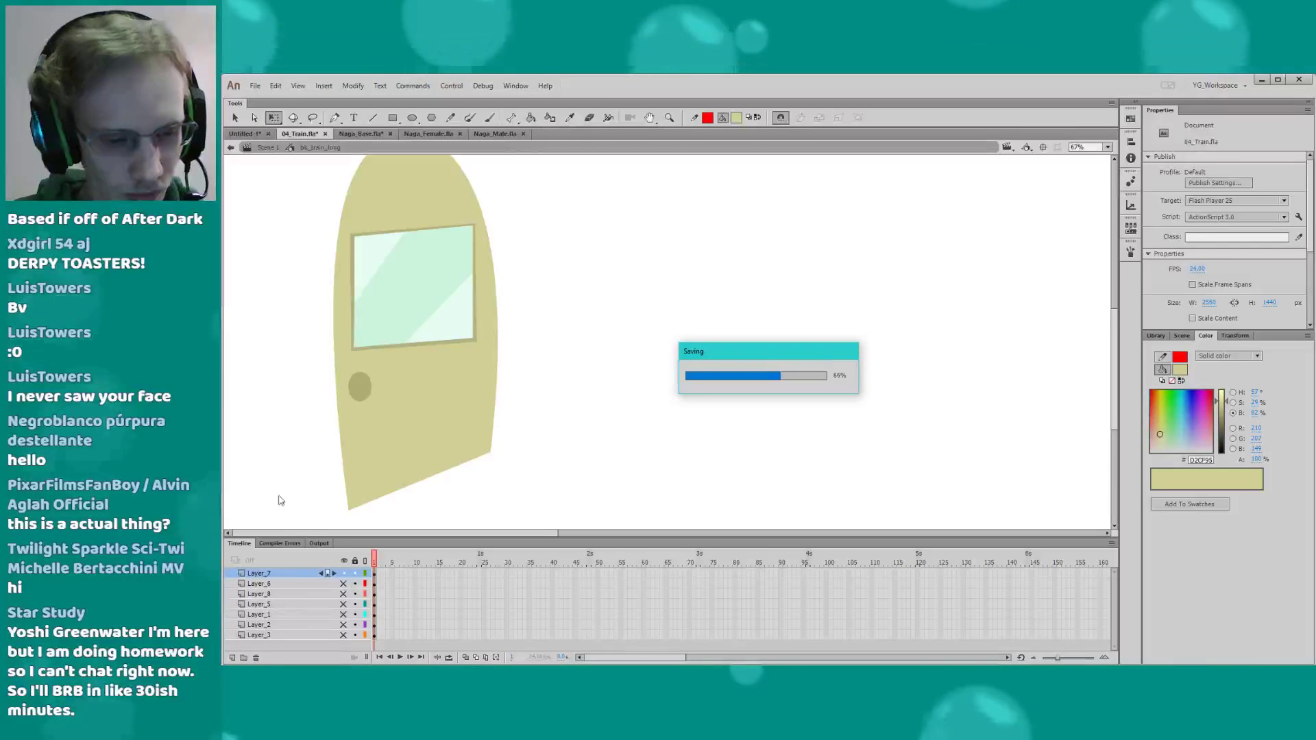
Convert all the door artwork on Layer_7 into a graphic symbol named door
click(268, 574)
key(F8)
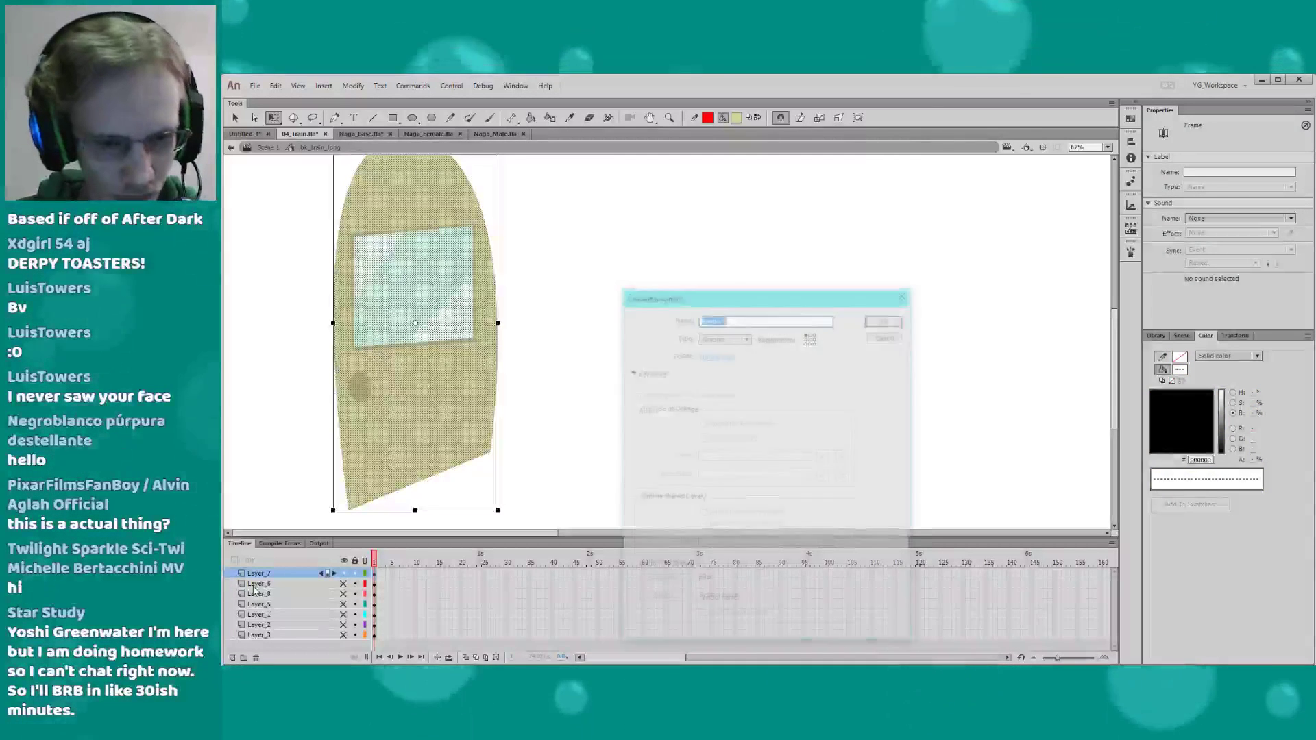
text(door)
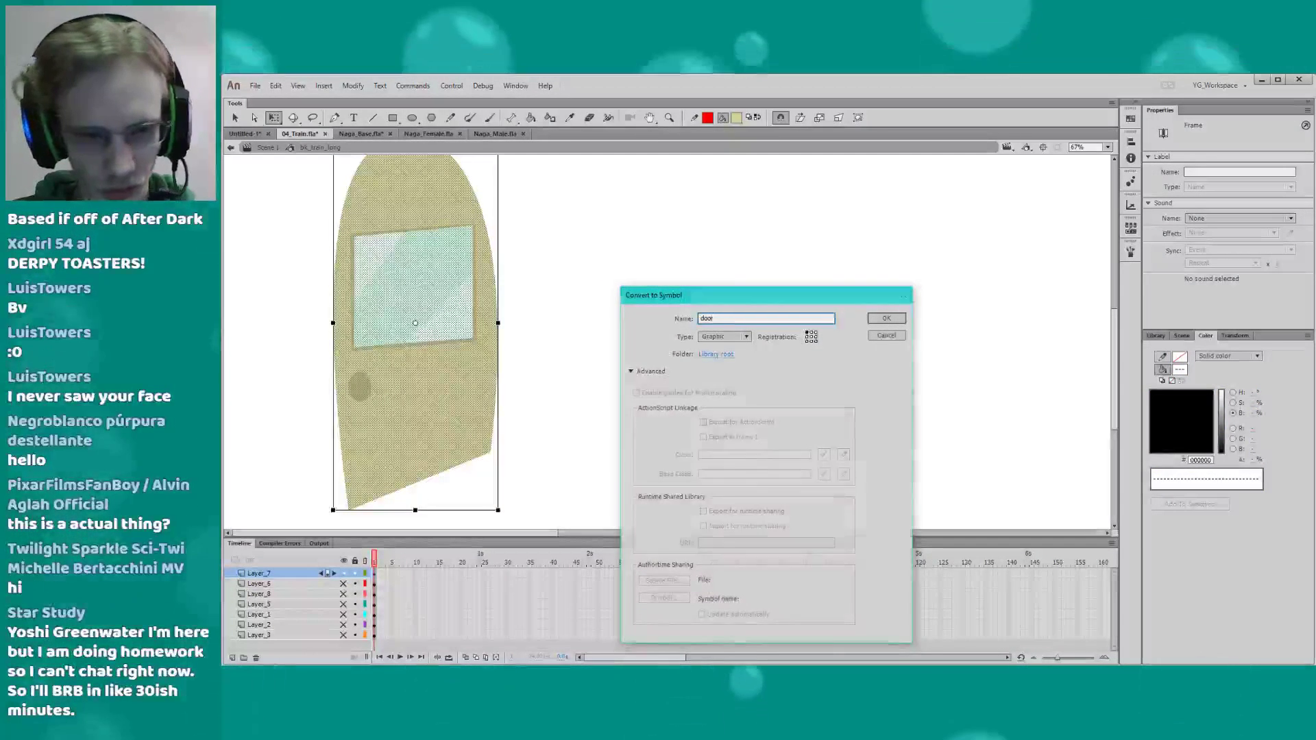
key(Return)
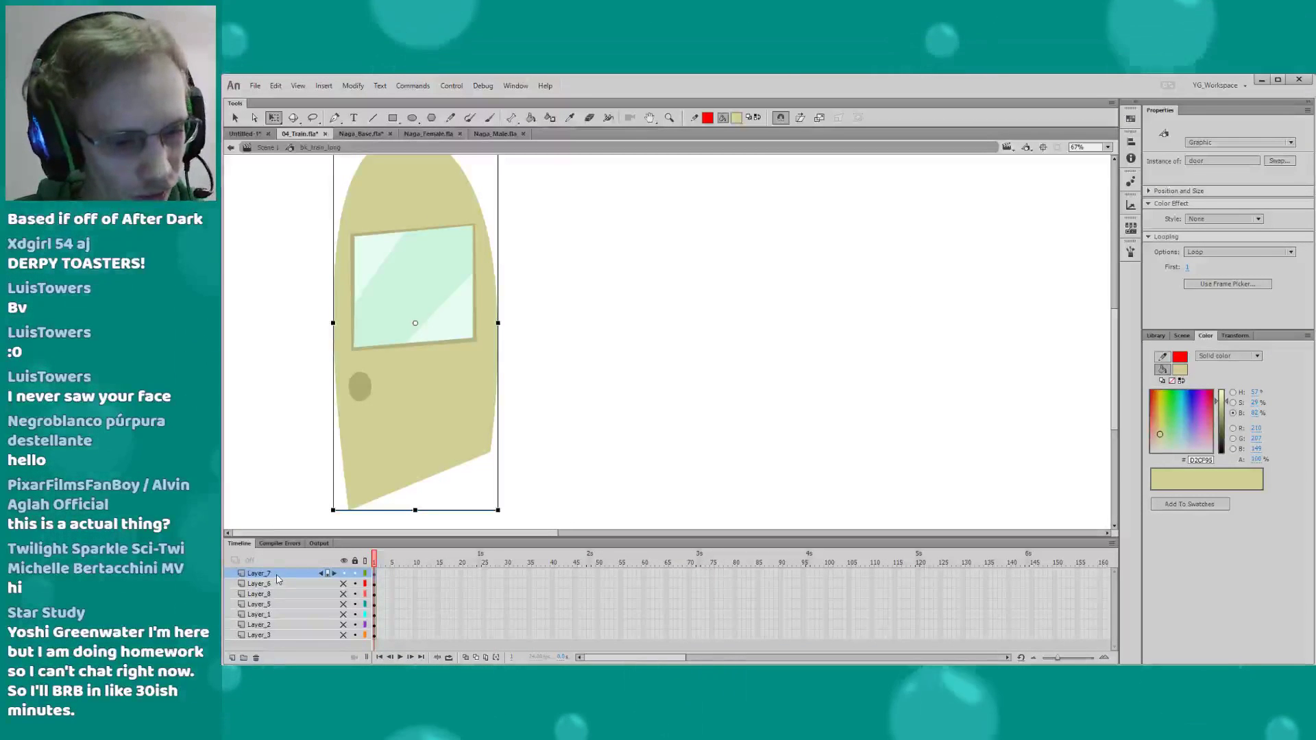
Rename Layer_7 as door and save the file with all the hidden layers shown again
double_click(261, 574)
text(door)
key(Return)
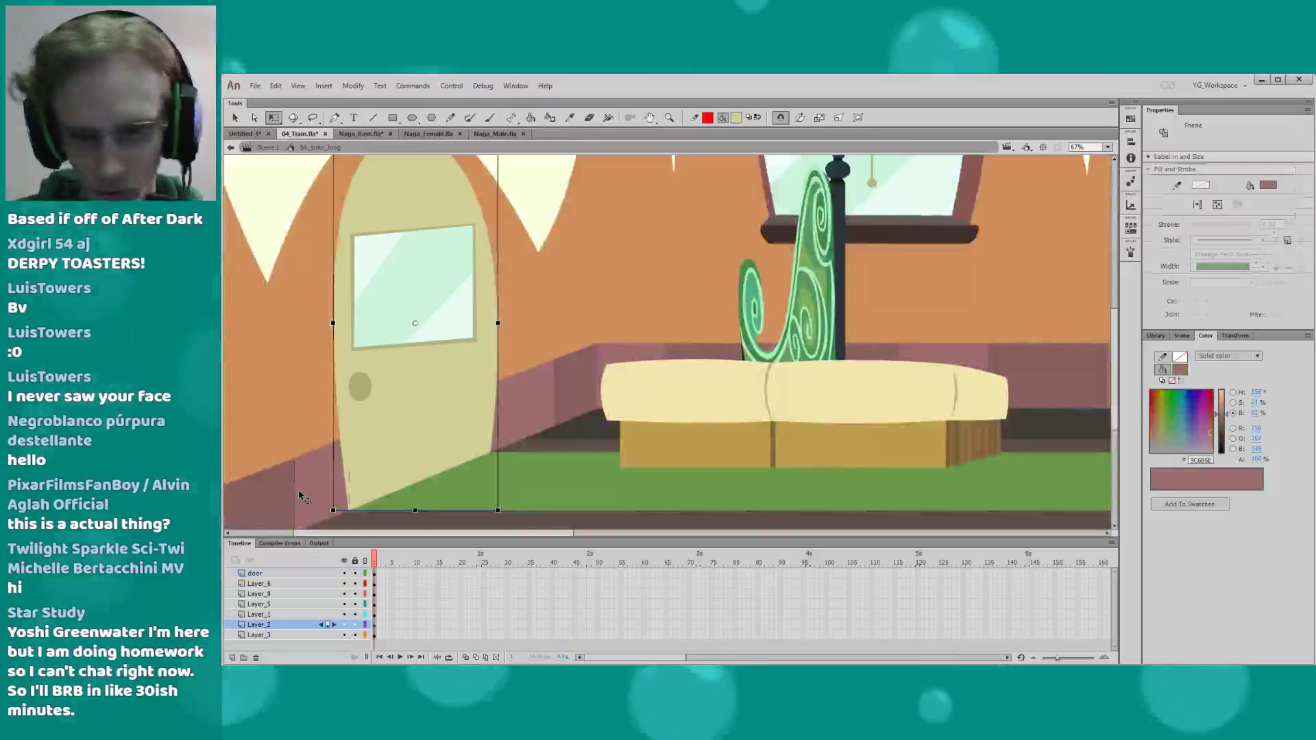
click(301, 498)
key(ctrl+s)
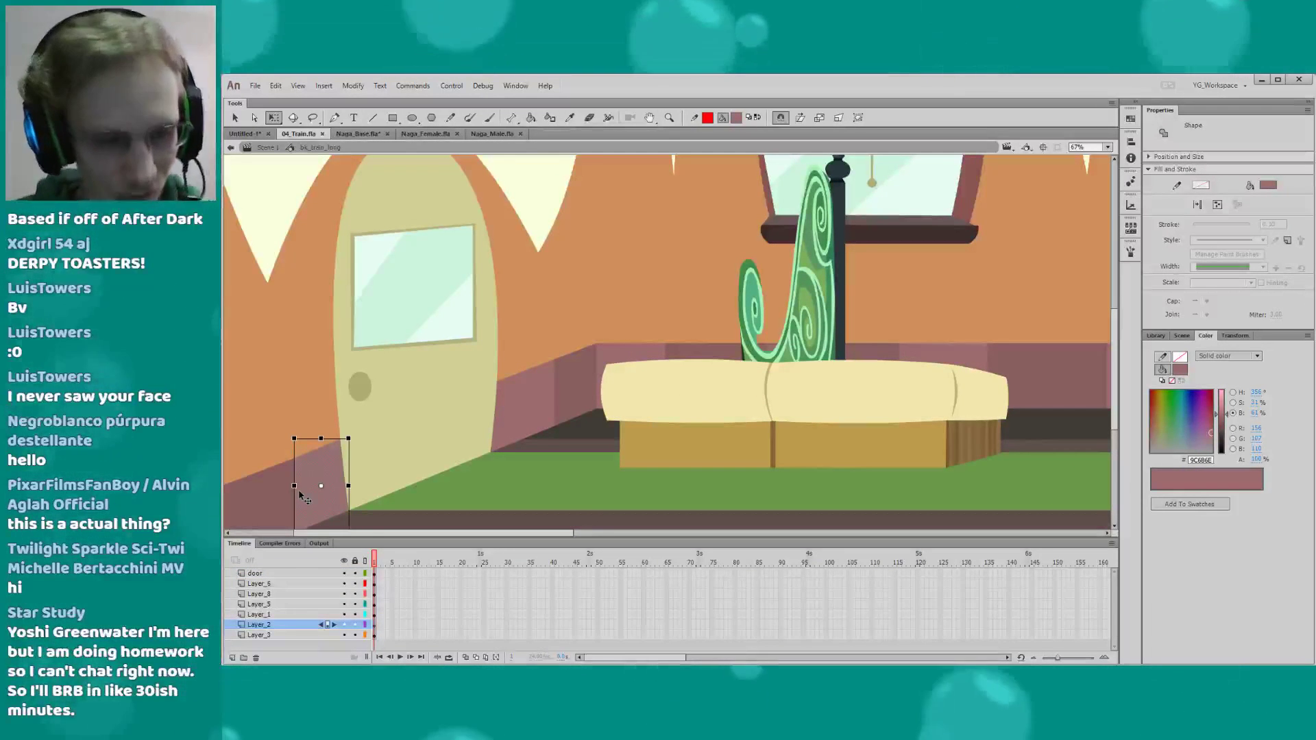
Enlarge the timeline area and rename Layer_6, which holds the seats, as benches
drag(376, 538, 375, 512)
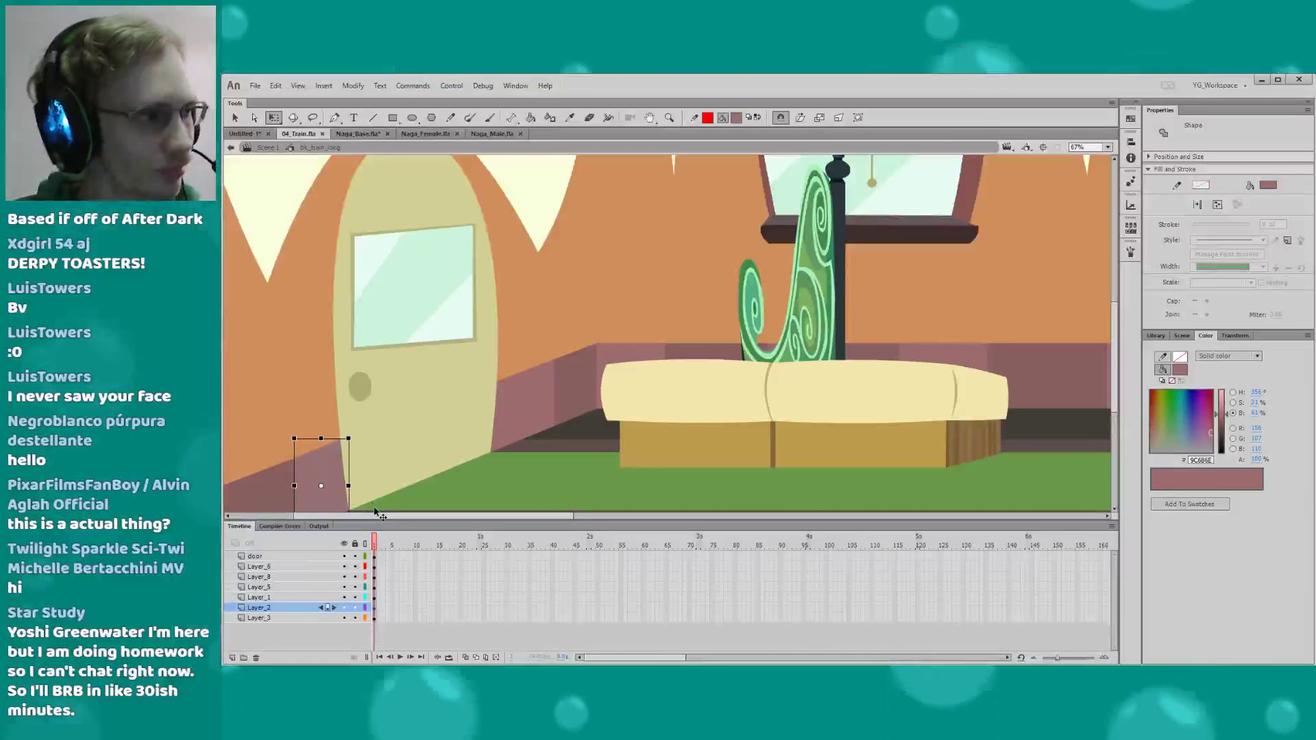
click(260, 555)
click(262, 566)
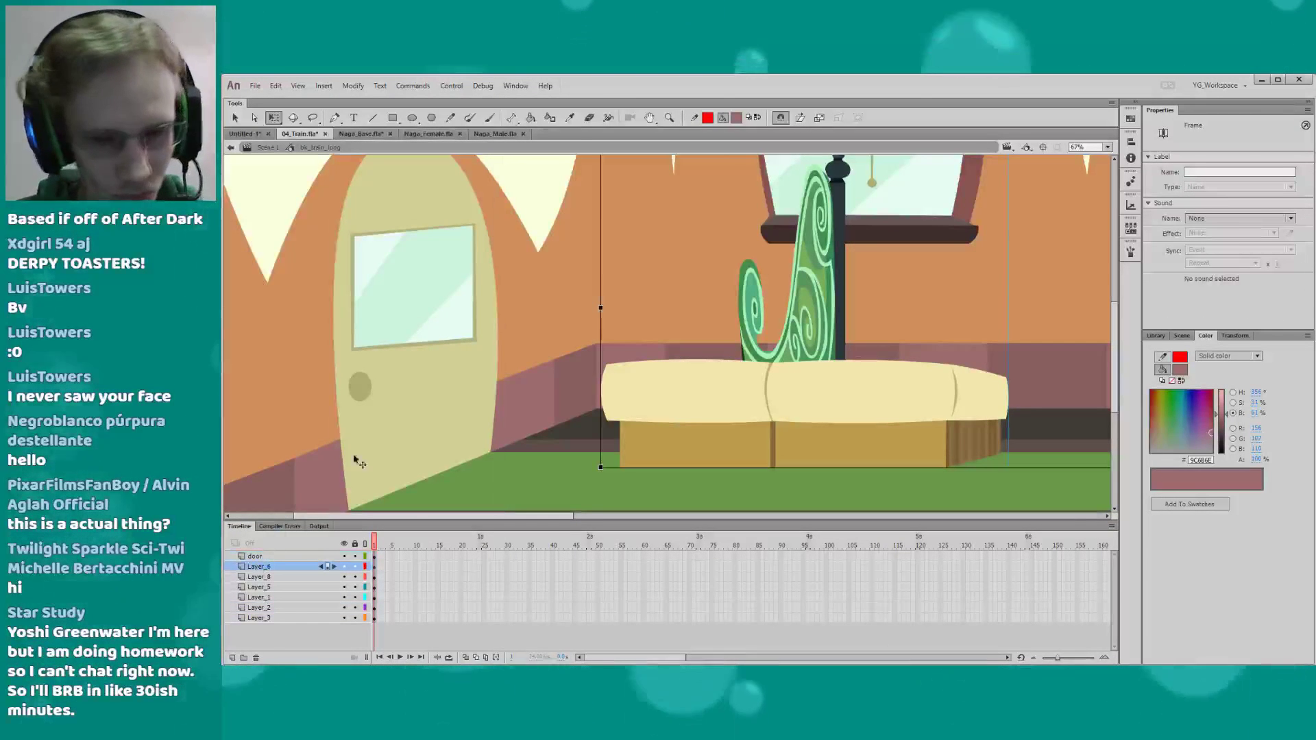
click(282, 567)
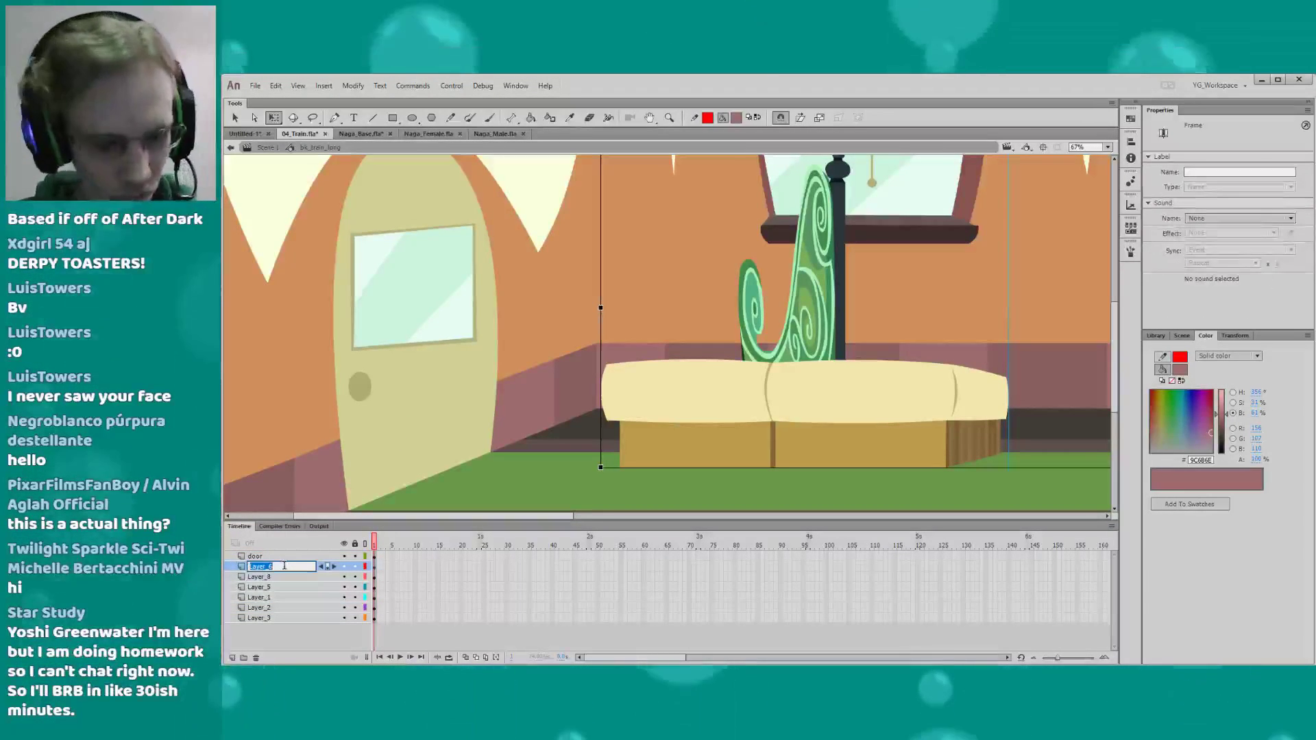
text(benches)
key(Return)
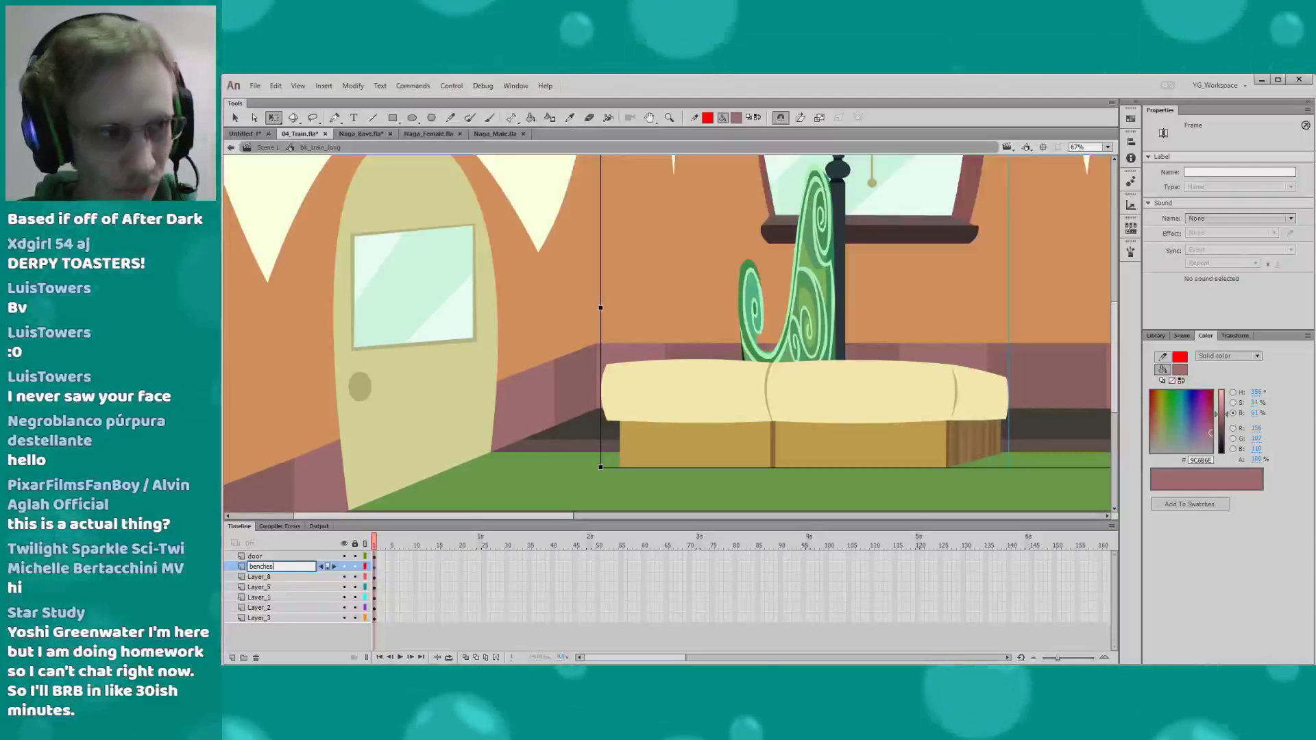
Look over the whole train interior to find which artwork belongs to Layer_8
click(277, 576)
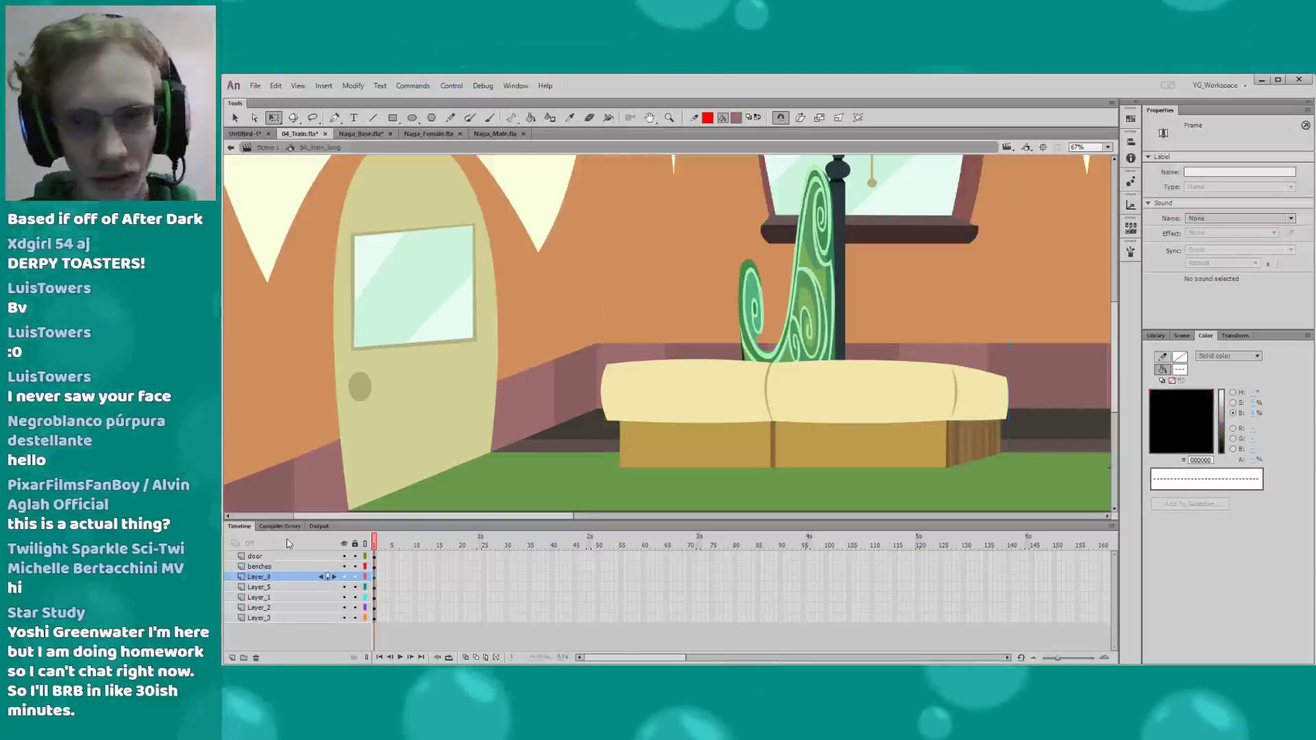
click(1108, 148)
click(1066, 191)
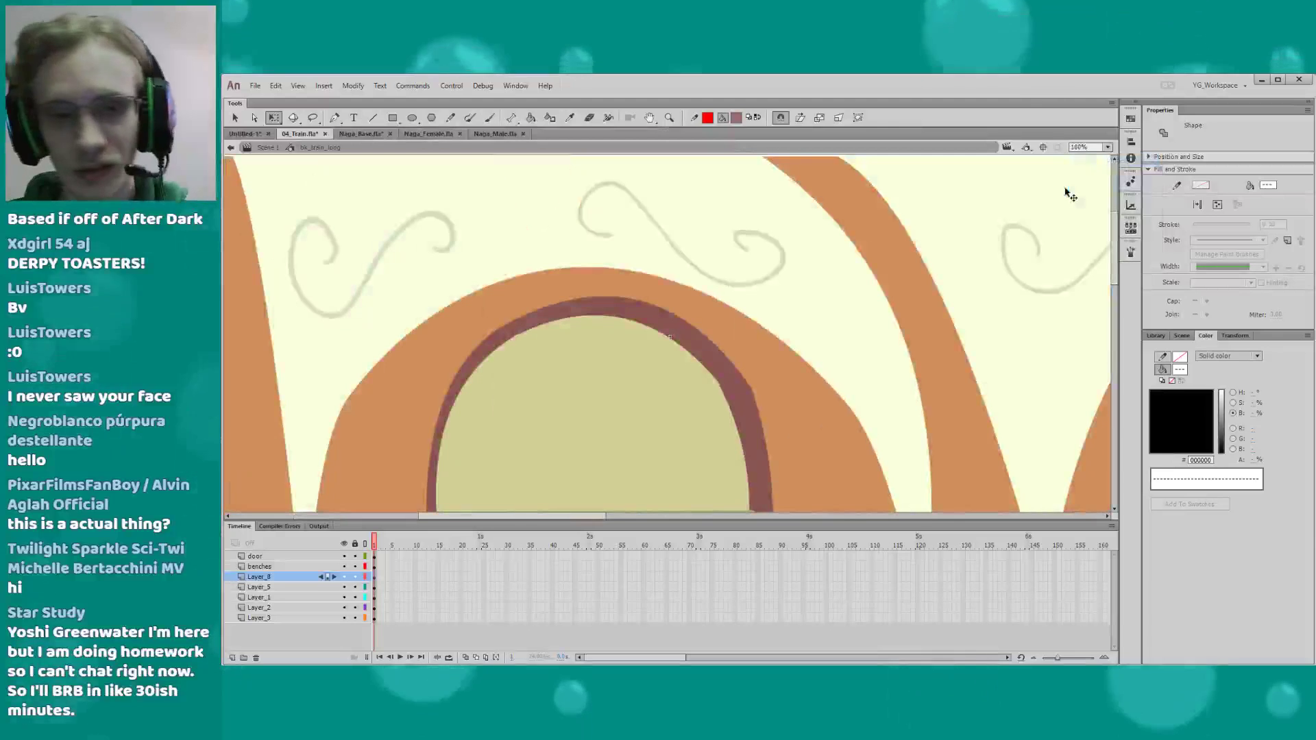
click(502, 318)
key(z)
alt+click(514, 327)
alt+click(514, 328)
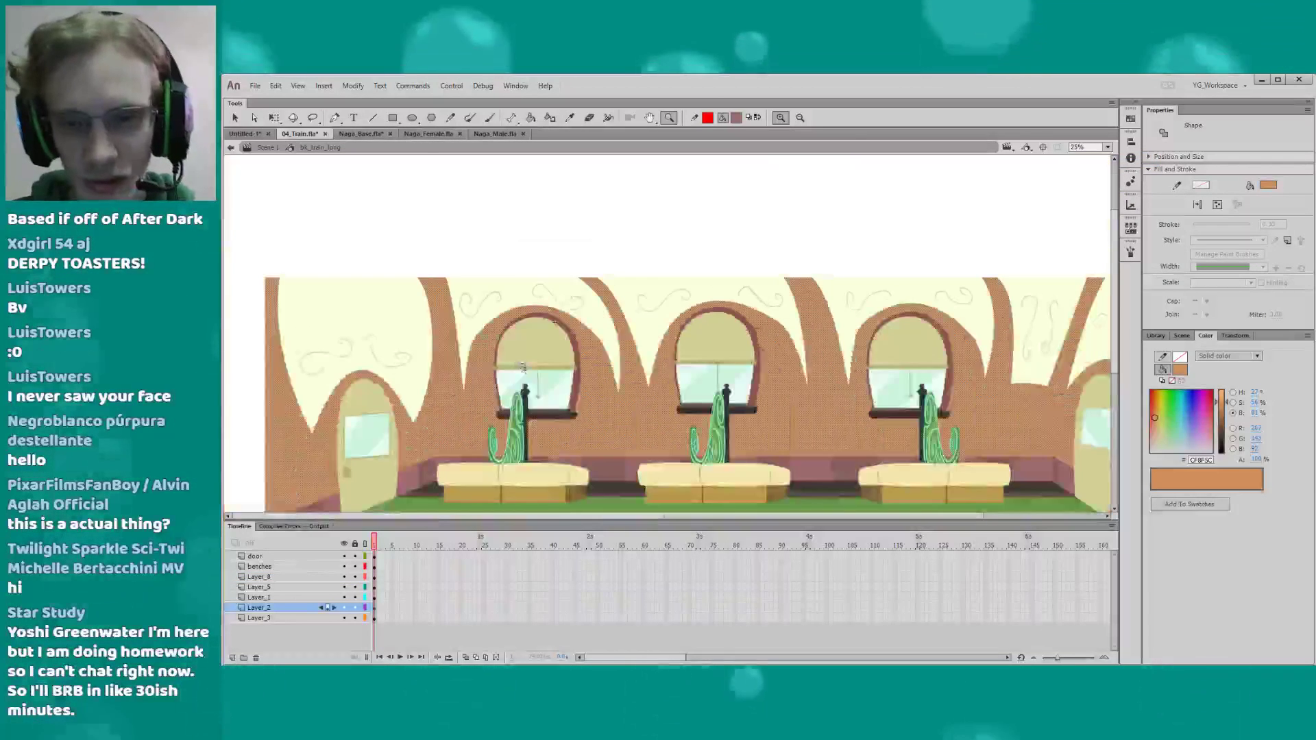
drag(523, 366, 462, 274)
key(q)
click(488, 485)
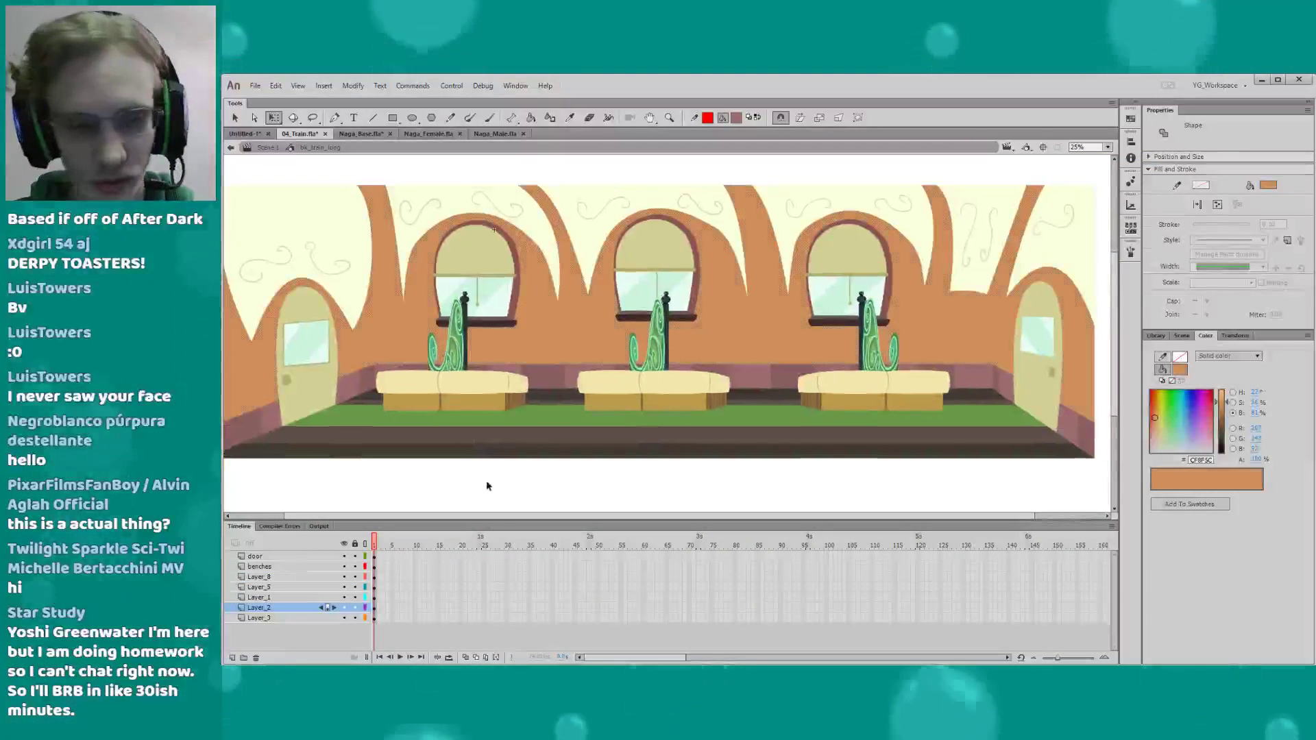
click(487, 483)
scroll(411, 461, left, 2)
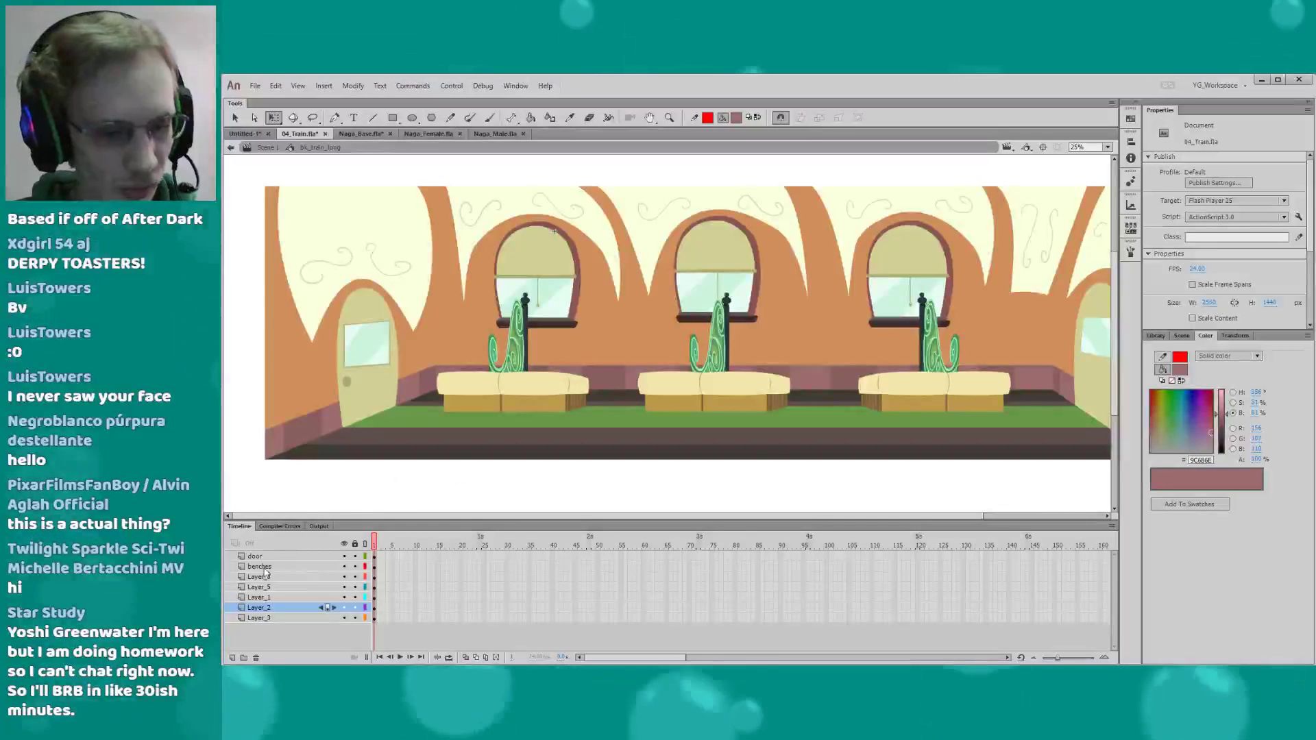
Shrink the timeline area slightly and rename Layer_8, which holds the door at the interior's right end, as door
click(265, 575)
scroll(364, 482, right, 5)
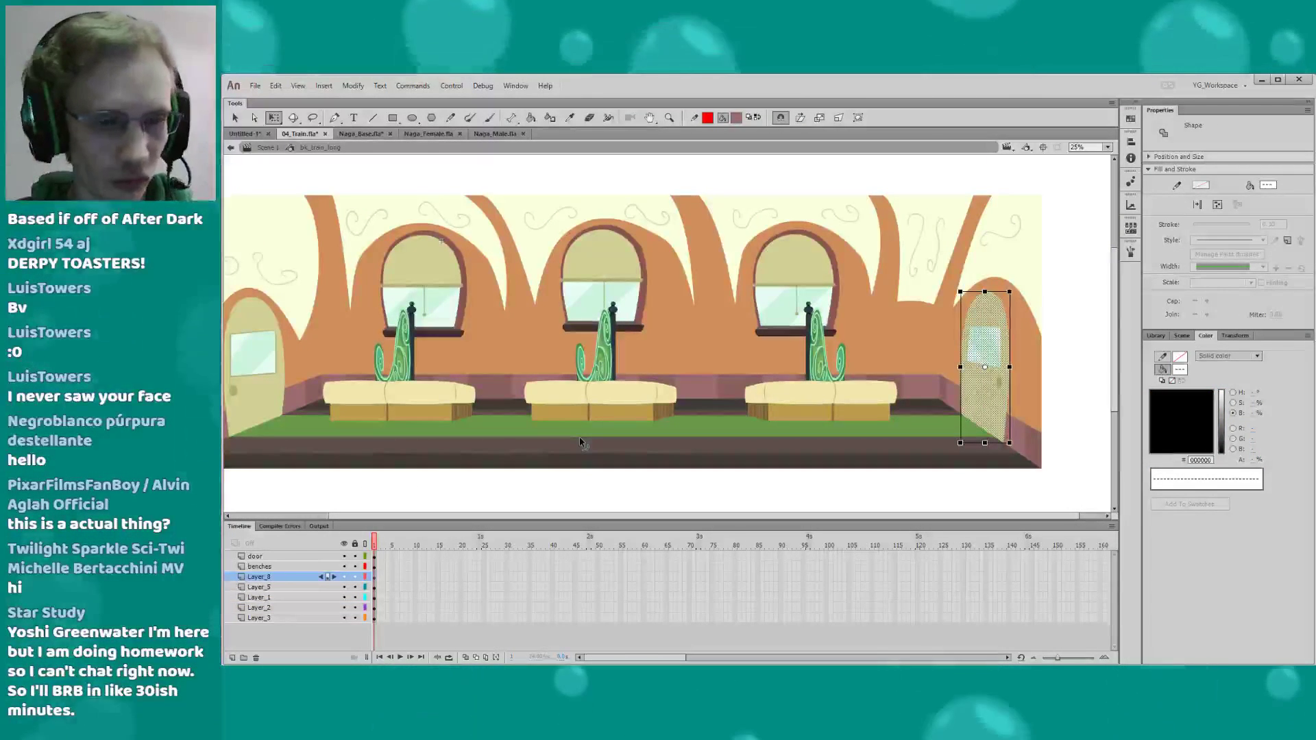
drag(412, 437, 385, 425)
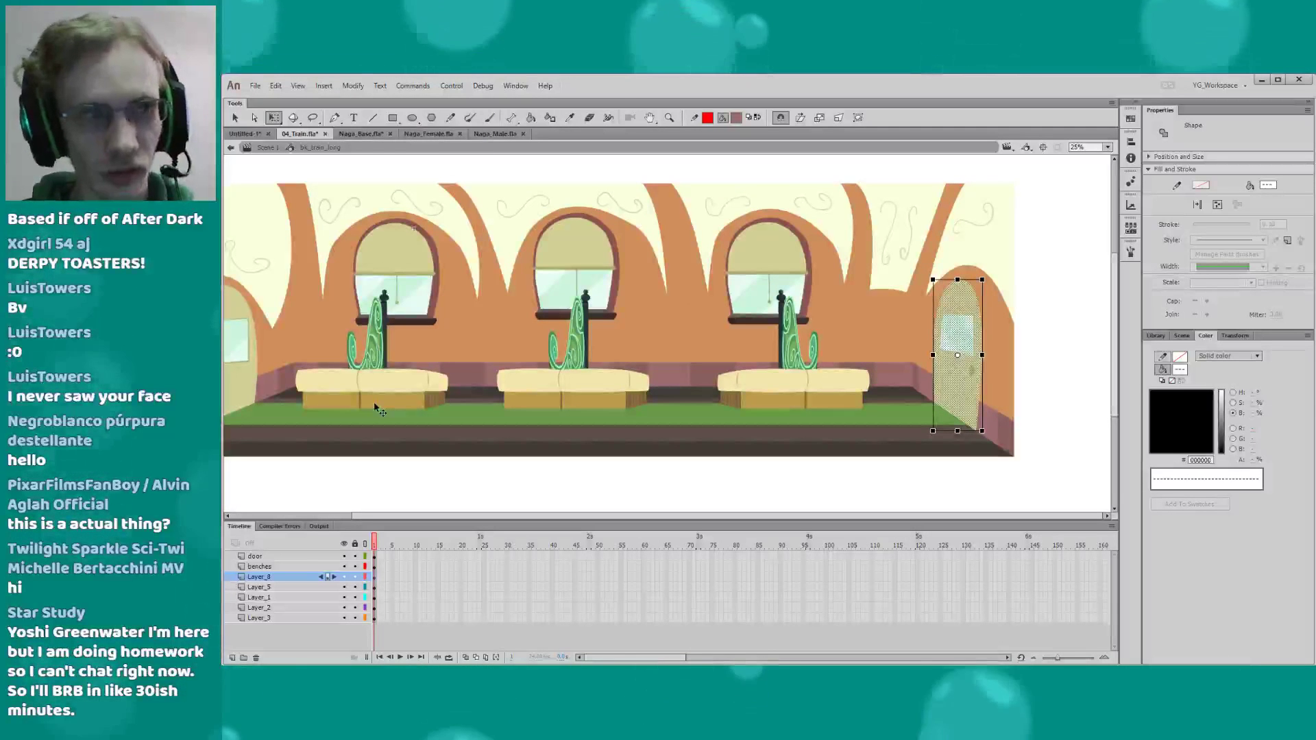
scroll(378, 432, up, 1)
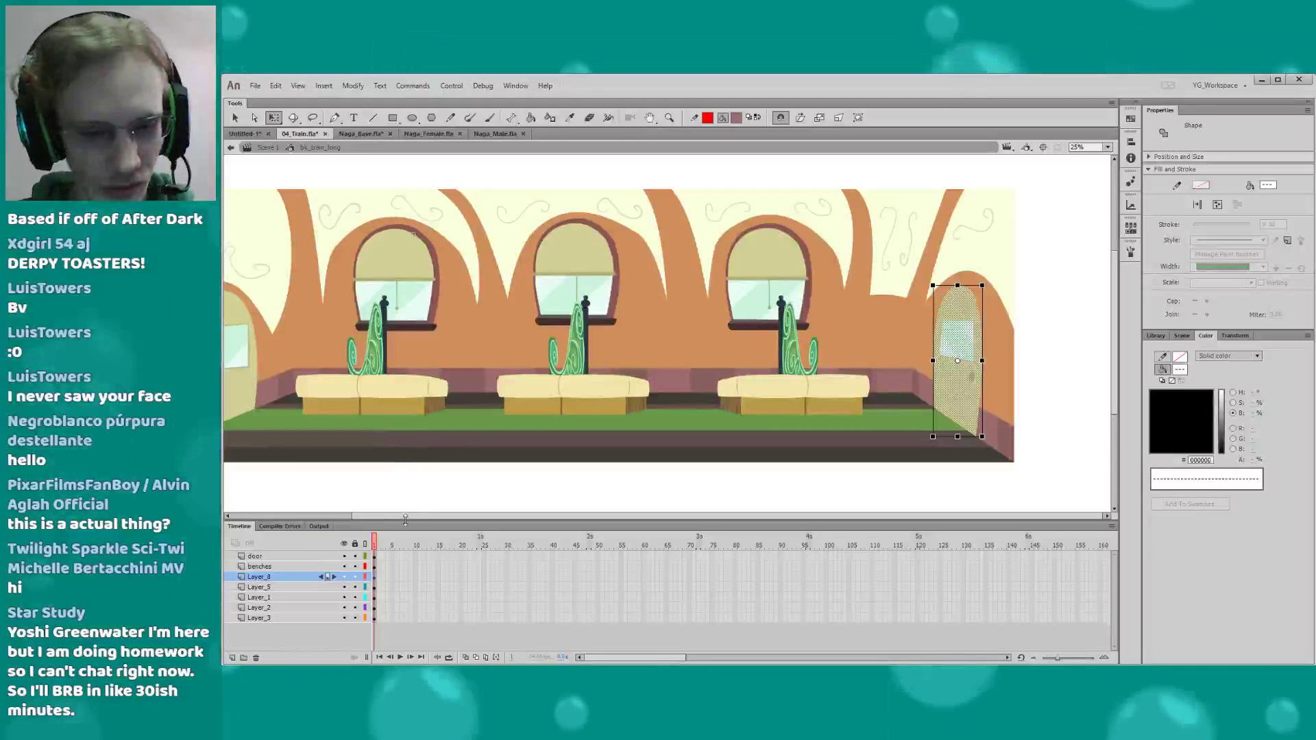
drag(405, 519, 405, 529)
click(430, 494)
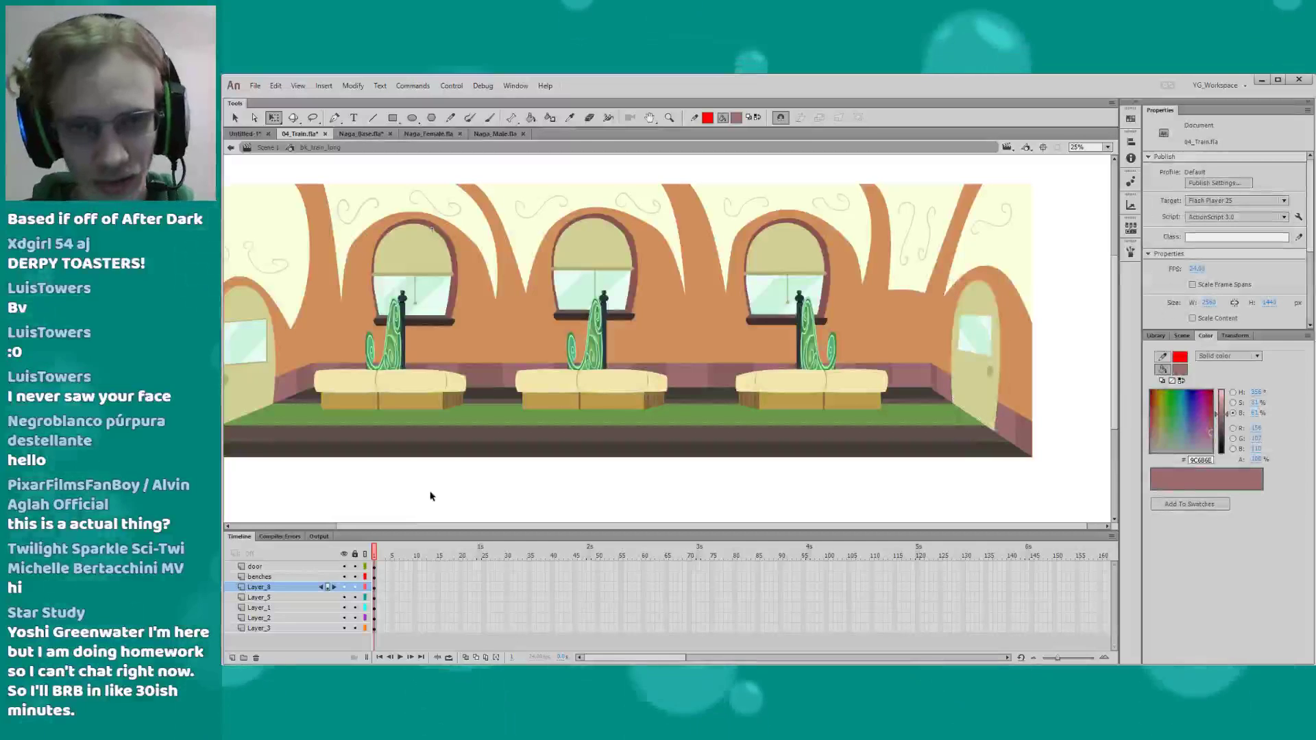
drag(403, 475, 437, 487)
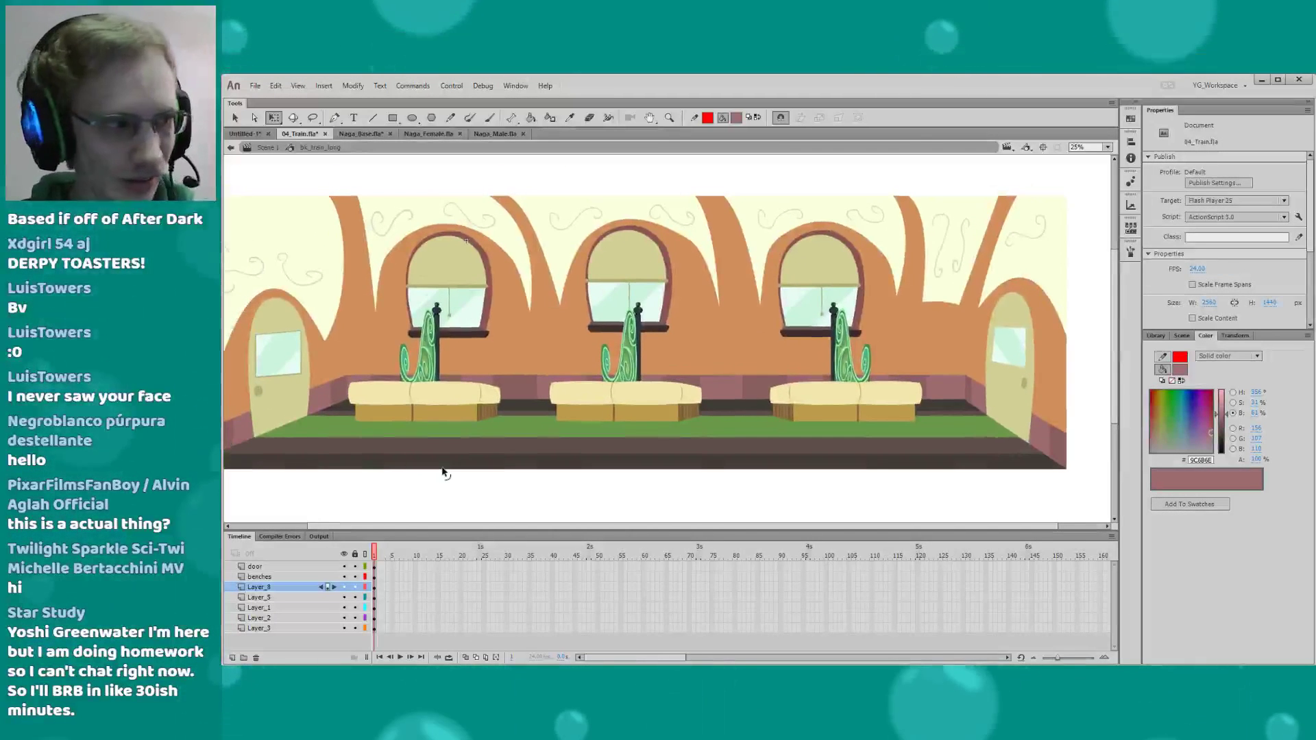
double_click(272, 587)
text(door)
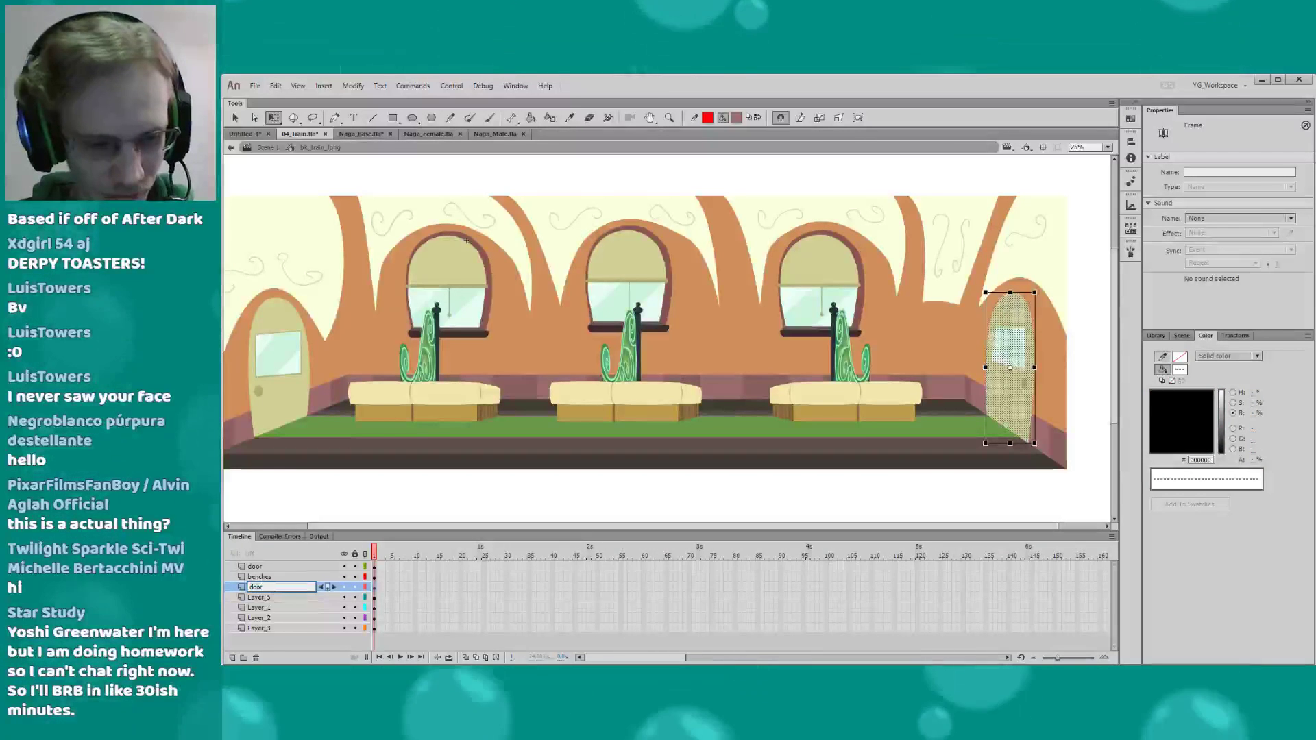
key(Return)
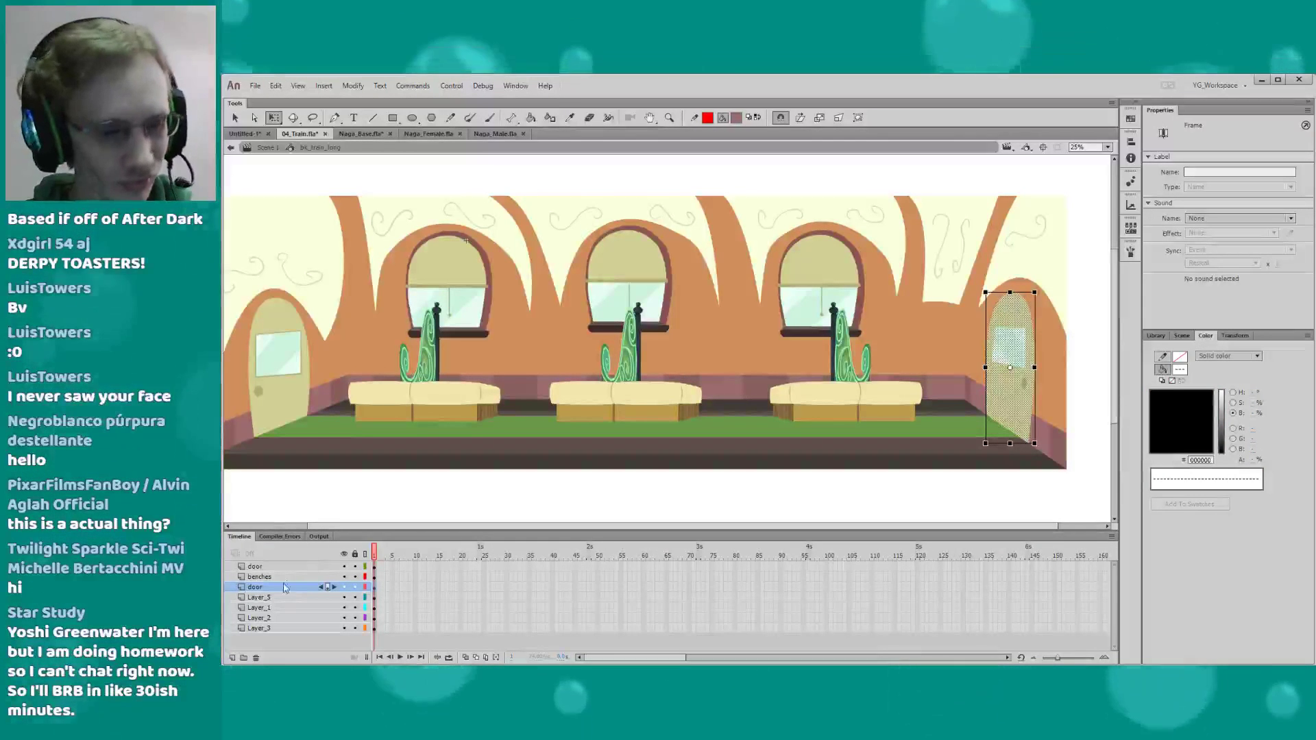
Rename Layer_5, which holds the three arched windows, as windows
click(277, 597)
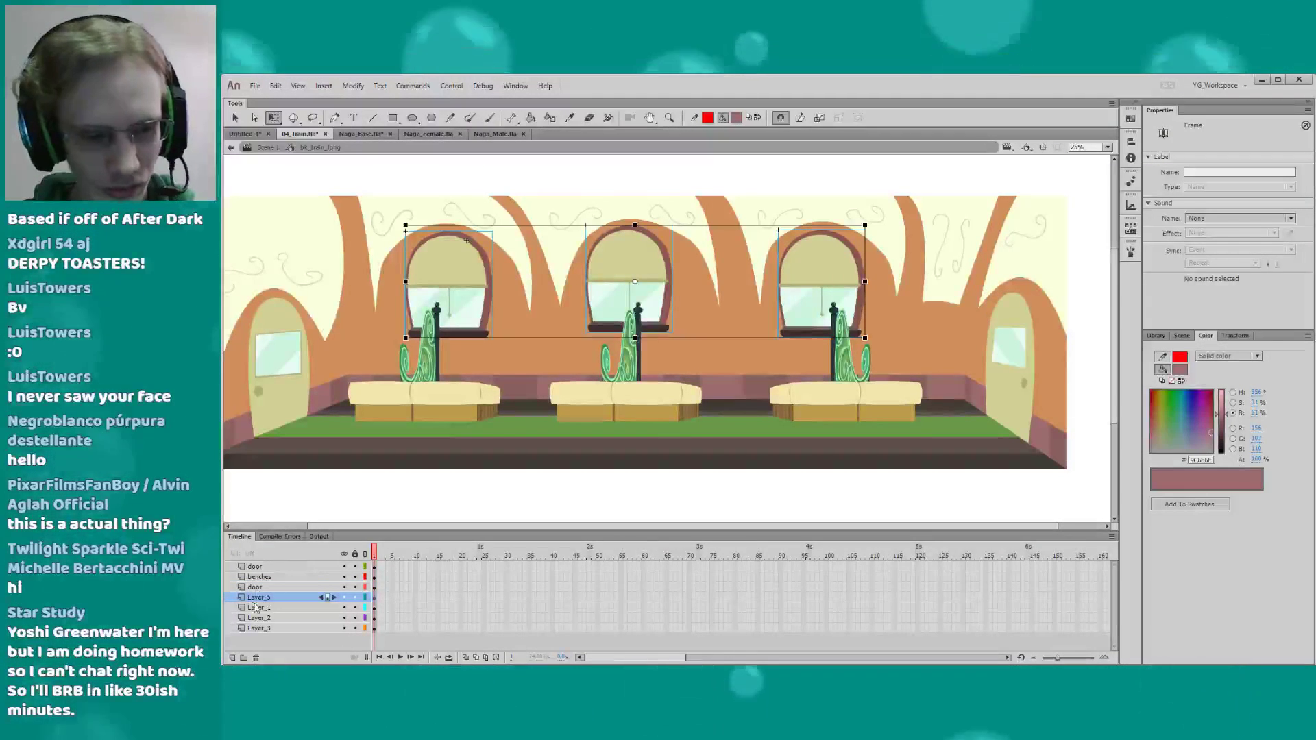
double_click(259, 599)
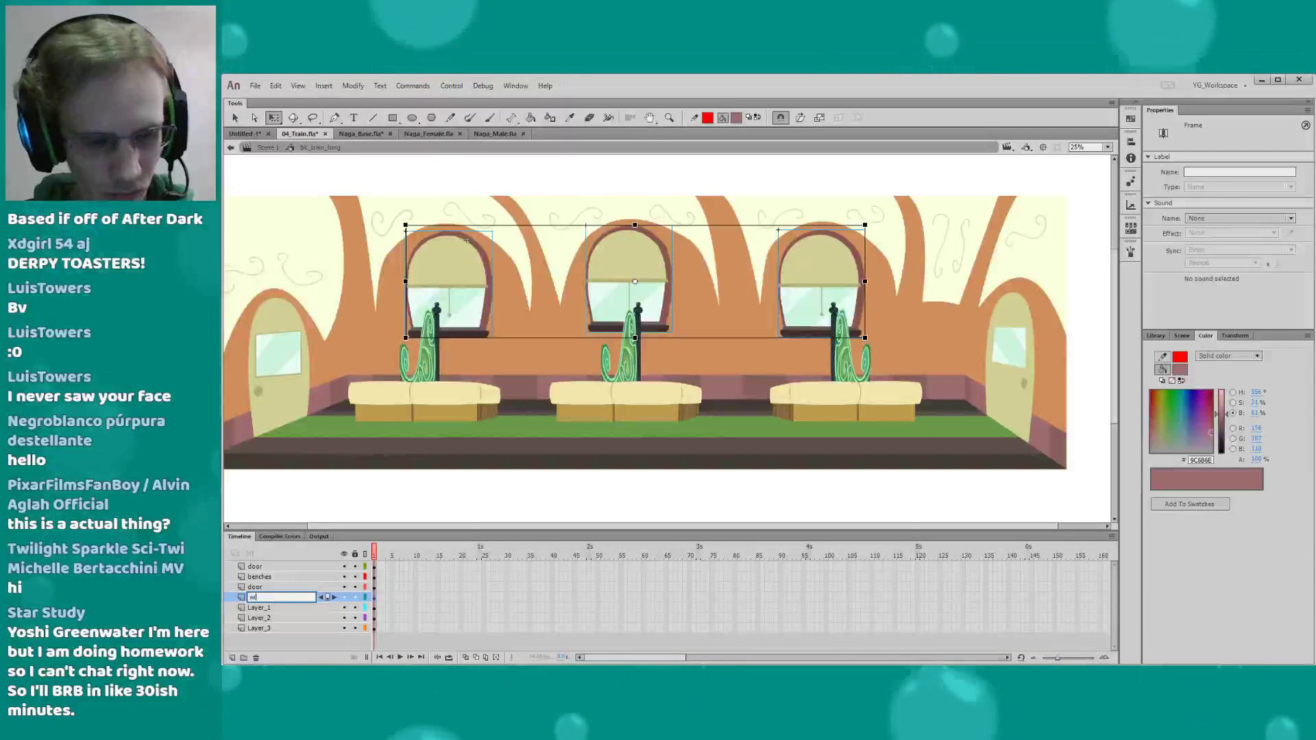
text(windows)
key(Return)
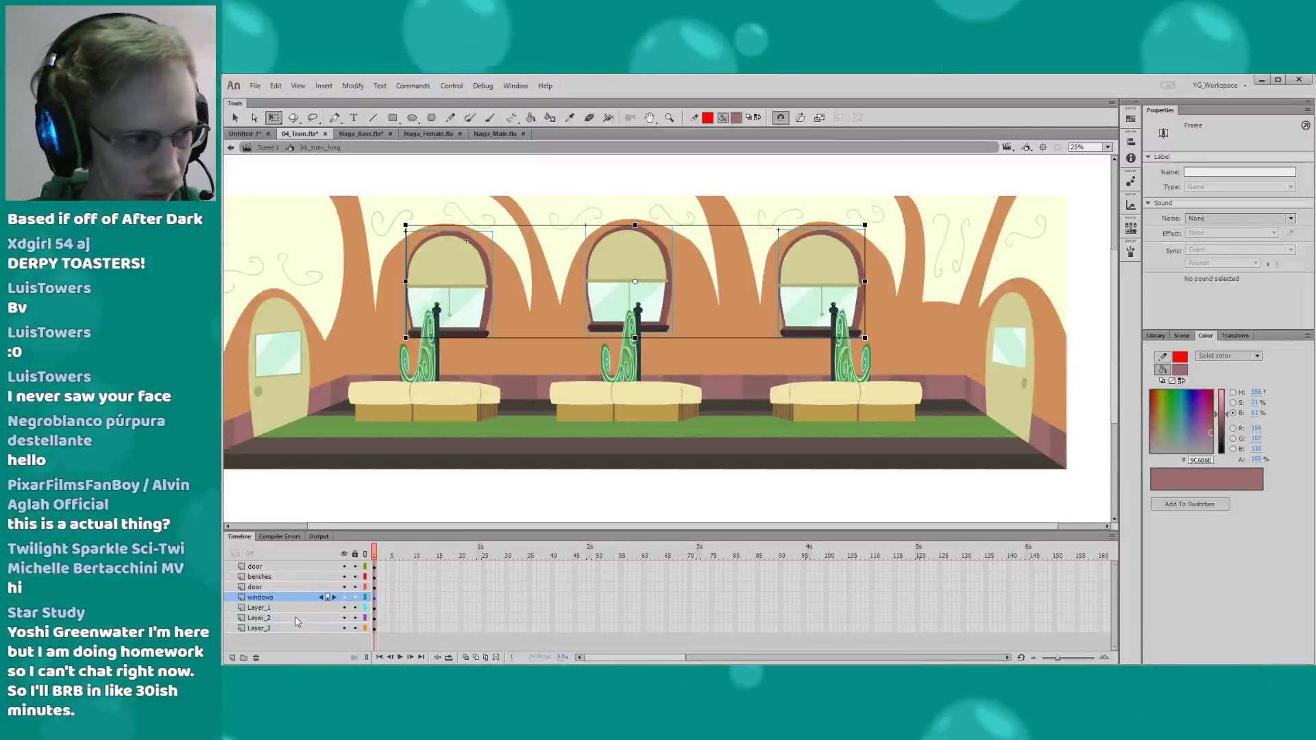
Rename Layer_1, which holds the curled wall ornaments, as swirls
double_click(260, 608)
text(s)
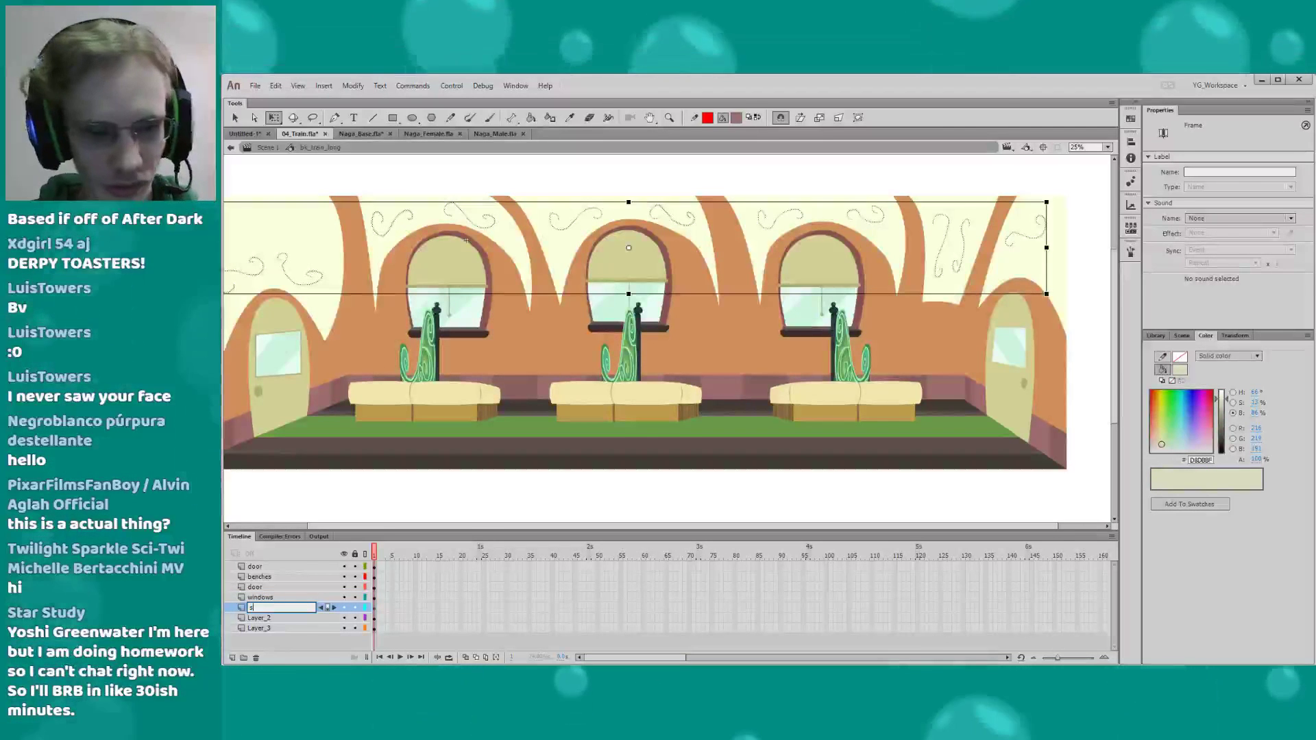
text(wirl)
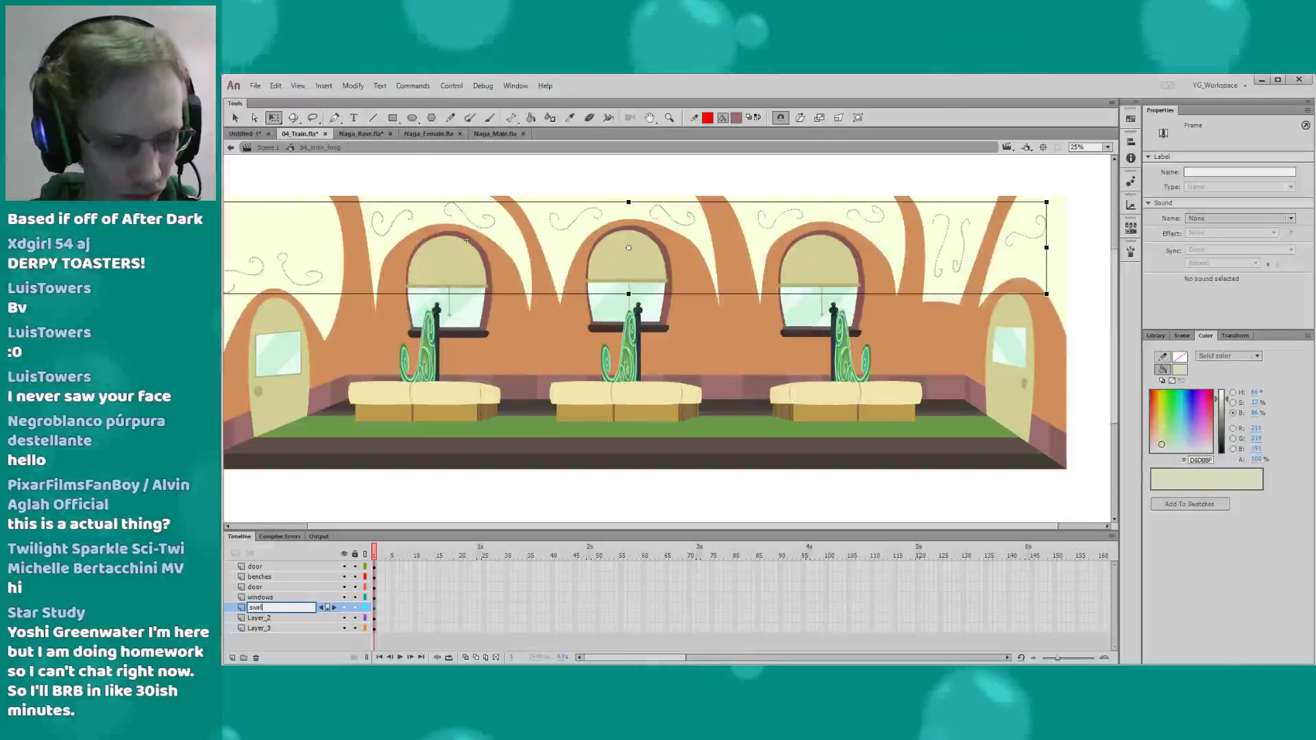
text(s)
key(Return)
Rename Layer_2, which holds the walls and floor of the train interior, as room
double_click(258, 618)
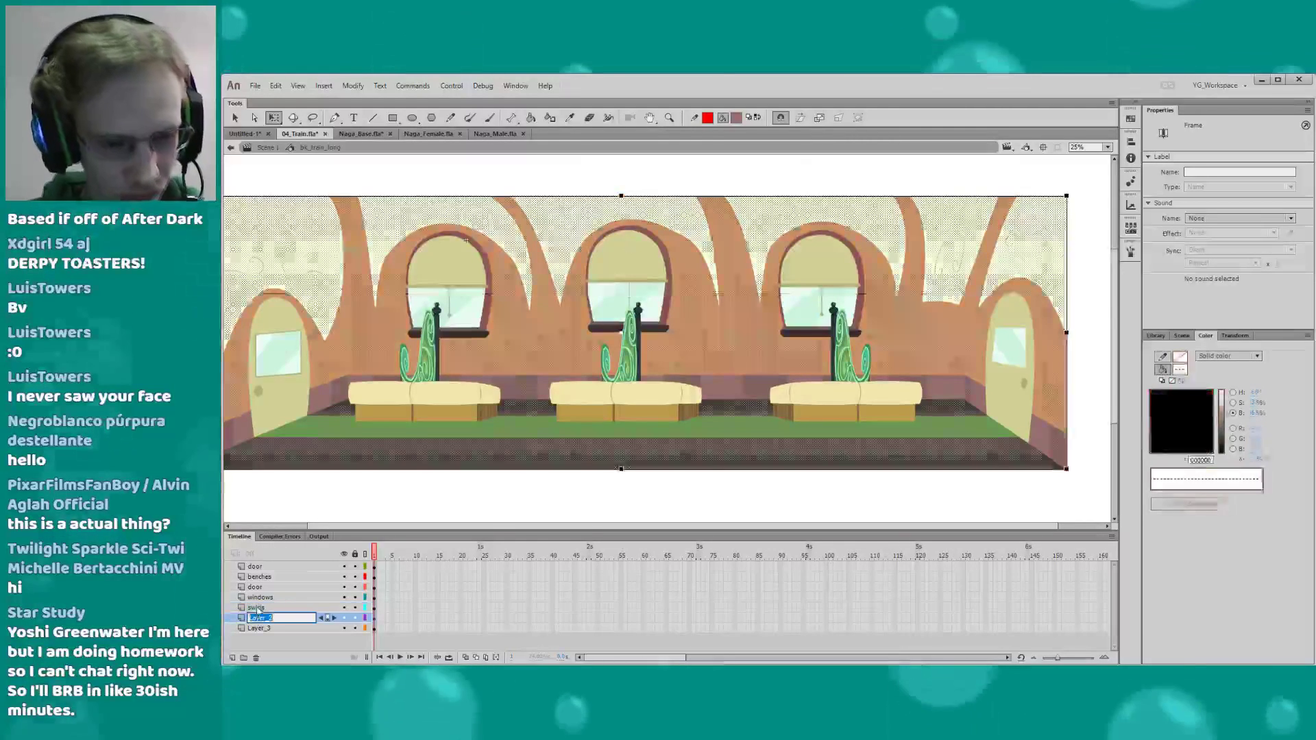
text(grou)
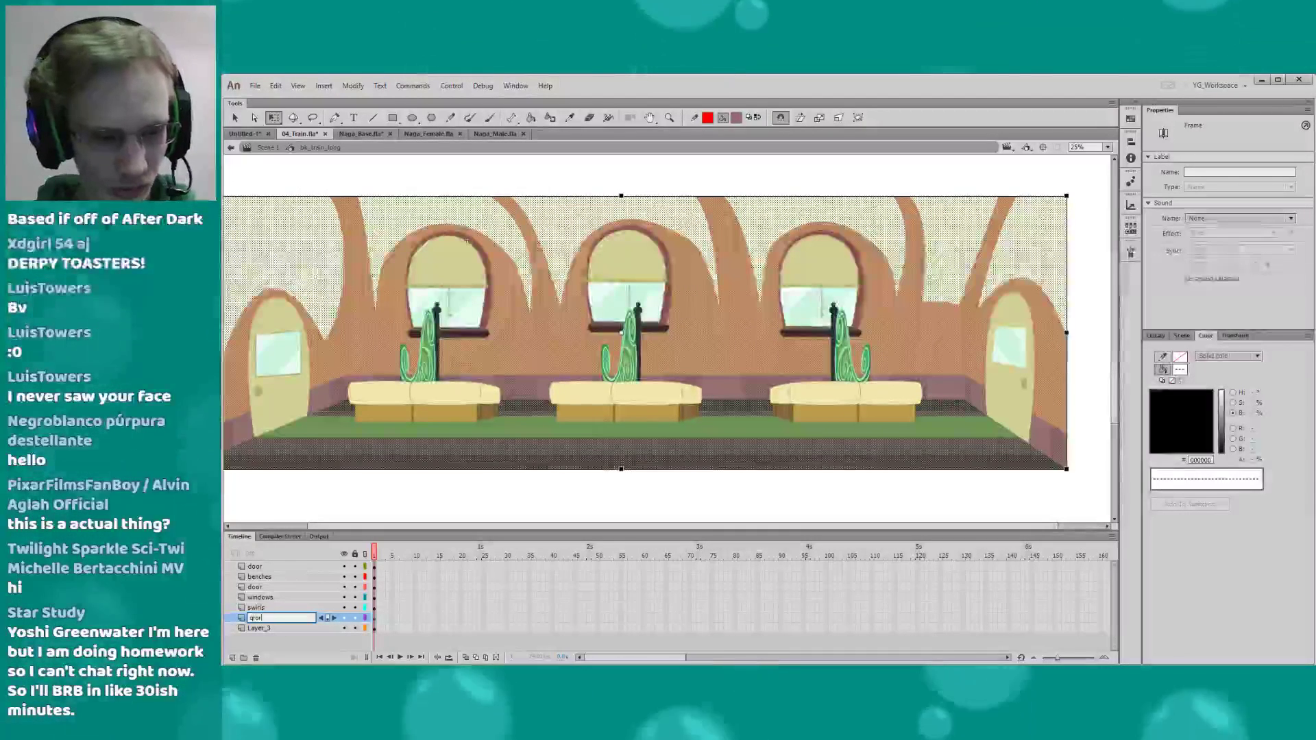
text(room)
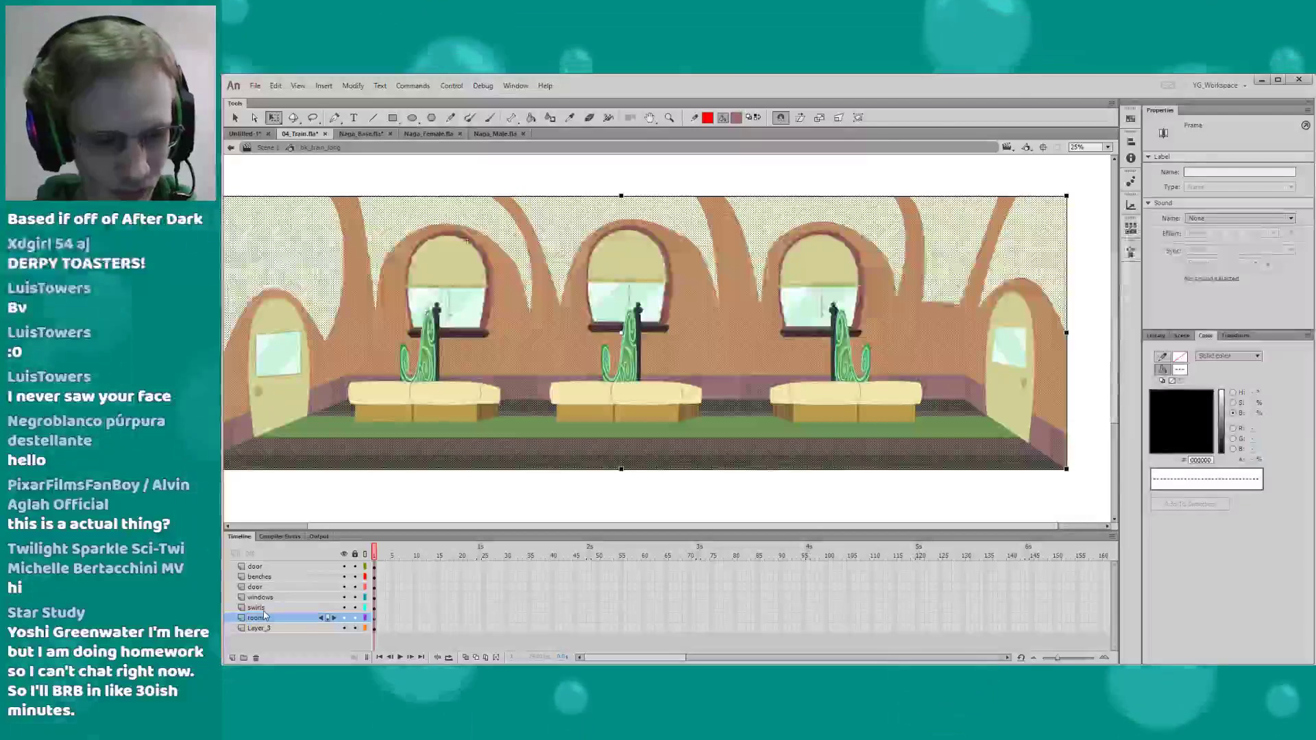
Isolate the room artwork and Layer_3 in turn, rename Layer_3 as room_dub, and show all the layers again
alt+click(344, 618)
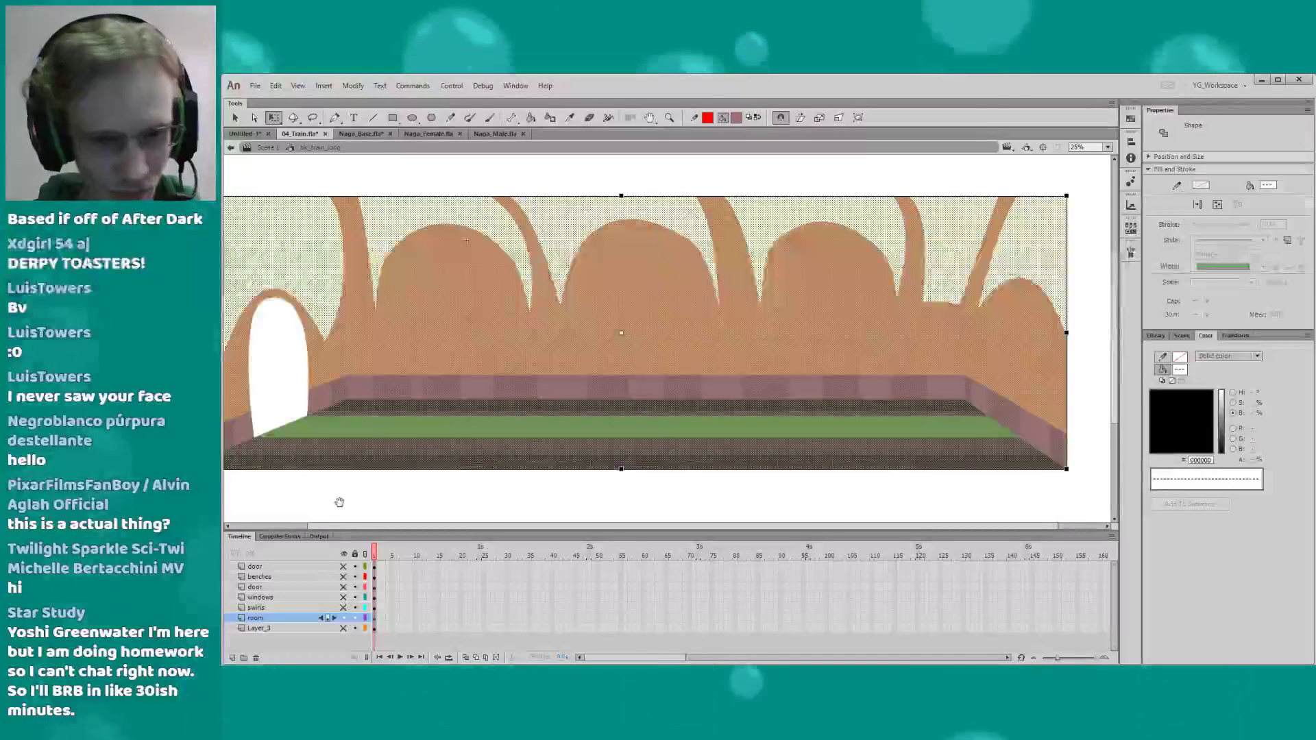
alt+click(344, 628)
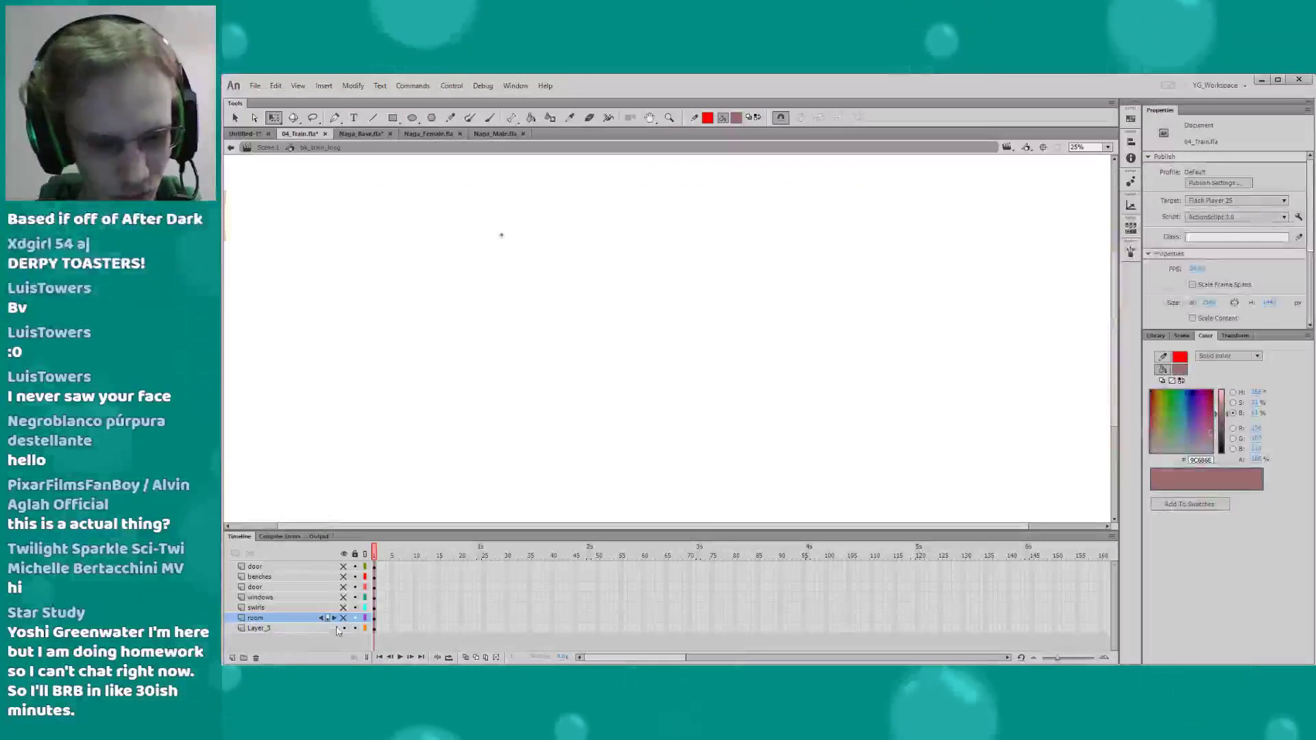
click(261, 629)
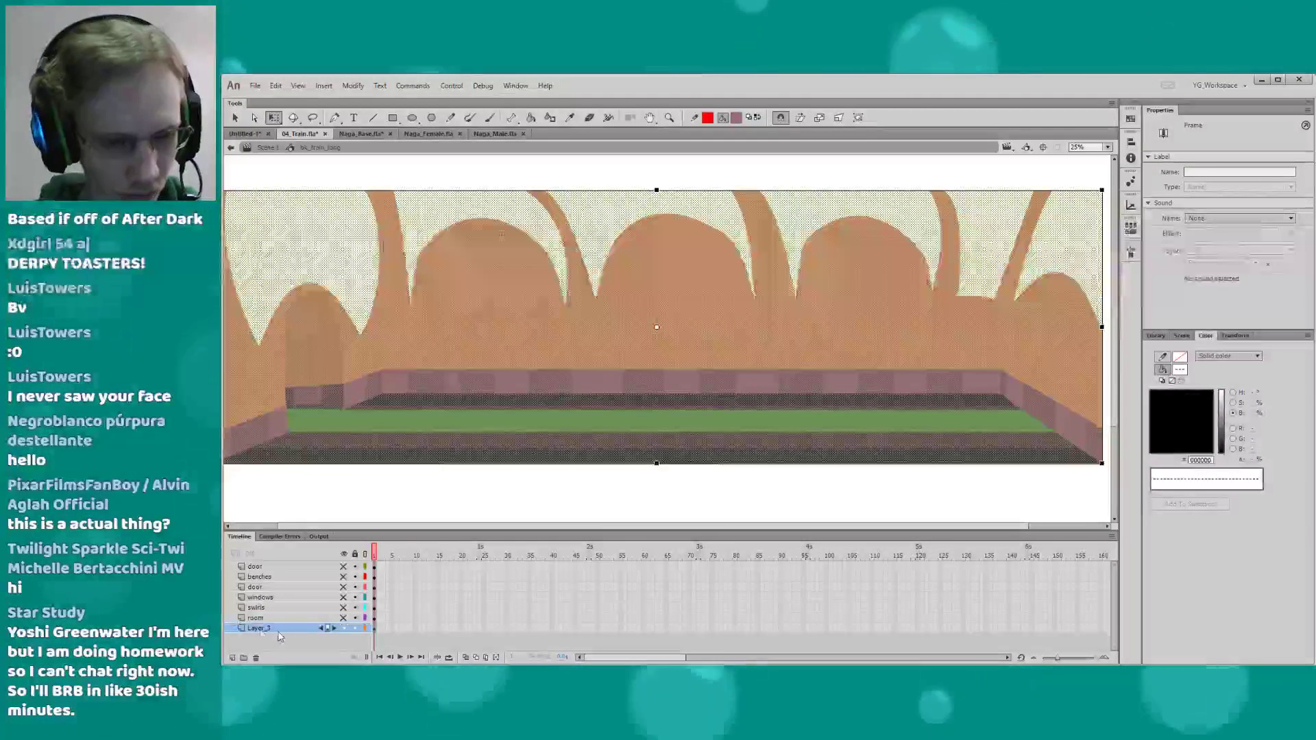
text(room_)
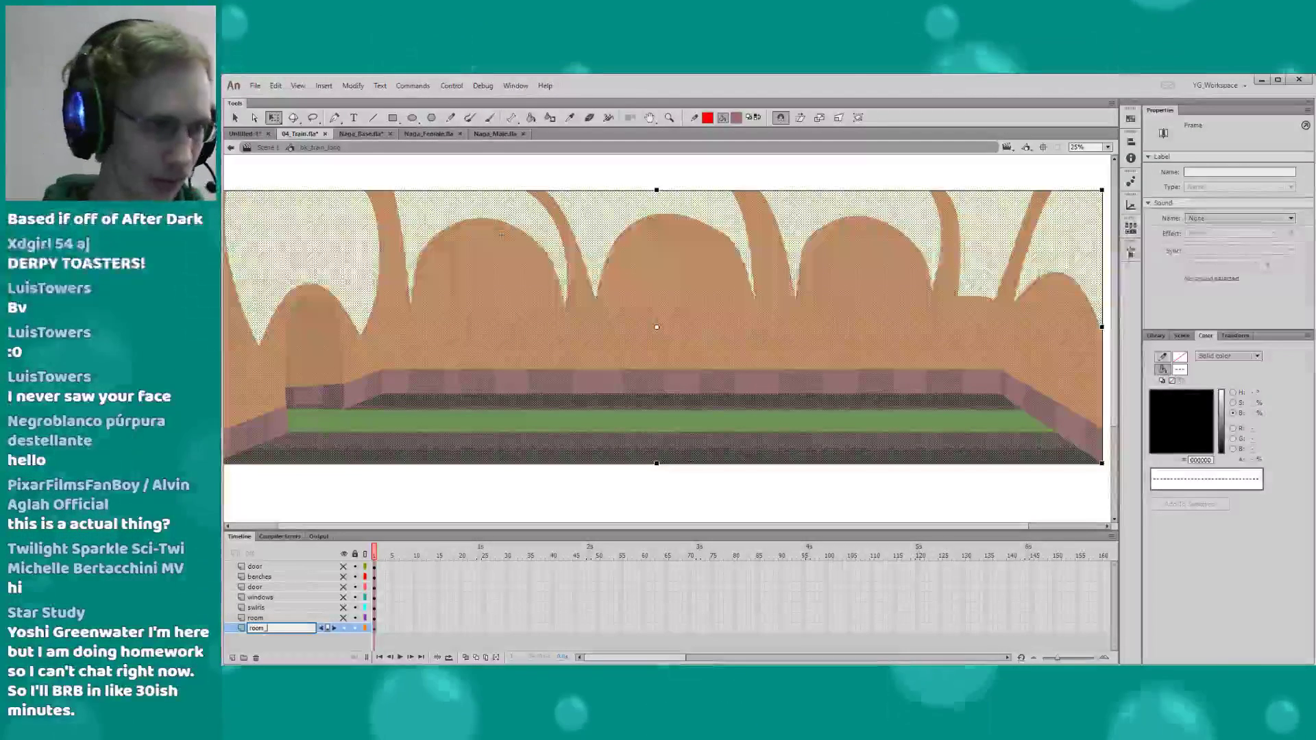
text(dub)
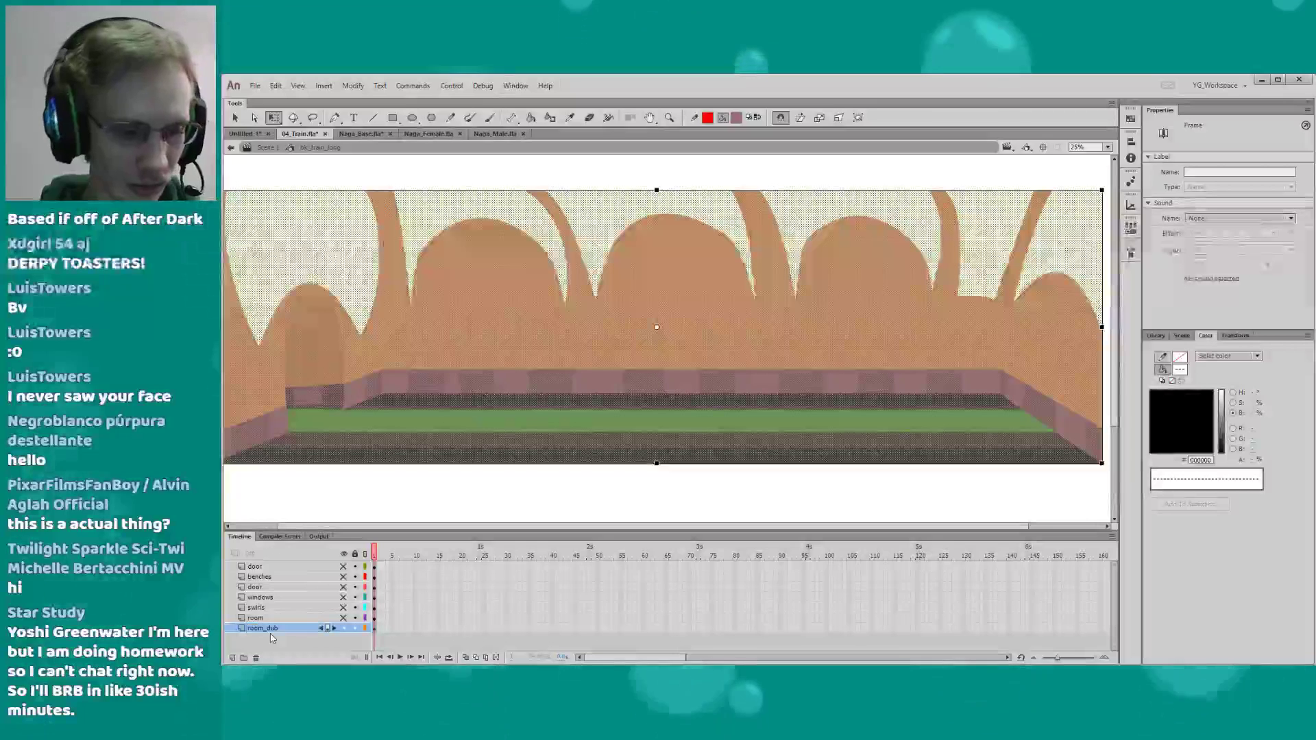
click(419, 493)
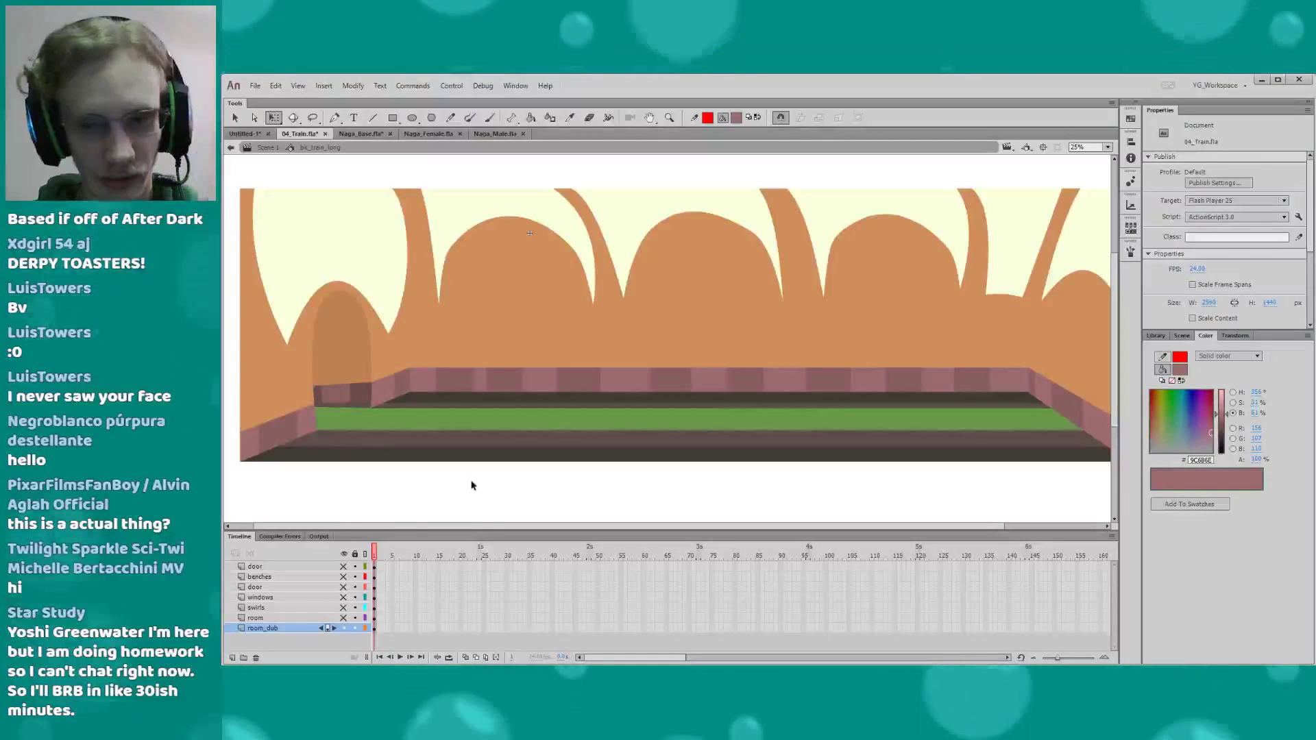
drag(342, 607, 343, 566)
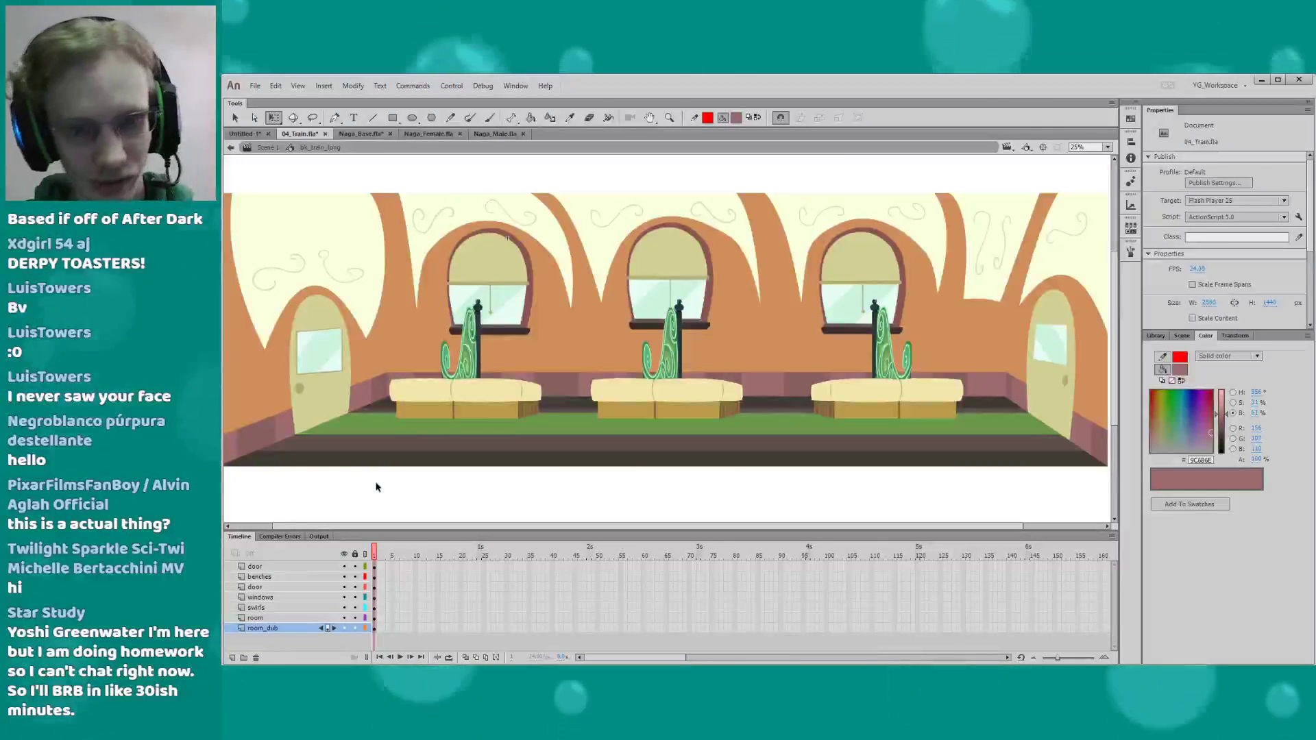
Locate the middle bench's symbol in the library and check its use count, leaving the bench deselected
click(644, 396)
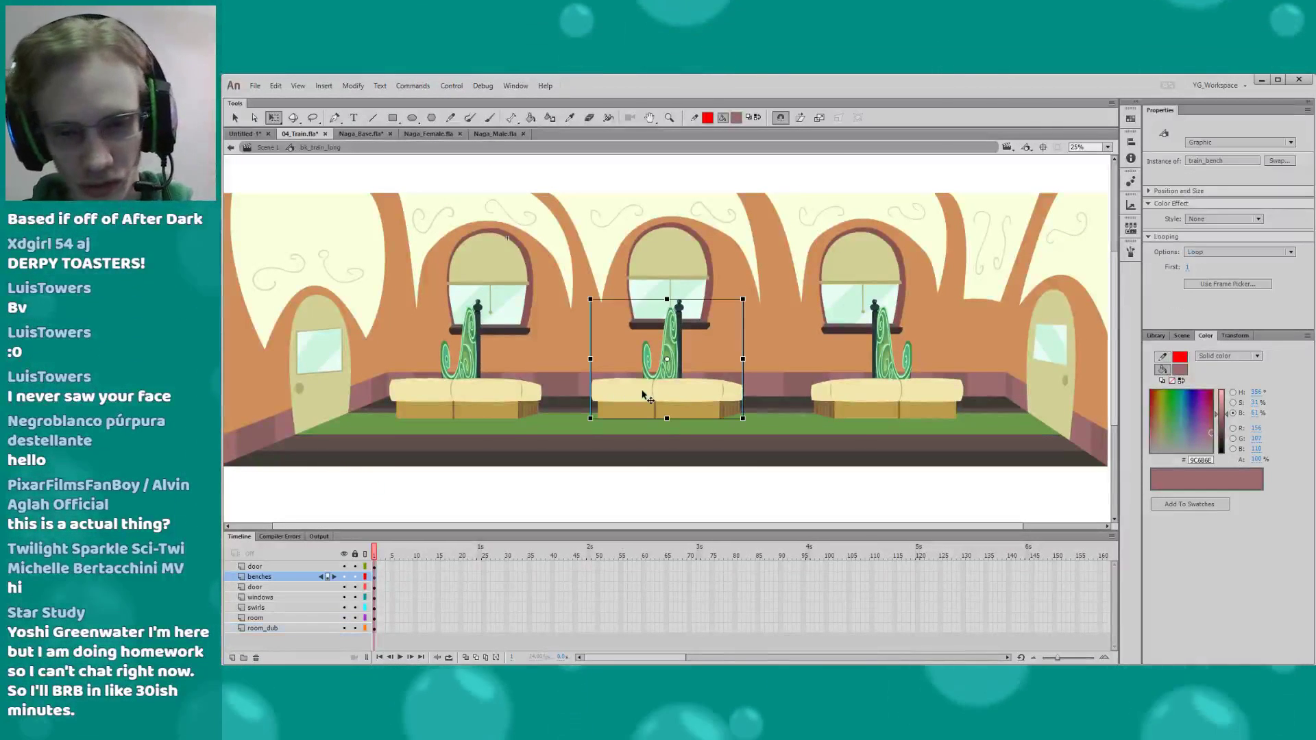
right_click(685, 409)
click(746, 645)
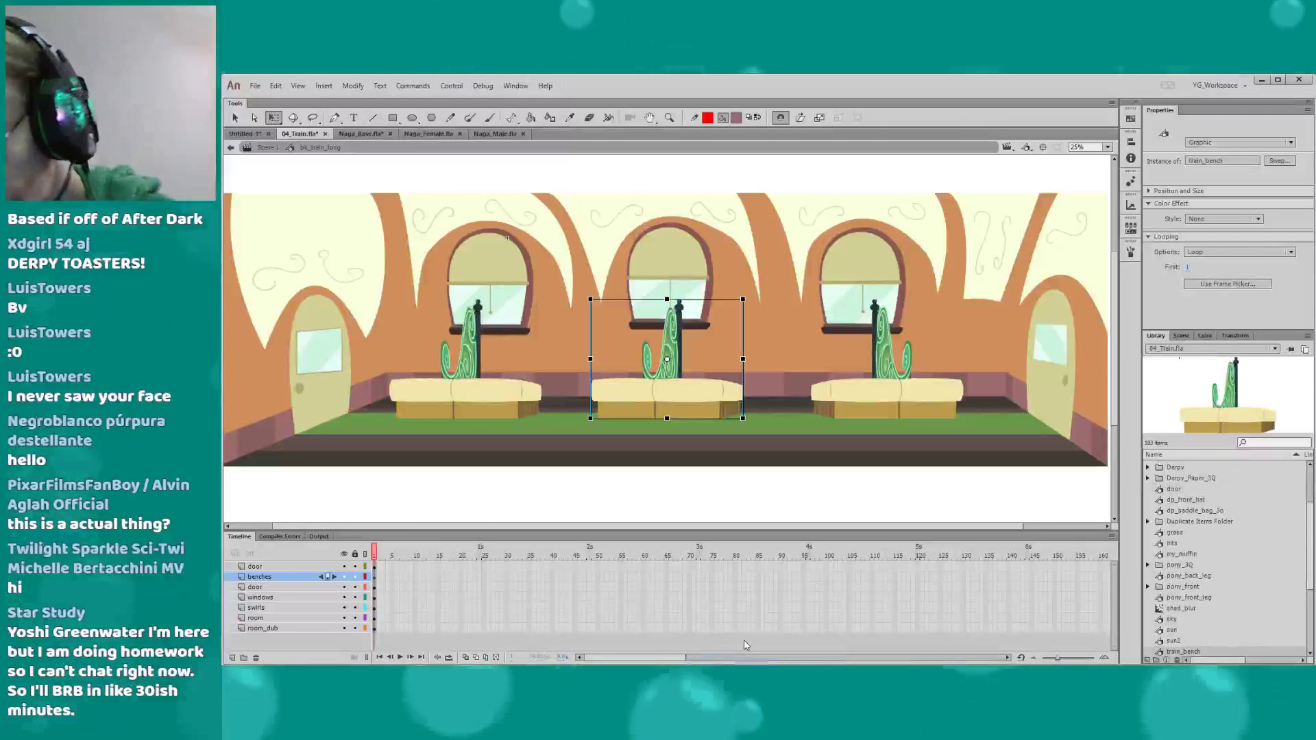
click(1199, 661)
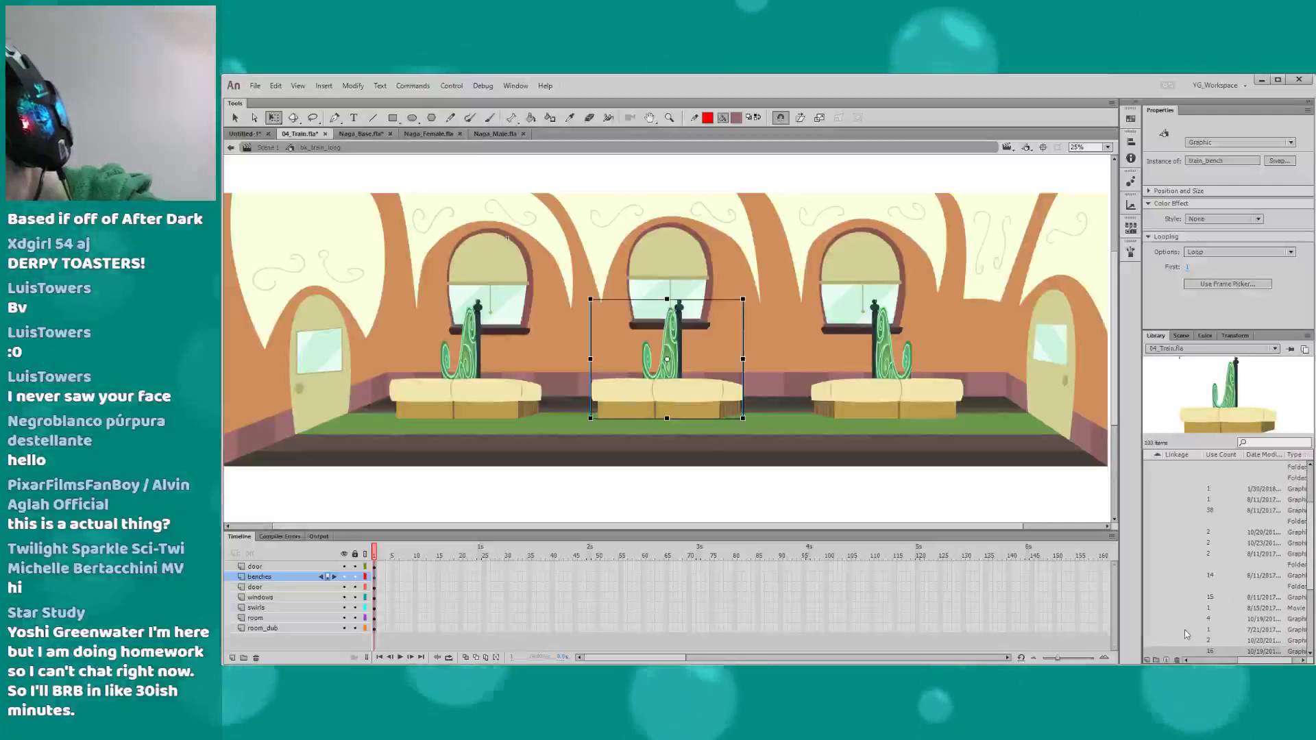
click(717, 491)
drag(589, 483, 632, 478)
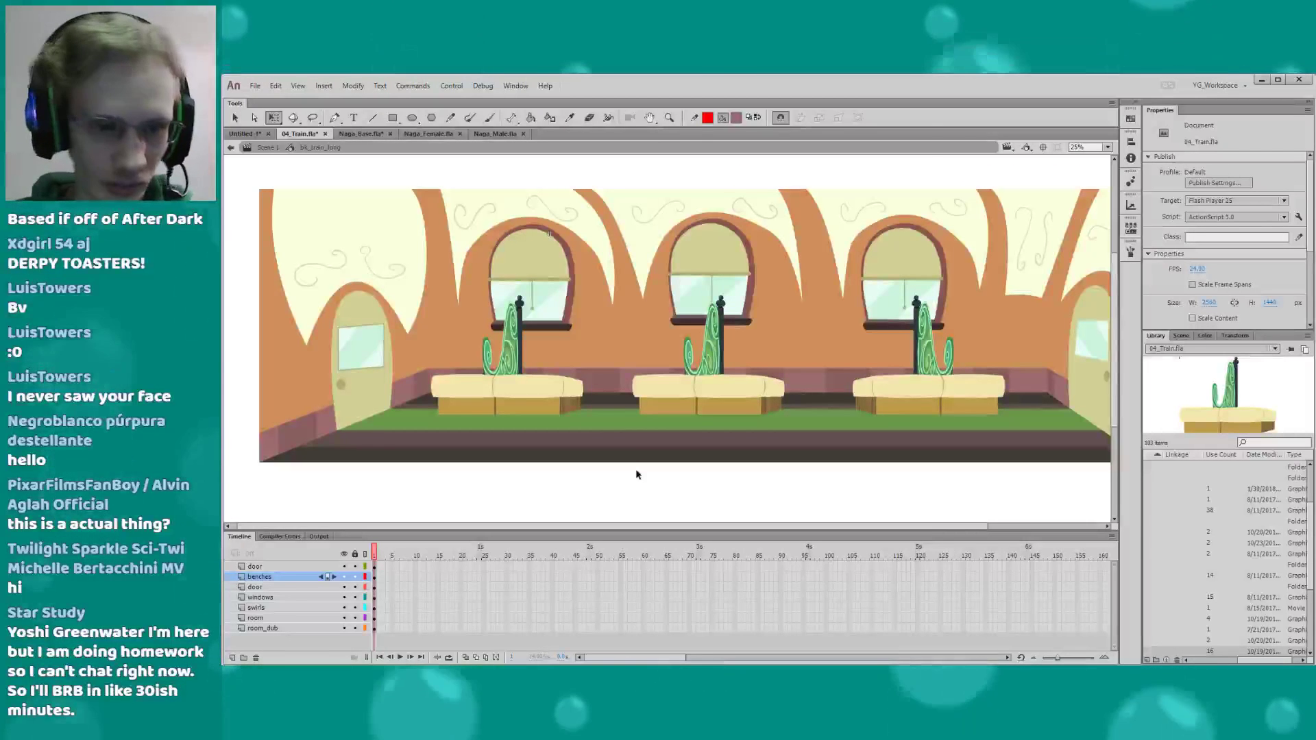
Reshape the arch curve above the interior's left-end door by adjusting the curve handle at the arch's right foot
drag(361, 491, 368, 489)
key(z)
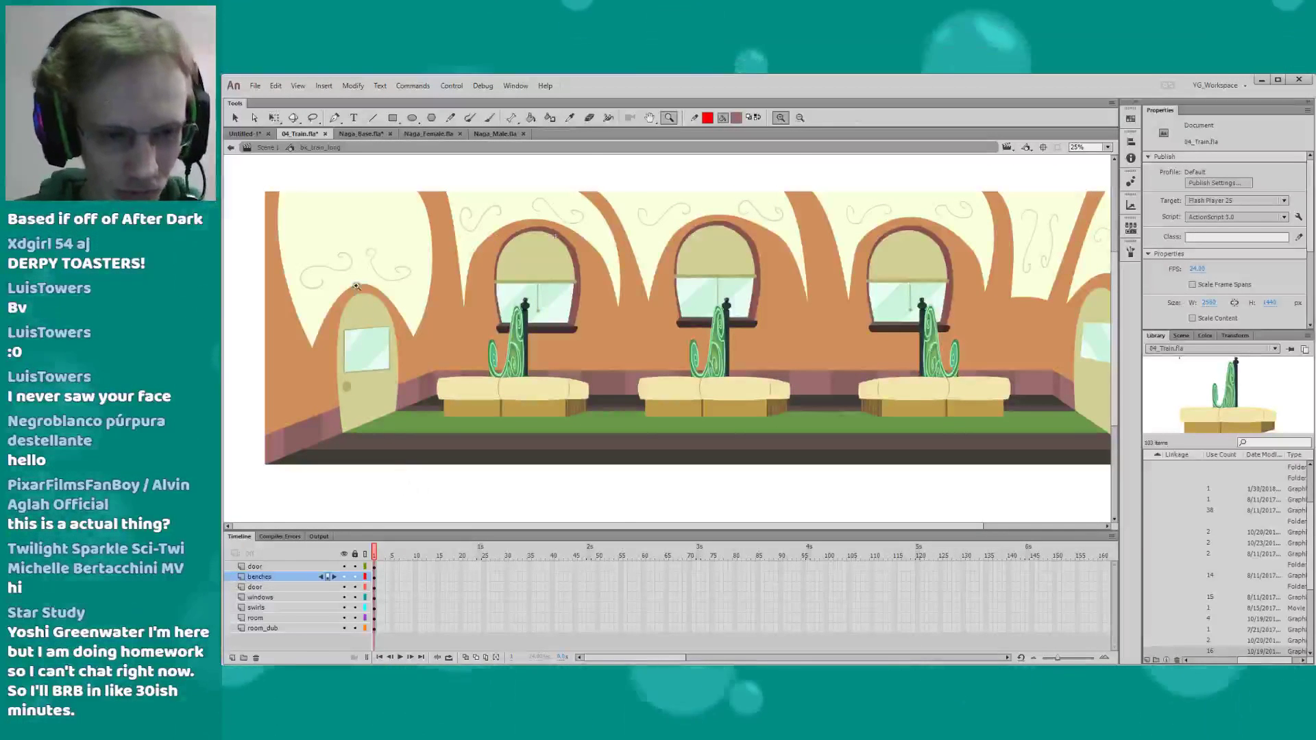
drag(314, 266, 428, 415)
drag(452, 308, 449, 390)
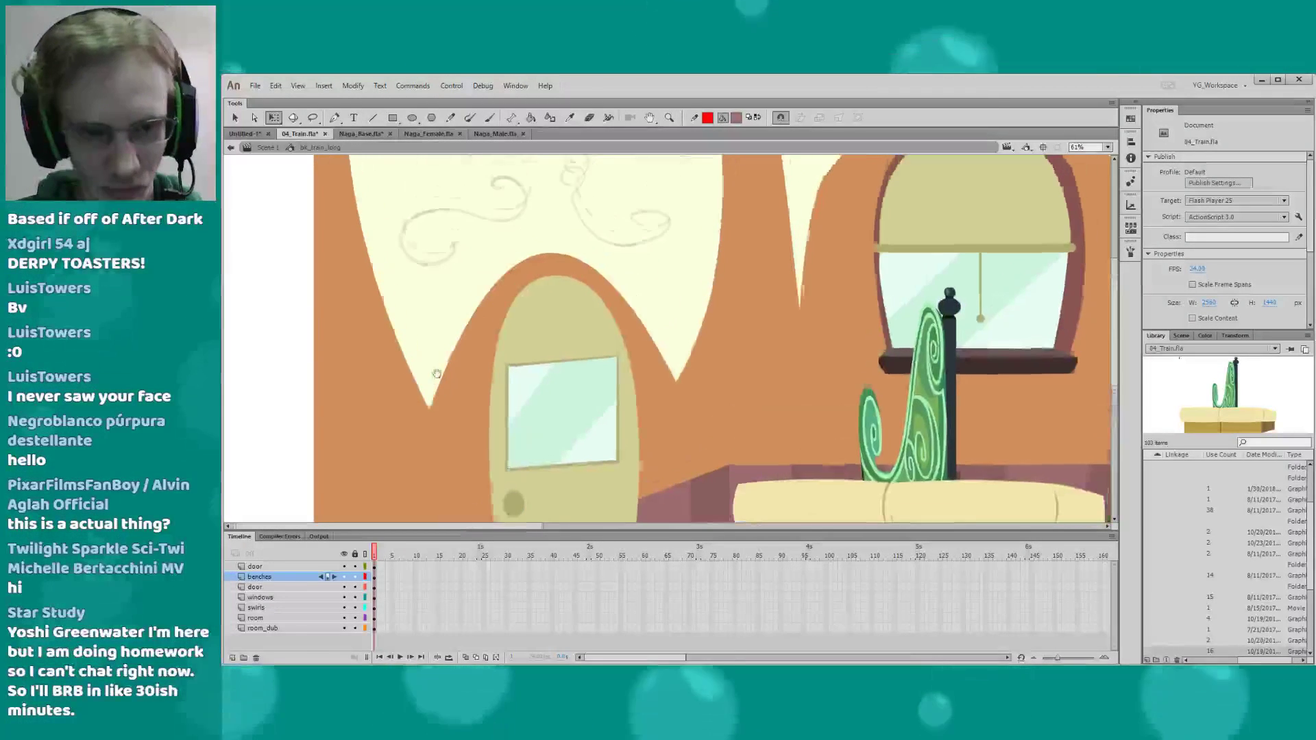
click(425, 415)
key(a)
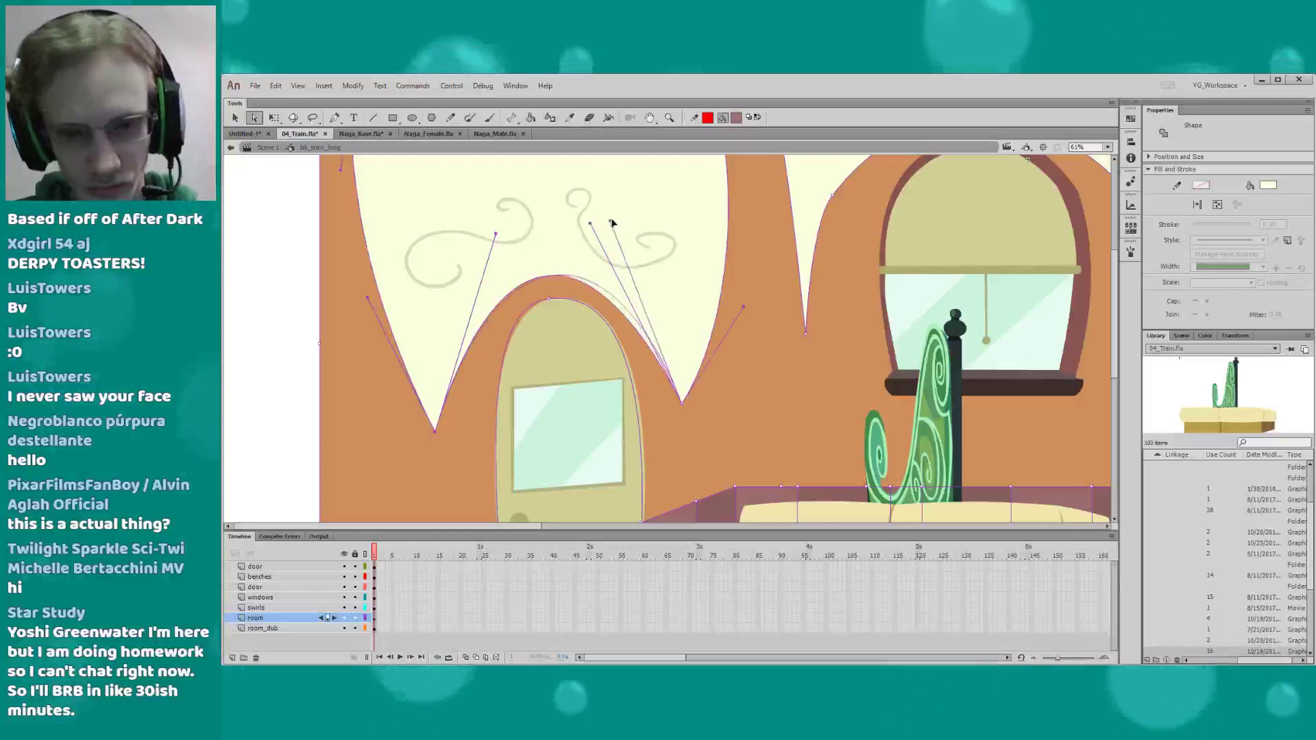
drag(611, 222, 612, 221)
drag(295, 296, 301, 318)
key(q)
click(310, 322)
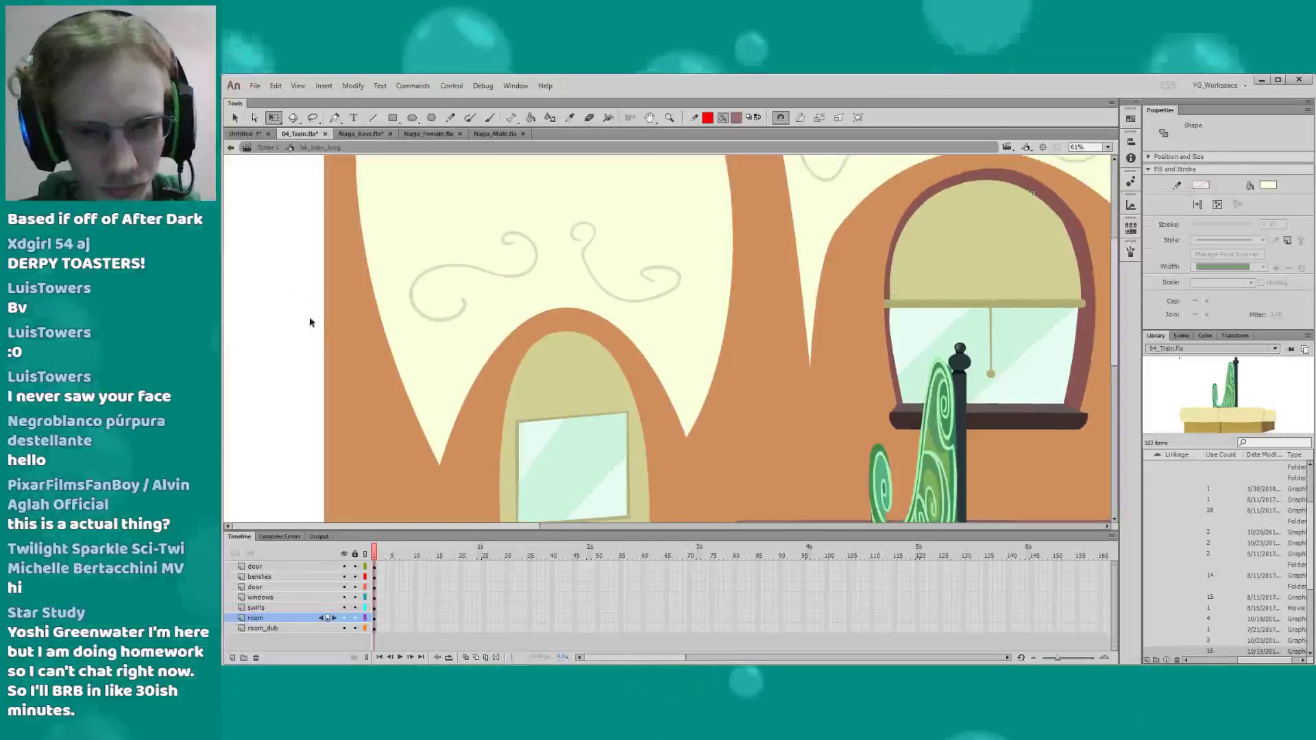
Examine the wall arches above the three windows, checking the anchor points of the arch over the middle window
drag(668, 351, 577, 453)
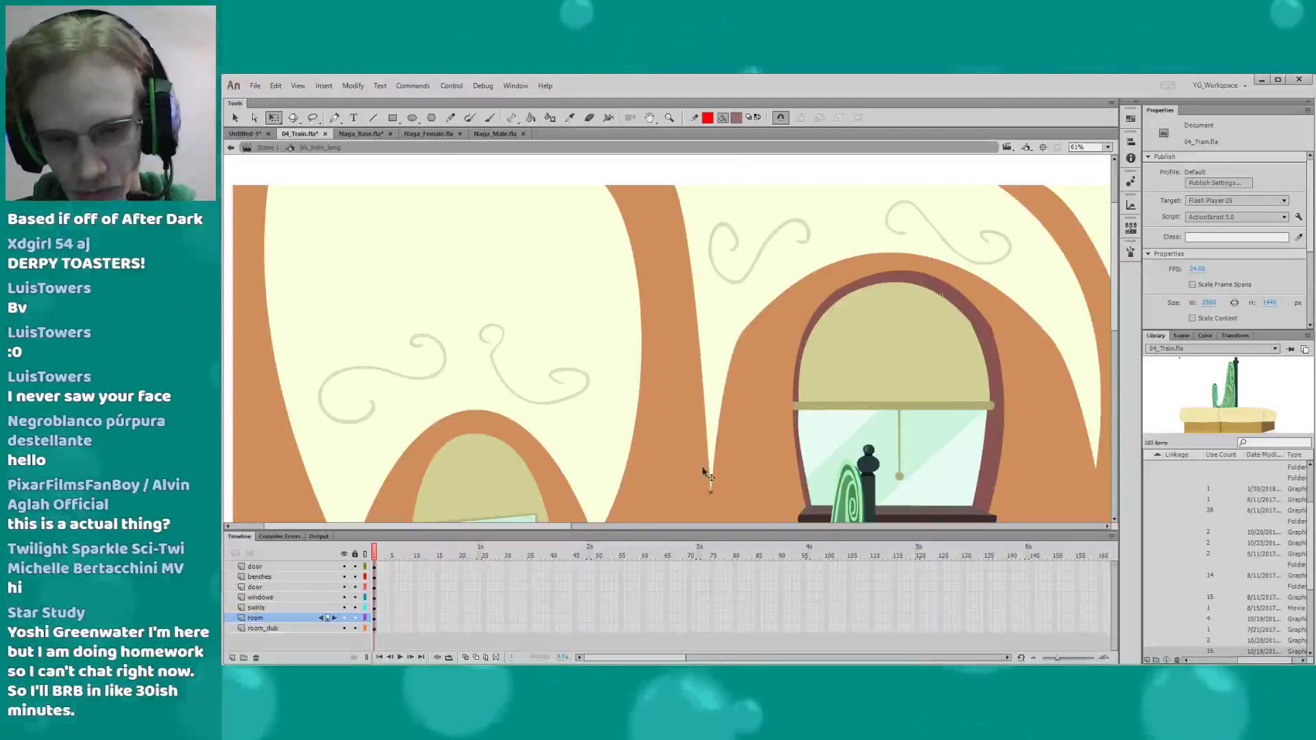
drag(624, 431, 450, 435)
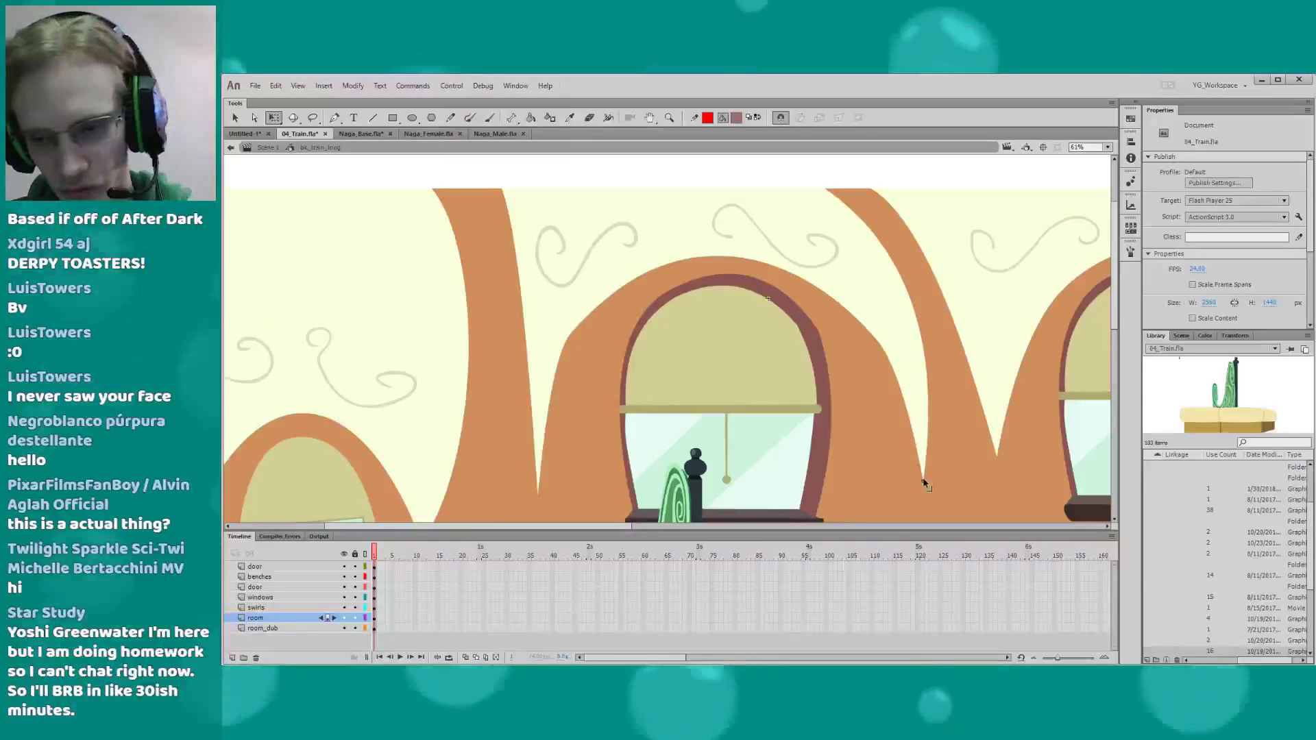
drag(942, 428, 541, 400)
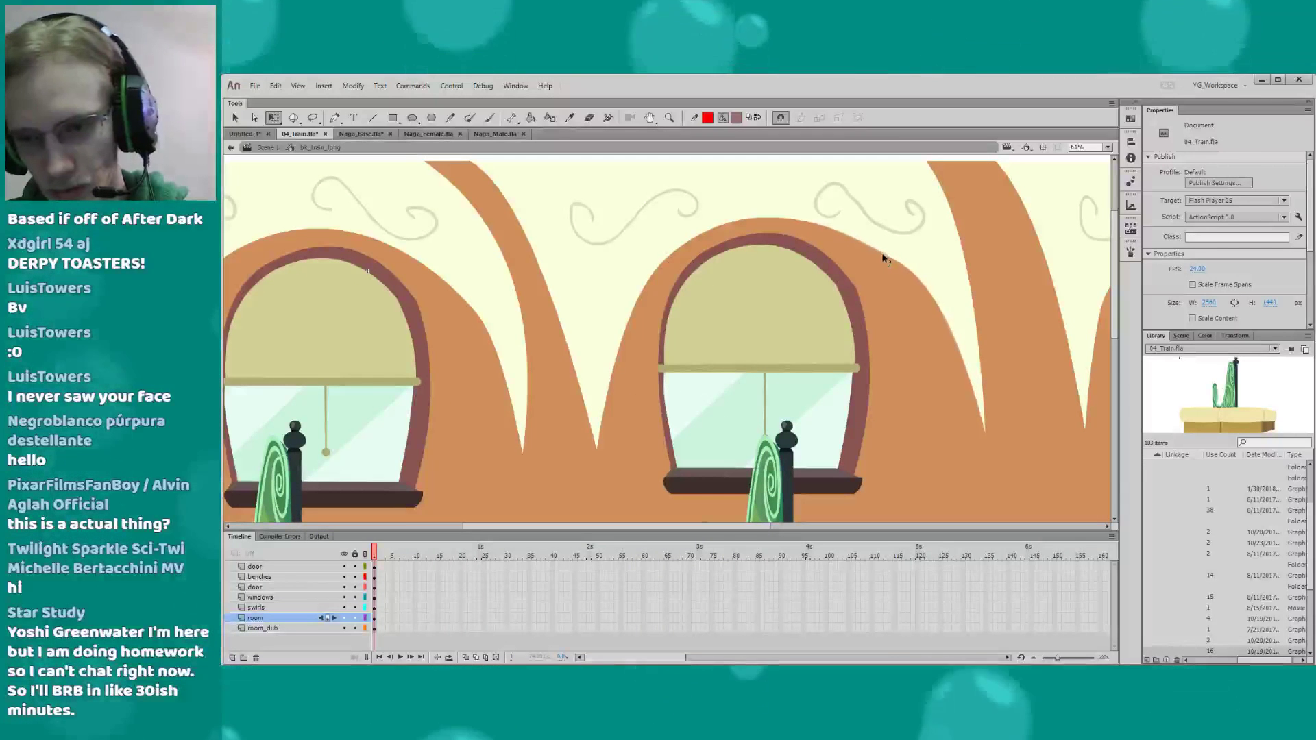
drag(896, 420, 683, 455)
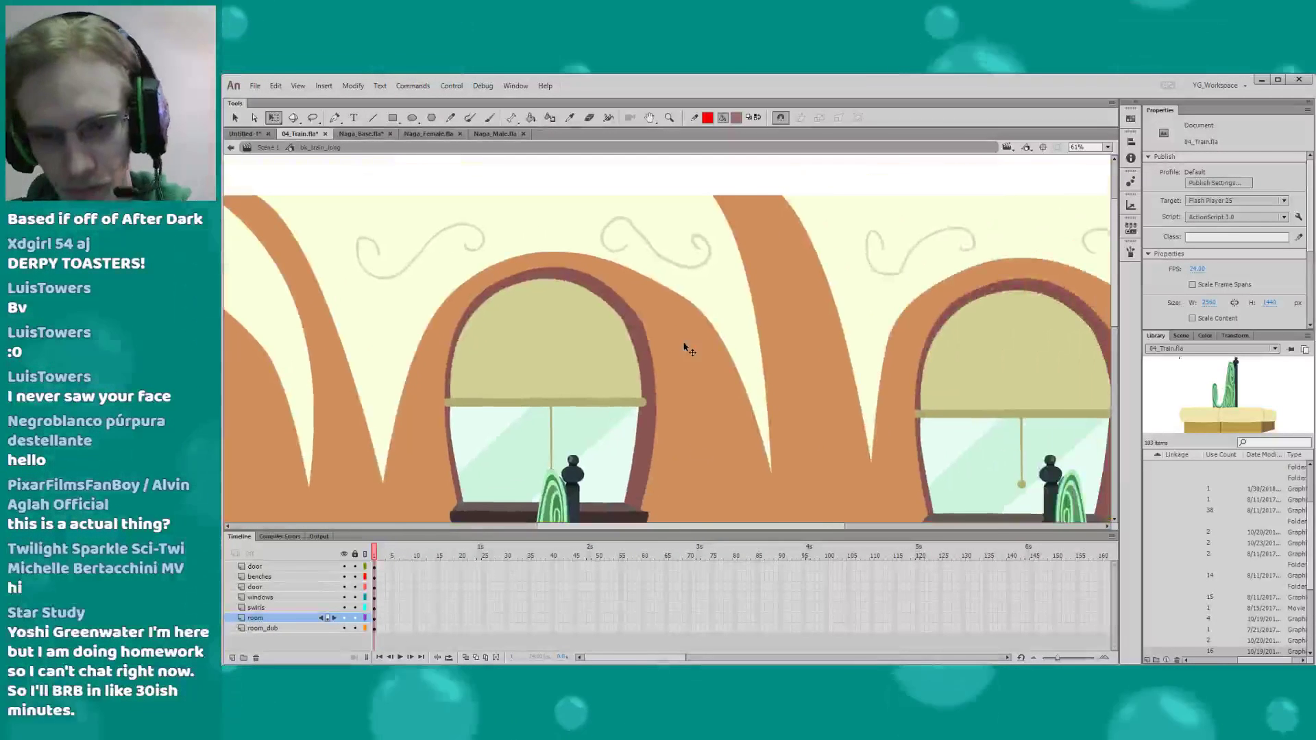
key(a)
click(681, 303)
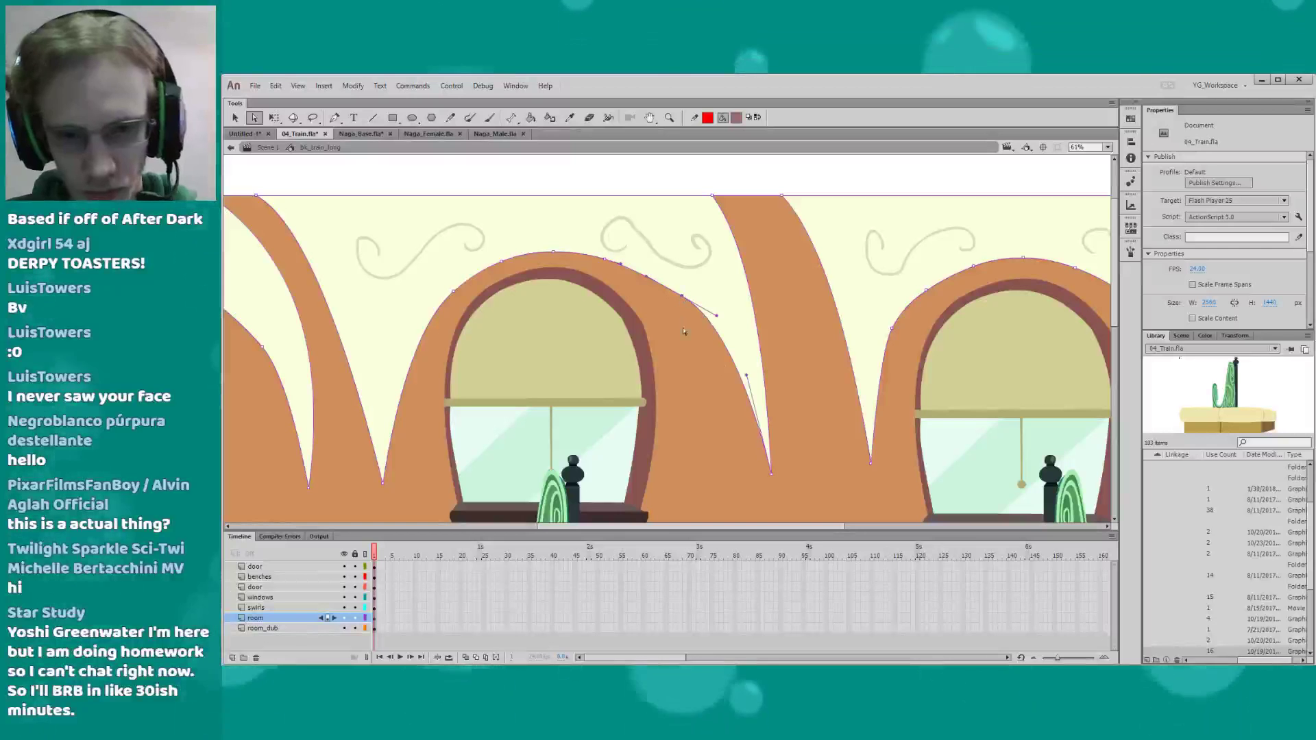
drag(744, 330, 538, 328)
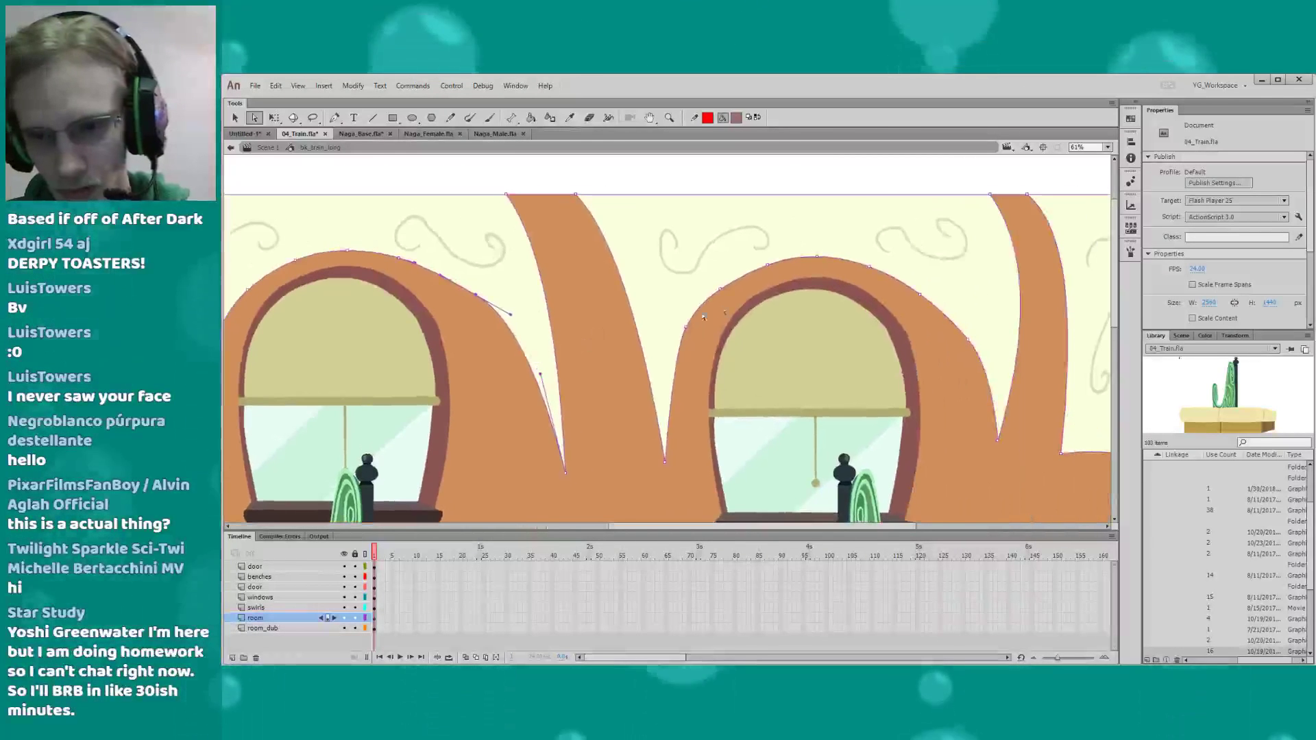
click(869, 181)
drag(365, 179, 1206, 176)
Check the whole train interior once more and save the document
click(1106, 147)
click(1097, 209)
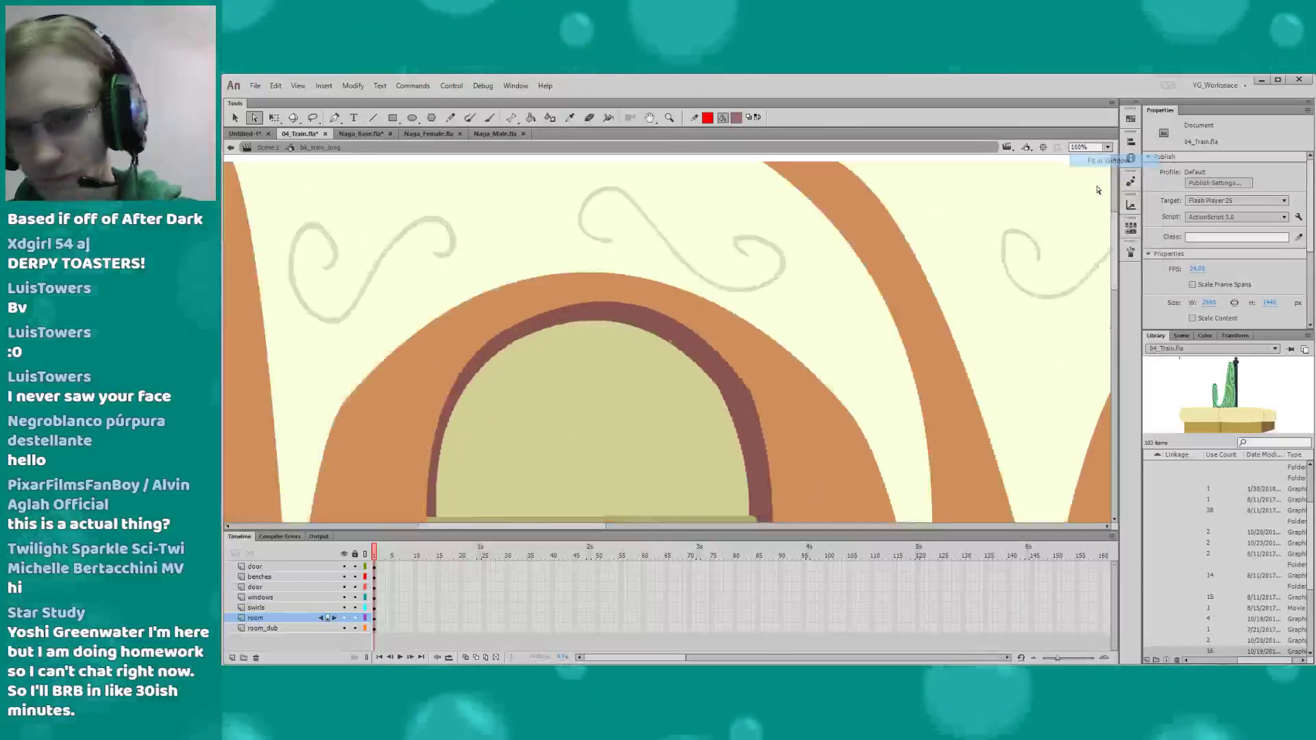
key(z)
alt+click(459, 412)
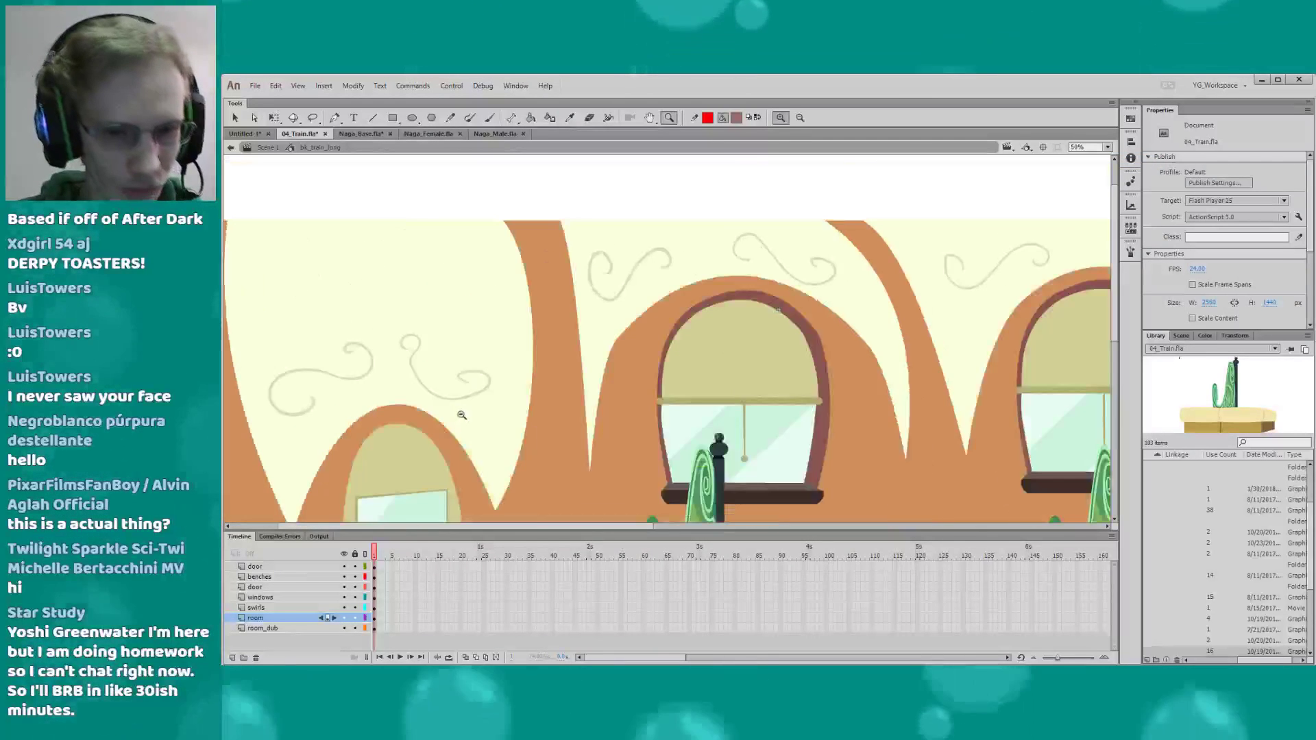
alt+click(460, 411)
drag(450, 436, 479, 363)
drag(281, 472, 280, 469)
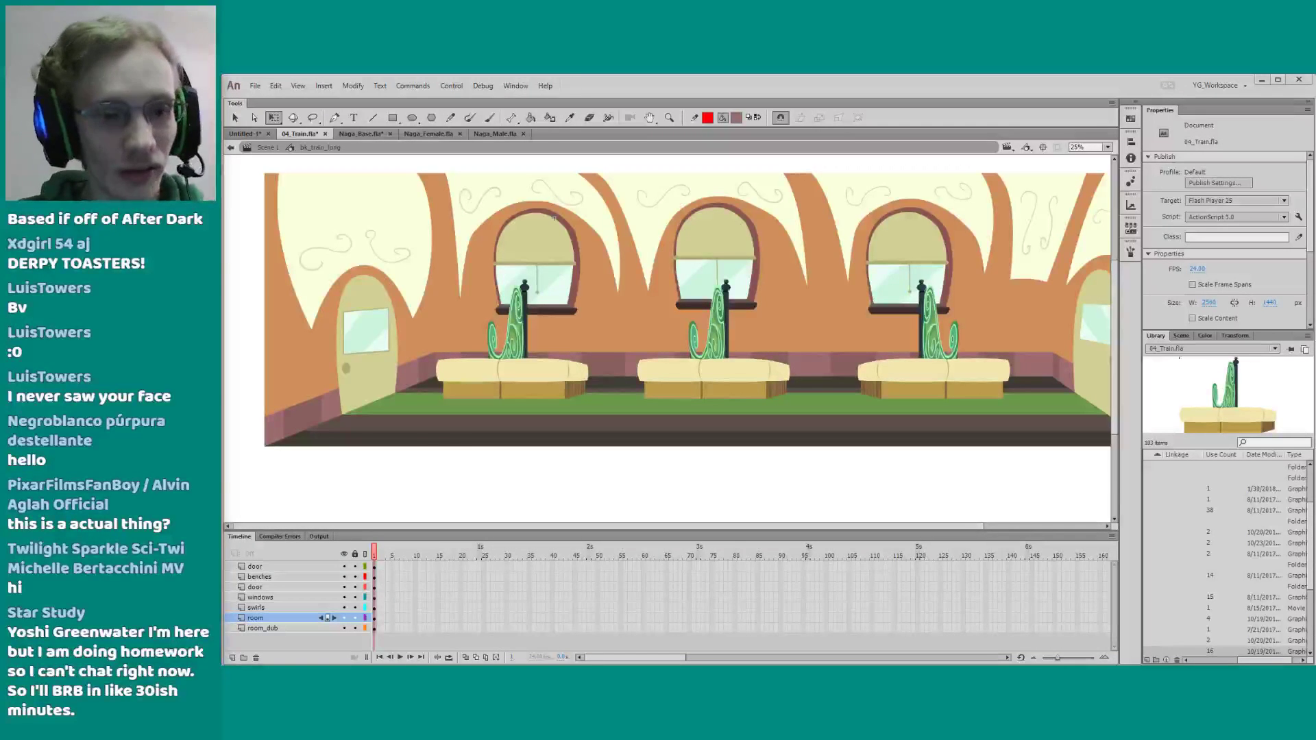
drag(573, 317, 518, 327)
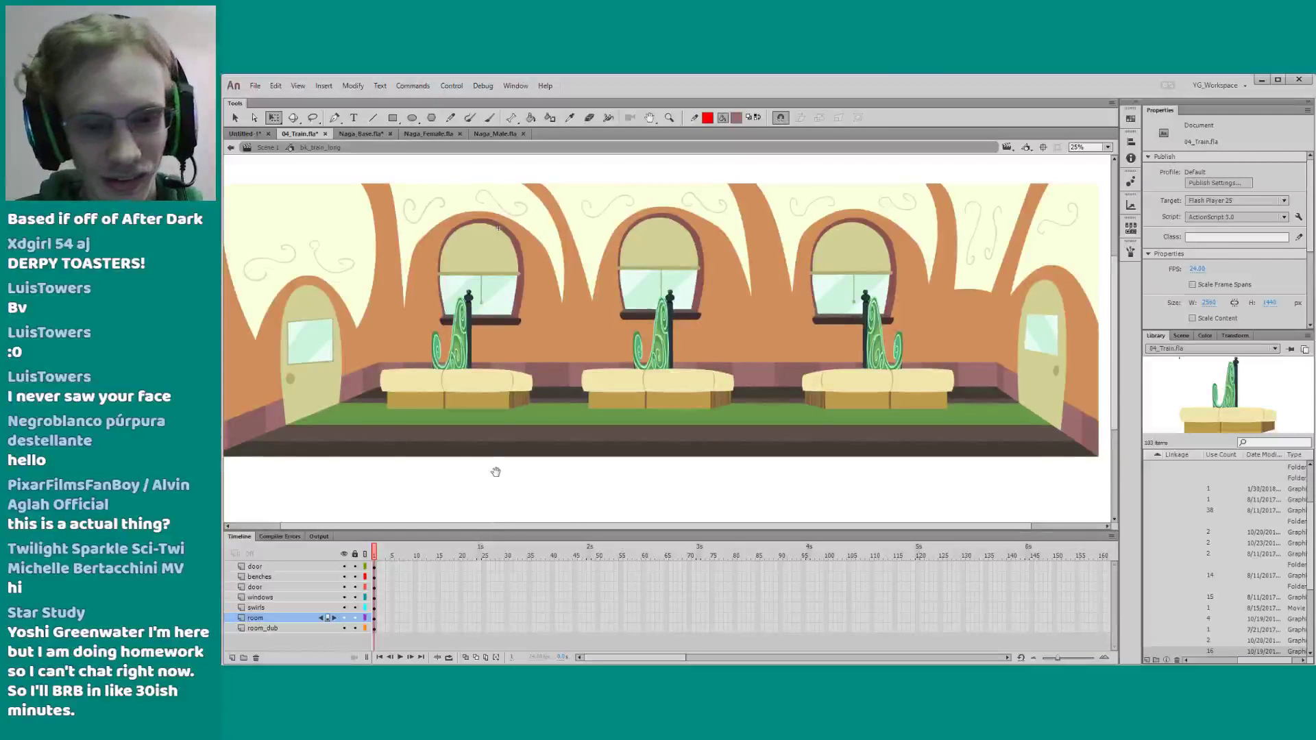
scroll(493, 476, up, 1)
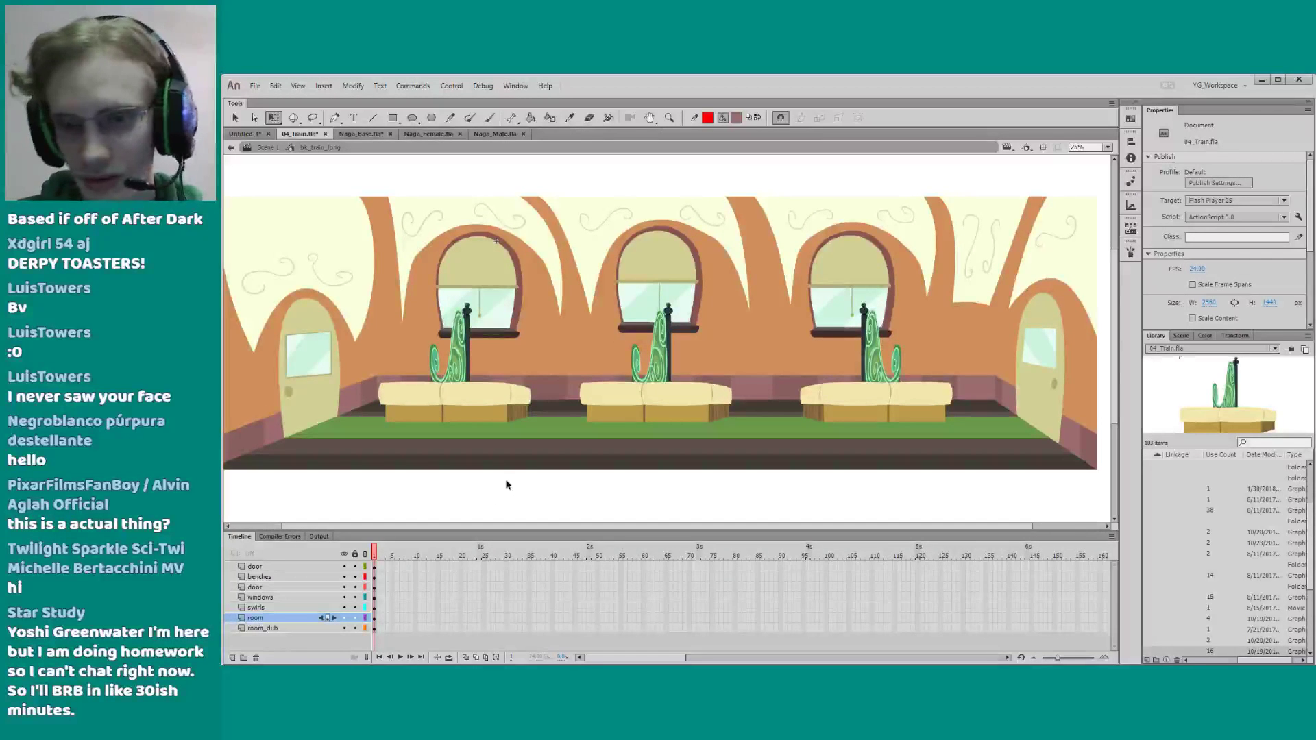
key(ctrl+s)
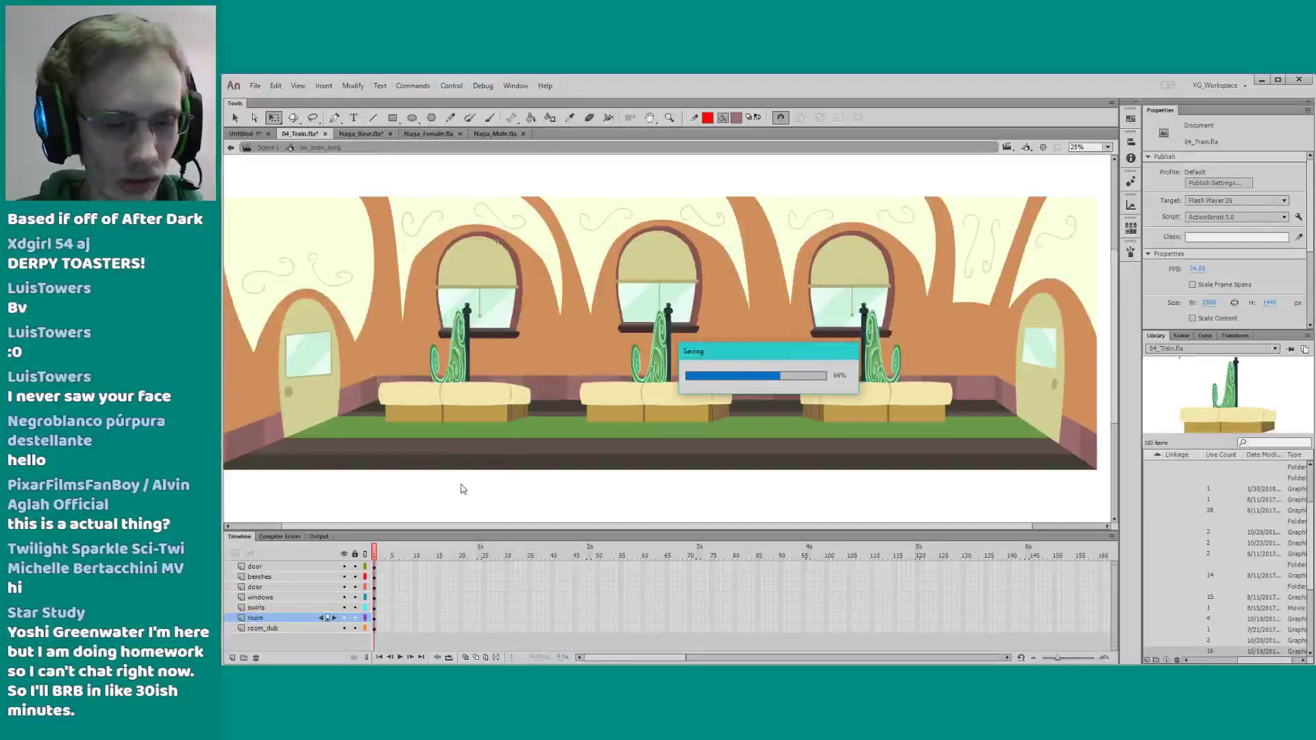
Leave the train interior symbol and return to Scene 1
scroll(480, 487, left, 2)
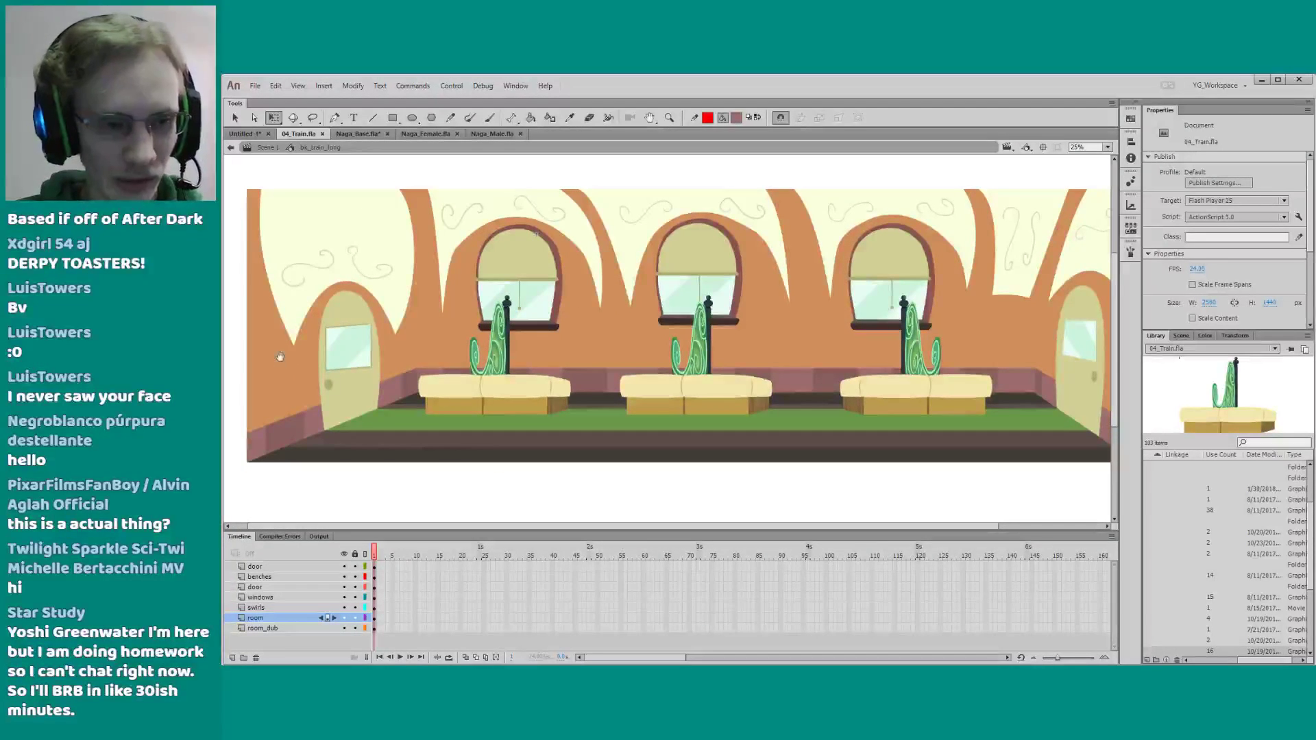
drag(280, 357, 297, 357)
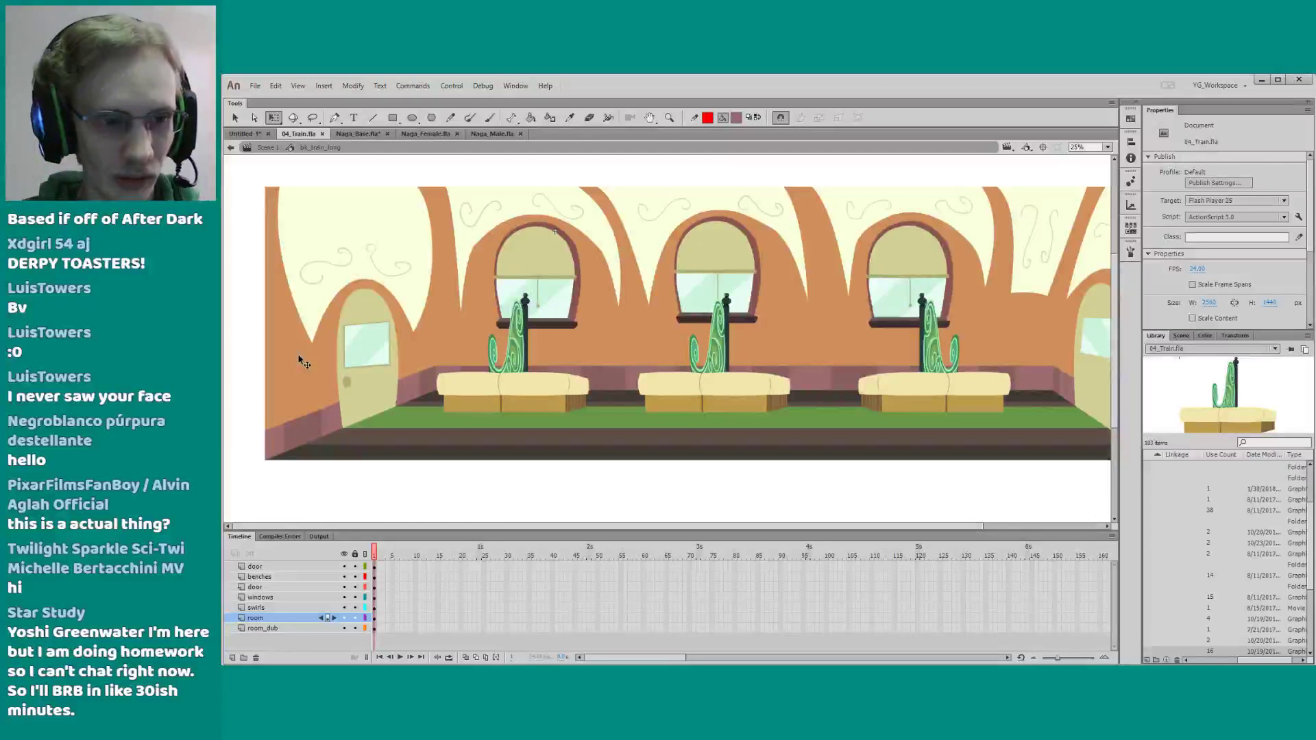
scroll(253, 387, down, 1)
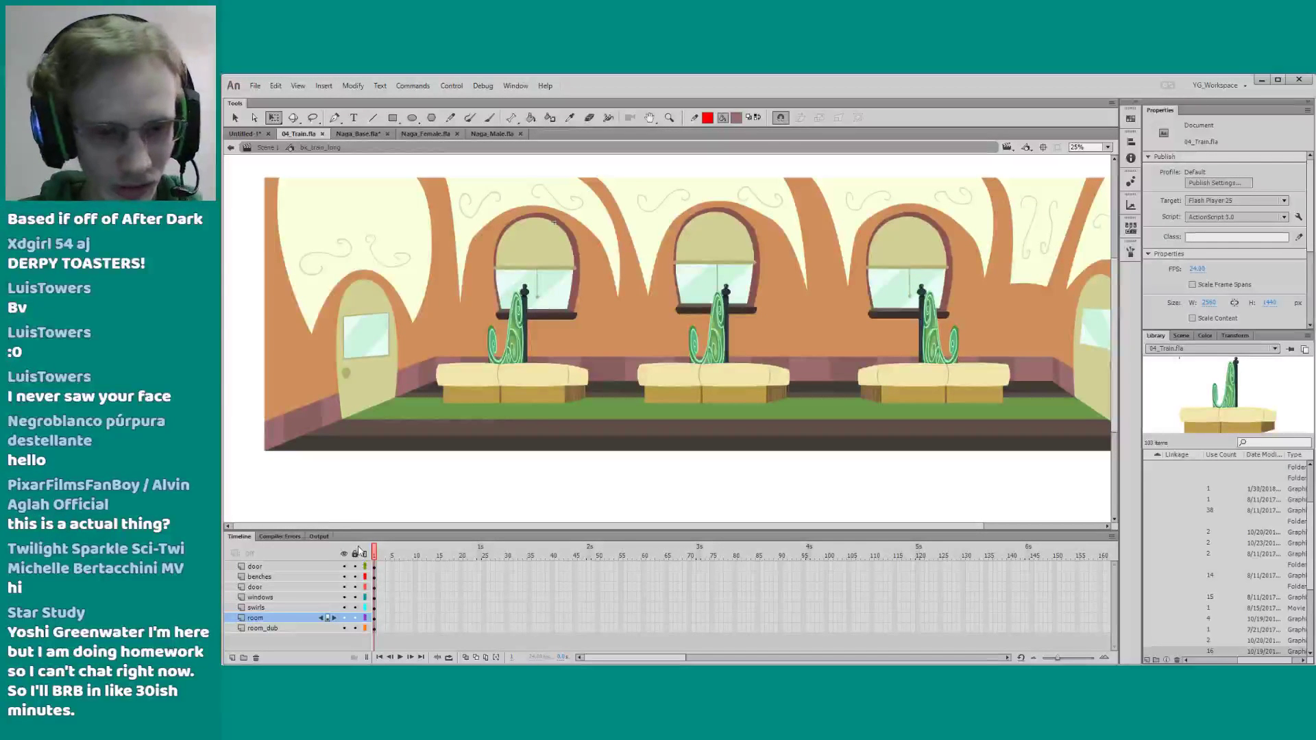
click(267, 148)
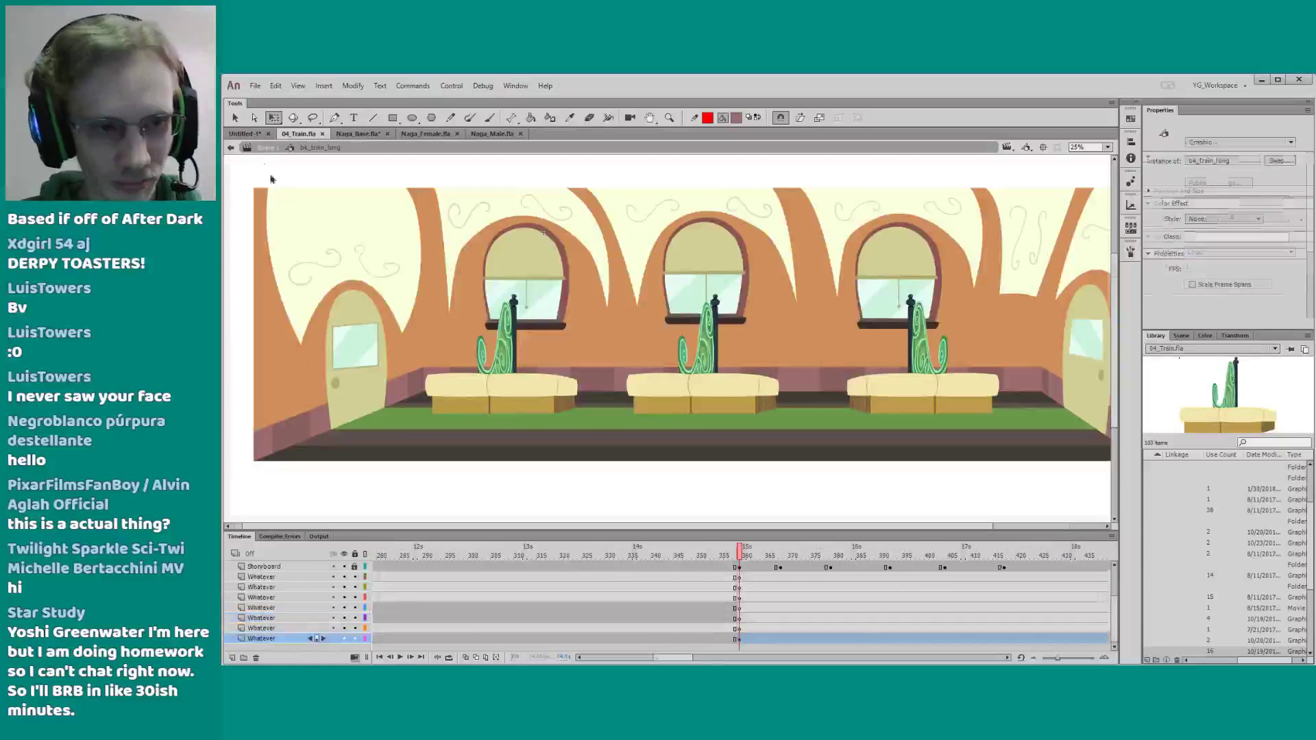
drag(368, 462, 370, 460)
click(423, 452)
Enlarge the timeline area to show more layers and play the train interior shot against the storyboard
drag(405, 531, 404, 430)
drag(672, 657, 683, 657)
key(Return)
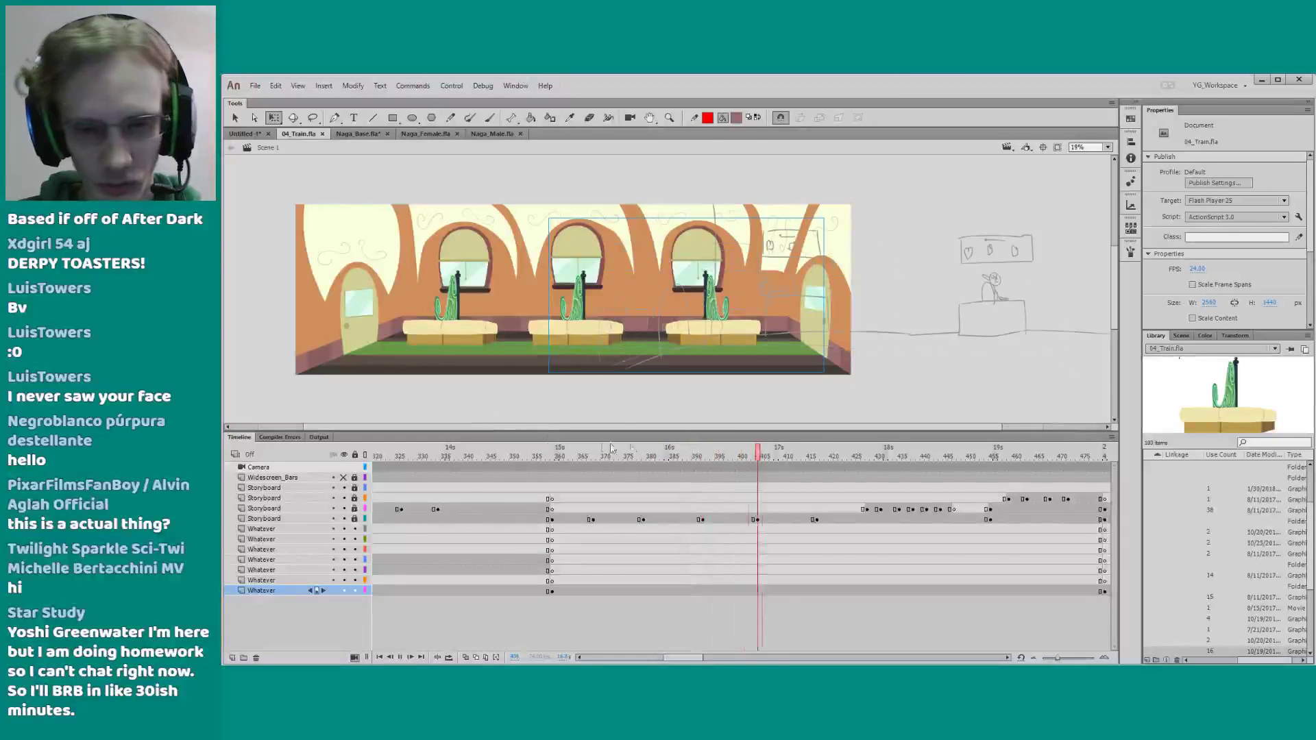
Open the bk_train_long train interior symbol for editing and add a new layer directly above the benches layer
click(646, 455)
double_click(510, 362)
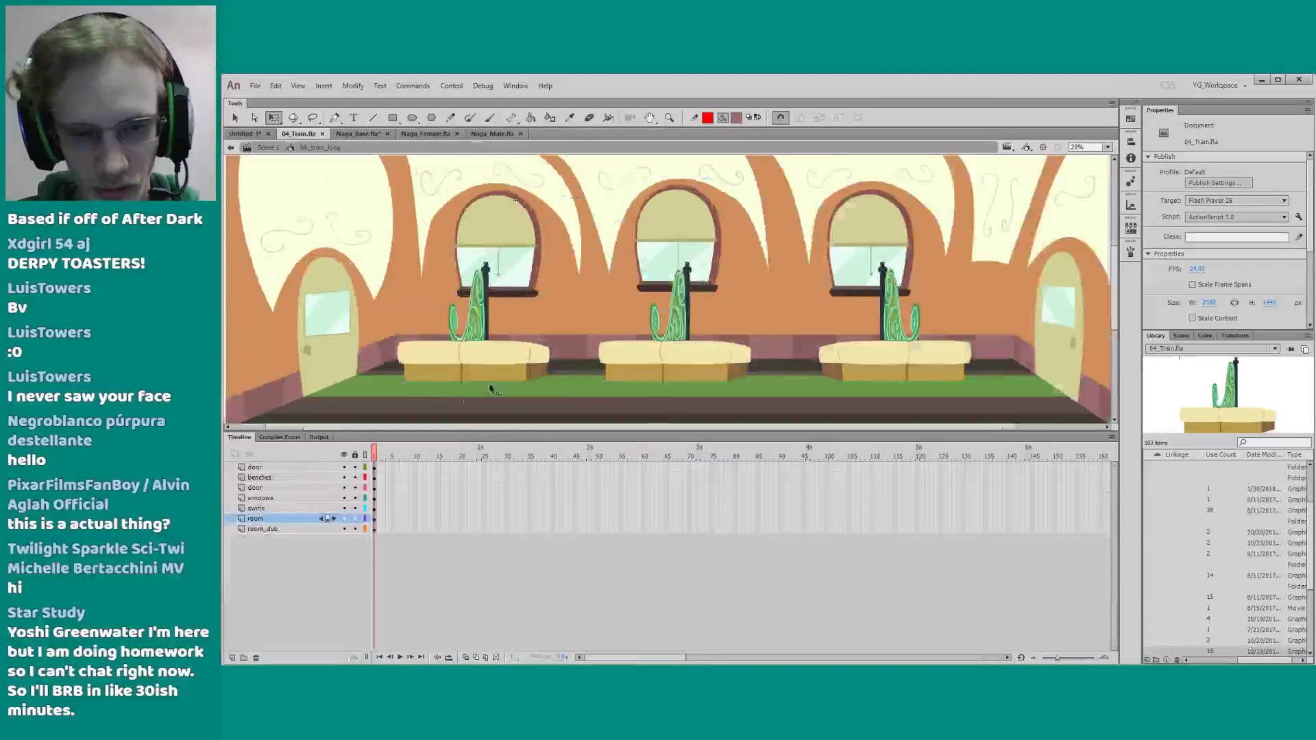
drag(376, 425, 386, 459)
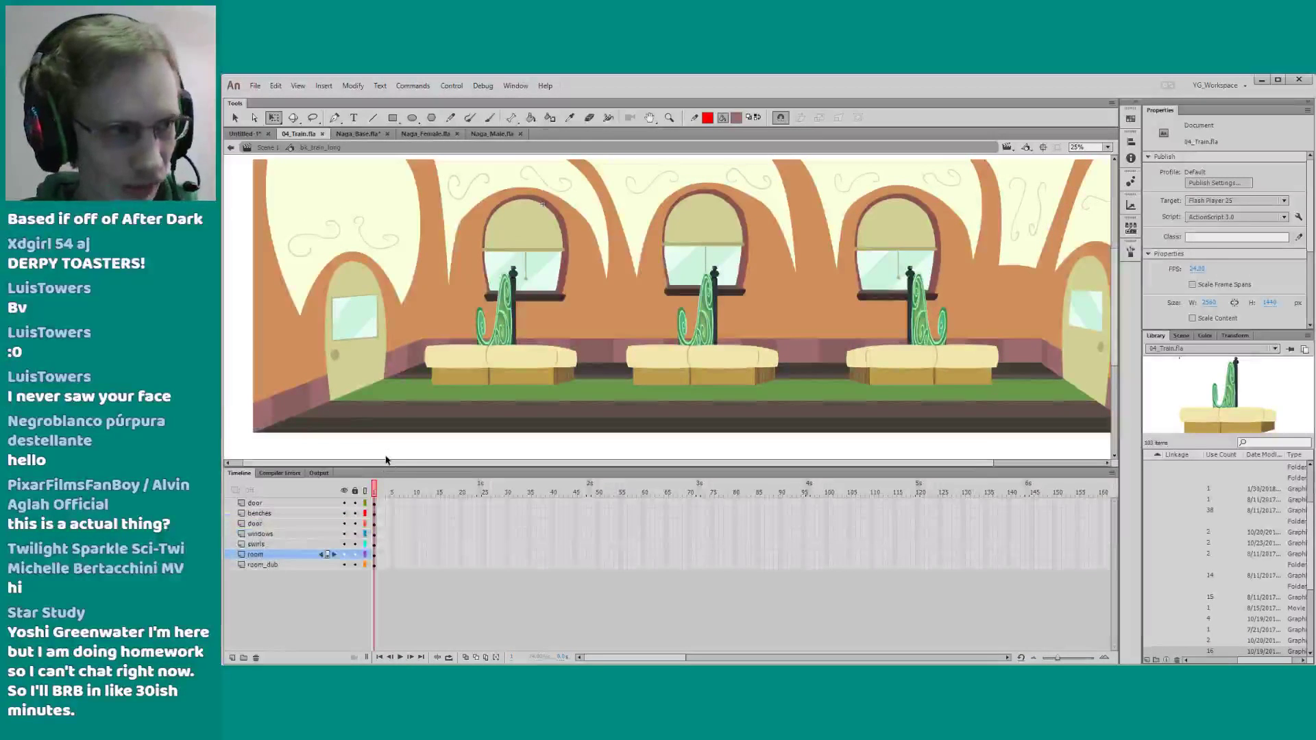
click(269, 505)
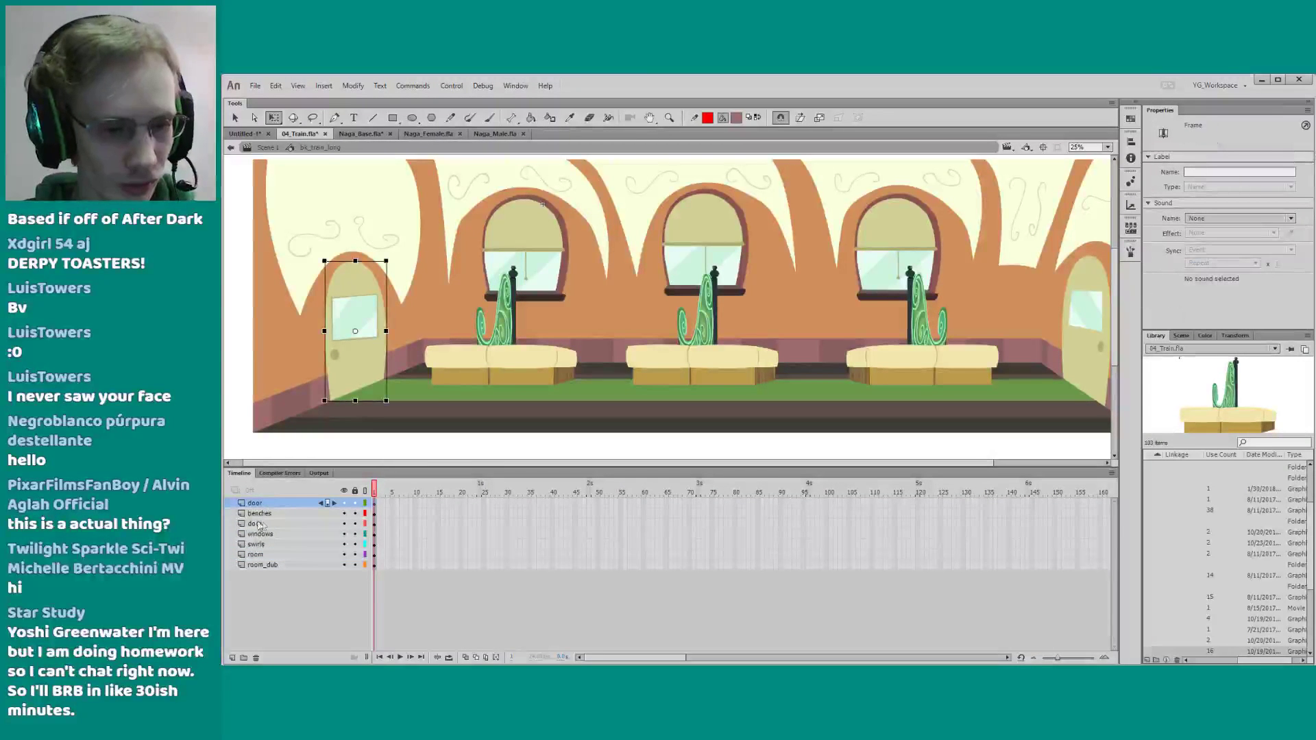
click(259, 514)
click(232, 657)
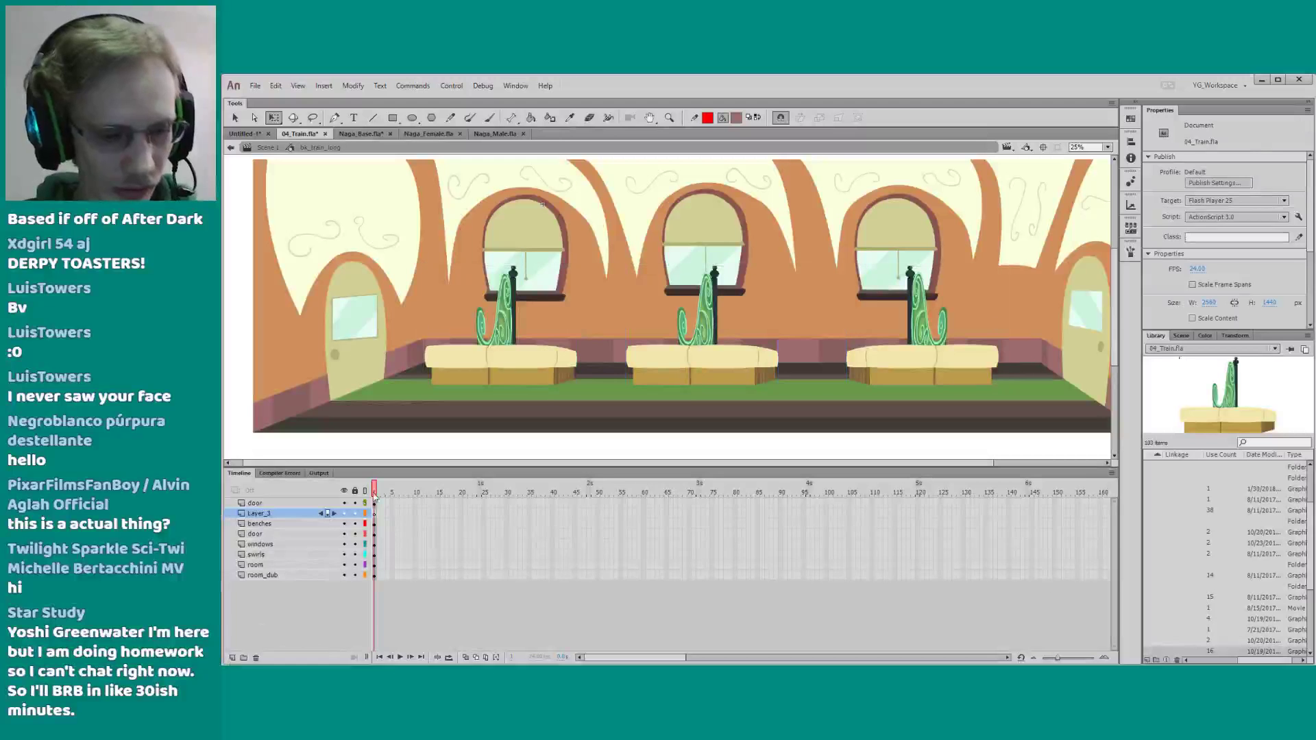
key(z)
drag(834, 237, 934, 383)
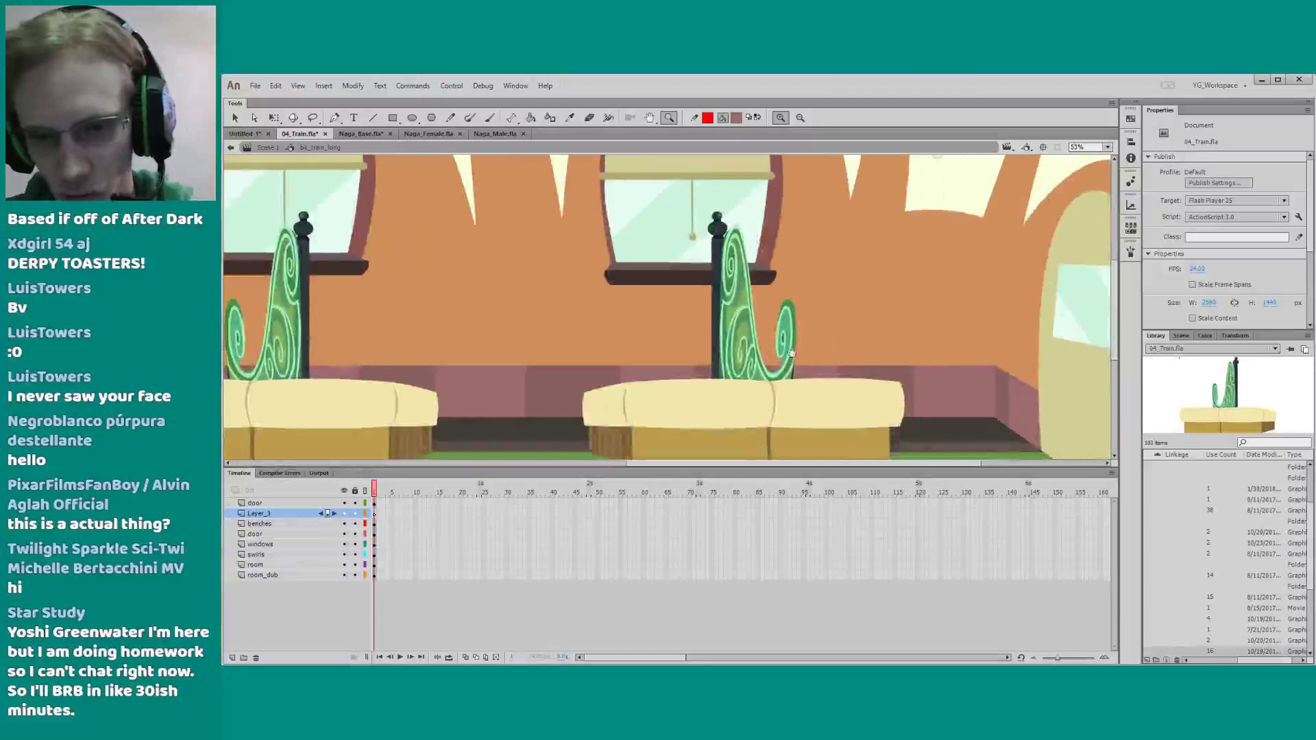
key(q)
alt+click(344, 513)
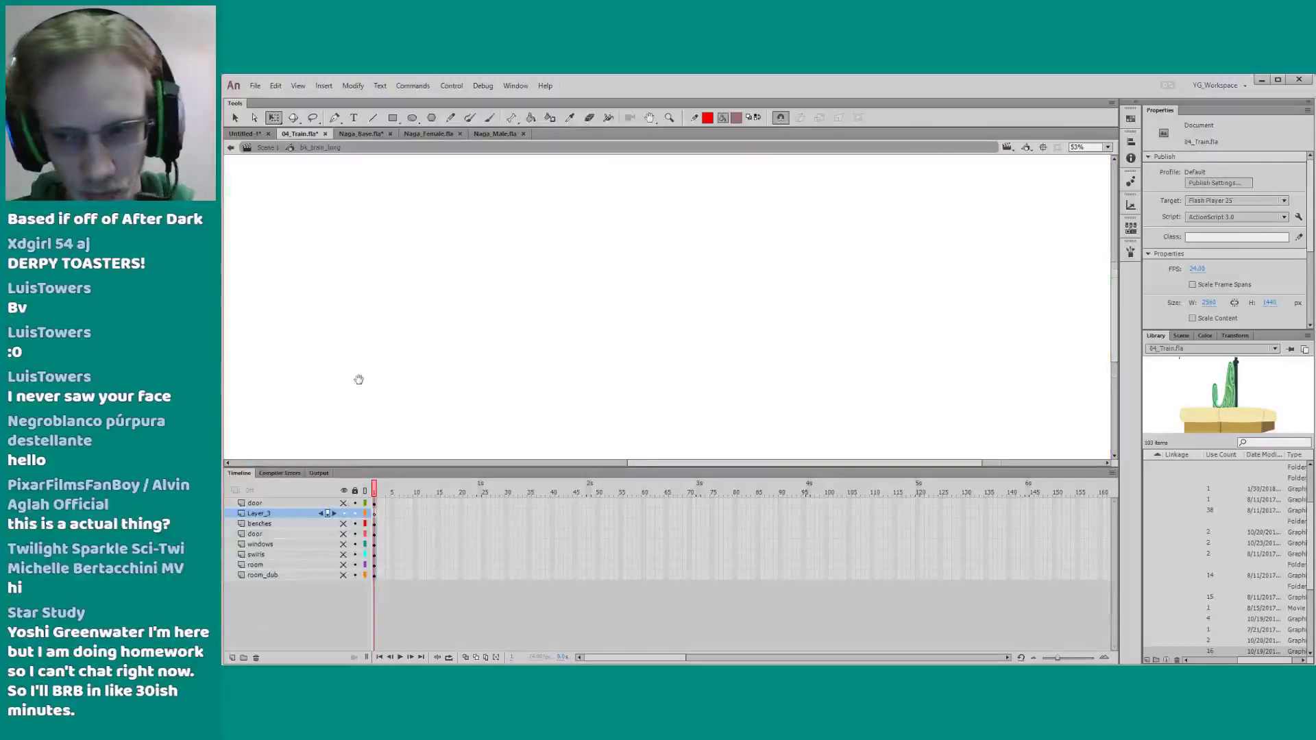
alt+click(459, 381)
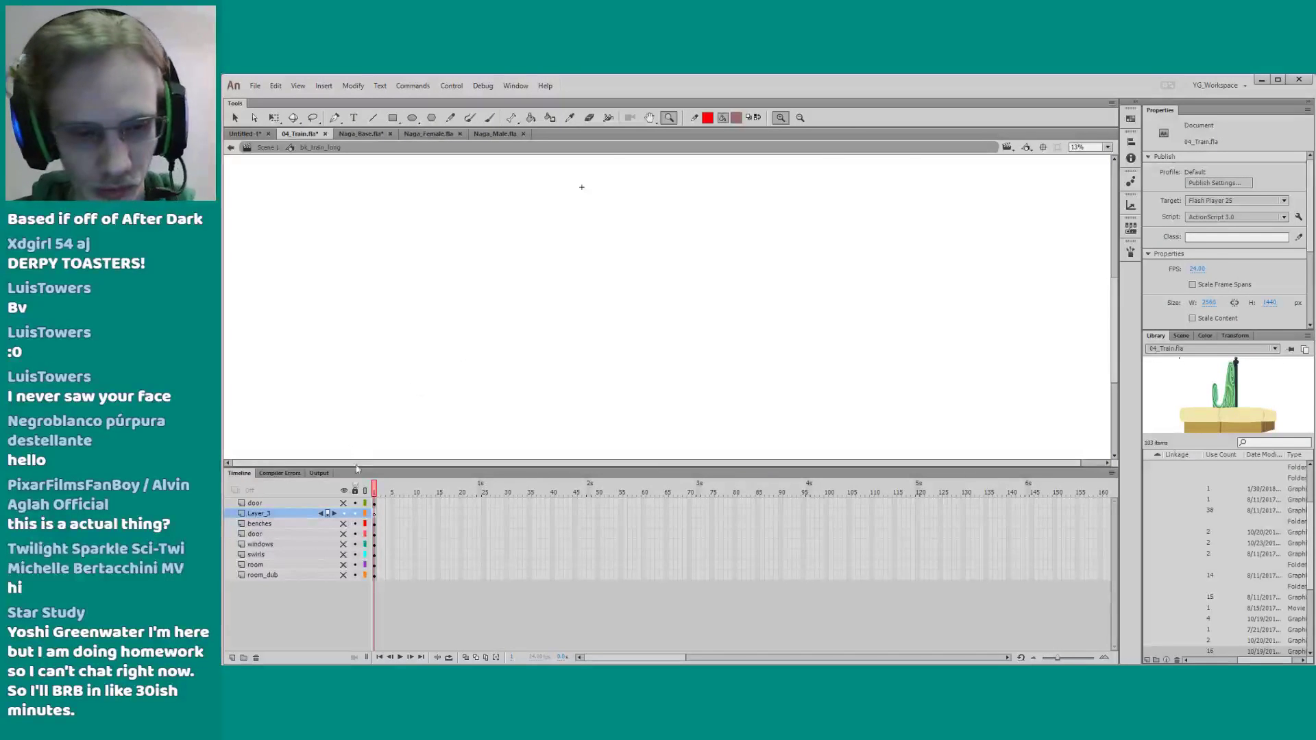
key(q)
click(344, 491)
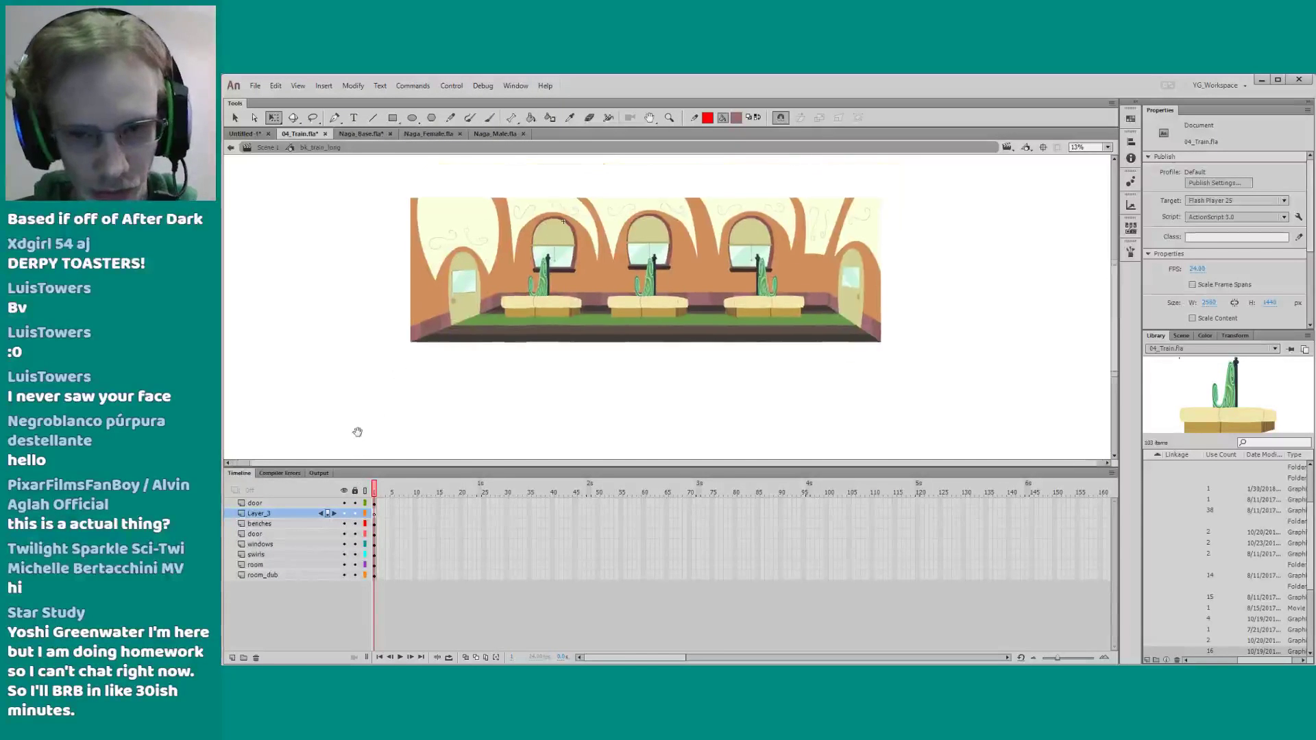
Enlarge the stage area around the bench nearest the far door and save the document
key(z)
drag(760, 351, 762, 348)
drag(655, 367, 686, 392)
key(q)
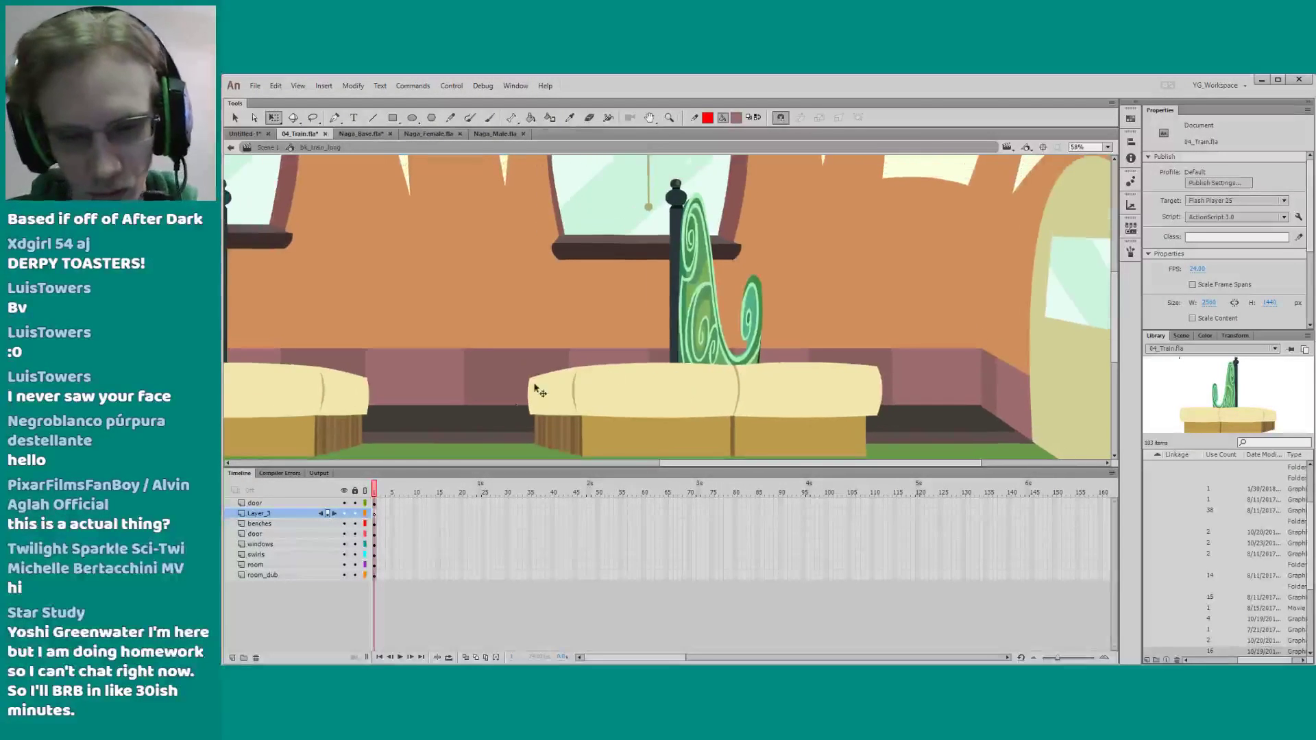
drag(480, 470, 480, 521)
drag(475, 423, 449, 424)
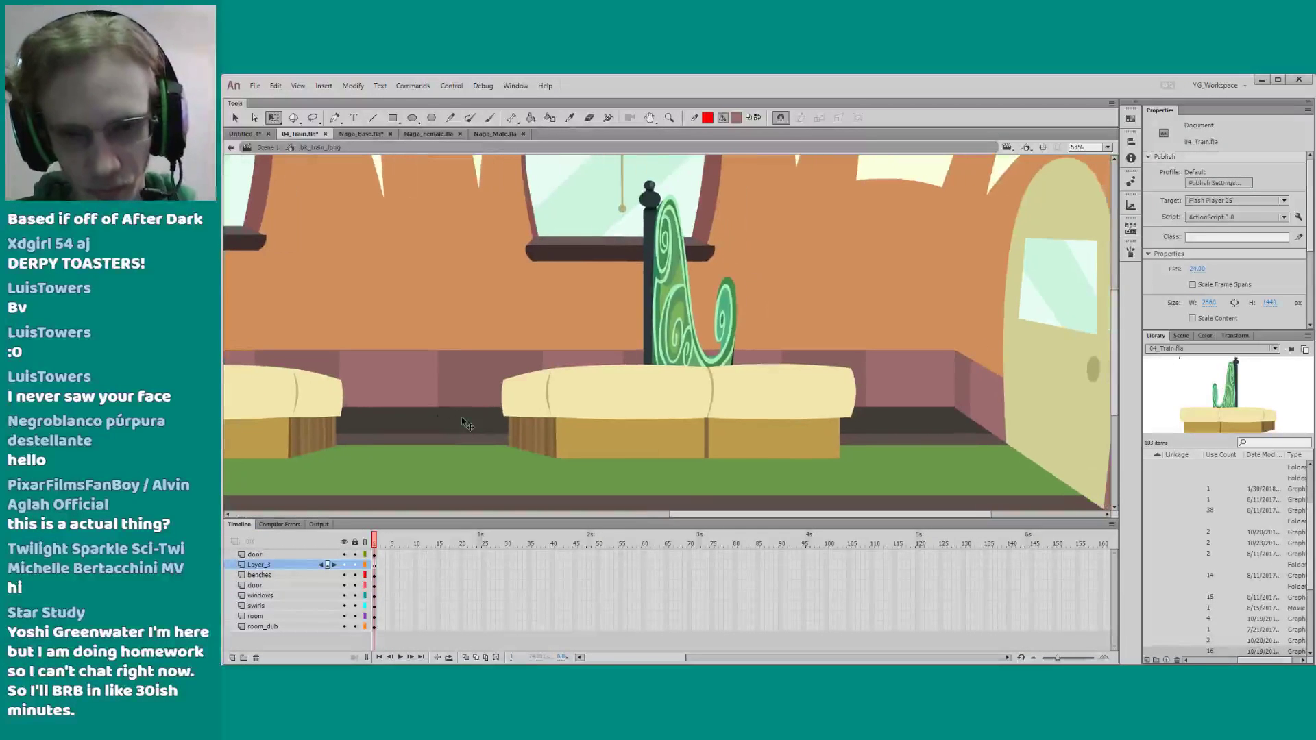
key(ctrl+s)
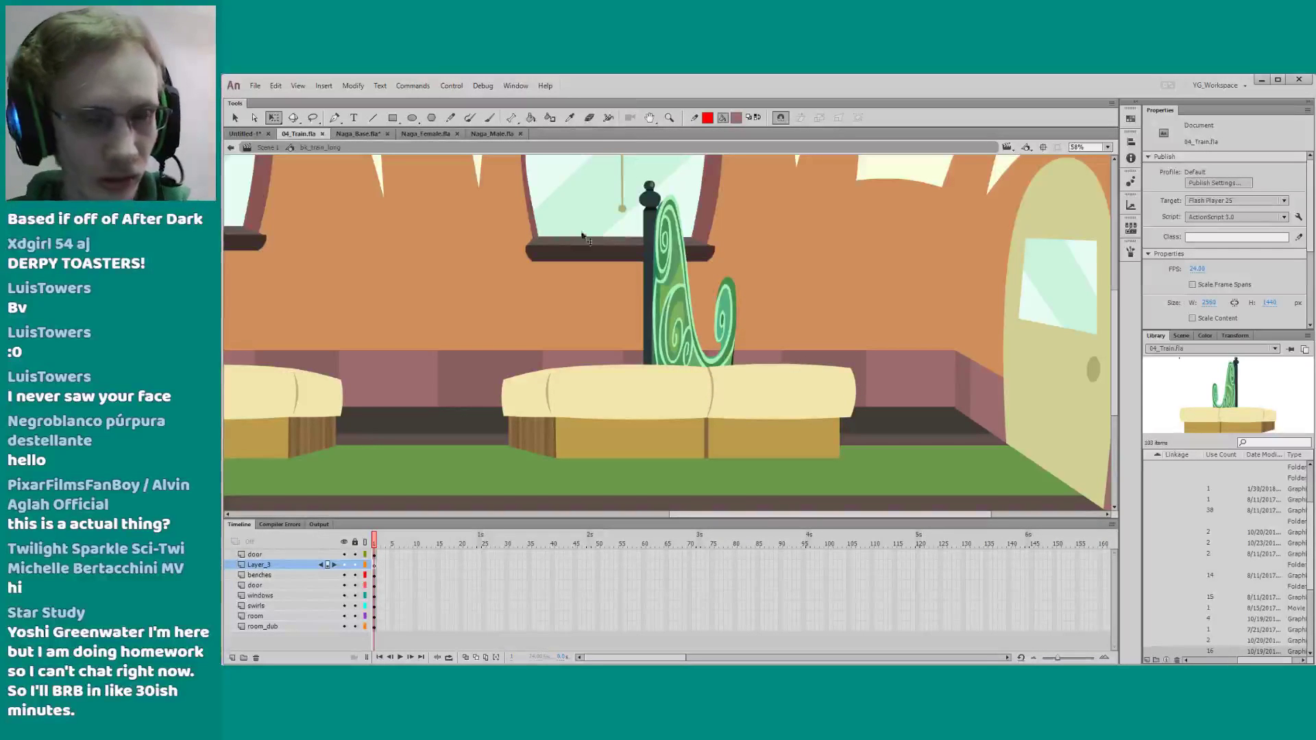
Lock every layer except the new one and set the Brush tool's fill colour to dark grey
drag(581, 278, 592, 294)
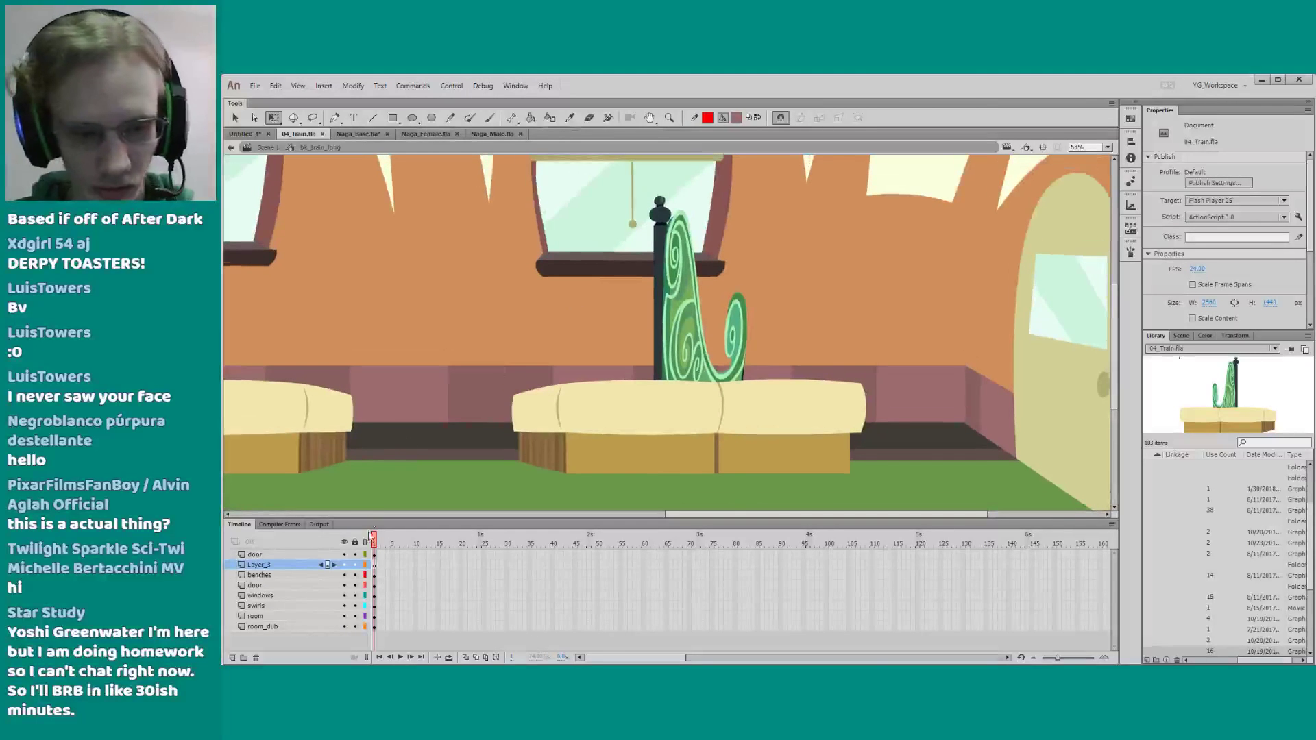
alt+click(355, 565)
drag(541, 335, 538, 345)
key(b)
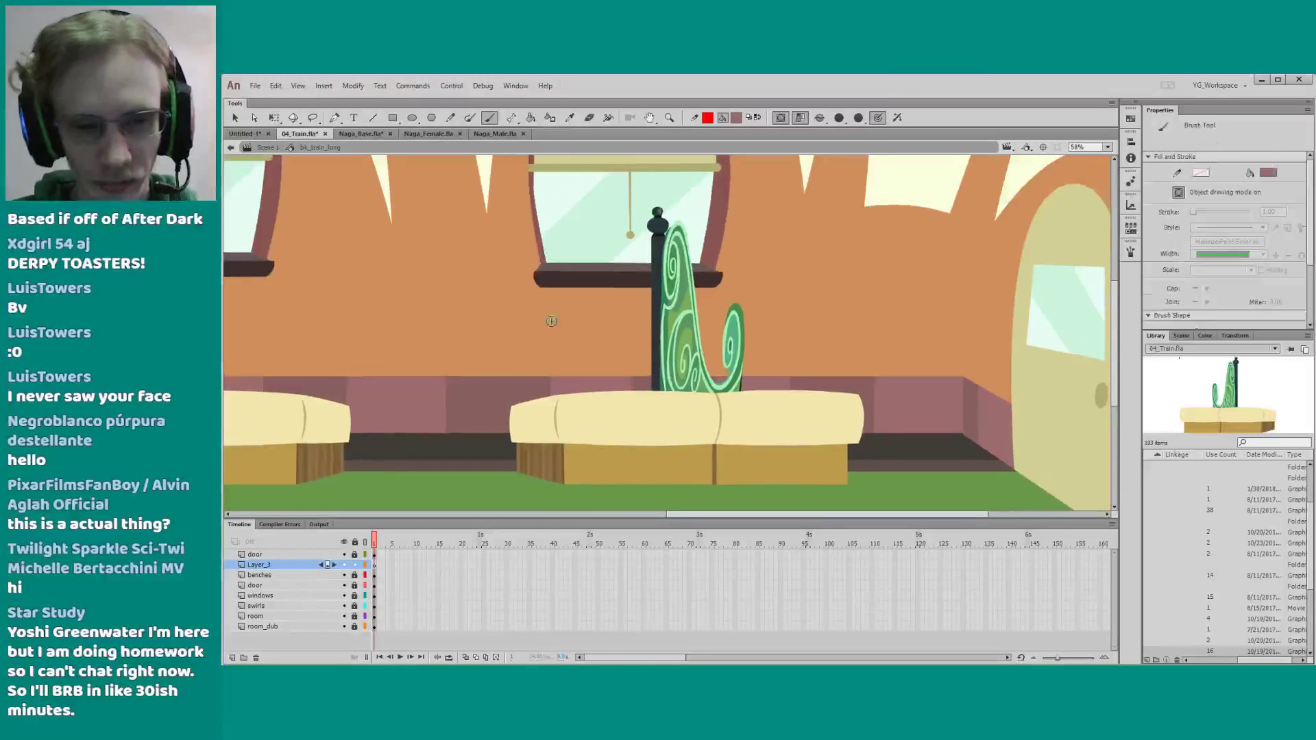
click(1267, 172)
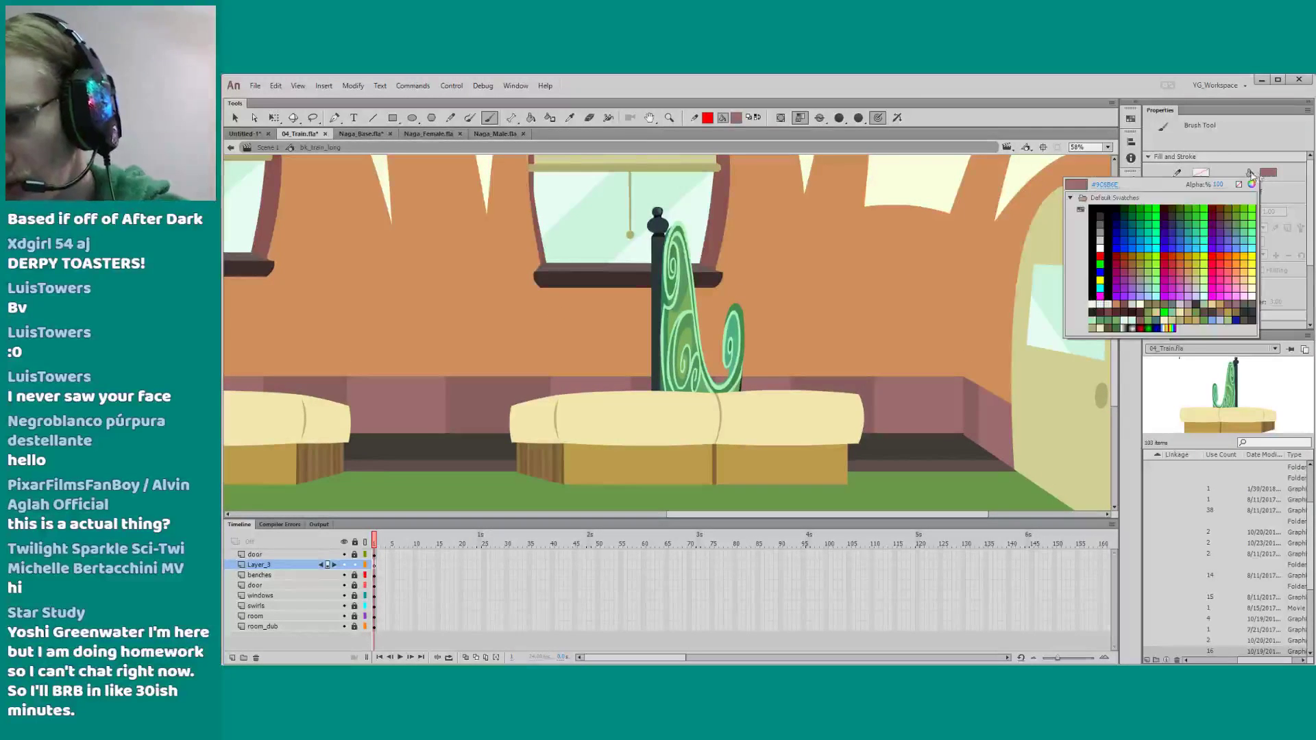
click(1099, 233)
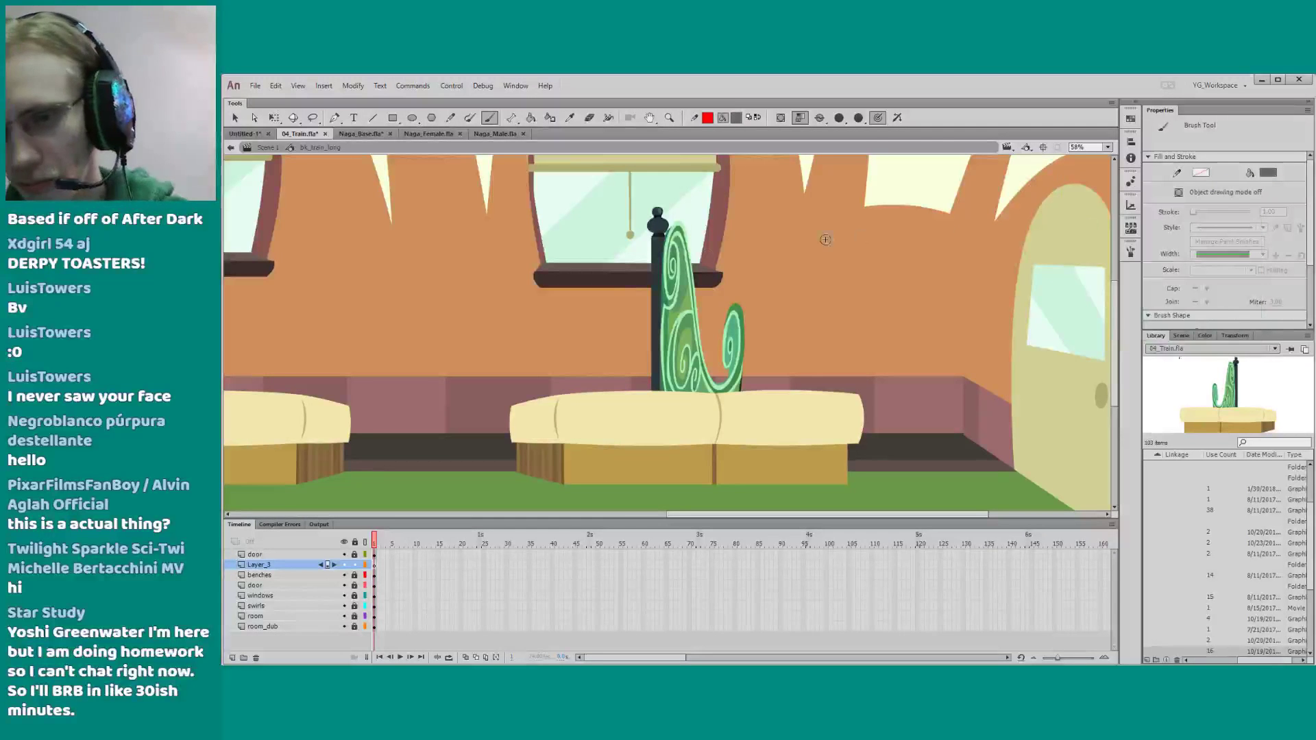
Sketch a small pointy-eared seated figure on each of the three benches, beside the dark divider post
mouse_move(588, 322)
mouse_down()
mouse_move(614, 315)
mouse_move(584, 325)
mouse_move(607, 367)
mouse_move(618, 326)
mouse_move(570, 321)
mouse_move(594, 300)
mouse_move(911, 357)
mouse_up()
scroll(509, 331, left, 2)
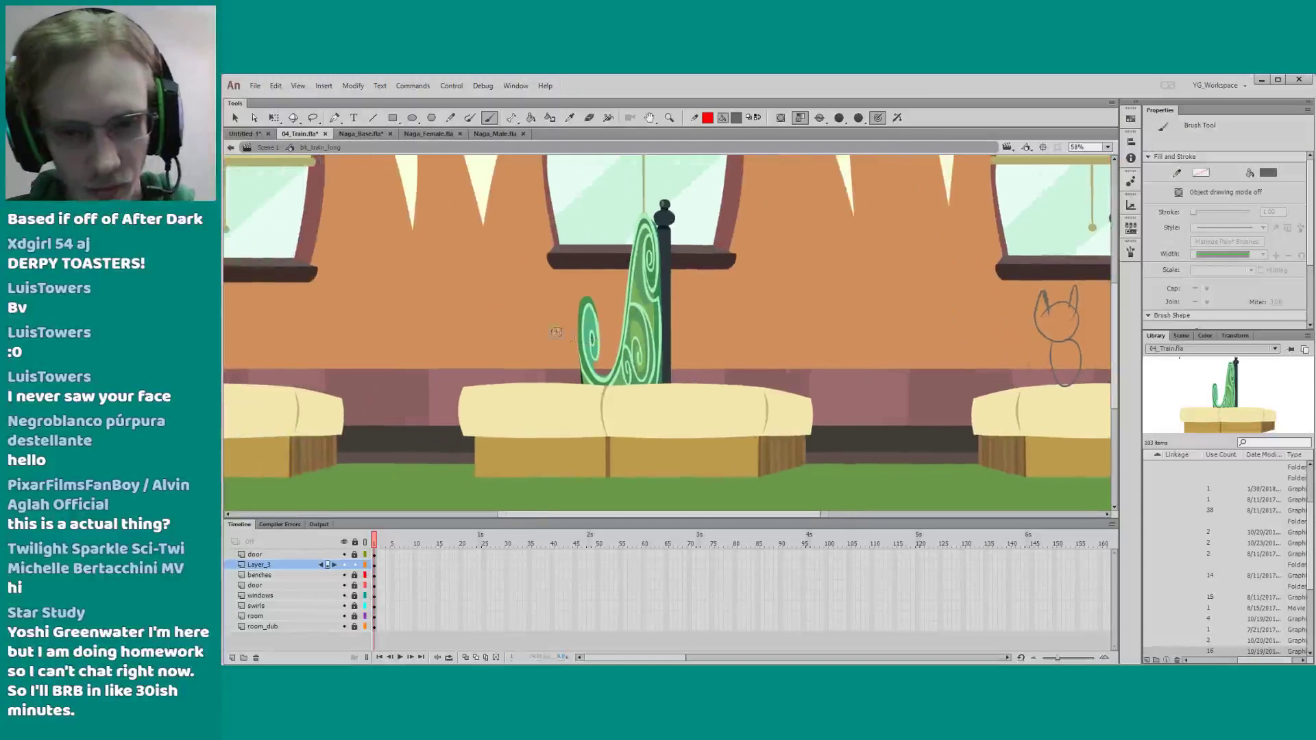
mouse_move(671, 319)
mouse_down()
mouse_move(709, 333)
mouse_move(689, 310)
mouse_move(675, 317)
mouse_move(708, 303)
mouse_up()
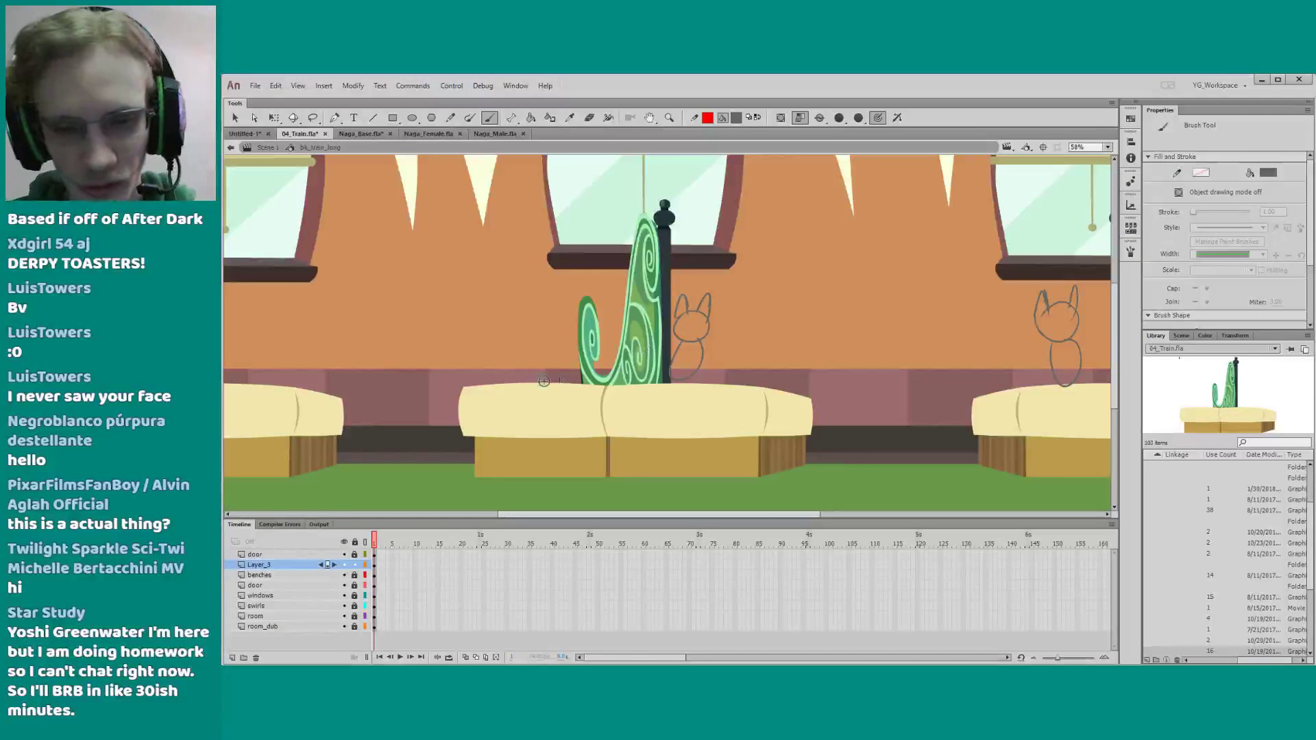
drag(633, 359, 948, 366)
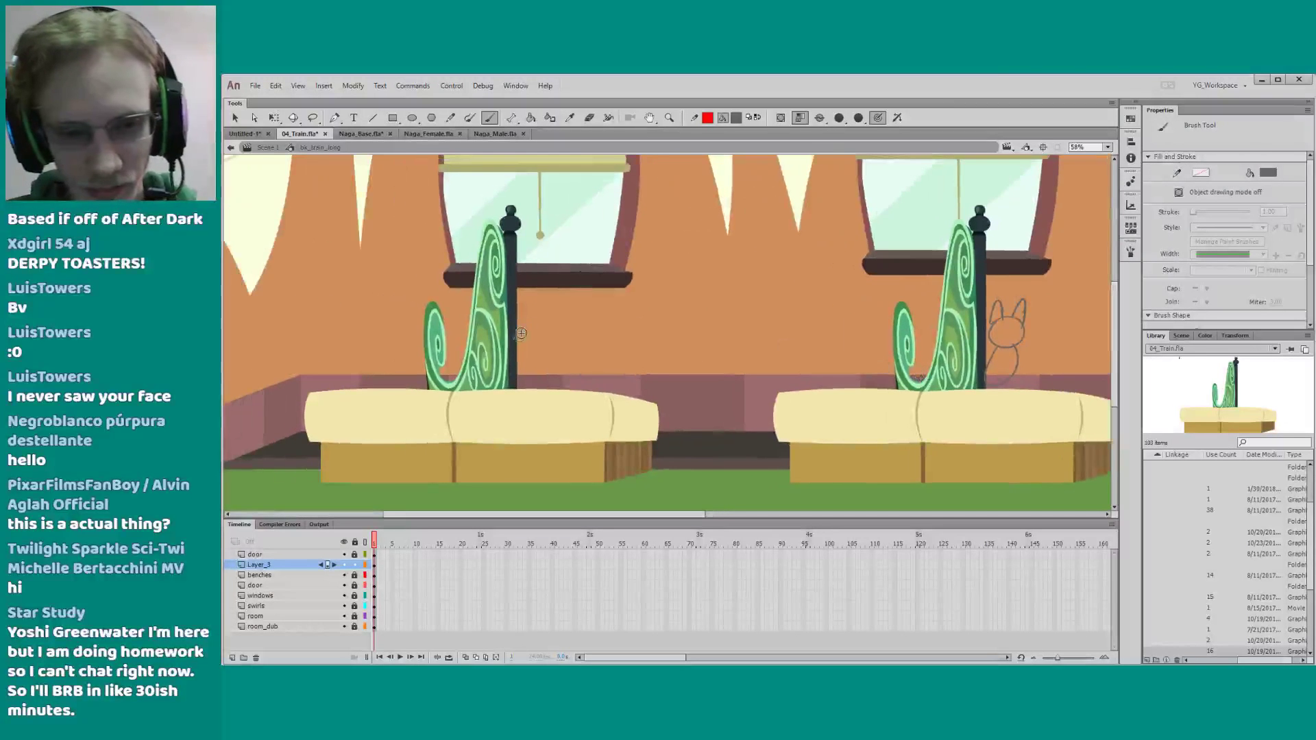
mouse_move(529, 326)
mouse_down()
mouse_move(542, 349)
mouse_move(524, 324)
mouse_move(542, 325)
mouse_move(529, 347)
mouse_move(546, 347)
mouse_move(487, 375)
mouse_move(611, 355)
mouse_up()
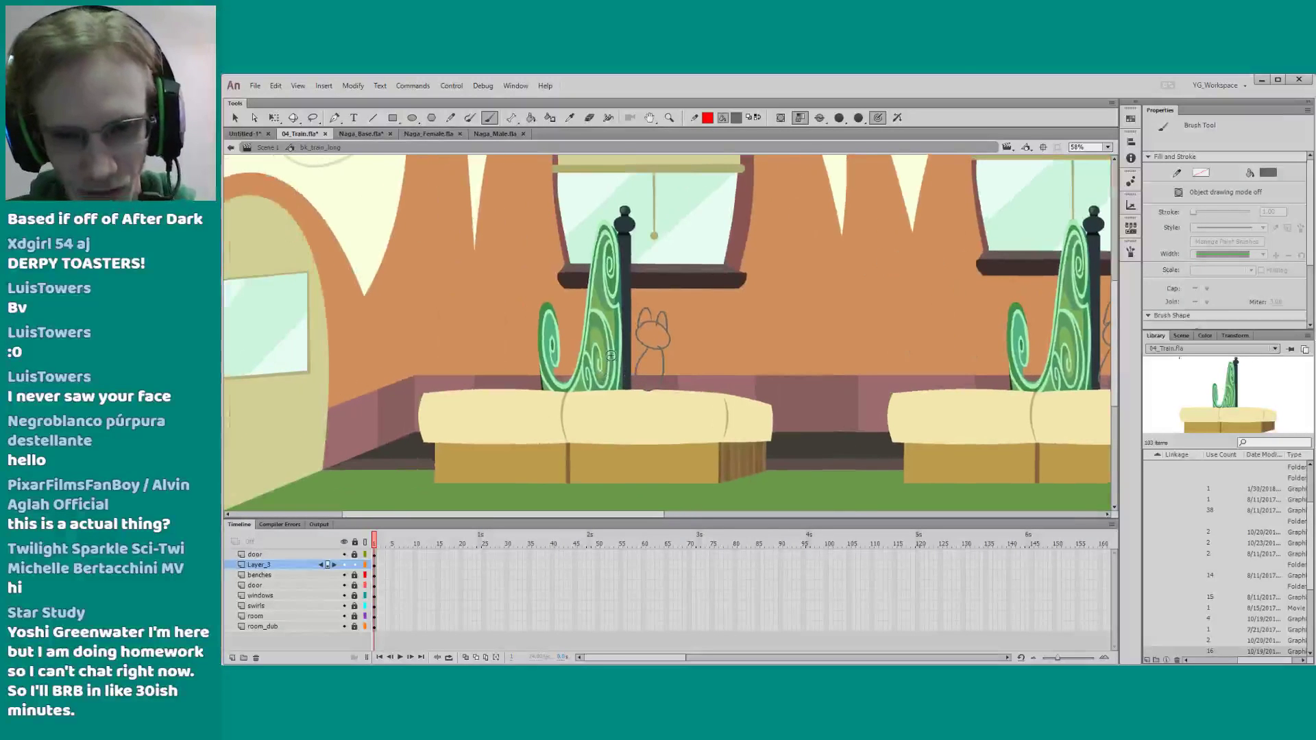
key(q)
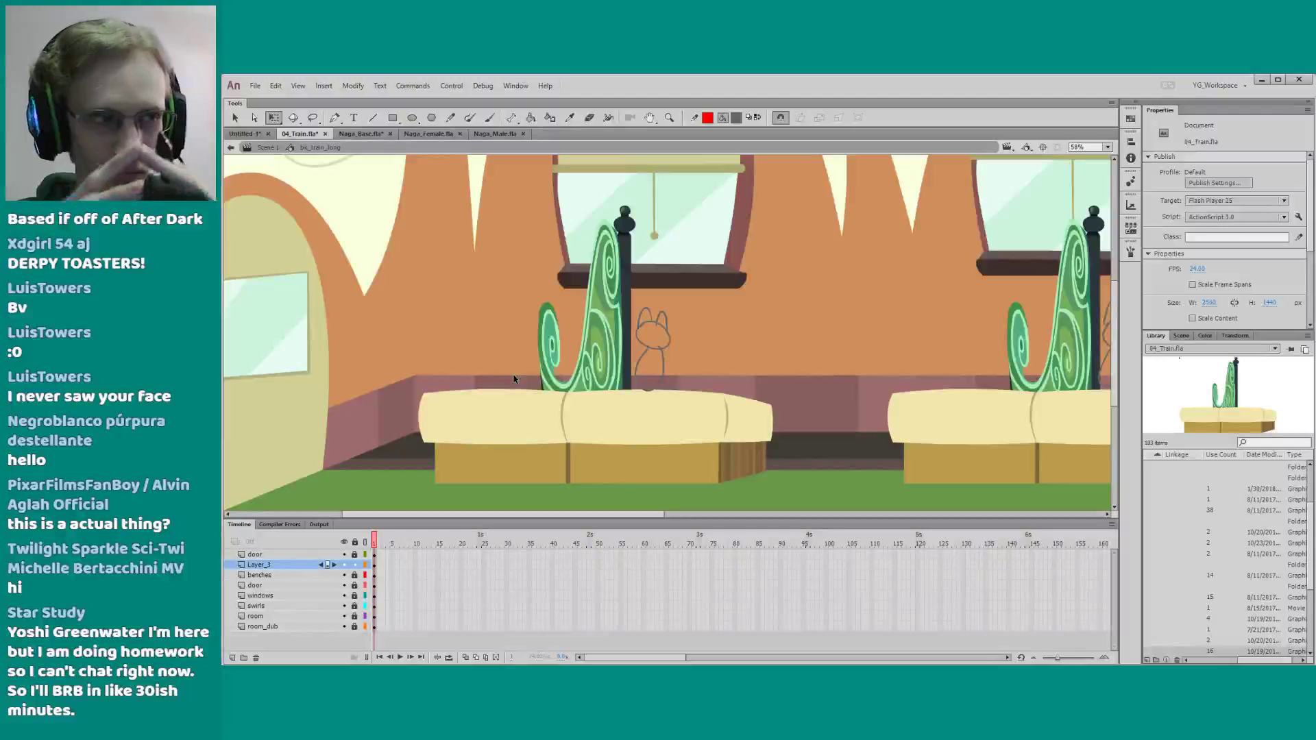
Check the sketched figures' size against the benches and windows across the whole train interior
drag(485, 364, 577, 358)
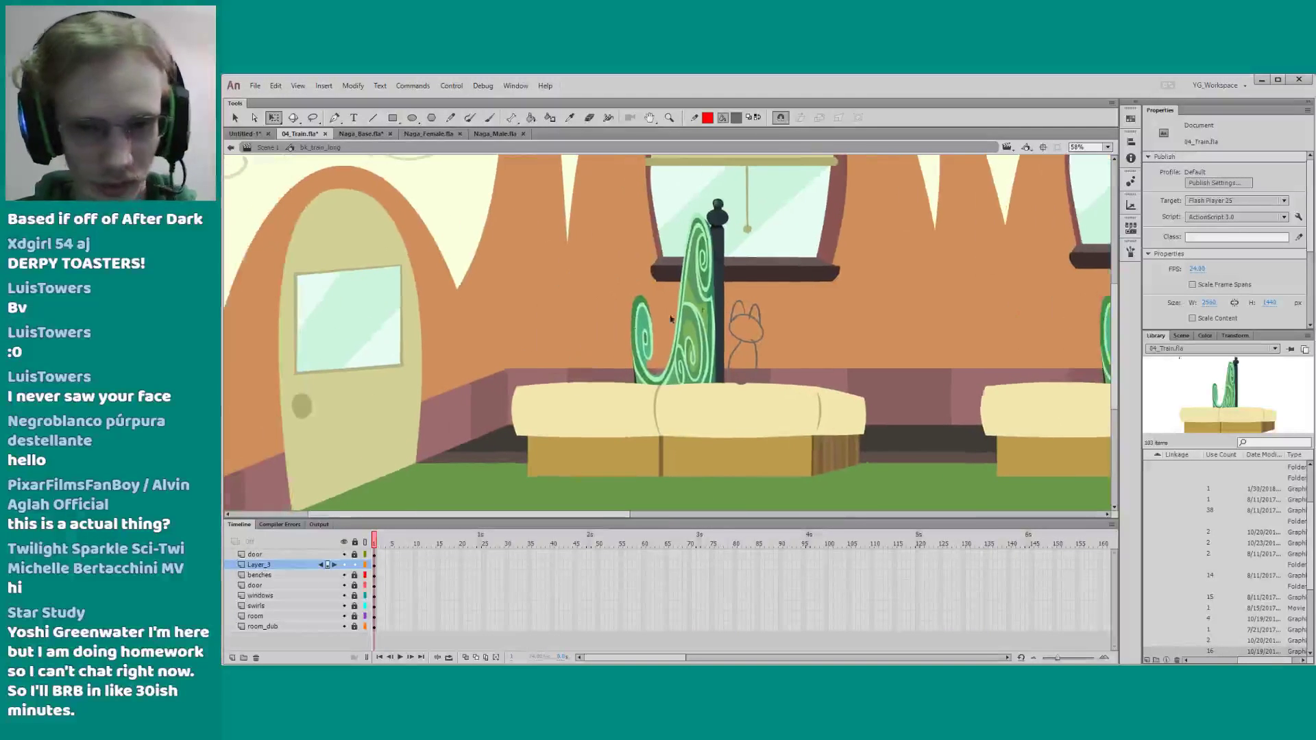
click(1107, 148)
click(1095, 223)
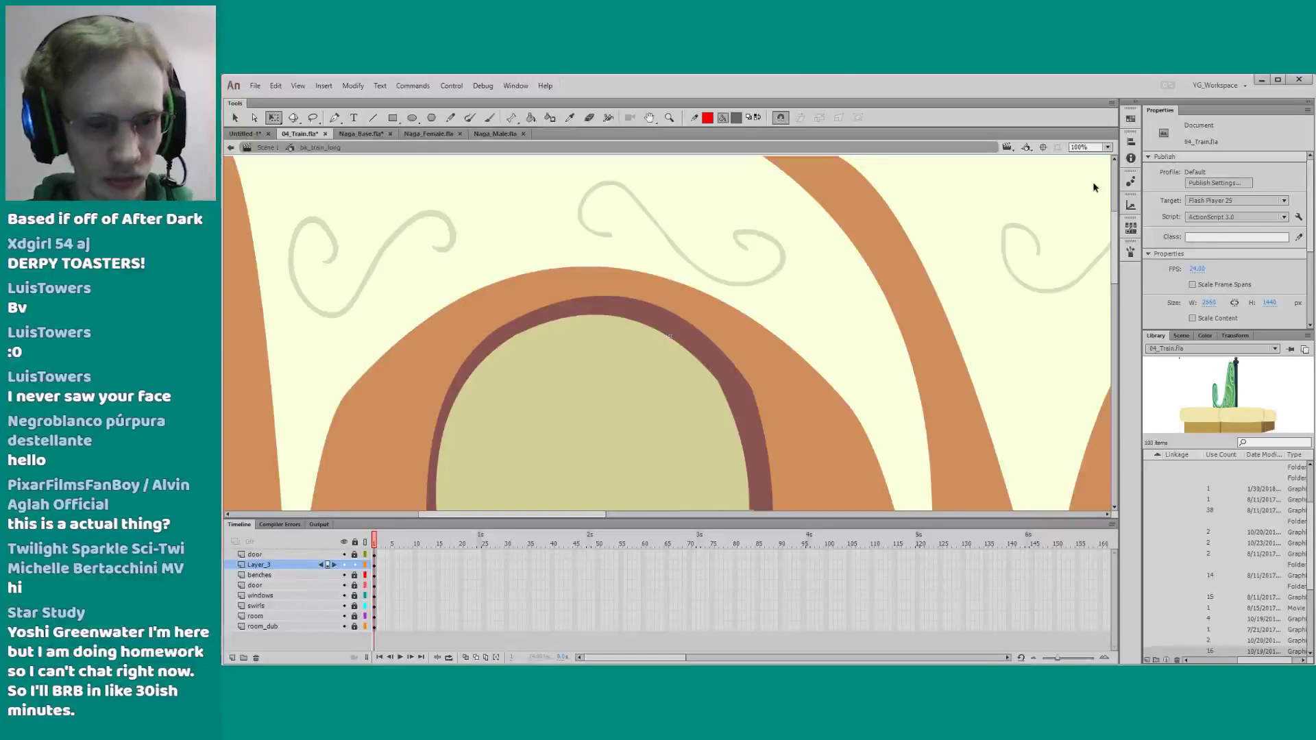
key(z)
alt+click(450, 380)
alt+click(455, 392)
key(q)
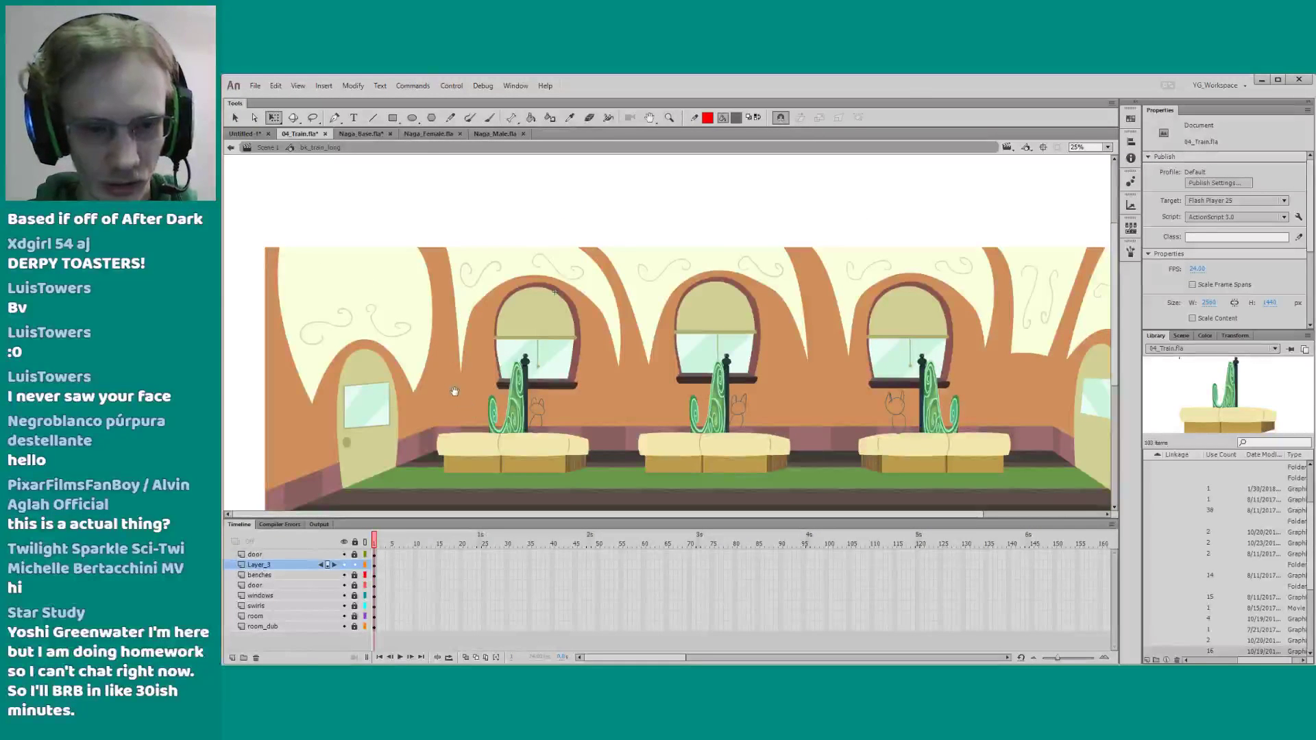
drag(454, 393, 490, 348)
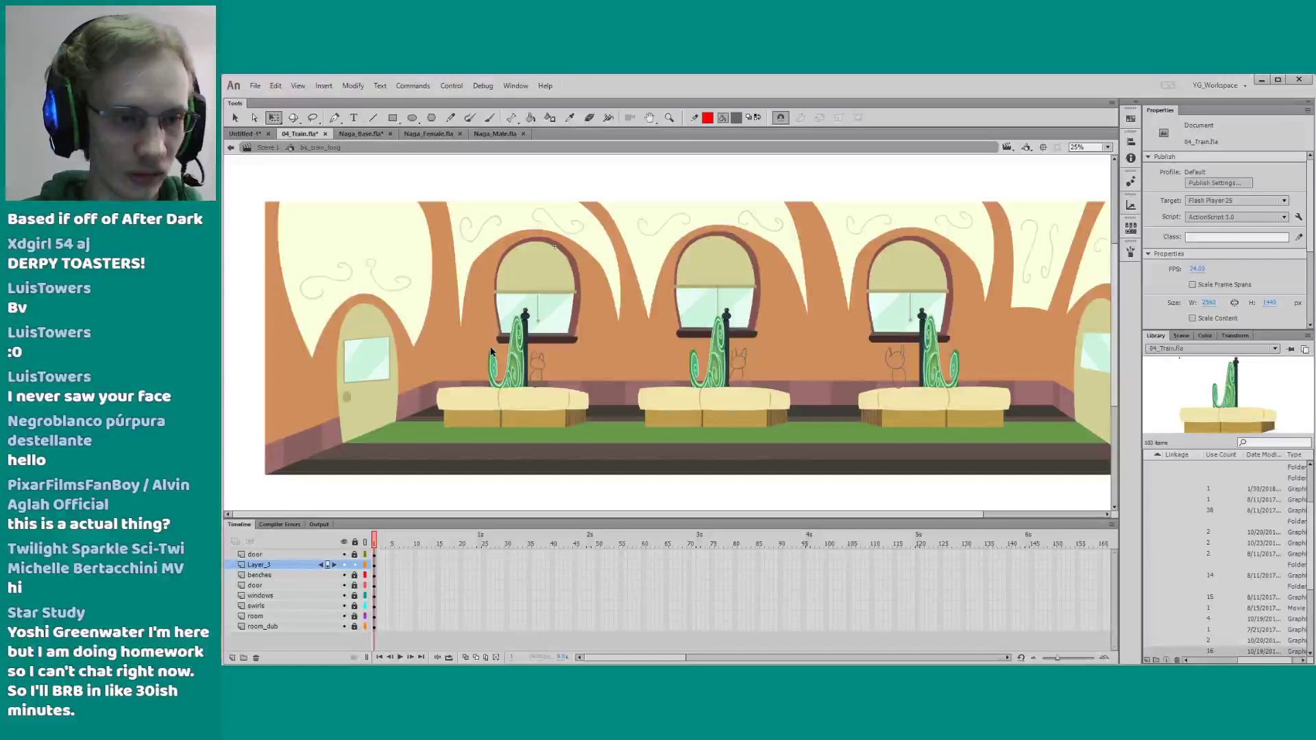
drag(247, 319, 252, 312)
Return to Scene 1 with a taller timeline area and save the document
click(266, 147)
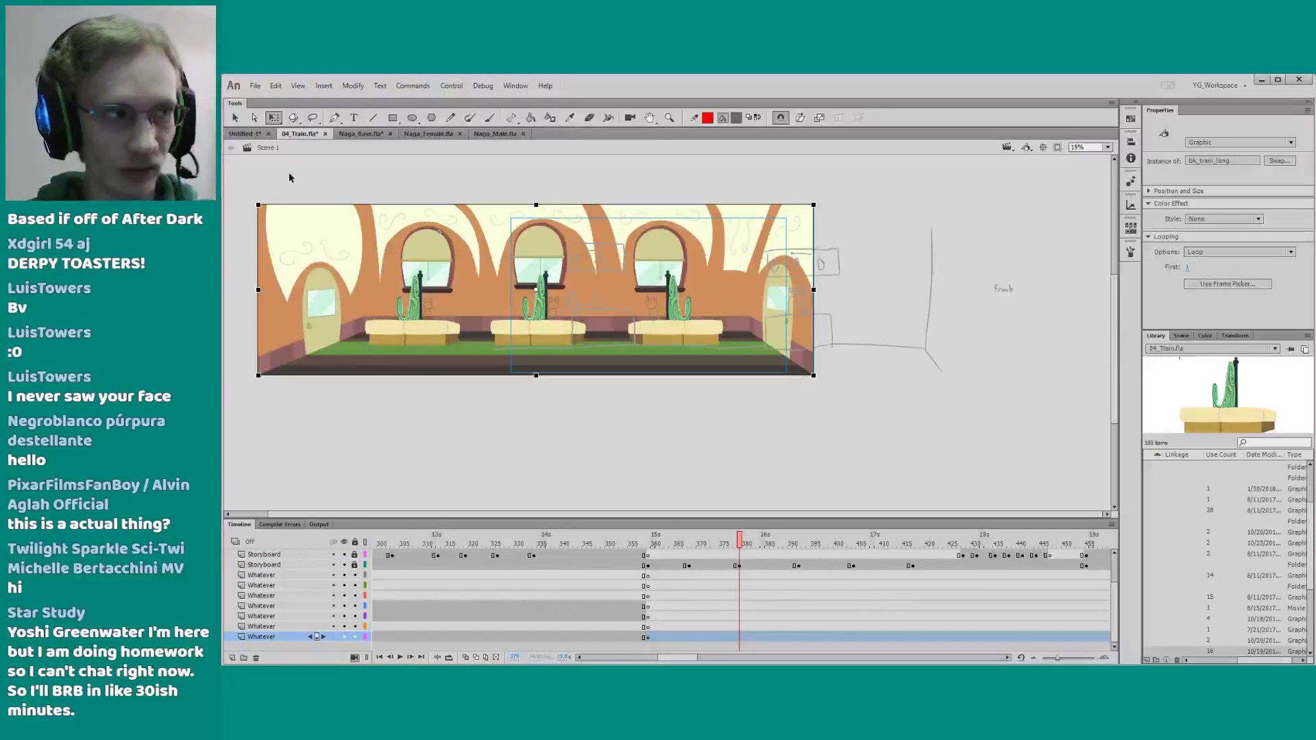
click(530, 445)
drag(522, 518, 523, 436)
drag(671, 657, 683, 657)
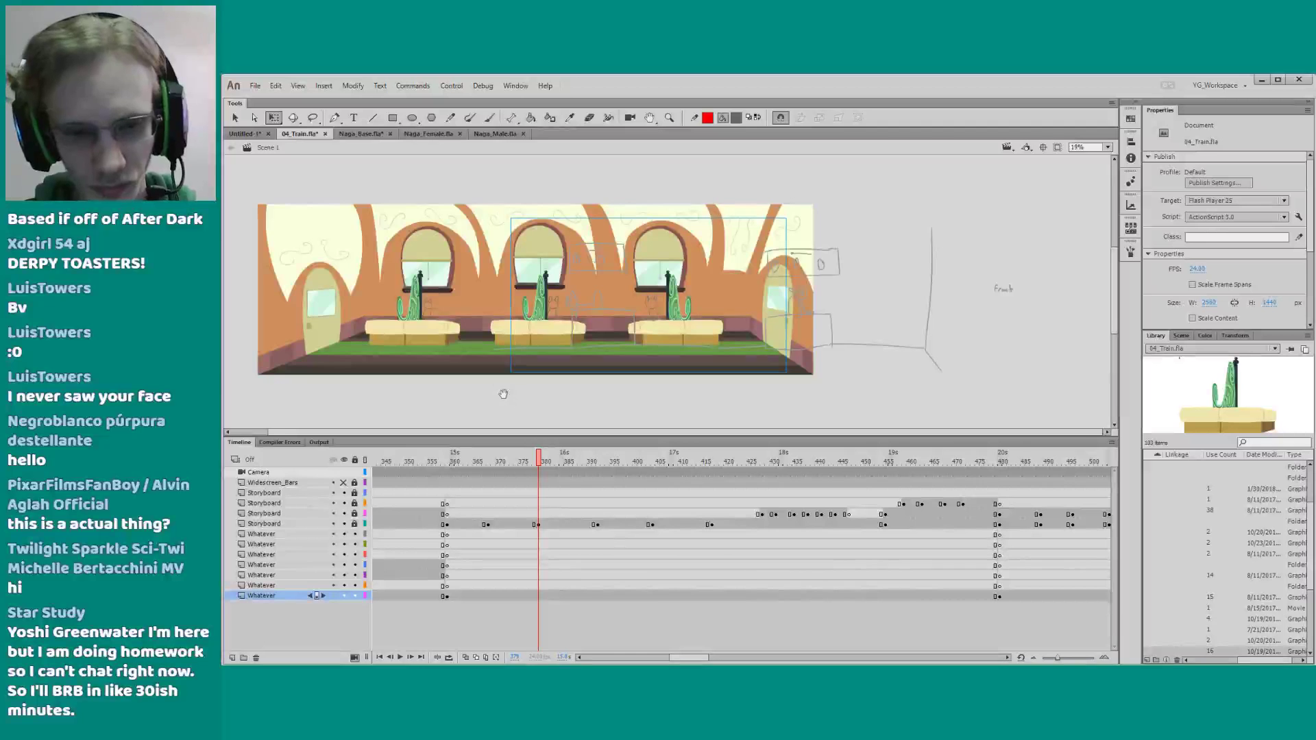
drag(503, 393, 515, 389)
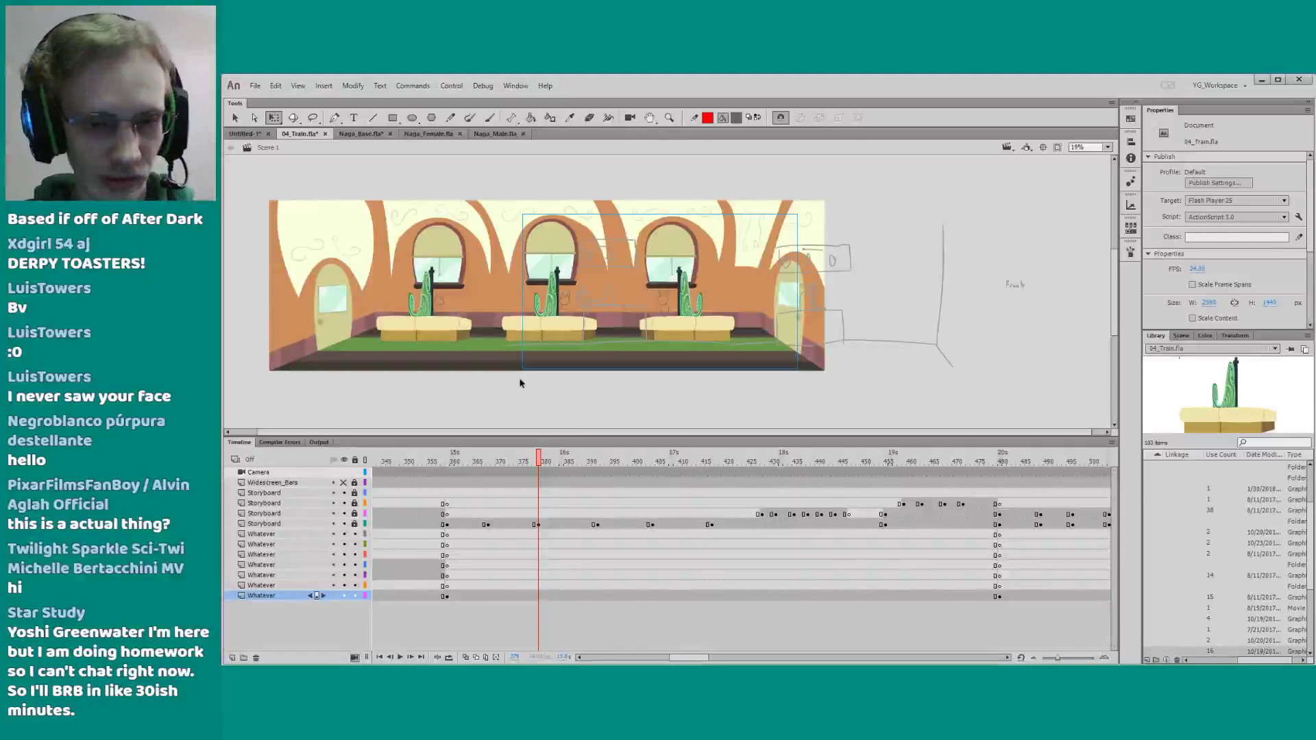
drag(489, 397, 508, 454)
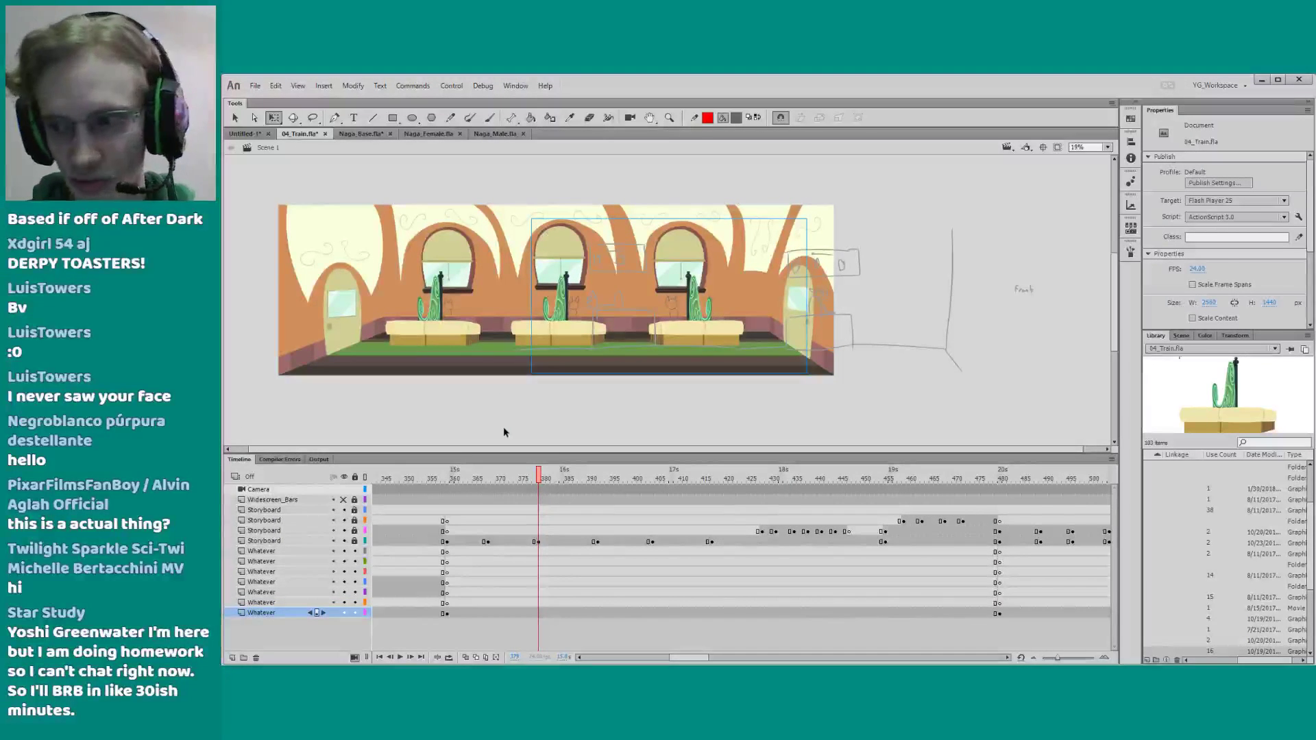
key(ctrl+s)
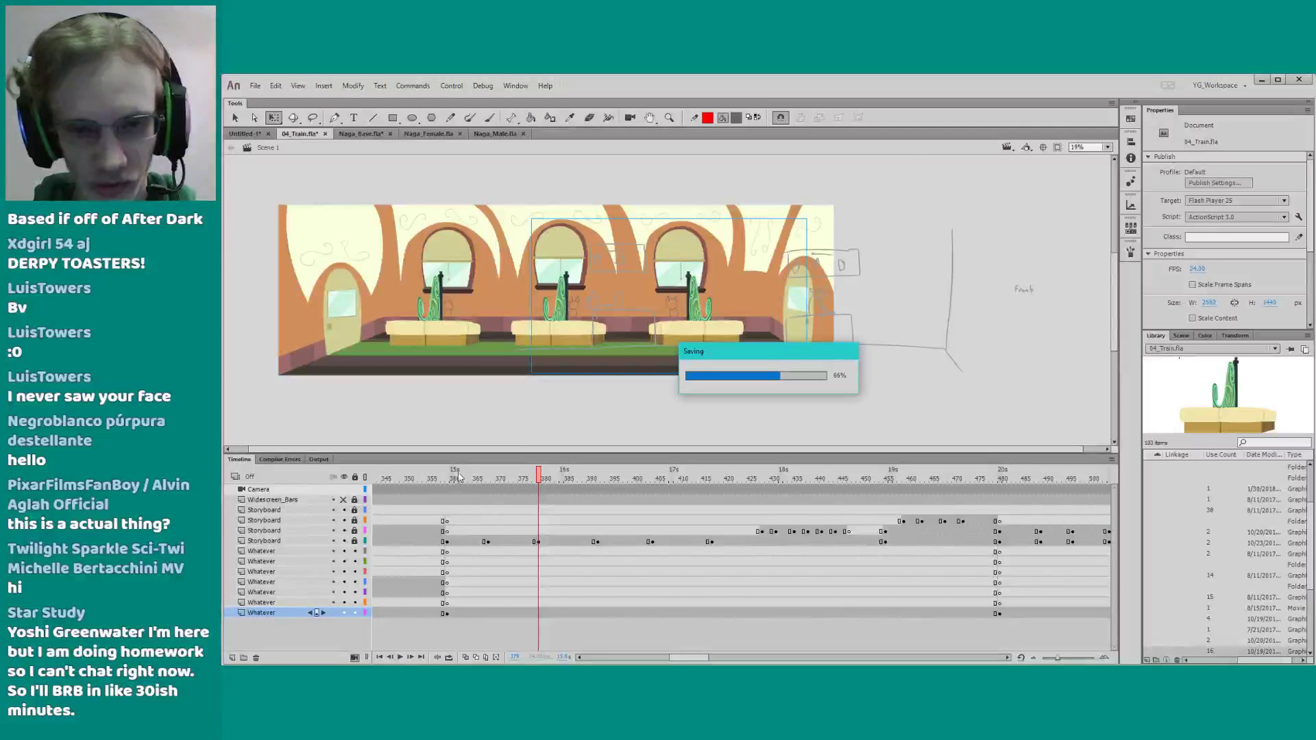
Go to the 15-second mark and compare the sketched bench figures with the storyboard drawing across the full train interior
click(457, 478)
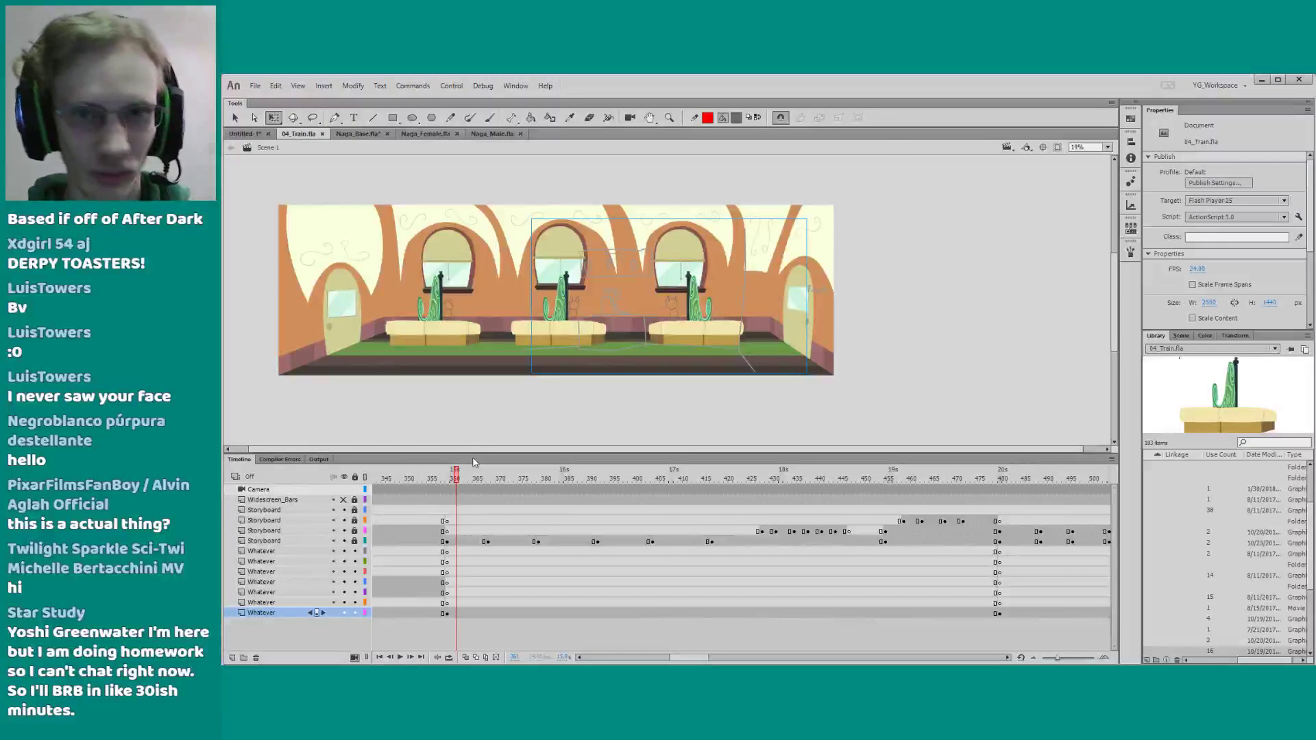
drag(520, 410, 537, 416)
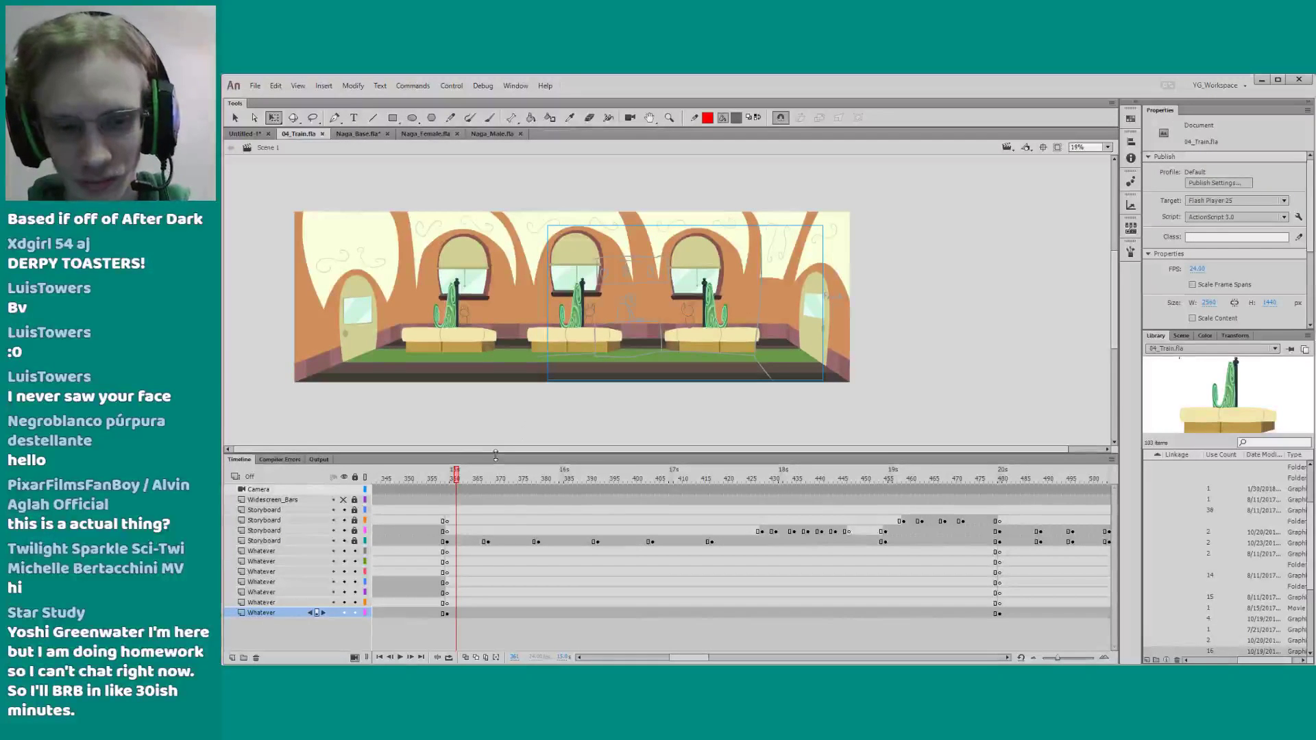
drag(495, 455, 495, 459)
key(z)
drag(311, 198, 753, 406)
drag(667, 372, 667, 376)
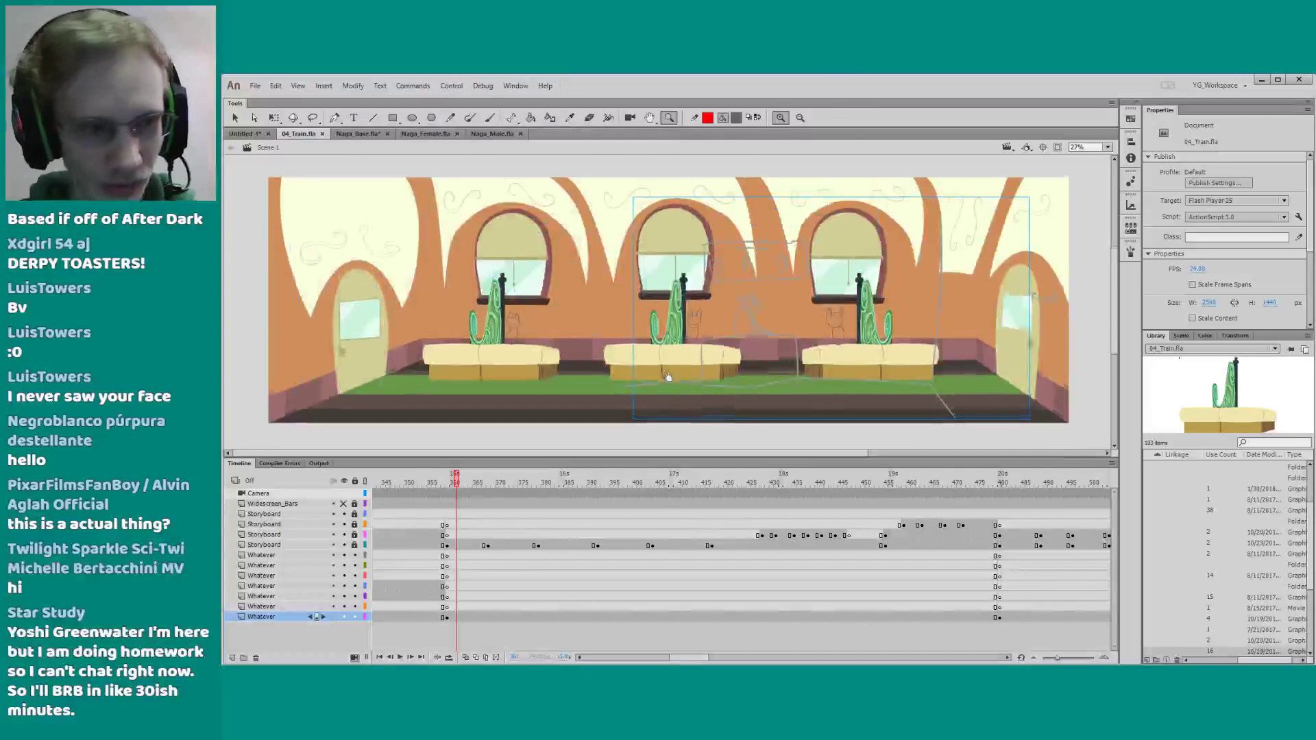
key(q)
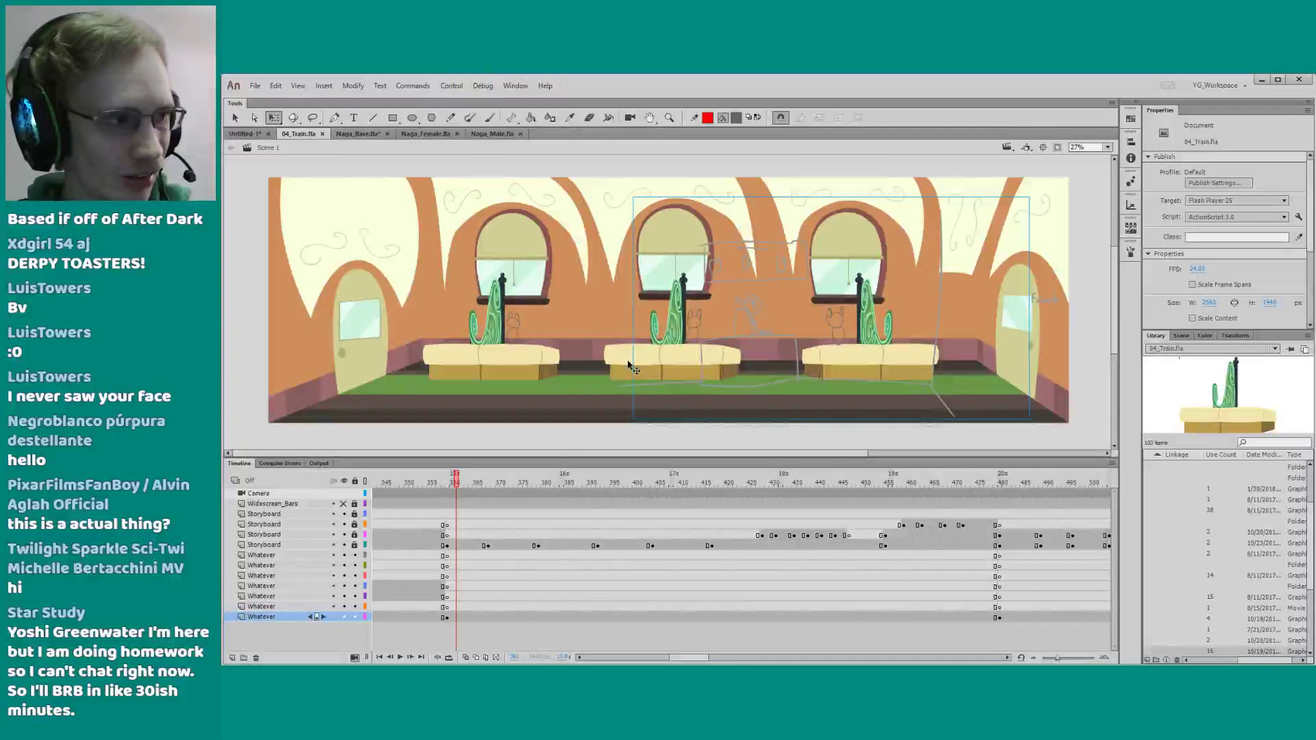
drag(503, 437, 495, 427)
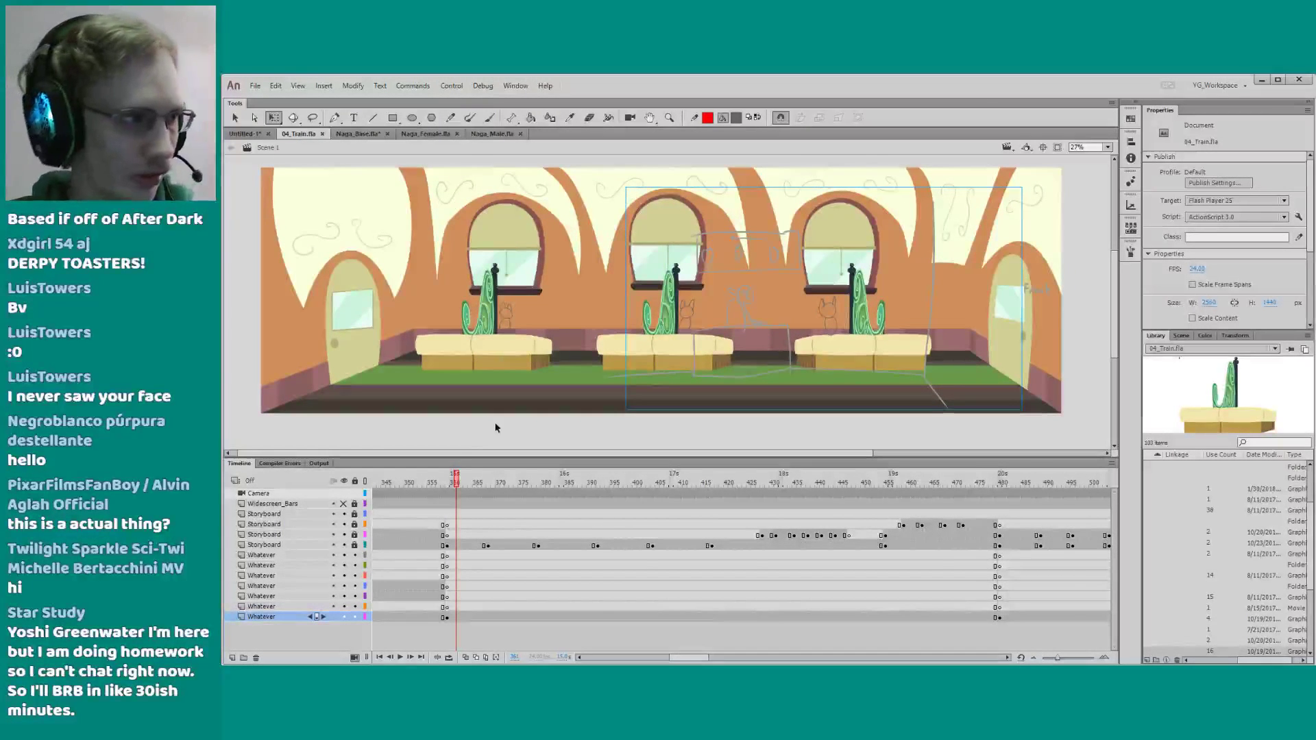
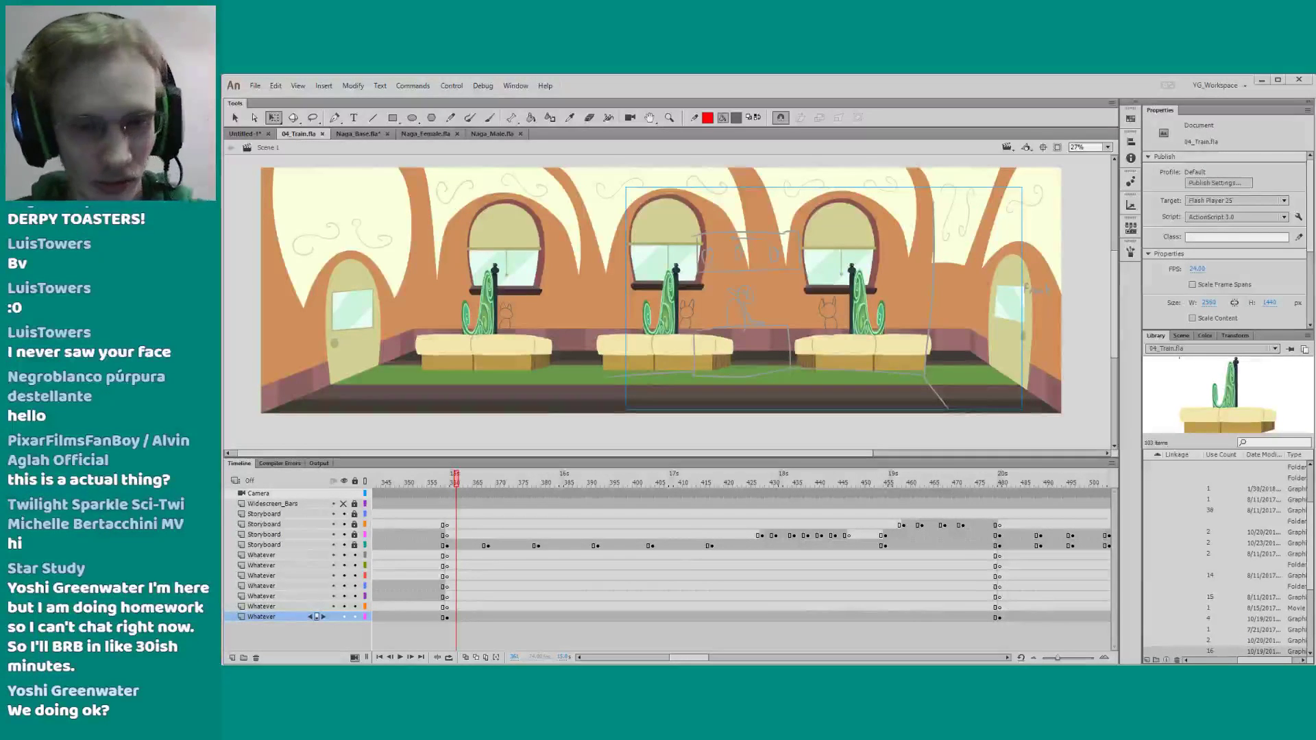
Adjust the timeline area's height and go to the shot's first frame, just before the 15-second mark
drag(538, 461, 539, 468)
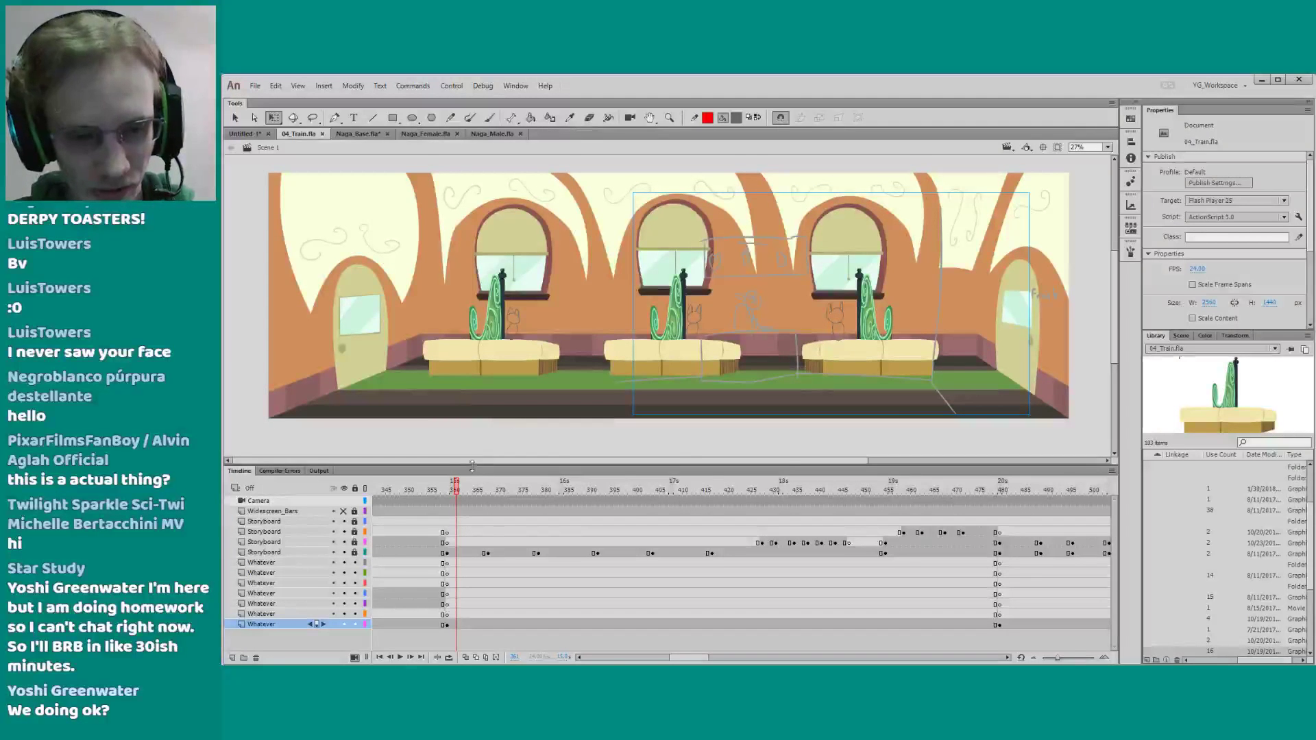
drag(471, 466, 473, 469)
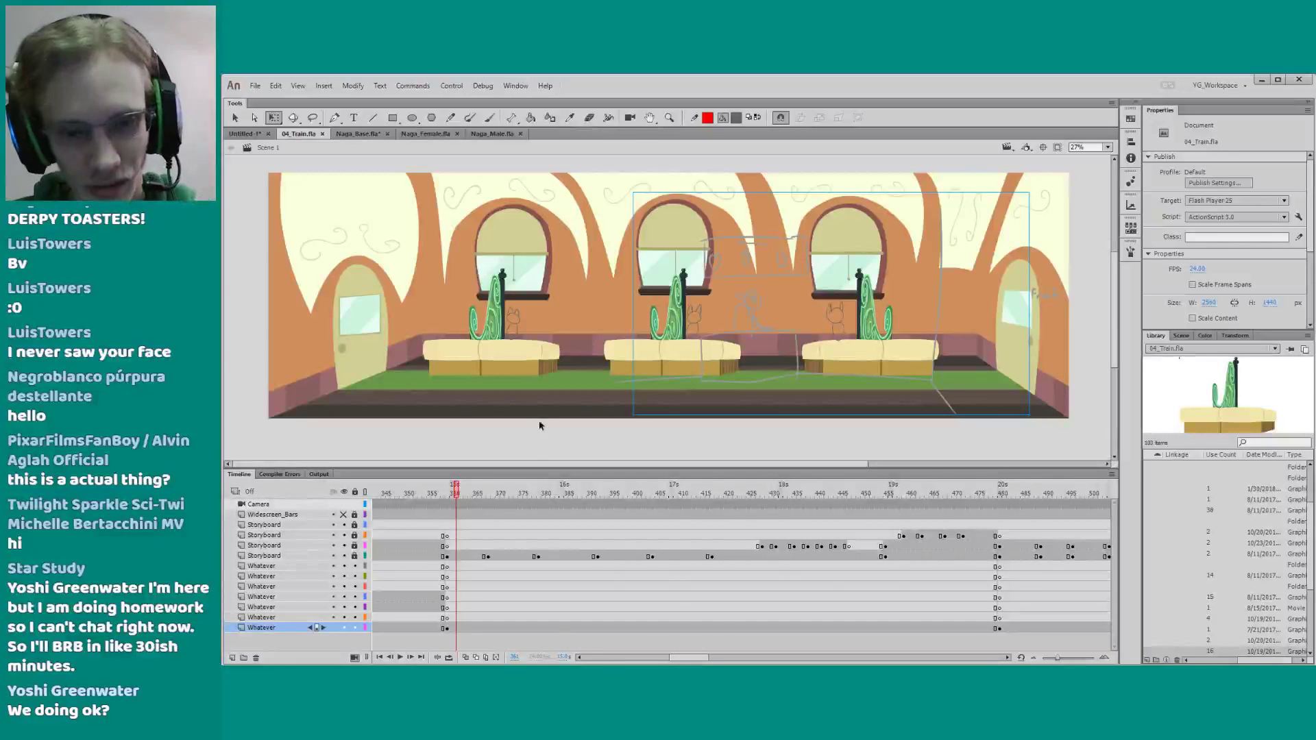
scroll(539, 426, up, 1)
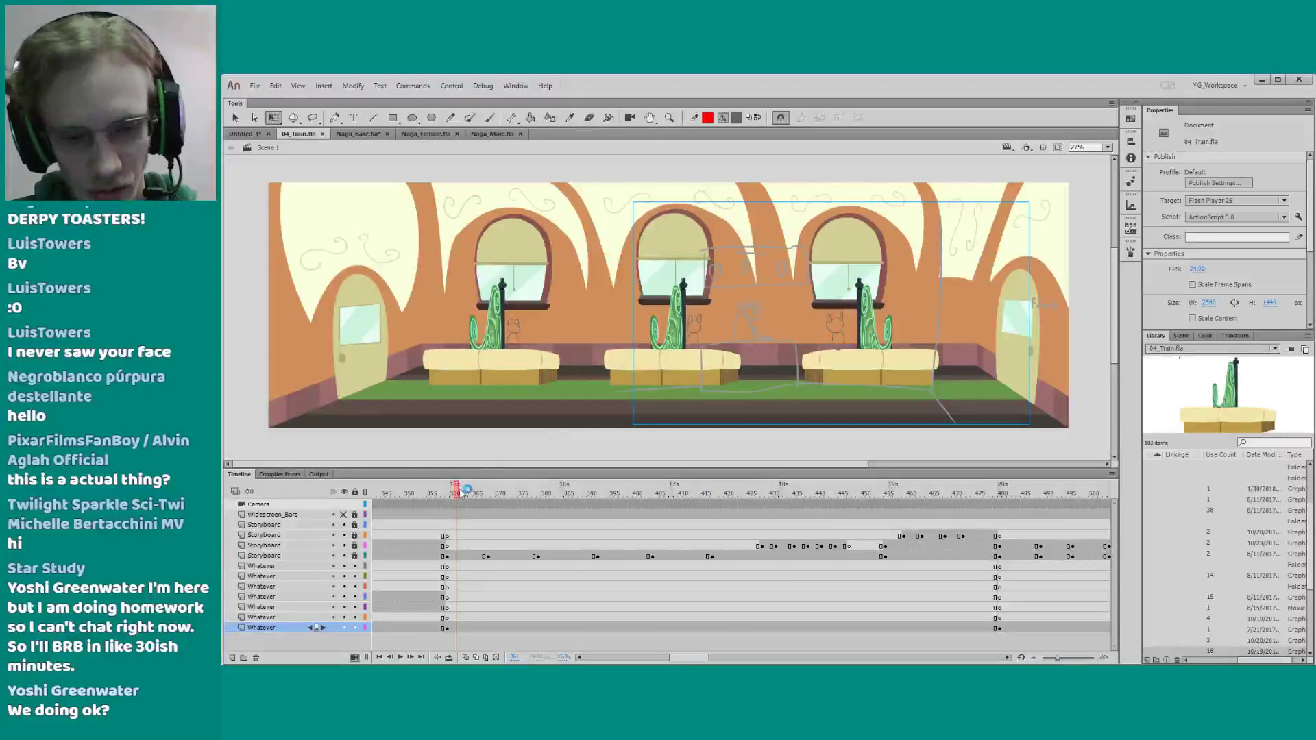
drag(460, 489, 447, 490)
drag(698, 655, 695, 655)
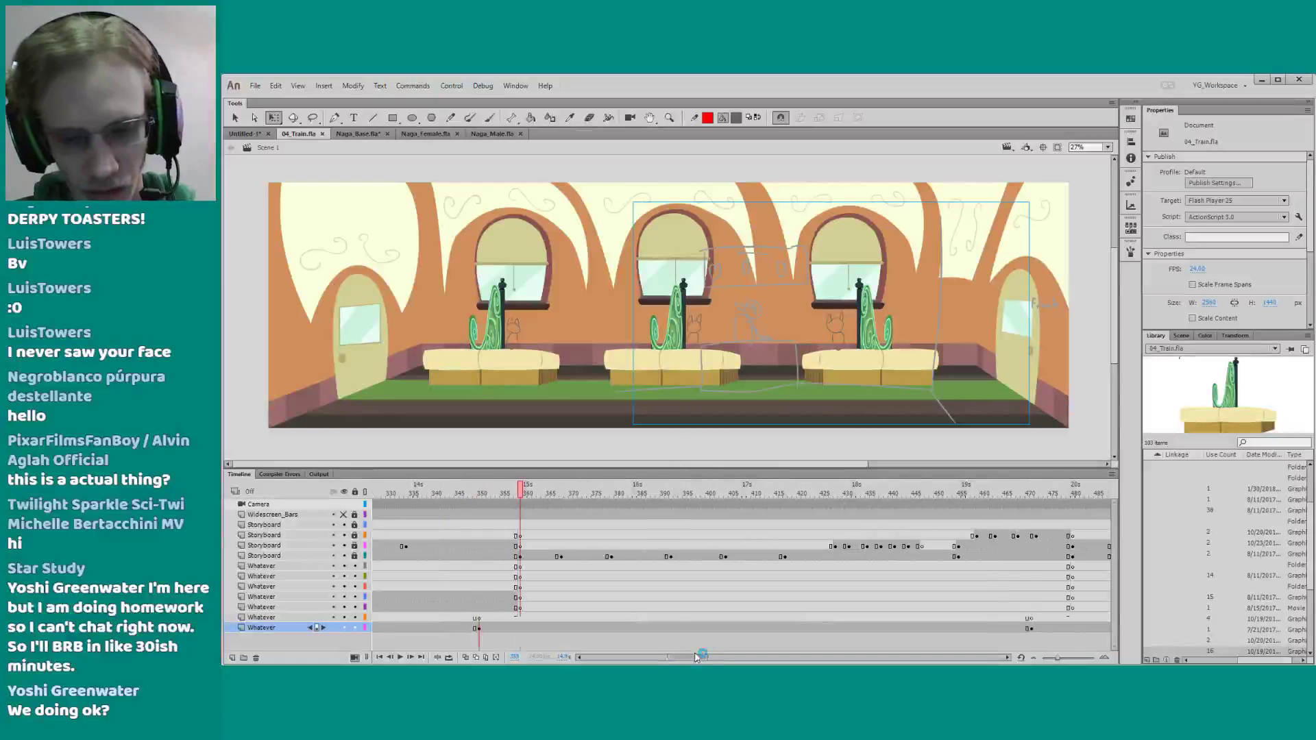
Unlock all layers inside the bk_train_long symbol, inspect the door at the train's left end, and return to Scene 1
double_click(512, 380)
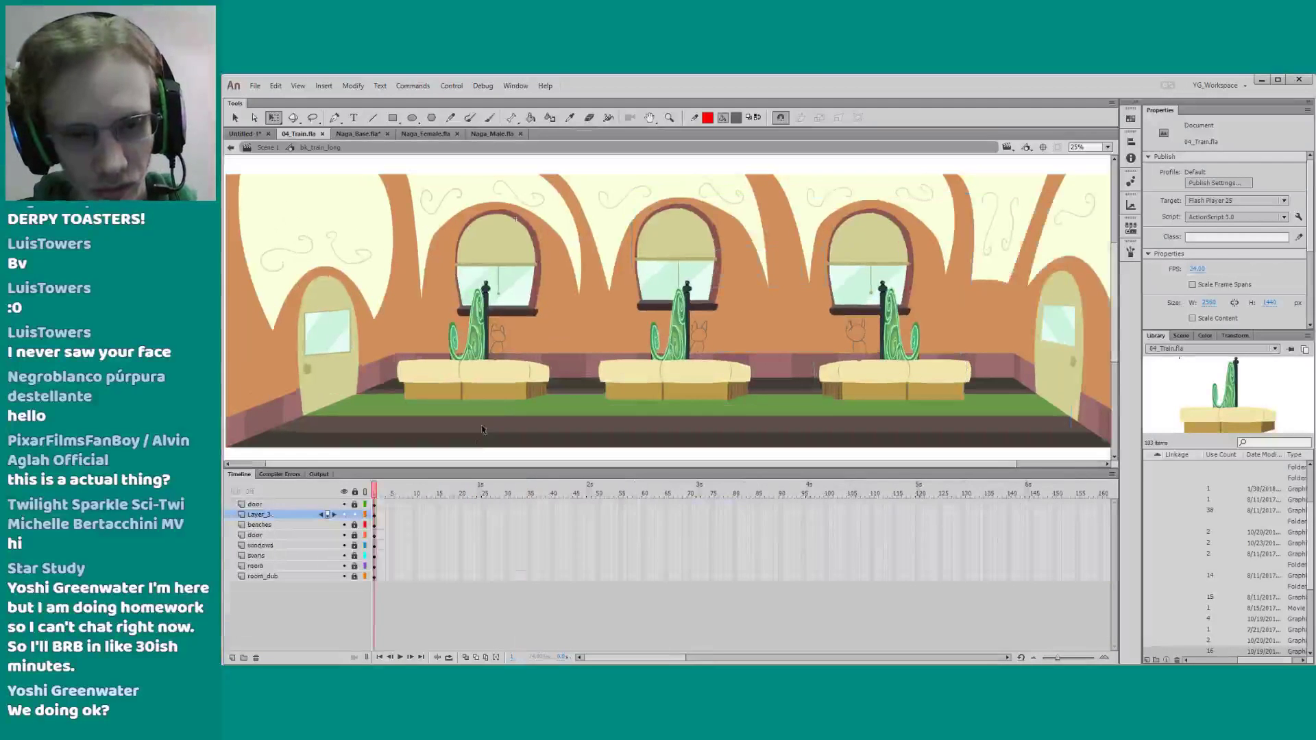
drag(454, 468, 450, 504)
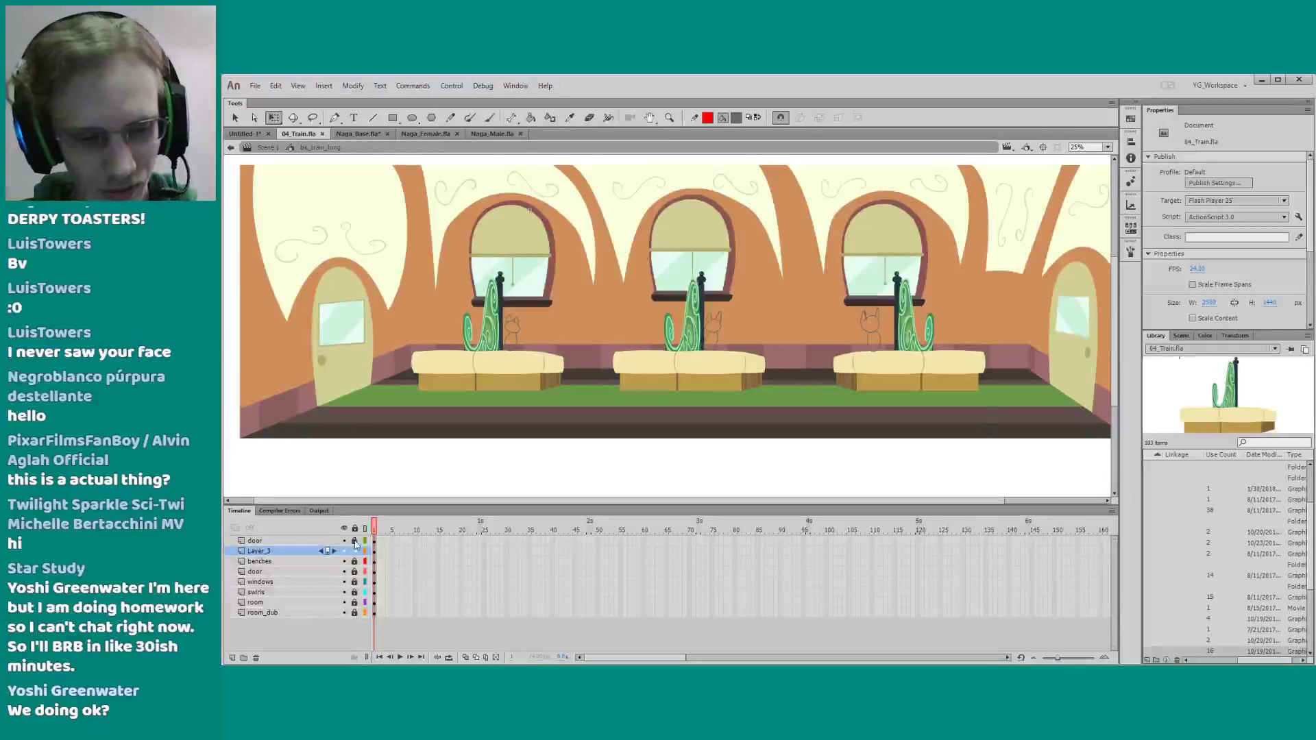
drag(377, 466, 391, 468)
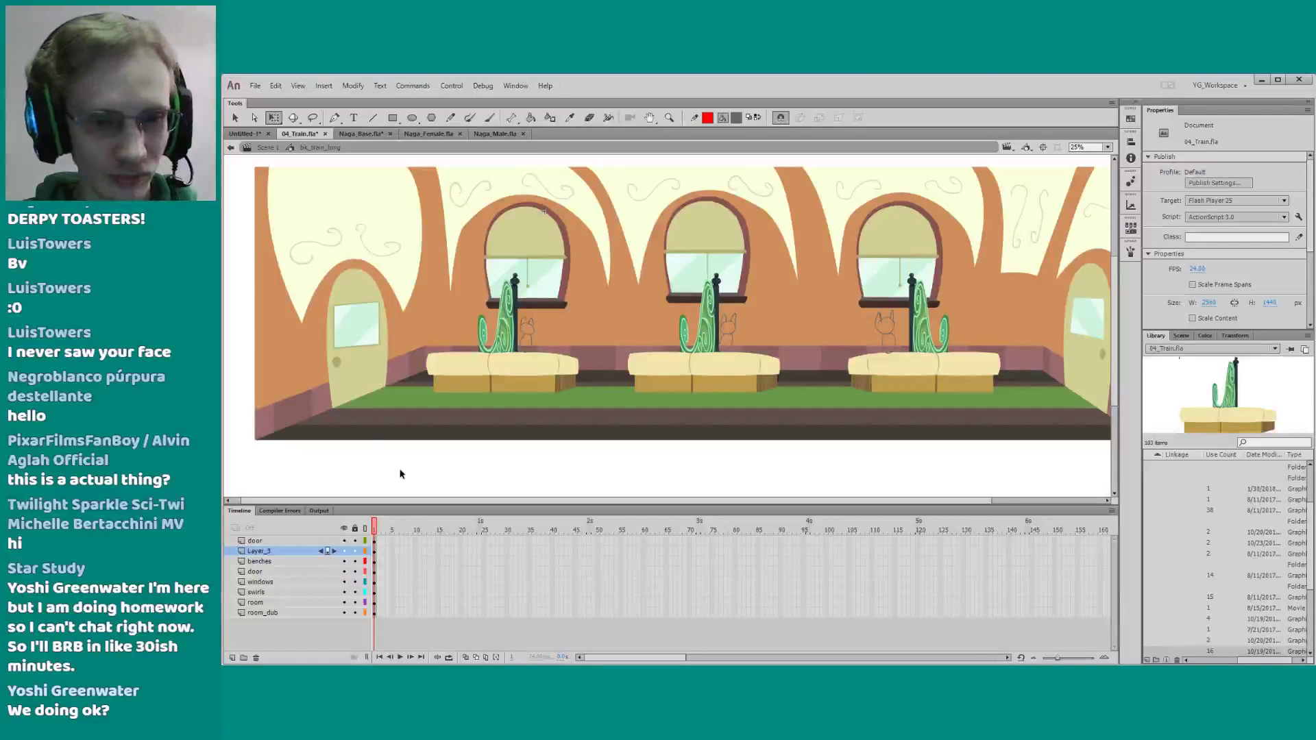
click(342, 373)
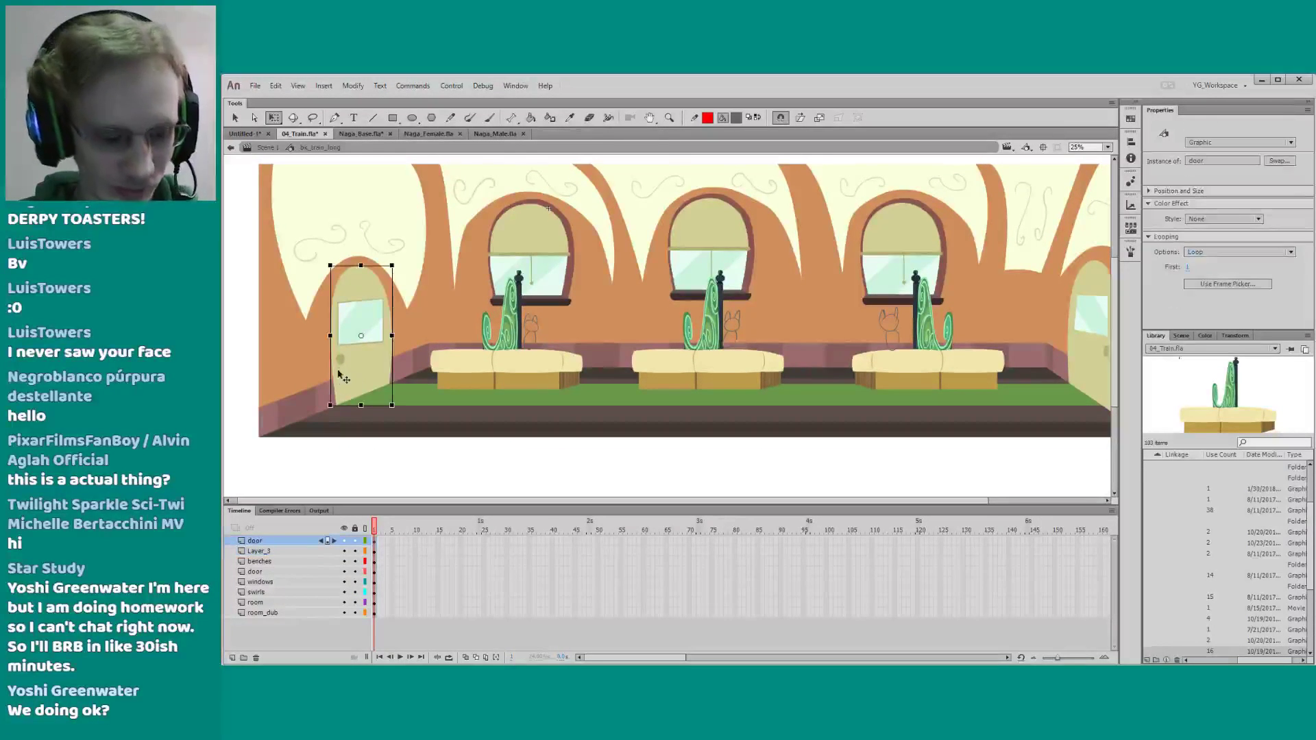
scroll(346, 370, up, 3)
scroll(361, 356, down, 1)
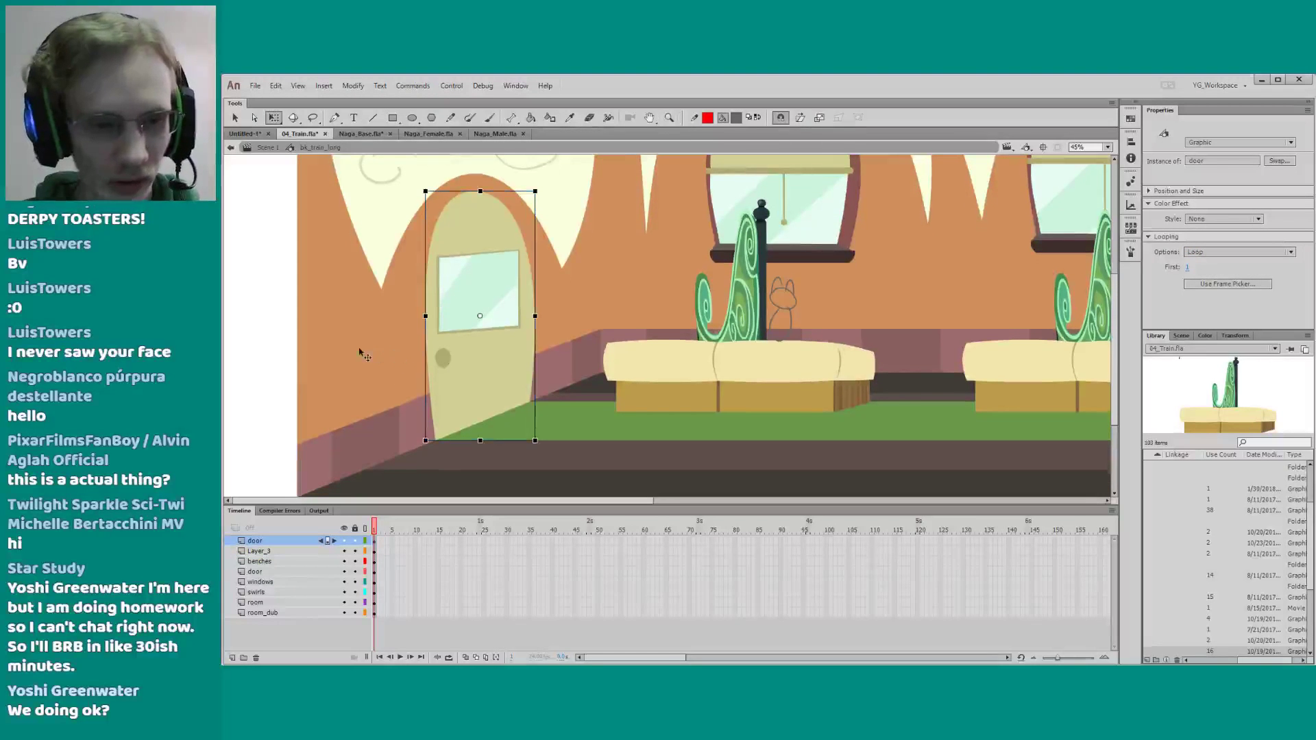
click(272, 352)
scroll(288, 346, down, 1)
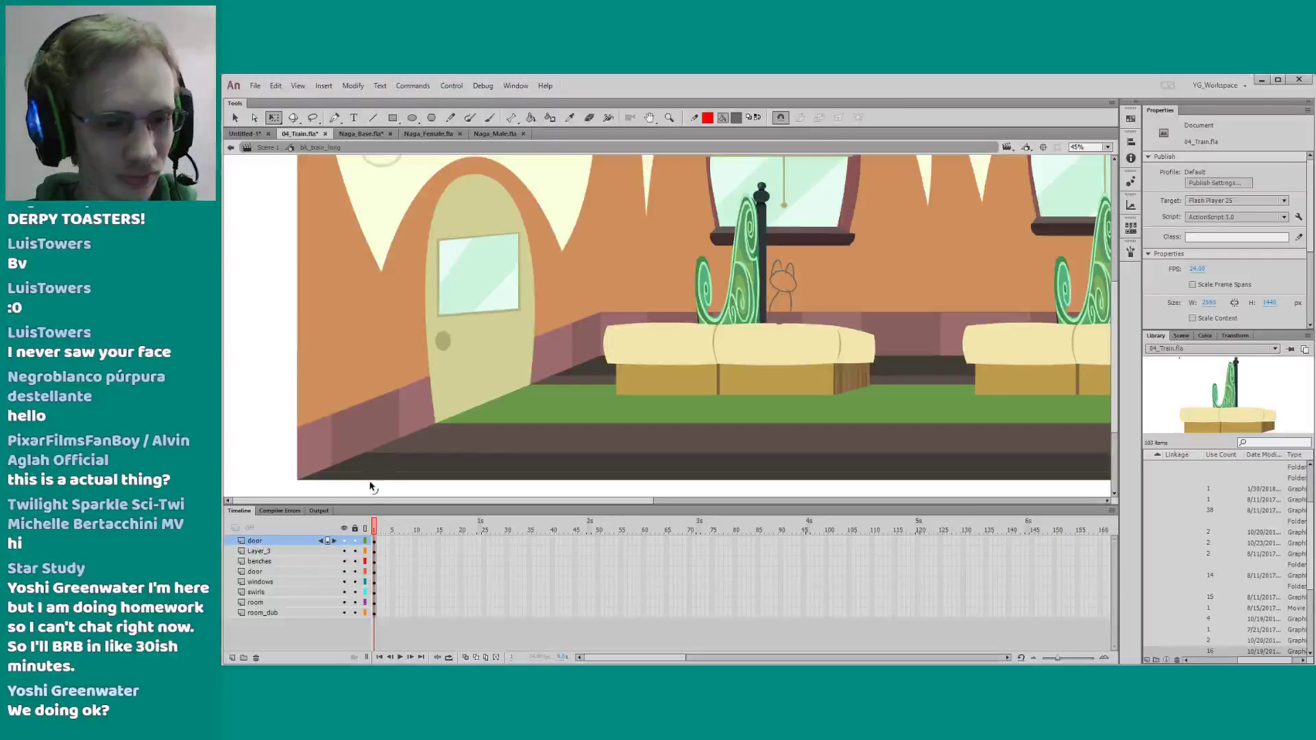
drag(367, 505, 416, 508)
click(268, 148)
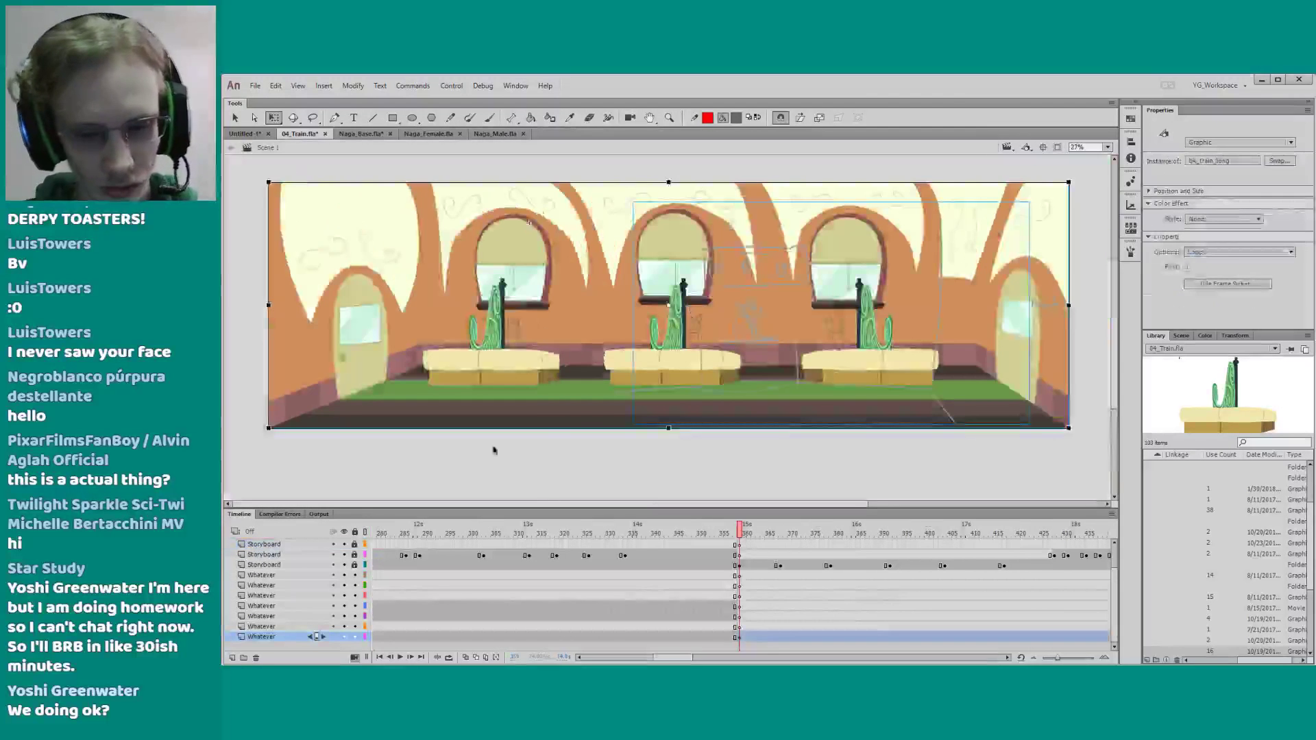
Enlarge the timeline area and go to the shot's last frame, just before the 20-second mark
drag(666, 657, 687, 658)
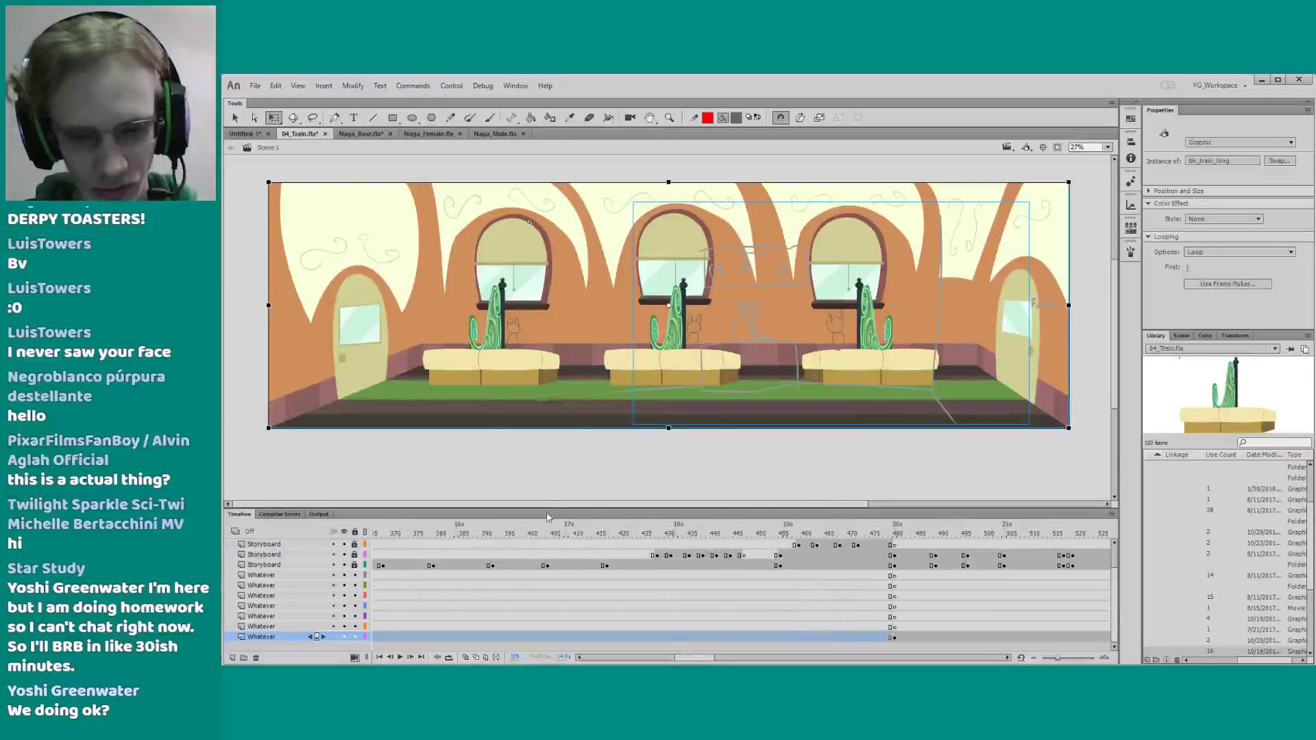
drag(546, 509, 544, 440)
click(687, 634)
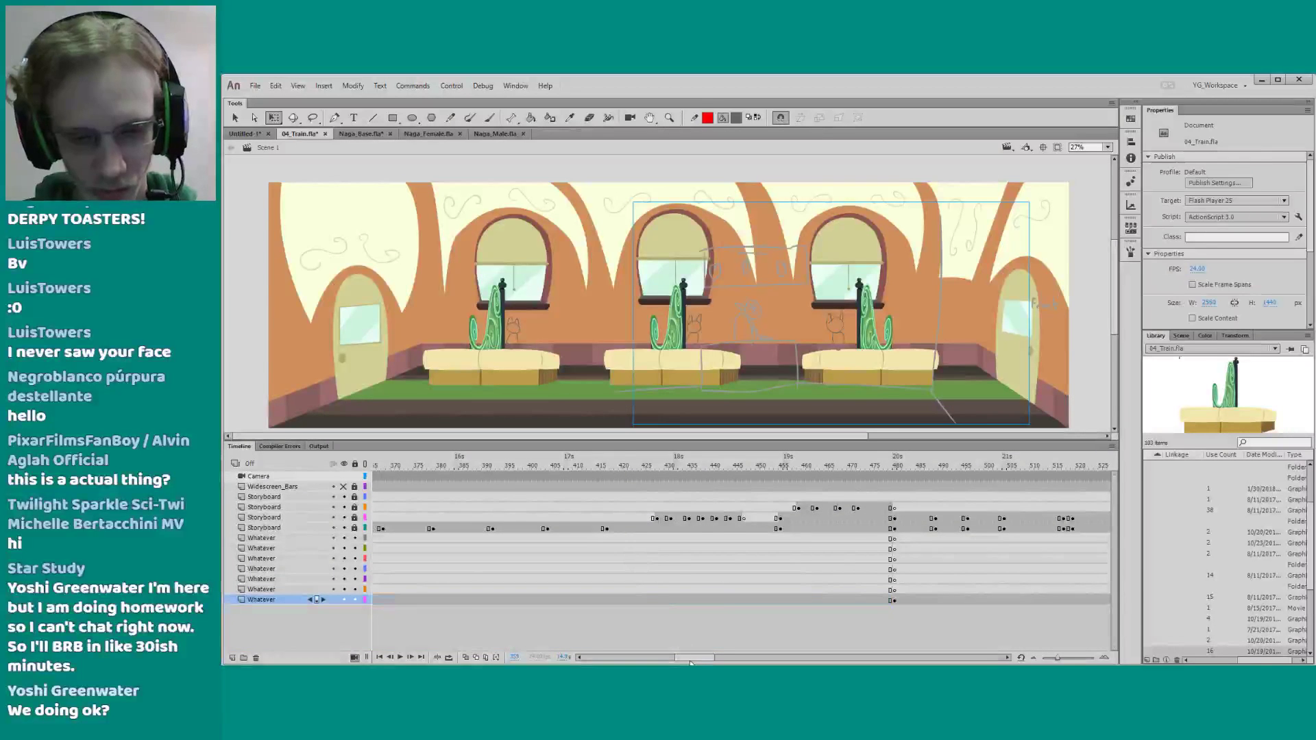
drag(689, 658, 683, 658)
drag(936, 470, 990, 471)
Extend all layers of the bk_train_long symbol to about frame 155 and return to Scene 1
click(881, 404)
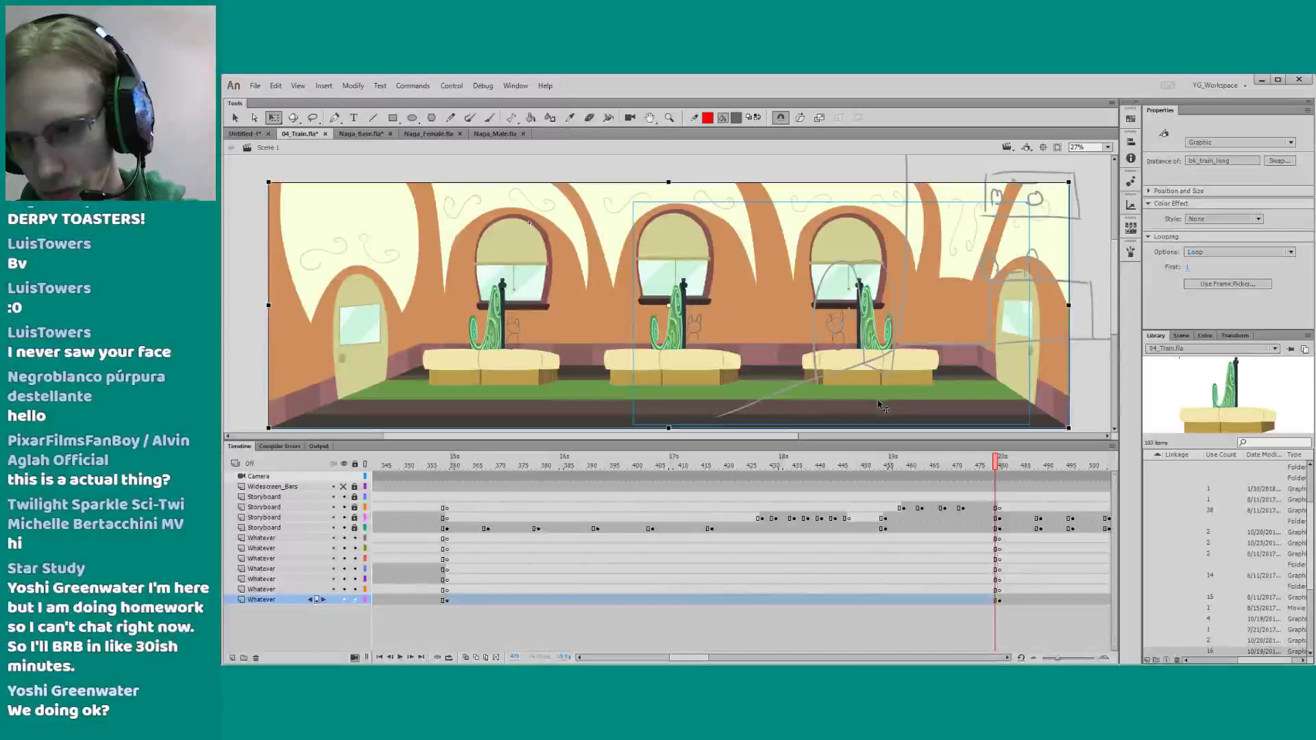
double_click(882, 404)
drag(992, 478, 1017, 548)
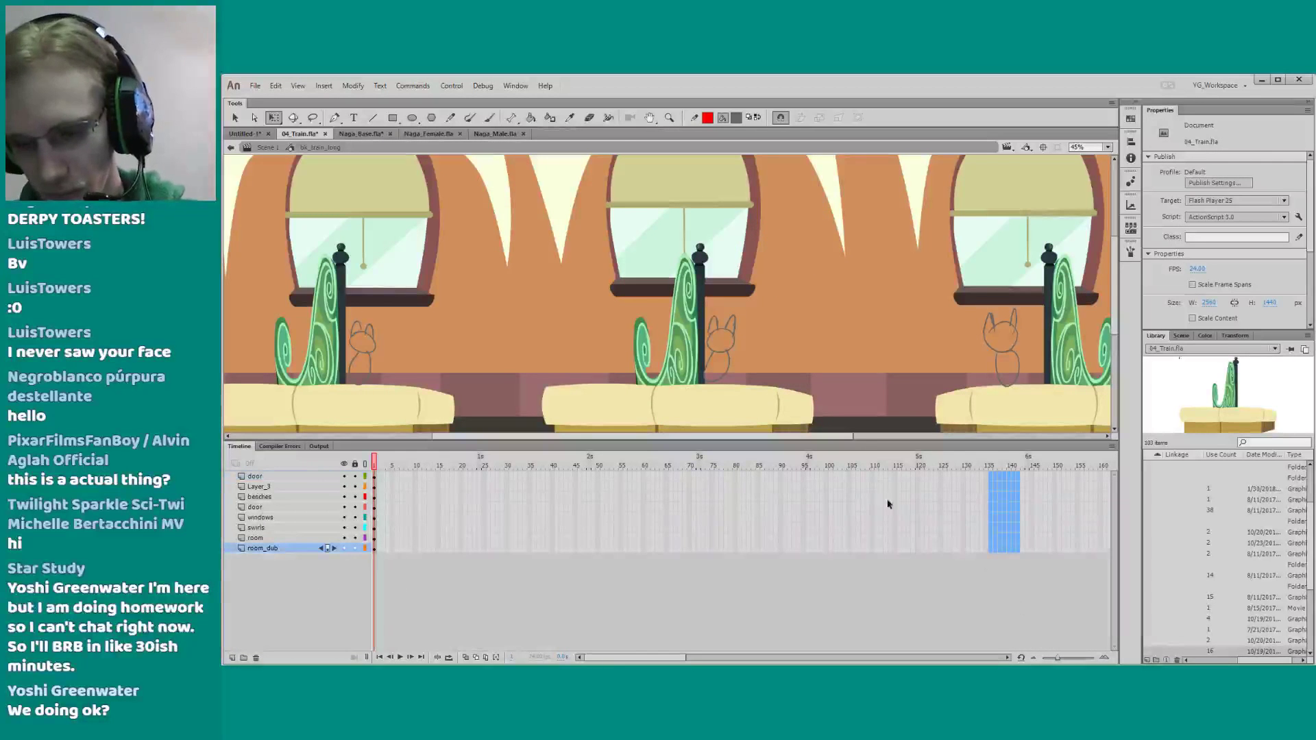
key(F5)
key(F5)
key(F5)
click(232, 148)
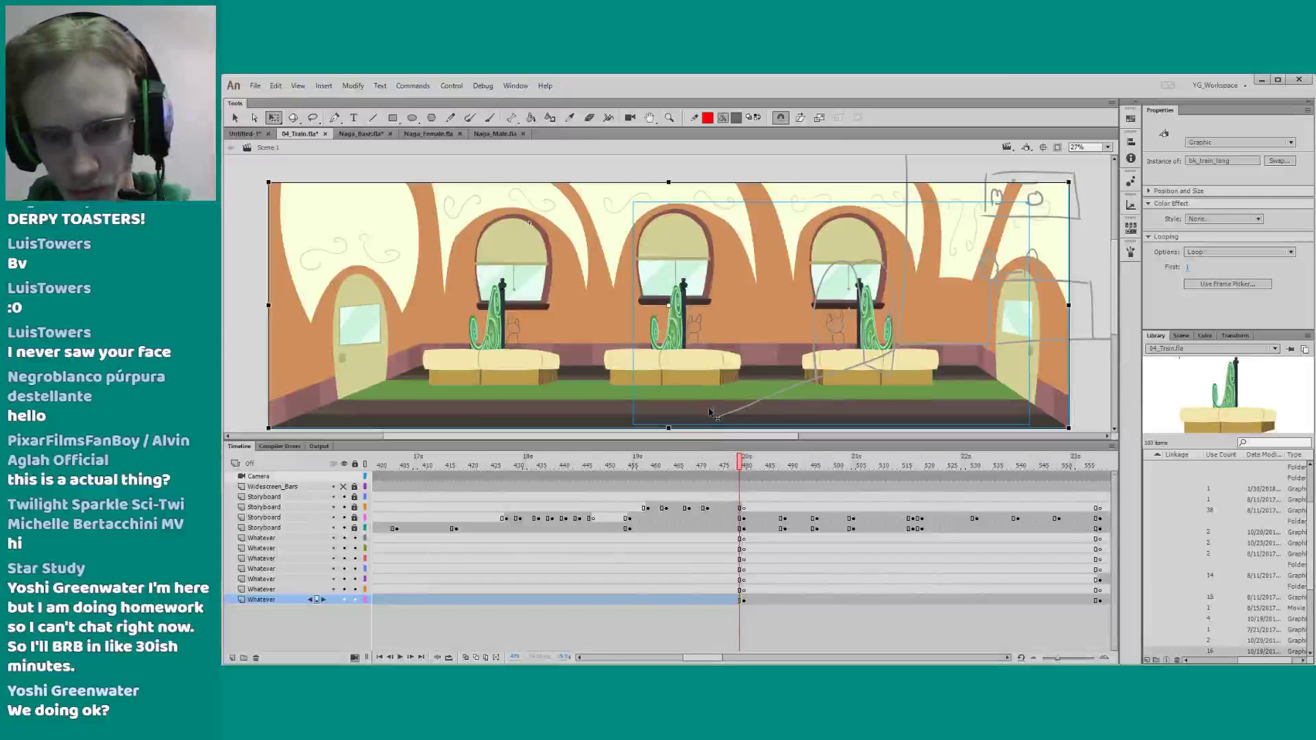
key(ctrl+e)
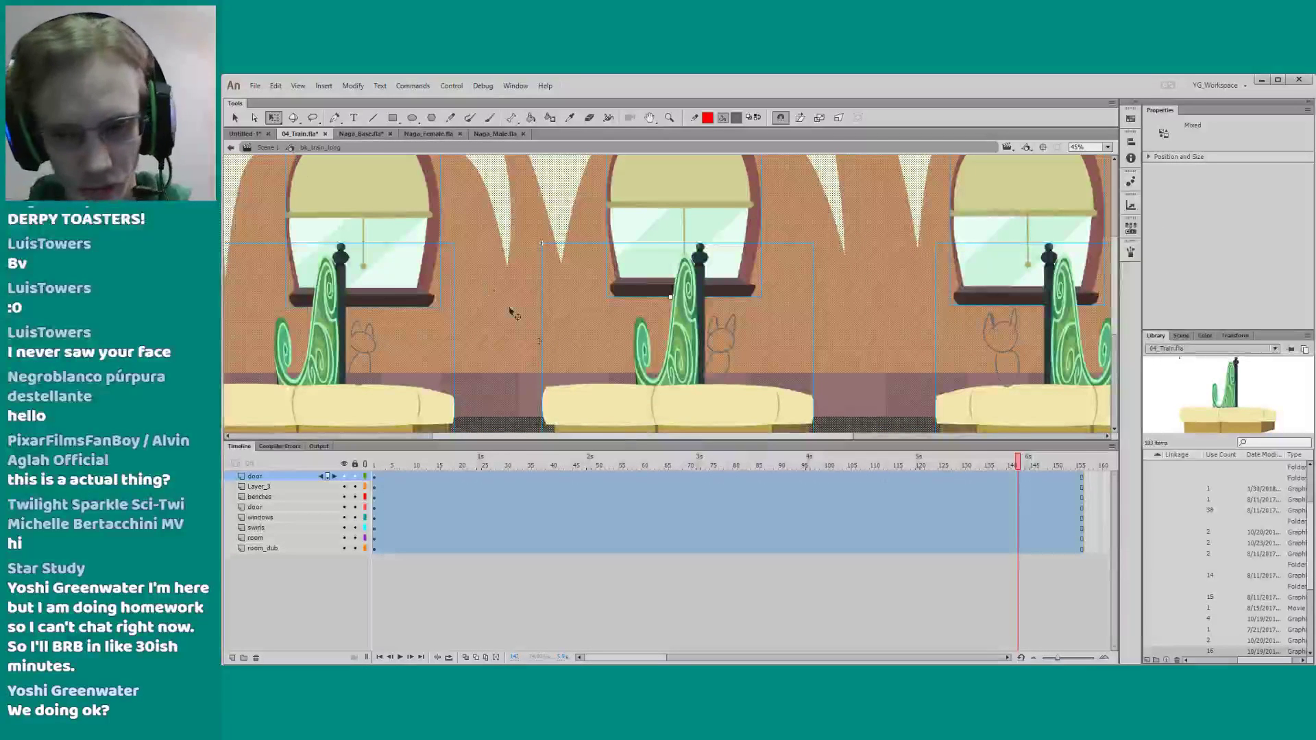
drag(640, 658, 647, 657)
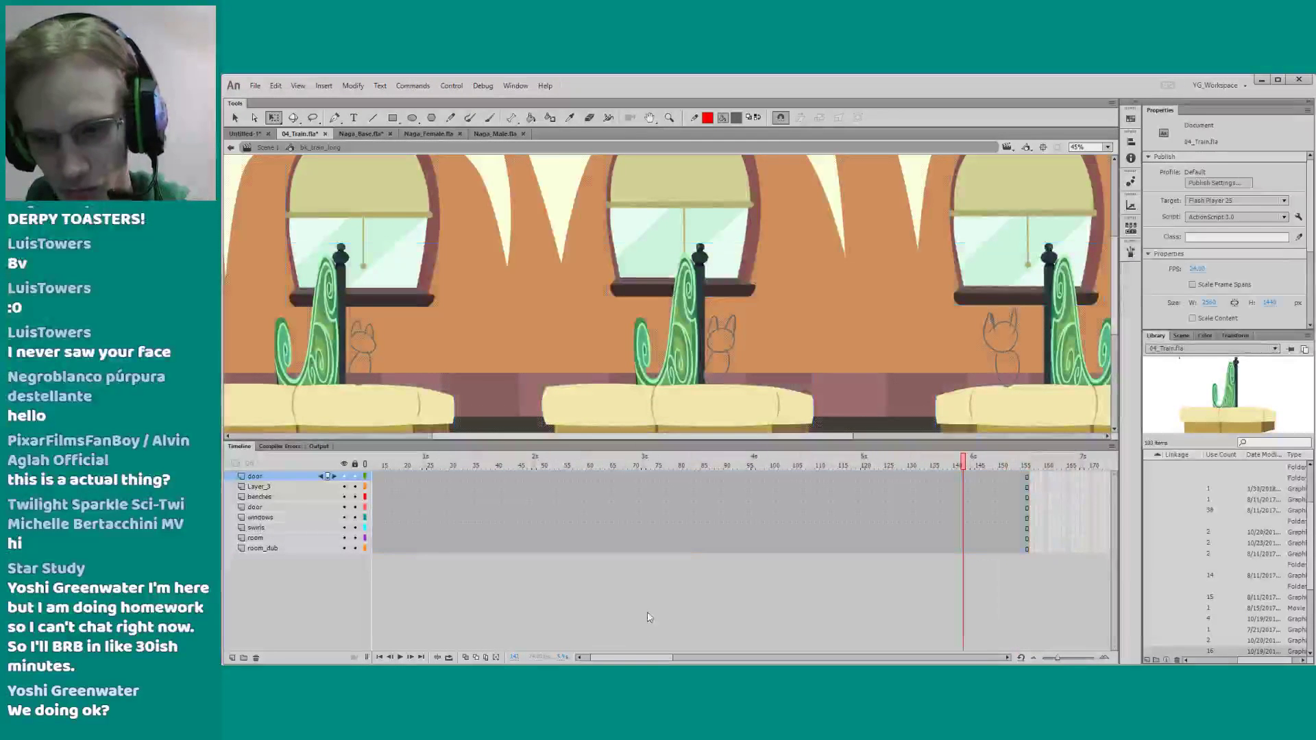
click(686, 579)
click(267, 148)
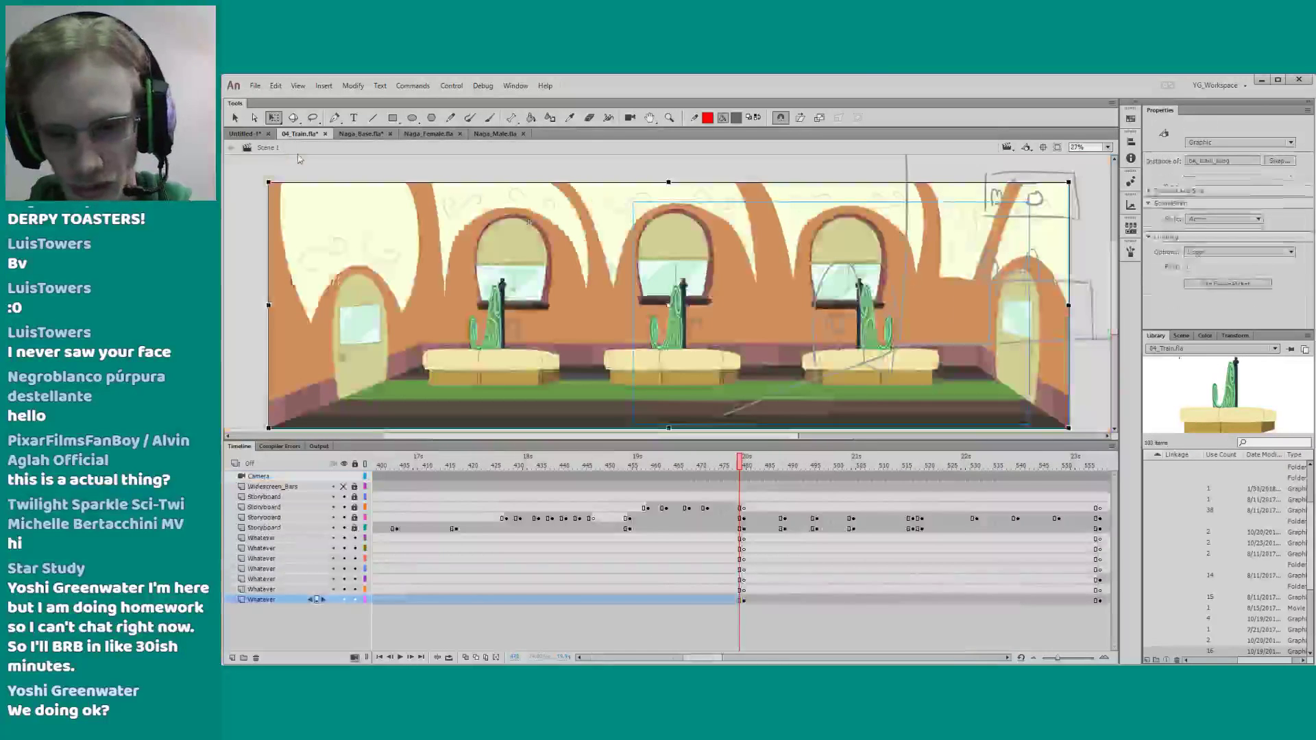
Return to the shot's first frame, frame the whole train interior in view, and save the document
drag(698, 659, 681, 659)
click(563, 468)
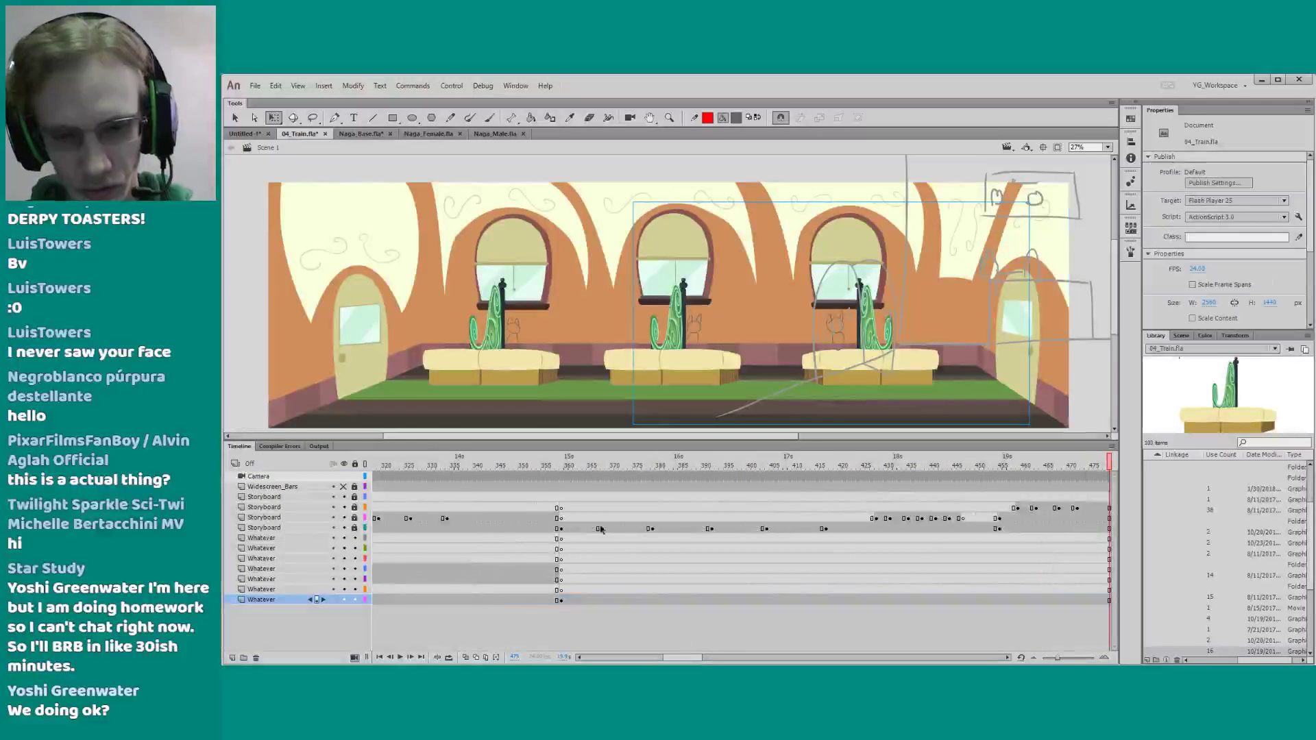
drag(503, 379, 493, 357)
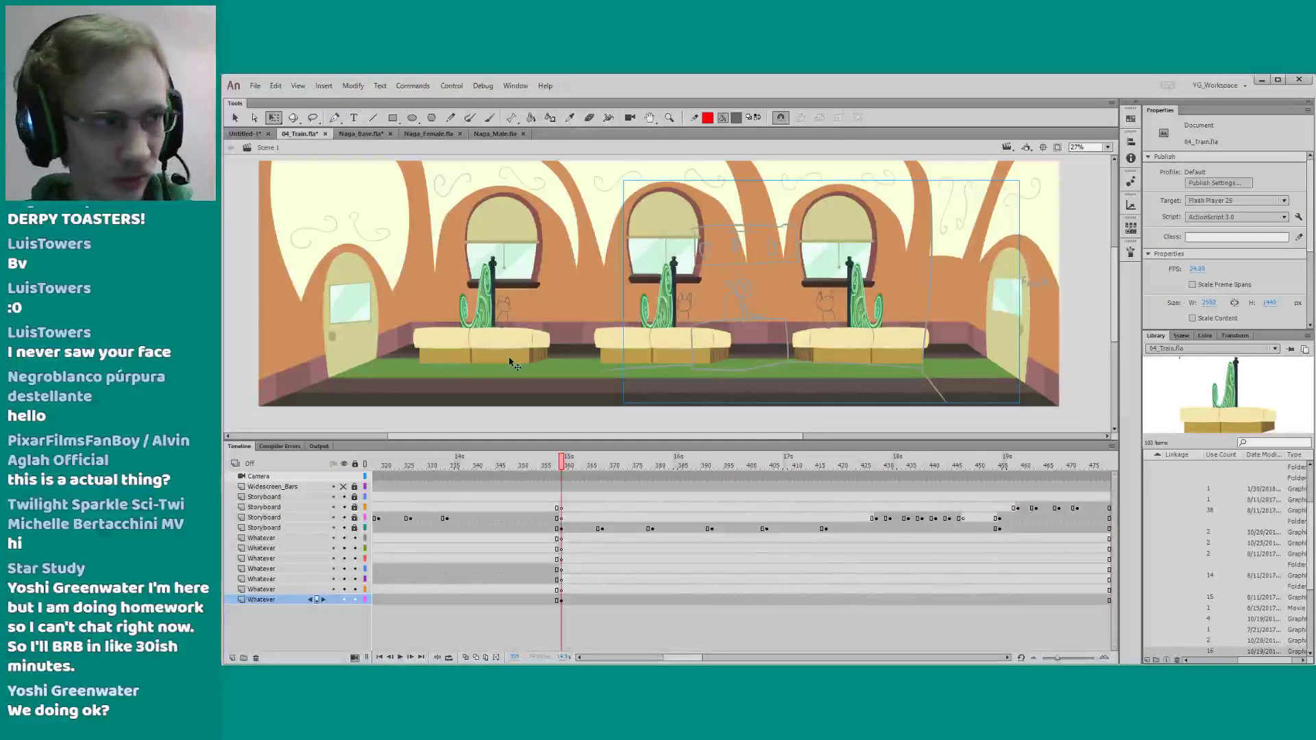
drag(421, 416, 405, 423)
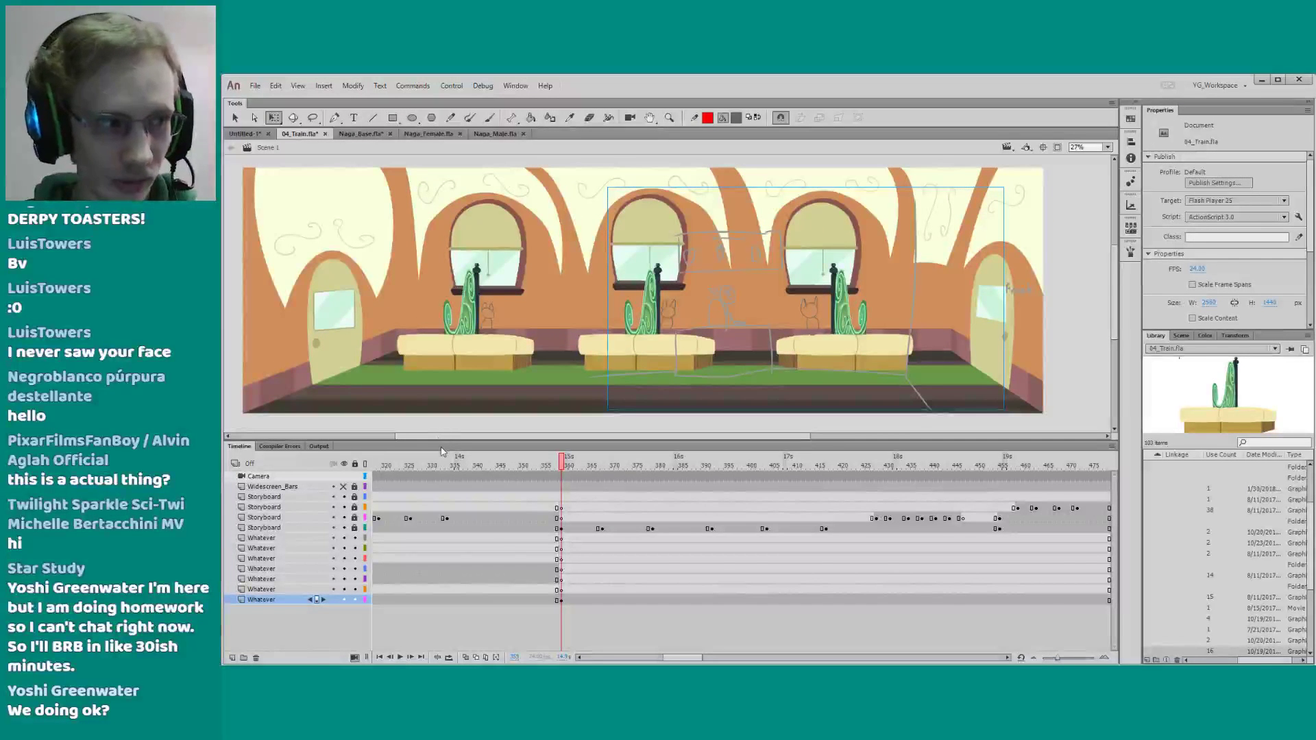
drag(440, 442, 440, 450)
drag(678, 656, 686, 656)
drag(501, 418, 522, 427)
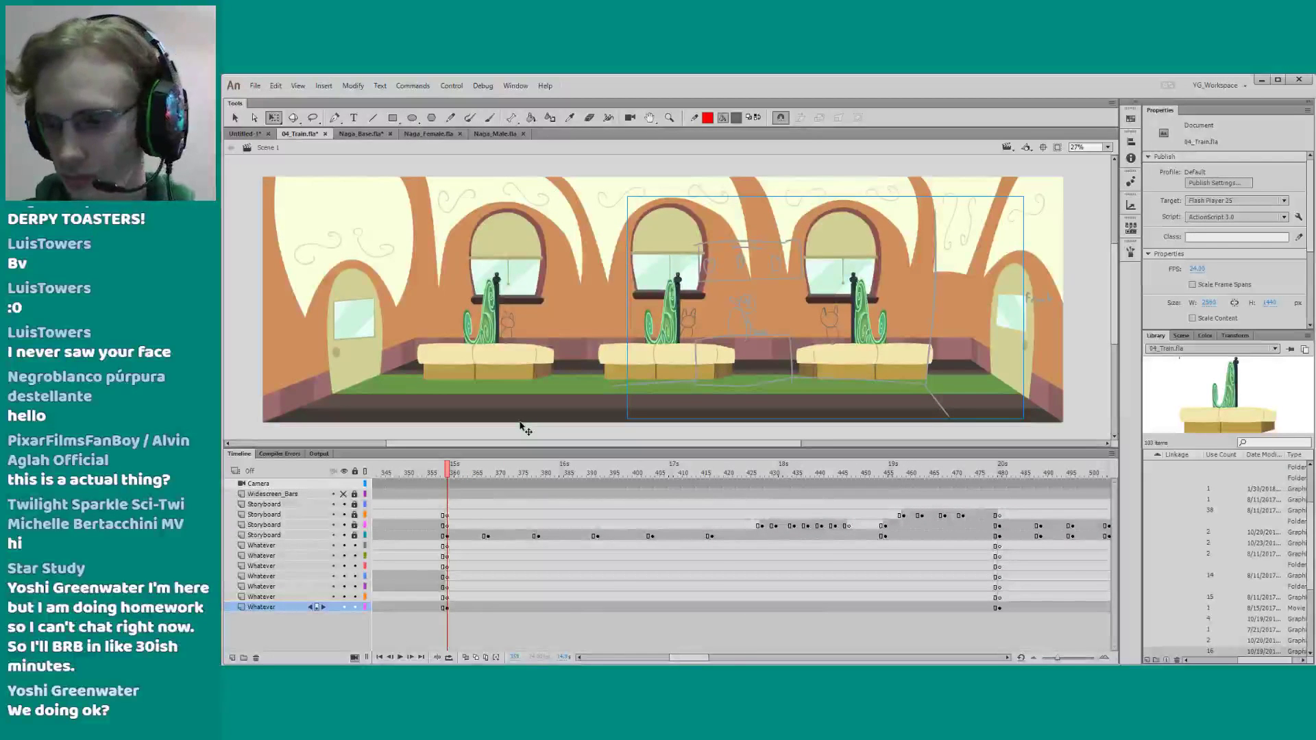
key(ctrl+s)
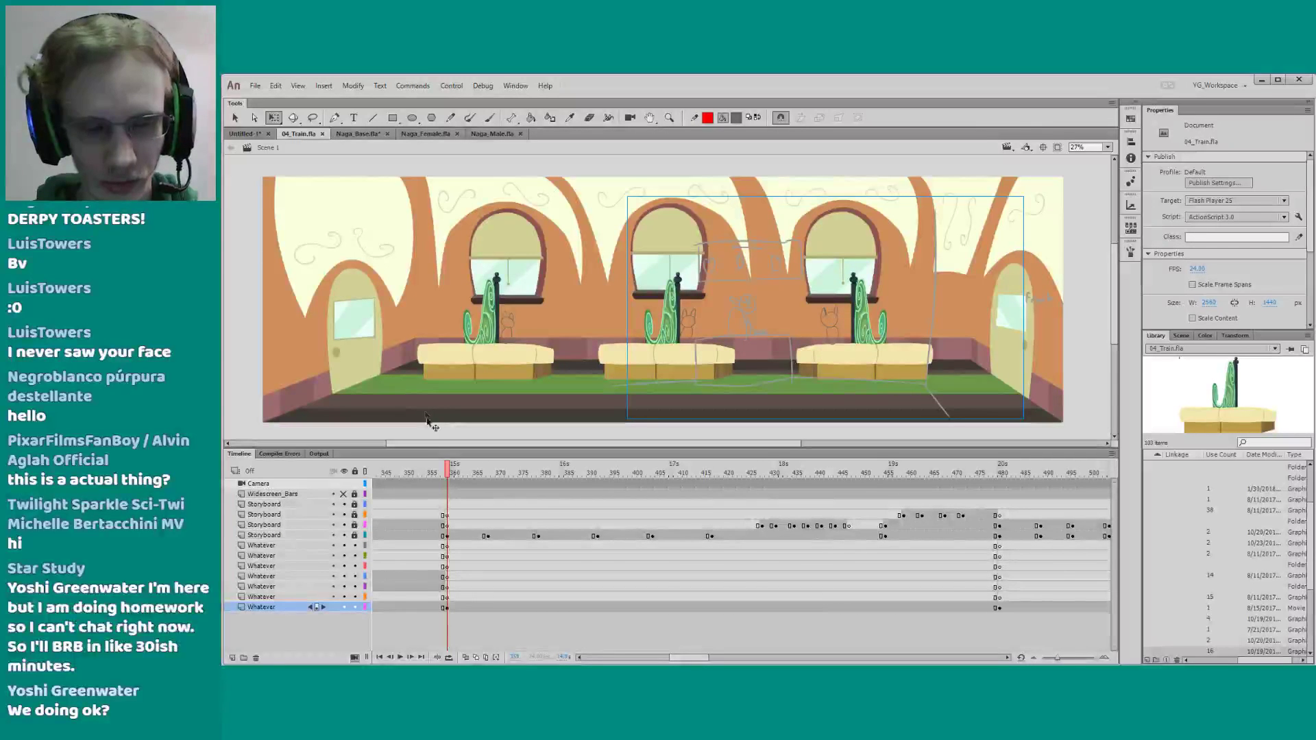
Scrub through the storyboard drawings and insert a keyframe on the train background's layer where the second drawing starts
drag(452, 477, 748, 478)
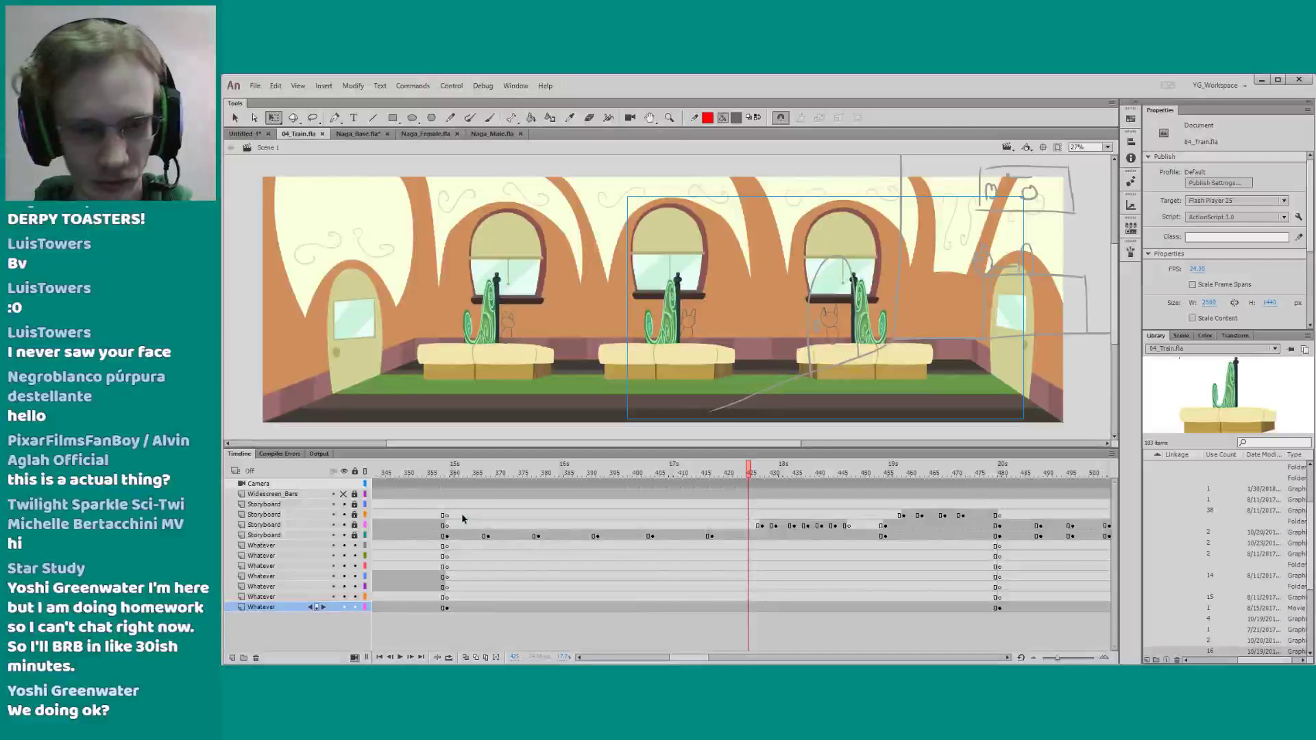
click(455, 472)
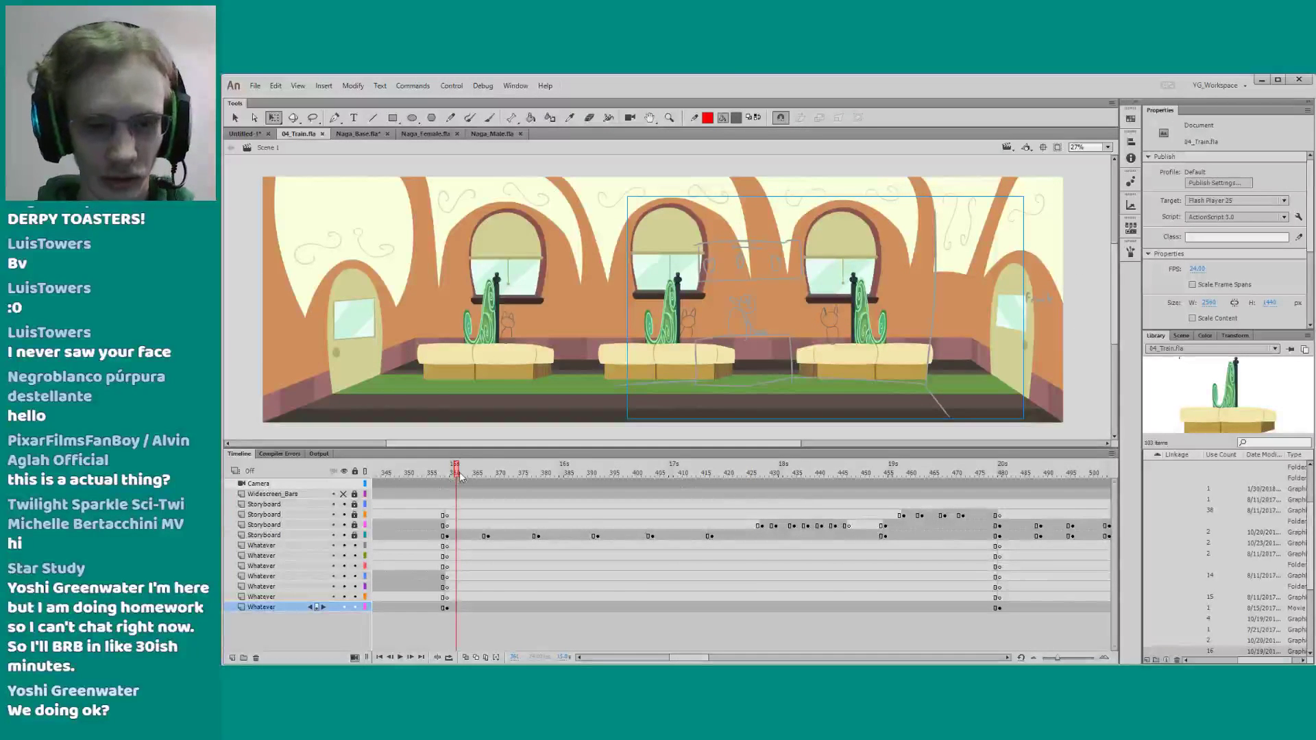
drag(459, 476, 488, 473)
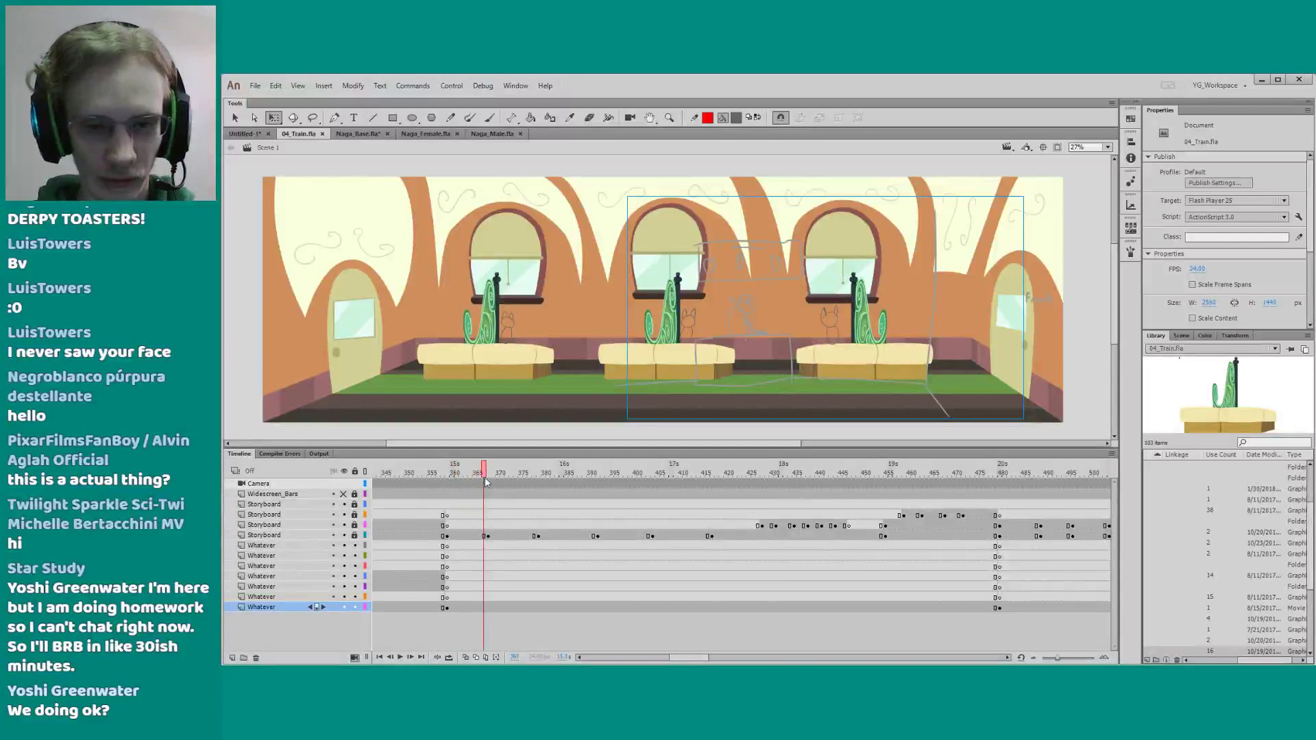
click(487, 608)
key(F6)
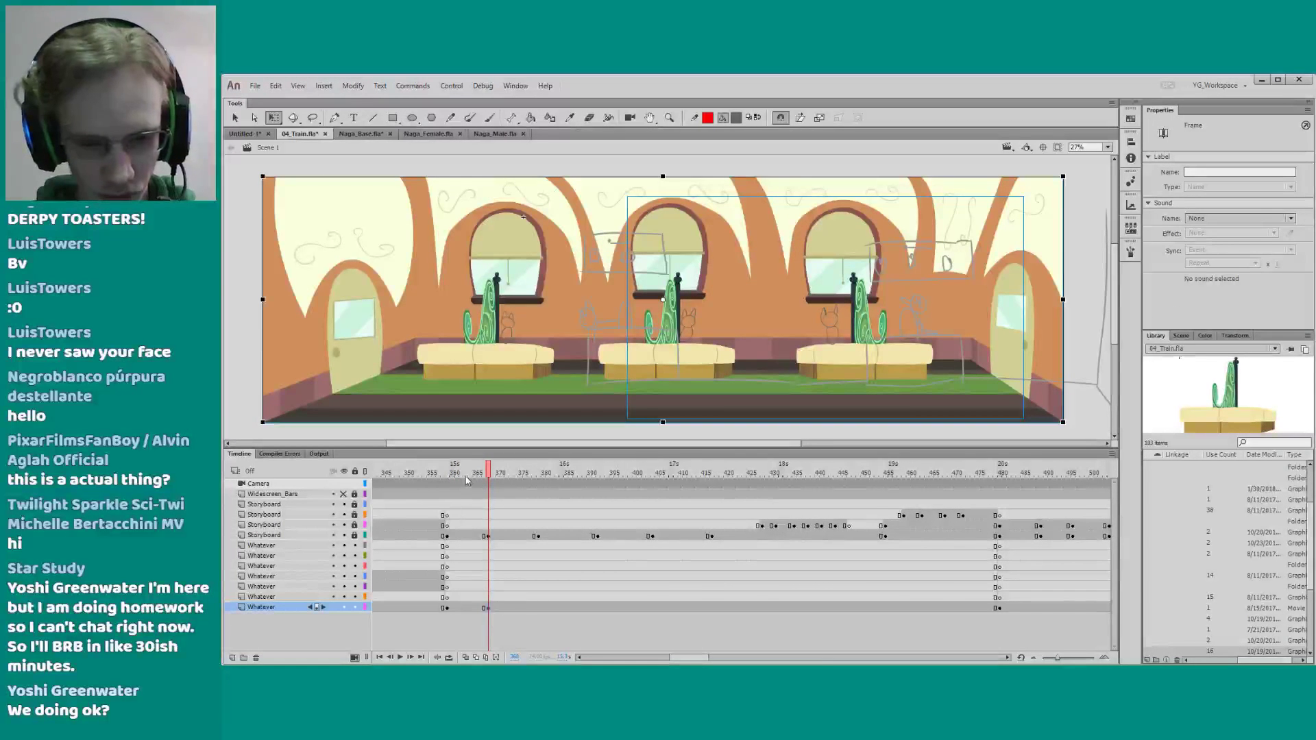
Play the shot from its first frame to check the storyboard timing against the train background
click(445, 474)
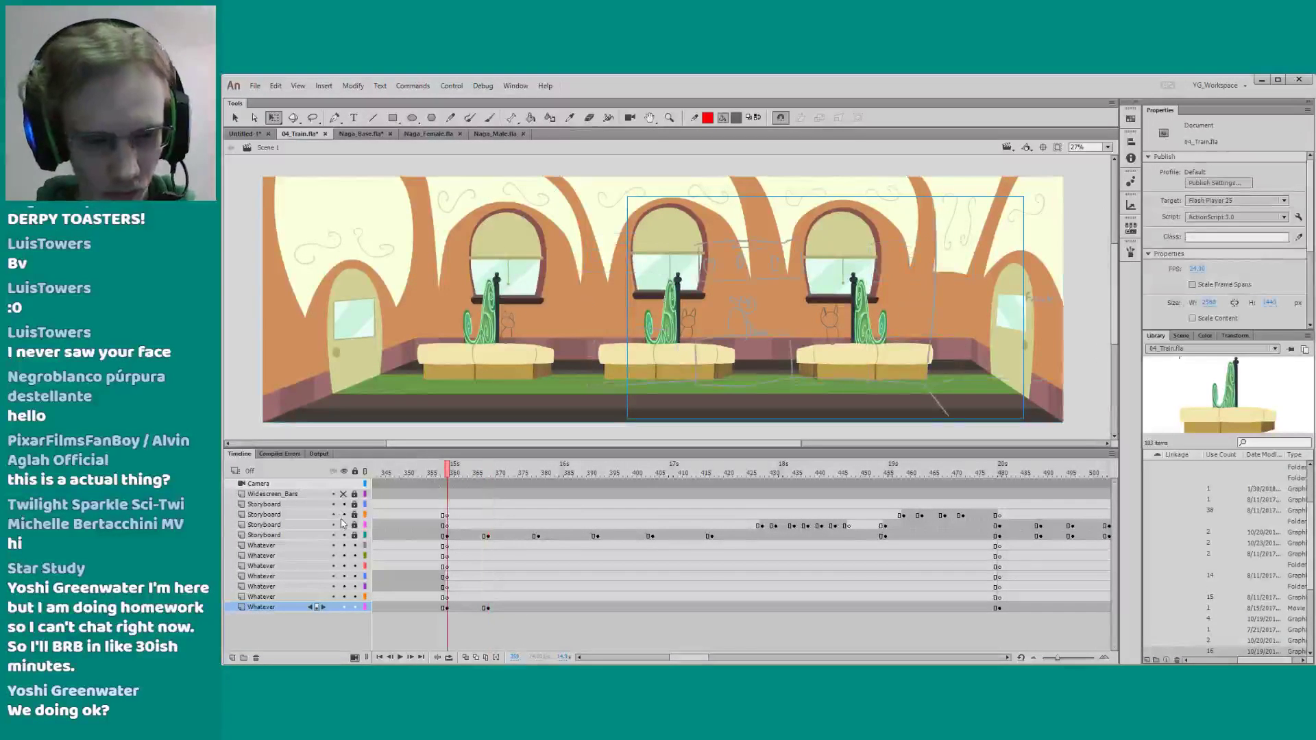
key(Return)
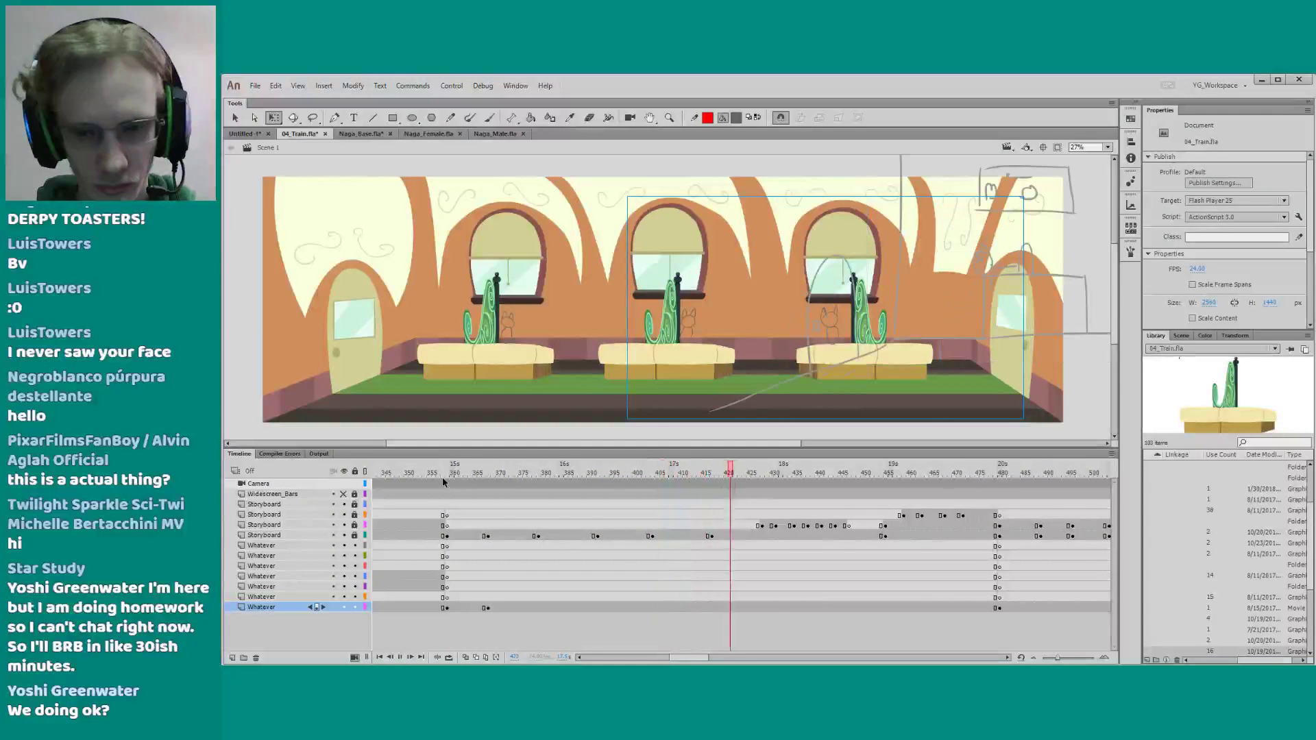
key(Return)
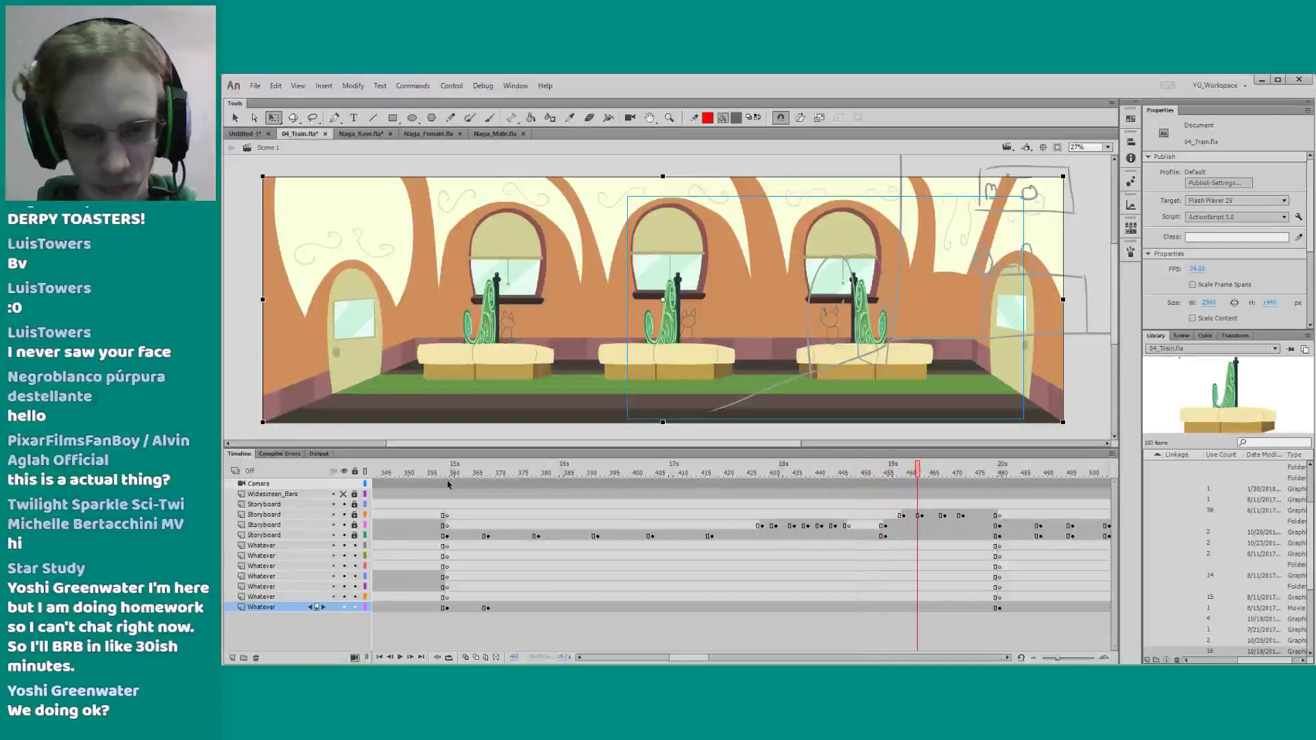
Lengthen the hold on the shot's first storyboard drawing by inserting about 8 frames across all layers
drag(462, 484, 466, 608)
key(F5)
key(F5)
key(F5)
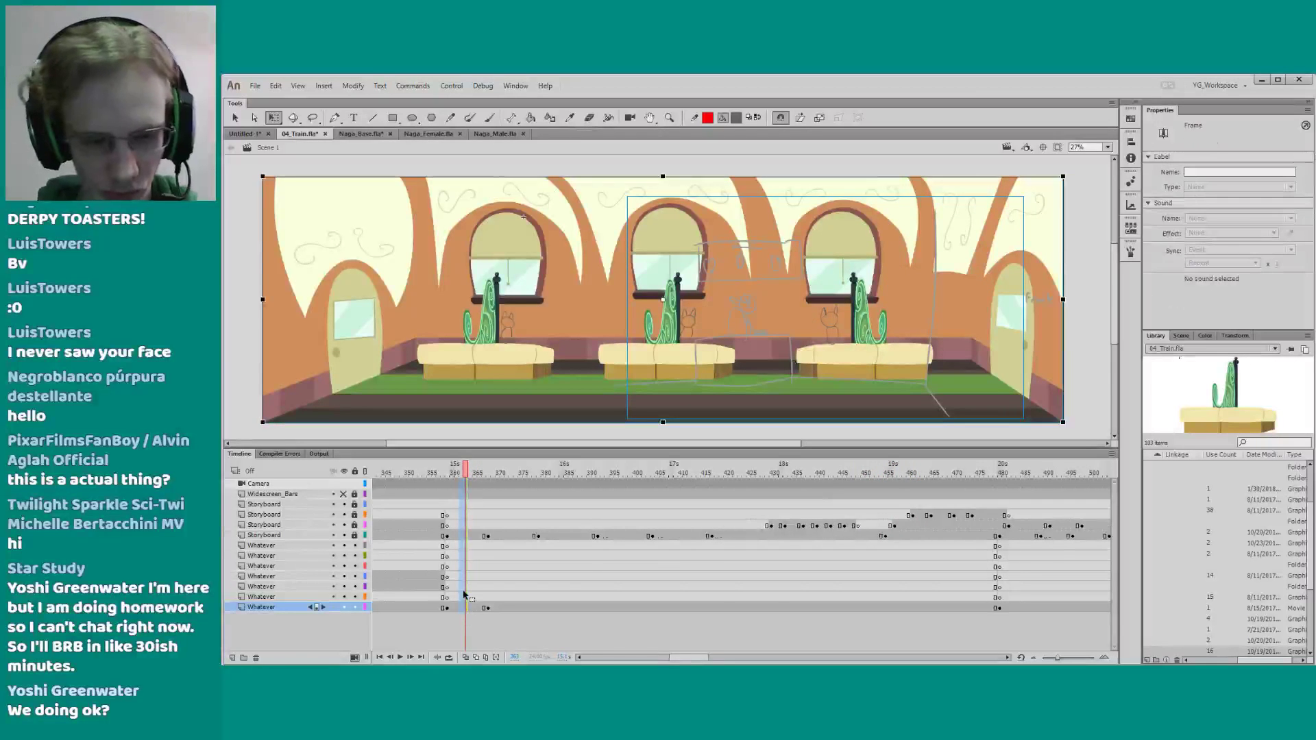
key(F5)
key(F5)
Clear the train background's keyframe at the second storyboard drawing and play the shot from just before its start
click(526, 609)
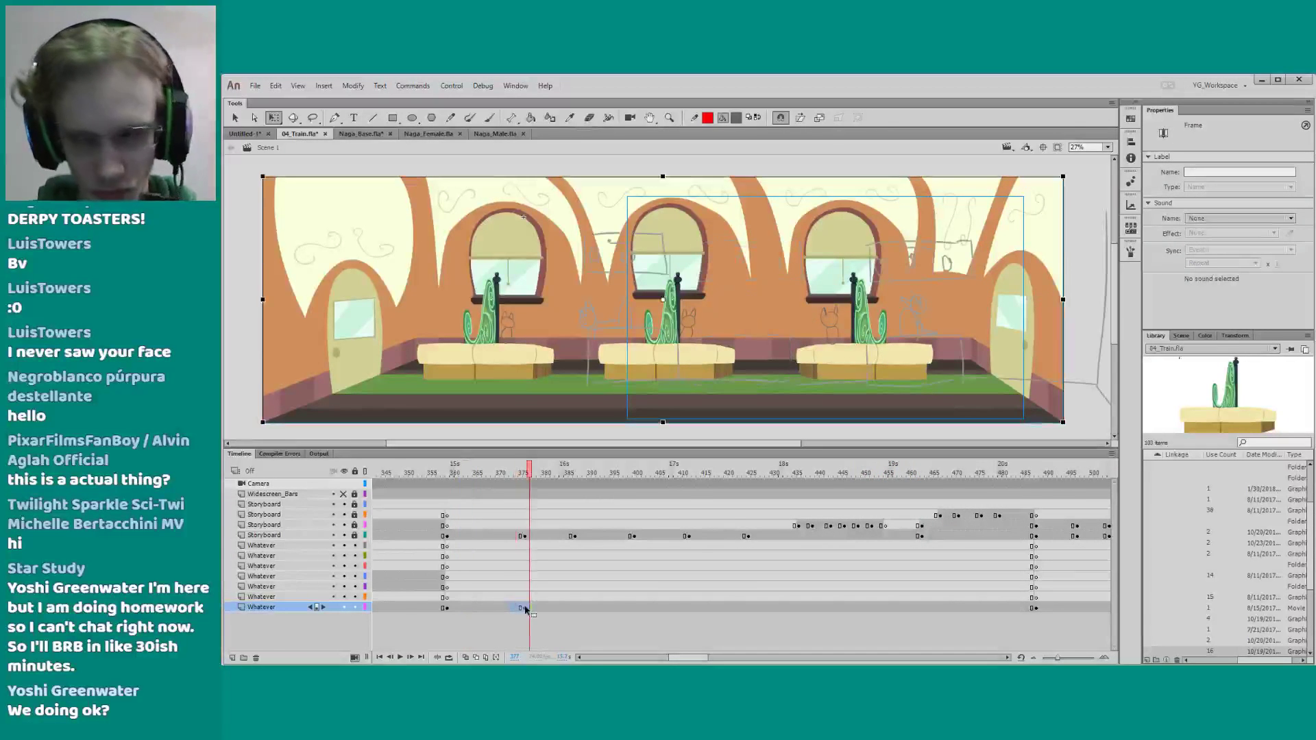
right_click(527, 609)
click(603, 398)
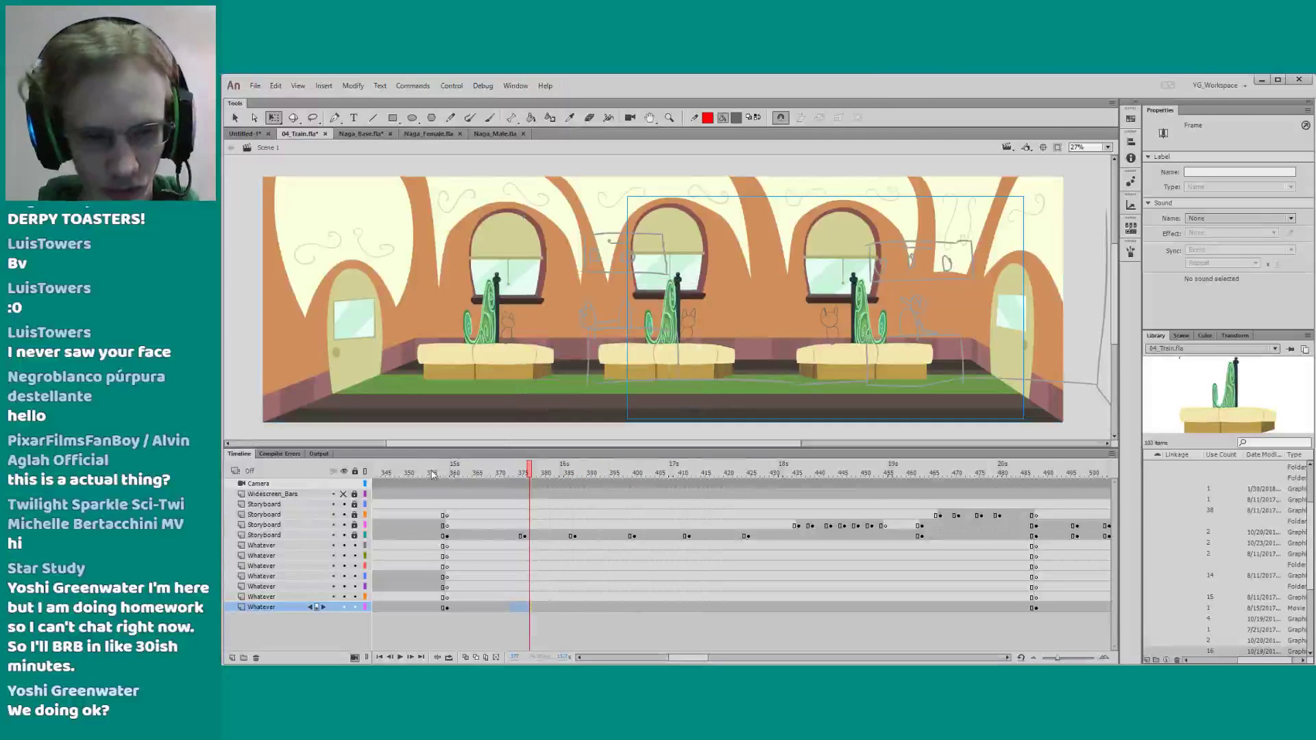
click(423, 475)
key(Return)
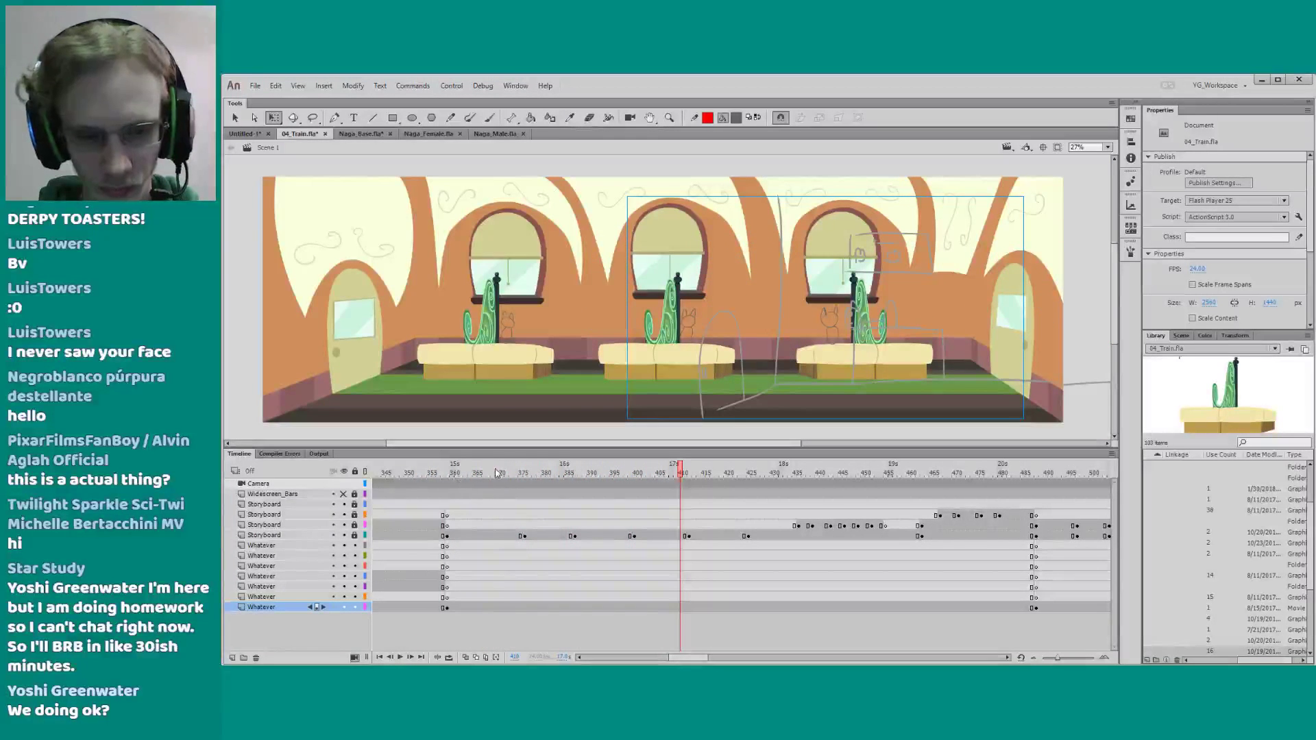
click(524, 473)
click(525, 604)
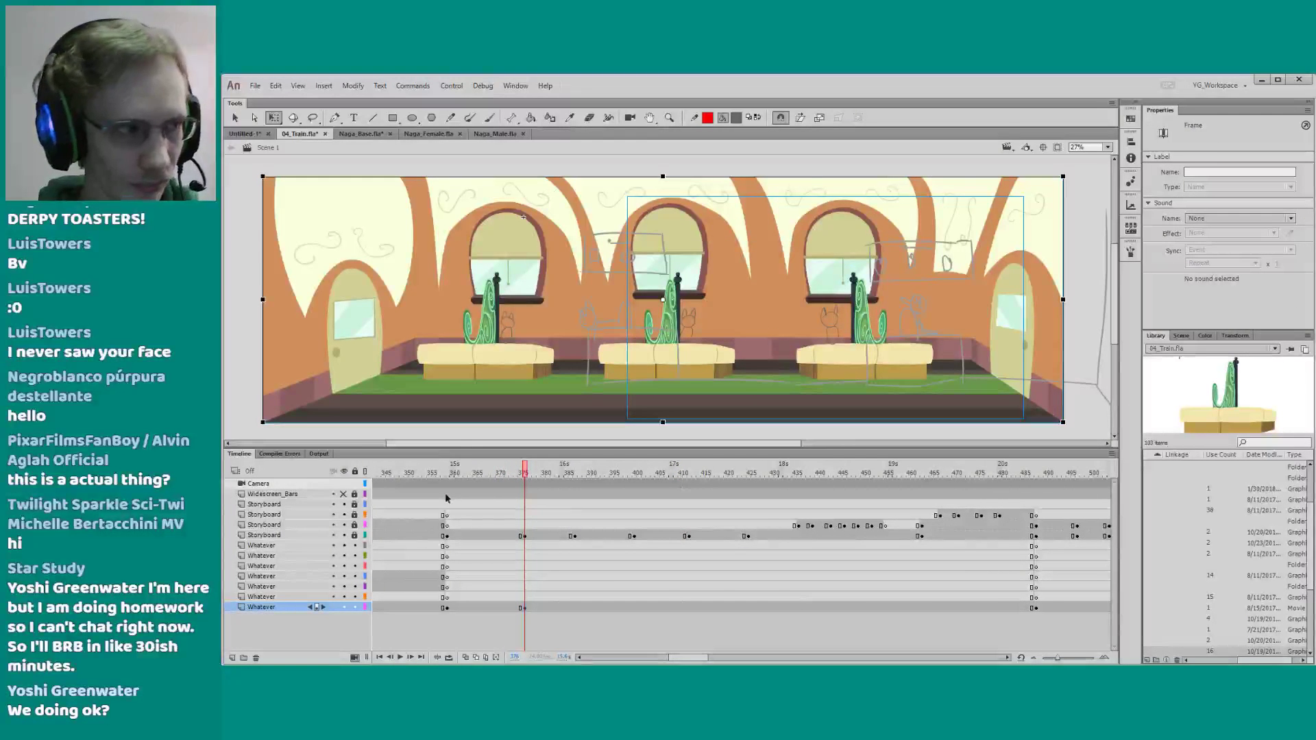
drag(448, 446, 448, 457)
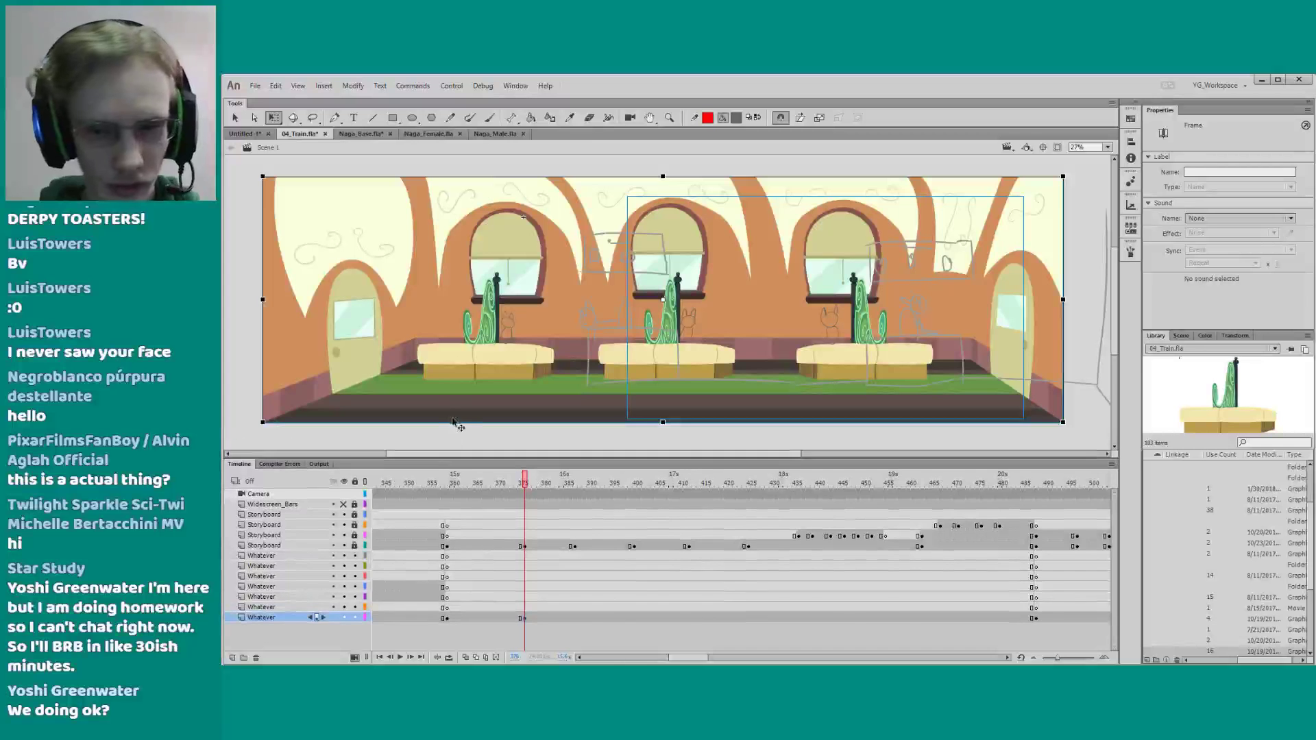
click(453, 420)
key(comma)
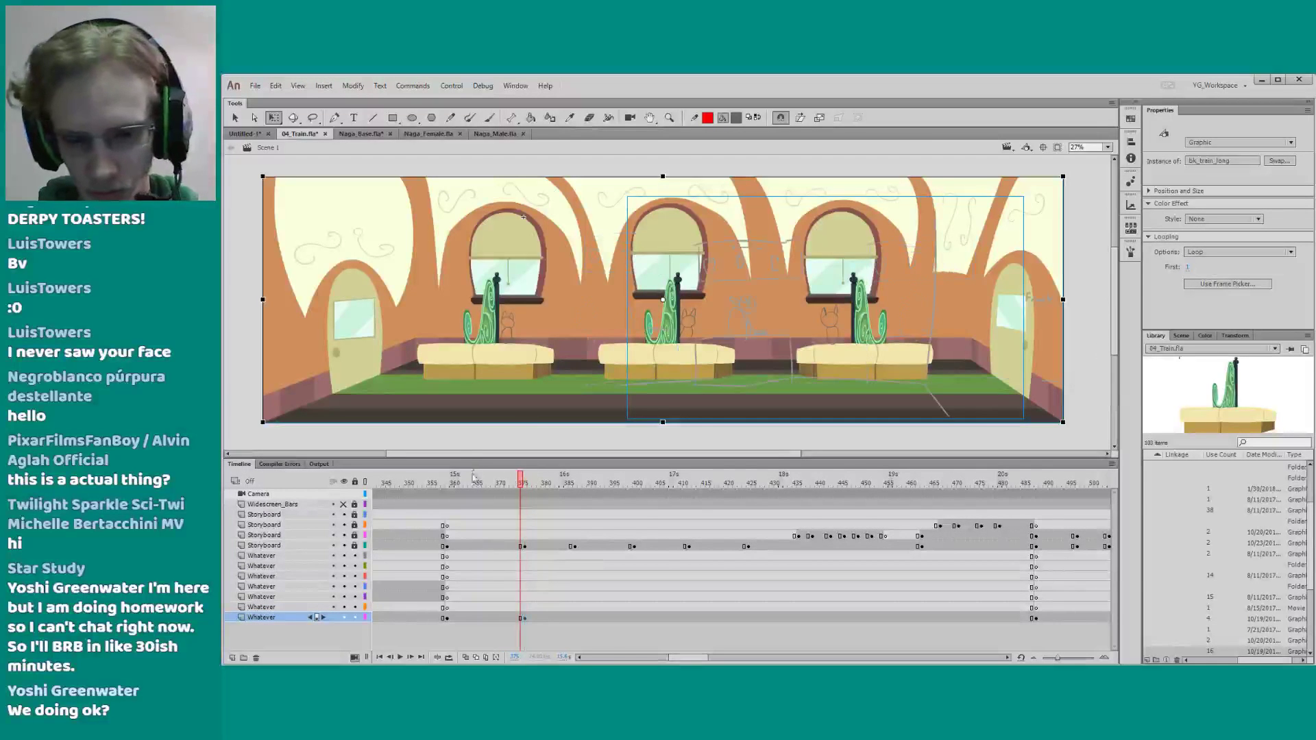
right_click(524, 618)
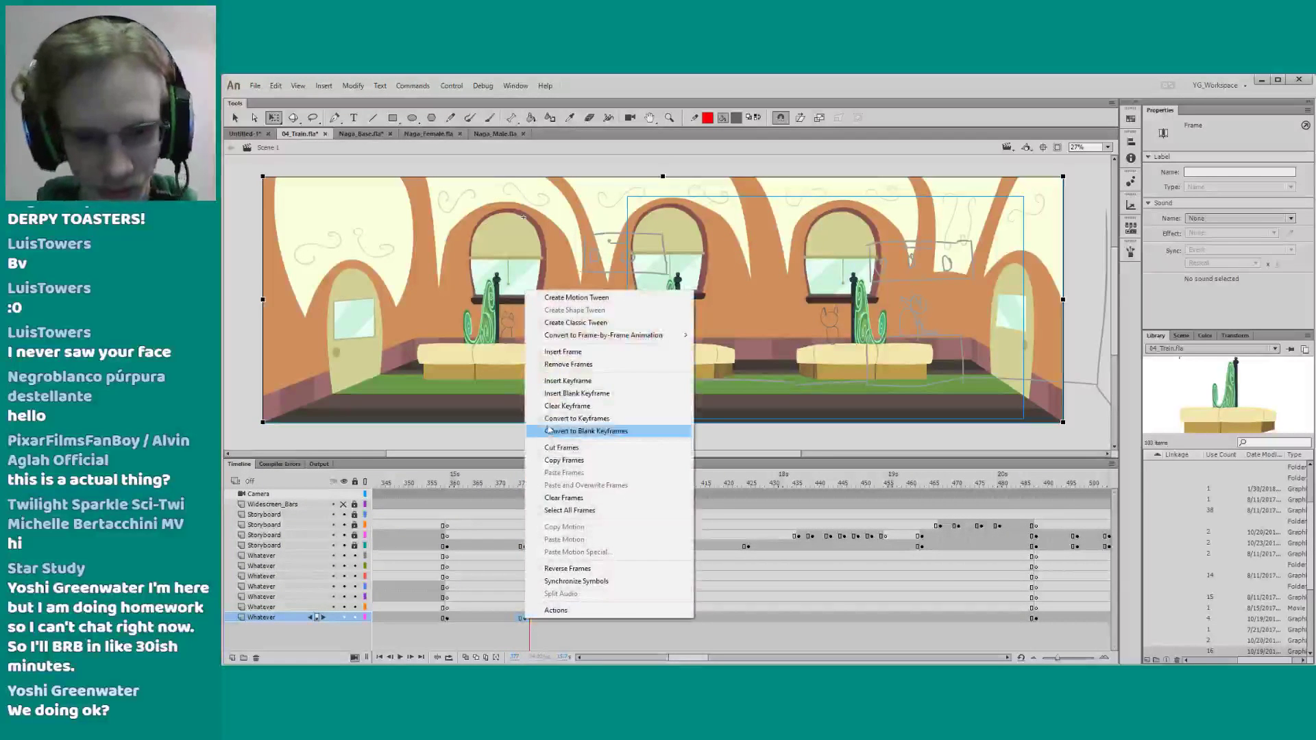
click(548, 406)
Move the train background left at the shot's first frame until its right end lines up with the right edge of the camera frame
click(478, 483)
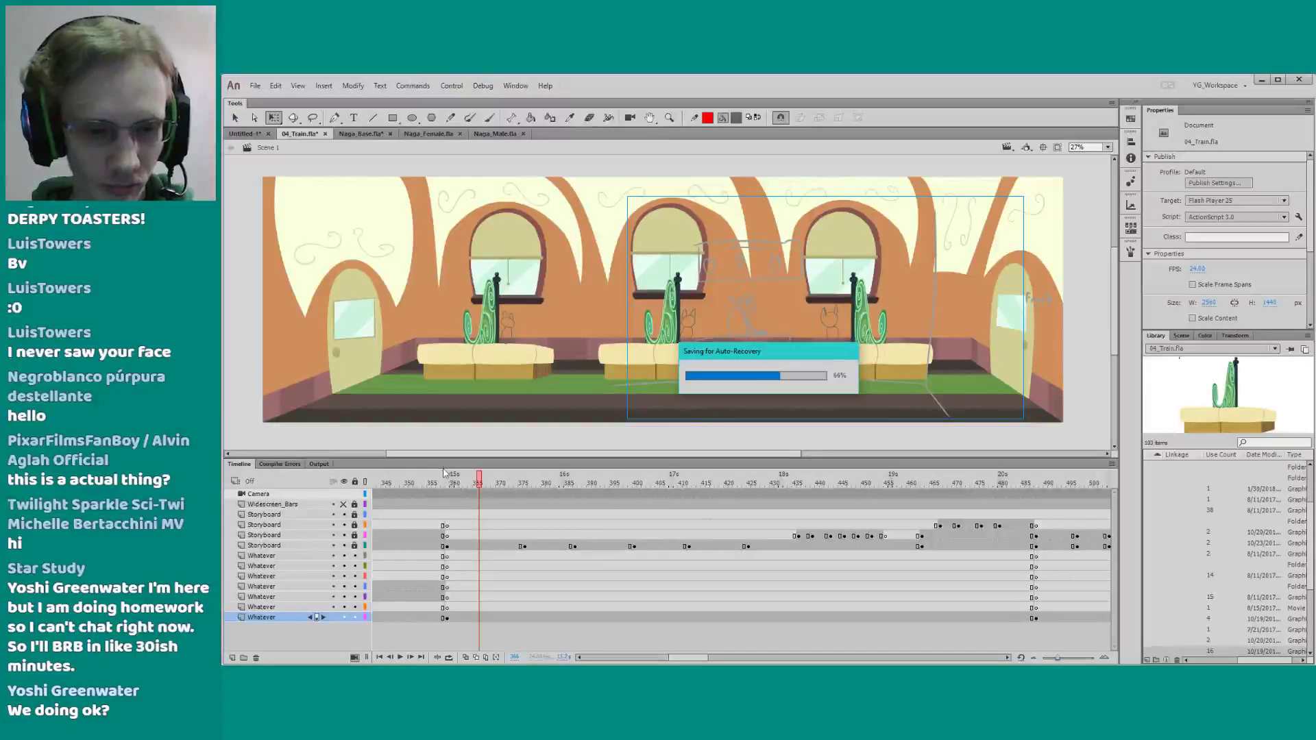
click(446, 479)
click(435, 422)
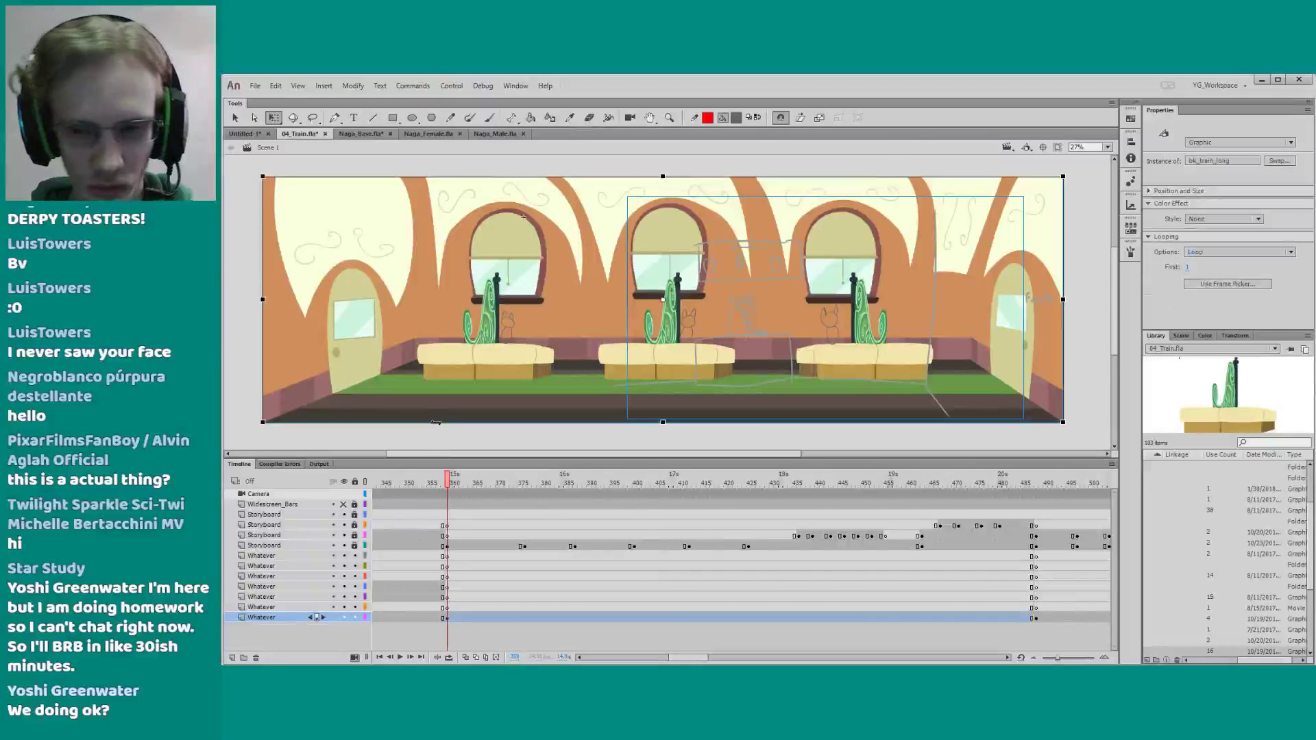
key(Left)
key(Left)
key(Left)
key(Left)
key(Left)
key(Left)
key(Left)
key(Left)
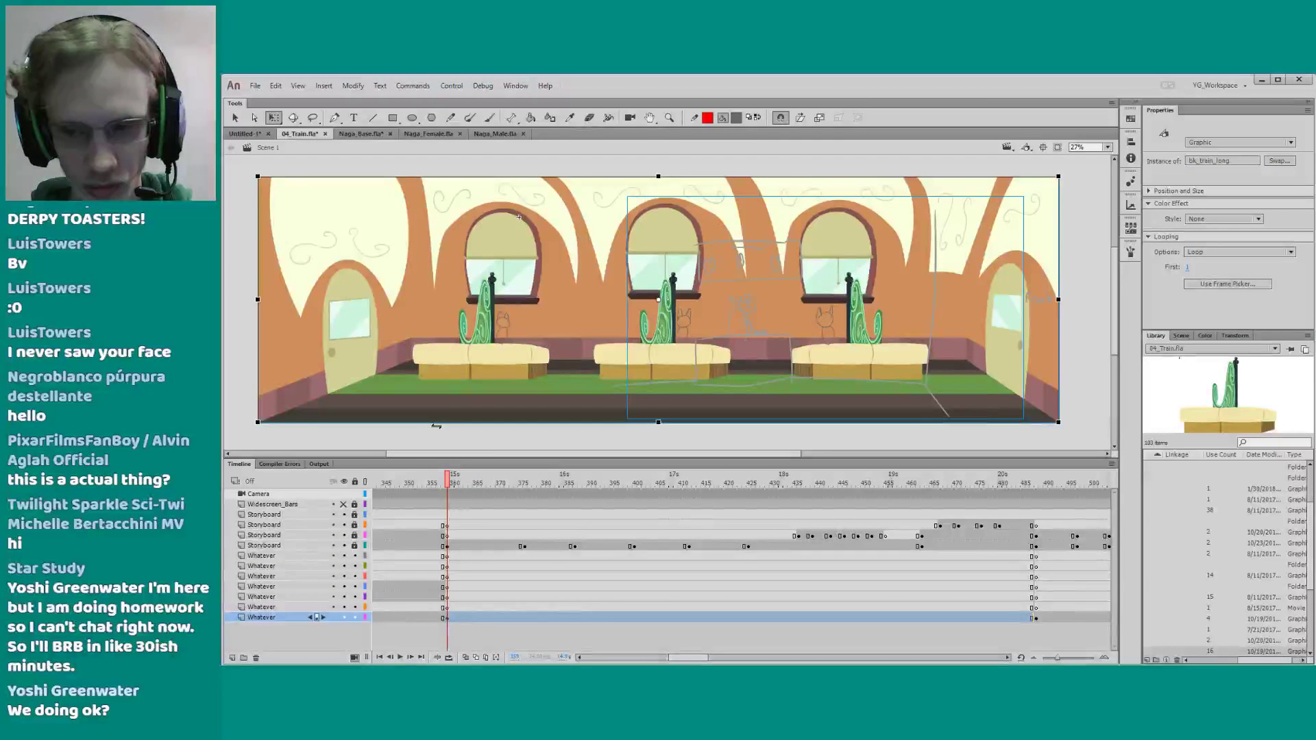
key(shift+Left)
key(shift+Left)
key(shift+Left)
key(shift+Left)
key(shift+Left)
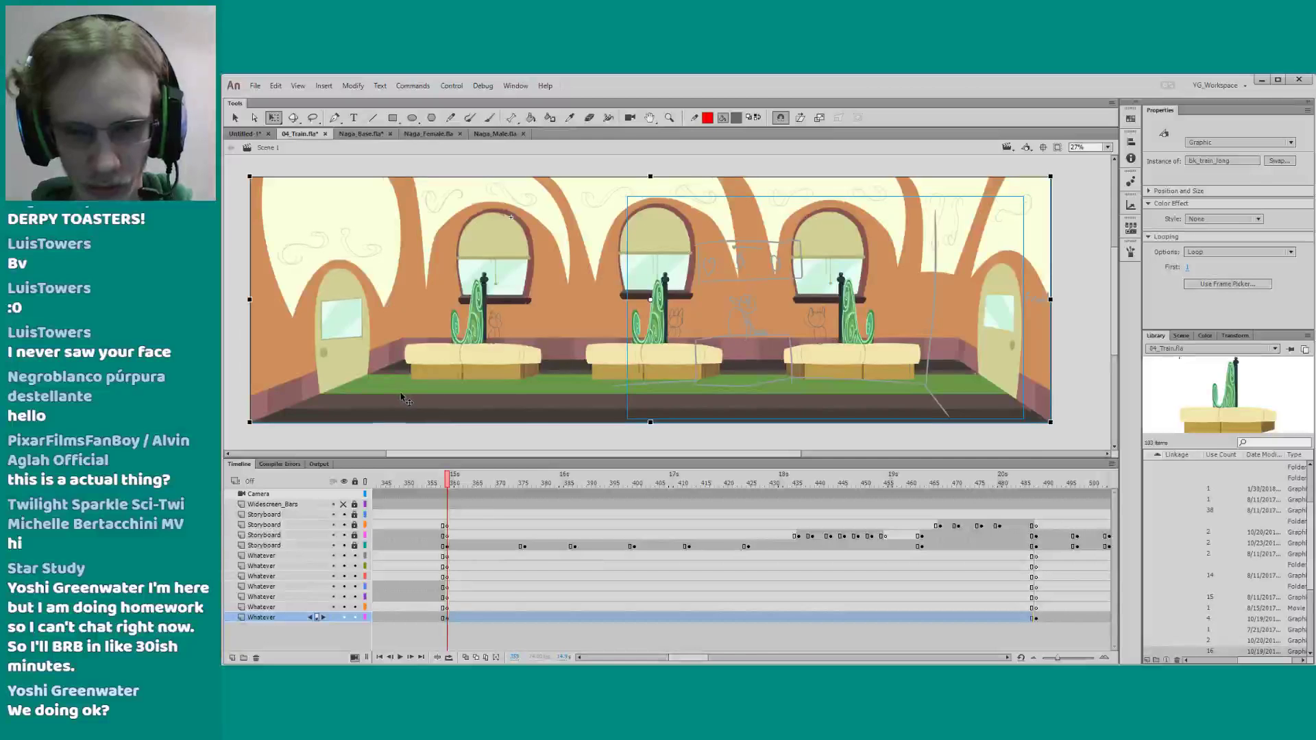
key(shift+Left)
key(shift+Left)
key(shift+Left)
key(shift+Left)
key(shift+Left)
key(shift+Left)
key(shift+Left)
key(shift+Left)
key(shift+Left)
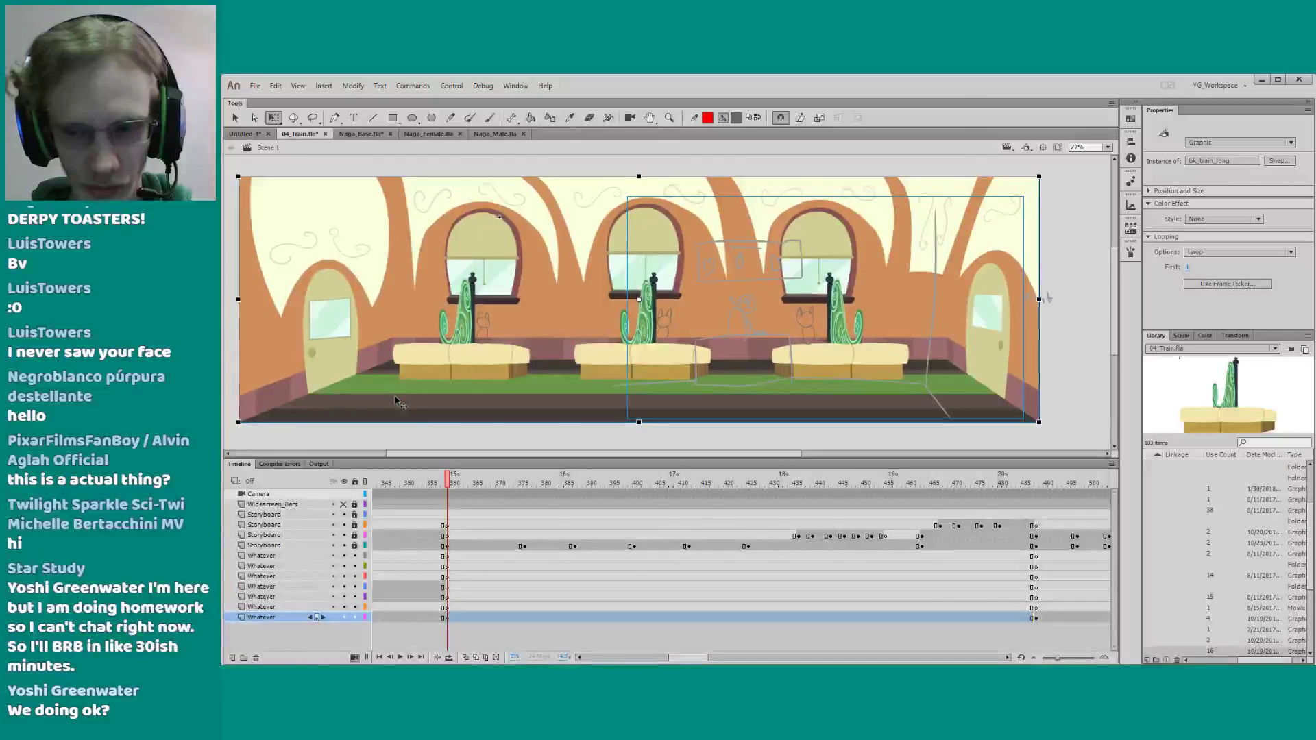
key(shift+Left)
key(shift+Left)
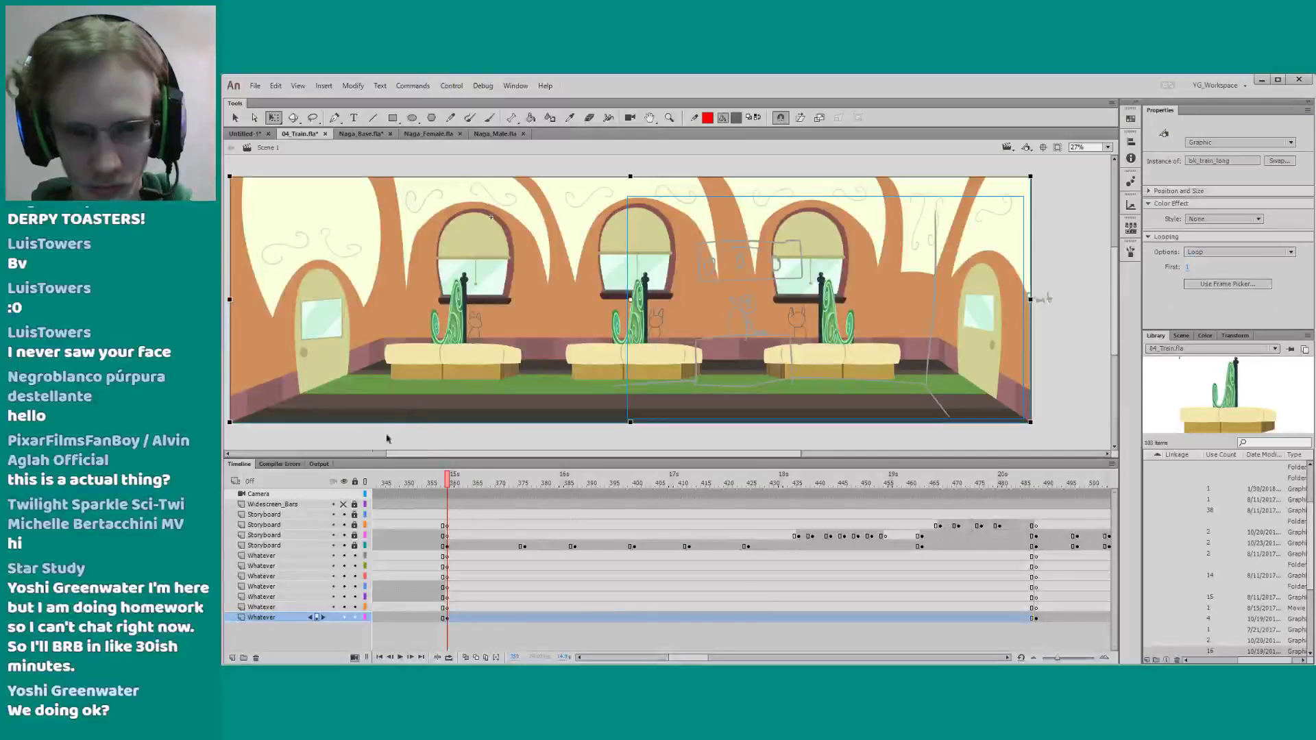
Show the Widescreen_Bars layer over the train background and save the file
click(344, 505)
click(343, 432)
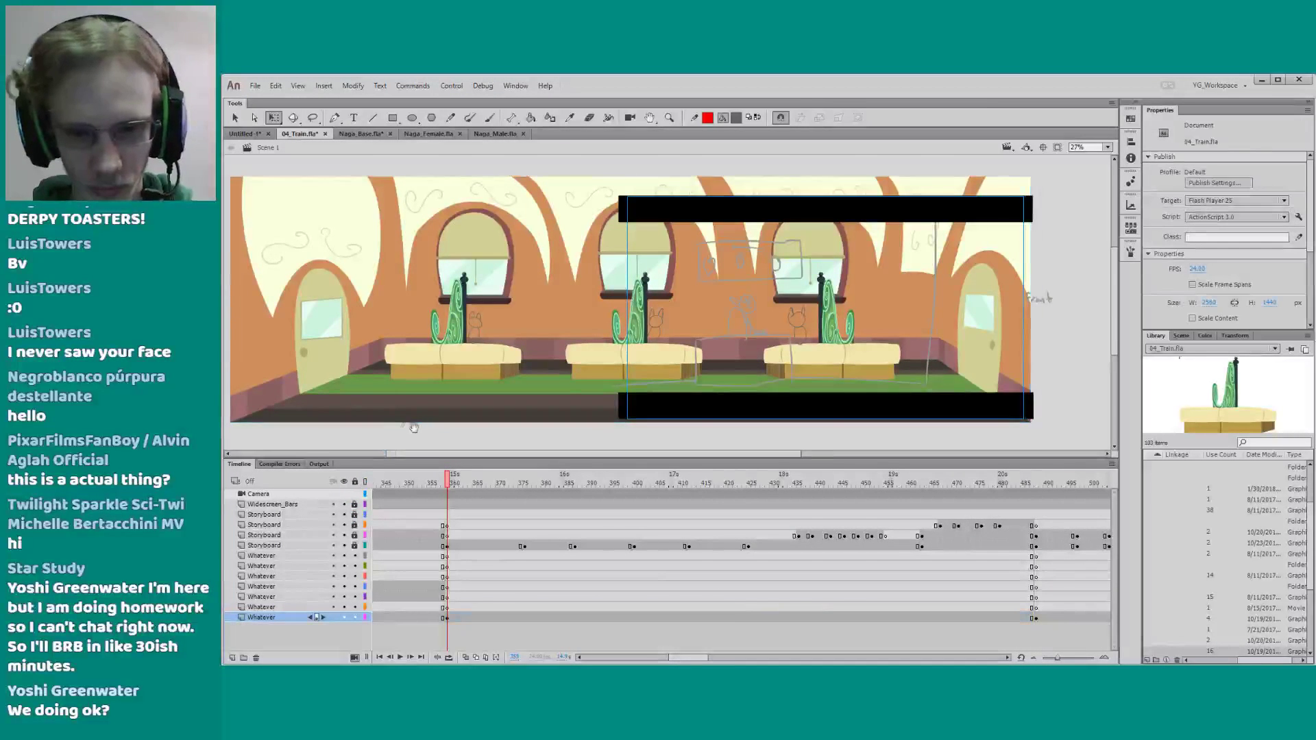
scroll(343, 432, right, 3)
key(ctrl+s)
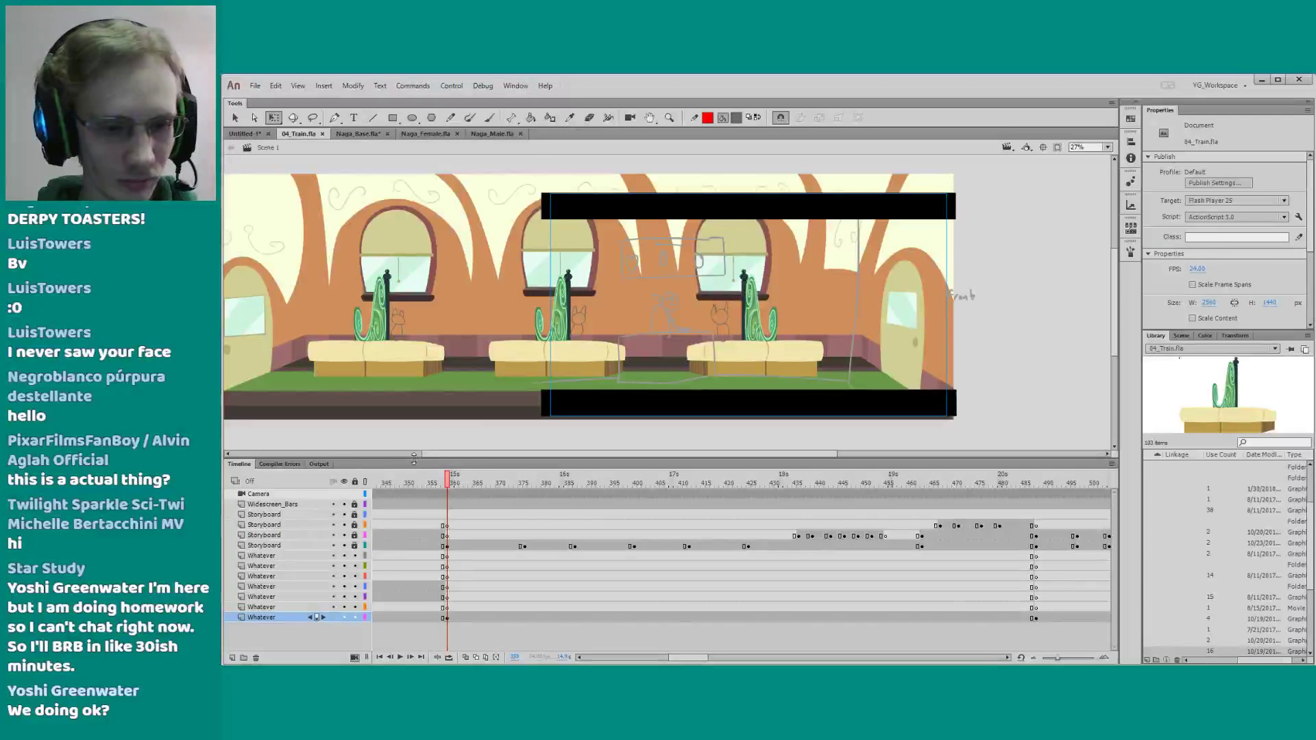
Zoom in on the camera frame and play the shot from its start to check the train framing against the storyboard
drag(414, 457, 415, 460)
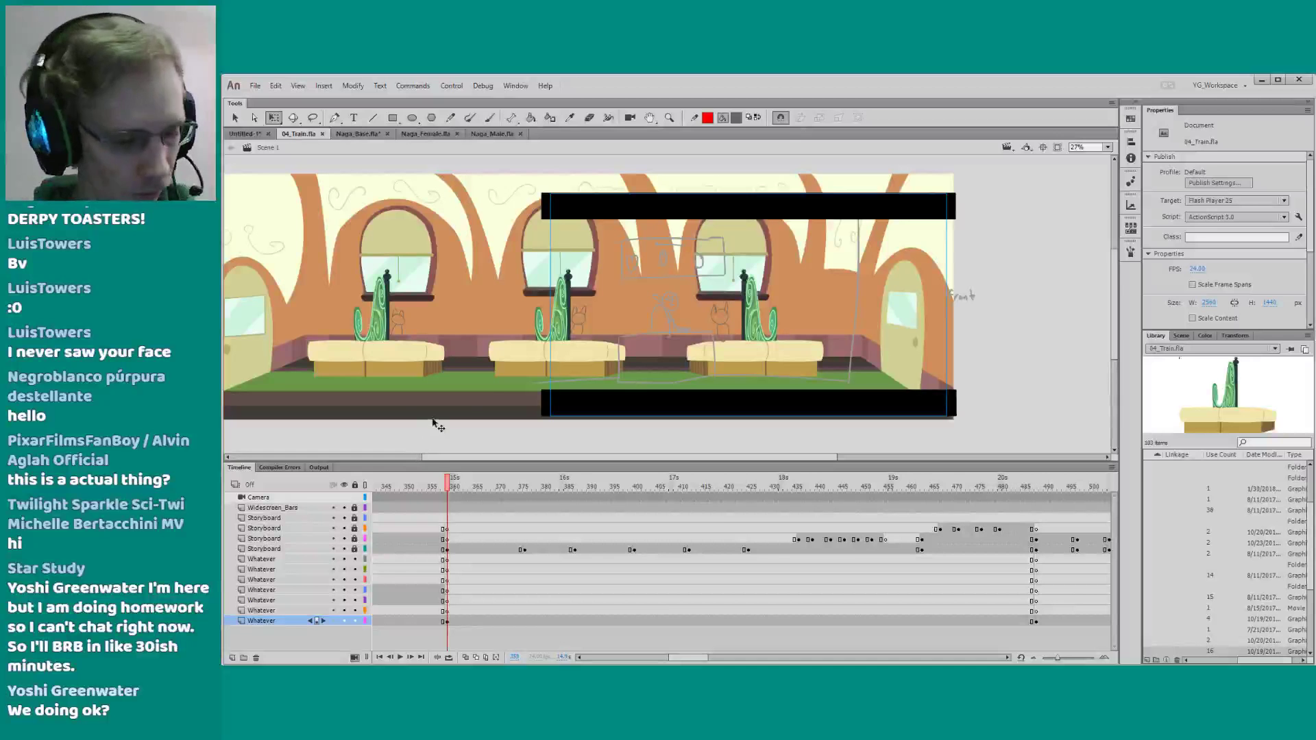
drag(528, 422, 515, 428)
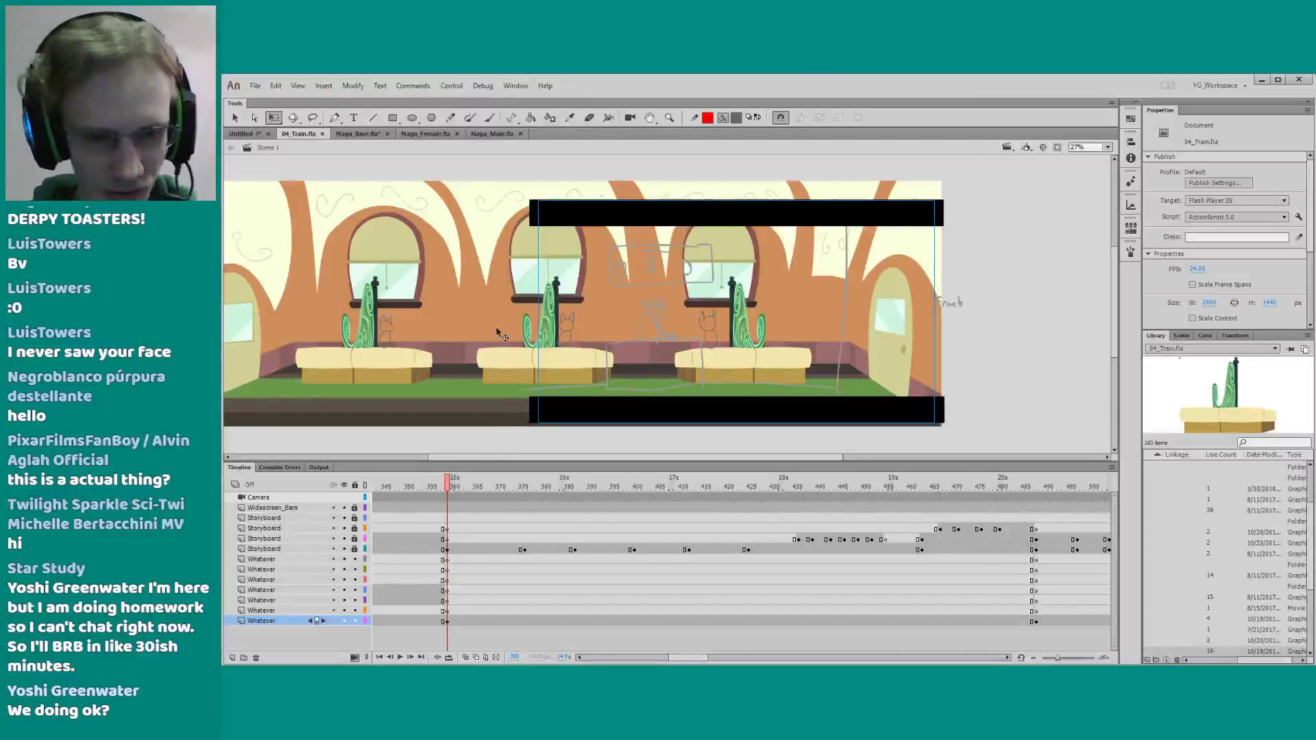
key(z)
drag(480, 170, 868, 433)
drag(779, 417, 824, 417)
drag(527, 168, 1007, 428)
drag(730, 377, 788, 372)
key(q)
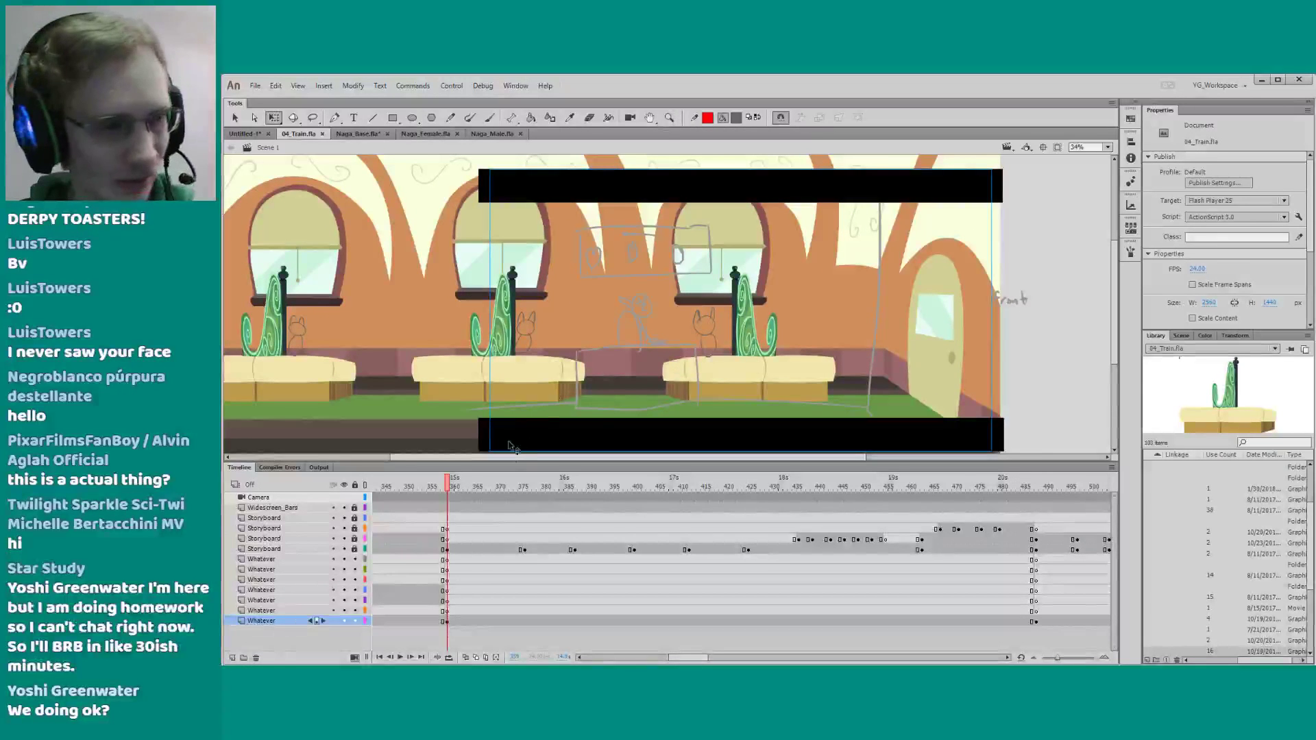
drag(508, 464, 507, 475)
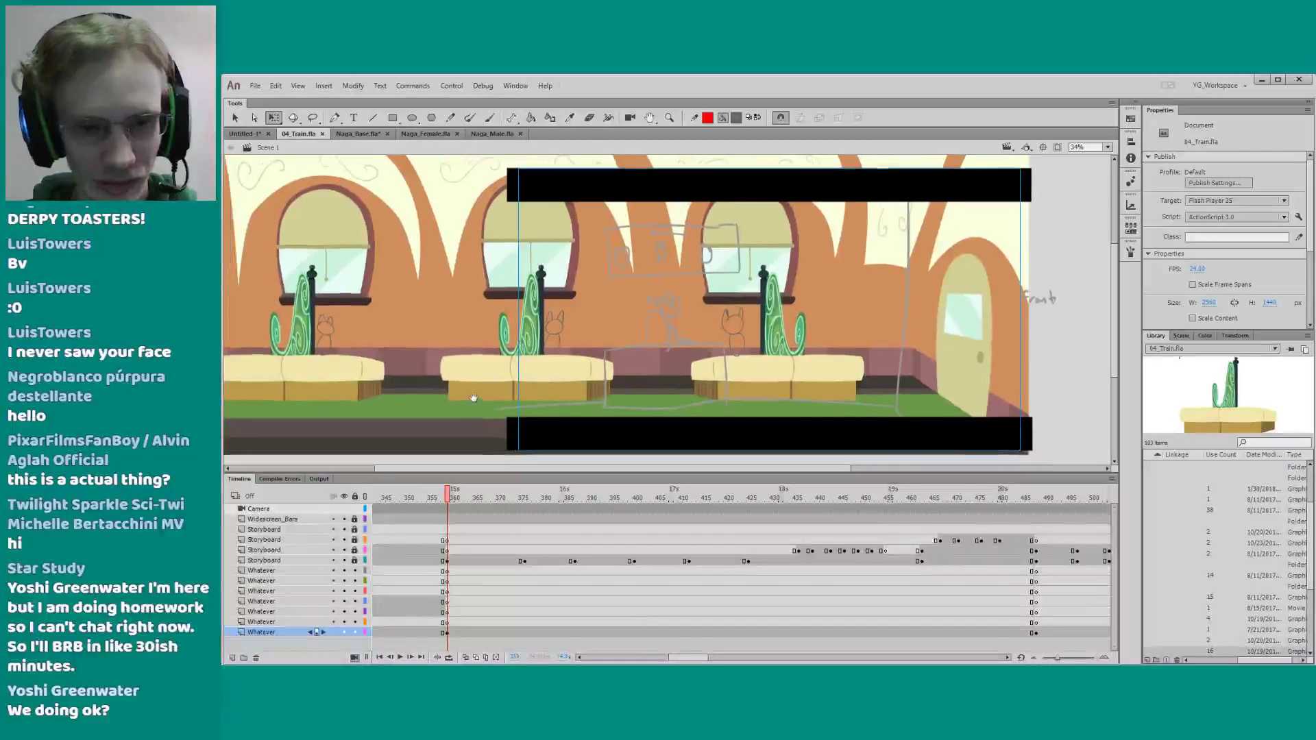
click(452, 499)
key(Return)
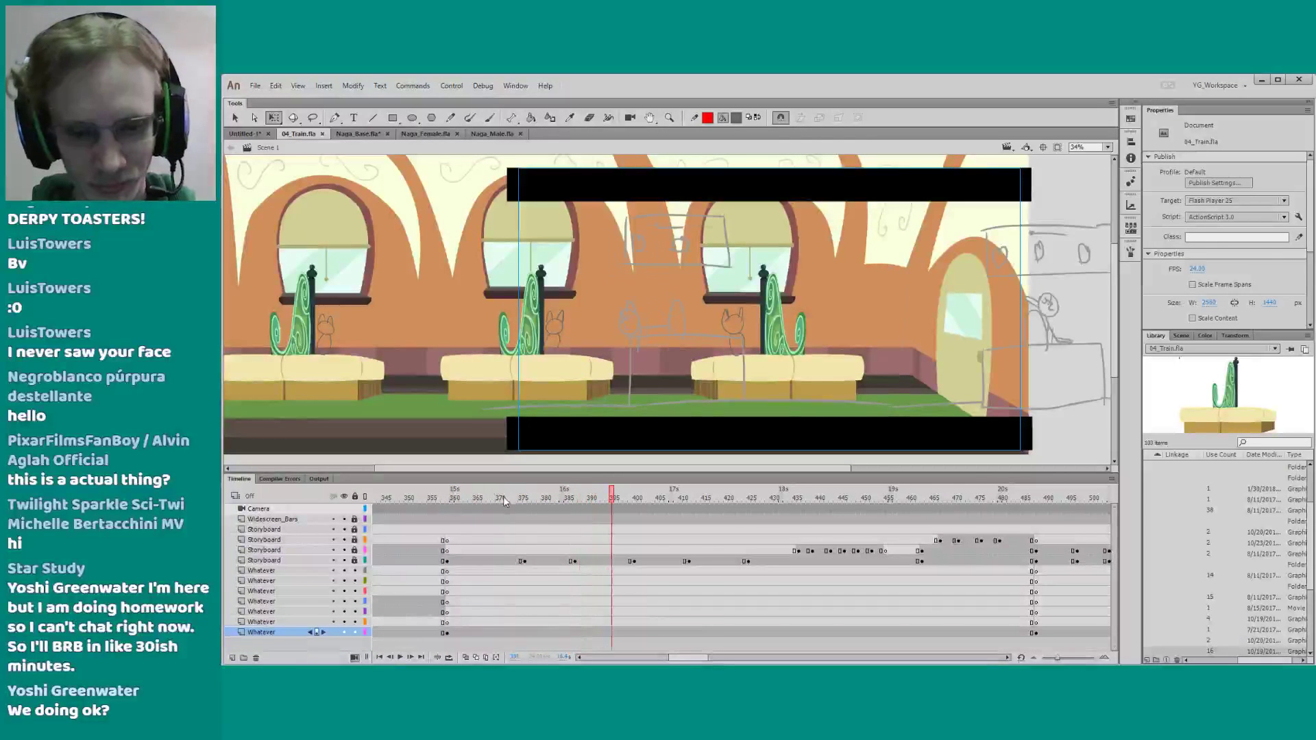
Insert a keyframe on the train background's layer where the second storyboard drawing starts
click(524, 498)
key(F6)
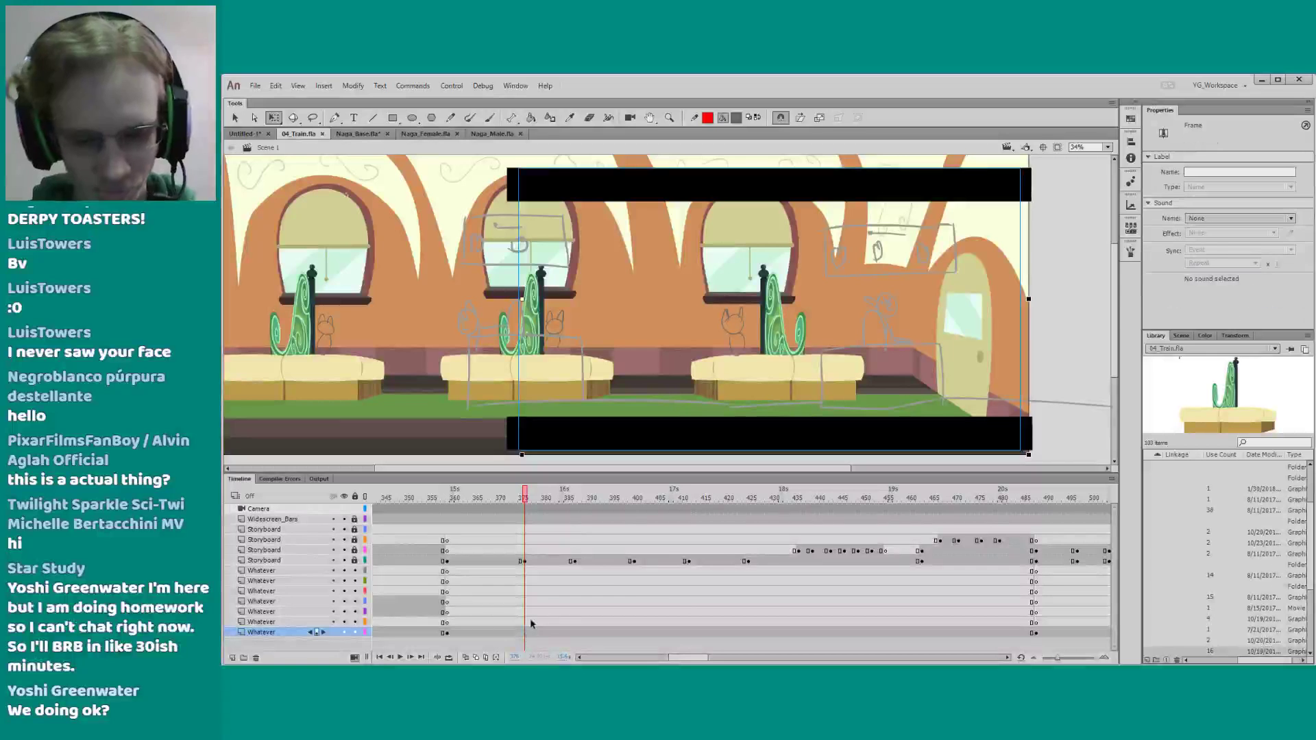
drag(468, 382, 394, 374)
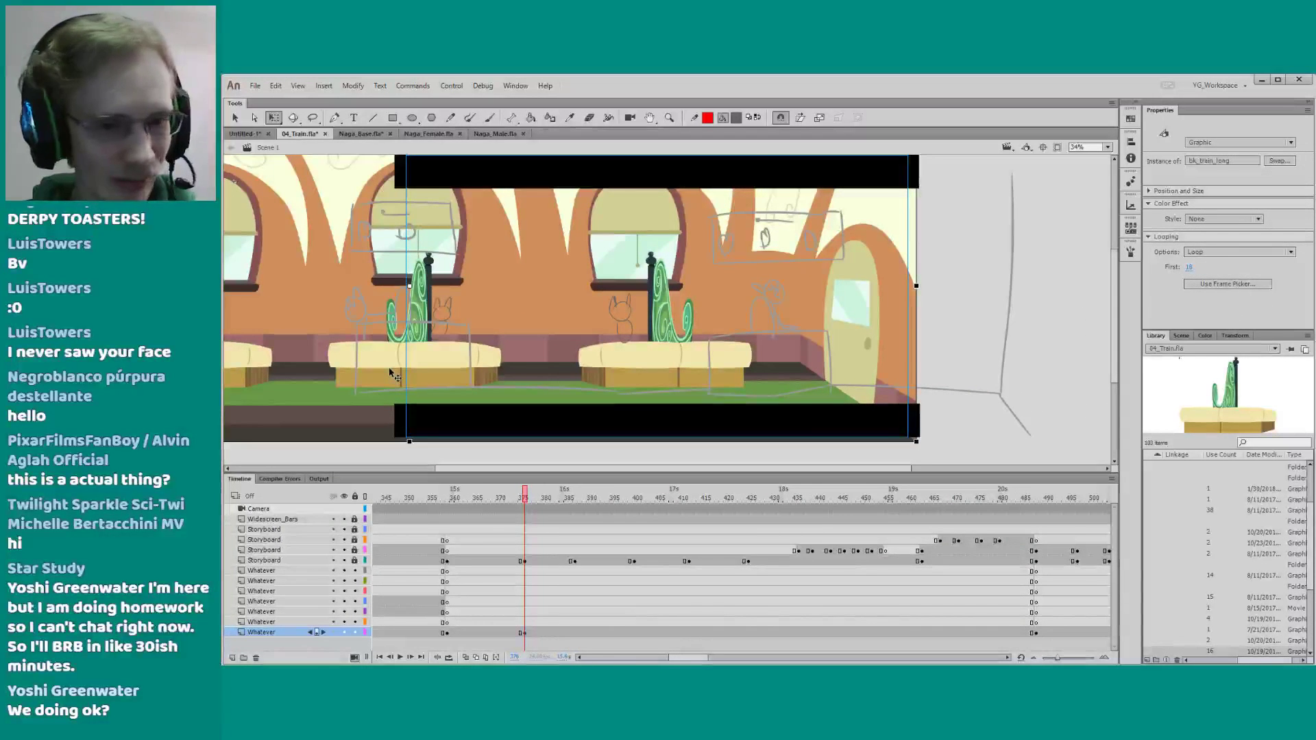
drag(438, 409, 467, 410)
Insert a train background keyframe at the sixth storyboard drawing and shift the train right until its left end fills the camera frame
mouse_move(525, 498)
mouse_down()
mouse_move(573, 507)
mouse_move(577, 549)
mouse_up()
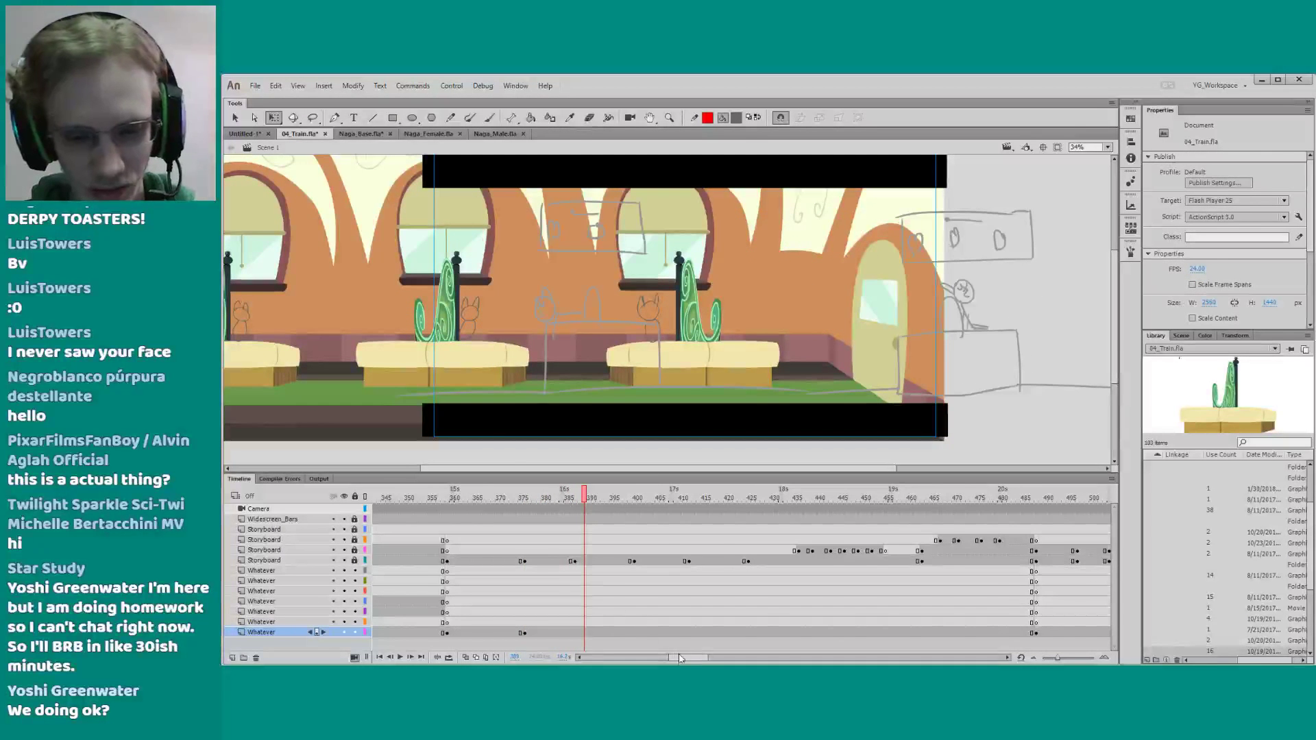
drag(680, 657, 683, 658)
drag(561, 498, 679, 498)
drag(685, 658, 688, 658)
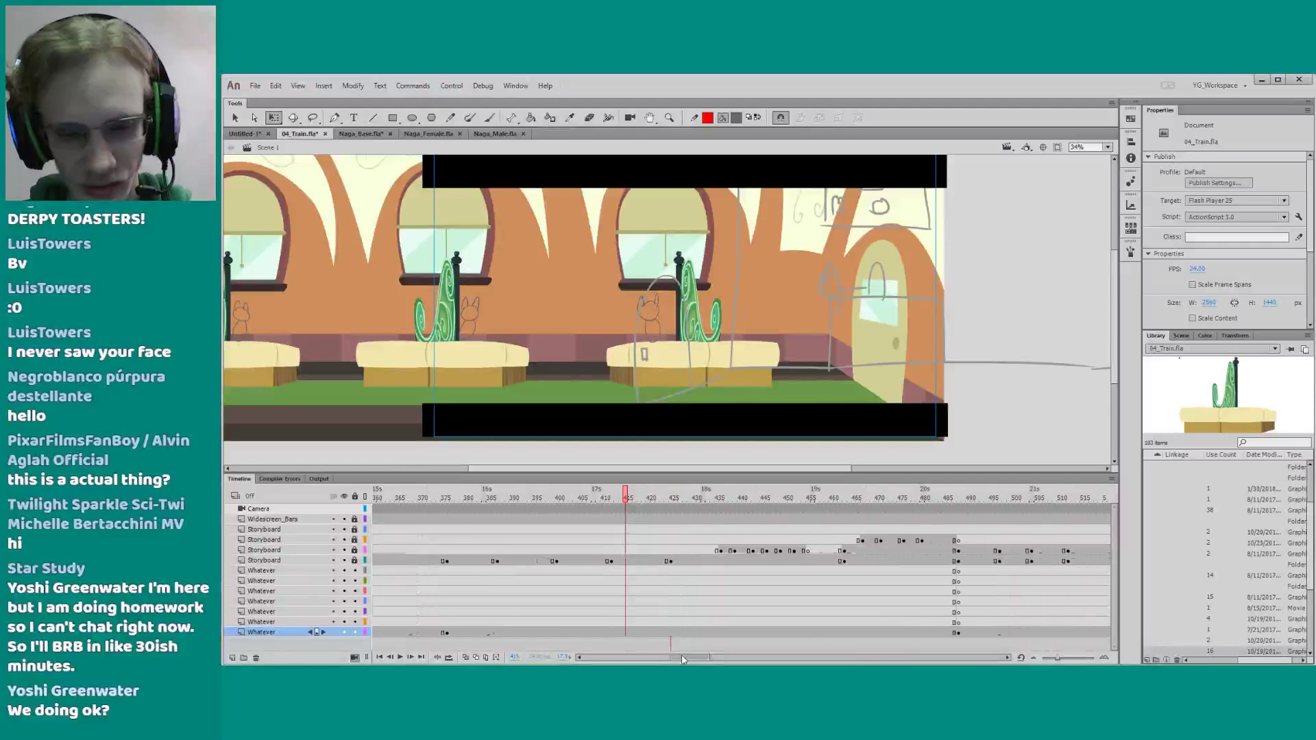
drag(628, 504, 675, 503)
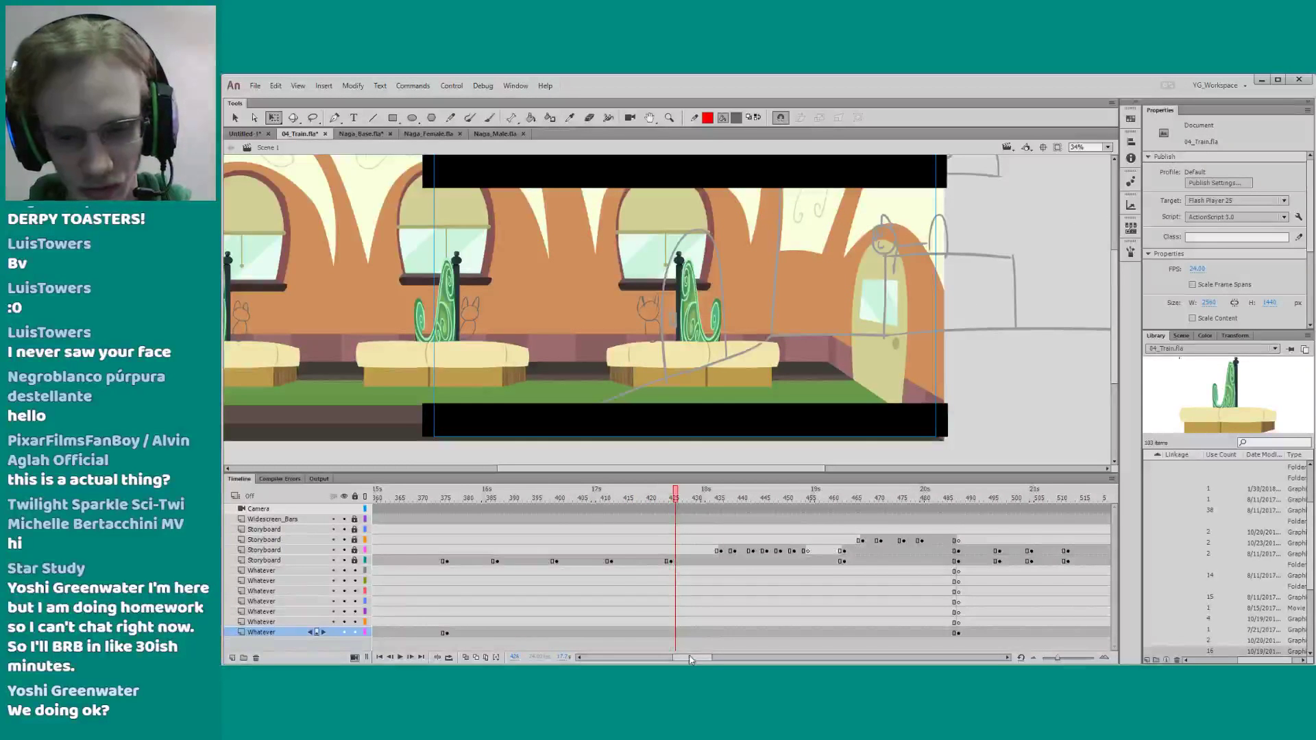
drag(690, 659, 692, 659)
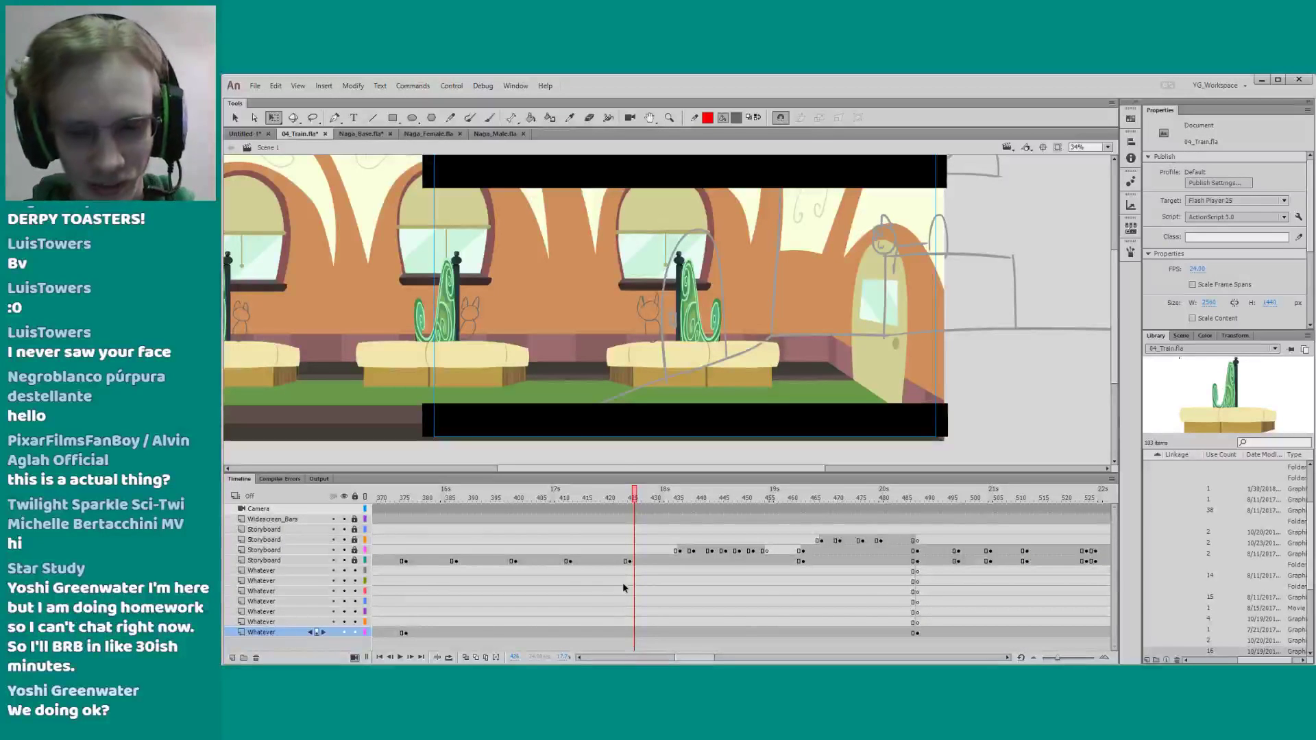
click(628, 635)
key(F6)
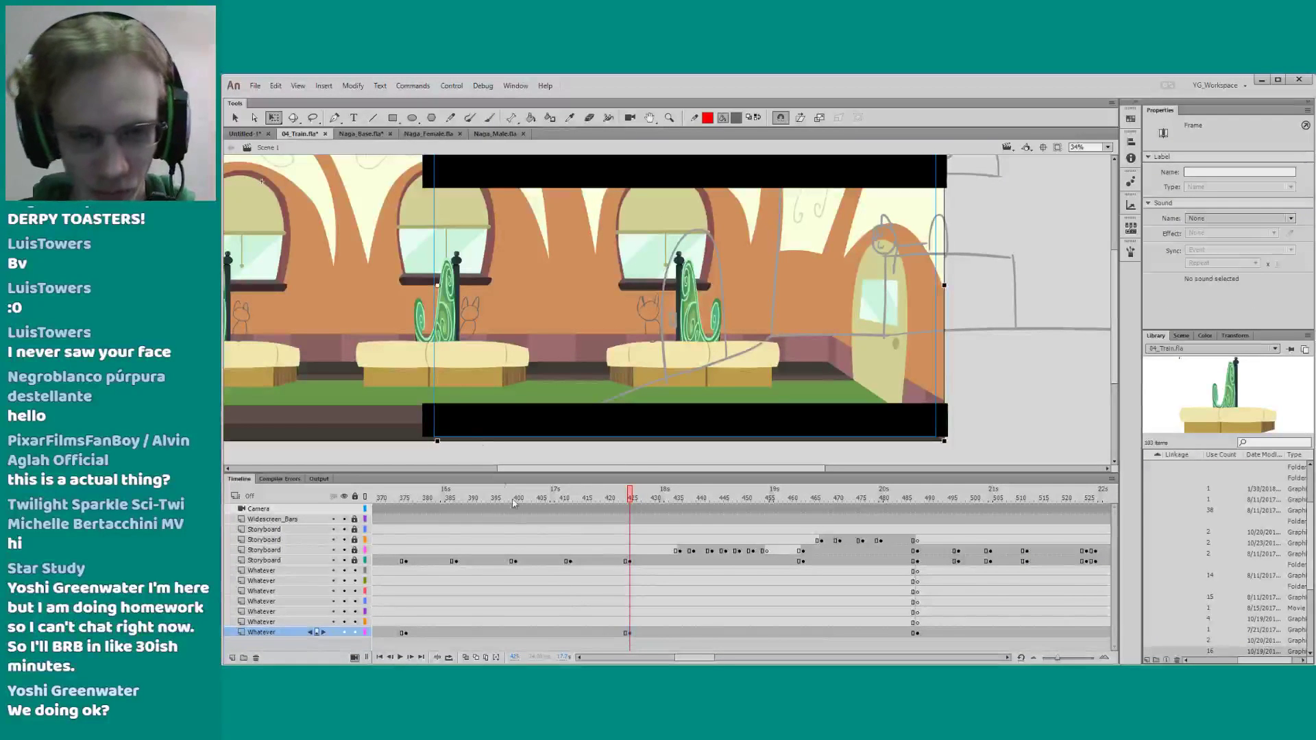
drag(410, 403, 903, 449)
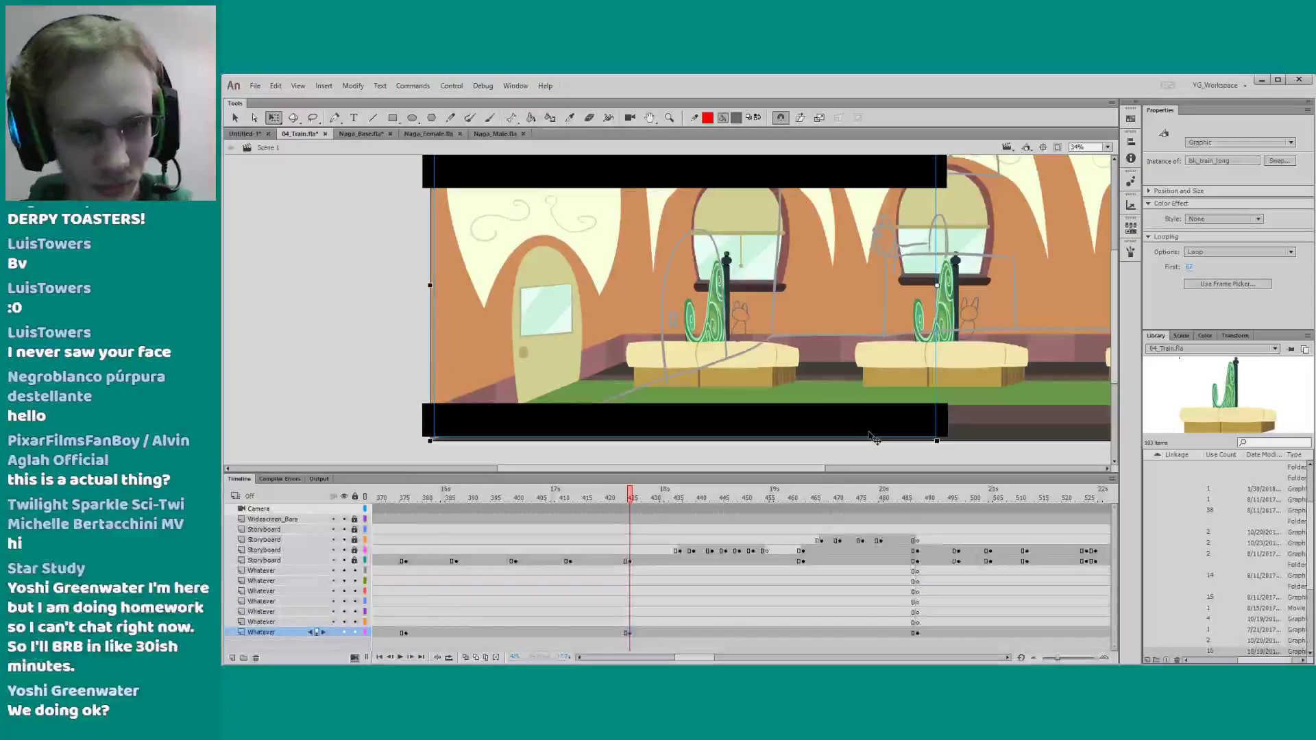
Create a classic tween between the train background's second and third keyframes of the shot and play the resulting pan
click(402, 383)
drag(694, 658, 688, 658)
click(615, 633)
key(F3)
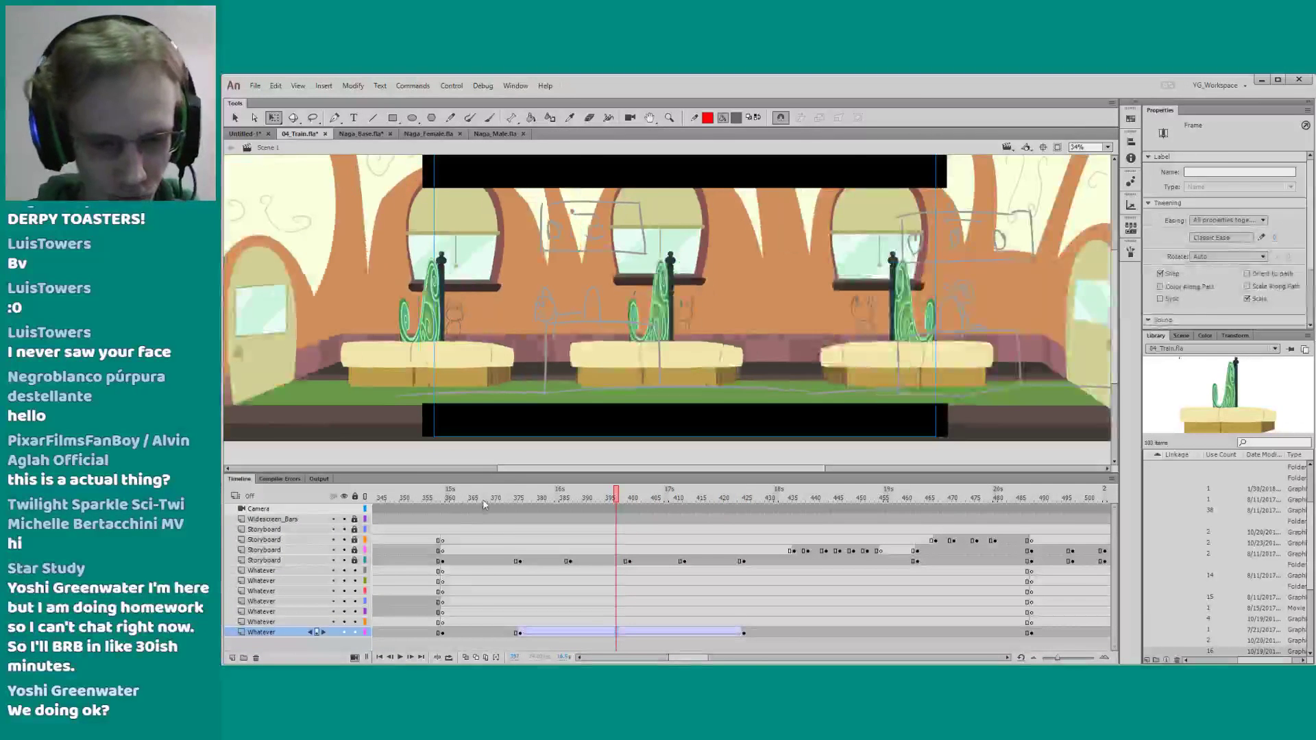
click(482, 499)
key(Return)
key(Return)
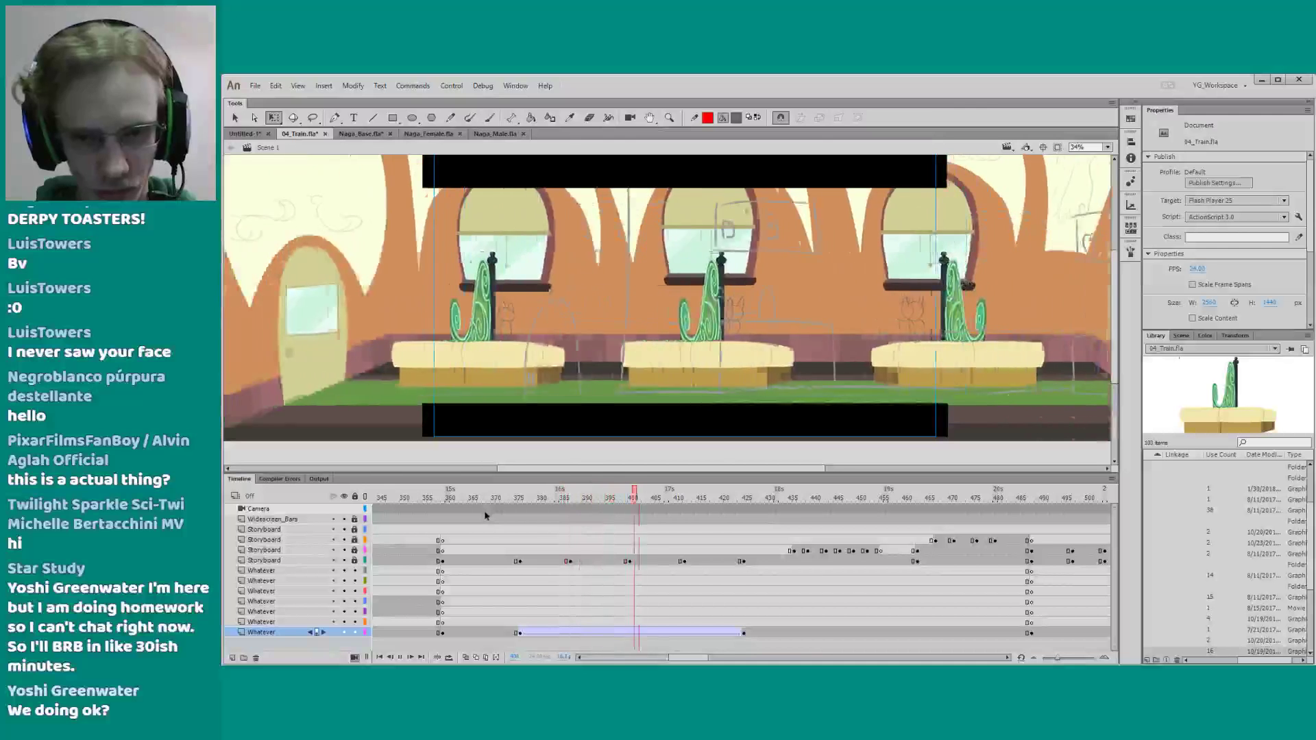
Hide the four Storyboard layers and play the train pan from just before the shot
drag(344, 529, 343, 560)
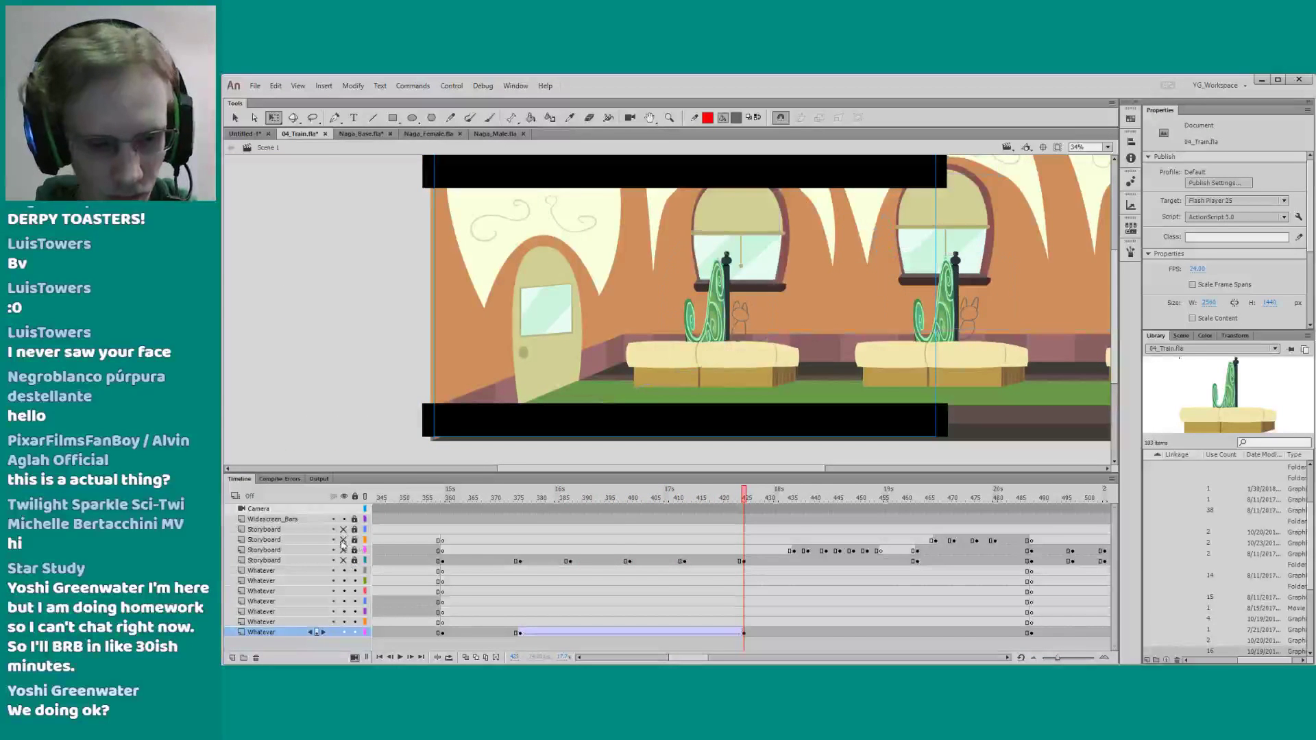
click(425, 497)
key(Return)
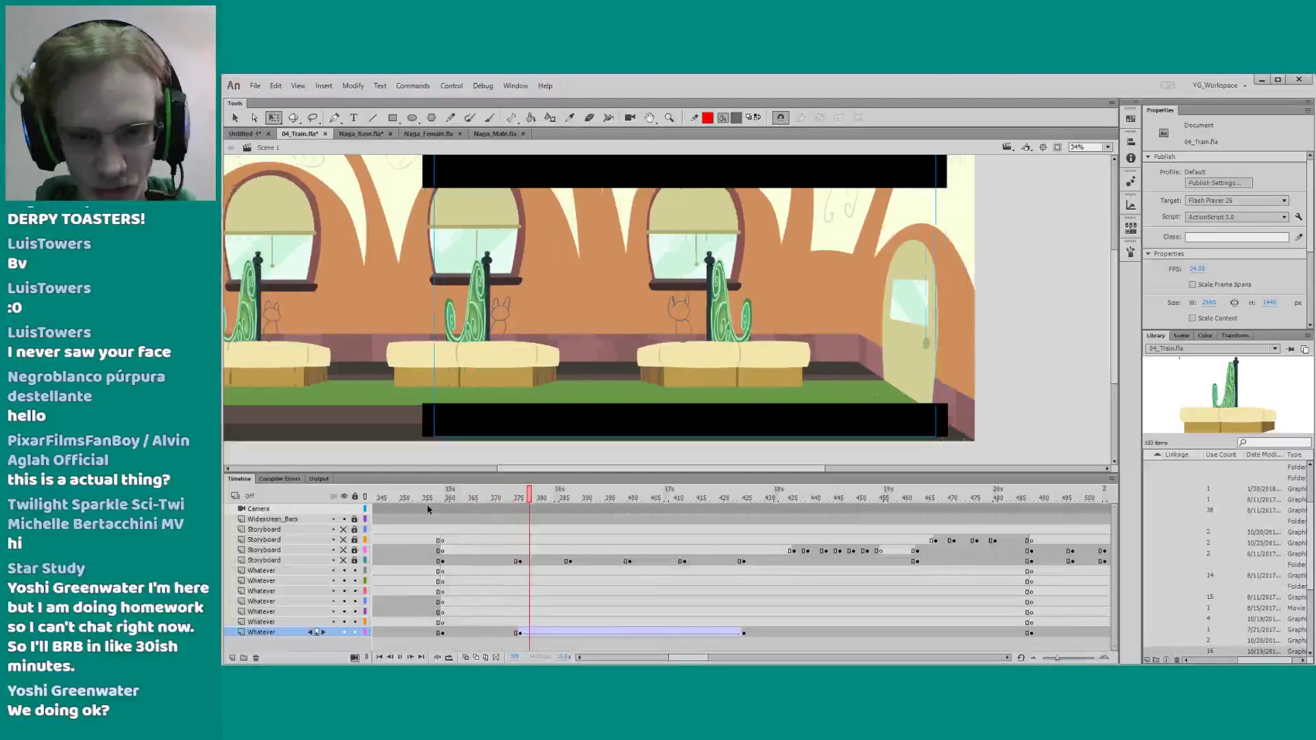
Try an ease of -50 on the train background's classic tween and play the pan
click(546, 630)
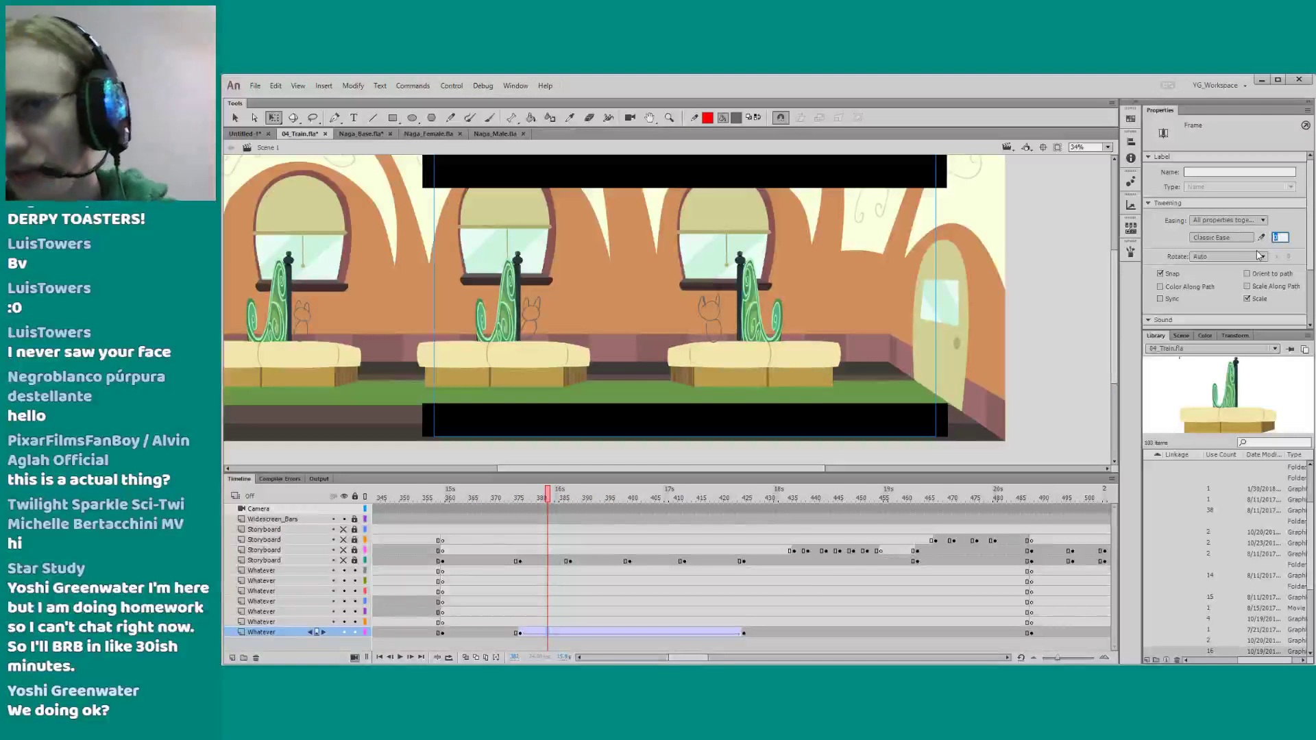
key(Return)
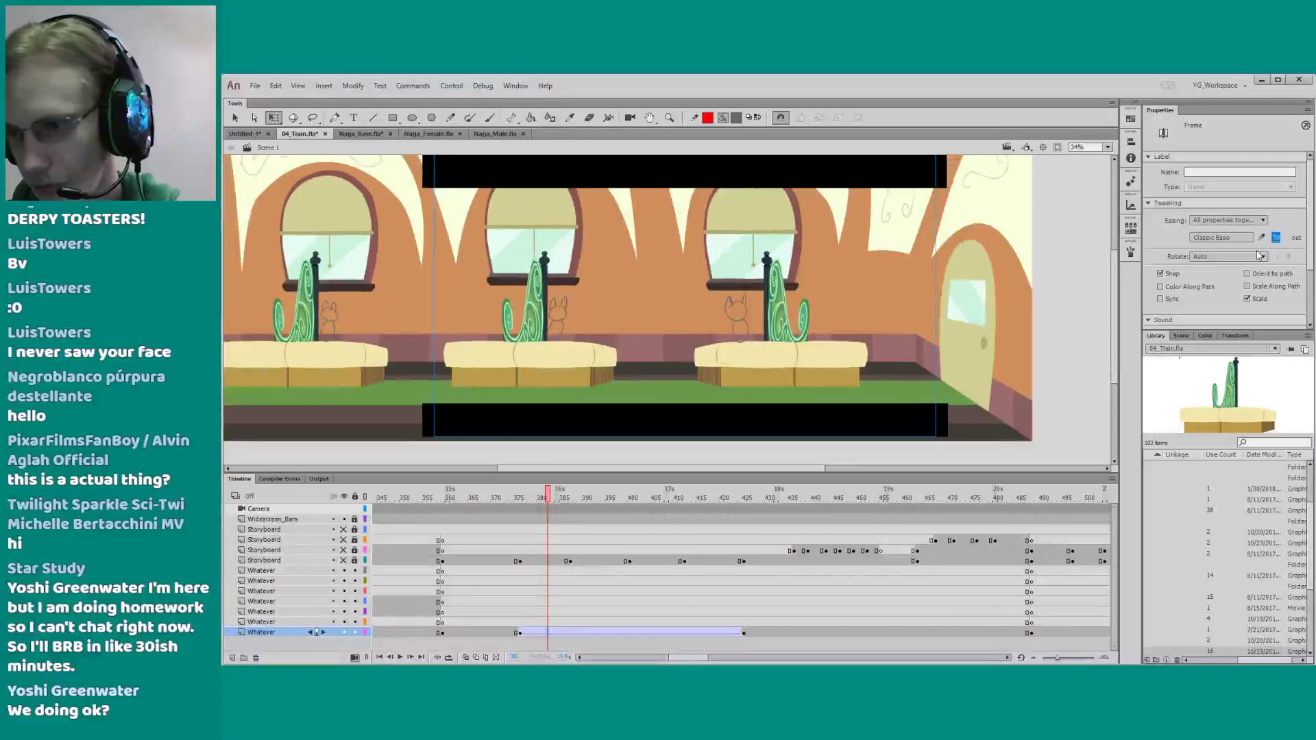
click(1276, 237)
text(-50)
key(Return)
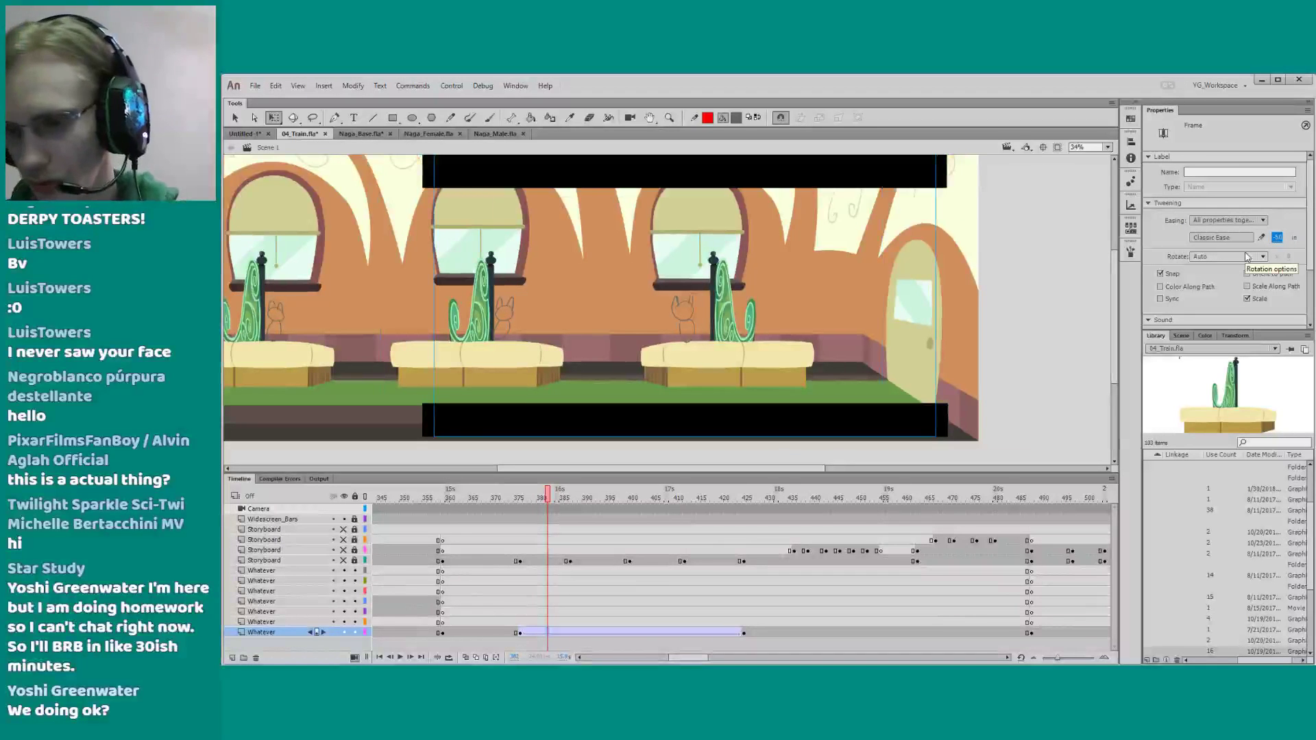
click(491, 503)
key(Return)
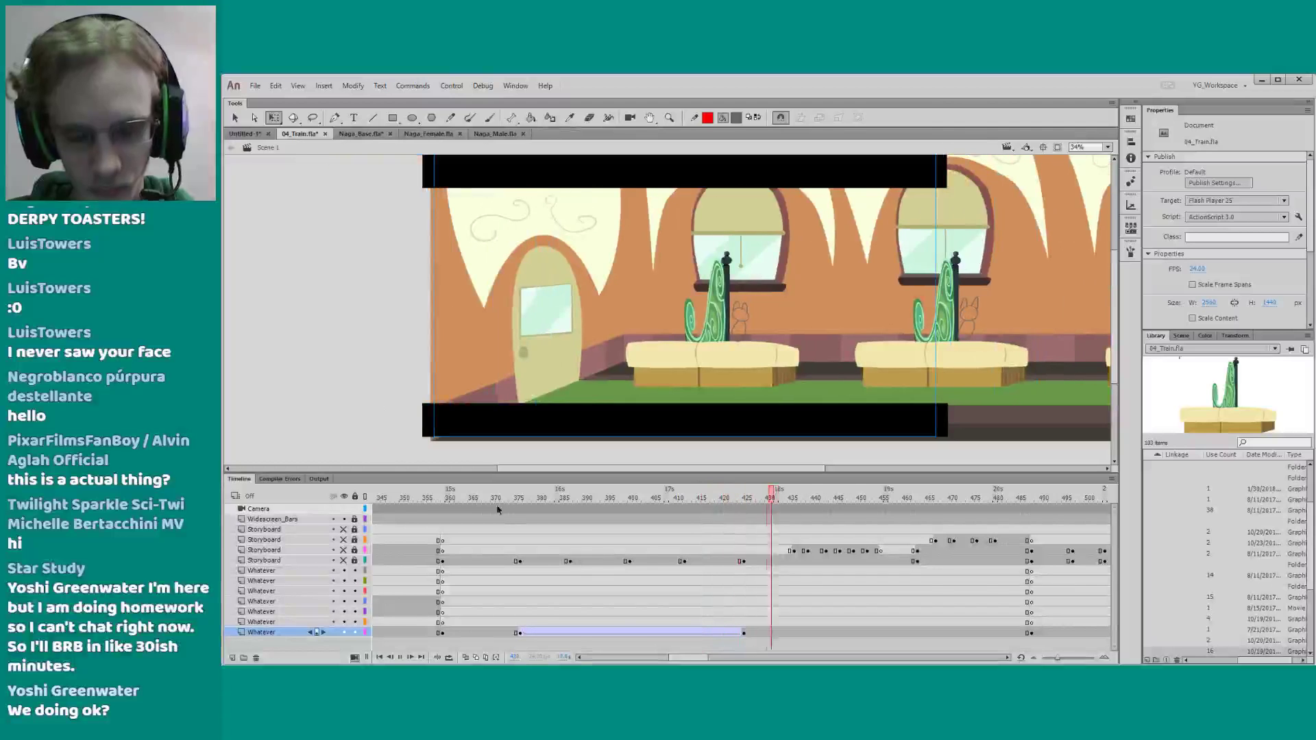
Set the ease of the train background's classic tween to -20 and play the pan from just before the tween
key(Return)
drag(679, 657, 677, 657)
click(677, 629)
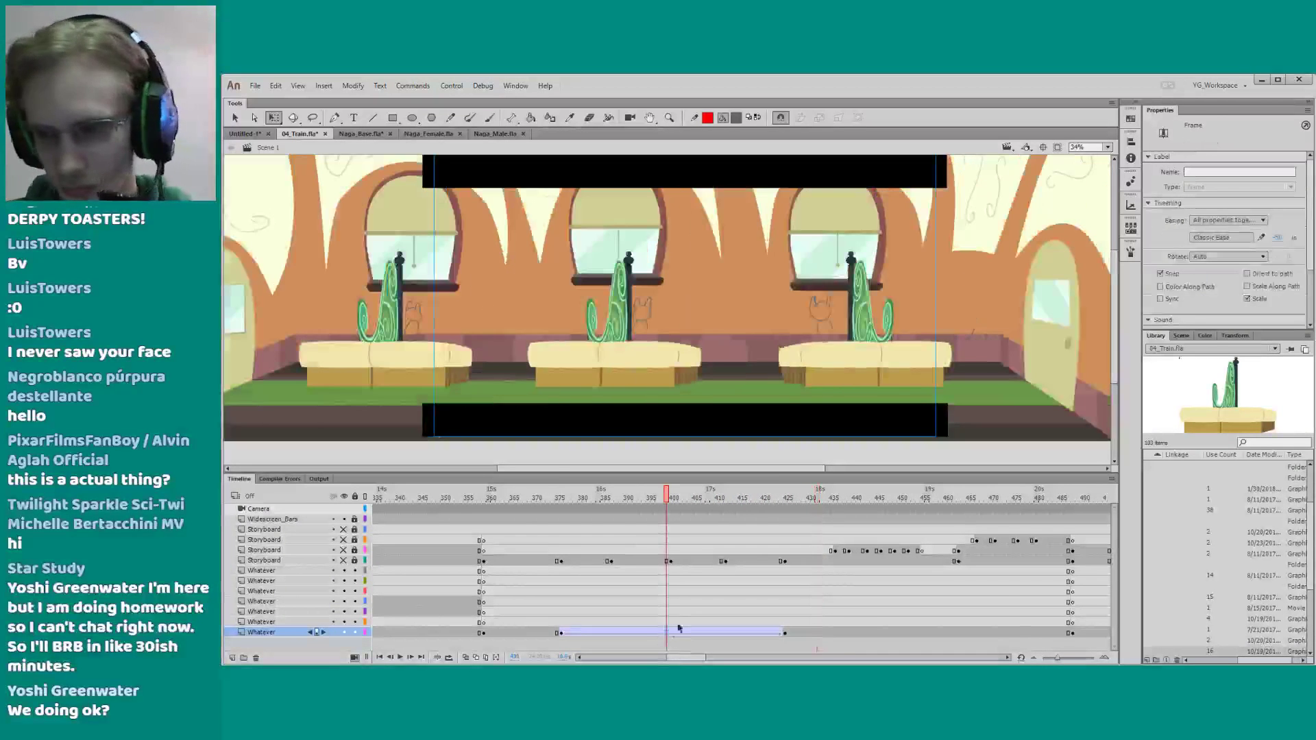
click(1276, 237)
text(-20)
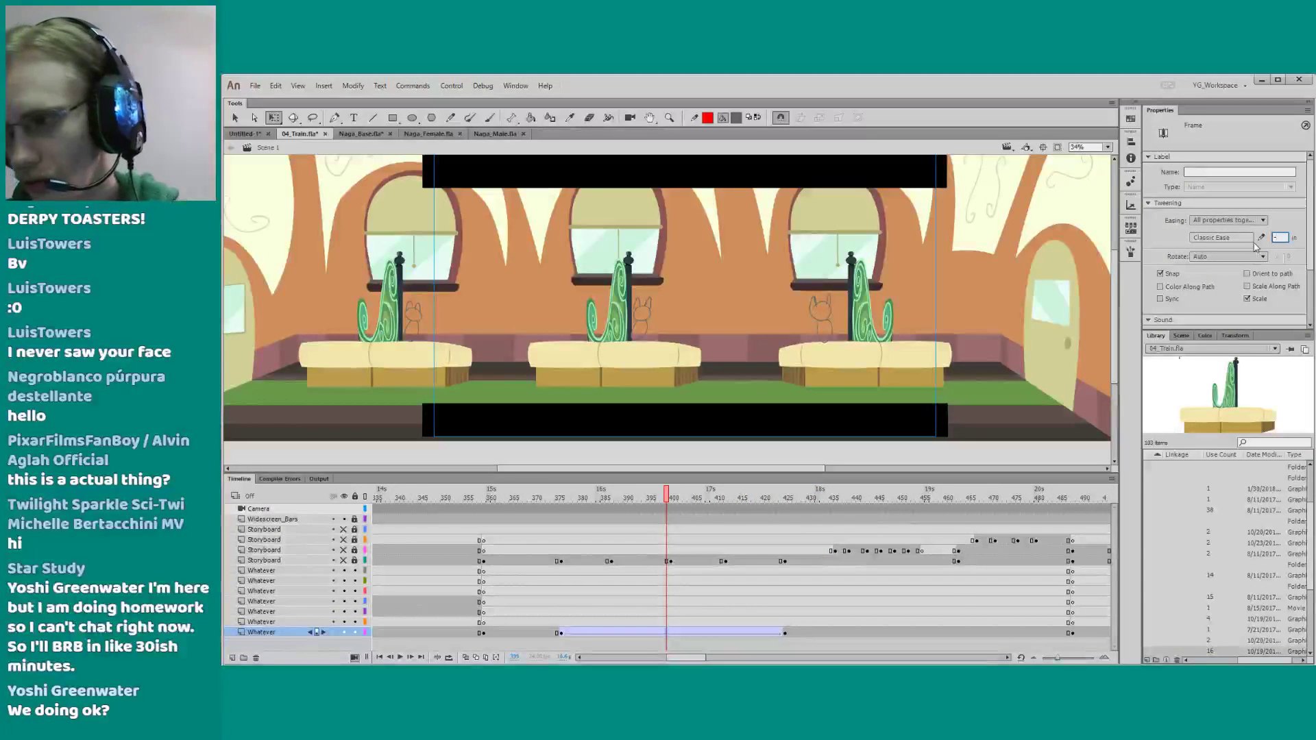
key(Return)
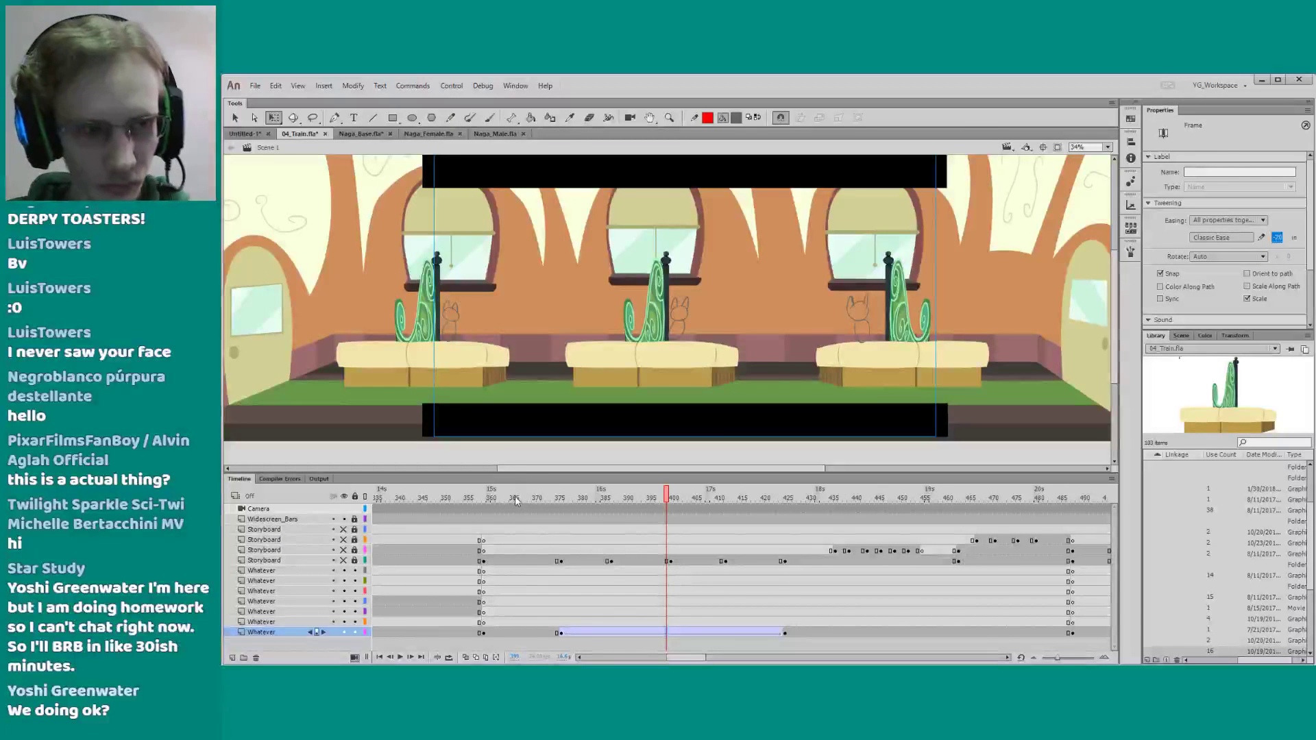
click(515, 498)
key(Return)
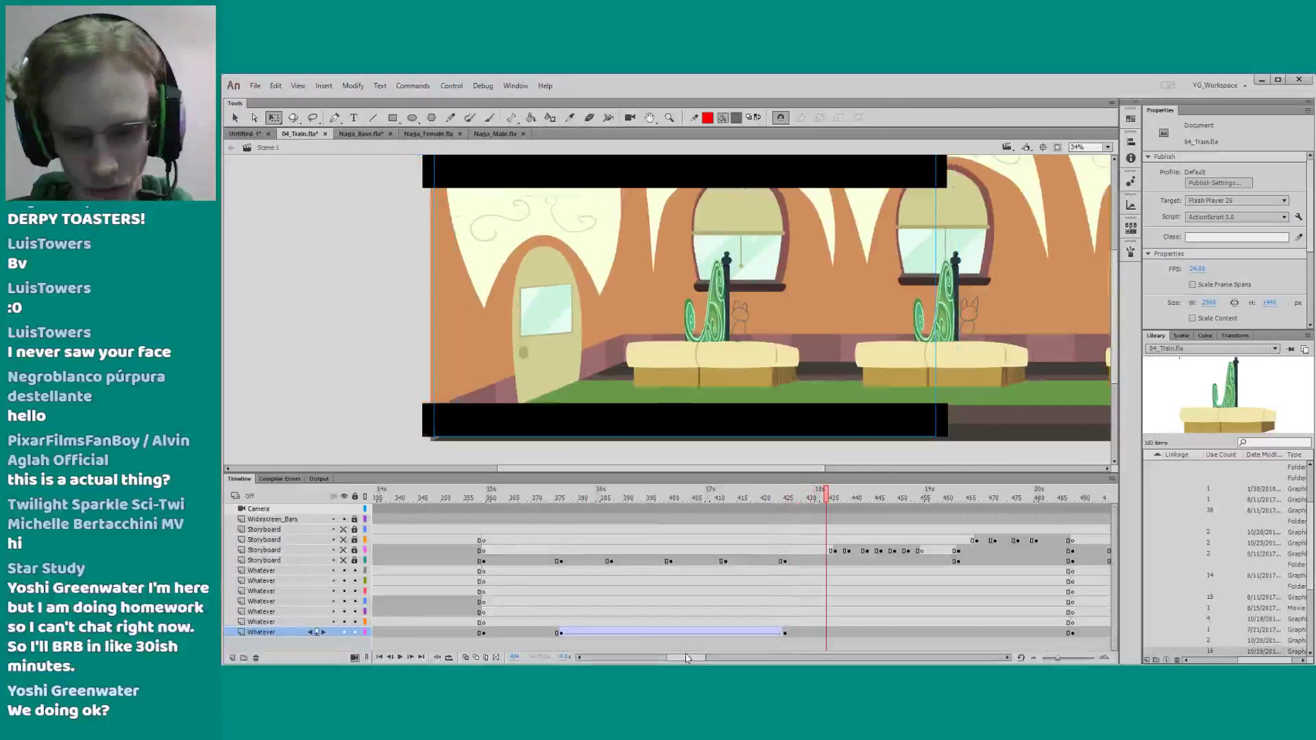
Show the four Storyboard layers again and play the train pan against the storyboard drawings
drag(343, 559, 344, 529)
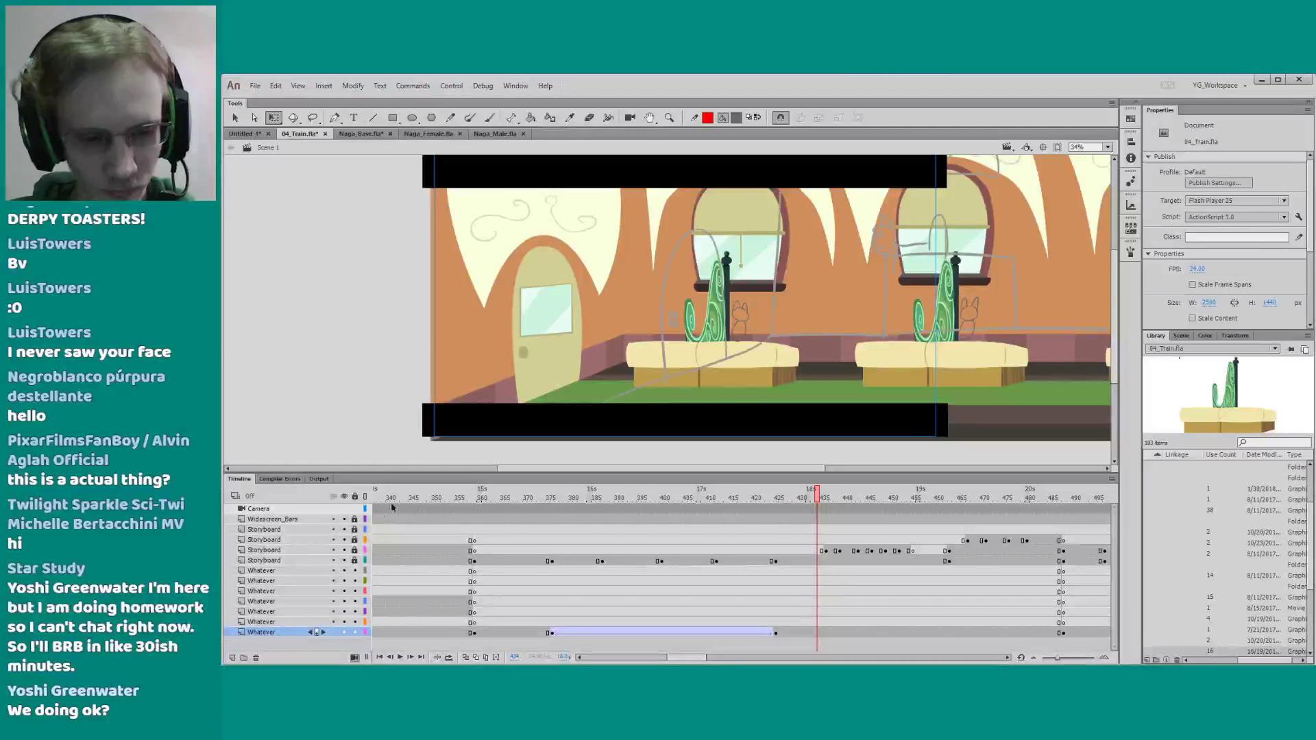
drag(410, 498, 356, 495)
key(Return)
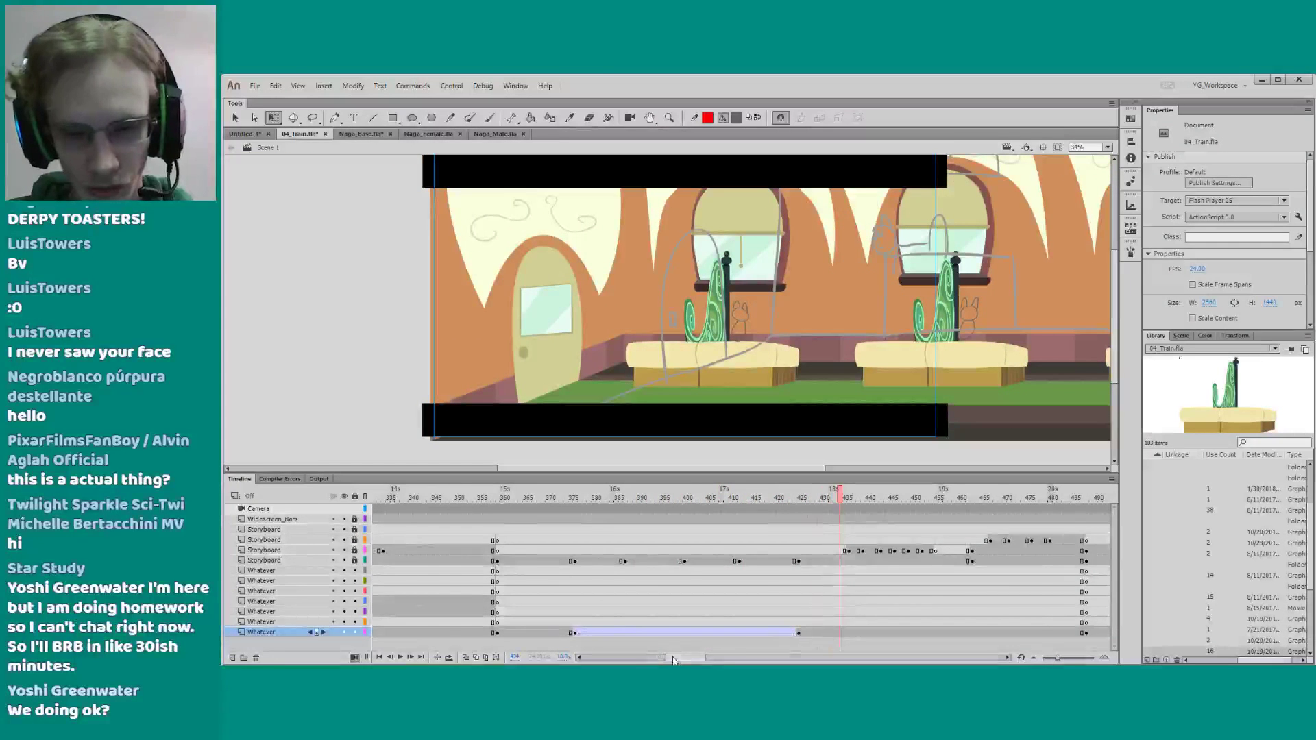
drag(674, 660, 675, 637)
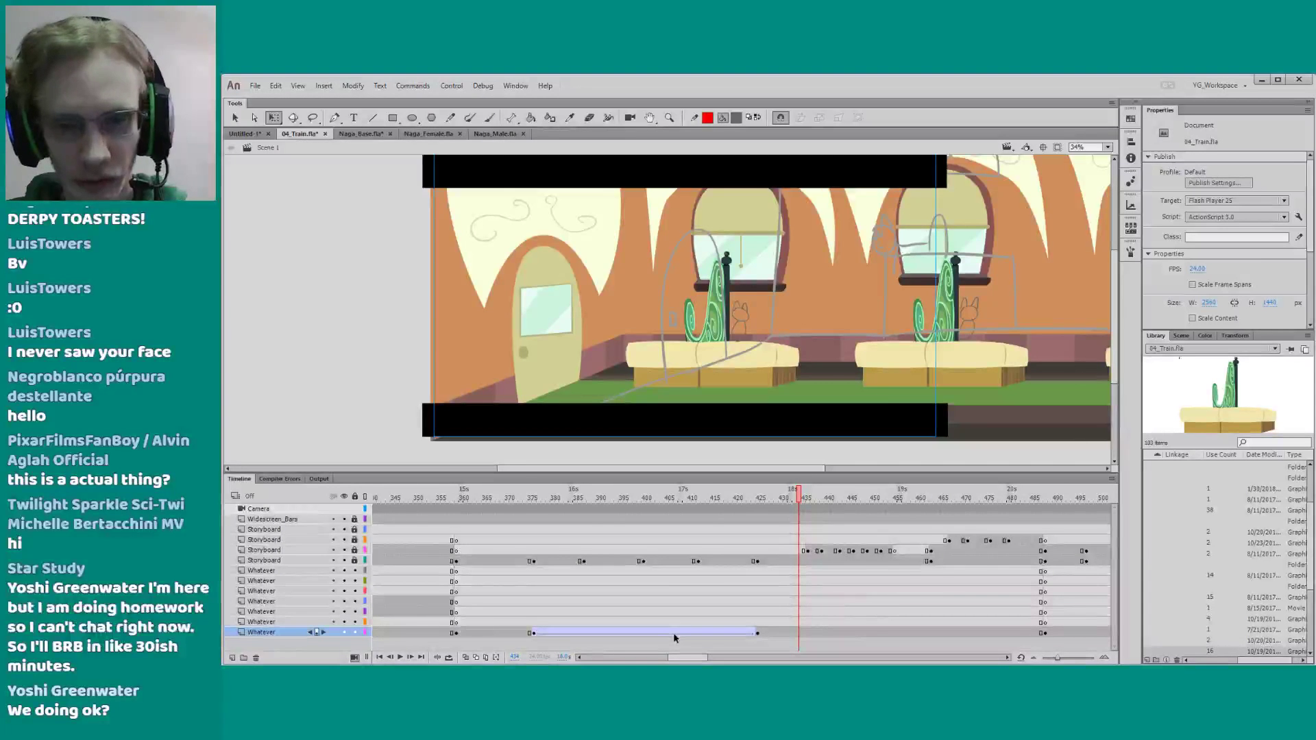
drag(557, 344, 528, 350)
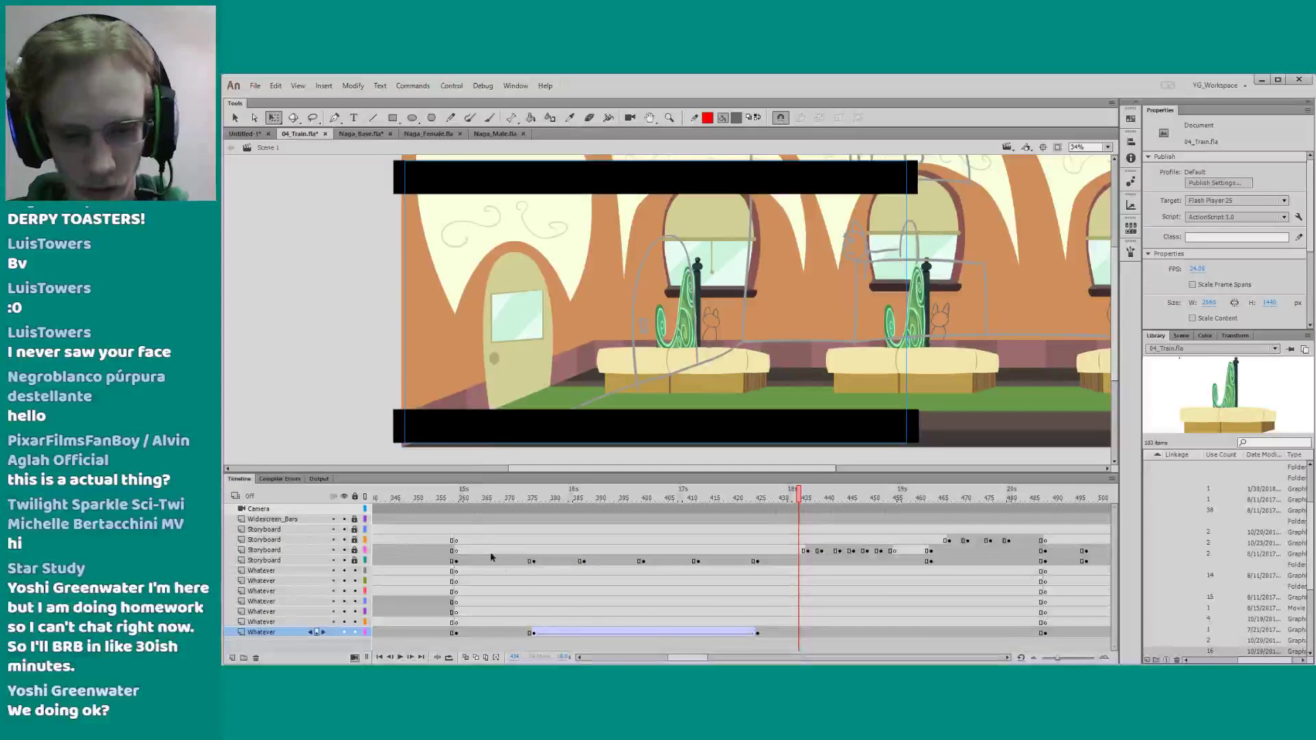
drag(684, 660, 688, 660)
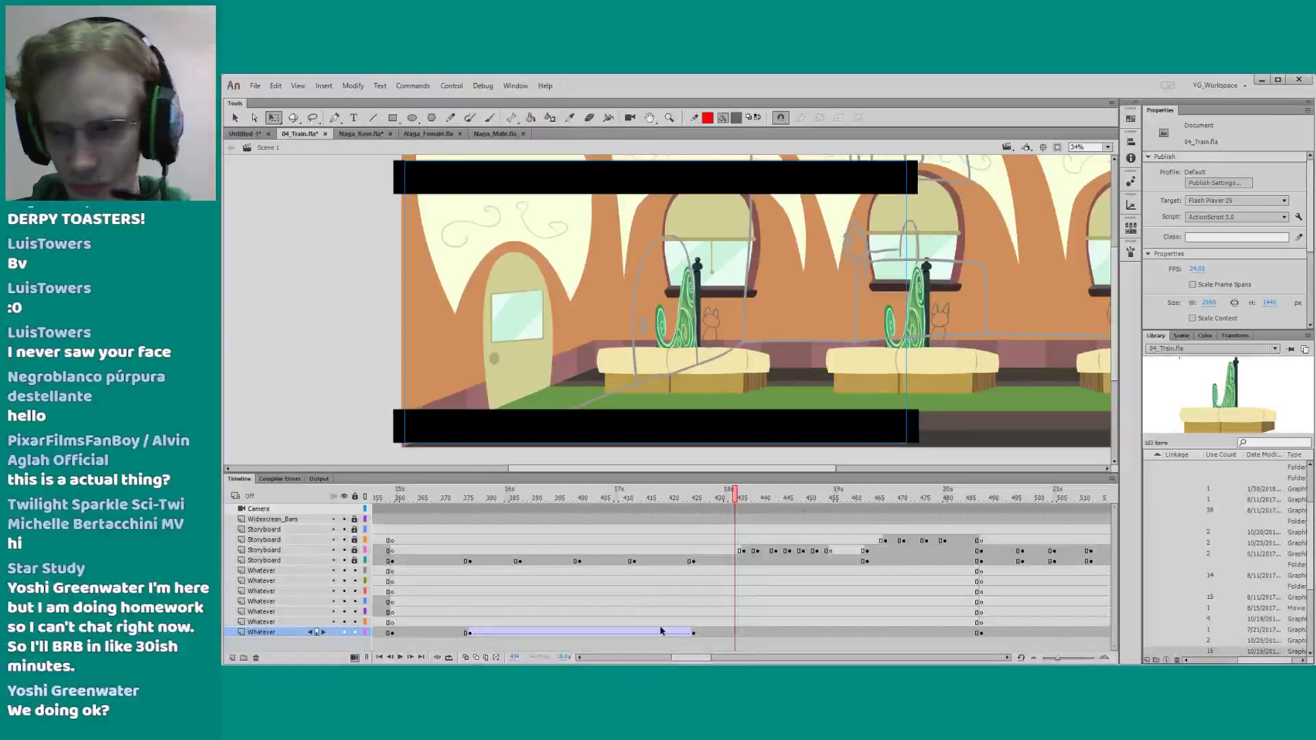
Open the window symbol inside the long train interior and inspect its artwork and layer
double_click(710, 262)
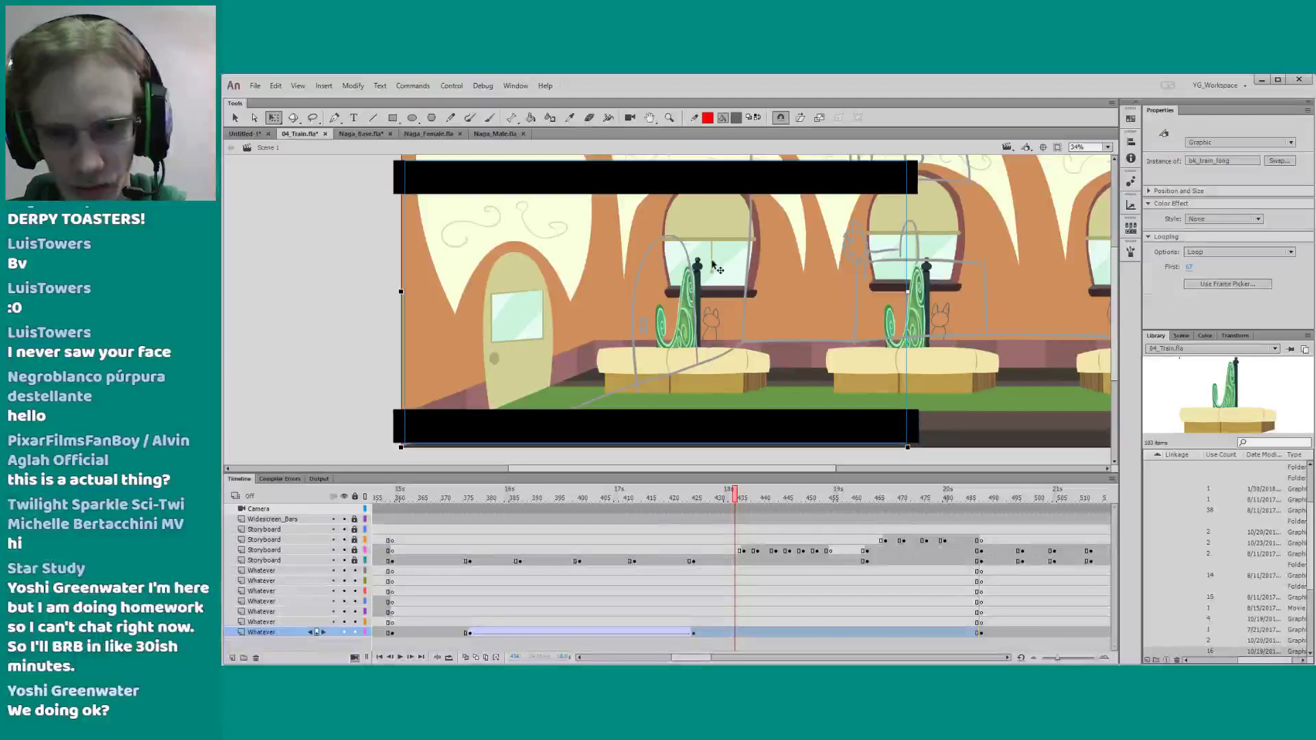
double_click(710, 265)
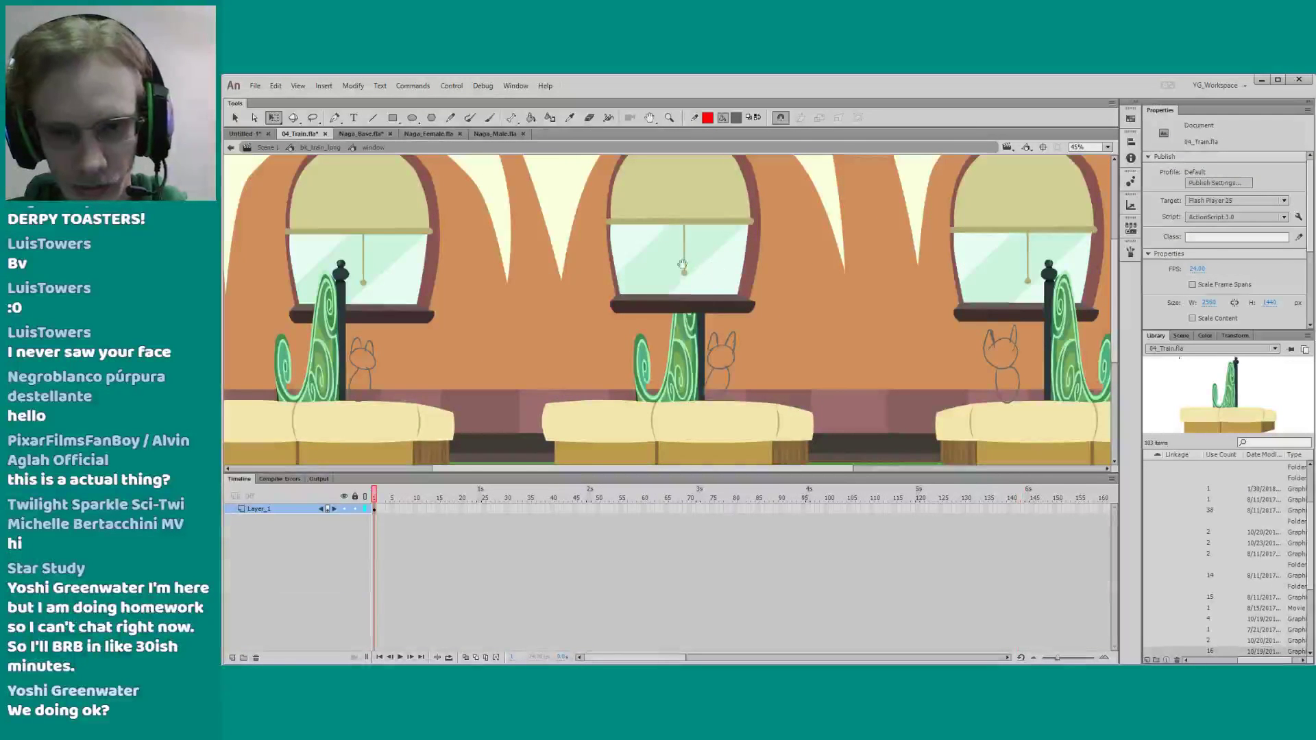
drag(683, 264, 684, 327)
click(643, 318)
click(295, 508)
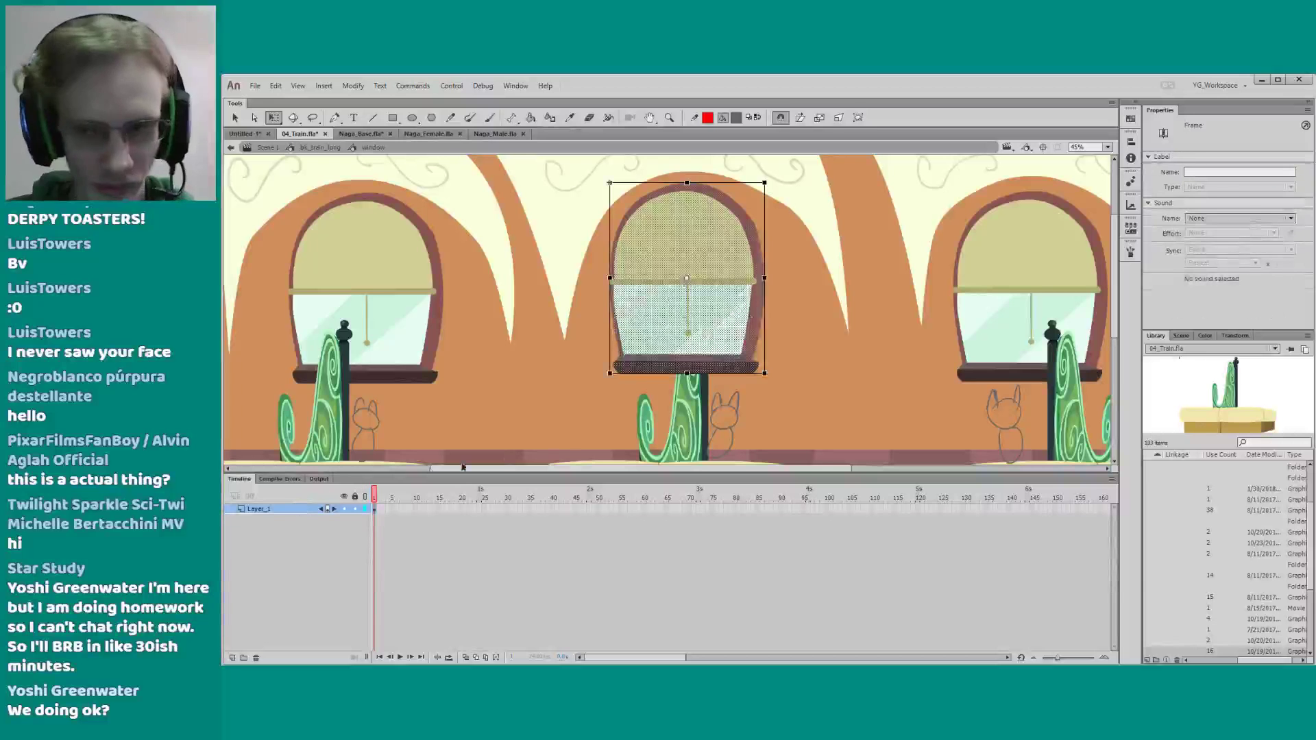
Search the library for "window", select the window symbol and enlarge its preview
click(766, 437)
click(1242, 444)
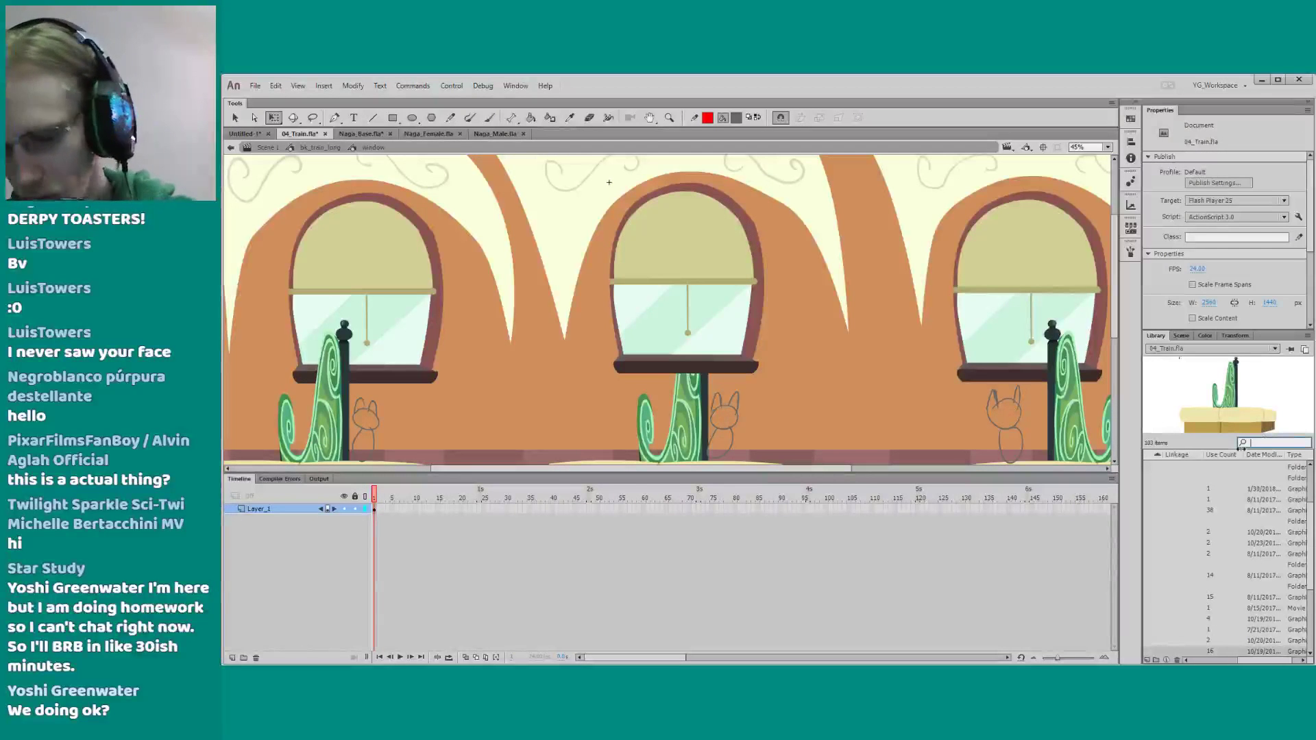
text(window)
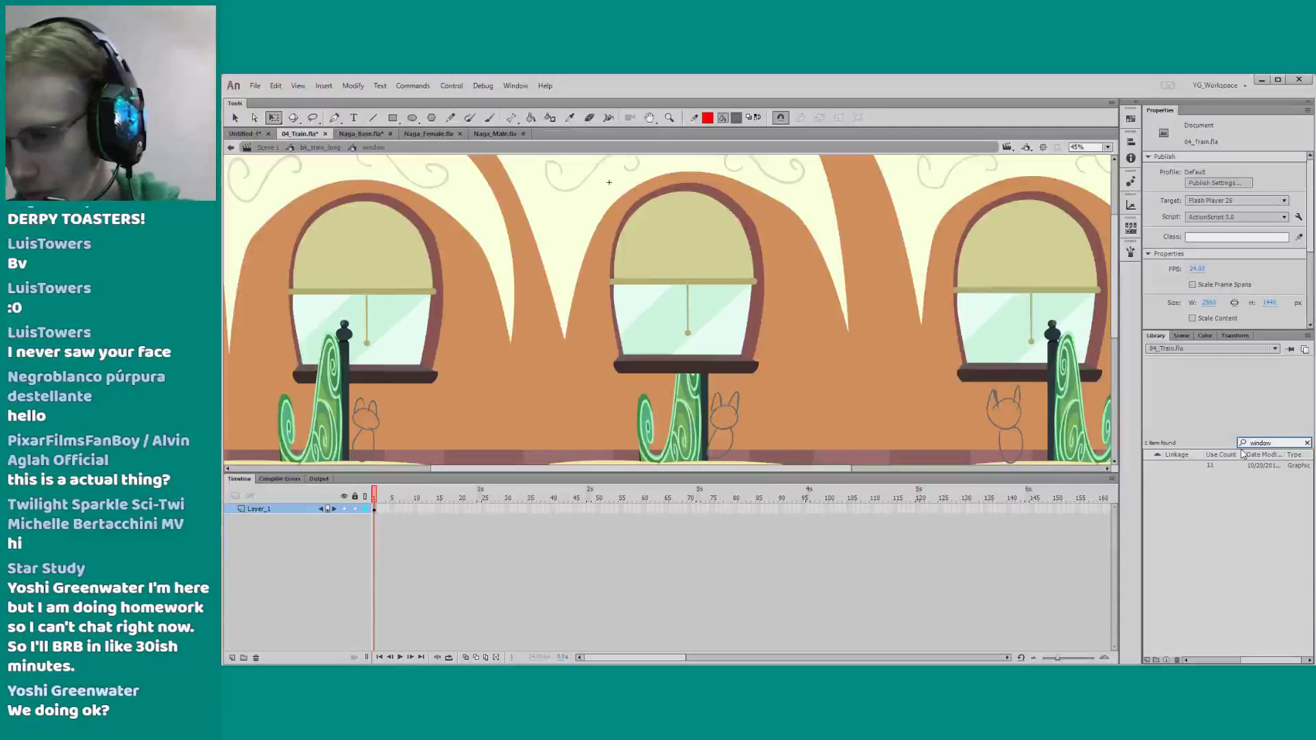
drag(1217, 662, 1187, 662)
click(1159, 466)
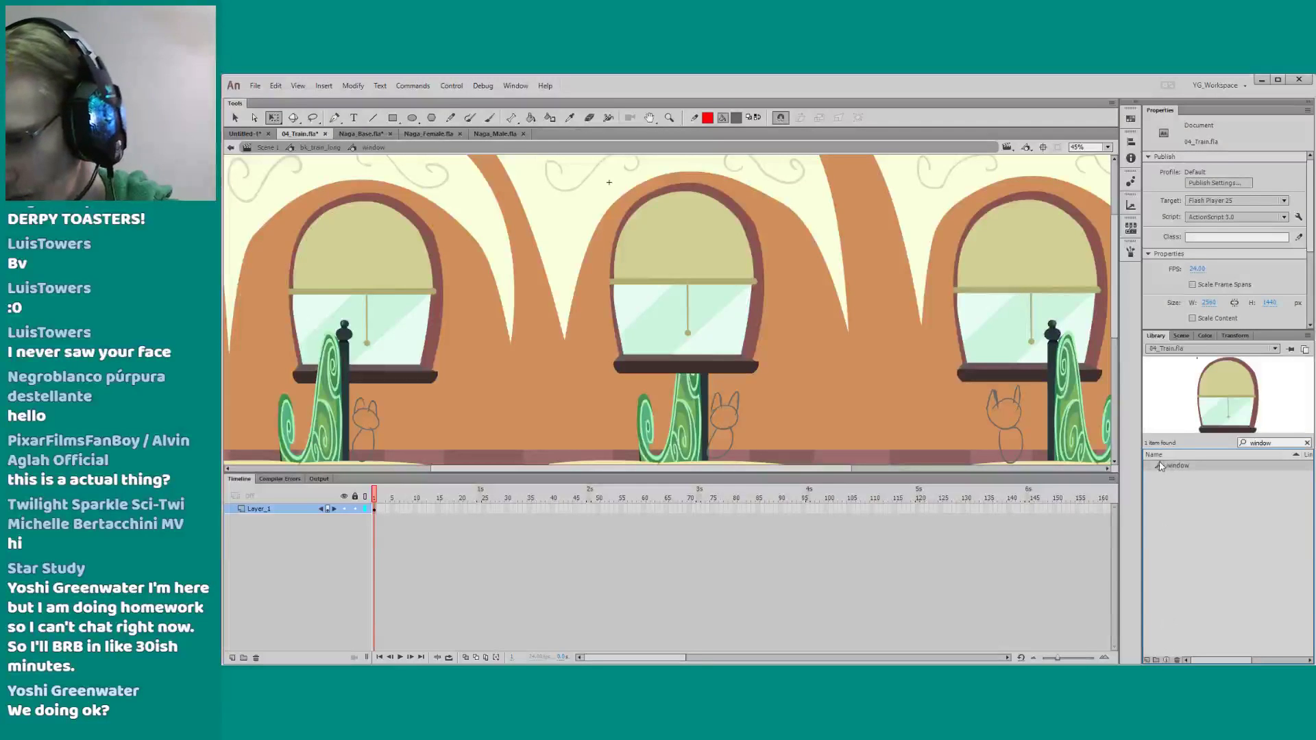
drag(1170, 441, 1172, 468)
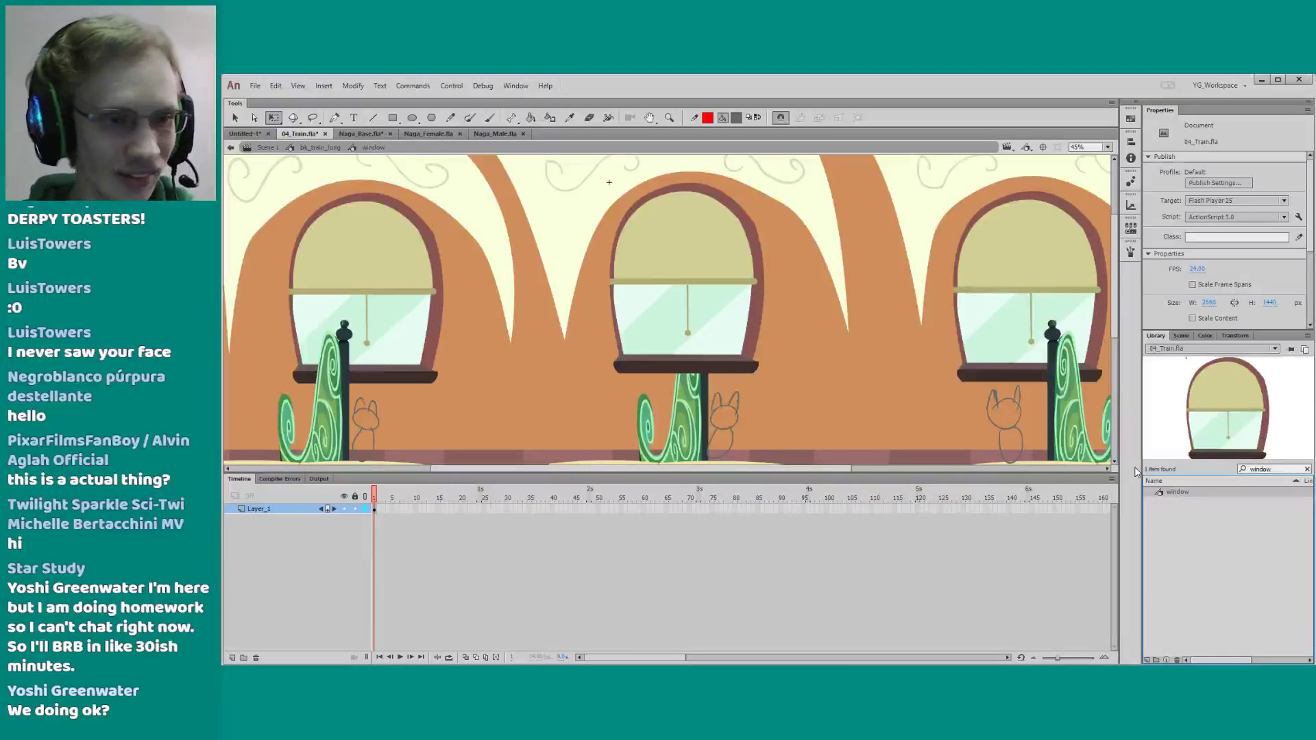
Return to Scene 1 and open the nested train_wall1_open copy symbol of the opening train shot
key(ctrl+e)
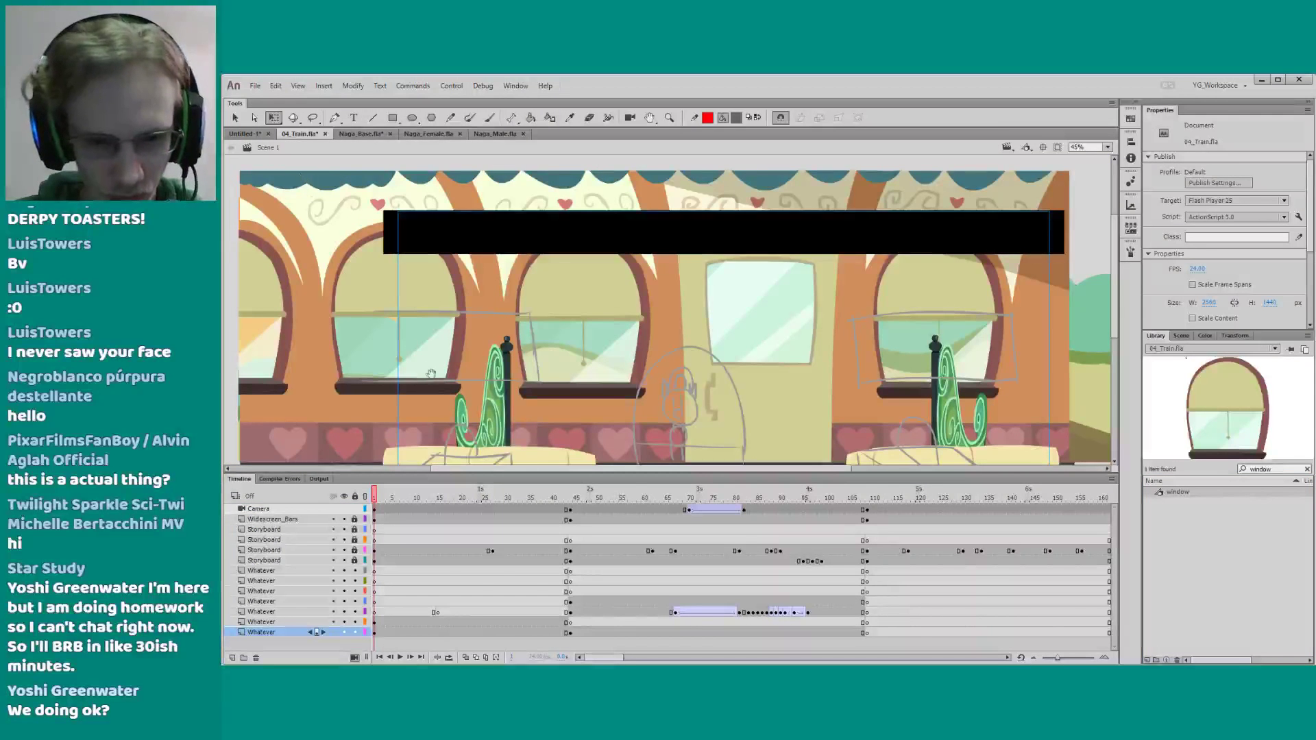
click(370, 323)
double_click(363, 325)
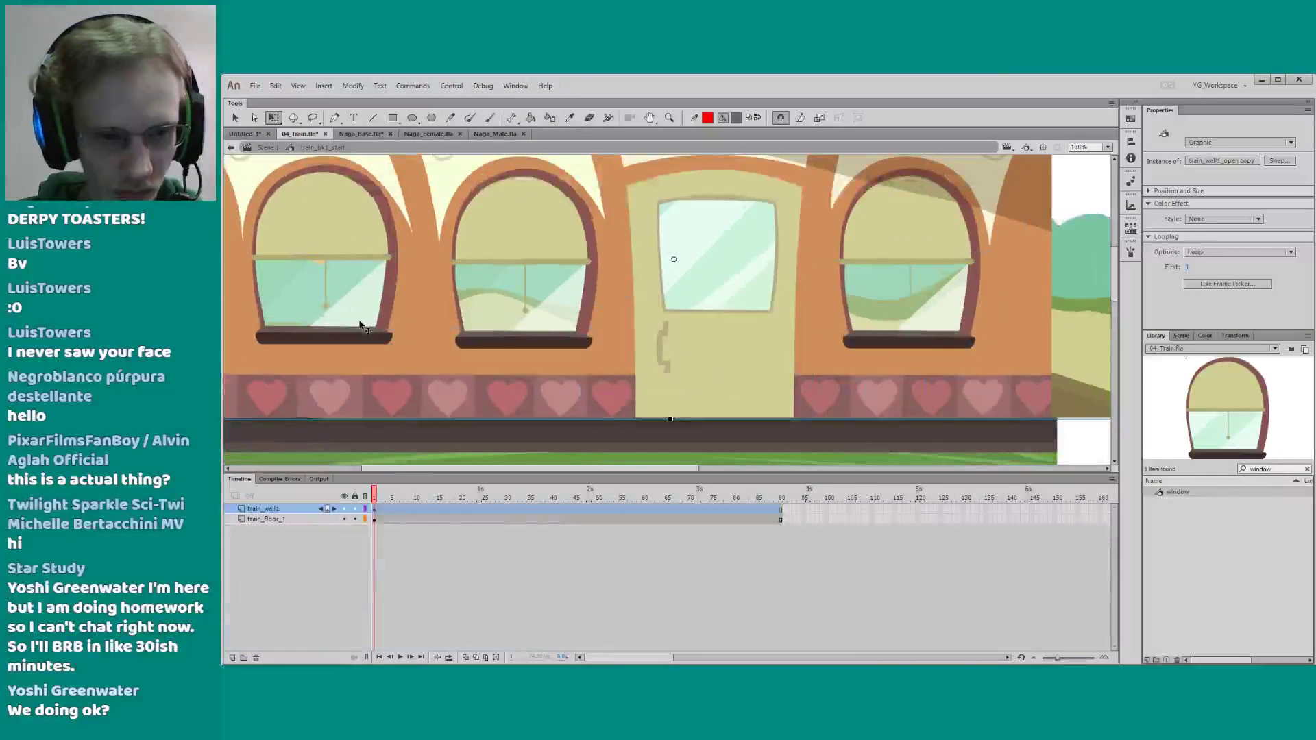
double_click(342, 307)
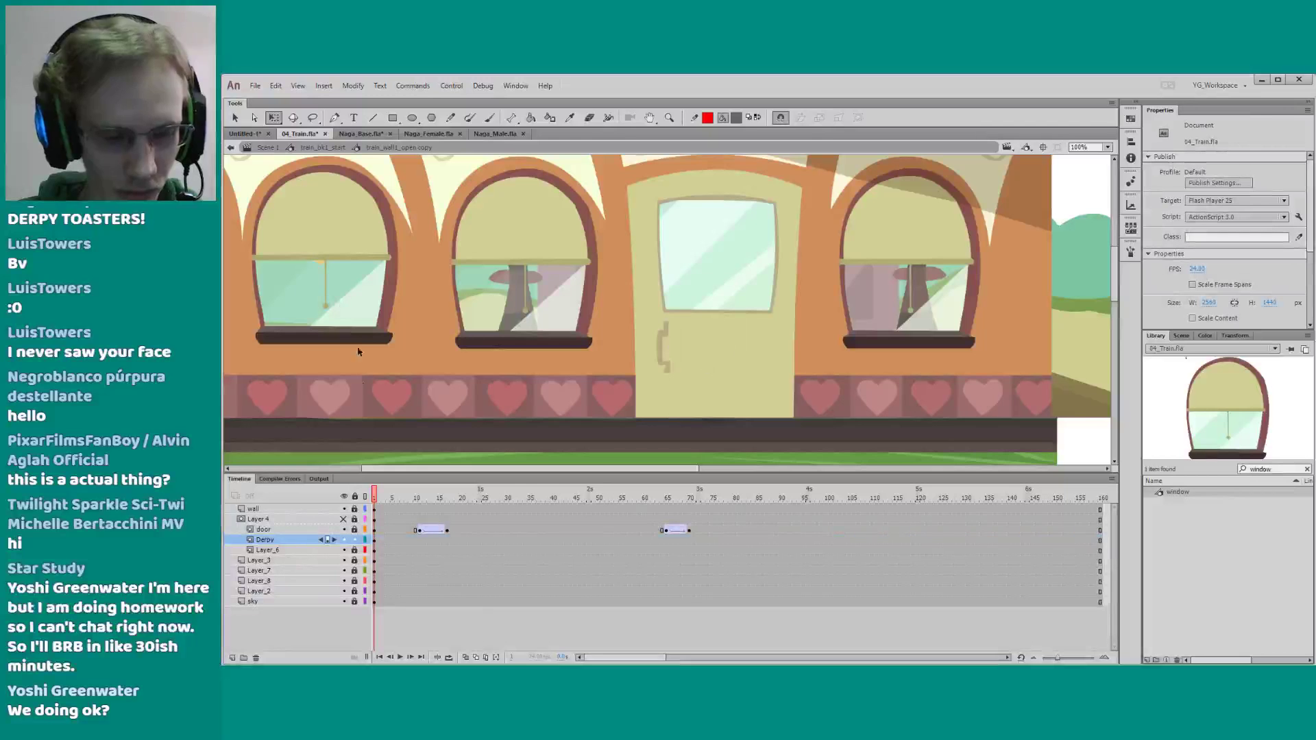
Examine how the glass, shade and frame shapes of the train wall's windows are built
click(330, 319)
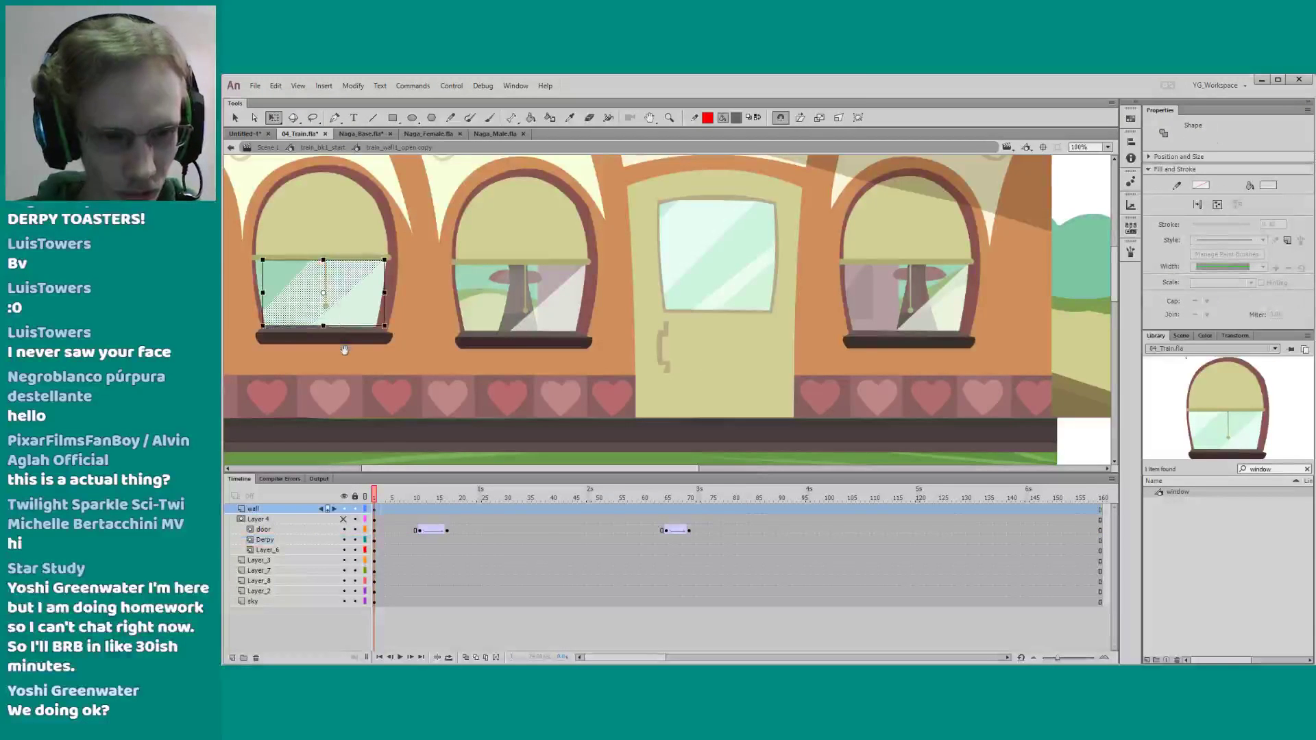
drag(344, 350, 536, 402)
click(709, 269)
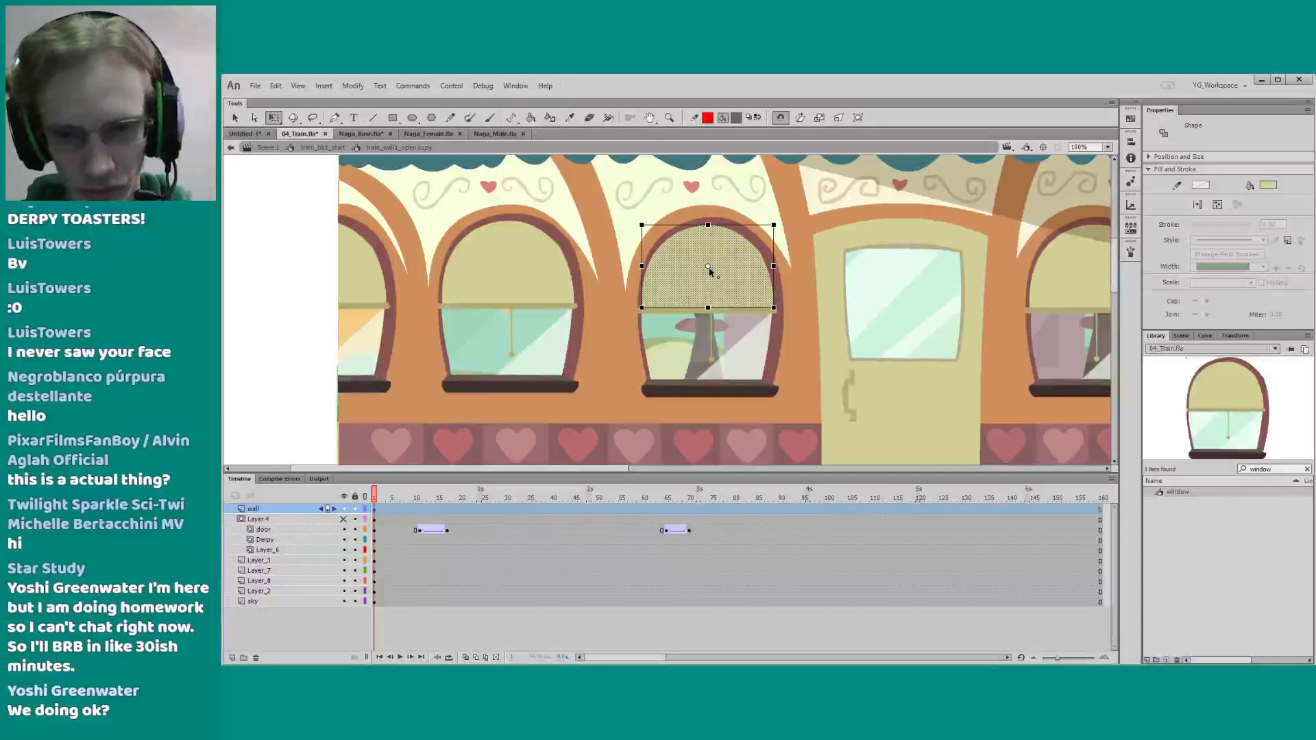
click(667, 338)
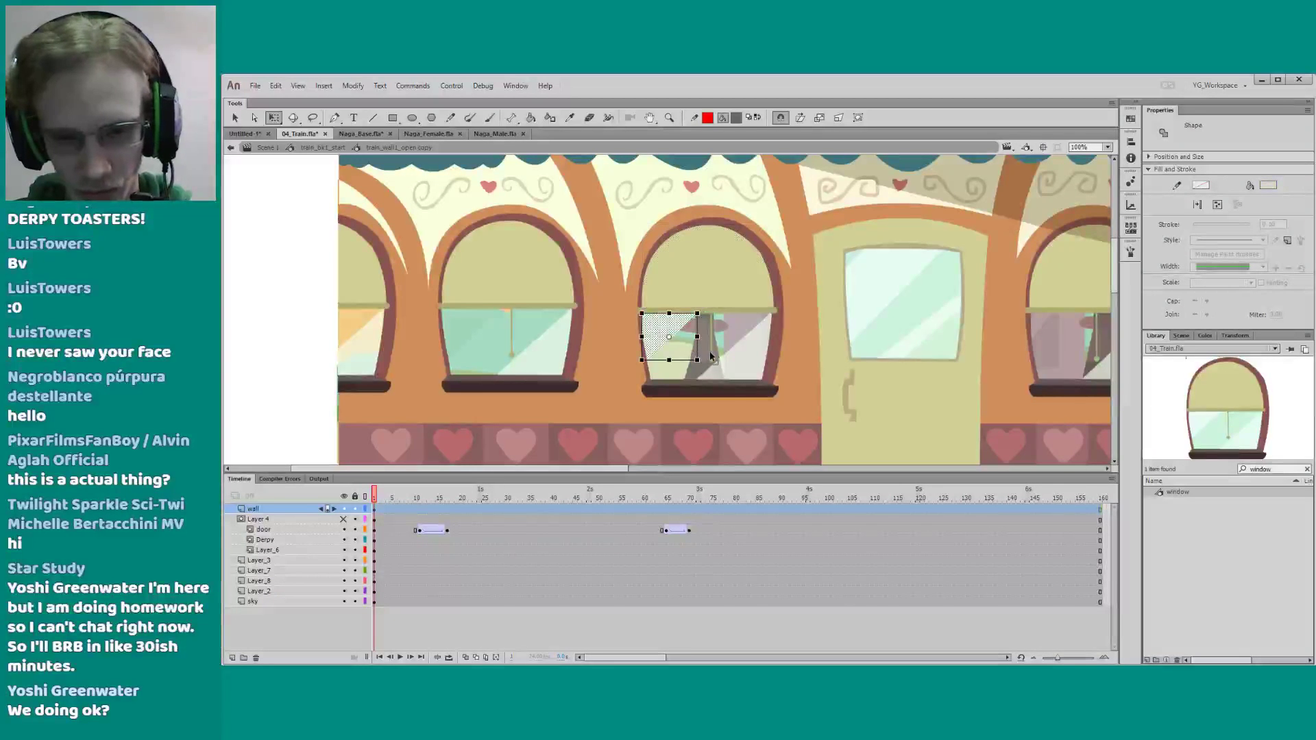
click(715, 357)
click(740, 370)
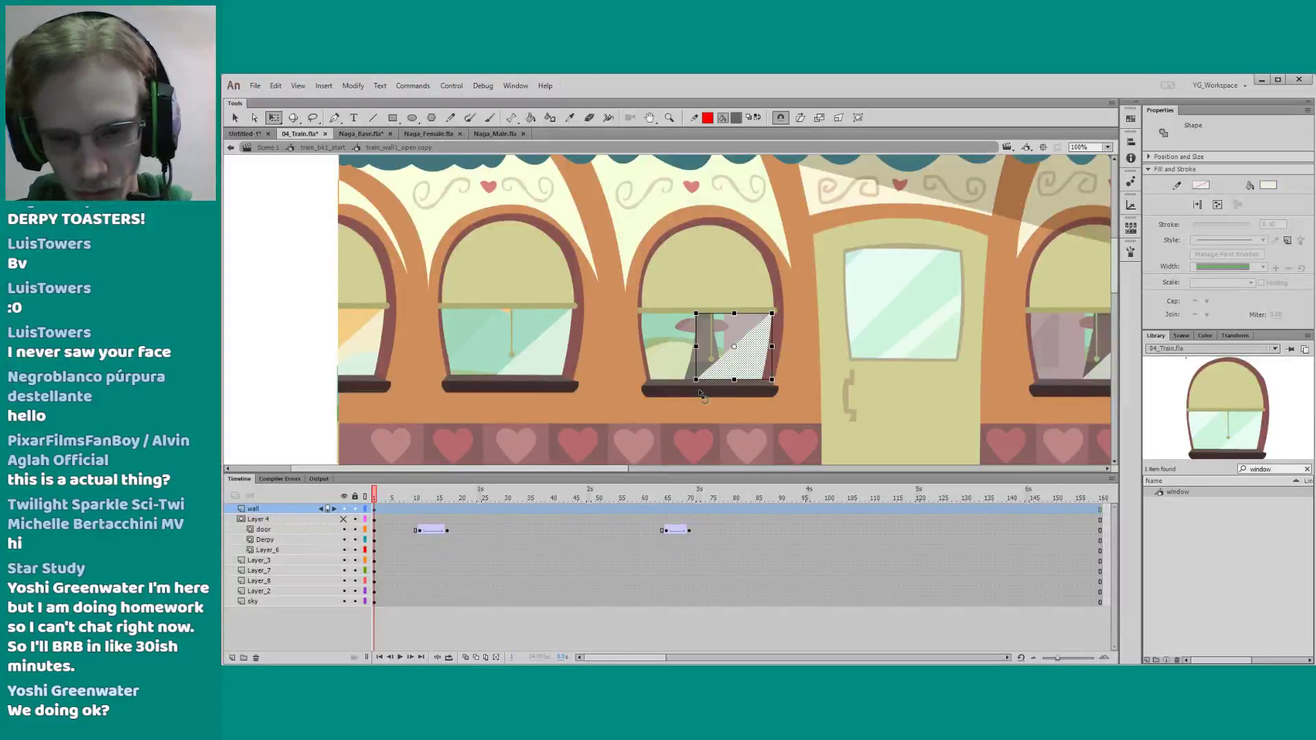
click(661, 391)
click(658, 381)
click(772, 355)
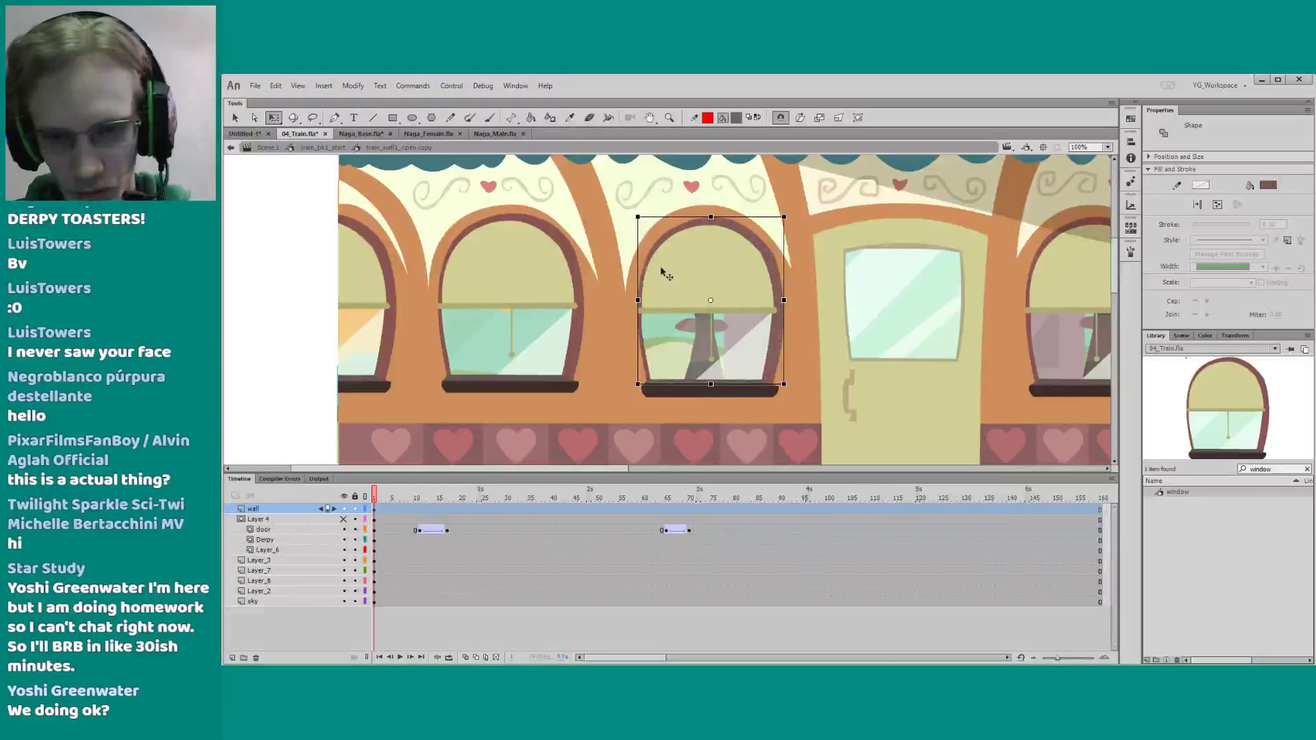
drag(384, 319, 363, 318)
click(290, 310)
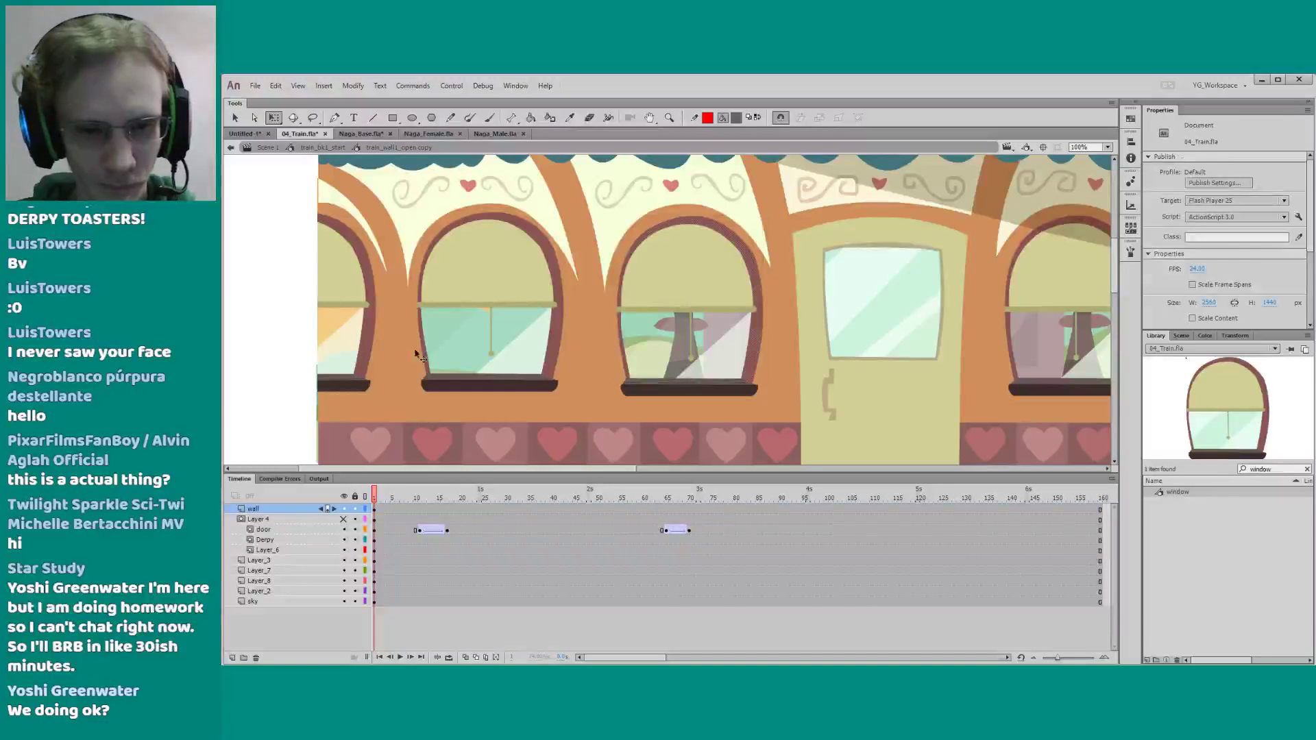
Hide the wall layer and inspect the hills and sky artwork behind the train windows
click(434, 348)
click(343, 509)
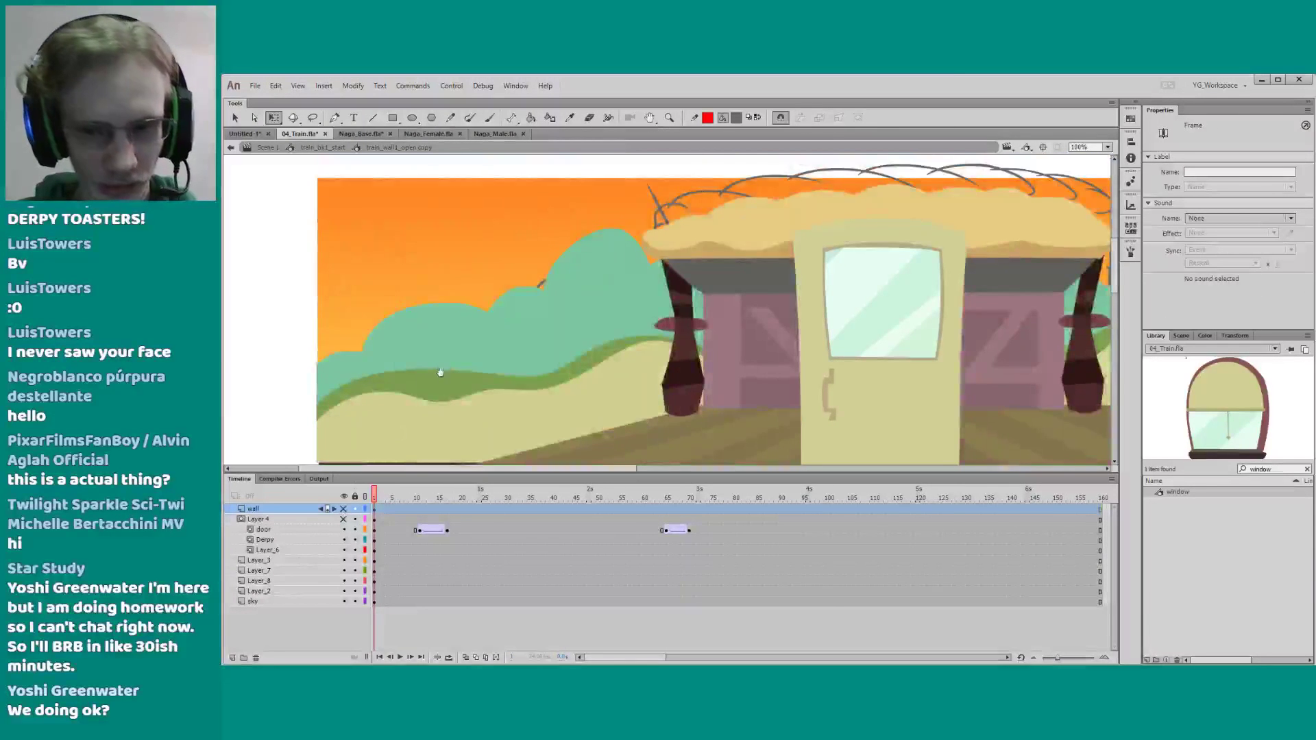
drag(440, 372, 533, 349)
click(352, 320)
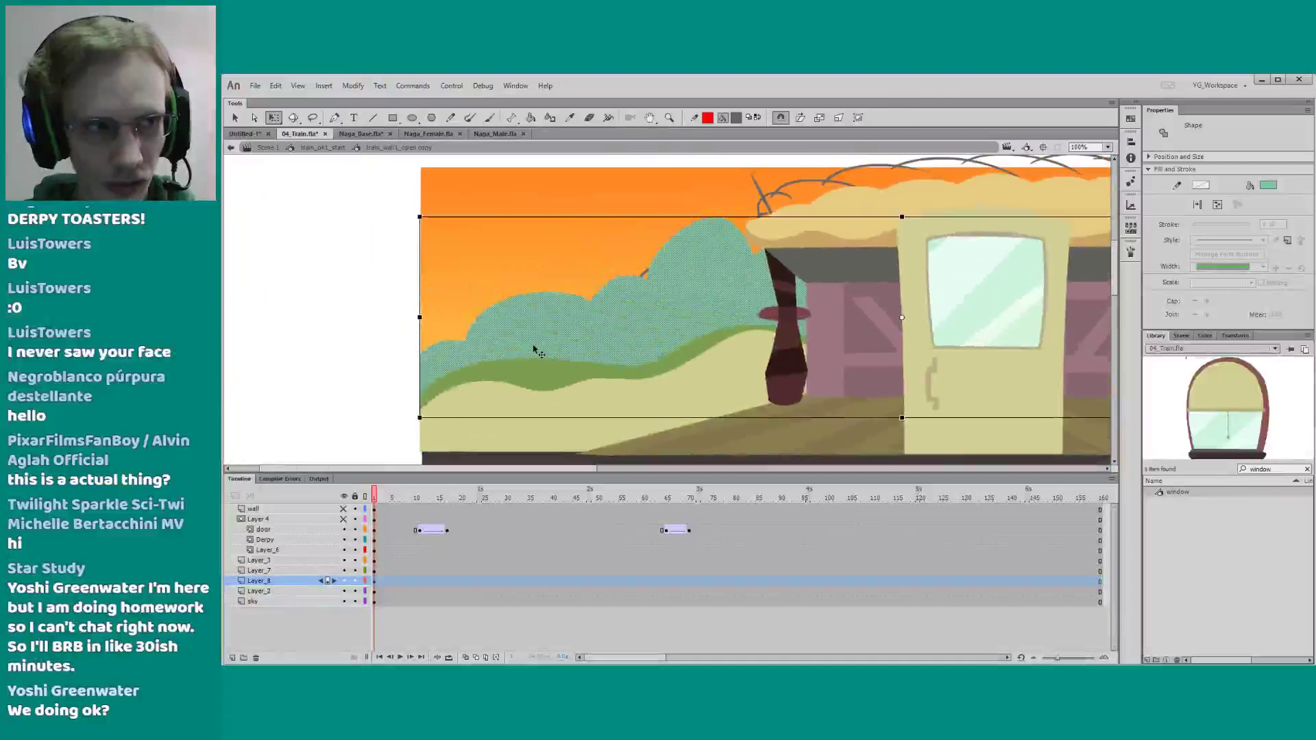
click(360, 332)
scroll(331, 340, right, 2)
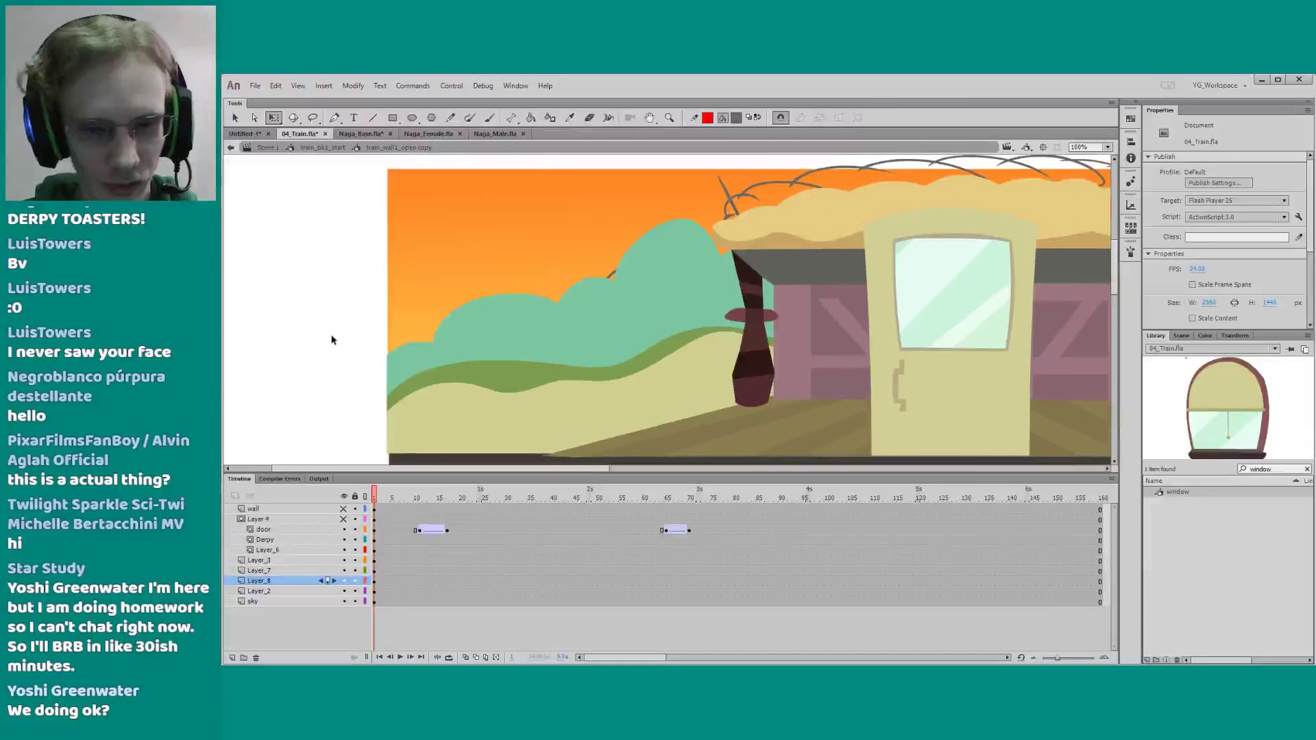
click(420, 297)
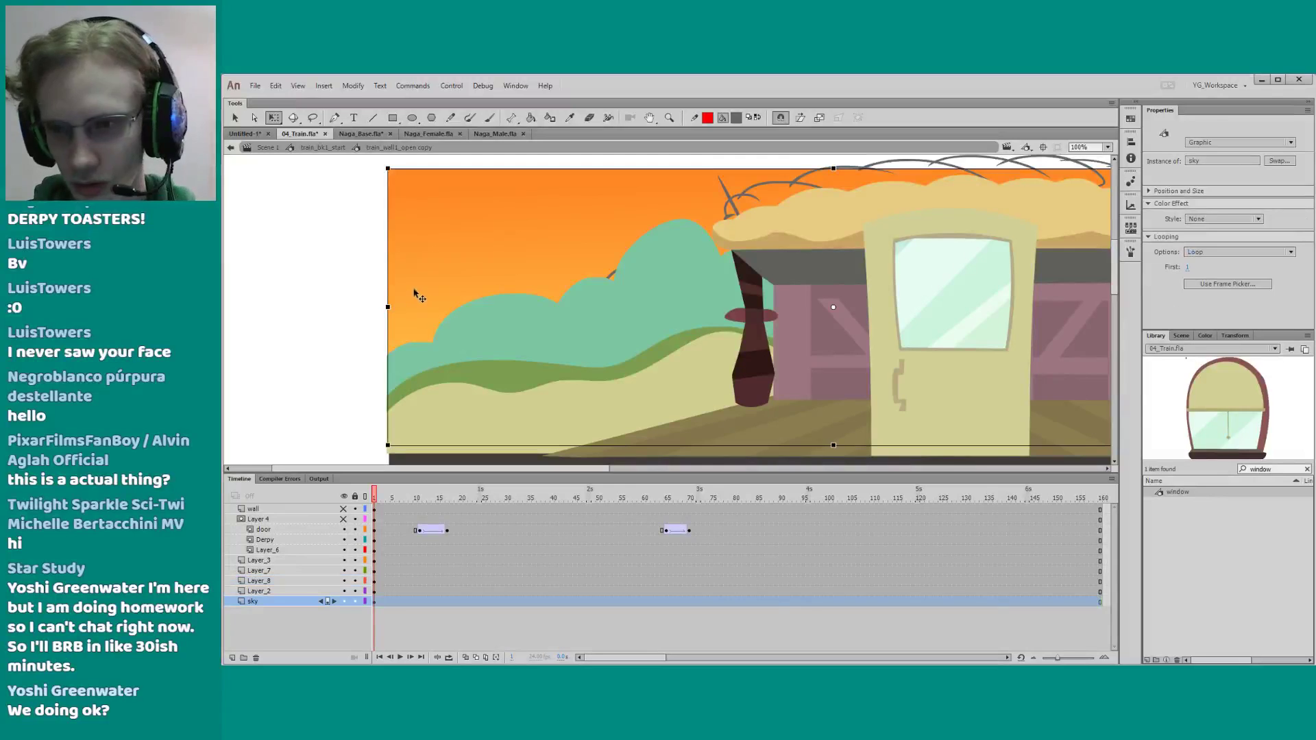
Return to Scene 1, zoom out to 25% and advance the playhead to the long train interior shot
click(266, 147)
key(ctrl+minus)
key(ctrl+minus)
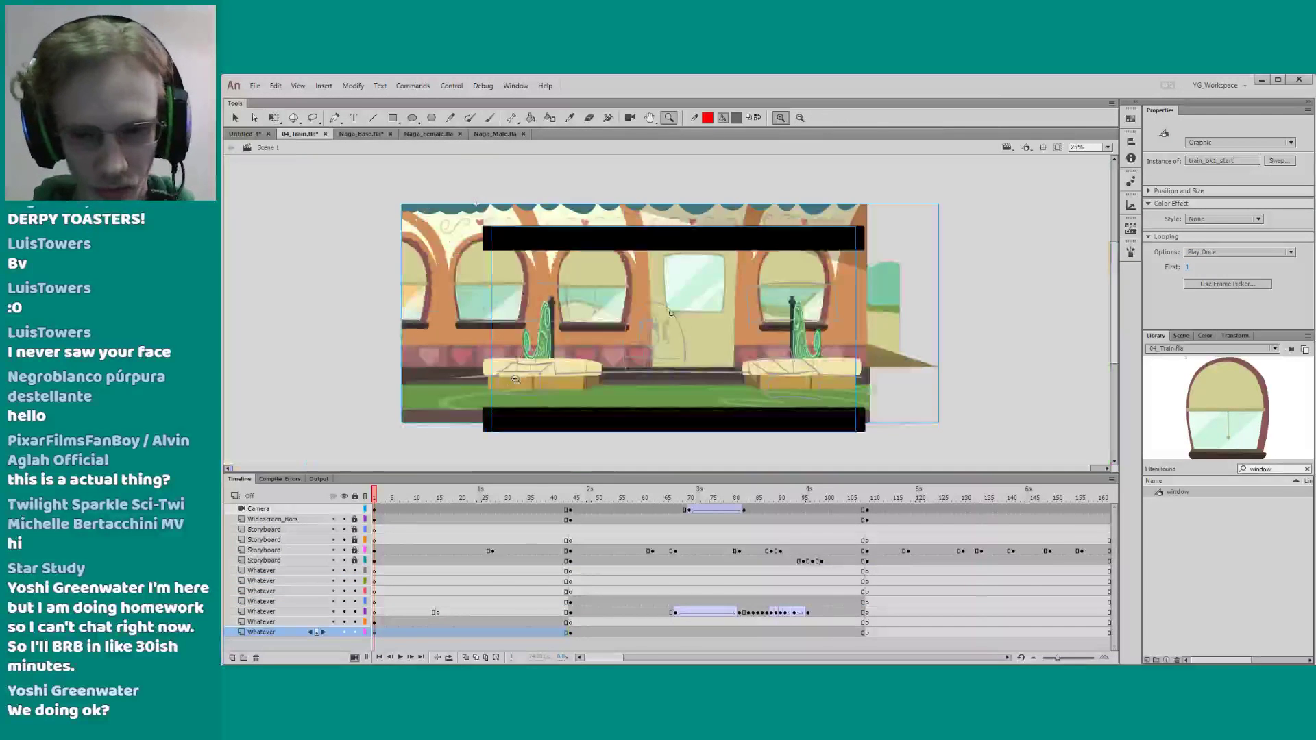
key(alt+period)
key(alt+period)
key(alt+period)
key(alt+period)
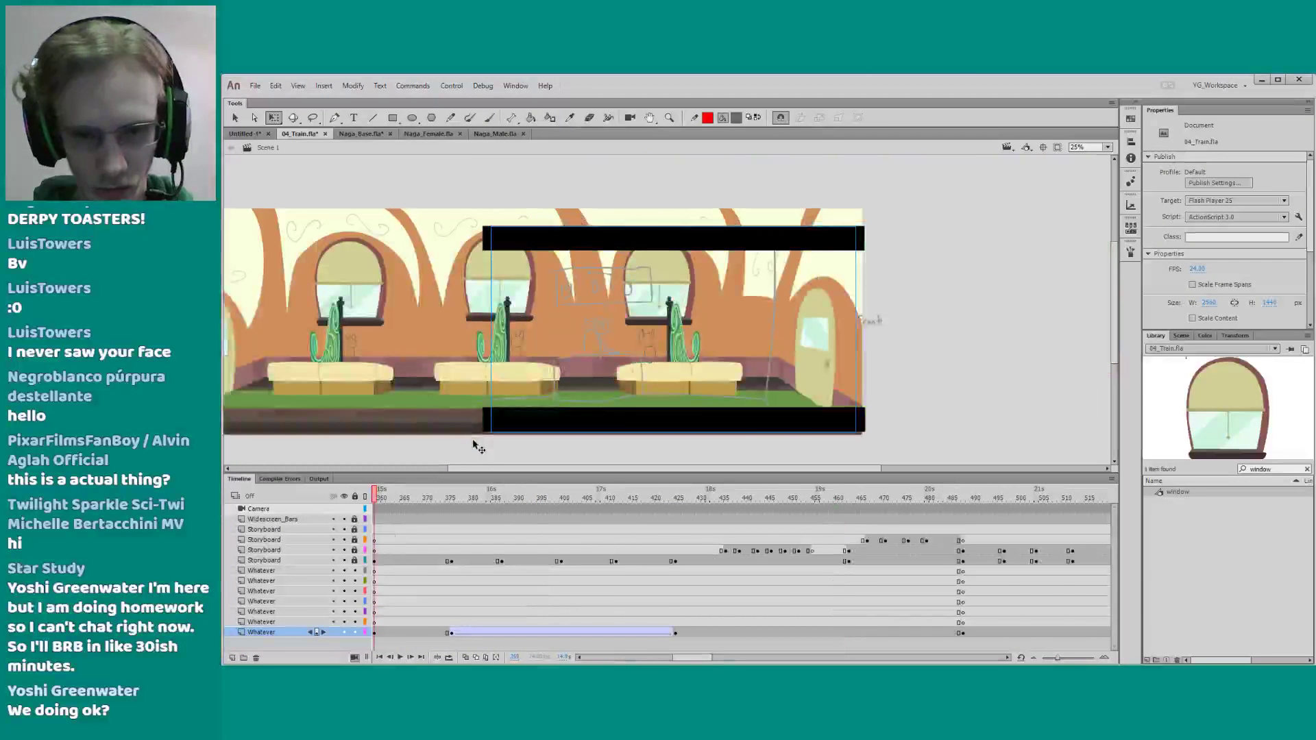
Open the long train interior symbol, check inside its middle window, and enlarge the stage area above the timeline
drag(442, 387, 540, 381)
double_click(485, 322)
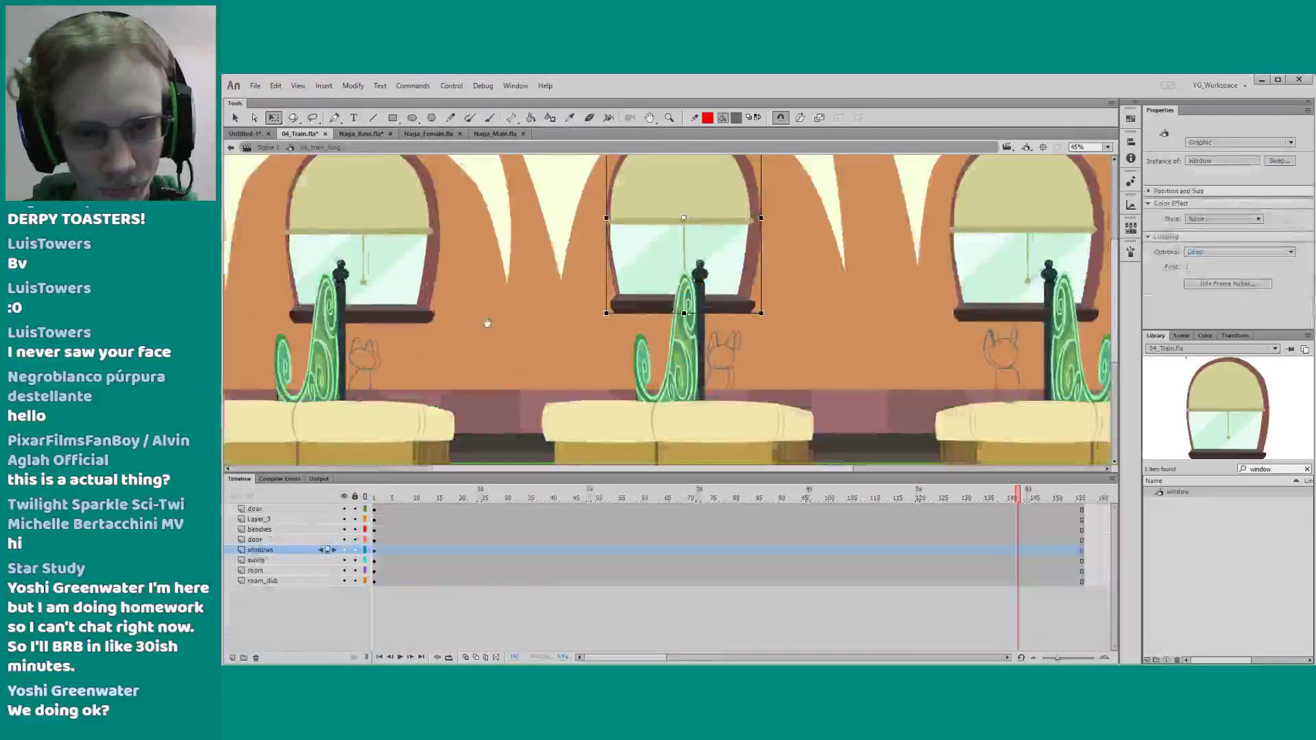
drag(618, 268, 651, 287)
double_click(651, 287)
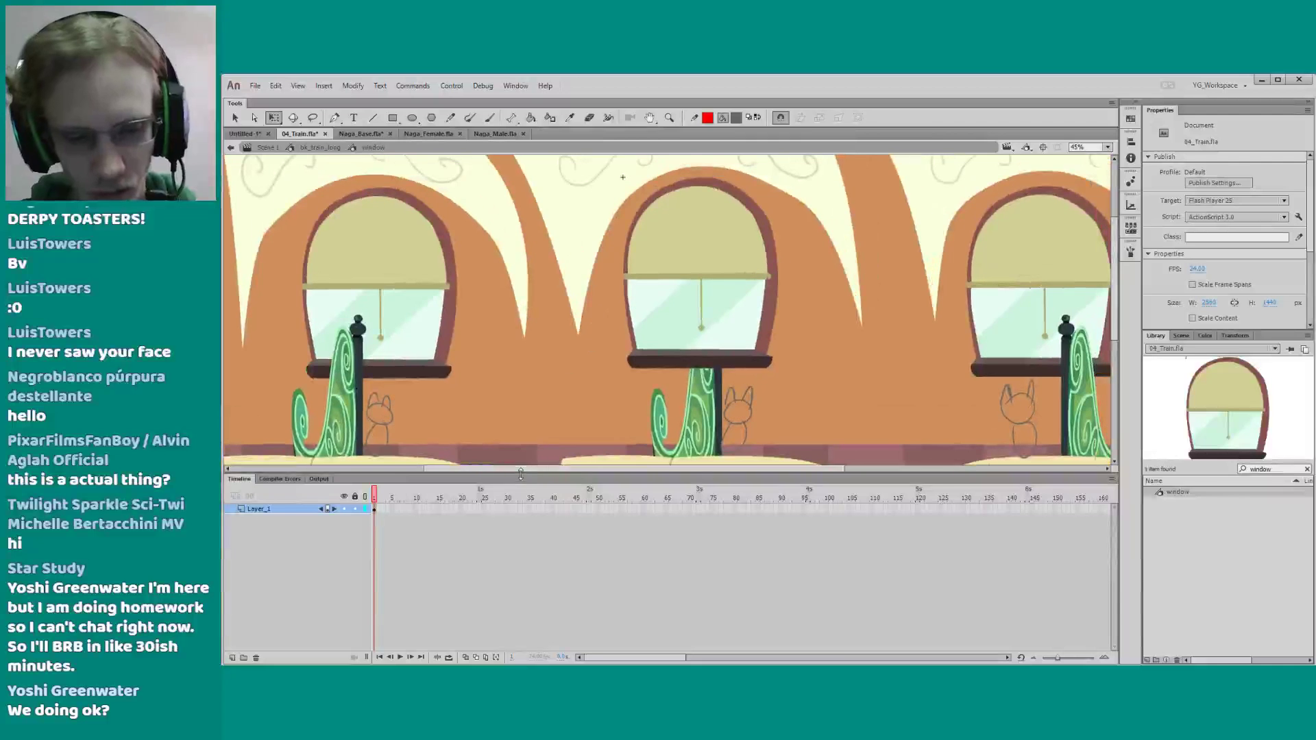
drag(527, 463, 527, 508)
double_click(516, 377)
drag(508, 372, 455, 385)
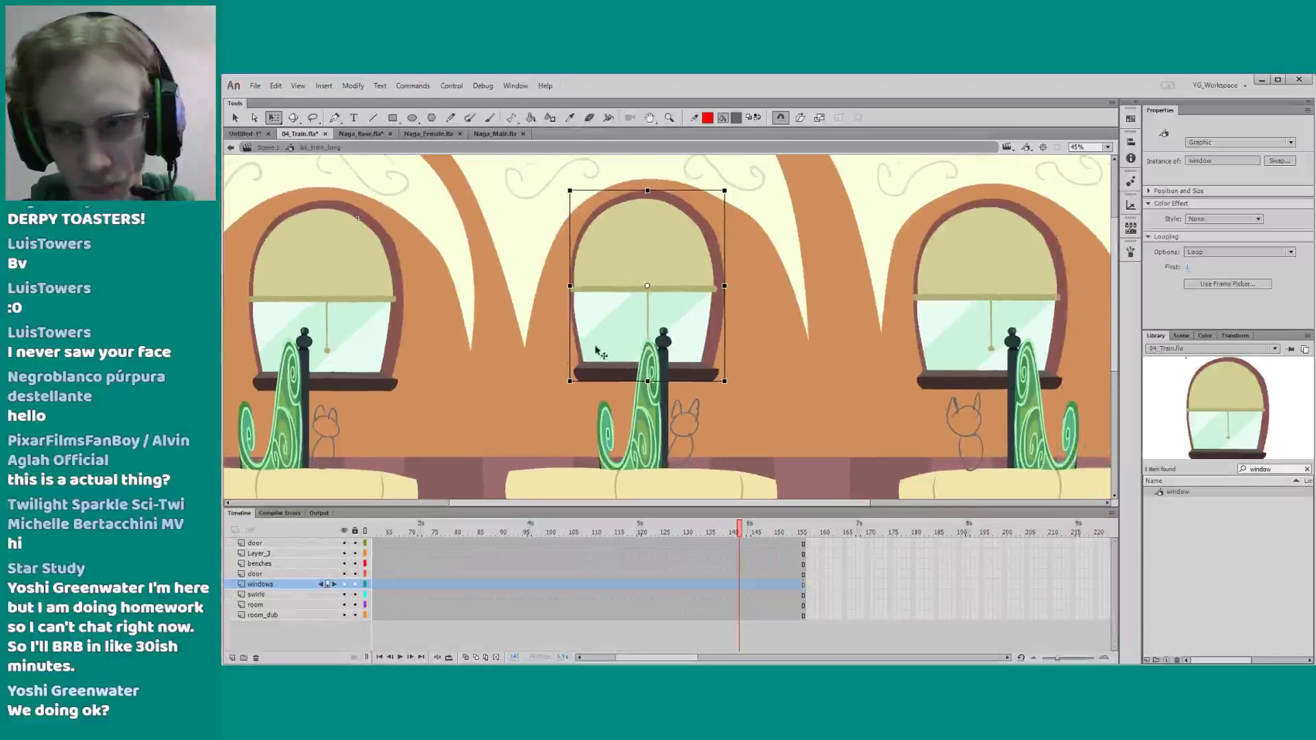
Duplicate the middle window's symbol under the name window_pan_bk_left
right_click(615, 328)
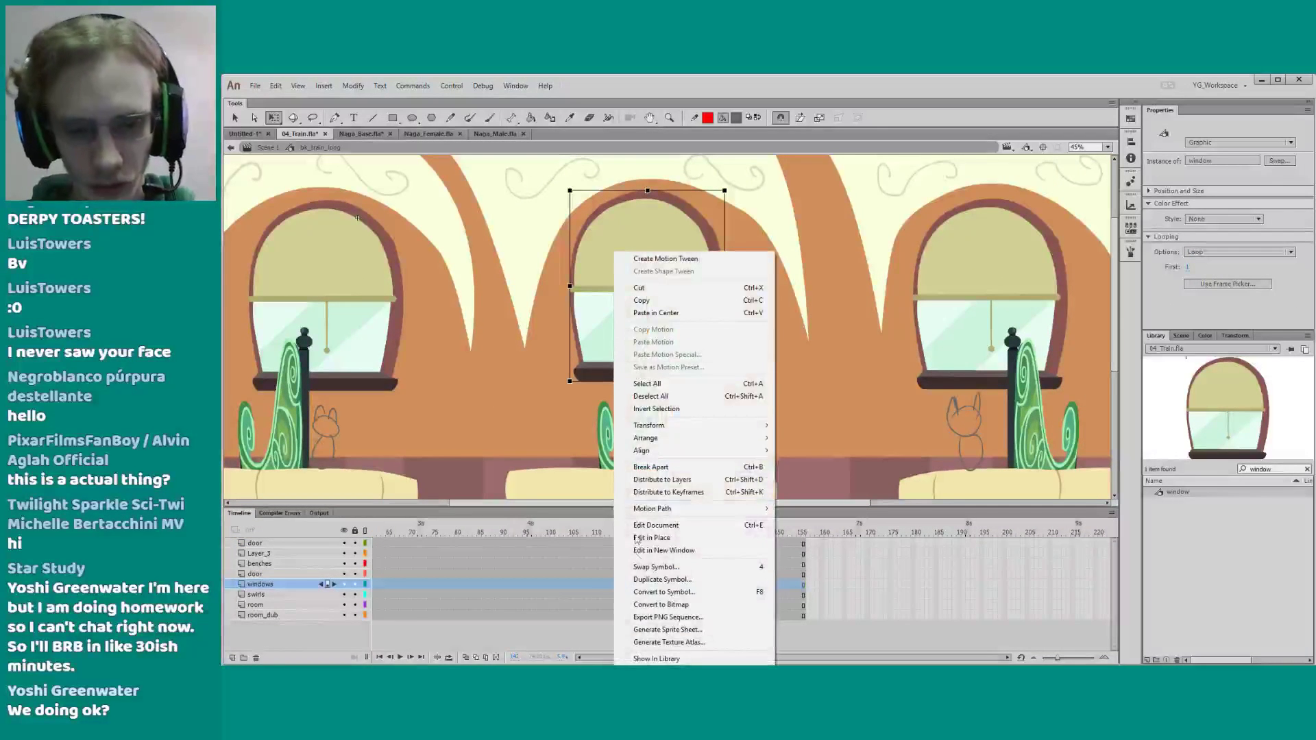
click(613, 584)
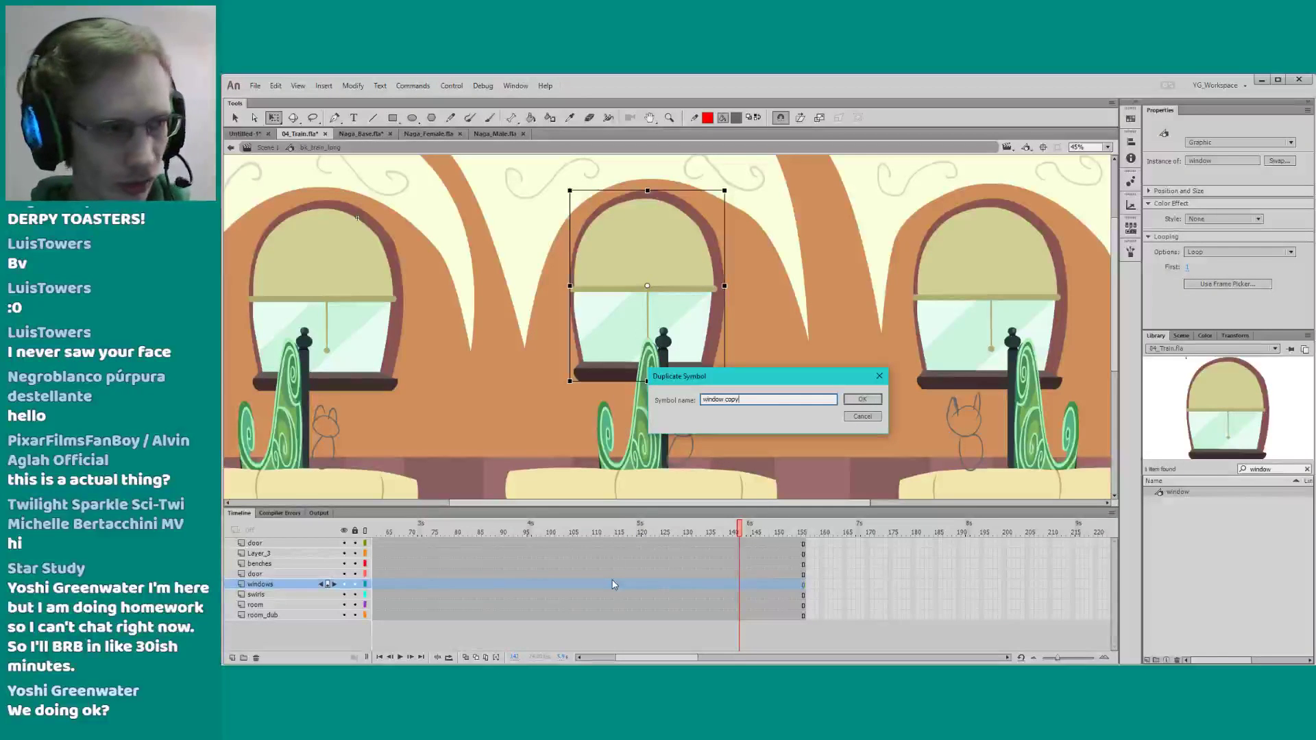
key(BackSpace)
key(BackSpace)
text(_)
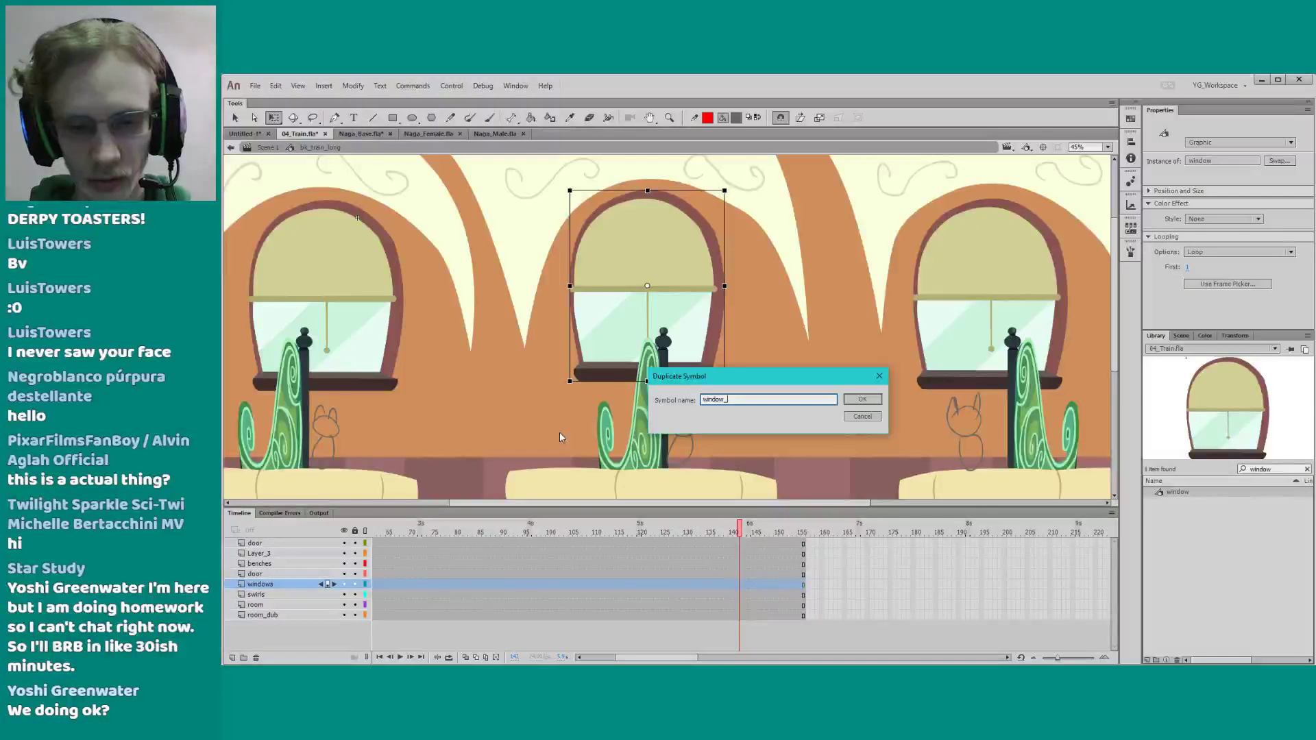
text(pan_bk)
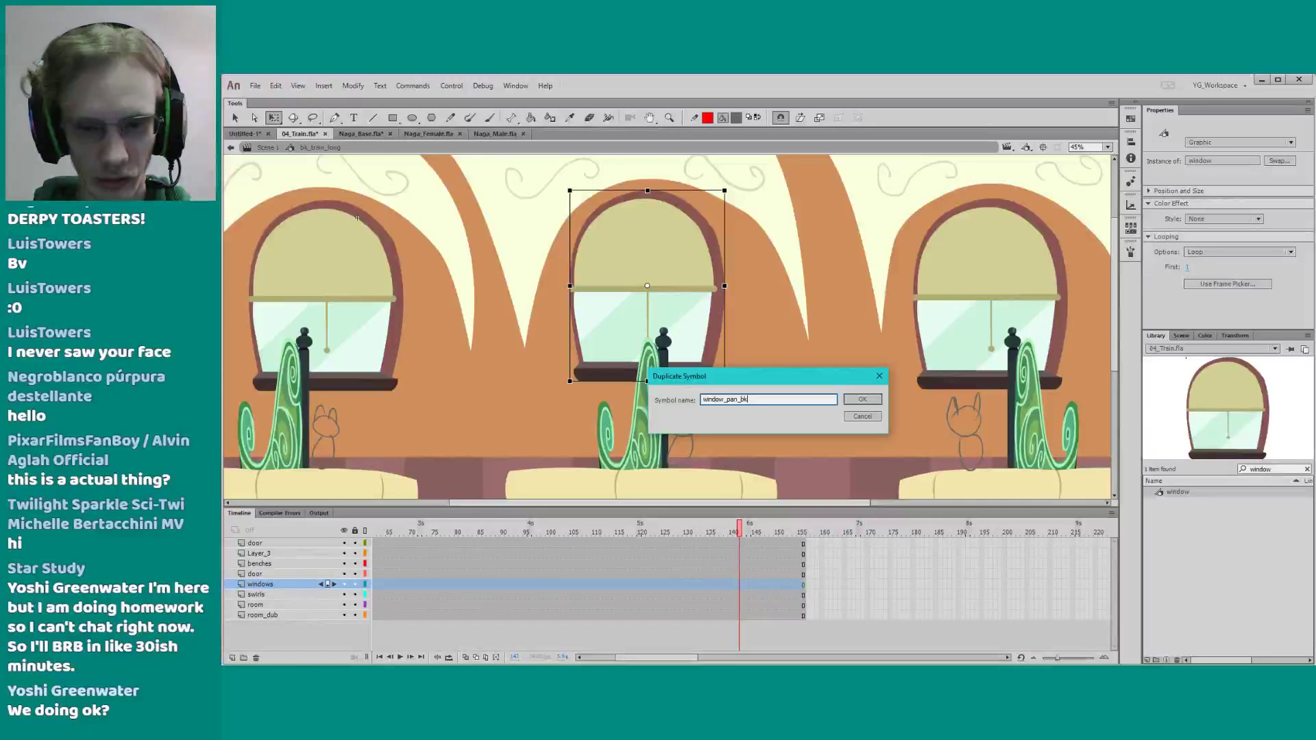
text(_)
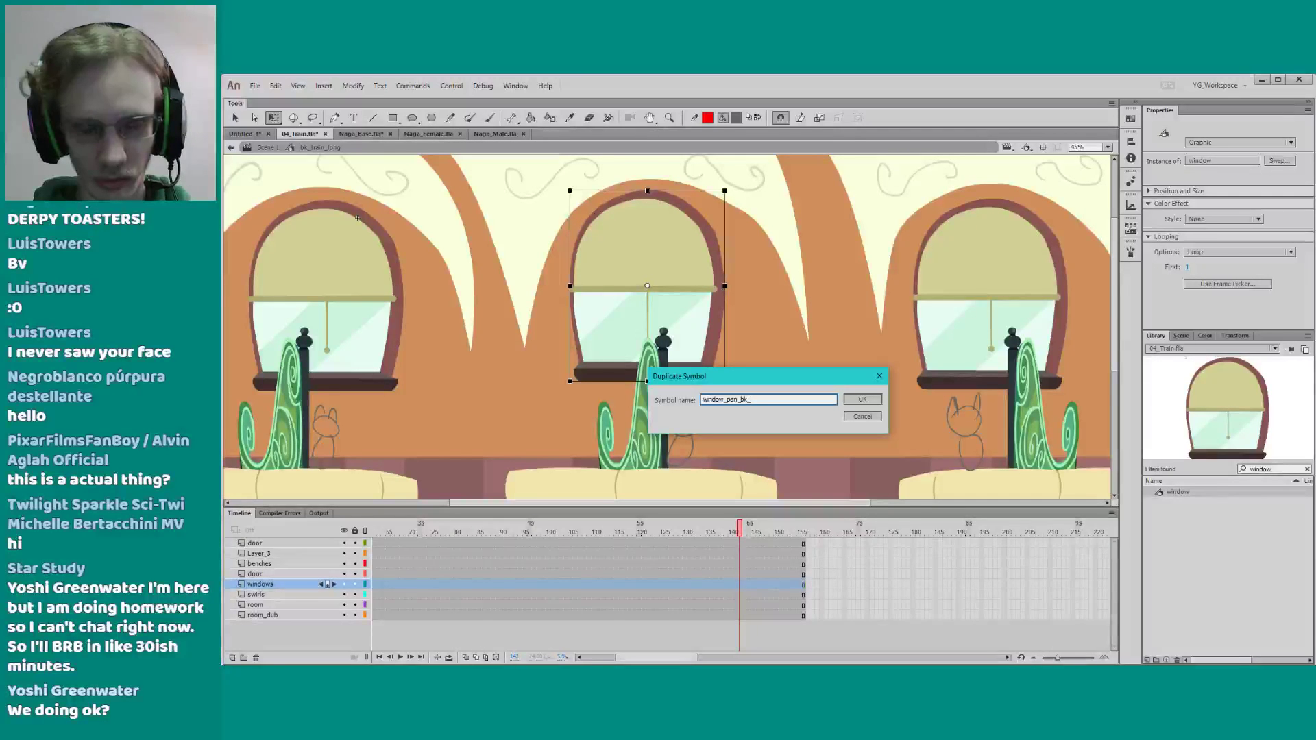
text(left)
key(Return)
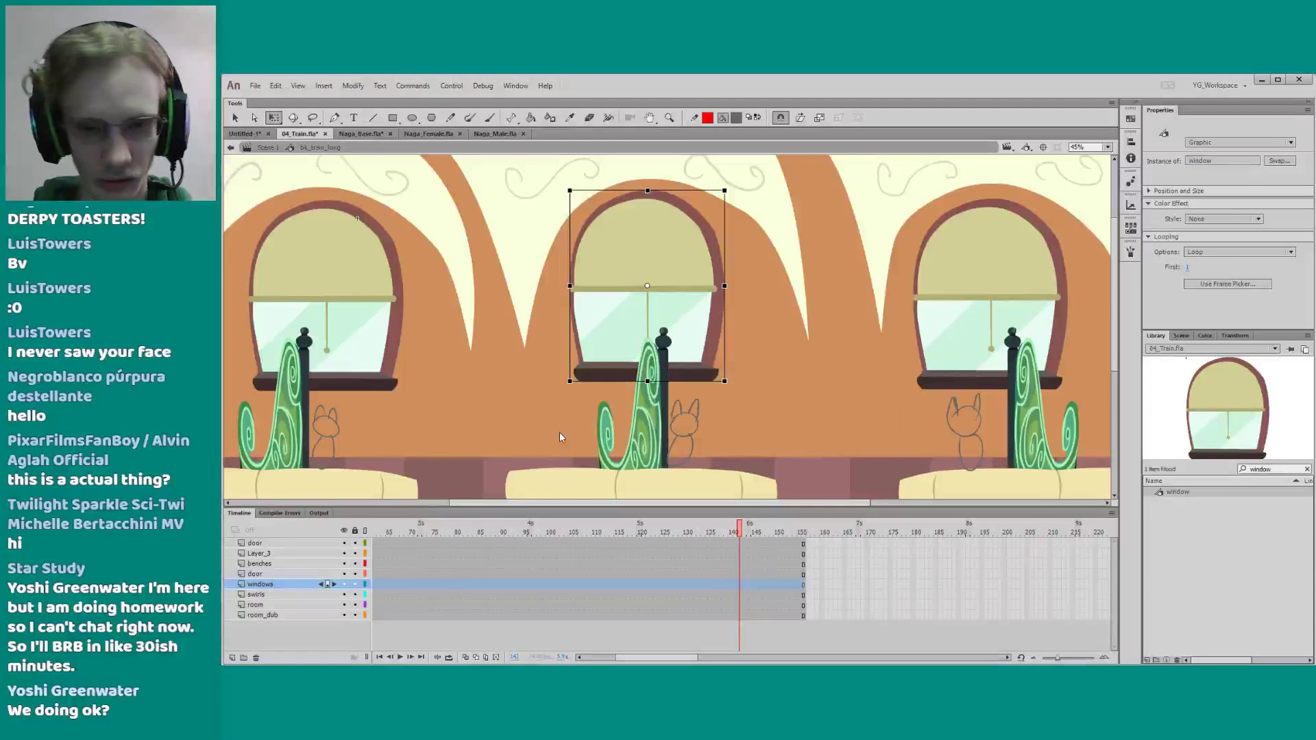
Open the window_pan_bk_left symbol and add a new layer beneath the window artwork
double_click(588, 332)
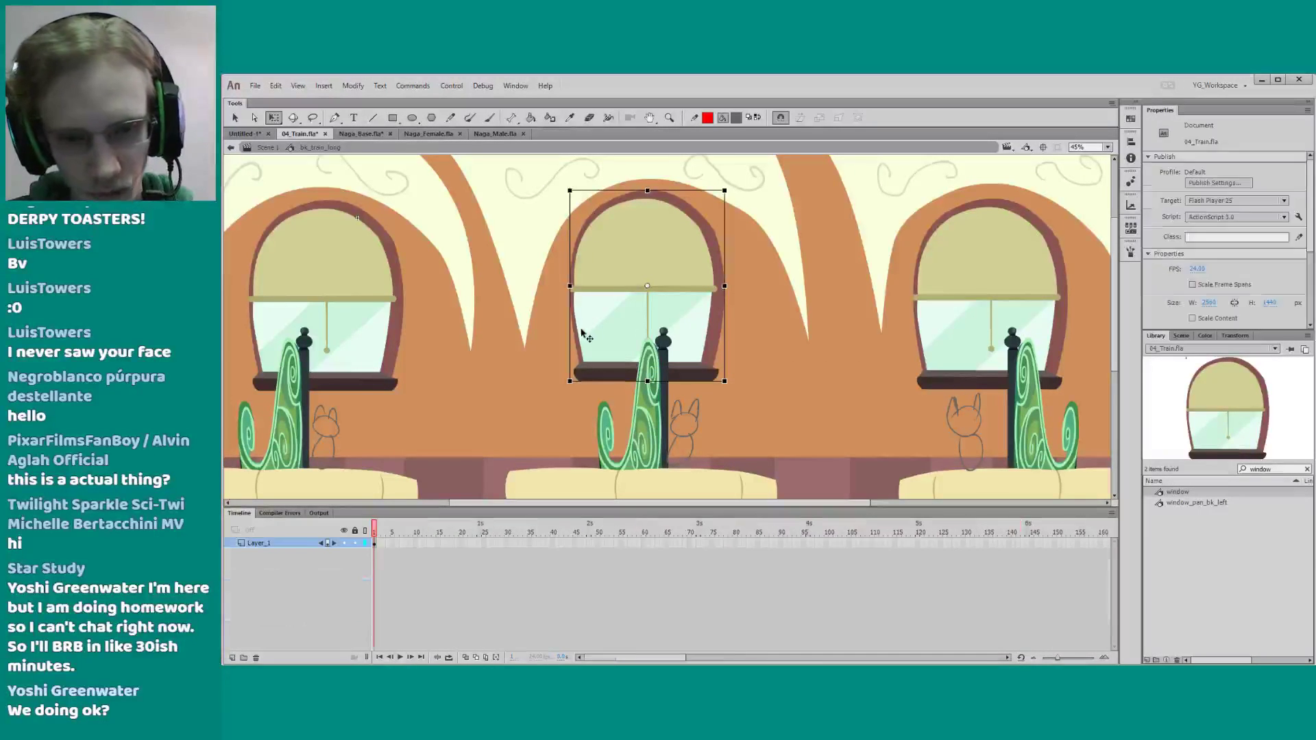
click(231, 657)
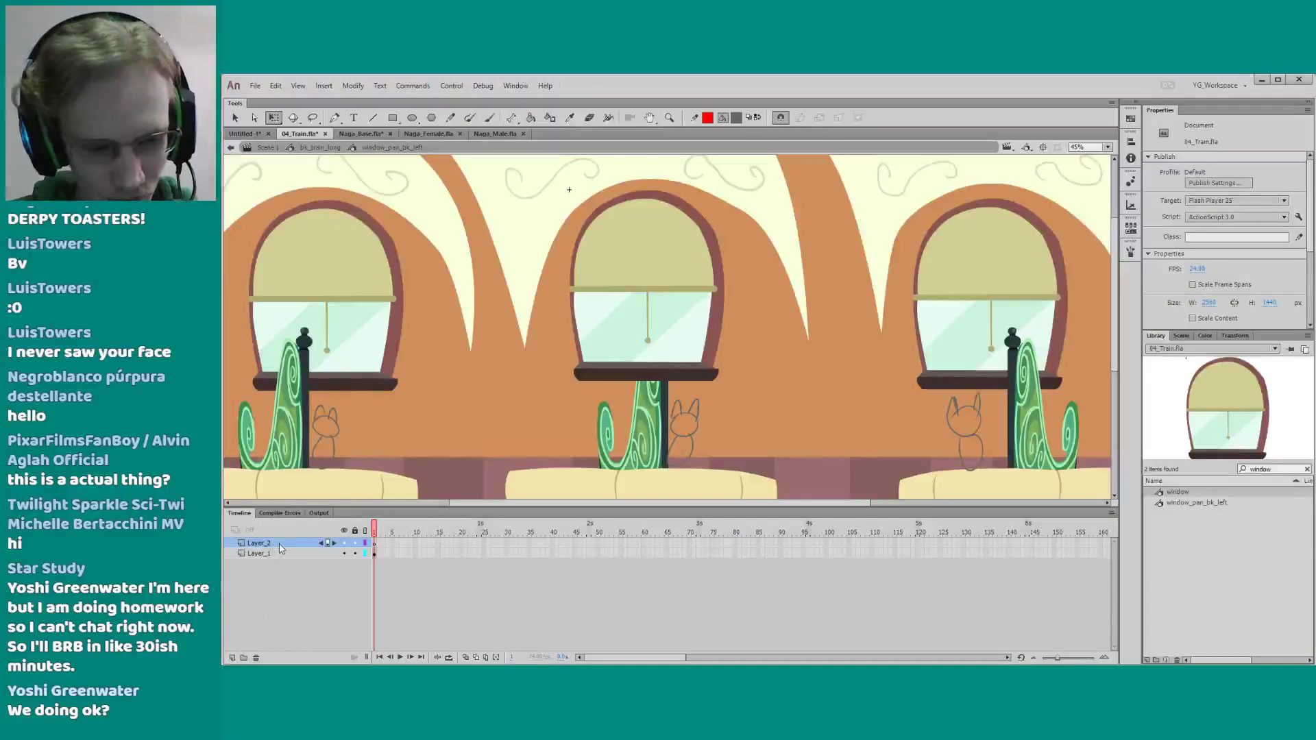
drag(280, 547, 302, 555)
Find the sky symbol in the library, place it on Layer_2, and scale it down to sit behind the middle window
double_click(1258, 469)
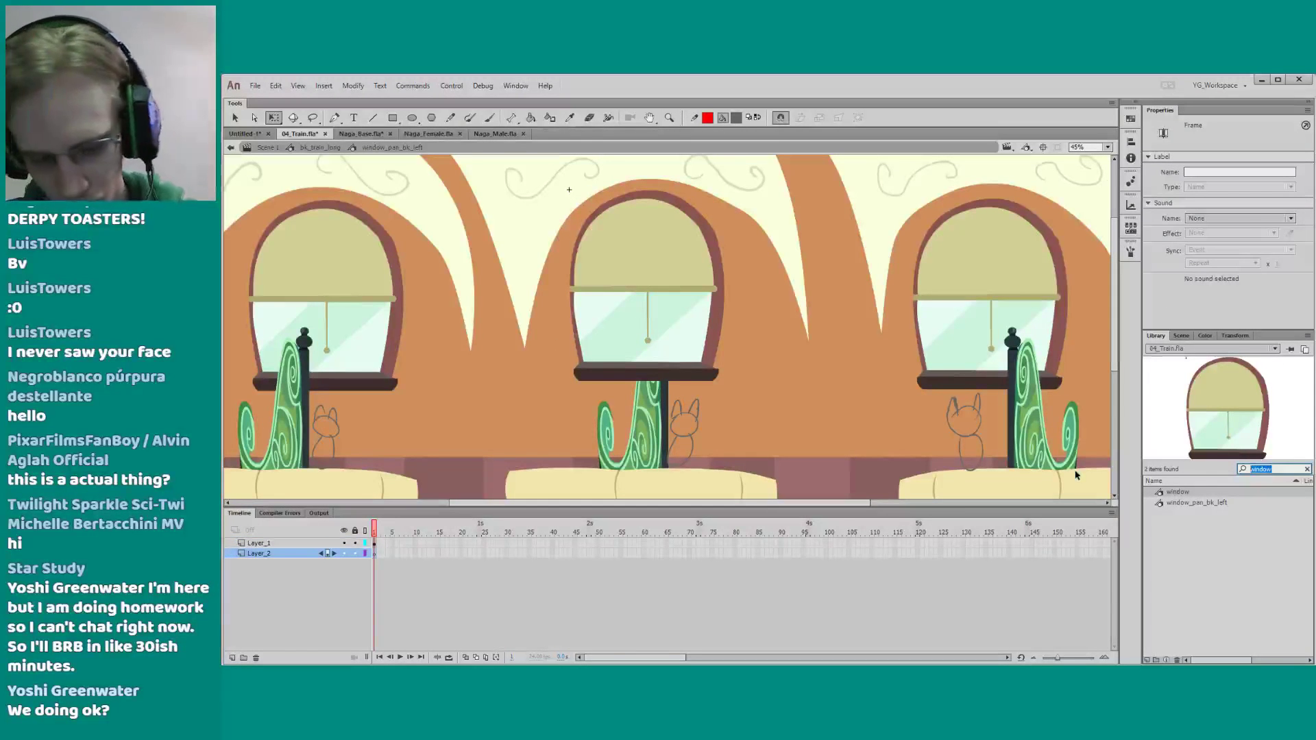
text(sky)
click(1171, 492)
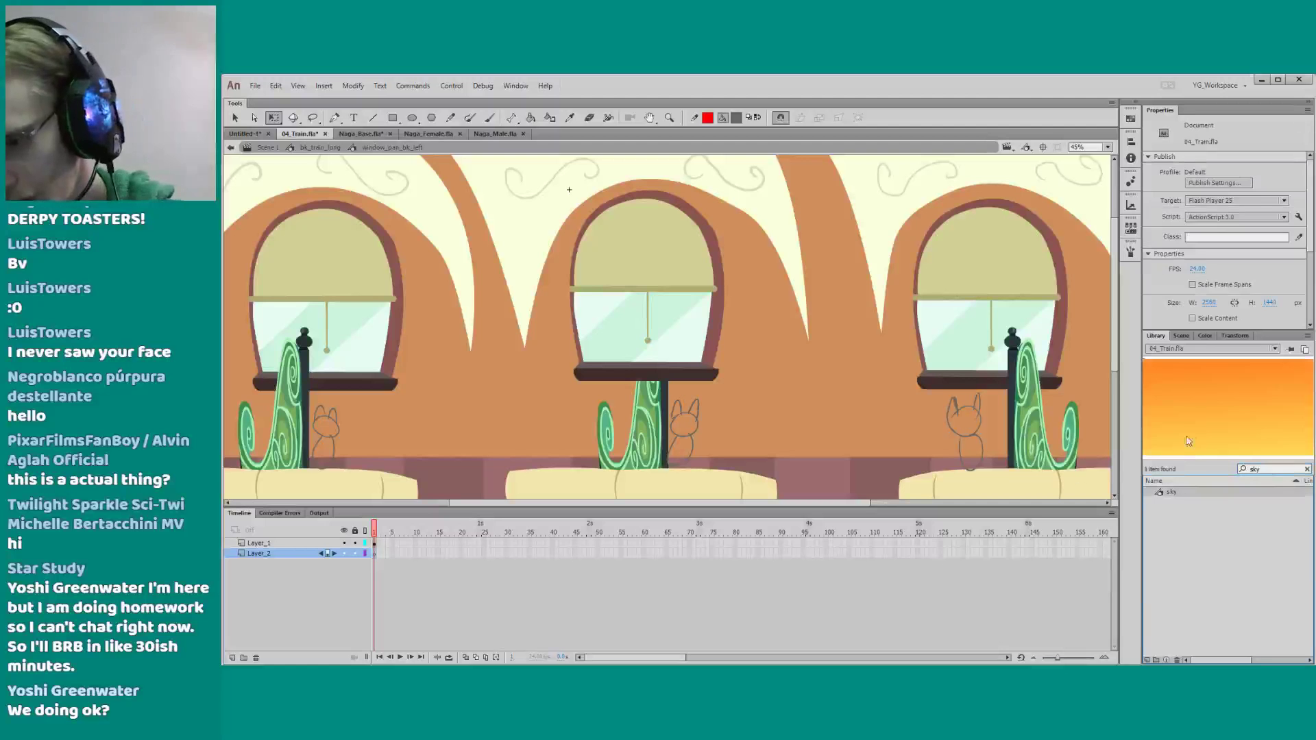
drag(1192, 439, 709, 320)
drag(463, 284, 506, 418)
drag(394, 202, 713, 381)
drag(718, 485, 555, 336)
Cut the middle window's glass pane shapes out of the window artwork on Layer_1
click(288, 542)
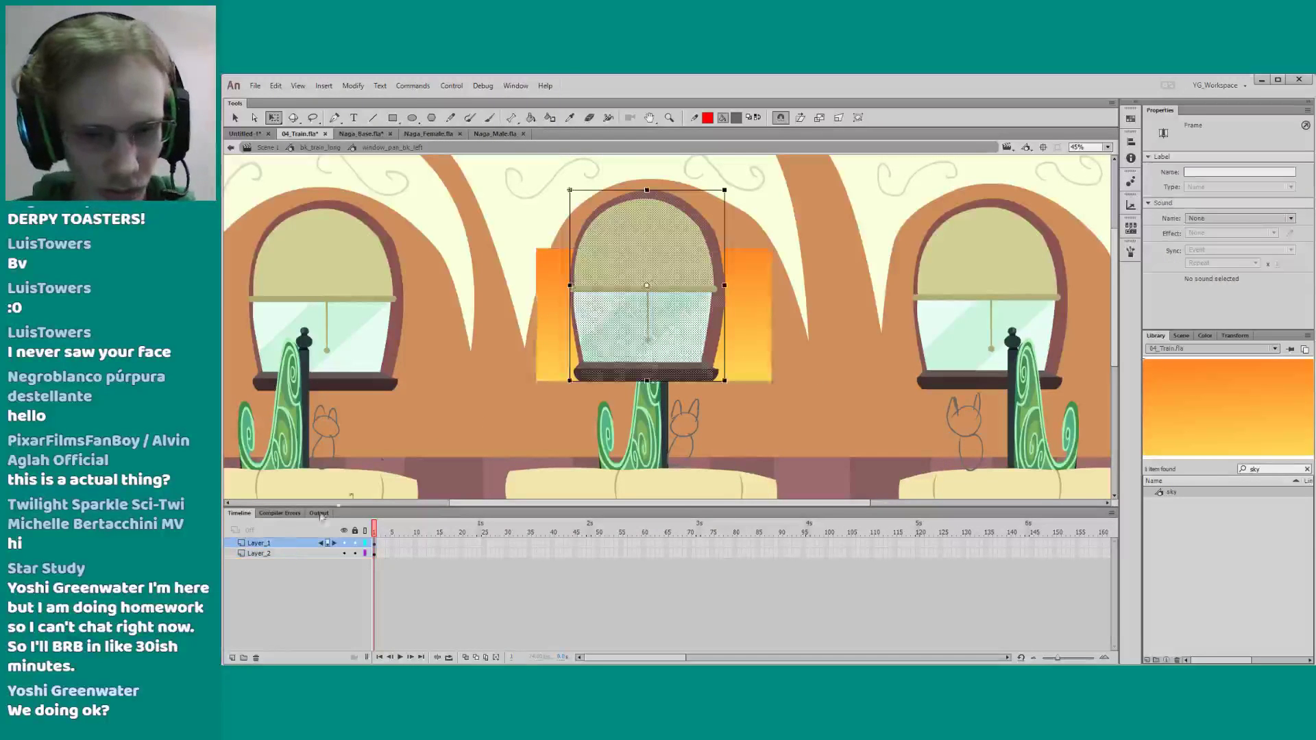
scroll(562, 317, up, 3)
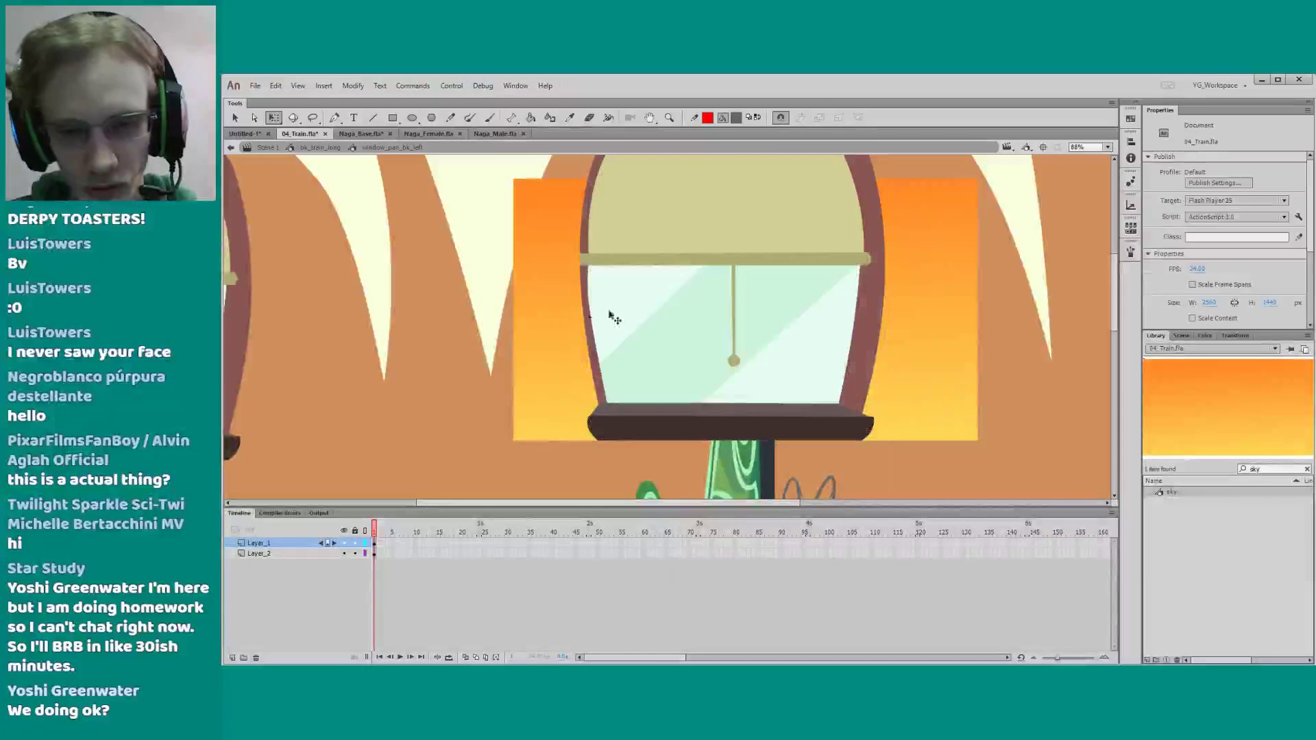
click(610, 315)
shift+click(725, 327)
shift+click(787, 372)
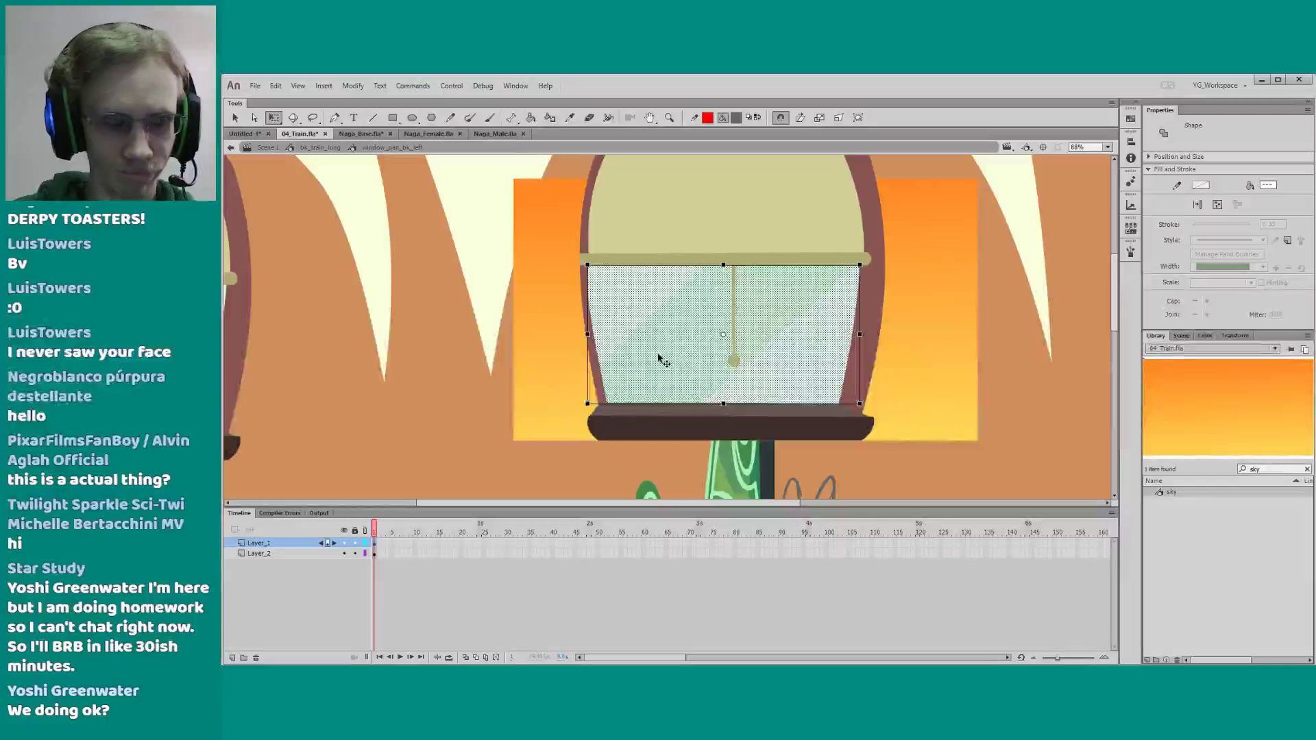
key(Delete)
Paste the glass shapes in place on a new layer above the sky and turn that layer into a mask
click(259, 553)
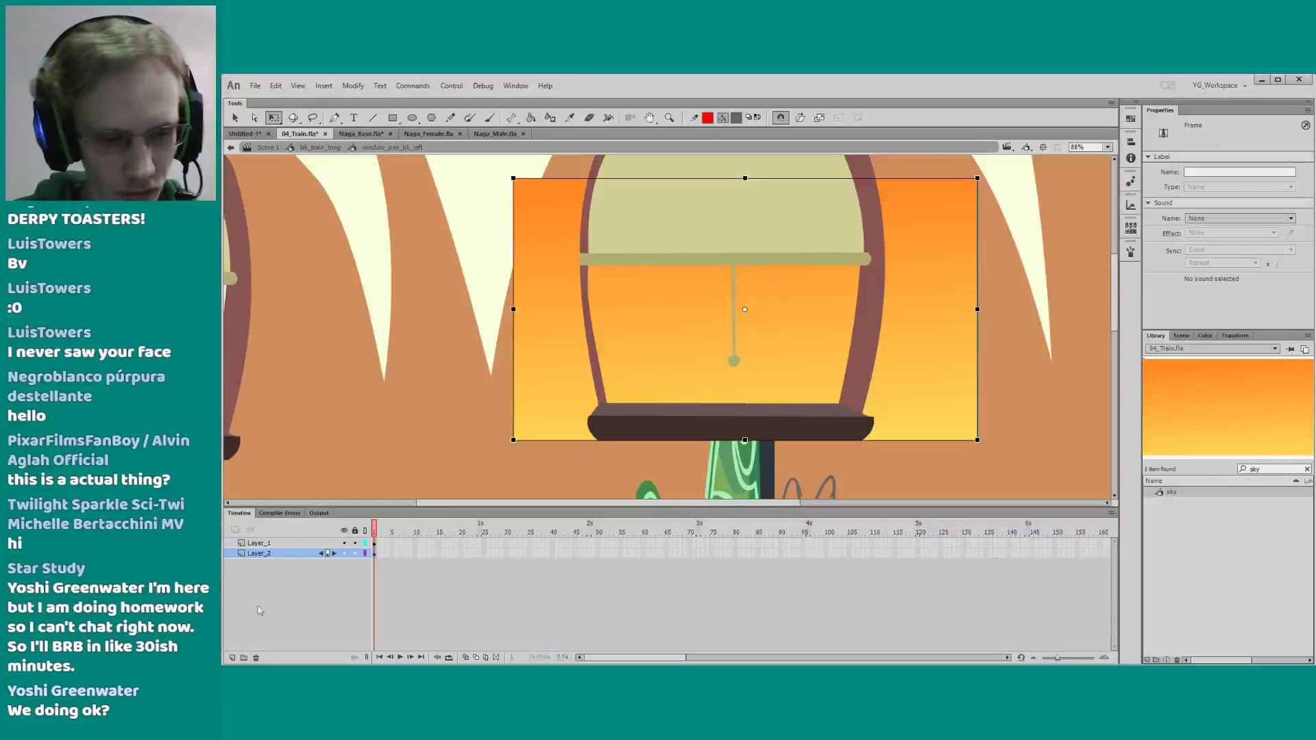
click(233, 656)
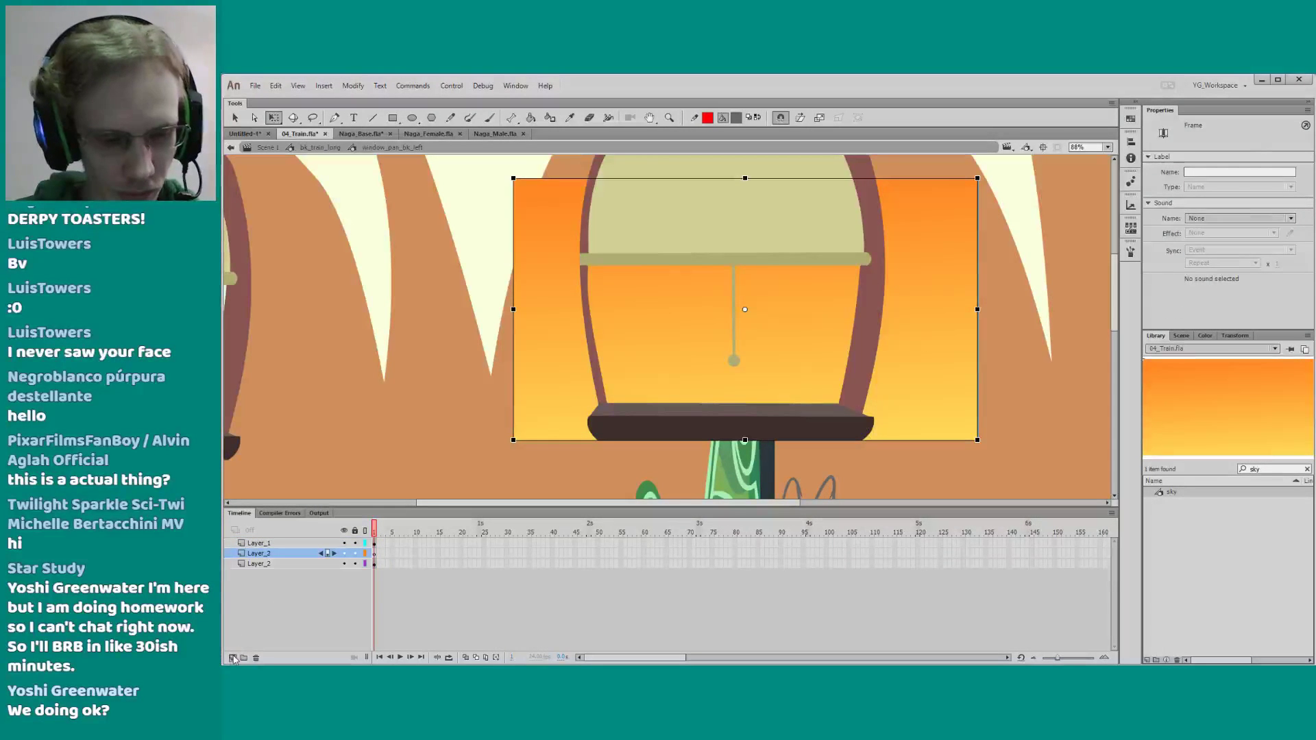
key(ctrl+shift+v)
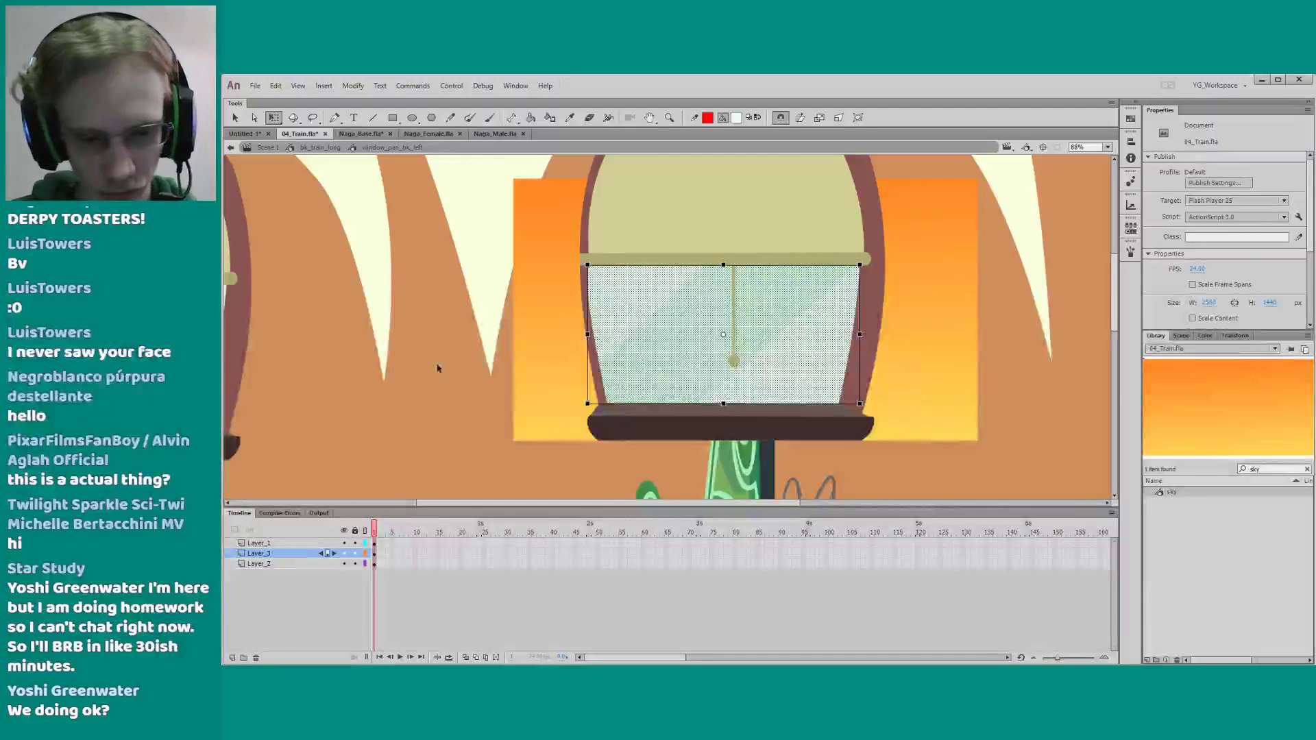
right_click(308, 554)
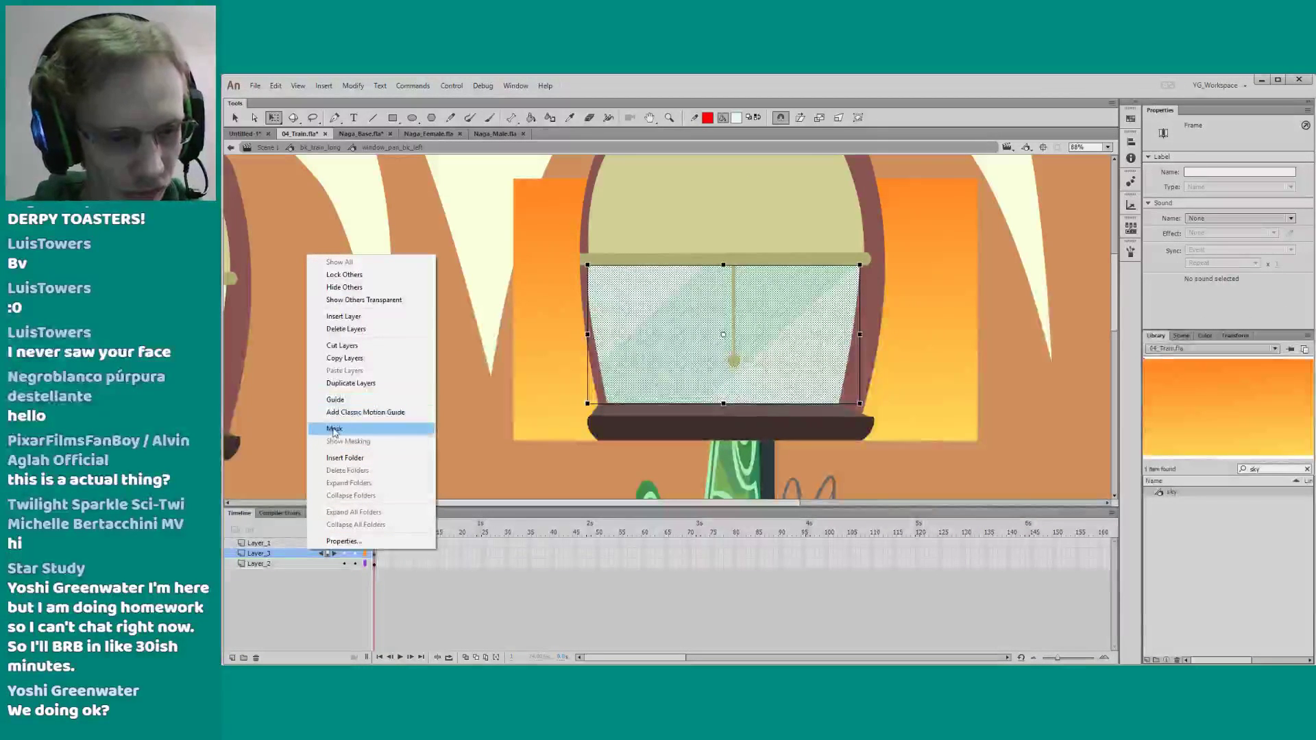
click(335, 429)
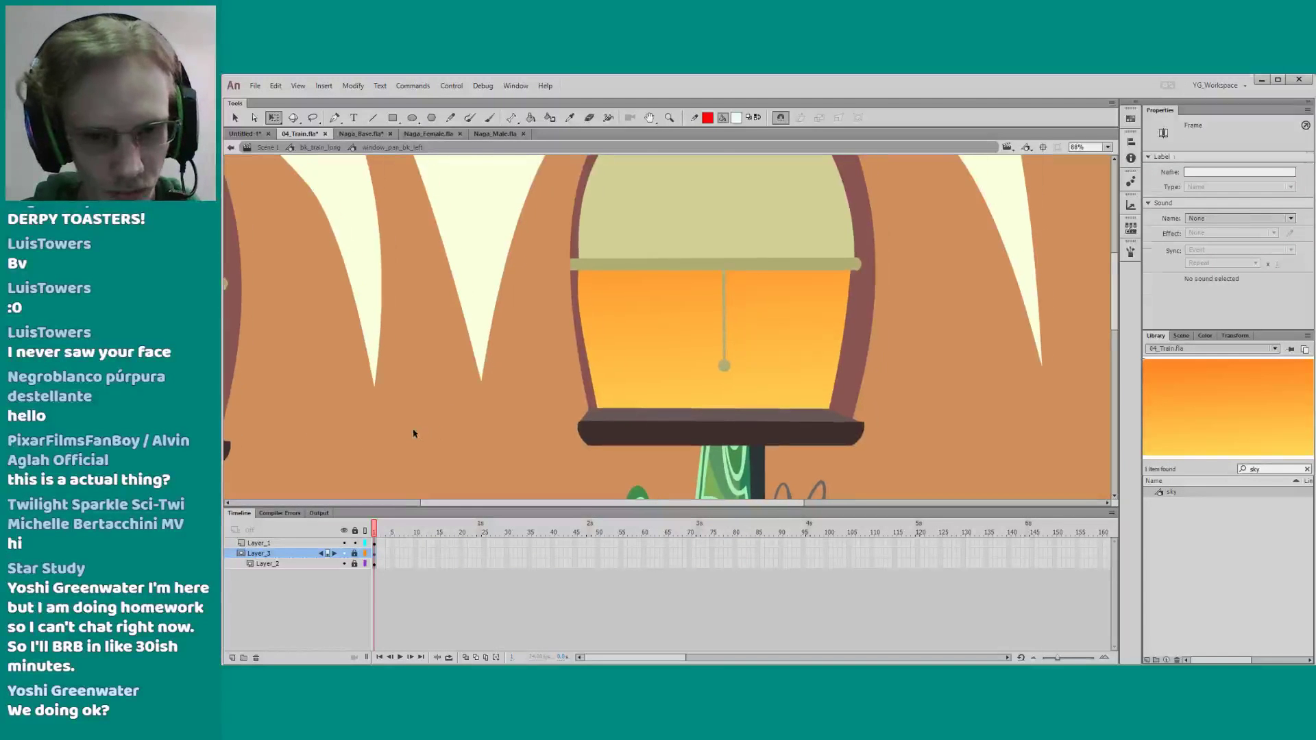
Move the window artwork layer, Layer_1, below the sky layer
drag(294, 543, 294, 564)
click(350, 464)
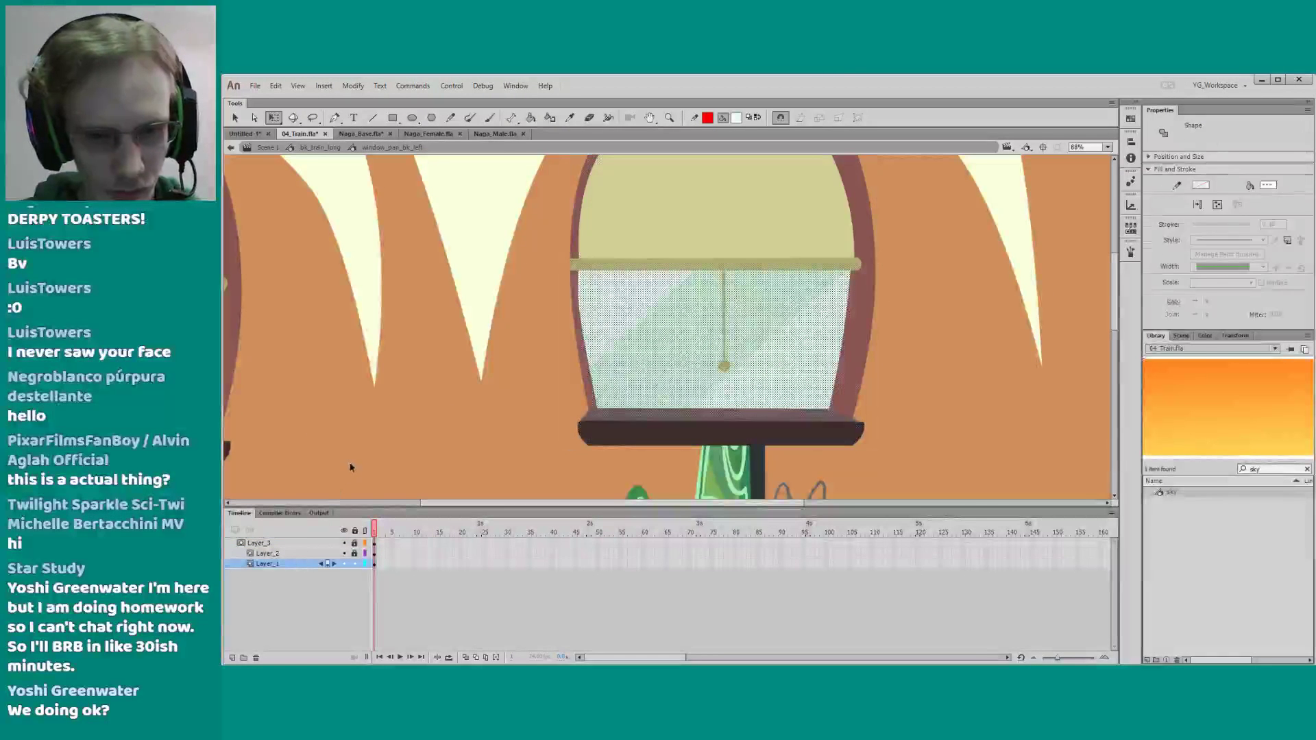
scroll(350, 459, right, 1)
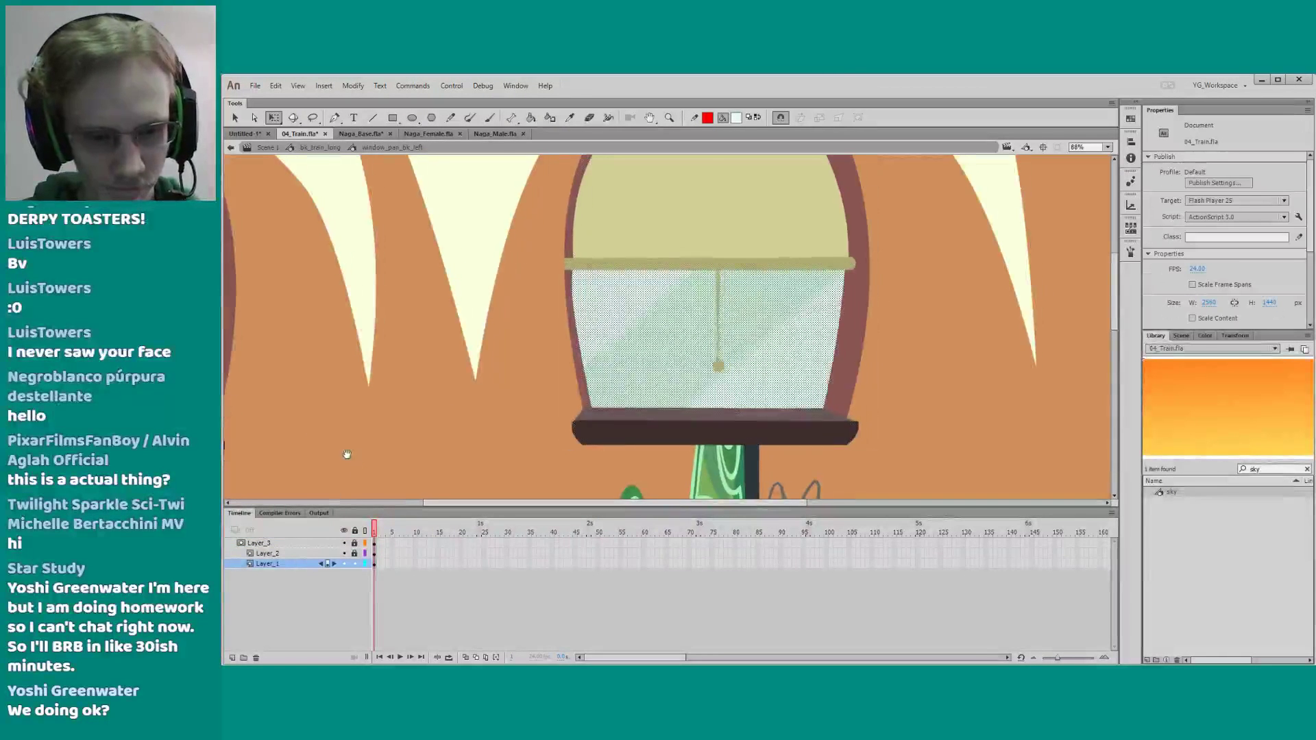
Examine the masking with all layers locked and unlocked, comparing the contents of the mask and sky layers
click(354, 531)
click(354, 531)
click(296, 543)
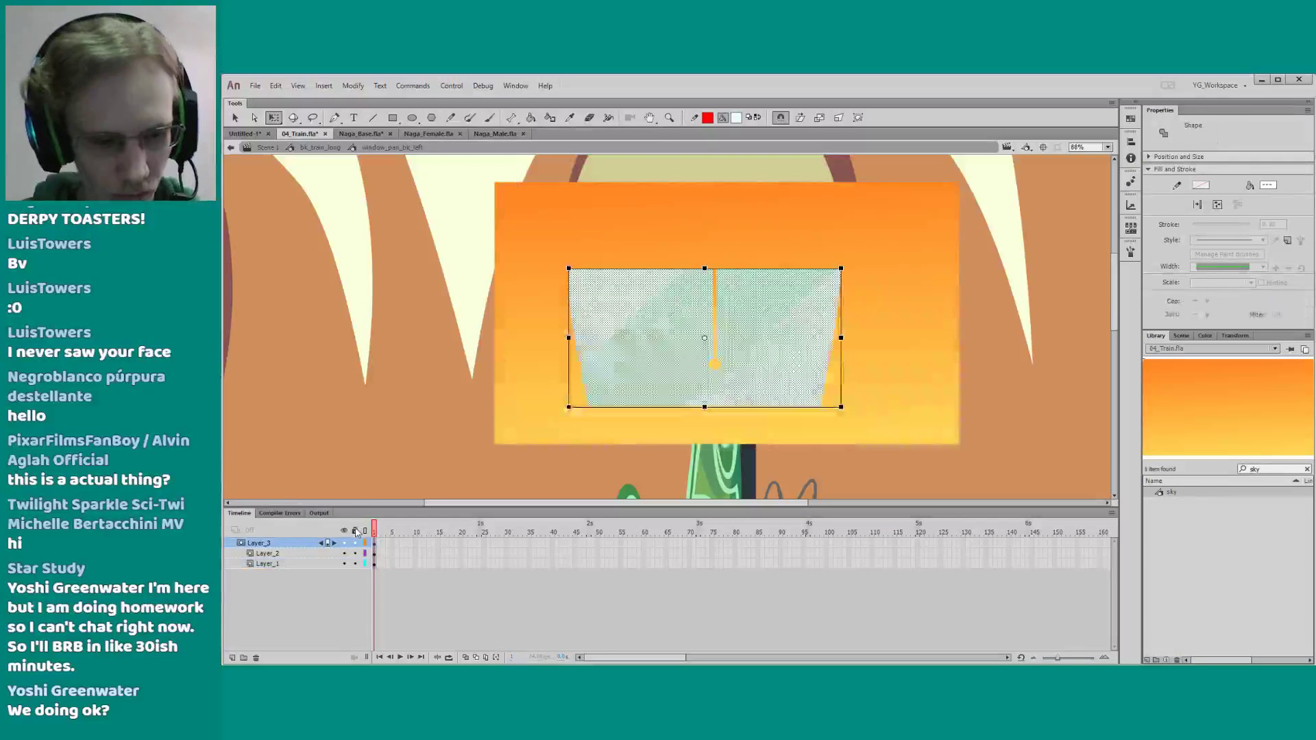
click(355, 531)
click(264, 554)
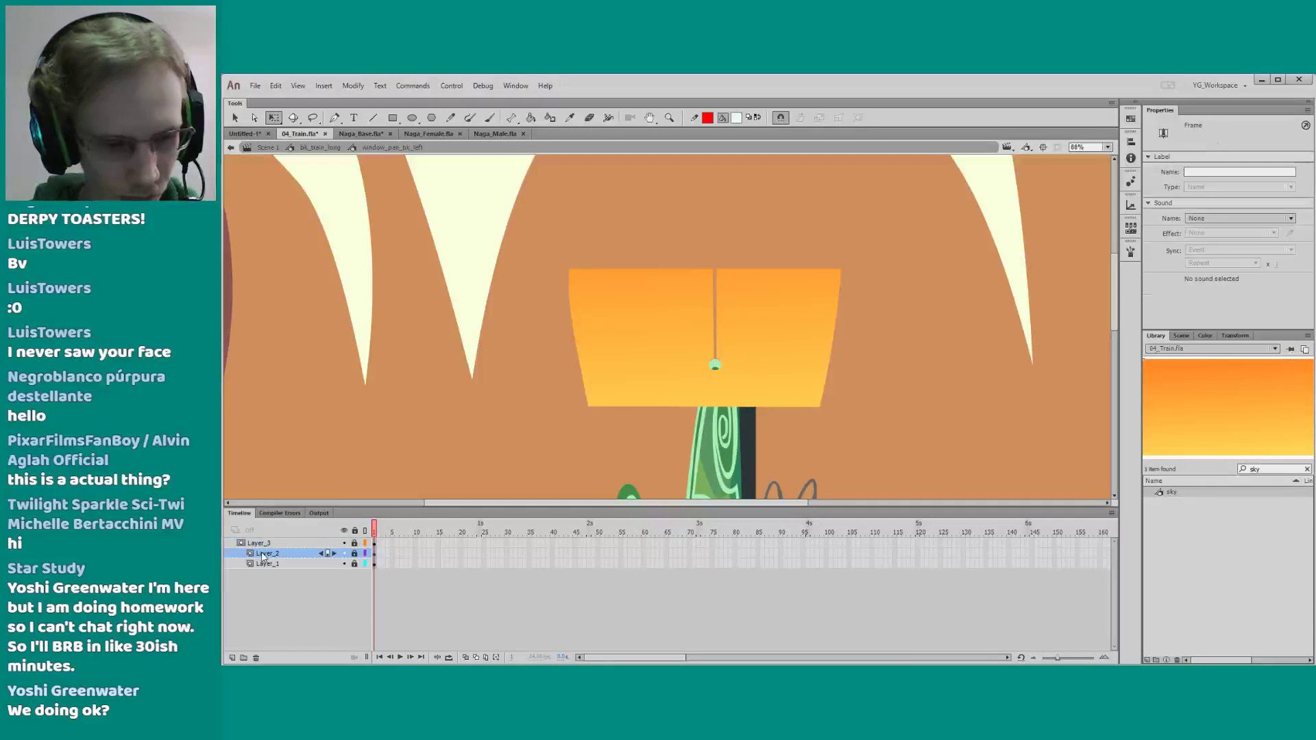
click(355, 531)
click(271, 542)
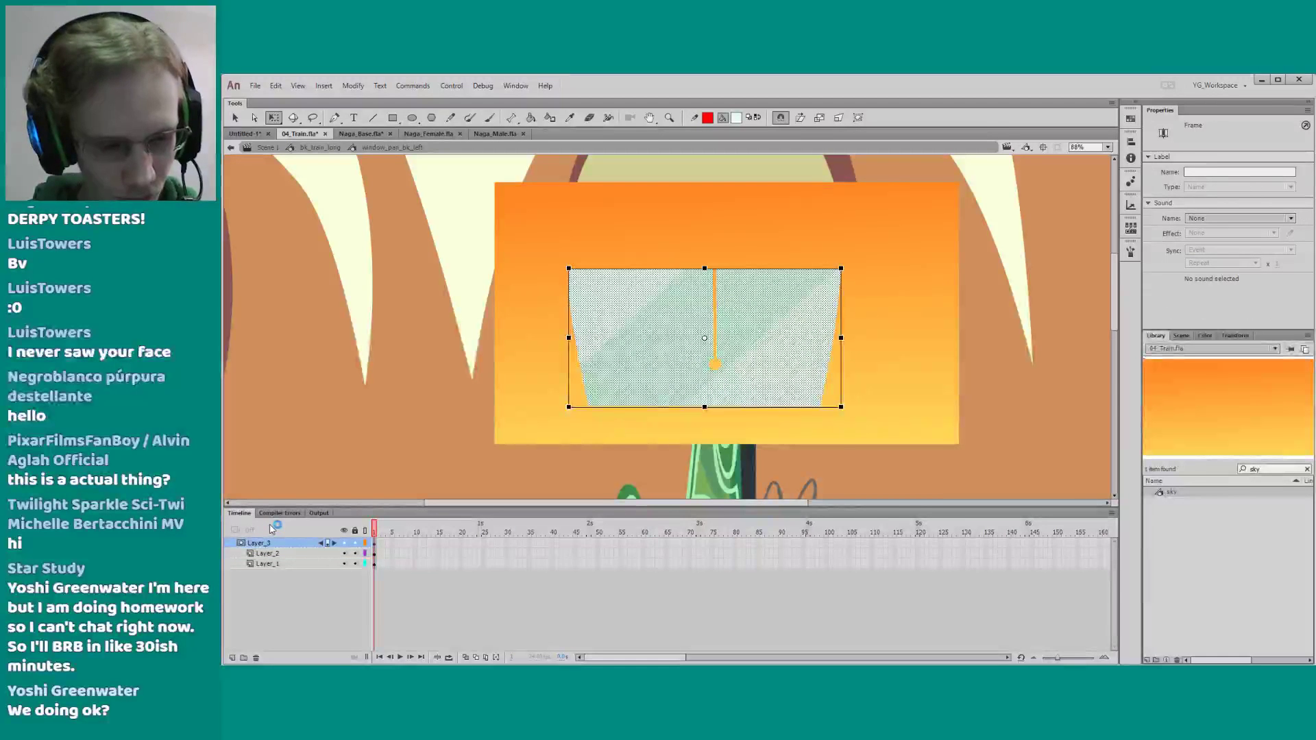
click(322, 552)
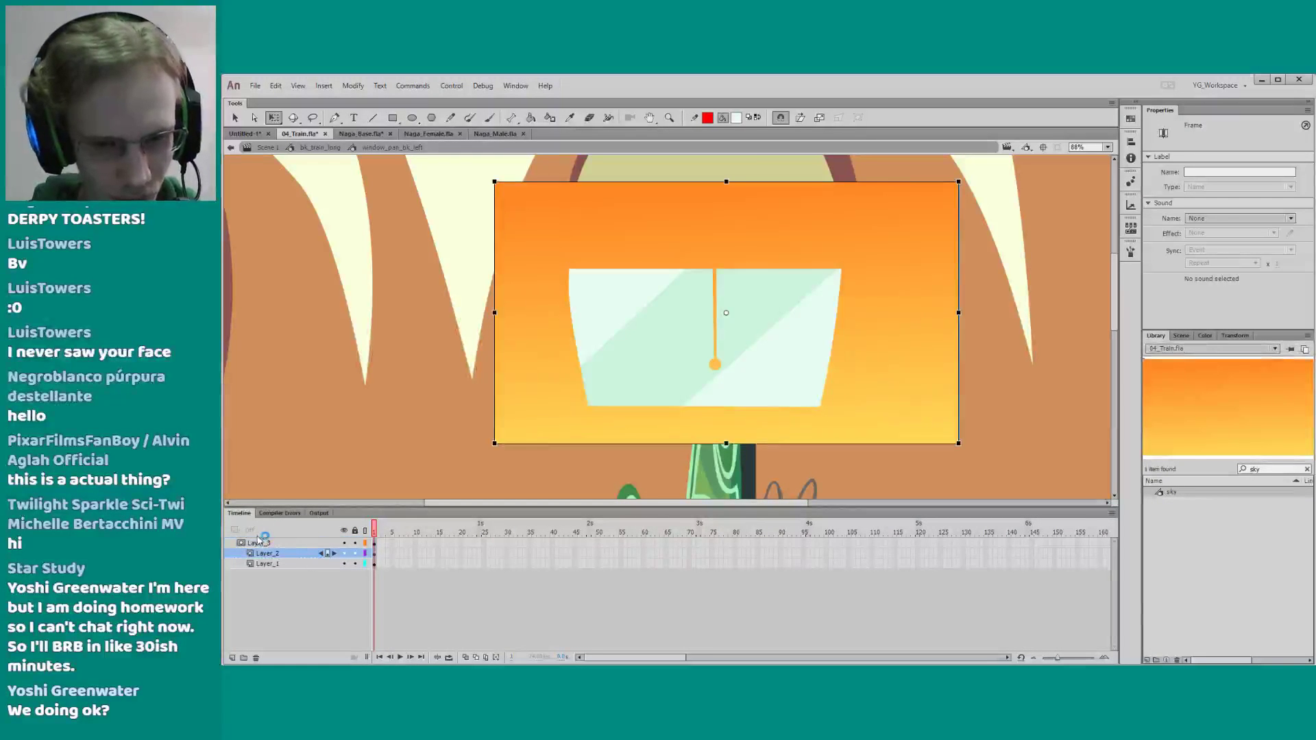
Take Layer_1 out of the mask group, keeping it at the bottom of the stack, and lock all layers
click(269, 564)
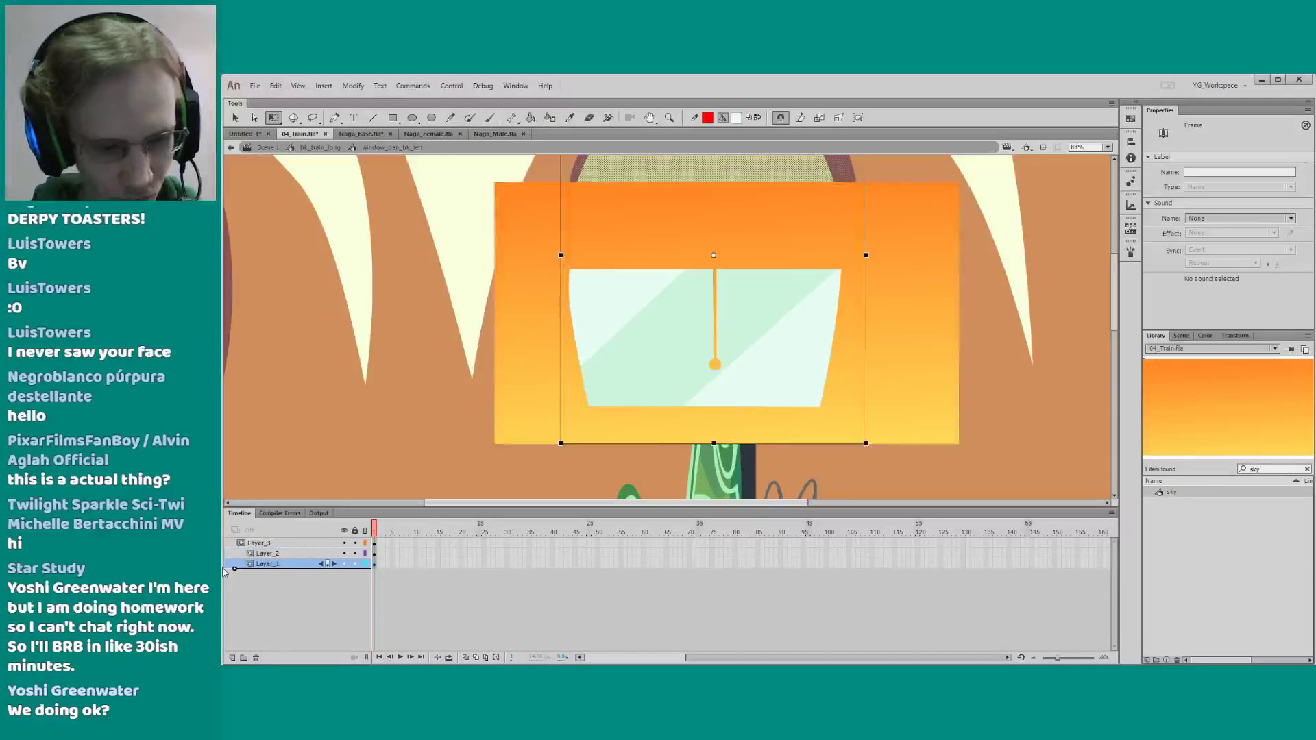
click(354, 531)
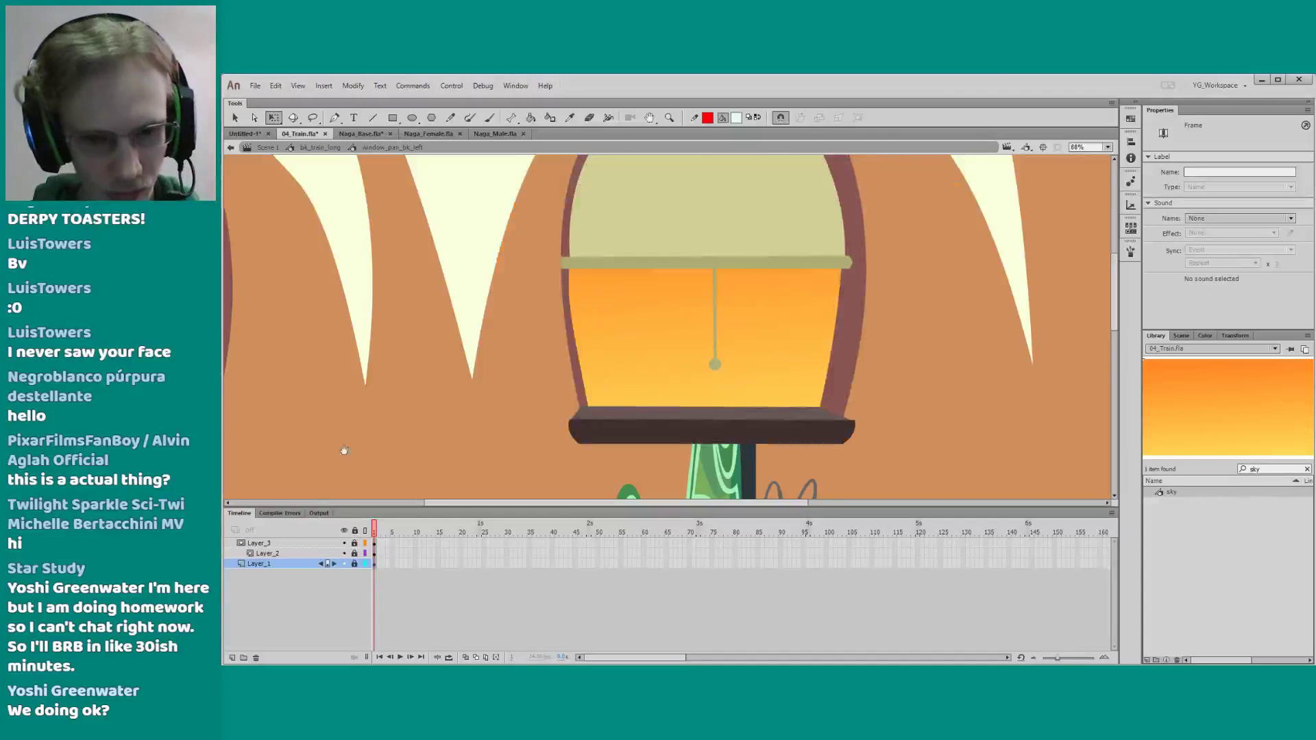
drag(344, 450, 317, 457)
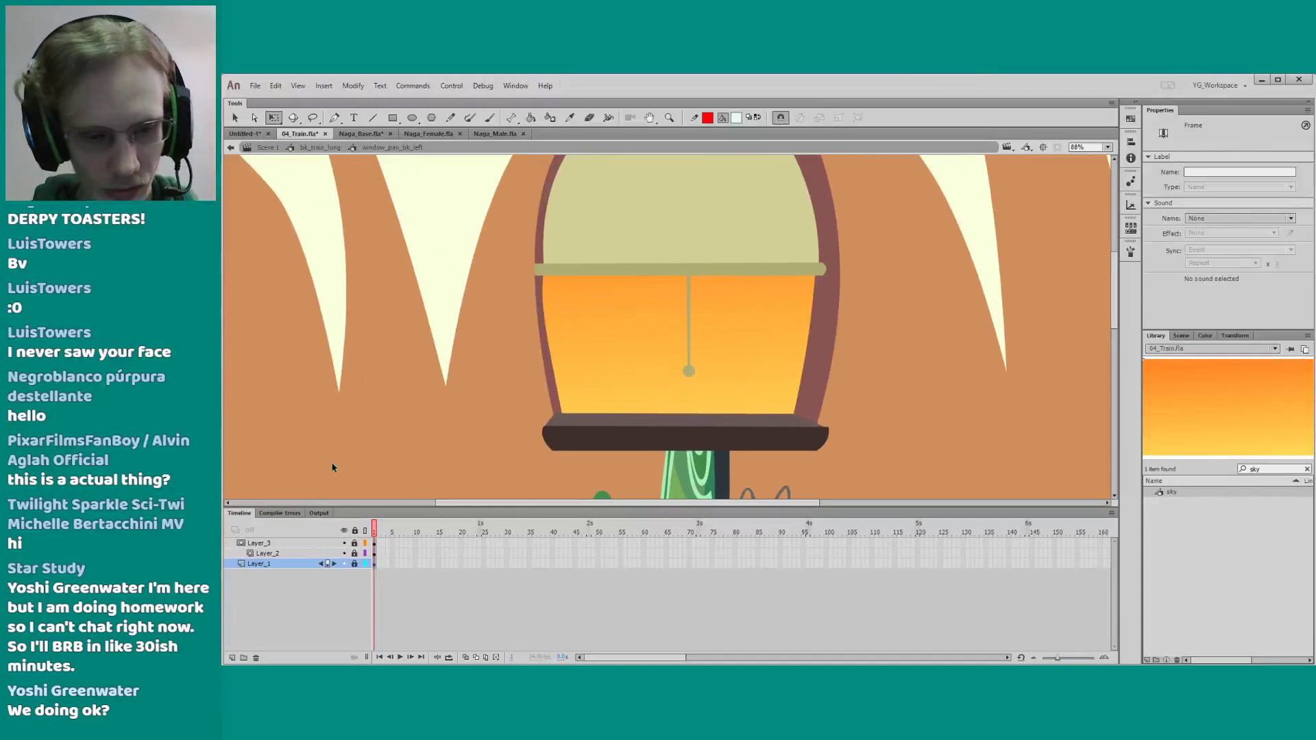
Copy the glass shapes from the mask layer, paste them in place on a new layer above it, and lock all layers
click(277, 543)
click(354, 553)
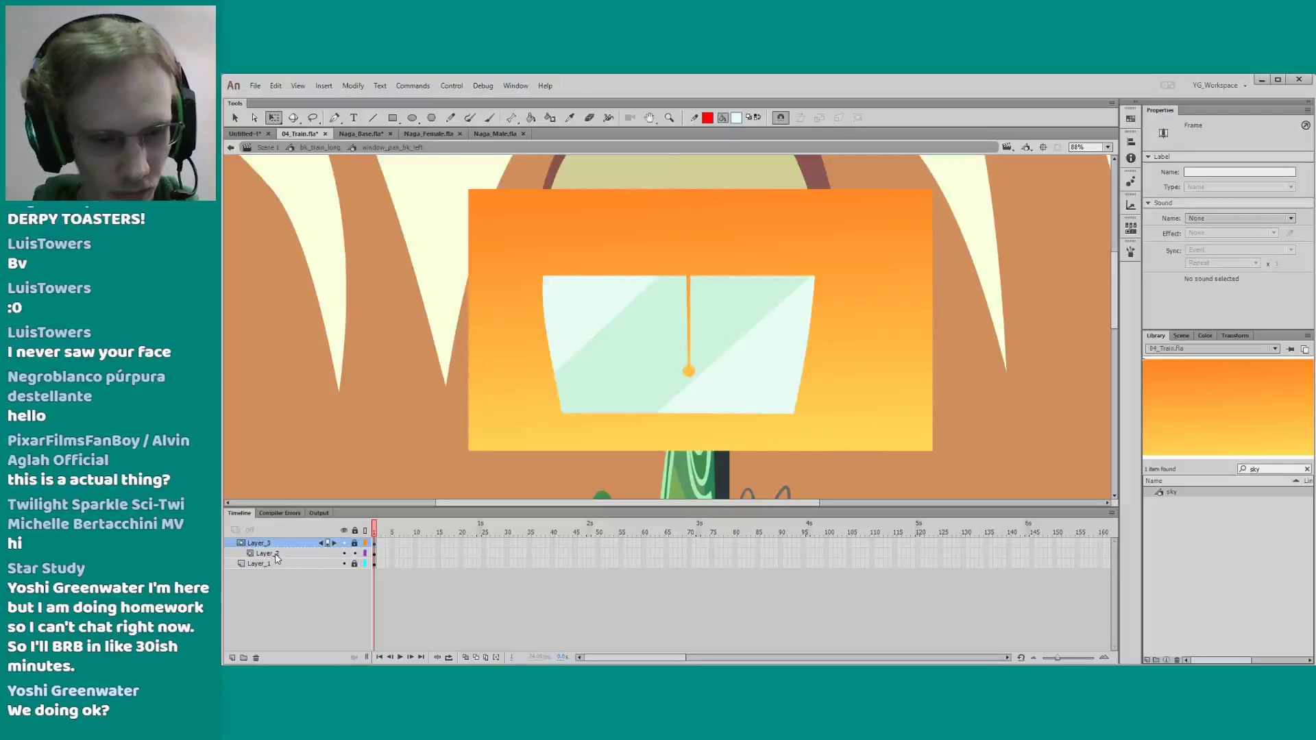
click(278, 555)
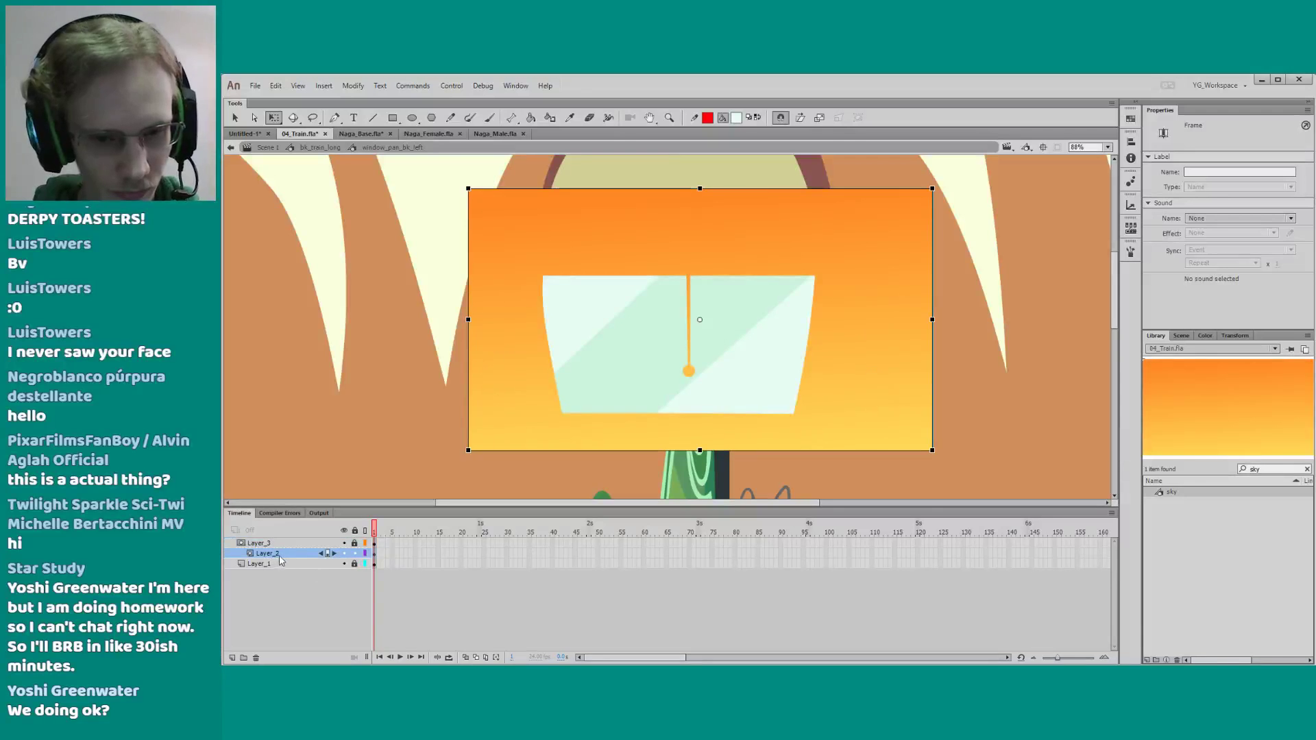
click(322, 544)
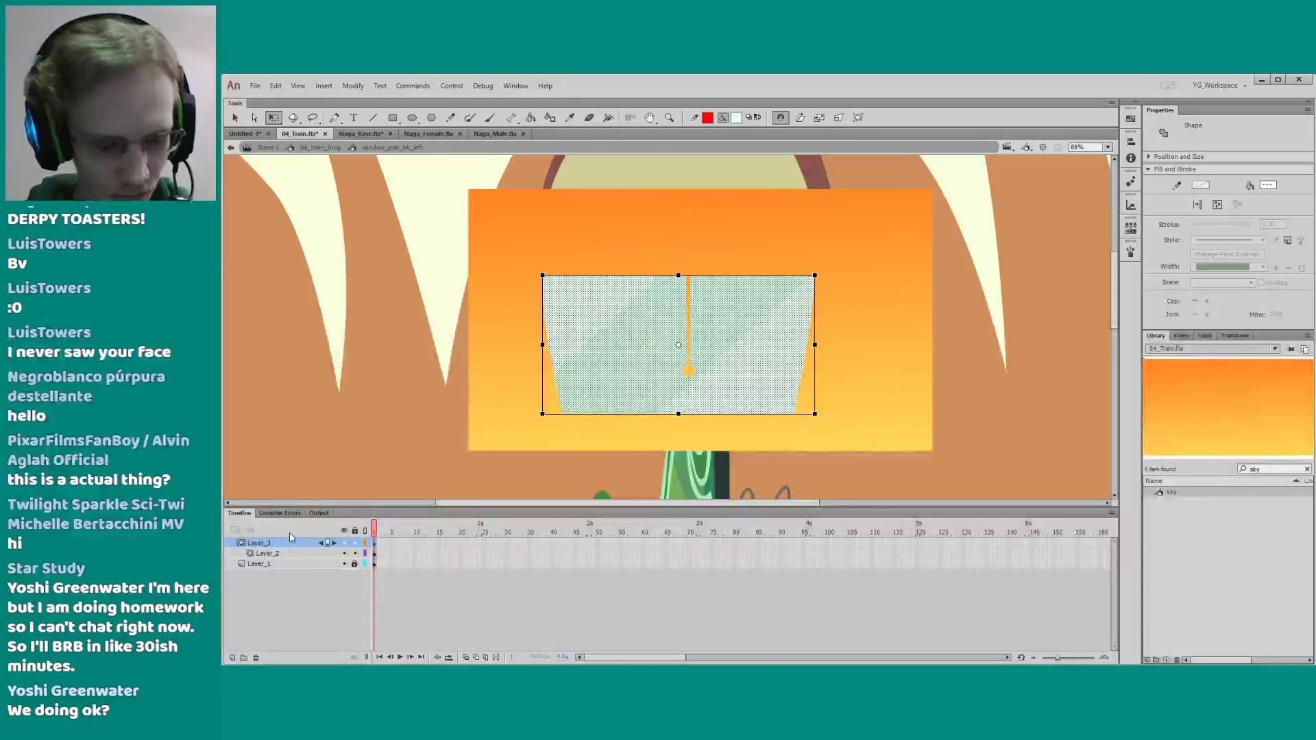
key(Delete)
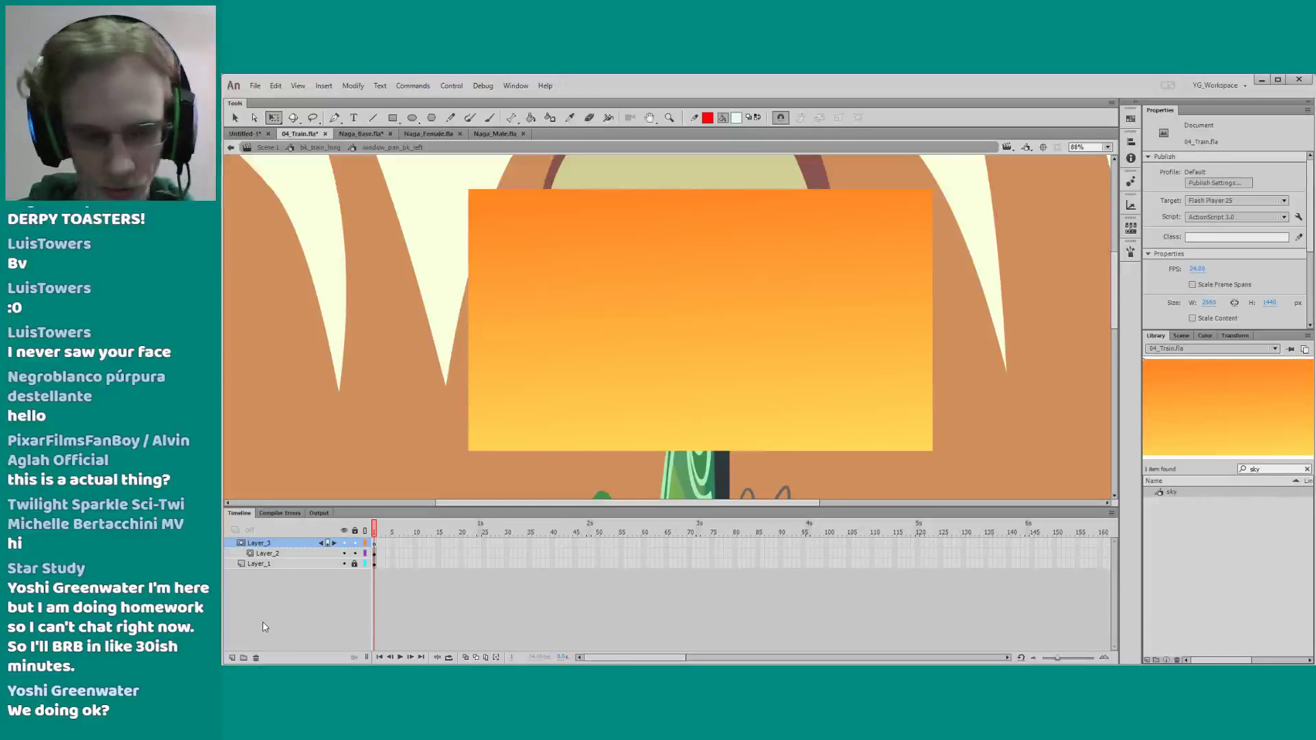
key(ctrl+z)
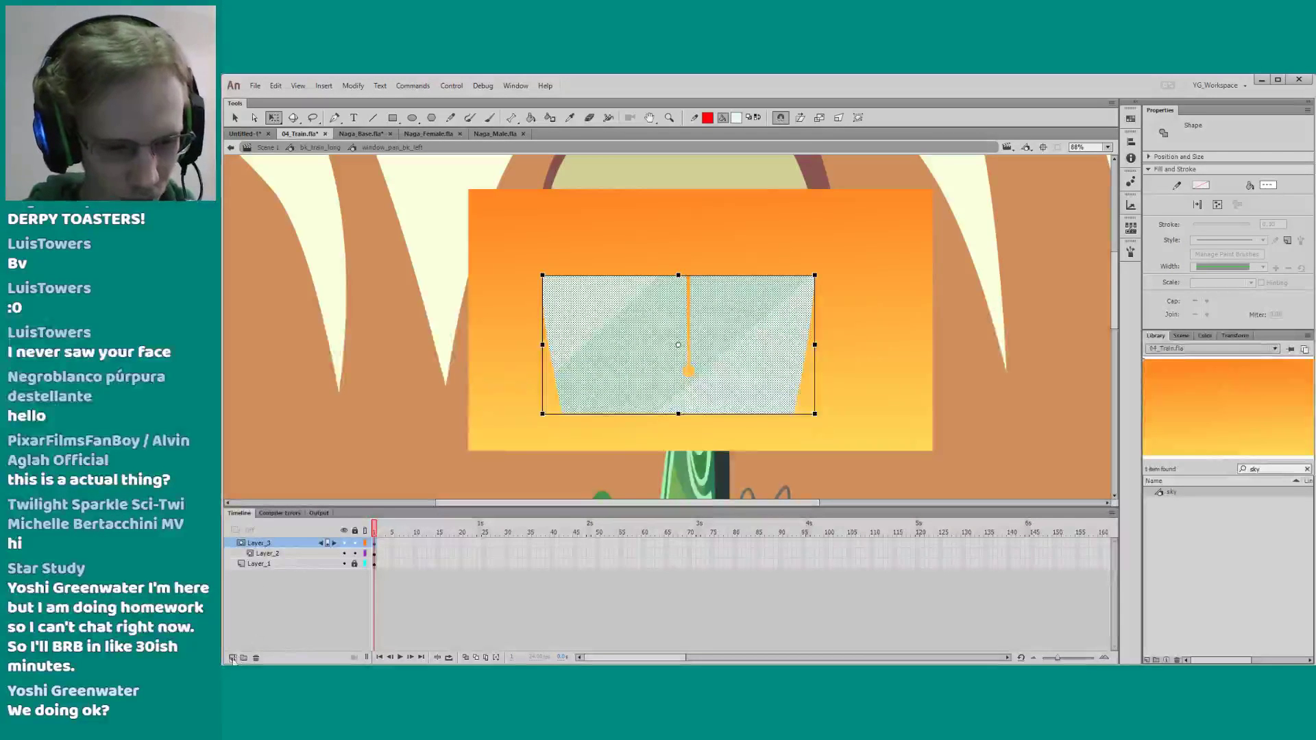
click(233, 658)
key(ctrl+shift+v)
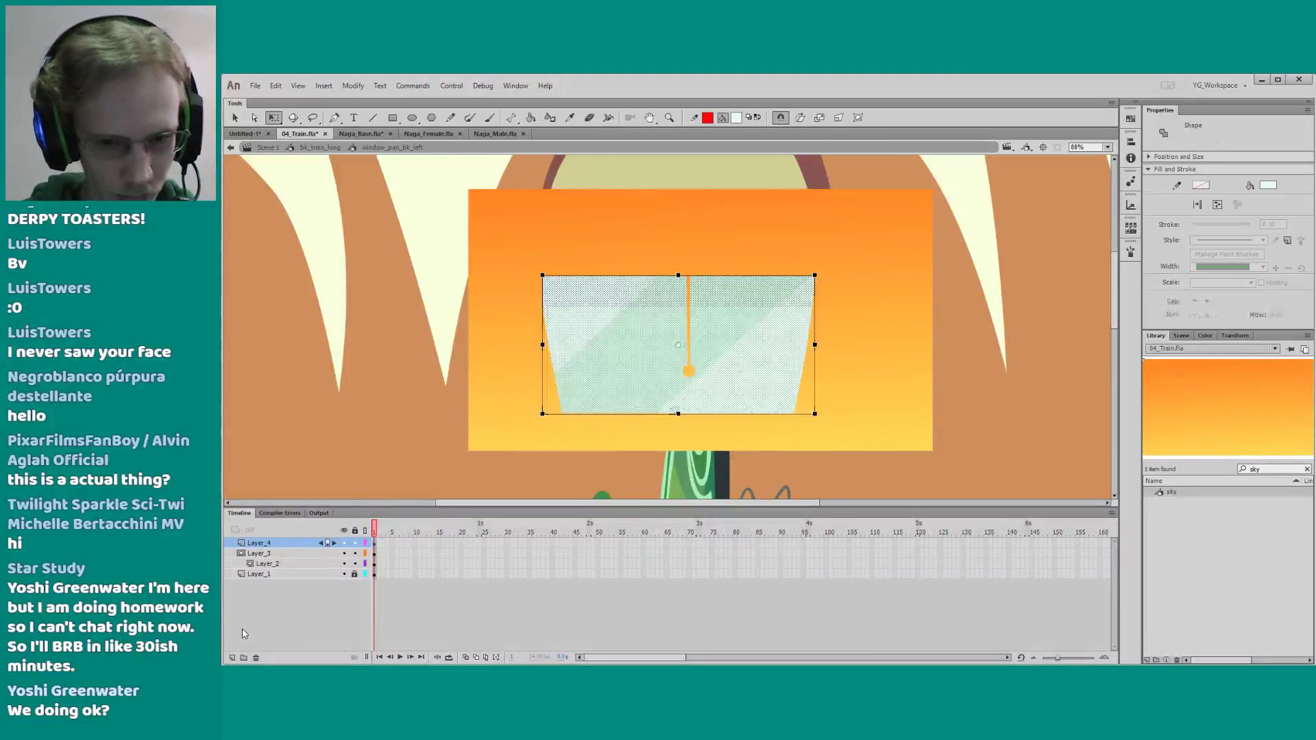
click(355, 531)
drag(390, 446, 379, 454)
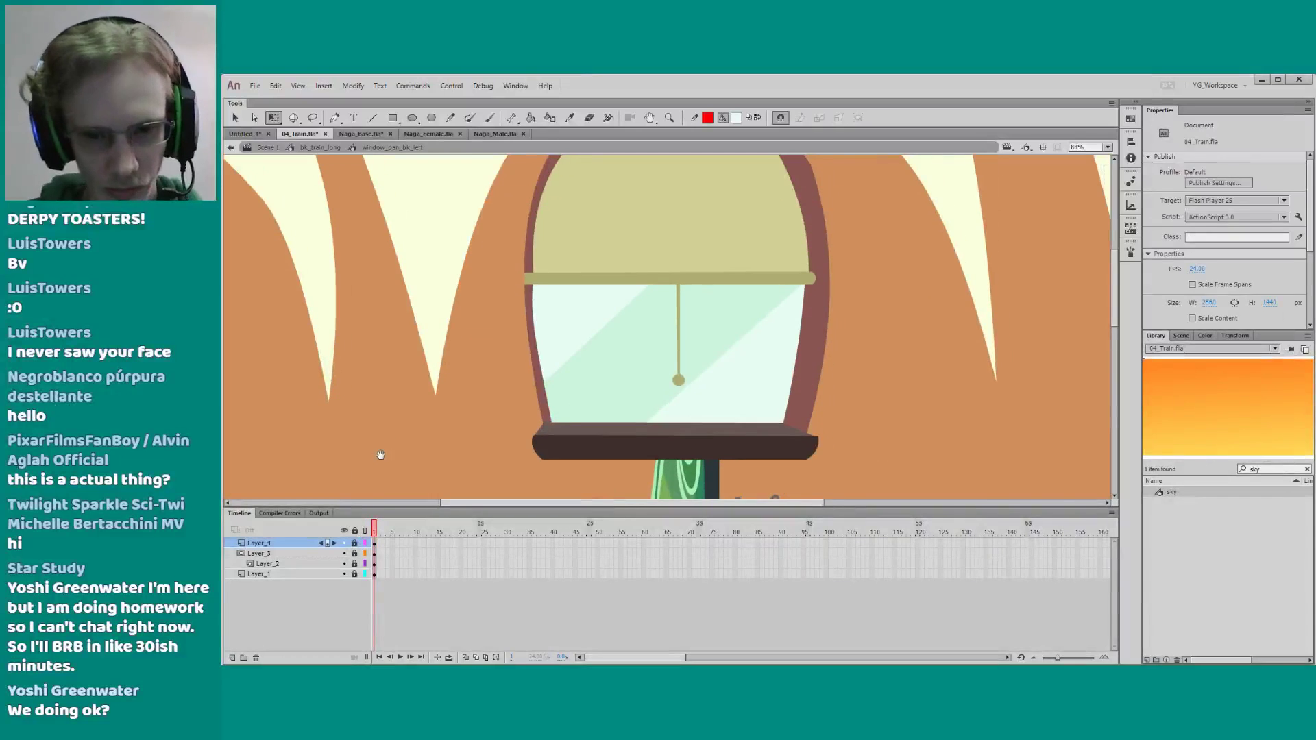
Unlock Layer_2, Layer_3 and Layer_4, and hide every layer except the glass copy on Layer_4
click(354, 553)
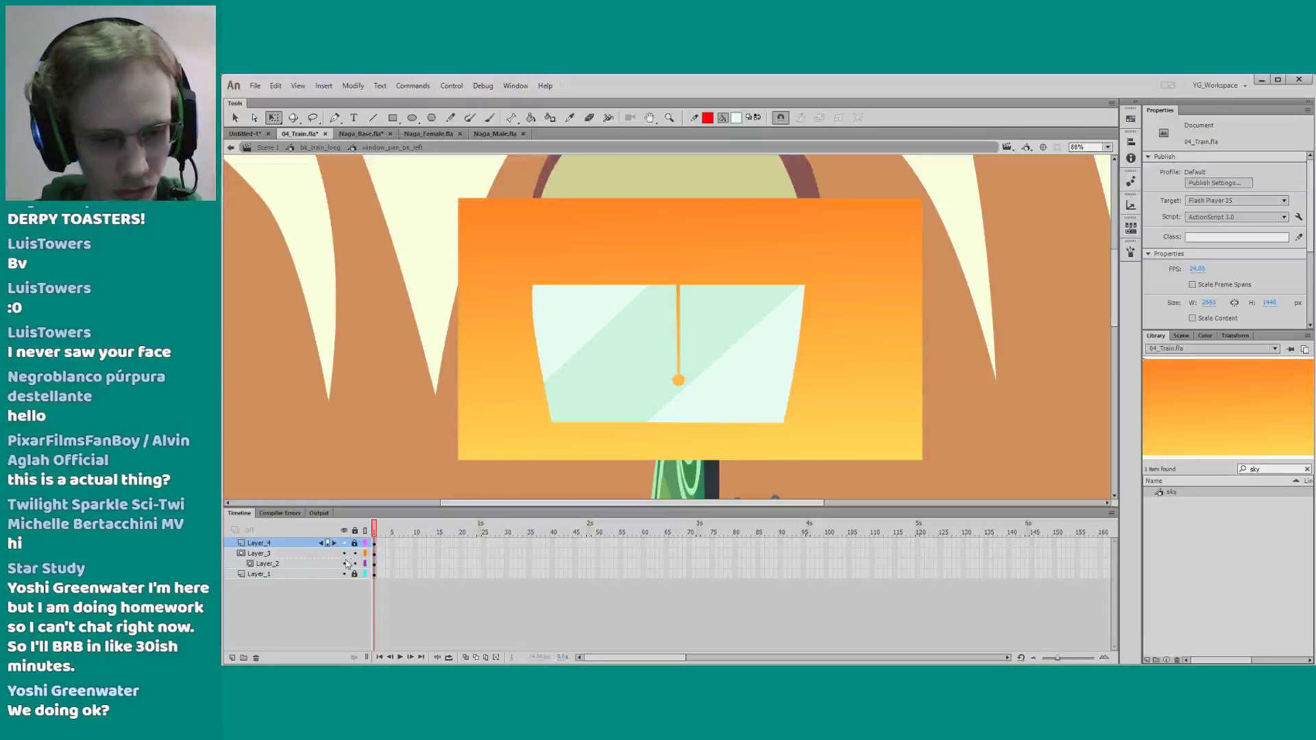
click(319, 553)
drag(379, 449, 386, 448)
click(371, 450)
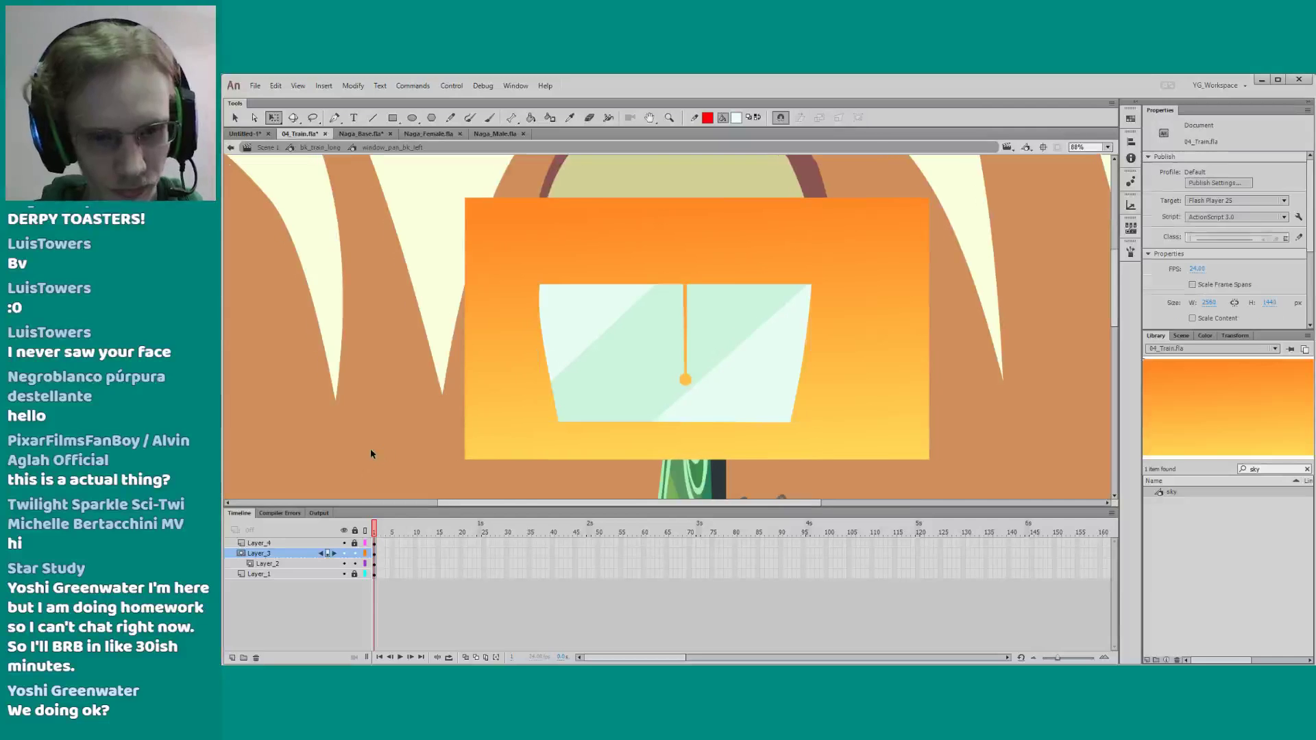
click(354, 542)
key(ctrl+a)
drag(343, 553, 342, 581)
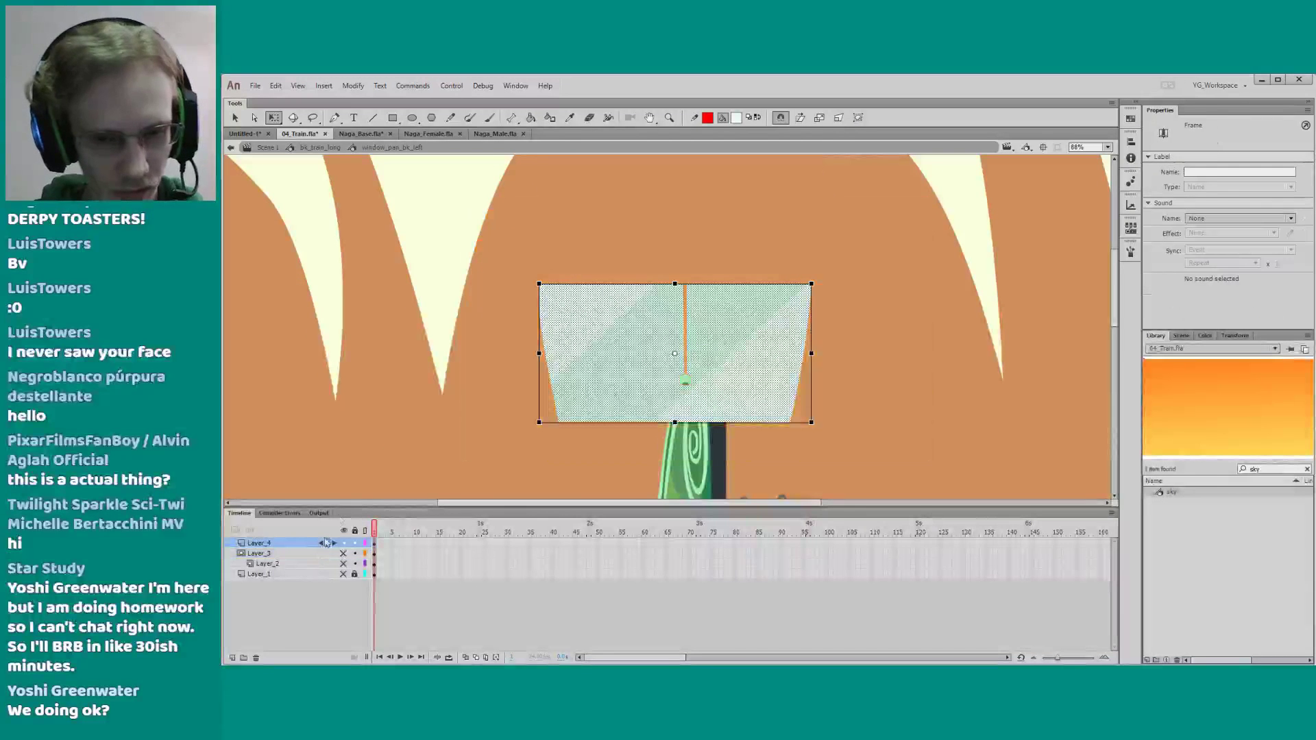
Select only the upper-left highlight section of the glass on Layer_4 and open the Transform settings
click(550, 414)
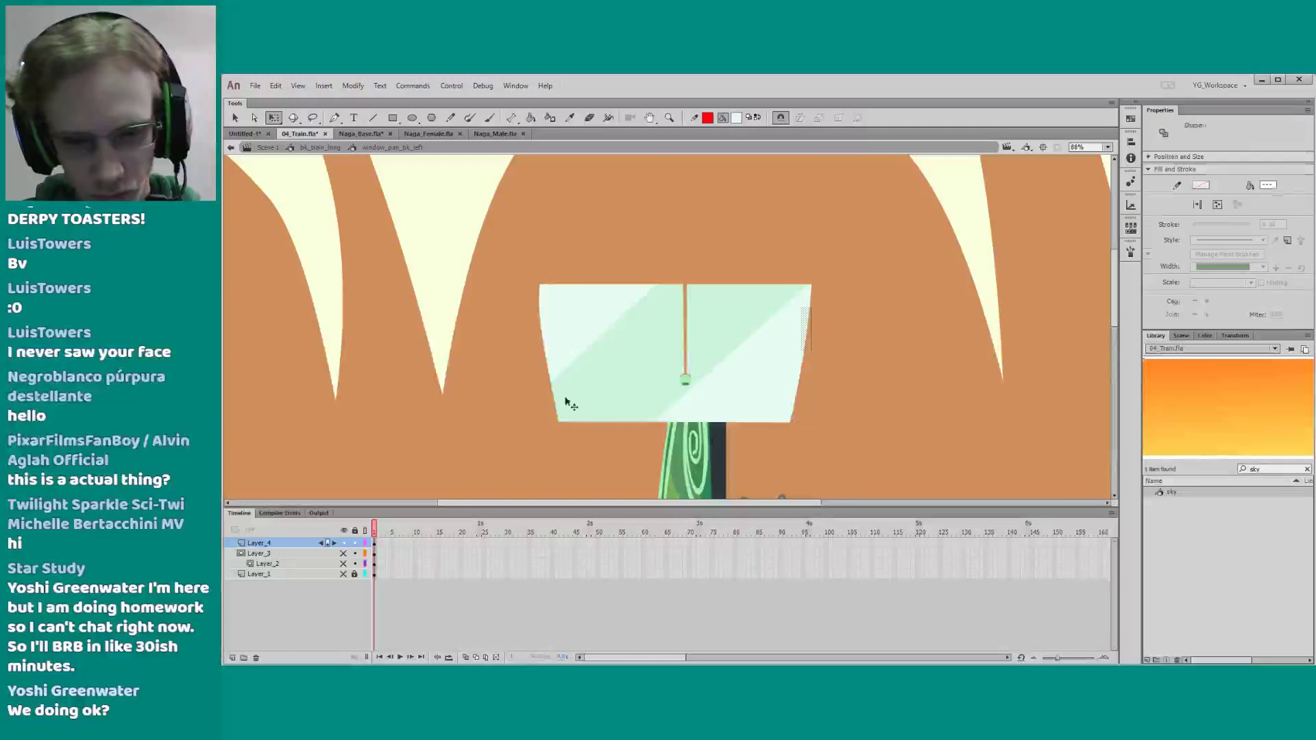
click(585, 335)
click(1226, 337)
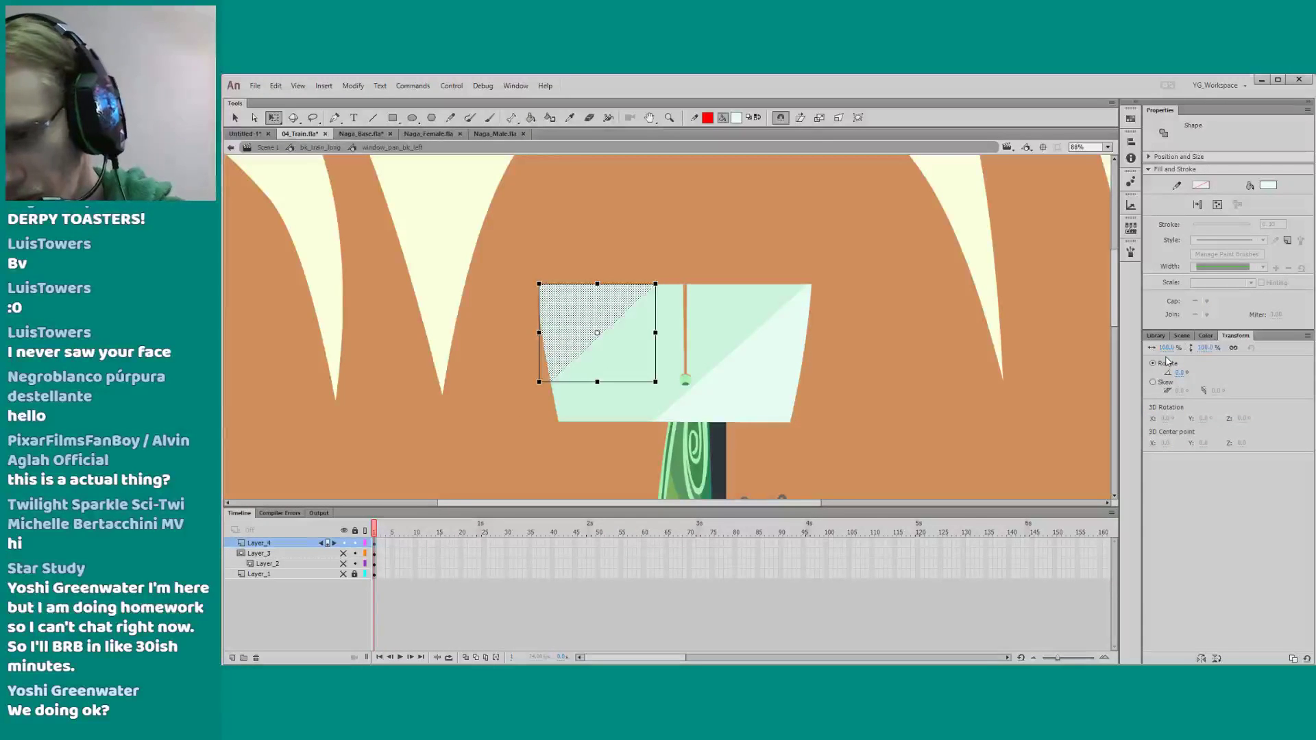
Examine what Layer_1, Layer_2, Layer_3 and Layer_4 each contain by showing one layer at a time, ending with only Layer_4 shown
click(343, 543)
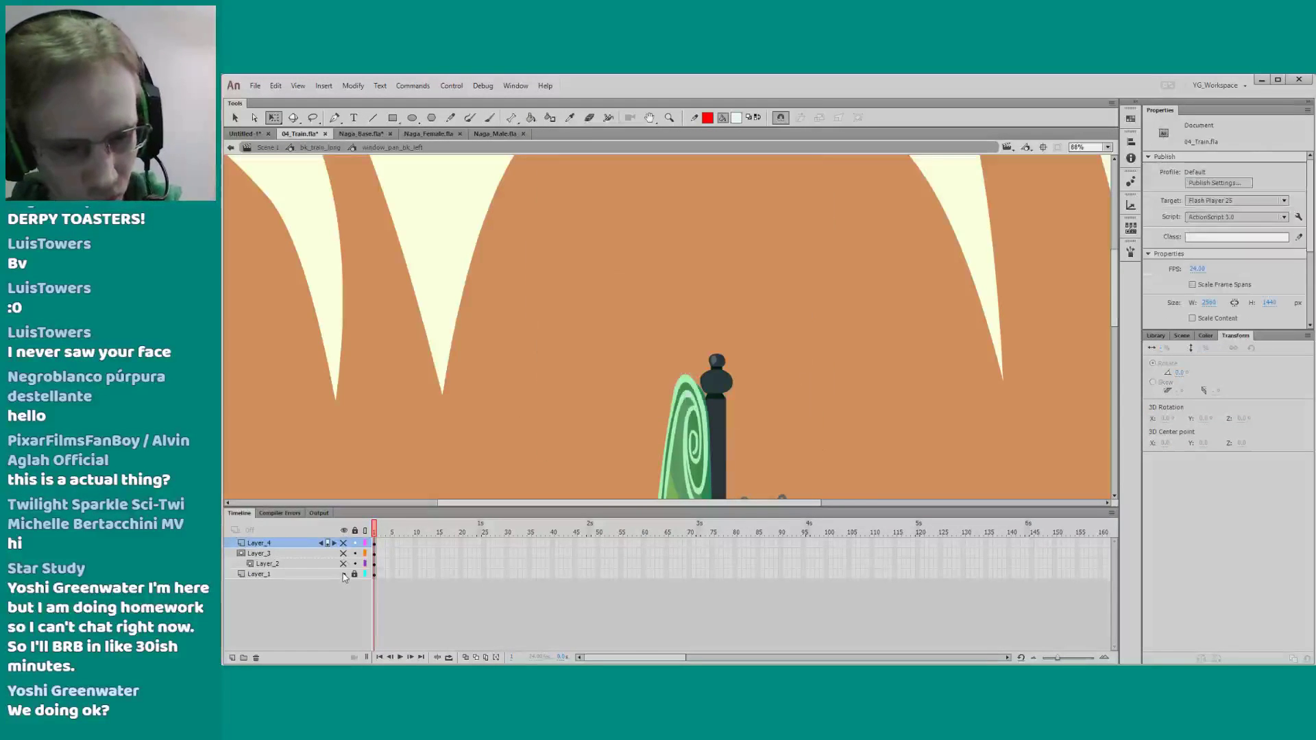
click(343, 574)
click(343, 574)
click(344, 564)
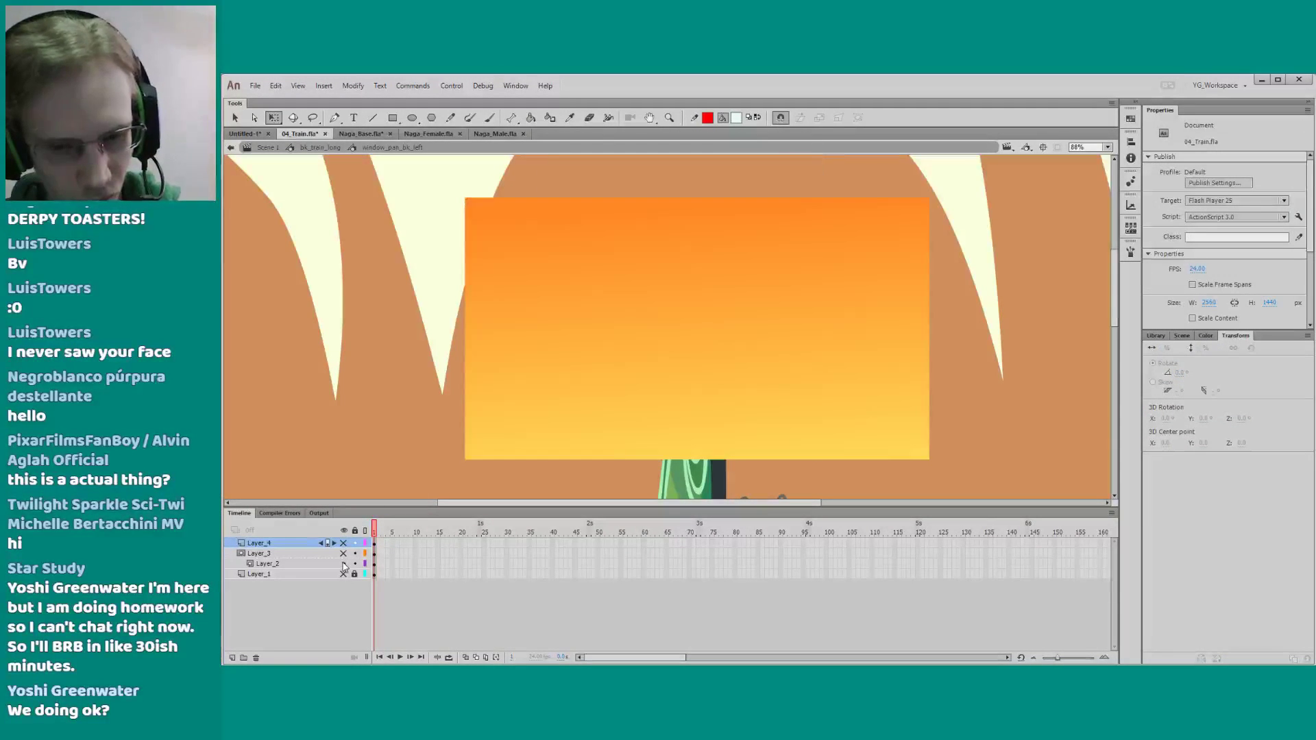
click(344, 563)
click(343, 553)
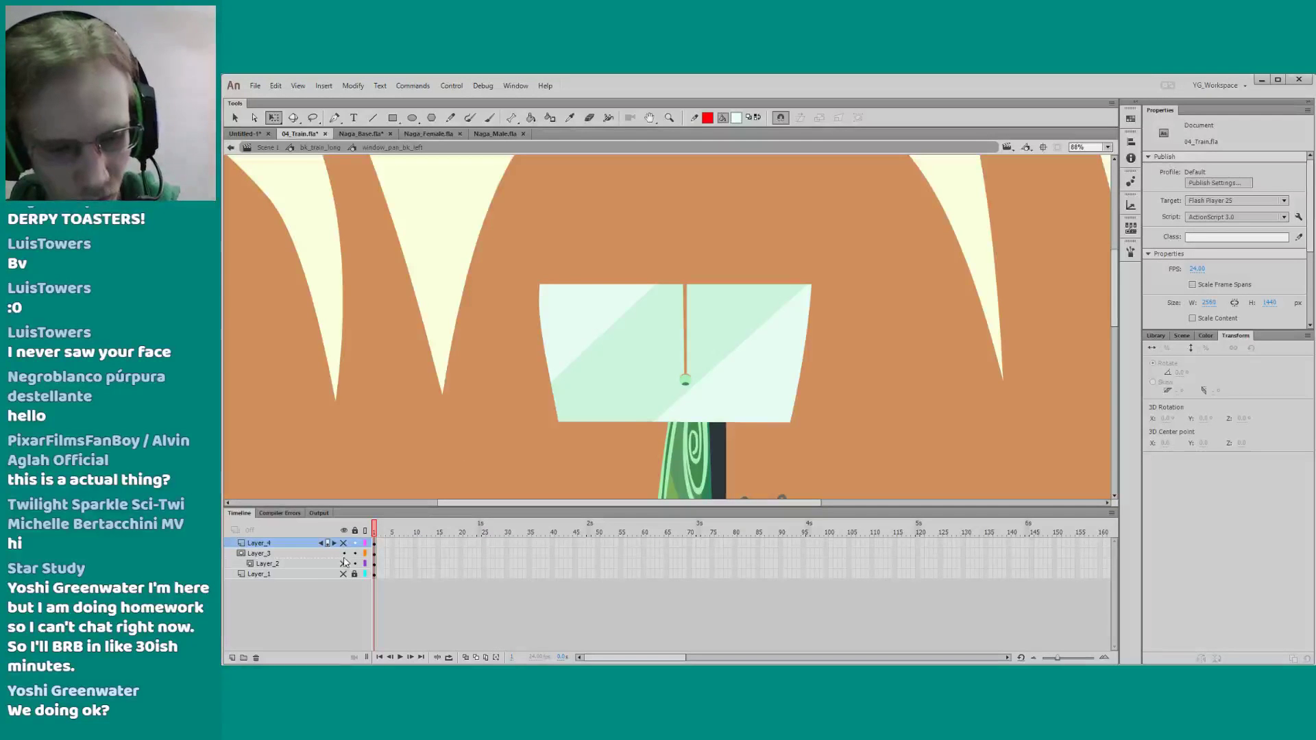
click(343, 553)
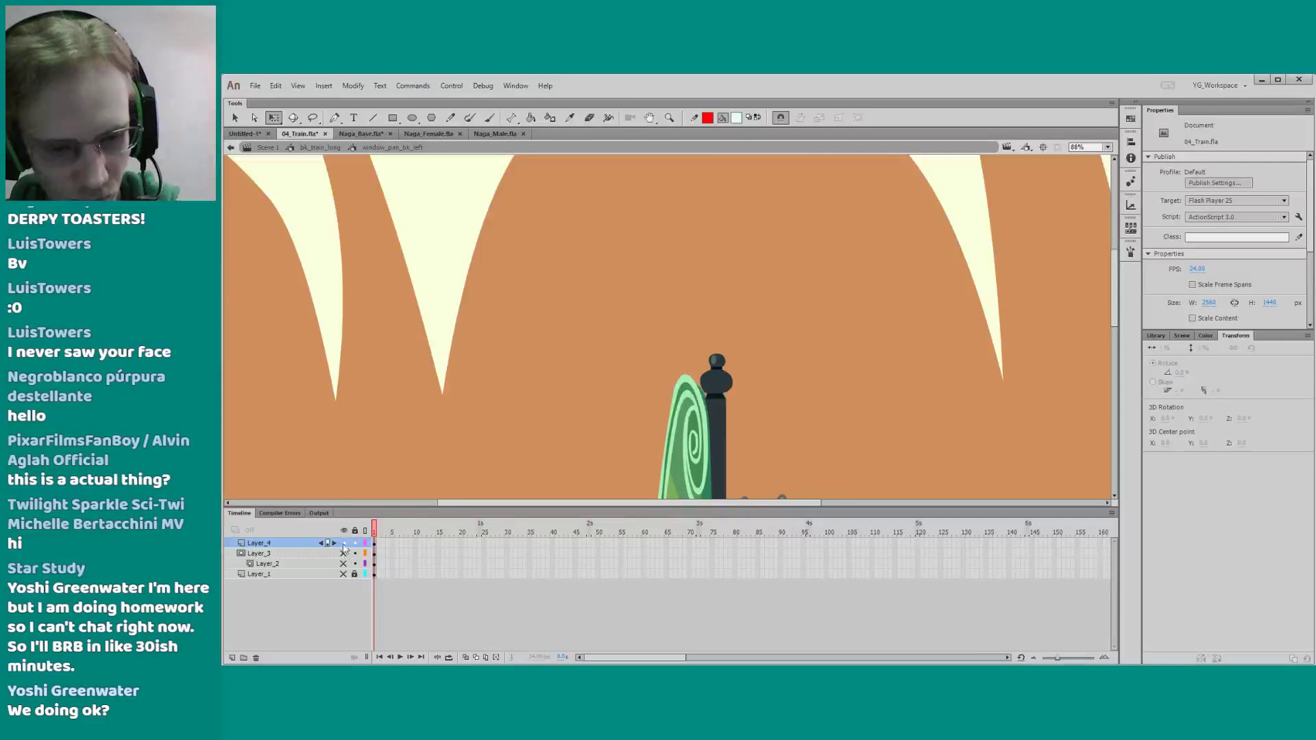
click(343, 542)
click(316, 545)
click(480, 442)
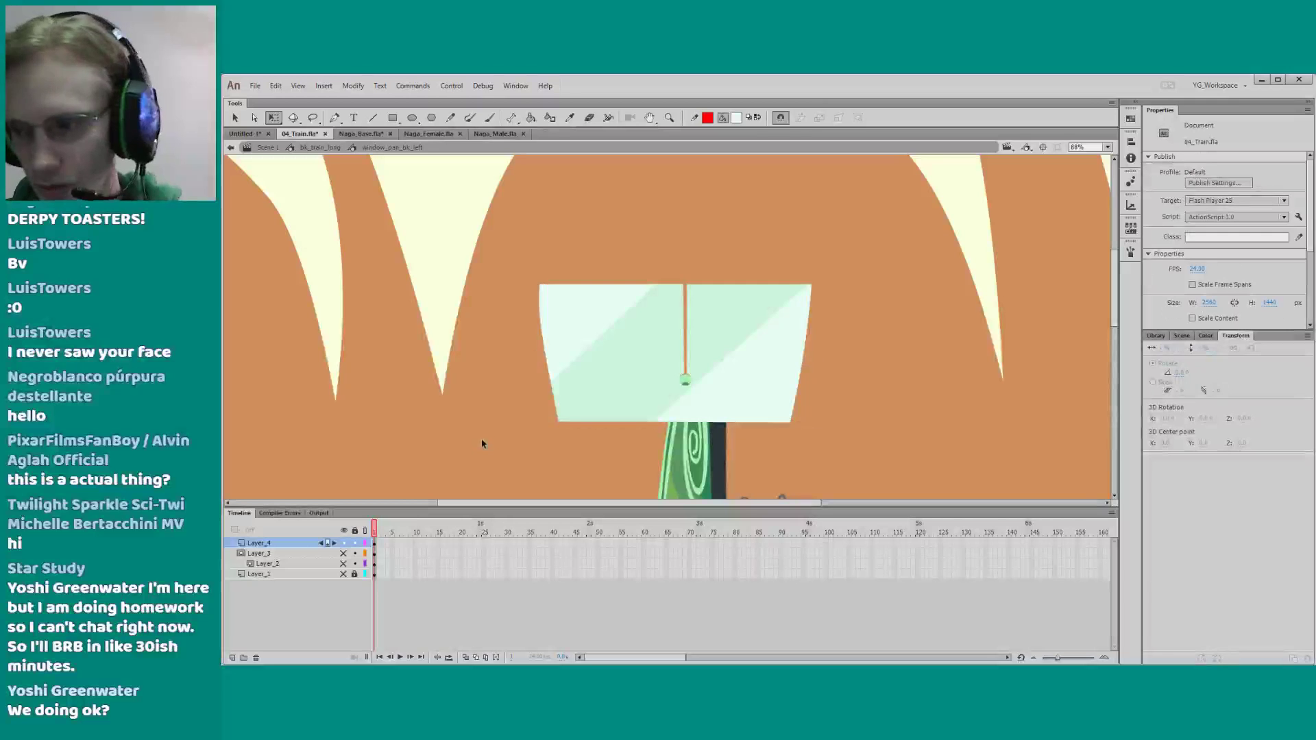
Save the file and set the fill alpha of the glass's upper-left highlight on Layer_4 to 33%
key(ctrl+s)
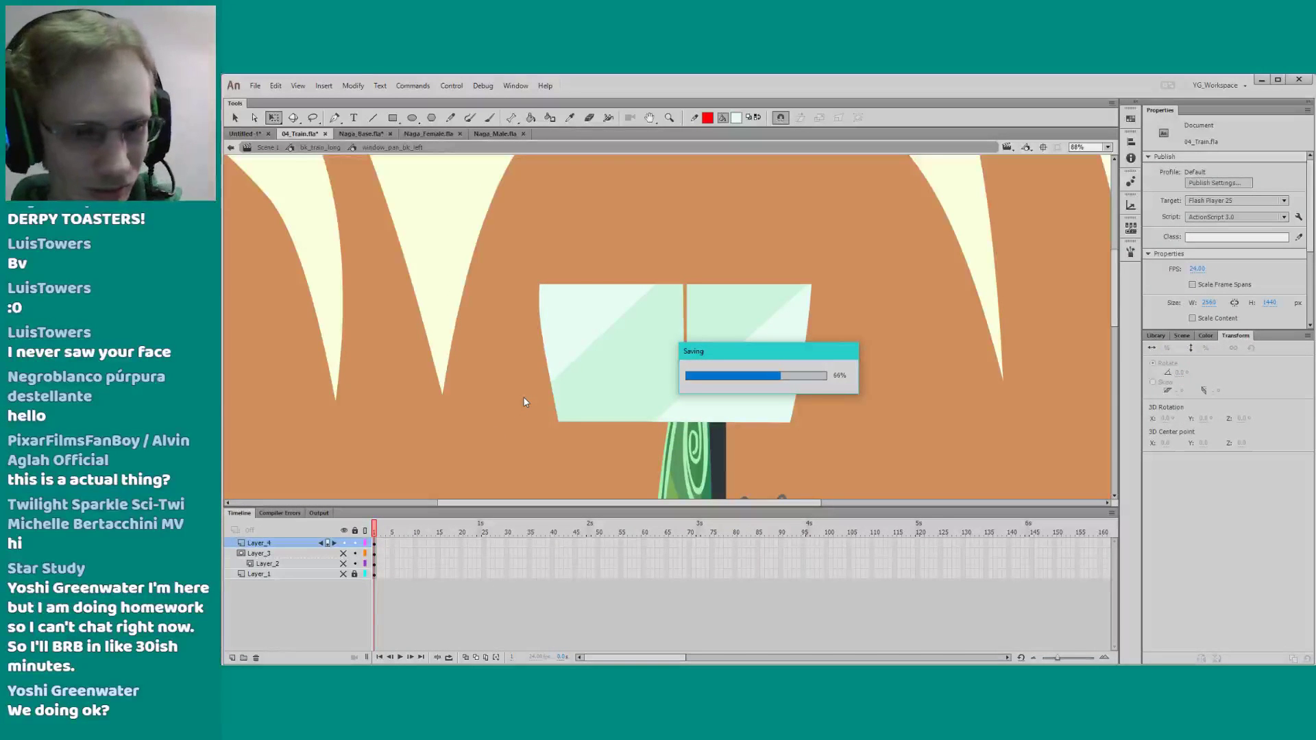
click(566, 343)
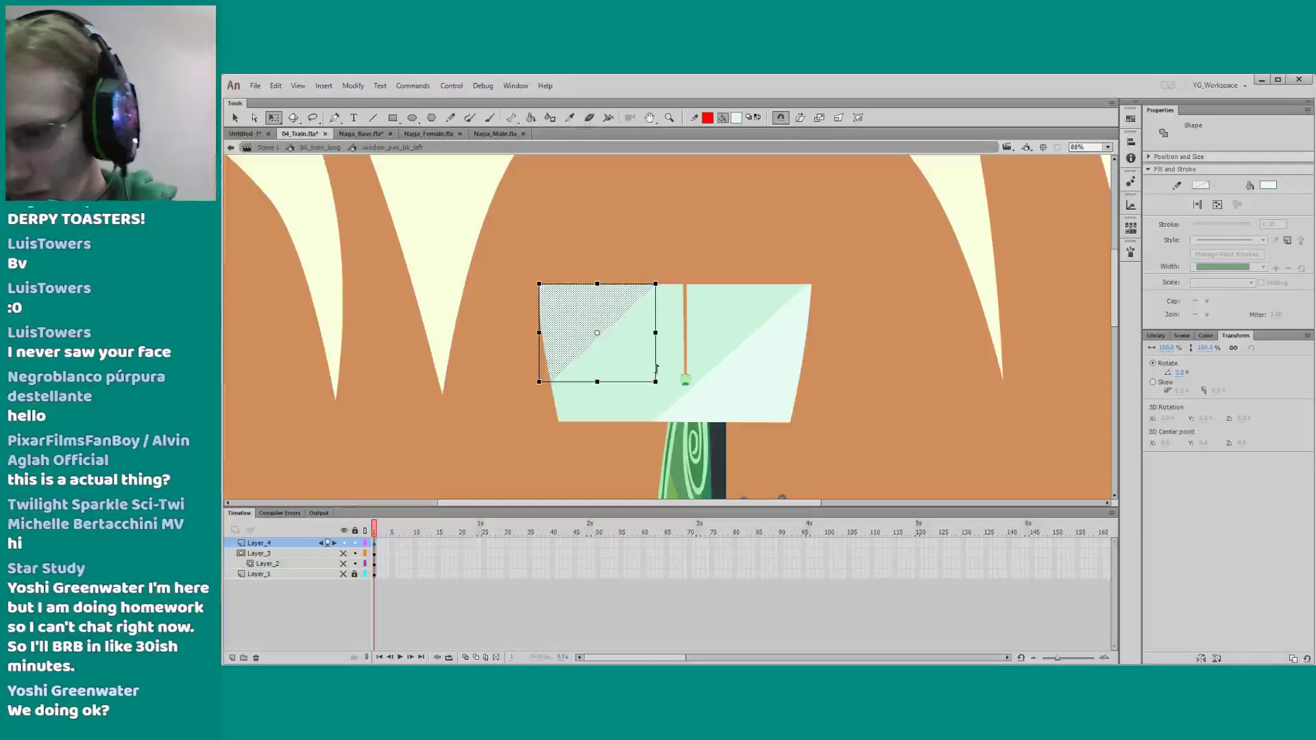
click(1204, 335)
click(1255, 459)
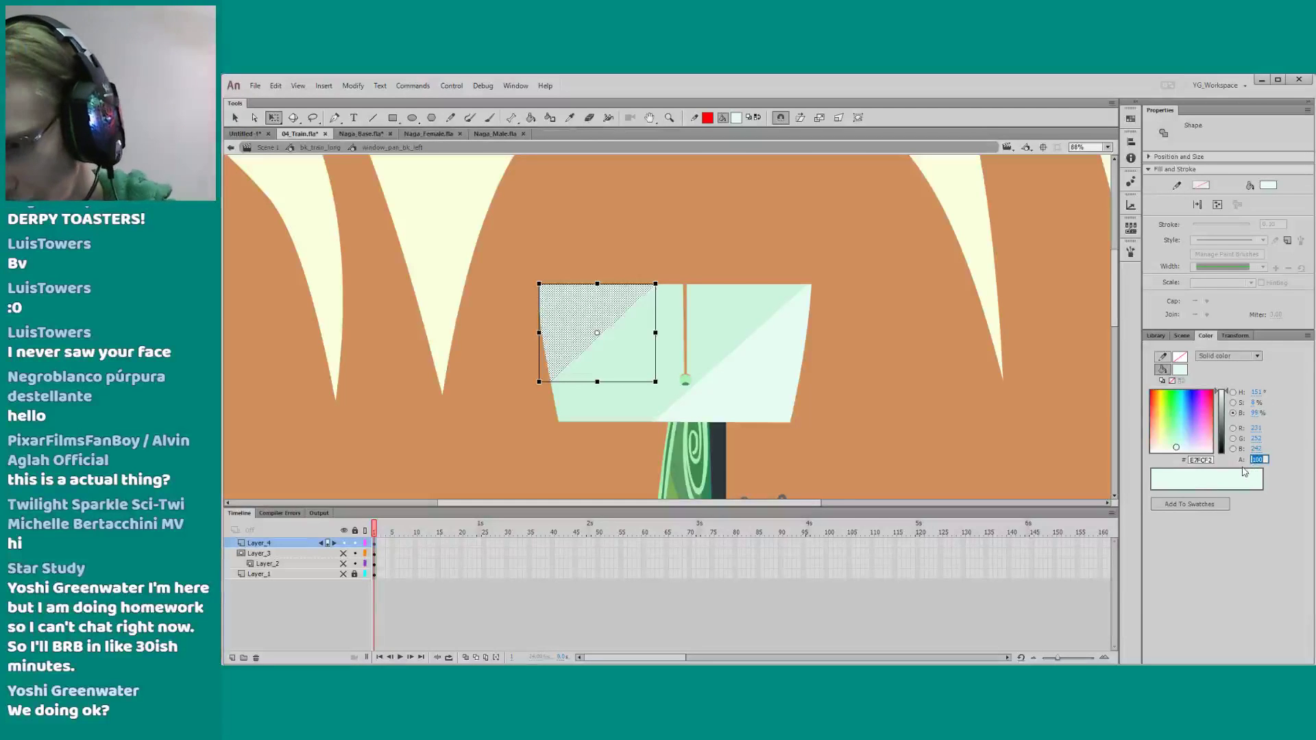
text(33)
key(Return)
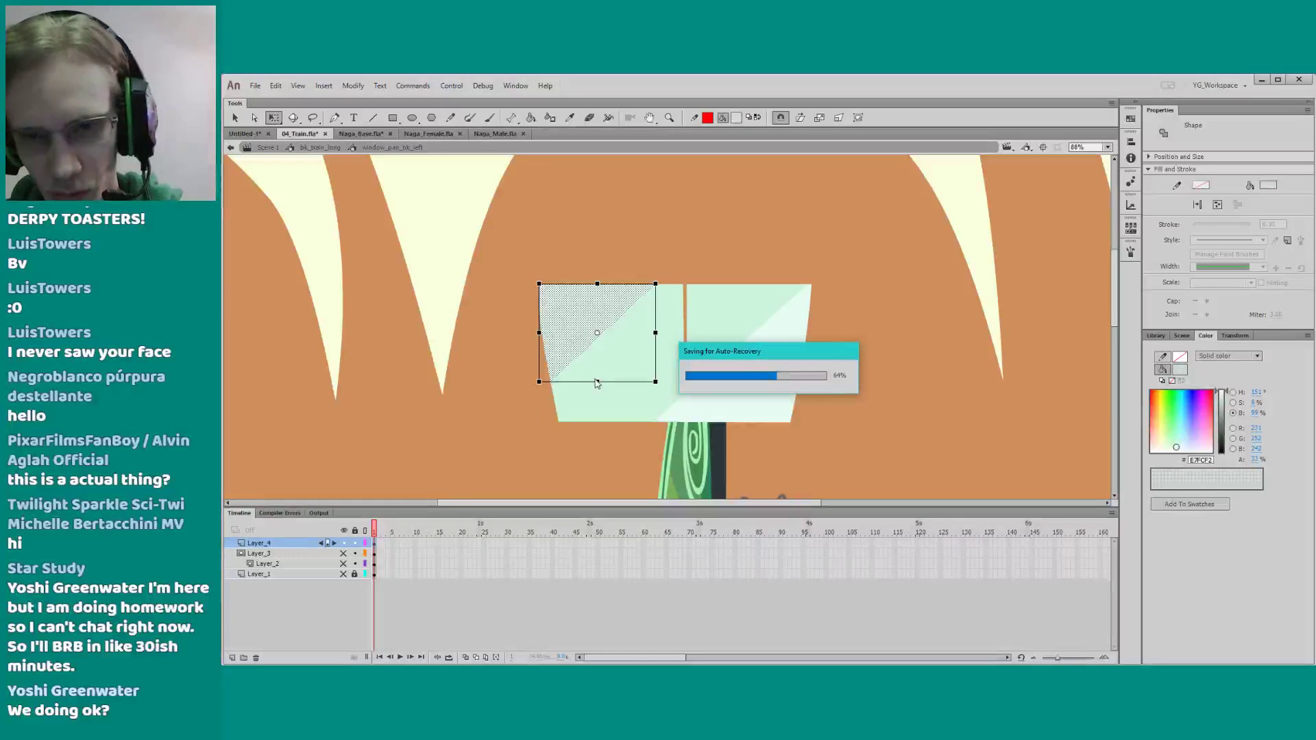
Set the fill alpha of the glass's middle diagonal band to 40% and of its lower-right highlight to 33%
click(638, 399)
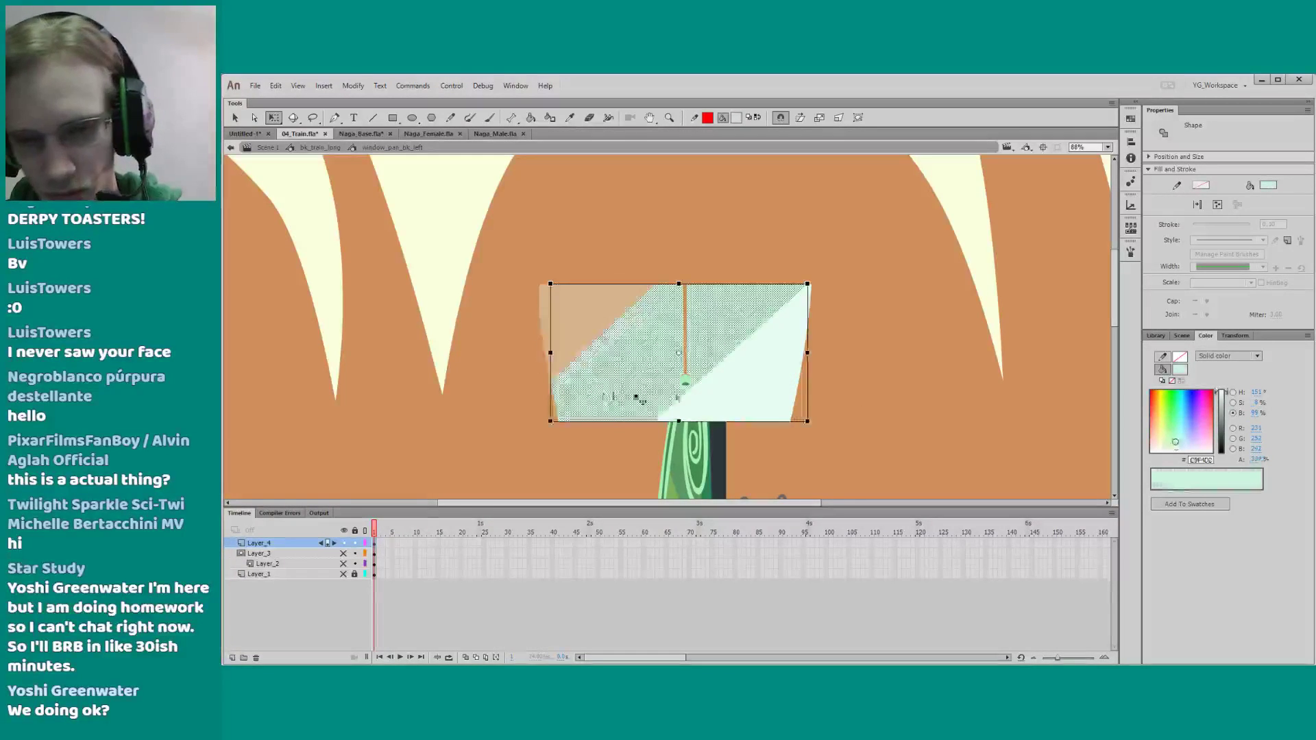
click(1255, 459)
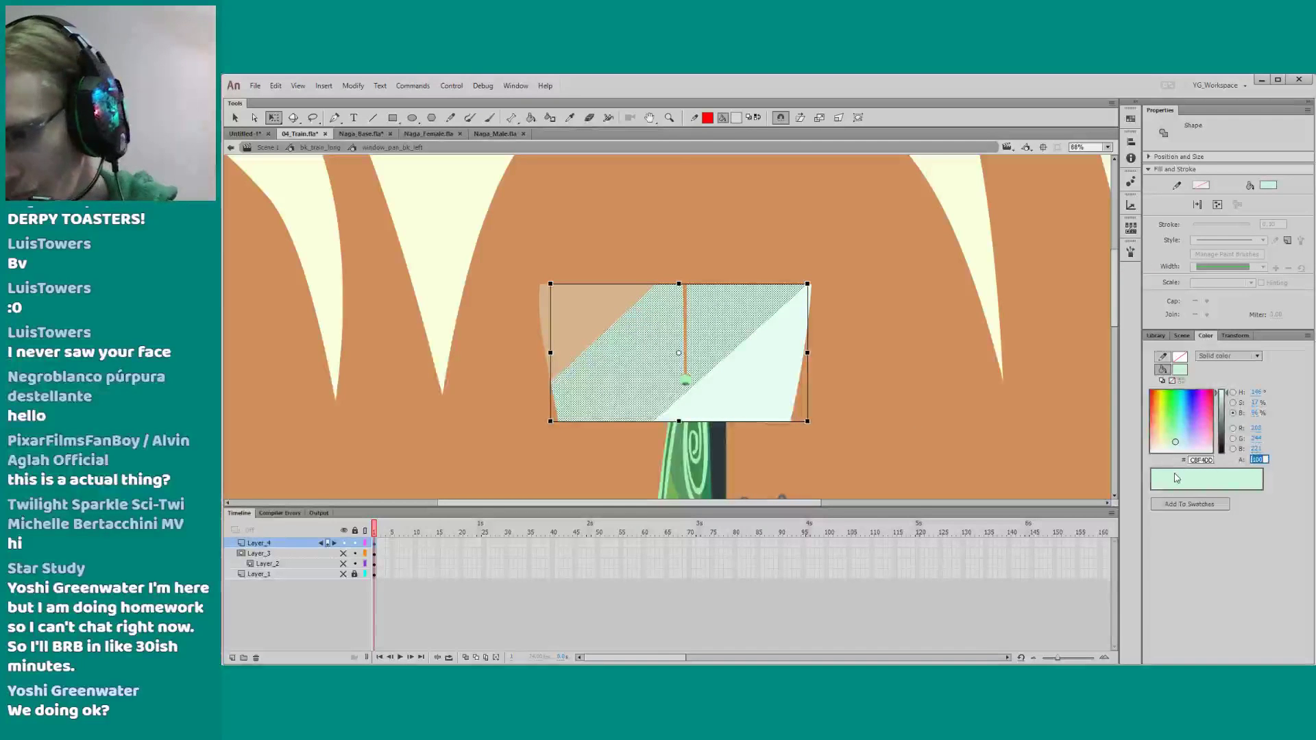
text(40)
key(Return)
click(768, 398)
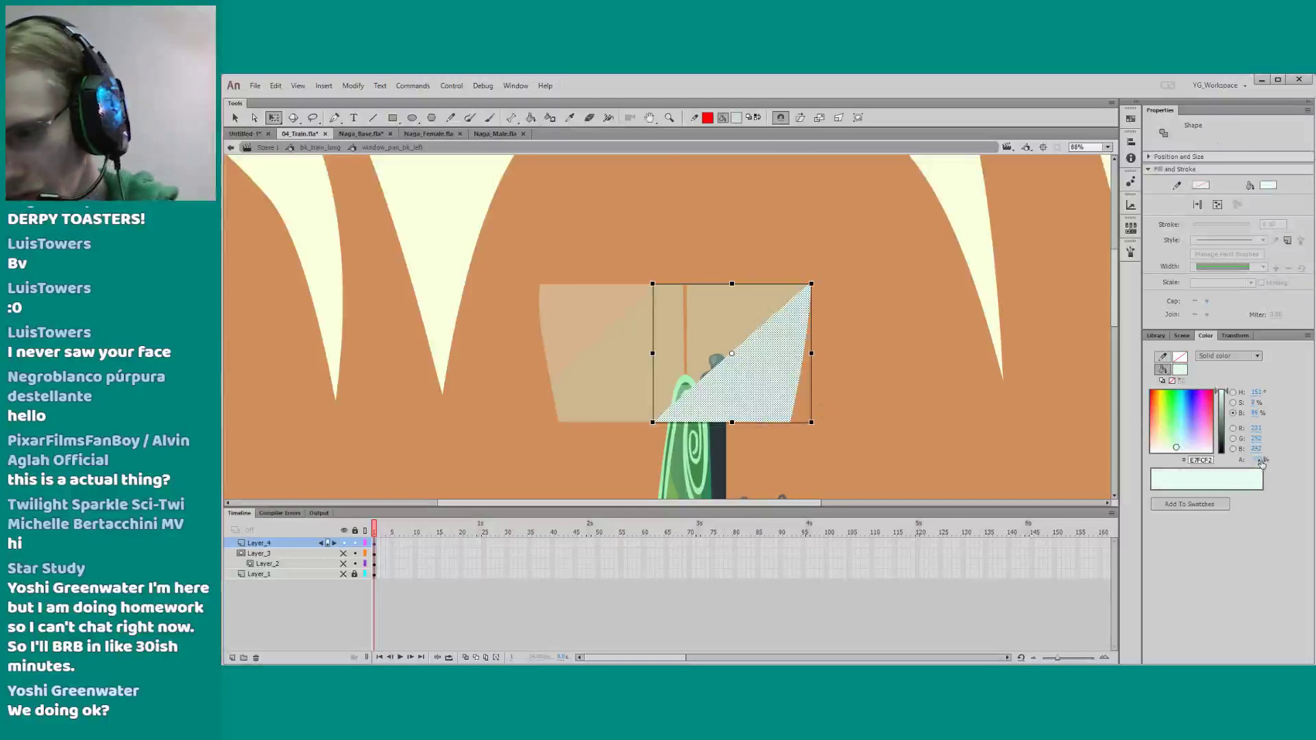
click(525, 432)
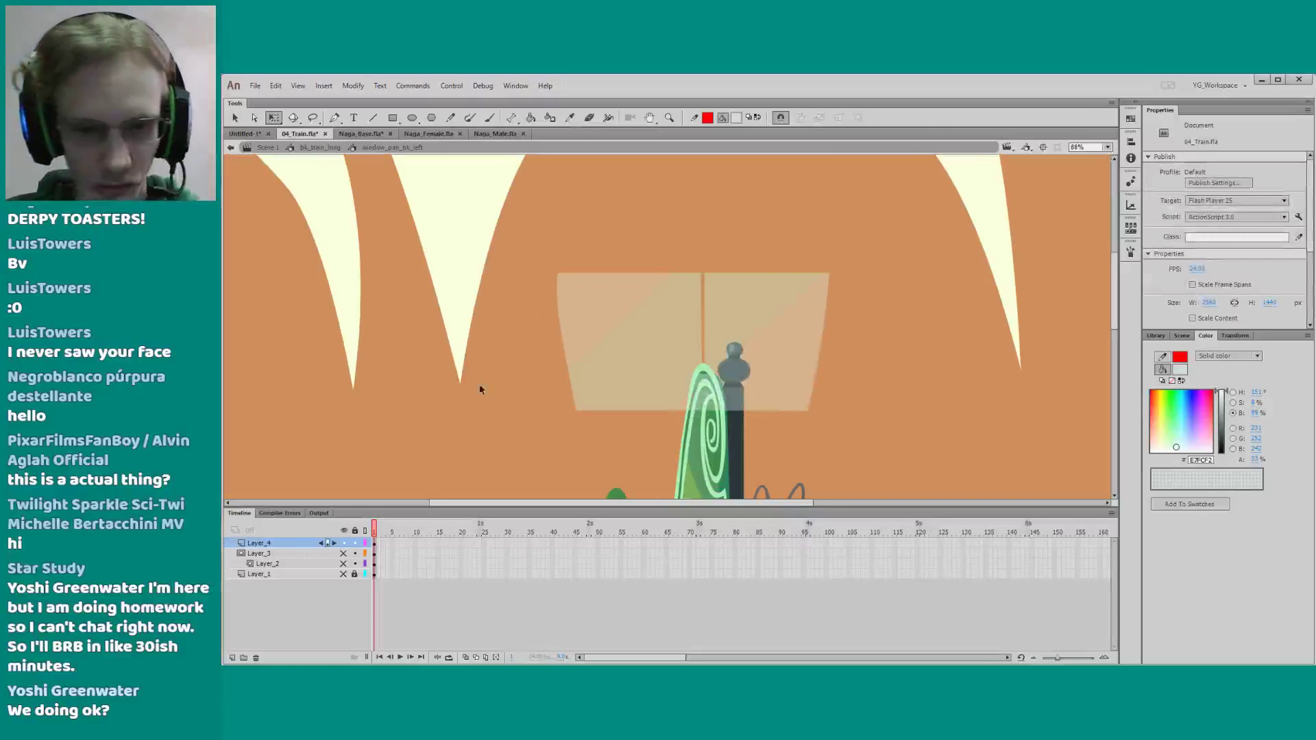
Show the hidden Layer_1, Layer_2 and Layer_3 again and lock all layers
drag(343, 553, 343, 574)
click(354, 531)
drag(370, 462, 383, 473)
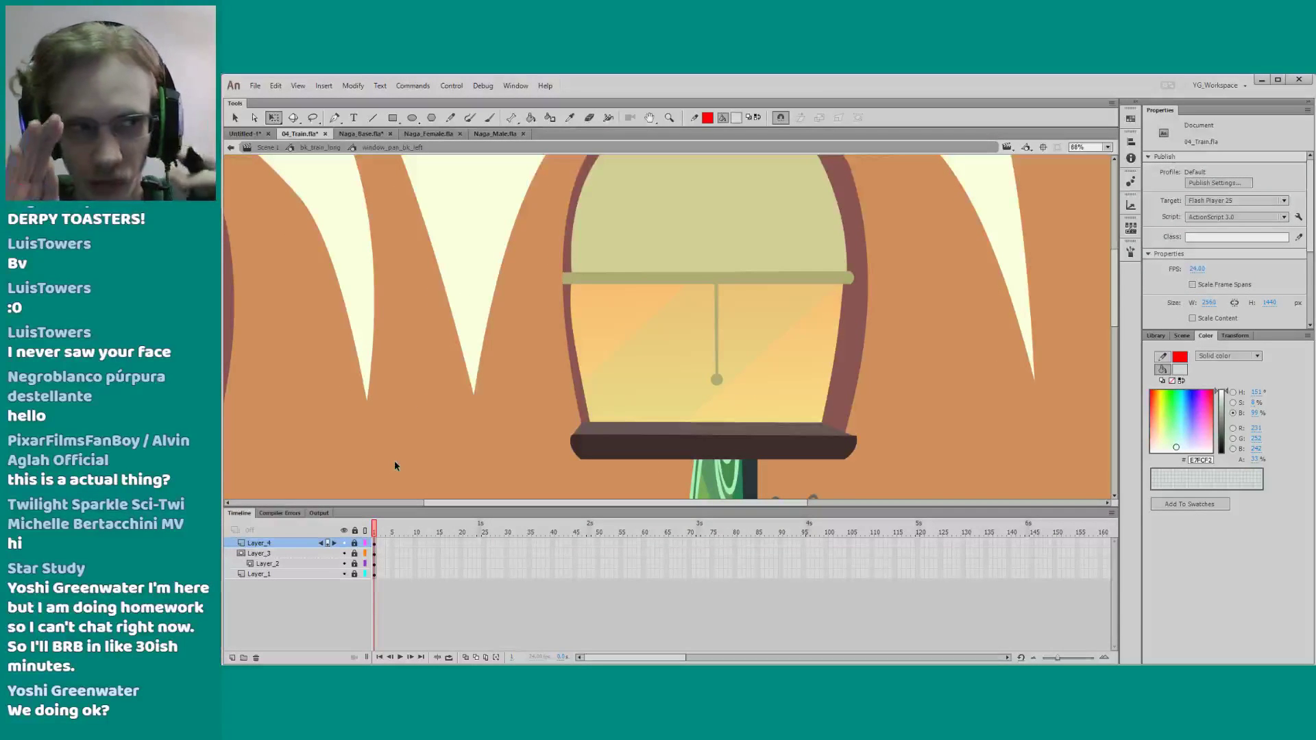
drag(475, 413, 437, 423)
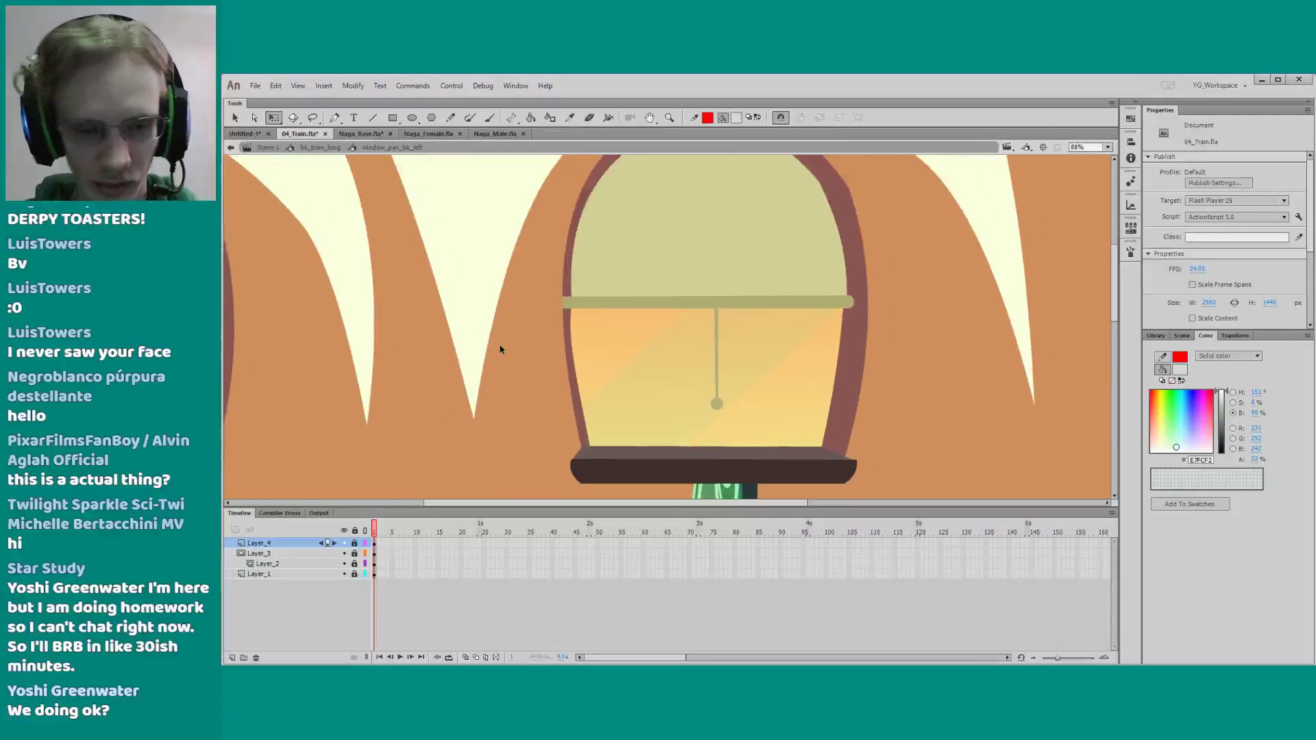
Add a new layer above Layer_2 inside the Layer_3 mask group and reduce the timeline's height
click(261, 563)
click(232, 657)
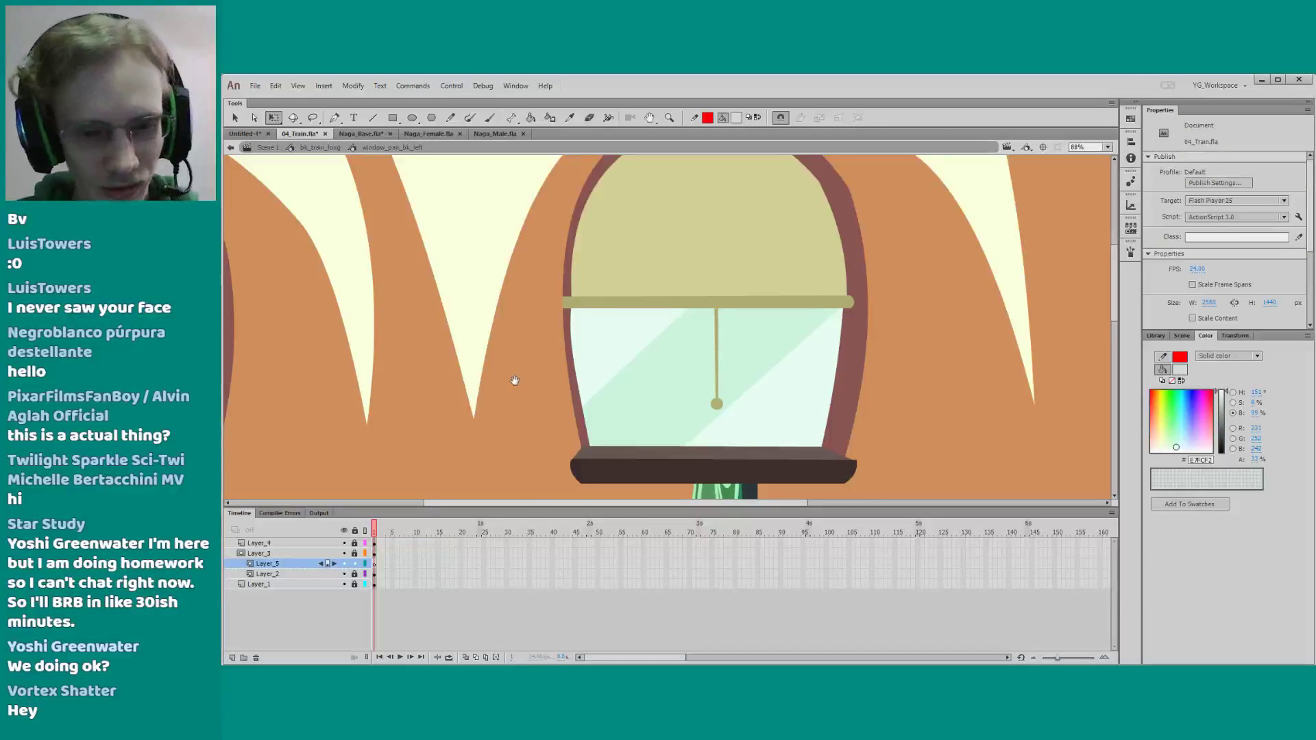
drag(516, 463, 508, 529)
mouse_move(484, 441)
mouse_down()
mouse_move(450, 448)
mouse_move(490, 437)
mouse_up()
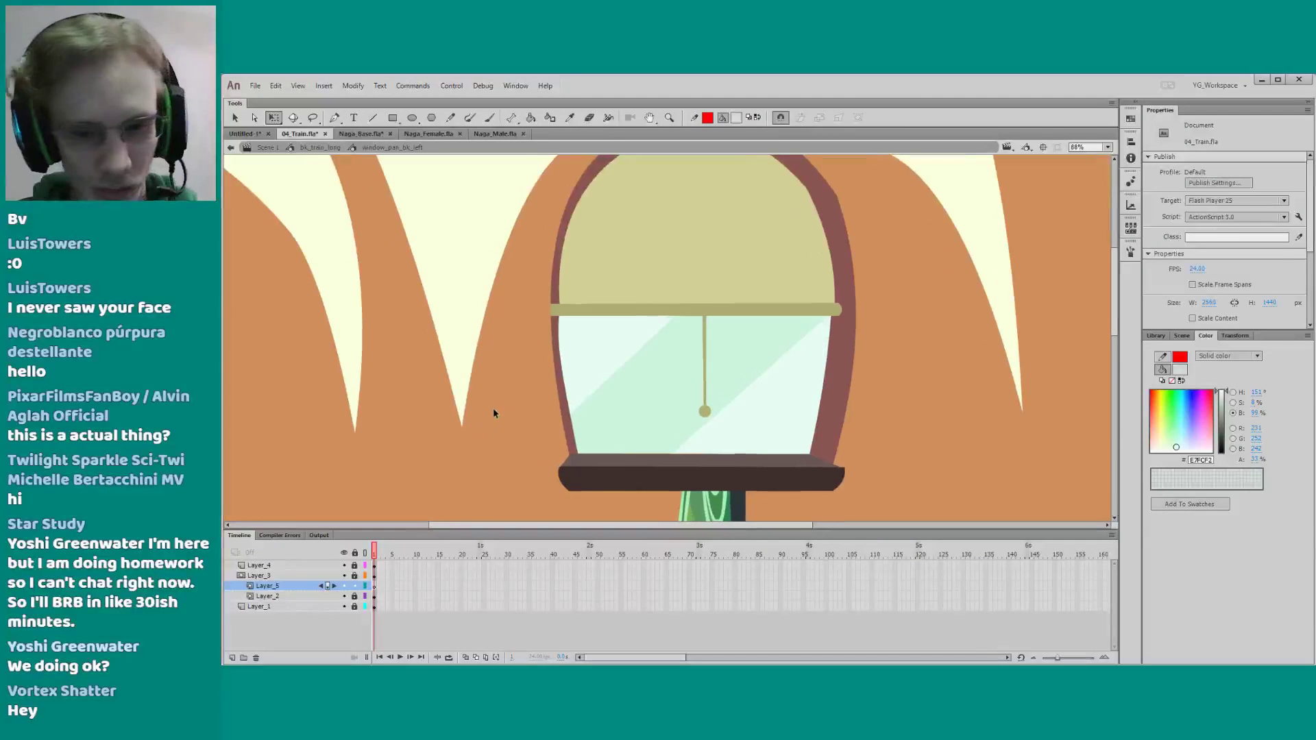
Search the document library for tree and preview the tree symbol
key(ctrl+l)
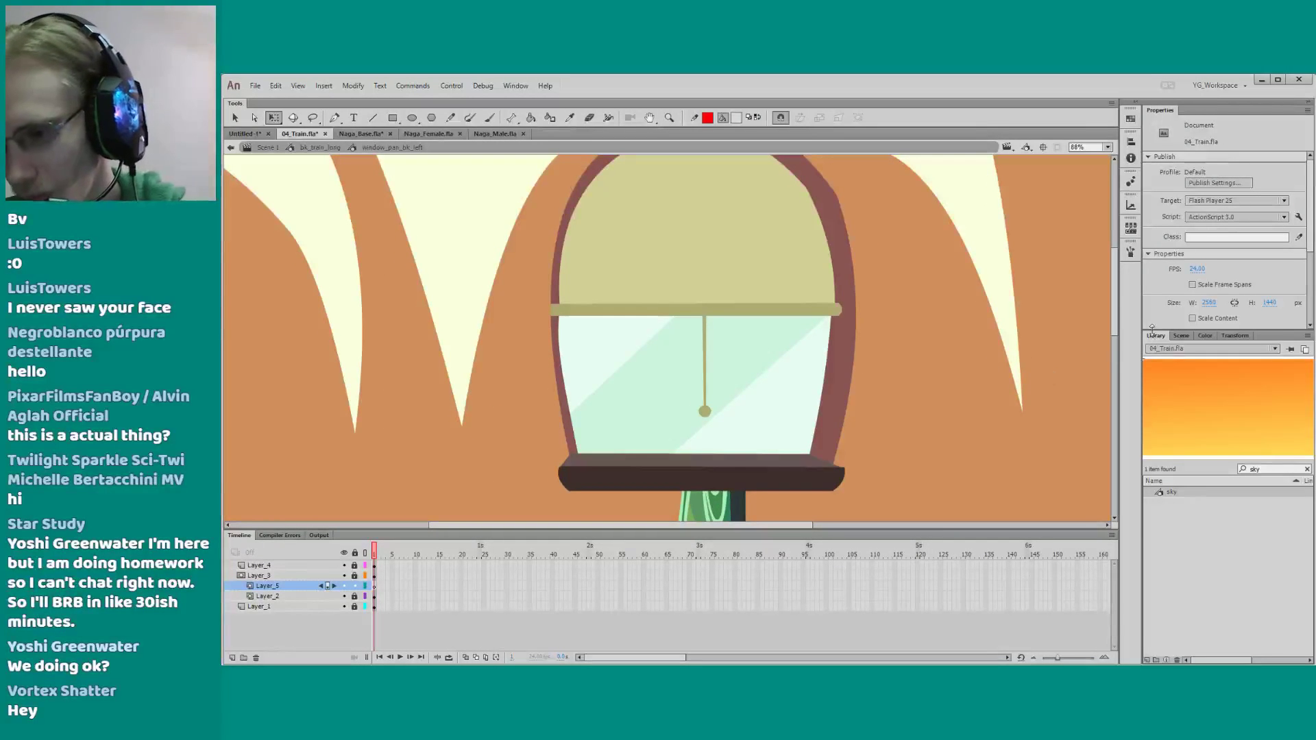
drag(1151, 328, 1153, 392)
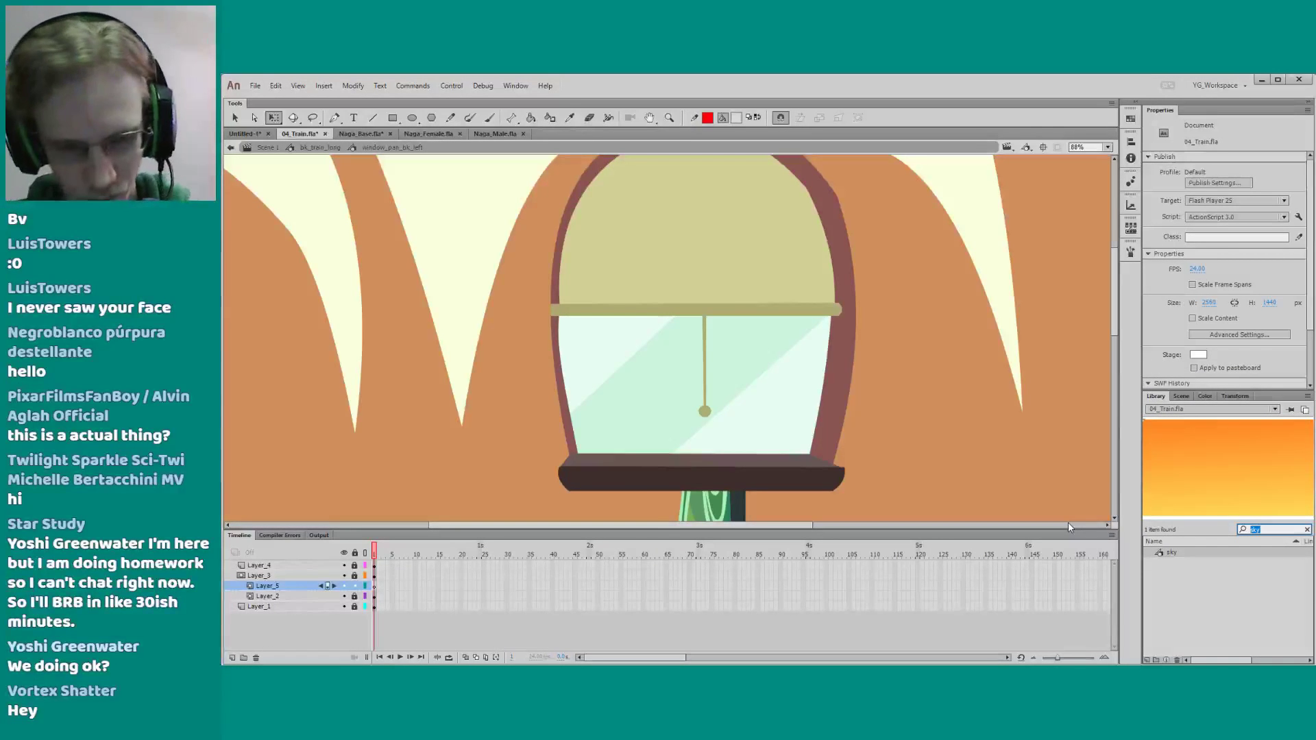
key(BackSpace)
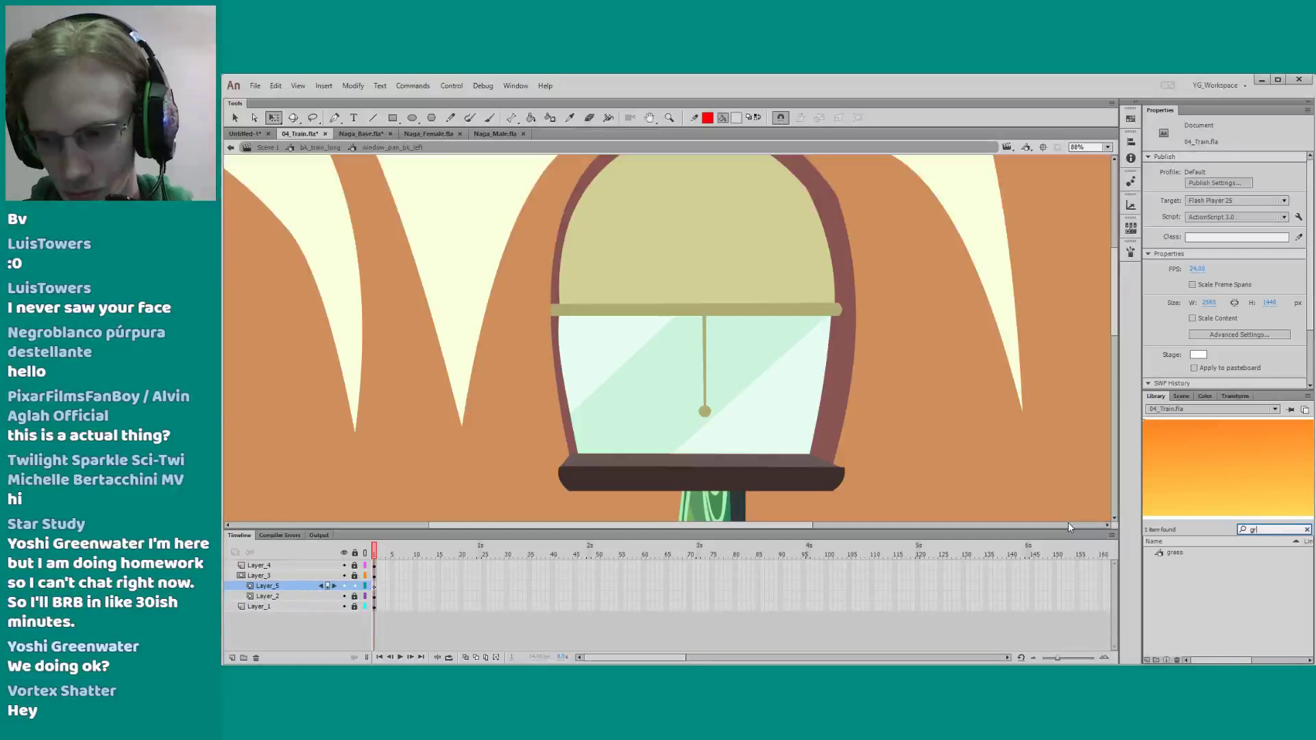
text(tree)
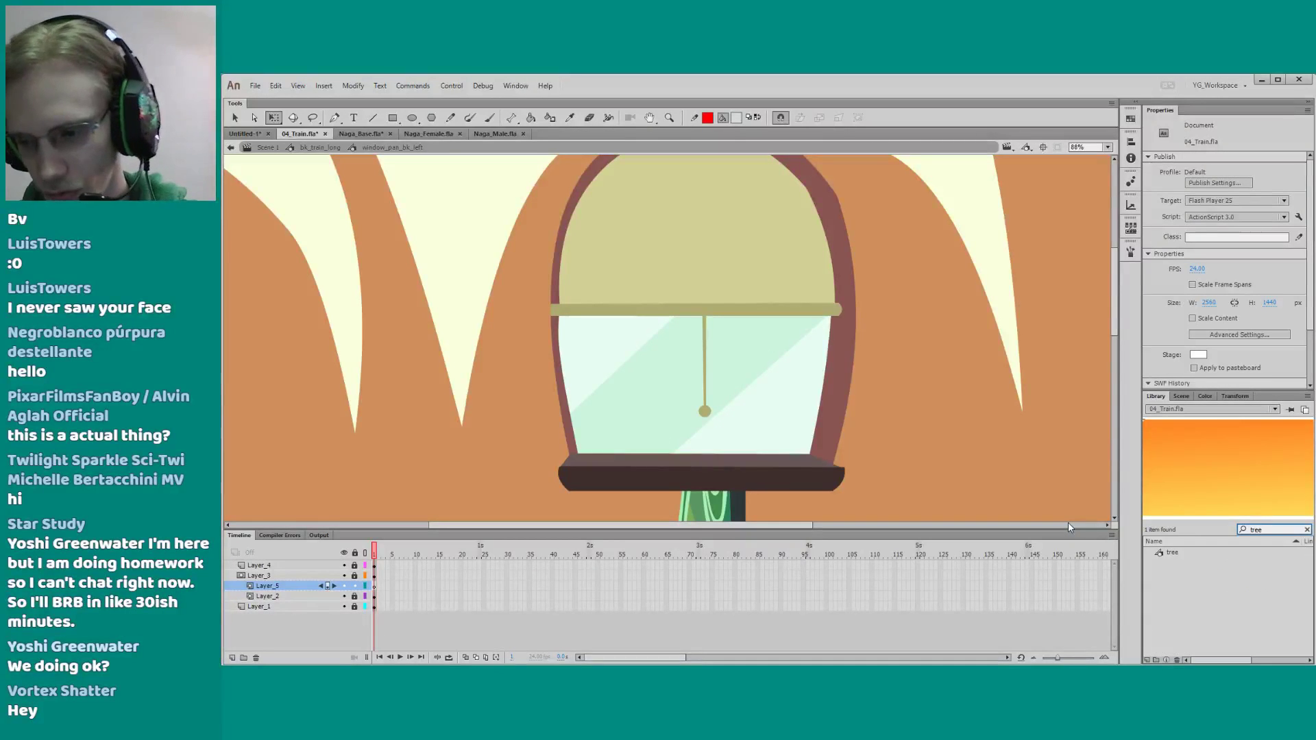
click(1177, 553)
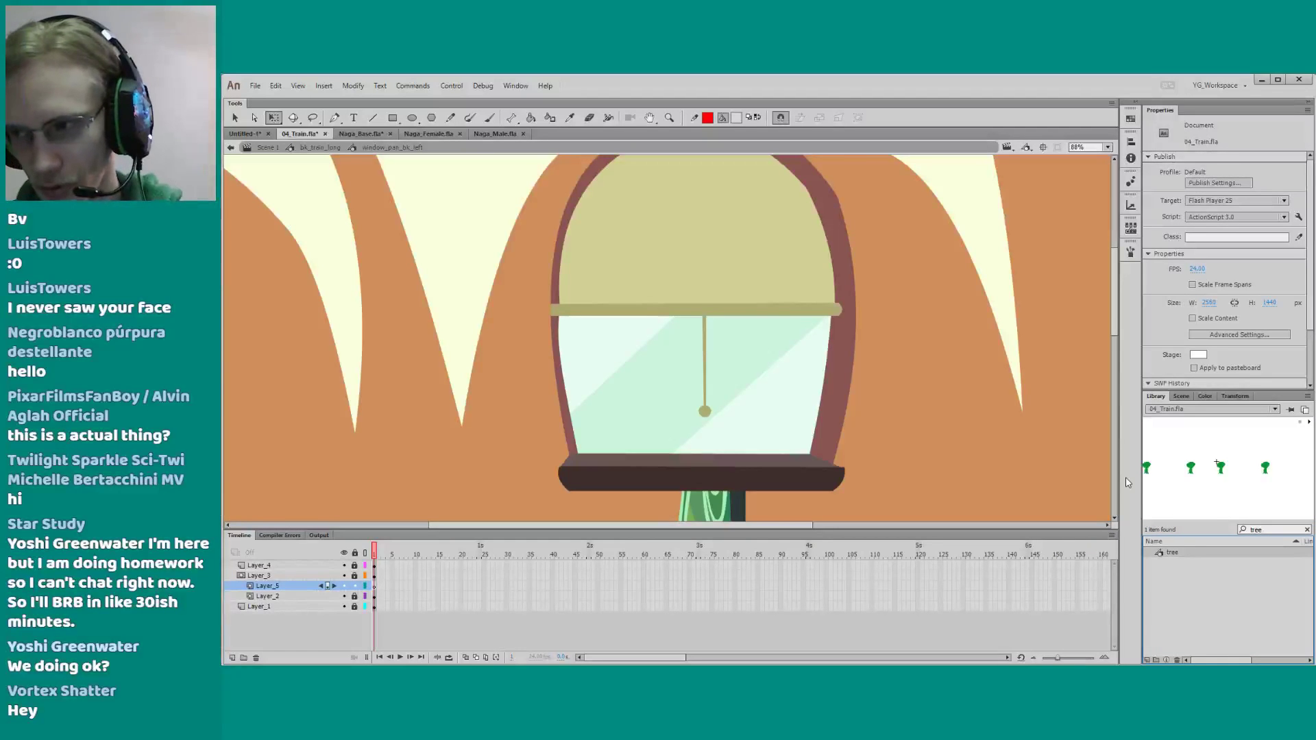
Try clearing the library search and searching for tree again
drag(1267, 529, 1108, 549)
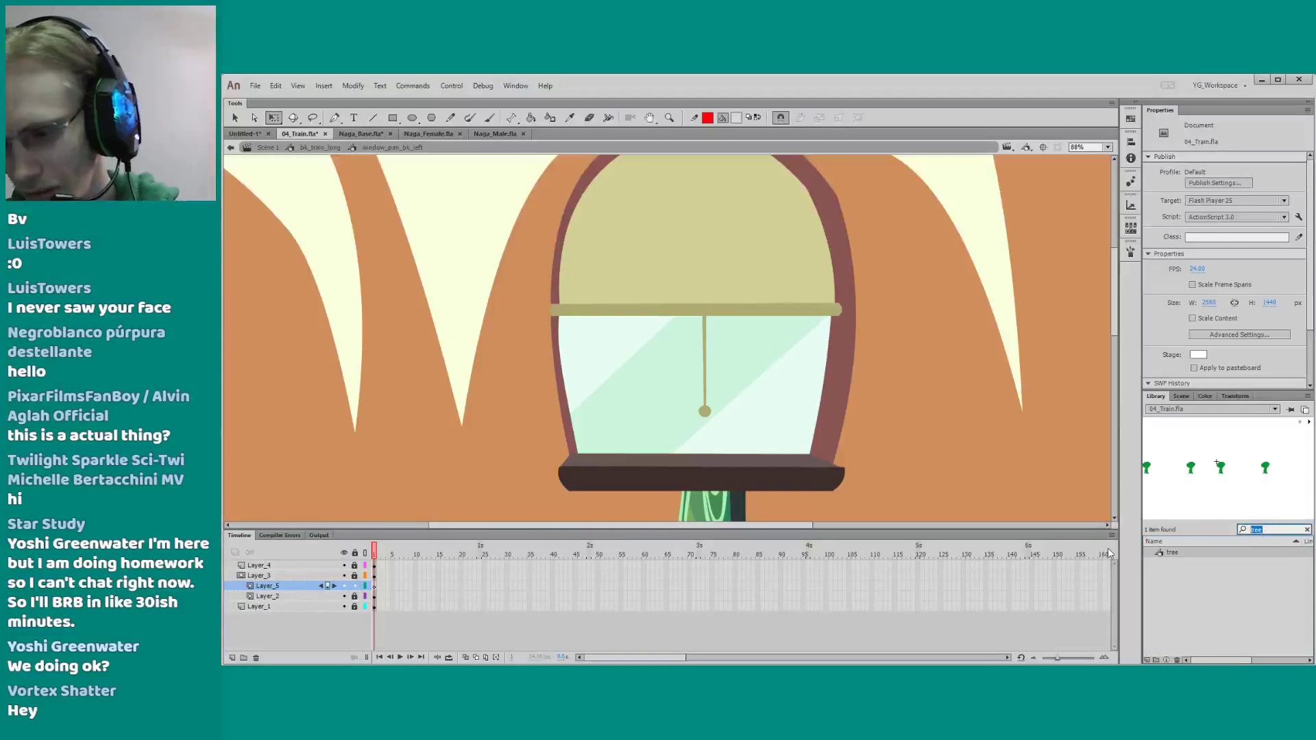
key(BackSpace)
scroll(491, 425, down, 1)
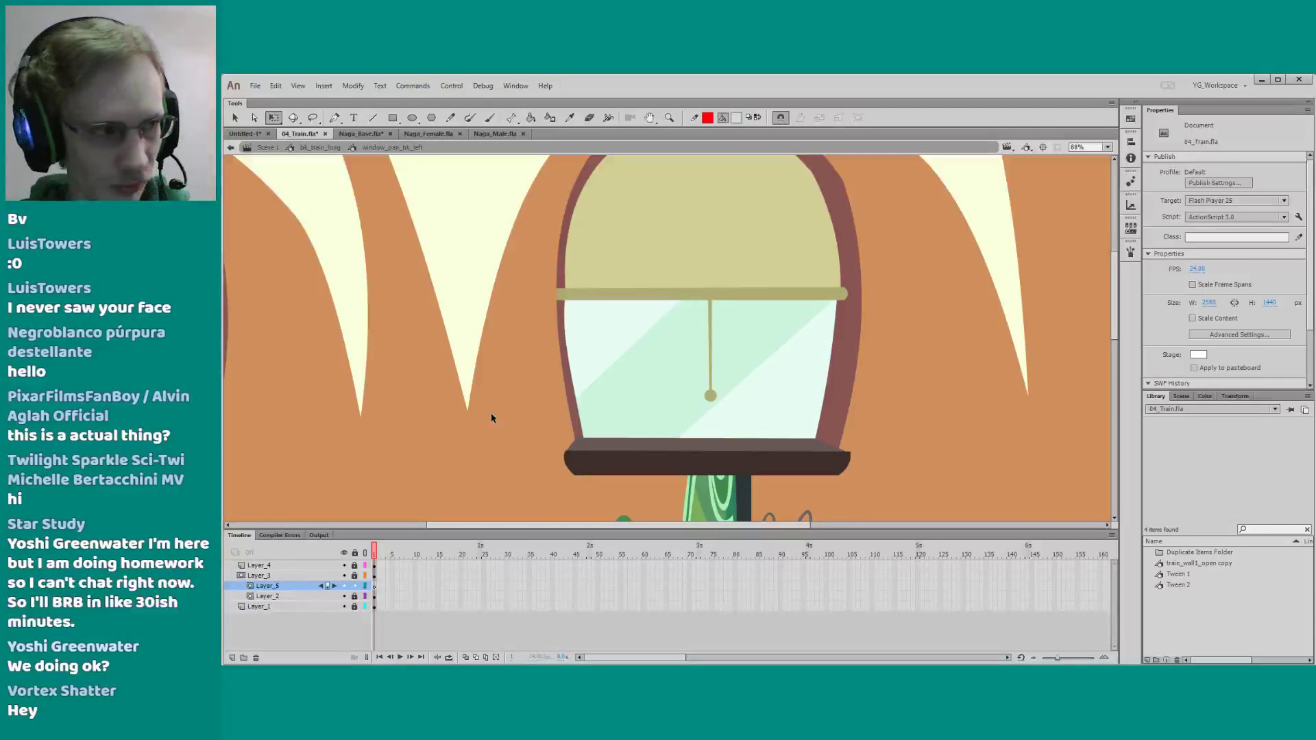
key(b)
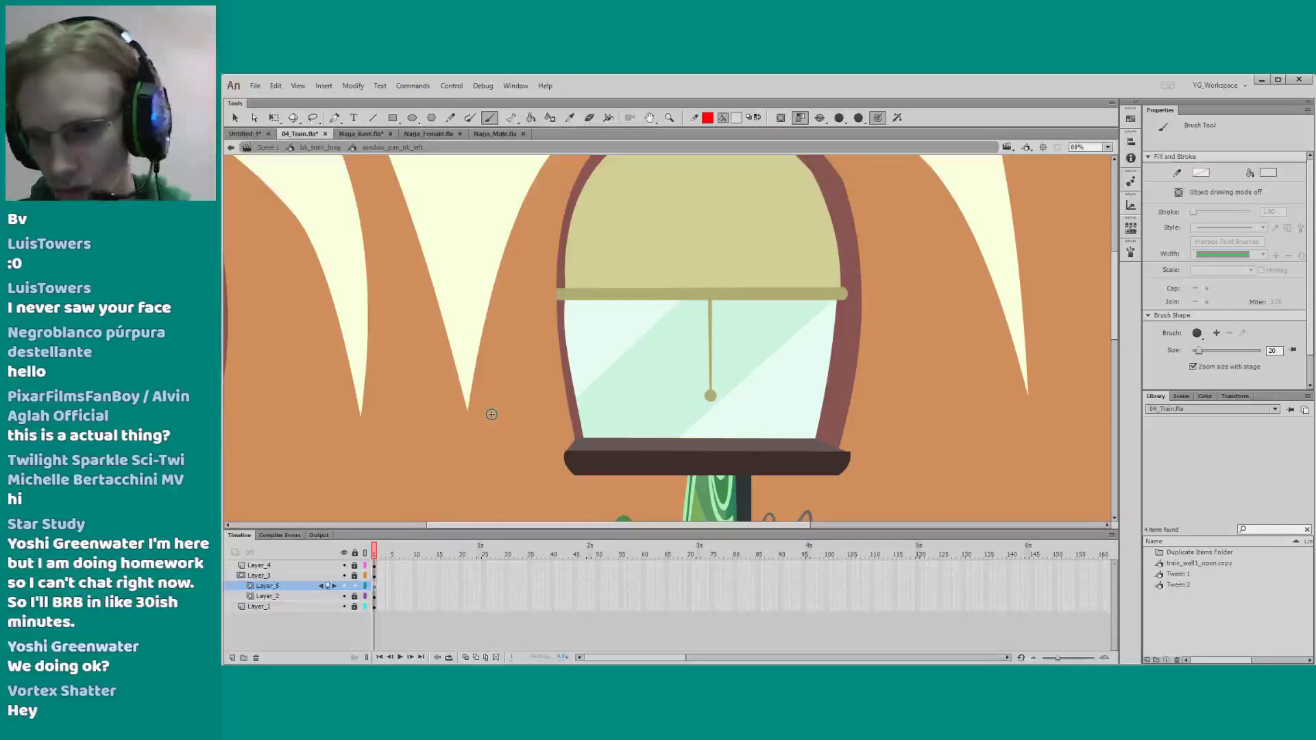
click(1254, 529)
text(tree)
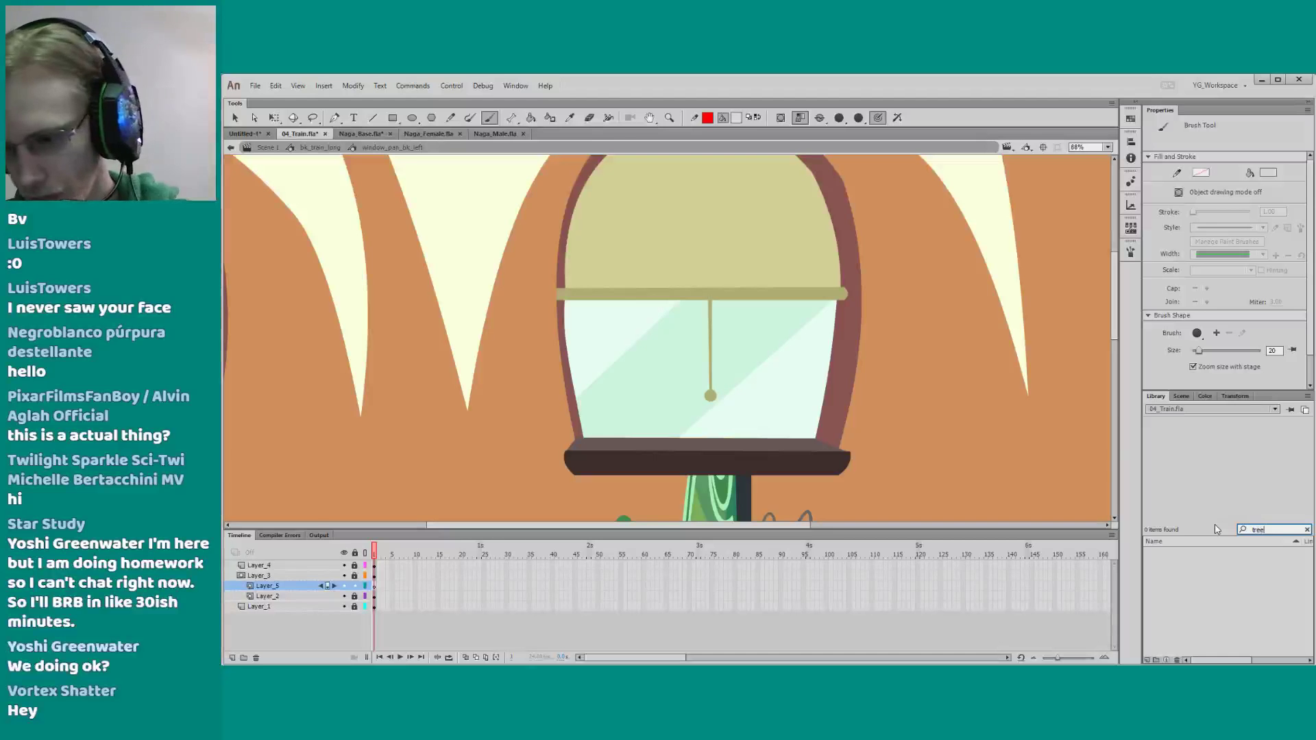
key(BackSpace)
Find the tree symbol in the 04_Train.fla library and place an instance of it on Layer_5
click(1212, 409)
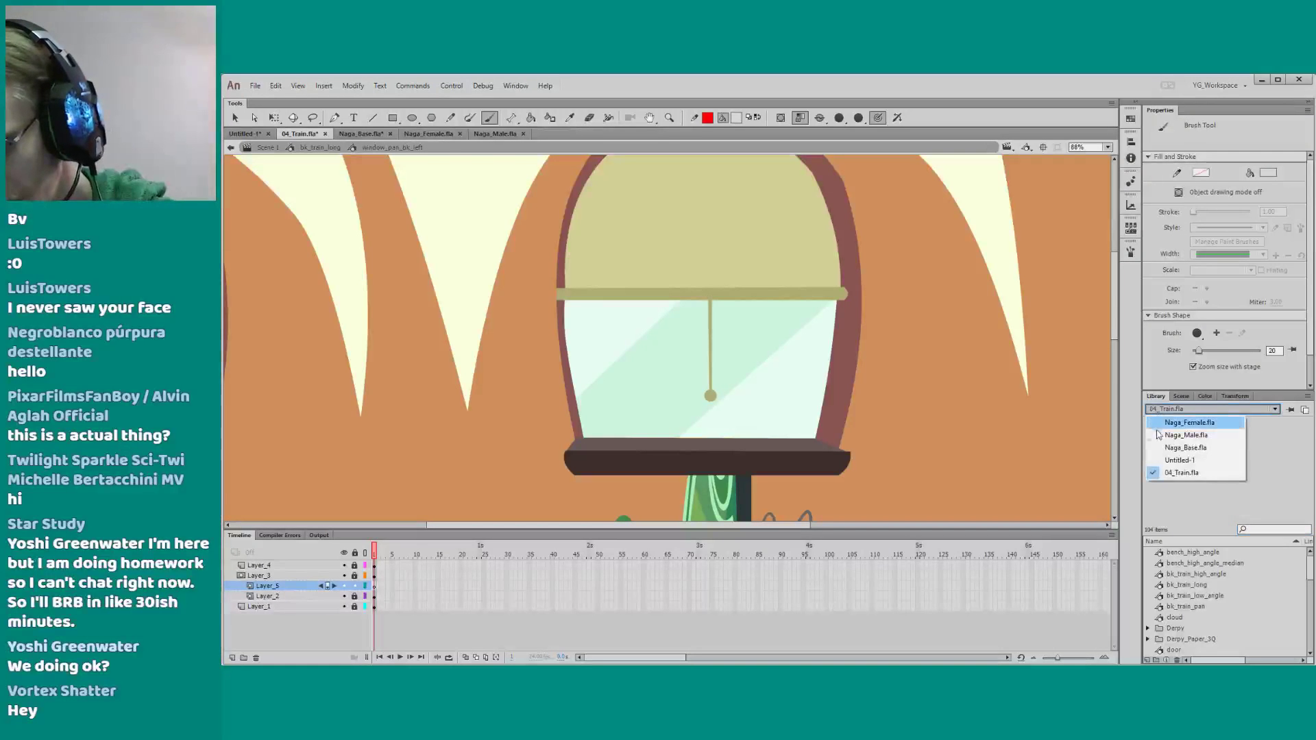
click(1173, 473)
click(1248, 530)
text(tre)
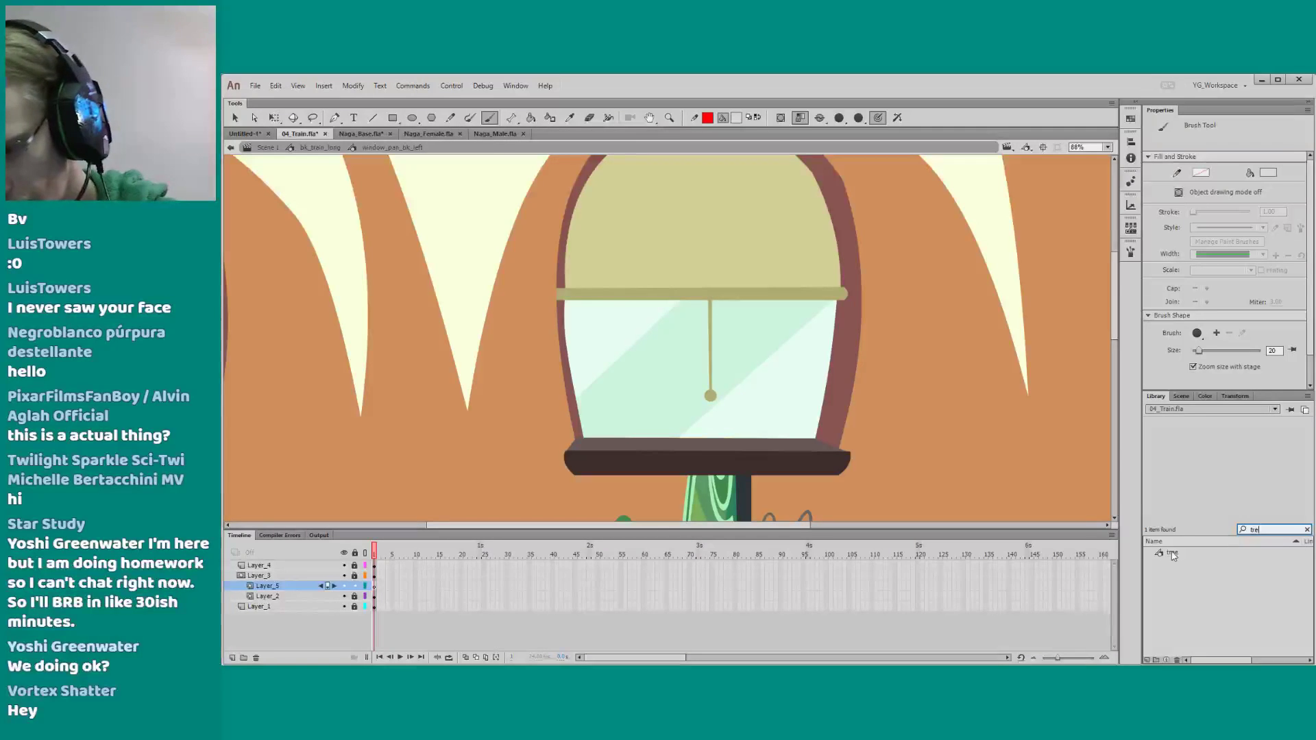
drag(1169, 552, 952, 418)
key(q)
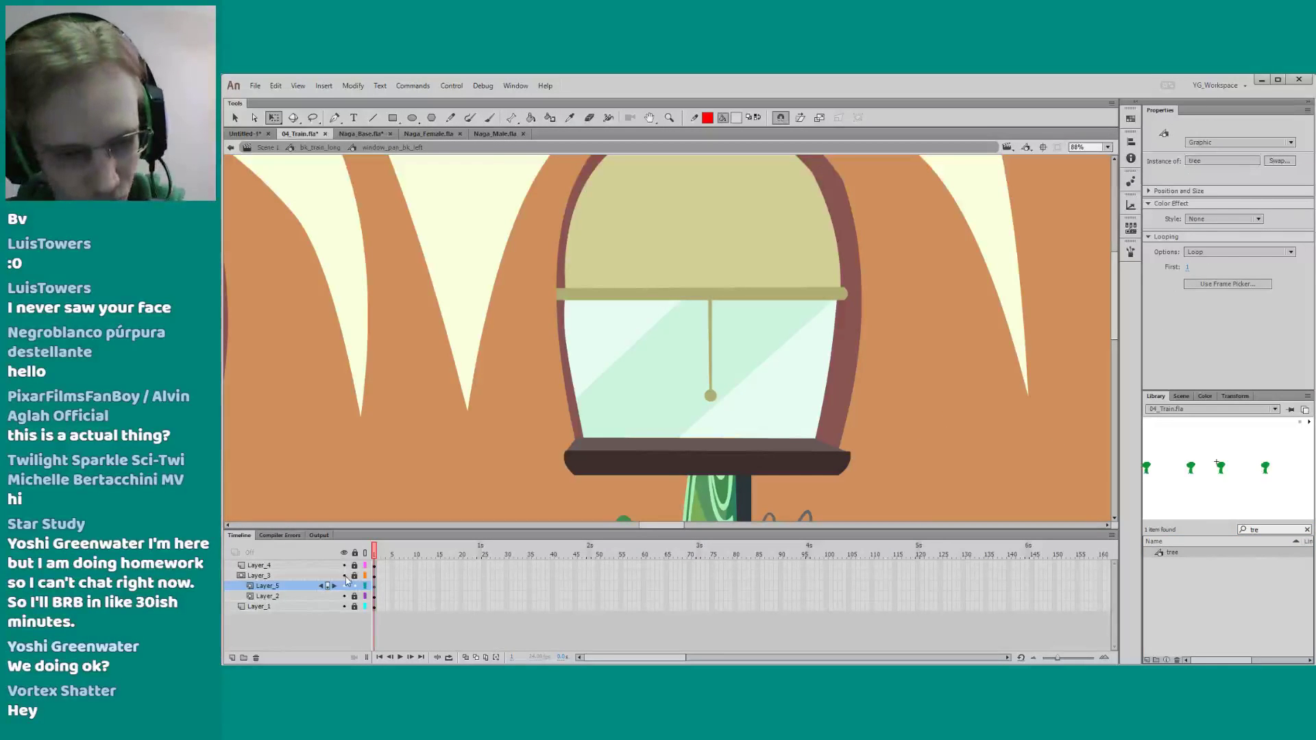
Hide every layer except Layer_5 and select the tree instance on it with the whole train interior in view
drag(344, 575, 342, 606)
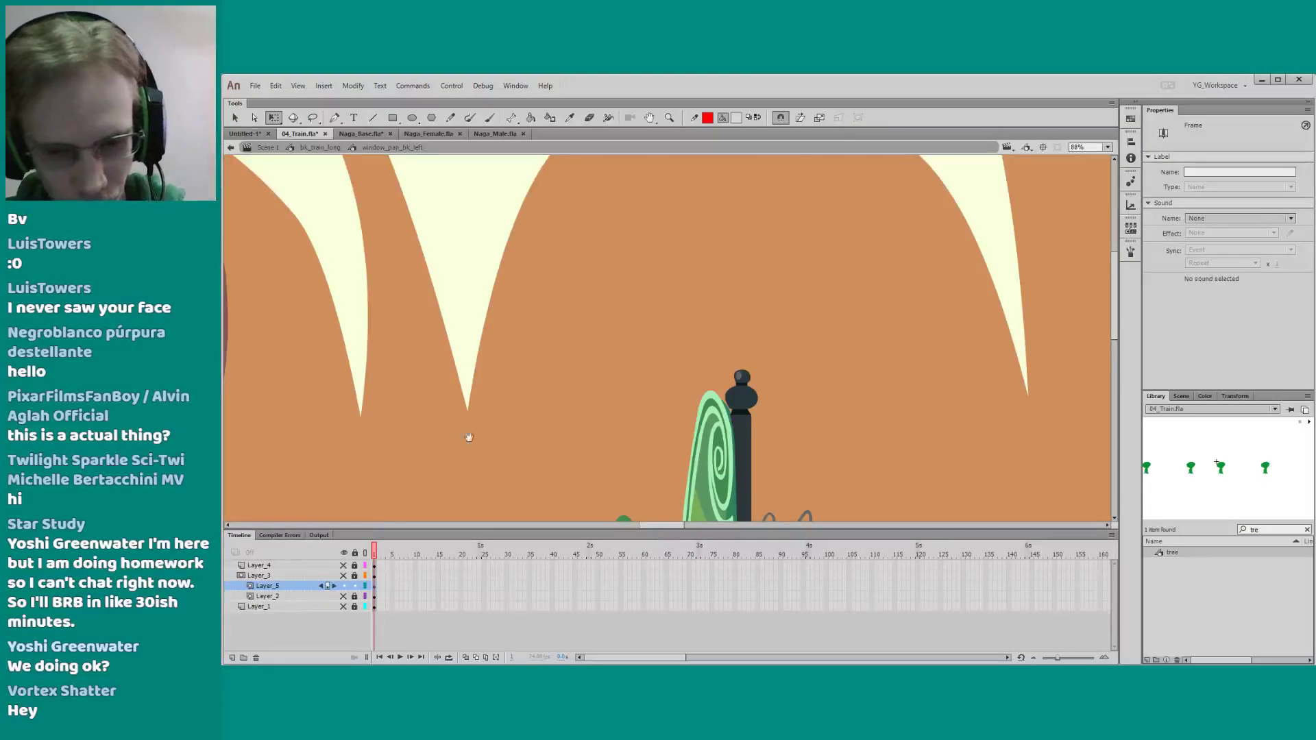
drag(469, 437, 478, 273)
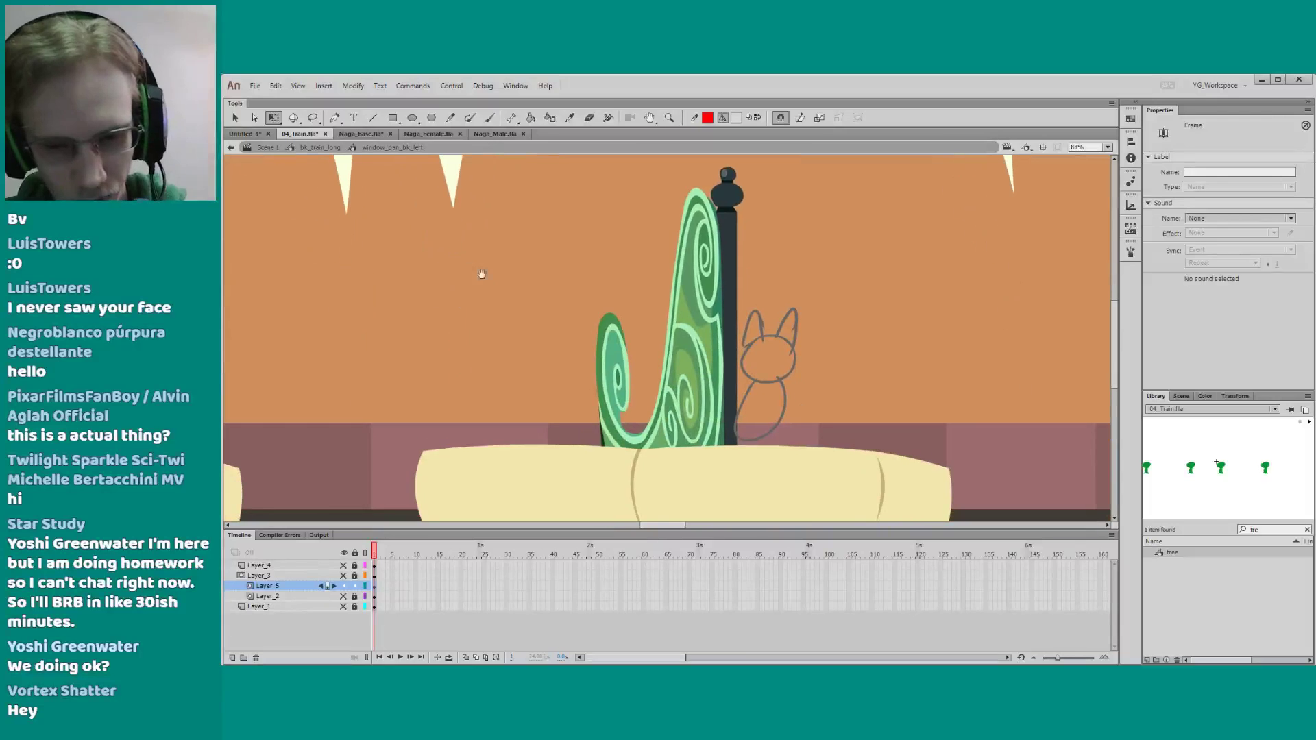
click(286, 586)
key(z)
alt+click(464, 415)
alt+click(449, 412)
drag(440, 366, 394, 510)
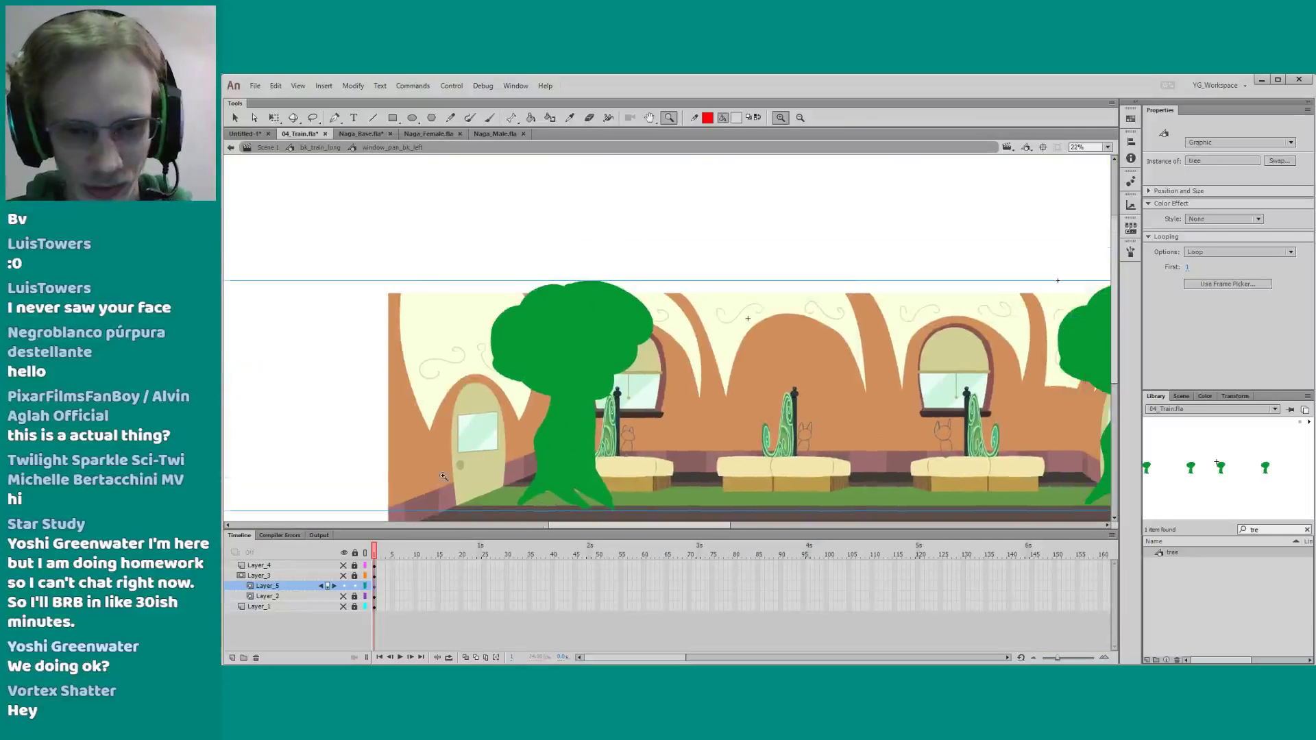
Move the tree instance toward the window beside the door and scale it proportionally to 50%
key(q)
drag(564, 359, 283, 346)
drag(749, 362, 376, 339)
click(1235, 396)
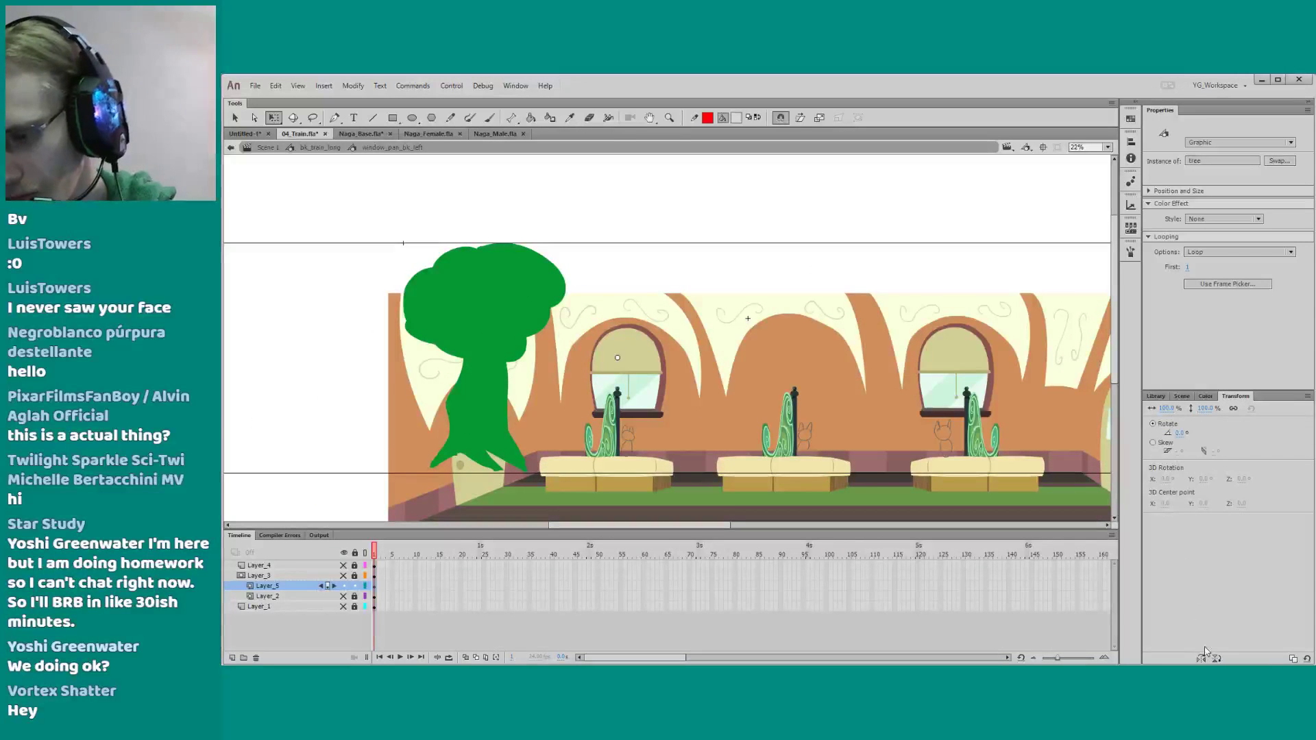
click(1165, 409)
text(50)
key(Return)
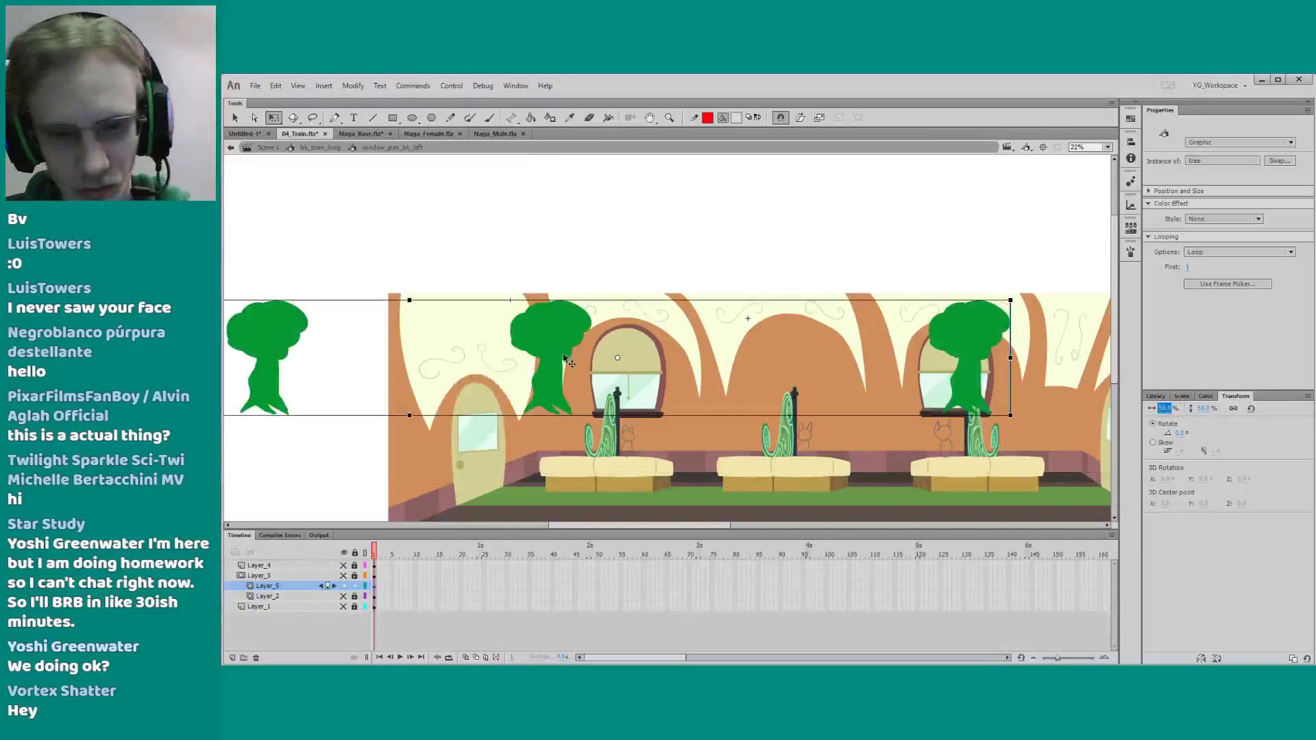
drag(563, 351, 732, 374)
key(ctrl+z)
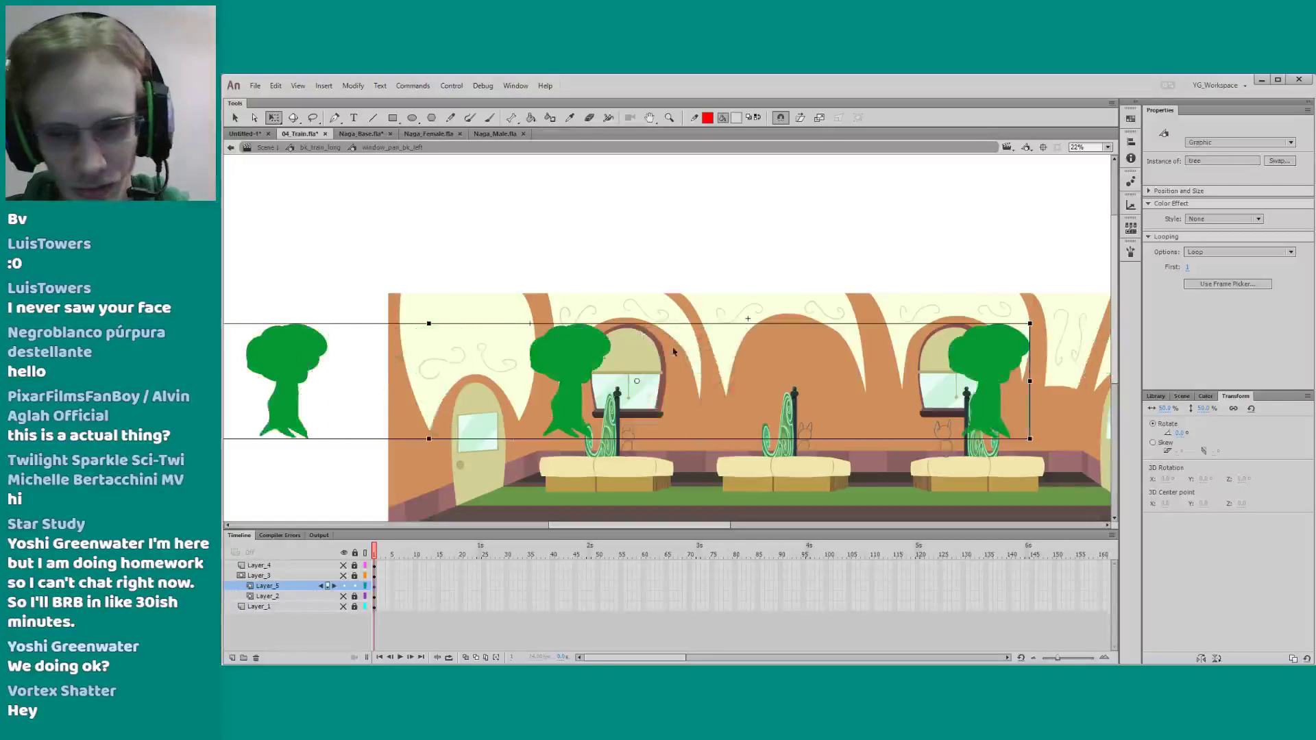
Proportionally shrink the tree instance and position its row of small trees across the window panes beside the door
drag(1031, 323, 729, 322)
drag(619, 384, 613, 407)
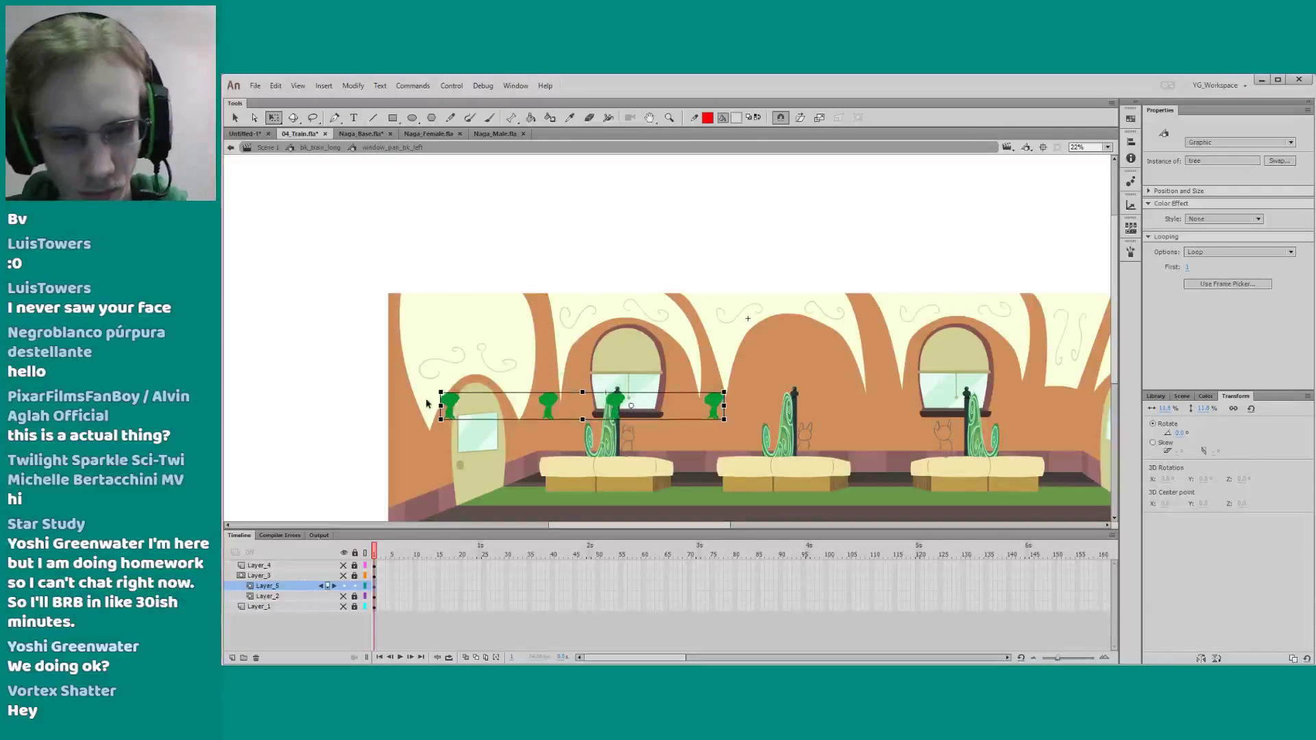
drag(449, 405, 412, 368)
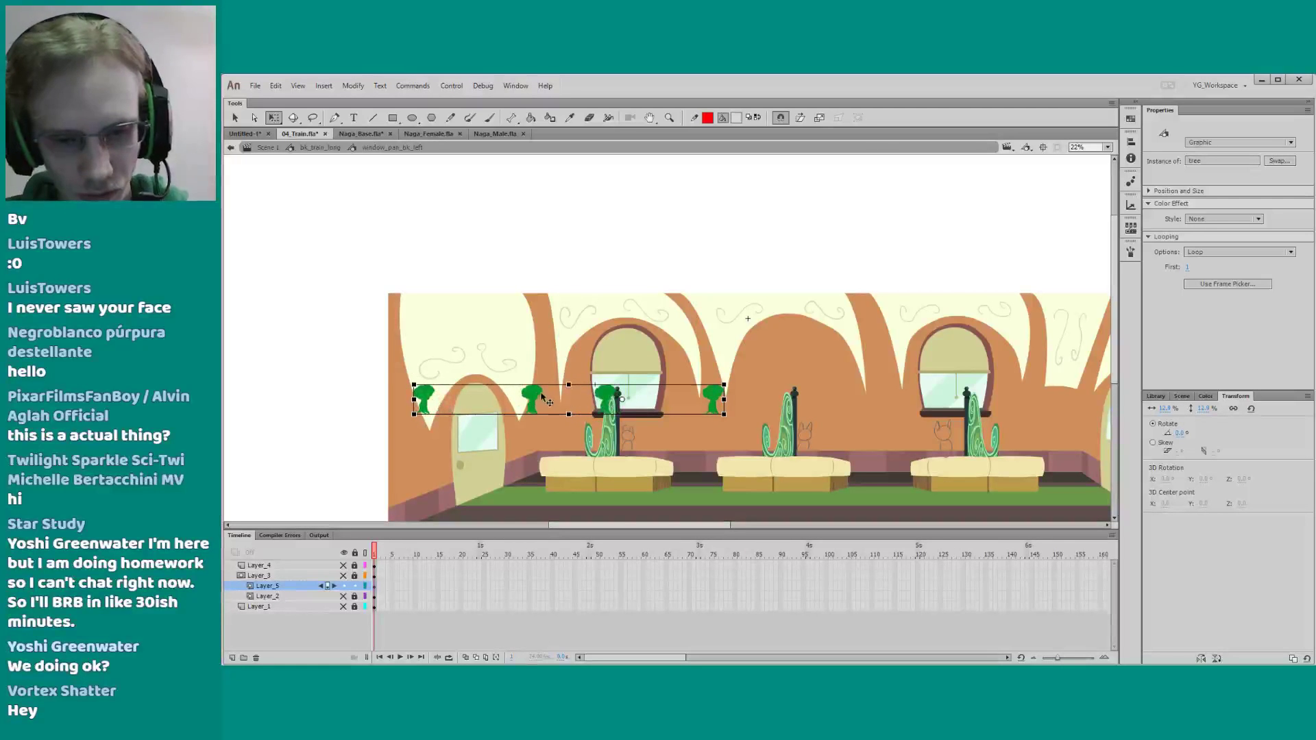
drag(535, 395, 562, 401)
drag(440, 385, 428, 378)
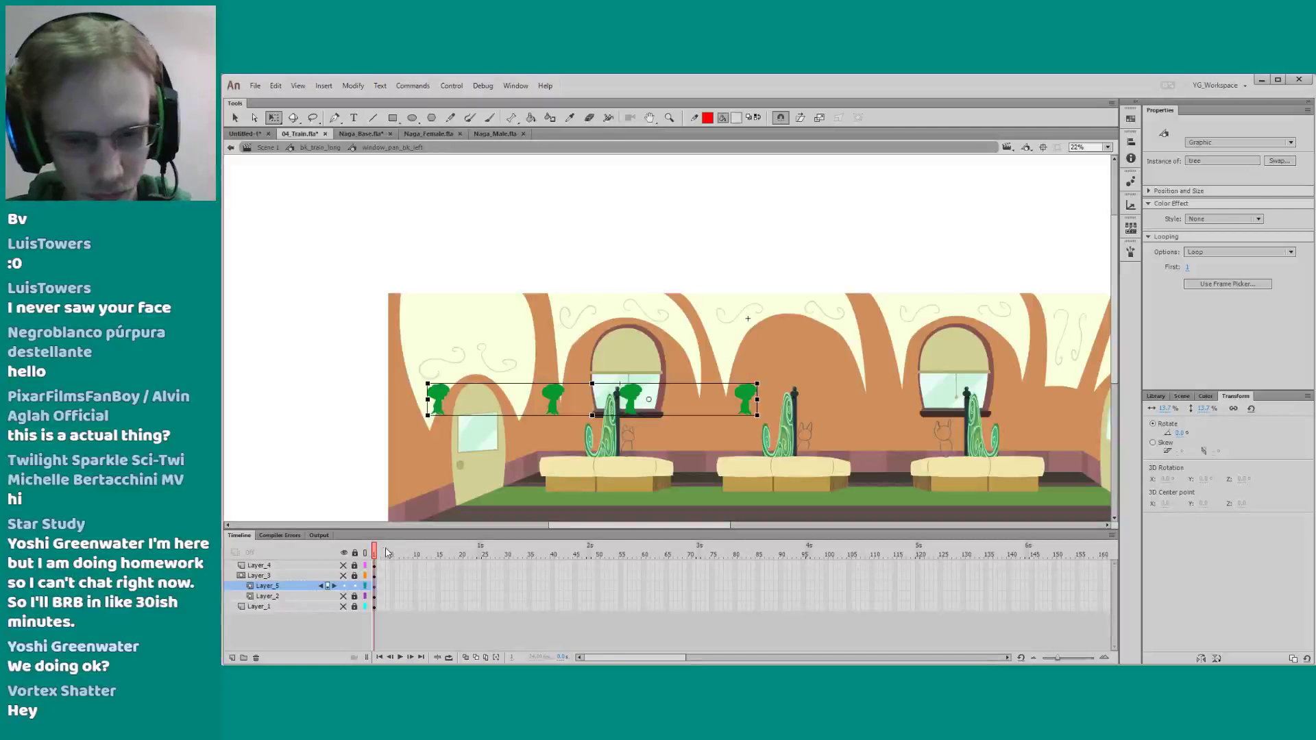
Extend the frames of all layers in the window symbol to about frame 209 and return to frame 1
drag(459, 573, 542, 596)
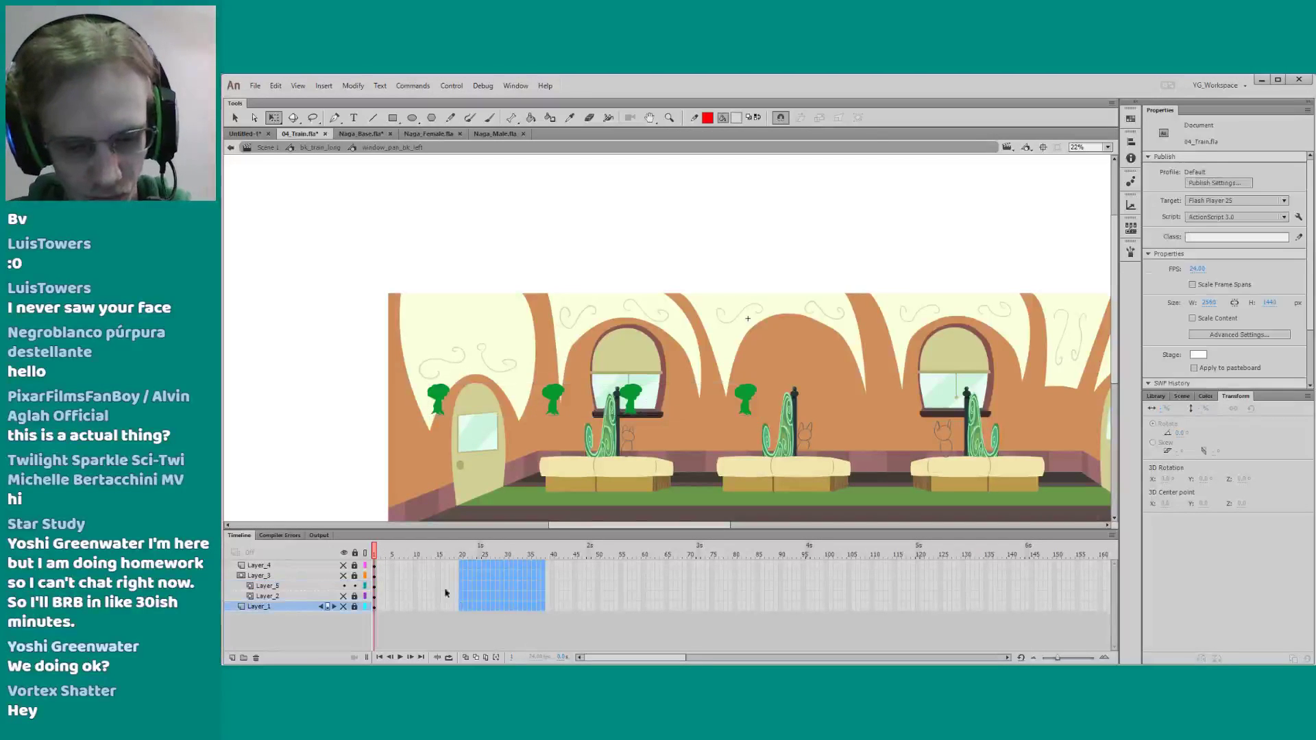
key(Return)
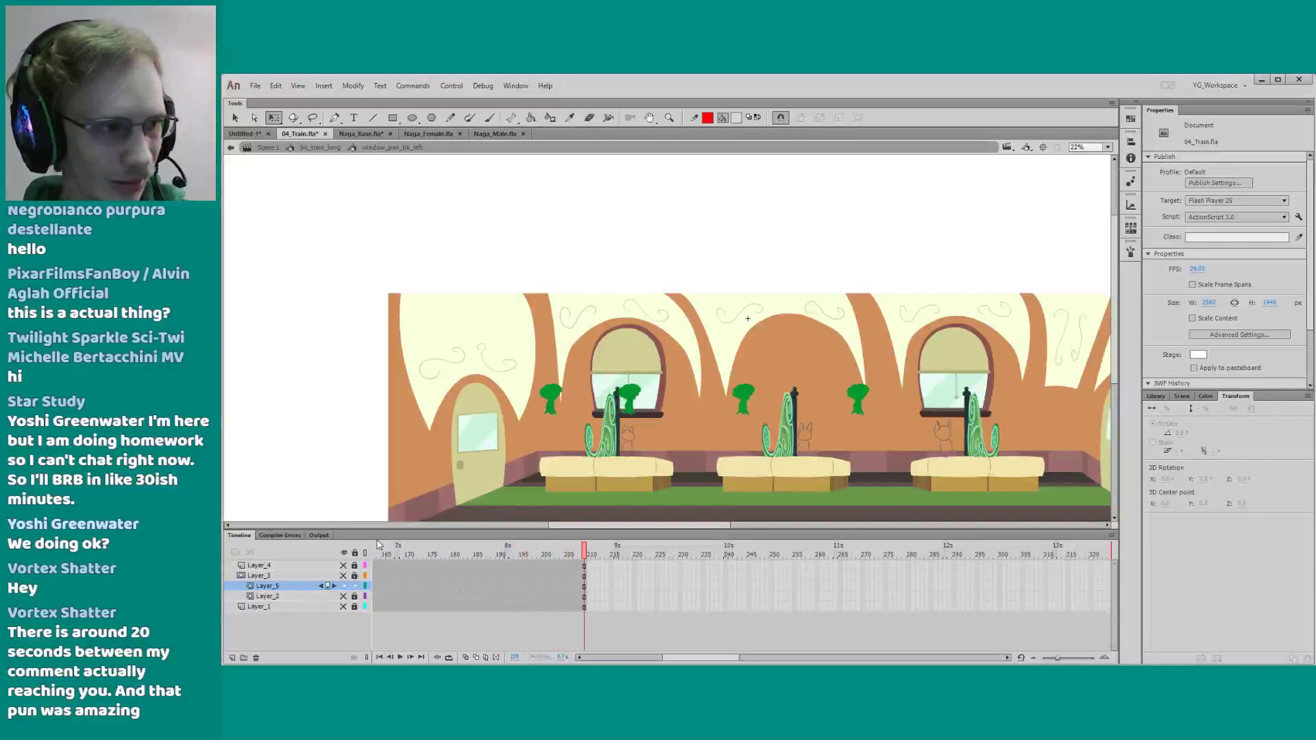
drag(383, 526, 381, 536)
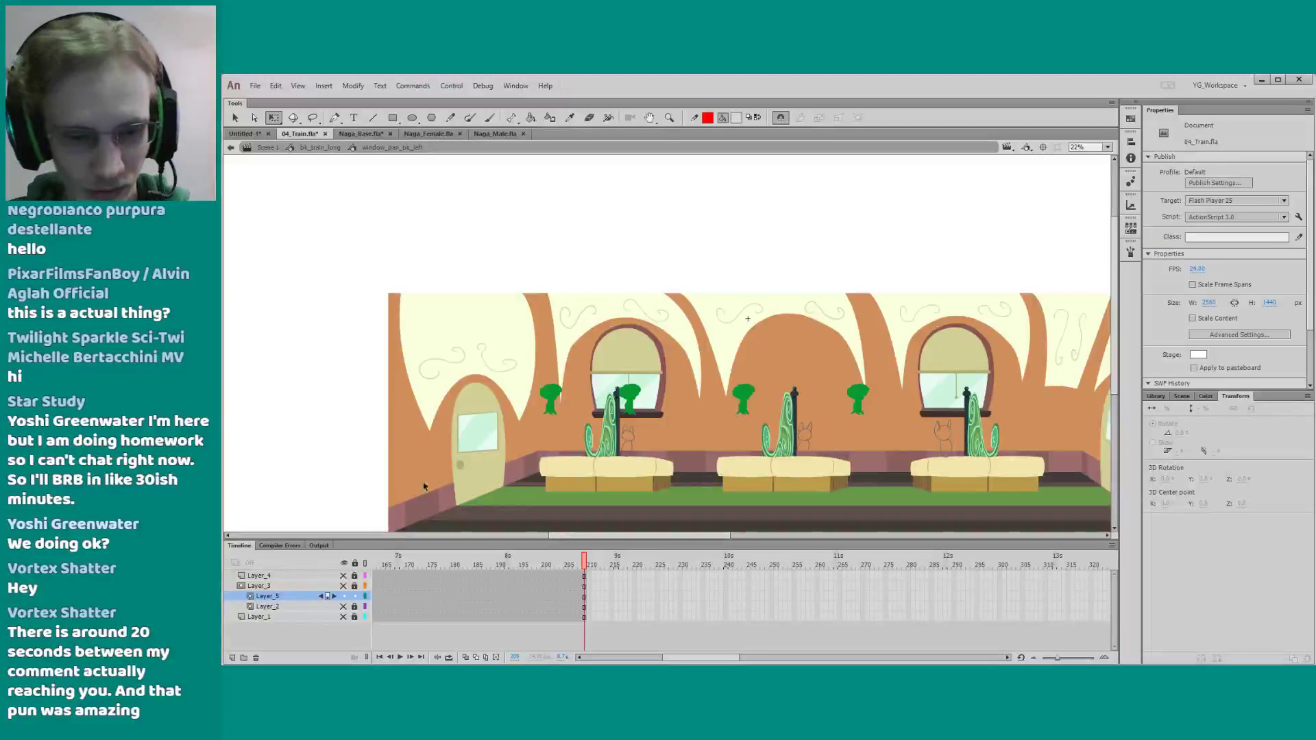
drag(381, 558, 374, 558)
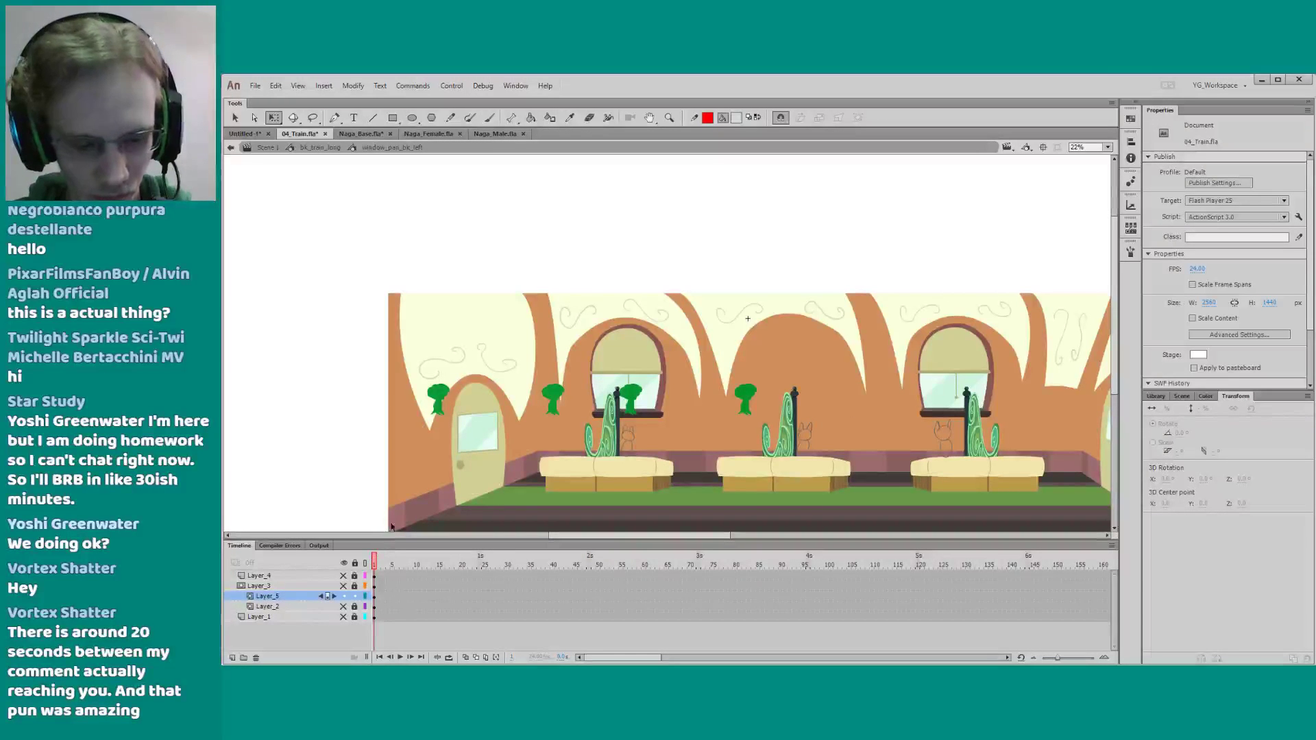
Show and lock all layers, then play the masked tree animation in the middle window
key(z)
drag(712, 330, 804, 463)
key(q)
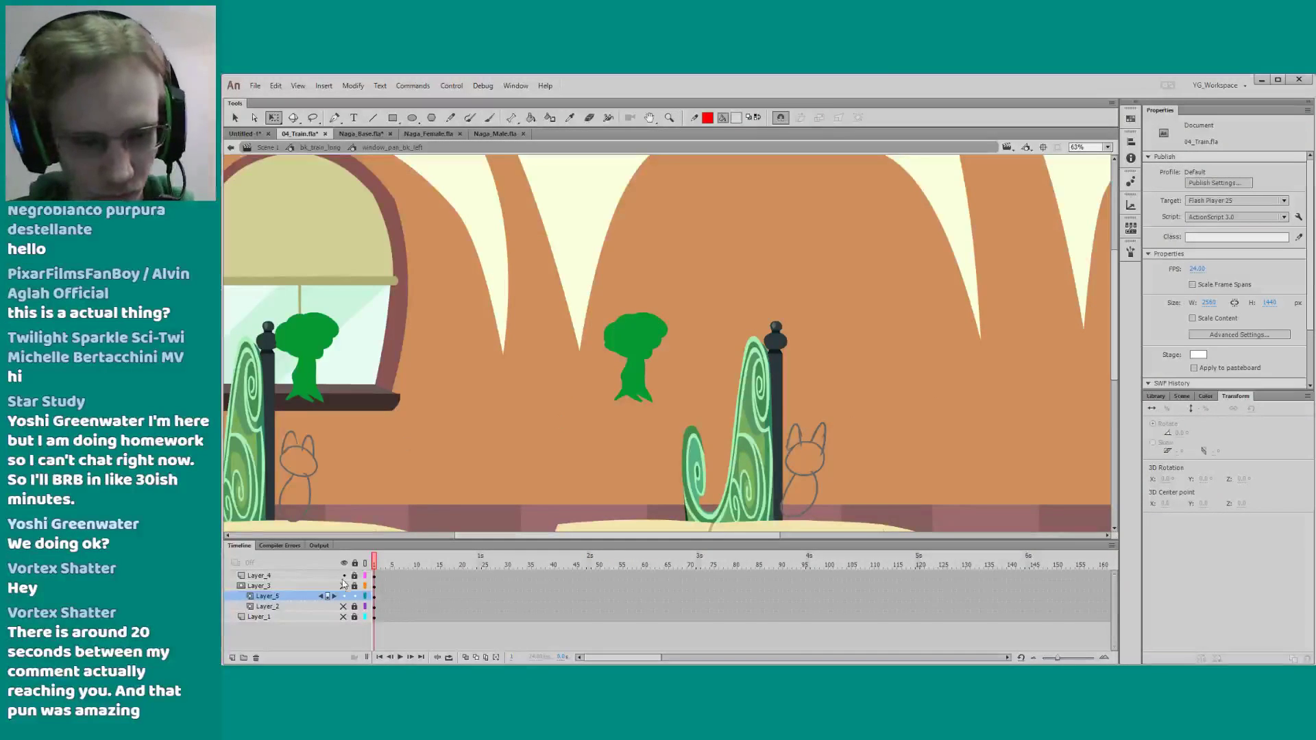
drag(343, 585, 343, 616)
click(355, 563)
drag(399, 471, 367, 487)
key(Return)
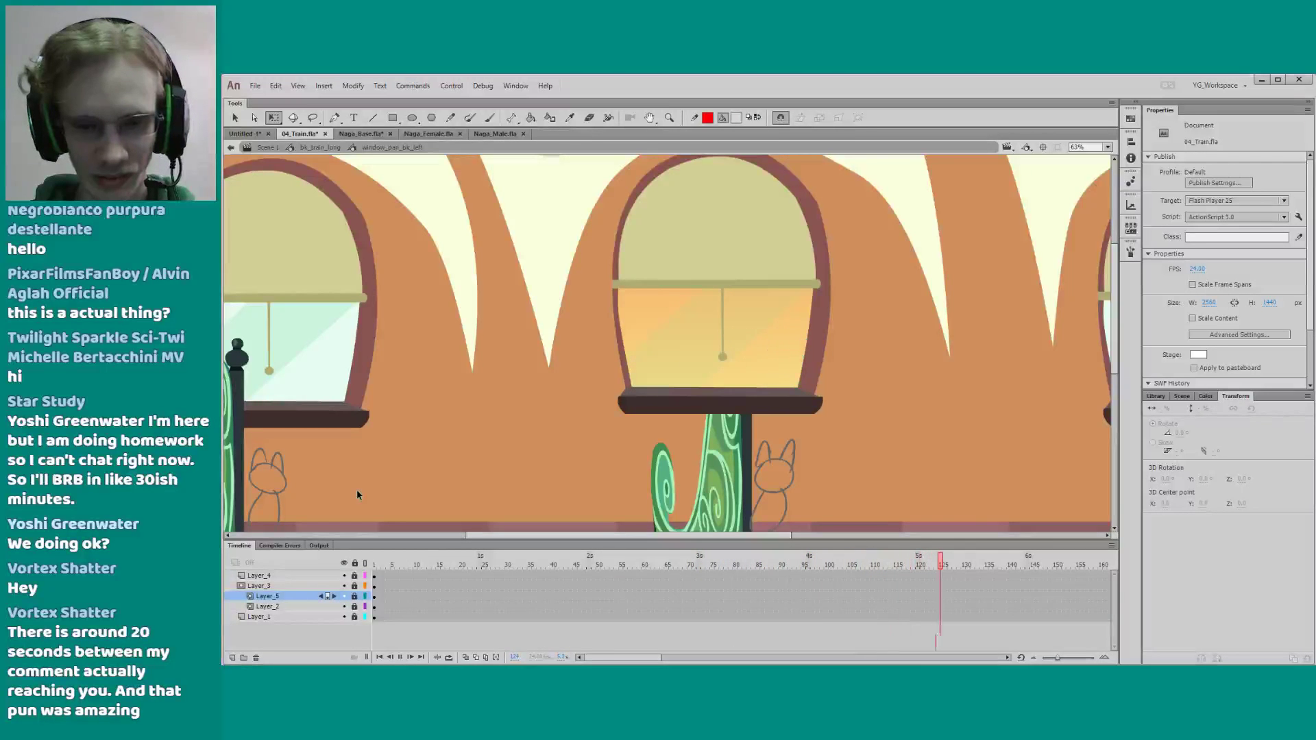
Unlock Layer_5, flip its tree instance horizontally, and relock the layers to play the masked result
click(355, 596)
click(1201, 657)
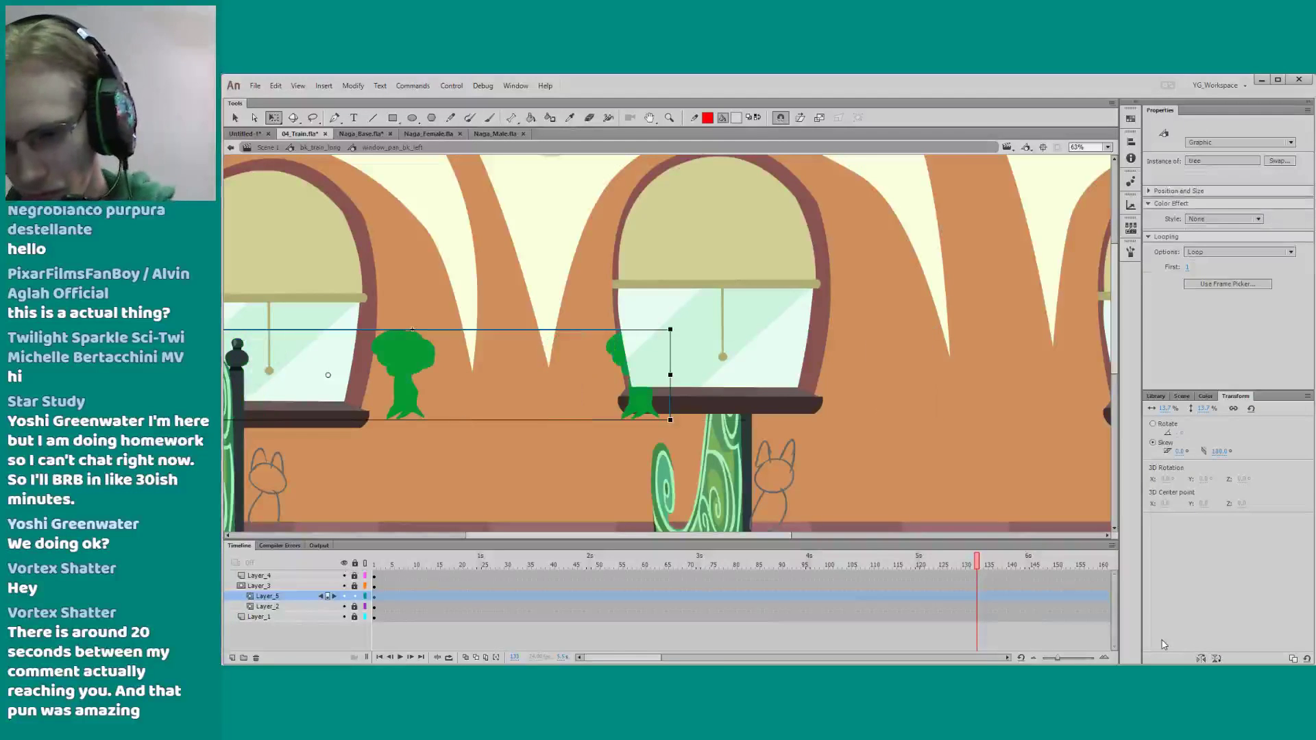
click(355, 563)
key(Return)
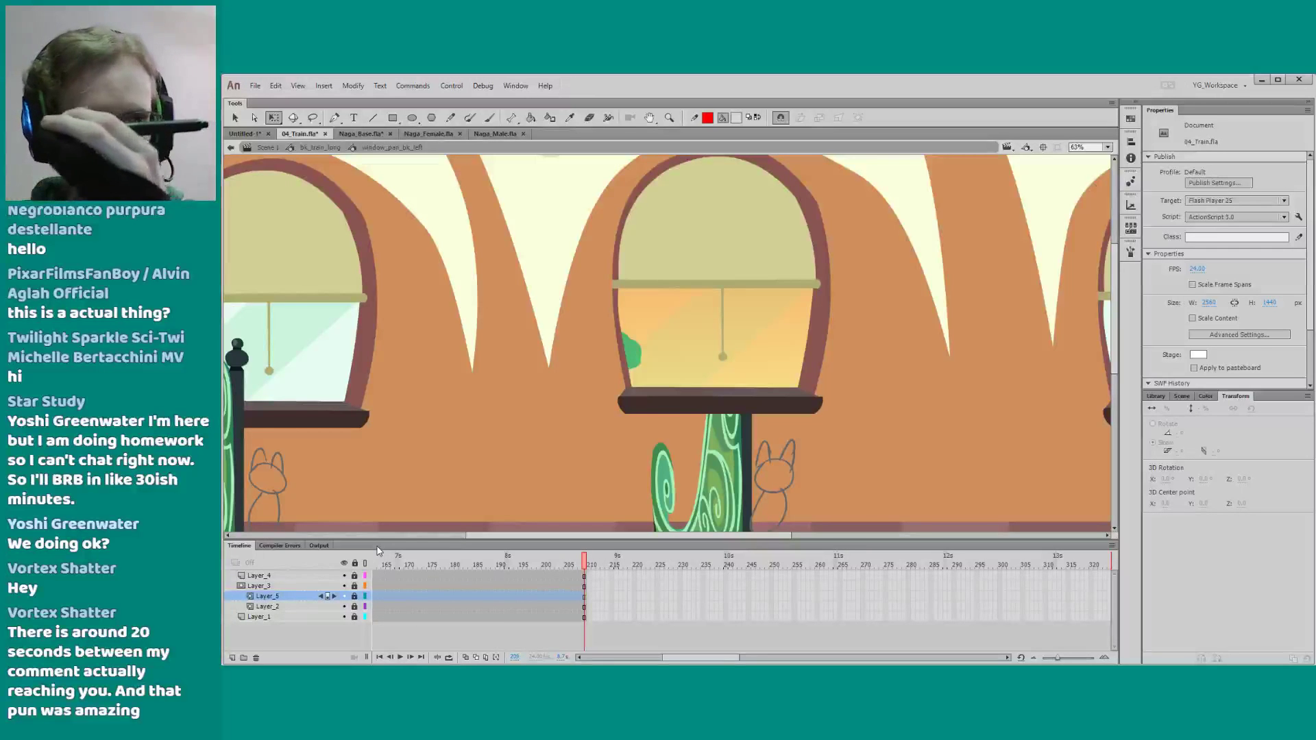
Examine the masked trees' direction and speed in the middle window against the whole train interior during playback
key(z)
alt+click(528, 415)
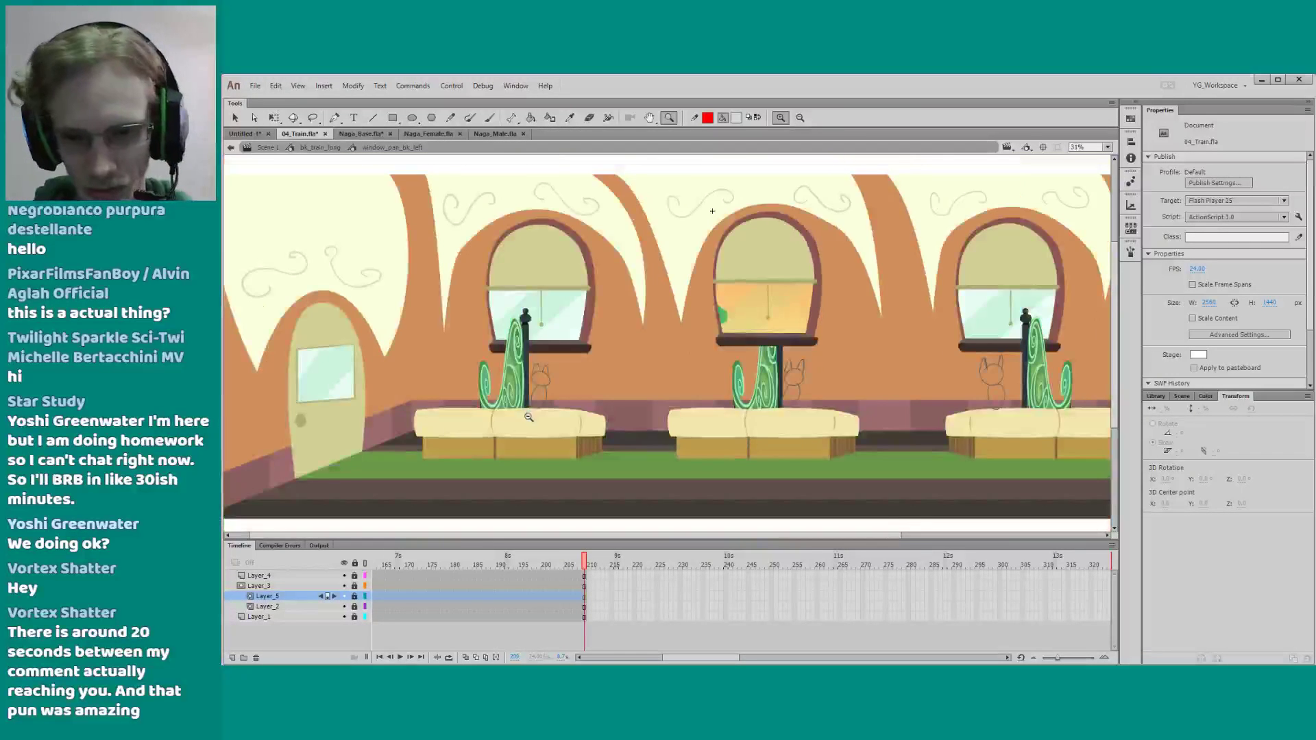
alt+click(534, 419)
alt+click(507, 416)
scroll(532, 429, up, 1)
key(q)
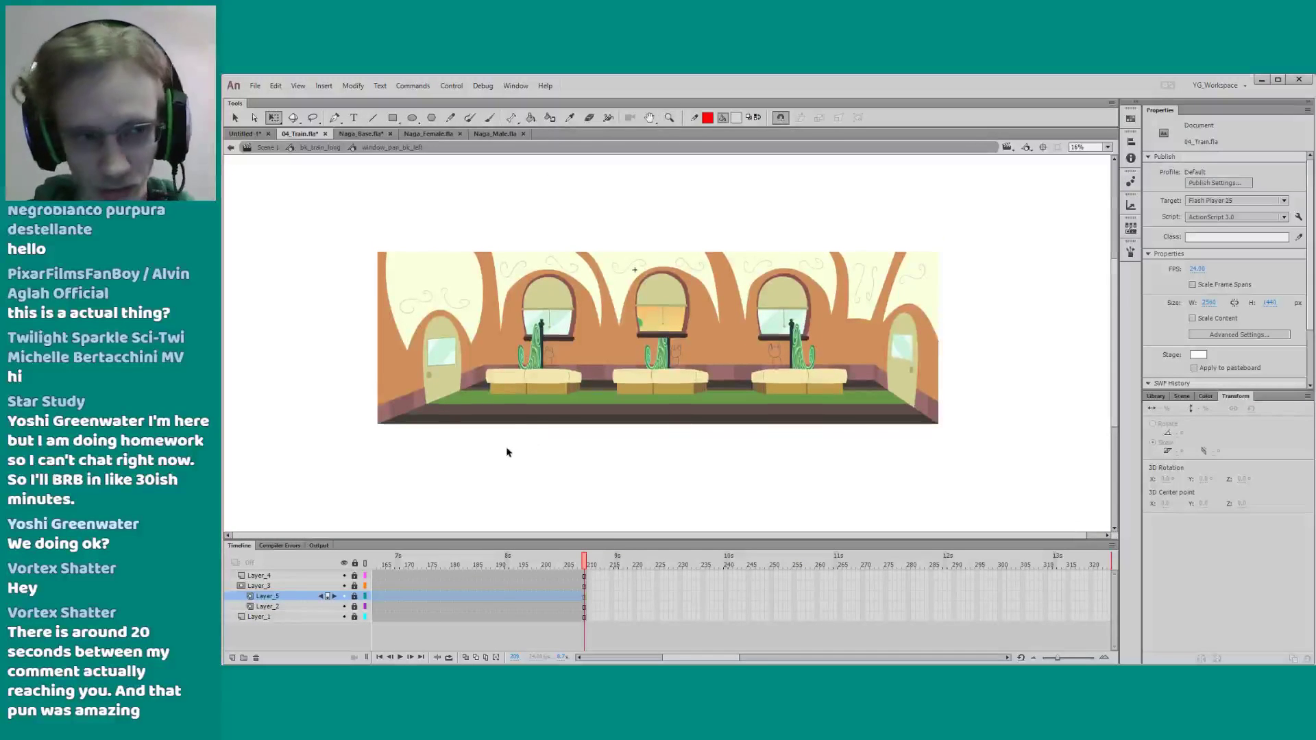
key(z)
drag(625, 267, 744, 435)
drag(660, 376, 591, 396)
key(q)
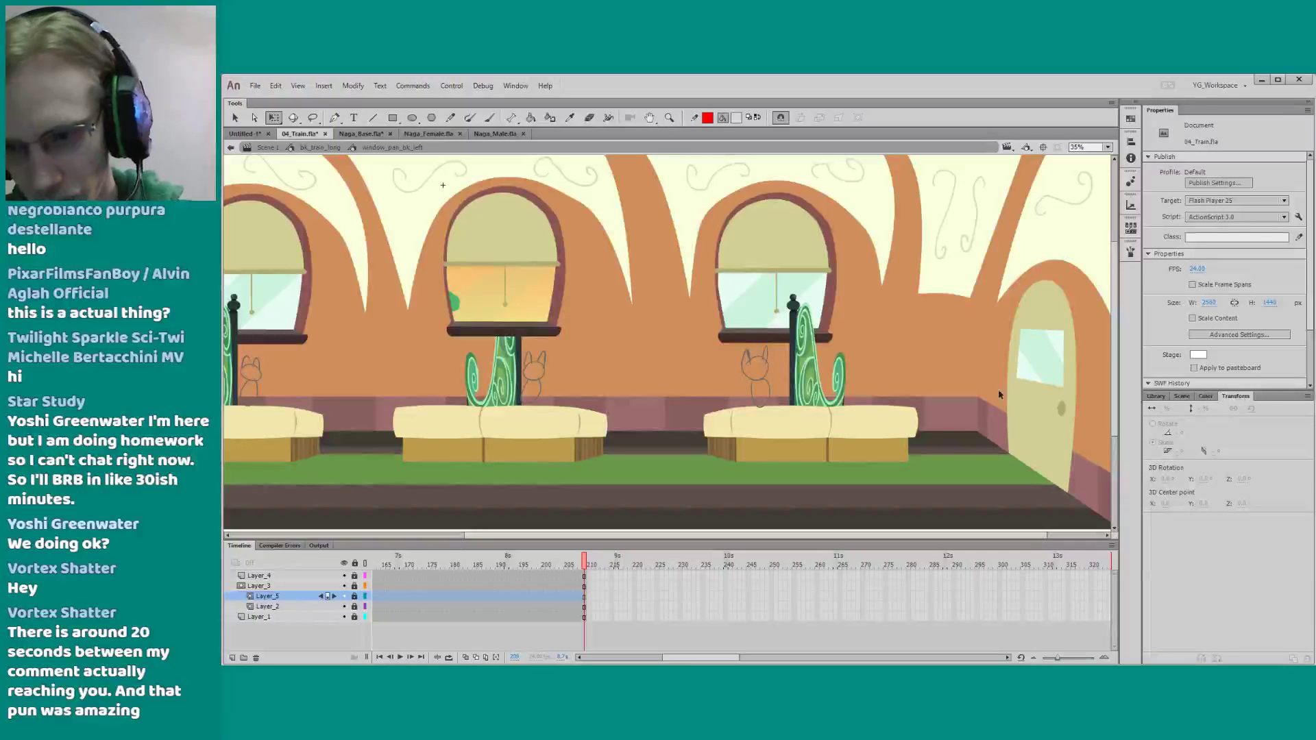
drag(949, 371, 953, 370)
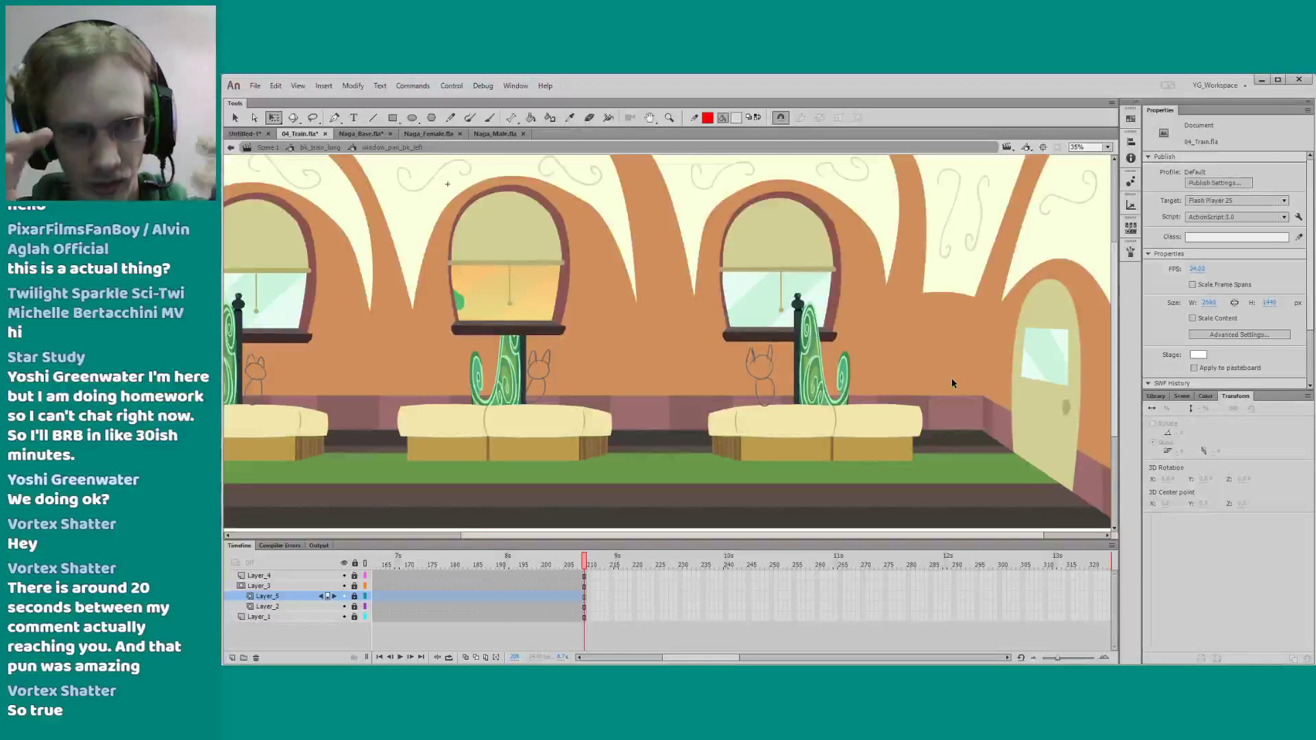
key(Return)
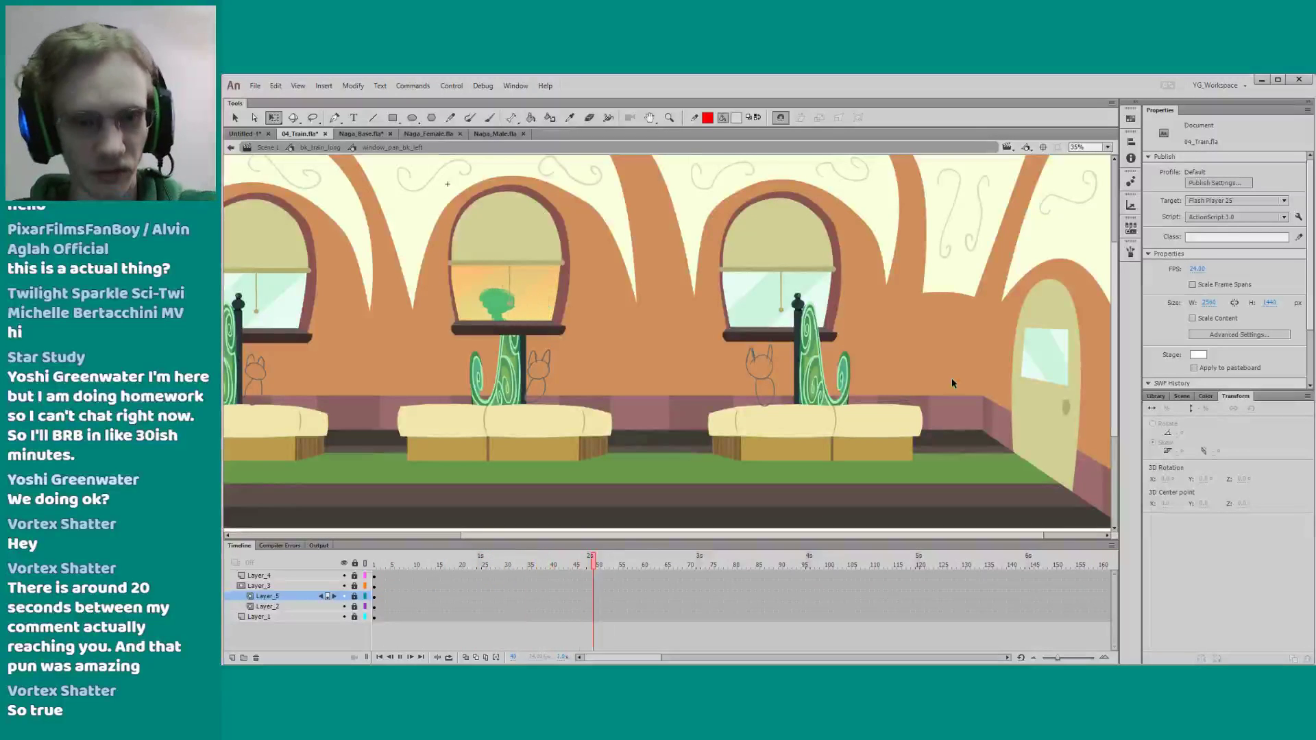
key(Return)
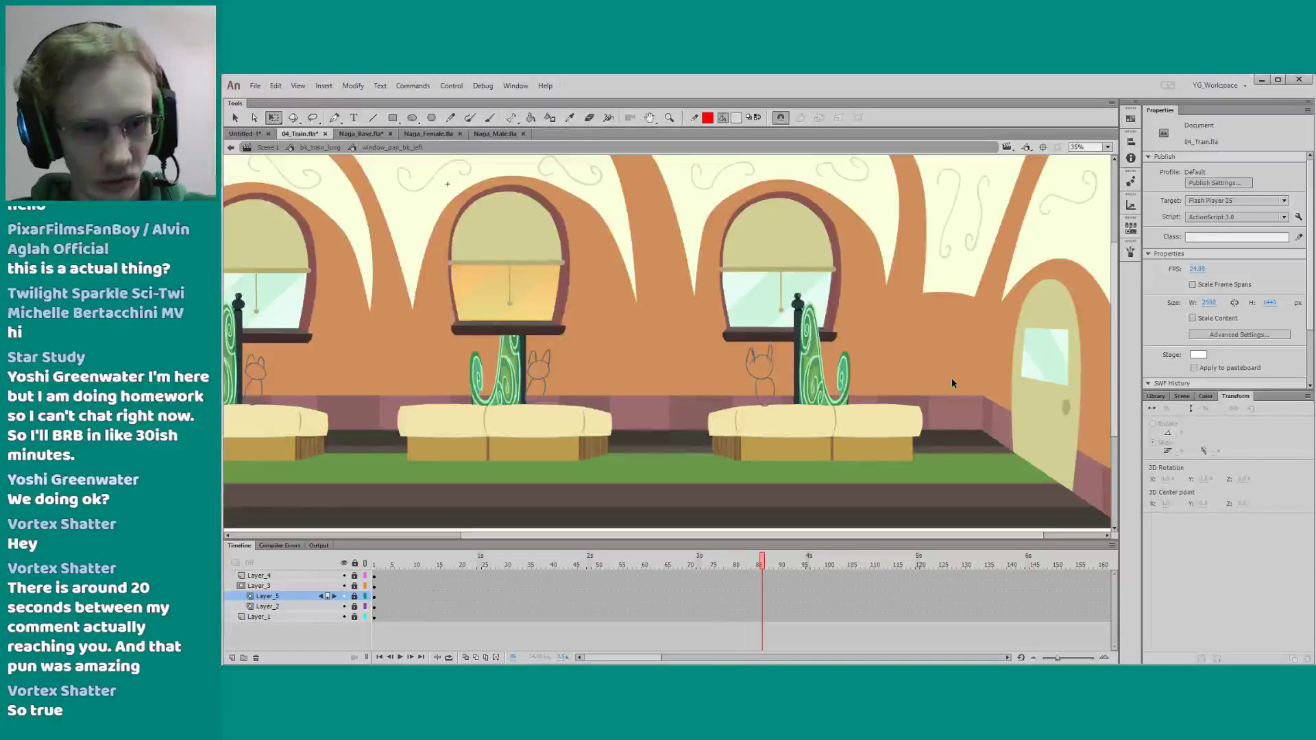
Unlock Layer_5 and duplicate its tree instance's symbol as tree_move_fast
drag(429, 431, 454, 434)
click(355, 595)
click(308, 596)
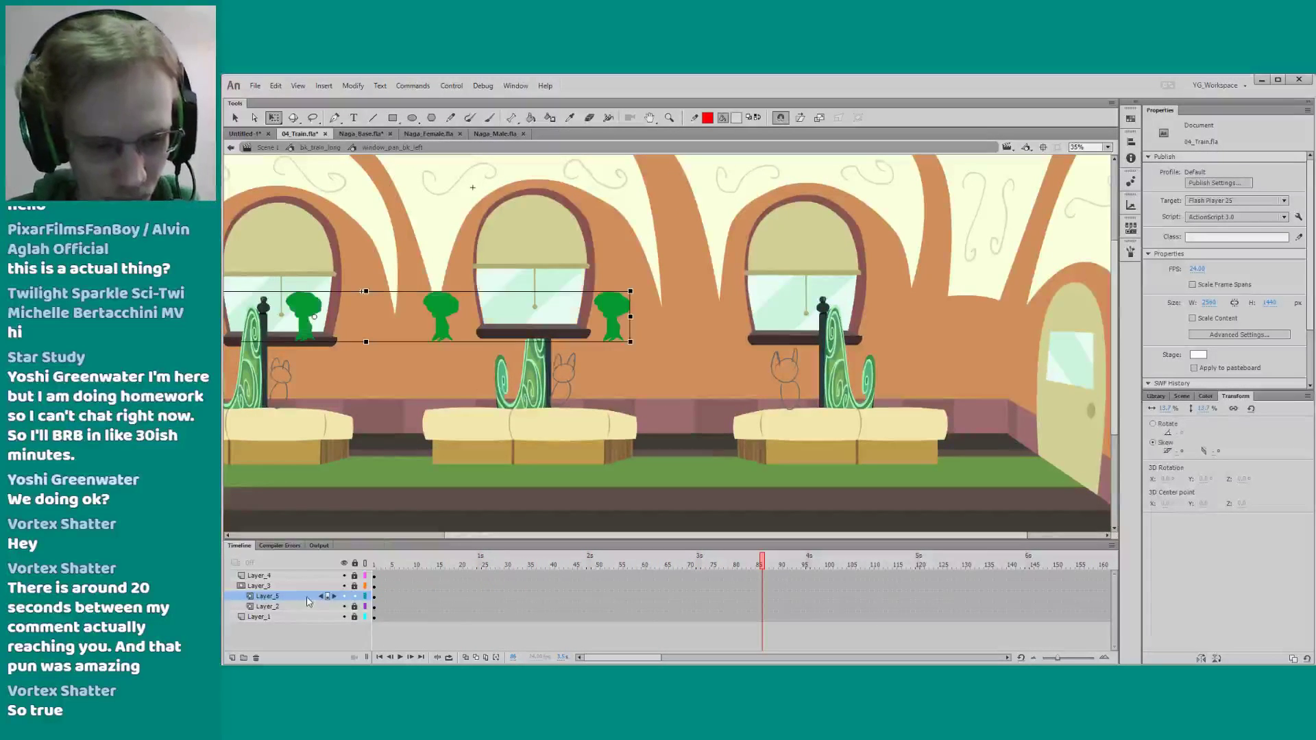
right_click(444, 312)
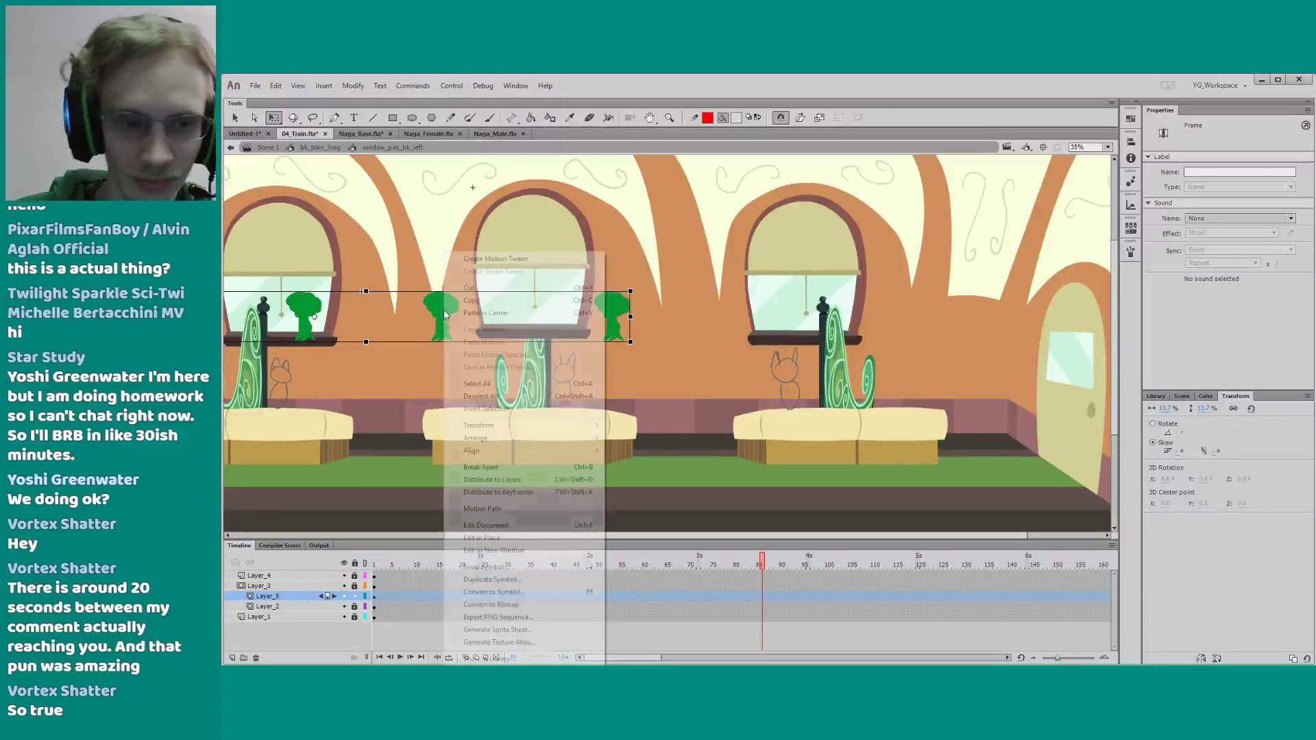
click(462, 592)
text(tree)
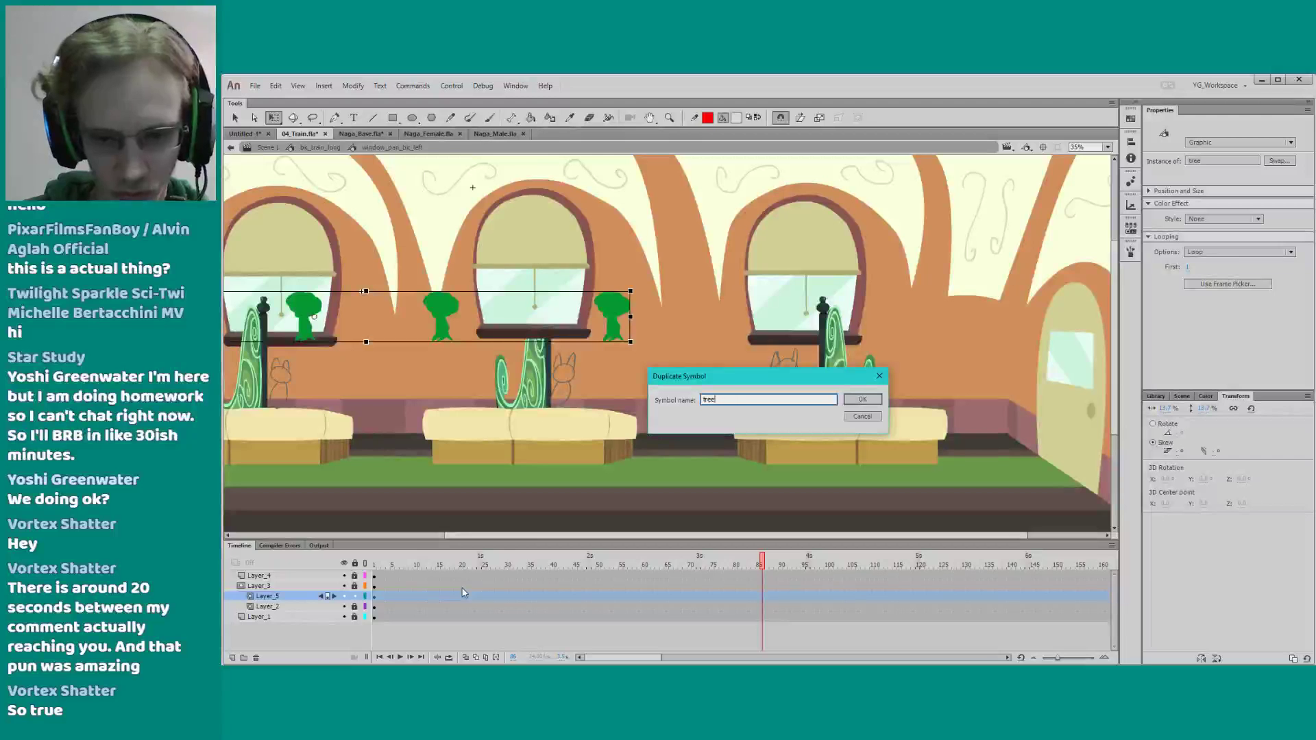
text(_move_fast)
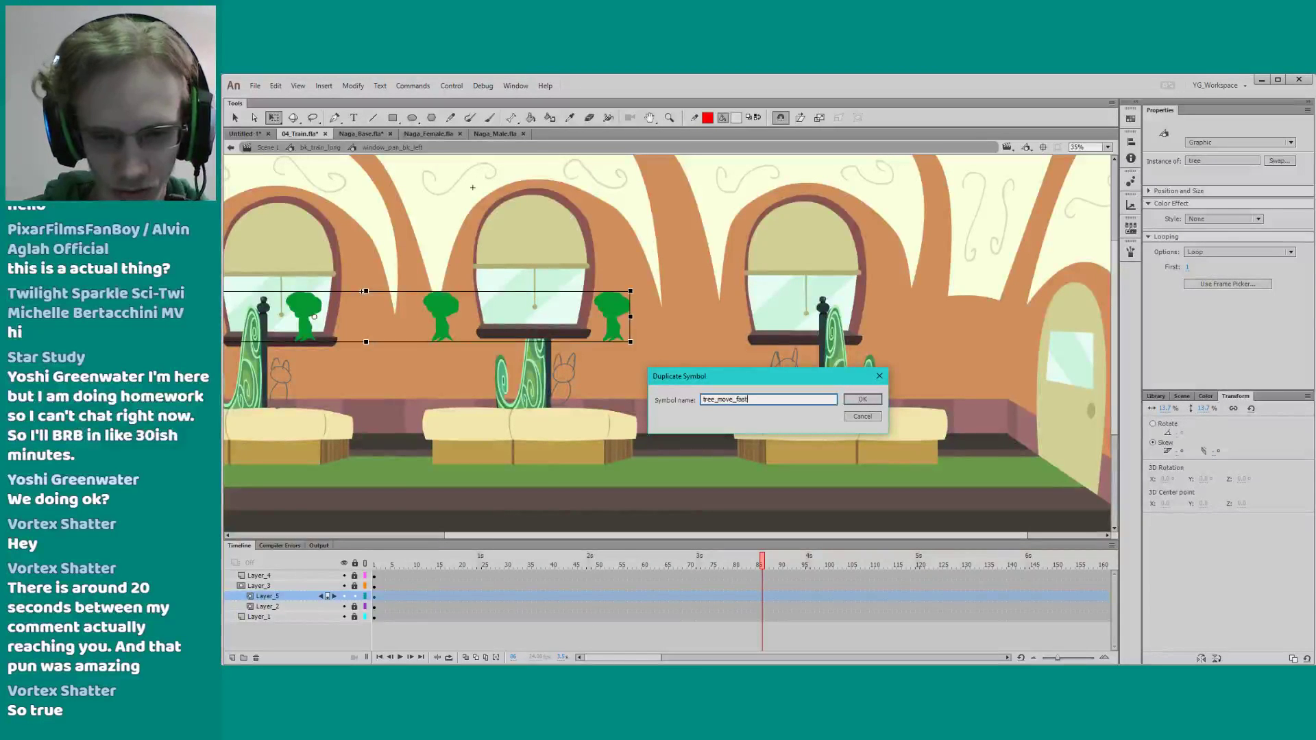
key(Return)
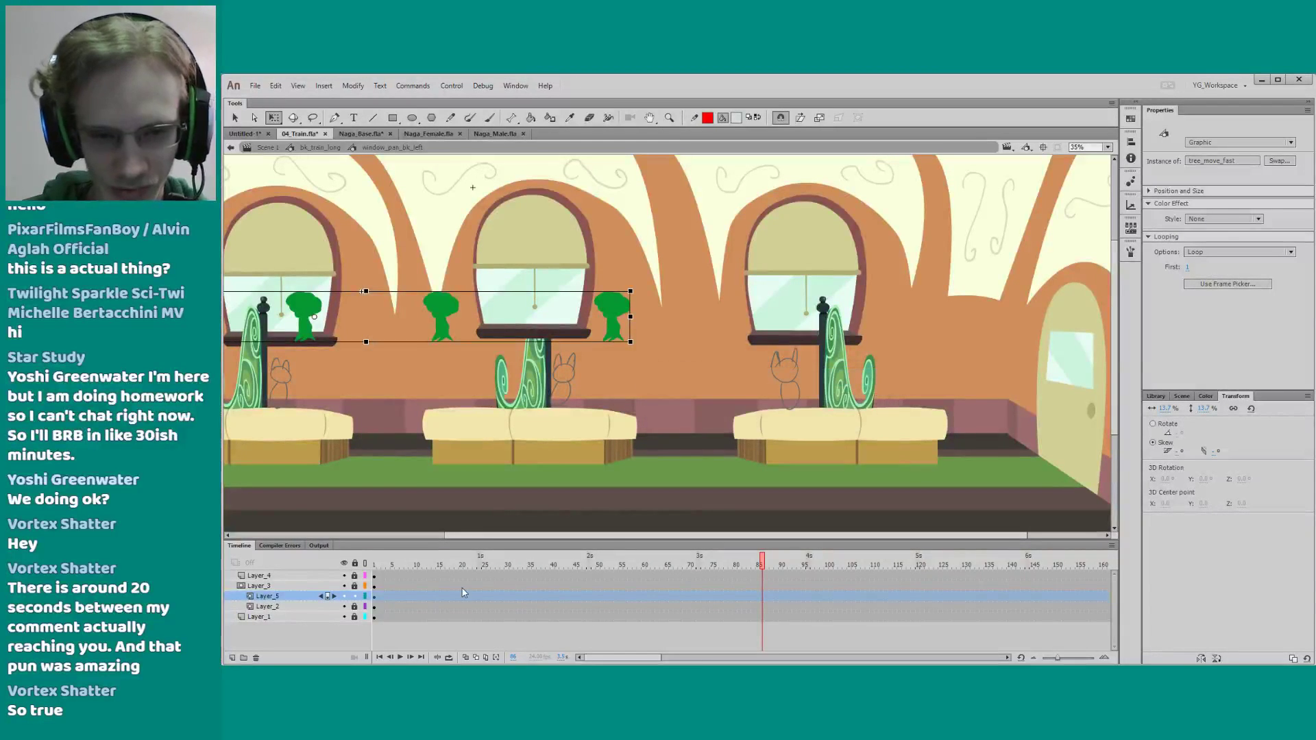
Edit tree_move_fast and remove frames from its shape tween so it ends at about frame 32, checking the playback
double_click(442, 315)
drag(400, 470, 420, 466)
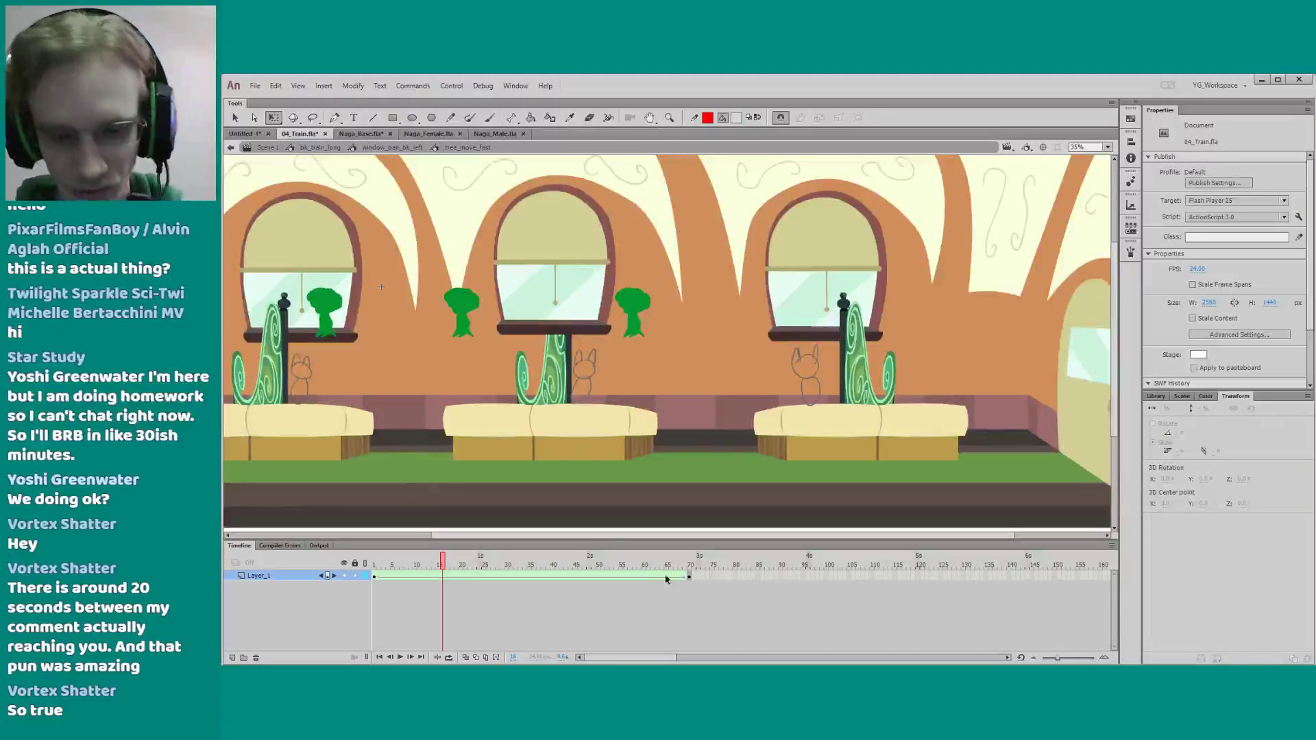
drag(686, 581, 515, 585)
click(517, 576)
right_click(517, 577)
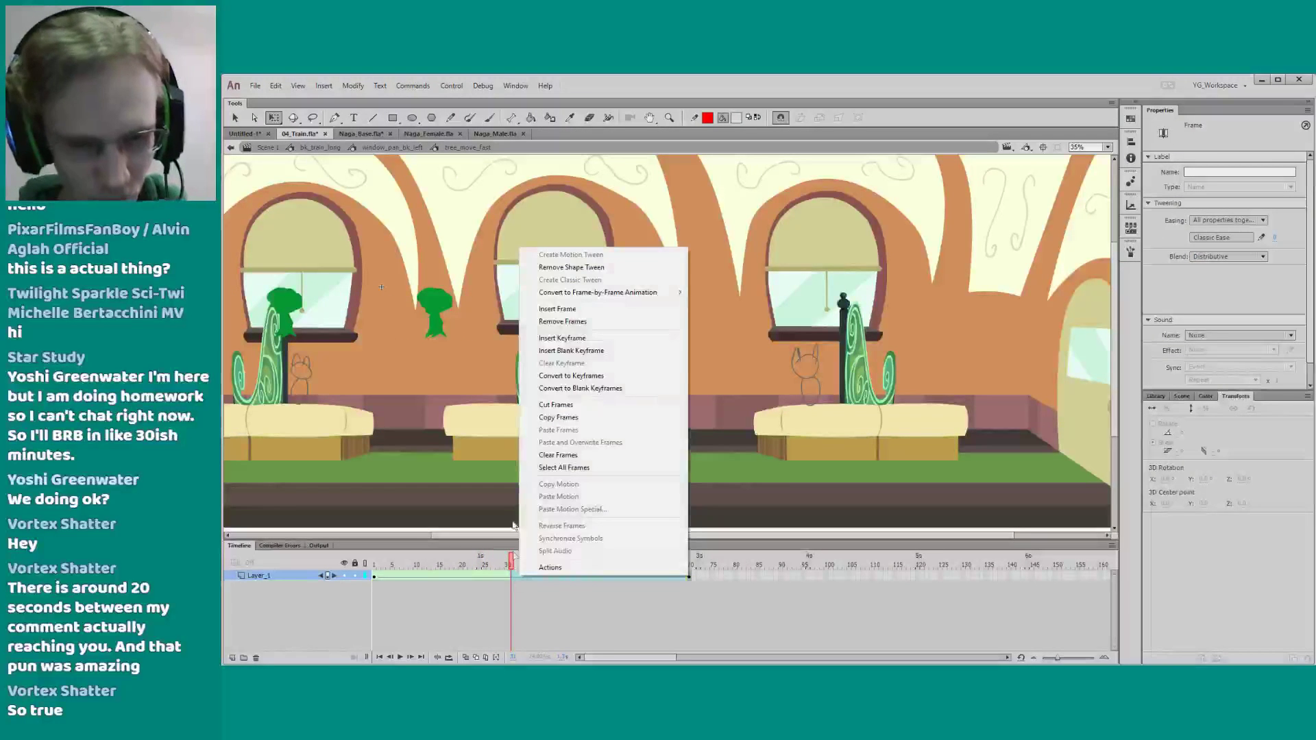
click(541, 325)
click(466, 583)
key(Return)
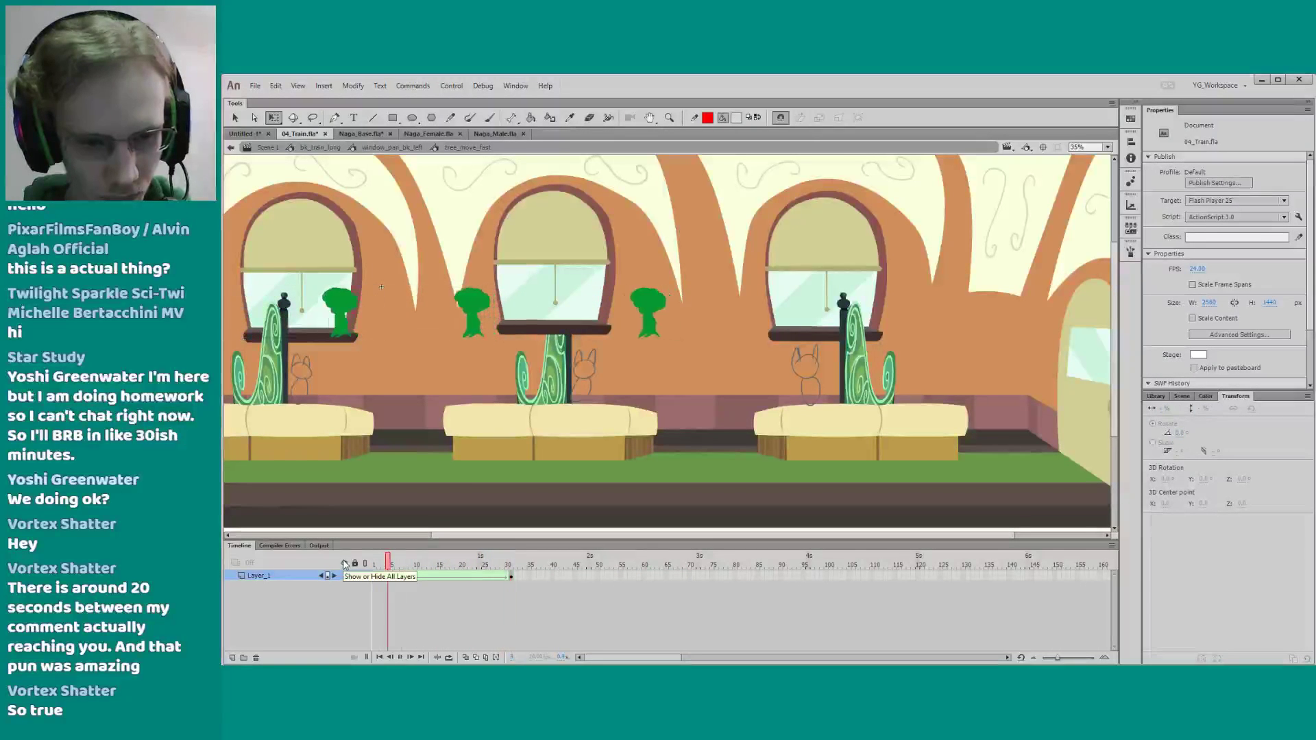
key(Return)
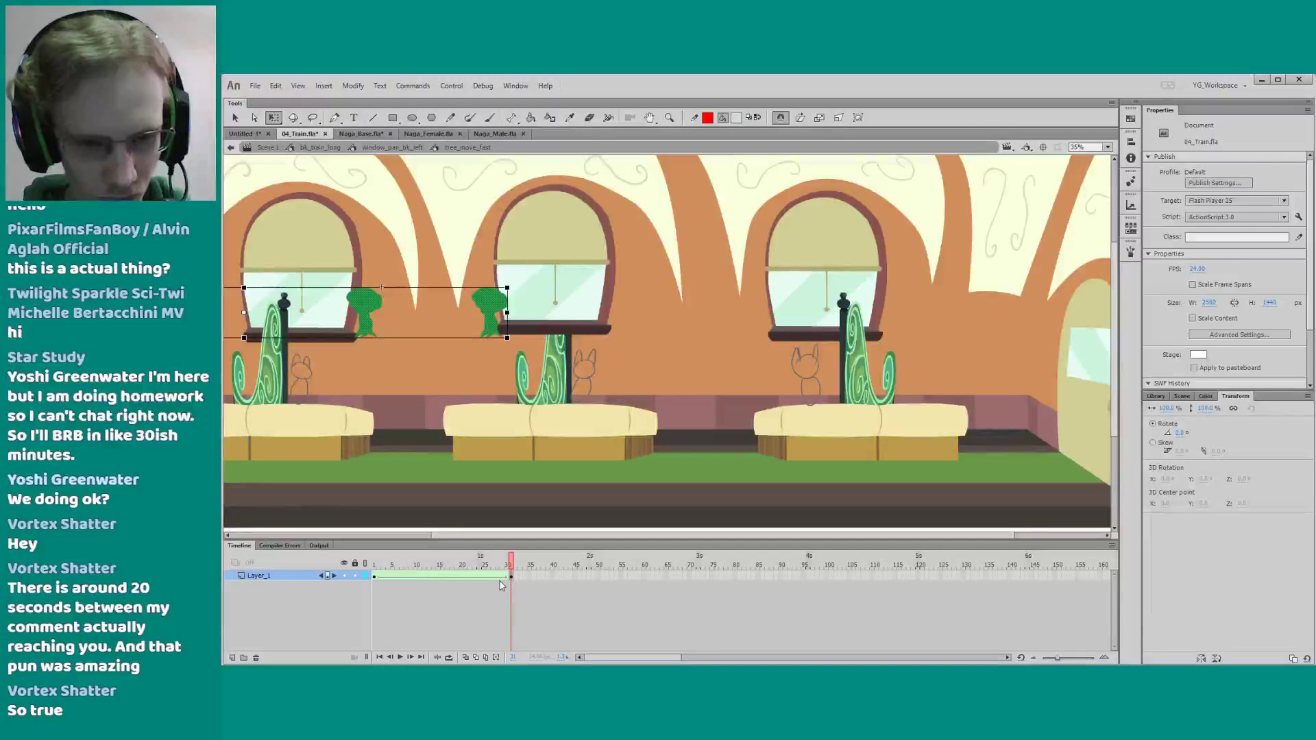
Remove more tween frames so the tree_move_fast animation ends at about frame 23, and play it from the start
drag(502, 577, 466, 576)
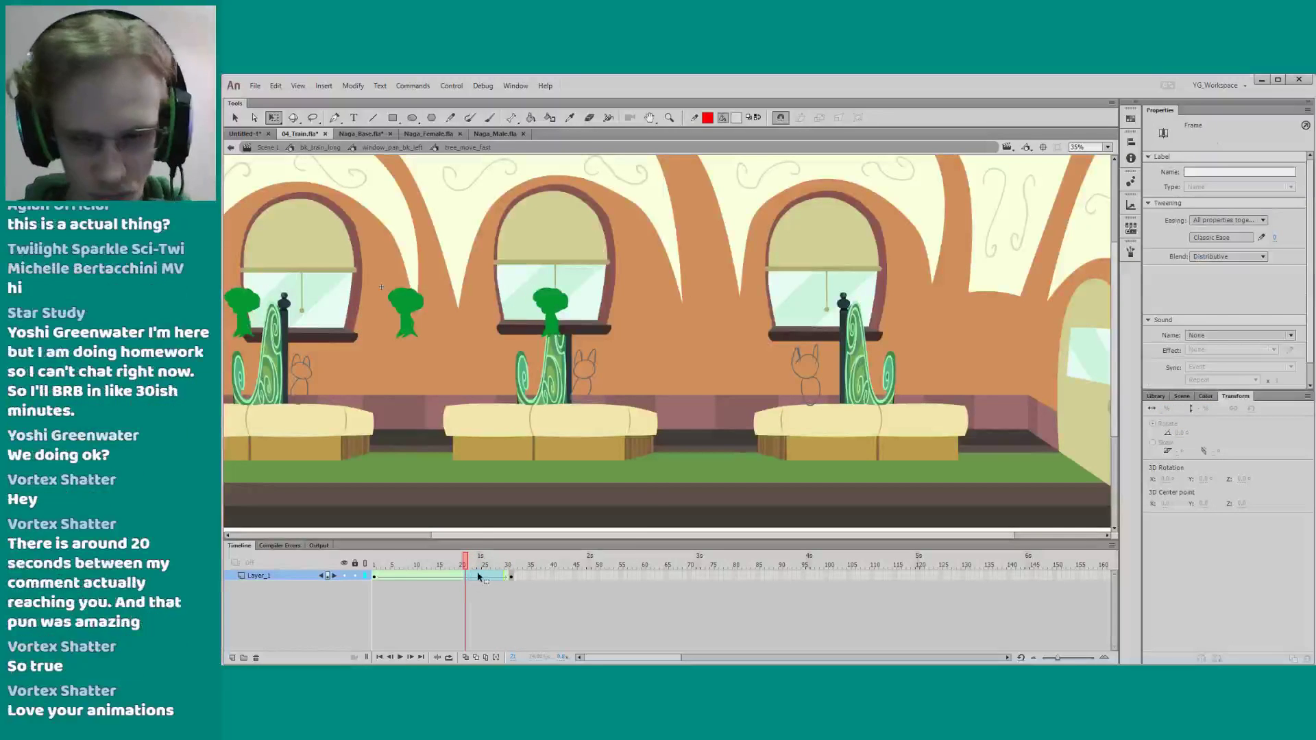
right_click(473, 572)
click(499, 317)
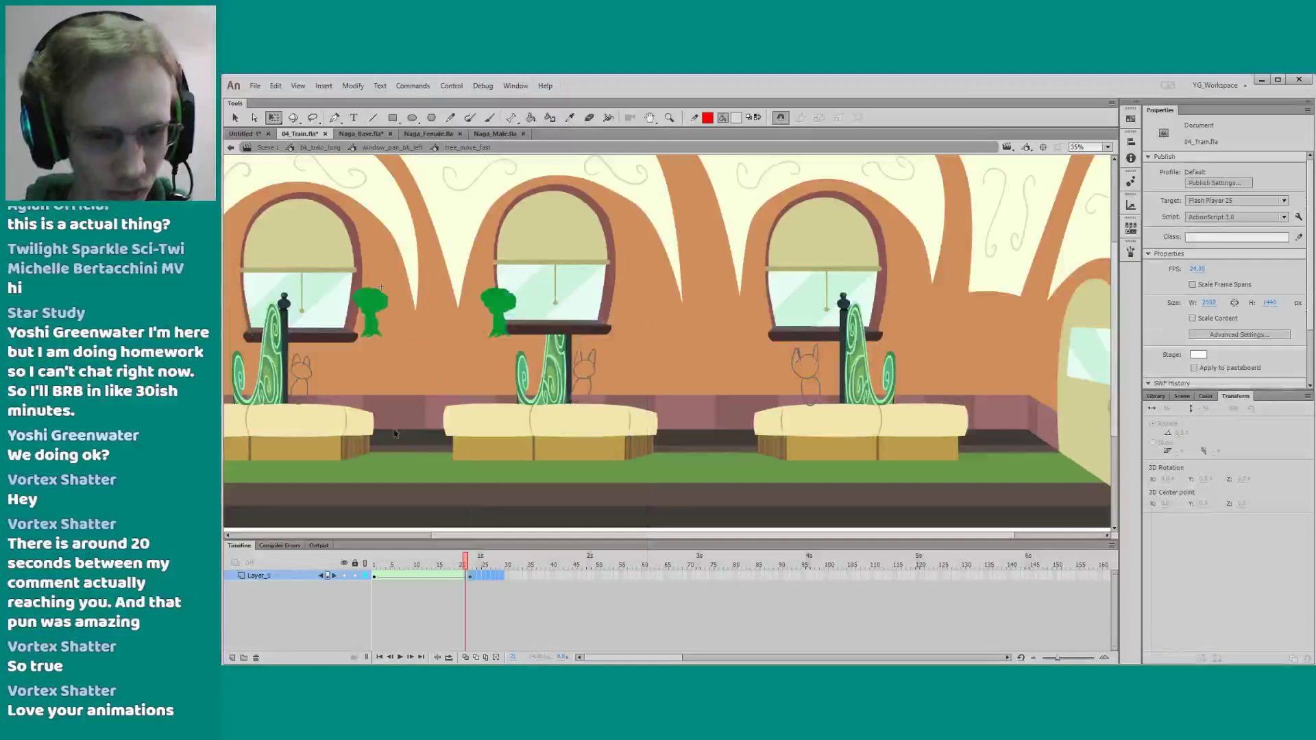
drag(371, 437, 472, 442)
click(378, 565)
key(Return)
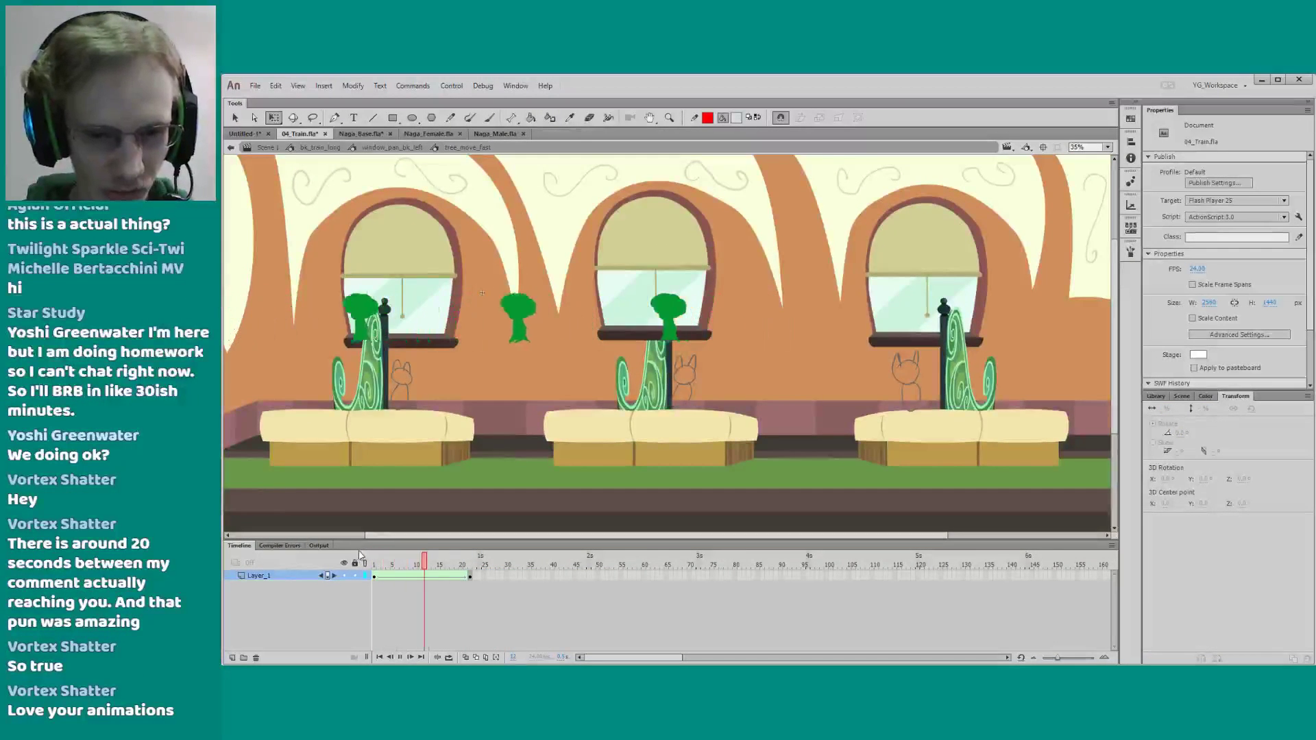
Return to the window_pan_bk_left symbol and play the faster trees from the start
double_click(401, 492)
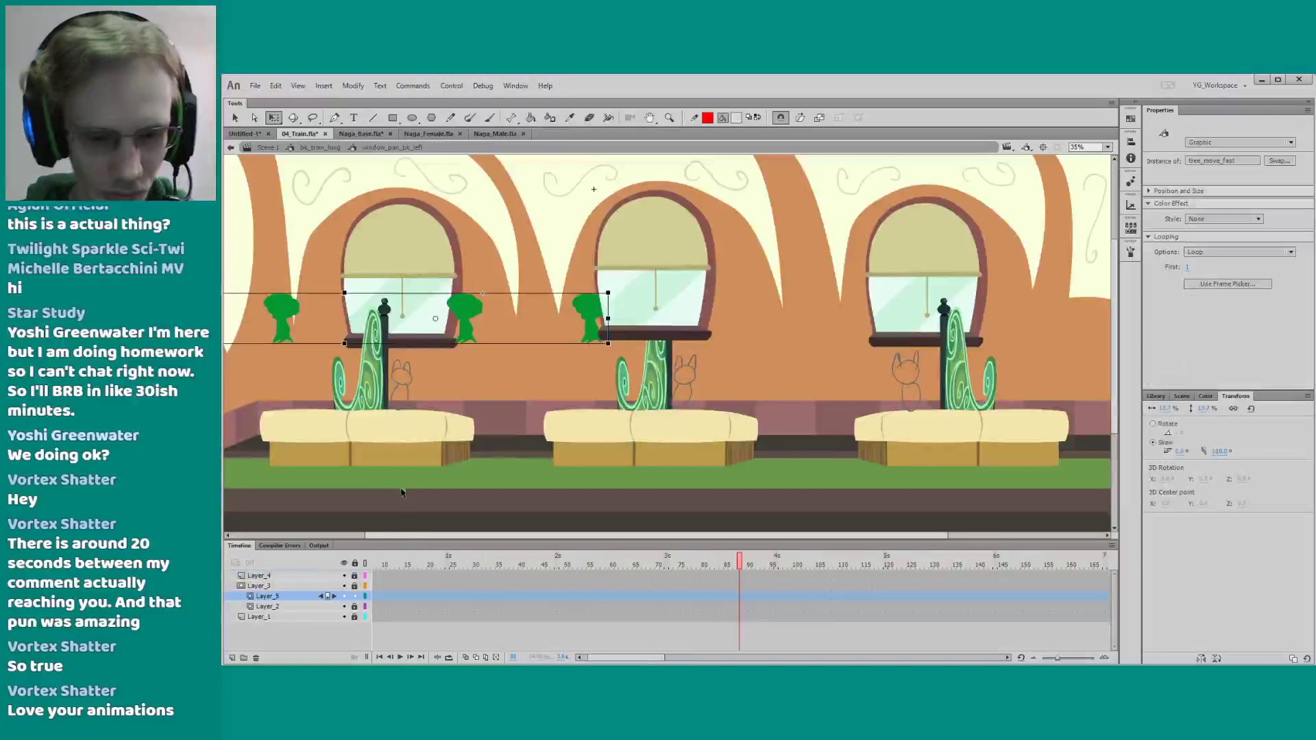
click(382, 564)
key(Return)
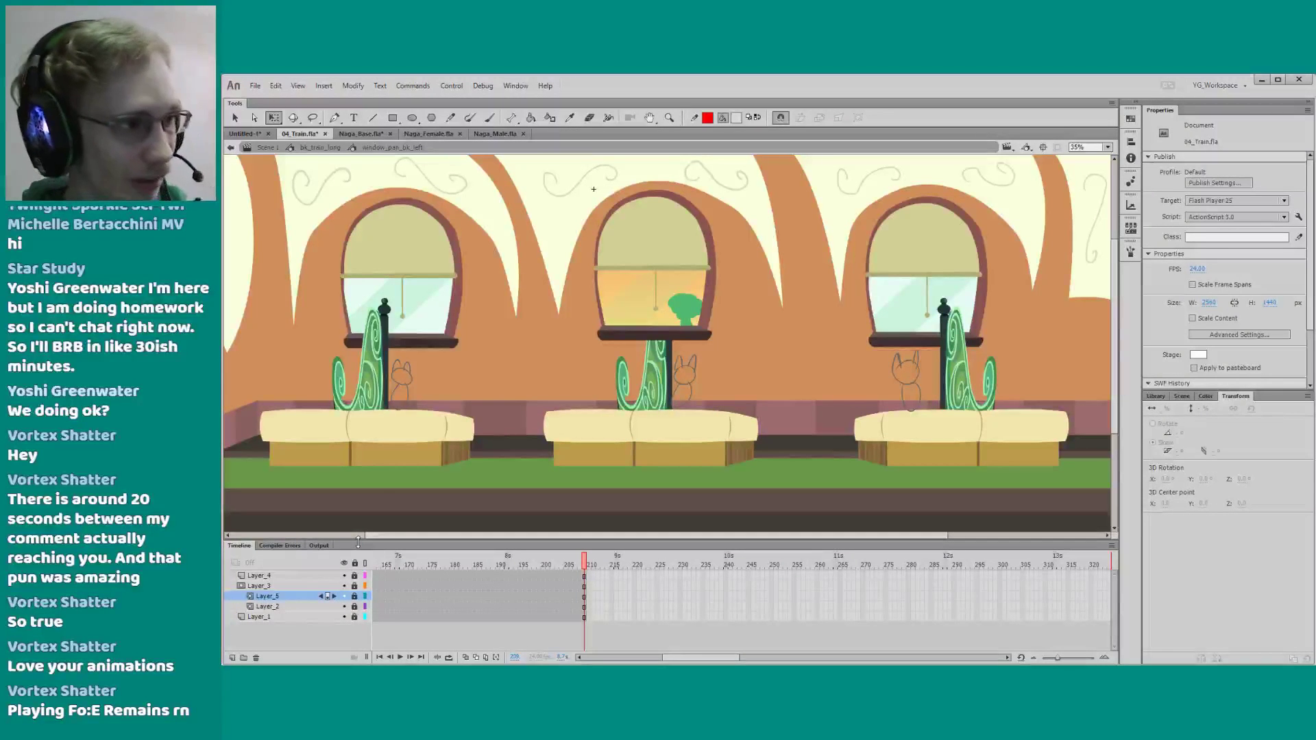
key(Return)
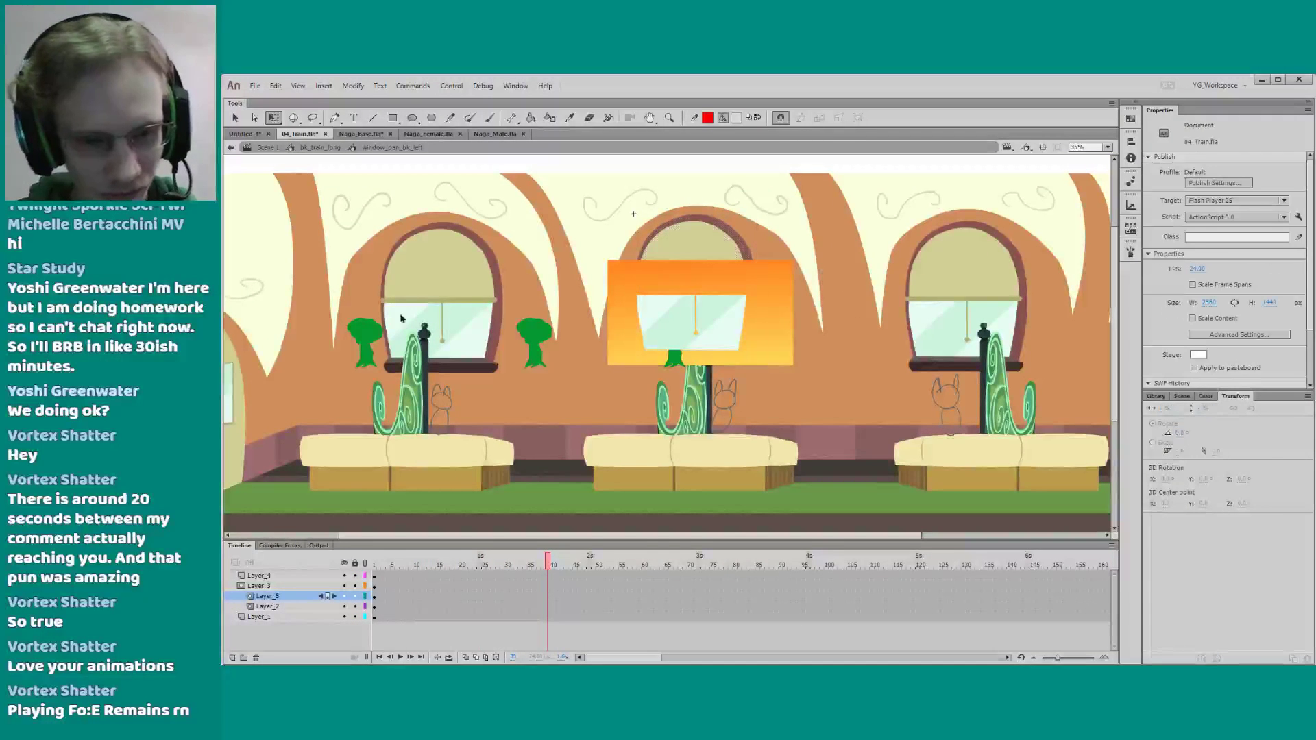
Return to the long train interior and swap the window nearest the left door for the window_pan_bk_left symbol
double_click(342, 248)
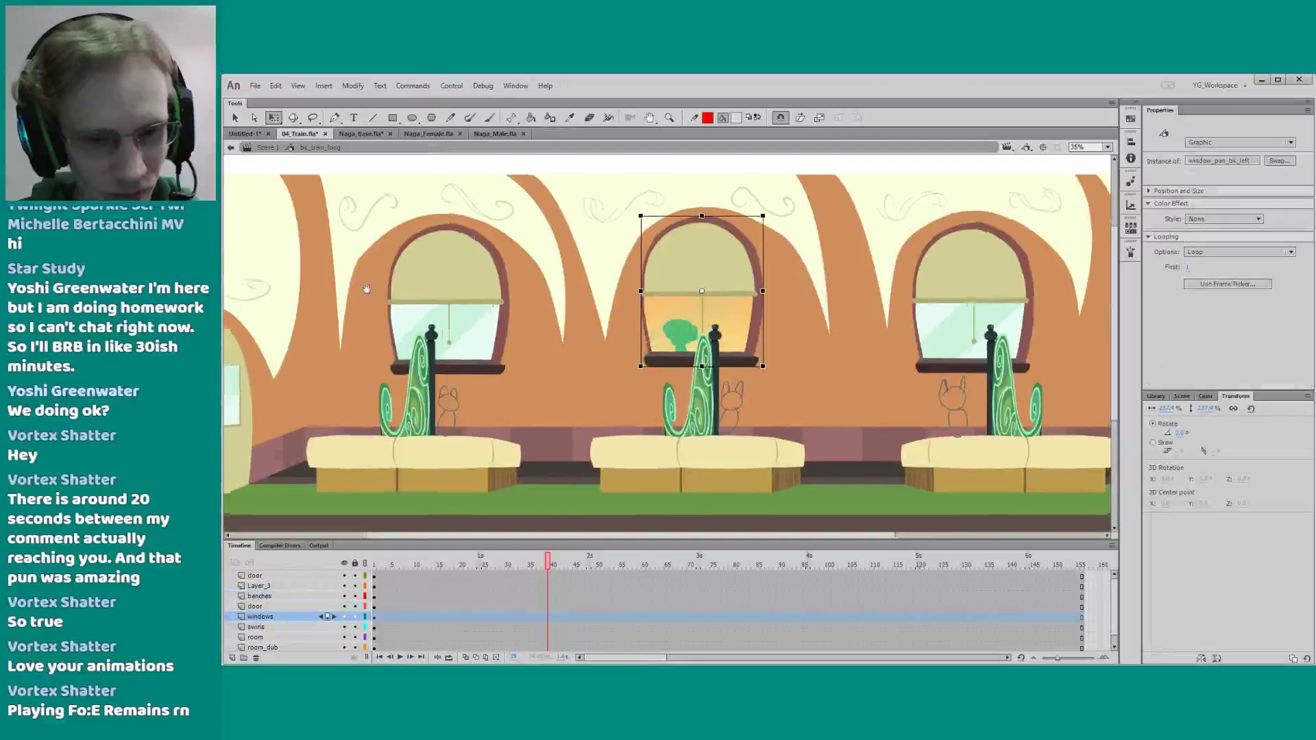
click(421, 315)
key(ctrl+alt+s)
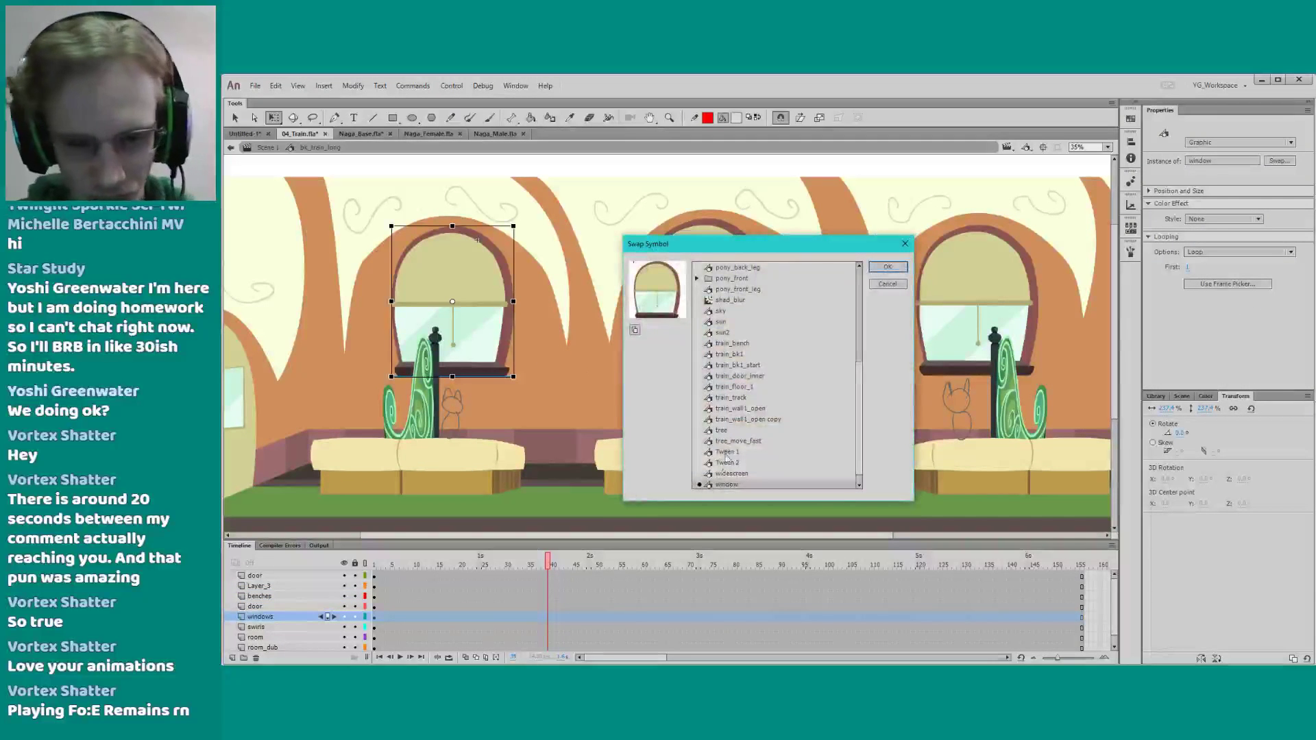
key(Down)
key(Return)
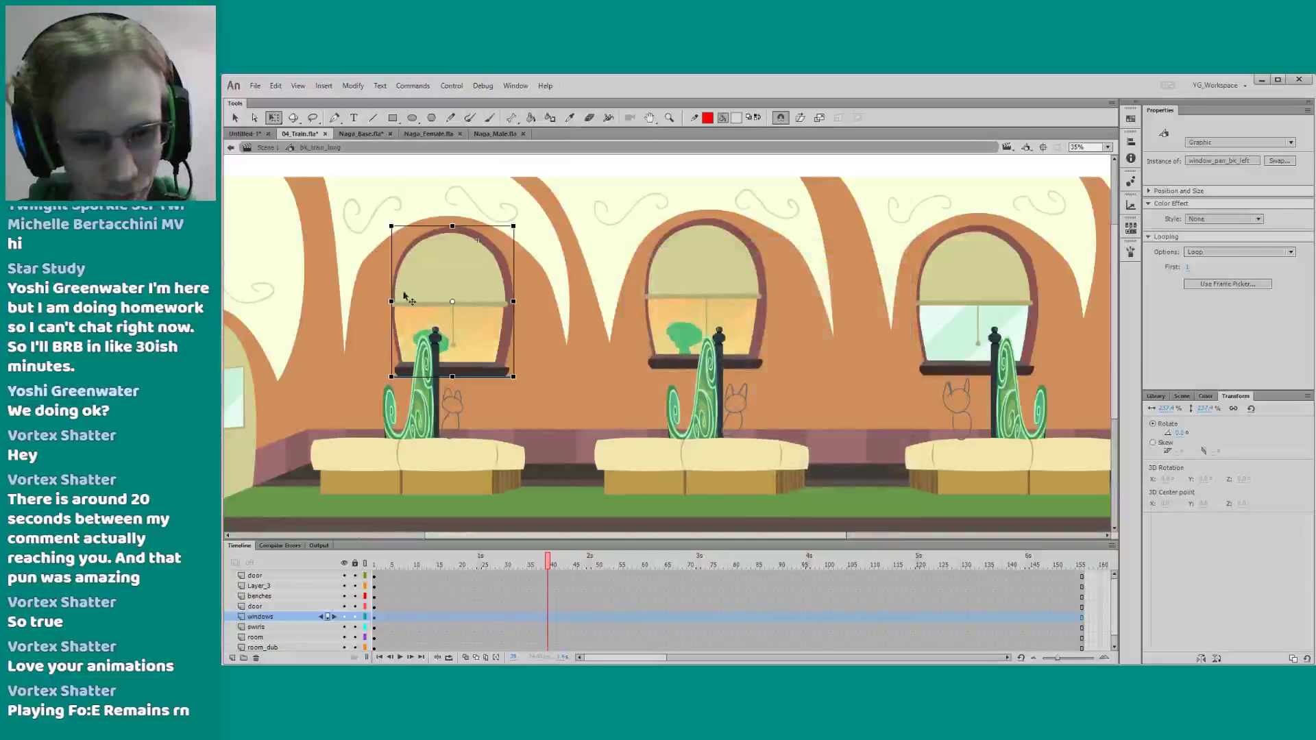
Swap the plain window above the third bench for the window_pan_bk_left symbol
click(941, 334)
key(ctrl+alt+s)
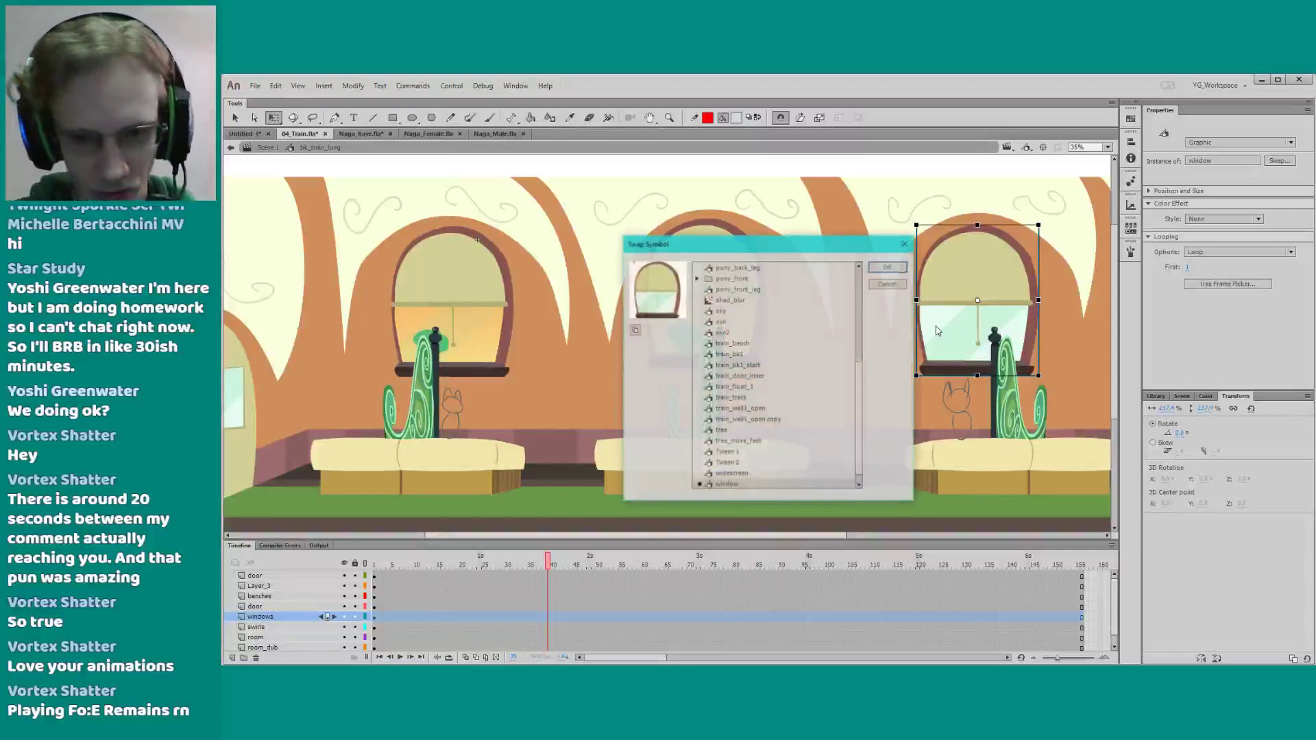
drag(661, 245, 575, 231)
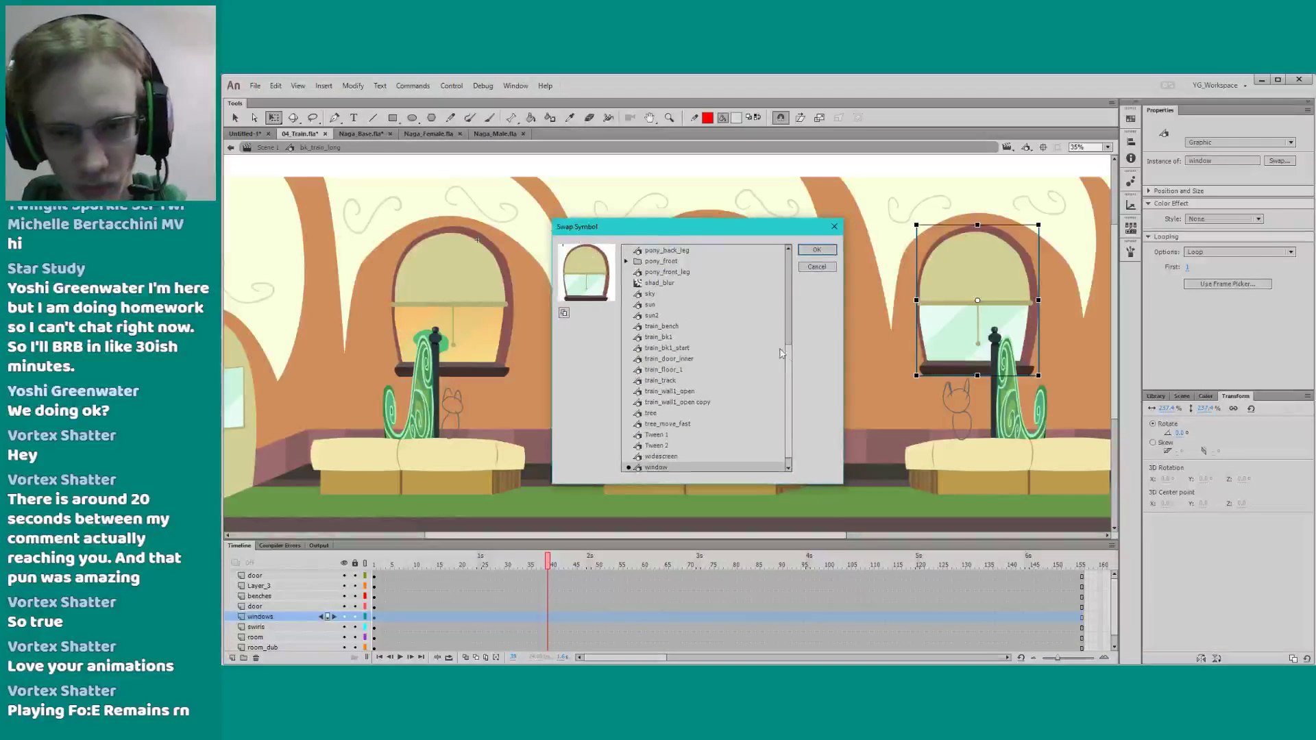
scroll(774, 384, down, 1)
click(639, 465)
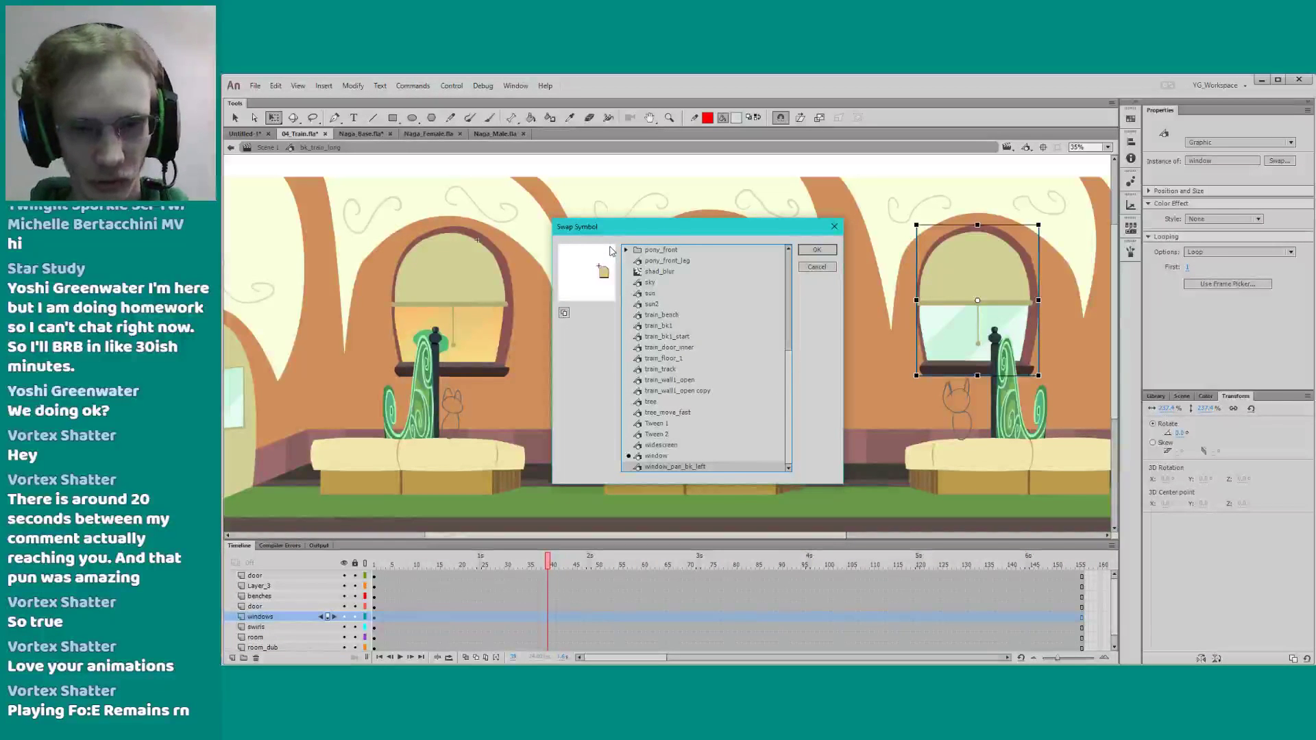
key(Return)
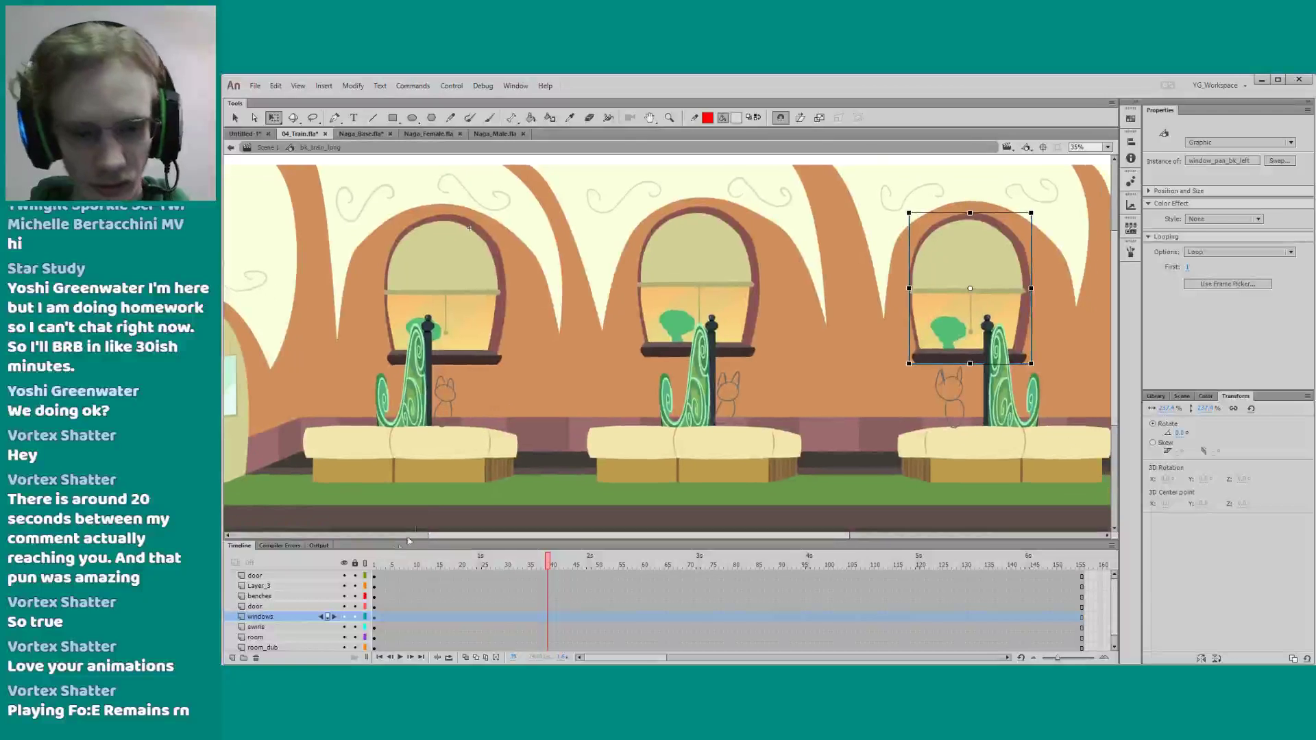
Enlarge the timeline area and play the long train interior from frame 1 to check the trees in the three windows
click(375, 562)
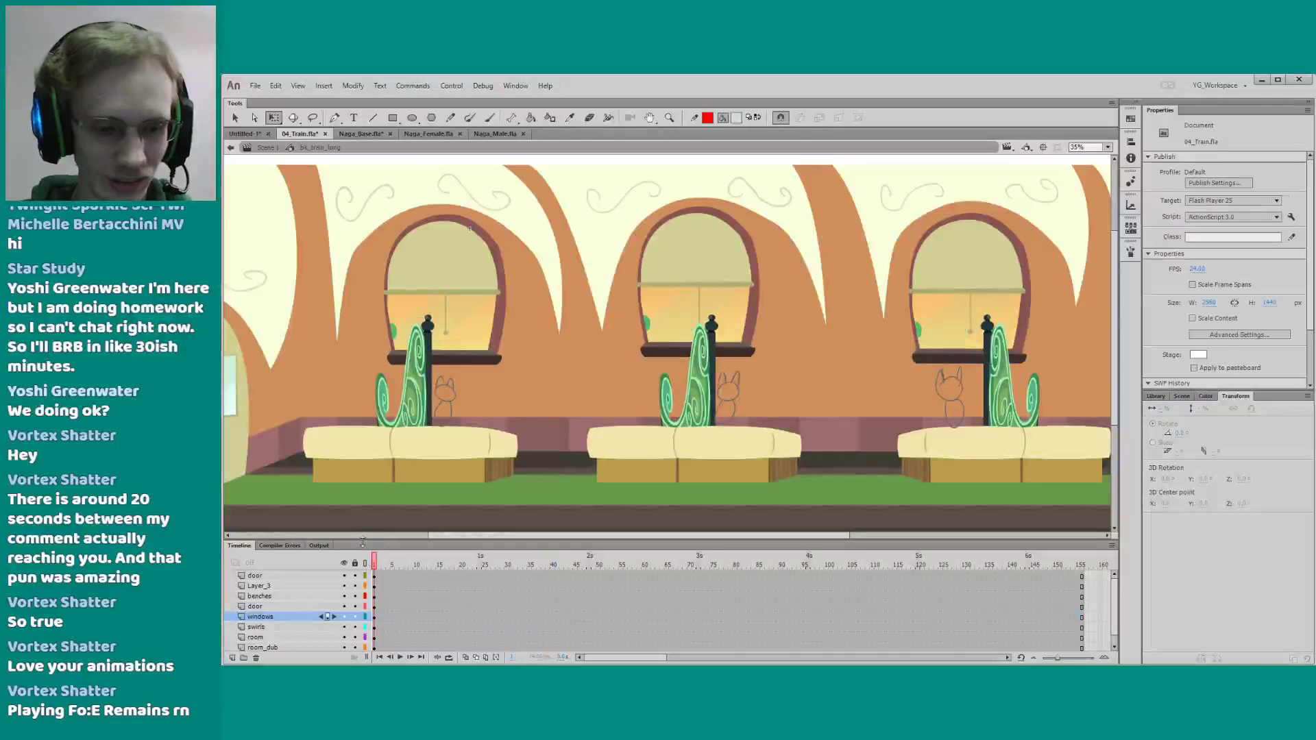
drag(359, 539, 341, 466)
key(Return)
key(Return)
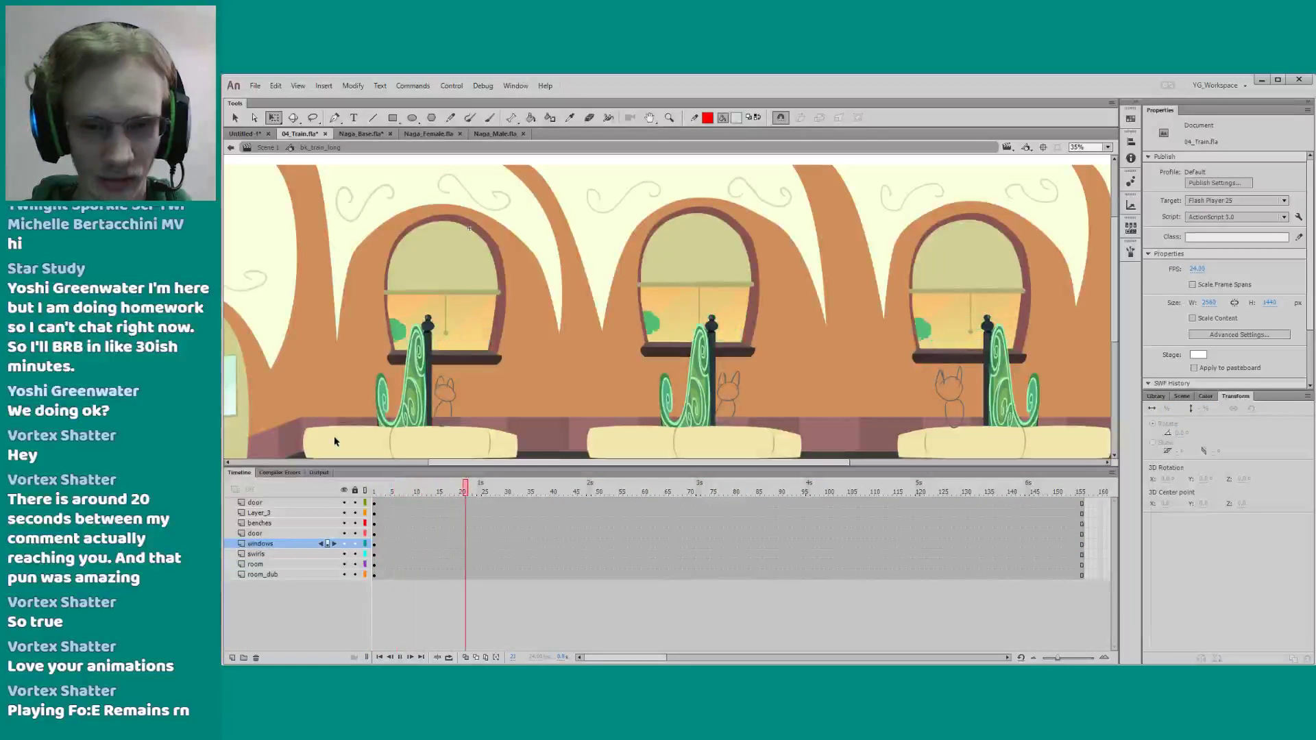
Offset the looping first frames of the first and third windows so their trees pass at different times, and play from frame 1
click(483, 358)
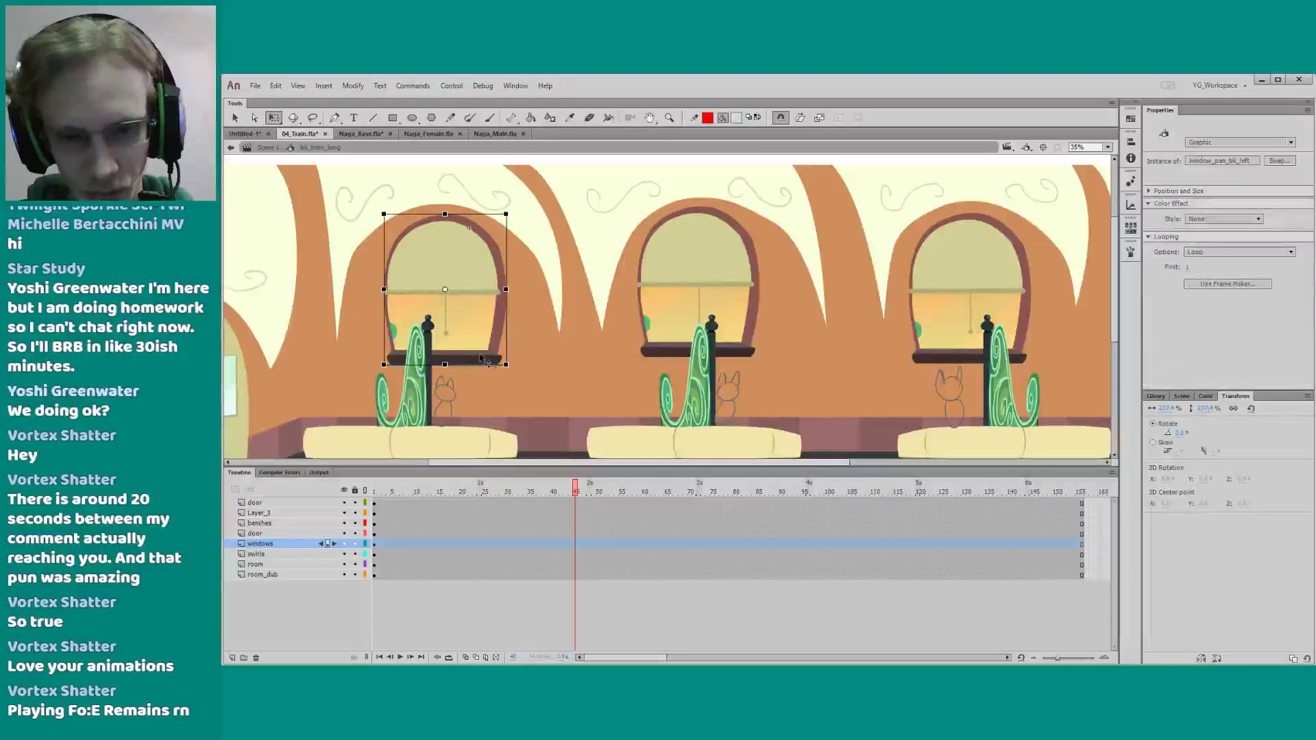
drag(470, 385, 464, 399)
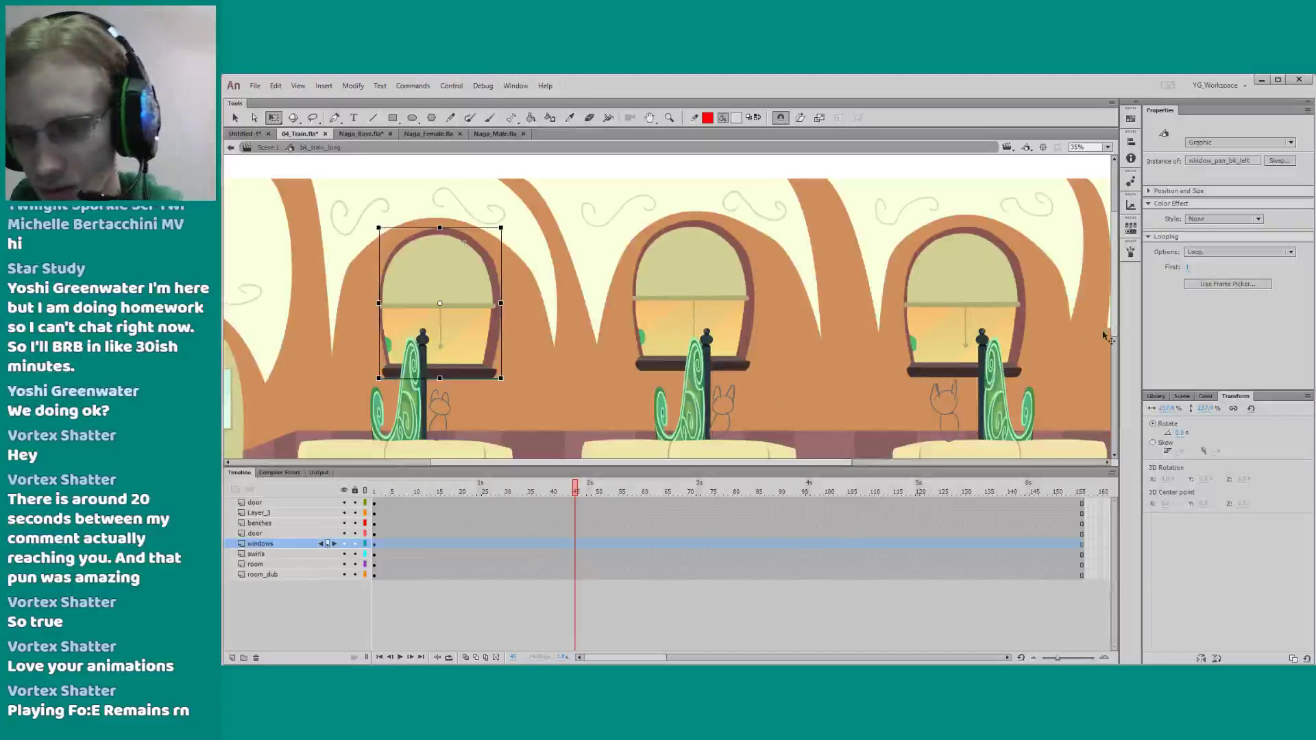
click(933, 336)
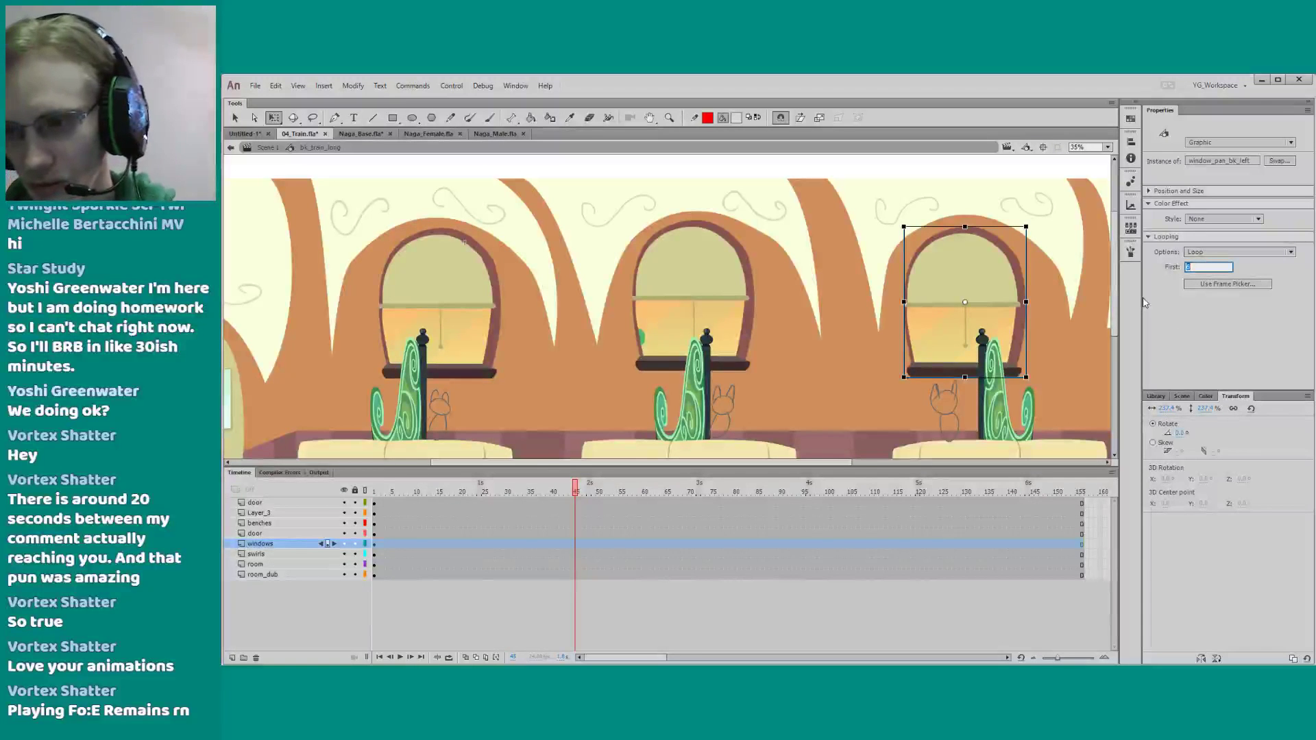
click(374, 491)
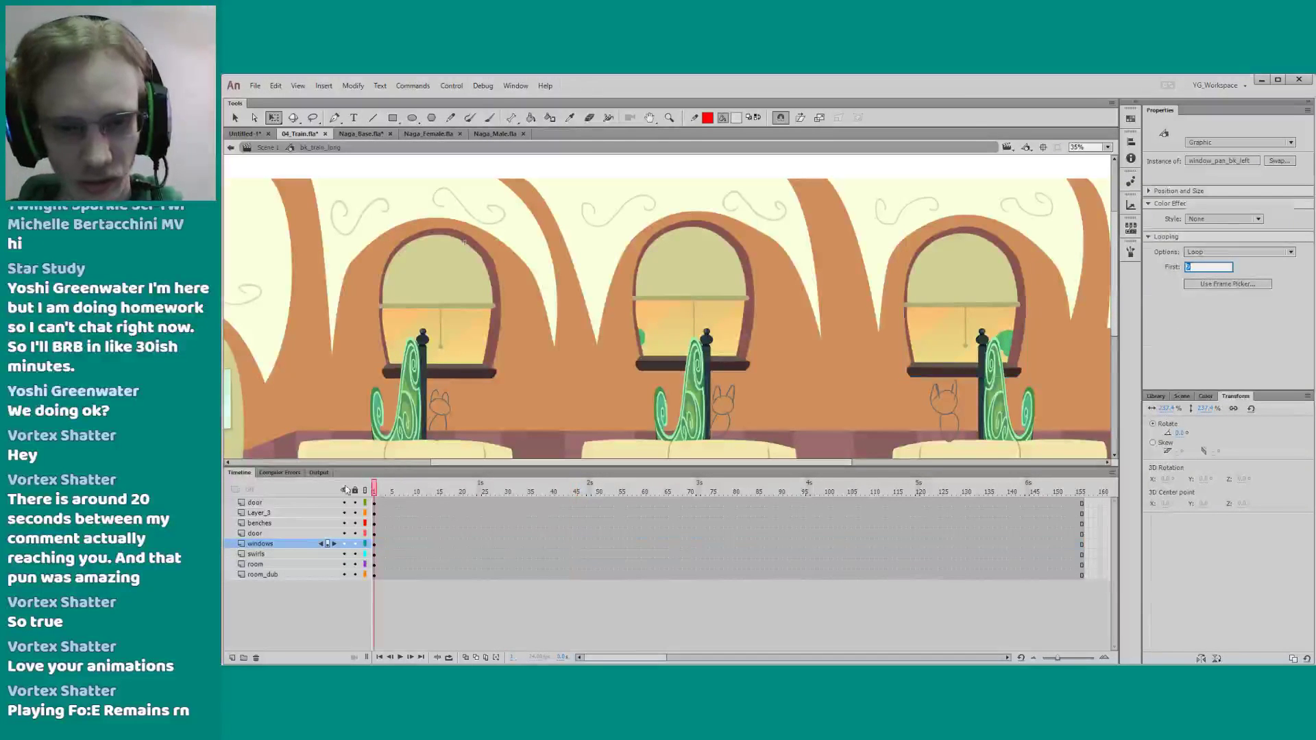
key(Return)
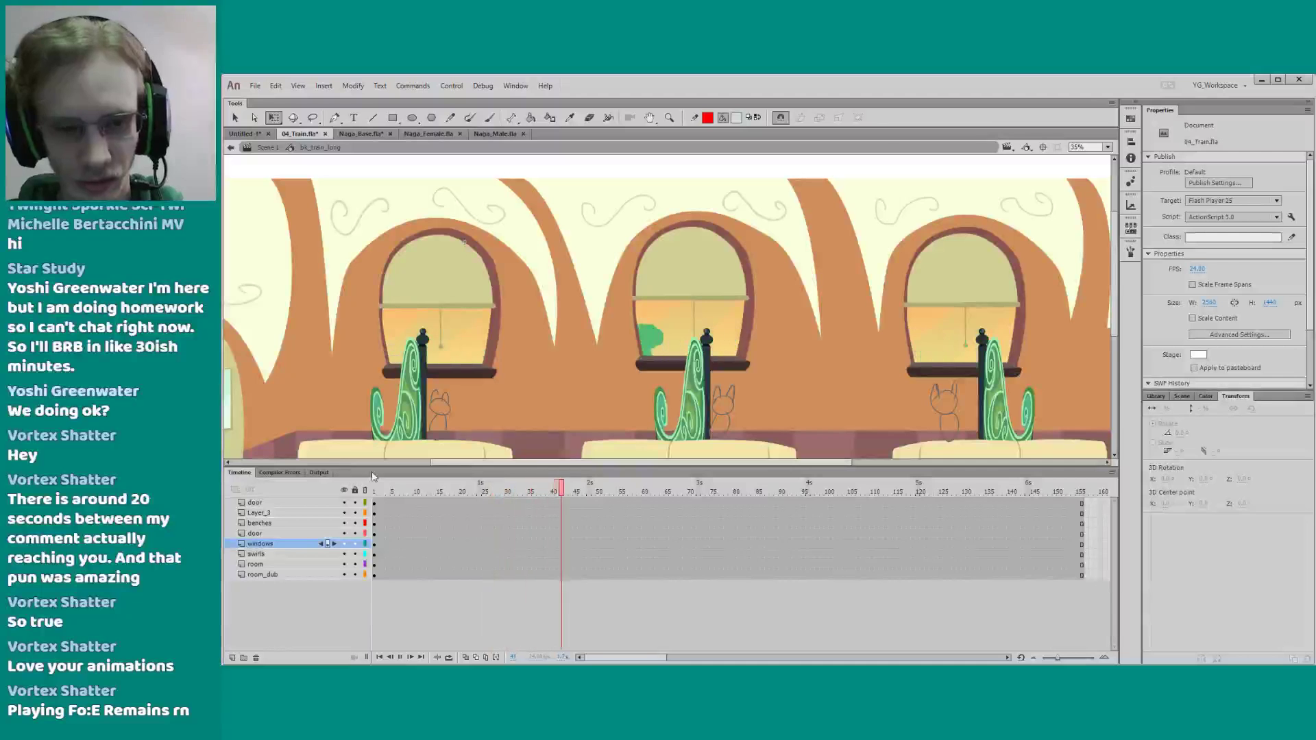
Readjust the looping first frames of the first and third windows at frame 1, and play the staggered trees
click(374, 490)
click(473, 351)
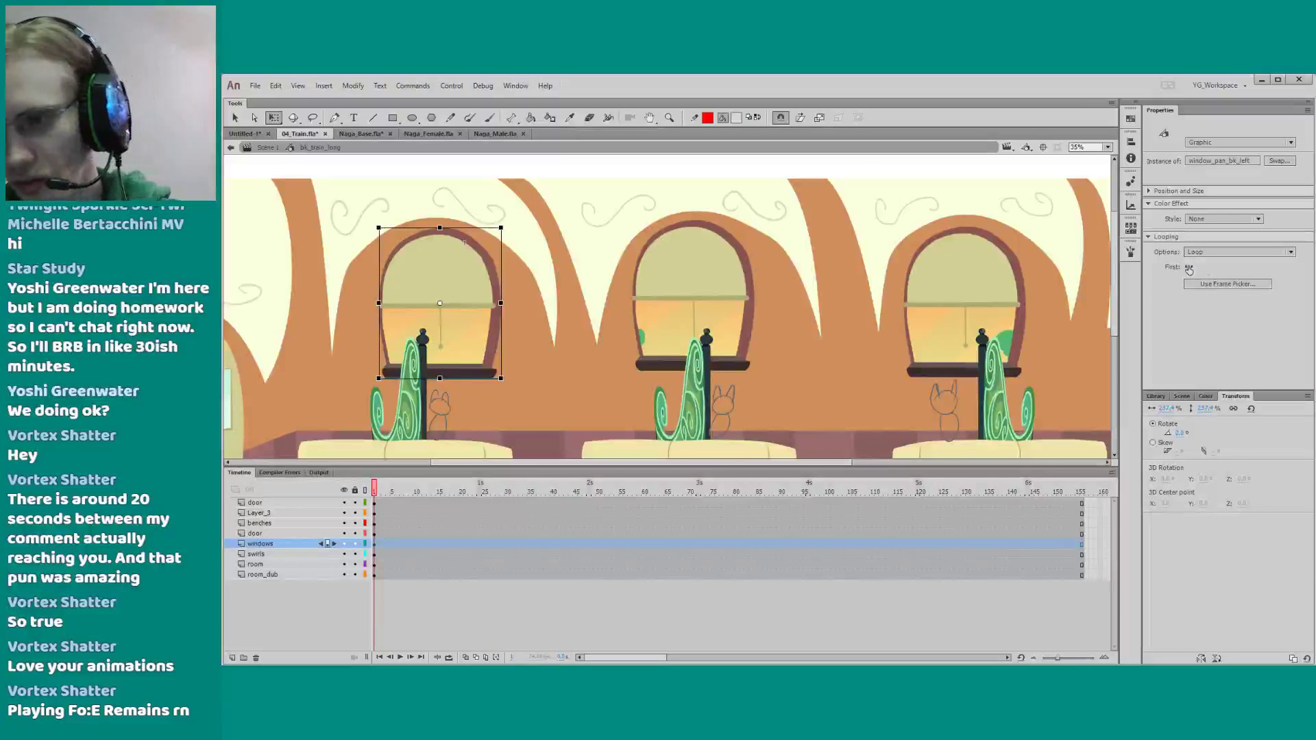
click(985, 316)
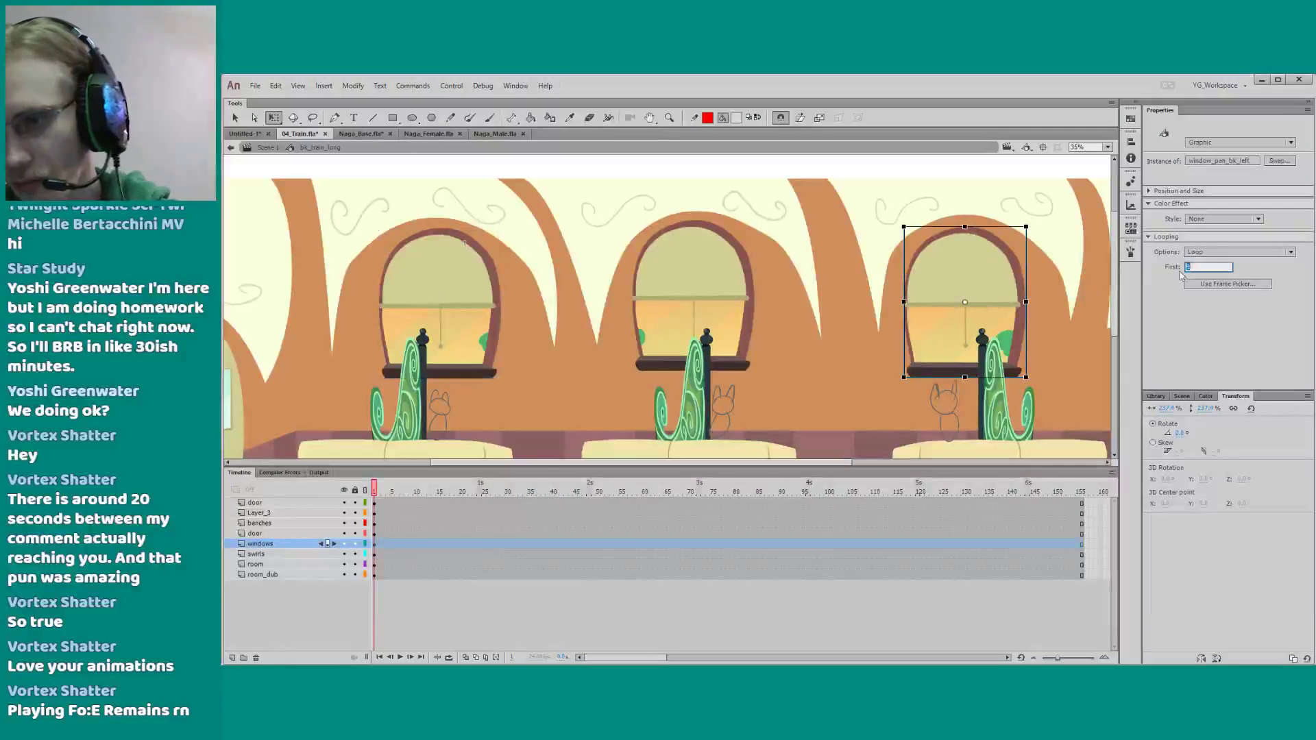
key(Return)
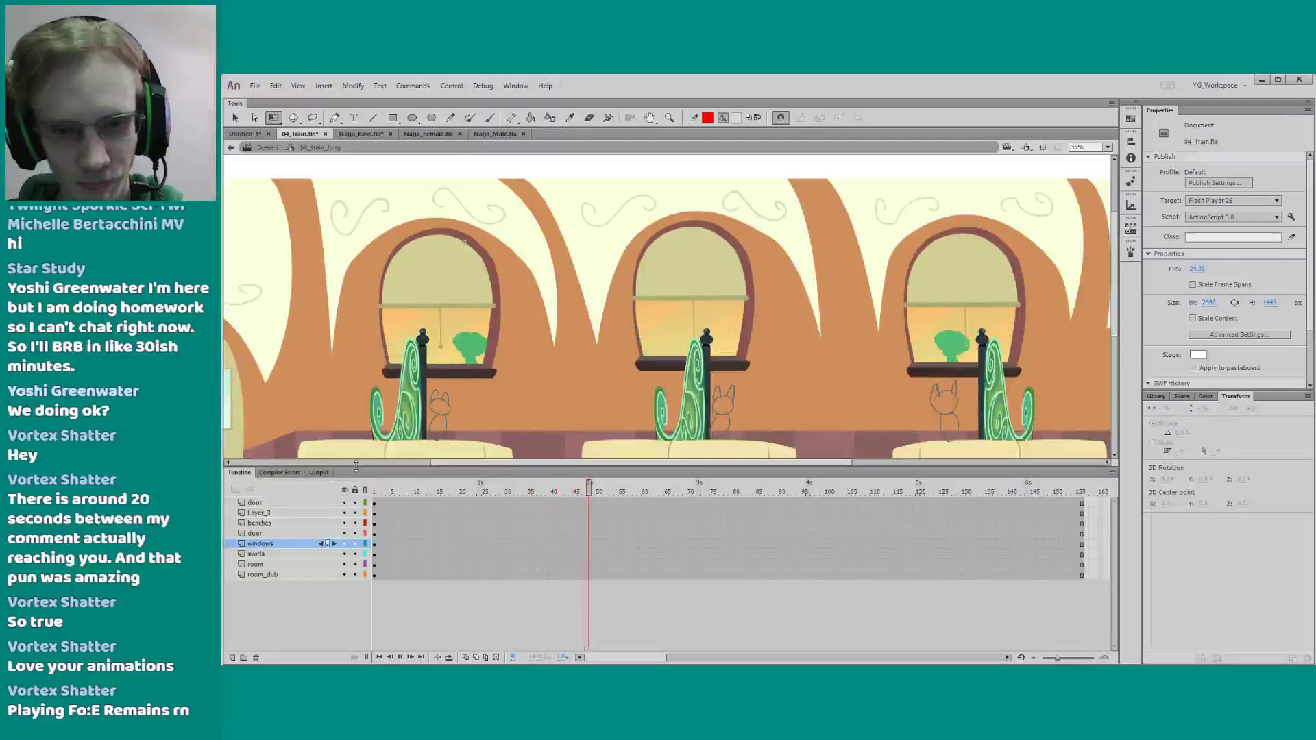
key(Return)
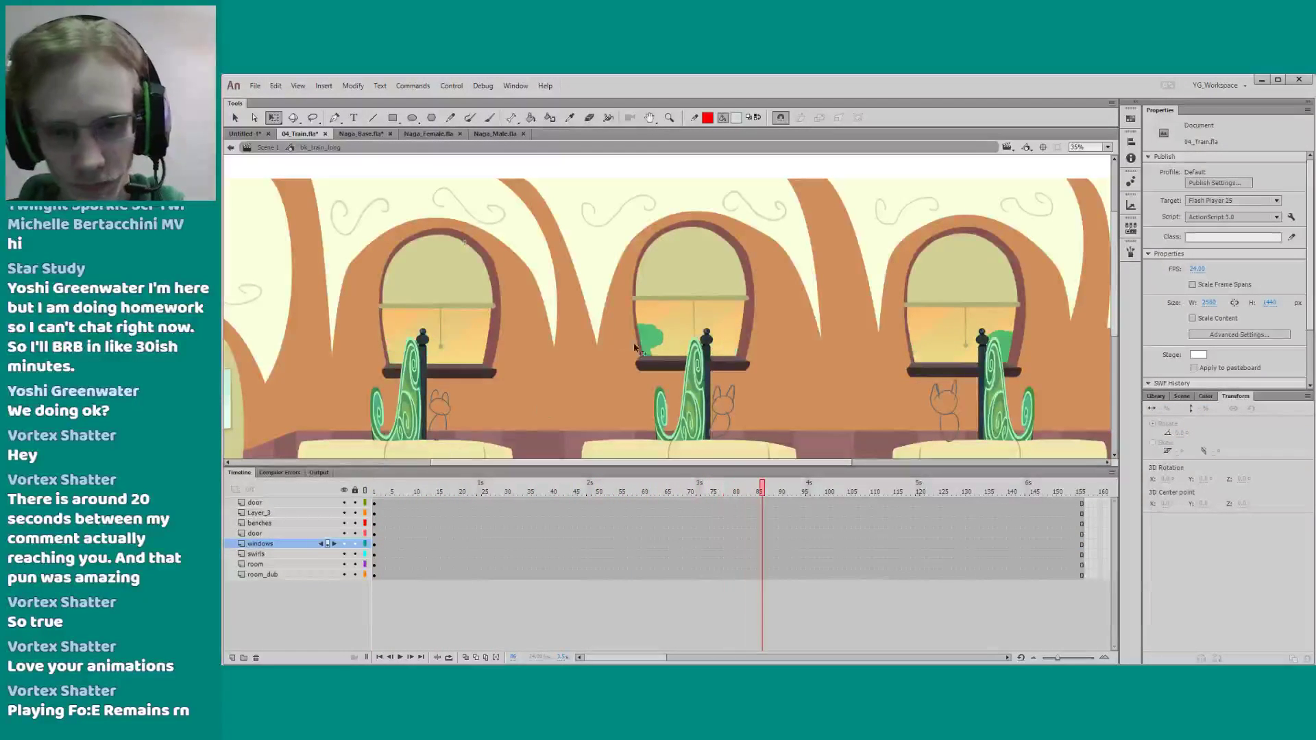
Adjust the middle window's looping first frame and play the train interior from frame 1
click(651, 336)
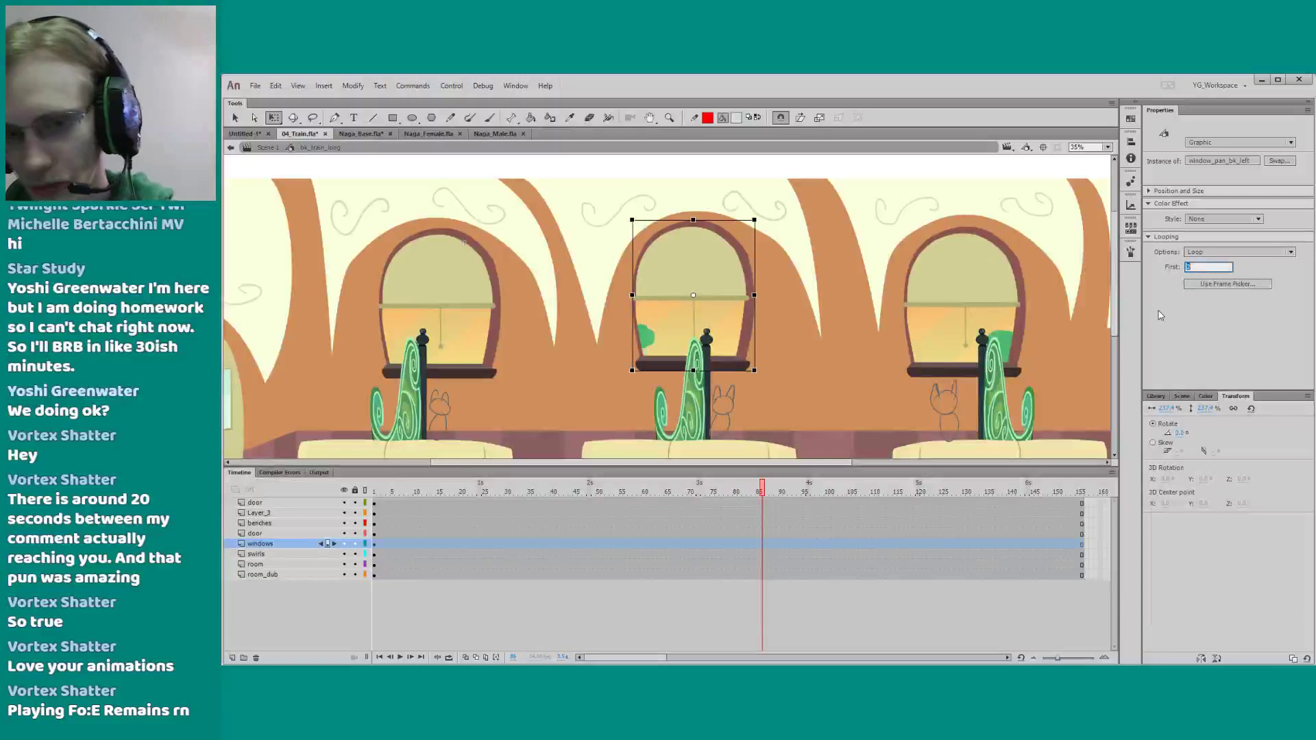
click(375, 494)
key(Return)
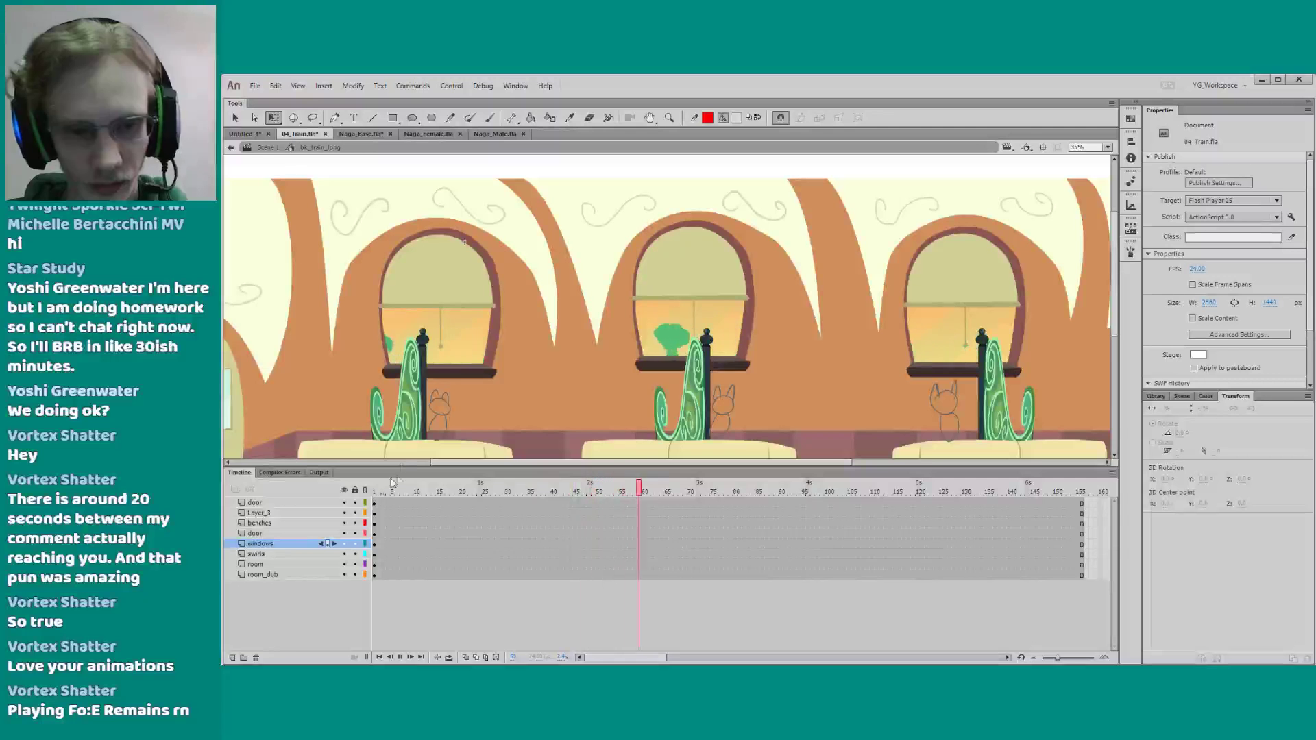
key(Return)
Return to Scene 1 and play the train interior pan with the moving trees in the windows
drag(374, 468, 373, 499)
drag(342, 251, 382, 244)
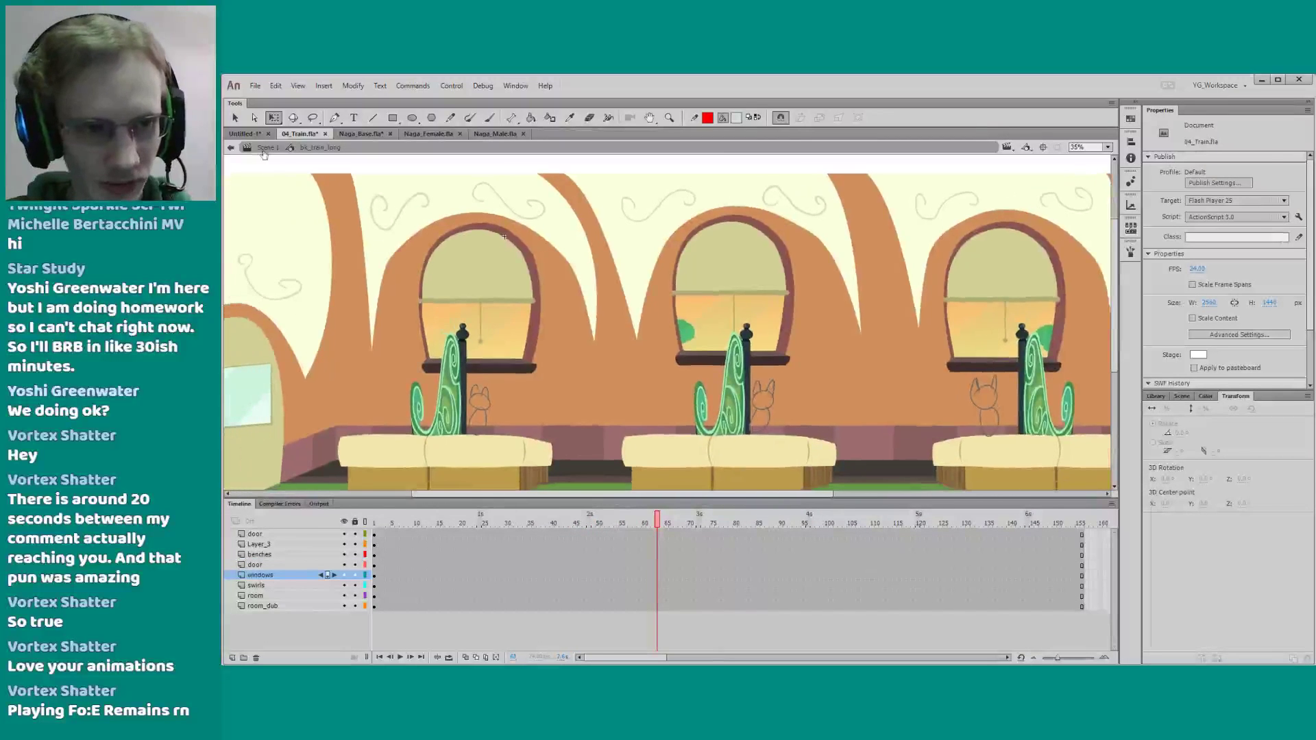
click(263, 148)
click(833, 331)
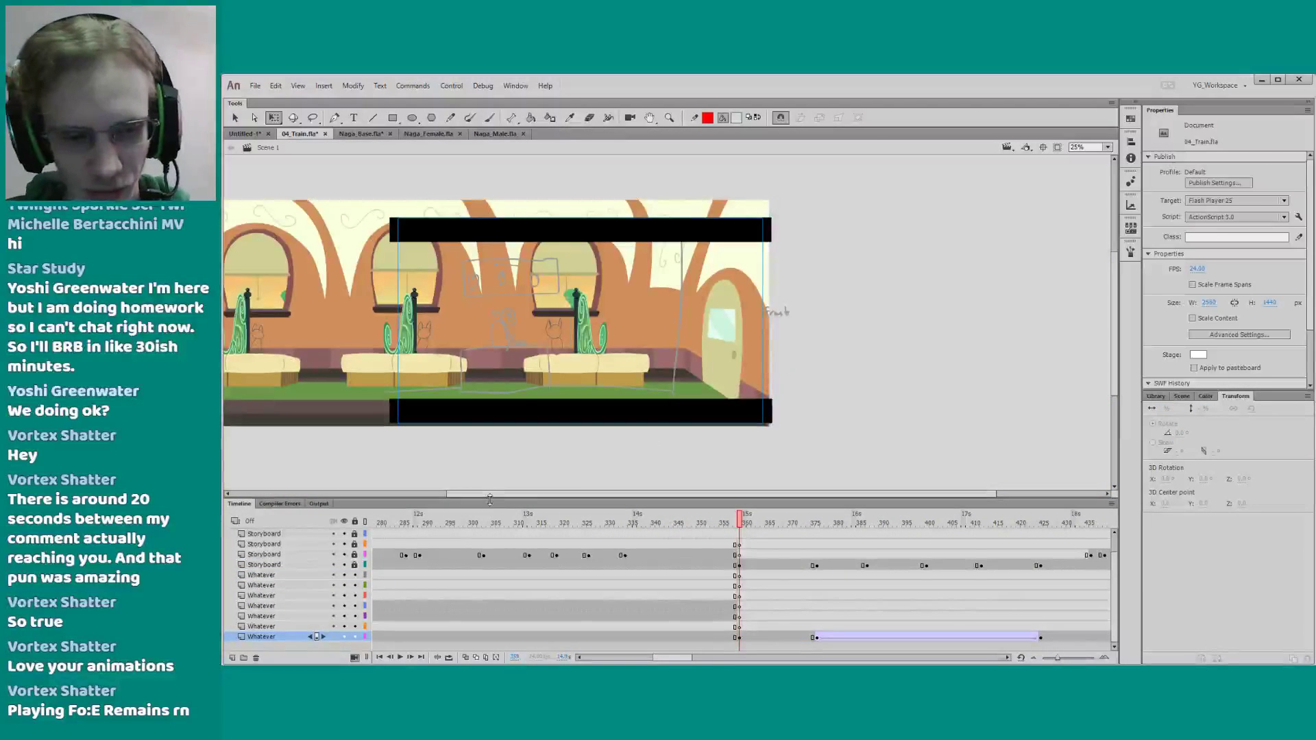
drag(492, 499, 494, 466)
drag(462, 423, 657, 409)
key(Return)
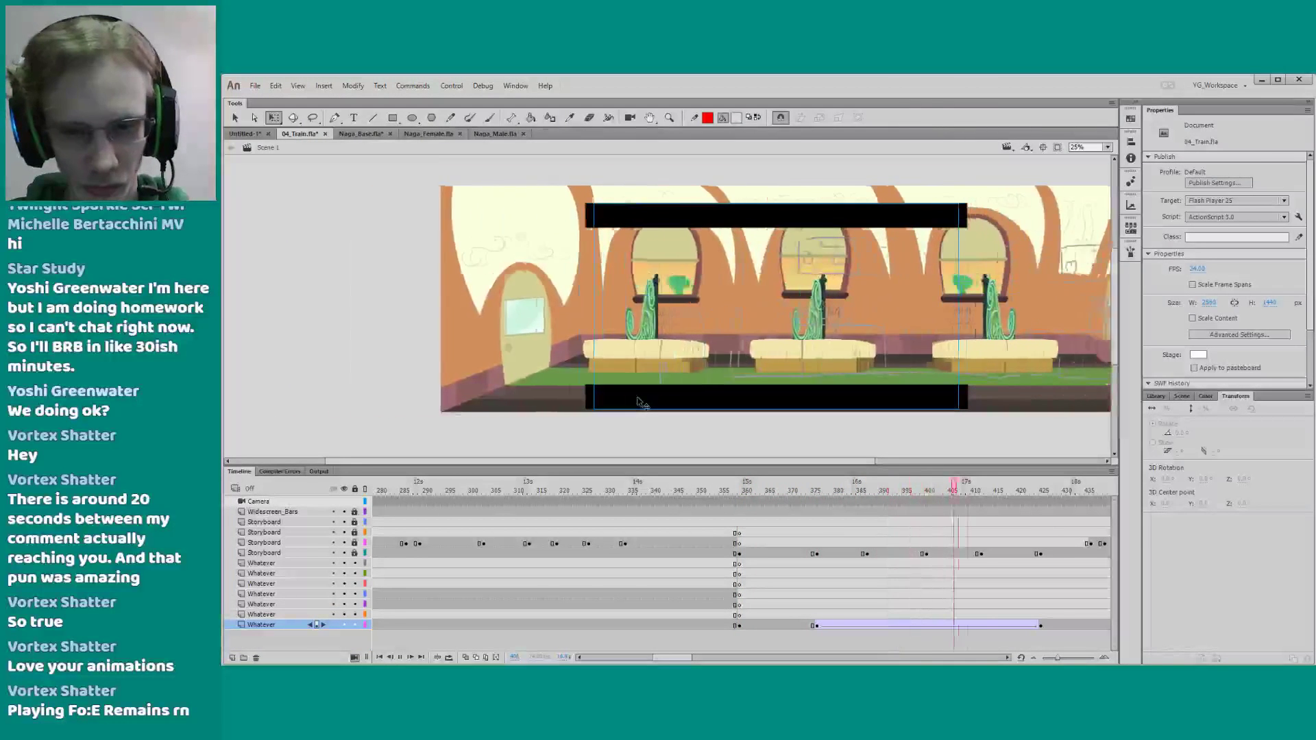
key(Return)
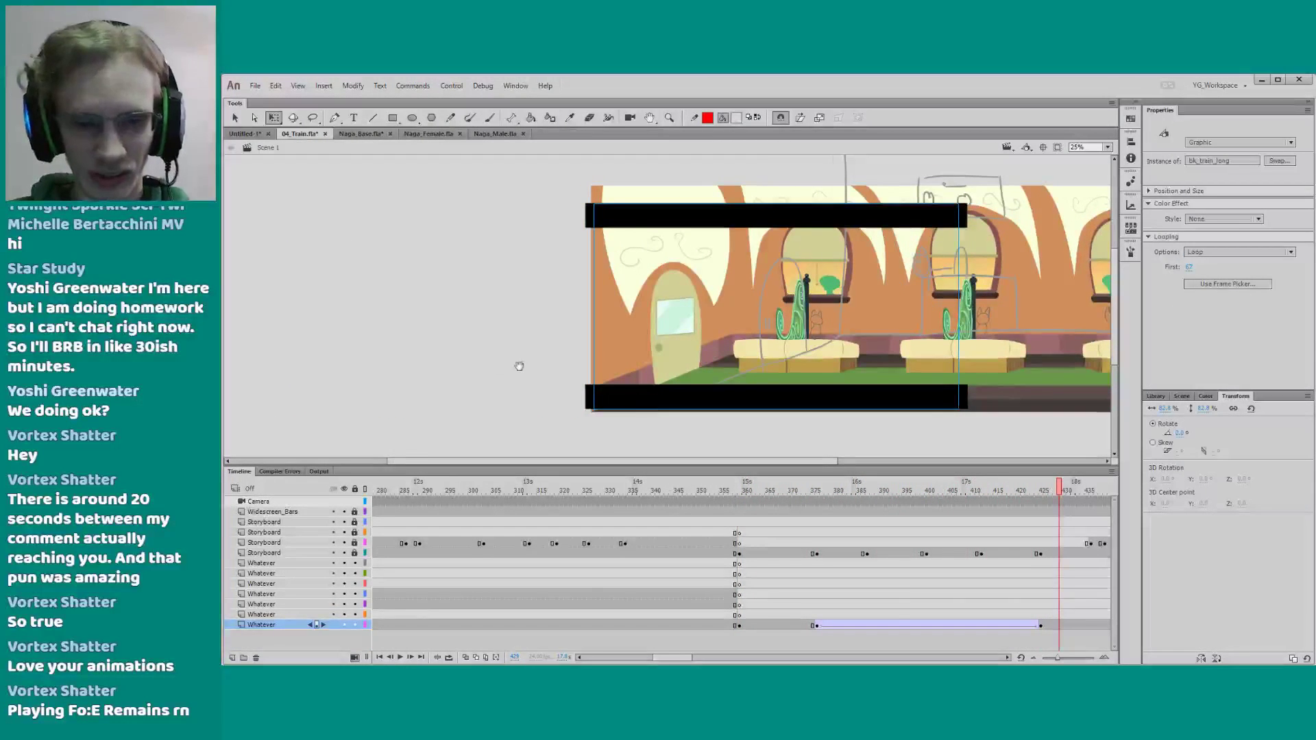
Replay the train interior pan from about frame 372
drag(519, 366, 478, 370)
drag(669, 657, 680, 657)
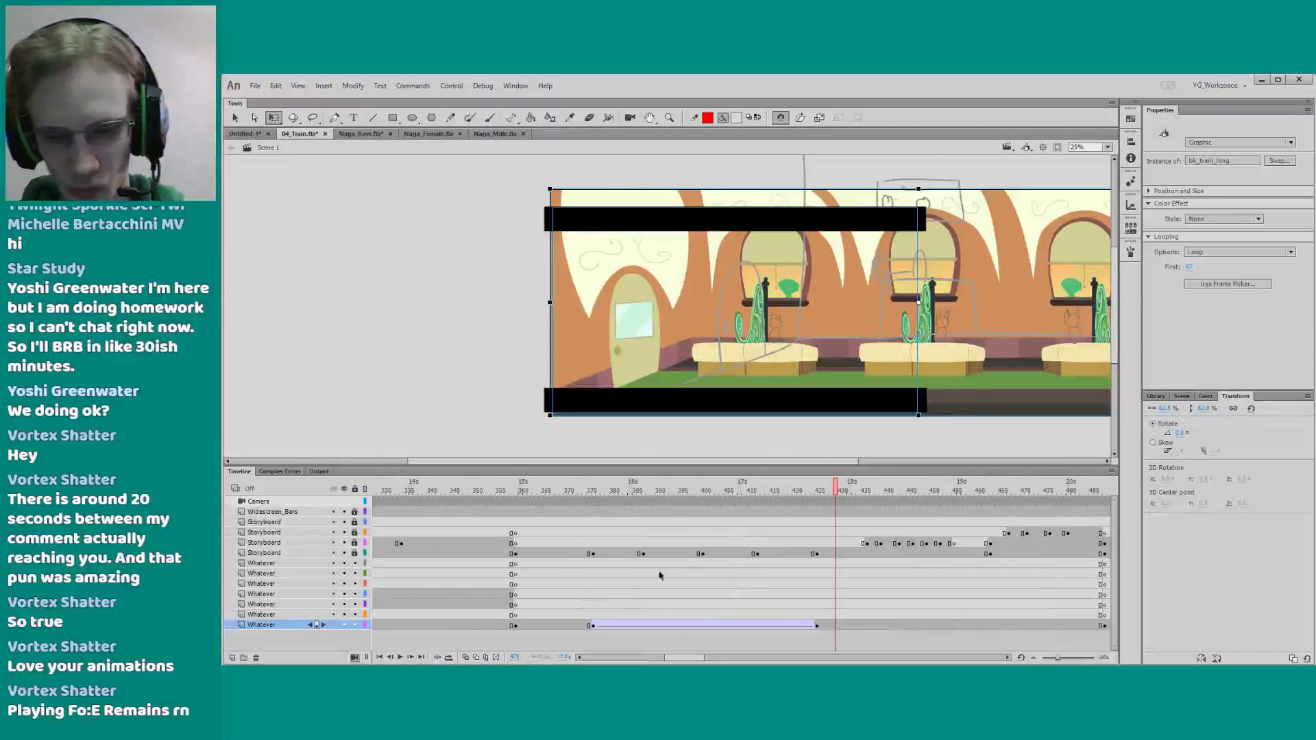
click(577, 498)
key(Return)
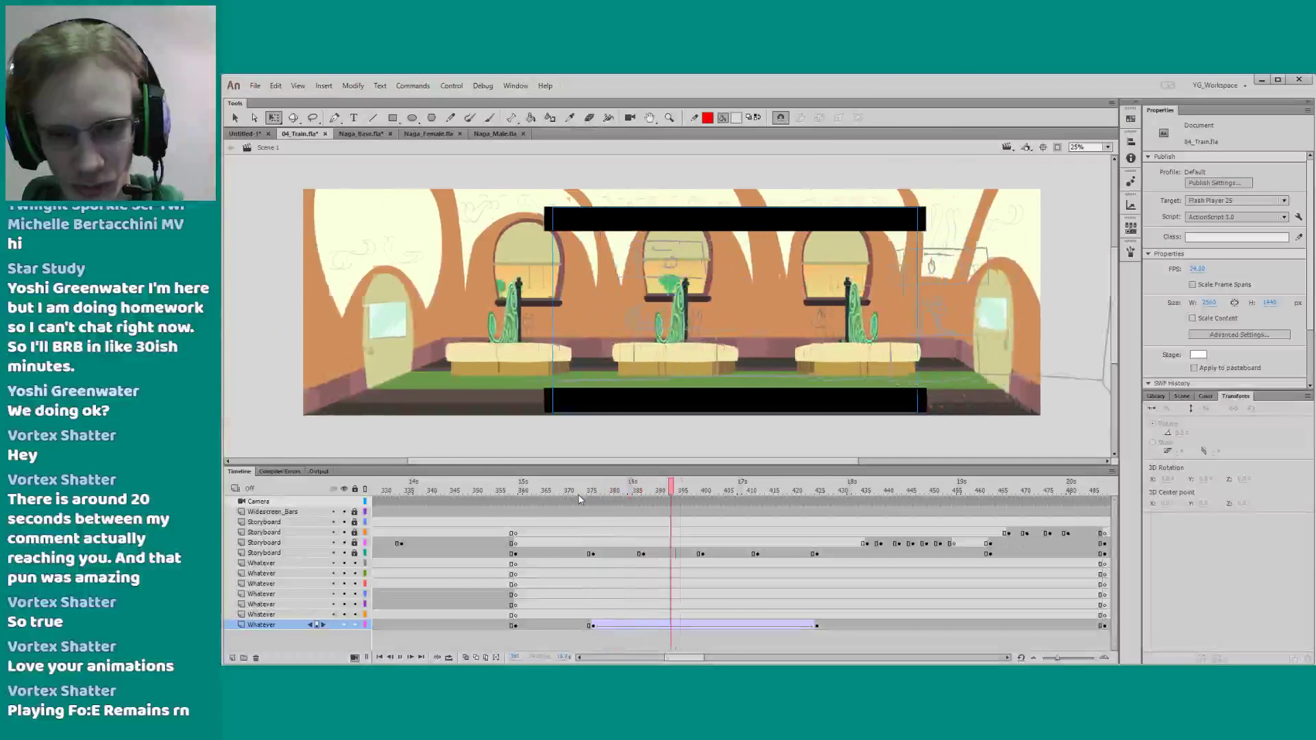
key(Return)
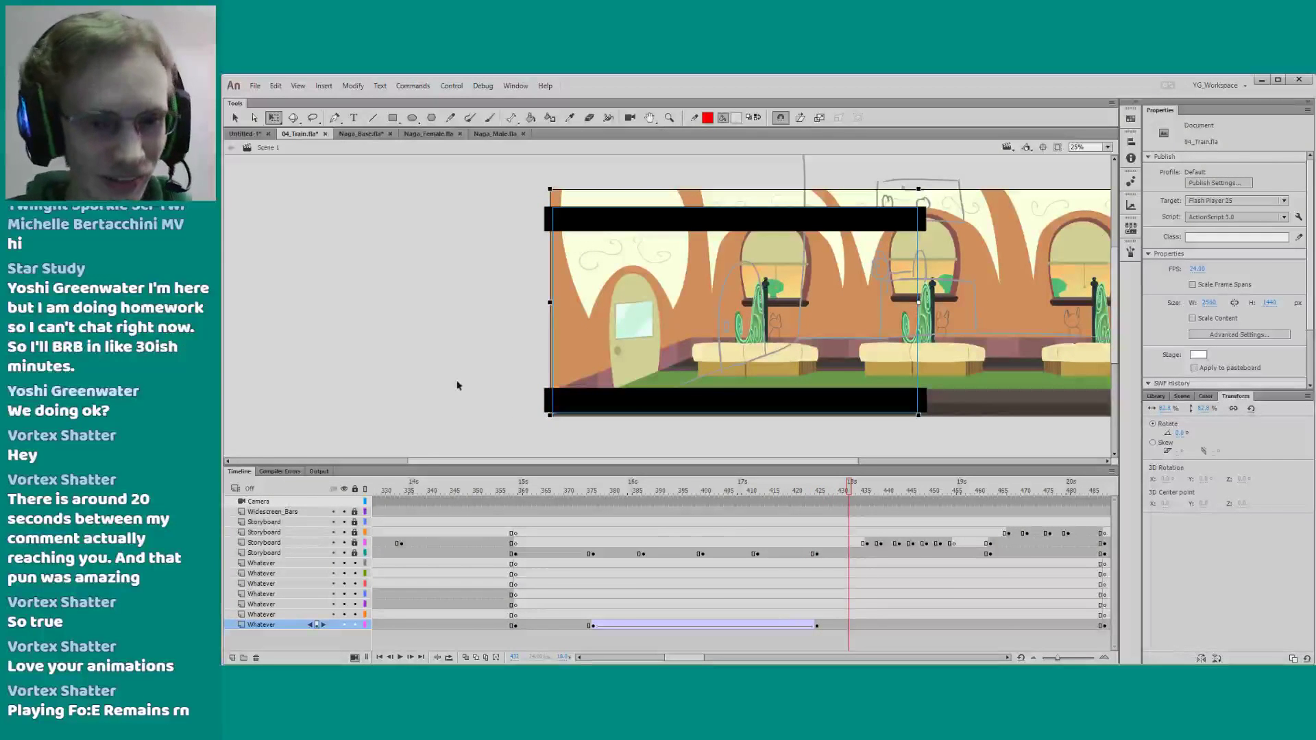
Clip the content outside the stage, hide the Storyboard layers, and go back to the start of the pan shot
drag(458, 385, 424, 384)
click(424, 385)
click(1056, 147)
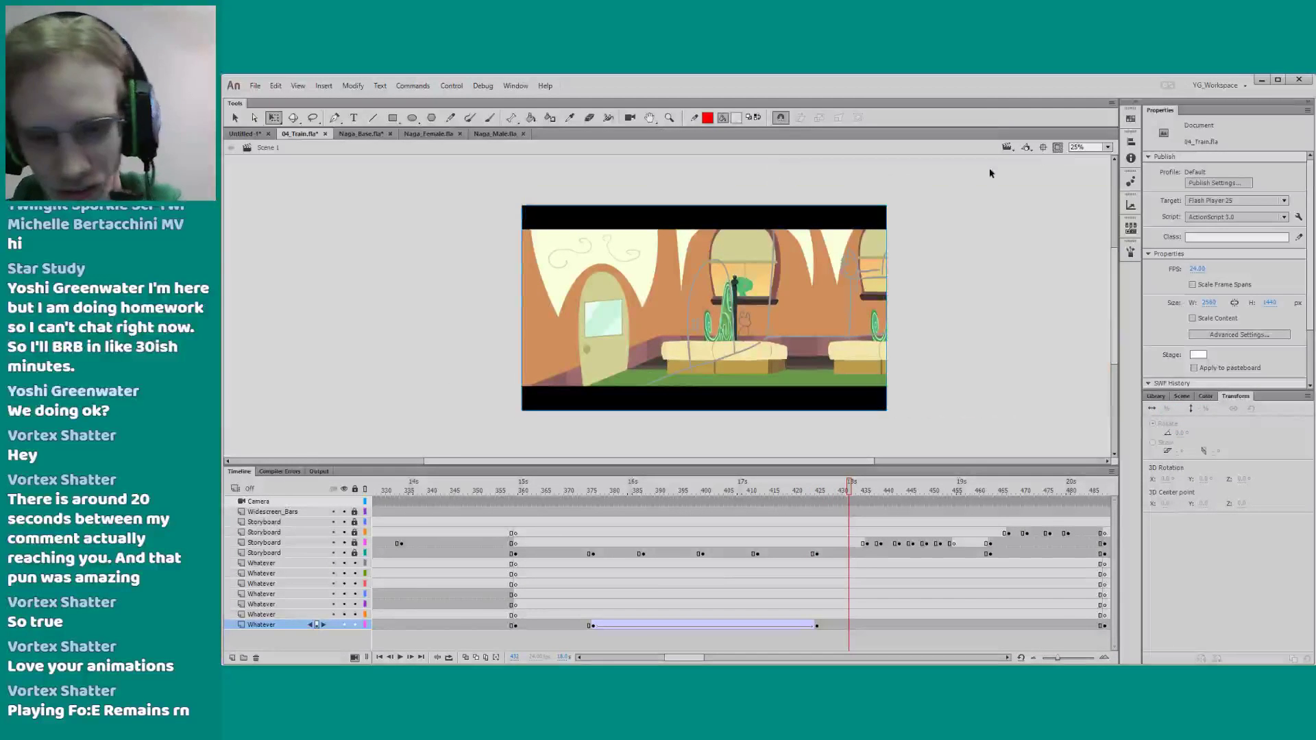
click(343, 523)
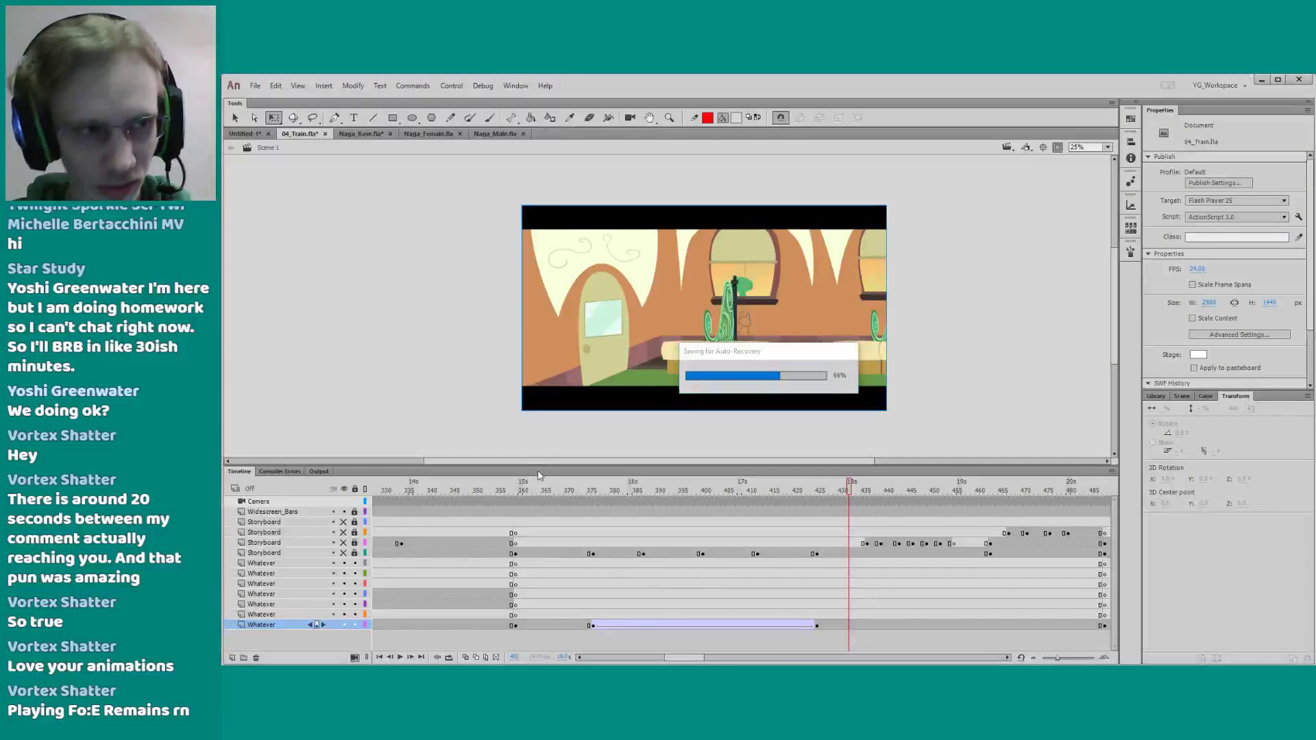
click(521, 492)
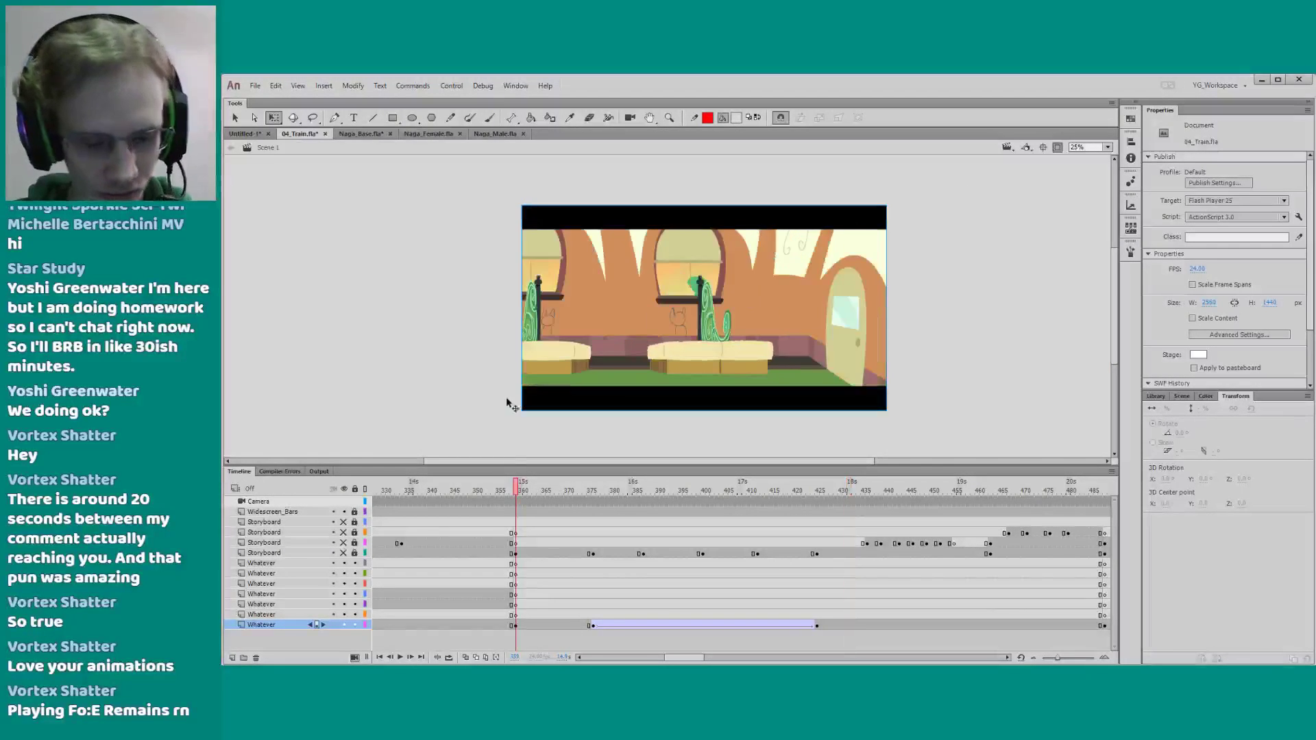
Hide the panels and zoom in until the stage fills the workspace
key(z)
click(715, 355)
key(F4)
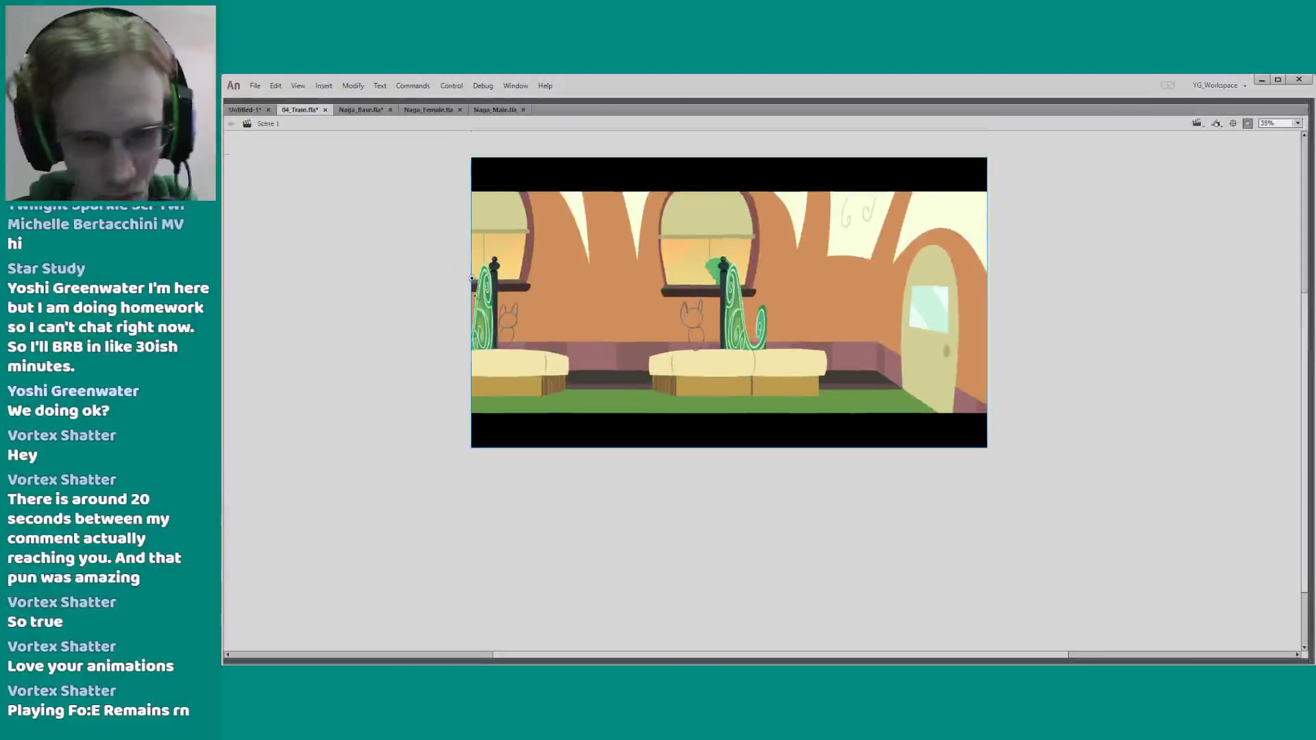
drag(448, 144, 1025, 489)
drag(681, 380, 713, 391)
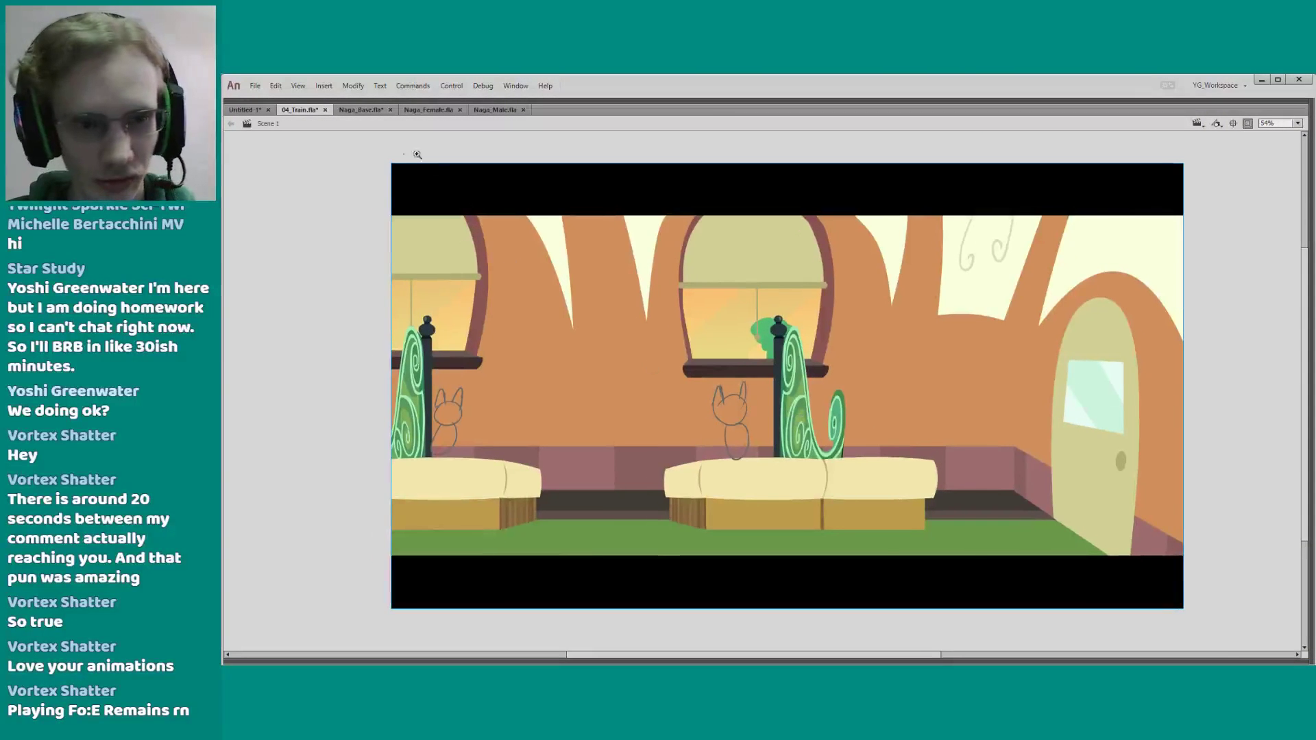
drag(391, 151, 1168, 606)
Play the enlarged pan shot to check the window trees, and bring the panels back
key(space)
drag(527, 426, 503, 419)
key(Return)
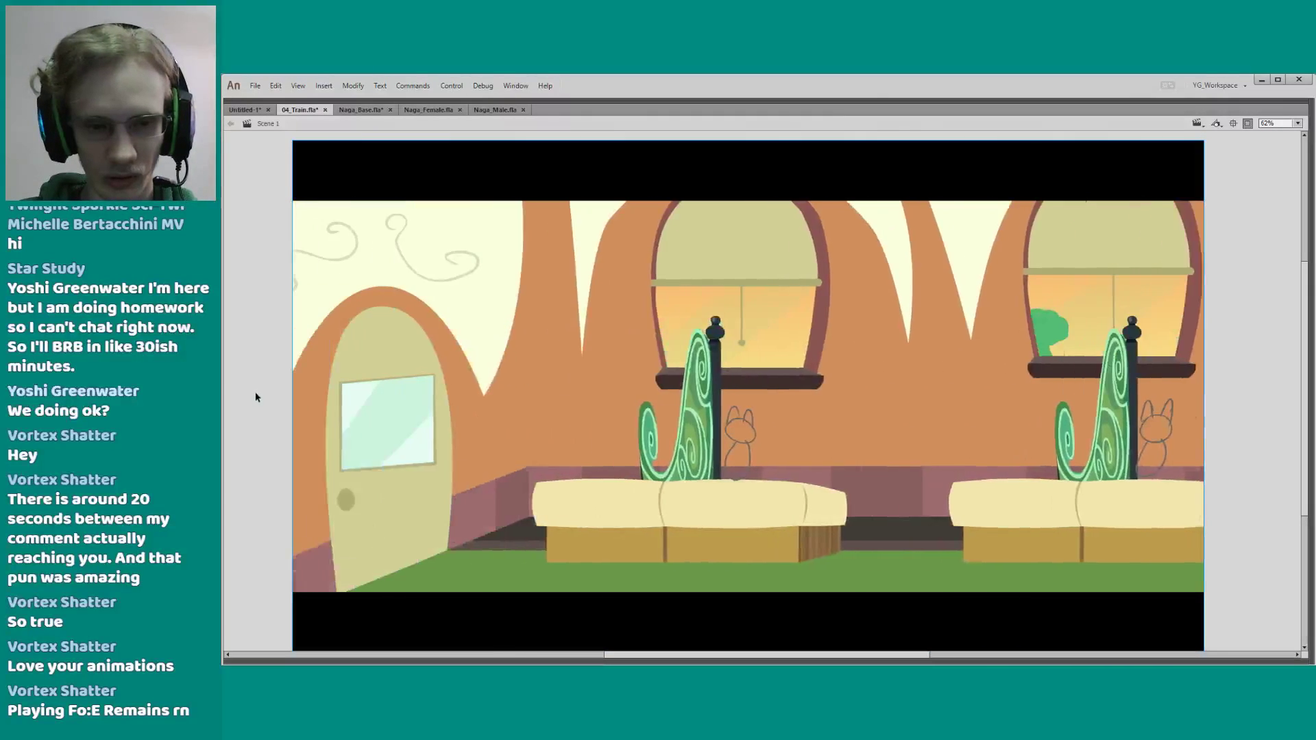
key(Return)
key(F4)
key(space)
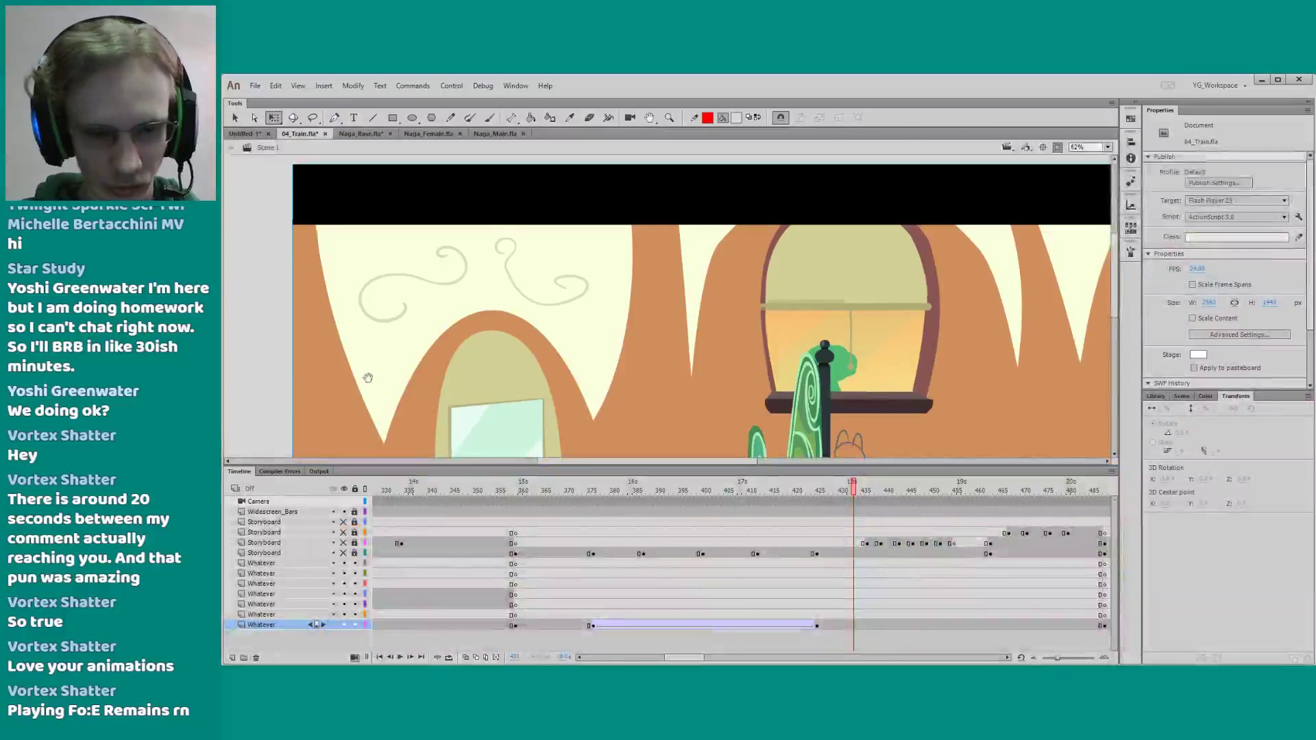
drag(368, 378, 554, 254)
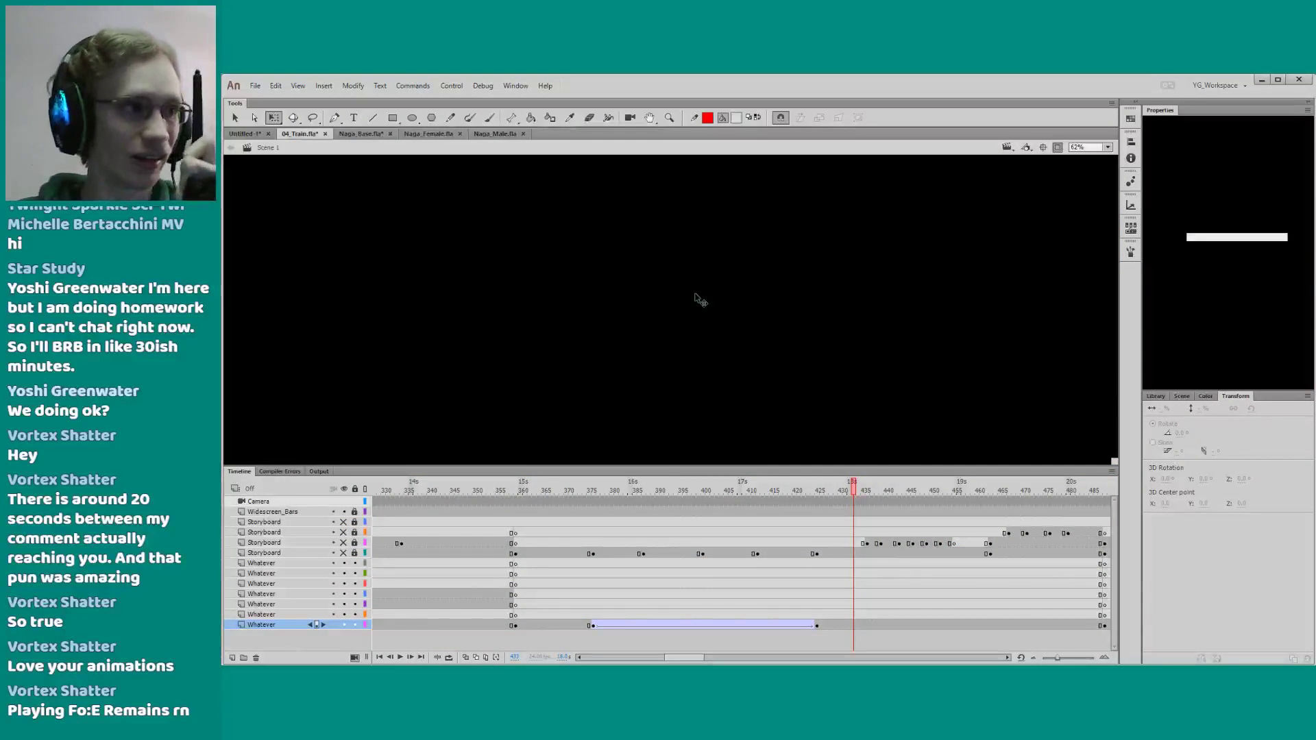
Save the train scene file
click(255, 87)
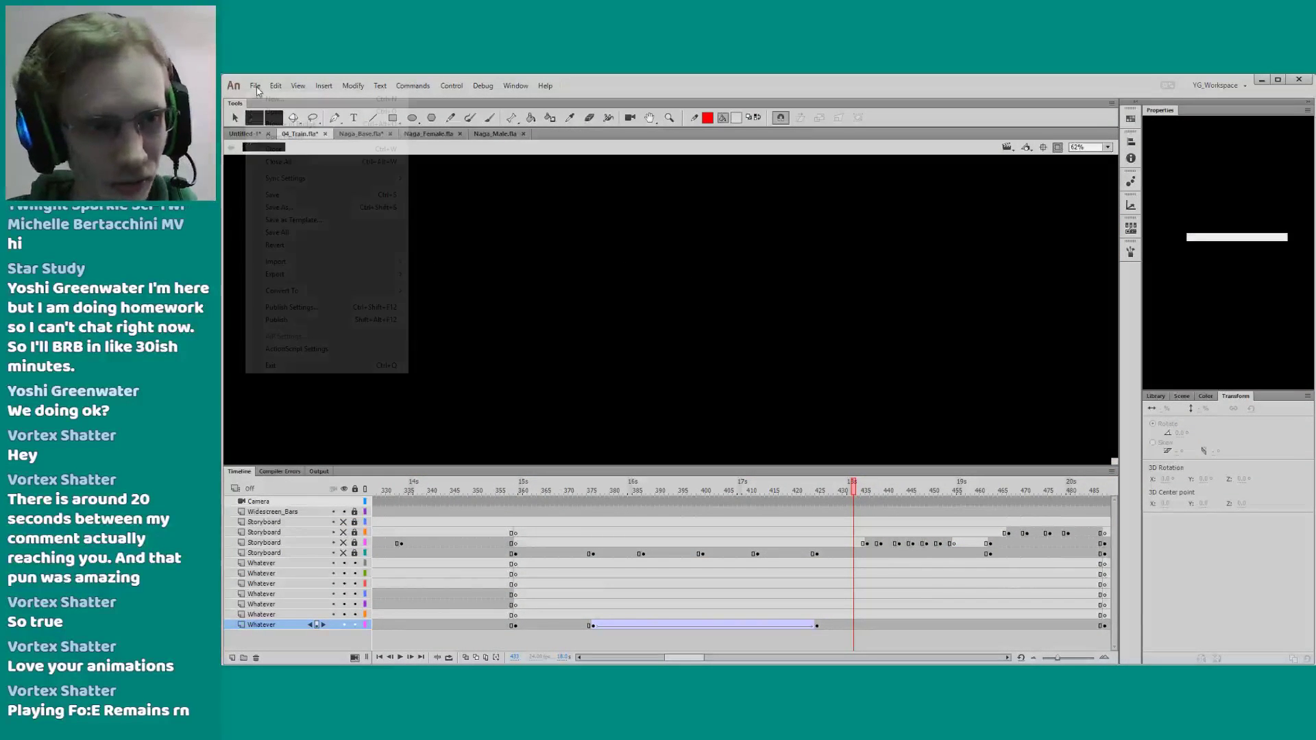
click(277, 195)
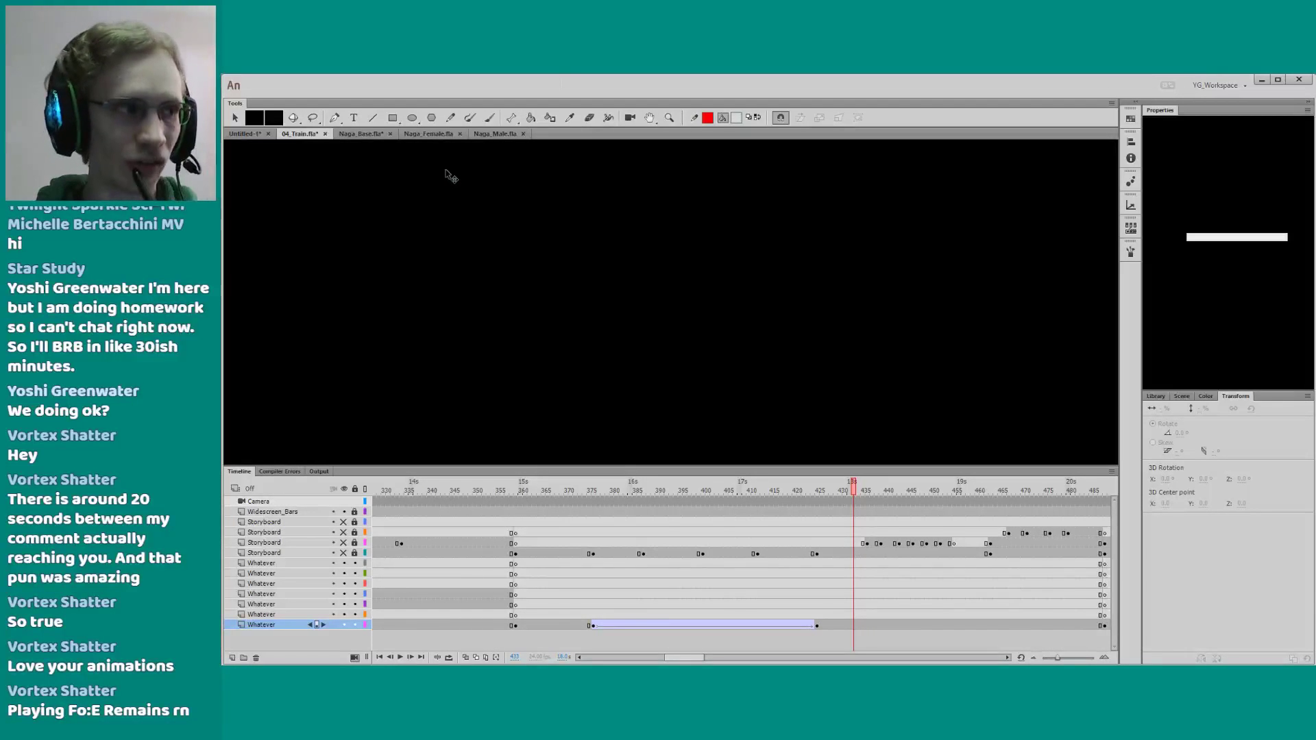
click(245, 88)
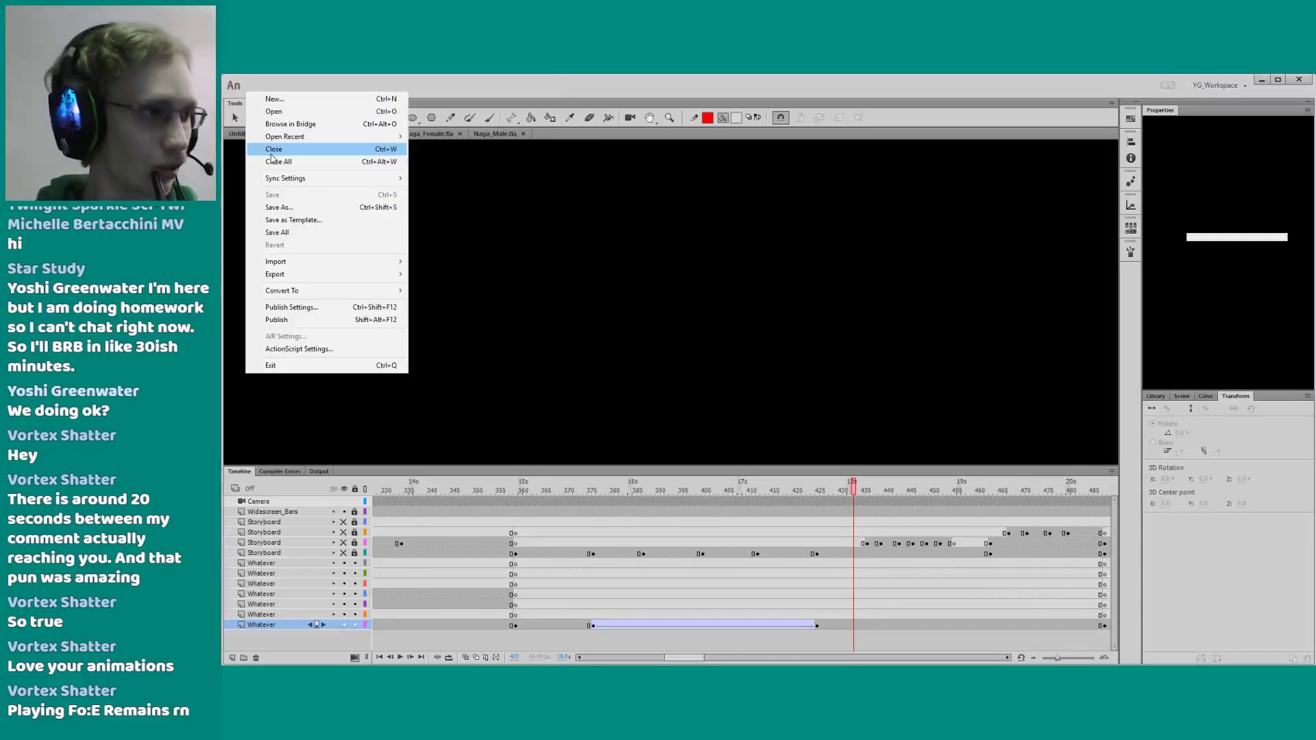
key(Escape)
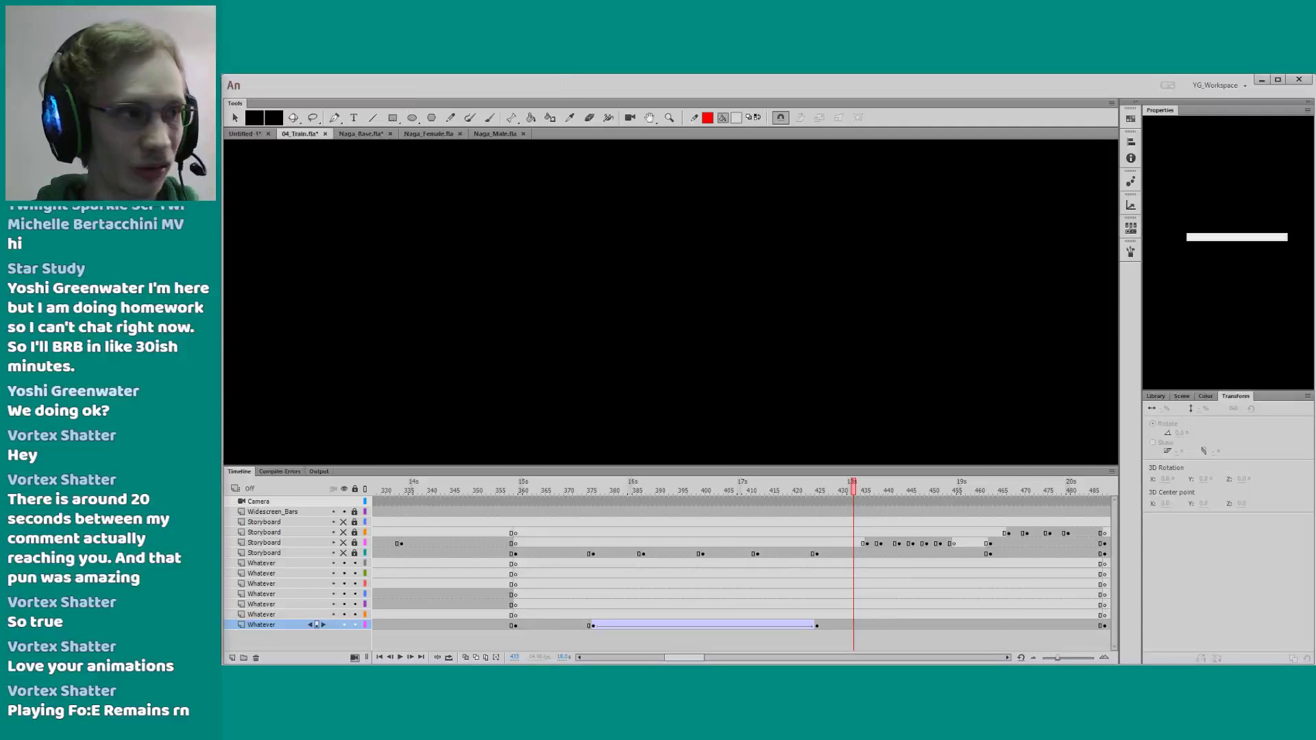
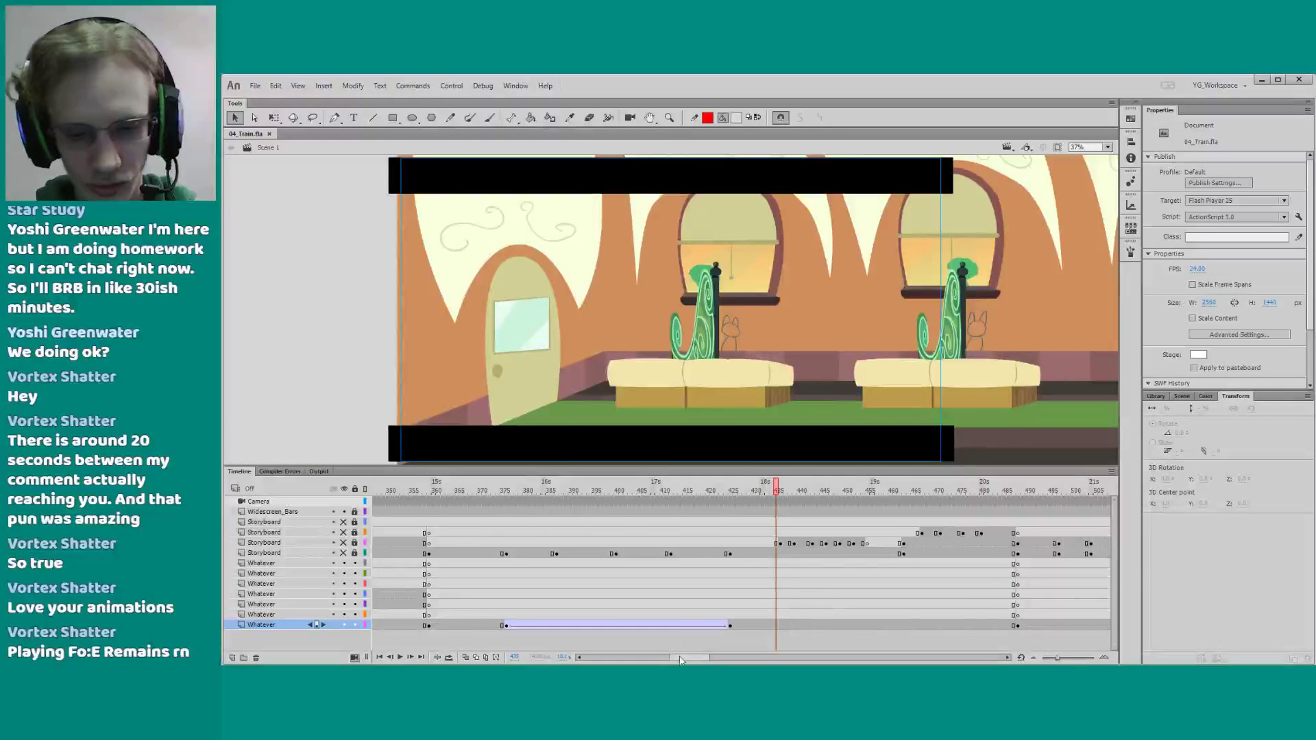
Show the Storyboard layers over the train interior and save the file
drag(682, 656, 683, 656)
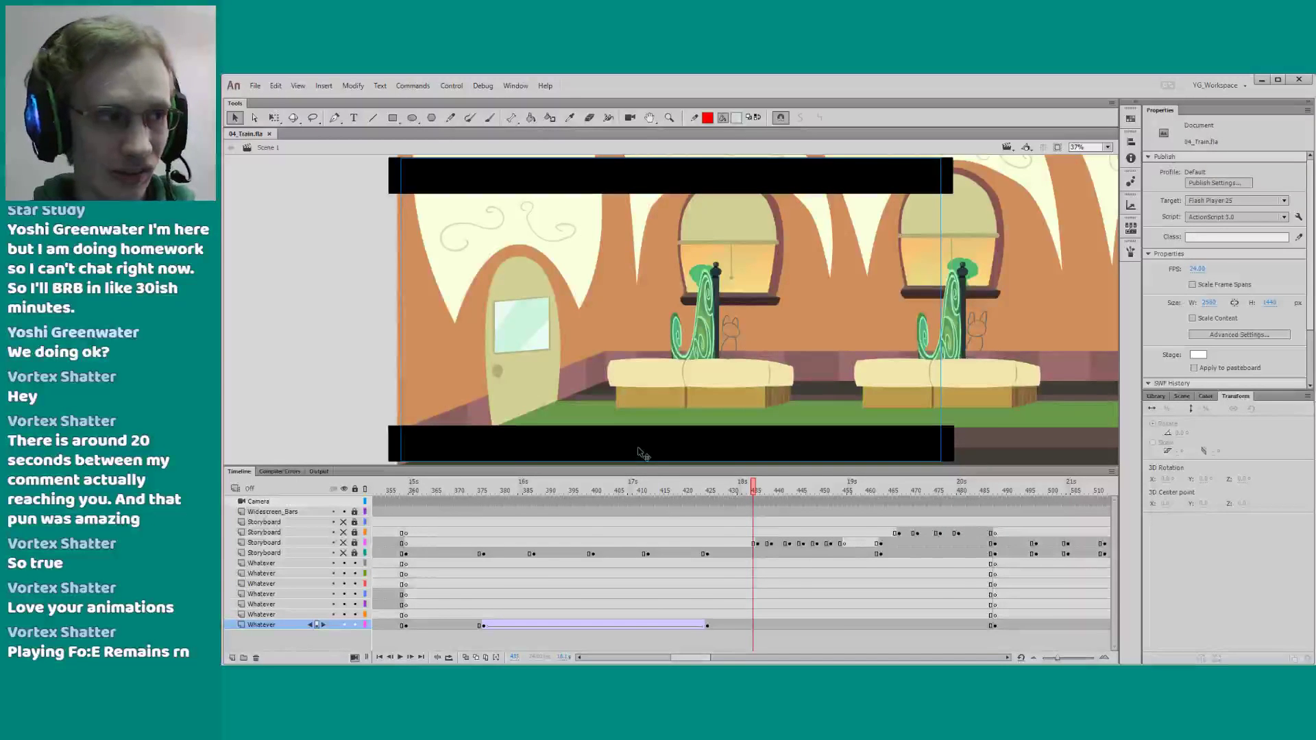
scroll(671, 641, right, 2)
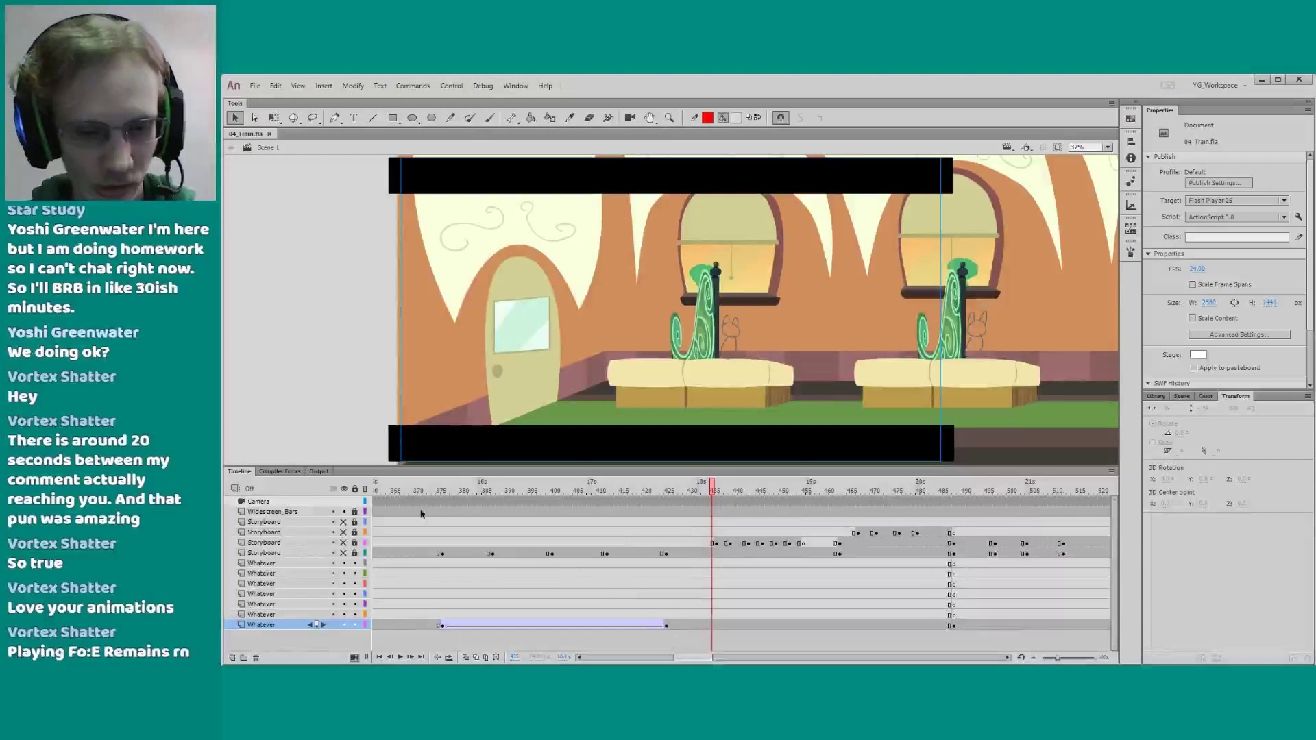
drag(344, 542, 346, 532)
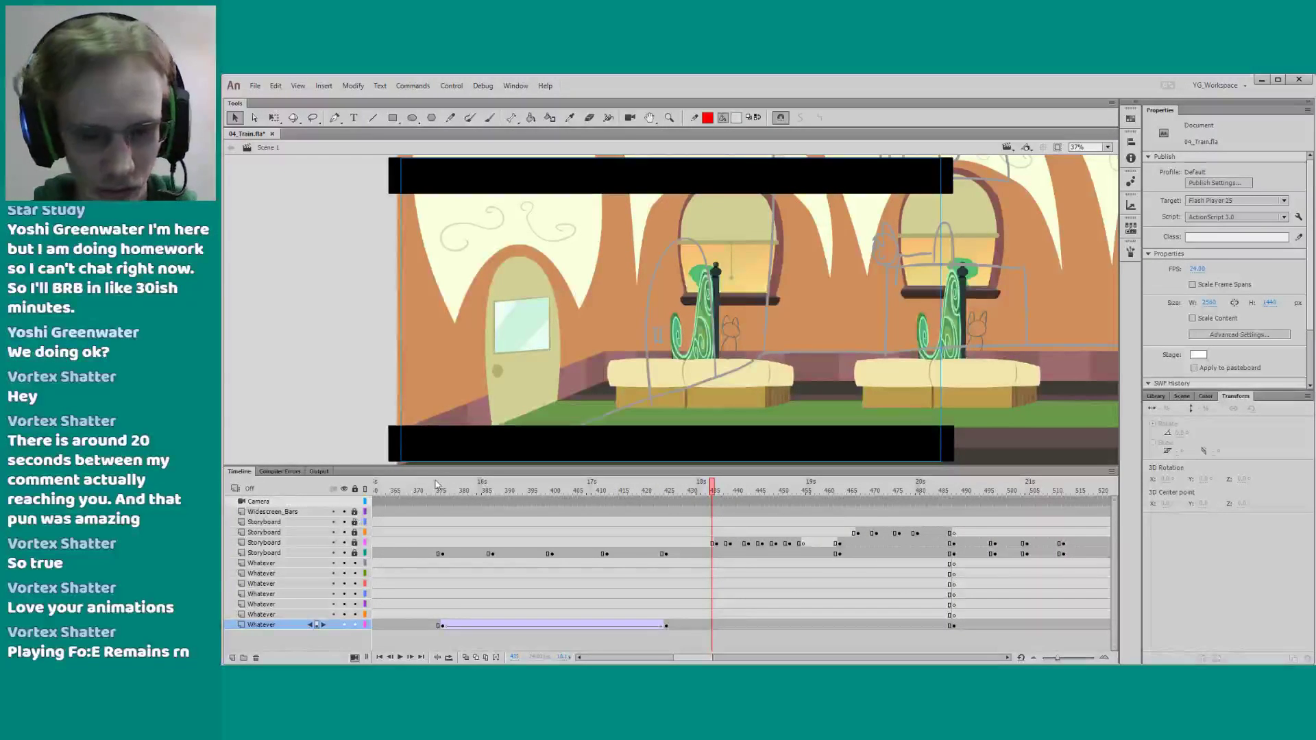
scroll(694, 660, right, 2)
key(ctrl+s)
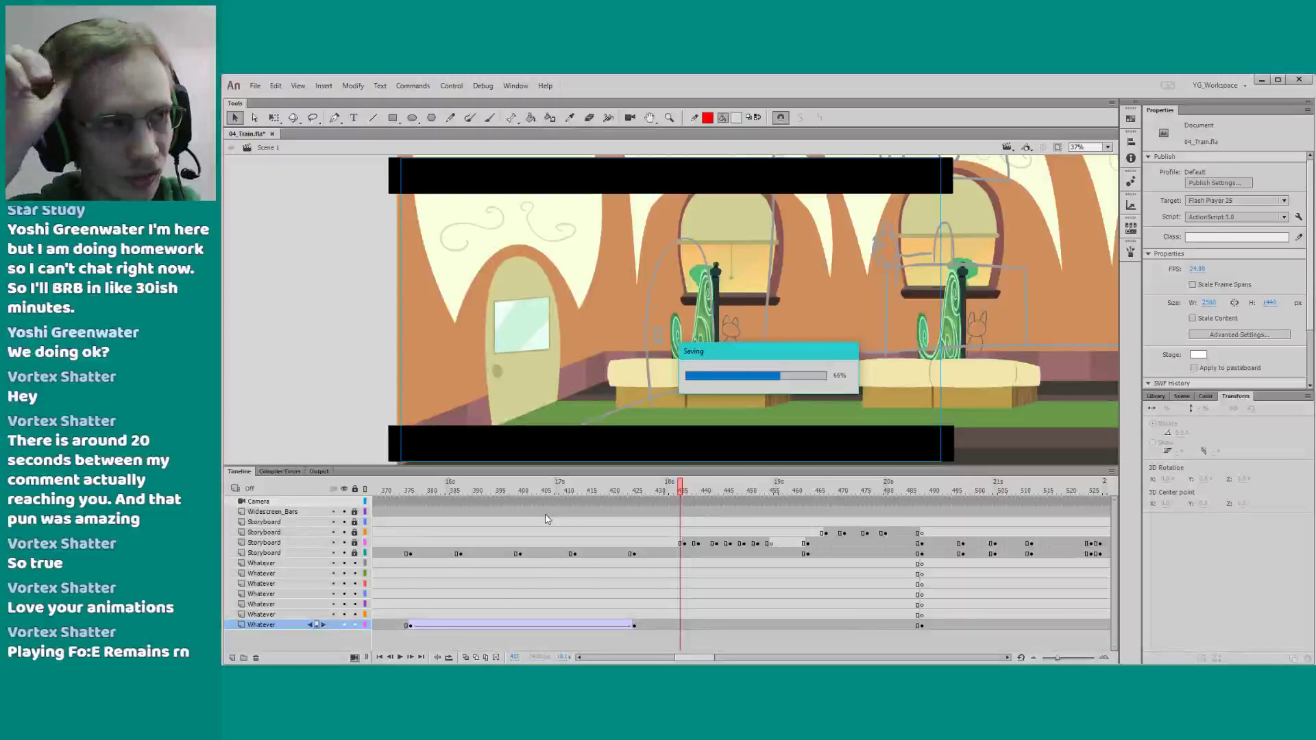
Play the end of the train pan from about frames 418 and 405, and stop around frame 425
scroll(686, 648, right, 2)
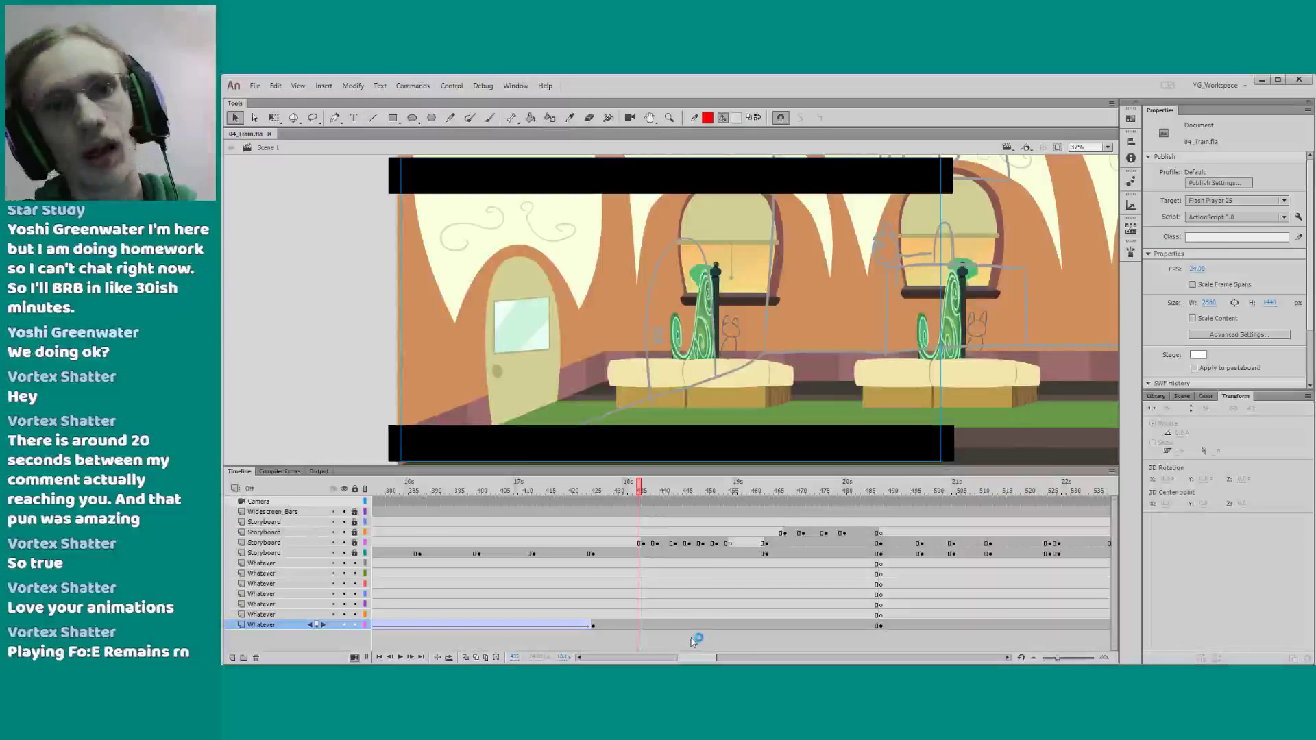
click(575, 495)
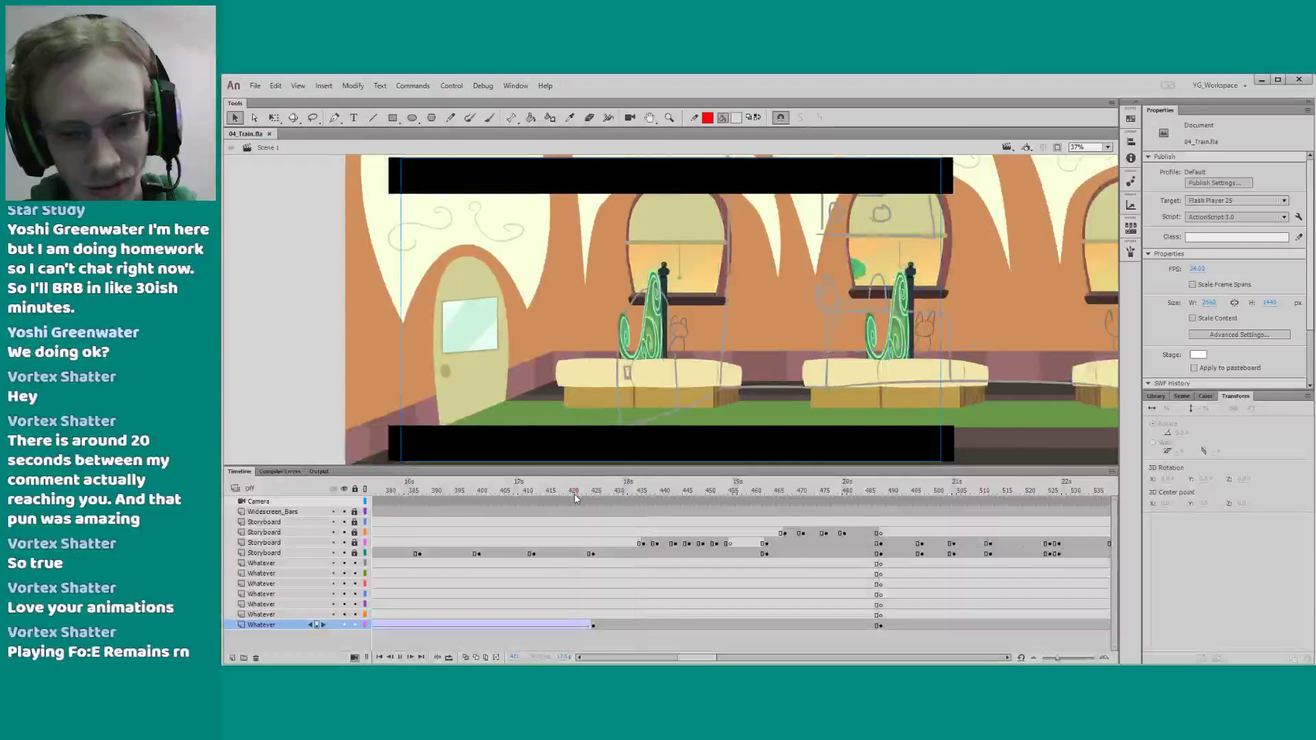
key(Return)
click(521, 494)
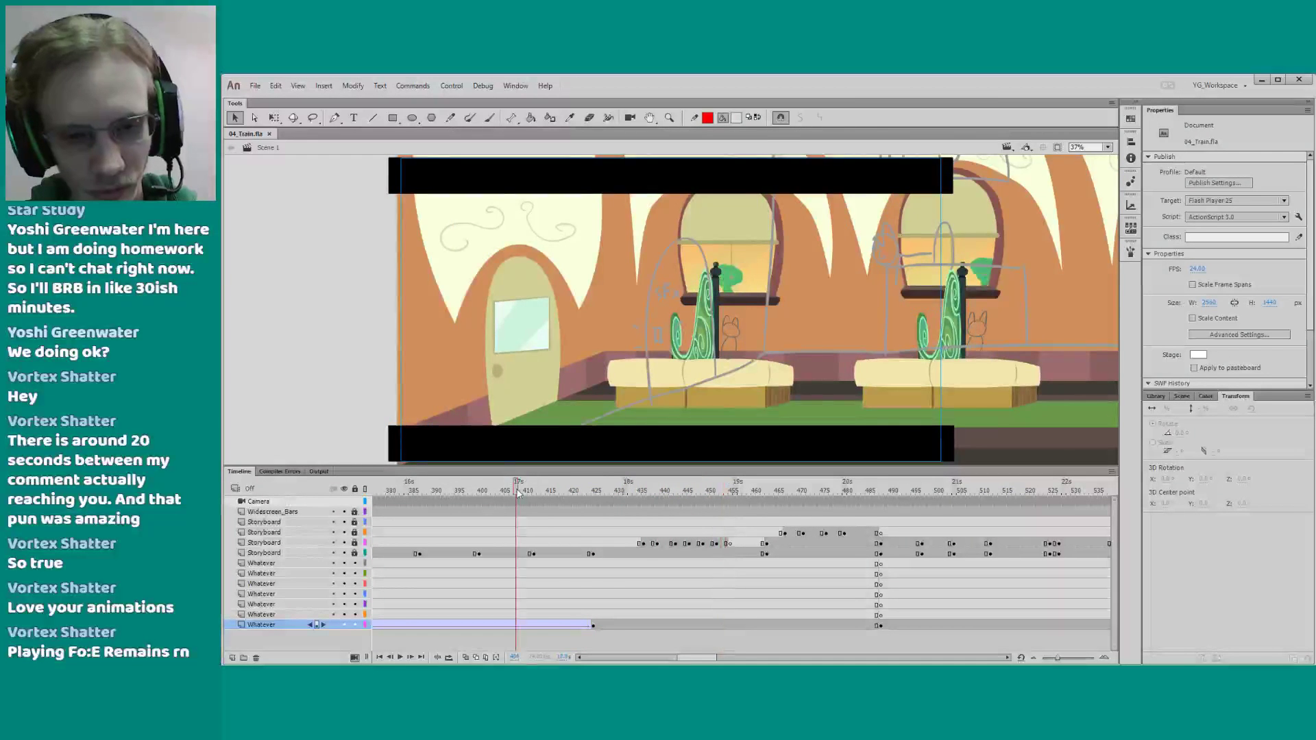
key(Return)
drag(526, 501, 595, 504)
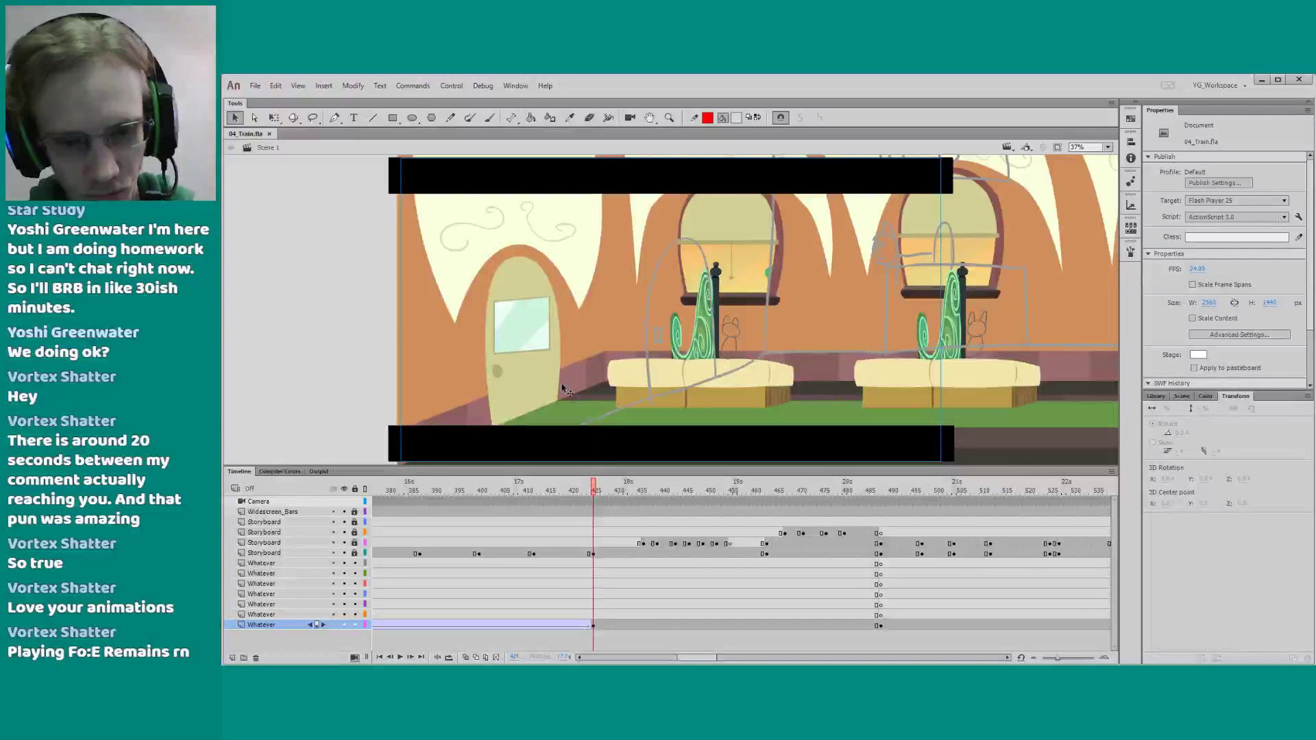
Hide all the Whatever layers and play only the storyboard sketch from about frame 405
drag(344, 563, 343, 624)
key(comma)
key(comma)
key(comma)
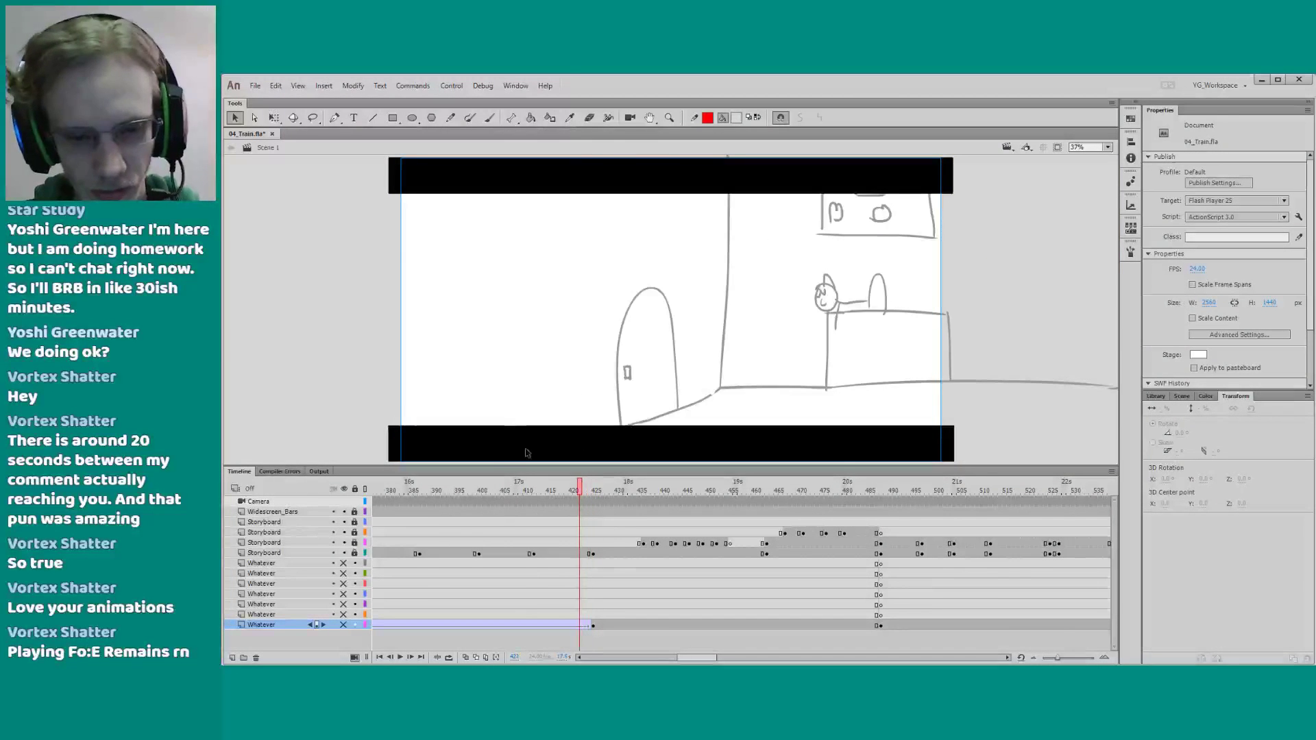
click(516, 491)
key(Return)
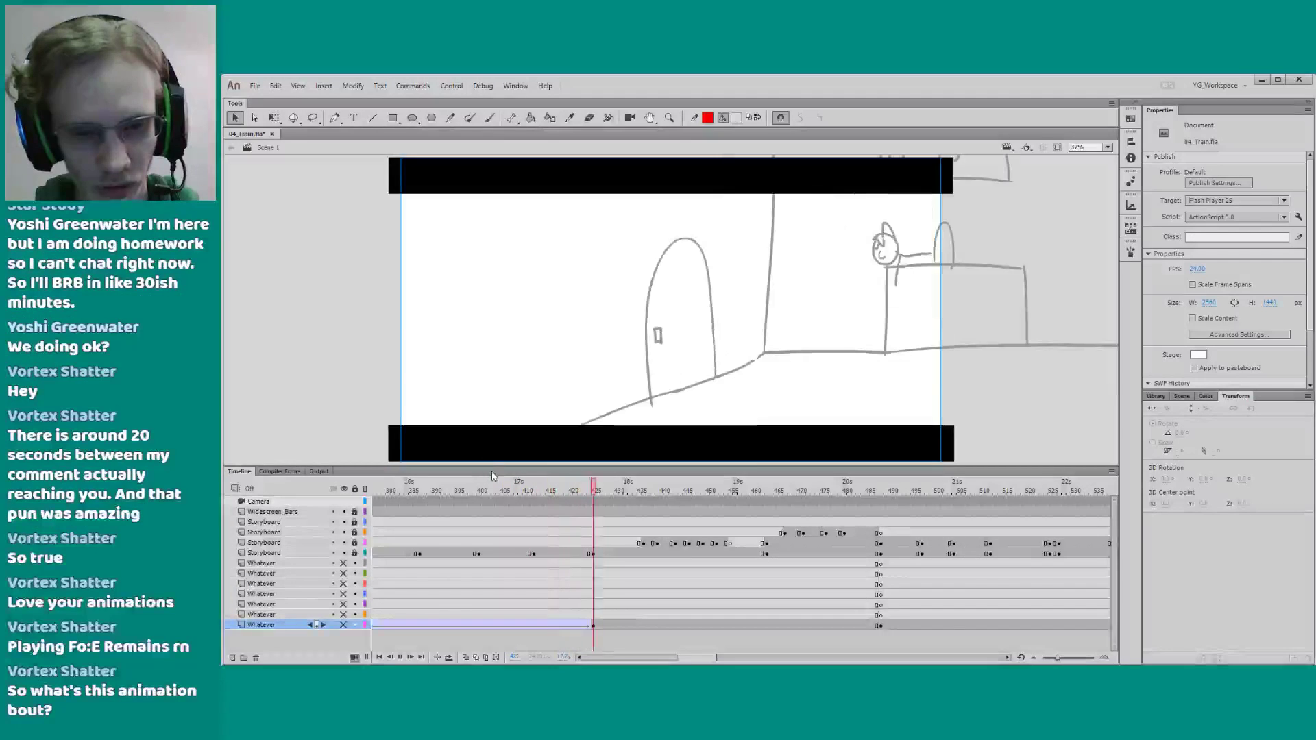
key(Return)
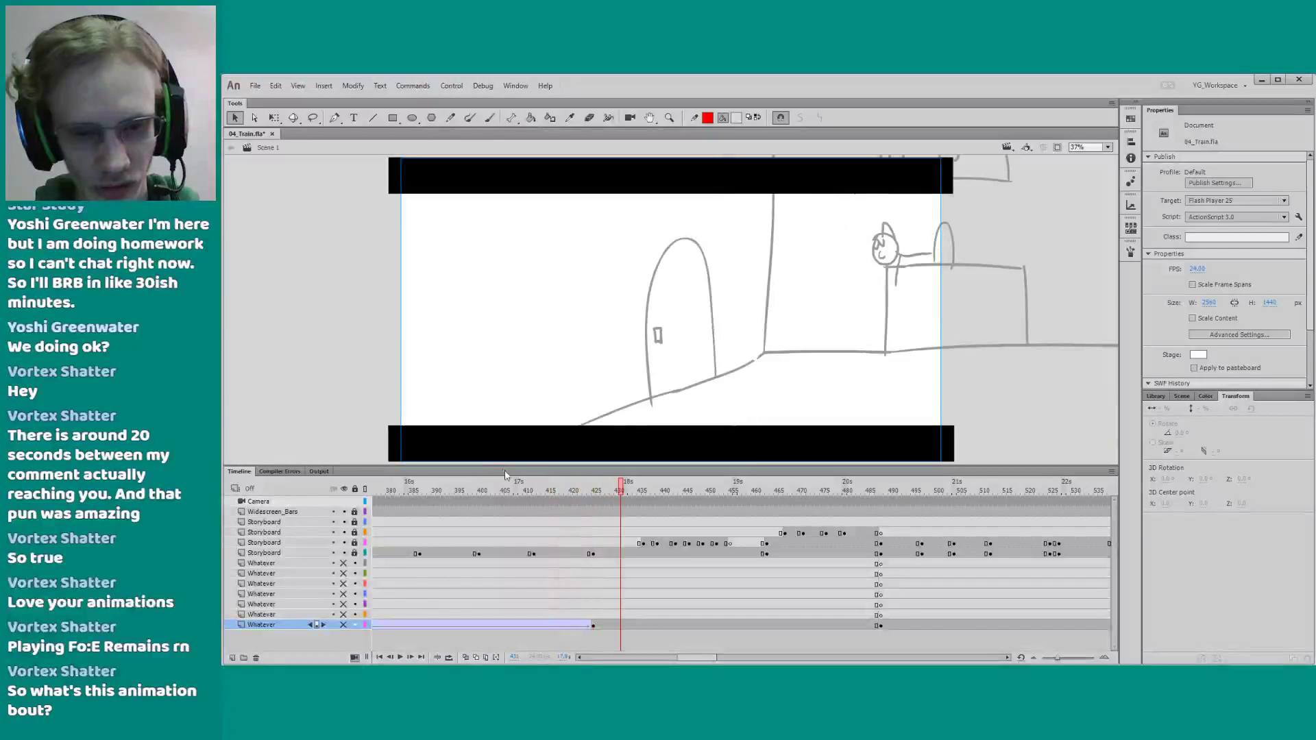
Step frame by frame around frame 425 to examine the storyboard's change of framing at the door
click(585, 489)
key(period)
key(period)
key(period)
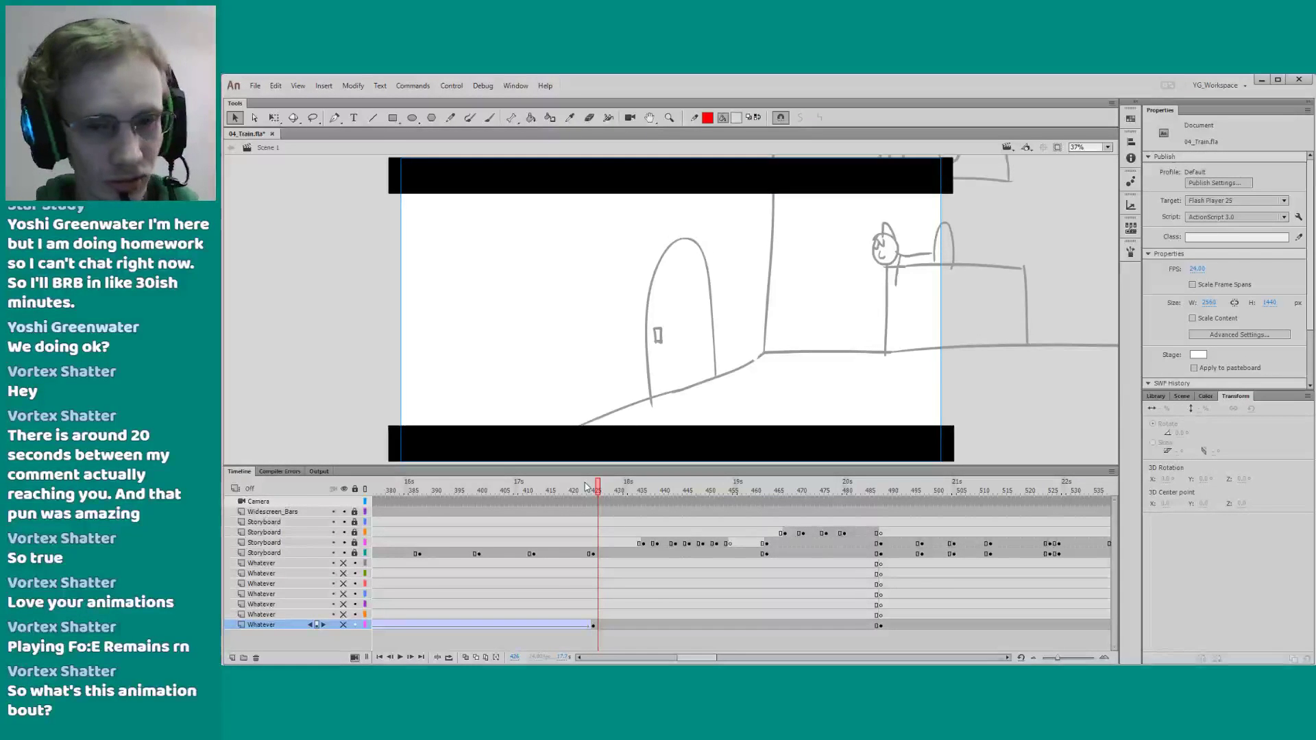
key(comma)
key(comma)
key(period)
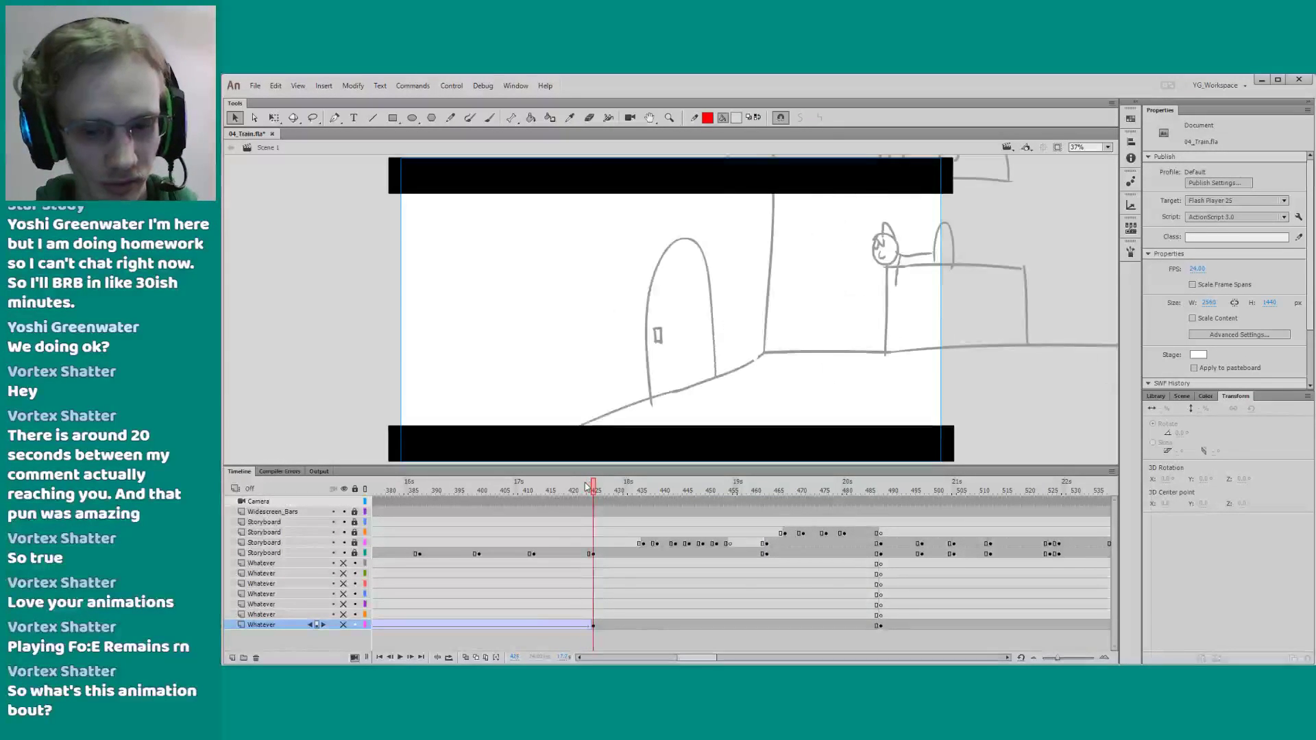
Enlarge the stage area slightly and save the file
drag(695, 657, 683, 656)
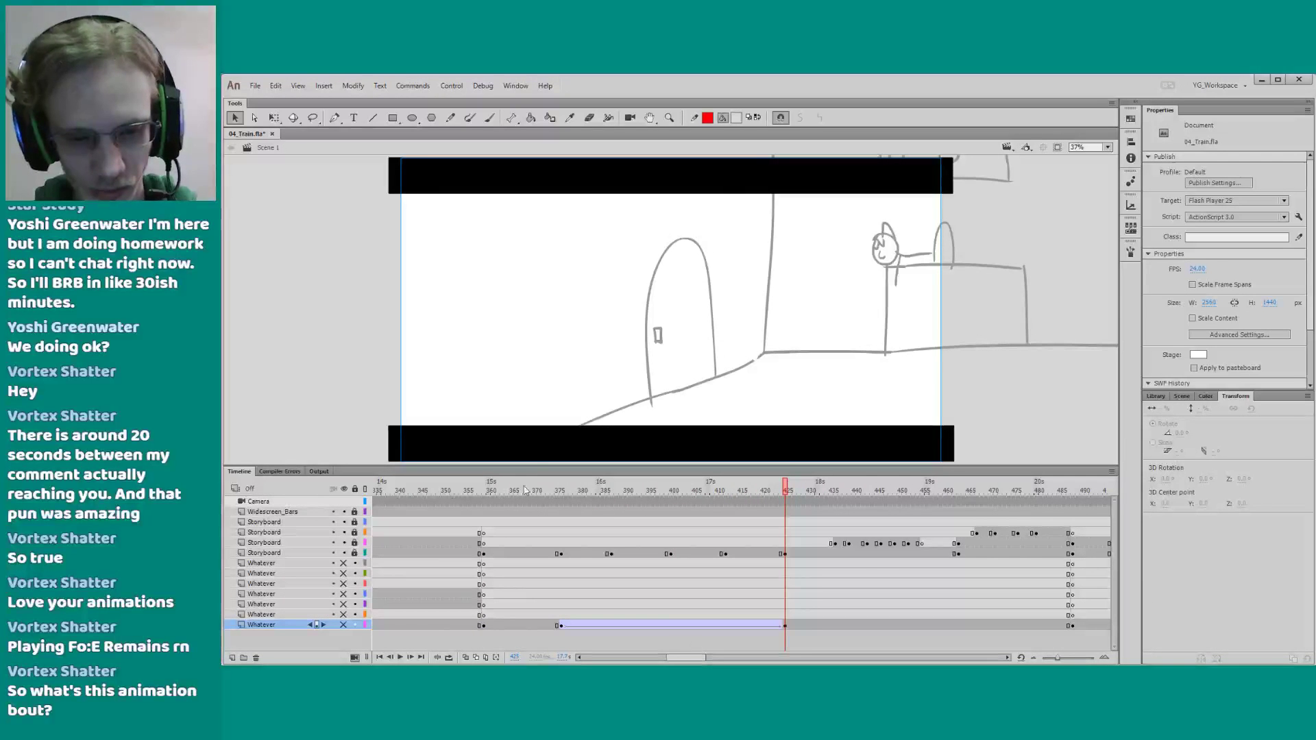
drag(520, 468, 534, 472)
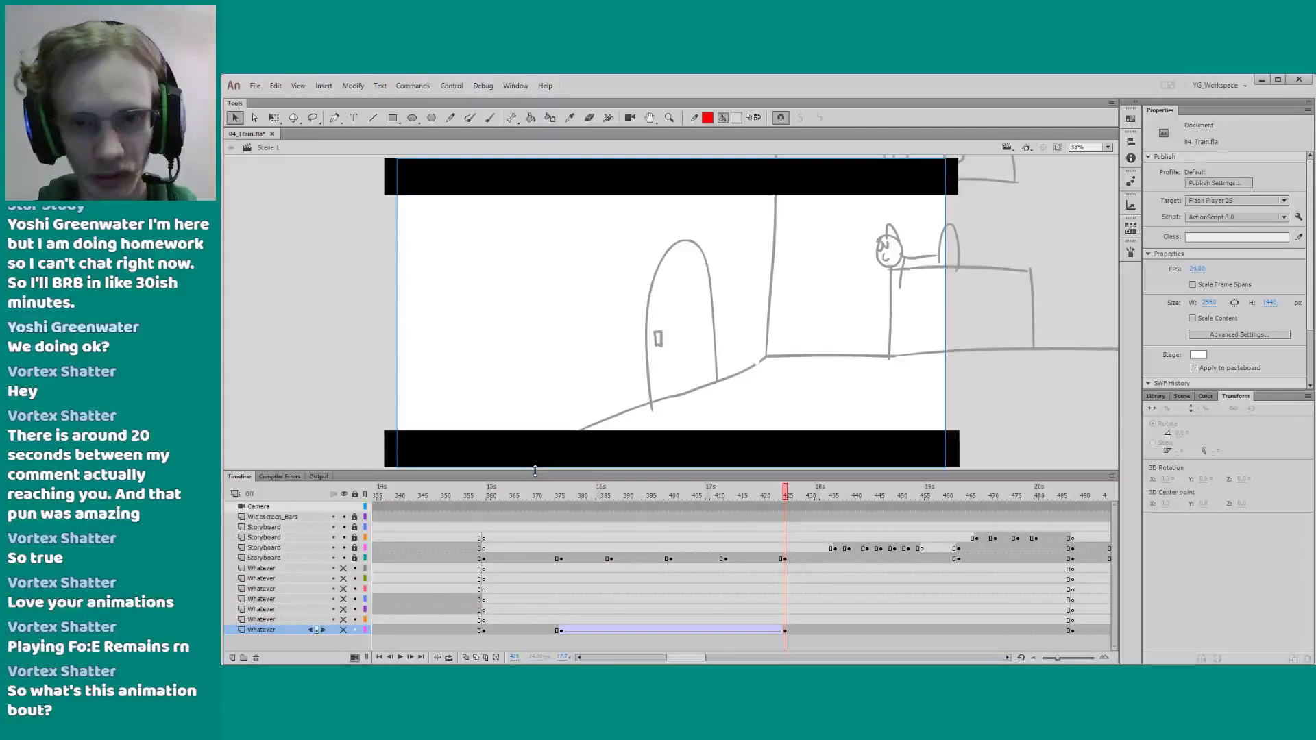
key(ctrl+s)
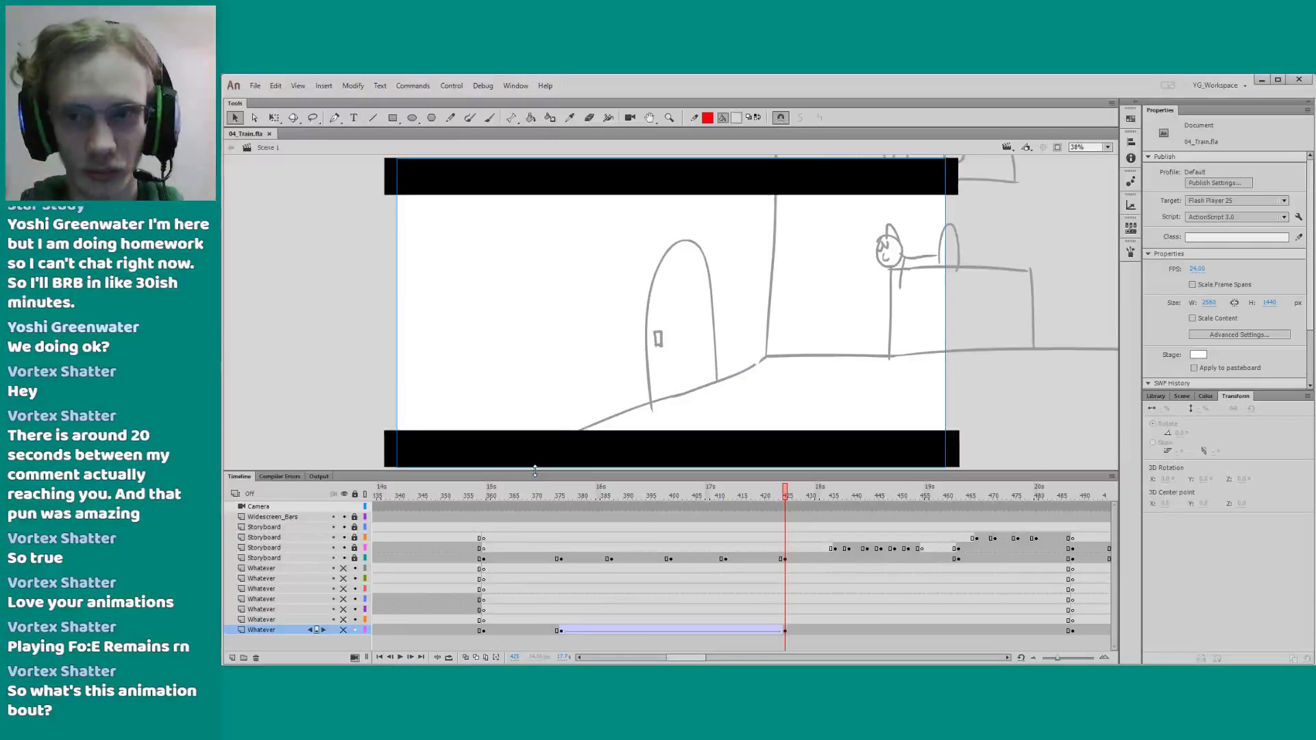
drag(536, 471, 534, 473)
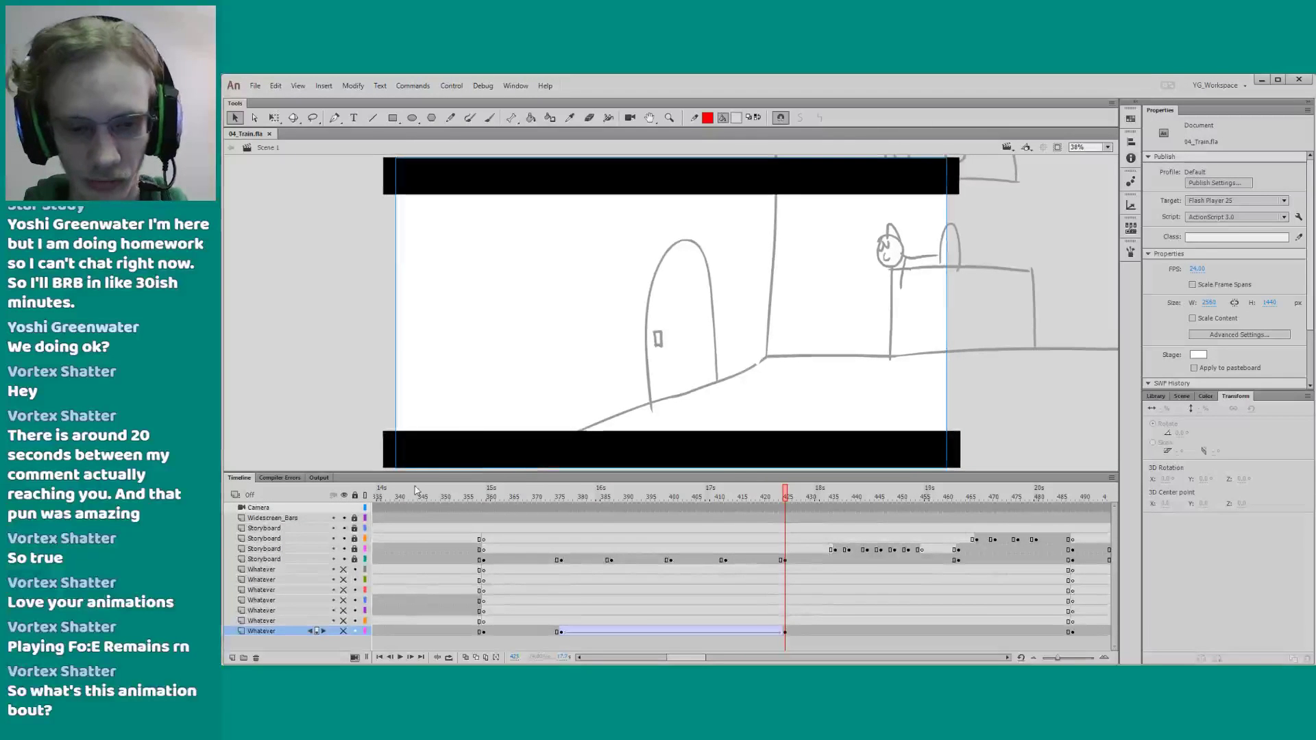
Show the Whatever layers again and reposition the stage view on the train door and windows
drag(343, 569, 343, 631)
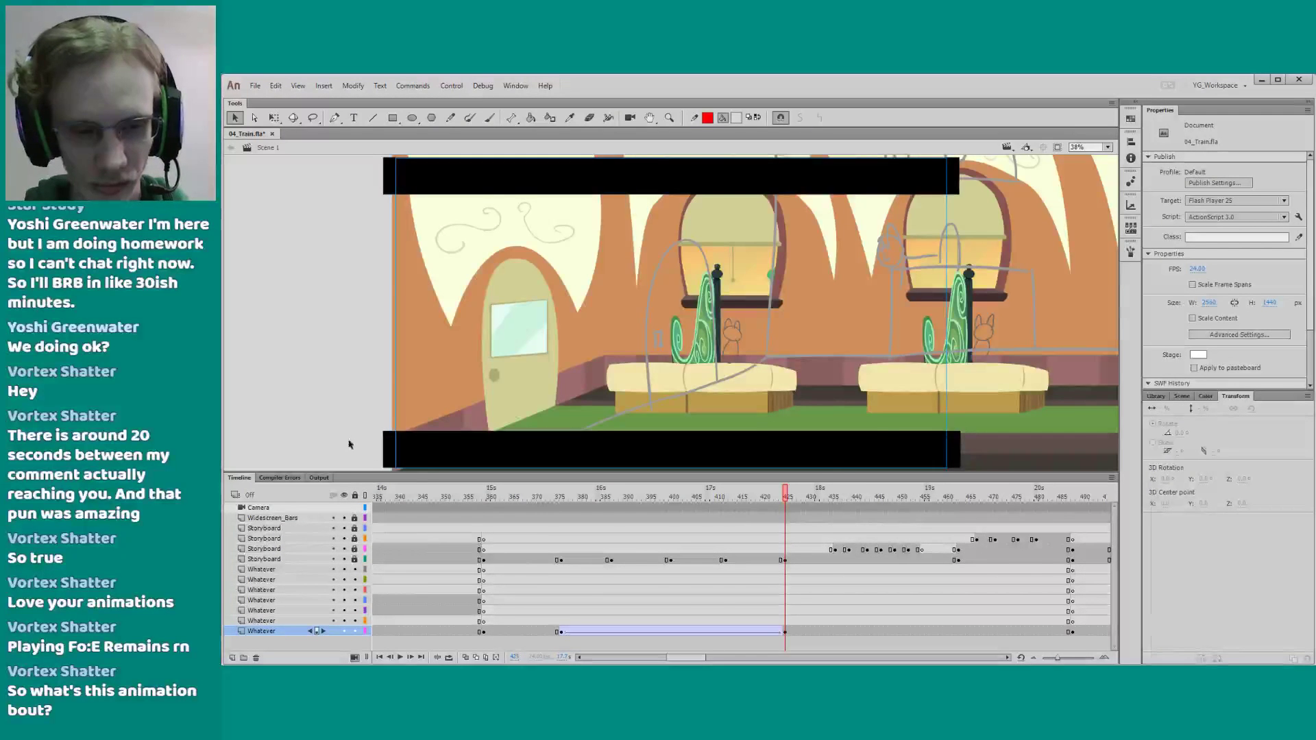
click(1106, 148)
click(1103, 174)
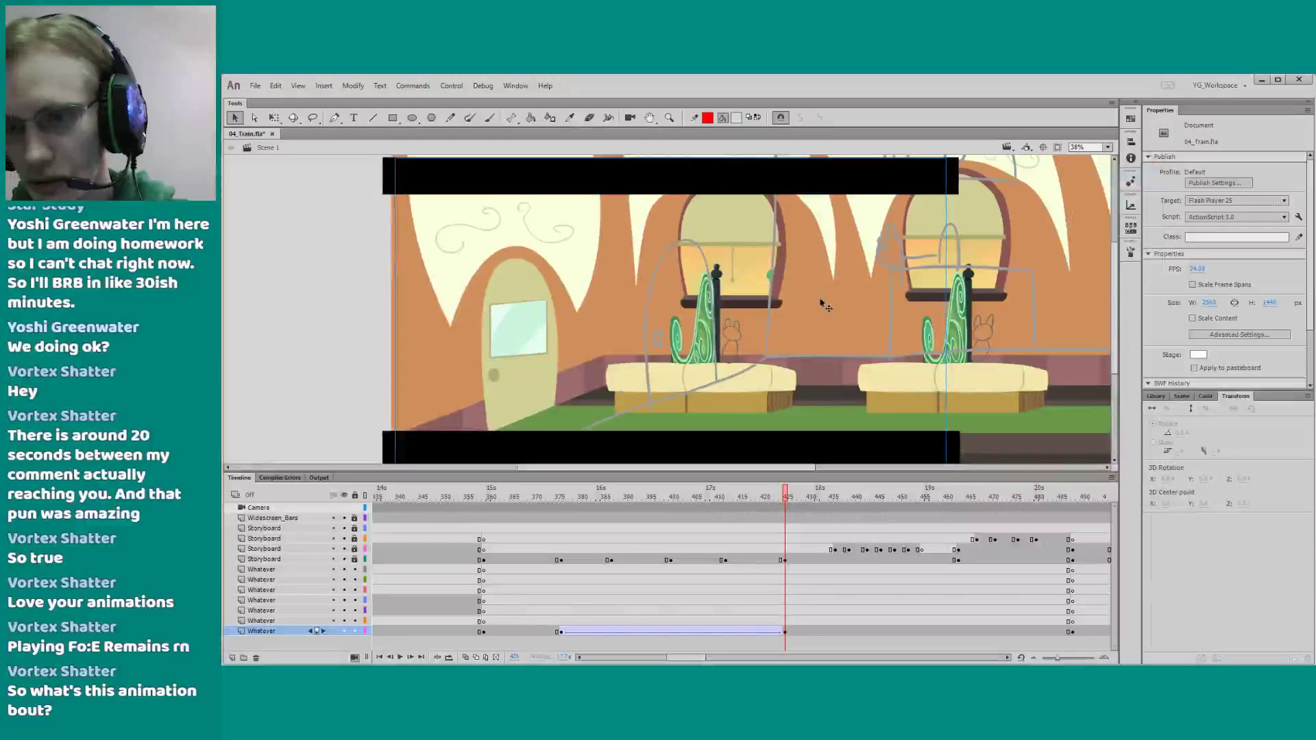
drag(748, 351, 763, 348)
drag(675, 468, 673, 472)
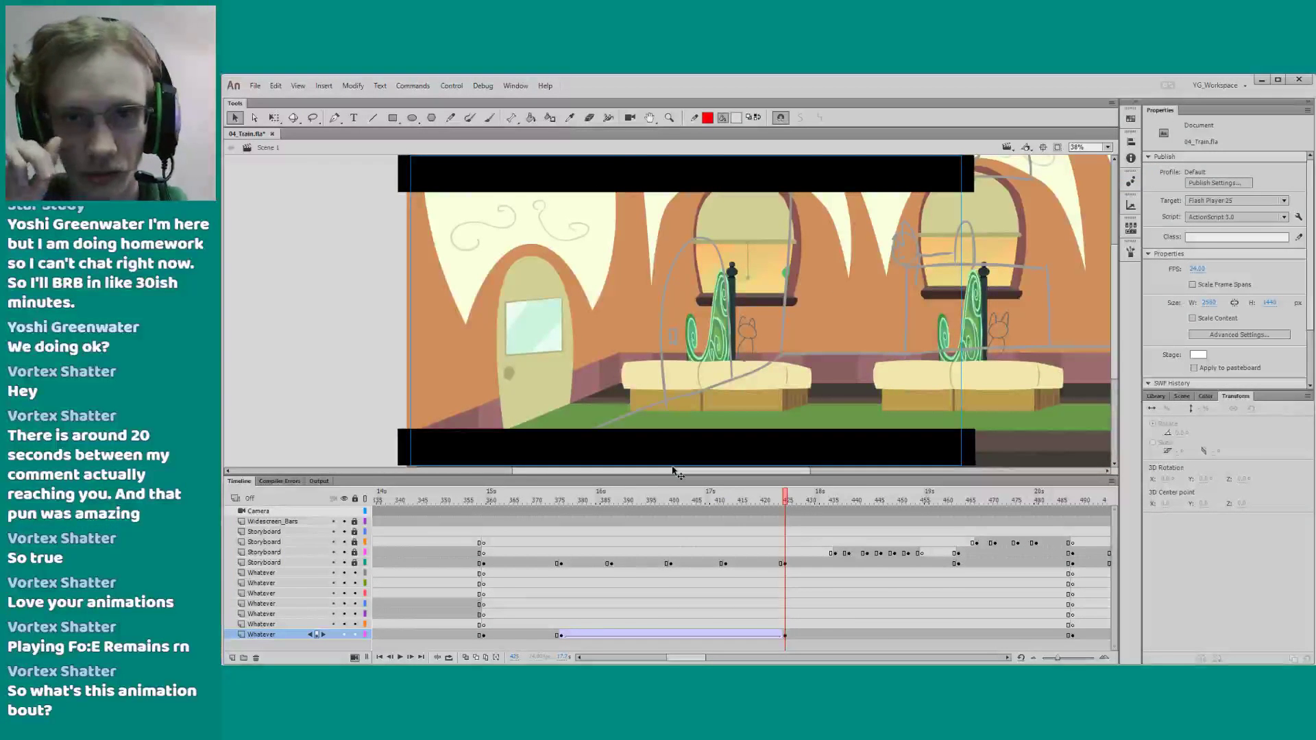
Replay the end of the pan with the artwork and storyboard visible, starting from about frame 405
drag(685, 658, 690, 658)
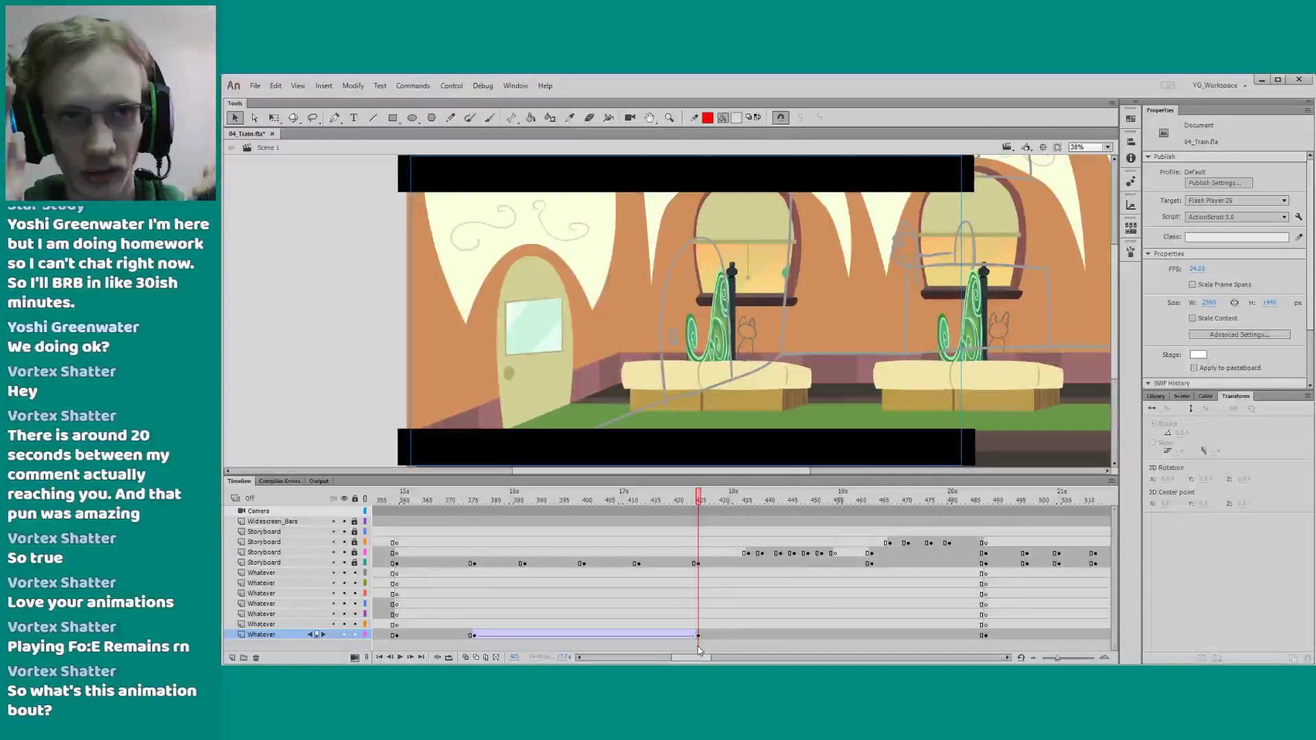
drag(681, 657, 683, 657)
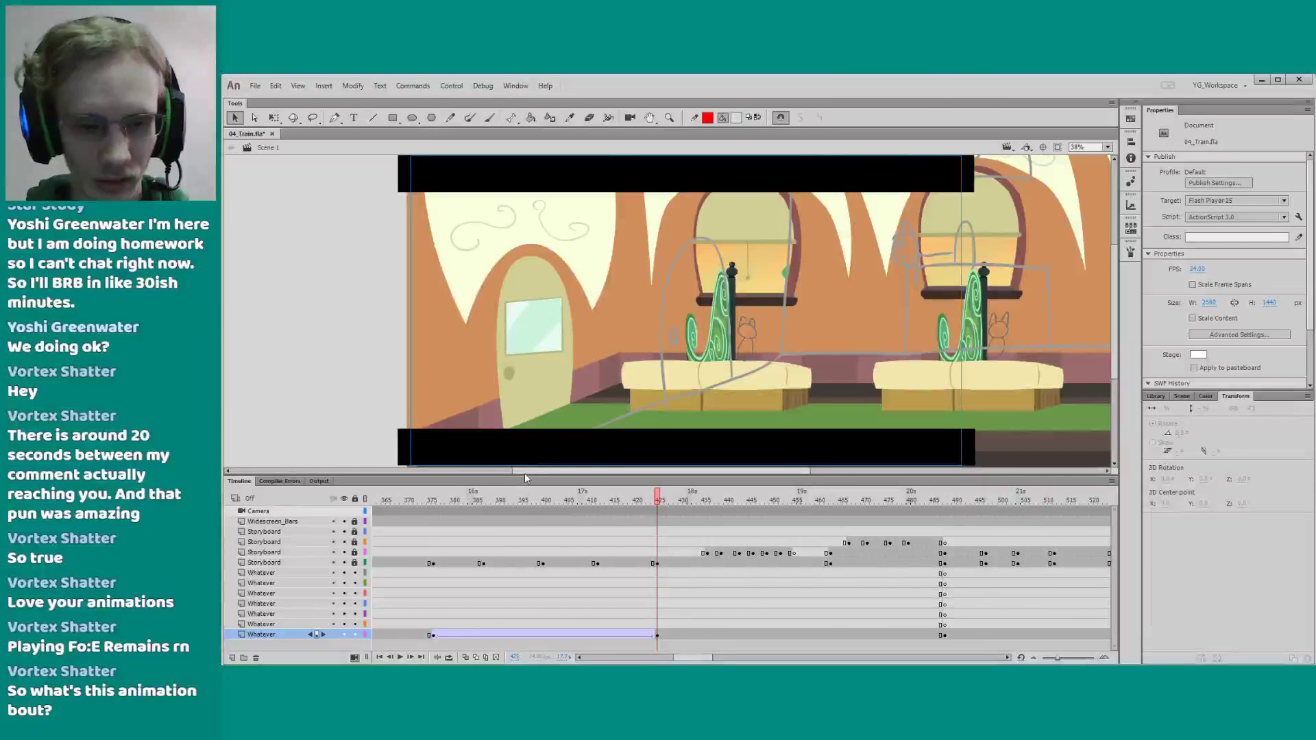
drag(529, 471, 526, 478)
drag(686, 658, 684, 657)
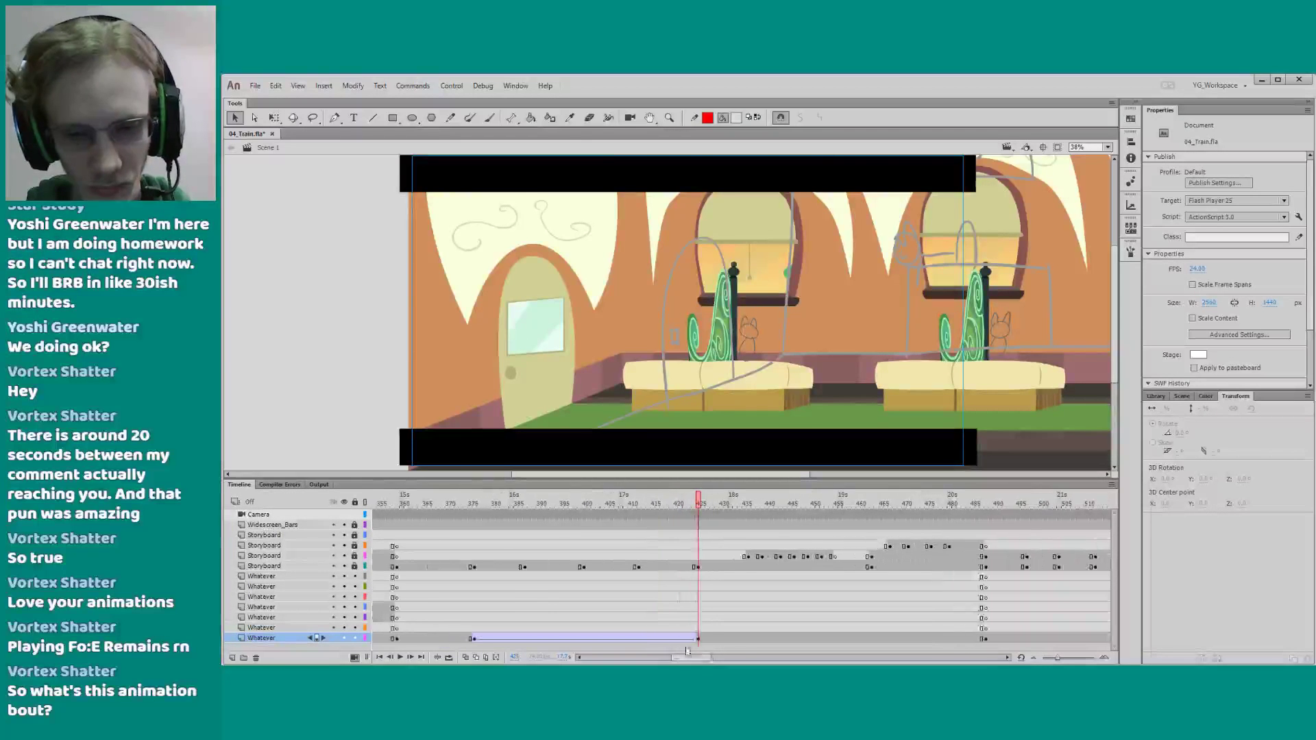
click(606, 507)
key(Return)
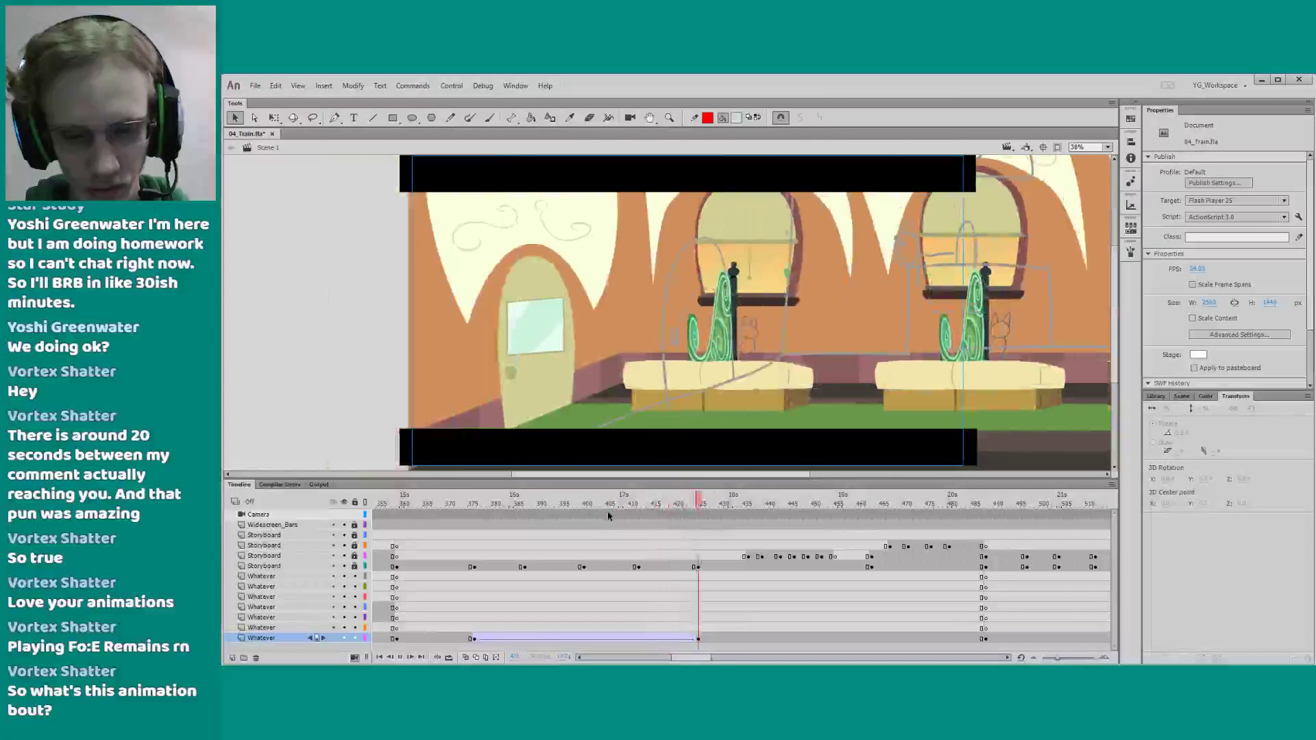
Add a keyframe at frame 427, then enlarge and move the train interior to align its door with the storyboard door
click(707, 637)
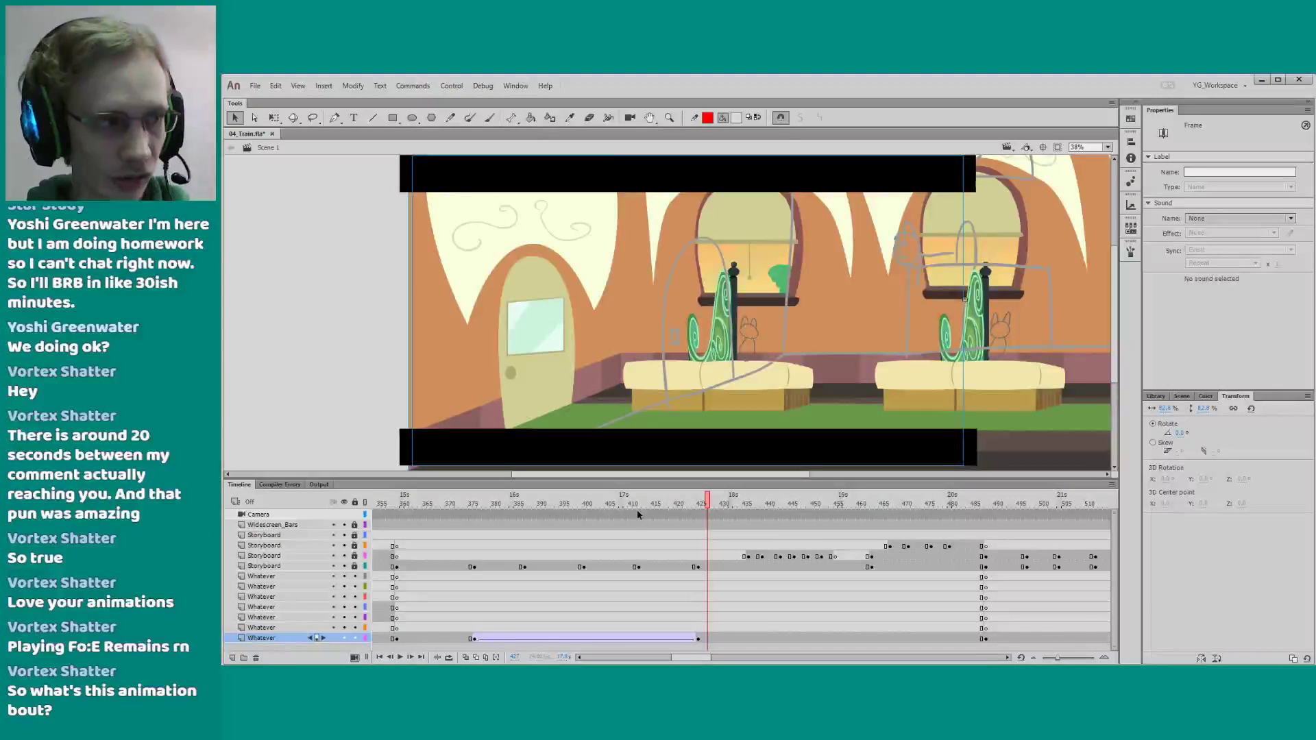
key(F6)
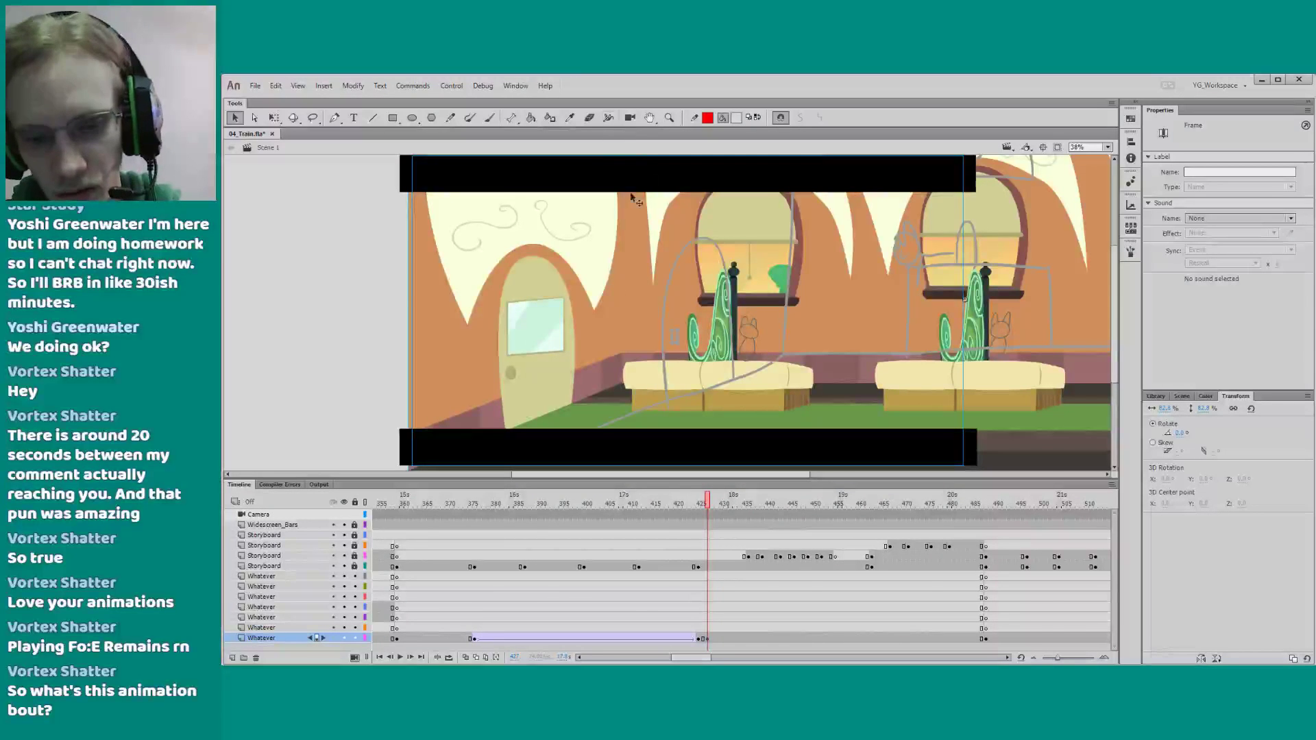
drag(1185, 411, 1220, 411)
drag(565, 370, 888, 293)
drag(1164, 409, 1181, 408)
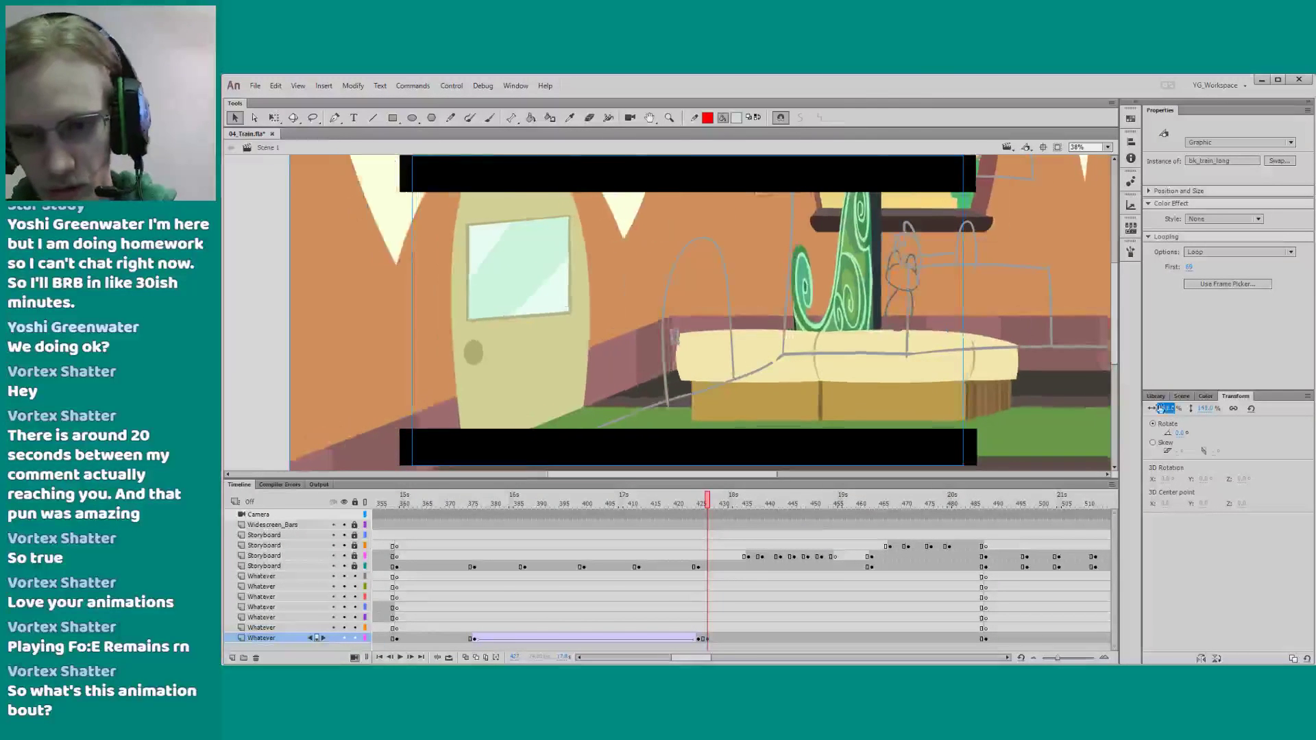
drag(608, 357, 716, 336)
drag(532, 364, 470, 379)
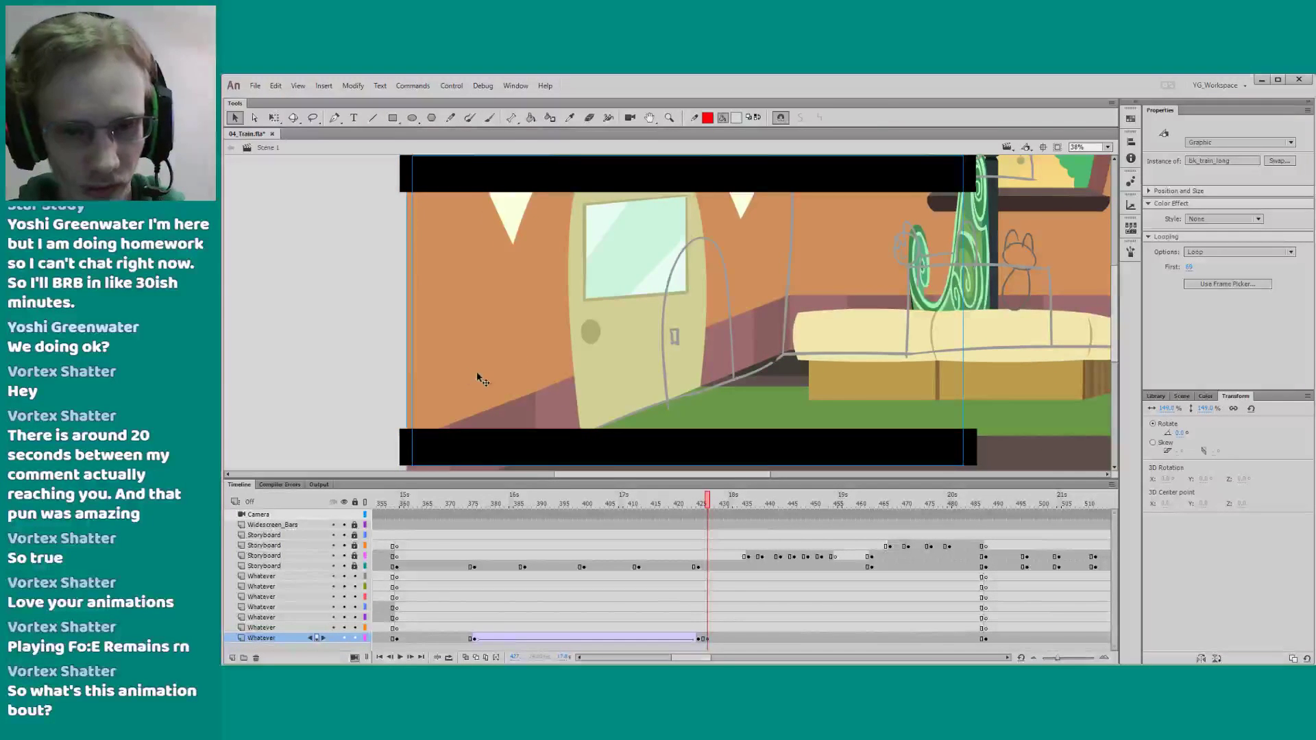
Tween the train interior between frames 425 and 427, and play the quick zoom from about frame 416
click(701, 638)
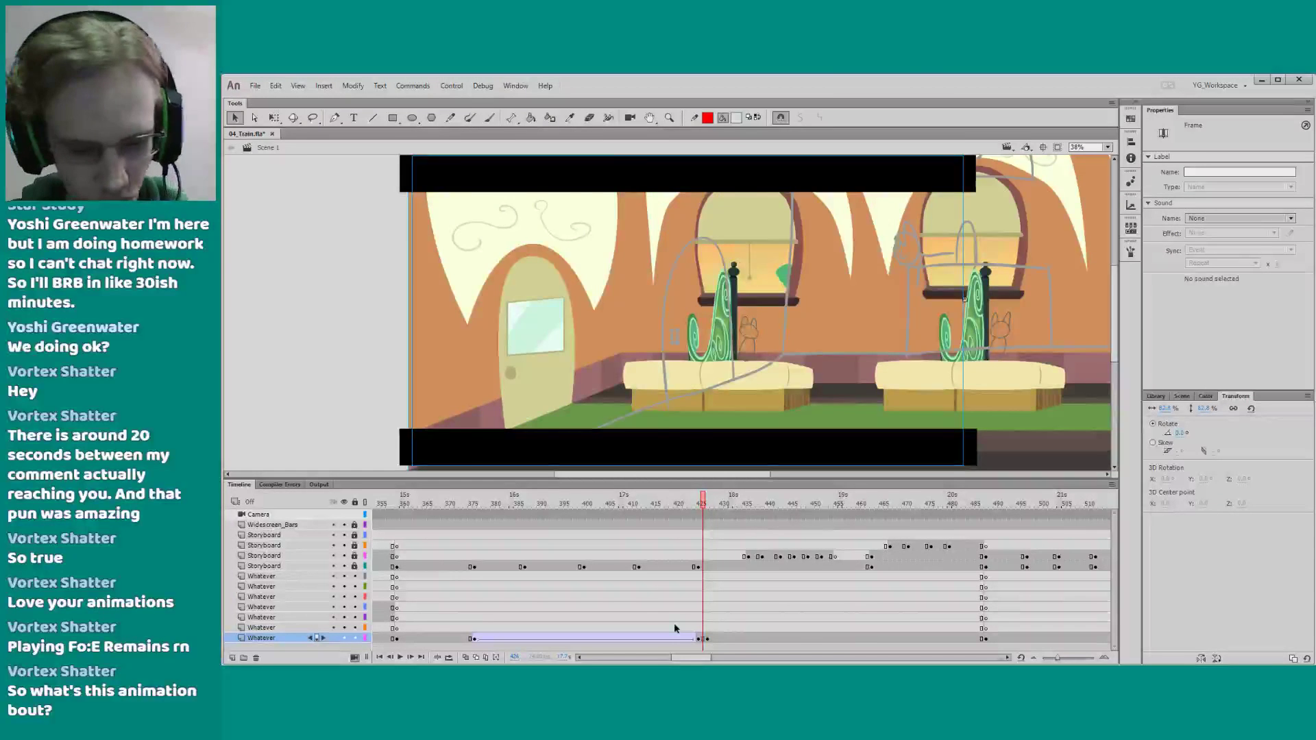
key(F3)
click(660, 507)
key(Return)
key(Return)
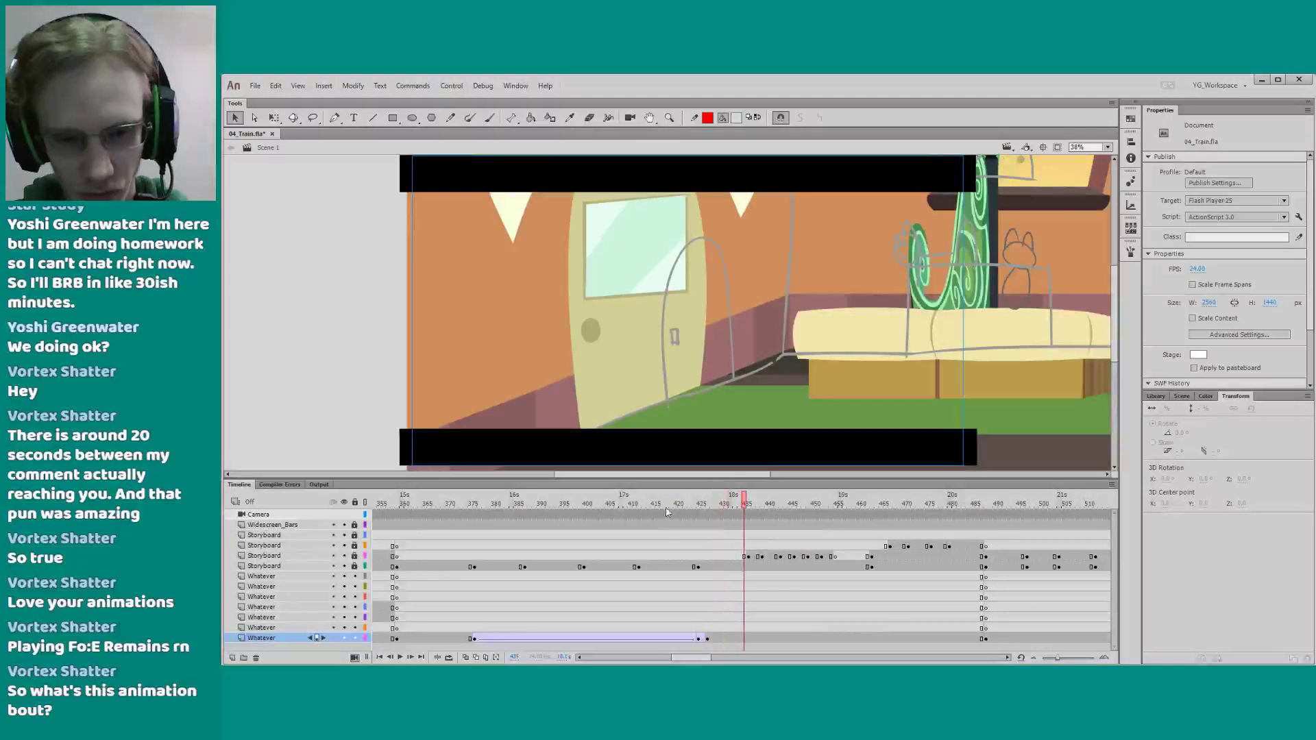
Lengthen the door zoom by moving its end keyframe later and inserting frames on all layers until about frame 436, and replay it
click(673, 508)
key(Return)
click(707, 639)
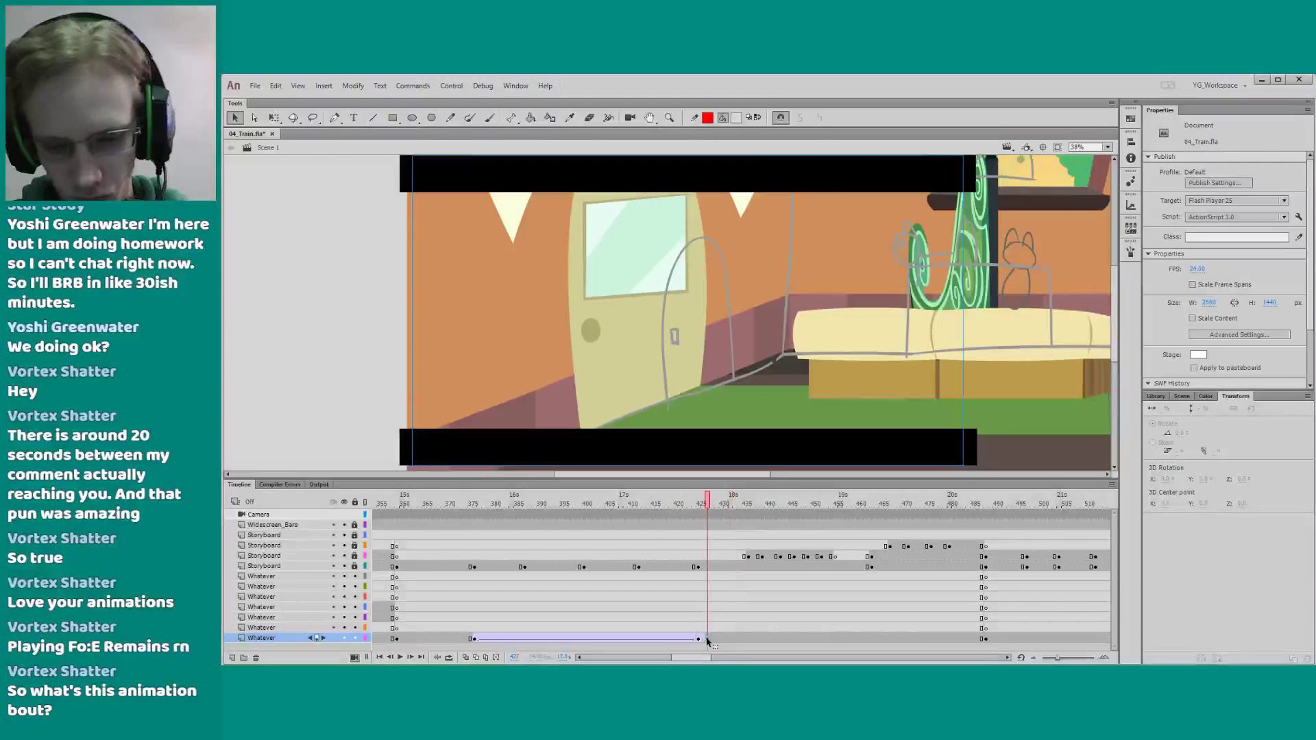
drag(707, 639, 734, 642)
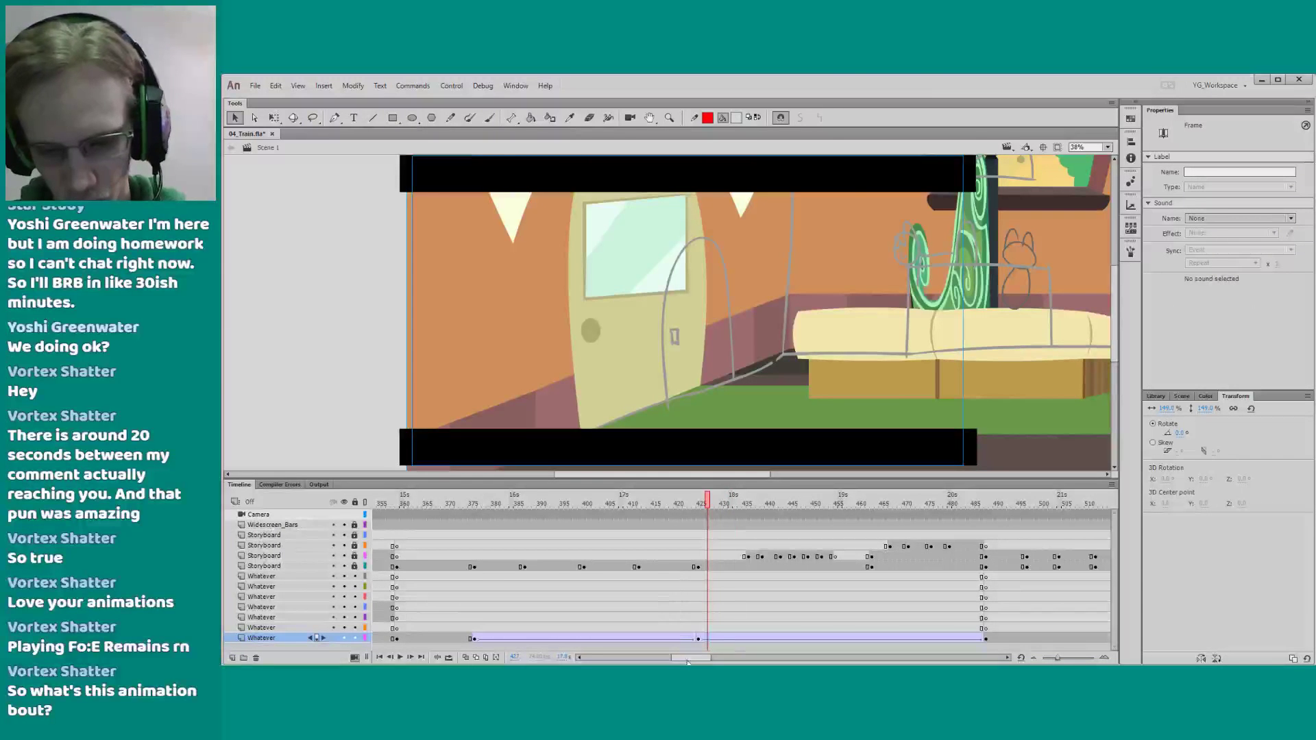
drag(704, 515, 688, 660)
key(F5)
key(F5)
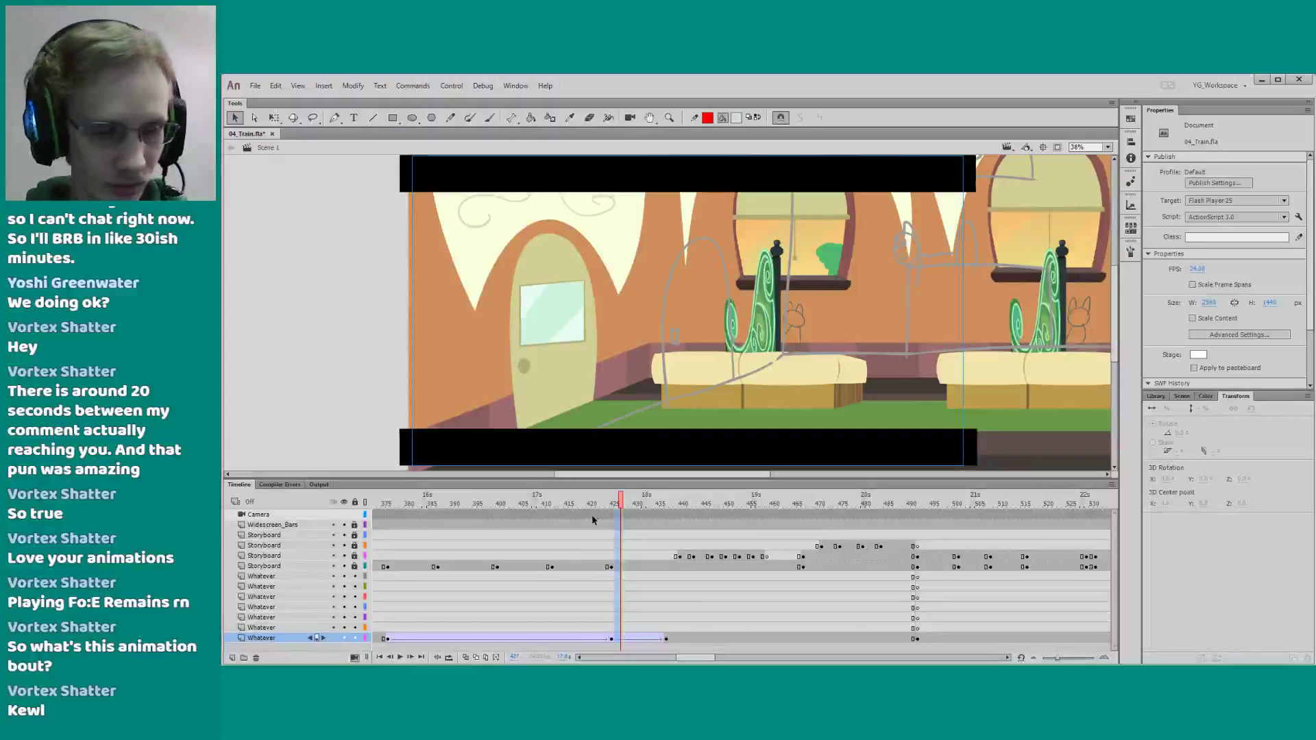
click(579, 503)
key(Return)
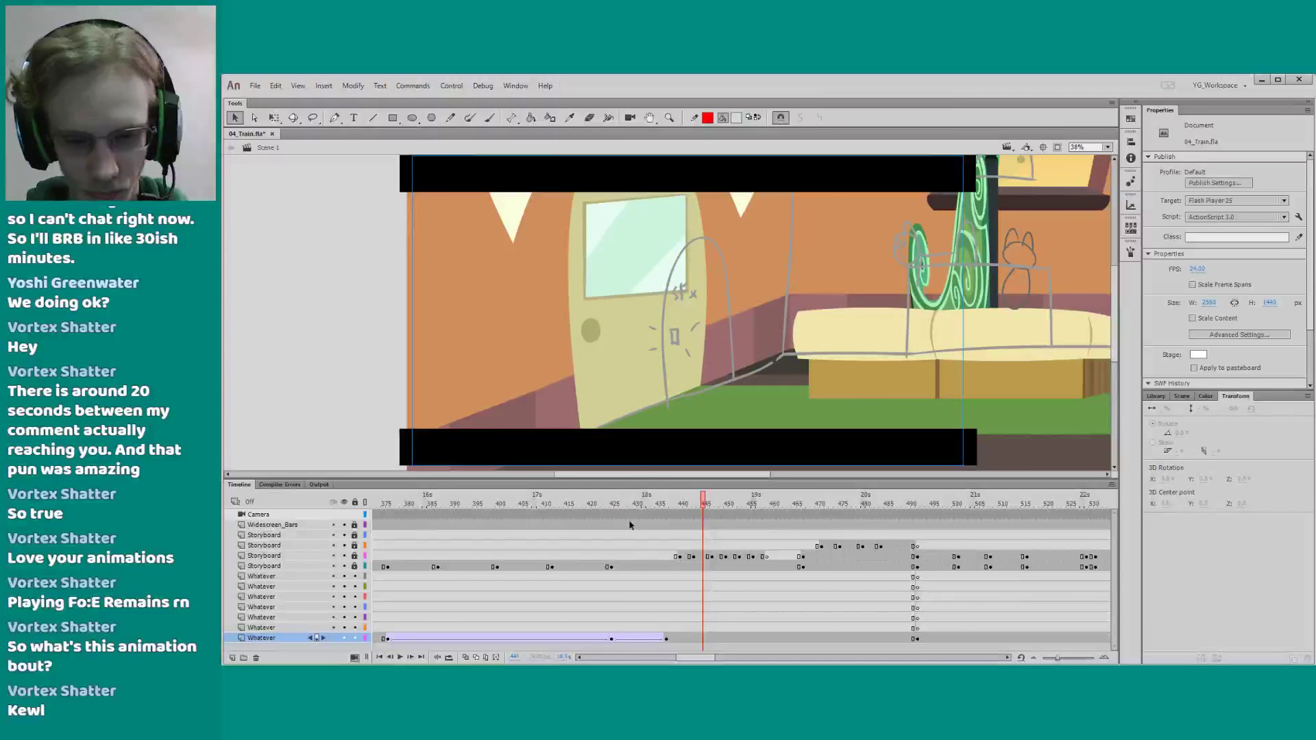
Insert ten more frames on all layers inside the zoom tween at about frame 430, and replay the zoom
click(634, 638)
key(F5)
key(F5)
key(F5)
key(F5)
key(F5)
key(F5)
key(F5)
key(F5)
key(F5)
key(F5)
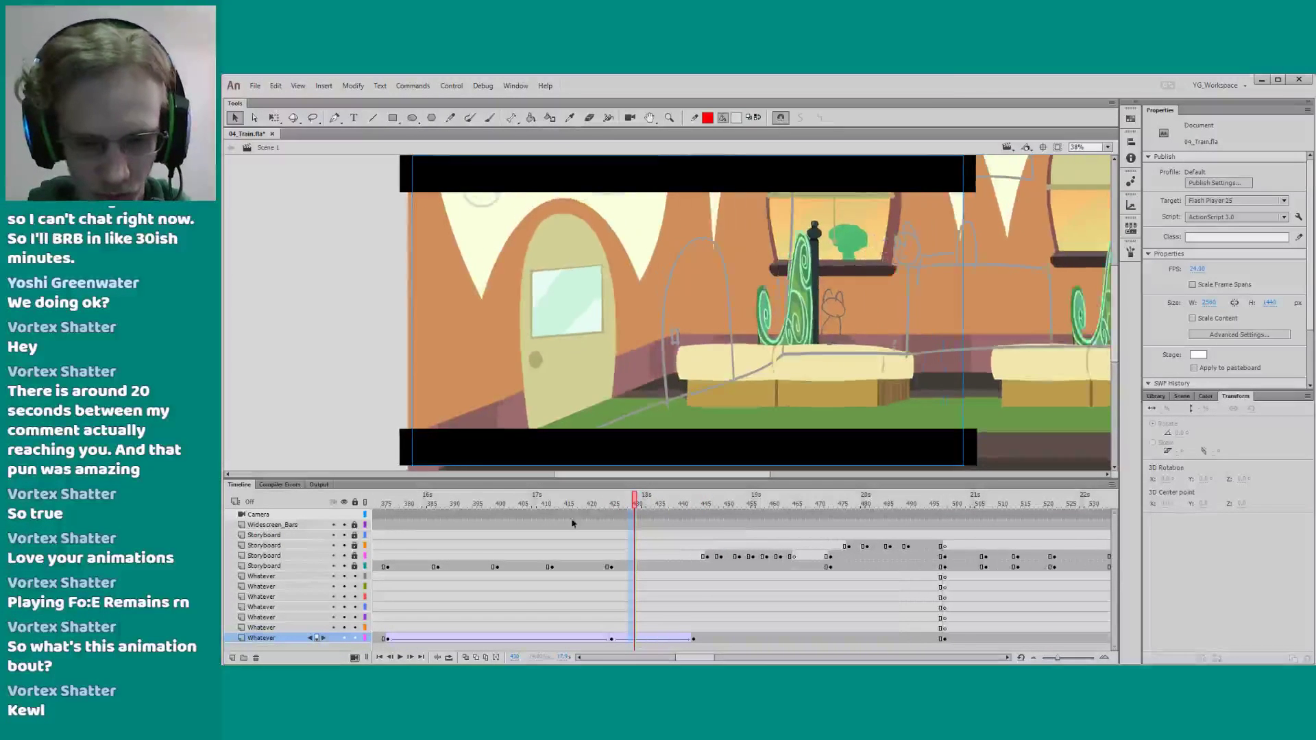
click(568, 504)
key(Return)
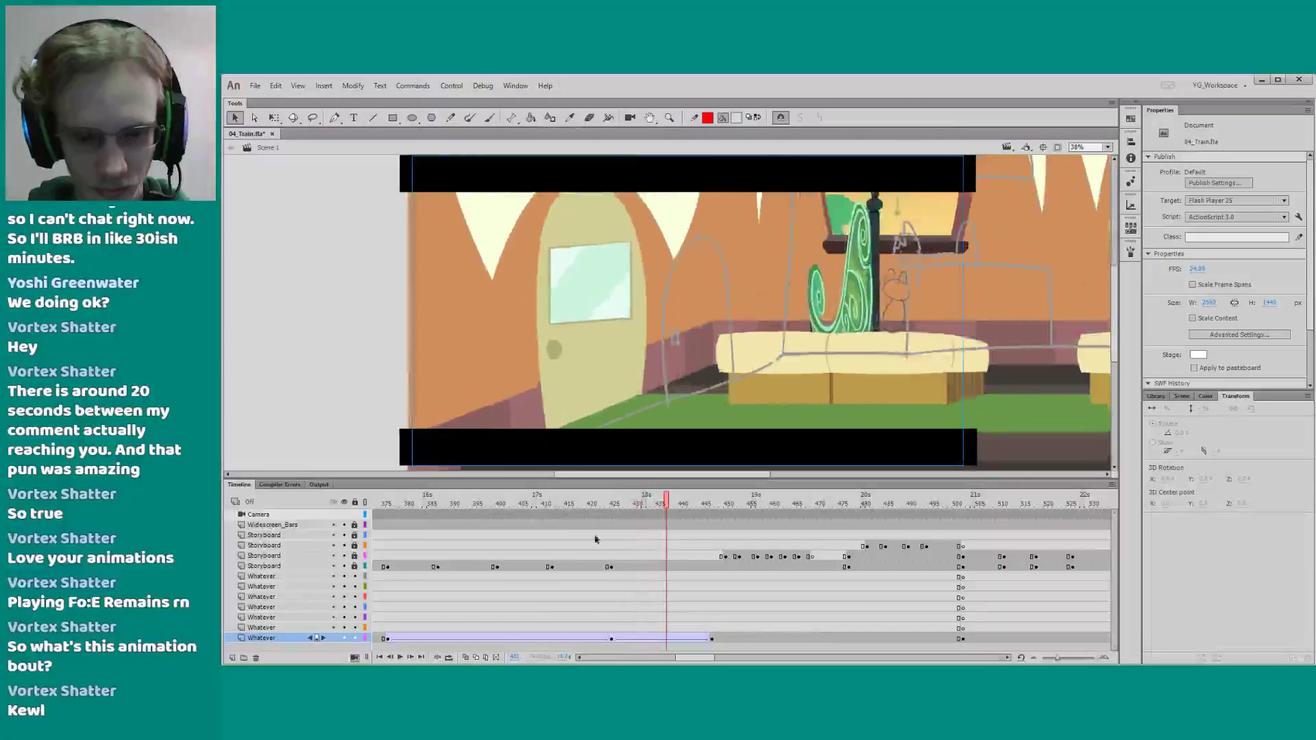
Copy the train interior's keyframe from frame 425 to about frame 429, remove the classic tween between them, and play the hold
click(629, 638)
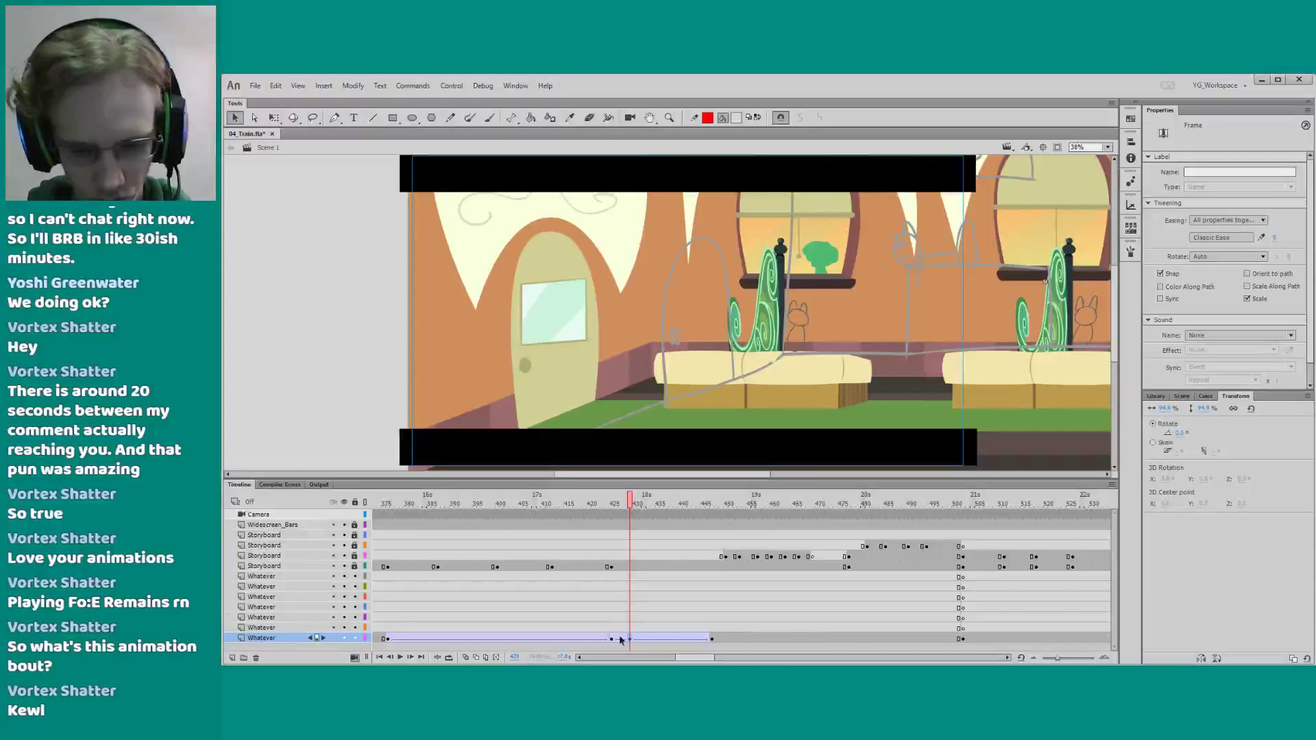
click(622, 639)
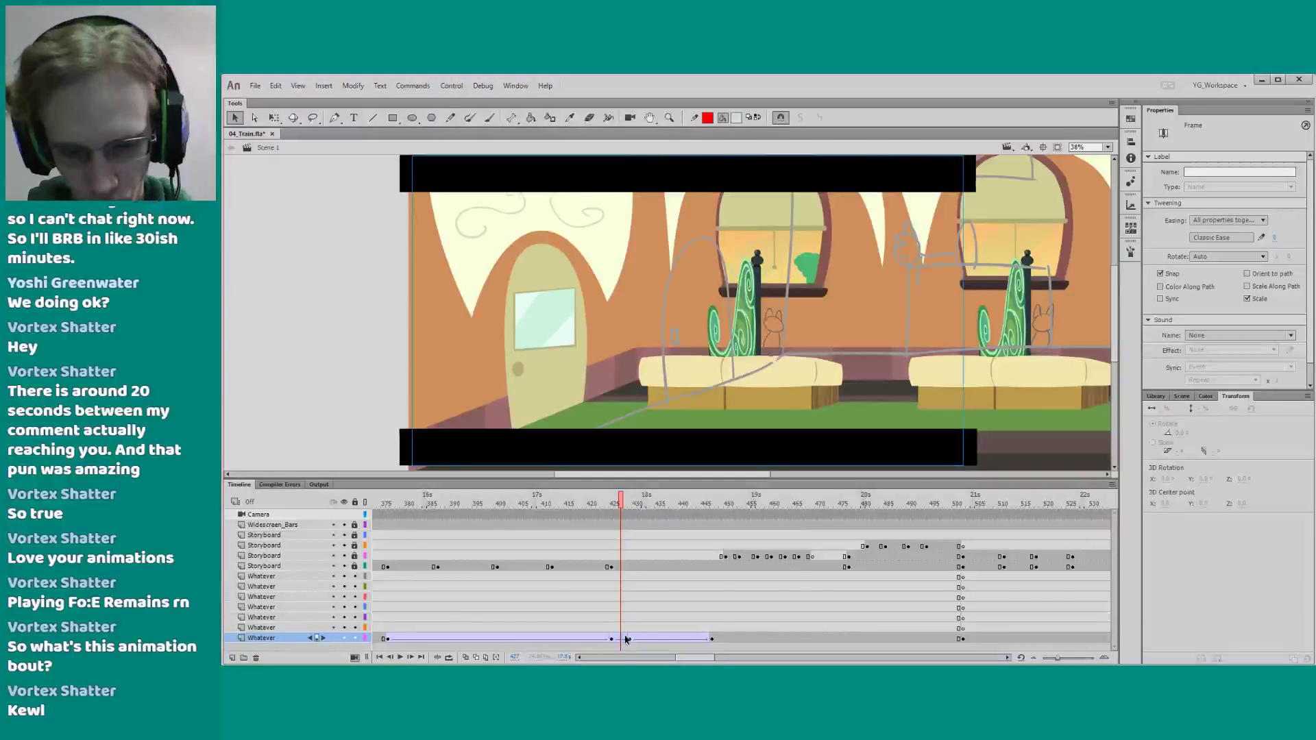
click(612, 639)
drag(612, 644, 626, 645)
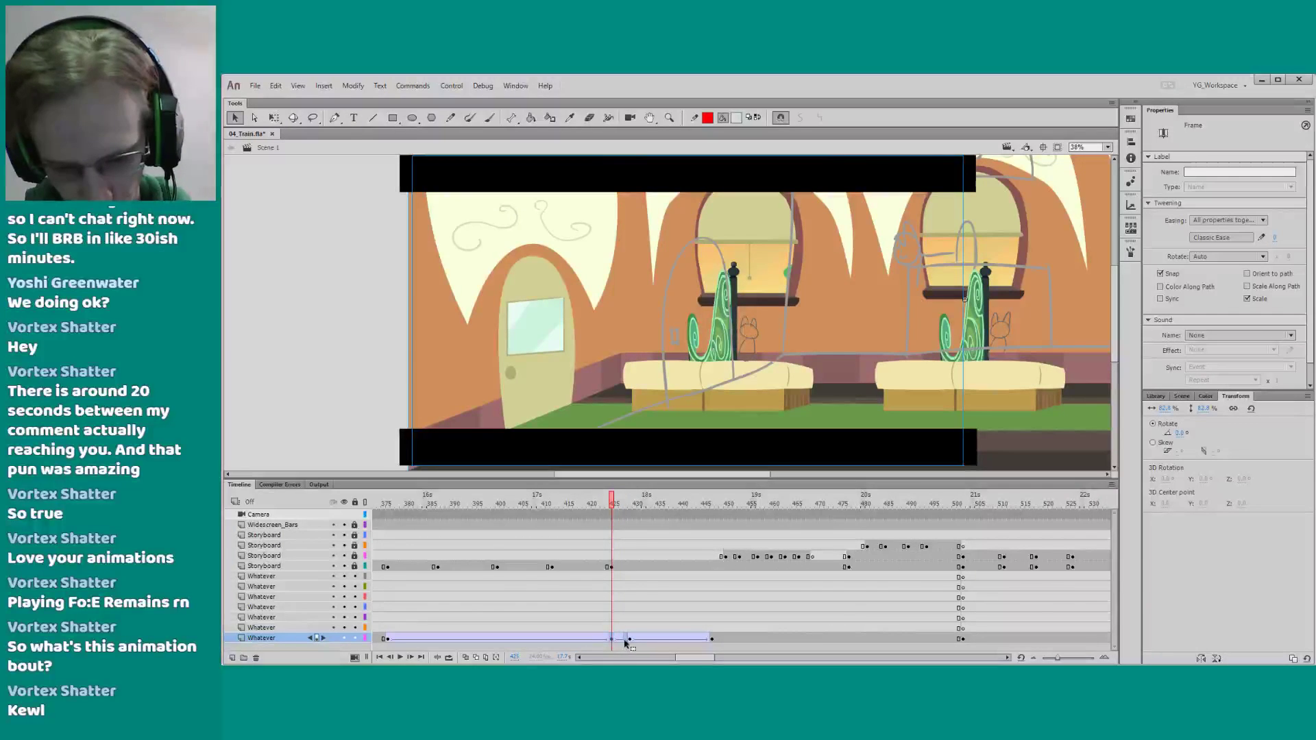
key(alt+period)
click(616, 640)
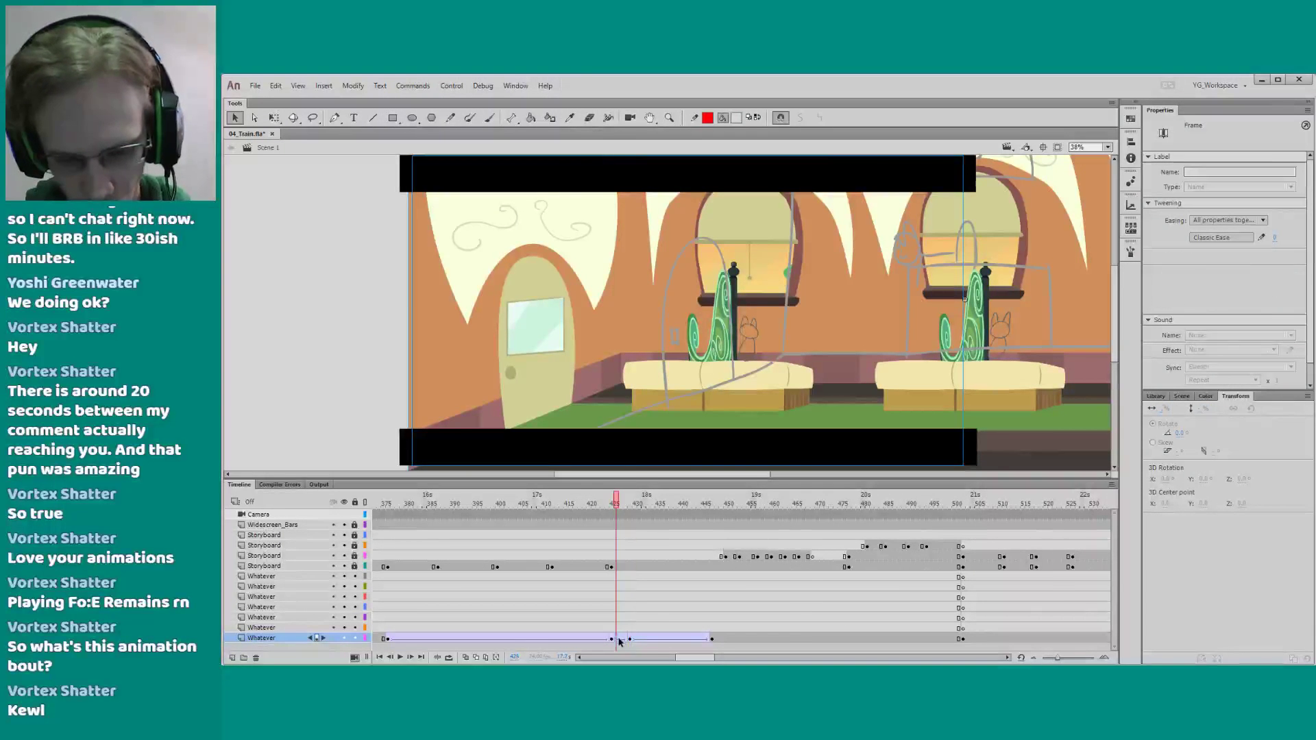
right_click(618, 642)
click(692, 356)
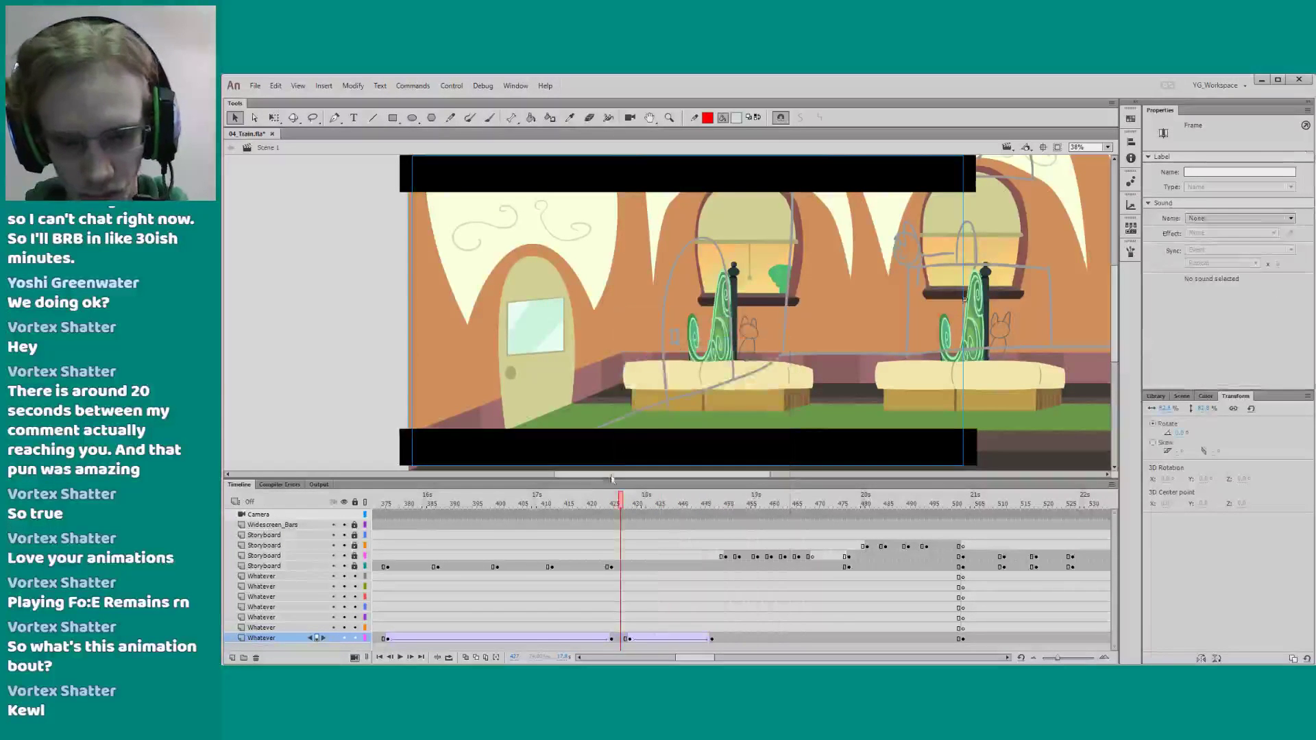
key(Return)
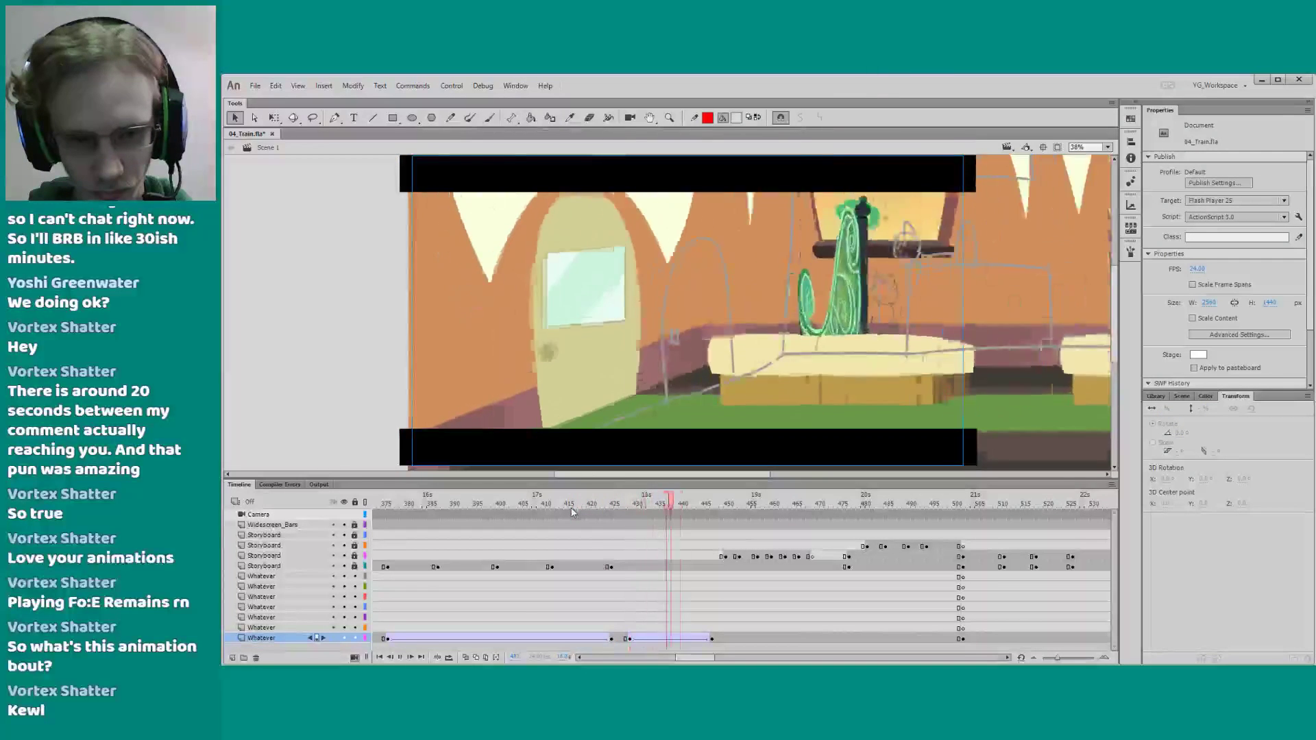
Apply an ease-out to the train interior's zoom tween and replay it
click(662, 638)
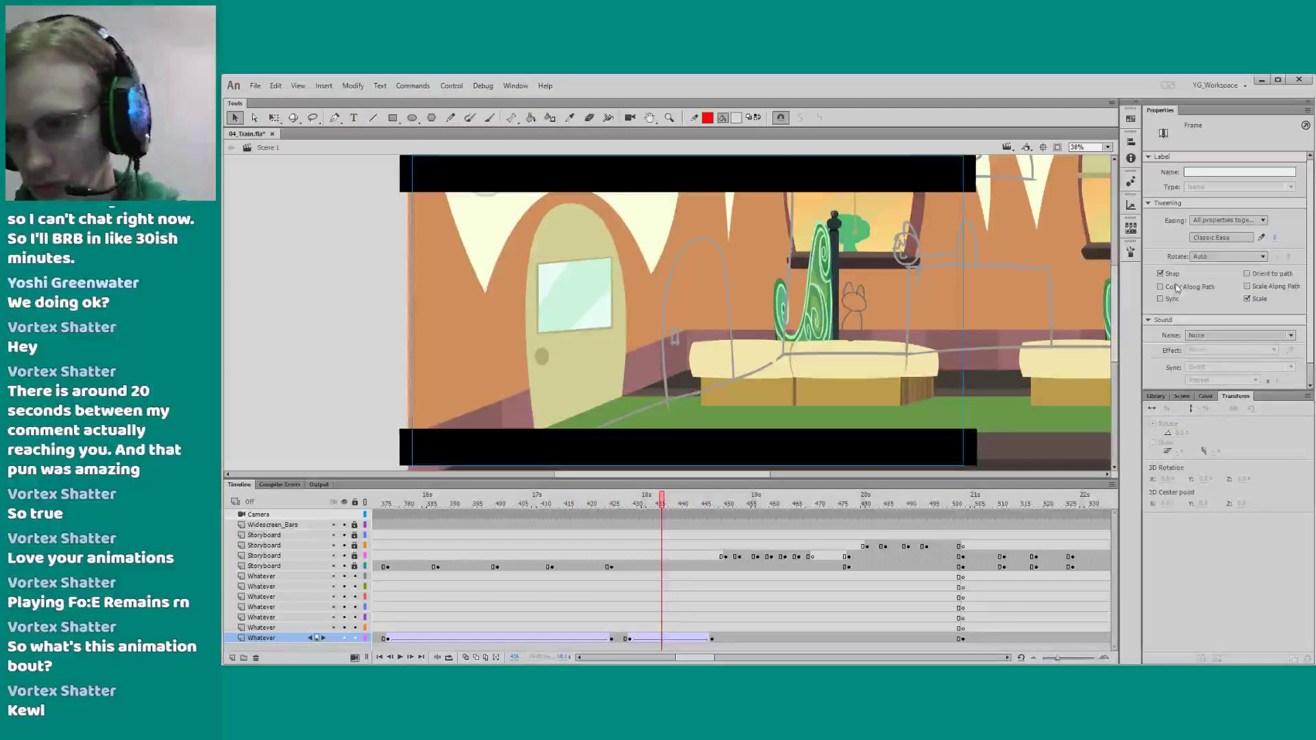
click(1279, 239)
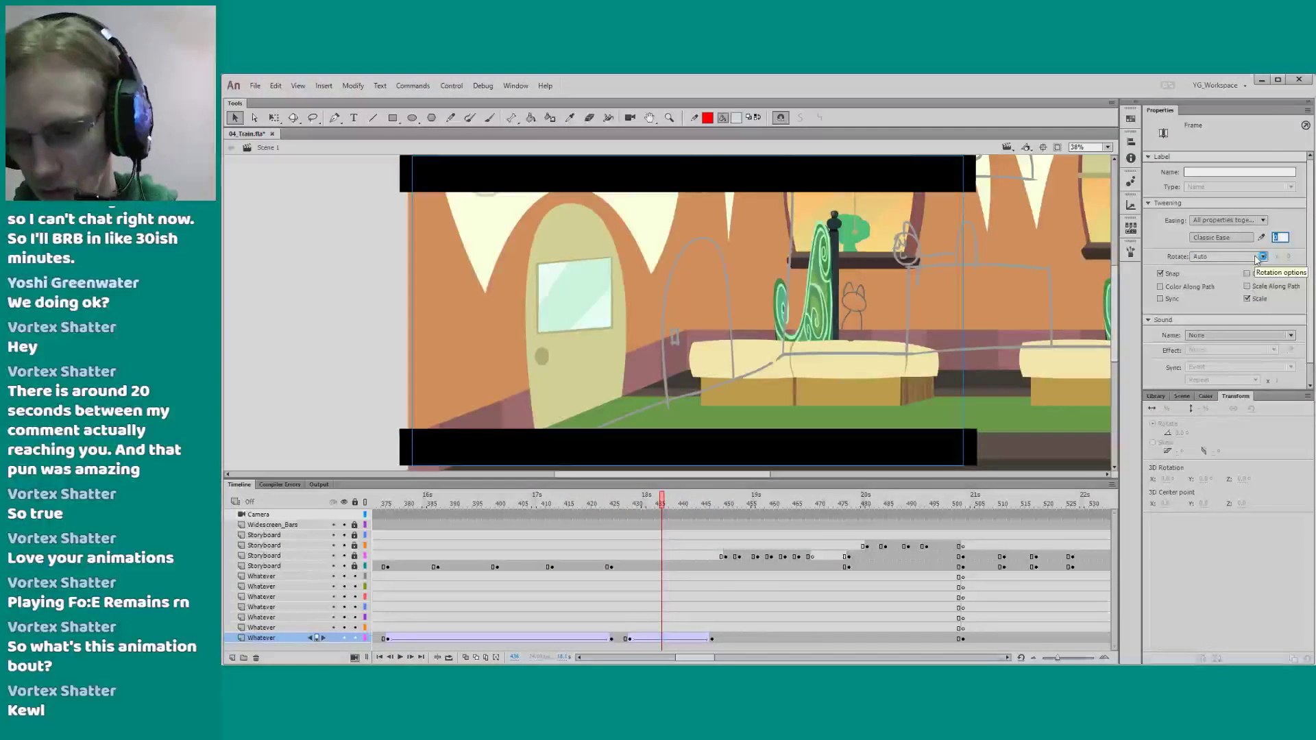
key(Return)
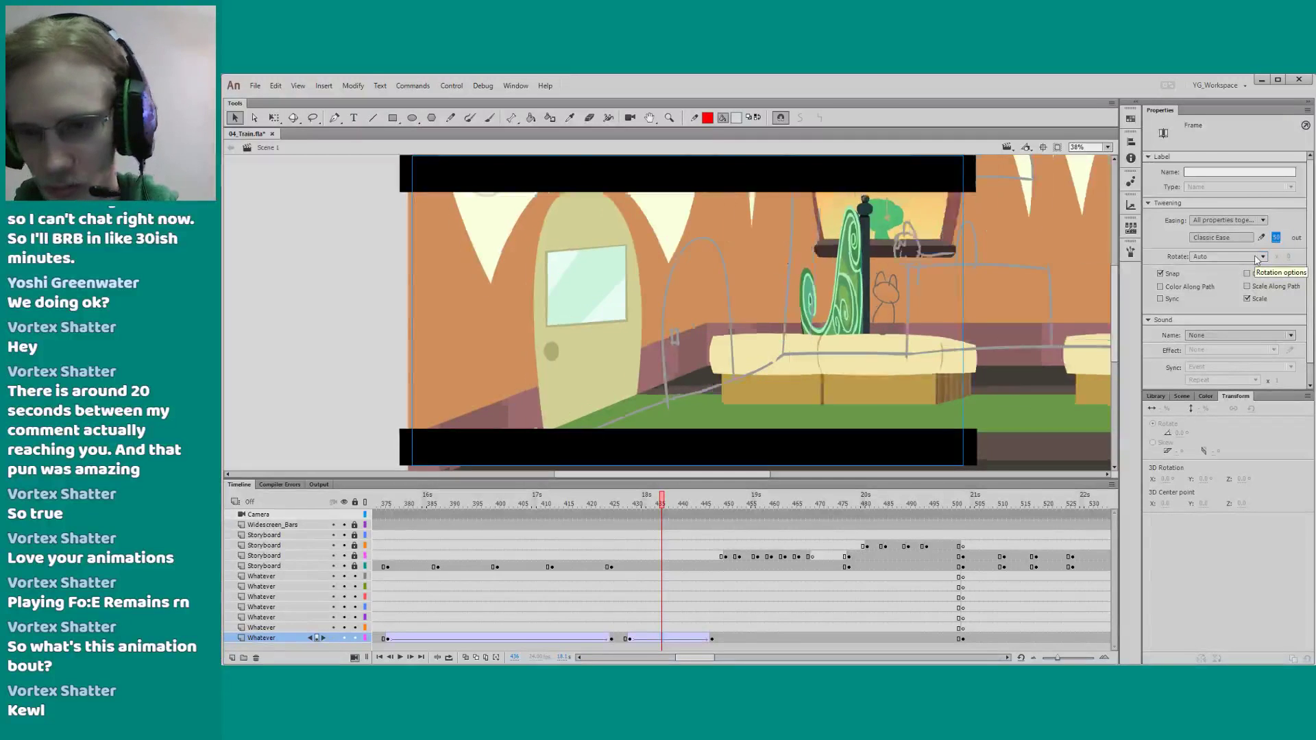
click(619, 505)
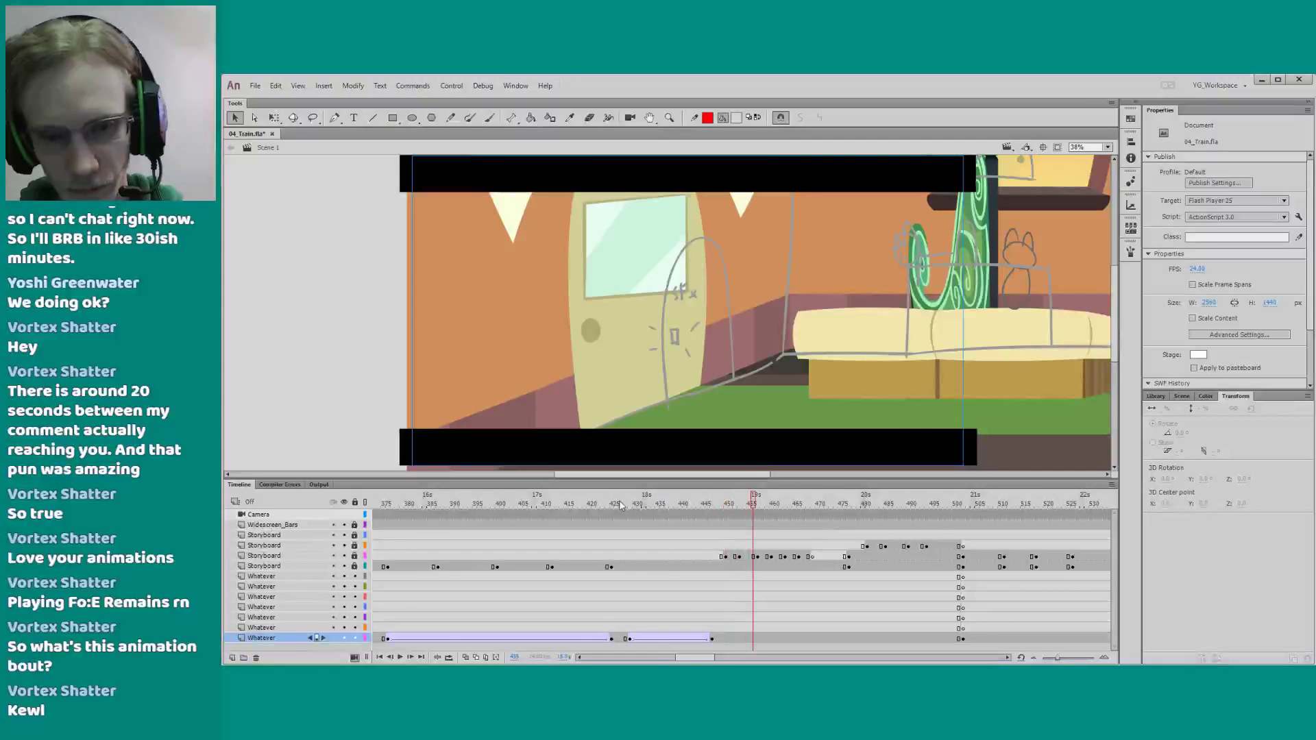
Remove three frames on all layers near the end of the zoom tween, from about frame 443, and replay it
click(722, 637)
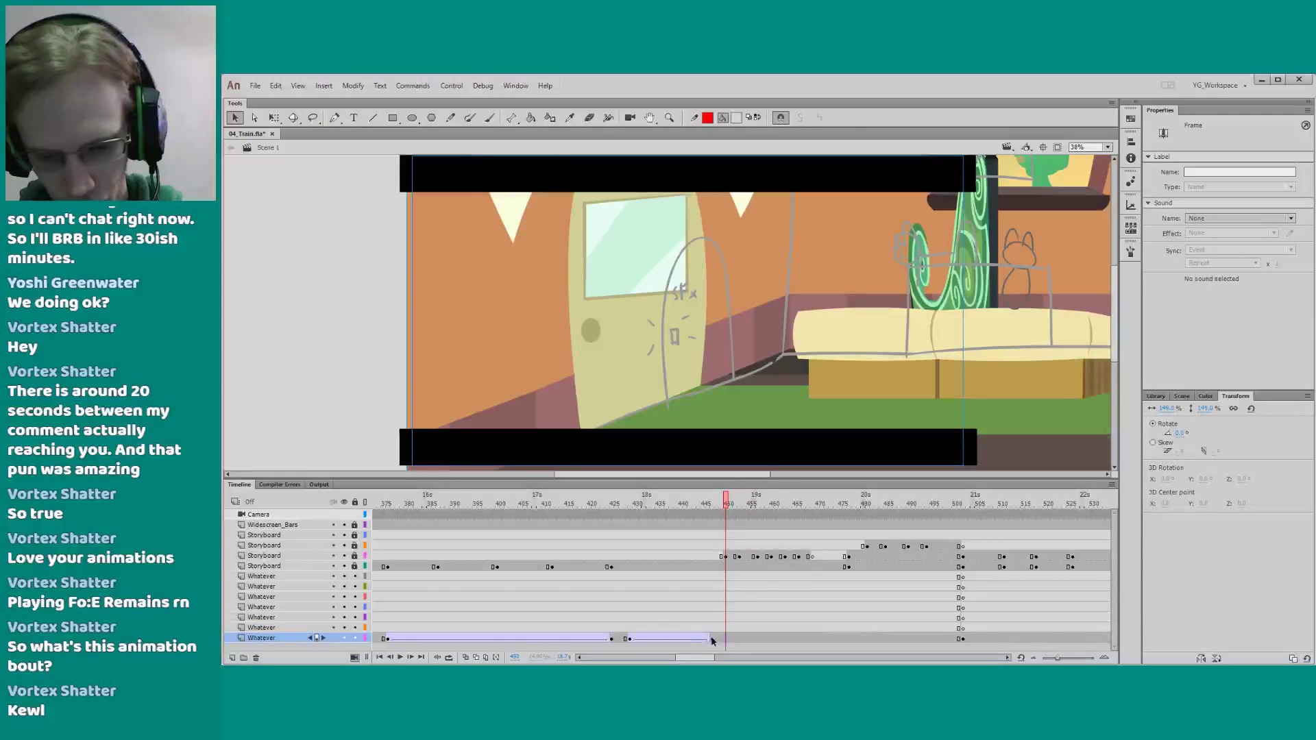
click(712, 638)
click(695, 605)
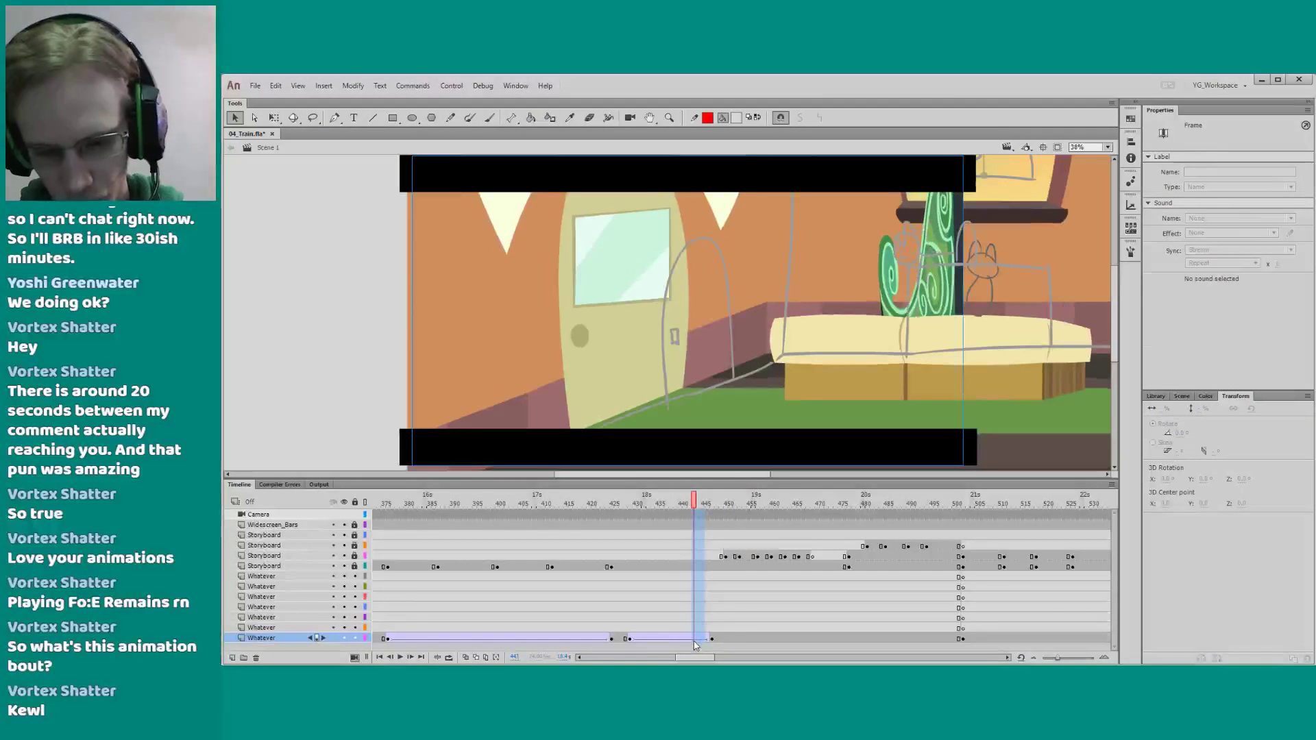
right_click(695, 605)
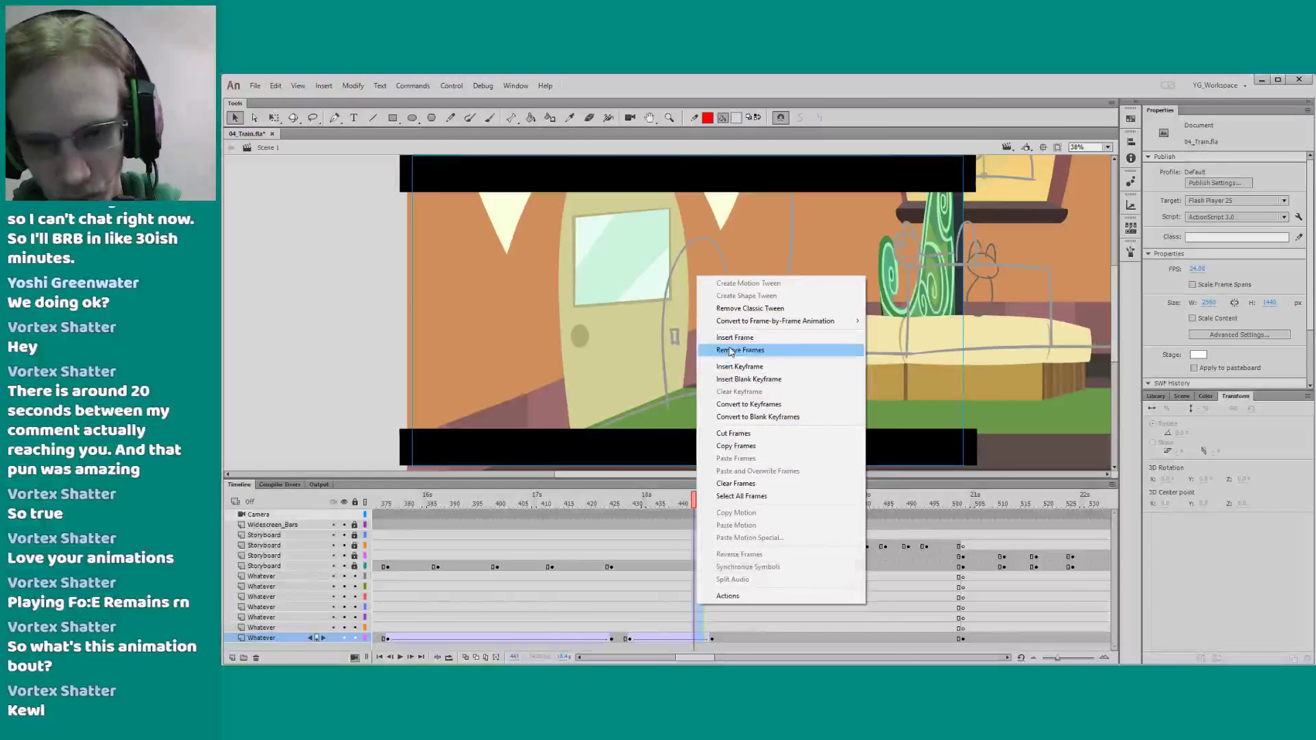
click(763, 351)
click(566, 503)
key(Return)
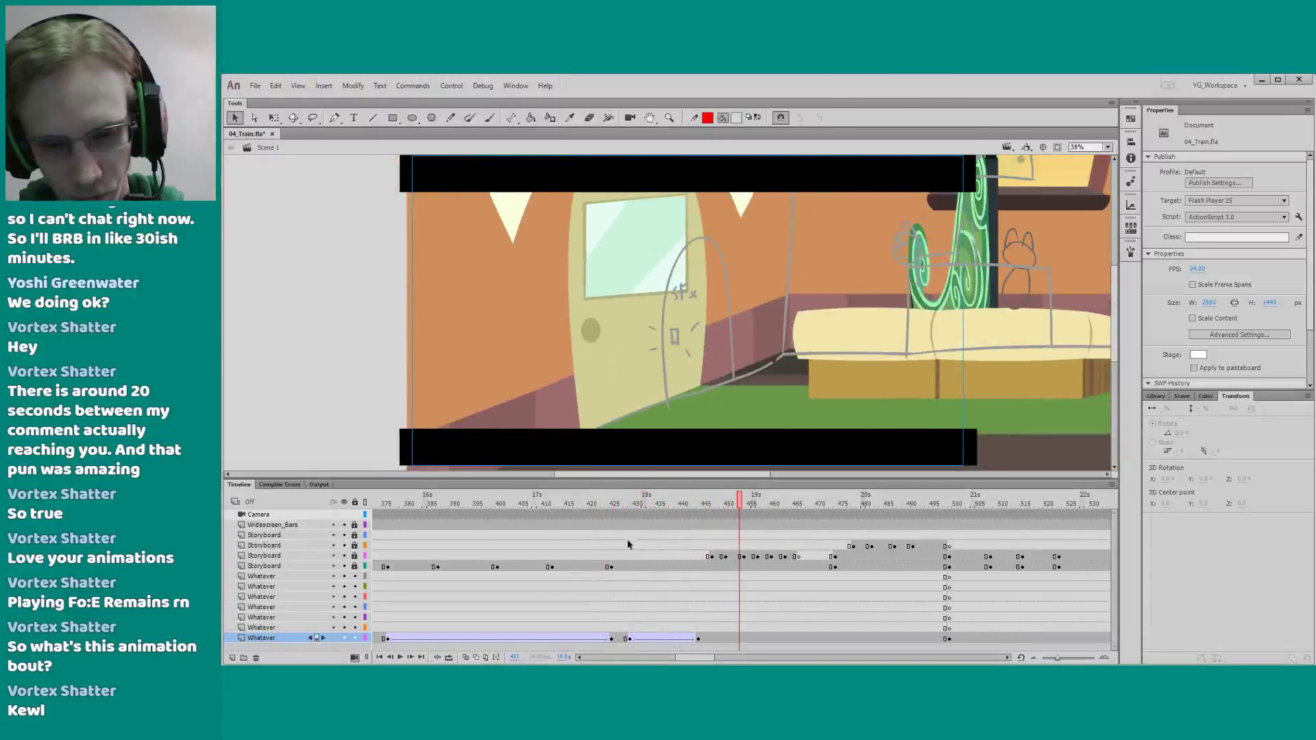
click(587, 503)
key(Return)
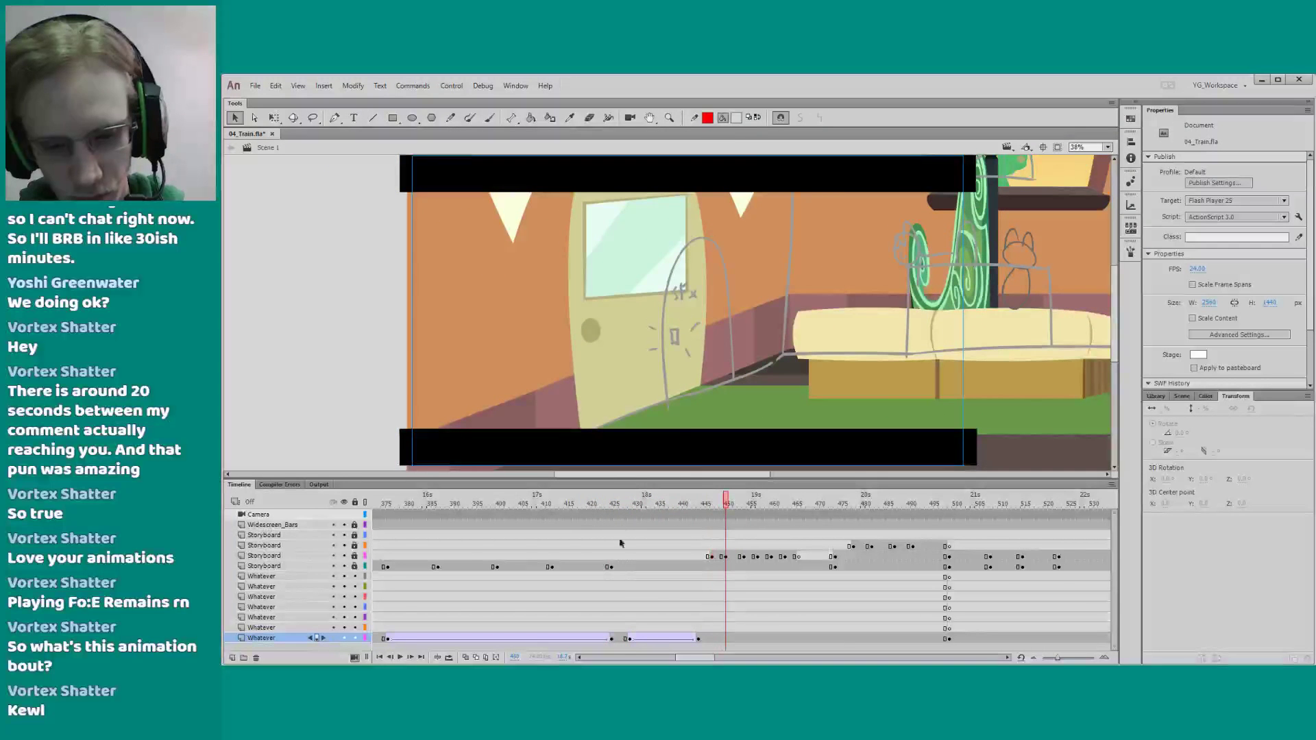
Insert six frames on all layers at frame 427 to extend the hold before the zoom, and replay it
click(621, 522)
key(F5)
key(F5)
key(F5)
key(F5)
key(F5)
key(F5)
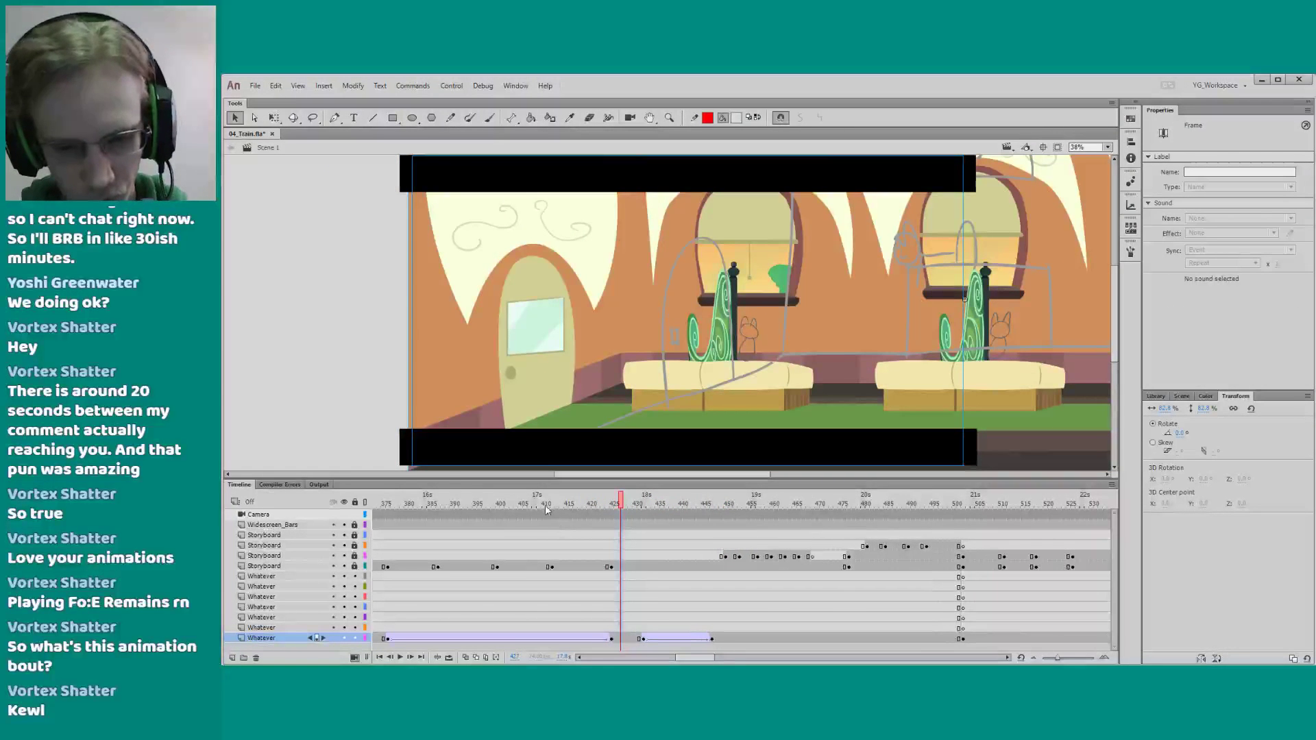
click(533, 505)
key(Return)
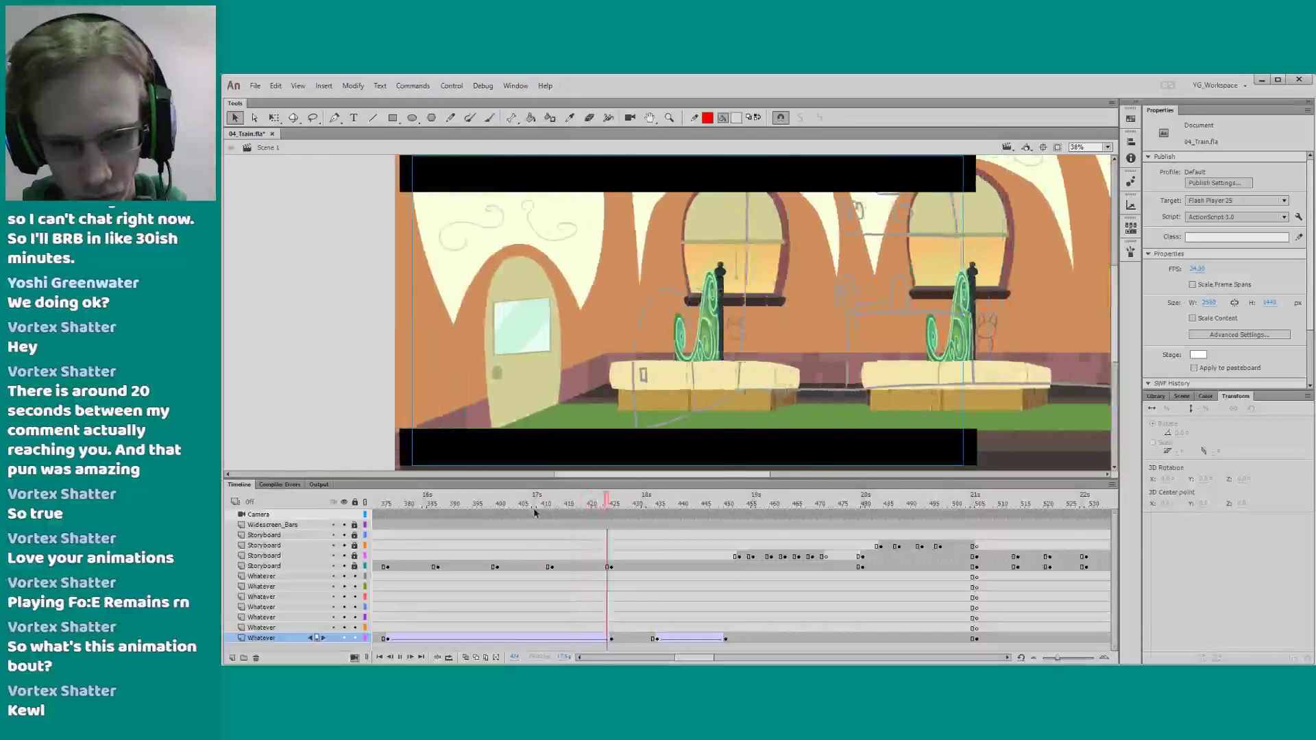
Set the zoom tween's easing to 100 out and play the hold and zoom
click(677, 638)
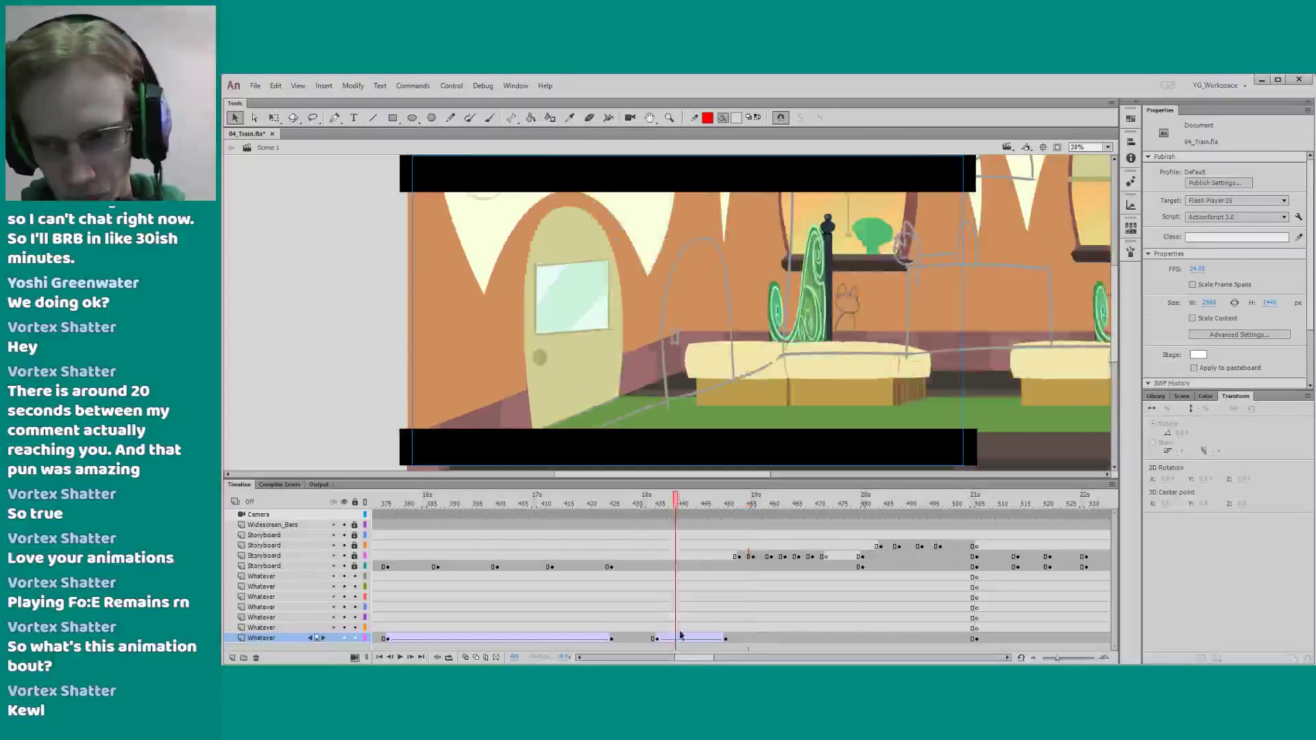
click(1277, 238)
text(100)
key(Return)
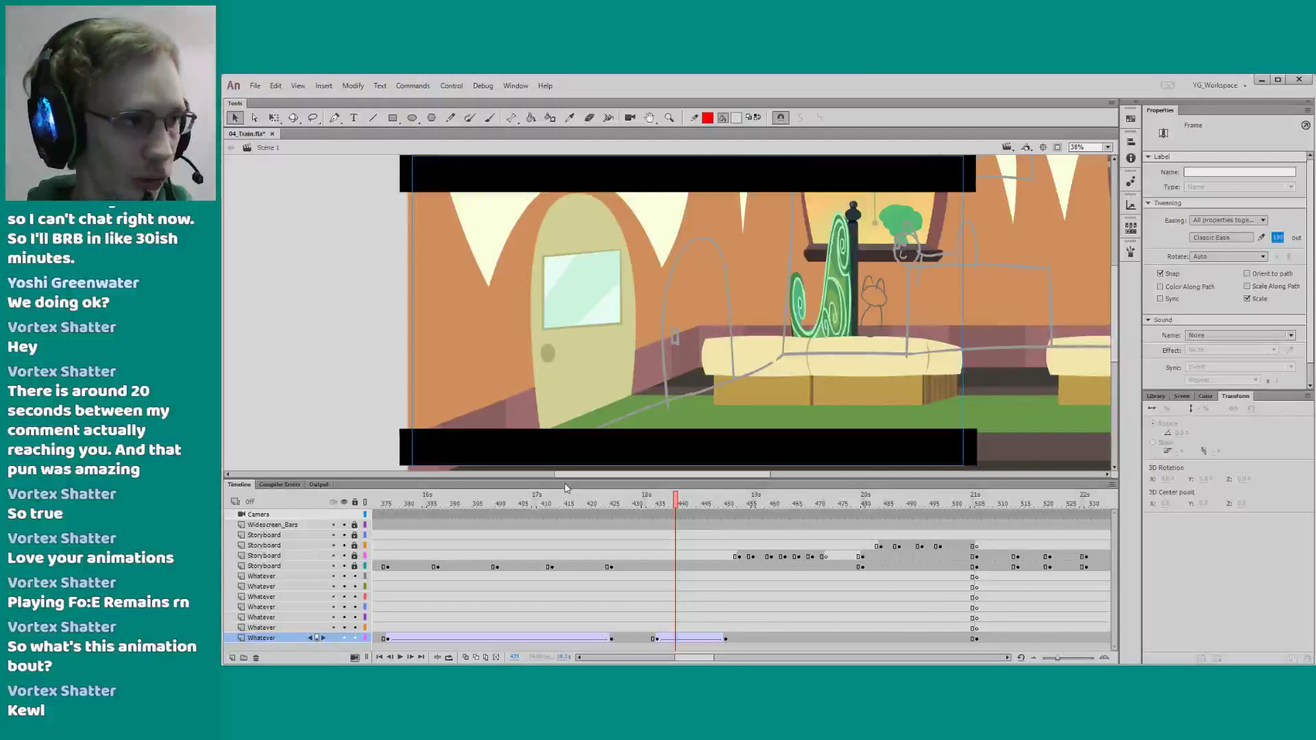
key(Return)
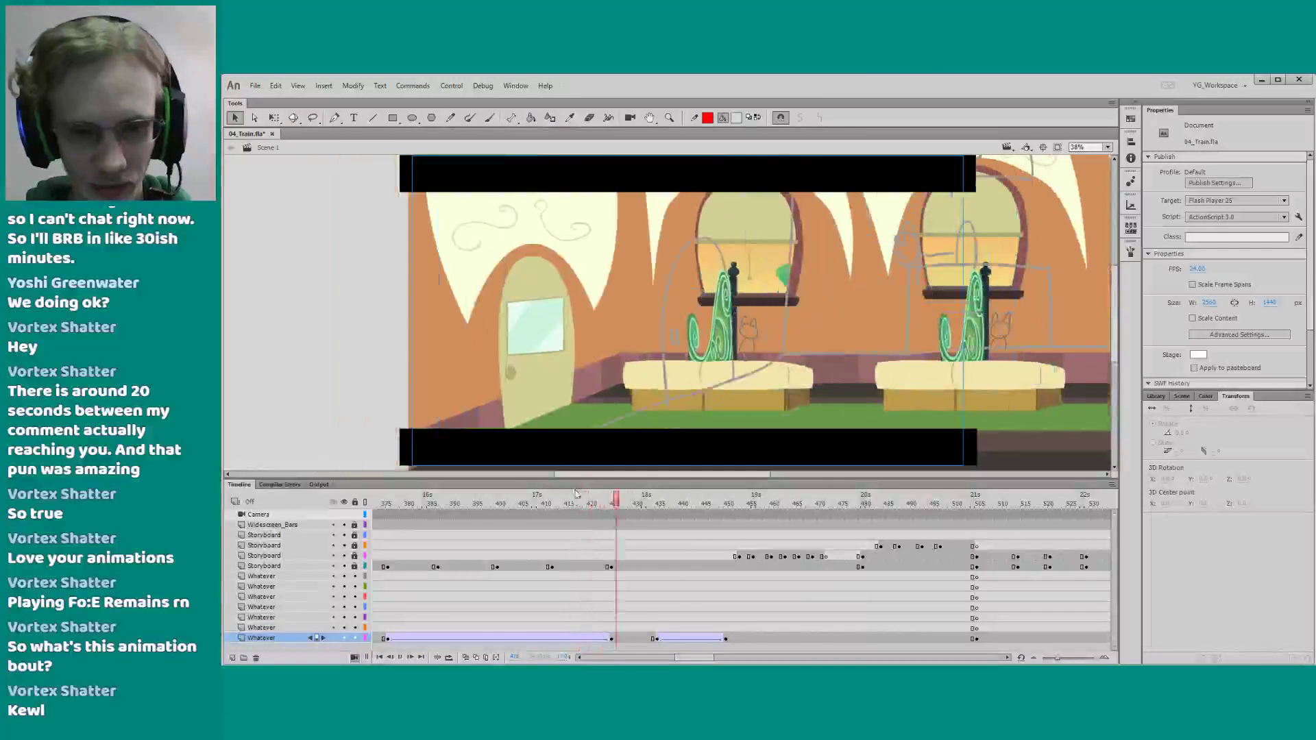
key(Return)
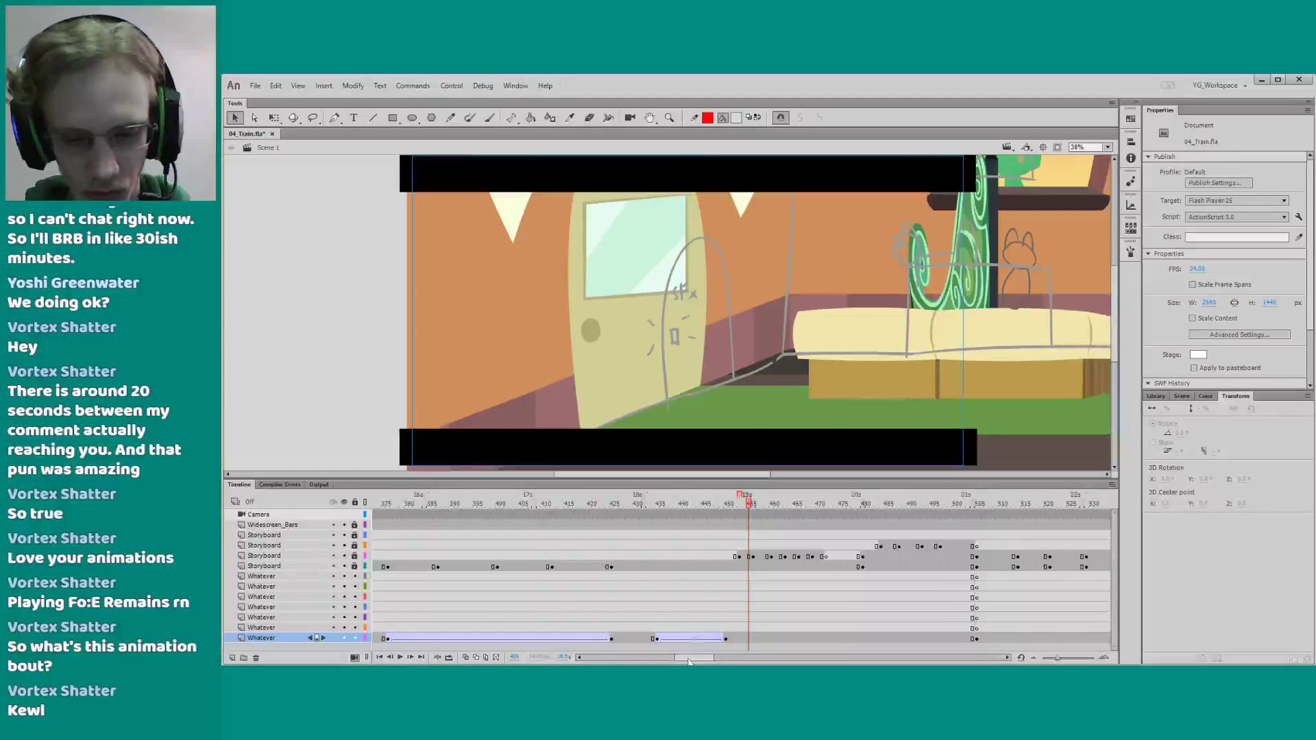
Review the zoom's end and the following storyboard frames, replay the hold and zoom, and save the file
drag(697, 656, 699, 654)
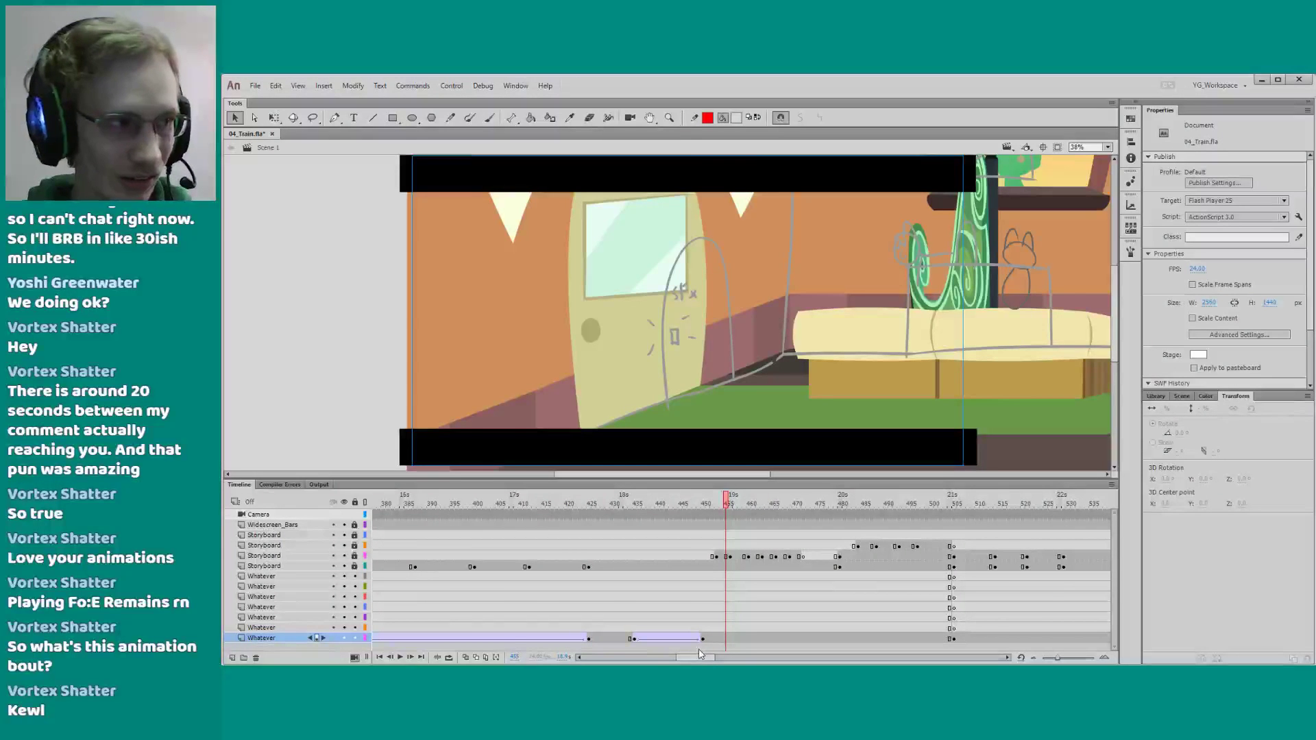
drag(696, 659, 699, 659)
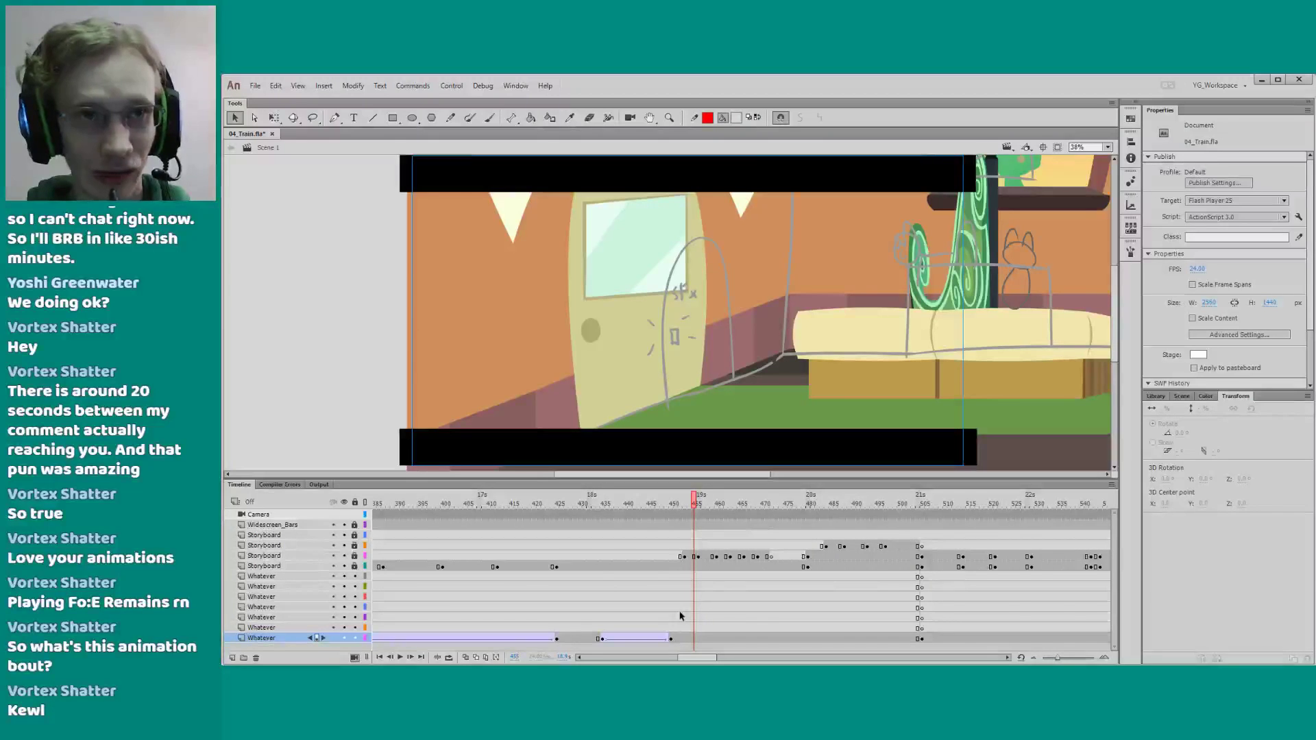
drag(695, 655, 697, 655)
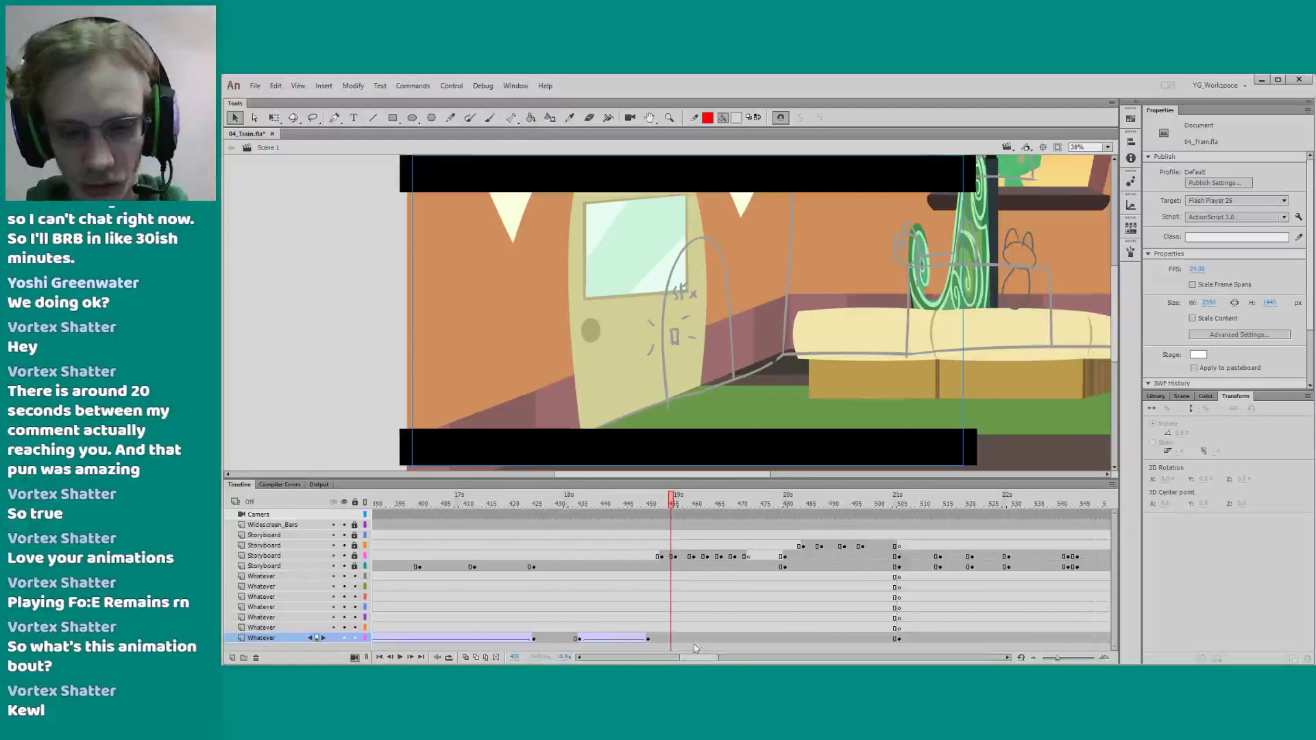
click(650, 518)
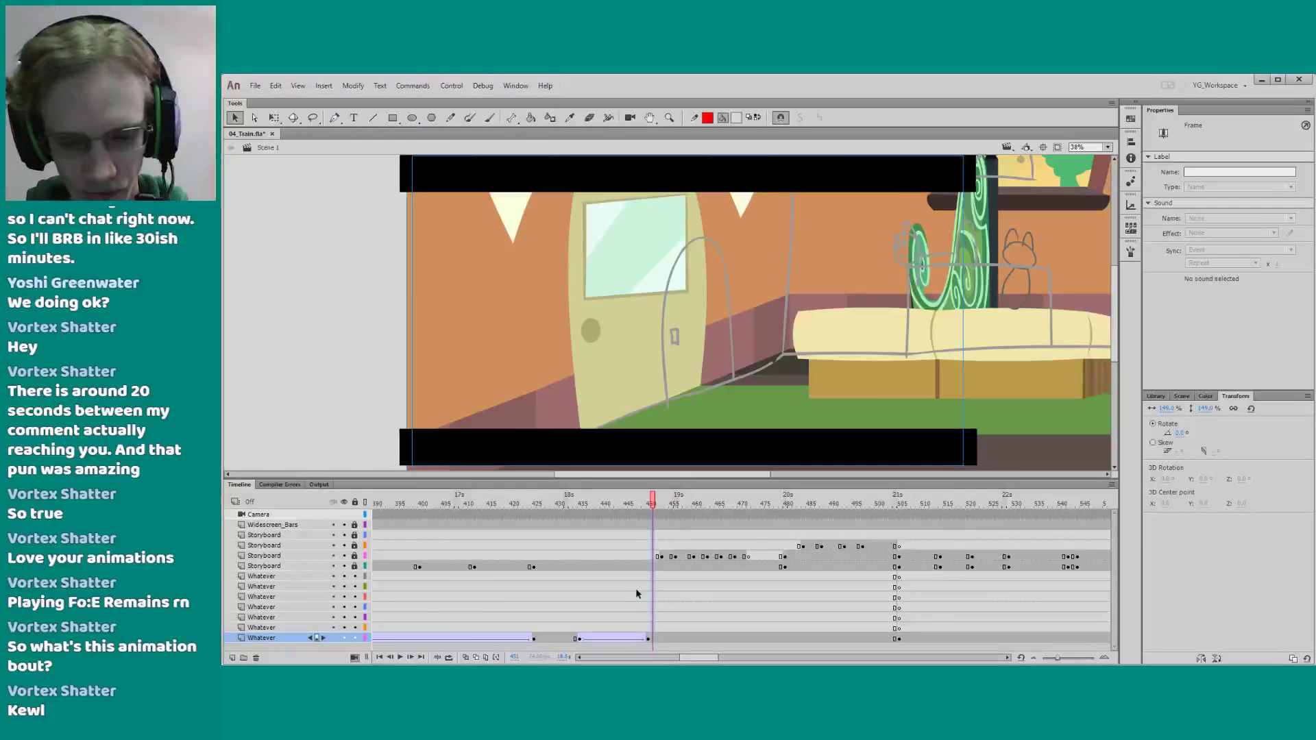
key(Return)
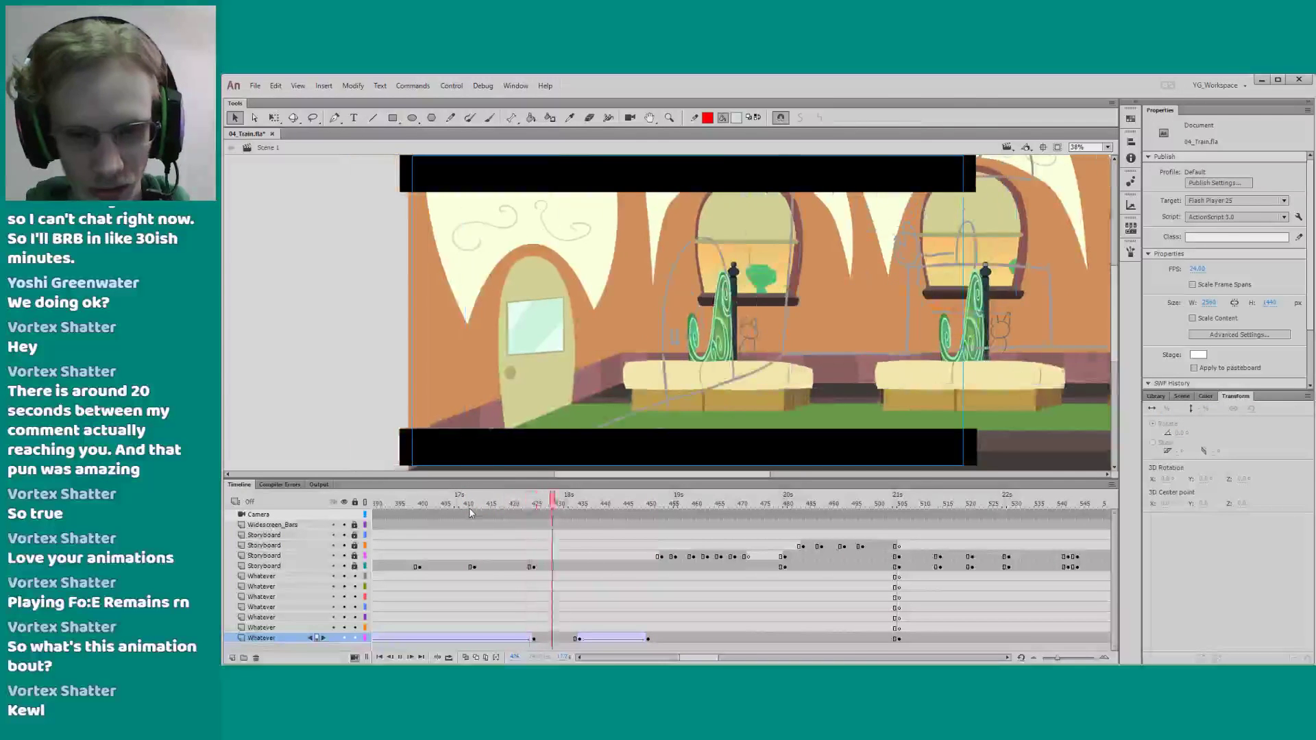
key(Return)
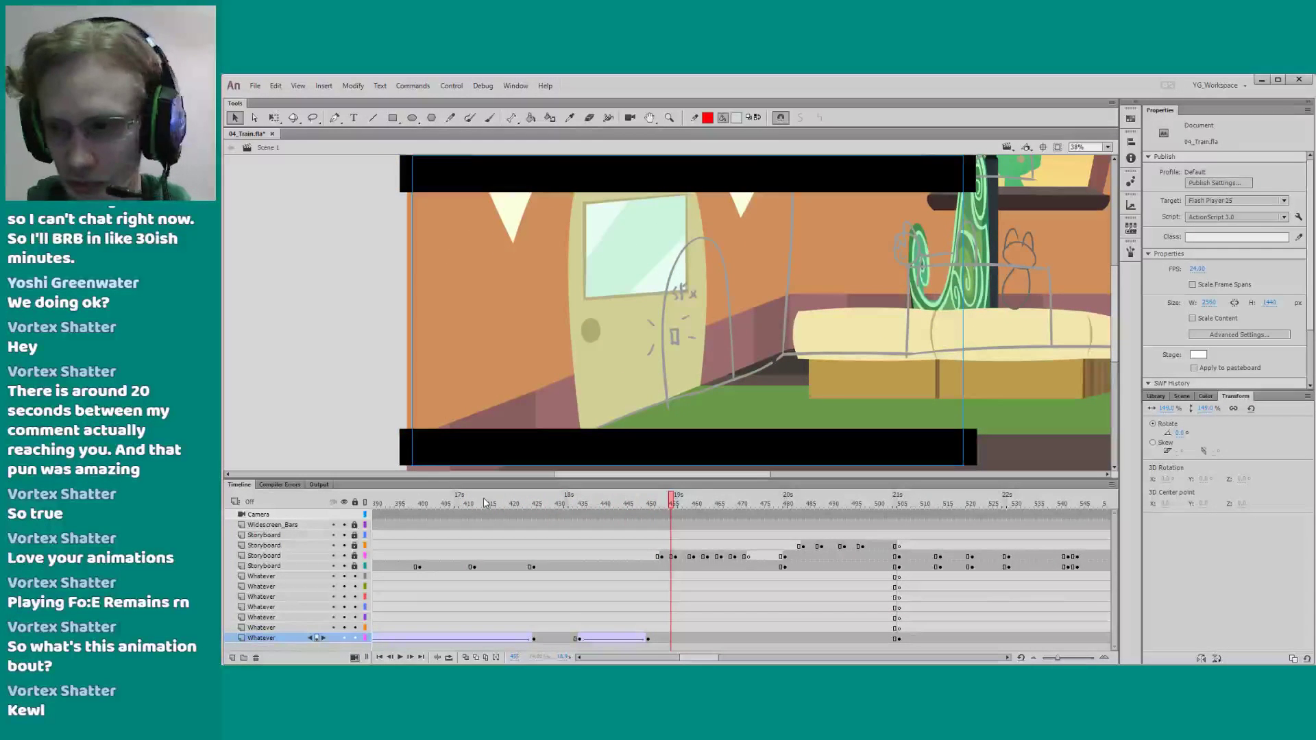
key(ctrl+s)
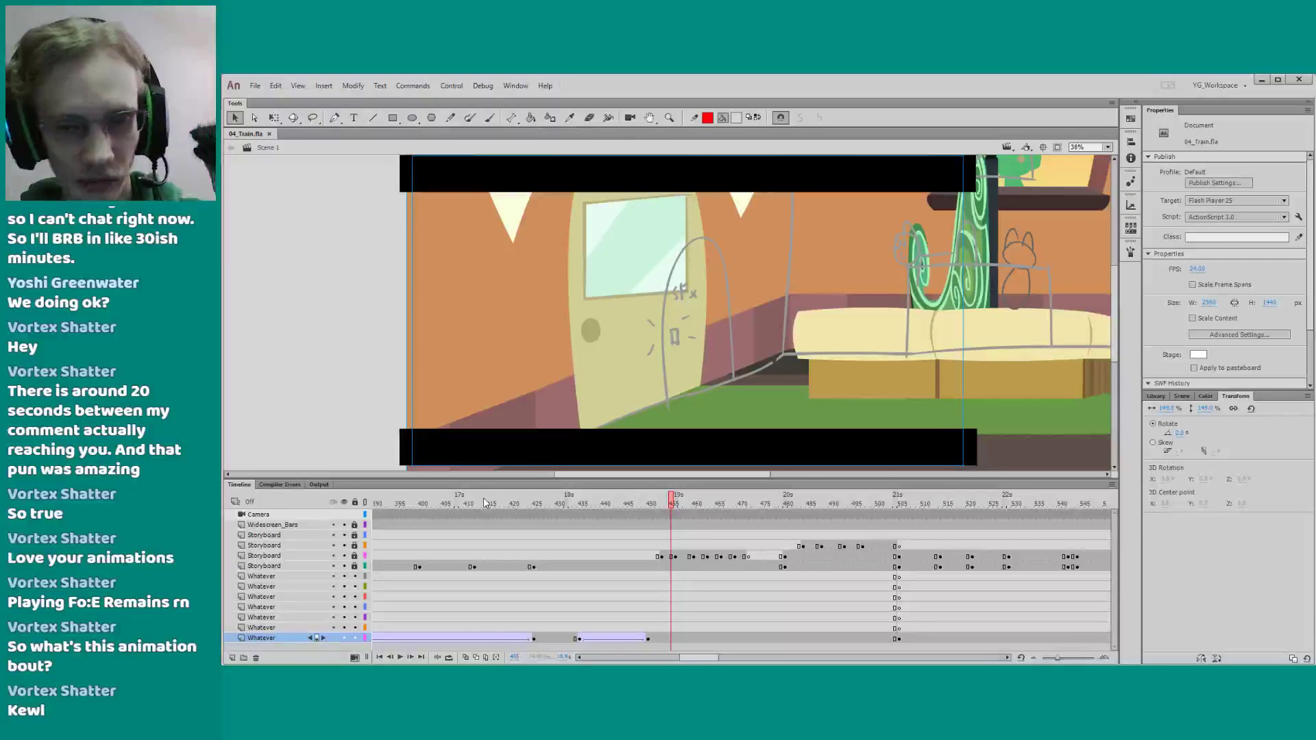
scroll(667, 636, left, 3)
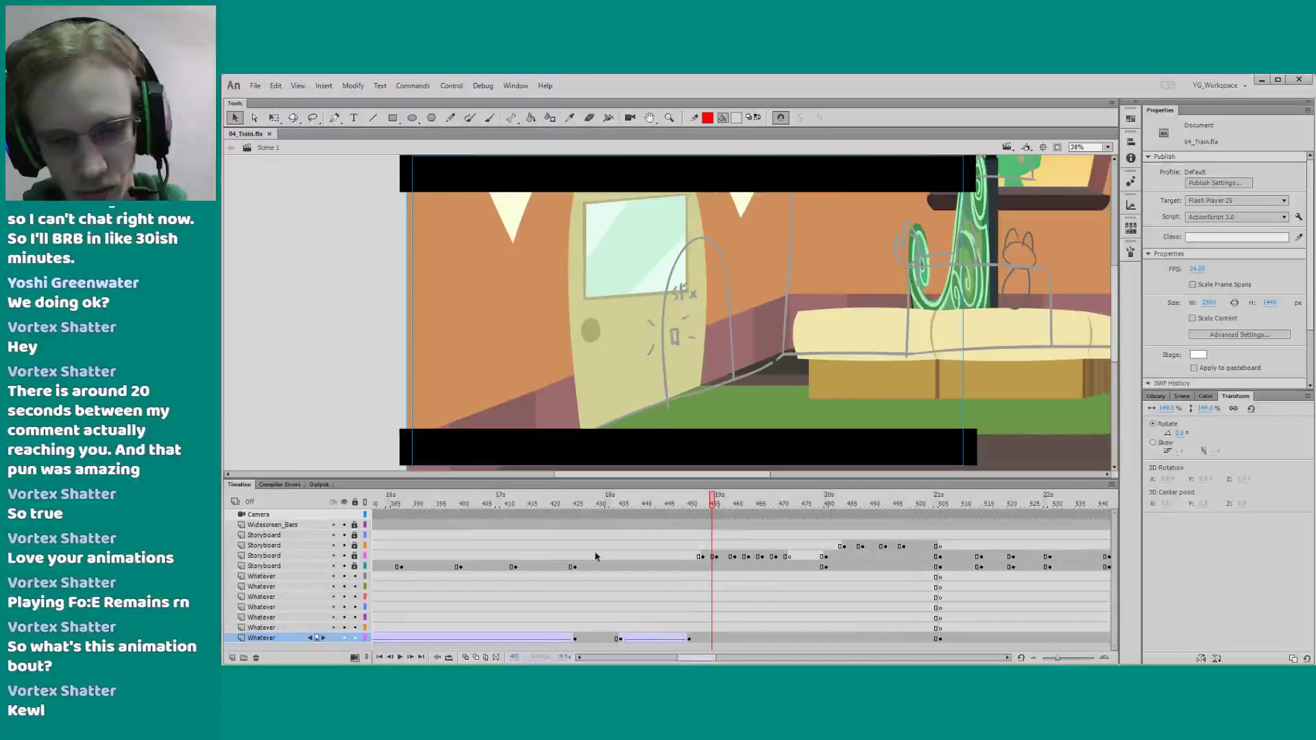
Replay the hold and the zoom on the door twice to check their timing against the storyboard
click(510, 503)
key(Return)
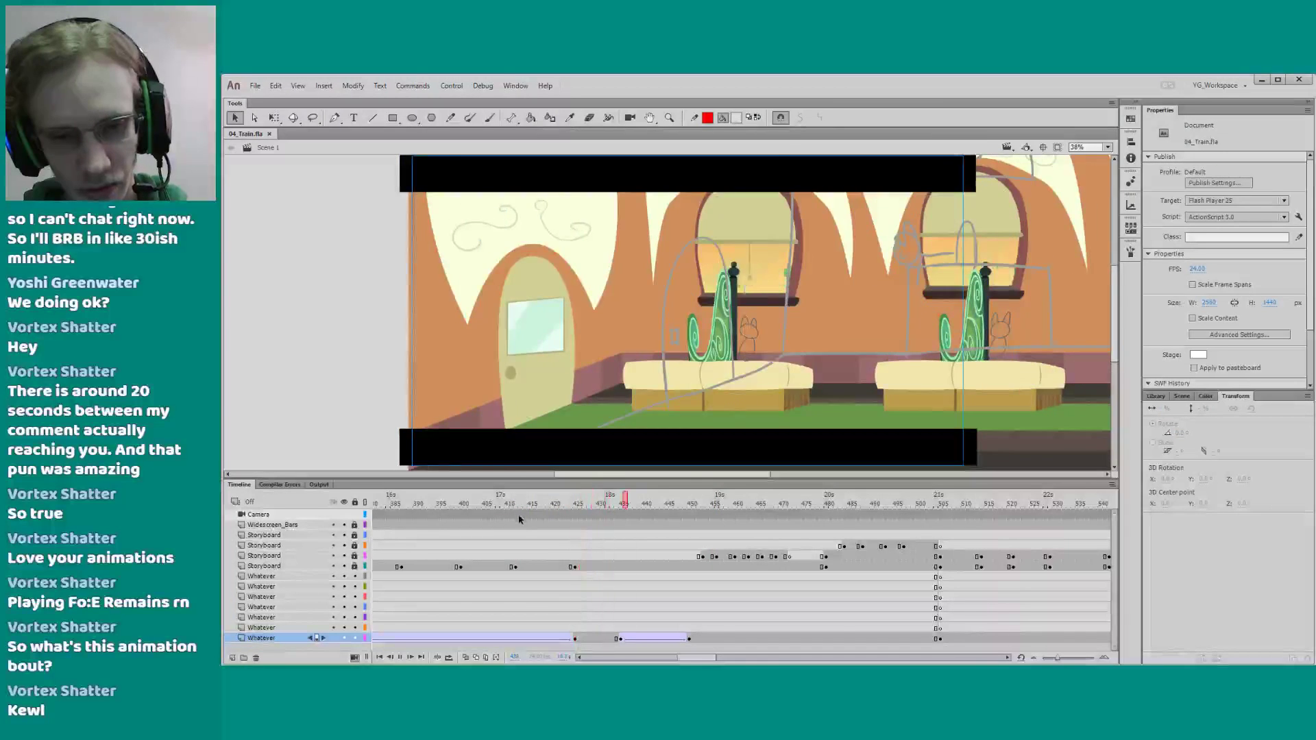
key(Return)
drag(686, 657, 686, 657)
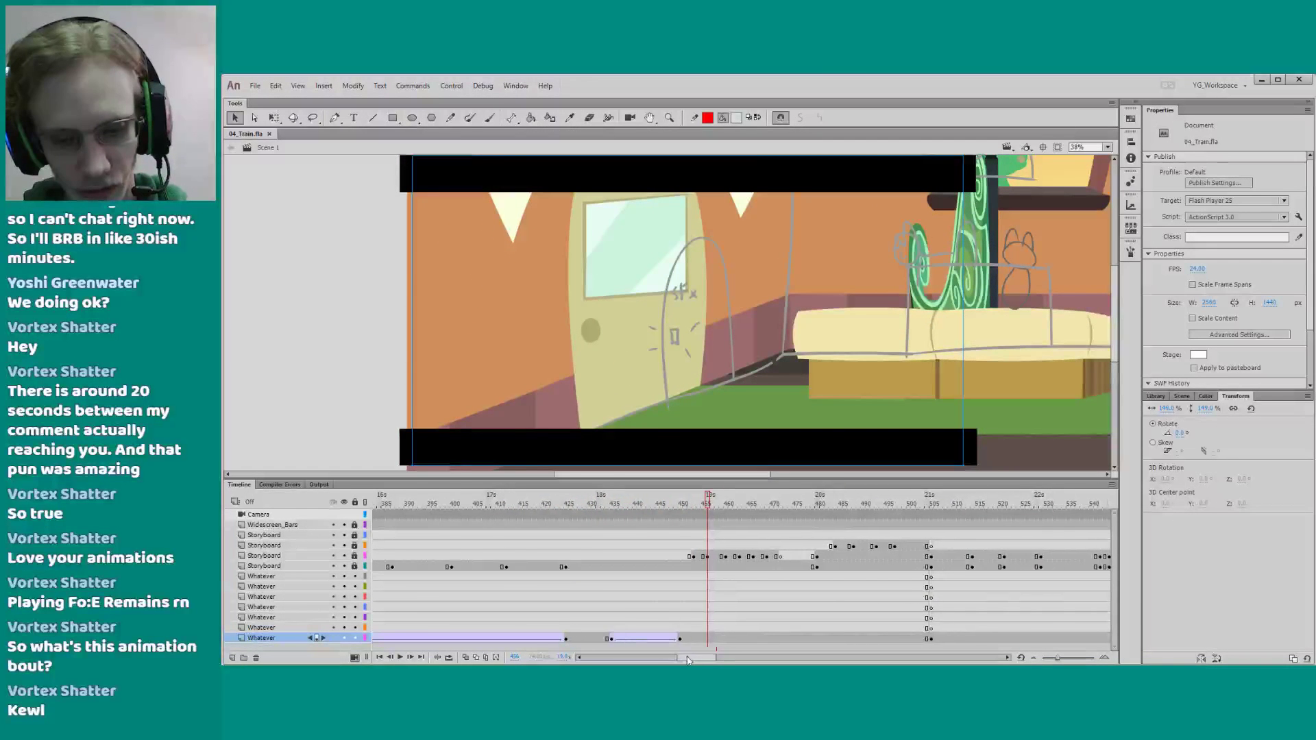
click(495, 507)
key(Return)
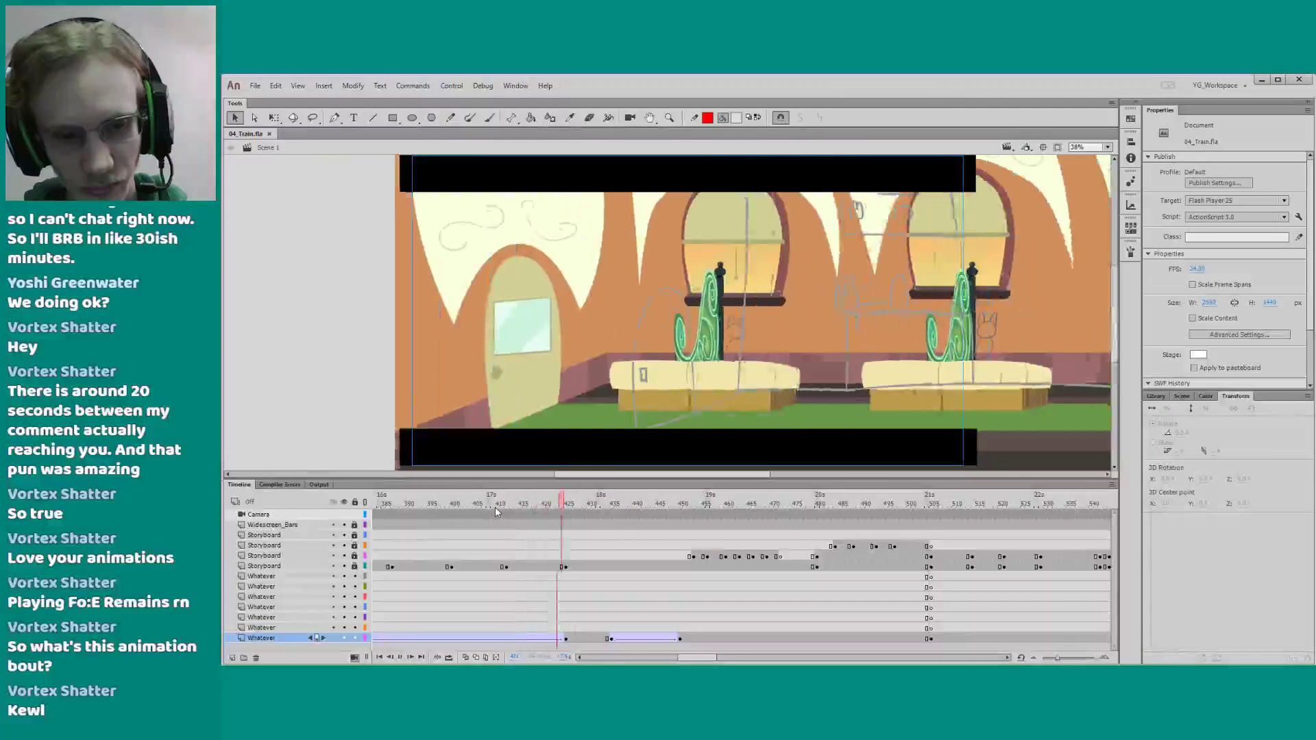
key(Return)
Insert two frames on all layers inside the zoom tween, around frame 438, and replay the zoom
click(630, 637)
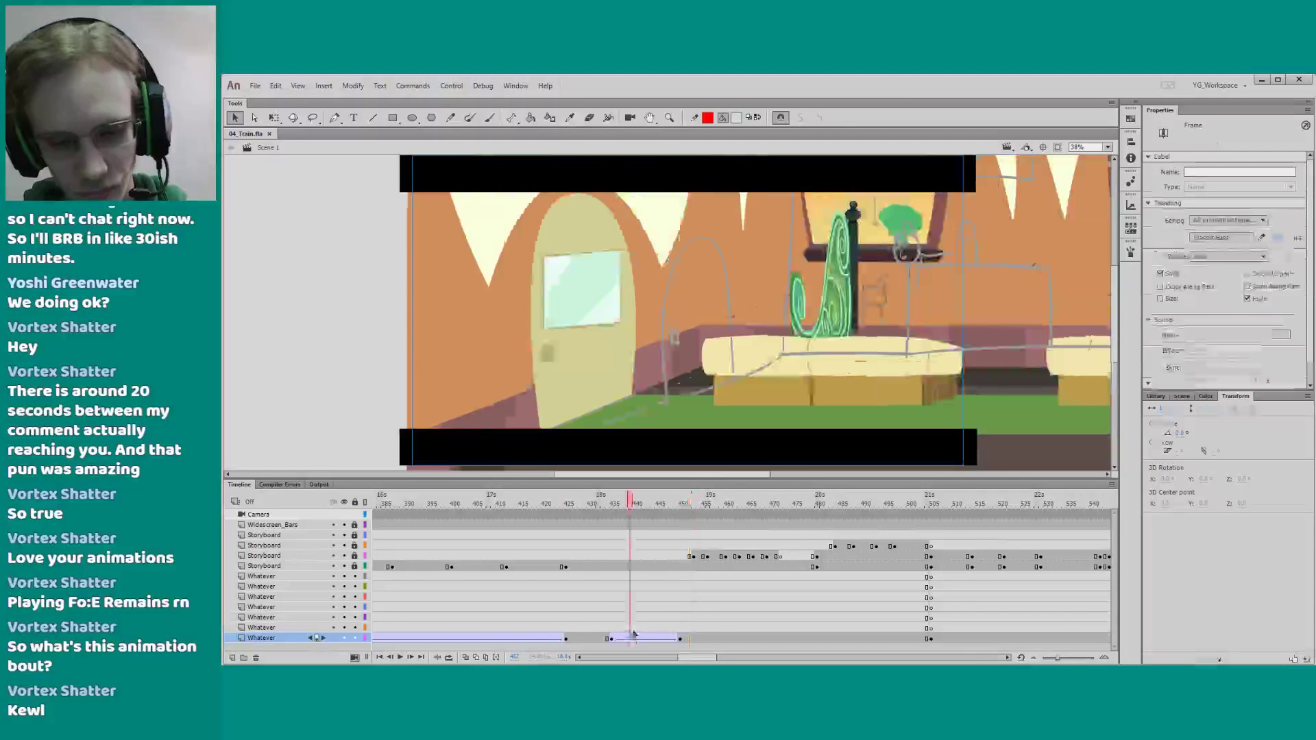
key(F5)
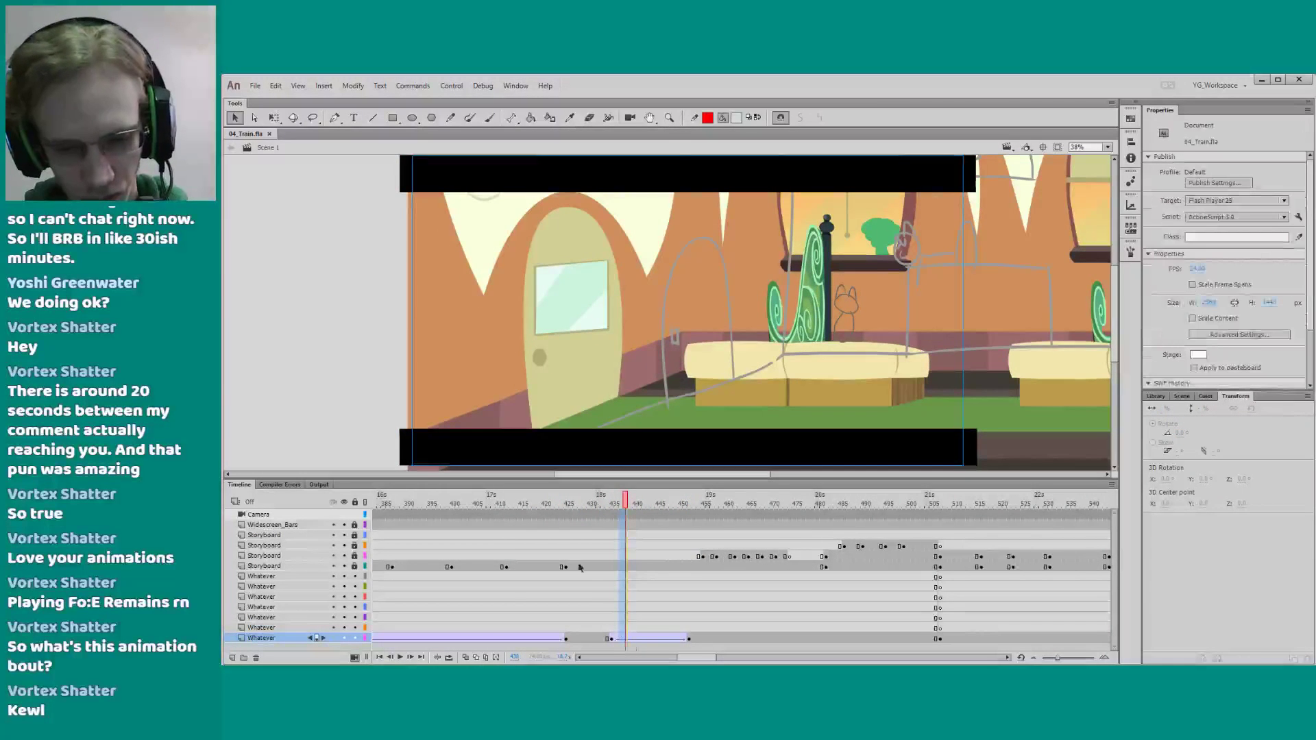
click(506, 502)
key(Return)
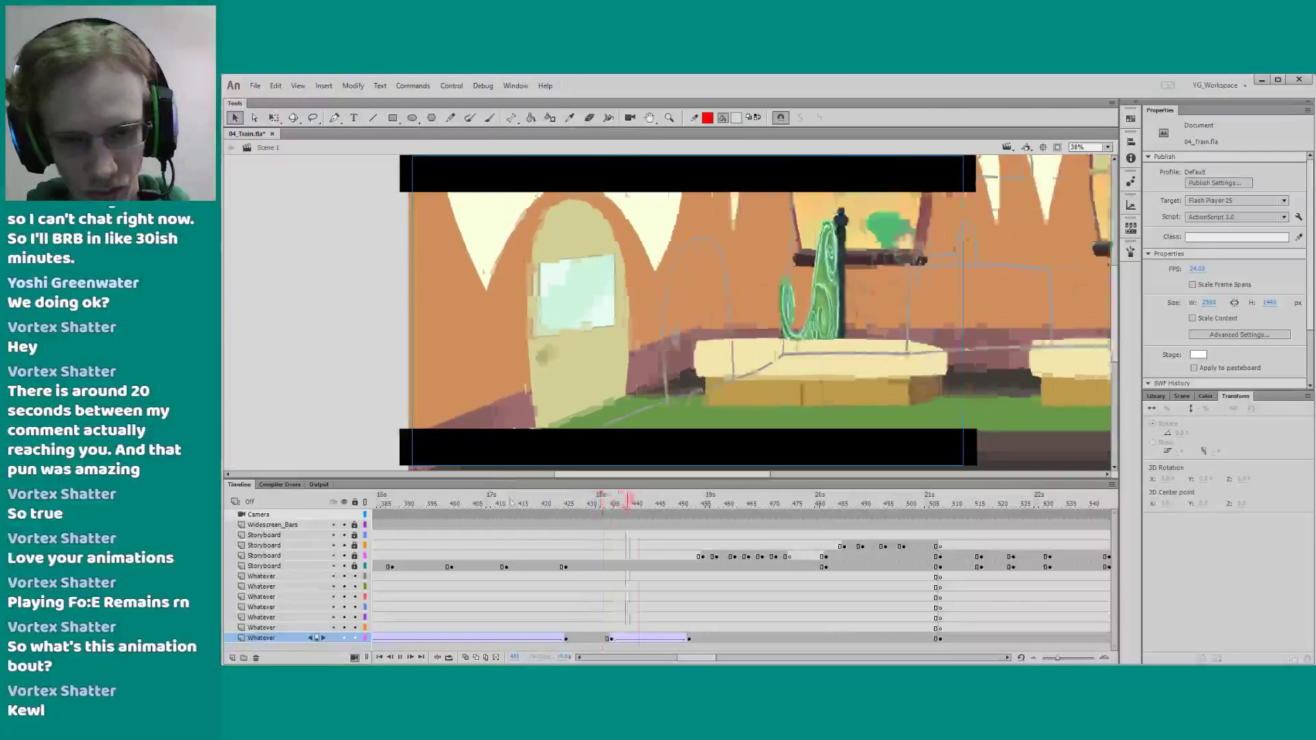
key(Return)
drag(686, 661, 688, 659)
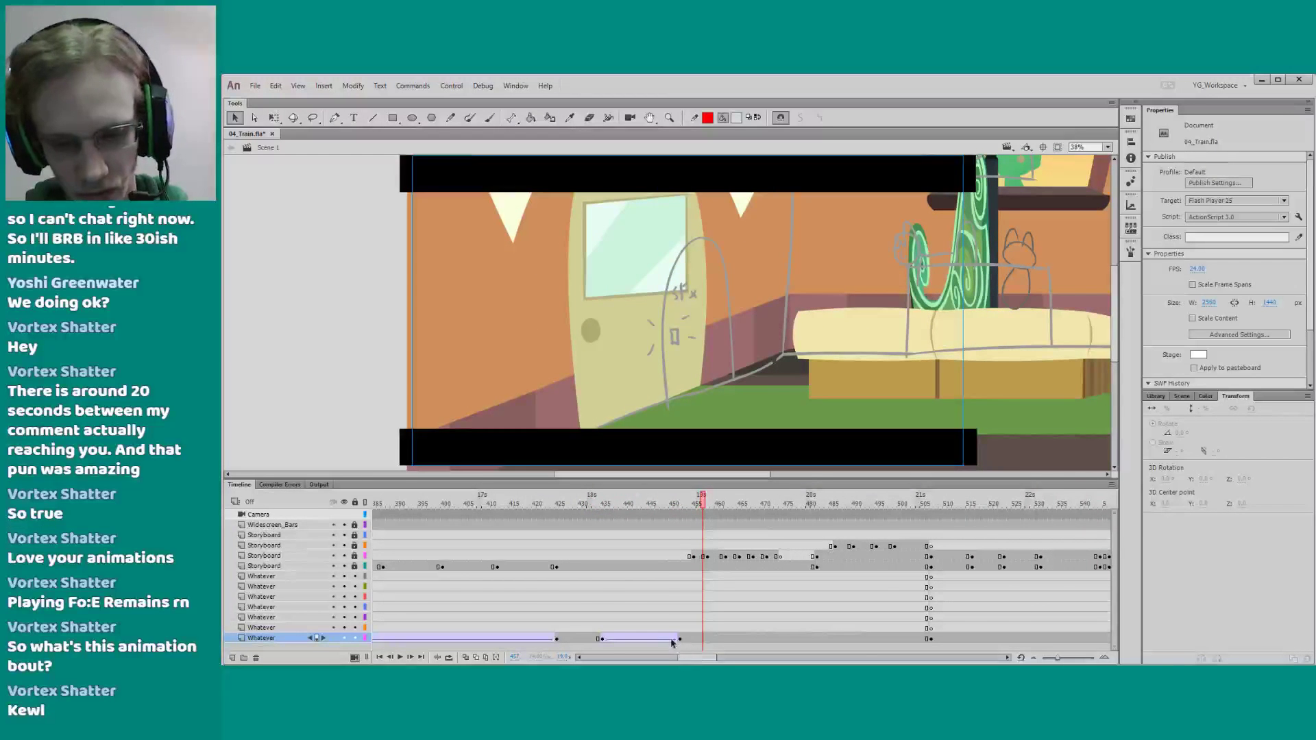
Add a keyframe two frames after the zoom's end keyframe, scale the train symbol on the earlier keyframe to 155%, and replay
click(689, 639)
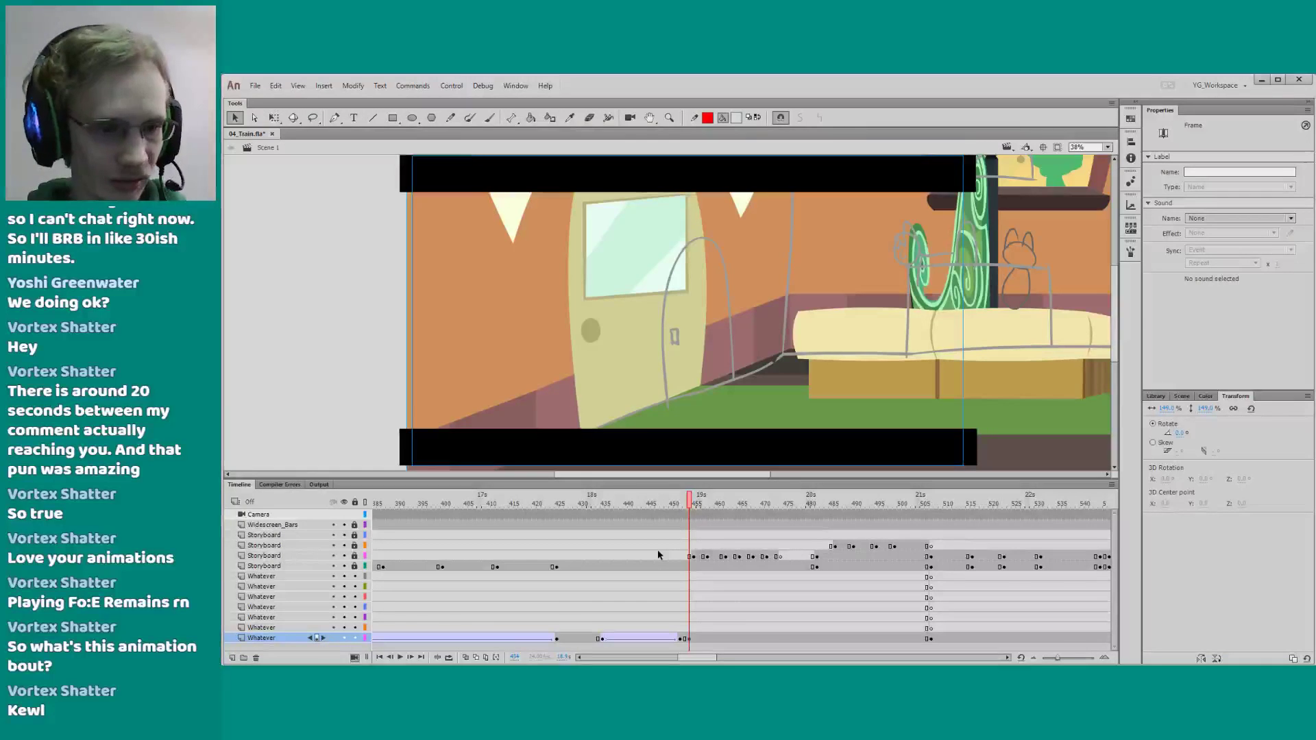
click(680, 639)
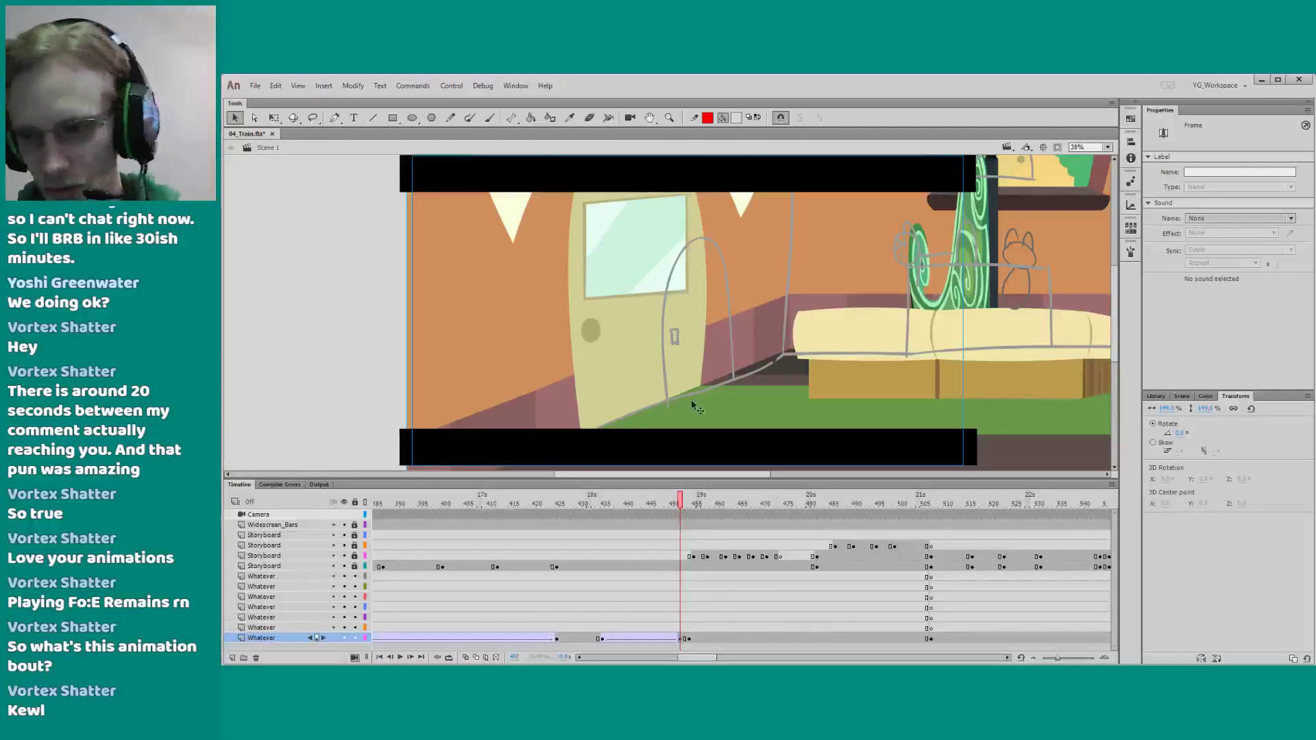
click(1166, 407)
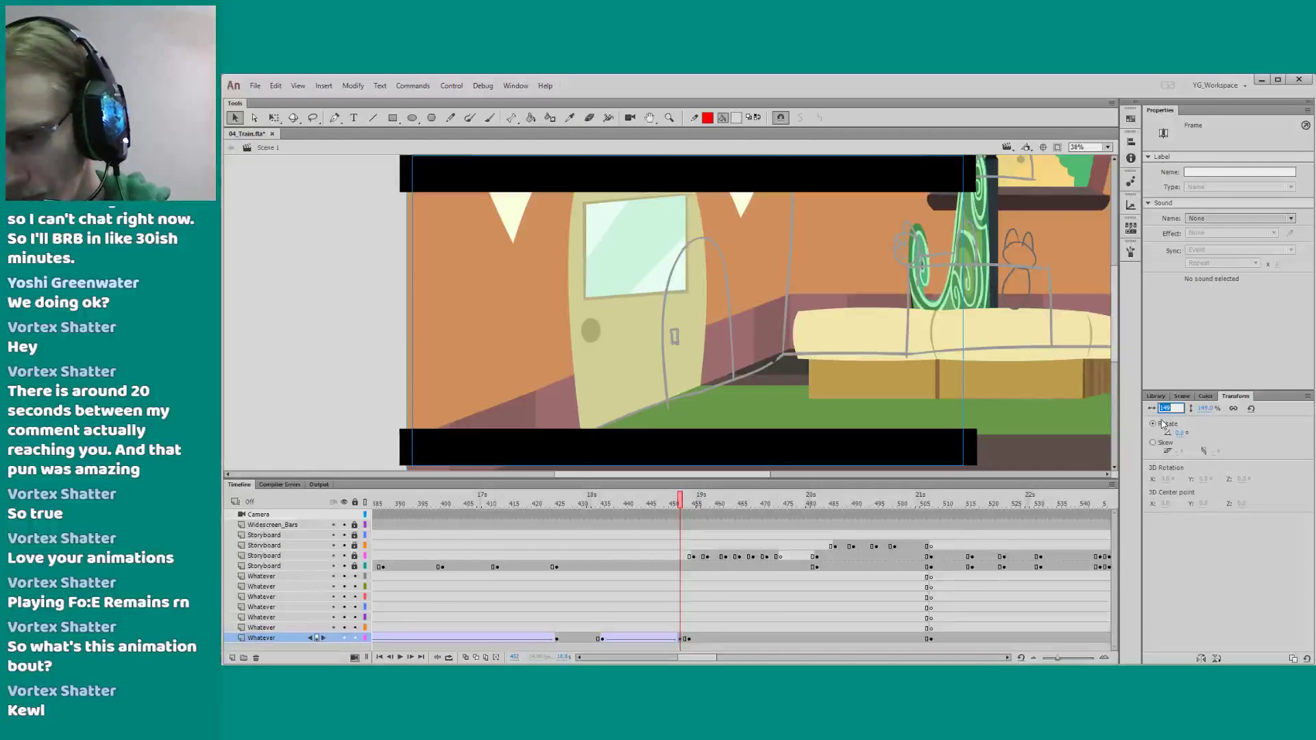
key(Up)
key(Up)
key(Up)
key(Up)
key(Up)
key(Up)
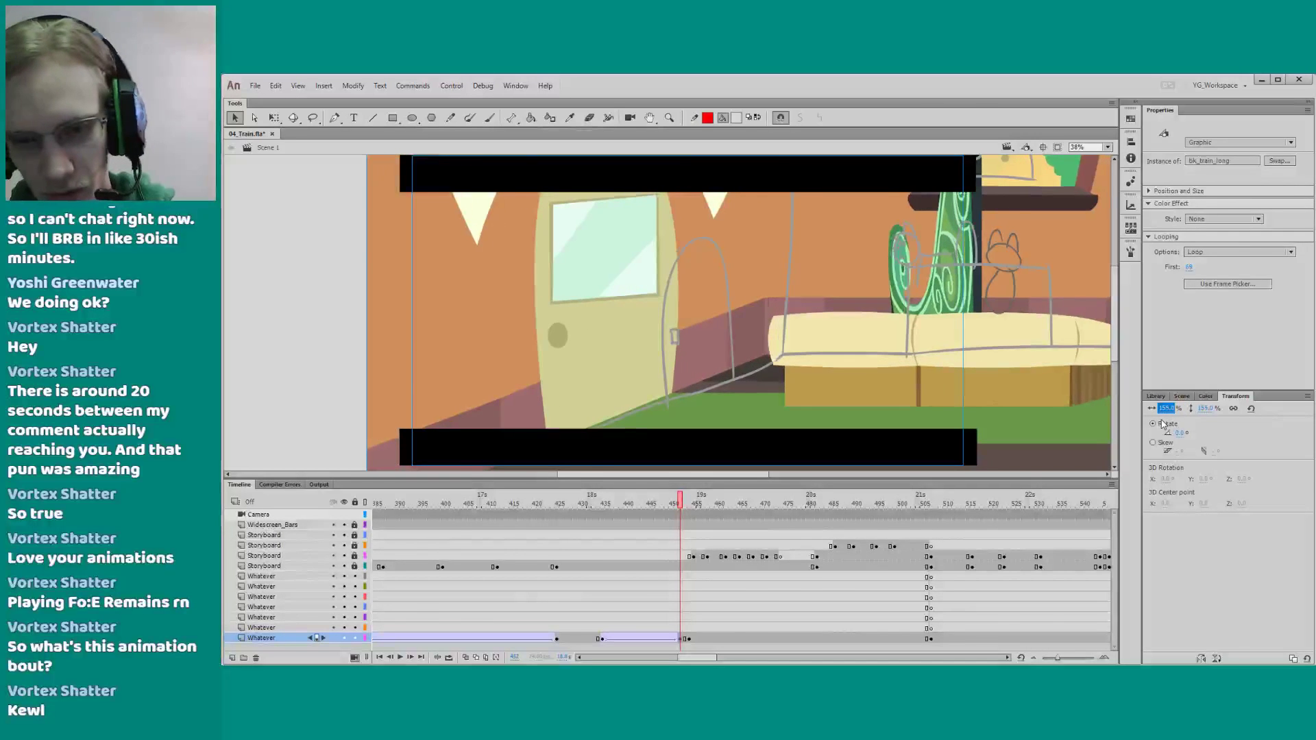
click(603, 390)
key(Return)
key(Return)
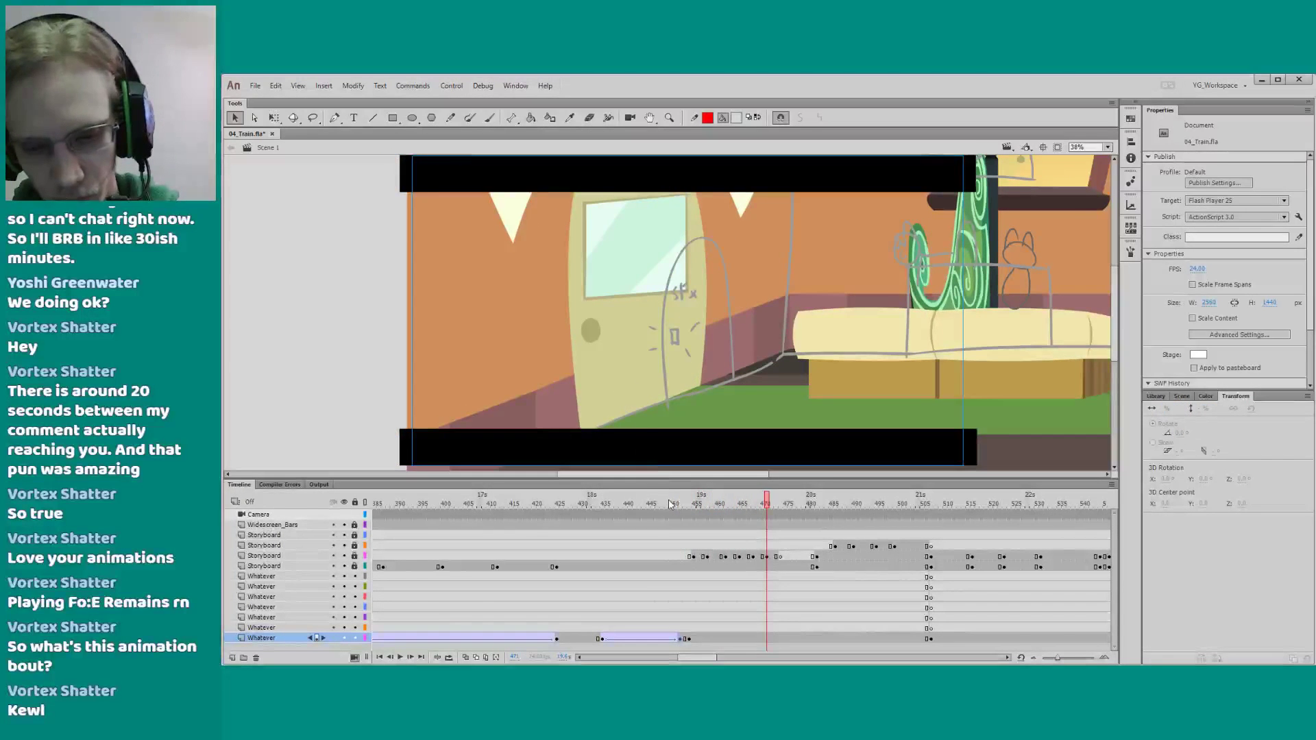
Nudge the enlarged train symbol on the overshoot keyframe to the right until the door lines up with the final keyframe
drag(677, 504, 689, 505)
click(681, 638)
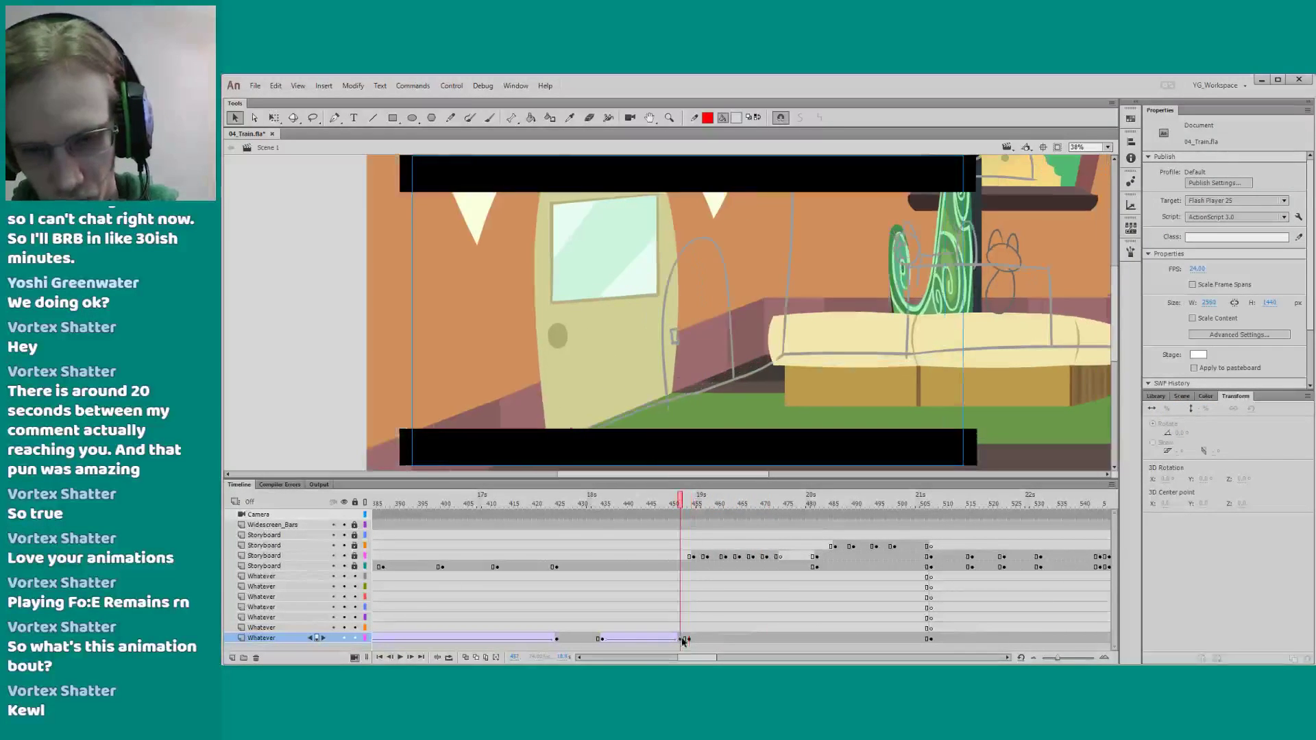
key(Right)
key(Right)
key(Right)
key(Right)
key(Right)
key(Right)
key(Right)
key(Right)
key(Right)
key(Right)
key(Right)
key(Right)
key(Right)
key(Right)
key(Right)
key(Right)
key(Right)
key(Right)
key(Right)
key(Right)
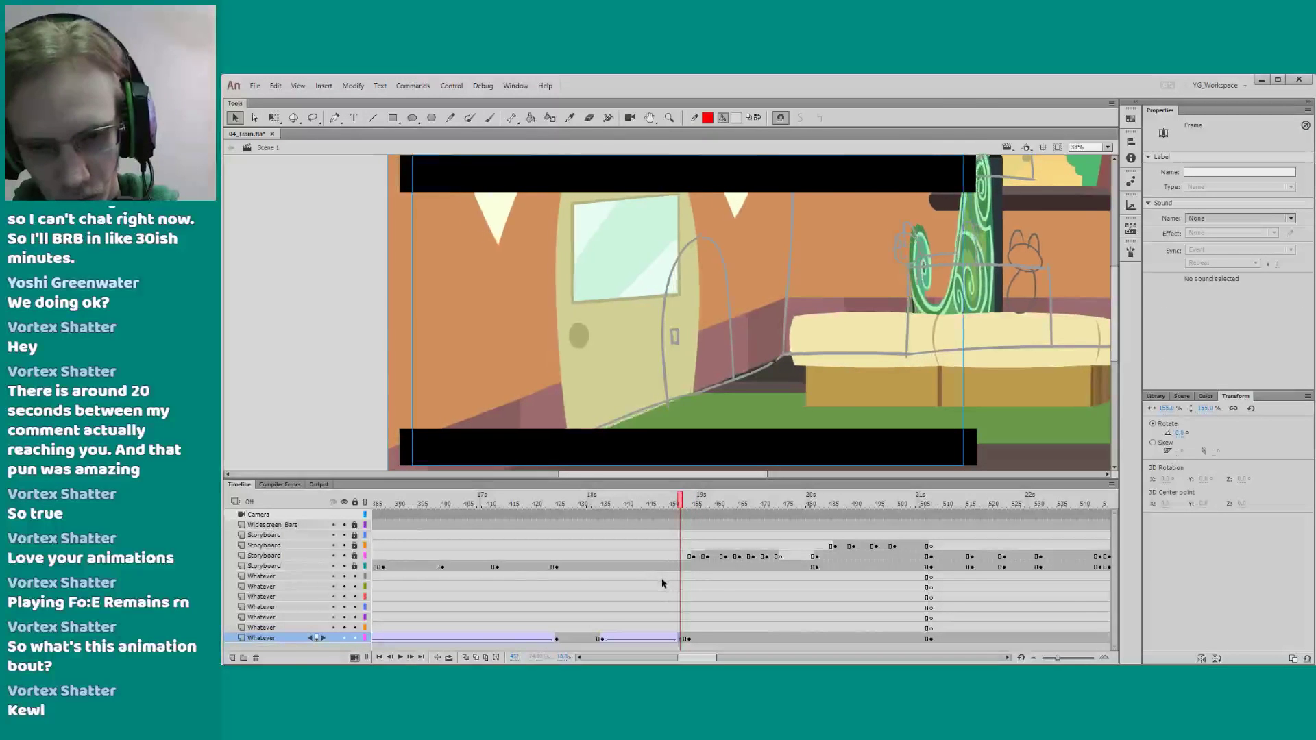
Hide the four Storyboard layers, add a classic tween from the overshoot keyframe to the final keyframe, and replay the zoom
drag(343, 565, 344, 535)
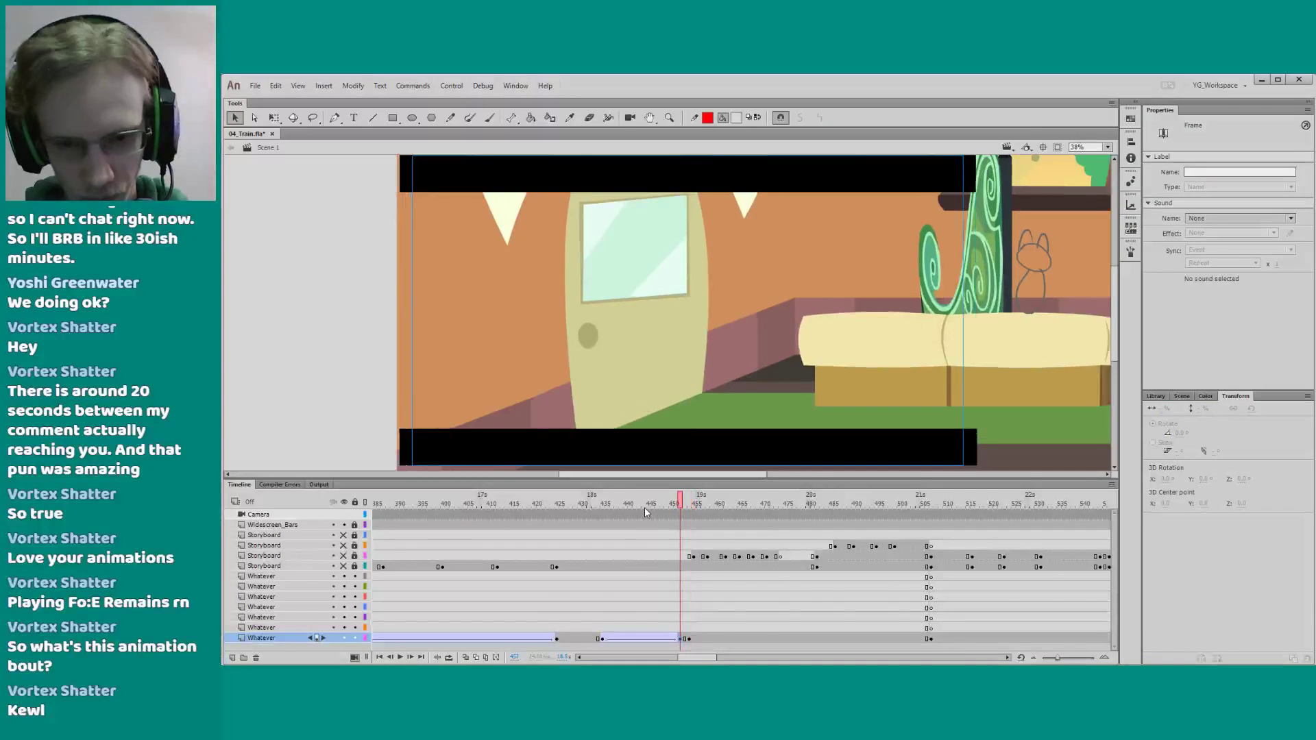
key(Return)
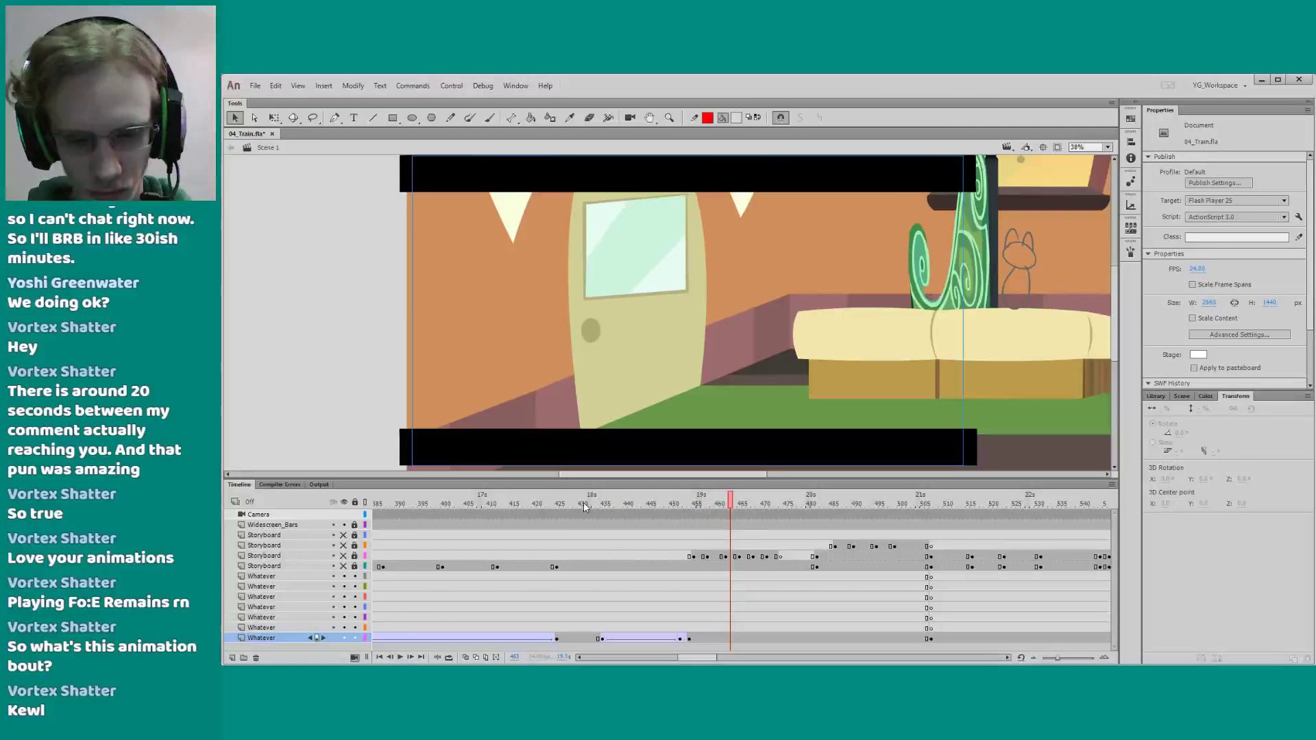
click(669, 637)
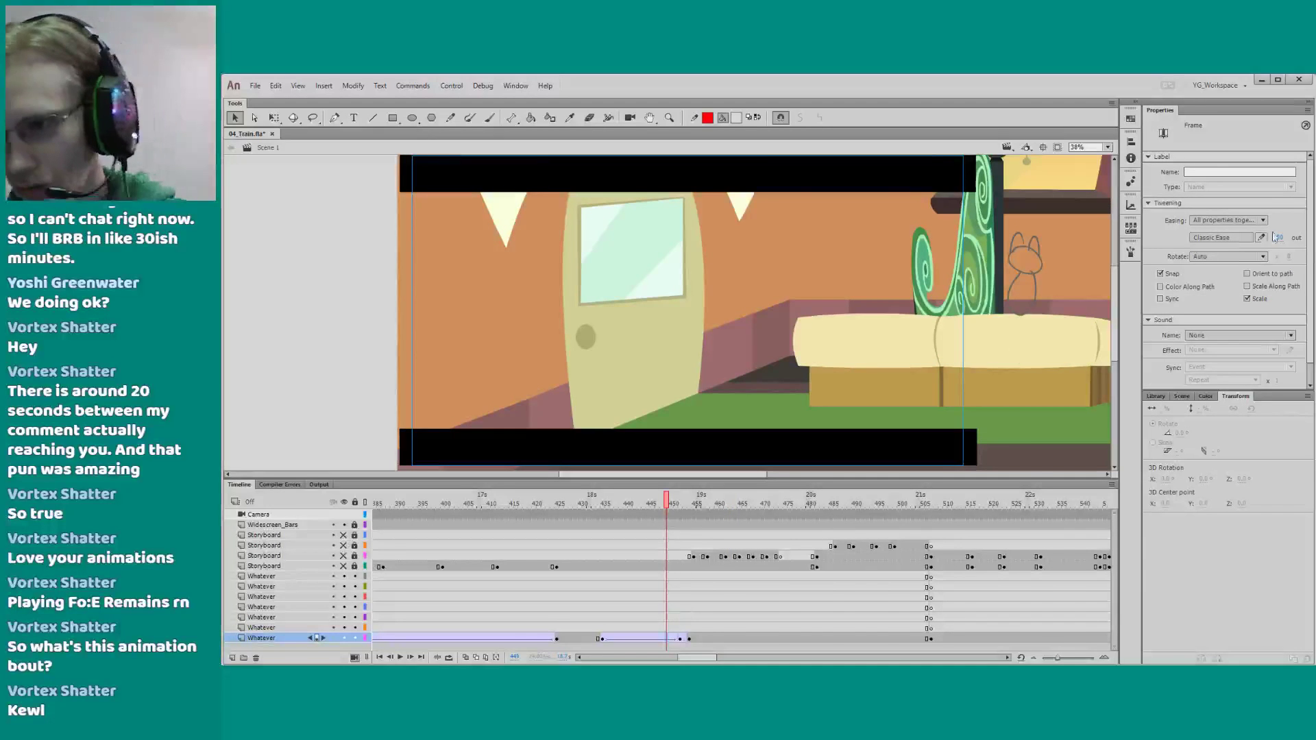
click(563, 503)
key(Return)
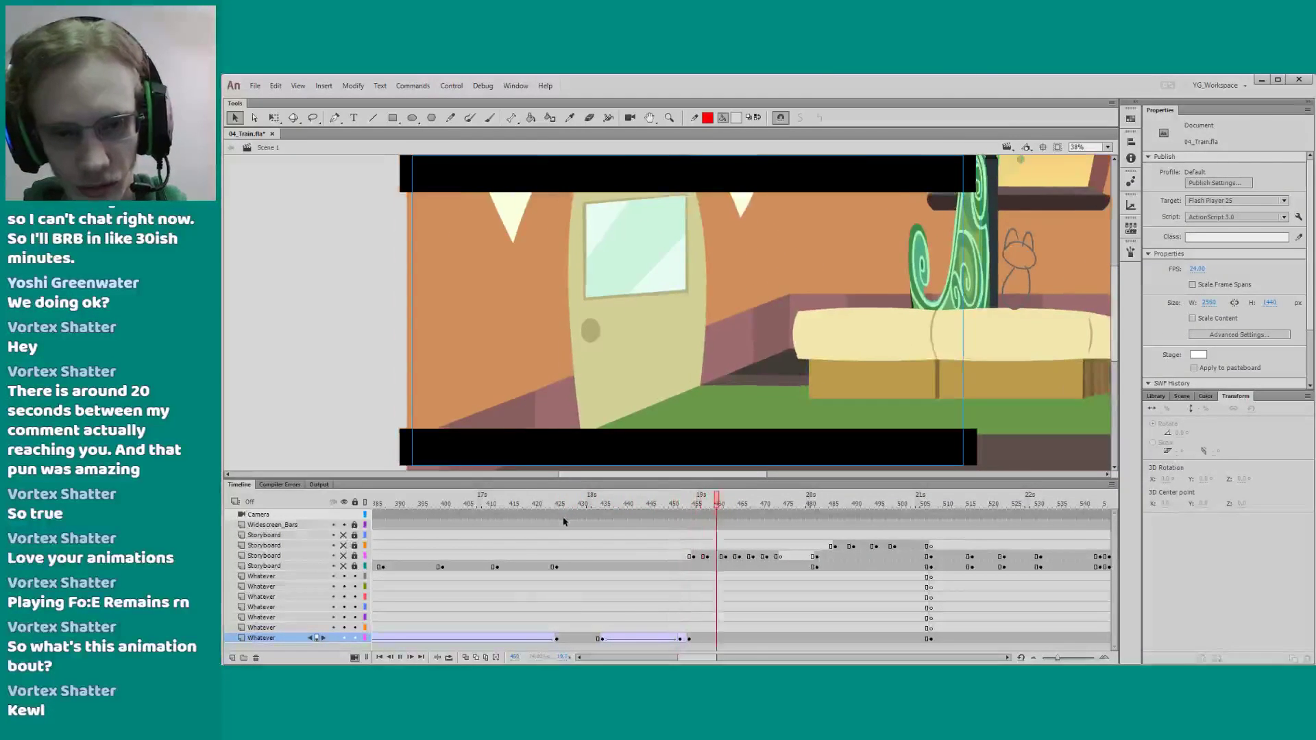
click(680, 639)
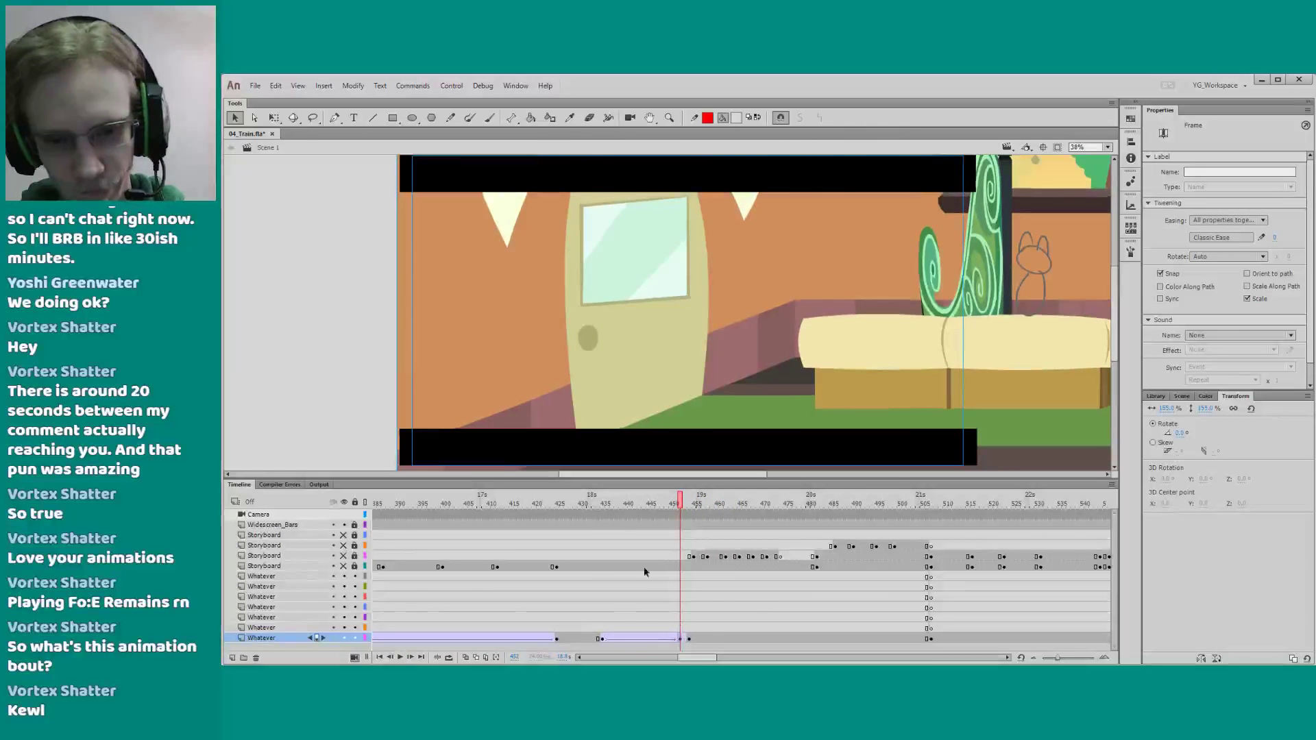
click(574, 516)
key(Return)
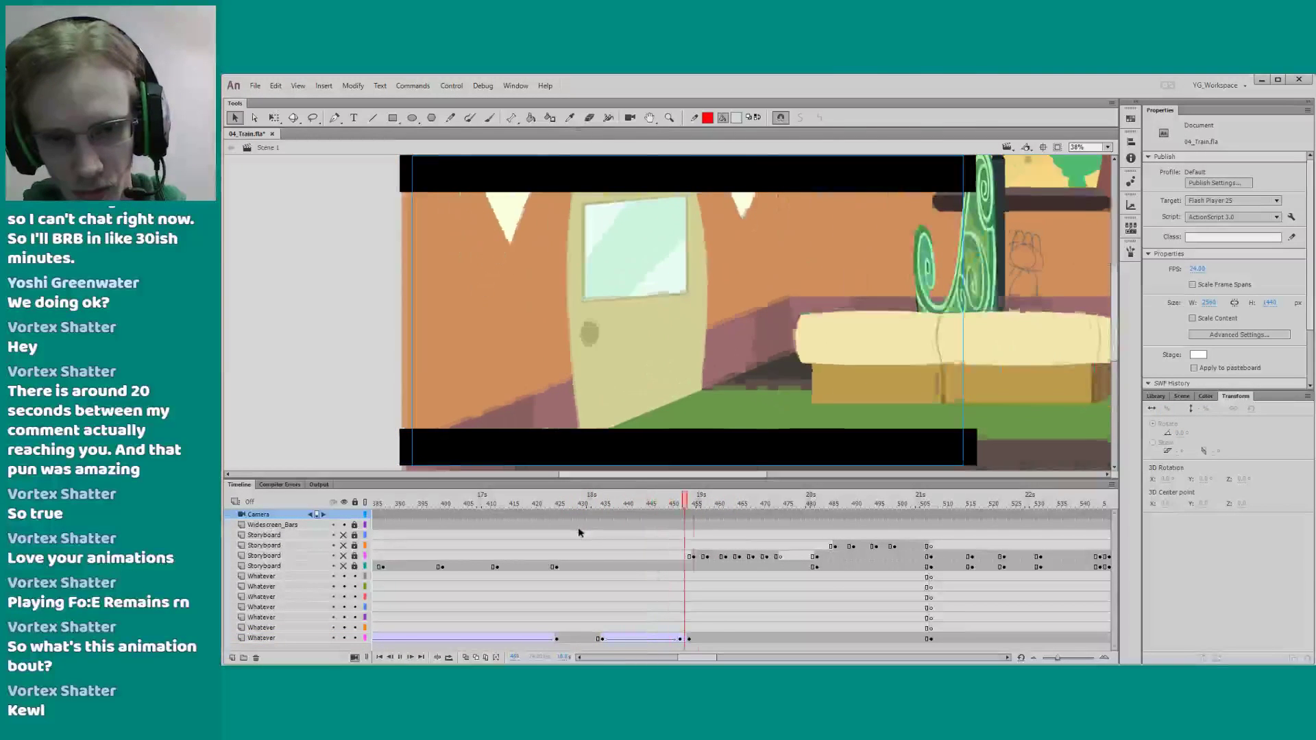
Move the train symbol slightly up on the overshoot keyframe and replay the zoom from the hold
click(688, 638)
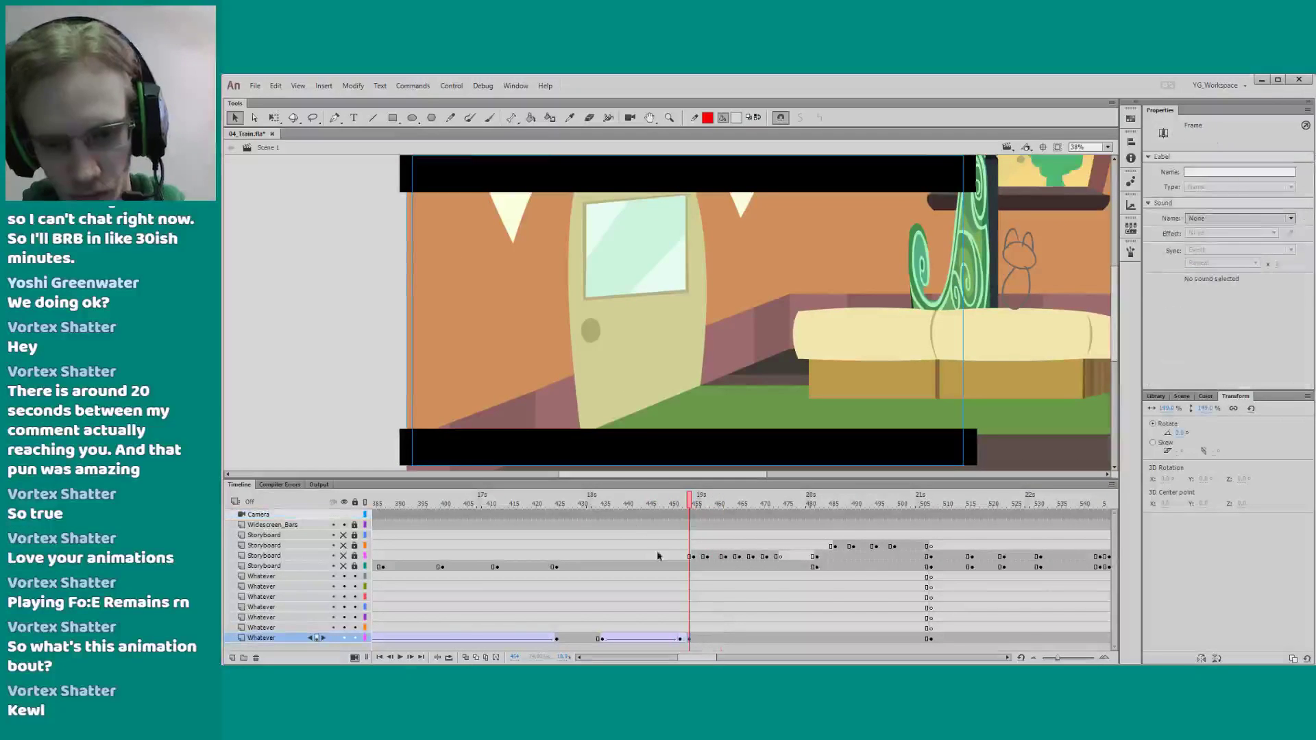
key(comma)
key(comma)
click(703, 392)
drag(703, 392, 702, 386)
click(600, 509)
key(Return)
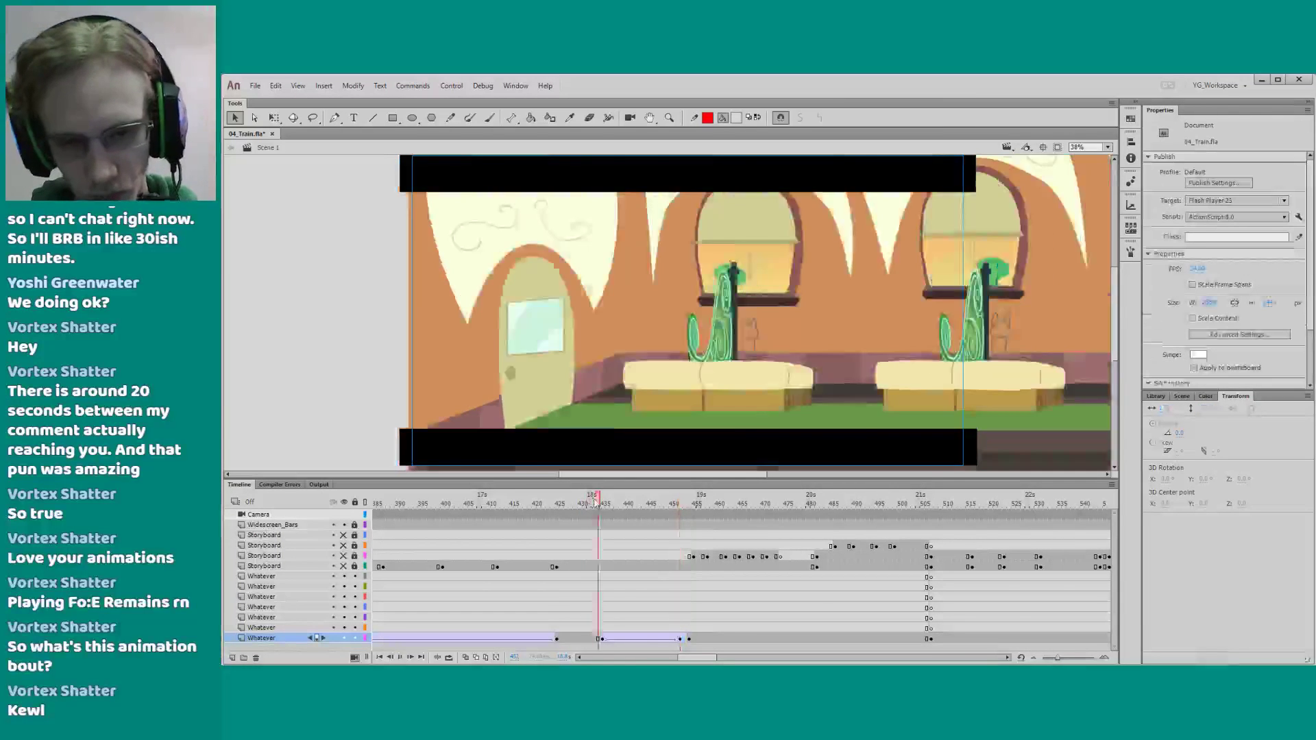
click(567, 510)
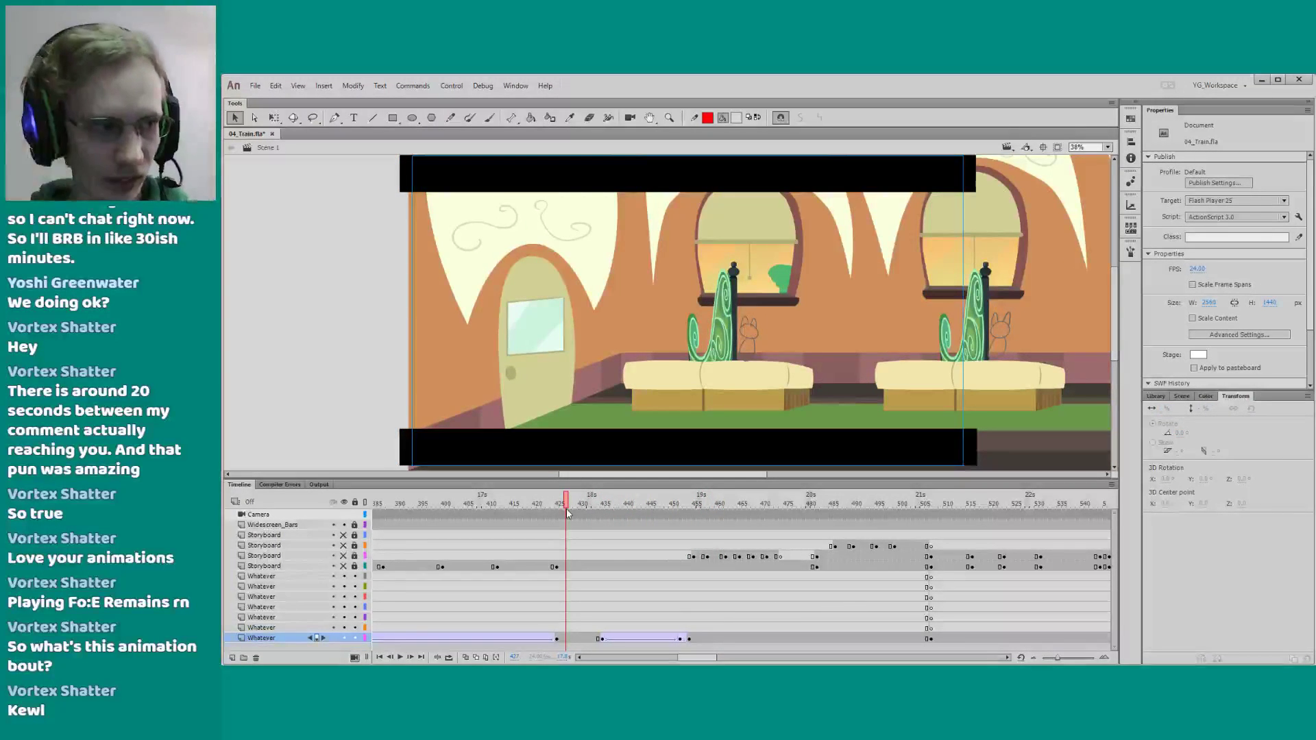
key(Return)
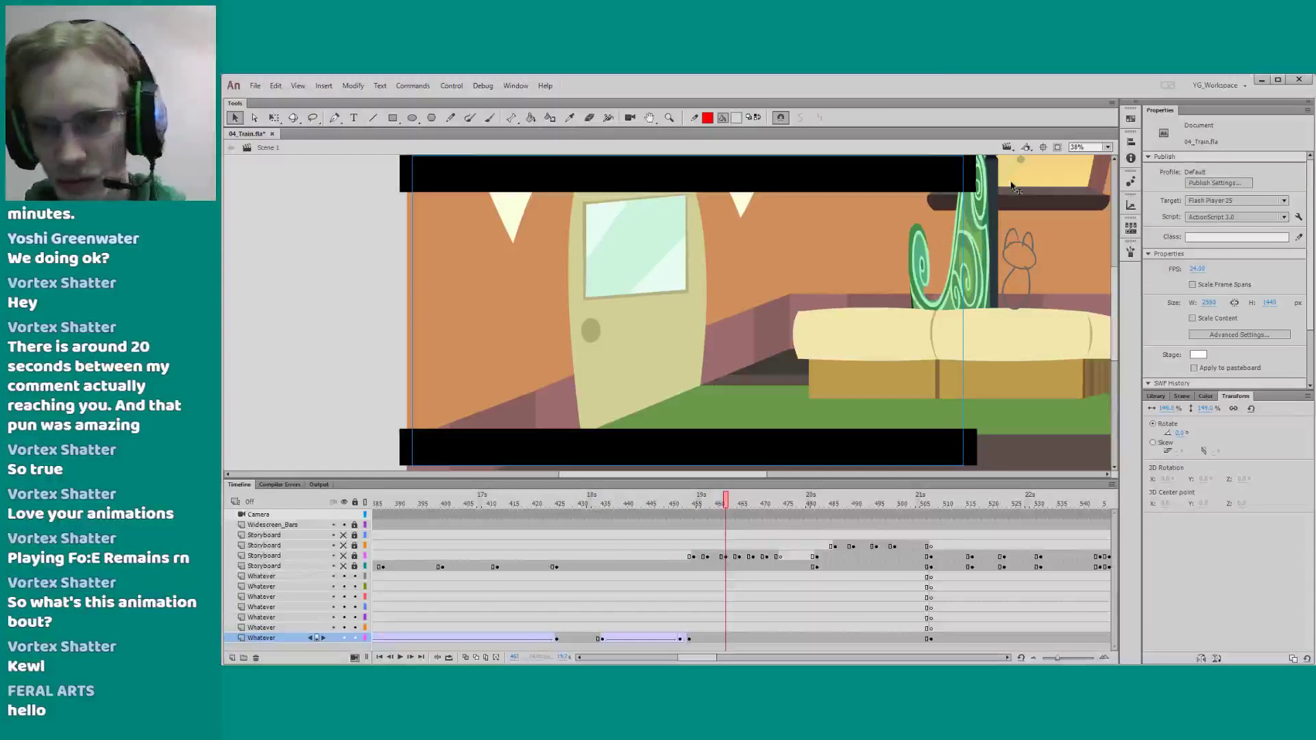
Clip the view to the stage area and replay the hold, zoom and overshoot
click(1057, 147)
click(572, 505)
key(Return)
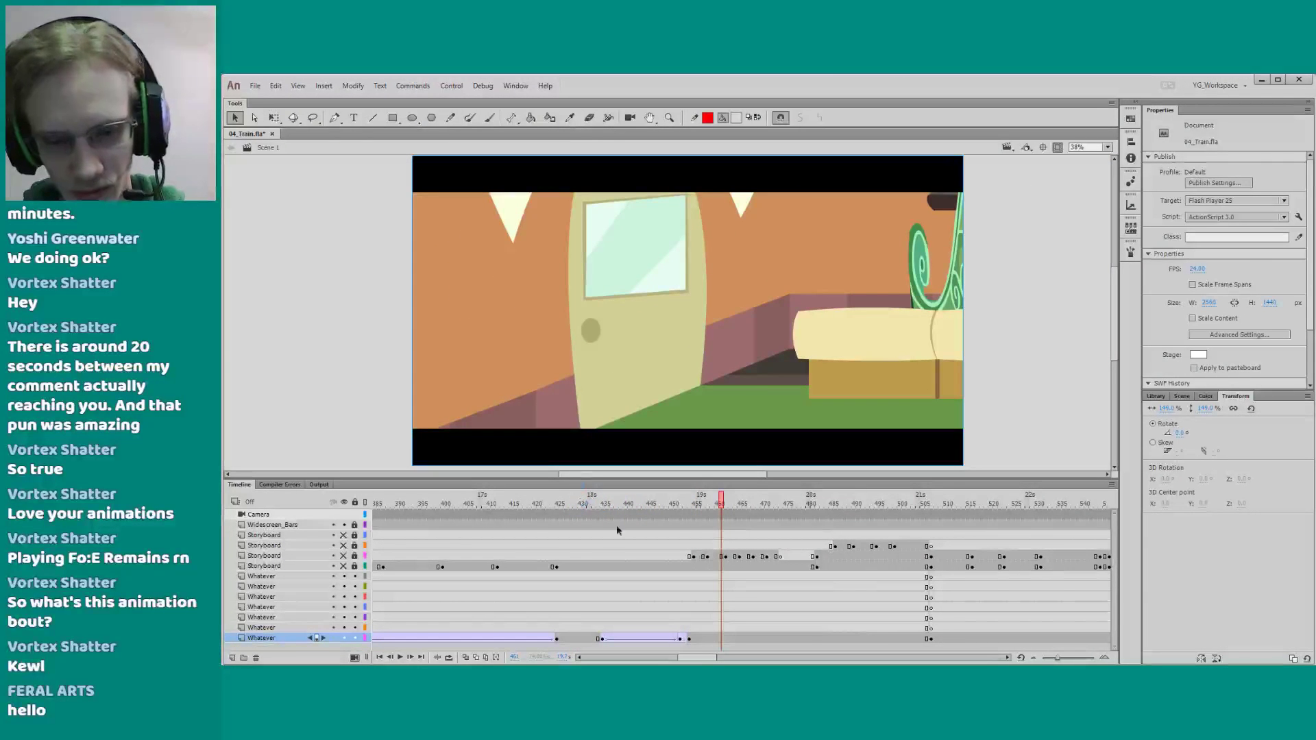
click(682, 637)
click(559, 506)
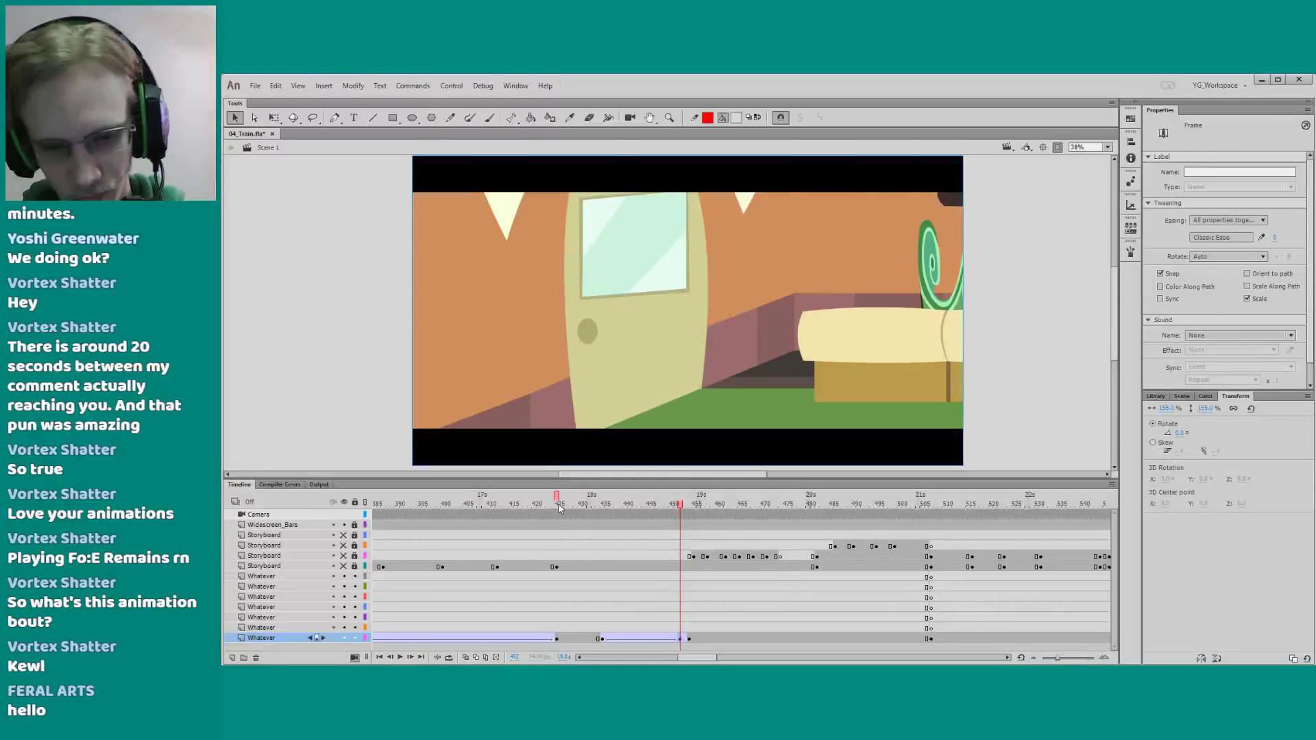
key(Return)
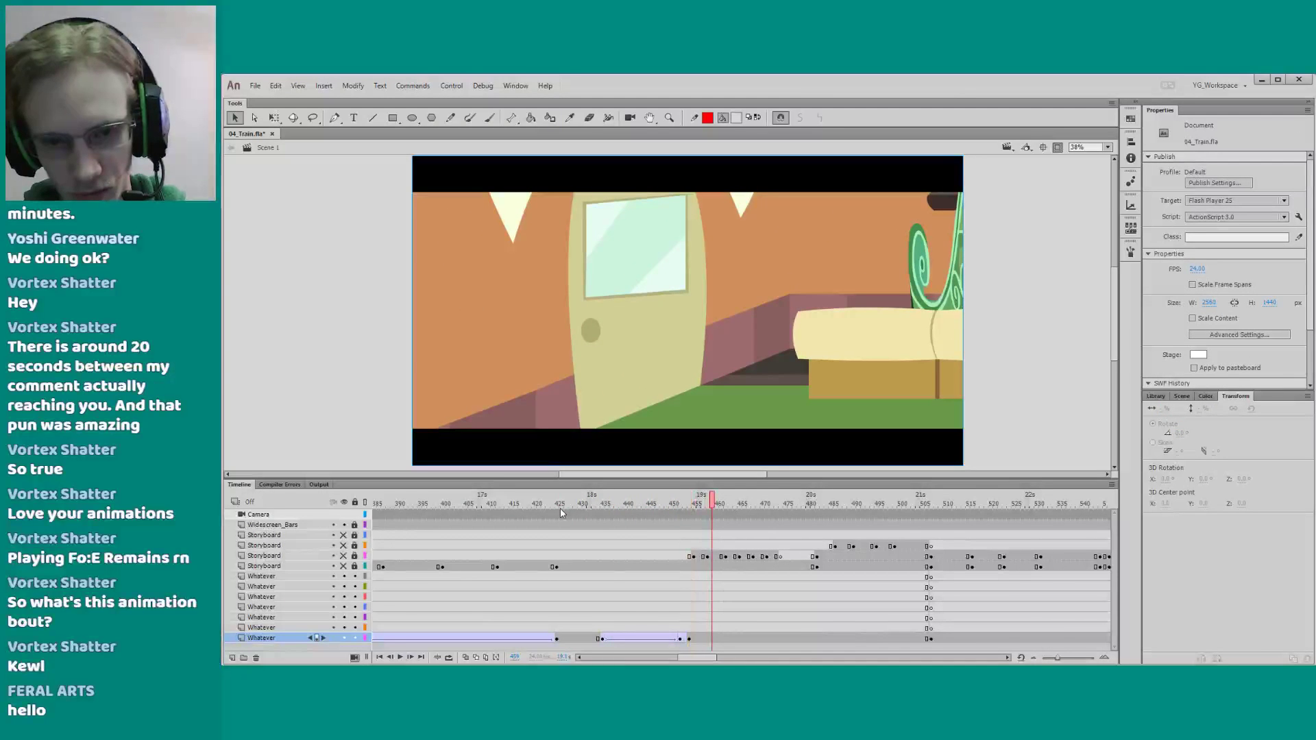
Show the four Storyboard layers again and briefly select the pan and zoom frames on the lowest Whatever layer
drag(343, 566, 344, 535)
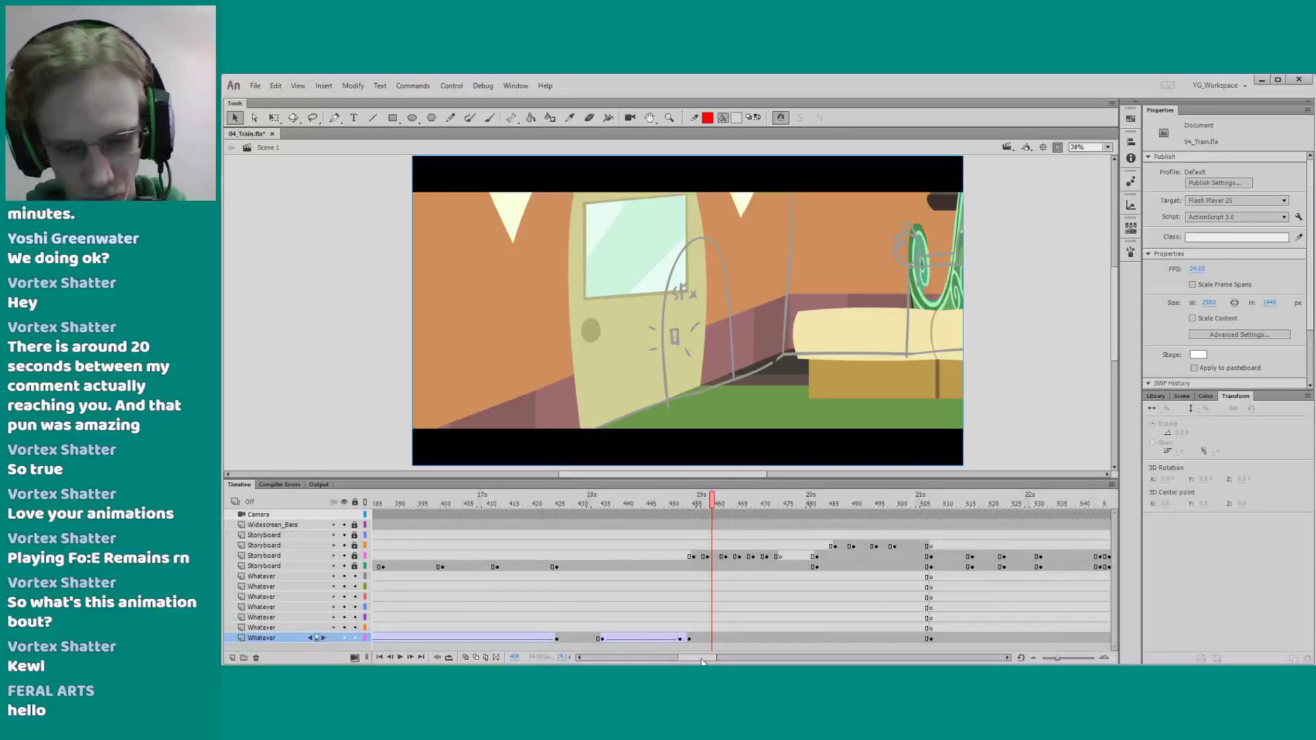
drag(702, 661, 692, 661)
drag(496, 639, 879, 633)
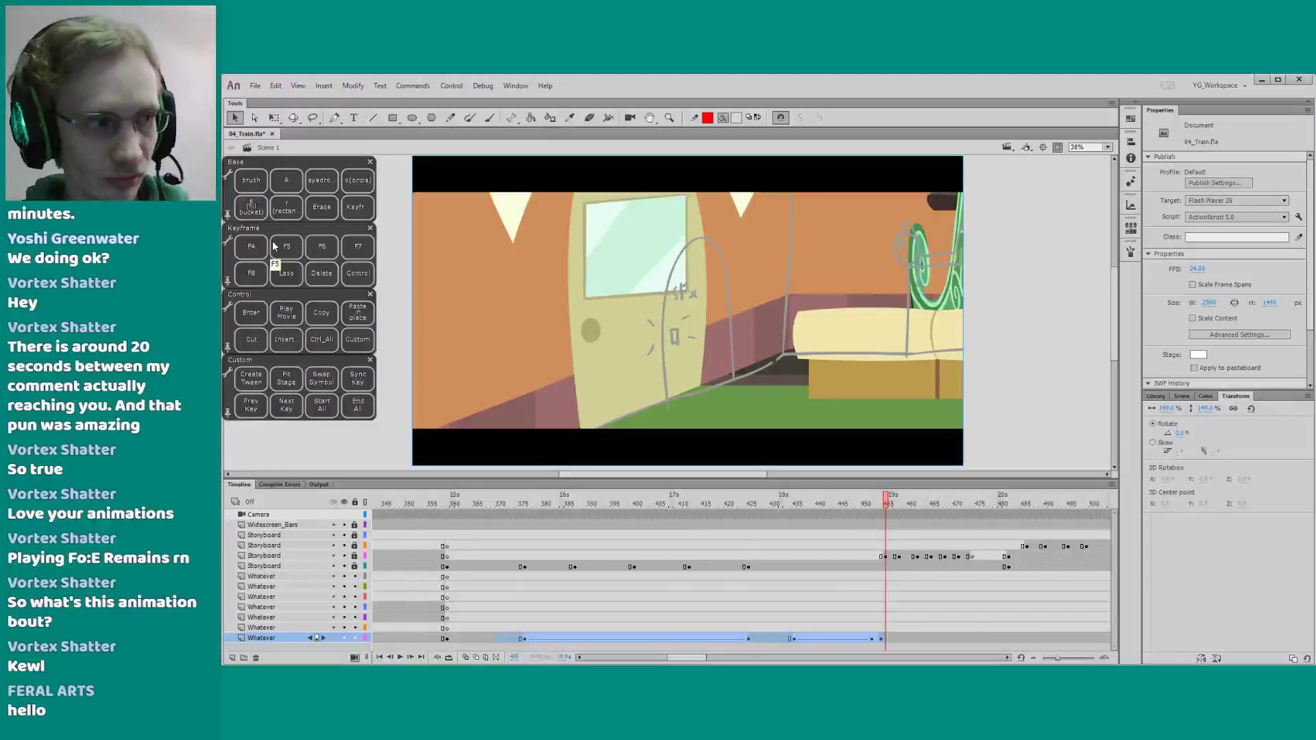
click(339, 453)
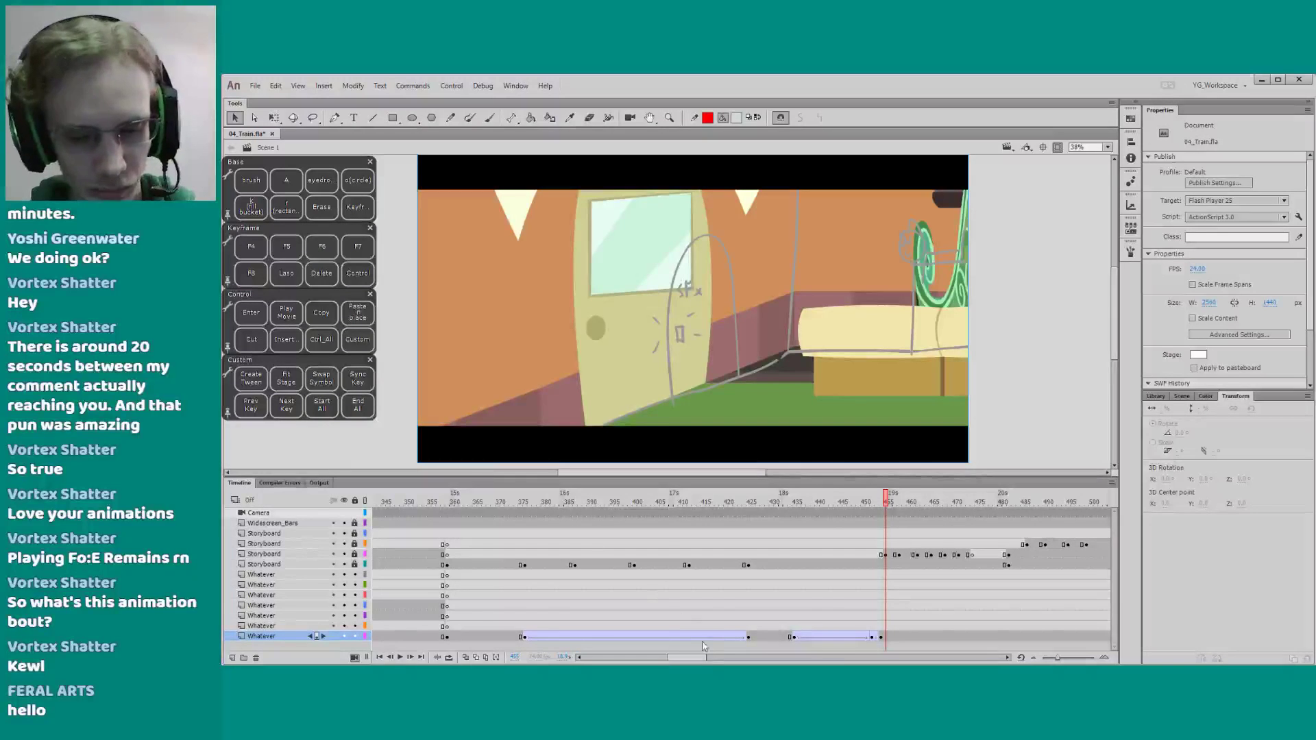
drag(695, 657, 699, 656)
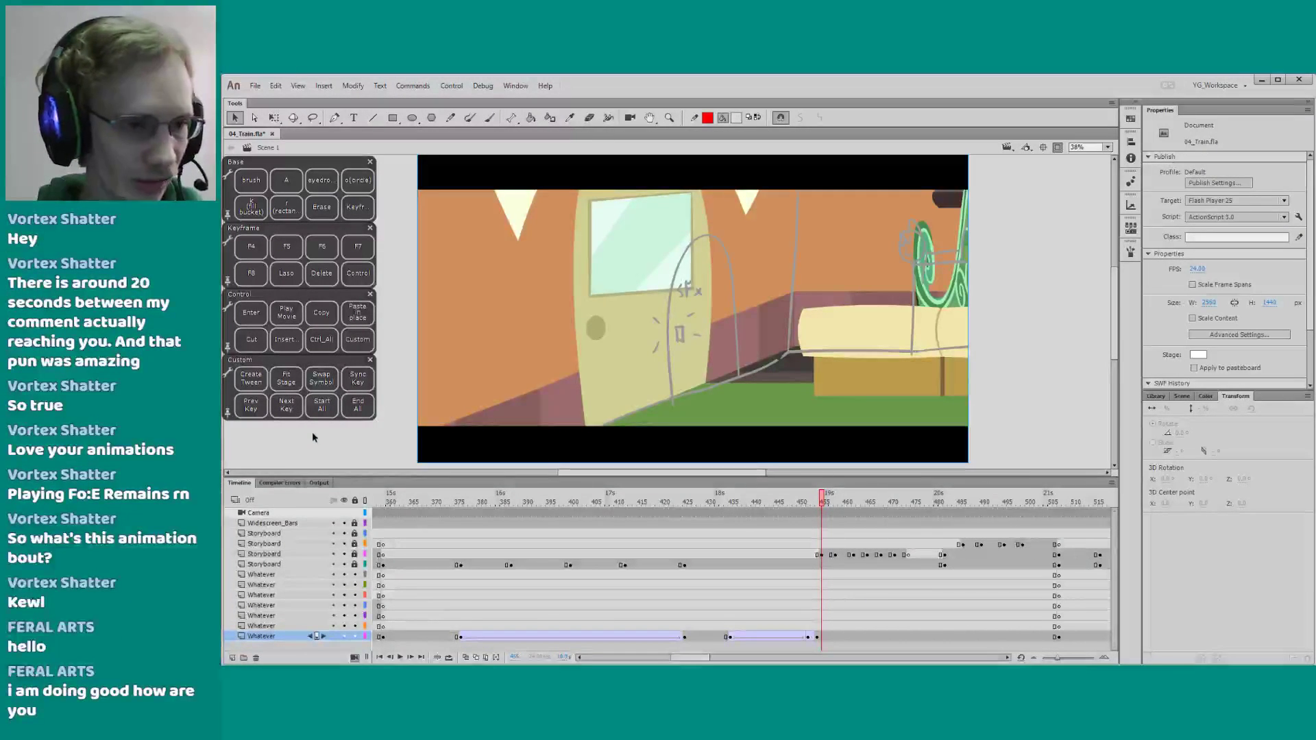
Turn off stage clipping and sync the train symbol's keys across the pan, hold and zoom frames on the lowest Whatever layer
click(251, 179)
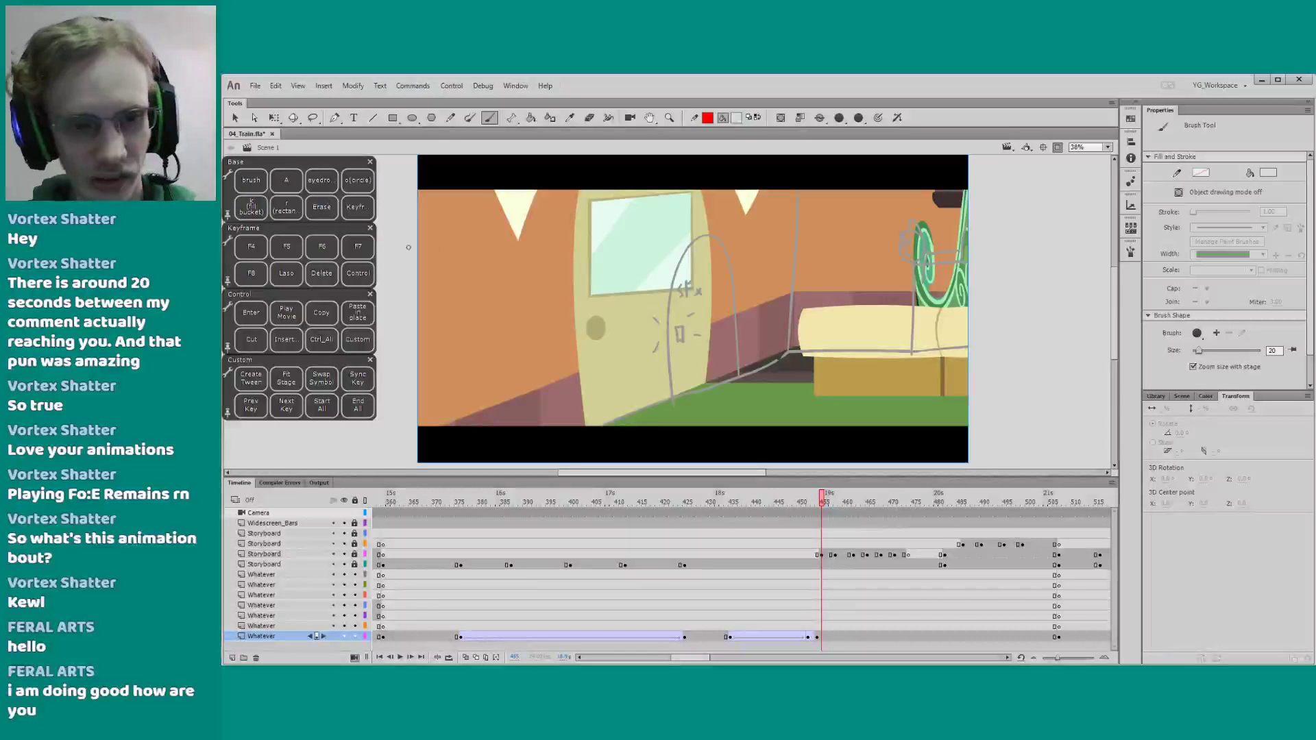
key(q)
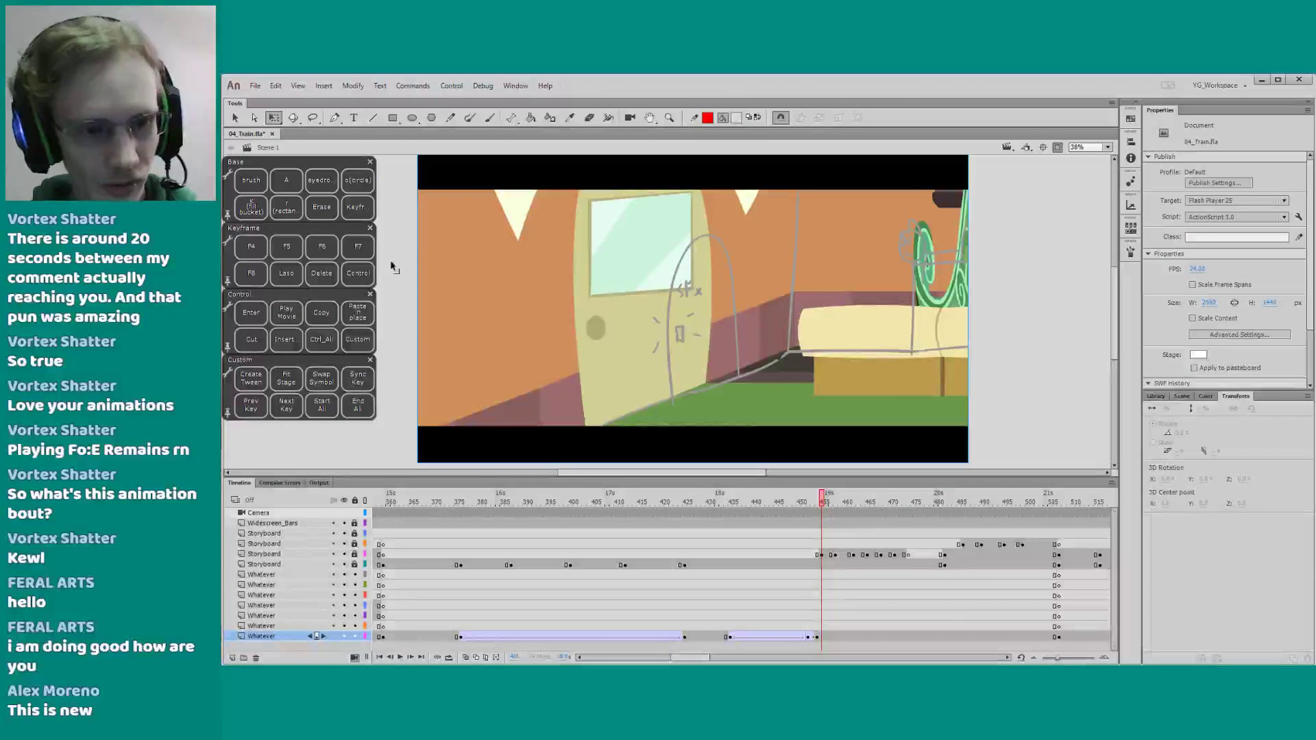
click(1056, 146)
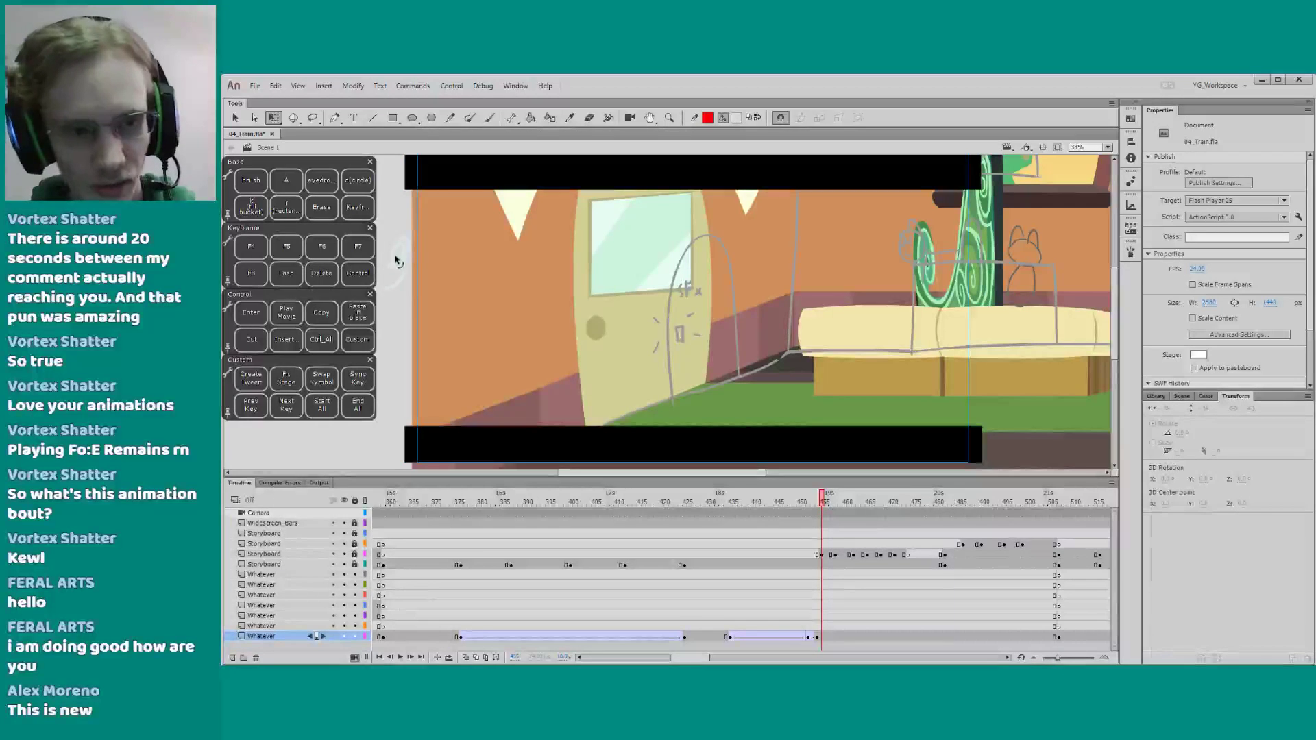
drag(442, 635, 836, 640)
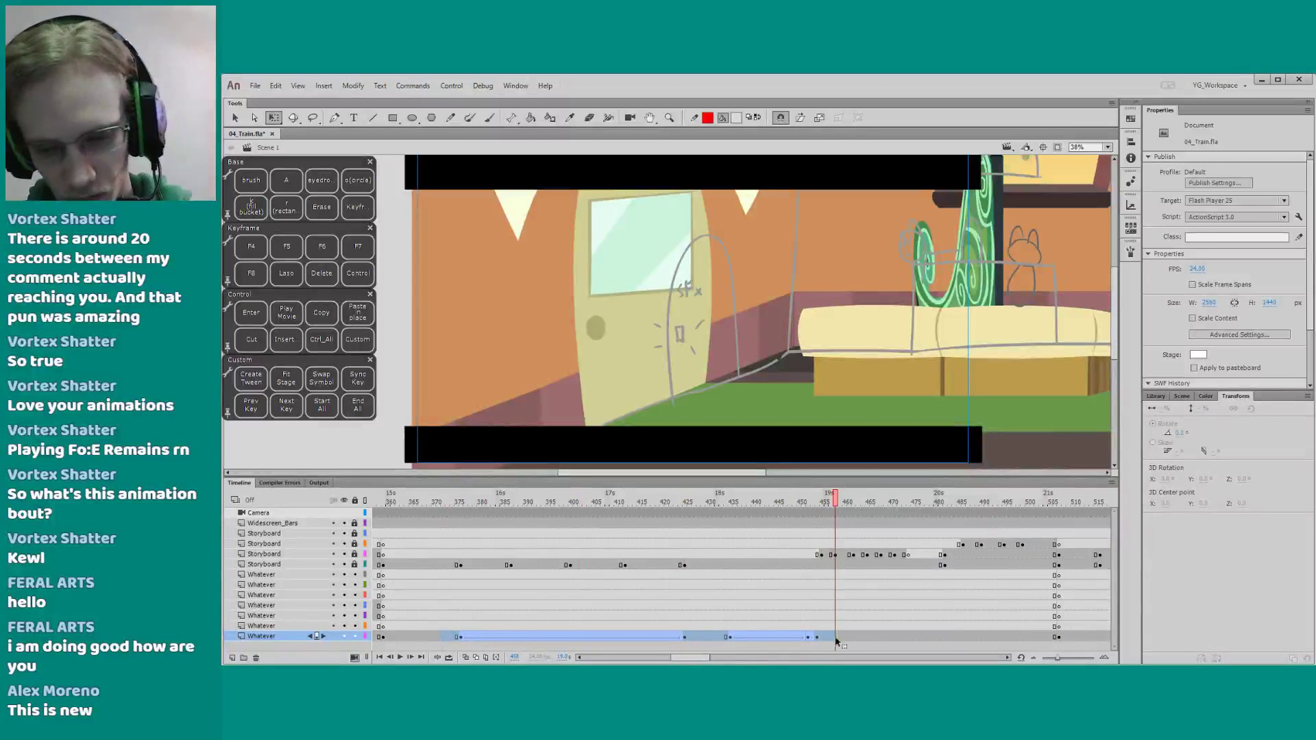
click(357, 379)
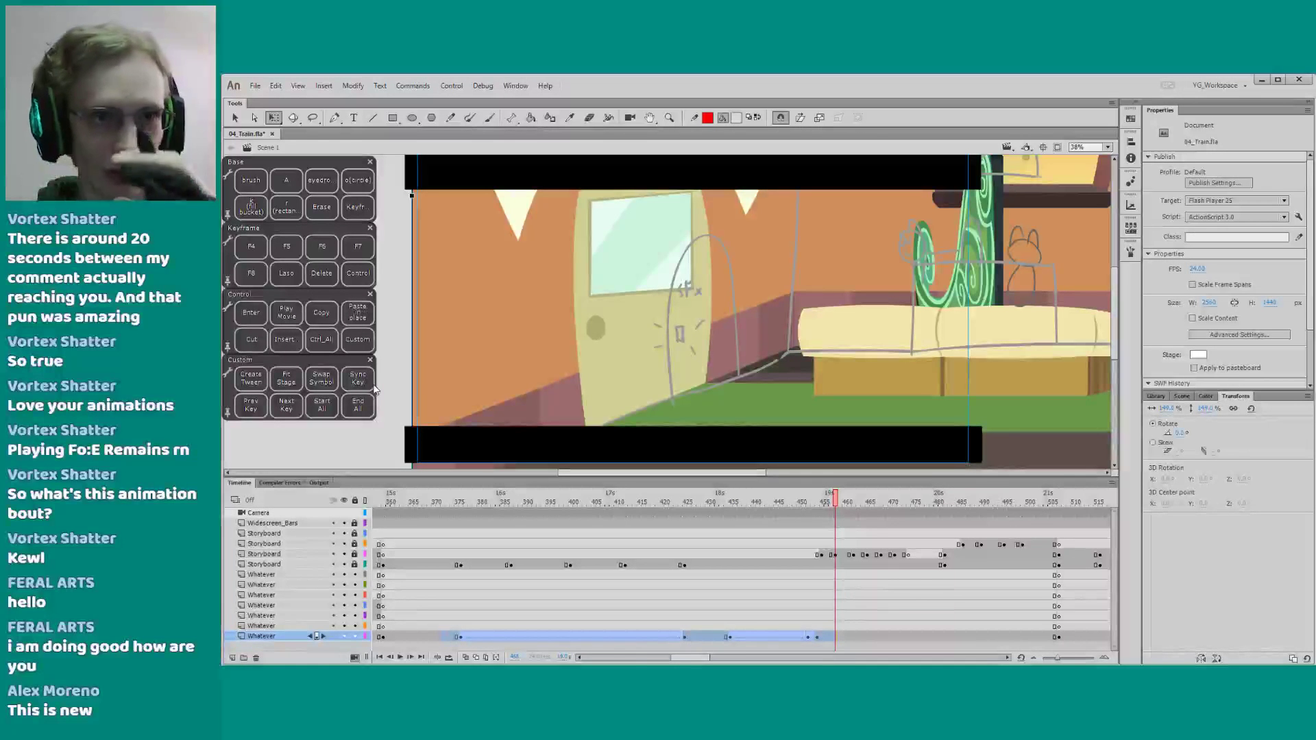
Check the train symbol's looping settings on the zoom's starting keyframe
click(692, 499)
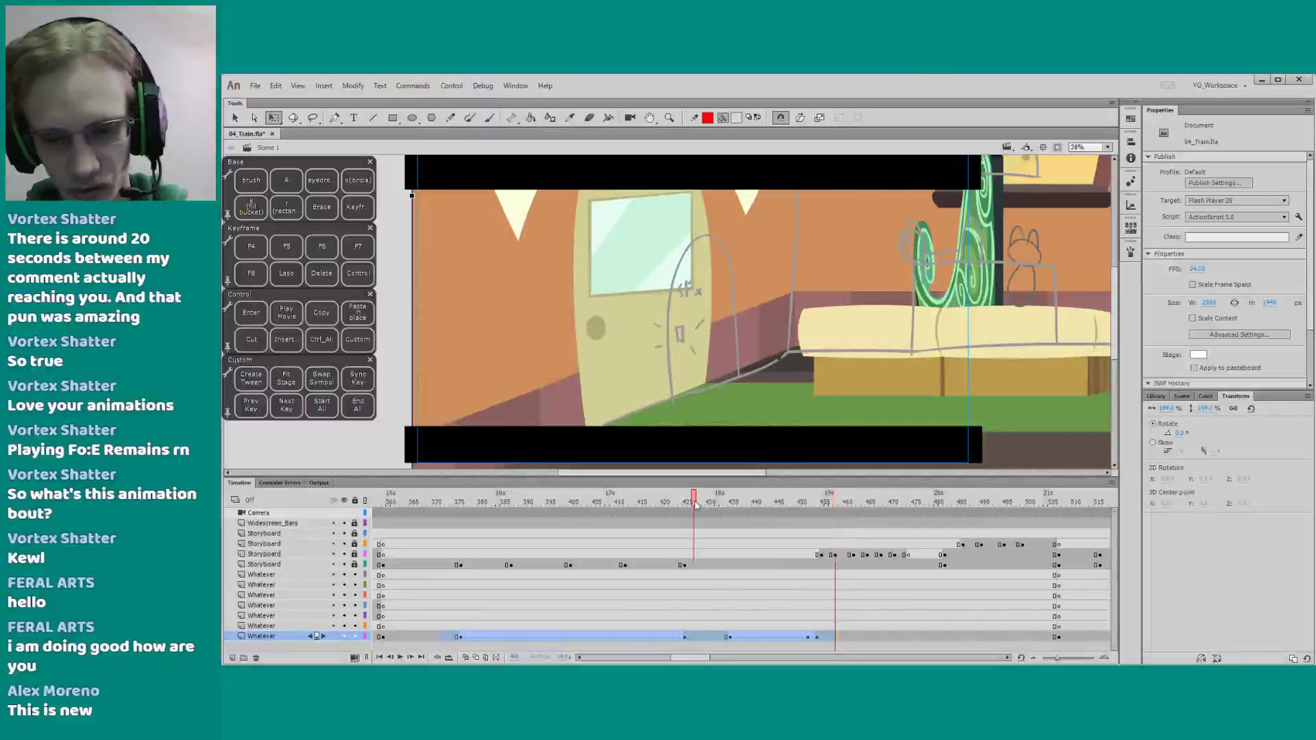
drag(697, 499, 730, 503)
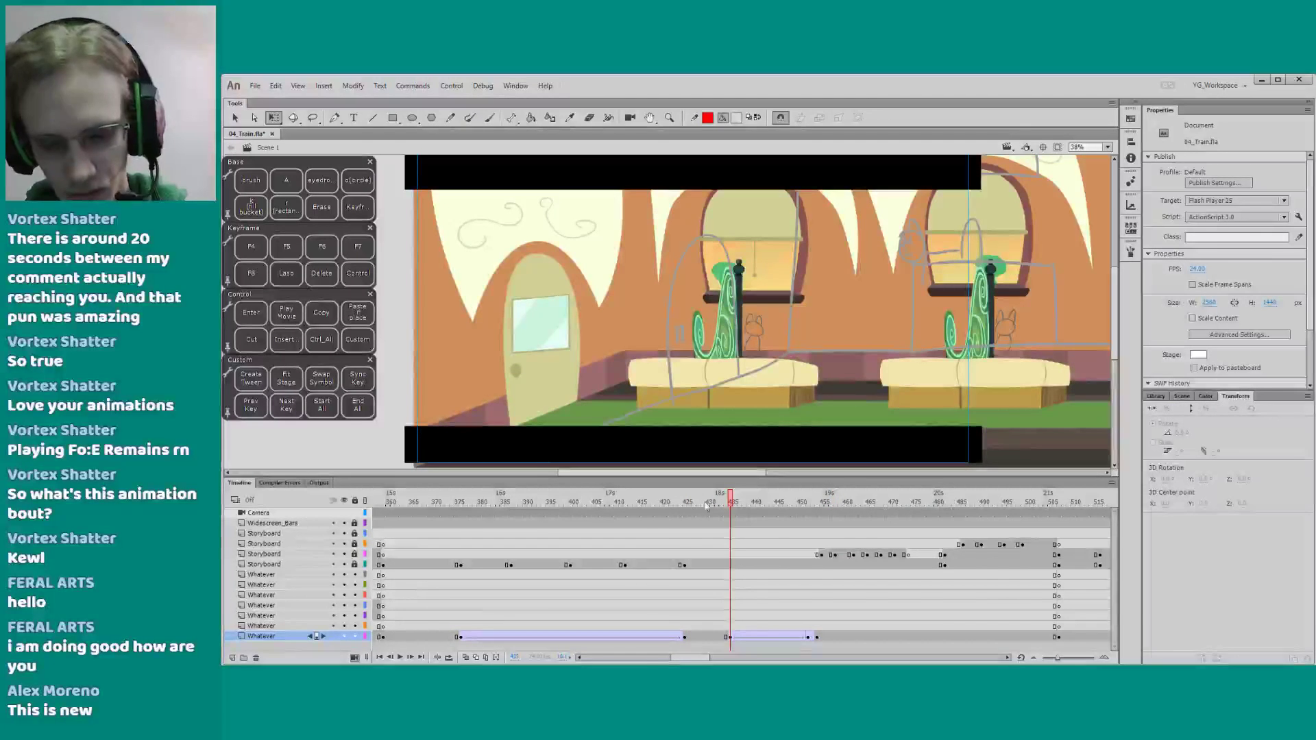
click(731, 639)
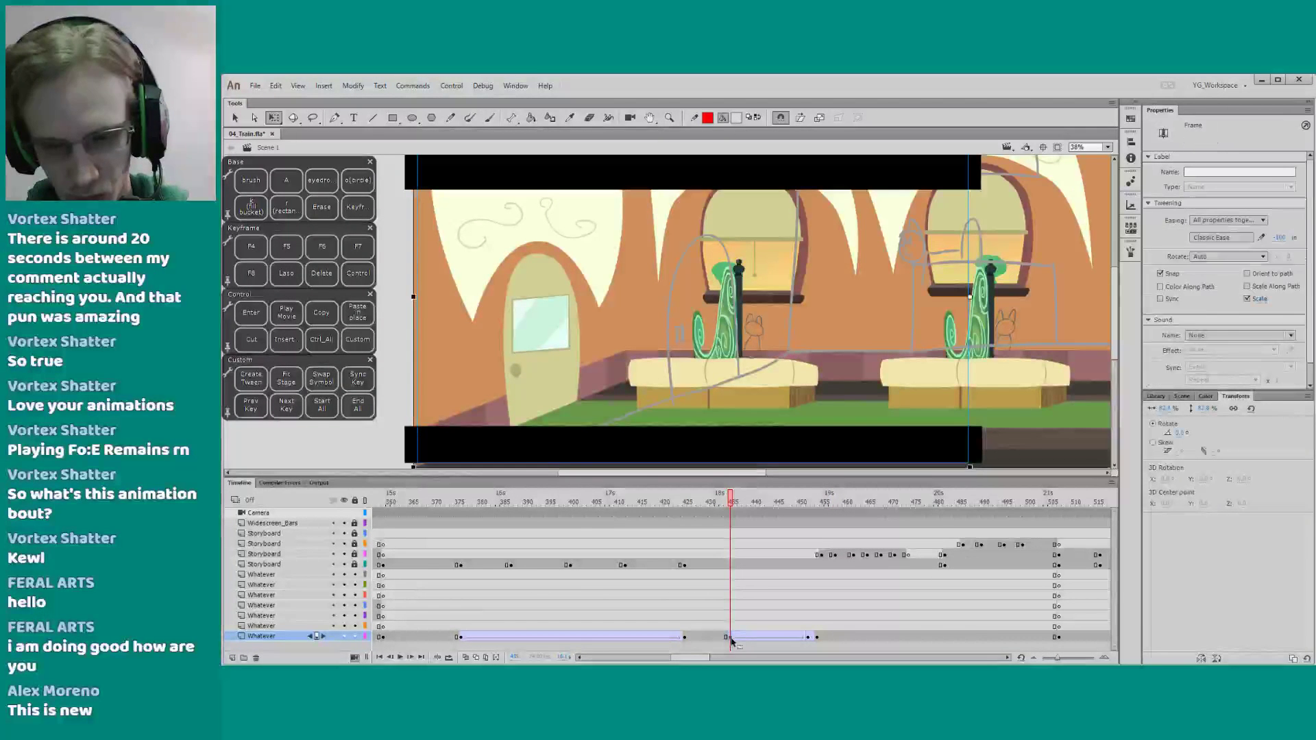
click(884, 350)
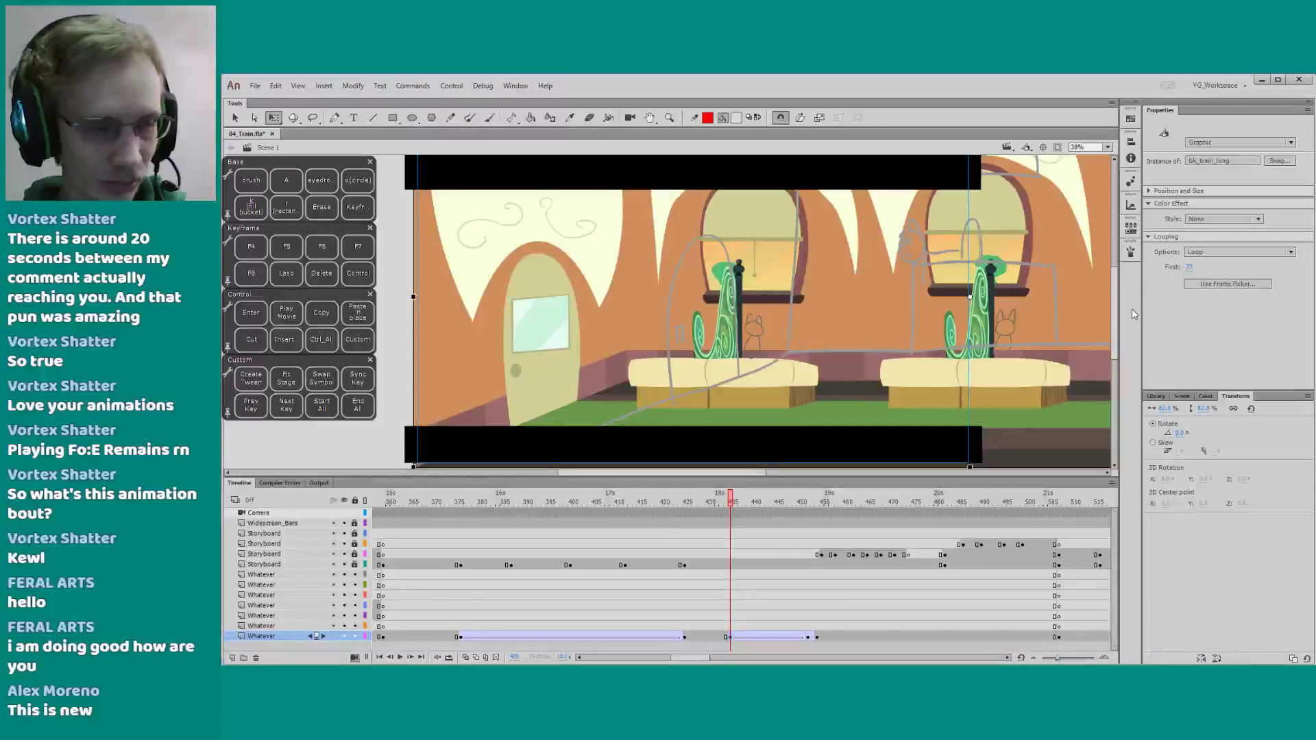
Replay the zoom from its starting keyframe until the view settles on the door
scroll(668, 647, right, 3)
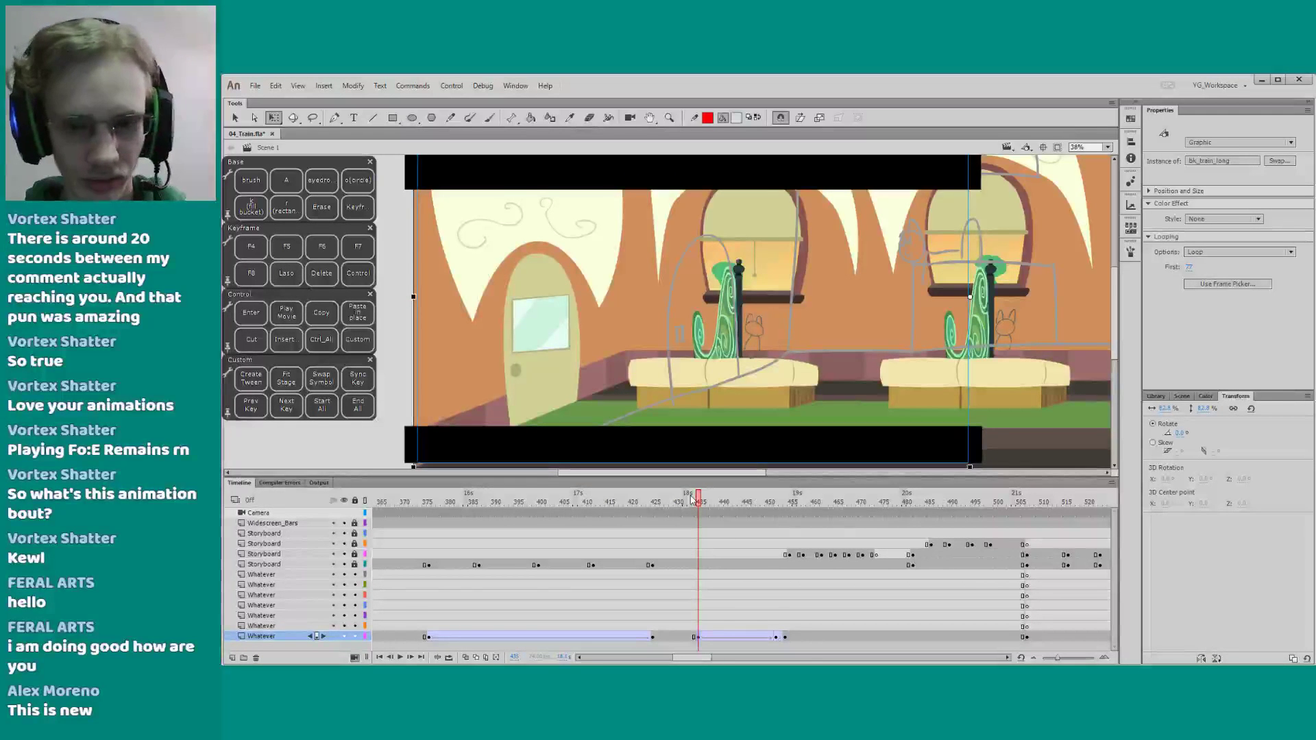
drag(460, 371, 458, 373)
click(371, 439)
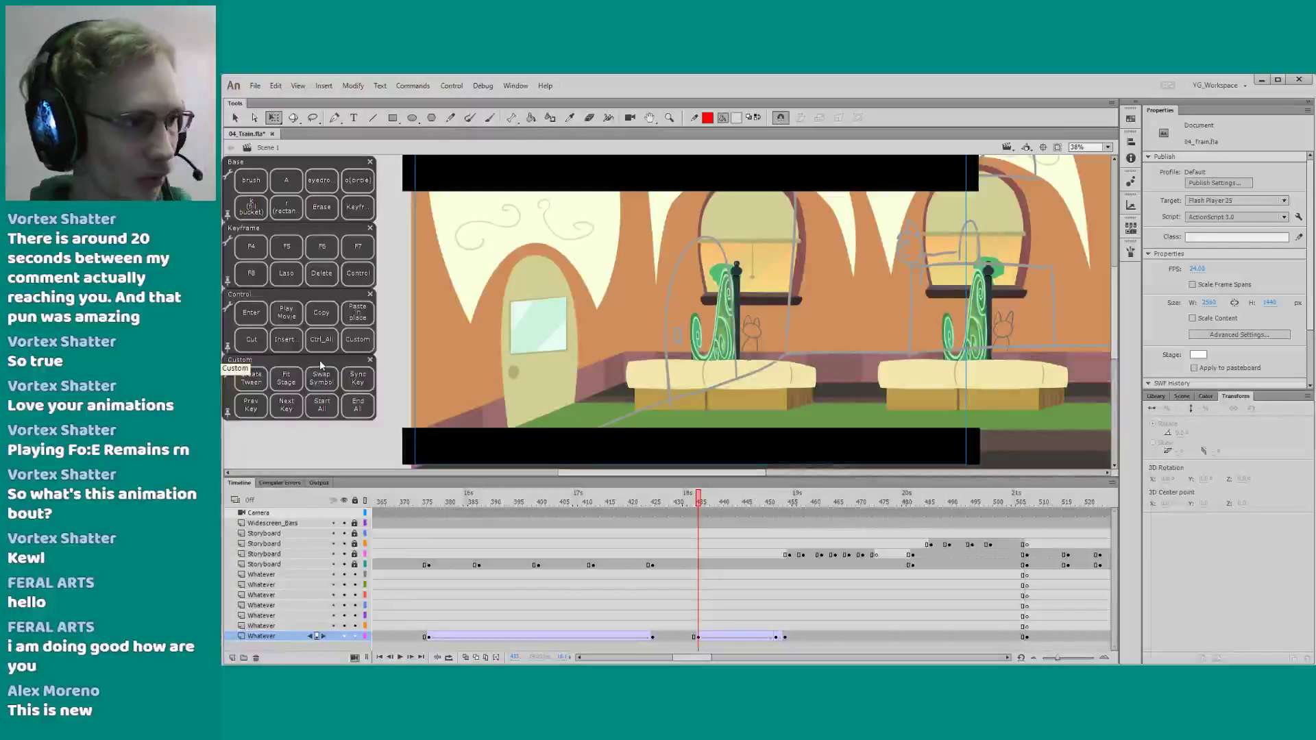
drag(385, 452, 368, 444)
drag(450, 477, 451, 479)
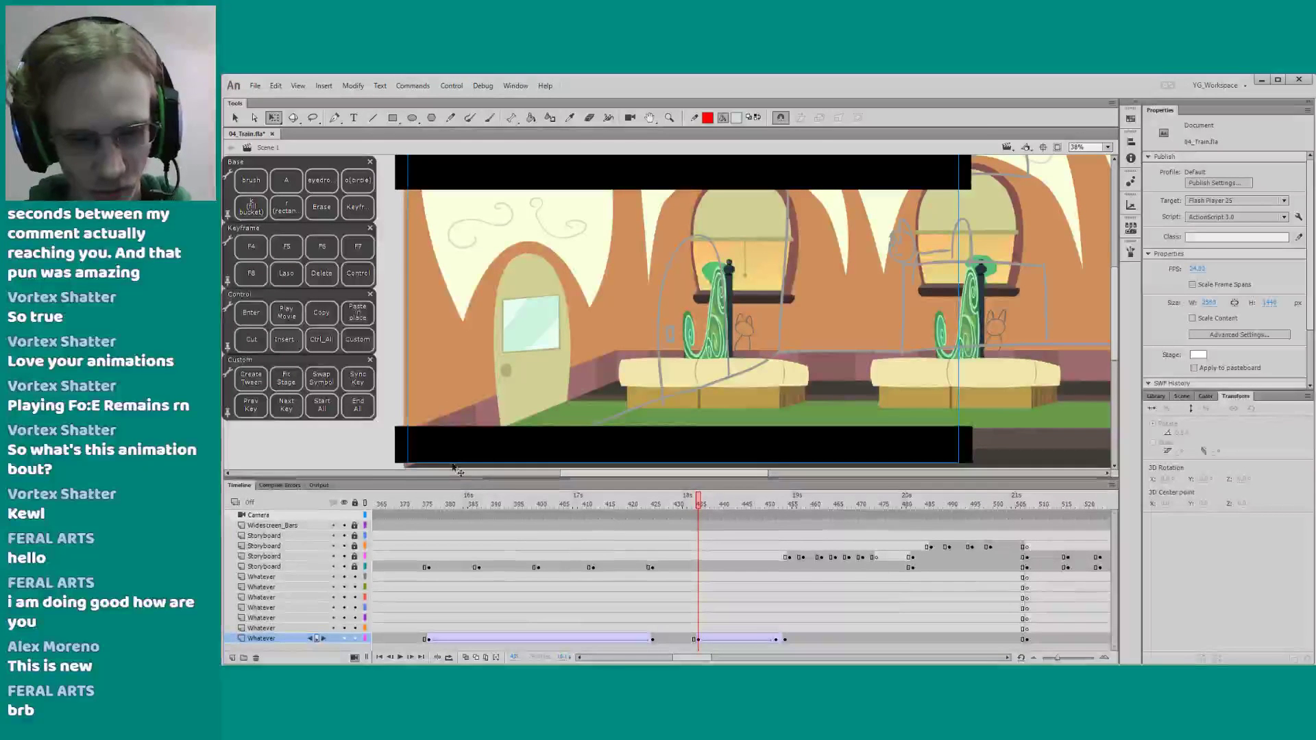
drag(380, 452, 374, 450)
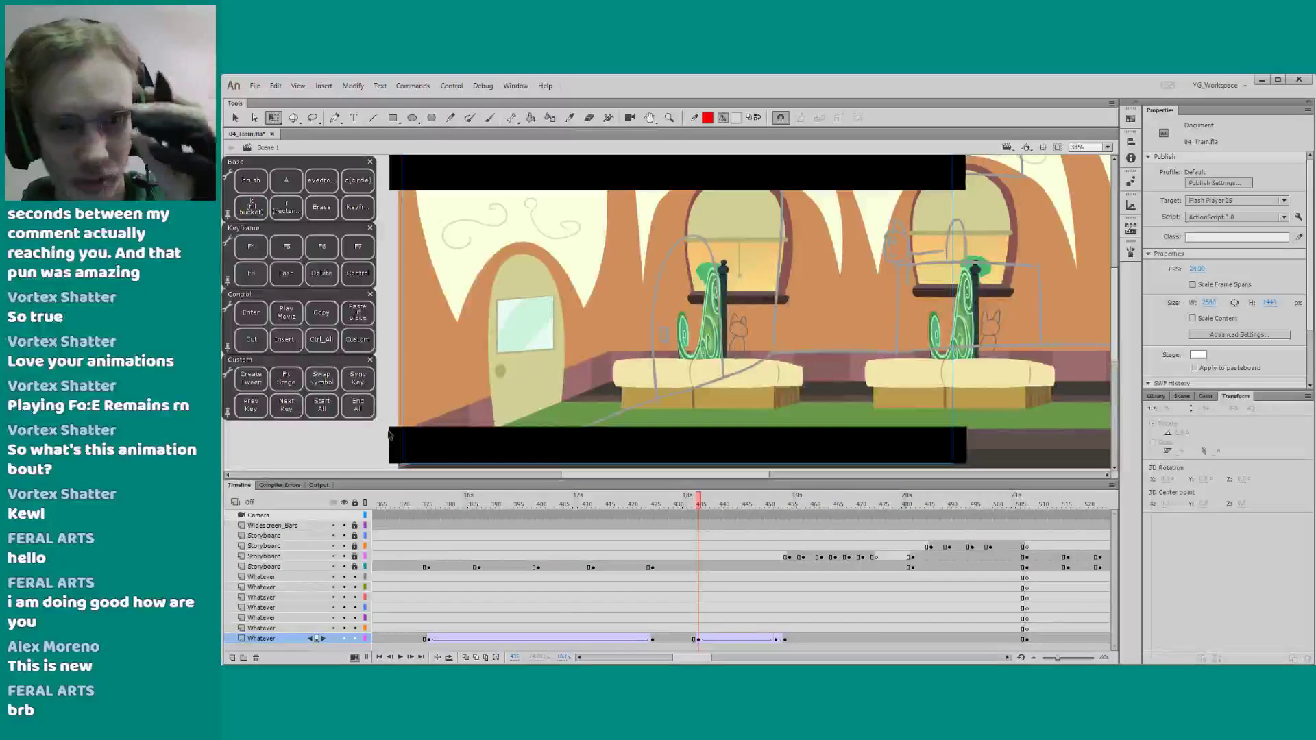
drag(683, 660, 685, 660)
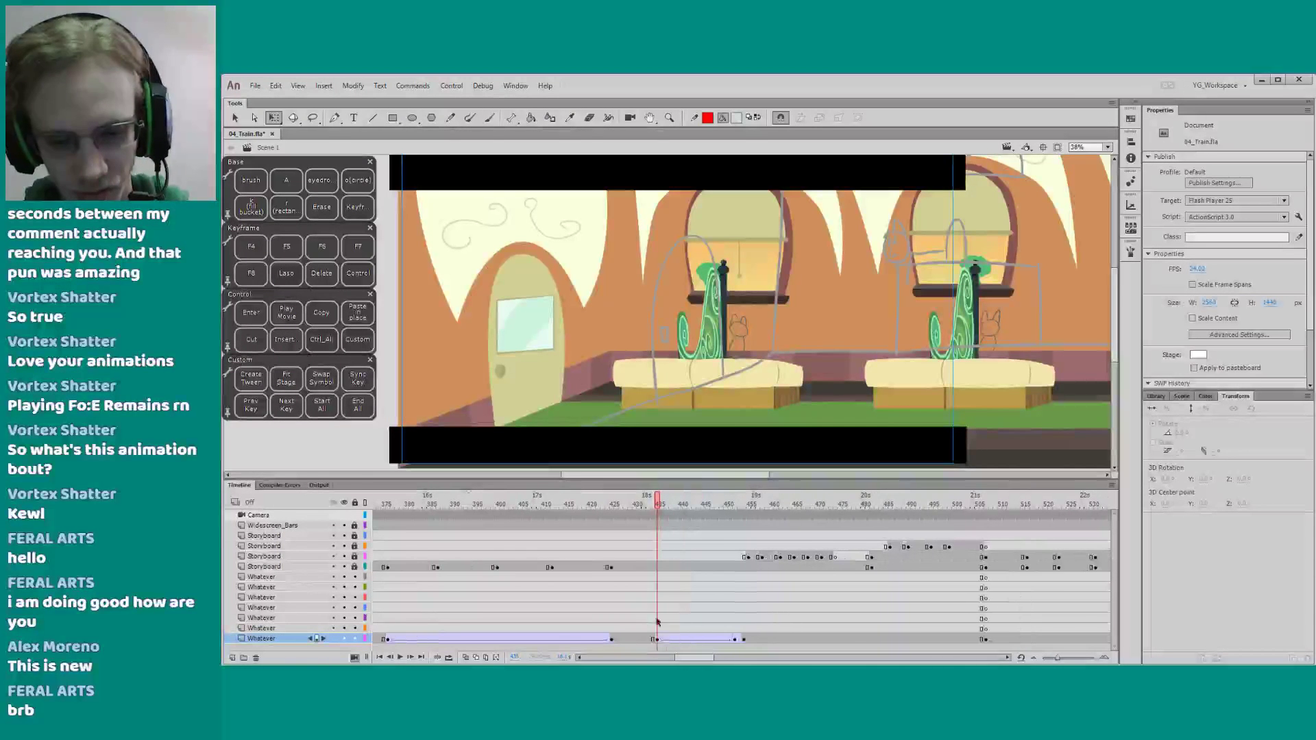
key(Return)
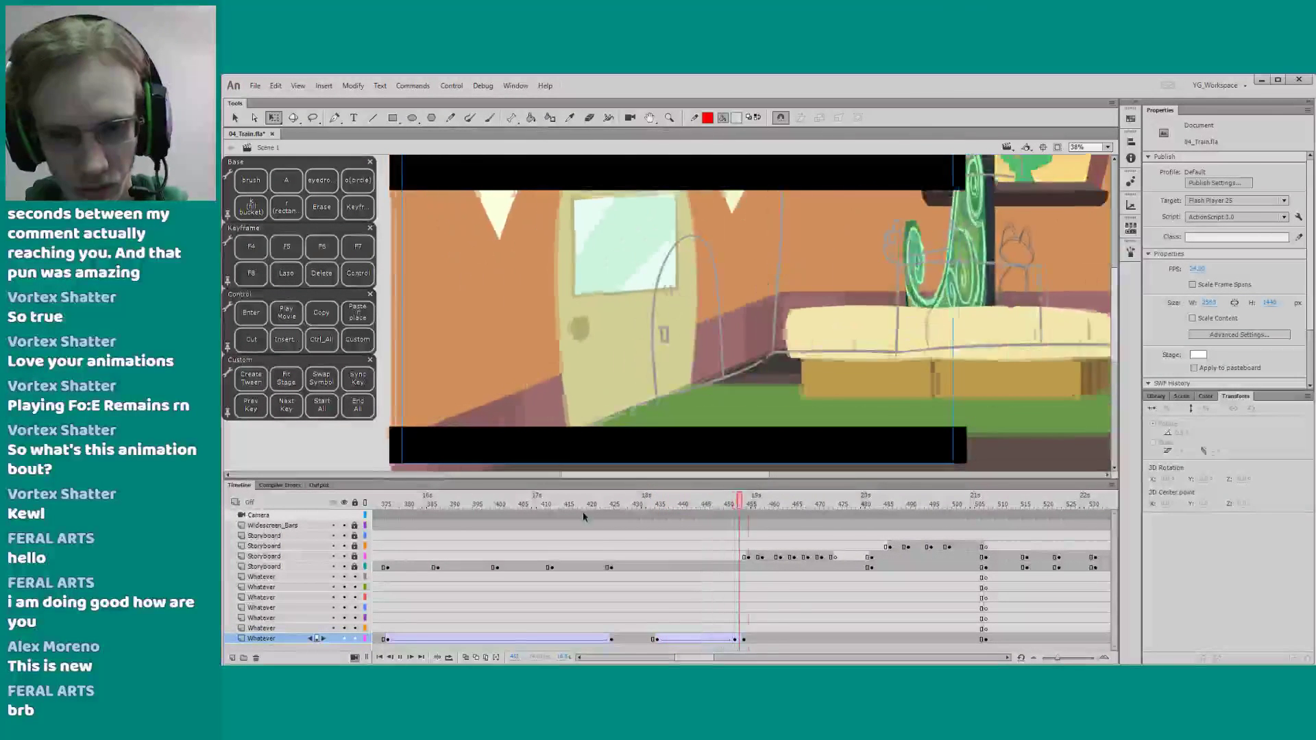
key(Return)
Replay the shot from the hold before the zoom through the settle on the door
drag(694, 660, 696, 659)
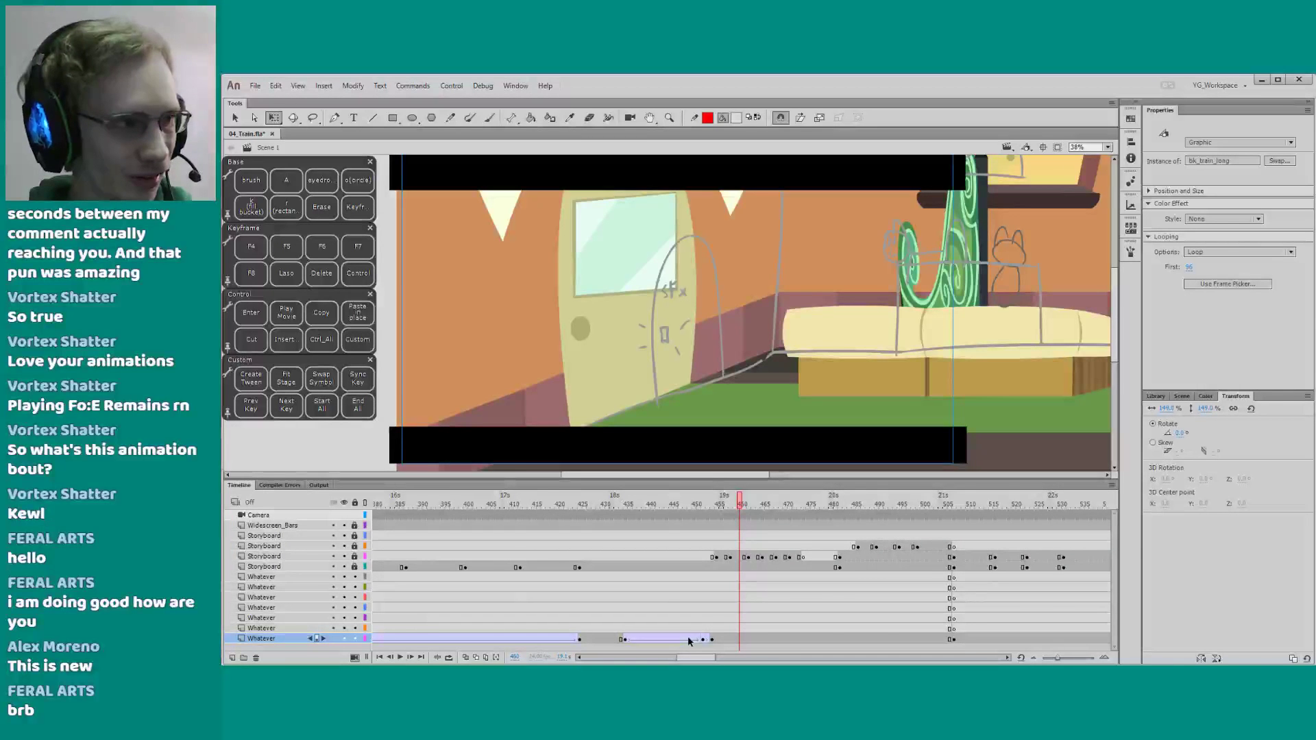
drag(372, 427, 372, 432)
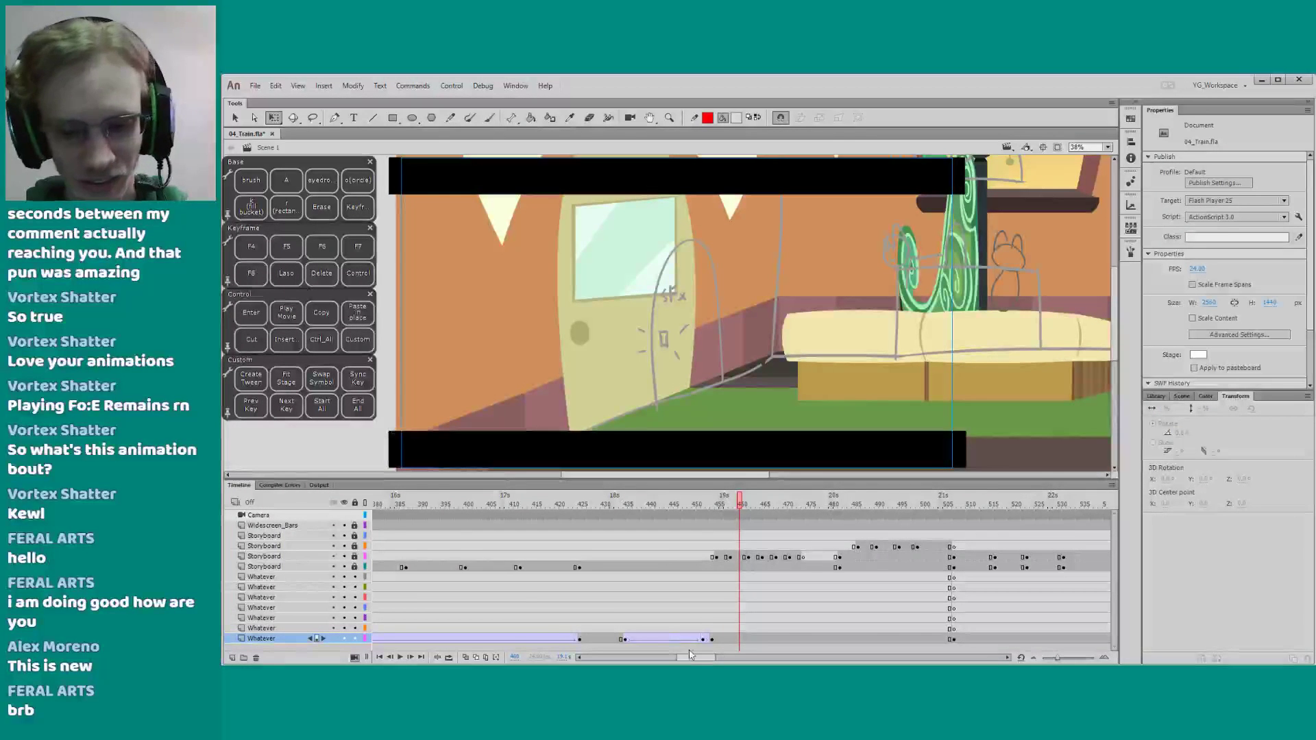
drag(689, 657, 690, 656)
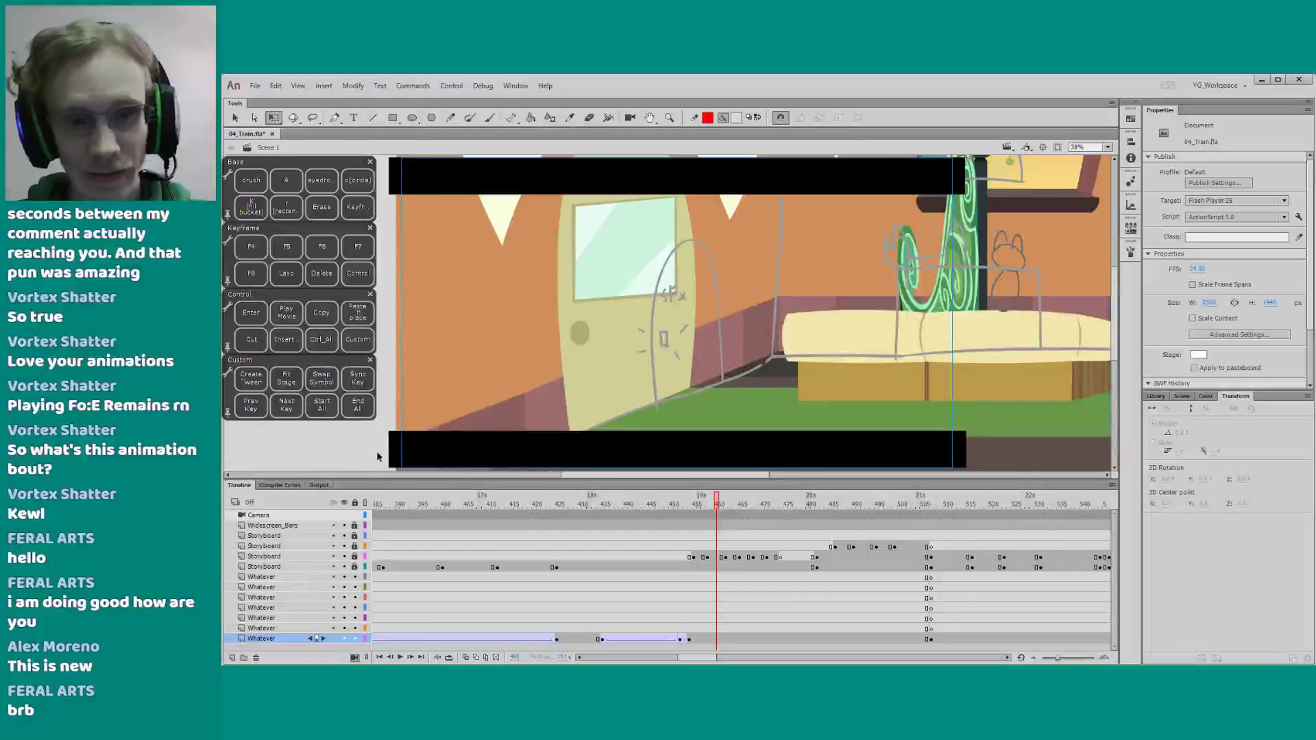
drag(690, 654, 695, 660)
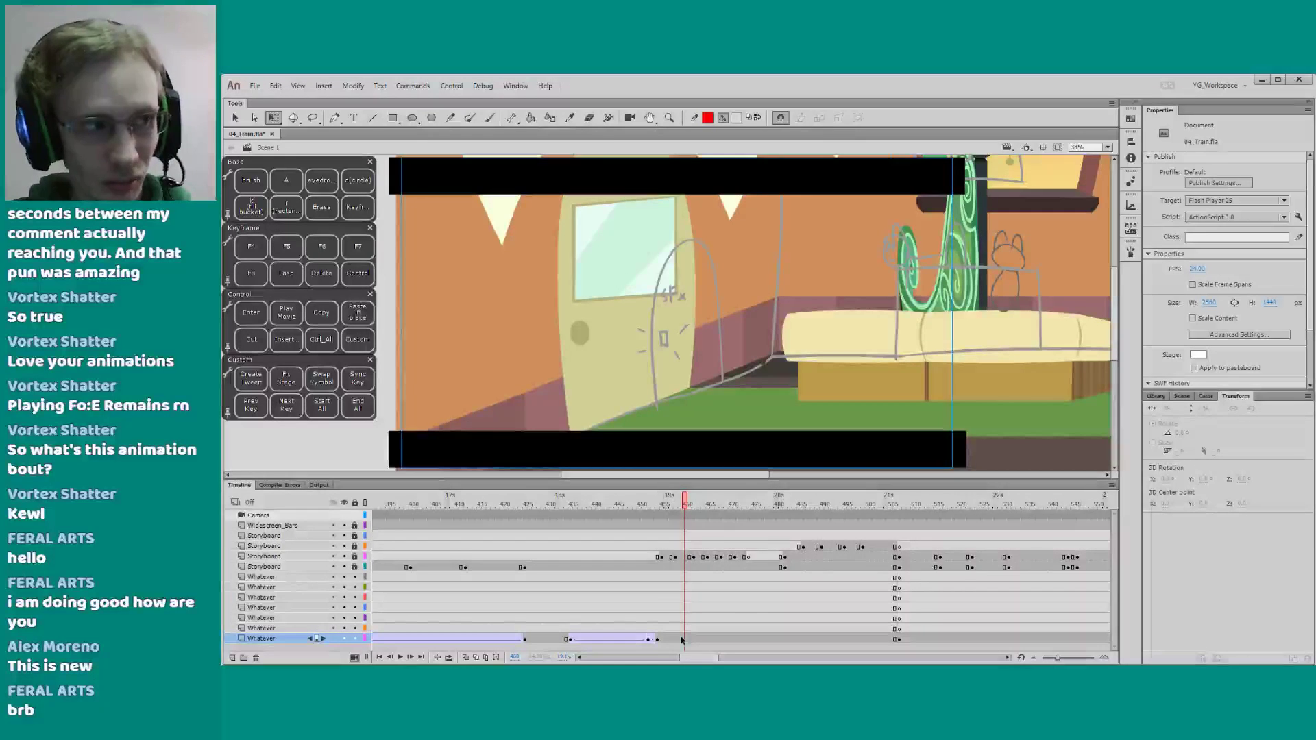
drag(691, 656, 693, 656)
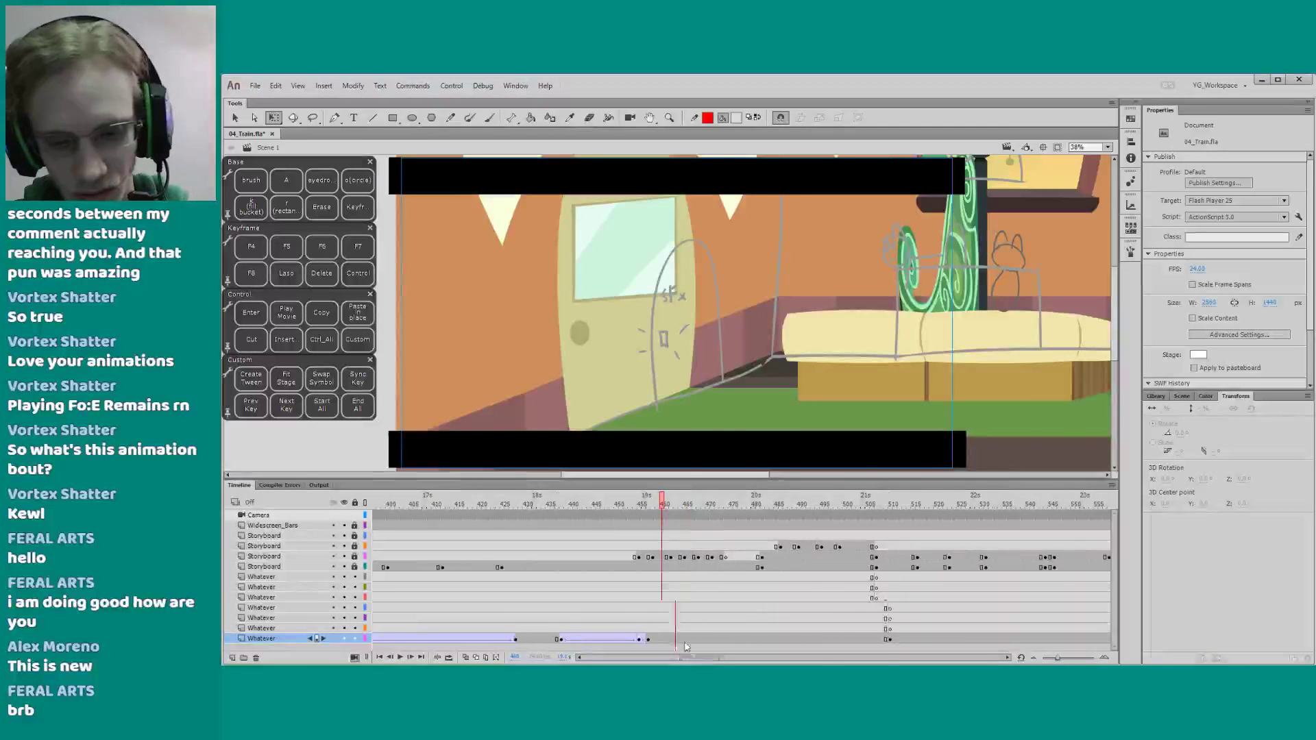
click(521, 505)
key(Return)
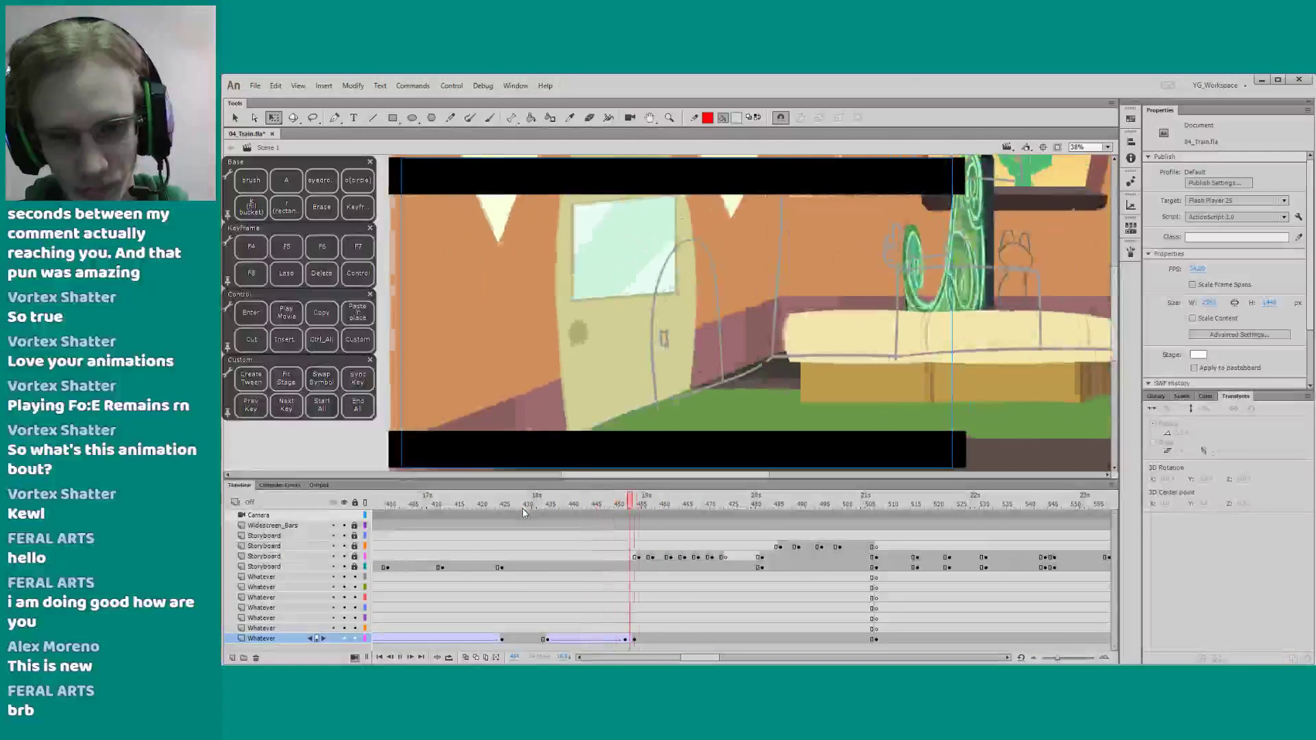
key(Return)
Review the storyboard's door action after the zoom by scrubbing and playing it, and save the file
drag(692, 658, 694, 659)
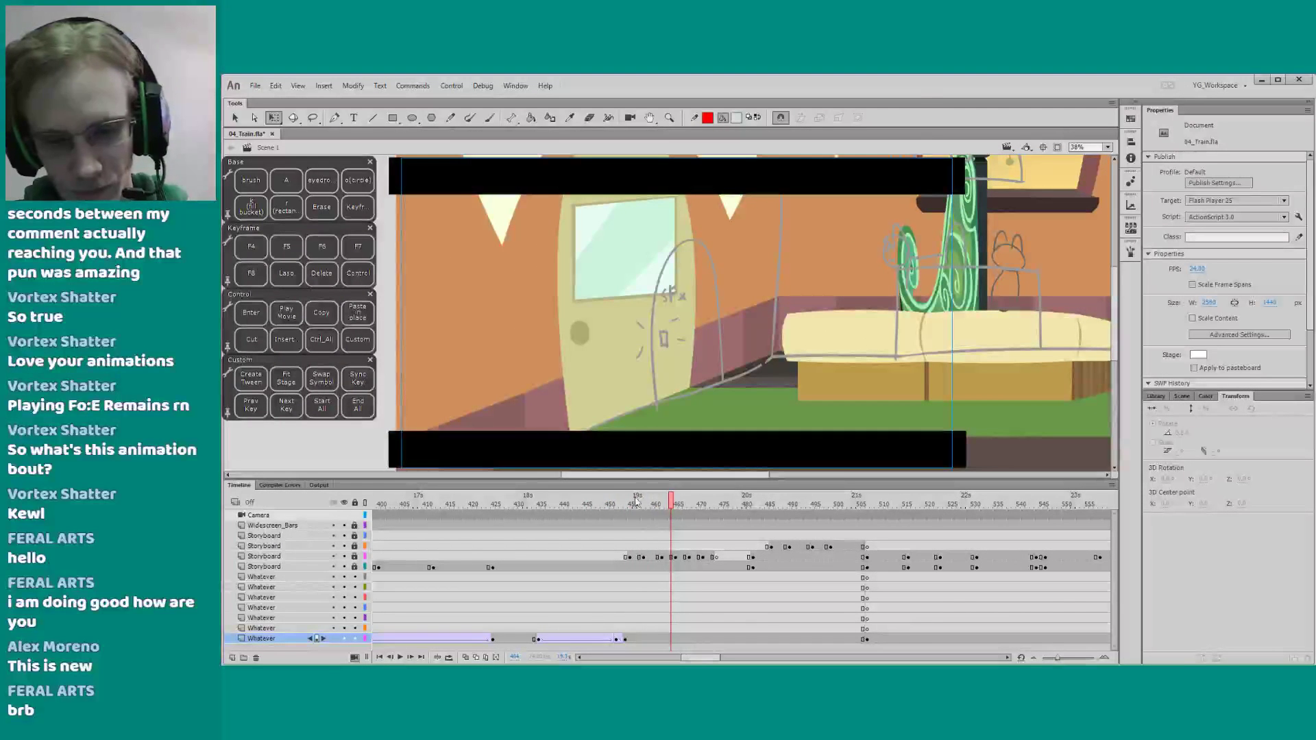
drag(637, 504, 722, 521)
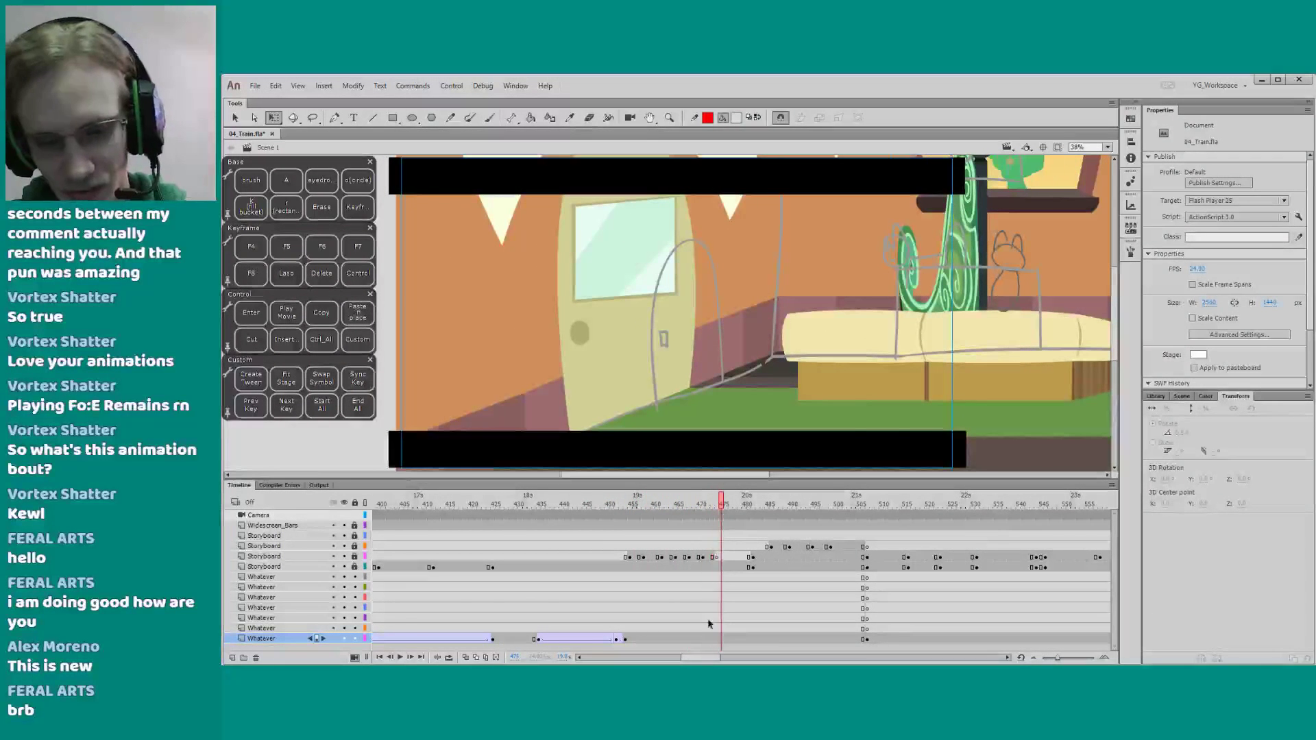
drag(699, 657, 698, 657)
key(Return)
key(Return)
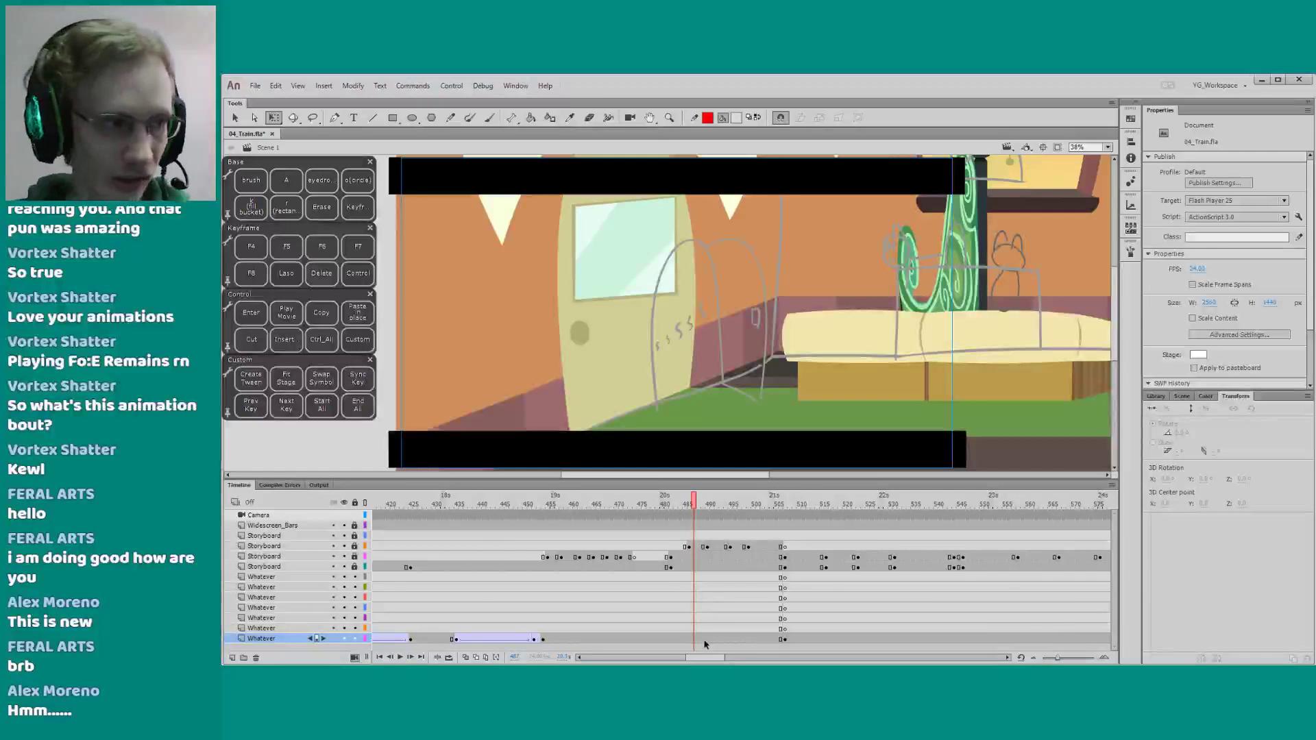
key(ctrl+s)
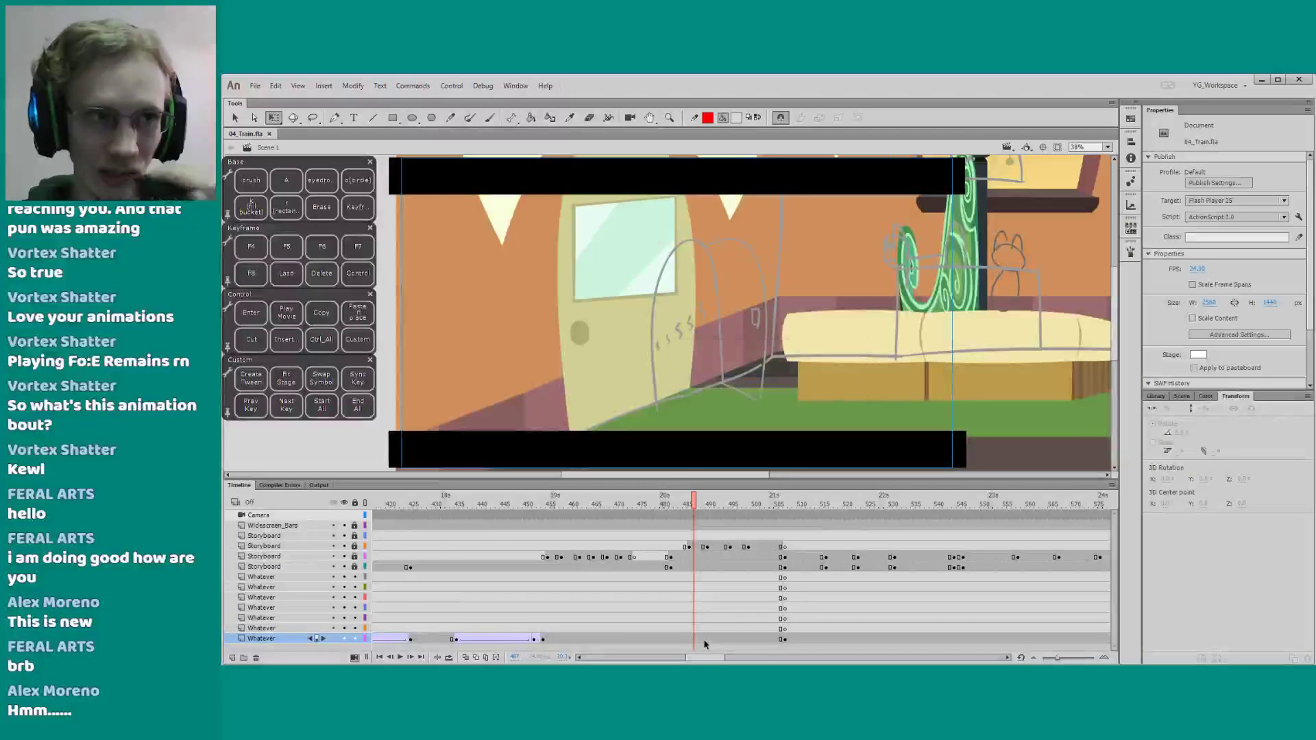
Replay the zoom through to the start of the next shot and scrub the storyboard frames before the door opens
drag(705, 656, 706, 656)
click(482, 504)
key(Return)
key(Return)
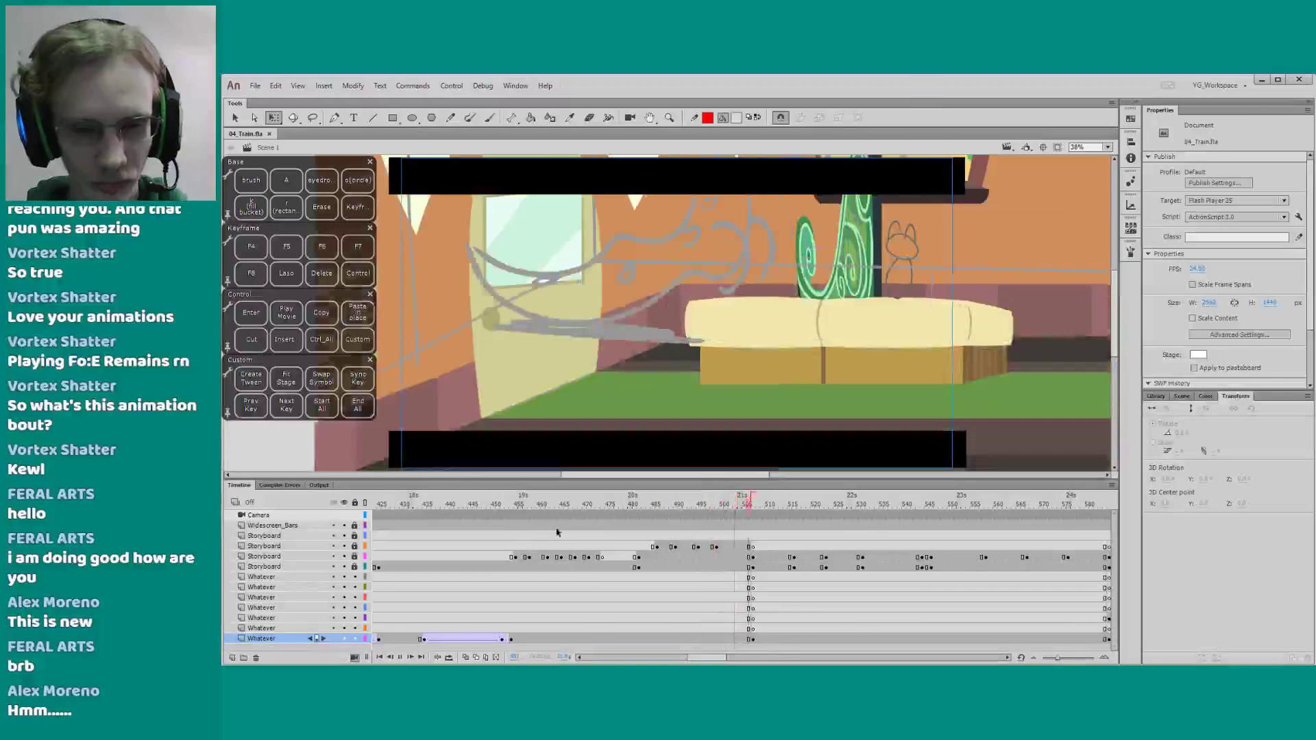
drag(583, 508, 636, 512)
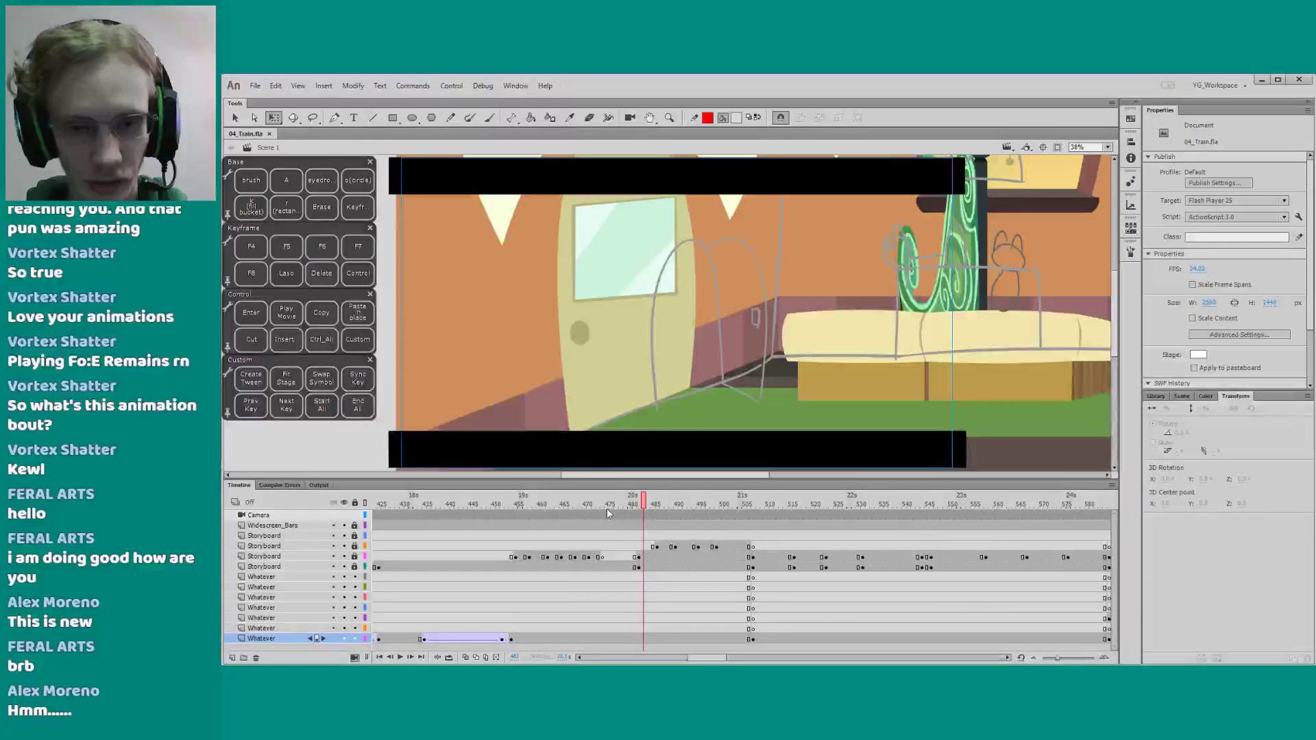
Open the train interior symbol, scrub its timeline to check the scenery passing the windows, and return to the main scene
double_click(597, 370)
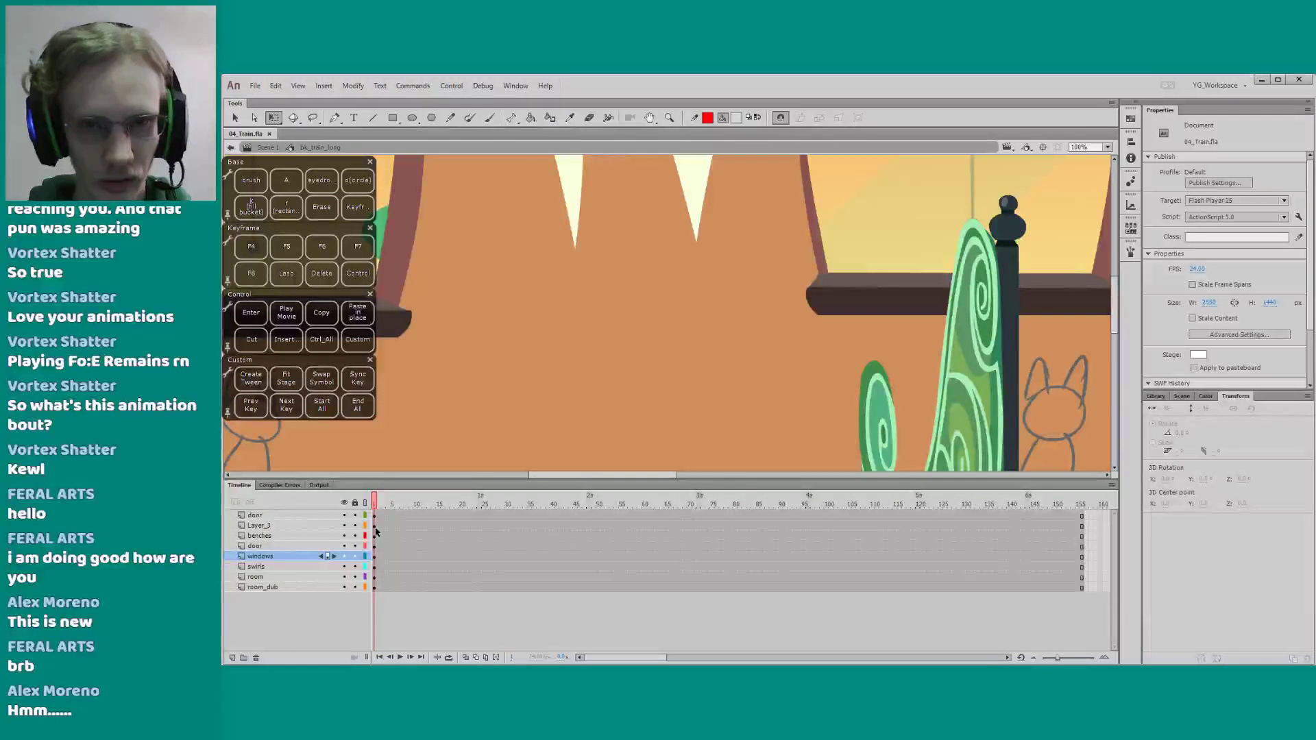
drag(395, 480, 395, 499)
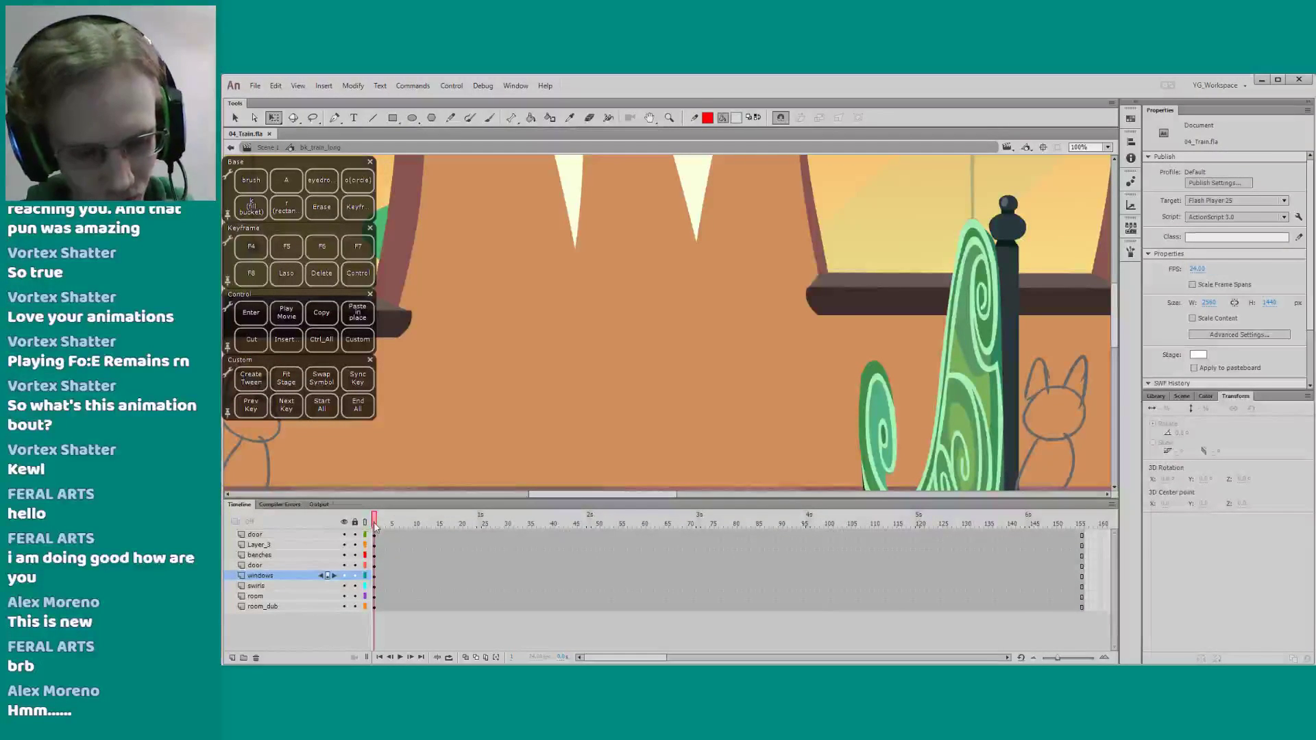
drag(372, 525, 416, 518)
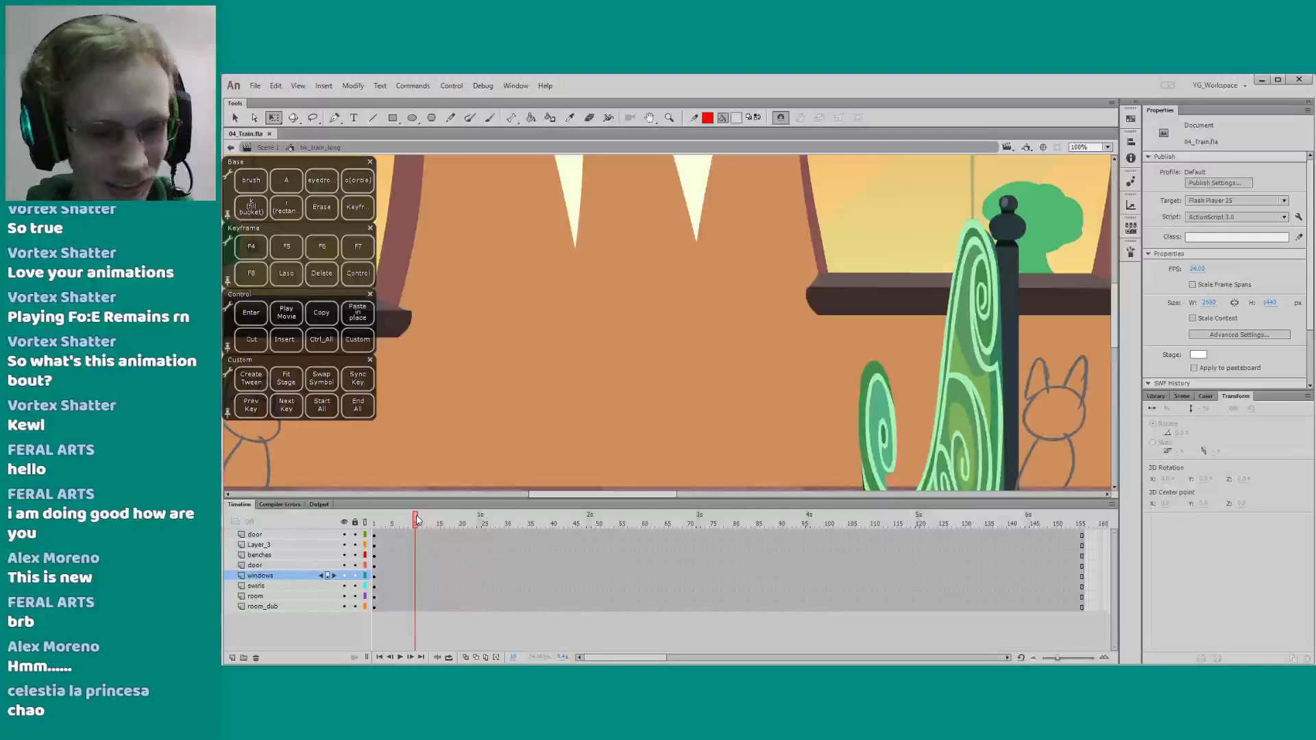
drag(416, 520, 663, 493)
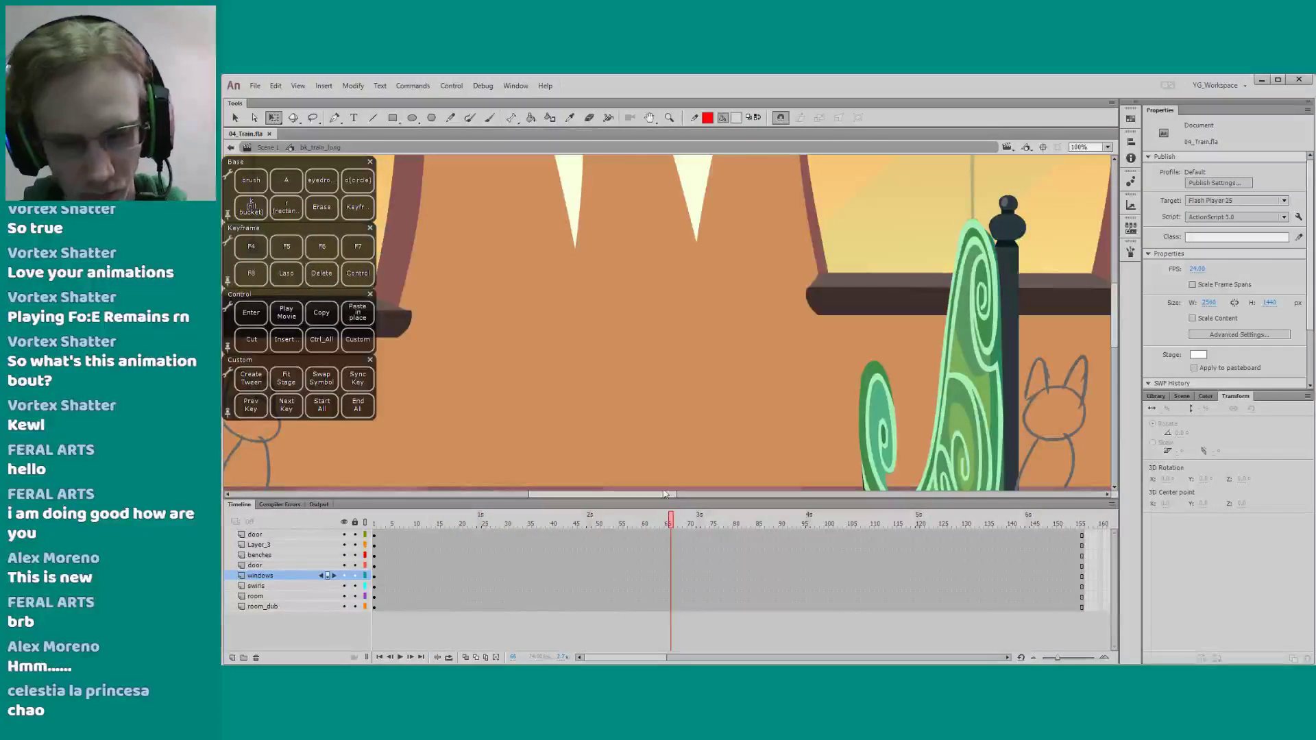
click(266, 147)
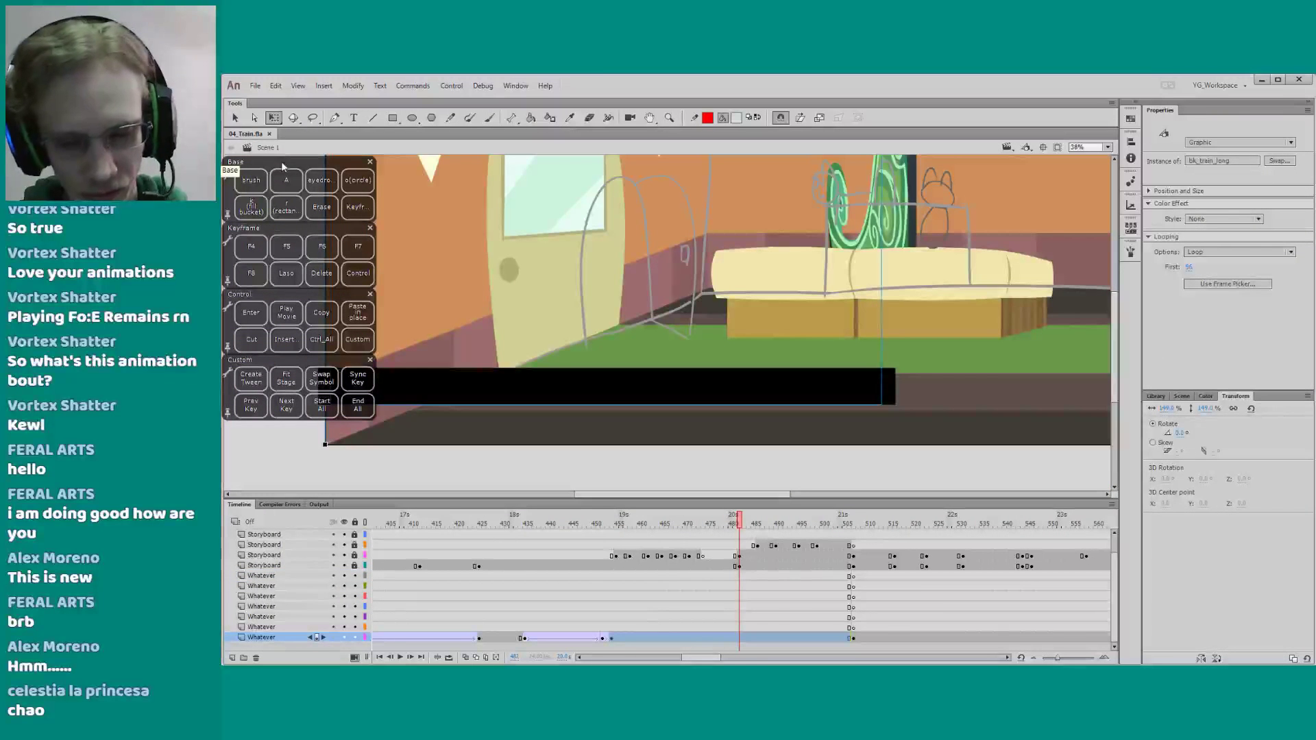
drag(561, 396, 565, 418)
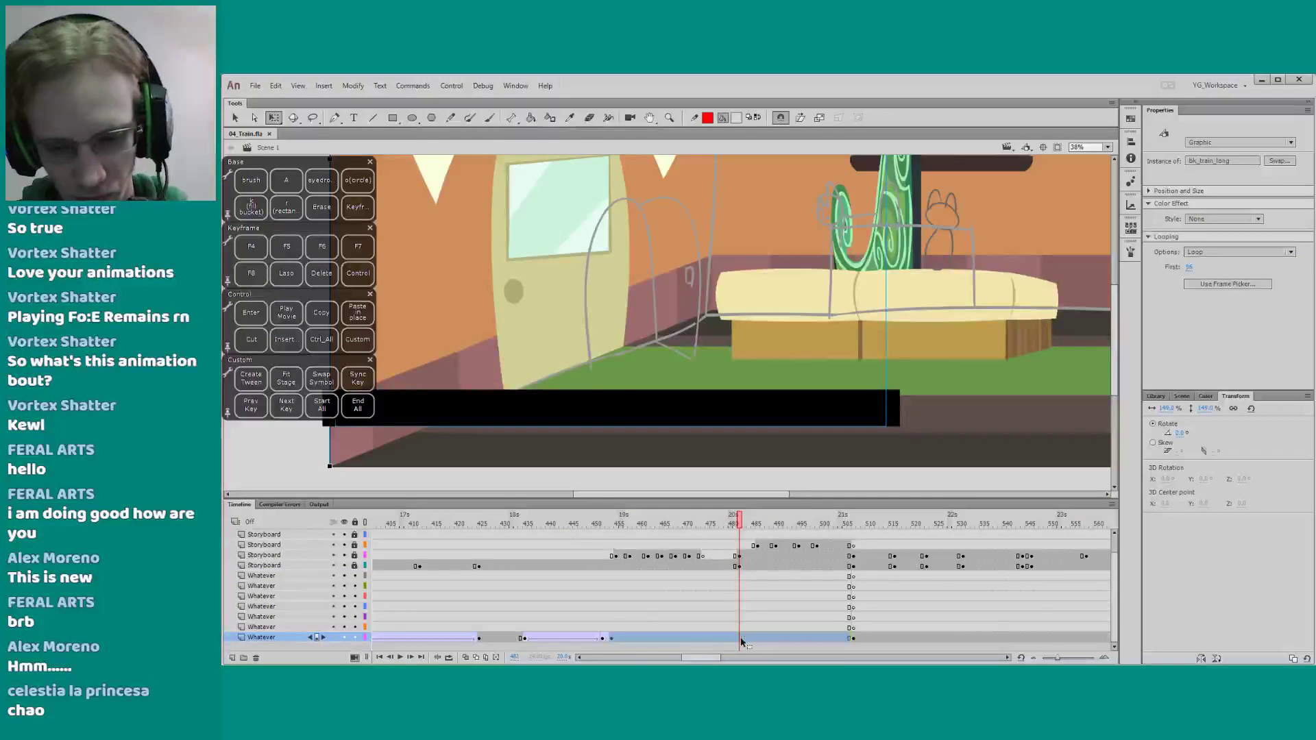
drag(569, 372, 566, 389)
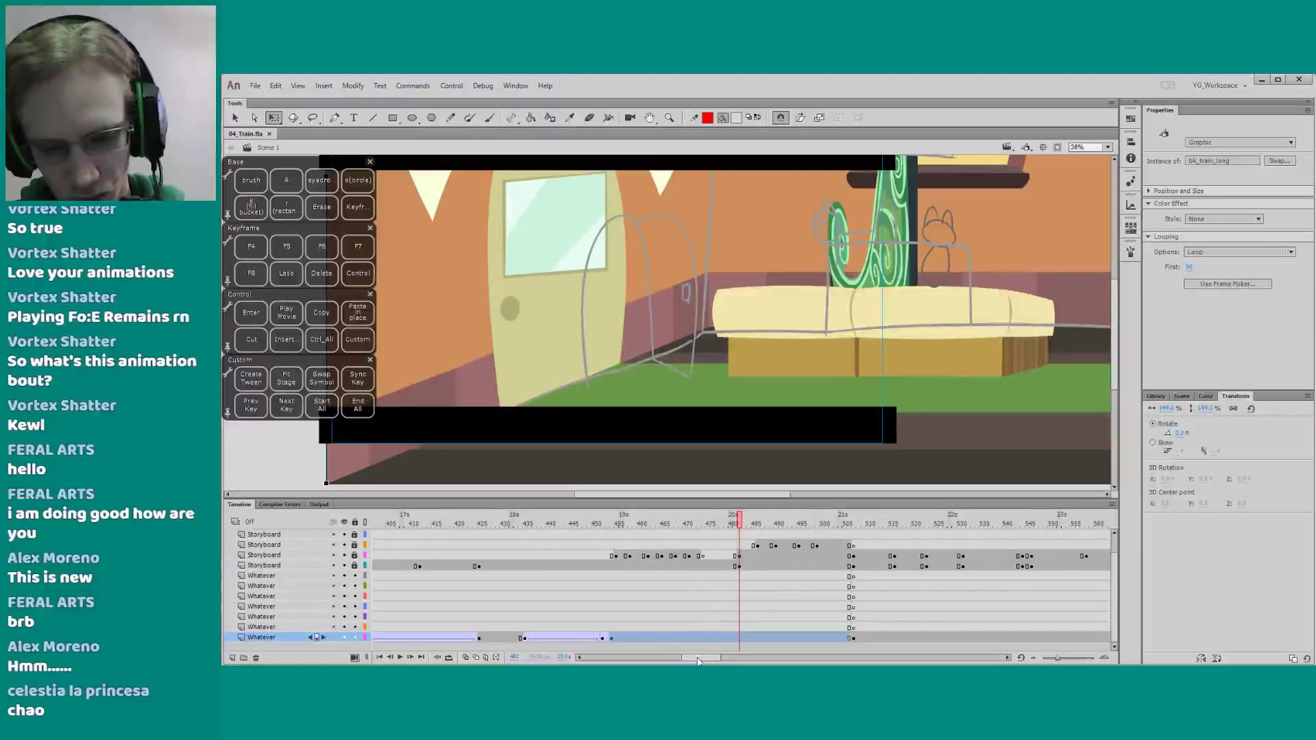
drag(701, 657, 706, 645)
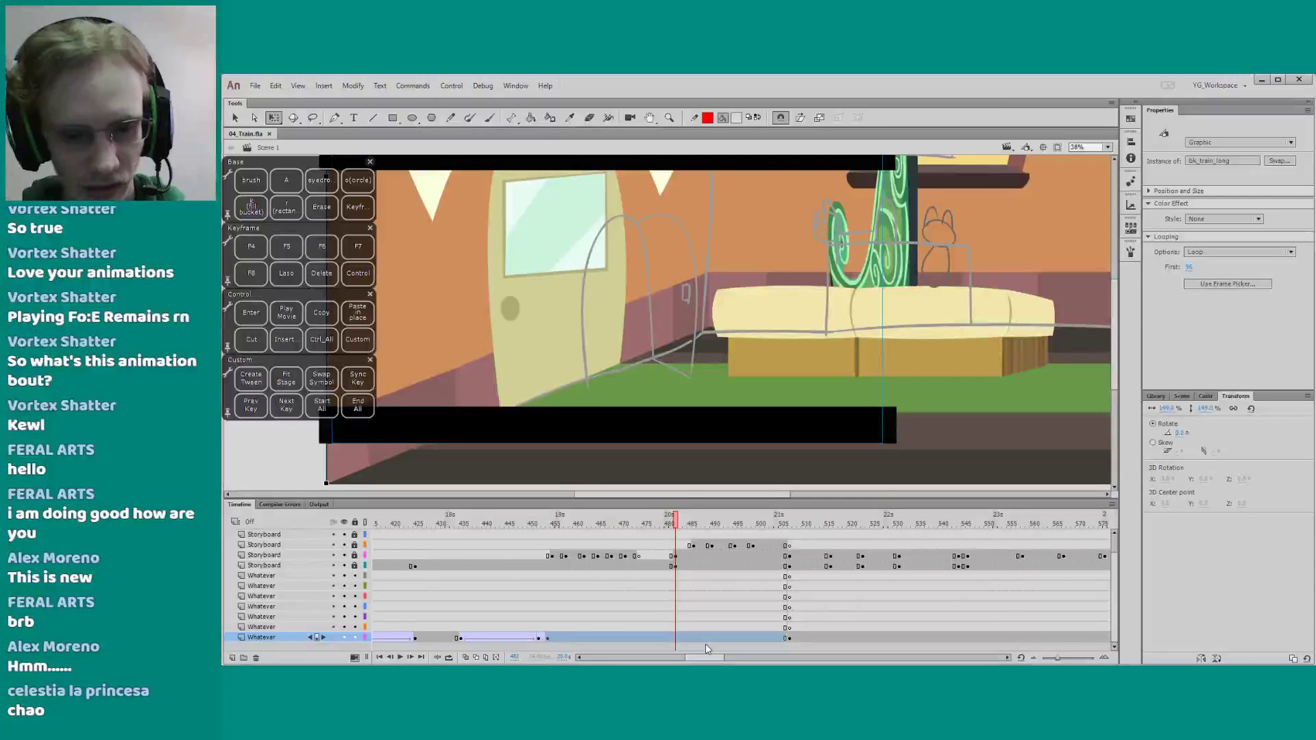
Scrub from the end of the zoom to the frame where the storyboard door opens
click(546, 637)
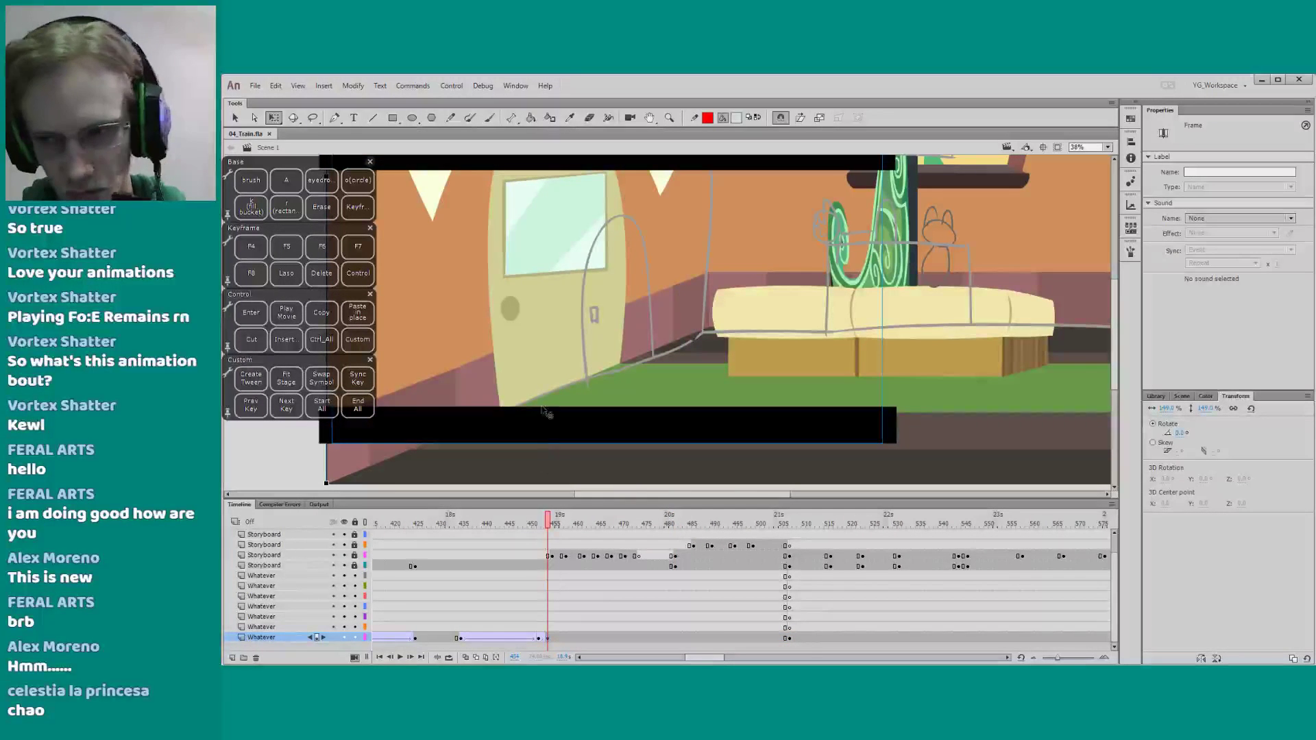
drag(535, 382, 534, 386)
click(523, 384)
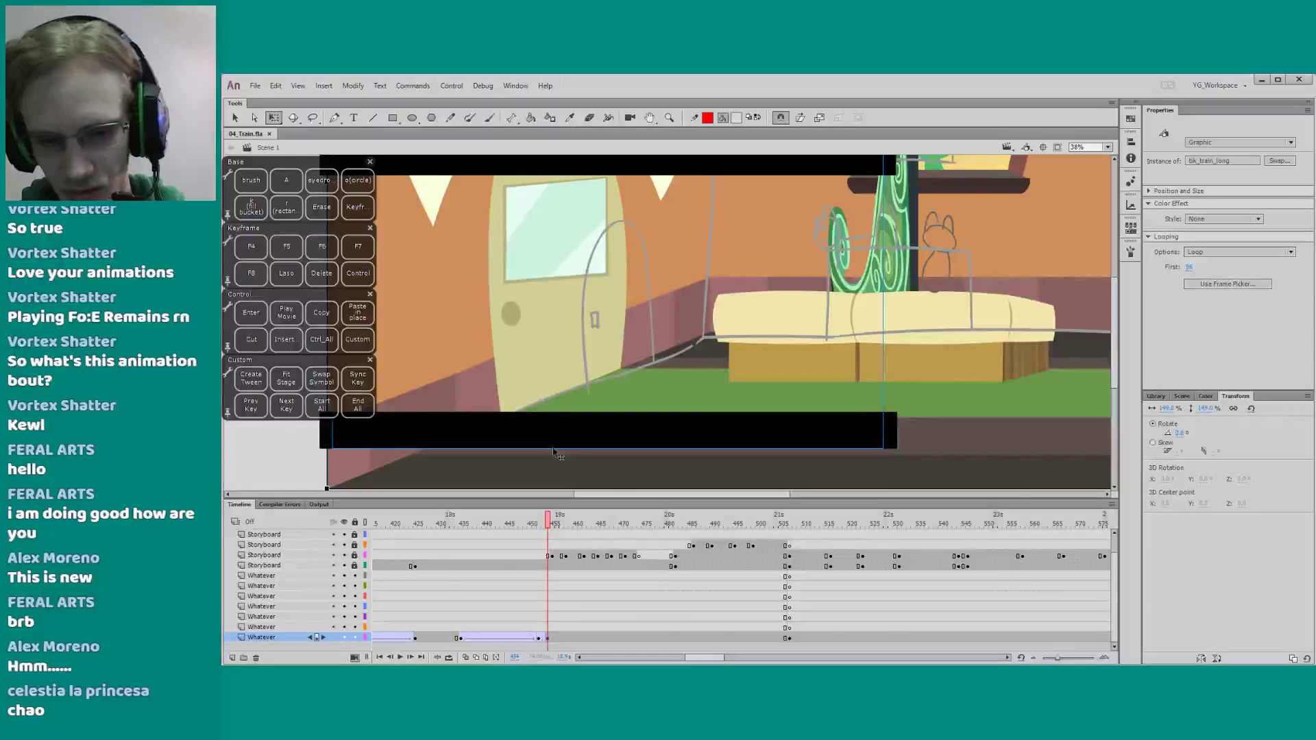
drag(641, 525, 681, 525)
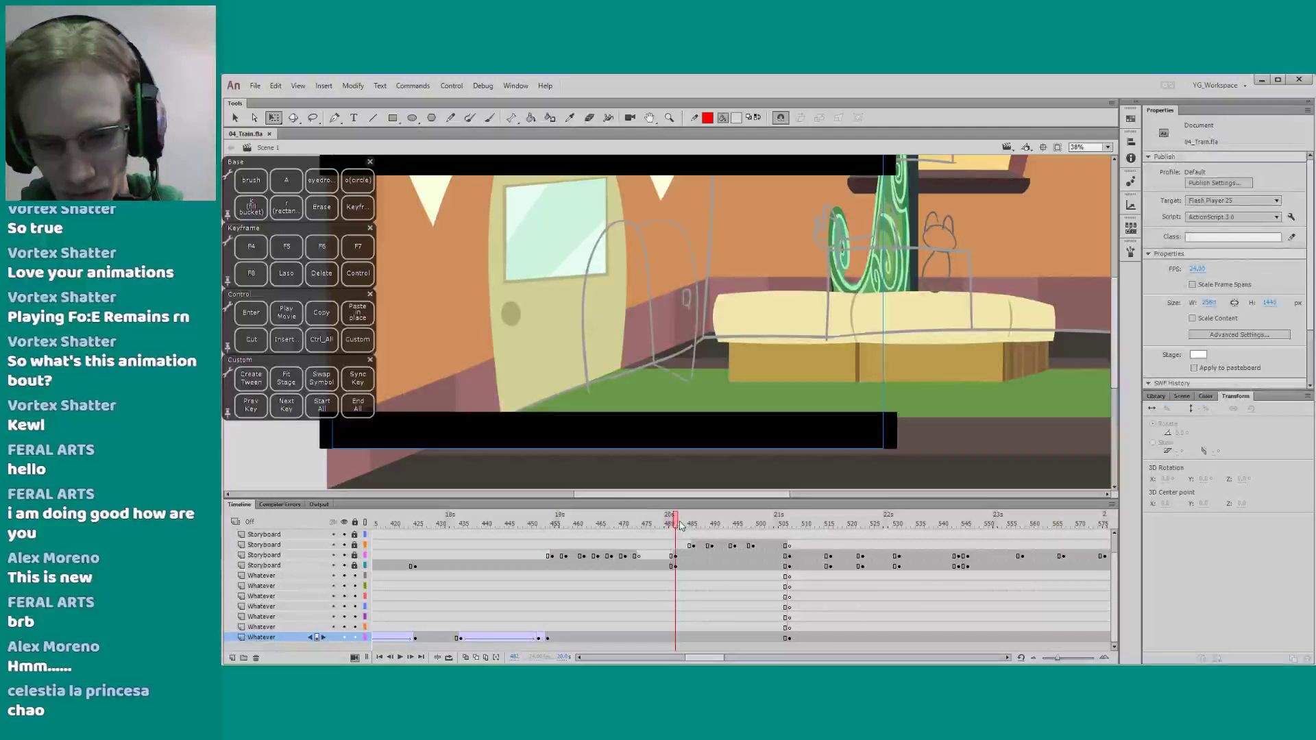
click(680, 621)
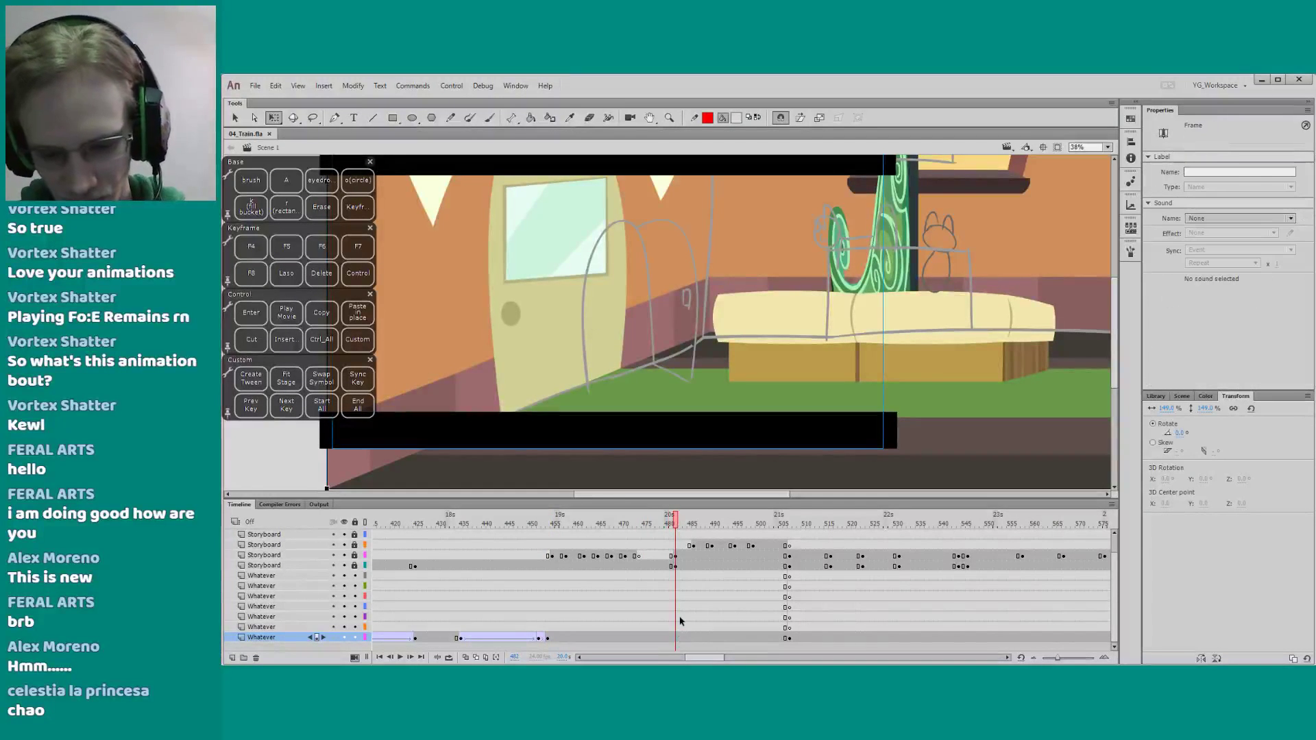
Open the train interior symbol and extend its timeline by inserting frames across all layers
double_click(561, 406)
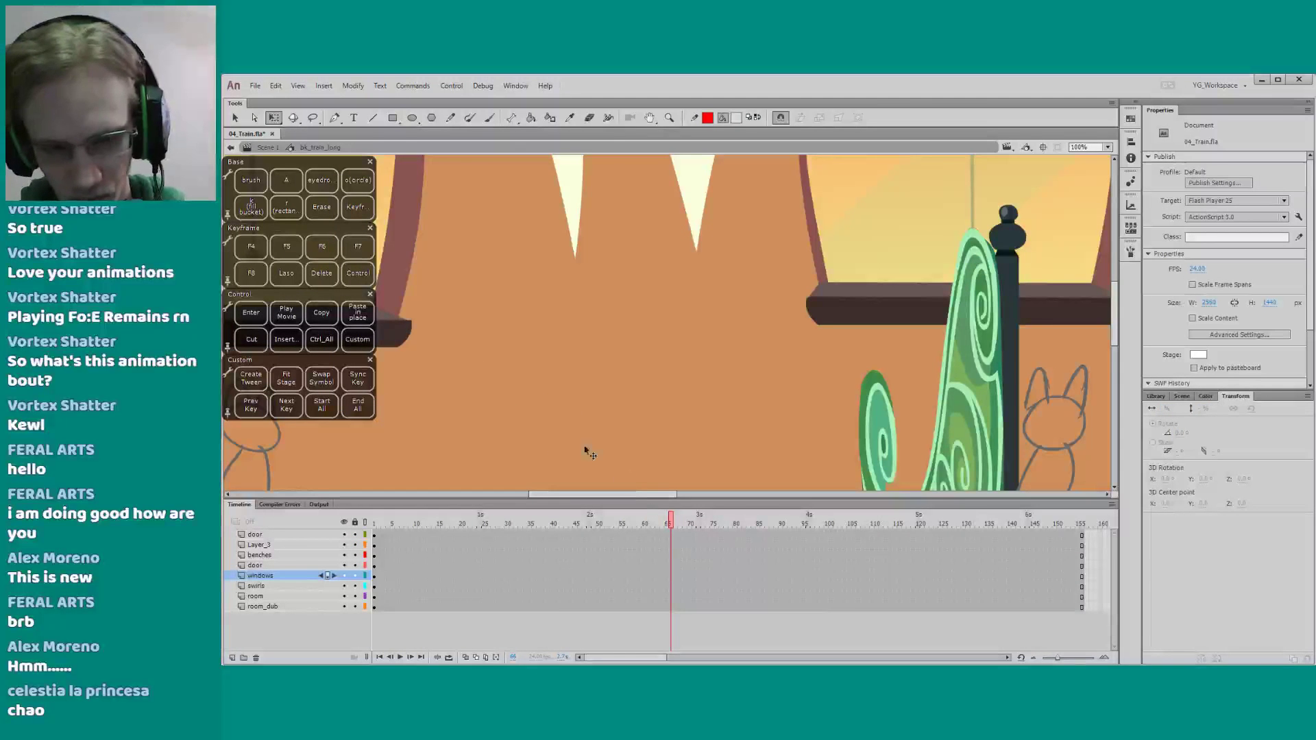
drag(515, 412, 548, 395)
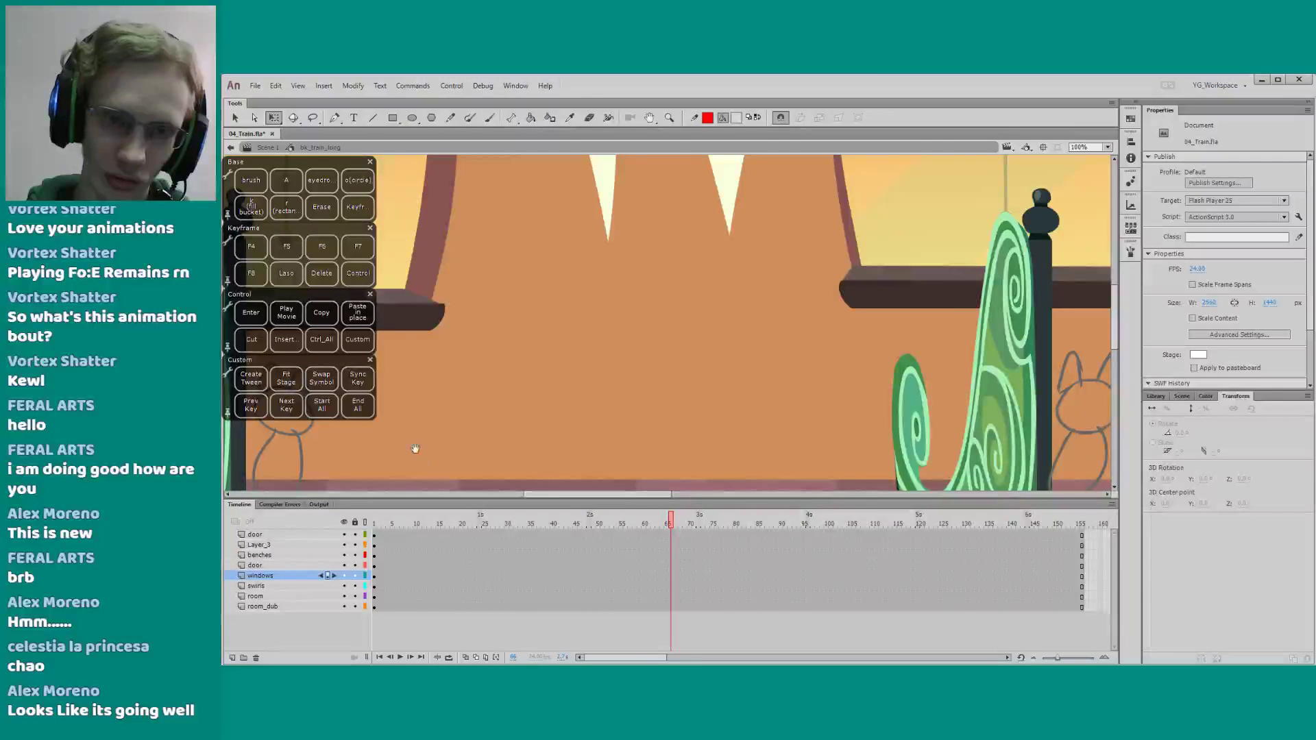
drag(414, 447, 480, 432)
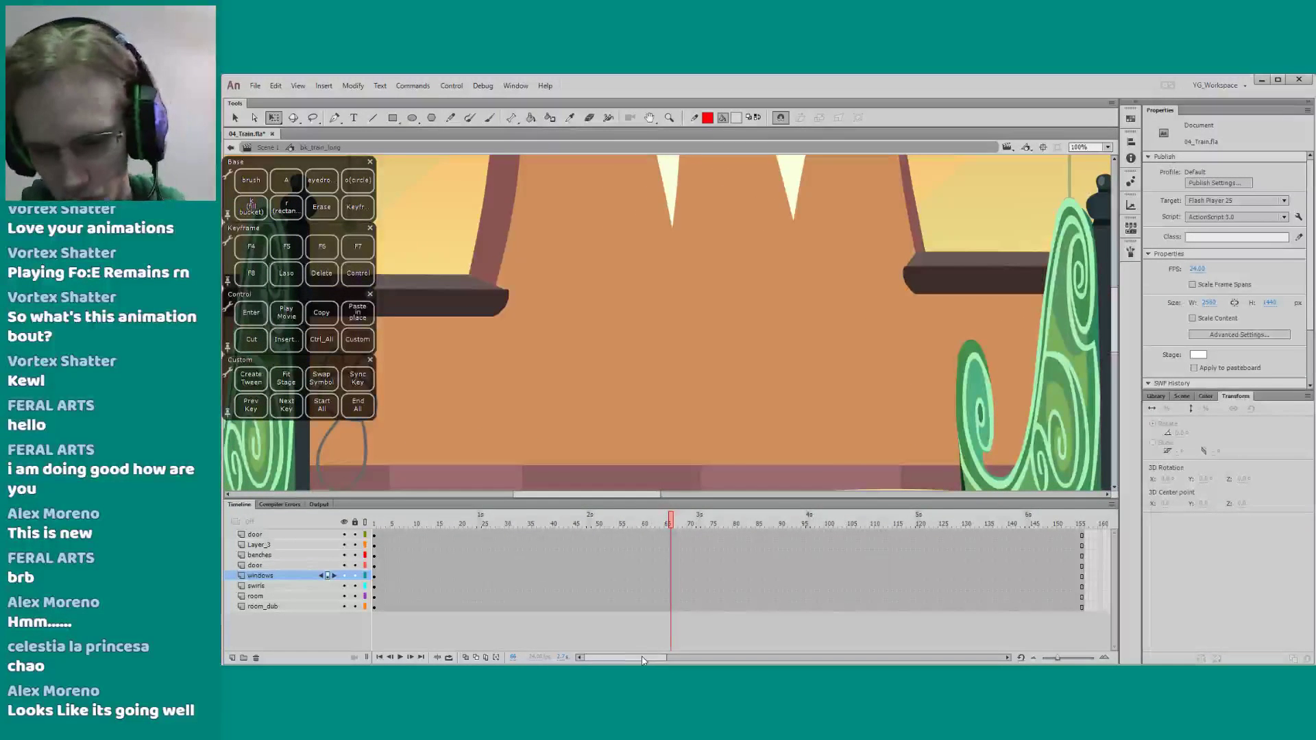
scroll(825, 552, right, 5)
drag(744, 536, 847, 607)
key(F5)
key(F5)
key(F5)
key(F5)
key(F5)
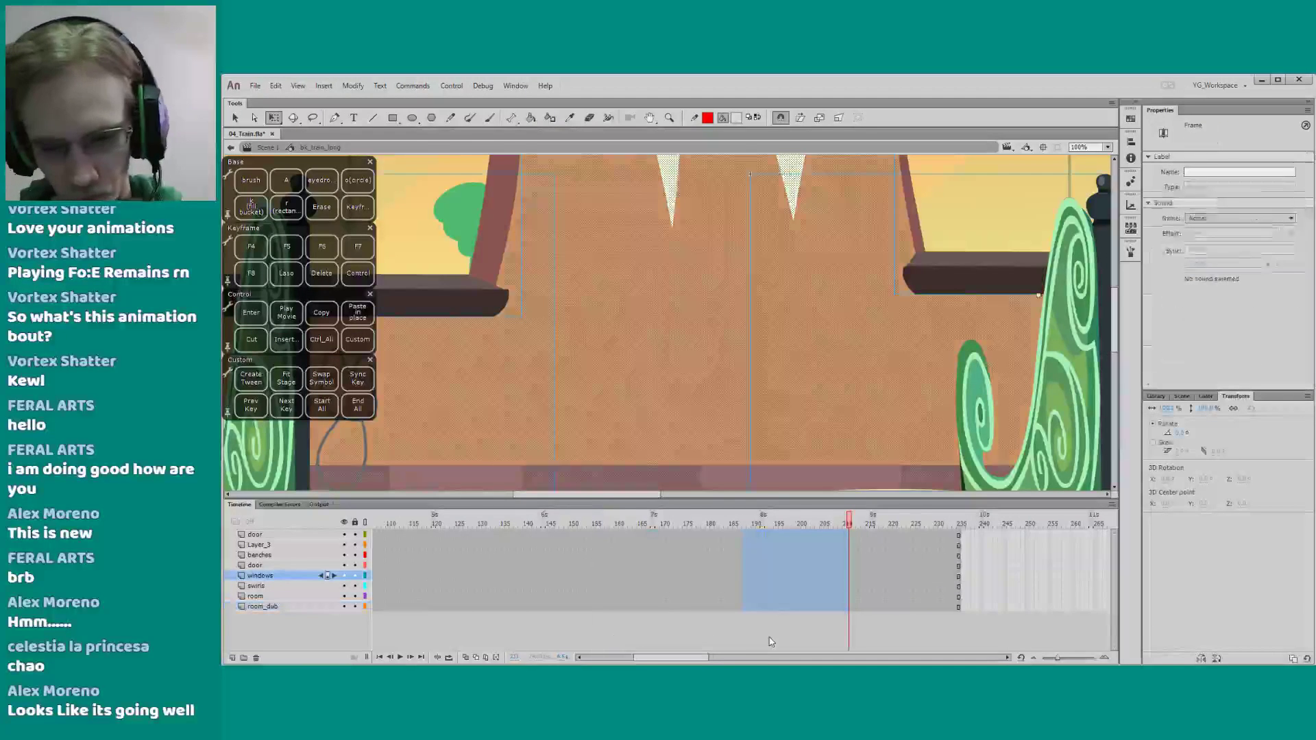
Return to the main scene and insert a keyframe on the train interior layer where the storyboard door opens
click(267, 148)
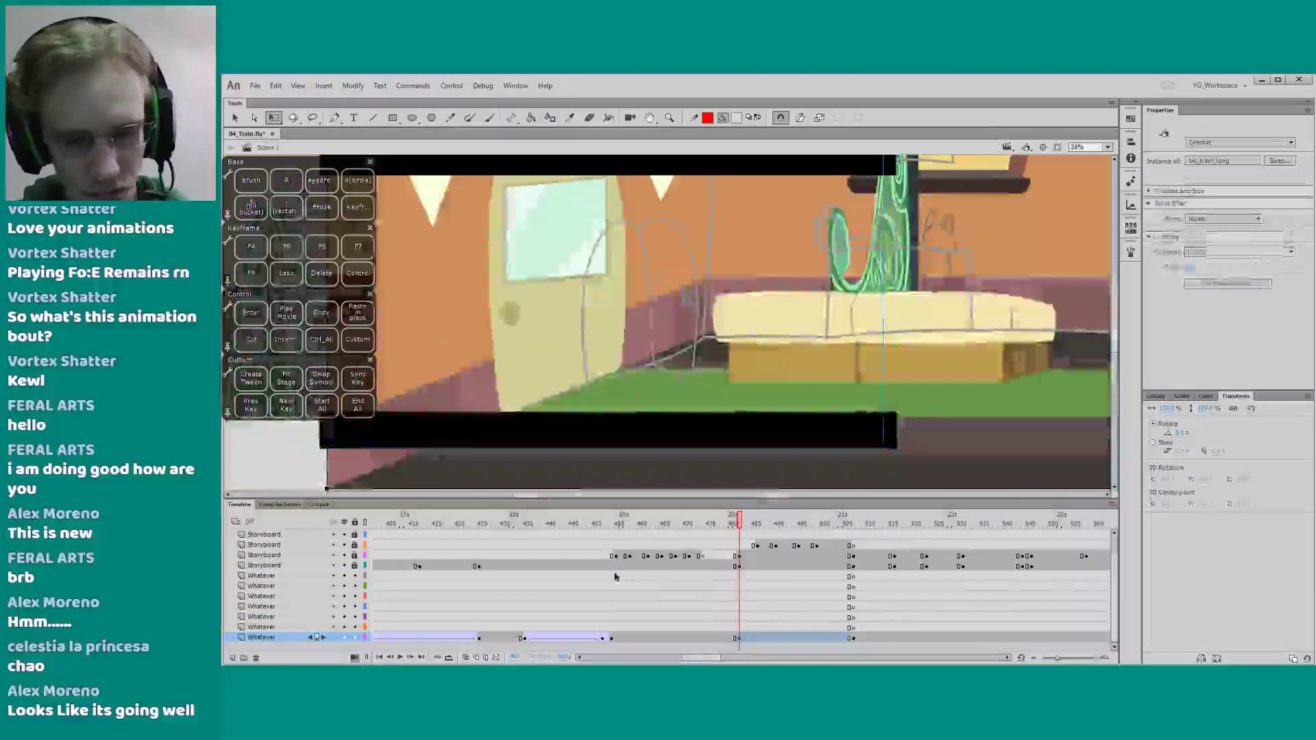
scroll(706, 640, right, 1)
click(692, 639)
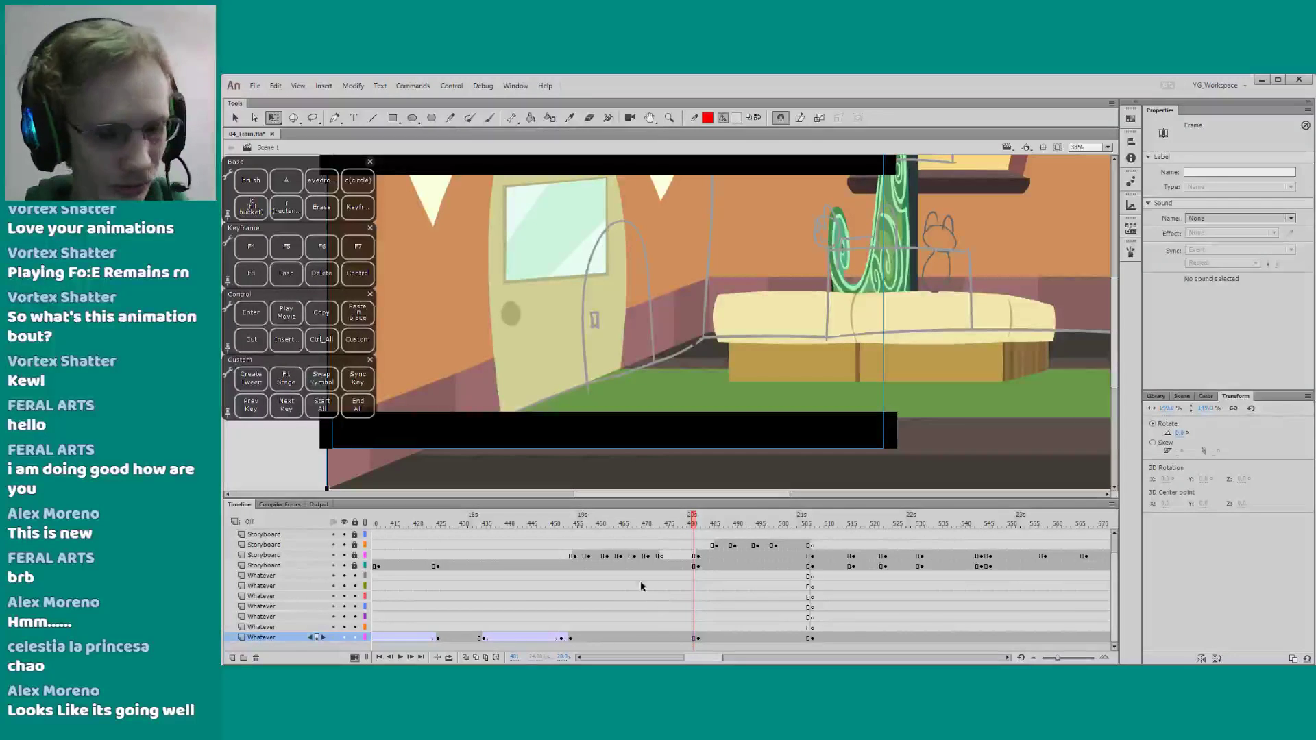
Select the train interior layer's frames from just before the pan to just past the door-opening keyframe
scroll(703, 658, left, 5)
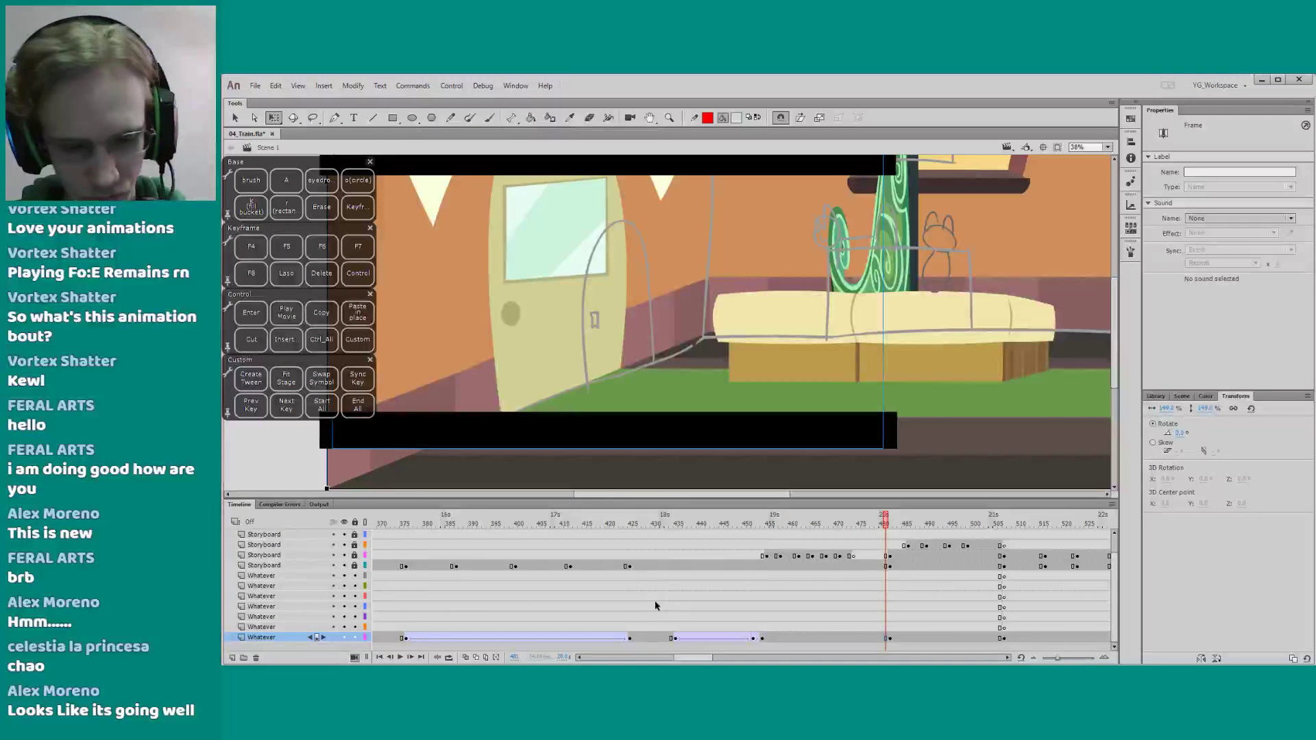
drag(388, 638, 904, 643)
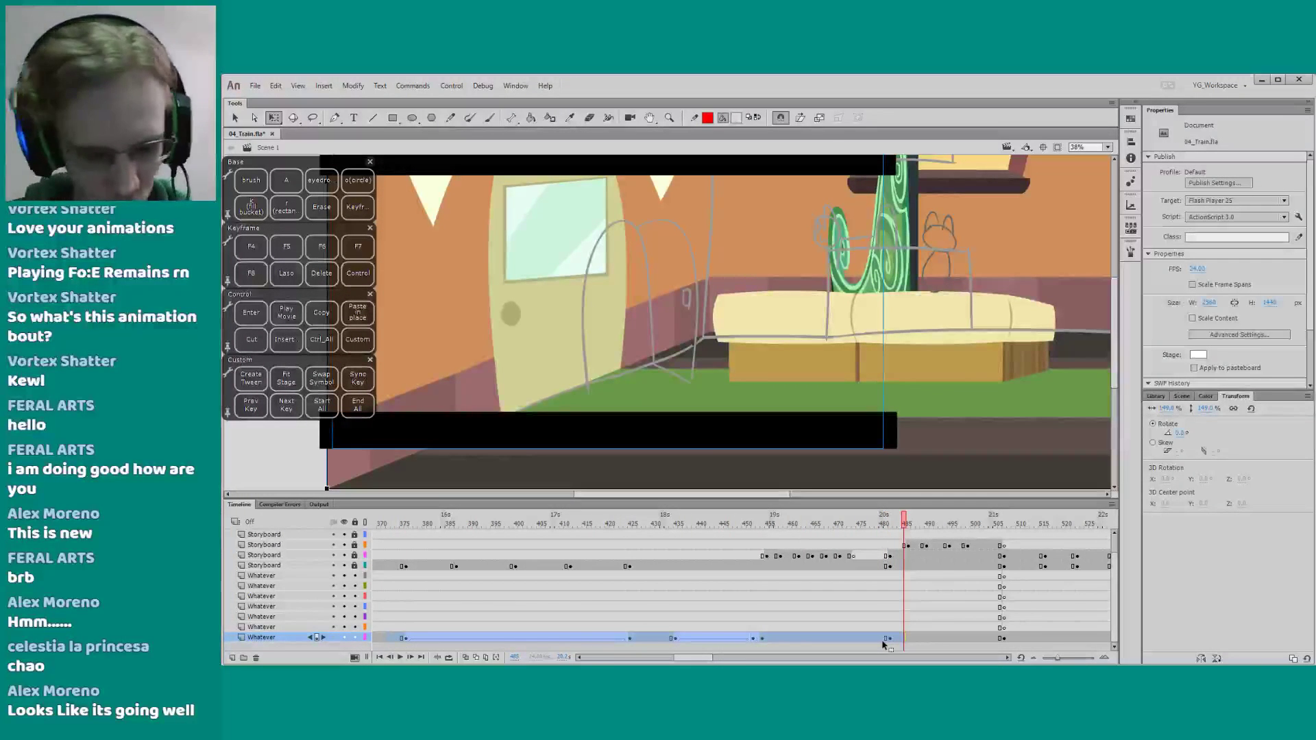
click(882, 639)
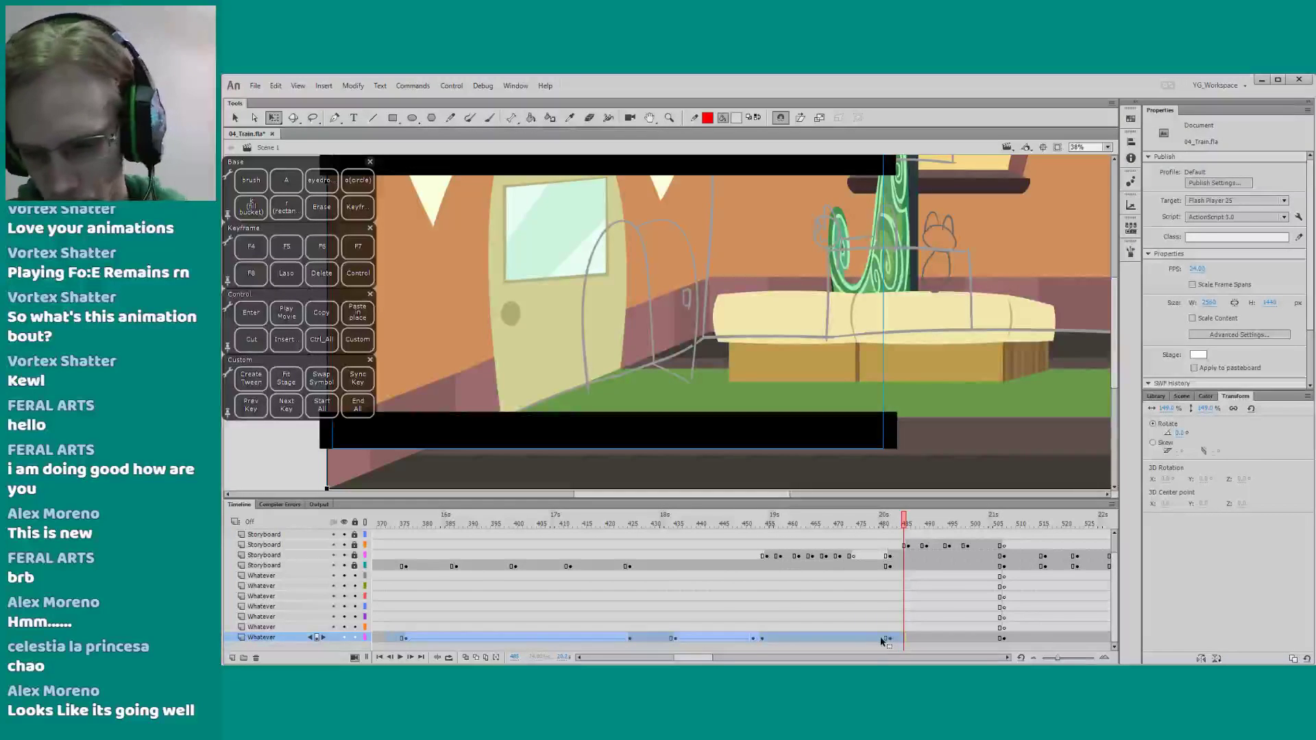
Open the train interior symbol to check its extended timeline, and return to the main scene
double_click(691, 431)
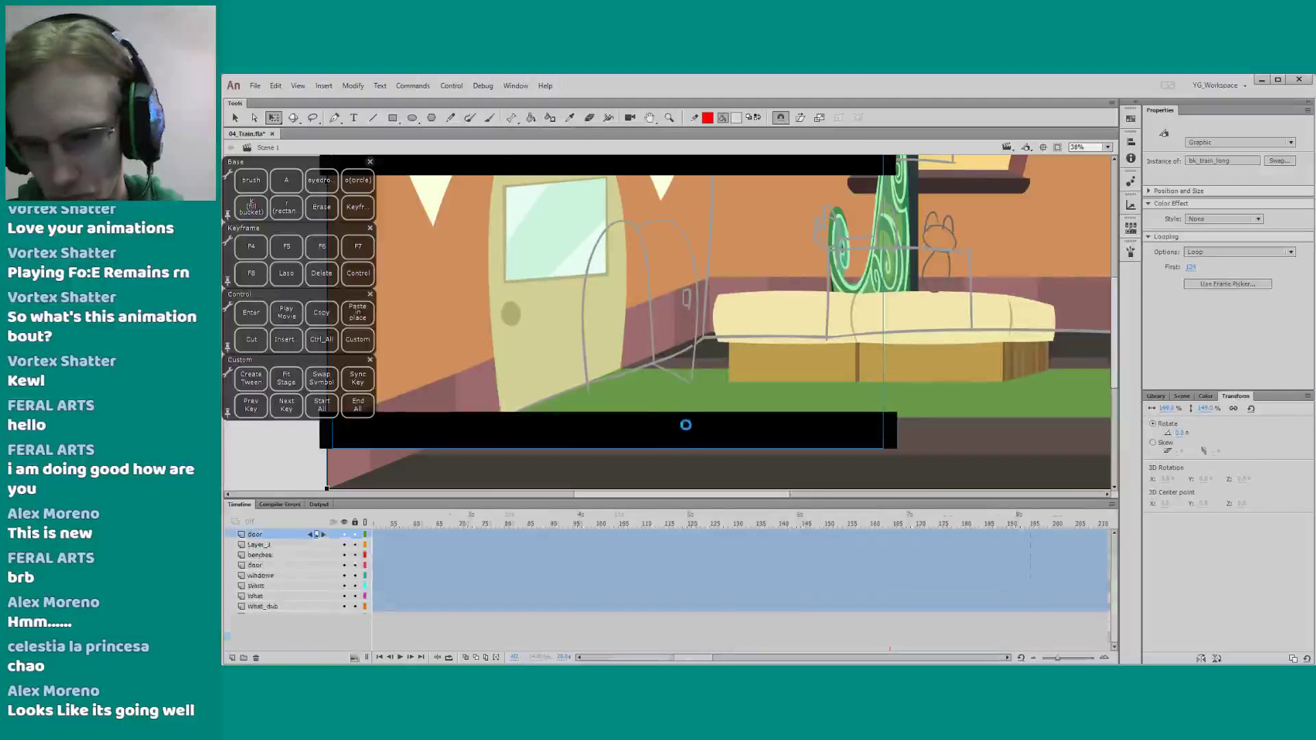
drag(685, 657, 619, 656)
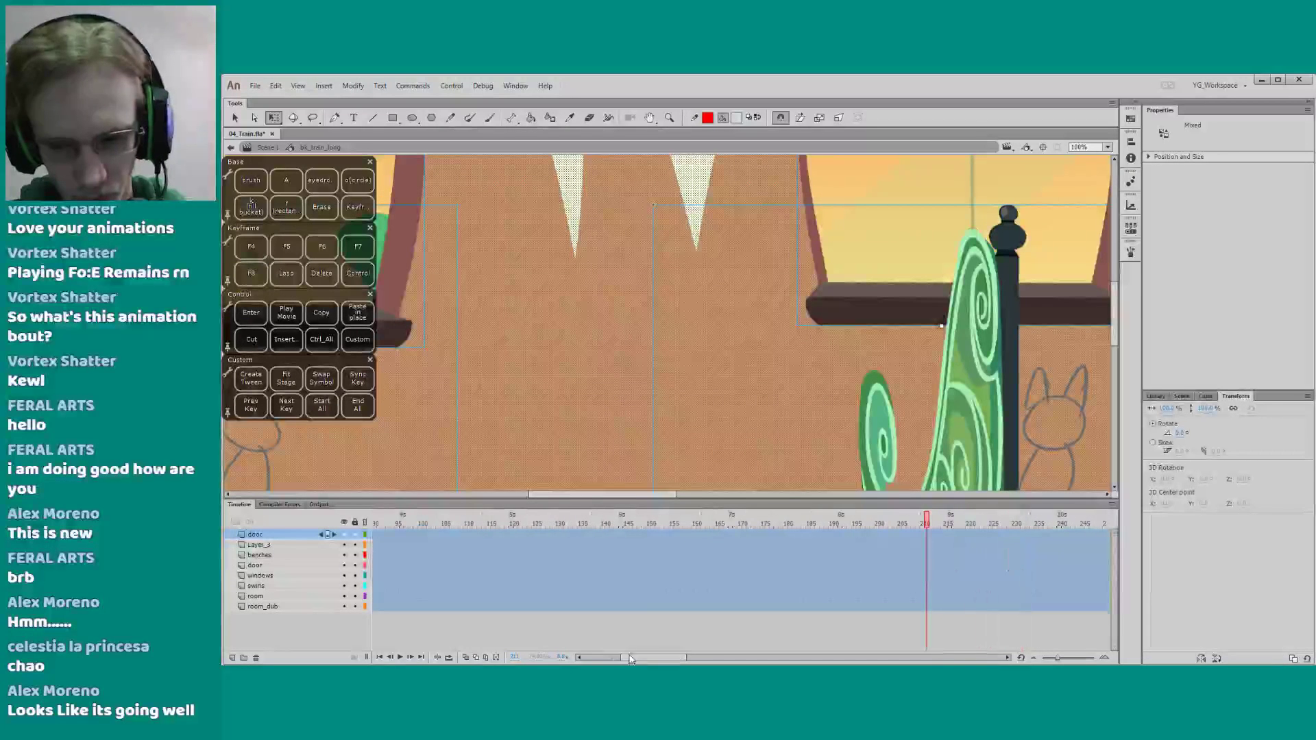
click(614, 646)
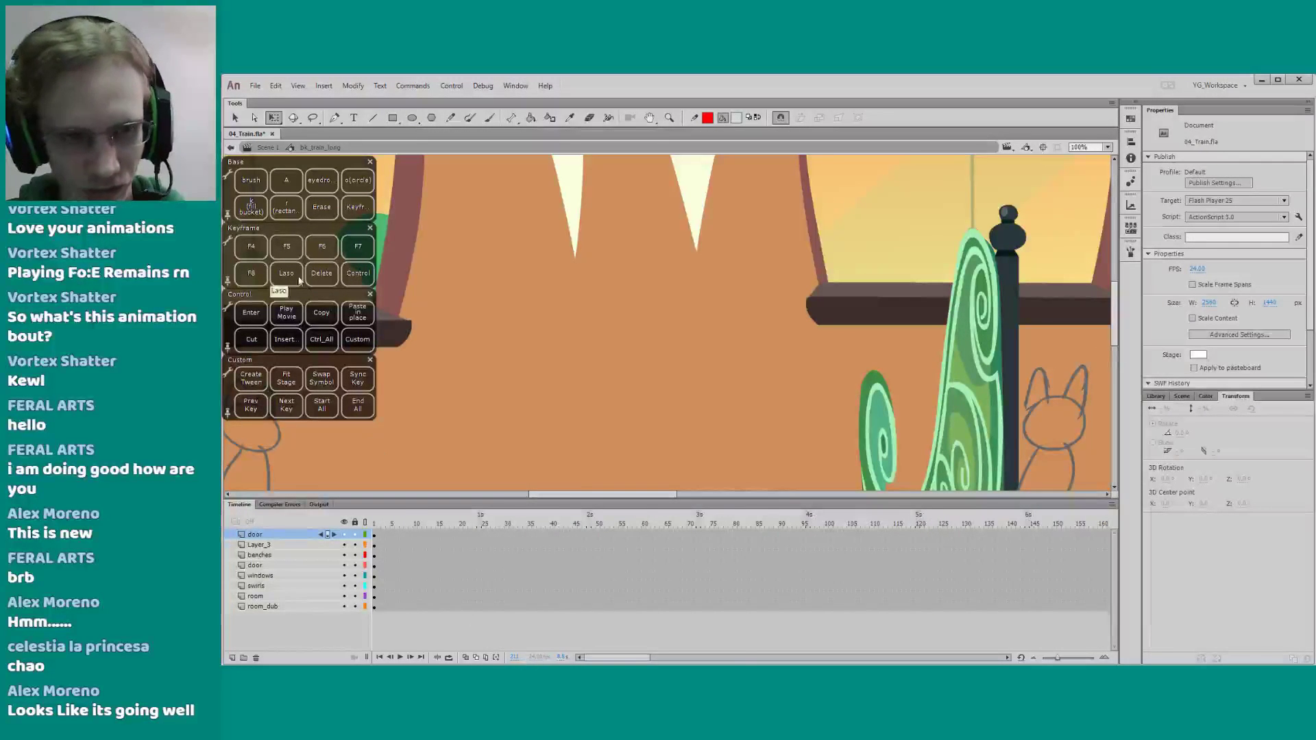
click(266, 148)
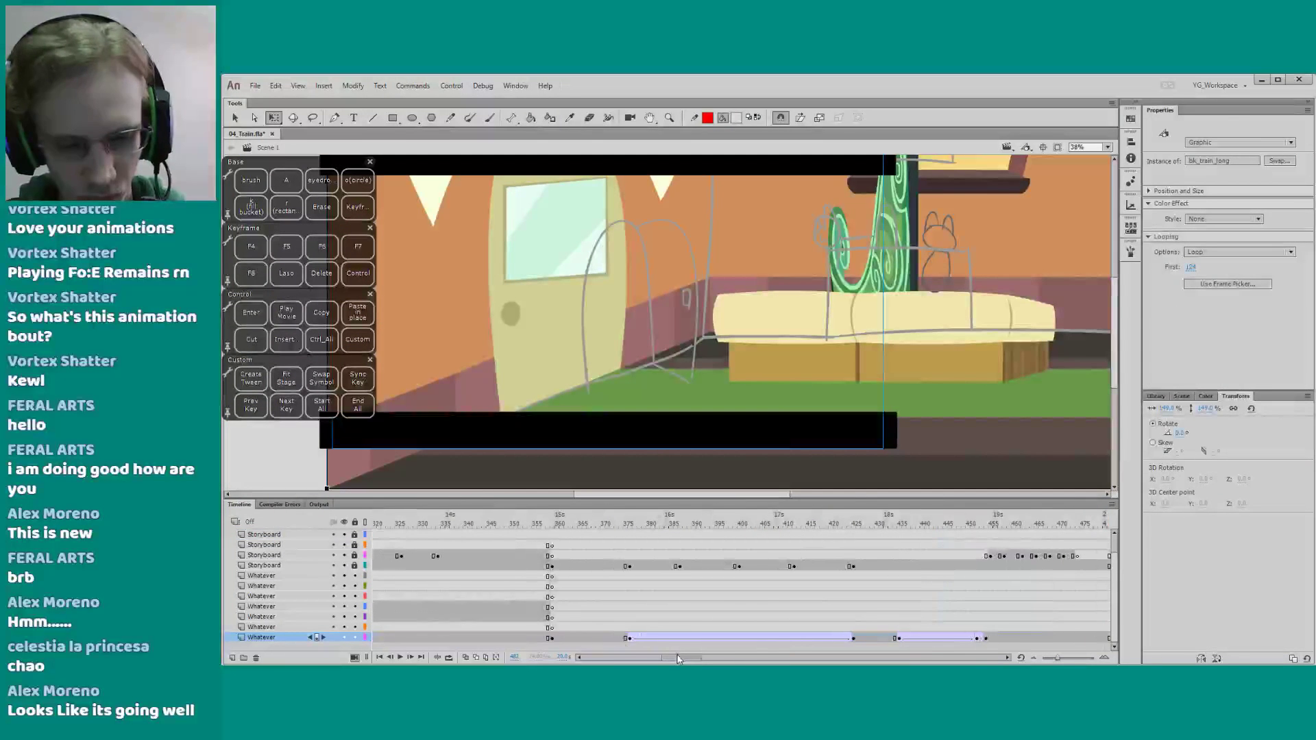
Inspect the train interior's loop start frame at the shot's first keyframe and the pan and hold keyframes
click(558, 639)
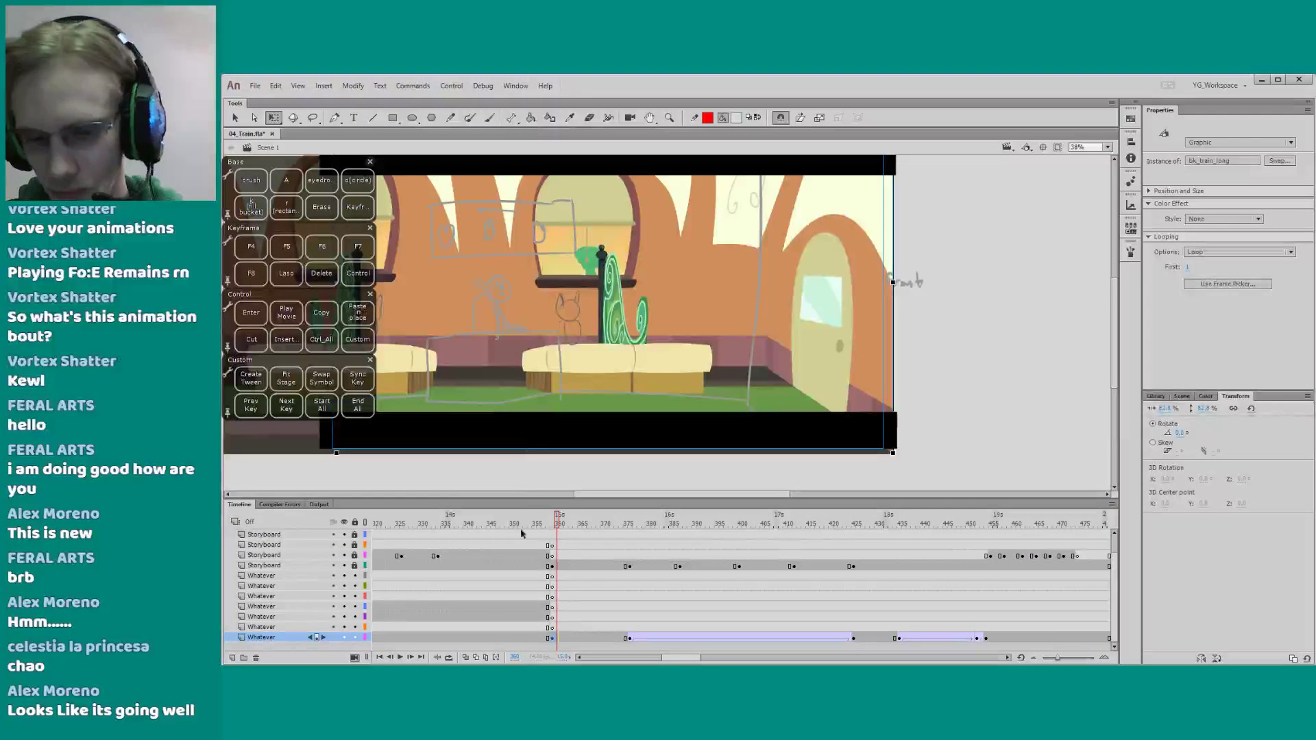
click(629, 638)
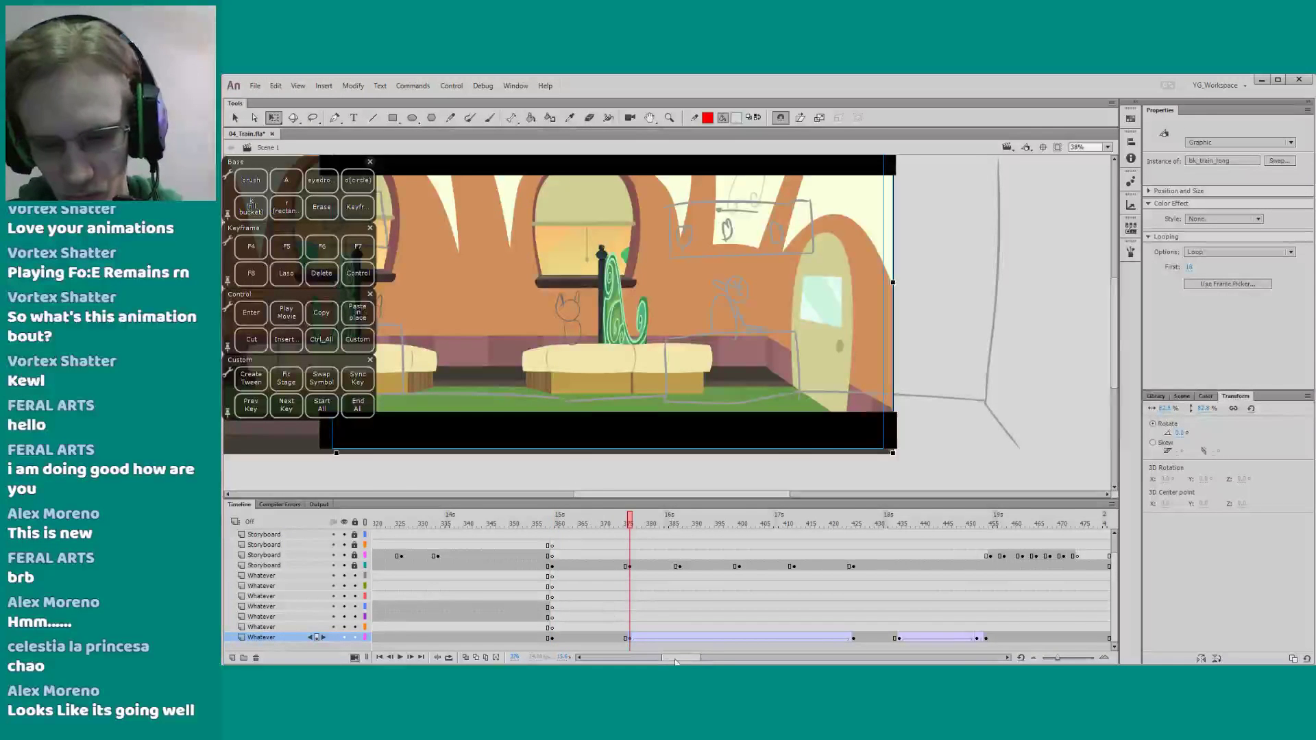
drag(677, 657, 687, 659)
click(662, 639)
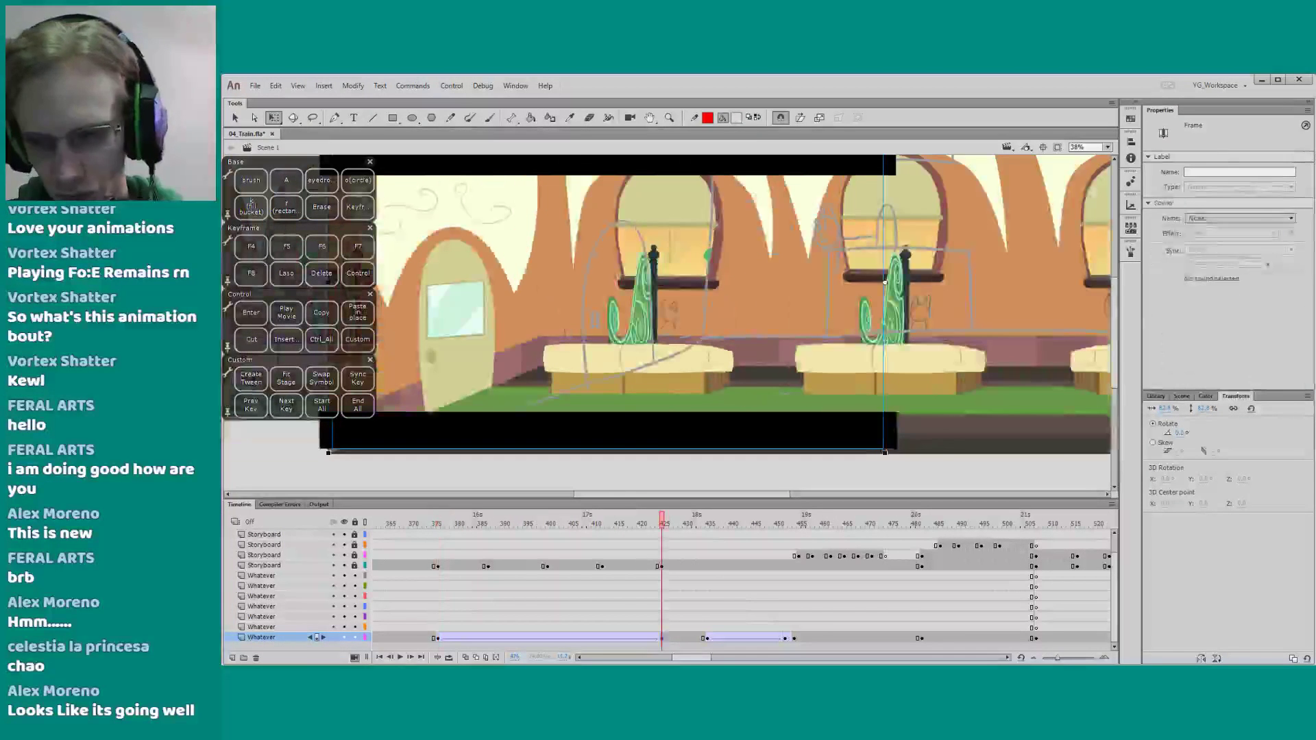
click(706, 639)
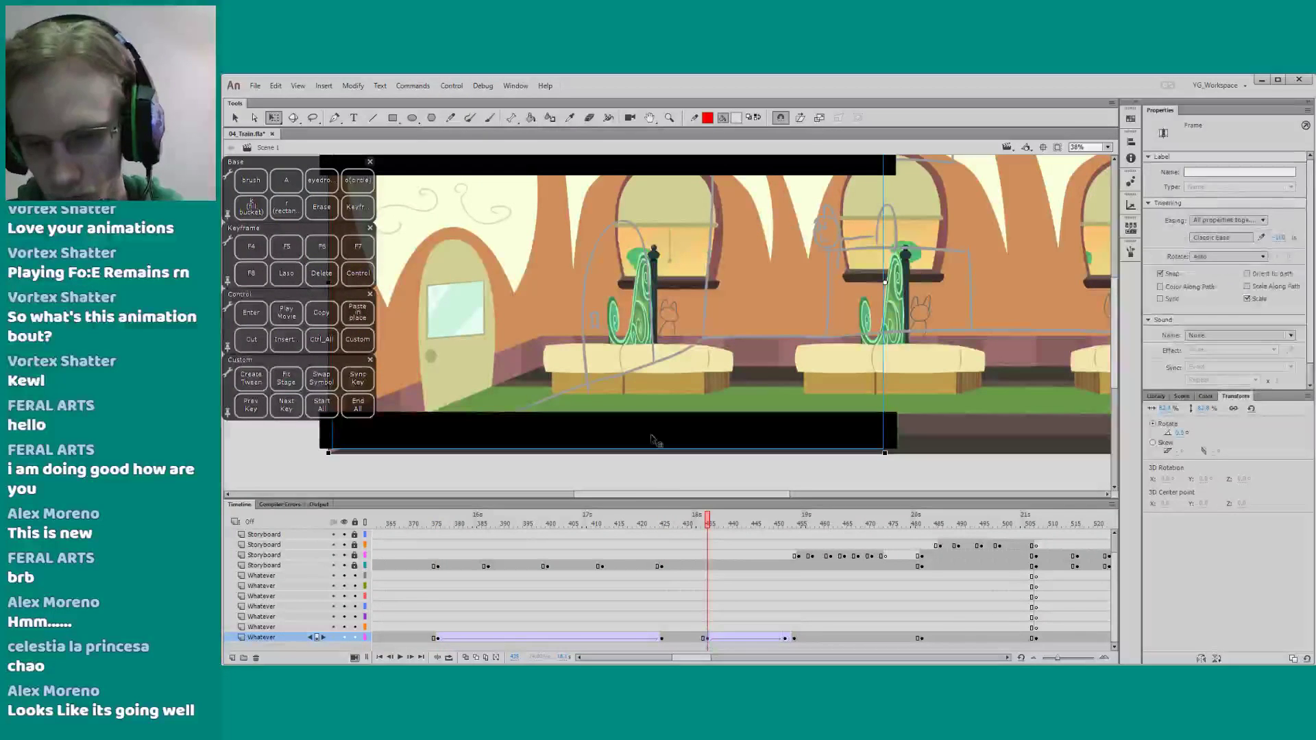
Compare the train interior's loop start frames at the zoom's end, the settle and the door-opening keyframe
click(785, 639)
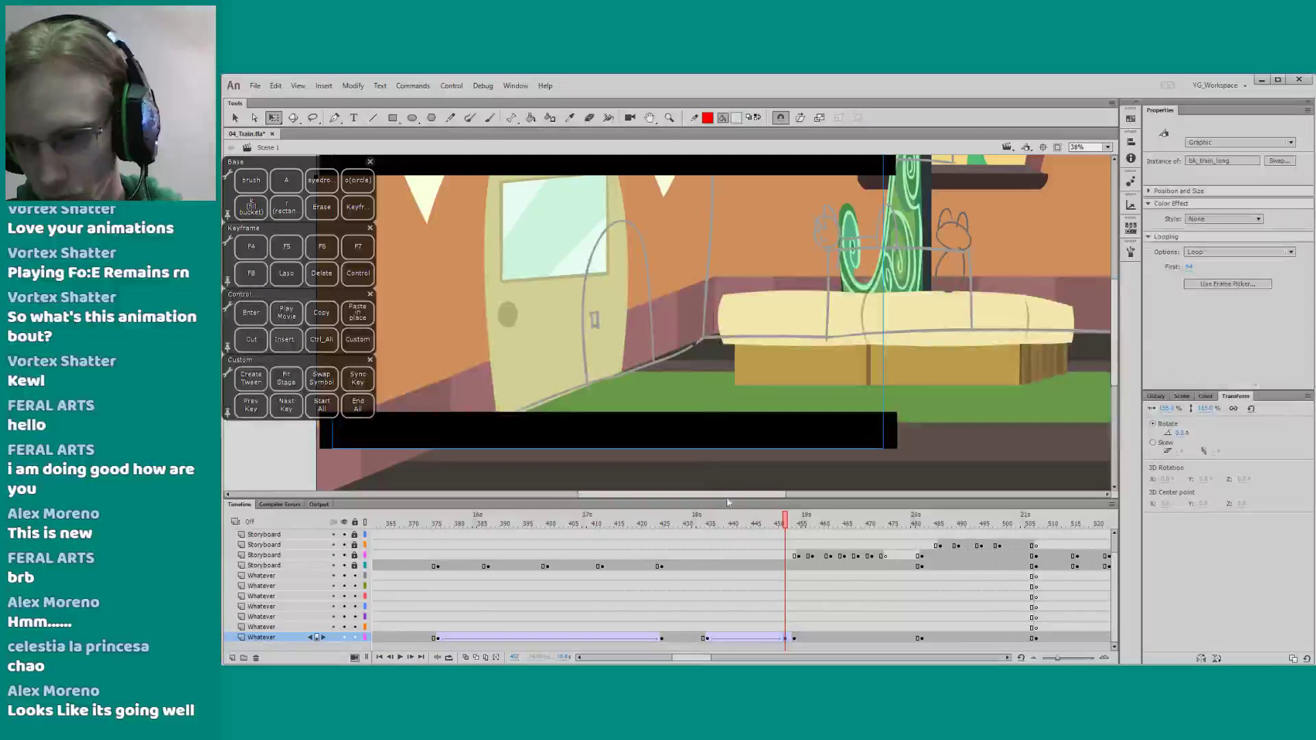
click(794, 639)
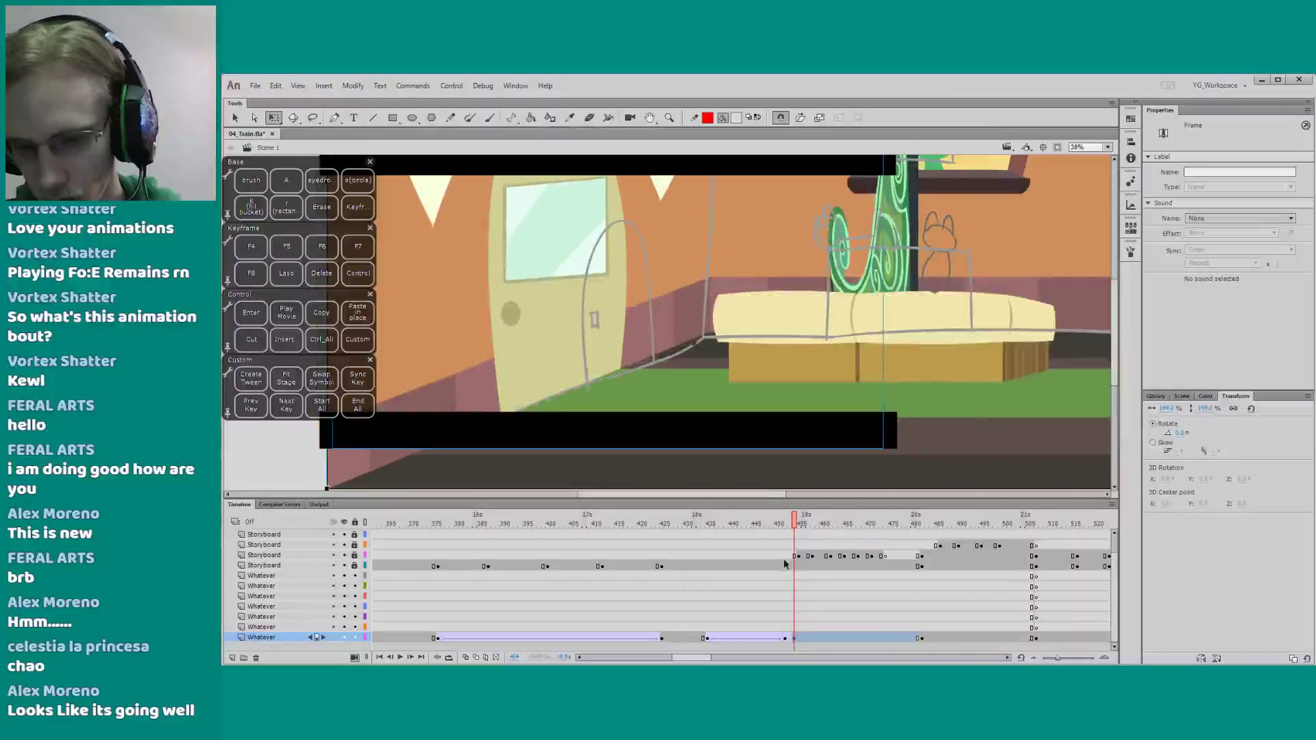
drag(713, 659, 716, 659)
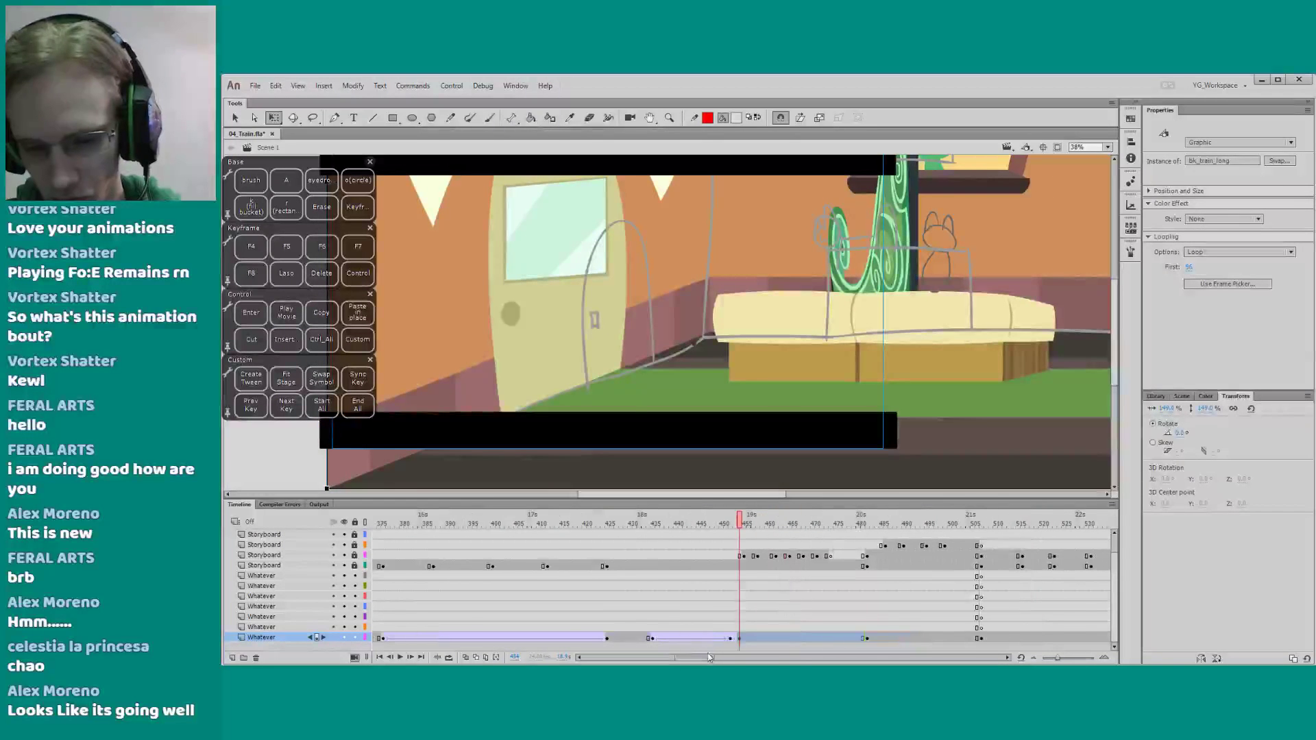
click(730, 638)
click(687, 440)
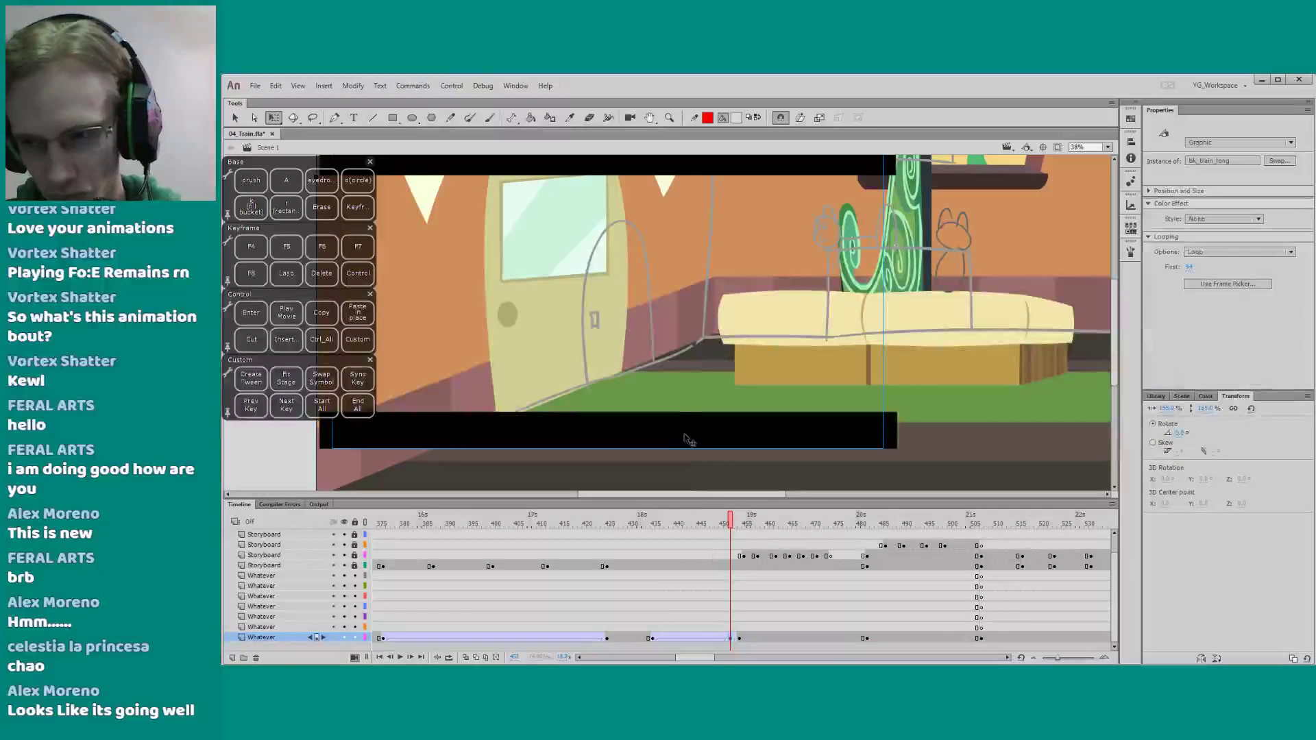
click(737, 638)
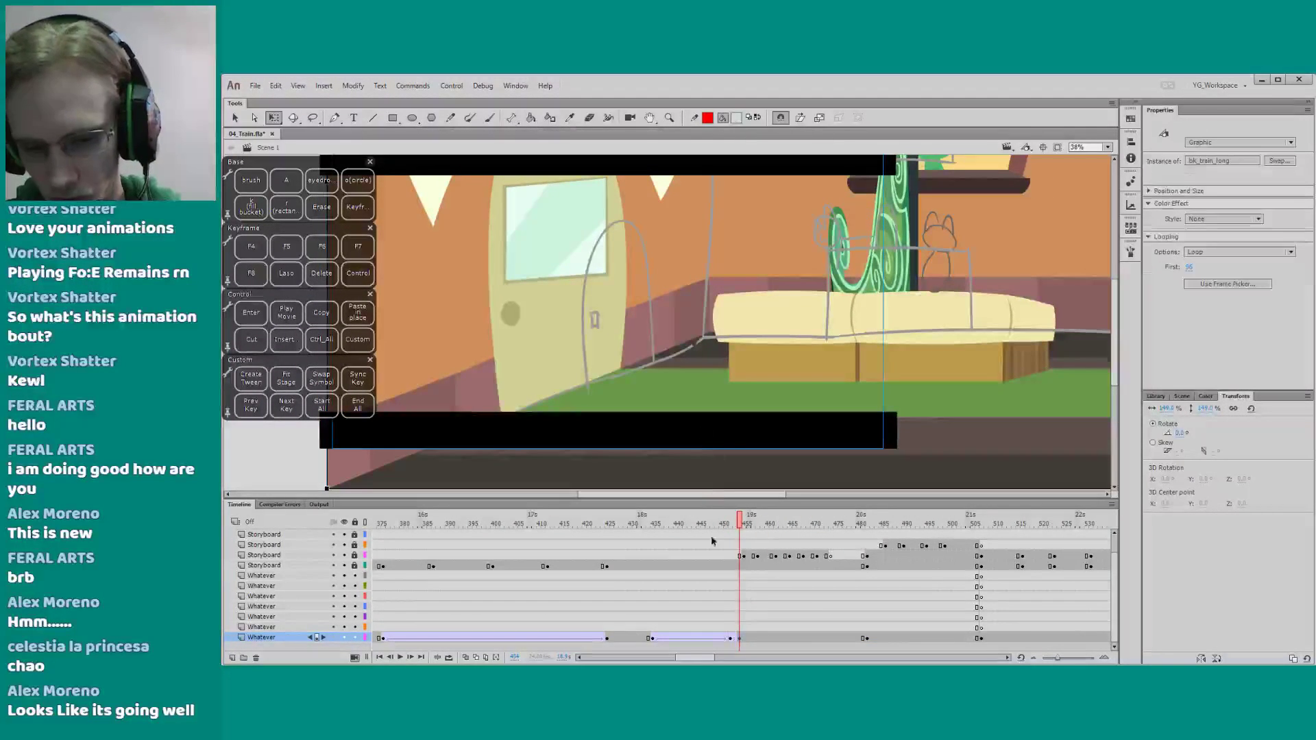
drag(695, 656, 699, 656)
click(793, 638)
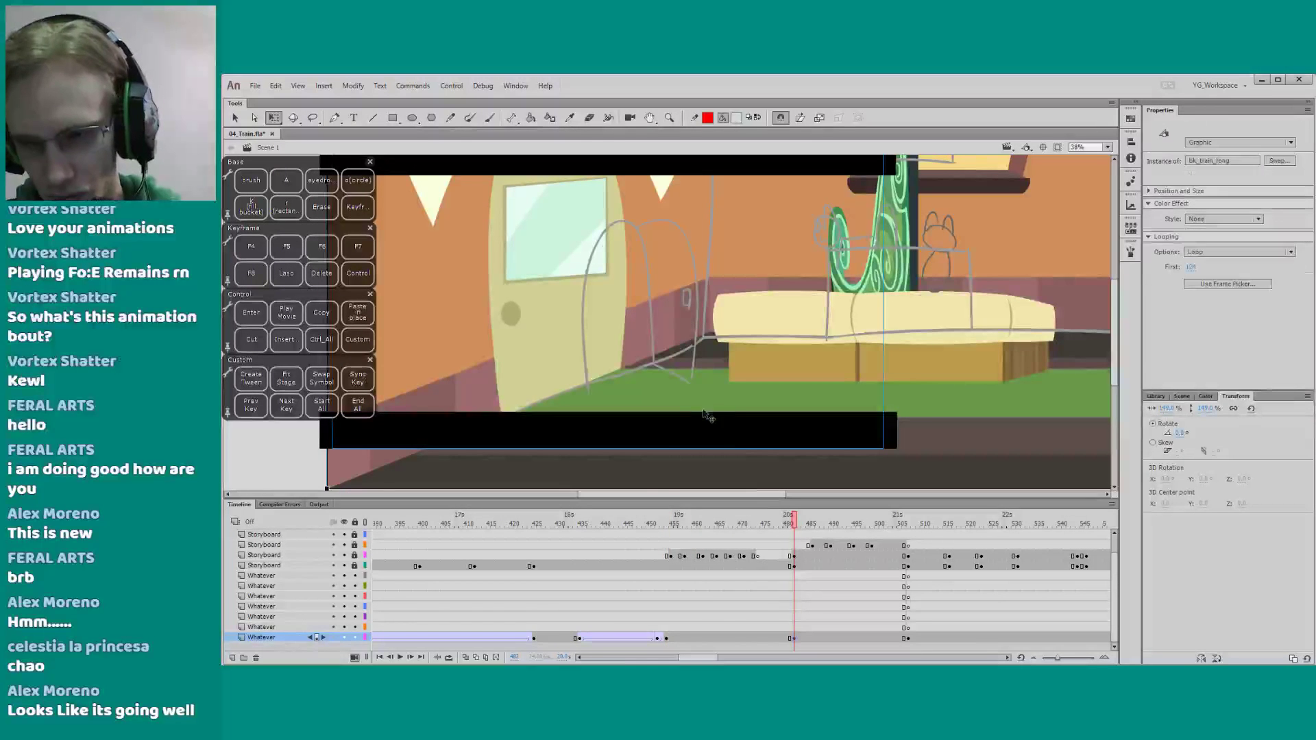
Open the train interior symbol at the door-opening frame and insert a keyframe on the door layer for the door beside the first bench
double_click(651, 468)
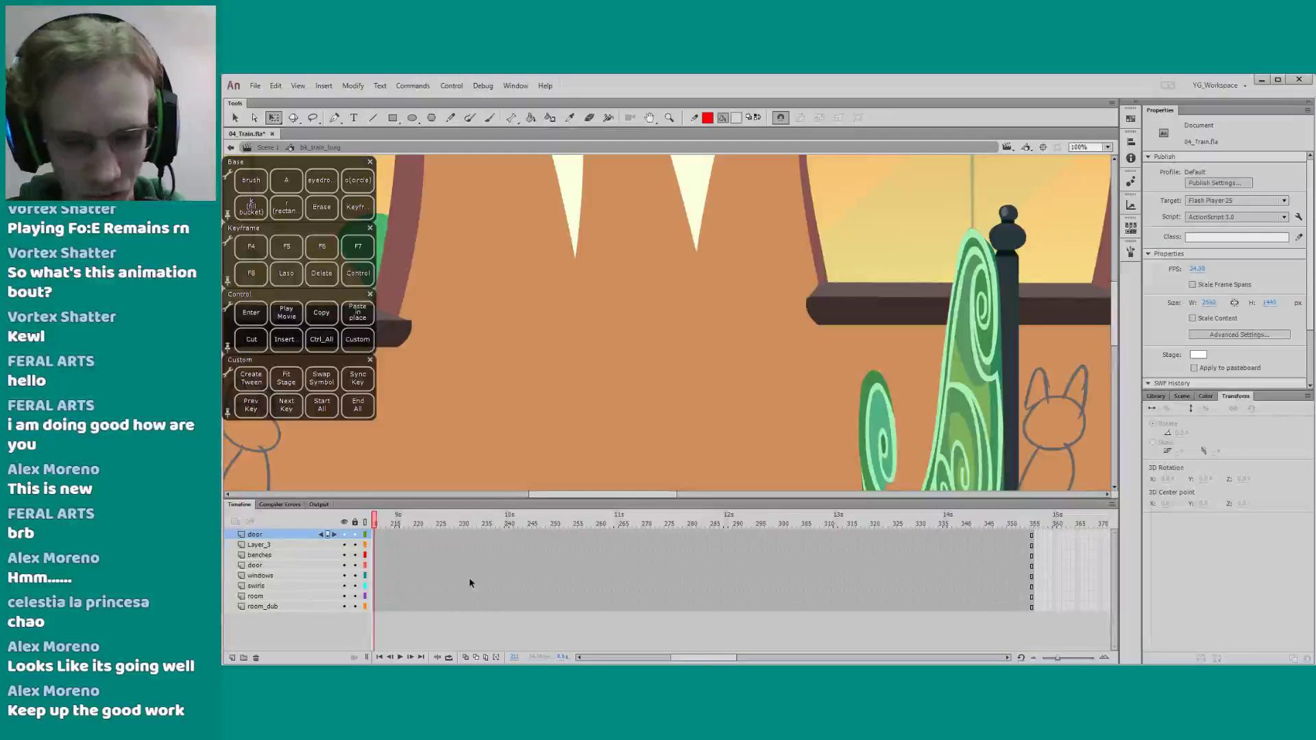
drag(684, 658, 647, 655)
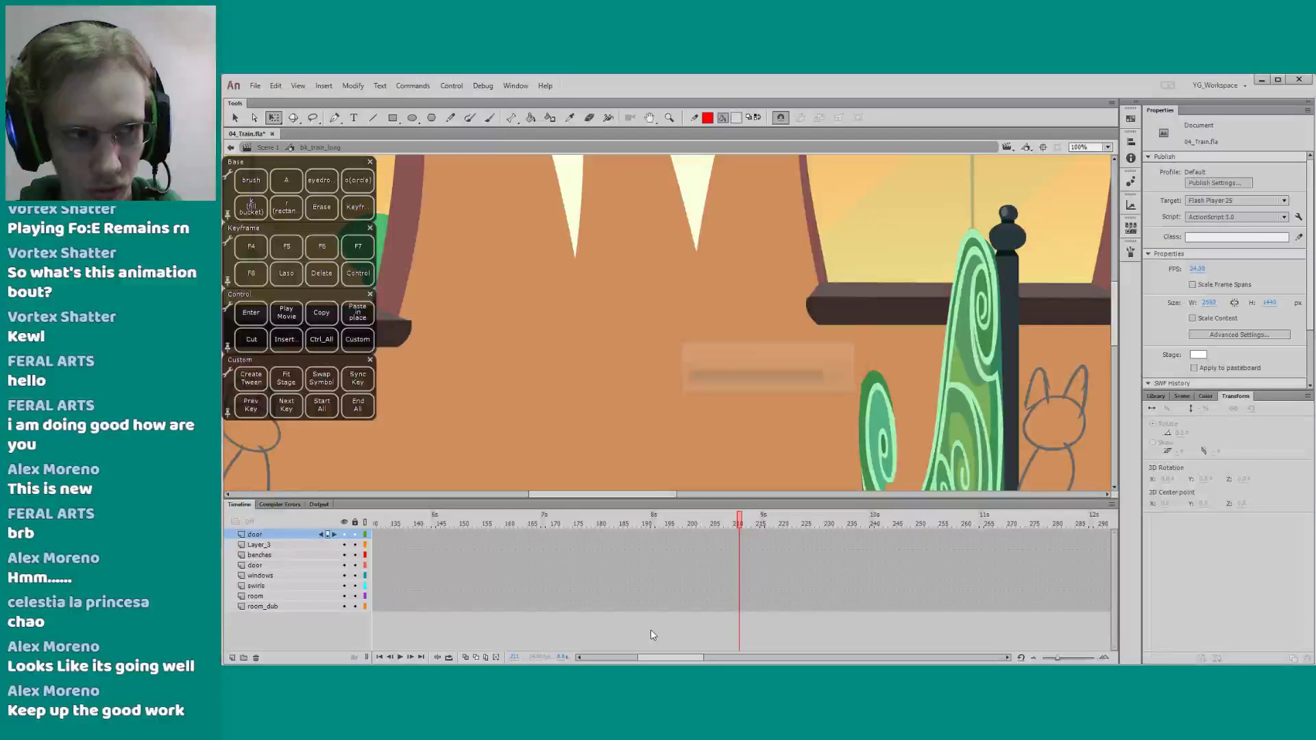
drag(396, 415, 944, 385)
drag(525, 422, 902, 368)
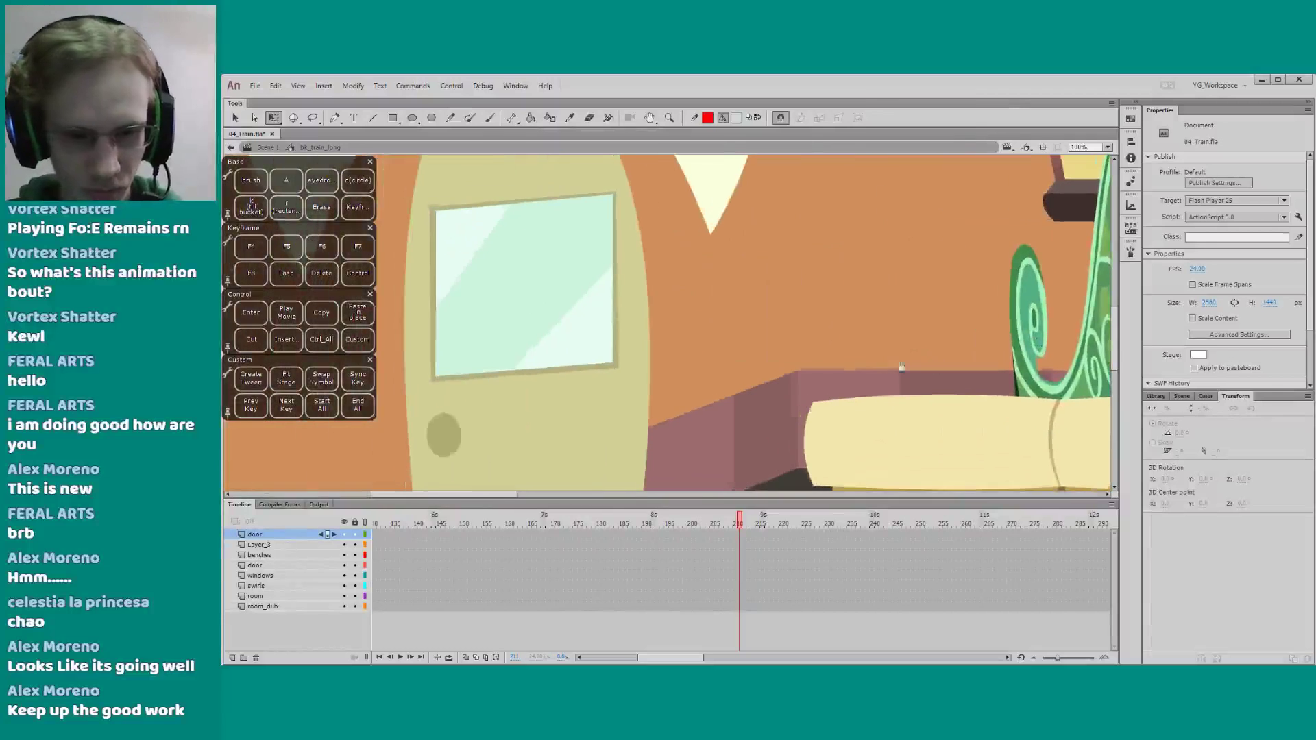
key(z)
alt+click(473, 399)
drag(473, 399, 454, 415)
key(q)
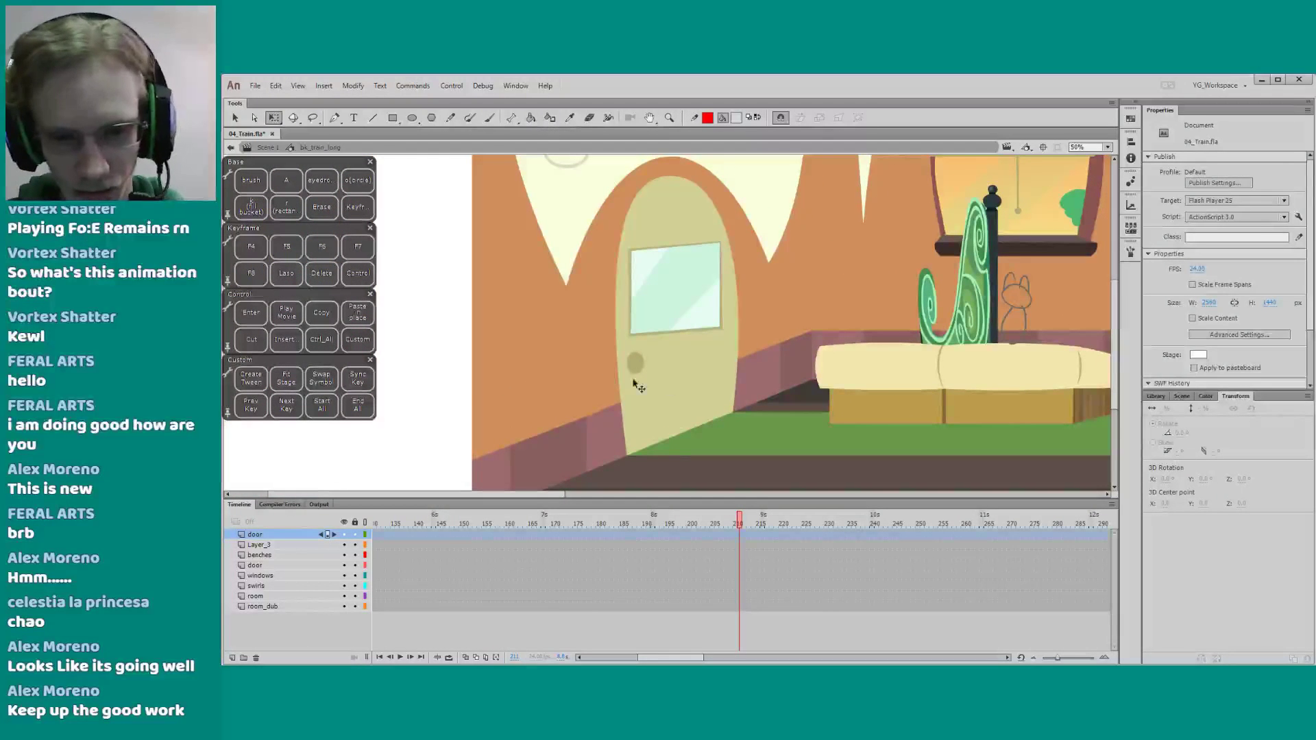
click(632, 378)
click(425, 399)
click(651, 386)
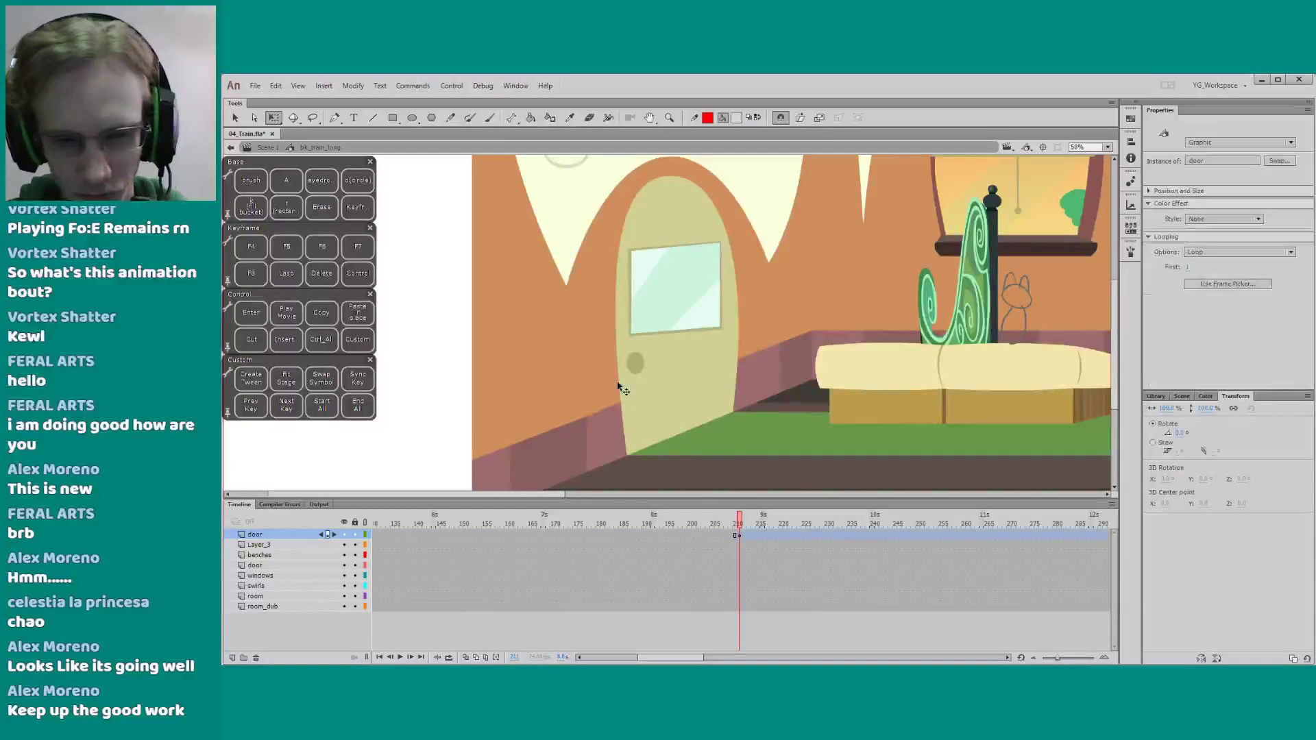
Reduce the timeline panel's height to give the stage more room, deselect the door, and save the file
drag(619, 384, 582, 391)
drag(509, 498, 514, 505)
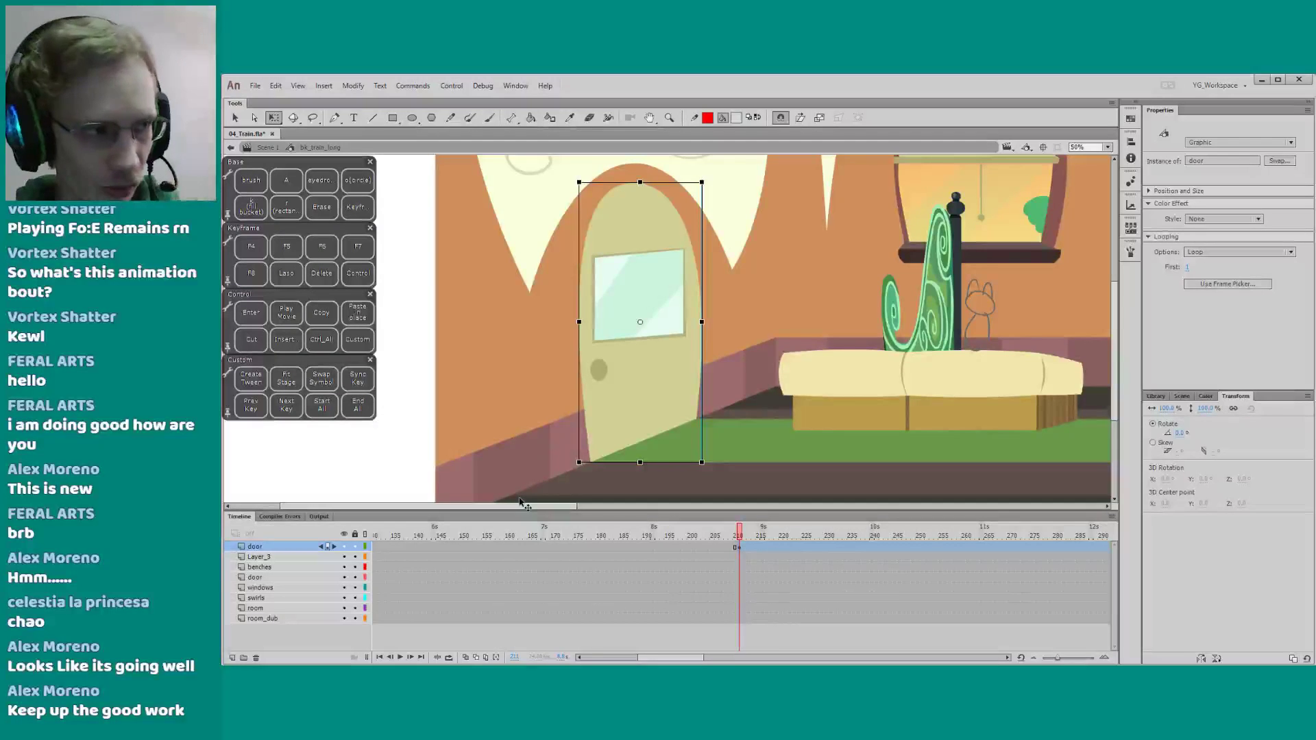
drag(453, 386, 424, 394)
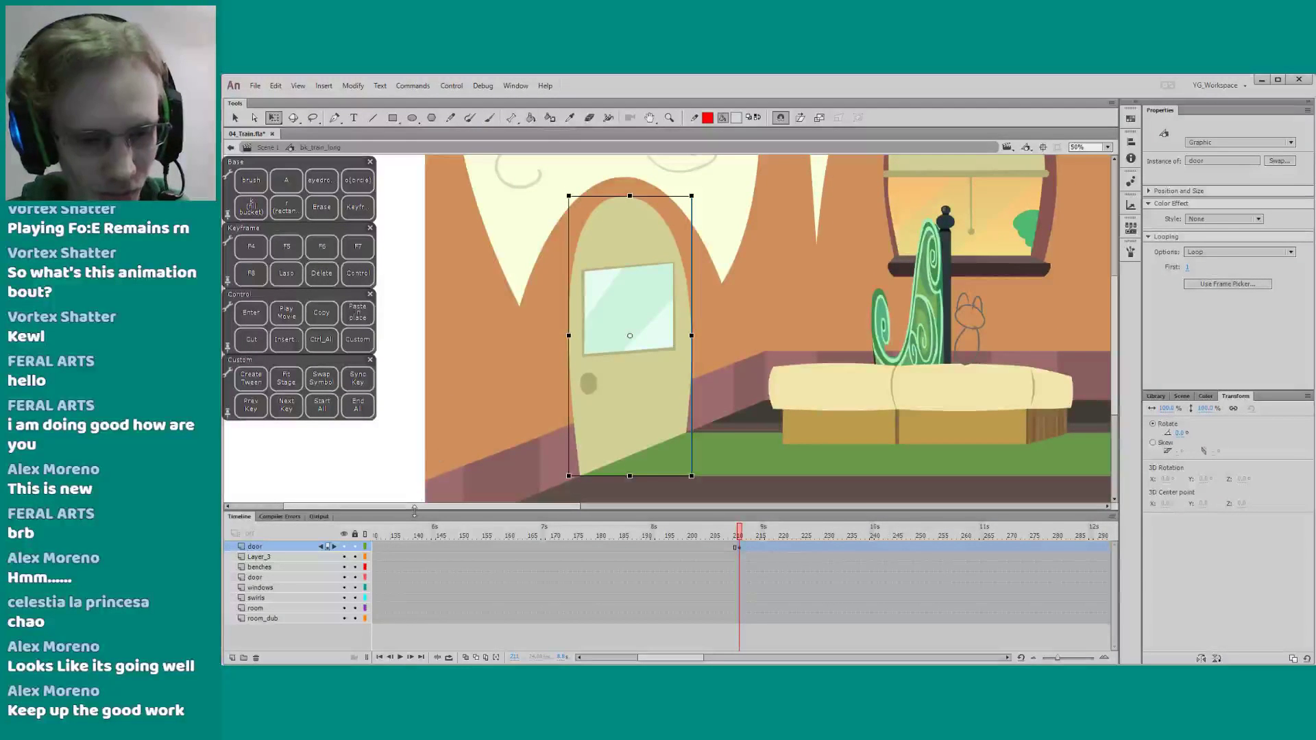
drag(415, 509, 414, 521)
drag(396, 471, 387, 476)
click(388, 476)
key(ctrl+s)
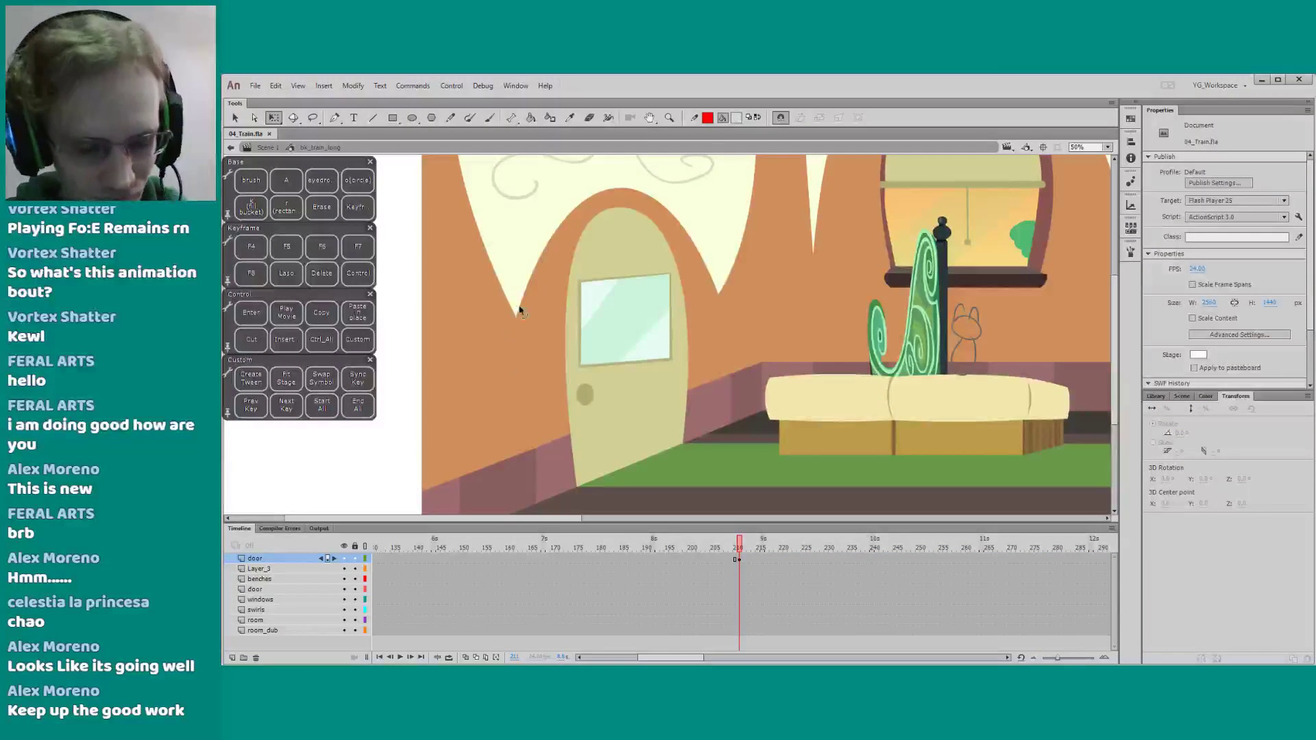
Insert a keyframe for the swung-open door on the top door layer, a few frames after the door-opening keyframe
scroll(573, 425, up, 2)
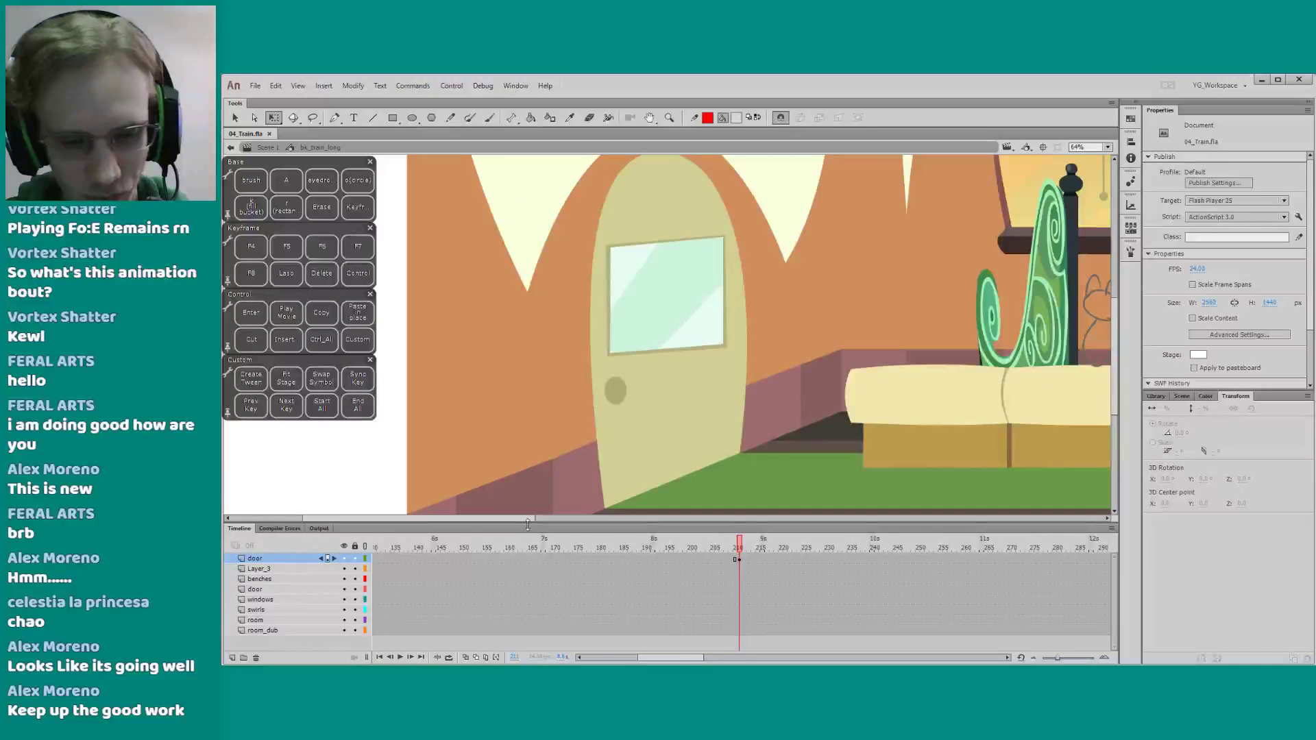
drag(538, 523, 538, 528)
drag(570, 442, 534, 441)
key(period)
key(period)
key(period)
key(period)
key(period)
key(period)
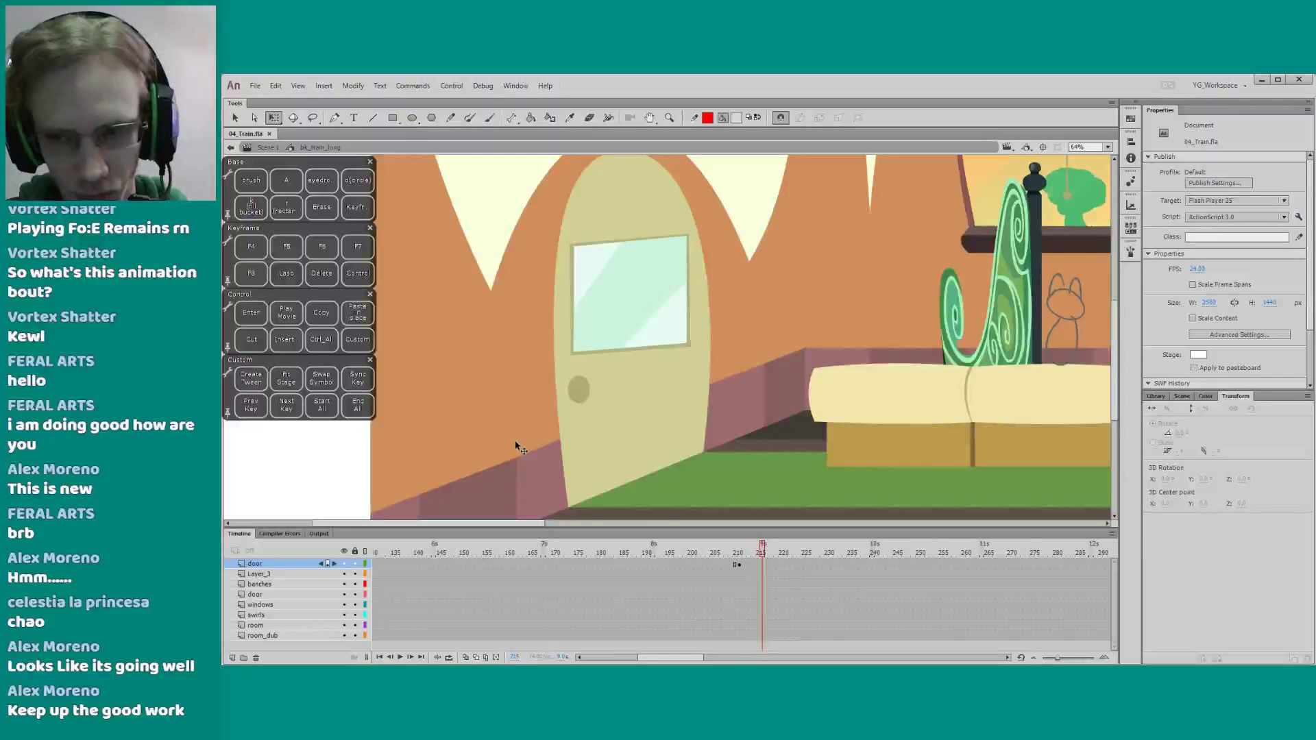
drag(720, 517, 699, 513)
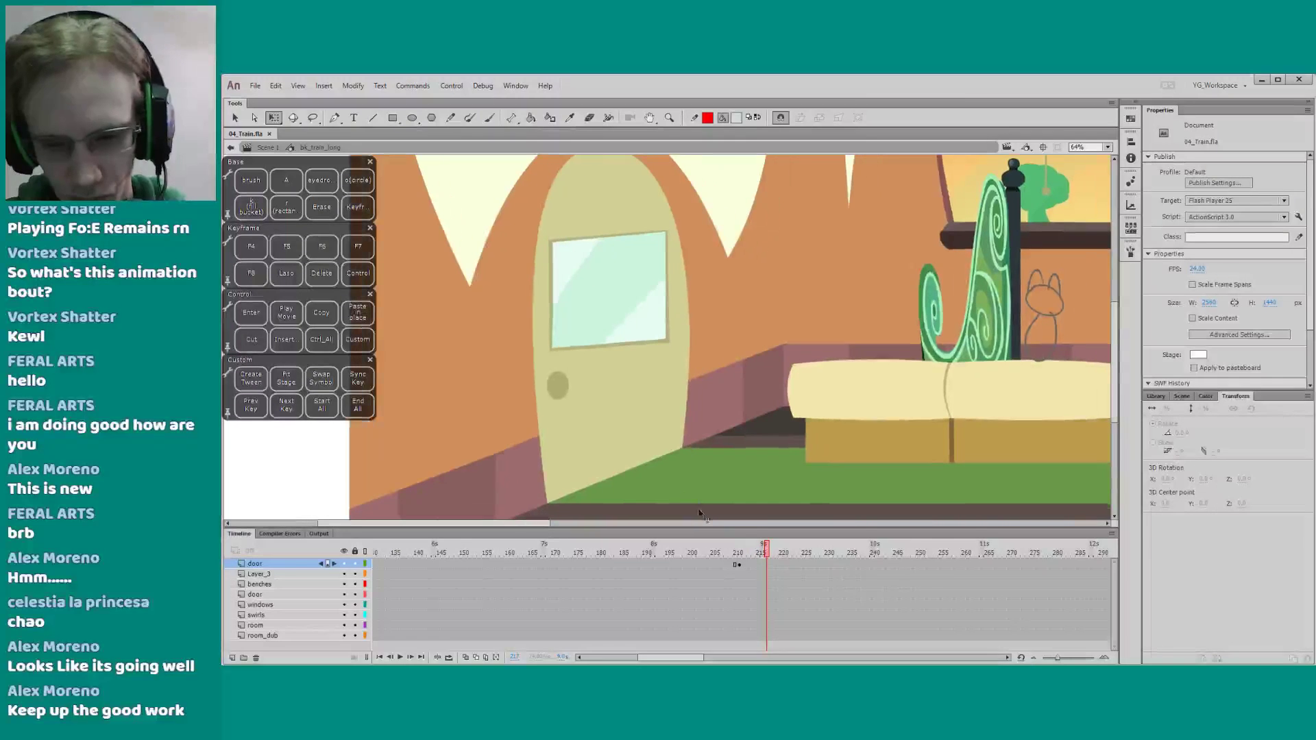
click(768, 564)
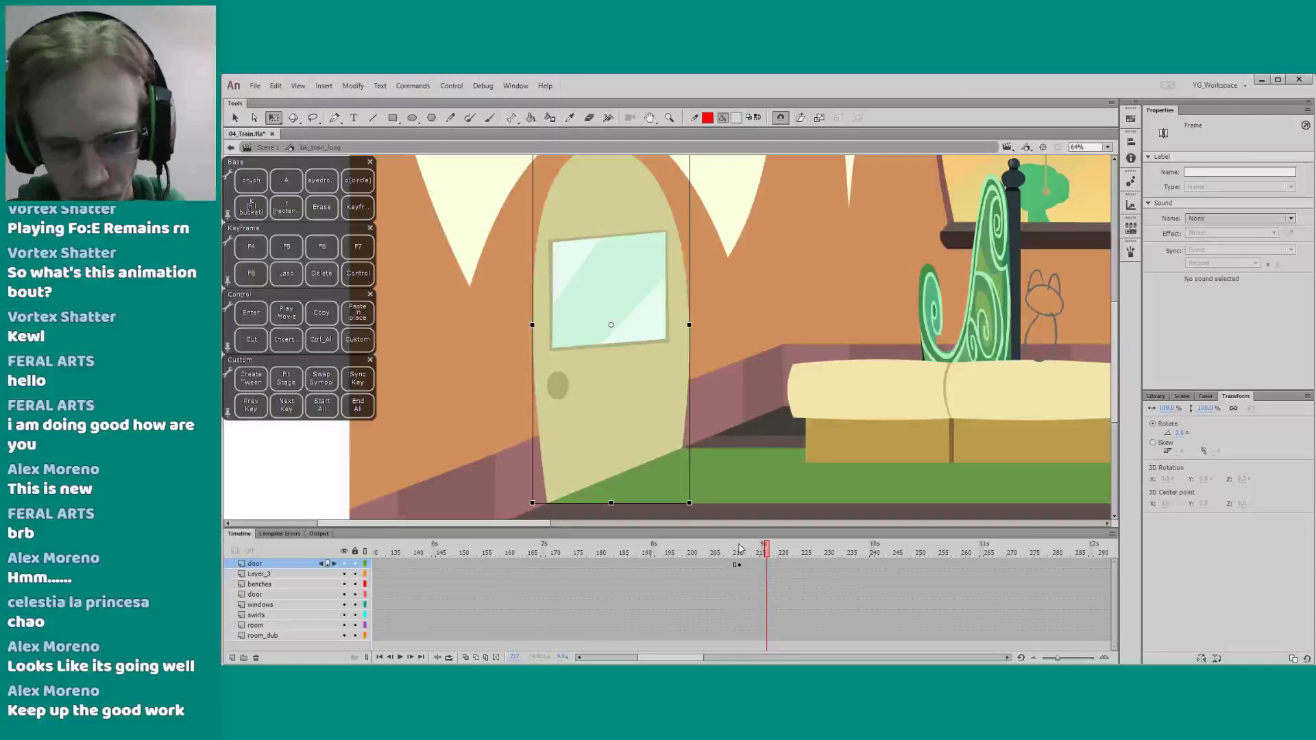
Flip the door horizontally and move it to the doorway's bench-side edge so that it stands open
click(593, 349)
click(1201, 658)
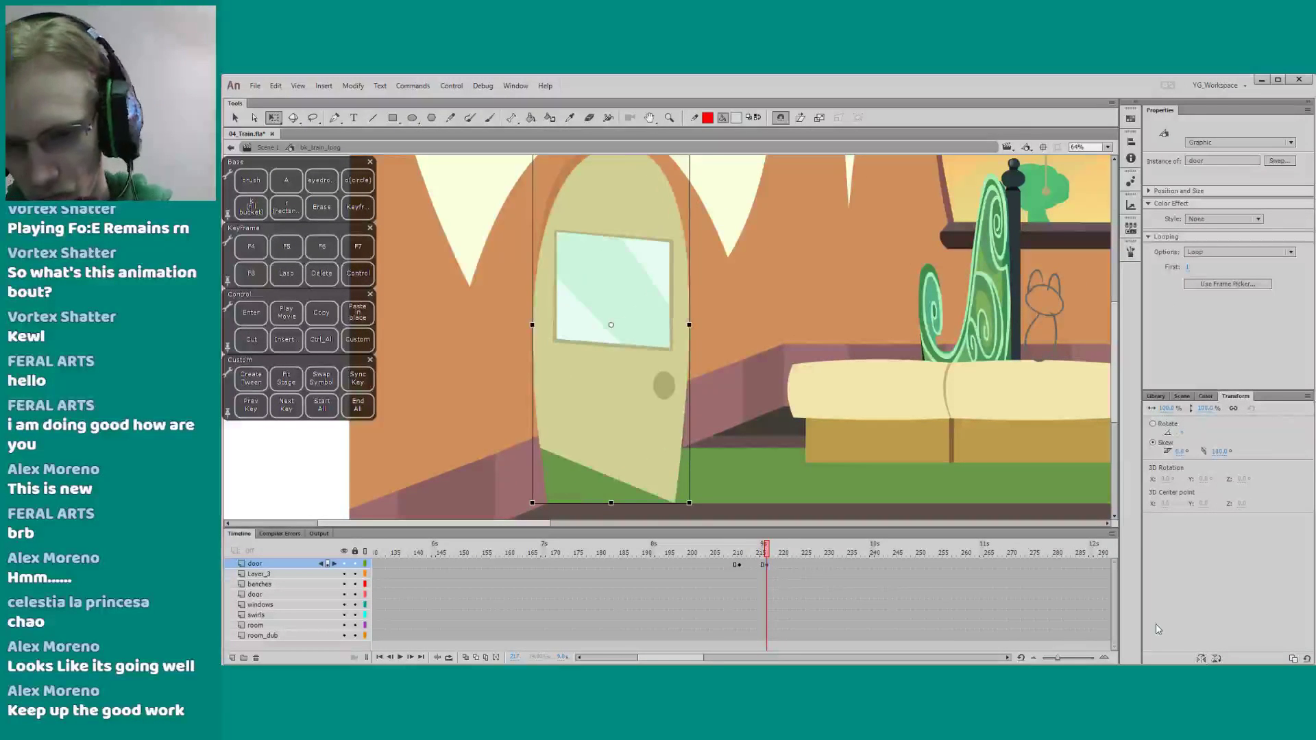
drag(598, 436, 734, 432)
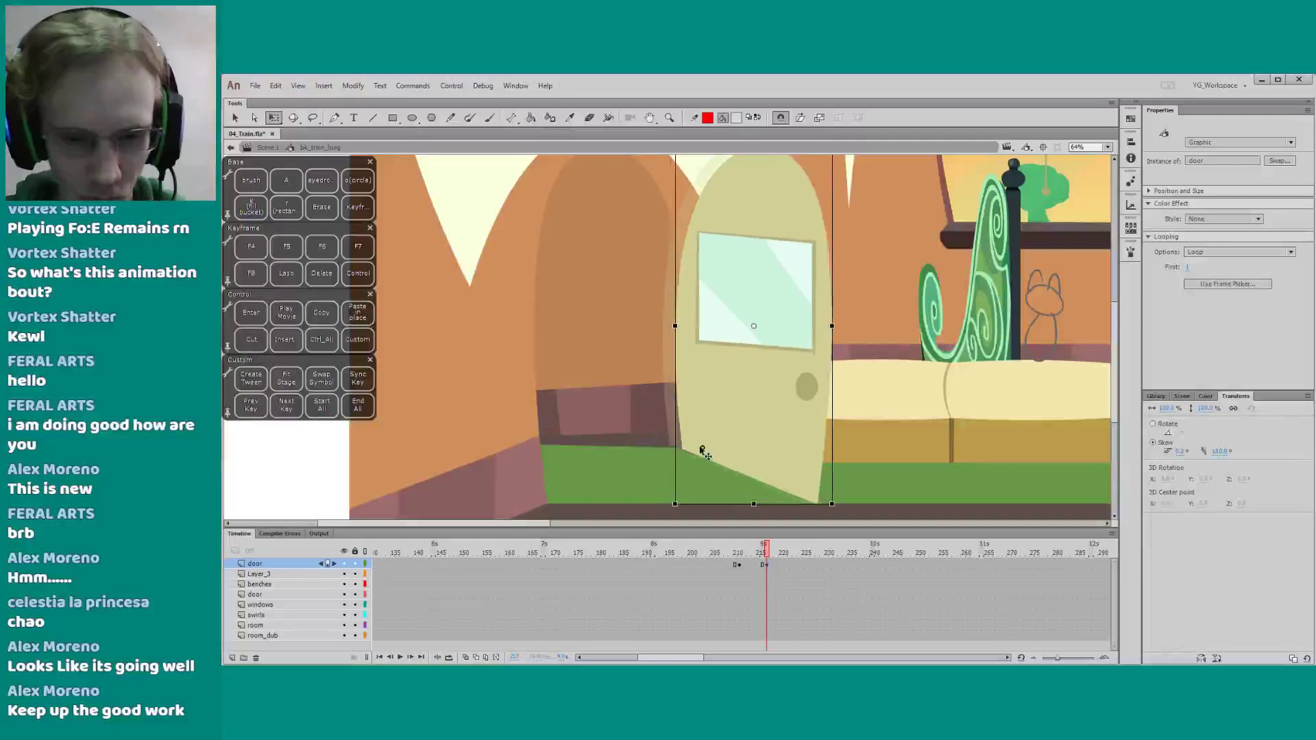
drag(608, 384, 598, 379)
drag(693, 432, 696, 435)
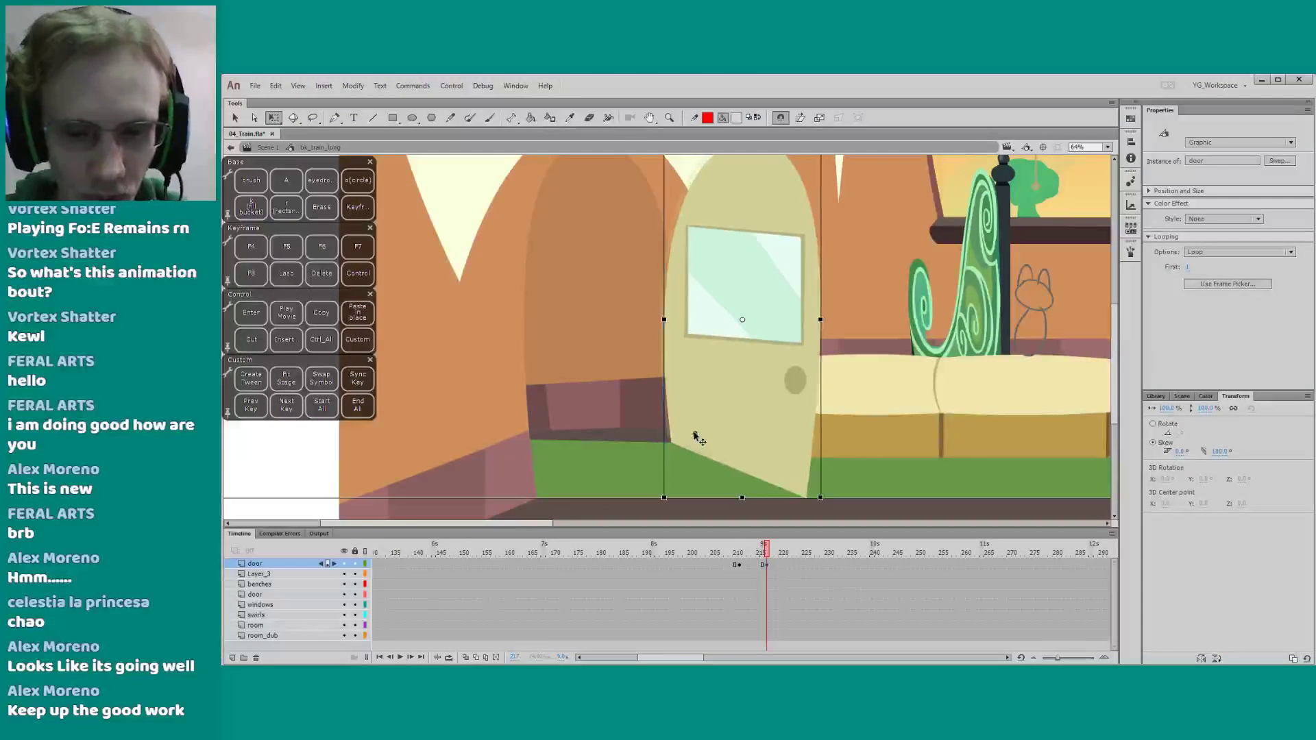
drag(710, 346, 696, 366)
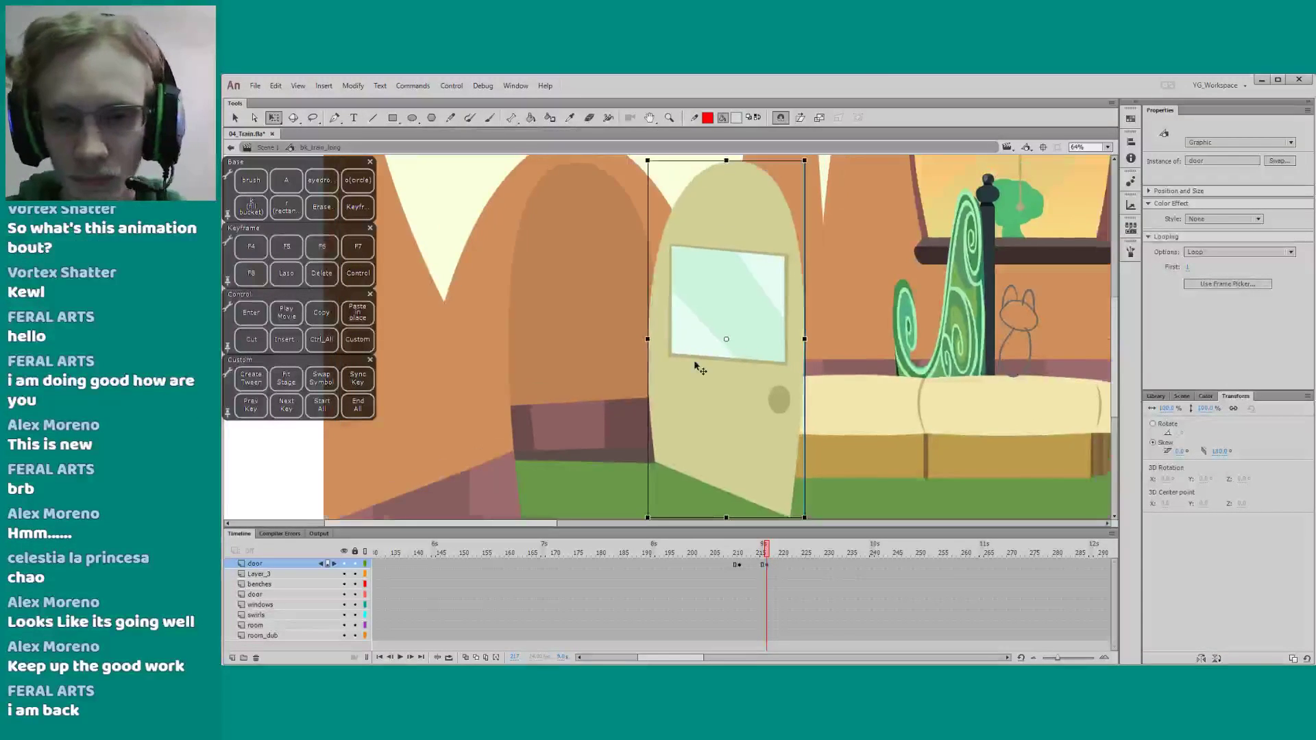
Break the open door apart into shapes and skew it vertically and slightly sideways to match the room's perspective at the doorway
right_click(704, 372)
click(723, 472)
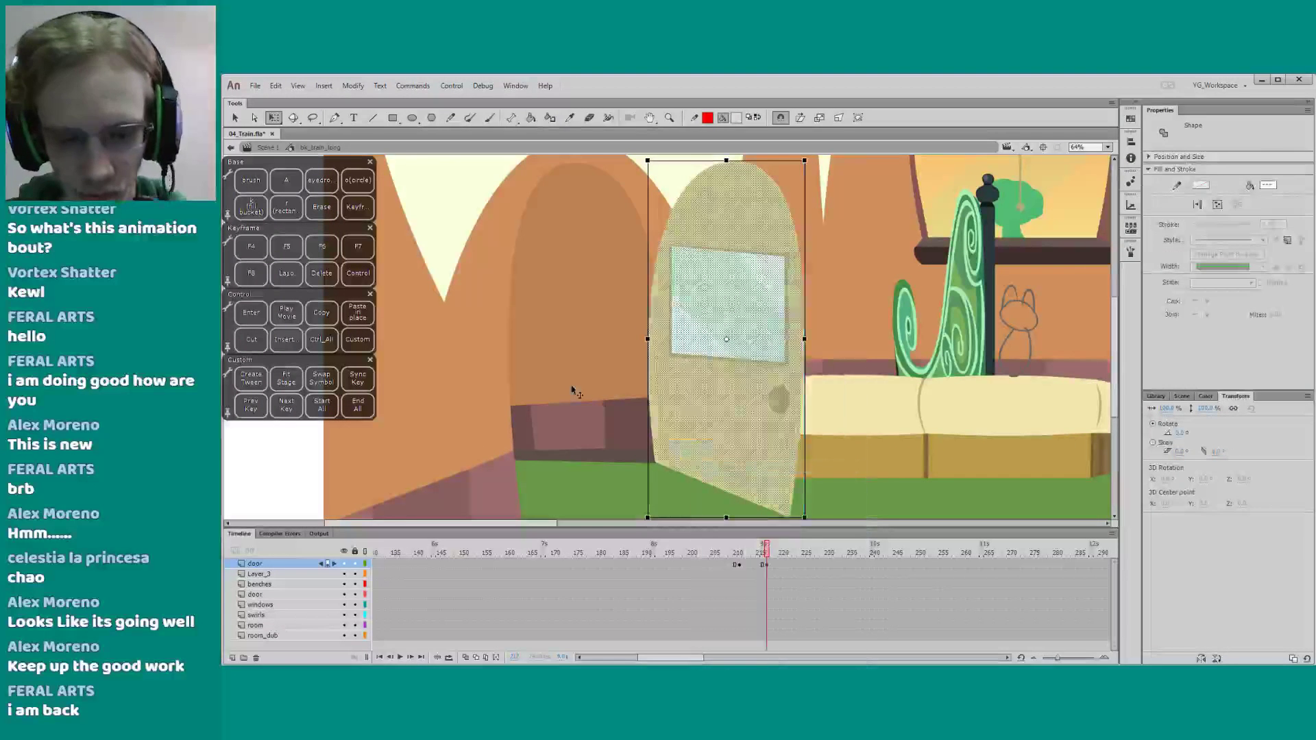
key(F4)
drag(589, 375, 583, 418)
drag(796, 439, 798, 423)
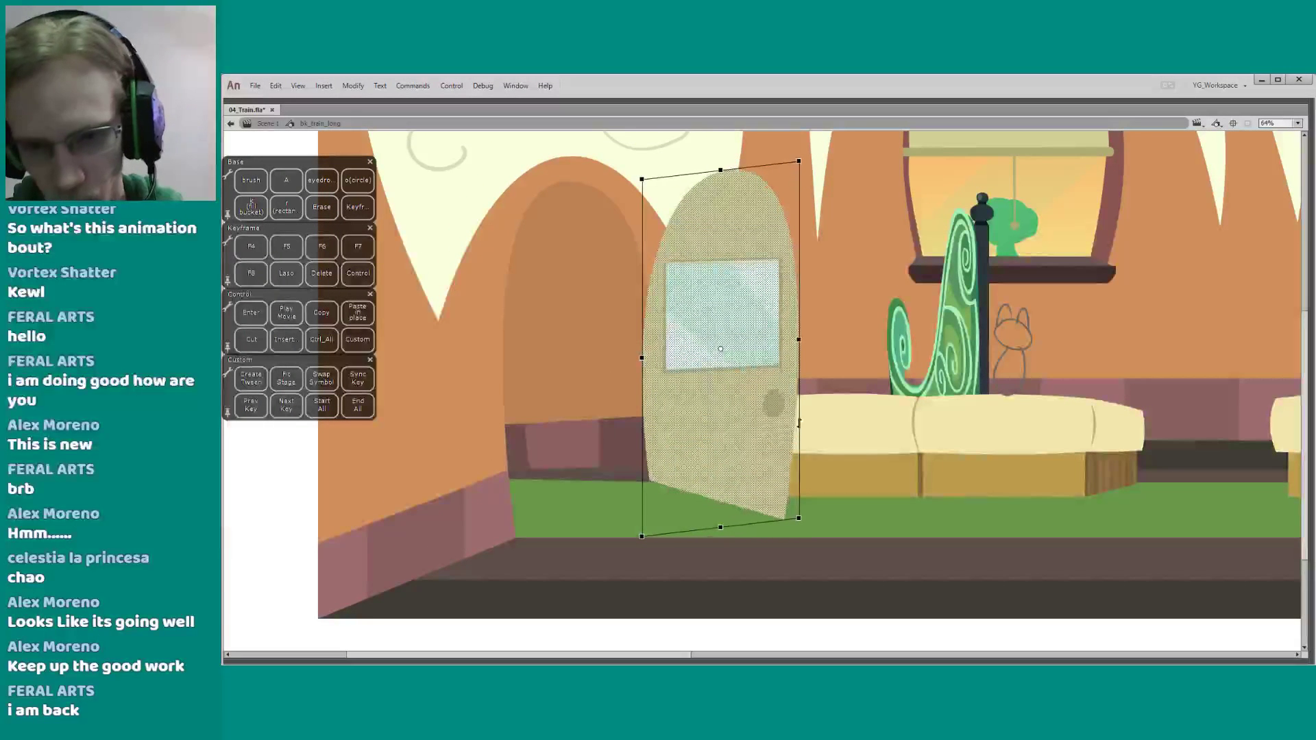
drag(672, 172, 667, 174)
drag(688, 529, 692, 528)
mouse_move(660, 440)
mouse_down()
mouse_move(666, 425)
mouse_move(644, 431)
mouse_up()
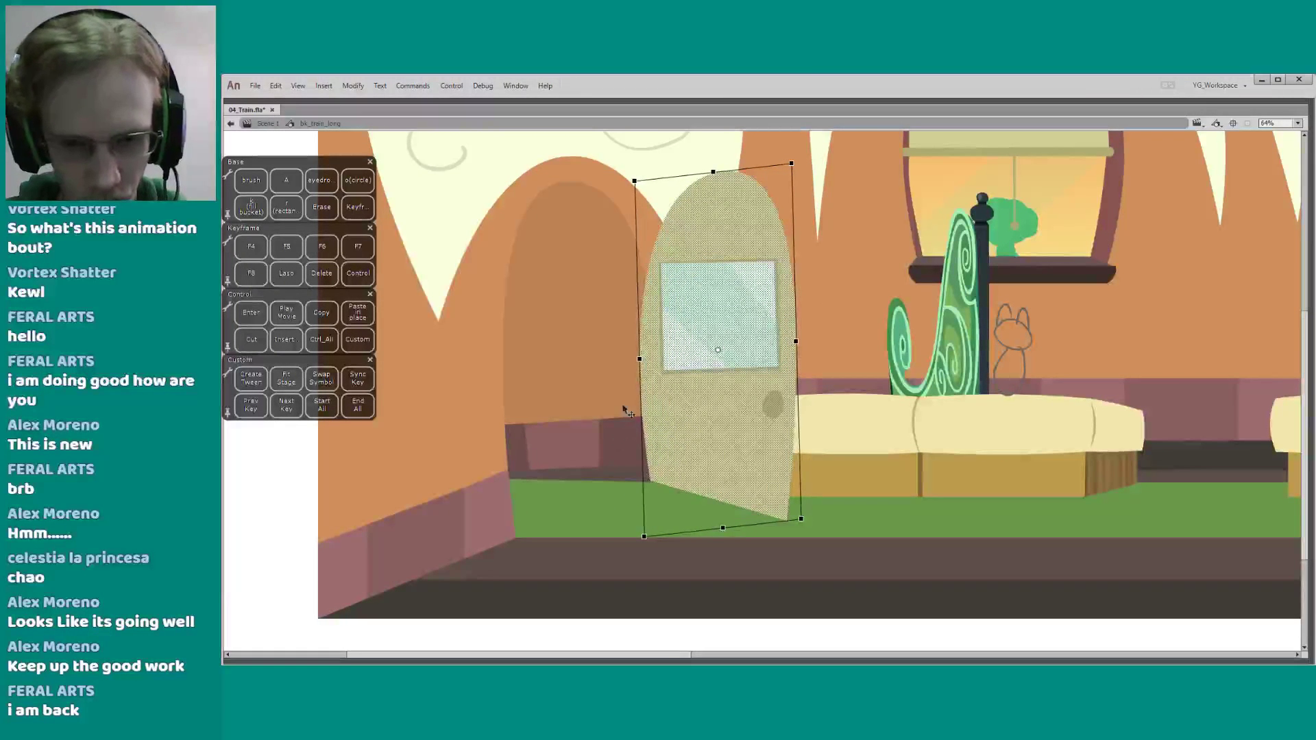
drag(793, 304, 790, 295)
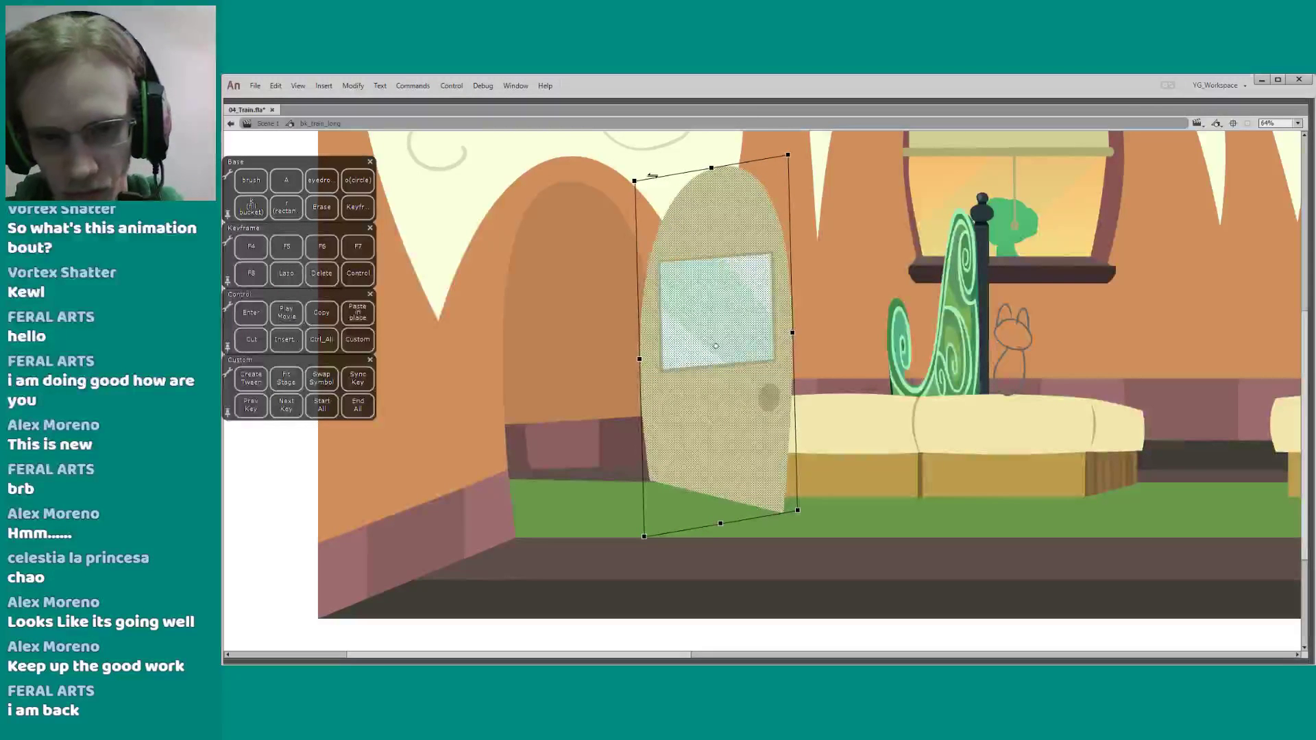
key(F4)
drag(602, 459, 584, 431)
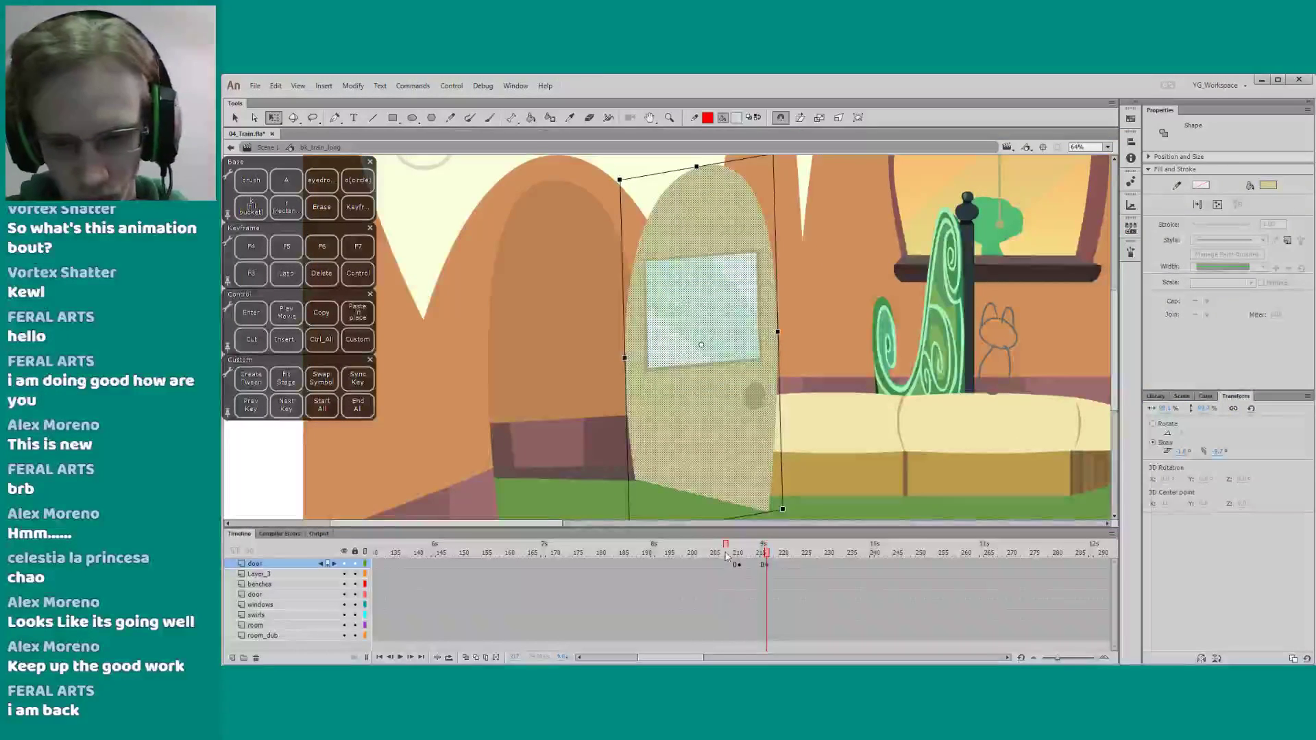
Play back the door-opening animation on the timeline
click(721, 549)
key(Return)
key(Return)
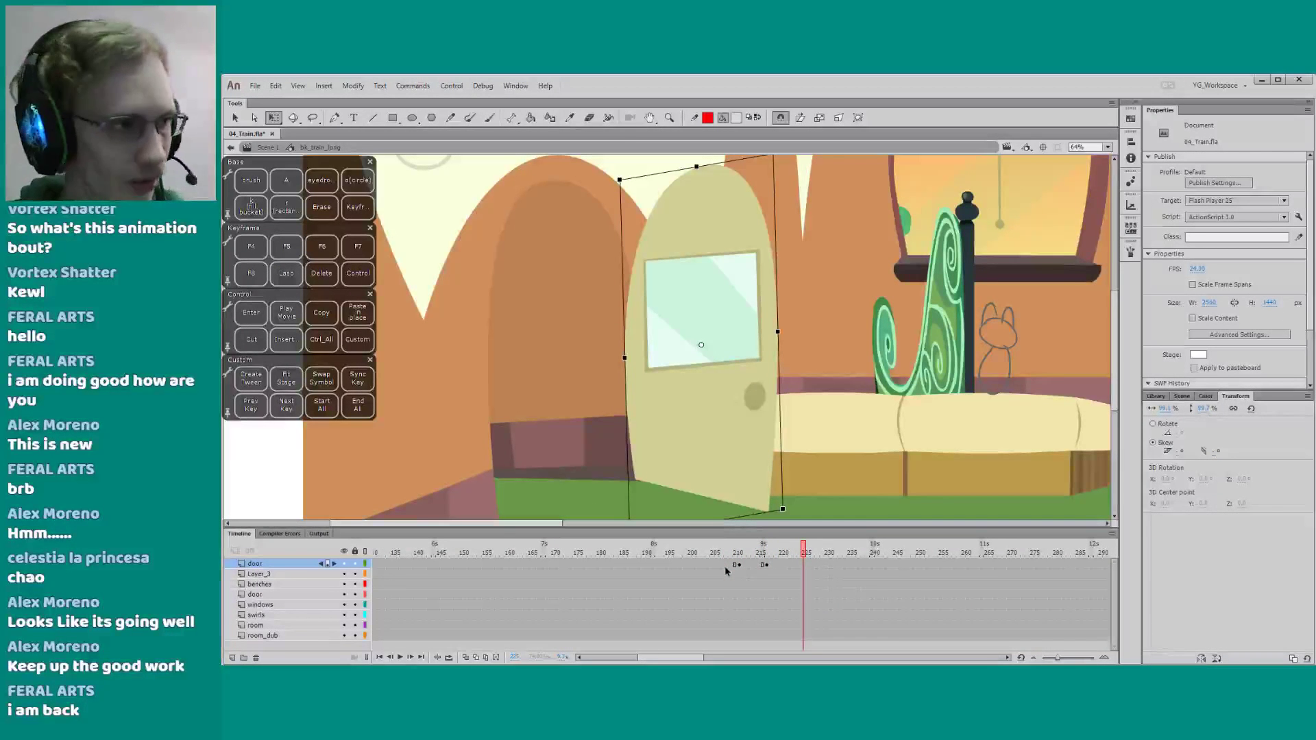
Insert a blank keyframe at frame 214 on the door layer, between the closed and open door poses
click(749, 563)
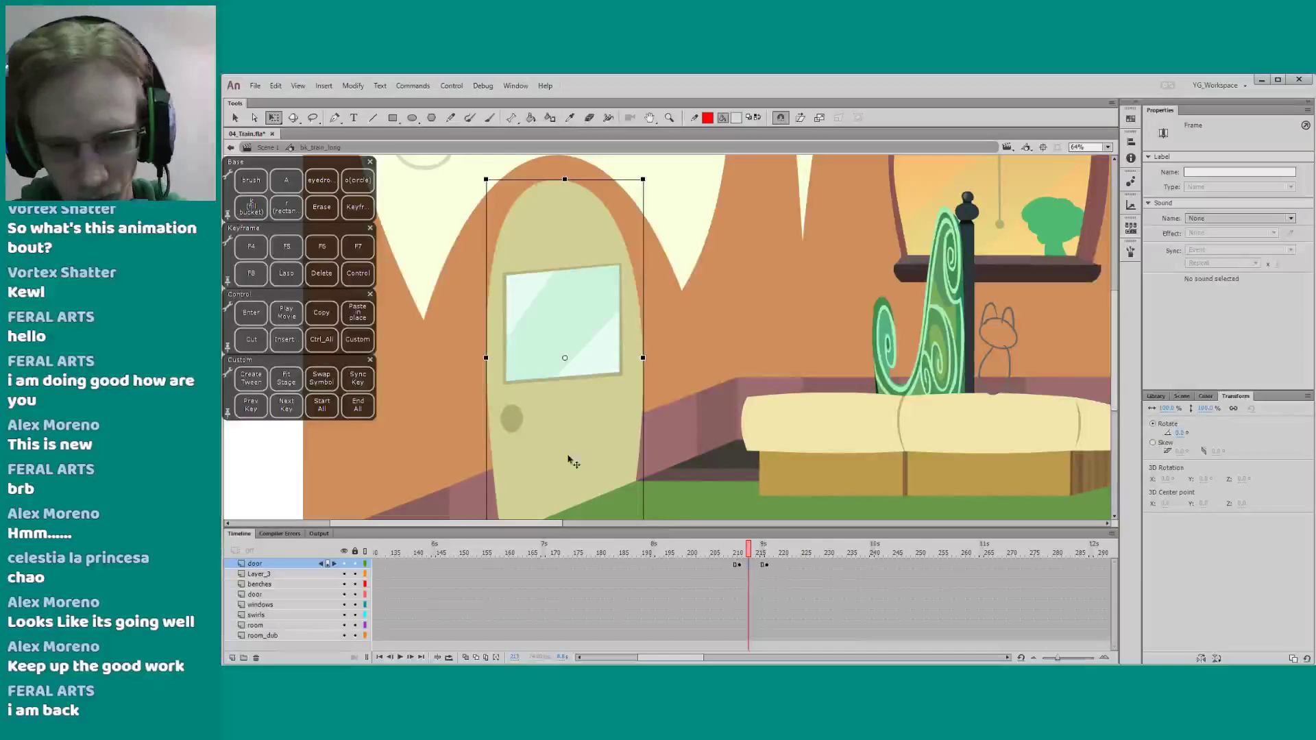
drag(534, 419, 565, 420)
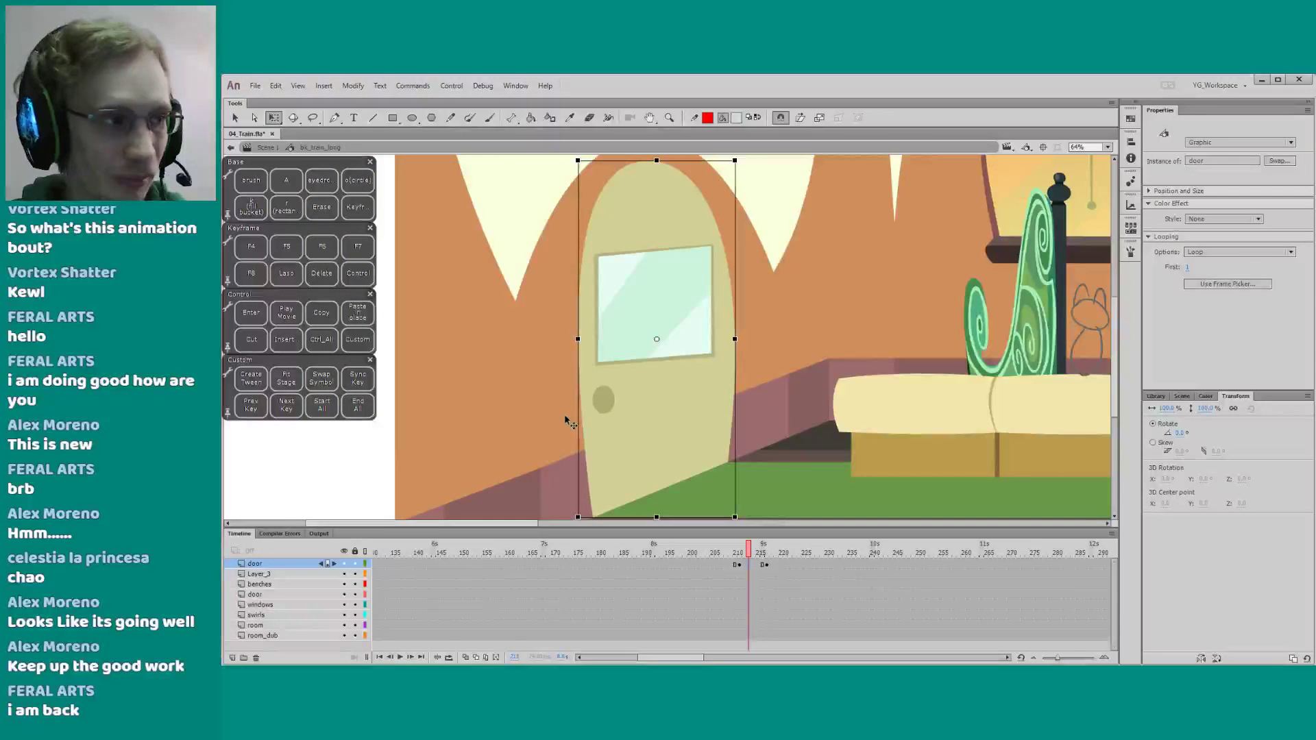
drag(484, 398, 502, 401)
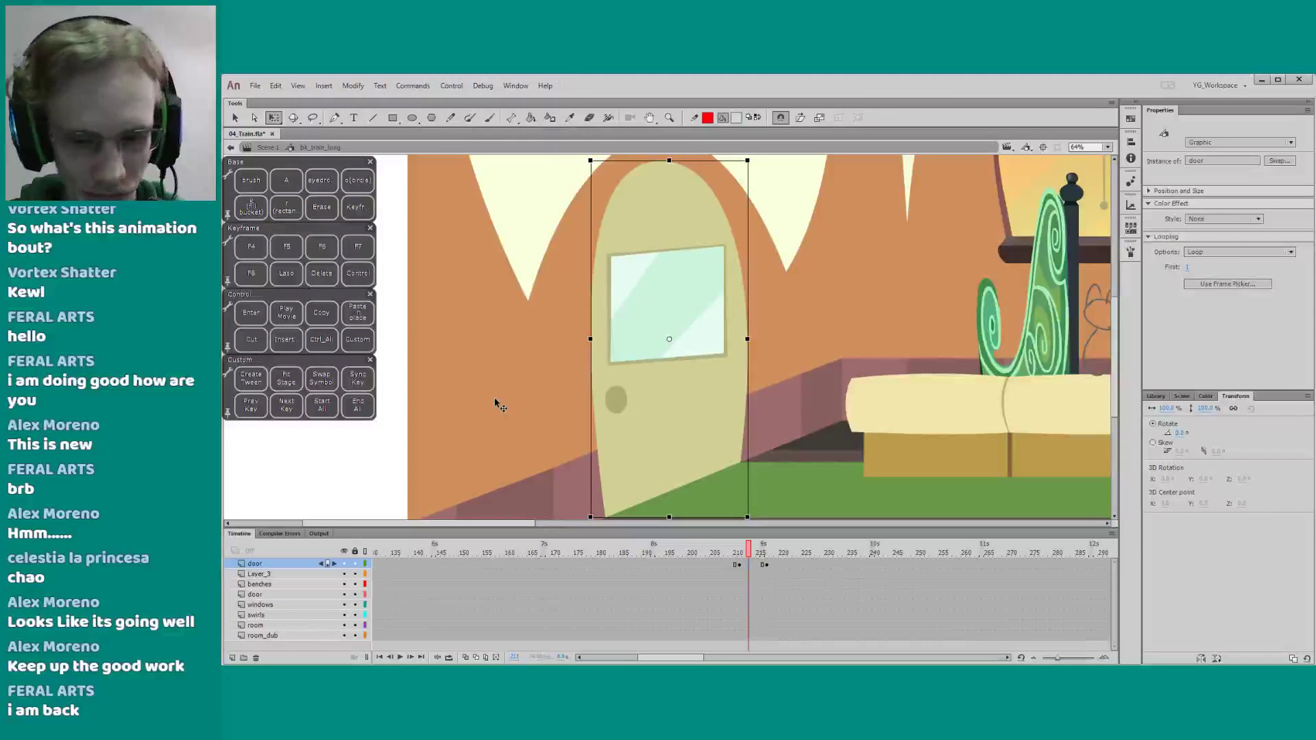
click(751, 563)
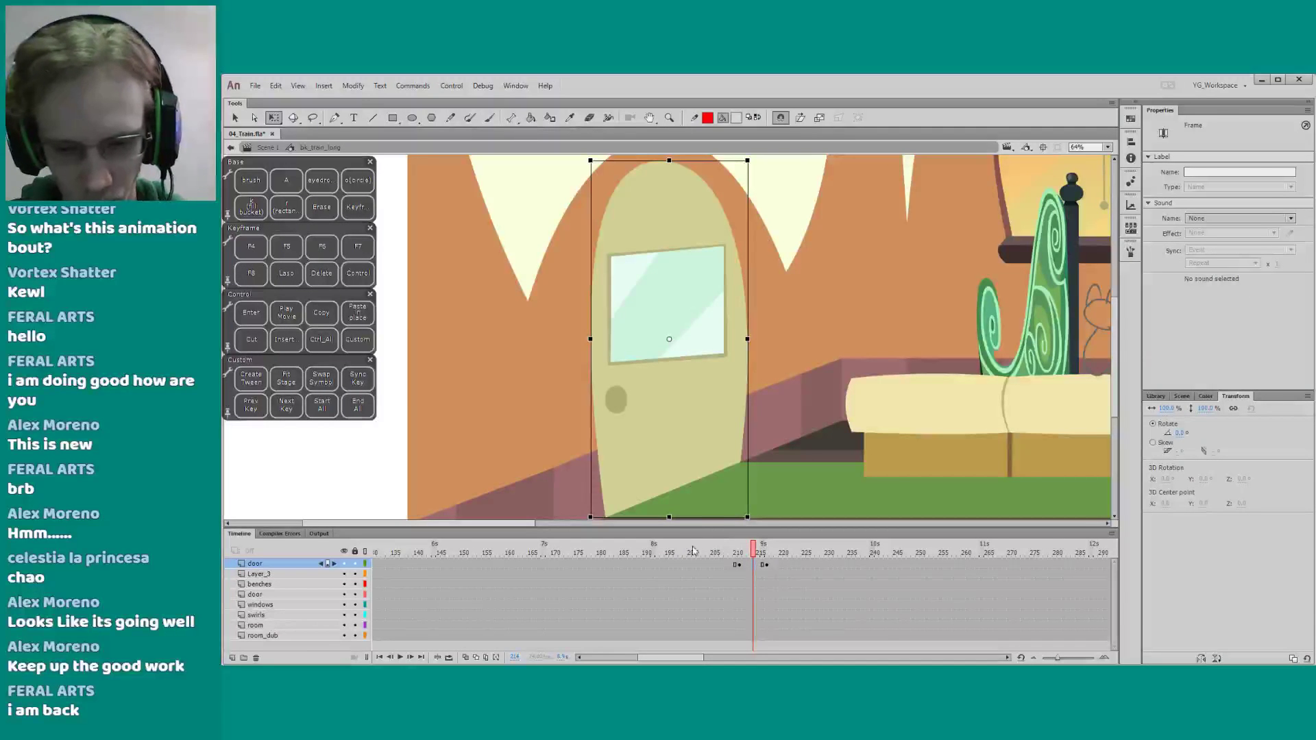
key(F7)
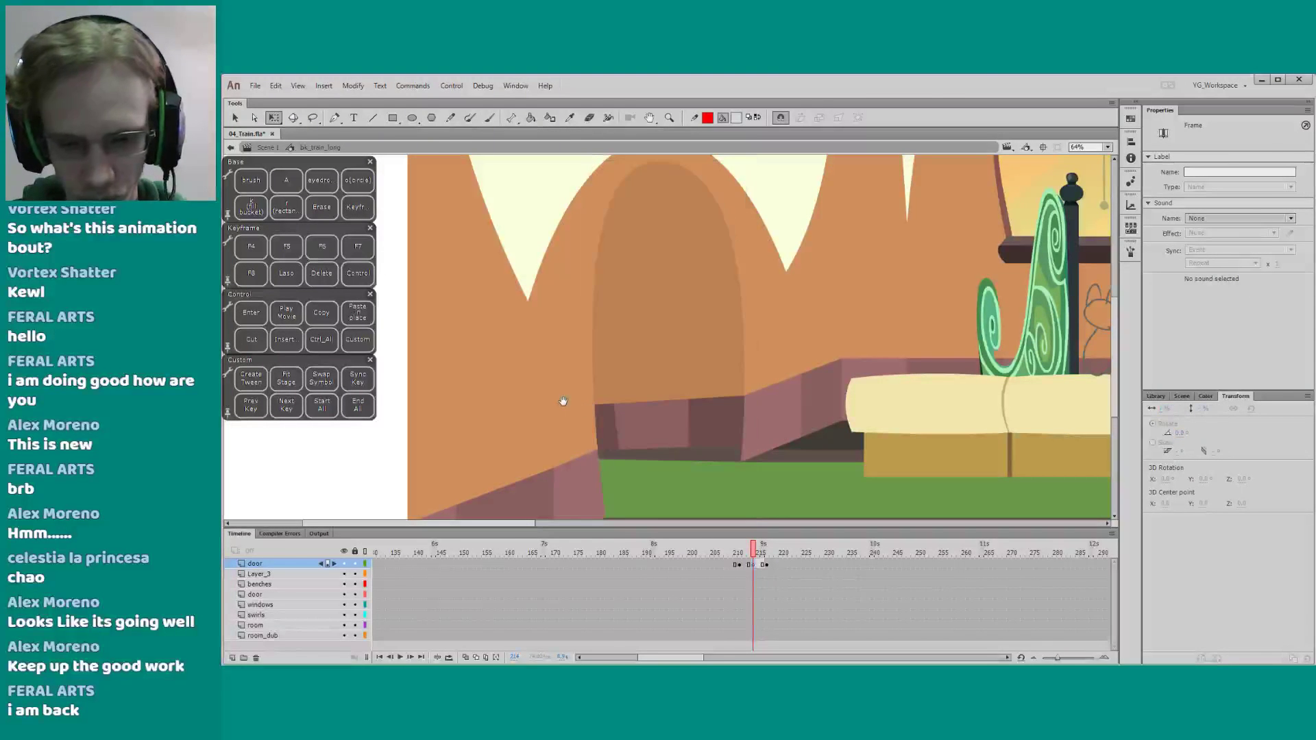
click(560, 403)
key(F4)
drag(569, 404, 569, 407)
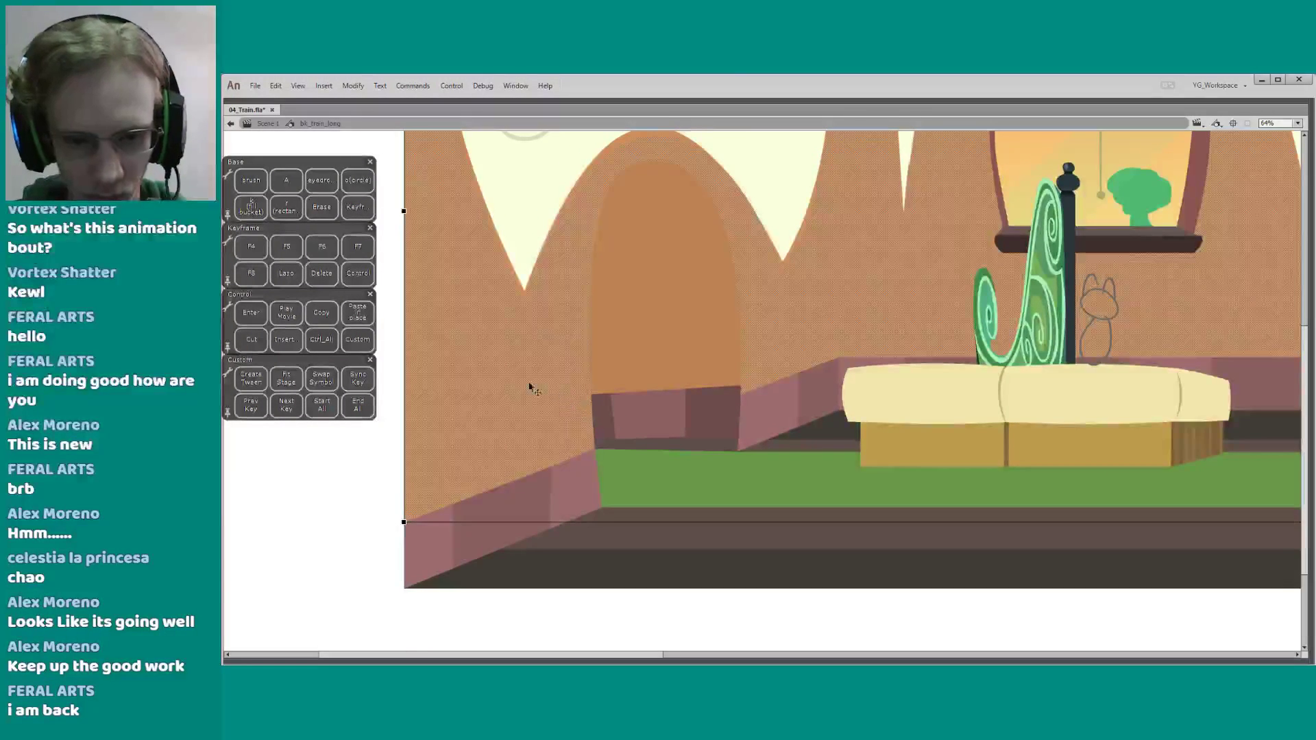
key(ctrl+z)
click(392, 432)
key(F4)
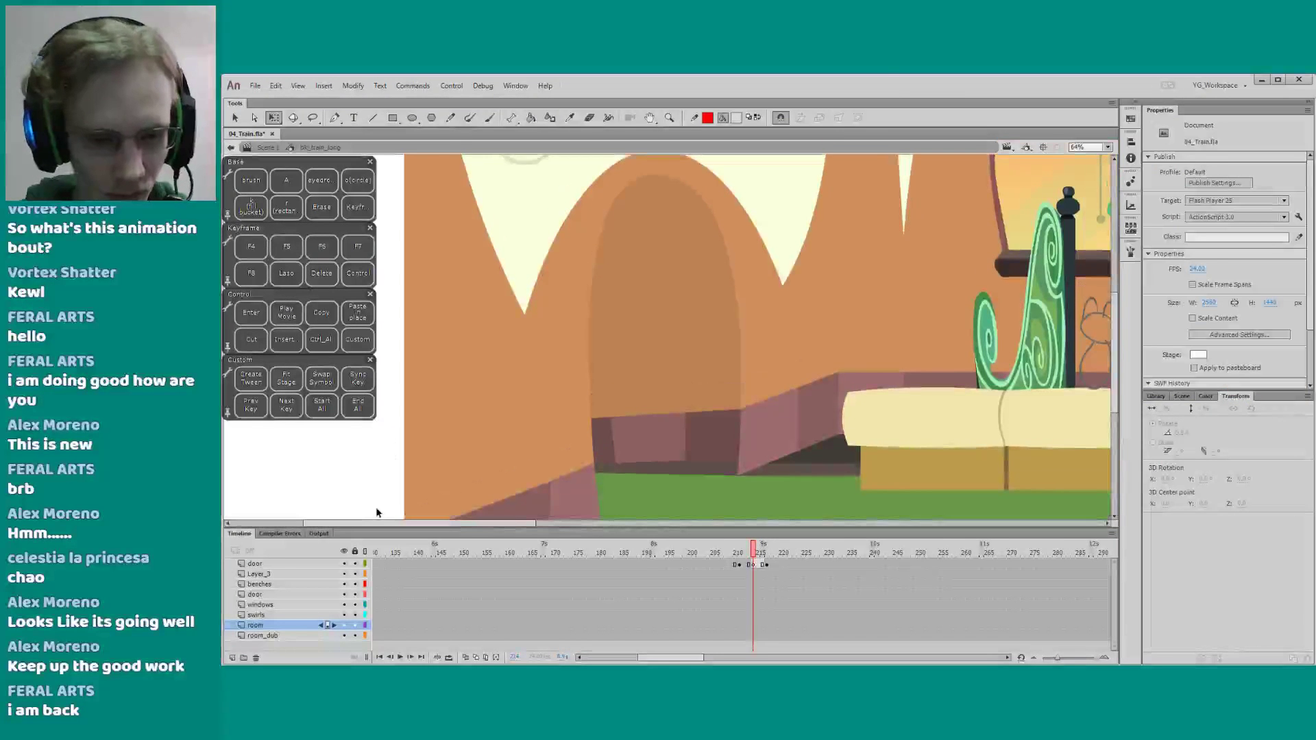
Lock every layer except the top door layer and make that door layer active
drag(372, 482, 372, 478)
scroll(372, 478, down, 1)
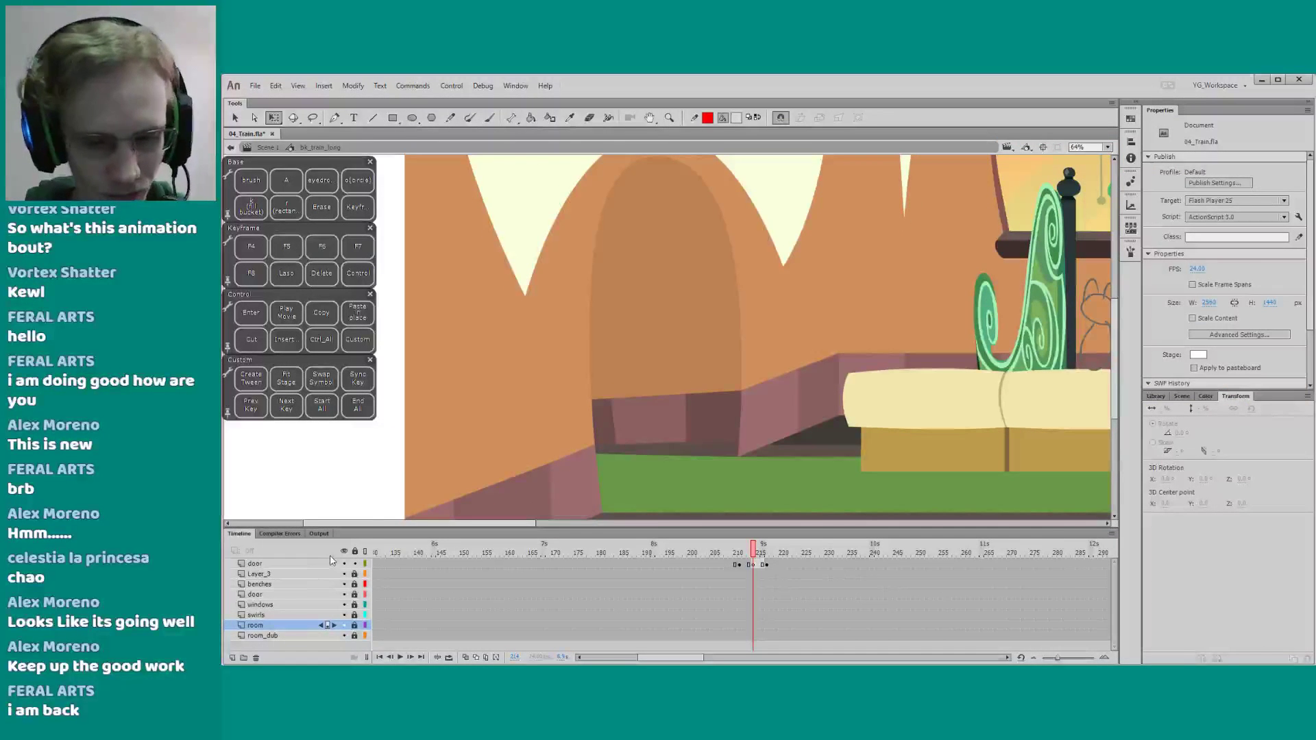
click(330, 561)
click(430, 405)
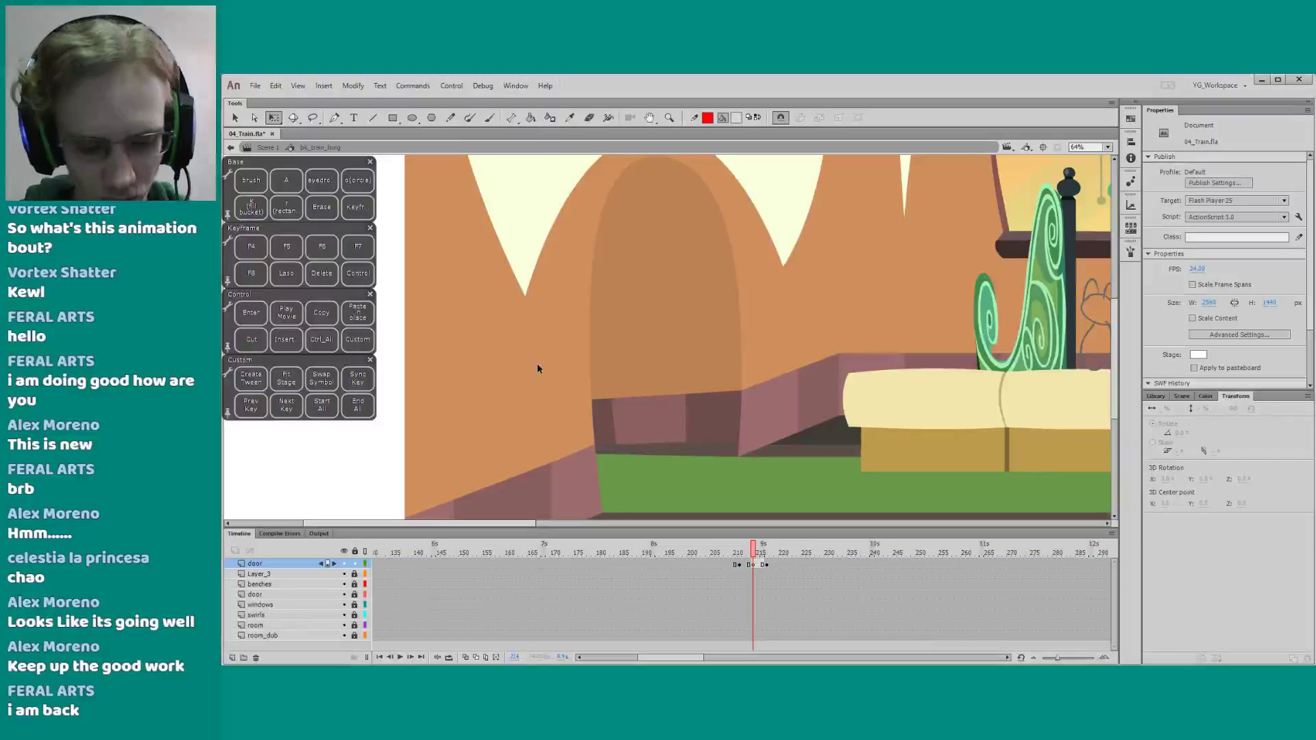
Sample the door's body colour from the closed pose as the fill and return to frame 214
key(r)
key(comma)
key(q)
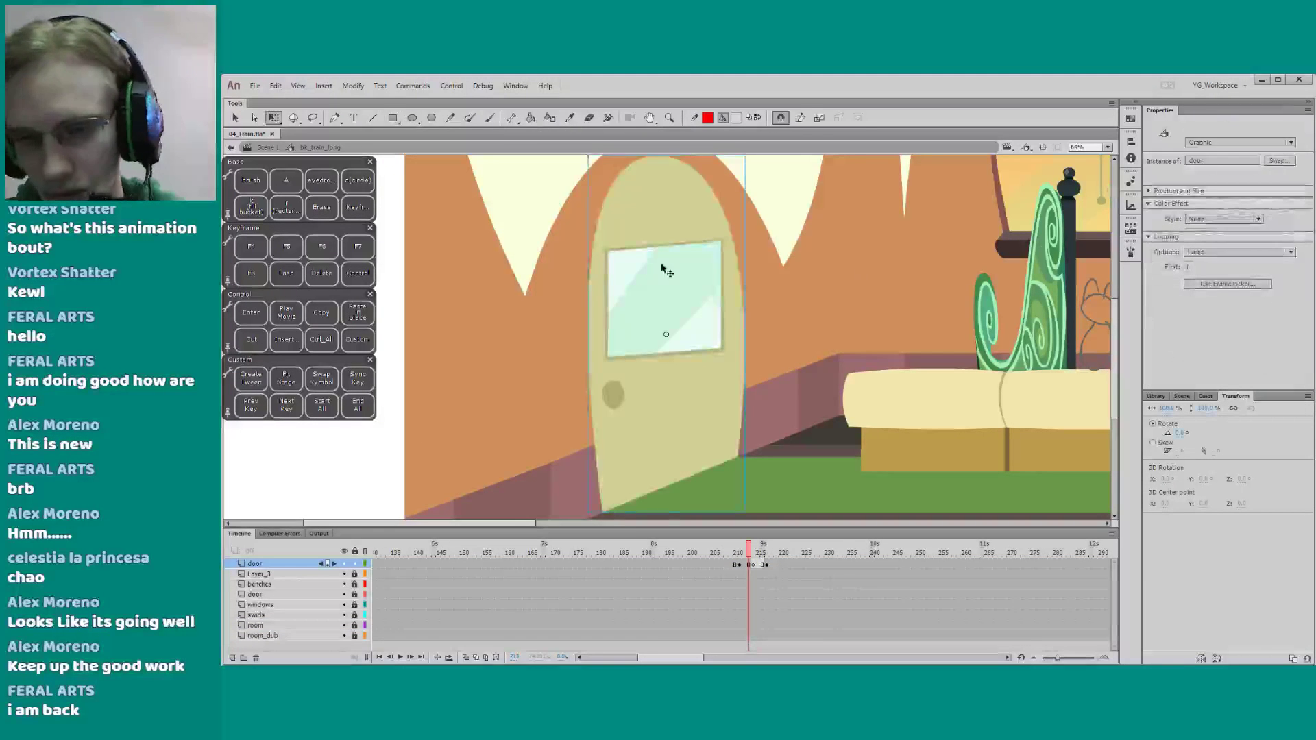
click(664, 270)
key(i)
click(657, 393)
key(period)
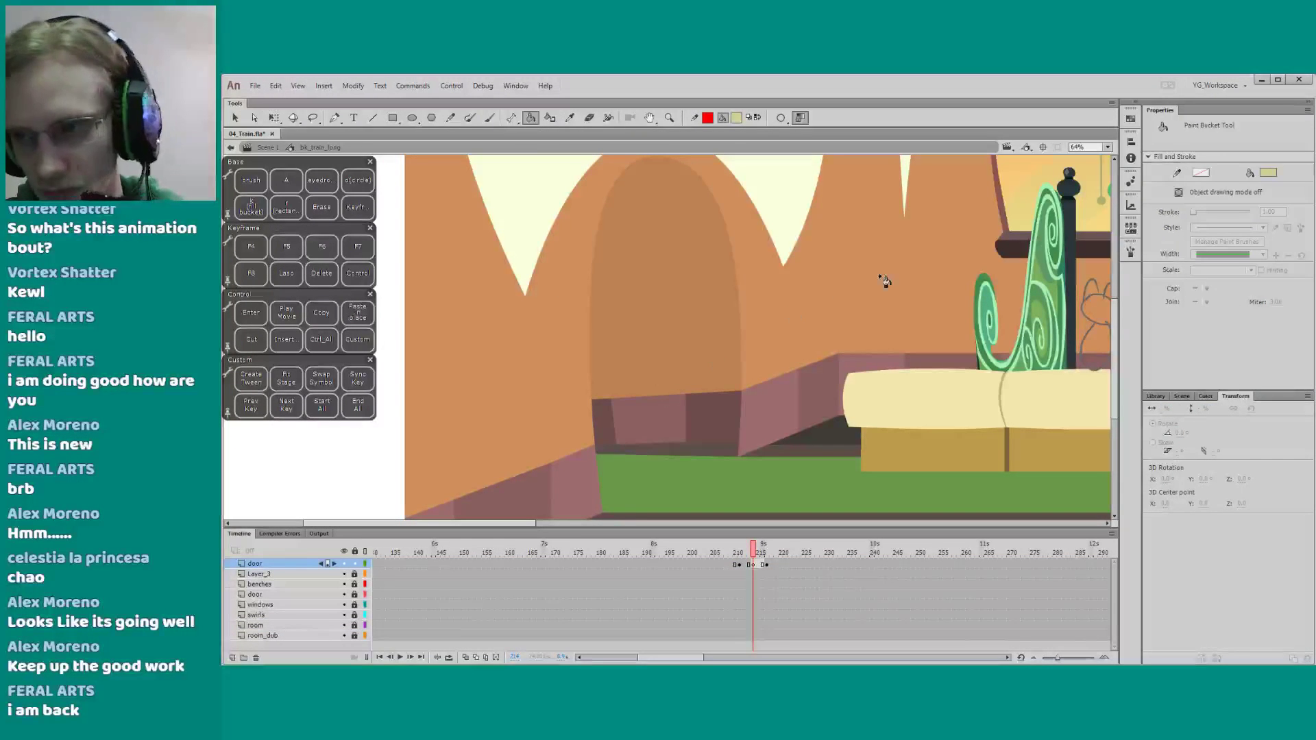
Draw a tall, narrow rectangle in the doorway on frame 214, with no stroke and the door-coloured fill D2CF95
click(1203, 396)
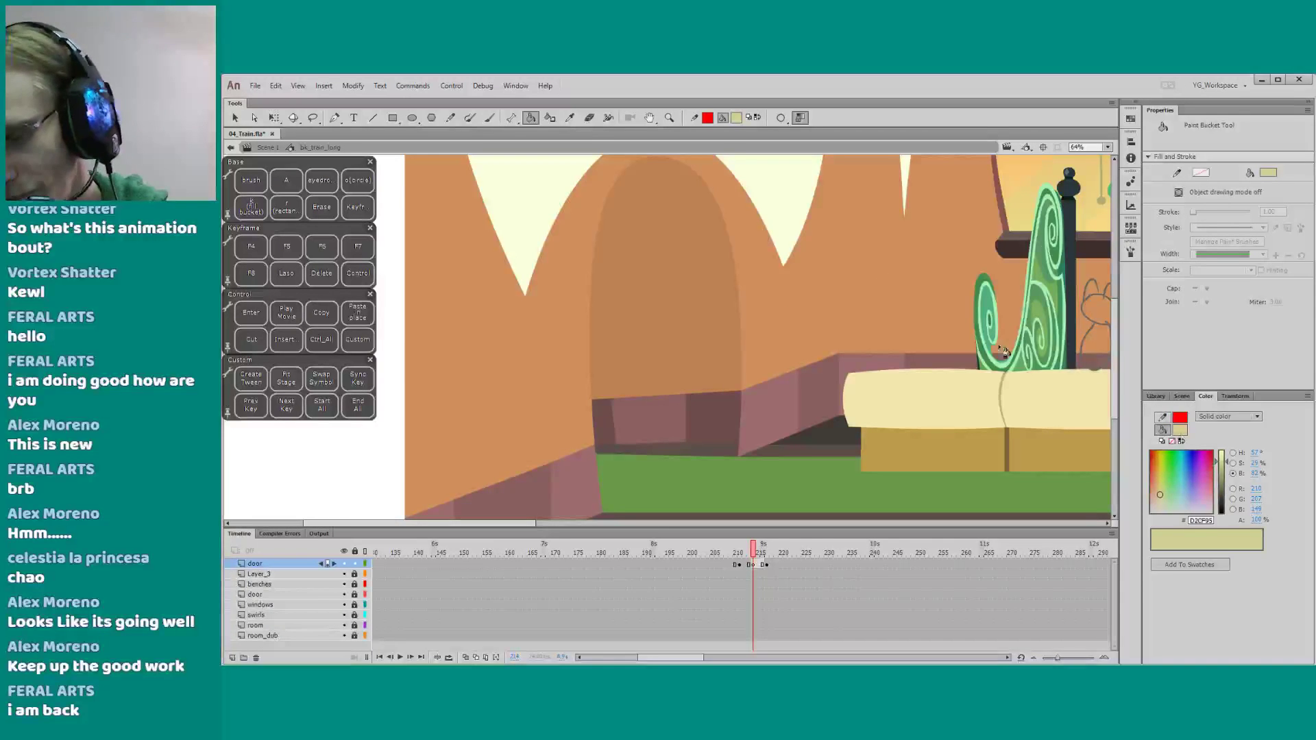
key(r)
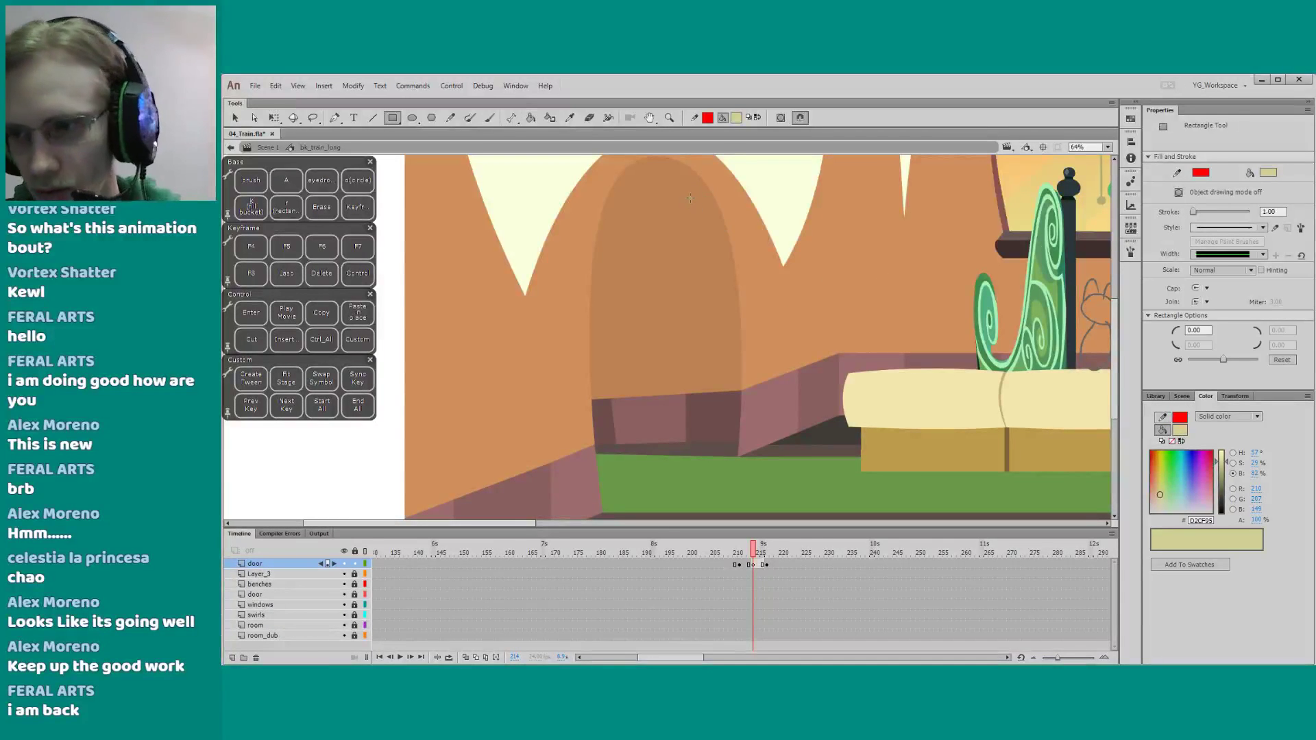
click(1201, 172)
click(1161, 193)
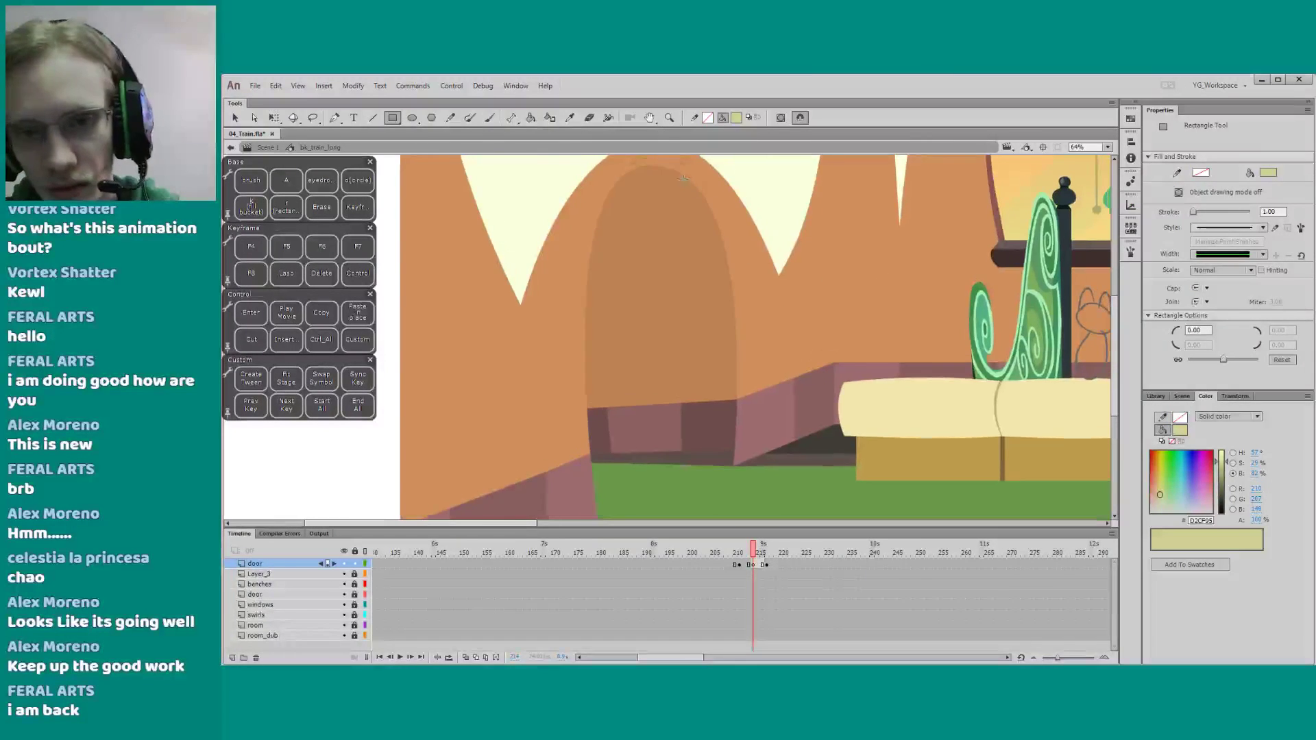
mouse_move(674, 171)
mouse_down()
mouse_move(727, 493)
mouse_move(710, 504)
mouse_up()
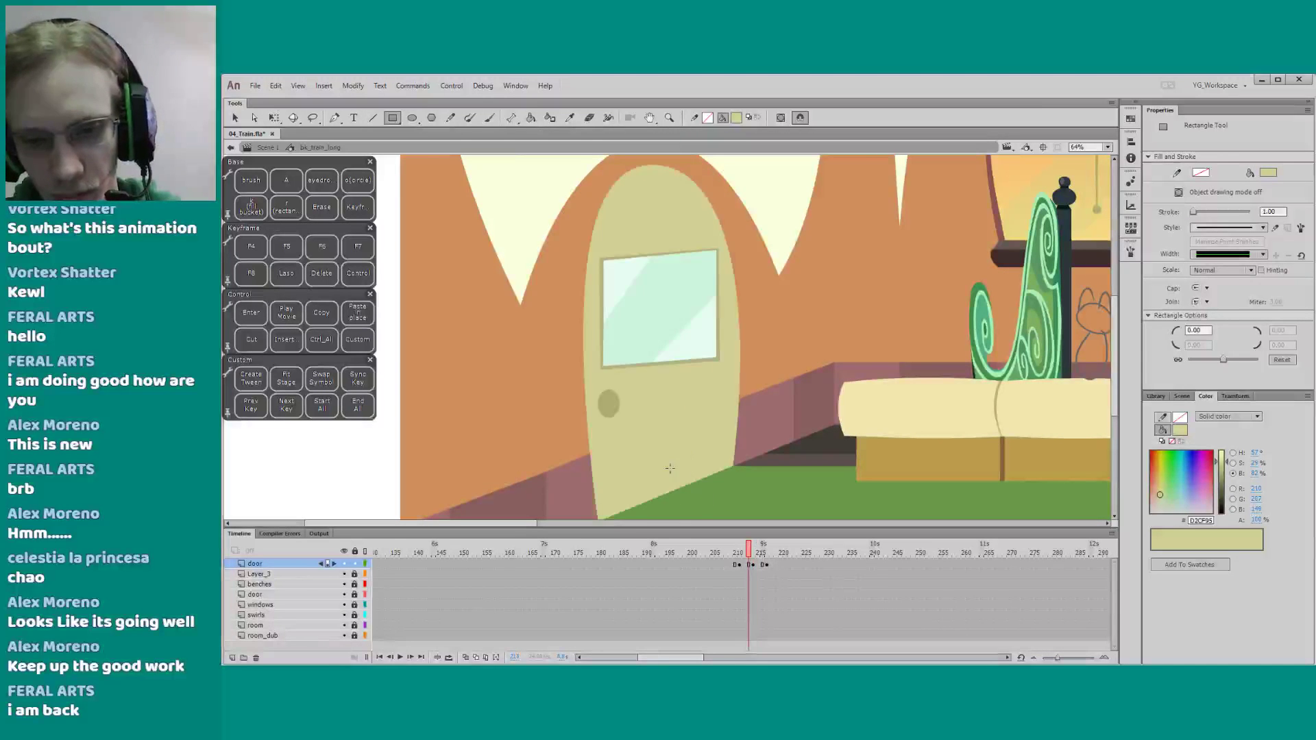
Shift the rectangle down in the doorway, using the neighbouring closed door pose as reference
key(q)
drag(690, 420, 685, 465)
key(.)
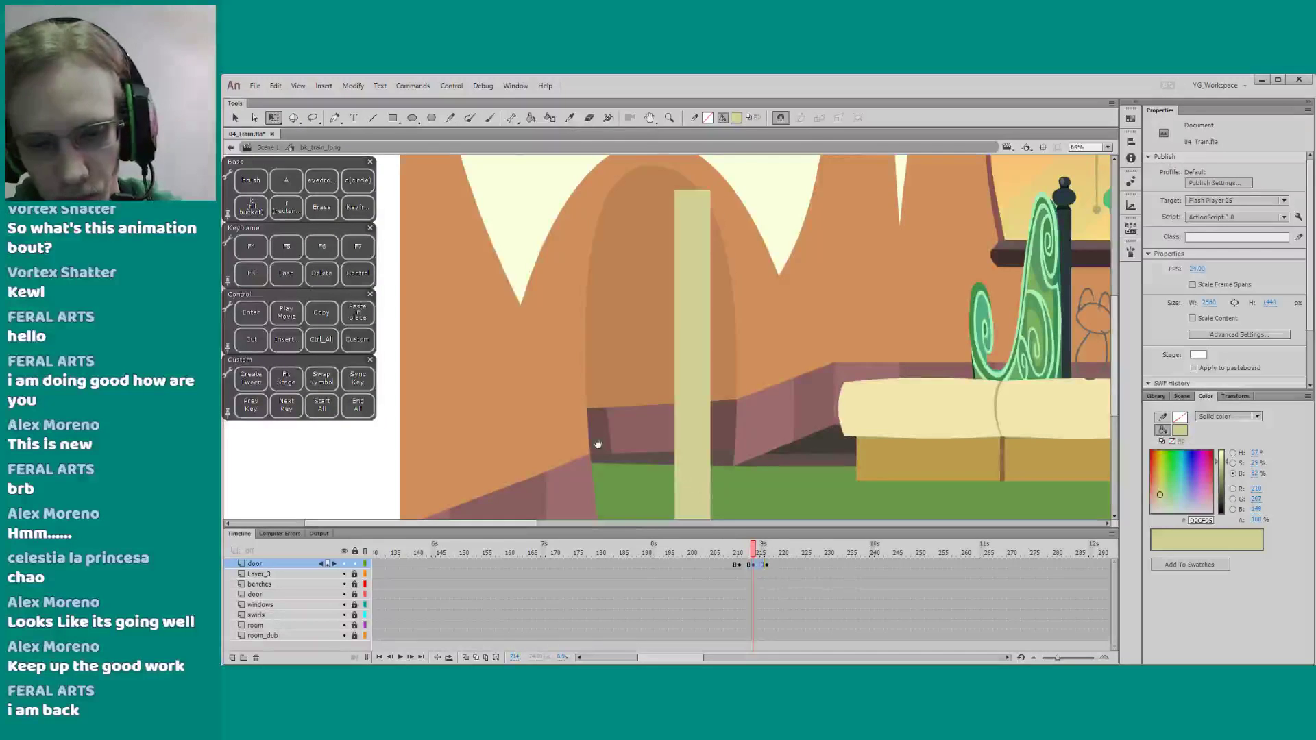
drag(599, 518, 581, 477)
key(.)
drag(669, 452, 672, 464)
Step back and forth through the frames around 214 to check the rectangle against the closed and open door poses
key(period)
key(period)
key(period)
key(period)
key(period)
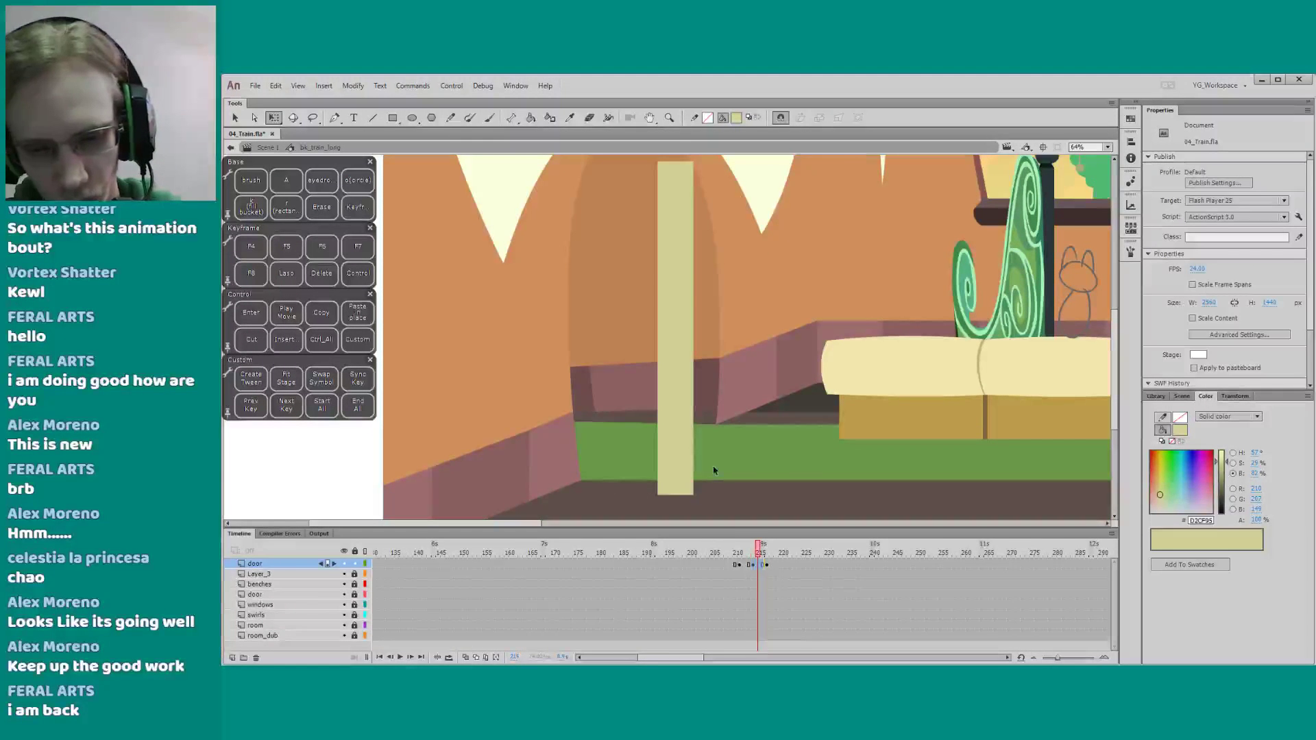
key(comma)
key(comma)
key(comma)
key(comma)
key(comma)
key(comma)
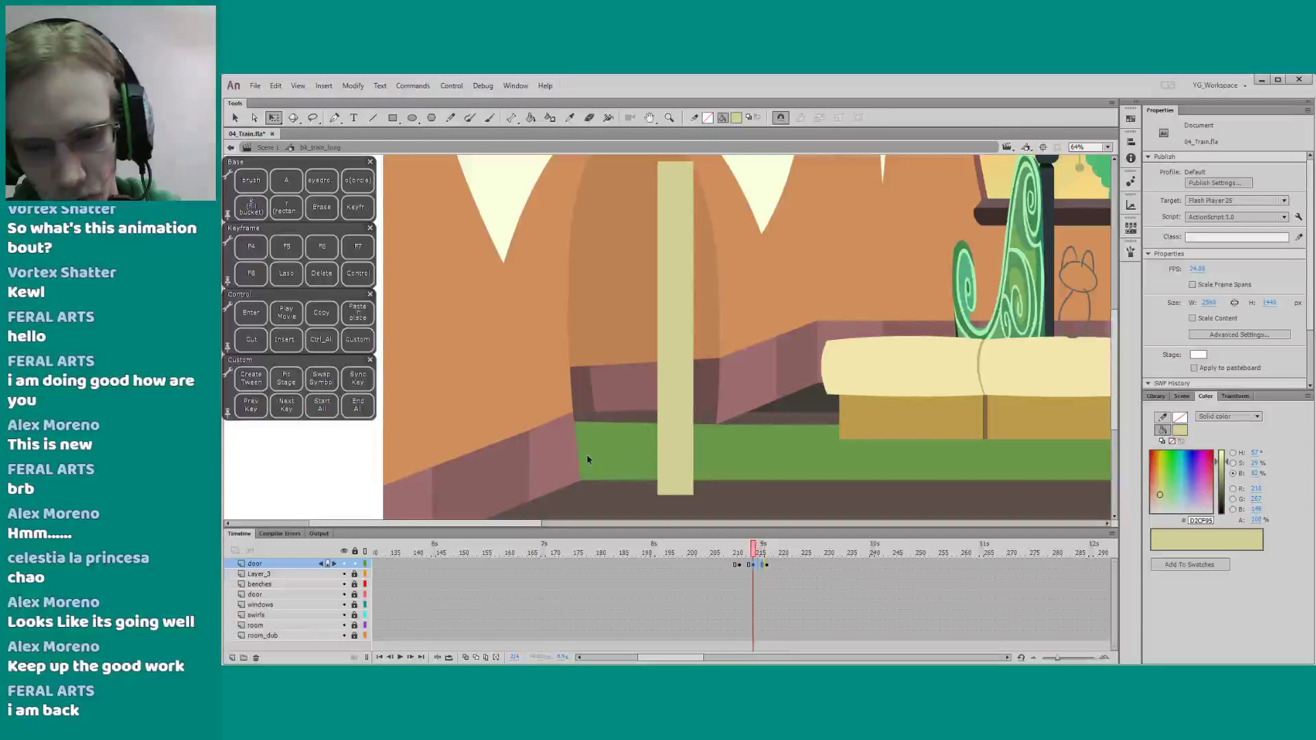
key(period)
key(period)
key(period)
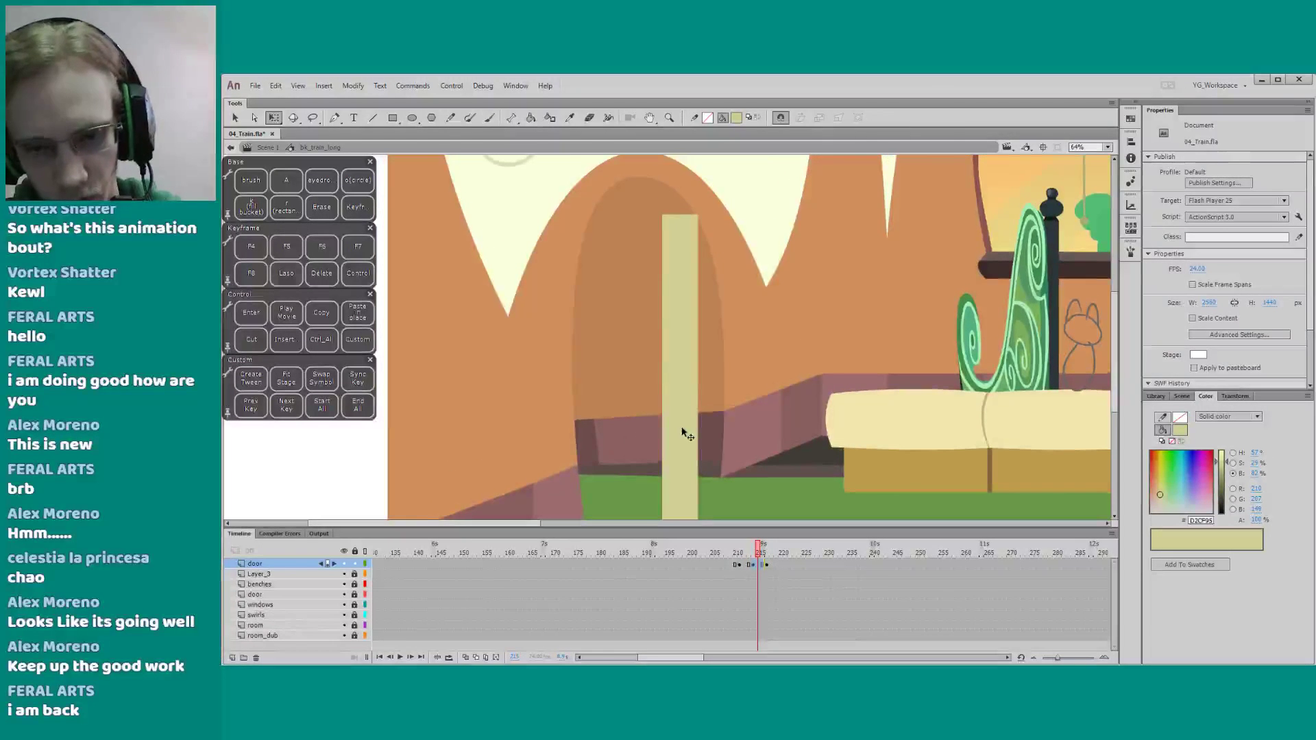
Narrow the door rectangle to a thin strip of roughly a third of its width
click(684, 432)
drag(696, 382, 681, 344)
scroll(636, 366, down, 1)
click(642, 385)
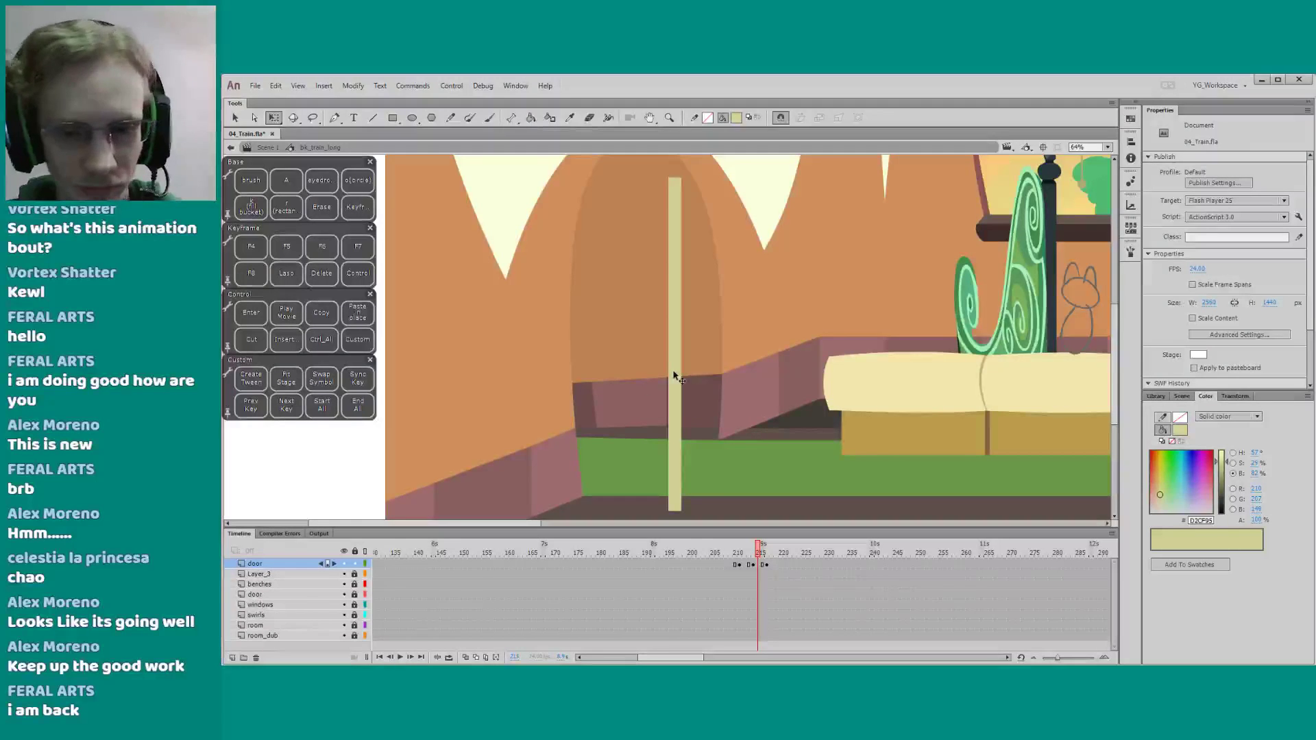
drag(647, 357, 646, 362)
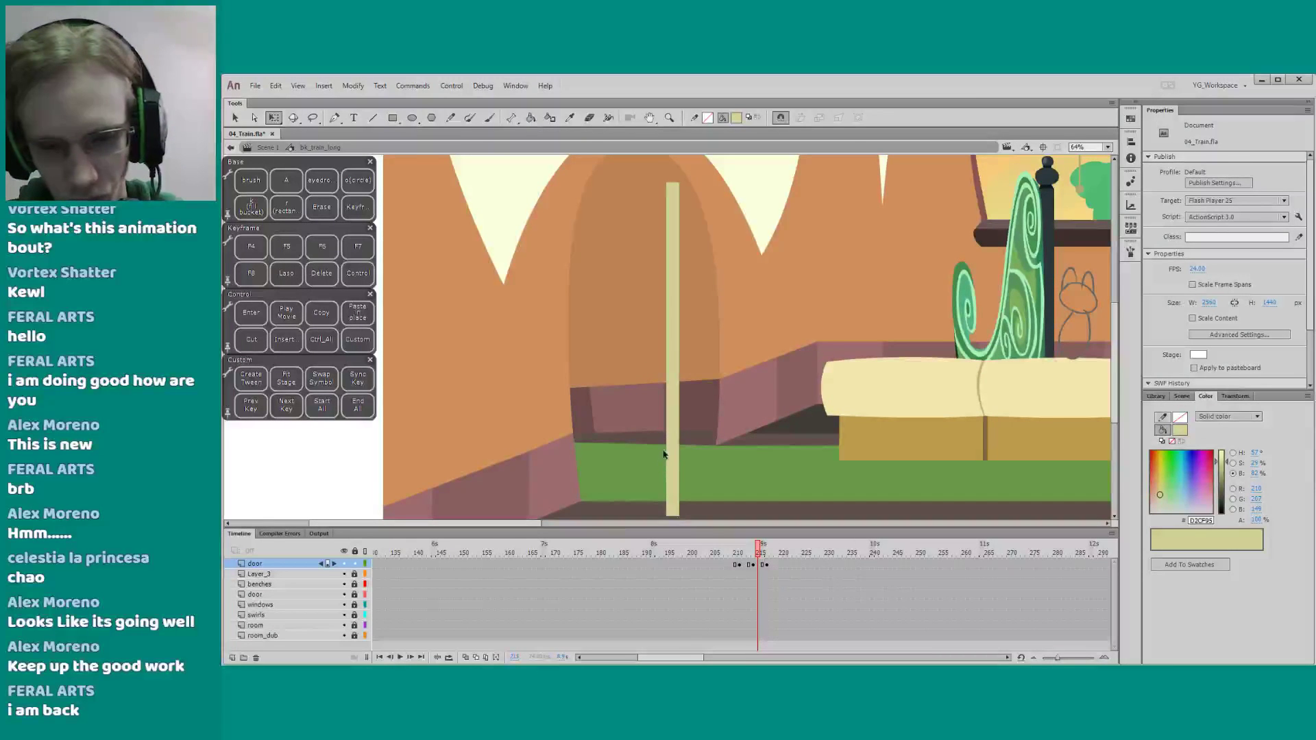
Move the strip over to the doorway's right edge, nudging it slightly down and back left
click(670, 446)
drag(675, 407, 716, 409)
key(shift+Down)
key(shift+Down)
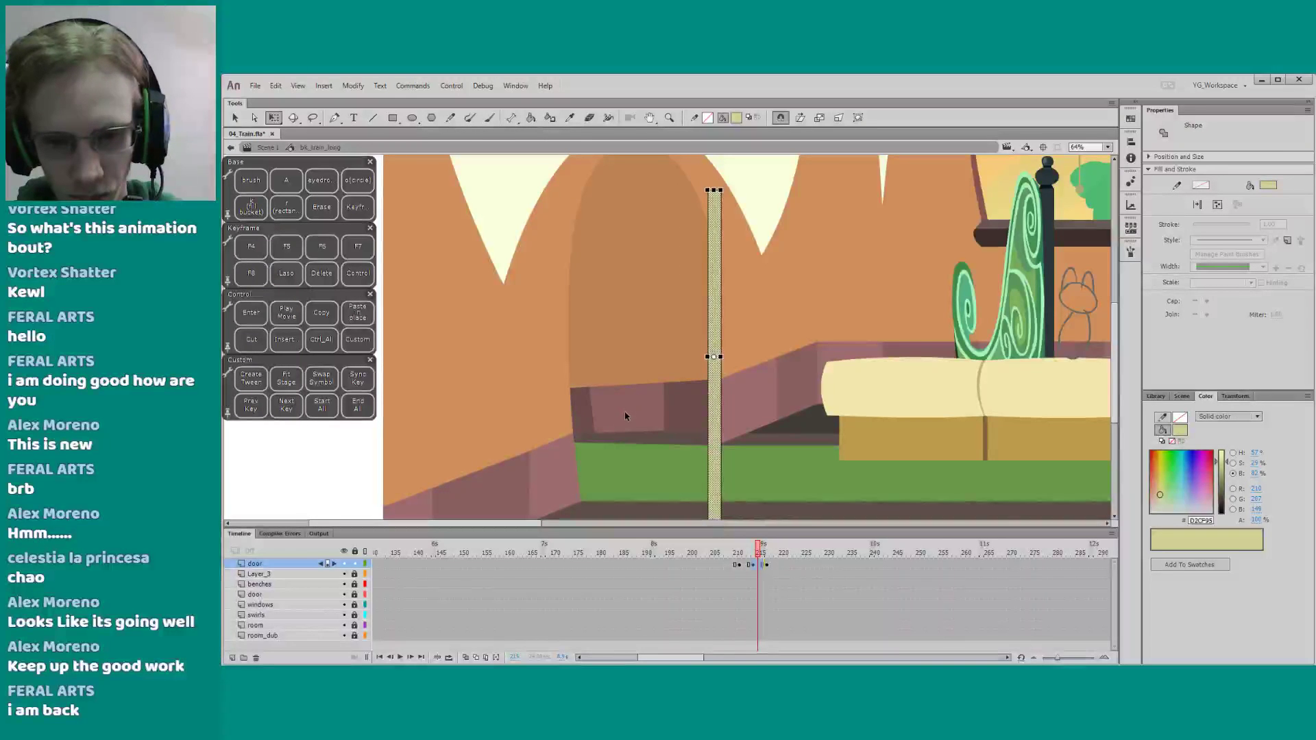
key(shift+Left)
key(shift+Left)
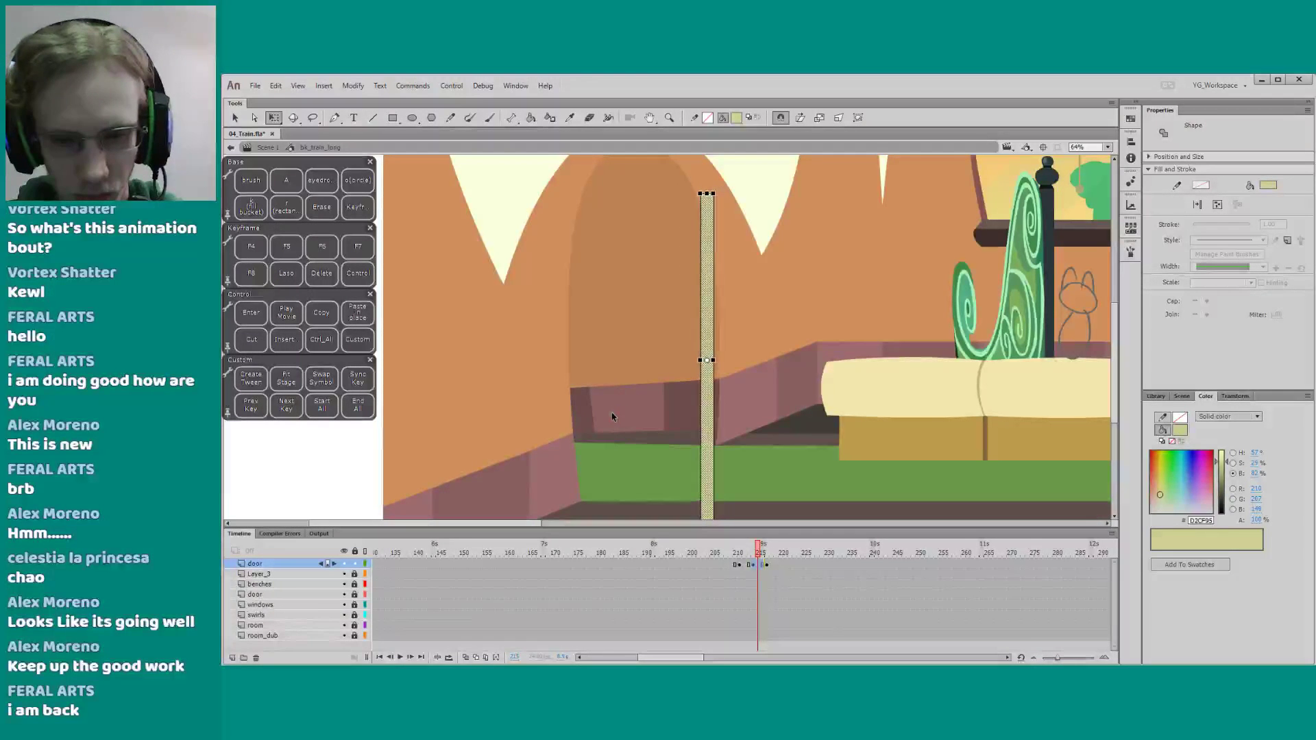
click(623, 435)
scroll(627, 433, down, 1)
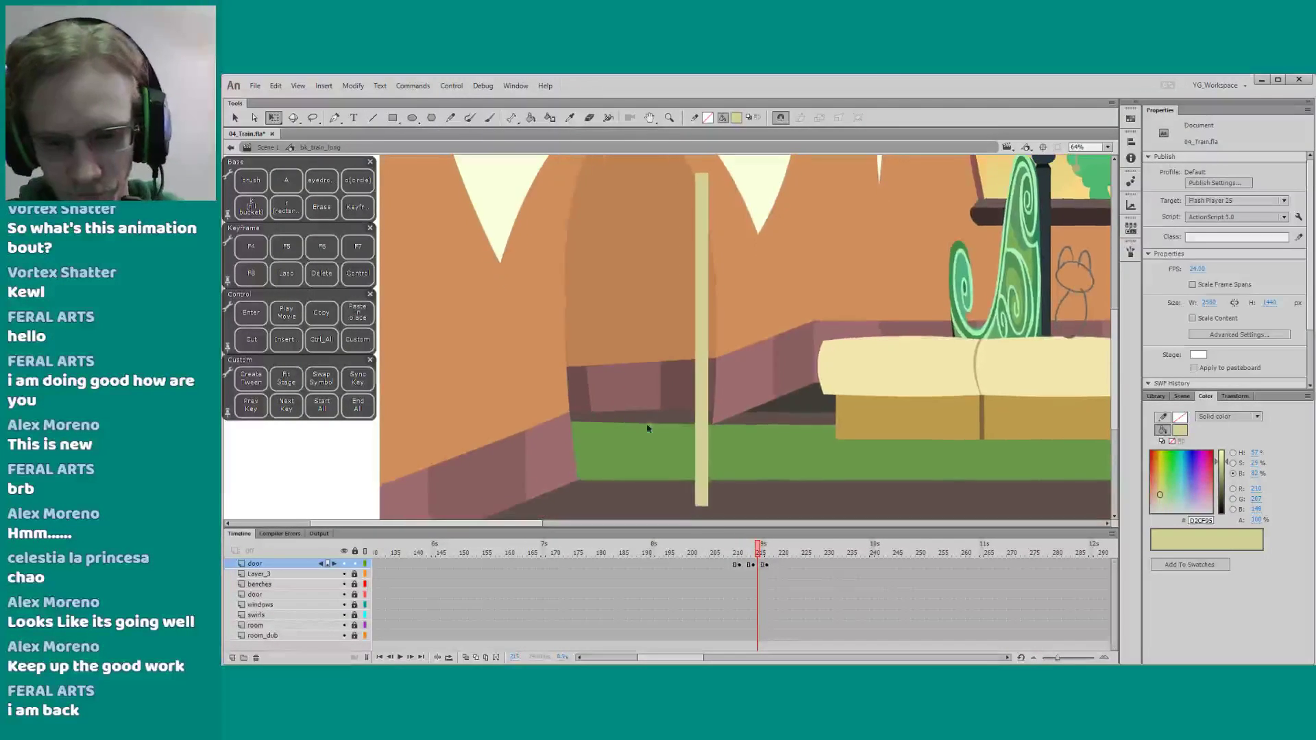
key(n)
key(q)
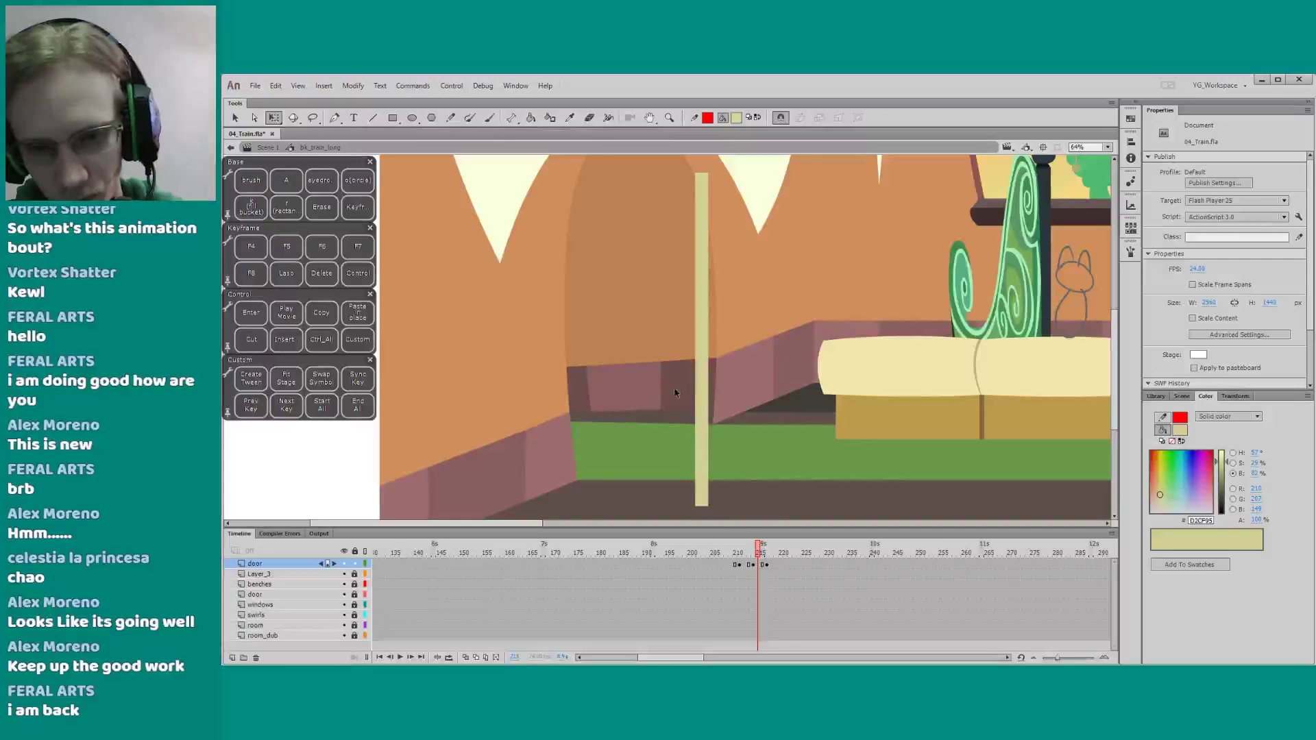
click(700, 429)
key(shift+Right)
key(shift+Right)
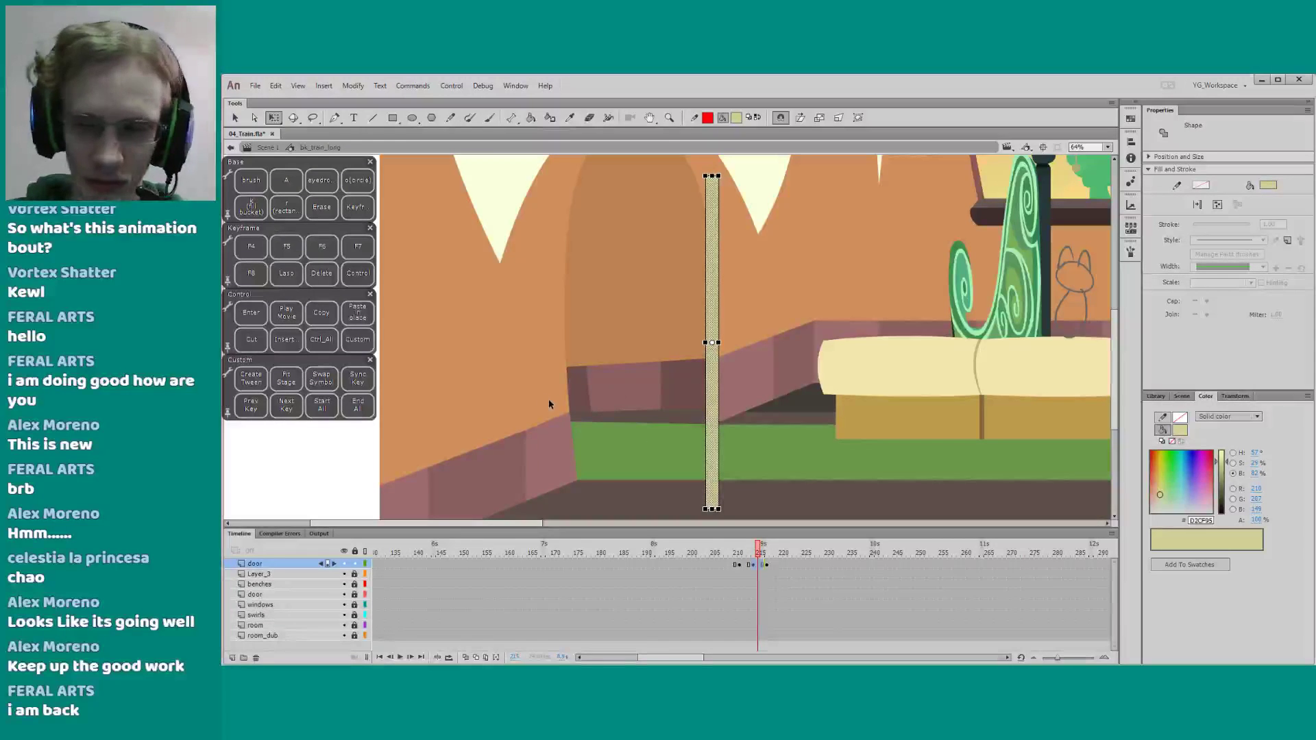
key(ctrl+z)
Draw a red line along the strip's right side from top to bottom and bow it outward
key(n)
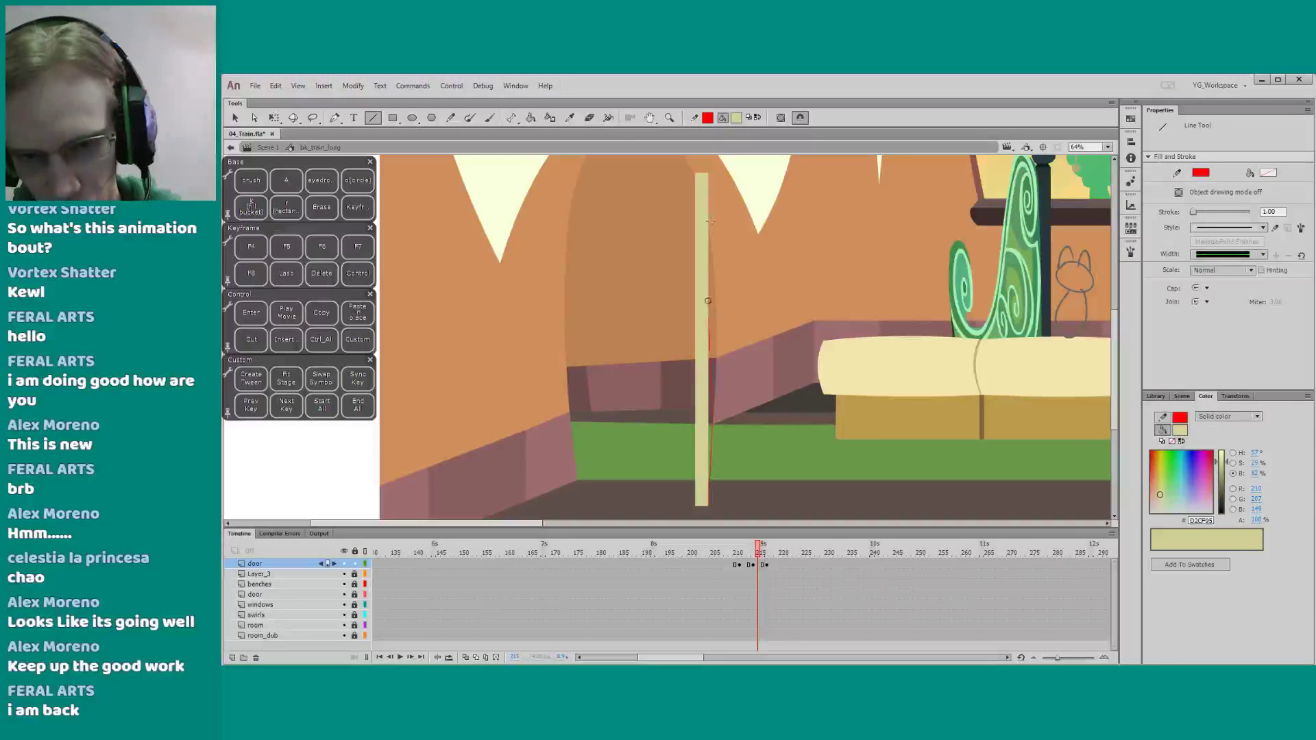
drag(708, 301, 717, 265)
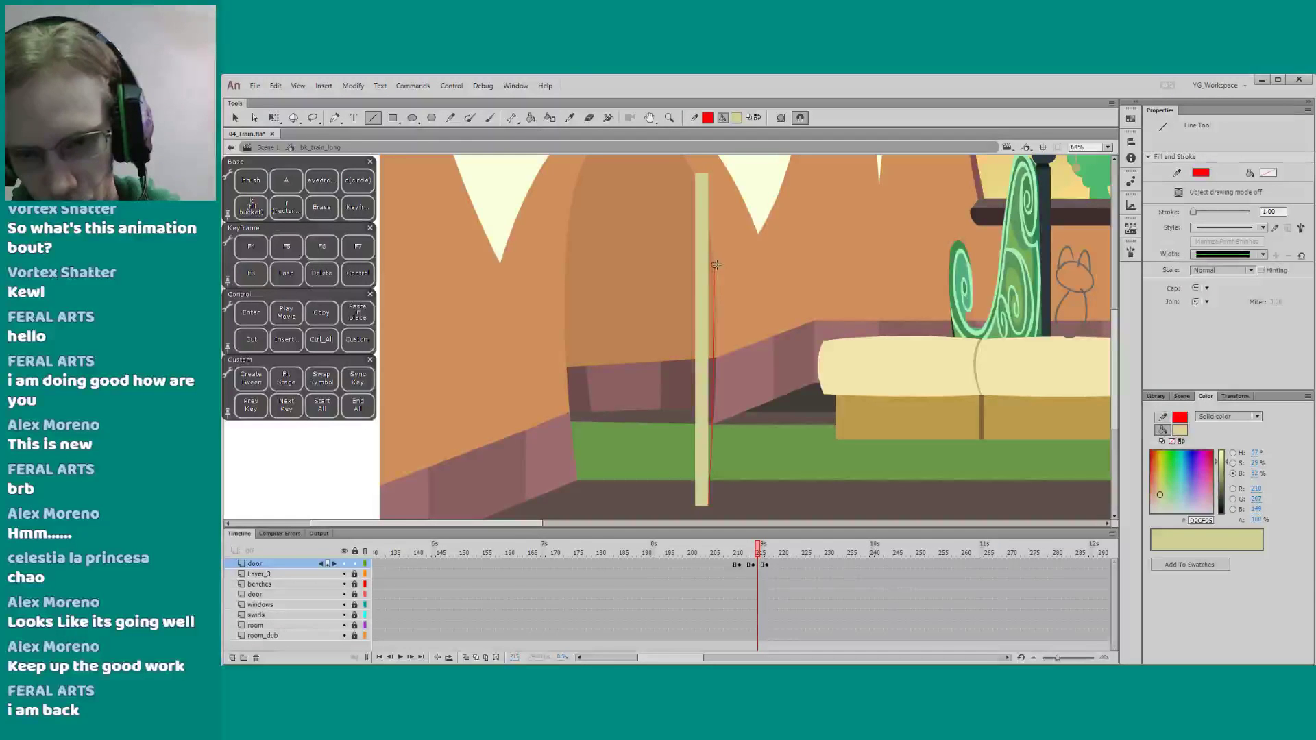
Sample the closed door's body colour and fill the gap between the strip and the red curve on frame 214
key(comma)
key(comma)
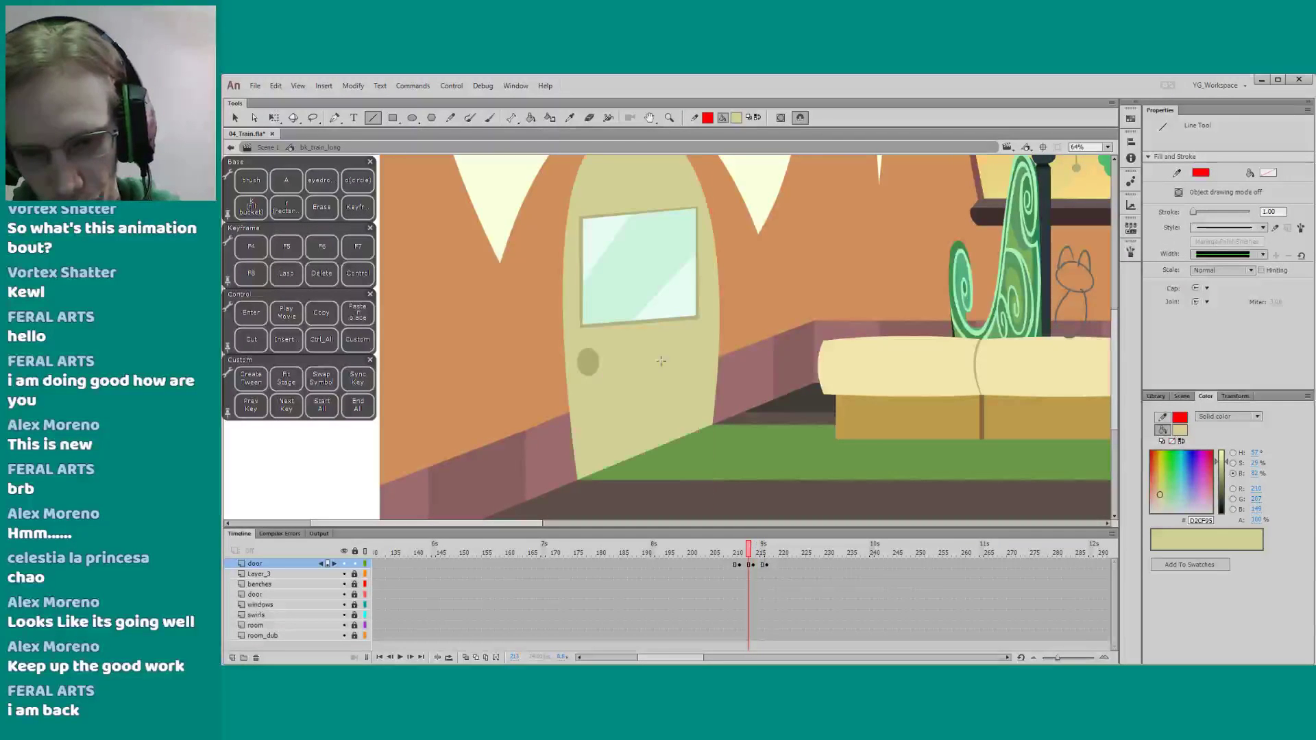
key(q)
key(i)
click(646, 353)
key(period)
click(710, 368)
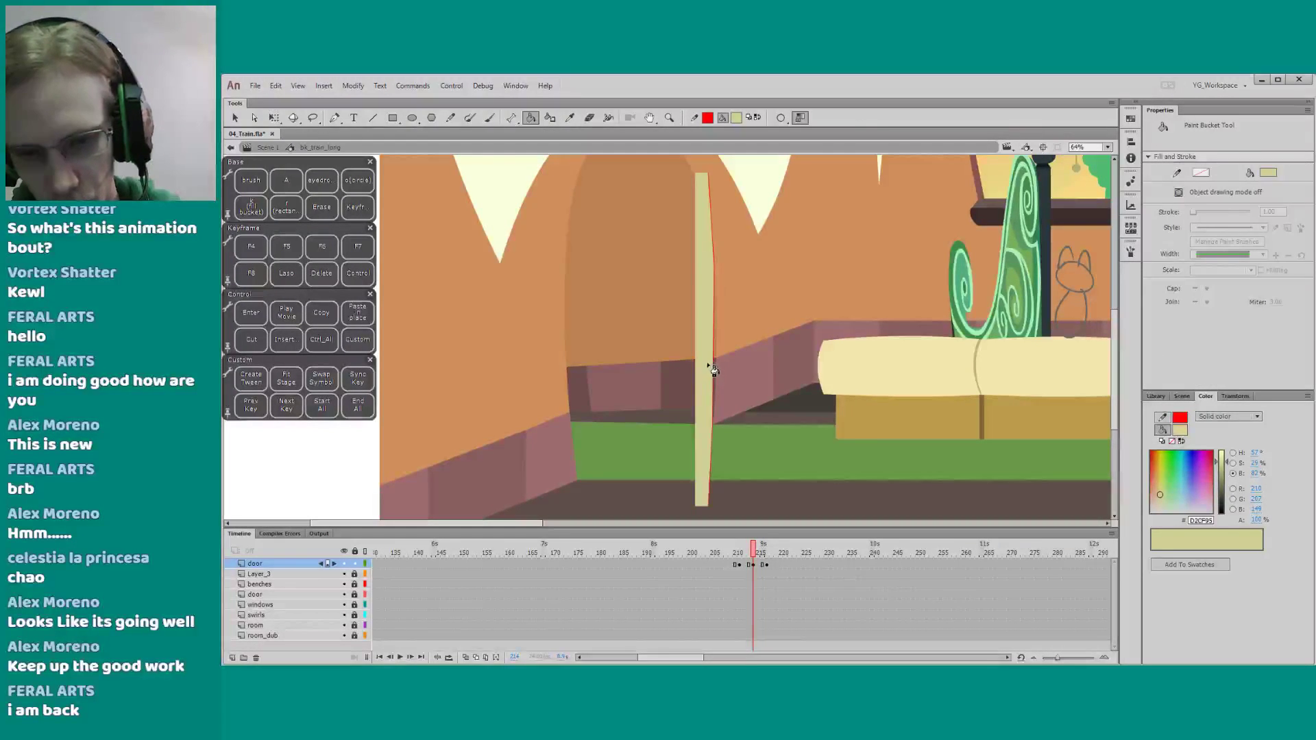
Darken the fill of the straight door strip to a deeper shade of the door colour
key(q)
click(701, 368)
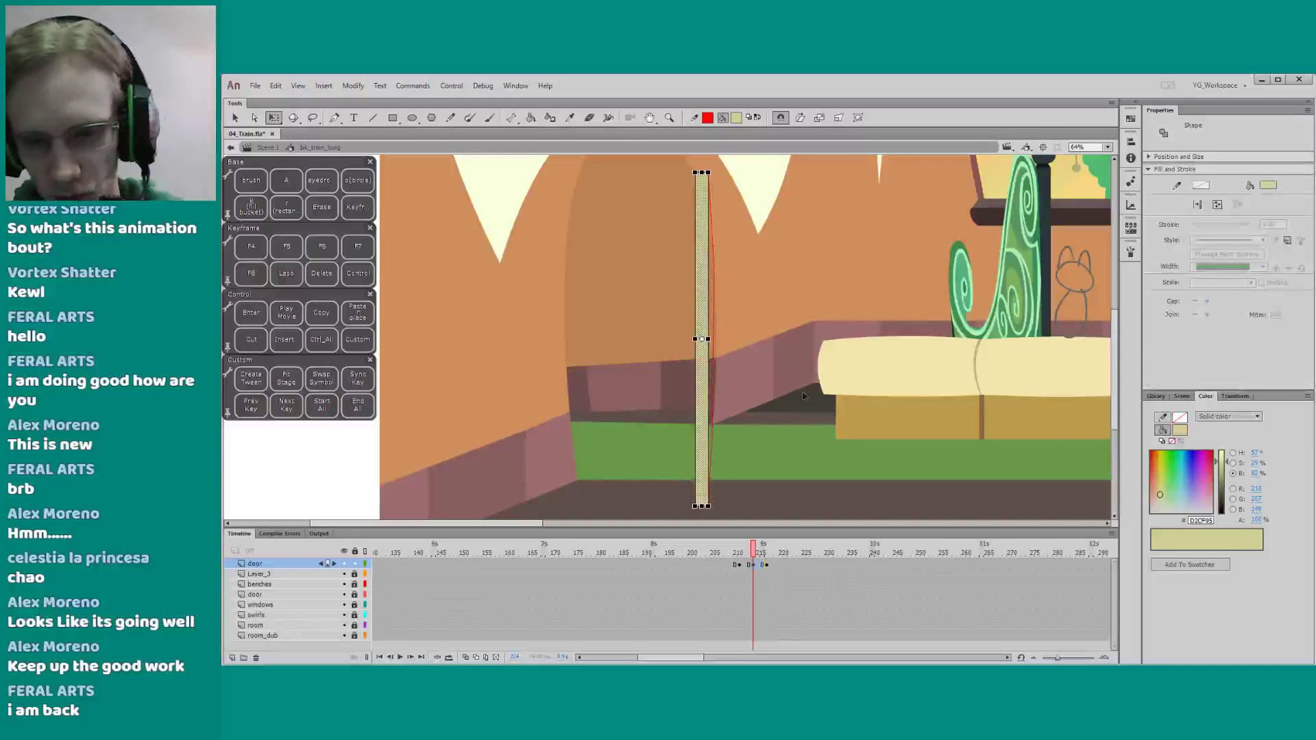
drag(1218, 473, 1220, 470)
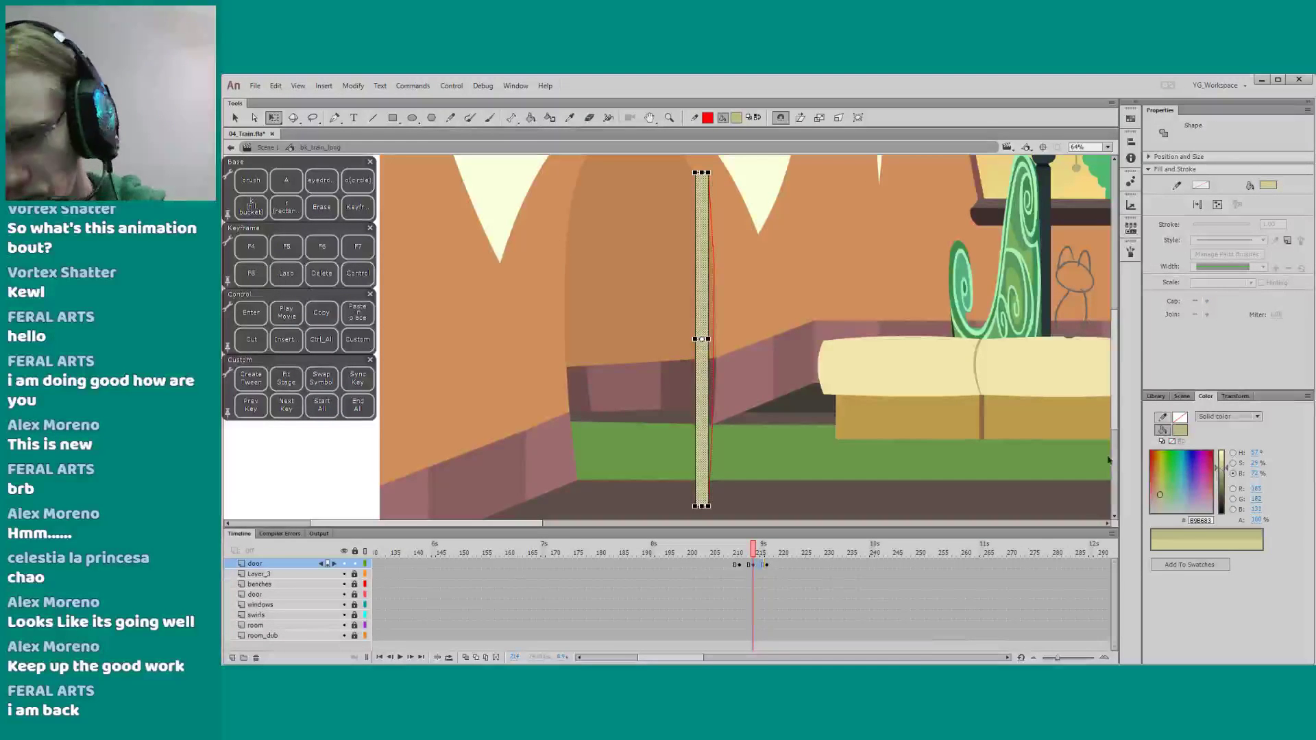
click(889, 442)
Fill the area inside the red curve with the lighter colour sampled from the closed door, and remove the red outline
key(i)
click(682, 367)
key(.)
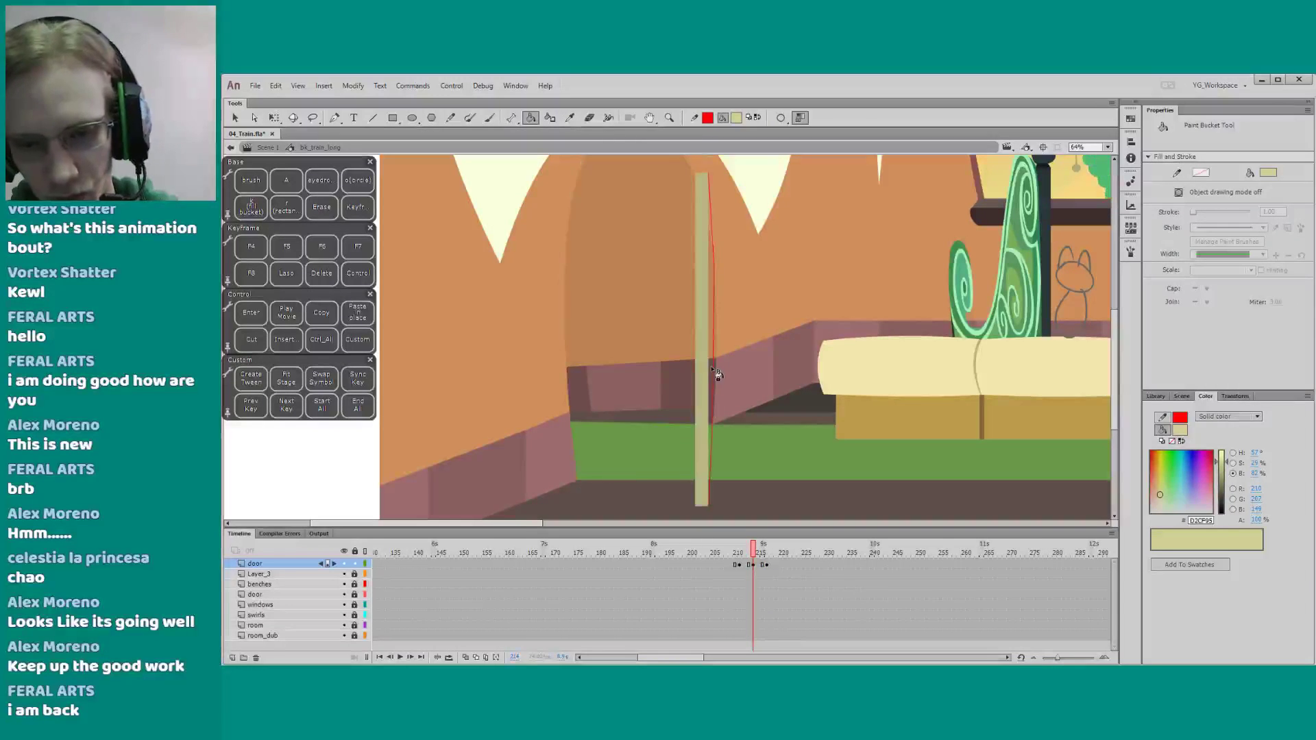
click(708, 365)
key(q)
click(713, 341)
click(716, 363)
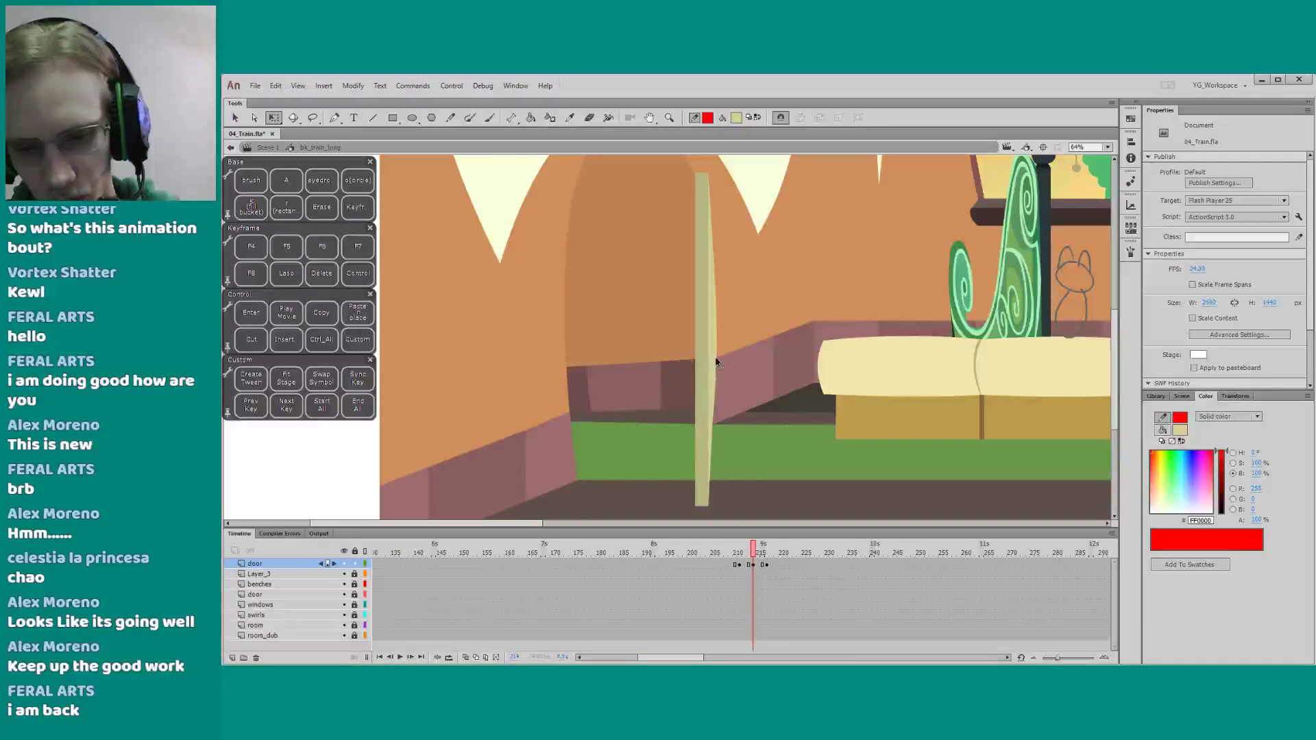
Preview the door swing and add a door keyframe on frame 219, two frames after the open pose begins
click(718, 551)
key(Return)
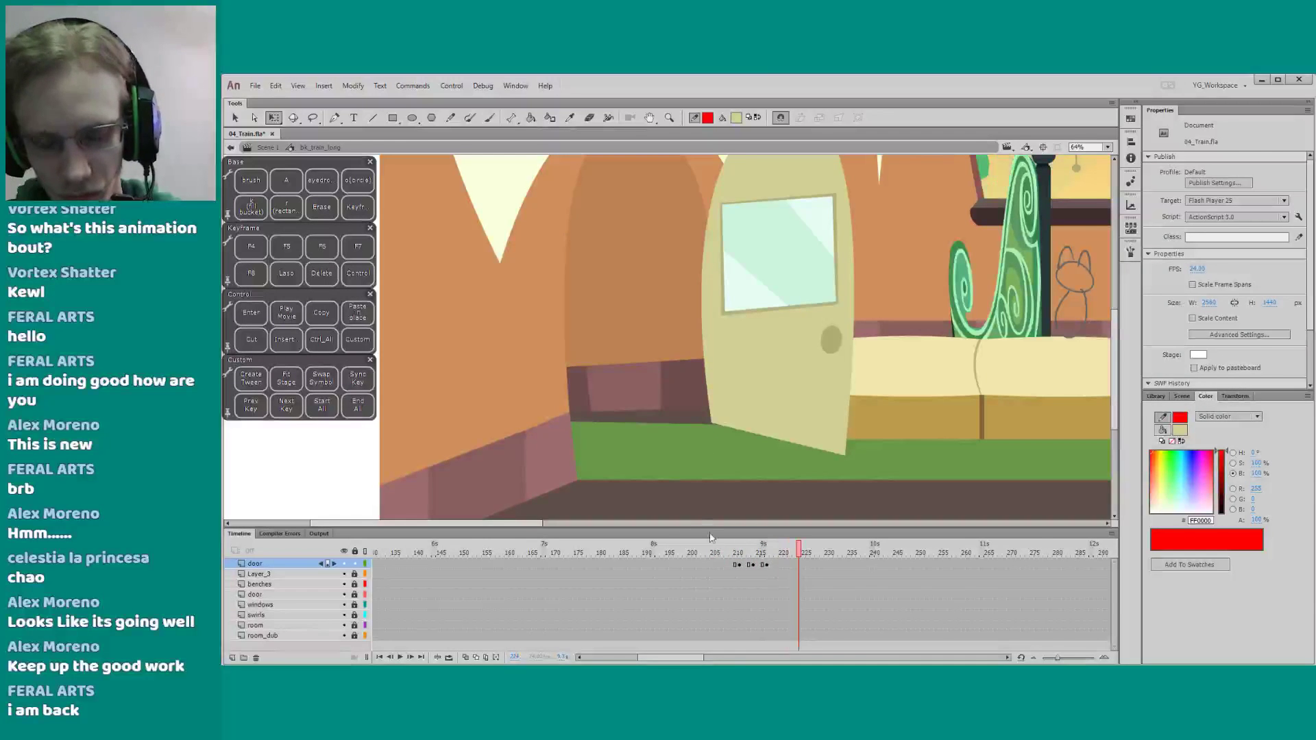
key(z)
alt+click(572, 395)
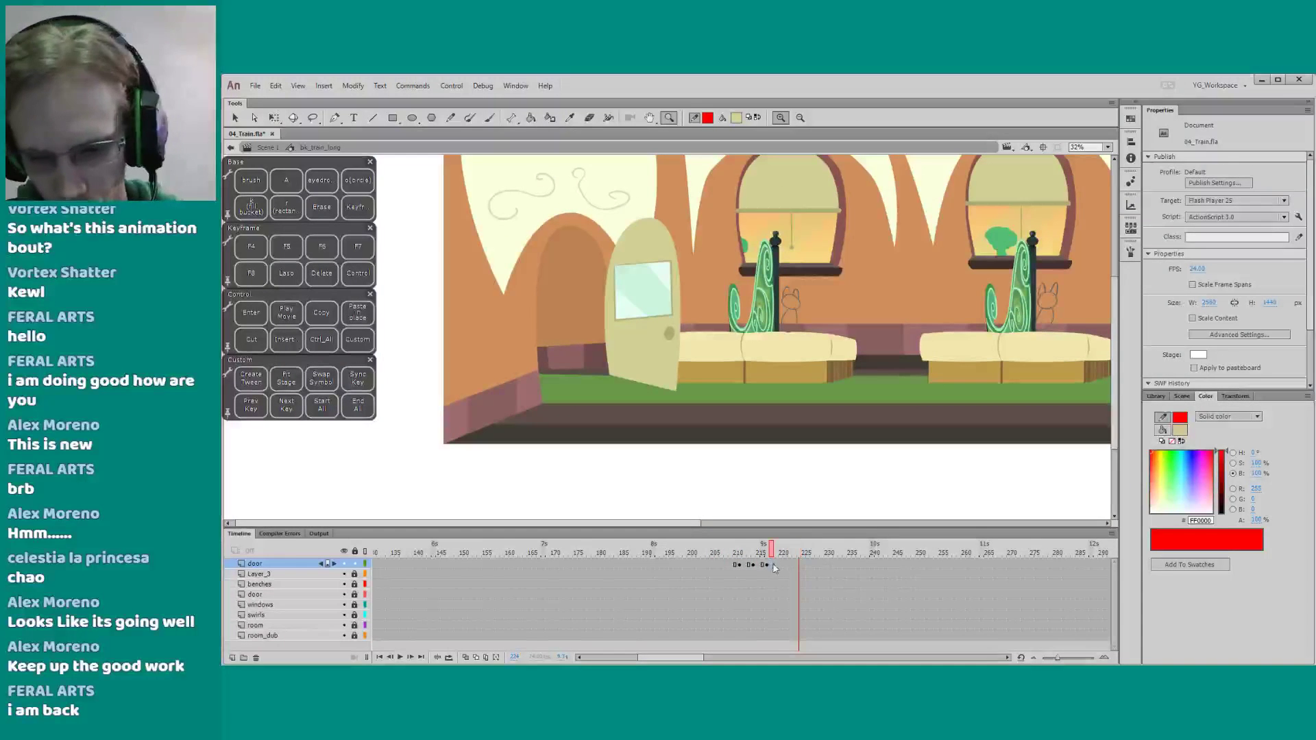
click(750, 564)
key(F6)
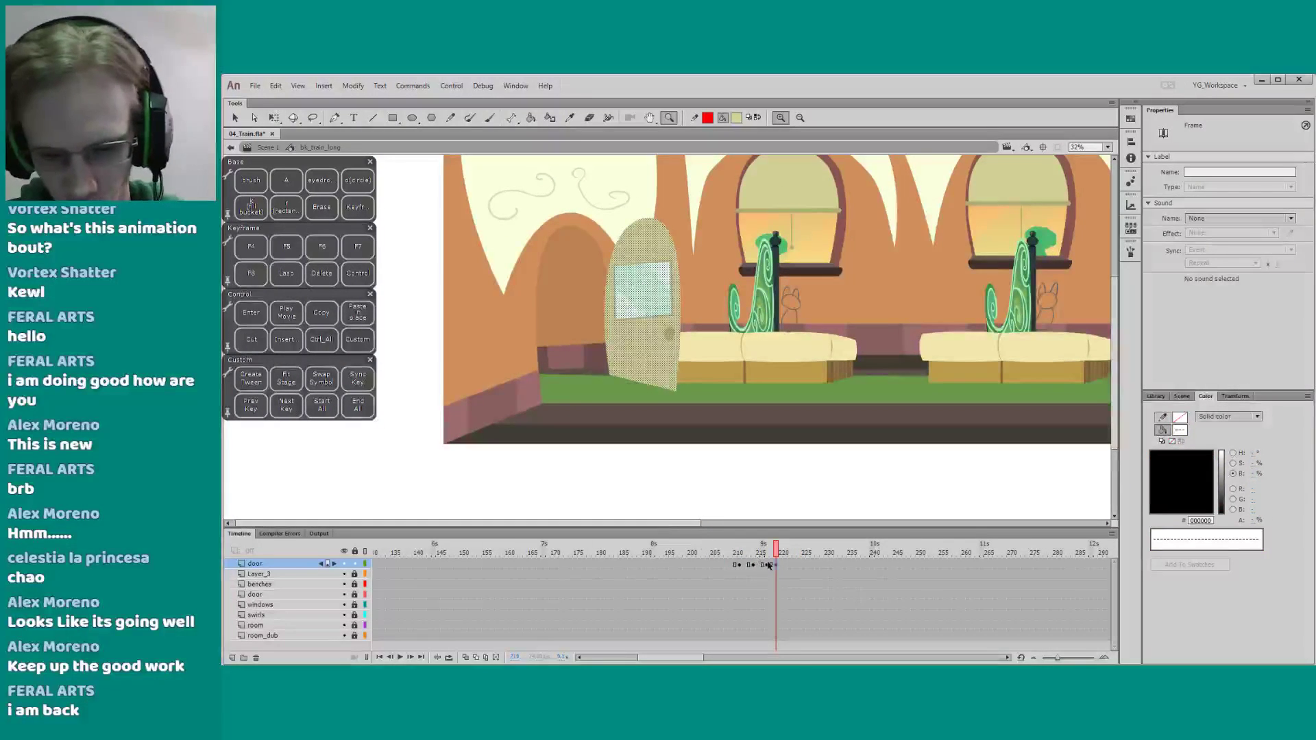
Stretch the open door slightly wider away from its hinge on frame 217 as an overshoot pose
key(comma)
key(q)
key(z)
drag(540, 211, 688, 400)
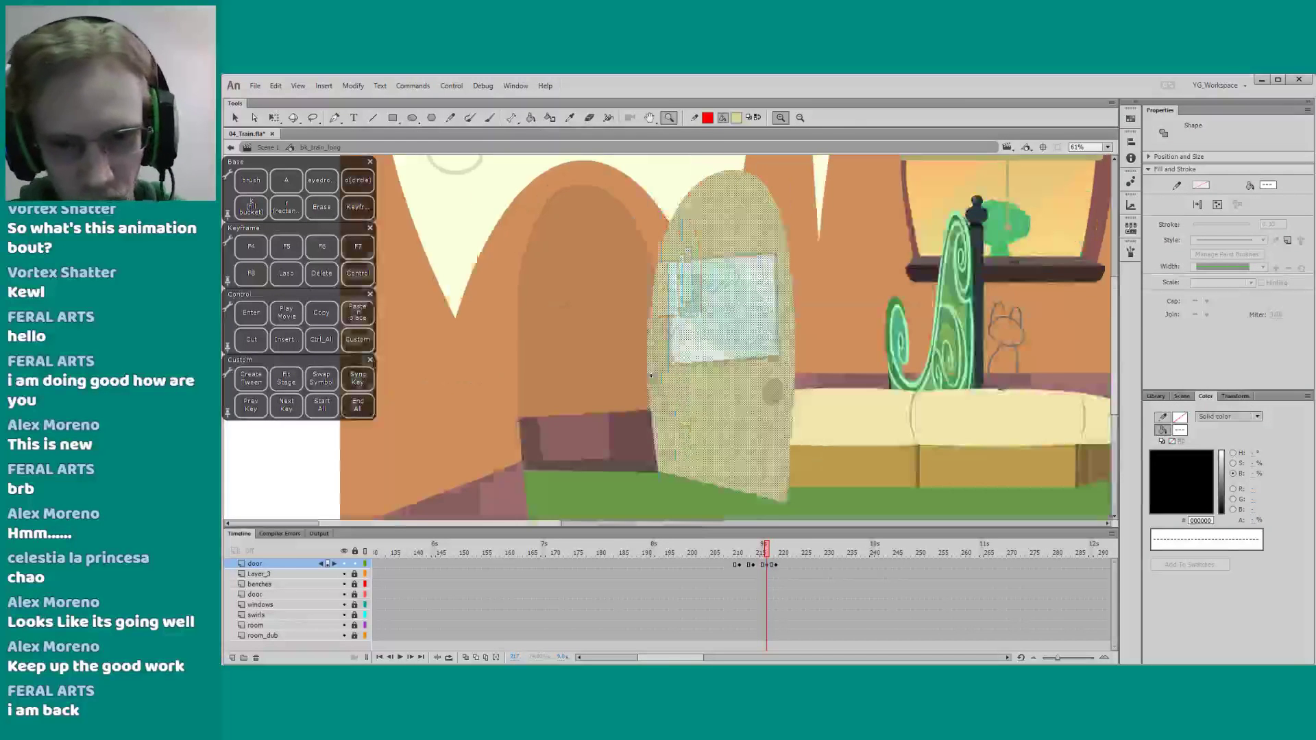
key(q)
drag(797, 334, 804, 336)
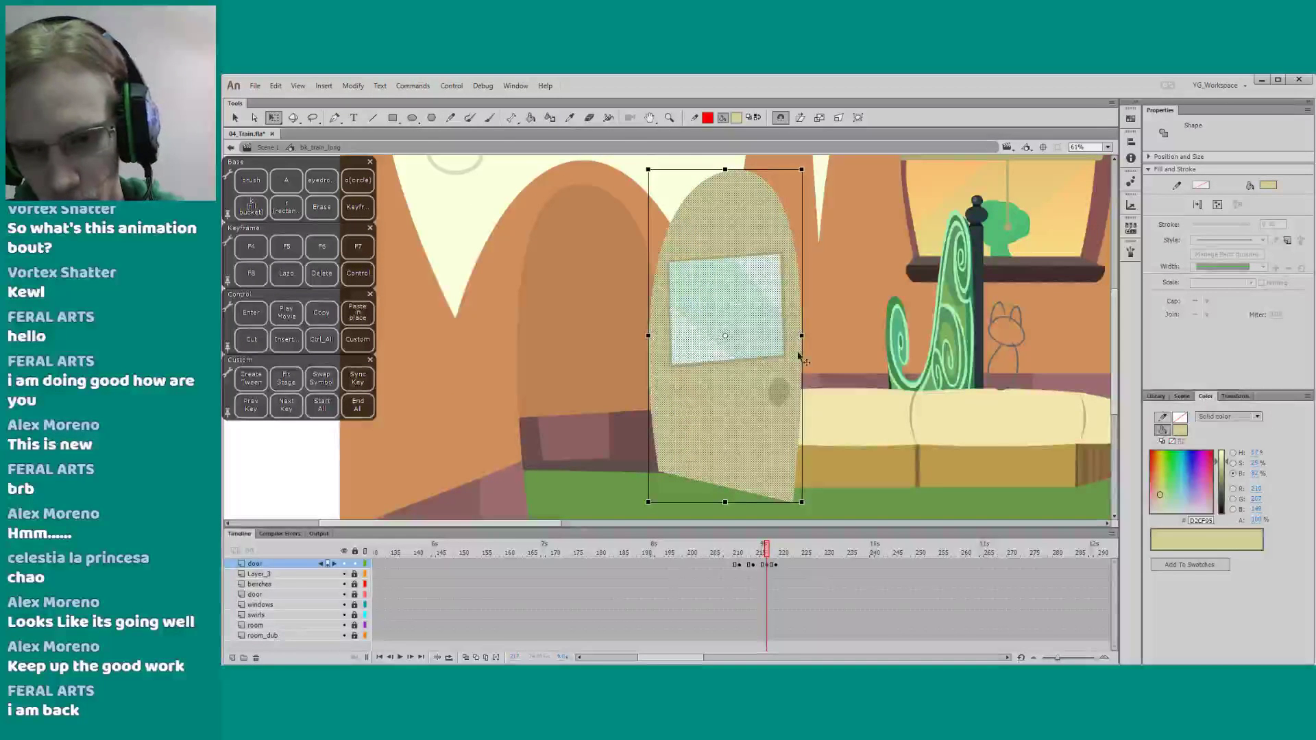
Play back the door swing several times from just before it opens to review its timing and overshoot
click(716, 551)
key(Return)
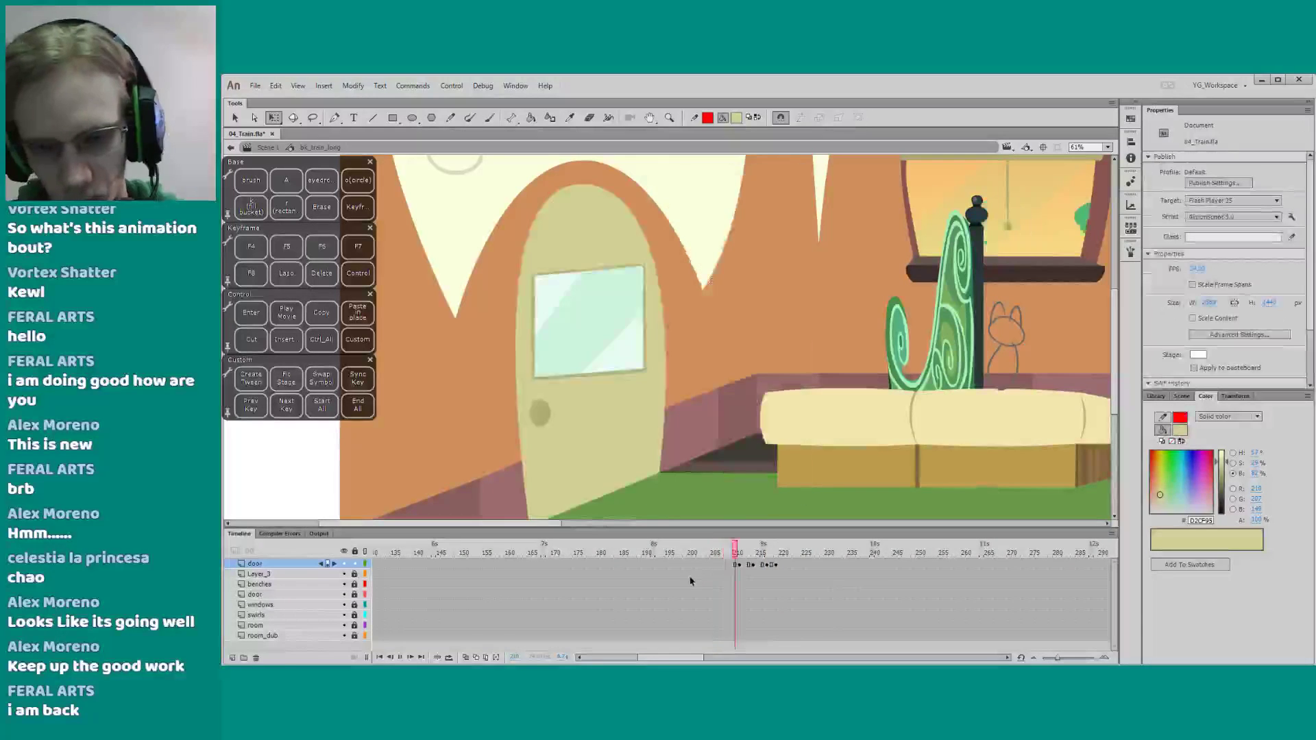
click(714, 551)
key(Return)
key(Return)
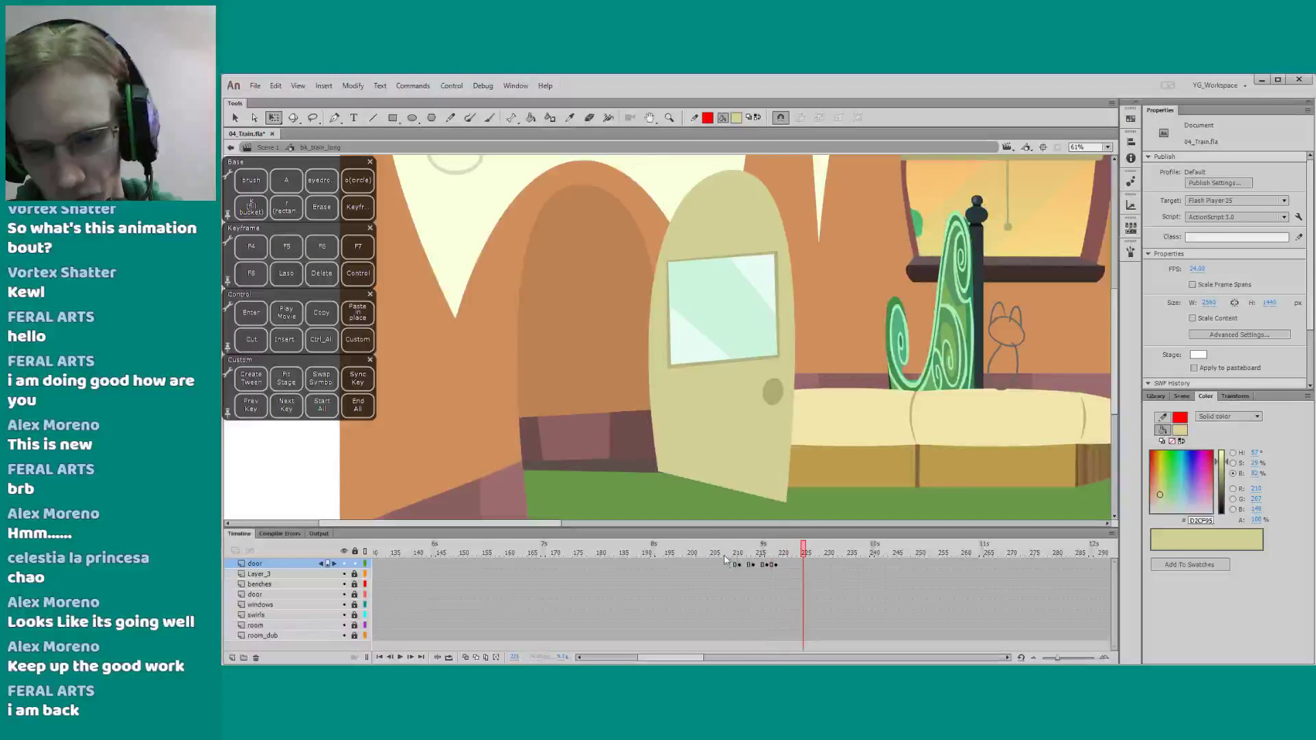
click(721, 552)
key(Return)
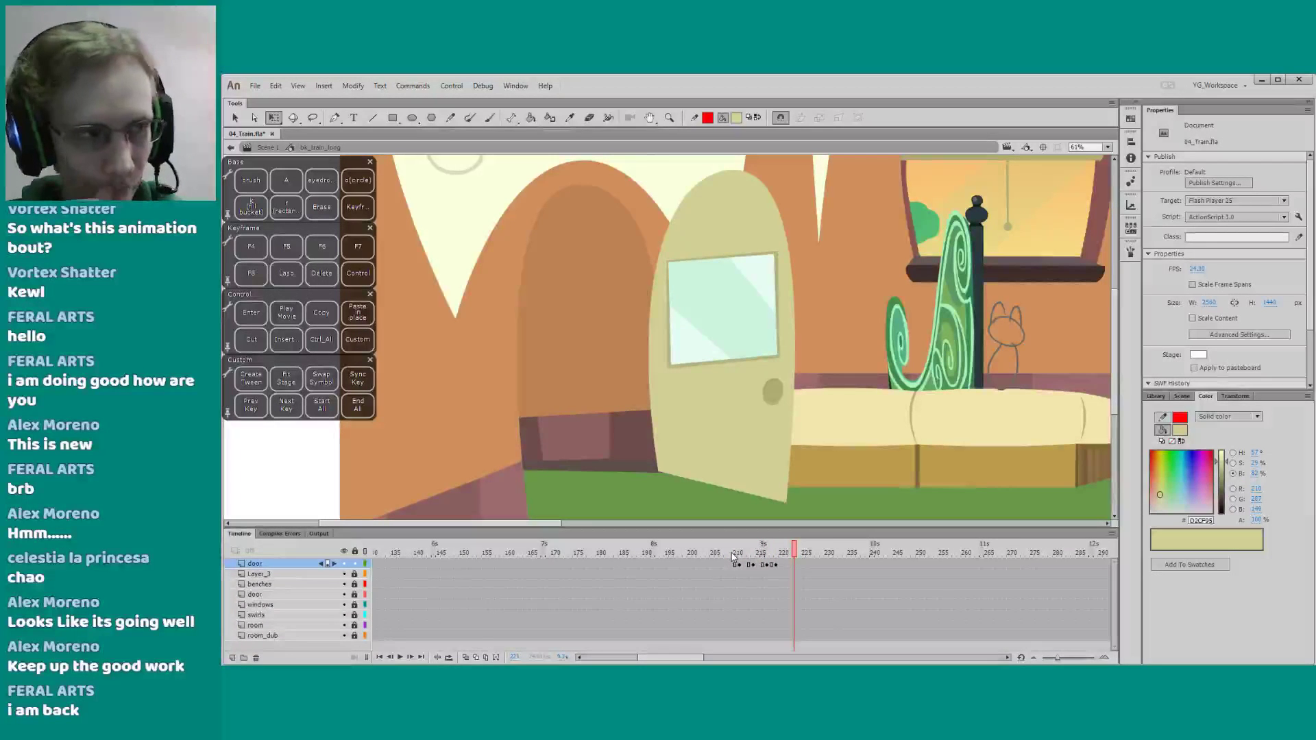
click(719, 552)
key(Return)
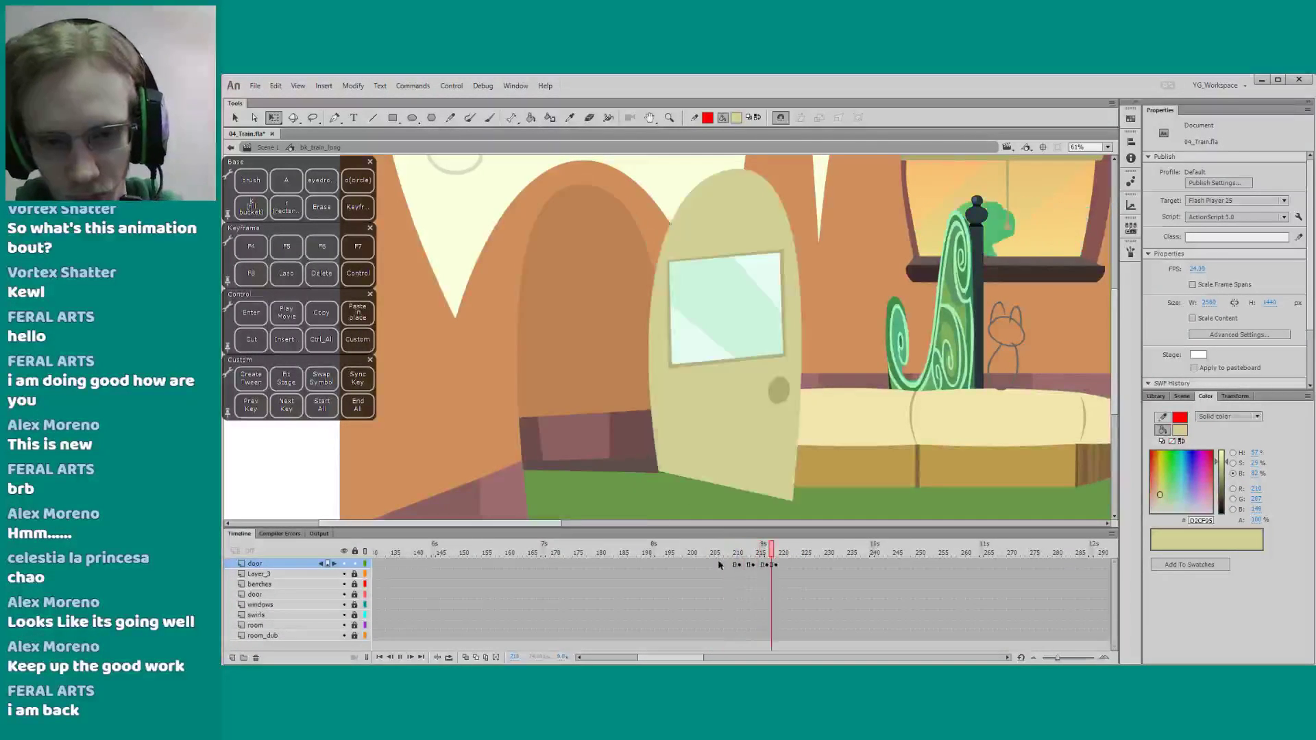
click(721, 561)
key(Return)
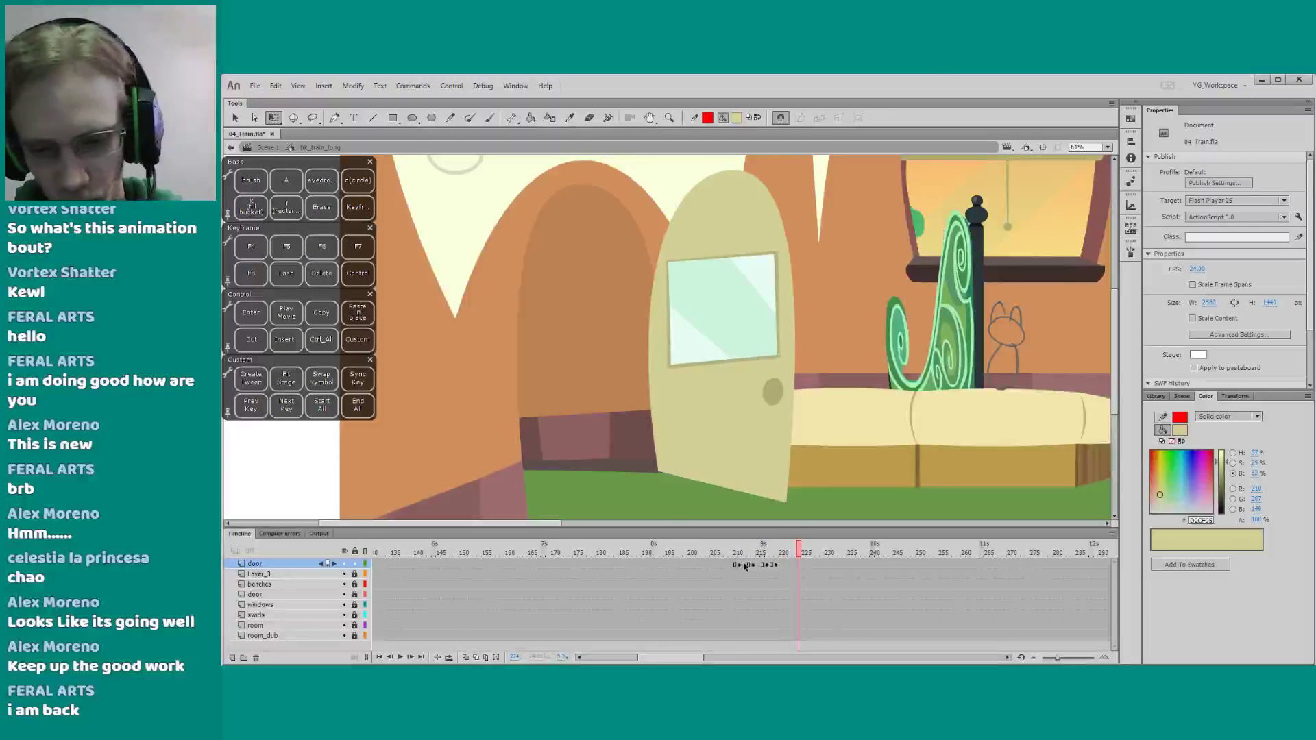
Key the door on frames 212 and 213, squeezing it progressively narrower toward its hinge side
click(742, 566)
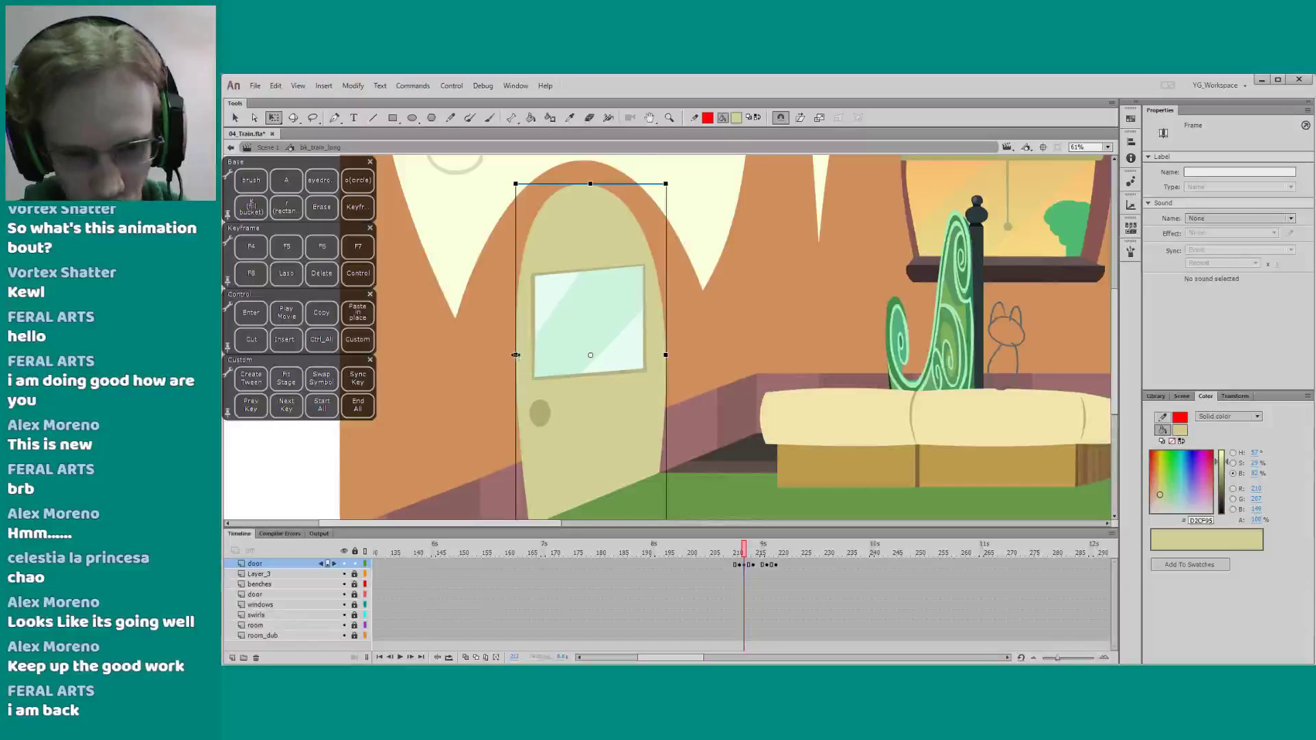
drag(515, 355, 596, 358)
key(.)
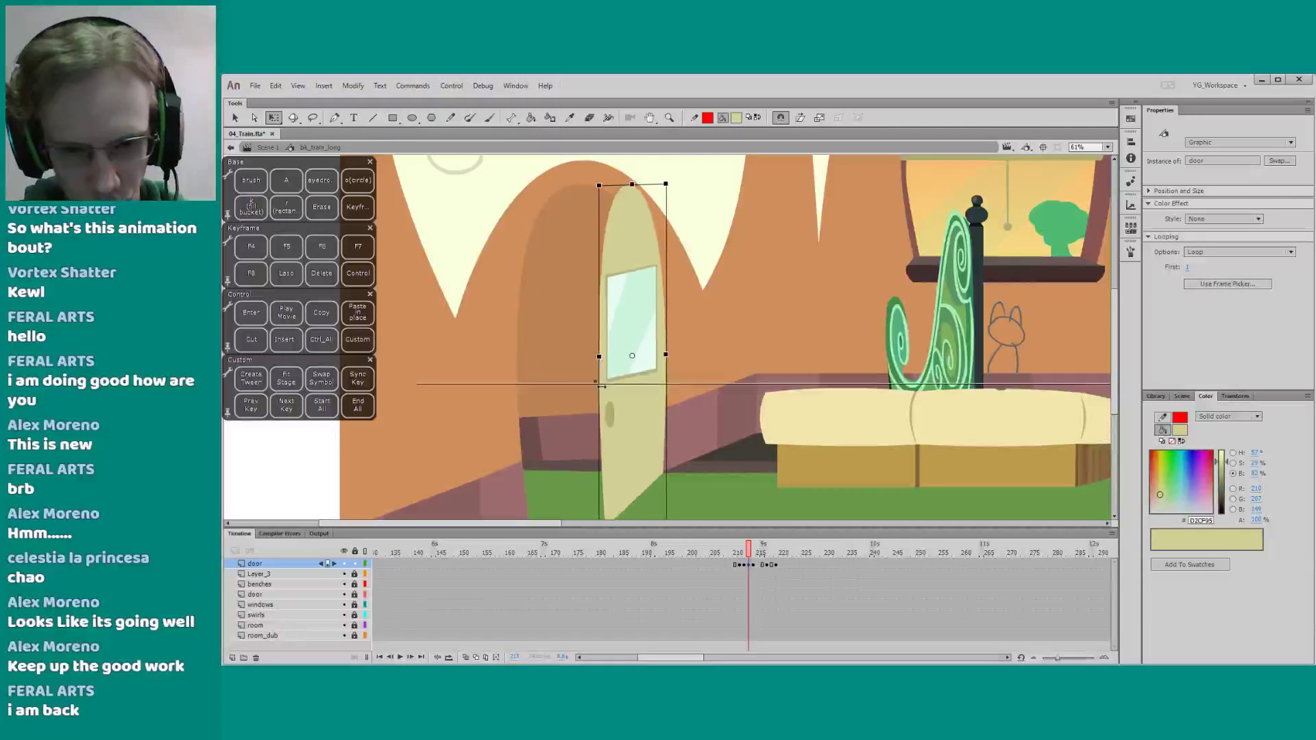
Delete the squeezed door from frame 213, keeping the empty frame for a hand-drawn pose
click(564, 388)
scroll(565, 391, down, 1)
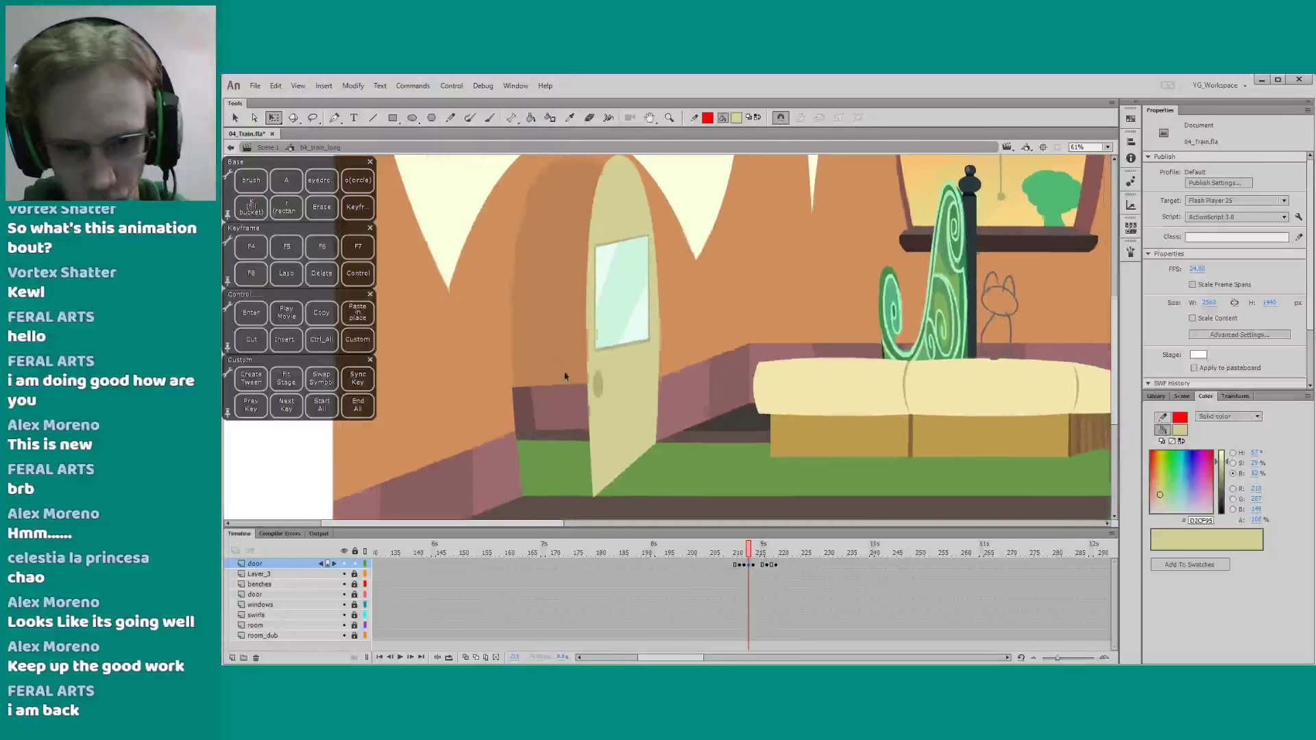
click(597, 387)
key(Delete)
key(.)
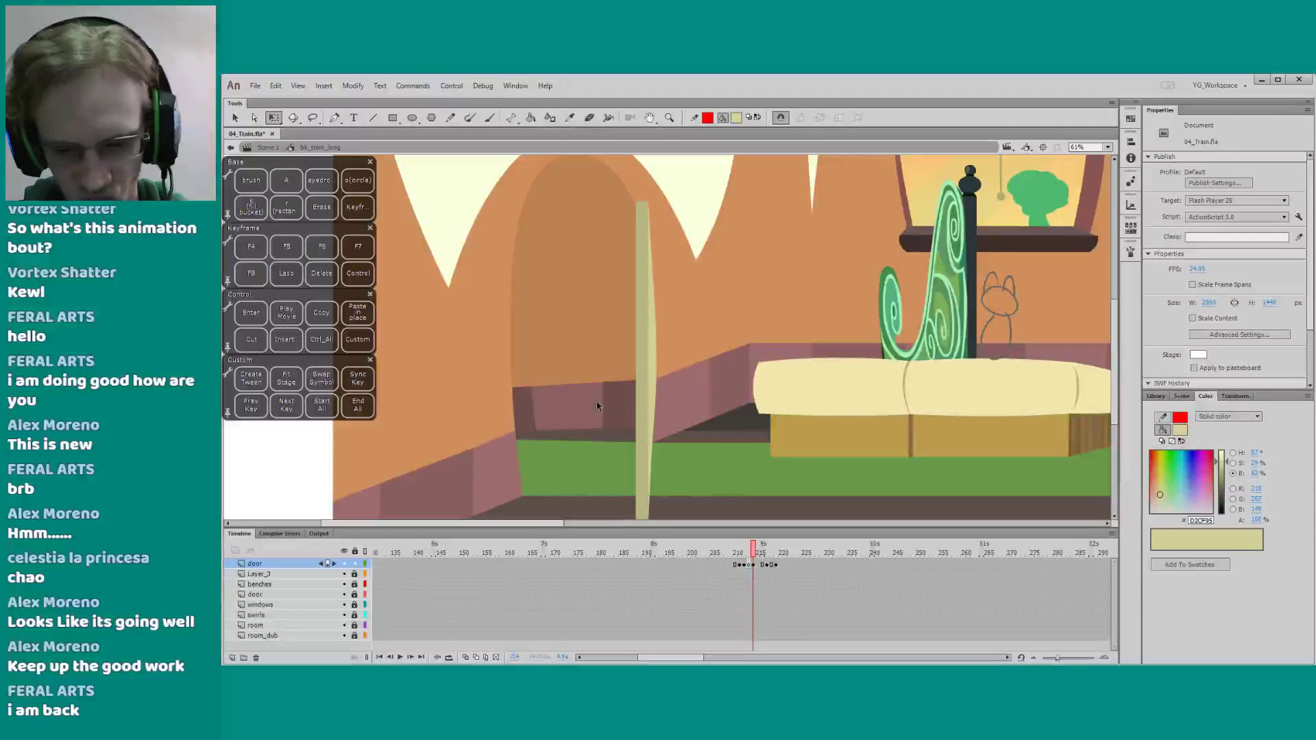
Draw a red line up the doorway's hinge side on frame 213 and bow it to follow the arch
scroll(604, 422, down, 1)
key(n)
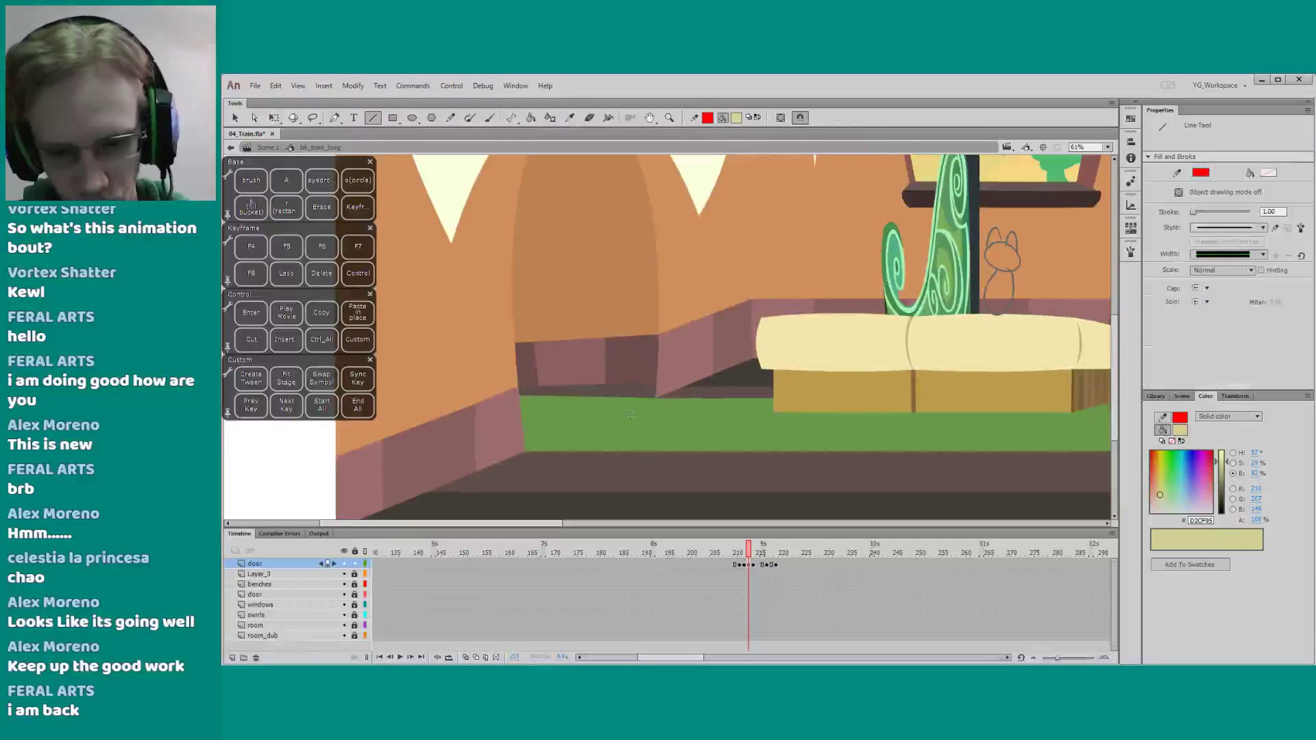
drag(592, 332, 604, 359)
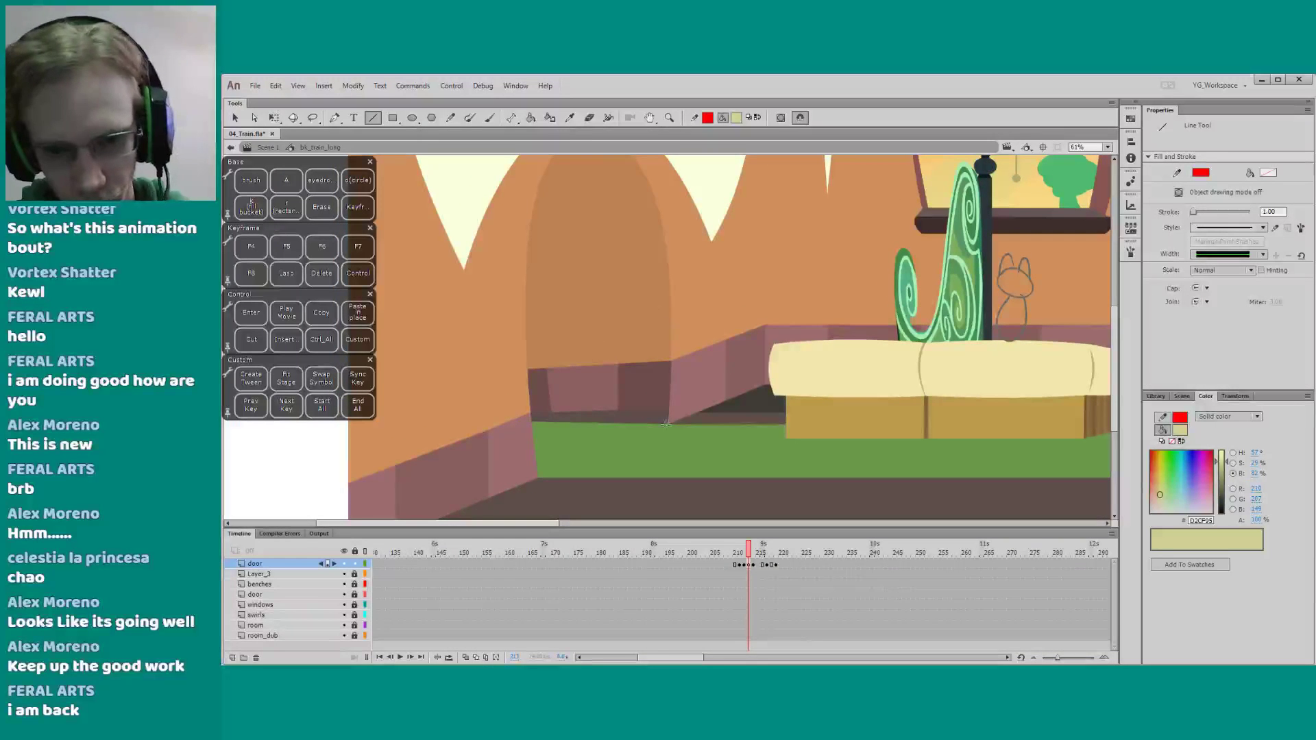
mouse_move(648, 239)
mouse_down()
mouse_move(645, 175)
mouse_move(670, 228)
mouse_move(638, 167)
mouse_up()
key(q)
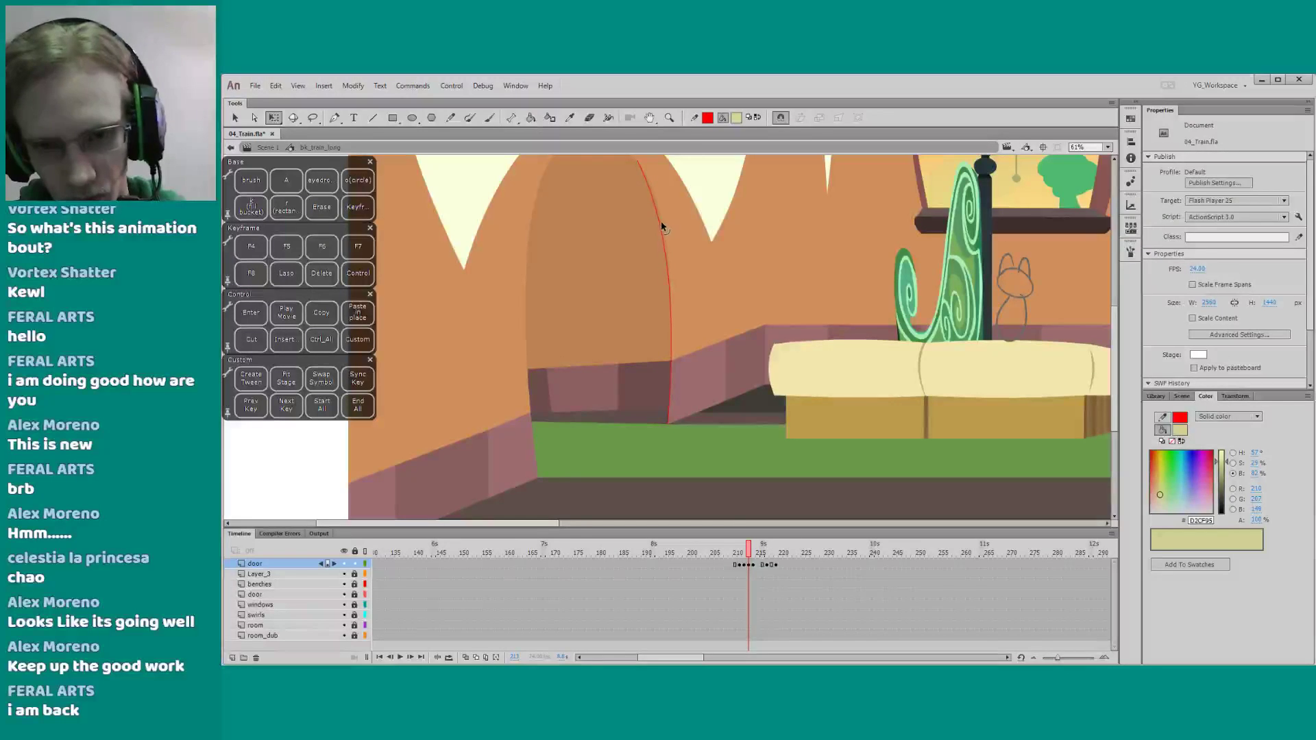
Compare the door poses on frames 212 and 214, and draw a slanted red bottom edge from the hinge corner on frame 213
key(n)
key(comma)
key(period)
key(period)
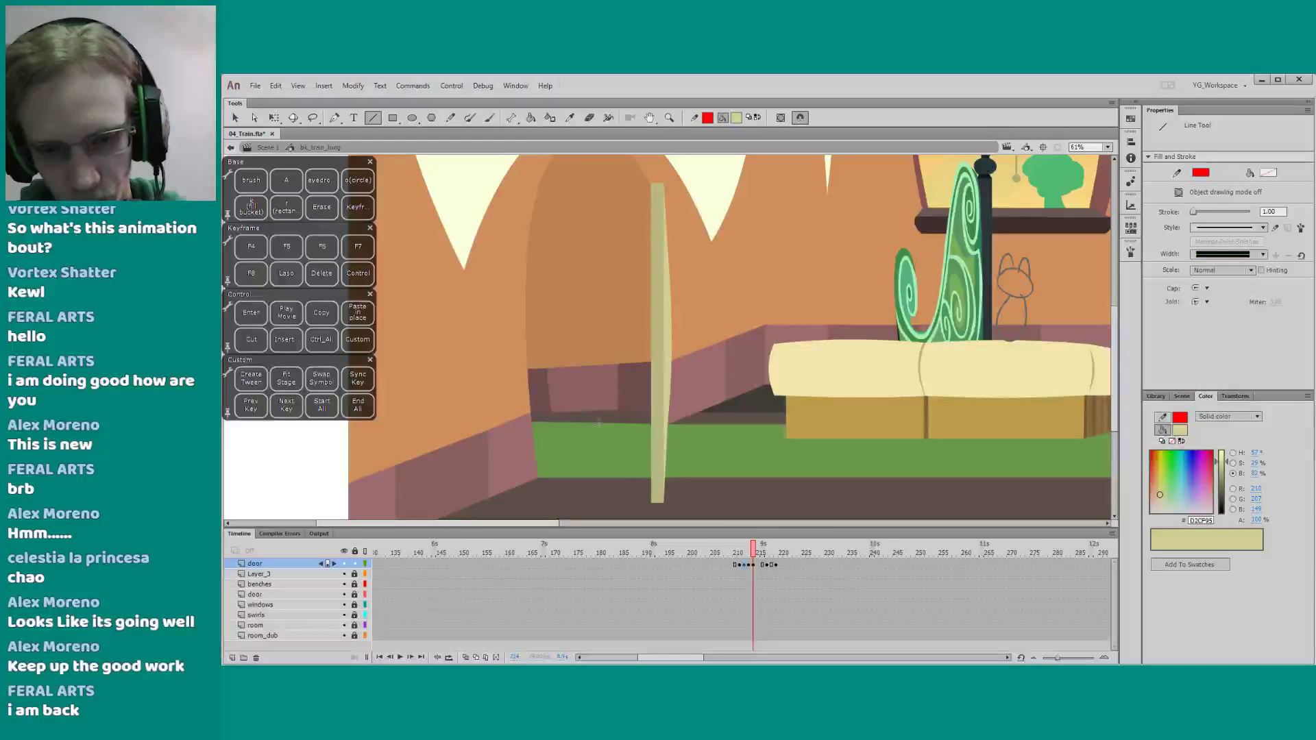
key(comma)
key(comma)
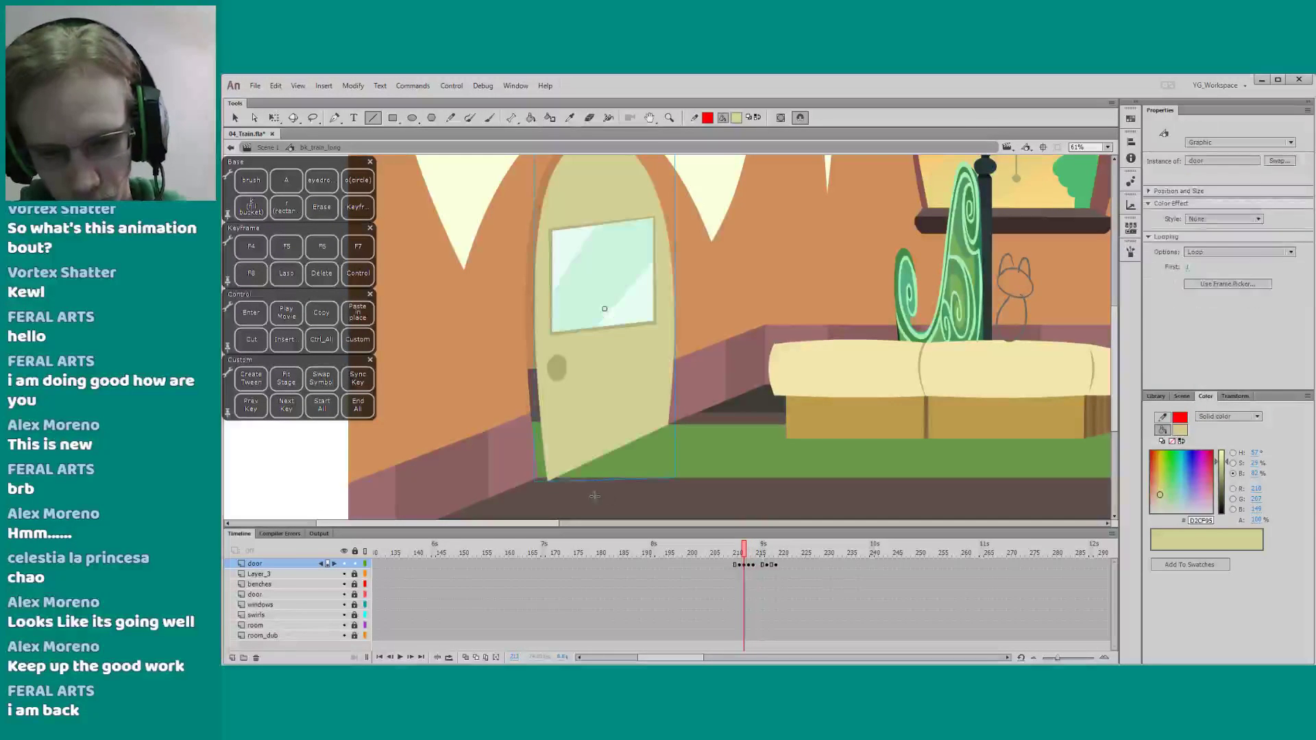
key(period)
key(period)
key(comma)
key(comma)
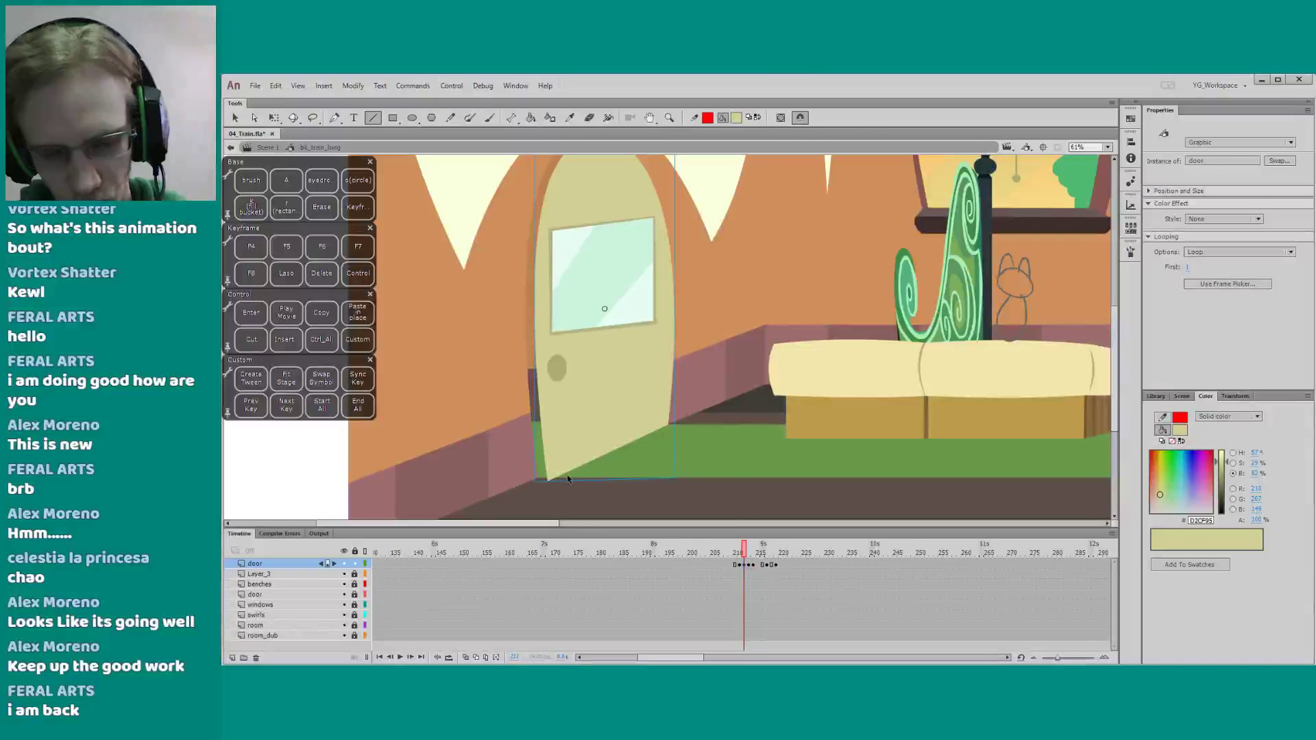
key(q)
key(period)
key(comma)
key(period)
key(period)
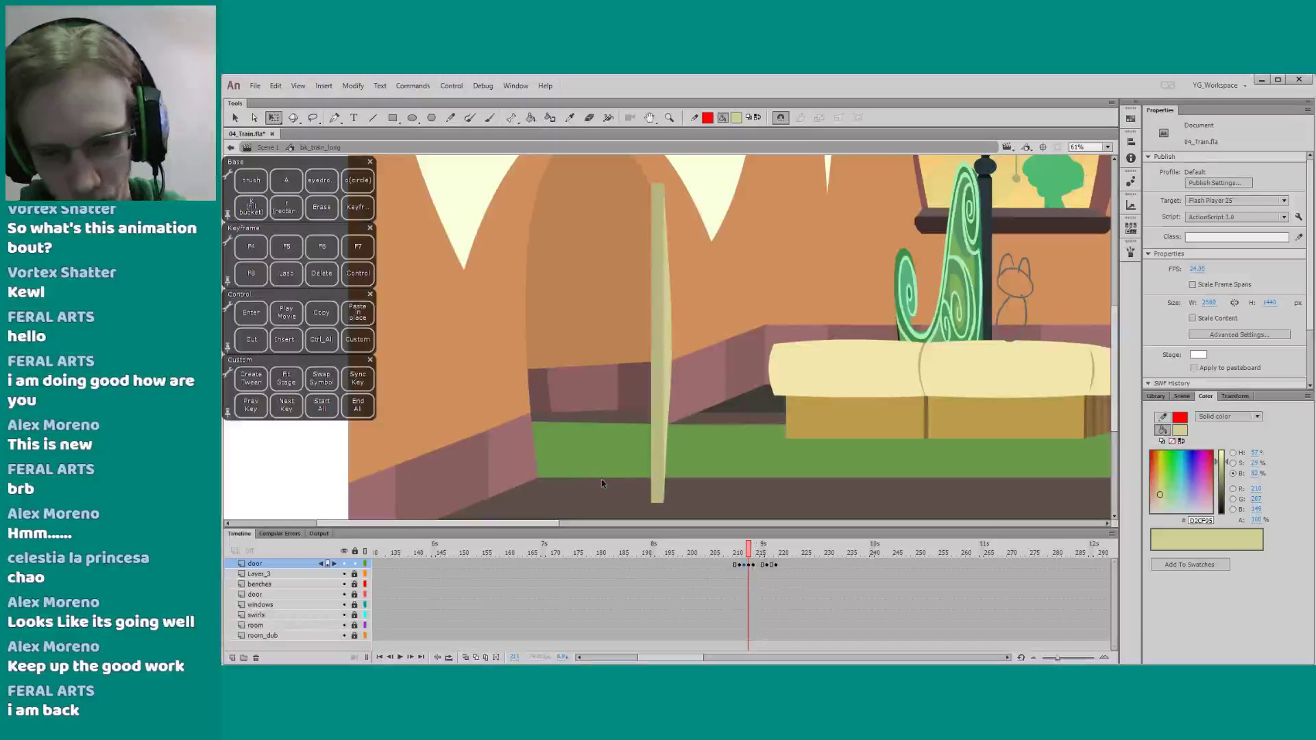
key(comma)
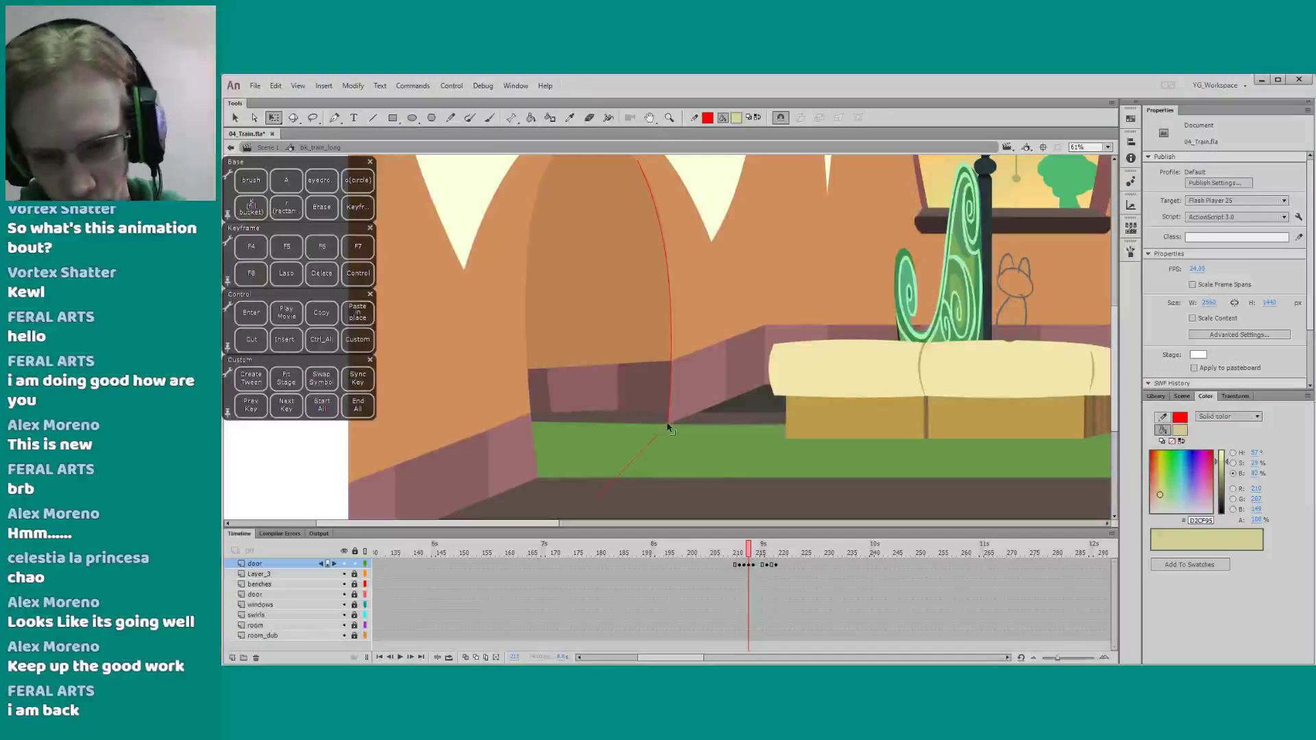
Draw the door's vertical free edge in red and join it to the hinge side with a rounded top
mouse_move(666, 429)
mouse_down()
mouse_move(616, 449)
mouse_move(611, 179)
mouse_up()
key(n)
mouse_move(591, 227)
mouse_down()
mouse_move(595, 275)
mouse_move(624, 213)
mouse_move(655, 203)
mouse_move(622, 194)
mouse_up()
key(q)
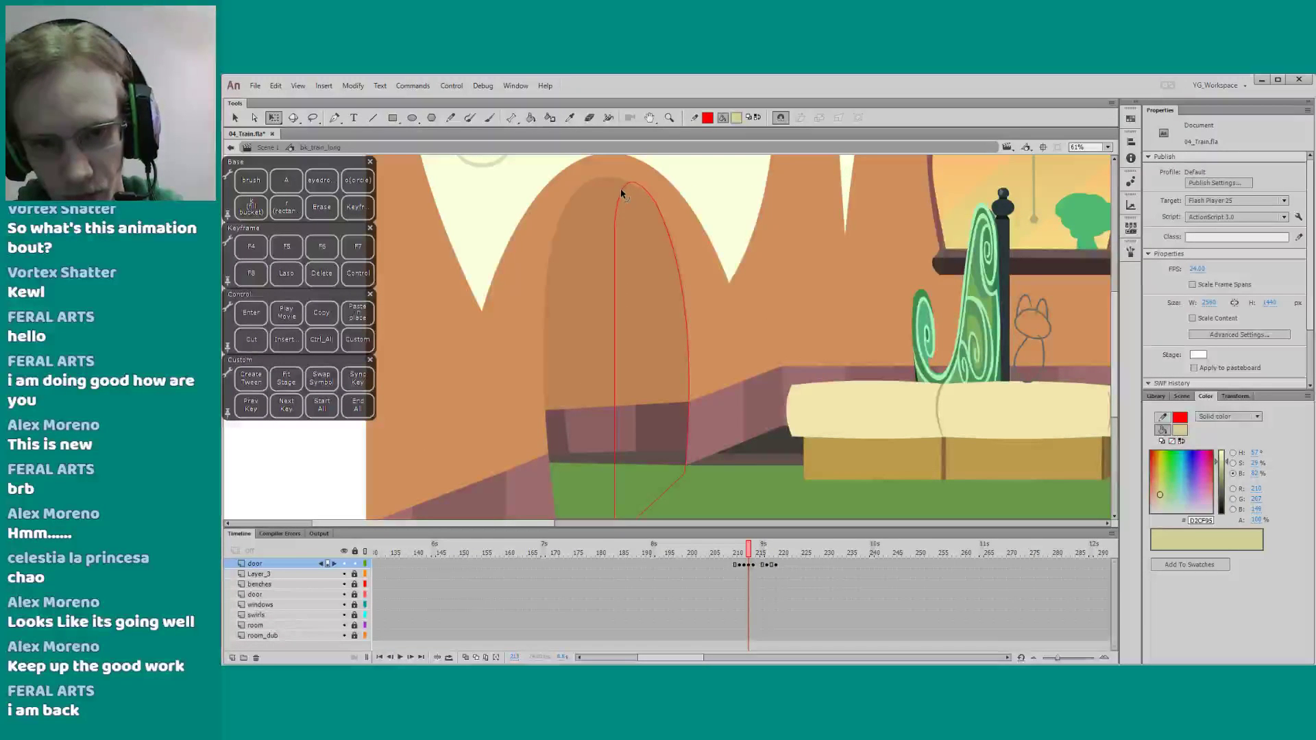
drag(599, 308, 600, 249)
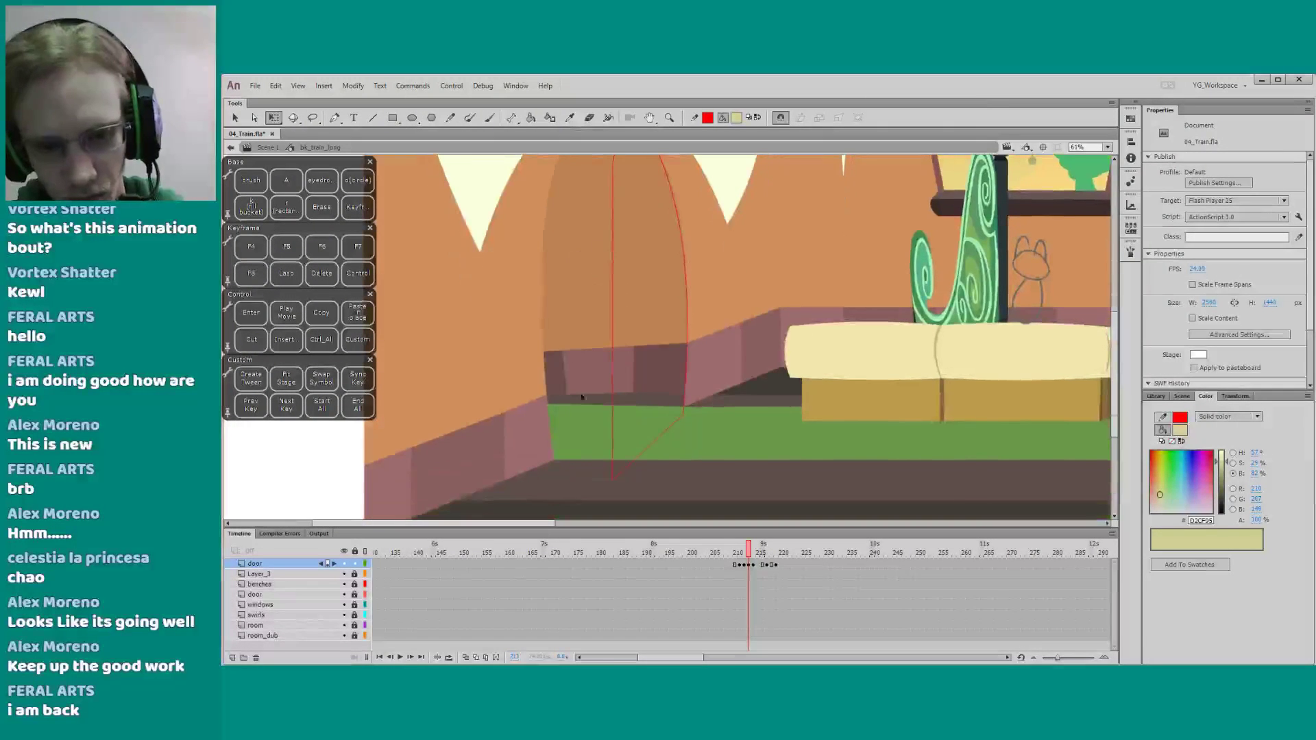
Outline the door's thickness with a short curve at the top and a second vertical line beside the free edge
key(n)
drag(565, 369, 574, 396)
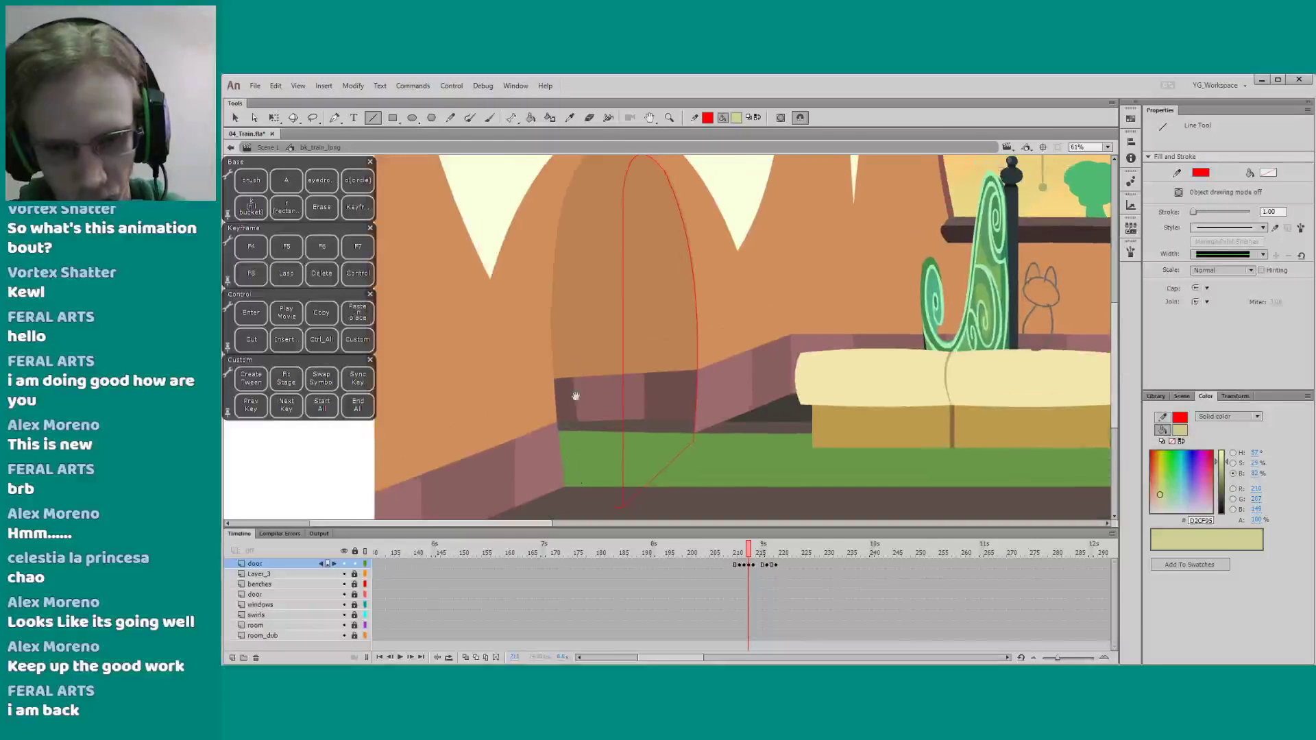
drag(624, 162, 606, 199)
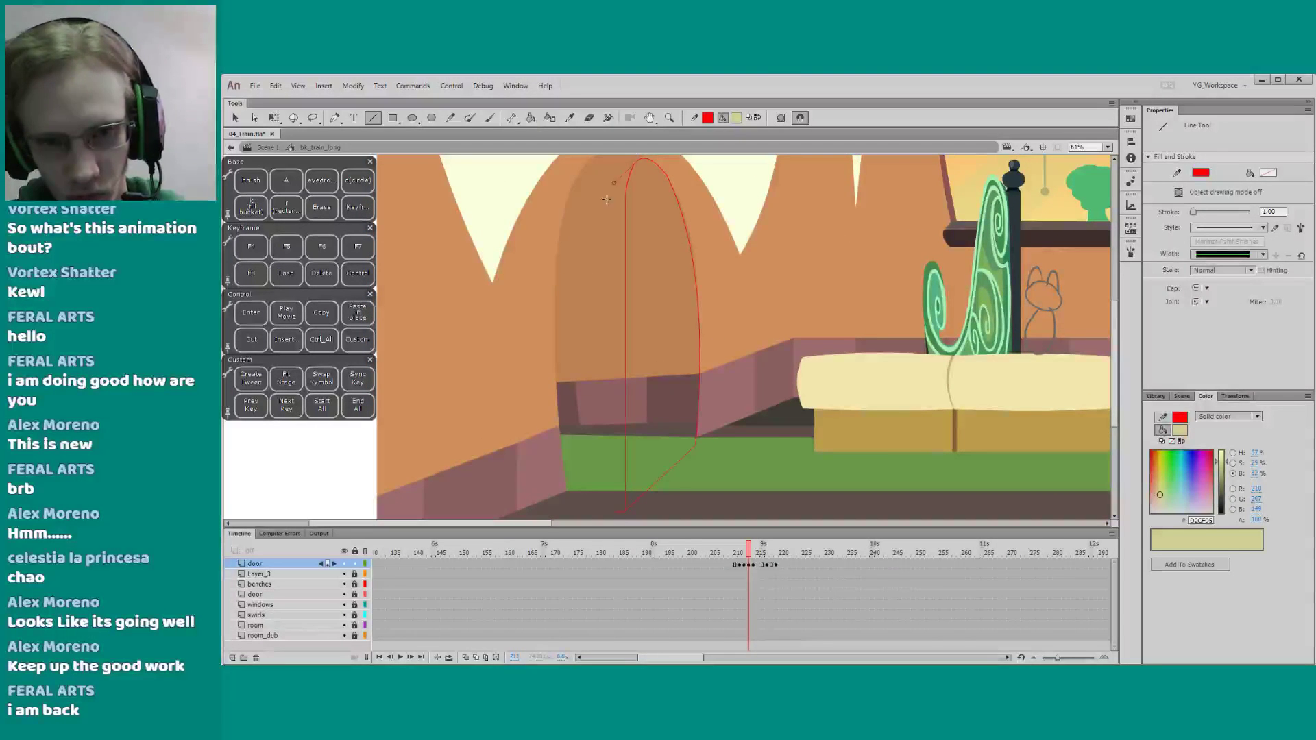
key(q)
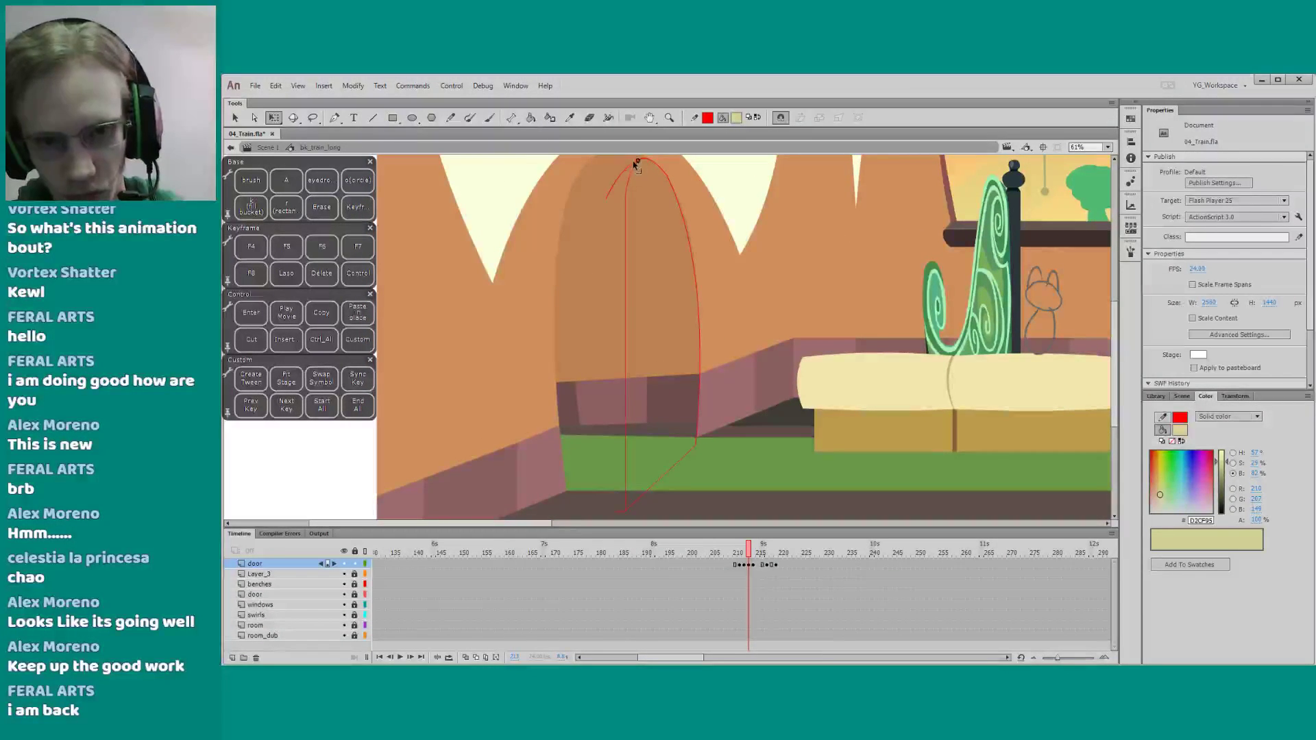
key(n)
drag(614, 196, 616, 511)
key(q)
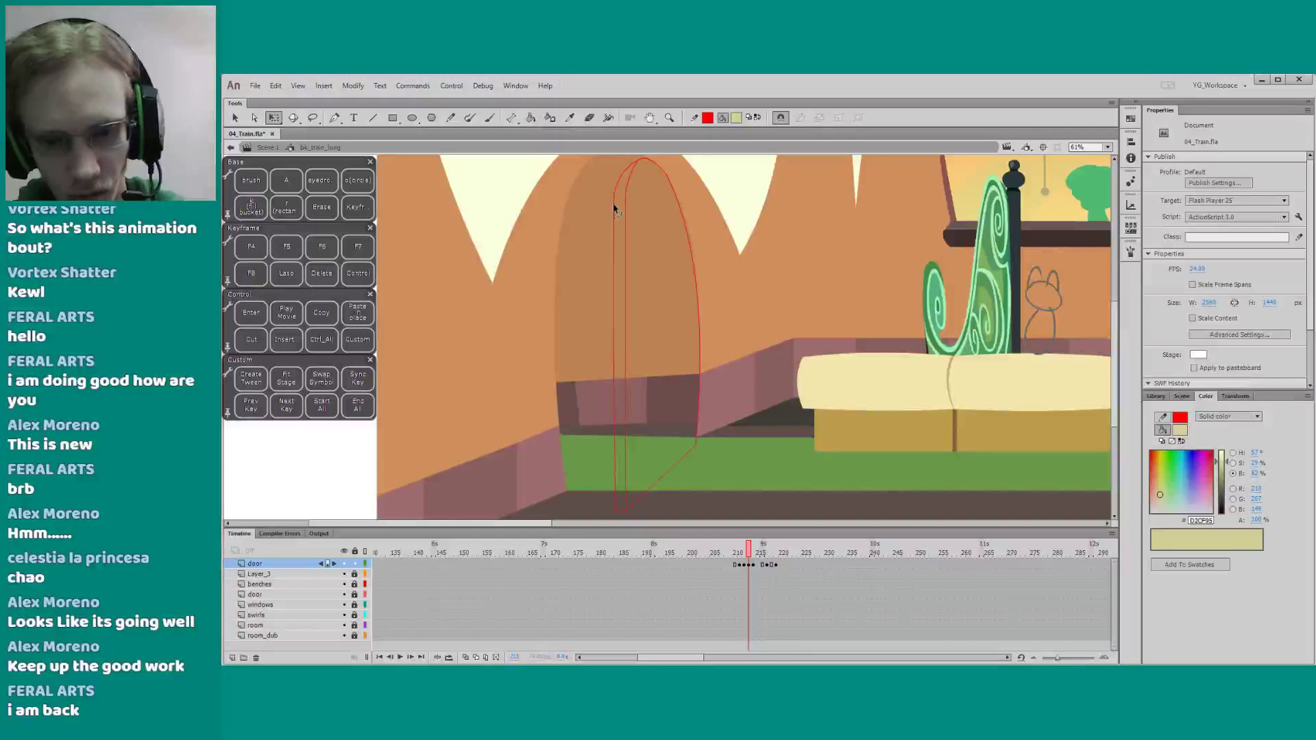
Sample the darker edge colour from the strip on frame 214 and fill the door's thin side strip on frame 213
key(comma)
key(comma)
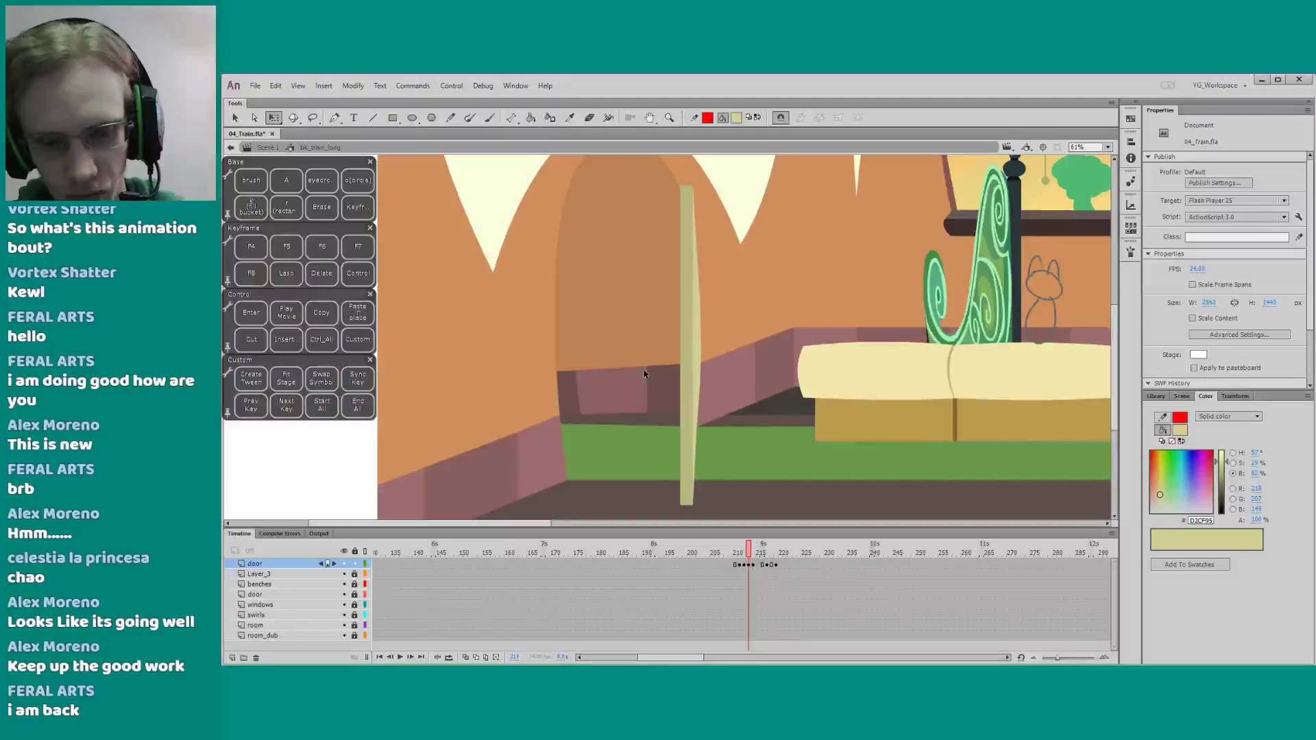
key(period)
key(period)
key(i)
click(687, 372)
key(comma)
key(comma)
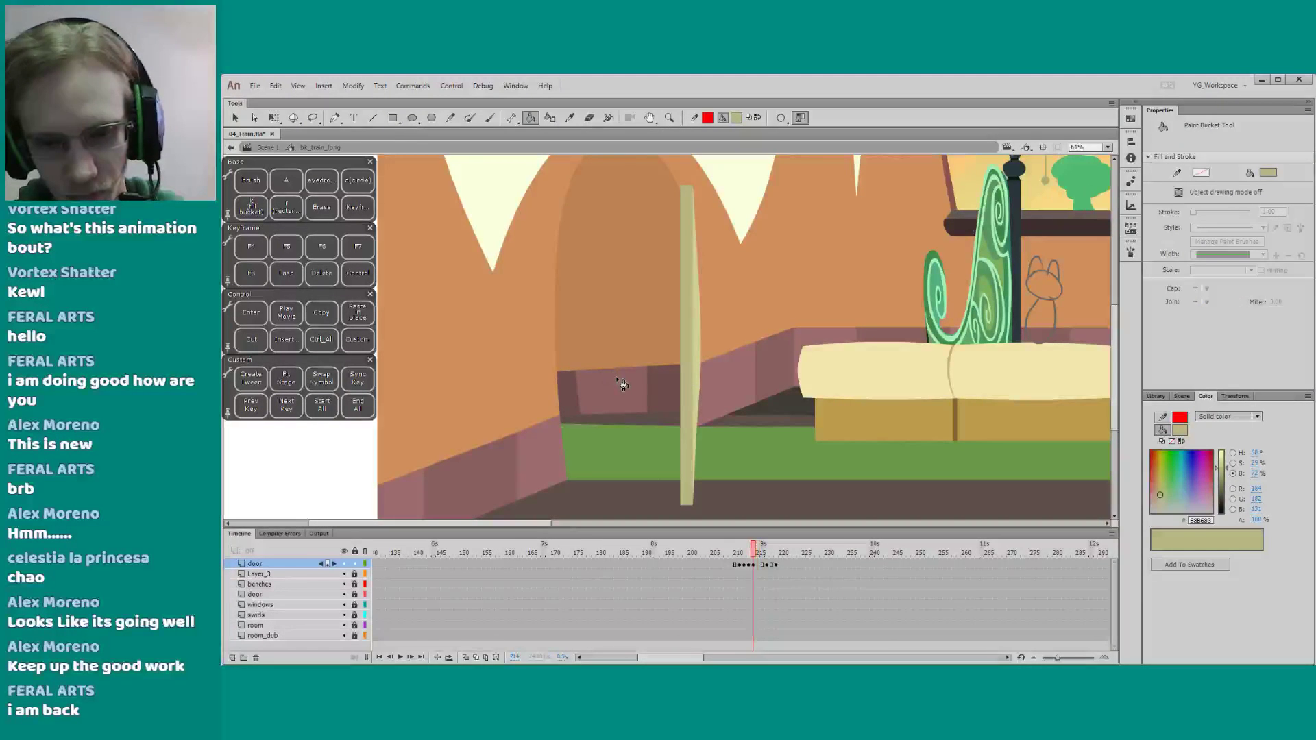
click(620, 388)
Fill the door's face on frame 213 with the lighter colour sampled from frame 214, and remove the red outline
key(period)
key(i)
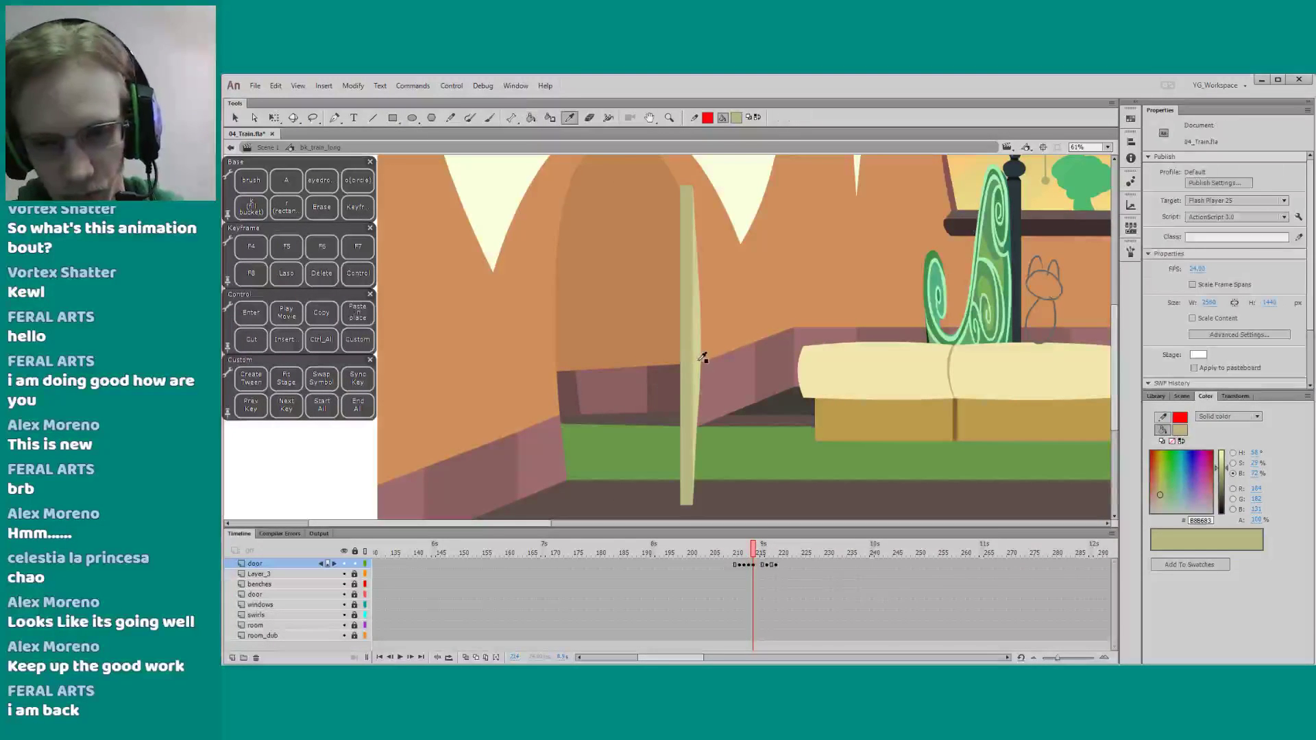
click(692, 357)
key(comma)
click(649, 359)
key(q)
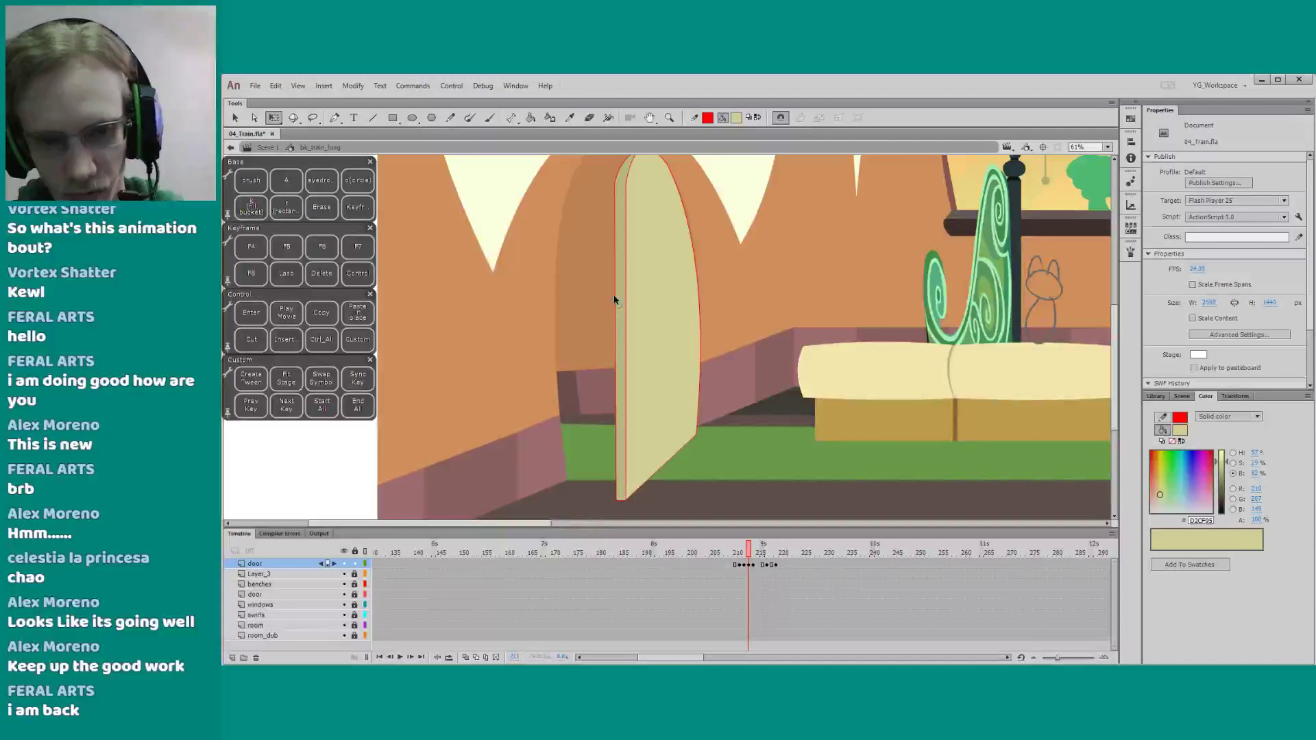
double_click(614, 298)
key(Delete)
Step back through the earlier frames and play the door swing to check the new in-between
key(comma)
key(comma)
key(comma)
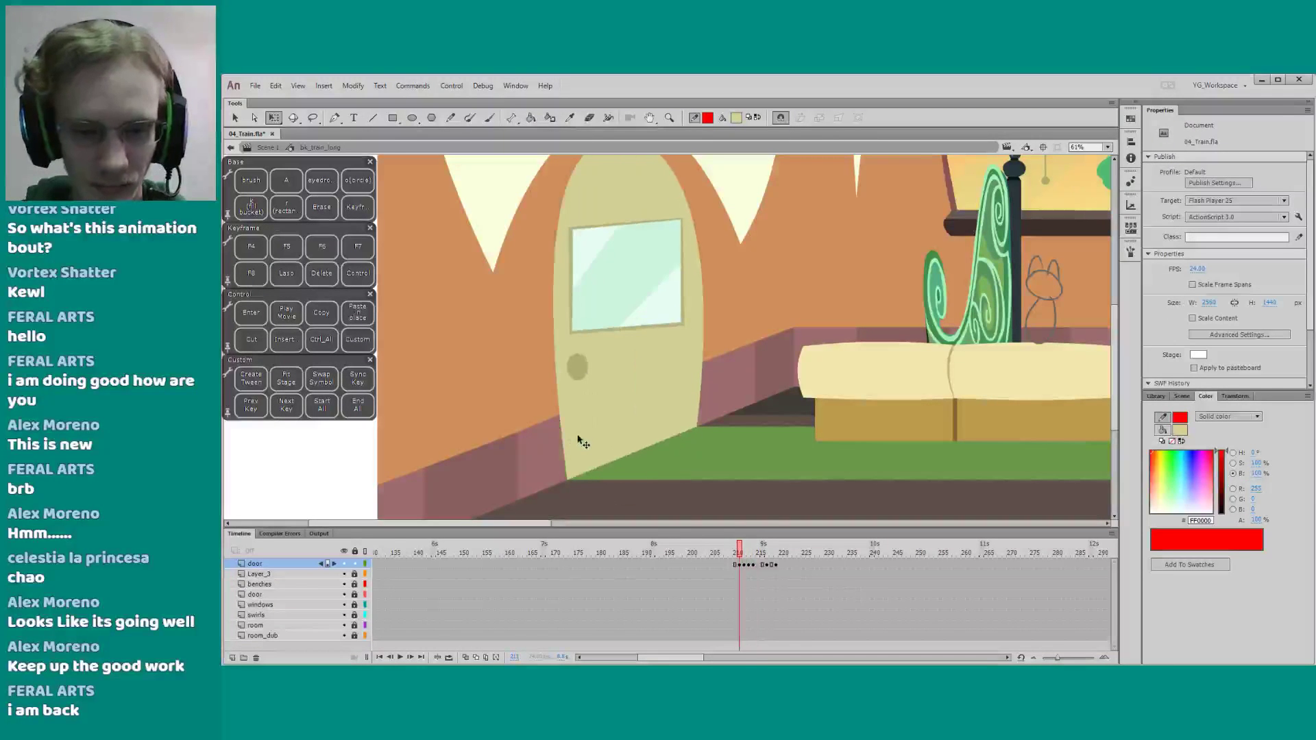
click(717, 552)
key(Return)
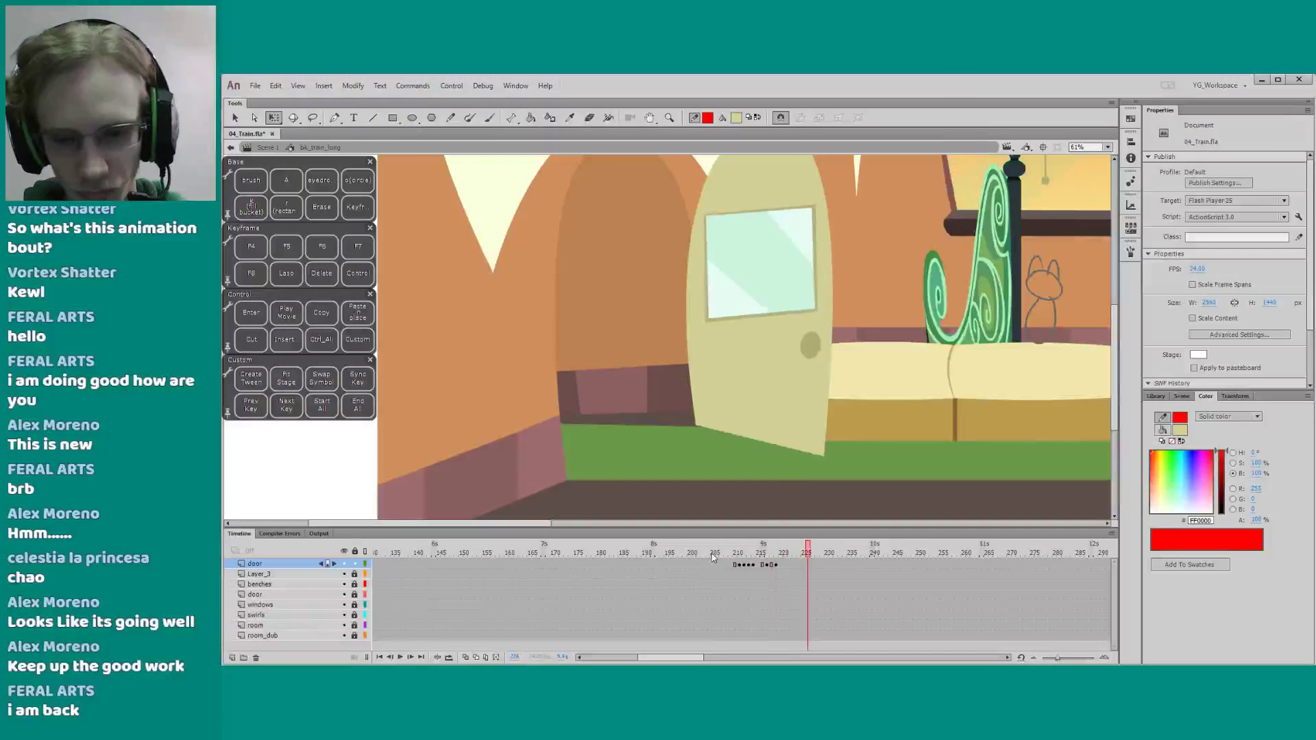
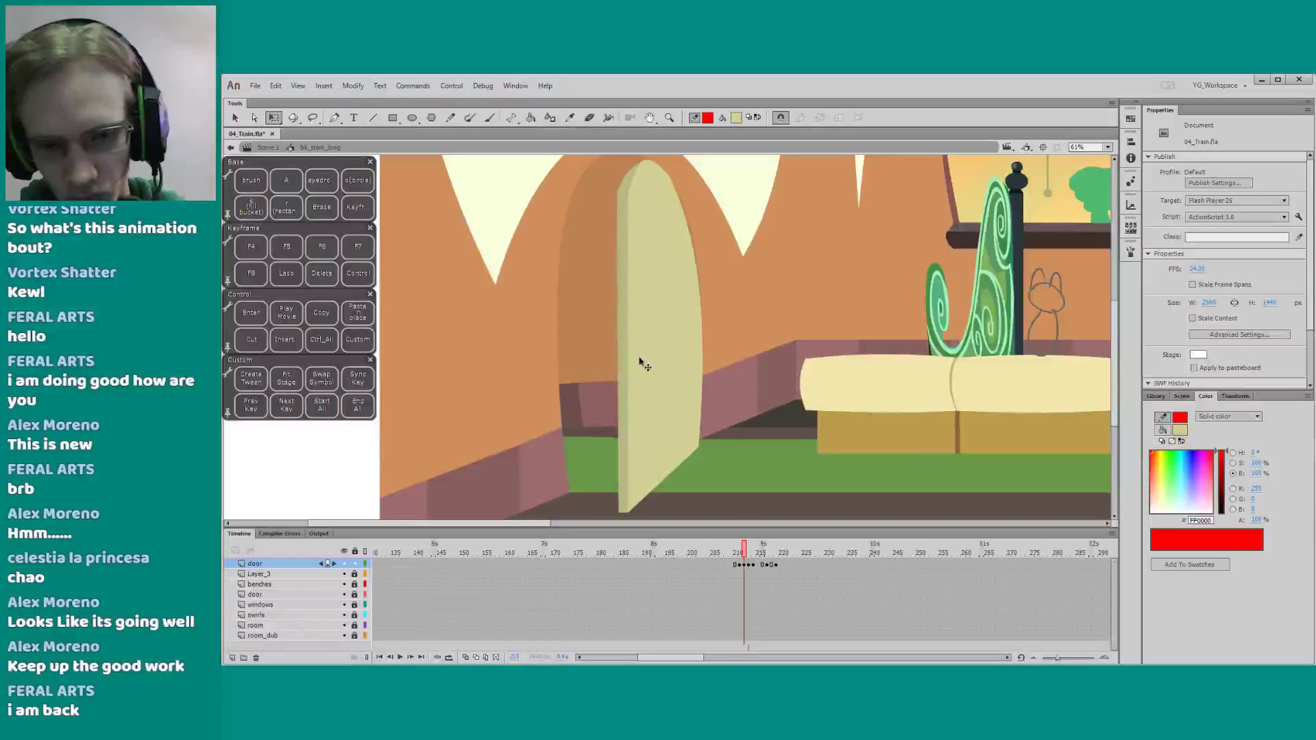
Step forward and back through the door swing's frames to compare the in-between poses with the open door
click(598, 307)
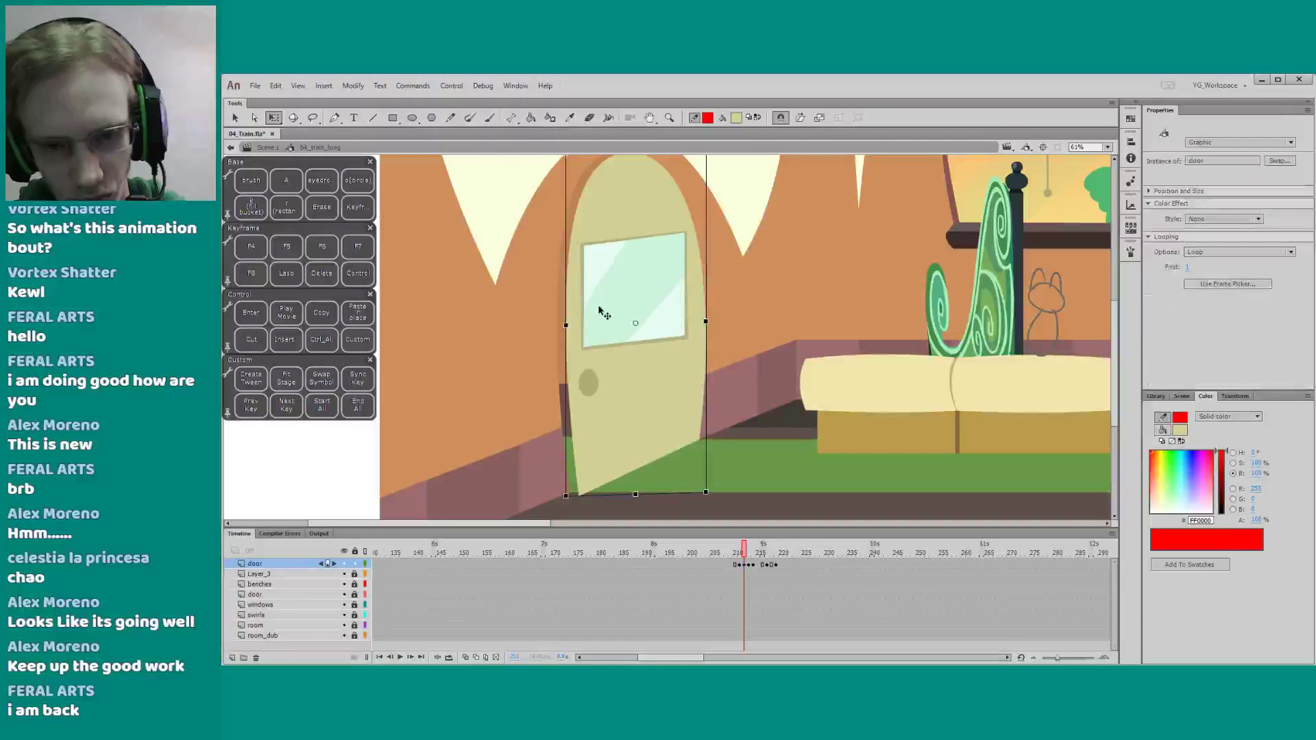
key(period)
key(period)
key(period)
key(period)
key(period)
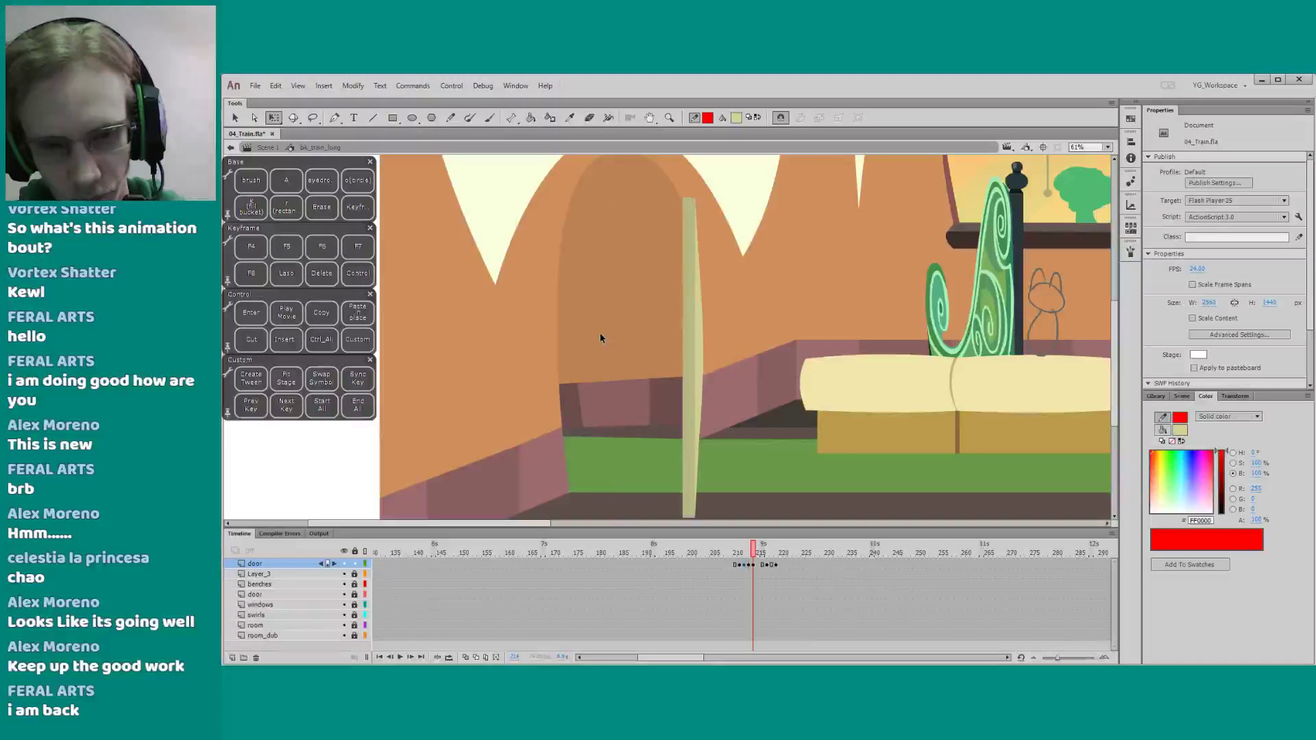
click(602, 340)
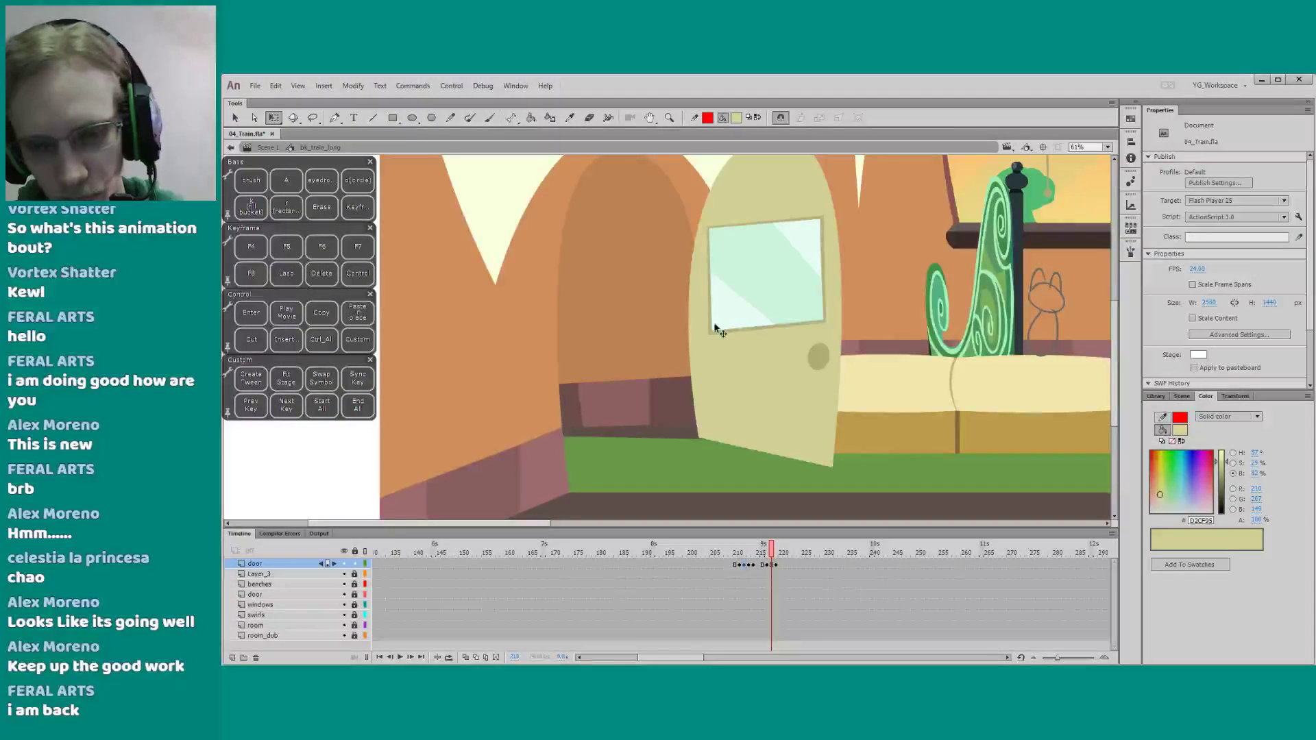
key(comma)
key(comma)
key(comma)
key(comma)
key(comma)
click(768, 566)
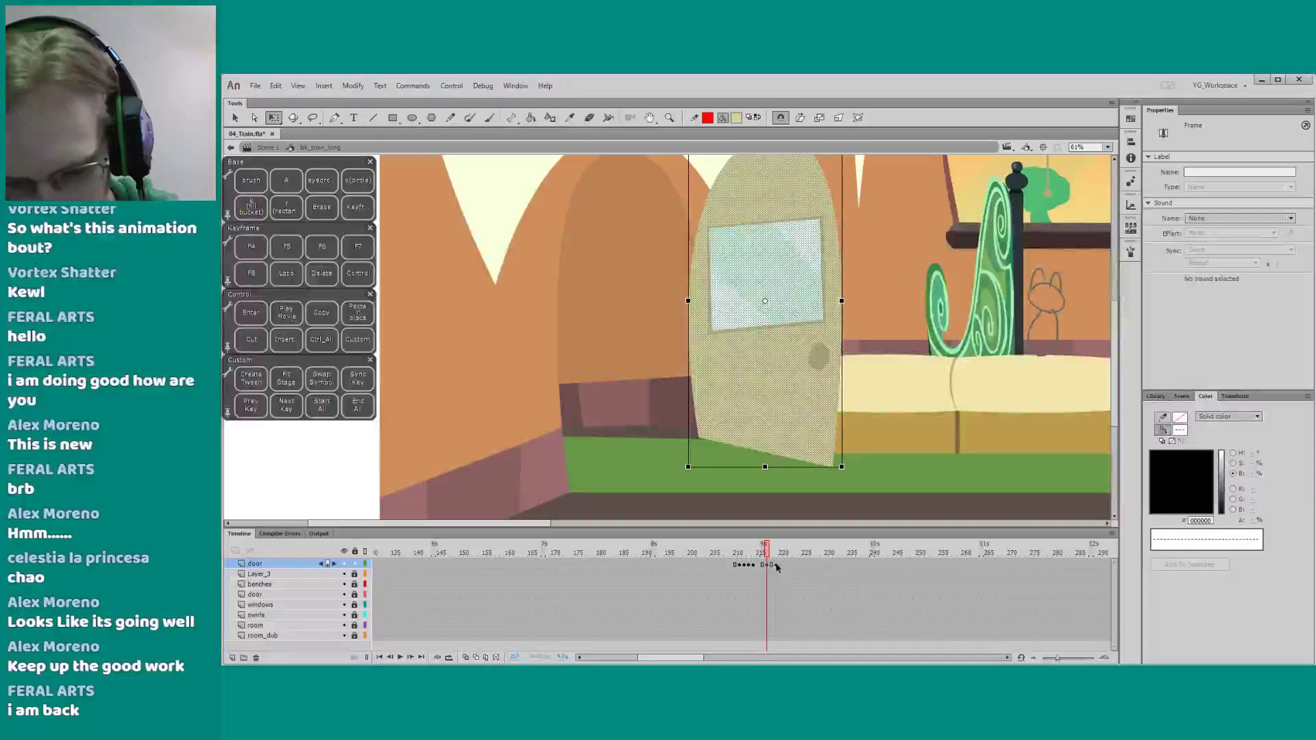
Play the door swing repeatedly from a few frames before it opens to judge its timing and shape
click(721, 556)
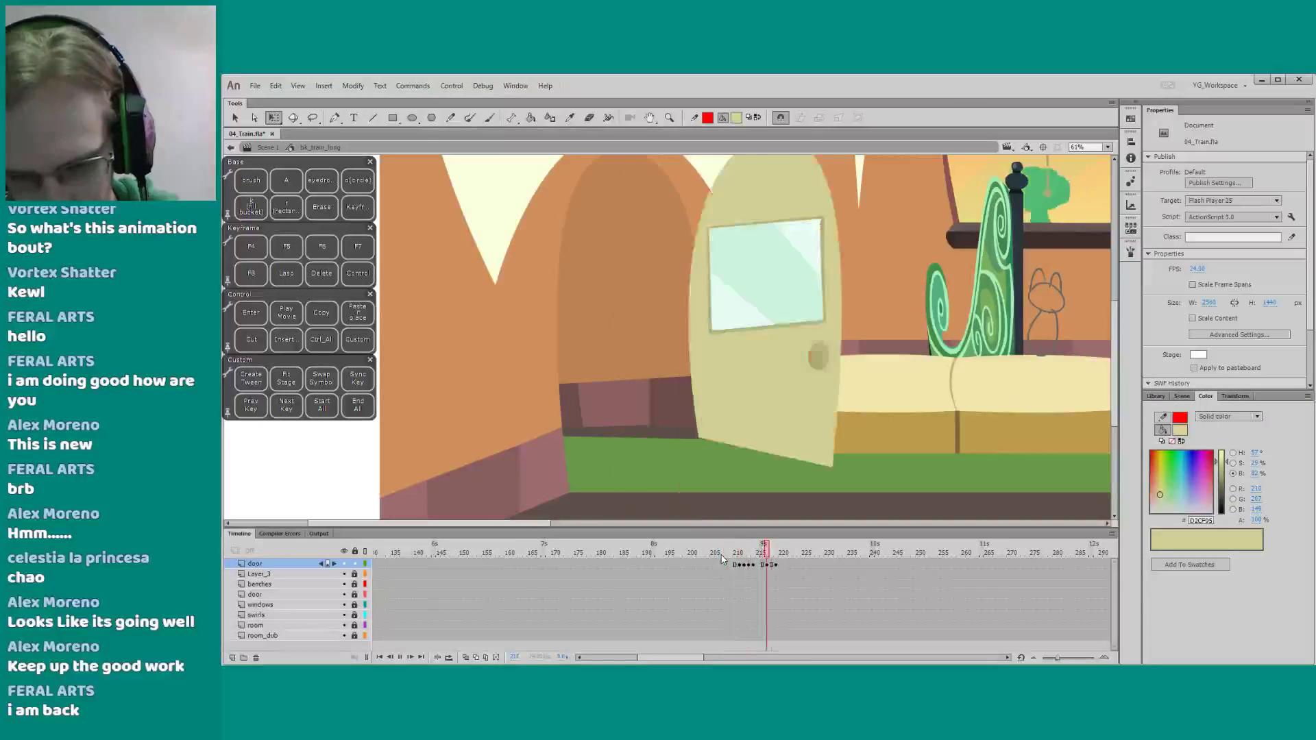
key(Return)
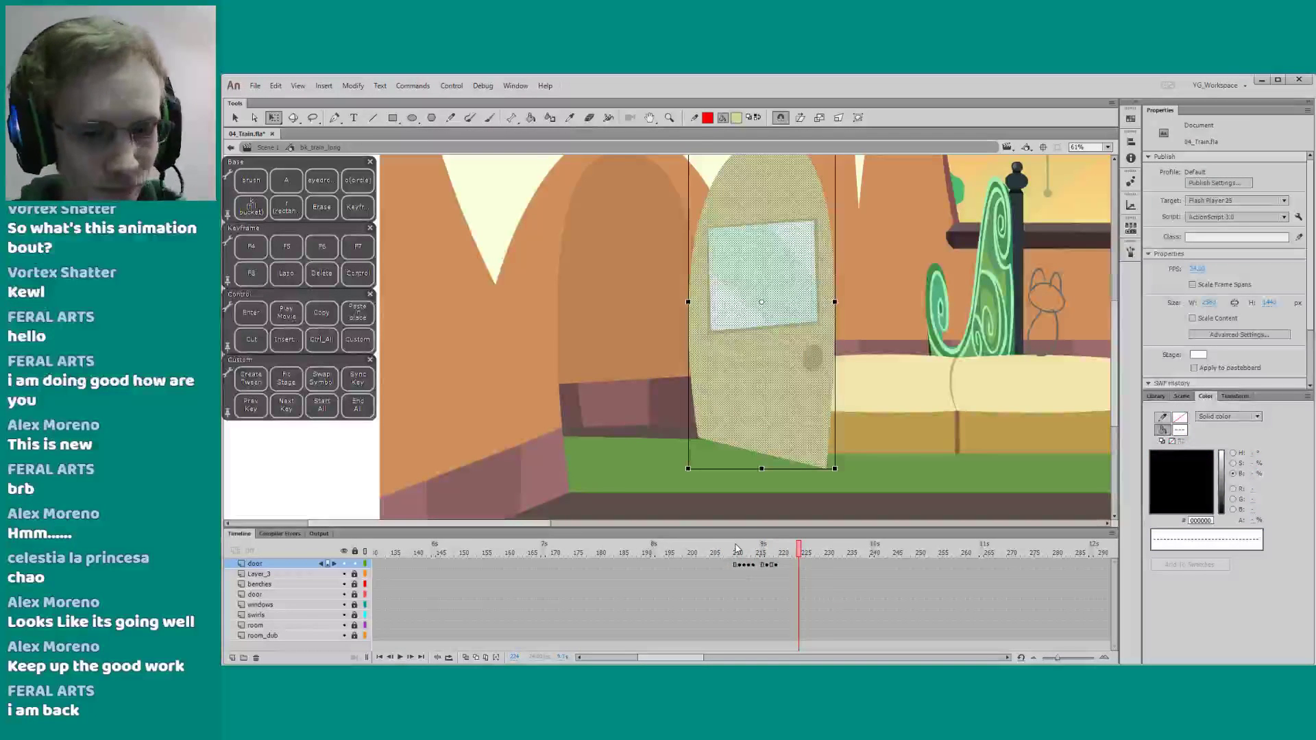
click(717, 554)
key(Return)
click(718, 555)
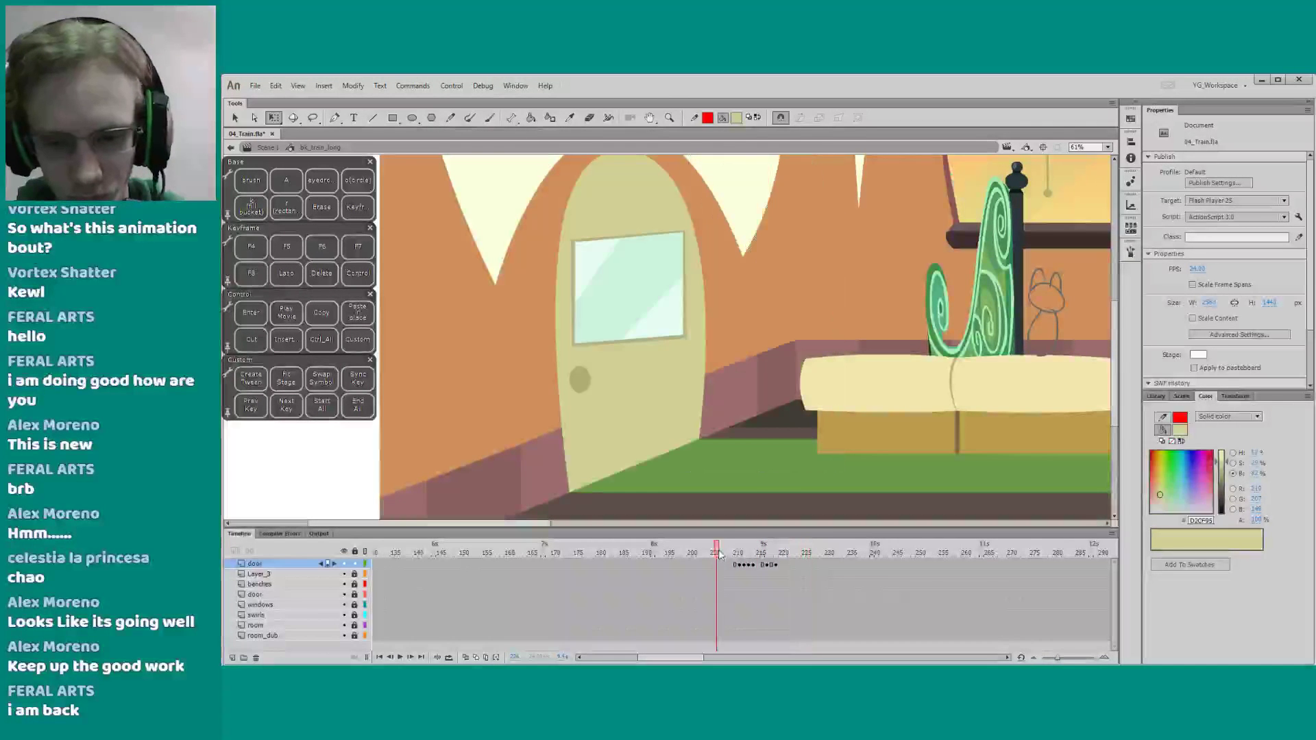
key(Return)
click(716, 553)
drag(640, 468, 646, 479)
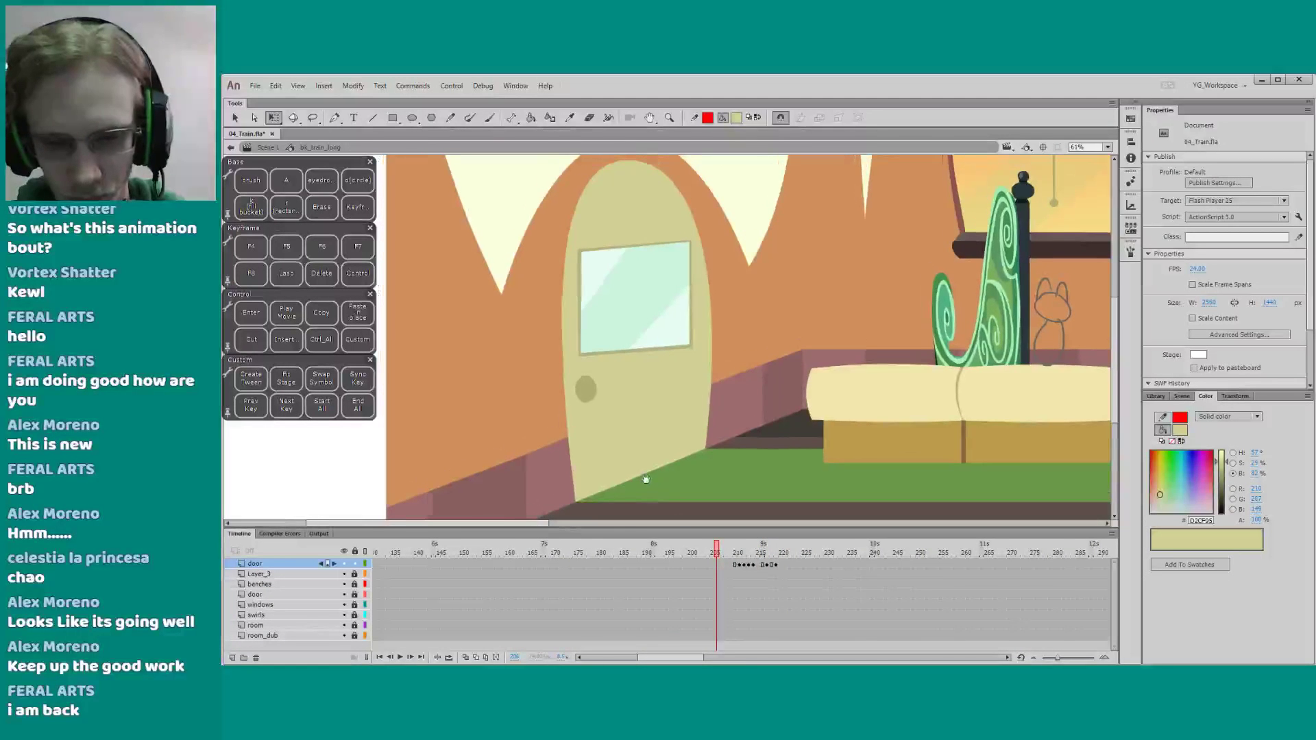
drag(646, 528, 647, 531)
key(Return)
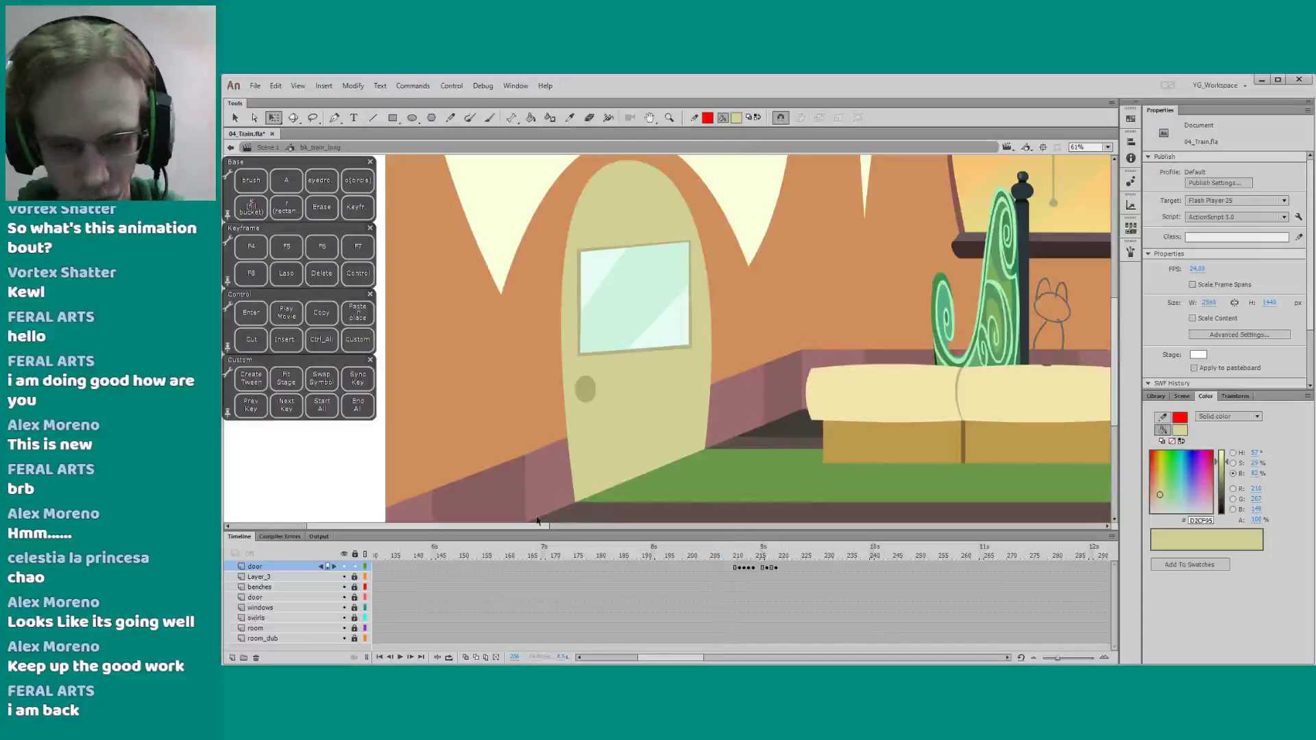
click(728, 556)
key(Return)
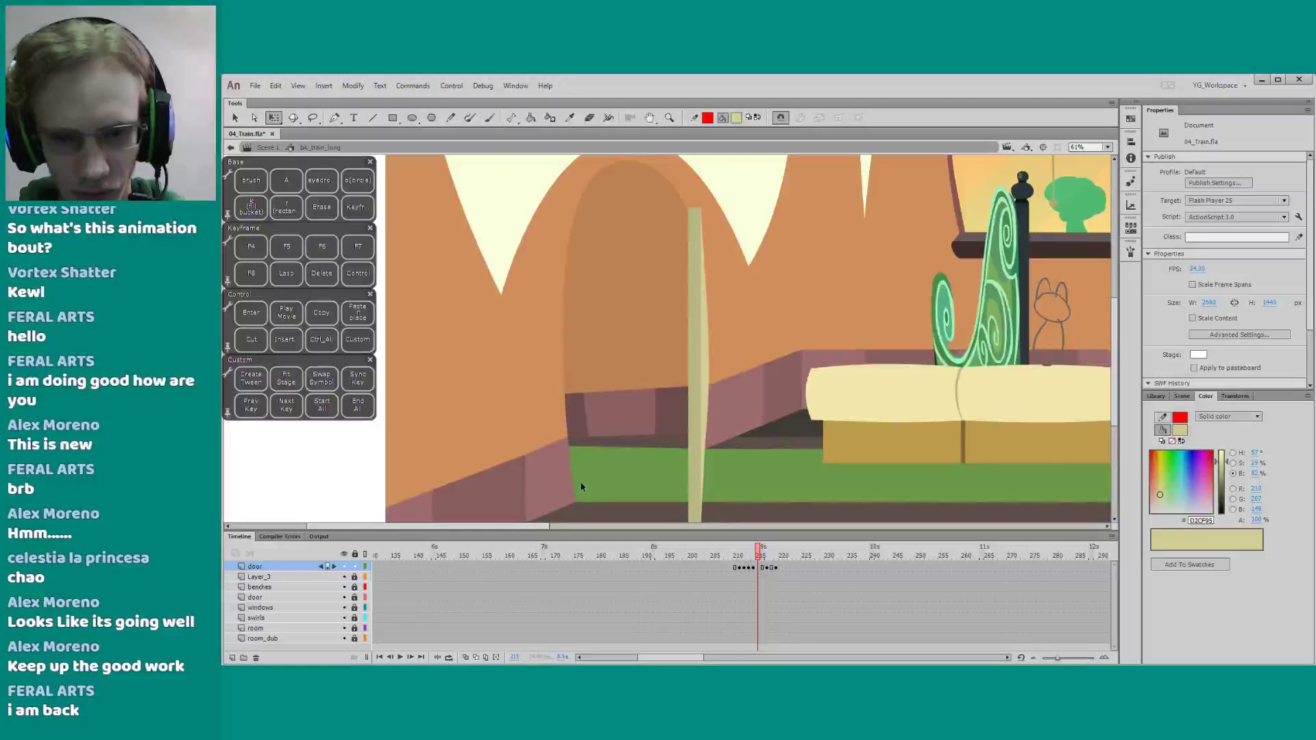
Stretch the edge-on door pose on frame 214 upward from its top edge and compare it with the preceding frames
click(696, 361)
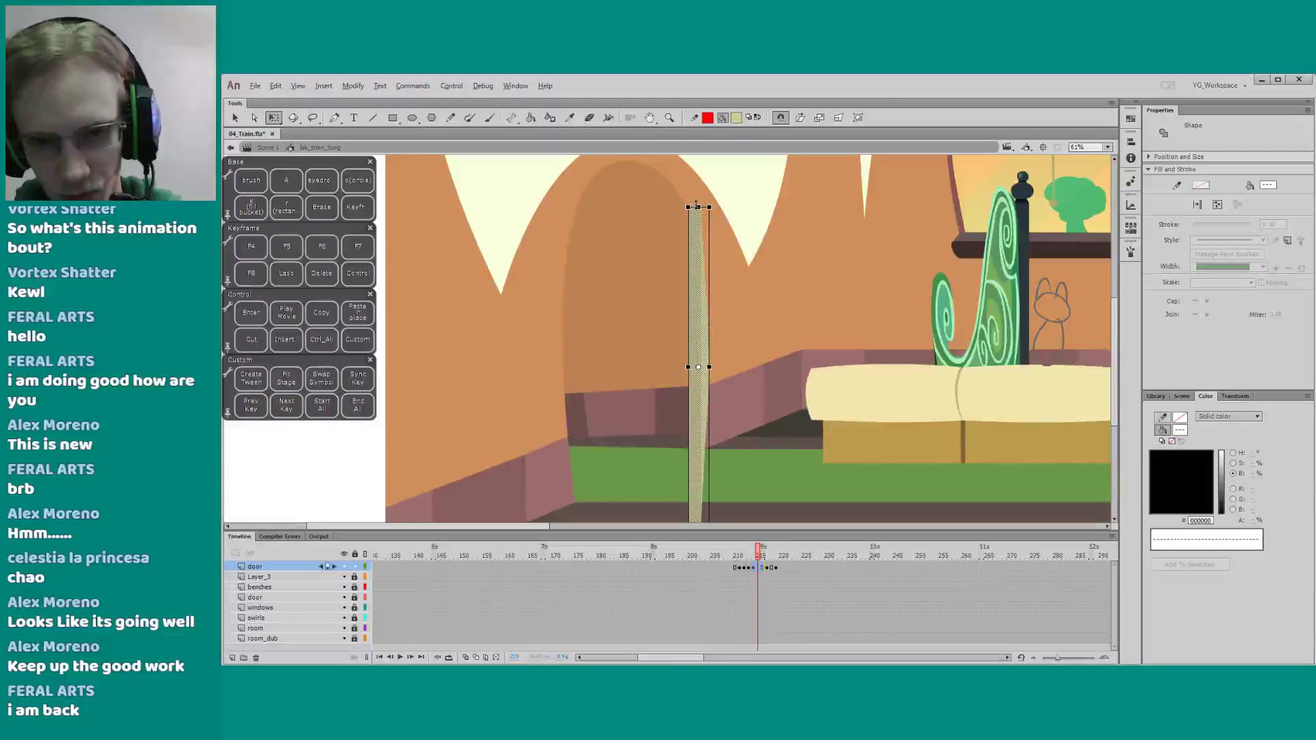
drag(694, 207, 694, 170)
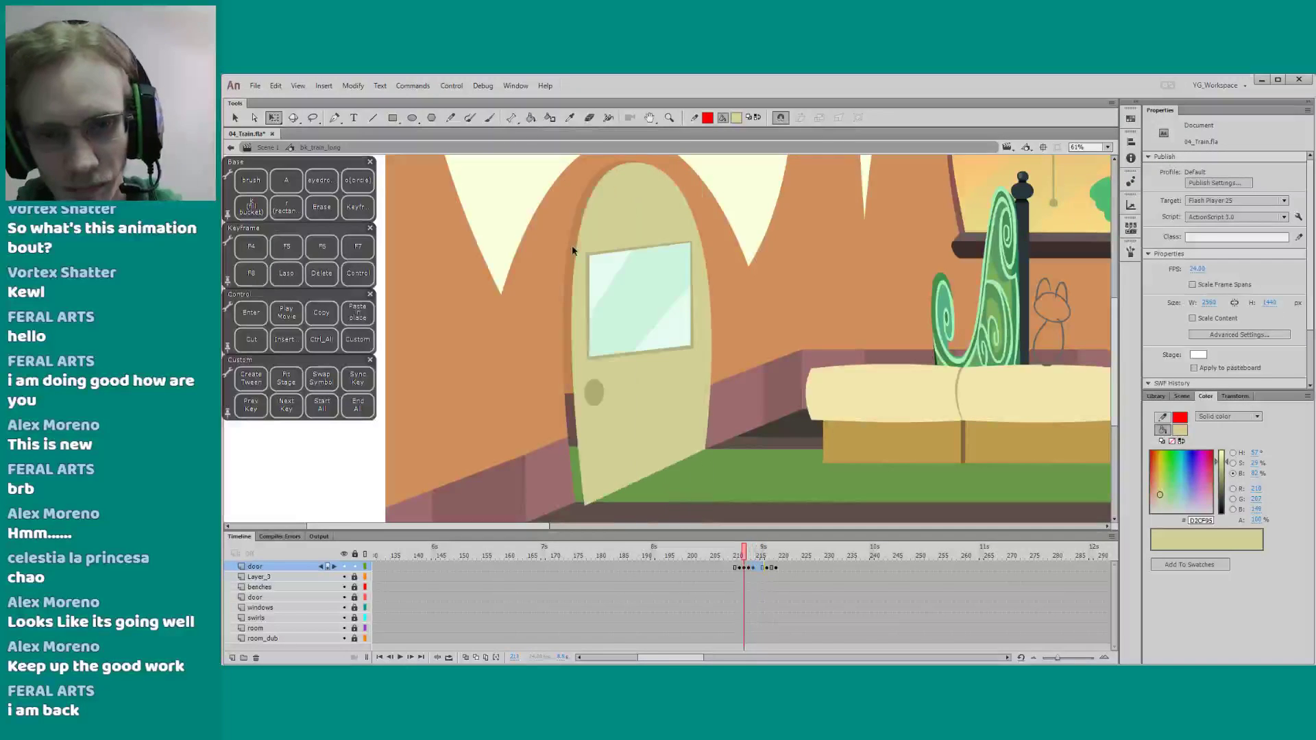
key(.)
key(.)
key(.)
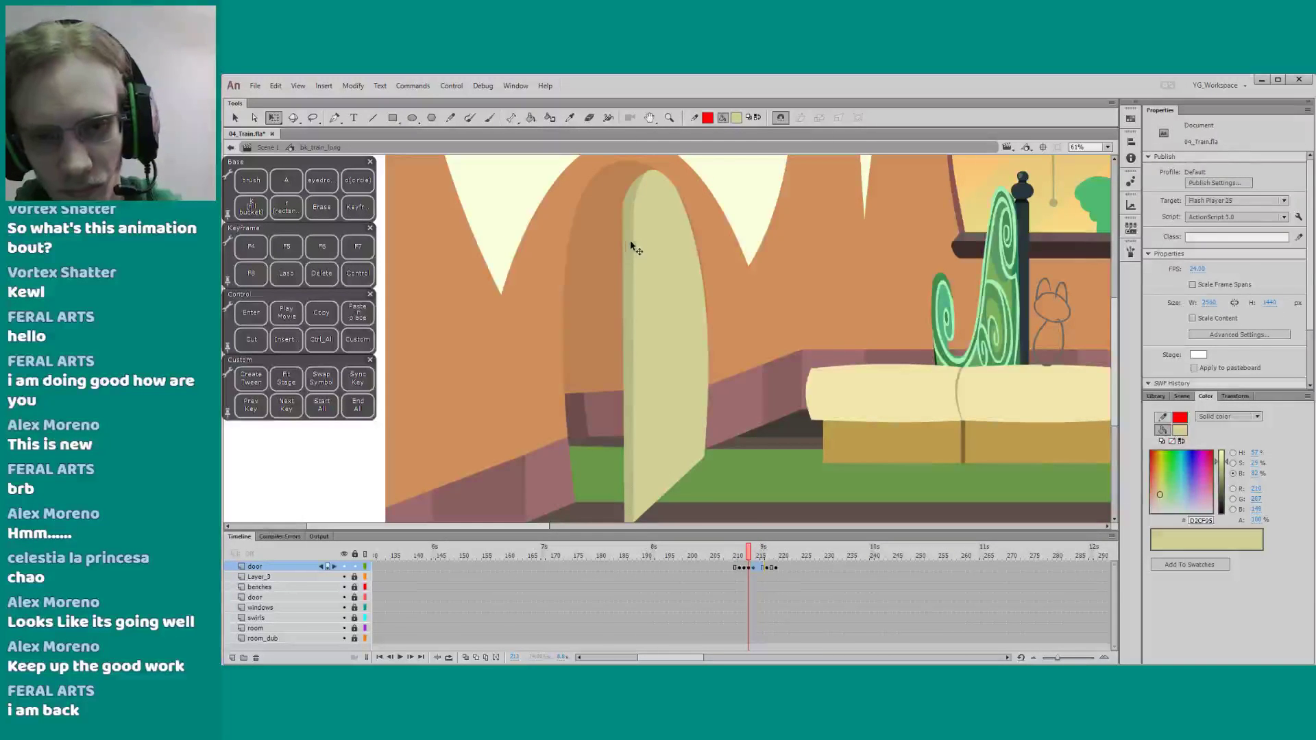
Stretch the half-open door on frame 213, face and side strip together, slightly upward to make it taller
click(631, 244)
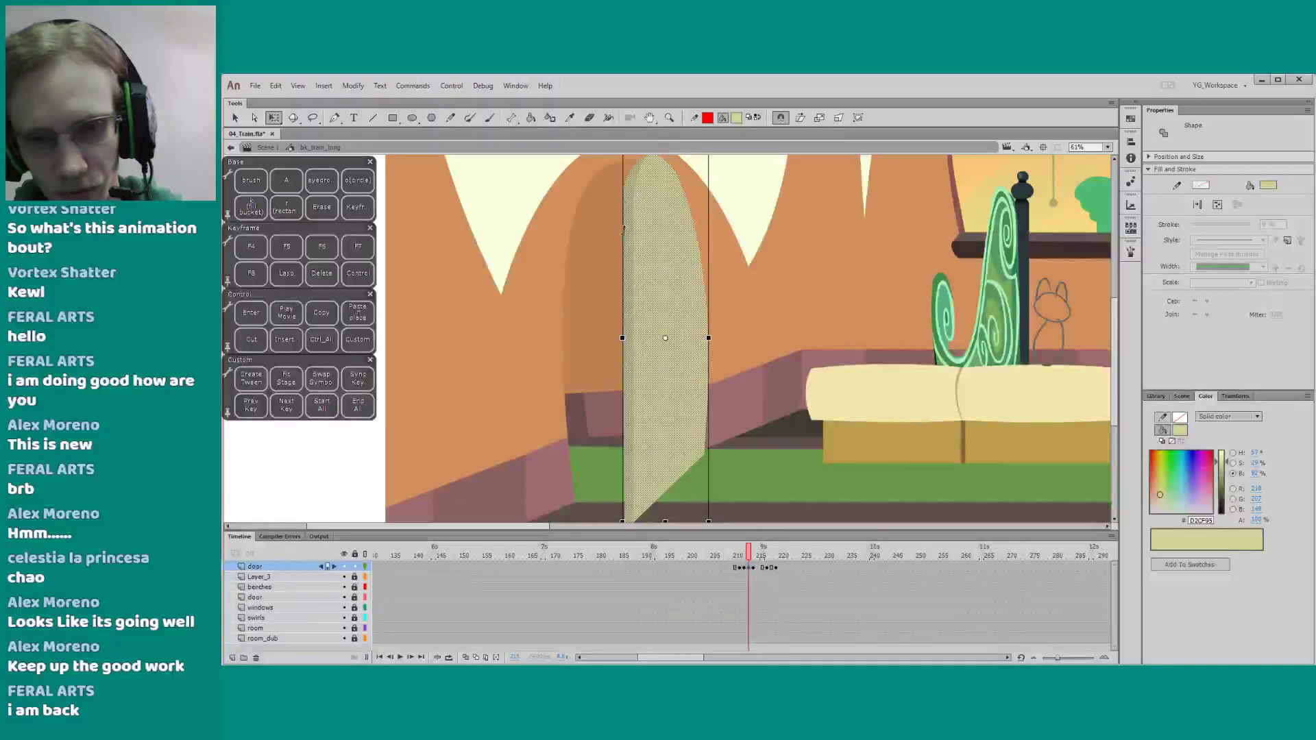
key(comma)
key(period)
click(637, 285)
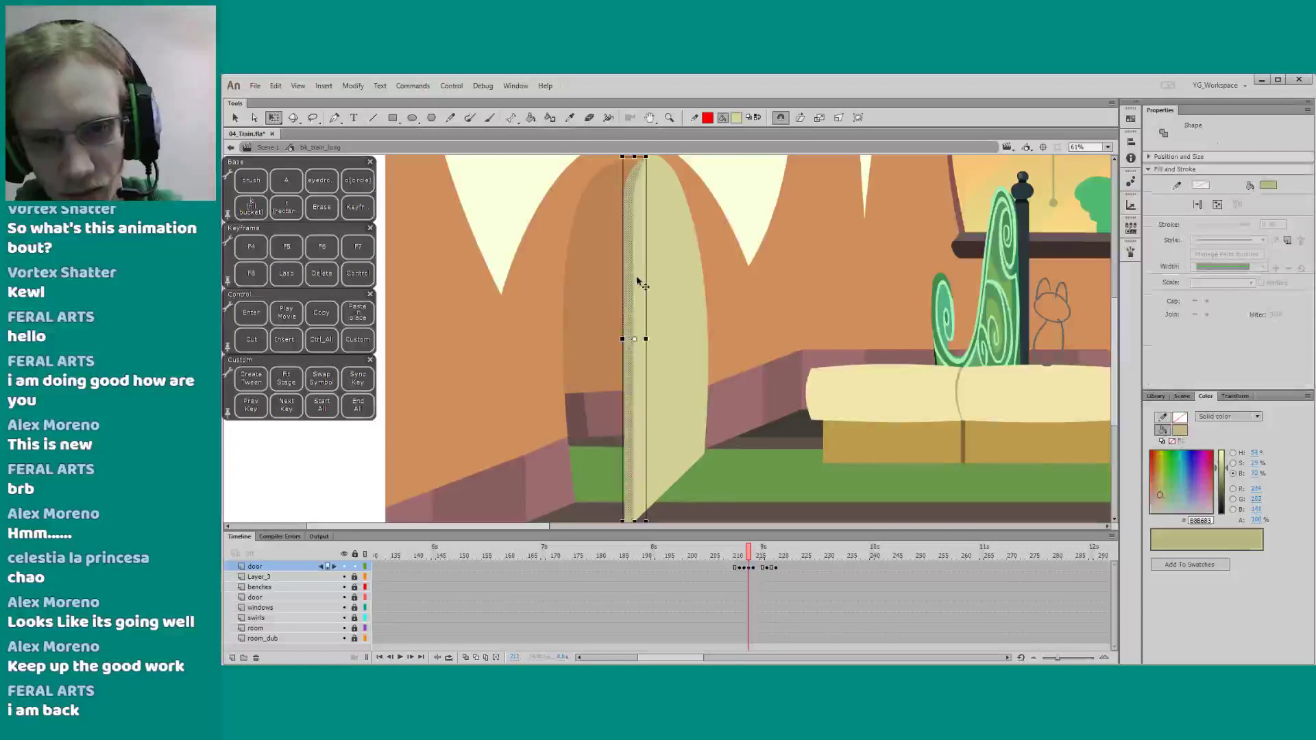
drag(641, 191, 667, 176)
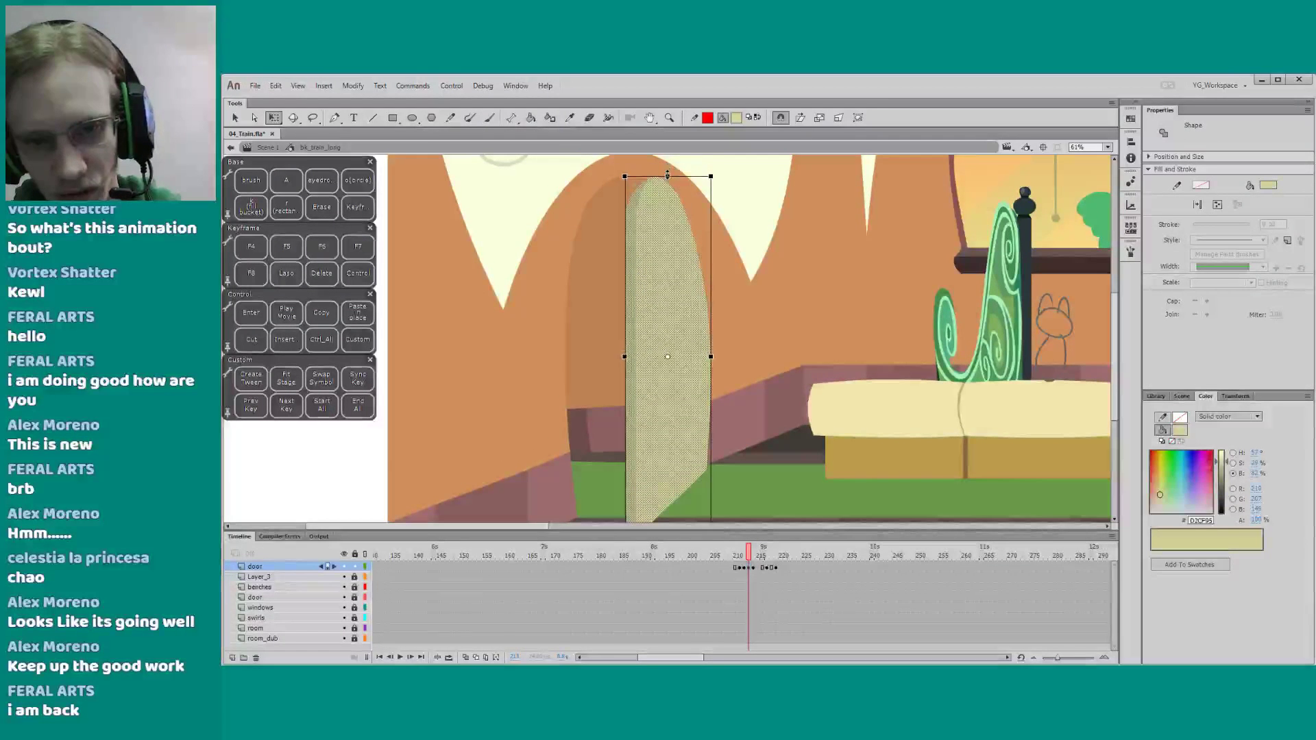
Stretch the edge-on door on frame 214 further upward so it stands taller than the frame 213 pose
key(period)
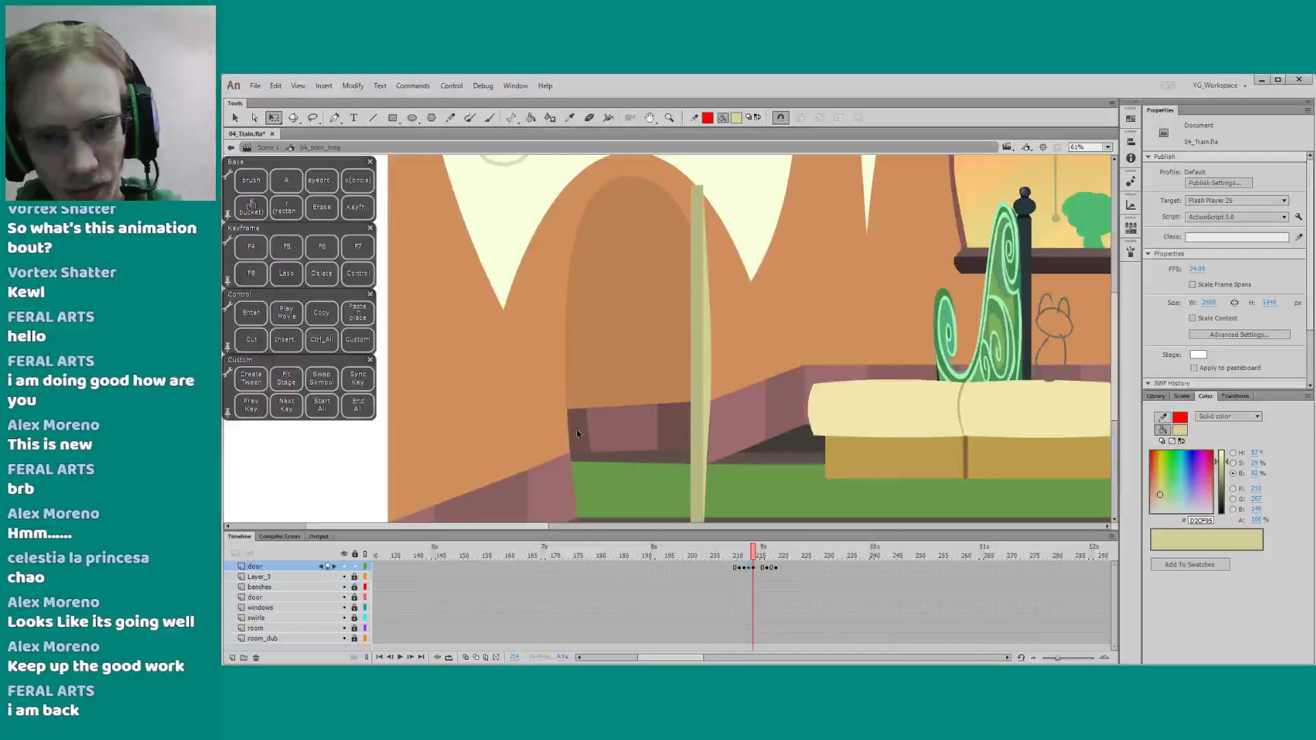
click(699, 332)
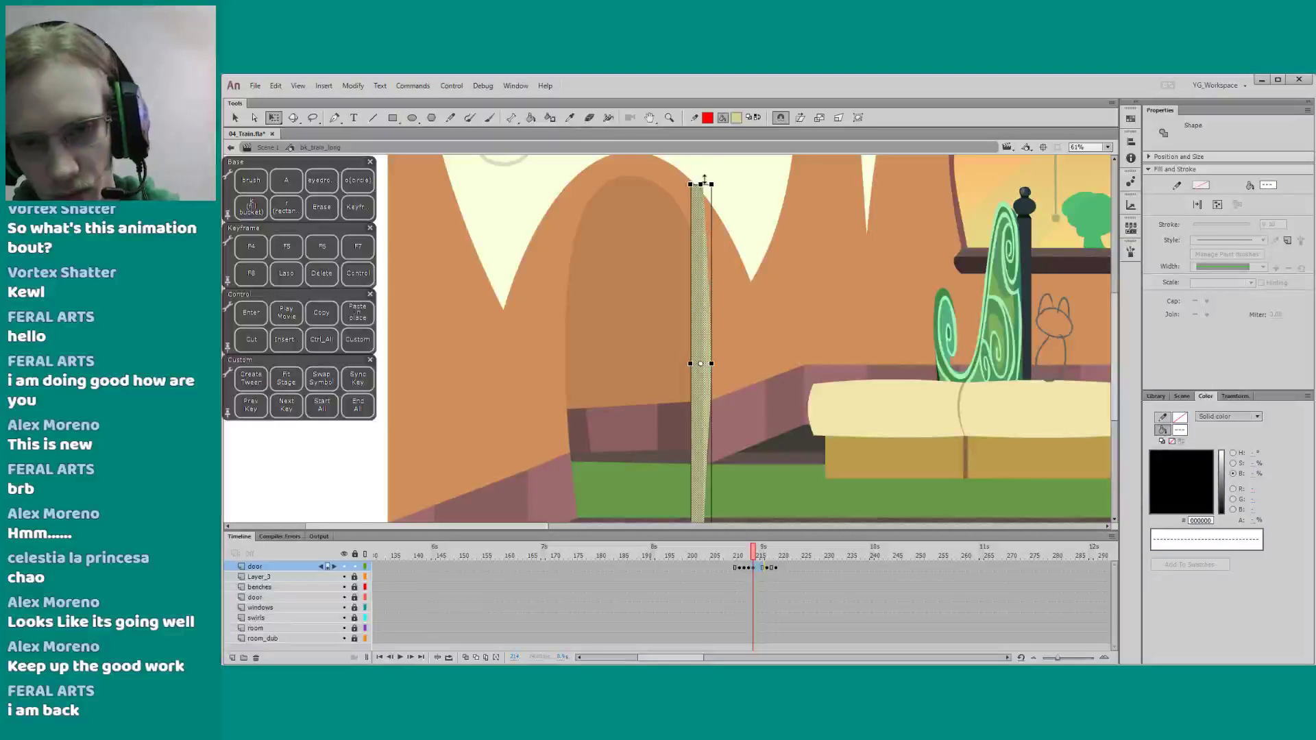
drag(635, 336, 633, 318)
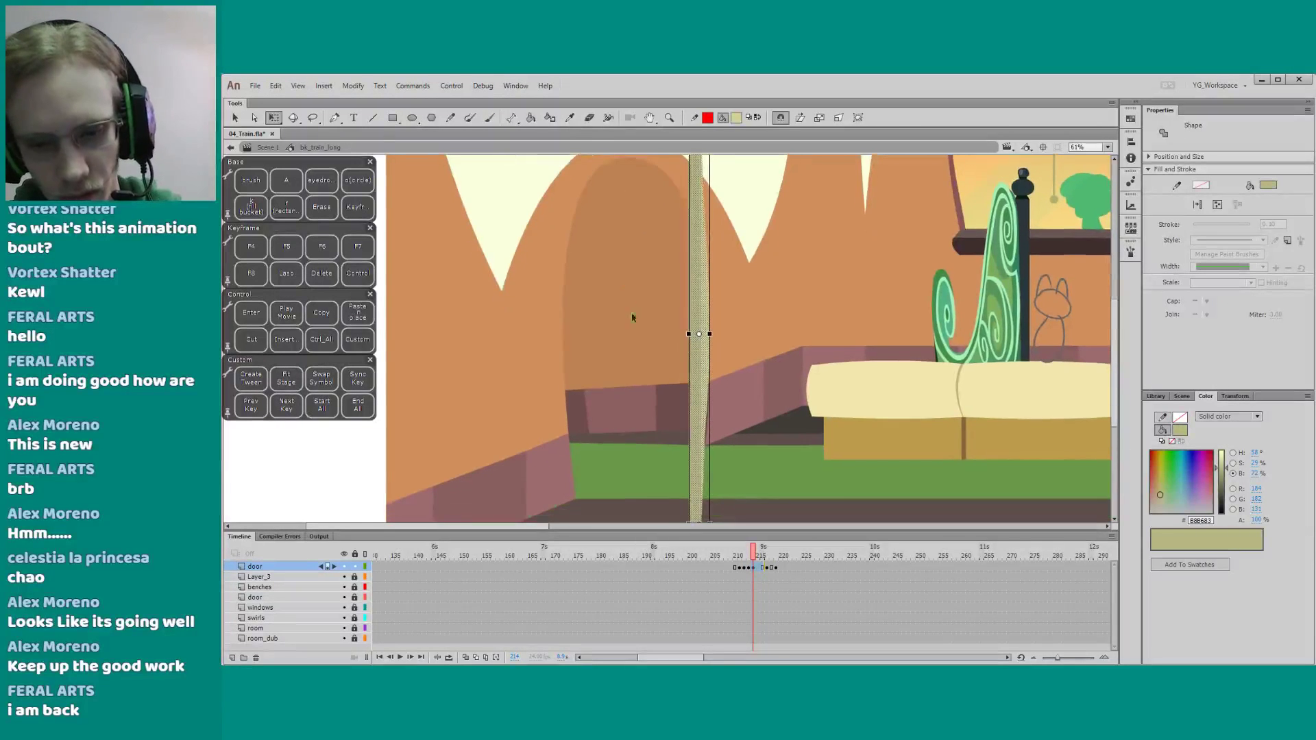
click(664, 439)
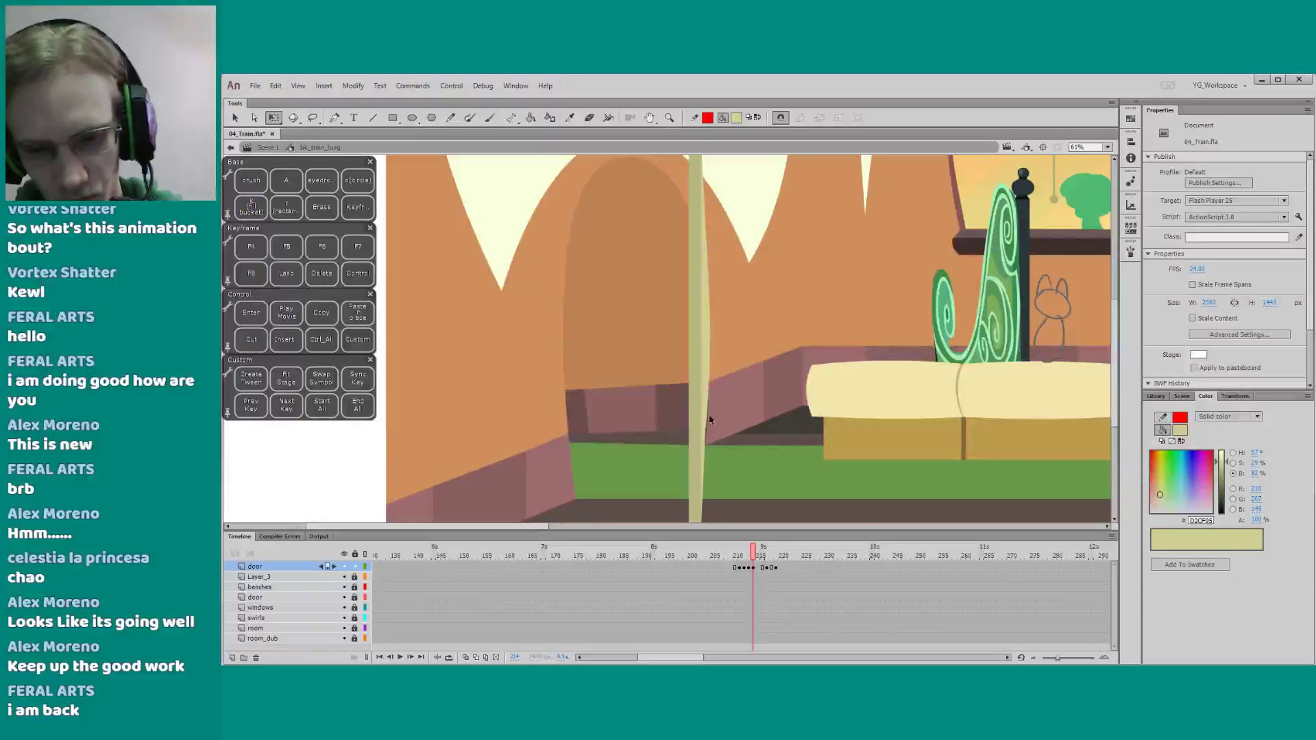
Show the anchor points of the edge-on door's outline on frame 214 to check its shape
key(a)
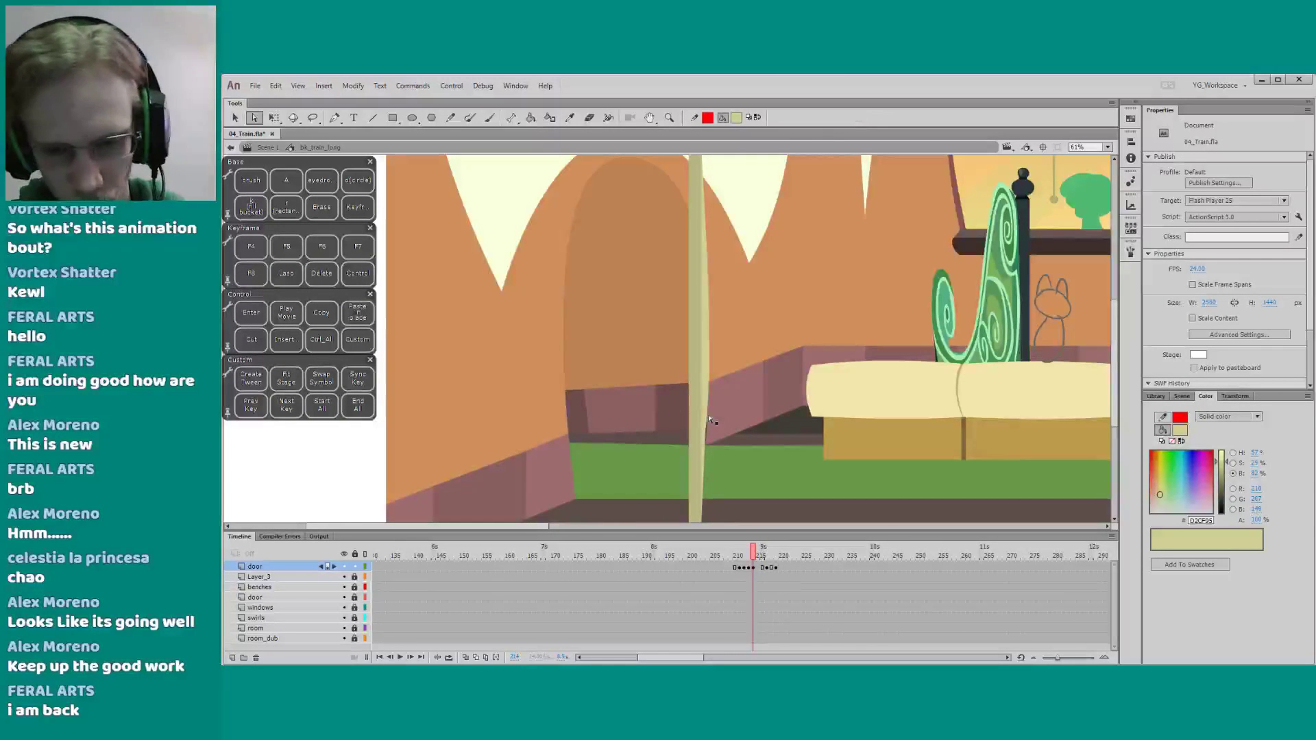
click(707, 421)
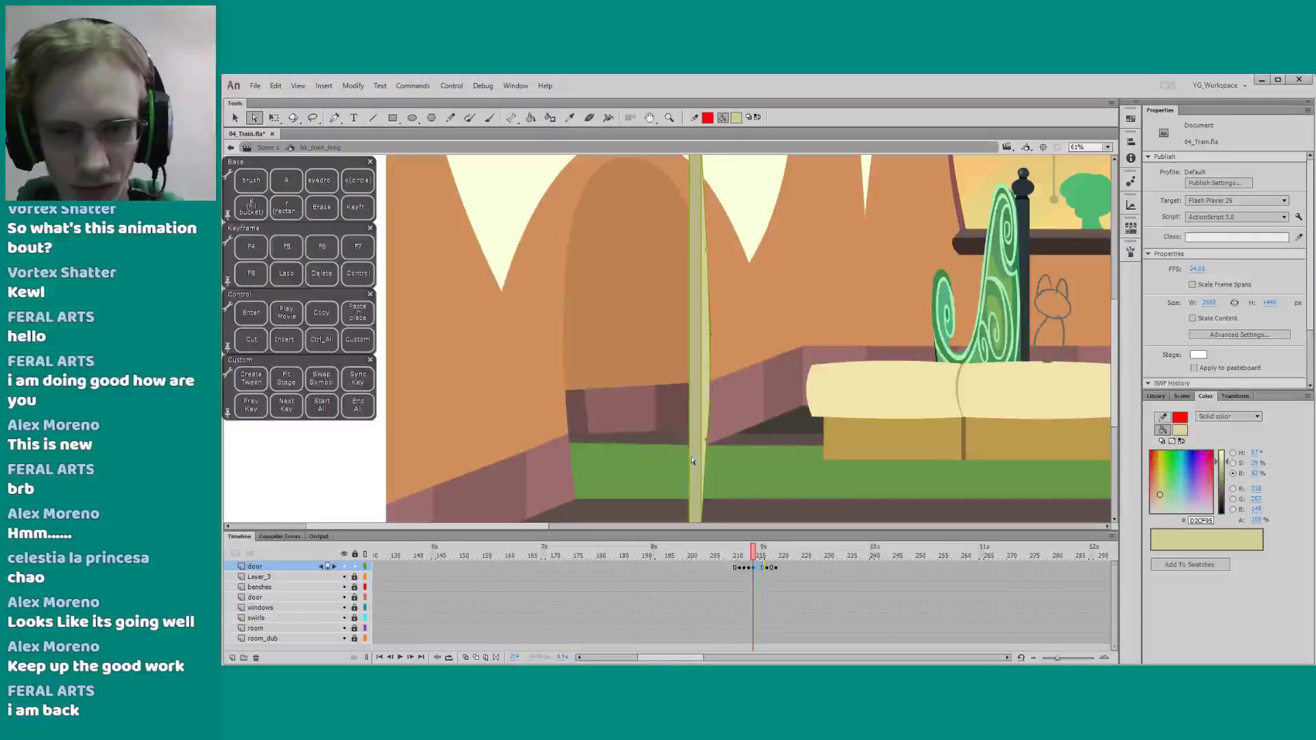
key(q)
click(642, 414)
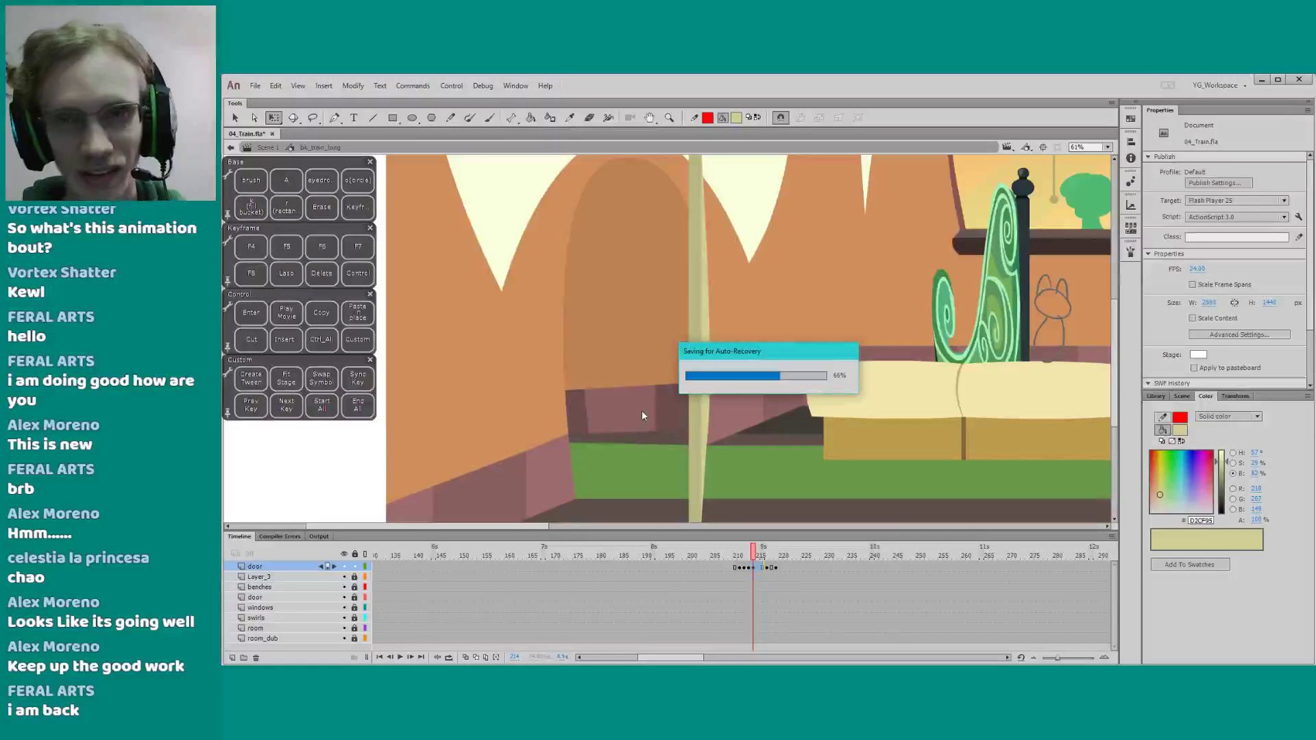
Play the door swing from before it opens to check the taller in-between poses
drag(622, 444, 629, 442)
drag(614, 532, 612, 544)
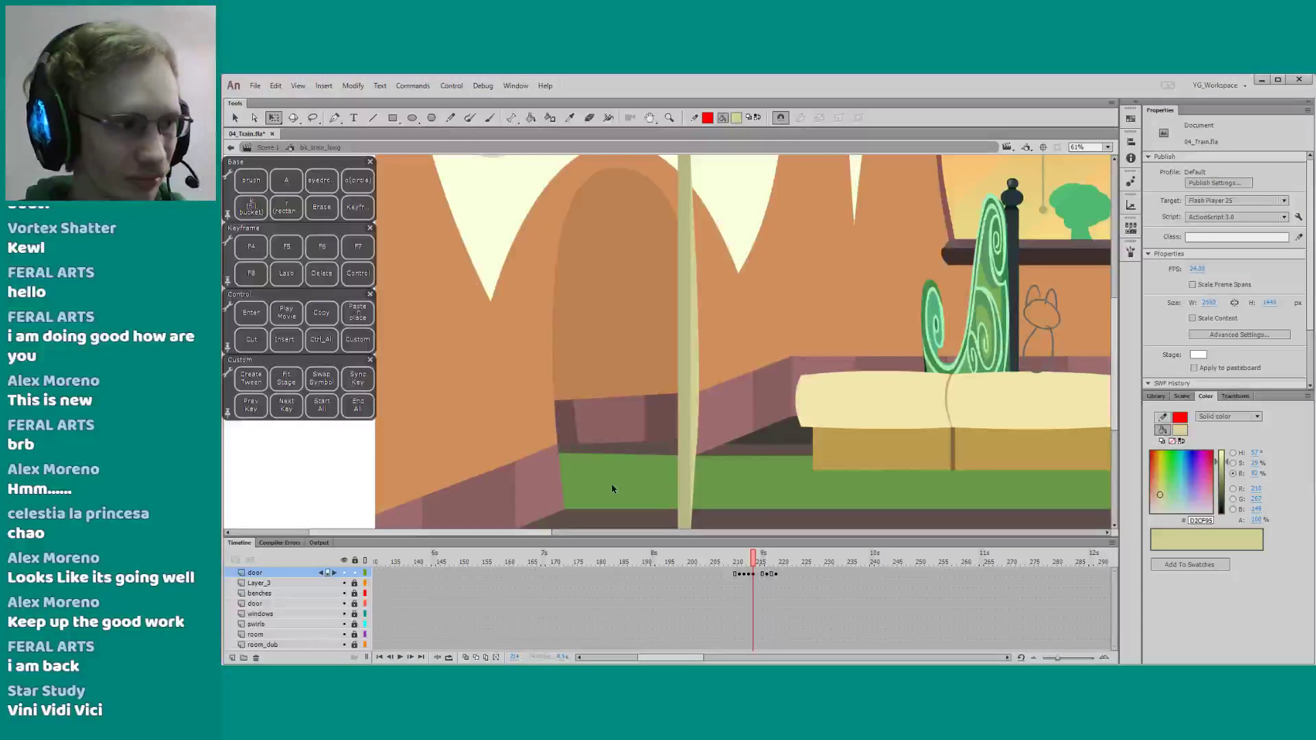
drag(572, 409, 565, 417)
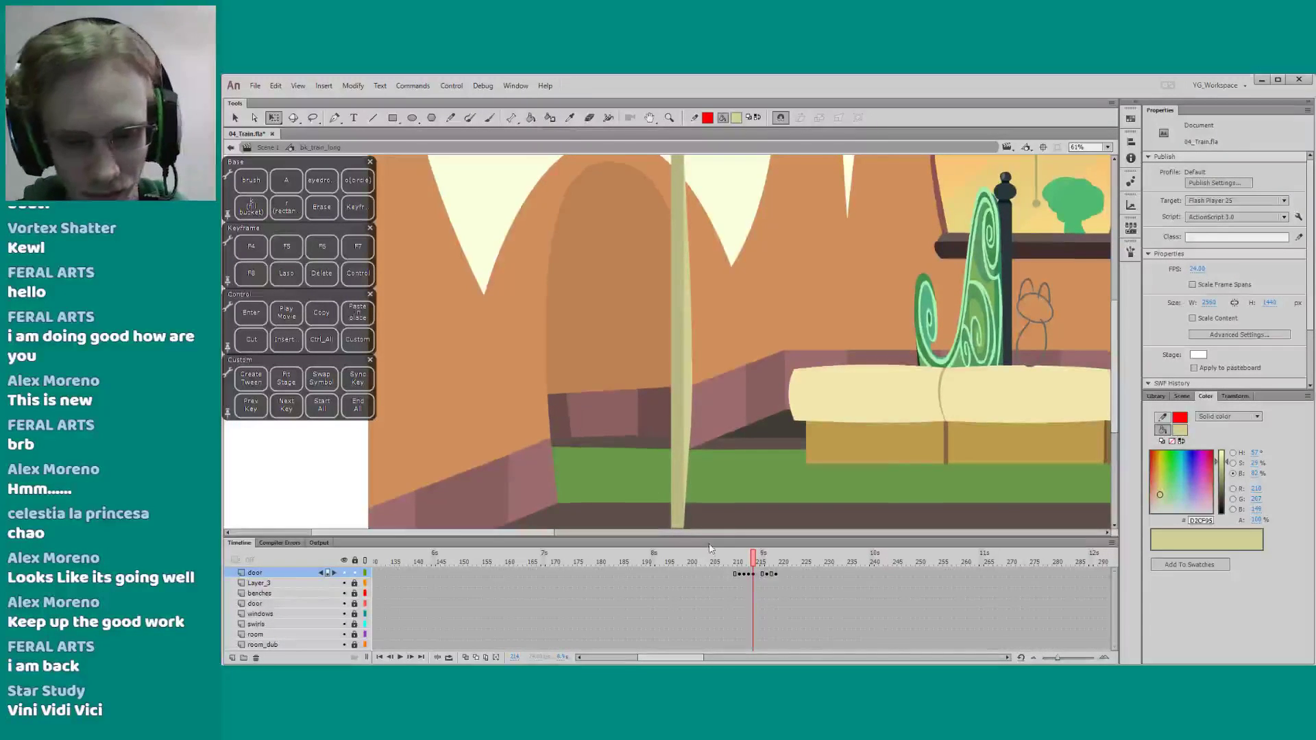
click(721, 556)
key(Return)
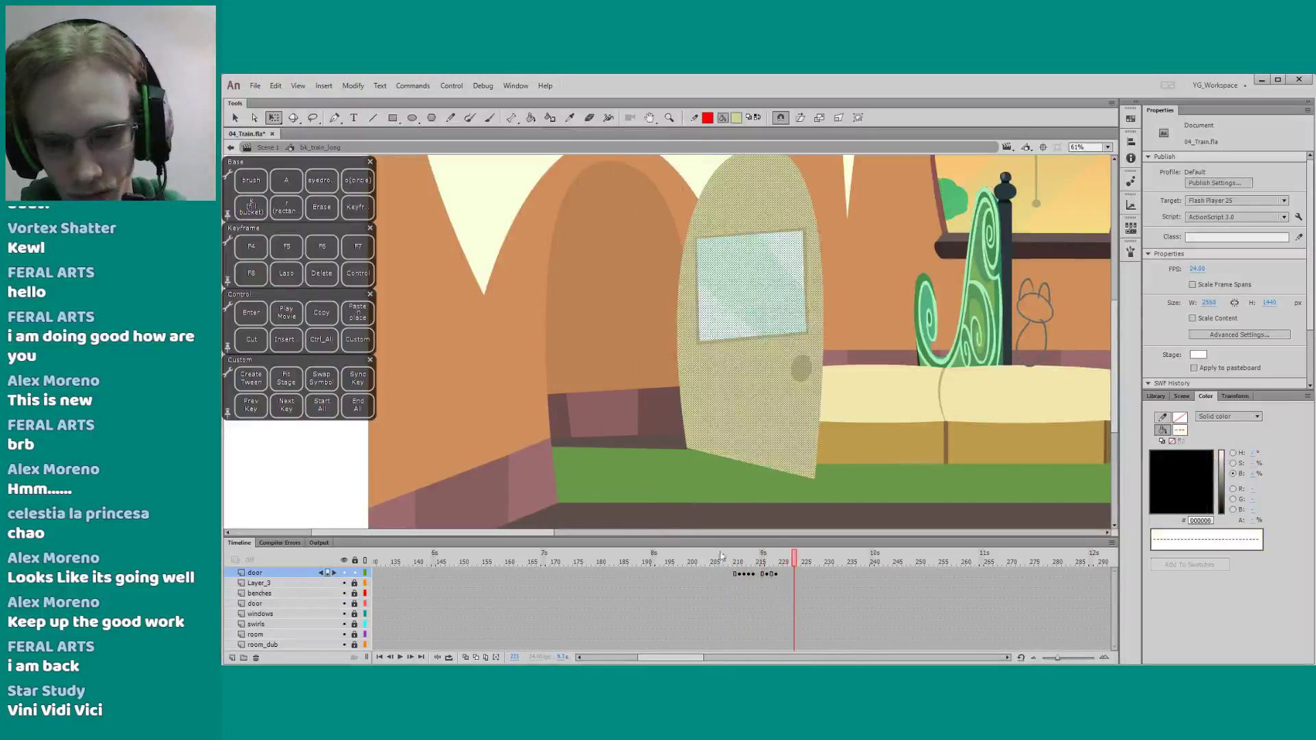
Replay the door swing several times with the whole door and doorway in view to review the motion
key(z)
click(593, 451)
scroll(592, 445, up, 2)
alt+click(575, 441)
alt+click(577, 444)
drag(571, 460, 551, 533)
drag(523, 172, 613, 350)
key(q)
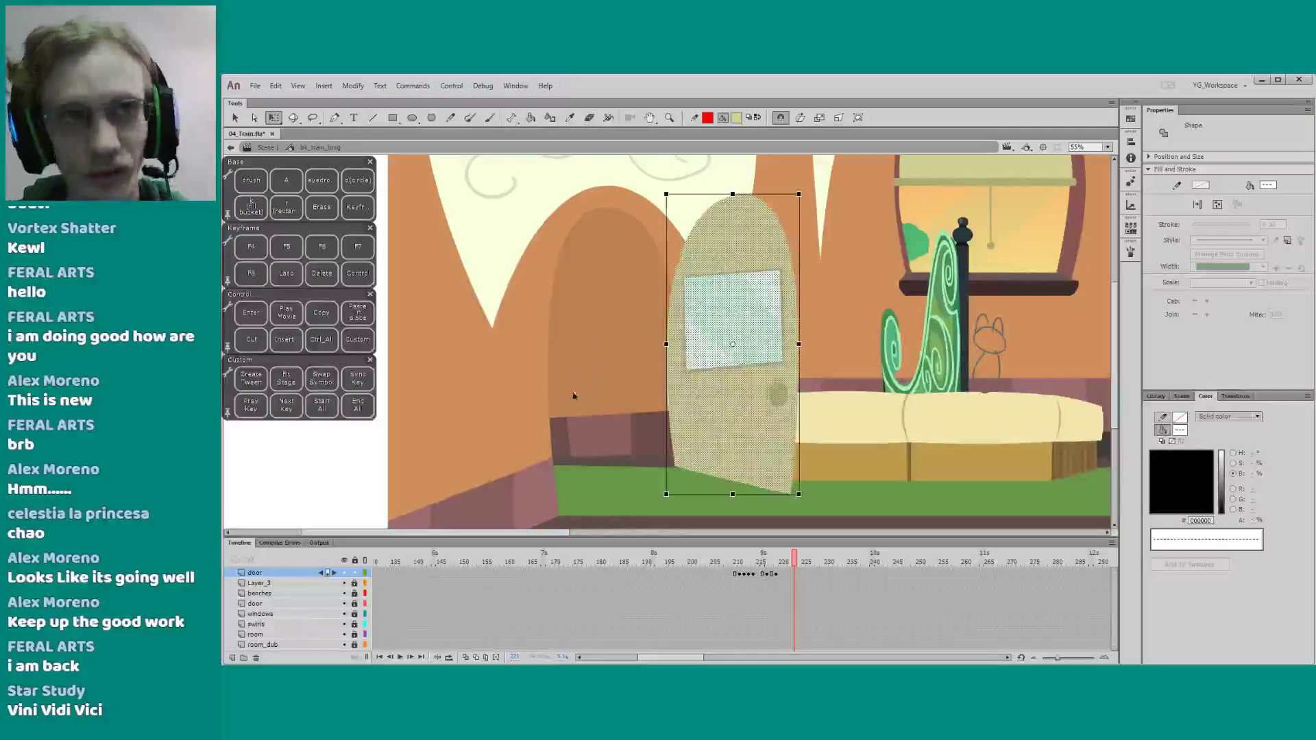
drag(568, 403, 587, 403)
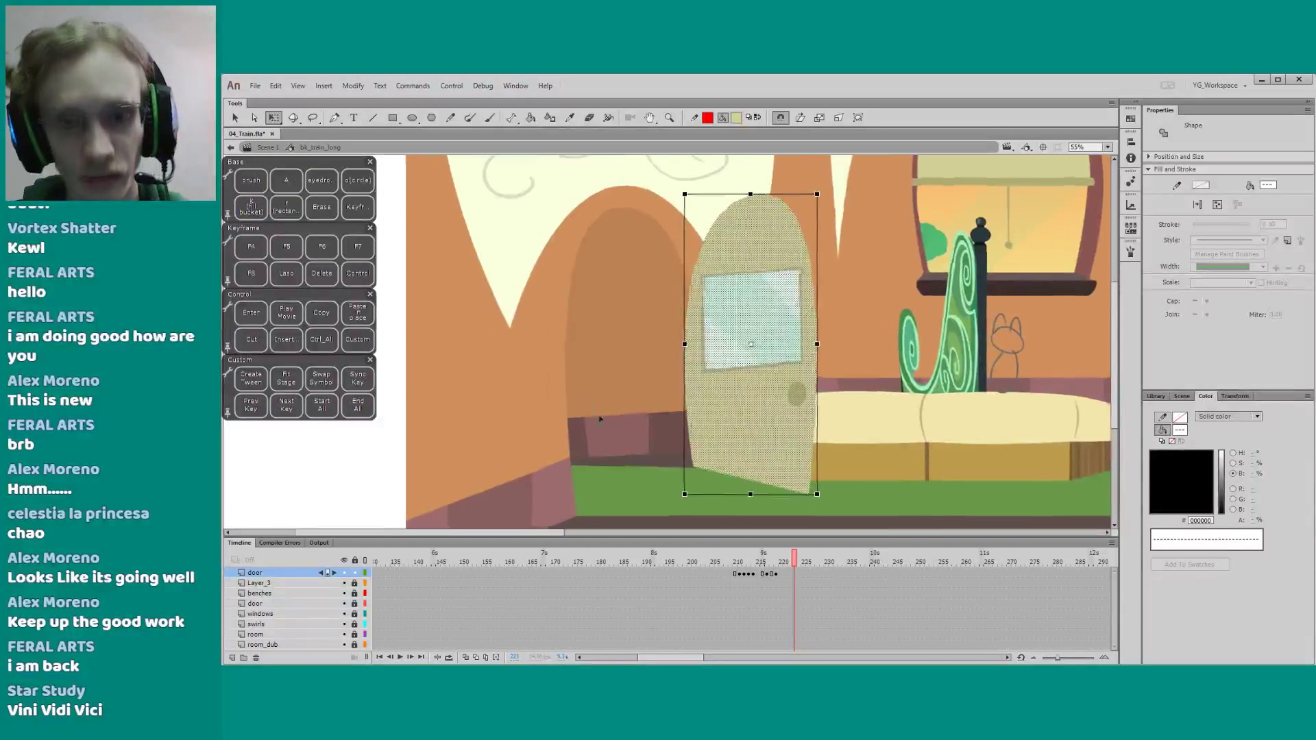
click(690, 562)
key(Return)
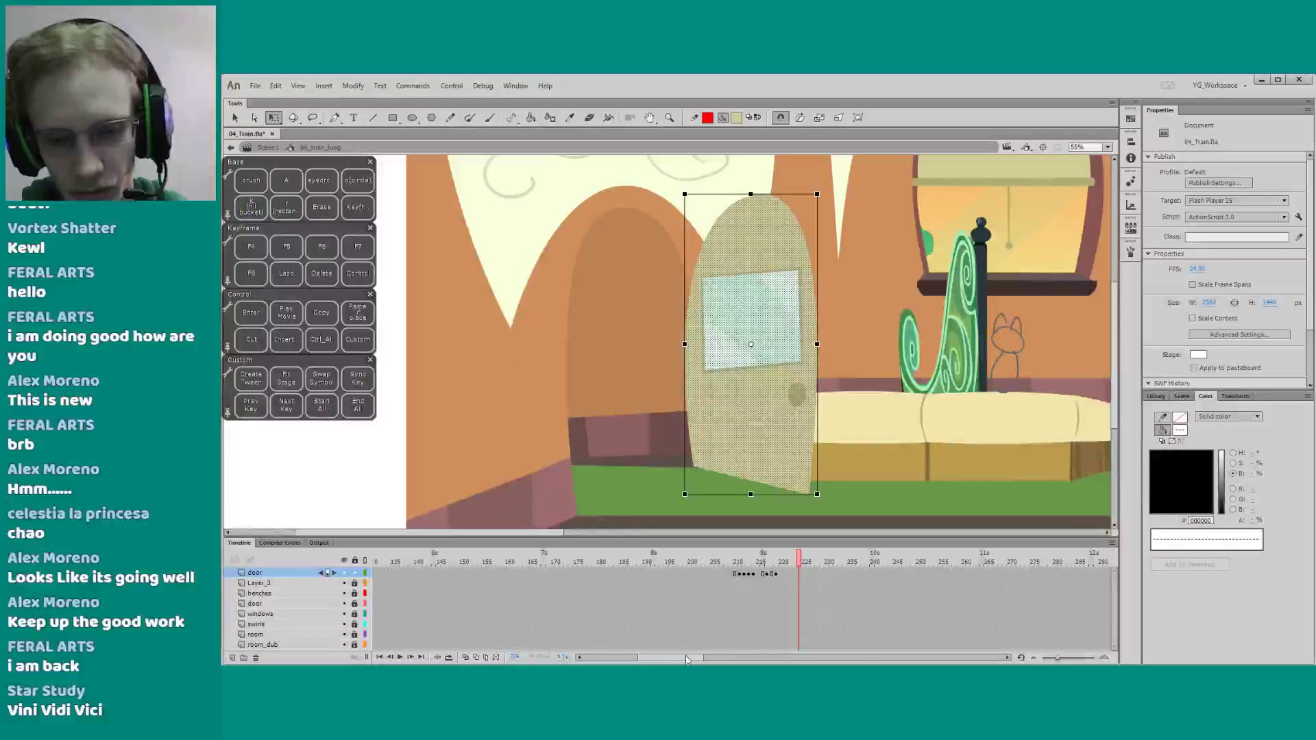
click(660, 561)
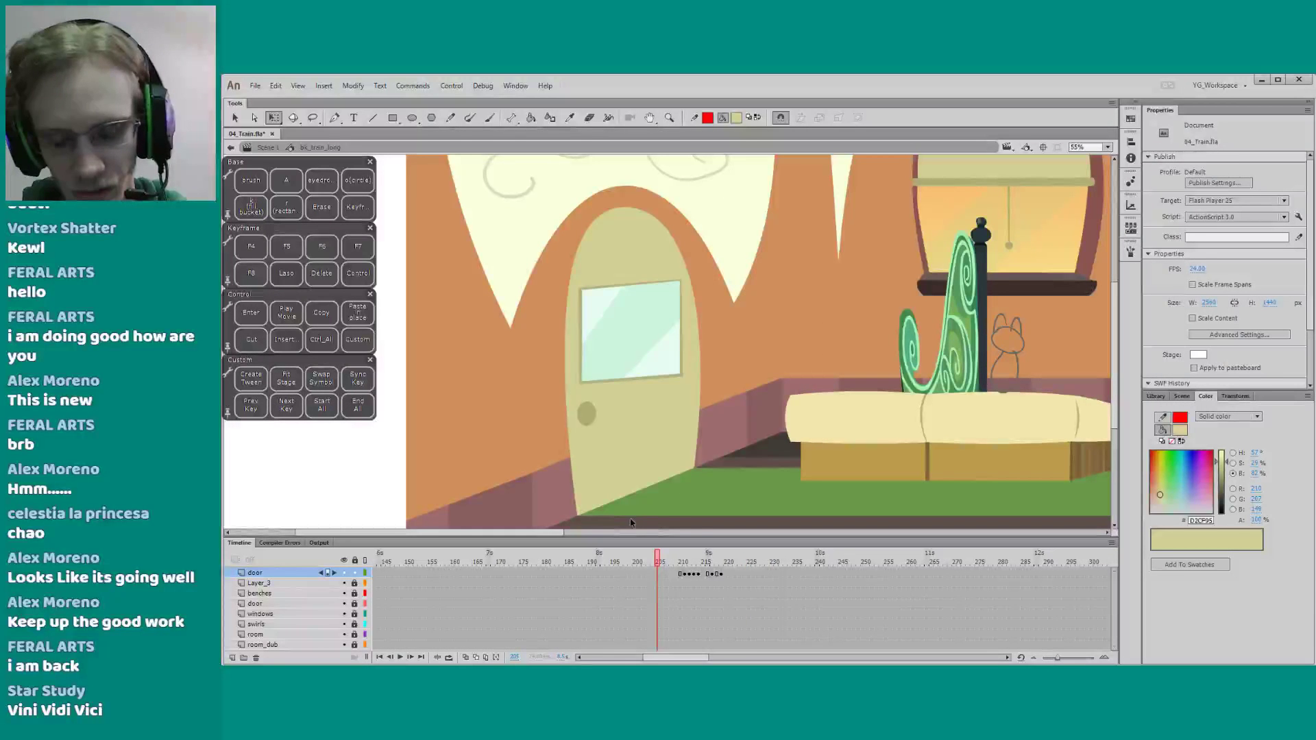
key(Return)
click(670, 562)
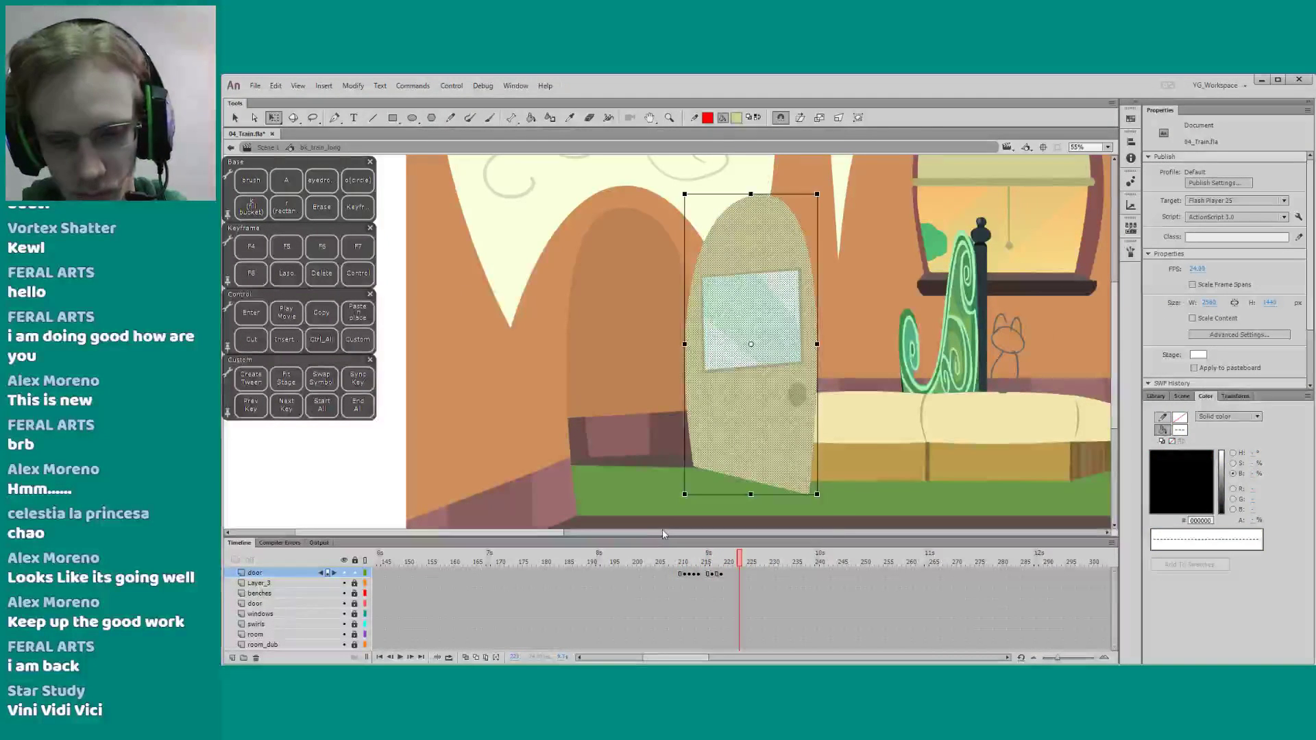
click(662, 532)
drag(647, 532, 375, 521)
click(668, 561)
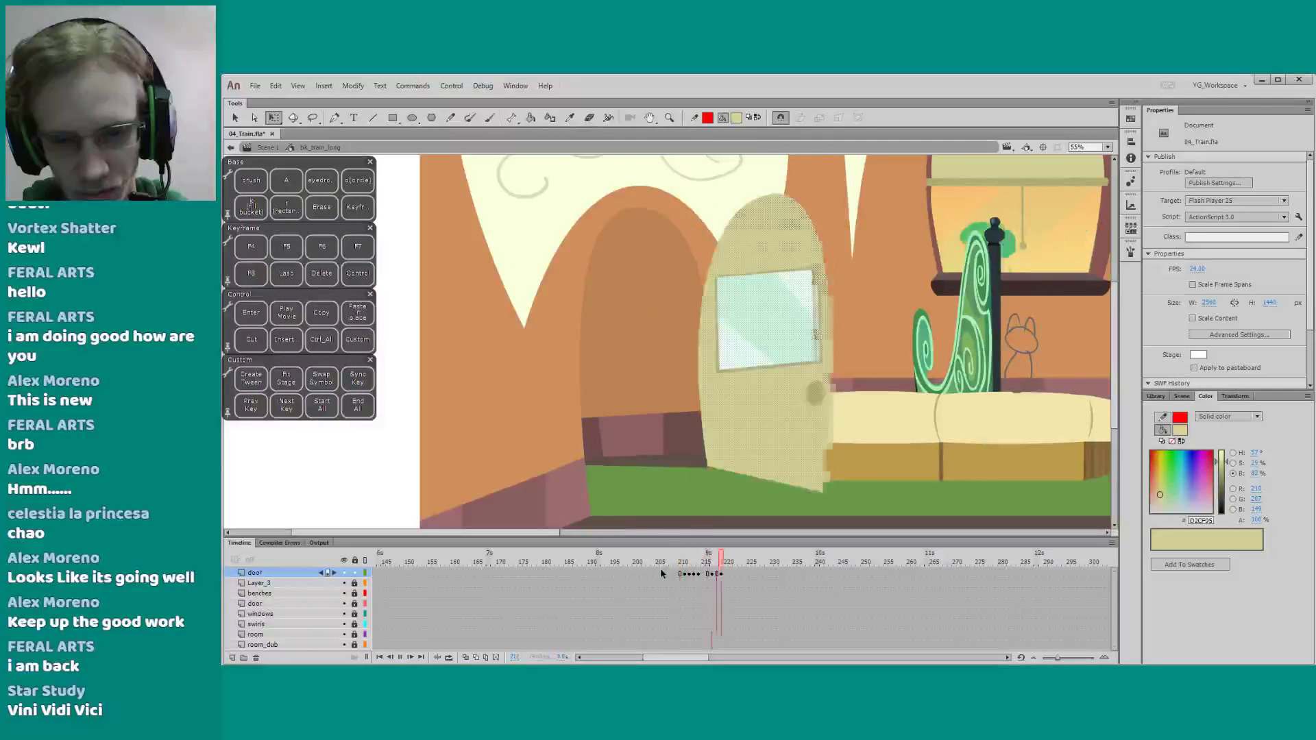
click(668, 561)
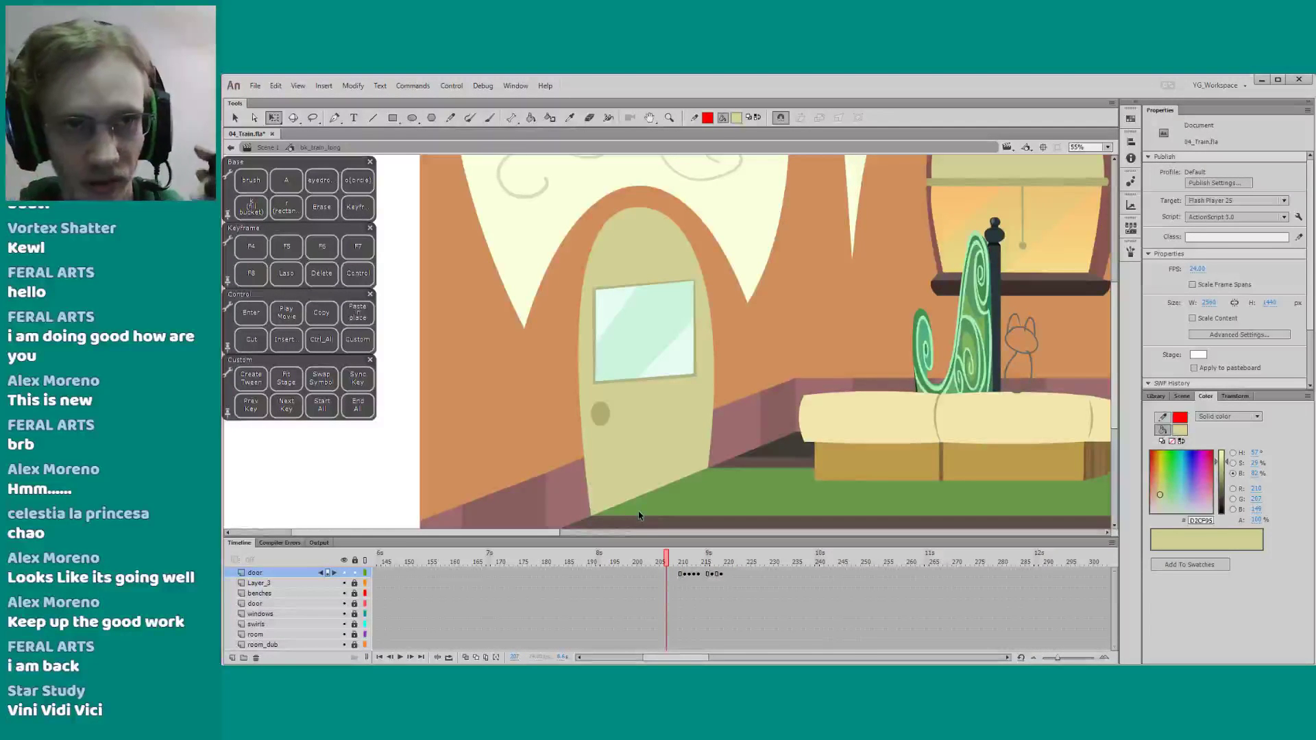
Go back a few frames and step forward frame by frame to the point where the door starts opening
drag(542, 438, 543, 432)
key(comma)
key(comma)
key(comma)
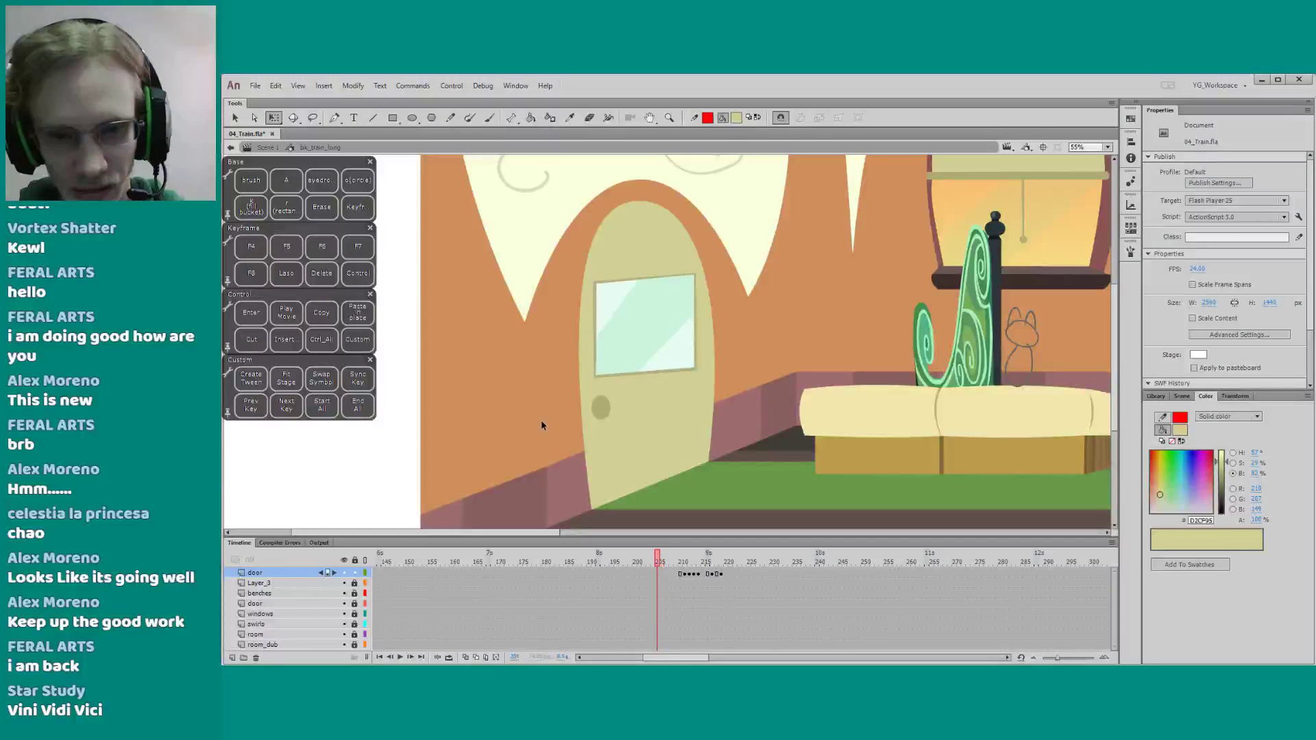
key(period)
key(period)
key(.)
key(.)
key(.)
key(.)
key(.)
key(.)
key(.)
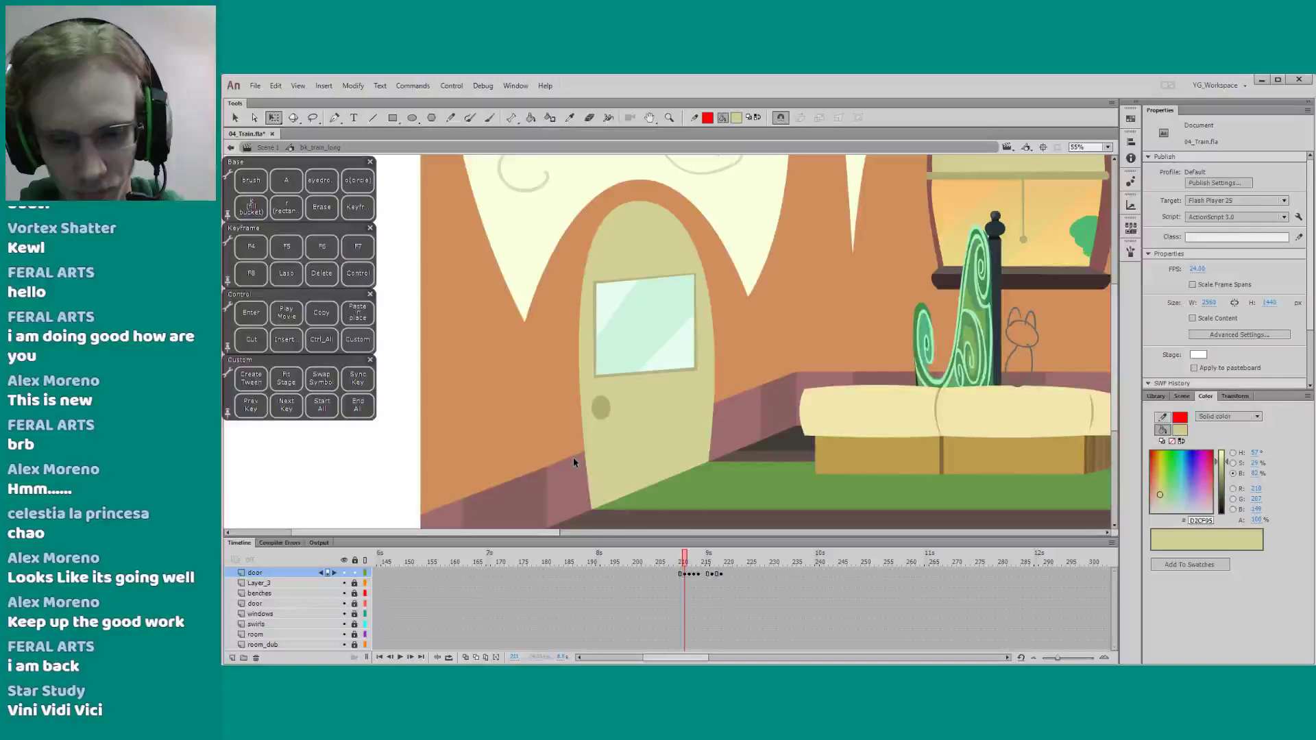
Step through the door swing frame by frame to review the poses, ending on the slightly open door at frame 212
key(.)
key(.)
key(.)
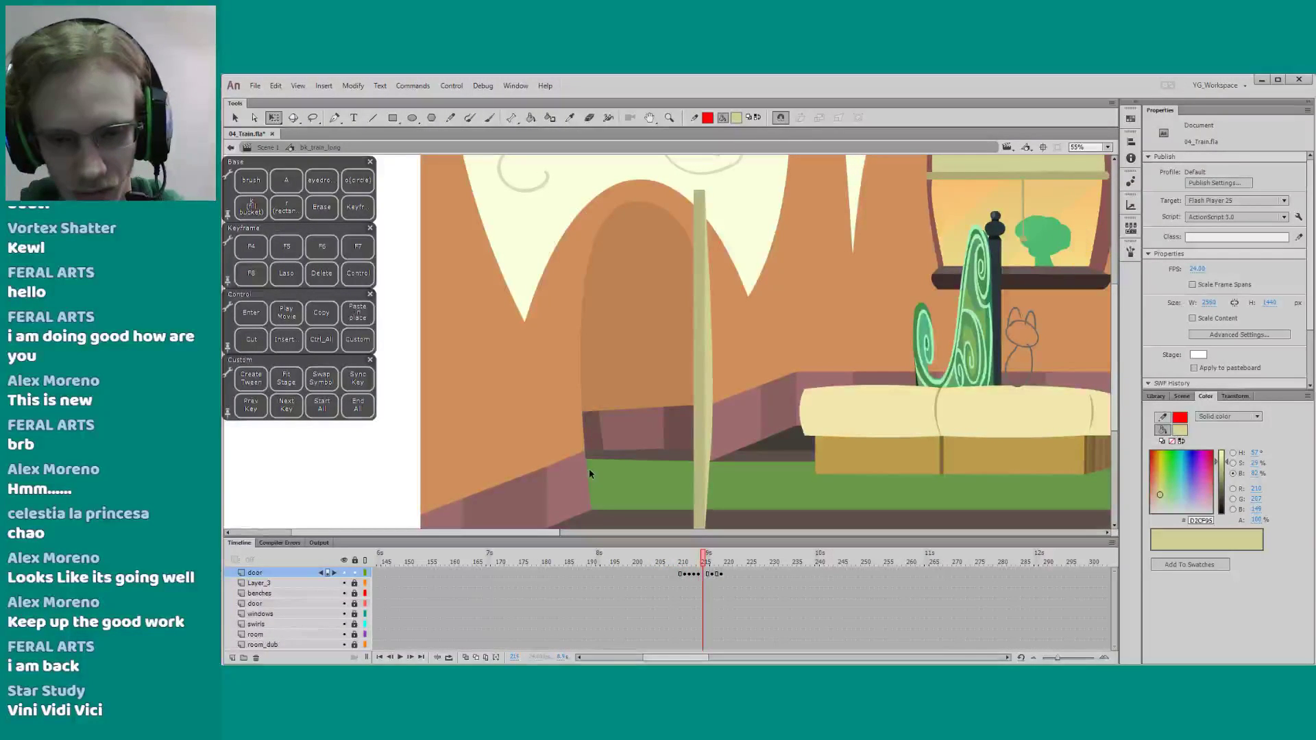
key(period)
key(period)
key(period)
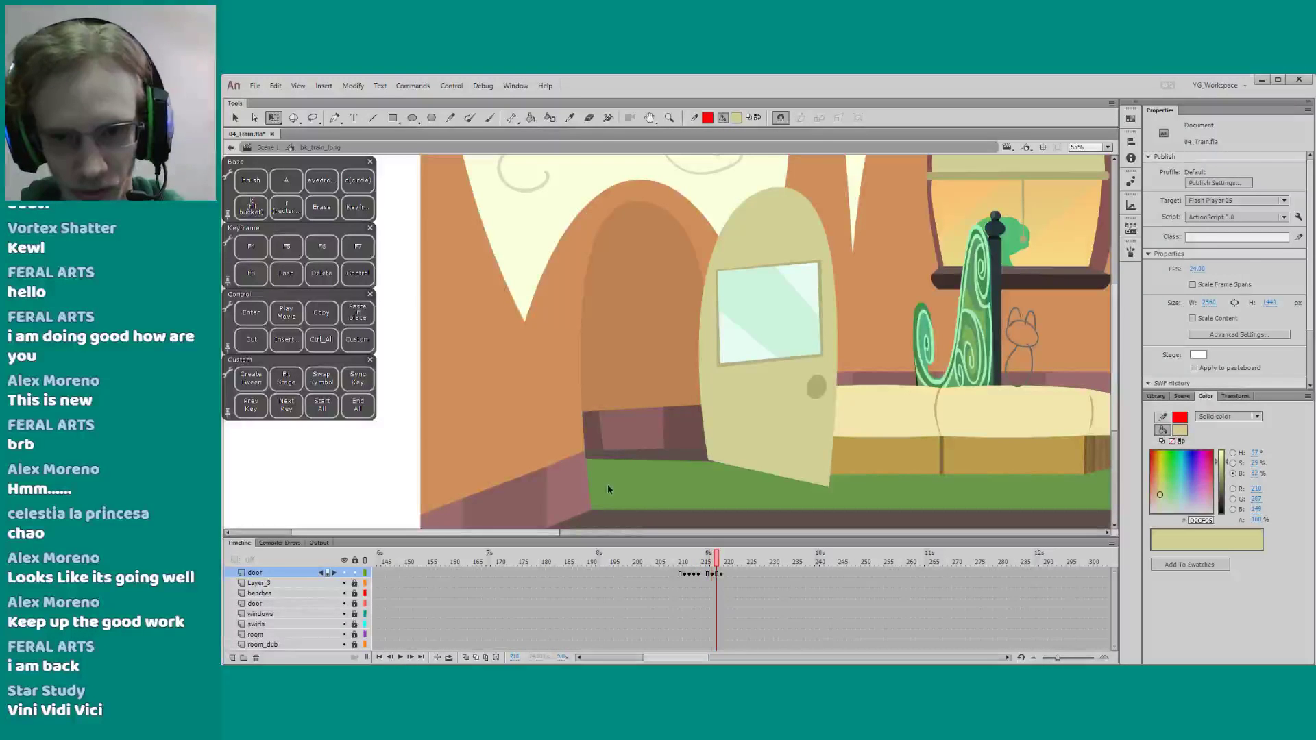
key(ctrl+a)
click(625, 496)
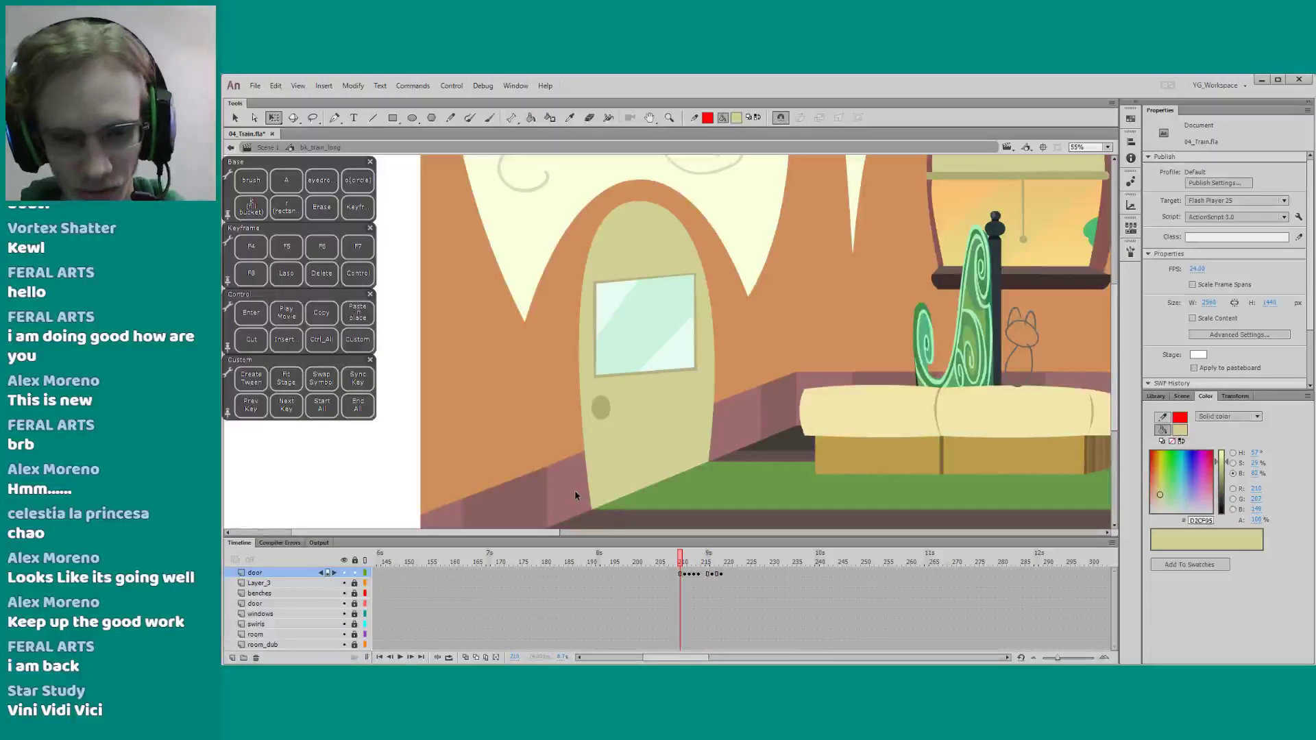
key(.)
key(.)
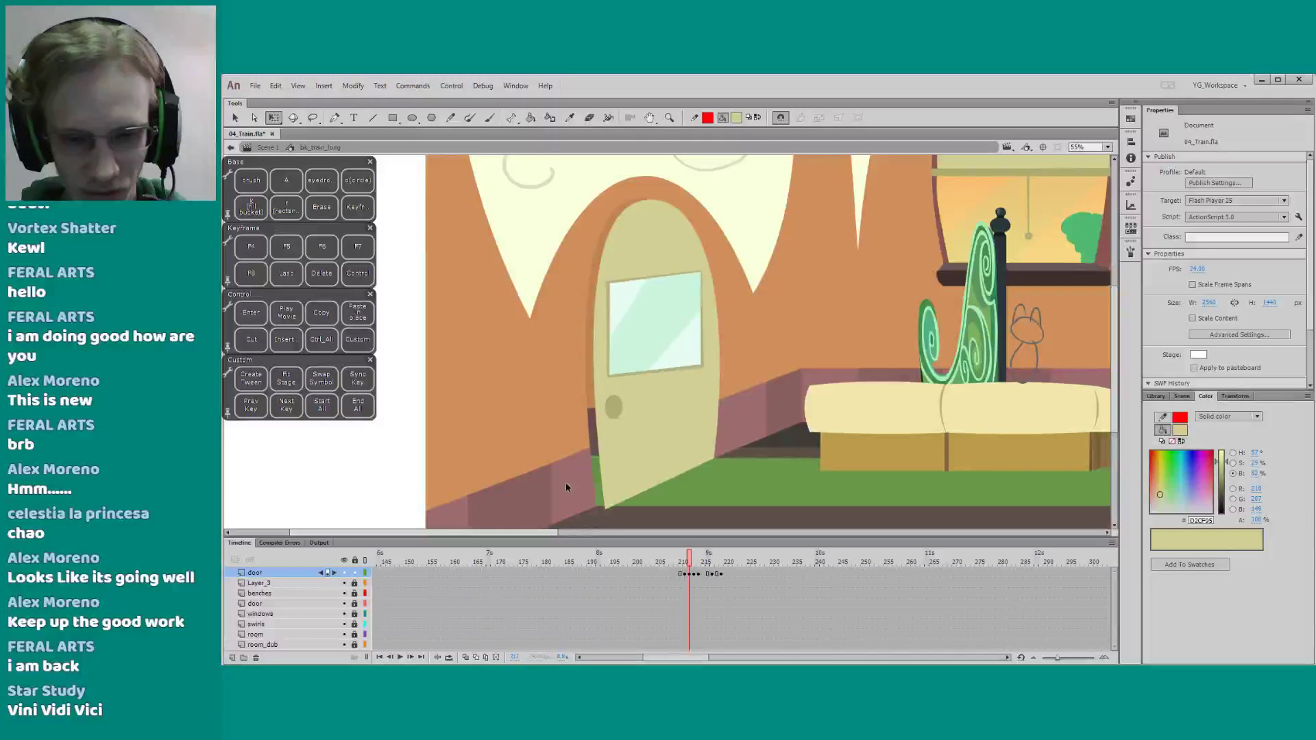
Draw a short red line outward from the bottom corner of the door's opening side on frame 212
key(z)
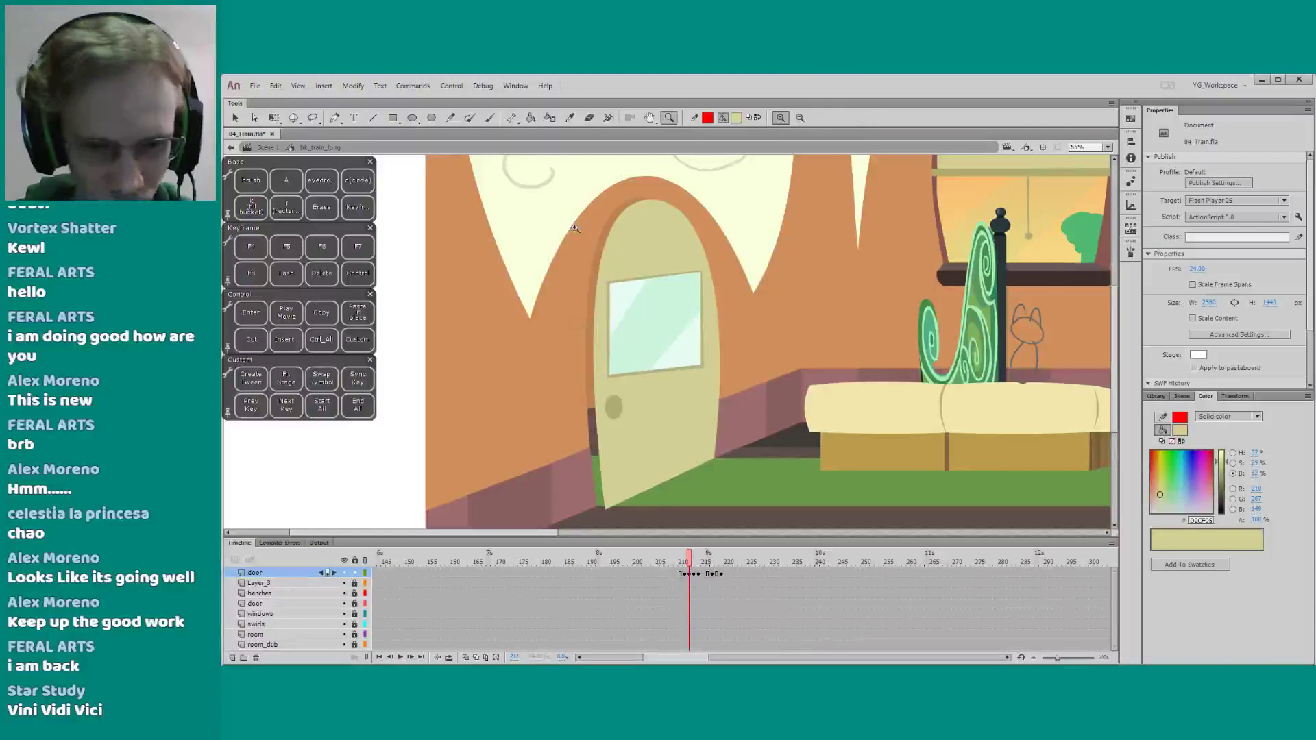
drag(585, 195, 610, 438)
key(n)
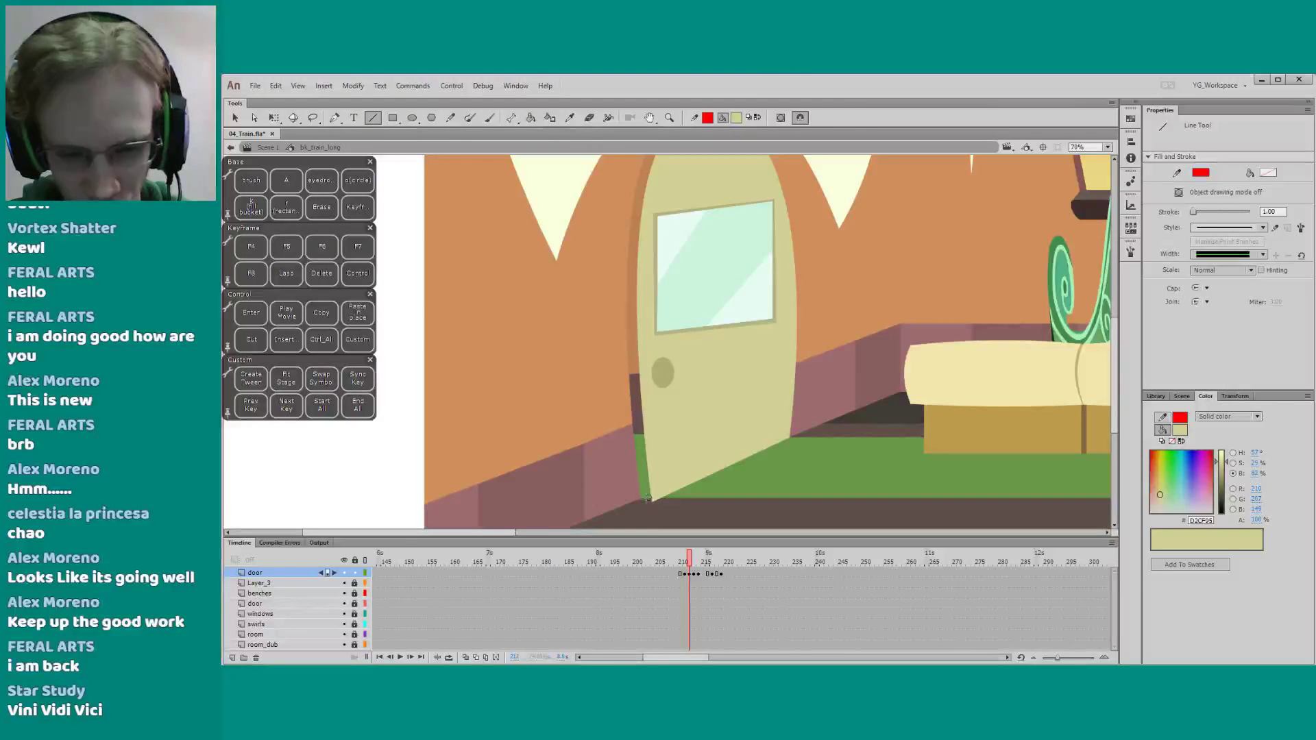
key(q)
click(650, 498)
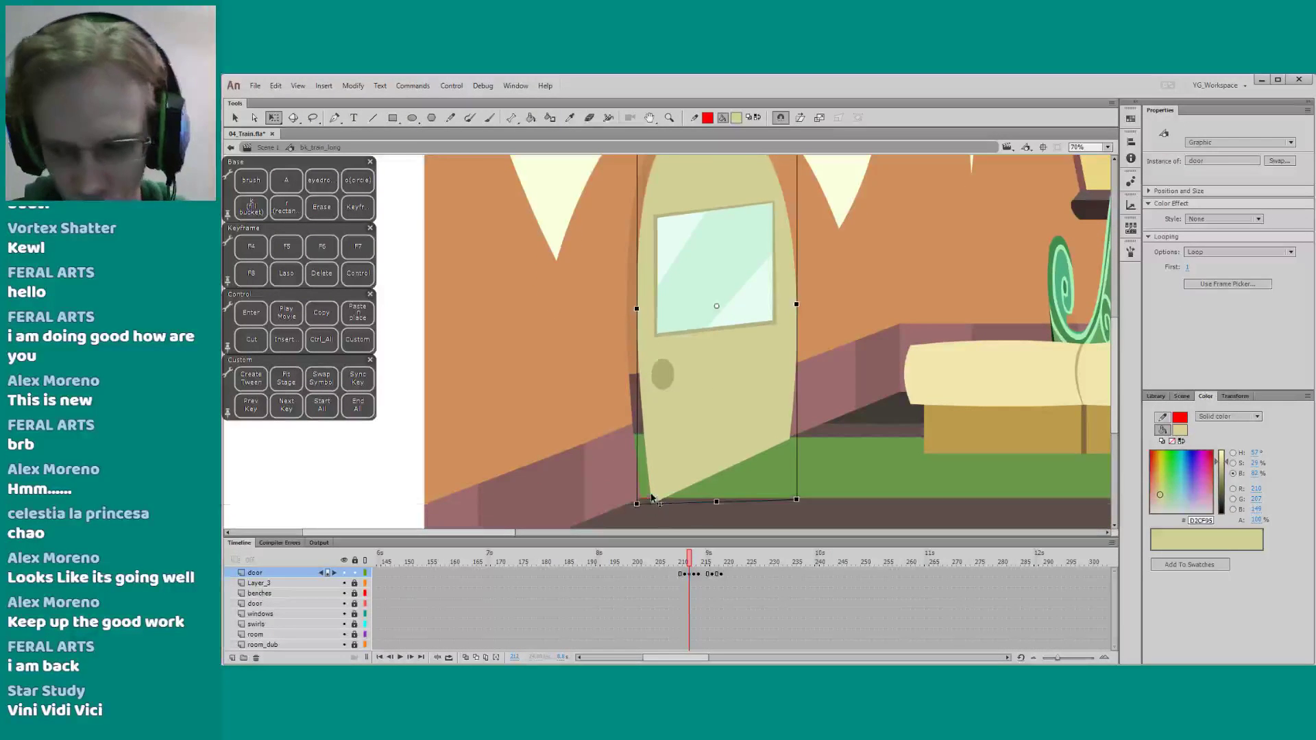
drag(635, 502, 626, 507)
key(n)
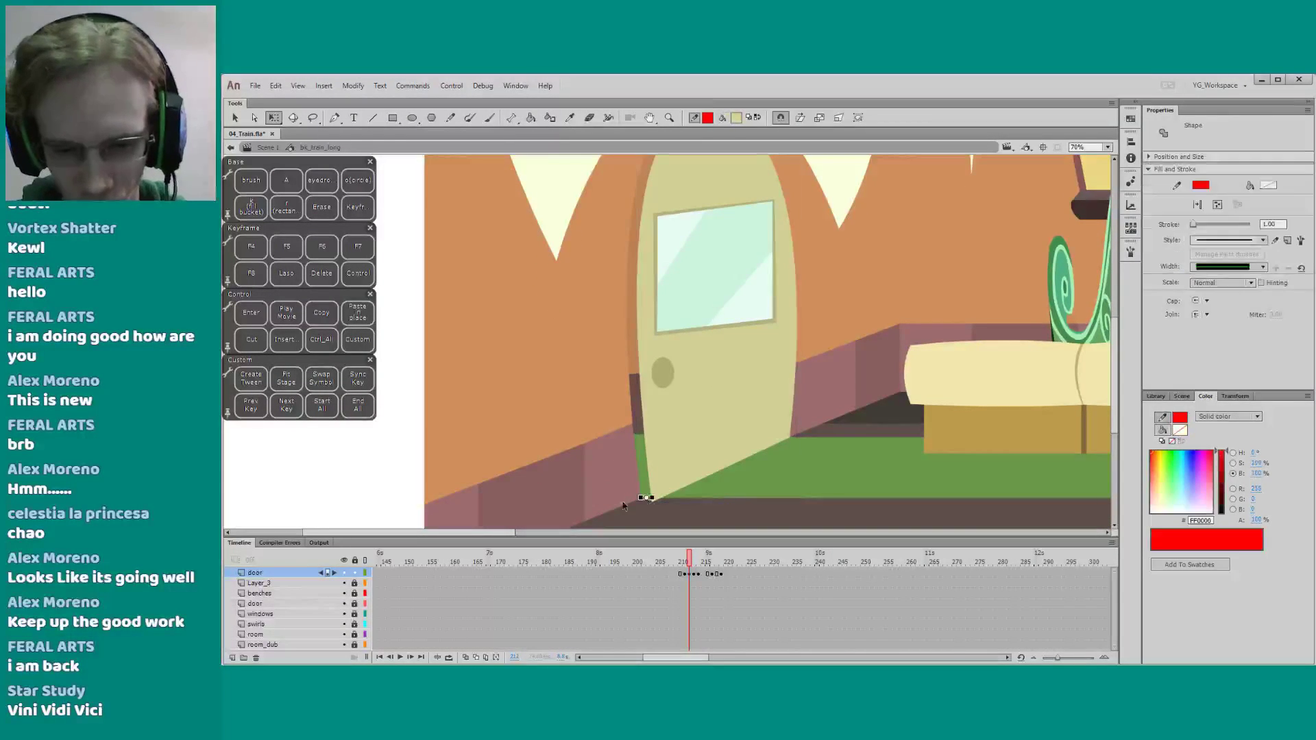
drag(642, 500, 641, 498)
key(q)
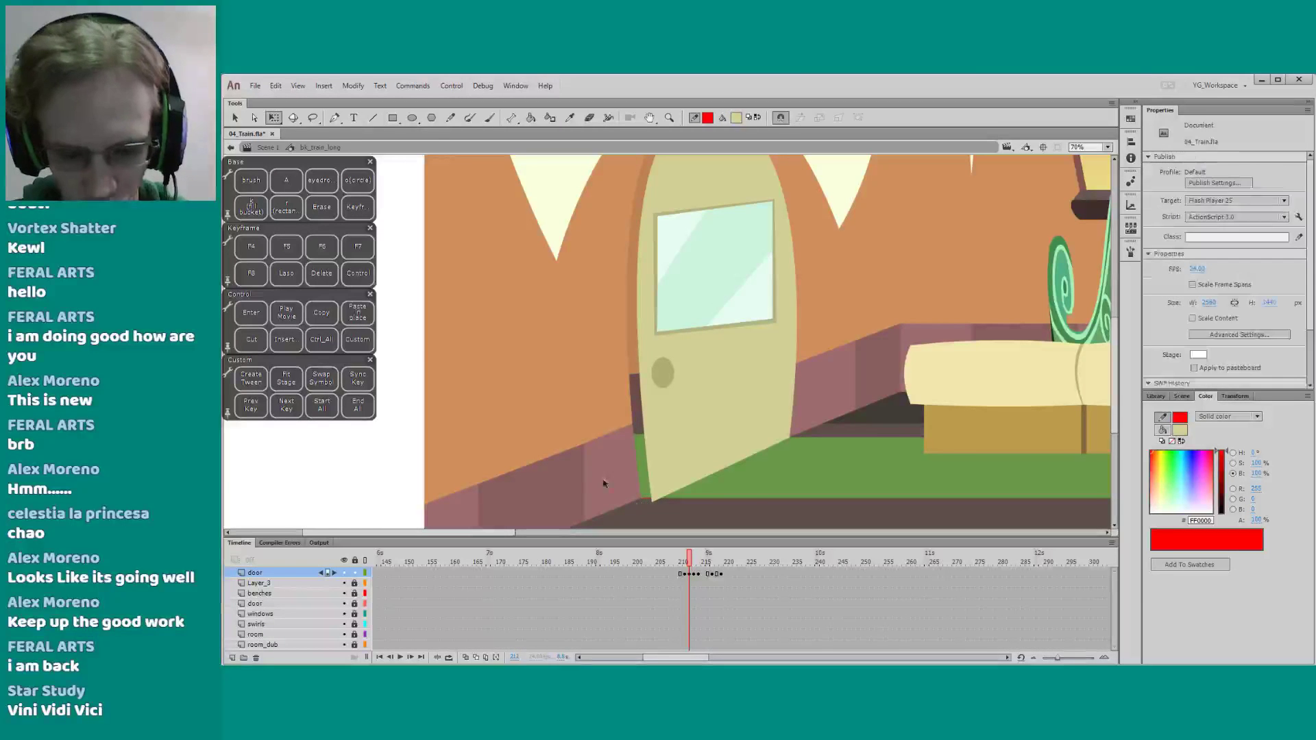
Lower the short line's end points so it lines up with the door's bottom corner
key(ctrl+space)
drag(616, 430, 651, 531)
key(a)
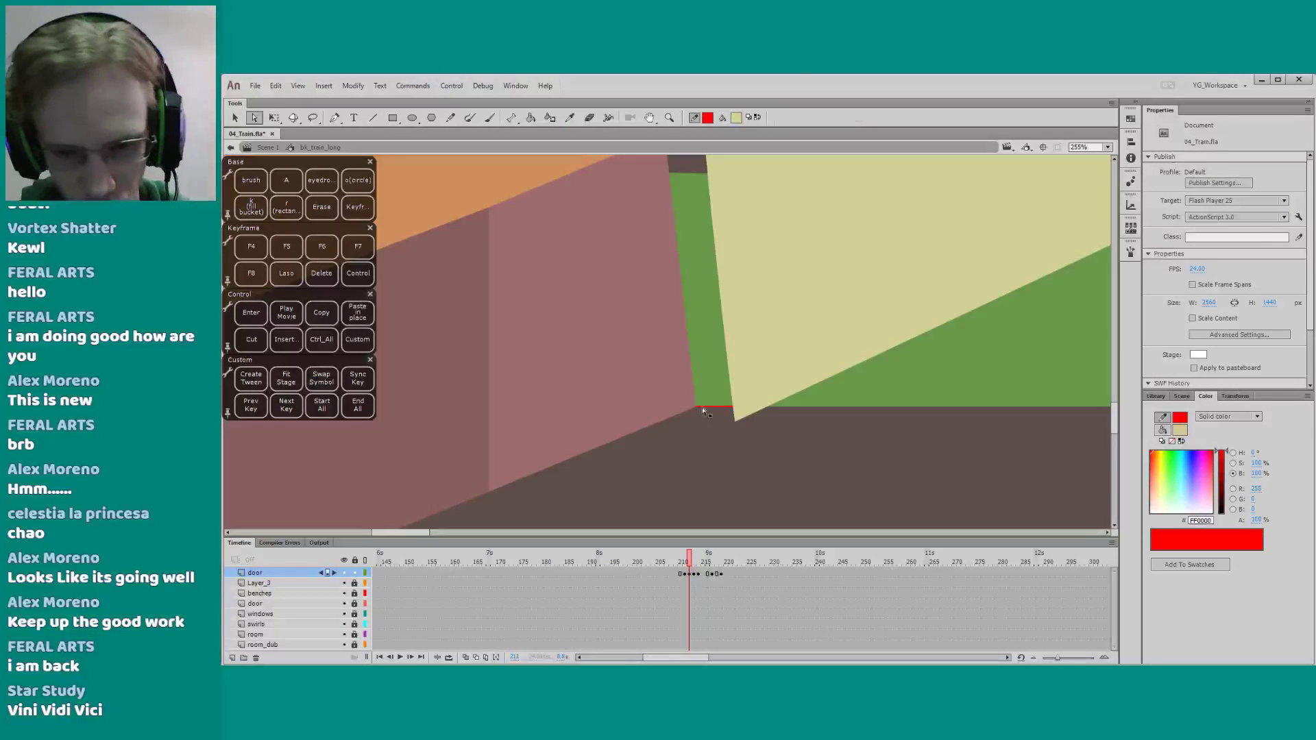
drag(735, 422, 675, 441)
key(space)
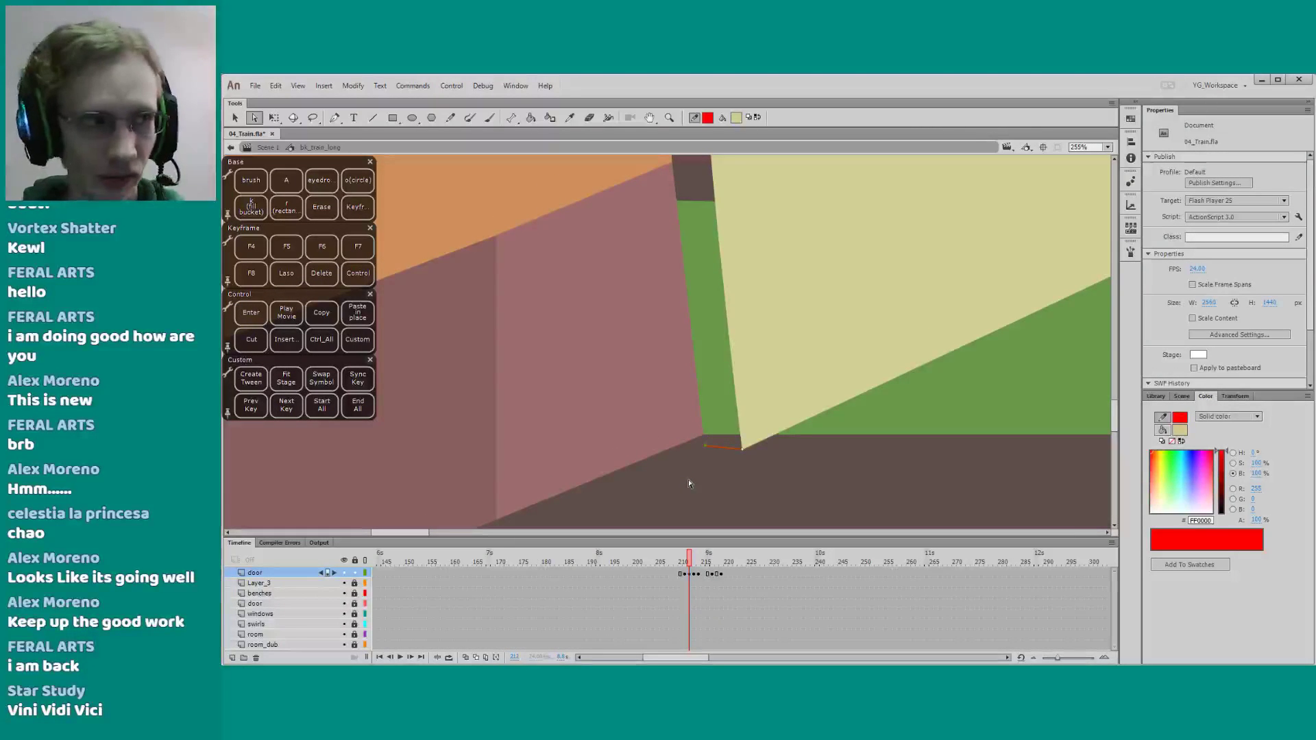
Draw a long straight line from the short line's outer end up along the door's opening side
key(z)
alt+click(646, 422)
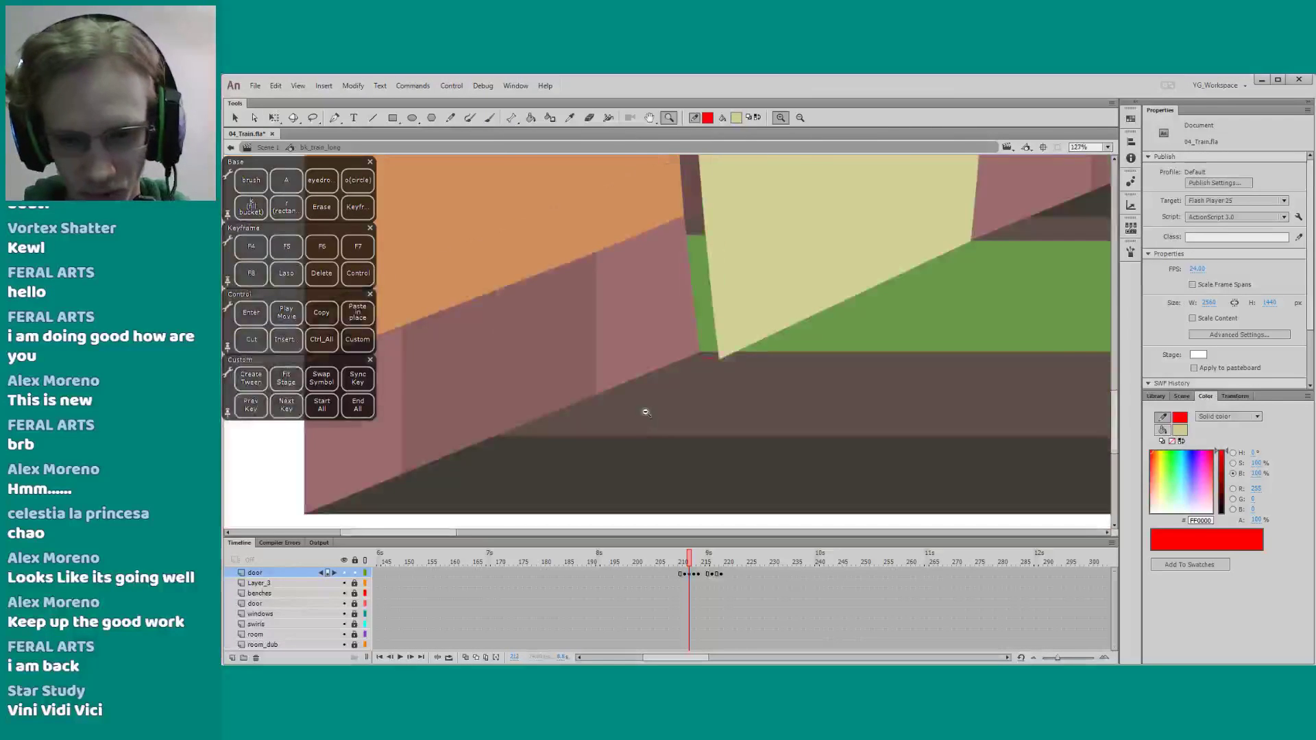
alt+click(645, 411)
drag(640, 412, 648, 576)
key(n)
drag(685, 310, 687, 208)
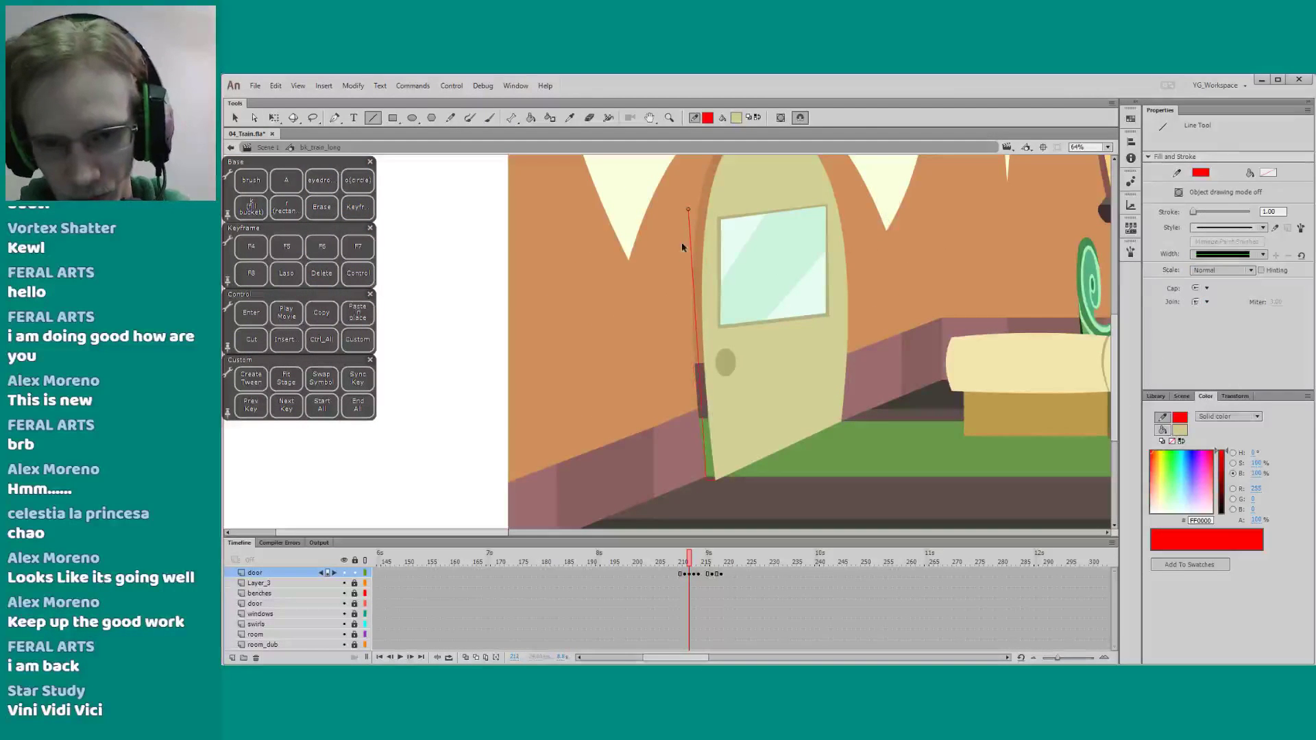
Bend the long line into a curve parallel to the door's side and extend it to the top of the arch
key(q)
drag(690, 252, 687, 255)
mouse_move(686, 209)
mouse_down()
mouse_move(707, 158)
mouse_move(649, 257)
mouse_move(668, 257)
mouse_up()
drag(686, 198, 700, 172)
drag(686, 227, 682, 223)
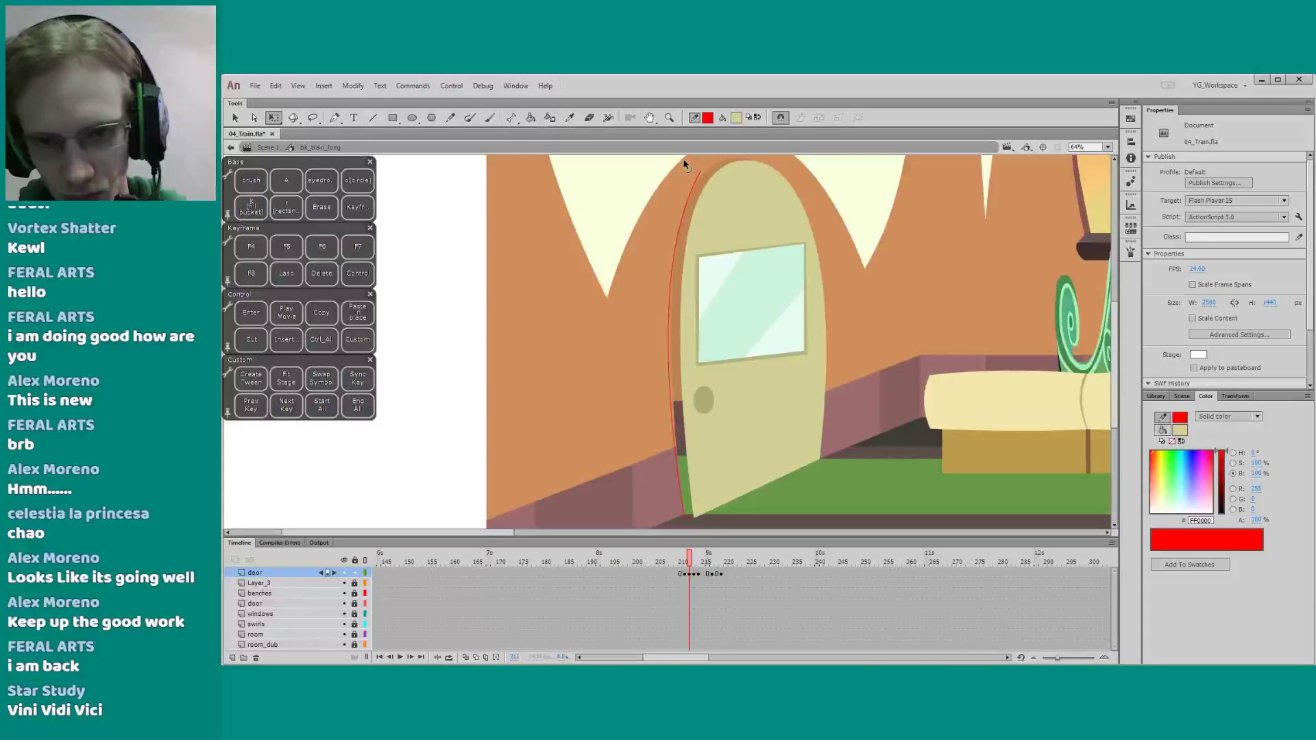
drag(701, 172, 712, 163)
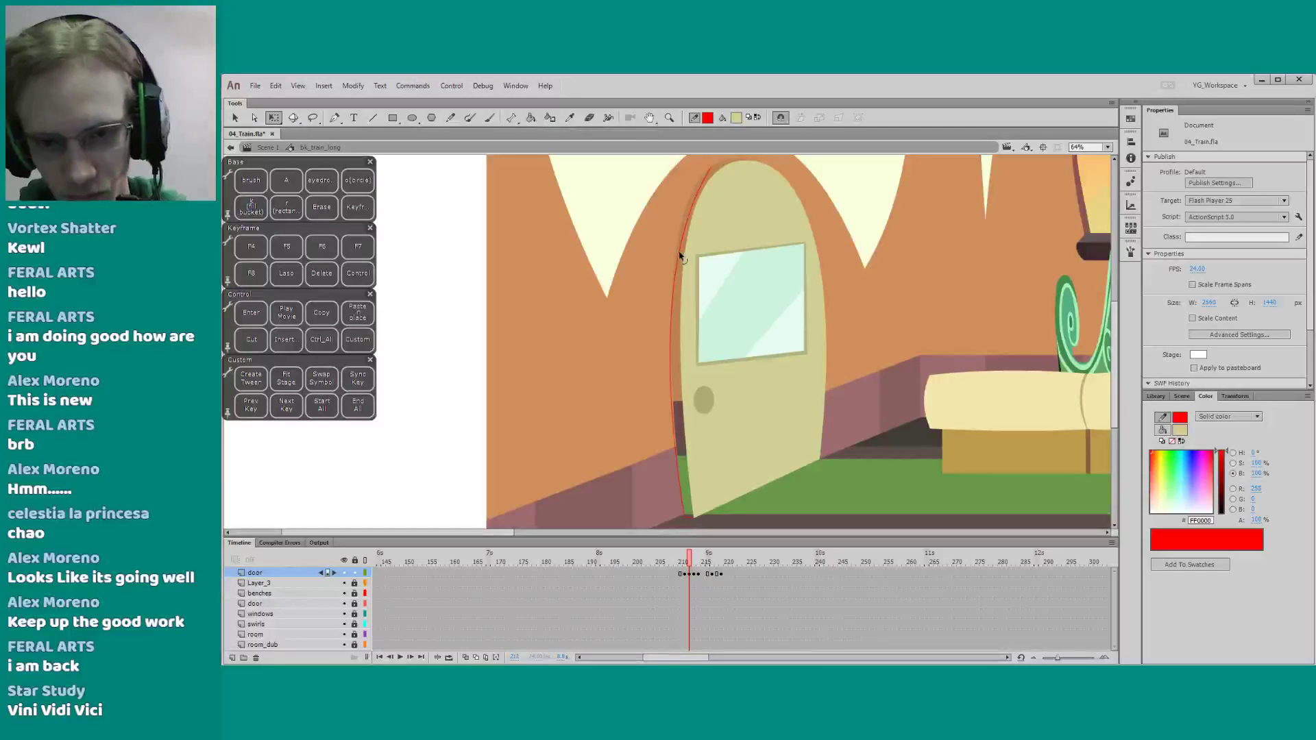
drag(682, 258, 678, 232)
drag(695, 179, 719, 165)
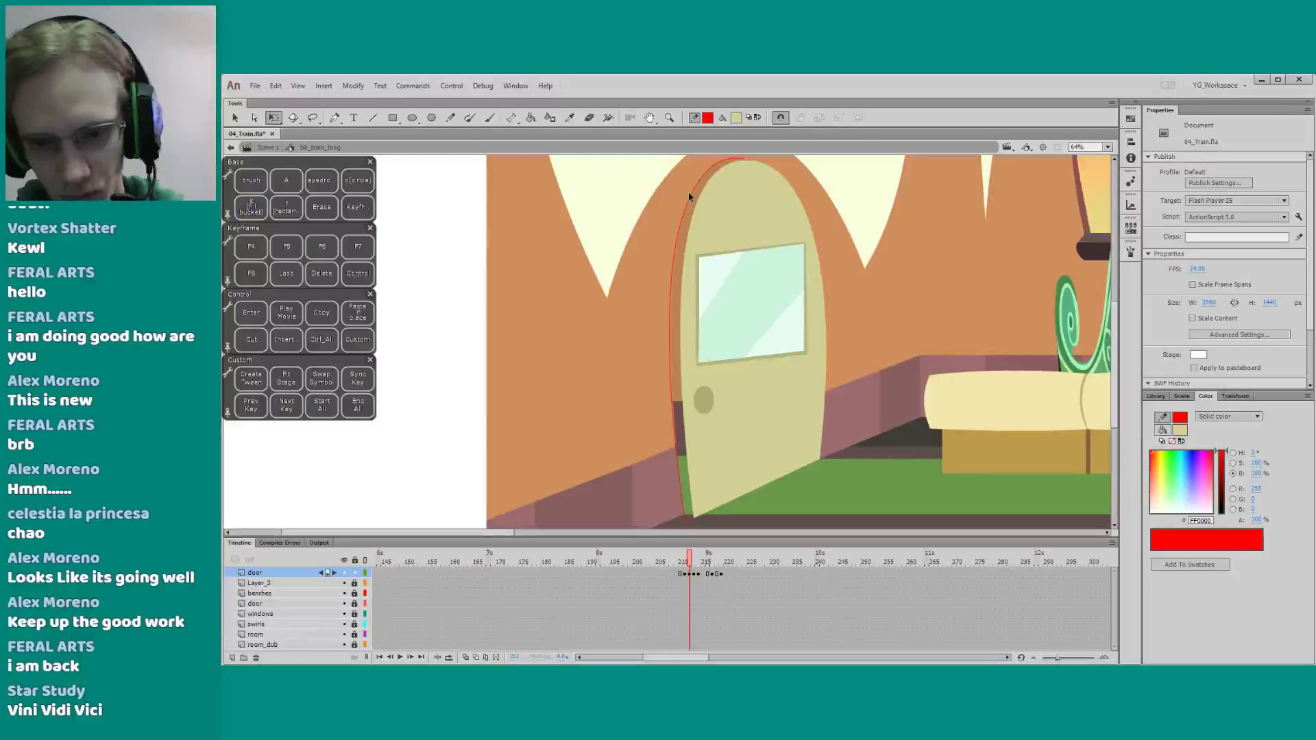
Hide all layers except the active door layer and close the edge outline with a straight line from arch top to bottom corner
alt+click(344, 573)
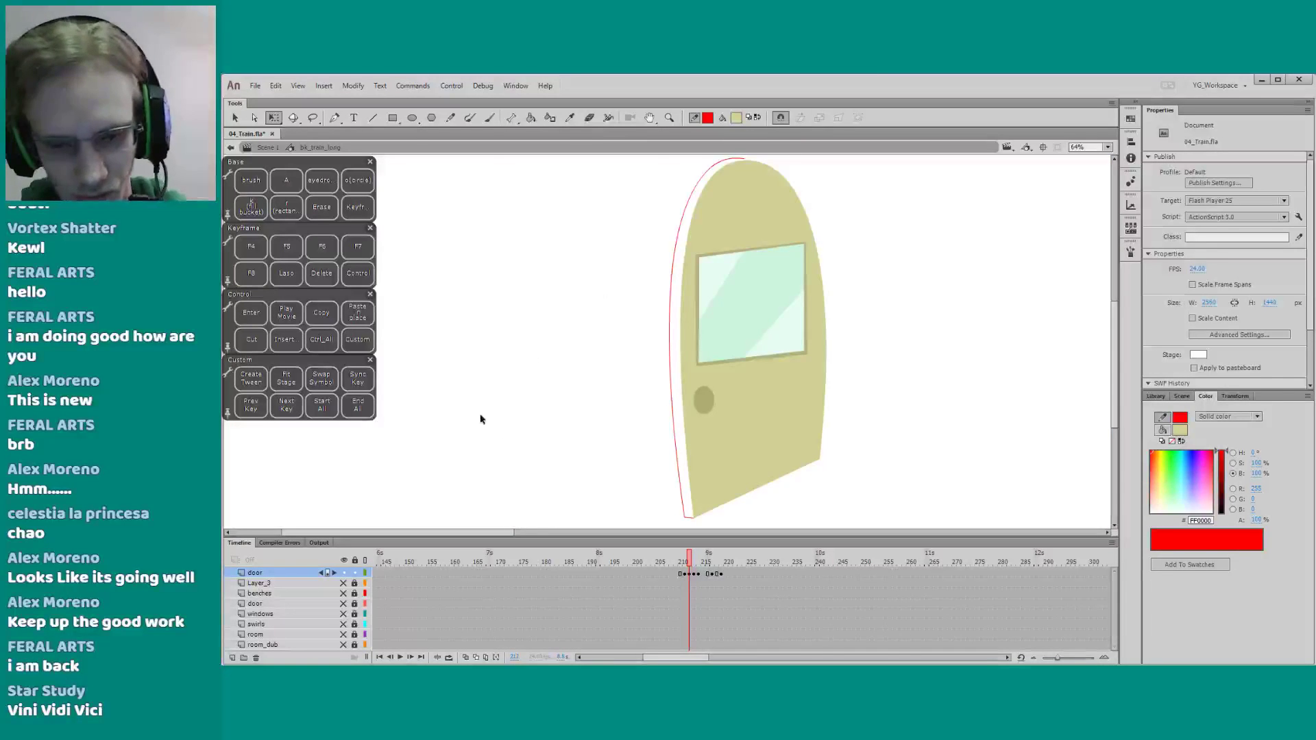
key(n)
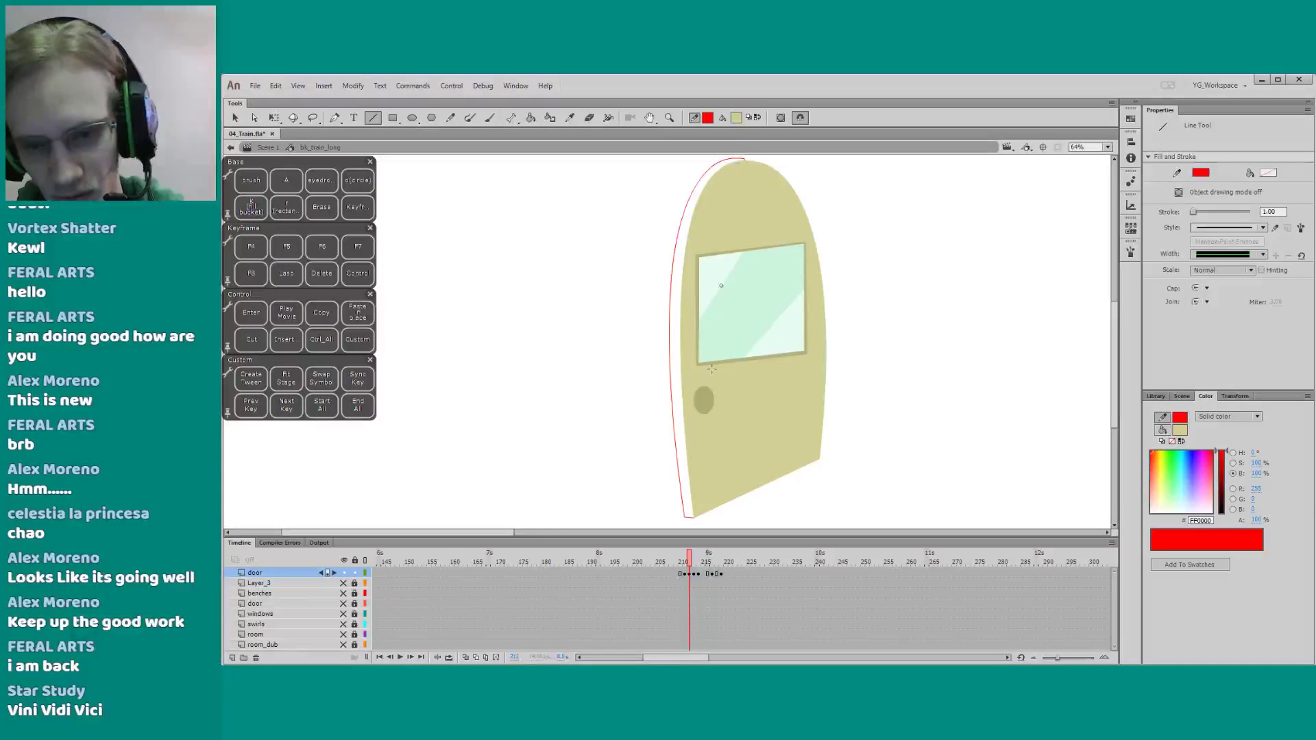
key(q)
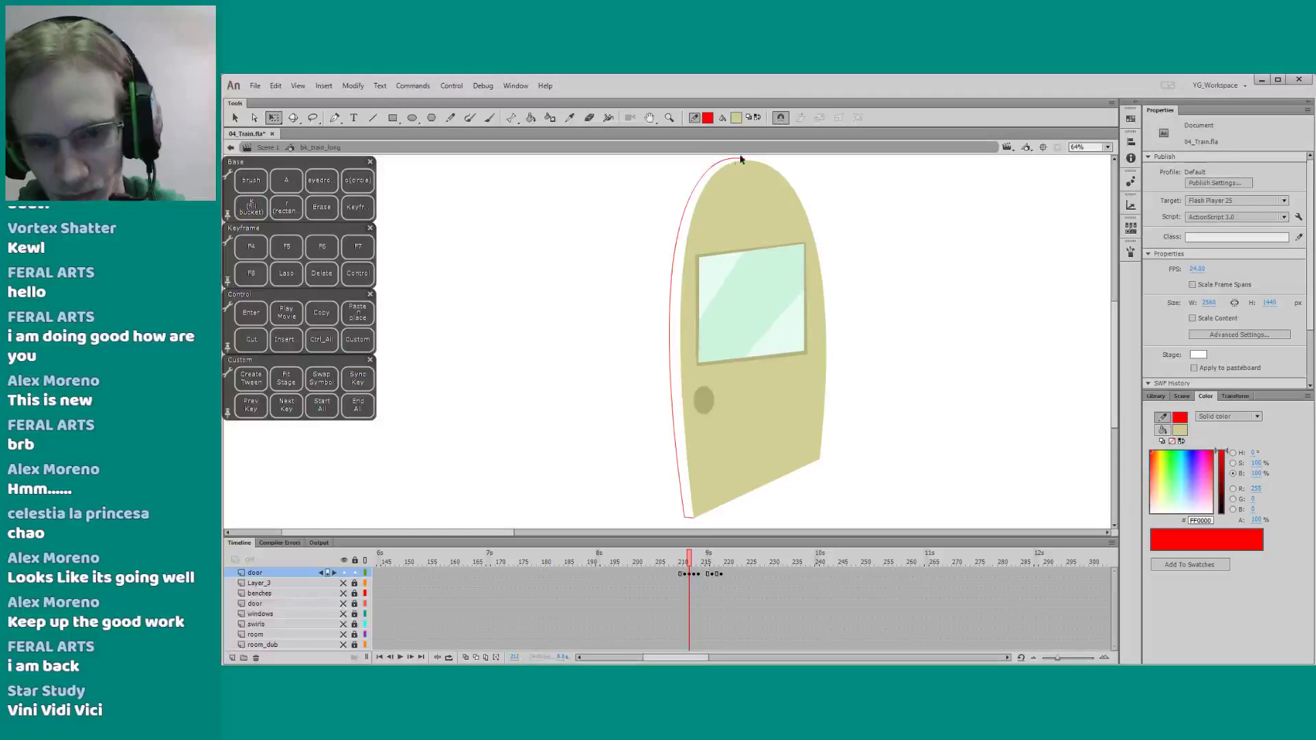
key(a)
click(711, 167)
click(725, 162)
click(744, 159)
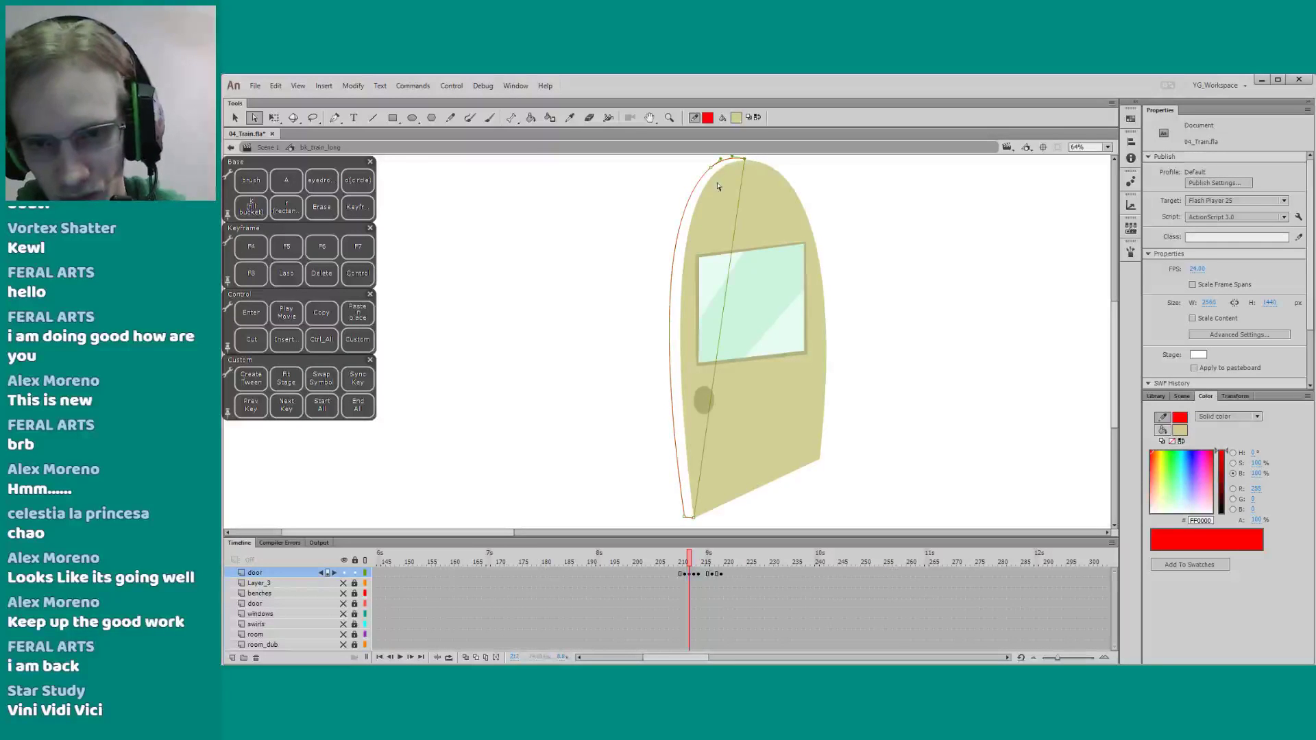
key(q)
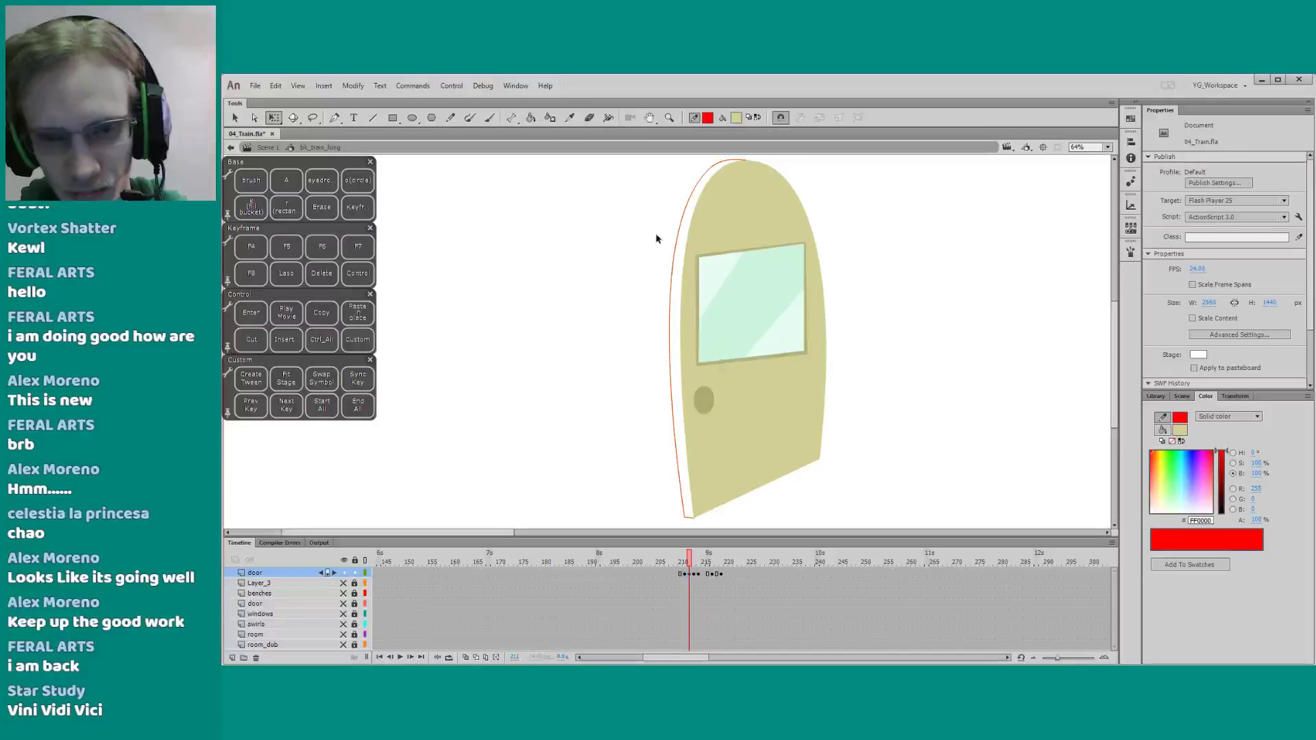
Fill the door's edge strip with the darker tan sampled from the window frame and delete the red outline
key(i)
click(737, 359)
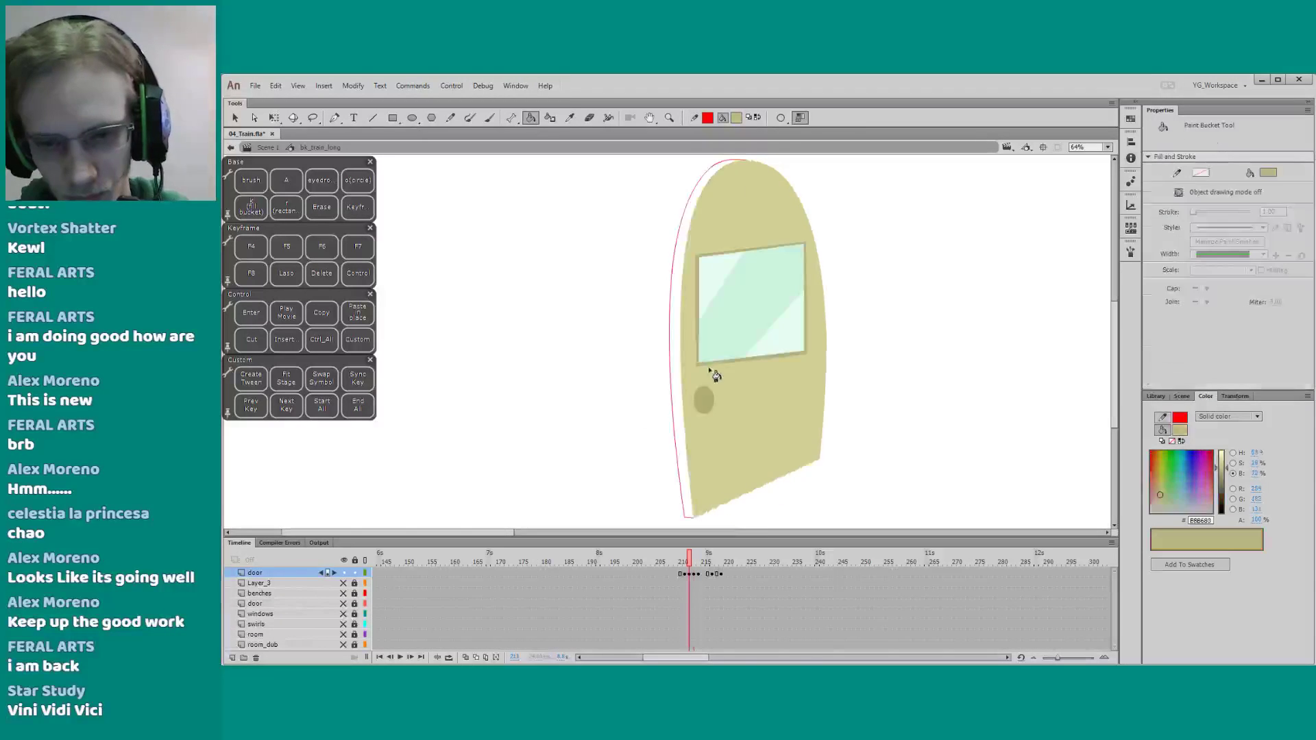
click(682, 373)
key(q)
click(670, 317)
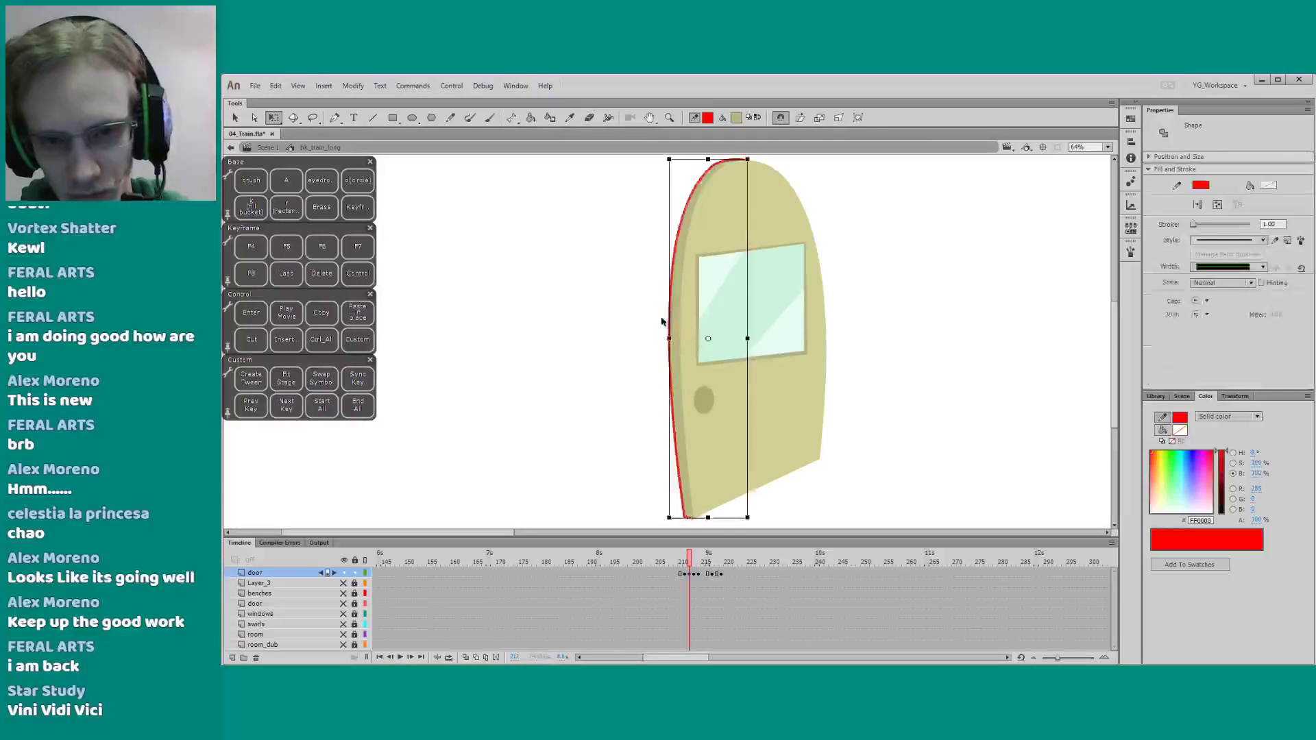
click(629, 429)
drag(590, 448, 591, 445)
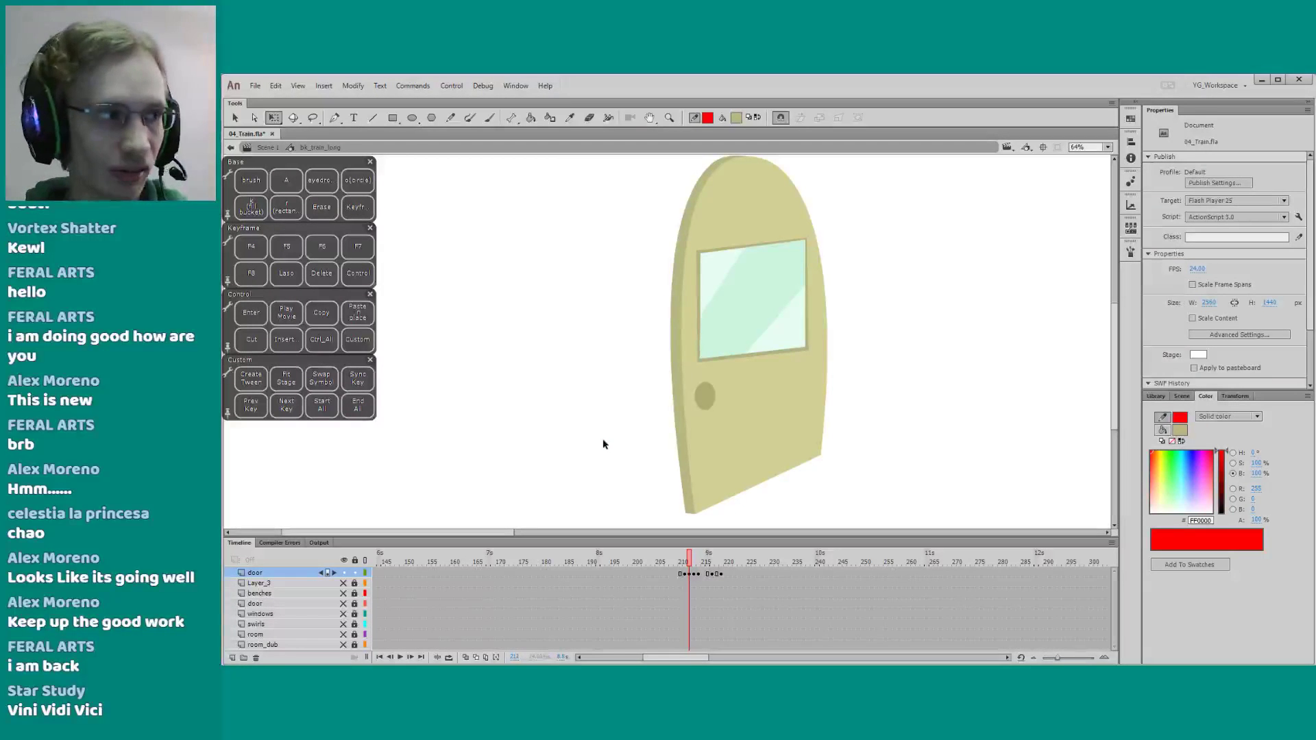
drag(622, 469, 617, 471)
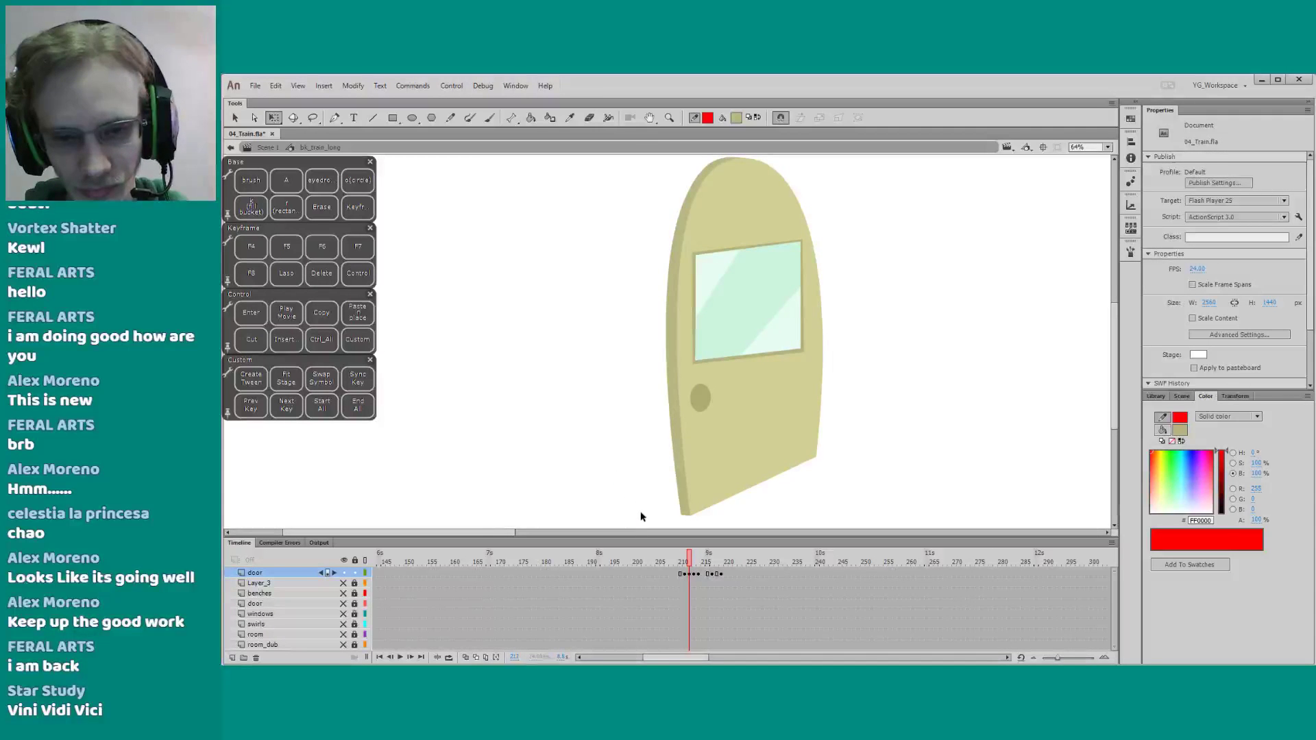
On frame 213, adjust the curve handle on the half-open door's arch to make the rounding slightly fuller
key(period)
drag(625, 492, 622, 490)
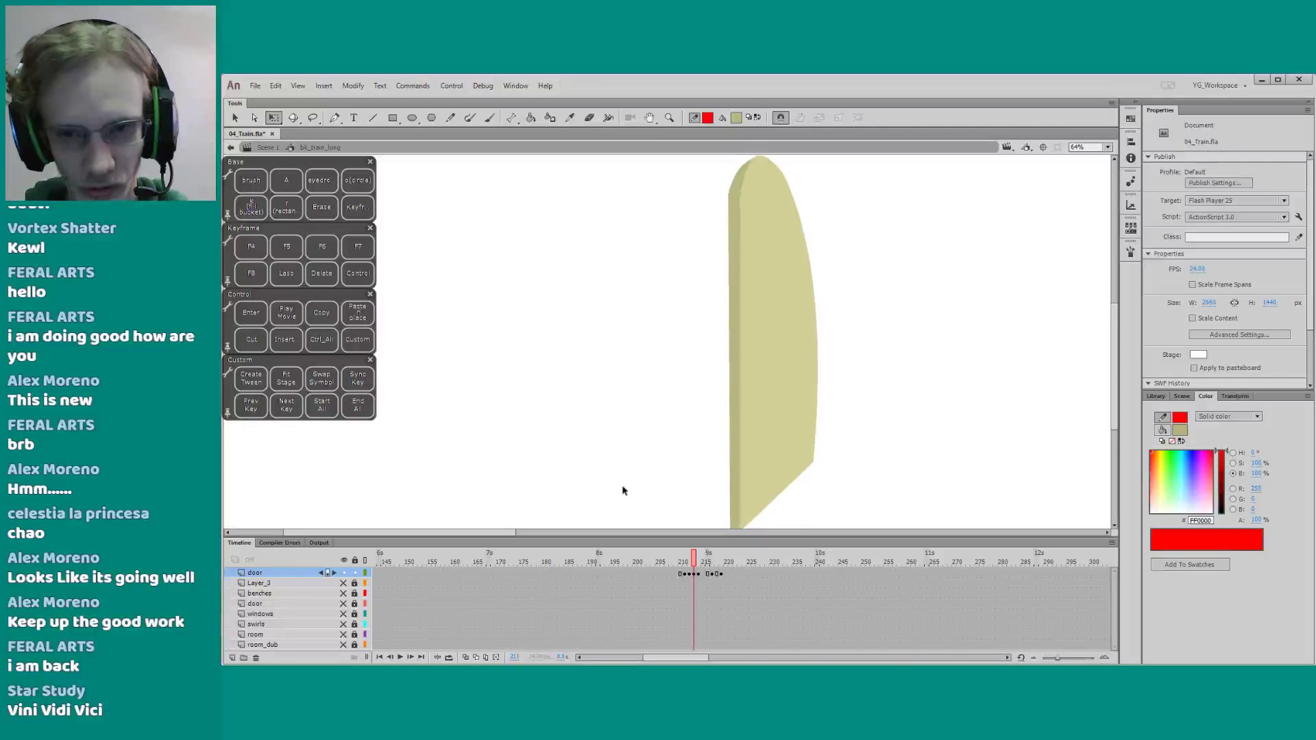
key(a)
click(731, 205)
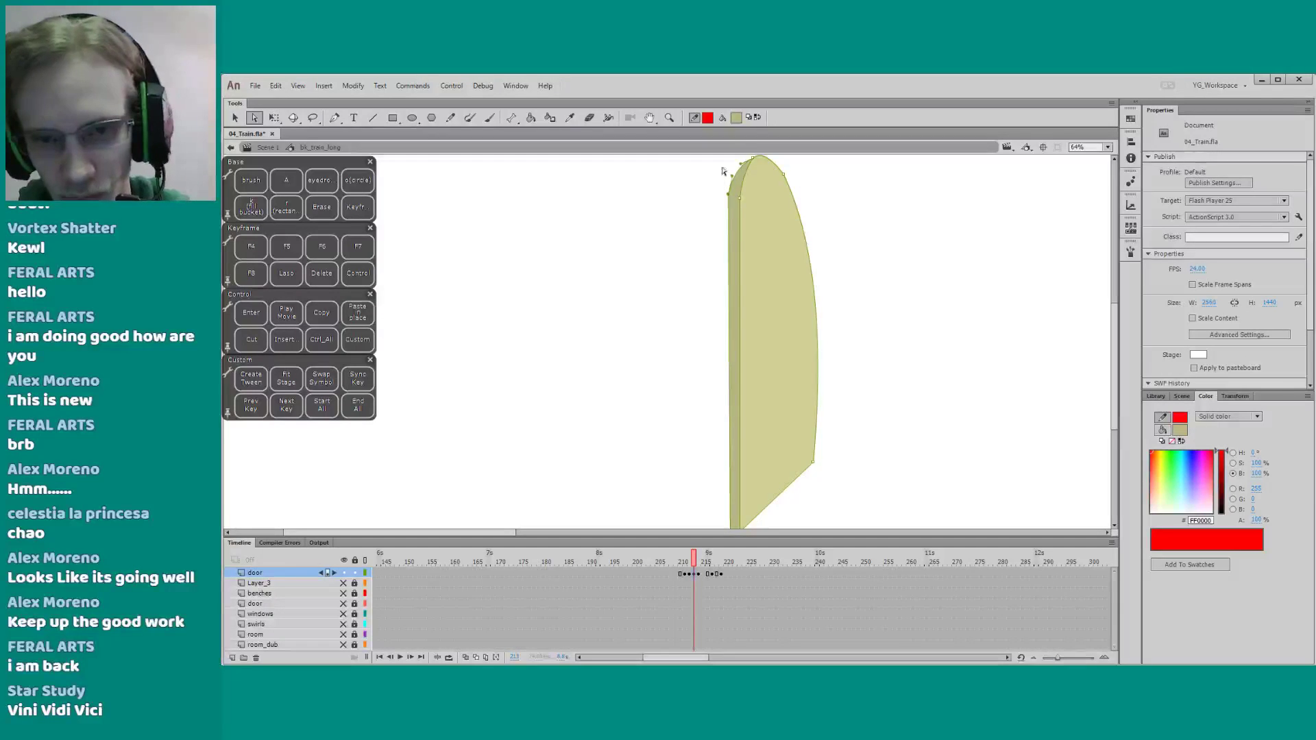
click(772, 165)
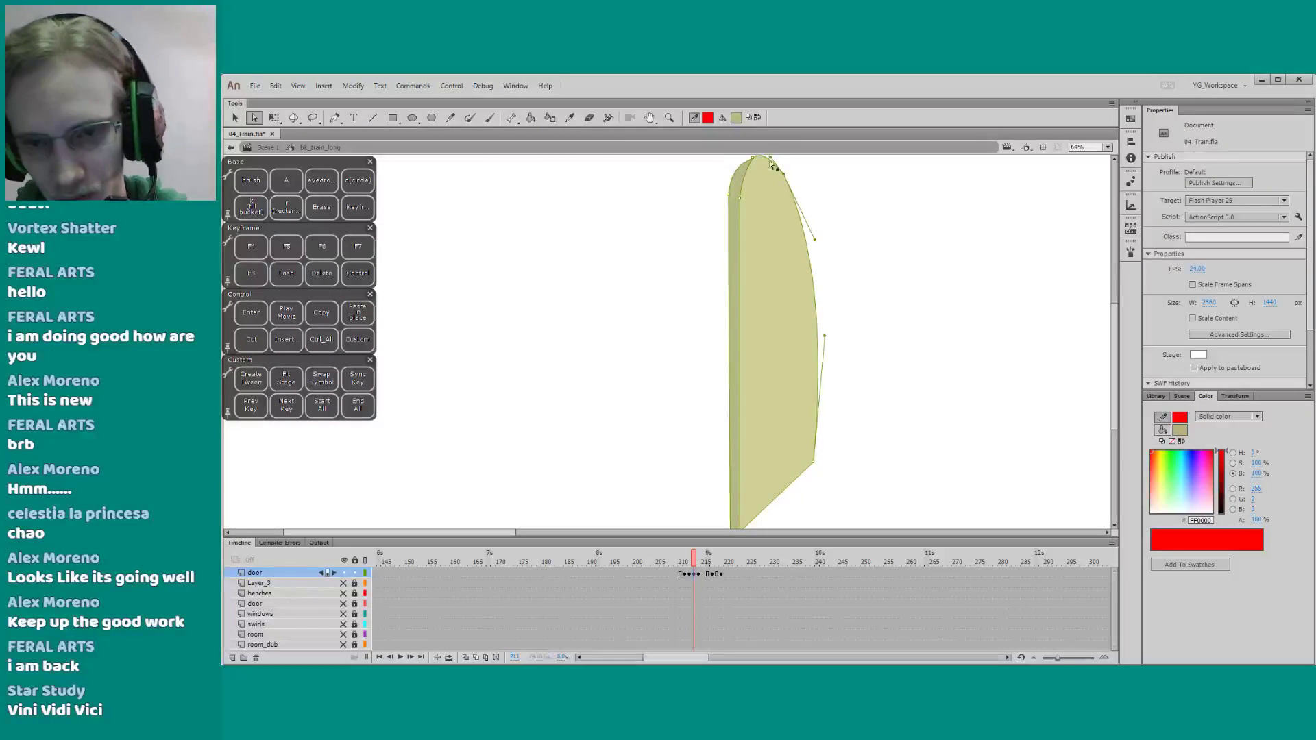
mouse_move(814, 240)
mouse_down()
mouse_move(808, 227)
mouse_move(817, 244)
mouse_up()
key(q)
Go to frame 214 and locate the edge-on door shape on the canvas
key(period)
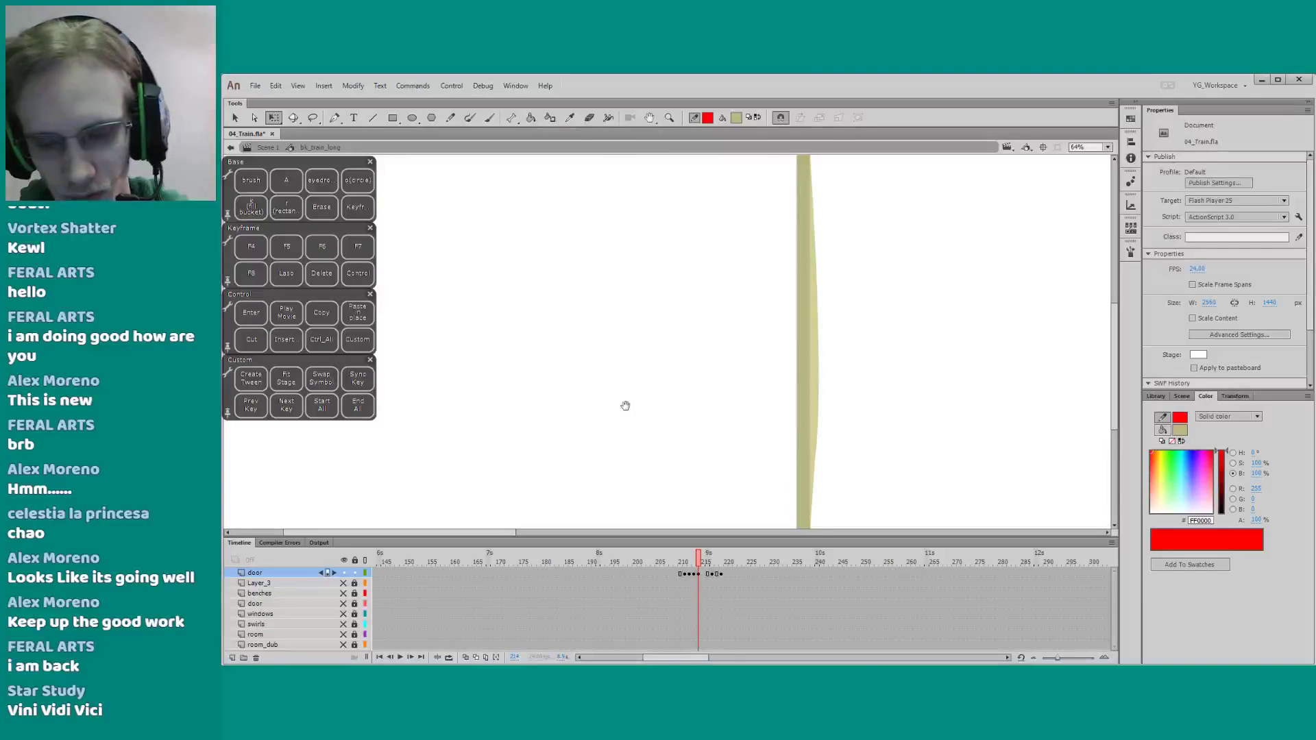
key(z)
drag(618, 402, 615, 395)
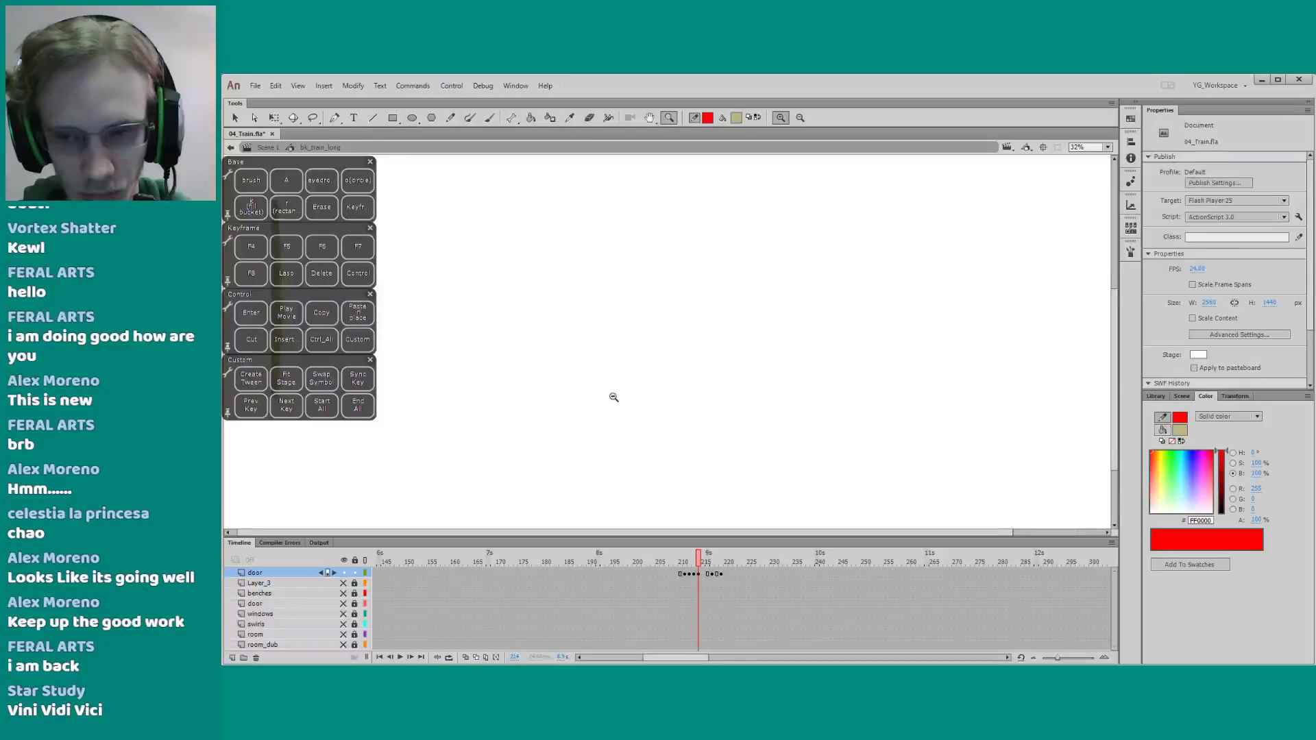
alt+click(614, 395)
alt+click(614, 403)
alt+click(614, 404)
mouse_move(573, 287)
mouse_down()
mouse_move(608, 296)
mouse_move(575, 289)
mouse_up()
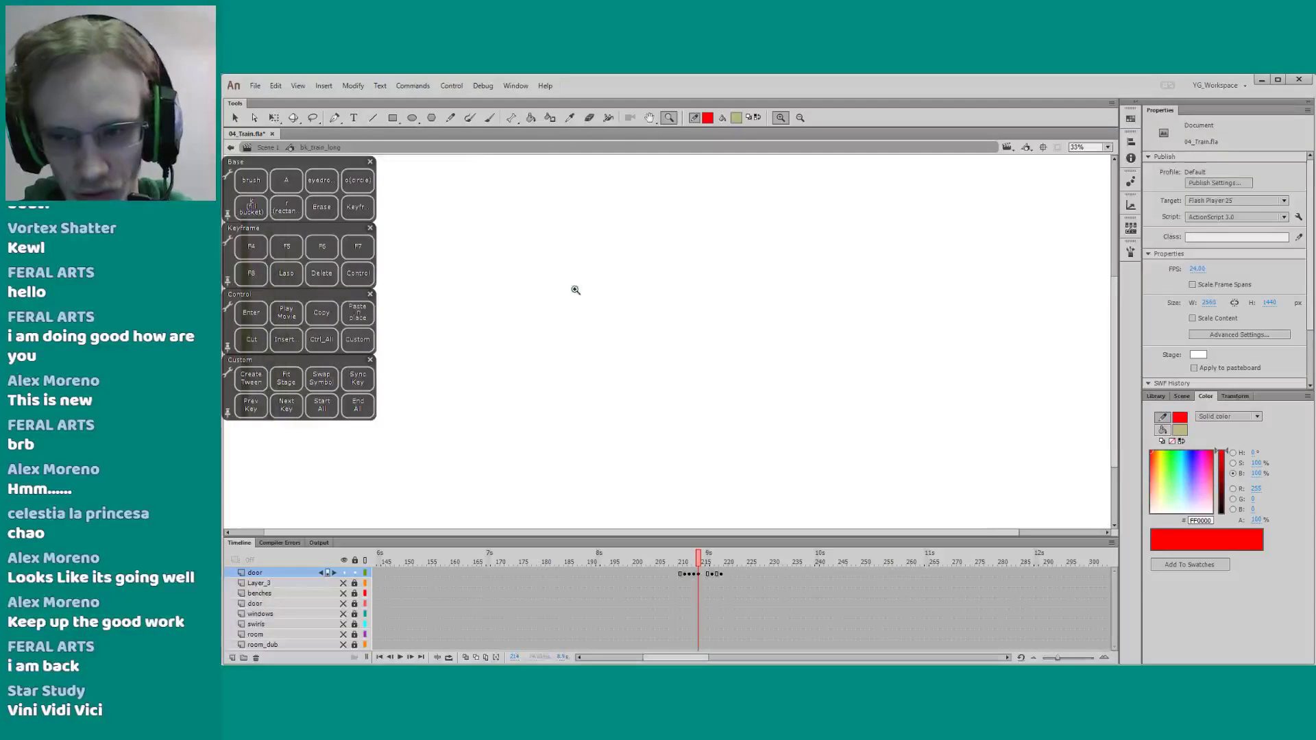
key(q)
click(1106, 148)
click(1111, 161)
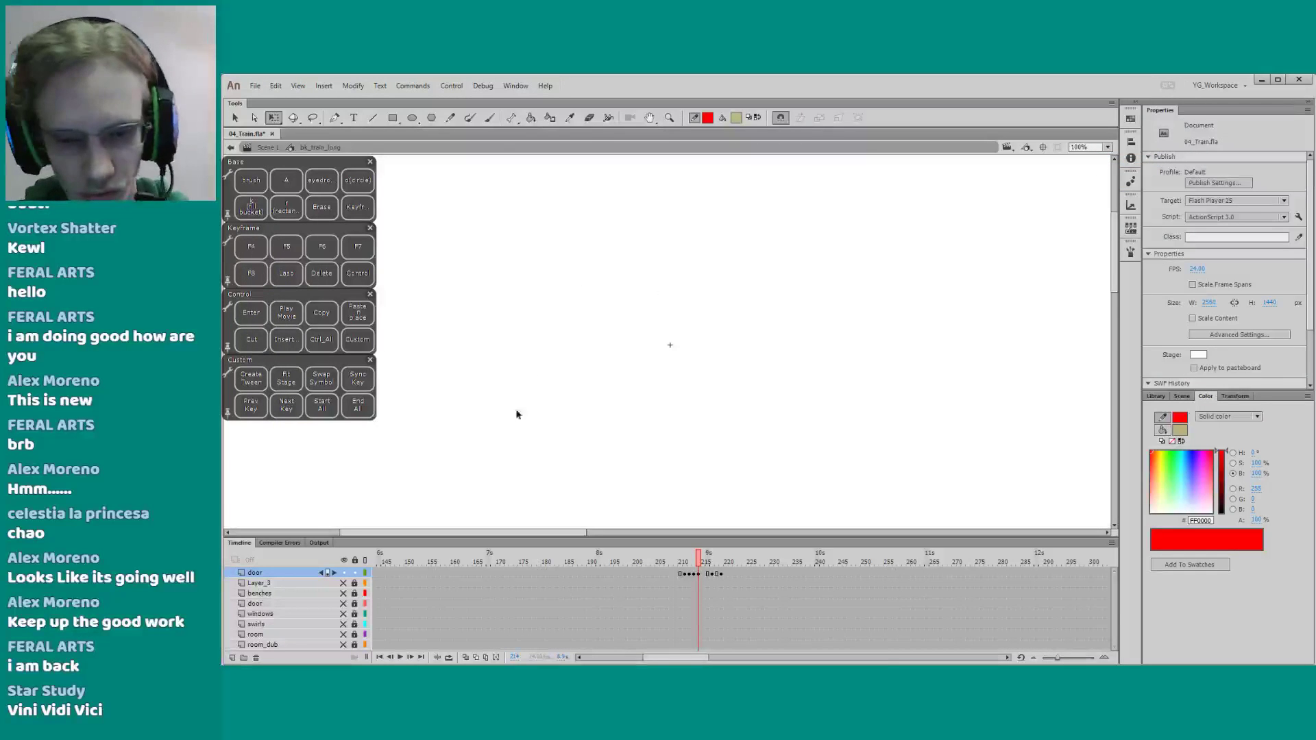
drag(500, 450, 509, 382)
key(z)
alt+click(430, 456)
alt+click(430, 456)
alt+click(431, 457)
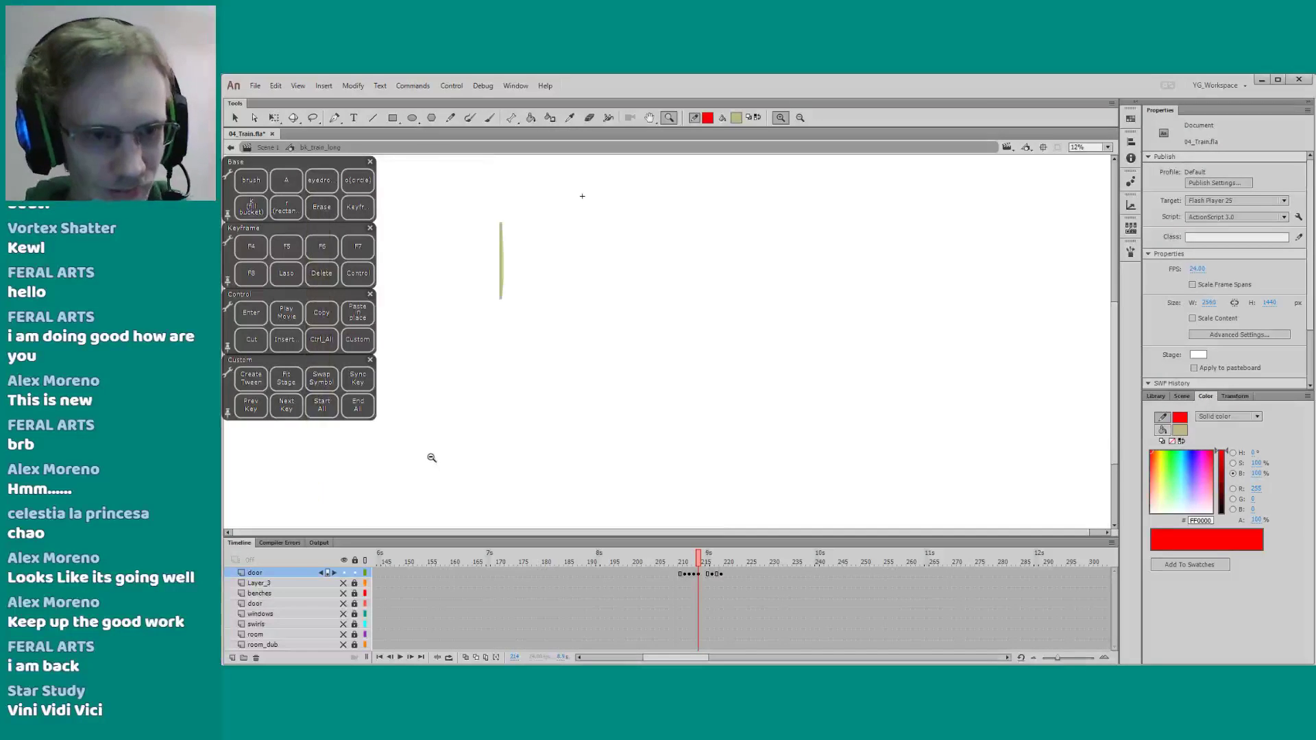
drag(481, 208, 509, 313)
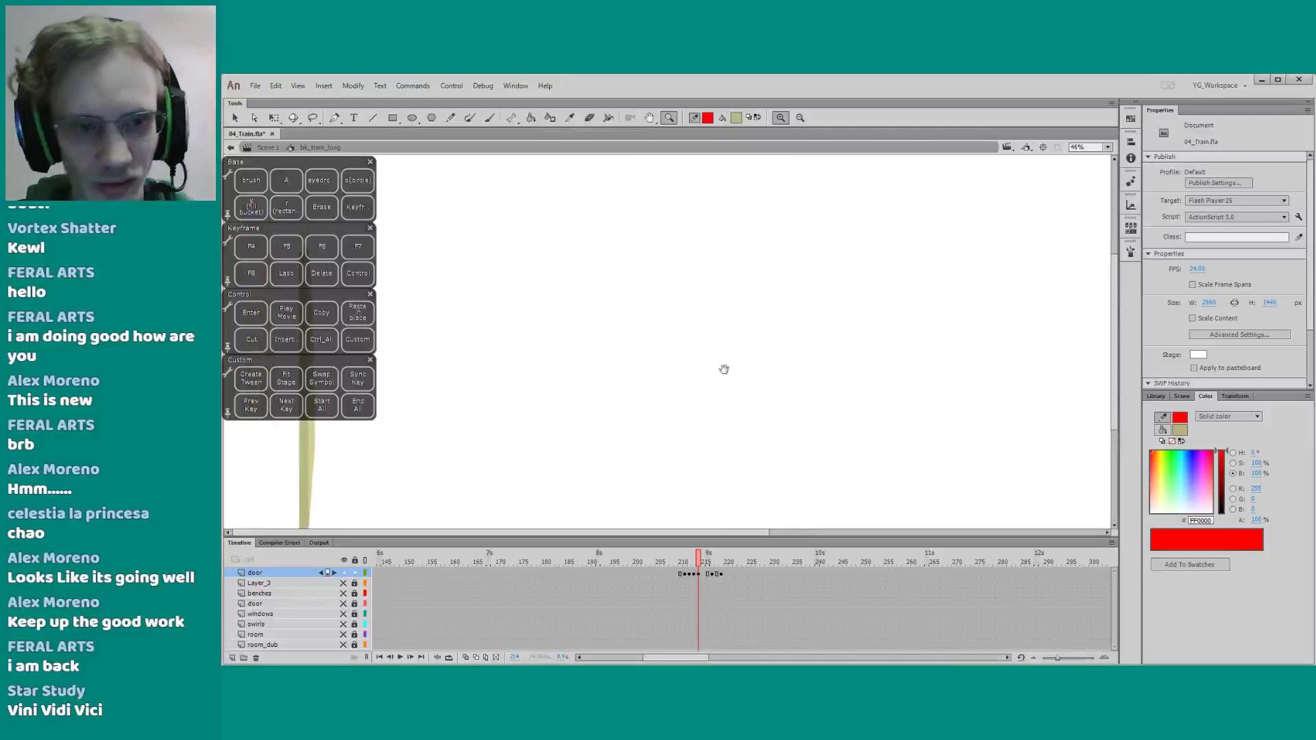
key(q)
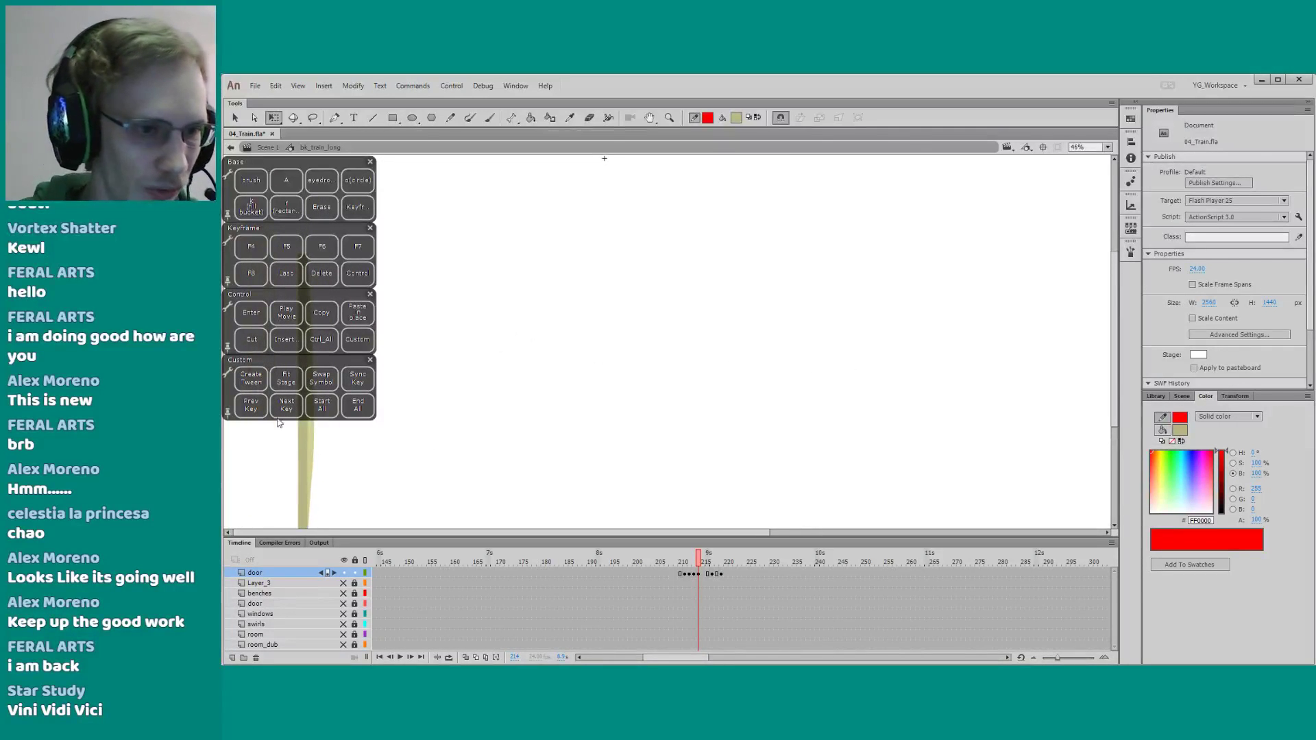
Exit to the main scene, reopen the train-room symbol and locate the edge-on door again
click(267, 147)
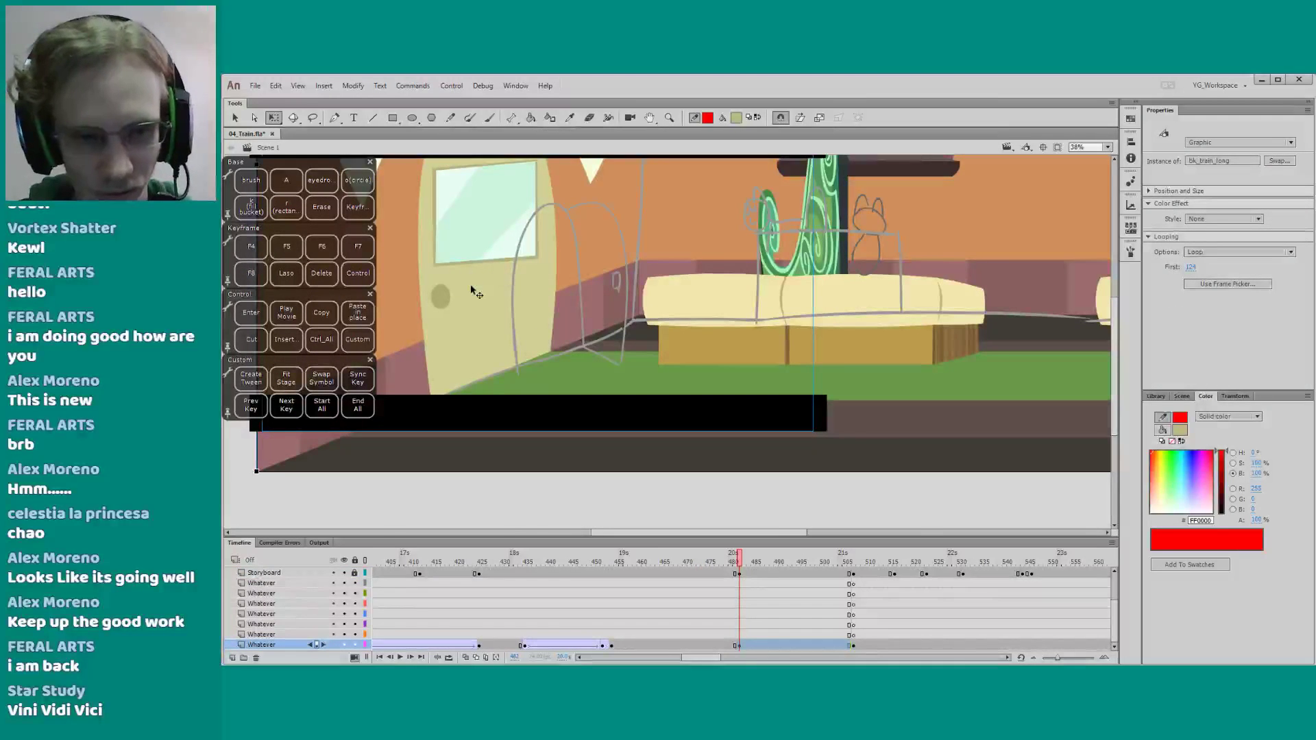
double_click(474, 293)
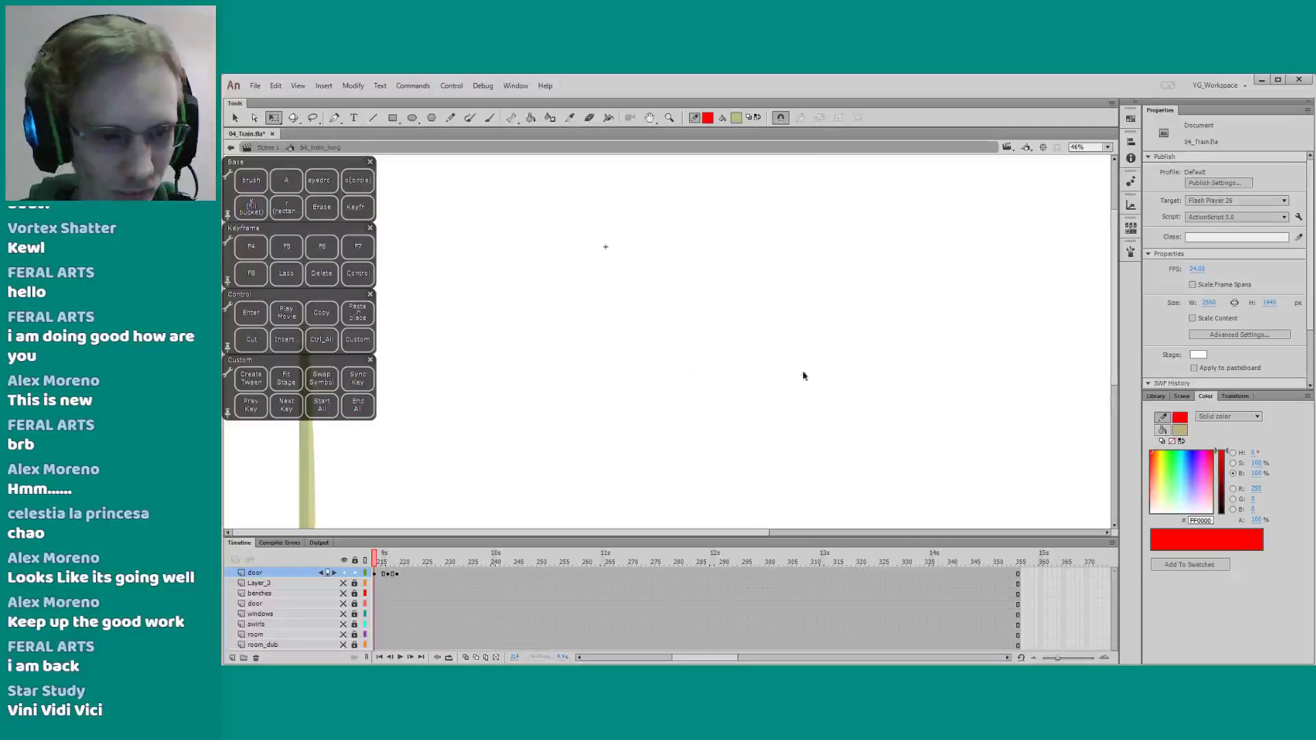
click(1106, 147)
click(1100, 175)
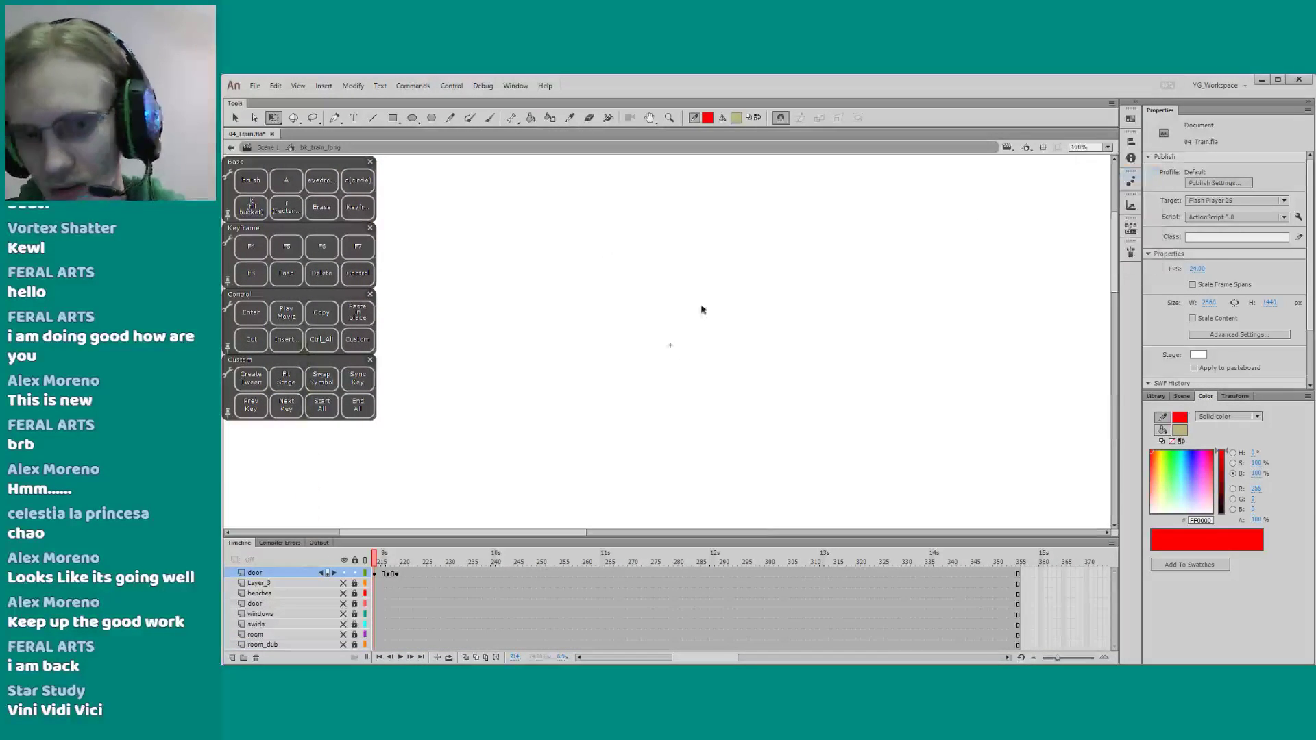
drag(495, 408, 912, 360)
drag(492, 457, 757, 196)
key(z)
alt+click(360, 468)
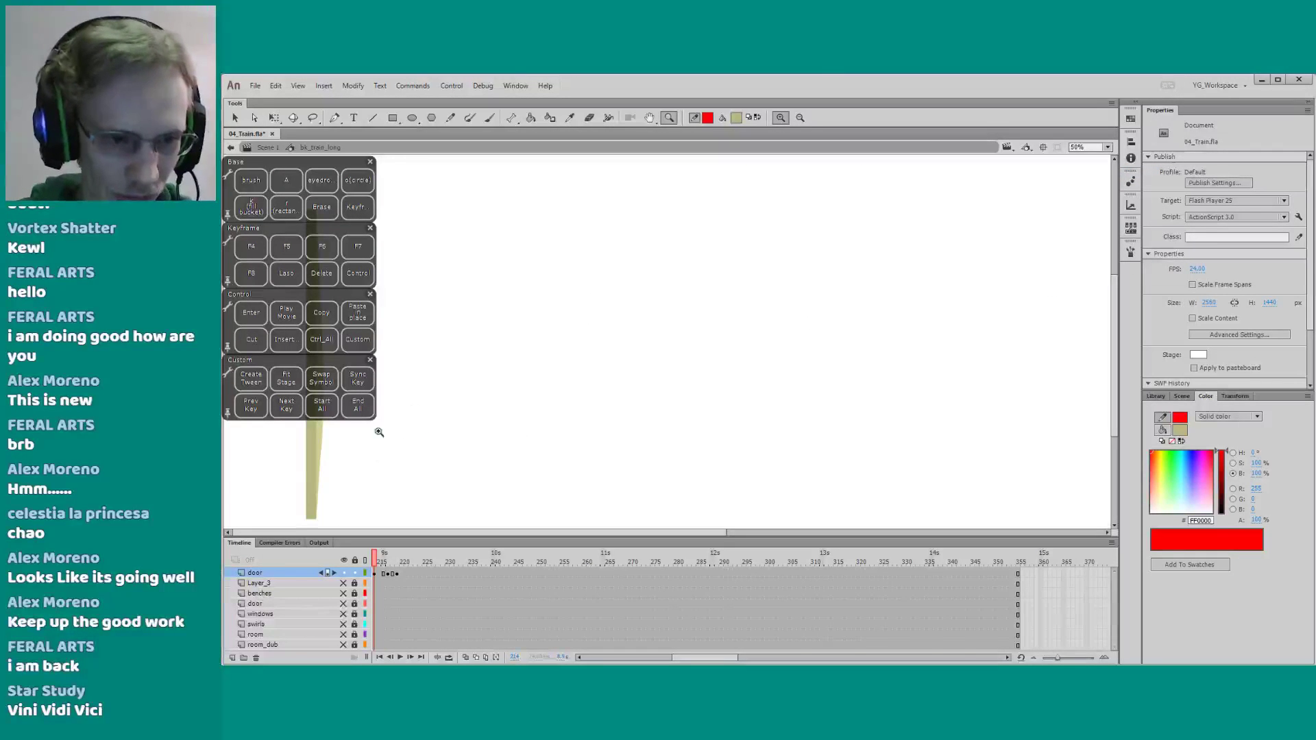
key(q)
Unhide all layers so the edge-on door shows against the train room and its doorway
click(344, 559)
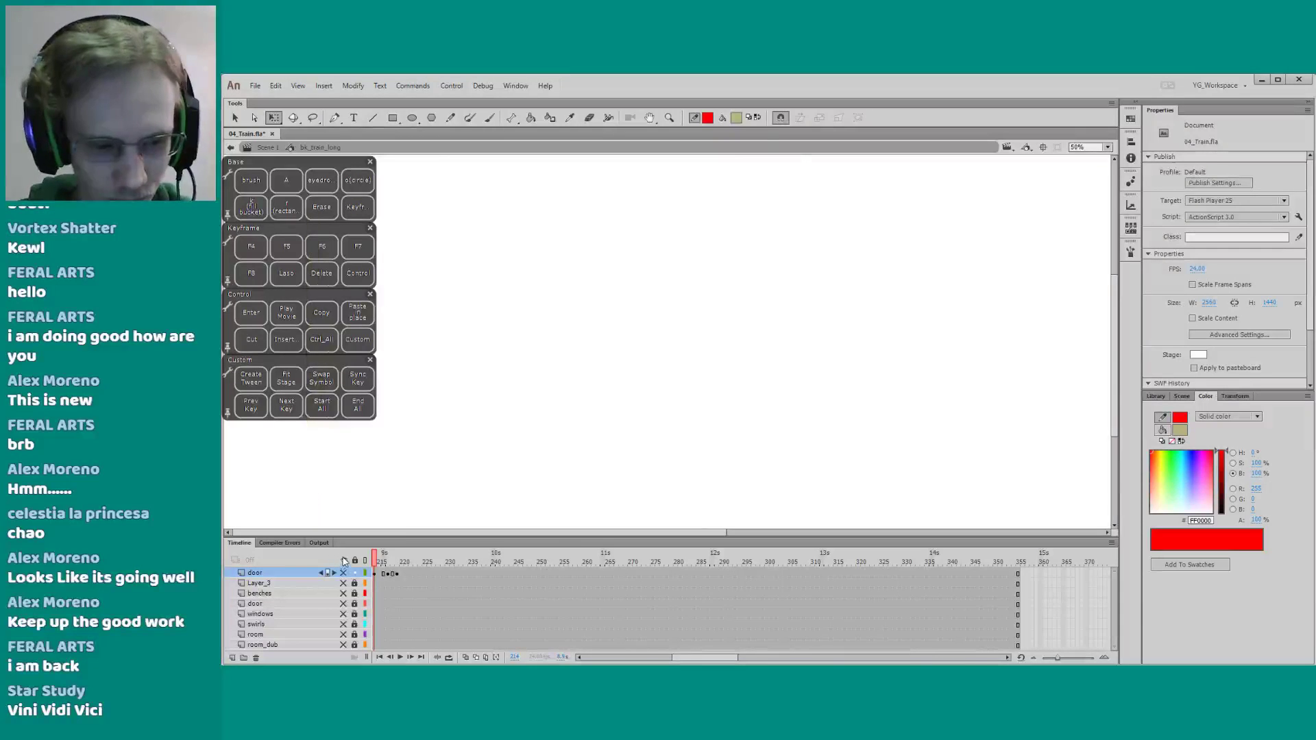
click(343, 560)
drag(335, 494, 705, 473)
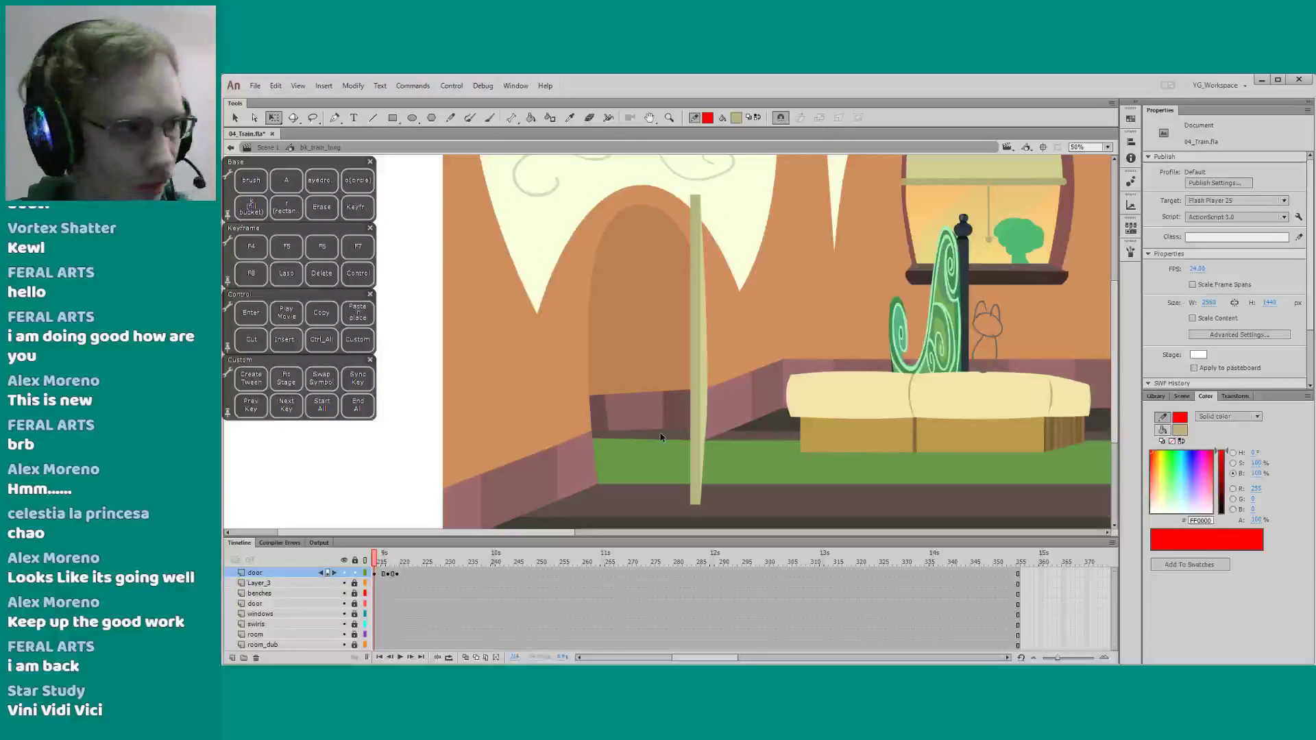
scroll(549, 356, right, 2)
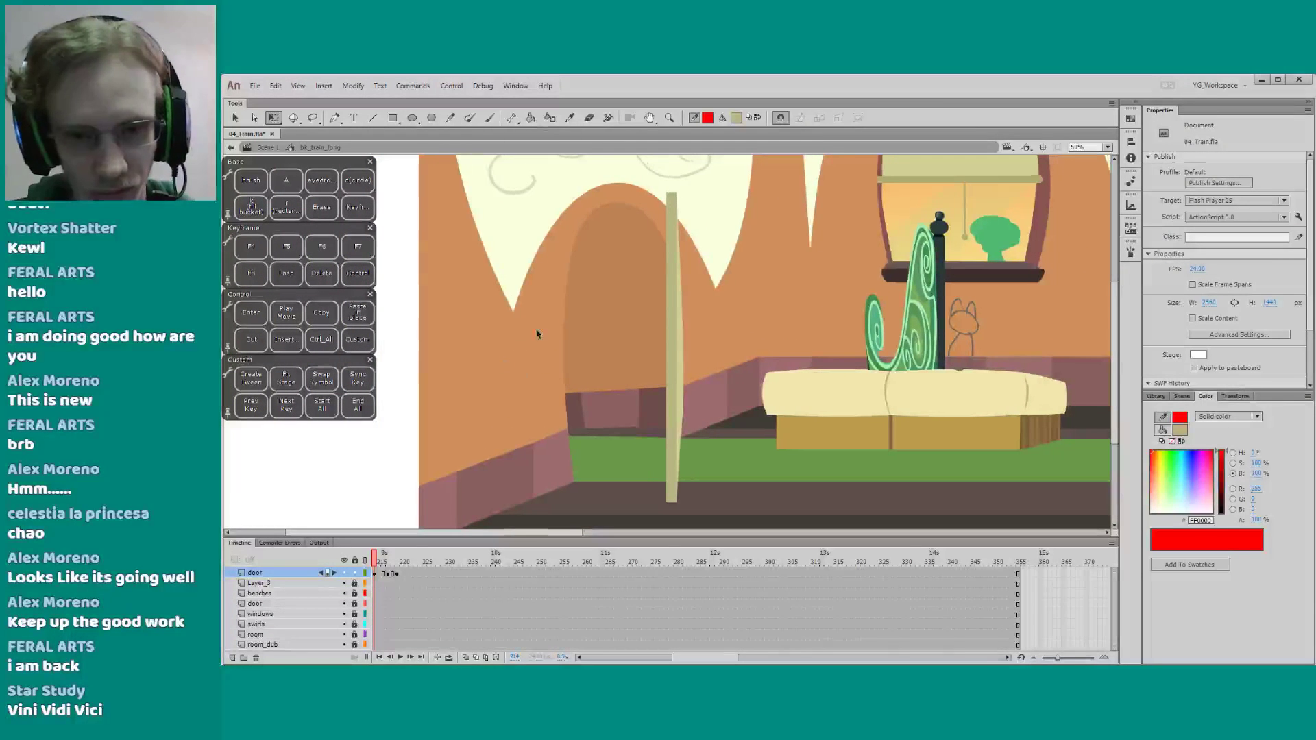
key(ctrl+space)
drag(631, 160, 706, 486)
drag(642, 439, 655, 413)
drag(596, 458, 588, 449)
drag(569, 535, 570, 530)
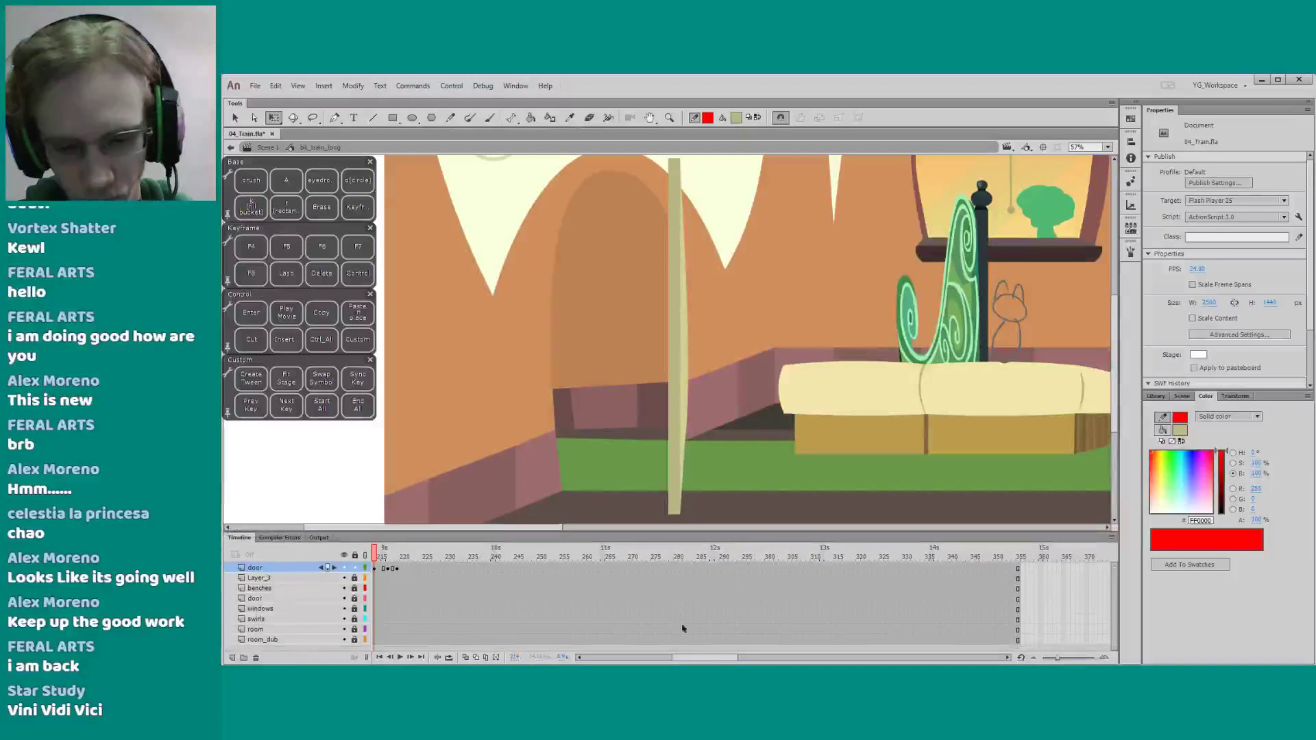
Play the door-opening animation several times, starting around frame 210, to check its motion
drag(696, 656, 683, 654)
click(530, 551)
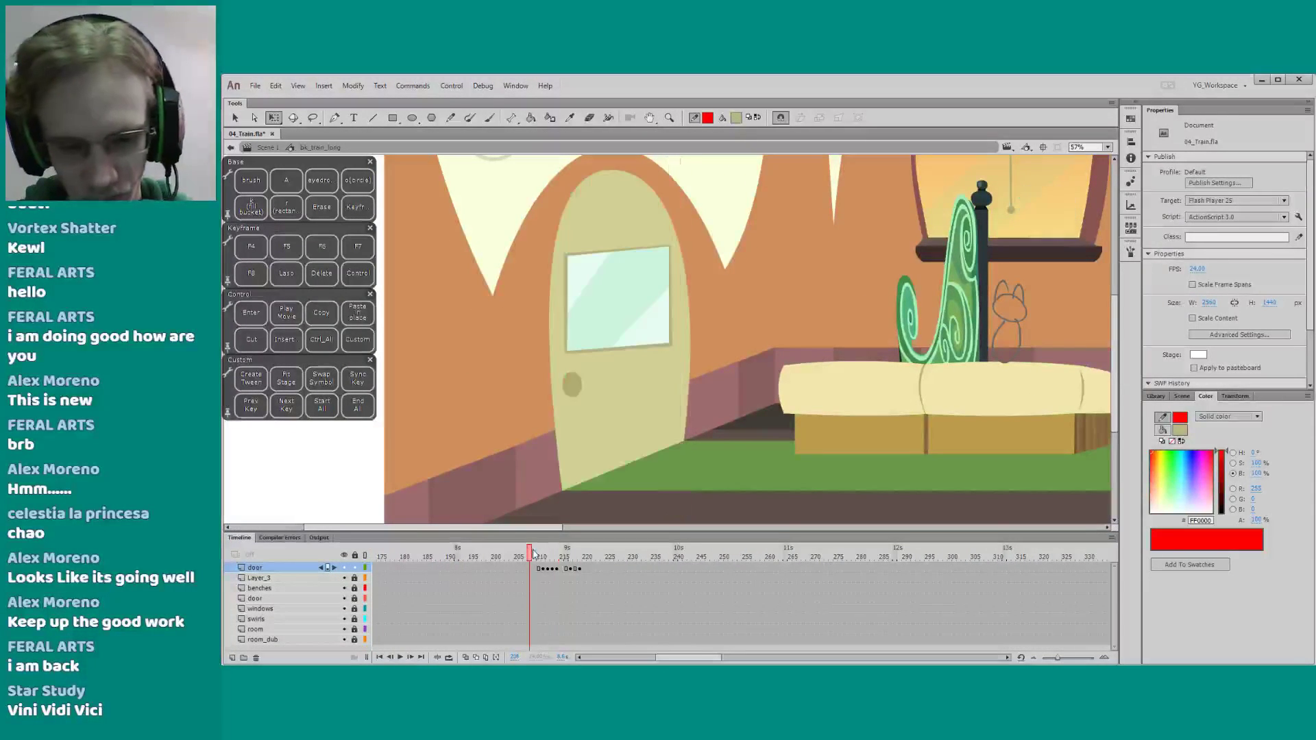
key(Return)
drag(534, 488, 529, 492)
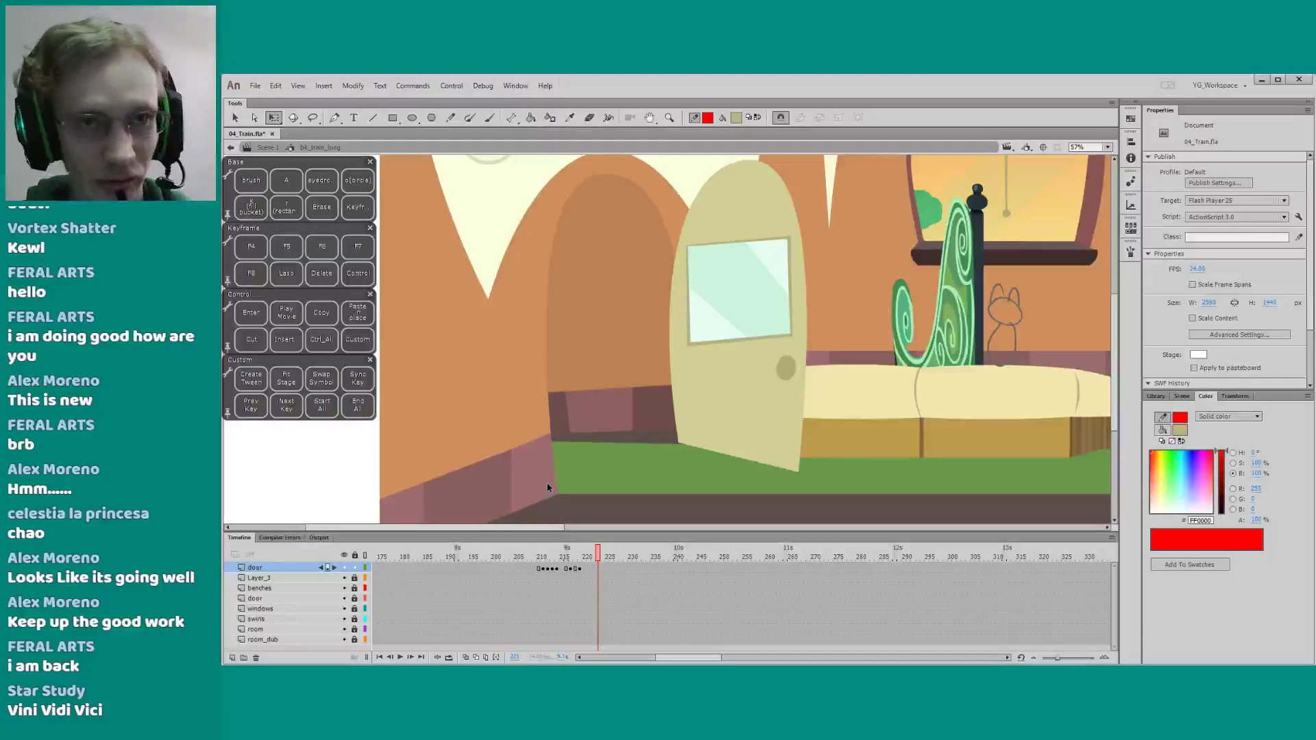
click(536, 555)
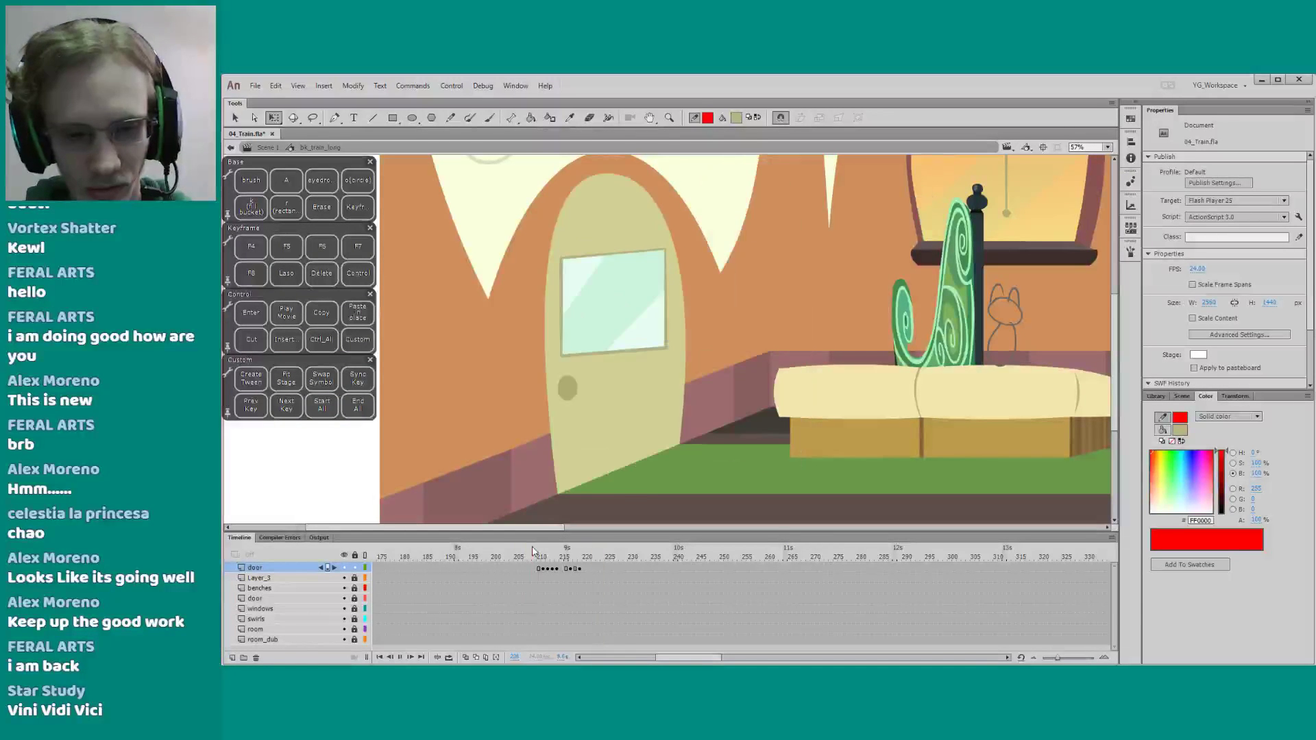
key(Return)
key(Return)
drag(532, 465, 524, 470)
click(540, 553)
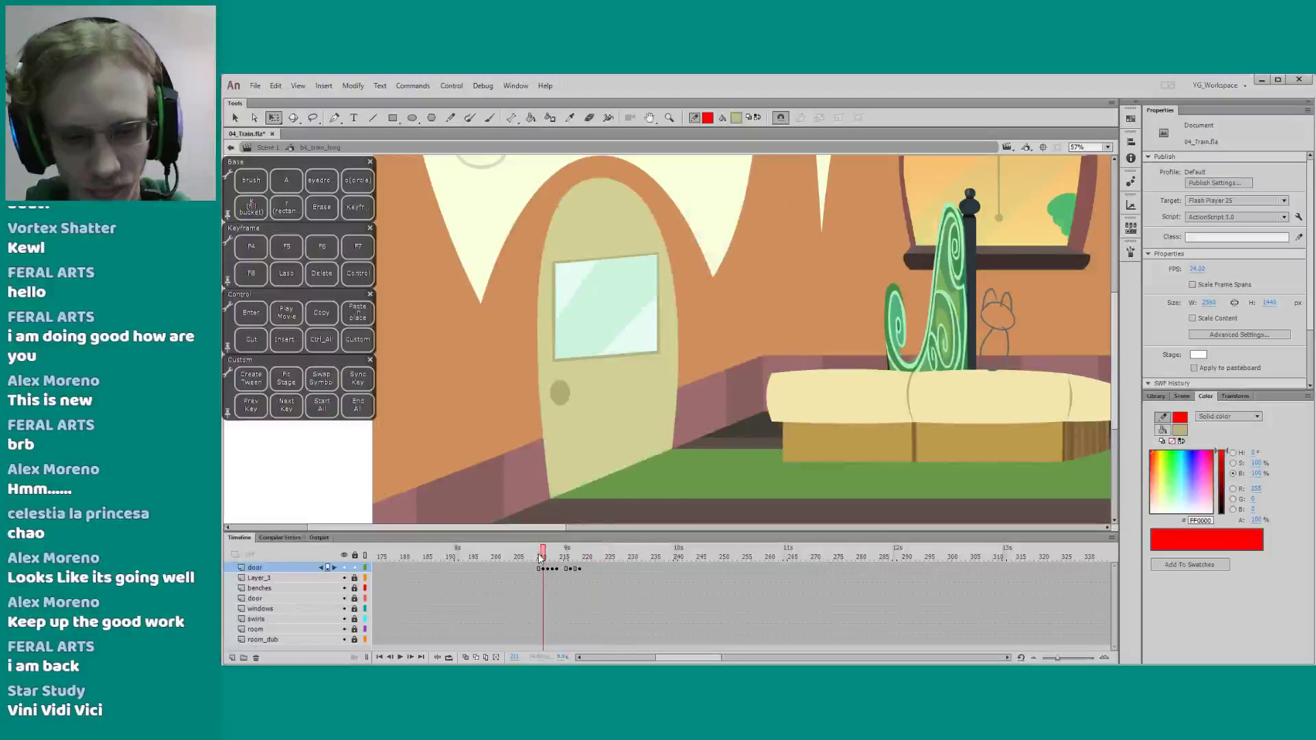
key(Return)
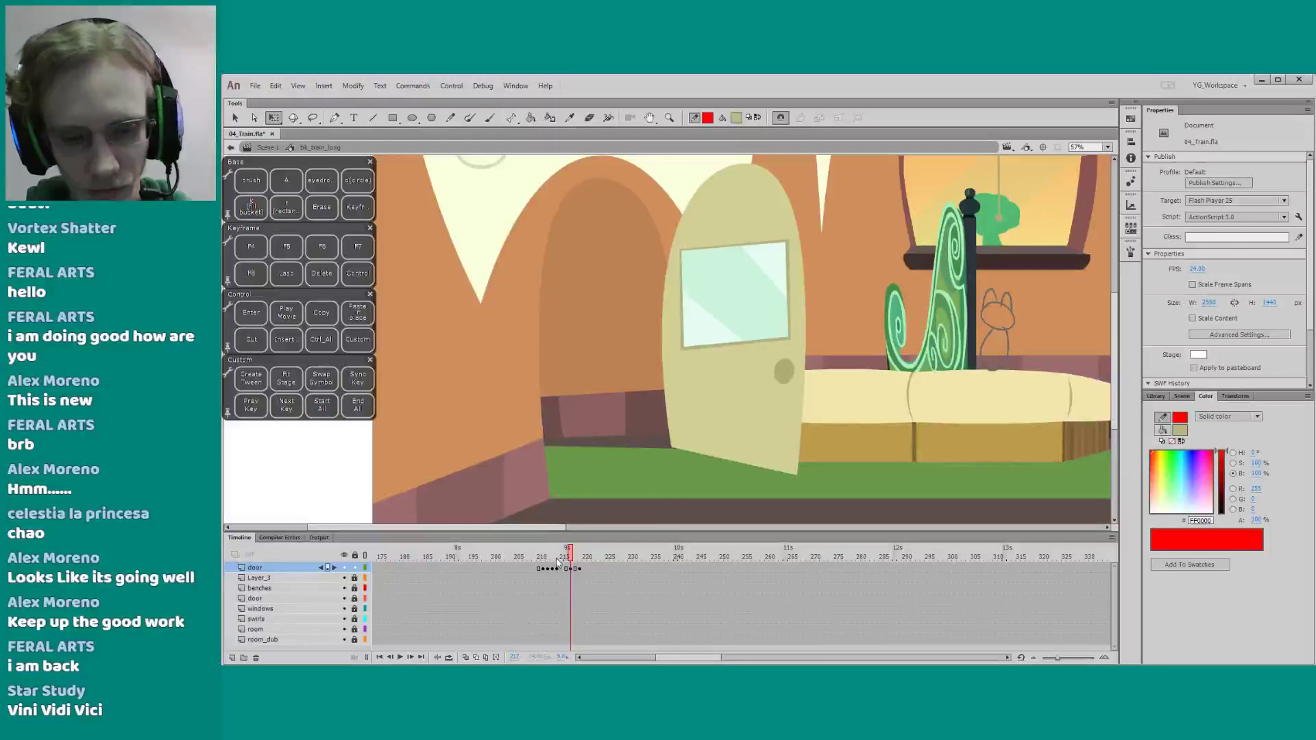
Add a door keyframe at frame 215 and flip the edge-on door horizontally
click(563, 568)
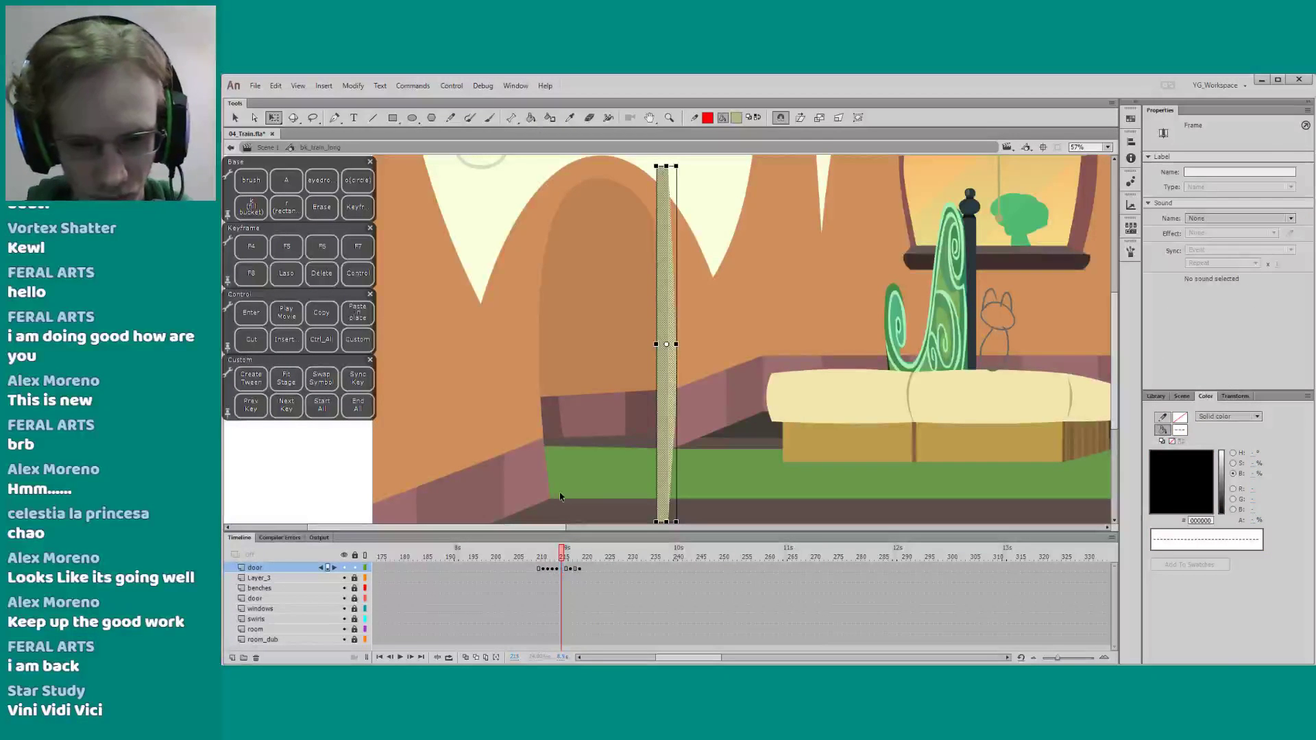
click(1235, 396)
click(1201, 658)
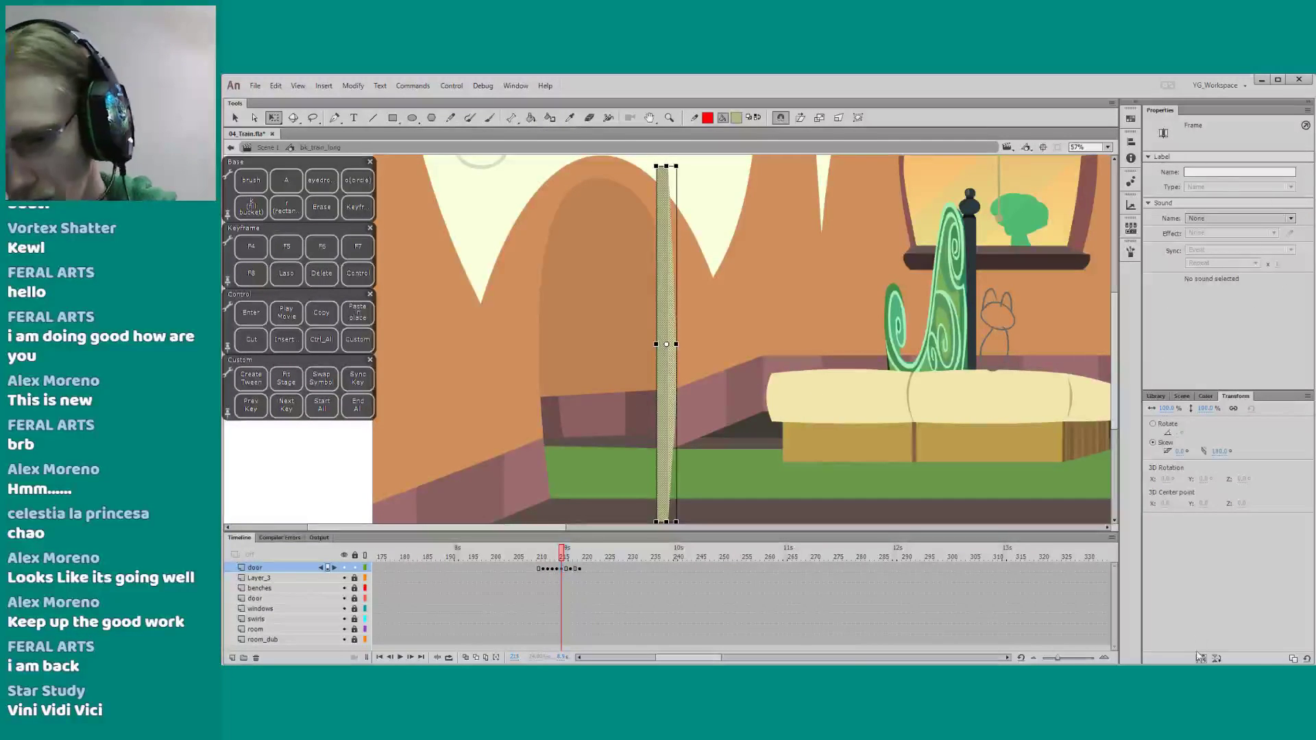
Nudge the flipped door on frame 215 to the right so it lines up with the doorway's hinge side
key(Right)
key(Right)
key(Right)
key(Right)
key(Right)
key(Right)
key(Right)
key(Right)
key(Right)
key(Right)
key(Right)
key(Right)
key(Right)
key(Right)
key(Right)
key(Right)
key(Right)
key(Right)
key(Right)
key(Right)
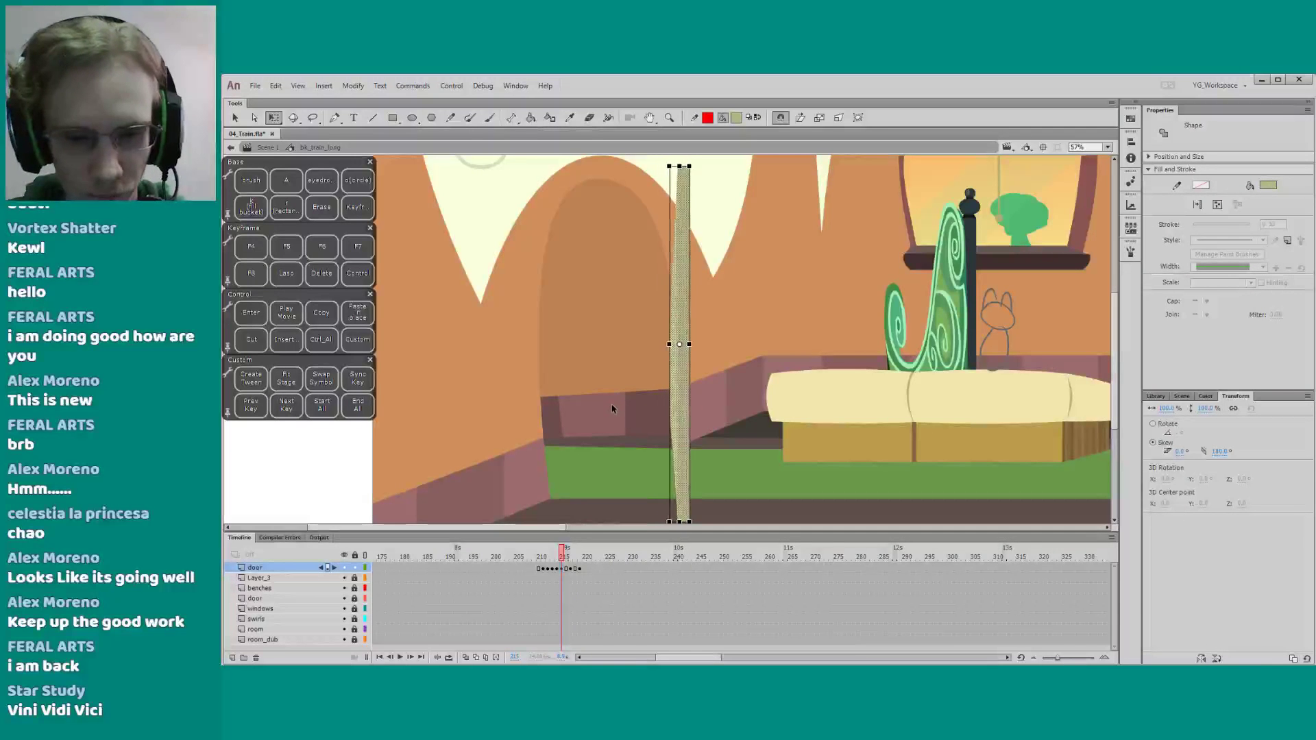
key(Left)
key(Left)
key(Left)
key(Left)
key(Left)
key(Left)
key(Left)
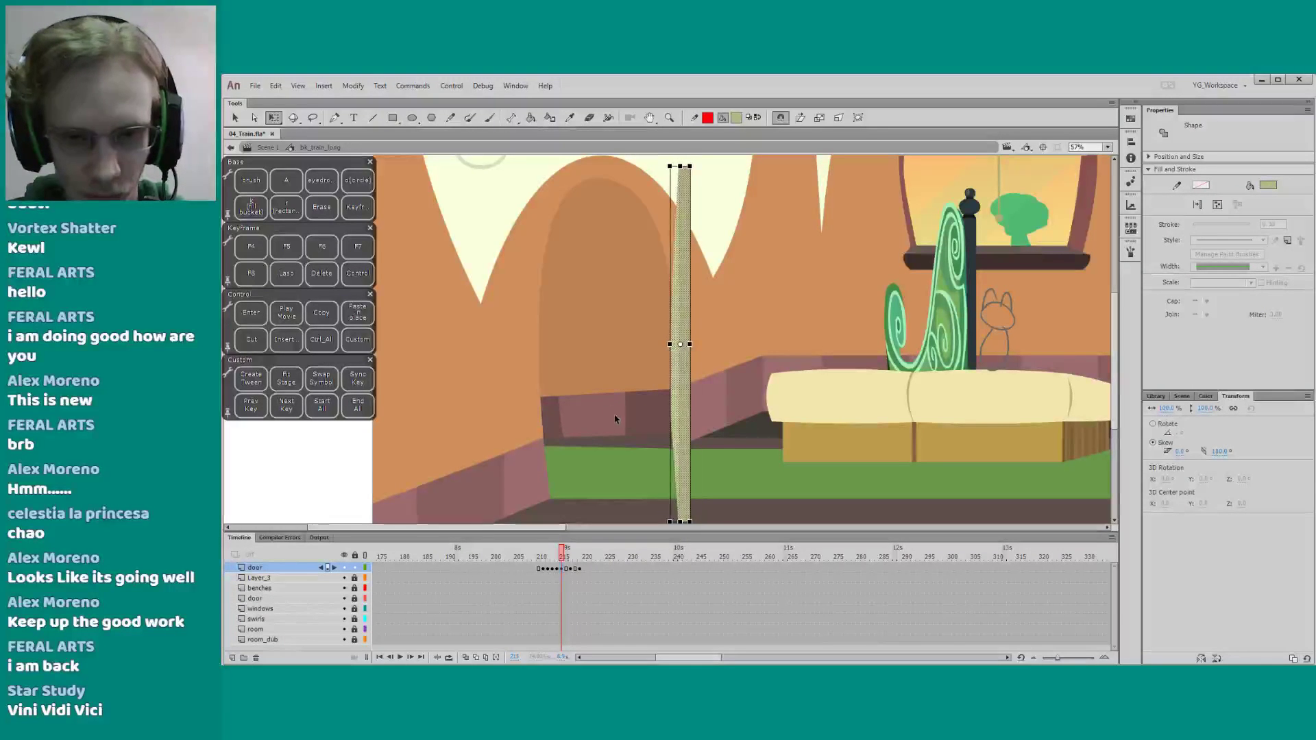
click(614, 412)
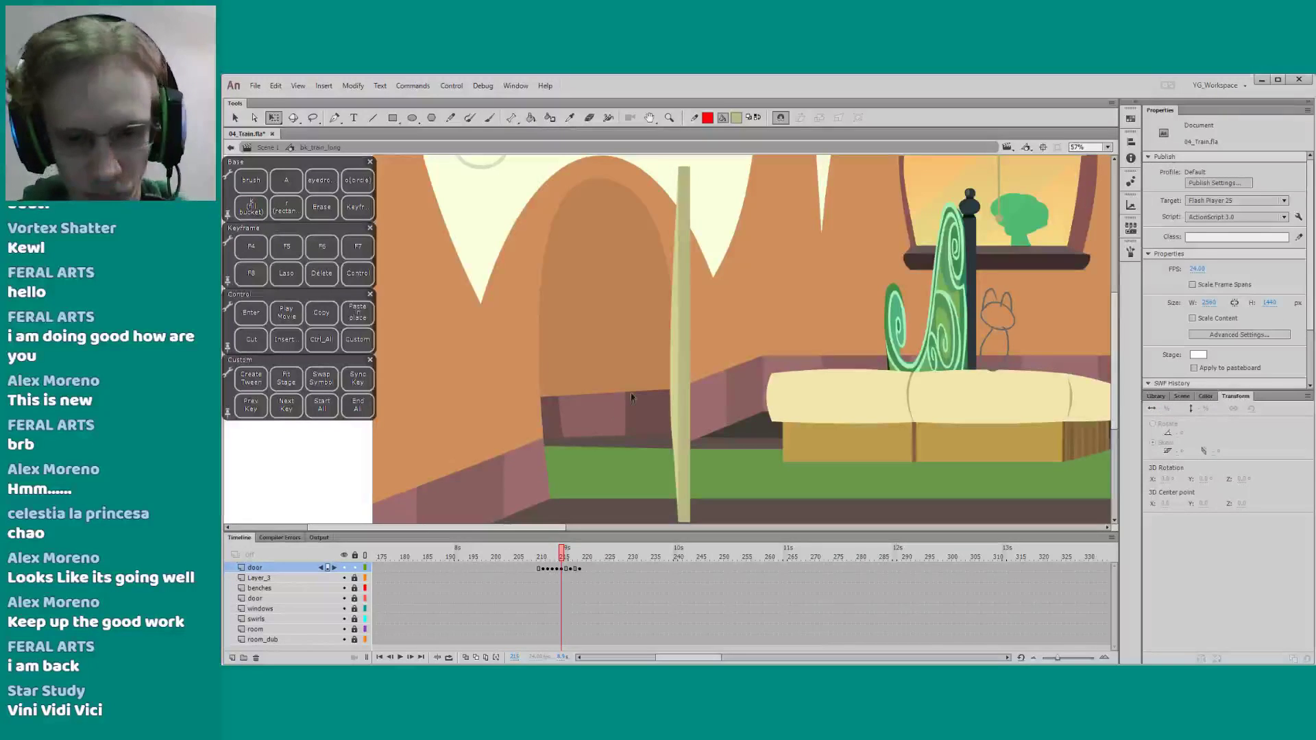
Reshape the lower curve of the flipped door's left side so it bulges slightly outward
key(z)
drag(660, 379, 676, 477)
key(q)
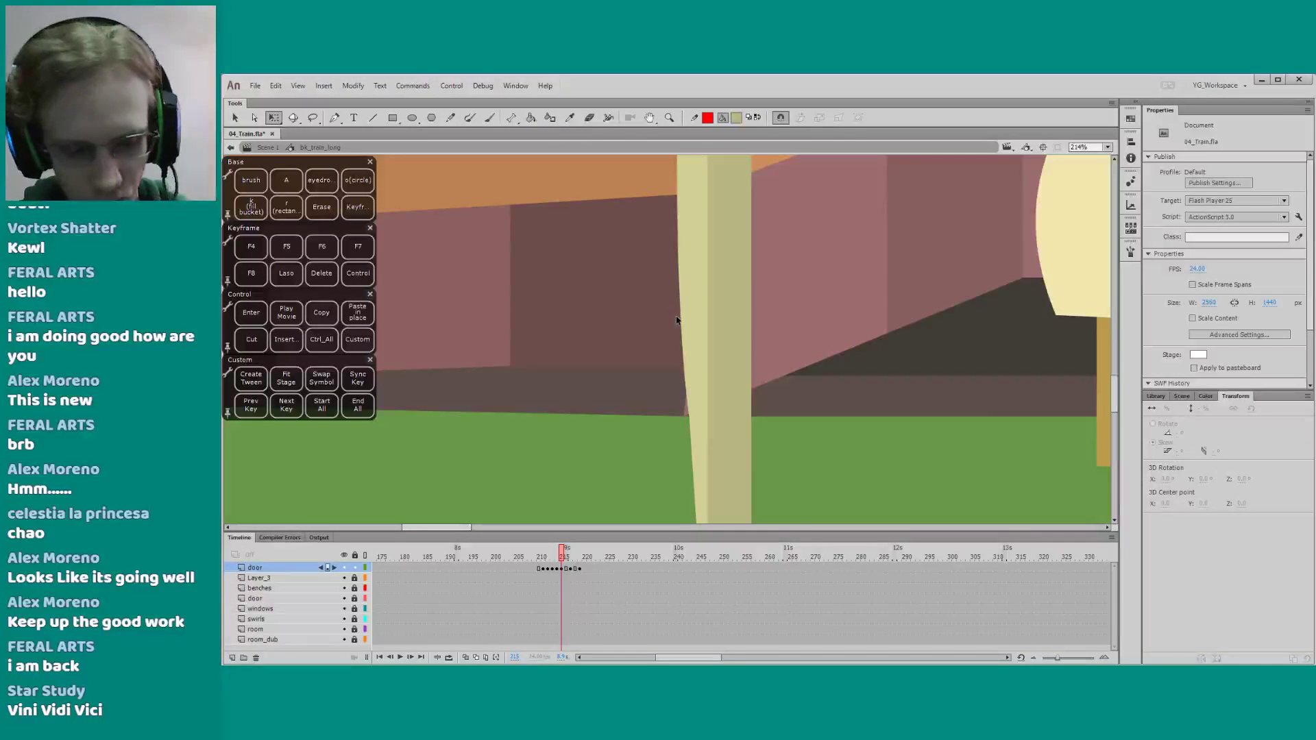
key(a)
drag(690, 422, 682, 419)
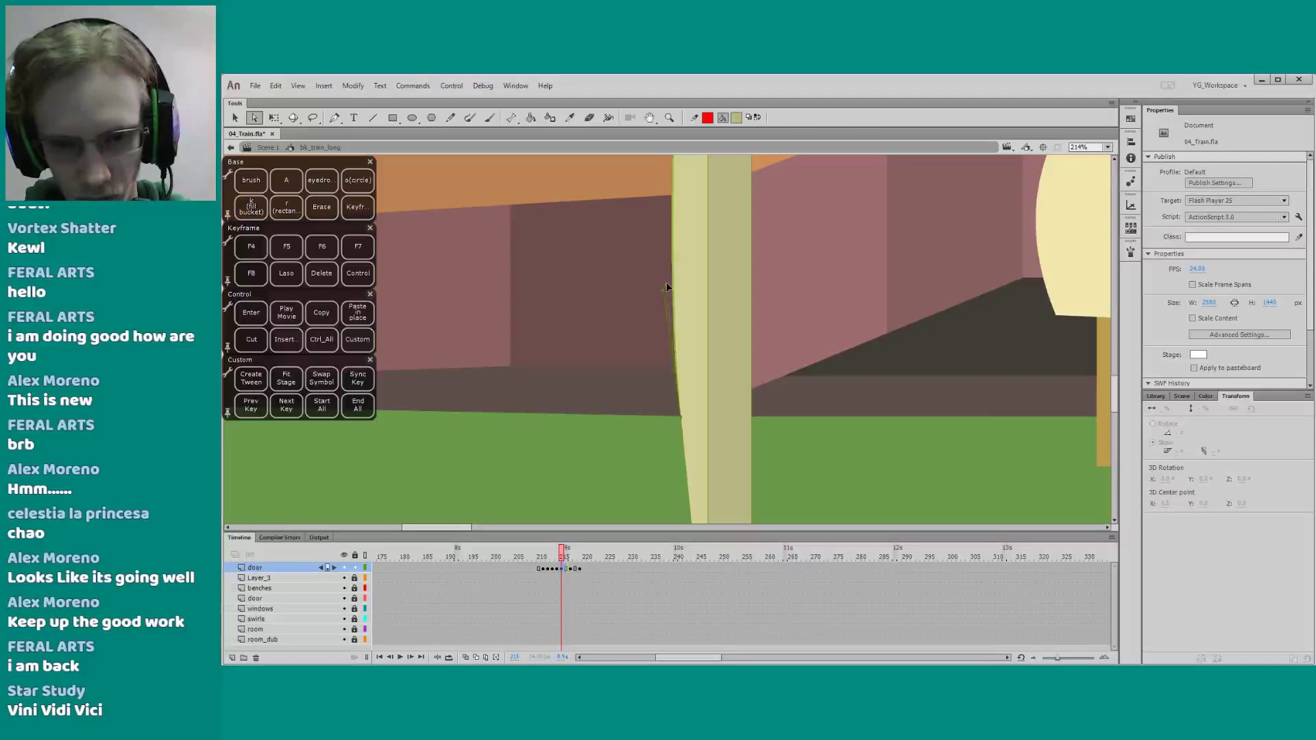
key(q)
Play the door opening, then compare its frames from 214 back to 210
key(z)
alt+click(586, 428)
alt+click(589, 433)
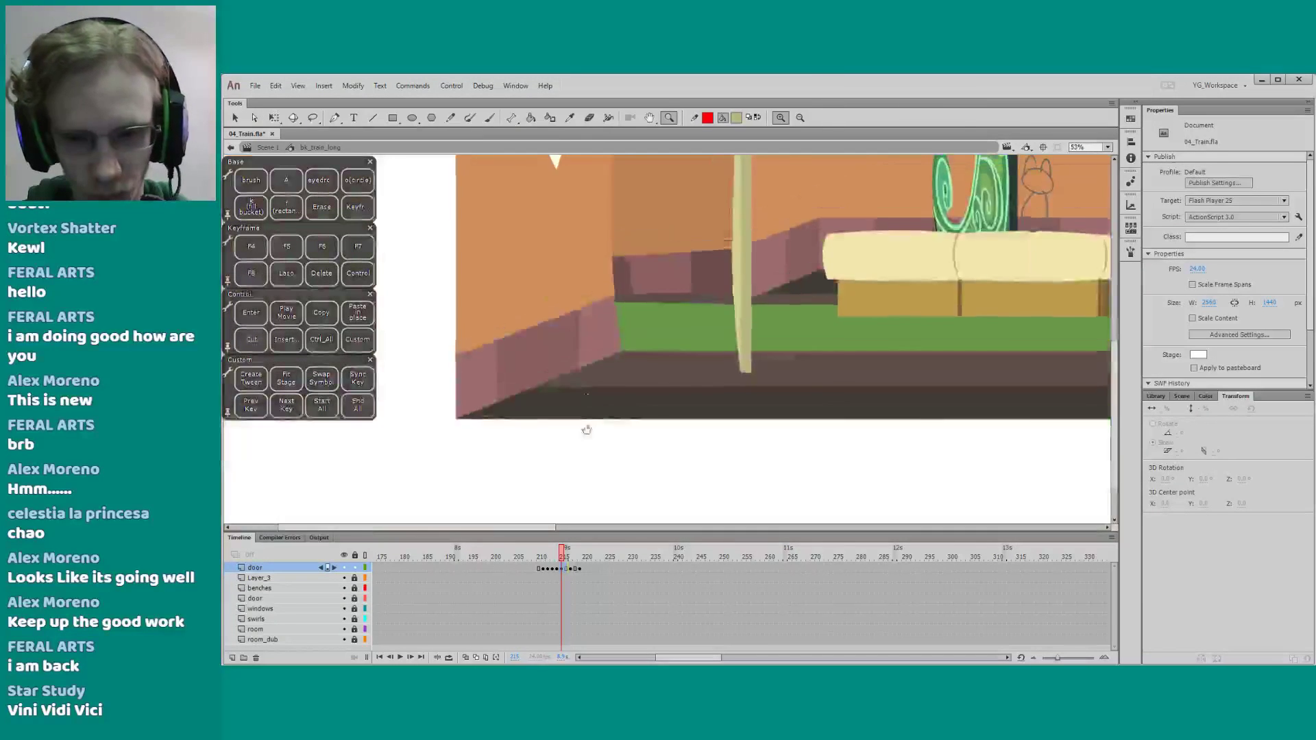
key(q)
click(529, 558)
key(Return)
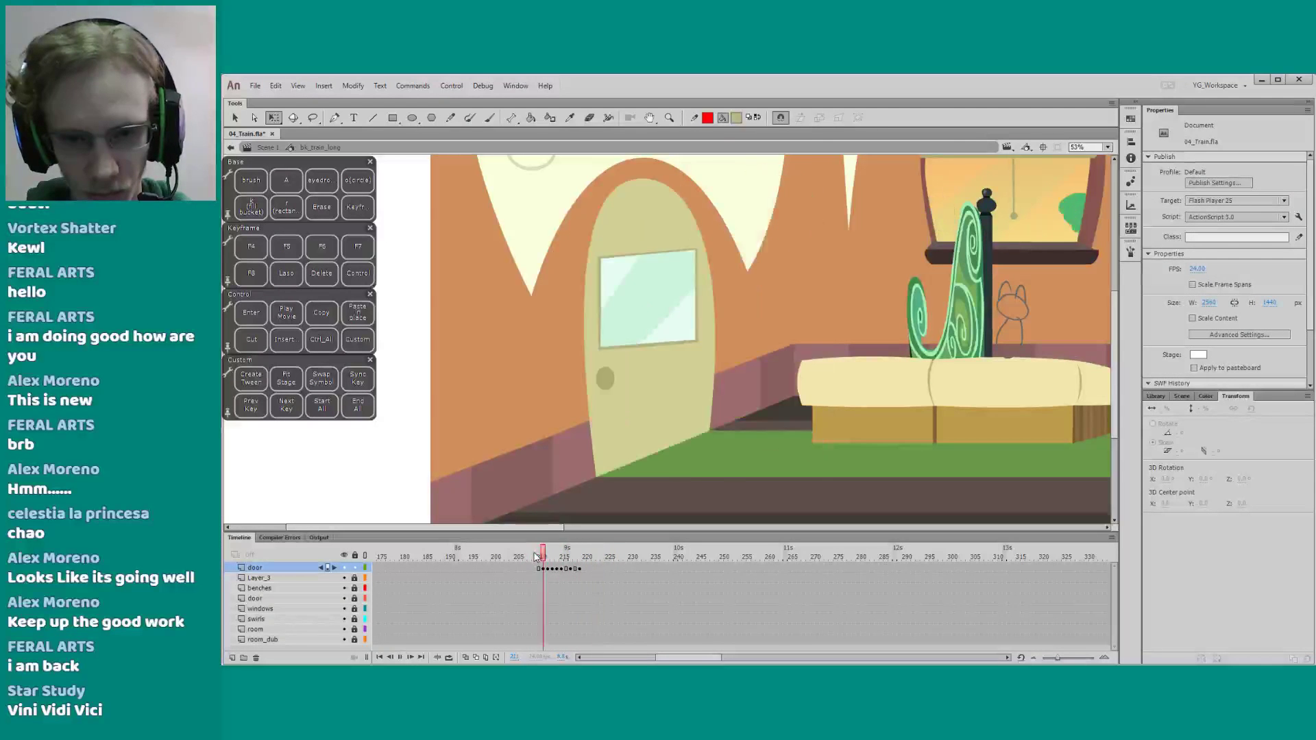
drag(549, 556, 557, 557)
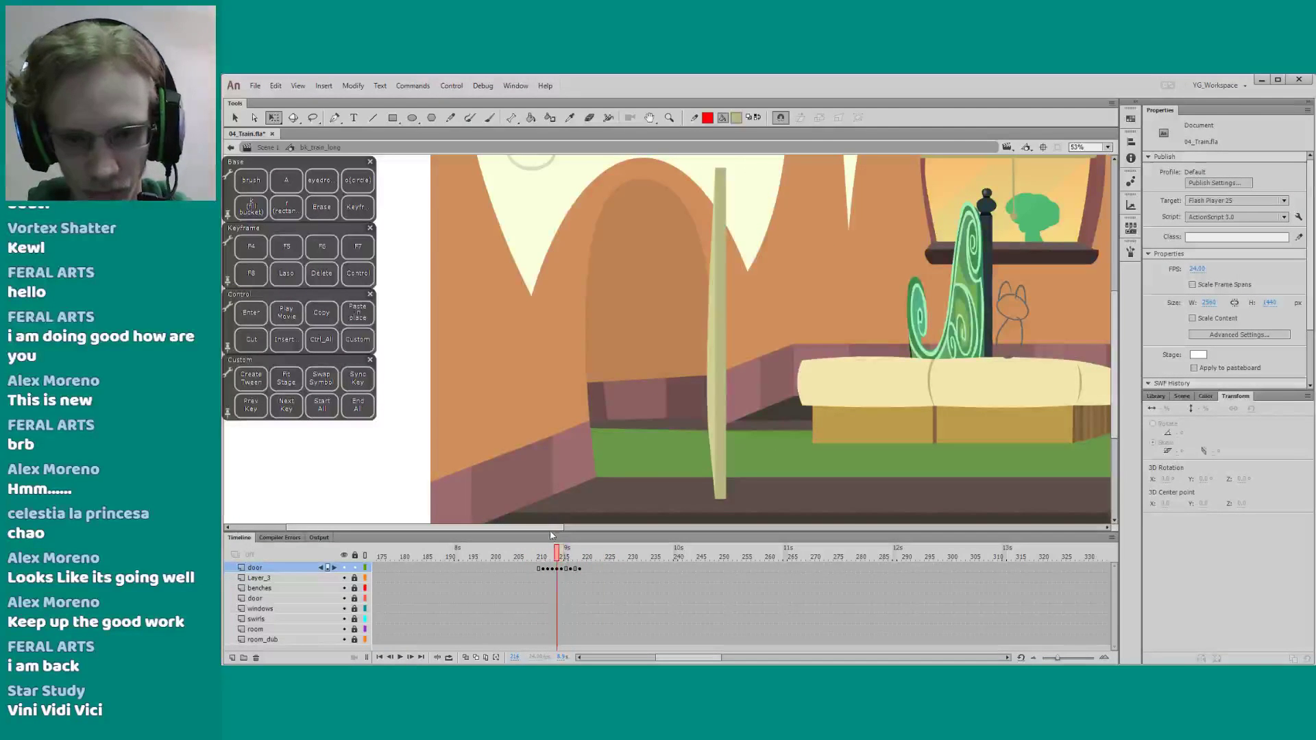
key(ctrl+a)
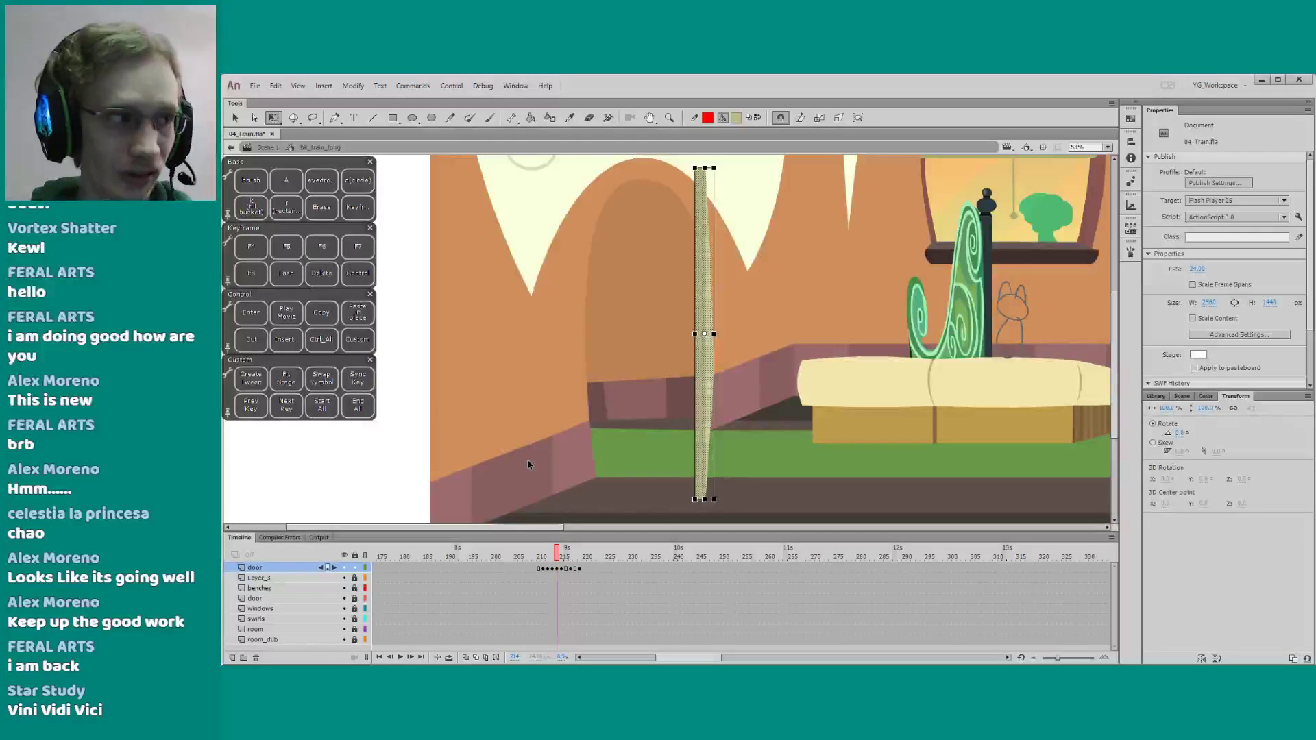
key(comma)
key(comma)
key(comma)
key(comma)
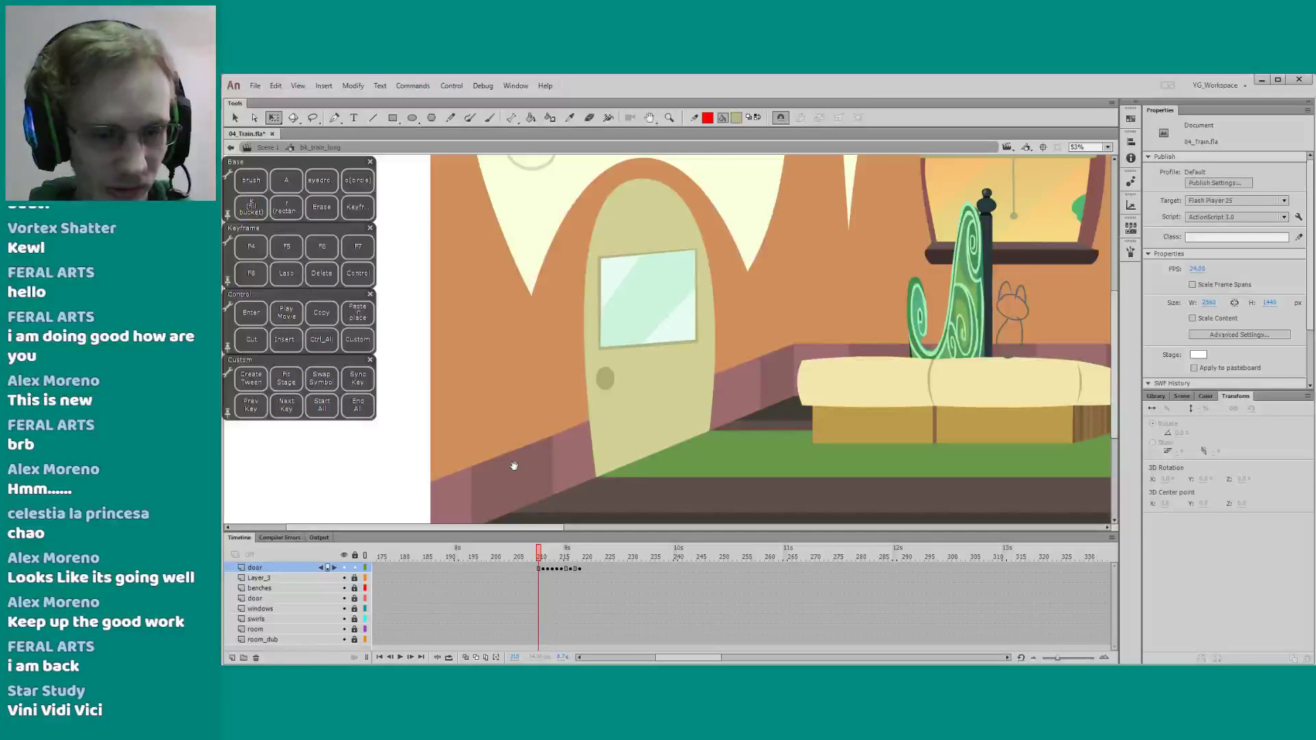
Replay the full door swing from just before it opens to judge the timing with the new flipped frame
drag(514, 466, 517, 473)
click(516, 556)
key(Return)
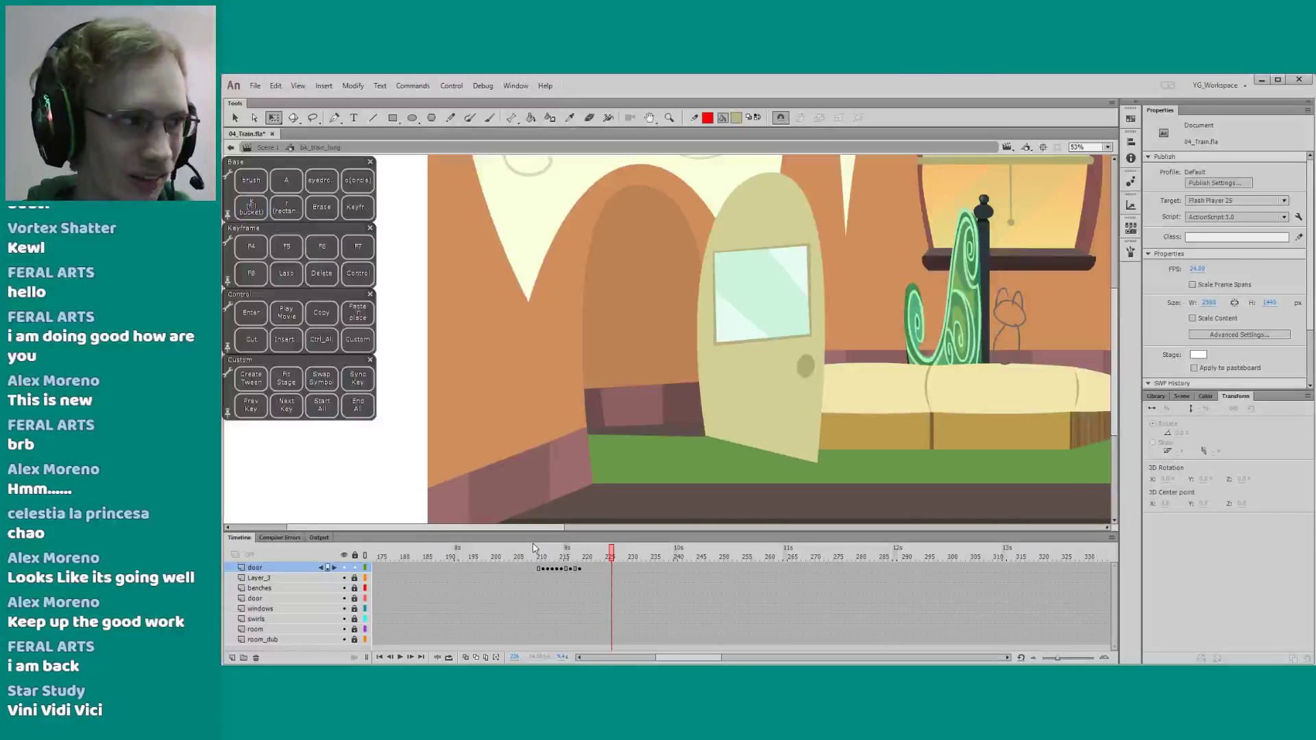
drag(577, 431, 574, 442)
click(535, 556)
key(Return)
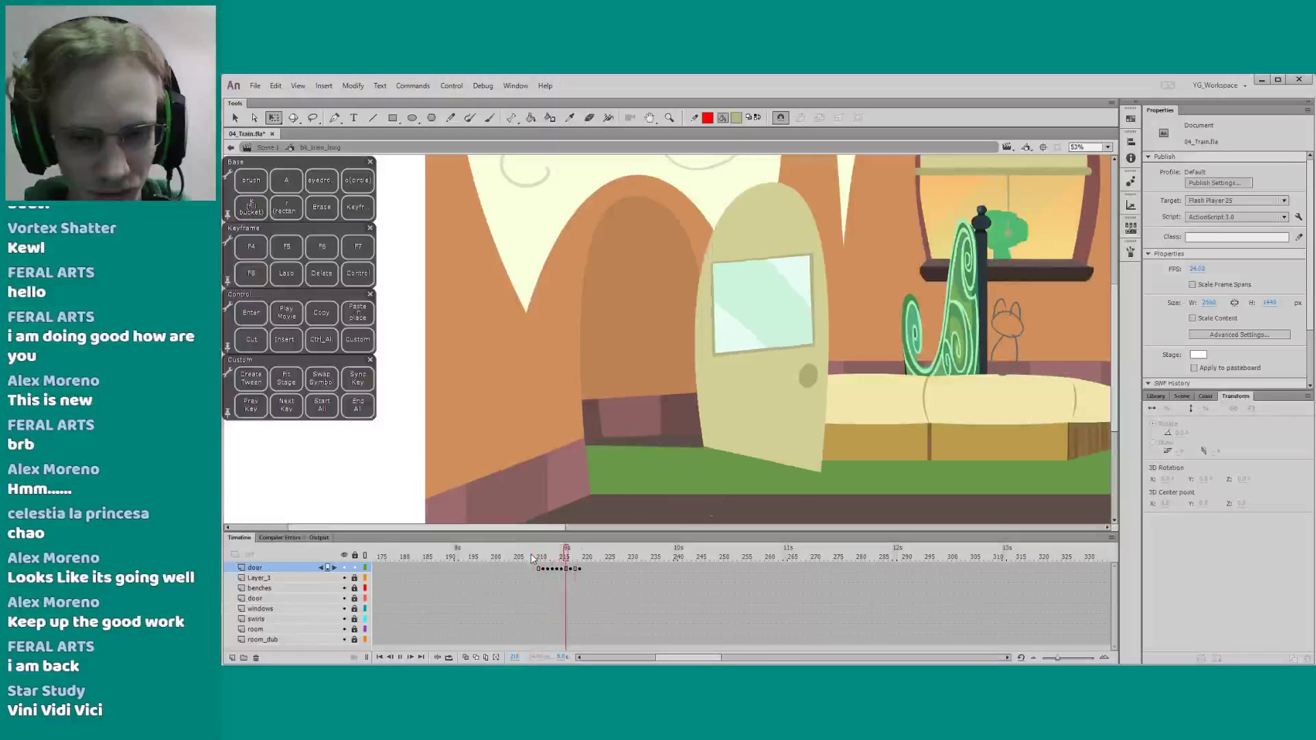
key(Return)
click(537, 555)
key(Return)
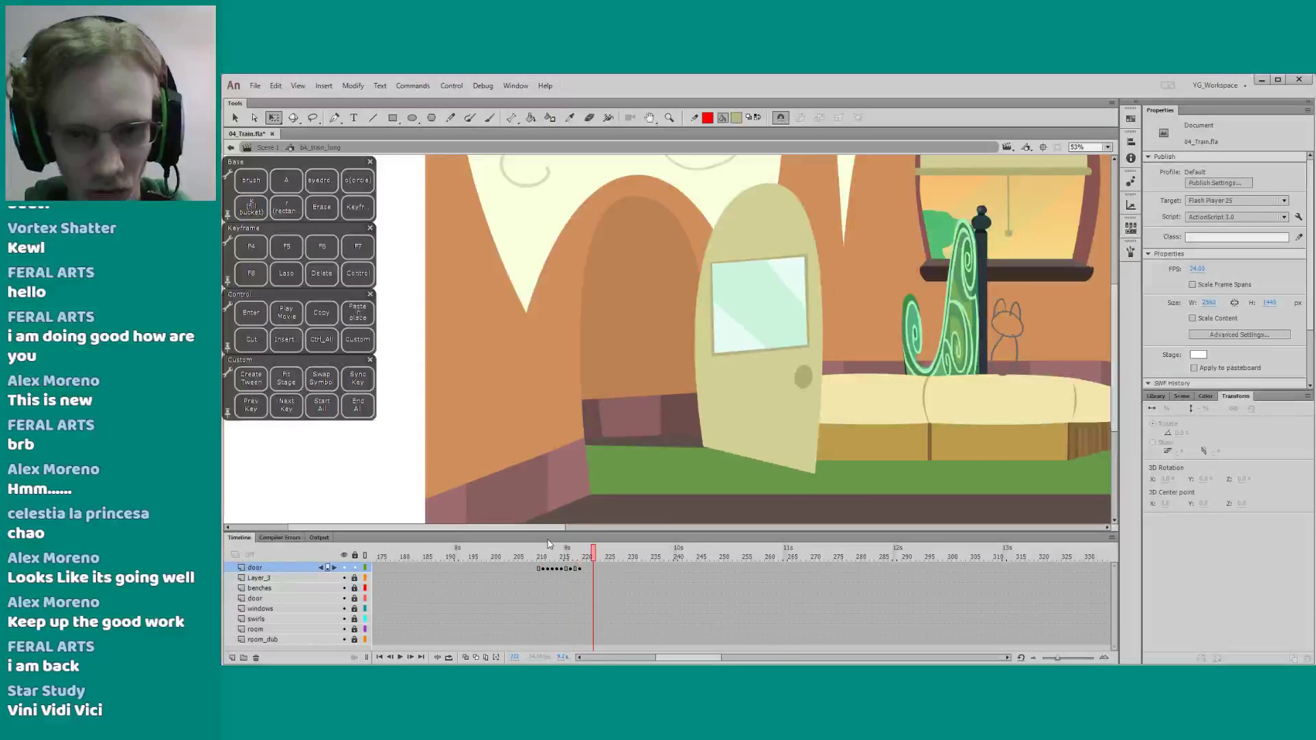
Replay the door opening several times, stopping on the edge-on pose to judge the jump into the fully open door
drag(529, 426, 507, 425)
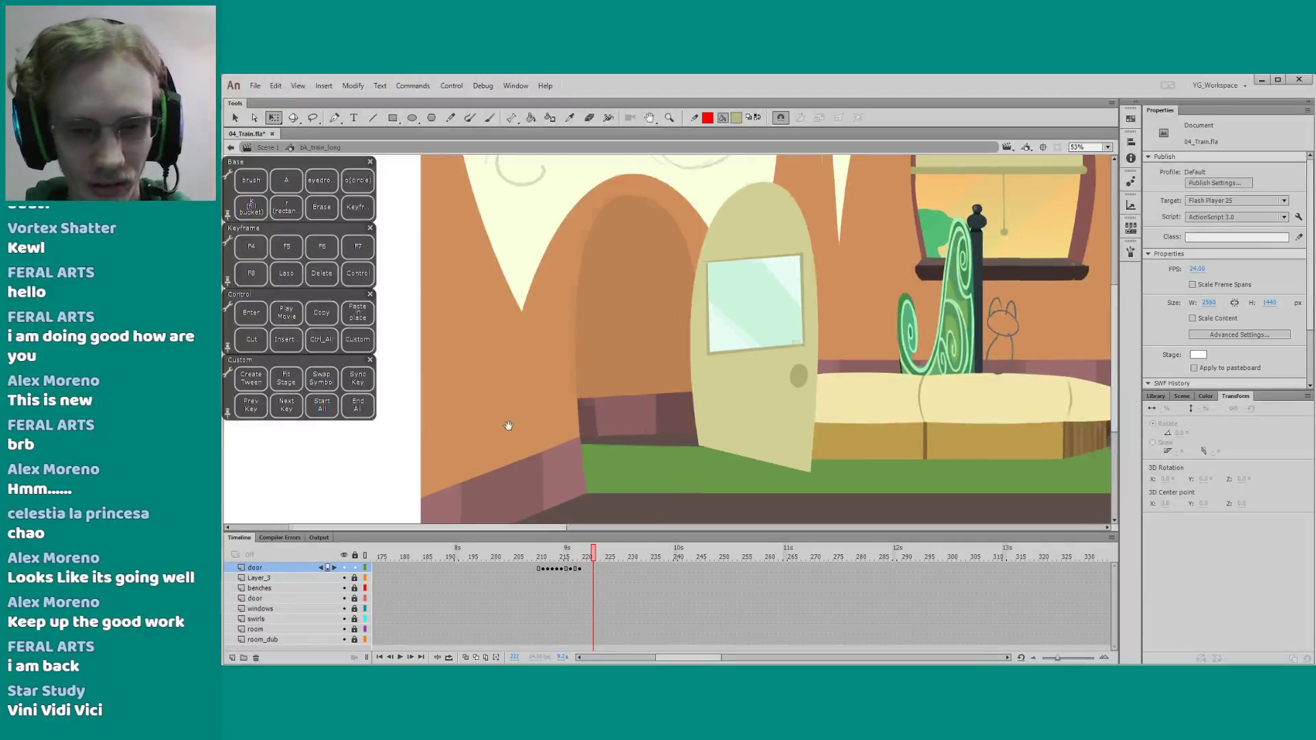
click(532, 556)
key(Return)
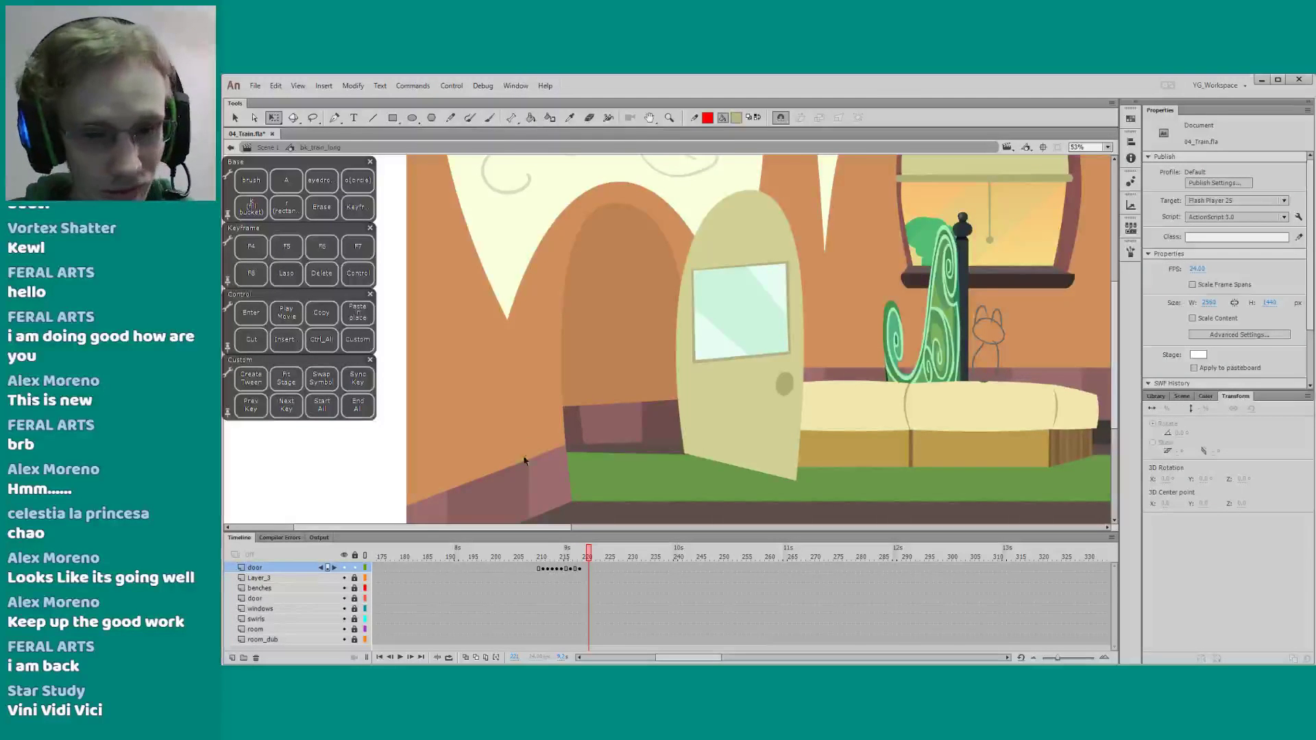
drag(511, 408, 520, 405)
click(528, 559)
key(Return)
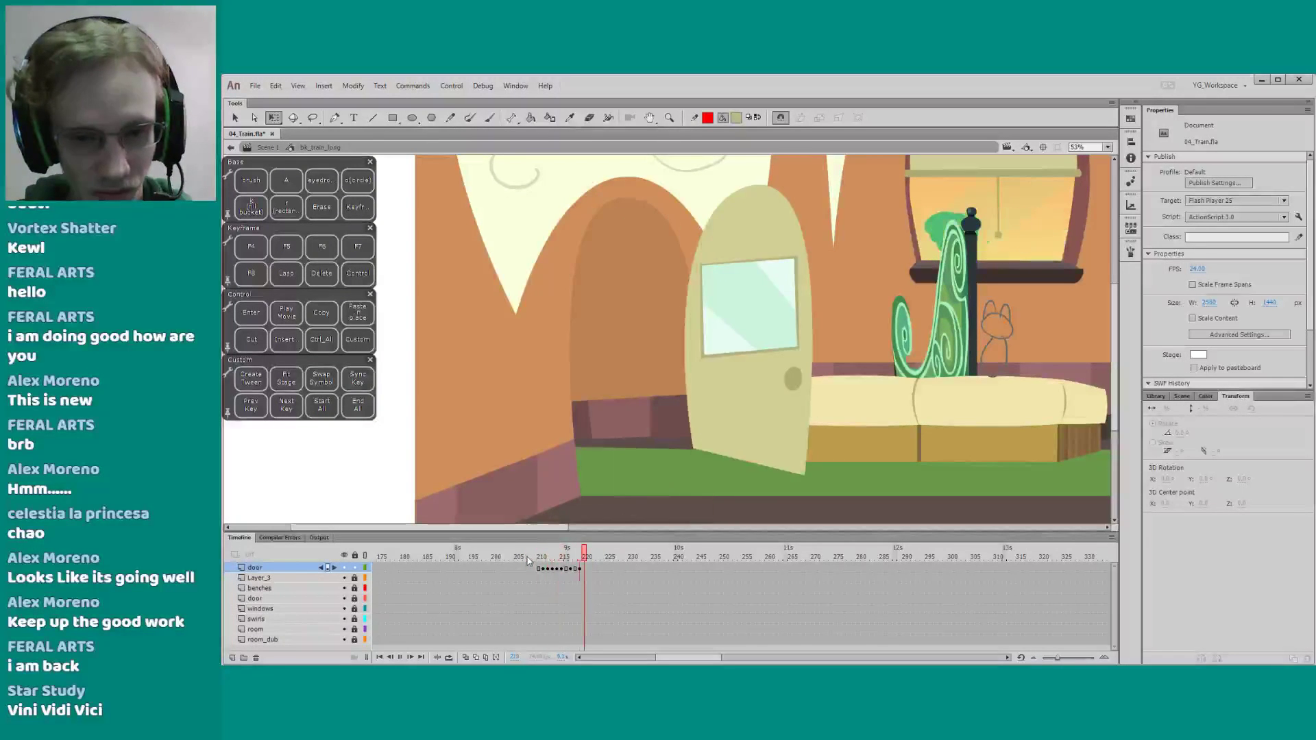
click(538, 567)
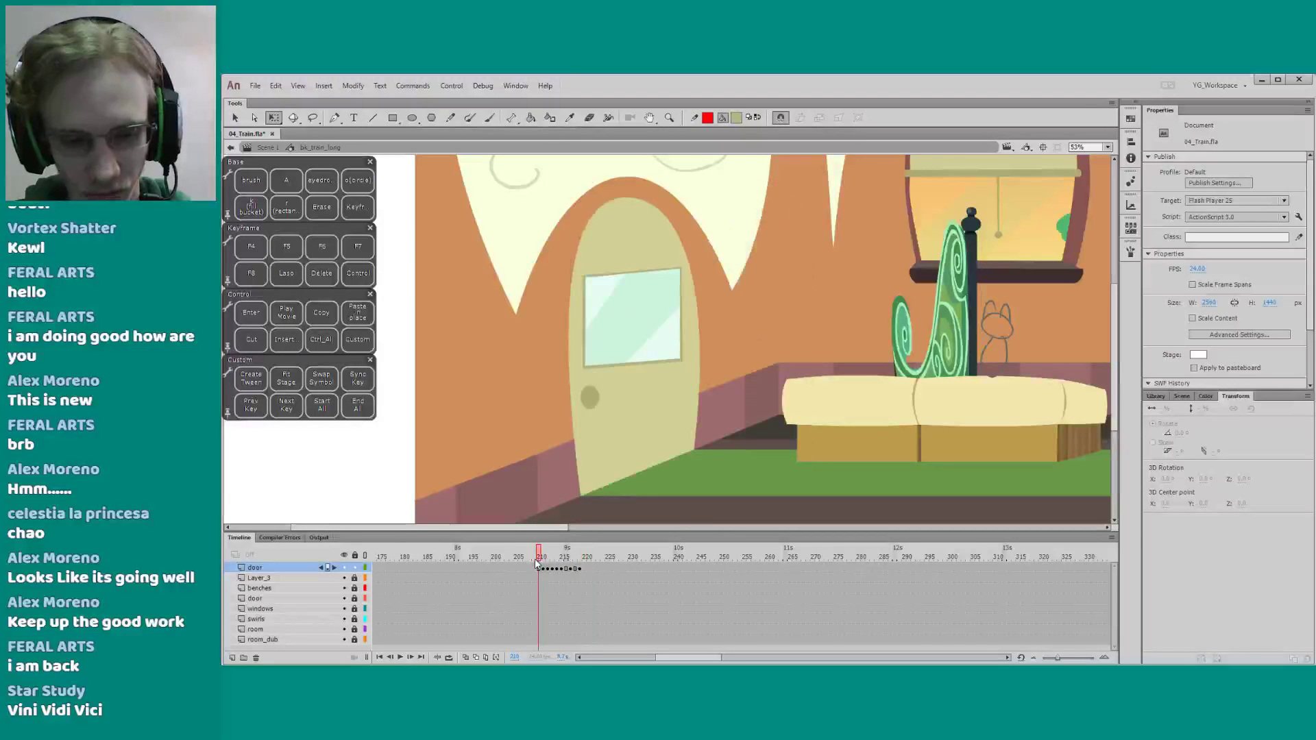
key(Return)
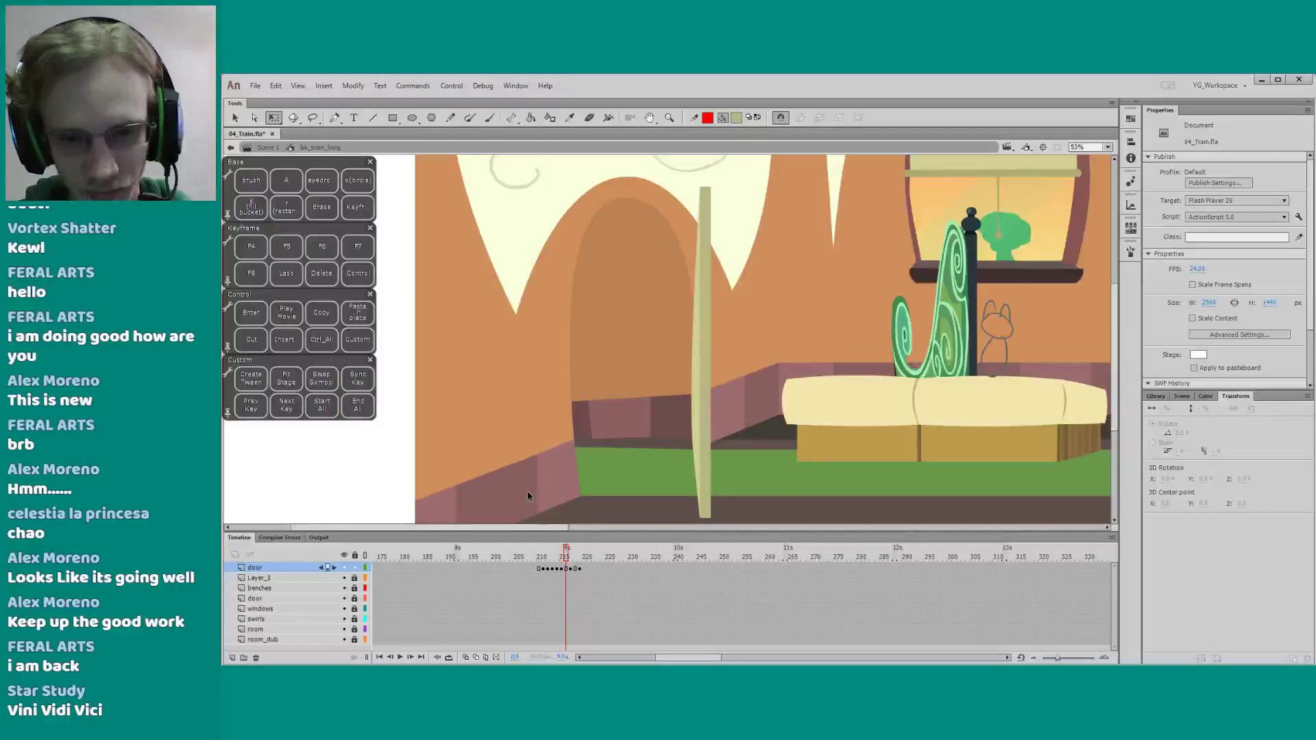
Place a copy of frame 213's half-open door on frame 216, flipped horizontally and moved over to the hinge side of the doorway
click(565, 569)
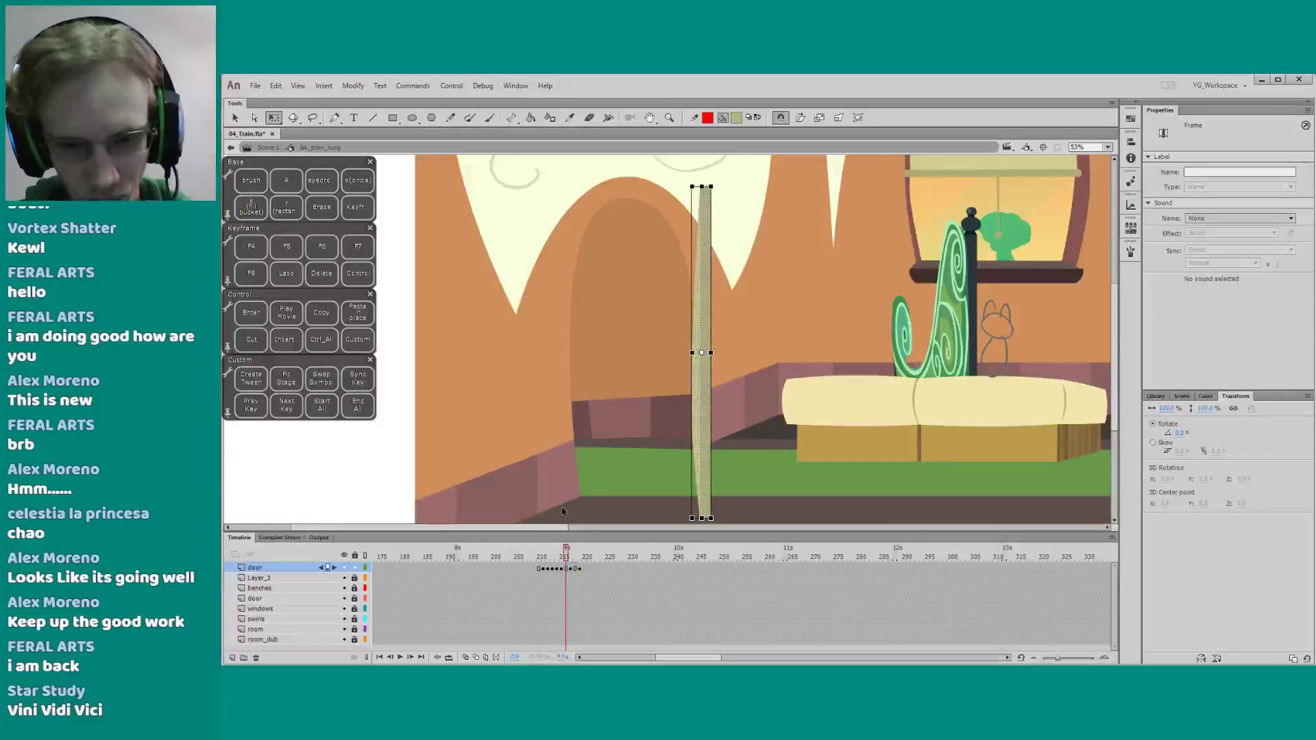
drag(554, 549, 552, 549)
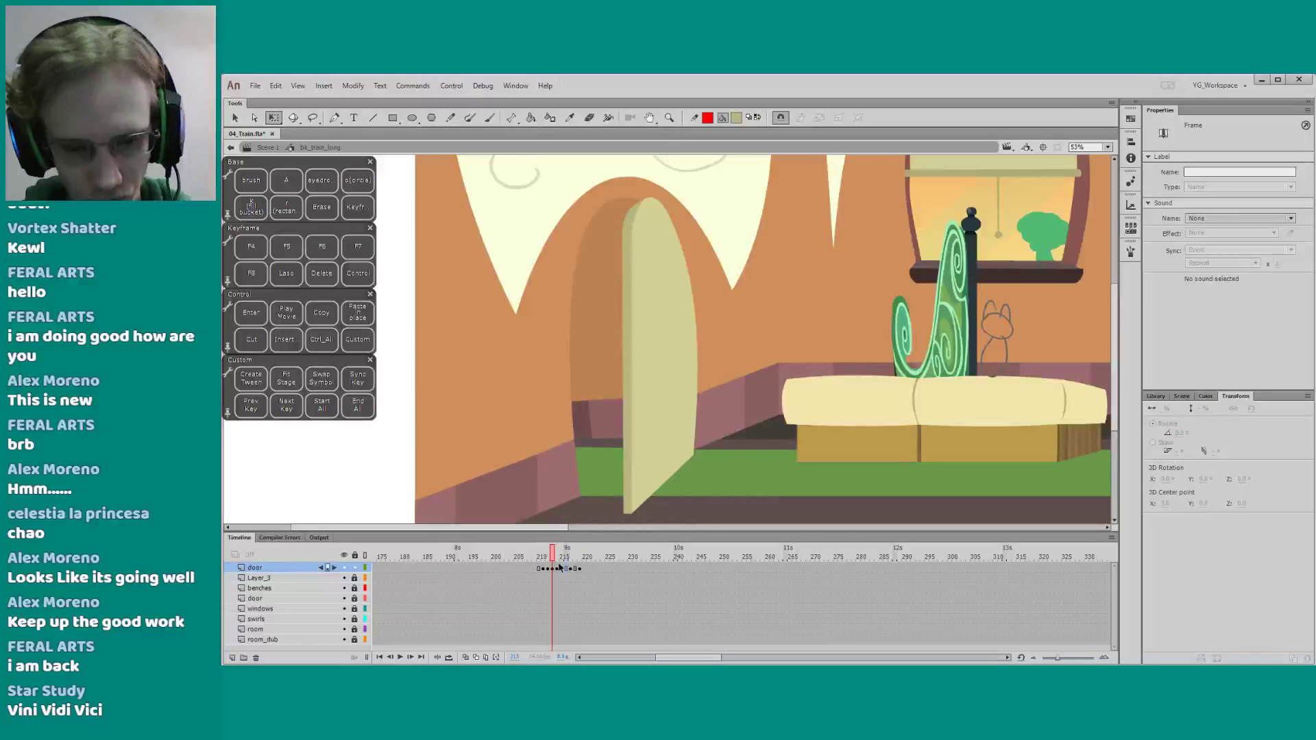
click(553, 570)
click(564, 570)
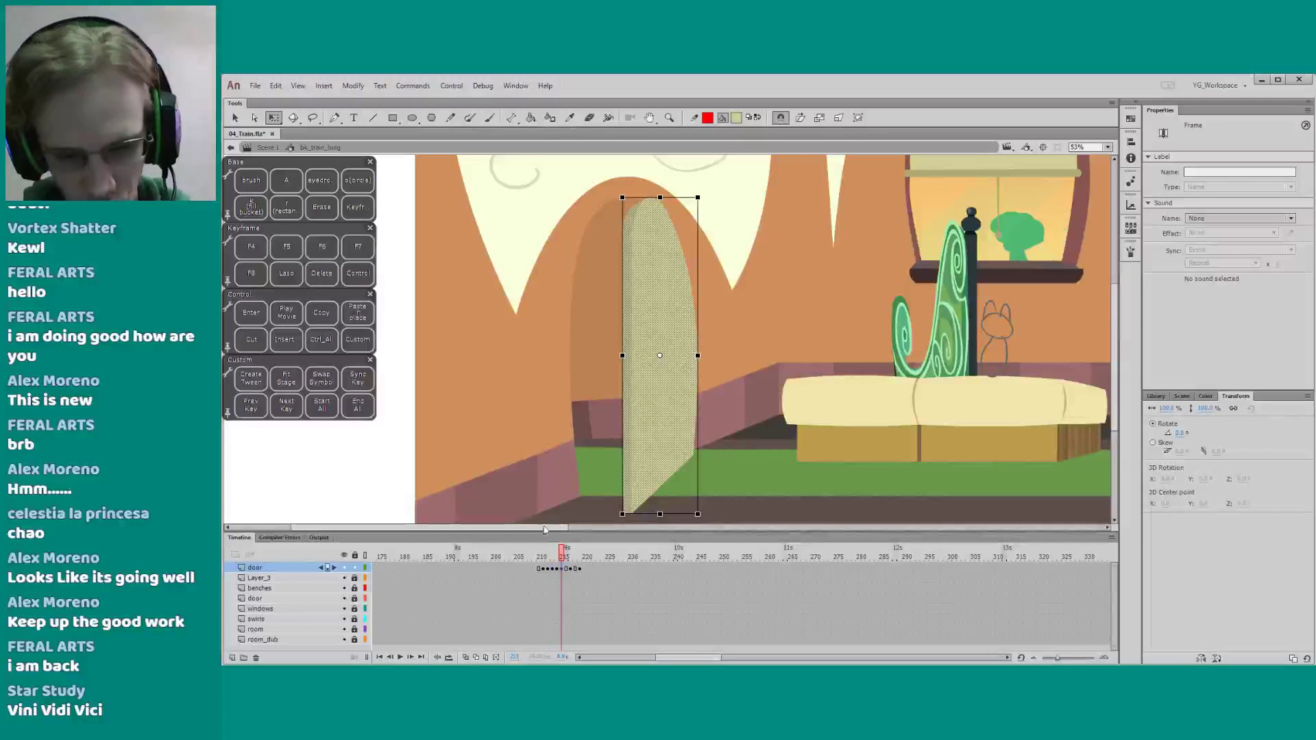
click(548, 557)
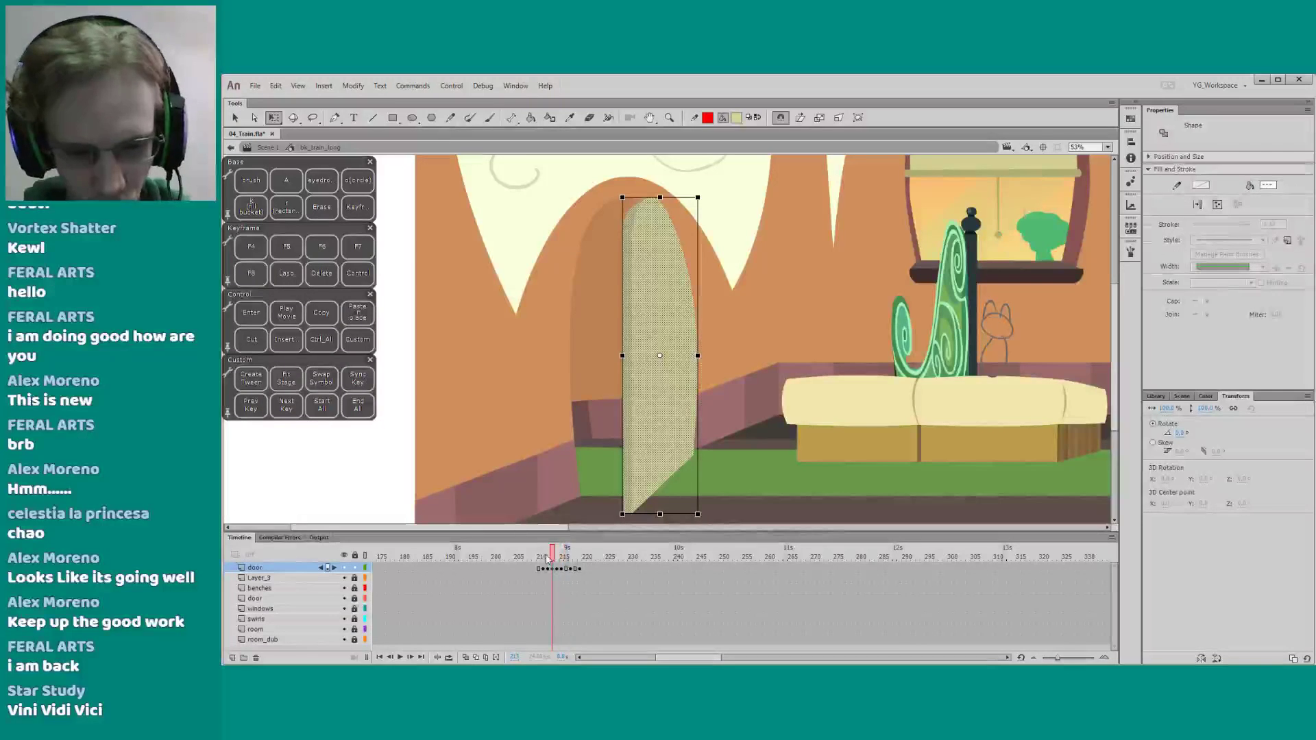
click(566, 570)
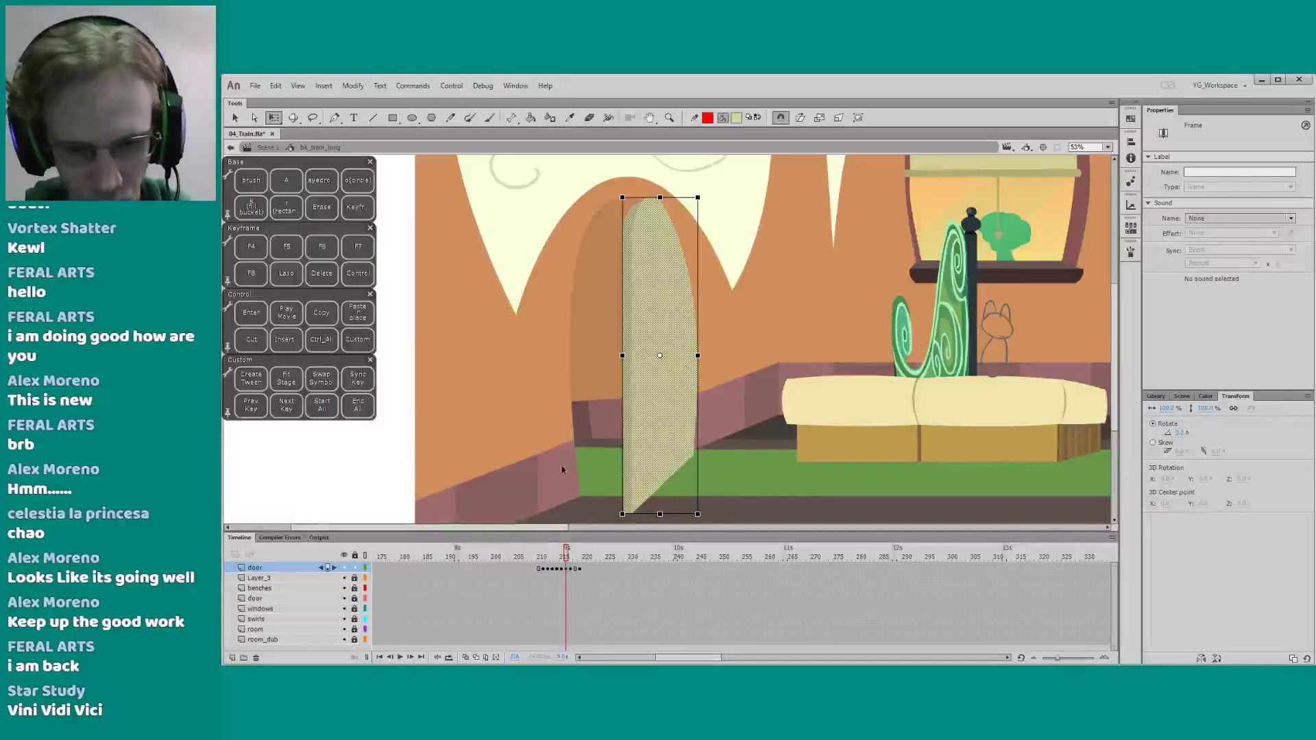
click(1200, 658)
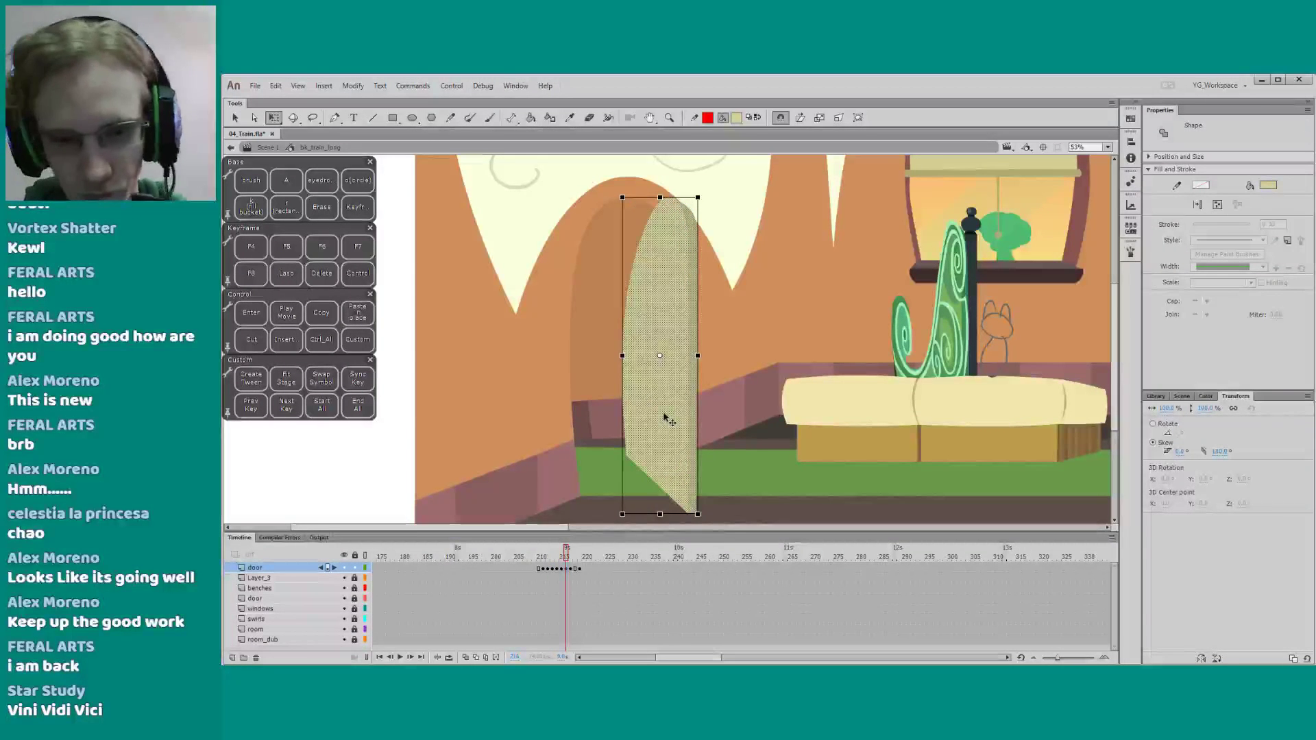
drag(663, 414, 736, 414)
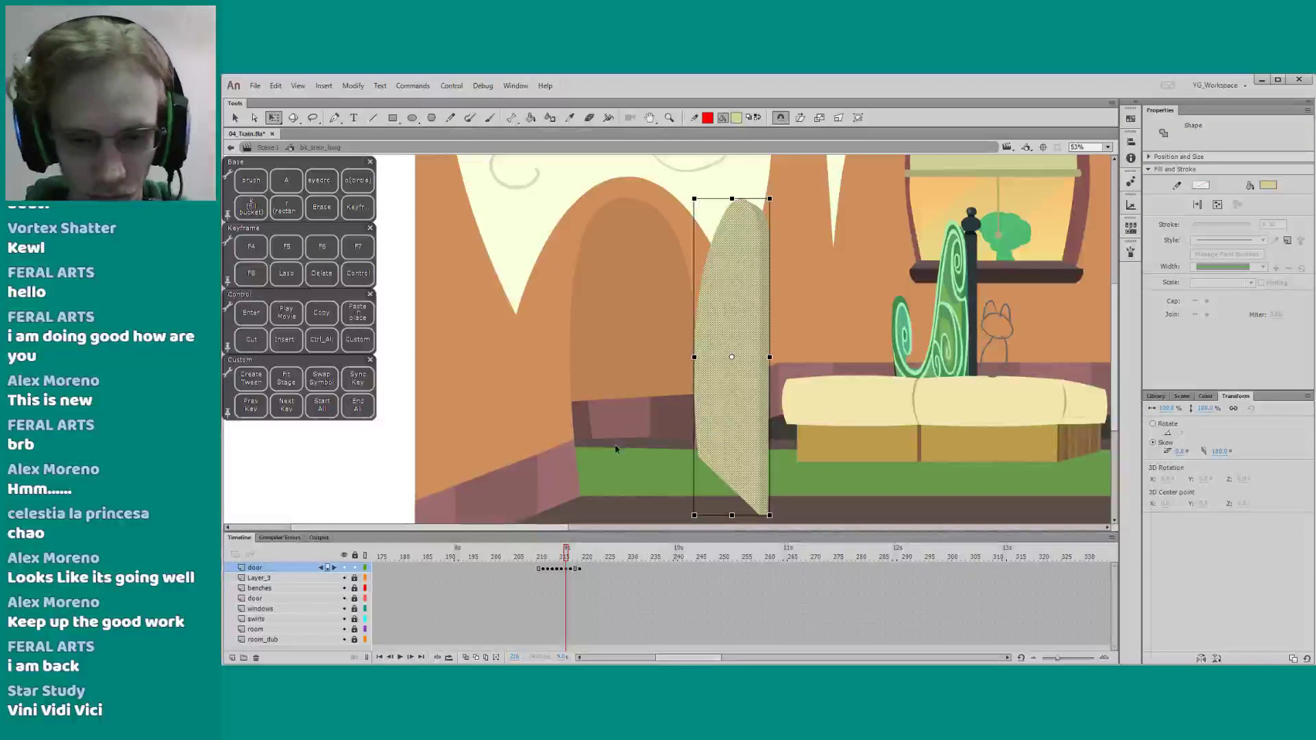
click(663, 452)
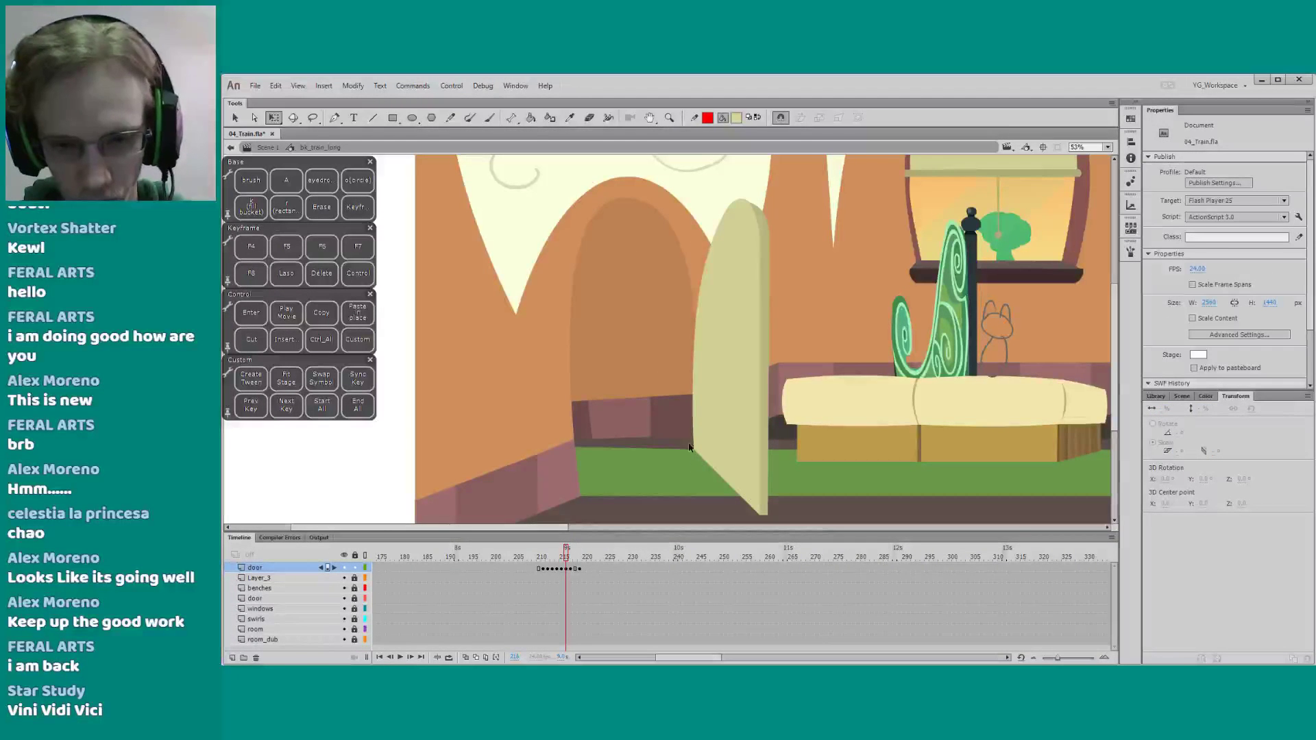
Extend the top of the flipped half-open door on frame 216 slightly upward
drag(662, 395, 663, 400)
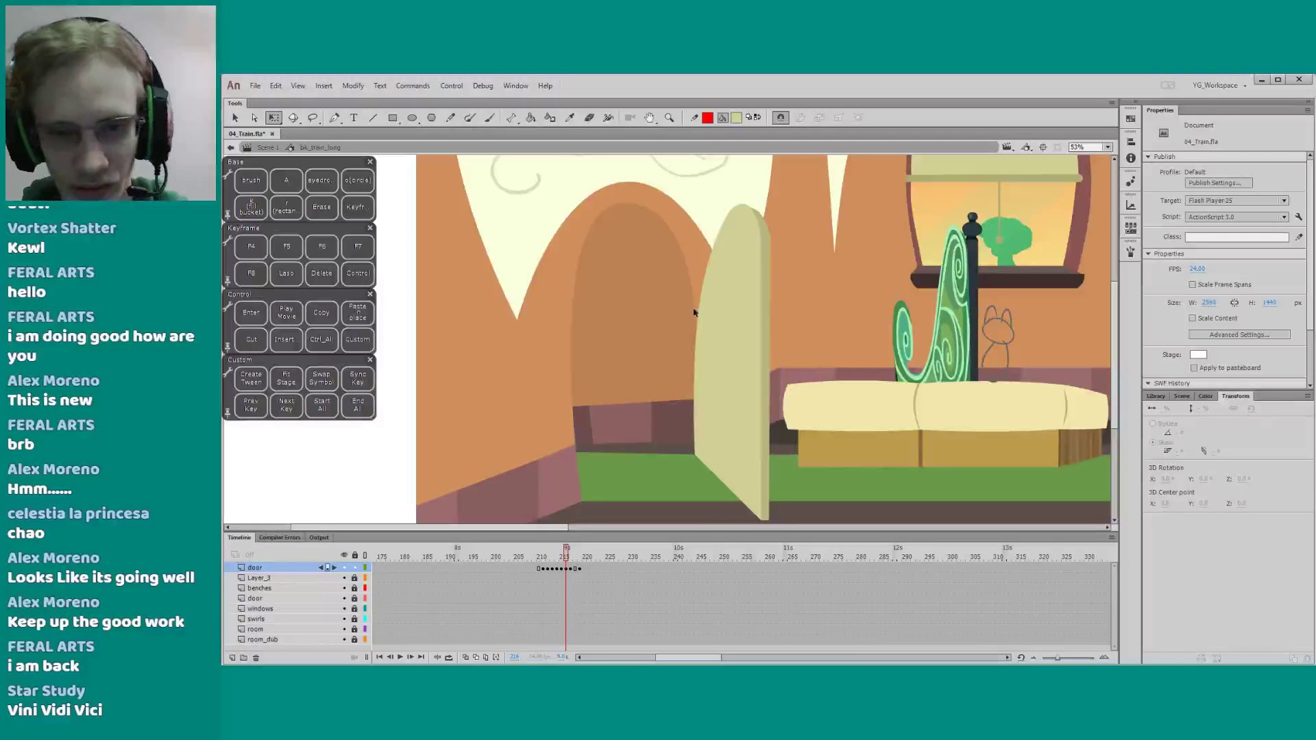
click(708, 338)
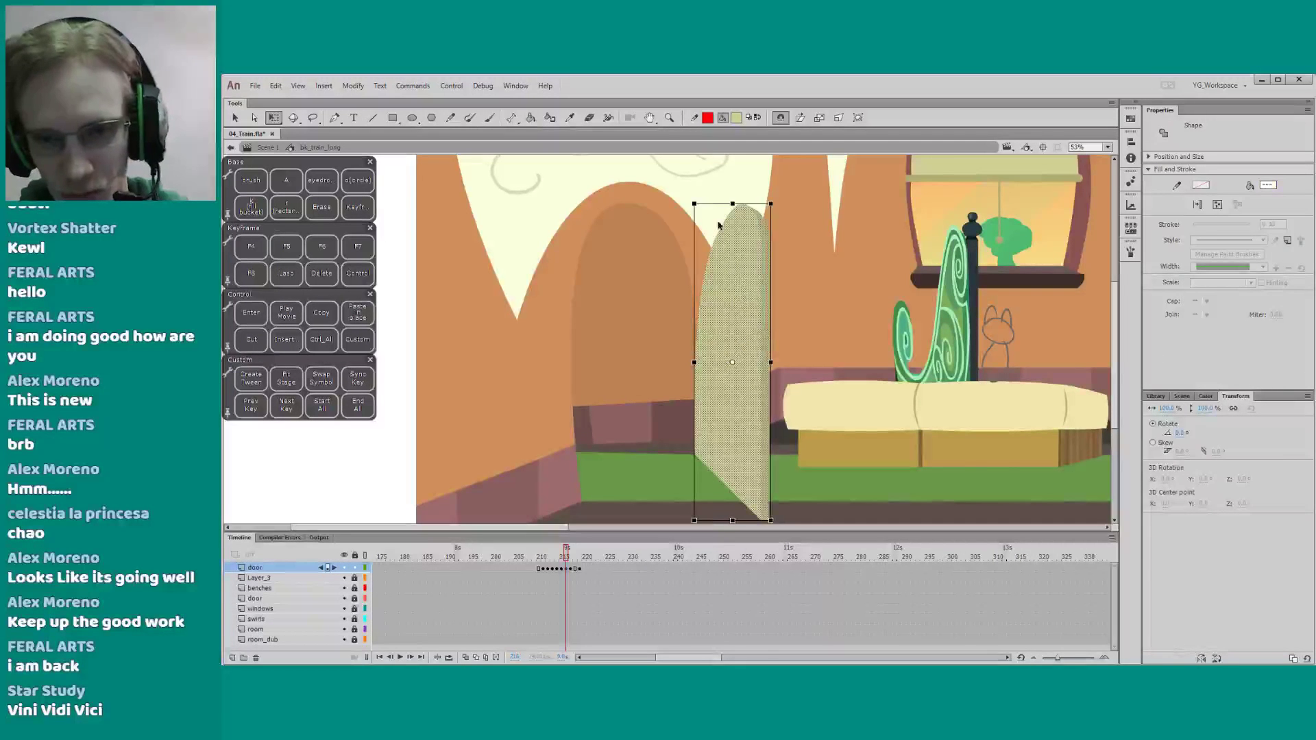
drag(712, 201, 729, 193)
click(656, 282)
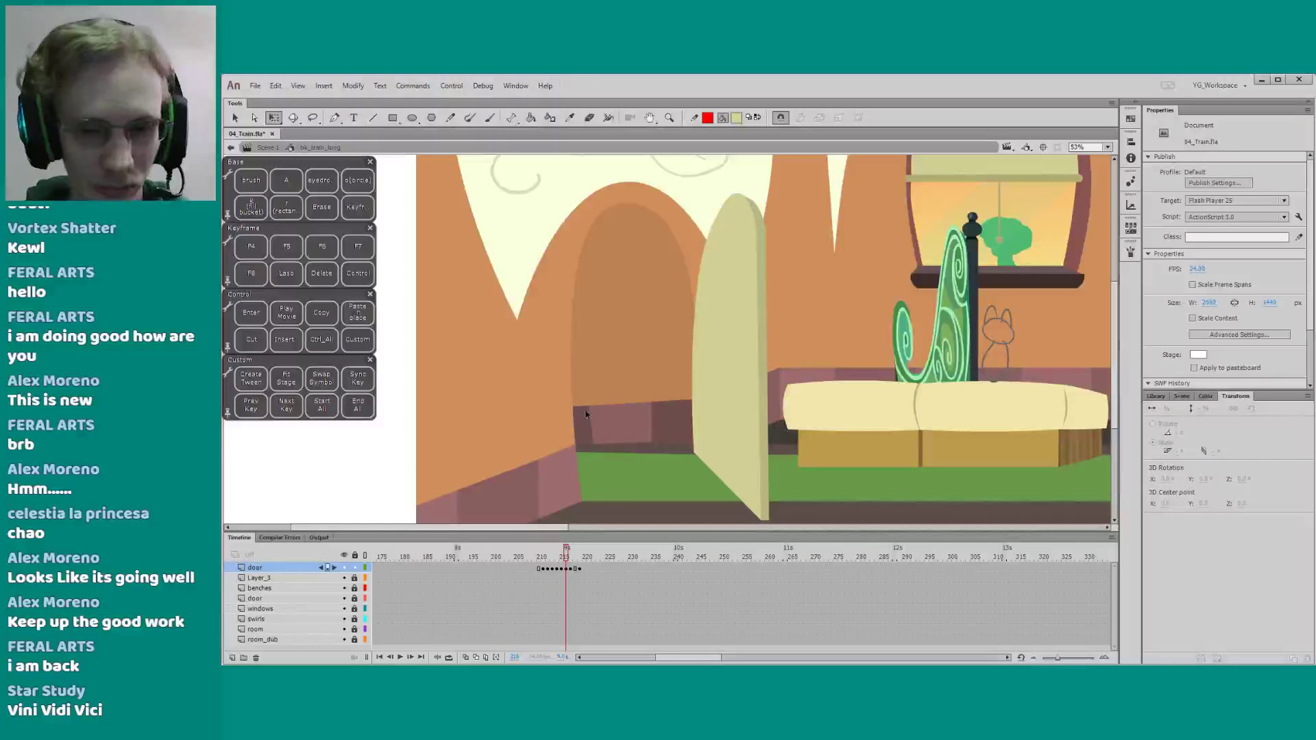
Step through the frames after 216 to the fully open door, then play the whole swing
scroll(585, 416, down, 1)
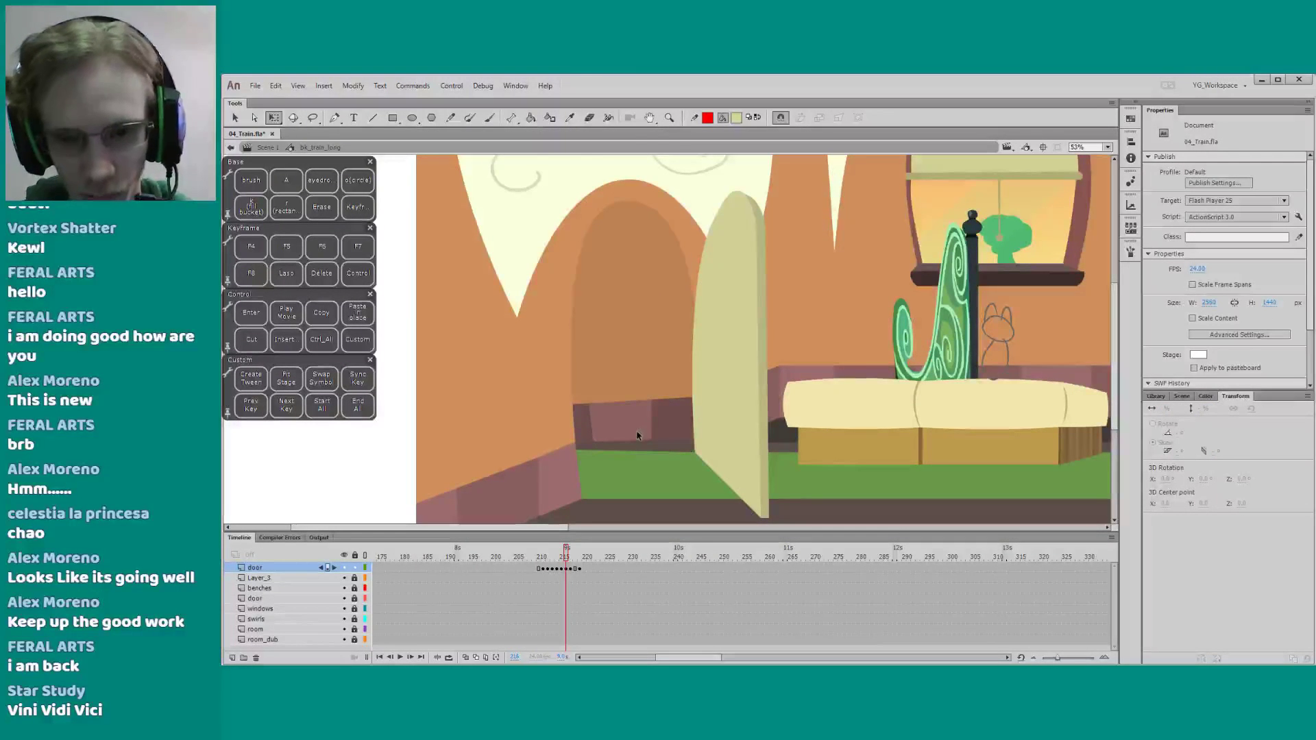
key(period)
key(period)
key(period)
key(period)
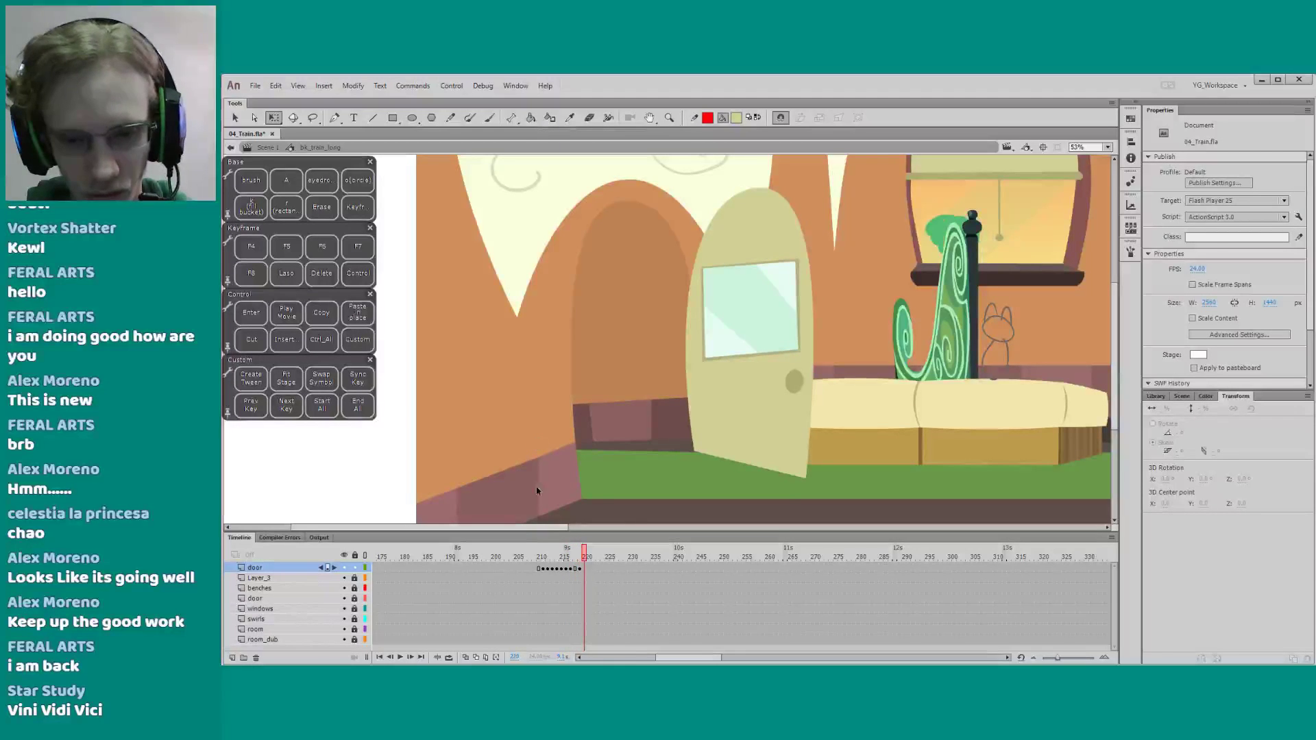
click(522, 554)
key(Return)
key(Return)
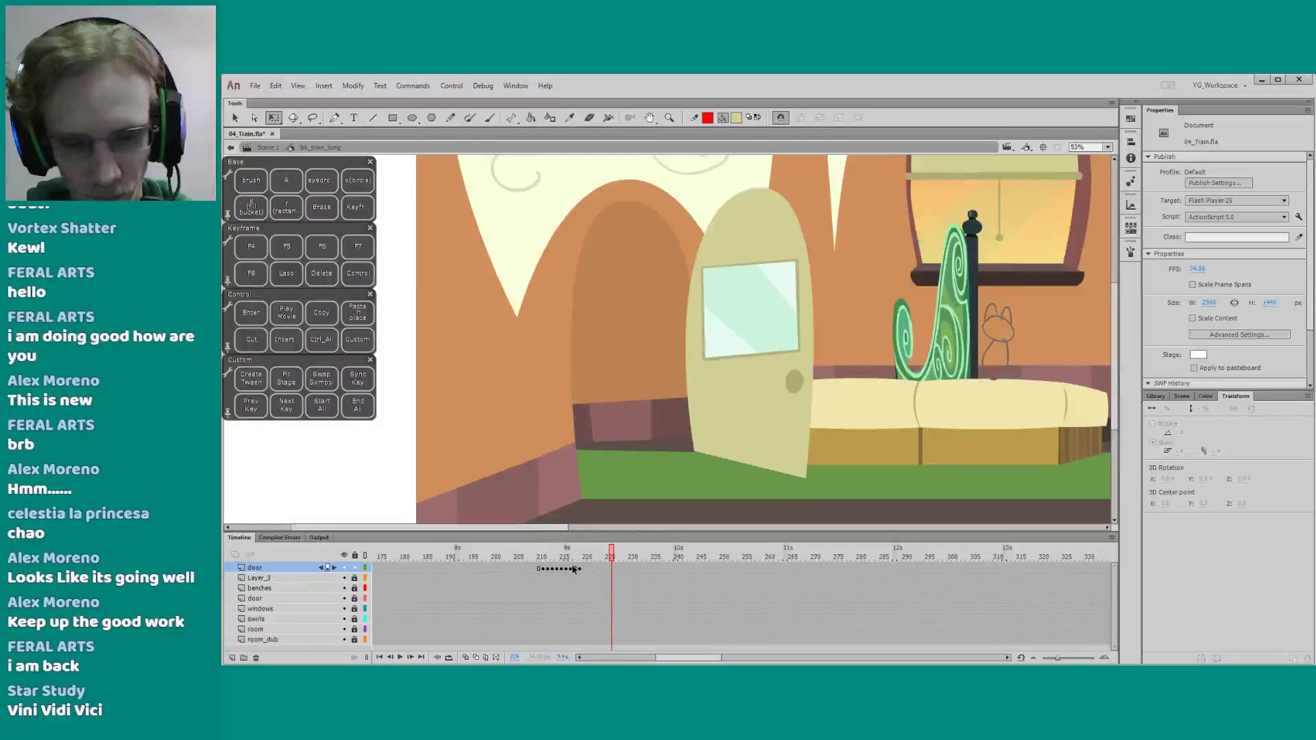
Duplicate the open door from frame 218 onto frame 217, widen it slightly, and skew its free side a little upward
click(575, 568)
click(571, 569)
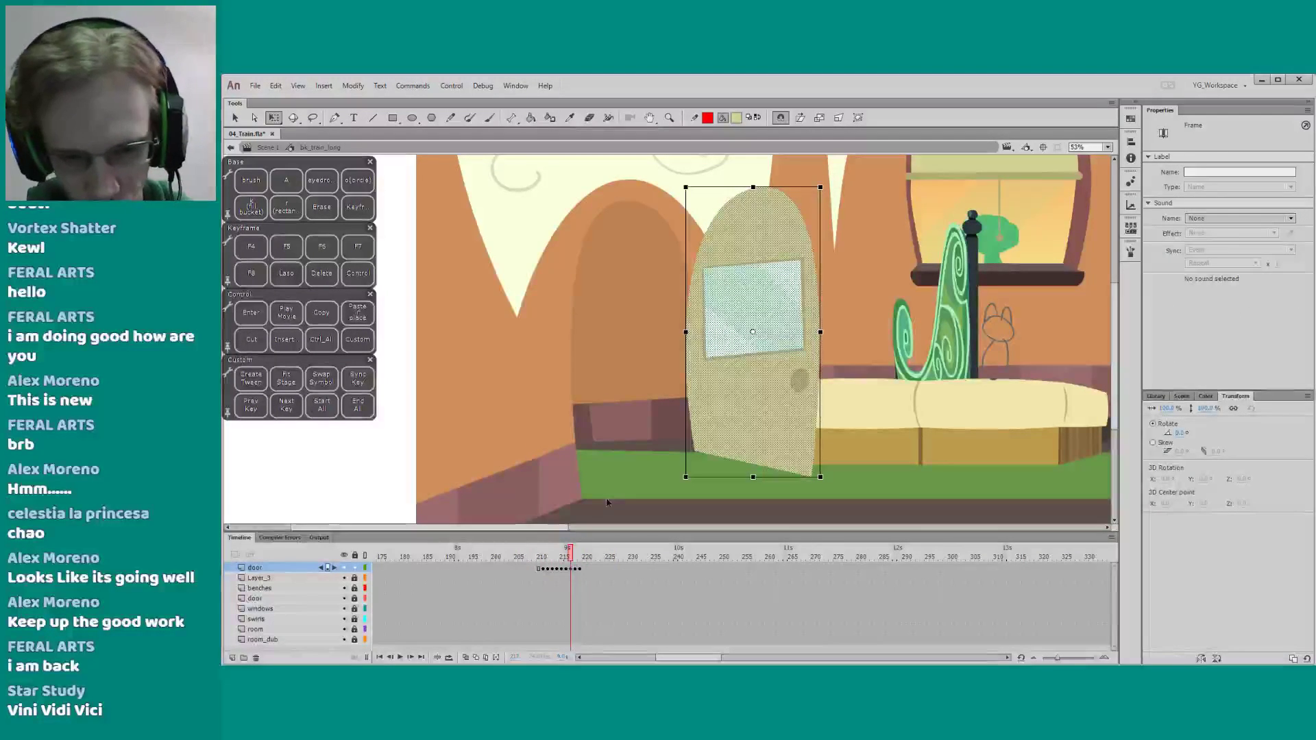
drag(820, 333, 825, 342)
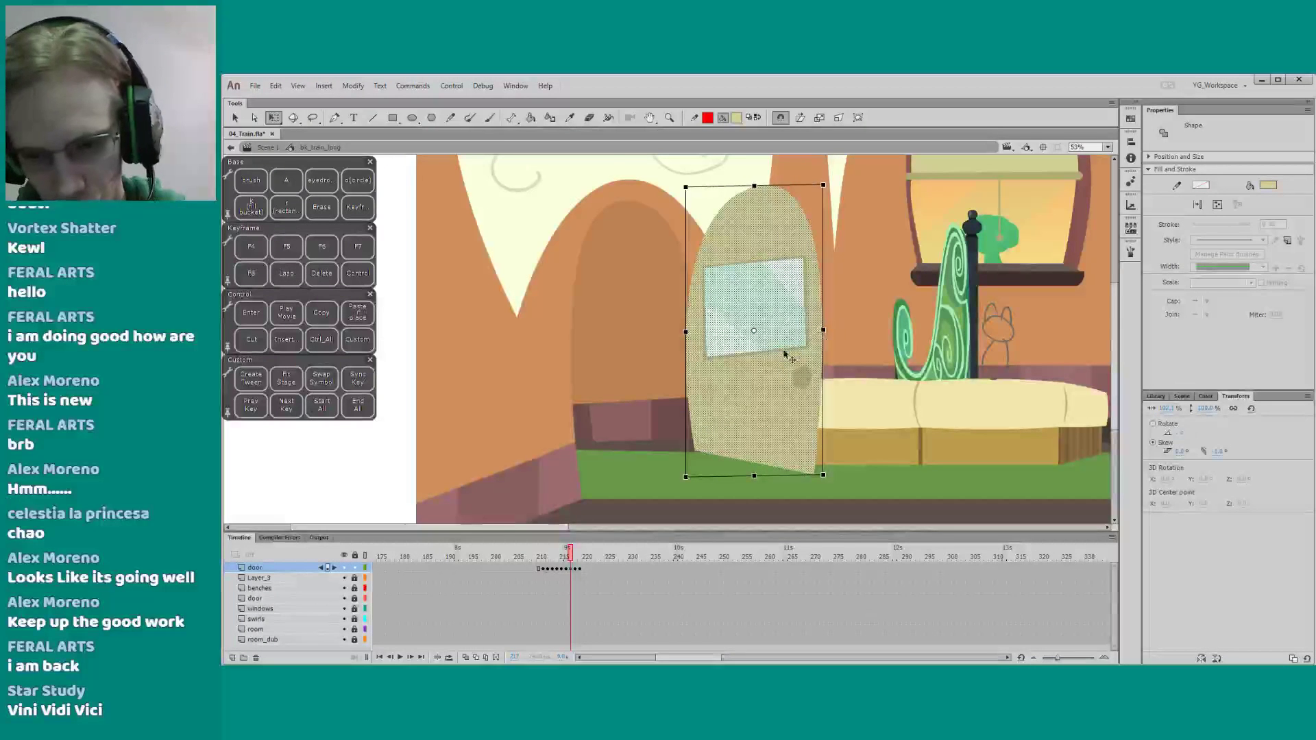
click(645, 449)
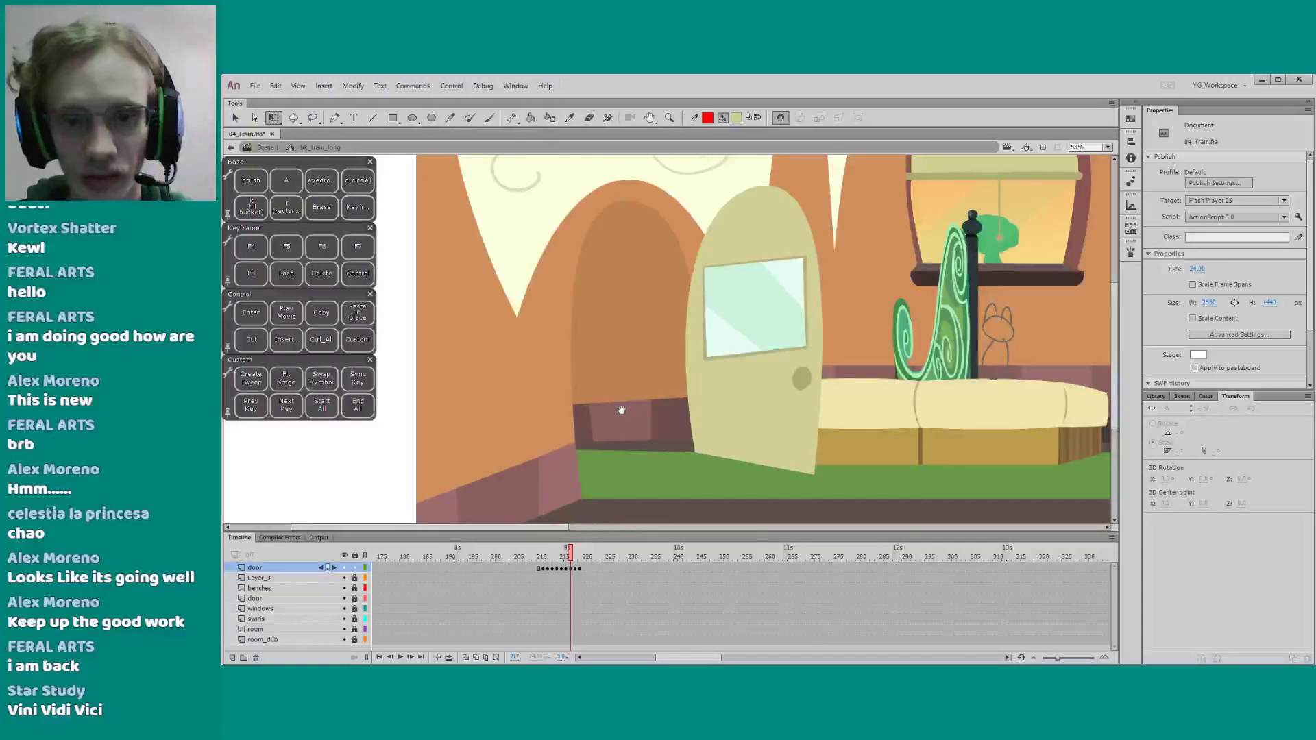
Give the stage slightly more height above the timeline and save the document
drag(621, 409, 609, 415)
drag(594, 531, 595, 538)
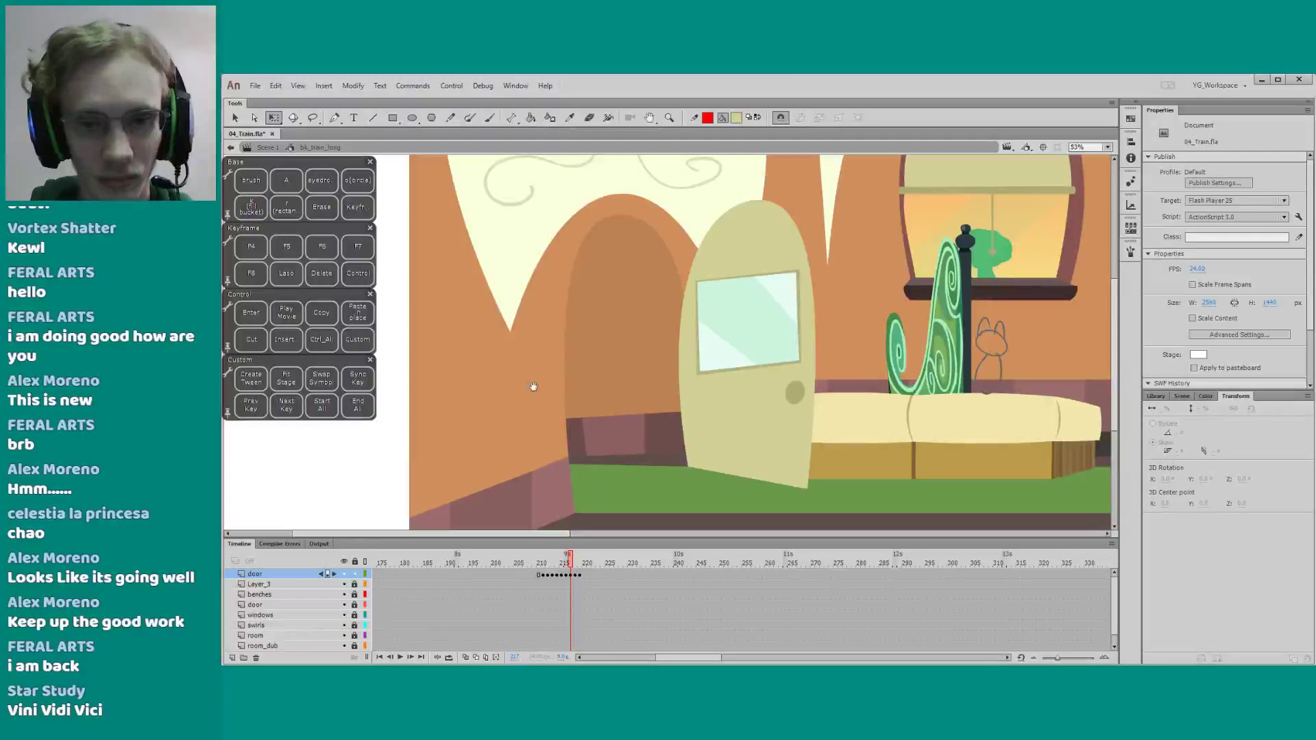
drag(532, 384, 602, 385)
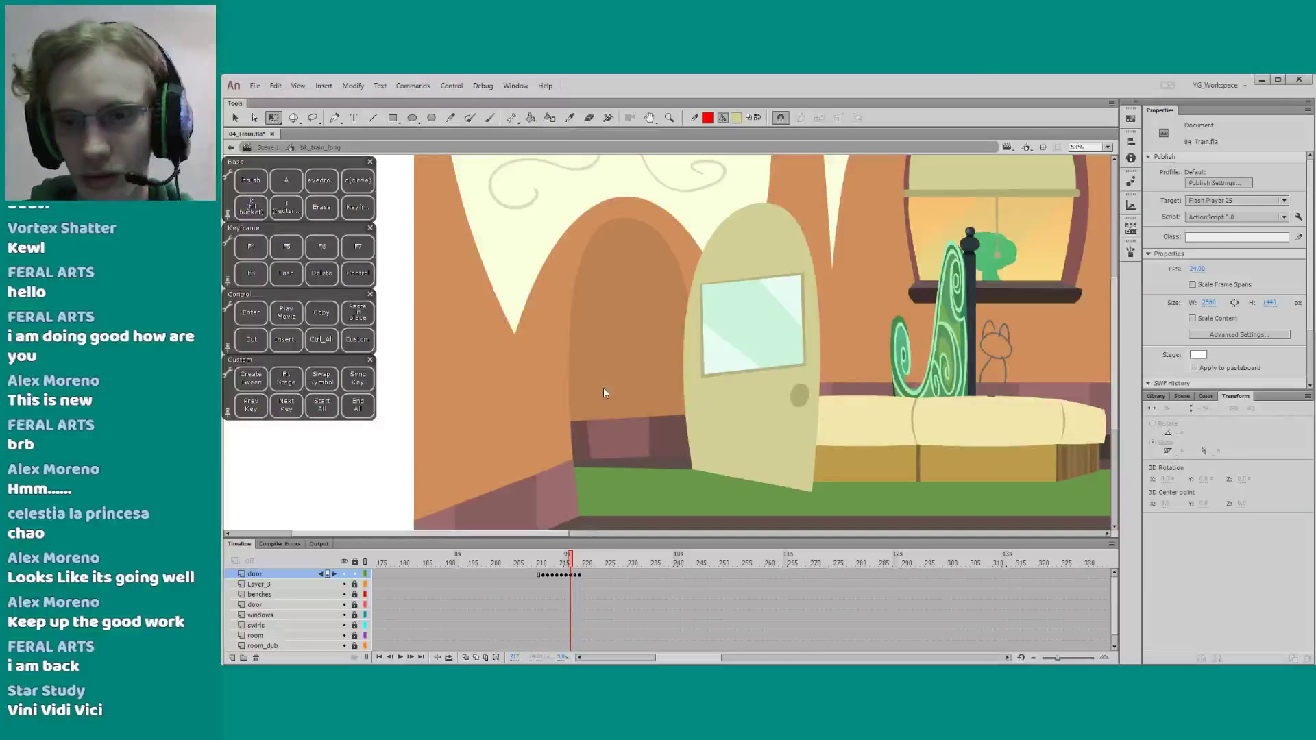
key(ctrl+s)
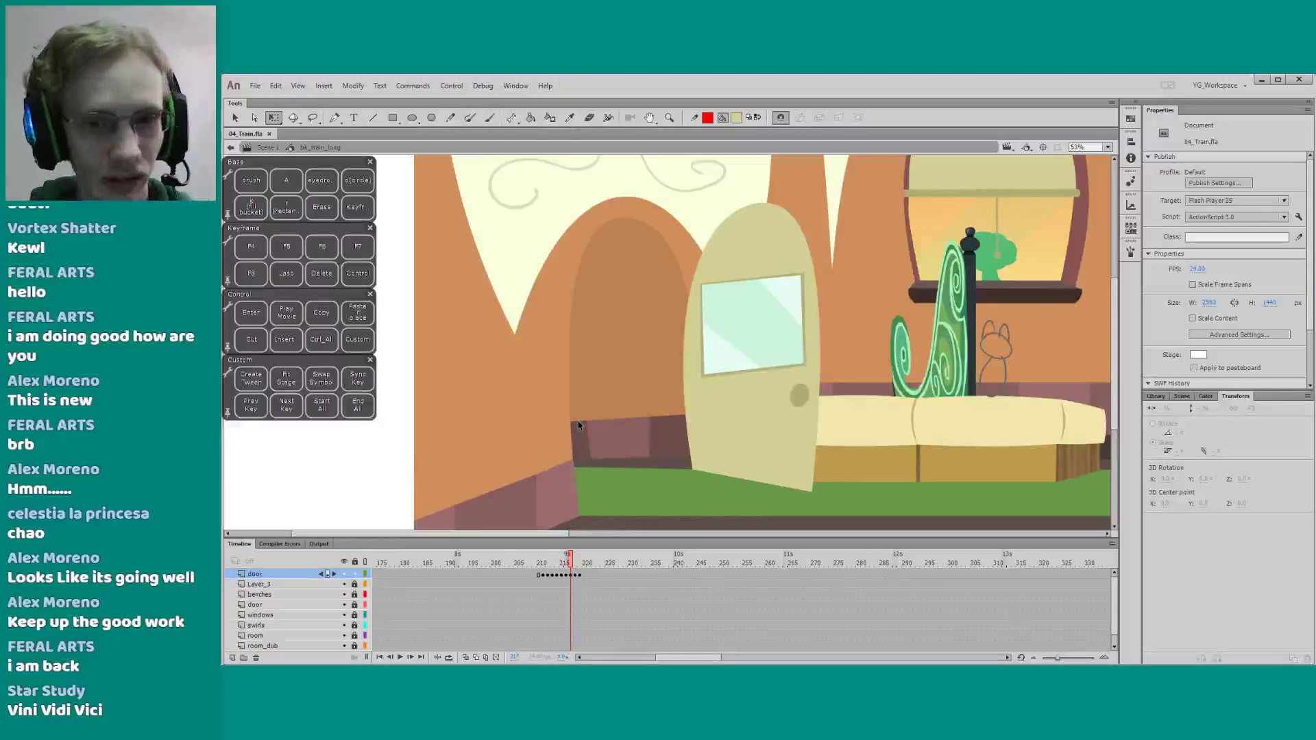
Play the door swing repeatedly from just before it opens to check the new in-between frames
click(533, 564)
key(Return)
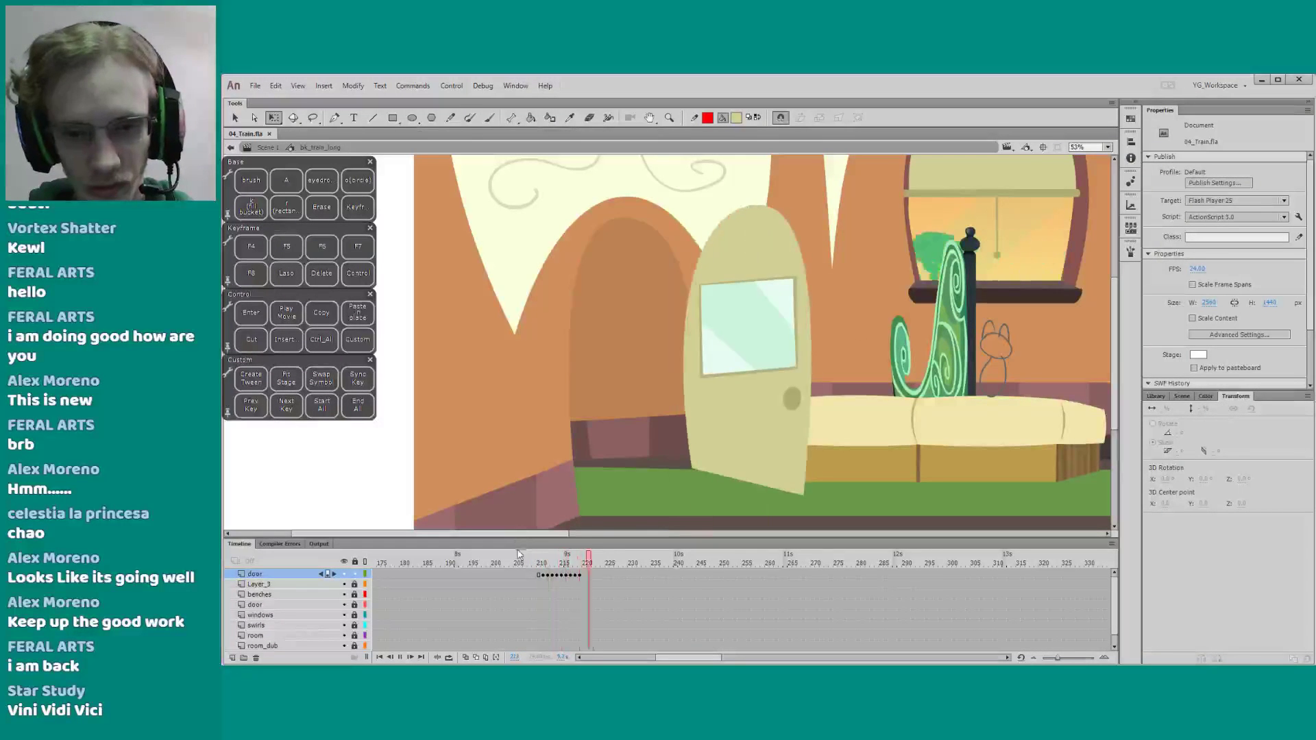
click(525, 564)
key(Return)
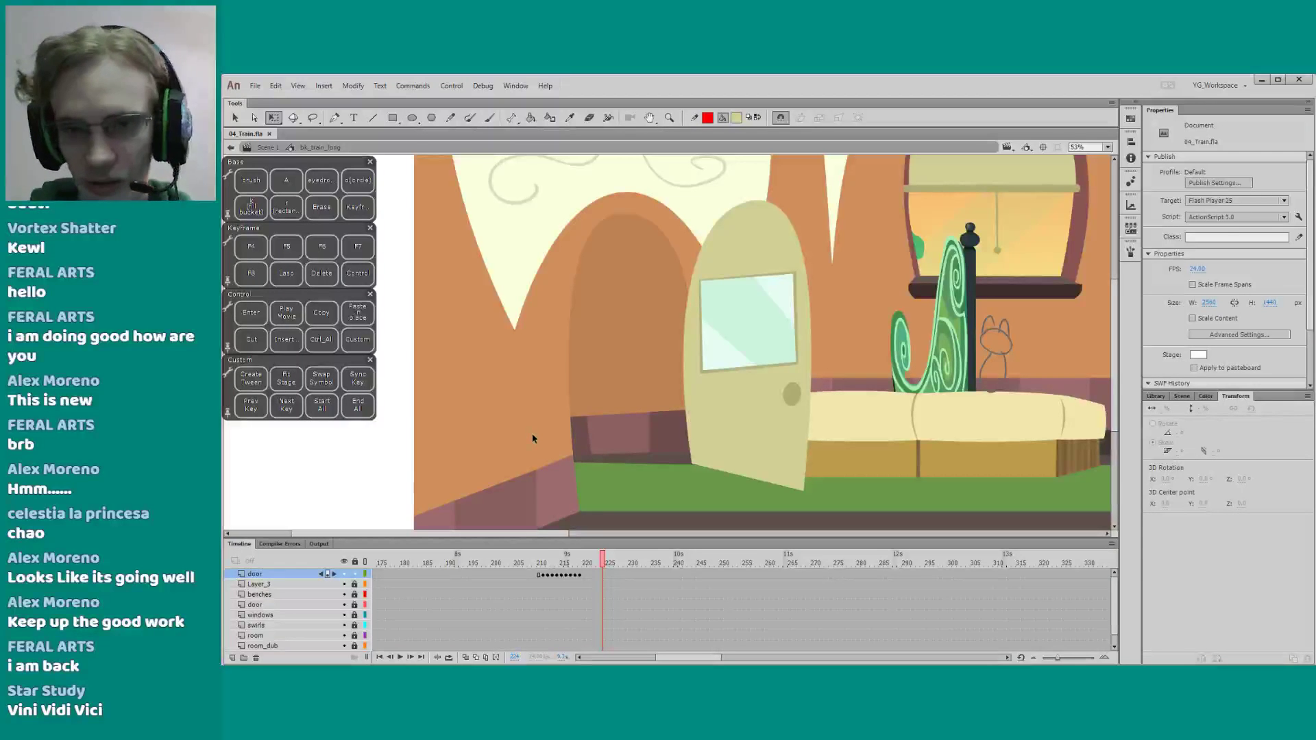
click(520, 555)
key(Return)
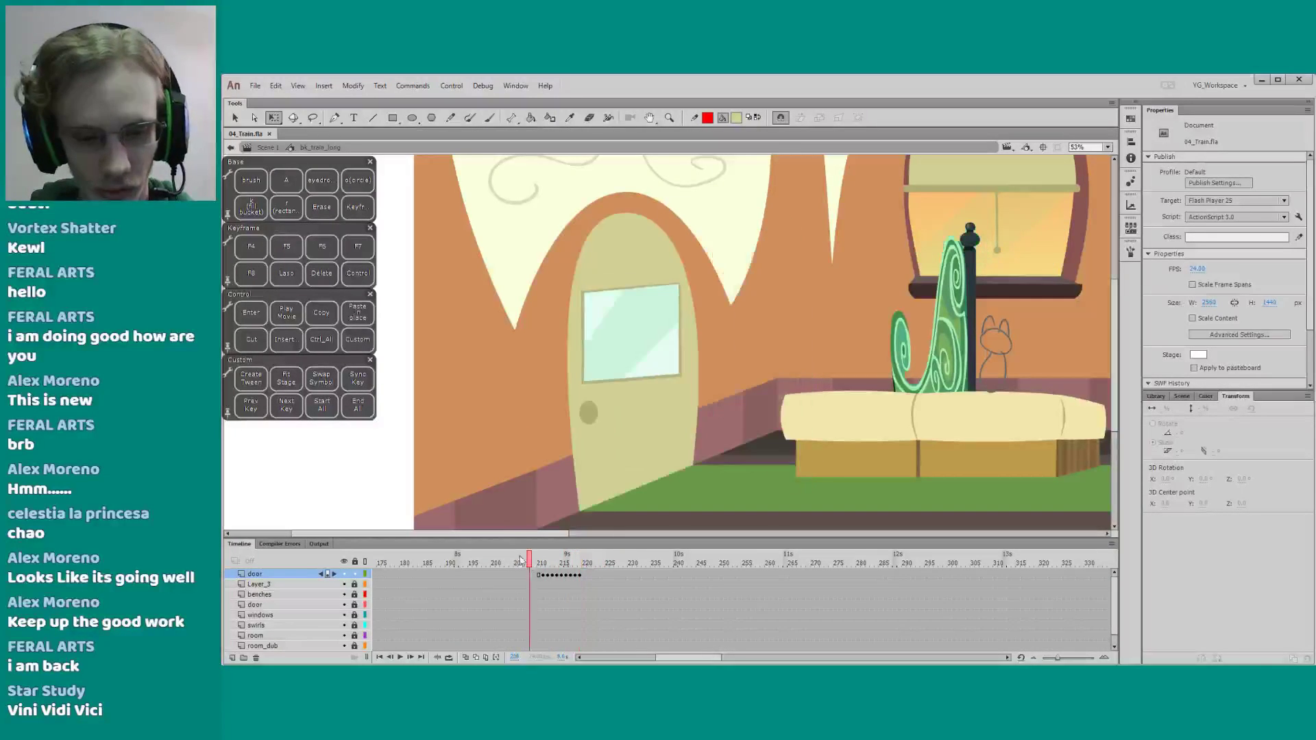
Compare the slightly open door on frame 212 with the half-open door on frame 213
key(period)
key(period)
key(ctrl+a)
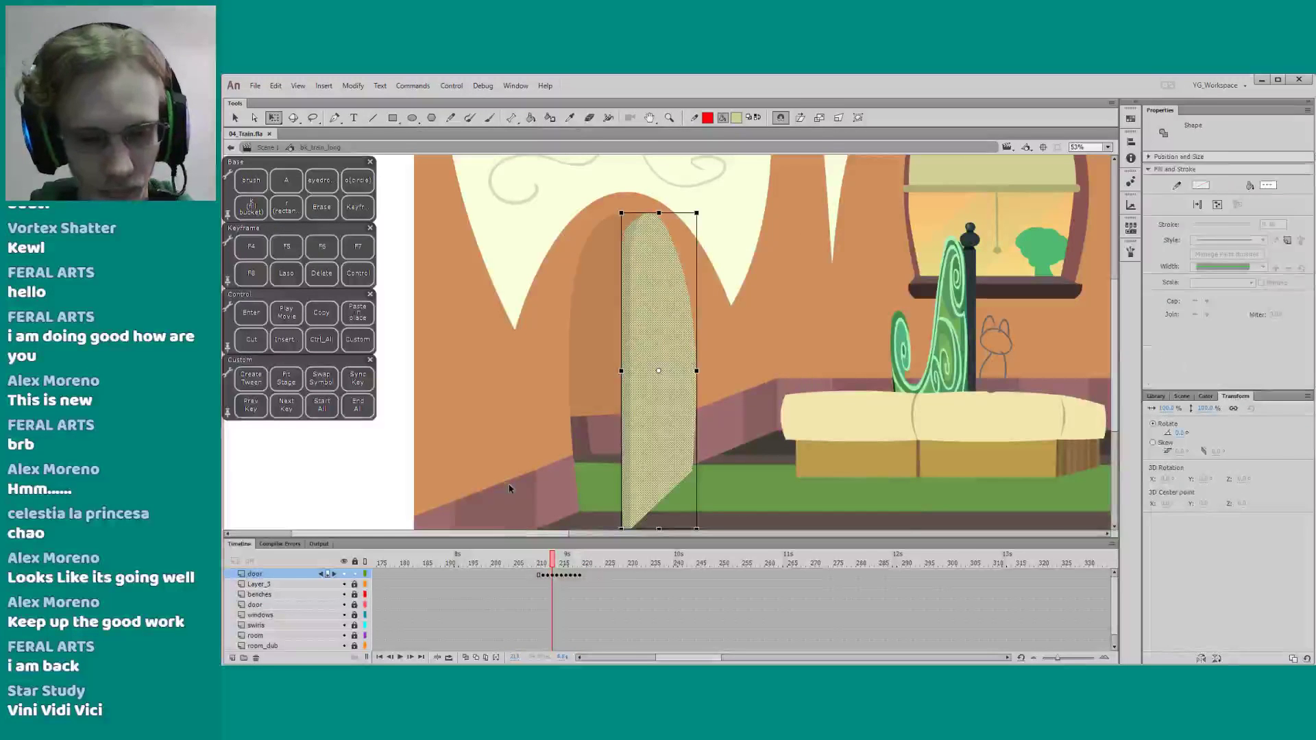
click(504, 497)
key(comma)
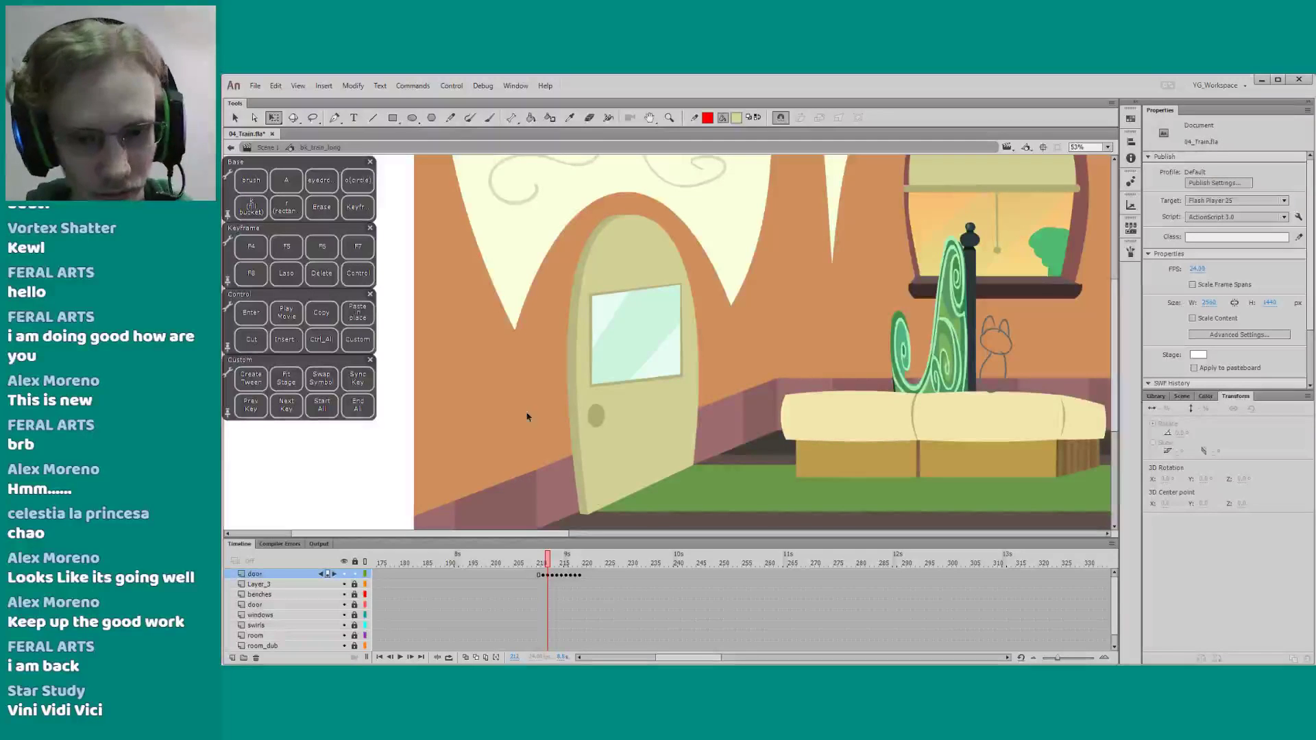
key(period)
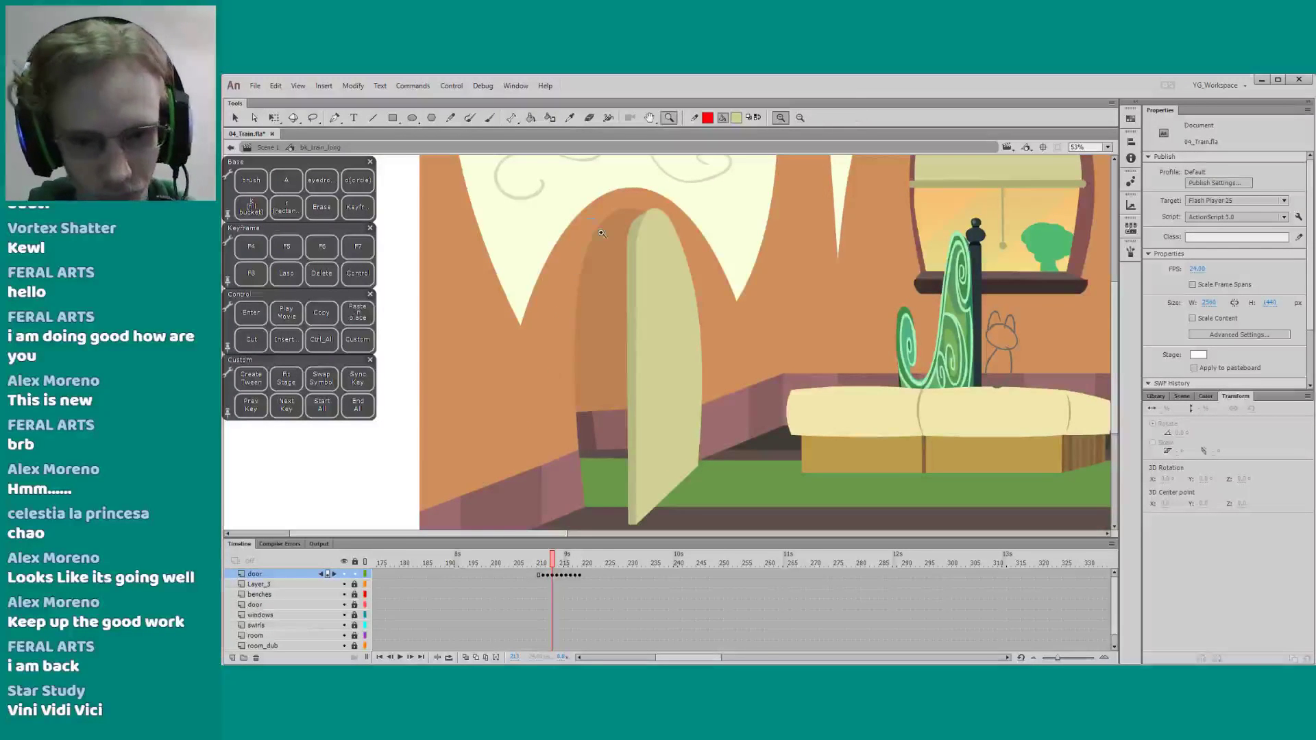
Break apart the door symbol on frame 212 and select its window as a separate shape
key(comma)
scroll(541, 395, up, 1)
click(636, 357)
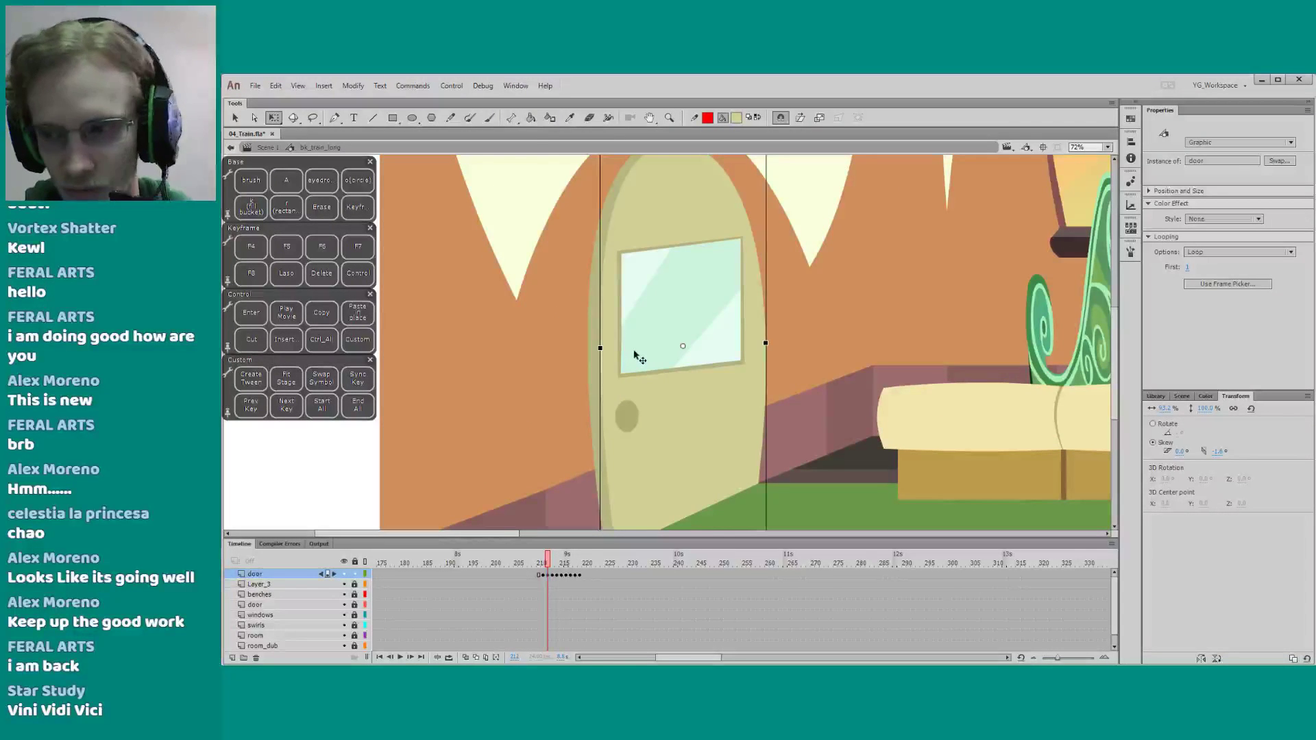
right_click(636, 358)
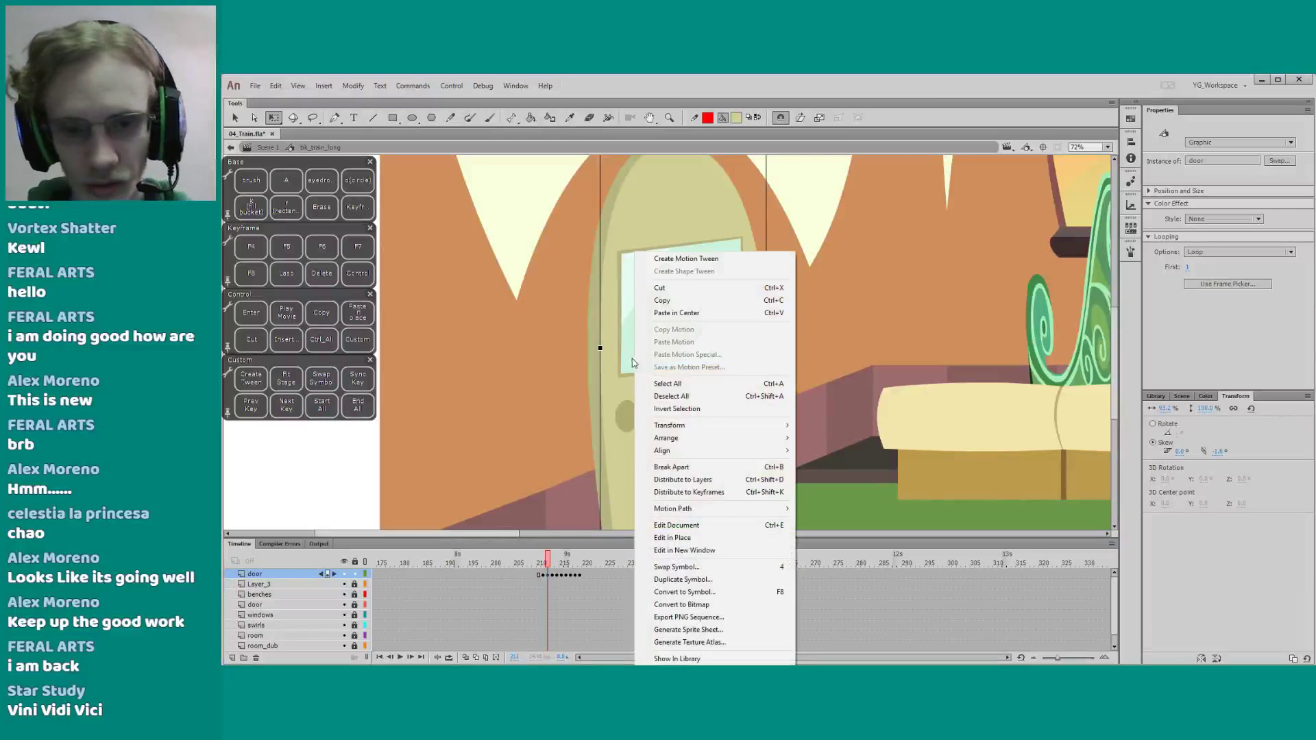
click(651, 470)
click(546, 396)
scroll(562, 399, up, 1)
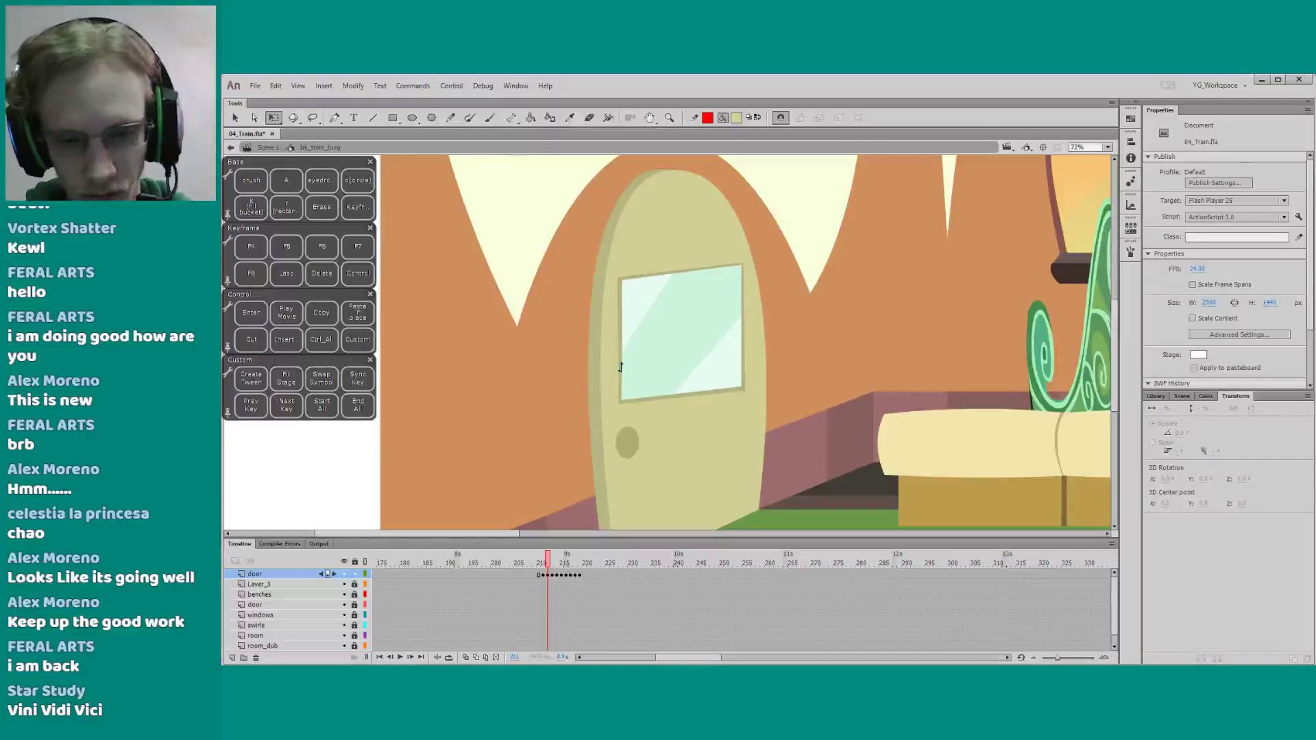
click(629, 329)
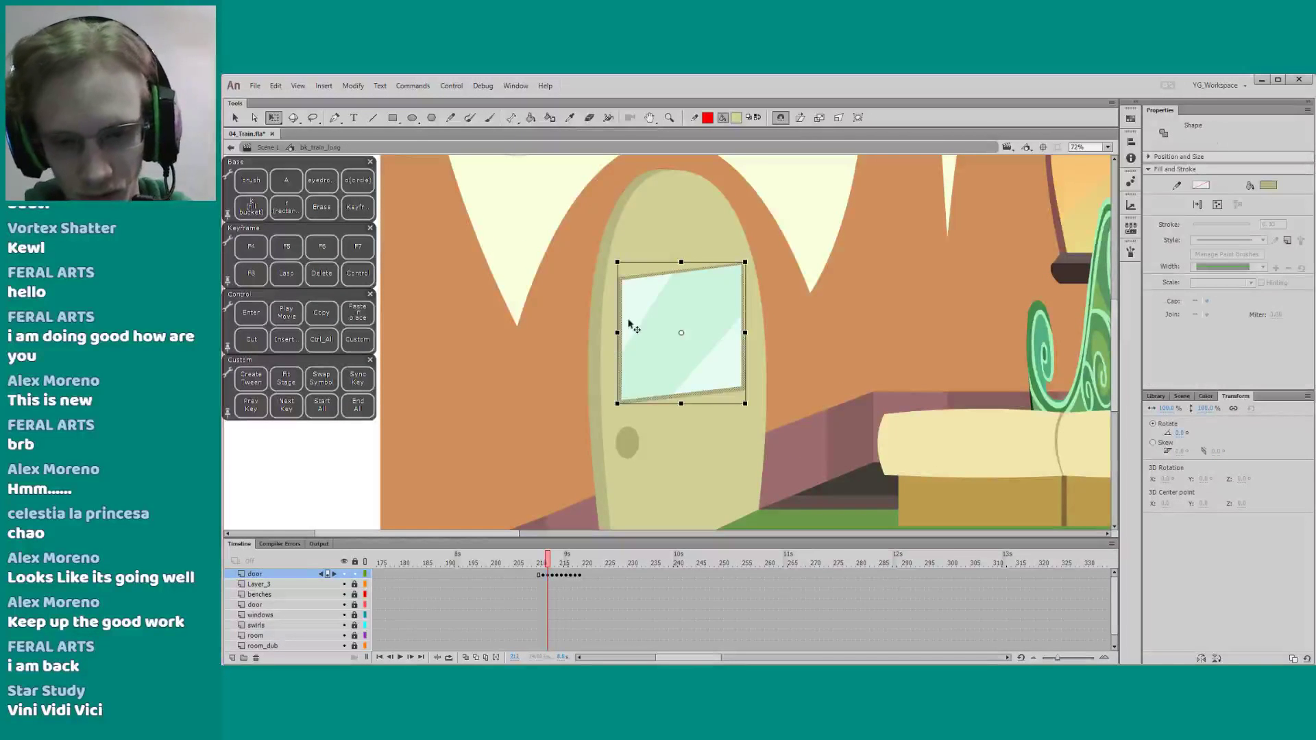
Copy the window and knob from frame 212 into frame 213 in place, and narrow and skew them to fit the half-open door
shift+click(626, 442)
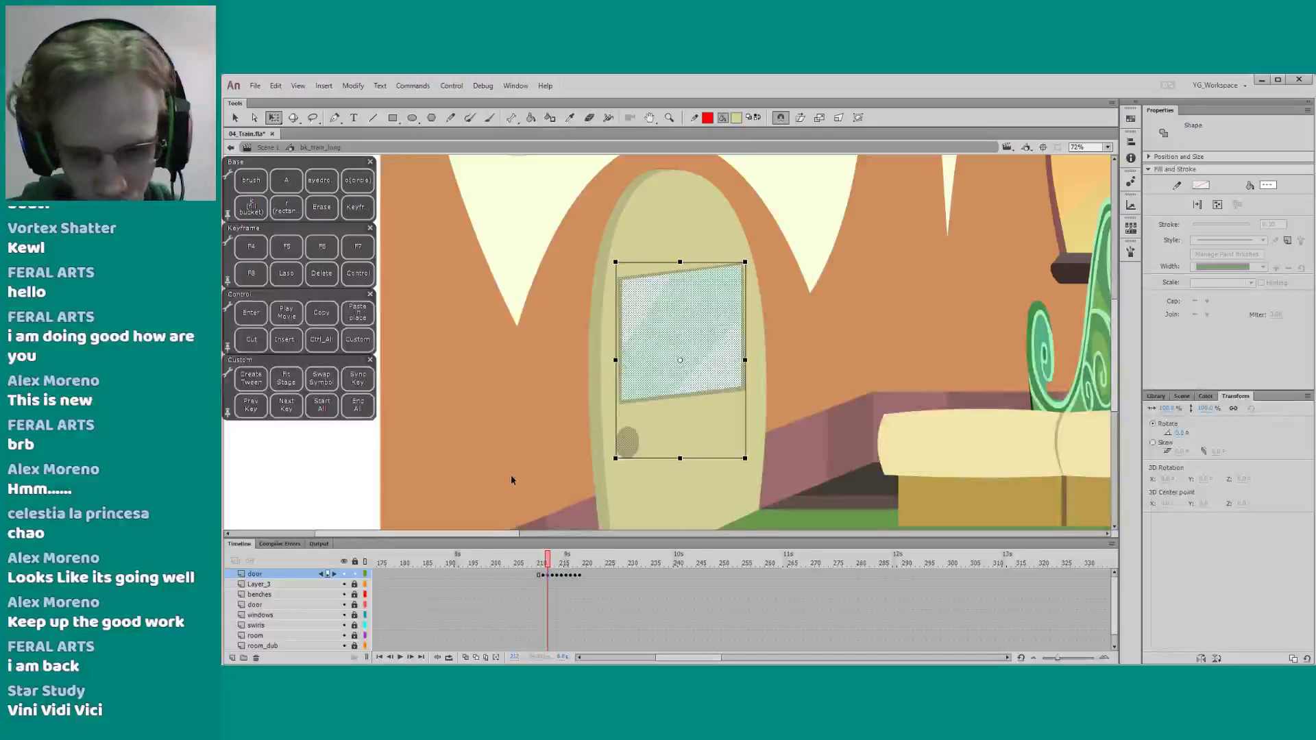
key(Delete)
key(ctrl+z)
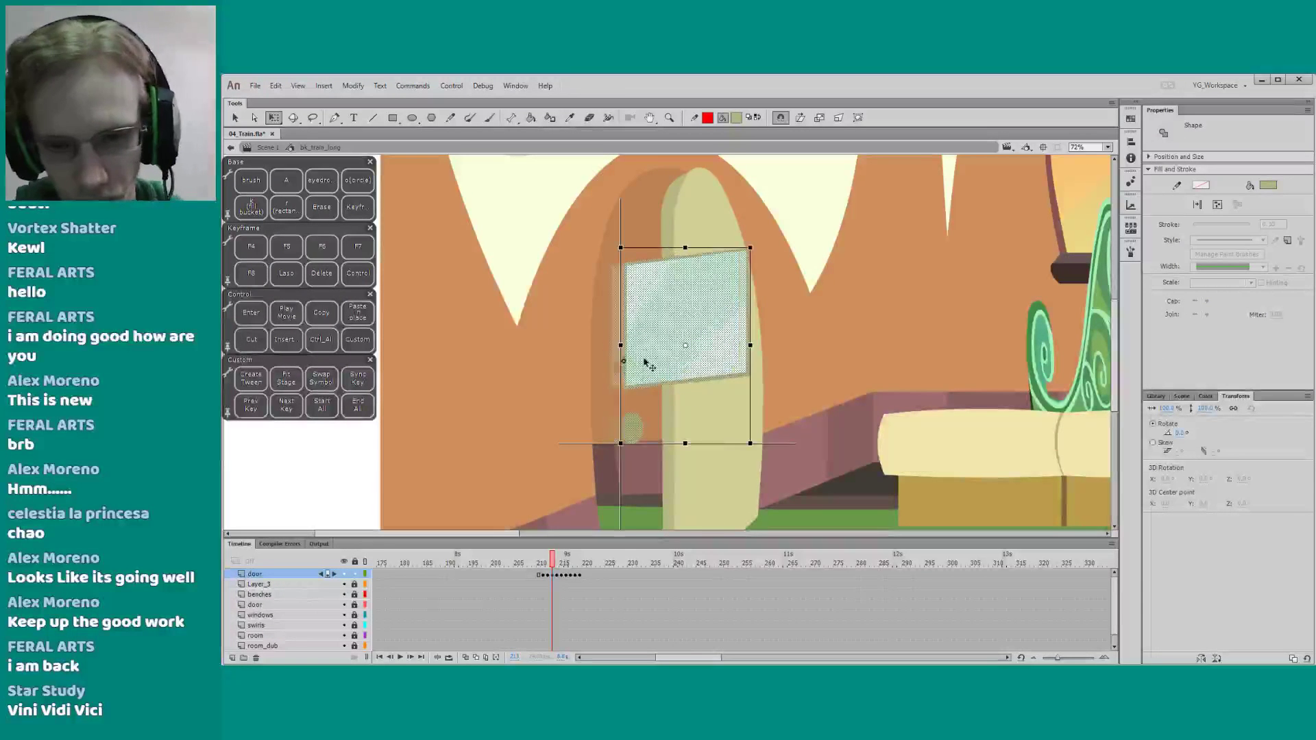
drag(678, 343, 674, 364)
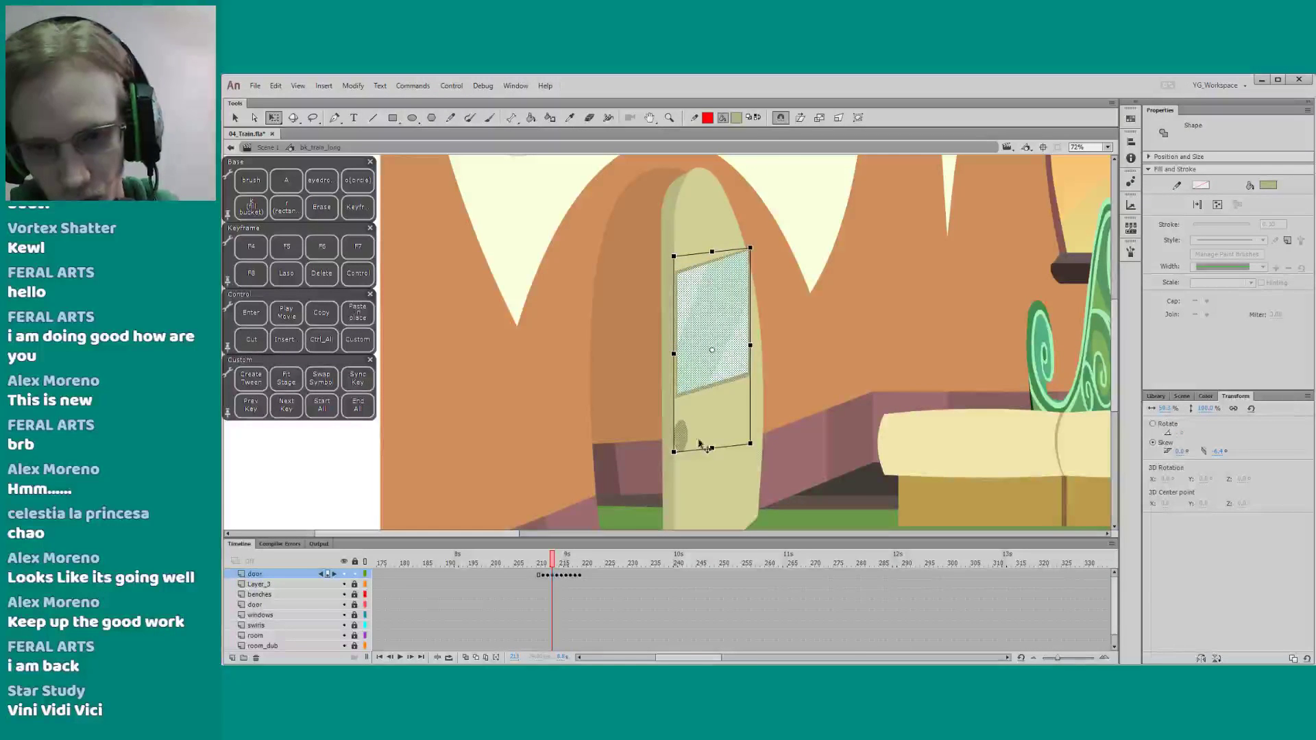
click(706, 259)
key(ctrl+z)
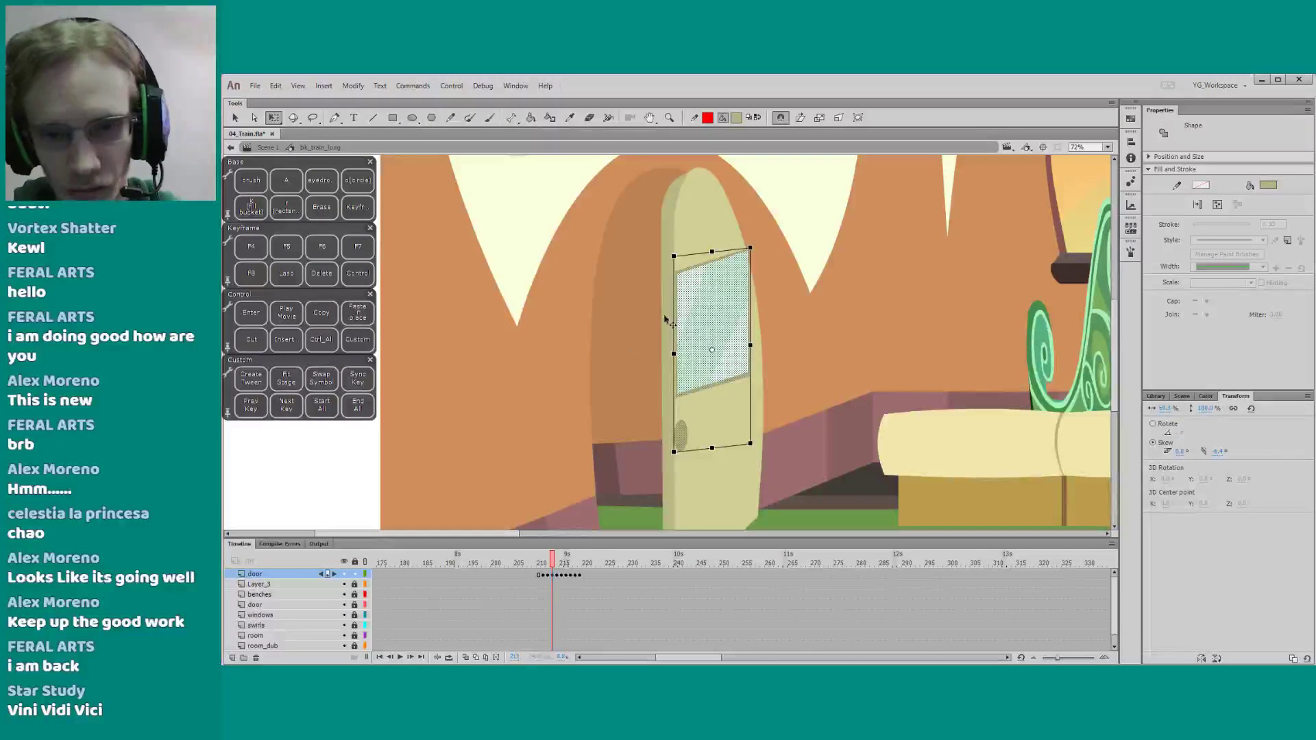
drag(692, 252, 692, 252)
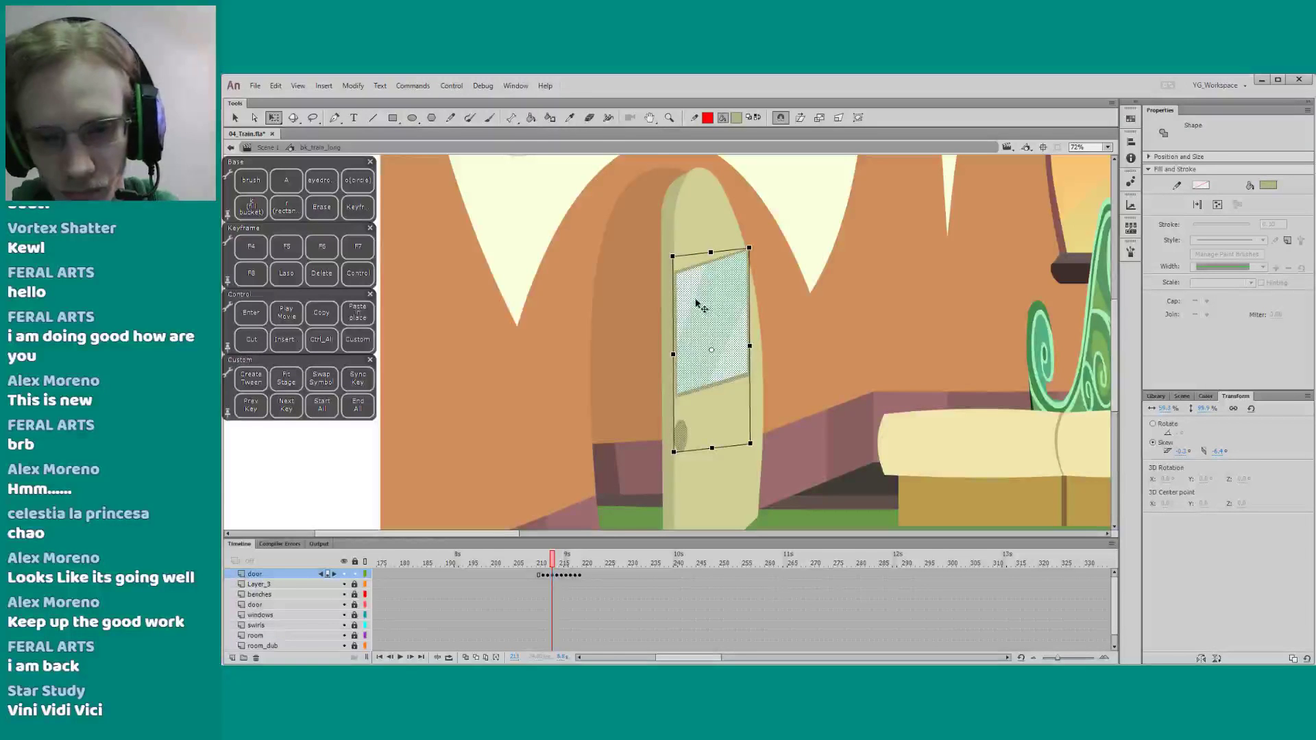
Move the window and knob off the half-open door on frame 213 and squash the knob vertically
drag(696, 304, 606, 315)
click(588, 433)
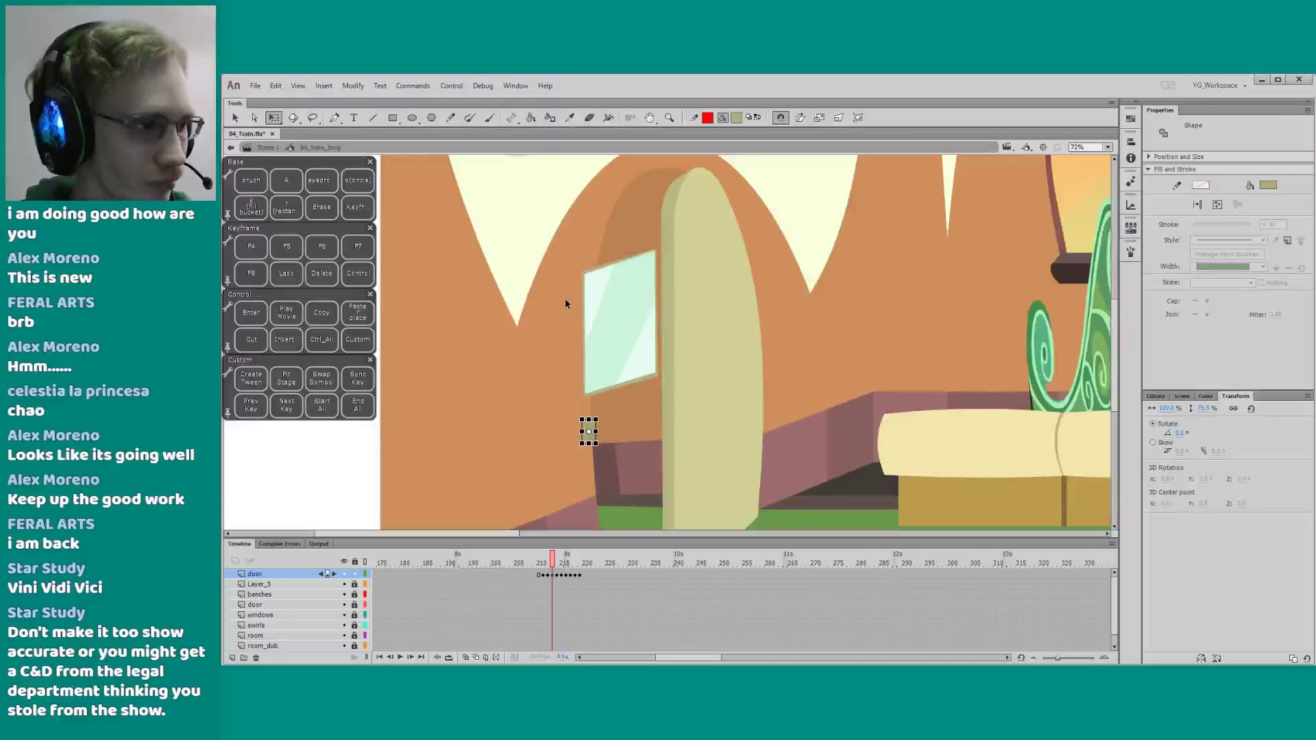
click(493, 347)
drag(491, 344, 471, 365)
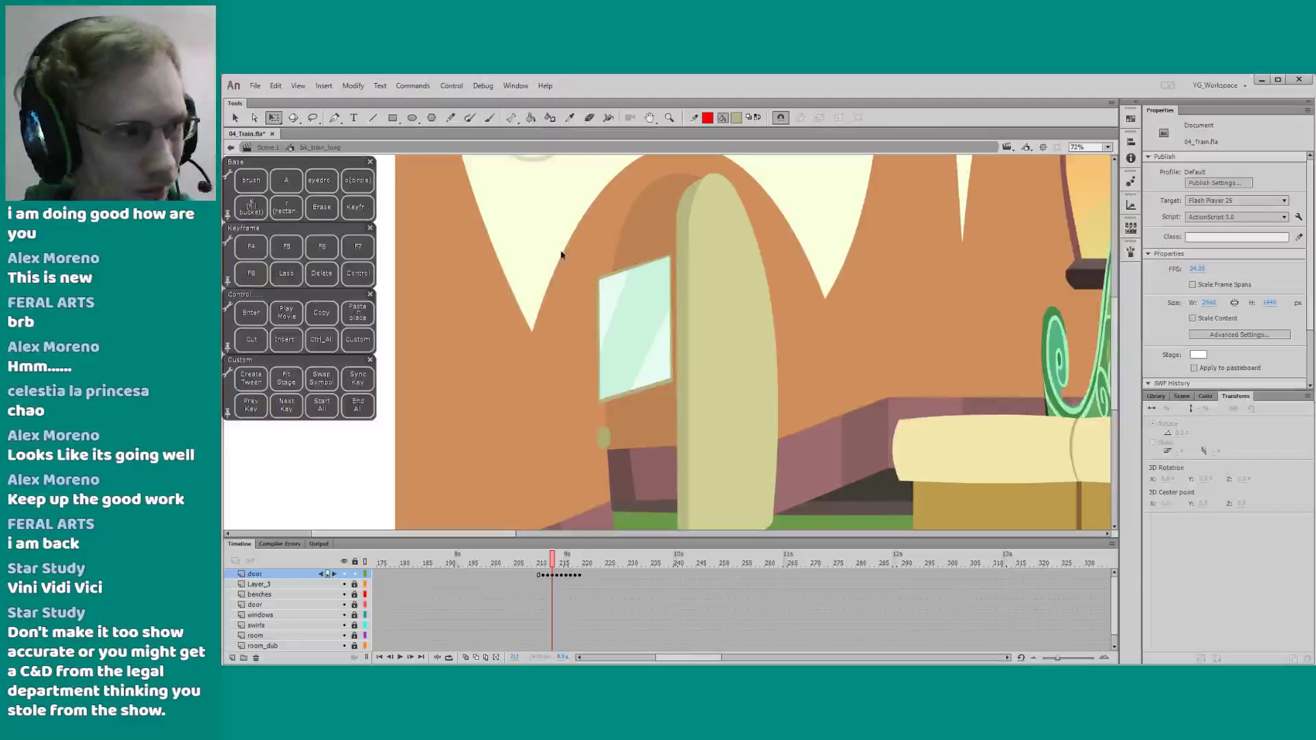
Distort the window on frame 213 into perspective, flattening the slope of its upper edge and steepening its lower edge
key(ctrl+space)
drag(537, 220, 670, 452)
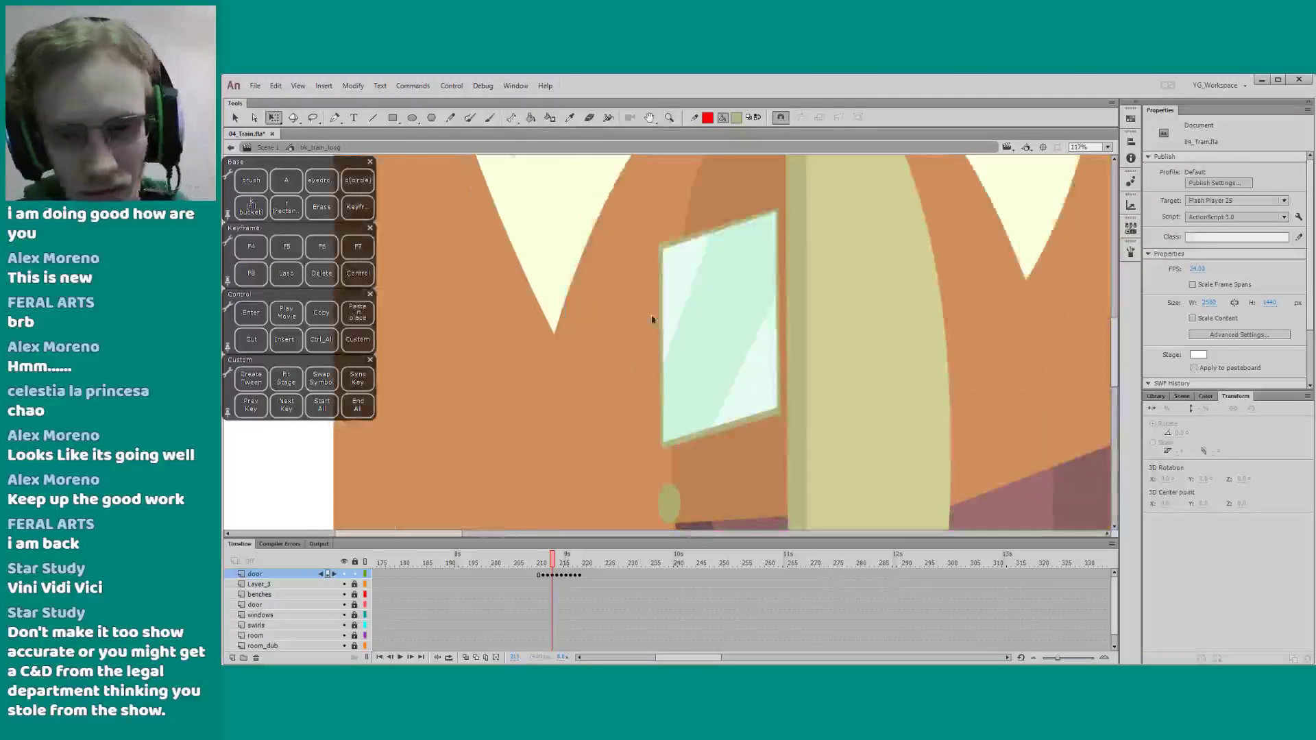
click(660, 265)
click(713, 297)
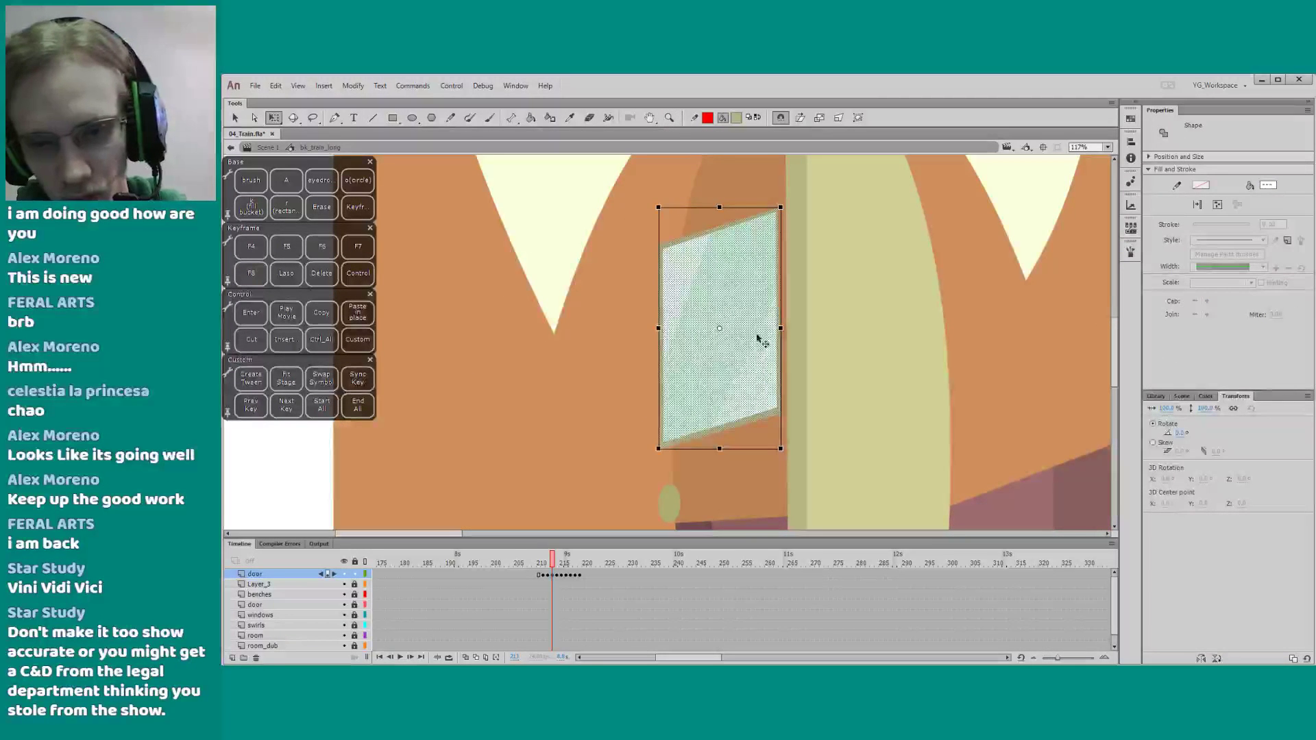
drag(781, 207, 781, 233)
drag(626, 373, 629, 290)
click(642, 312)
key(l)
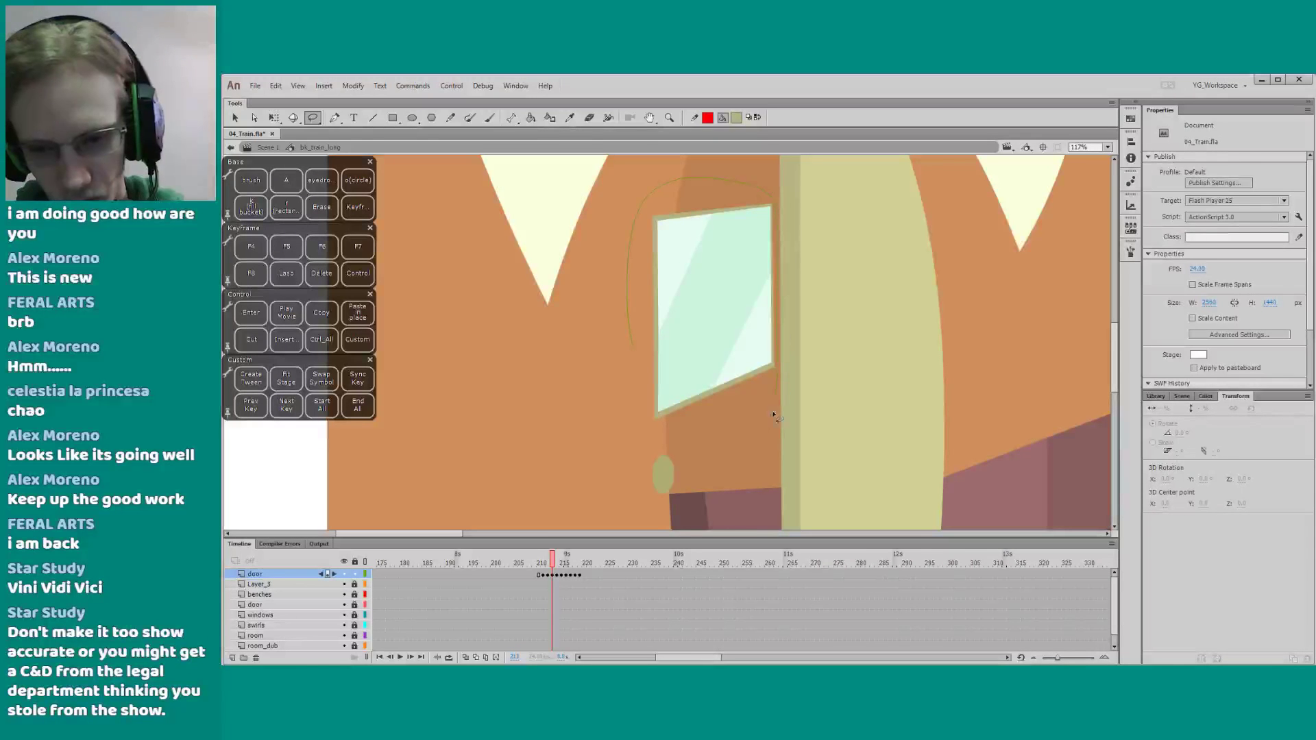
Place the window and knob back on the half-open door and skew them slightly to follow its side edge
key(q)
mouse_move(582, 424)
mouse_down()
mouse_move(721, 345)
mouse_move(827, 343)
mouse_up()
drag(714, 360, 647, 365)
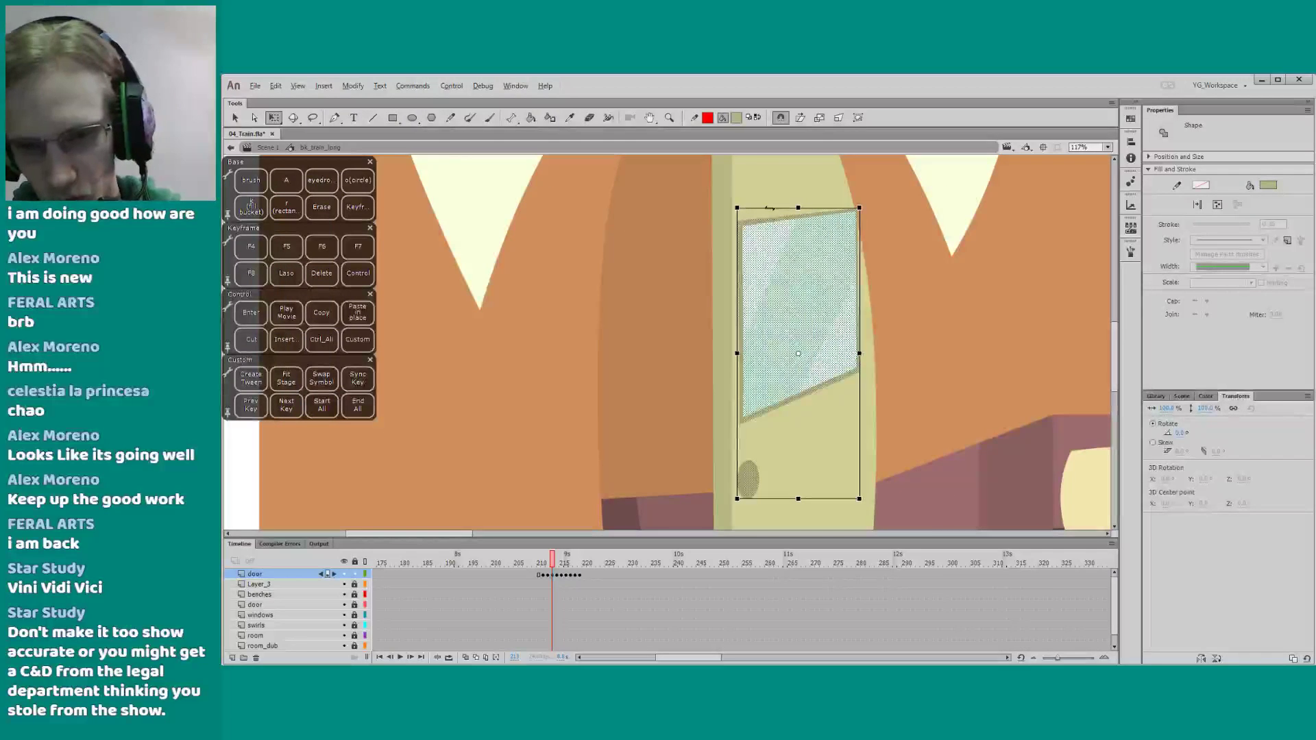
drag(770, 206, 767, 205)
drag(856, 354, 851, 354)
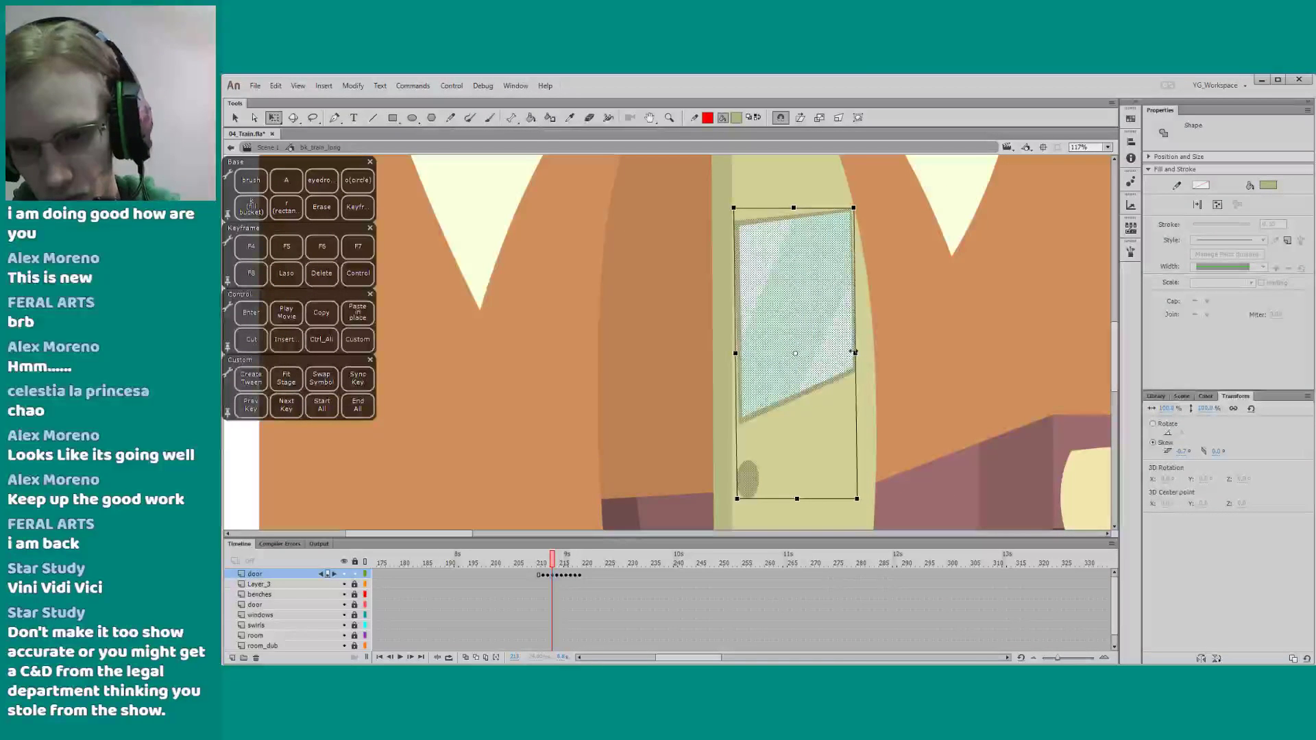
key(ctrl+z)
drag(773, 498, 775, 498)
key(ctrl+z)
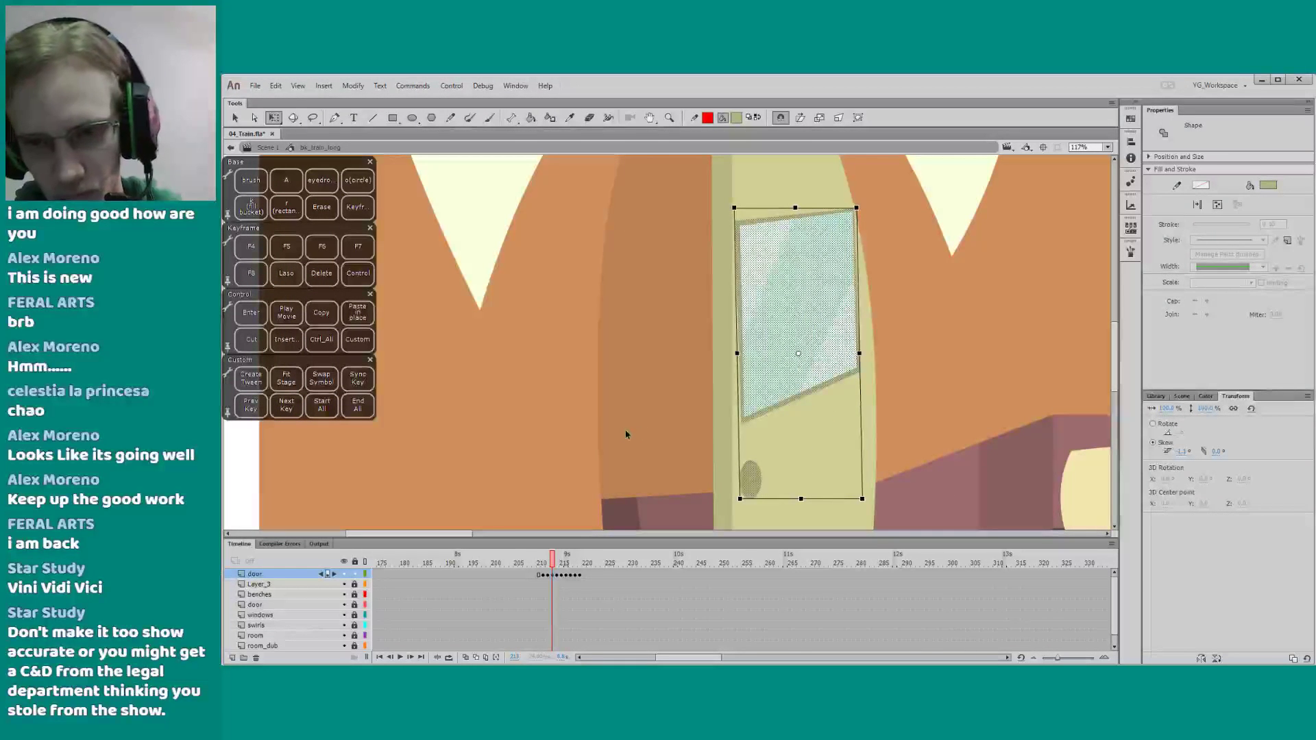
key(ctrl+y)
click(619, 425)
Examine the half-open door on frame 213 as a whole and its rounded upper end up close
drag(674, 290, 673, 304)
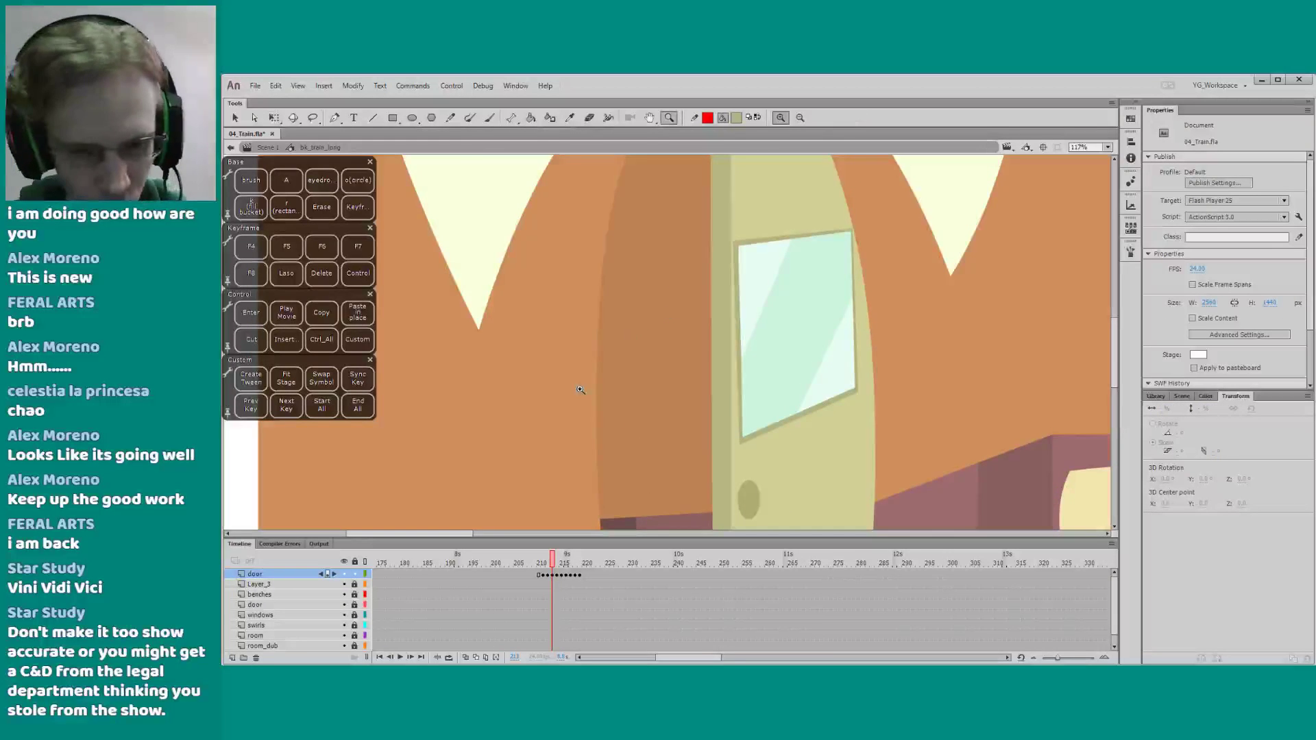
key(ctrl+minus)
key(ctrl+minus)
key(ctrl+space)
drag(484, 206, 561, 411)
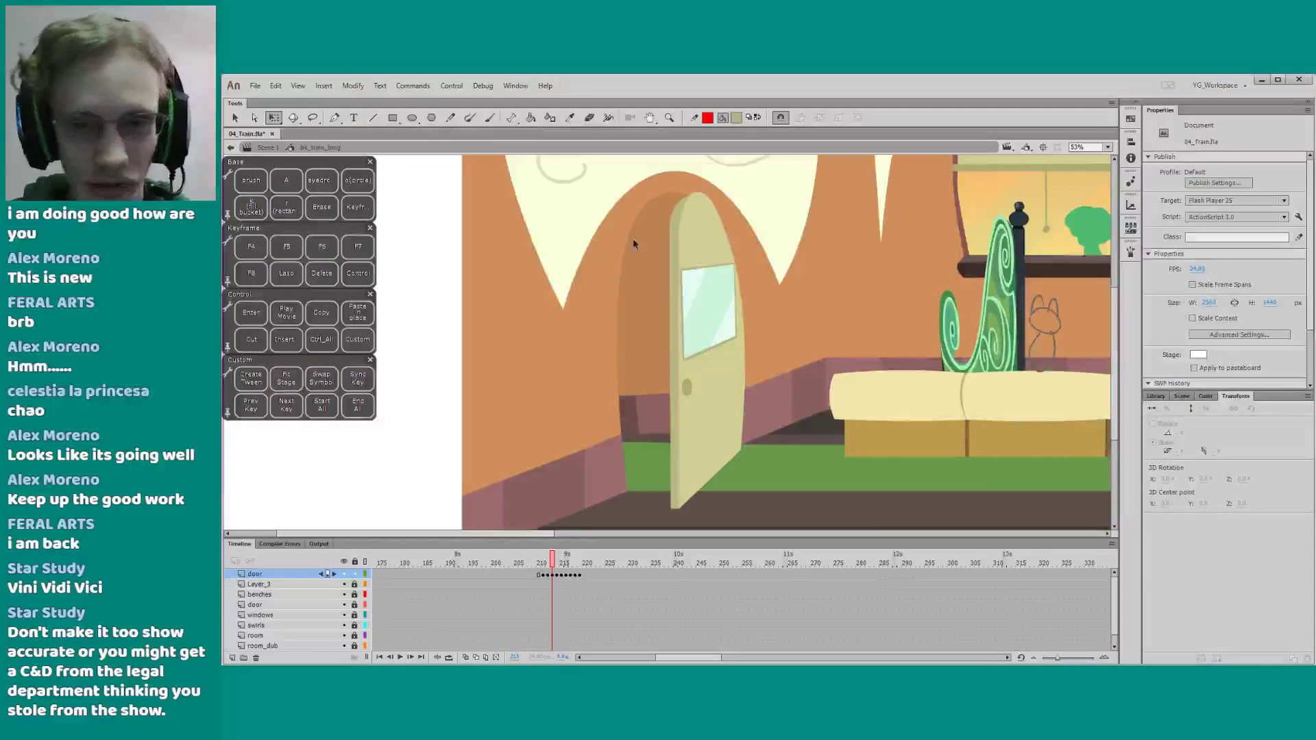
scroll(646, 235, up, 1)
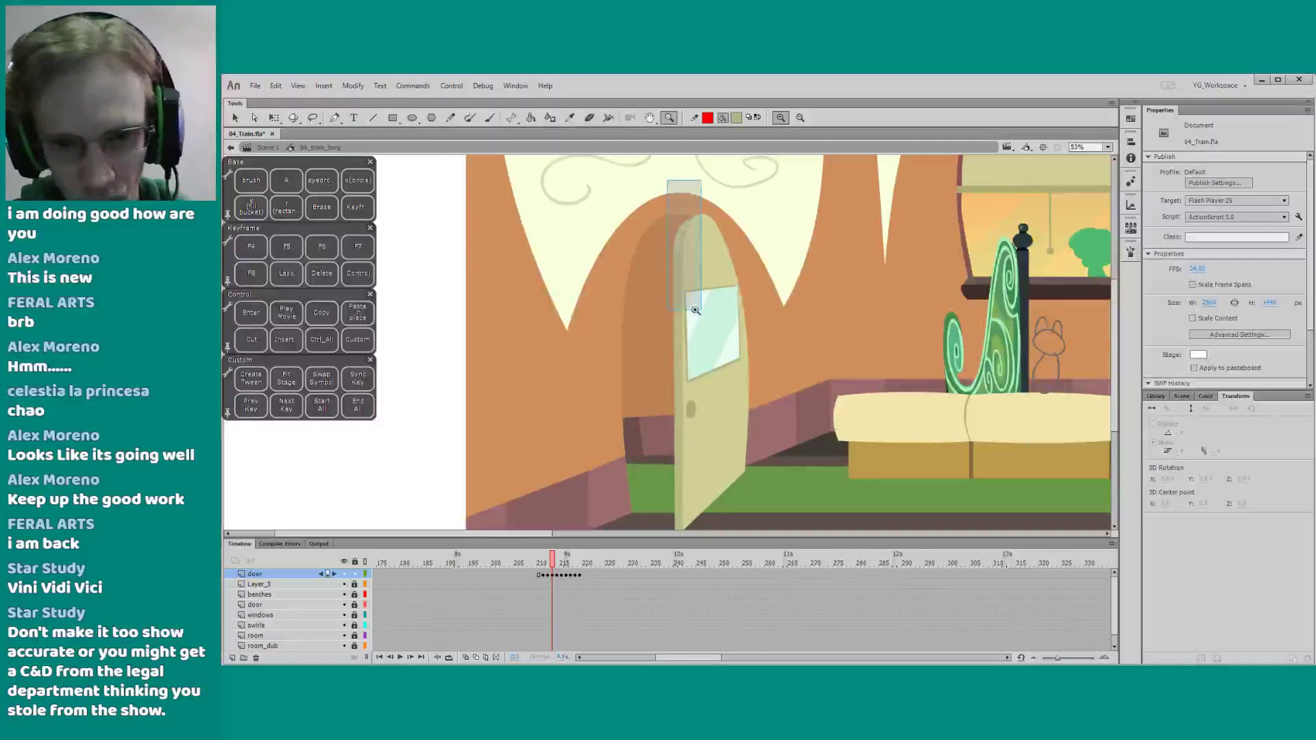
scroll(689, 260, up, 5)
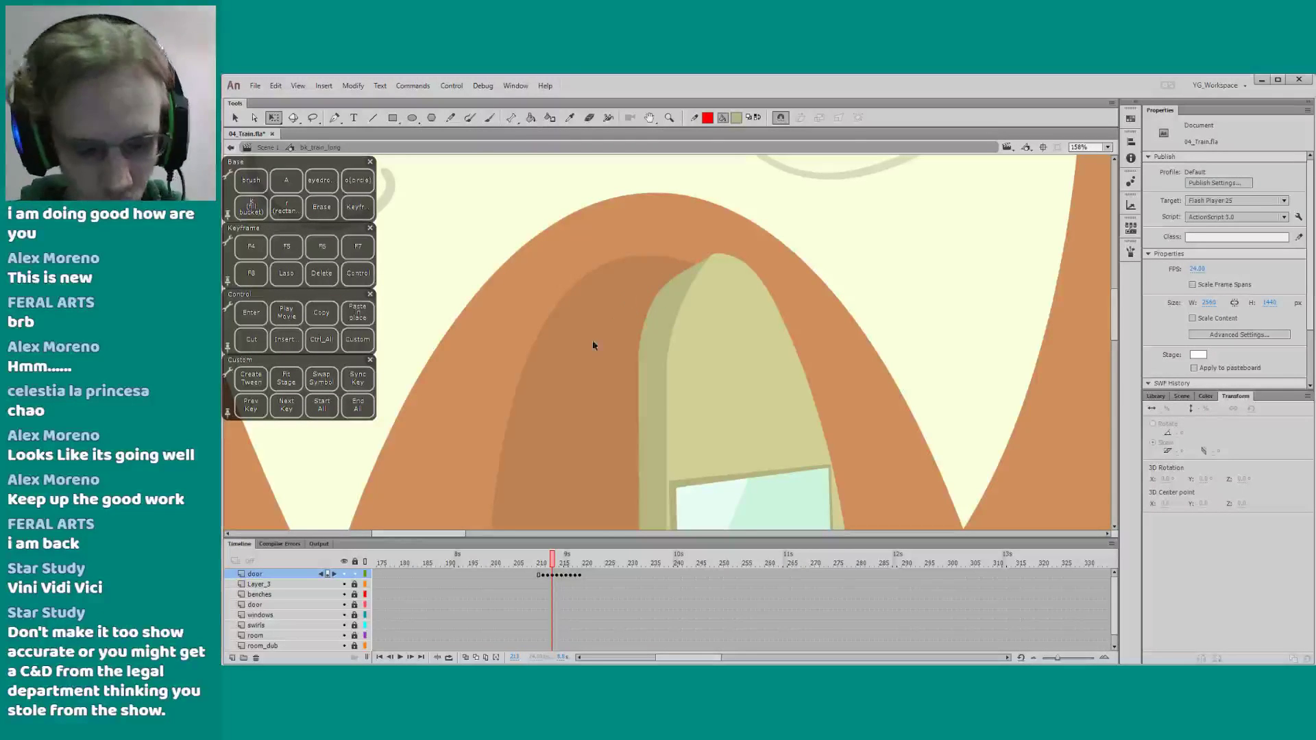
scroll(590, 412, down, 4)
Go back and forth through frames 212 to 216 to compare the door's window and shape during the swing
key(comma)
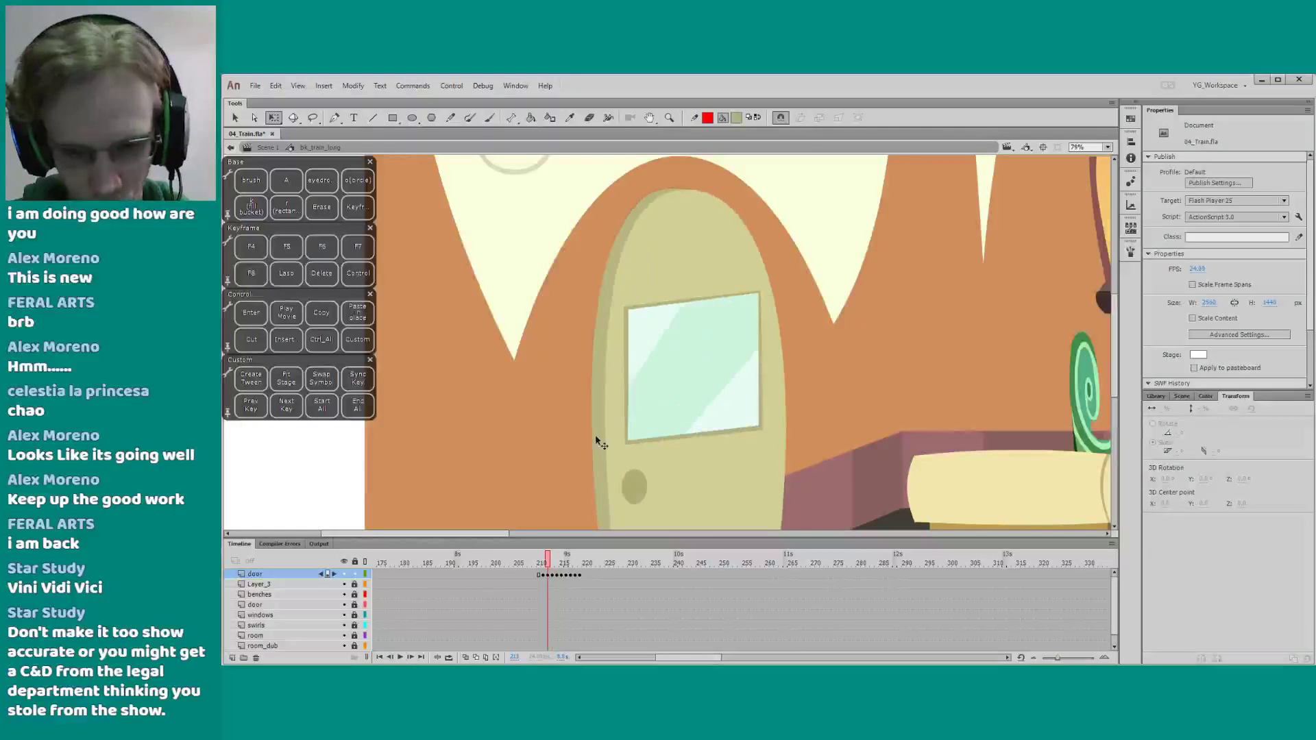
key(period)
key(period)
key(period)
key(comma)
key(comma)
key(comma)
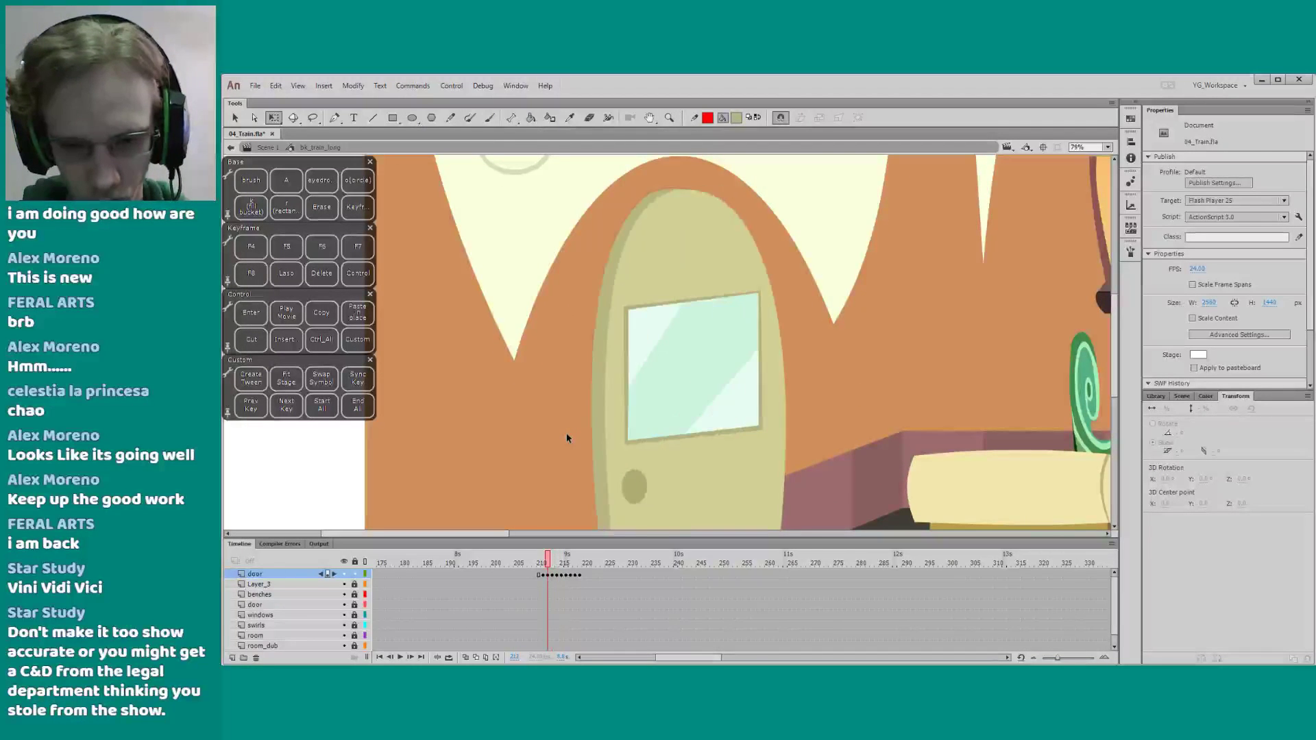
key(period)
key(period)
key(period)
drag(581, 433, 540, 388)
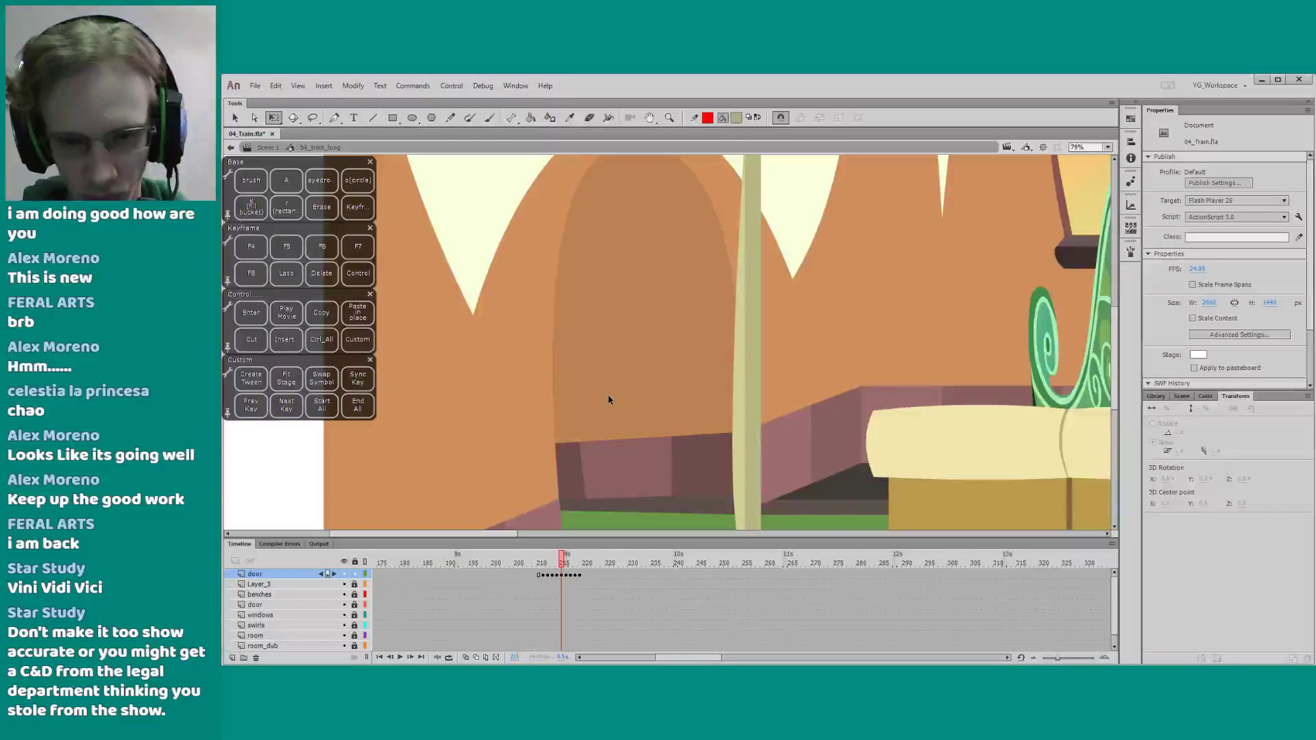
key(period)
scroll(541, 380, down, 2)
key(comma)
key(comma)
key(comma)
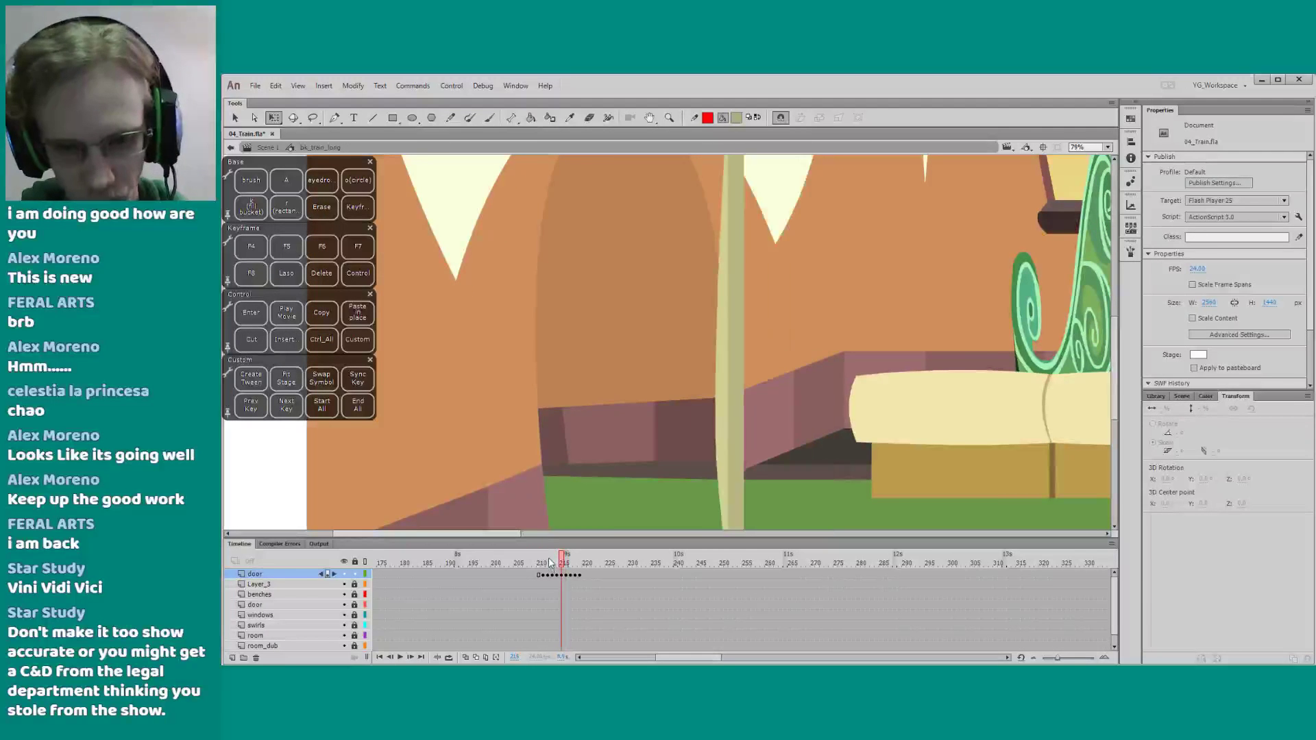
Replace the door drawing on frame 216 with a copy of the frame 213 door, pasted in place
click(650, 325)
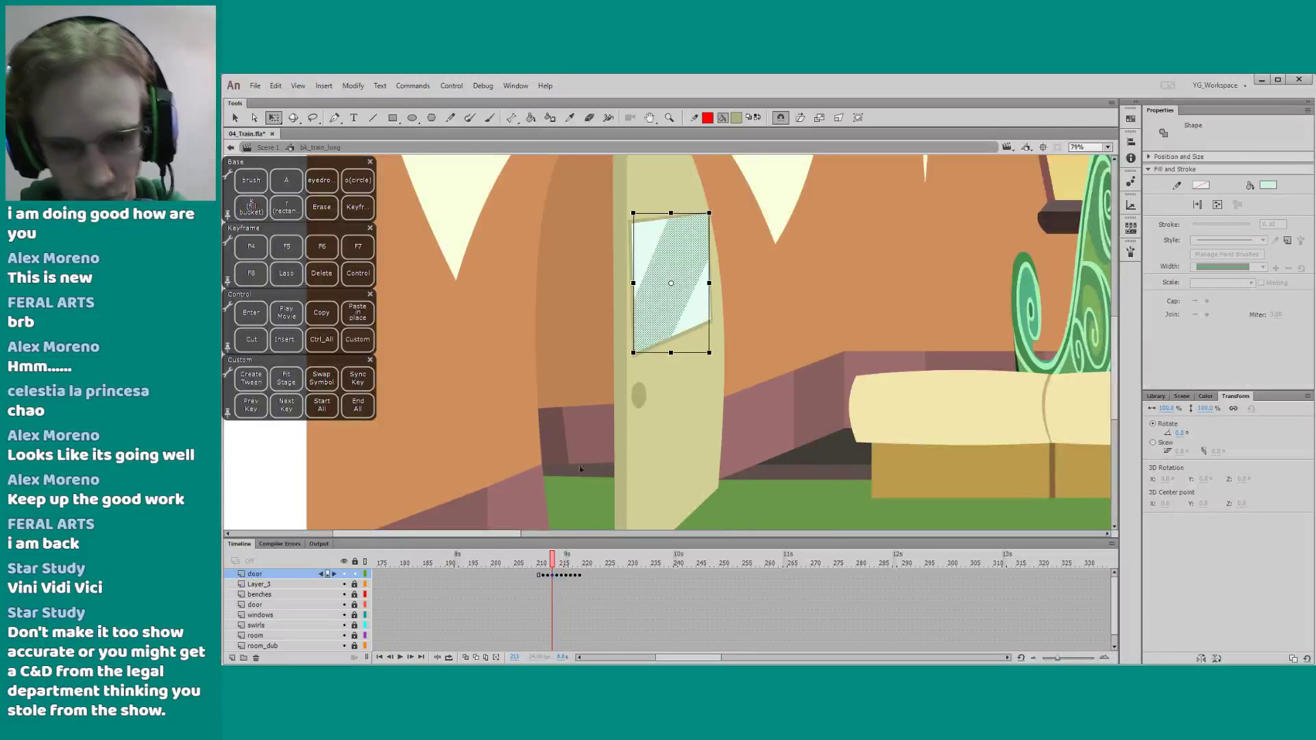
click(554, 577)
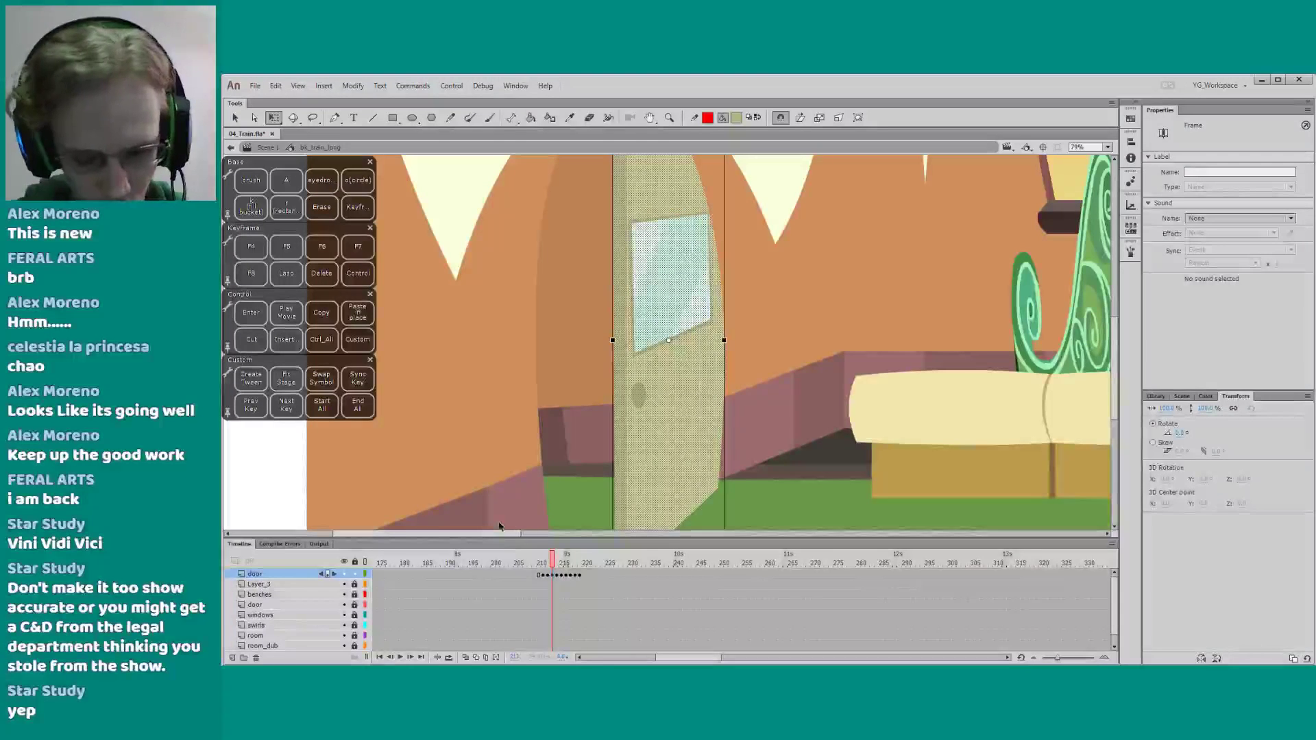
key(period)
key(period)
key(period)
click(566, 574)
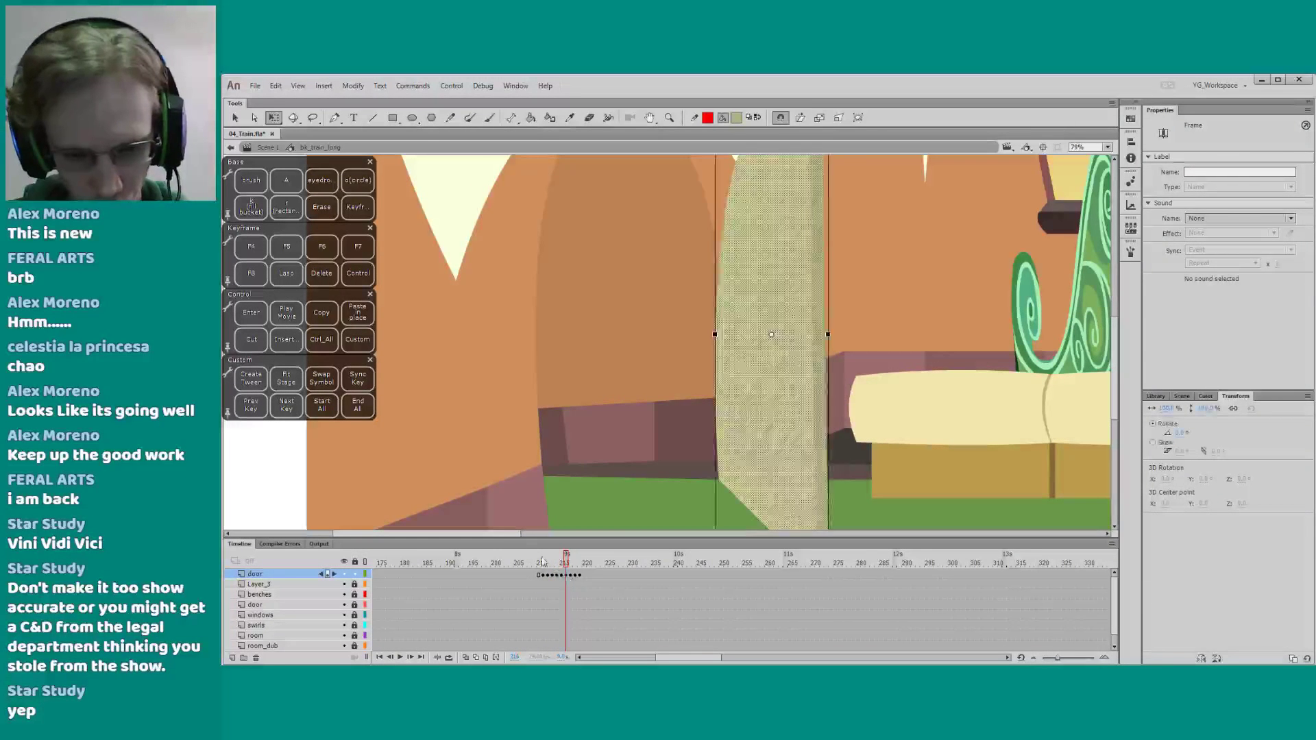
key(Delete)
key(ctrl+shift+v)
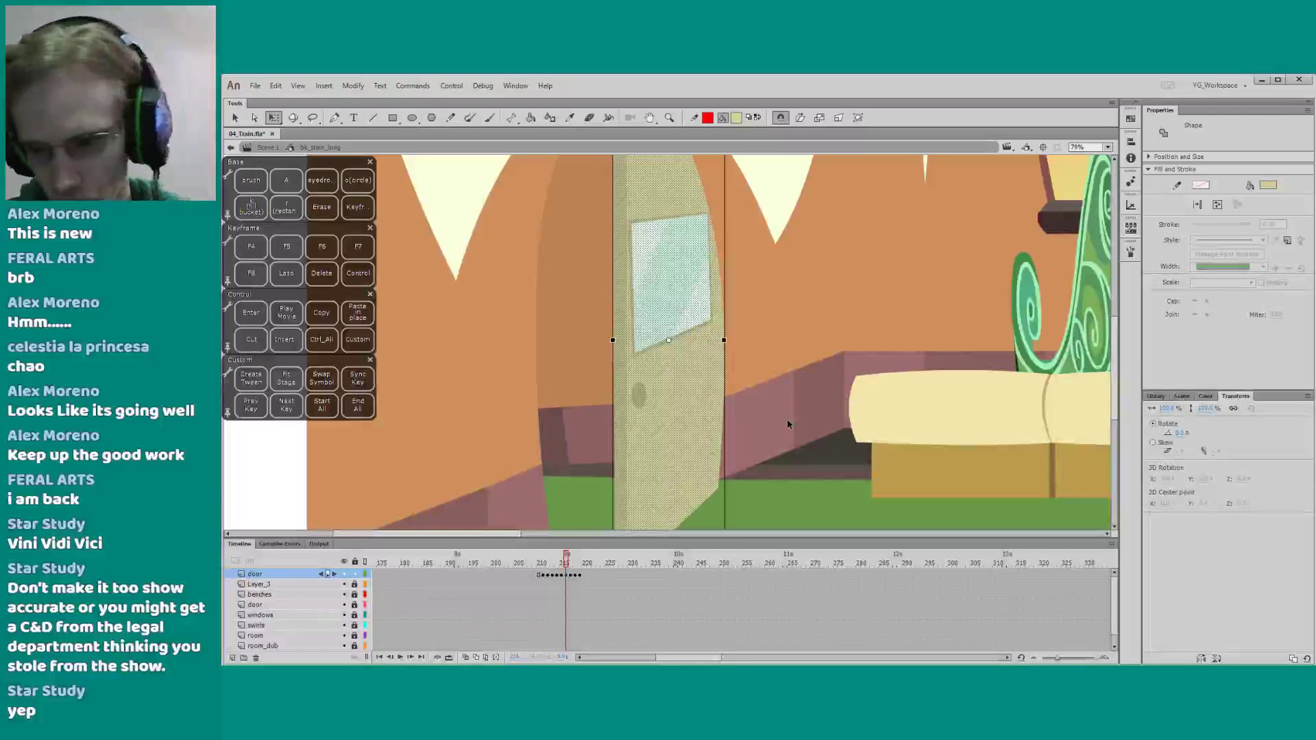
Flip the pasted door on frame 216 horizontally and position it against the hinge side of the doorway
click(1201, 660)
drag(707, 438, 819, 445)
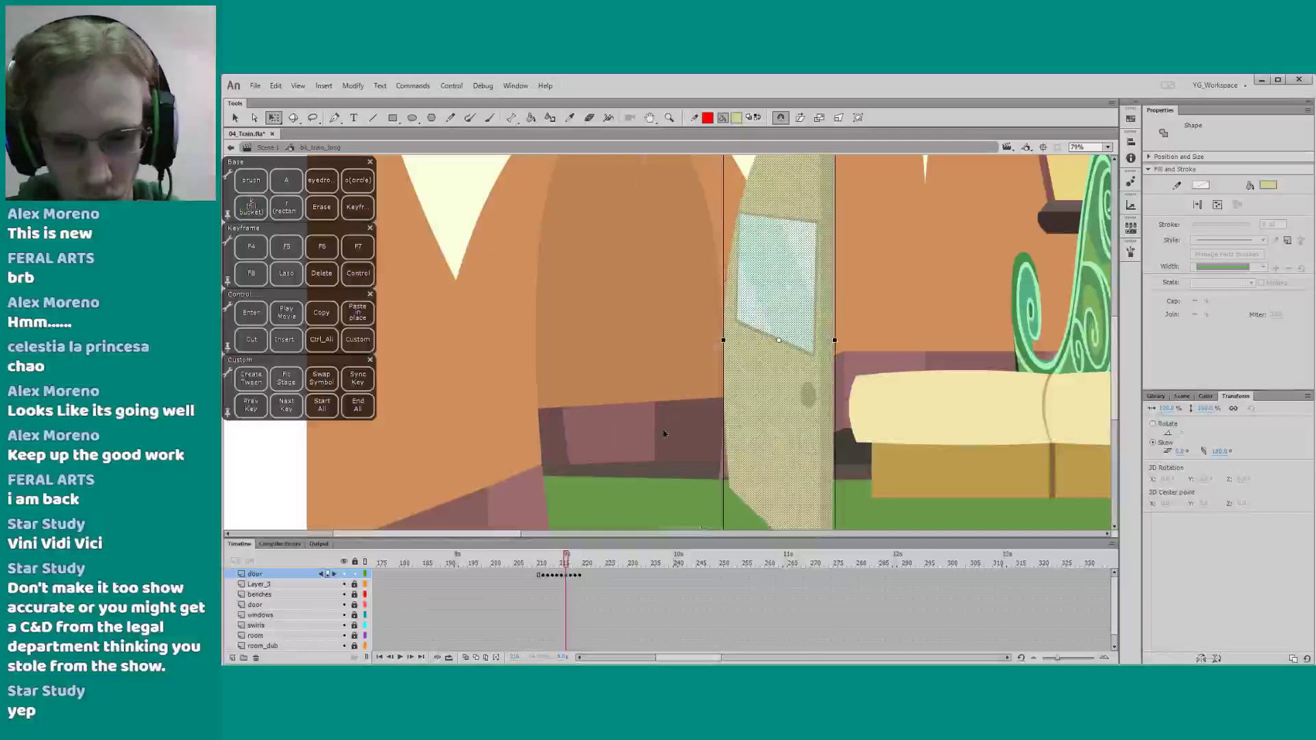
drag(731, 459, 729, 414)
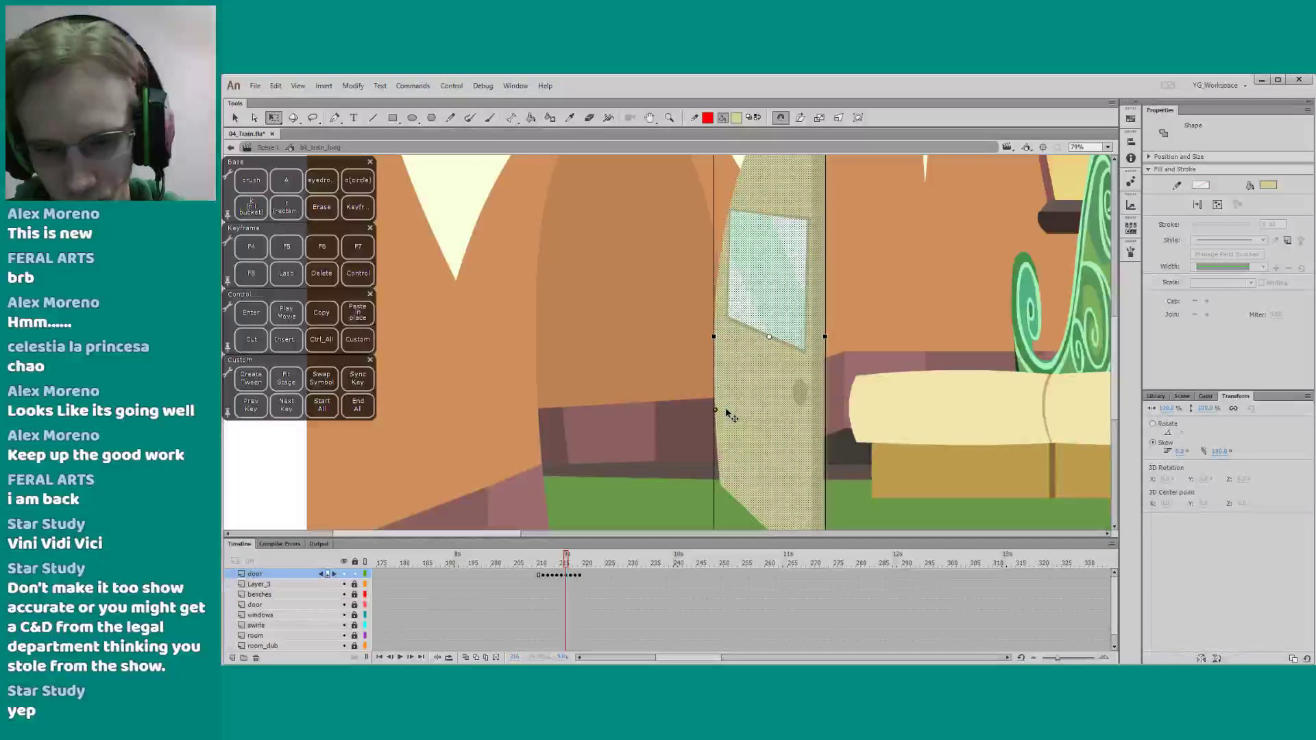
click(672, 426)
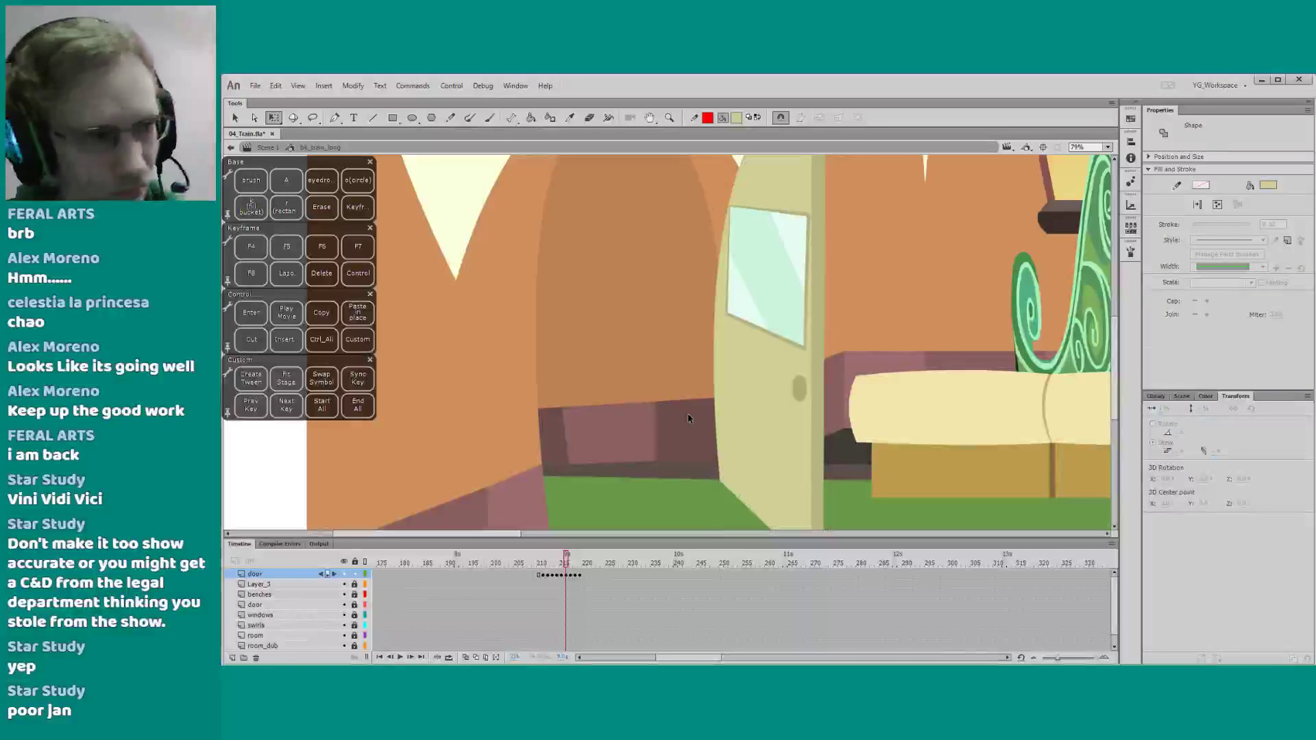
Straighten the hinge edge of the frame 216 door along the doorway, adjust its lower corner, and save the document
key(F4)
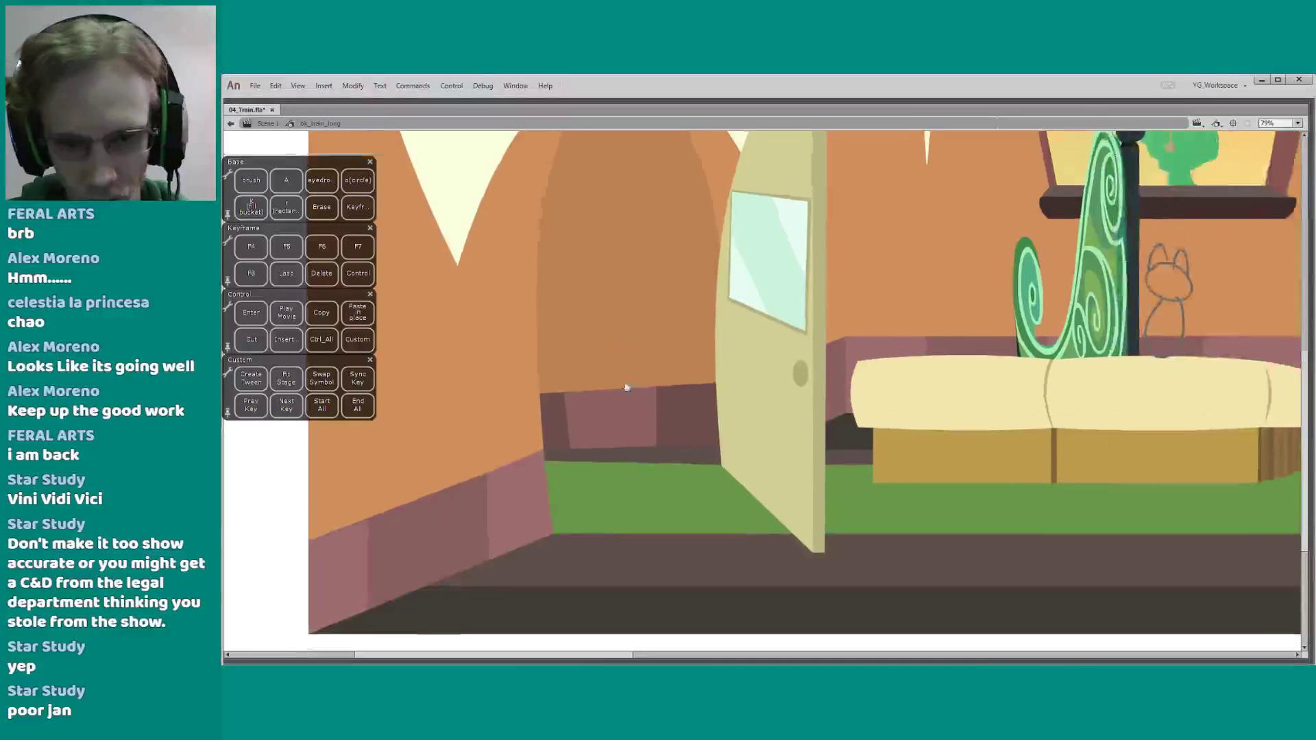
drag(627, 324, 621, 337)
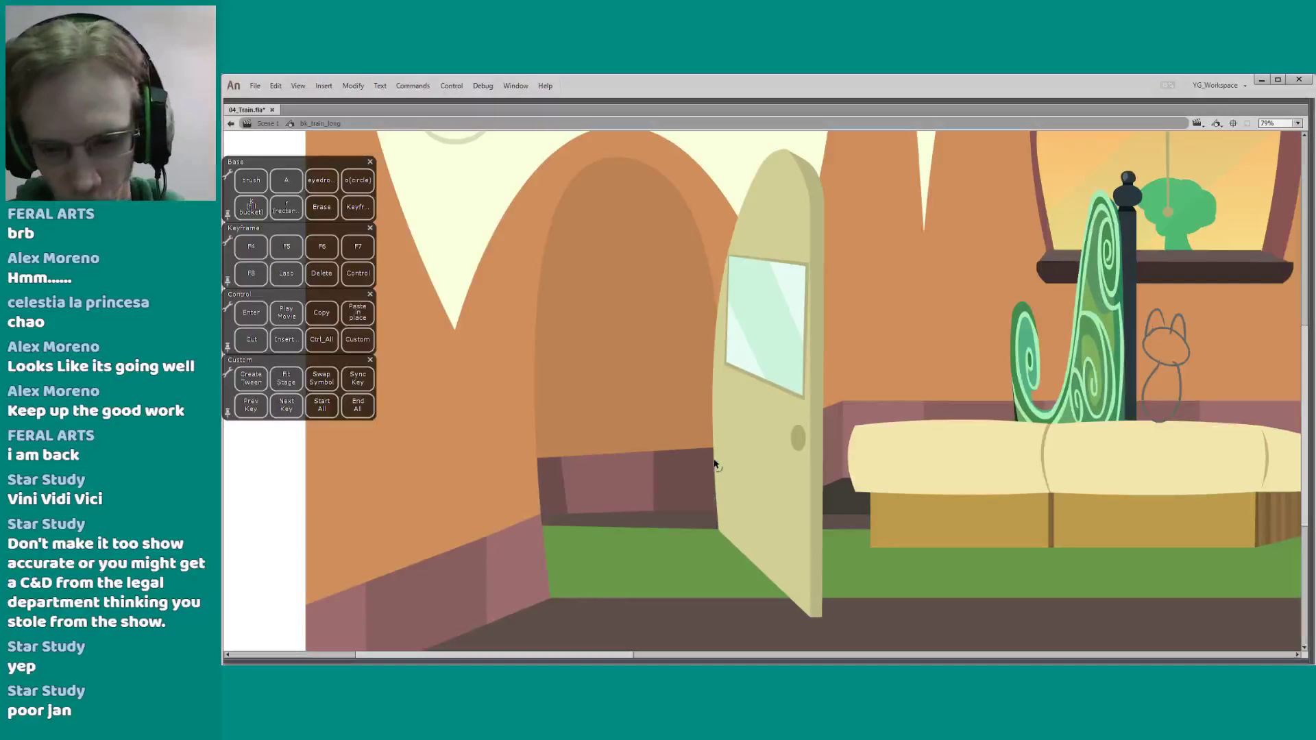
drag(713, 460, 718, 463)
drag(719, 529, 718, 527)
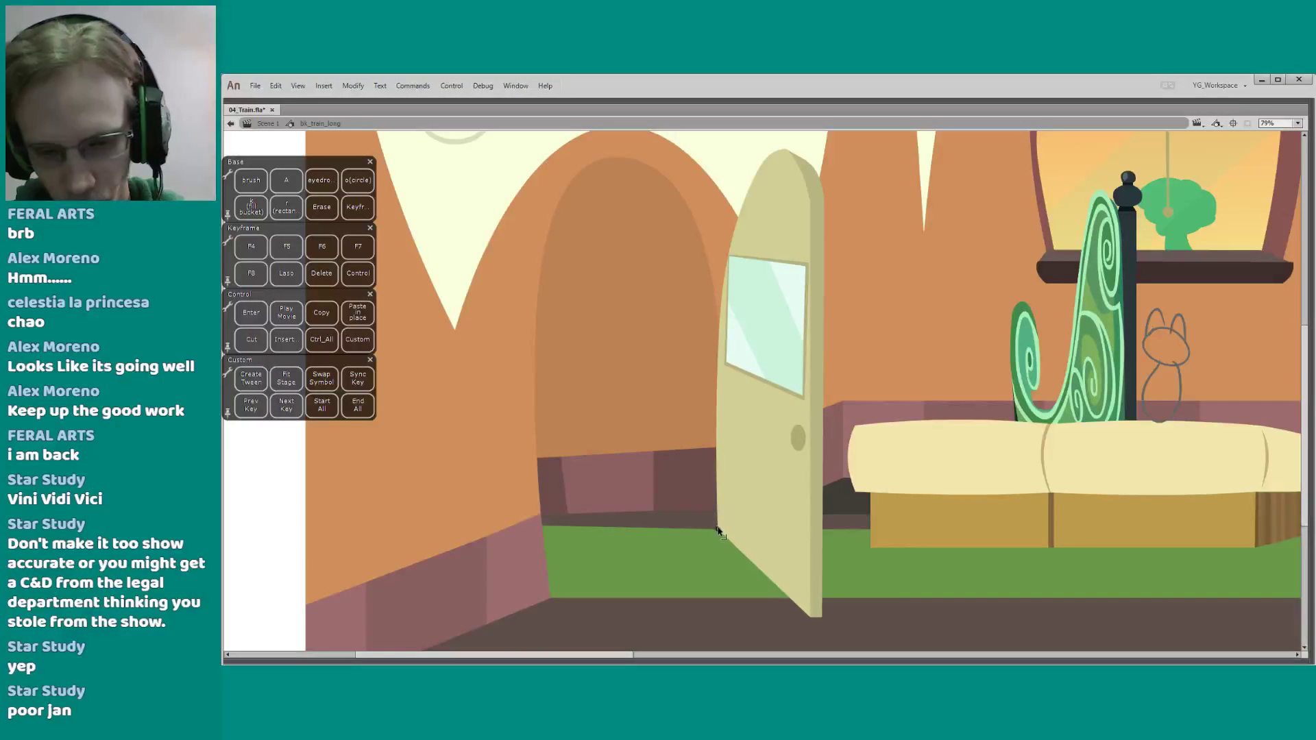
key(ctrl+s)
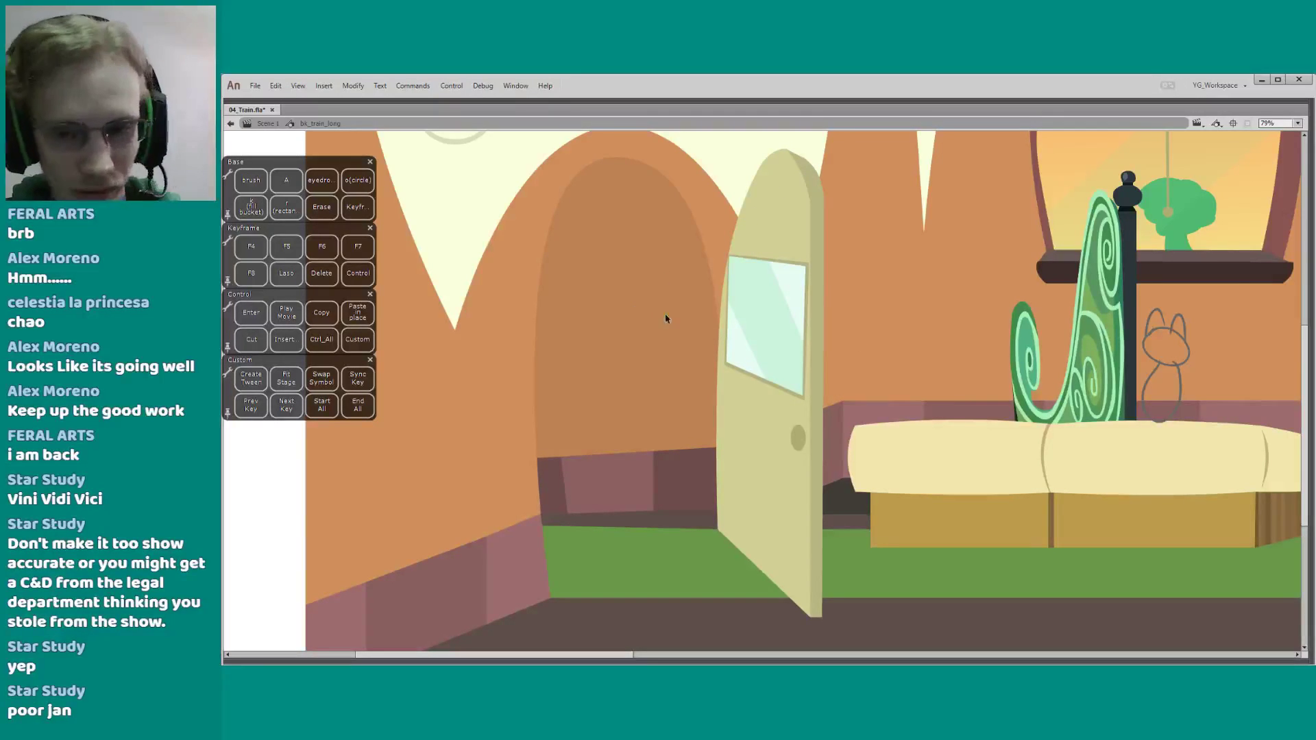
Bring the whole door into view with the timeline shown and return the playhead to just before the door opens
click(816, 361)
click(646, 397)
key(F4)
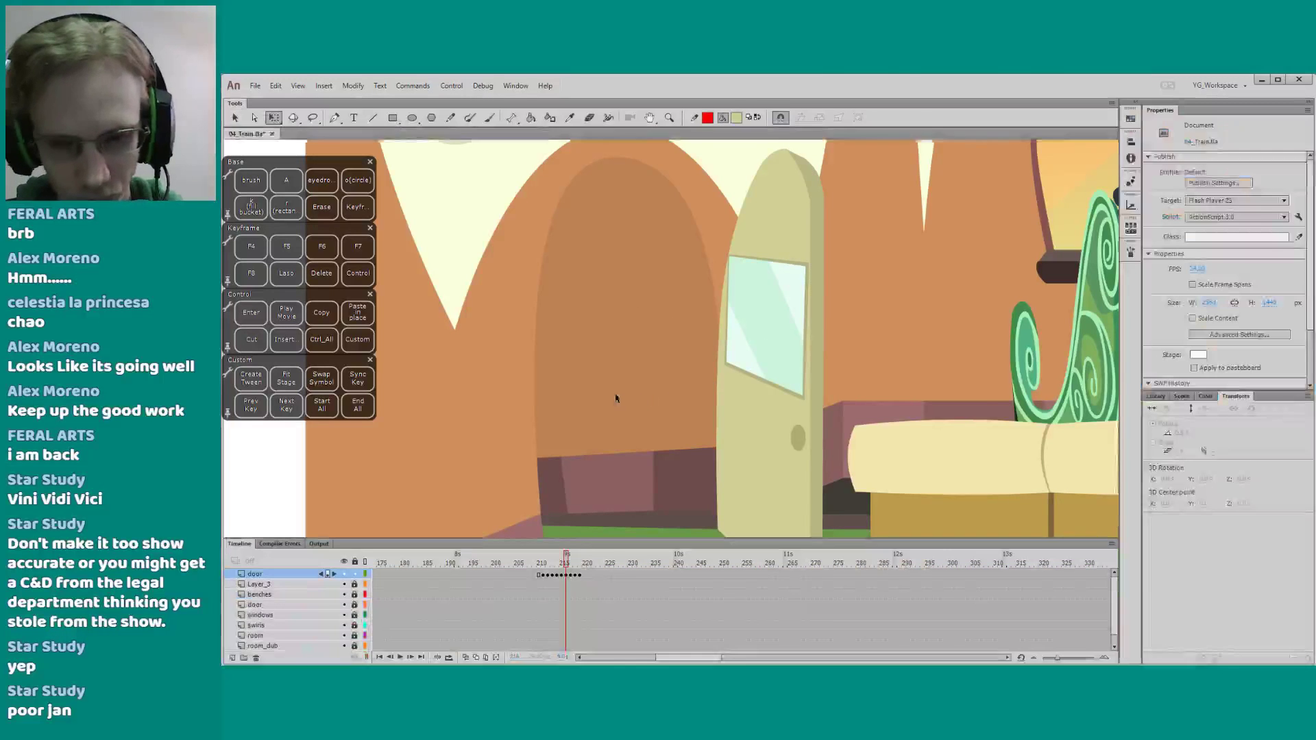
key(z)
alt+click(587, 418)
drag(587, 417, 569, 428)
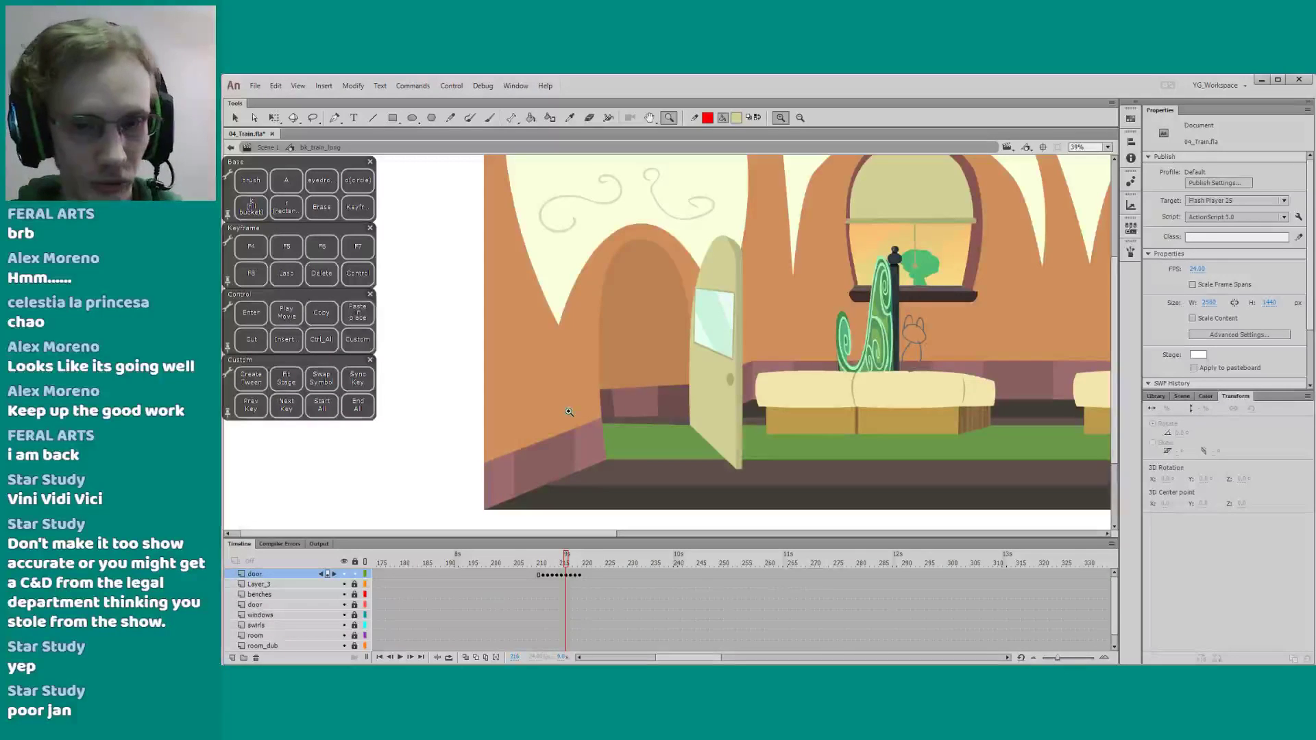
click(532, 563)
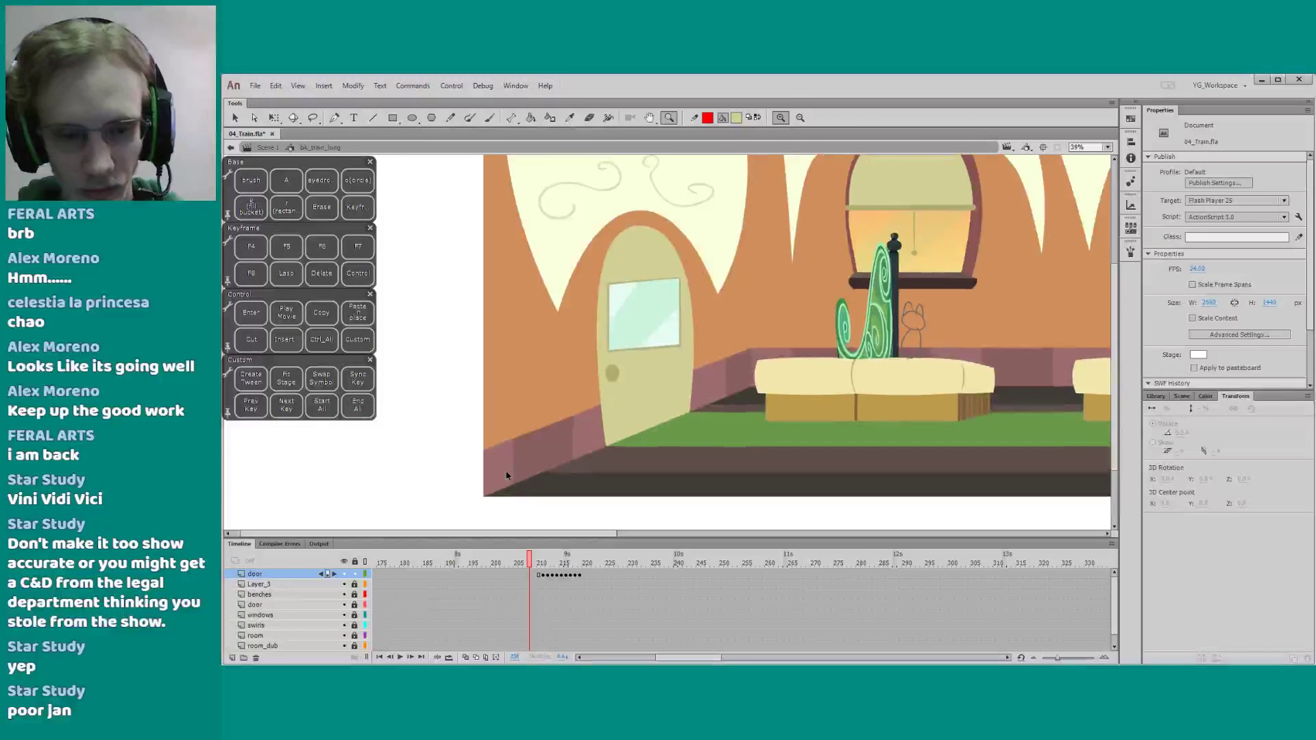
Frame the train-room door up close, save the document, and play back the door swing
key(q)
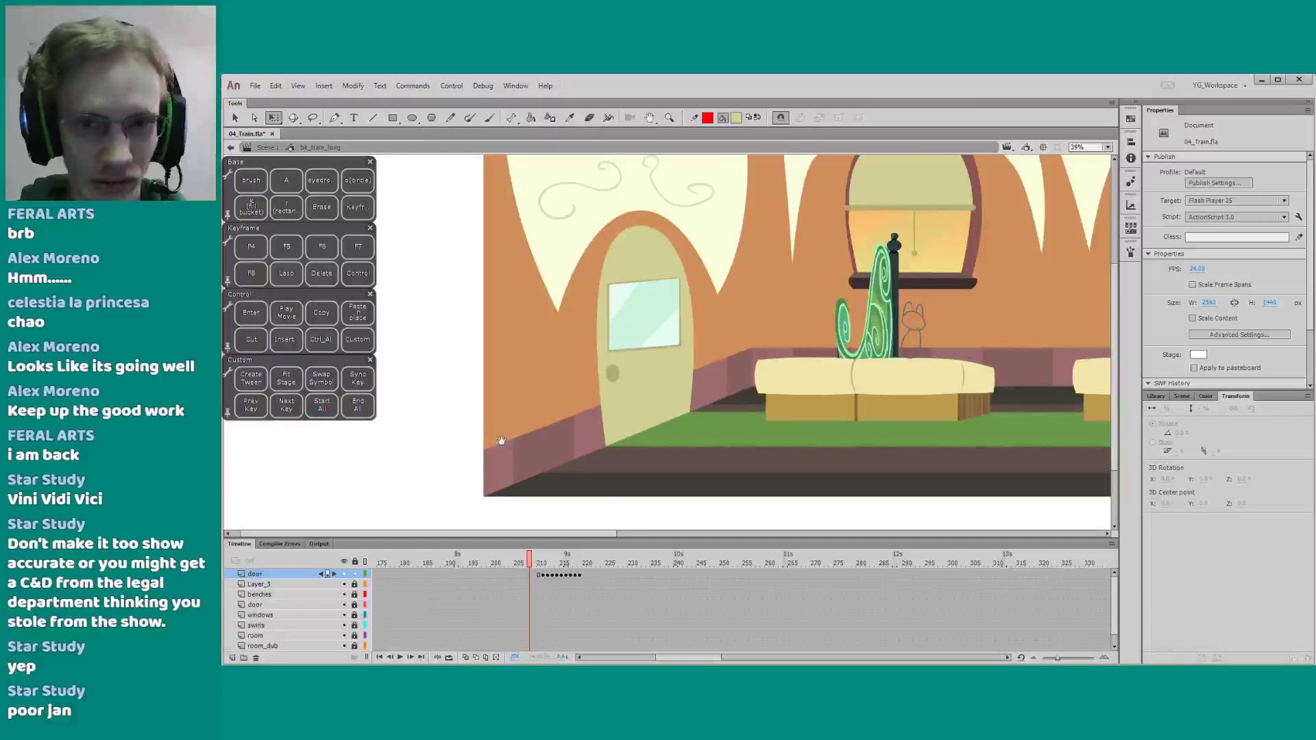
drag(501, 443, 505, 457)
key(z)
drag(575, 210, 712, 483)
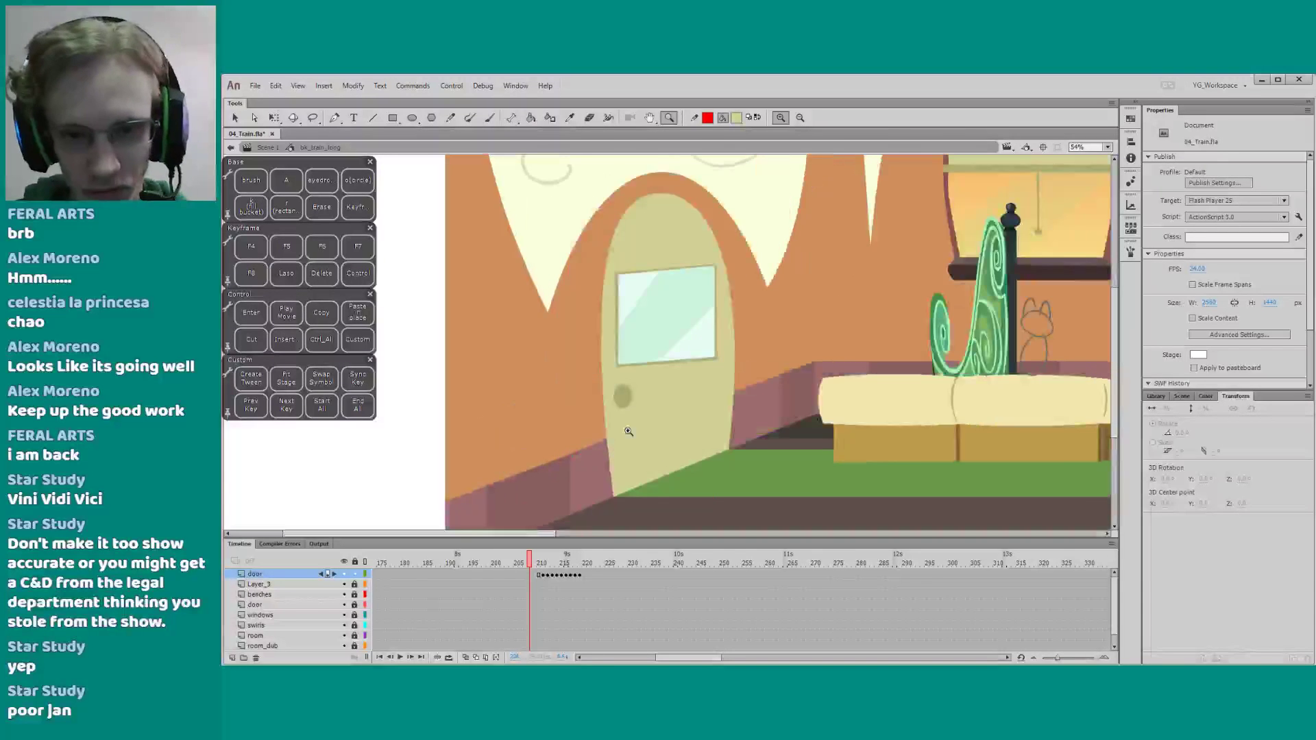
key(q)
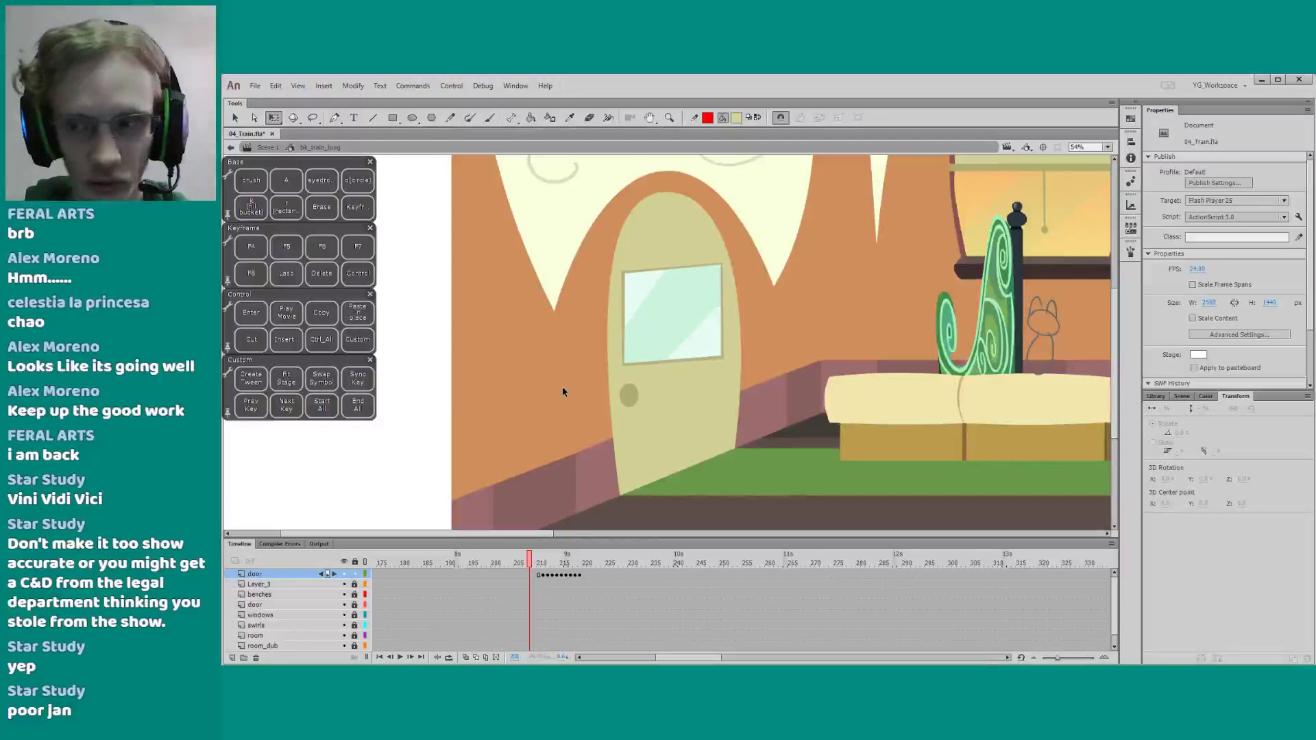
key(ctrl+s)
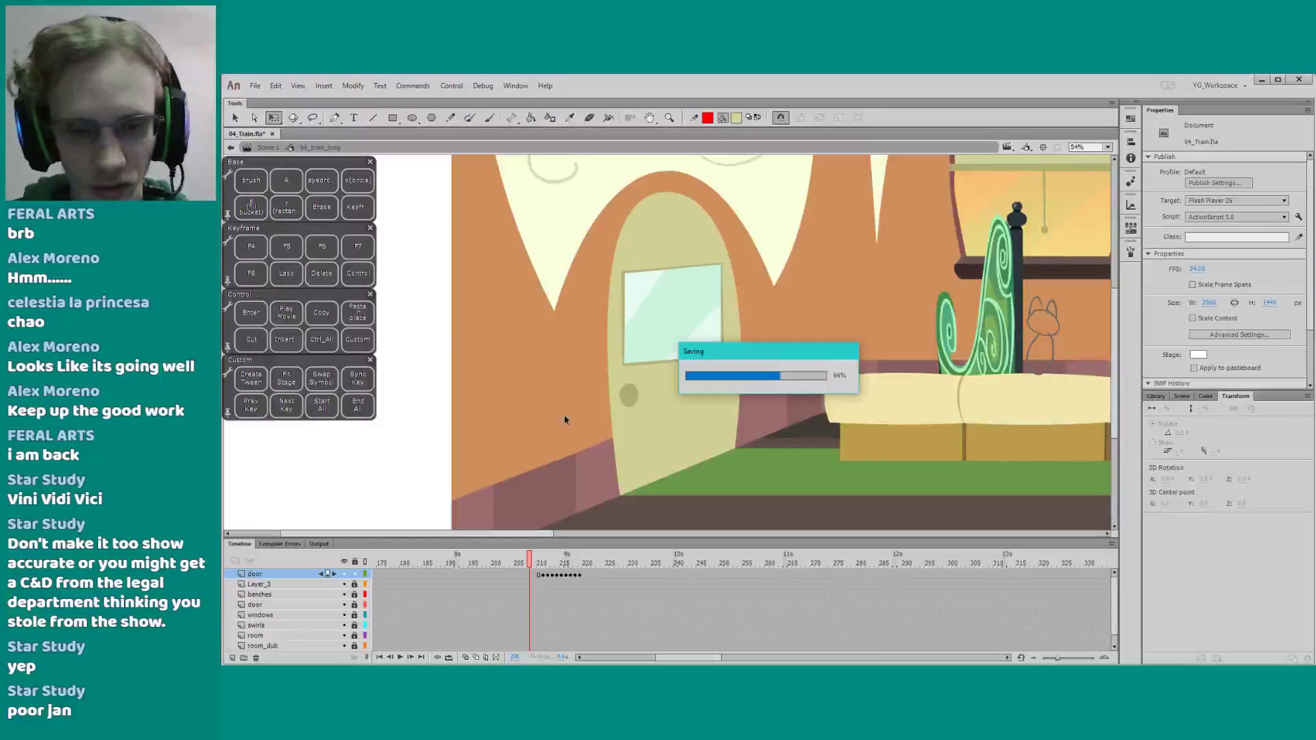
key(Return)
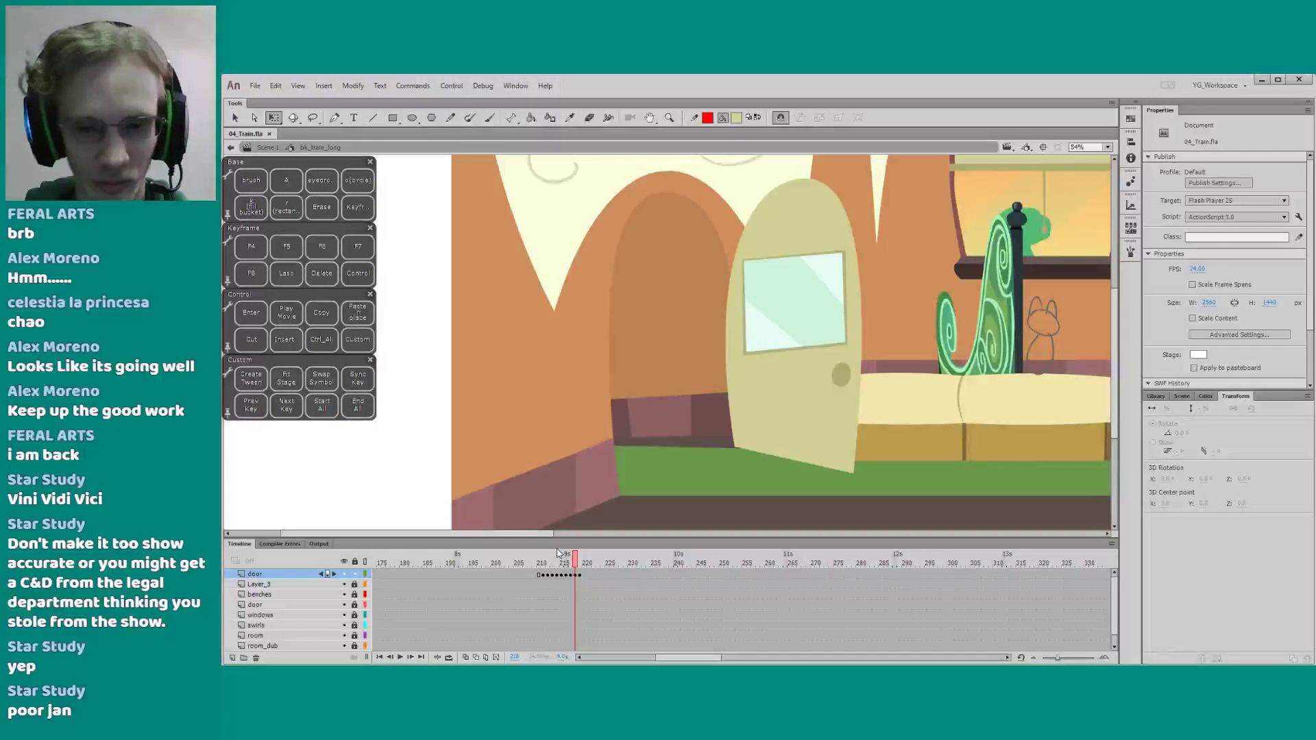
Replay the door opening twice from just before the door's first keyframe to judge the motion
drag(525, 441, 497, 441)
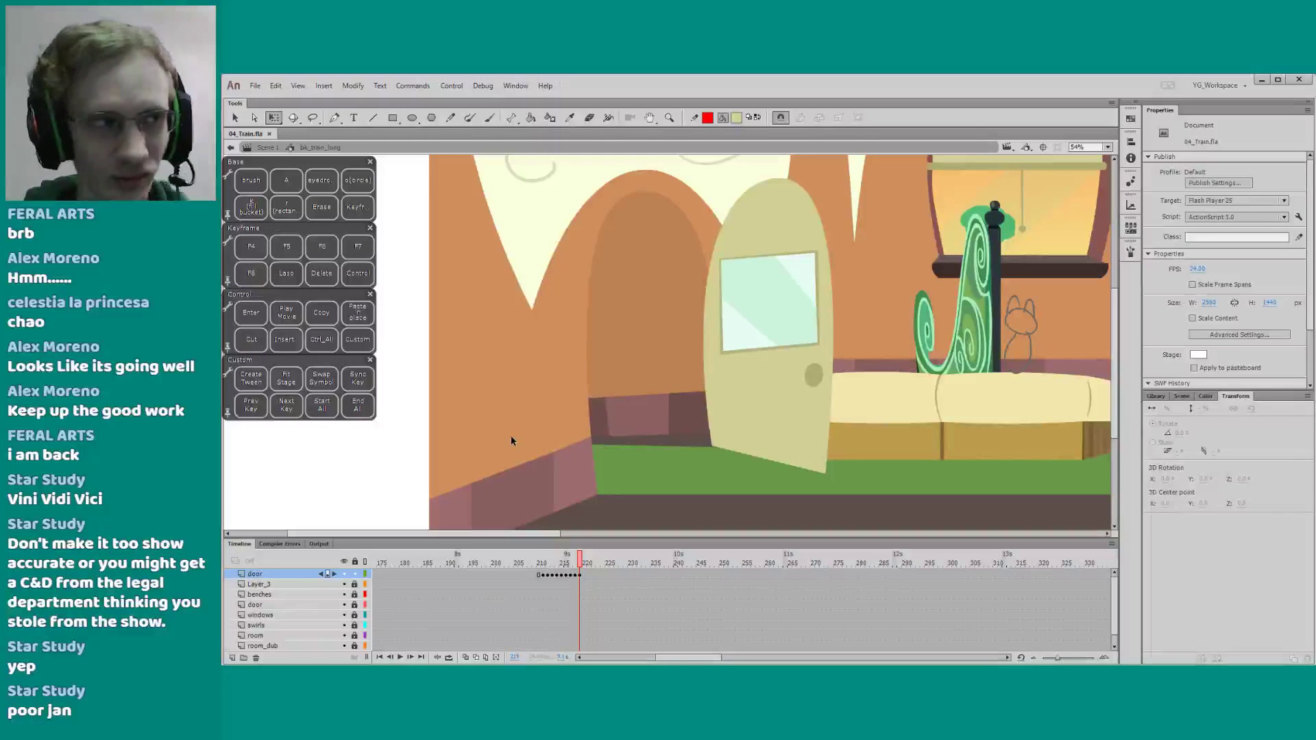
drag(509, 420, 499, 429)
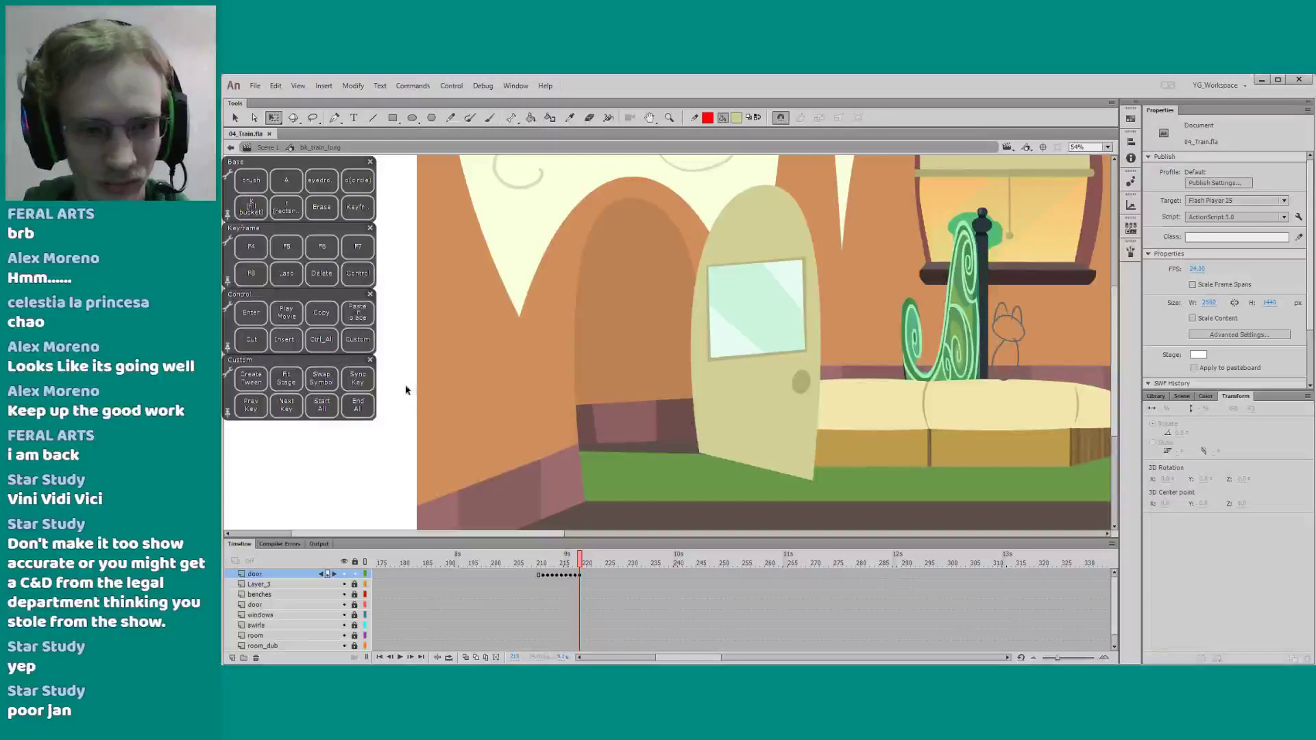
drag(409, 393, 400, 398)
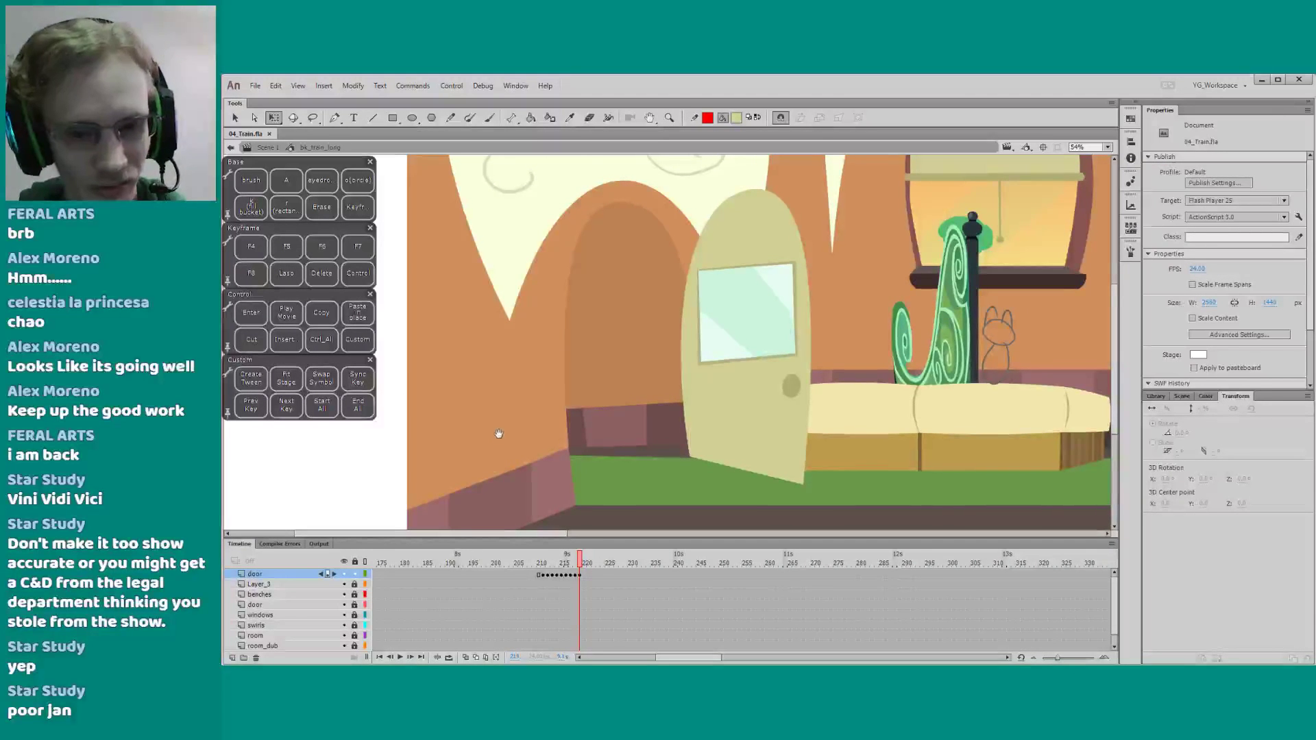
click(531, 562)
key(Return)
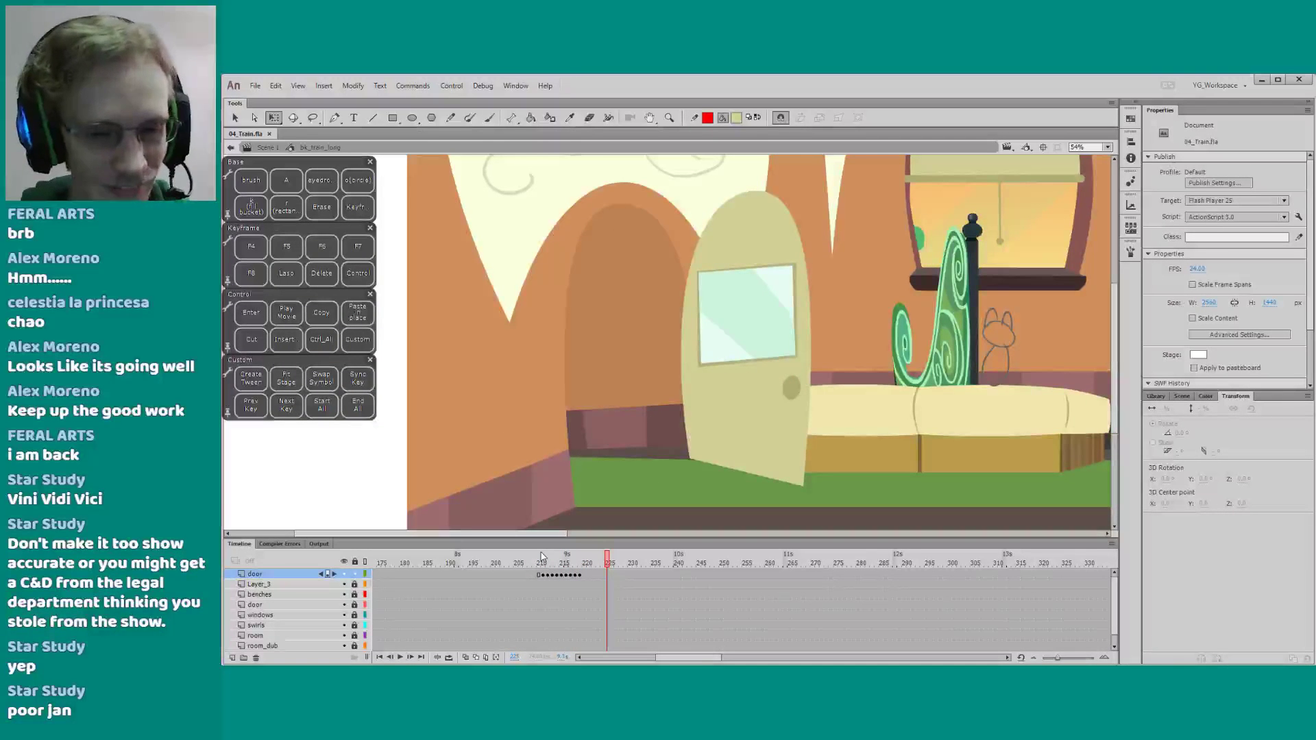
click(530, 563)
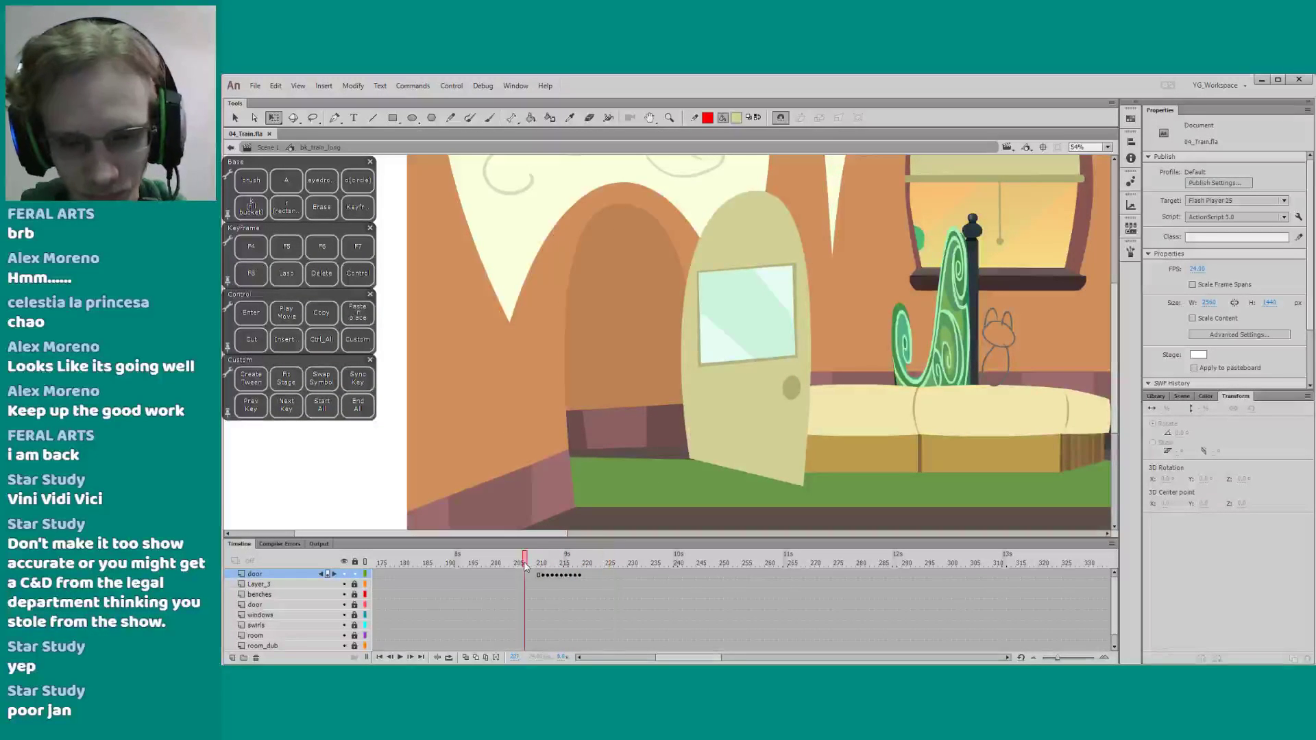
key(Return)
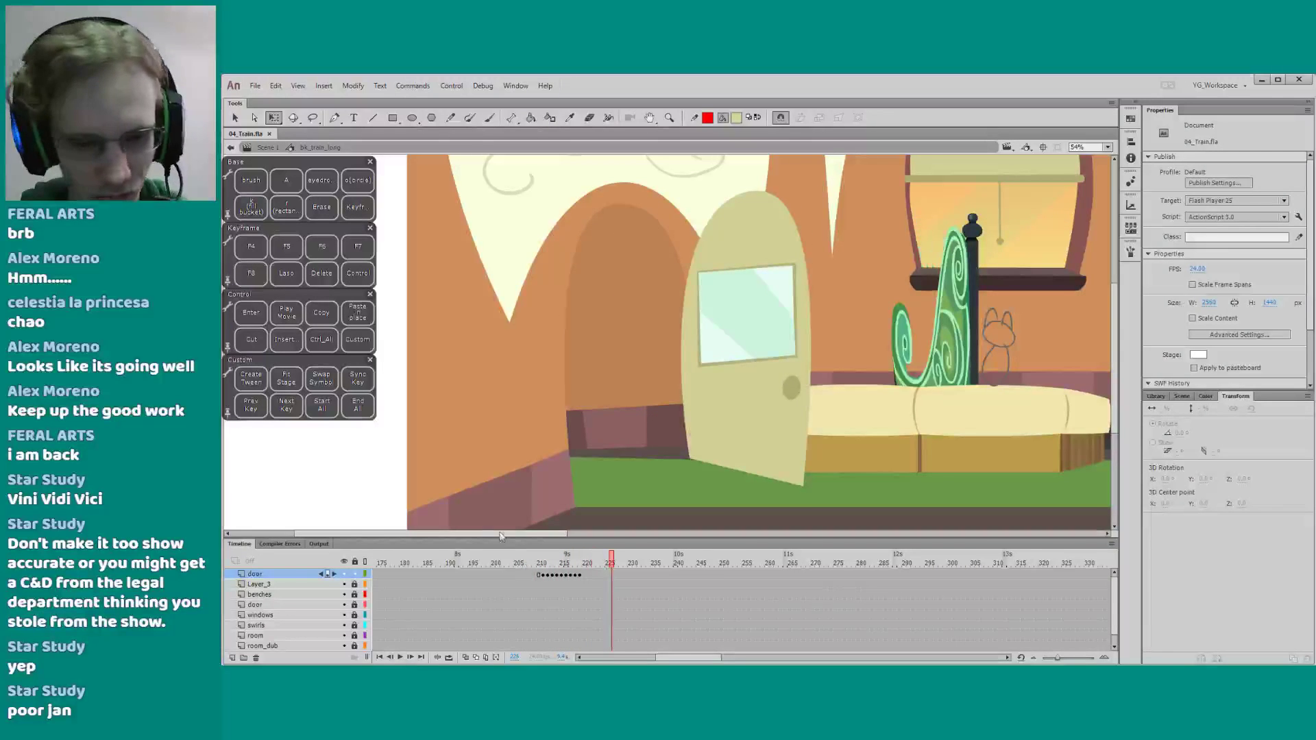
Convert the room_dub layer to a guide layer, unlock all the layers, and hide room_dub
drag(358, 537, 353, 498)
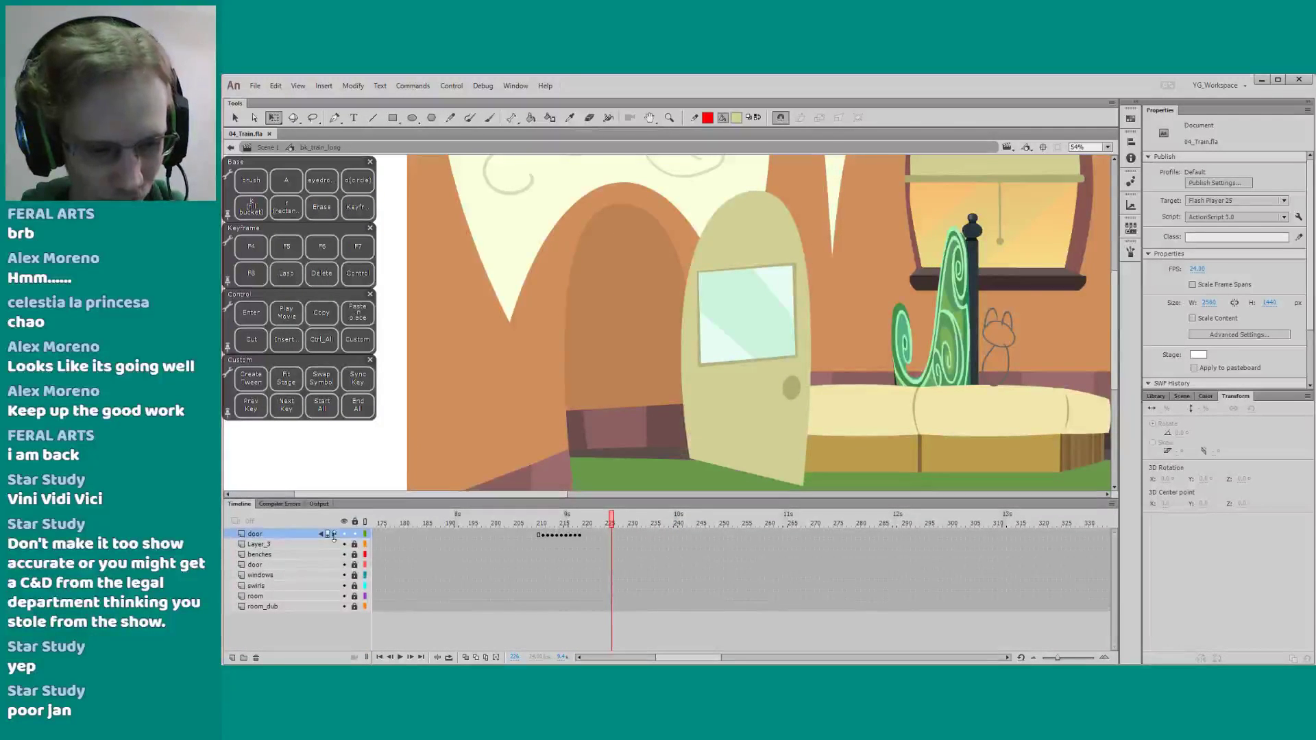
click(344, 606)
click(344, 595)
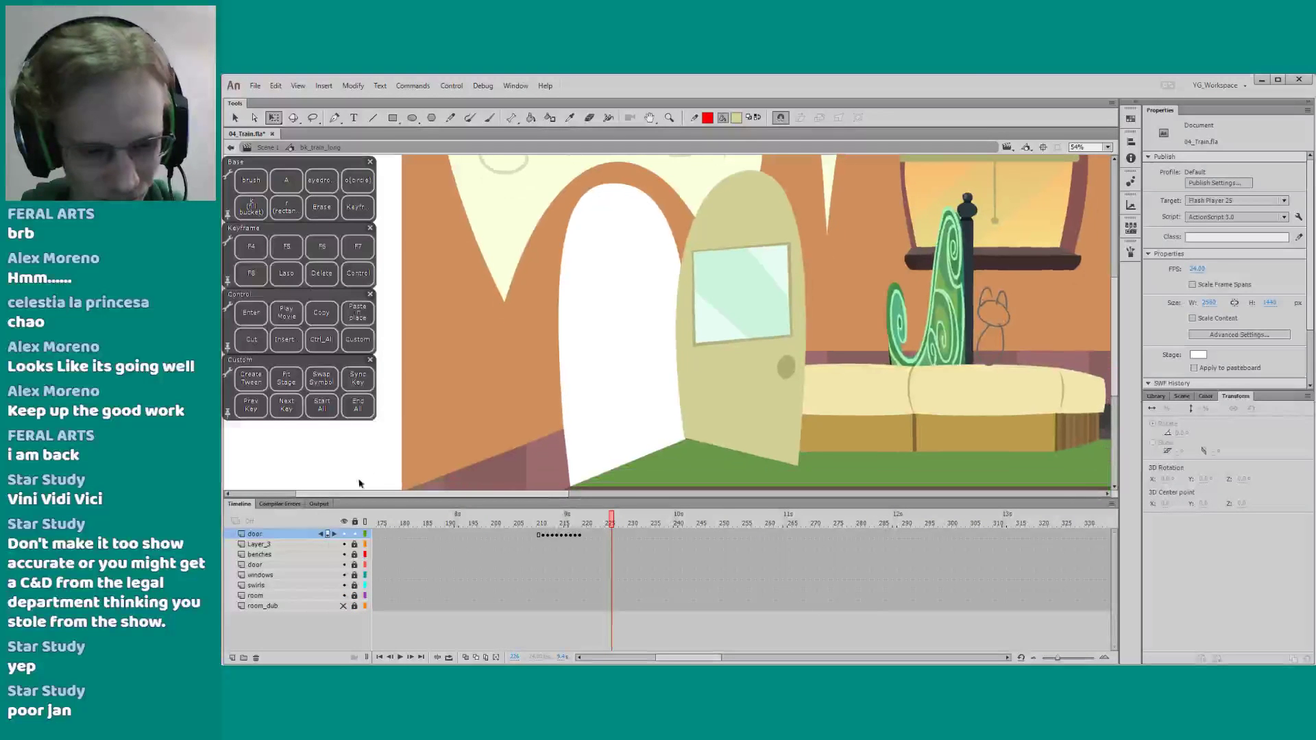
click(271, 606)
right_click(304, 605)
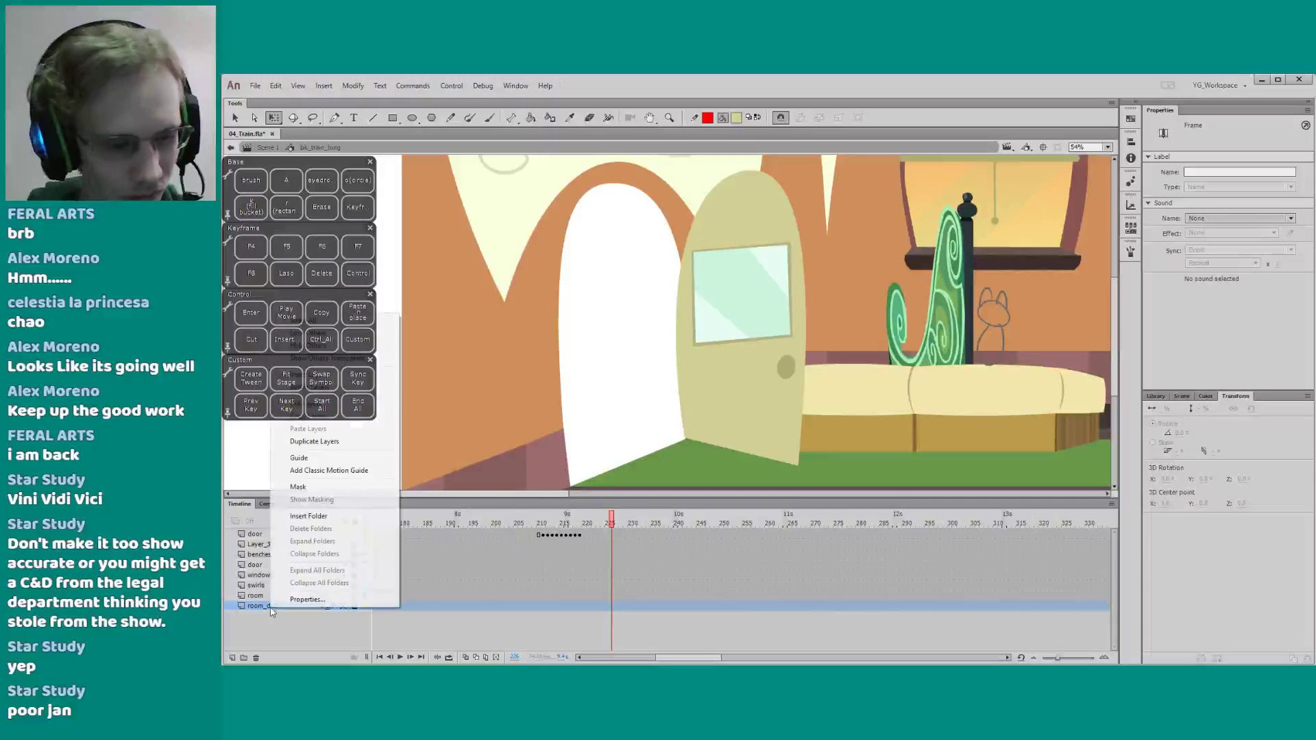
click(322, 461)
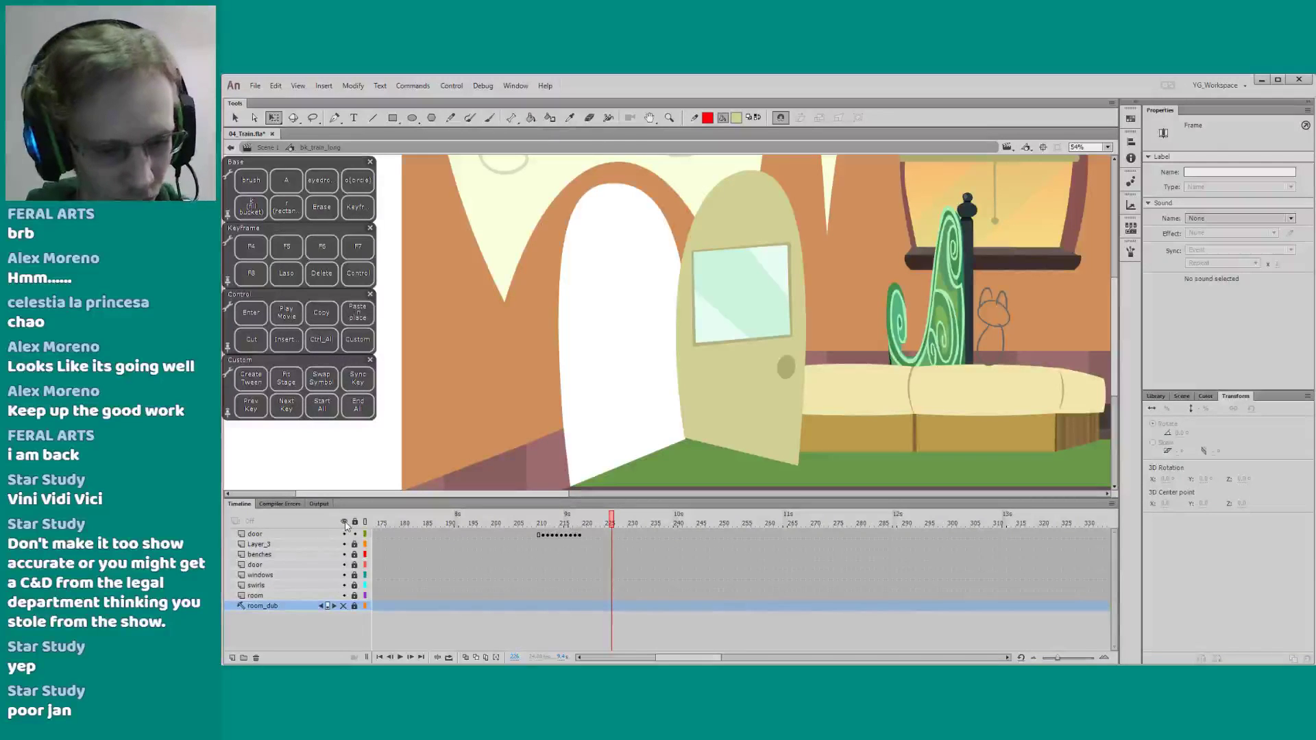
click(344, 605)
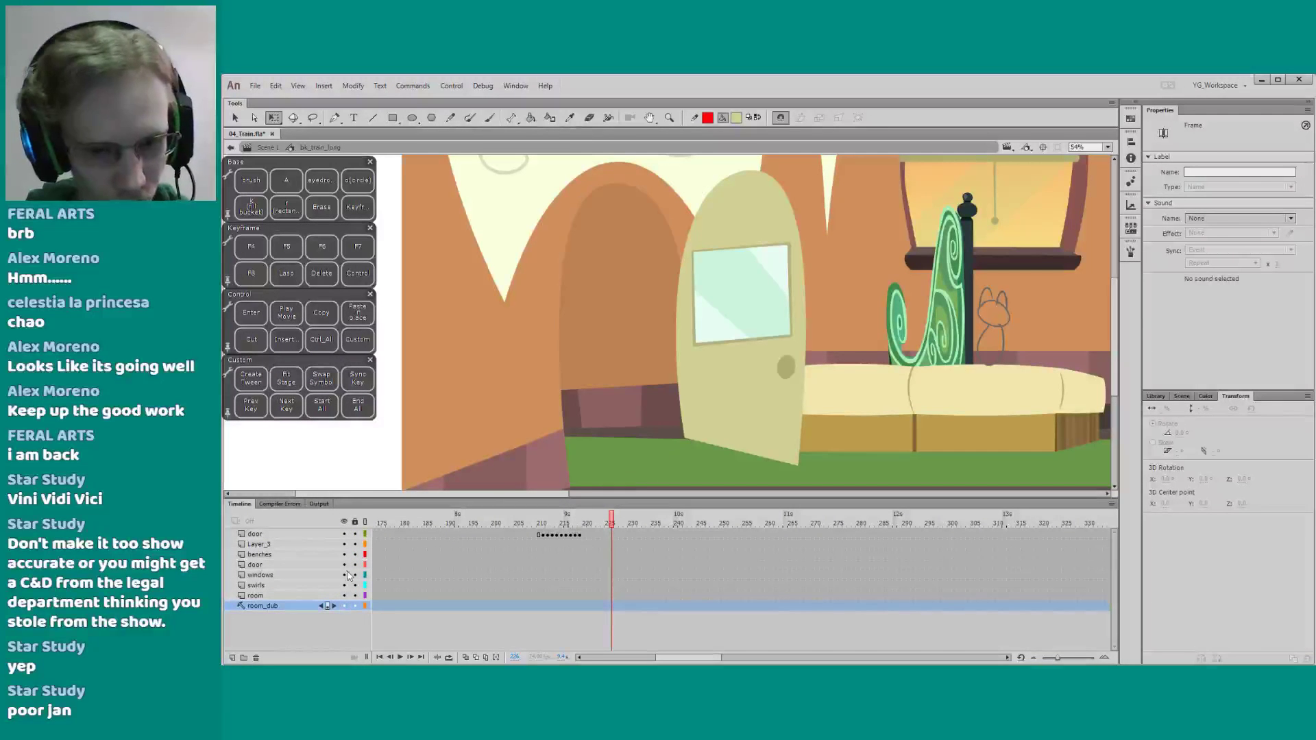
click(343, 605)
Bend the doorway edge of the room wall toward the closed door to cover the white gap beside the arch
mouse_move(338, 467)
mouse_down()
mouse_move(325, 461)
mouse_move(348, 527)
mouse_move(355, 474)
mouse_up()
drag(389, 546, 369, 533)
drag(469, 353, 479, 382)
click(562, 235)
key(z)
drag(735, 206, 427, 315)
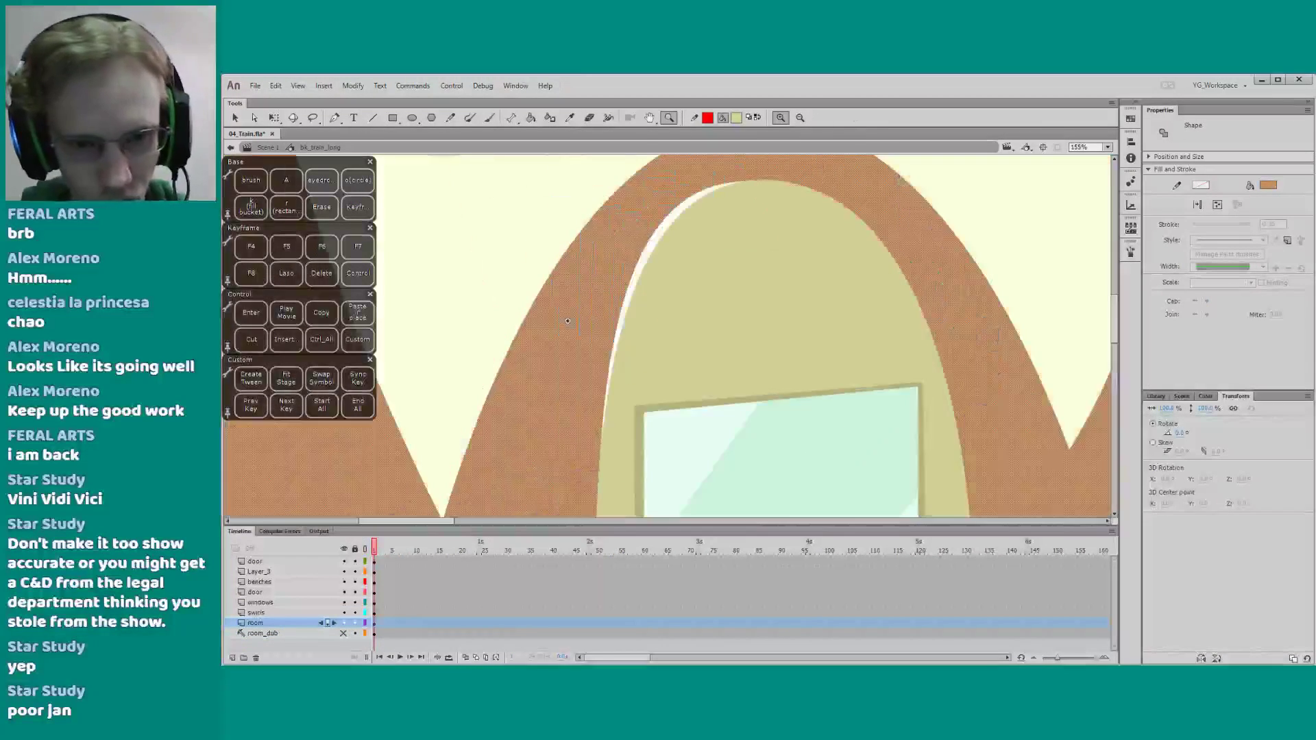
key(q)
drag(413, 440, 752, 370)
click(485, 333)
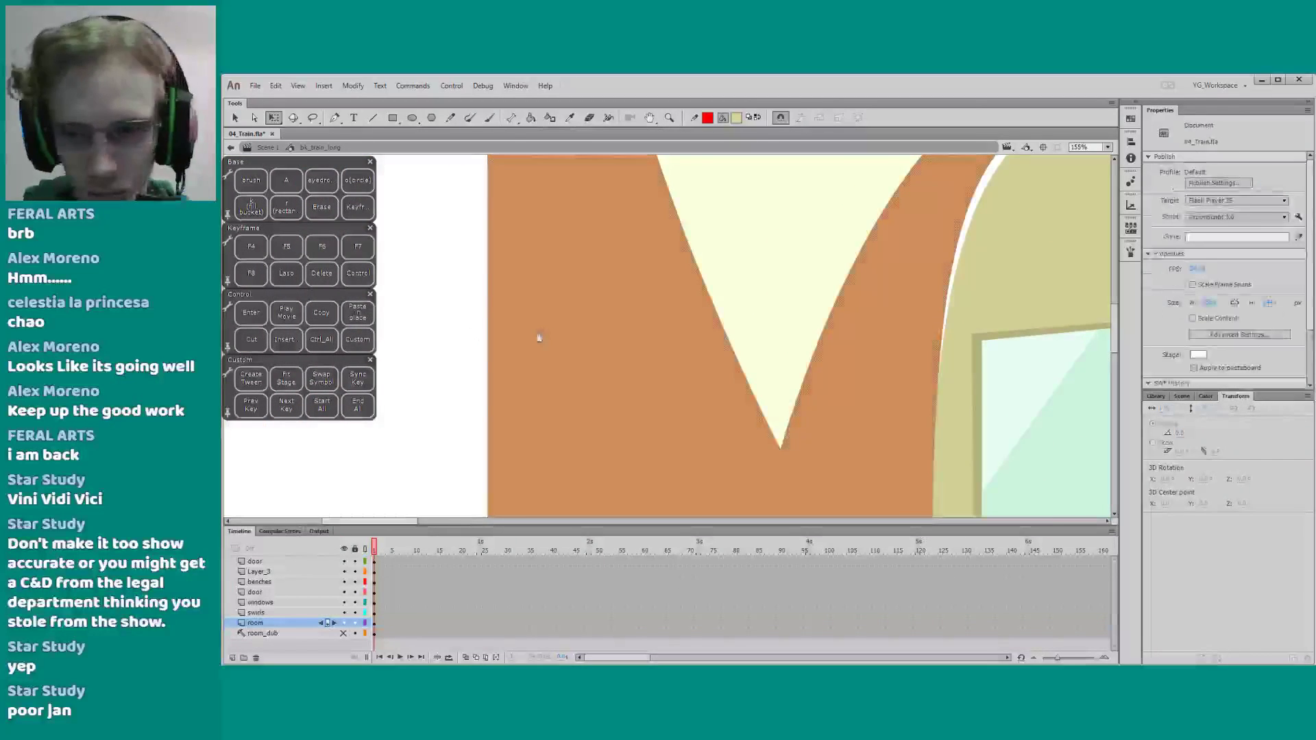
scroll(536, 337, right, 3)
drag(384, 409, 358, 424)
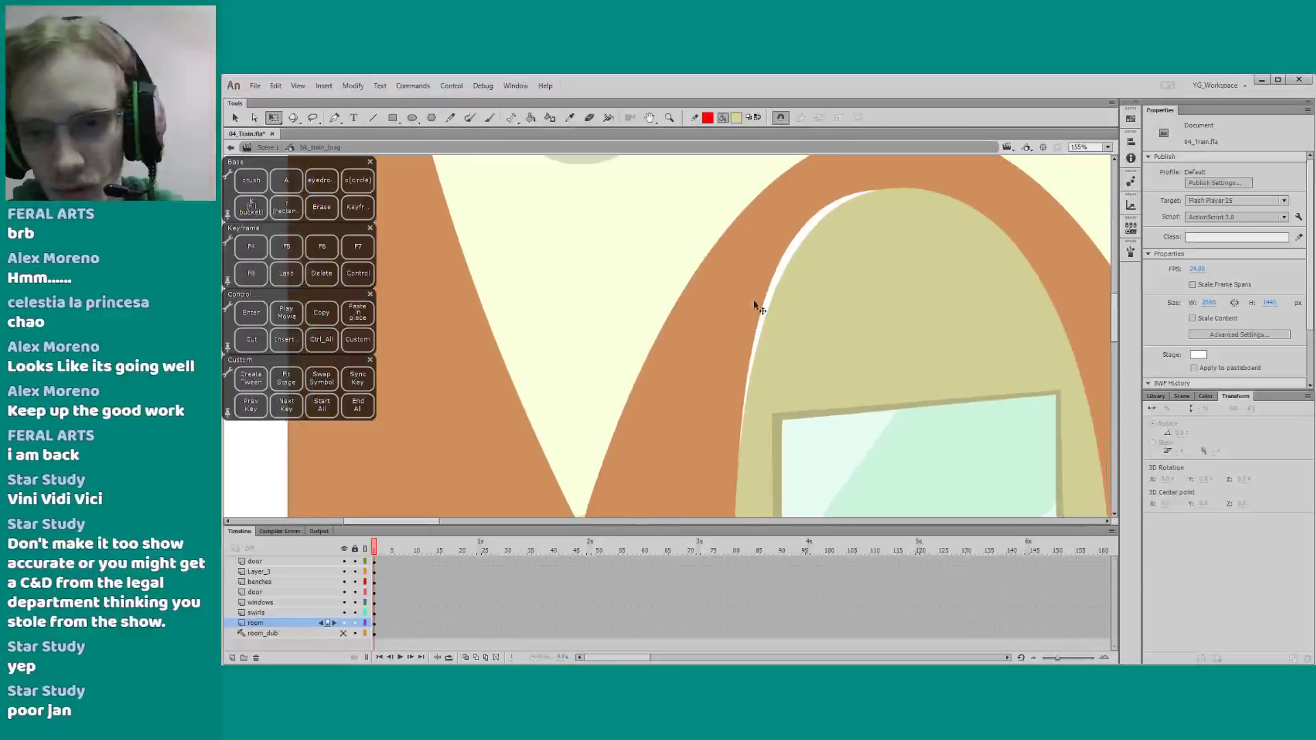
drag(765, 297, 768, 302)
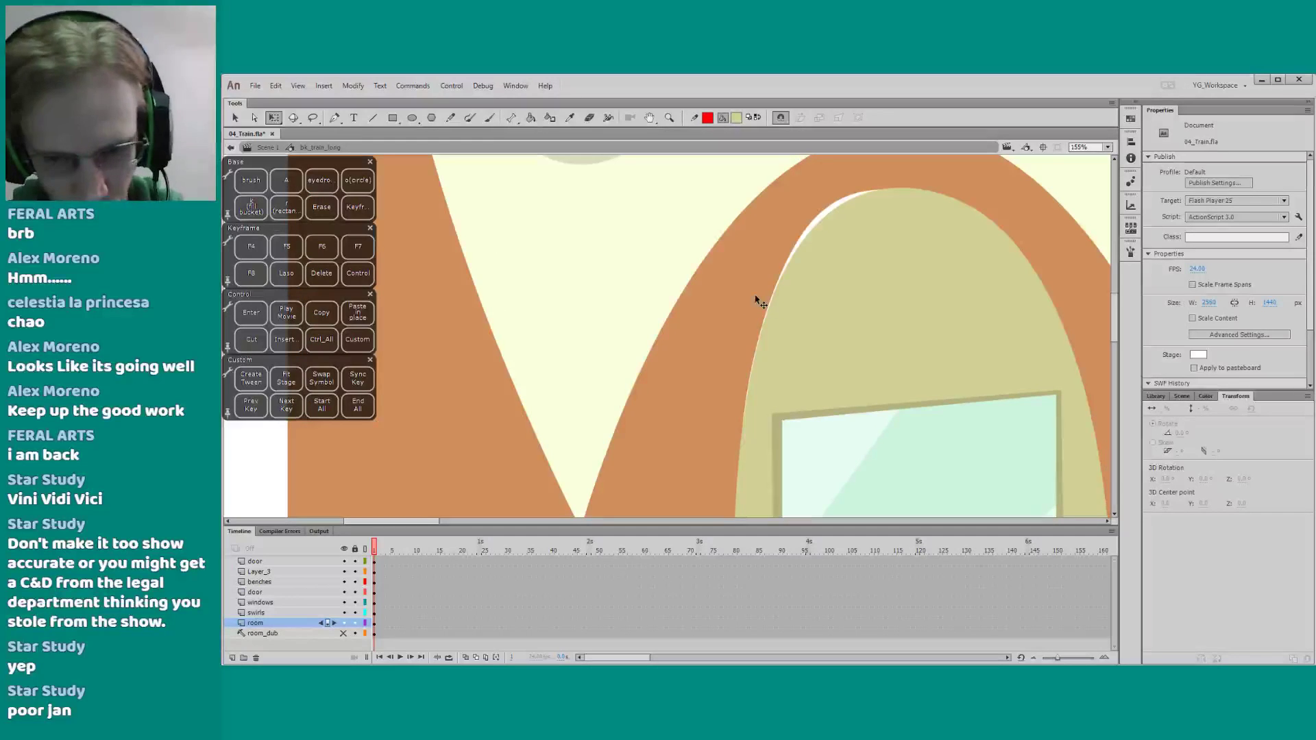
Refine the anchor points and curve handles on the upper doorway arch with the Subselection tool so the wall meets the door
key(a)
click(856, 198)
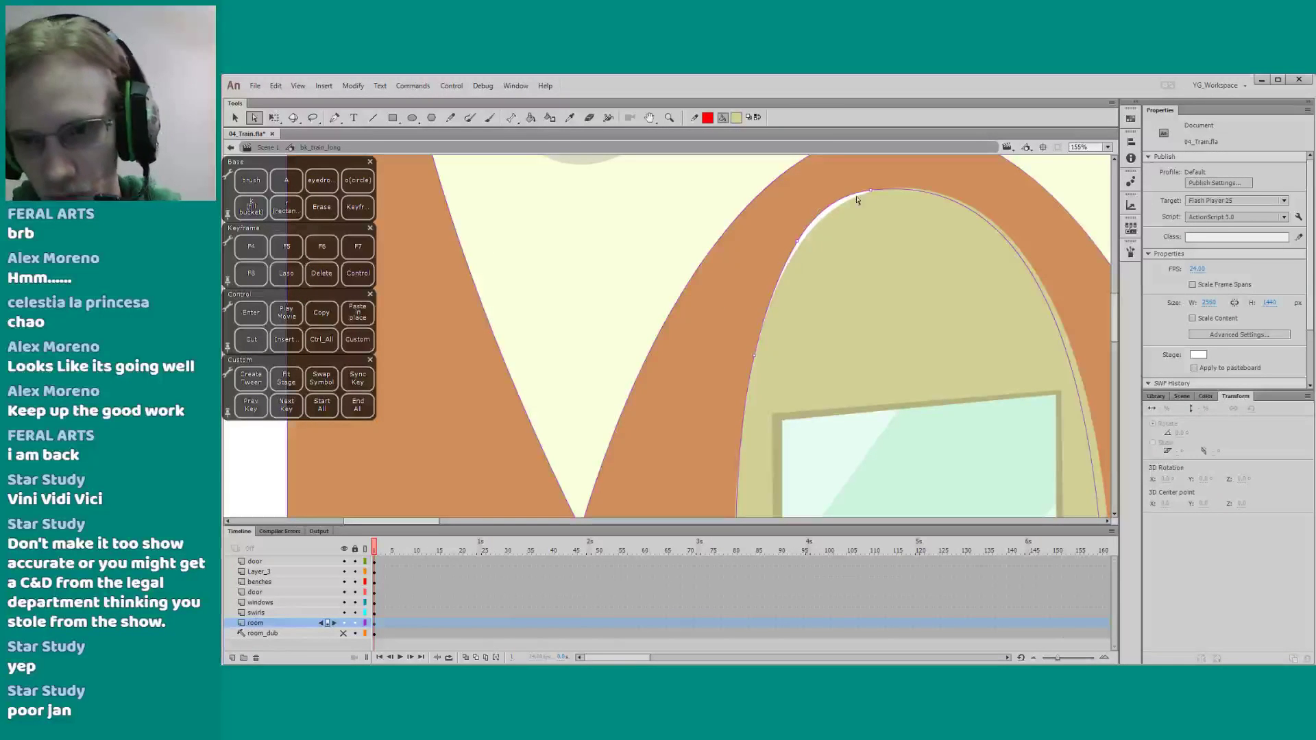
drag(863, 195, 879, 193)
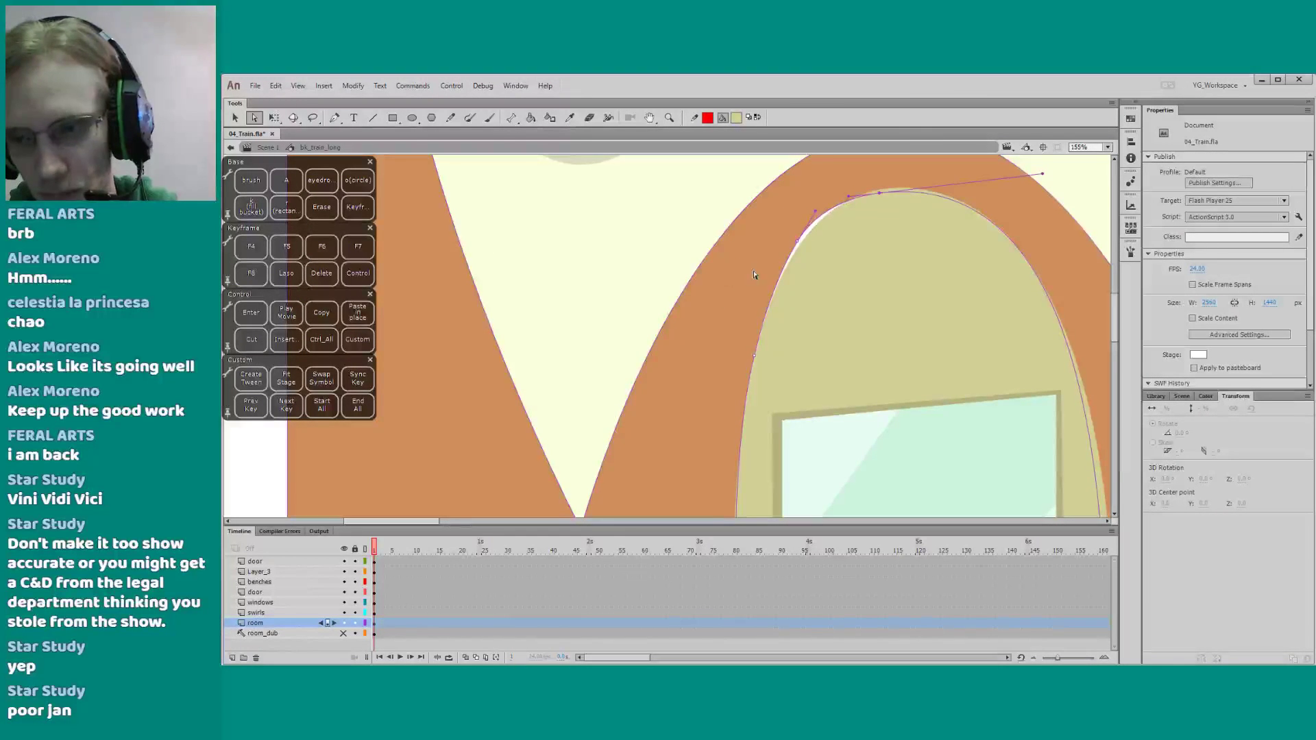
click(797, 239)
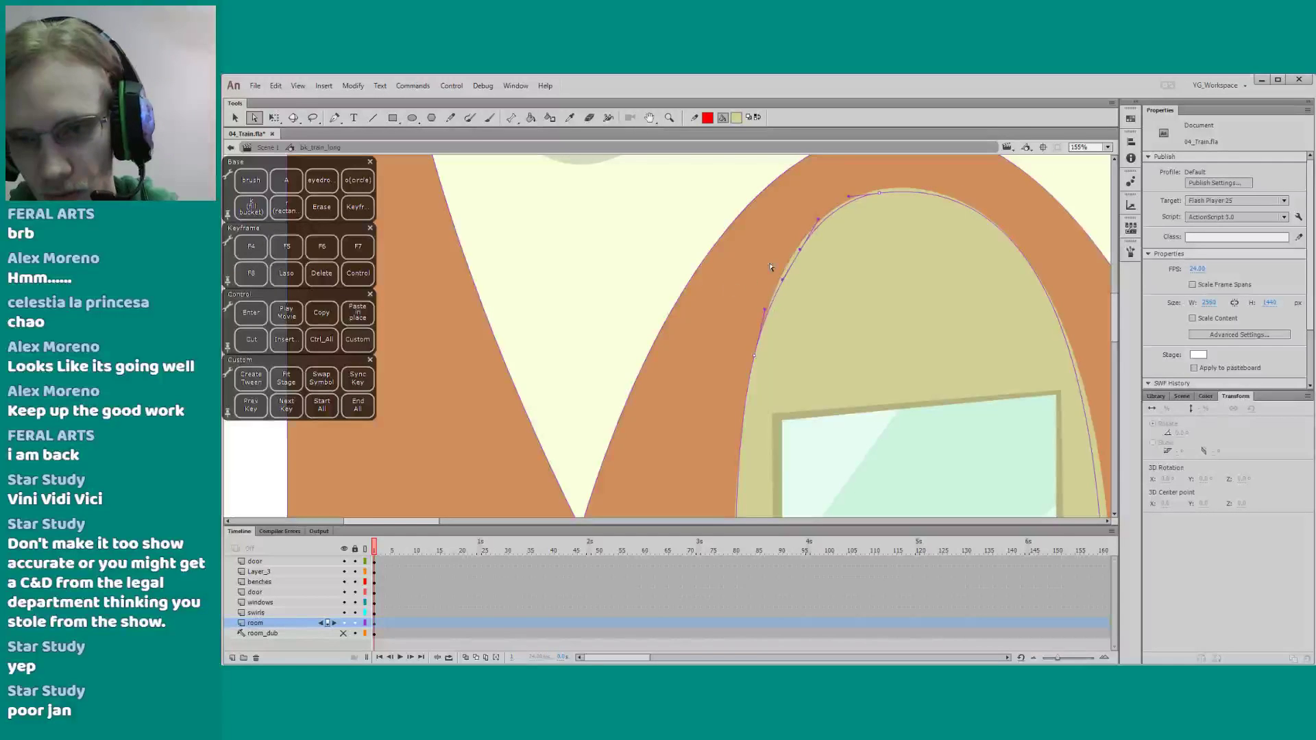
drag(880, 198, 1024, 176)
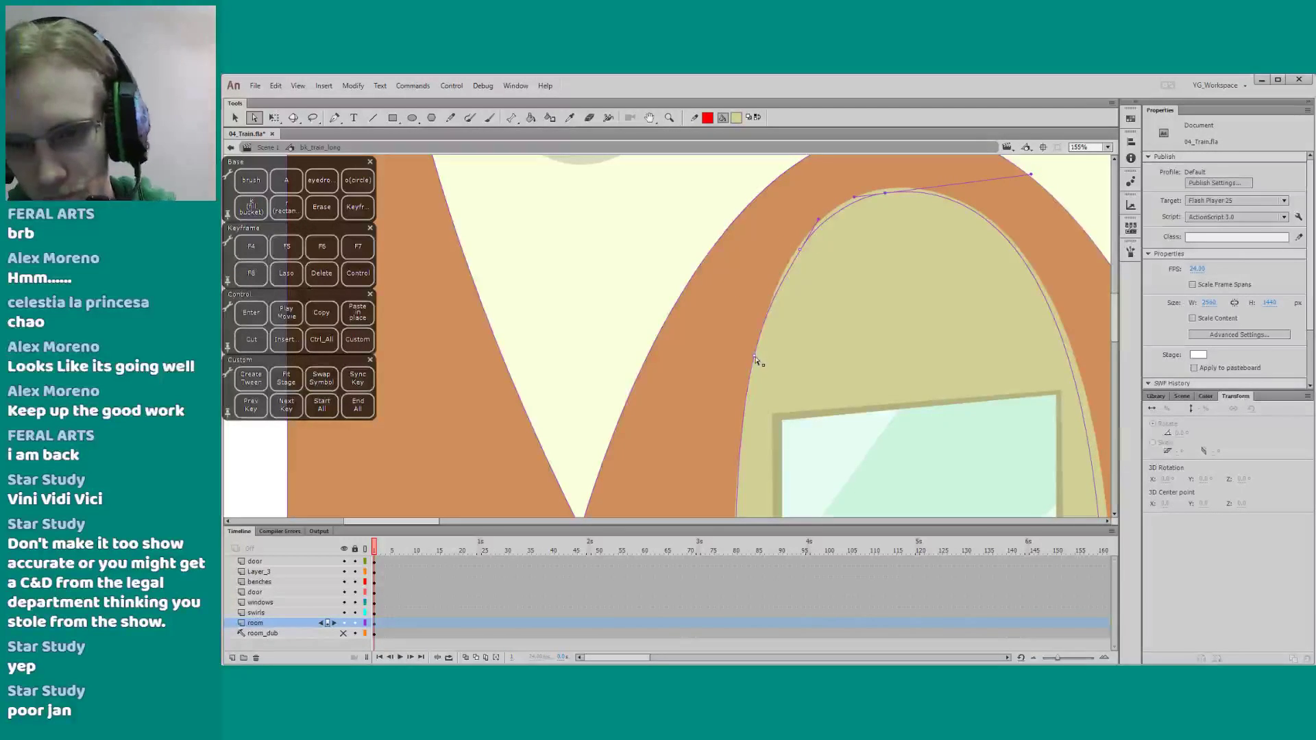
click(756, 358)
drag(757, 361, 753, 354)
drag(799, 251, 796, 254)
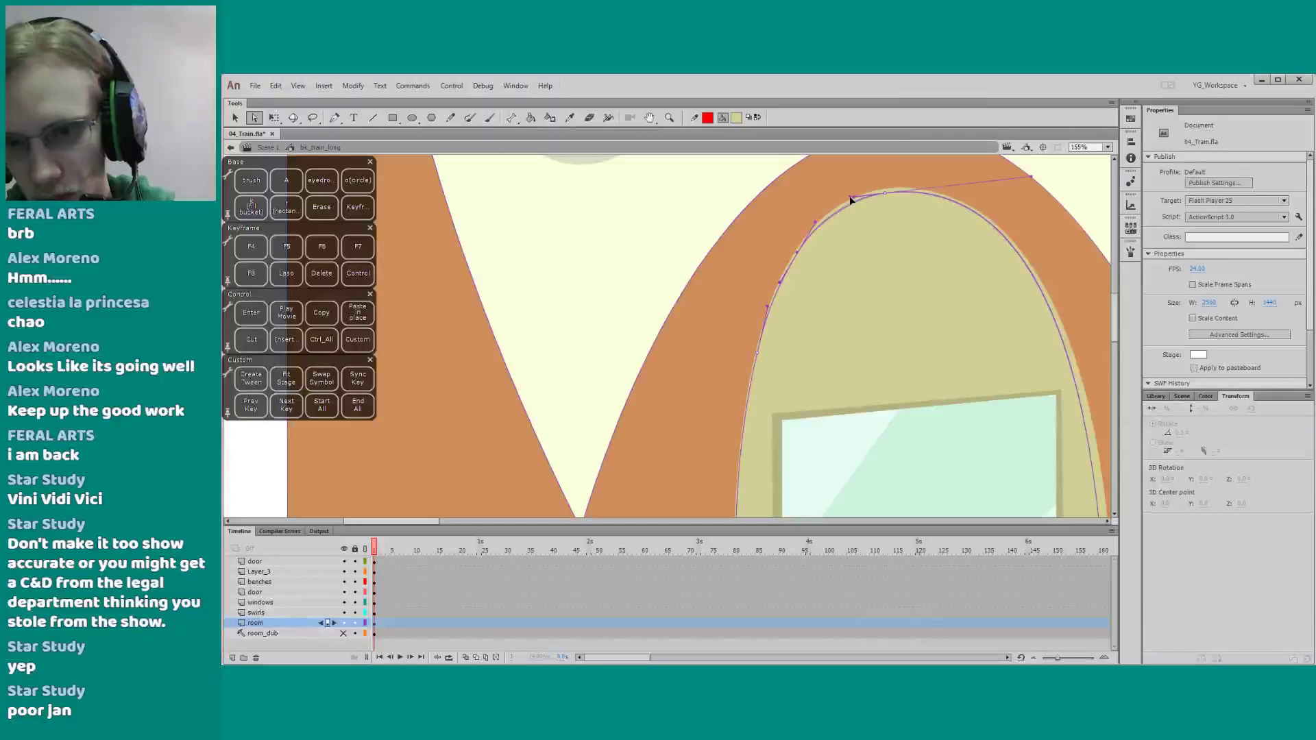
key(q)
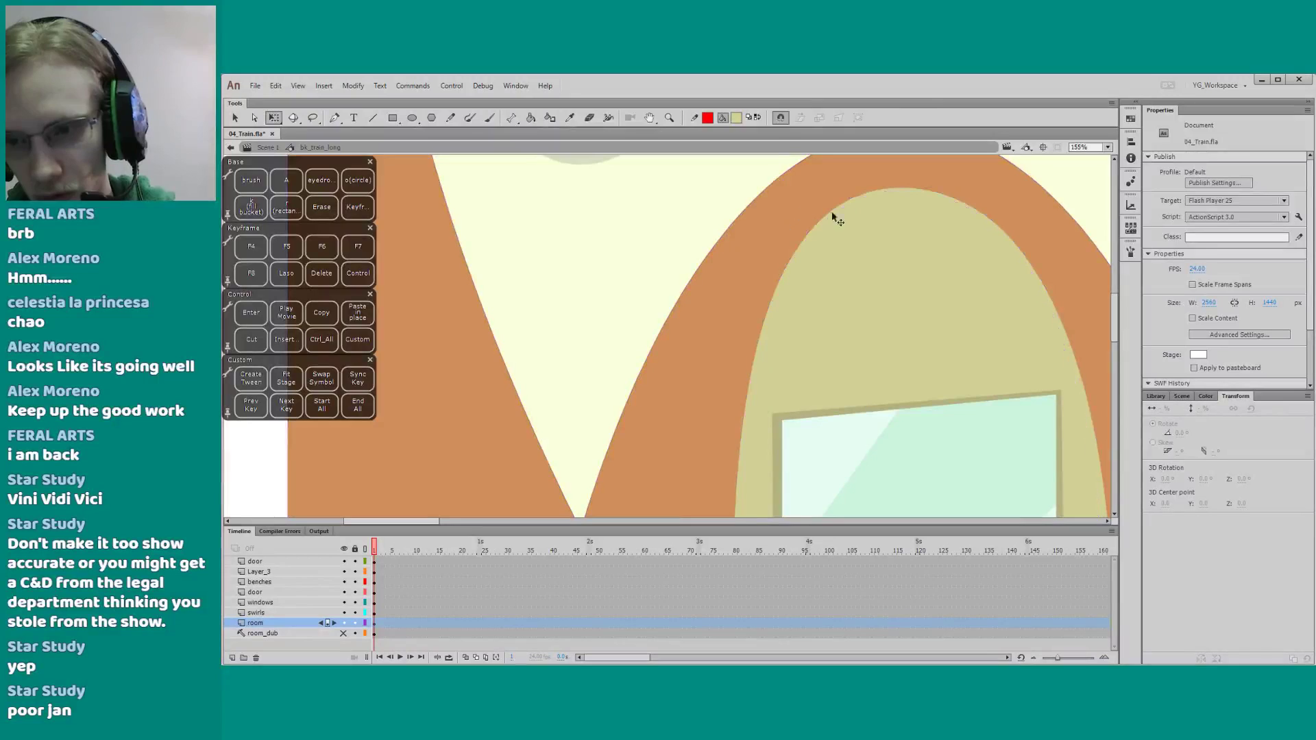
Zoom out to 25% to view the train room, and save the document
click(1107, 146)
click(1089, 175)
ctrl+shift+click(476, 403)
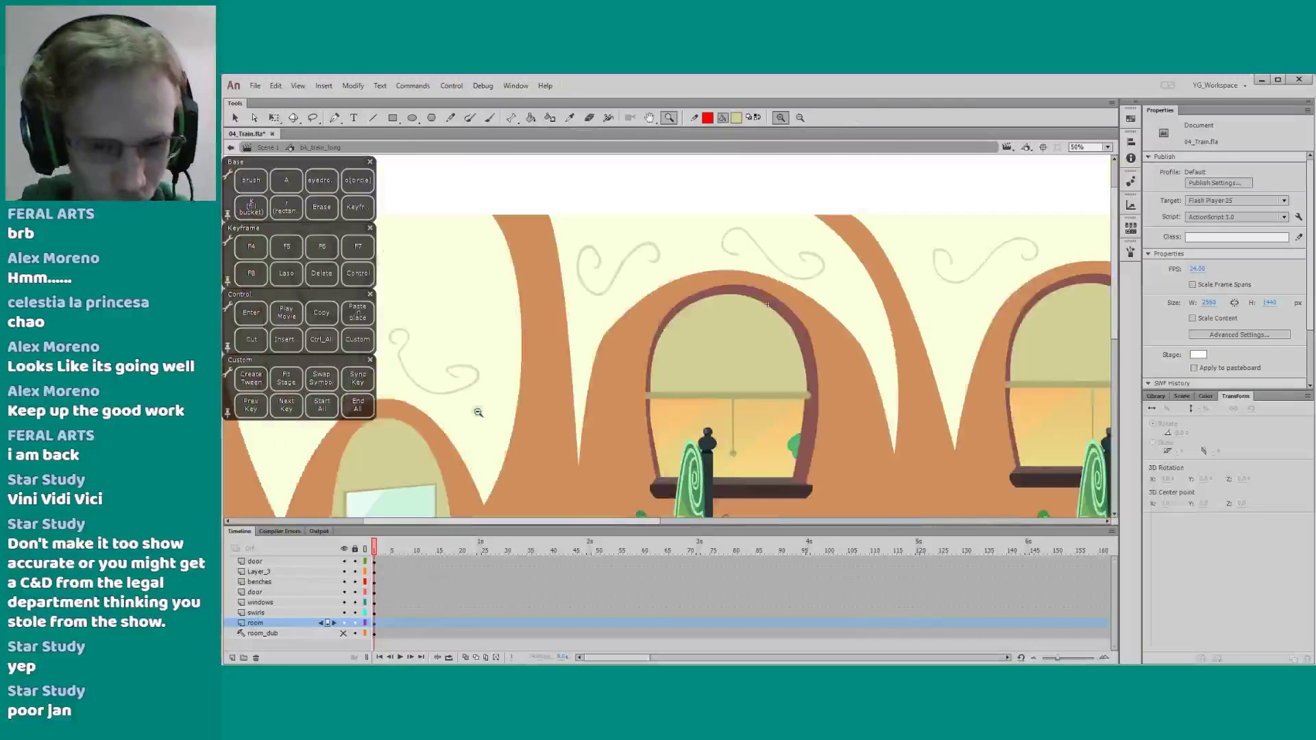
ctrl+shift+click(477, 418)
drag(478, 424, 478, 372)
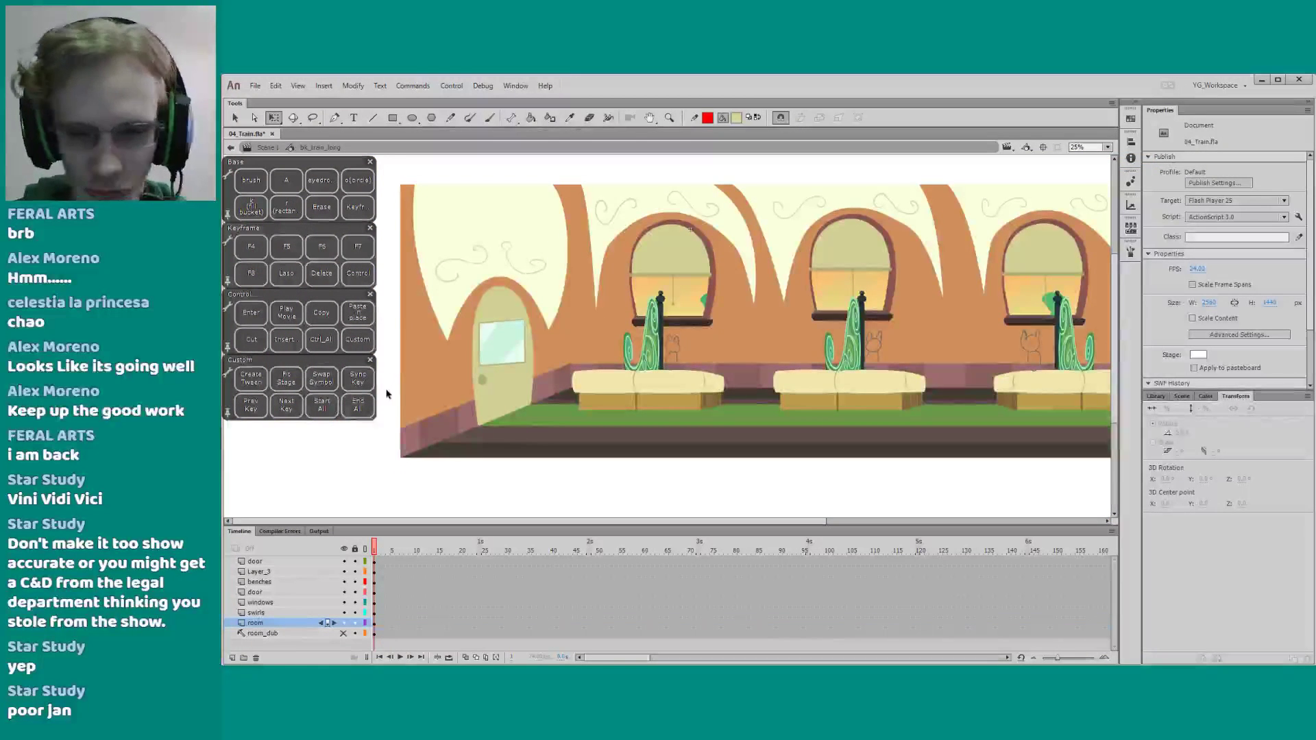
key(ctrl+s)
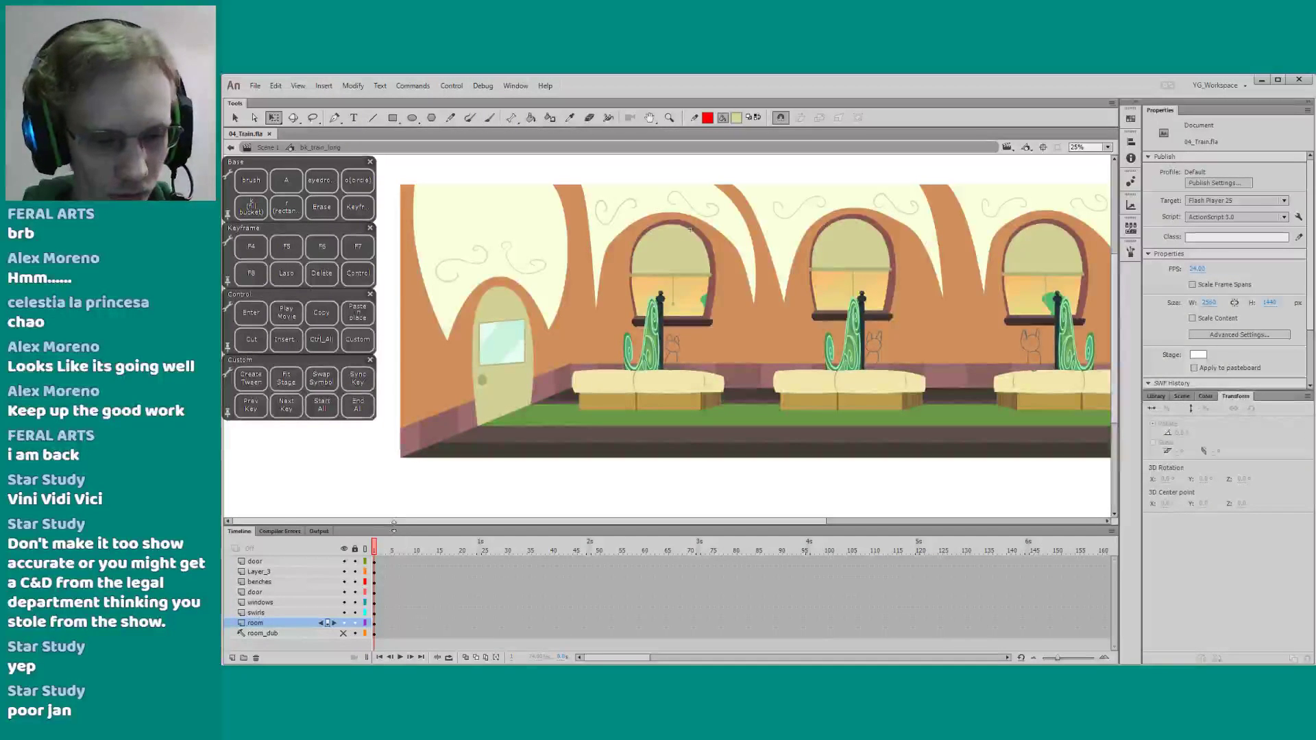
Return to Scene 1, fit the stage in view, and place the playhead at the train-room shot's start, about frame 359
drag(395, 526, 394, 521)
click(269, 147)
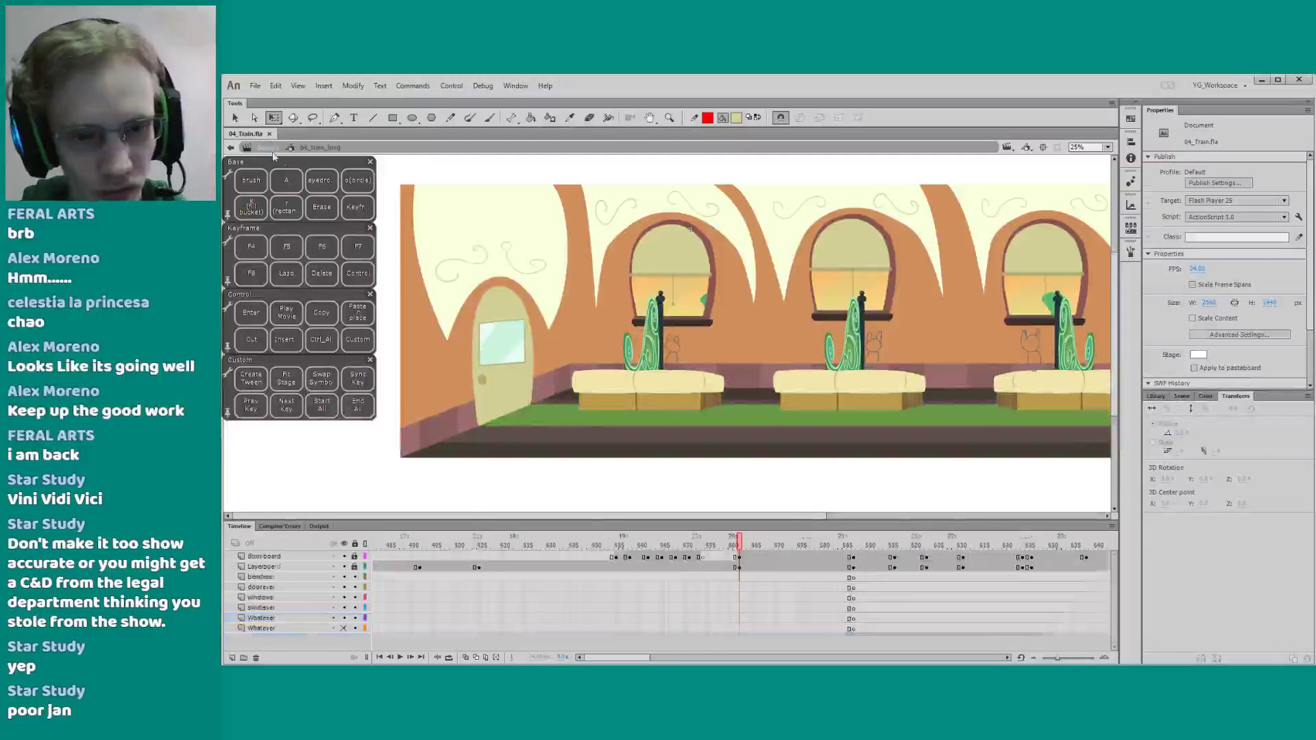
drag(558, 521, 528, 476)
drag(698, 658, 683, 658)
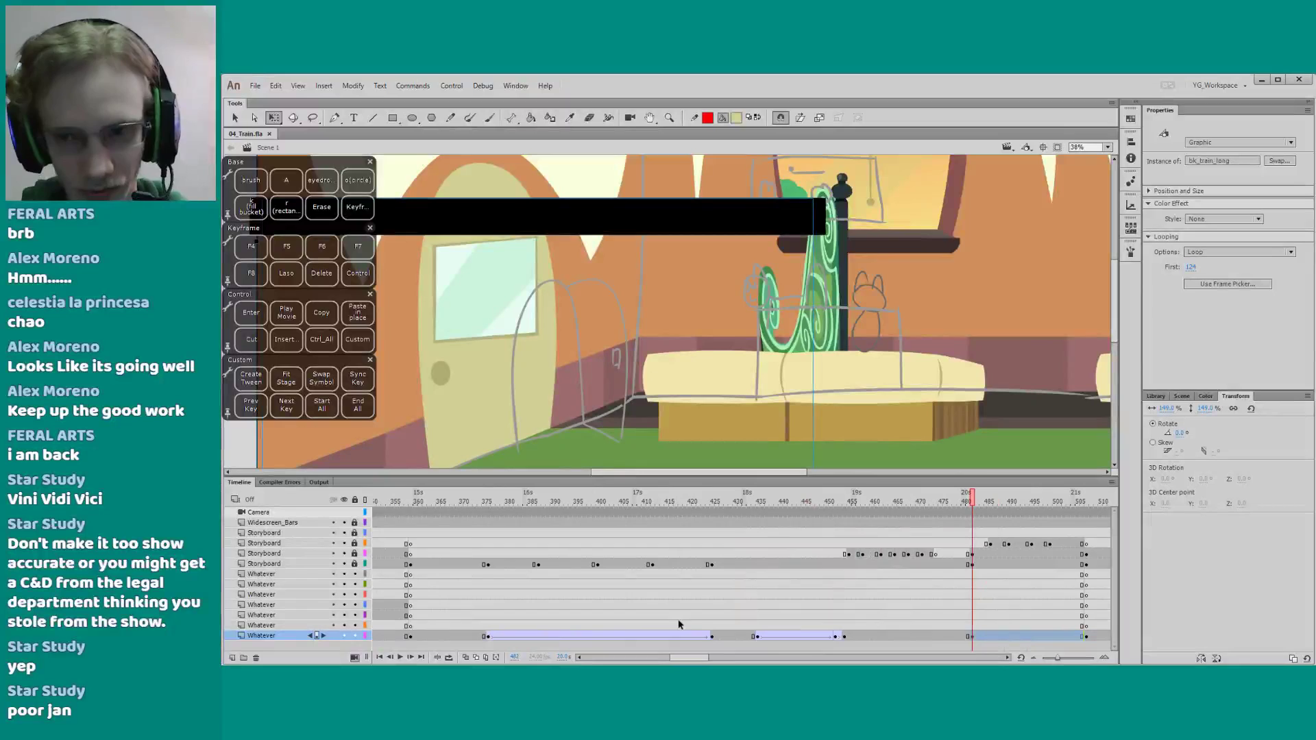
click(1107, 148)
click(1108, 162)
click(412, 509)
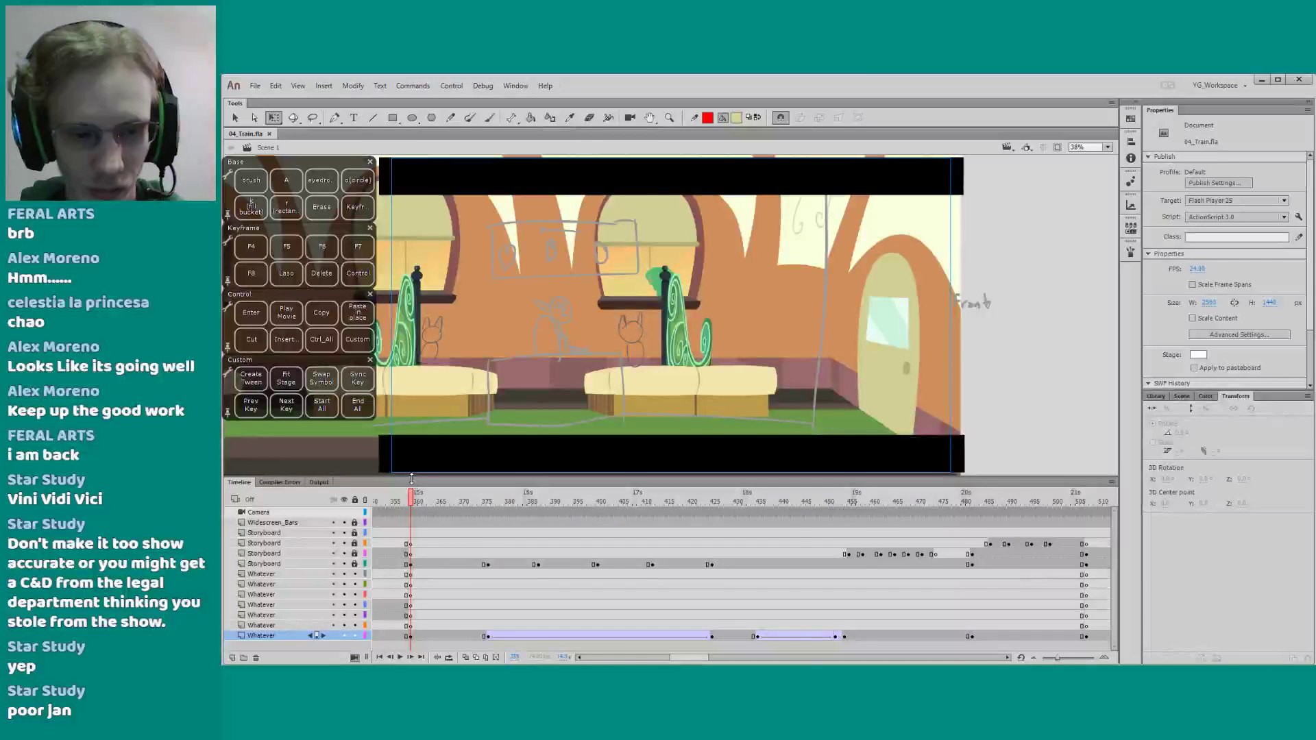
Play back the train-room shot in the main scene through to the door close-up
drag(412, 476, 412, 466)
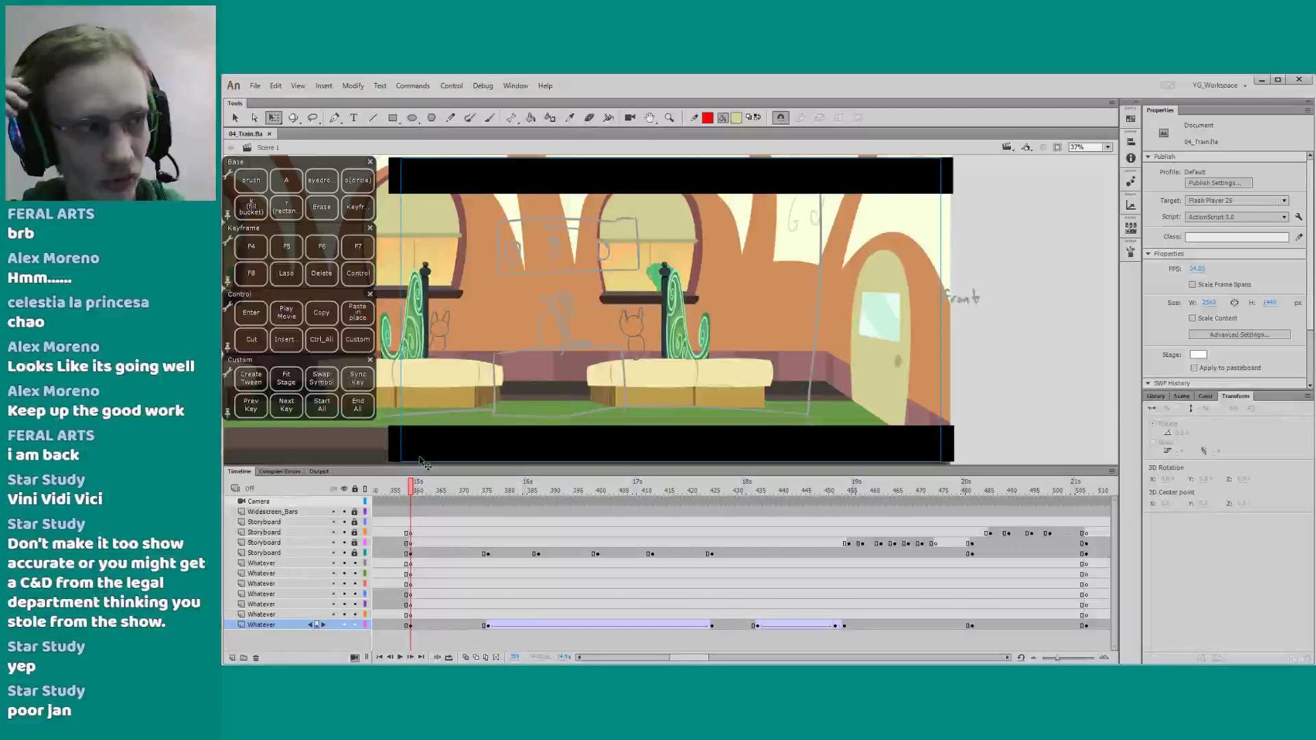
key(Return)
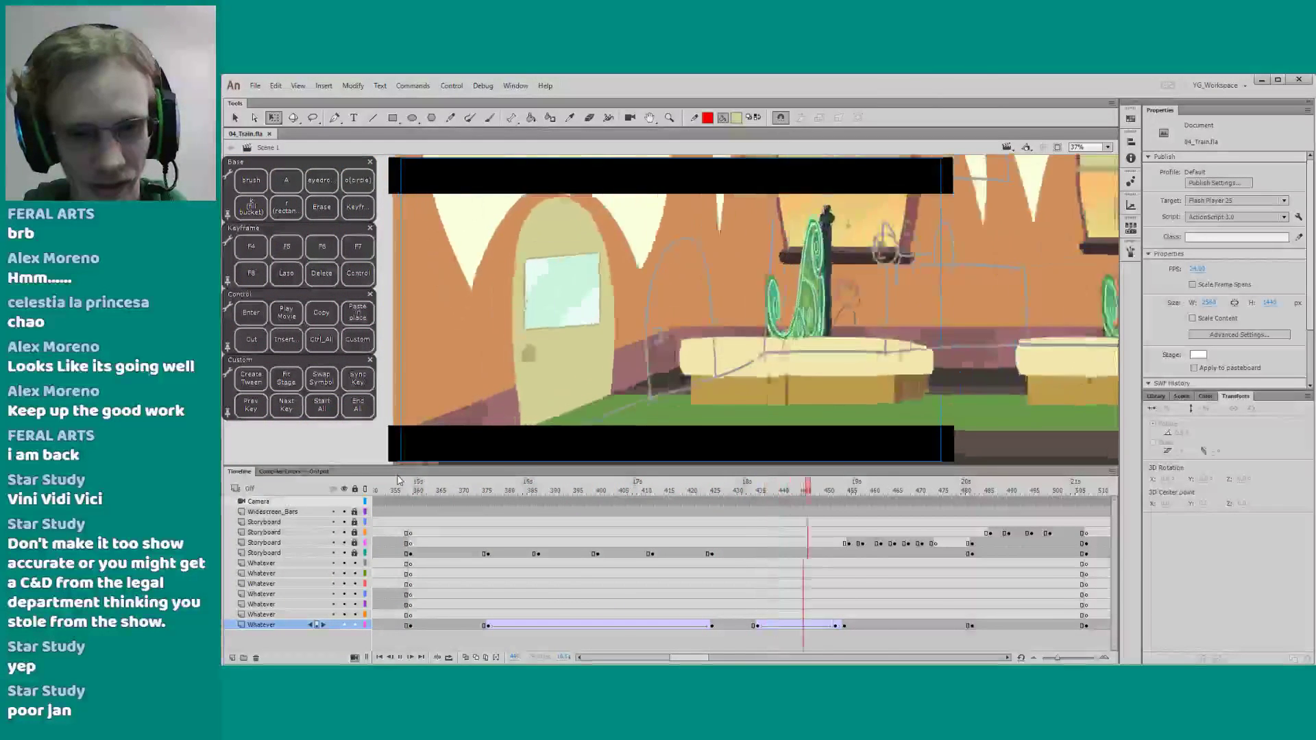
drag(682, 660, 690, 649)
key(Return)
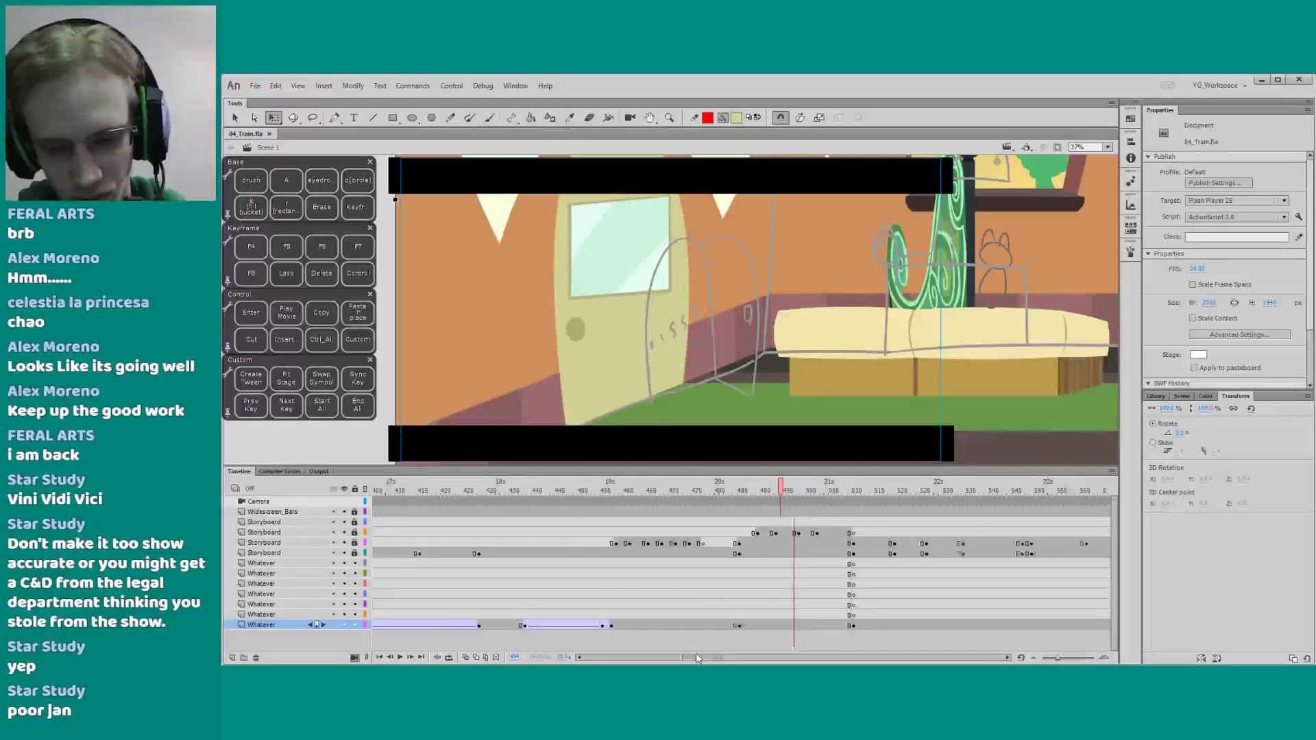
Open the train-room symbol from the door shot's keyframe, inspect the closed door up close, and return to the main scene
click(716, 623)
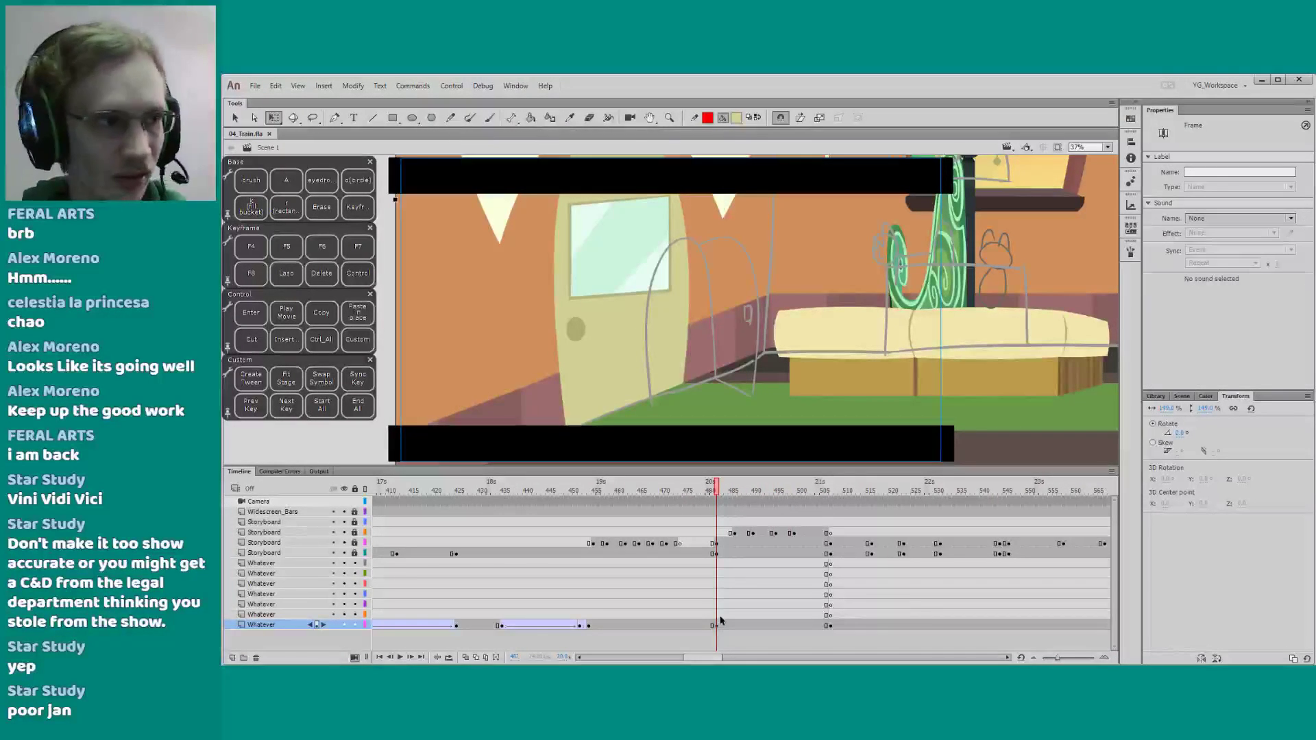
double_click(521, 384)
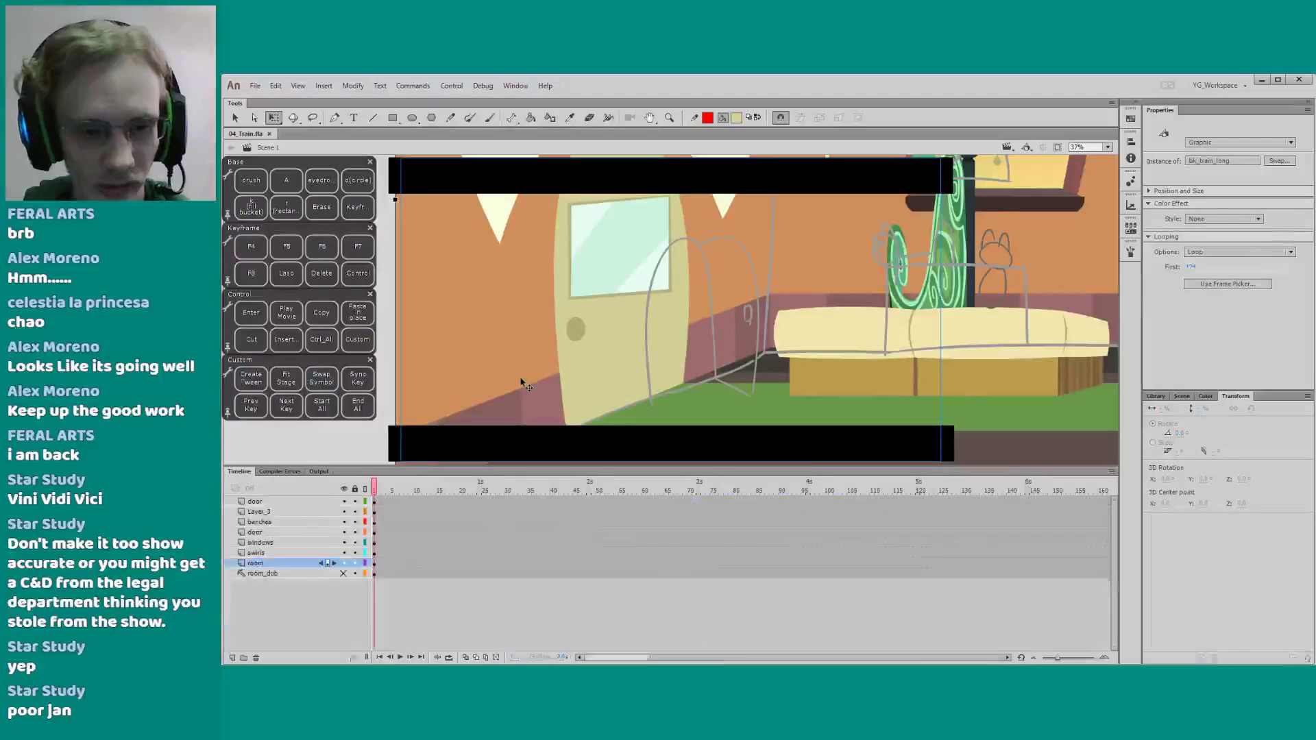
mouse_move(427, 378)
mouse_down()
mouse_move(534, 392)
mouse_move(429, 366)
mouse_up()
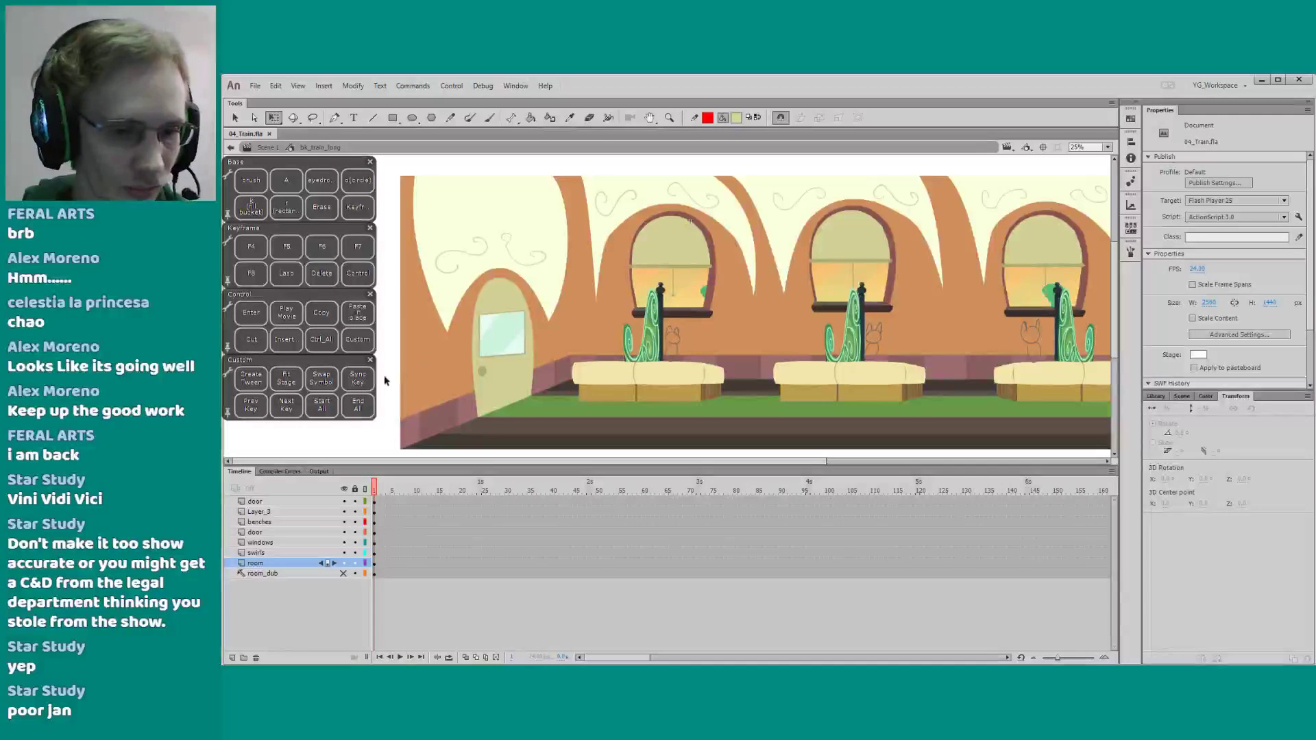
drag(380, 466, 381, 485)
key(ctrl+1)
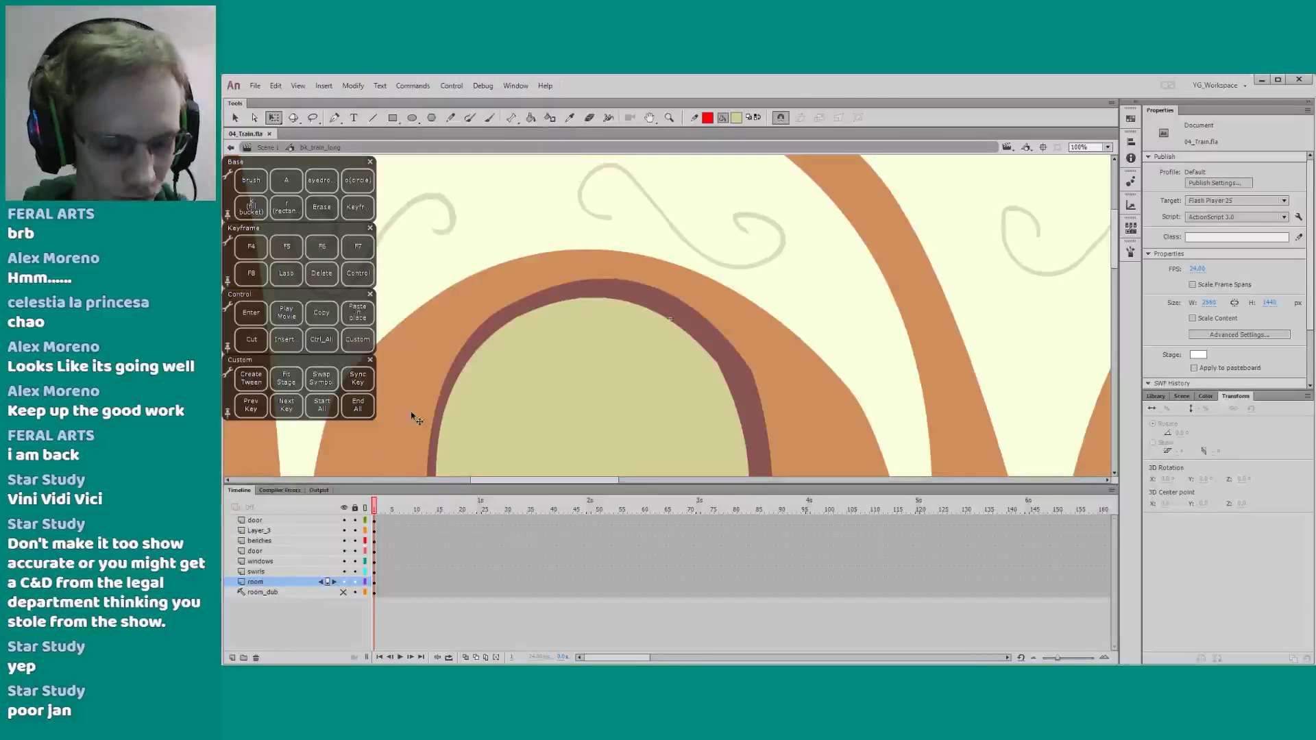
key(z)
alt+click(425, 412)
drag(465, 369, 736, 184)
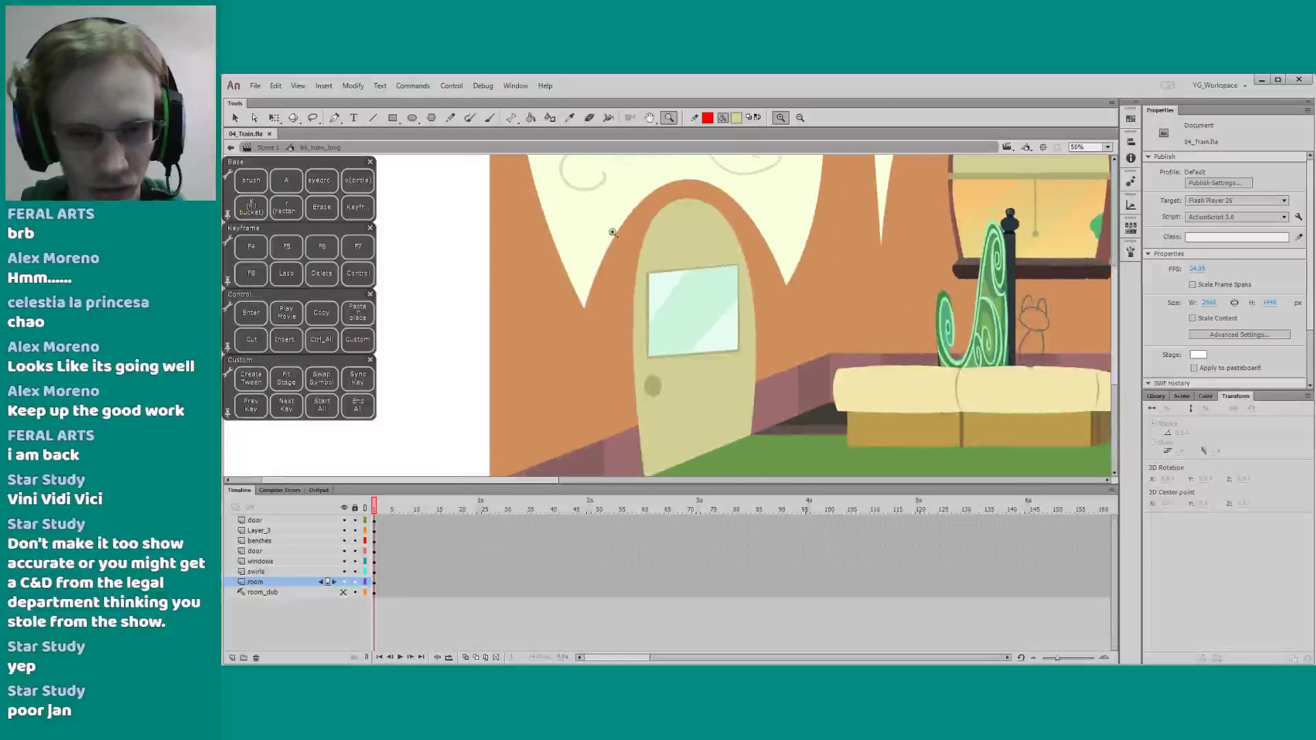
key(q)
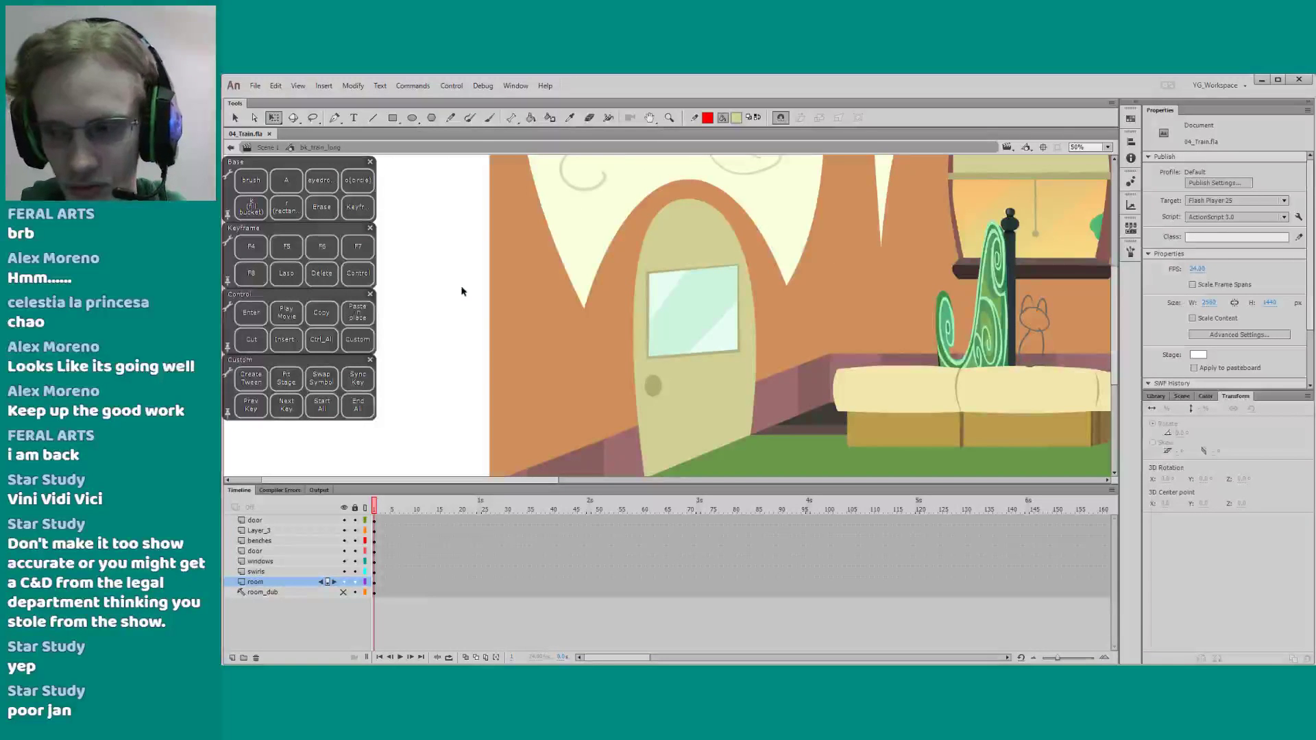
double_click(431, 350)
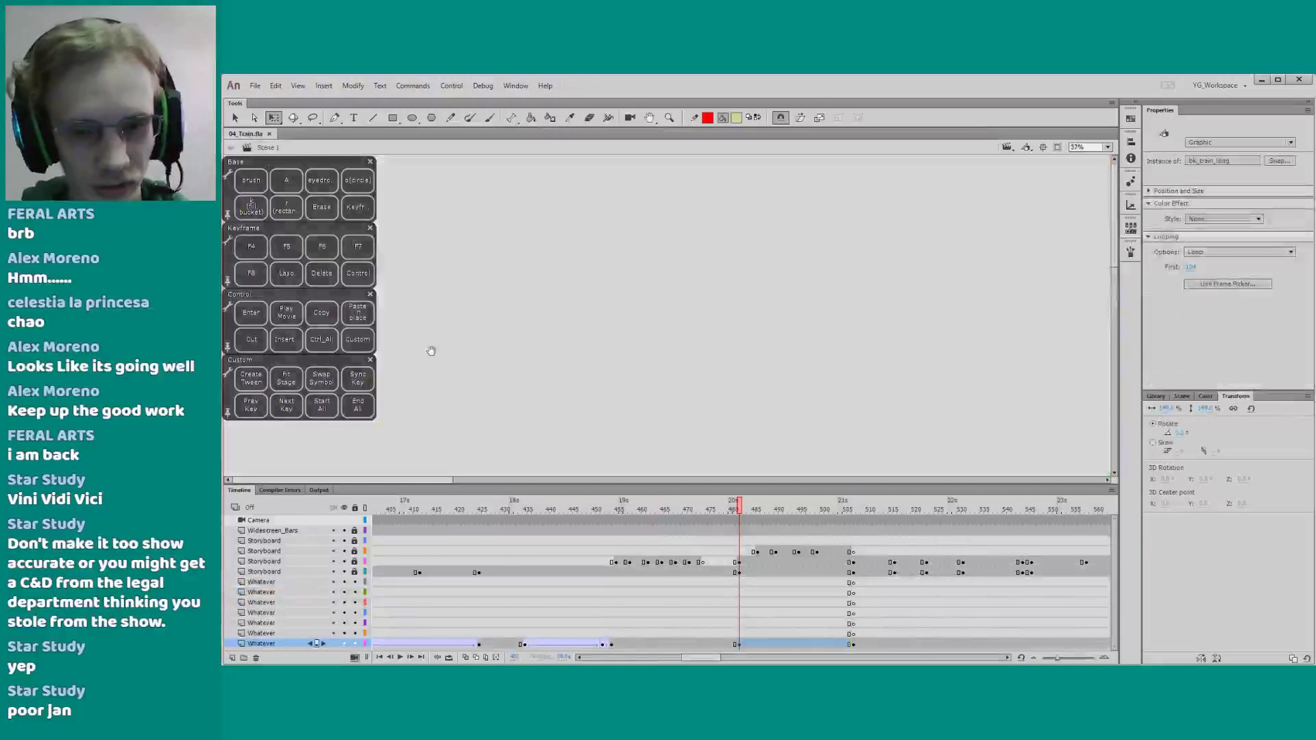
Fit the stage in view and scrub the main timeline from about frame 450 to the door shot's keyframe at about frame 481
click(1107, 147)
click(1111, 160)
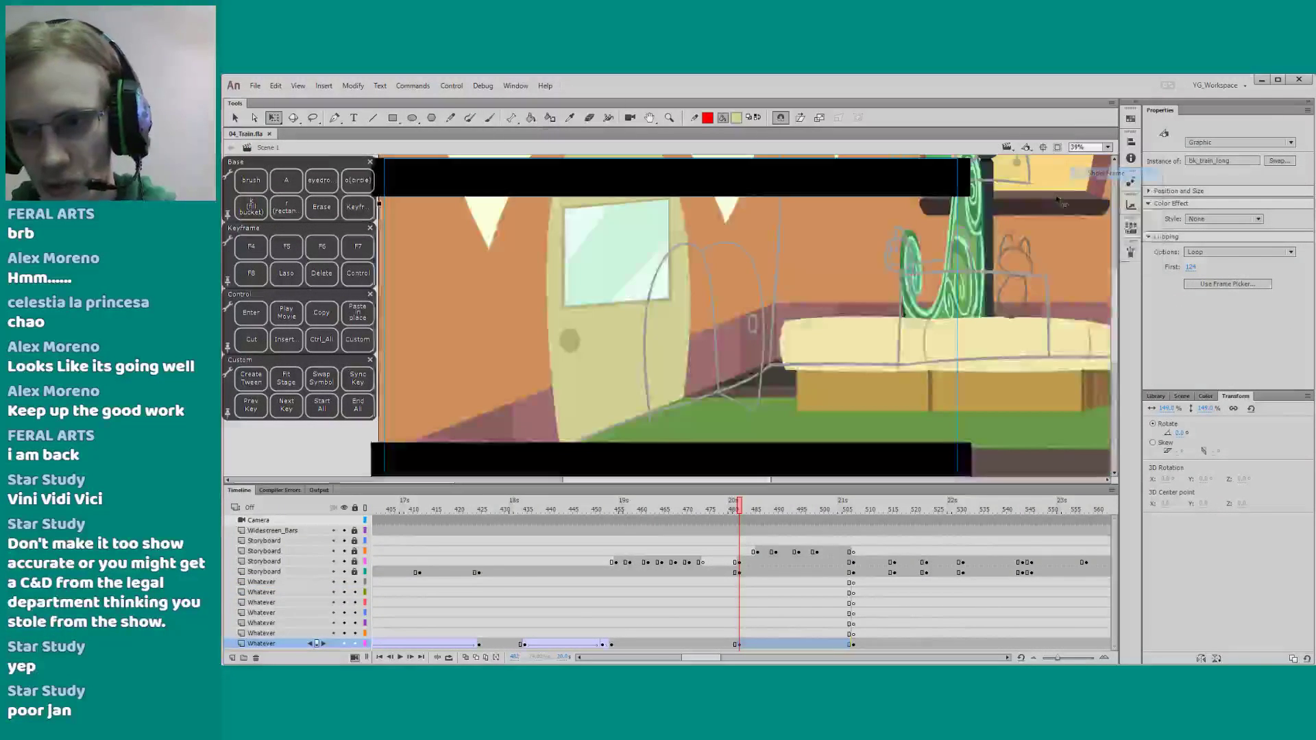
drag(556, 480, 559, 468)
click(696, 650)
drag(703, 657, 705, 656)
drag(573, 431, 584, 431)
click(557, 497)
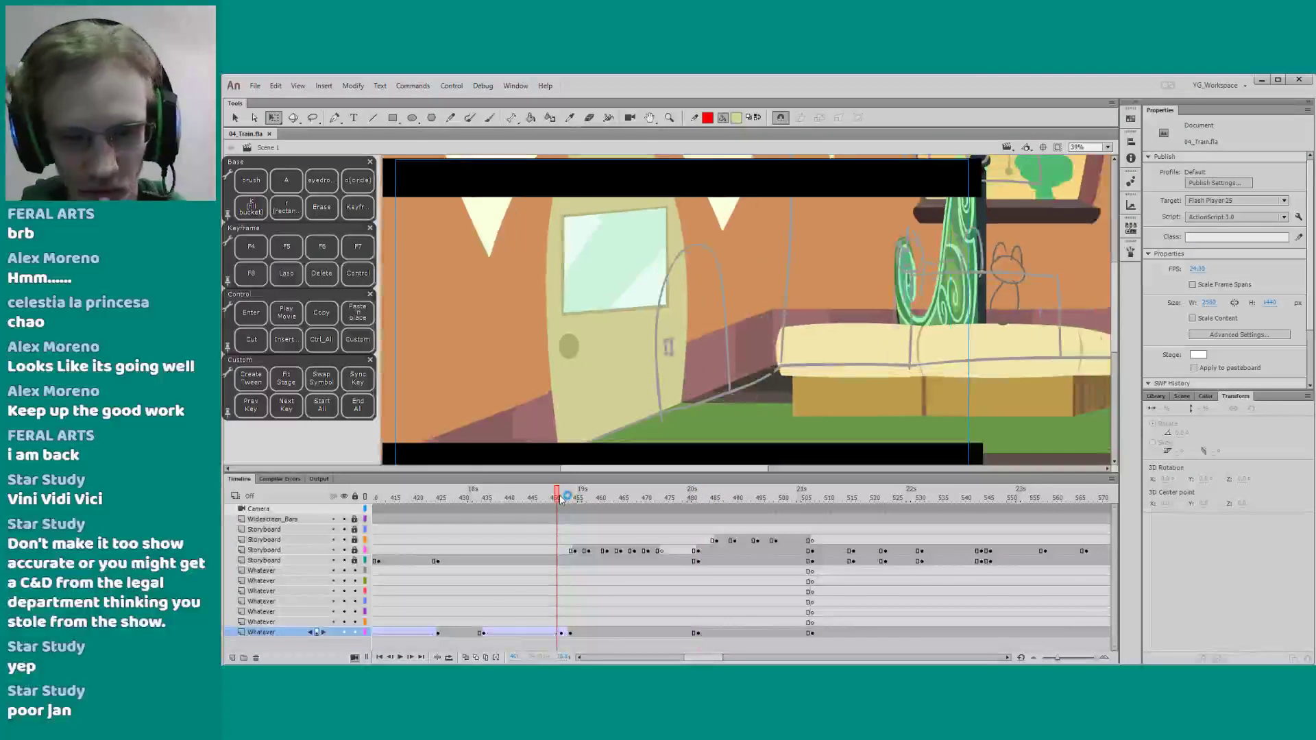
drag(560, 498, 682, 517)
key(period)
key(period)
key(period)
key(period)
key(period)
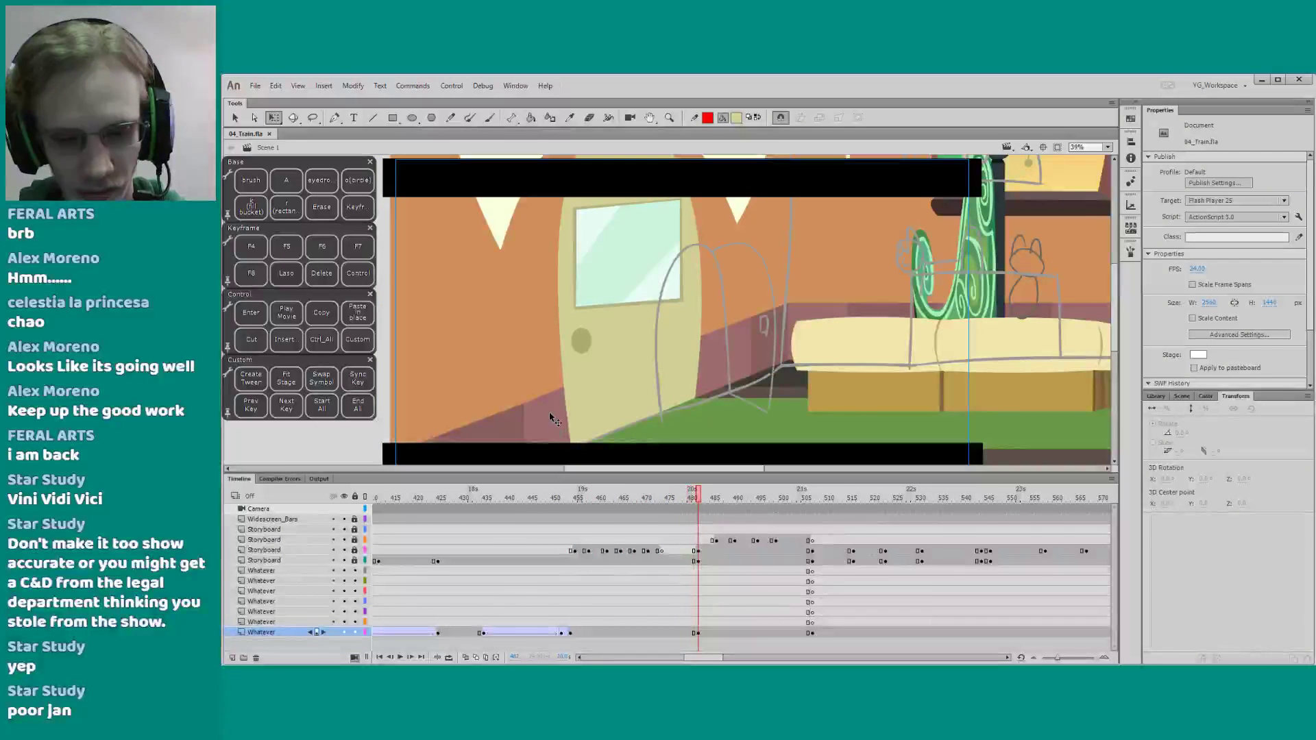
In the train-room symbol, remove frames on all layers ahead of the door-opening keyframes so the swing starts at about frame 142
click(515, 382)
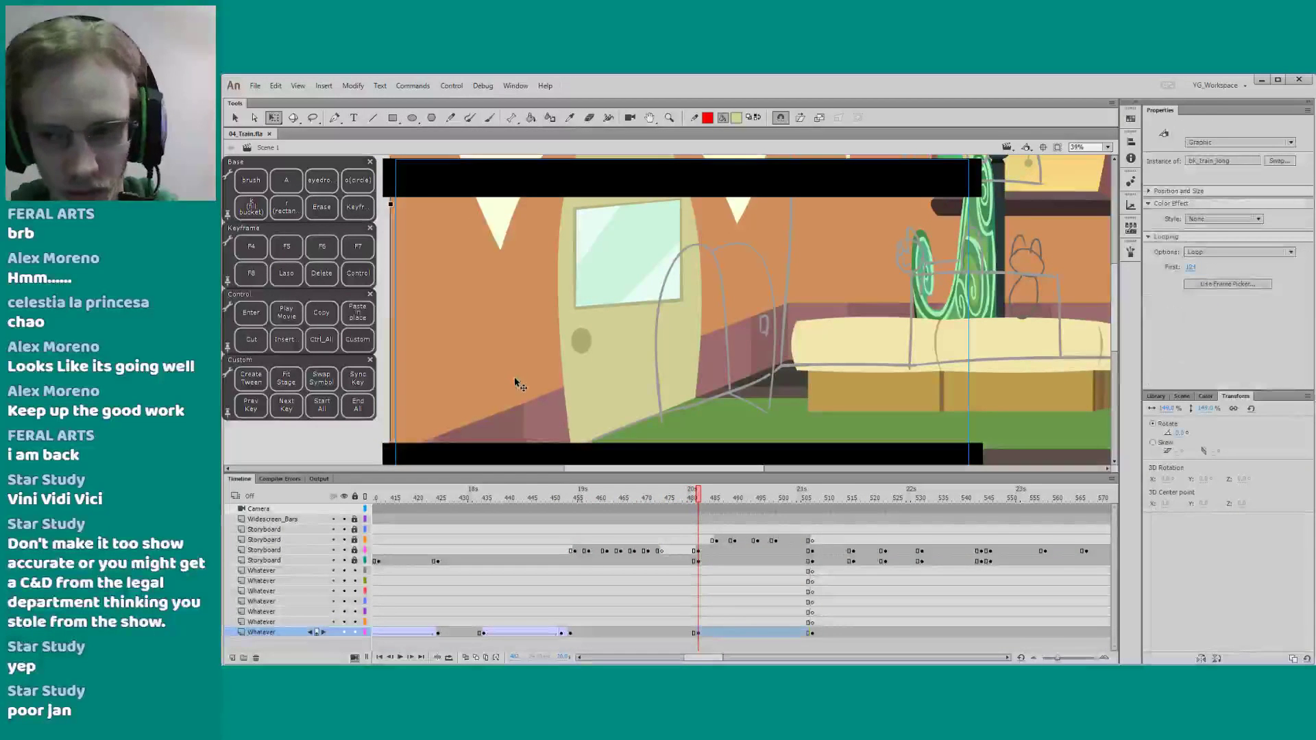
double_click(515, 382)
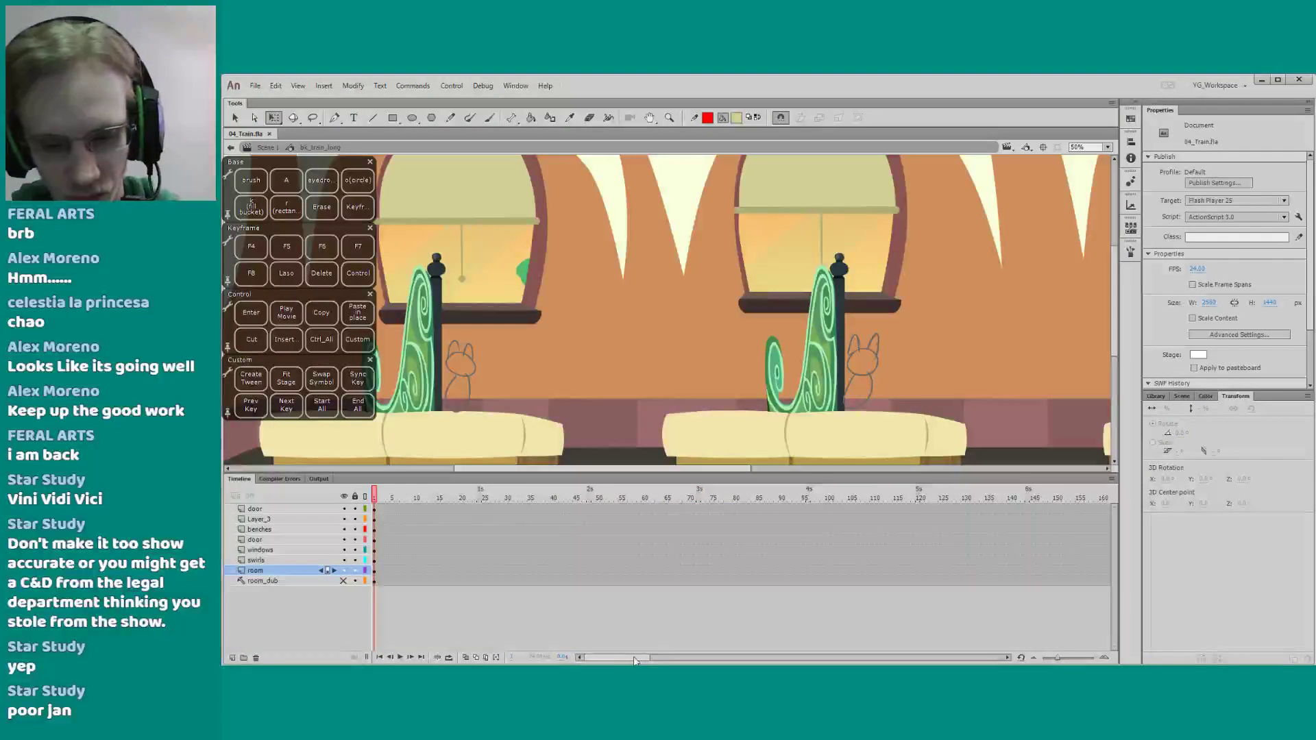
drag(656, 659, 694, 656)
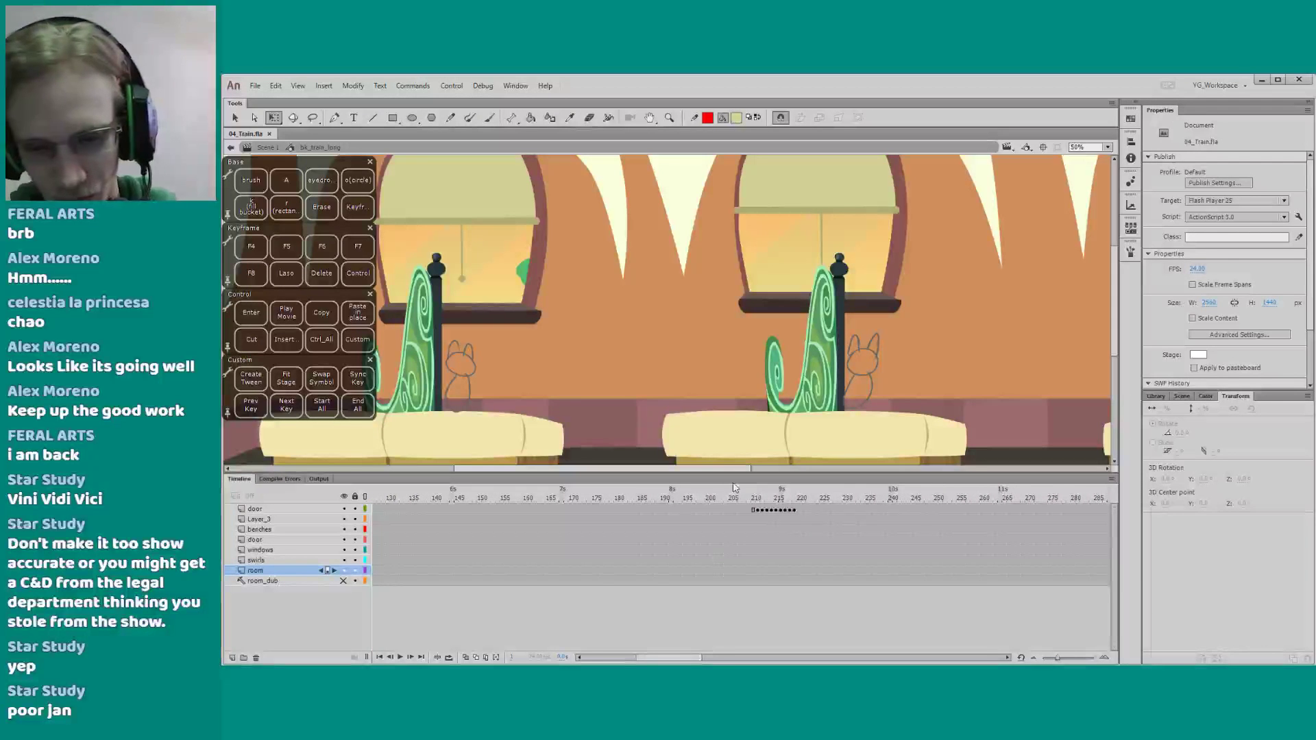
drag(752, 514, 563, 570)
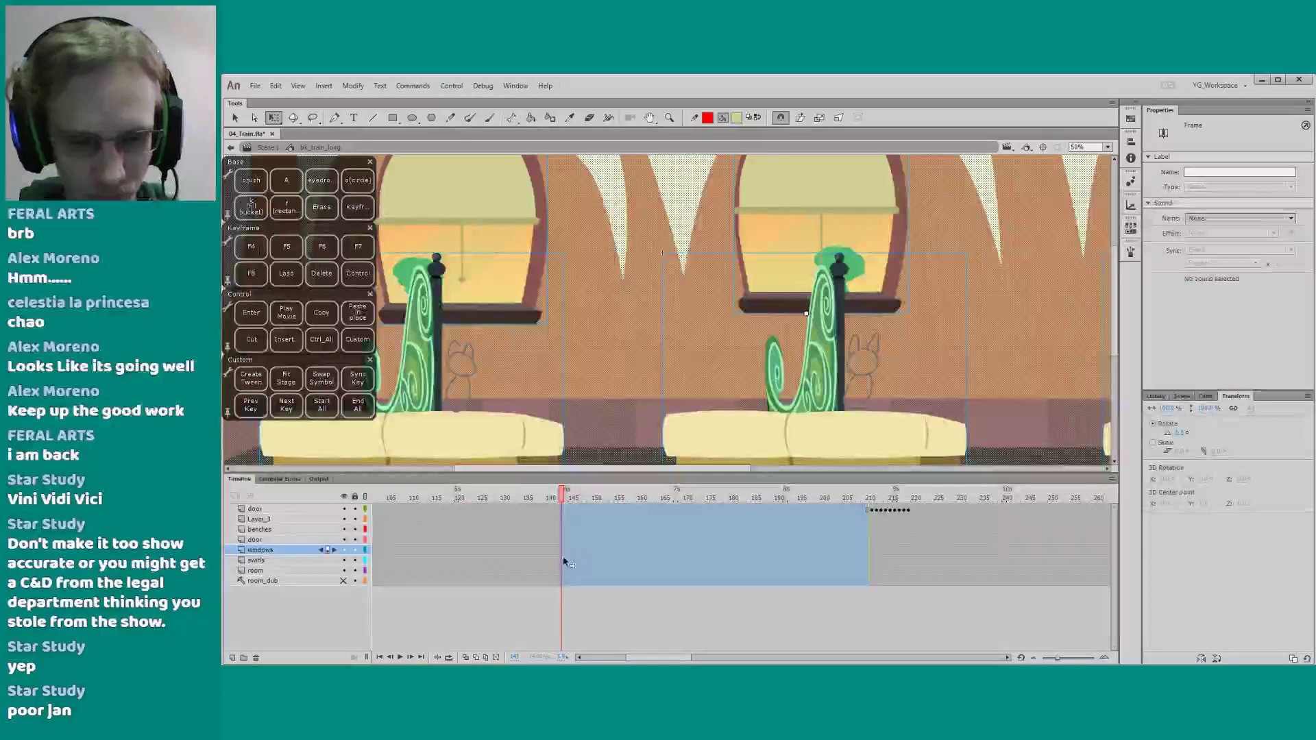
right_click(560, 548)
click(582, 296)
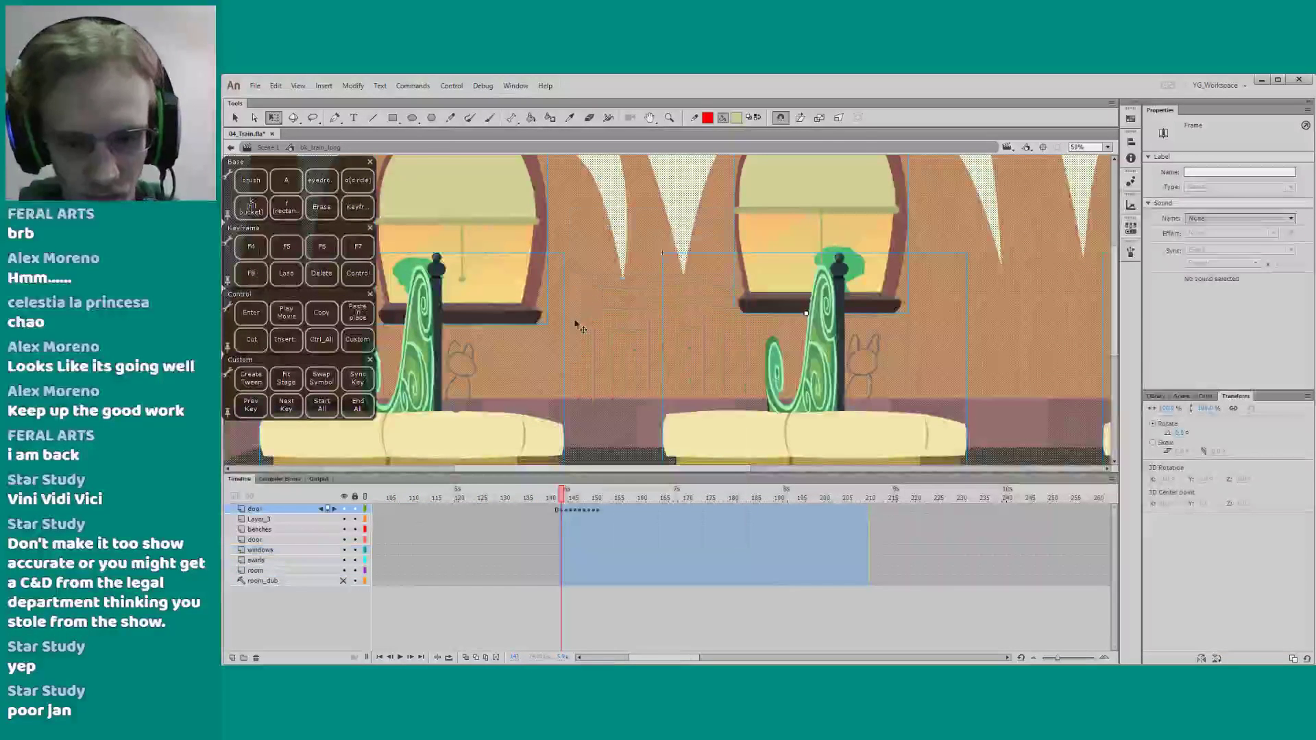
Return to Scene 1, play the door shot, and scrub from about frame 481 to 506 to check the opening's timing
click(267, 148)
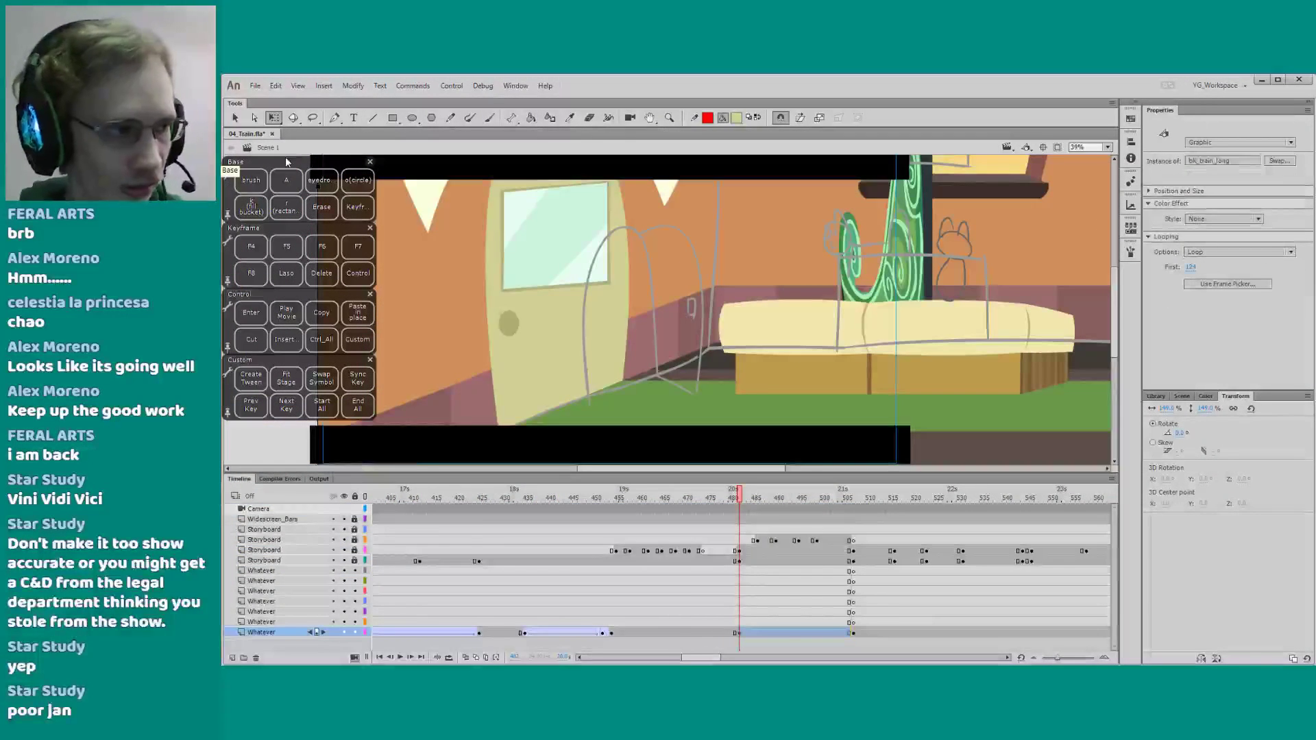
click(629, 505)
key(Return)
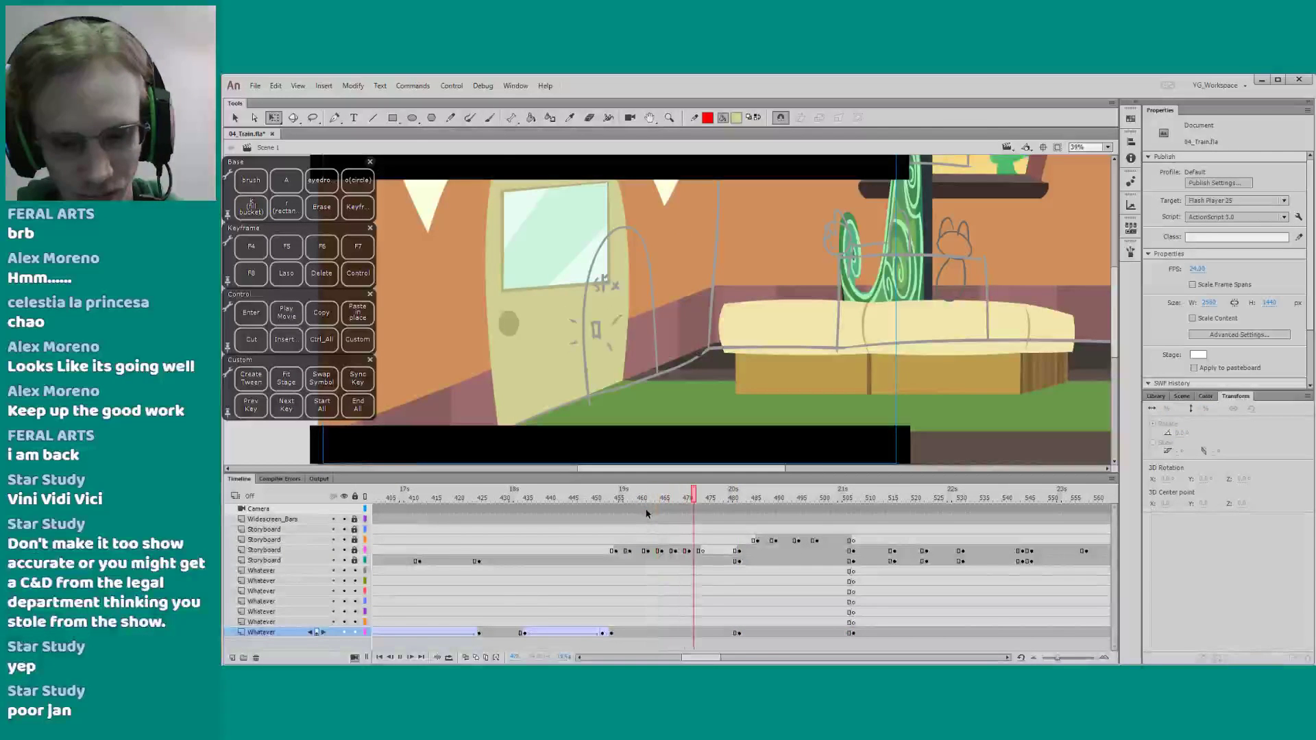
click(742, 633)
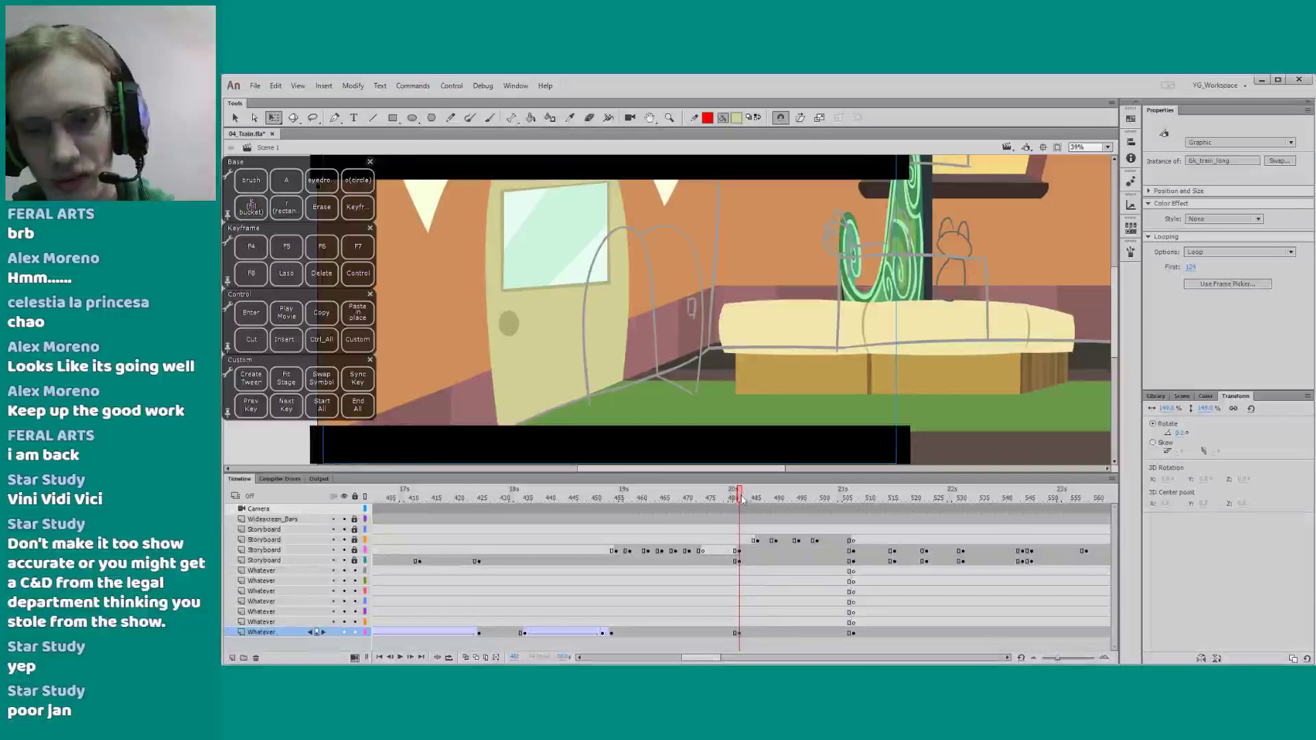
drag(742, 499, 849, 499)
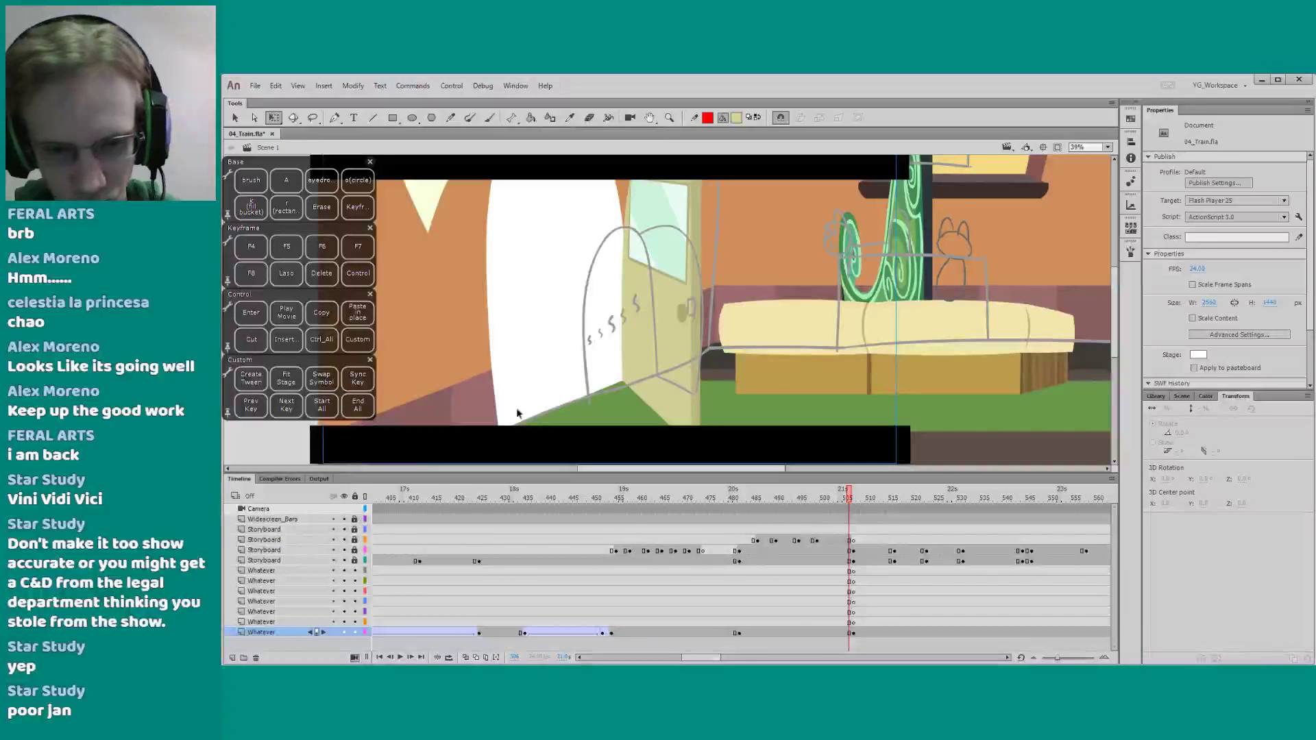
Reopen the train-room symbol and remove the frames on all layers from about 124 up to the door-opening keyframes
double_click(480, 406)
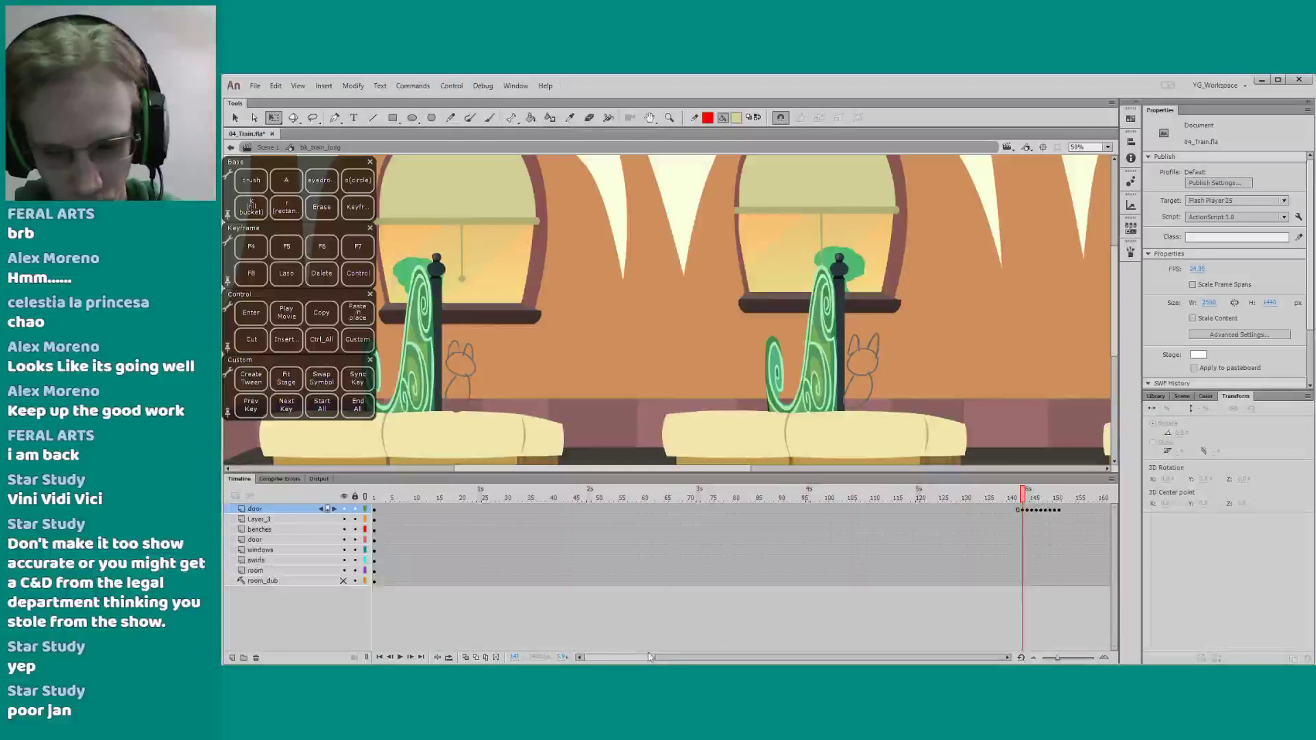
drag(648, 656, 660, 657)
click(886, 514)
drag(886, 515, 807, 581)
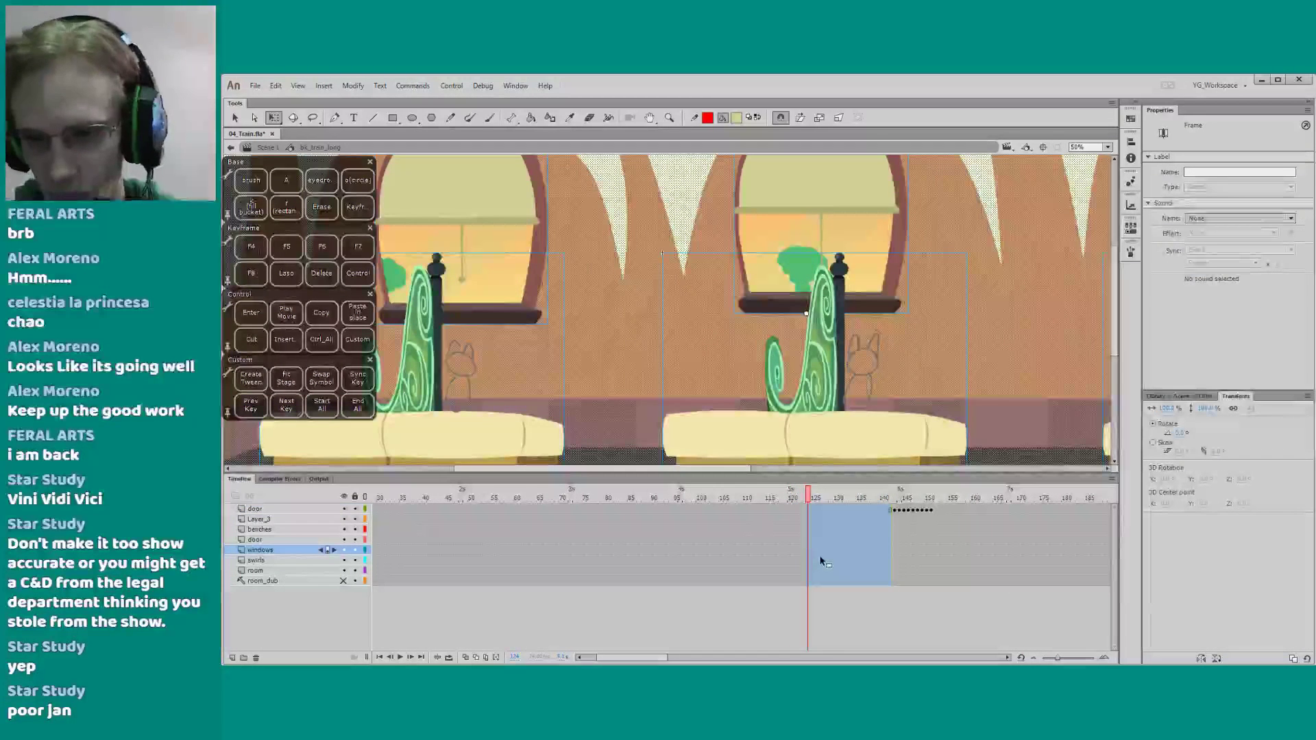
right_click(819, 562)
click(857, 303)
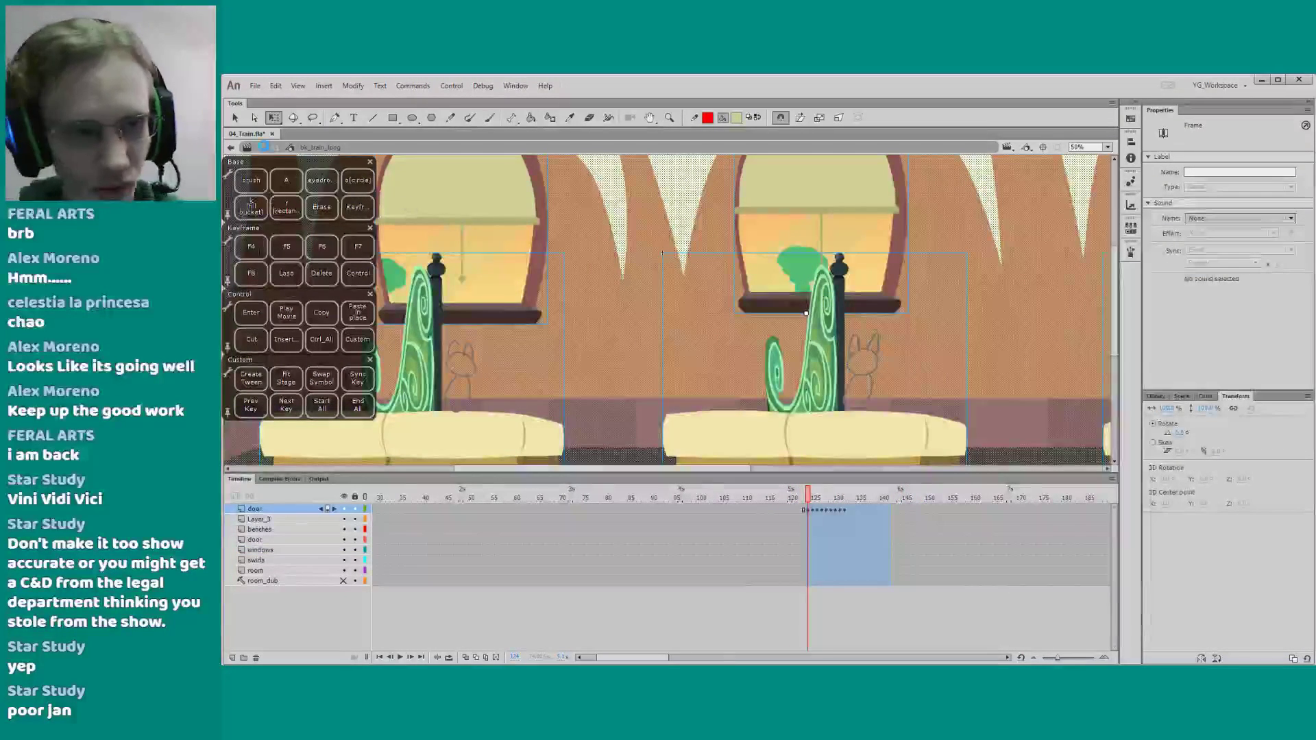
Return to Scene 1 and play back the door-opening shot with the earlier swing
click(267, 147)
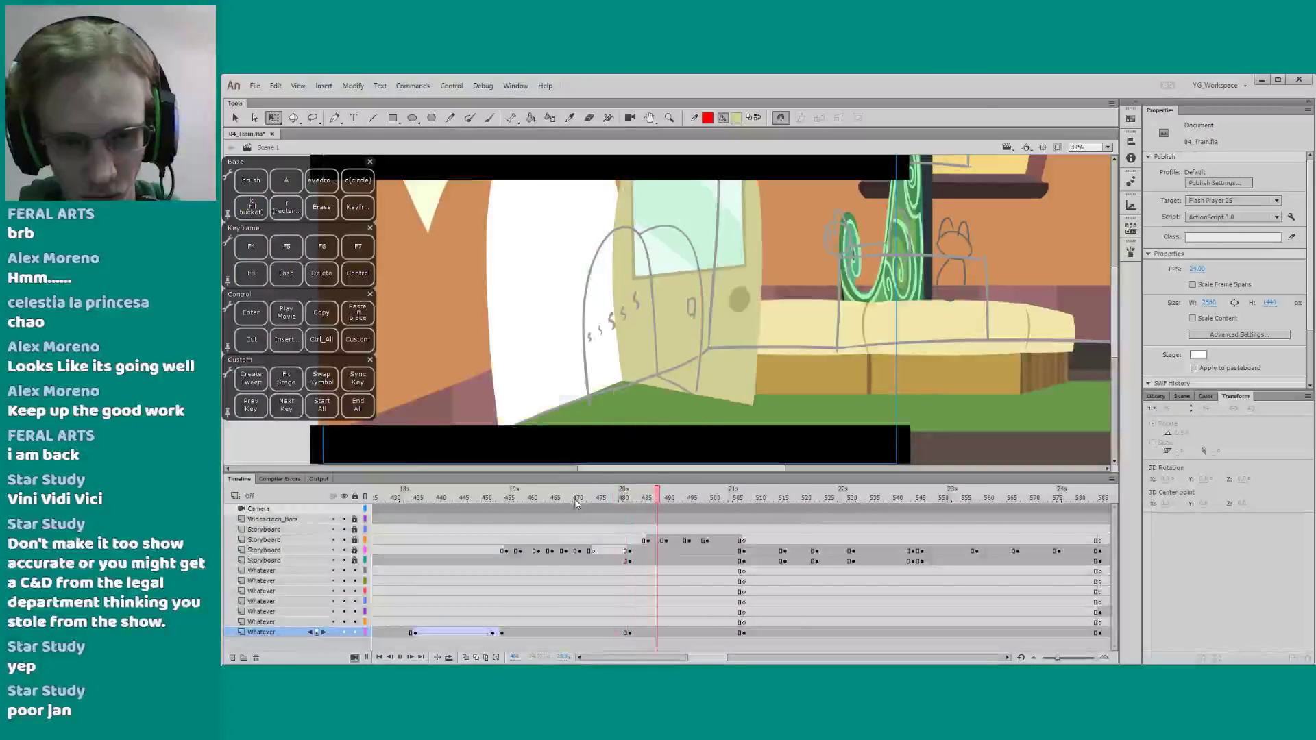
scroll(683, 654, left, 3)
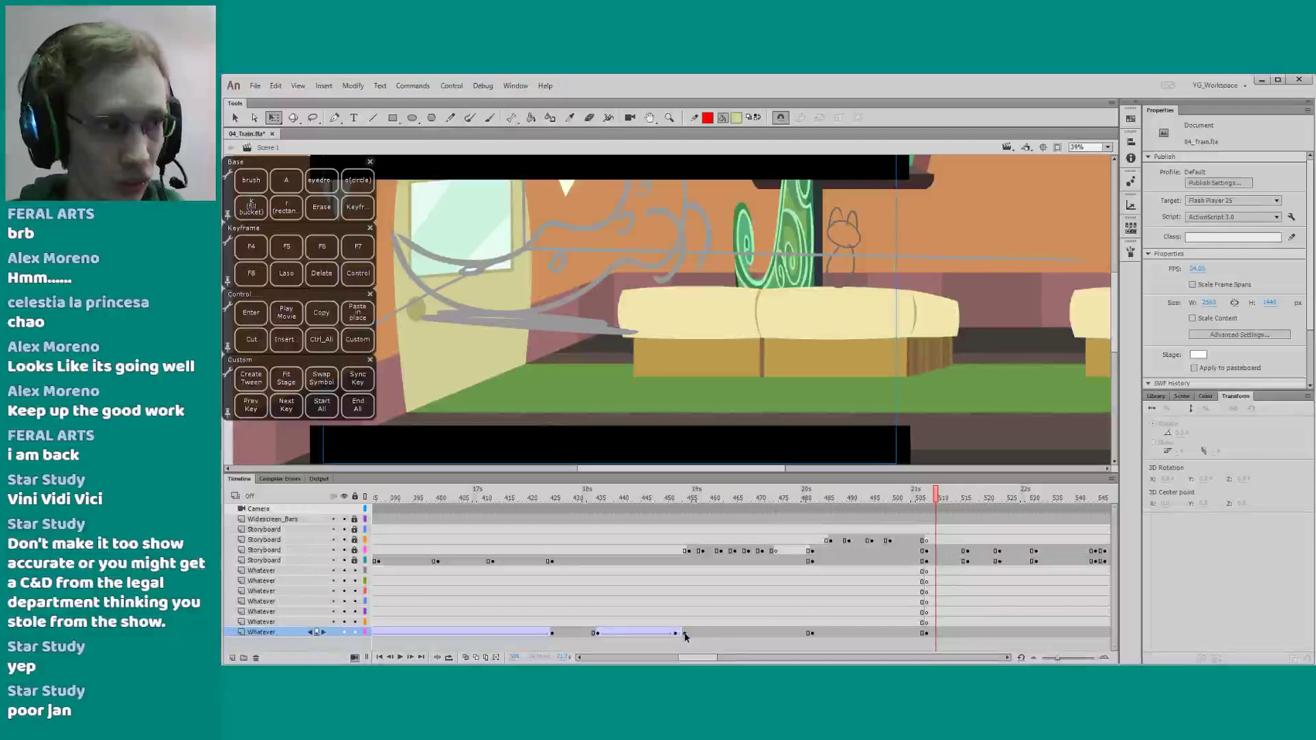
drag(444, 472, 475, 474)
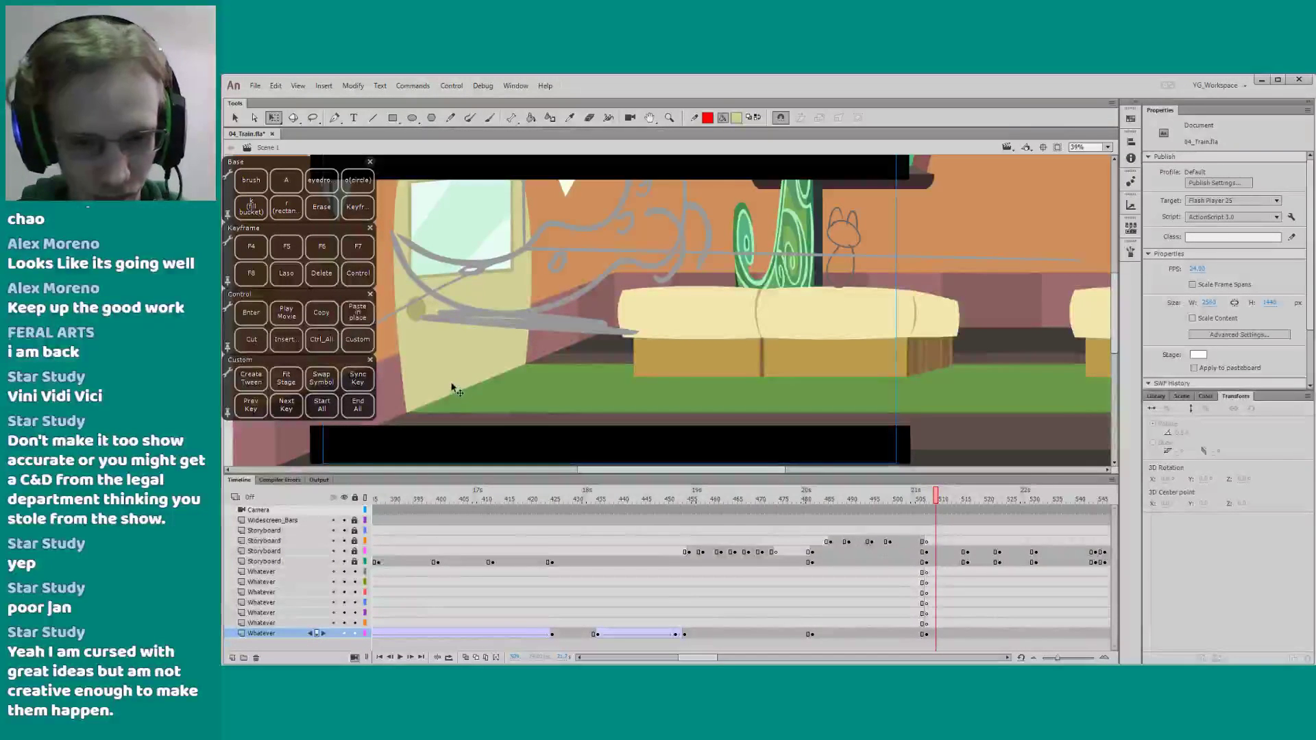
Scrub the main timeline from about frame 417 through the close-up of the closed door
click(521, 495)
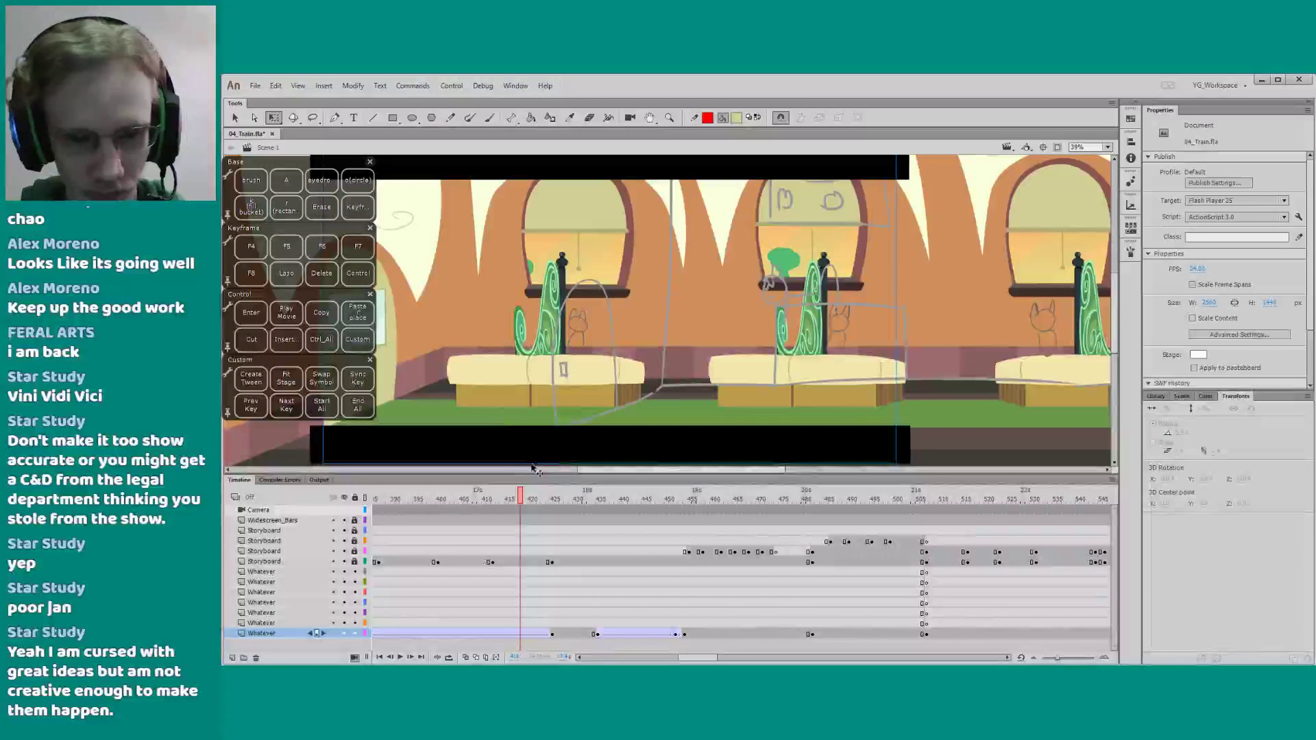
drag(522, 483, 708, 583)
drag(691, 659, 692, 658)
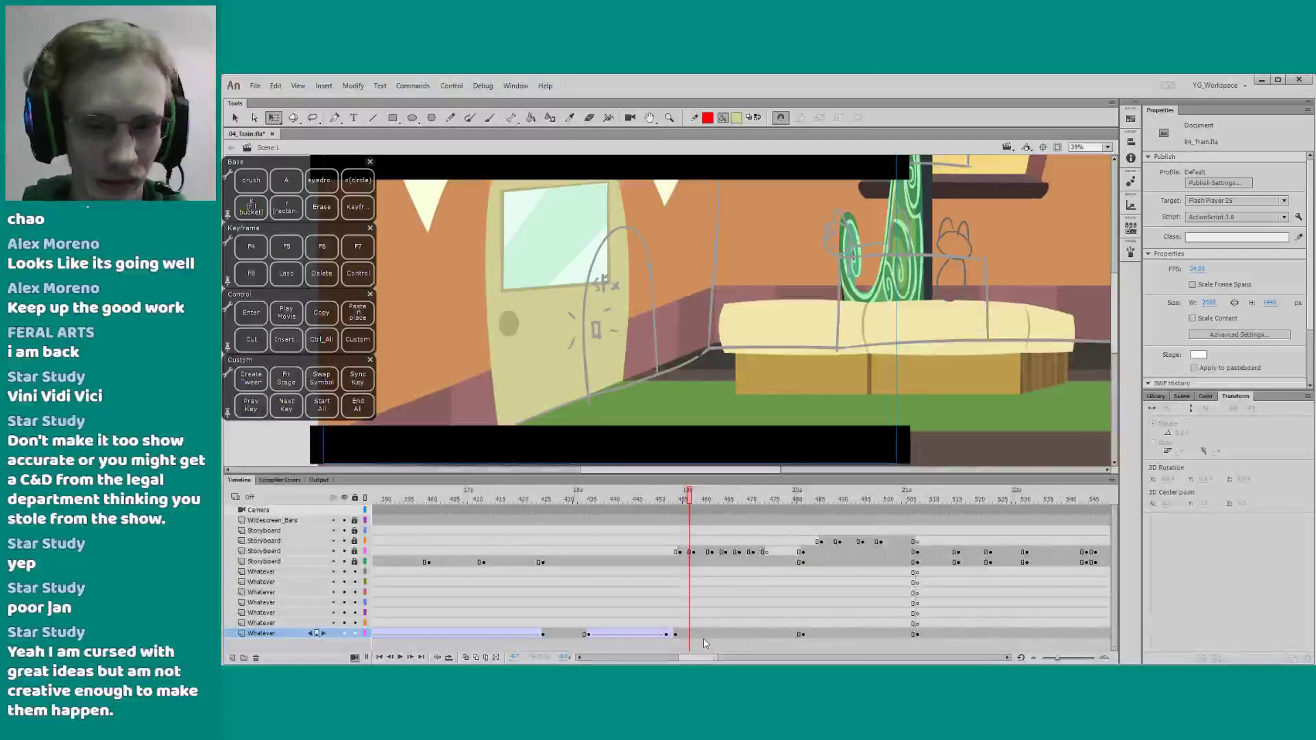
drag(705, 660, 709, 656)
drag(649, 503, 740, 509)
drag(700, 657, 702, 647)
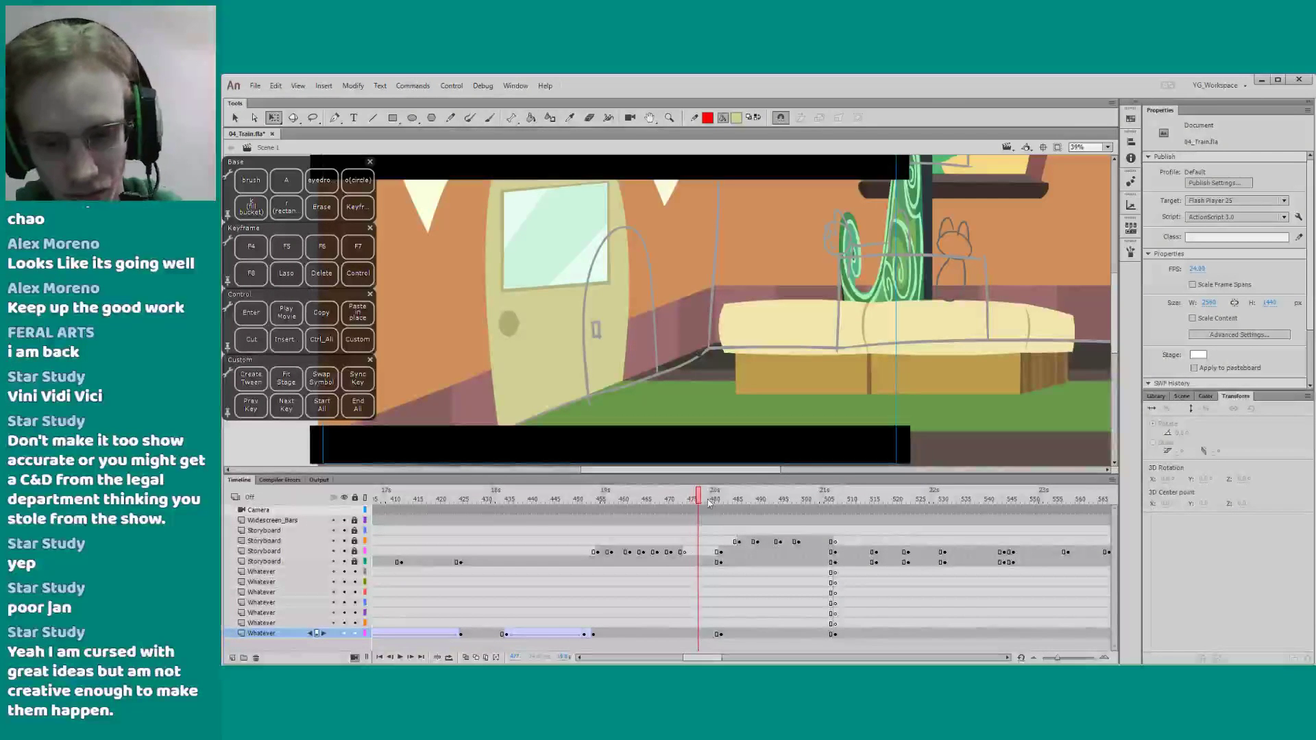
Step frame by frame through the door's opening in the main scene, starting at about frame 481
click(721, 539)
drag(697, 660, 700, 659)
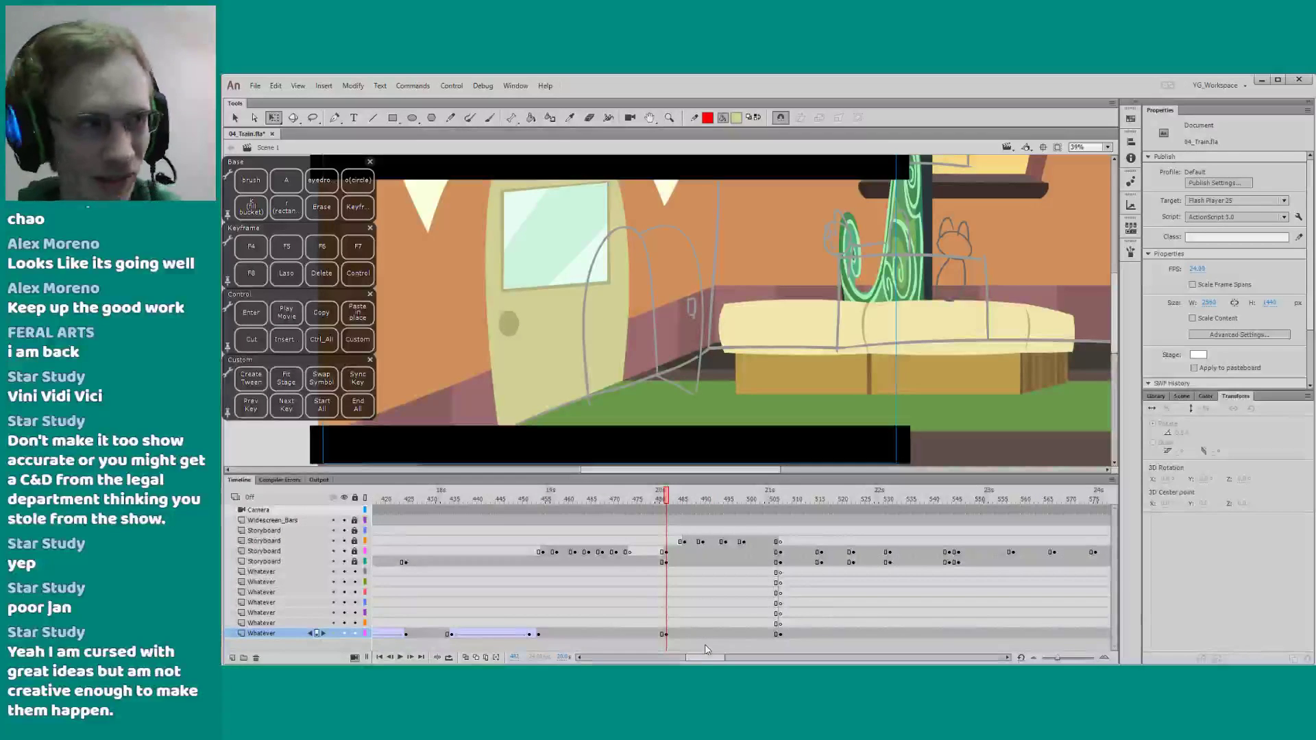
key(period)
key(period)
key(period)
key(period)
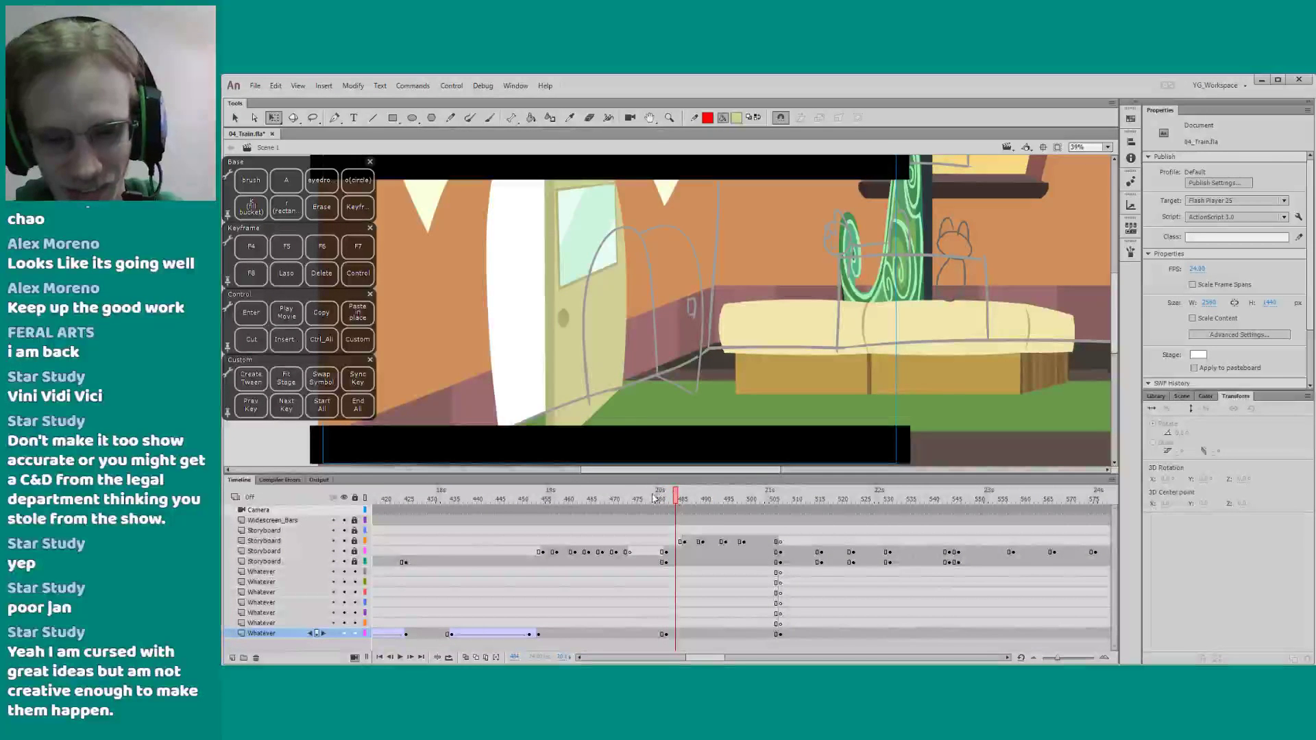
key(period)
key(period)
key(period)
key(period)
key(period)
key(period)
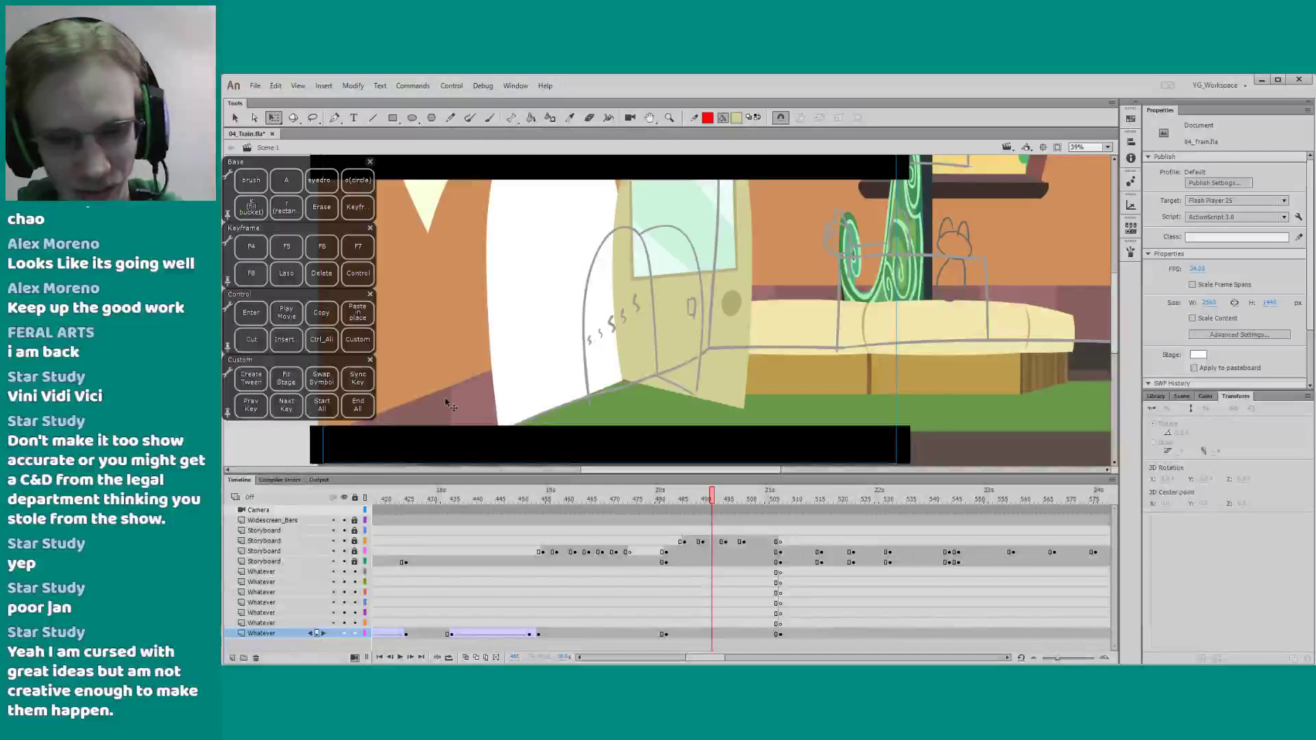
Open the train-room symbol, bring the door into view, and play its swing from about frame 120
double_click(447, 399)
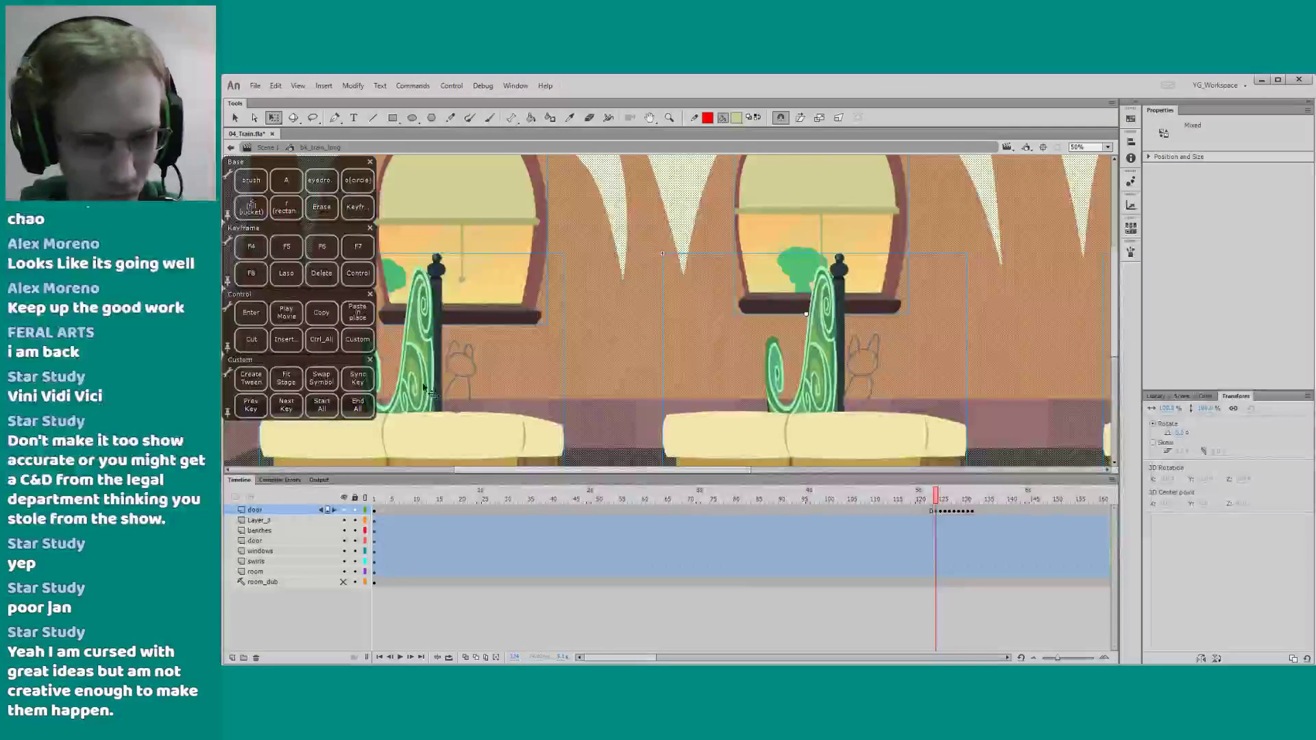
drag(593, 372, 1010, 326)
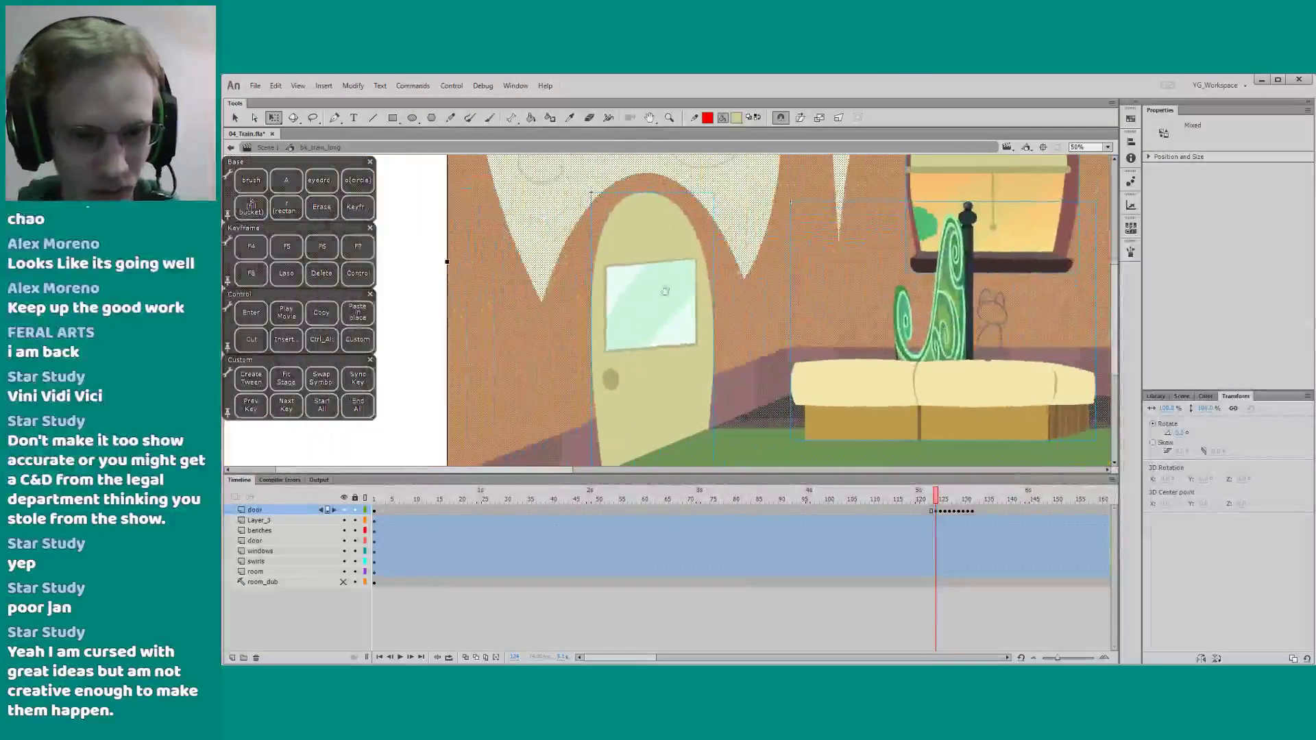
click(434, 323)
drag(424, 337, 422, 311)
drag(593, 657, 625, 657)
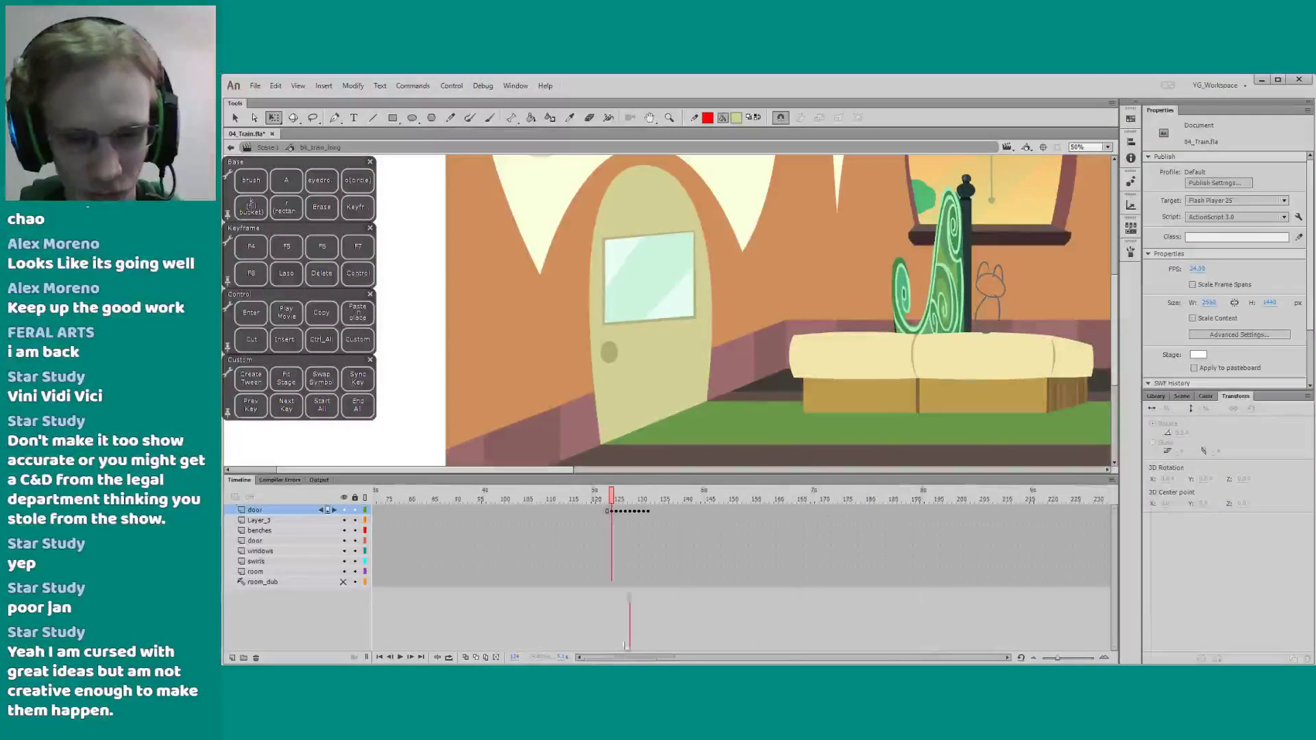
click(593, 499)
key(Return)
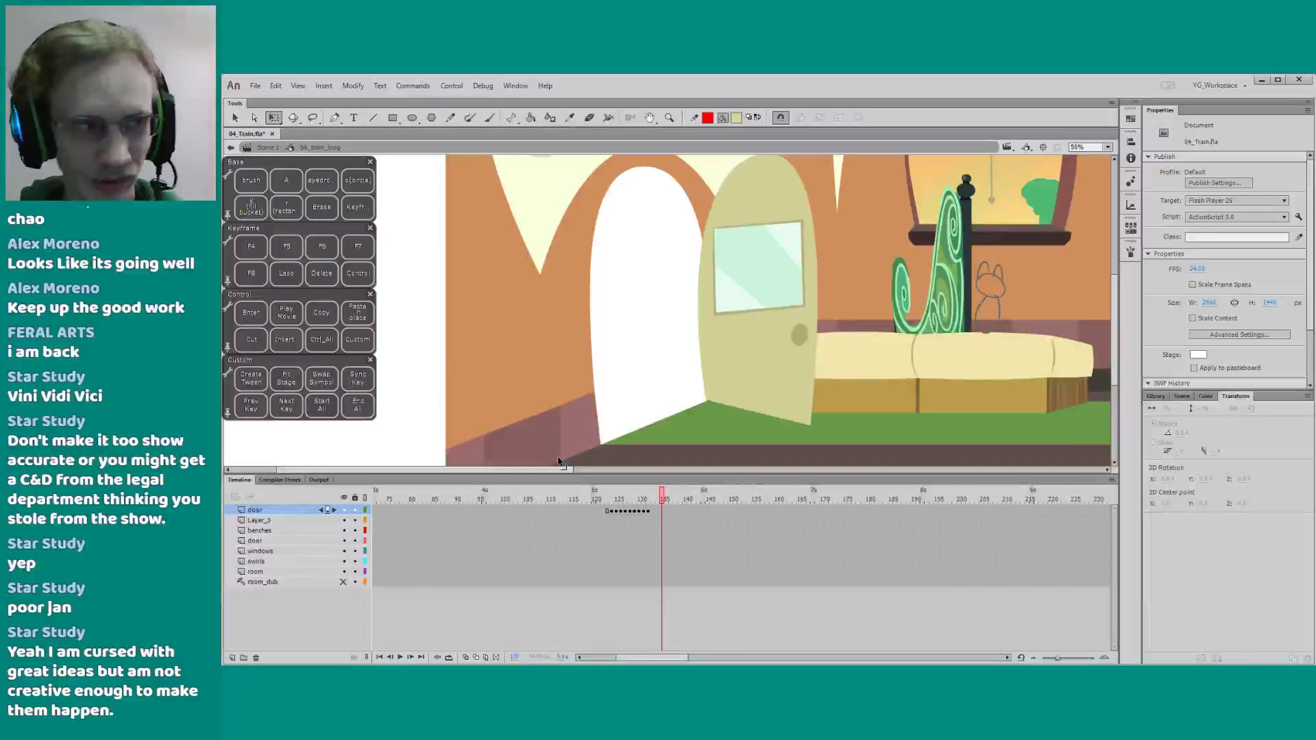
Save the file and add a new layer directly above room_dub
drag(559, 474, 558, 496)
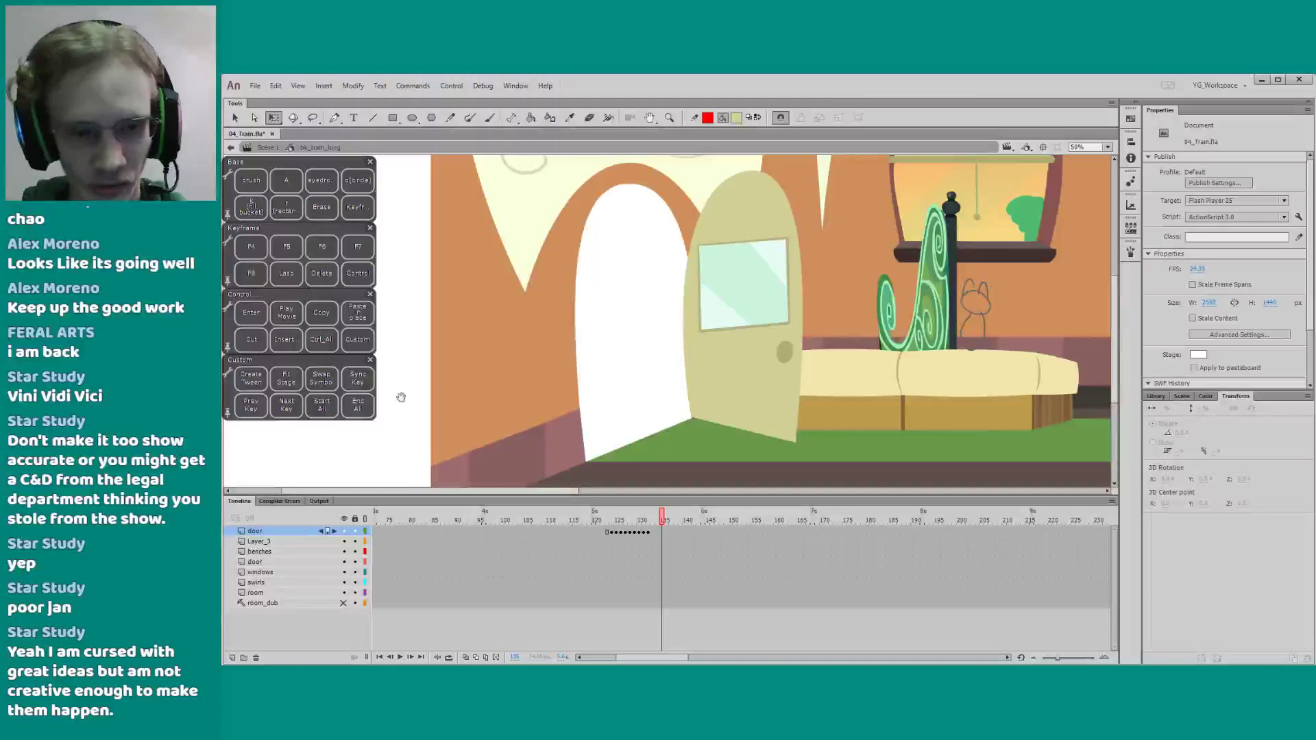
drag(405, 498, 404, 508)
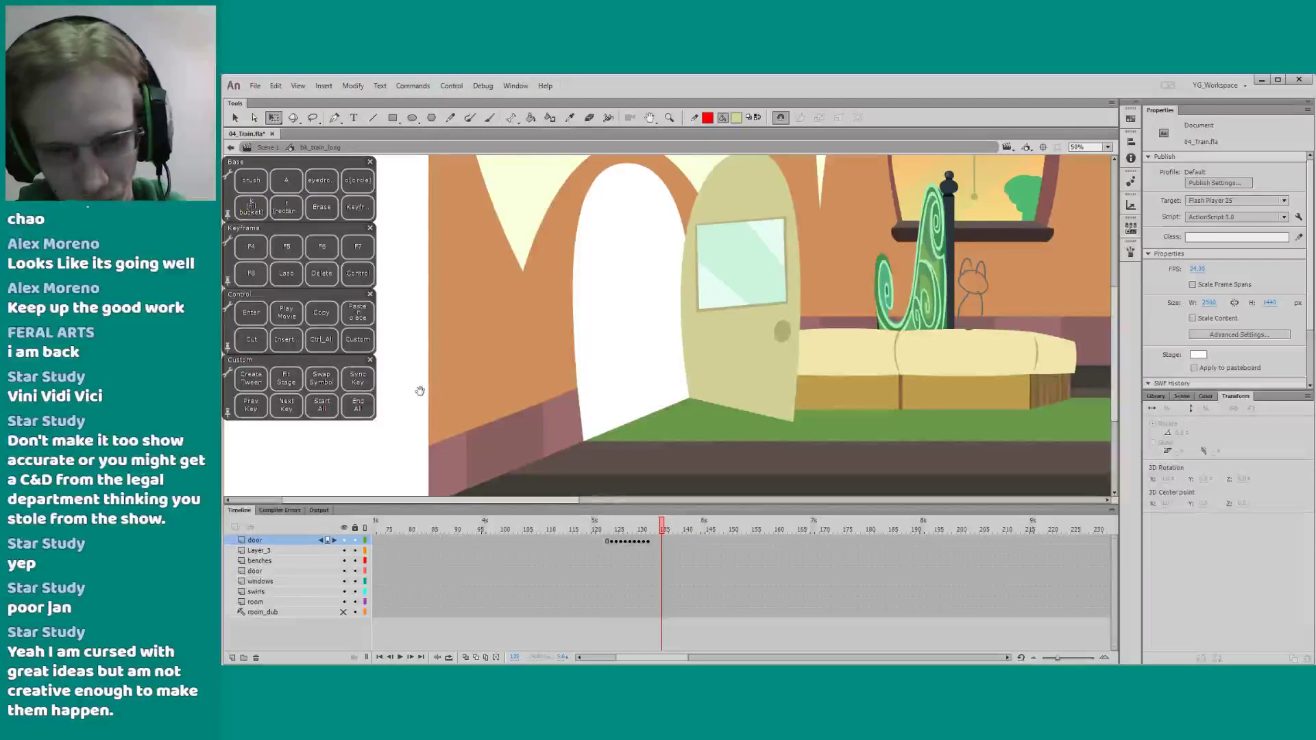
key(ctrl+s)
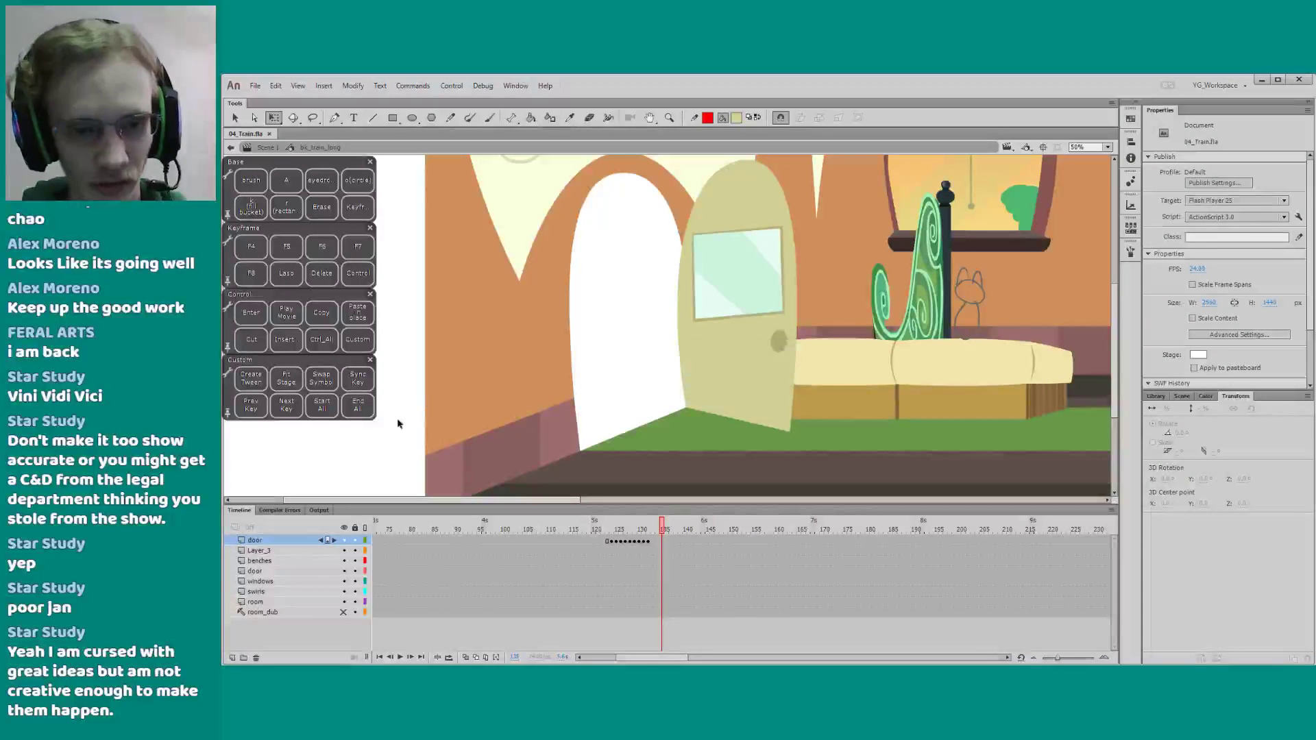
drag(402, 433, 404, 427)
click(281, 611)
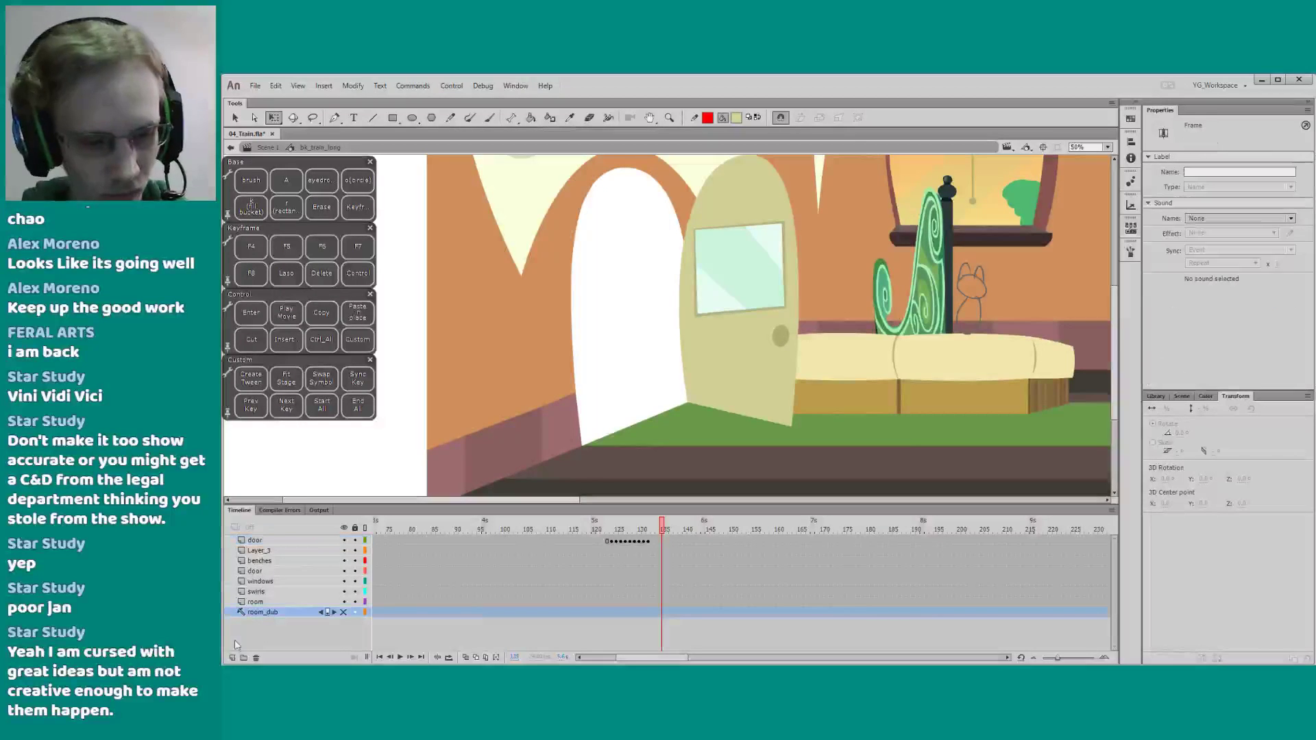
click(232, 657)
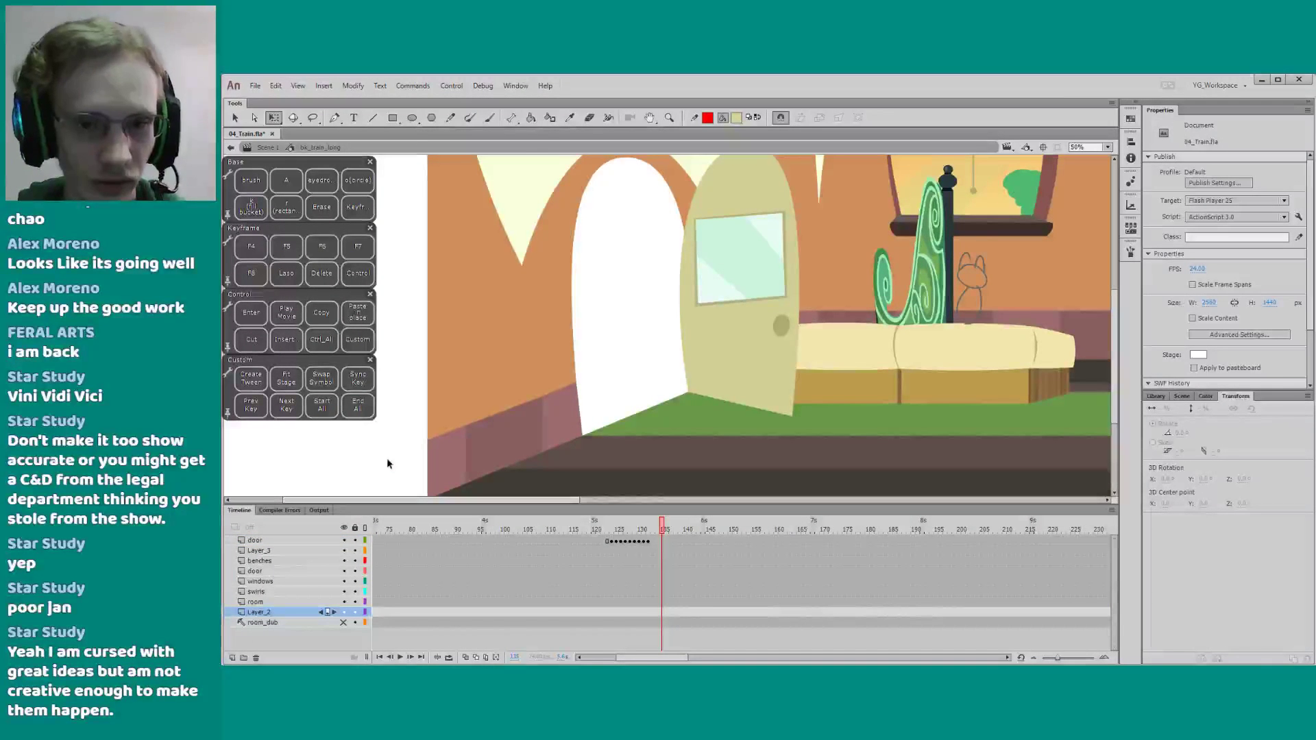
Compare the closed door at frame 1 with the opened door by scrubbing from about frame 120 to 137
drag(437, 381, 400, 407)
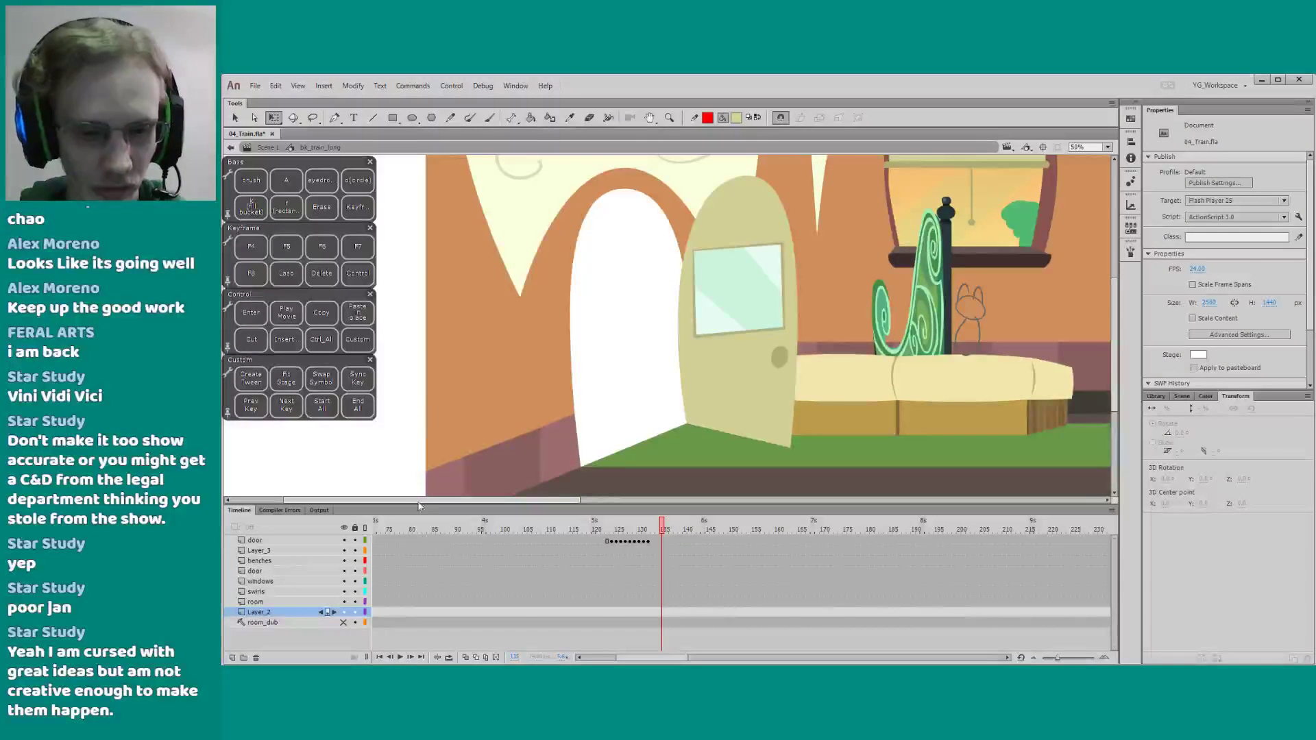
drag(631, 647, 498, 644)
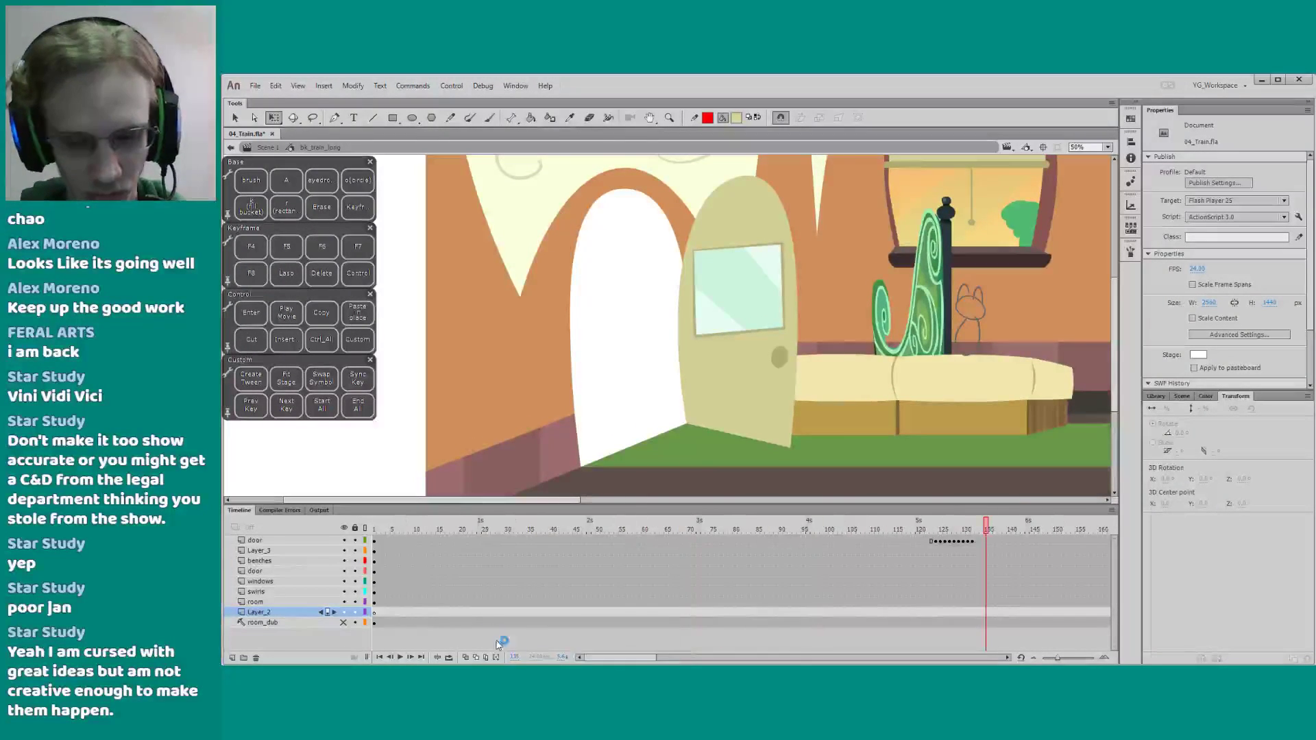
drag(406, 453, 425, 439)
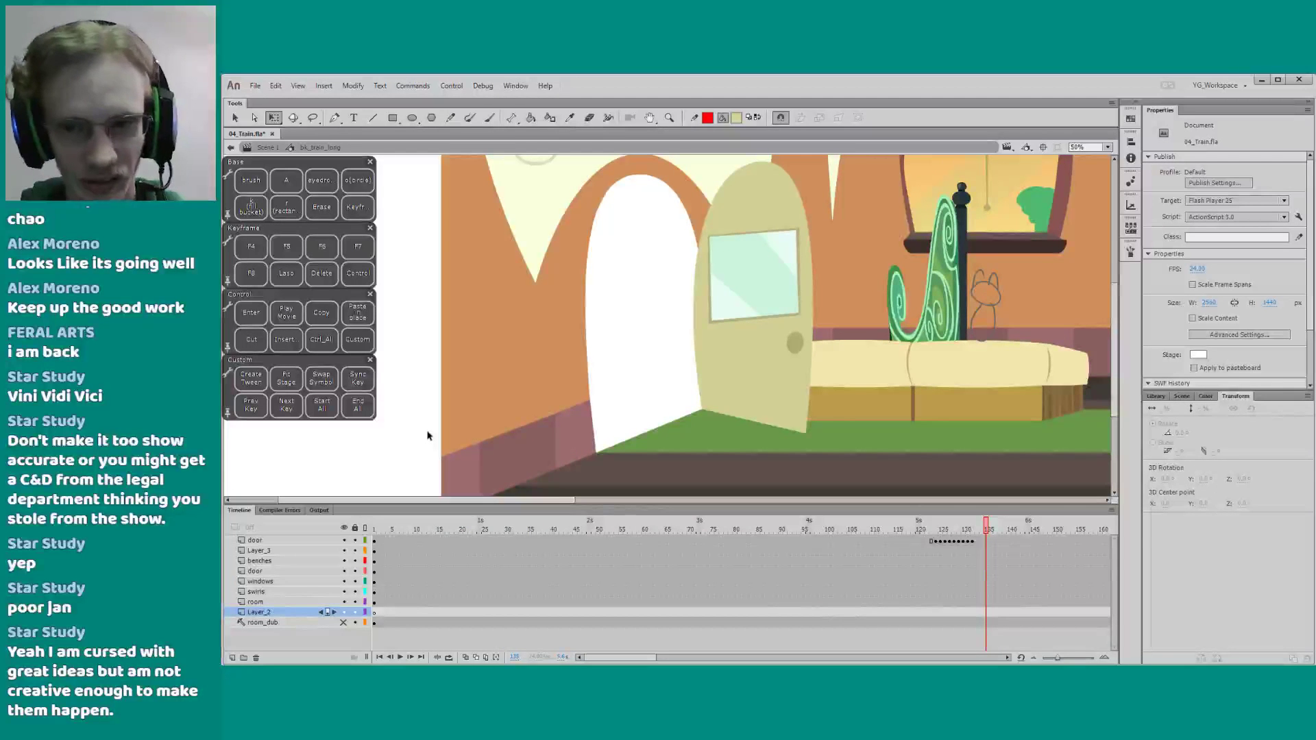
drag(560, 357, 552, 361)
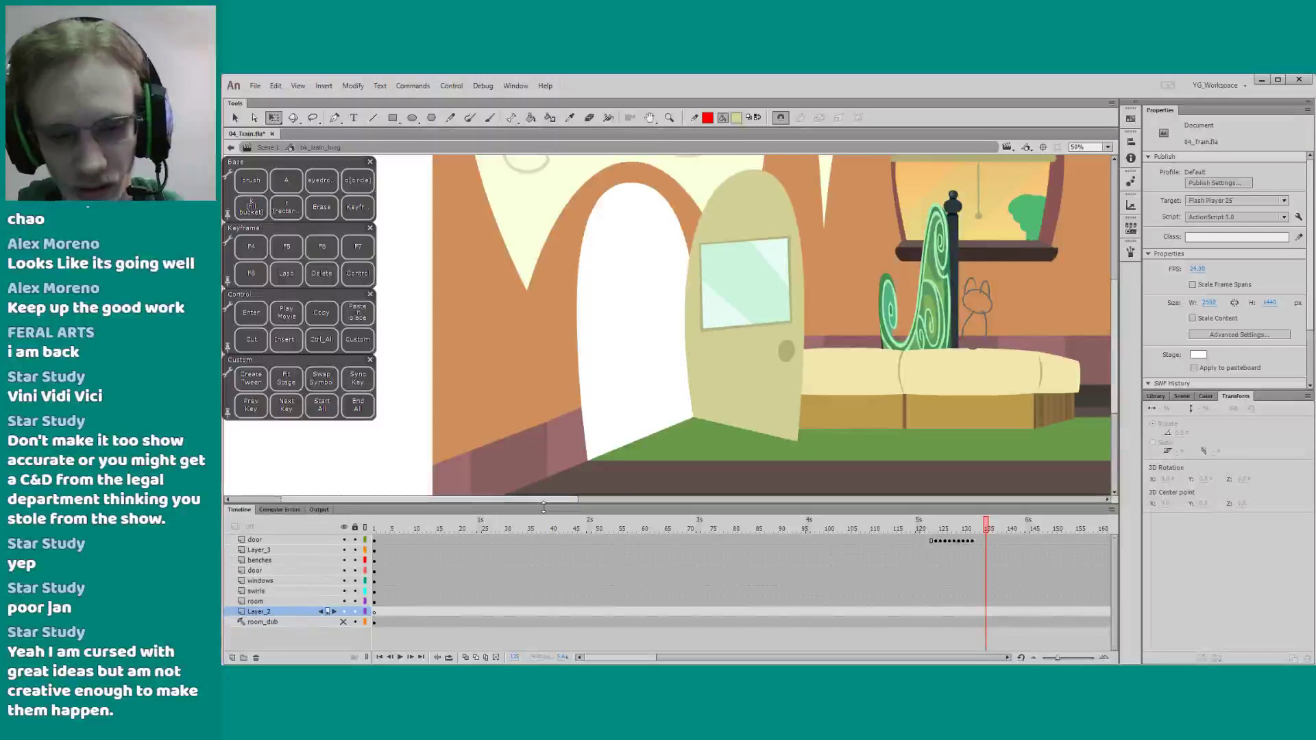
drag(389, 526, 361, 529)
drag(399, 451, 414, 439)
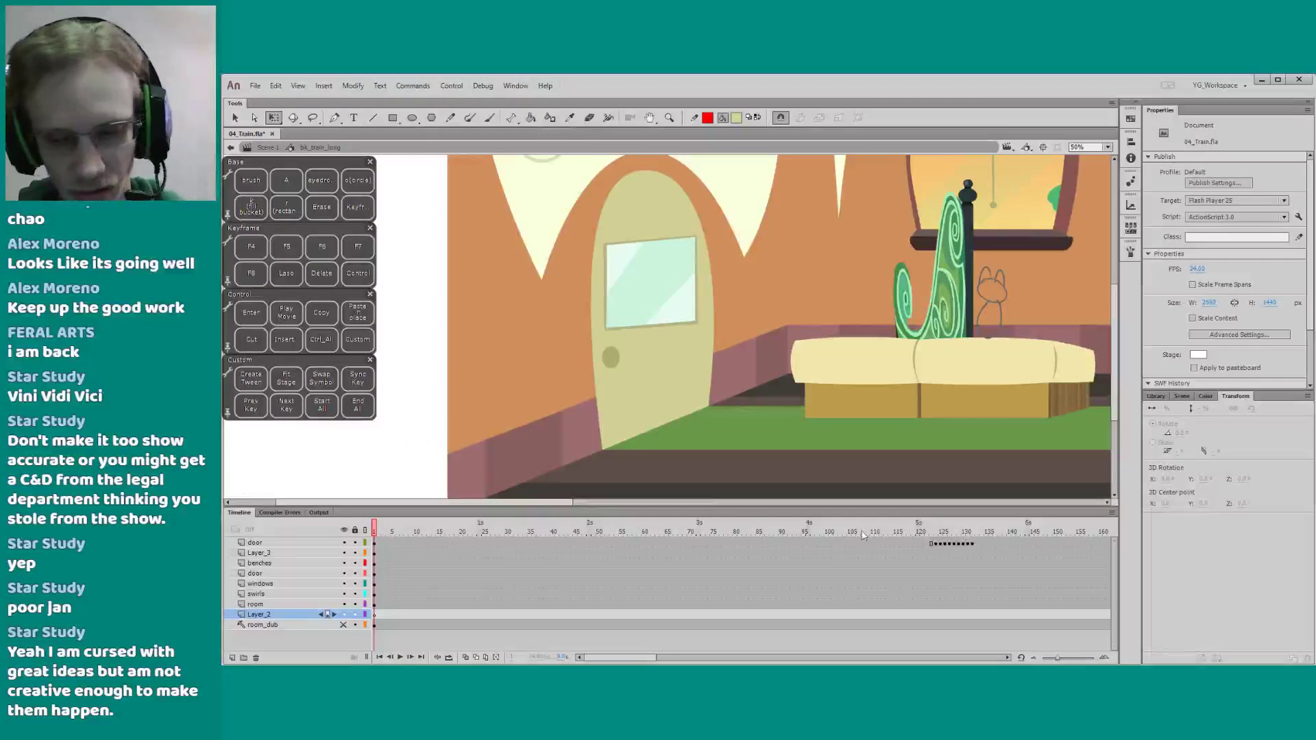
drag(923, 531, 995, 531)
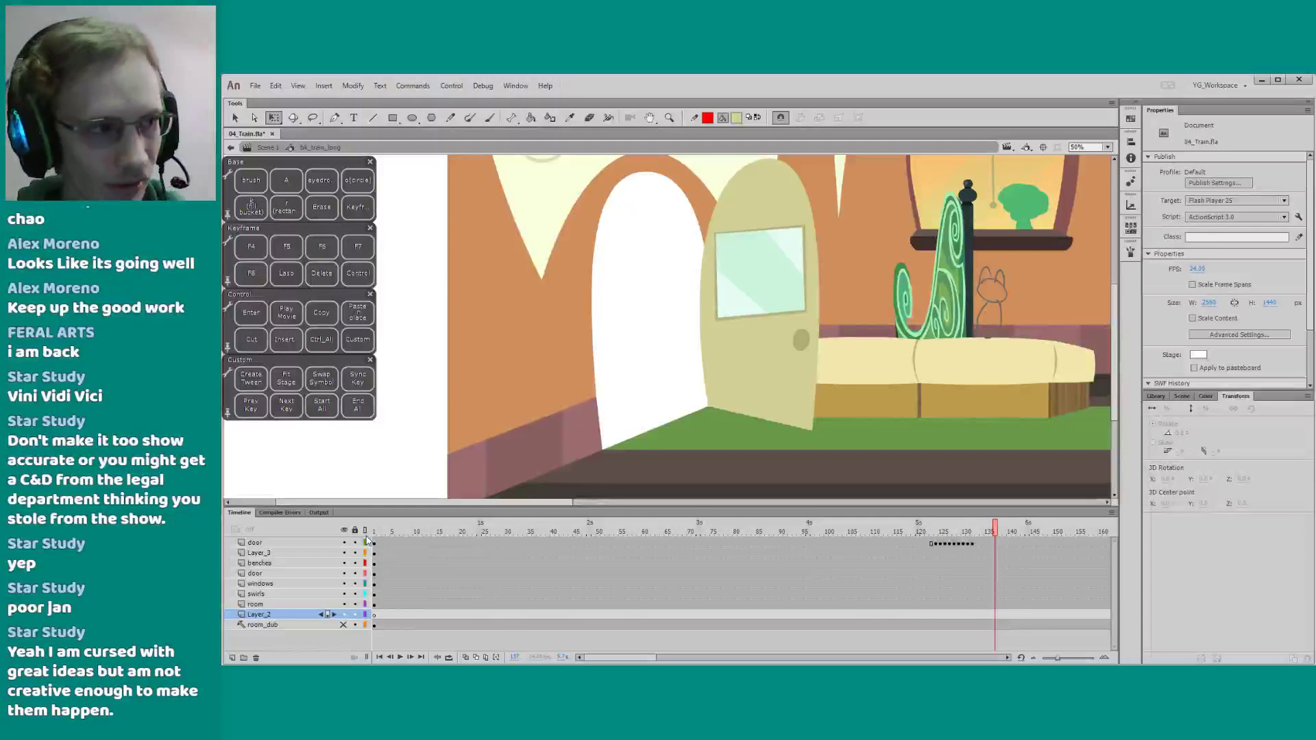
Find the sky symbol in the library and place it on the new layer behind the open doorway
drag(652, 384, 540, 372)
click(1155, 397)
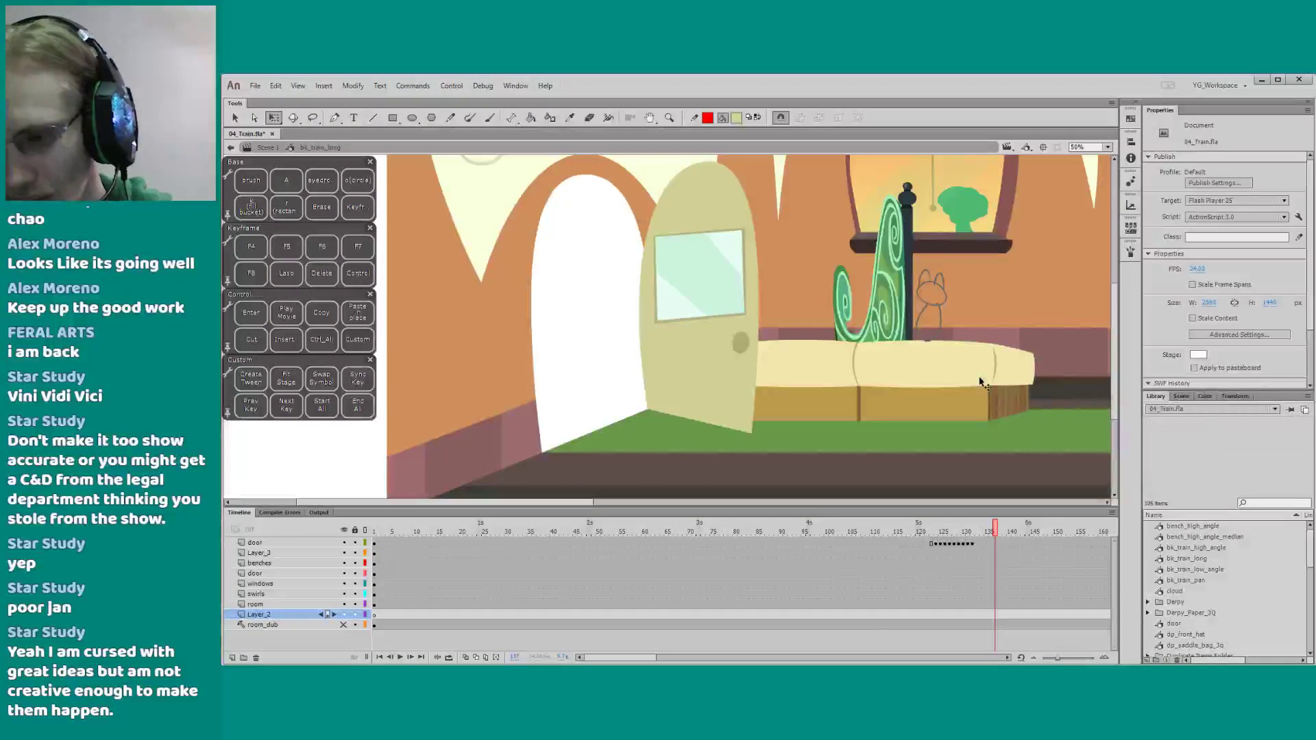
drag(1165, 390, 1173, 317)
click(1255, 428)
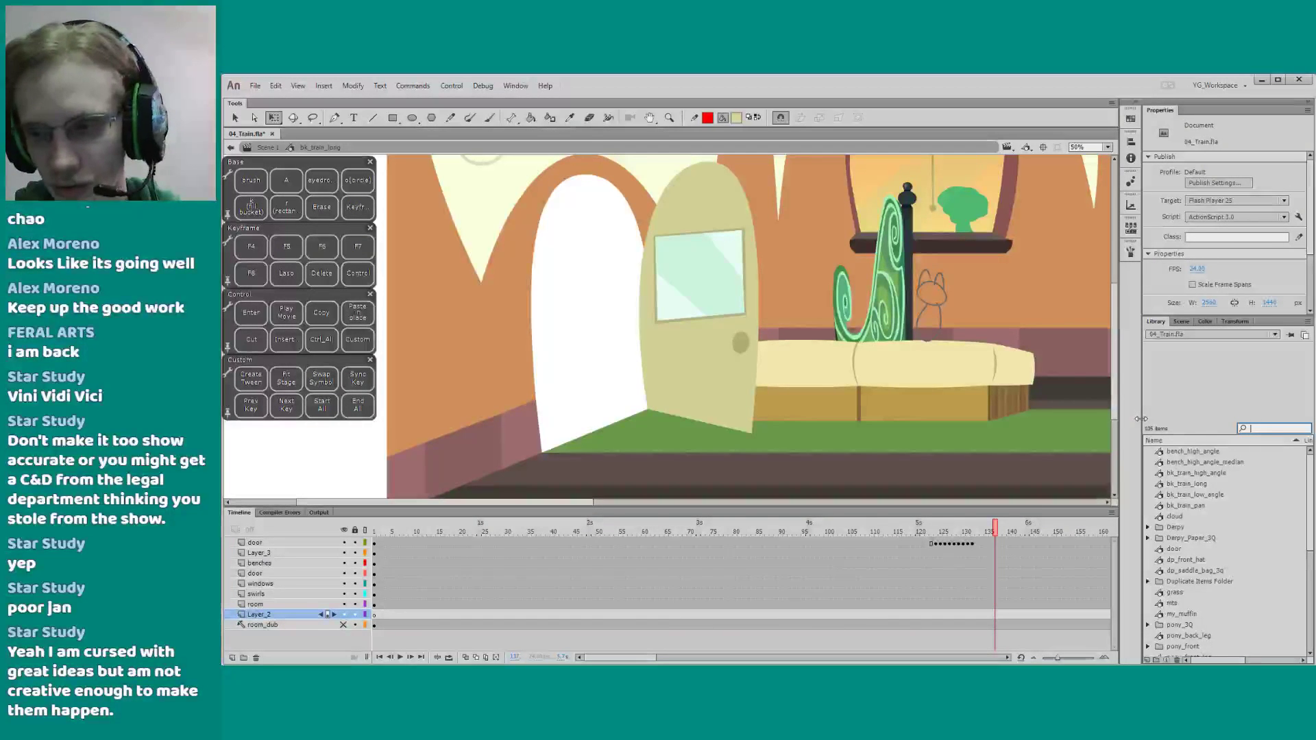
text(sky)
click(1163, 454)
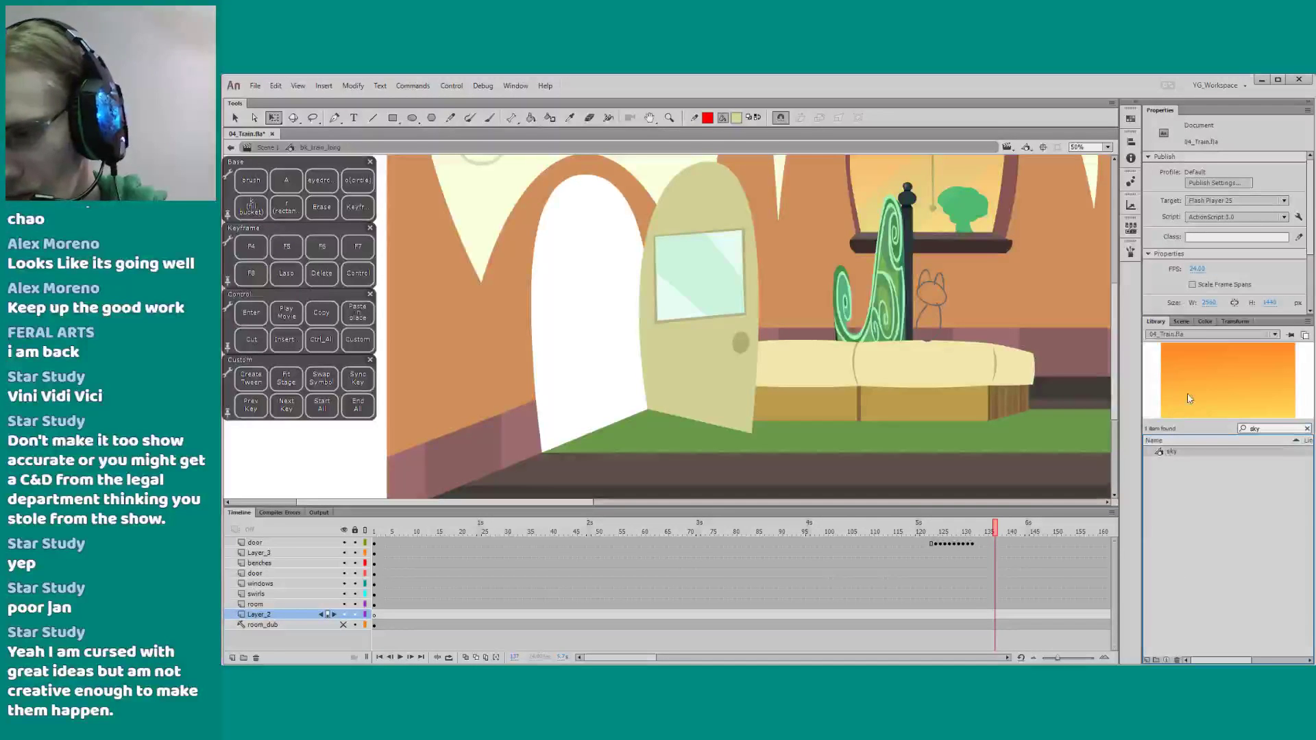
drag(1190, 399, 499, 219)
drag(568, 333, 582, 440)
drag(585, 384, 575, 350)
Resize the sky so it reaches down into the doorway and extends only slightly beyond the doorway's sides
drag(622, 415, 621, 481)
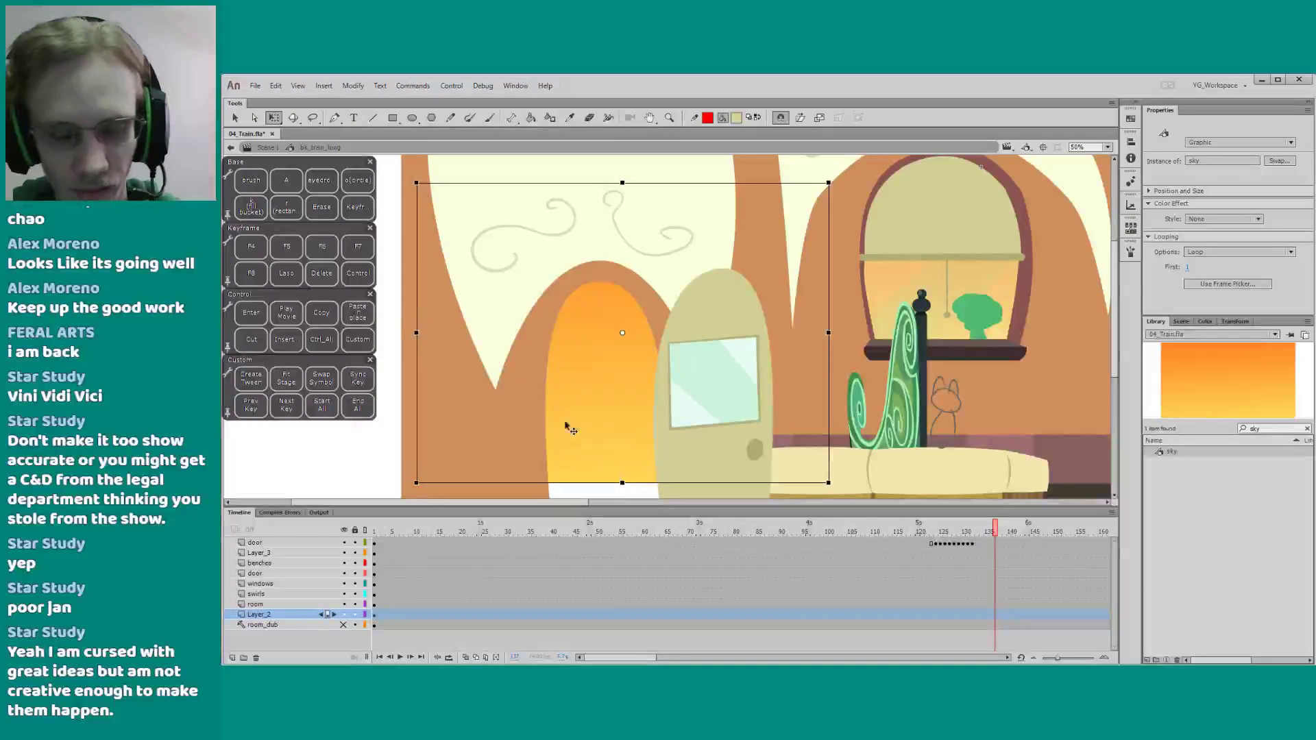
drag(416, 331, 401, 331)
mouse_move(562, 368)
mouse_down()
mouse_move(510, 307)
mouse_move(550, 355)
mouse_up()
drag(542, 429, 578, 422)
click(551, 440)
click(421, 344)
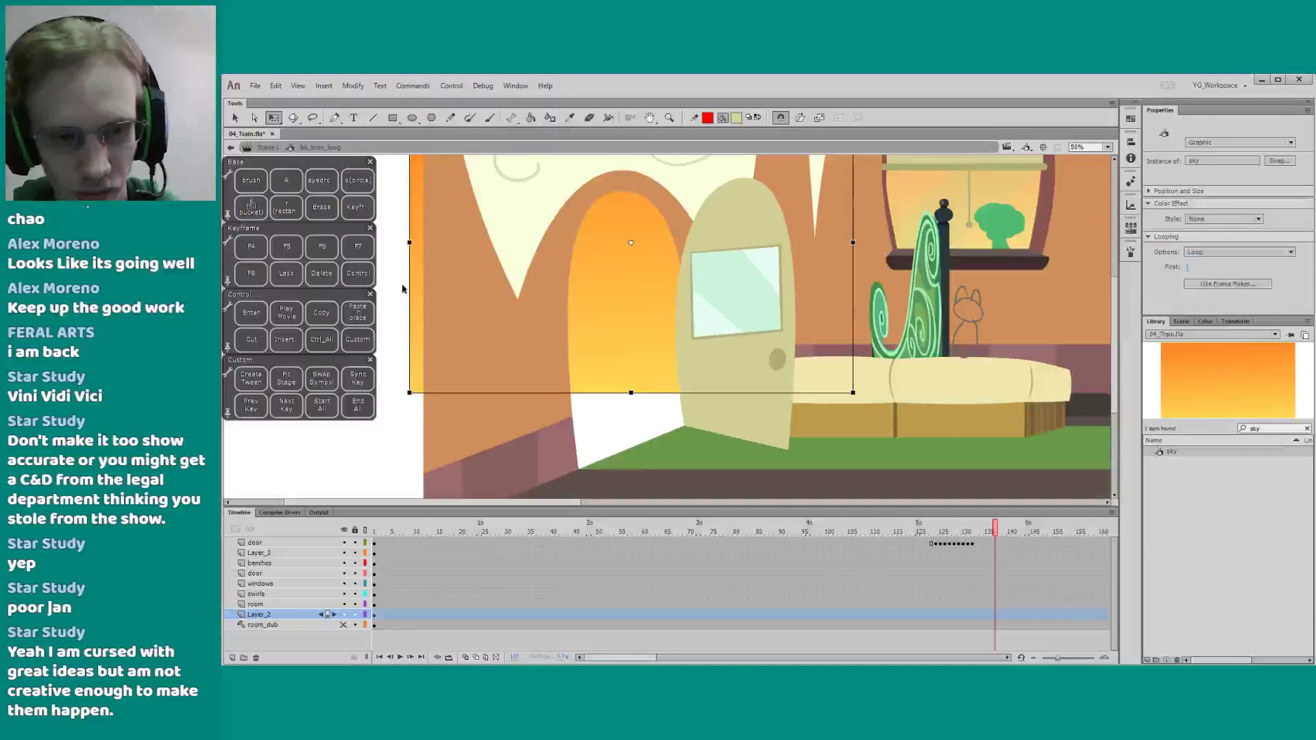
drag(403, 242, 439, 242)
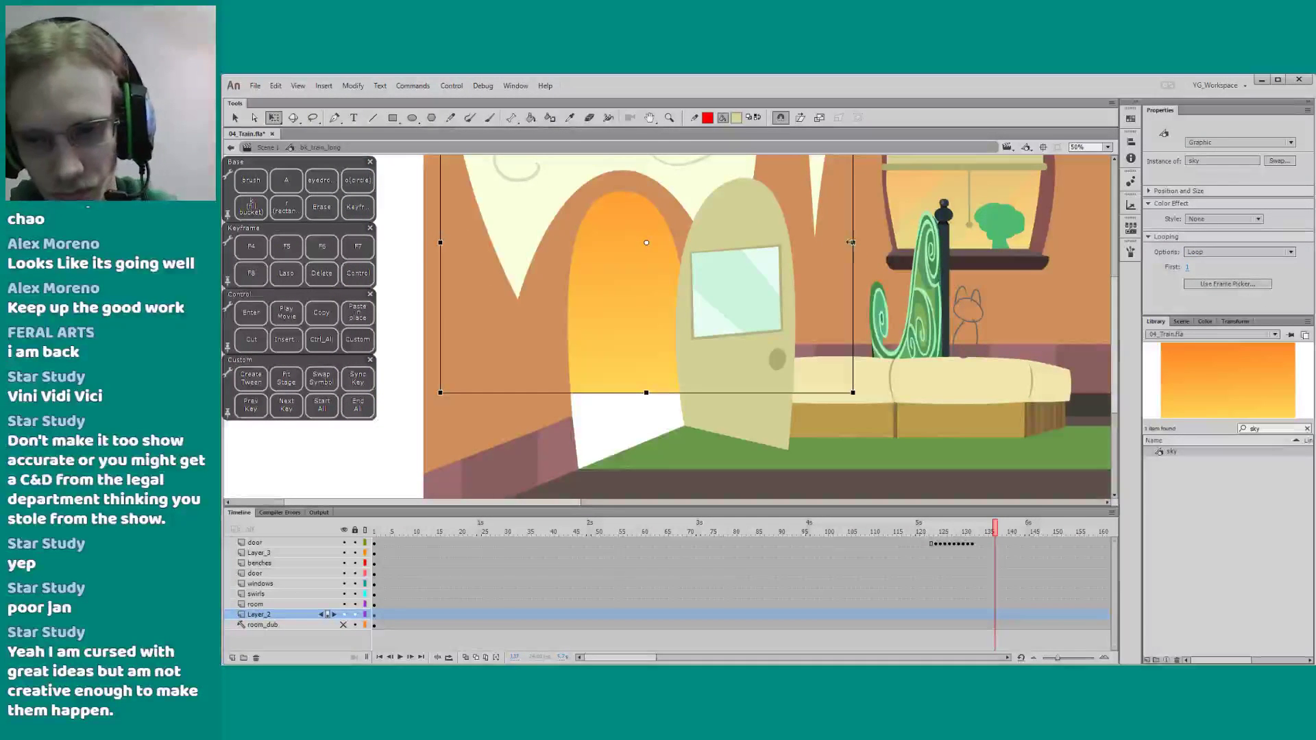
drag(852, 242, 757, 241)
drag(525, 240, 539, 263)
click(421, 313)
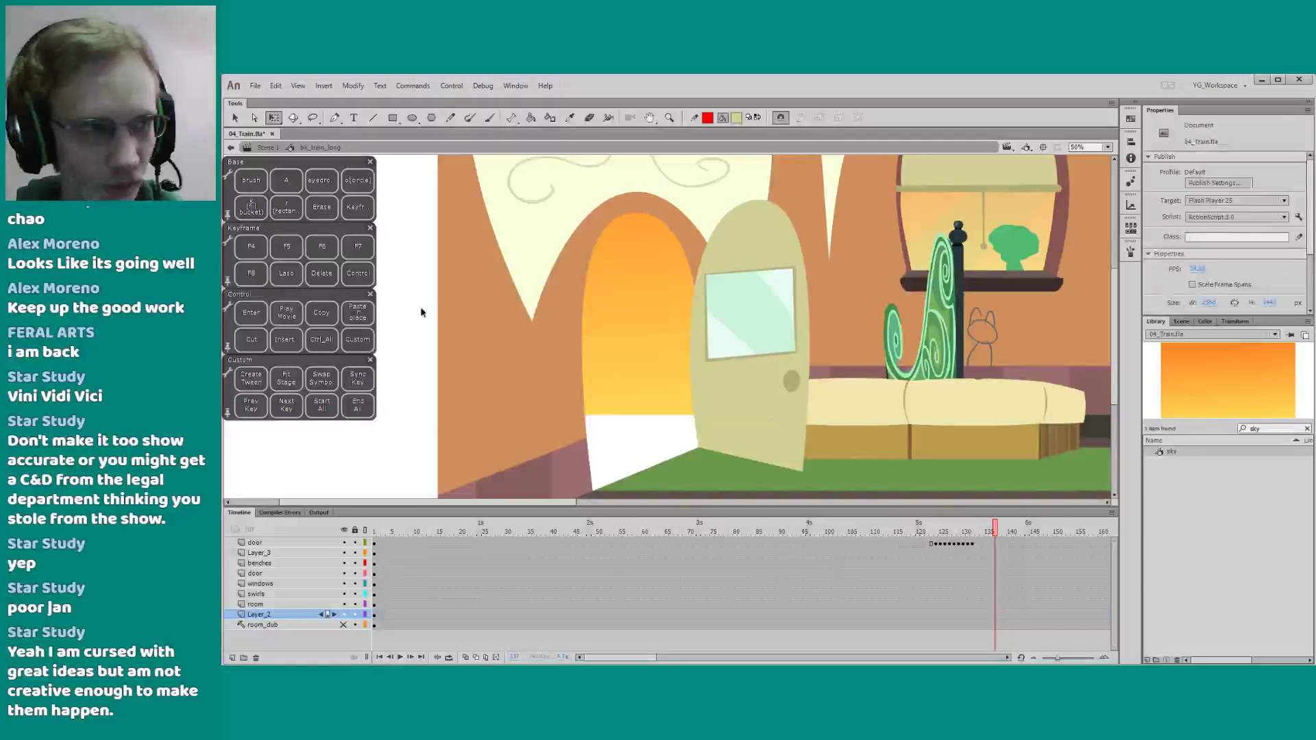
Rename the new layer holding the sky symbol as sky
drag(404, 405, 406, 391)
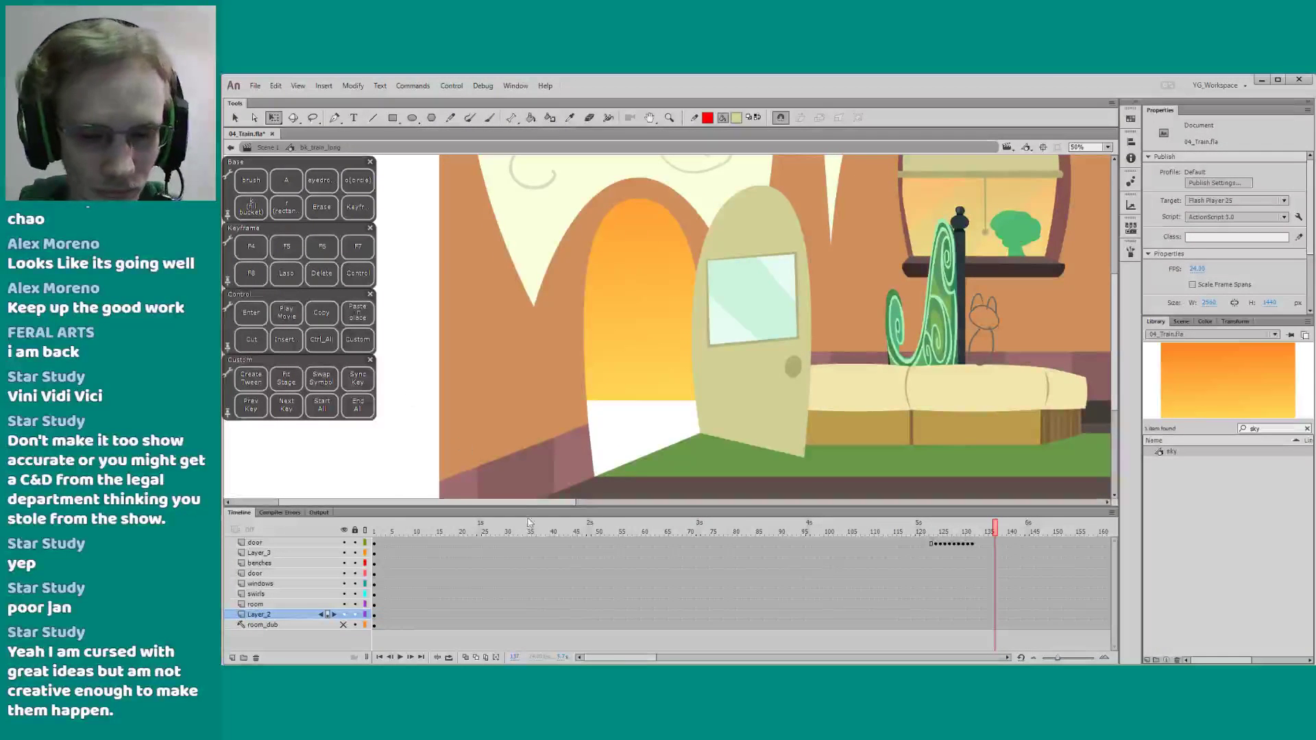
drag(607, 659, 625, 660)
double_click(257, 614)
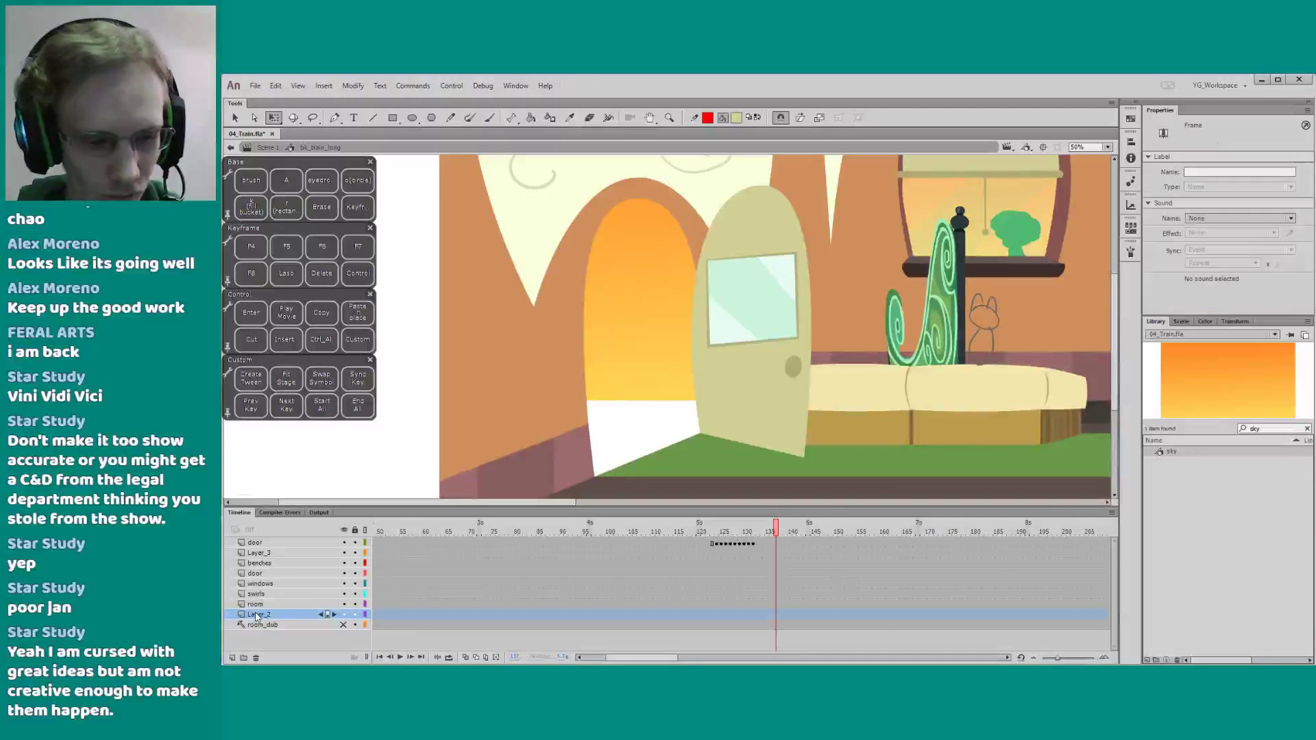
text(sky)
key(Return)
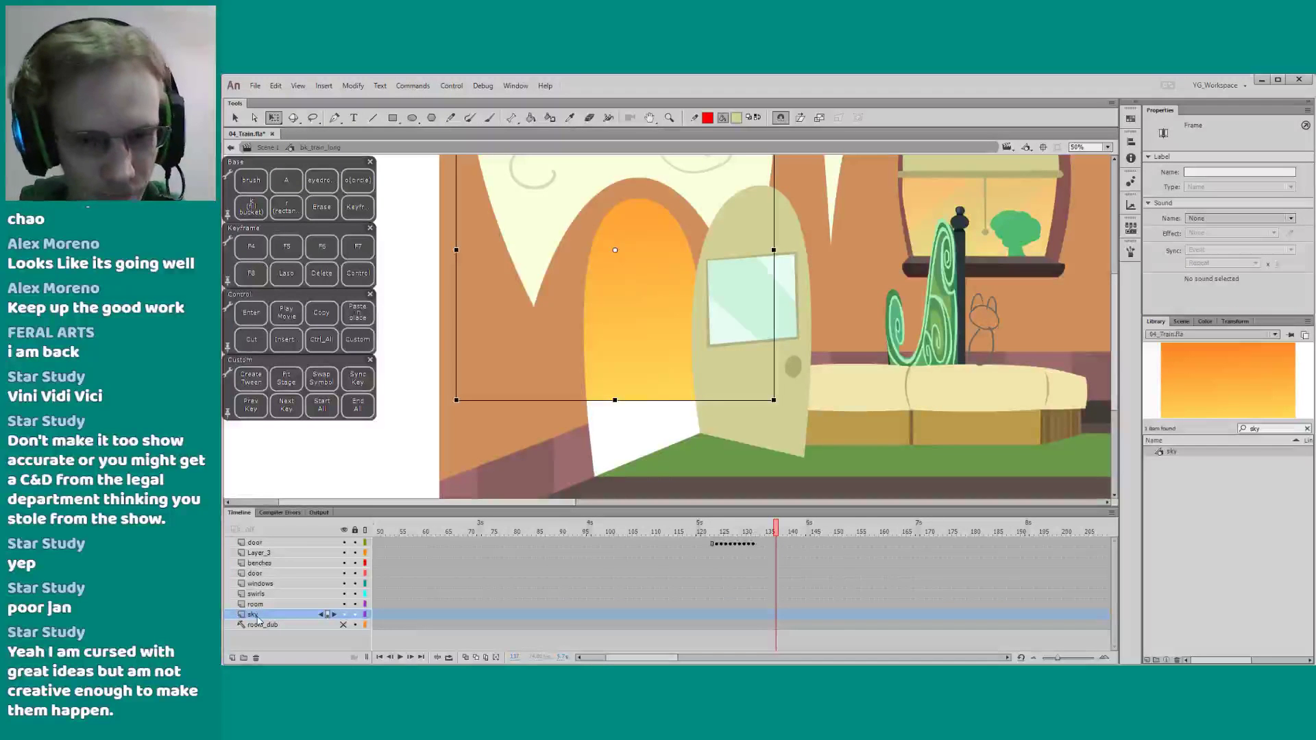
click(403, 434)
drag(403, 435, 407, 425)
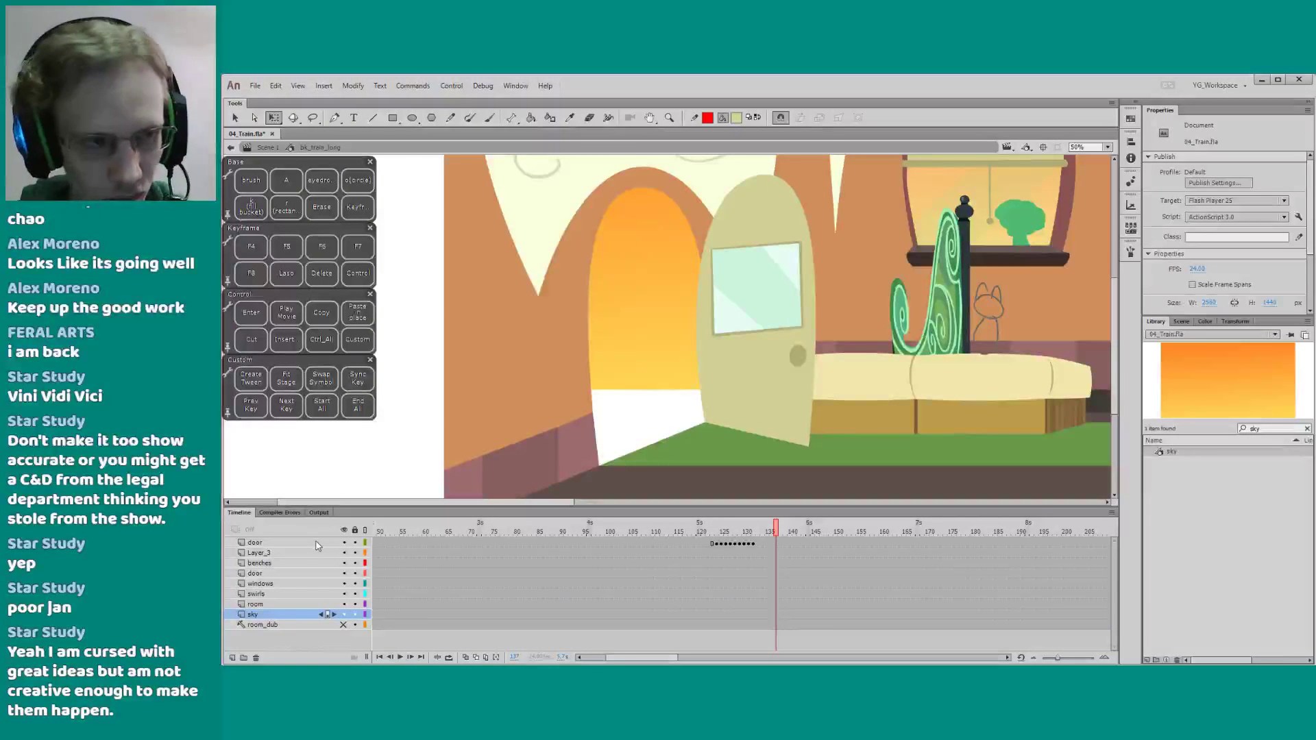
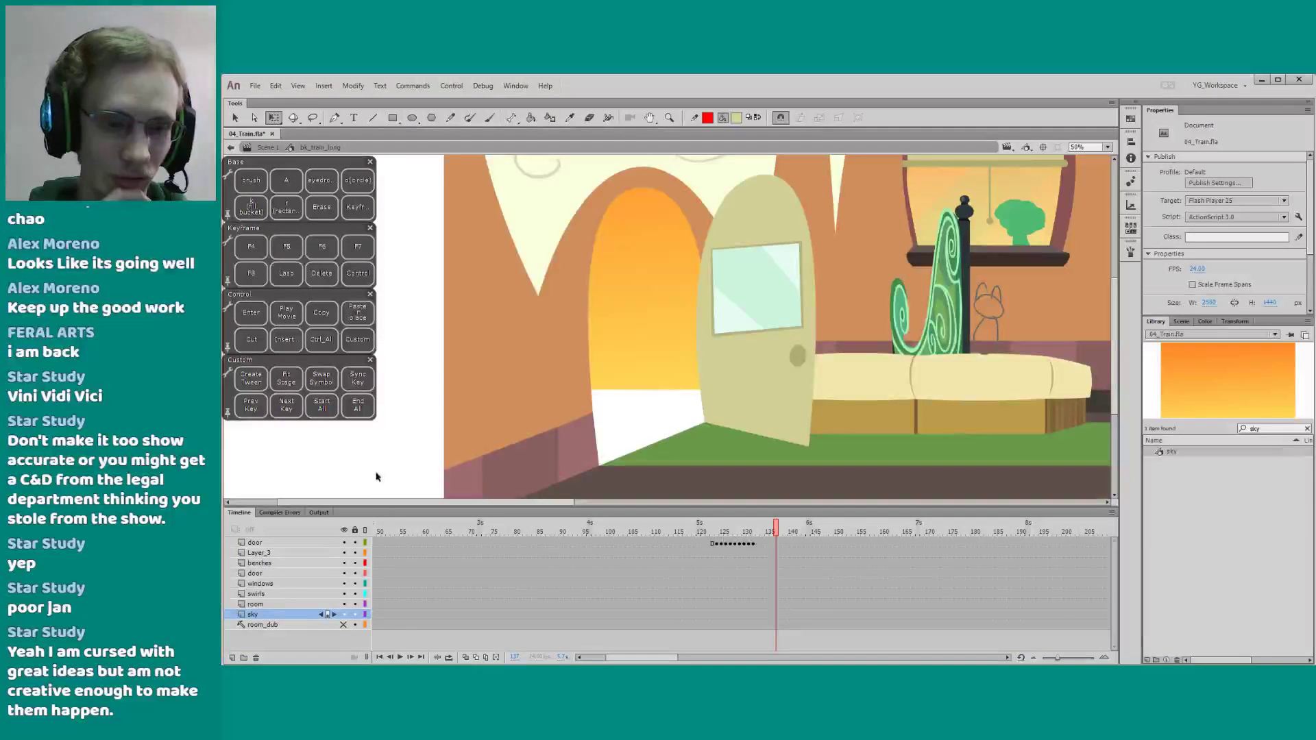
Add another layer above sky and lock every other layer
click(260, 617)
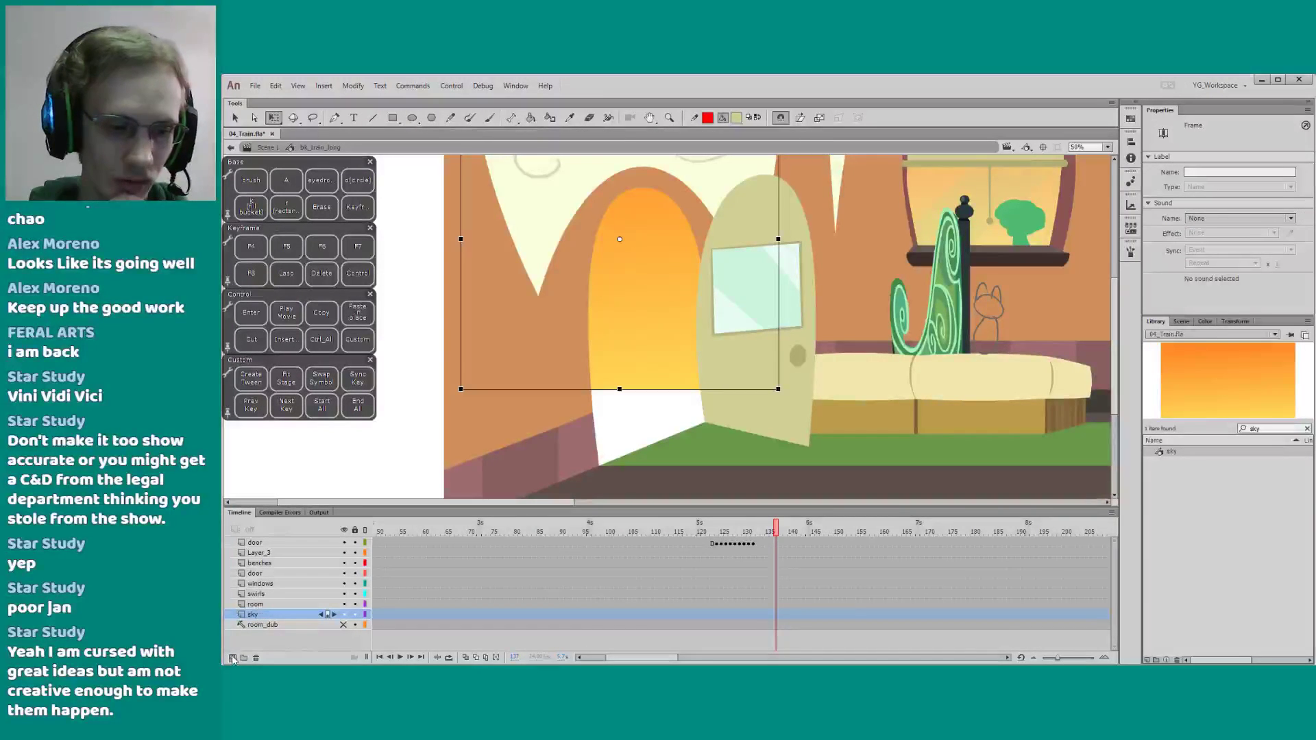
click(232, 657)
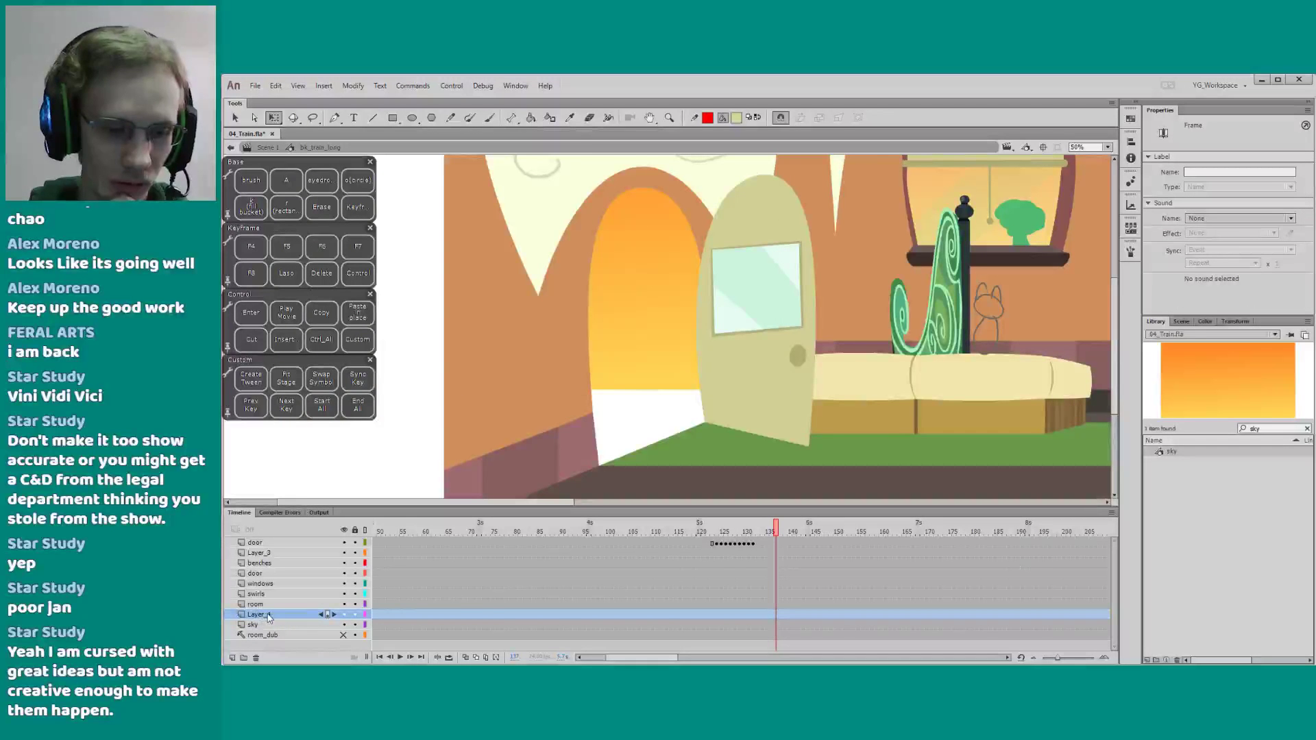
alt+click(355, 614)
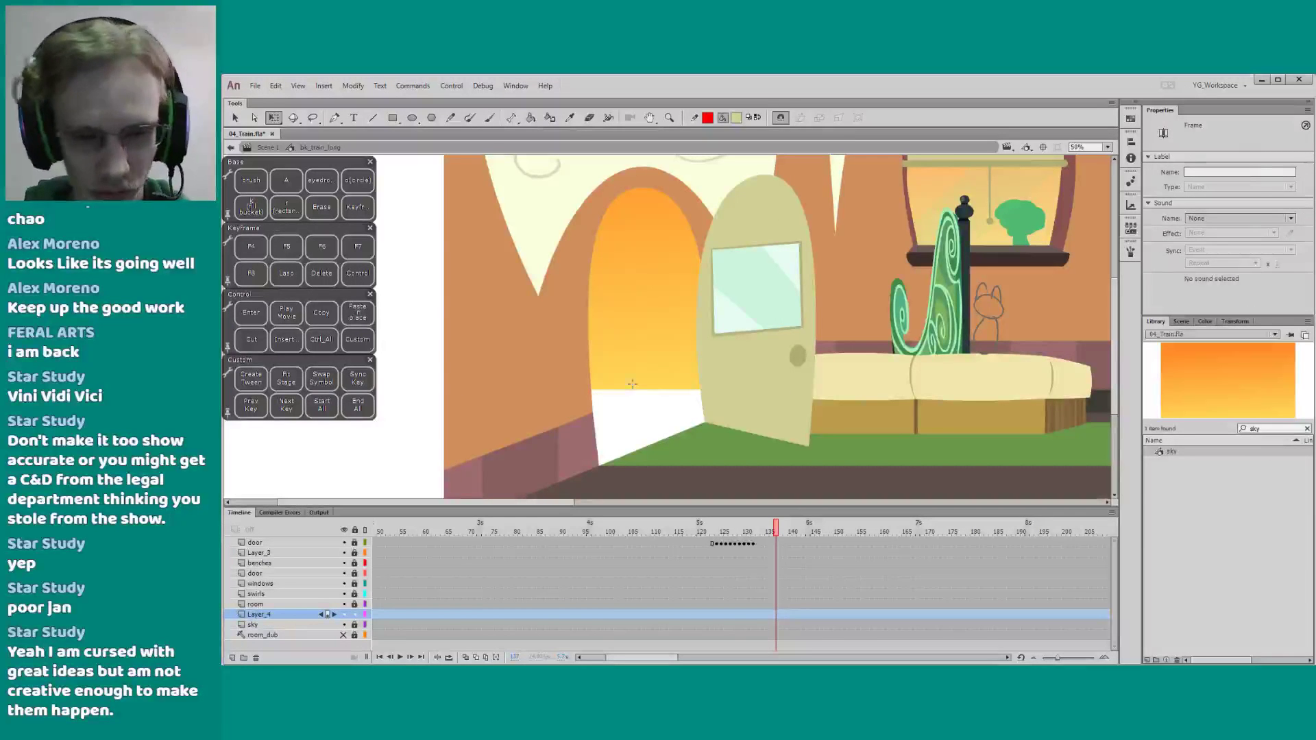
Activate the Brush tool and set its fill colour to bright green
key(b)
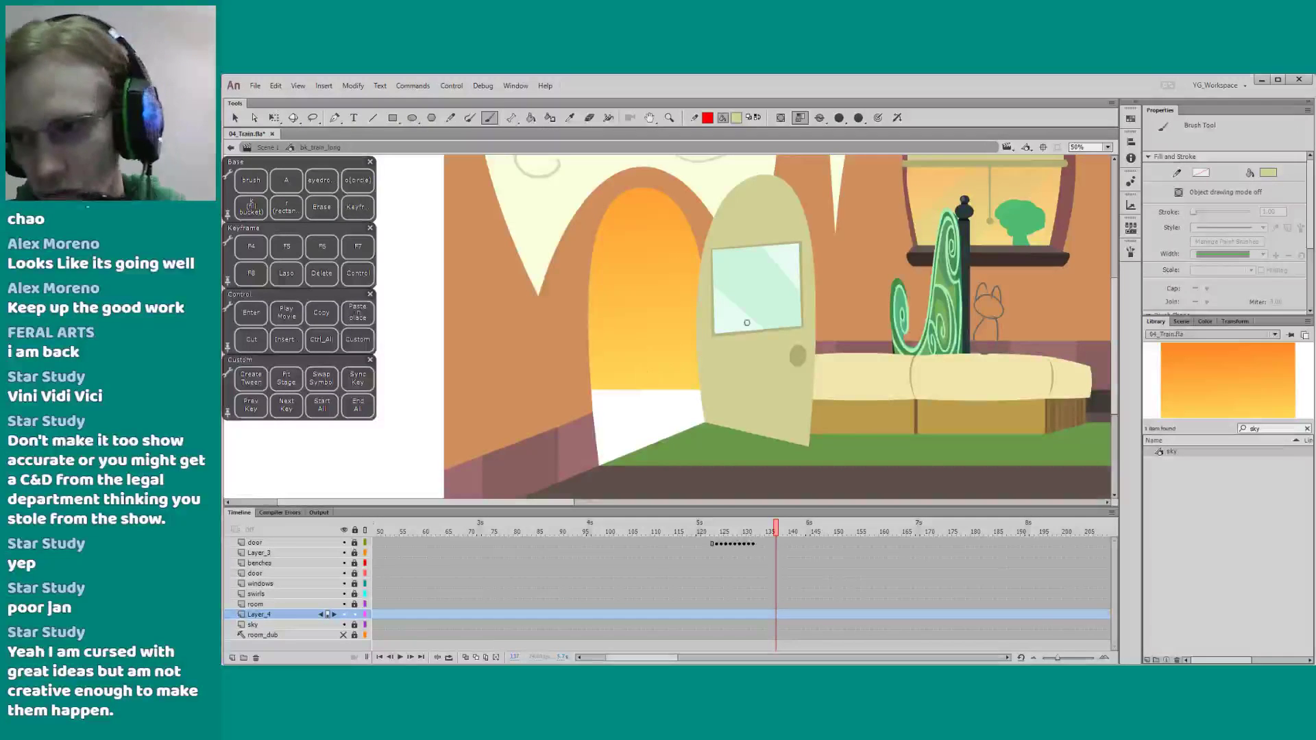
click(1268, 172)
click(1067, 264)
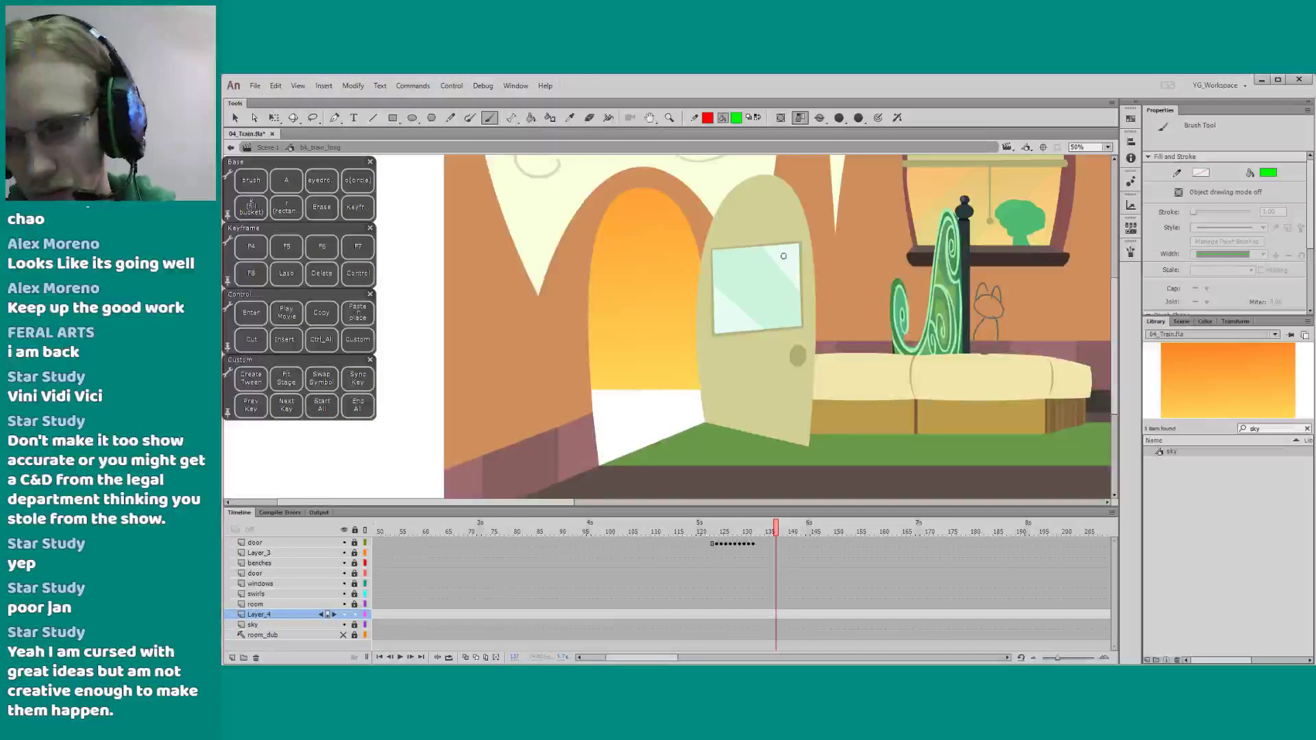
Turn on pressure sensitivity for the brush and paint a thin green diagonal line across the lower doorway opening
drag(515, 362, 573, 332)
key(z)
drag(558, 227, 788, 472)
drag(716, 428, 723, 422)
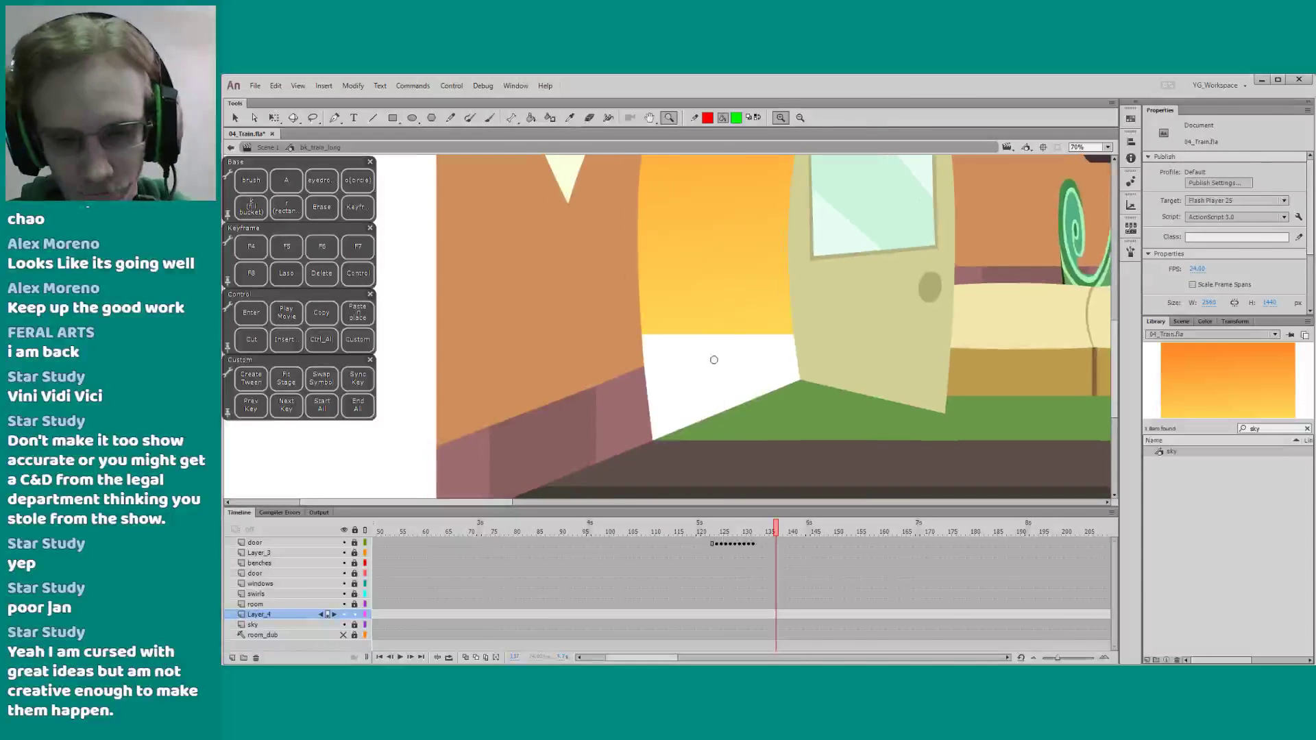
key(b)
drag(734, 311, 731, 324)
click(878, 118)
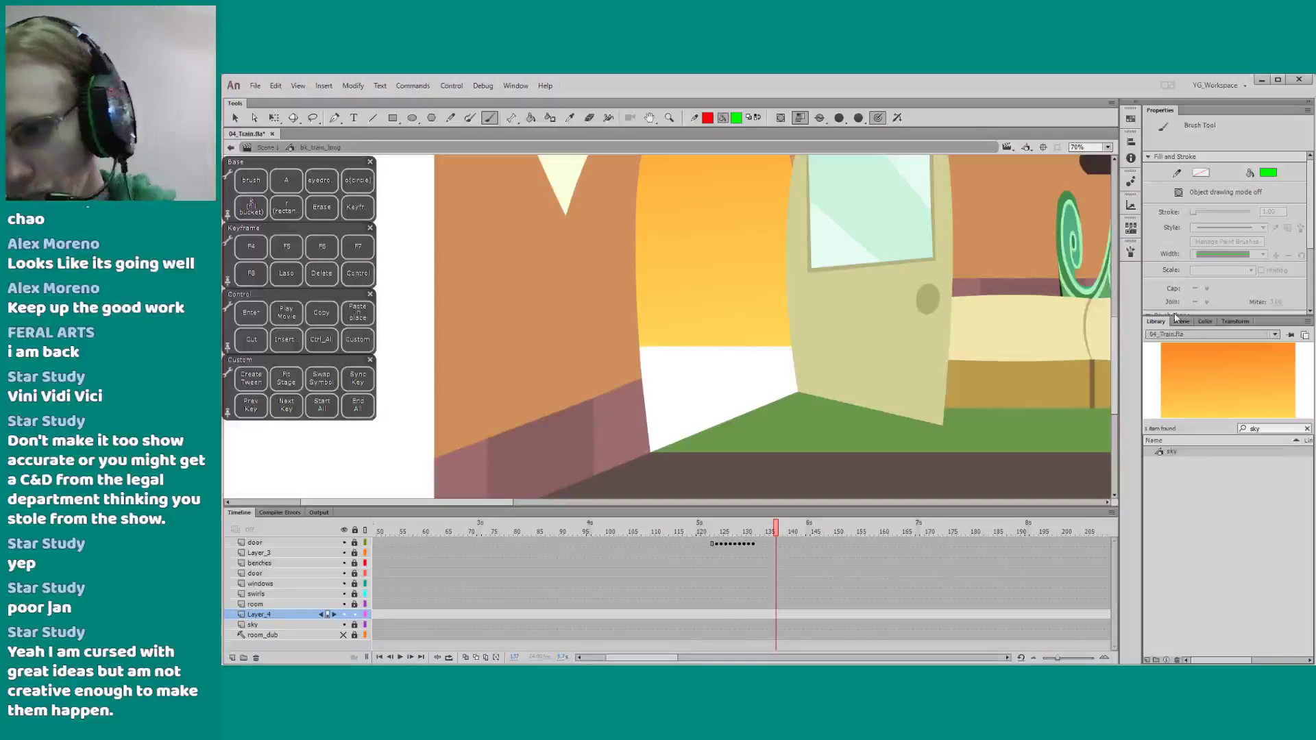
mouse_move(1173, 318)
mouse_down()
mouse_move(1174, 391)
mouse_move(1175, 373)
mouse_up()
mouse_move(711, 337)
mouse_down()
mouse_move(754, 320)
mouse_move(668, 383)
mouse_move(692, 373)
mouse_up()
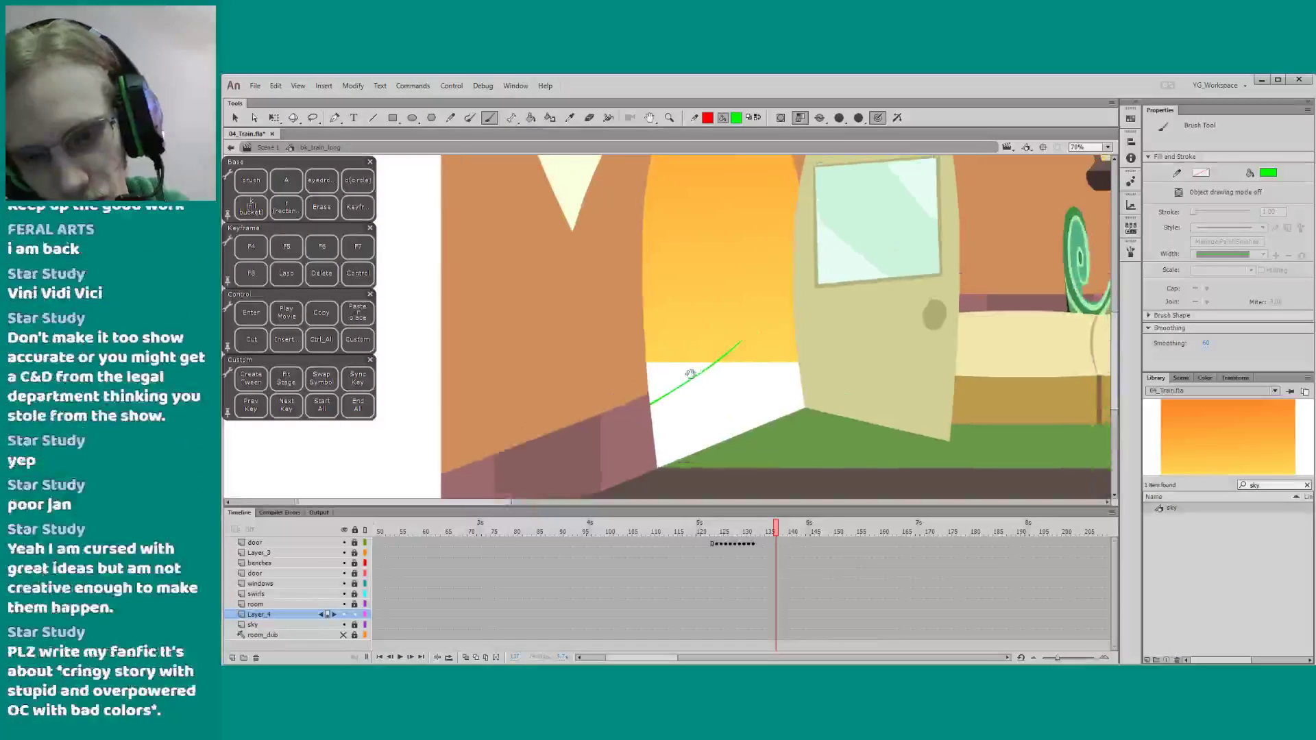
Skew the green diagonal line so that its right end sits slightly lower
key(q)
click(698, 373)
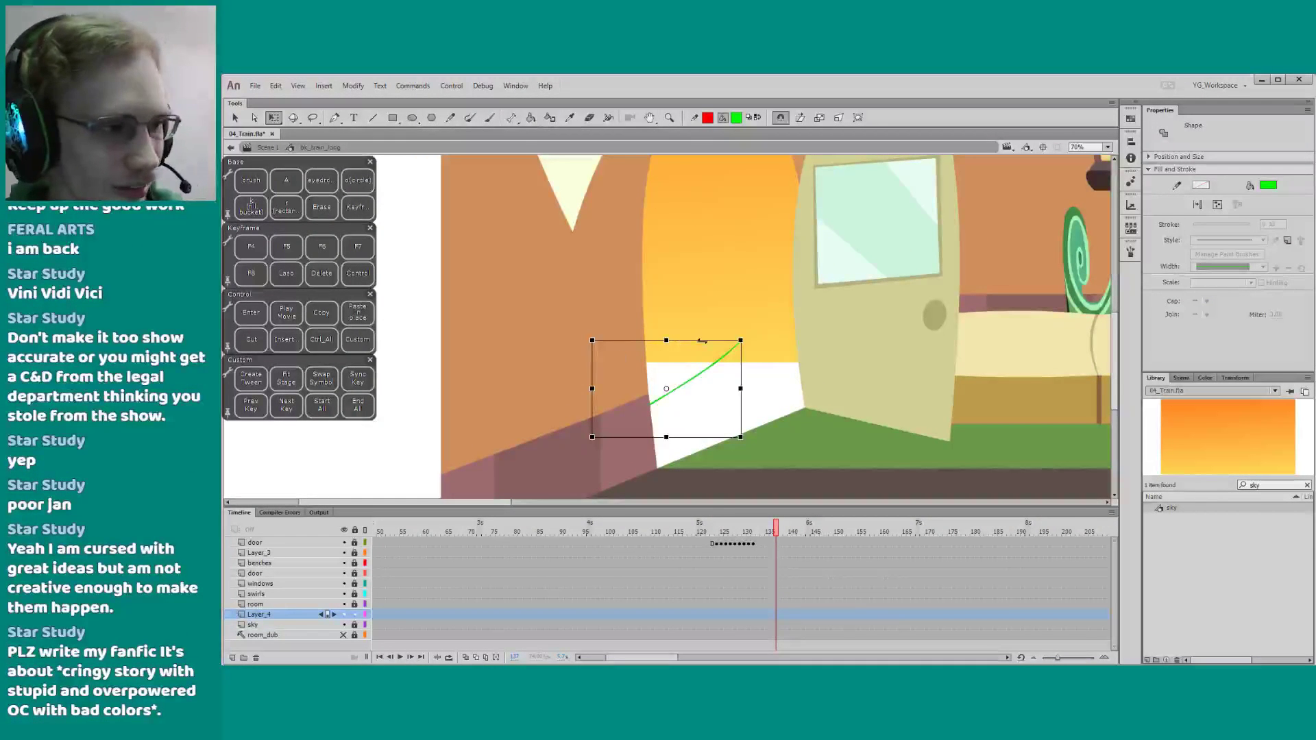
drag(735, 353, 737, 361)
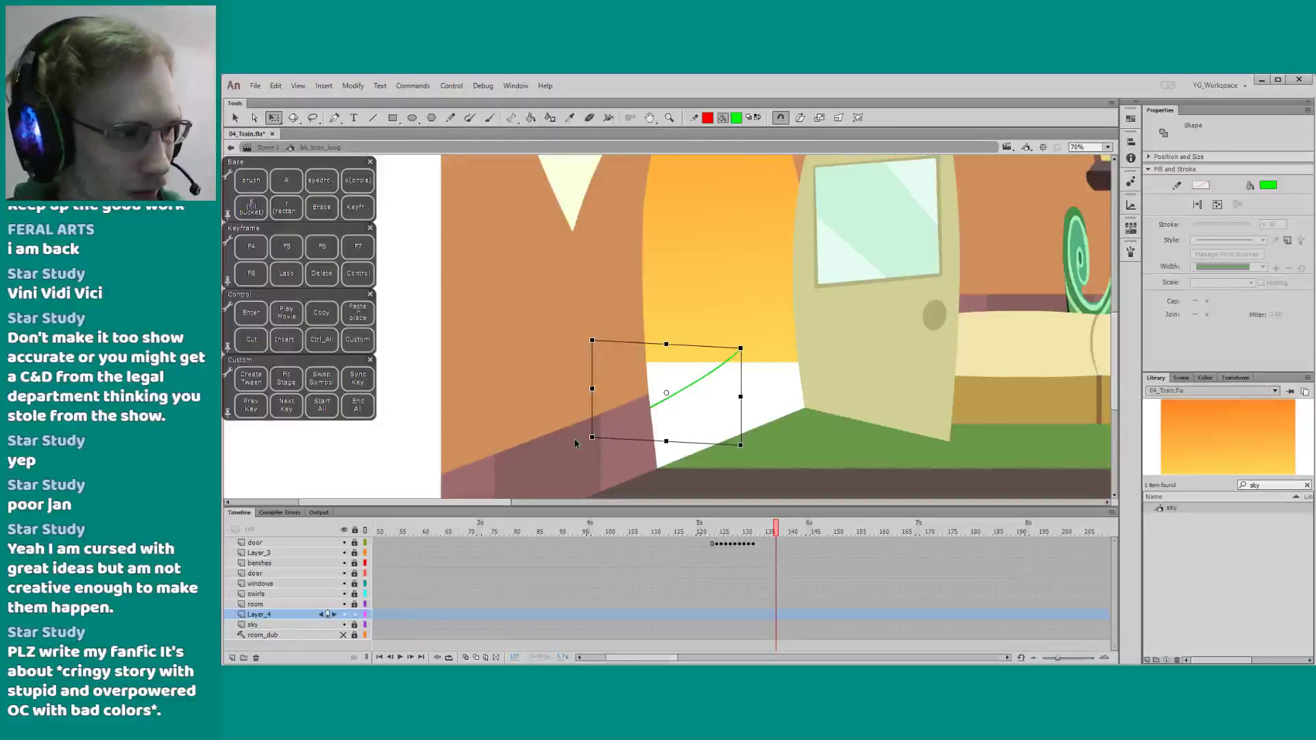
Paint a green line from the diagonal's upper right end back to the doorway's left edge, and adjust the resulting wedge slightly with Free Transform
key(b)
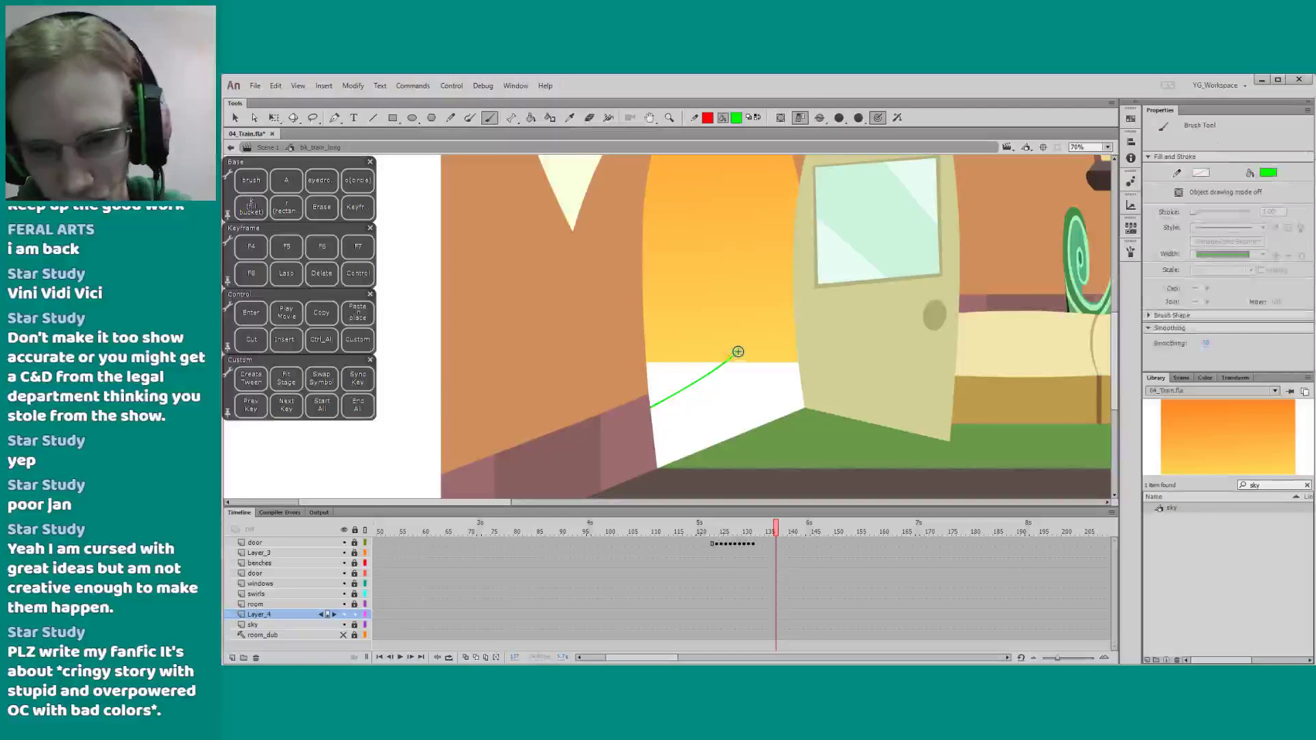
mouse_move(728, 351)
mouse_down()
mouse_move(710, 371)
mouse_move(559, 338)
mouse_move(622, 367)
mouse_move(647, 379)
mouse_up()
key(q)
click(674, 351)
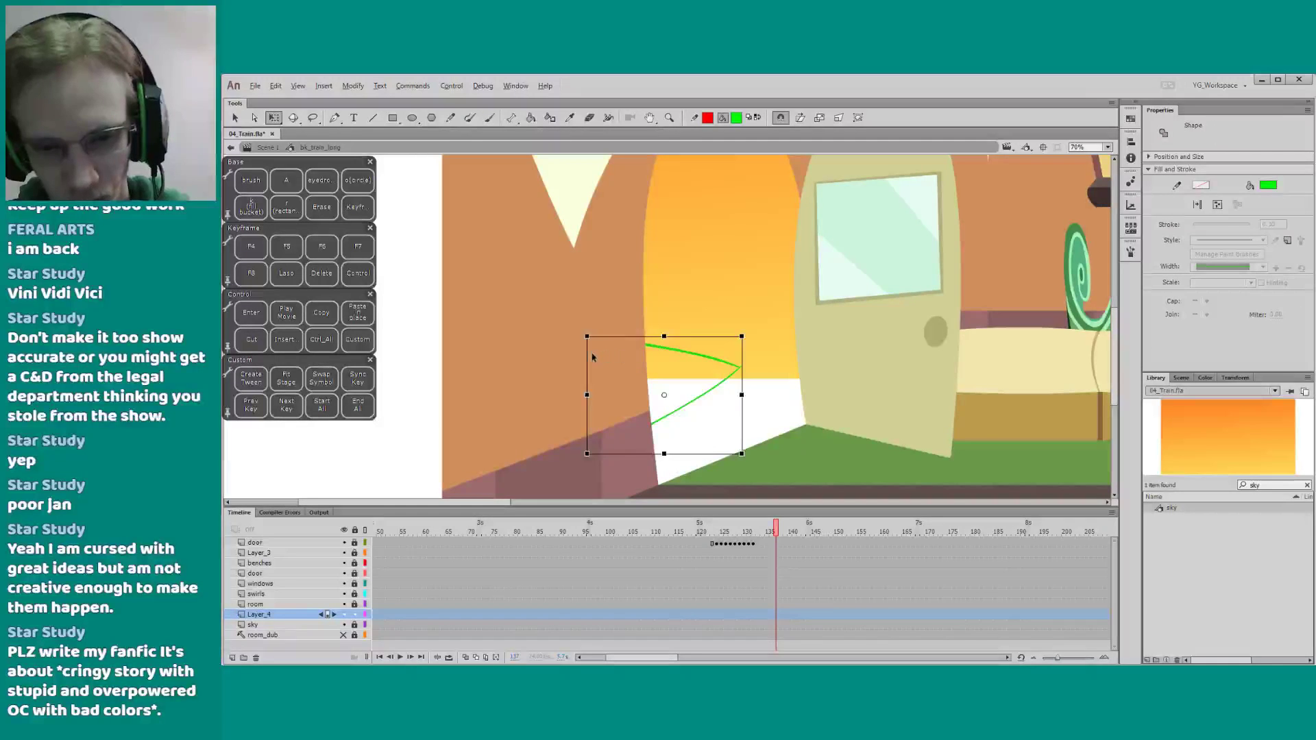
click(584, 358)
click(661, 351)
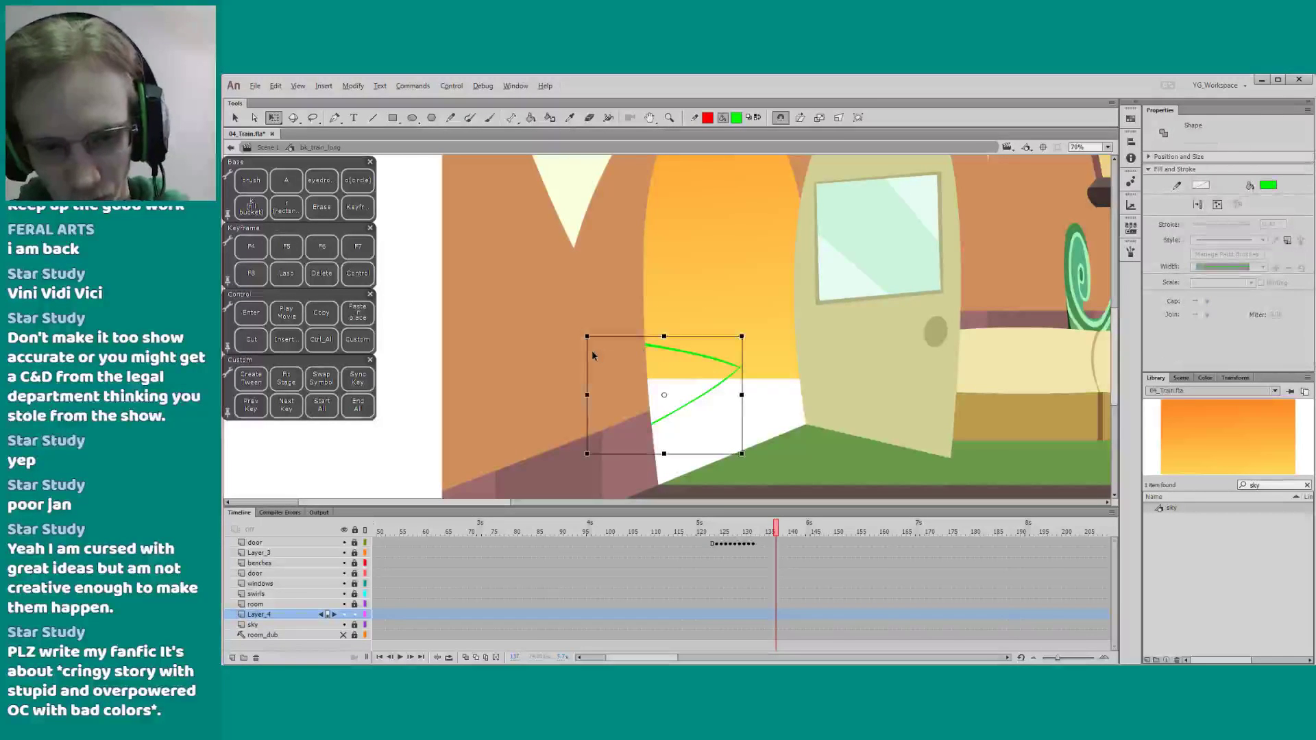
click(648, 419)
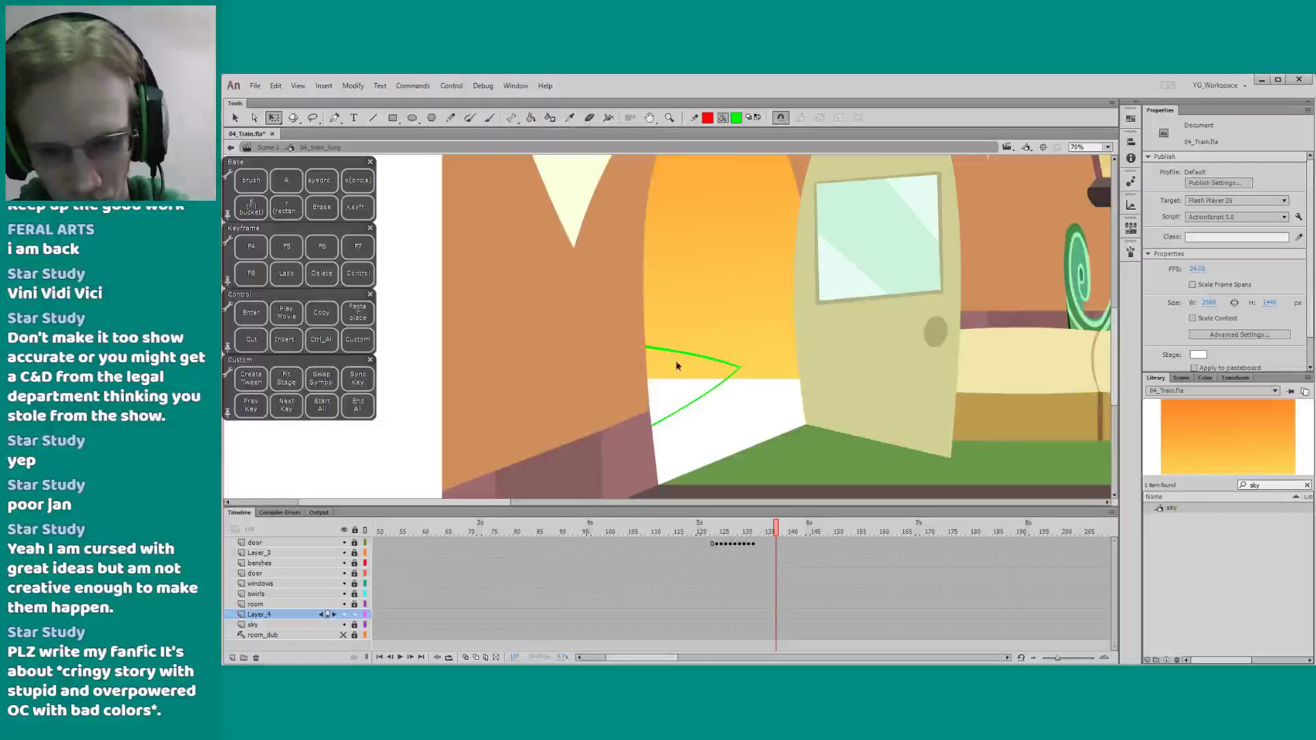
Paint a second green diagonal alongside the wedge's lower edge, and shift the whole outline slightly down with a small skew
key(b)
mouse_move(727, 368)
mouse_down()
mouse_move(651, 420)
mouse_move(676, 409)
mouse_move(669, 432)
mouse_up()
key(q)
drag(621, 363, 617, 364)
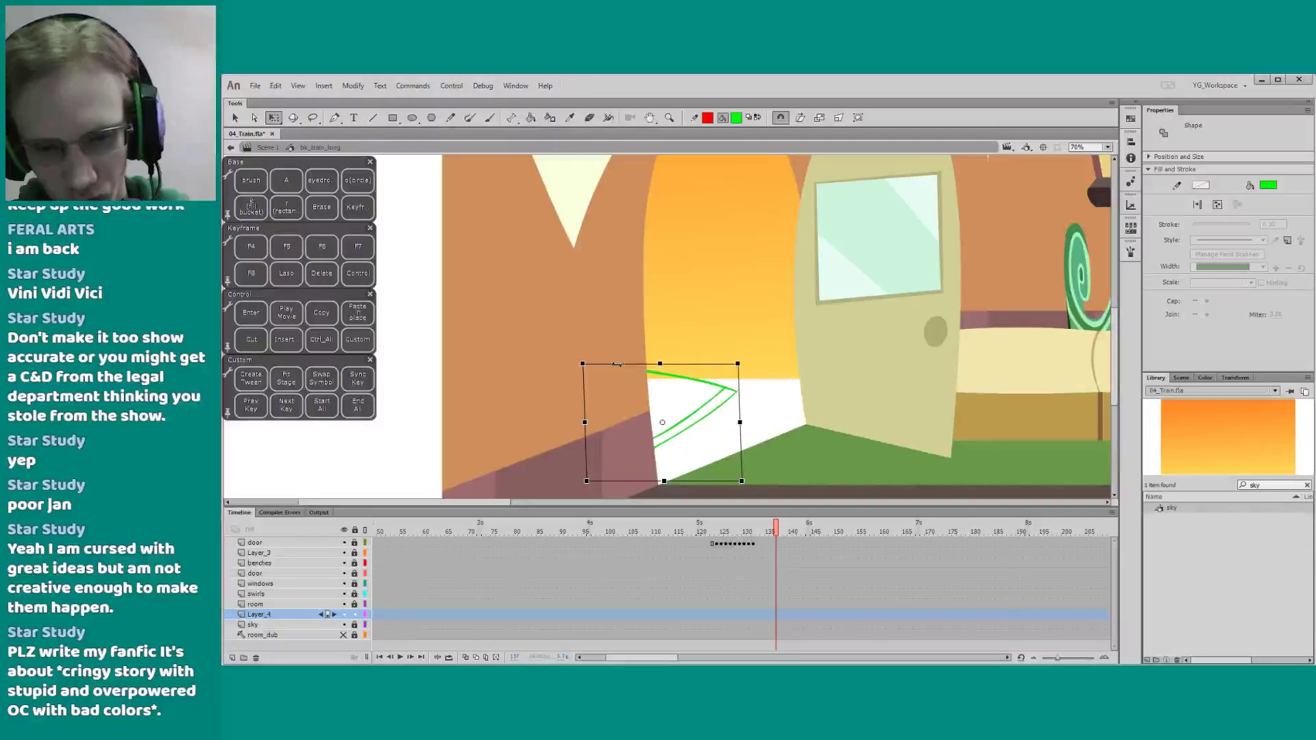
click(726, 429)
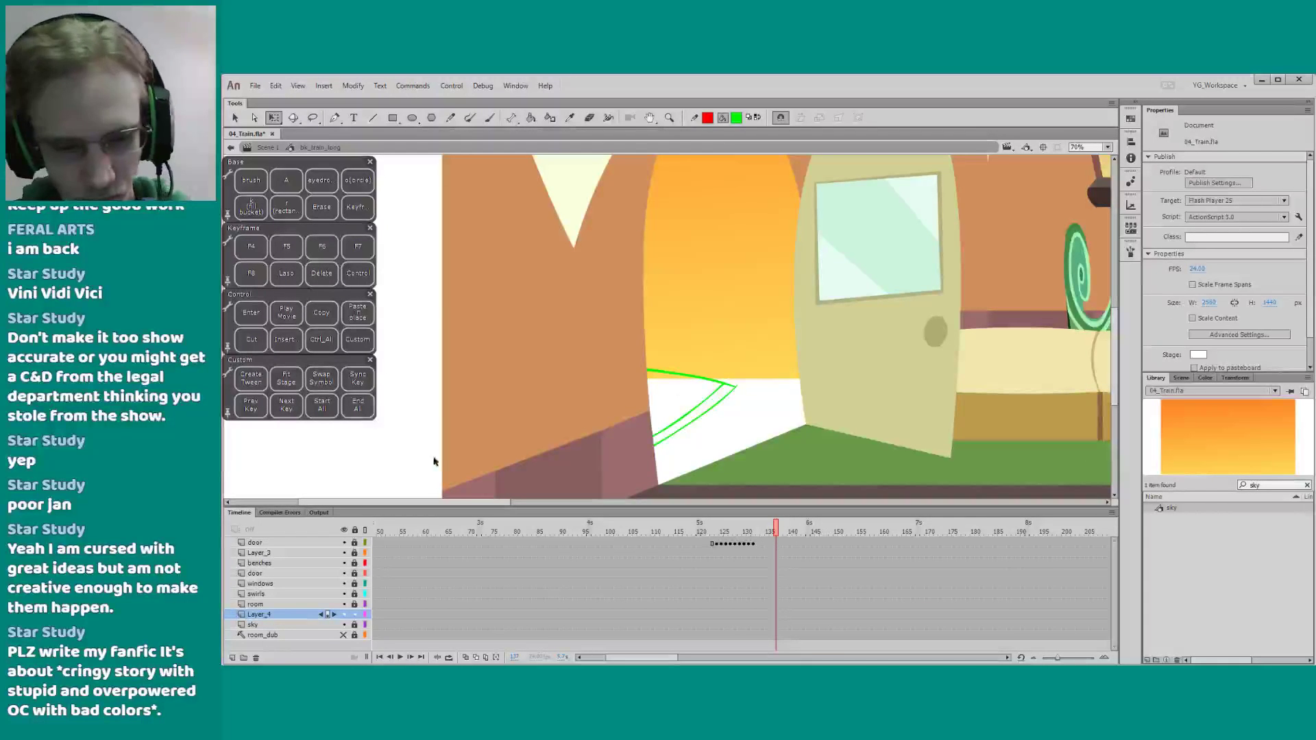
Stretch the sky instance downward until its gradient covers the white gap at the bottom of the doorway
click(704, 355)
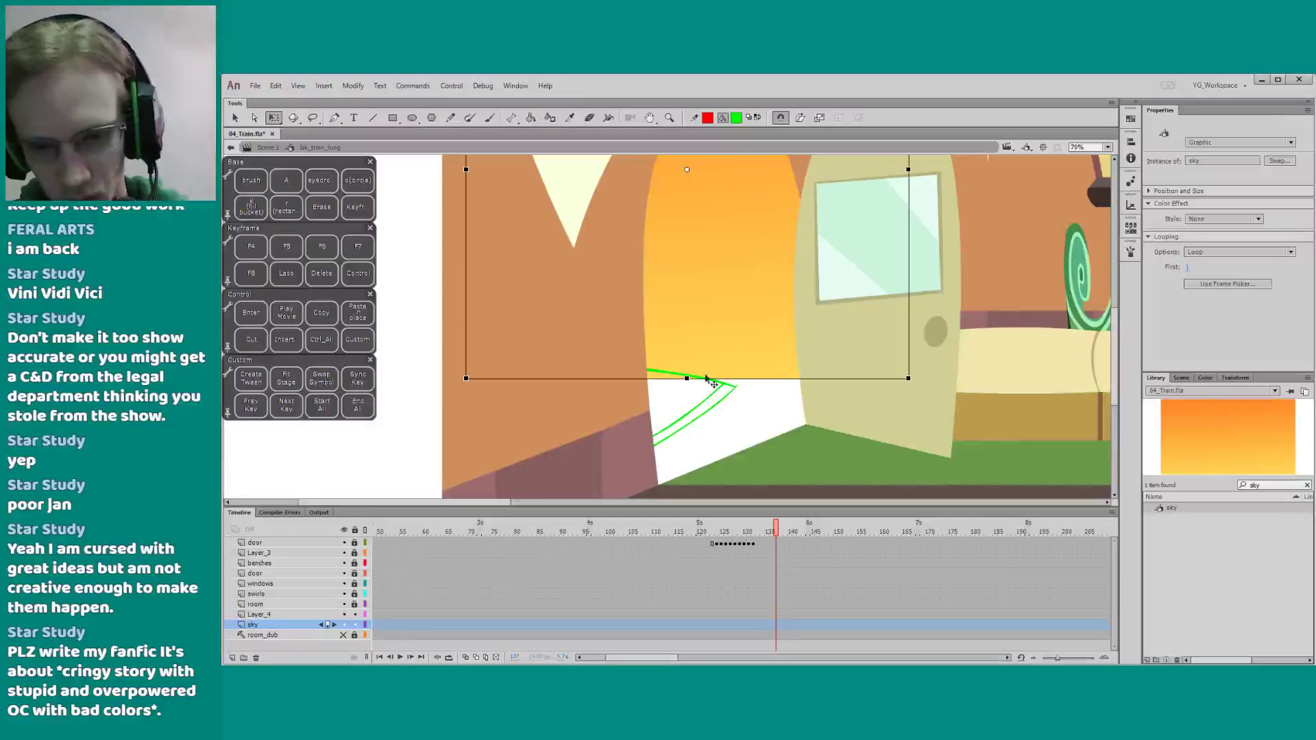
drag(686, 378, 686, 487)
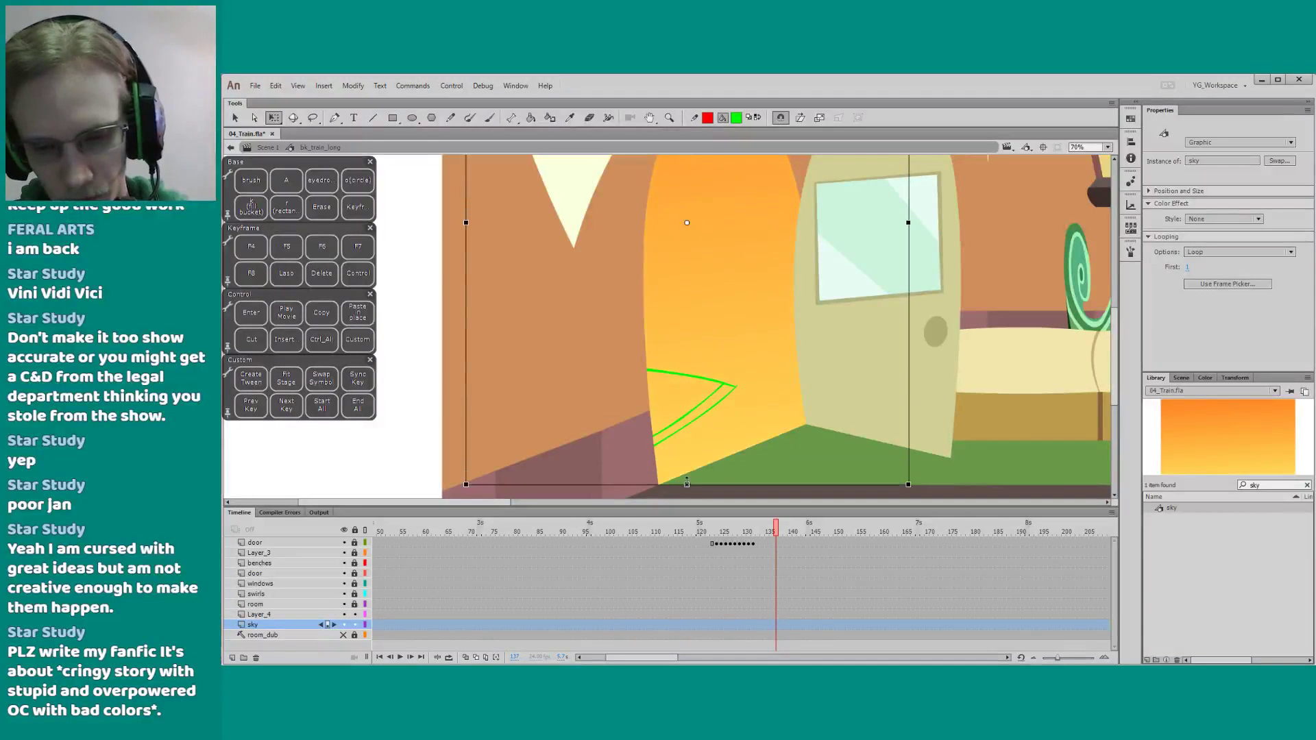
click(421, 396)
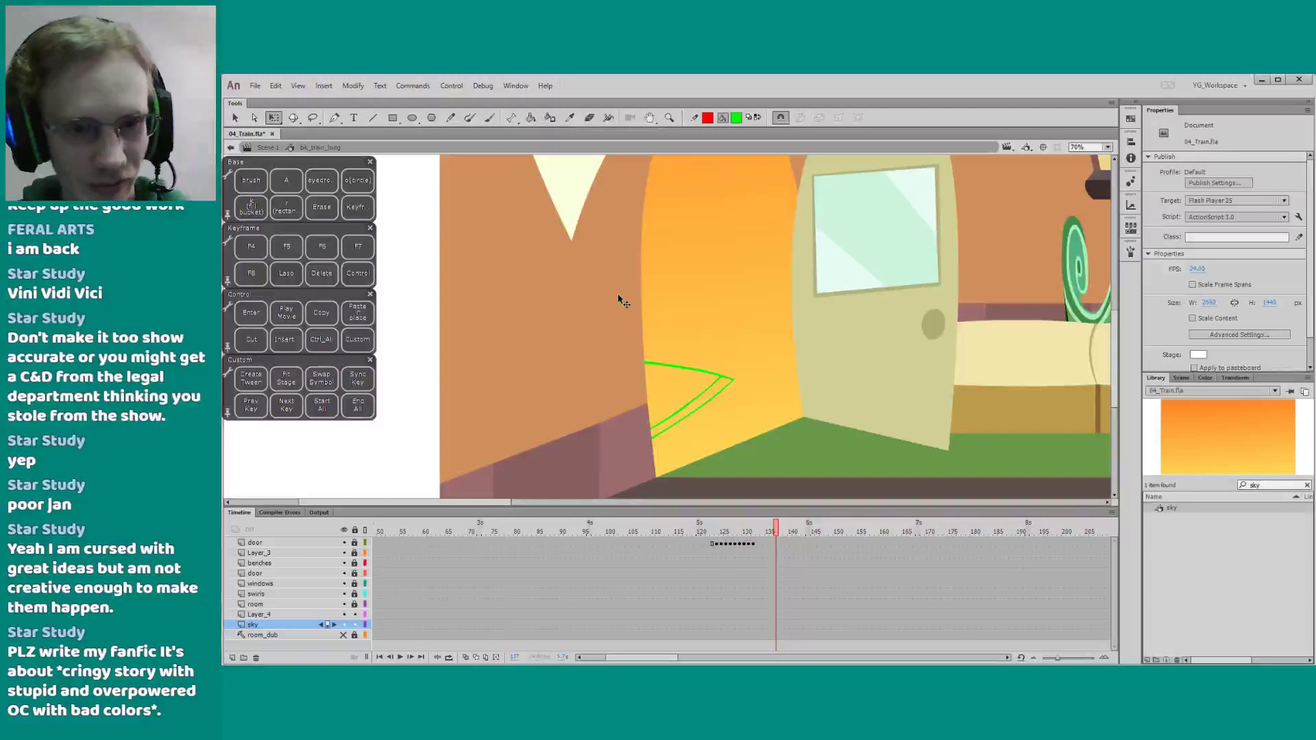
Select the green wedge outline in the doorway for transforming
drag(487, 360, 487, 371)
click(658, 382)
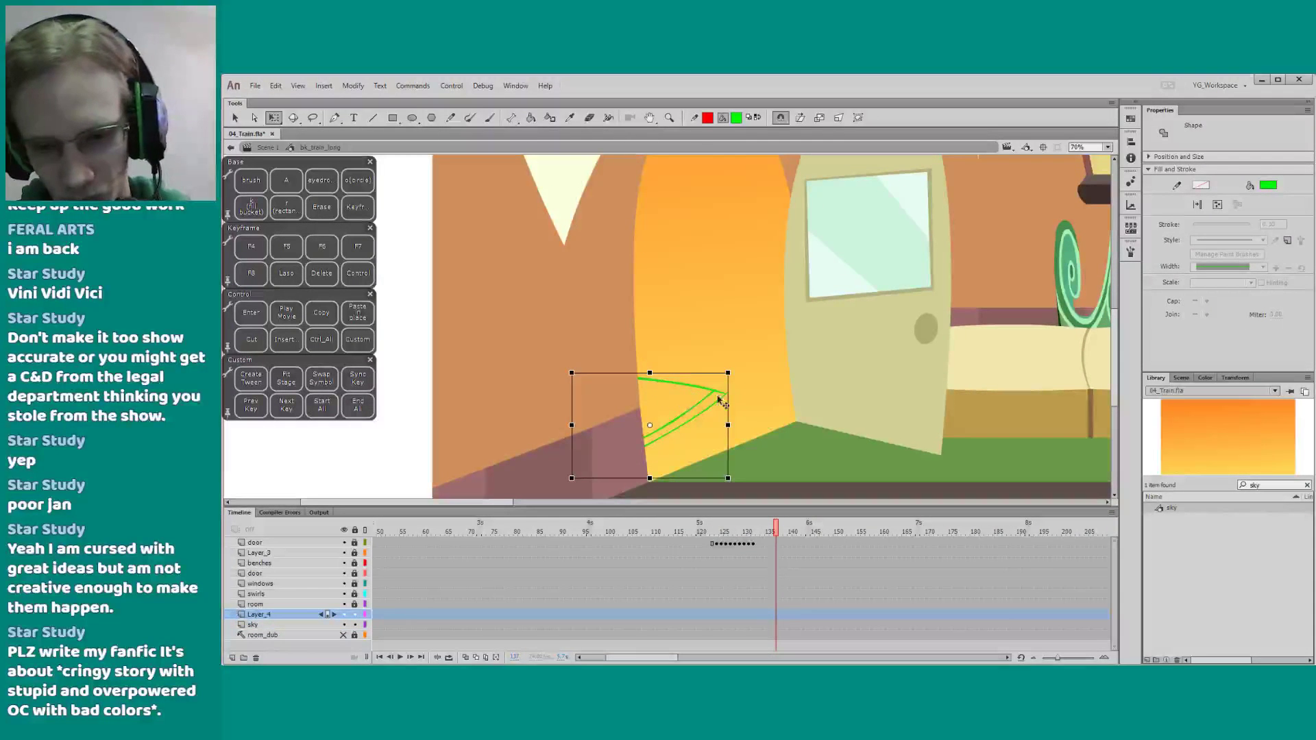
Skew and slightly widen the green triangular base sketch in the doorway with Free Transform
drag(727, 389, 727, 382)
drag(571, 426, 565, 426)
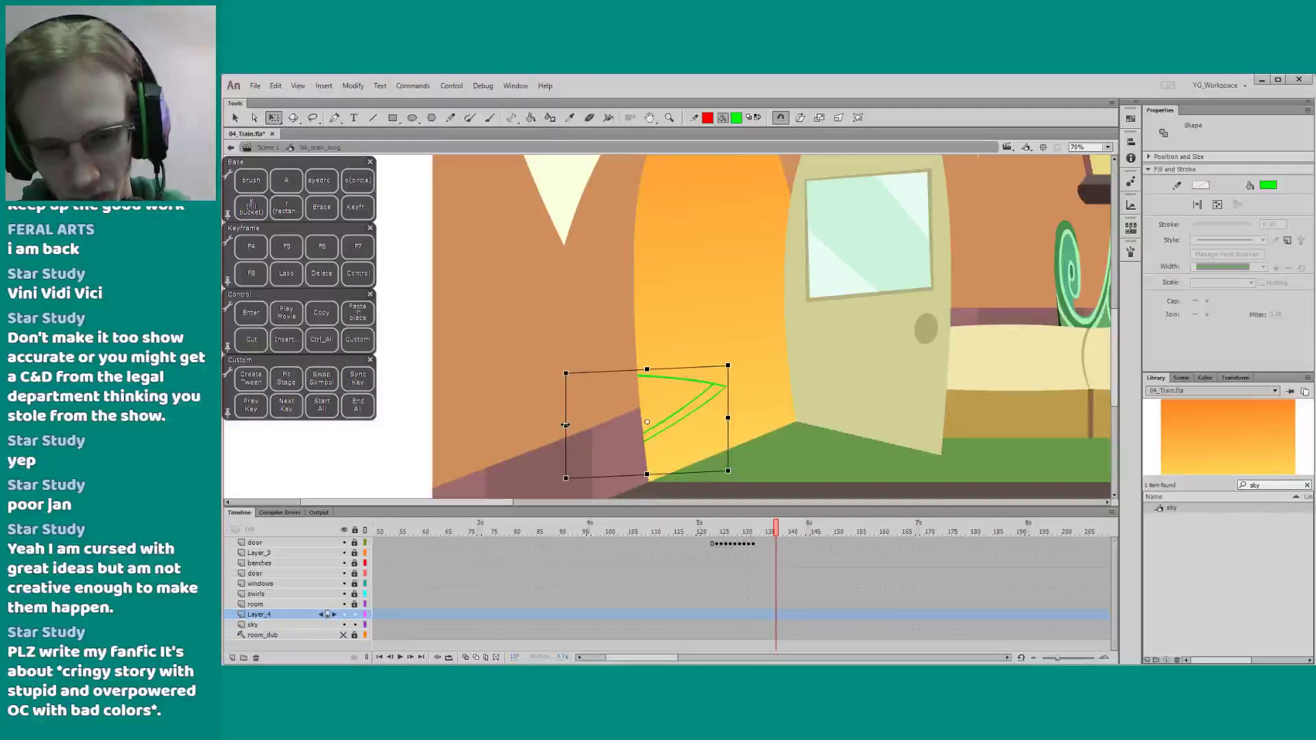
click(425, 364)
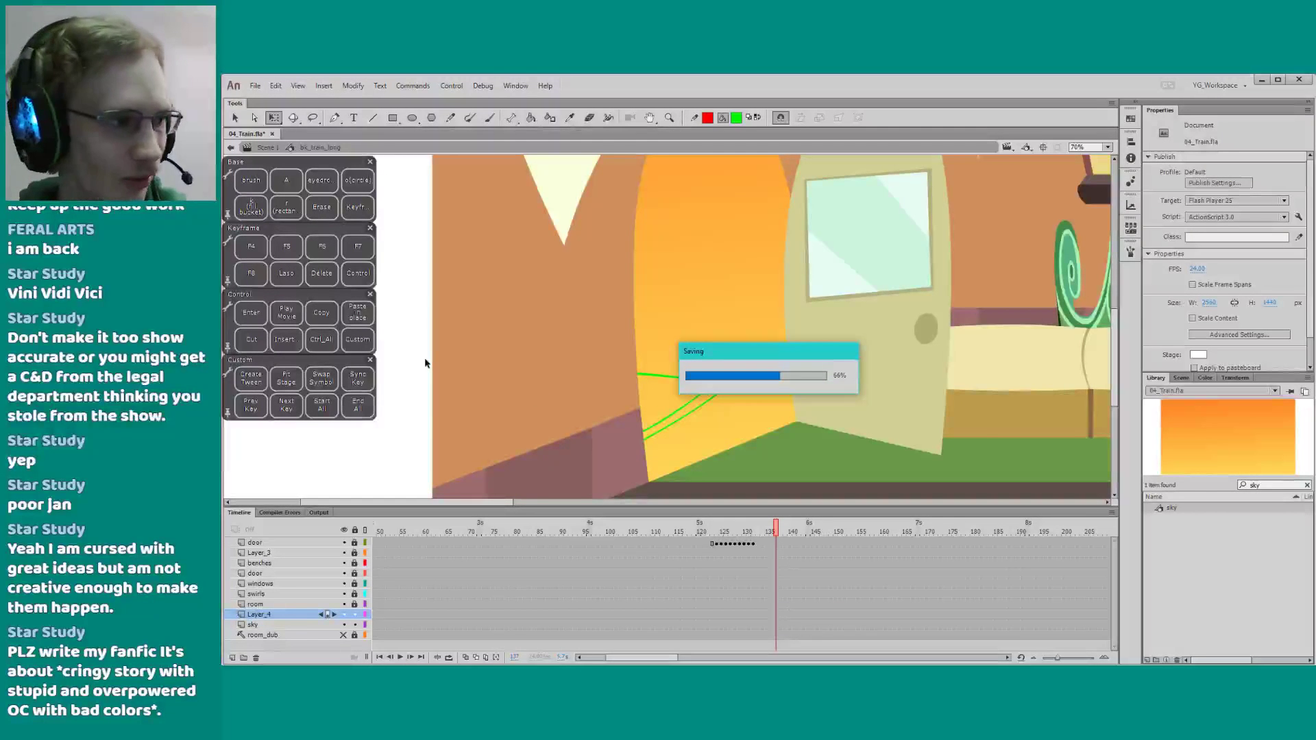
click(652, 375)
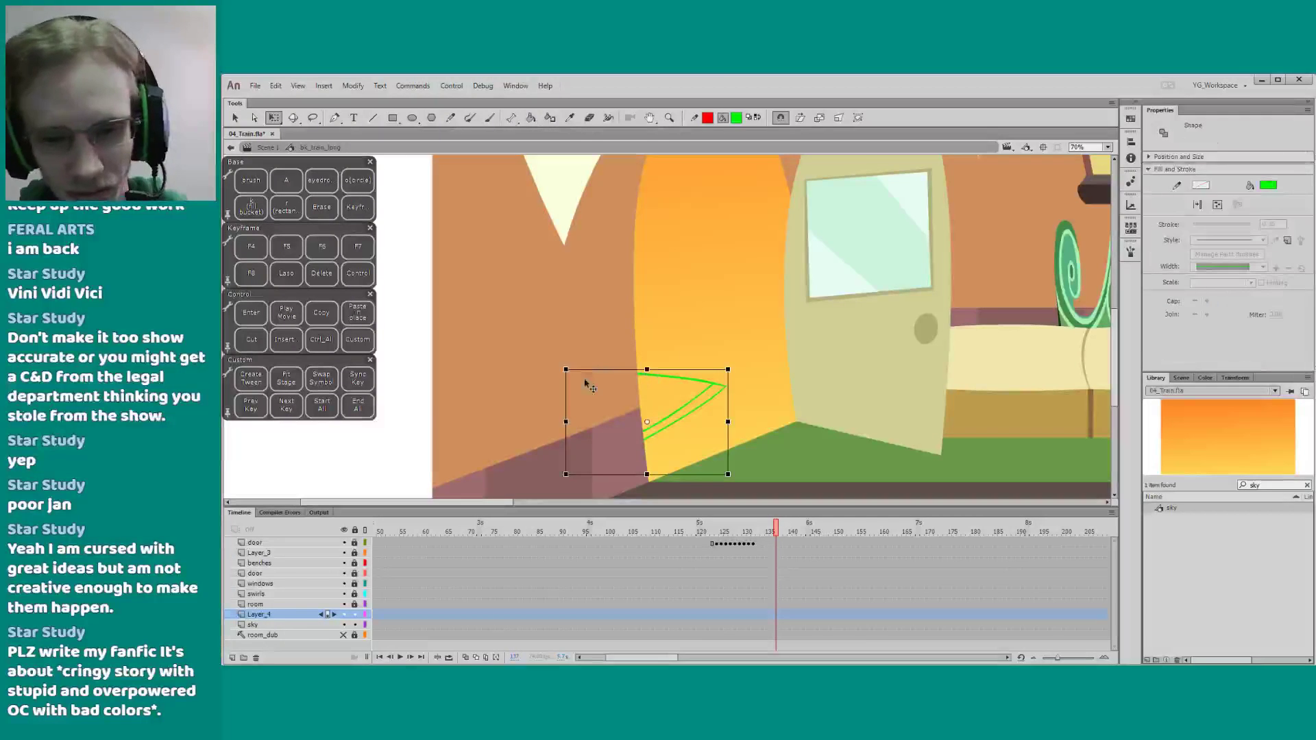
click(568, 383)
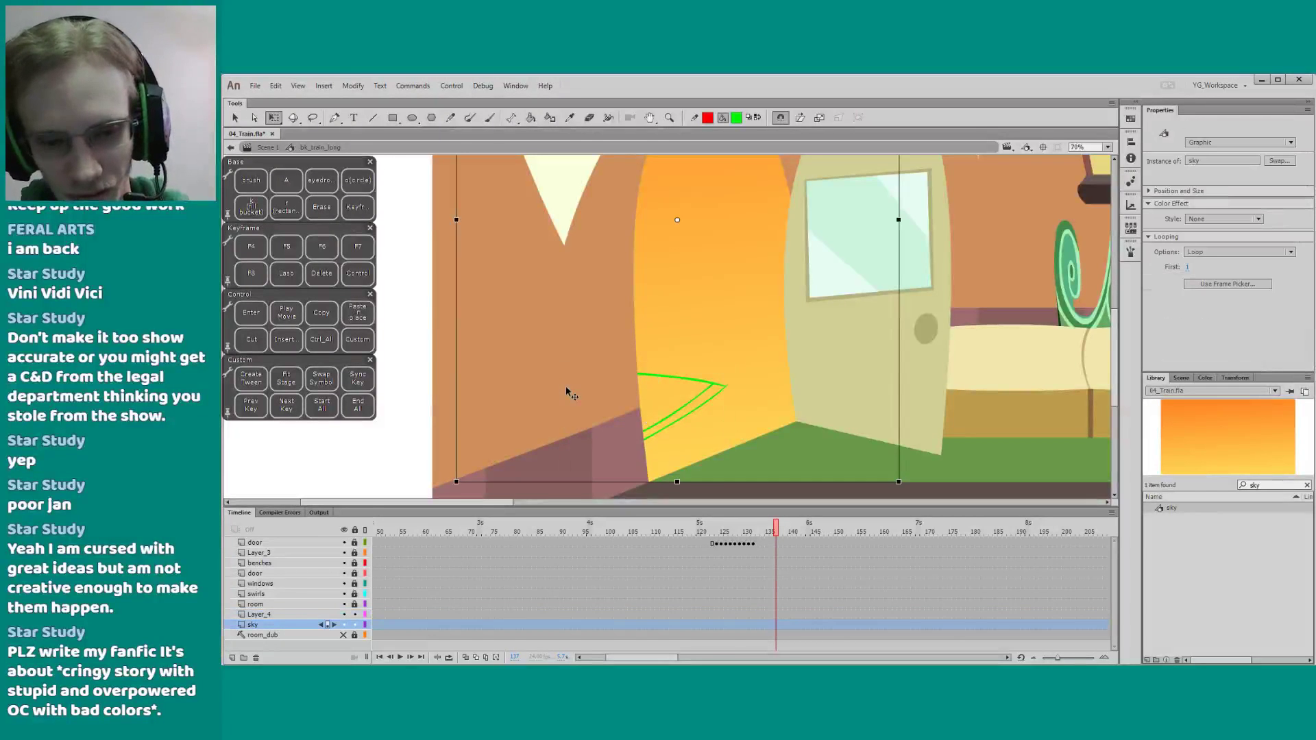
click(660, 379)
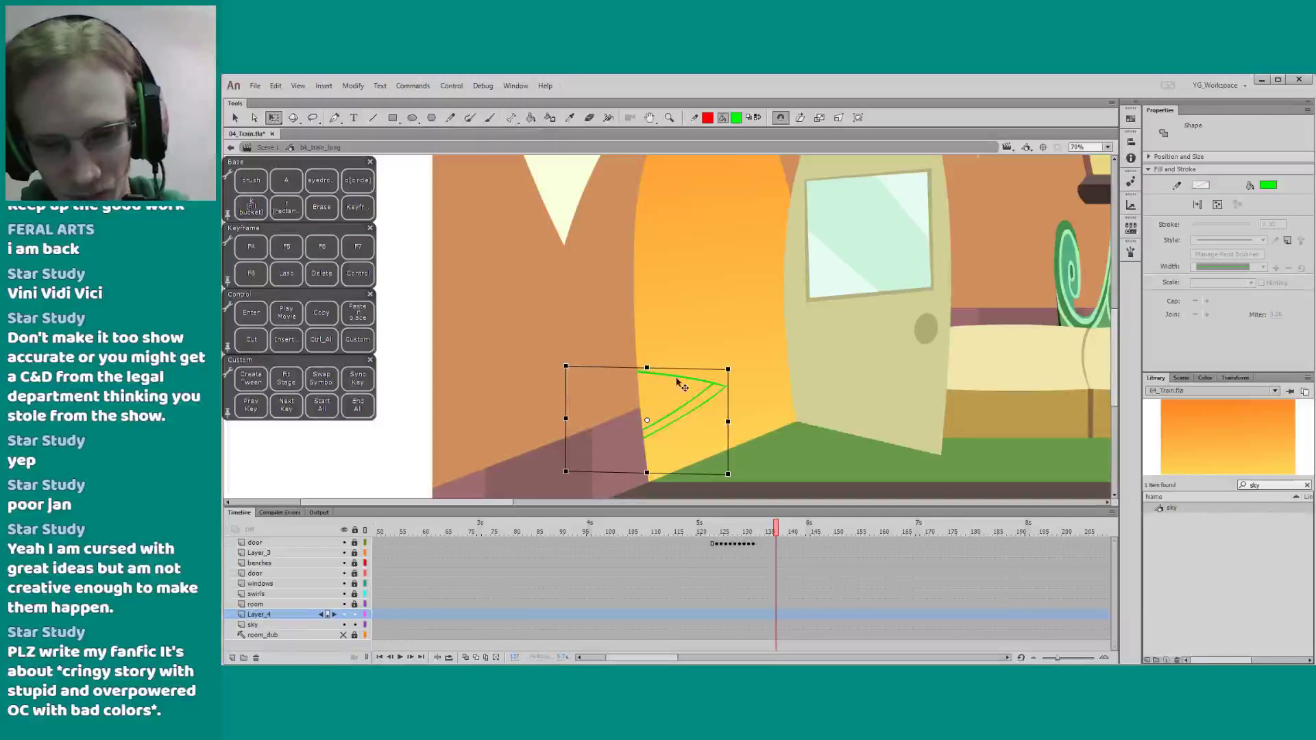
drag(728, 421, 736, 421)
click(413, 361)
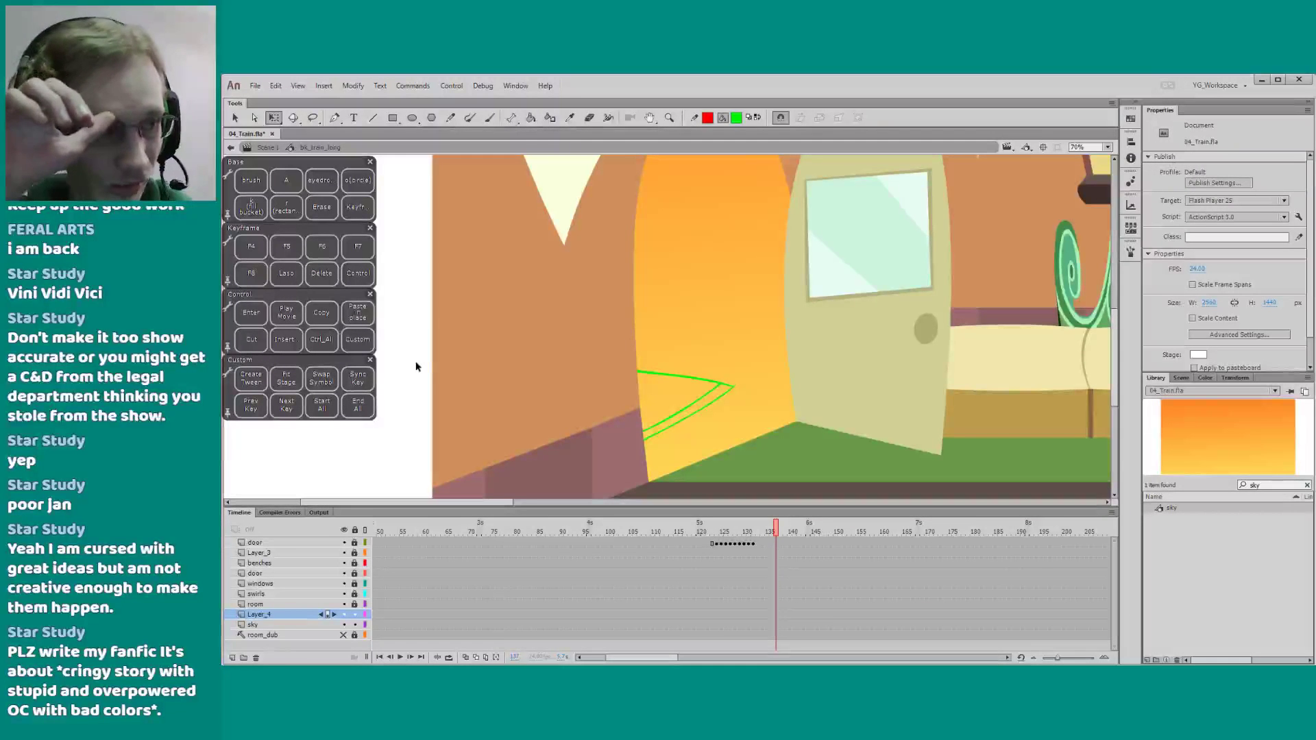
Brush a vertical green post topped by a round knob with a small oval highlight, standing on the base sketch
scroll(416, 346, down, 1)
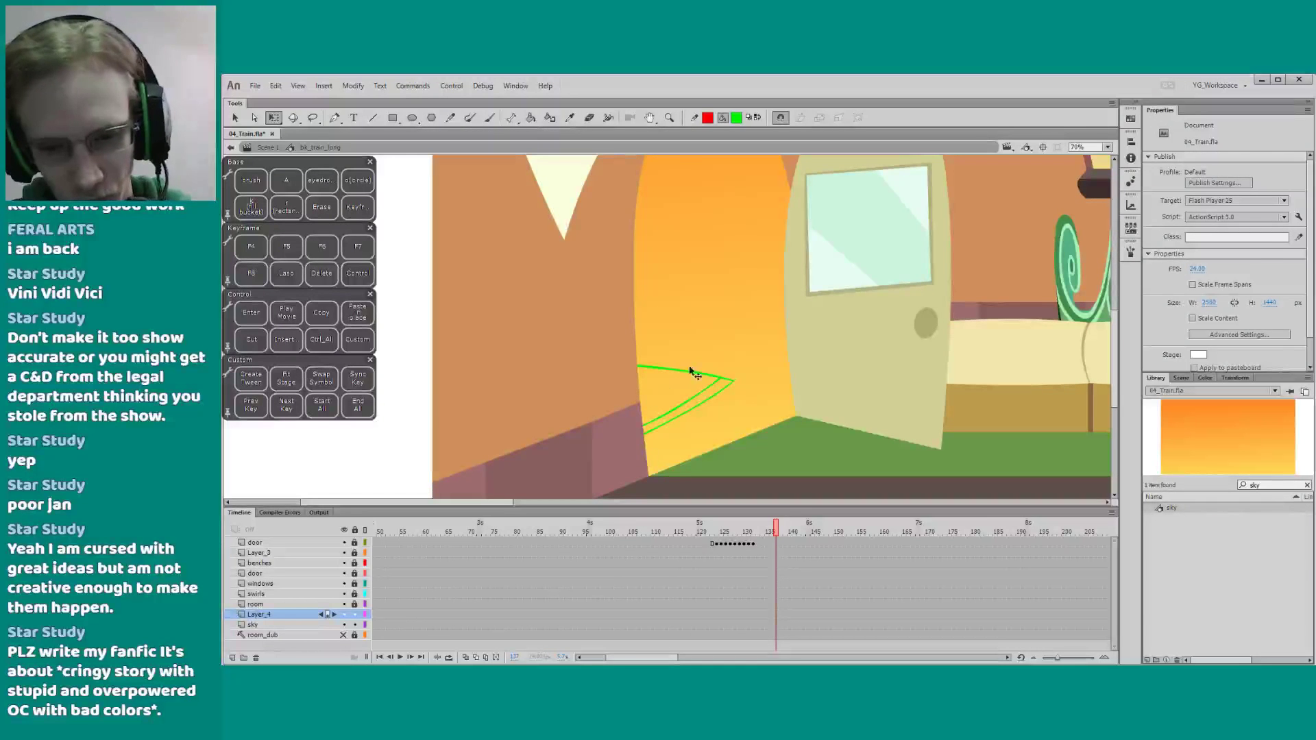
click(669, 378)
mouse_move(669, 376)
mouse_down()
mouse_move(658, 408)
mouse_move(656, 263)
mouse_move(651, 273)
mouse_move(679, 268)
mouse_move(680, 409)
mouse_up()
key(b)
mouse_move(652, 269)
mouse_down()
mouse_move(684, 271)
mouse_move(677, 236)
mouse_move(689, 269)
mouse_up()
key(ctrl+z)
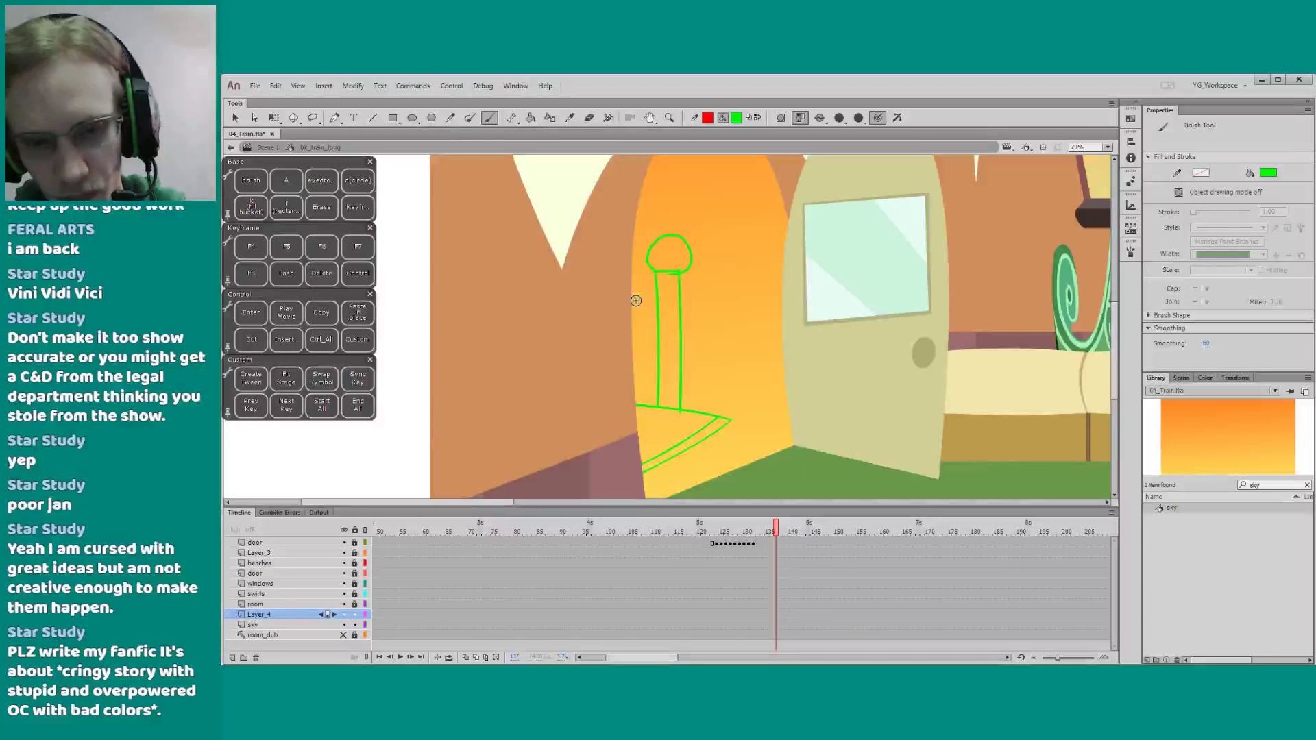
scroll(639, 255, down, 1)
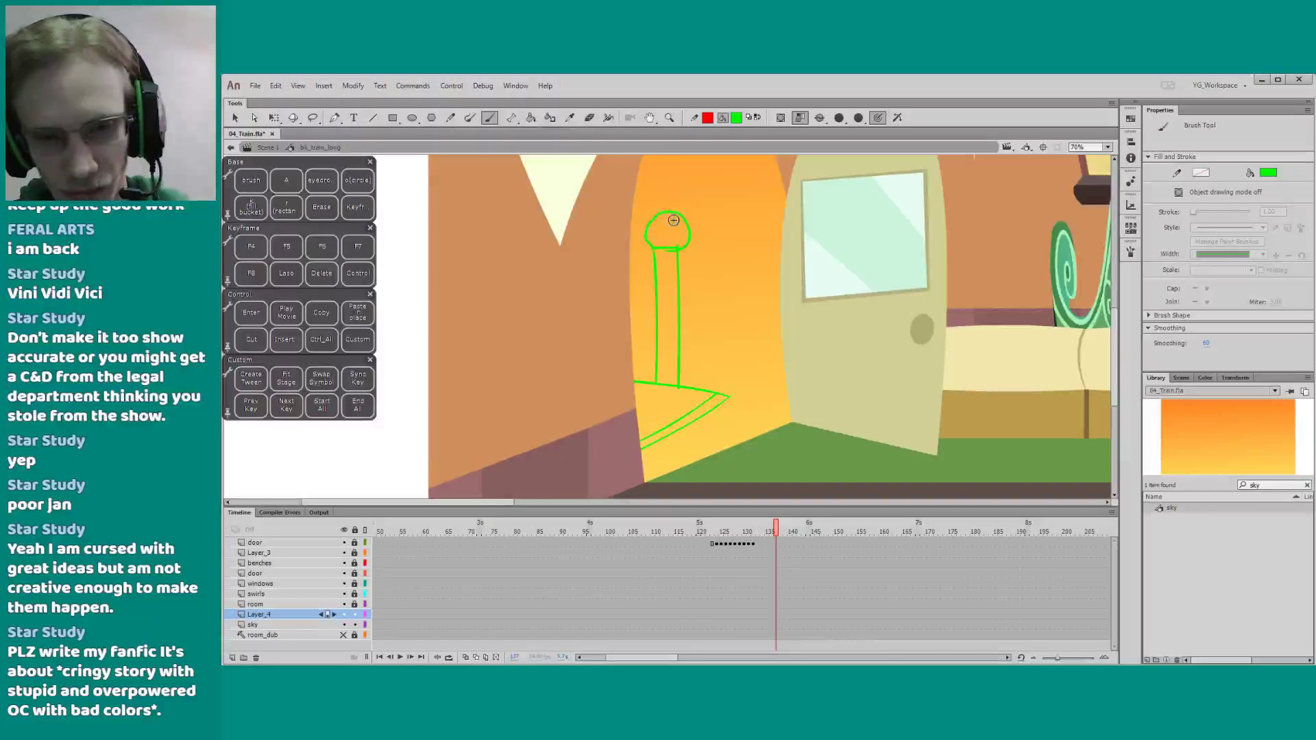
scroll(598, 320, down, 1)
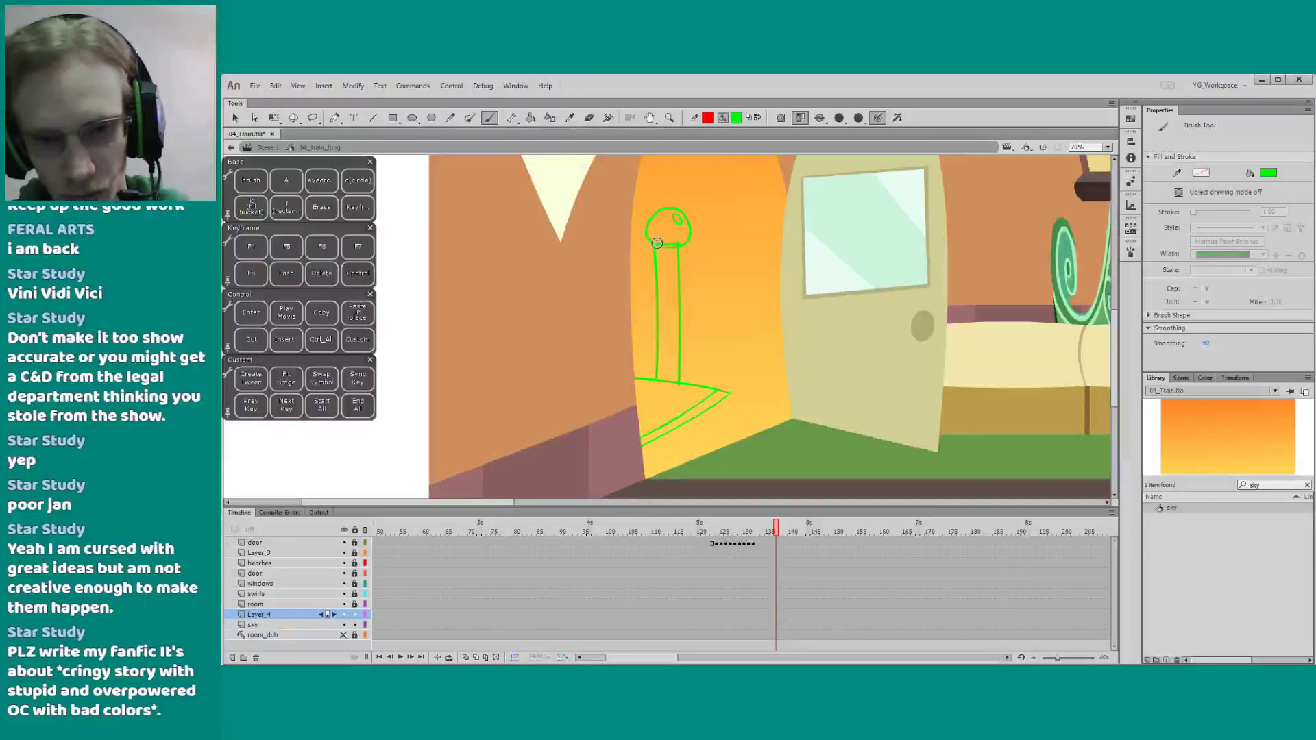
scroll(635, 274, up, 1)
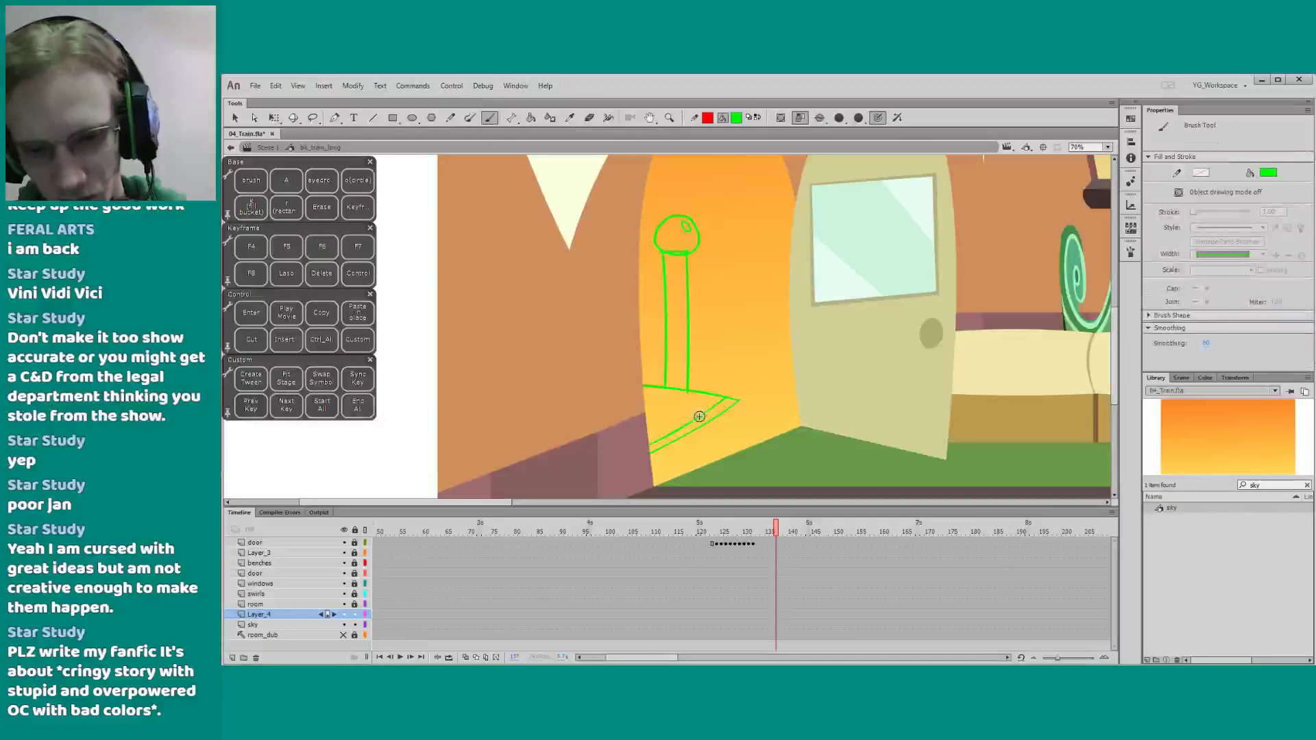
Brush two thin green lines from the tip of the base sketch to the doorway's lower corner beside the open door
drag(704, 412, 685, 431)
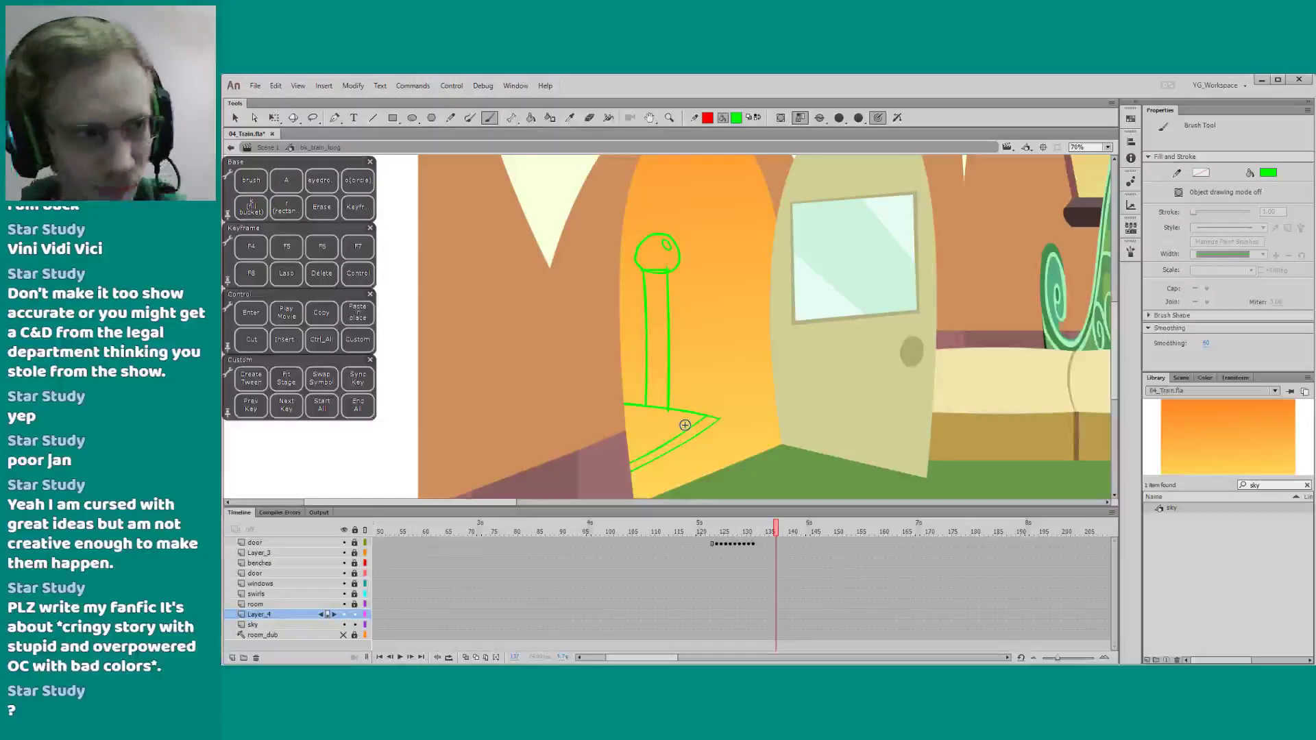
scroll(685, 425, down, 2)
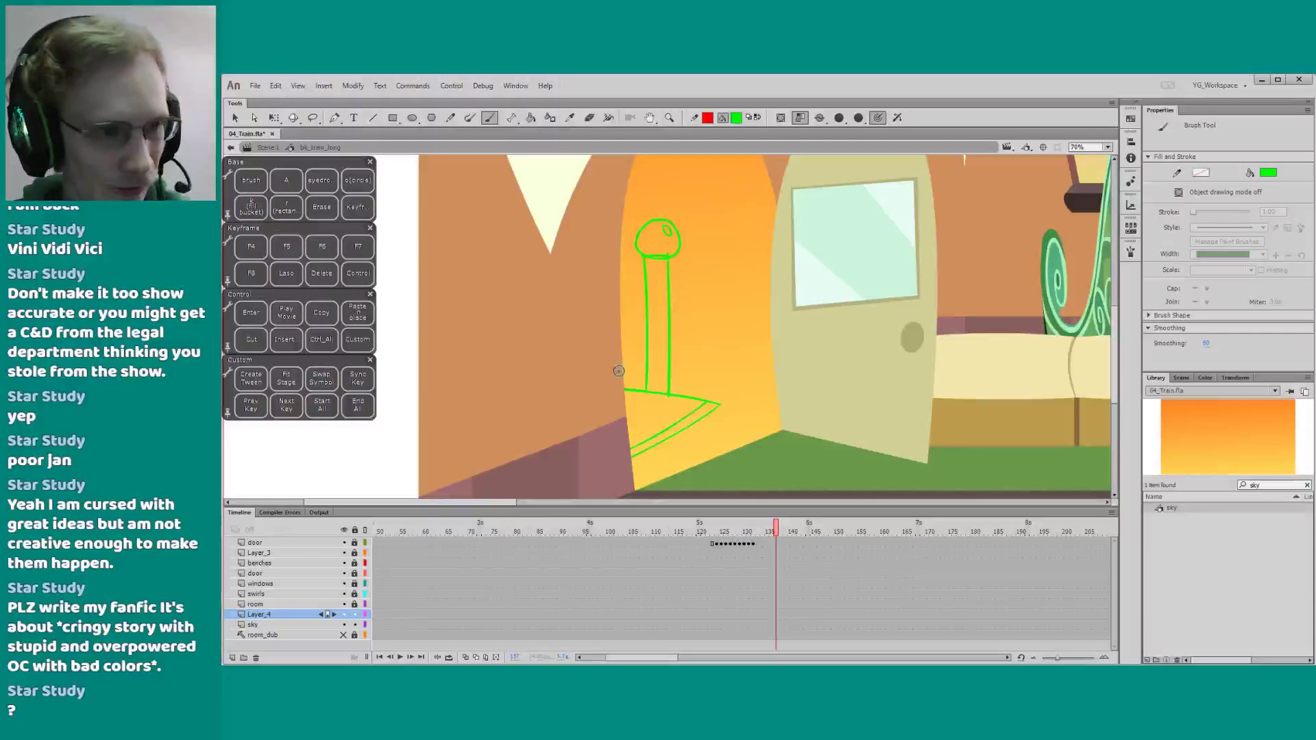
drag(717, 417, 693, 407)
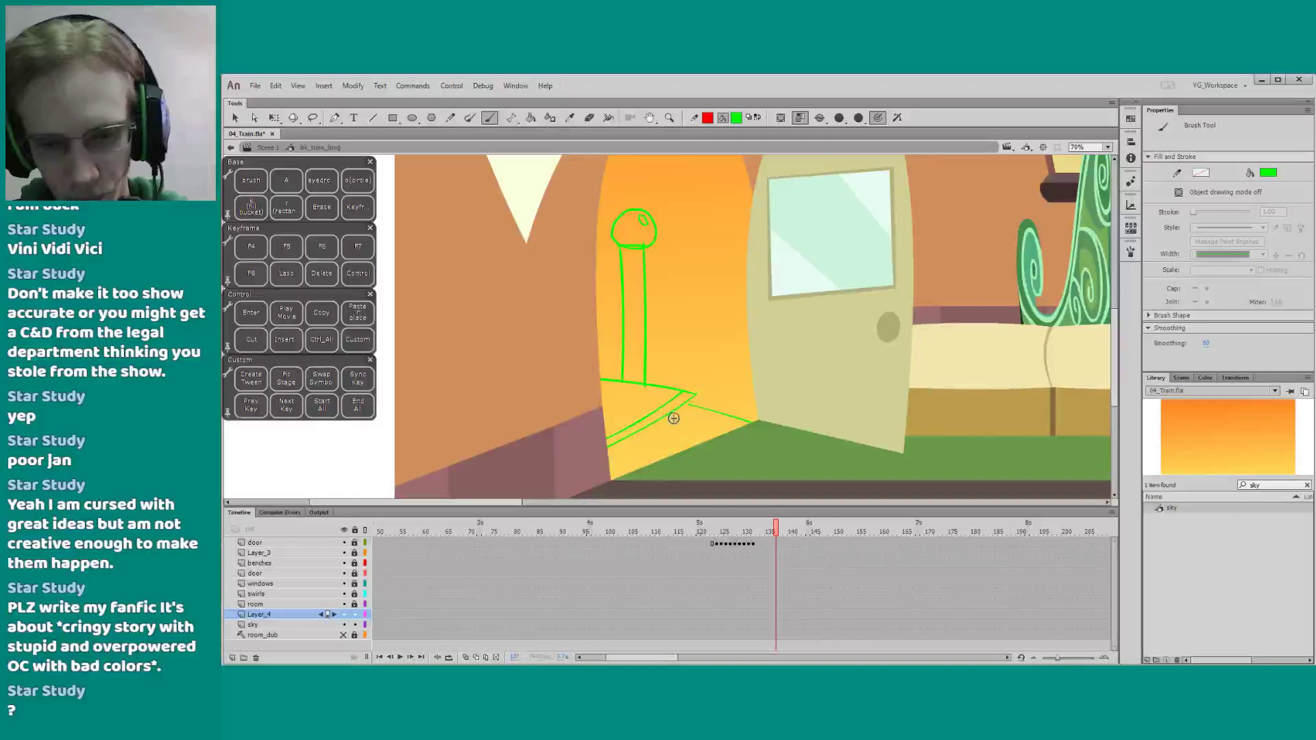
drag(631, 413, 652, 431)
key(q)
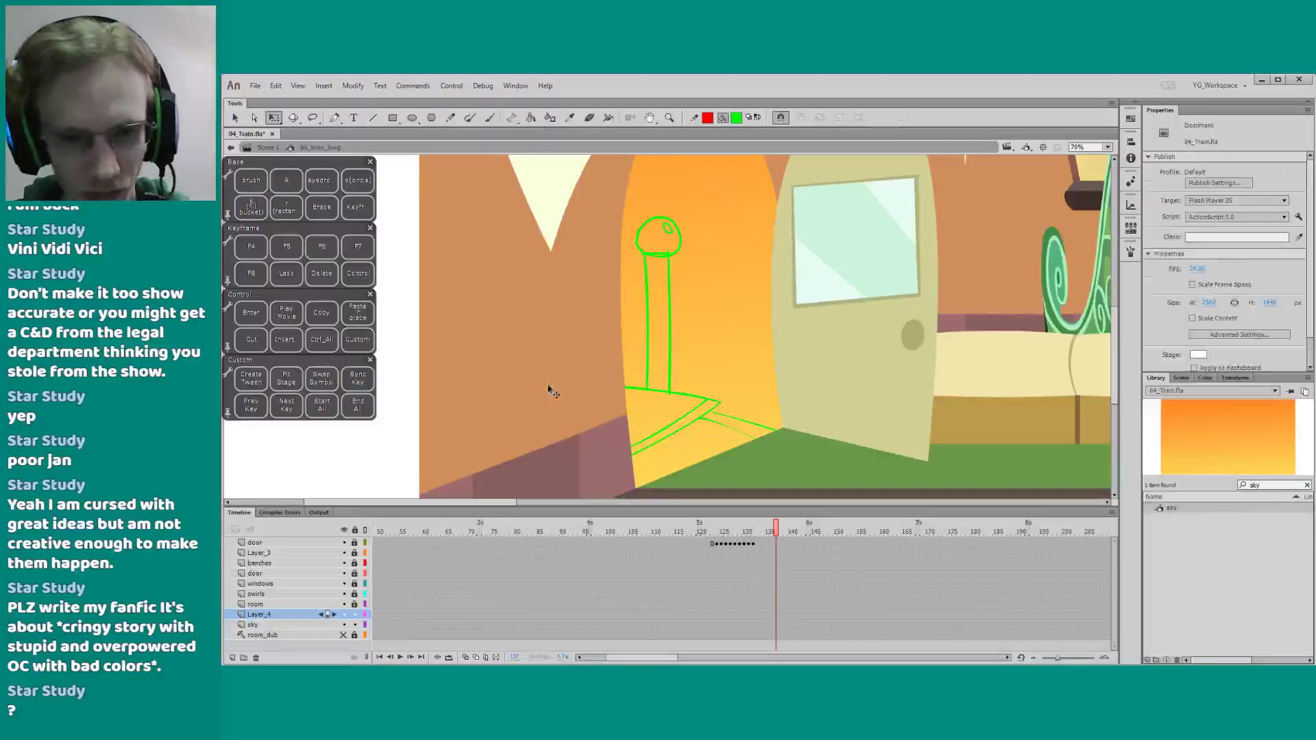
scroll(548, 390, up, 2)
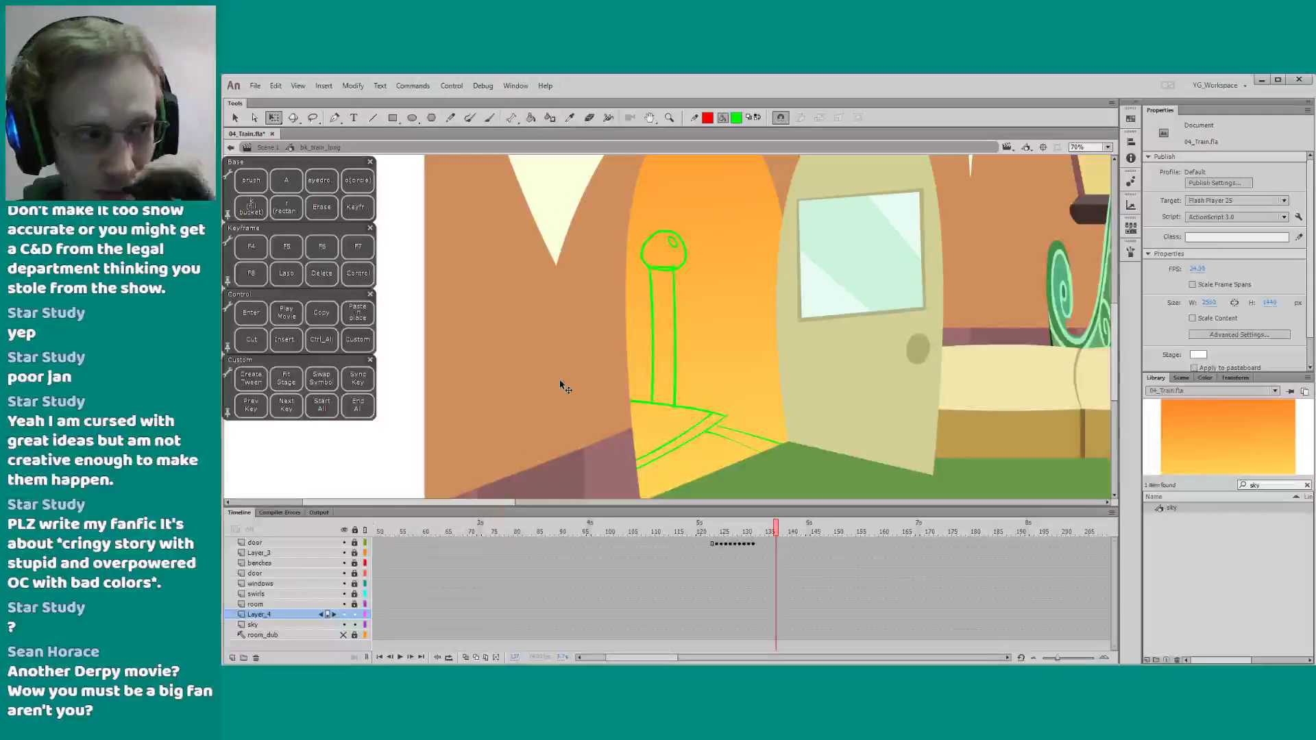
drag(565, 378, 535, 387)
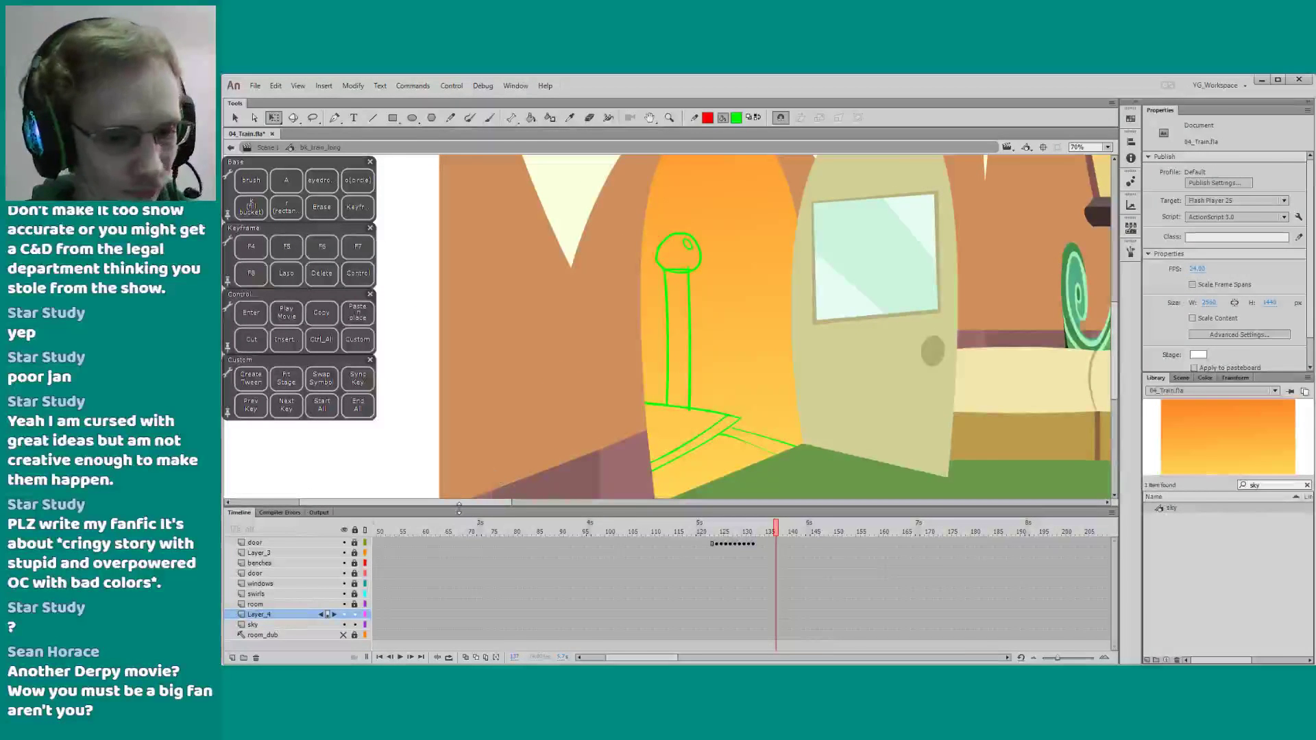
drag(460, 507, 464, 502)
click(467, 443)
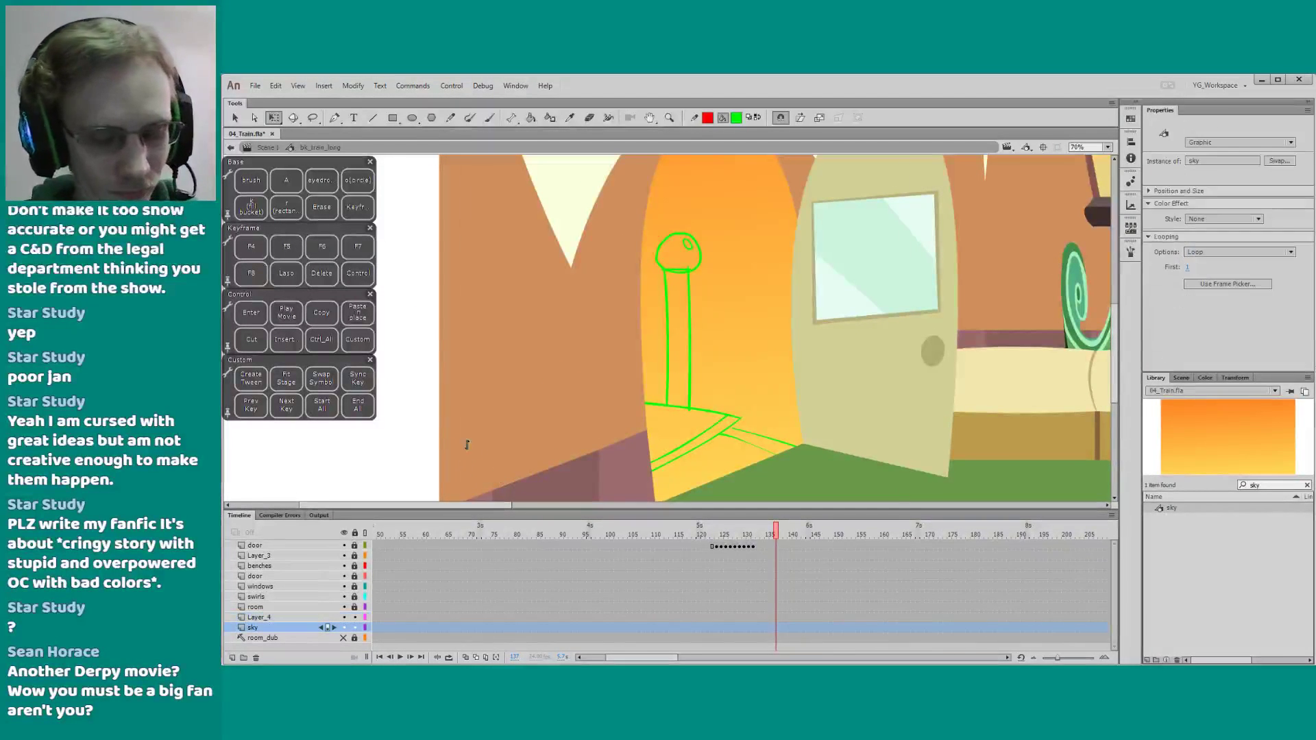
click(409, 397)
drag(514, 402, 504, 363)
click(644, 326)
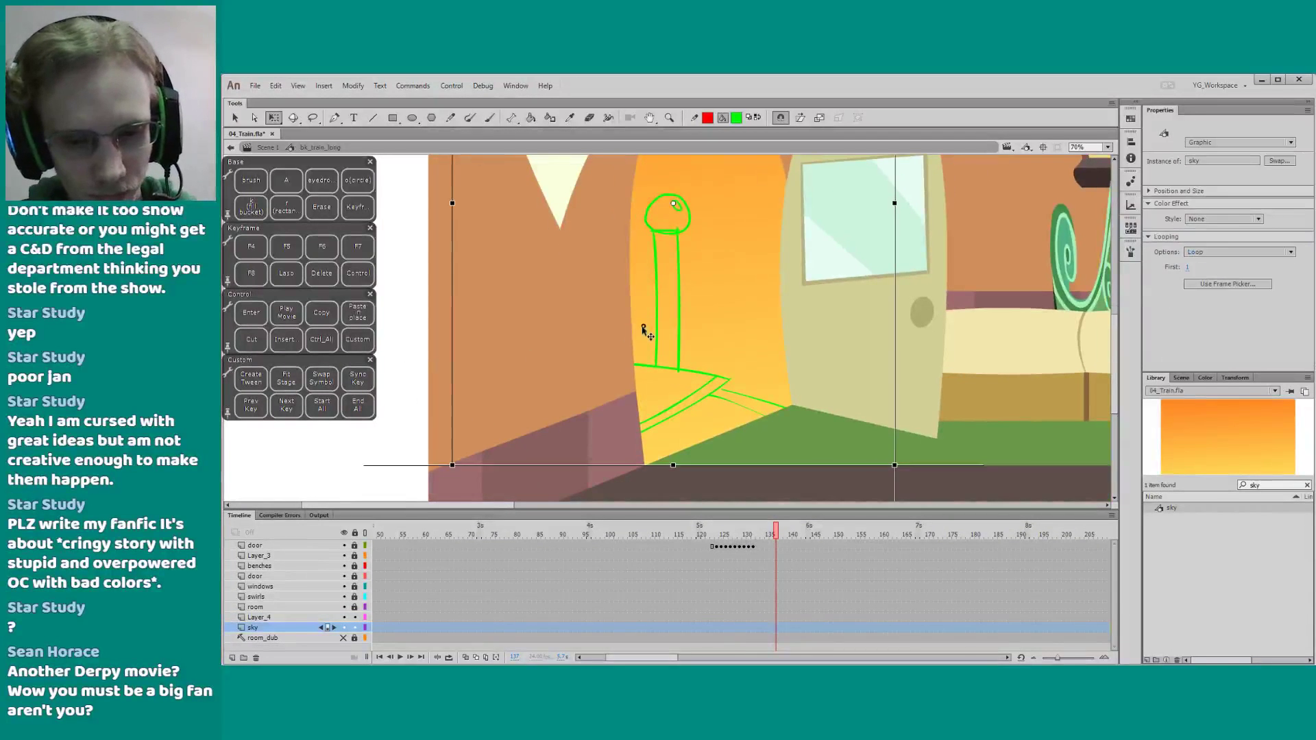
click(408, 315)
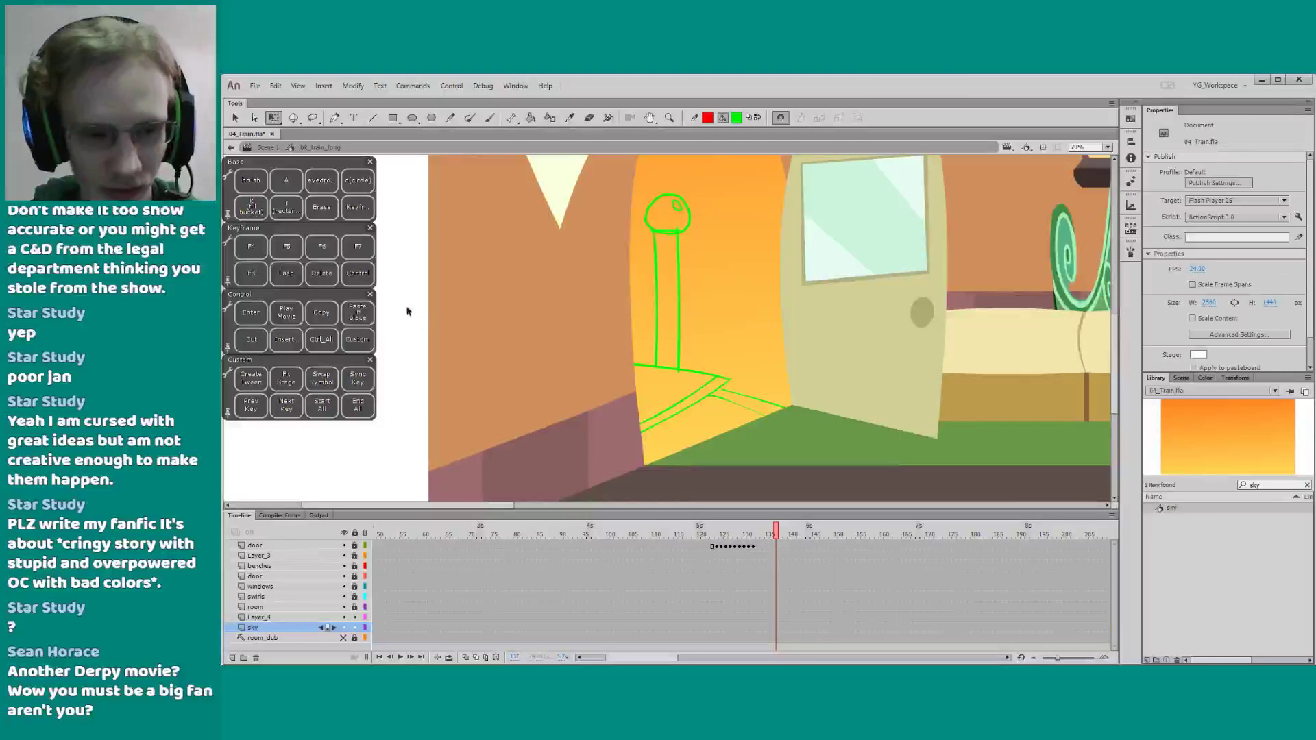
scroll(407, 327, up, 1)
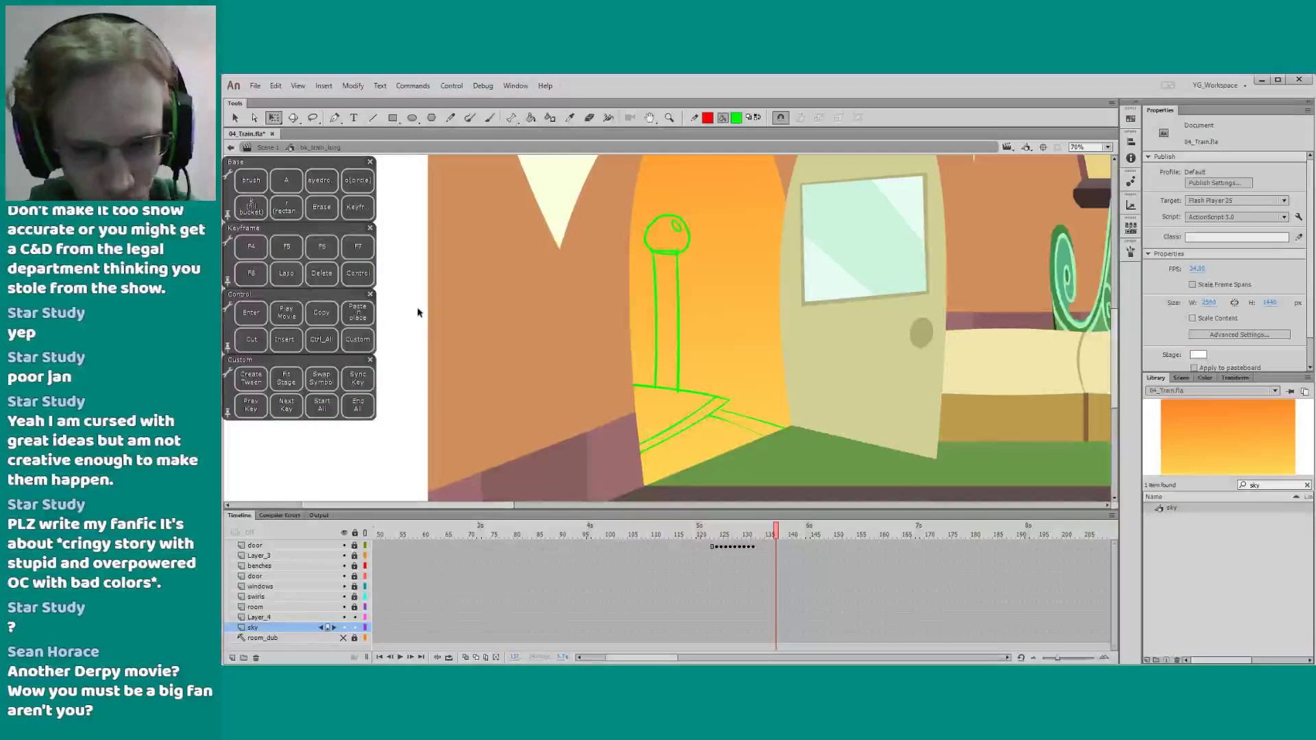
Adjust the lower of the two thin green lines beside the base sketch with Free Transform
key(e)
key(q)
click(713, 417)
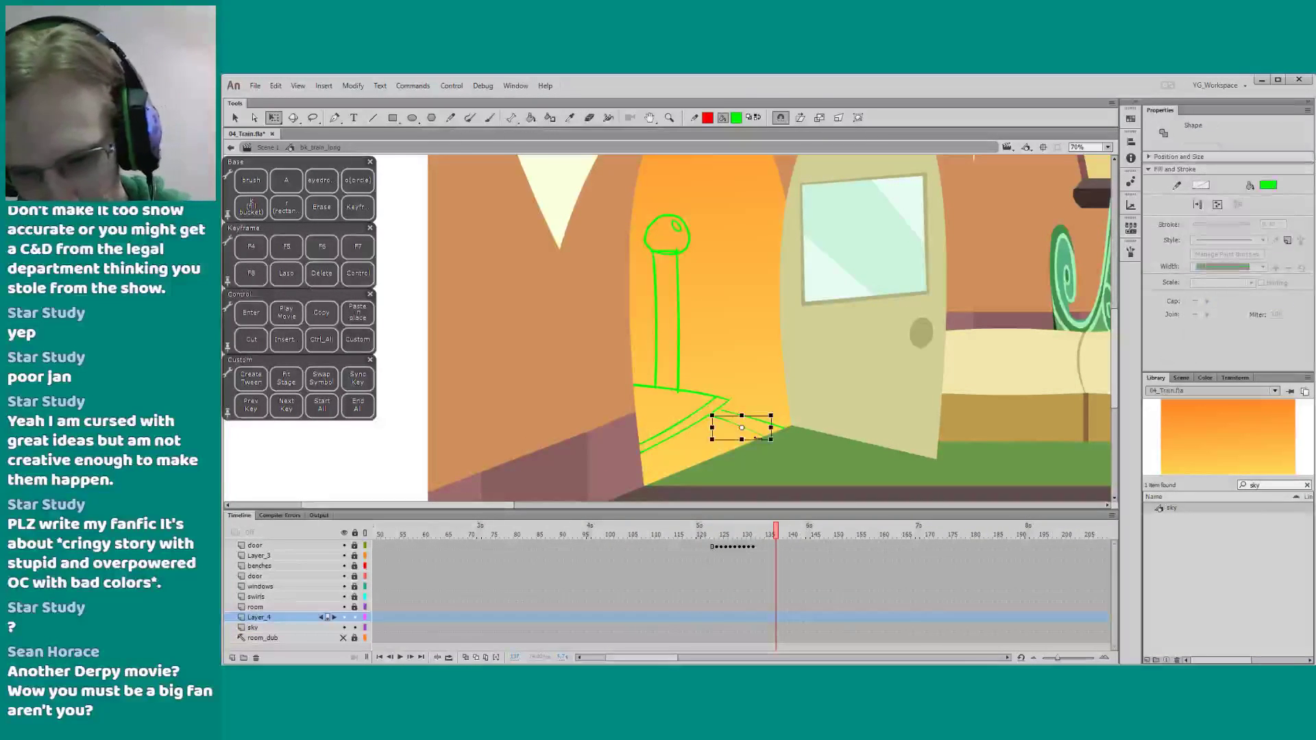
click(744, 440)
click(713, 428)
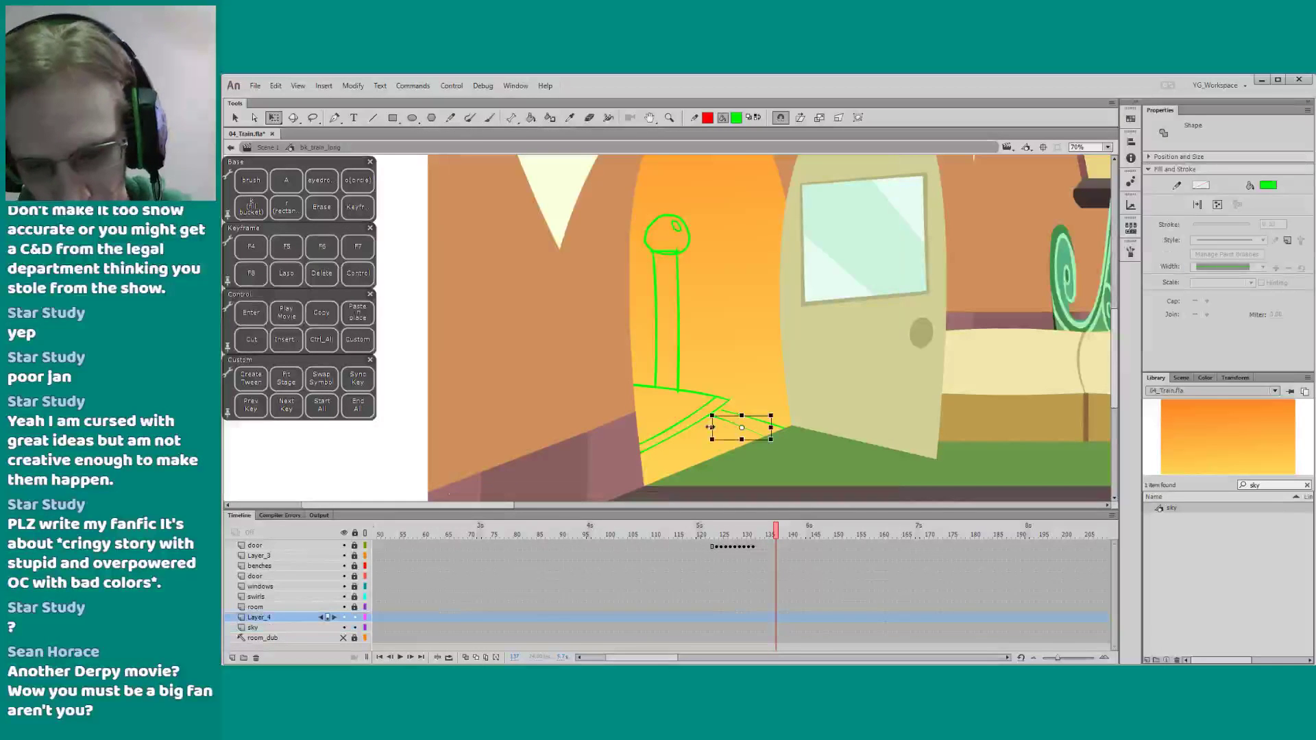
click(392, 392)
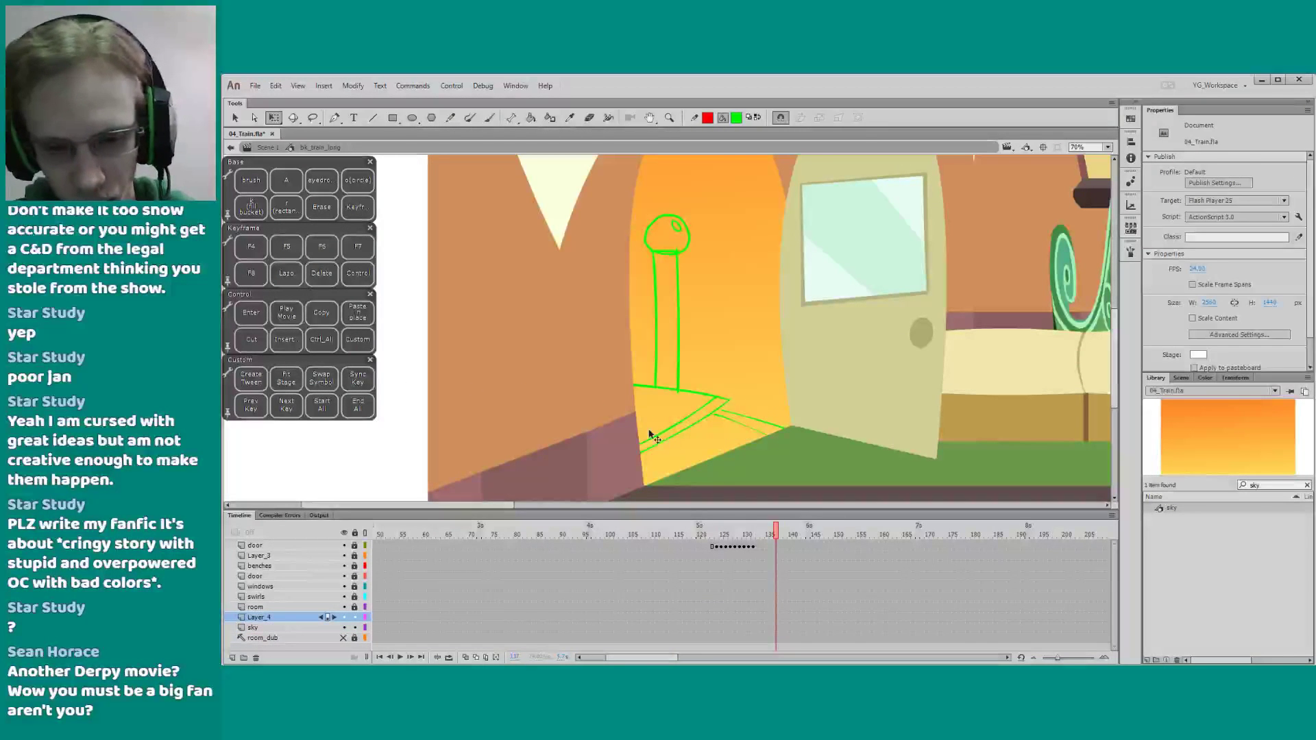
Brush a thin green horizontal line across the doorway, running behind the post on both sides
key(b)
key(space)
drag(687, 418, 708, 446)
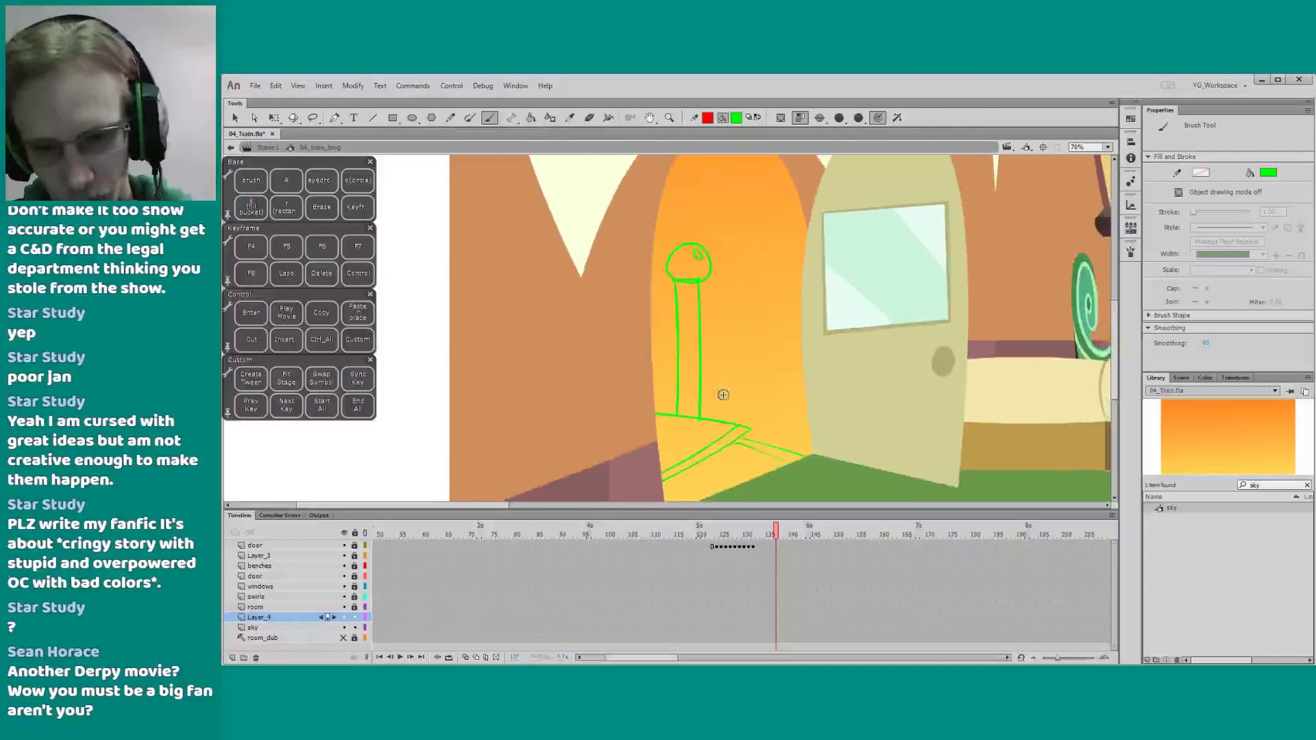
drag(801, 362, 649, 350)
mouse_move(564, 348)
mouse_down()
mouse_move(455, 339)
mouse_move(462, 357)
mouse_move(332, 429)
mouse_move(640, 311)
mouse_move(791, 282)
mouse_up()
key(q)
Examine the doorway sketch close up at 100% and within the whole room at 50%
click(1107, 147)
click(1094, 225)
drag(535, 370, 882, 234)
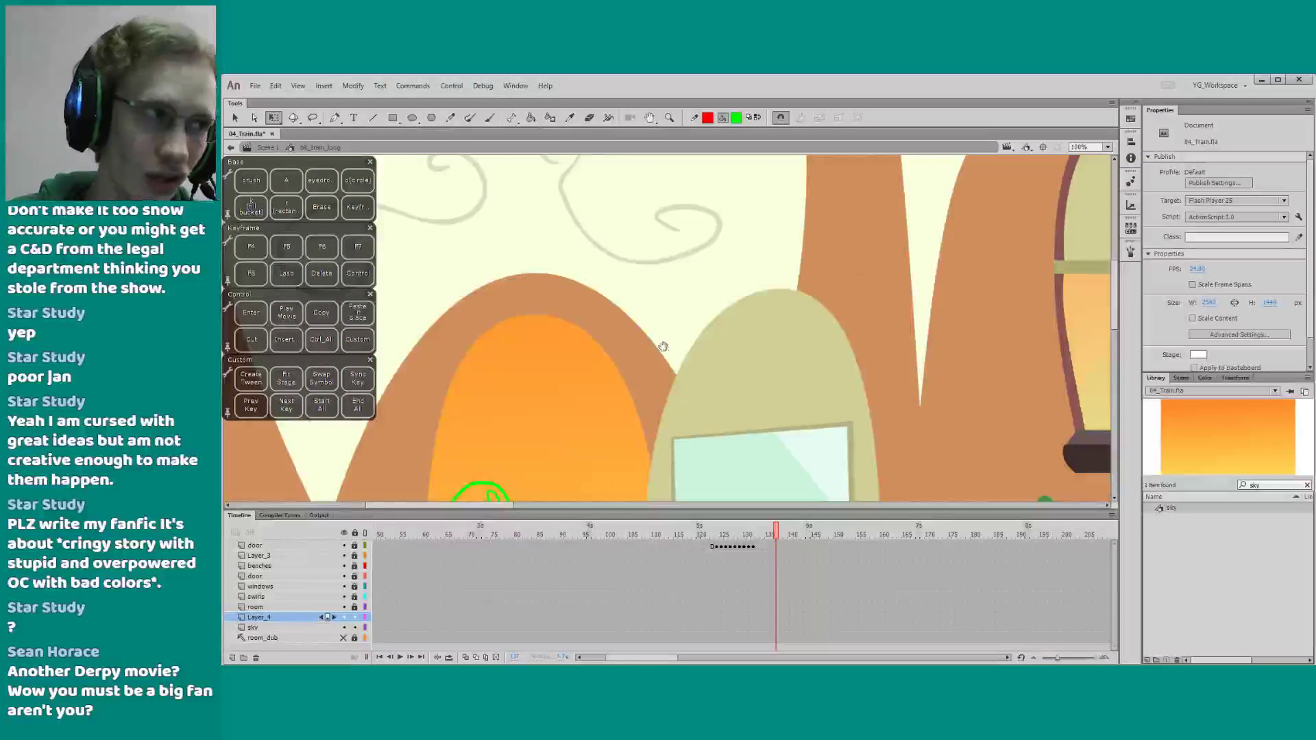
drag(664, 347, 929, 239)
drag(591, 387, 593, 239)
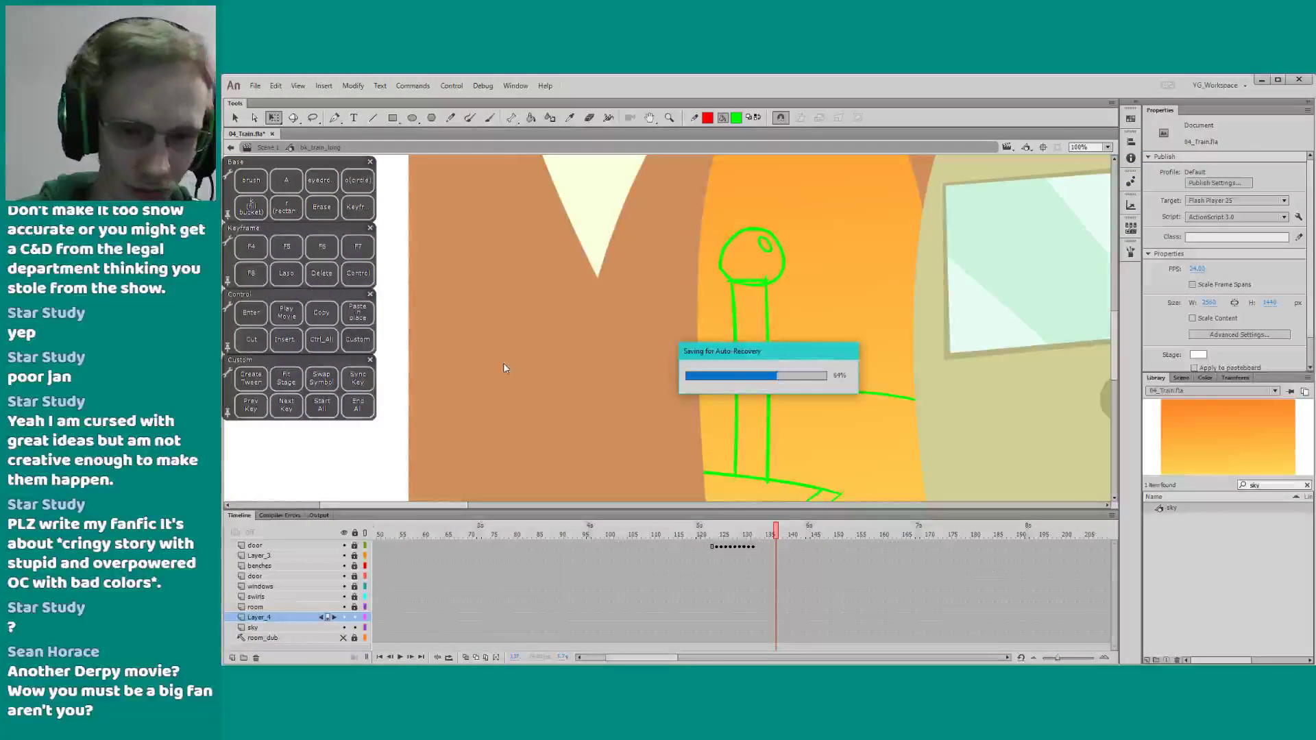
key(z)
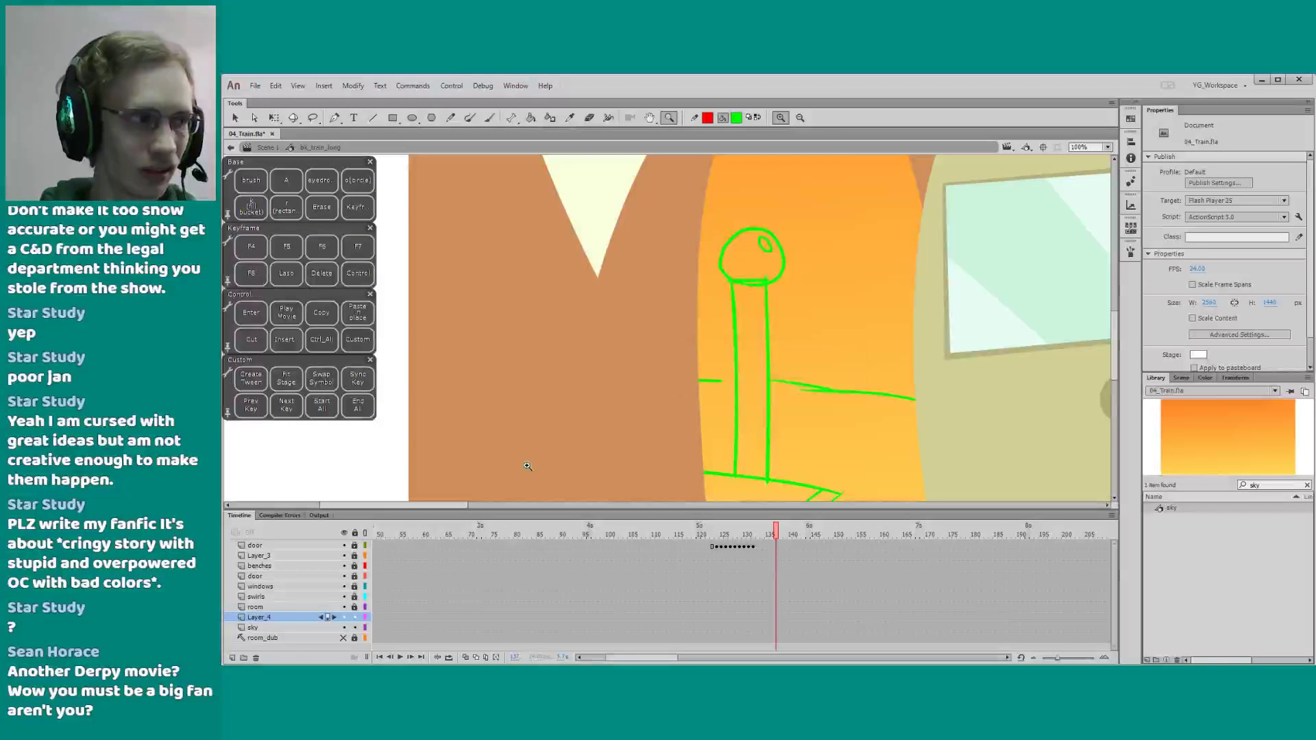
alt+click(582, 389)
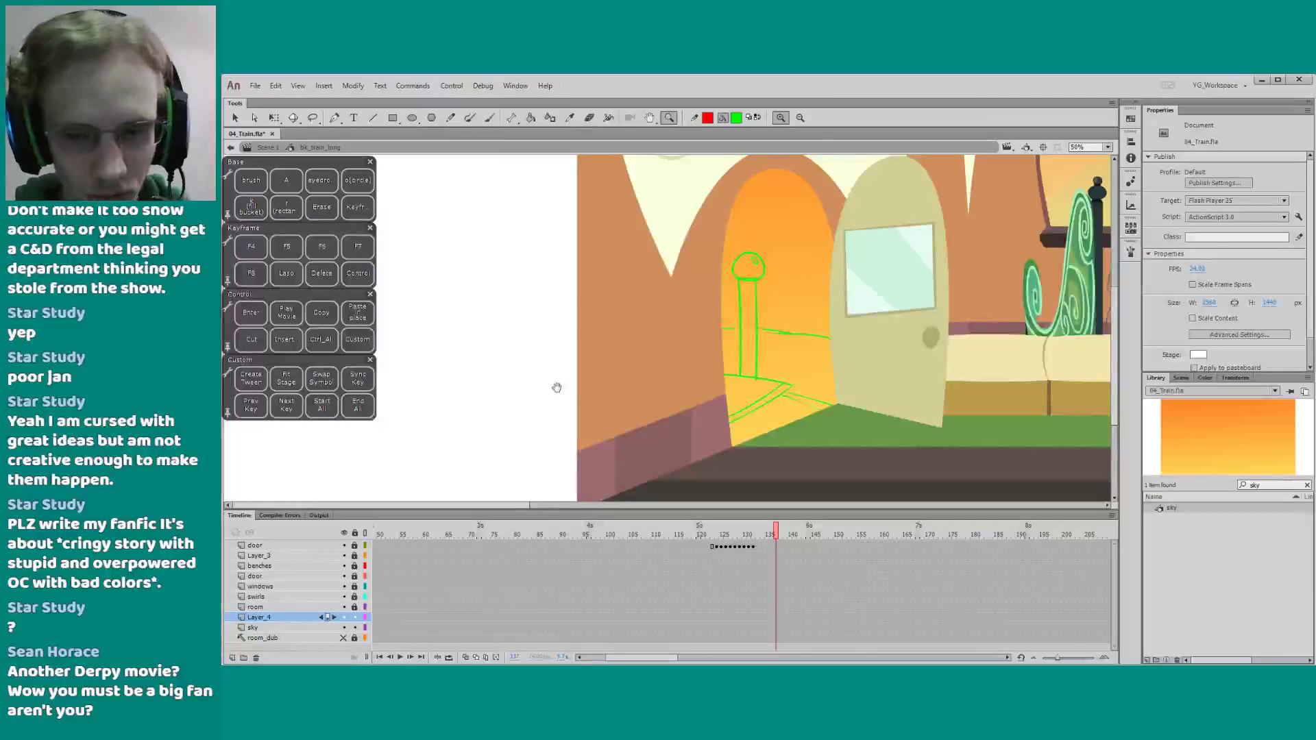
key(q)
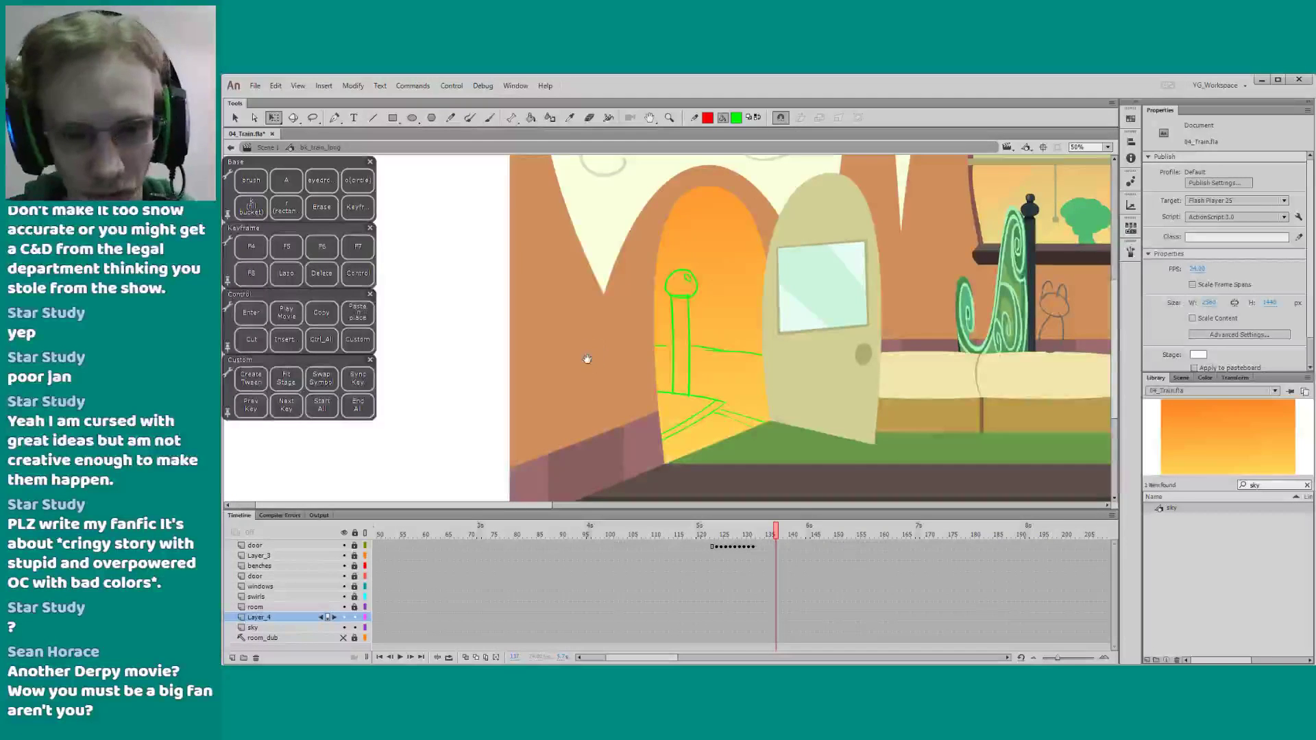
drag(587, 359, 576, 349)
drag(633, 661, 636, 661)
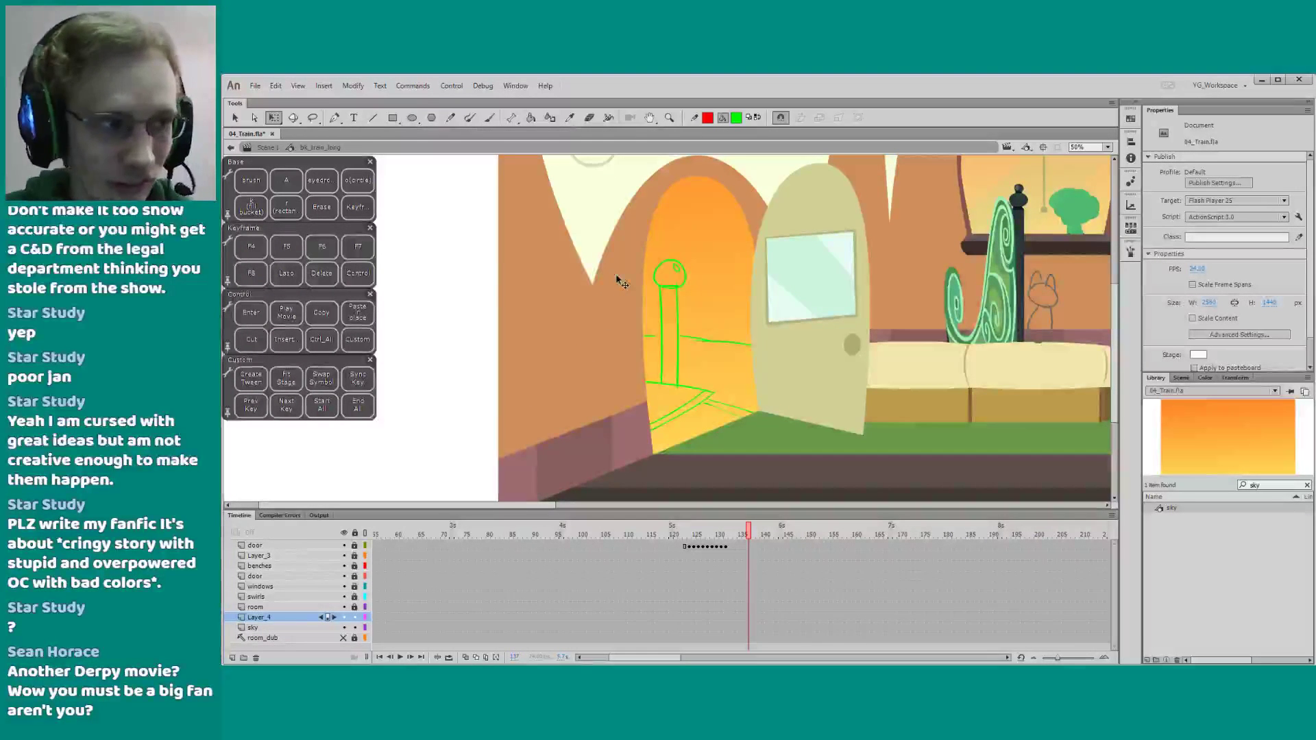
drag(540, 346, 537, 338)
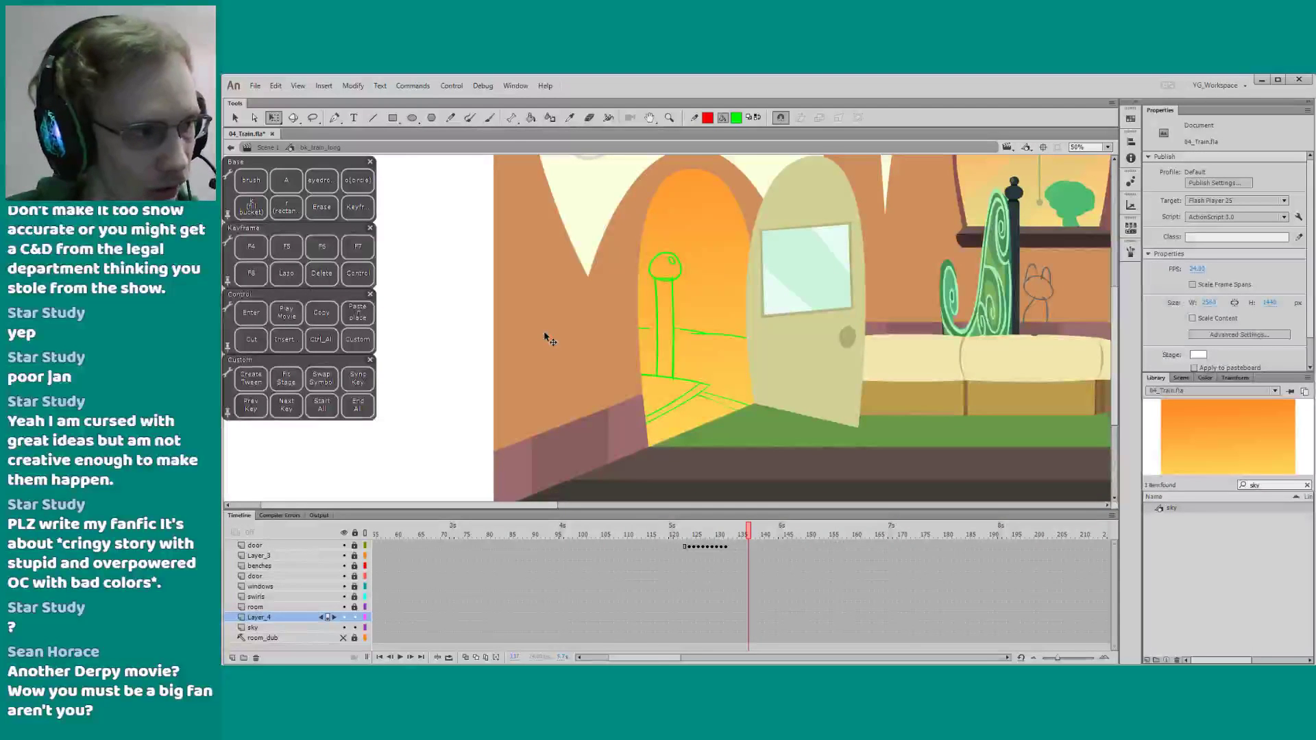
Erase the joint between the post and the horizontal background line, and delete the line's segments on both sides of the post
click(644, 352)
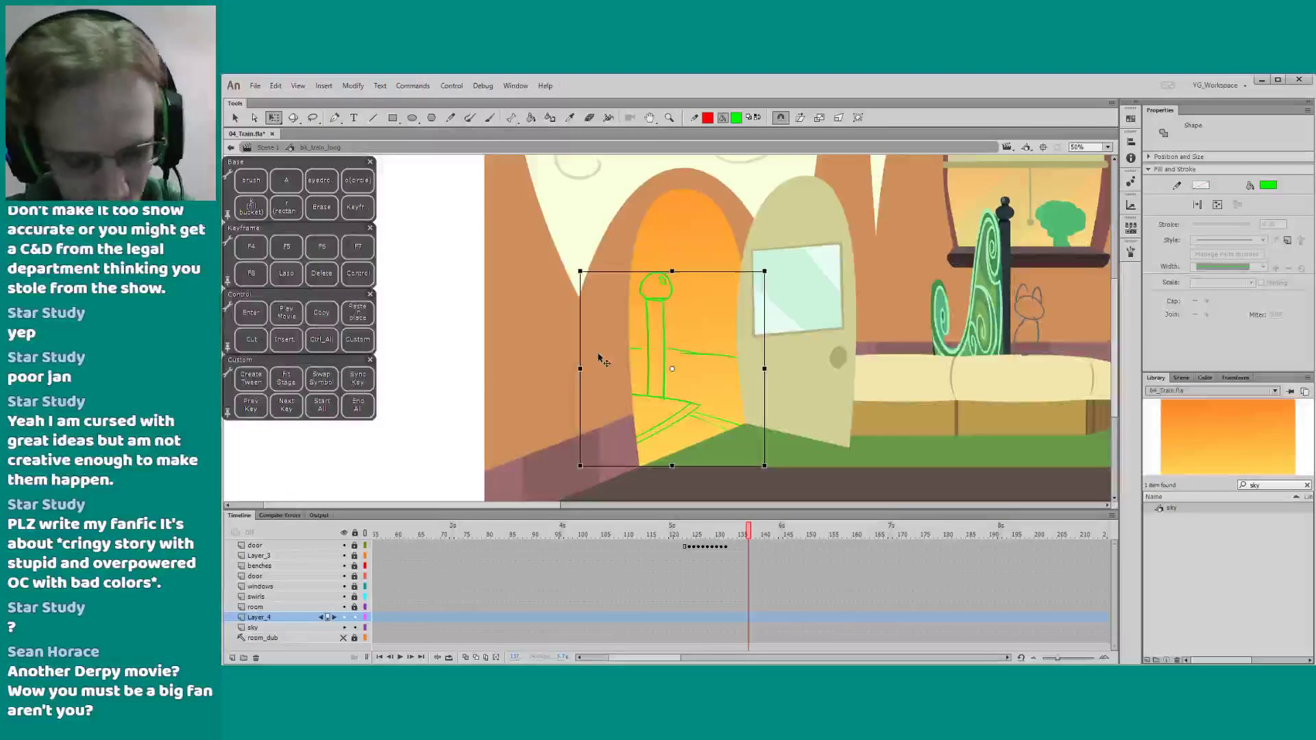
scroll(657, 370, up, 3)
click(650, 328)
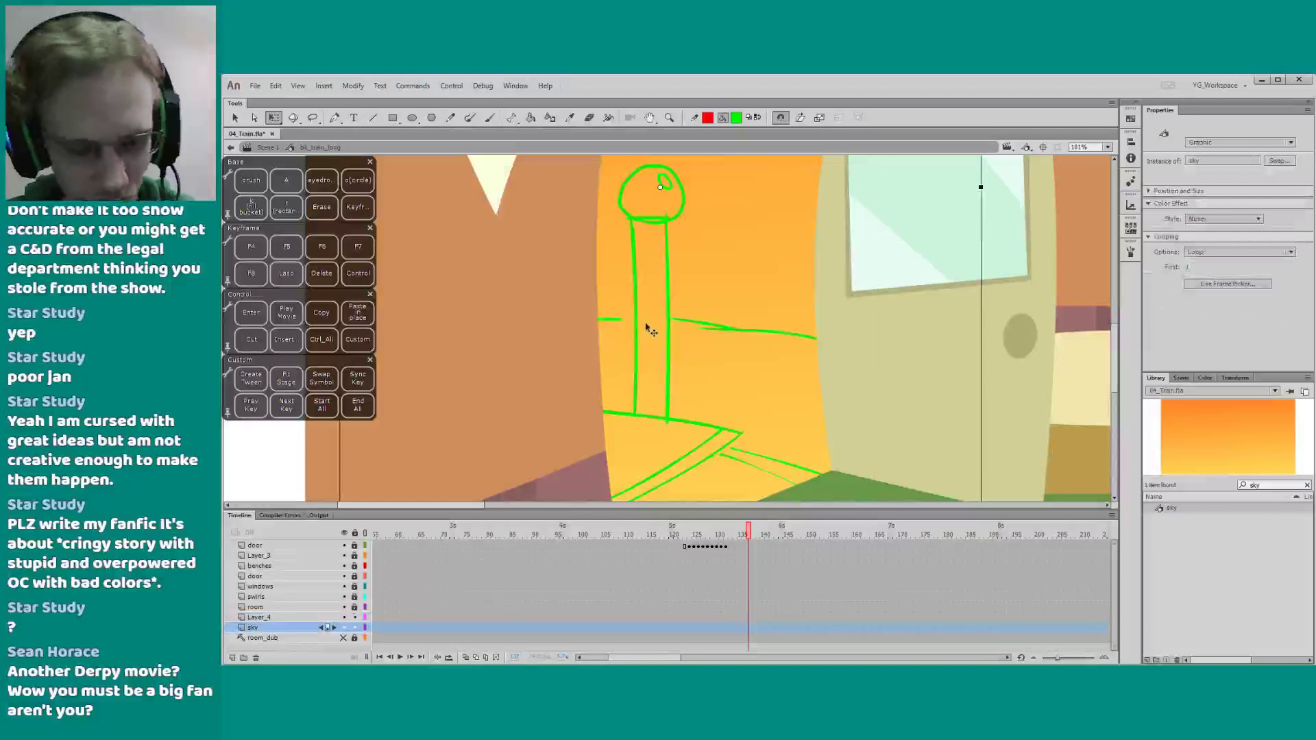
key(e)
drag(672, 305, 673, 328)
key(q)
click(681, 322)
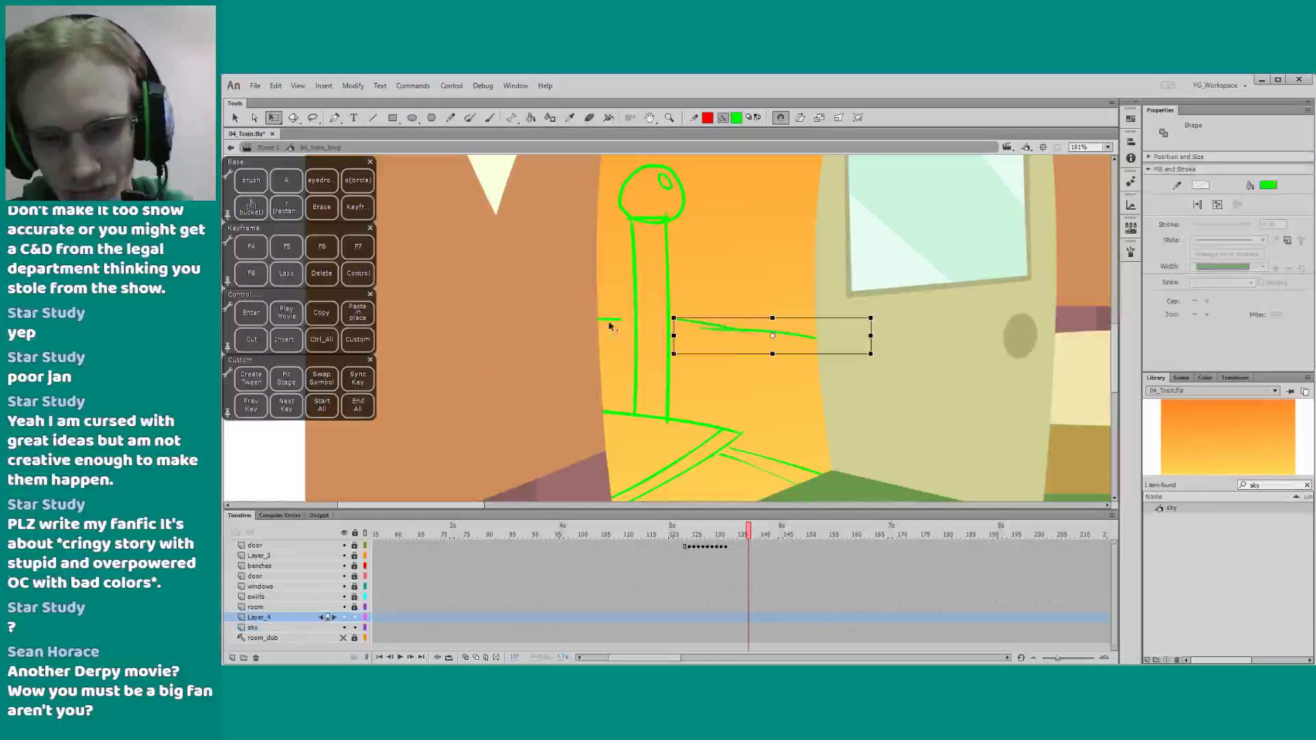
shift+click(610, 320)
key(Delete)
Brush two curved green background lines across the doorway, one between the post and open door, one on the post's other side
key(b)
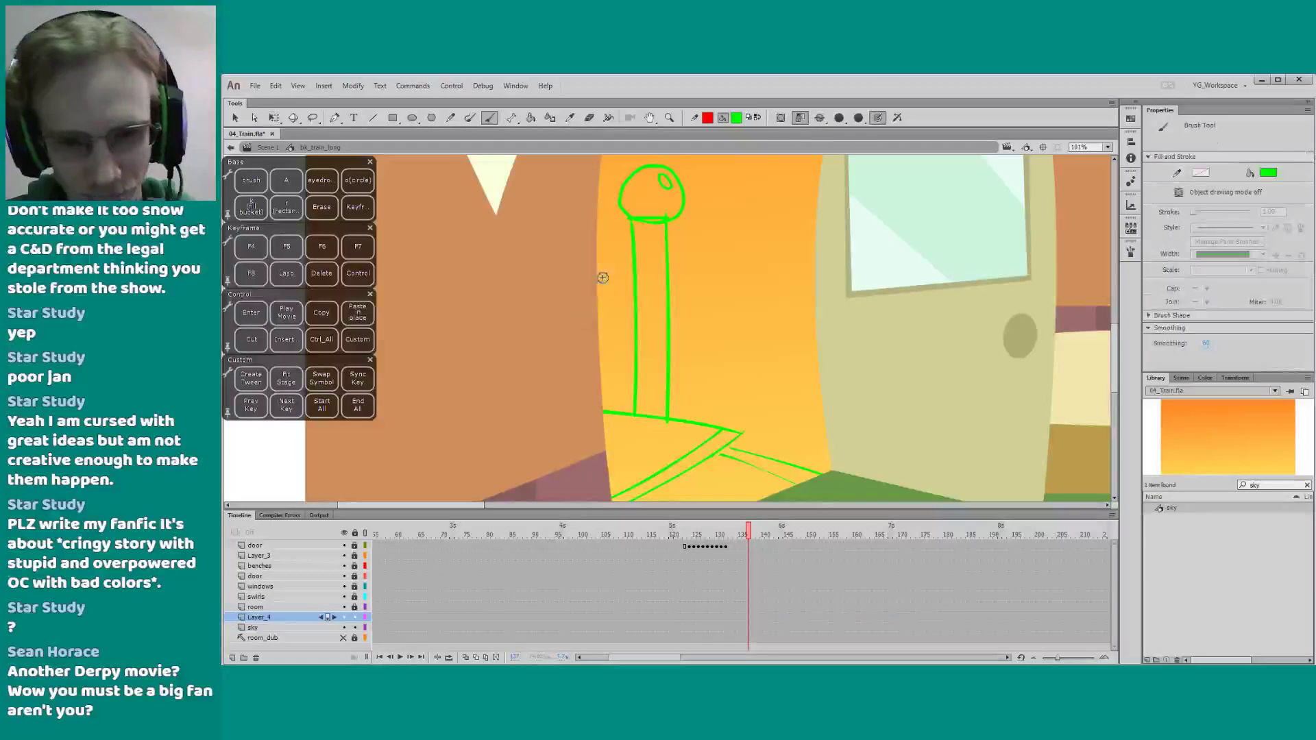
drag(705, 295, 664, 328)
drag(824, 306, 676, 312)
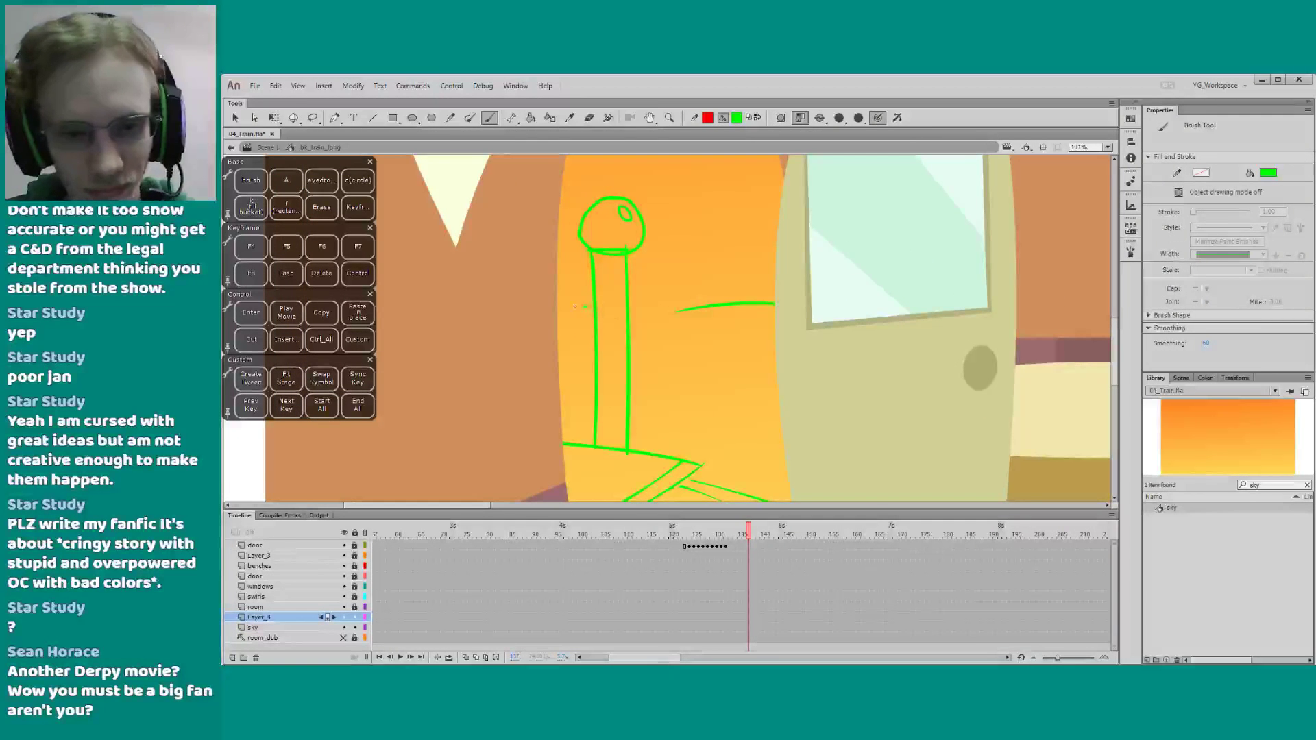
mouse_move(588, 306)
mouse_down()
mouse_move(557, 309)
mouse_move(580, 315)
mouse_up()
key(q)
key(b)
key(ctrl+z)
key(q)
Examine the doorway sketch within the whole room at 25% and close up around the base
click(1107, 146)
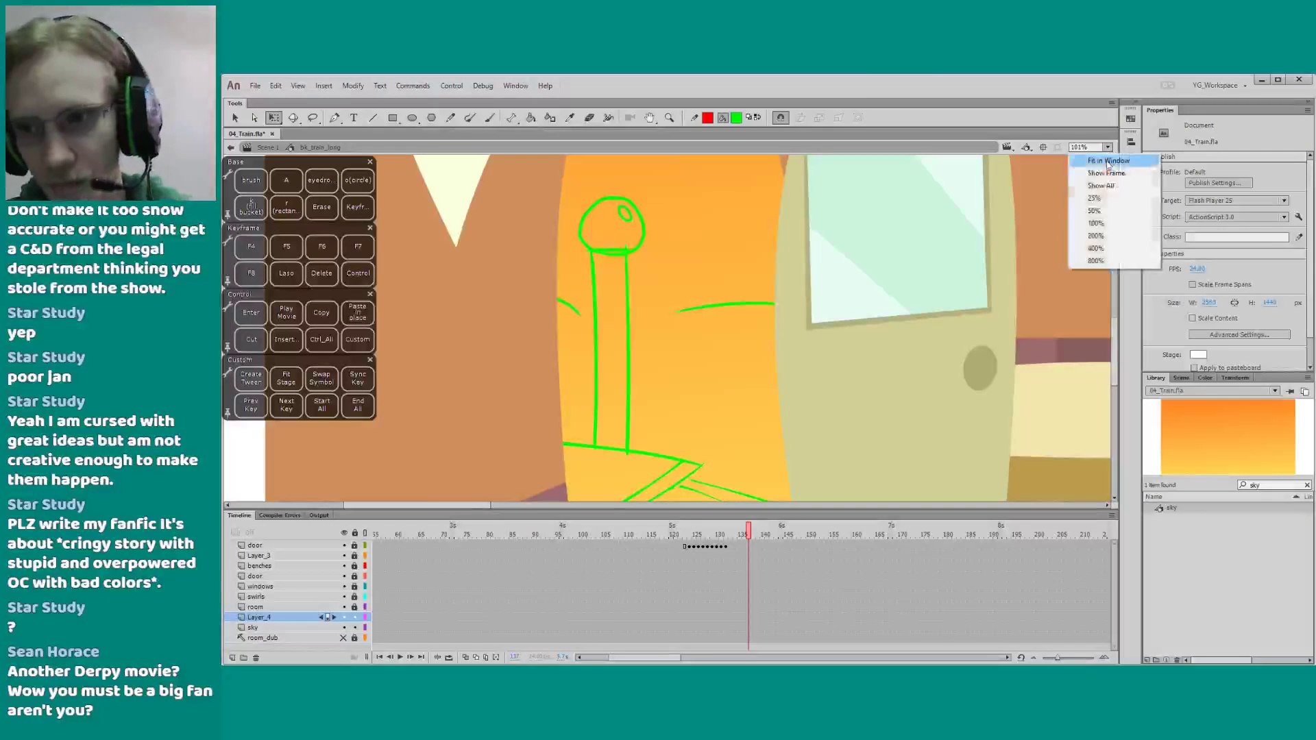
click(1075, 207)
ctrl+alt+click(484, 418)
ctrl+alt+click(491, 426)
drag(491, 425, 401, 437)
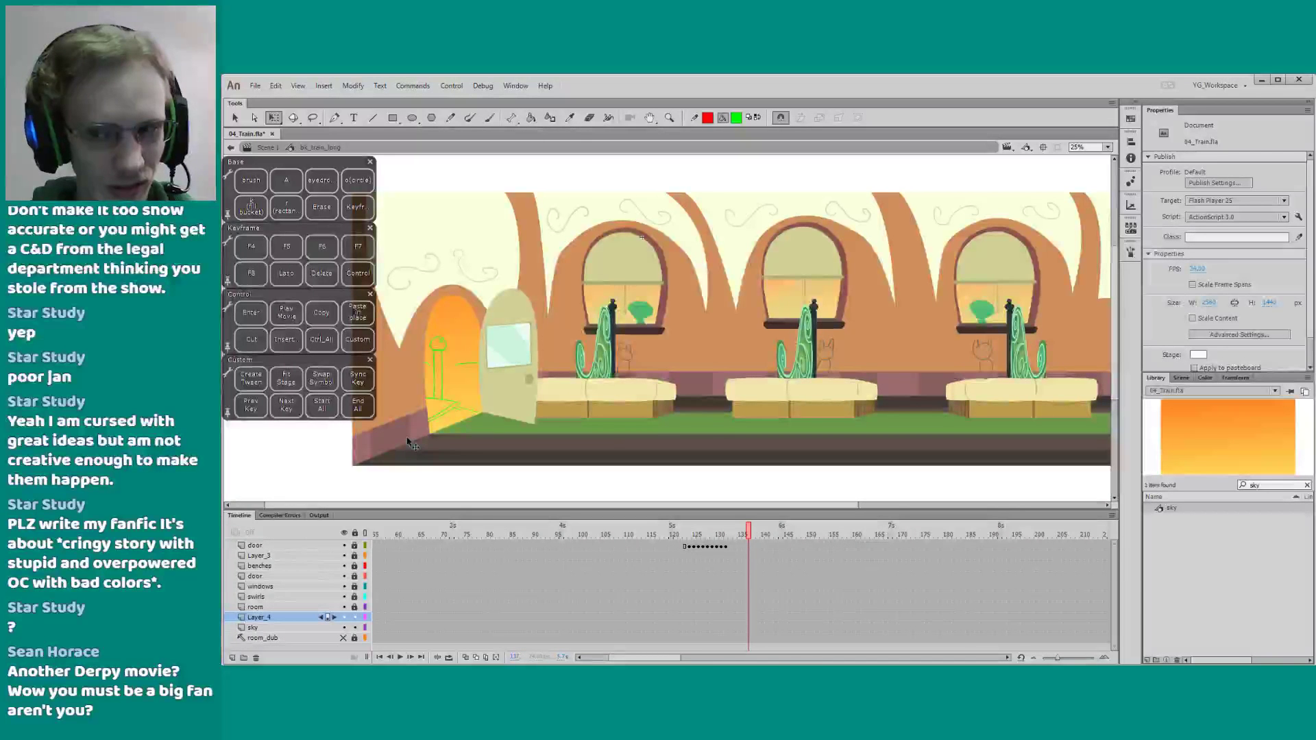
key(ctrl+space)
drag(419, 355, 483, 450)
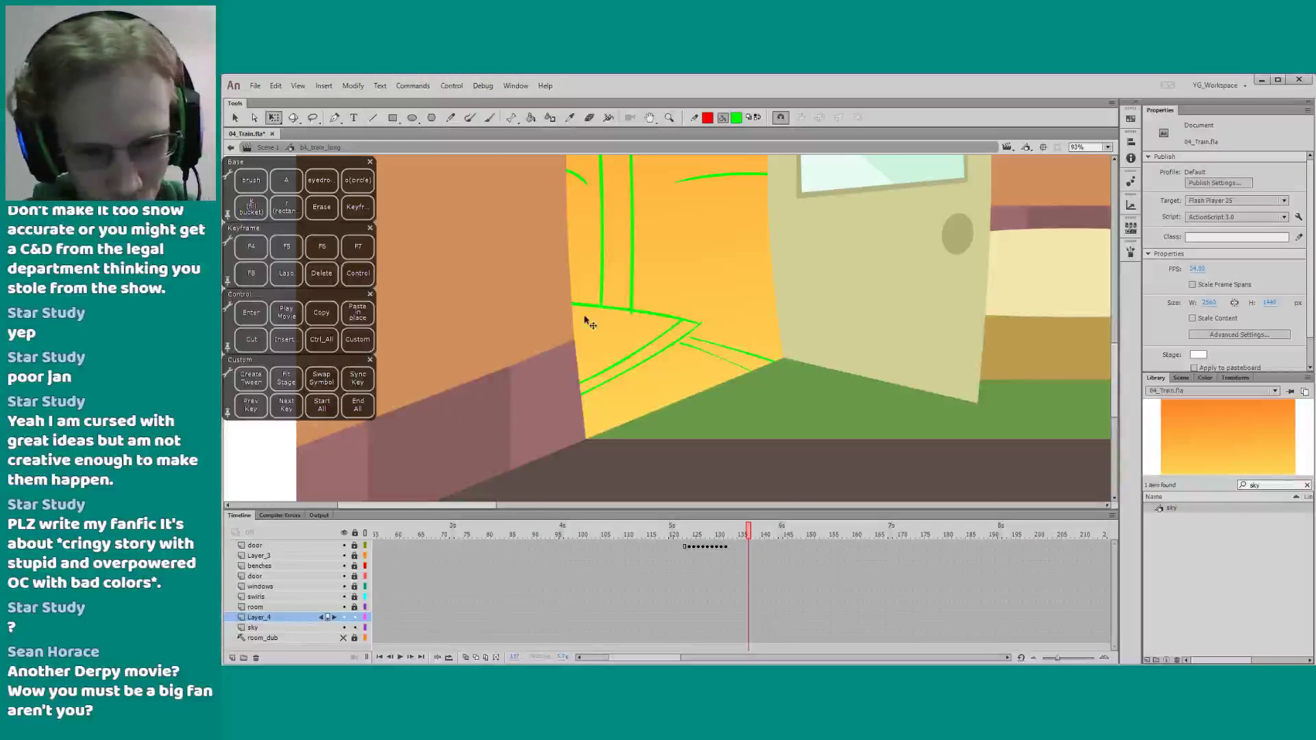
Lock the sky layer and check the Layer_4 sketch with the other layers hidden, restoring the room and sky layers' visibility
click(586, 305)
key(space)
drag(580, 328, 575, 352)
click(562, 346)
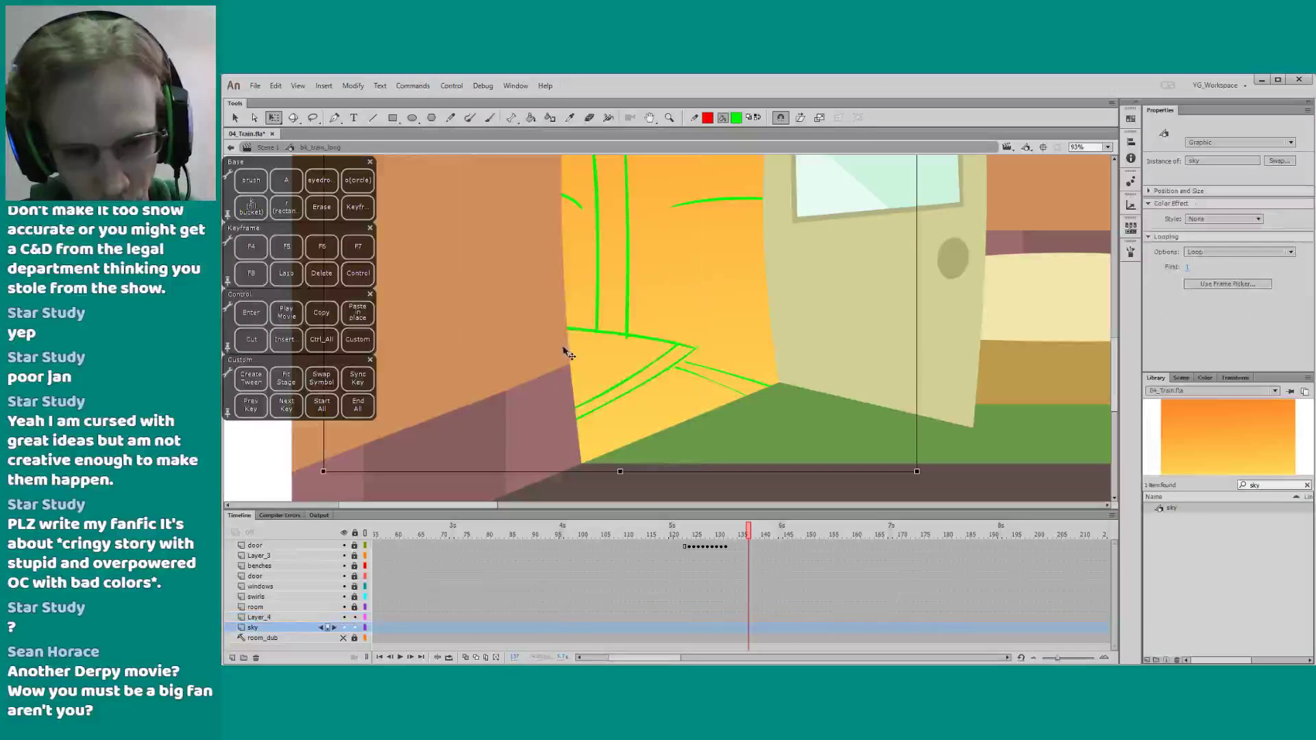
click(329, 617)
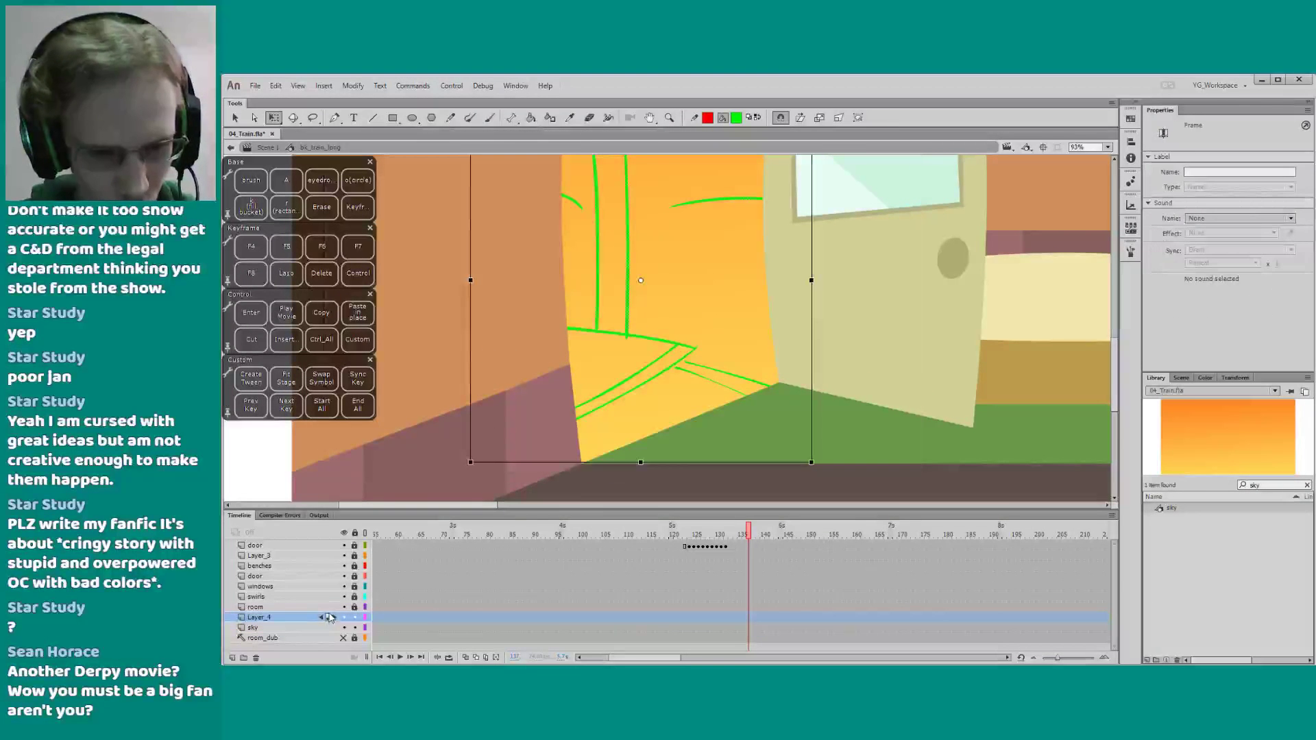
click(324, 627)
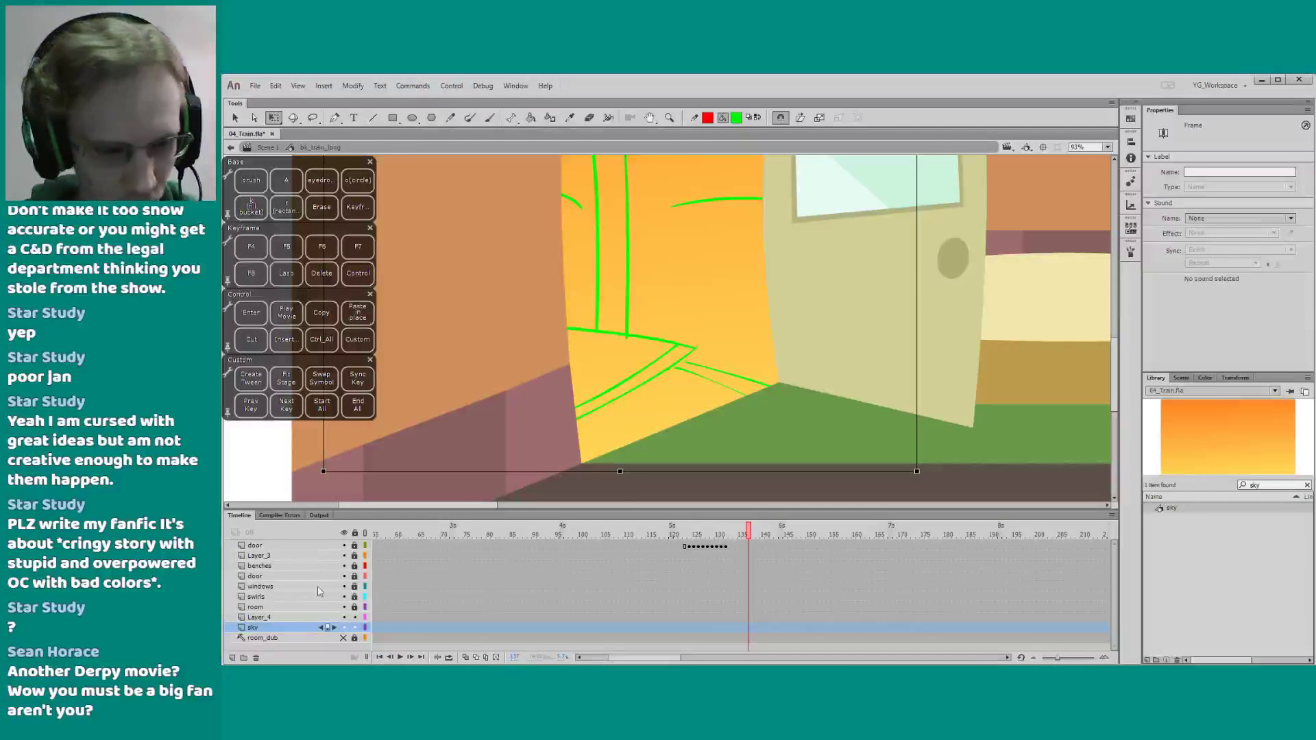
alt+click(343, 627)
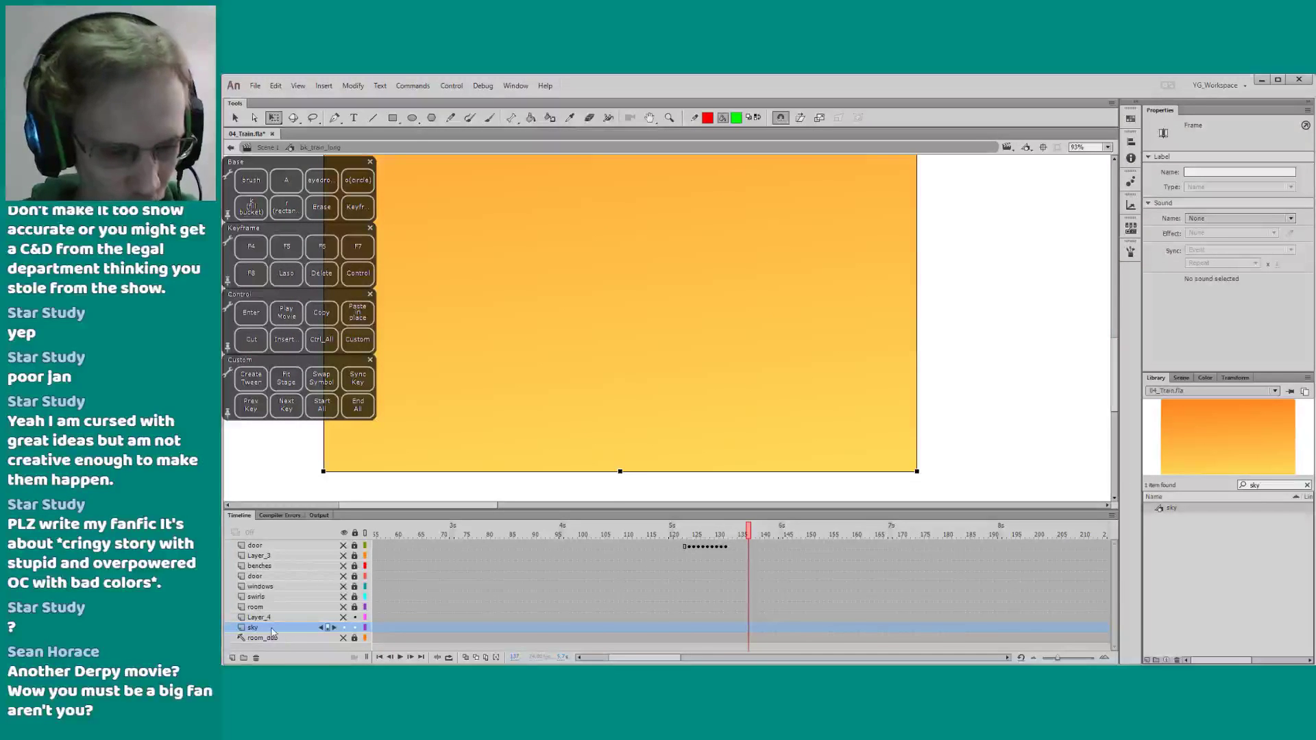
click(344, 628)
click(344, 618)
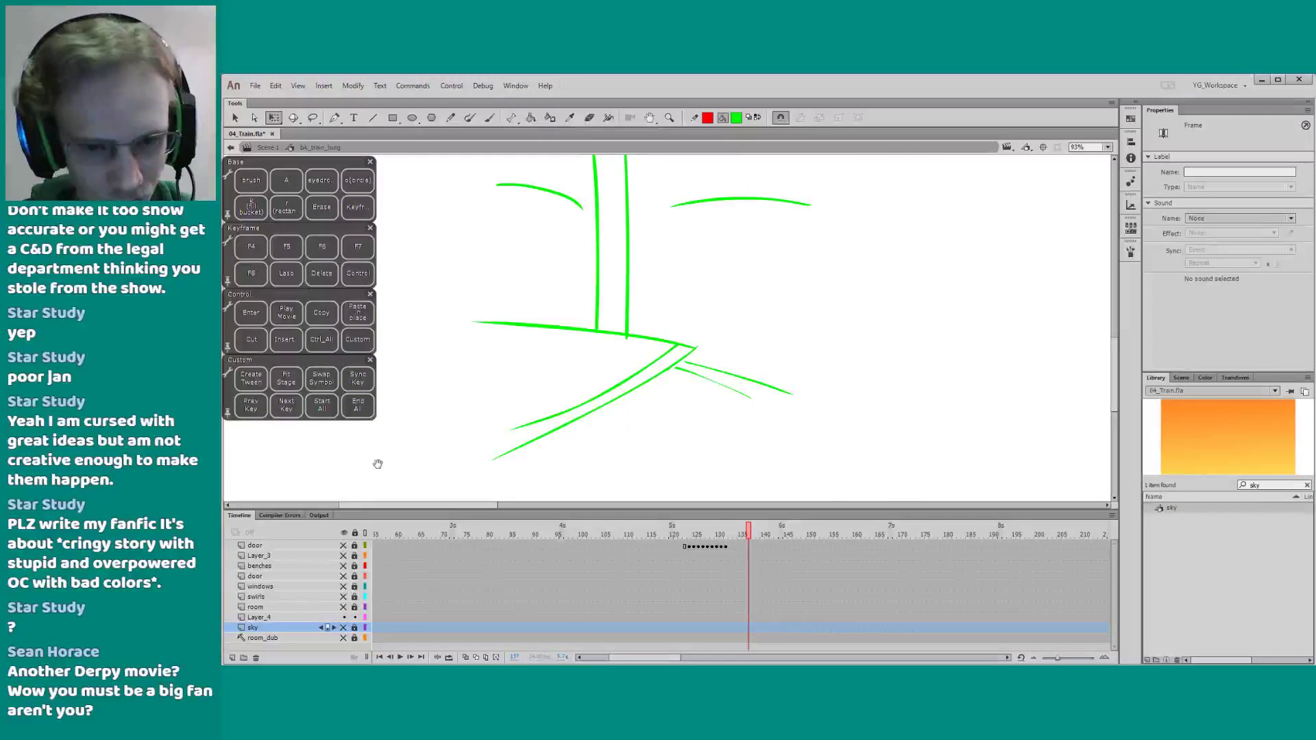
drag(377, 463, 364, 468)
drag(343, 545, 343, 609)
drag(435, 440, 403, 468)
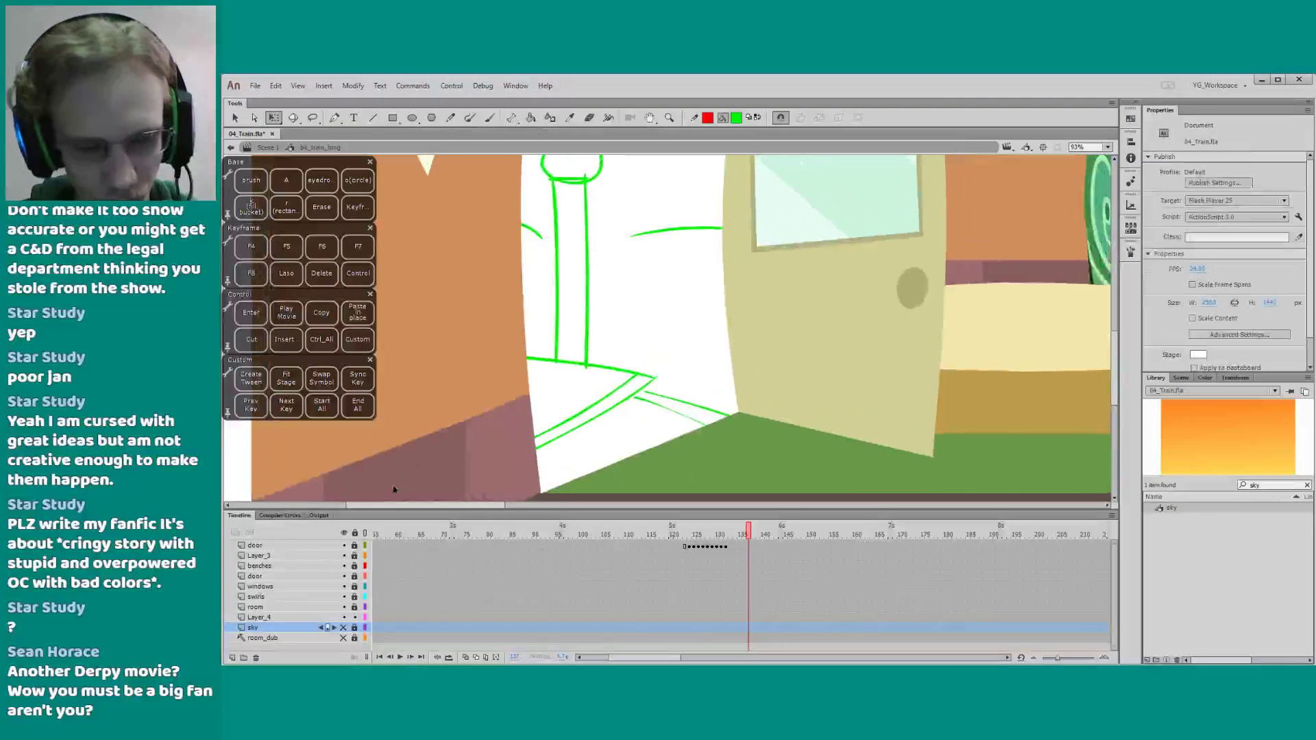
click(343, 628)
drag(543, 393, 533, 407)
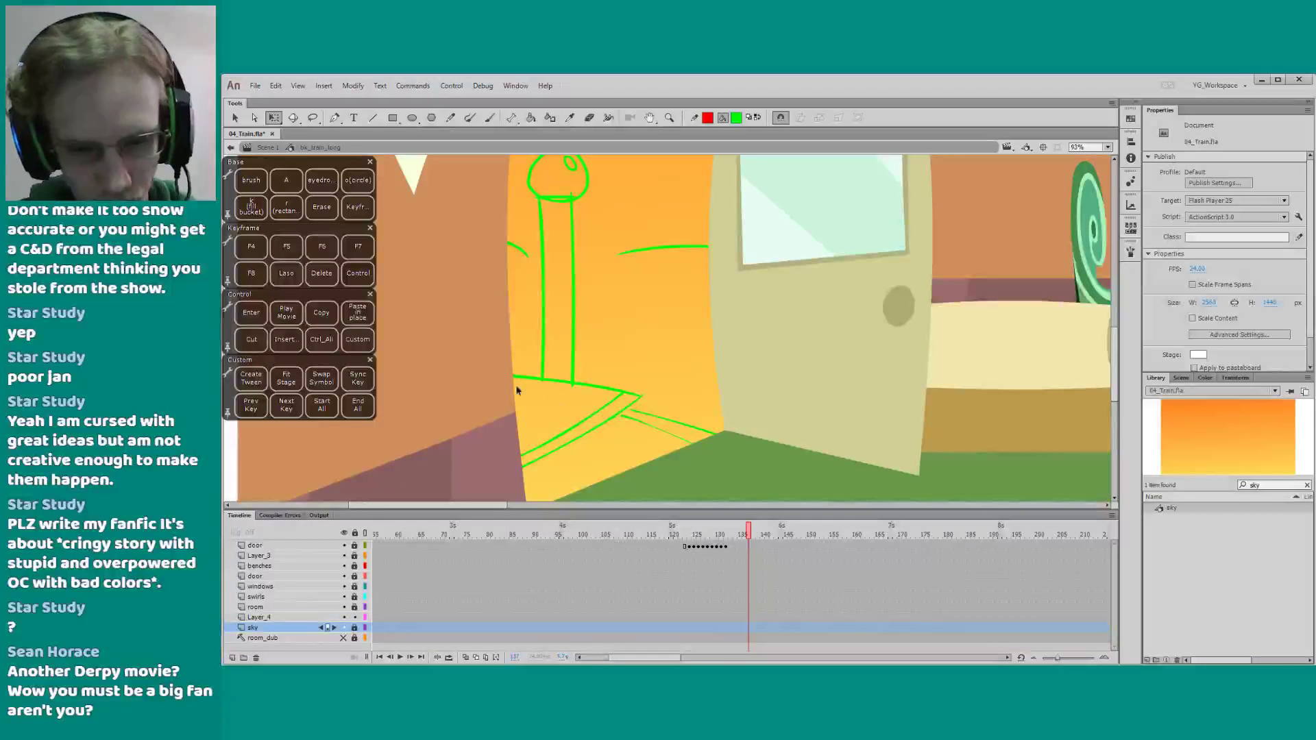
Lasso the pointed base sketch under the post on Layer_4 and delete it
key(l)
click(524, 372)
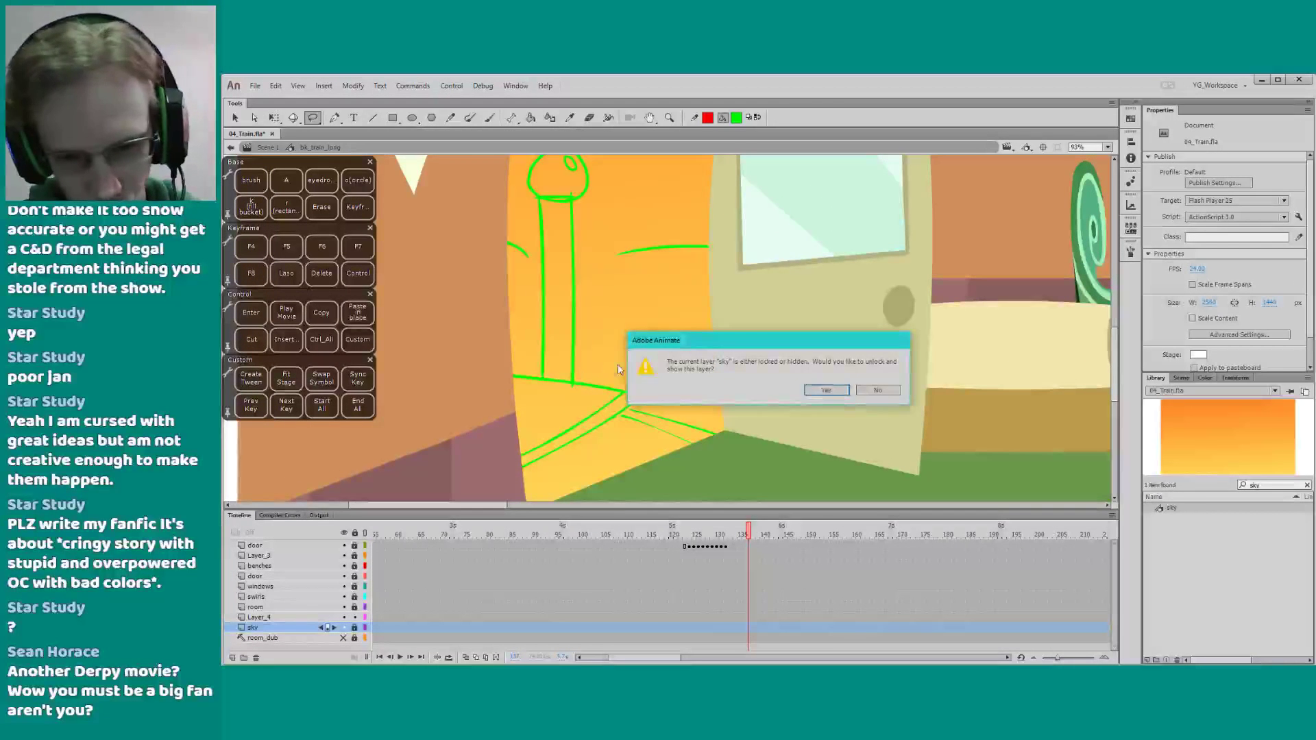
click(865, 393)
key(q)
click(541, 343)
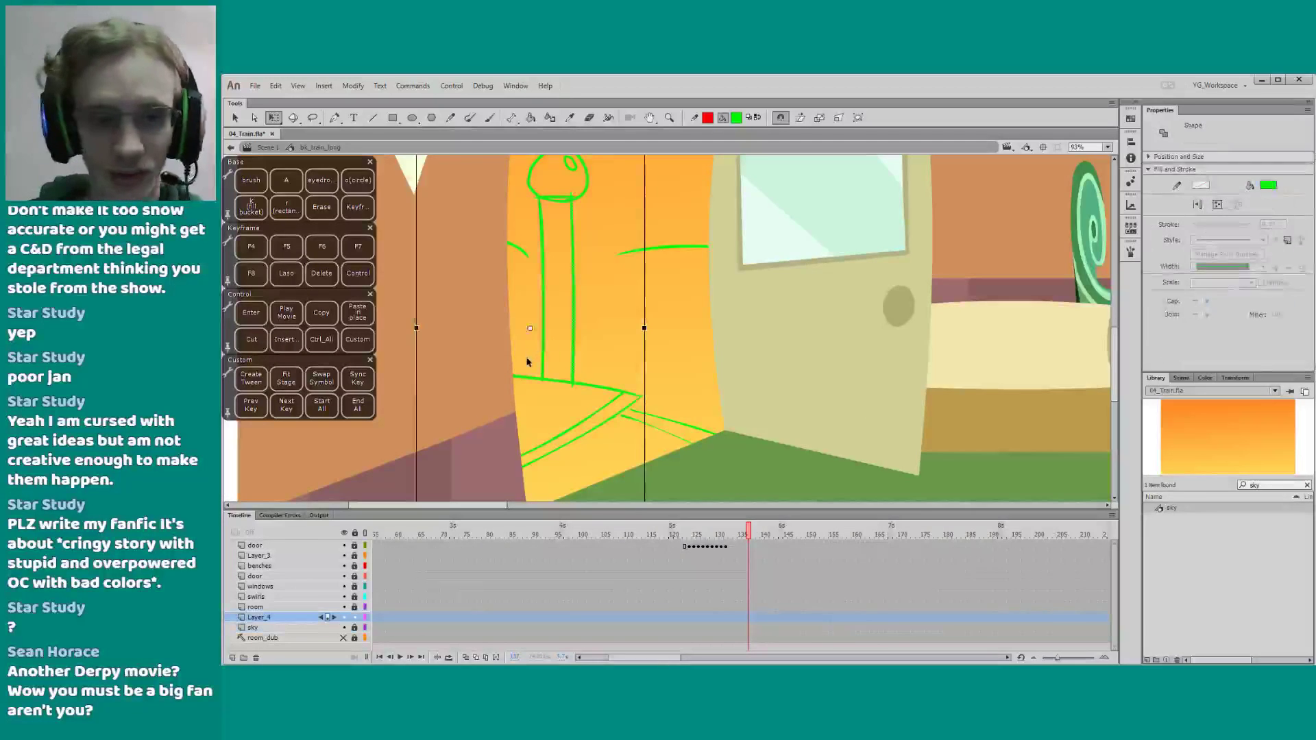
key(l)
mouse_move(490, 357)
mouse_down()
mouse_move(637, 425)
mouse_move(483, 421)
mouse_up()
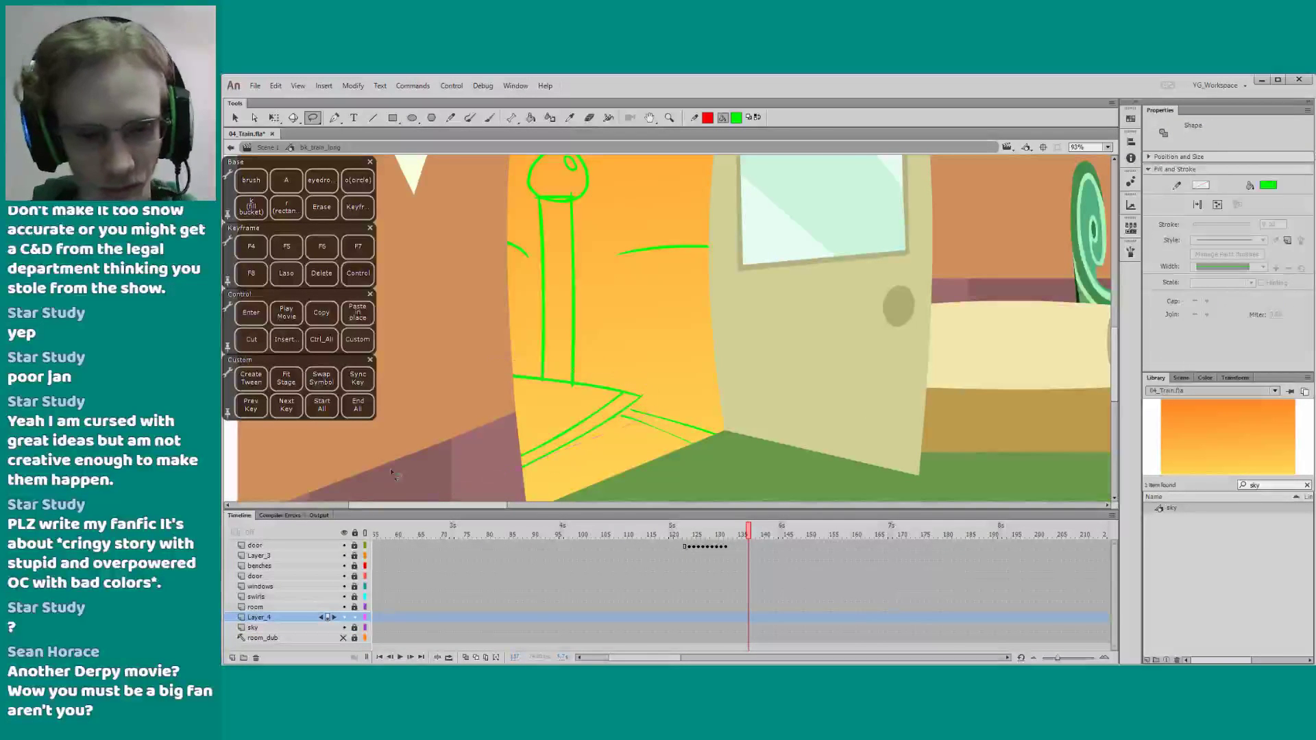
key(Delete)
key(q)
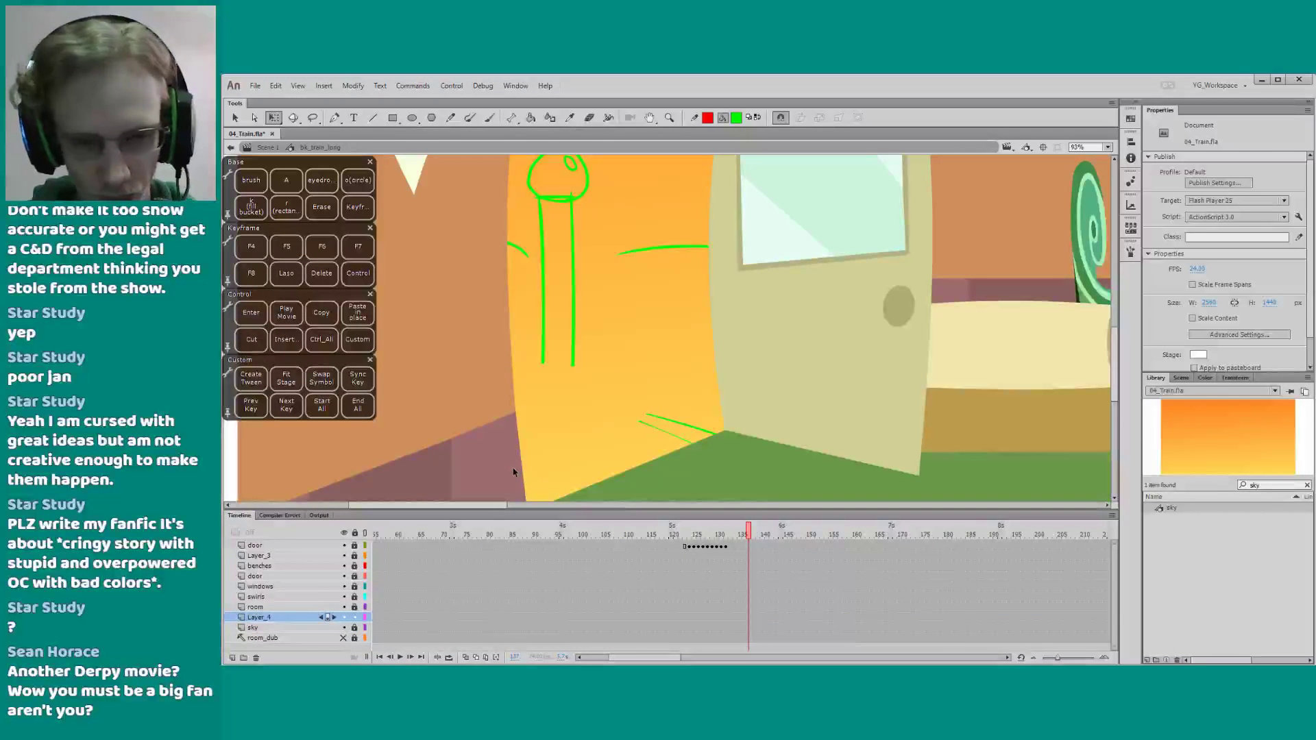
Brush a diagonal green line parallel to the doorway threshold and move it up below the post as the new base's front edge
drag(477, 364, 488, 359)
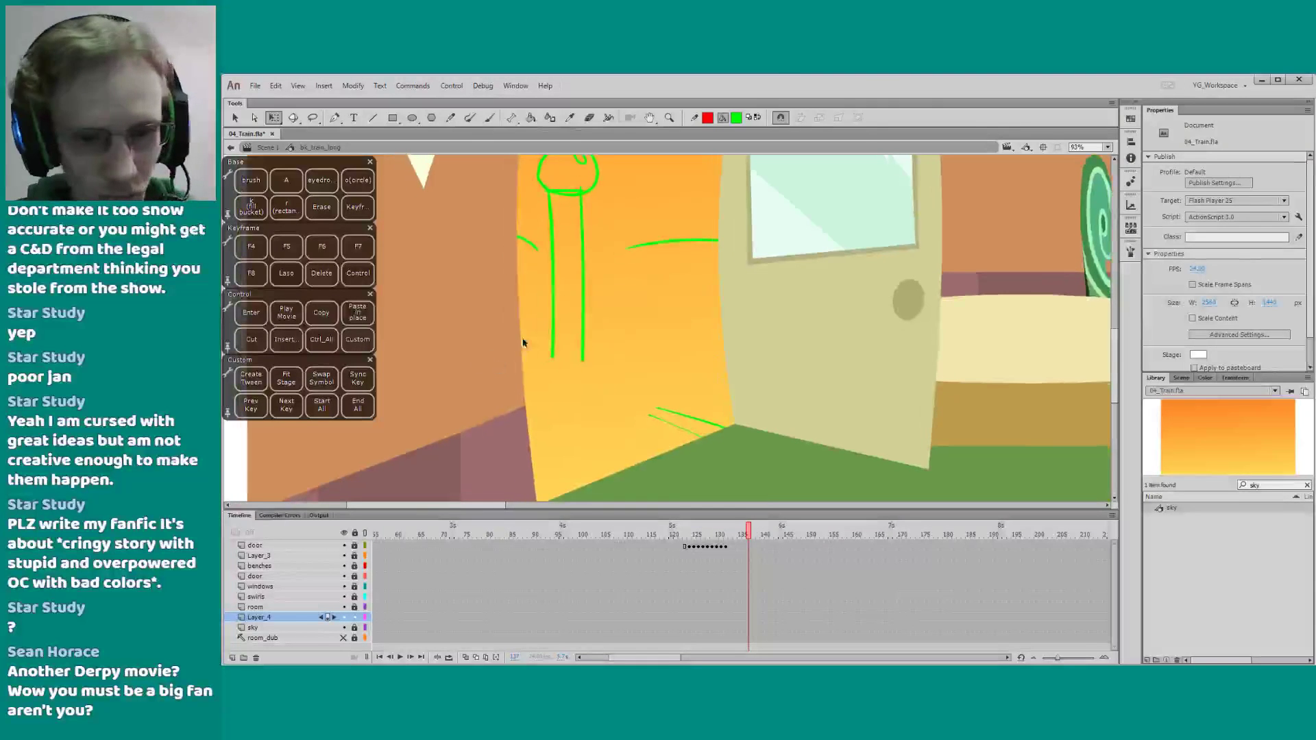
key(b)
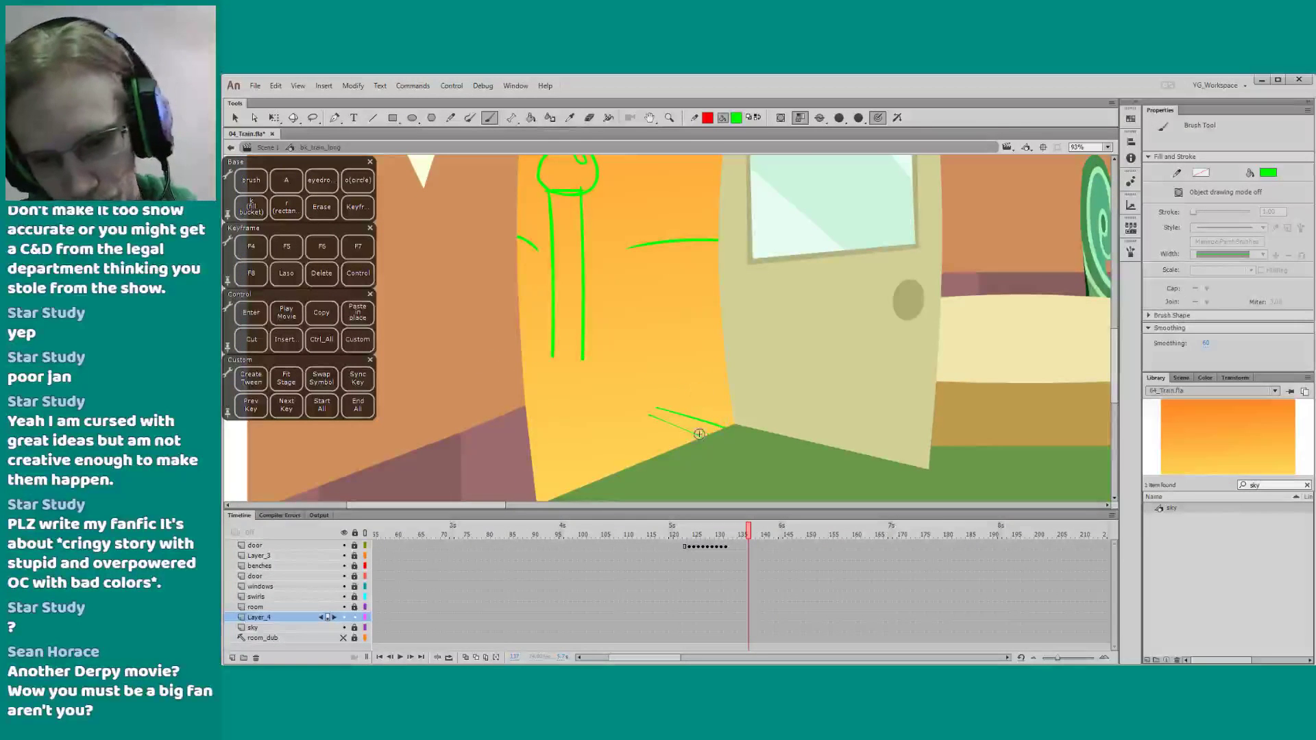
drag(682, 444, 538, 493)
key(q)
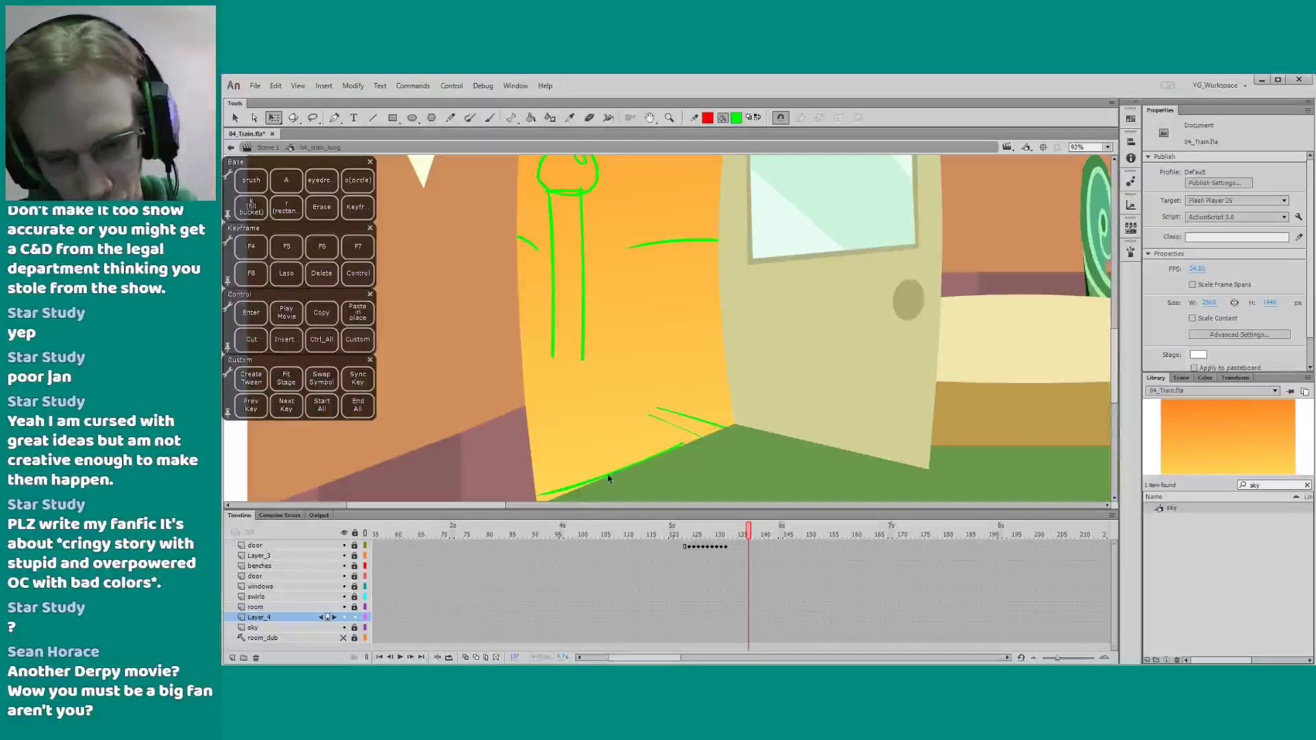
click(608, 474)
mouse_move(686, 453)
mouse_down()
mouse_move(652, 436)
mouse_move(632, 446)
mouse_move(578, 414)
mouse_move(568, 392)
mouse_move(605, 375)
mouse_move(466, 352)
mouse_up()
key(b)
key(ctrl+z)
key(q)
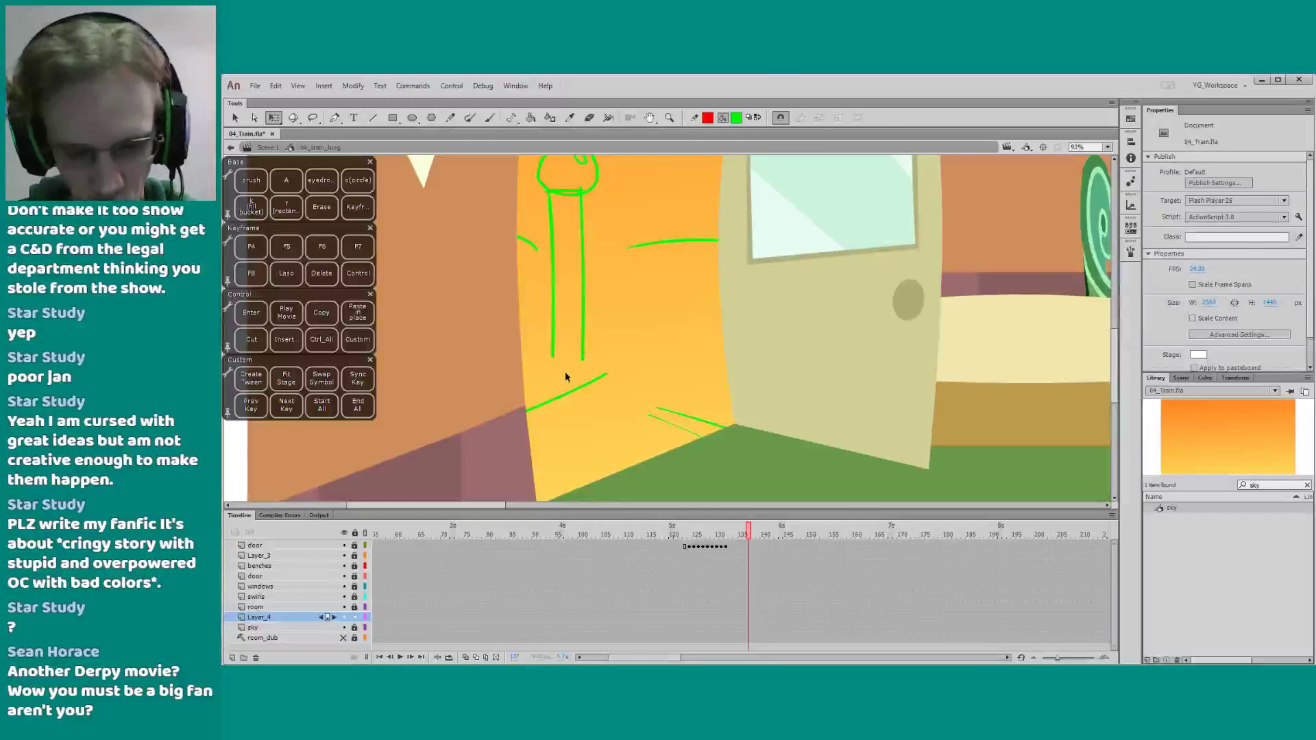
Brush the back, corner and lower edges that turn the diagonal line into a box-shaped base
key(b)
drag(606, 373, 522, 366)
mouse_move(605, 373)
mouse_down()
mouse_move(603, 407)
mouse_move(527, 430)
mouse_up()
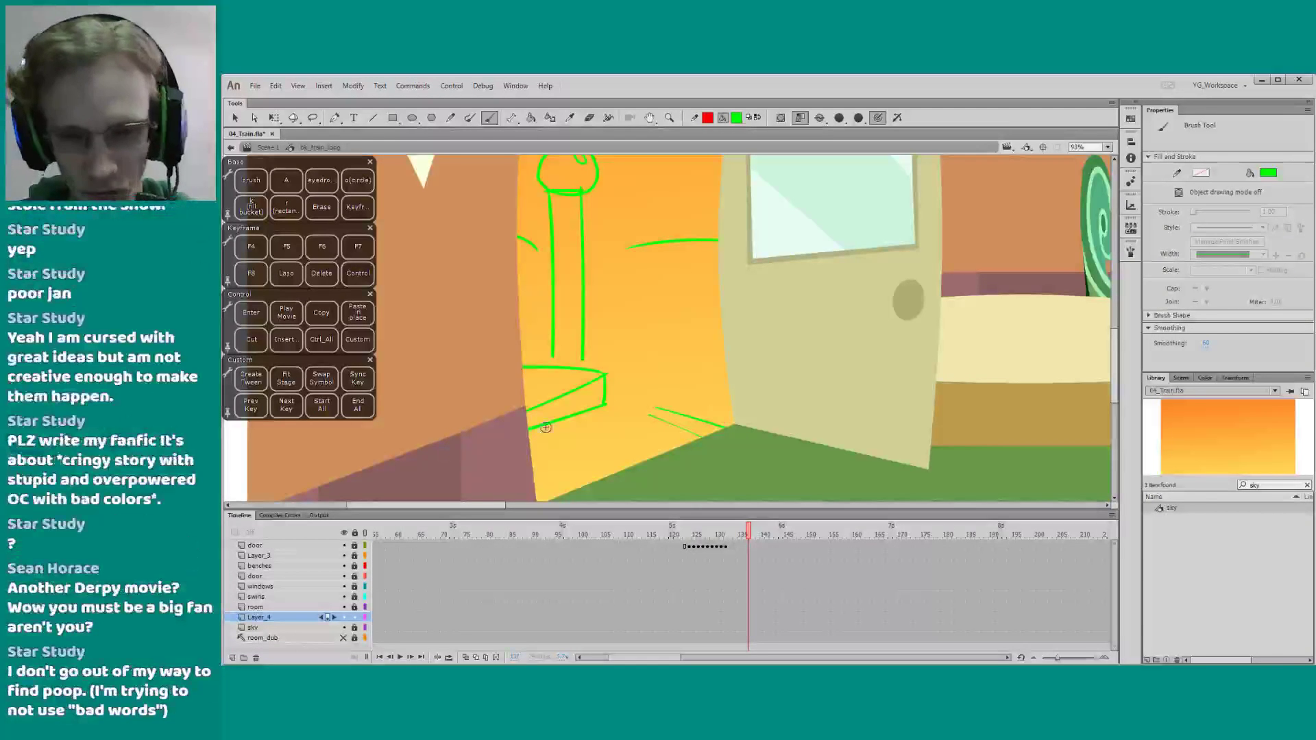
key(ctrl+z)
drag(602, 405, 529, 439)
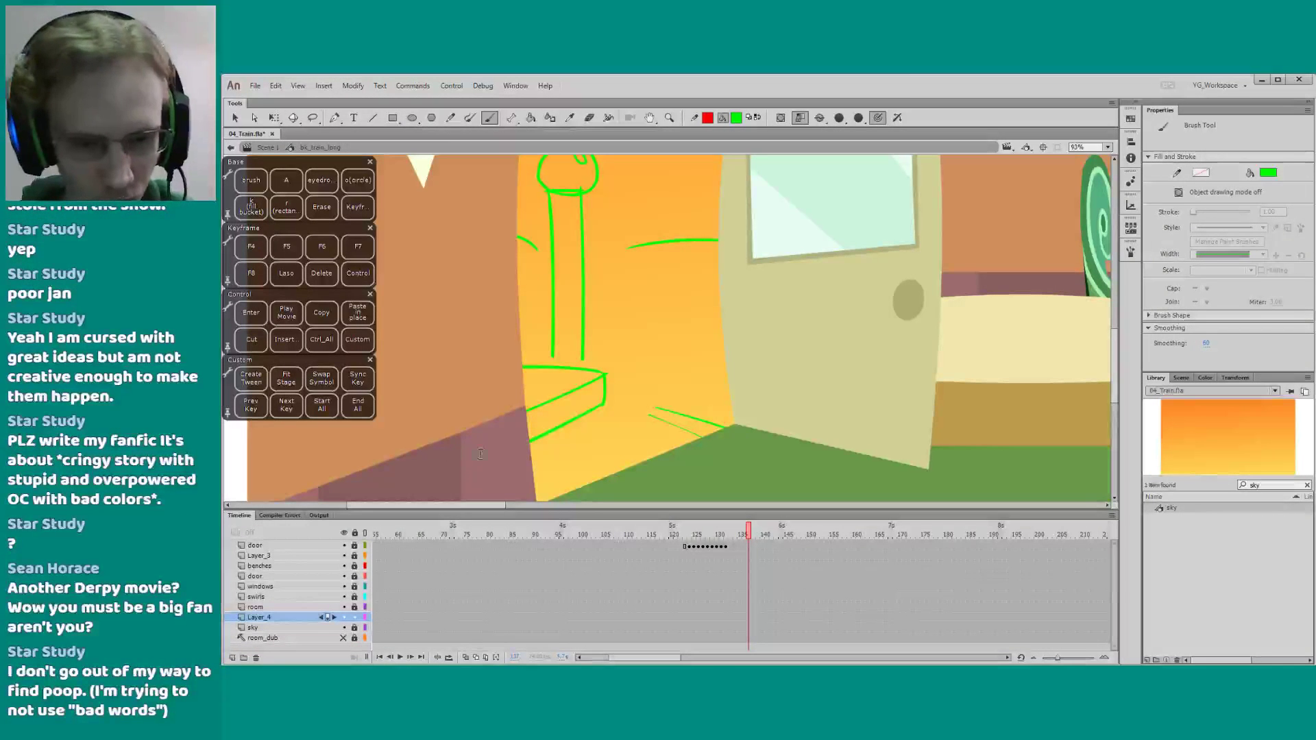
Move the round-topped post down and slightly sideways so that it stands on the new base
key(q)
drag(517, 285, 557, 299)
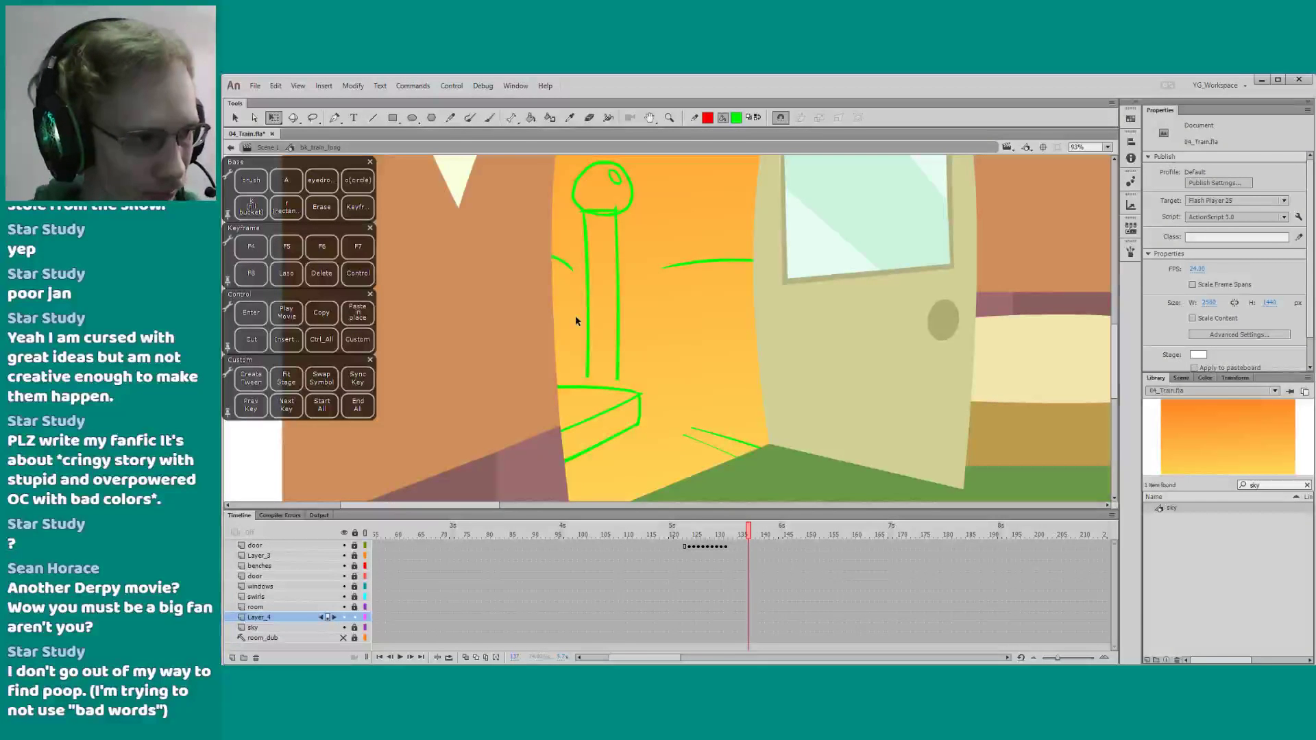
drag(502, 330, 510, 348)
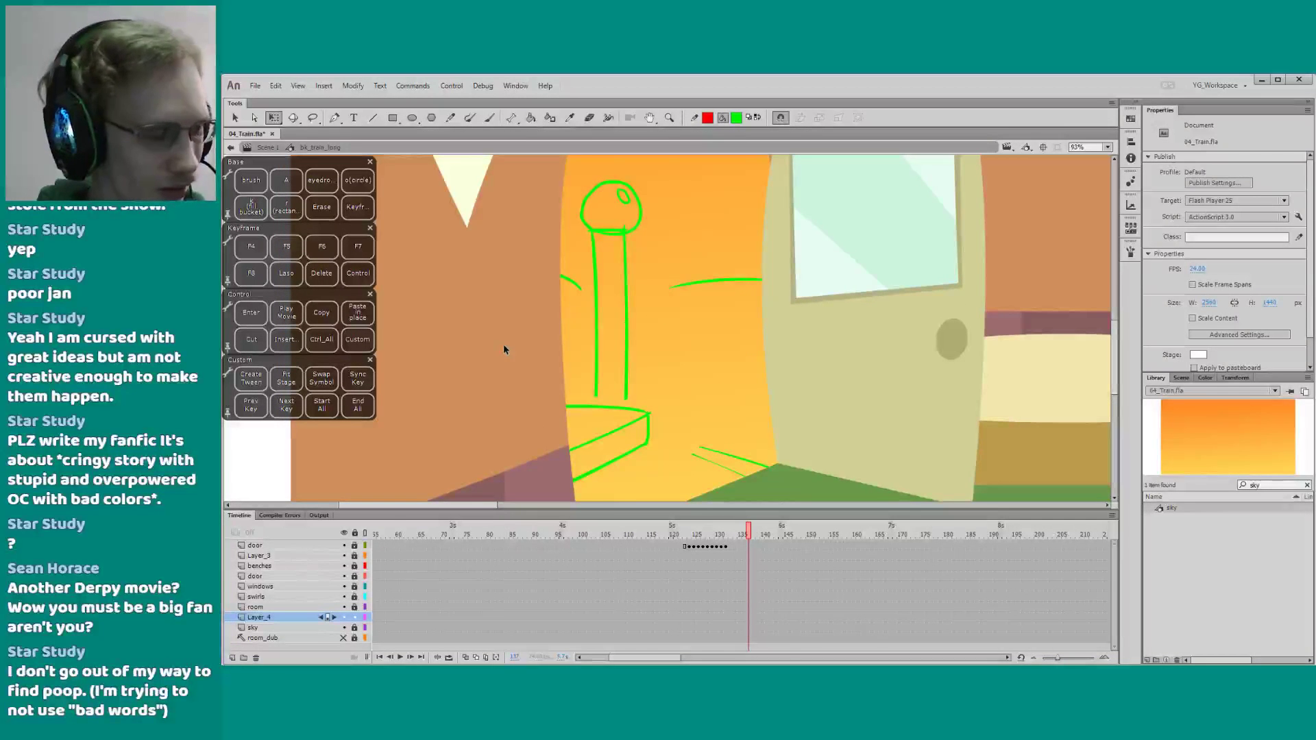
click(599, 241)
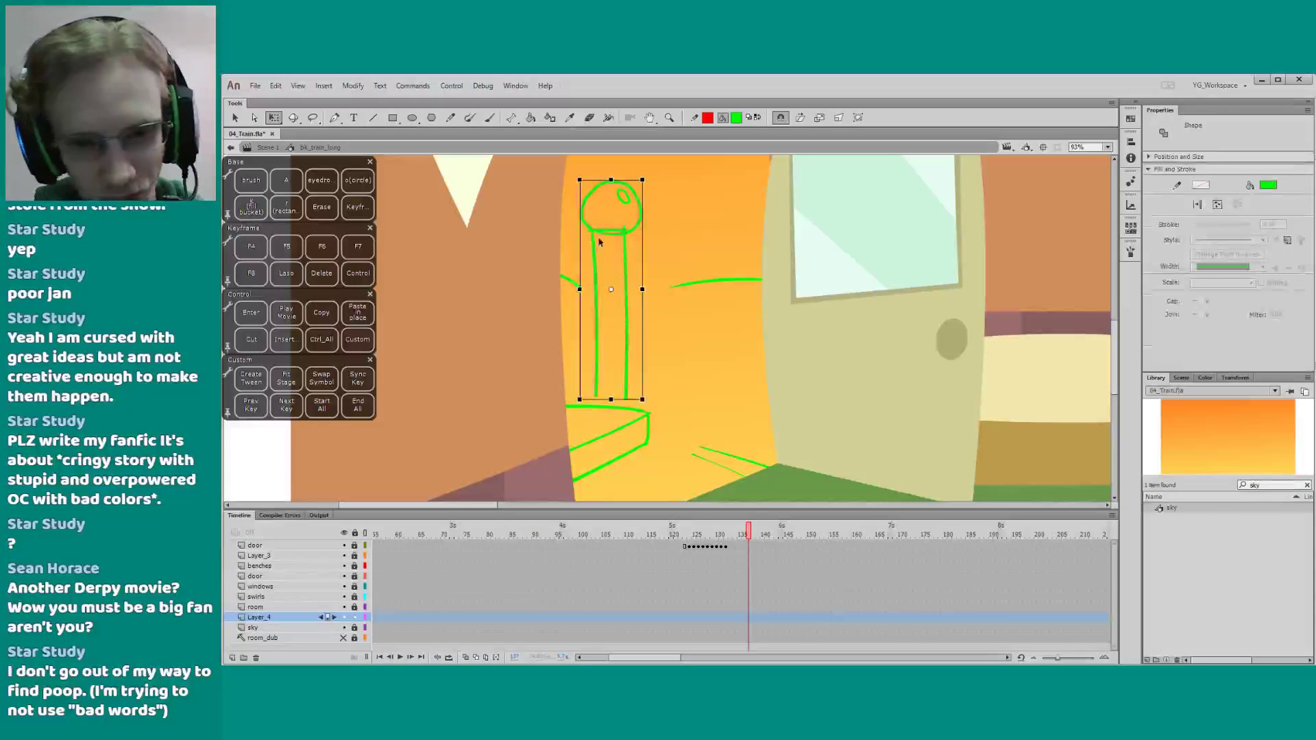
drag(596, 250, 590, 262)
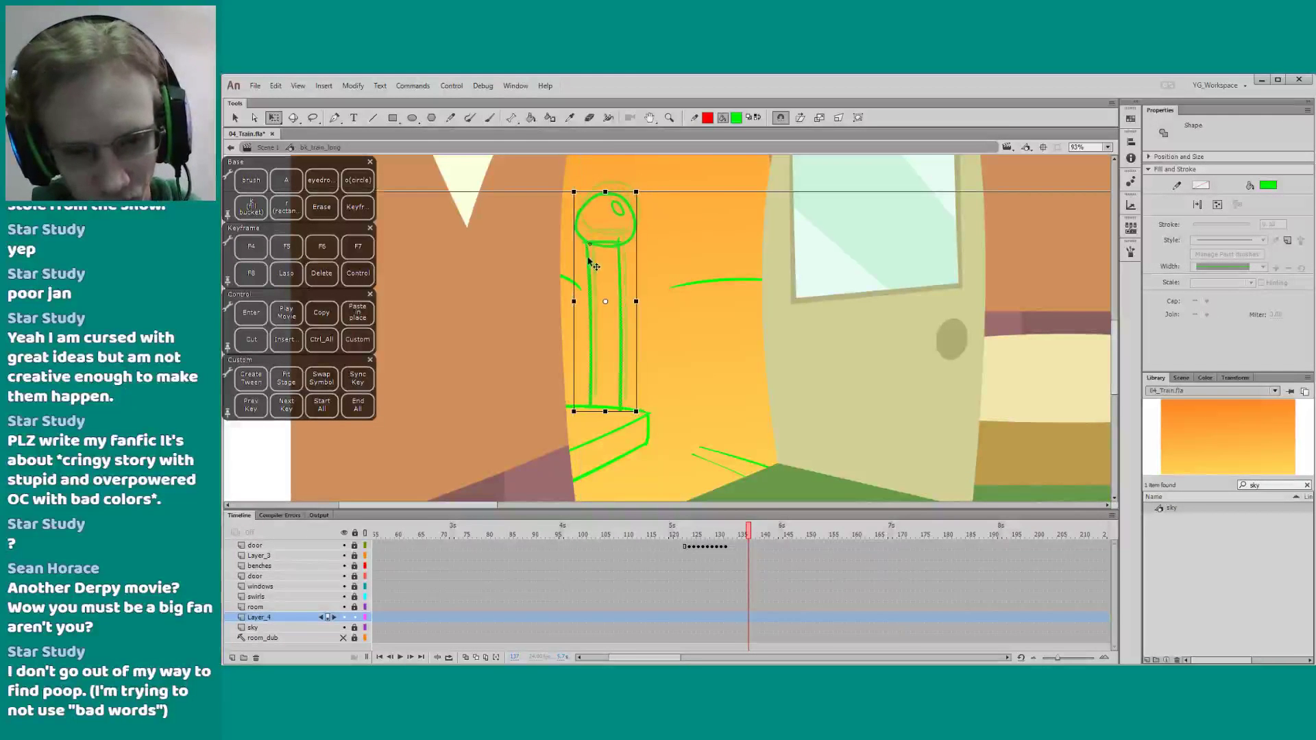
Bring the background curves on both sides up to the post, lowering the curve beside the open door slightly
click(674, 283)
drag(670, 283, 635, 283)
click(558, 333)
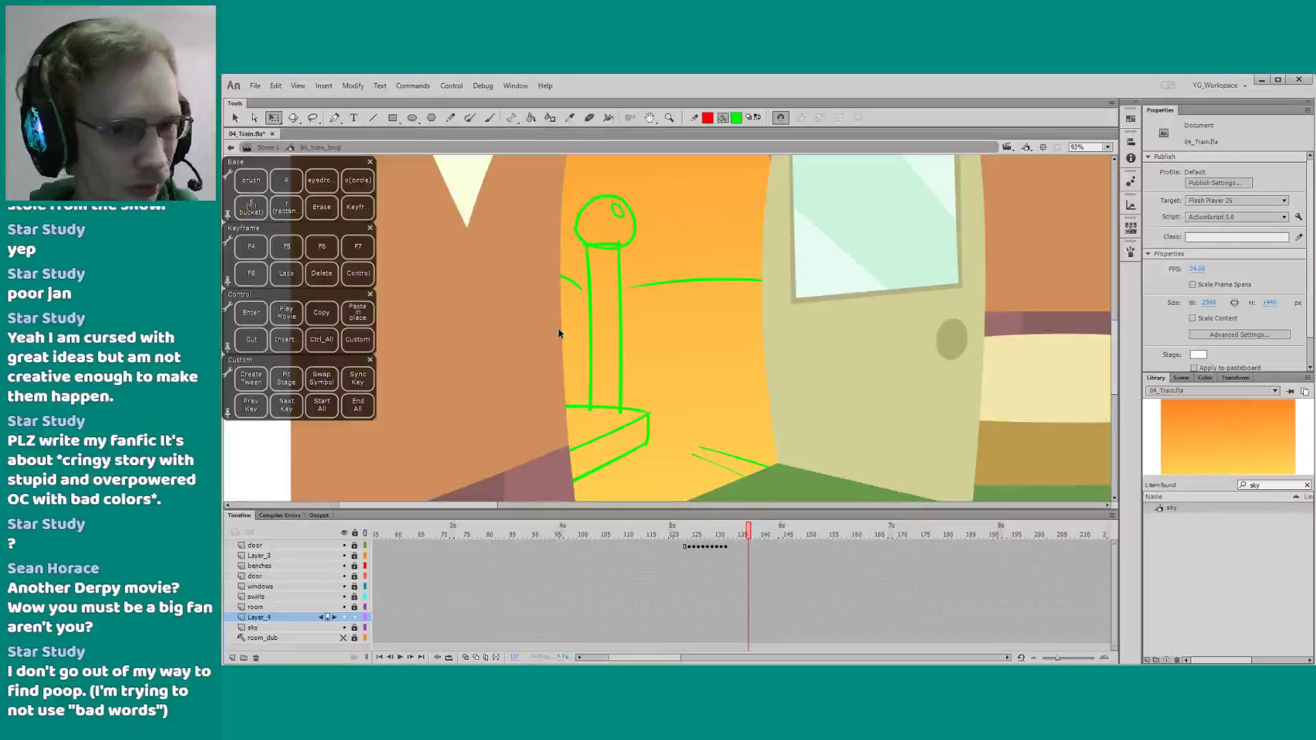
click(635, 284)
key(Down)
key(Down)
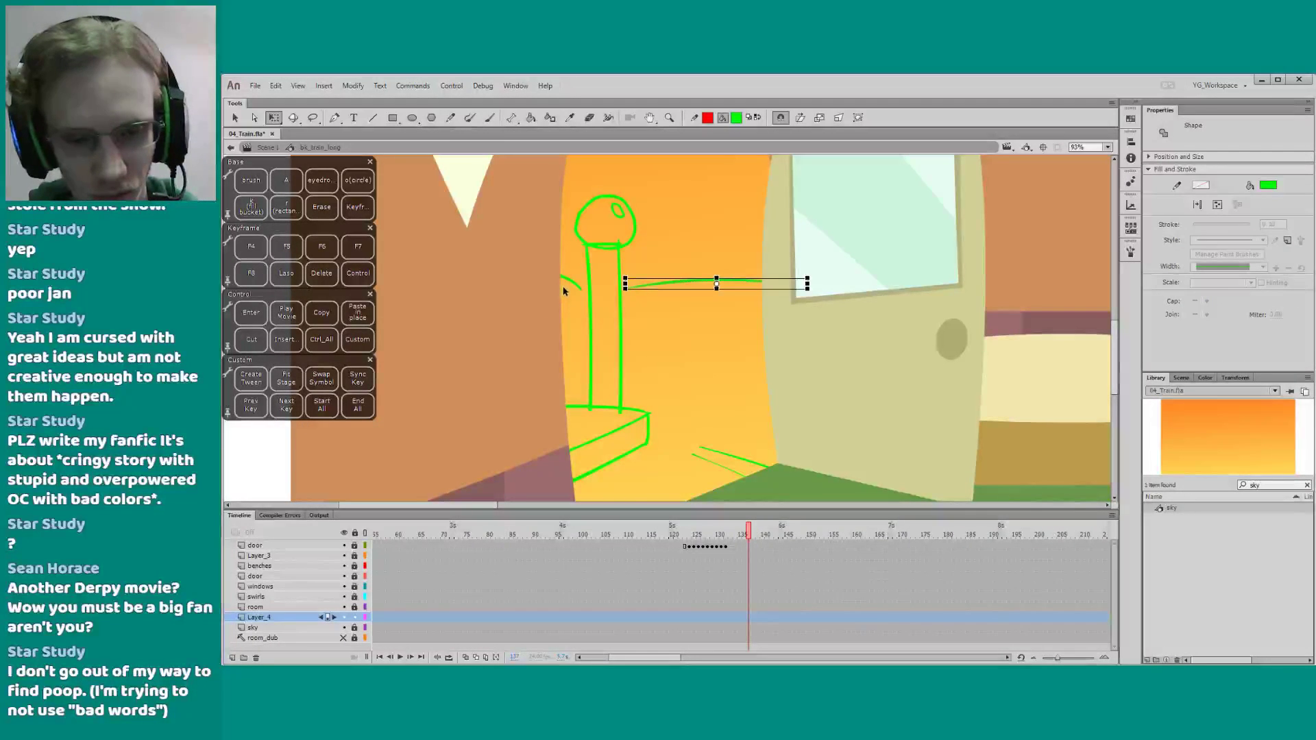
click(575, 283)
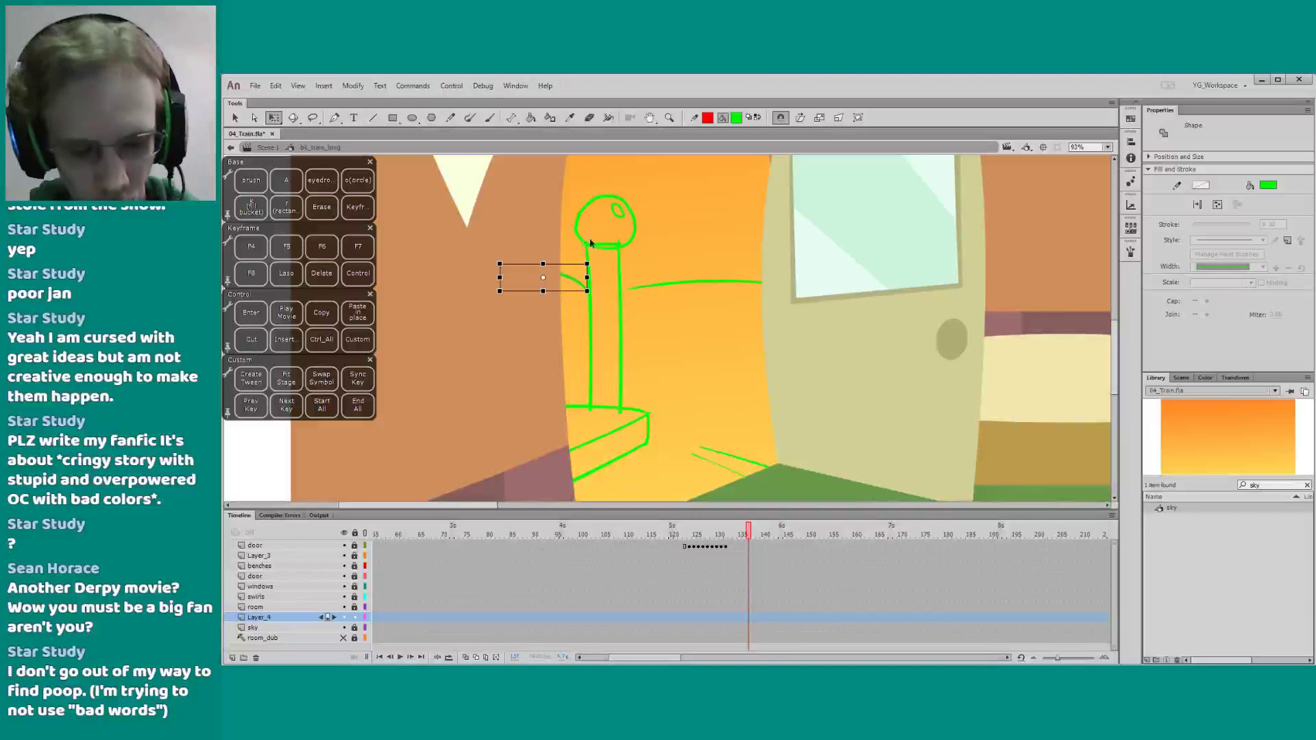
Erase the extra curved line where the round knob meets the top of the post
key(e)
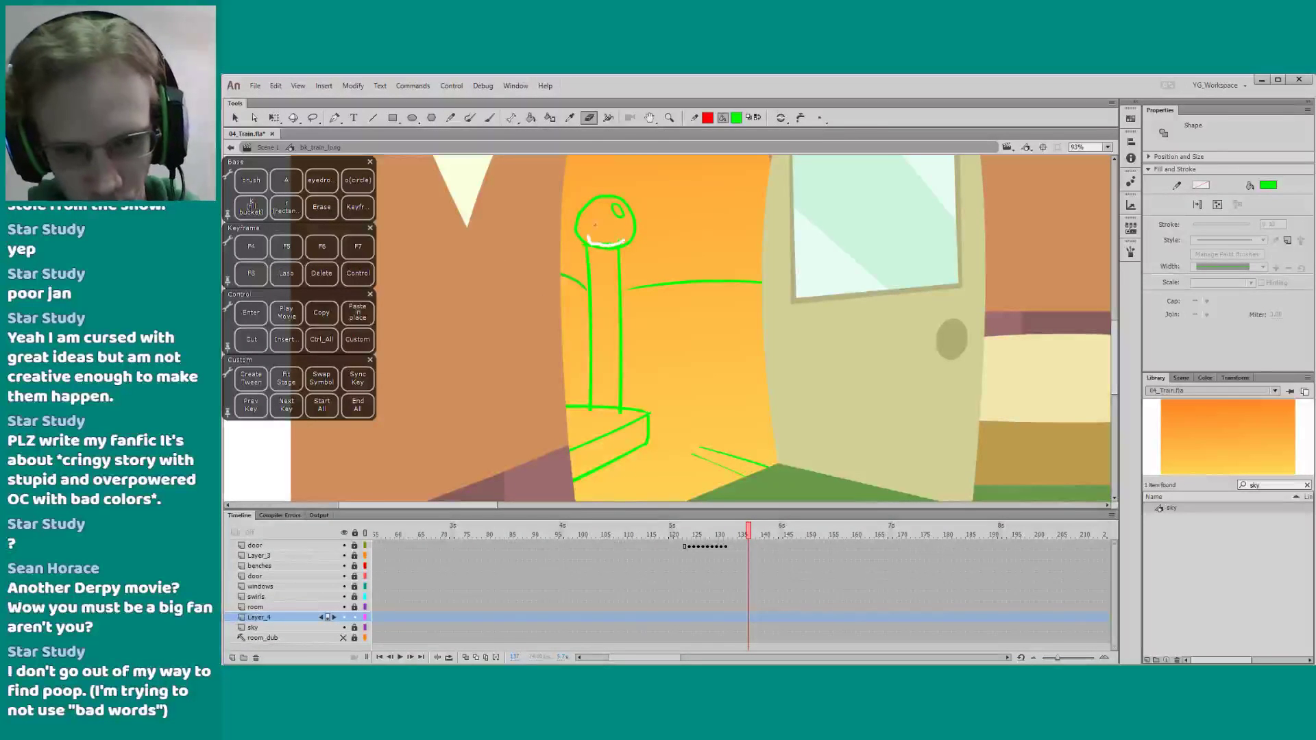
key(q)
click(564, 288)
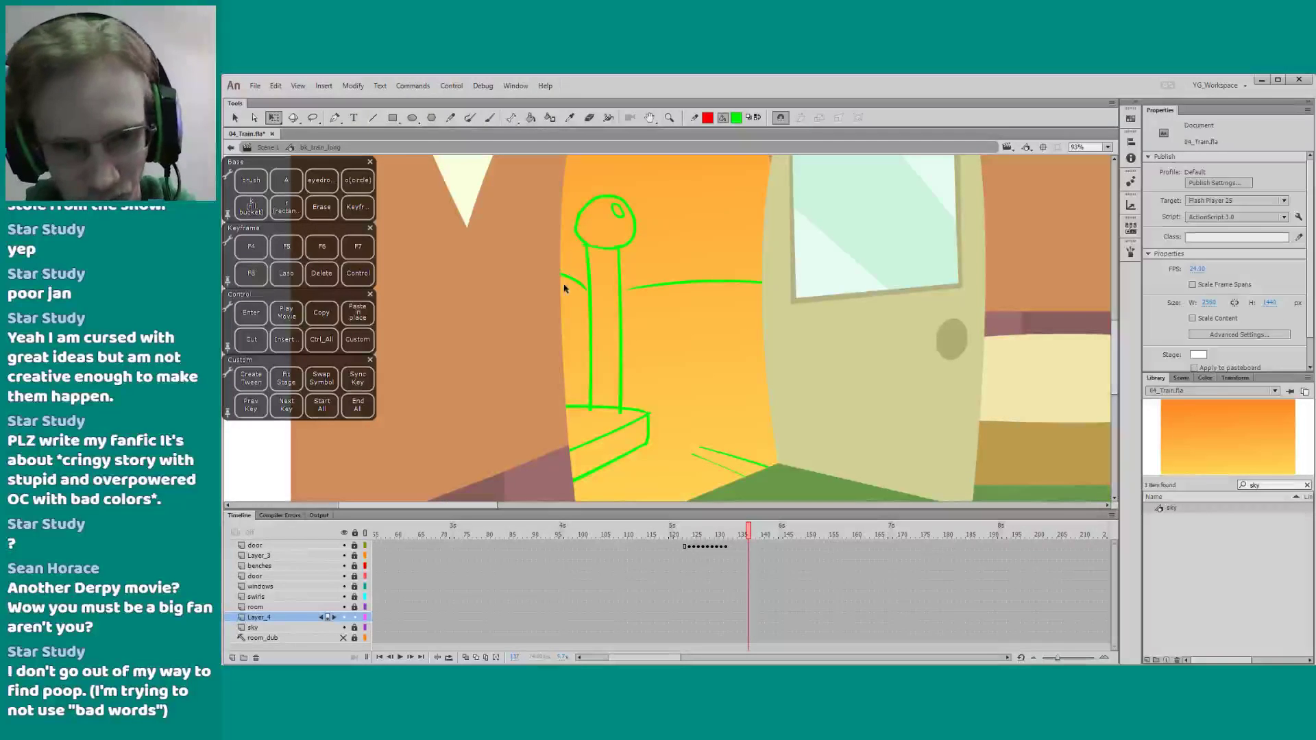
key(e)
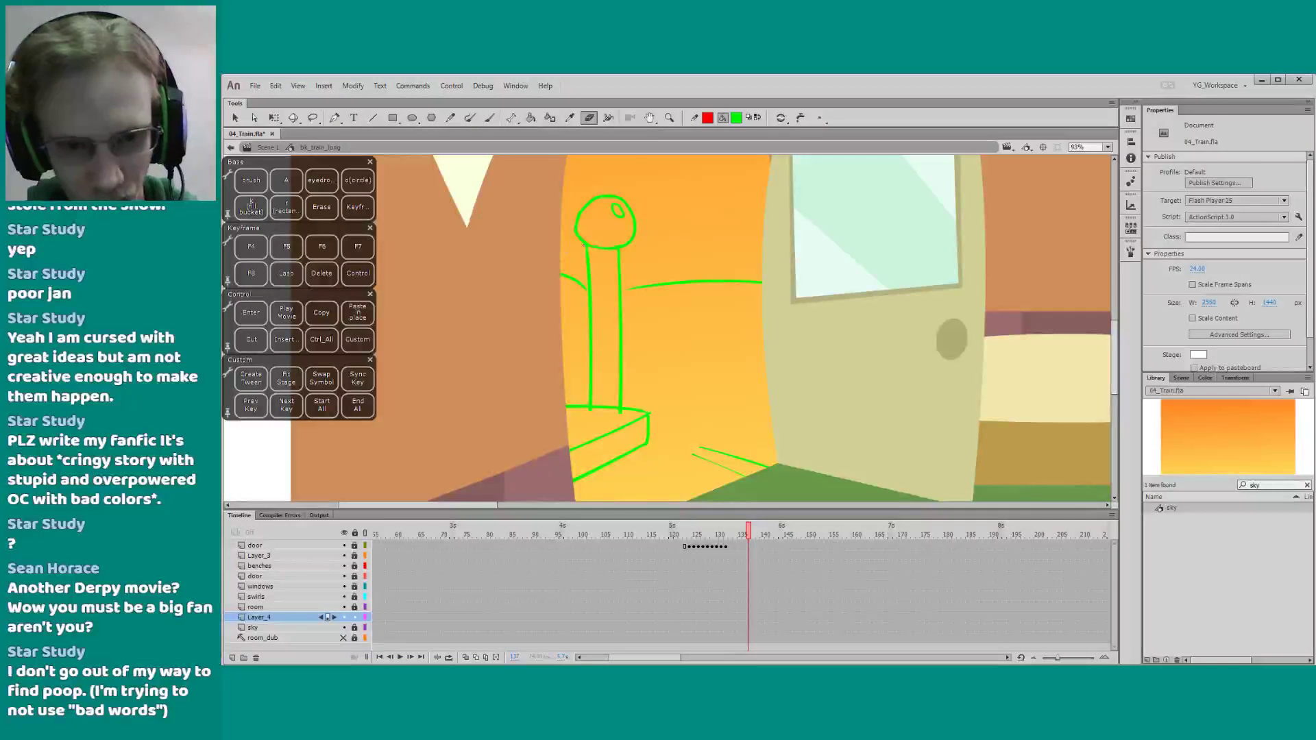
Erase the ends of the post's side lines where they overlap the box-shaped base
key(b)
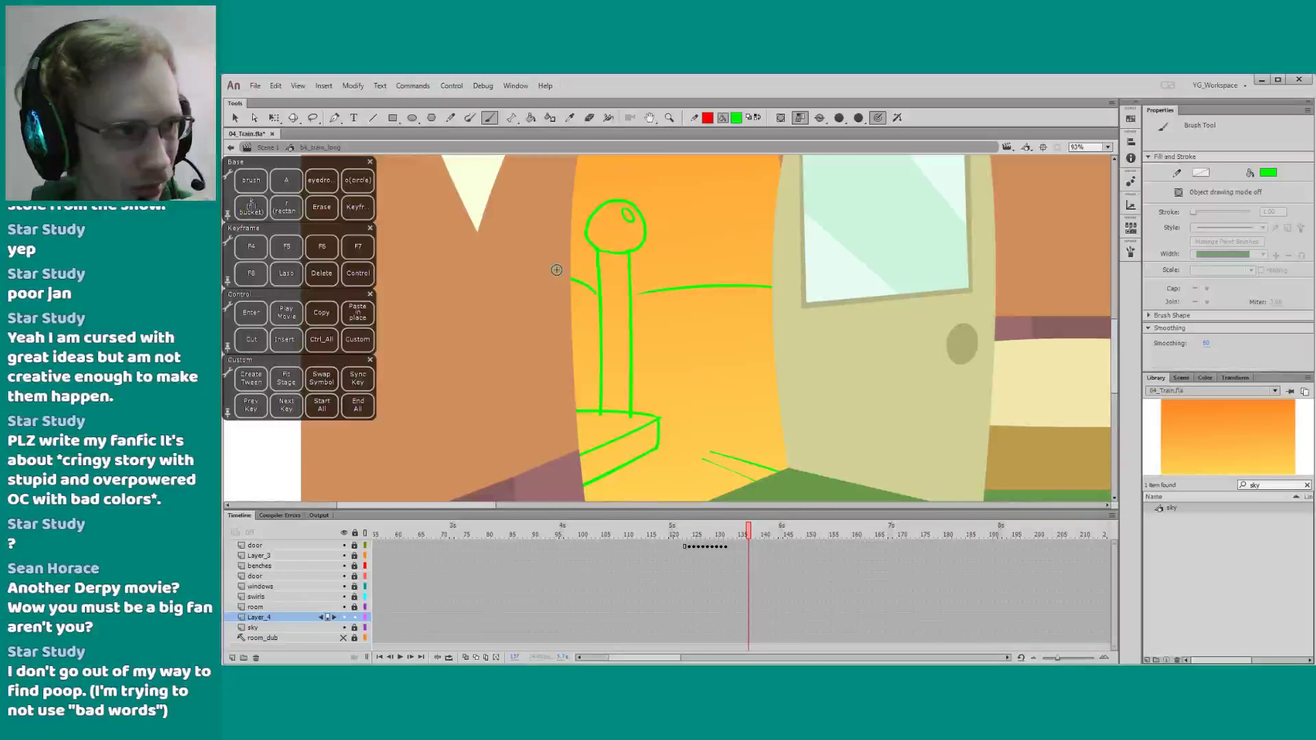
scroll(559, 350, down, 2)
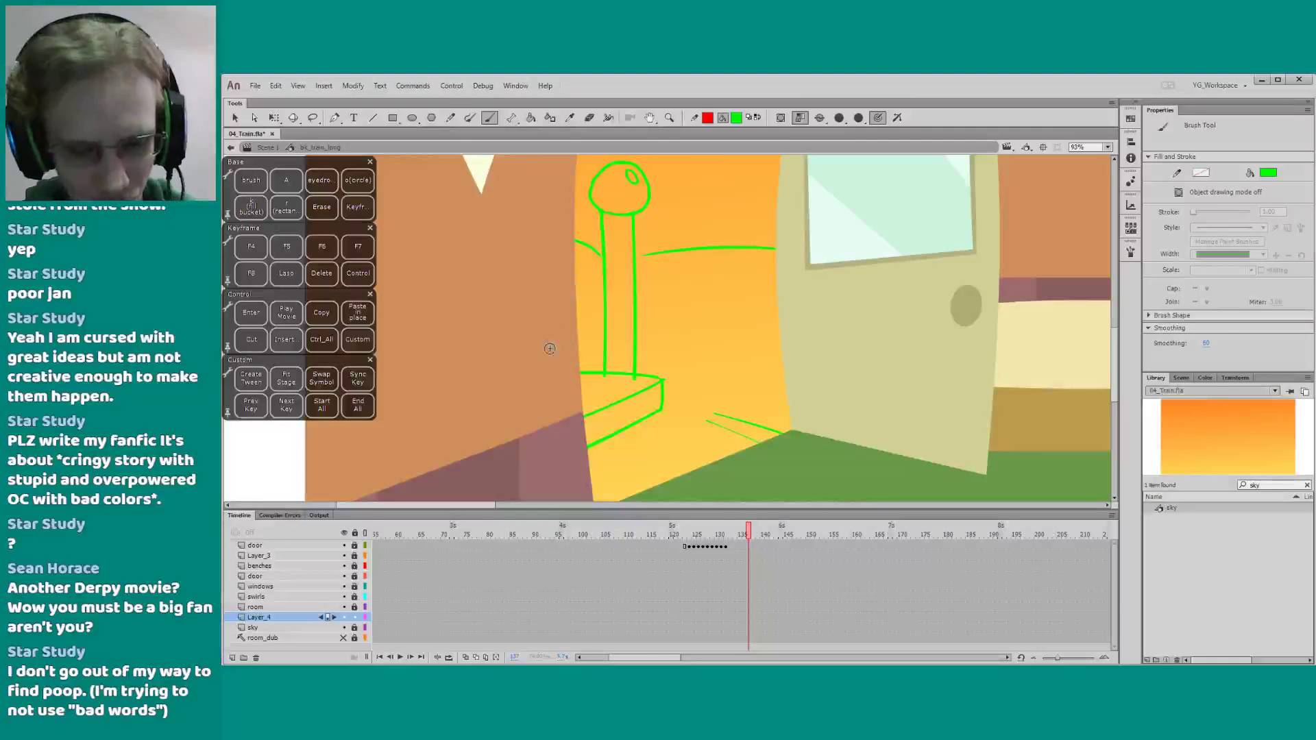
key(e)
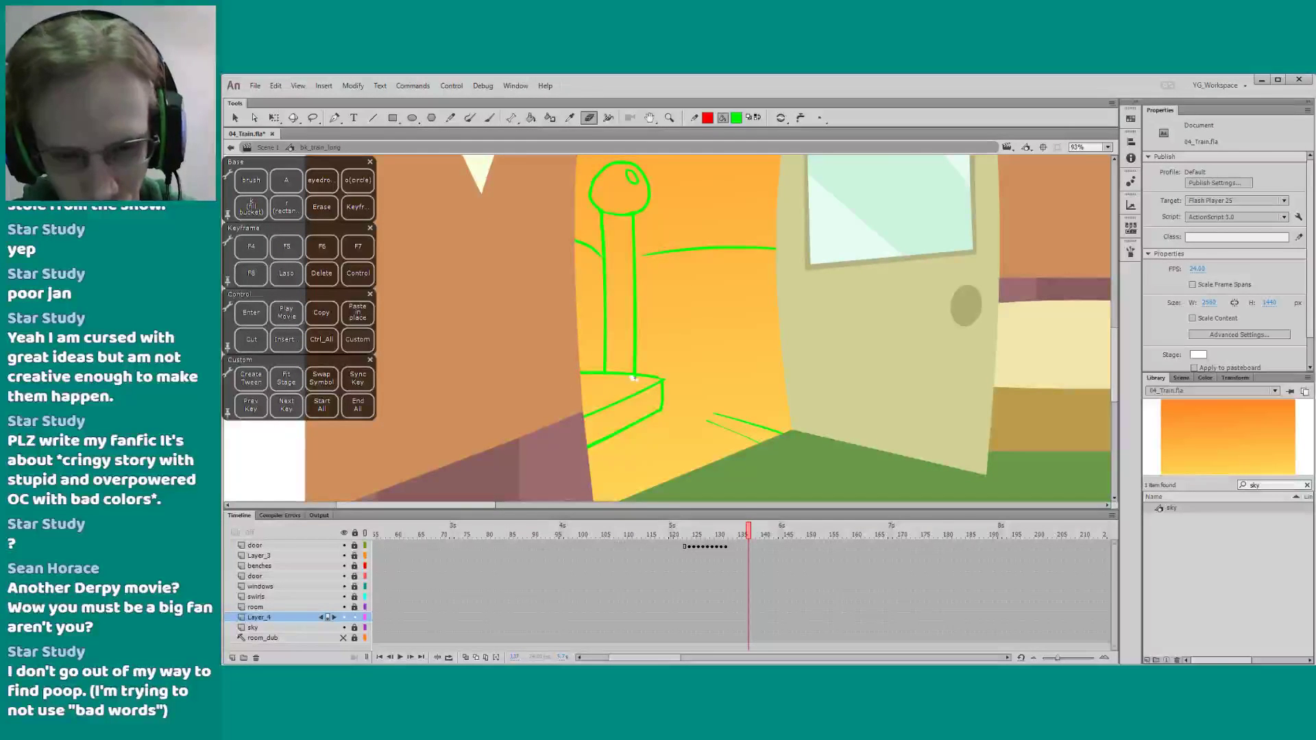
drag(542, 380, 527, 370)
Delete the lower platform line beside the door and brush both platform edge lines longer toward the post's base
key(q)
drag(687, 403, 753, 442)
key(Delete)
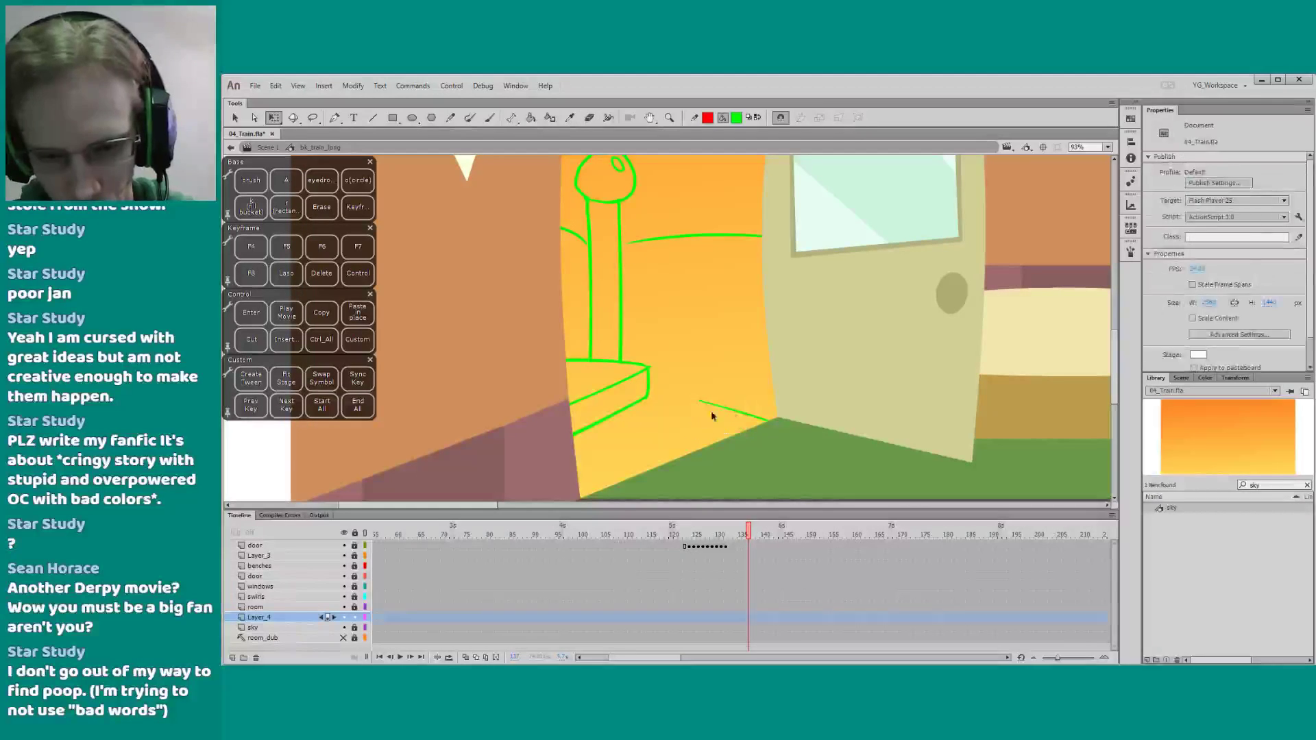
key(b)
mouse_move(644, 405)
mouse_down()
mouse_move(624, 400)
mouse_move(734, 420)
mouse_up()
drag(610, 413, 707, 433)
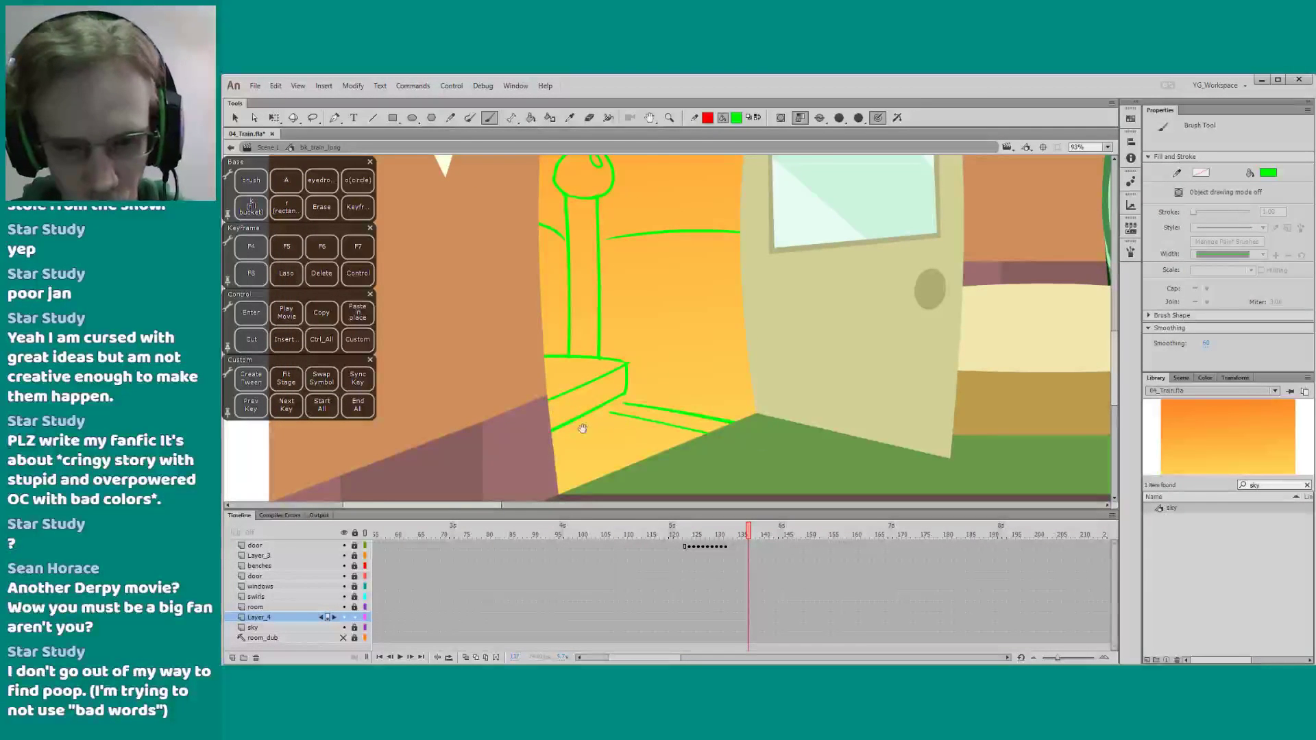
Flatten the slope of the base's lower front edge by raising its outer end, keeping it joined to the corner
drag(516, 413, 556, 412)
key(q)
scroll(541, 395, down, 1)
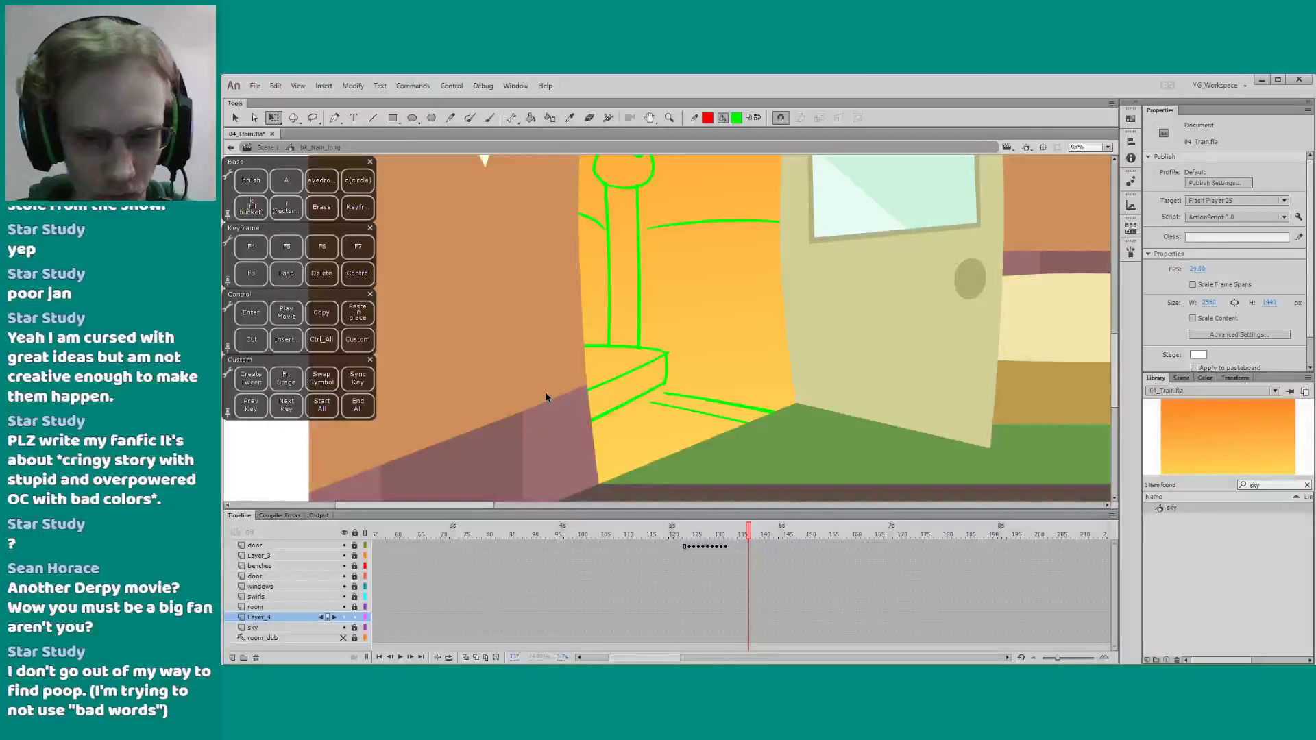
key(l)
mouse_move(606, 400)
mouse_down()
mouse_move(672, 356)
mouse_move(674, 371)
mouse_move(626, 421)
mouse_move(511, 430)
mouse_move(551, 396)
mouse_up()
key(q)
click(623, 410)
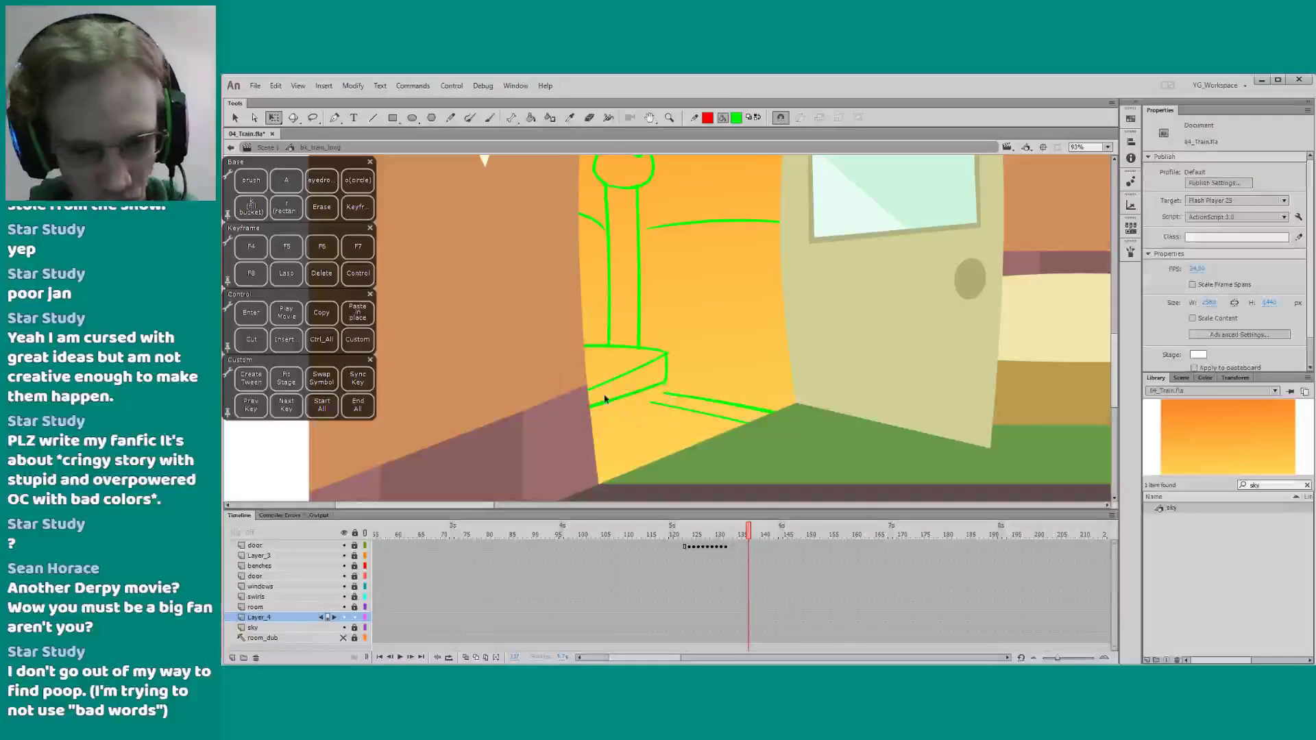
key(e)
key(q)
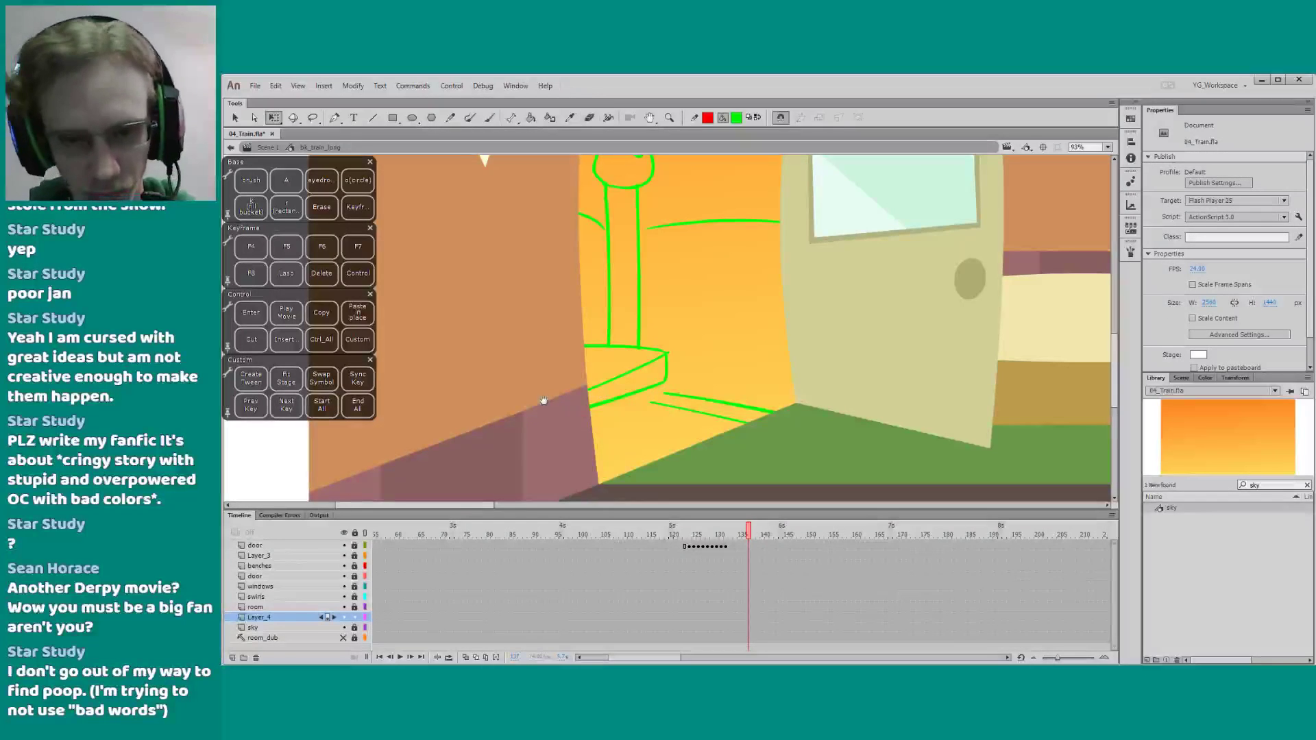
Skew the two platform lines slightly upward at the door end and stretch them a little toward the base
drag(618, 370, 596, 376)
click(644, 421)
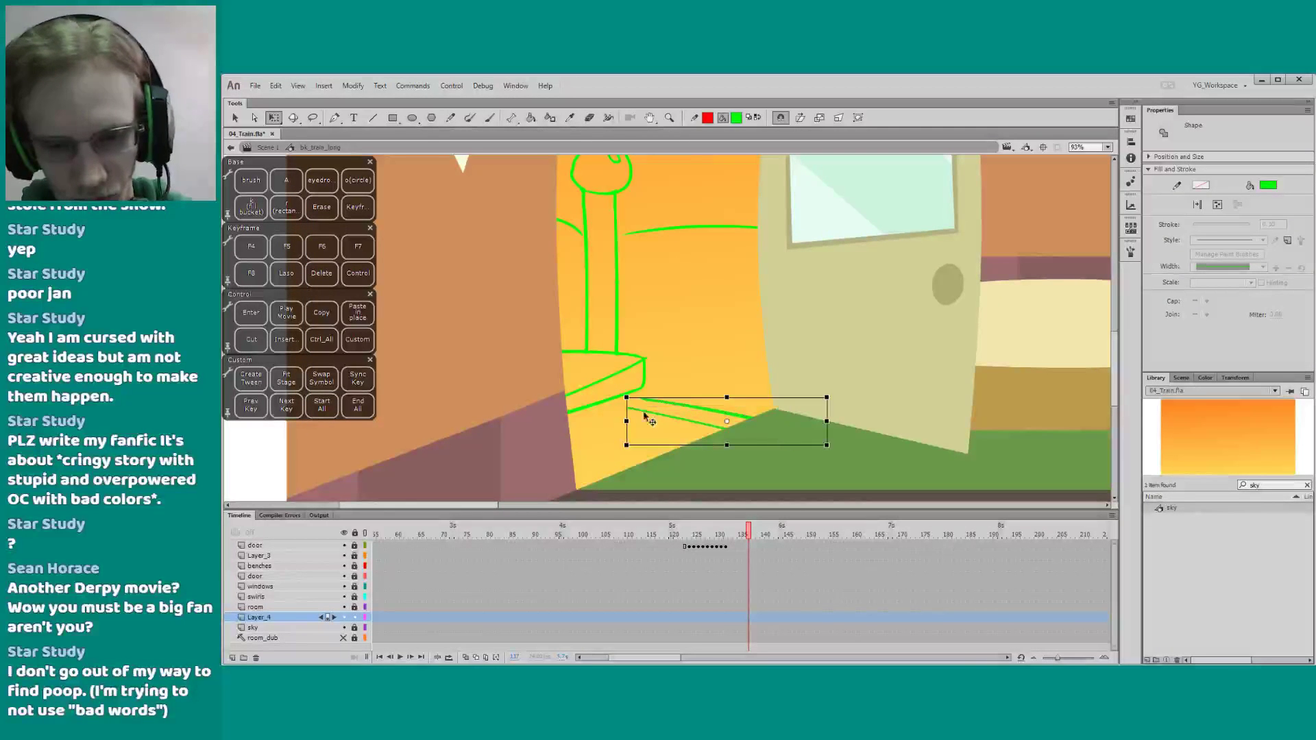
drag(826, 413, 826, 406)
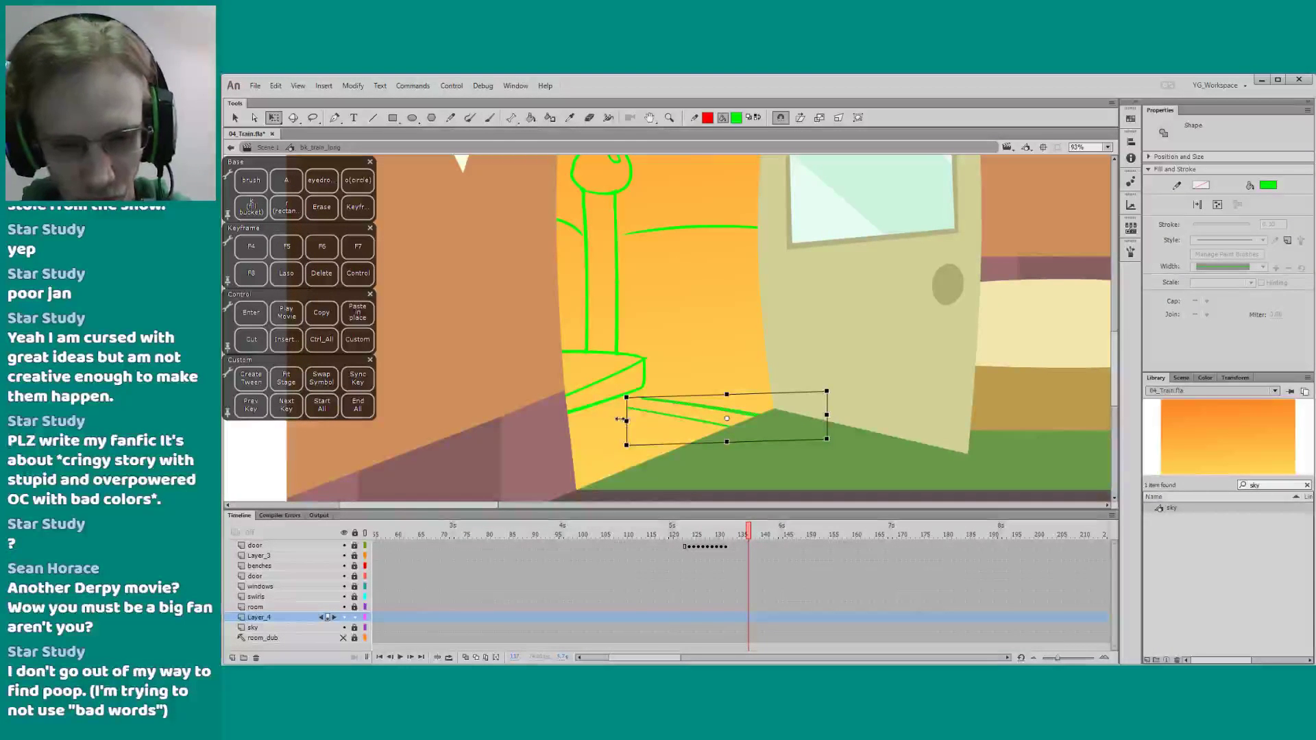
drag(625, 421, 607, 424)
click(619, 418)
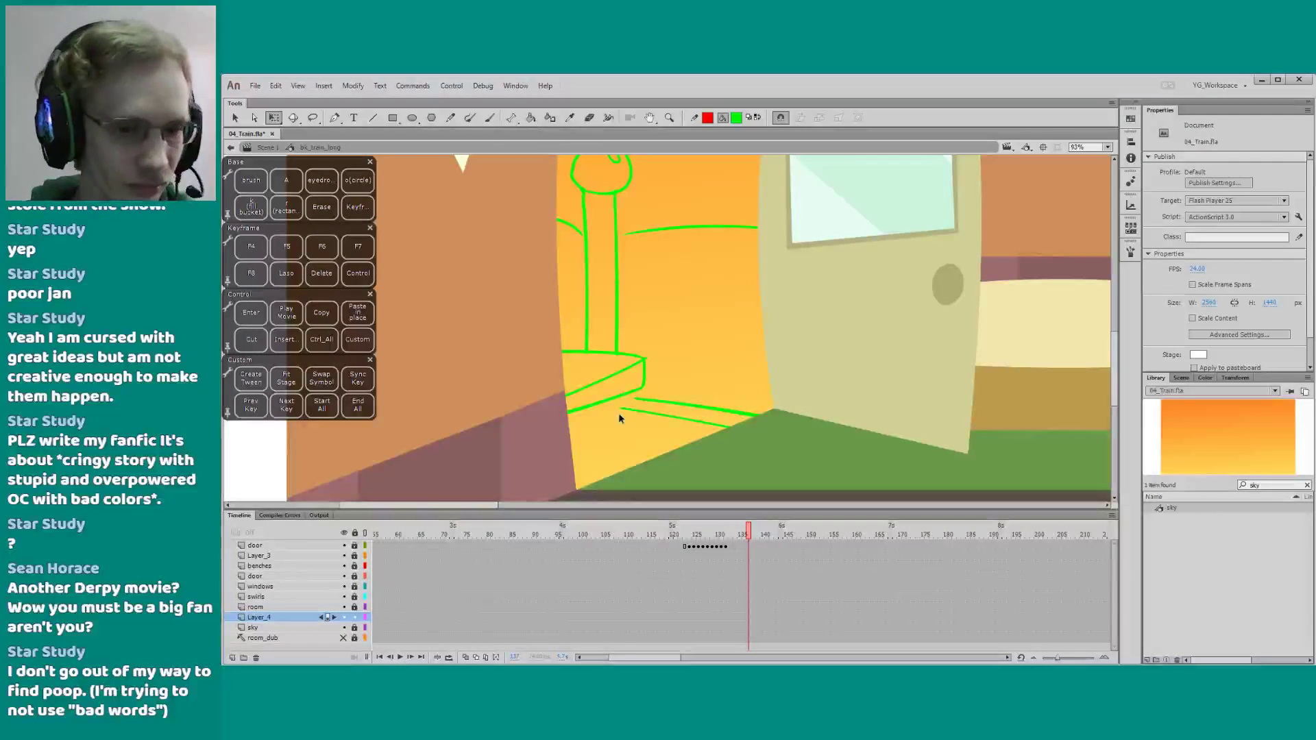
Reshape the base's upper front edge to a flatter slope matching the lower edge and save the file
drag(528, 422, 545, 435)
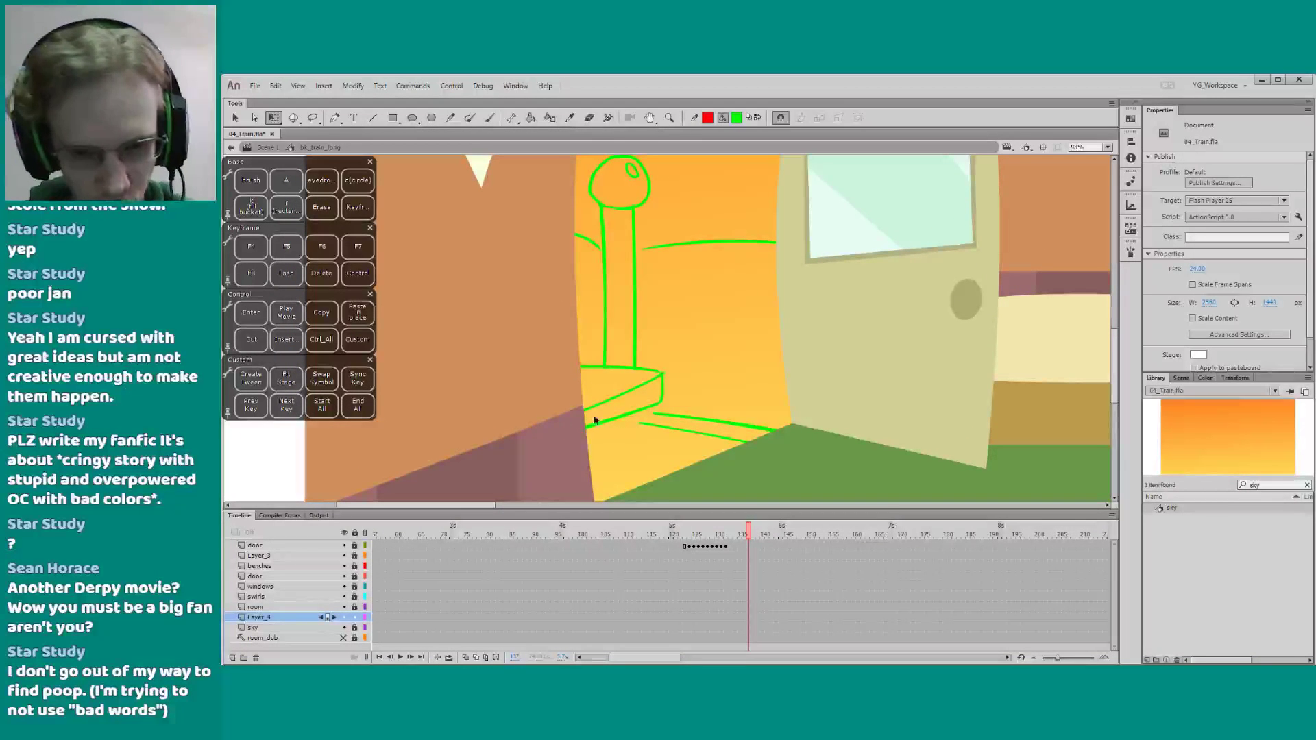
key(l)
mouse_move(646, 387)
mouse_down()
mouse_move(553, 440)
mouse_move(530, 413)
mouse_move(549, 395)
mouse_move(656, 370)
mouse_move(643, 399)
mouse_move(544, 429)
mouse_move(519, 384)
mouse_move(614, 398)
mouse_move(656, 379)
mouse_move(669, 393)
mouse_move(616, 431)
mouse_move(517, 435)
mouse_move(553, 426)
mouse_up()
key(q)
click(564, 414)
key(l)
key(q)
click(562, 447)
key(l)
key(q)
click(553, 453)
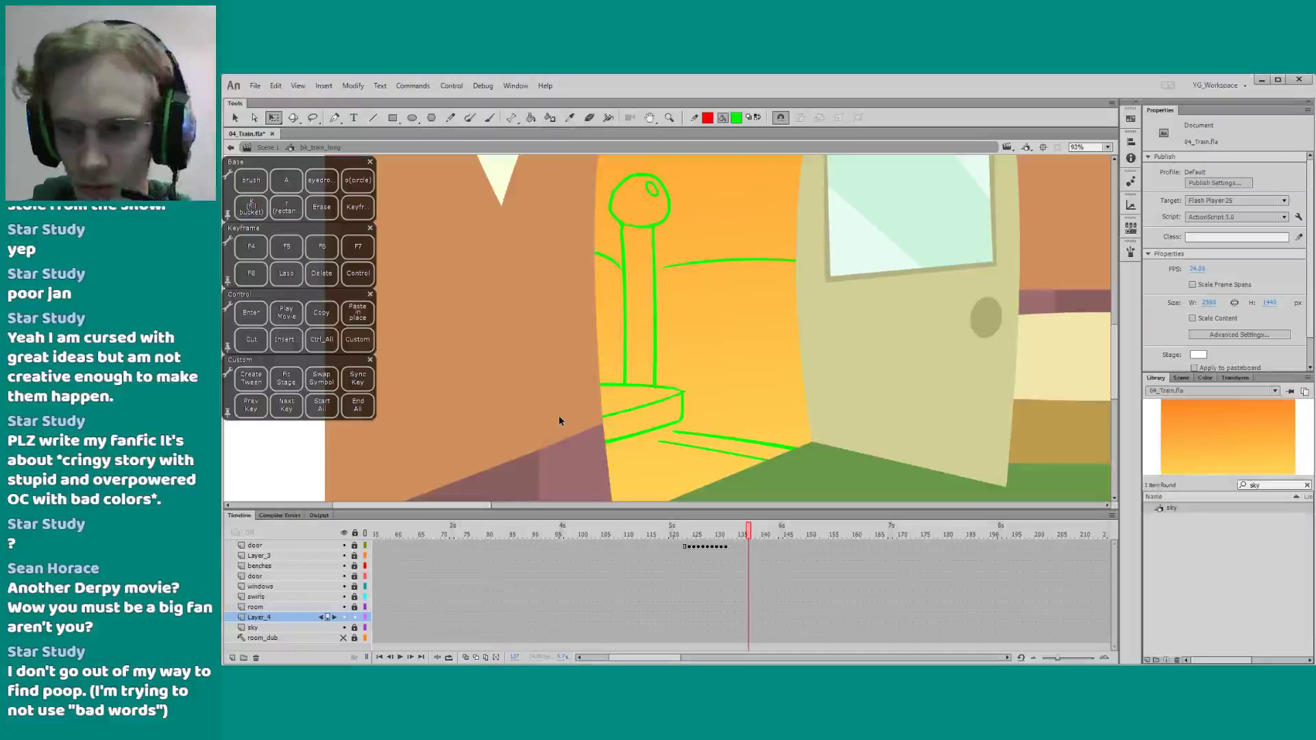
key(ctrl+s)
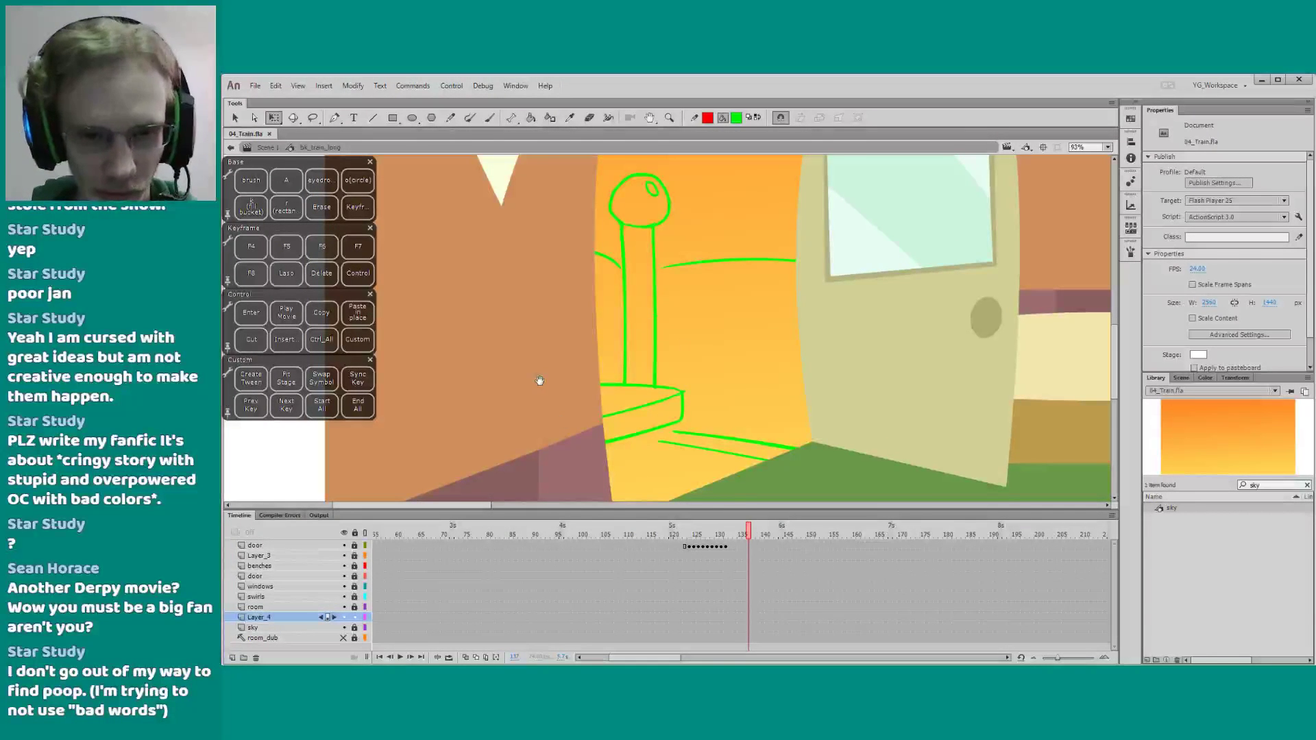
Trim the short background curve between the doorway's edge and the post so that it stops just before the post
drag(540, 358, 553, 375)
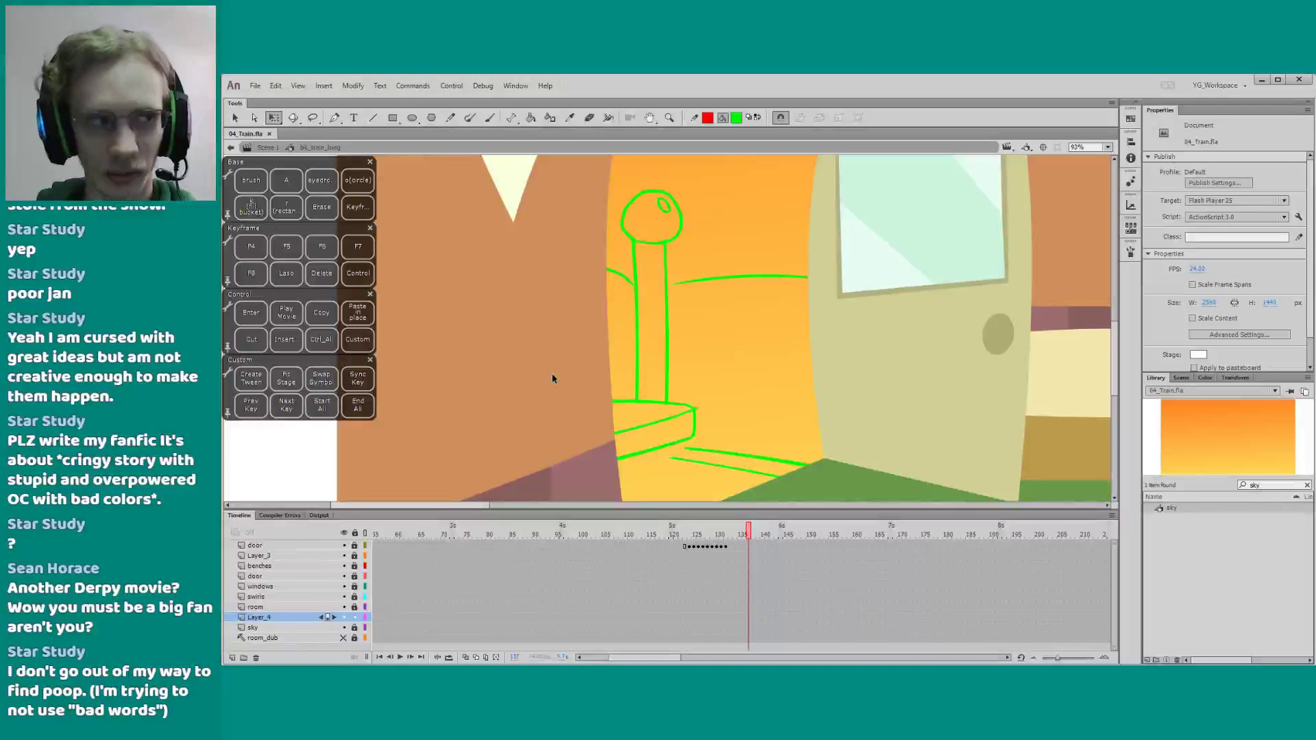
scroll(521, 423, down, 1)
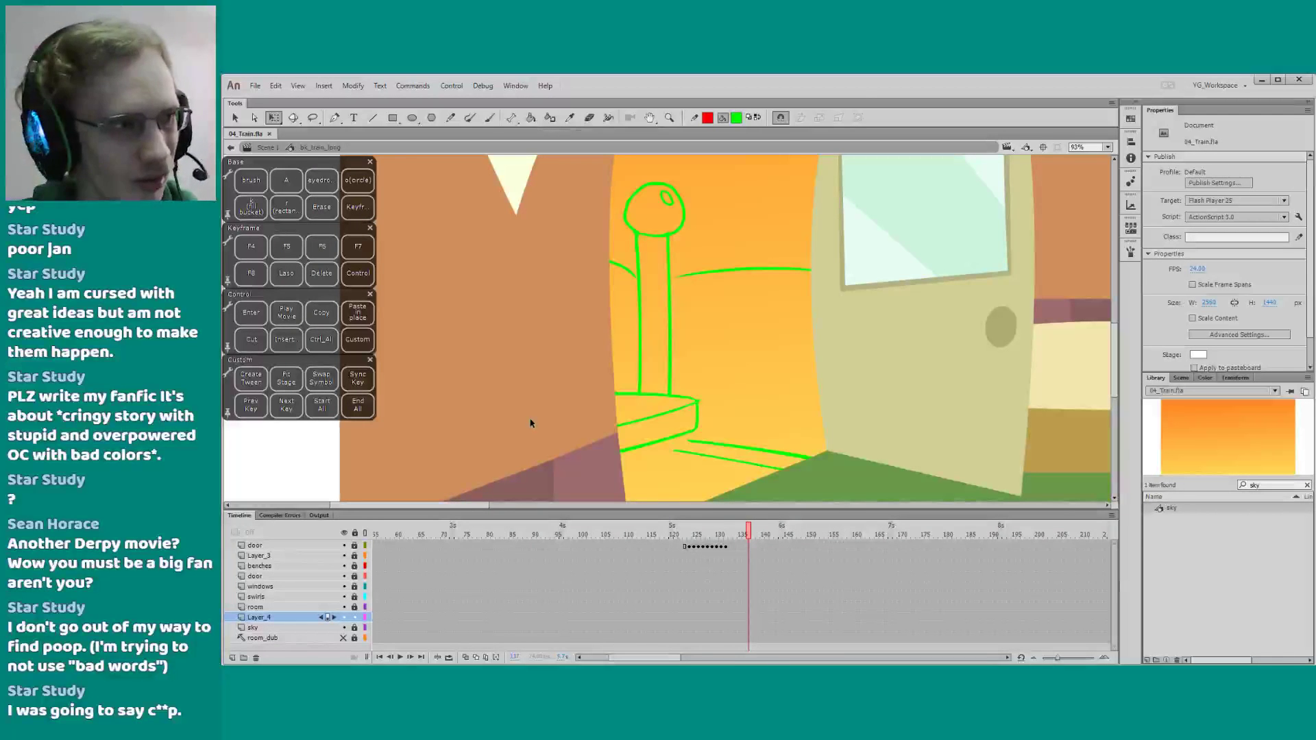
drag(532, 352, 525, 349)
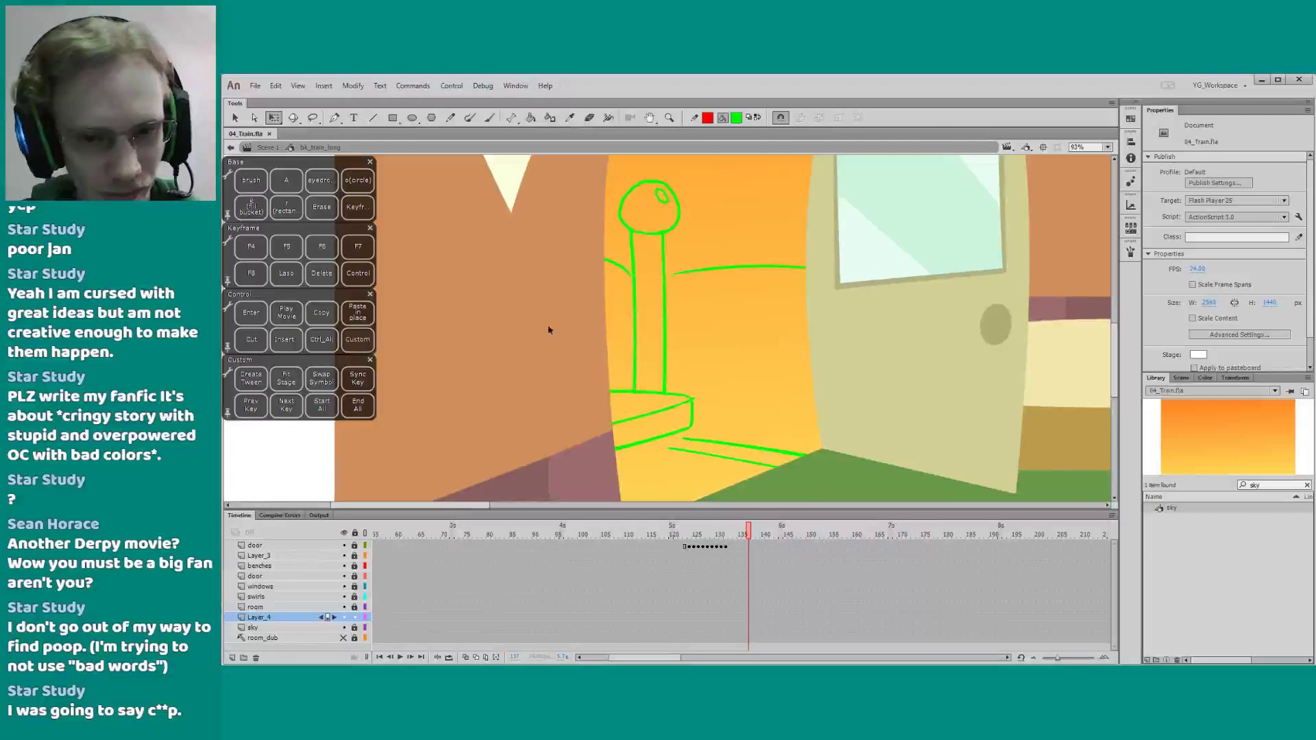
key(e)
key(q)
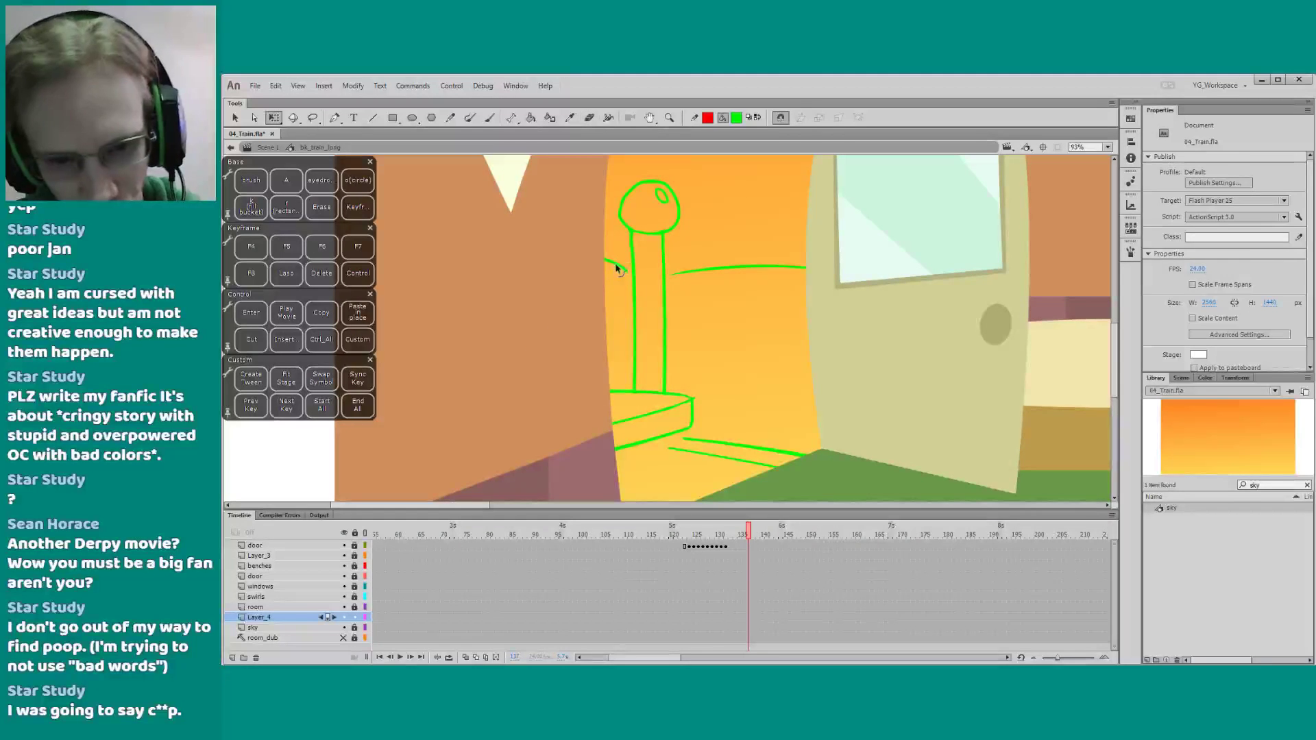
click(616, 265)
click(593, 319)
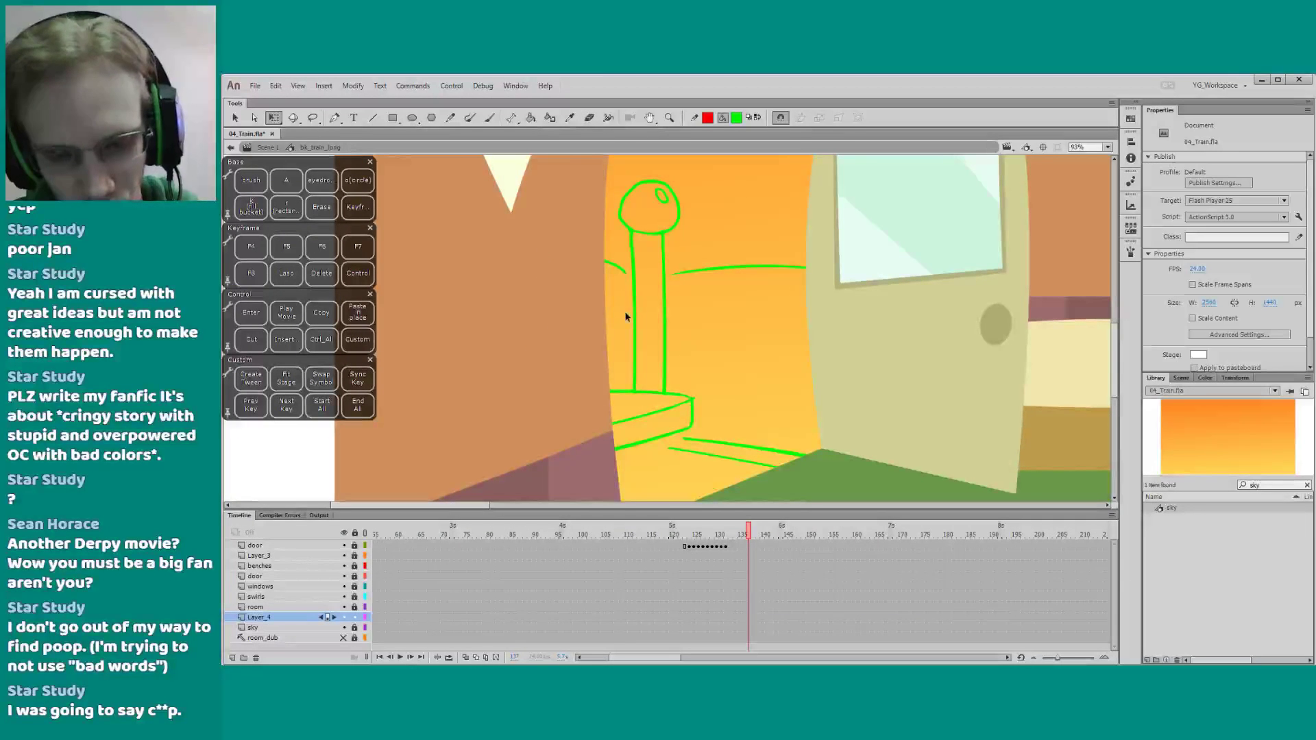
Brush a long curved line across the background hill between the post and the open door as a tree trunk's side
key(b)
drag(711, 271, 696, 318)
mouse_move(688, 367)
mouse_down()
mouse_move(718, 270)
mouse_move(518, 414)
mouse_move(540, 357)
mouse_up()
key(z)
alt+click(519, 375)
key(q)
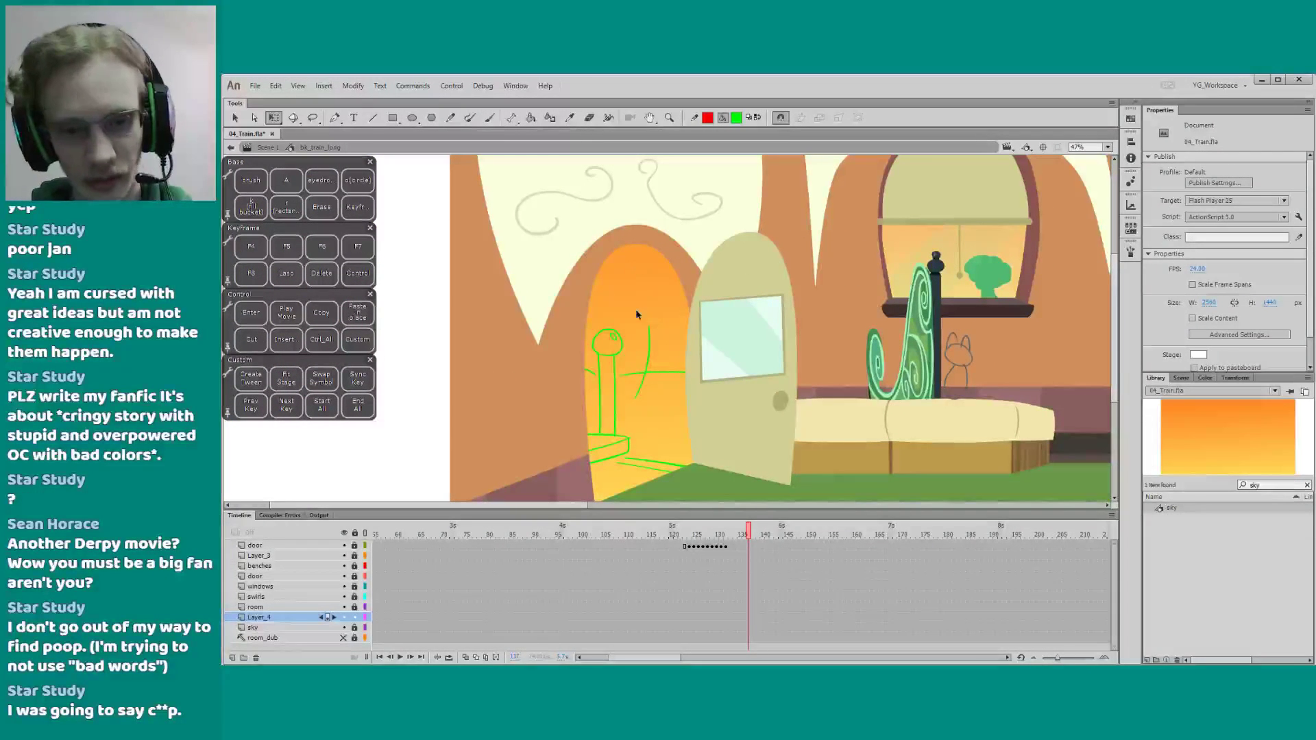
Move the hill curves and the trunk line up together until the hill sits above the post's knob
click(638, 373)
shift+click(589, 371)
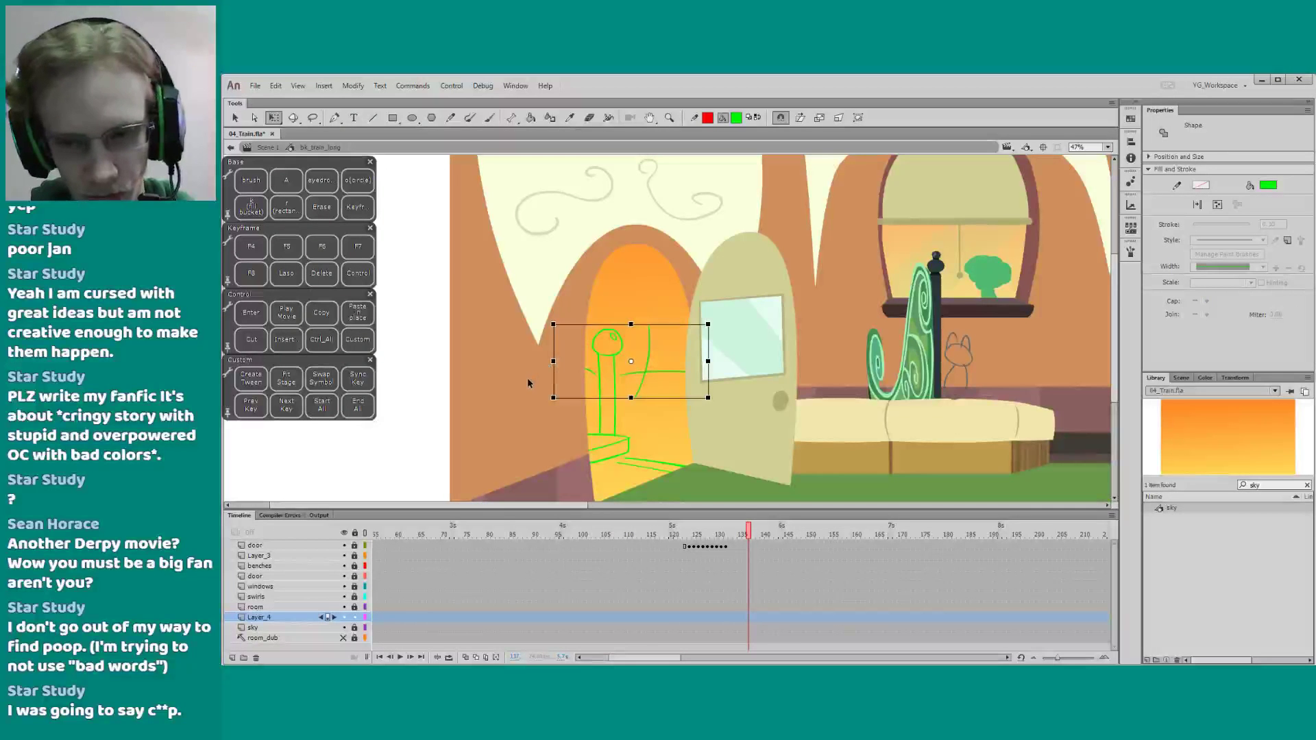
drag(650, 354, 651, 316)
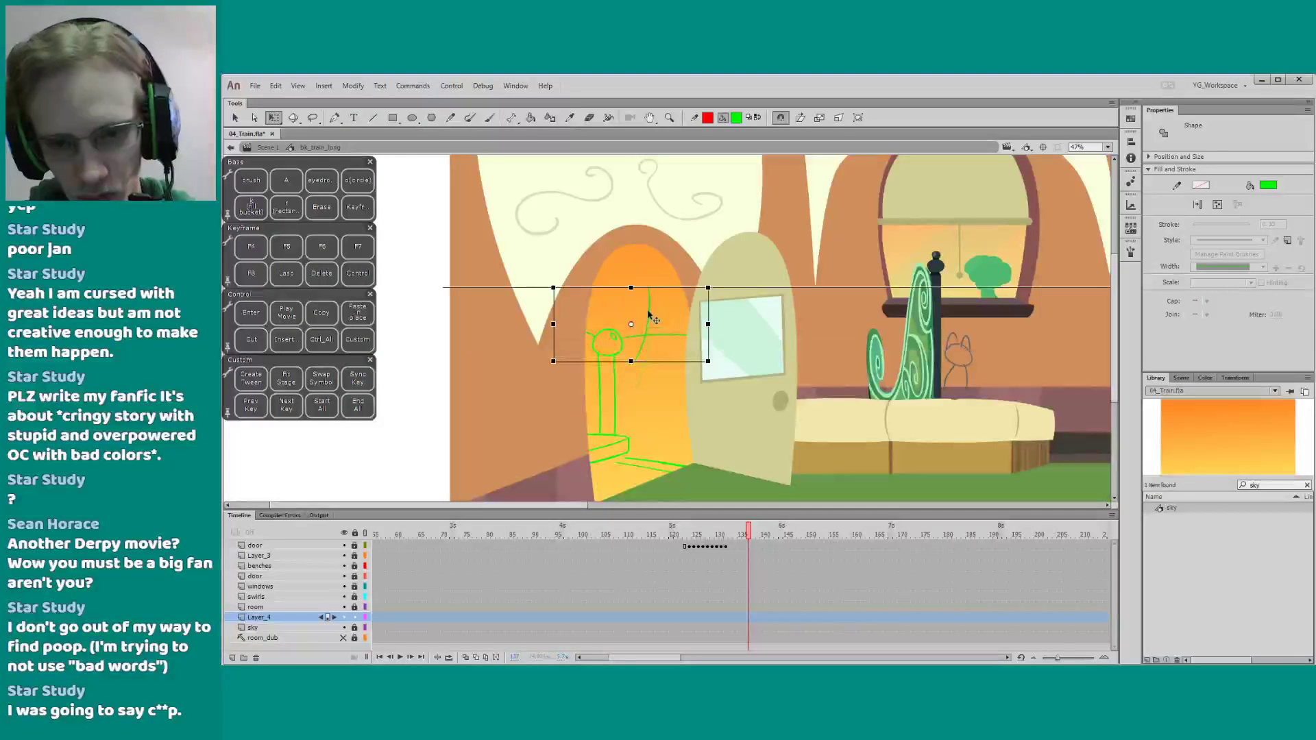
key(Left)
key(Left)
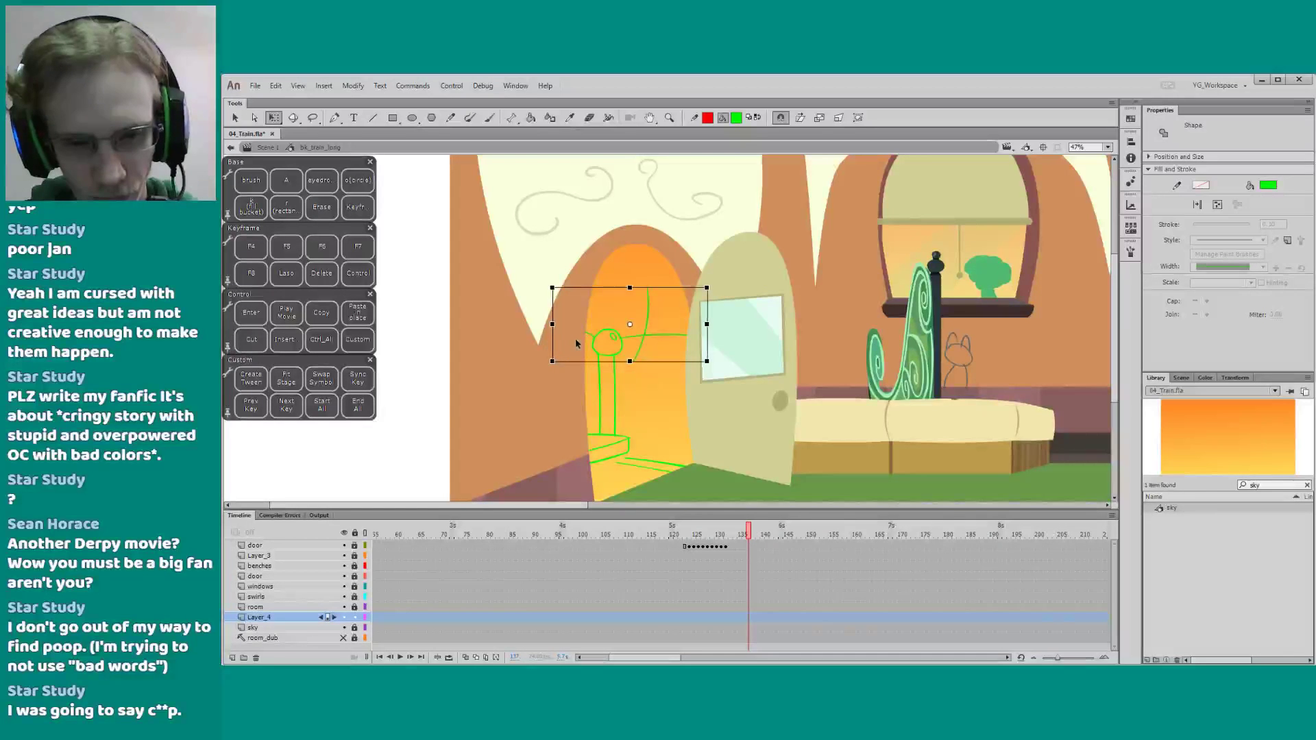
key(Up)
key(Up)
key(Up)
key(Up)
key(Up)
key(Up)
key(Left)
key(Left)
drag(586, 329, 586, 318)
click(531, 385)
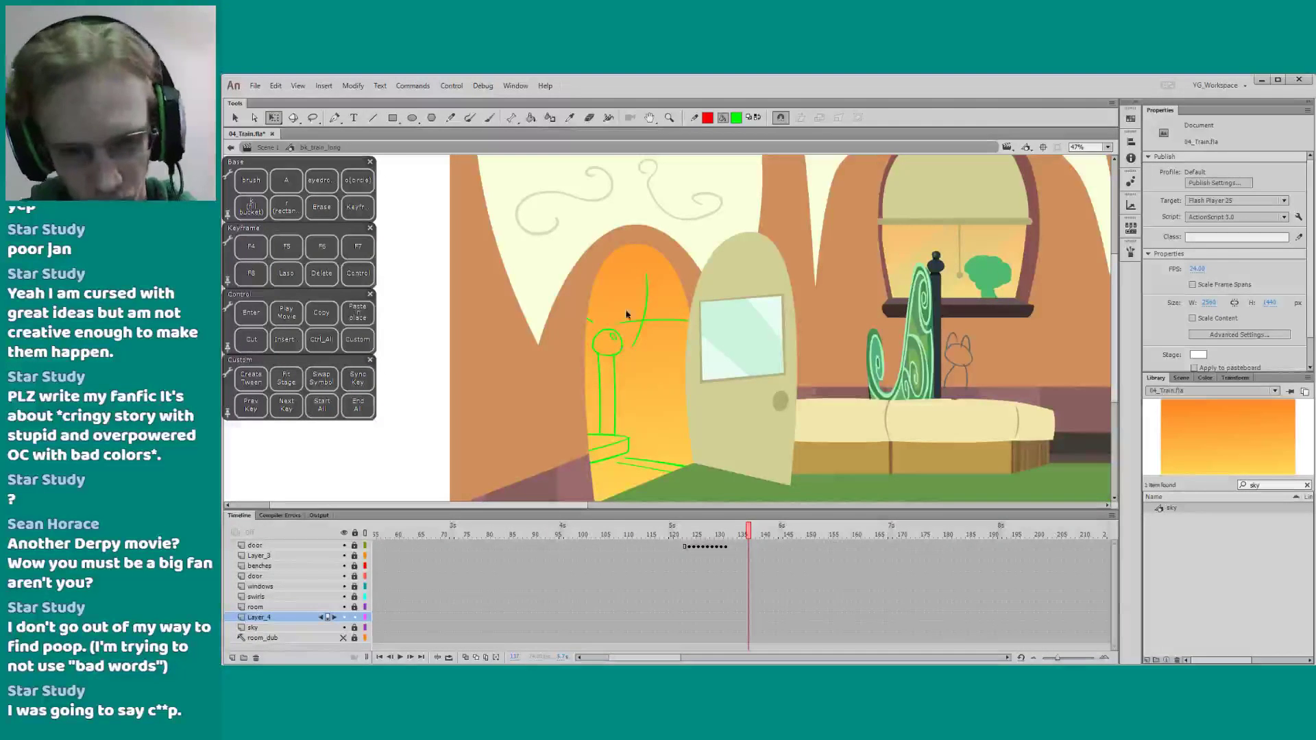
Brush the tree's rounded canopy, the second side of its trunk and the lines at its foot on the hill
key(b)
mouse_move(644, 281)
mouse_down()
mouse_move(670, 244)
mouse_move(659, 263)
mouse_move(676, 281)
mouse_move(655, 280)
mouse_move(675, 349)
mouse_move(637, 344)
mouse_move(675, 337)
mouse_up()
key(q)
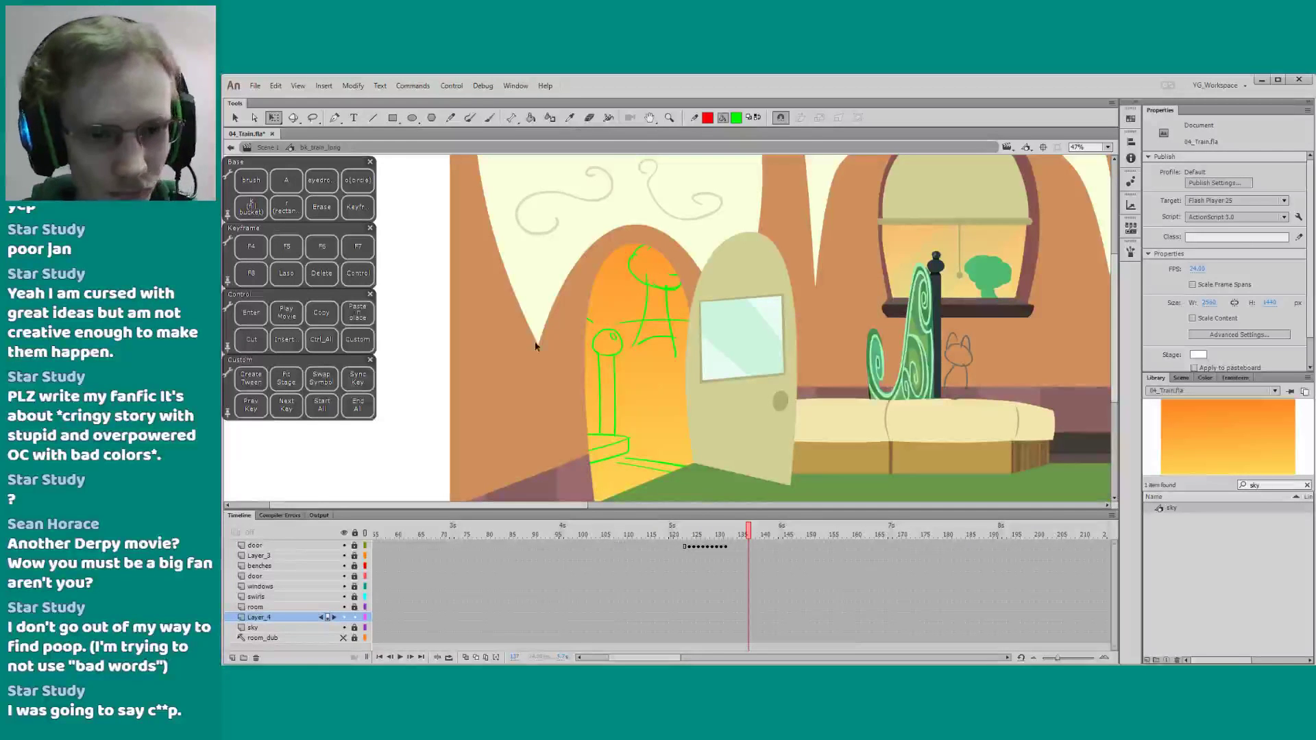
scroll(534, 355, down, 1)
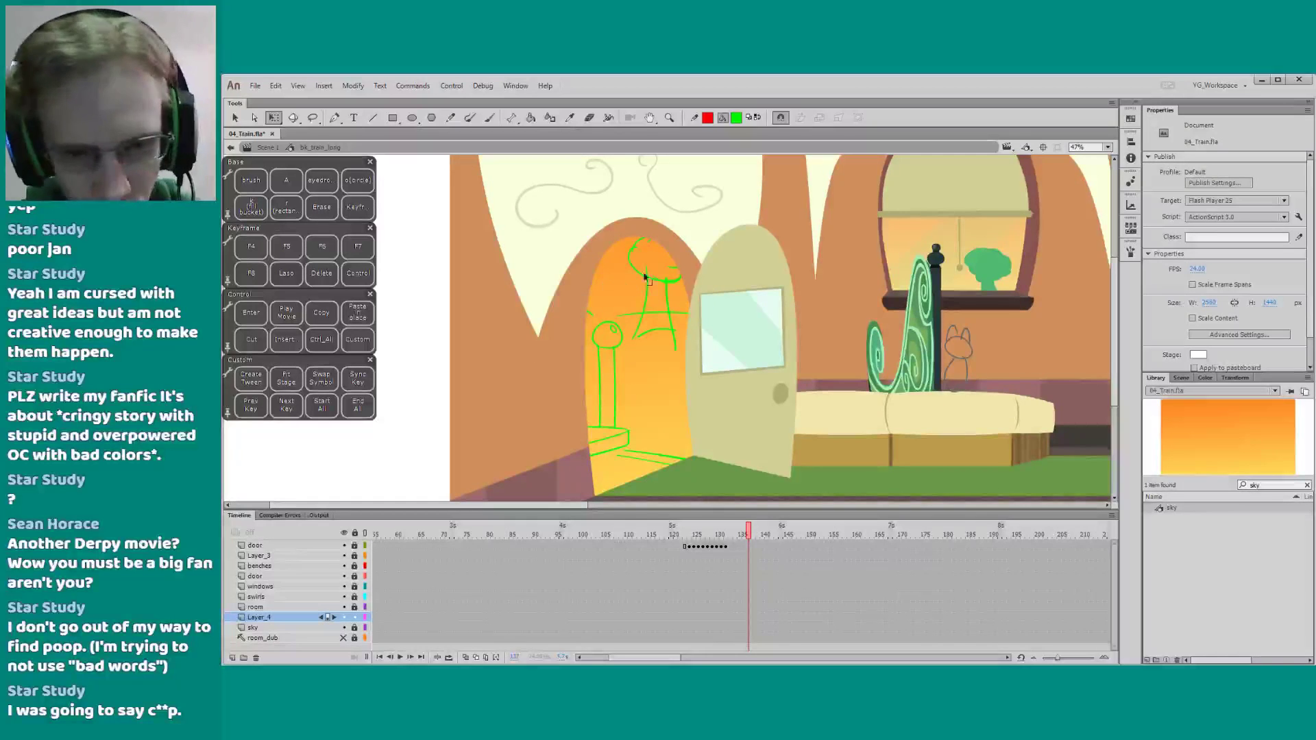
Erase and redraw the lower edge of the tree's canopy above the trunk
key(e)
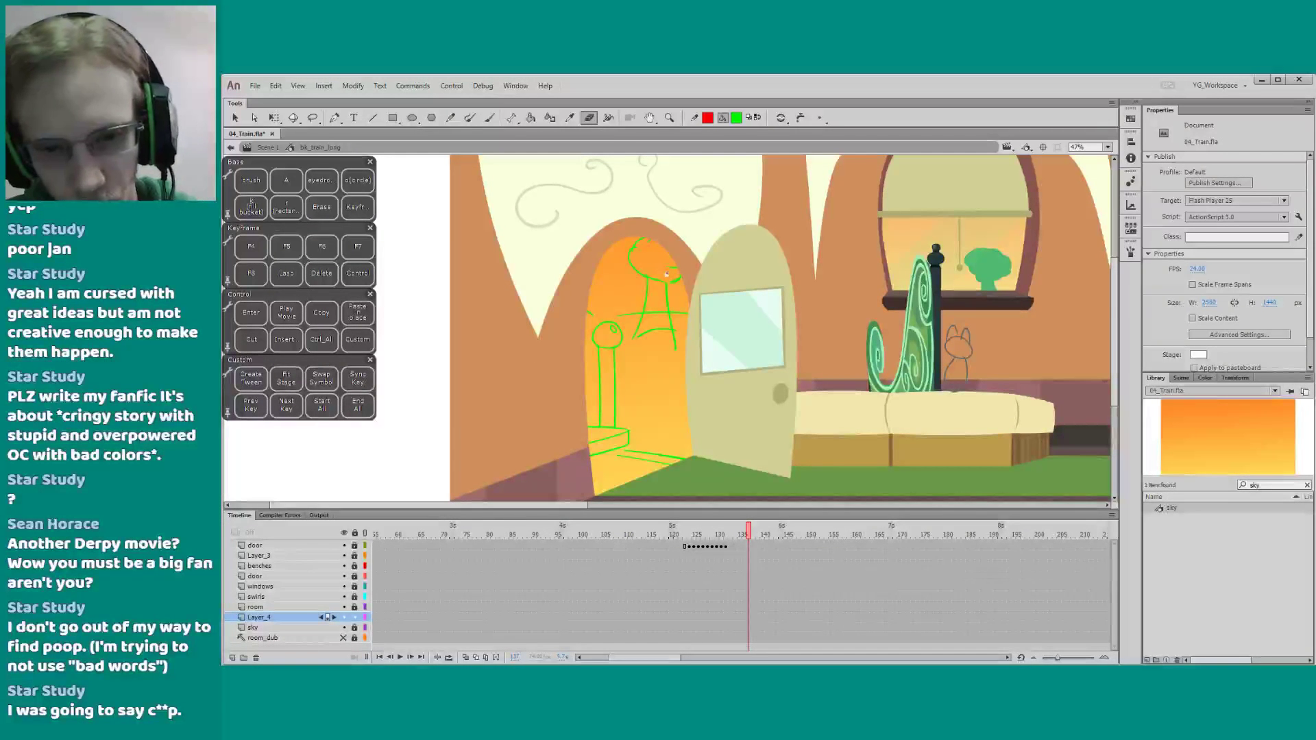
key(b)
key(q)
drag(574, 312, 570, 297)
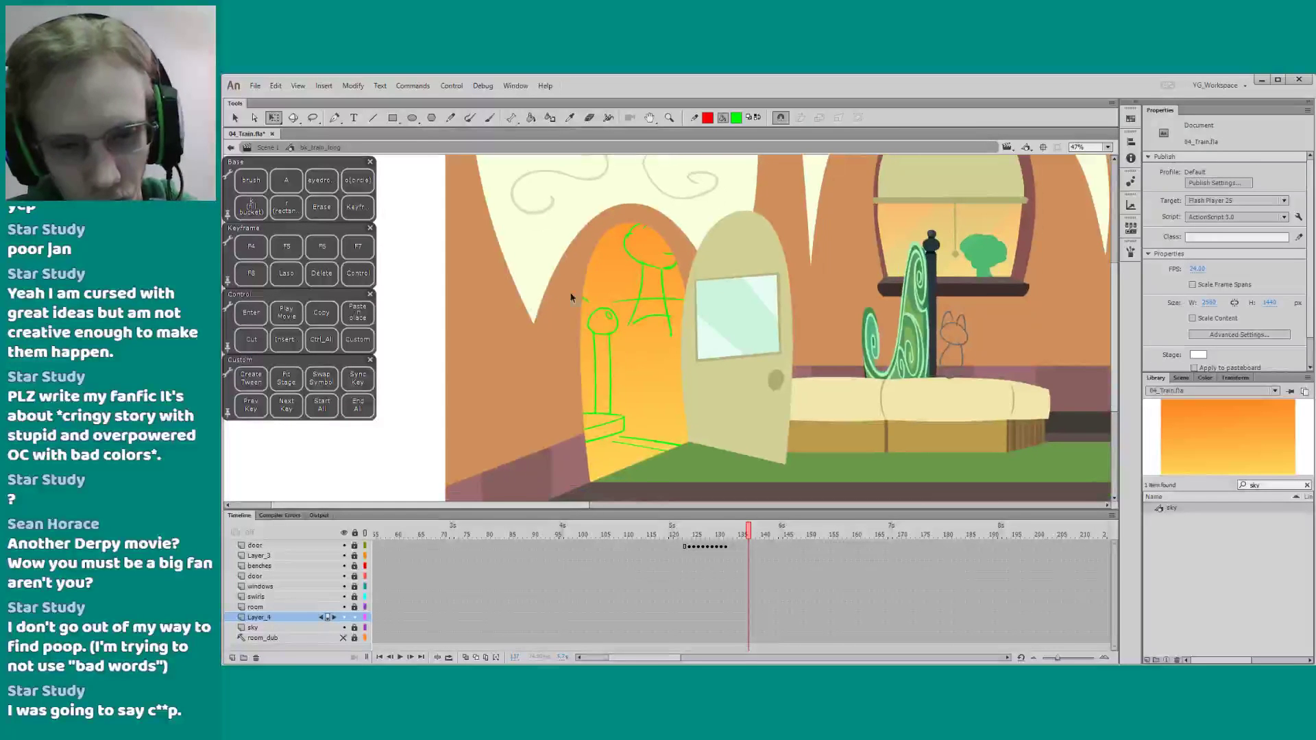
Replace the short hill curve beside the doorway's edge with a longer line running above the post's knob
key(b)
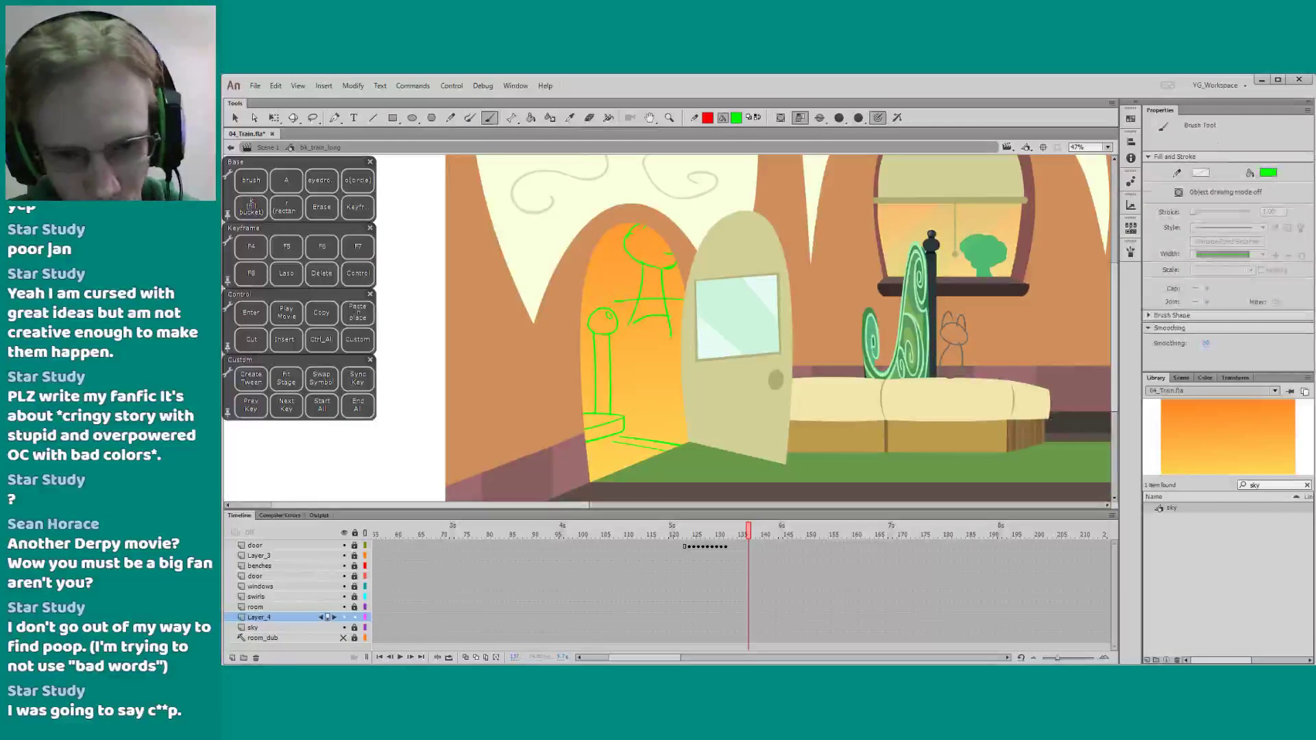
key(q)
scroll(527, 342, down, 1)
Remove the hill line inside the trunk and the stray line end below the trunk's foot, and save the file
key(e)
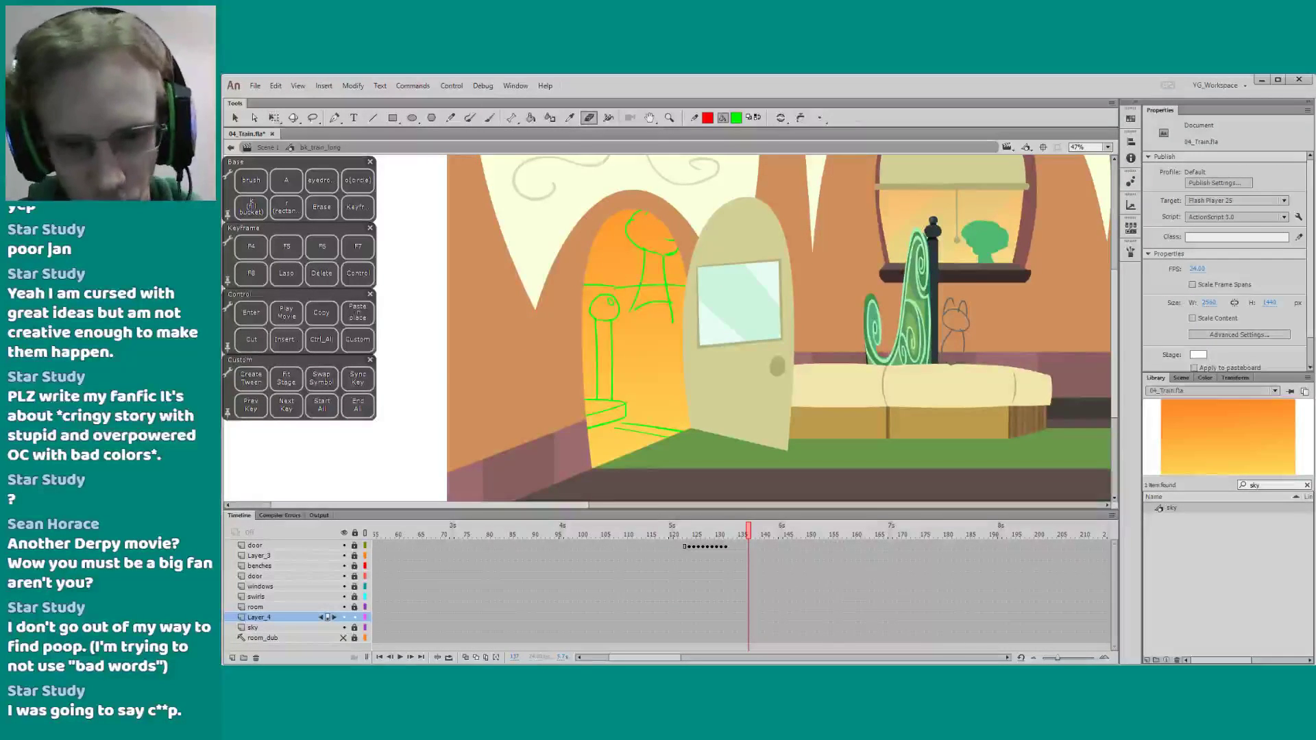
key(q)
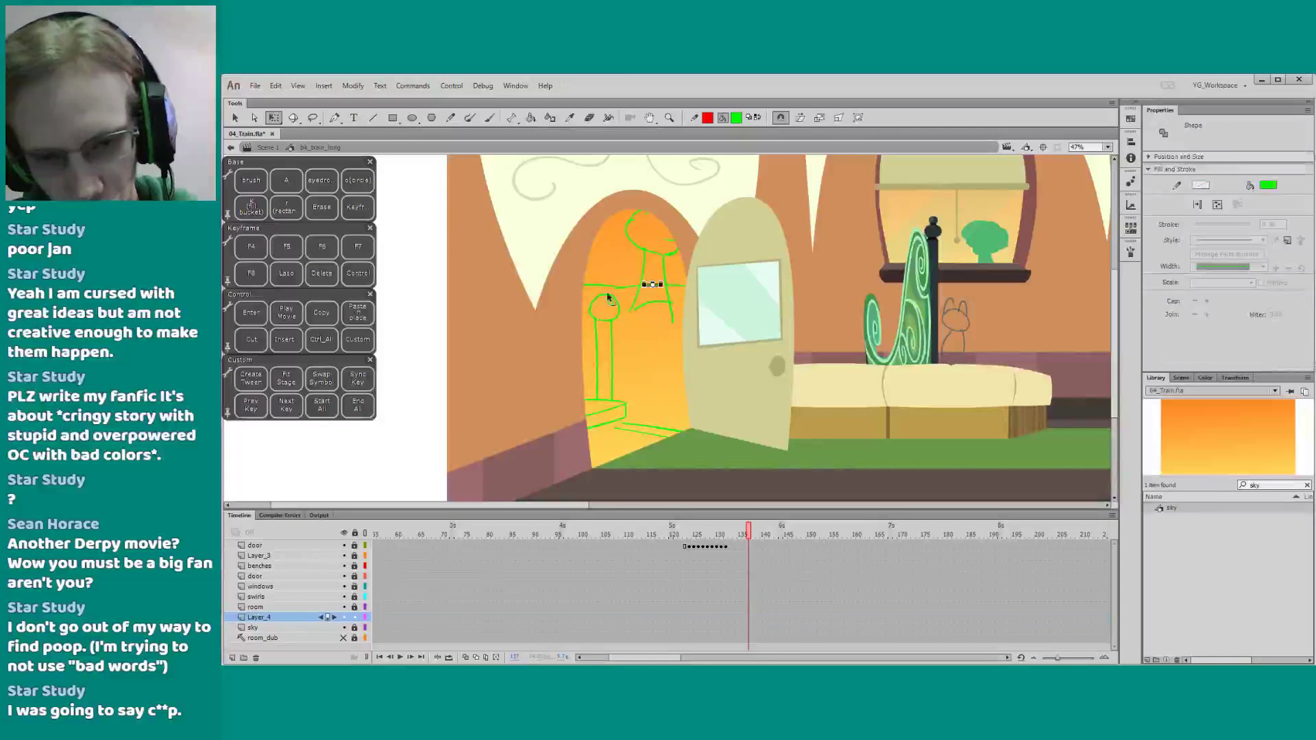
key(e)
key(q)
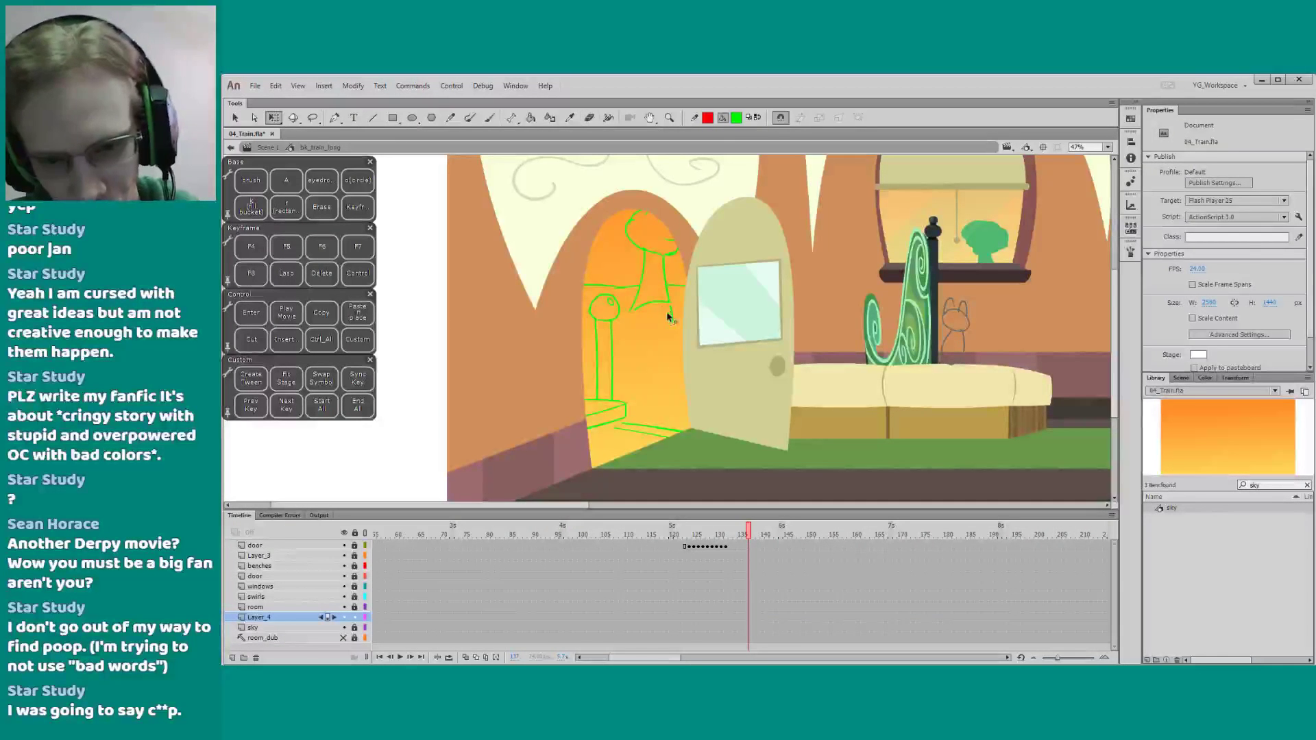
click(669, 311)
key(Delete)
drag(516, 391, 519, 384)
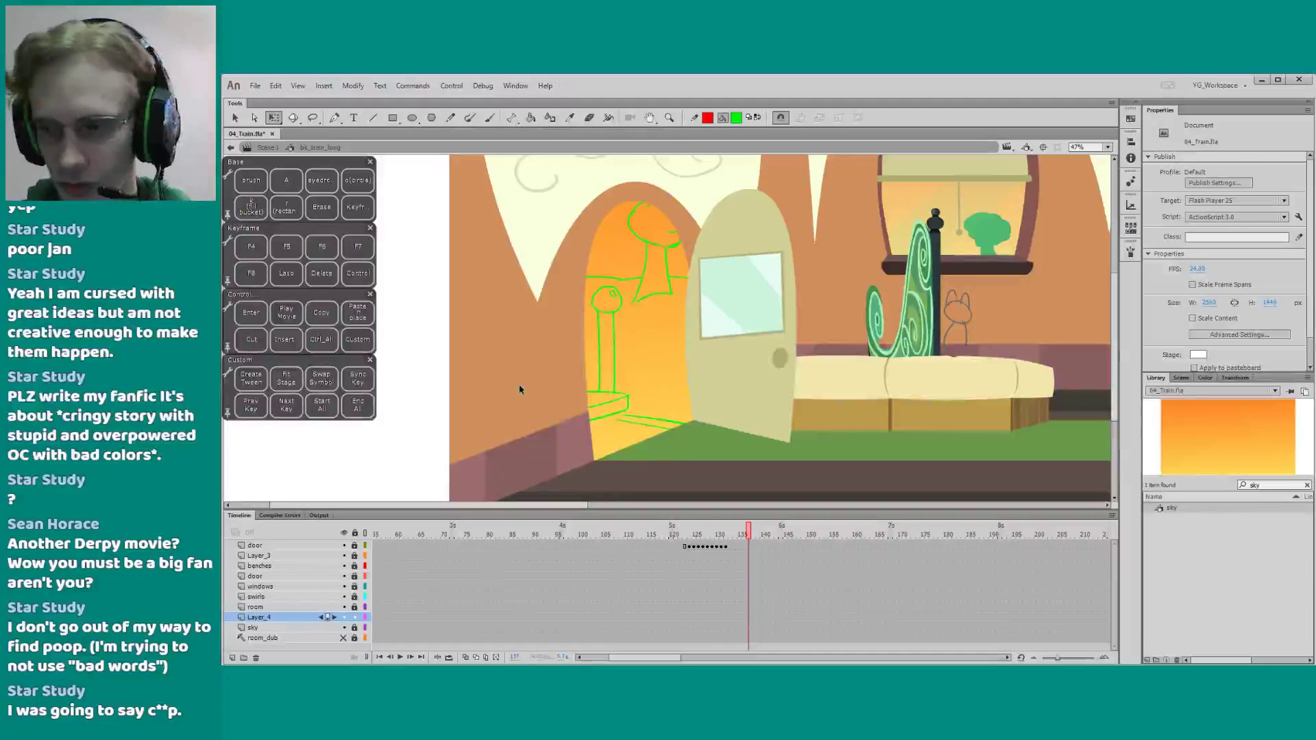
key(ctrl+s)
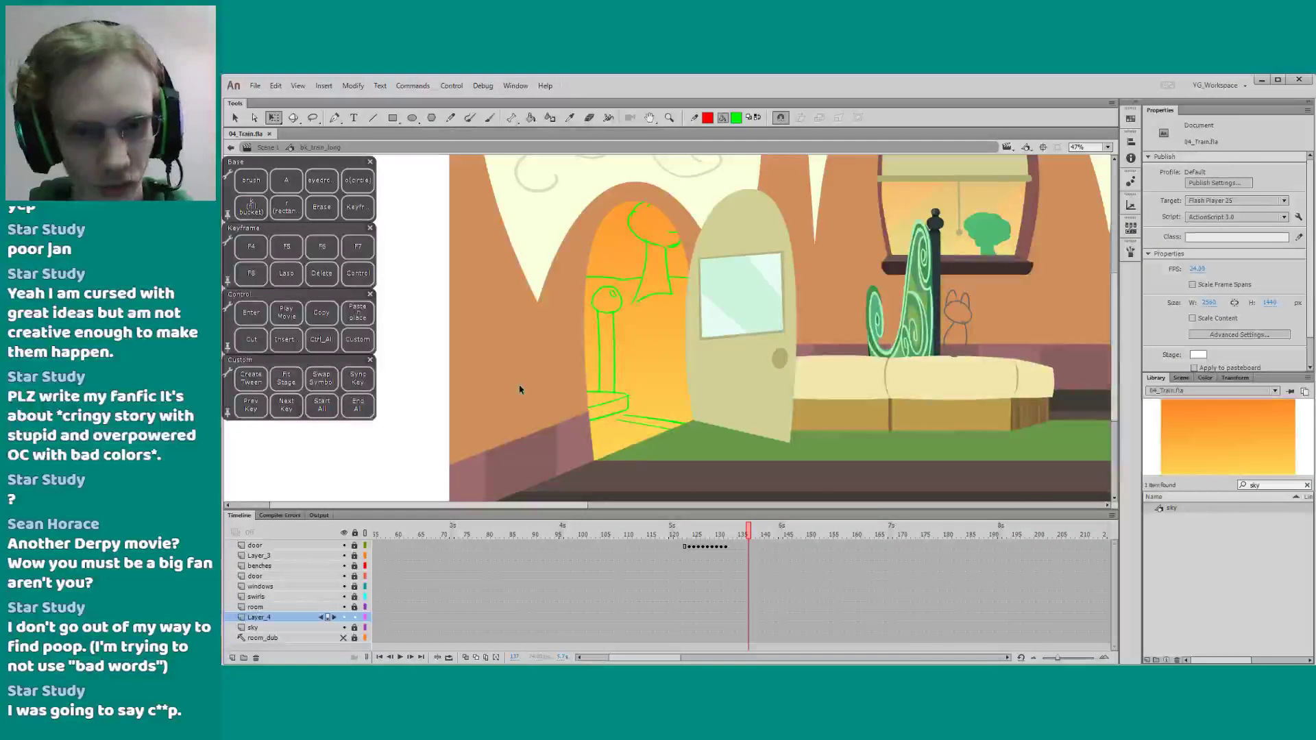
Select the whole tree sketch in the doorway and scale it down while keeping its foot in place
key(l)
mouse_move(638, 288)
mouse_down()
mouse_move(620, 211)
mouse_move(688, 187)
mouse_move(671, 300)
mouse_move(635, 311)
mouse_move(627, 281)
mouse_up()
key(q)
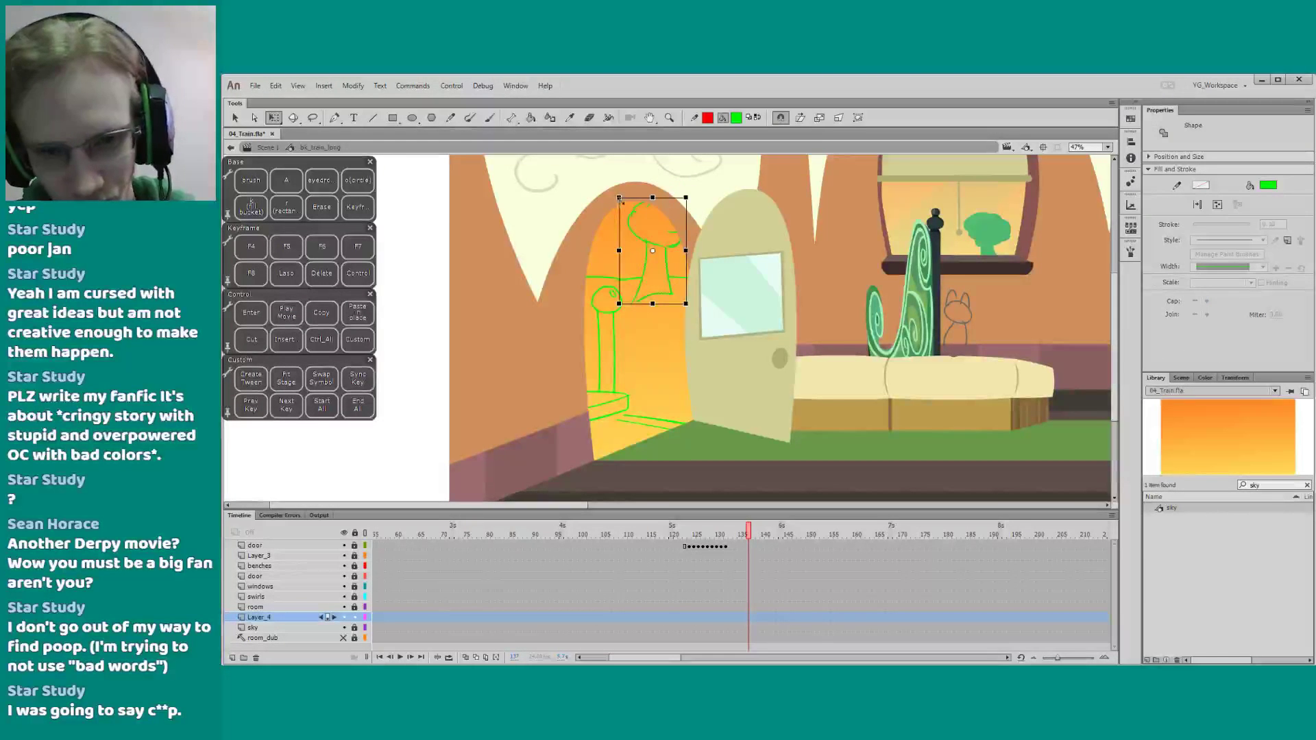
drag(620, 212, 624, 212)
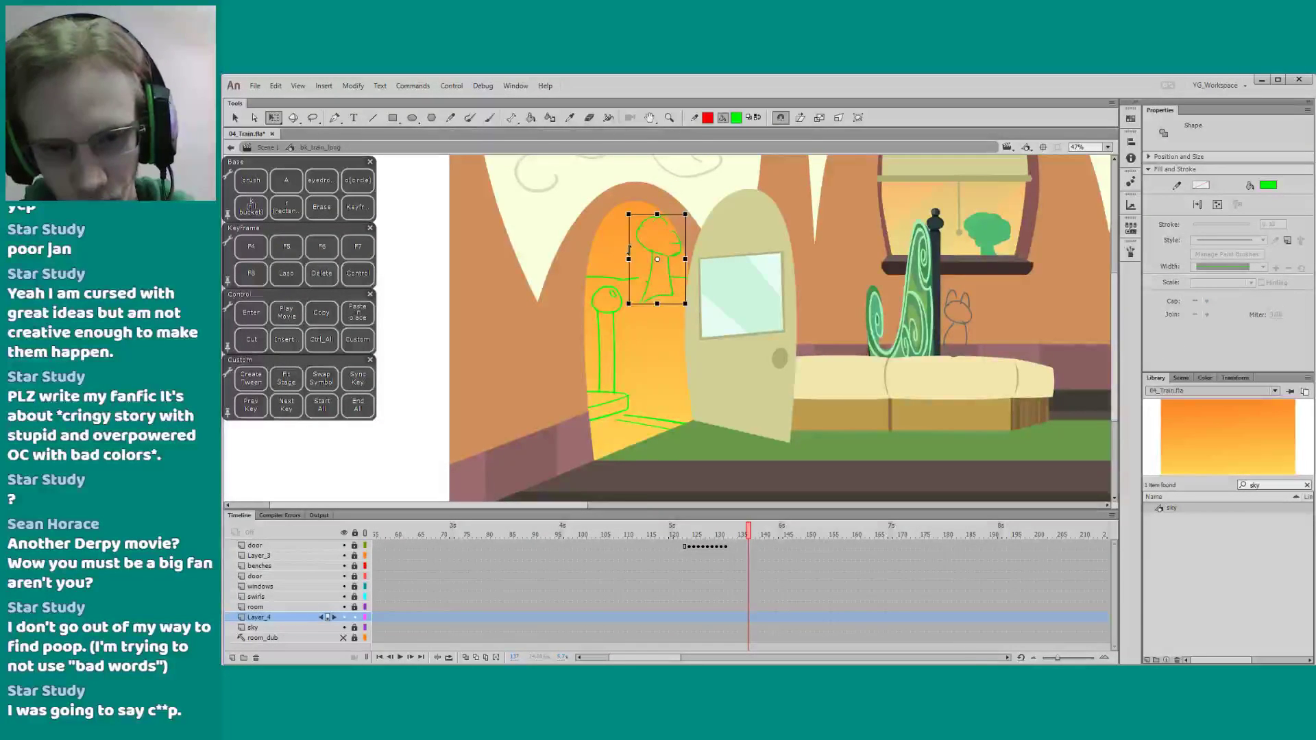
Shift the tree away from the door and slightly down, and reduce its height a little from the canopy's top
key(shift+Left)
key(shift+Left)
key(Left)
key(Left)
key(Left)
key(Left)
key(Down)
key(Down)
key(Down)
key(Down)
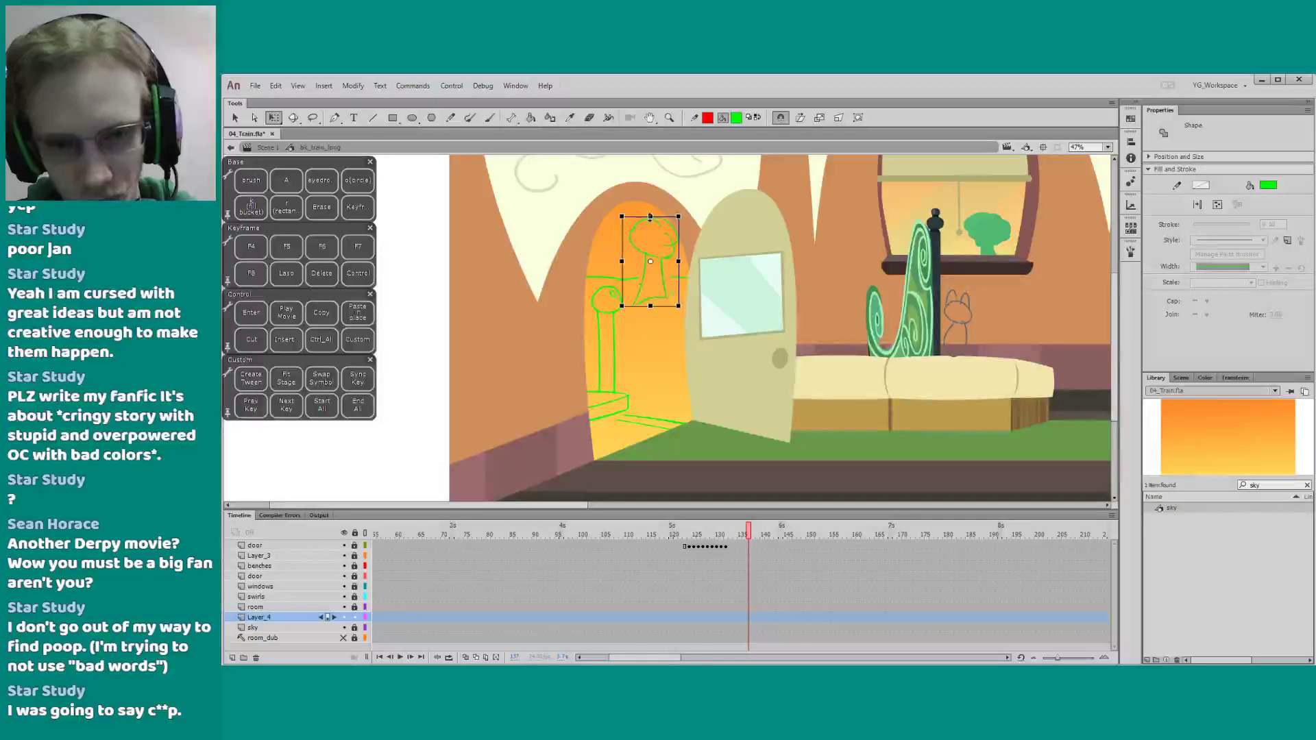
drag(650, 215, 650, 220)
click(574, 250)
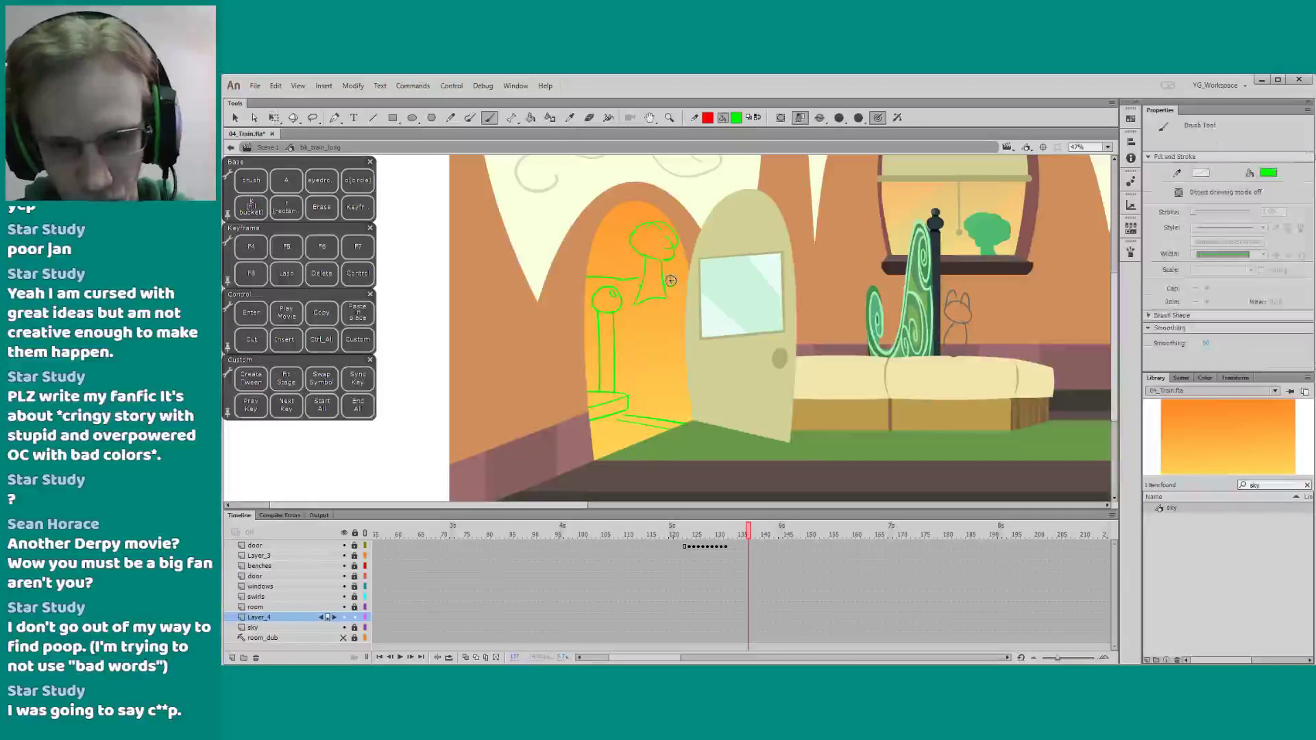
Make the timeline area slightly taller by moving the divider below the stage upward
drag(519, 329, 491, 313)
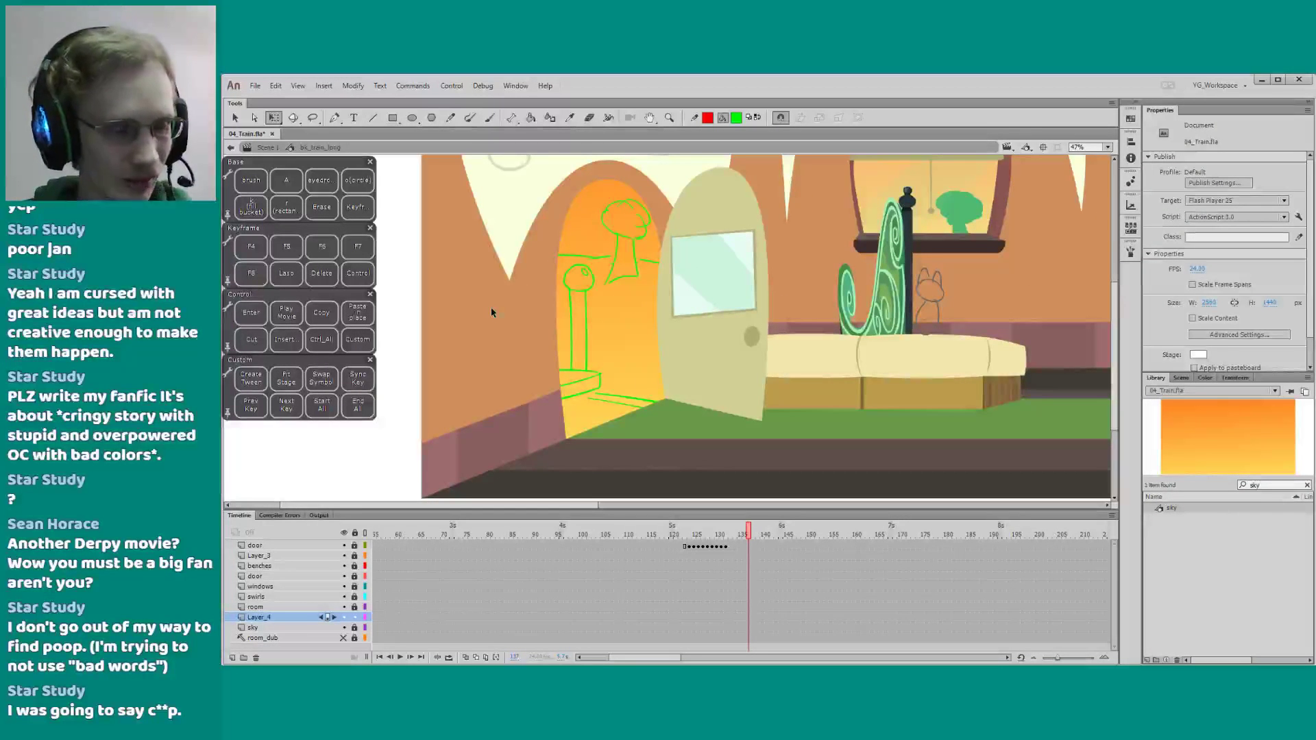
drag(475, 342, 481, 332)
mouse_move(391, 408)
mouse_down()
mouse_move(404, 395)
mouse_move(405, 409)
mouse_up()
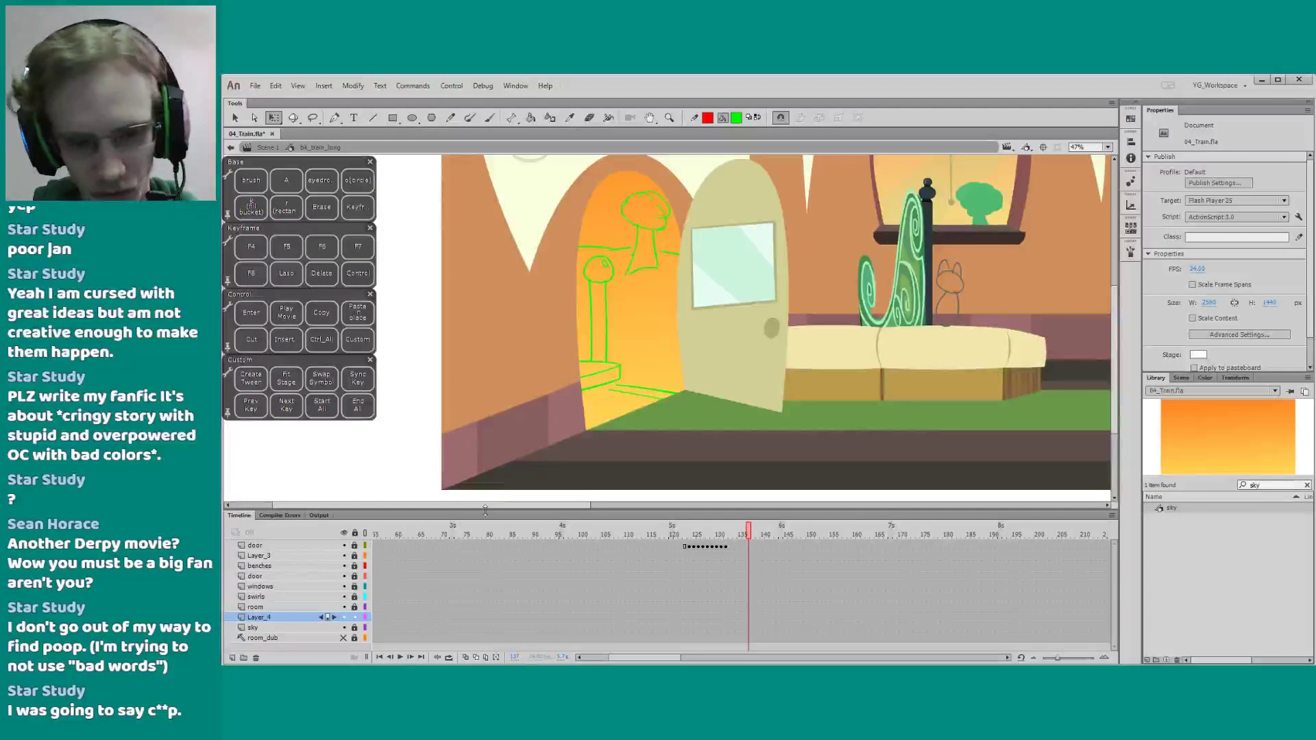
drag(485, 510, 485, 499)
drag(454, 431, 466, 433)
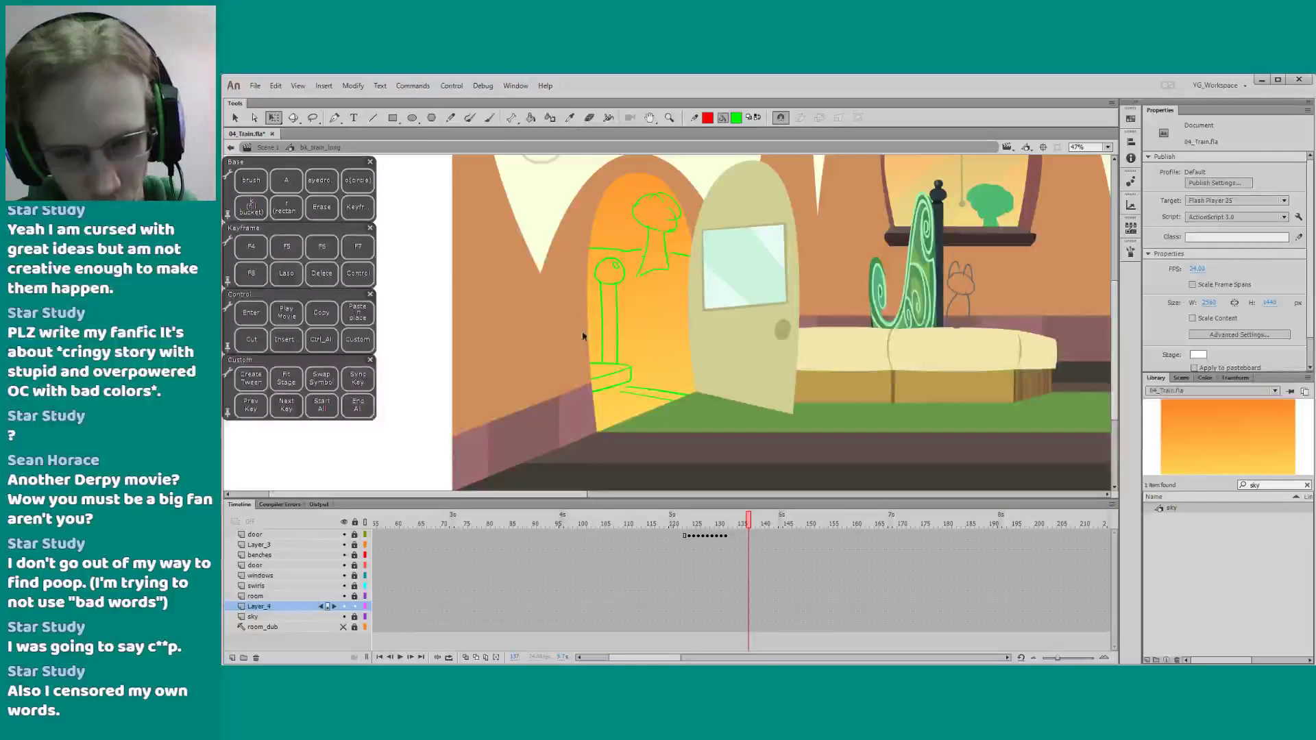
key(b)
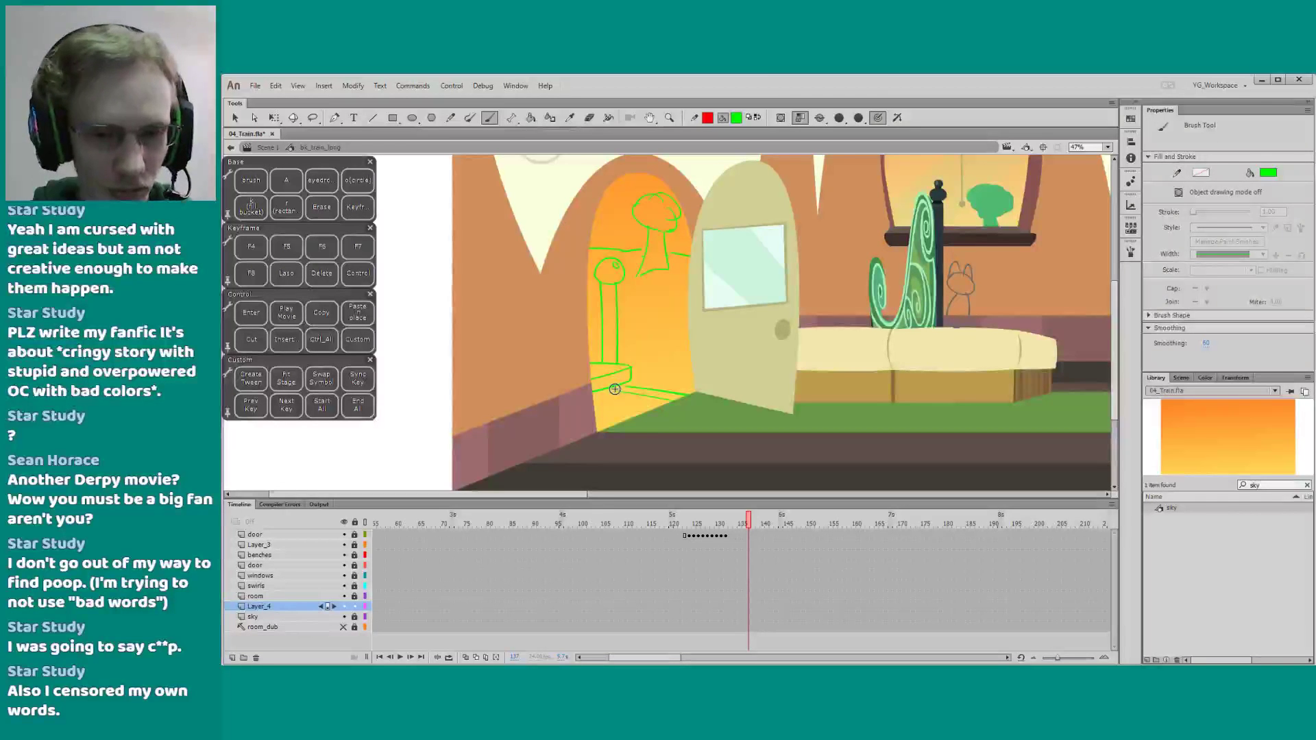
key(q)
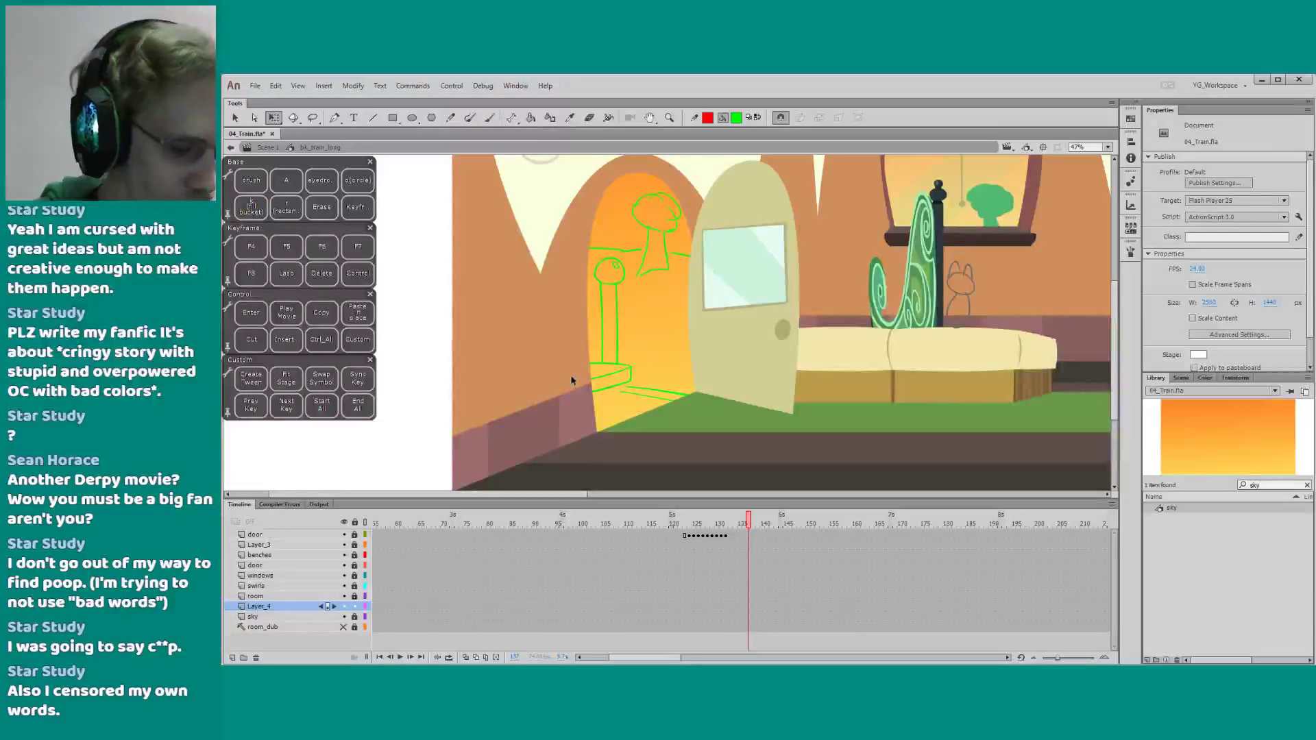
Cut out the middle of the railing post and lower its knob section onto the remaining shaft
scroll(554, 312, up, 3)
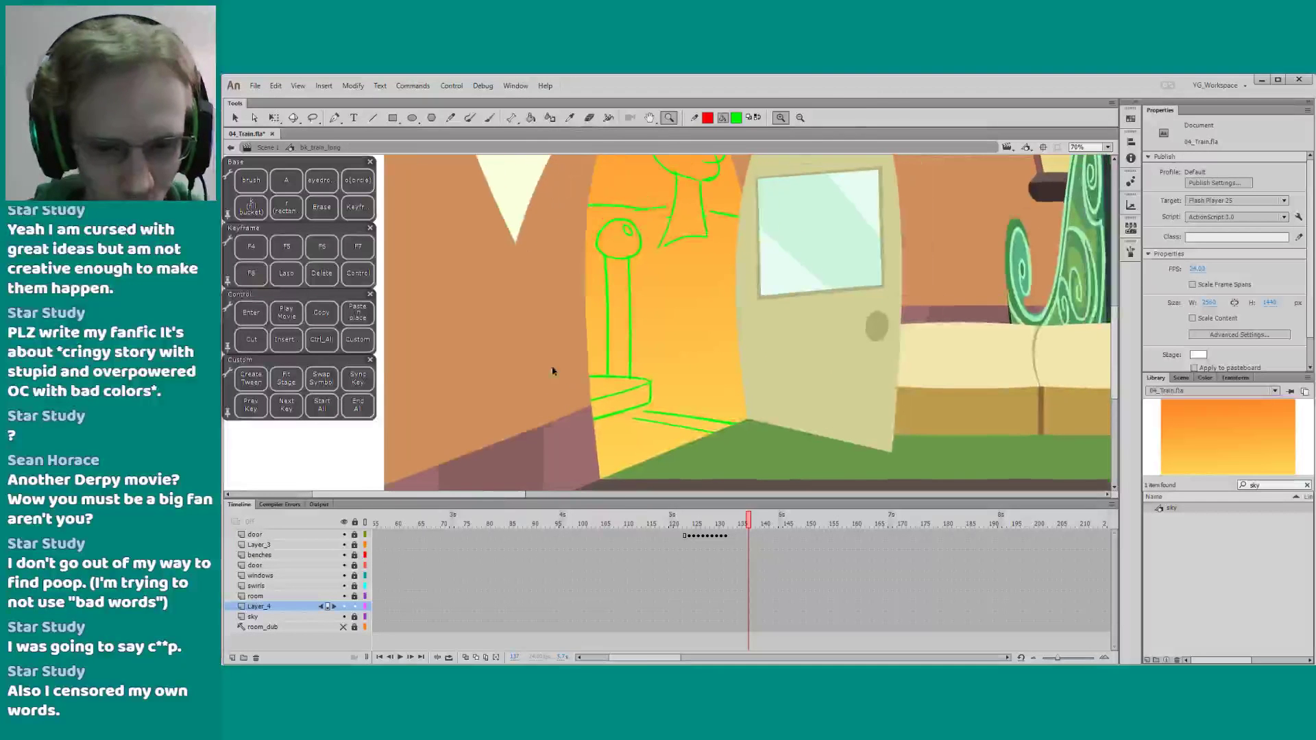
drag(552, 353, 560, 351)
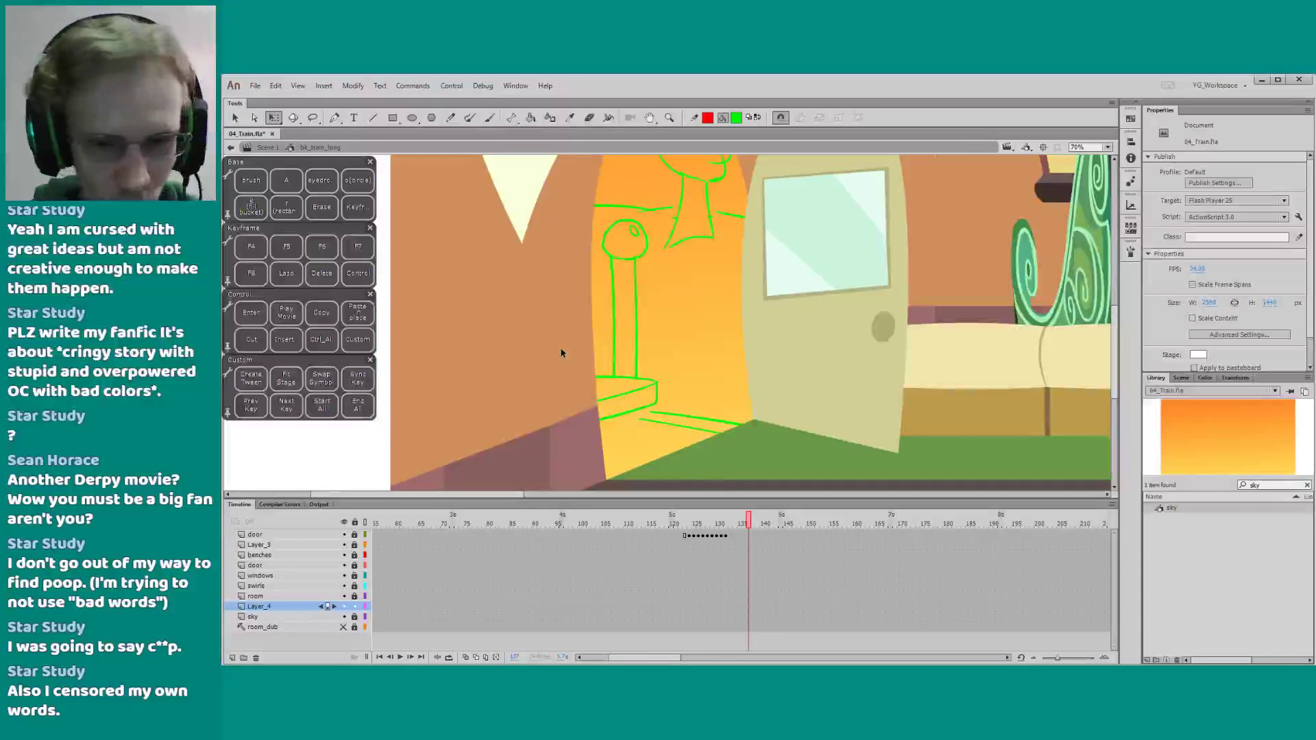
key(l)
mouse_move(605, 300)
mouse_down()
mouse_move(587, 311)
mouse_move(596, 301)
mouse_up()
key(Delete)
key(q)
click(612, 273)
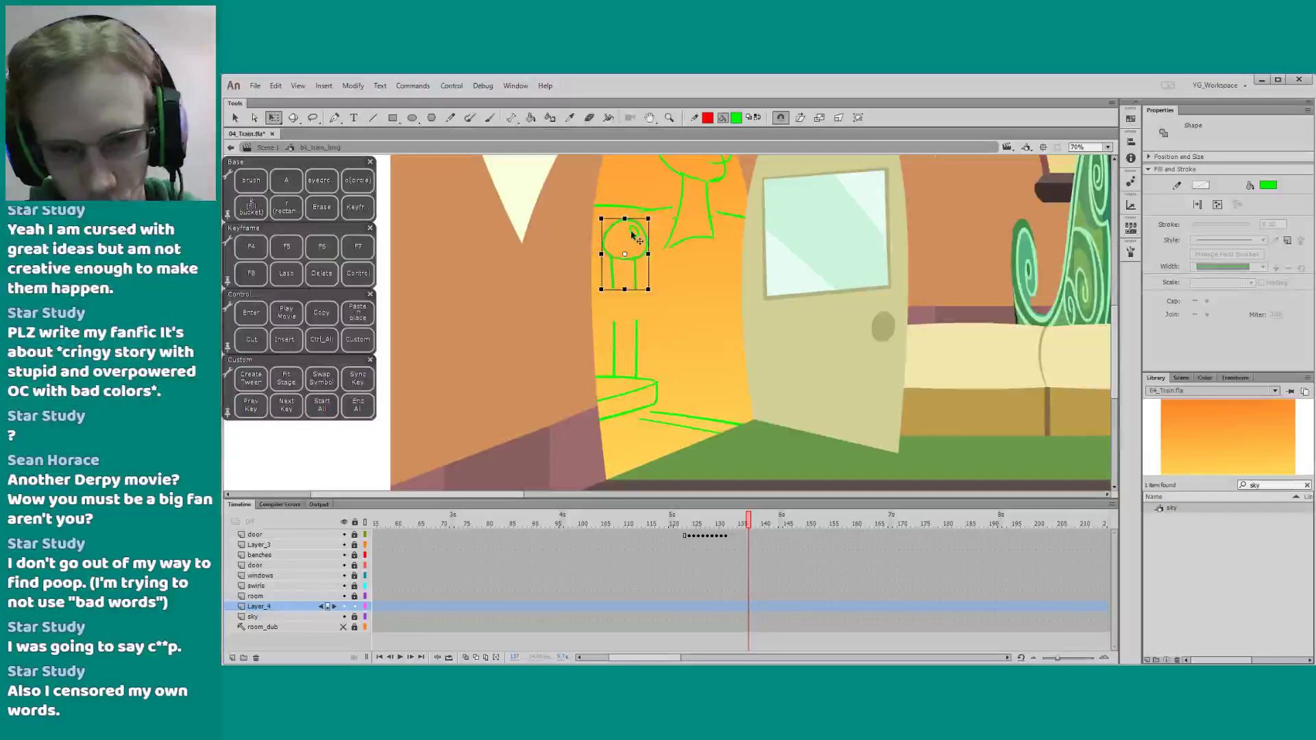
drag(611, 264, 612, 297)
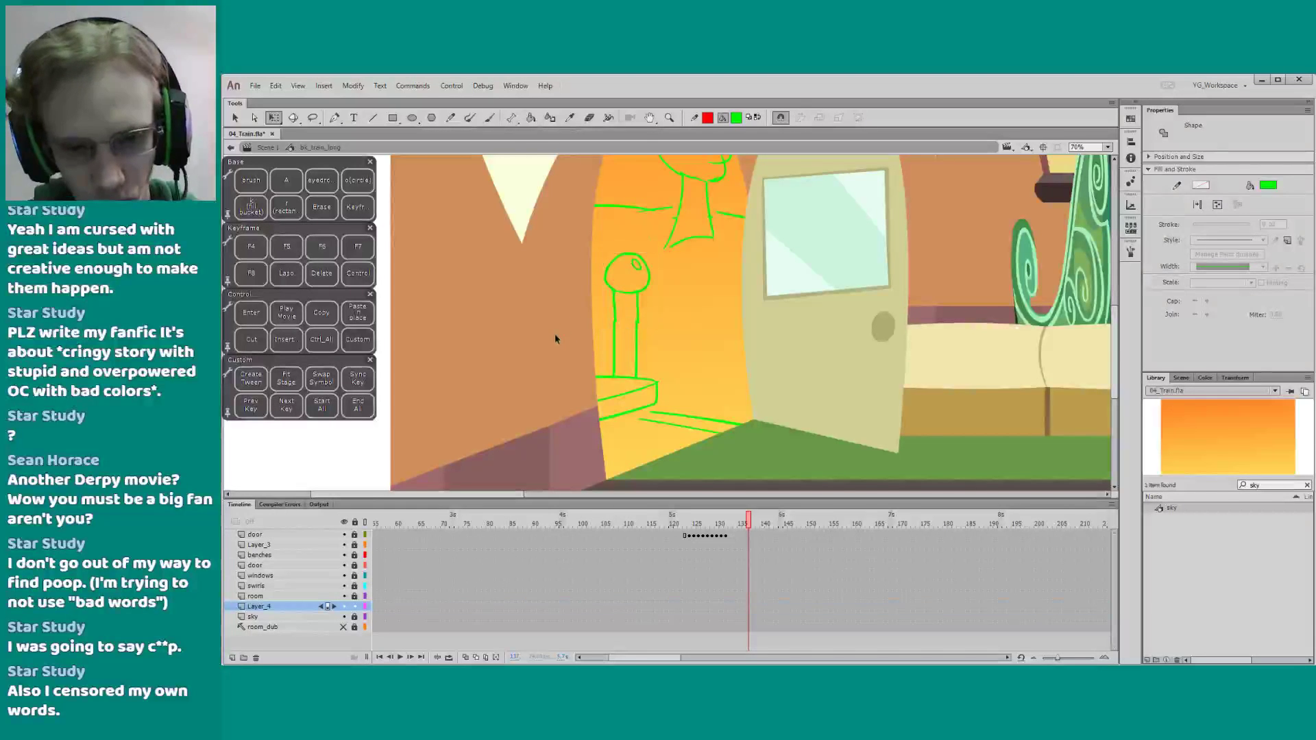
Delete the two platform lines between the post's box base and the open door
click(553, 338)
click(659, 421)
key(Delete)
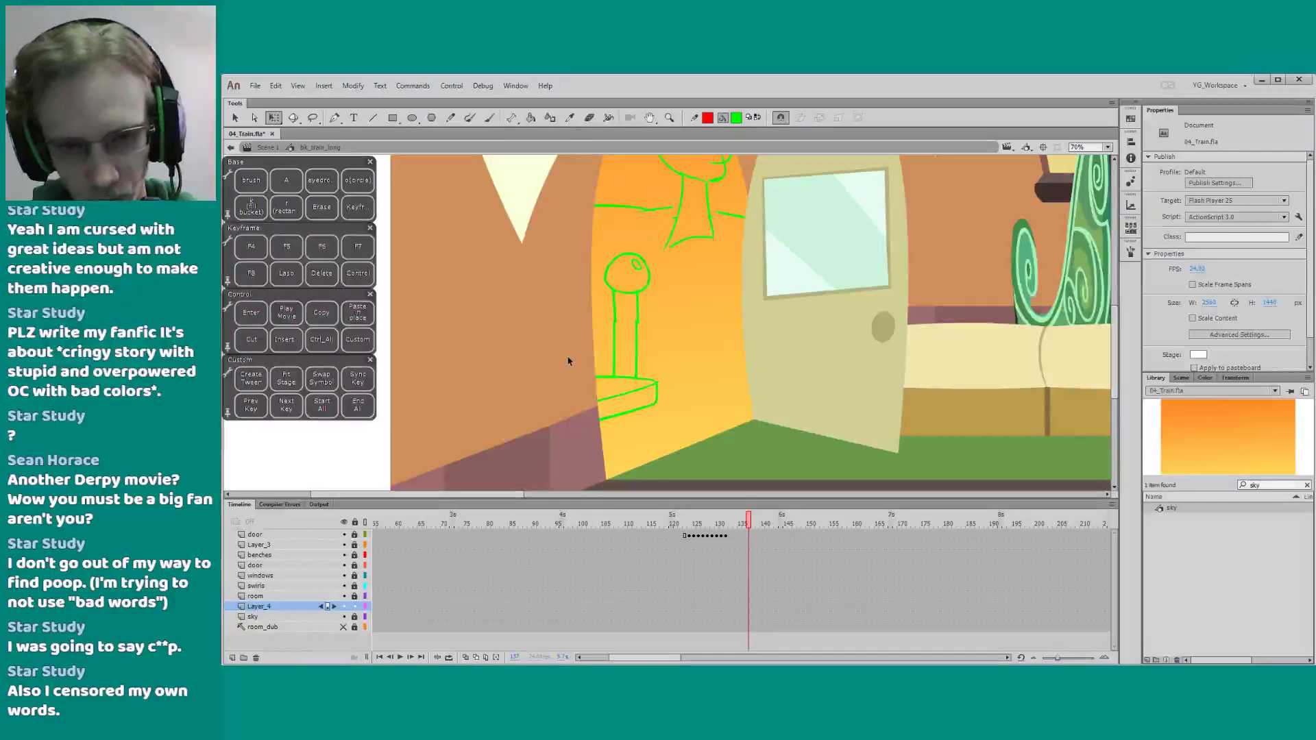
Select the post together with its box base and move them across the doorway to the open door
key(l)
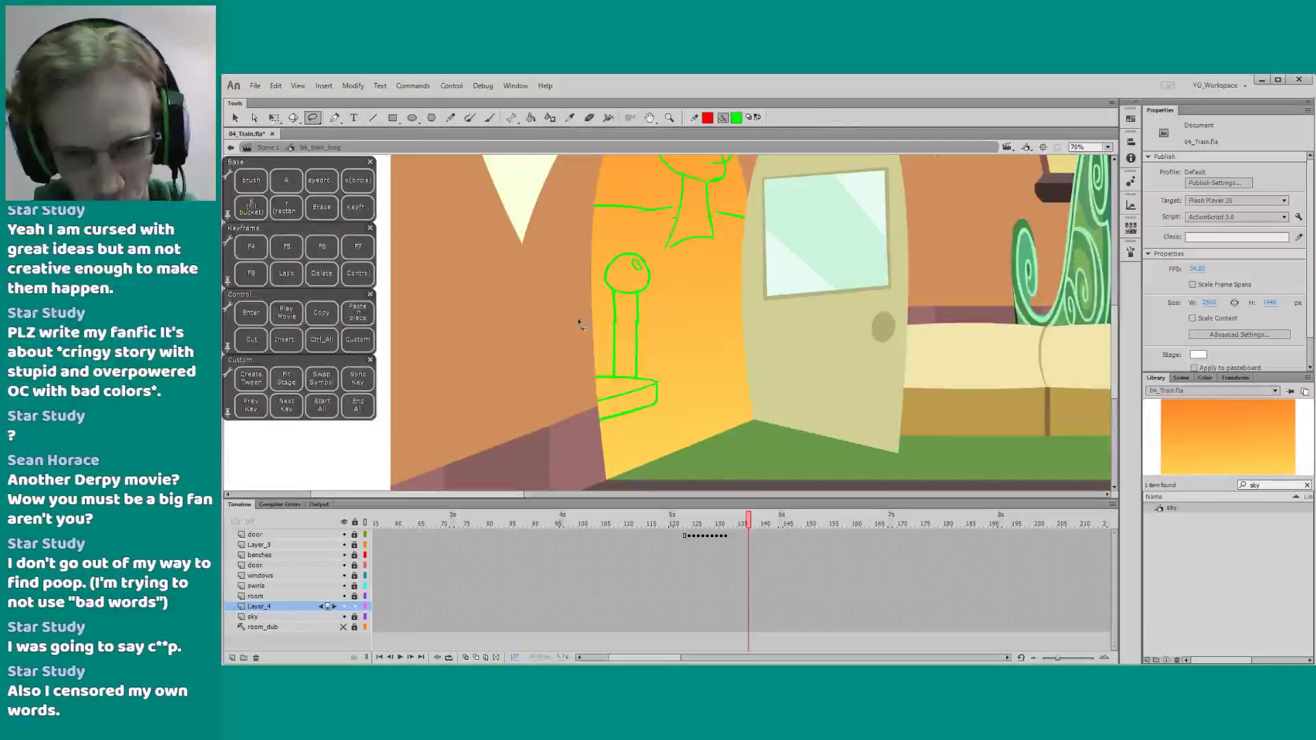
mouse_move(587, 263)
mouse_down()
mouse_move(631, 238)
mouse_move(677, 304)
mouse_move(666, 441)
mouse_move(462, 410)
mouse_move(520, 287)
mouse_move(697, 342)
mouse_up()
key(q)
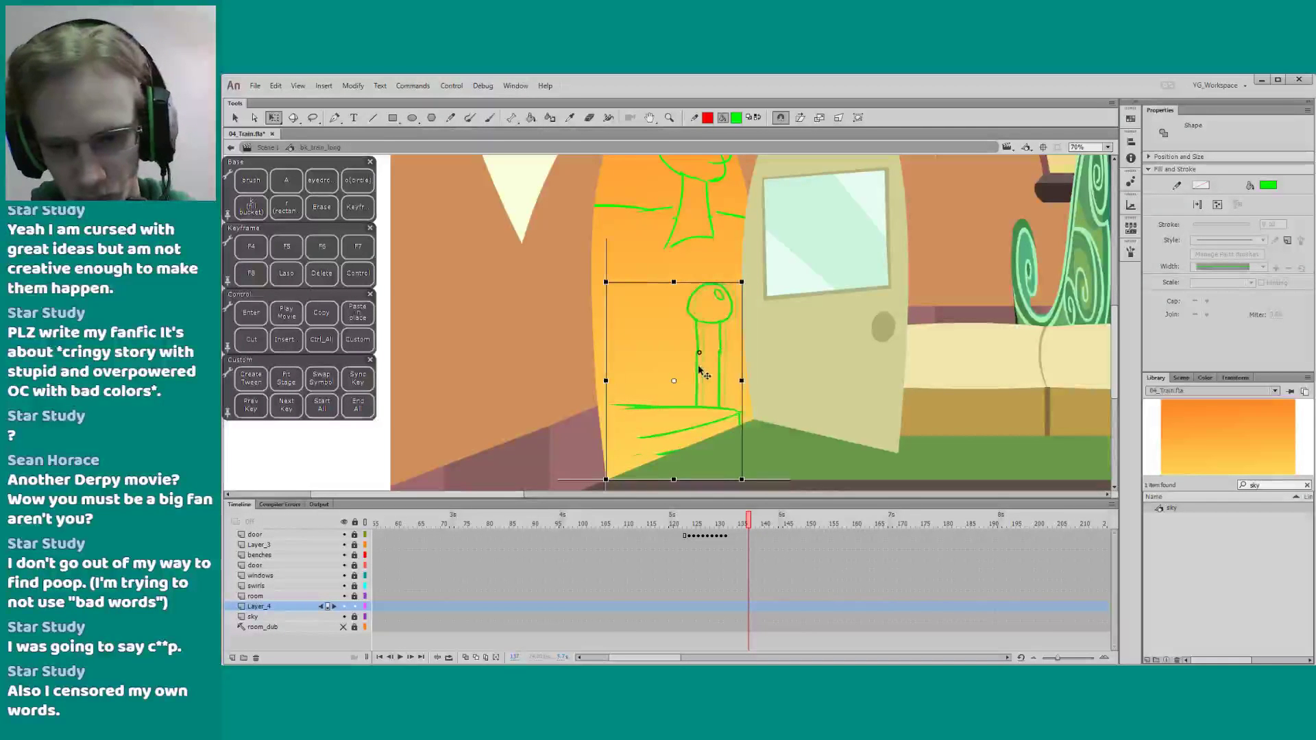
drag(658, 408, 658, 410)
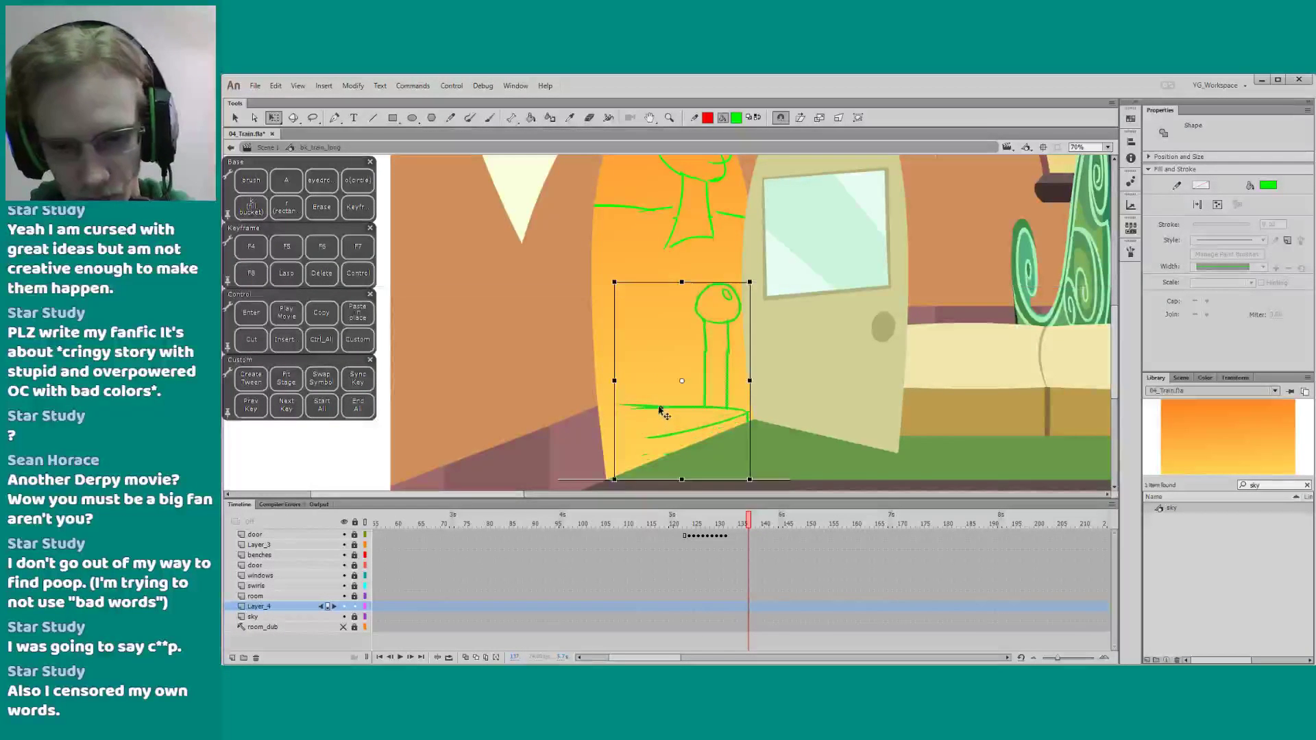
Nudge the post and base until the base's corner sits at the floor corner beside the open door
key(Up)
key(Up)
key(Up)
key(Up)
key(Up)
key(Right)
key(Down)
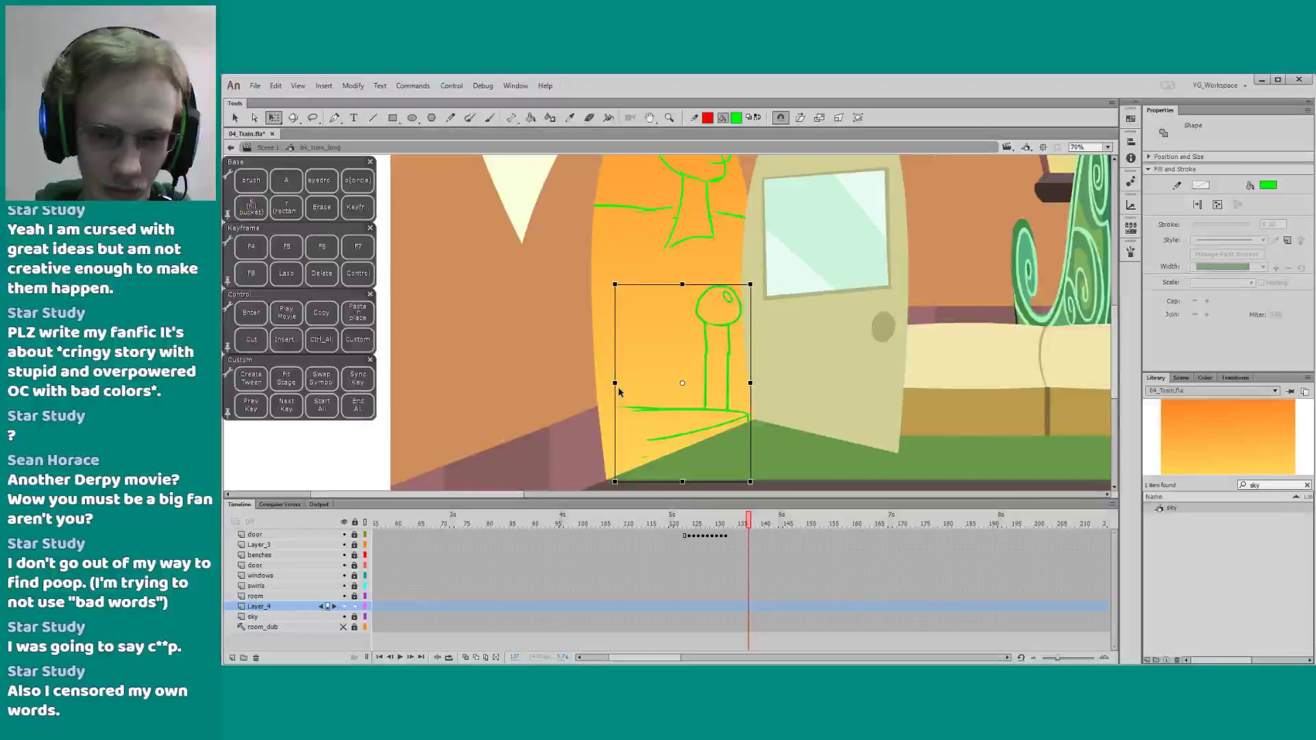
key(shift+Right)
key(Up)
key(Up)
key(Up)
key(Up)
key(Up)
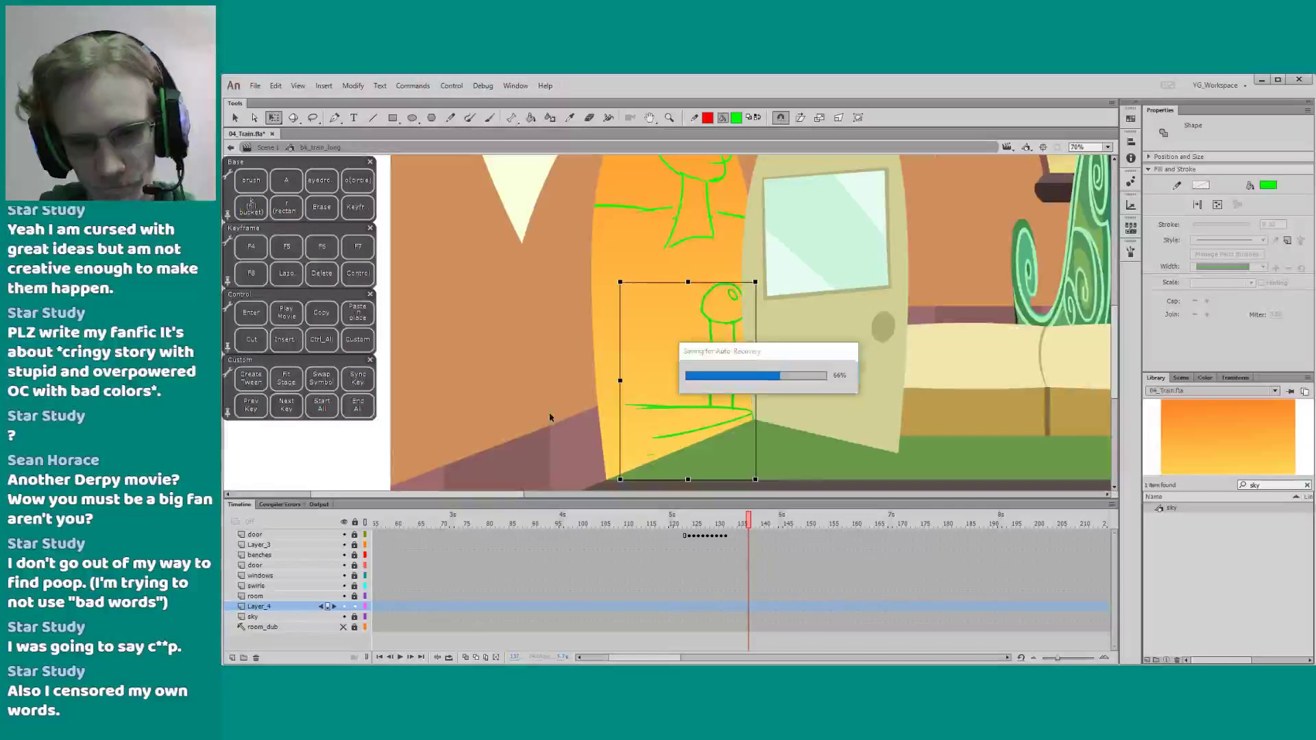
click(610, 446)
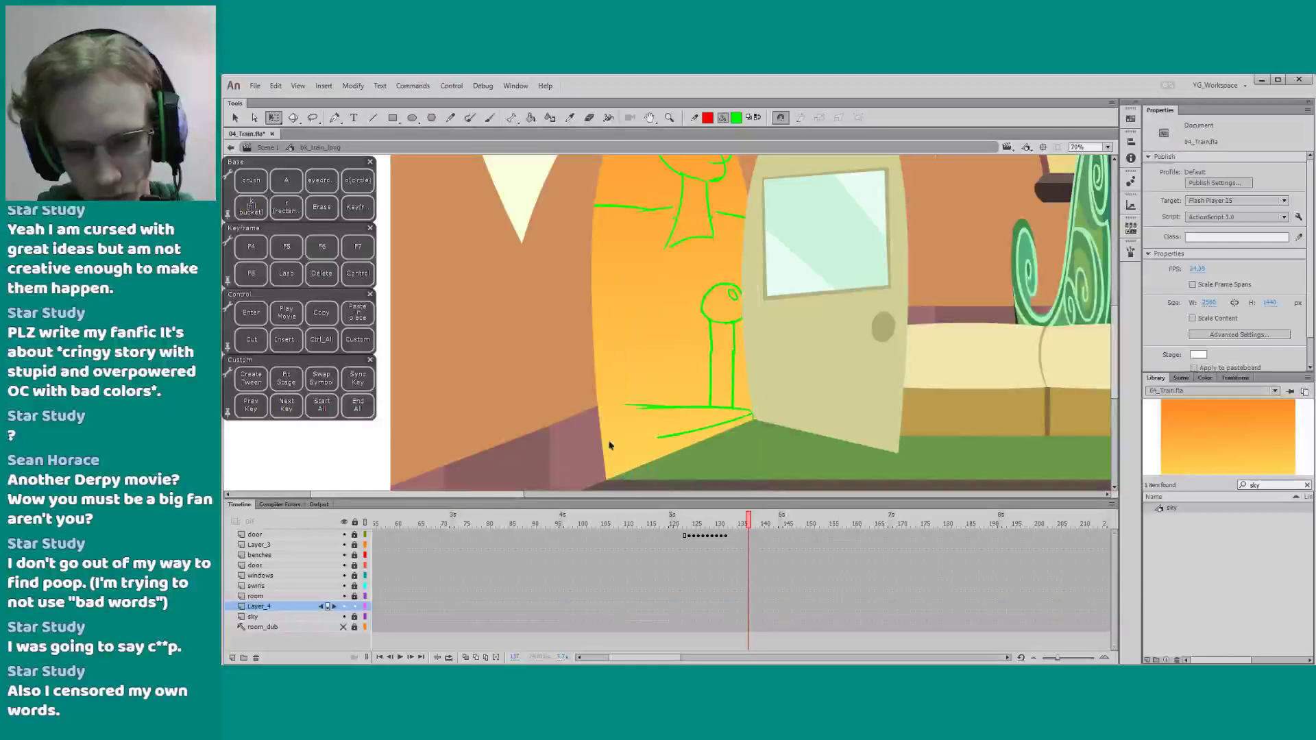
Delete the loose end of the base's back line and move only the post back to the wall side
click(621, 406)
key(Delete)
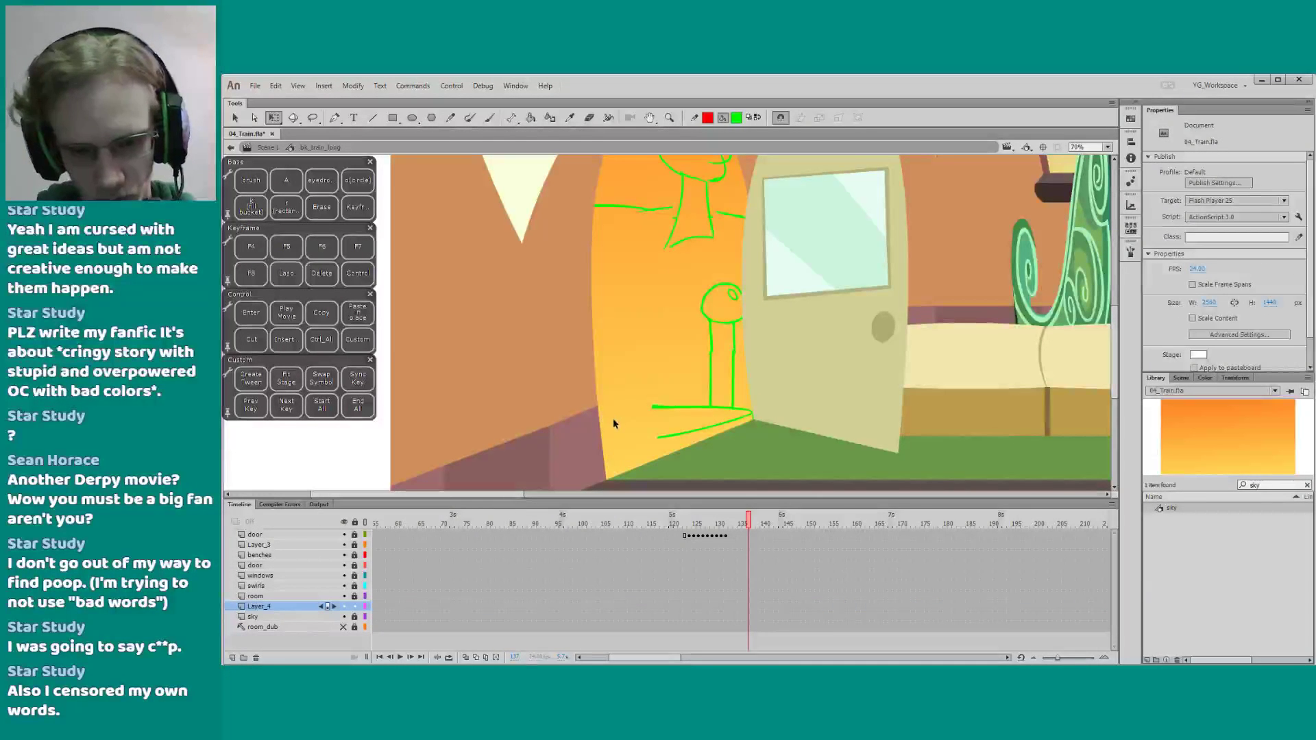
key(l)
mouse_move(689, 341)
mouse_down()
mouse_move(690, 313)
mouse_move(735, 270)
mouse_move(766, 338)
mouse_move(749, 385)
mouse_move(721, 415)
mouse_move(697, 389)
mouse_up()
key(q)
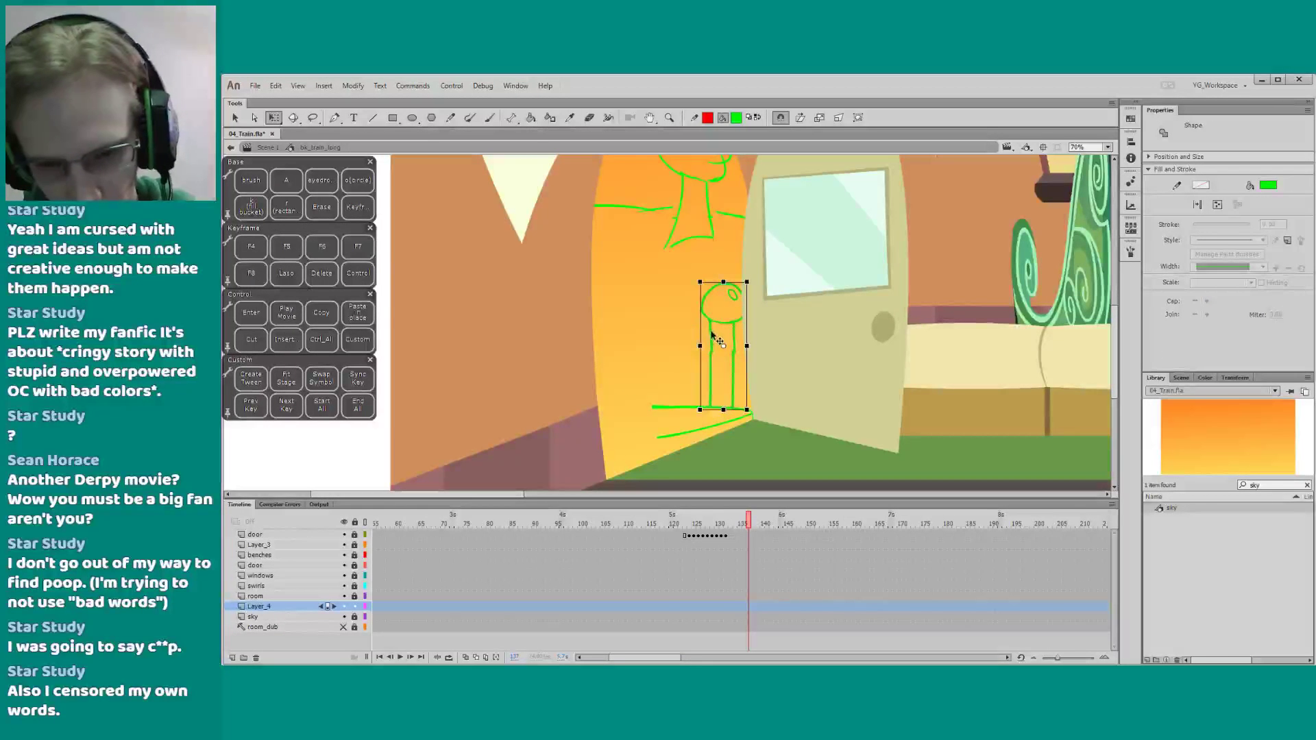
drag(716, 338, 626, 334)
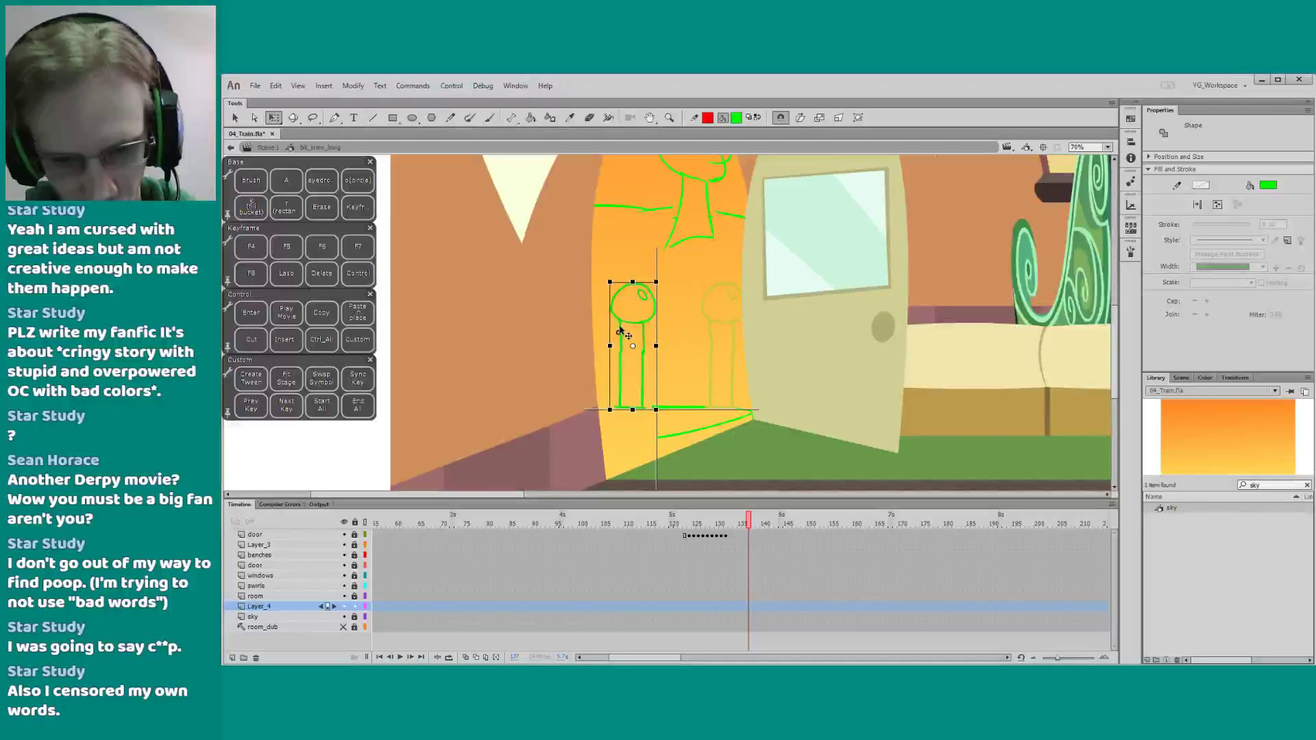
Brush the platform's back edge across the doorway from the open door's corner to the wall under the post
key(b)
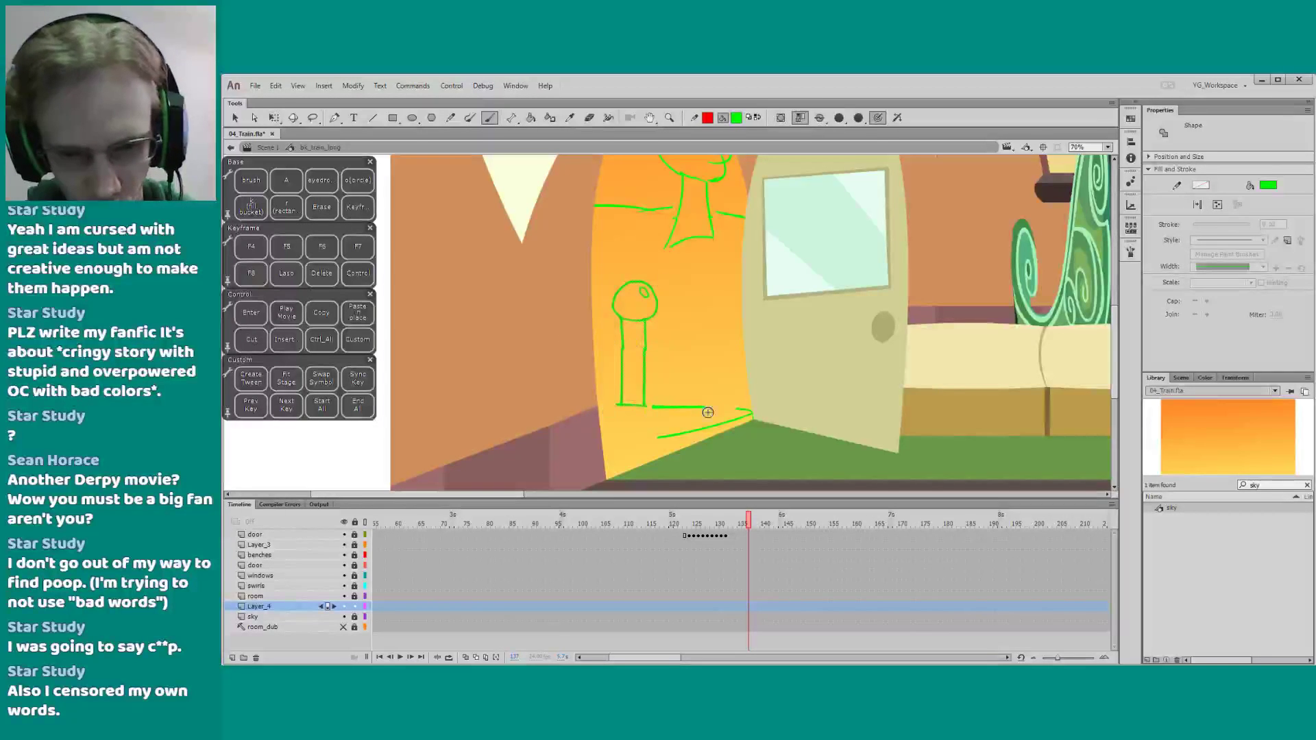
drag(753, 412, 531, 406)
key(ctrl+z)
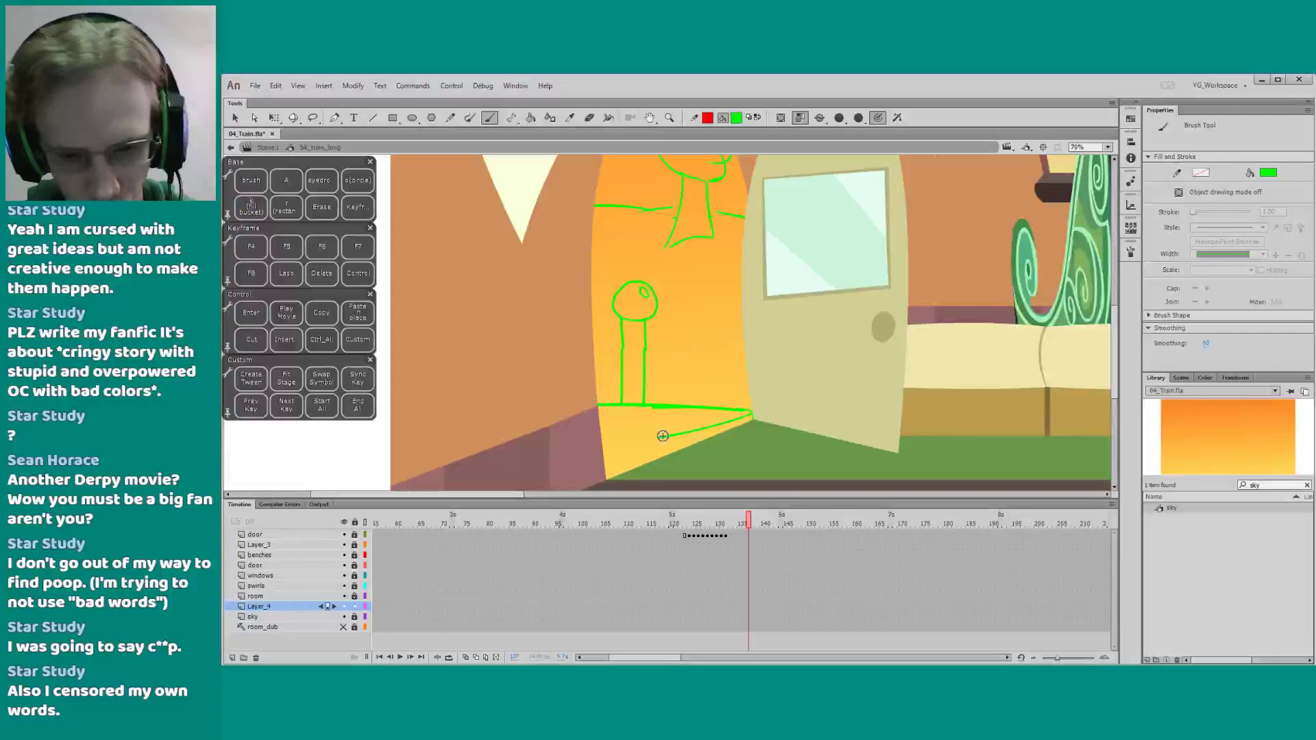
Replace the short front platform line with a longer one running parallel to the doorway's threshold
key(l)
mouse_move(721, 419)
mouse_down()
mouse_move(743, 412)
mouse_move(604, 453)
mouse_move(702, 463)
mouse_up()
key(Delete)
key(q)
key(Delete)
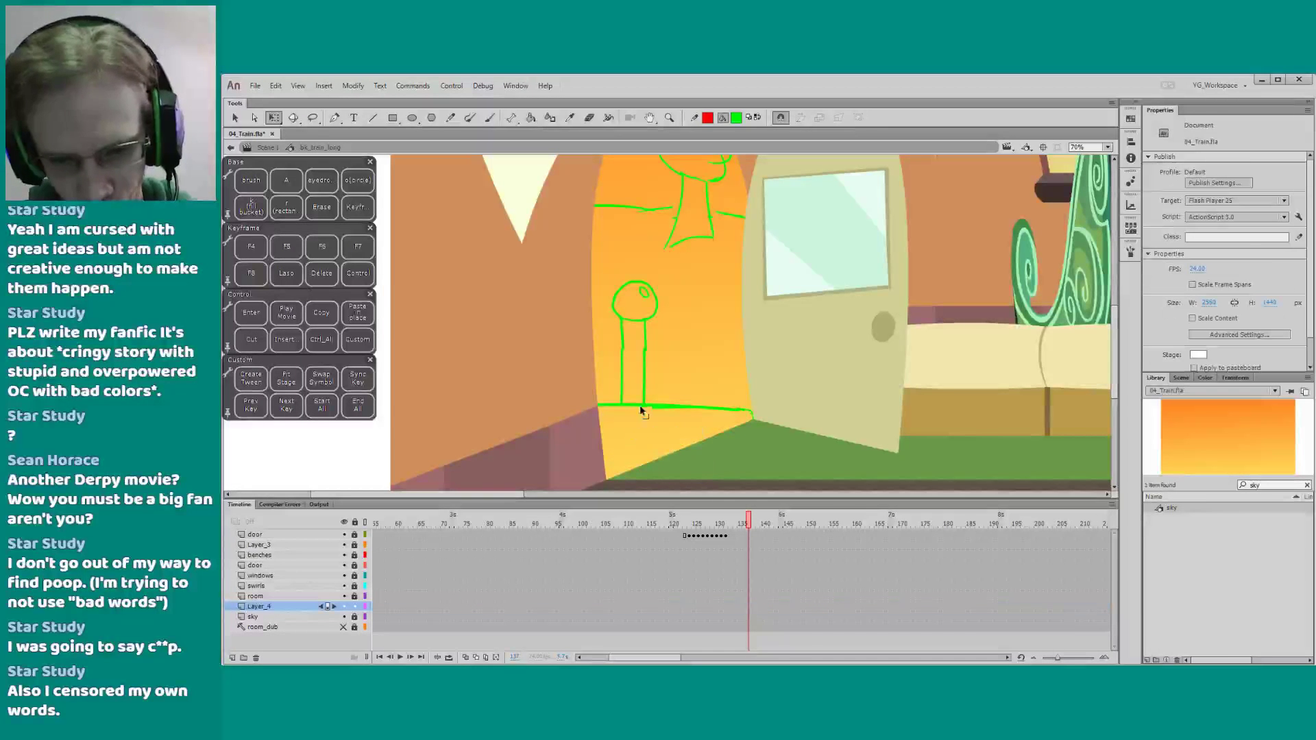
key(b)
drag(751, 414, 606, 472)
key(q)
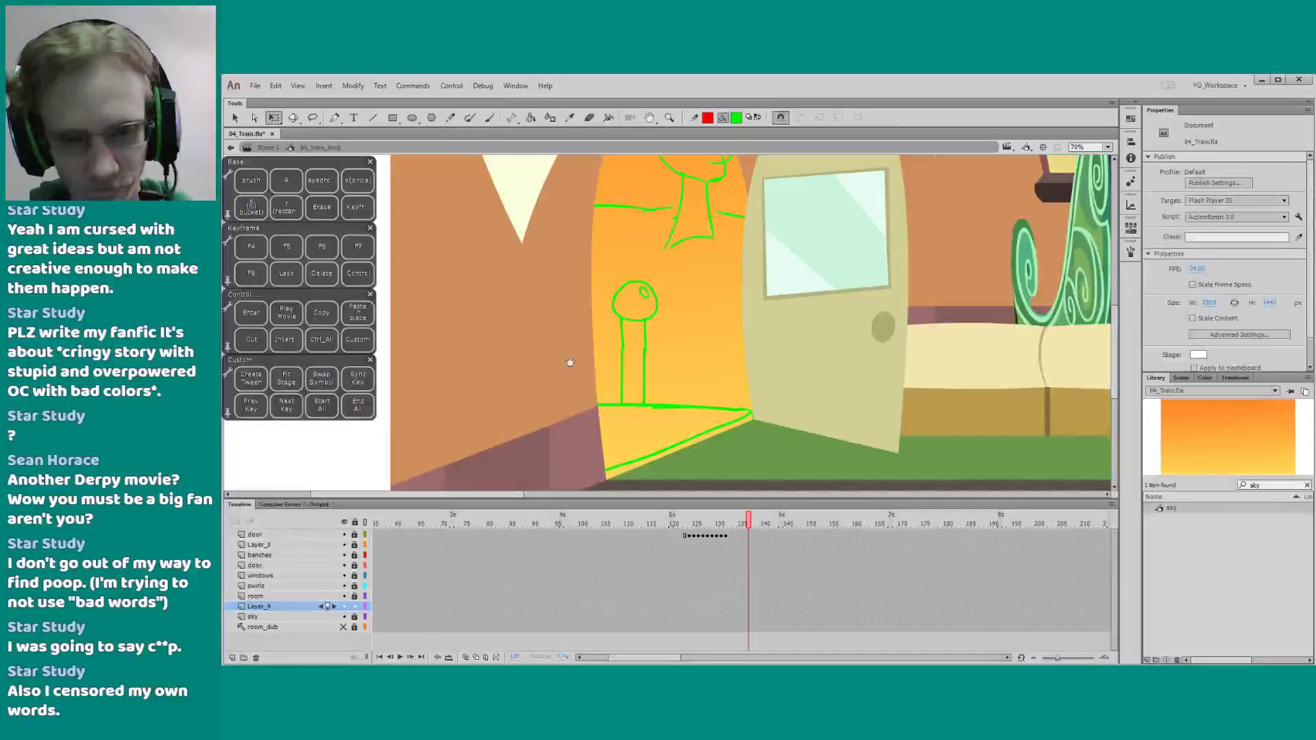
Shorten the railing post further by removing part of its shaft and lowering the knob onto the rest
mouse_move(572, 360)
mouse_down()
mouse_move(546, 431)
mouse_move(548, 321)
mouse_up()
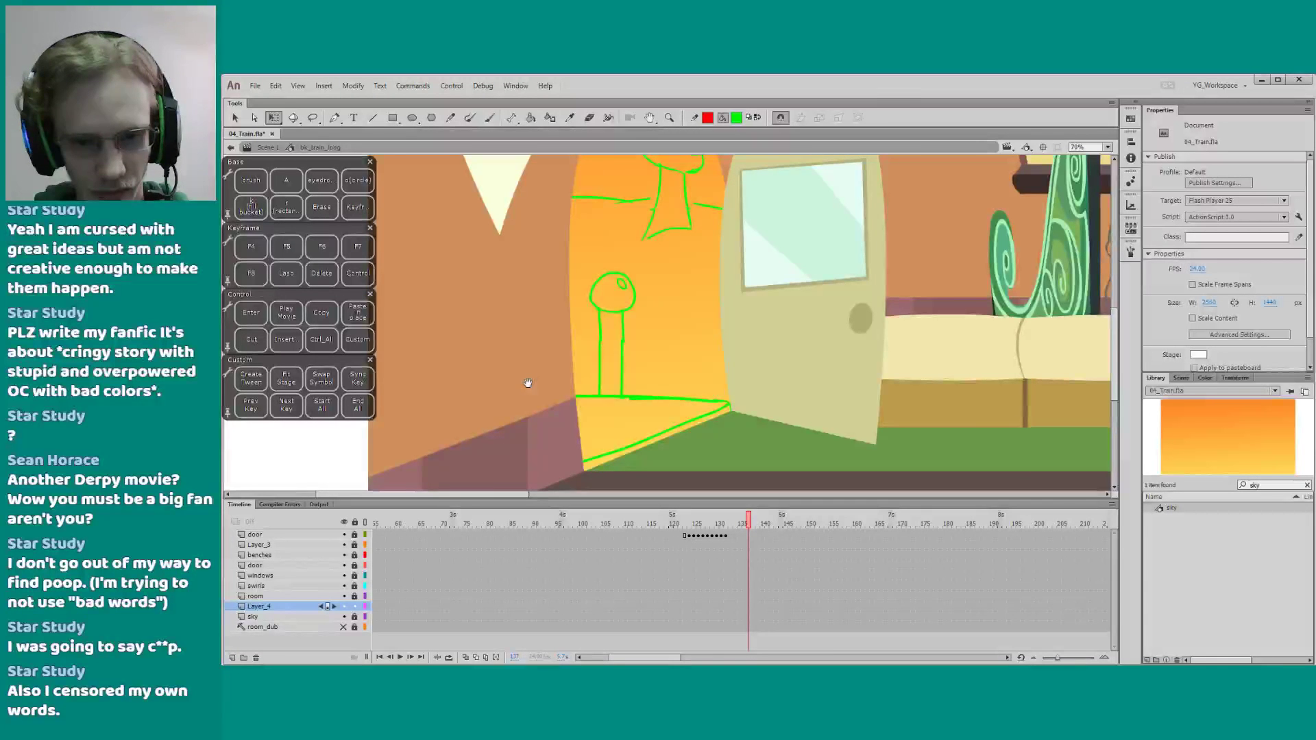
drag(596, 303, 555, 335)
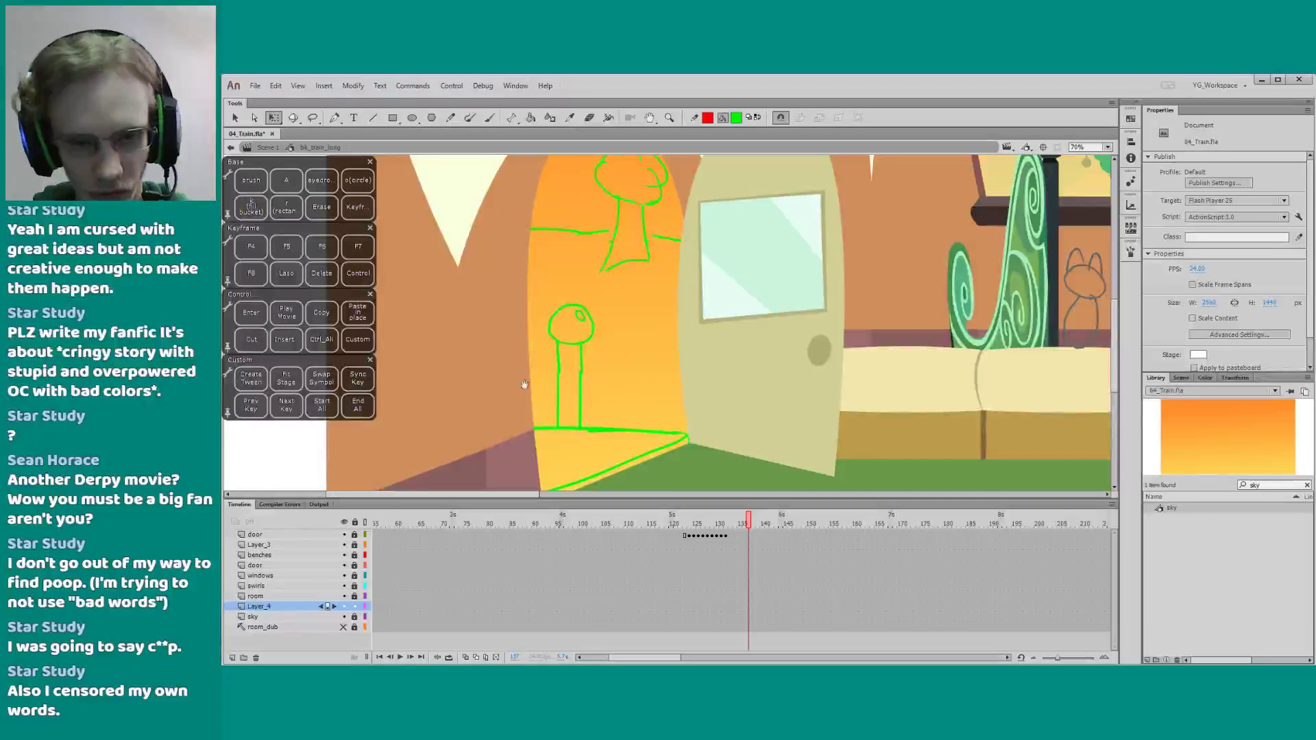
key(l)
drag(548, 361, 530, 374)
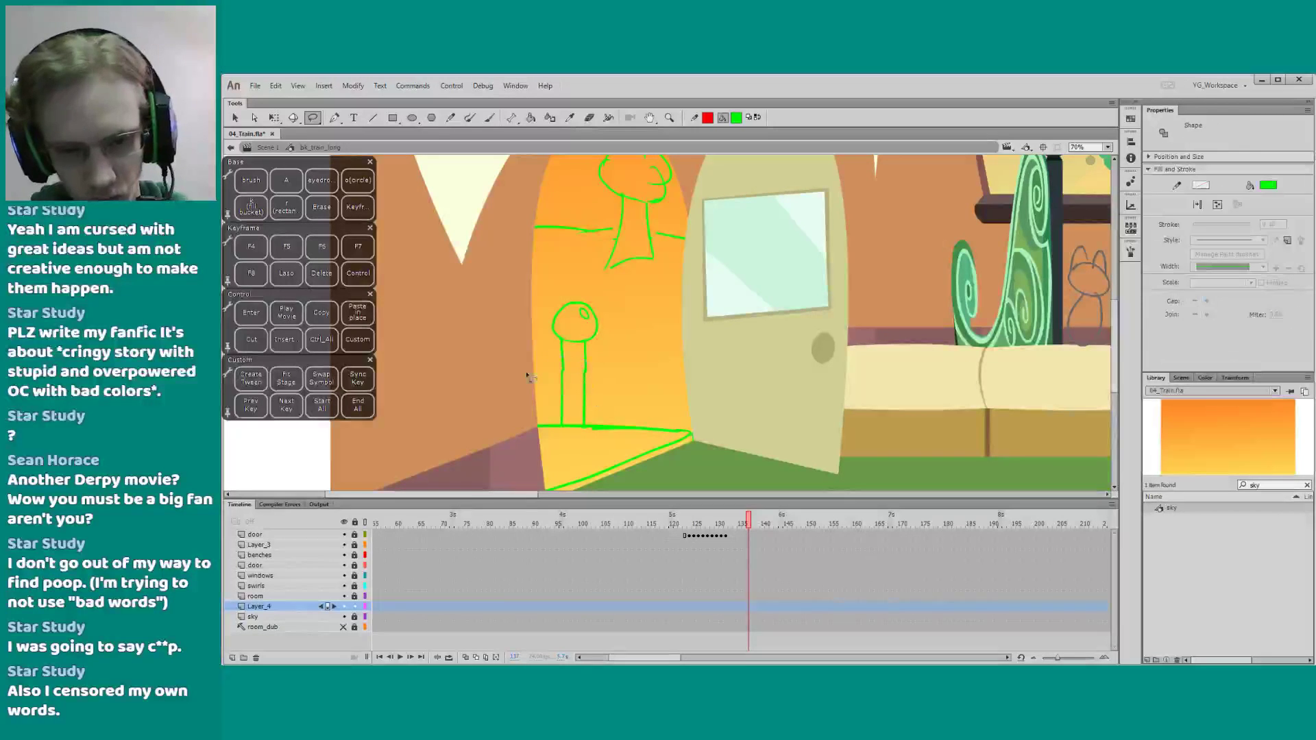
key(Delete)
key(q)
key(l)
mouse_move(548, 307)
mouse_down()
mouse_move(588, 356)
mouse_move(548, 308)
mouse_move(585, 396)
mouse_move(557, 375)
mouse_move(564, 353)
mouse_up()
key(q)
key(b)
key(q)
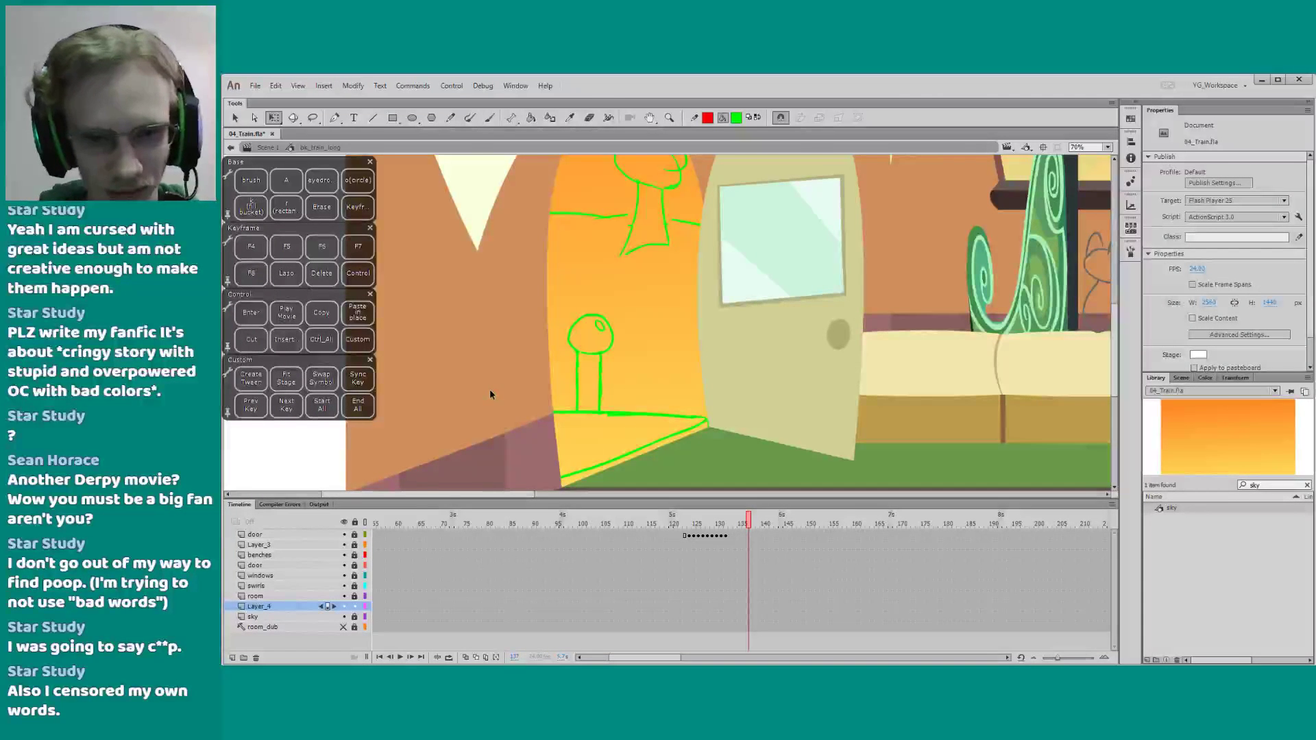
Select the tree with the hill line, adjust their height in the doorway and tilt them slightly down toward the open door
mouse_move(553, 263)
mouse_down()
mouse_move(543, 319)
mouse_move(524, 226)
mouse_move(708, 250)
mouse_move(557, 367)
mouse_up()
key(l)
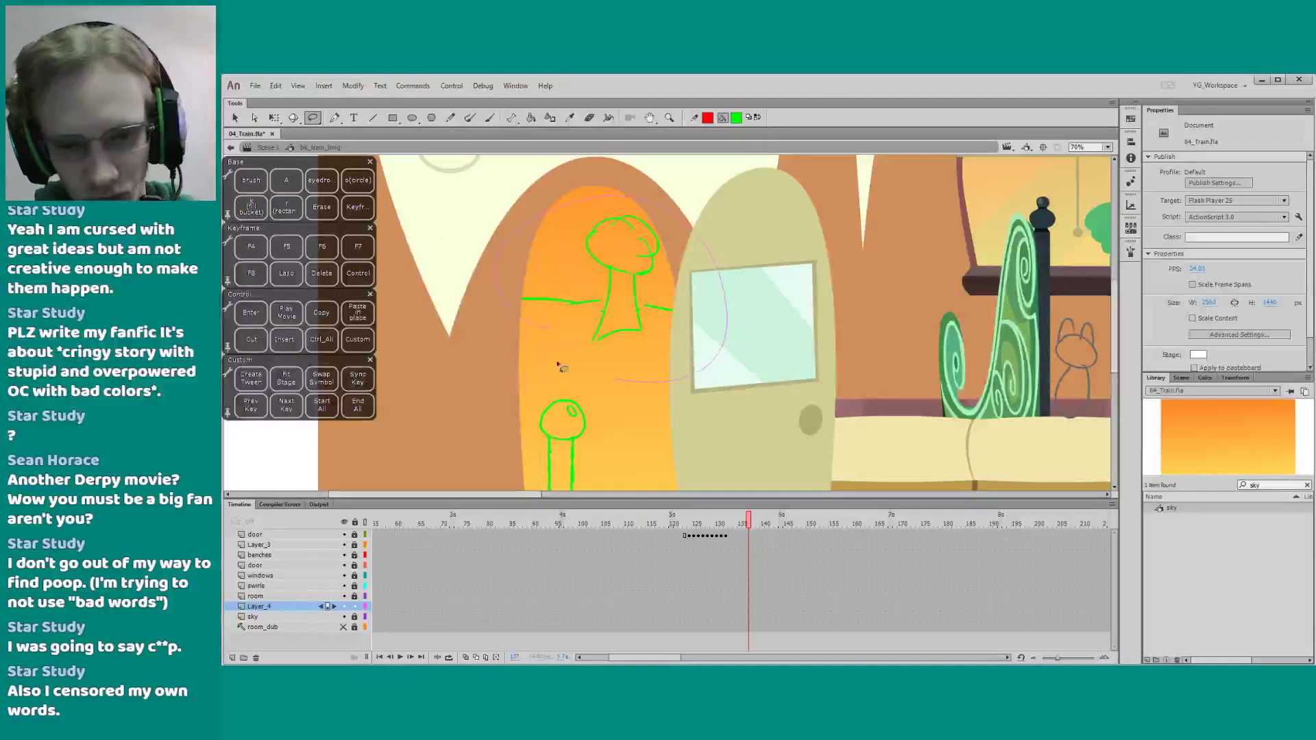
key(q)
drag(573, 309, 571, 336)
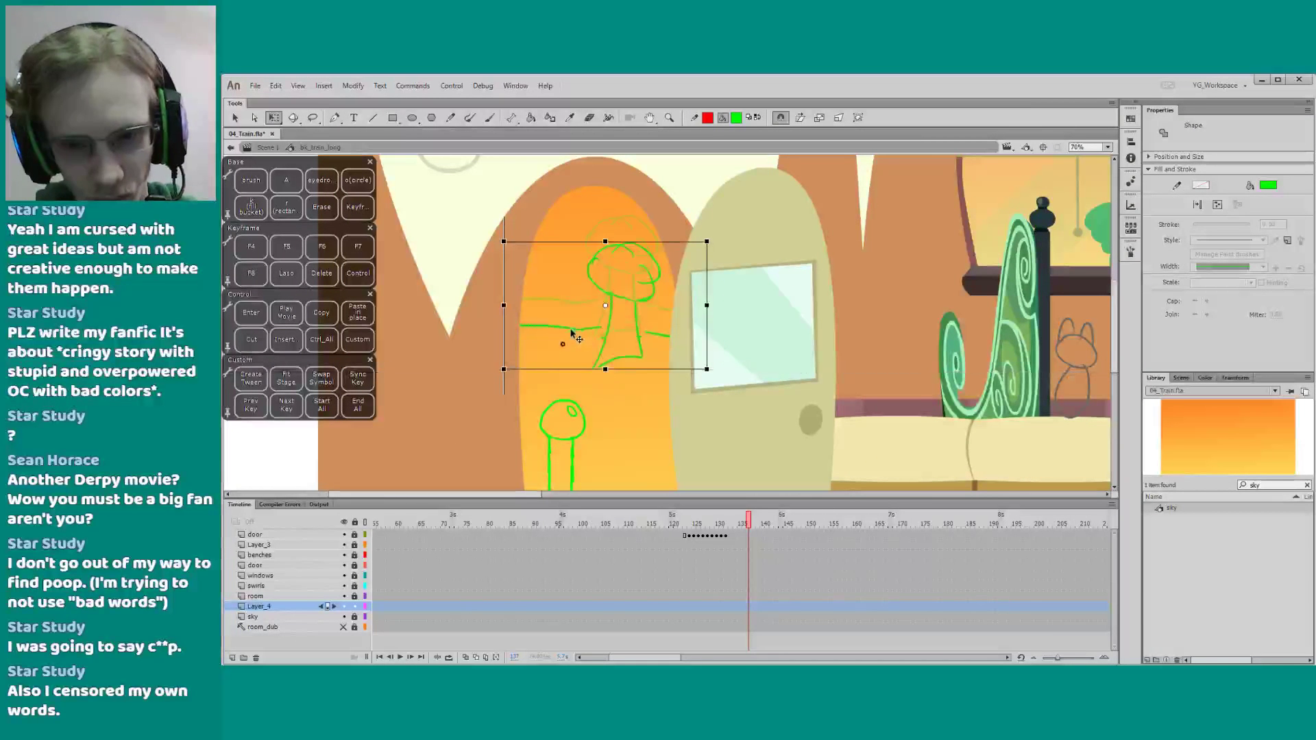
mouse_move(539, 284)
mouse_down()
mouse_move(530, 246)
mouse_move(495, 248)
mouse_move(487, 234)
mouse_up()
mouse_move(538, 283)
mouse_down()
mouse_move(532, 237)
mouse_move(552, 252)
mouse_up()
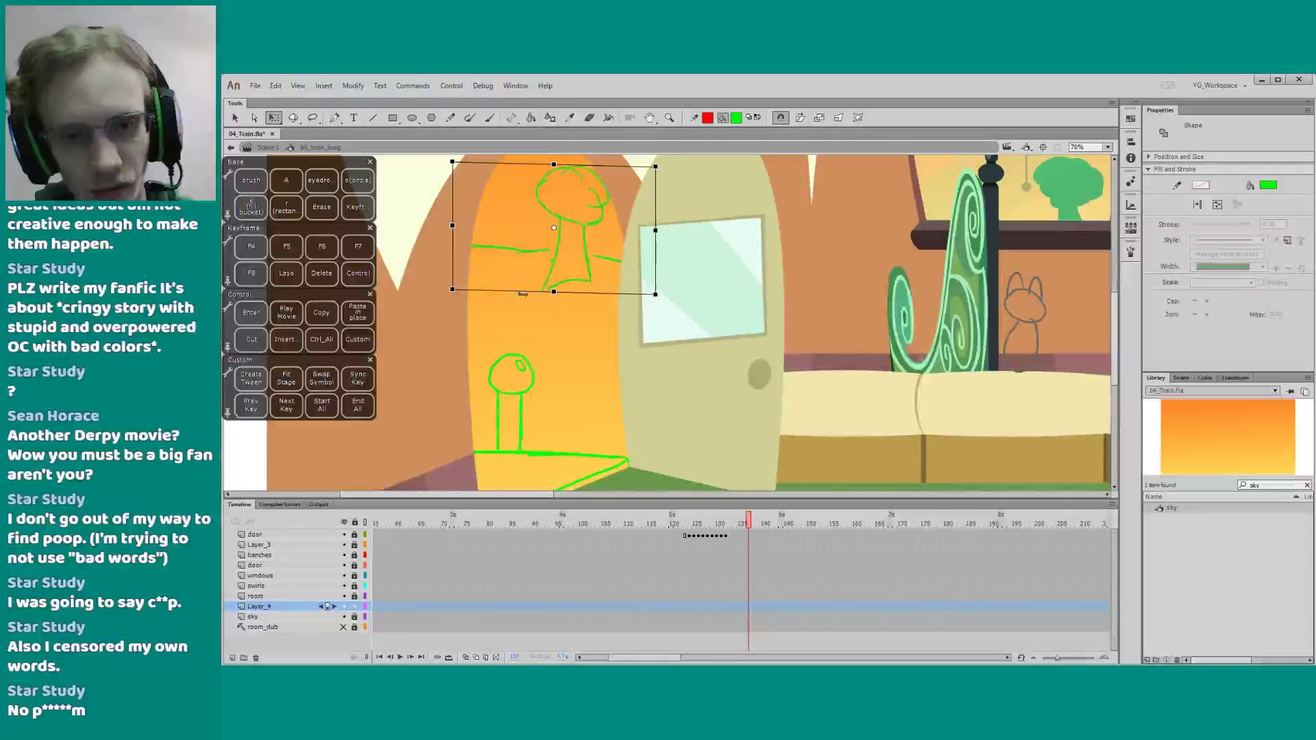
click(436, 346)
drag(436, 346, 470, 313)
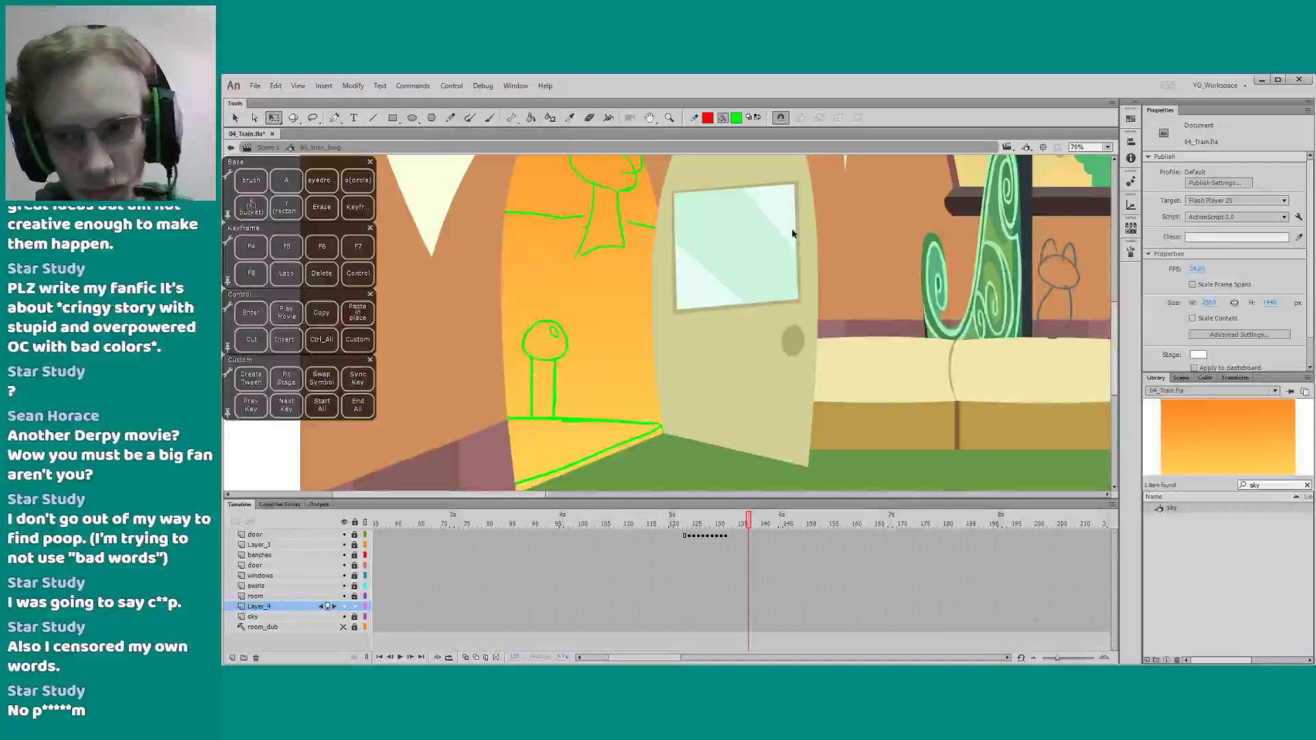
View the whole train room and save the document
click(1107, 147)
click(1094, 197)
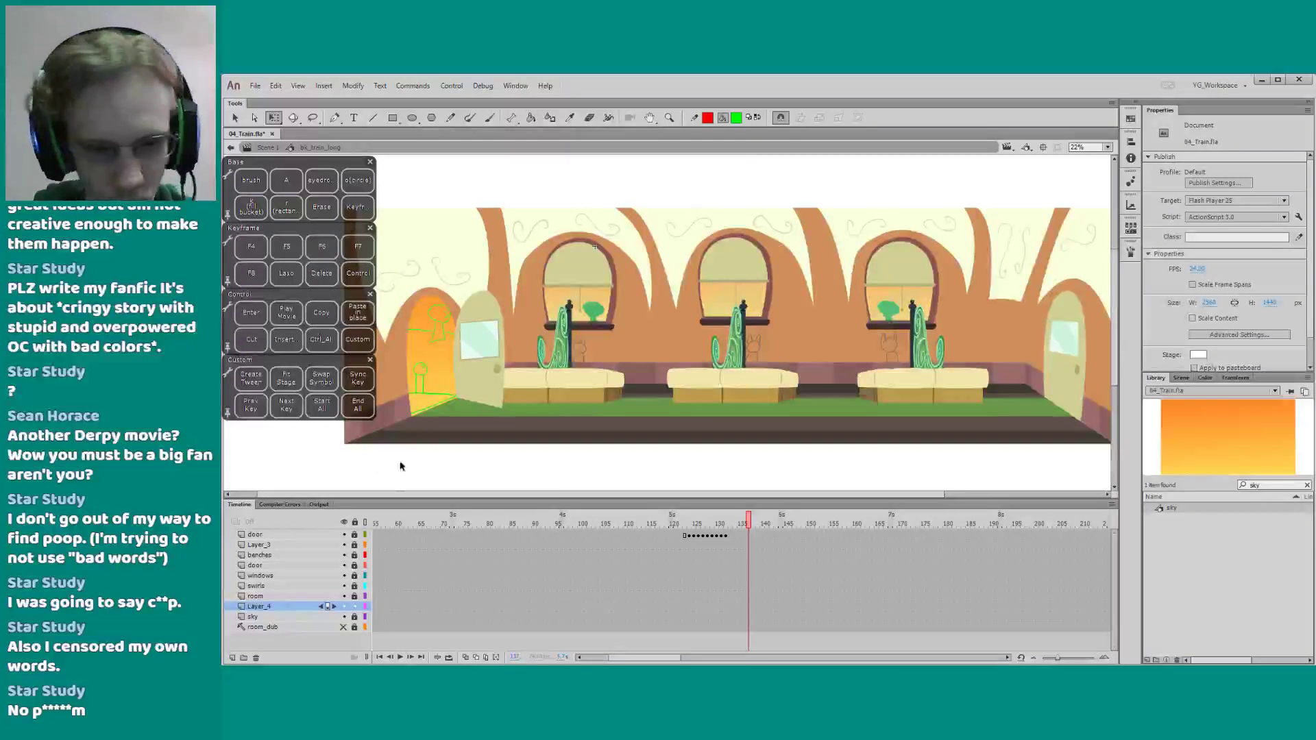
key(ctrl+s)
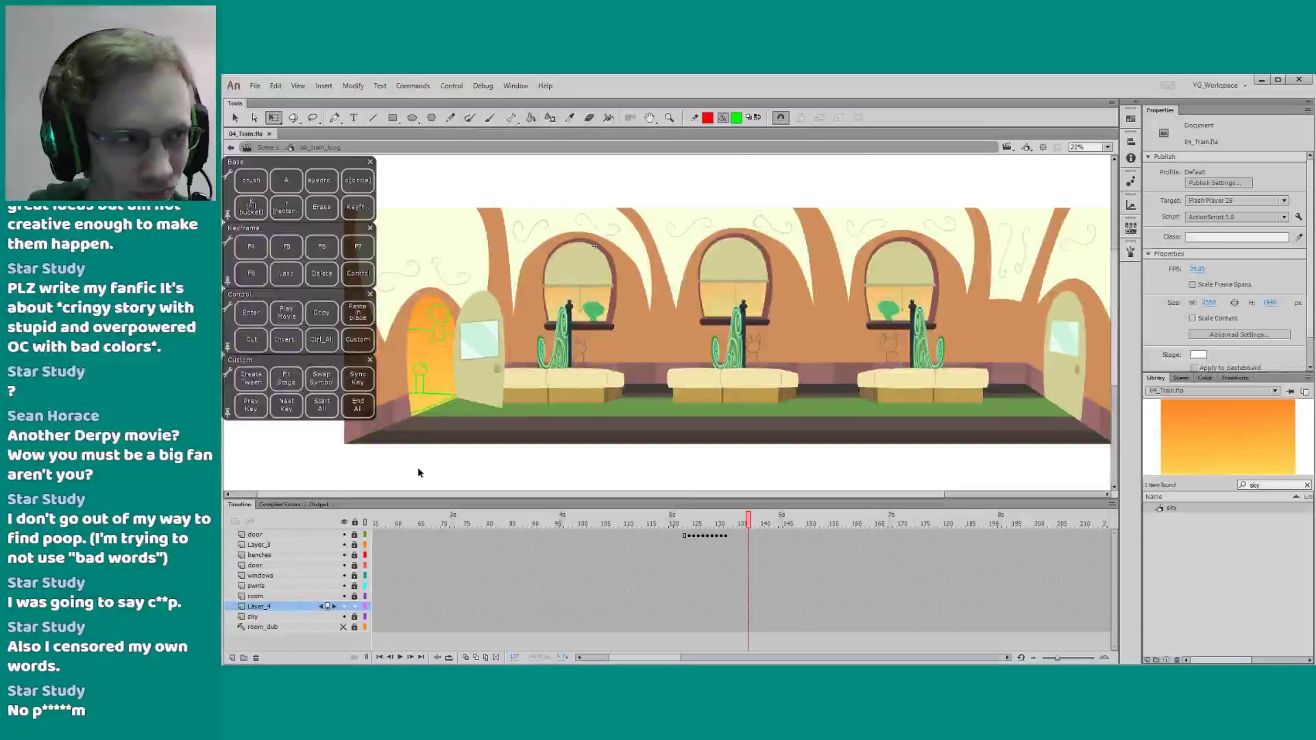
drag(401, 464, 421, 461)
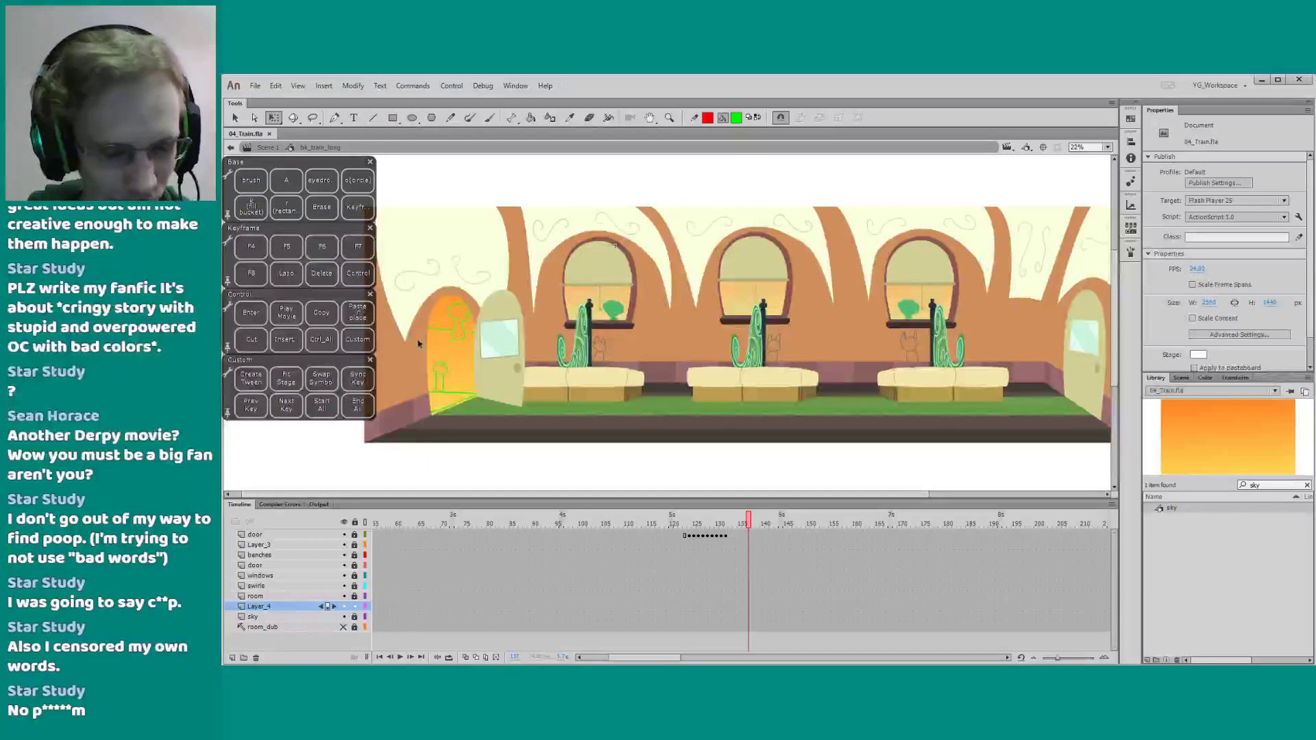
key(z)
drag(405, 273, 510, 423)
drag(483, 394, 508, 354)
drag(577, 163, 741, 419)
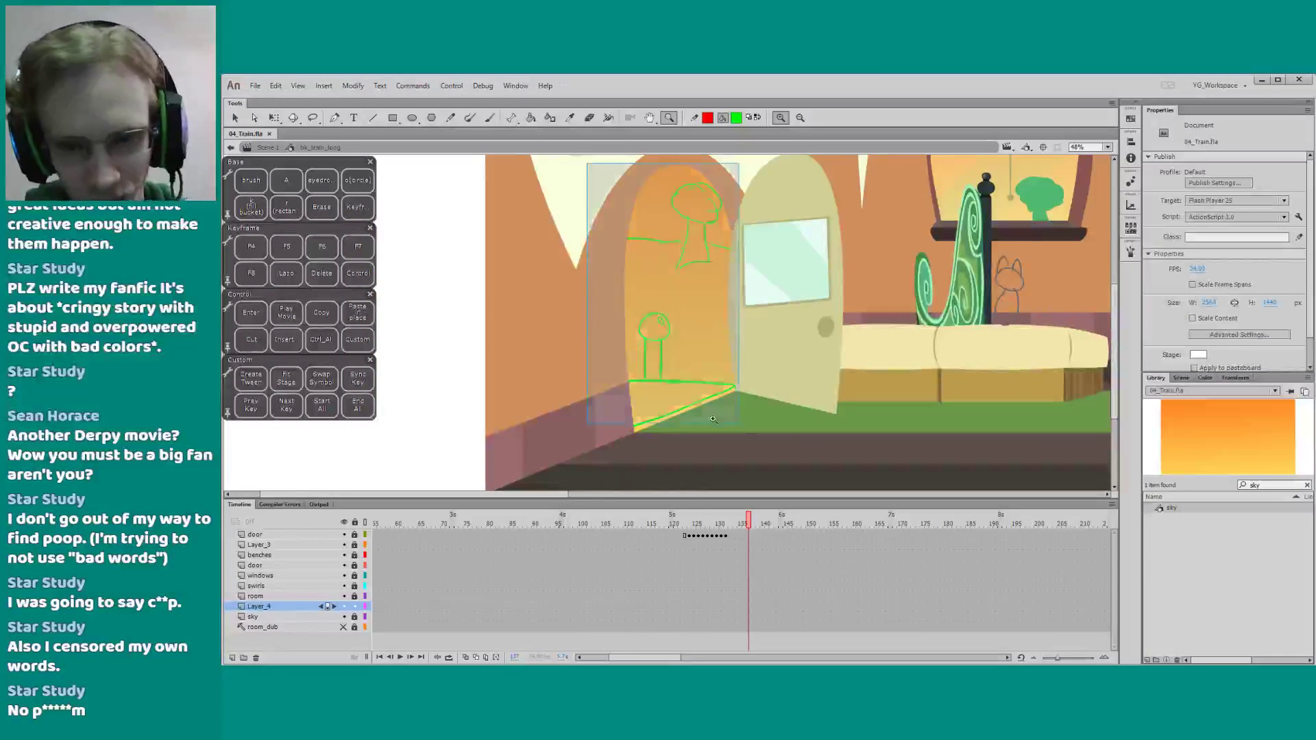
drag(597, 368, 570, 356)
key(q)
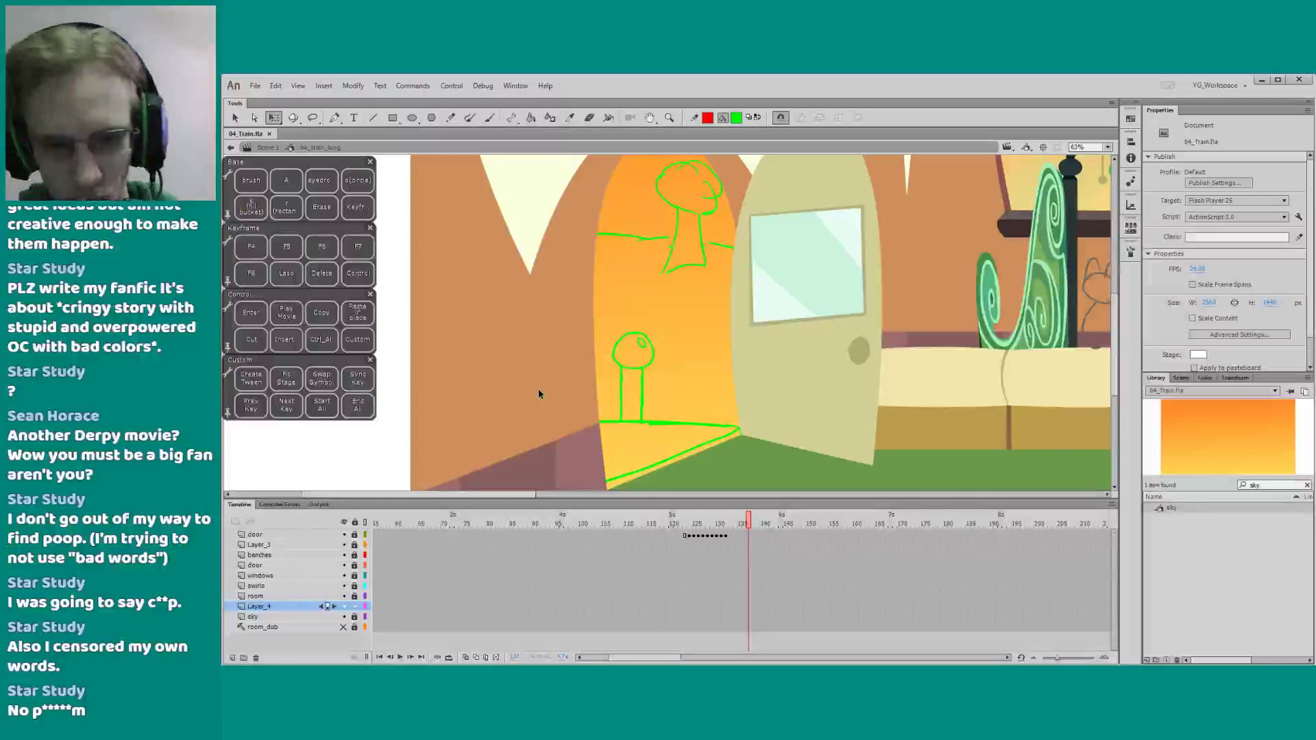
drag(538, 390, 540, 378)
drag(520, 442, 499, 446)
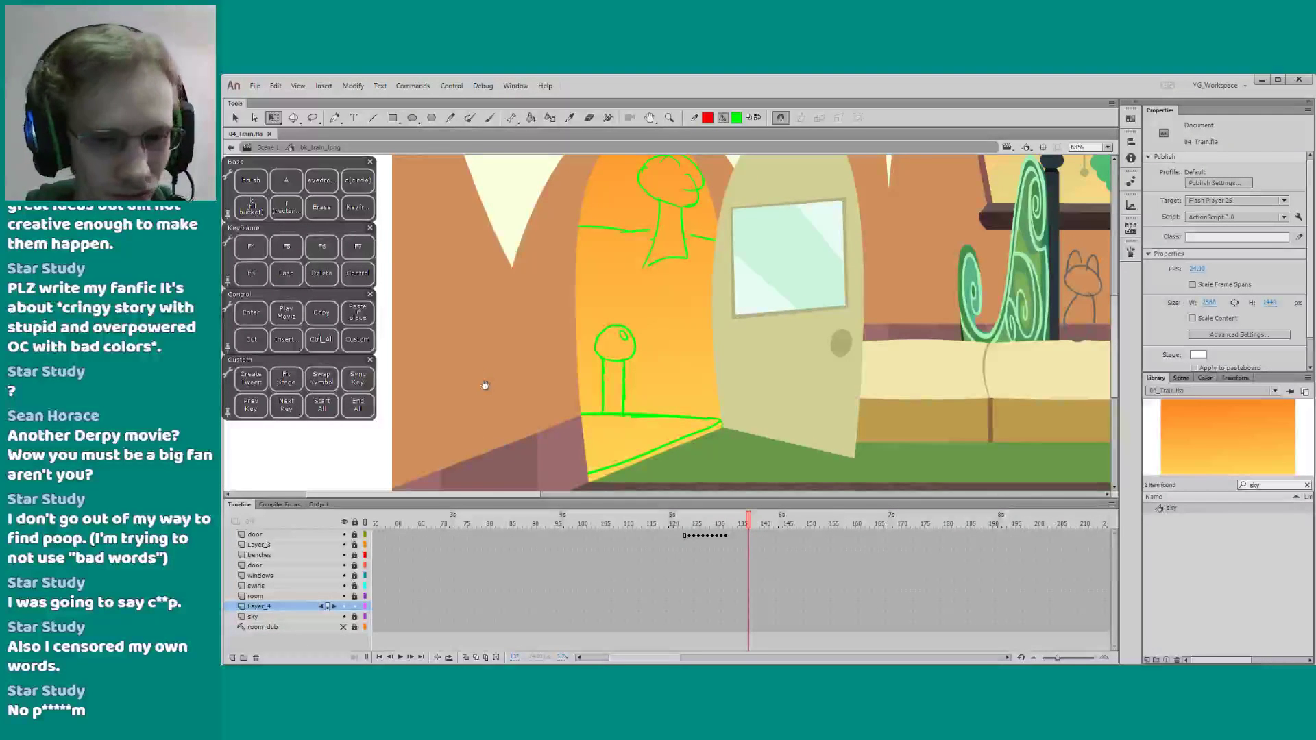
scroll(485, 411, down, 1)
drag(477, 501, 477, 506)
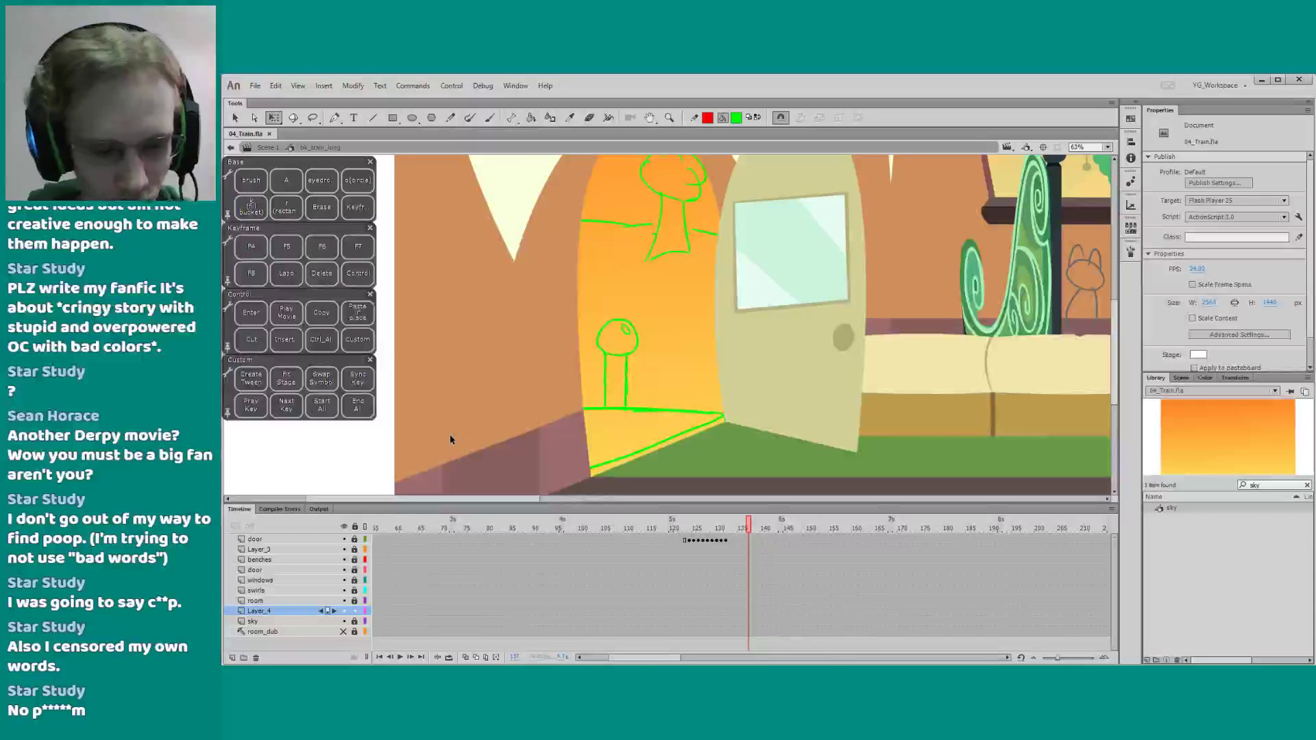
drag(621, 659, 611, 660)
drag(480, 365, 476, 373)
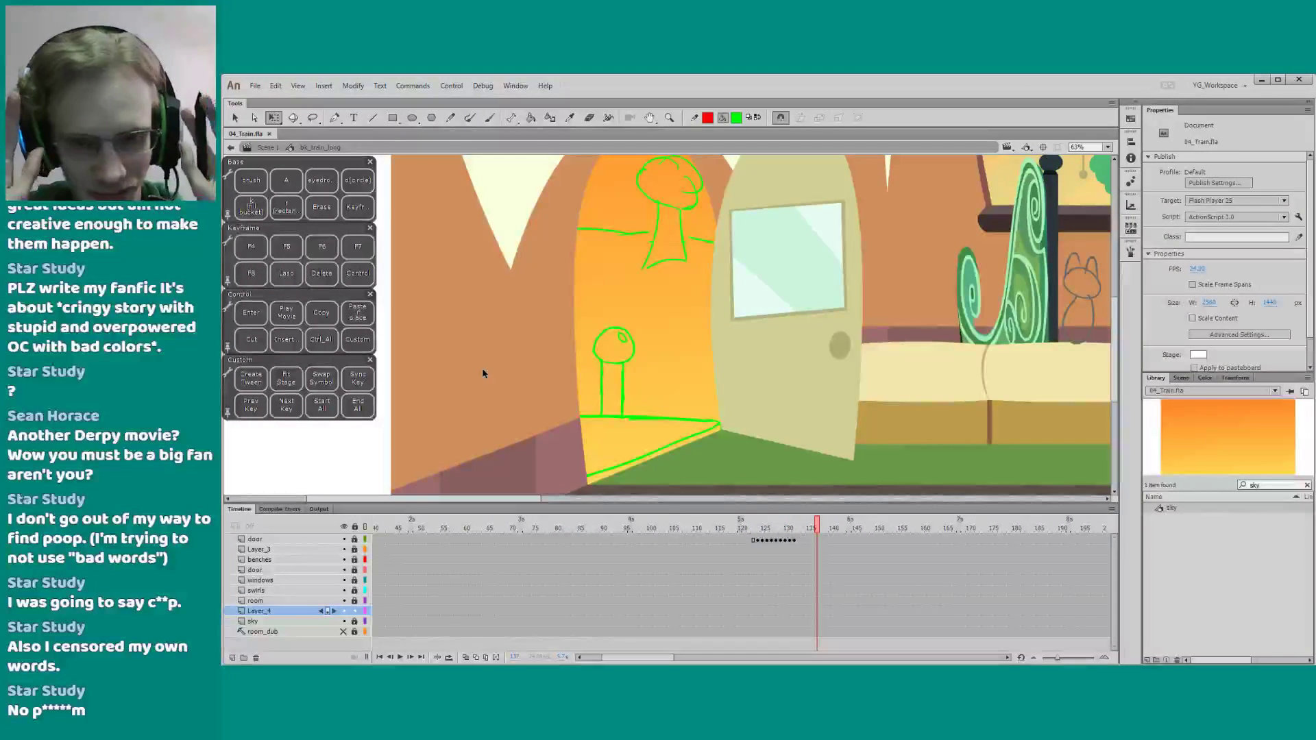
Add a layer above the green sketch layer and set the stroke to blue, size 3, using a test line that is then deleted
click(266, 610)
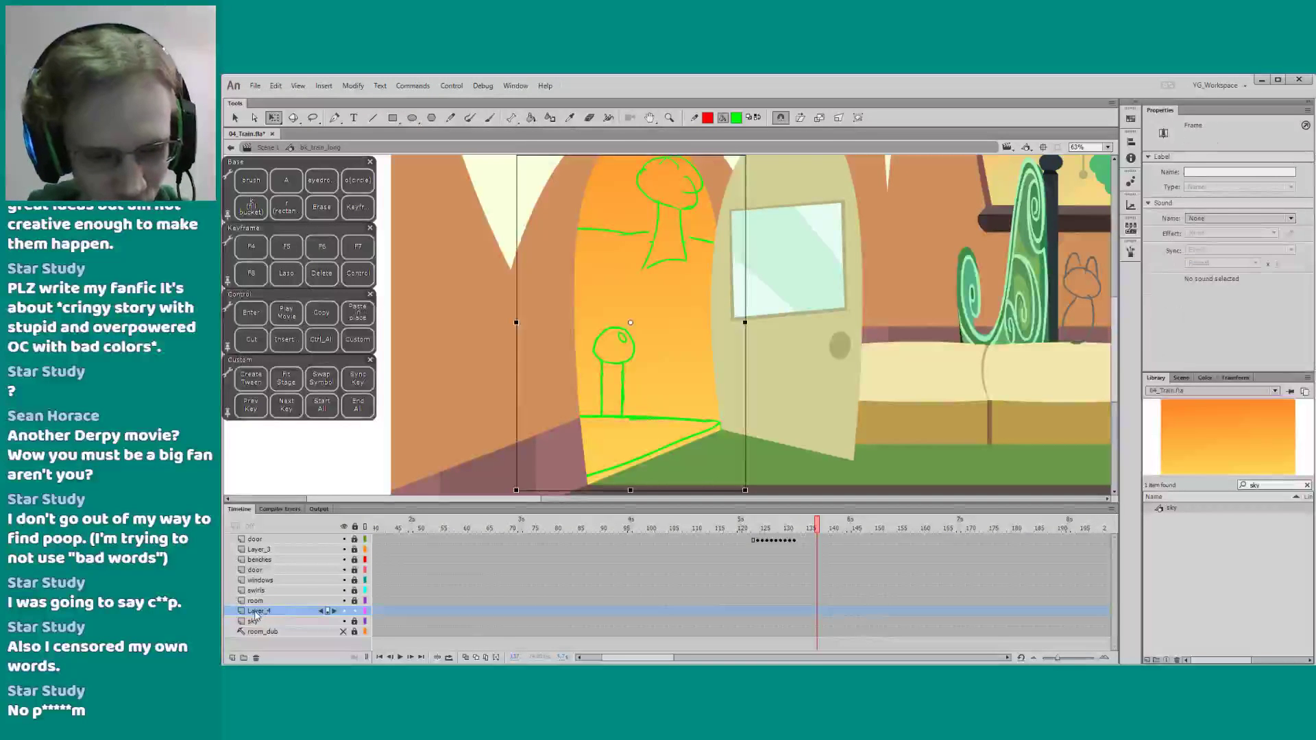
click(232, 658)
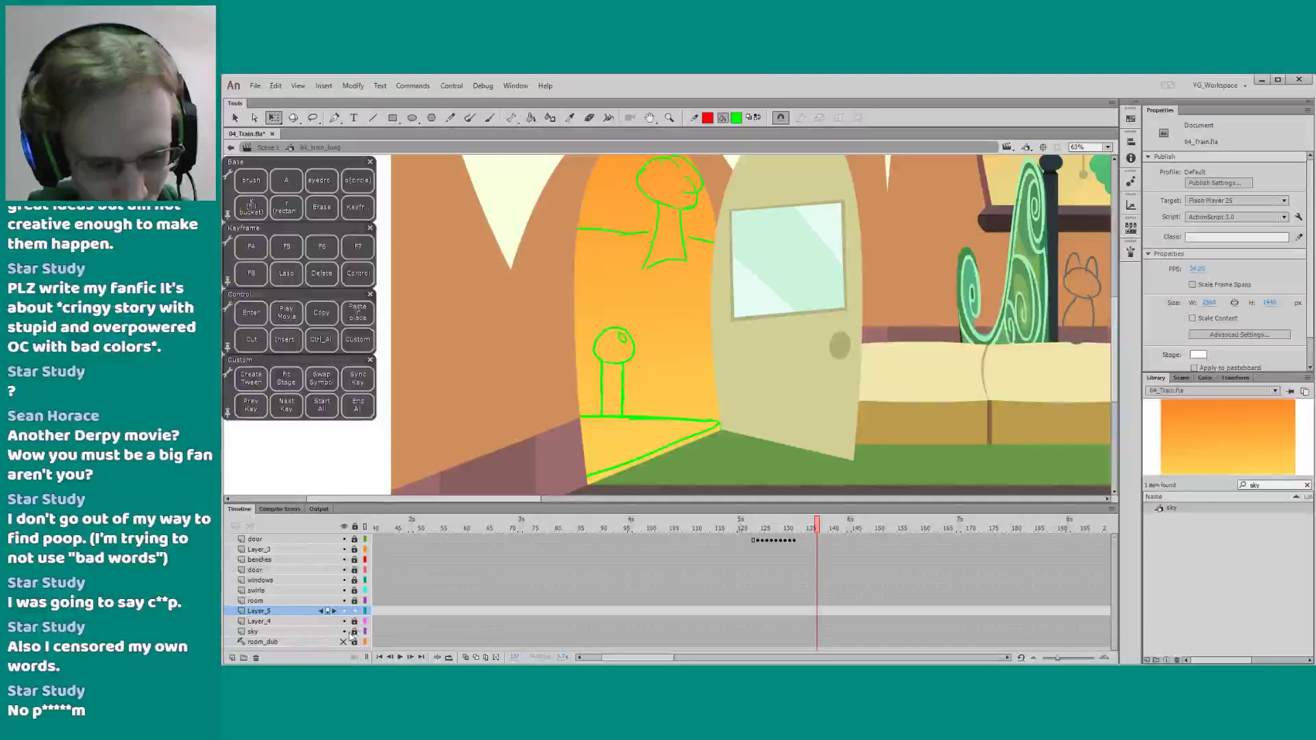
key(n)
drag(663, 298, 699, 351)
key(q)
drag(646, 286, 709, 373)
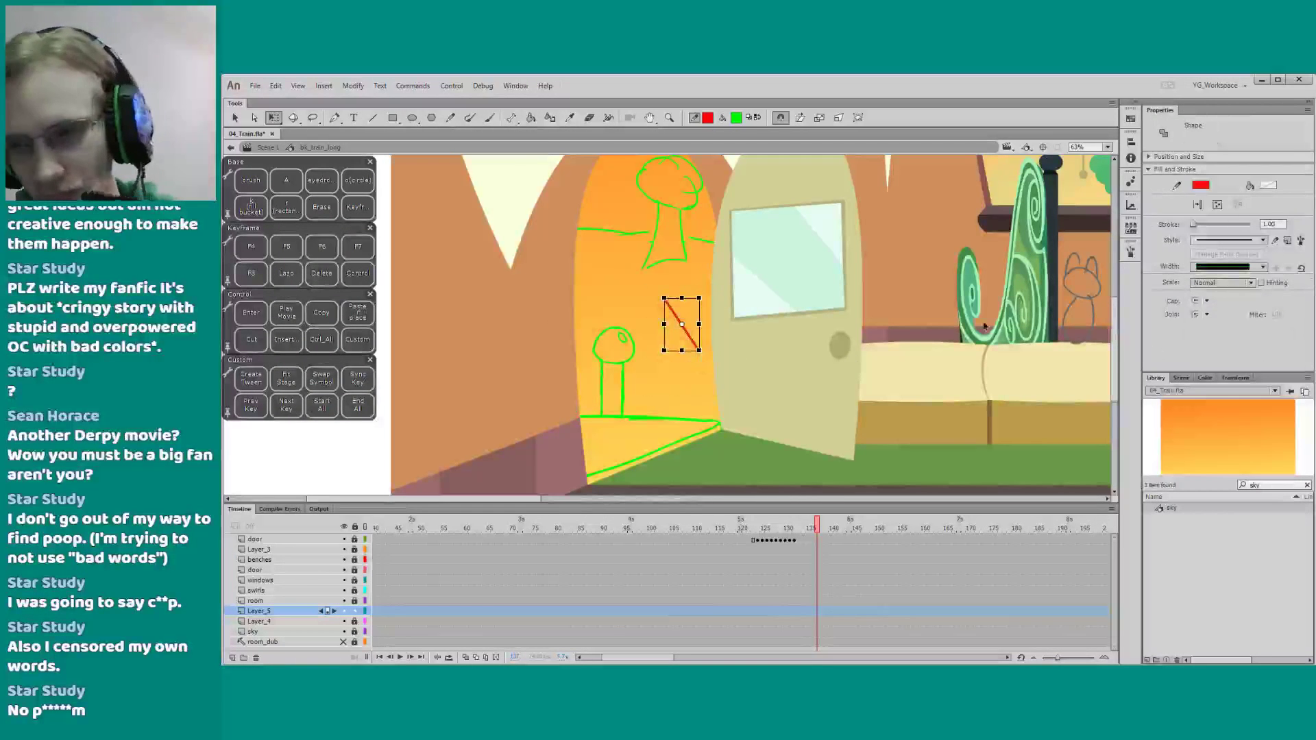
click(1199, 185)
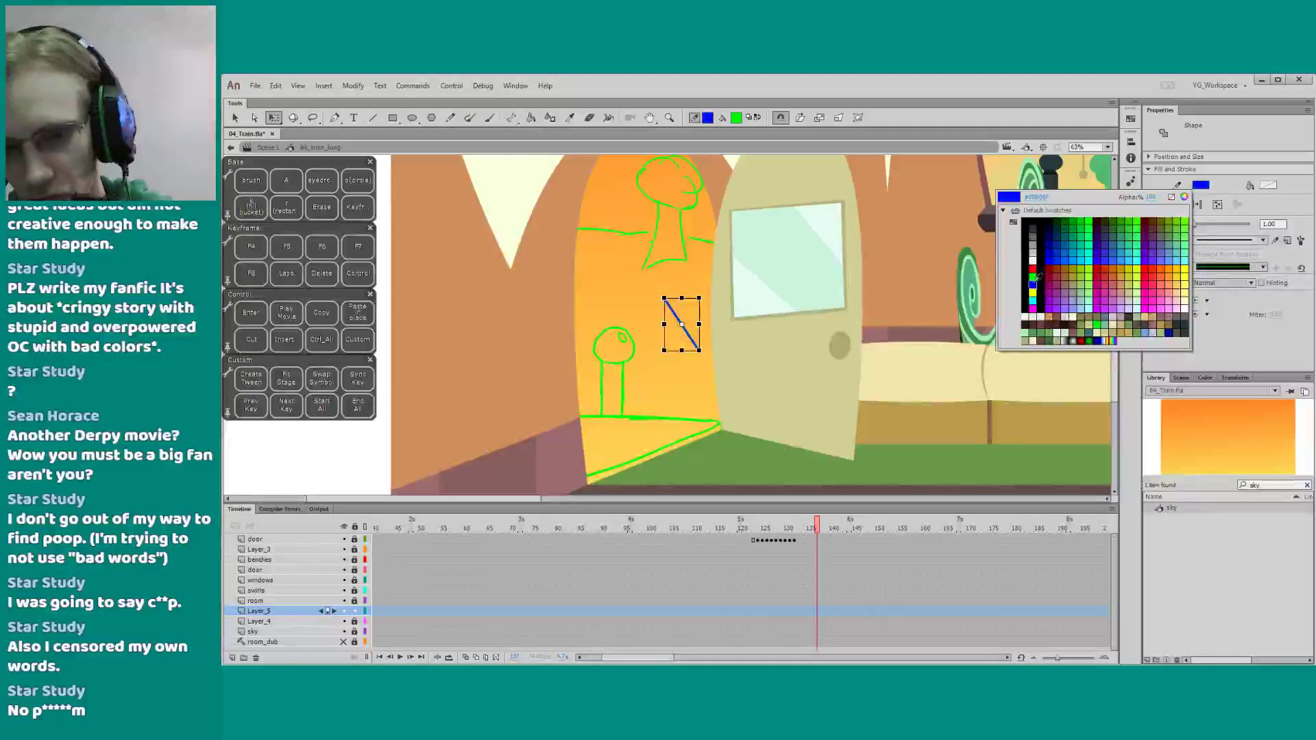
click(1033, 284)
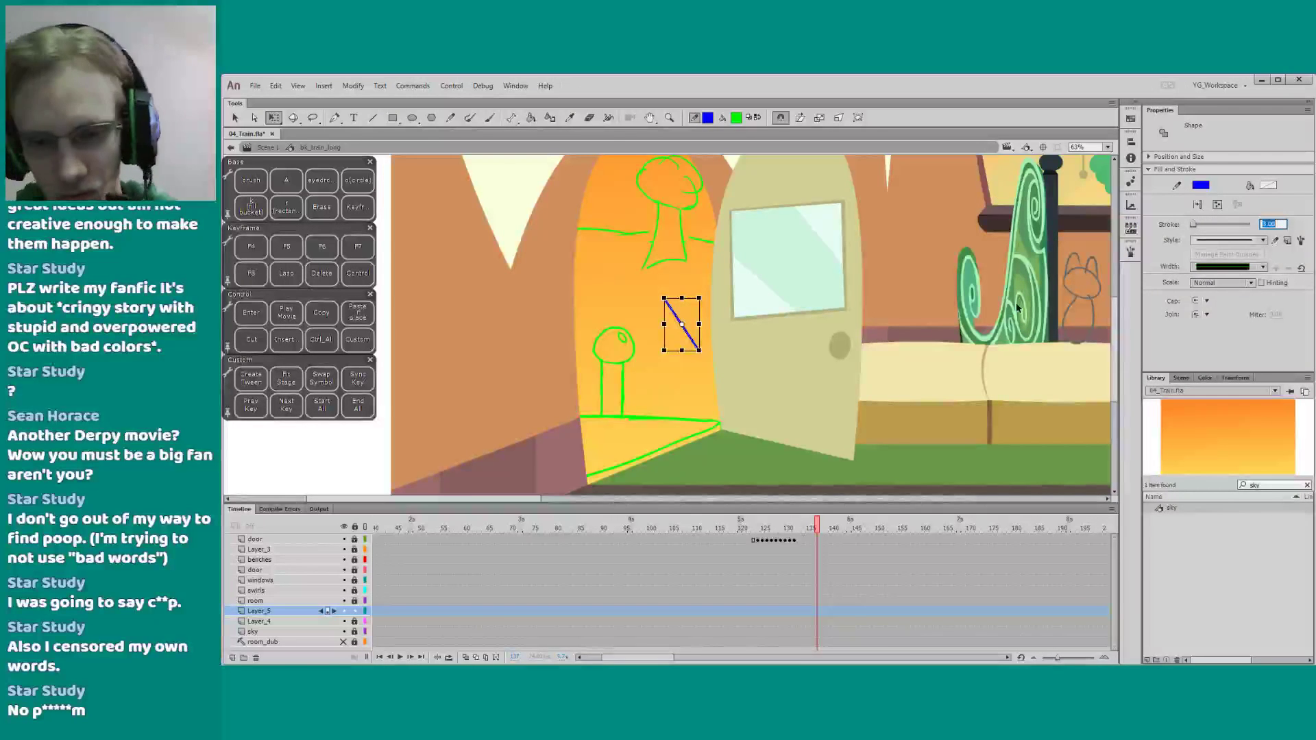
click(594, 315)
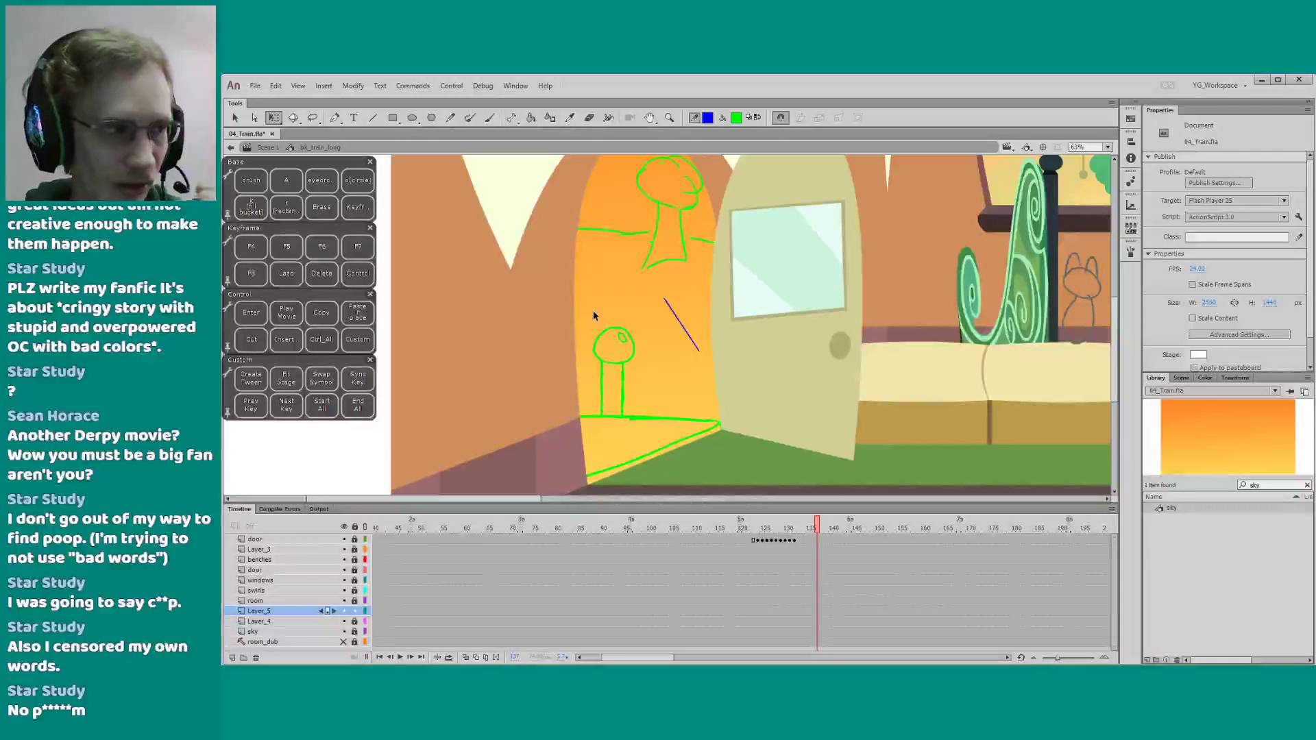
click(681, 324)
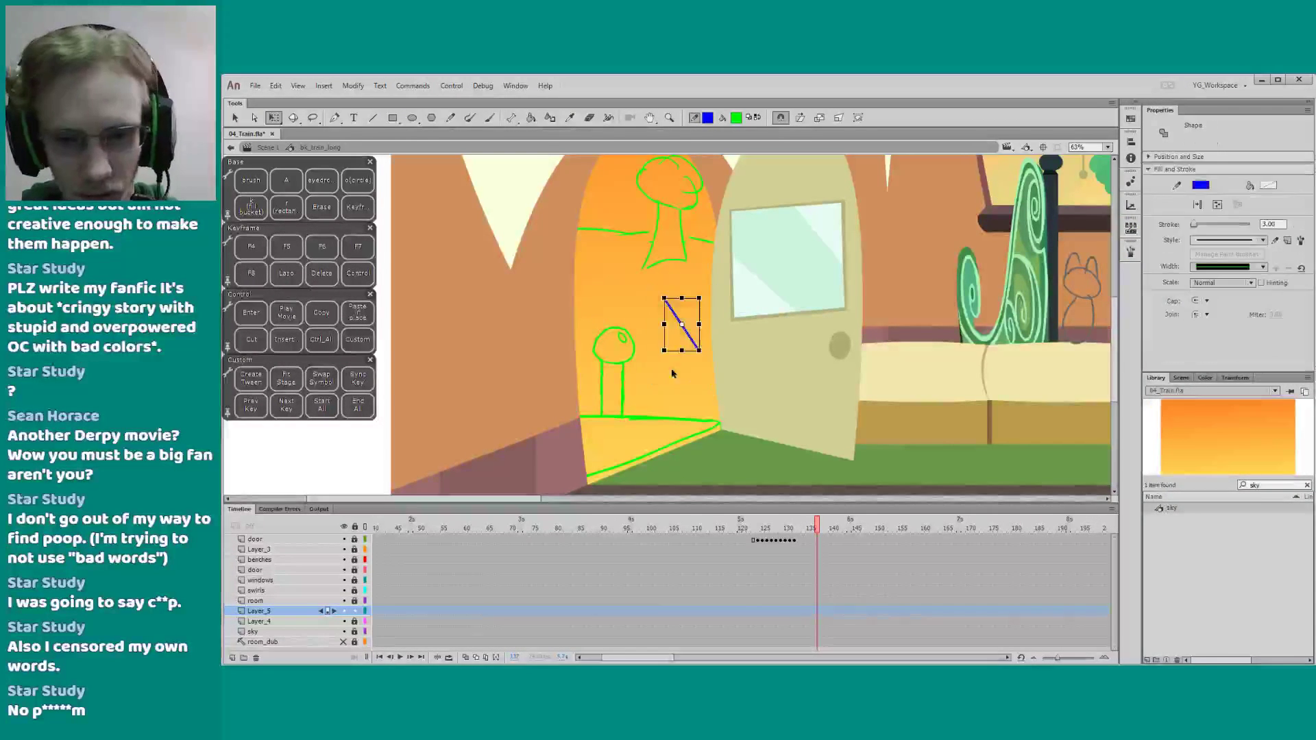
key(Delete)
Trace the platform's front and back edges with straight blue lines meeting at the open door's corner, with a short vertical edge there
key(F4)
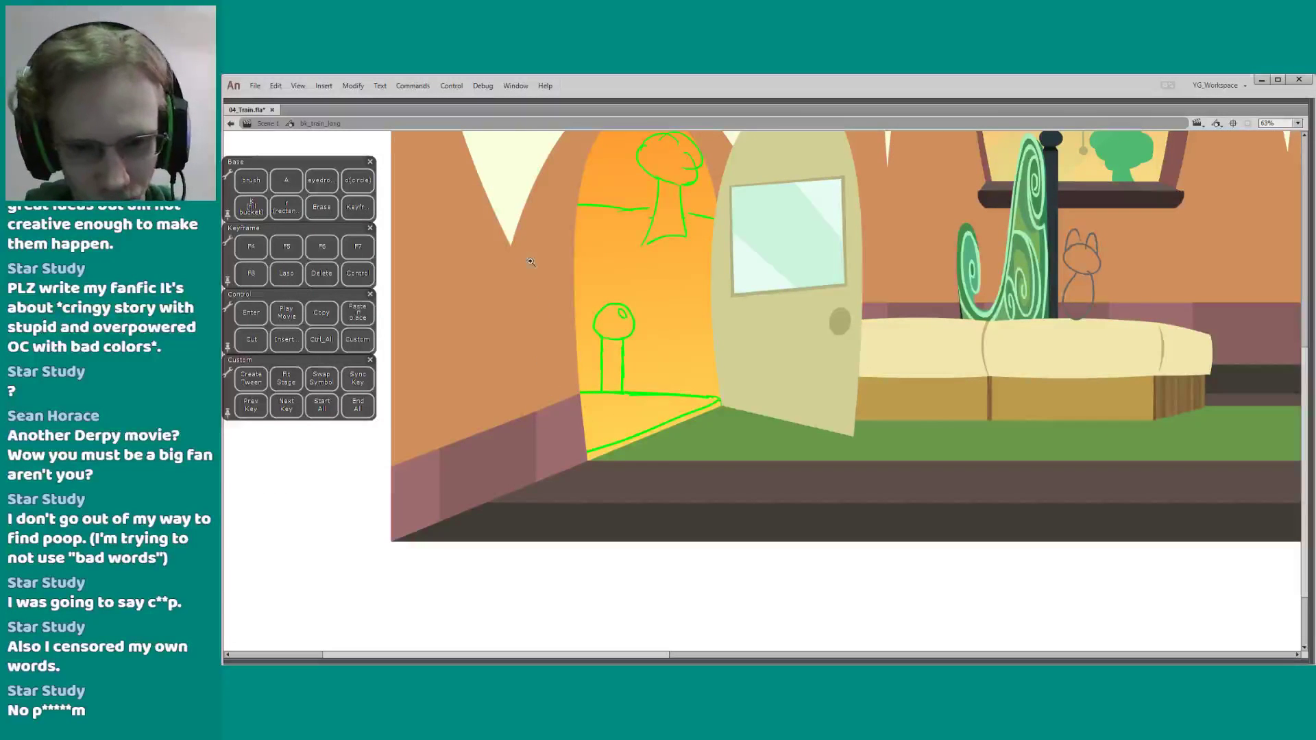
scroll(546, 376, up, 3)
mouse_move(904, 416)
mouse_down()
mouse_move(661, 484)
mouse_move(671, 526)
mouse_up()
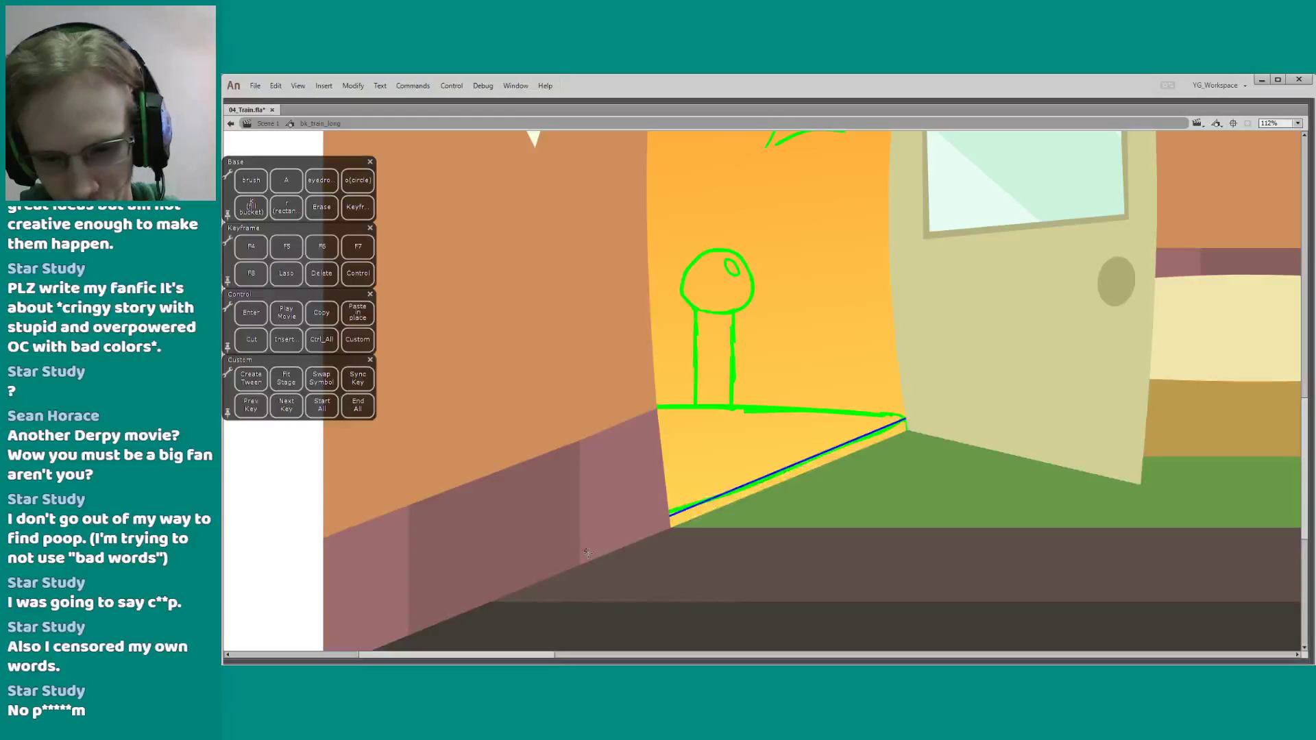
key(ctrl+z)
key(ctrl+z)
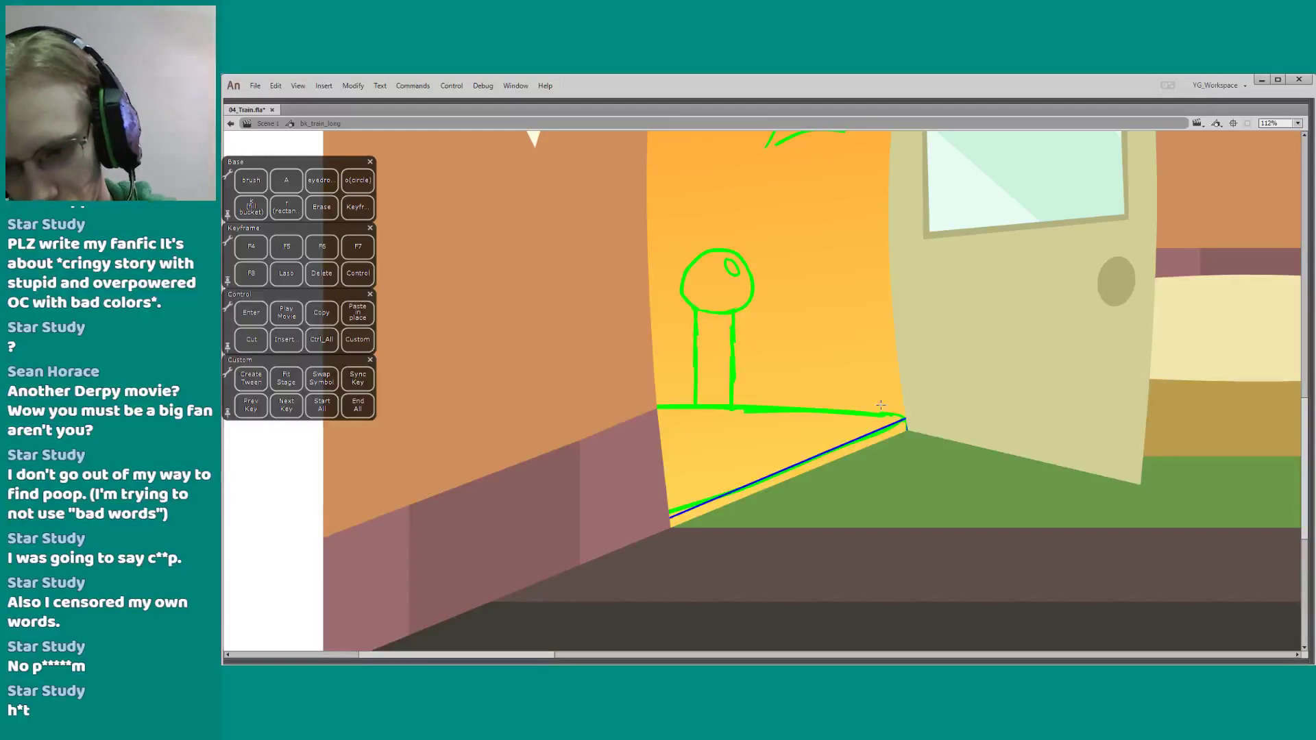
drag(904, 417, 602, 382)
With all other layers hidden, close the platform outline with a side edge and a lower front edge, and show all layers again
key(F4)
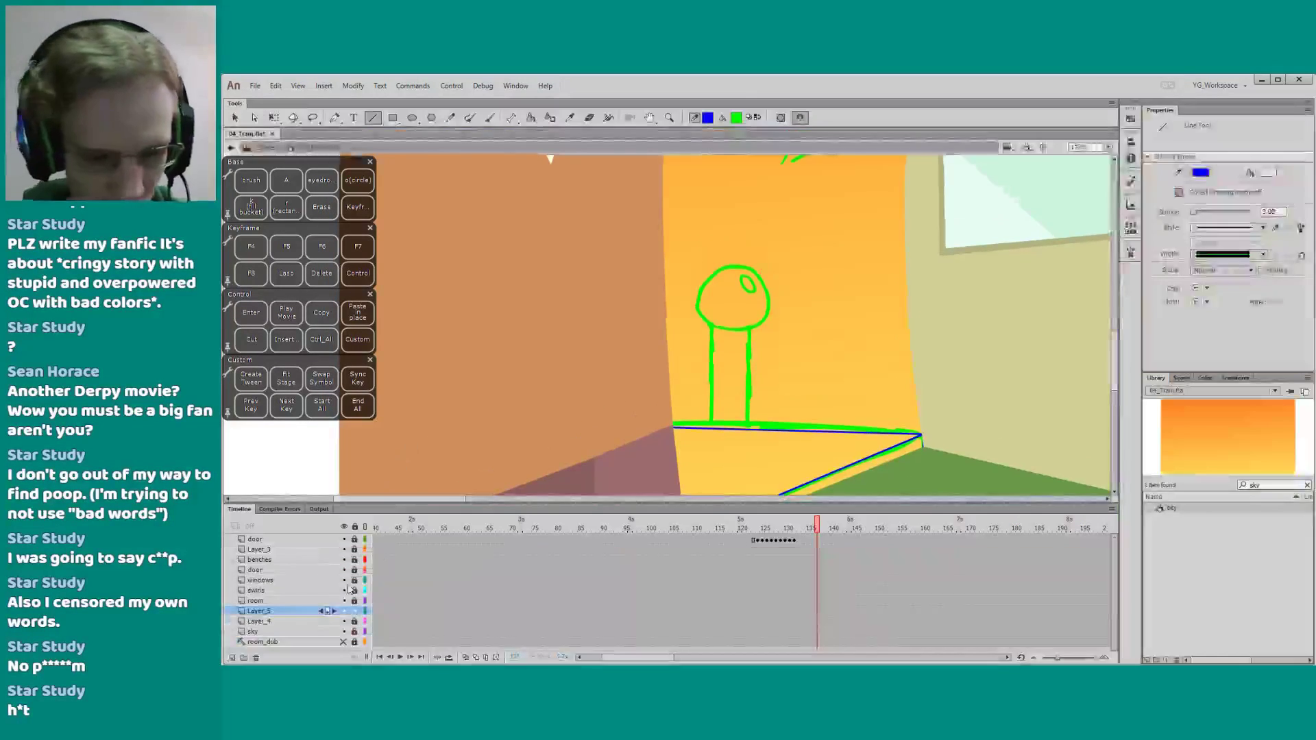
alt+click(344, 611)
key(F4)
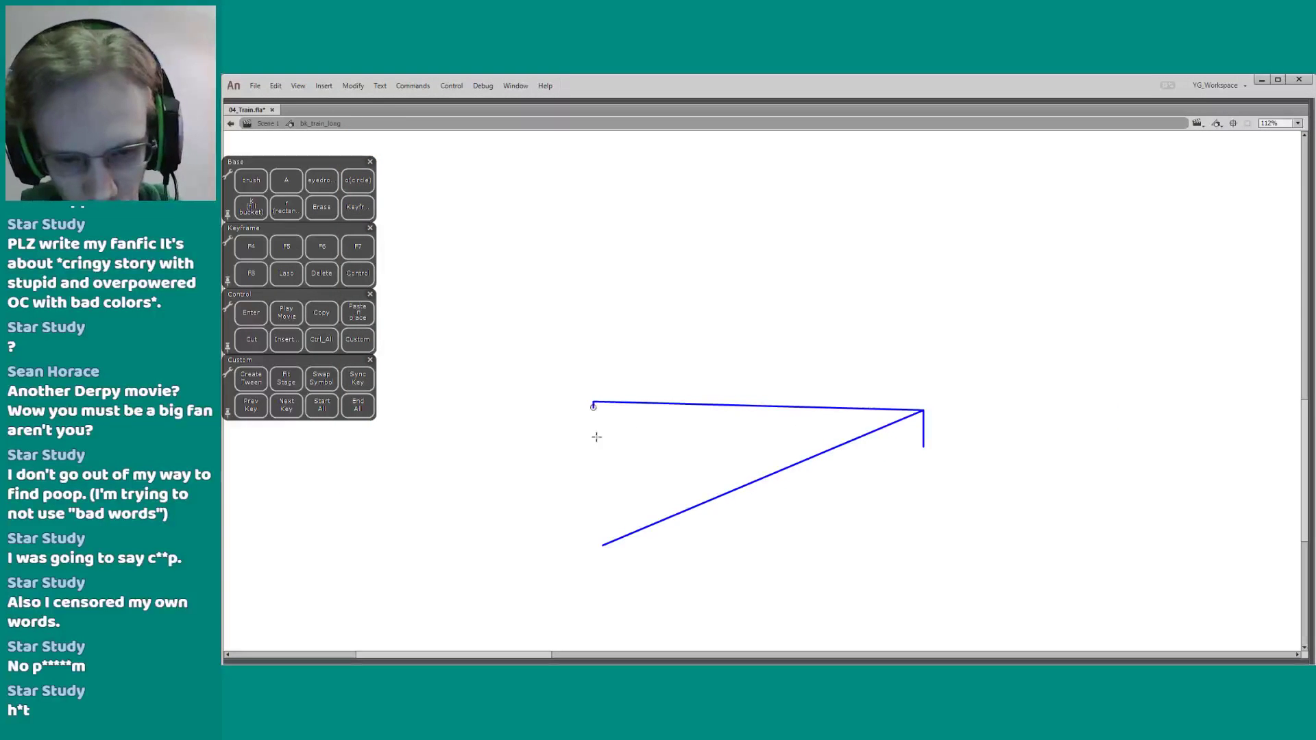
drag(594, 403, 620, 559)
drag(924, 448, 617, 563)
key(F4)
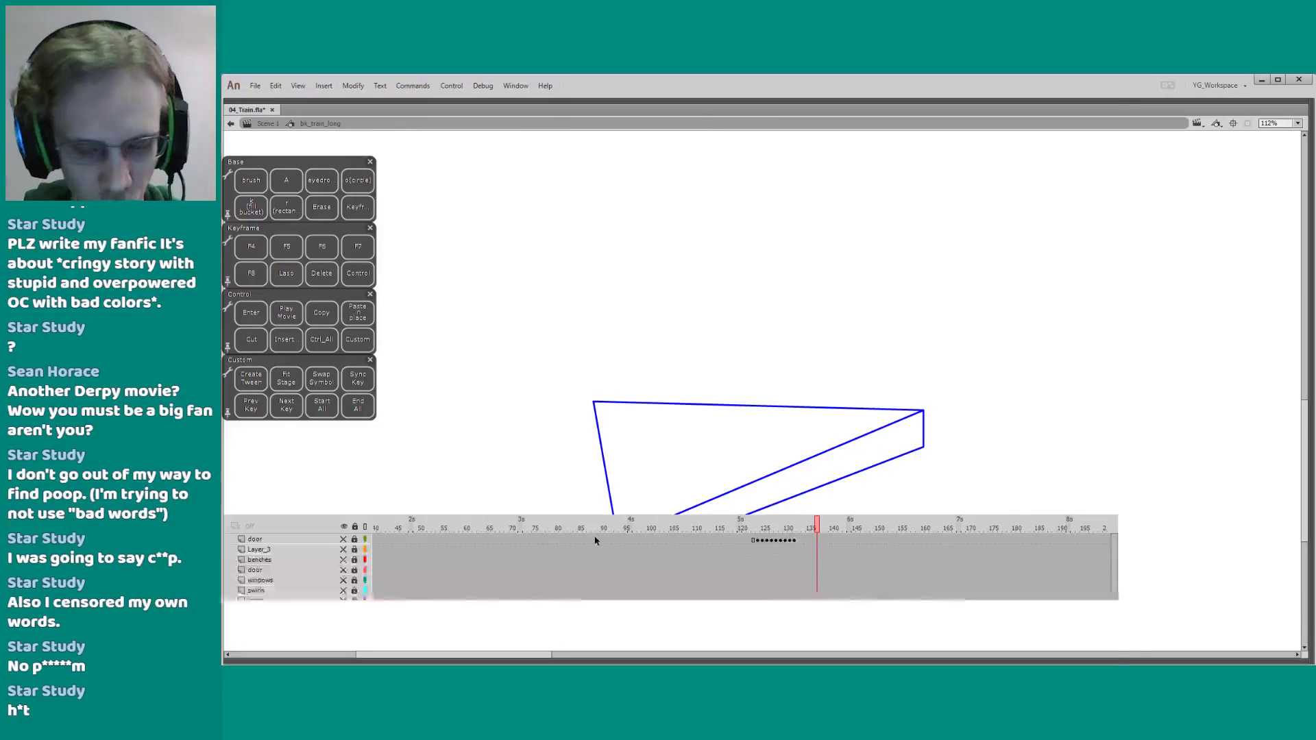
click(343, 526)
click(344, 526)
Draw a straight vertical blue line along the left side of the railing post, from the knob past the platform's back edge
drag(418, 382, 404, 259)
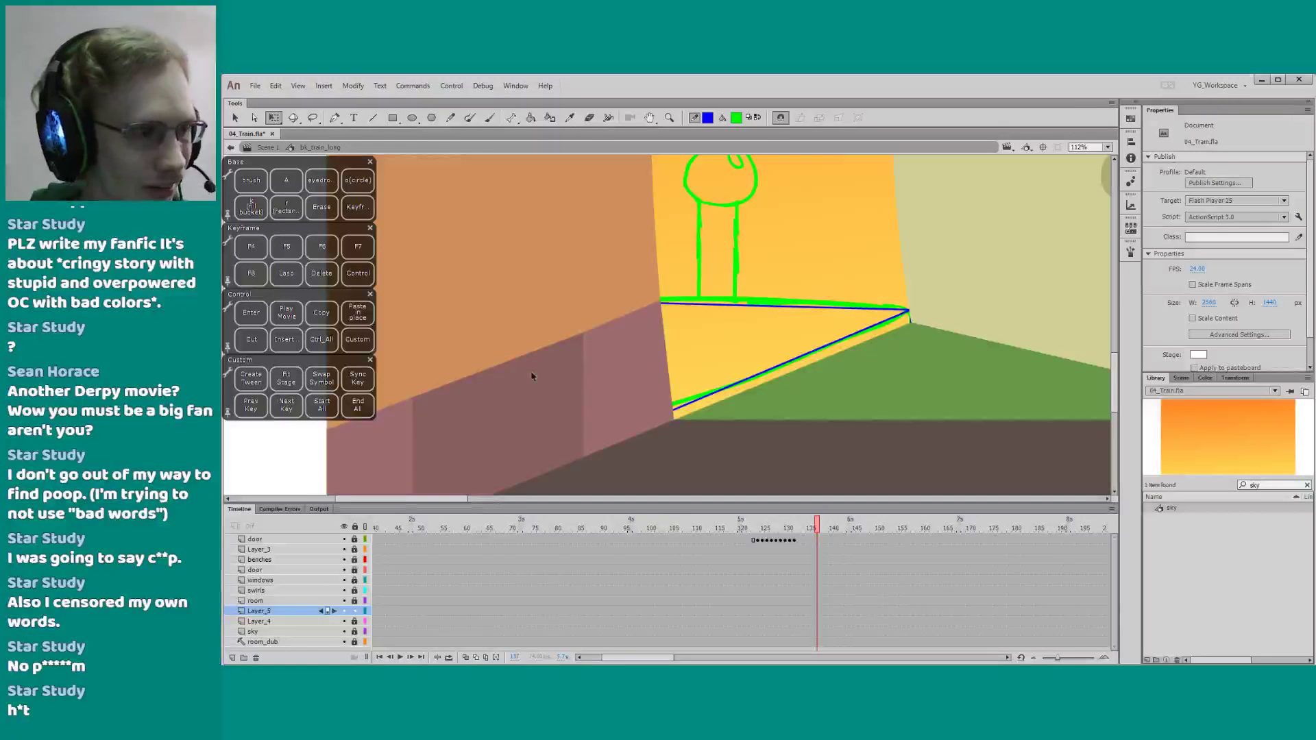
drag(529, 395, 450, 493)
drag(575, 317, 580, 416)
drag(606, 365, 608, 300)
key(n)
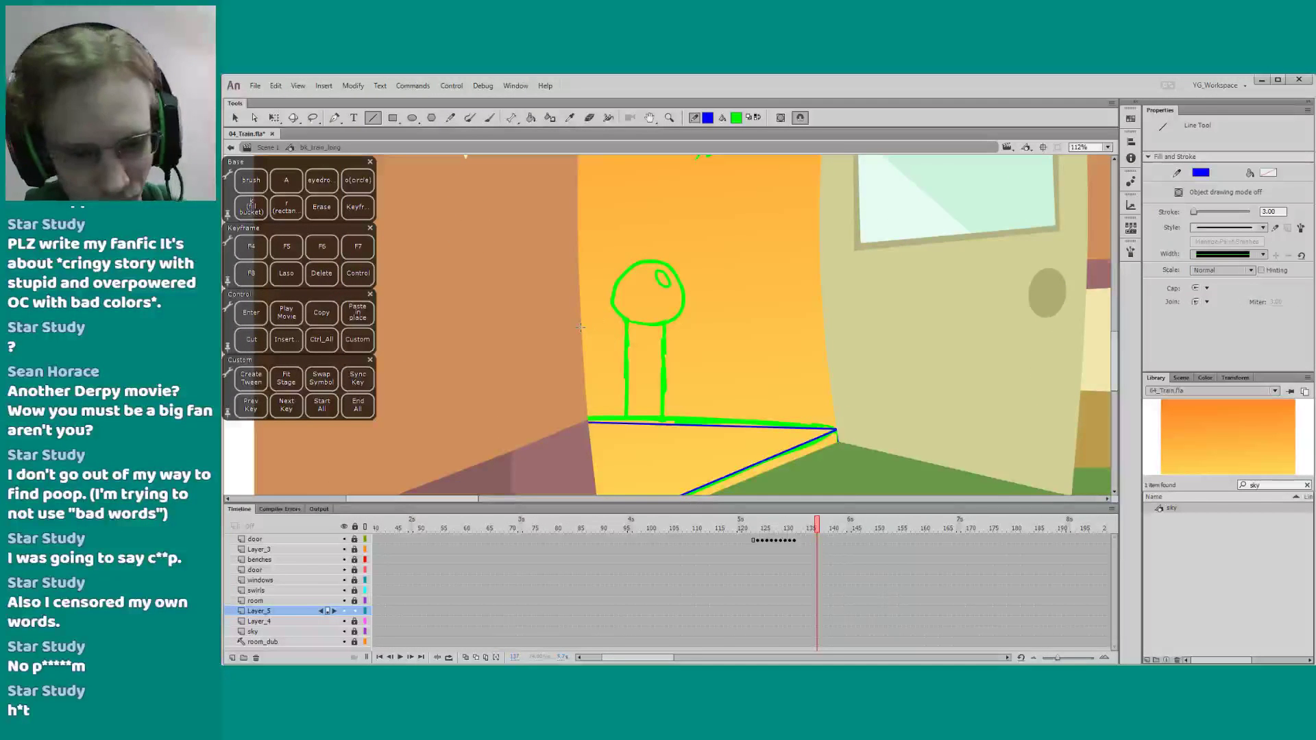
drag(366, 446, 376, 411)
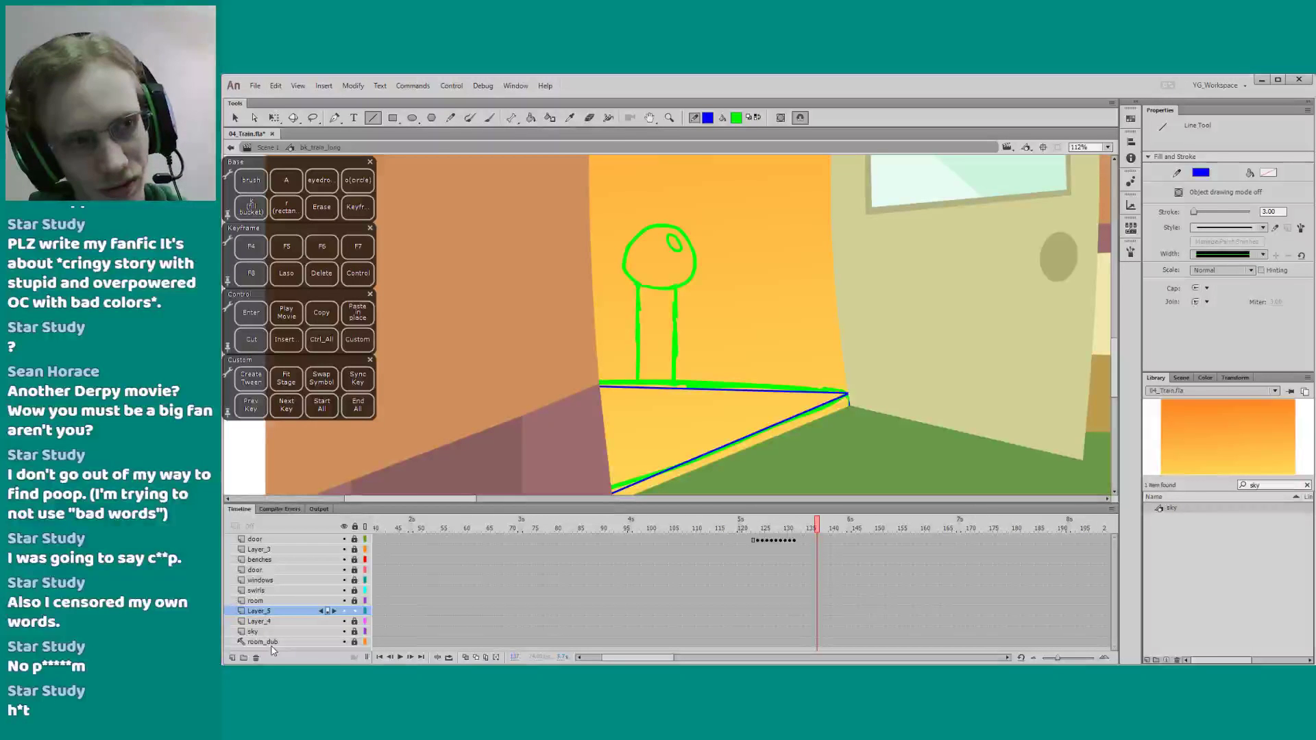
scroll(641, 314, up, 2)
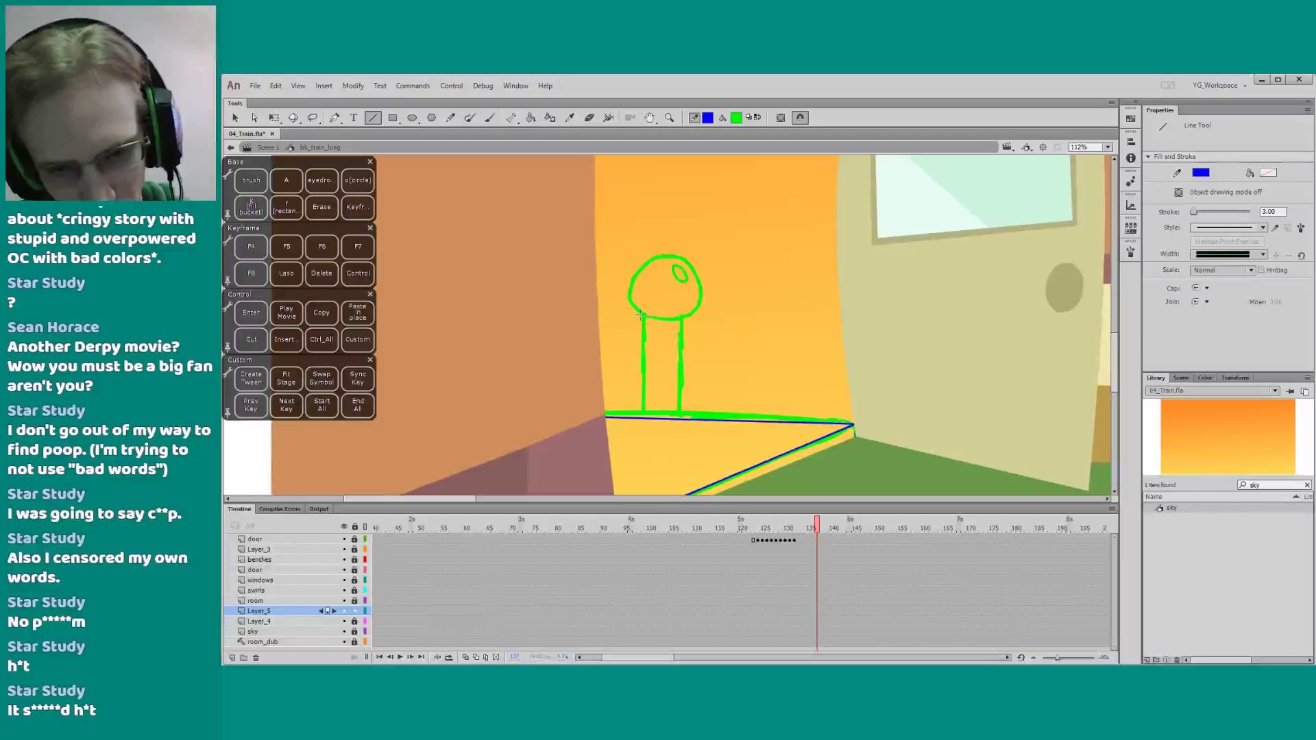
drag(643, 316, 643, 432)
Draw a blue circle over the post's sketched knob, delete its green fill and nudge the outline into place
key(o)
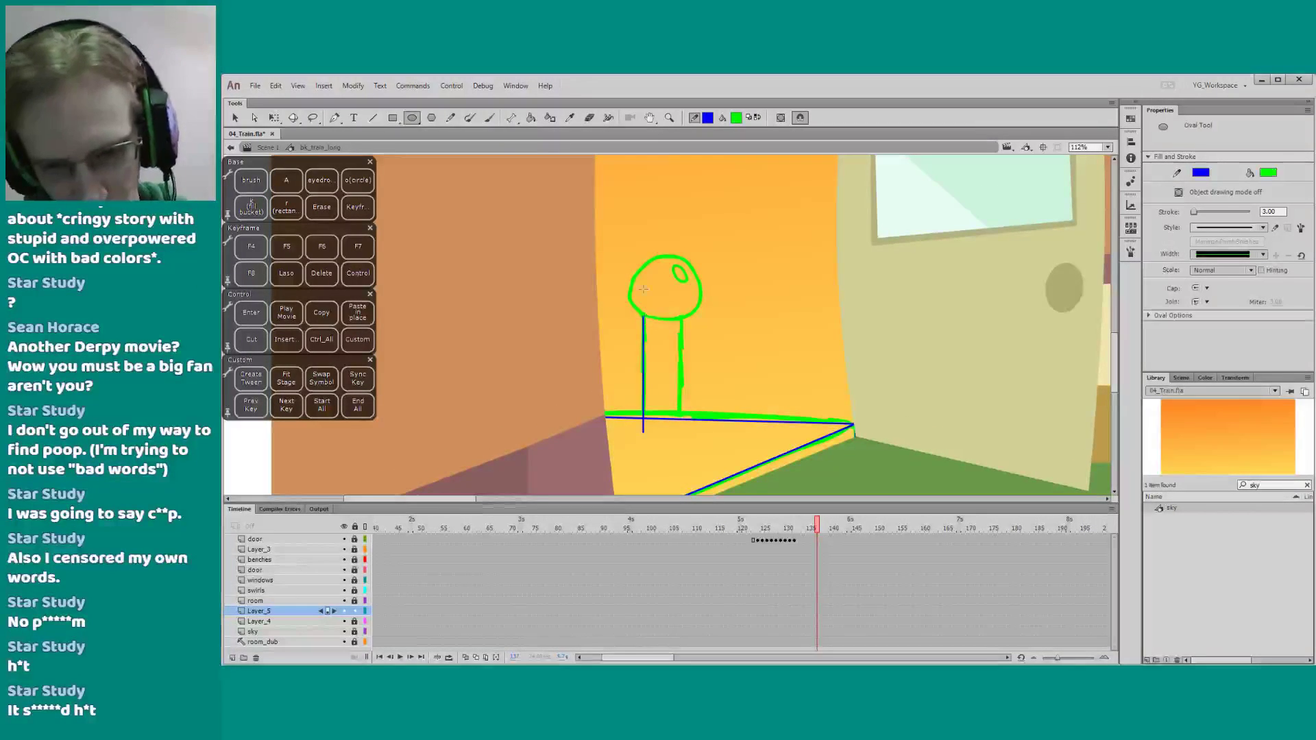
mouse_move(668, 258)
mouse_down()
mouse_move(614, 226)
mouse_move(633, 256)
mouse_move(624, 238)
mouse_move(636, 243)
mouse_move(635, 268)
mouse_move(624, 252)
mouse_up()
key(q)
click(634, 259)
key(Delete)
click(632, 234)
key(Left)
key(Up)
key(Left)
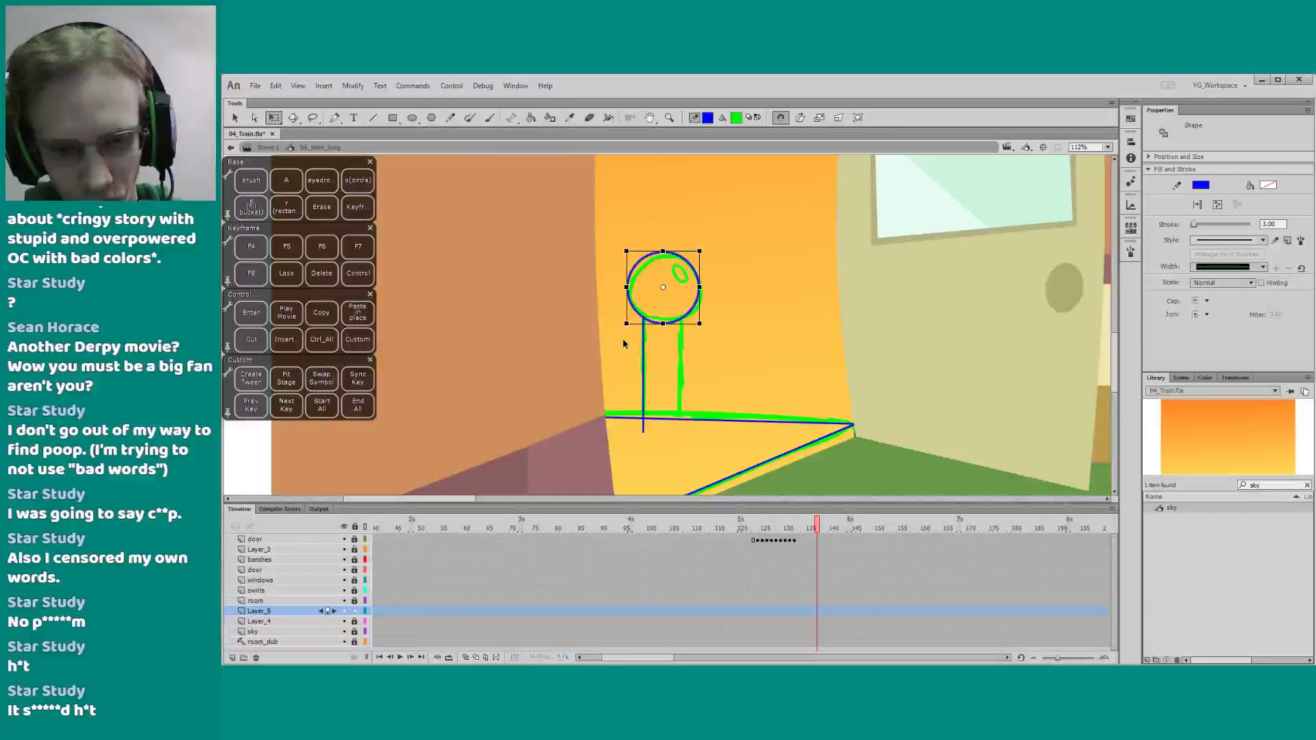
click(624, 340)
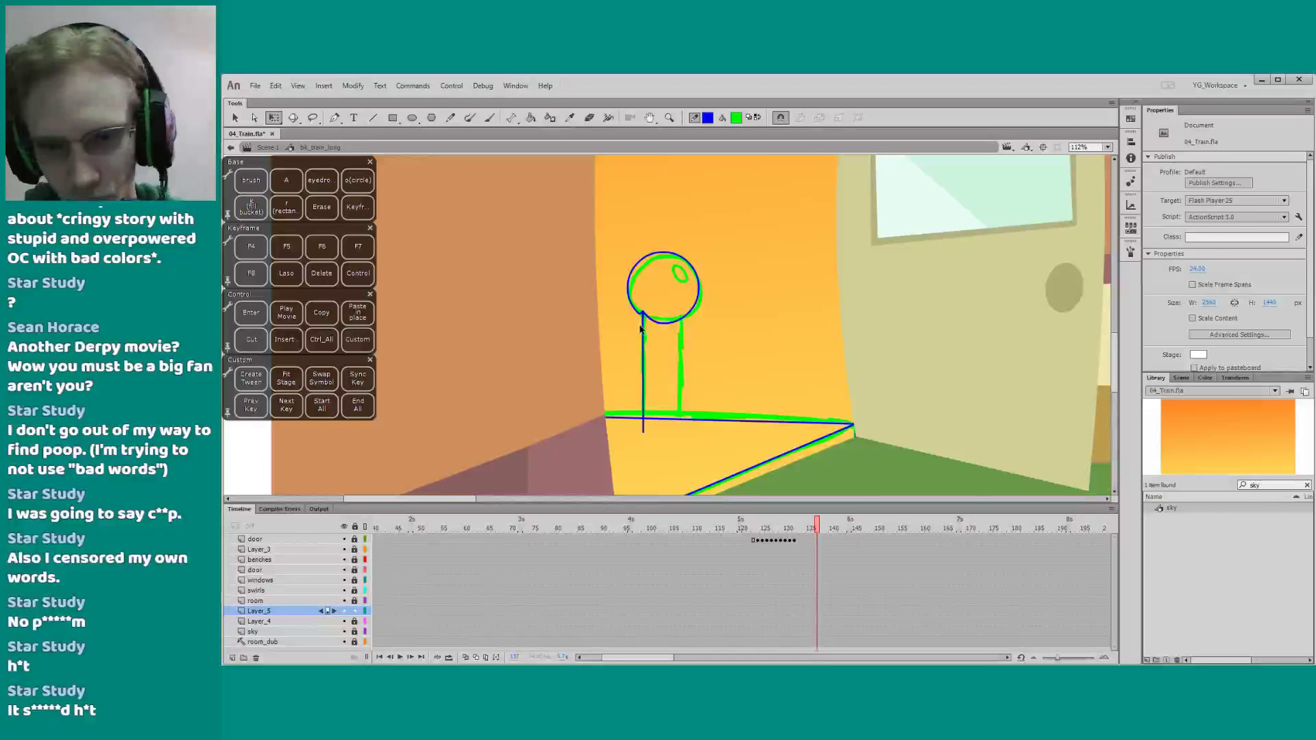
Draw the post's right side as a vertical blue line and trim both shaft lines at the platform's back edge
key(n)
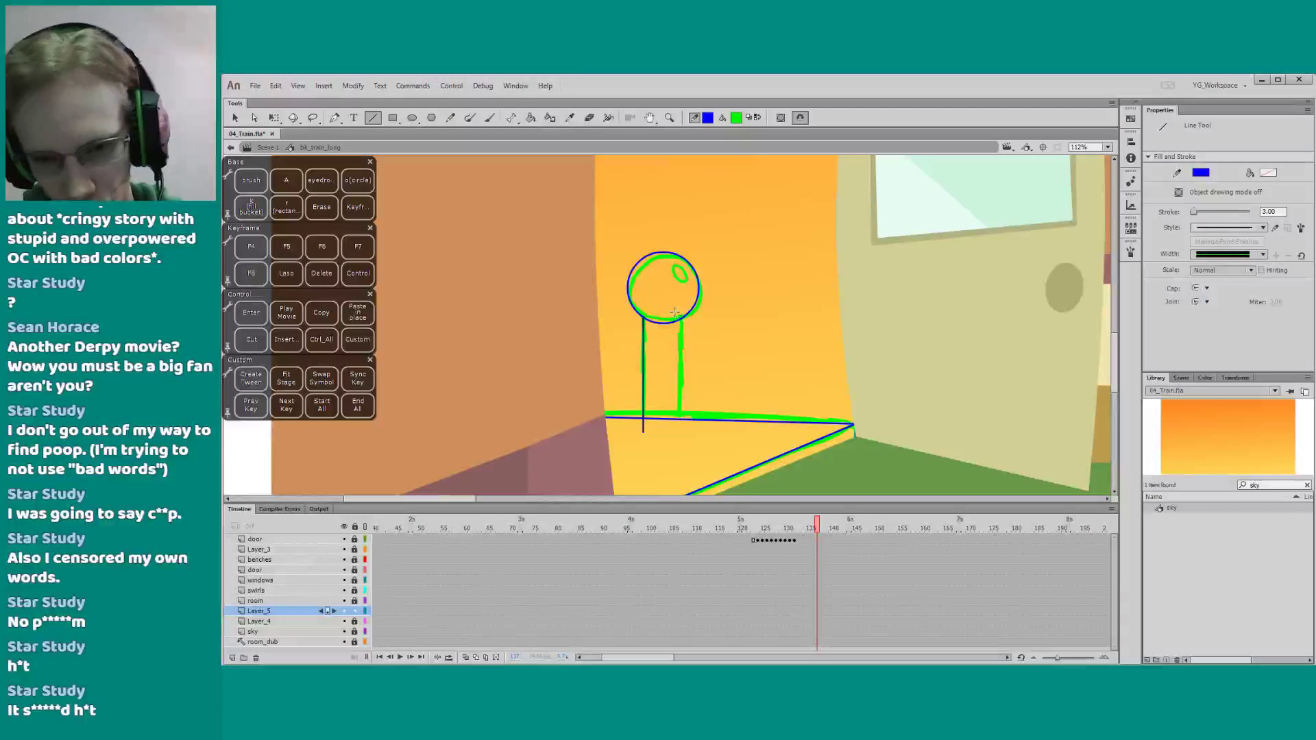
drag(674, 310, 674, 431)
key(q)
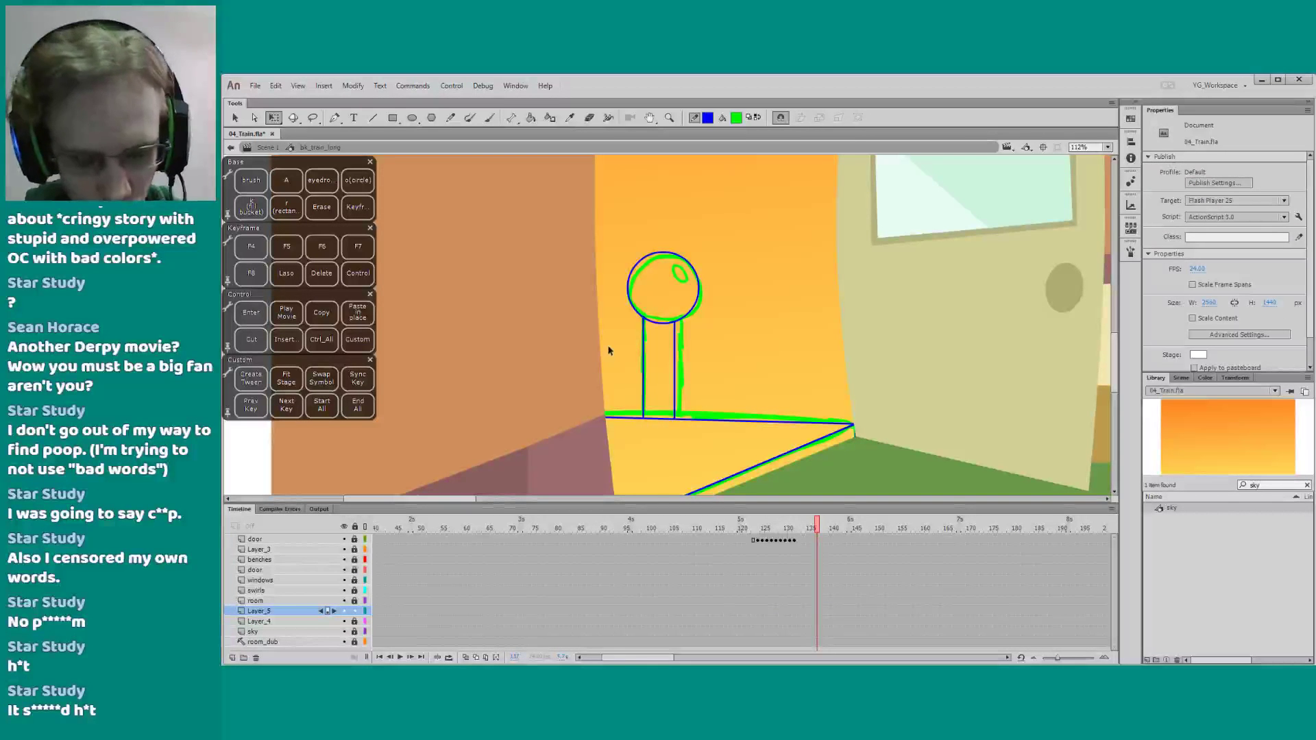
Draw a small oval on the knob, delete its fill, and tilt and move the outline onto the sketched highlight
key(z)
drag(625, 226, 704, 385)
key(o)
drag(648, 248, 684, 303)
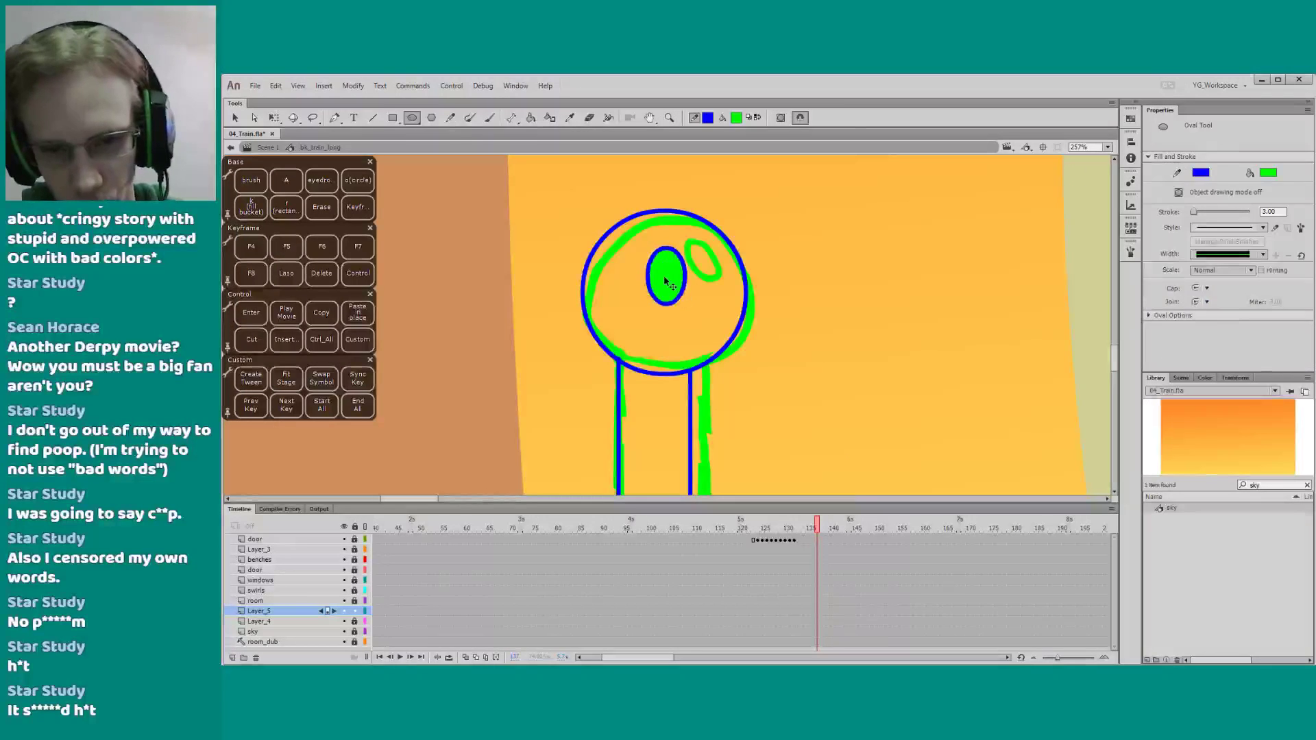
key(q)
click(662, 281)
key(Delete)
click(650, 287)
mouse_move(645, 252)
mouse_down()
mouse_move(636, 266)
mouse_move(696, 231)
mouse_move(691, 242)
mouse_move(714, 253)
mouse_move(688, 267)
mouse_move(714, 287)
mouse_up()
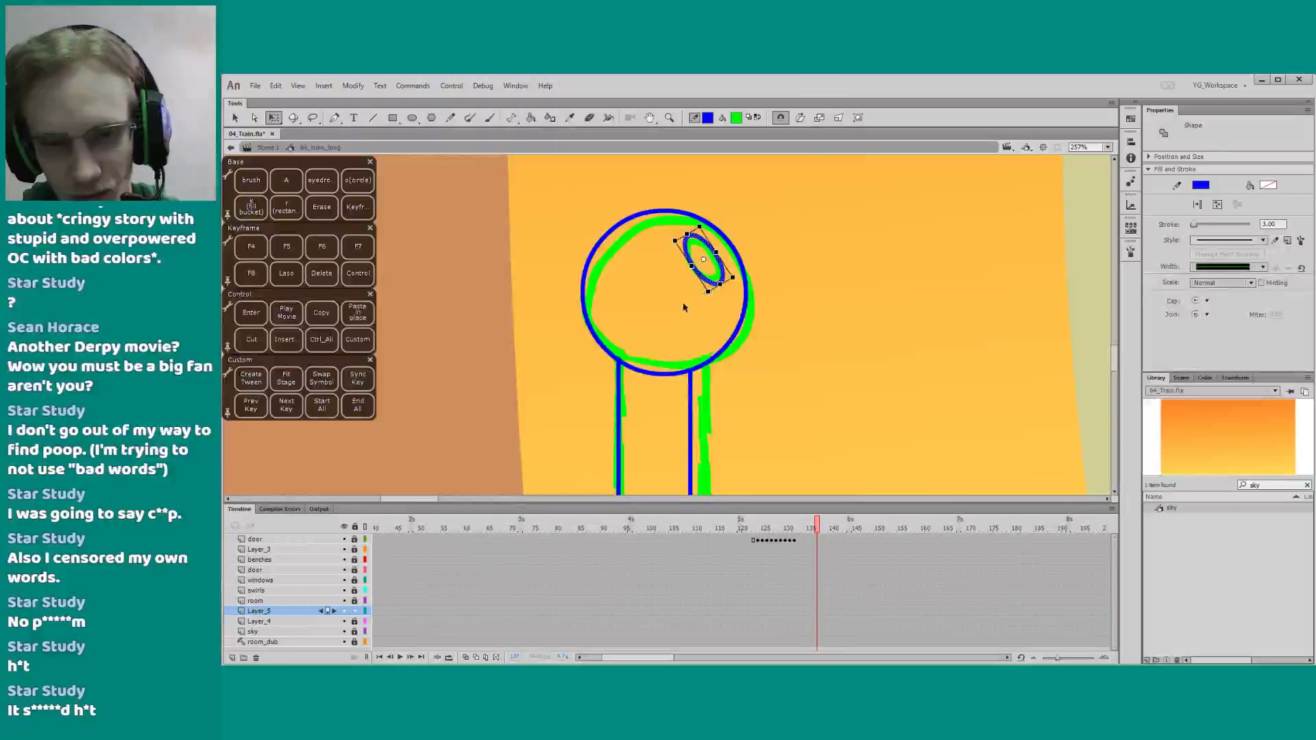
click(682, 308)
key(ctrl+space)
ctrl+alt+click(555, 398)
ctrl+alt+click(554, 397)
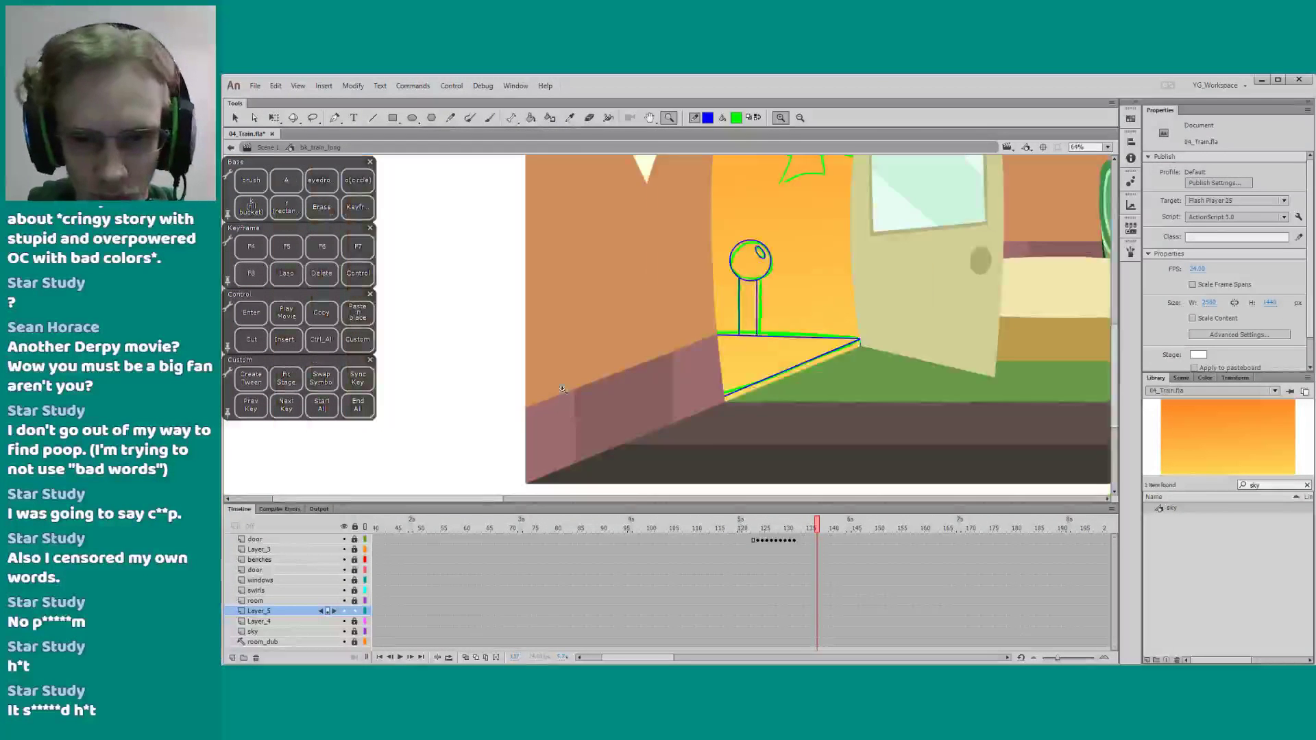
drag(552, 395, 370, 440)
scroll(513, 411, right, 3)
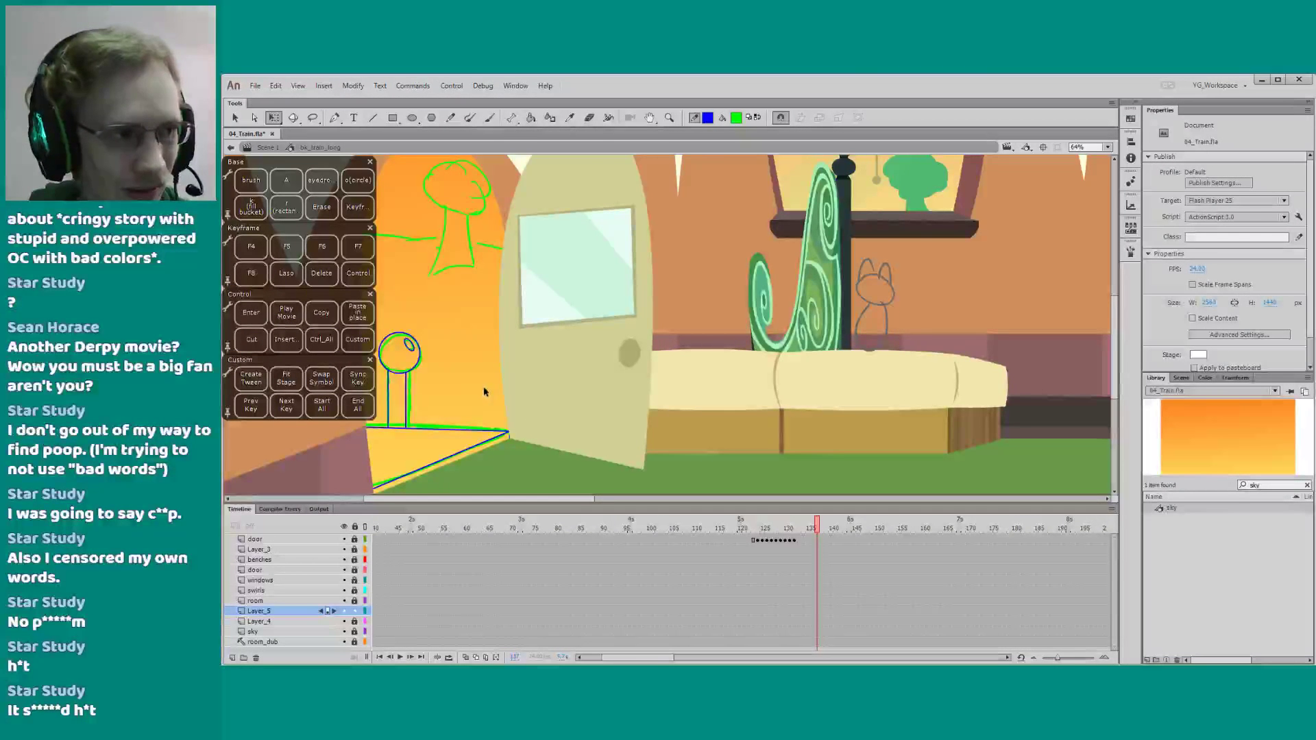
drag(472, 364, 686, 319)
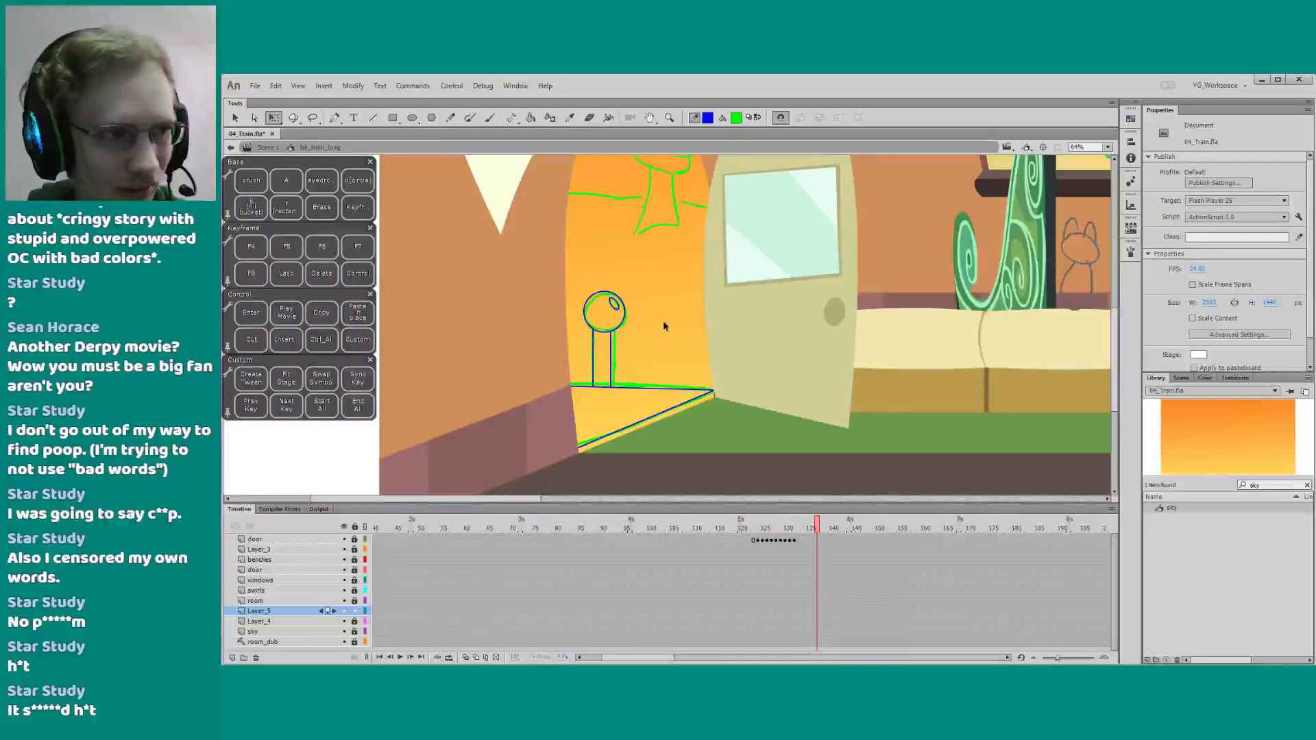
Fill the platform's top surface with green using the Paint Bucket and select the new fill
drag(521, 352, 517, 348)
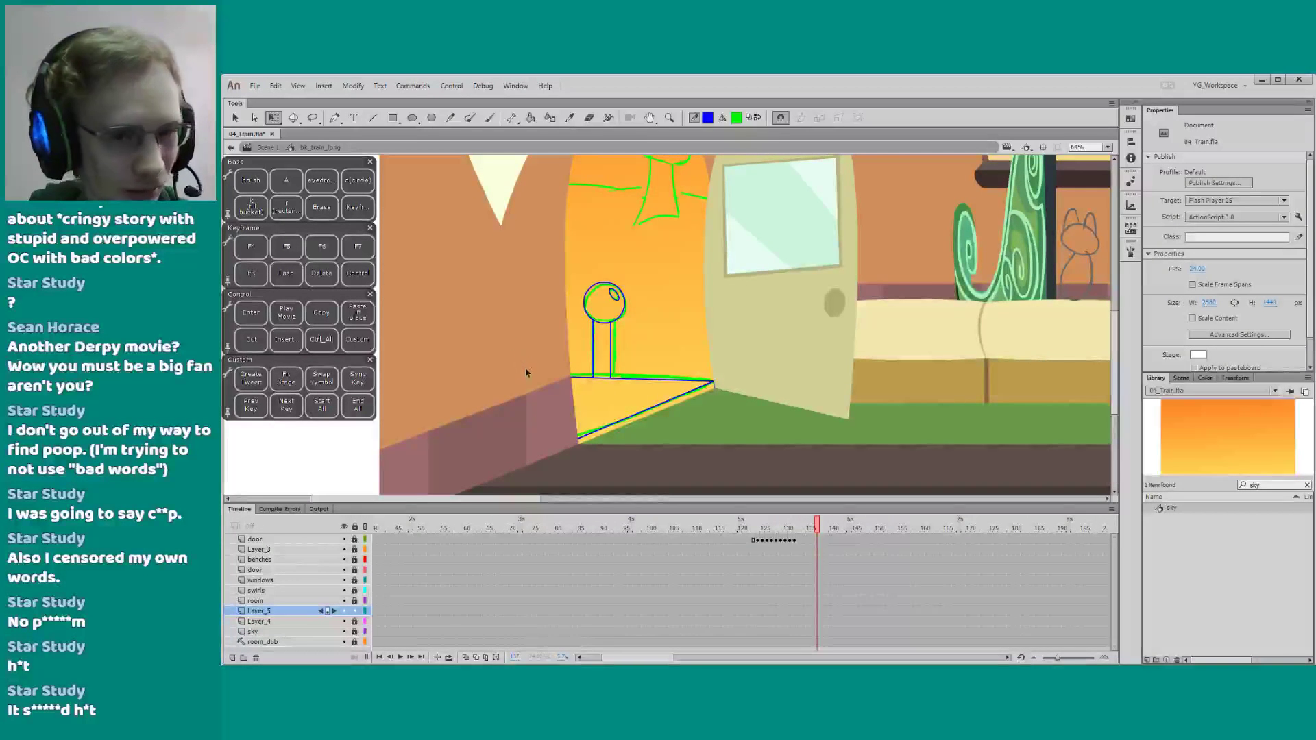
key(z)
click(560, 356)
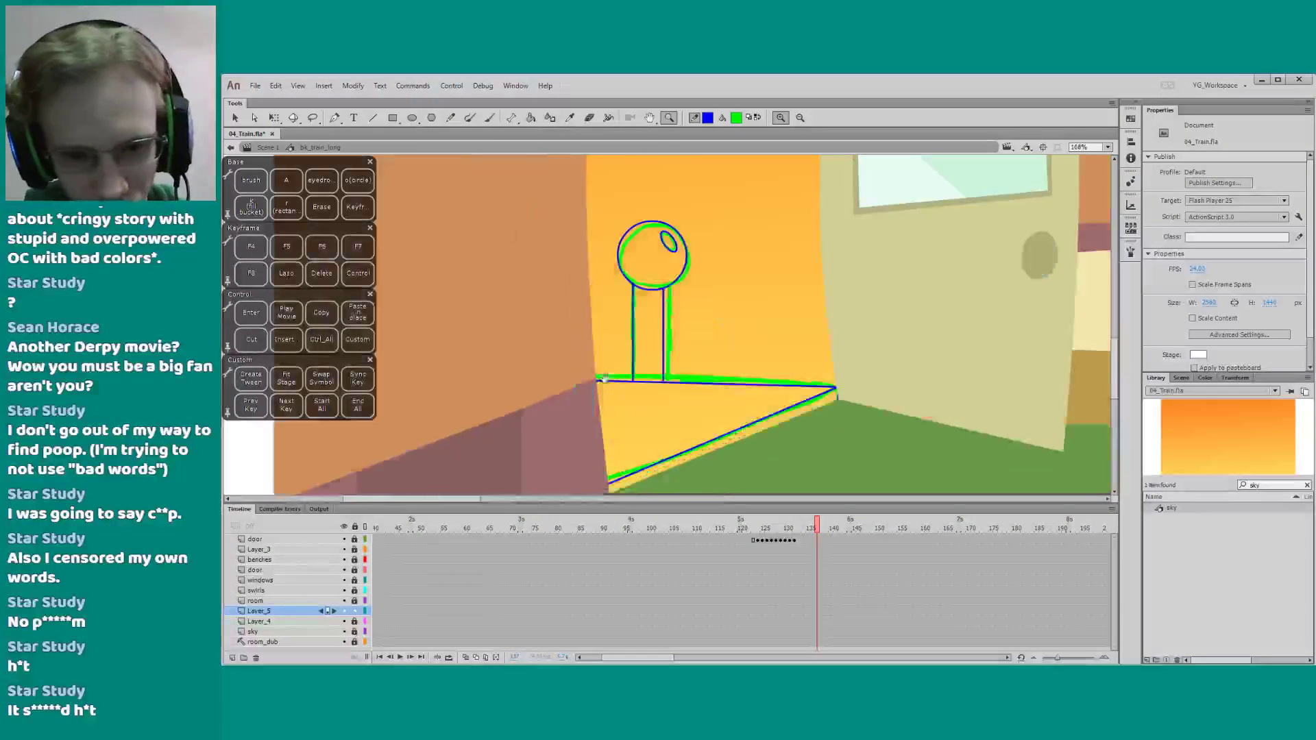
key(k)
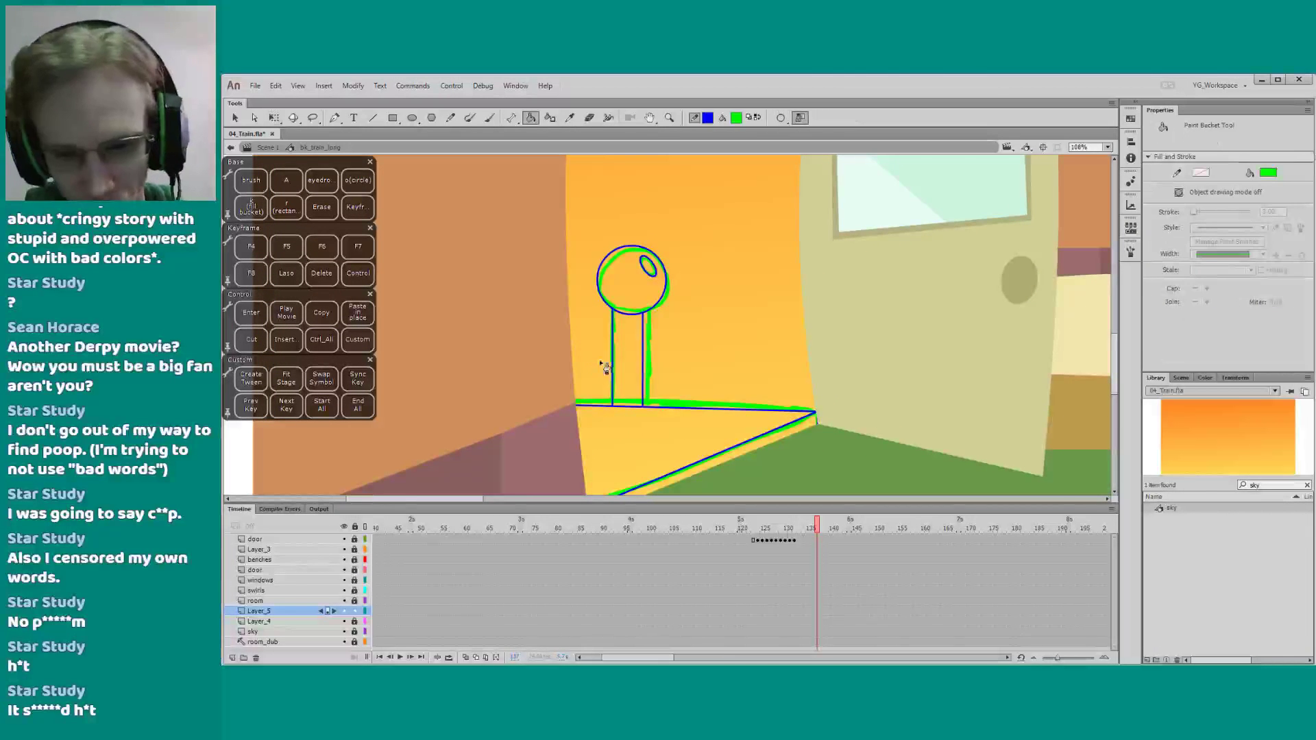
scroll(943, 375, right, 2)
click(1205, 377)
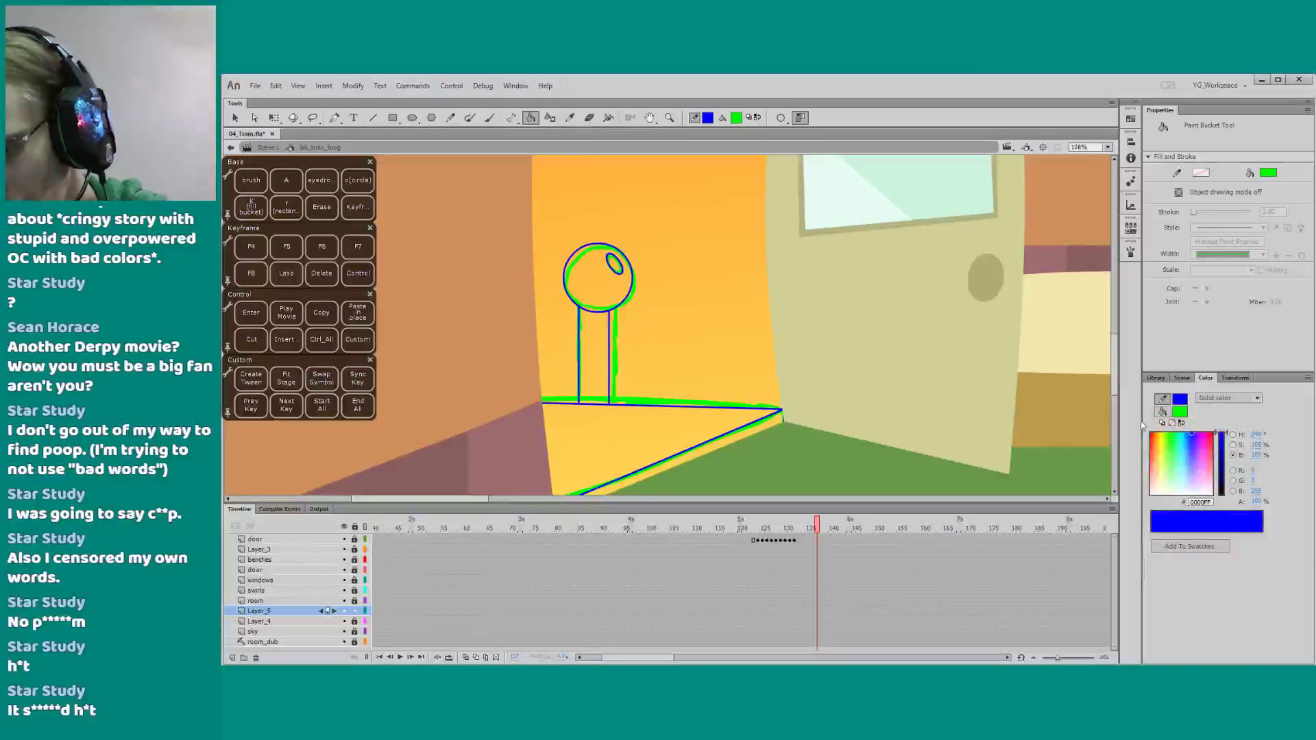
click(1232, 434)
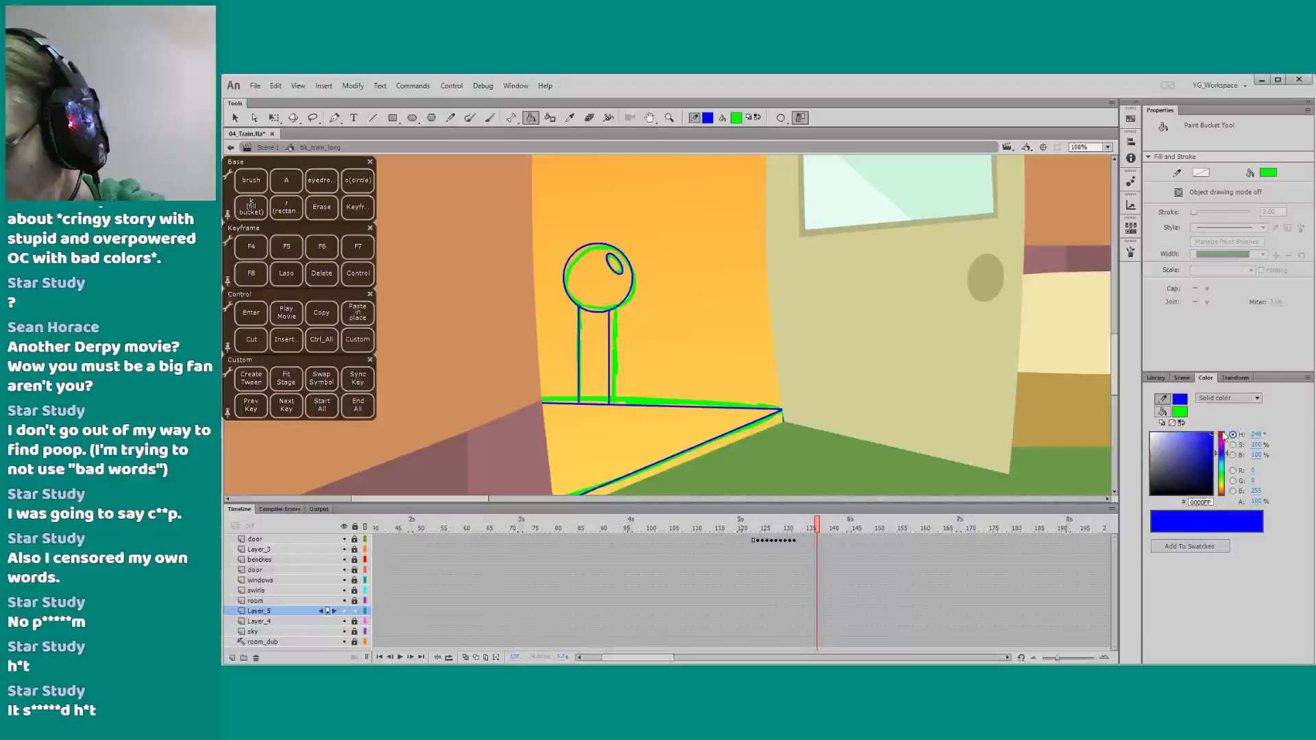
drag(1151, 436, 1145, 448)
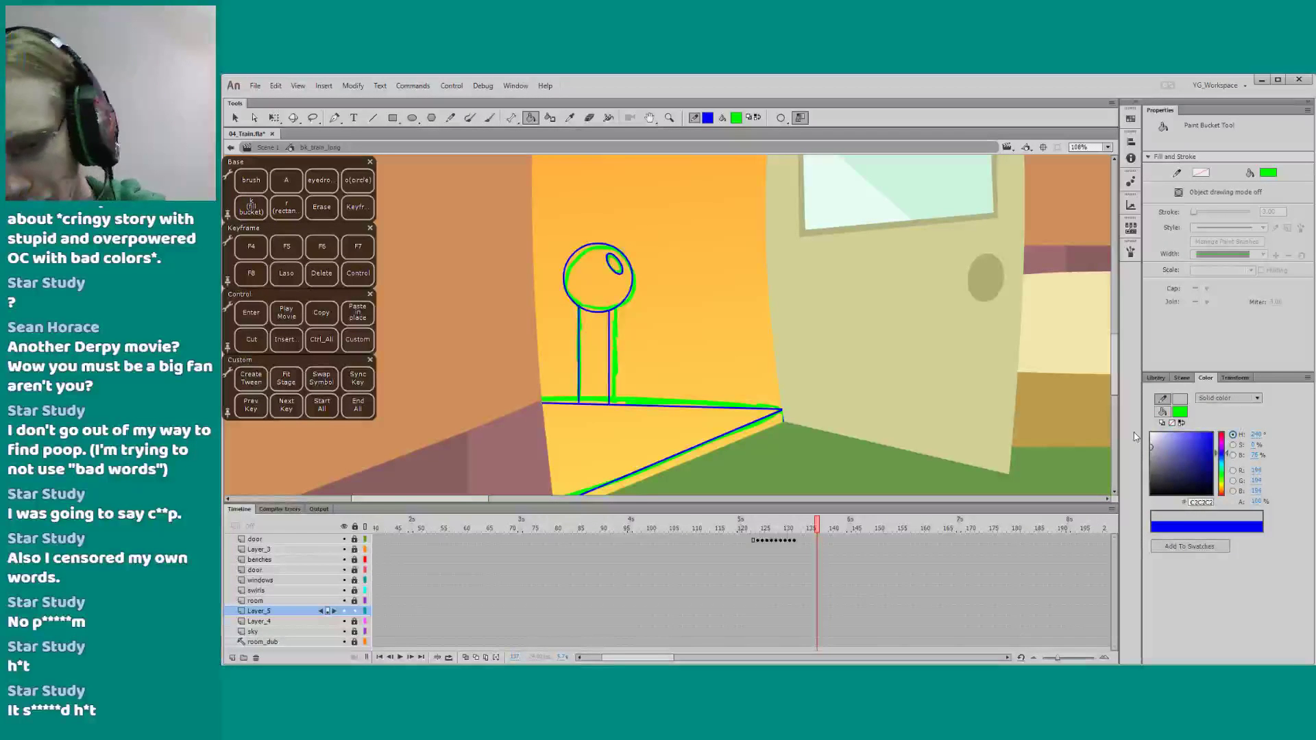
click(651, 440)
key(q)
click(644, 439)
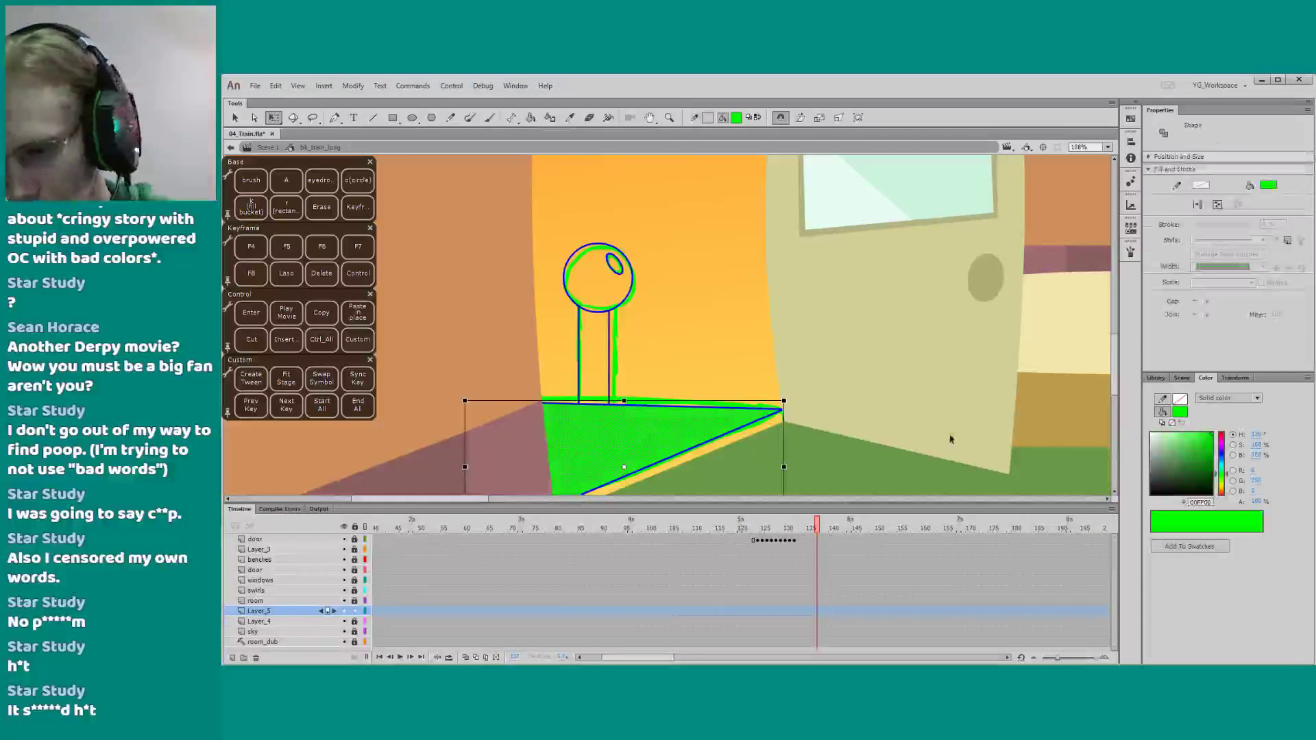
Recolour the fill of the platform's top surface to a light blue-grey
click(1143, 444)
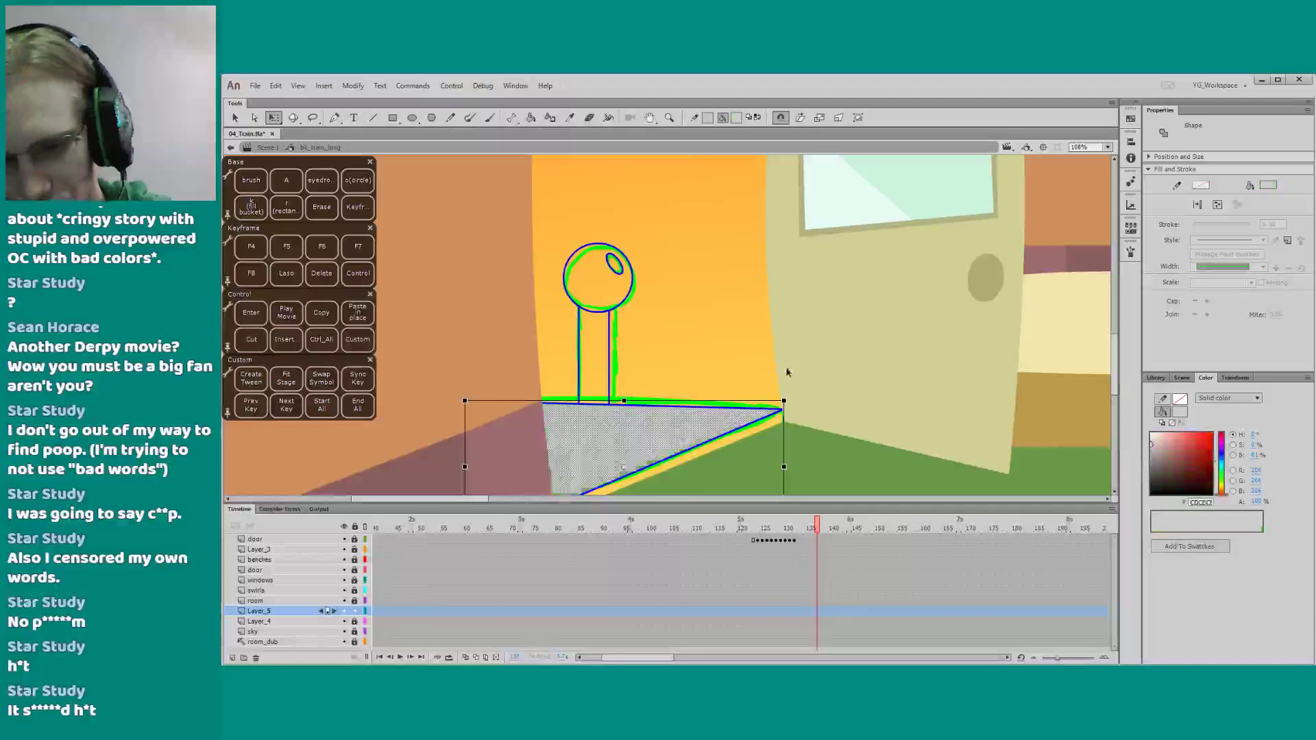
click(1219, 459)
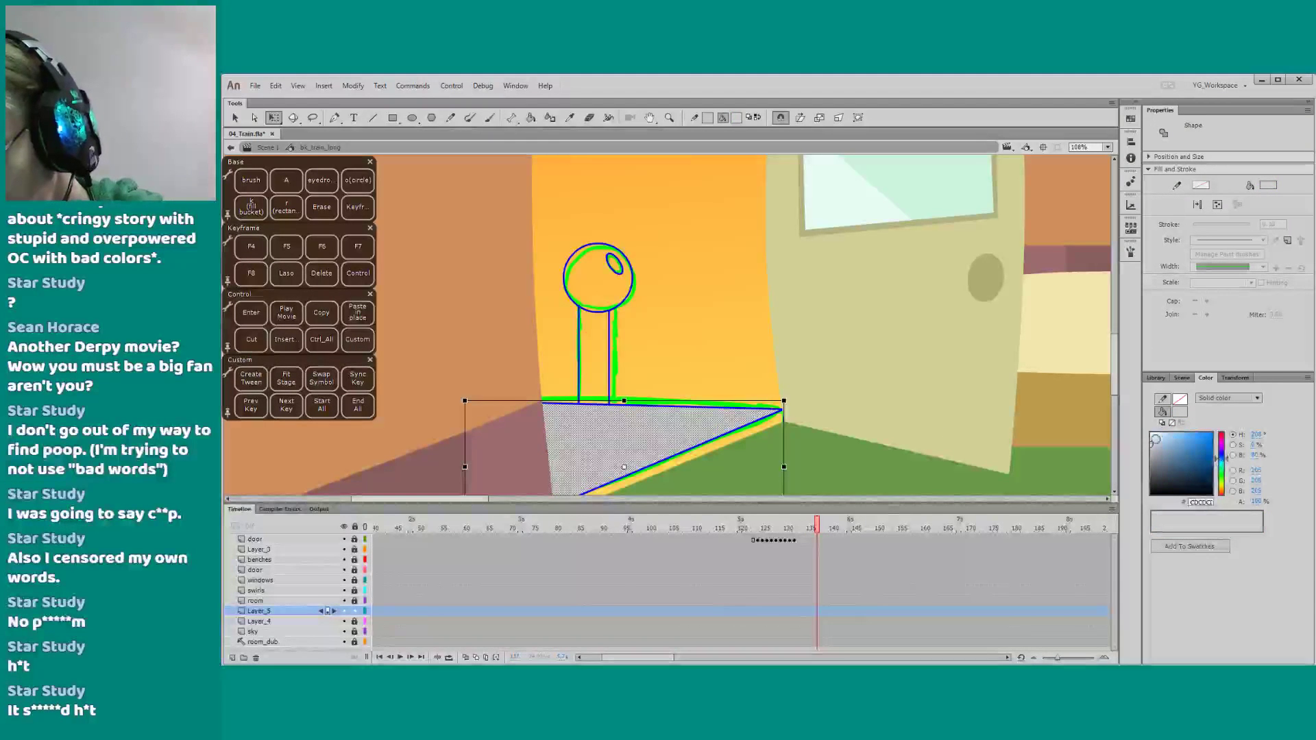
drag(1153, 439, 1158, 446)
click(696, 355)
click(671, 436)
click(697, 349)
Fill the platform's thin front edge with a slightly darker blue-grey and save the document
key(k)
click(729, 438)
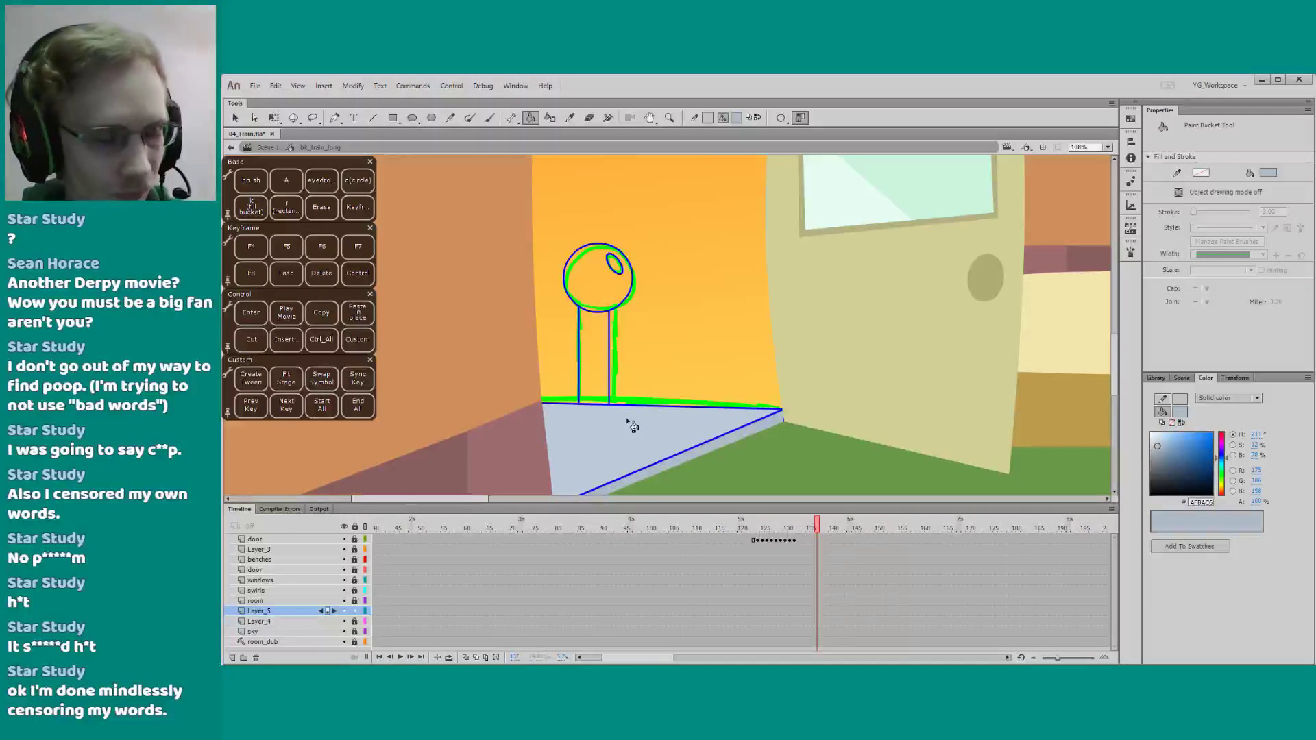
mouse_move(519, 369)
mouse_down()
mouse_move(544, 387)
mouse_move(568, 376)
mouse_up()
key(q)
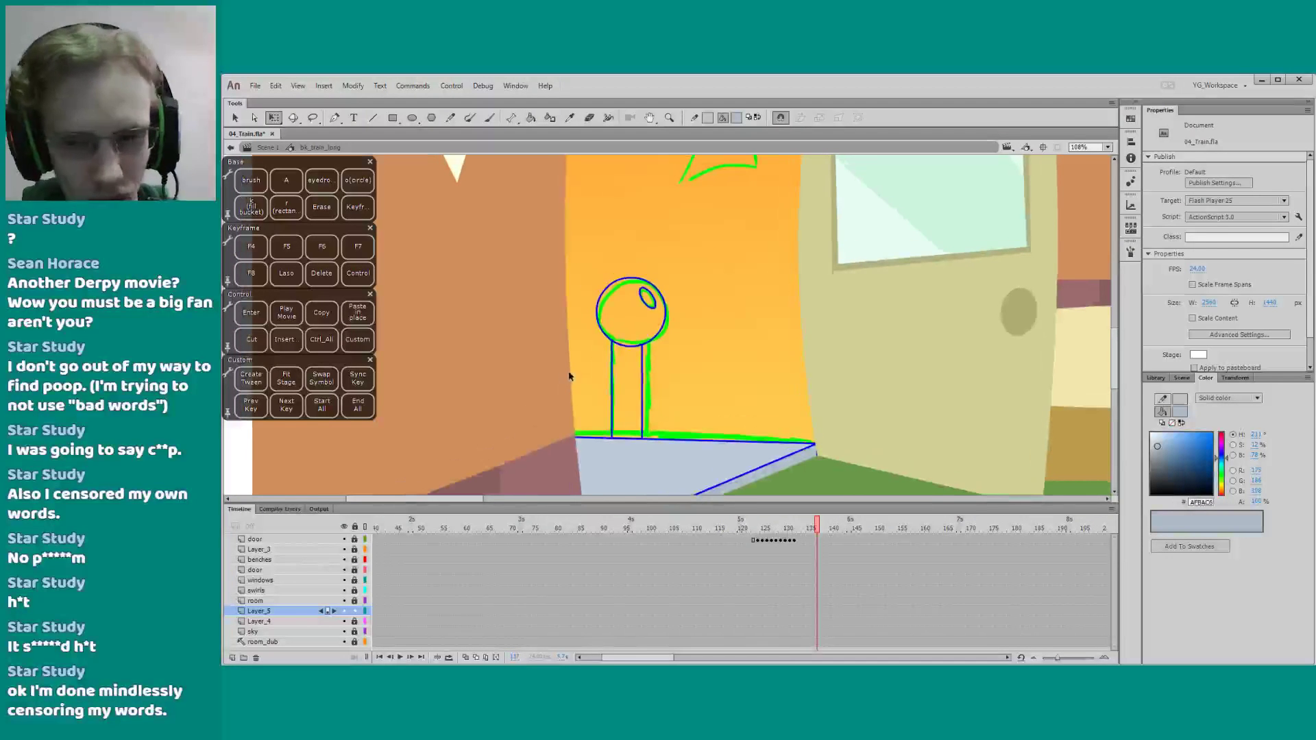
key(ctrl+s)
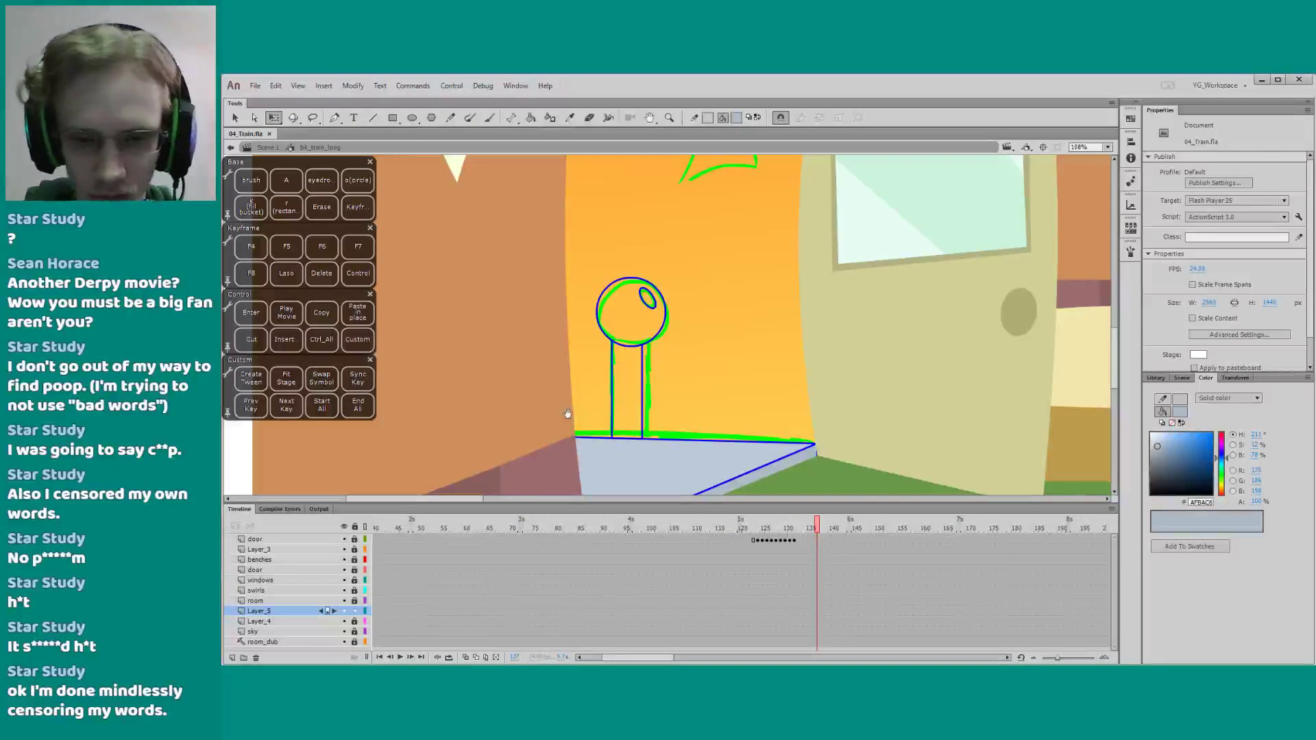
Save the document again and enlarge the timeline area slightly
drag(567, 413, 564, 370)
key(v)
click(659, 418)
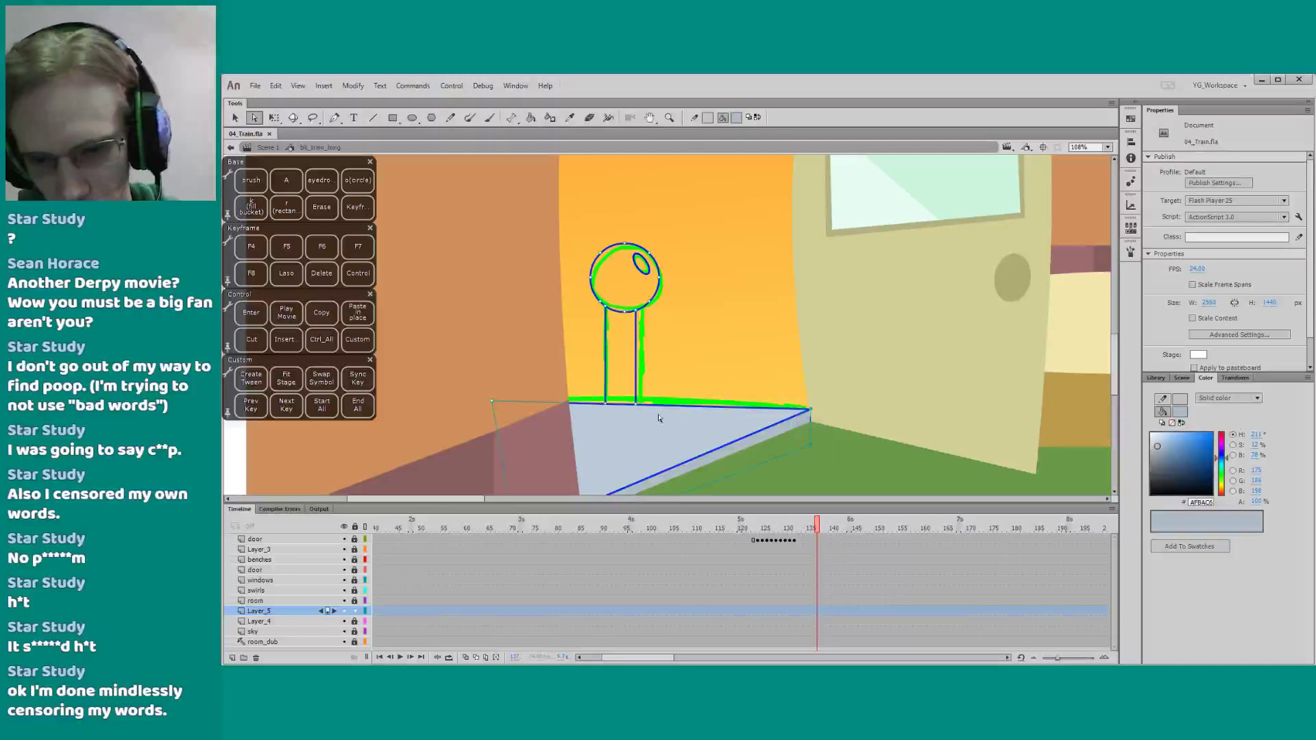
key(q)
mouse_move(578, 346)
mouse_down()
mouse_move(585, 360)
mouse_move(385, 314)
mouse_move(373, 381)
mouse_move(622, 385)
mouse_up()
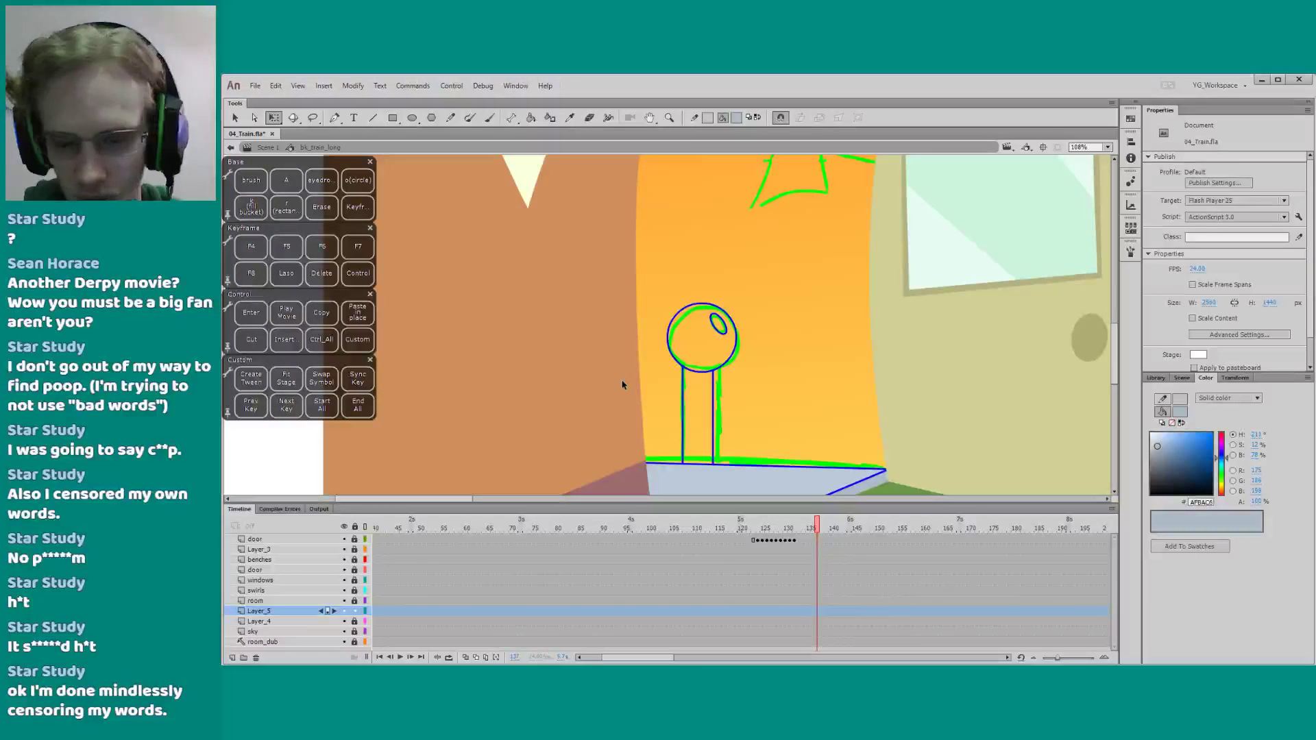
key(ctrl+s)
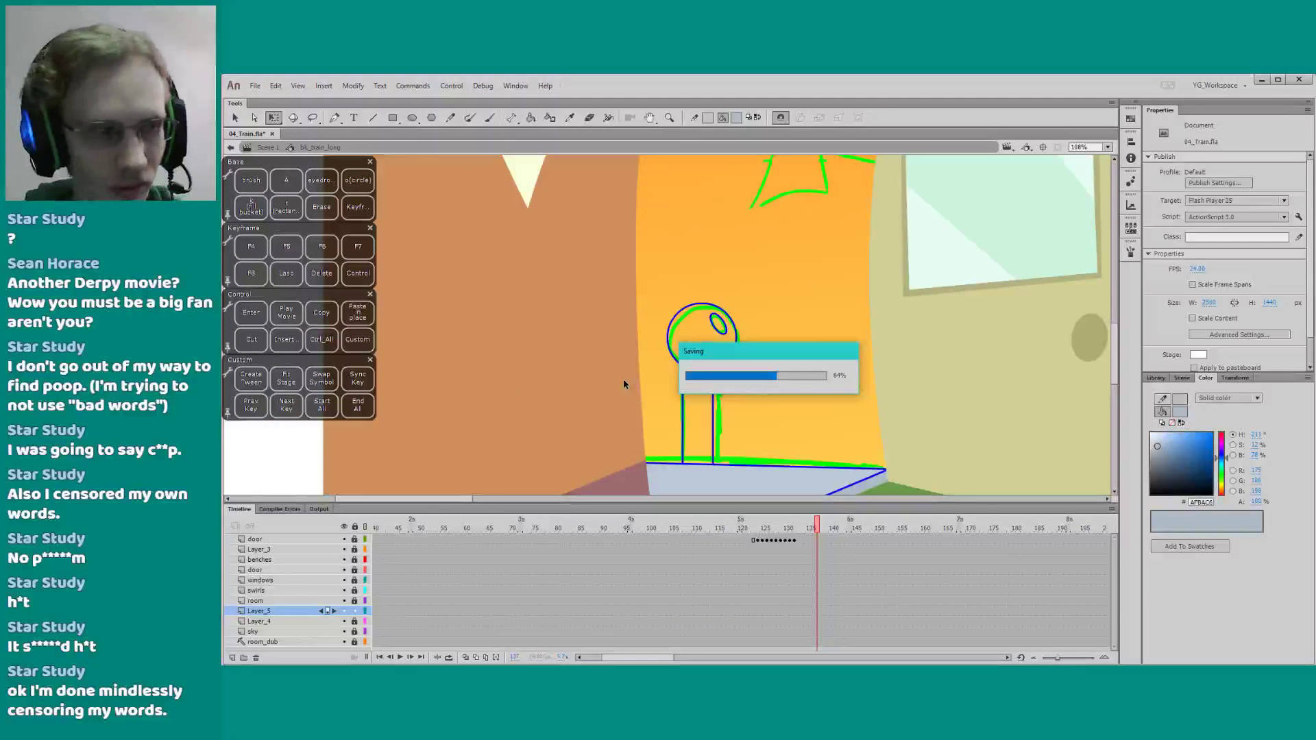
drag(567, 397, 529, 384)
drag(494, 505, 494, 501)
drag(481, 430, 436, 367)
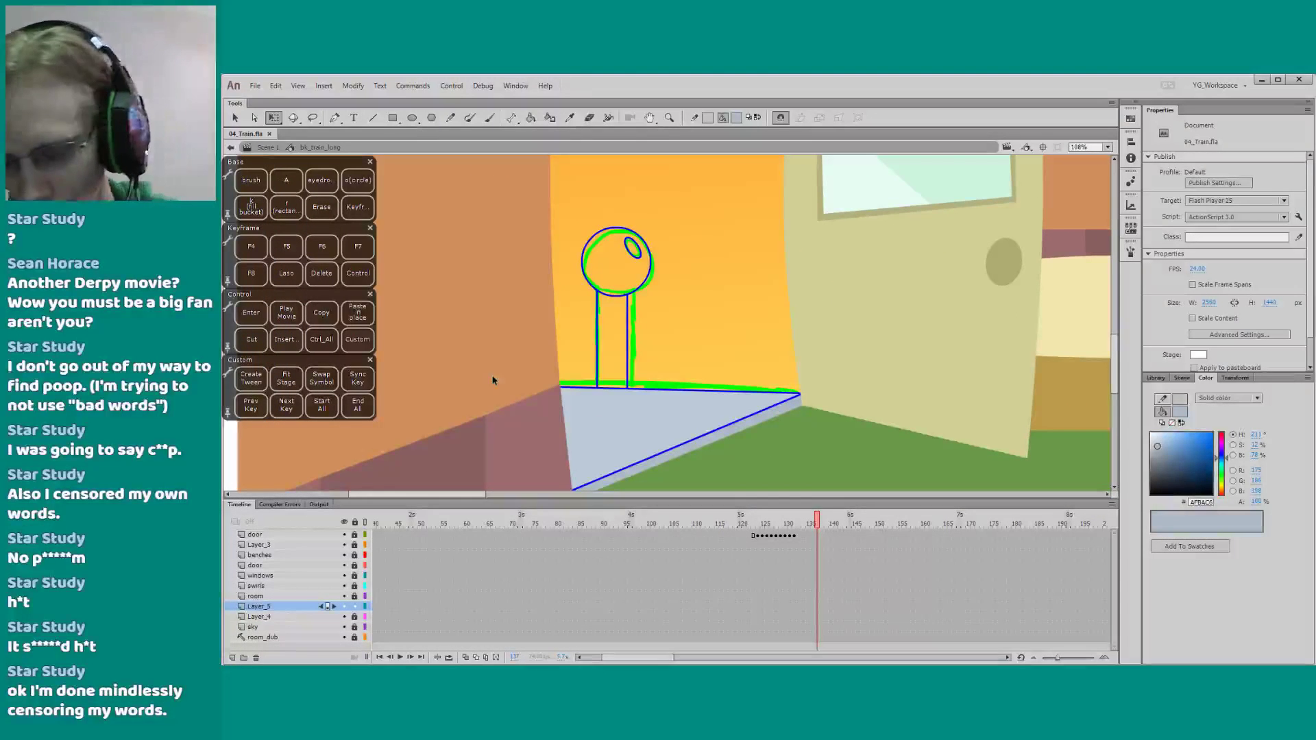
Mix a lighter pale blue and fill the railing post's shaft with it
drag(571, 346, 576, 358)
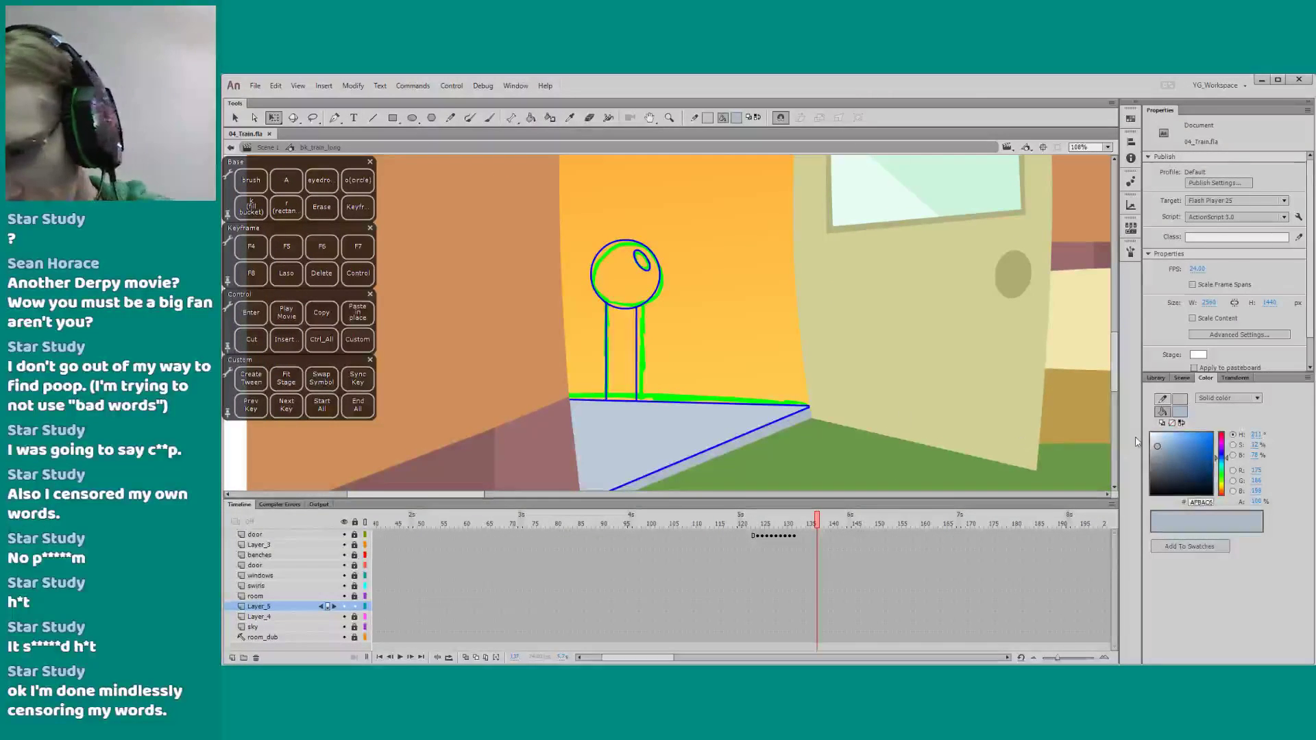
key(k)
drag(1157, 447, 1159, 439)
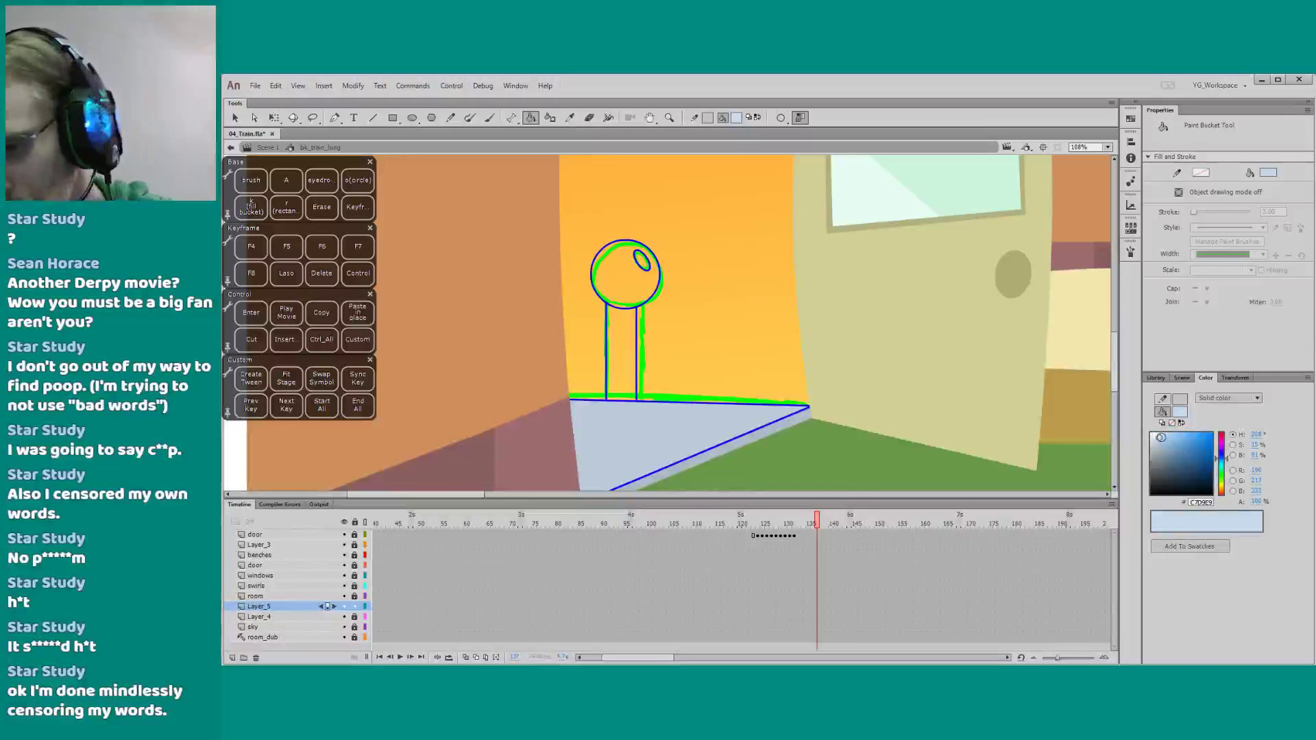
drag(1153, 436, 1155, 435)
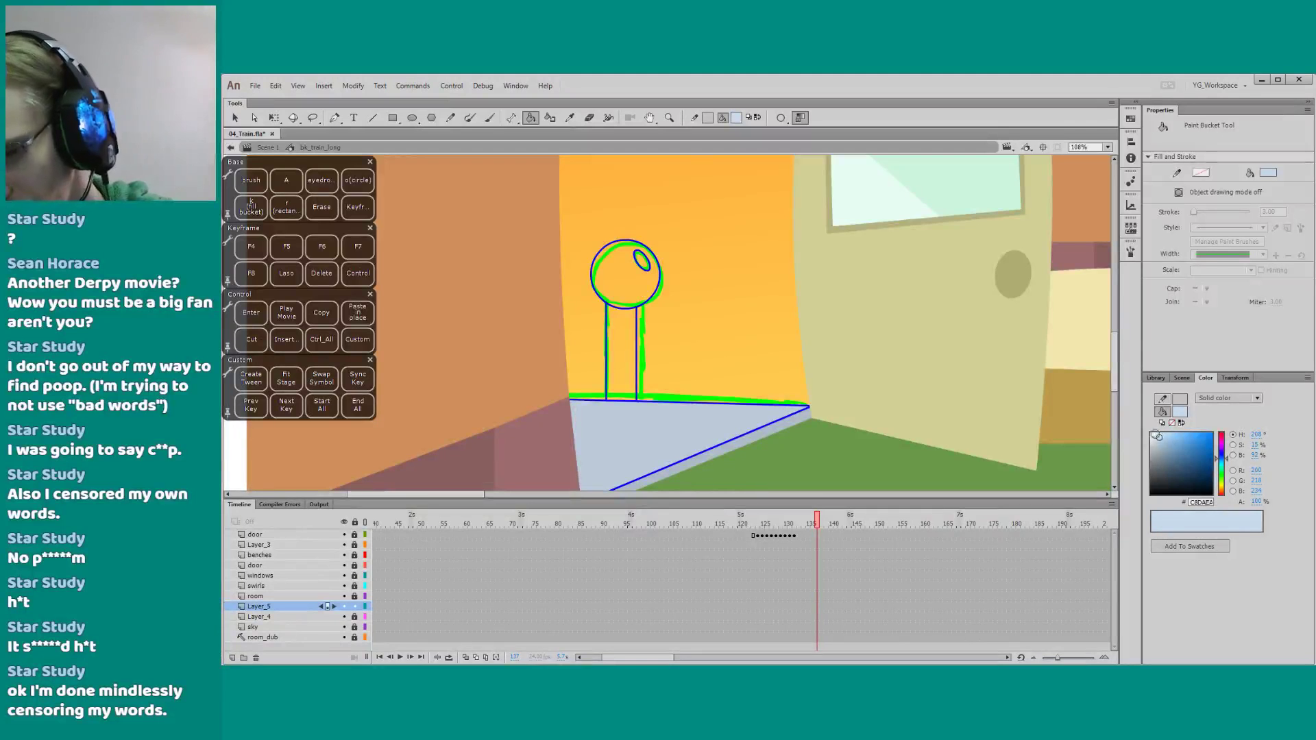
click(623, 354)
key(q)
drag(590, 344, 616, 358)
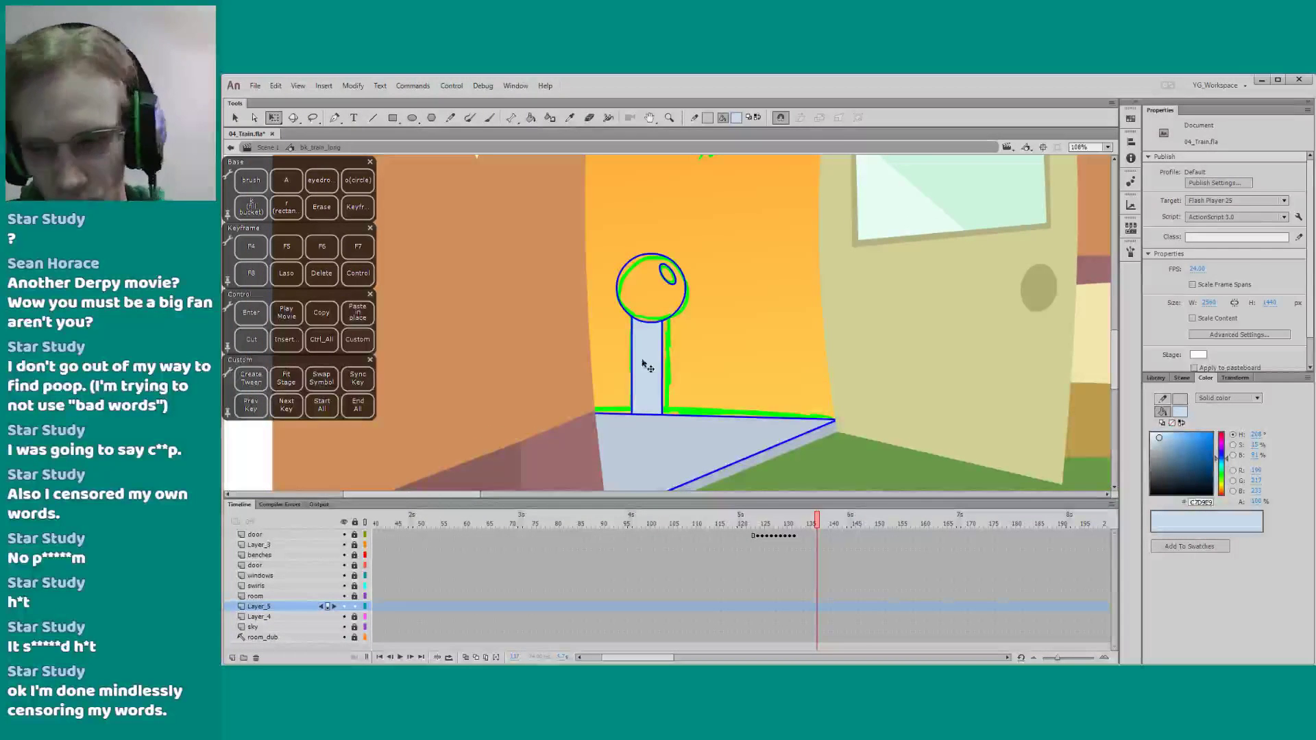
Recolour the post shaft's fill to the less saturated pale grey CFD6DB
click(646, 364)
drag(1152, 442, 1153, 442)
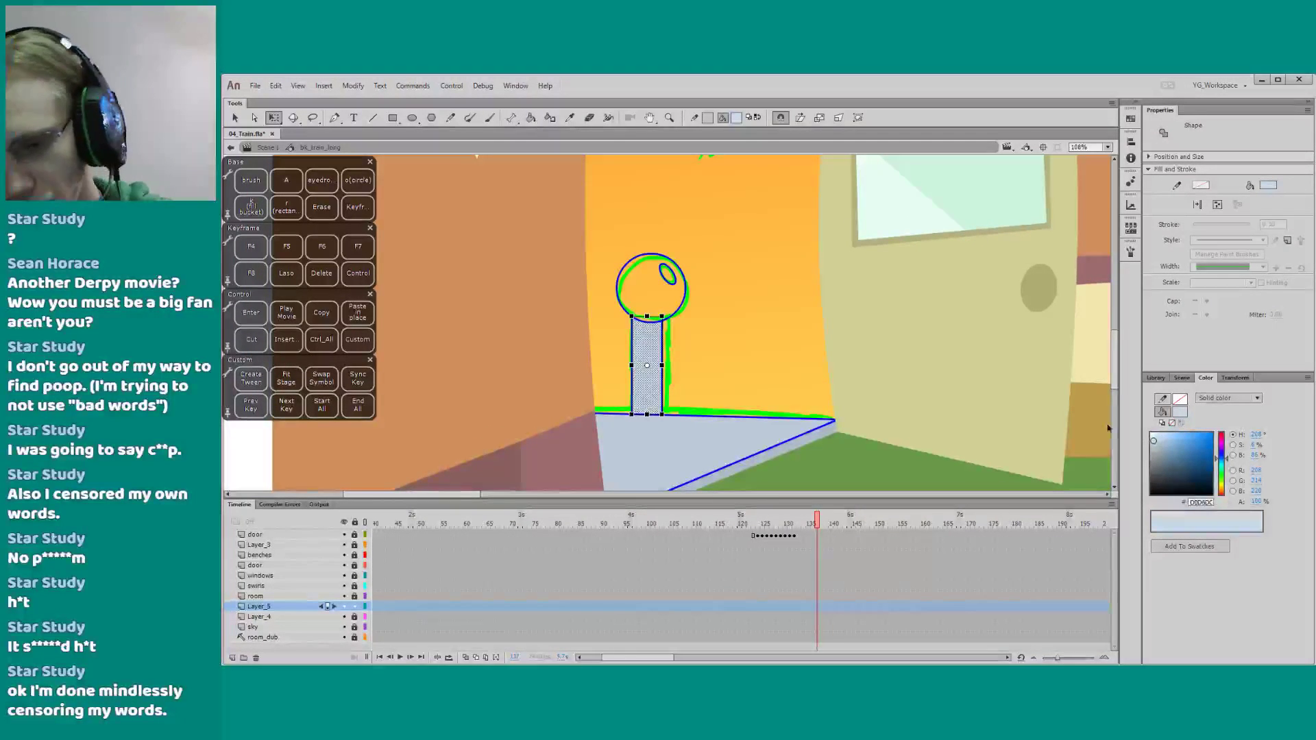
click(749, 397)
drag(622, 371, 634, 372)
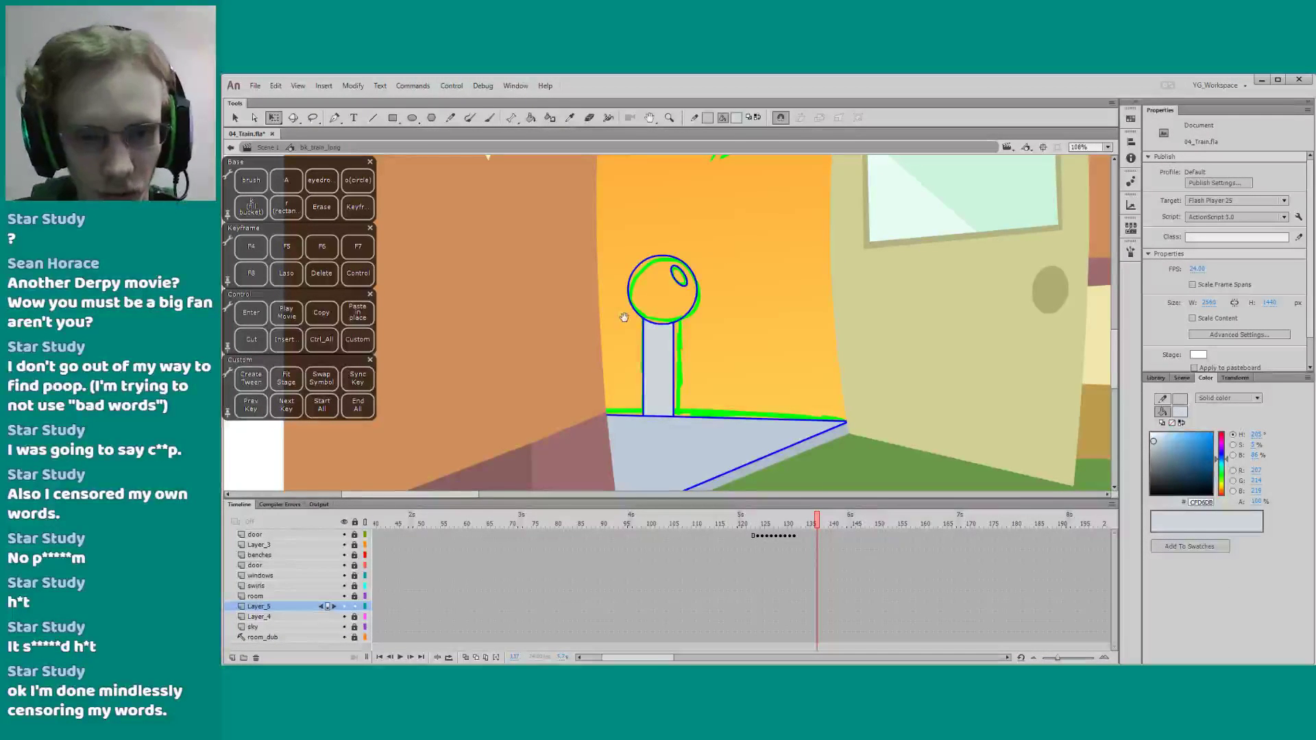
drag(624, 317, 630, 321)
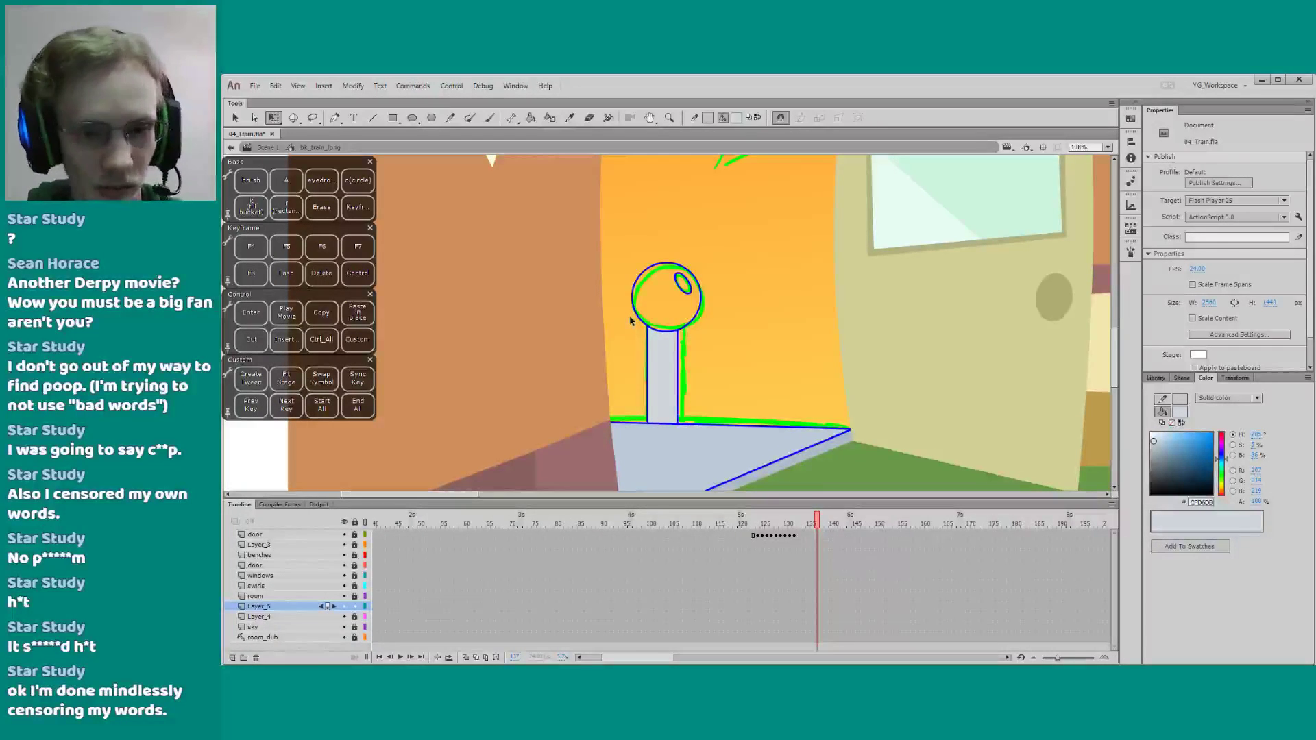
drag(559, 389, 500, 376)
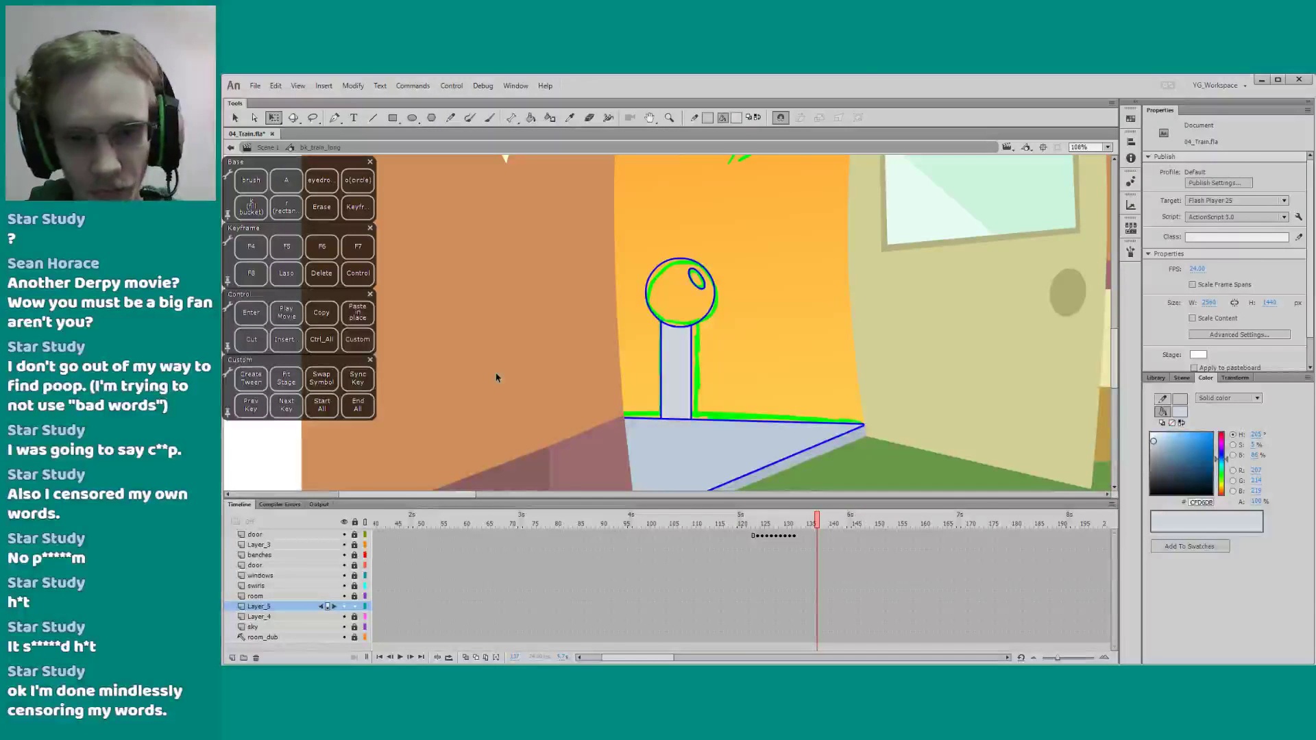
Mix the red EC5F5F and fill the post's round knob with it, leaving the oval highlight empty
drag(578, 337, 568, 352)
key(k)
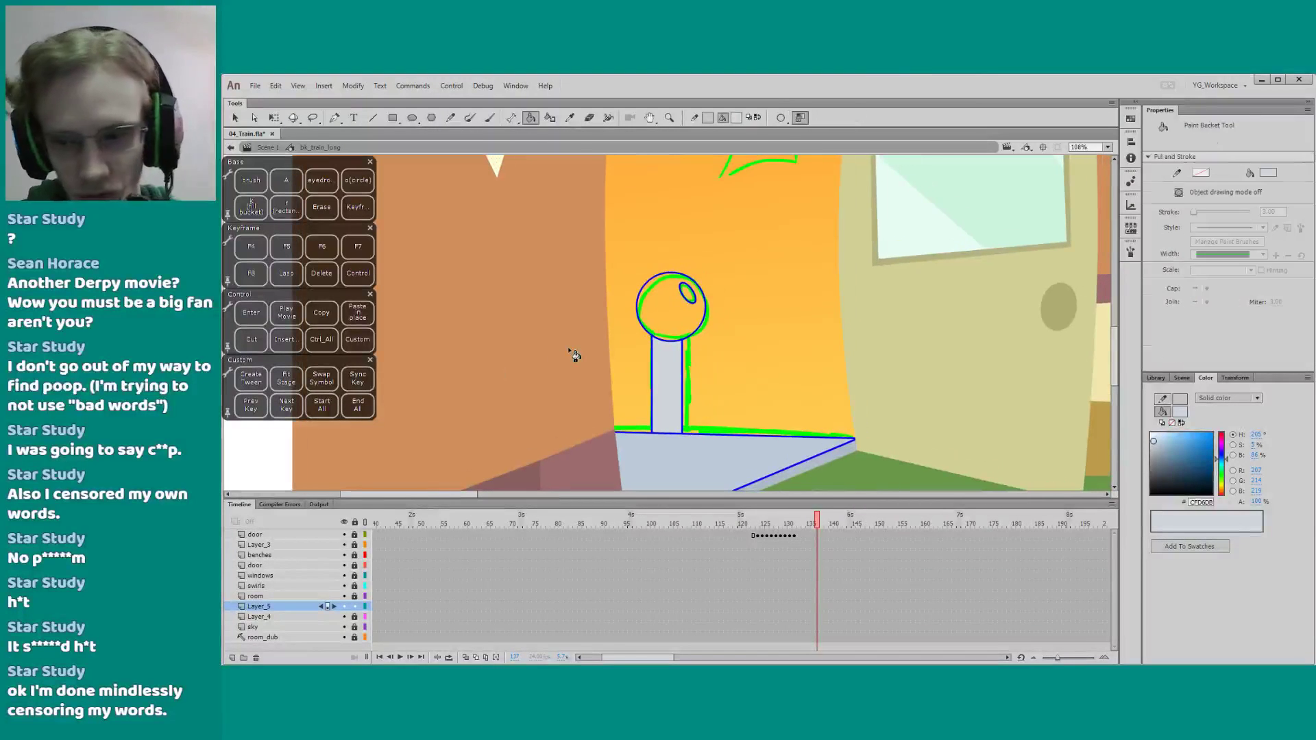
click(1220, 433)
click(1169, 435)
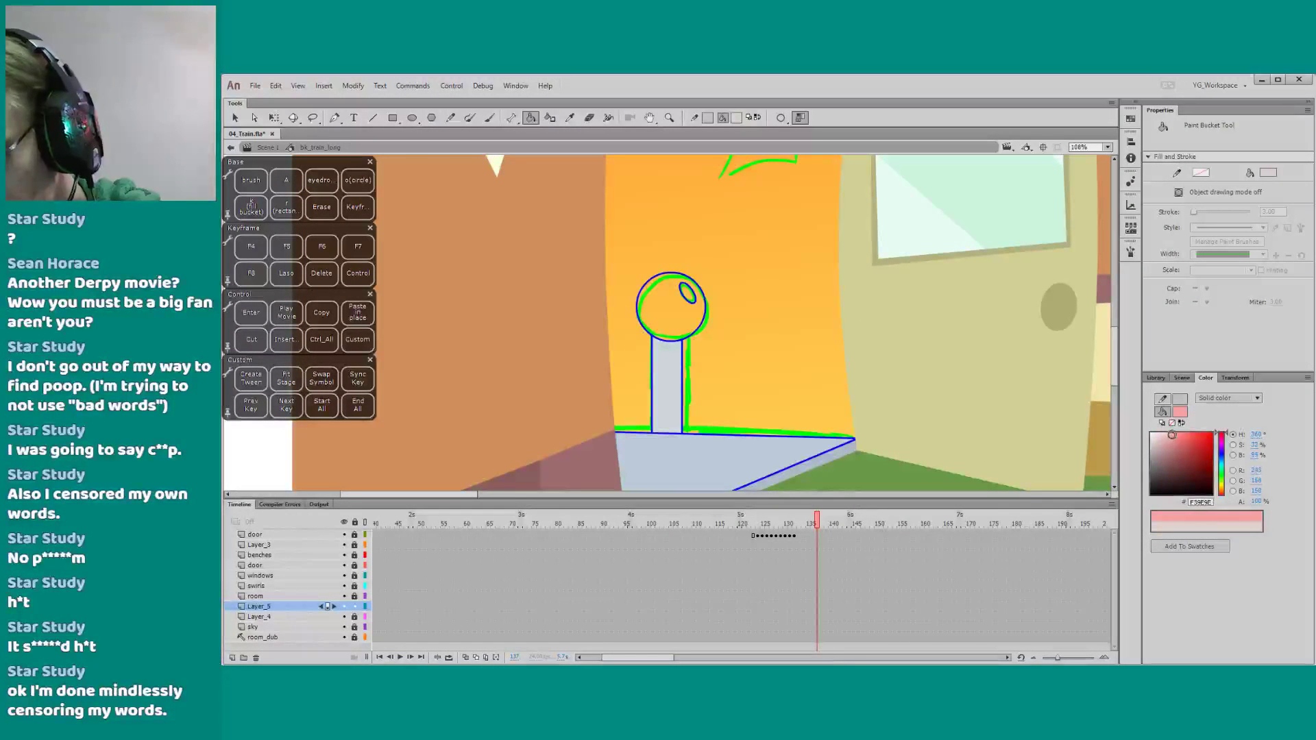
drag(1172, 434, 1174, 440)
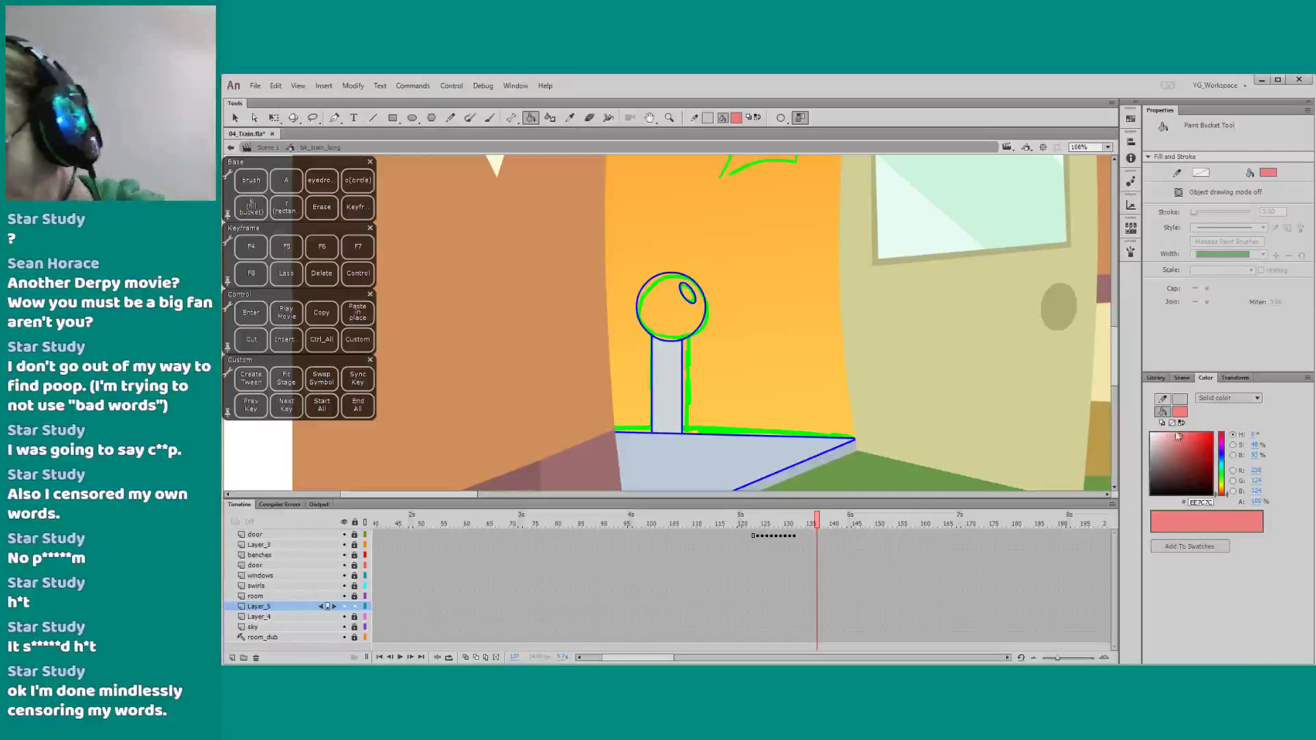
drag(1185, 435, 1179, 436)
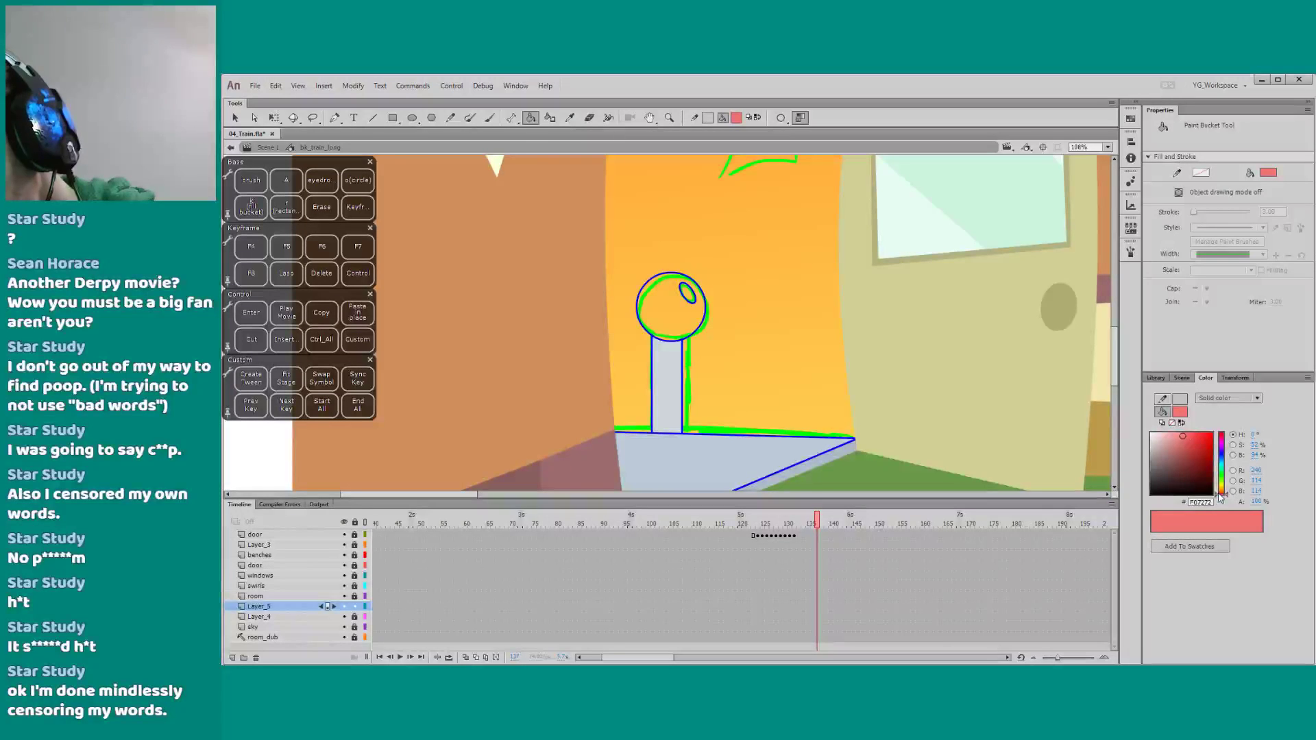
click(1186, 439)
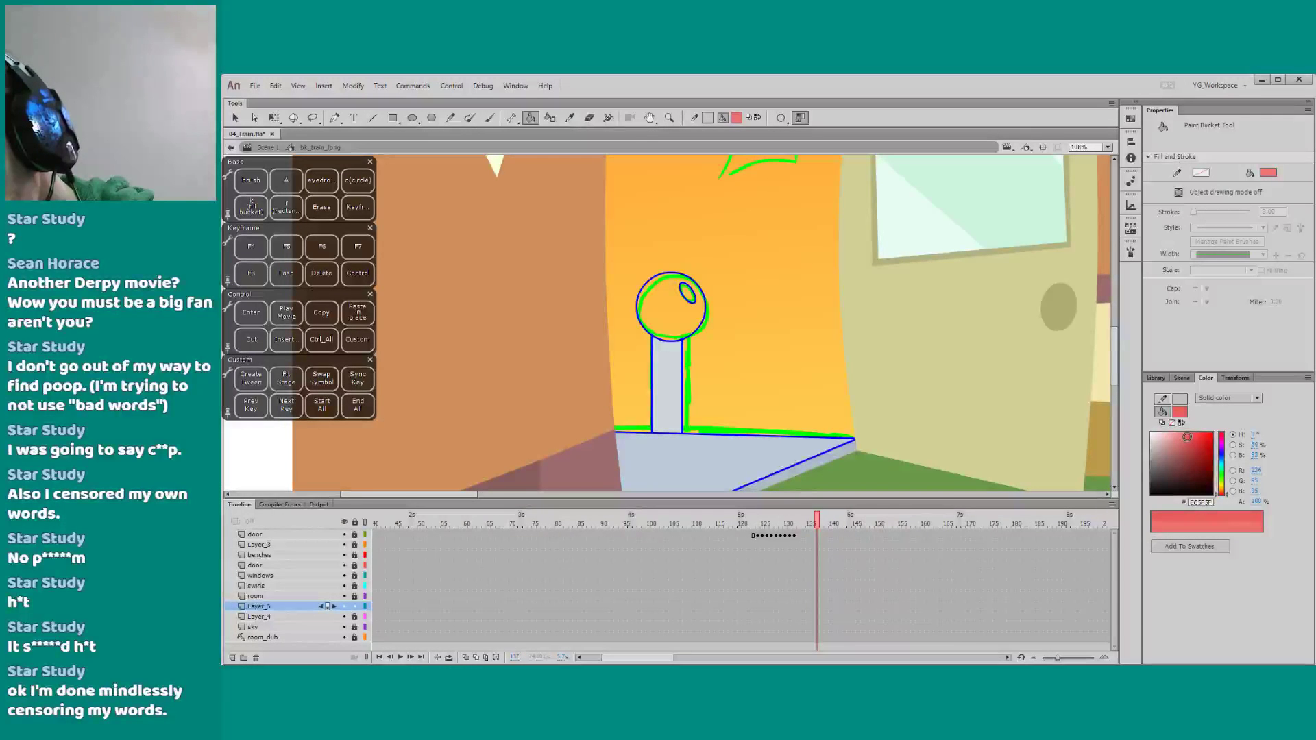
click(686, 322)
key(q)
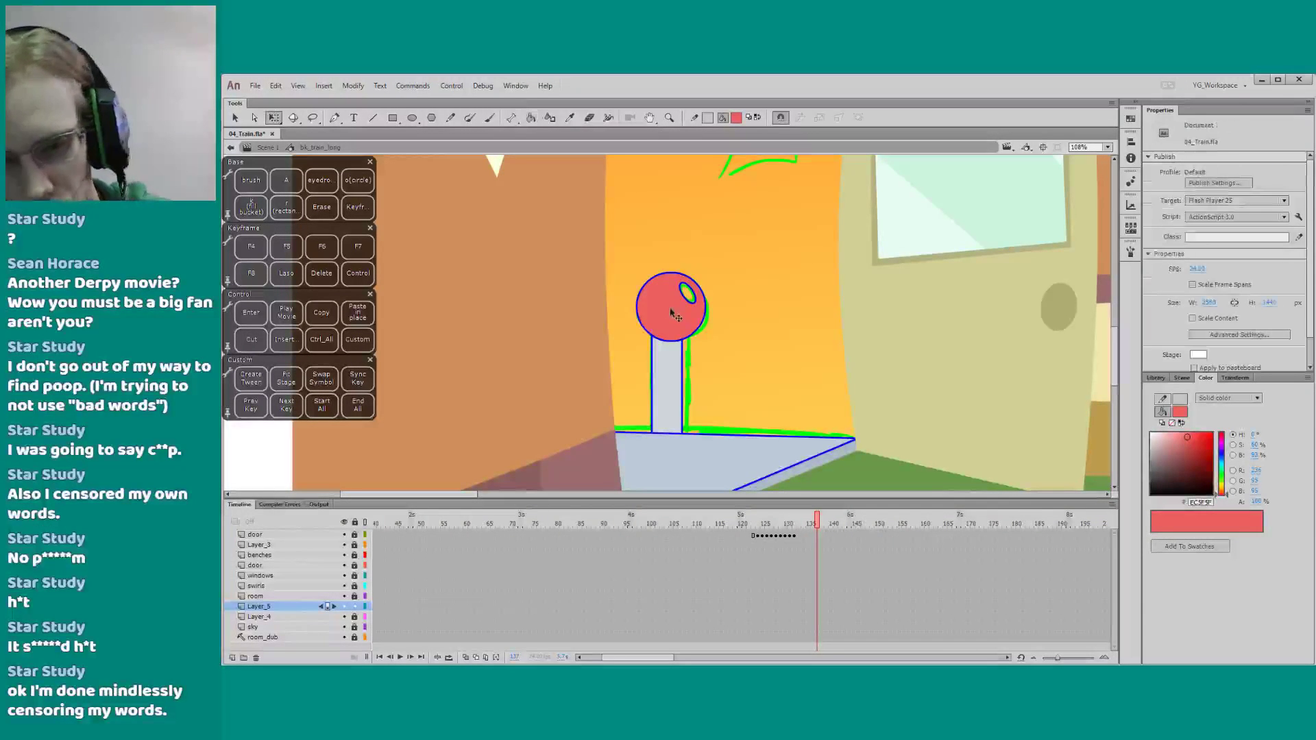
Soften the knob's red fill to E97878
click(675, 316)
drag(1182, 438, 1180, 437)
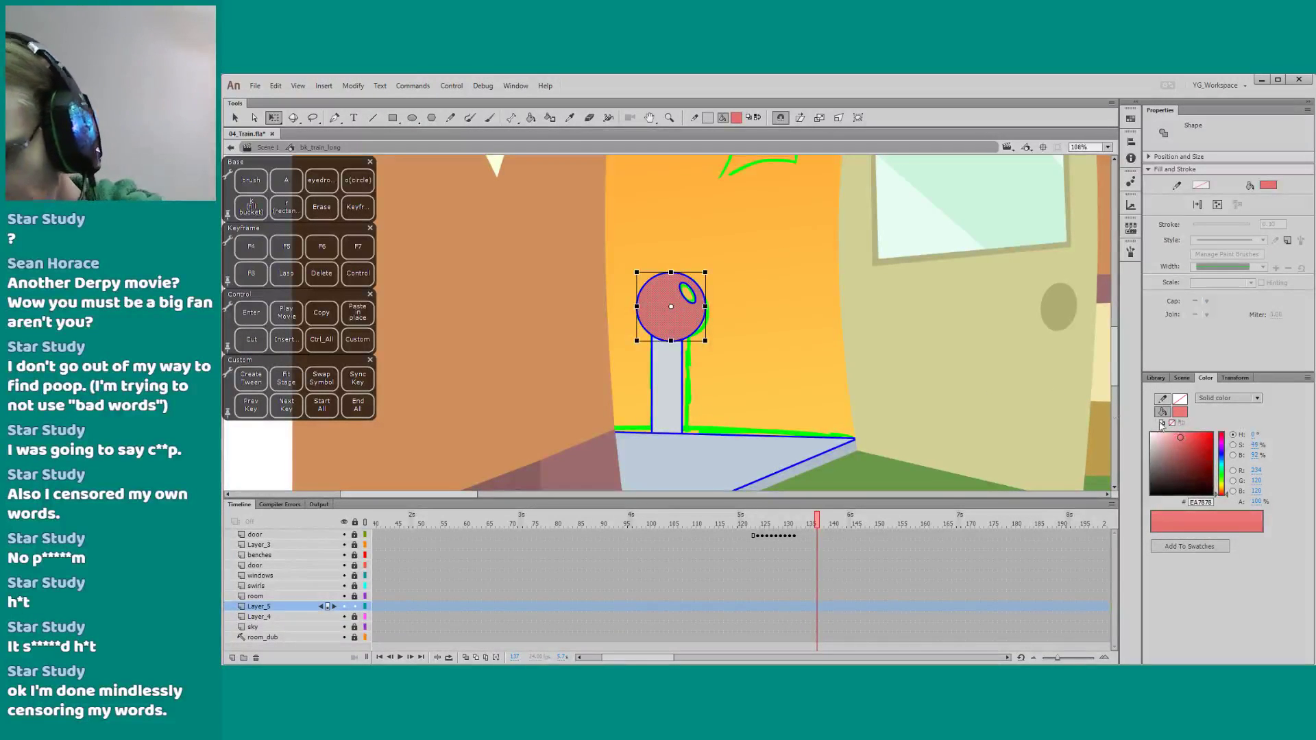
click(989, 405)
drag(640, 342, 643, 338)
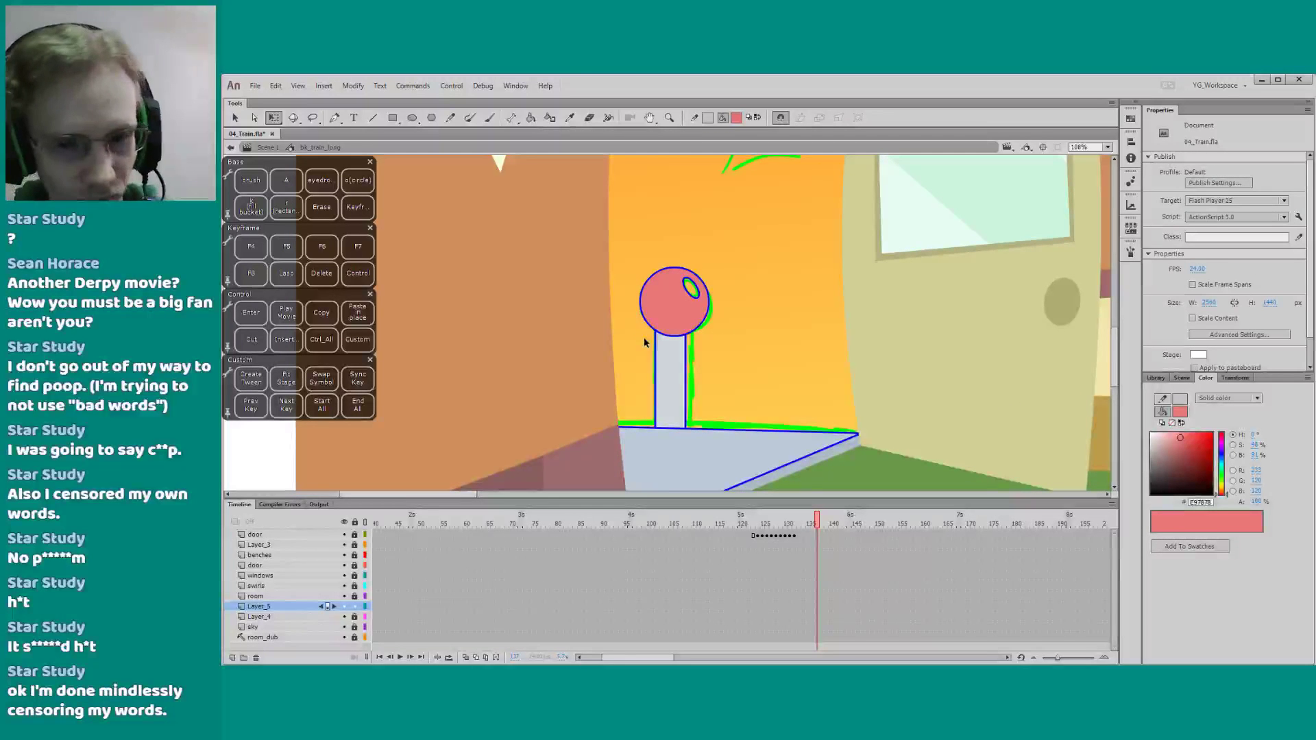
Nudge the knob and its outline slightly left and down to sit centred on the post
click(659, 316)
key(Left)
key(Left)
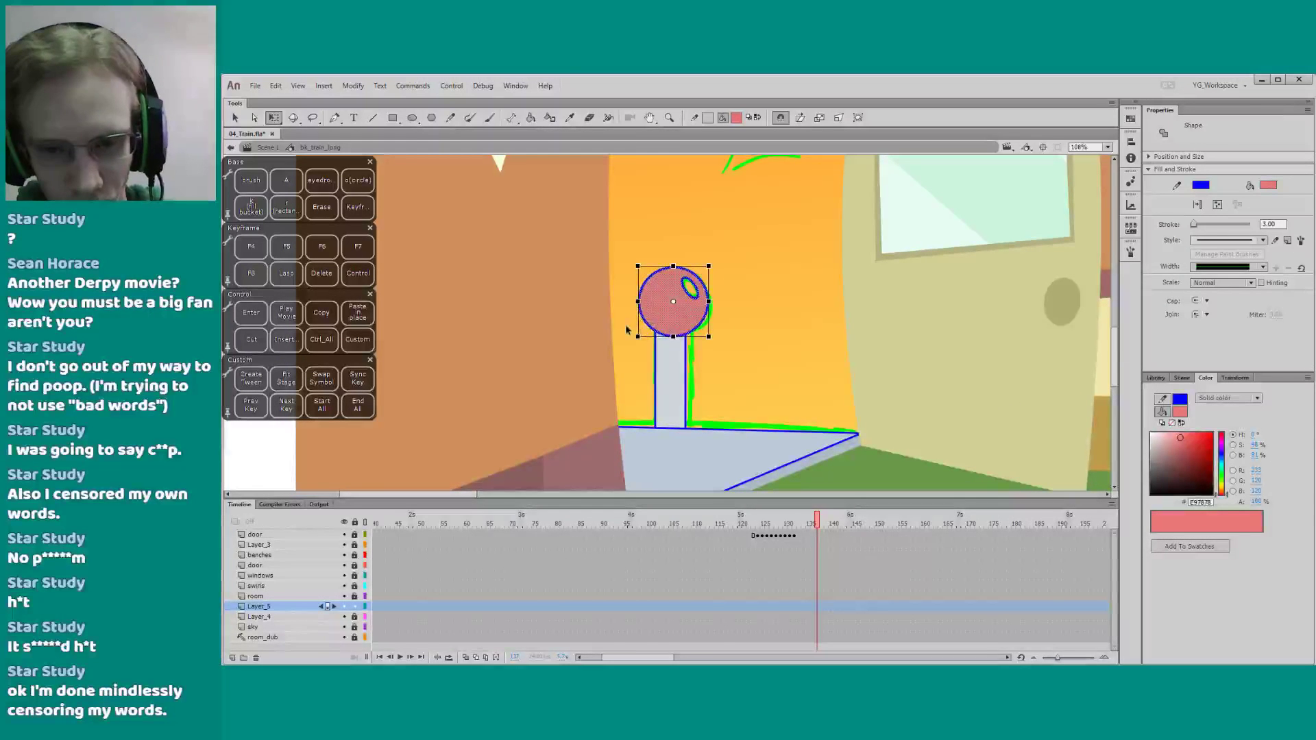
key(Down)
key(Down)
key(Left)
click(626, 349)
Mix the lighter pink FCA2A2 from the knob's red and fill the oval highlight with it, undoing the stray fill on the knob
key(i)
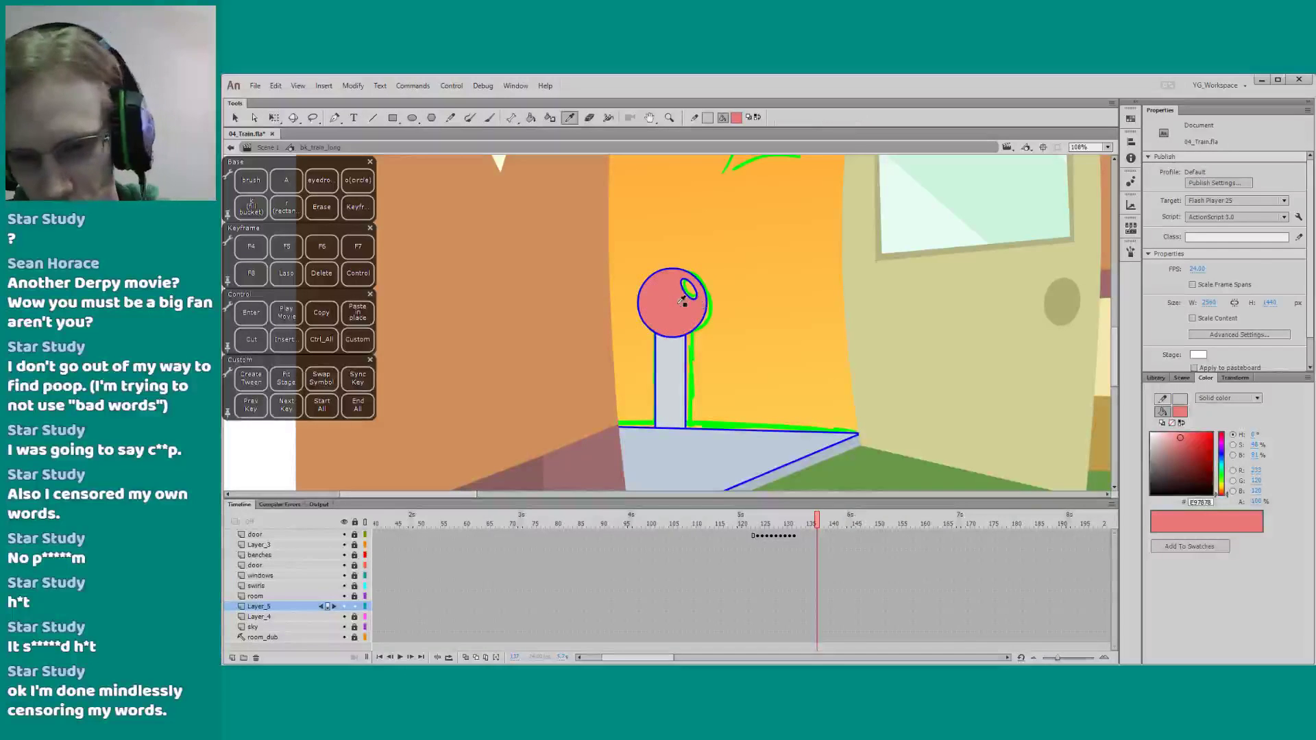
click(682, 296)
drag(1175, 438, 1172, 433)
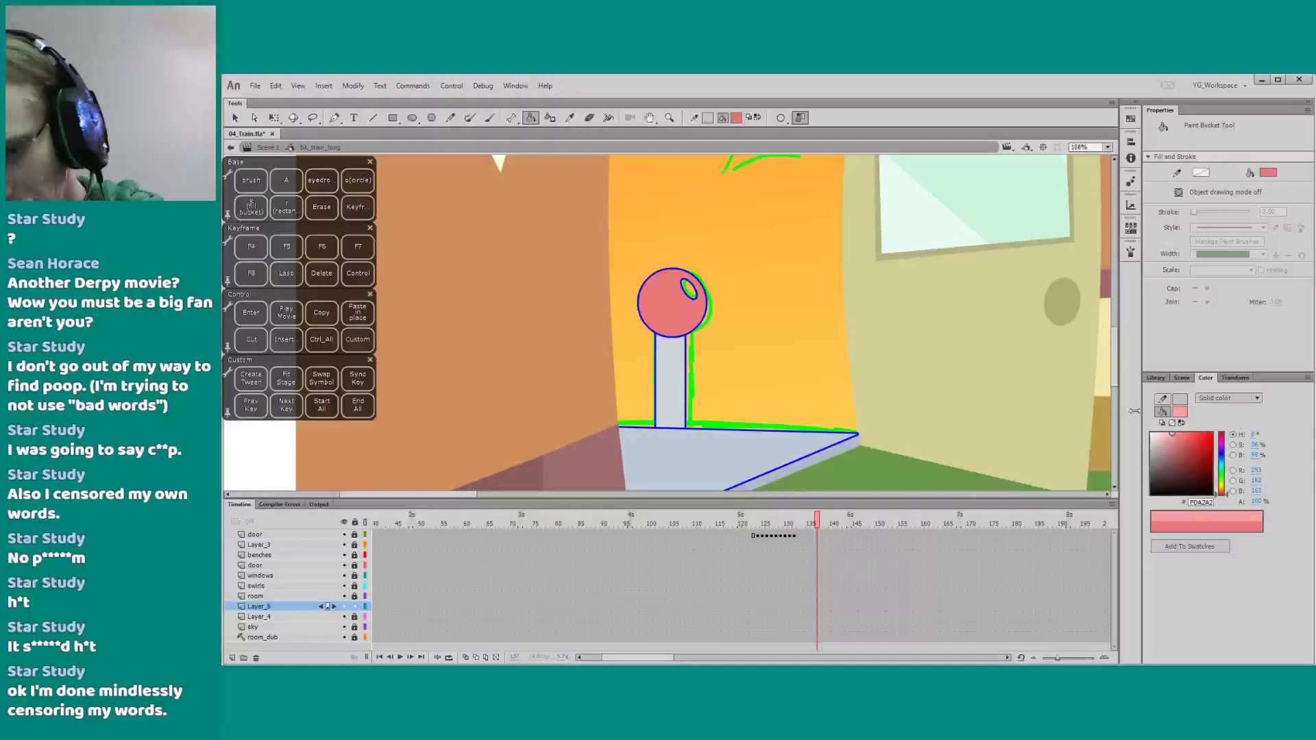
click(700, 300)
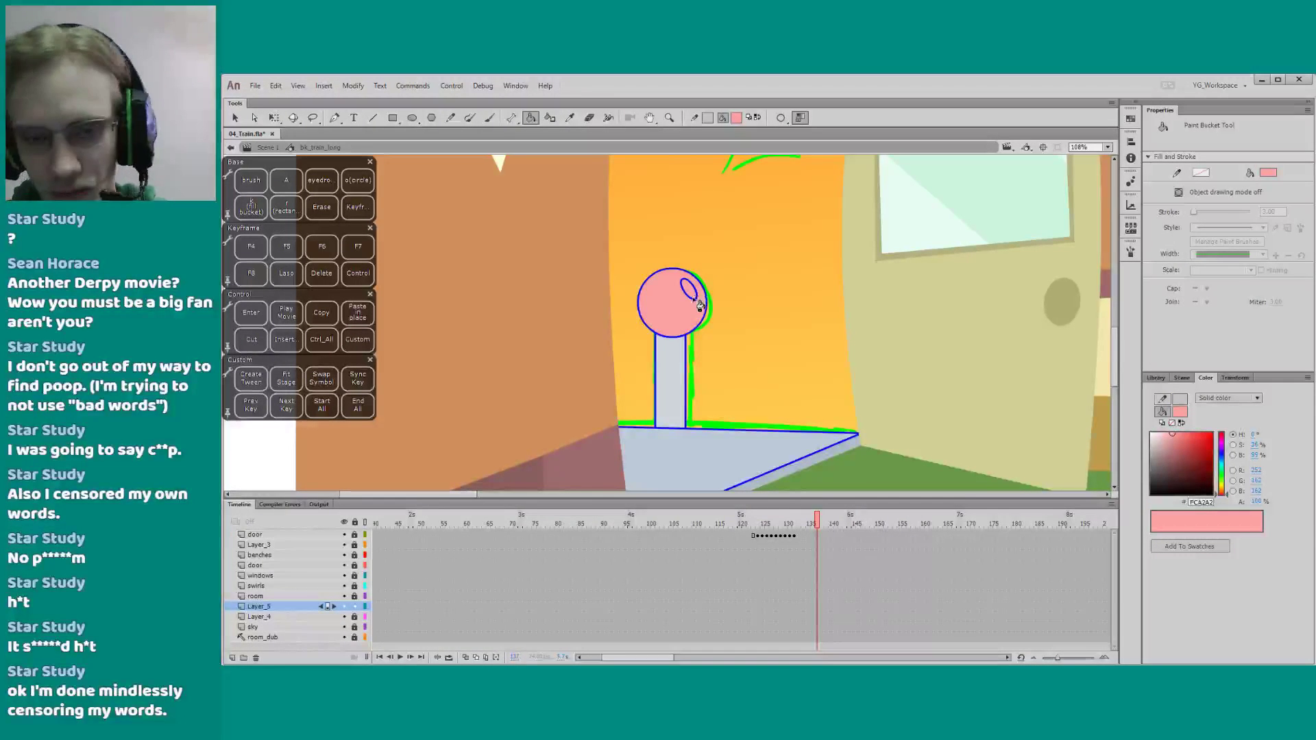
key(ctrl+z)
Delete the blue outlines around the knob, post shaft and platform, keeping the coloured fills
key(q)
drag(584, 384, 607, 399)
double_click(671, 396)
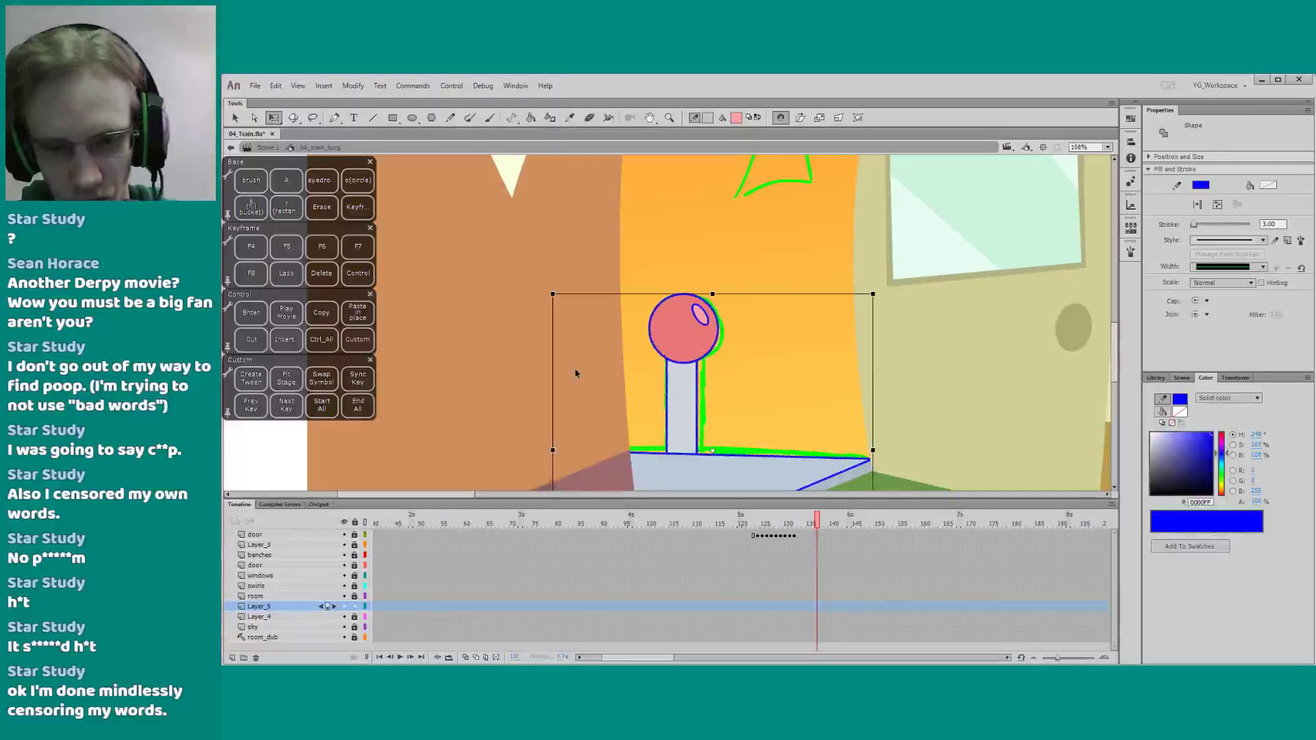
key(Delete)
key(Delete)
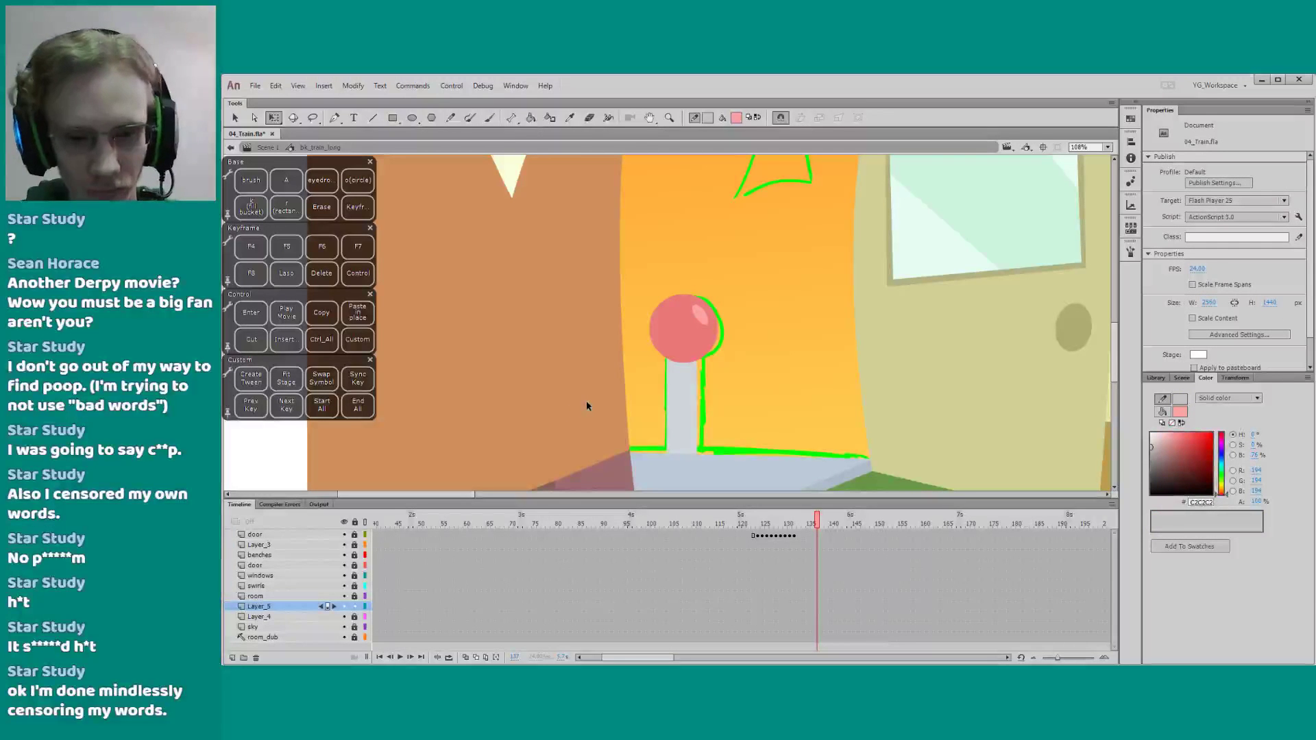
drag(619, 397, 619, 384)
key(n)
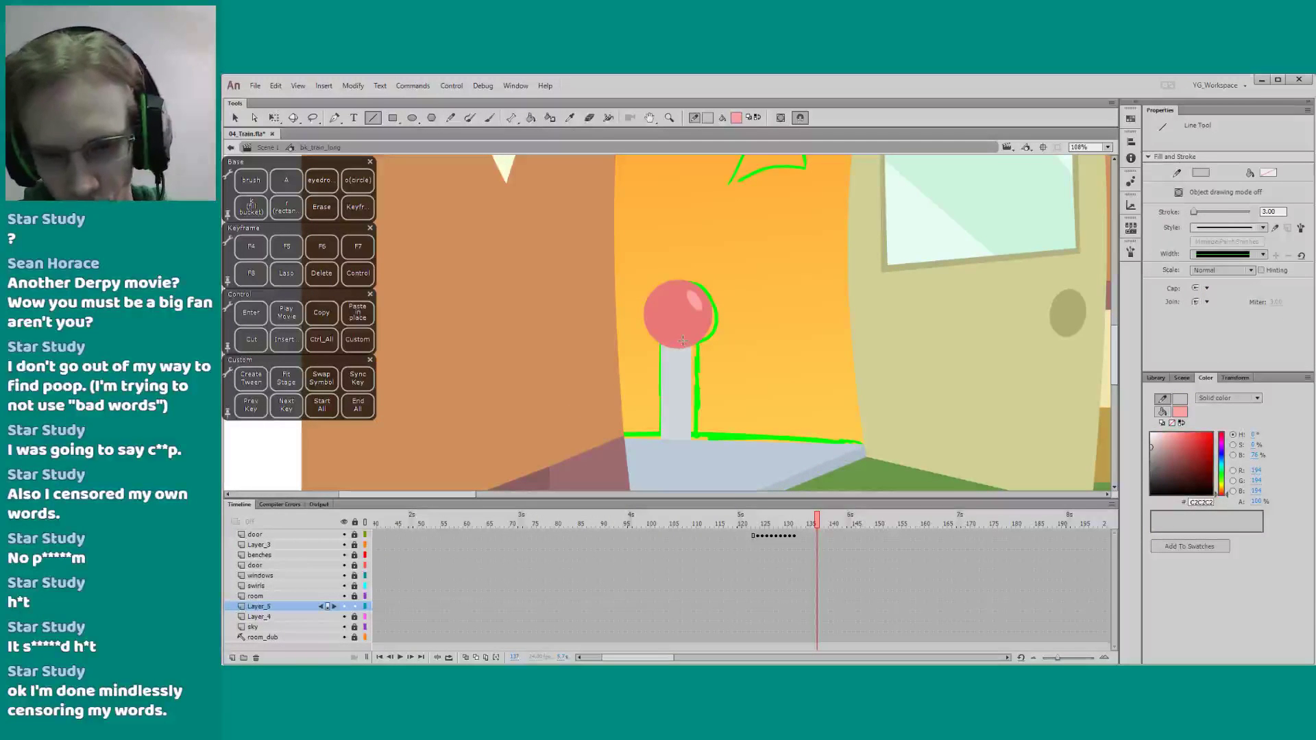
key(q)
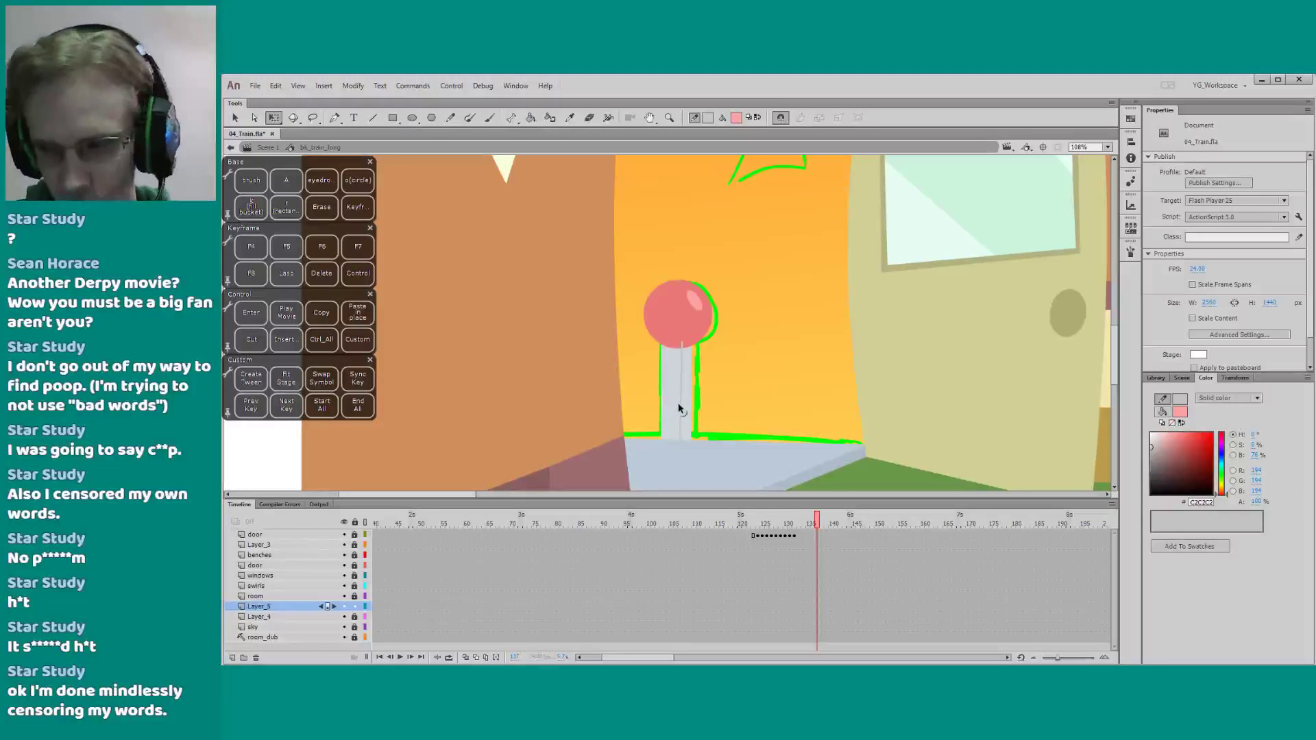
key(ctrl+z)
Split the post shaft lengthwise with a vertical line, make its right half a paler grey and delete the dividing line
key(n)
drag(679, 342, 679, 448)
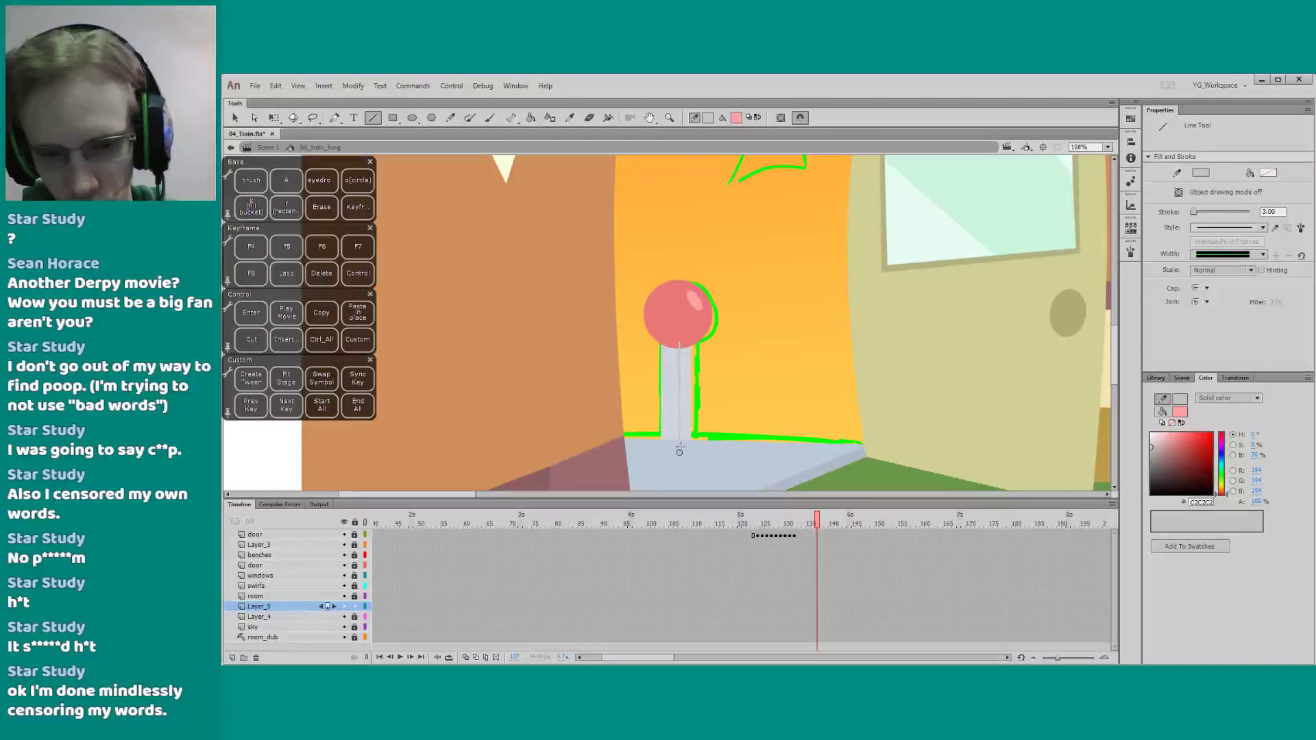
key(q)
click(682, 392)
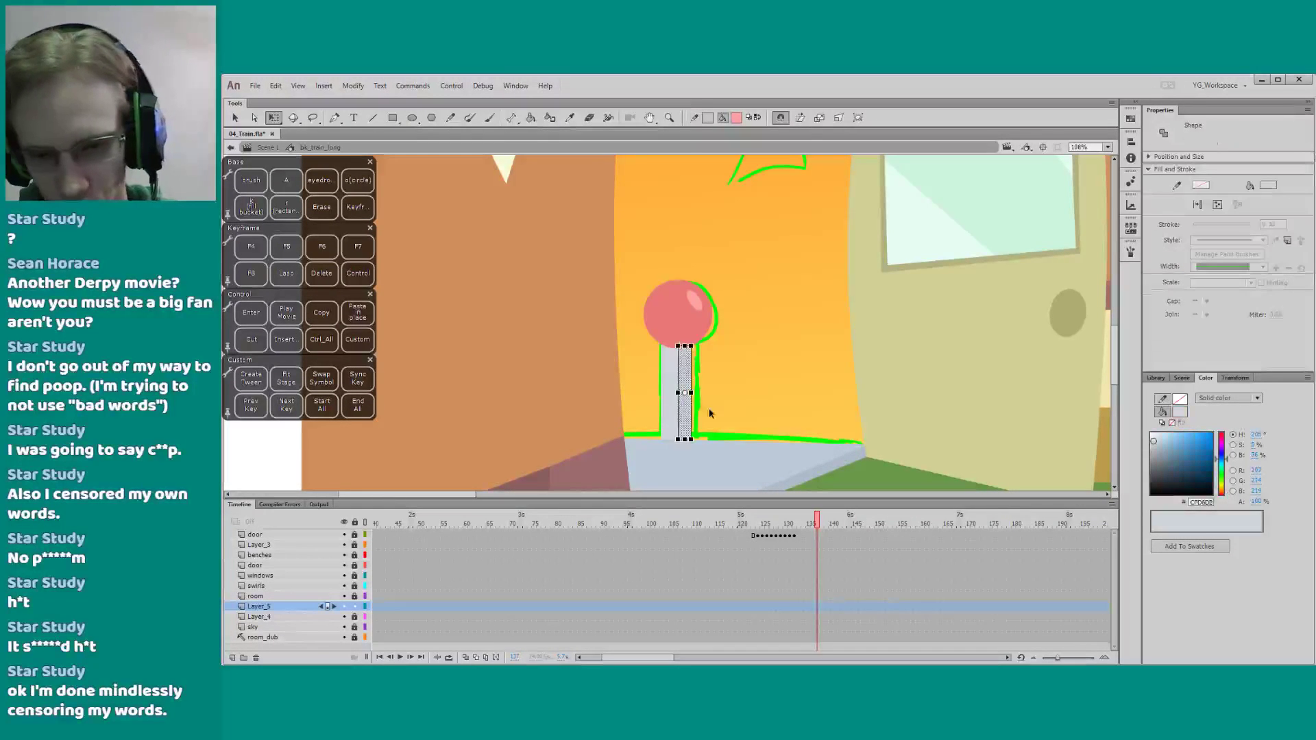
drag(1151, 443, 1152, 437)
click(886, 388)
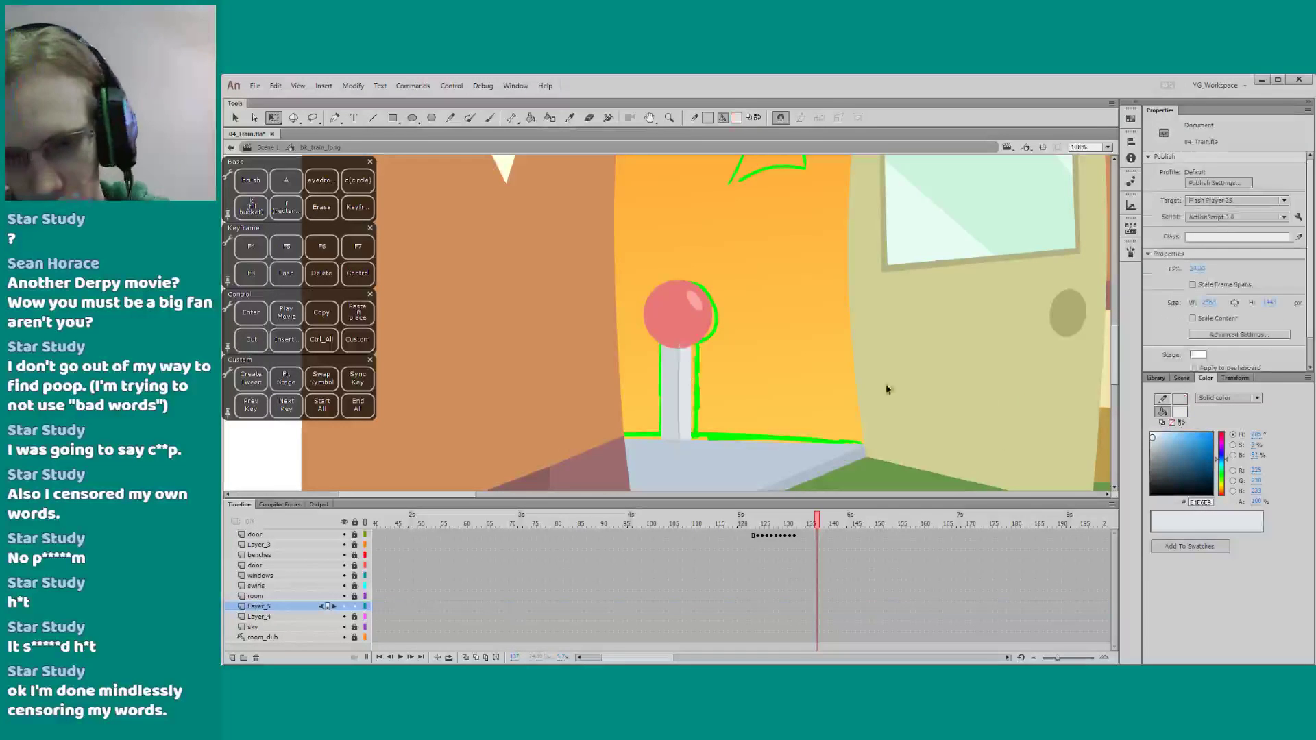
click(678, 375)
key(Delete)
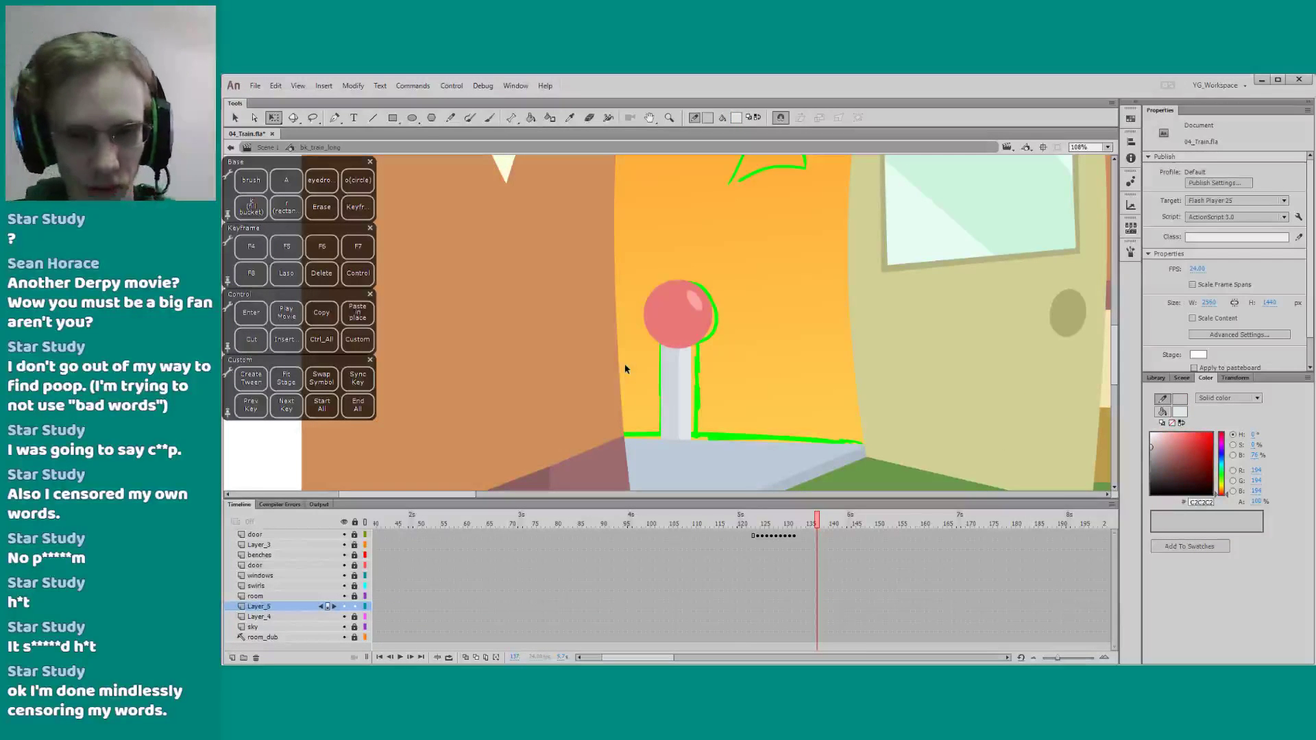
Draw a diagonal dividing line across the platform's top surface and, with only Layer_5 visible, extend it past the surface's left edge
scroll(593, 409, down, 2)
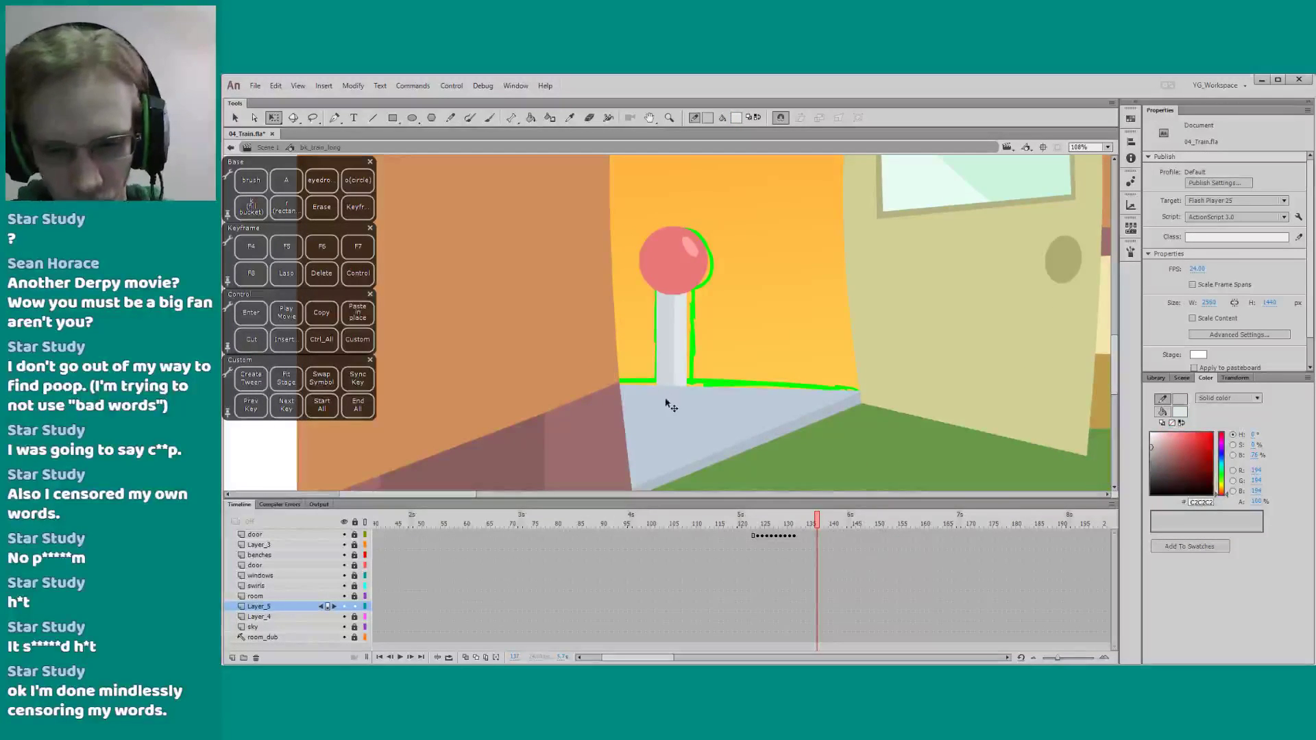
key(n)
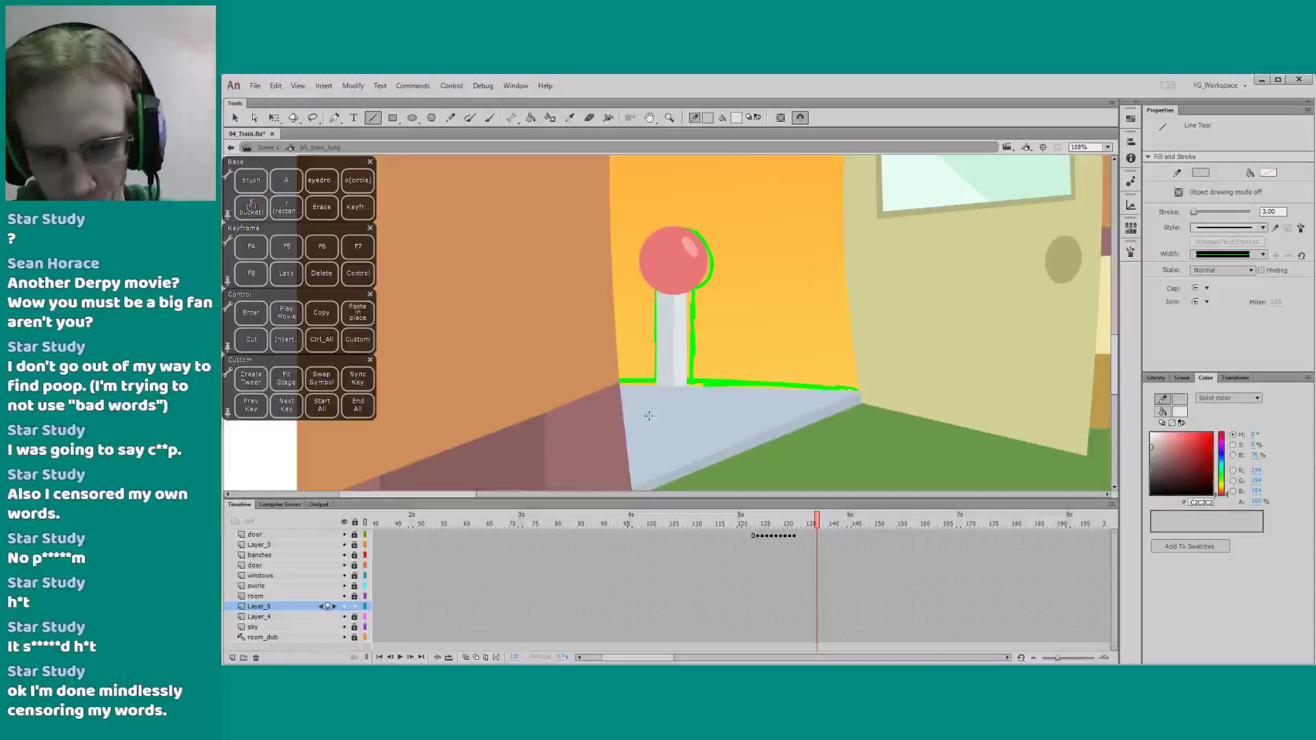
drag(646, 411, 672, 409)
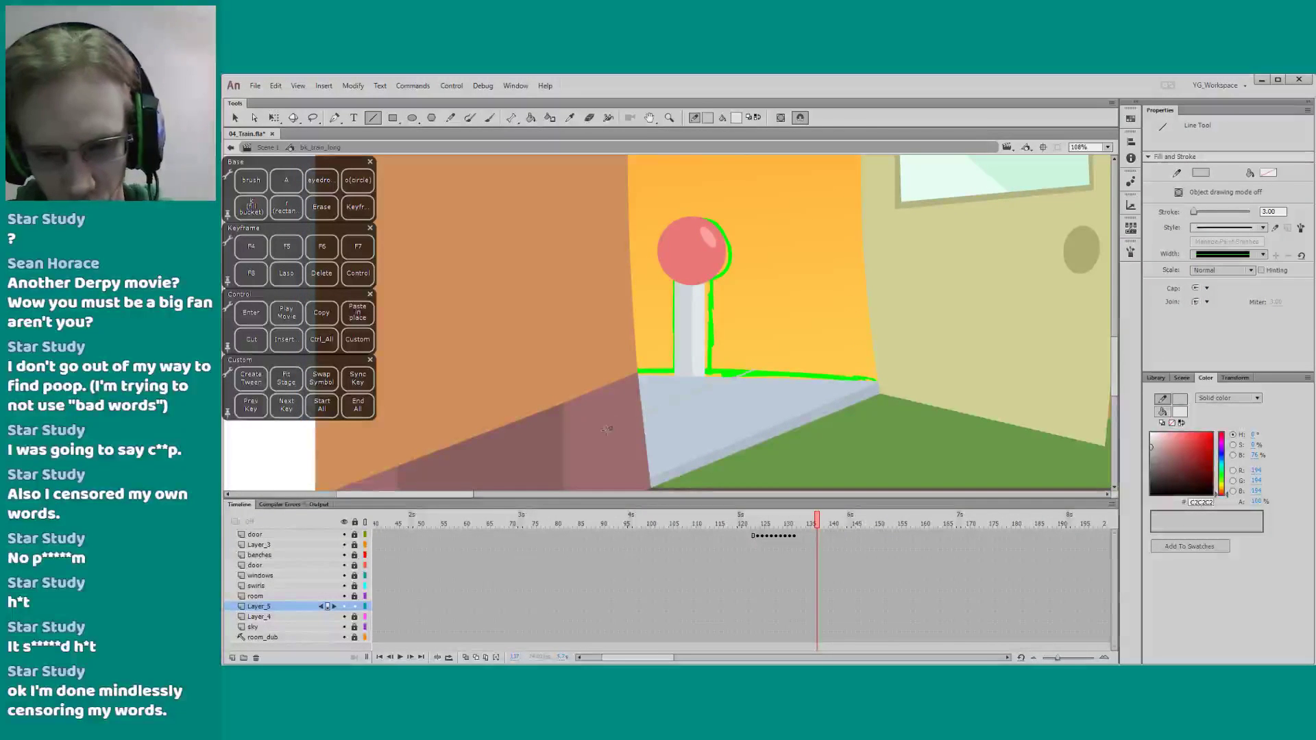
key(q)
click(672, 394)
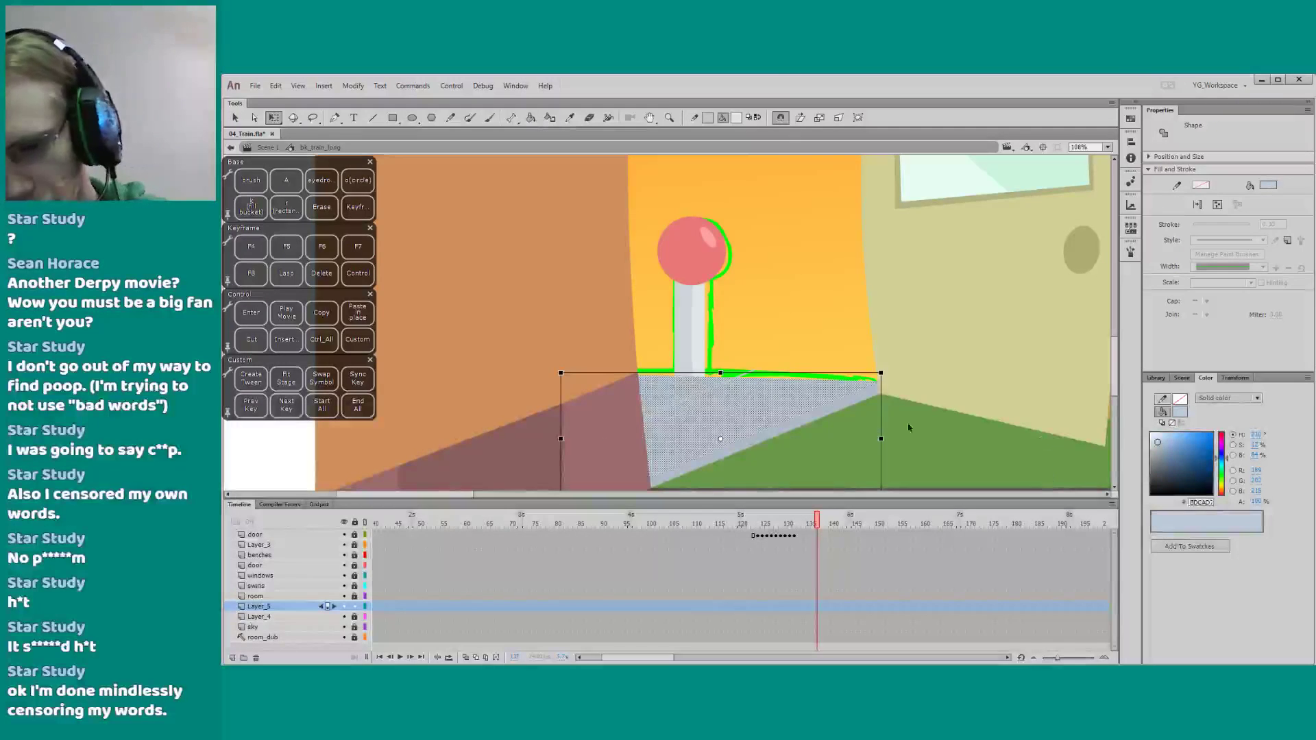
alt+click(344, 605)
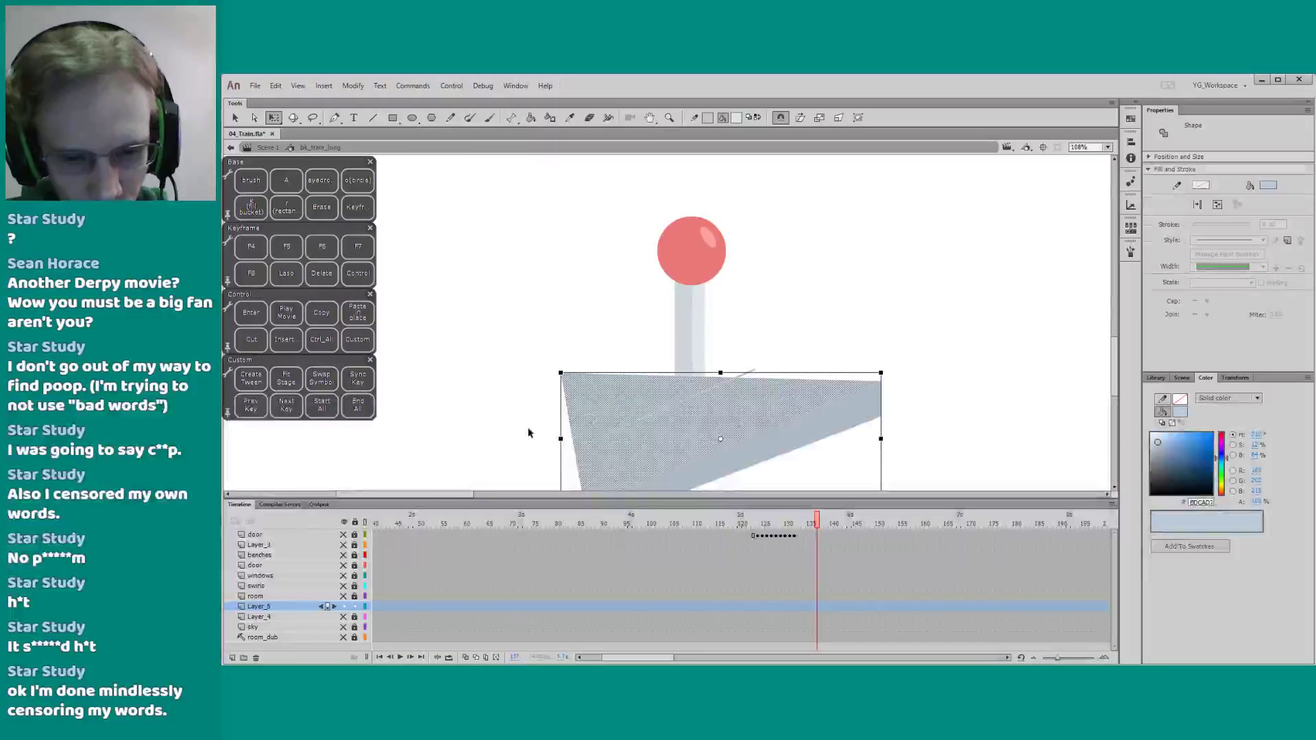
click(535, 432)
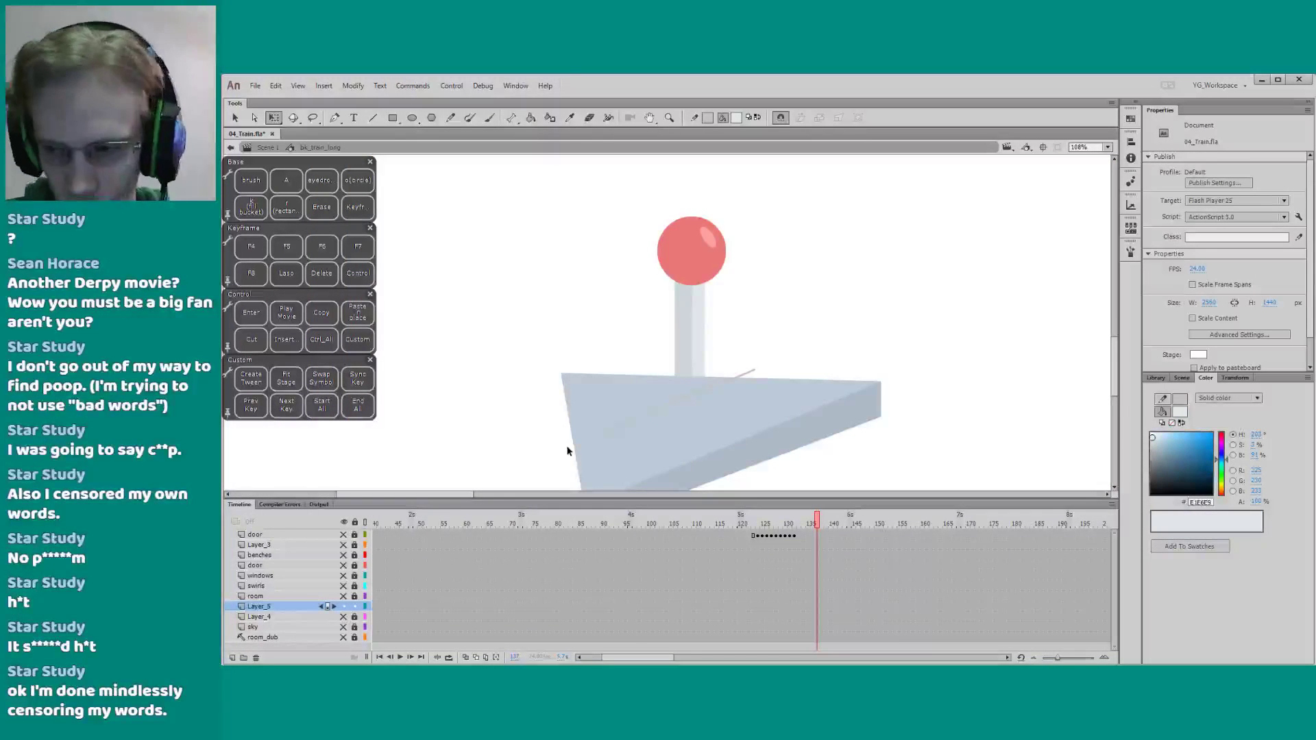
drag(595, 433, 538, 456)
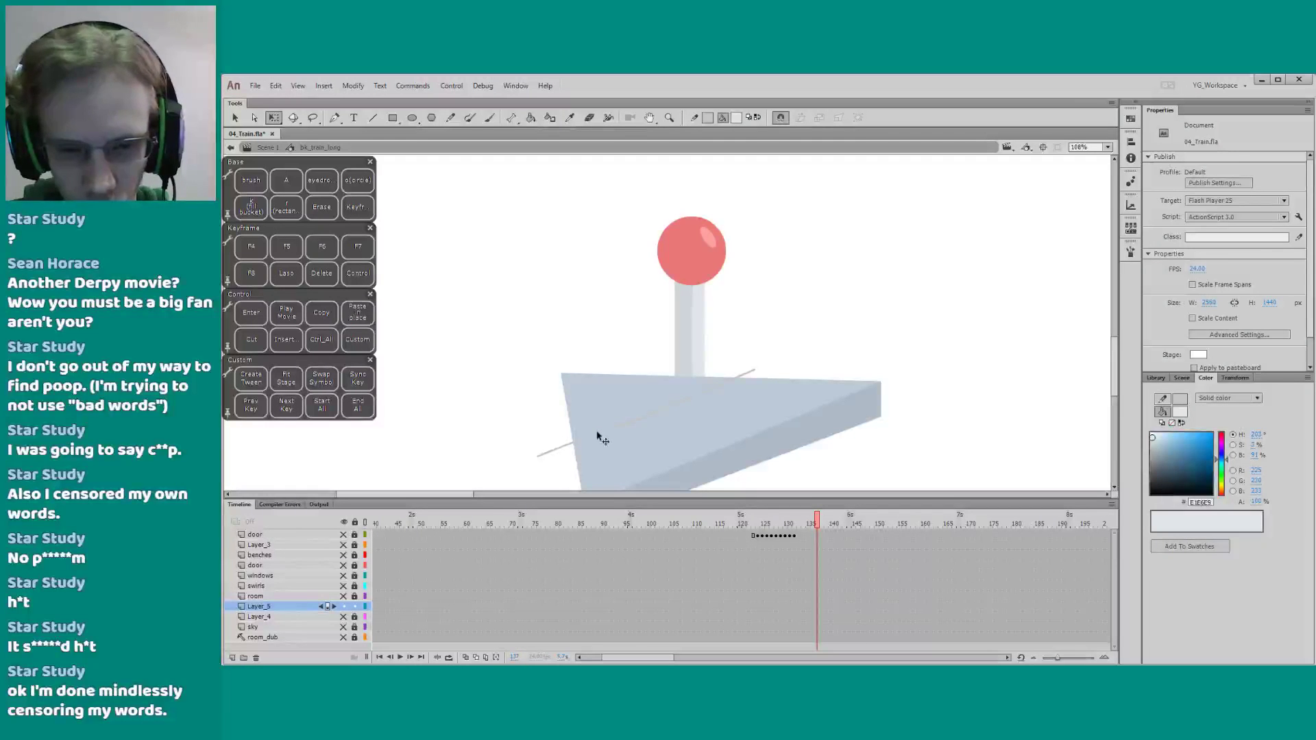
Lighten the platform section above the diagonal line to C6D3E1, delete the line and show all layers again
click(615, 423)
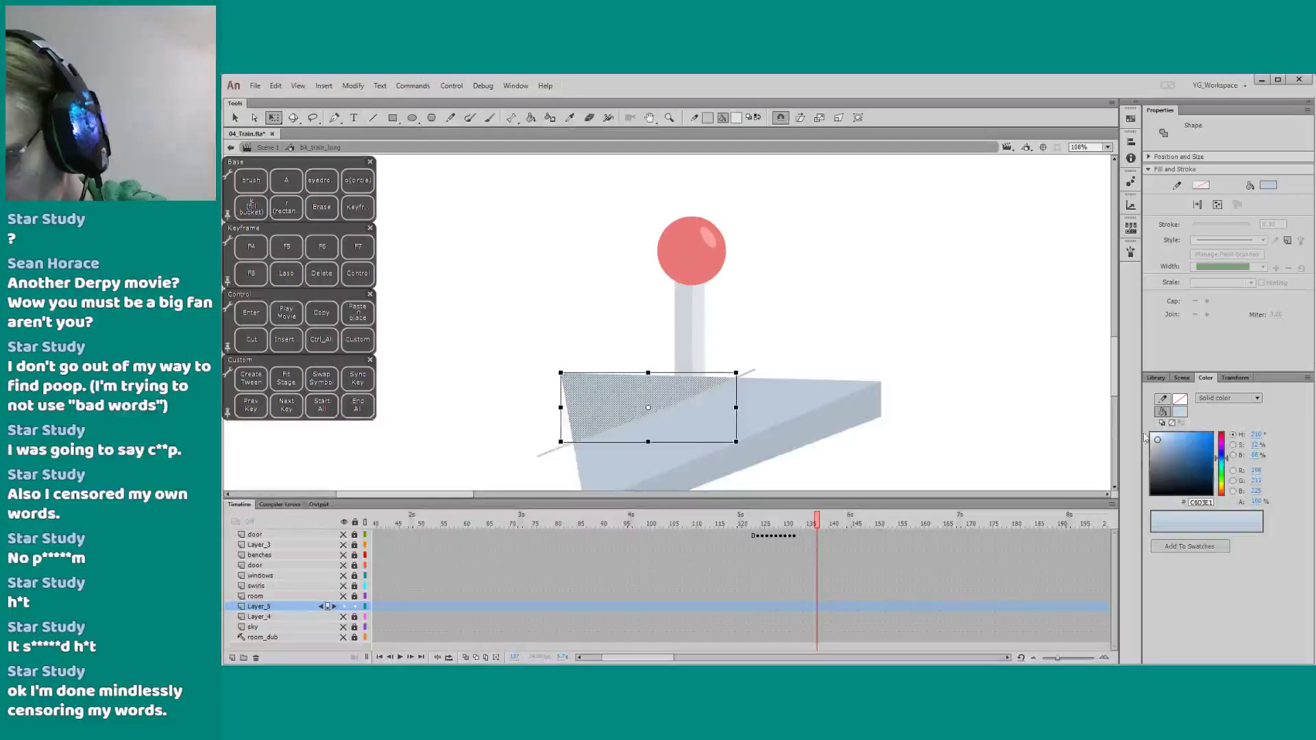
click(1011, 426)
click(557, 450)
key(Delete)
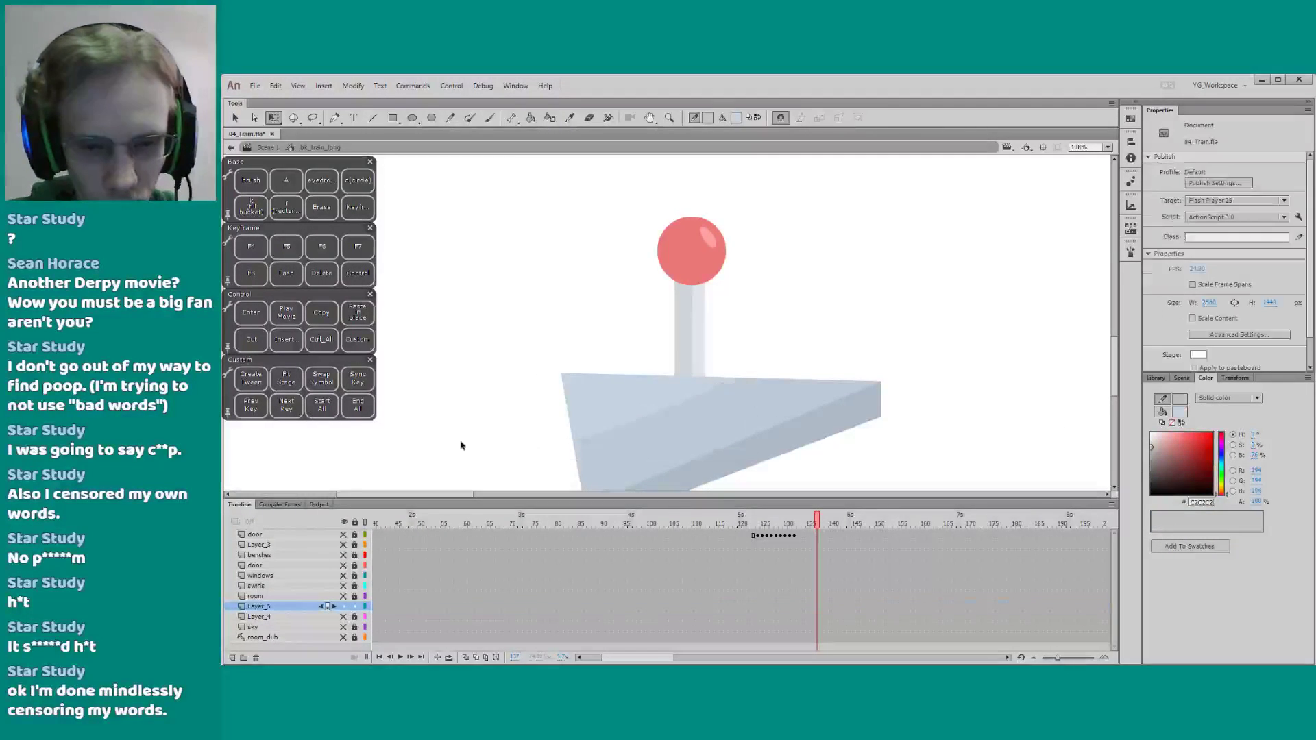
click(343, 522)
click(345, 523)
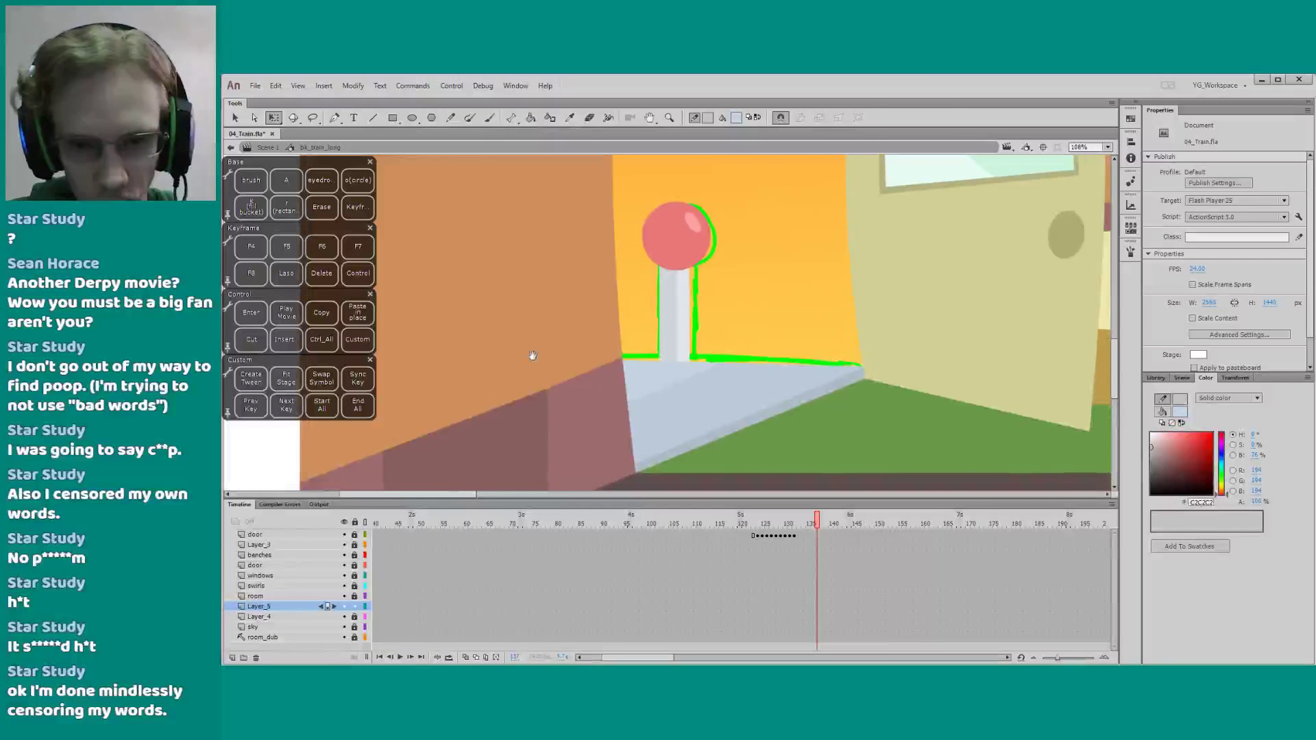
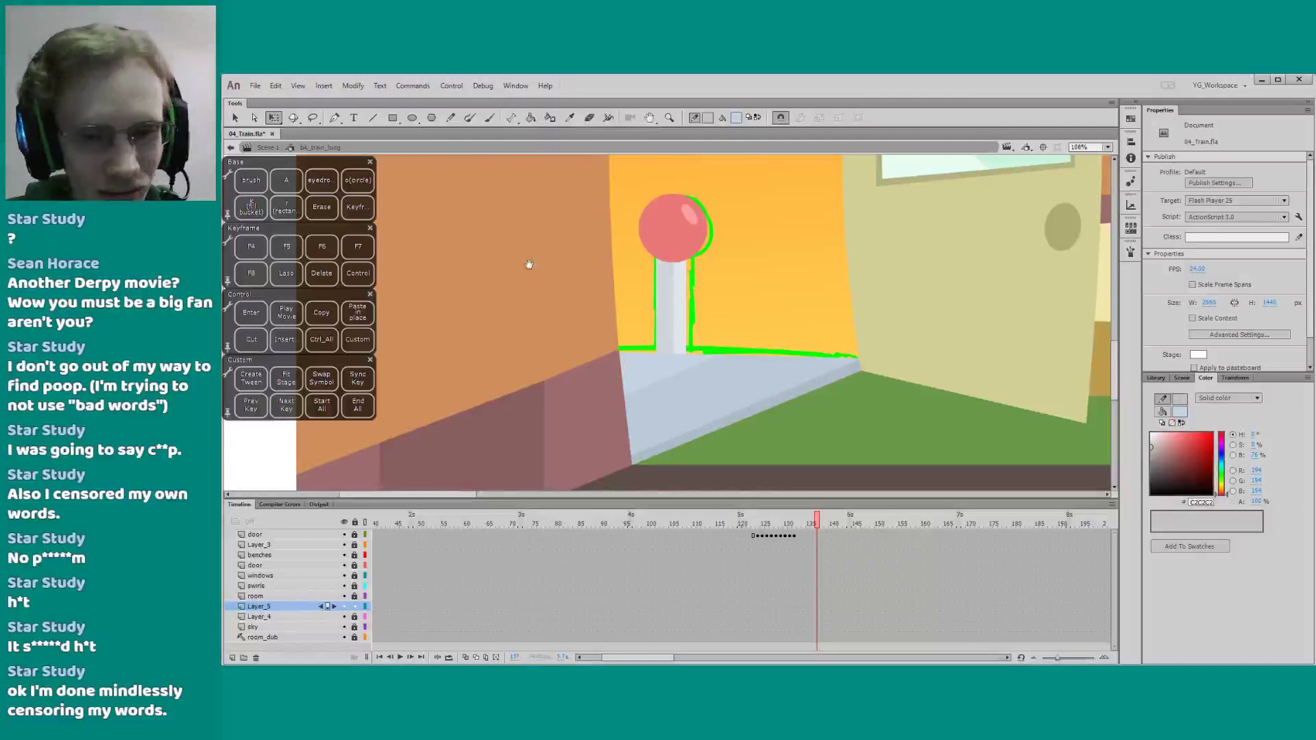
Hide Layer_4 with the green sketch to leave only the coloured artwork behind the doorway
drag(528, 263, 517, 332)
key(z)
alt+click(536, 346)
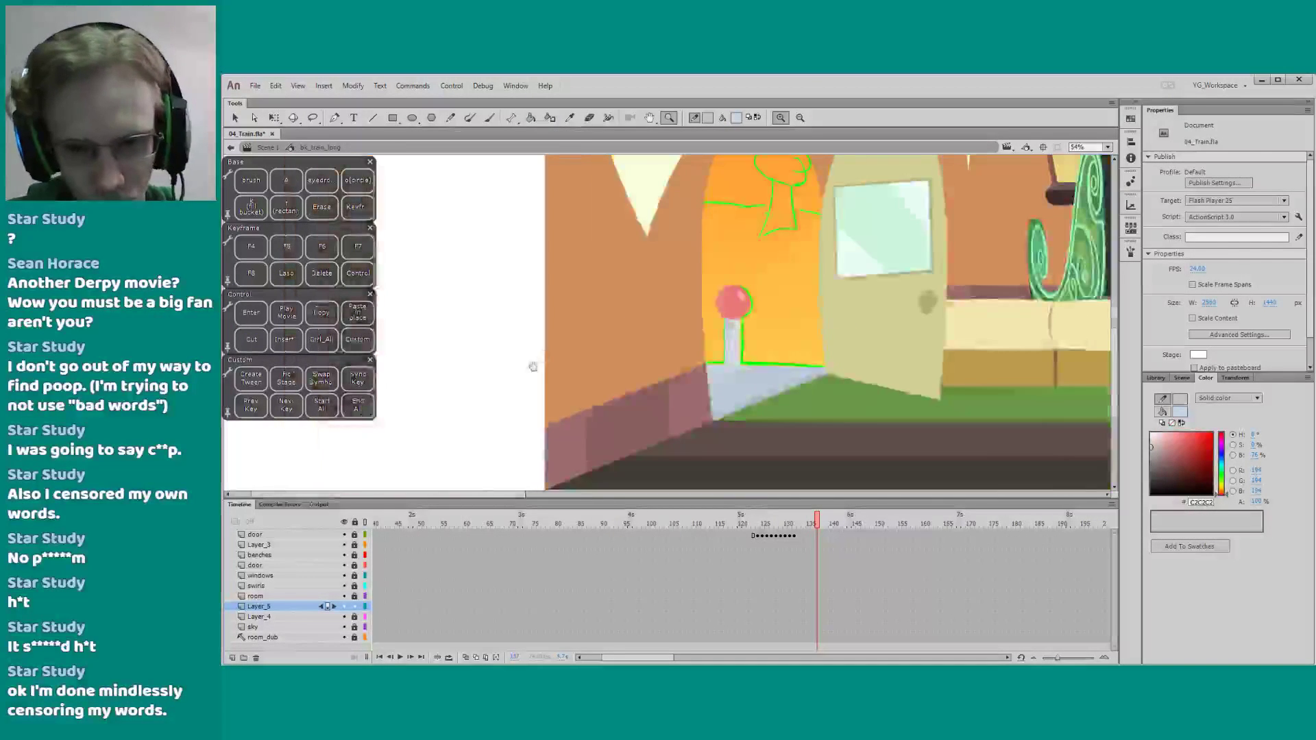
key(q)
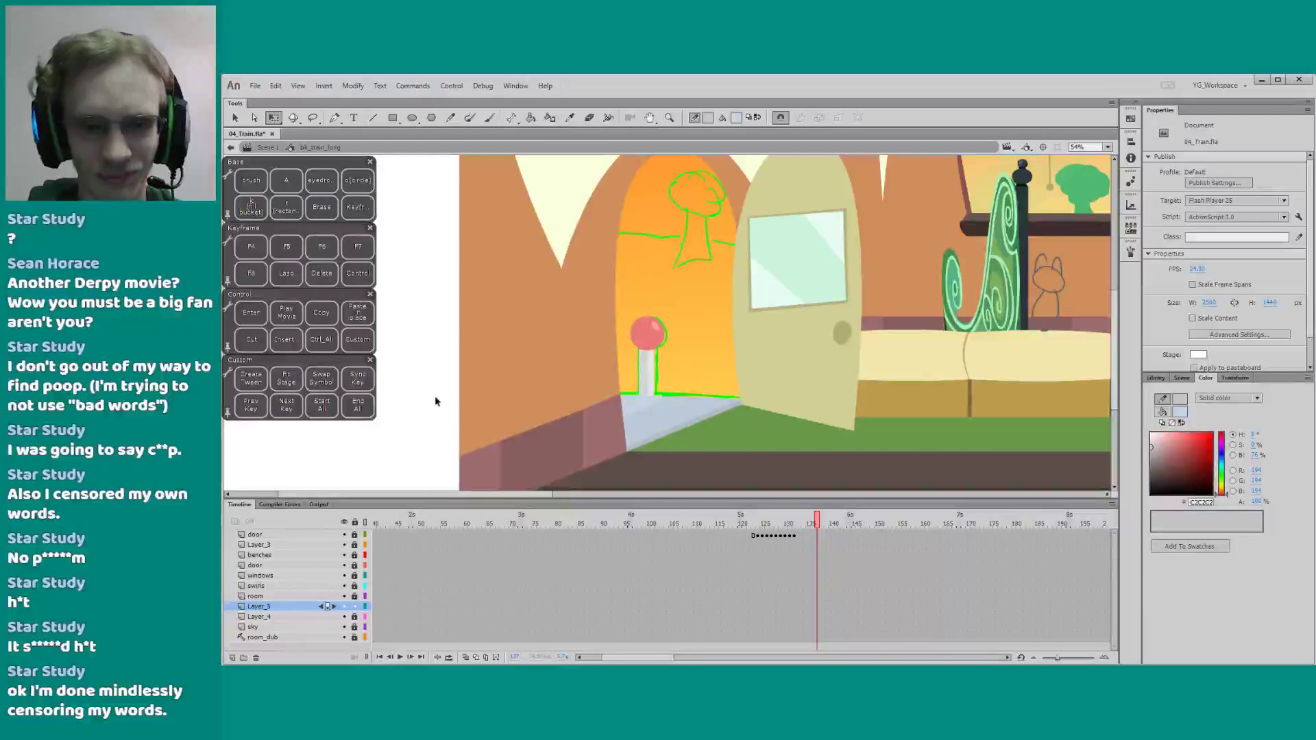
click(344, 616)
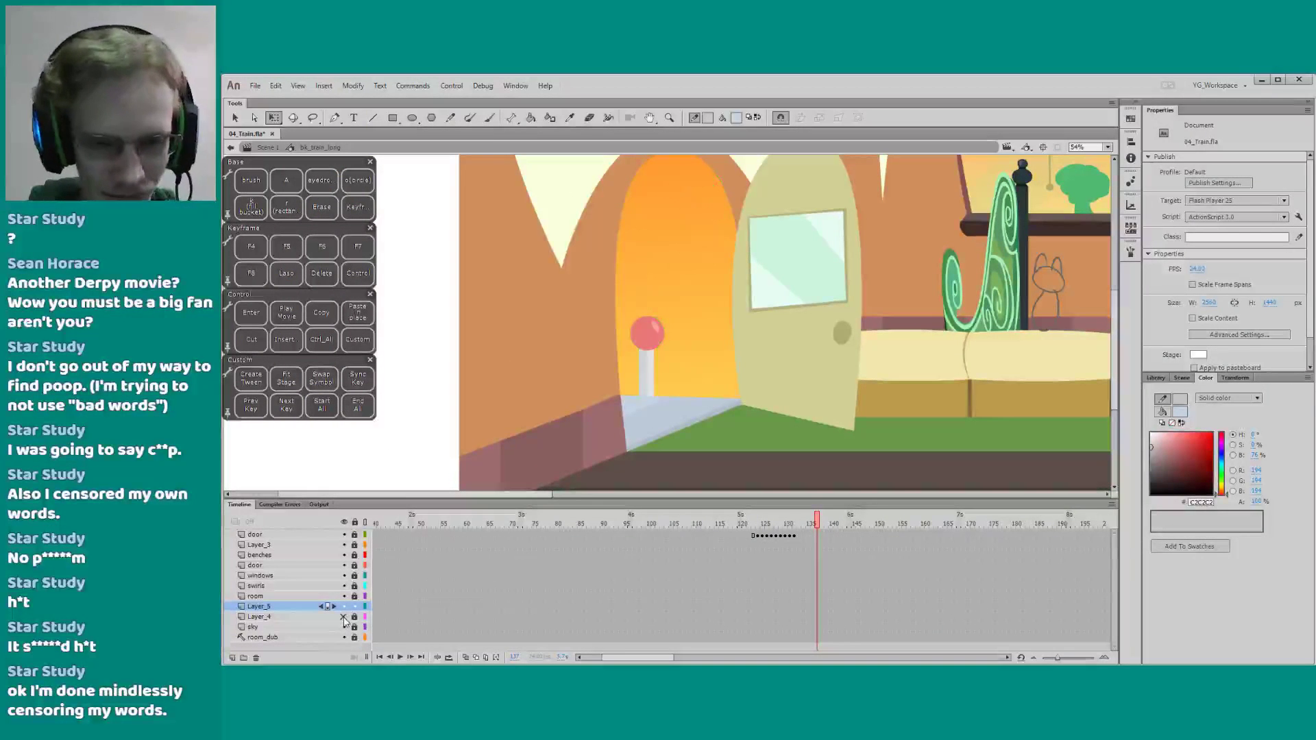
drag(408, 450, 376, 443)
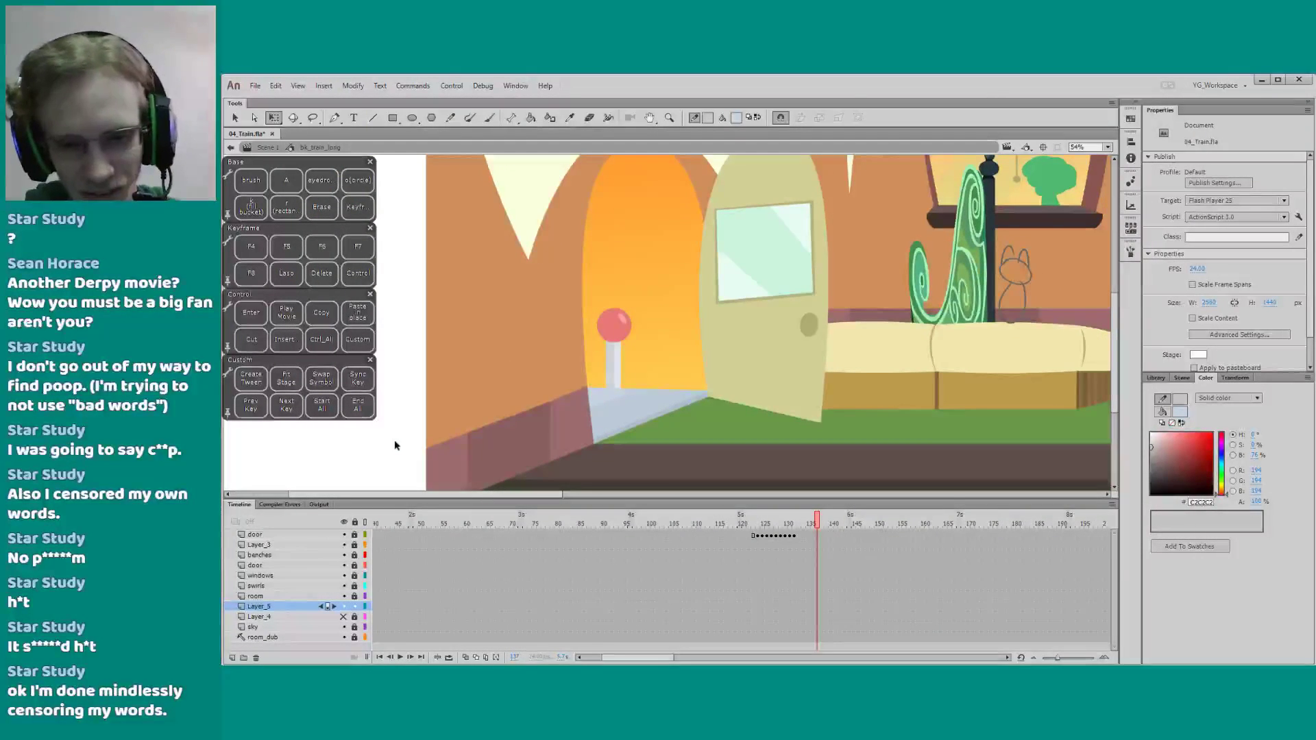
Nudge the anchor at the platform top's right corner slightly left and down beside the door edge
key(ctrl+space)
drag(668, 359, 710, 436)
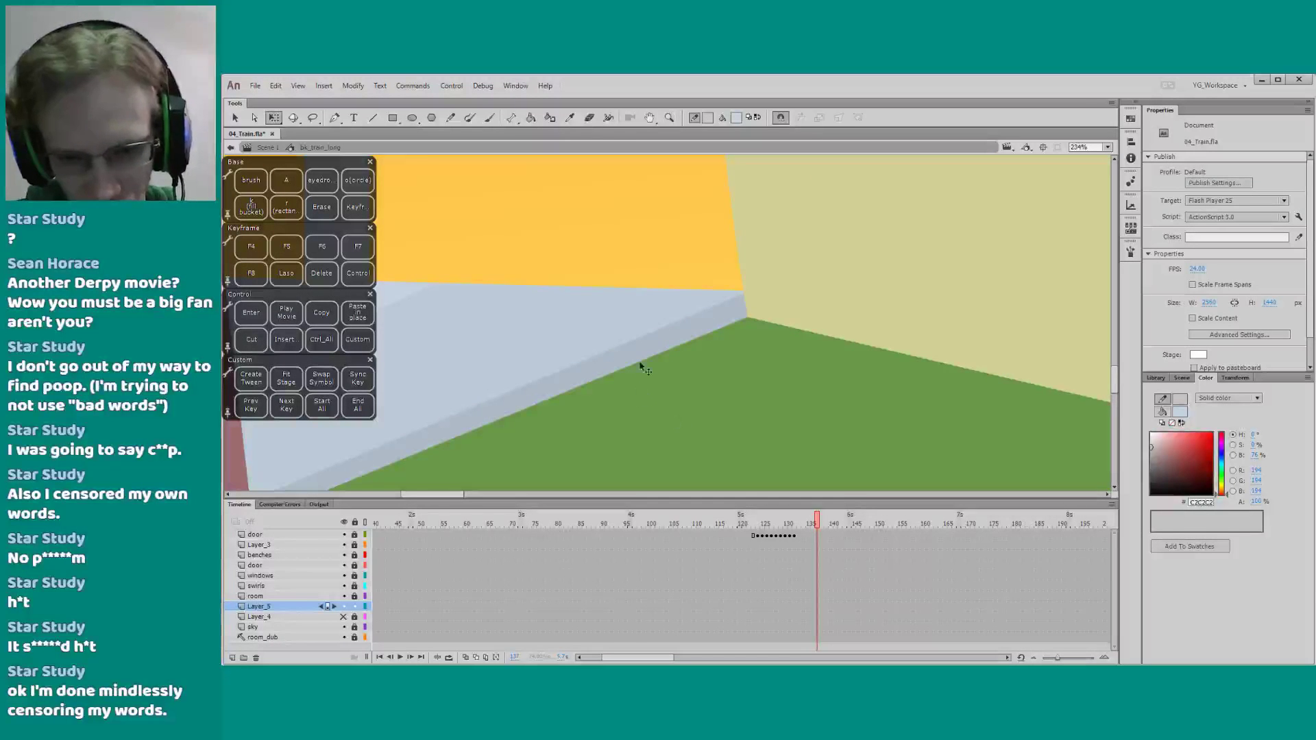
key(a)
click(725, 308)
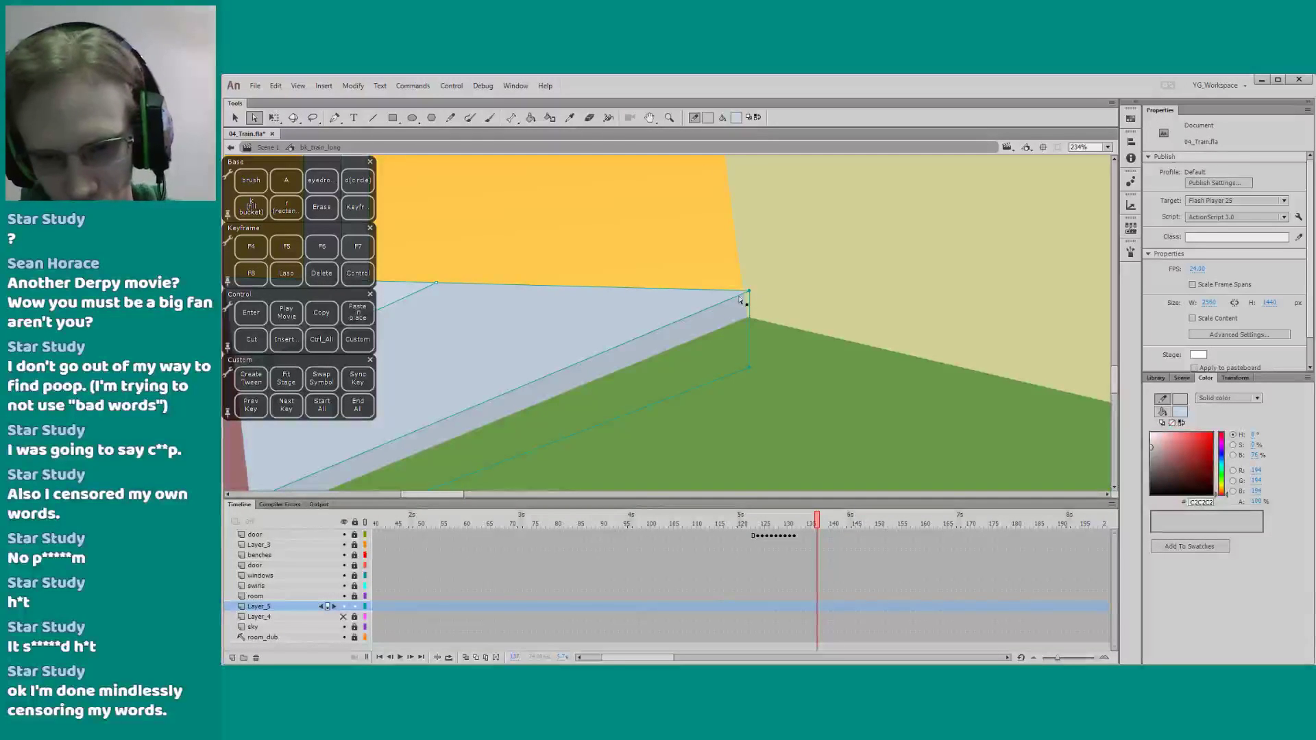
key(Left)
key(Left)
key(Left)
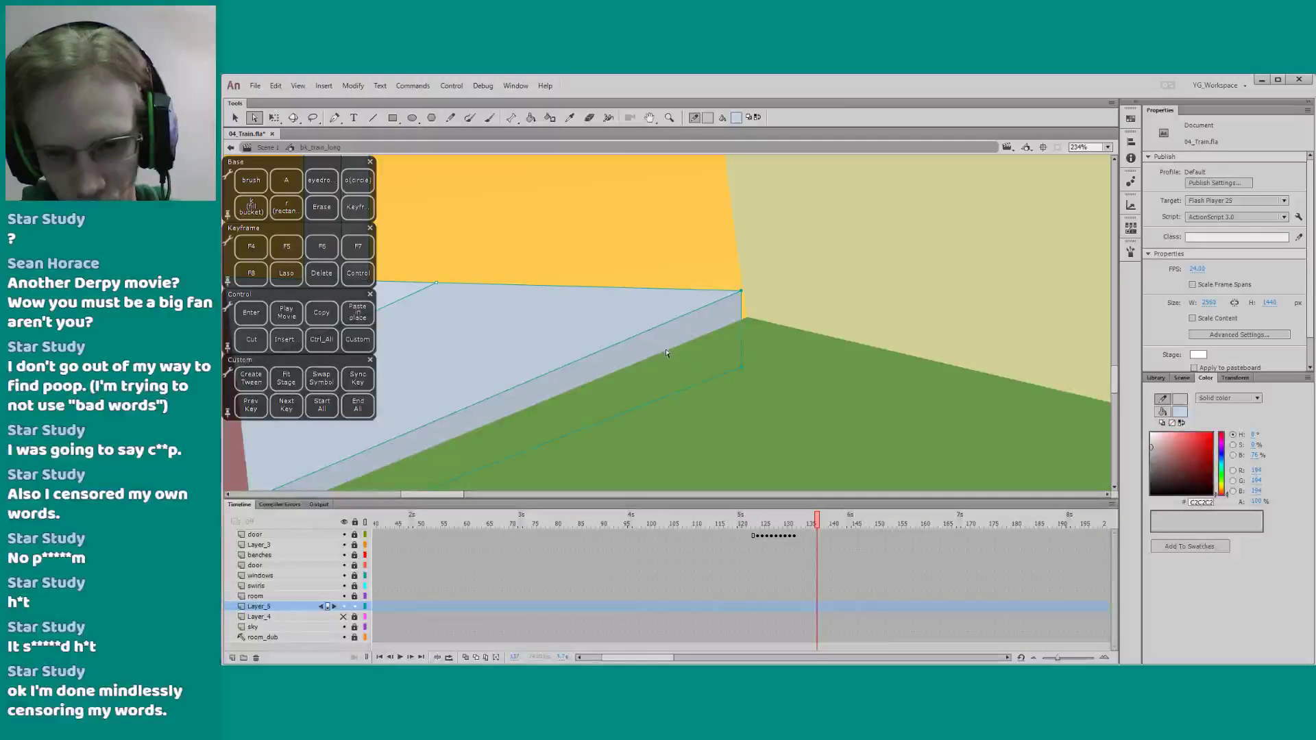
key(Down)
key(Down)
key(Right)
key(Right)
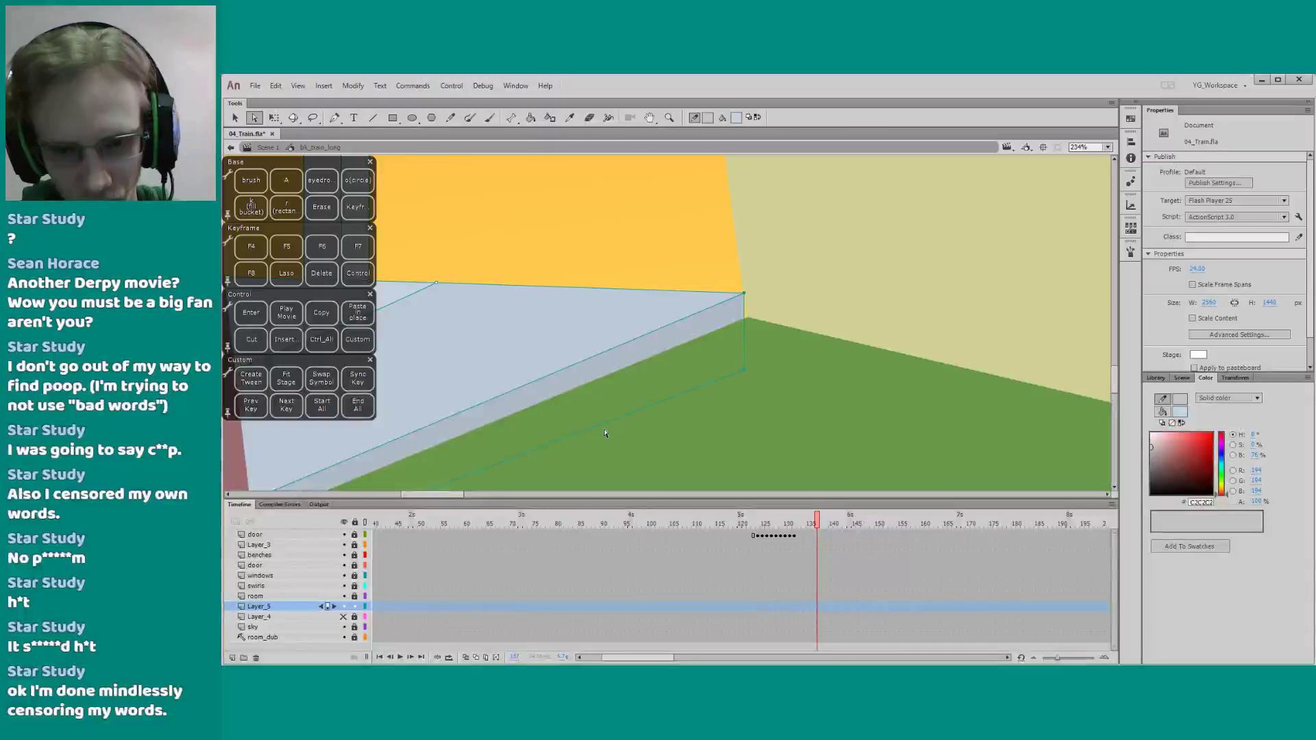
click(616, 278)
key(q)
Review the platform and post within the whole train interior and save 04_Train.fla
click(1106, 147)
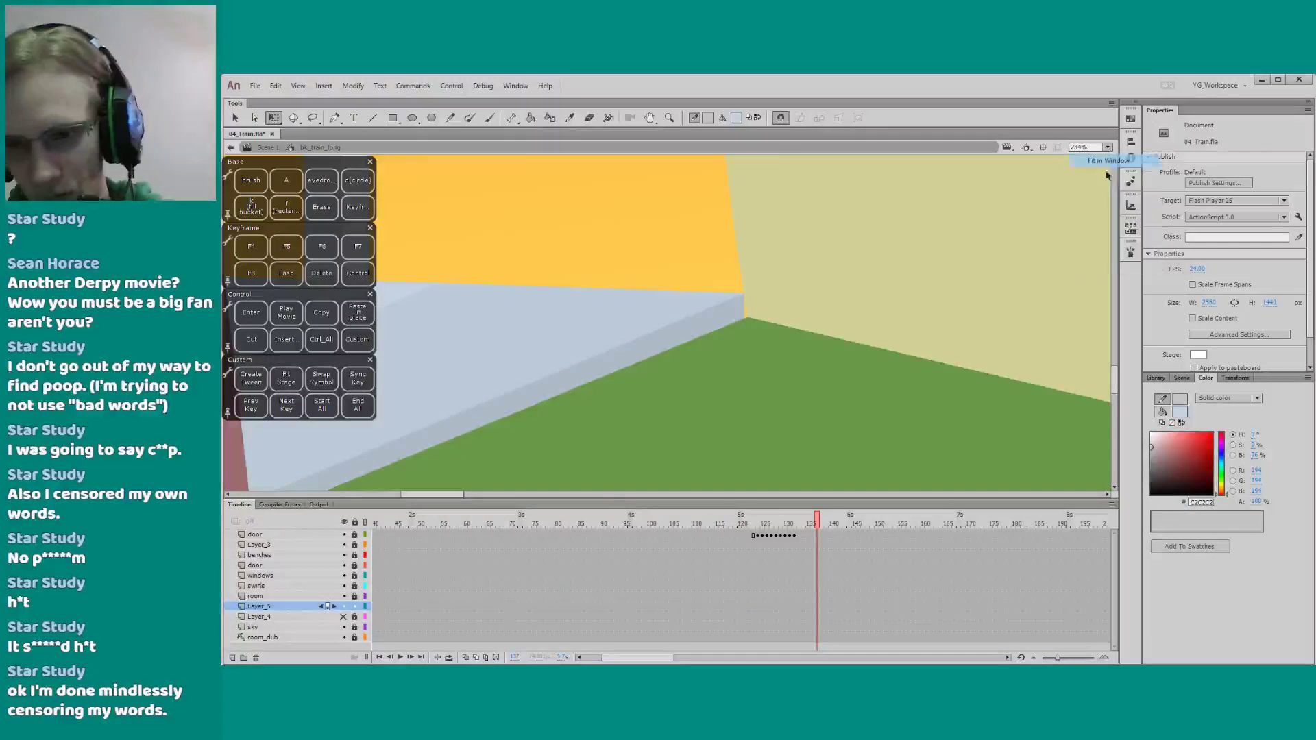
click(1102, 212)
key(z)
alt+click(461, 433)
alt+click(461, 433)
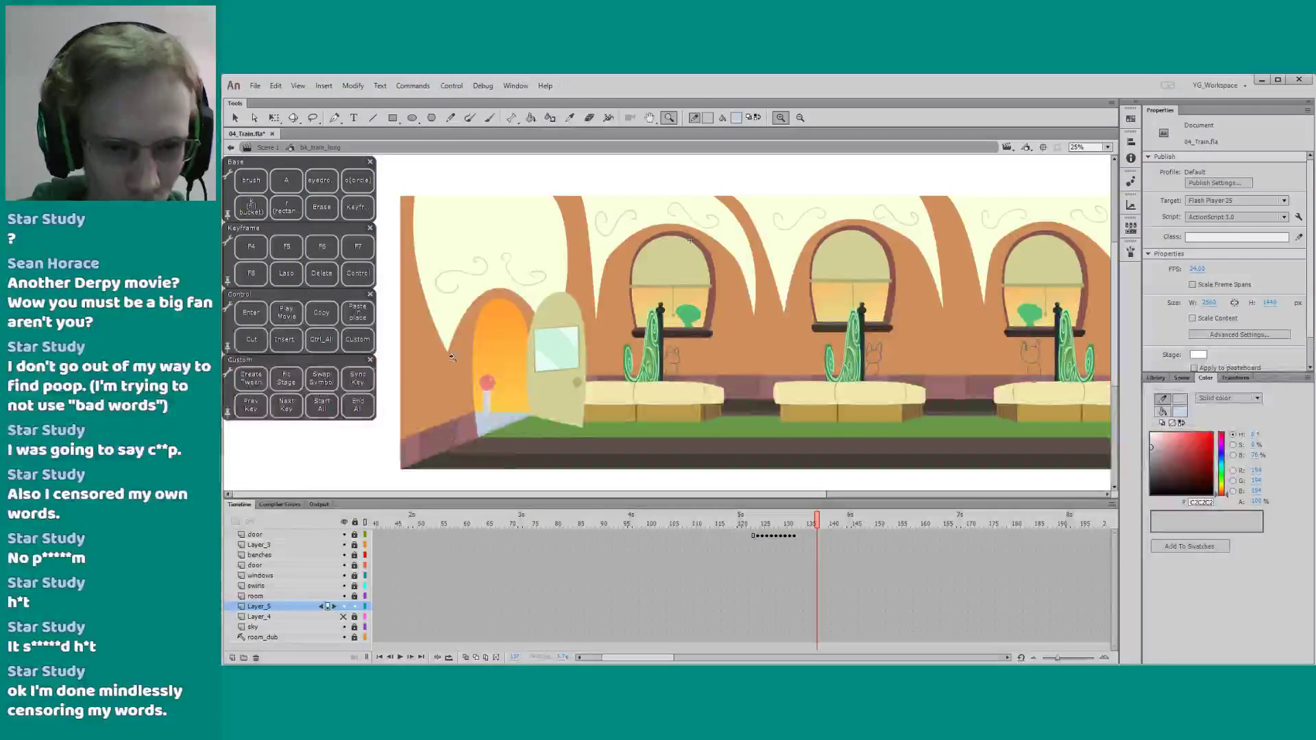
drag(451, 353, 366, 443)
key(q)
drag(473, 391, 451, 419)
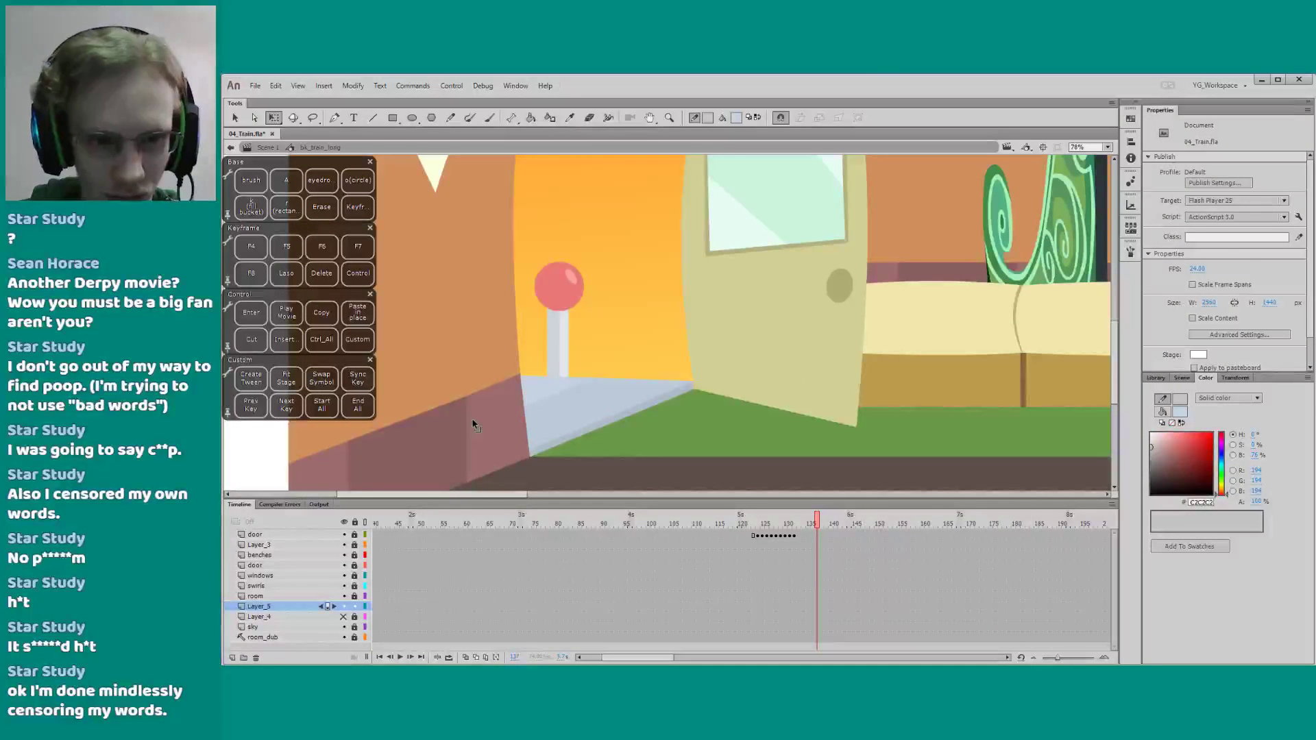
drag(505, 412, 542, 411)
key(ctrl+s)
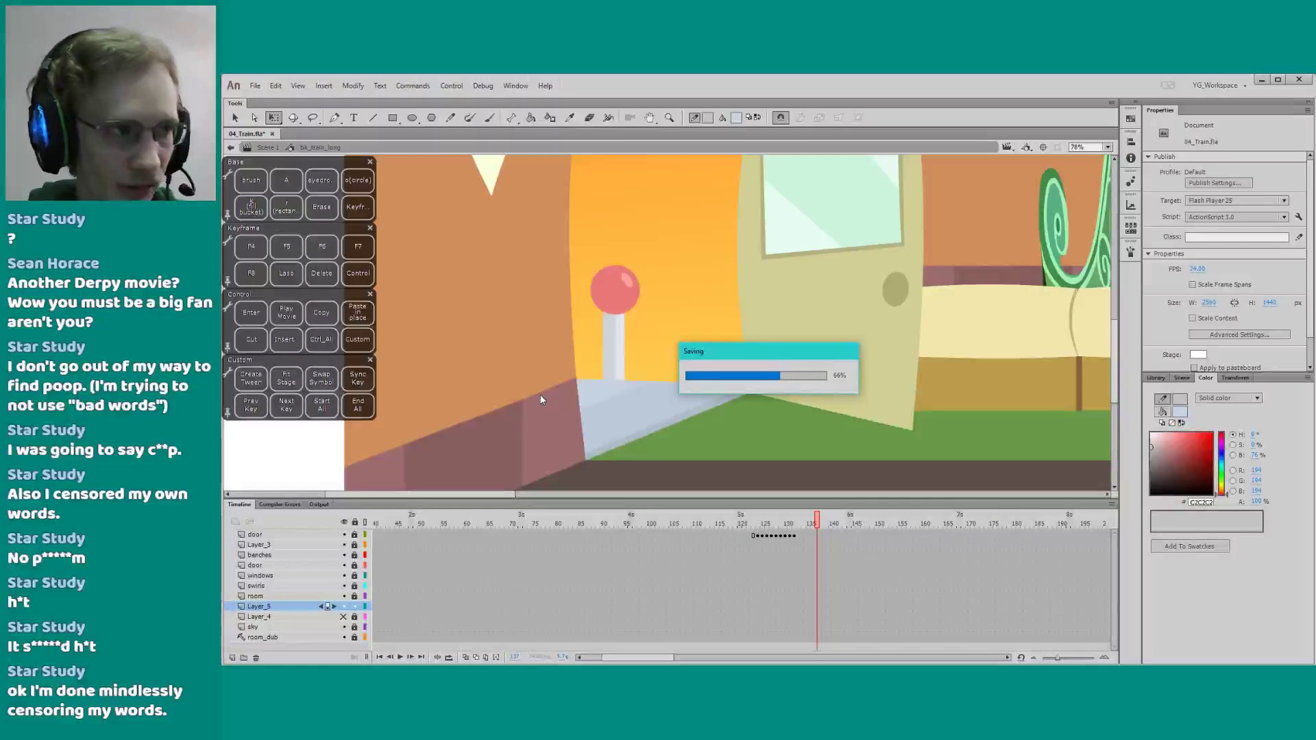
mouse_move(505, 343)
mouse_down()
mouse_move(525, 372)
mouse_move(518, 349)
mouse_up()
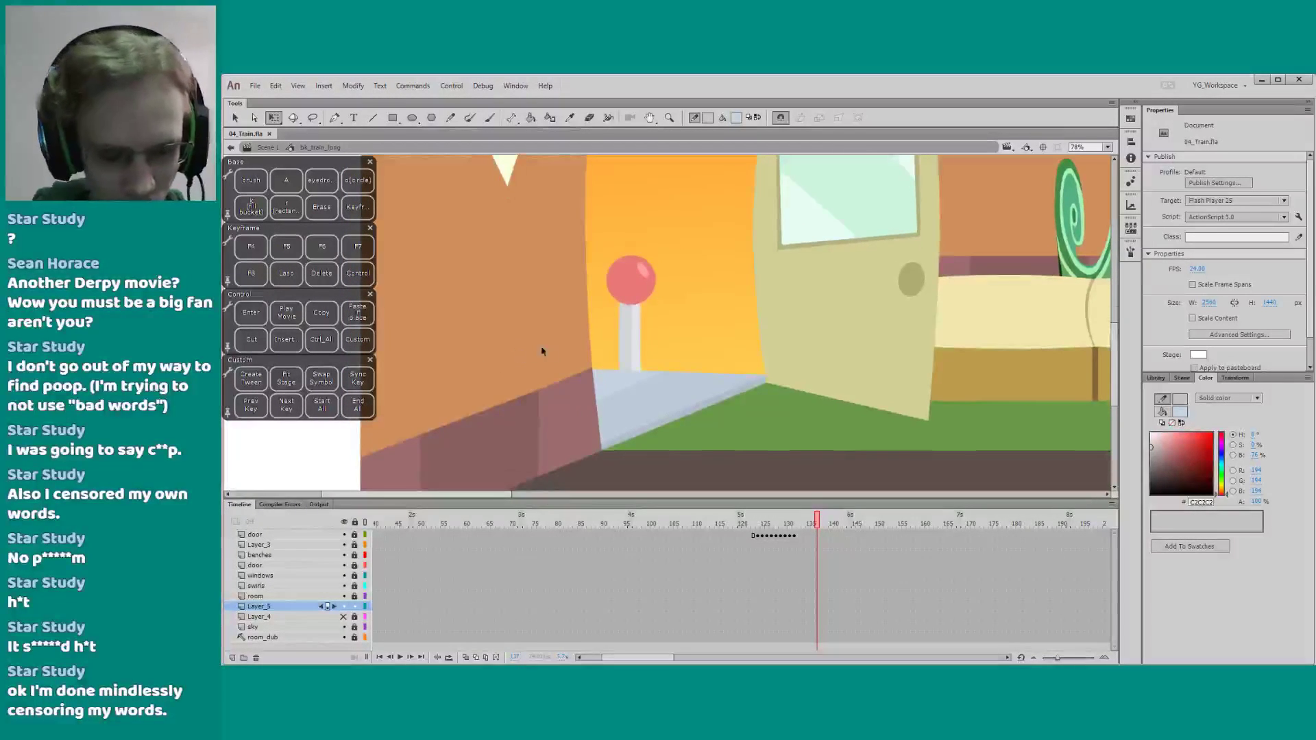
Draw a small circle outline over the orange background beside the post and set its stroke to 00FF00
key(z)
drag(587, 271, 713, 463)
key(o)
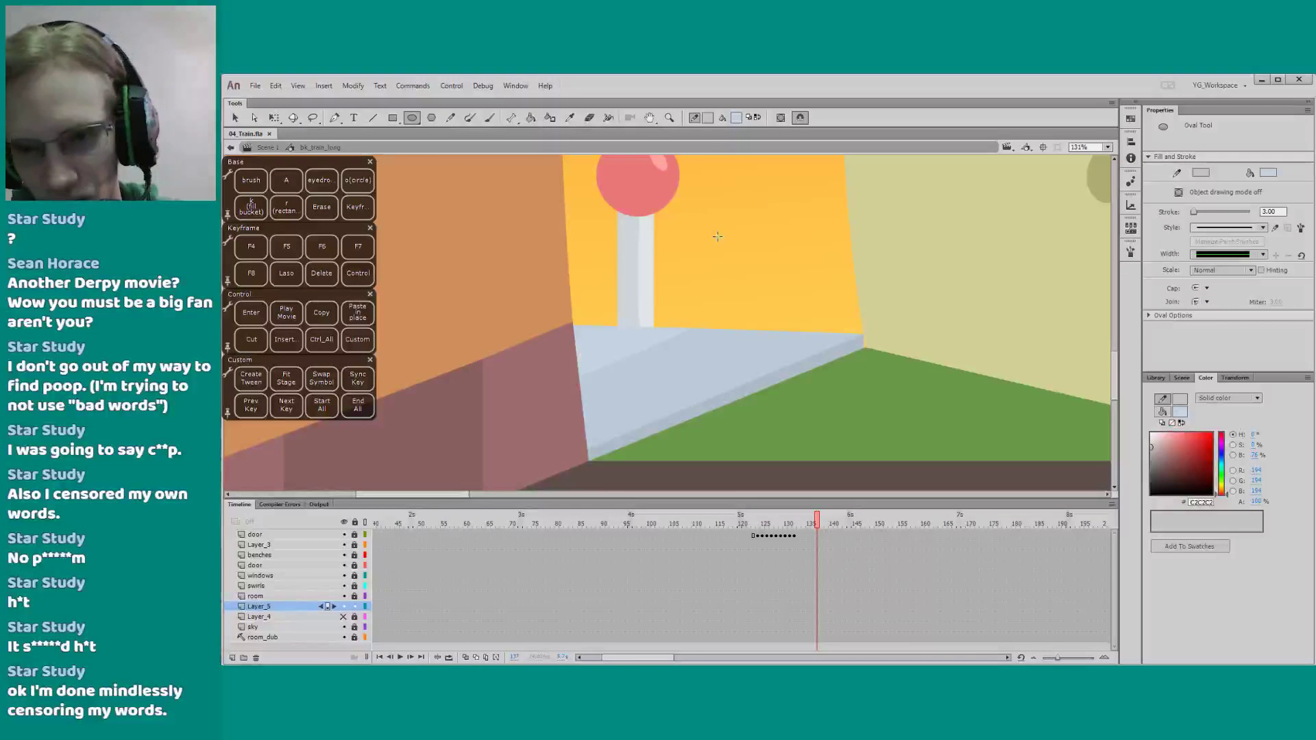
drag(714, 234, 754, 273)
key(q)
click(719, 259)
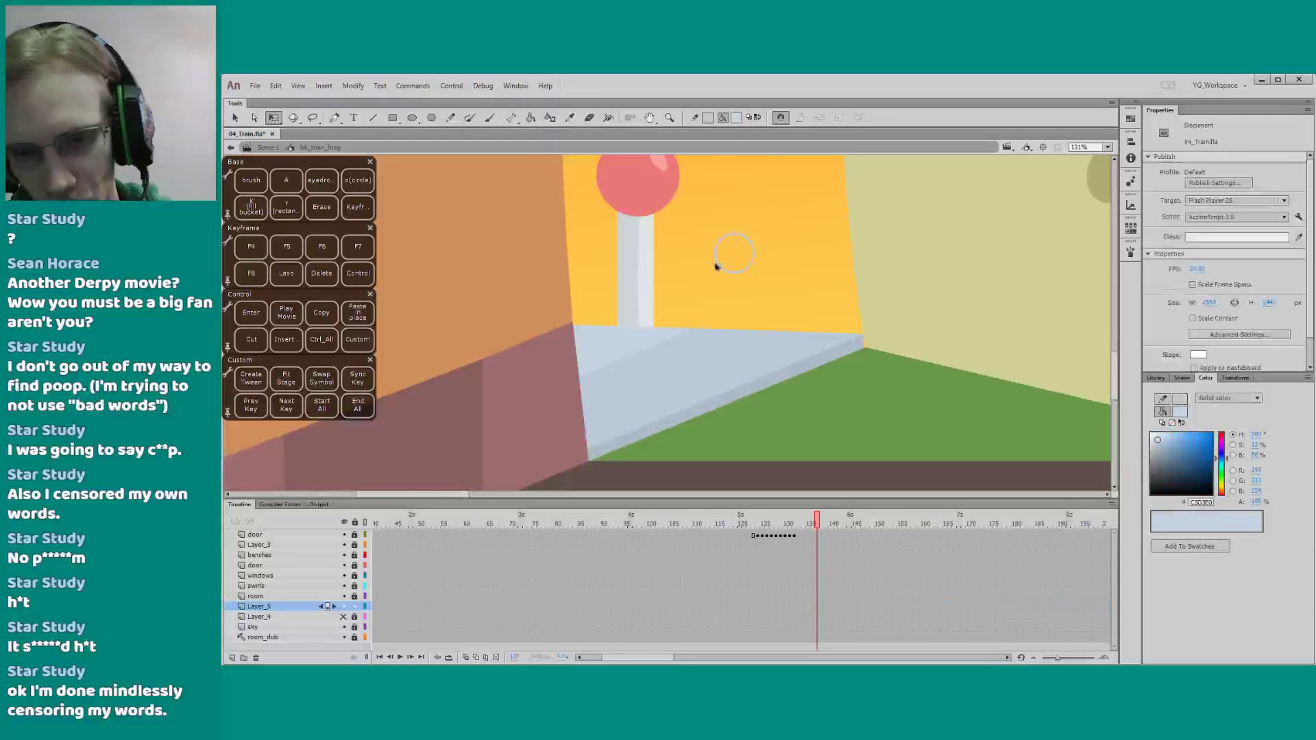
click(719, 266)
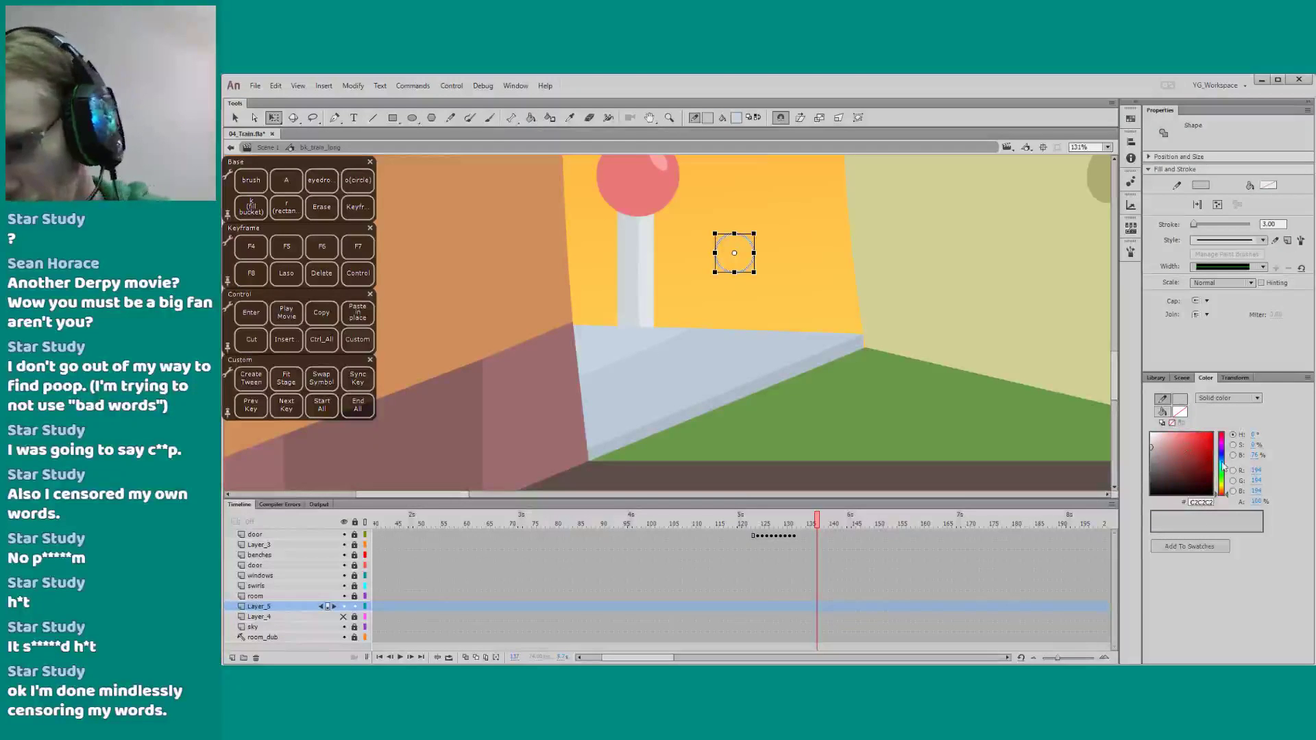
click(1221, 469)
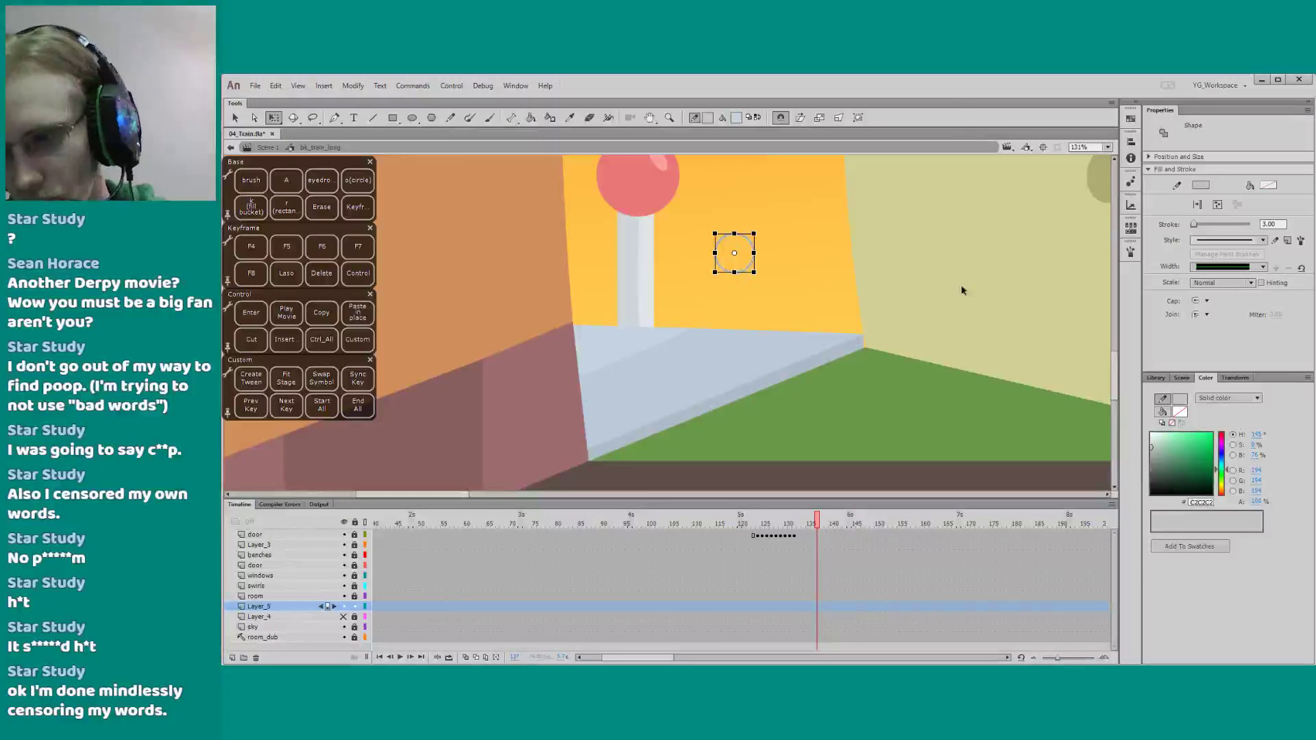
click(1201, 185)
click(1024, 290)
click(870, 281)
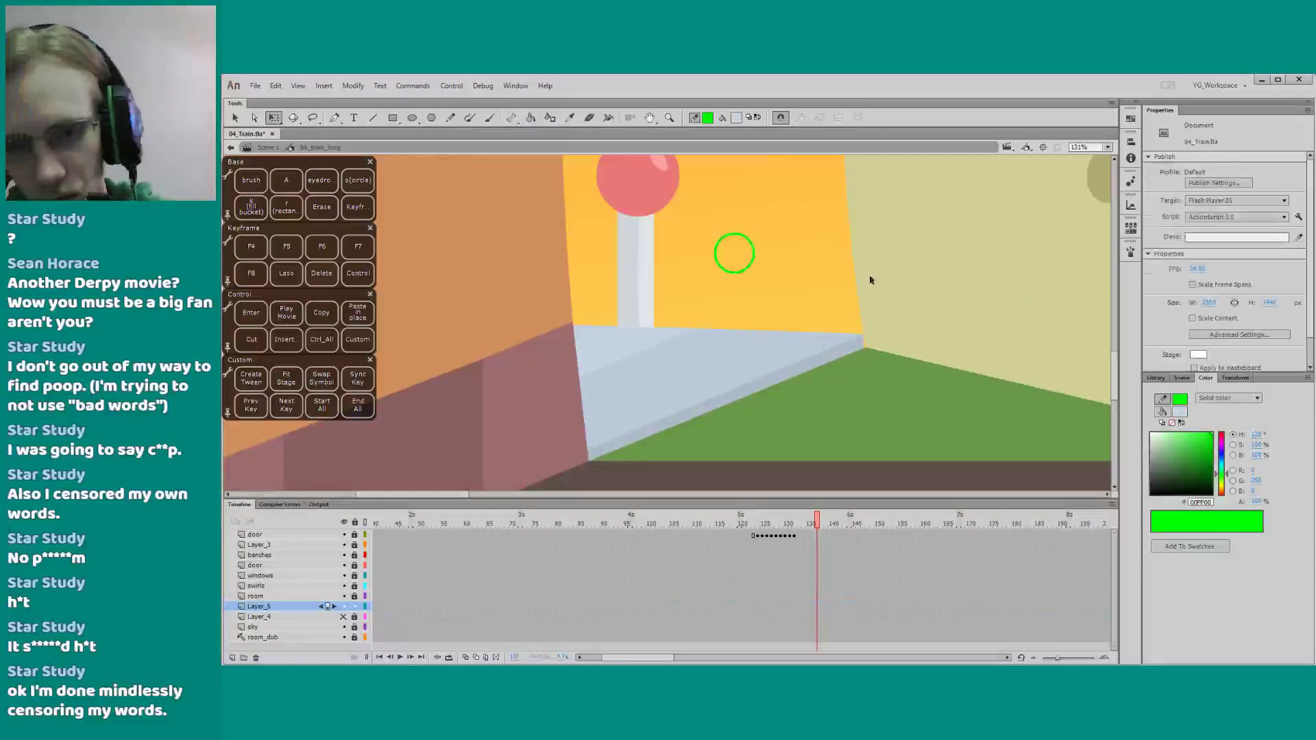
Flatten the green circle into a small ellipse and place it on the platform near the corner beside the door
click(718, 244)
key(F4)
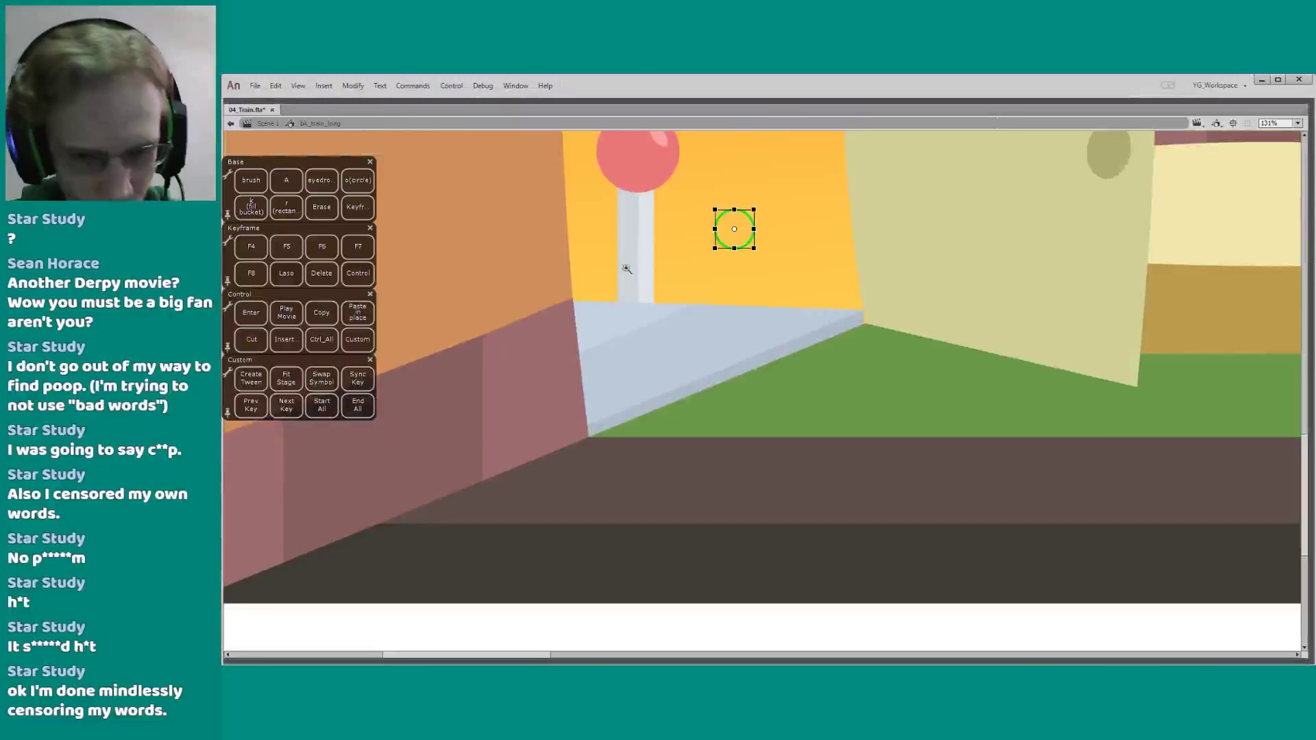
key(ctrl+space)
drag(685, 174, 792, 375)
drag(712, 223, 983, 516)
key(ctrl+z)
mouse_move(914, 493)
mouse_down()
mouse_move(953, 508)
mouse_move(956, 486)
mouse_move(976, 506)
mouse_move(910, 515)
mouse_move(951, 483)
mouse_move(937, 514)
mouse_move(918, 494)
mouse_move(938, 485)
mouse_up()
click(937, 481)
click(939, 490)
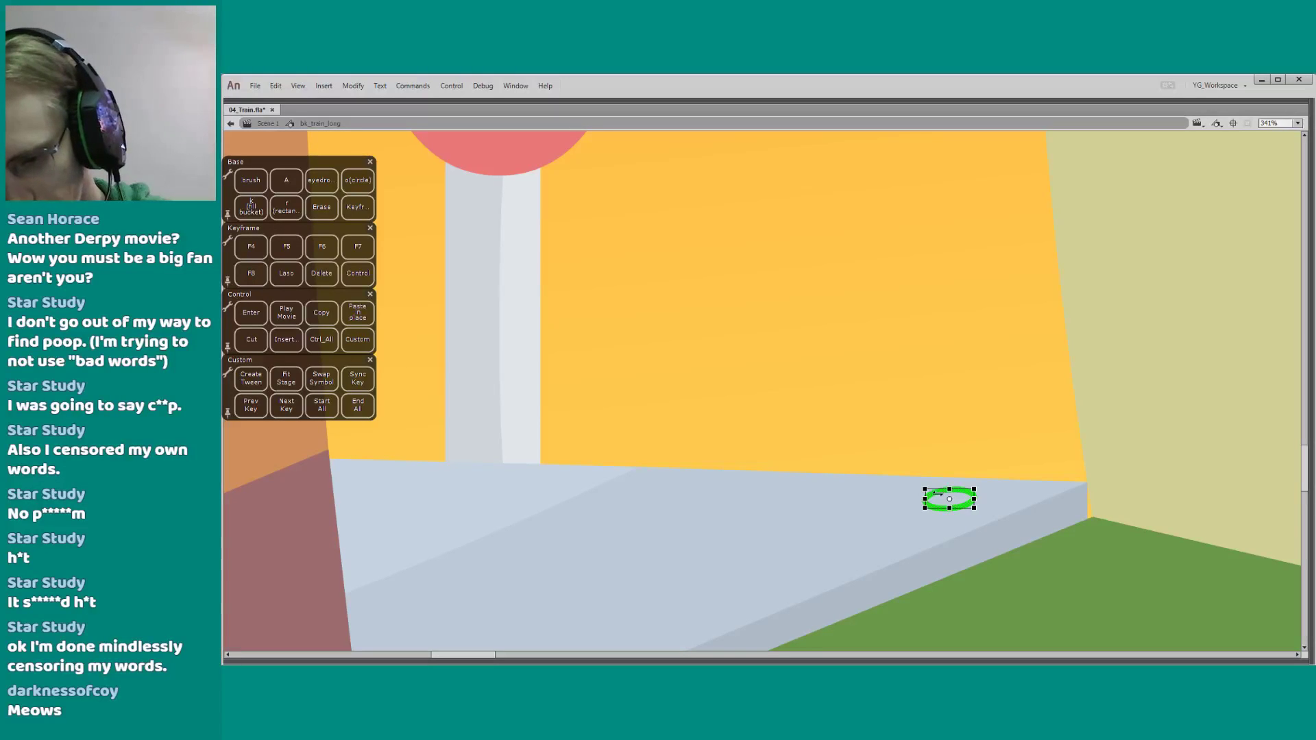
Nudge the green ellipse up and right towards the platform's corner, enlarge it slightly and skew it to match the perspective
key(Up)
key(Up)
key(Up)
key(Right)
key(Right)
key(Right)
key(Right)
key(Right)
key(Right)
key(Right)
key(Right)
key(Right)
key(Right)
key(Right)
key(Right)
key(Right)
key(Right)
key(Right)
key(Right)
key(Right)
key(Right)
key(Right)
key(Right)
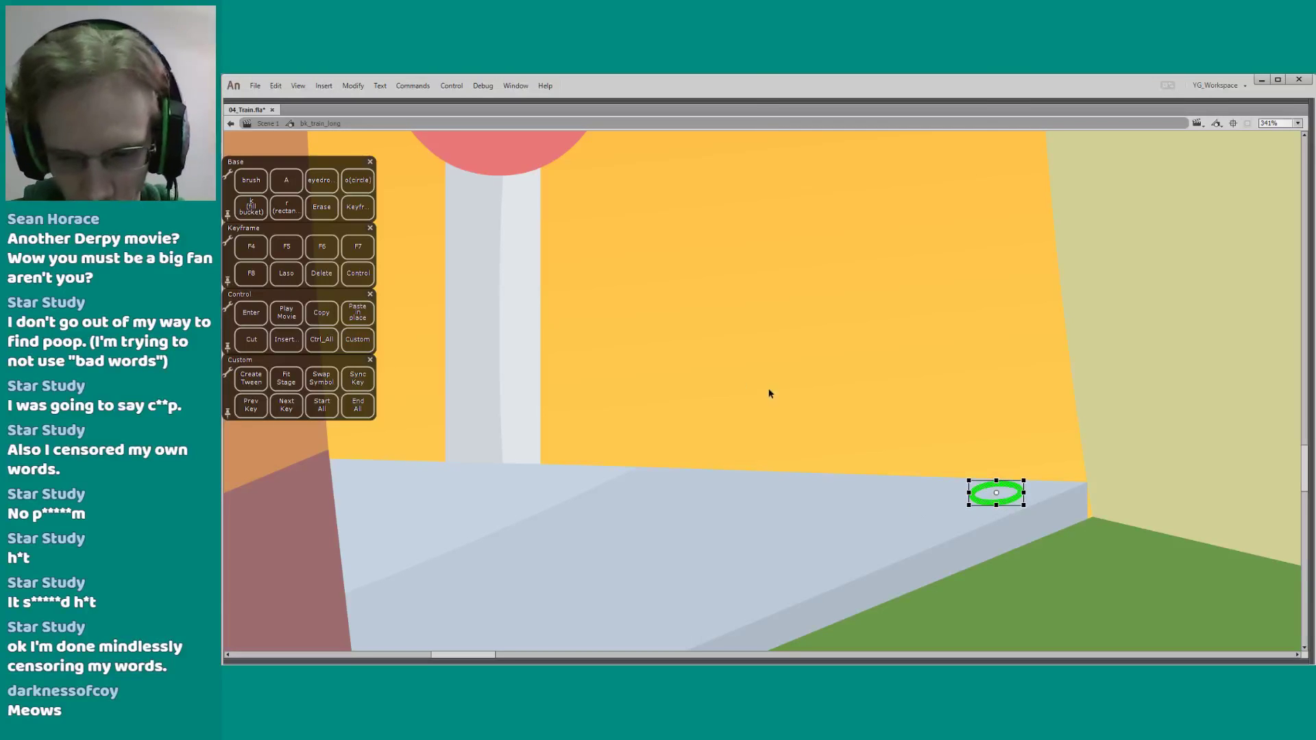
drag(967, 481, 1018, 487)
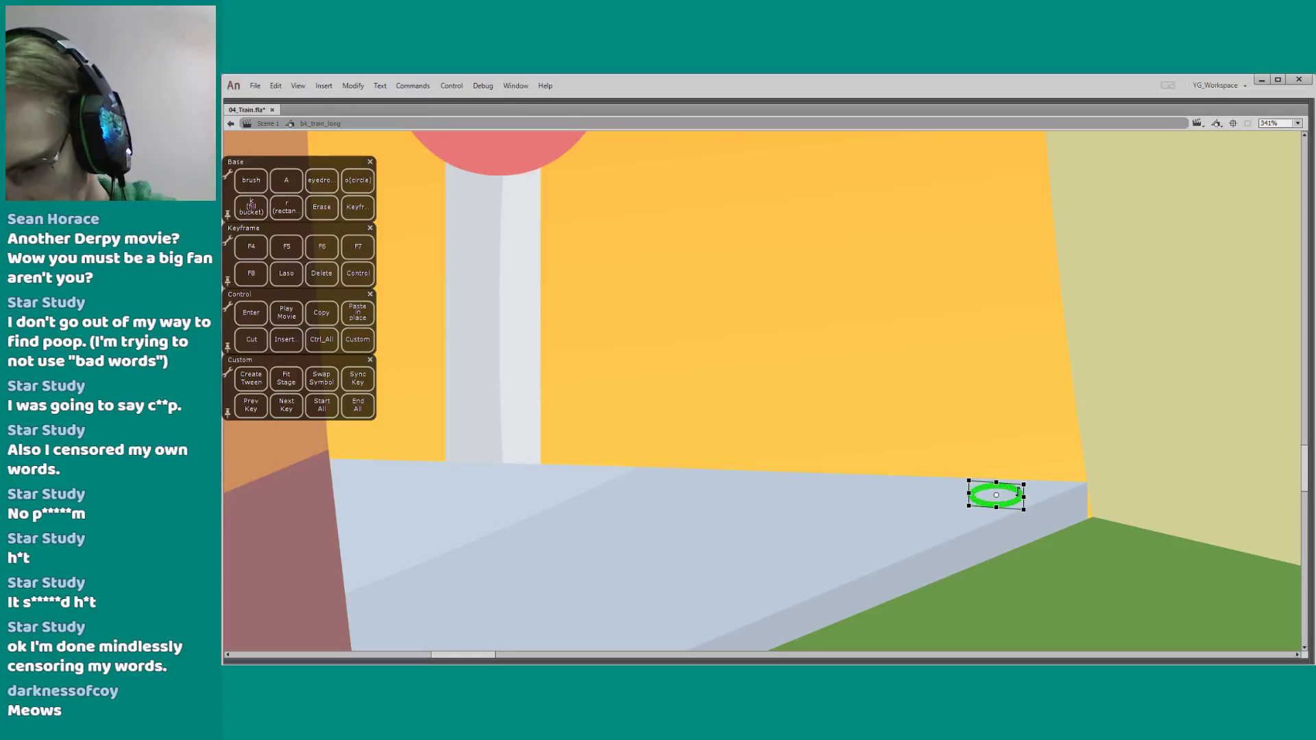
click(953, 459)
Fill the ellipse with the darker grey-blue of the platform's edge and delete its green outline
drag(873, 435, 710, 426)
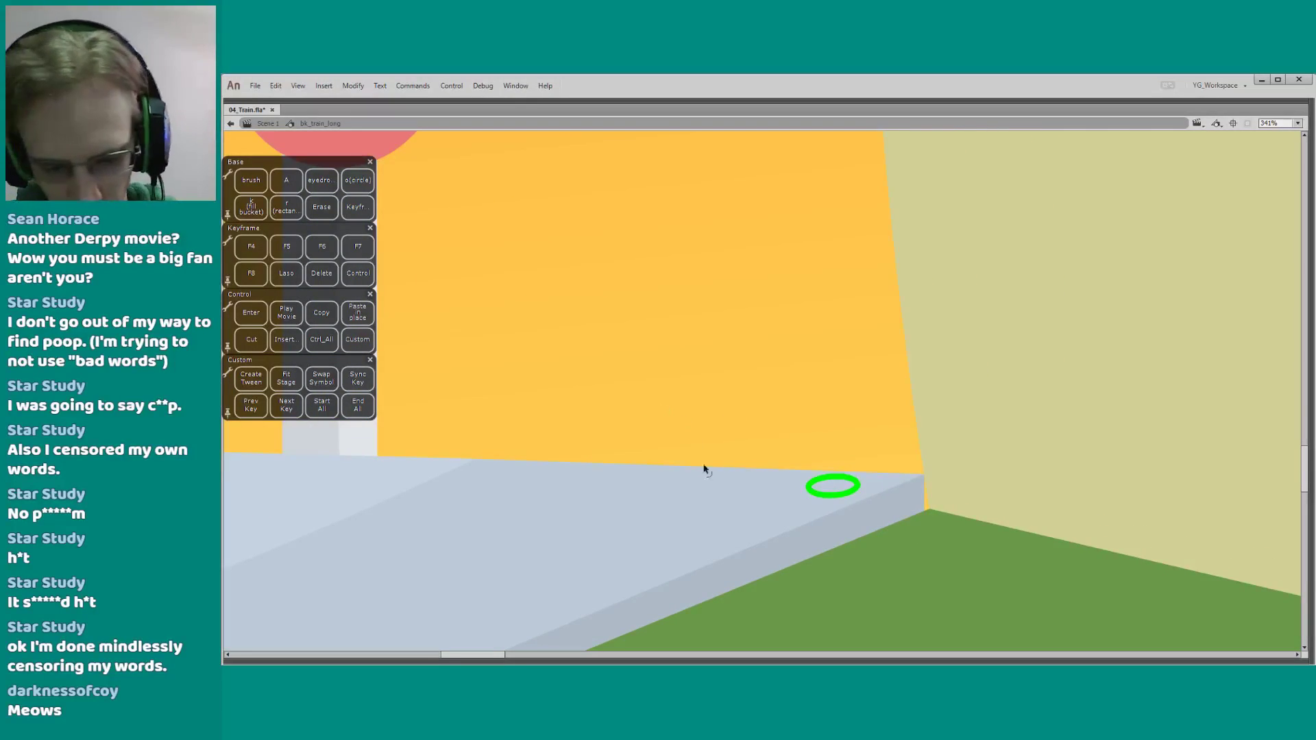
click(809, 490)
key(Delete)
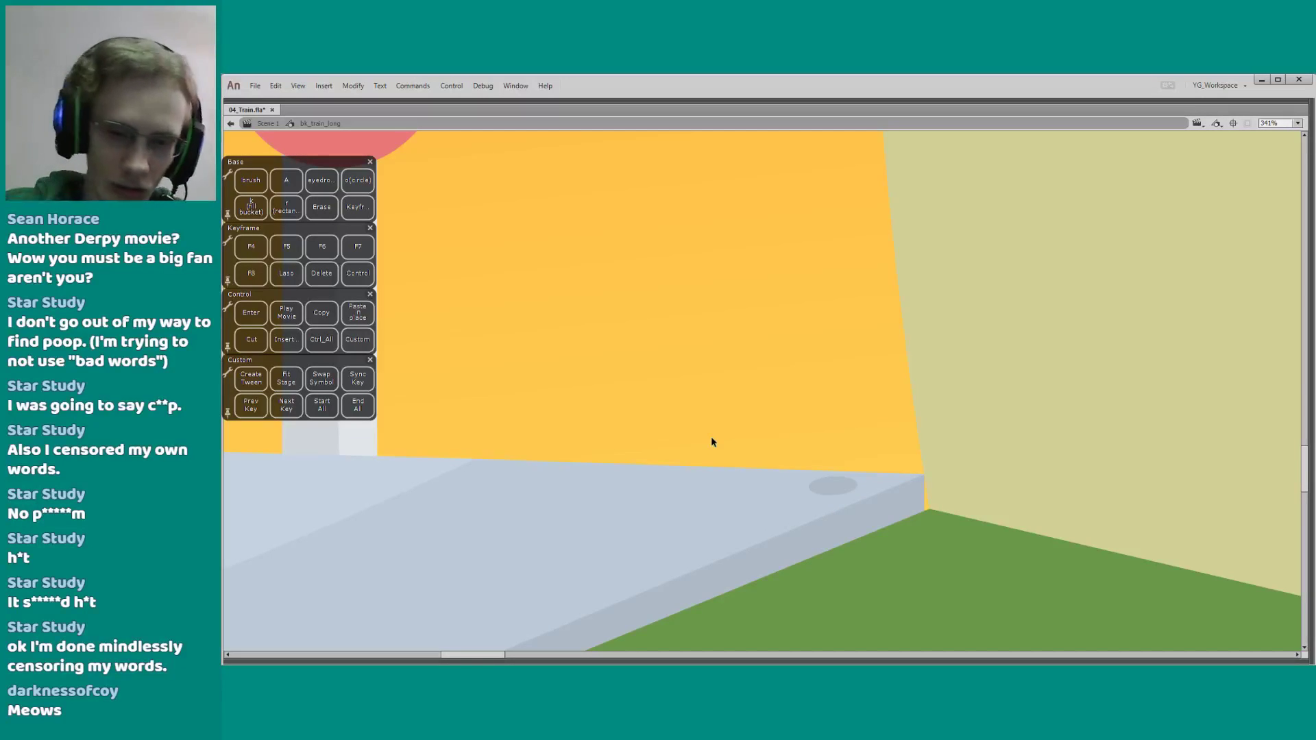
Place a copy of the grey-blue ellipse near the middle of the platform's back edge, where the diagonal shading meets it
scroll(710, 440, left, 3)
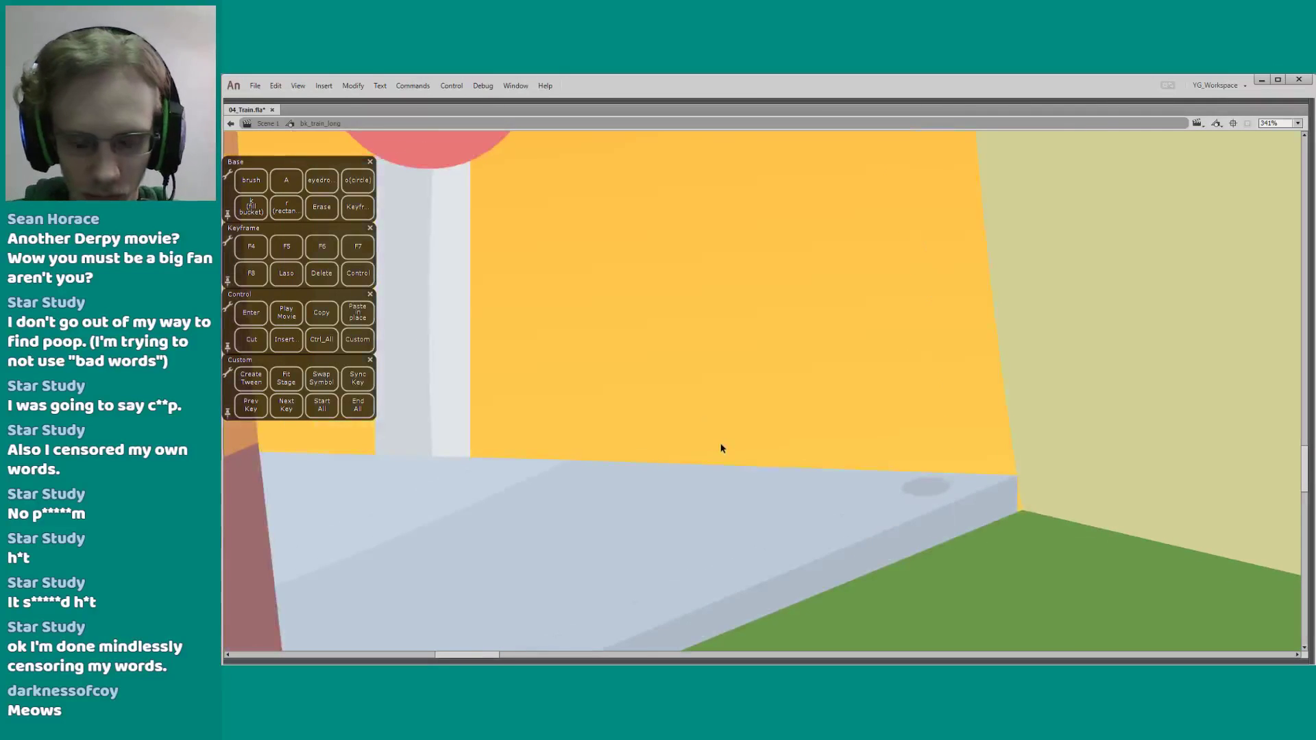
click(911, 491)
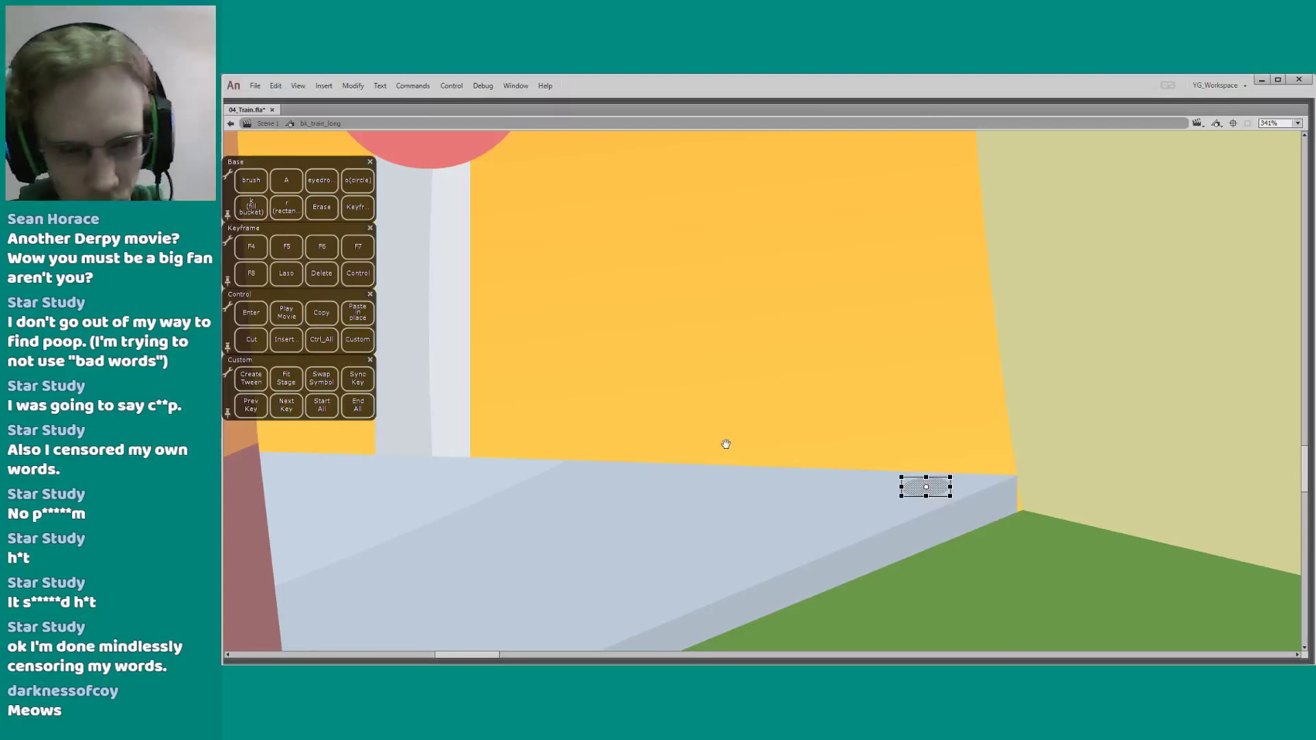
drag(725, 446, 1022, 576)
click(980, 289)
drag(954, 435, 966, 523)
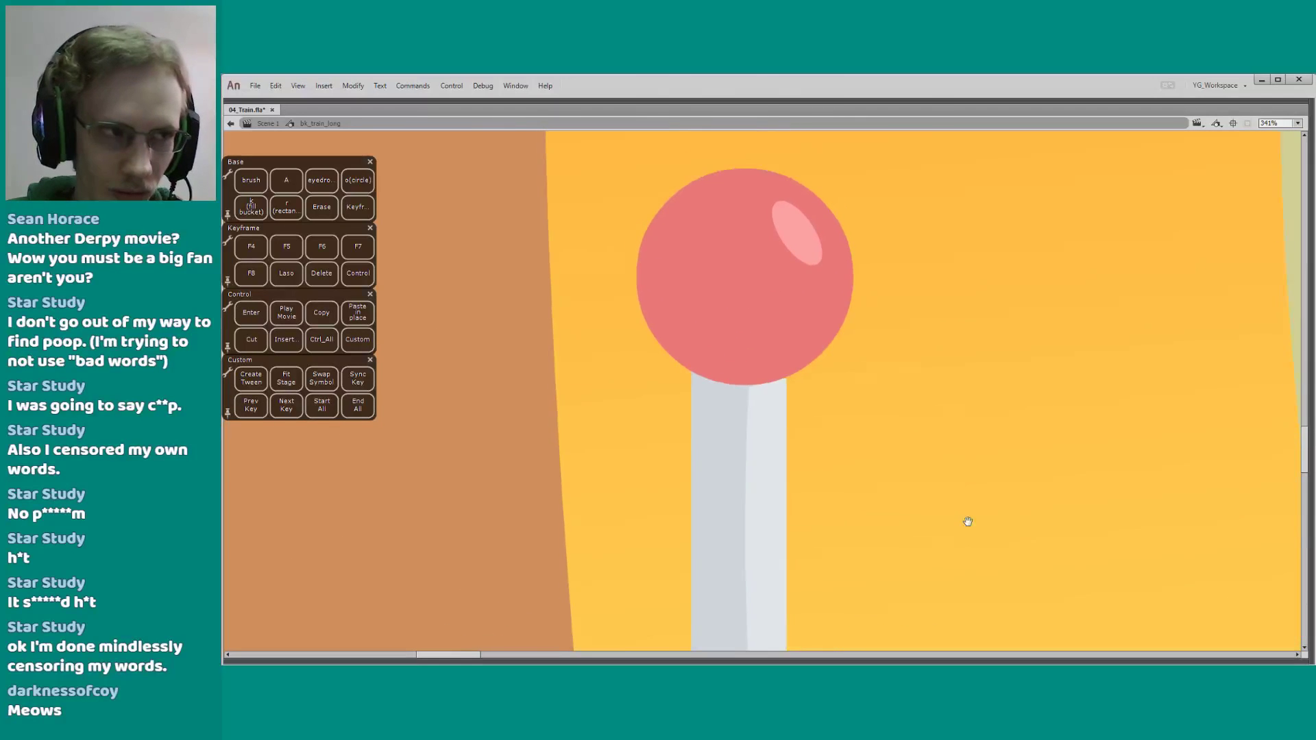
scroll(574, 446, down, 5)
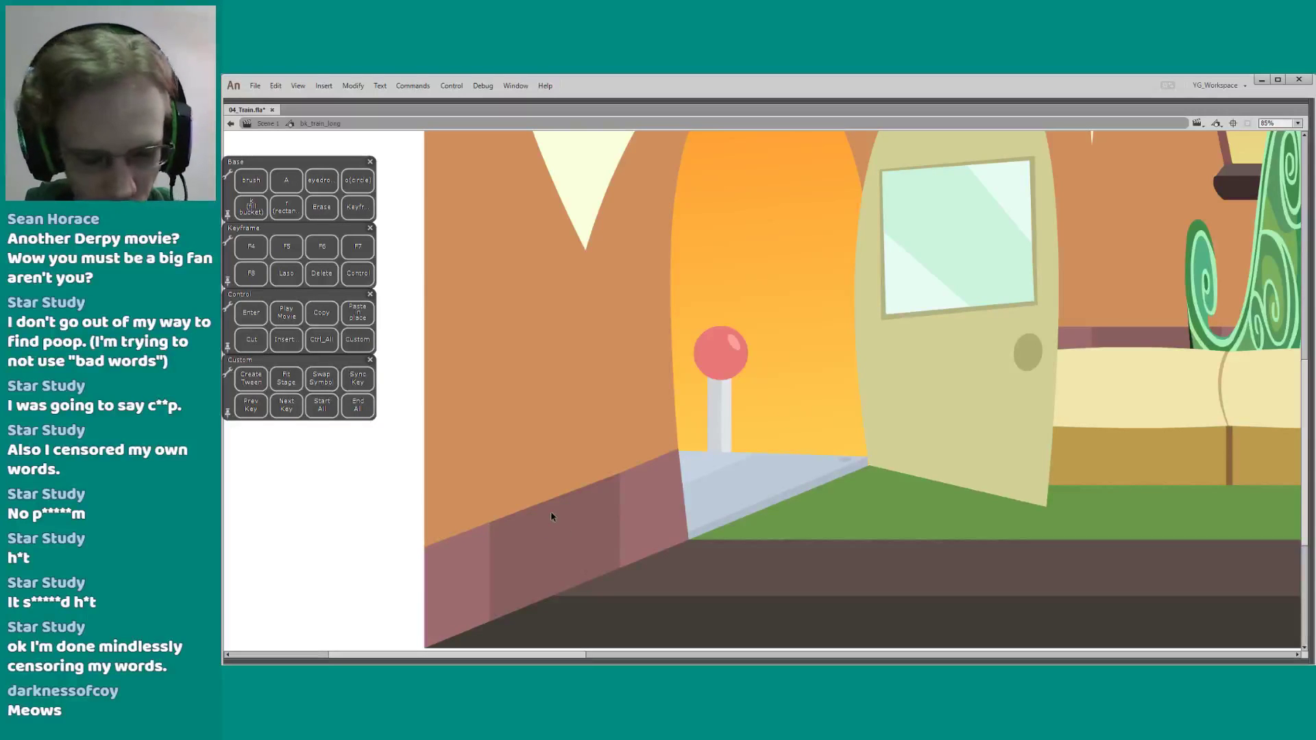
scroll(767, 541, up, 4)
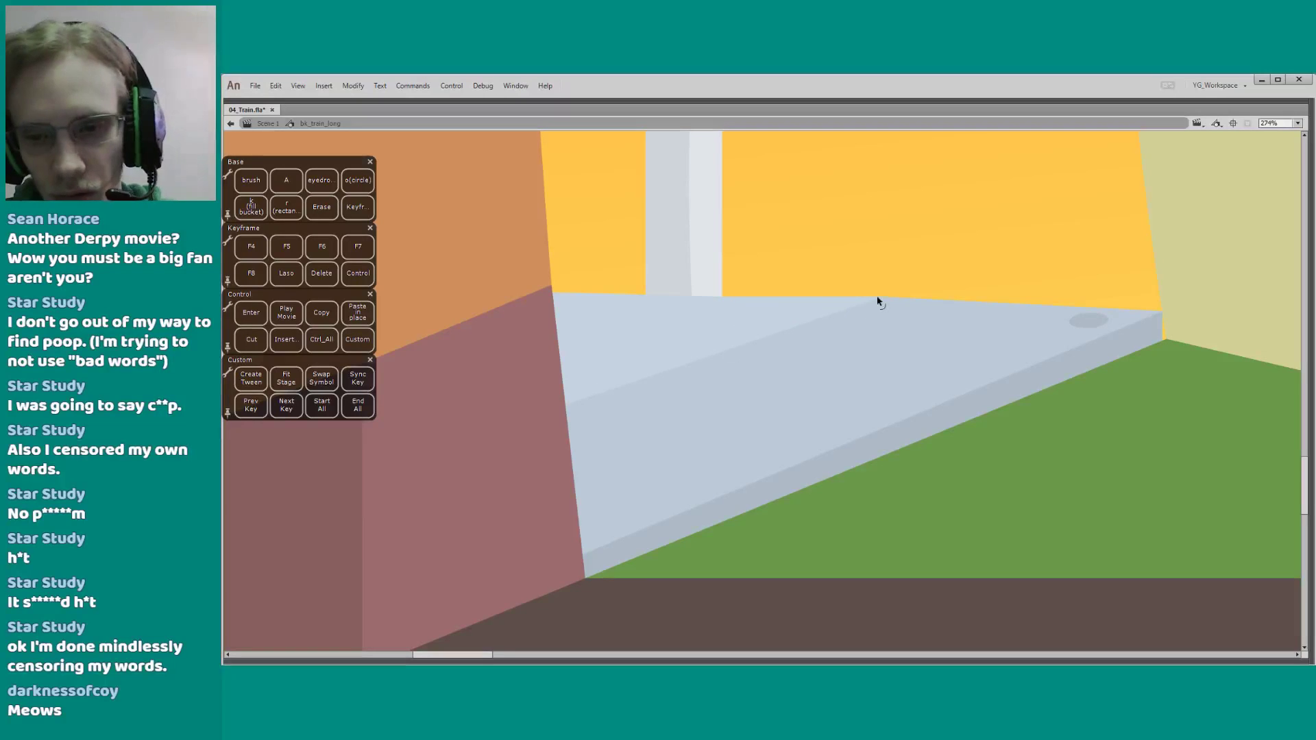
drag(586, 380, 596, 389)
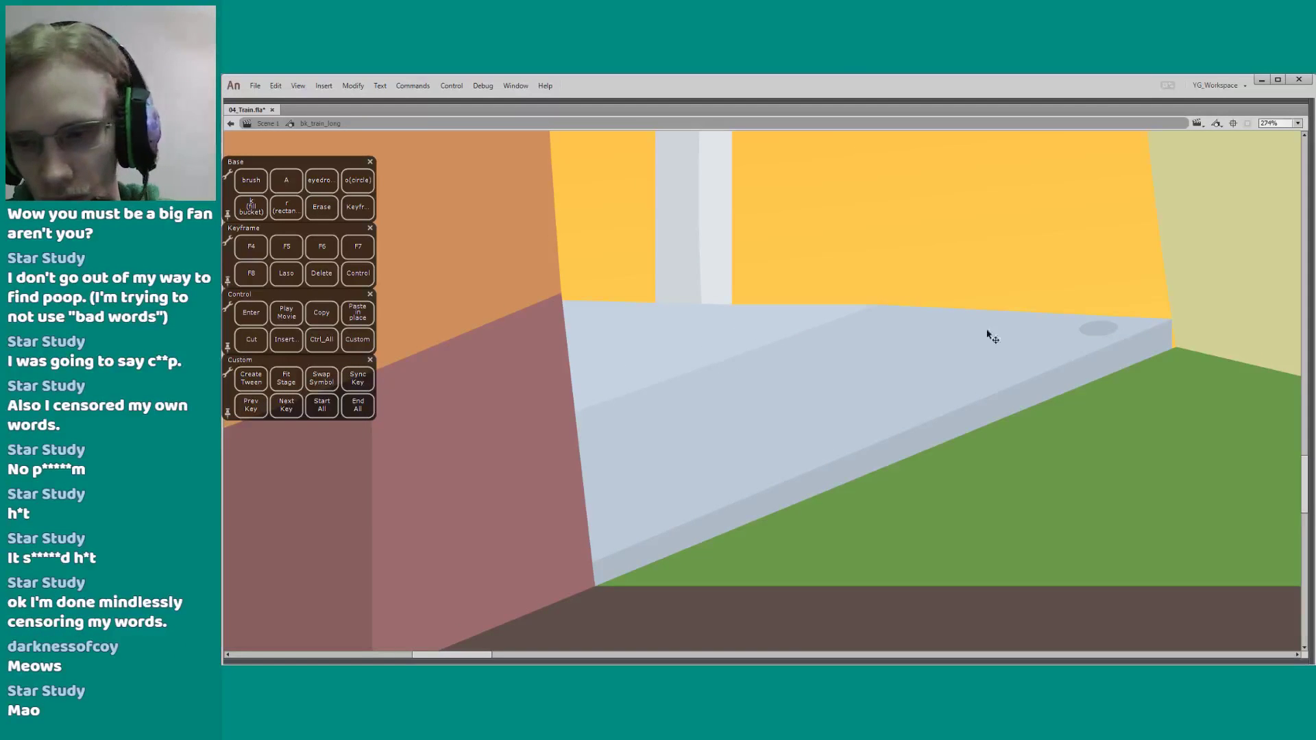
click(1085, 330)
drag(1086, 330, 884, 317)
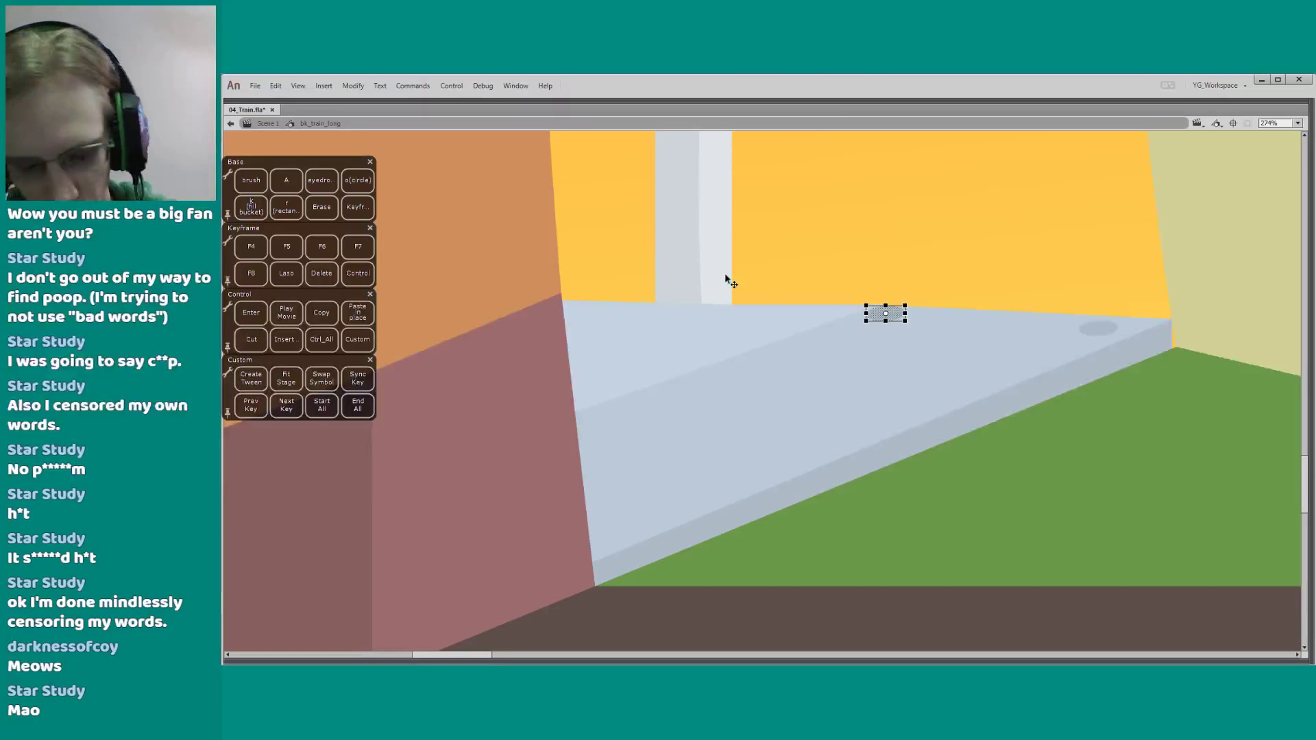
Try to skew the copied ellipse to follow the platform's back edge and undo the attempts
key(z)
drag(812, 248, 896, 414)
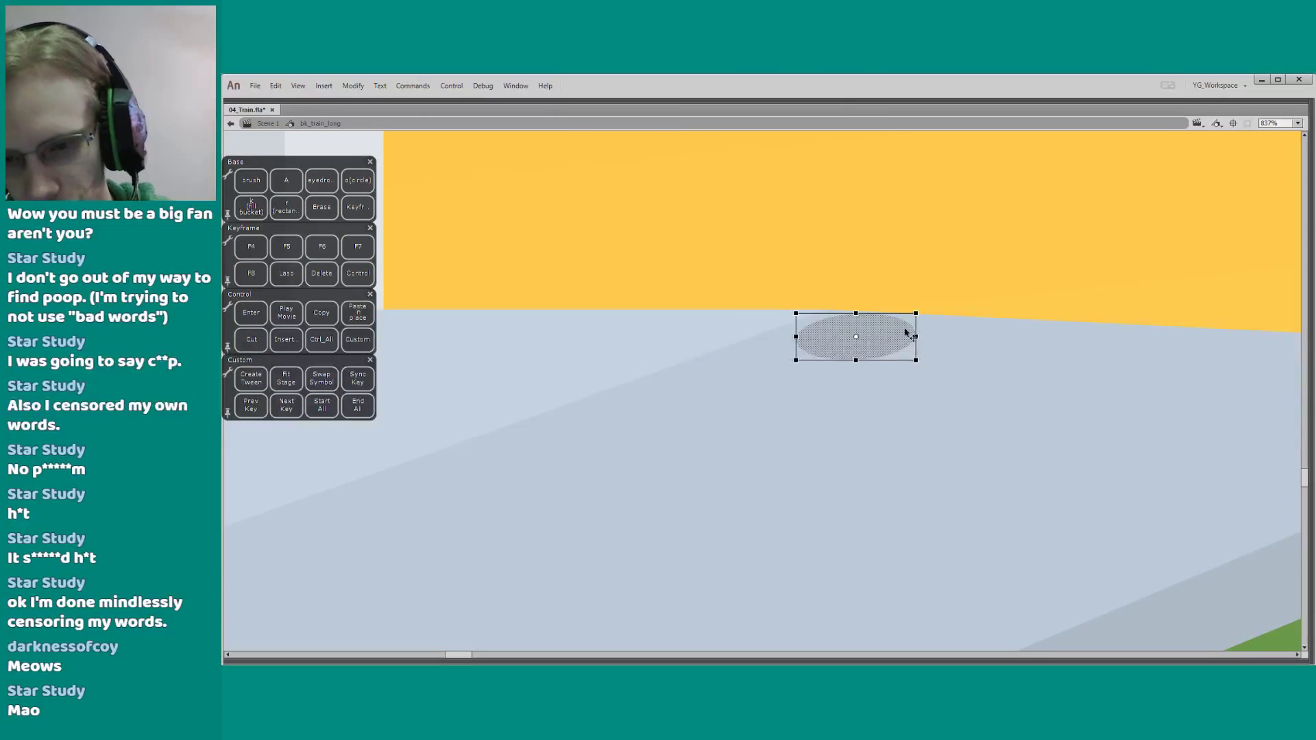
drag(912, 337, 916, 345)
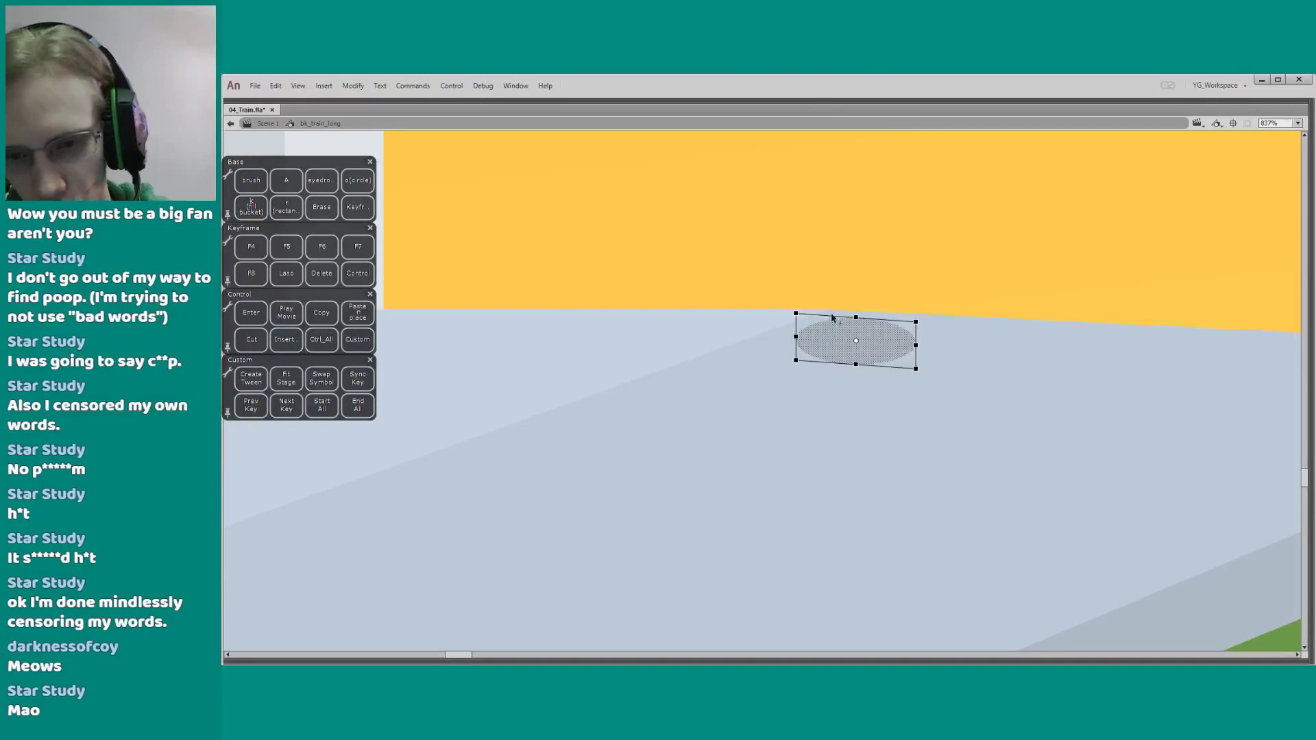
click(799, 323)
key(ctrl+z)
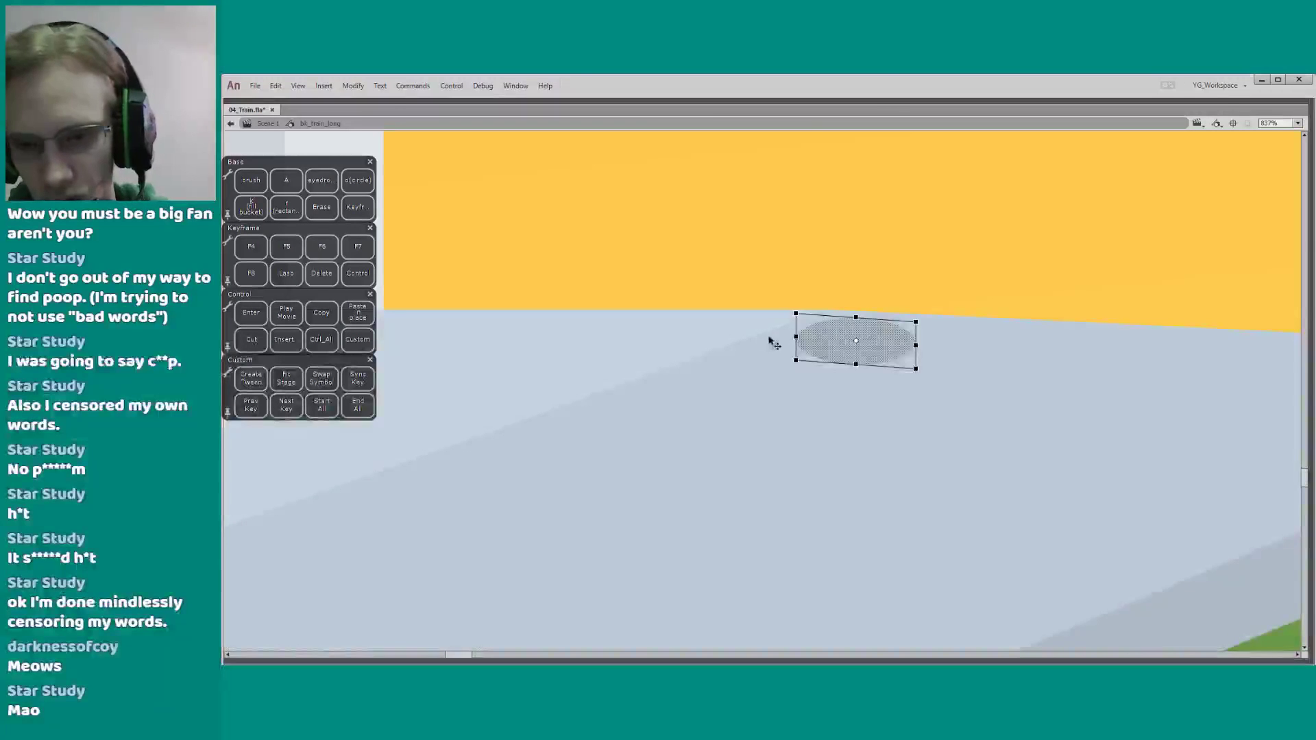
click(811, 357)
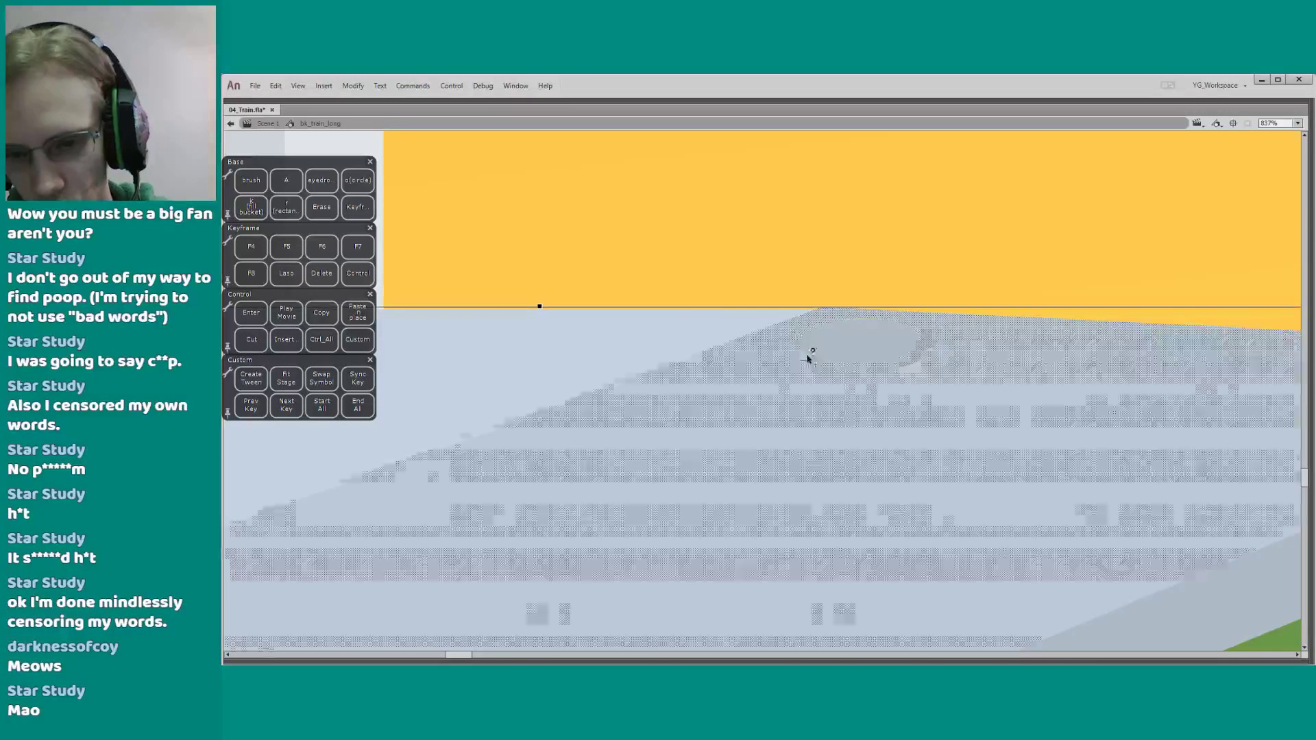
key(ctrl+z)
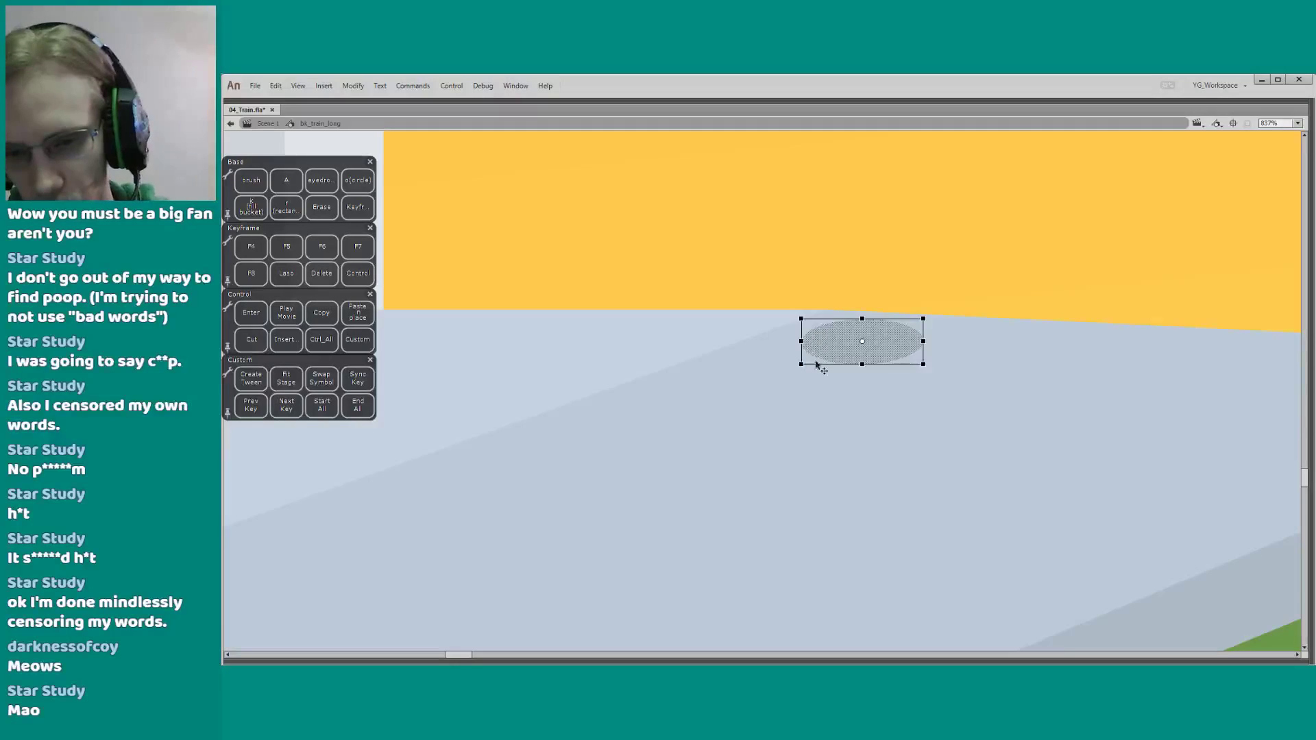
key(ctrl+z)
key(ctrl+z)
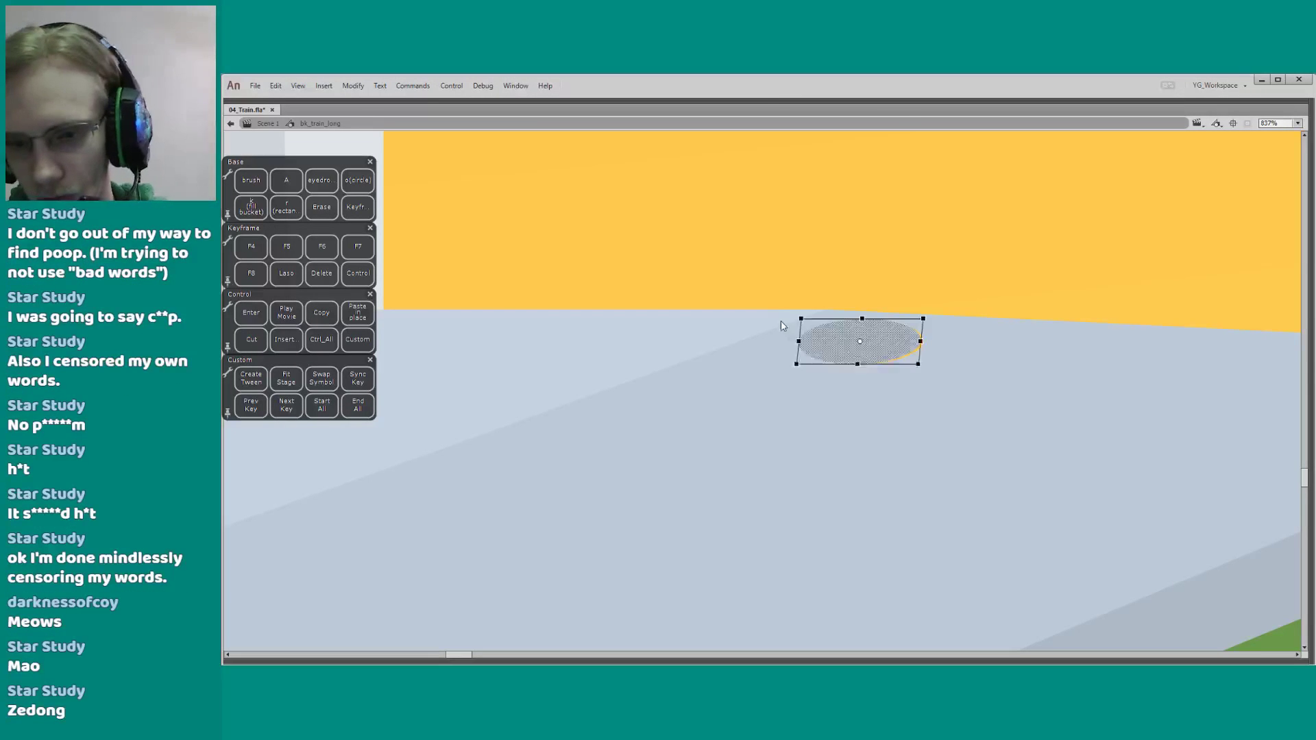
key(ctrl+z)
drag(824, 366, 814, 359)
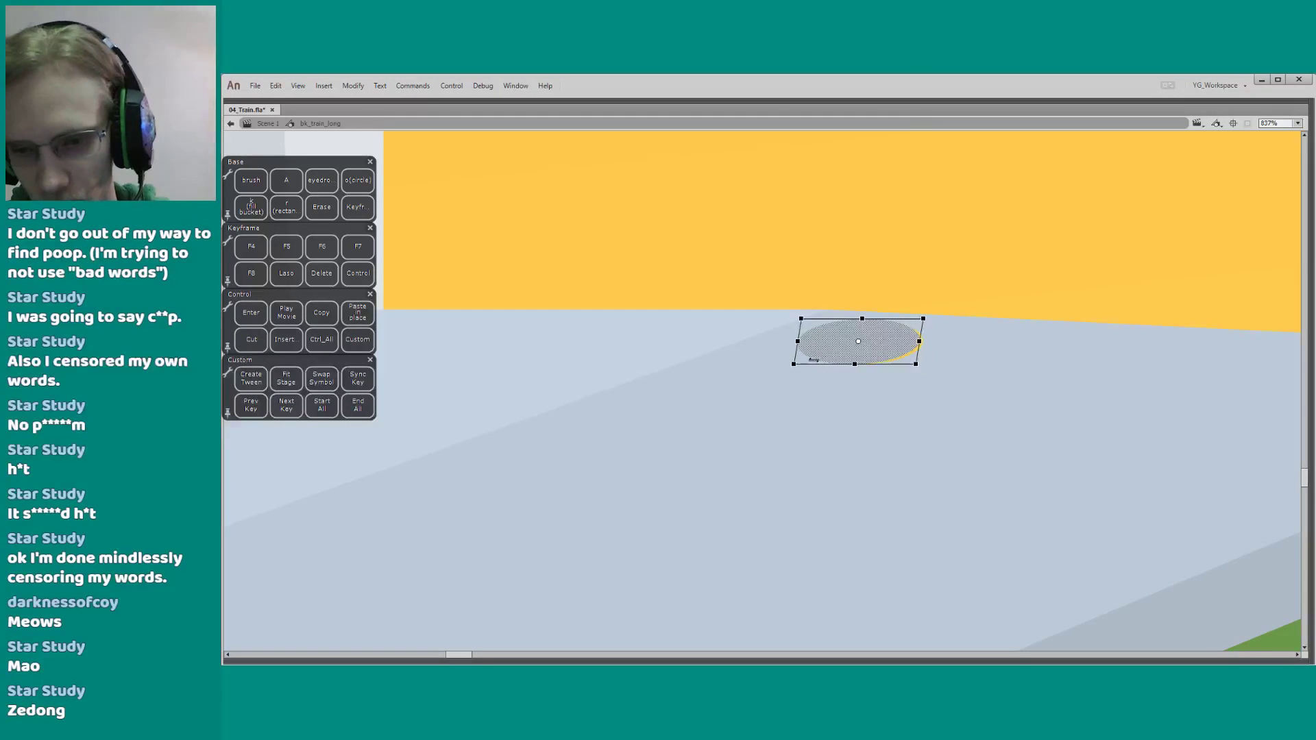
key(ctrl+z)
key(ctrl+z)
key(ctrl+z)
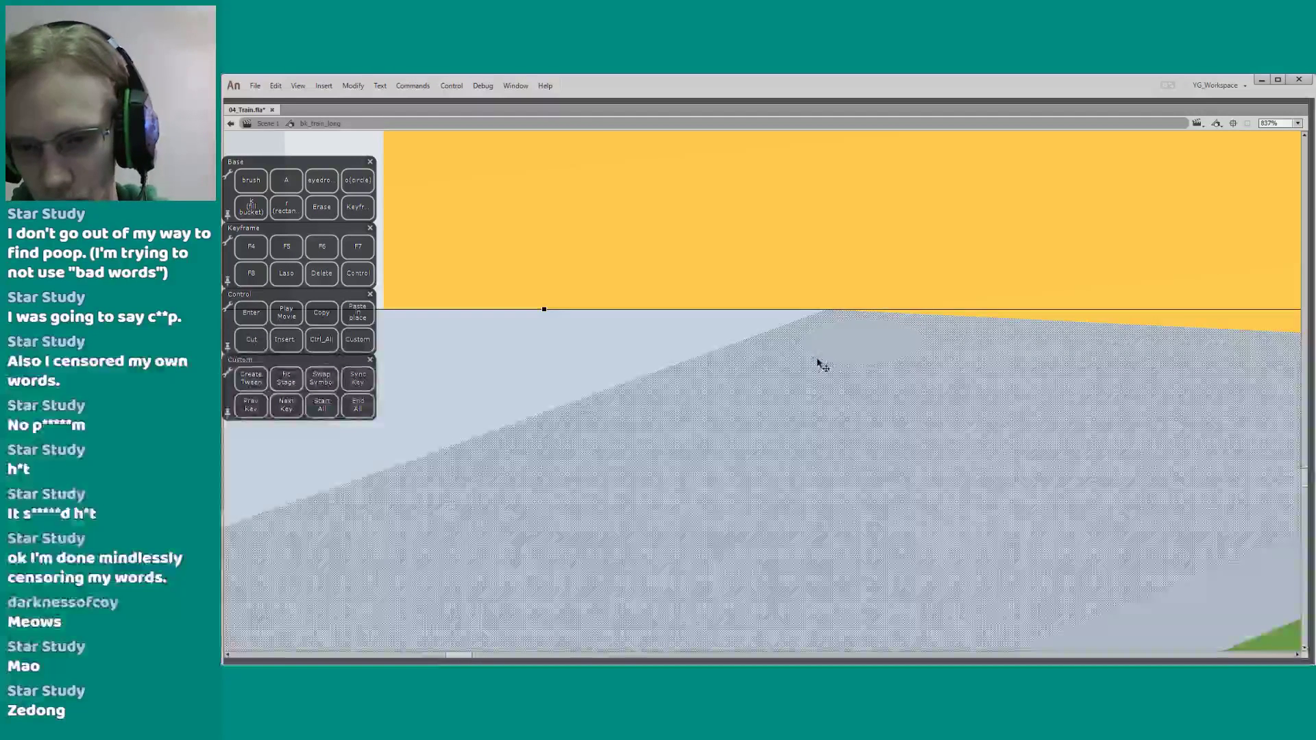
Place another ellipse copy on the lighter platform section nearer the post and fill the gap around it with the platform colour
mouse_move(817, 361)
mouse_down()
mouse_move(805, 321)
mouse_move(836, 314)
mouse_move(754, 338)
mouse_move(597, 346)
mouse_move(599, 335)
mouse_move(616, 348)
mouse_up()
click(778, 281)
click(853, 357)
click(595, 292)
key(k)
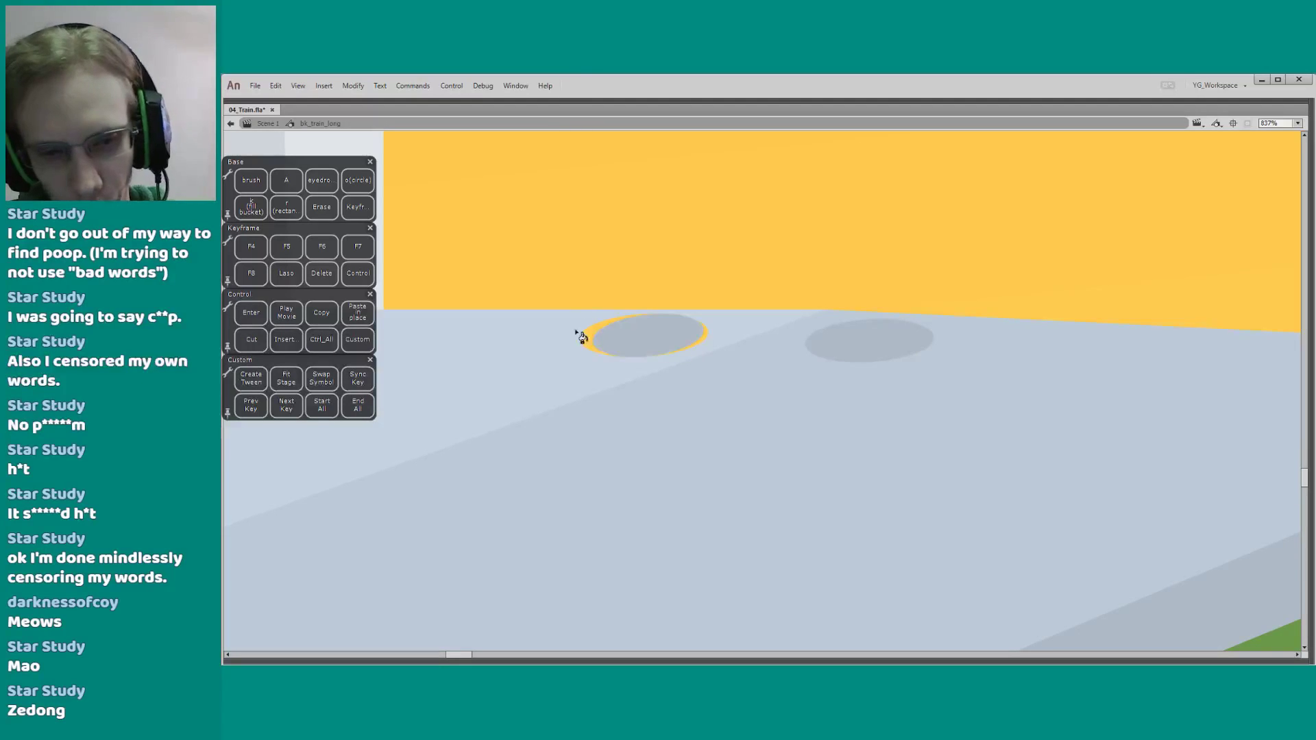
click(588, 337)
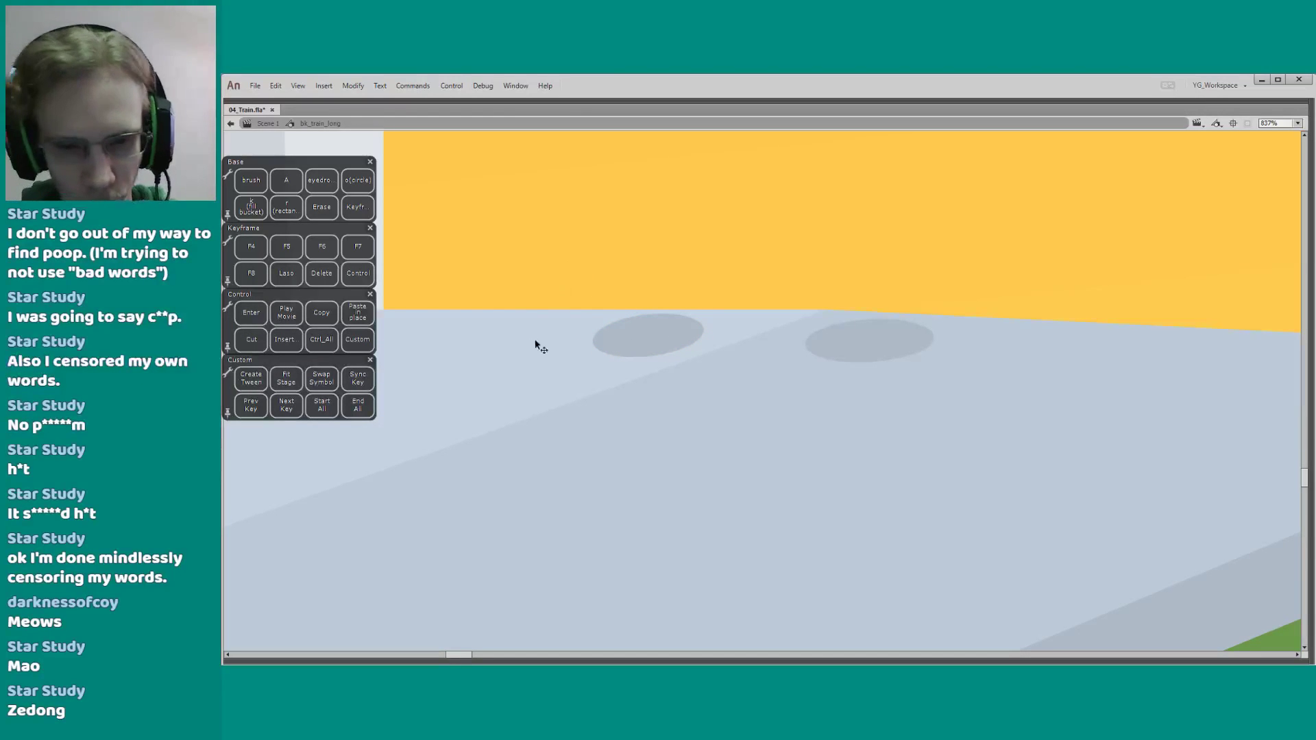
Set the fill of the ellipse nearest the post to B7C4D2
click(623, 344)
key(F4)
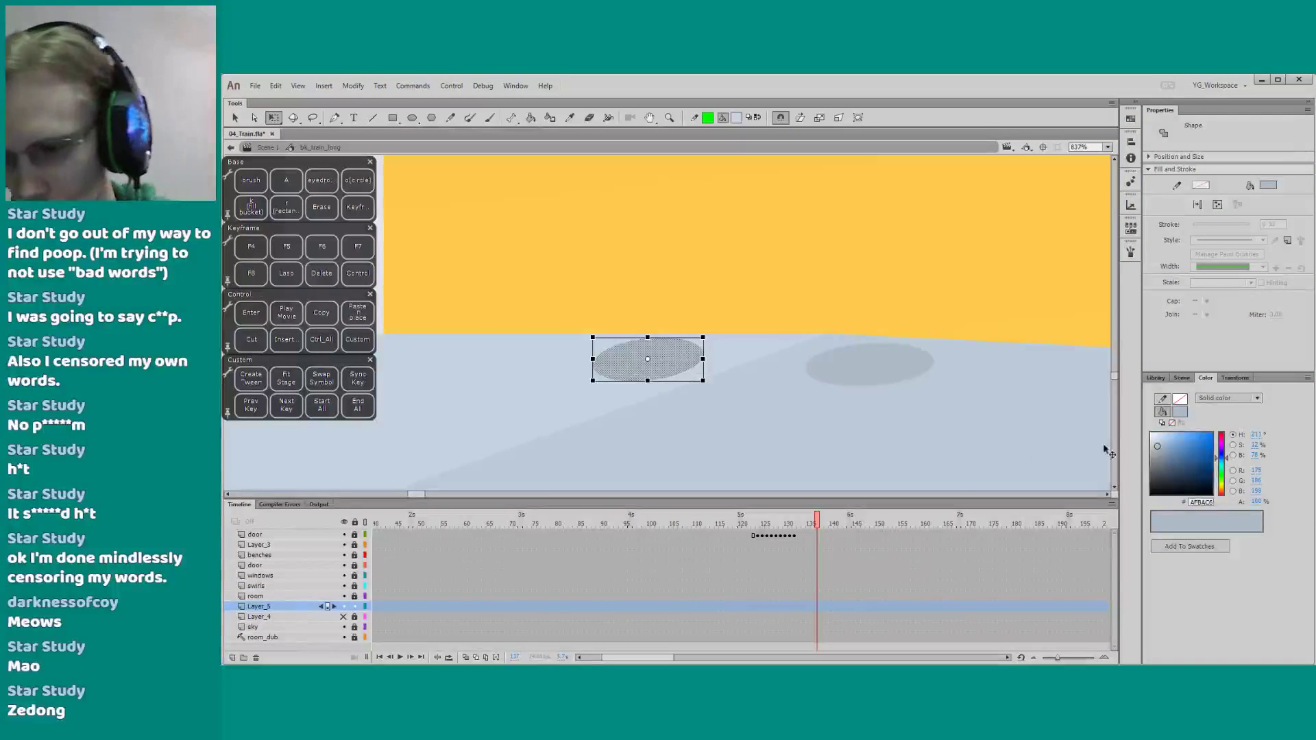
click(1157, 443)
click(1013, 320)
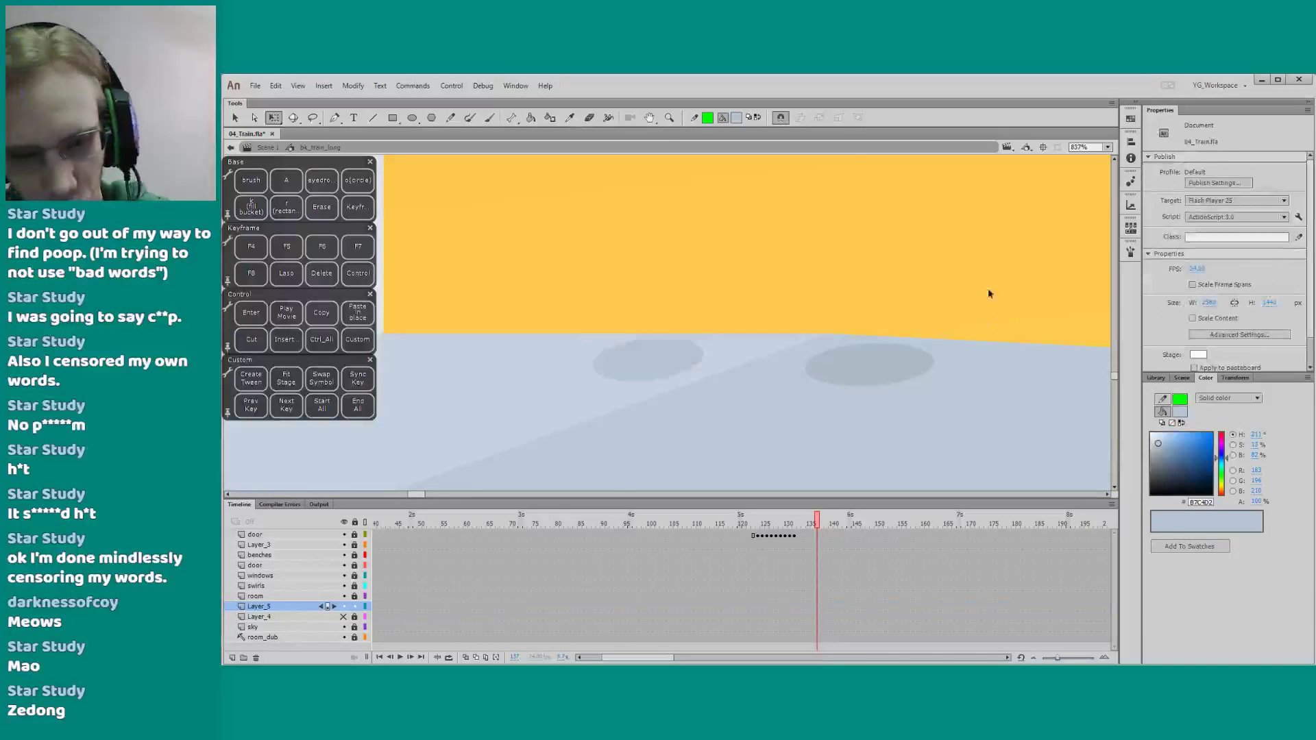
Try a short green guide line running from the platform's back corner beside the wall toward the railing post, and delete it
click(1106, 147)
click(1086, 226)
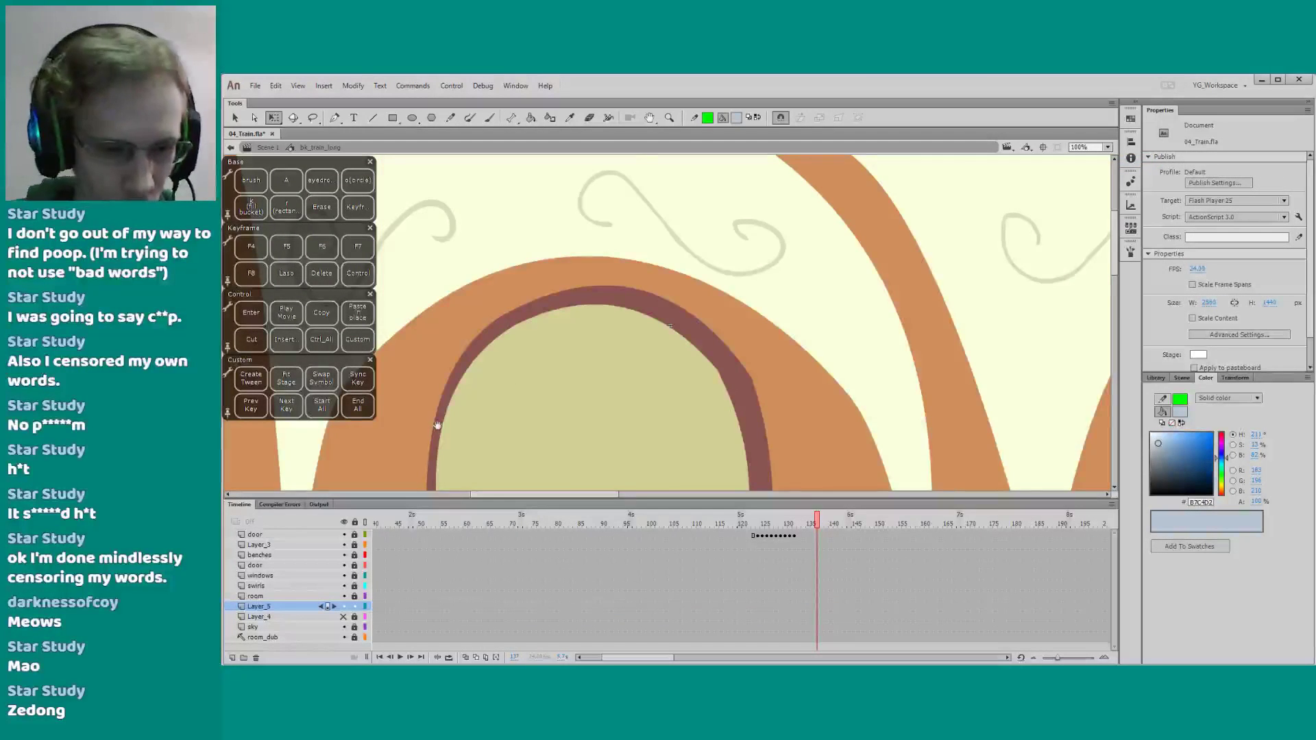
drag(437, 426, 1028, 177)
drag(467, 402, 932, 159)
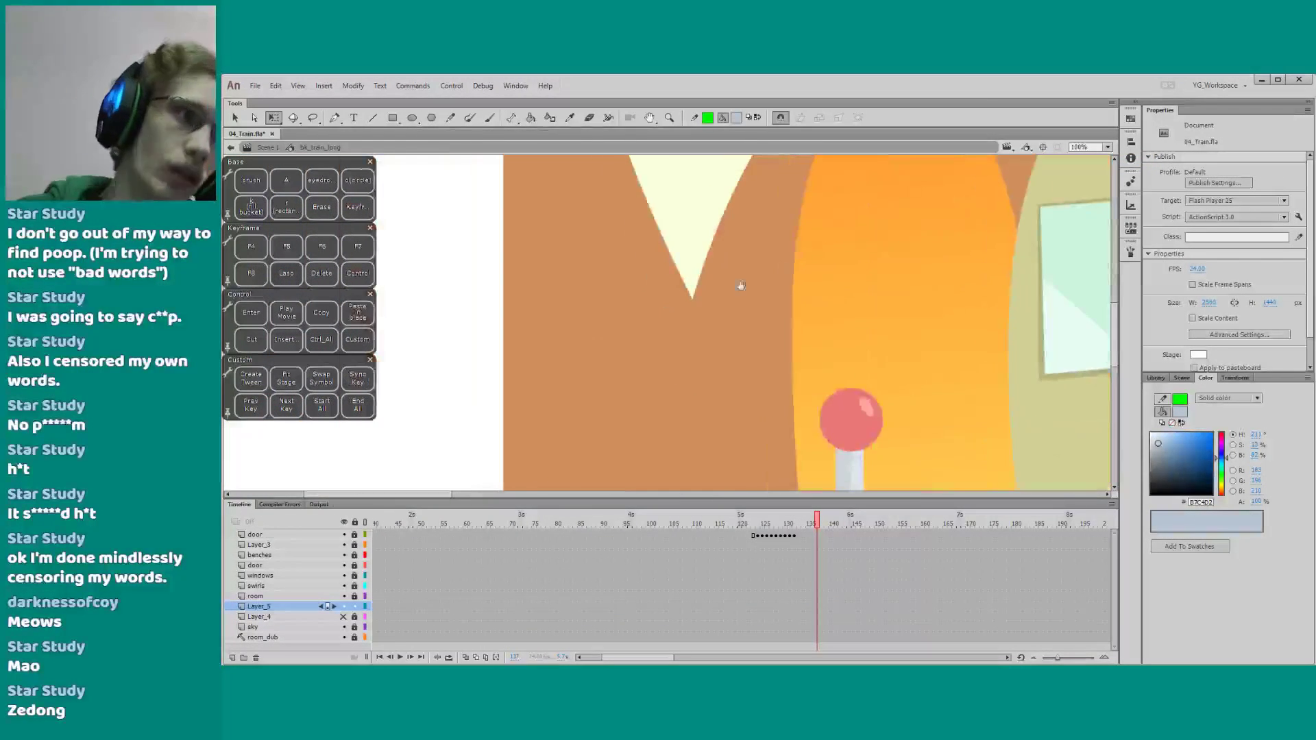
drag(519, 406, 556, 185)
drag(500, 314, 376, 342)
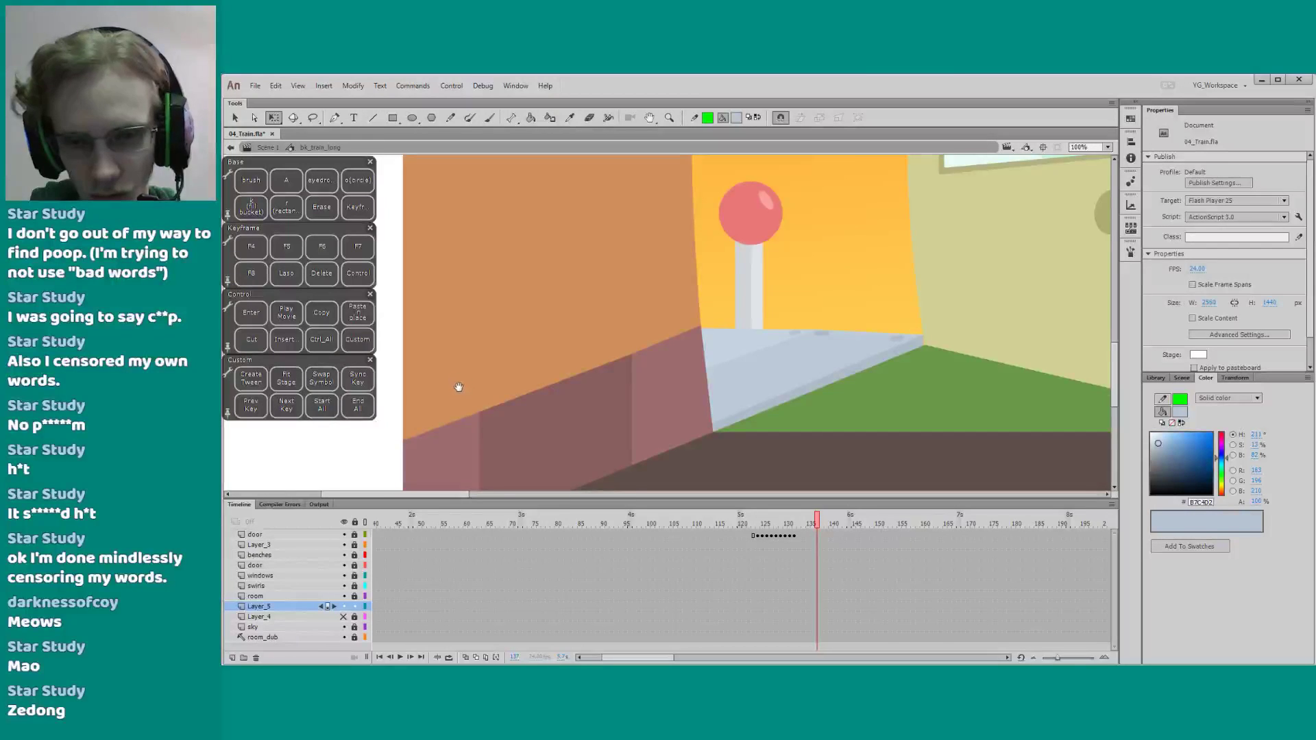
drag(458, 384, 432, 417)
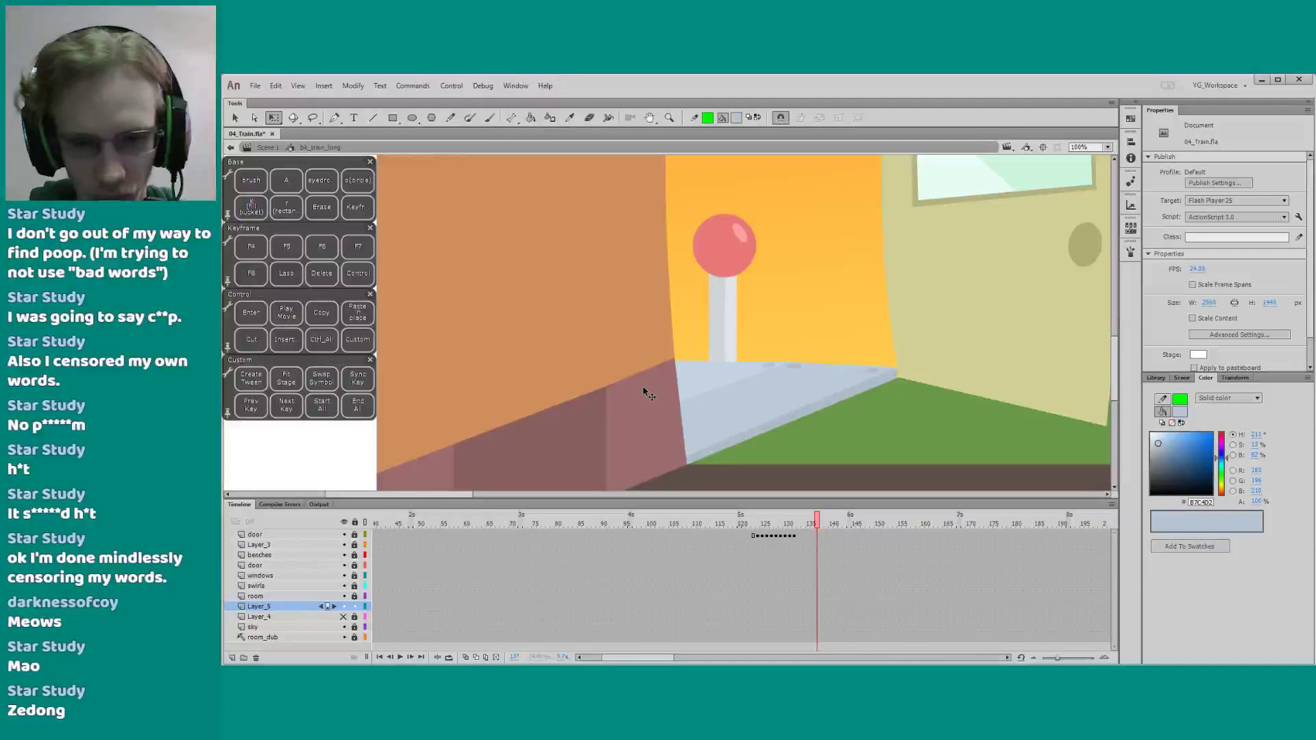
key(n)
drag(703, 351, 676, 367)
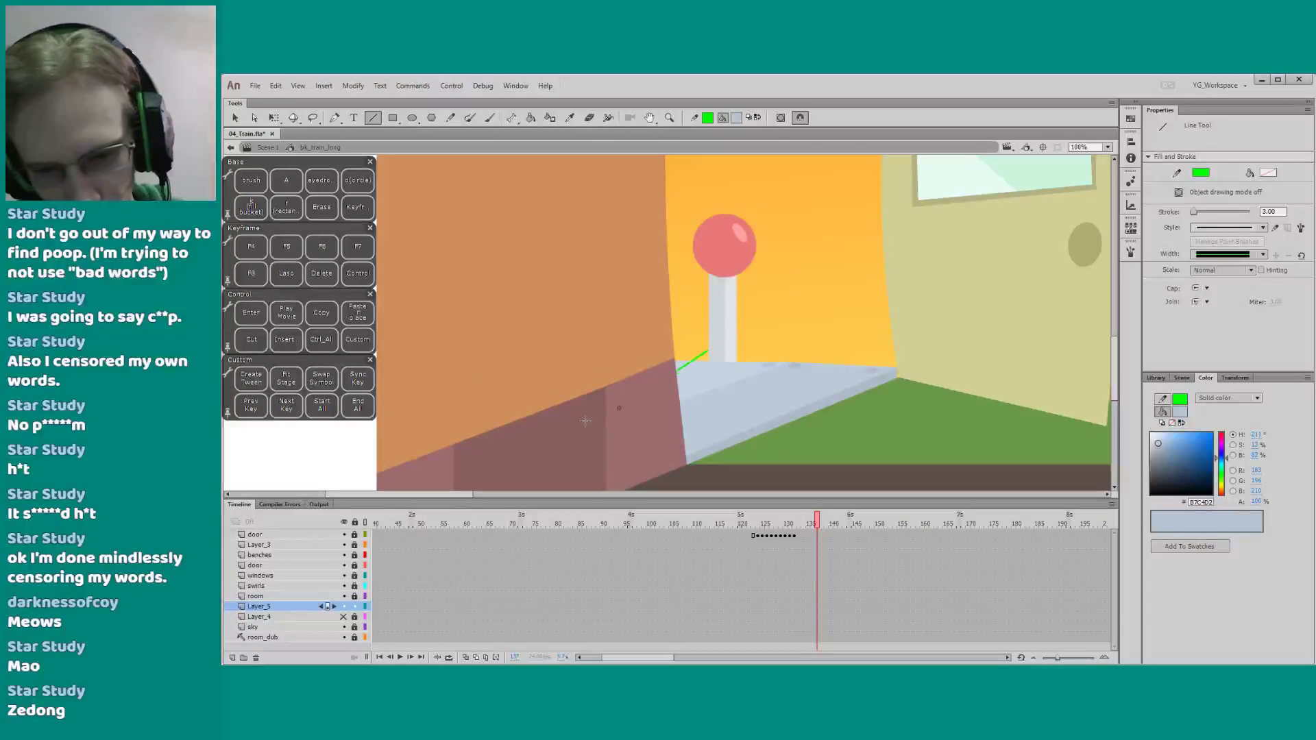
key(q)
click(700, 359)
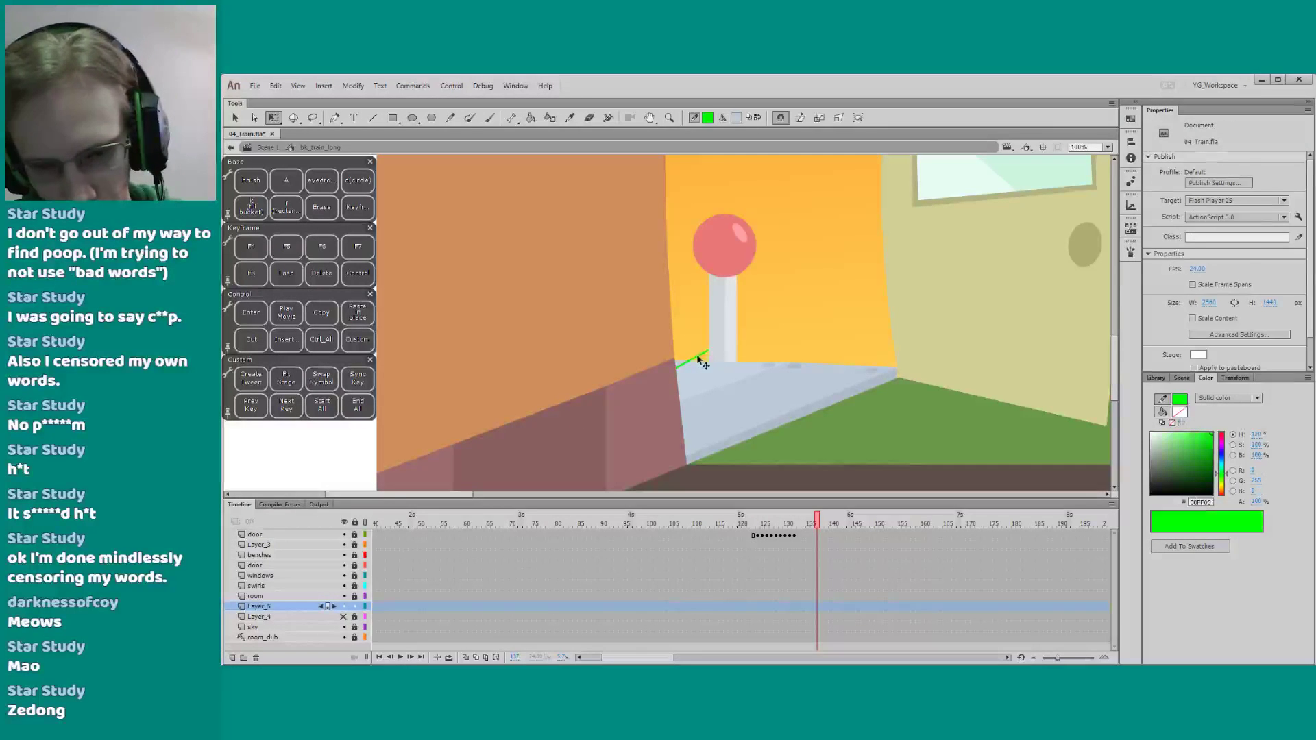
key(Delete)
Place another ellipse copy along the platform's back edge between the wall corner and the railing post, and save the file
key(z)
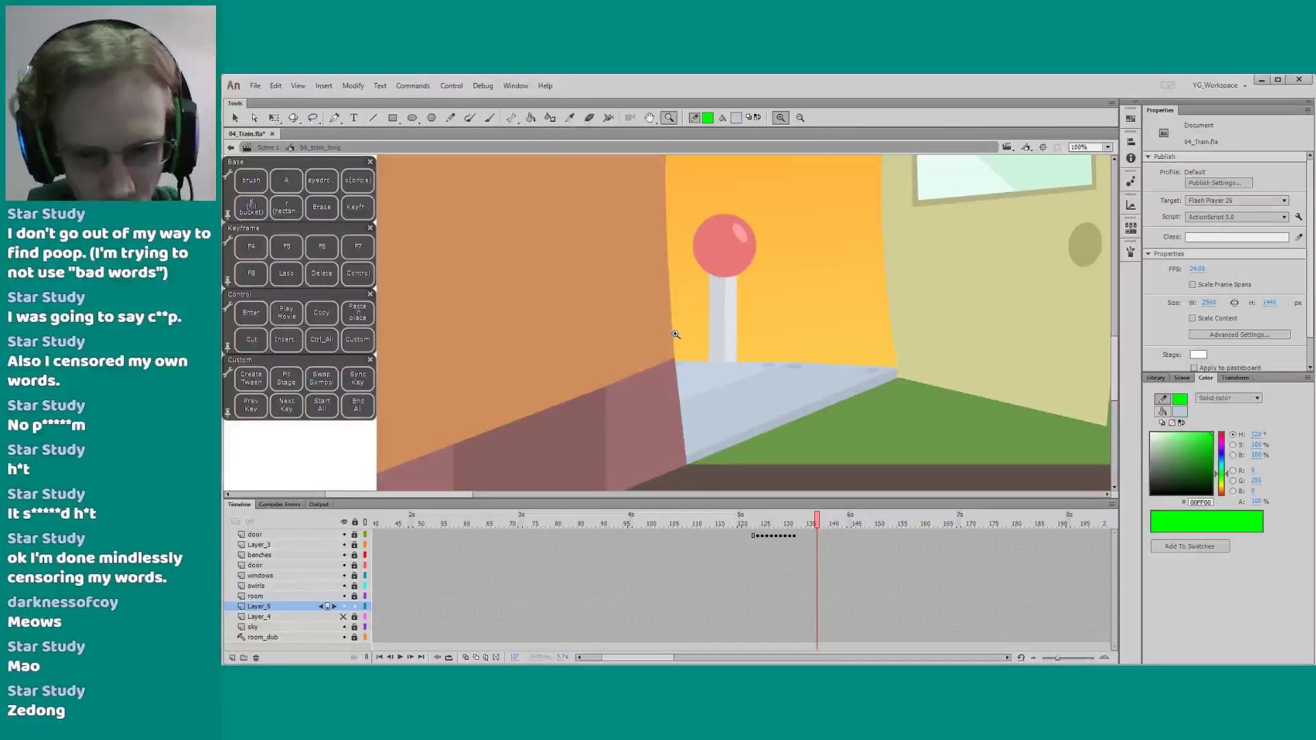
drag(671, 328, 736, 432)
key(q)
click(864, 278)
drag(864, 277, 851, 223)
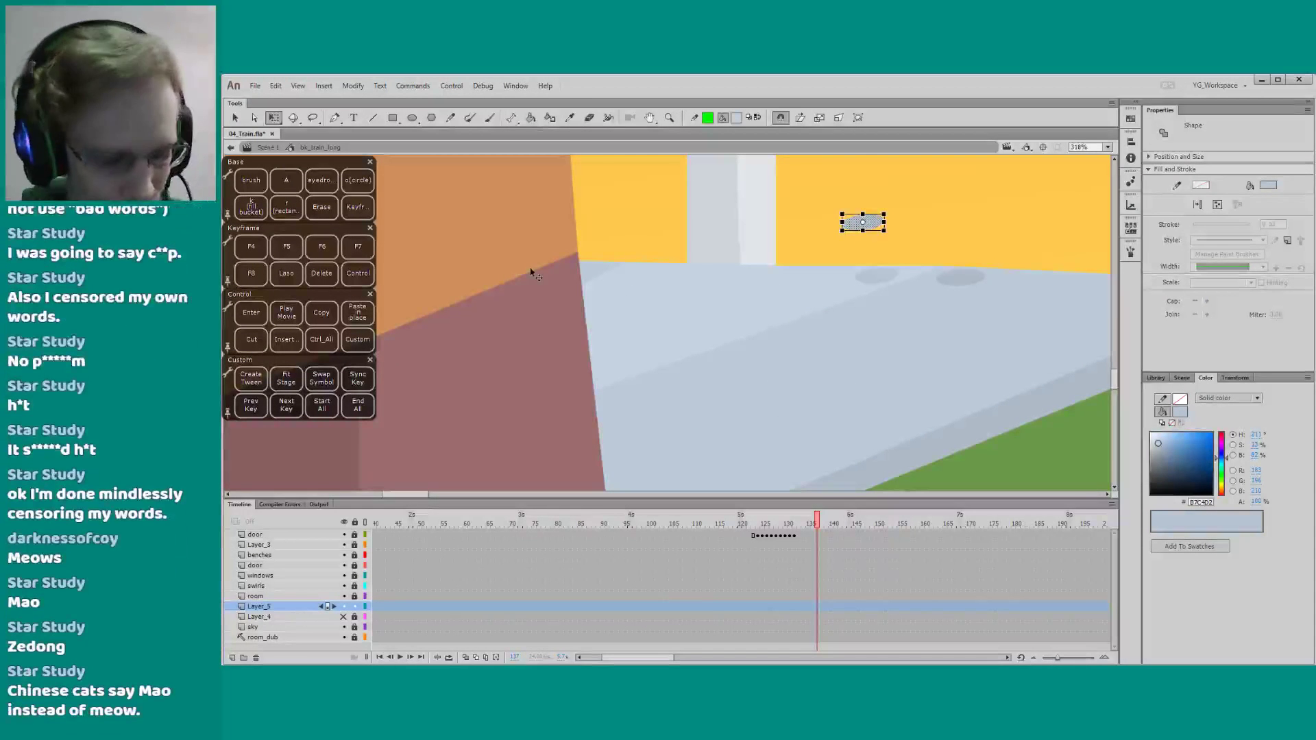
key(z)
drag(568, 177, 903, 350)
key(q)
drag(891, 245, 770, 335)
click(688, 278)
drag(626, 295, 656, 292)
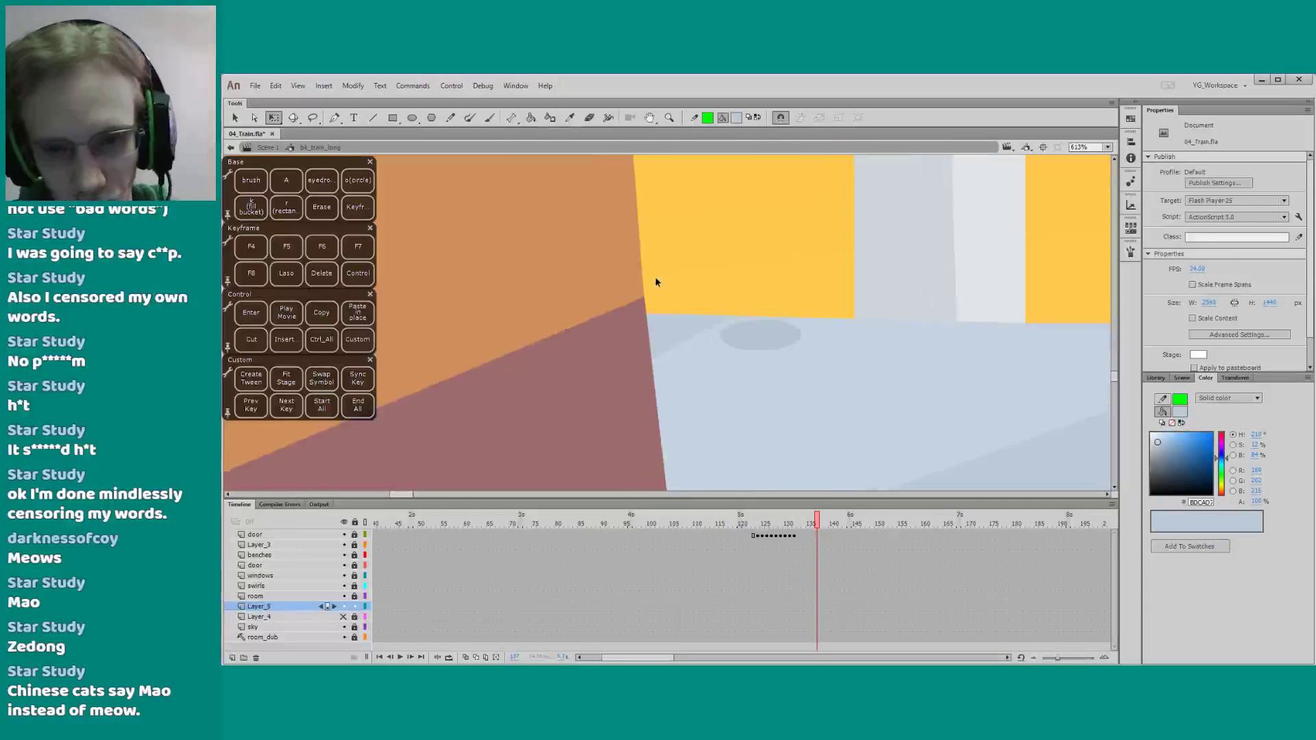
key(ctrl+s)
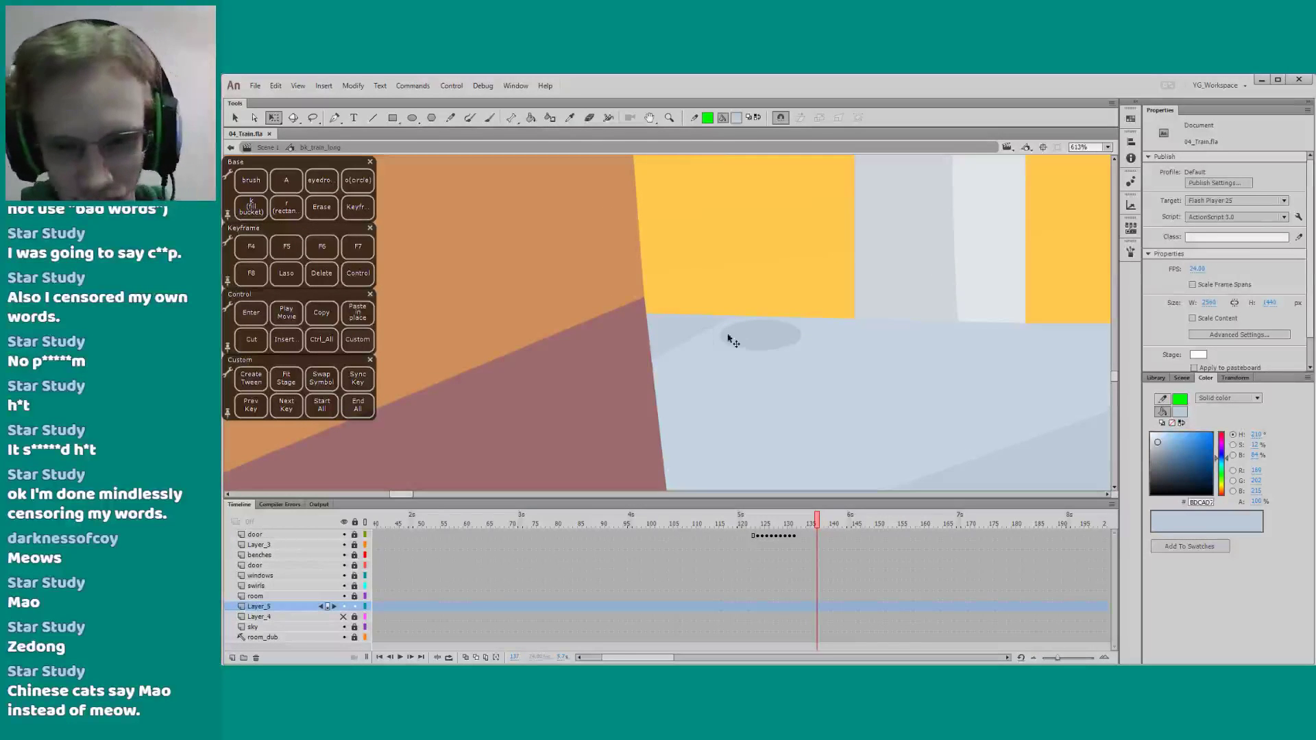
Try to place an ellipse copy over the platform's back corner where it meets the wall, and undo the placement
drag(730, 335, 618, 328)
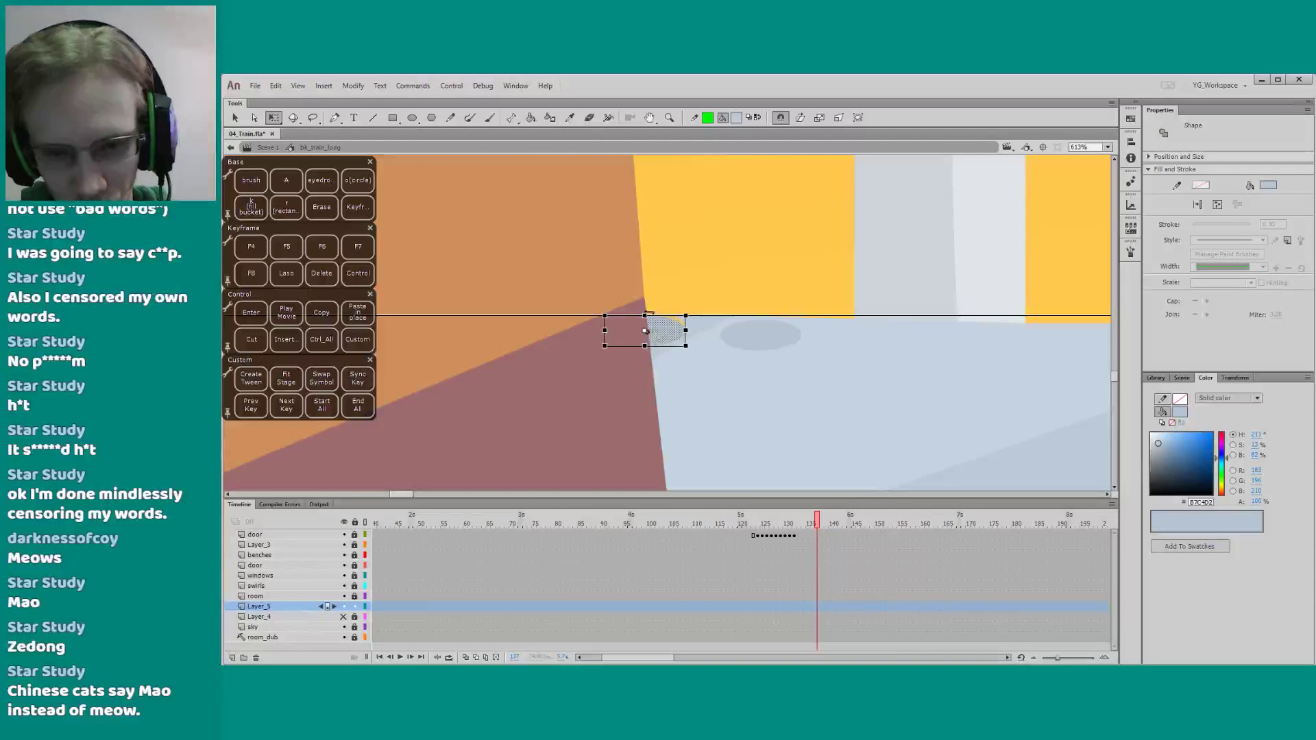
click(644, 328)
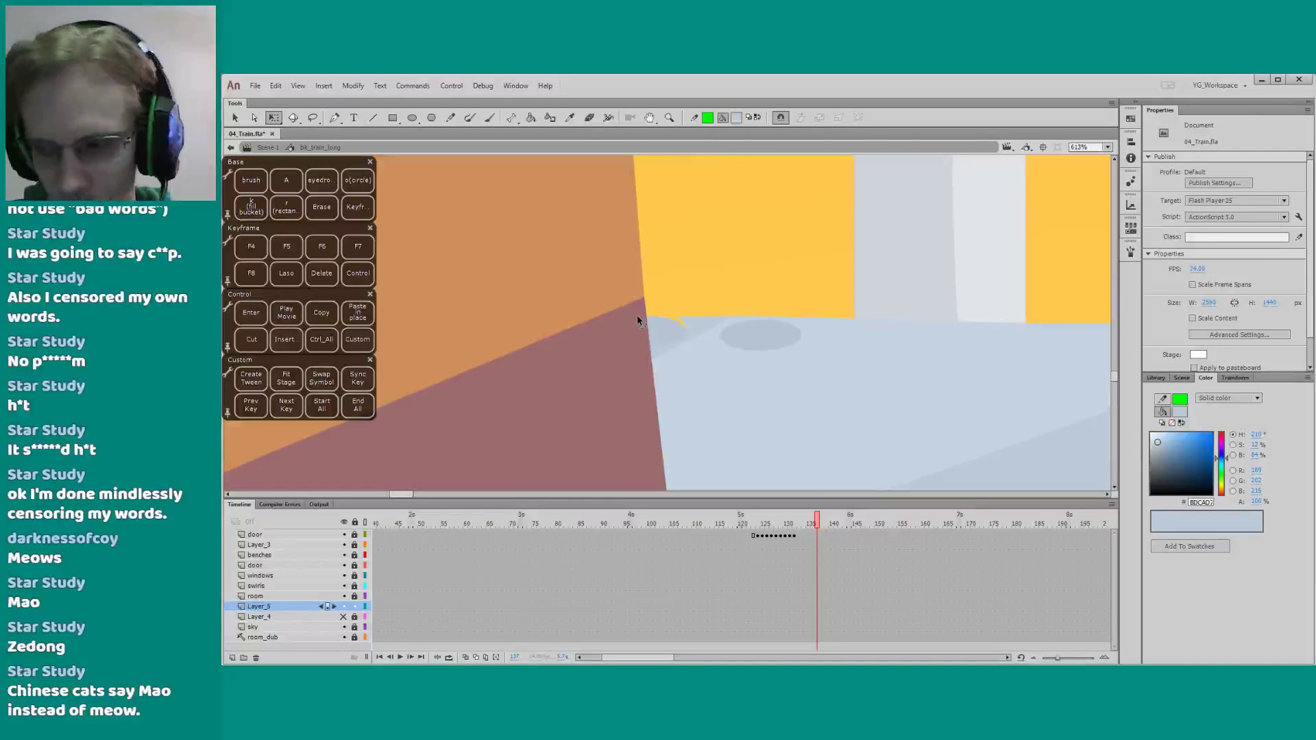
click(640, 323)
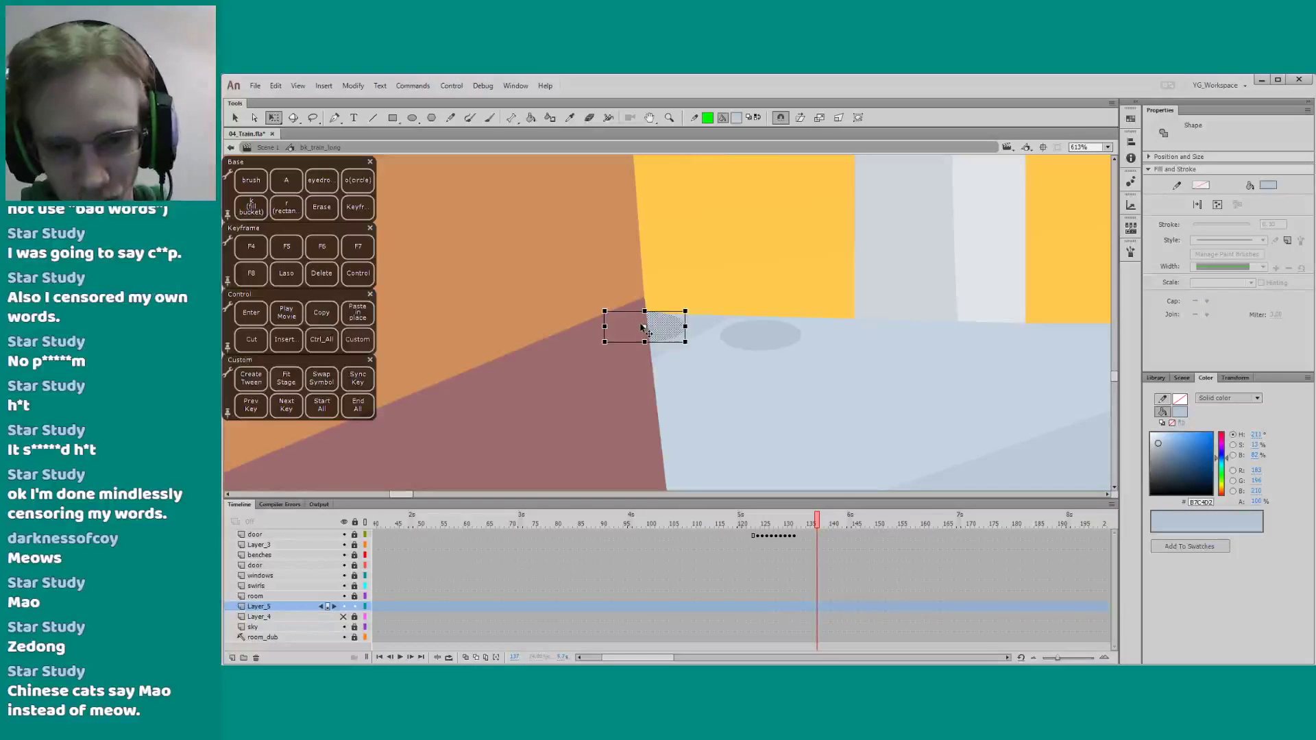
key(ctrl+z)
Place an ellipse copy partly behind the wall at the platform's back corner and set its fill to A7B4C2
drag(721, 334, 637, 315)
click(643, 289)
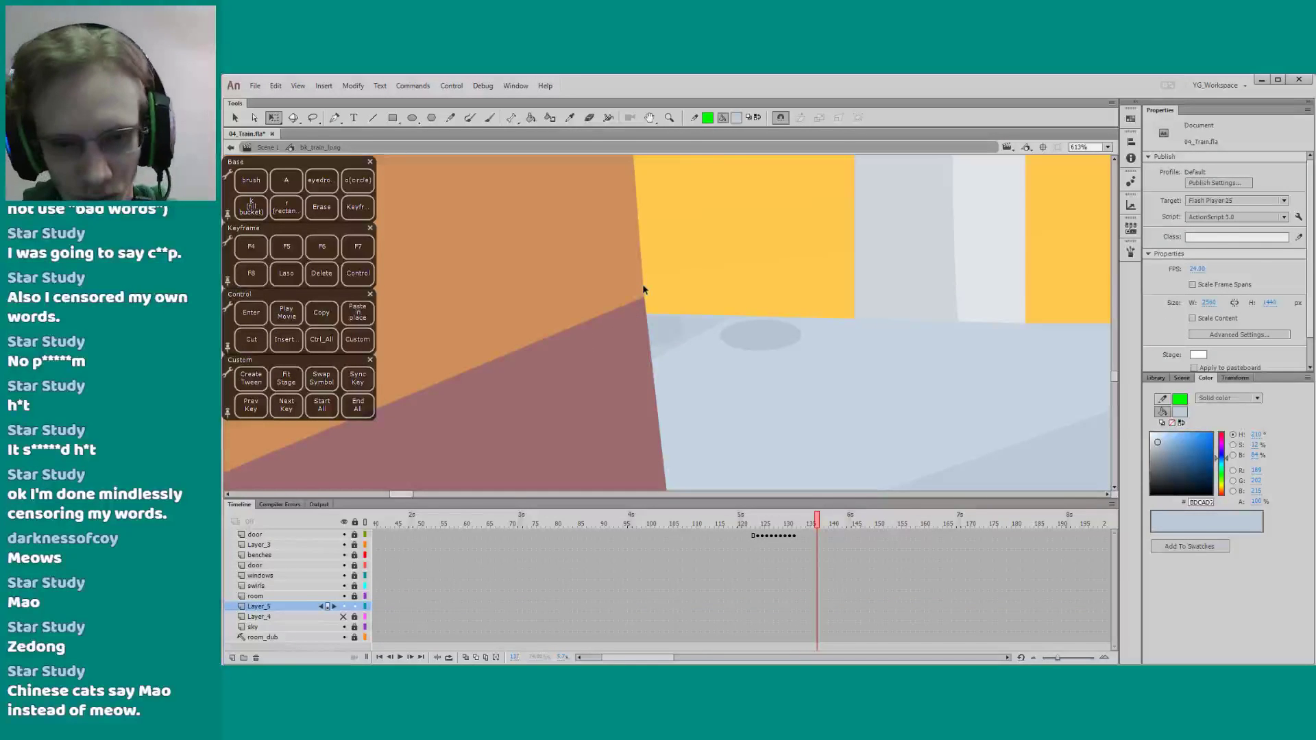
click(665, 335)
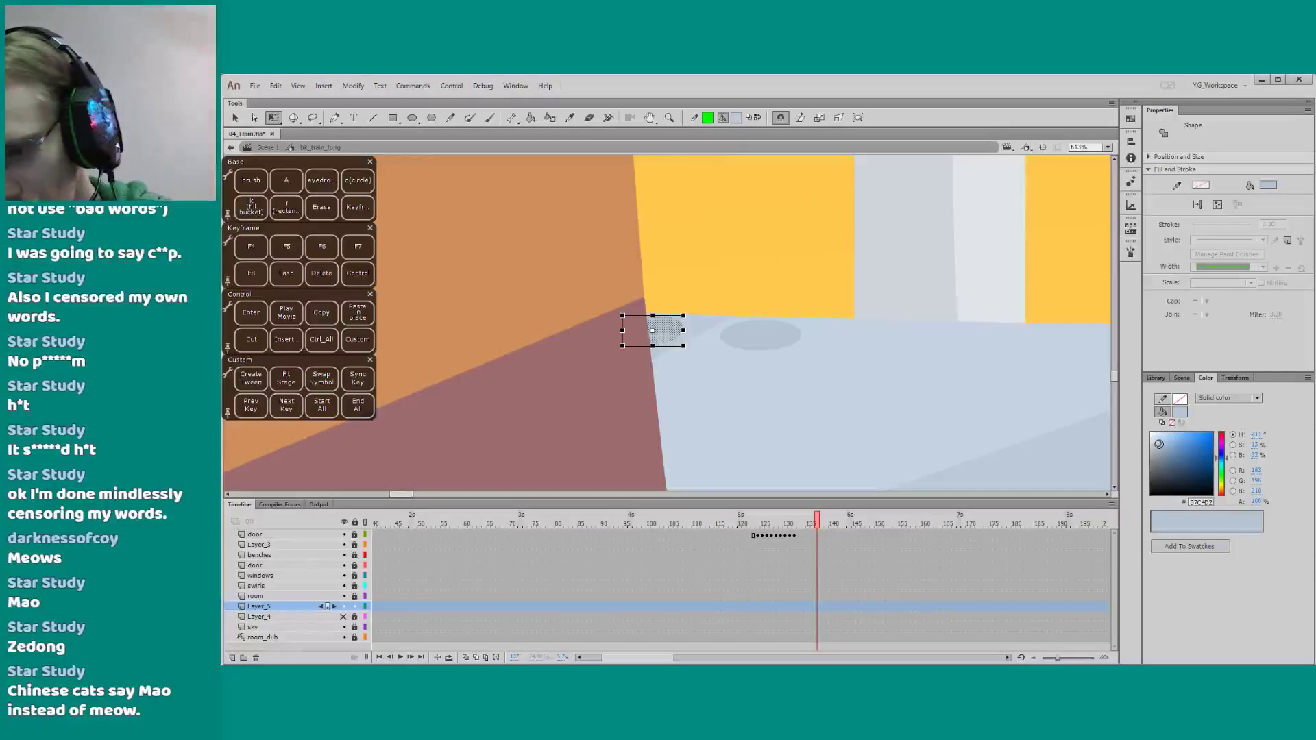
click(781, 296)
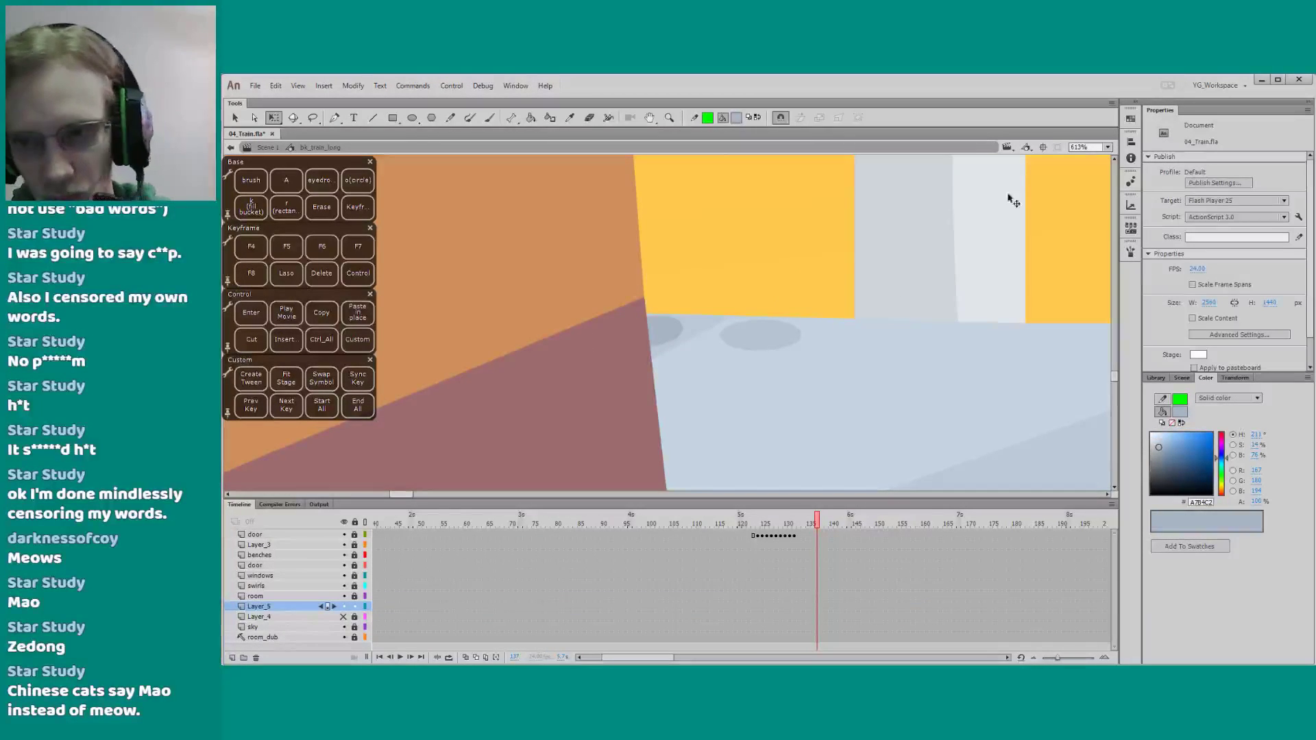
Play the door-opening animation and review how the platform looks in the open doorway at 100% magnification
click(1107, 147)
click(1085, 203)
drag(470, 381, 891, 110)
drag(551, 384, 855, 216)
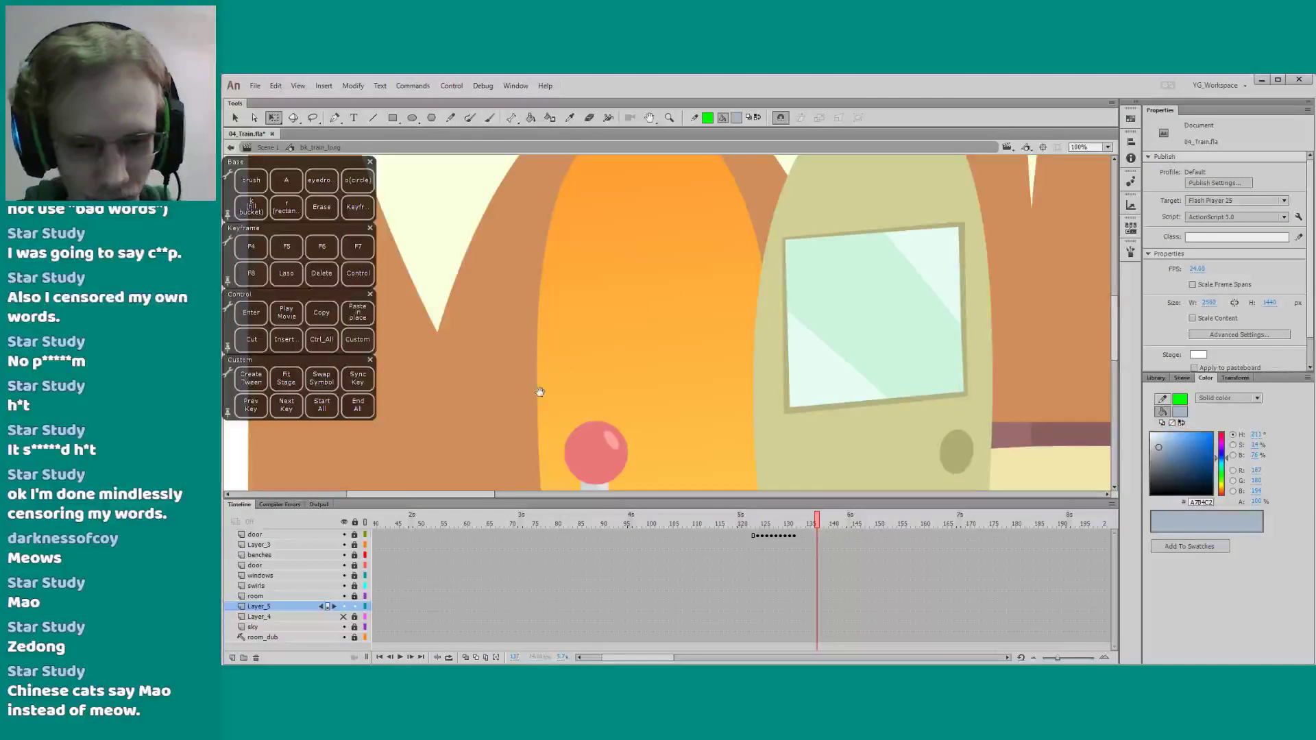
drag(619, 464, 567, 280)
click(723, 522)
key(Return)
key(Return)
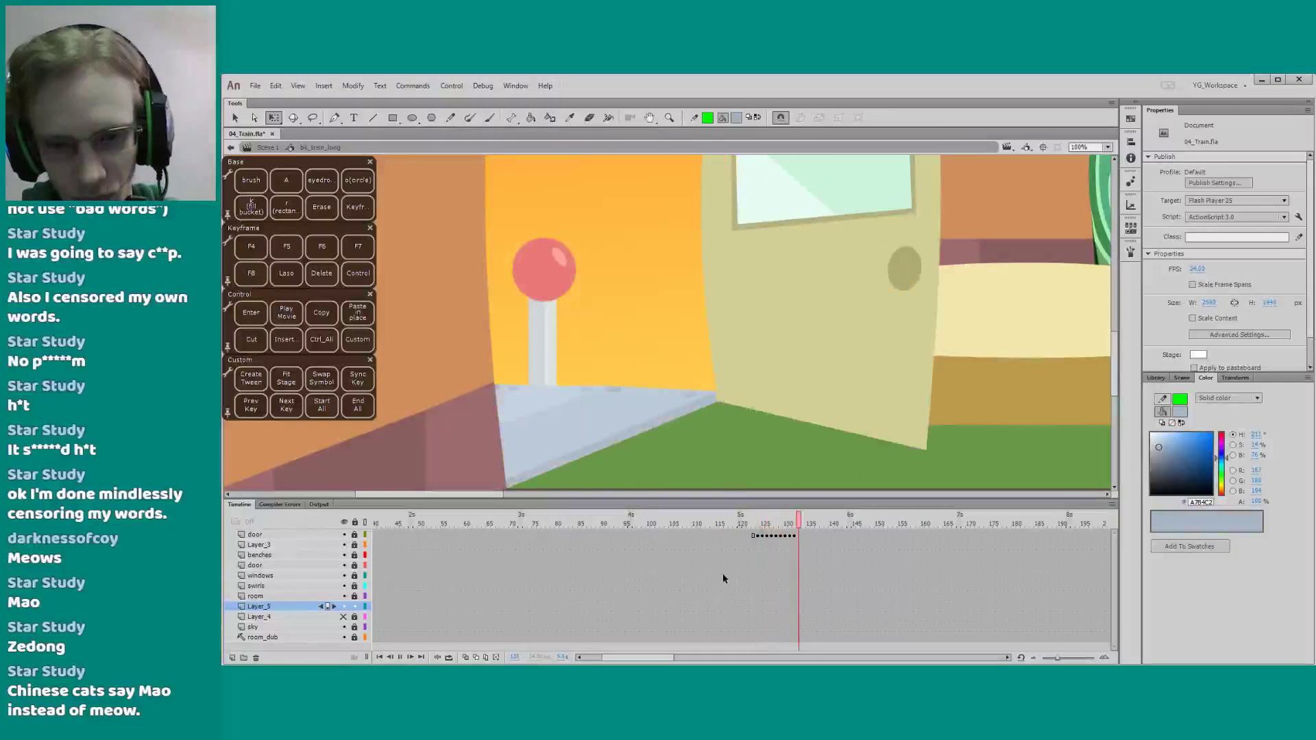
Examine the platform, its ellipses and the railing post in the doorway at 100% and 50% magnification
click(1106, 147)
click(1100, 161)
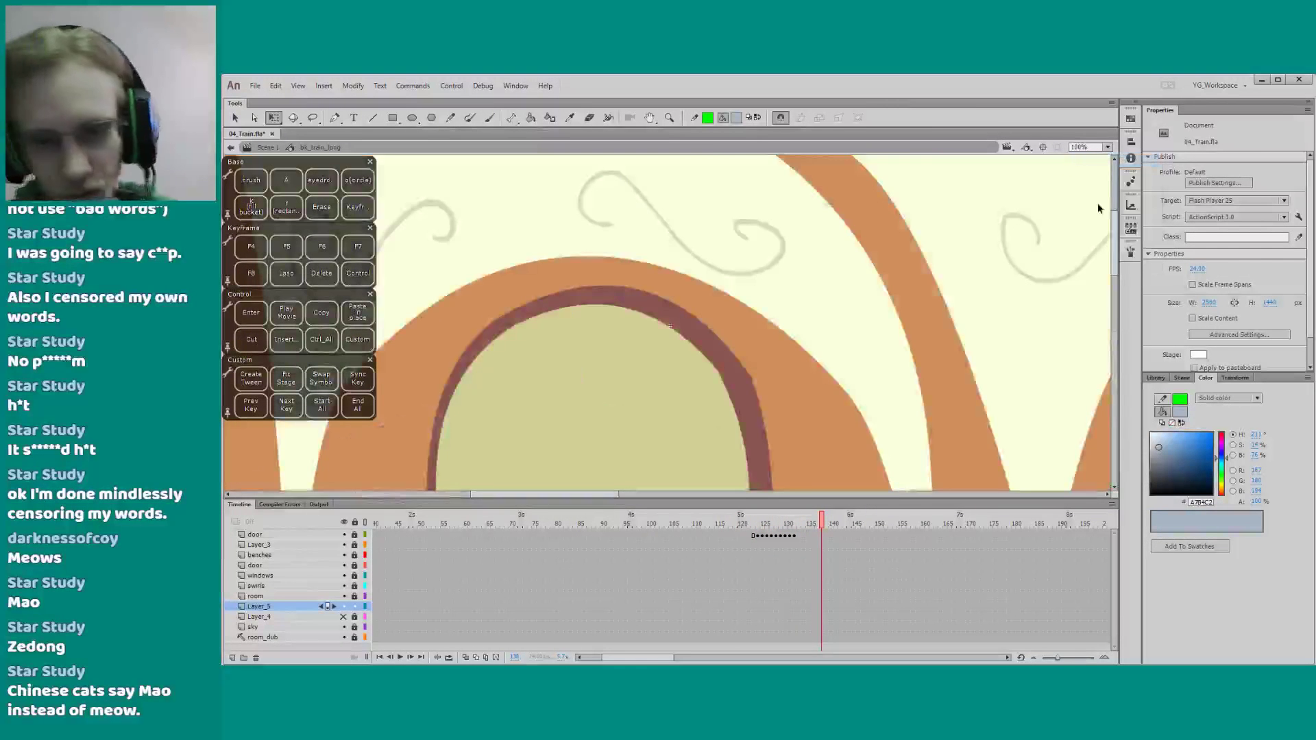
drag(483, 396, 940, 137)
drag(573, 356, 764, 124)
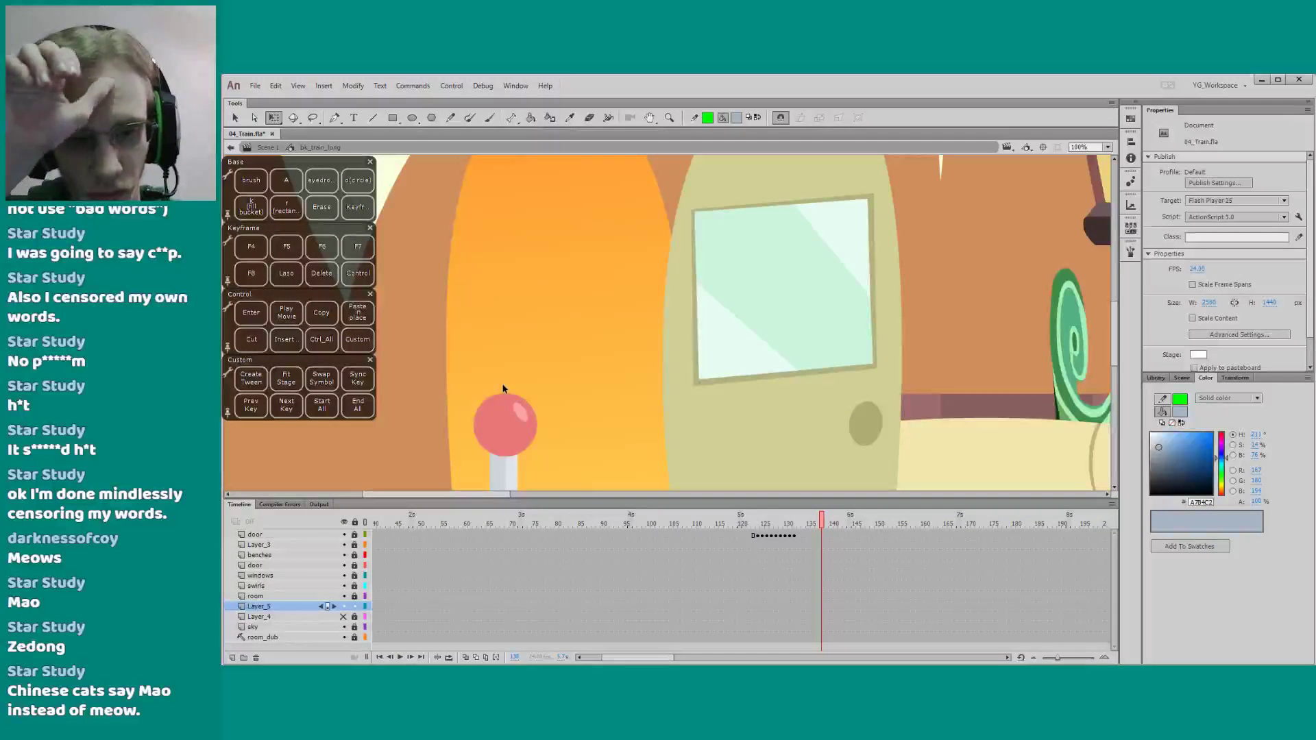
drag(459, 411, 484, 212)
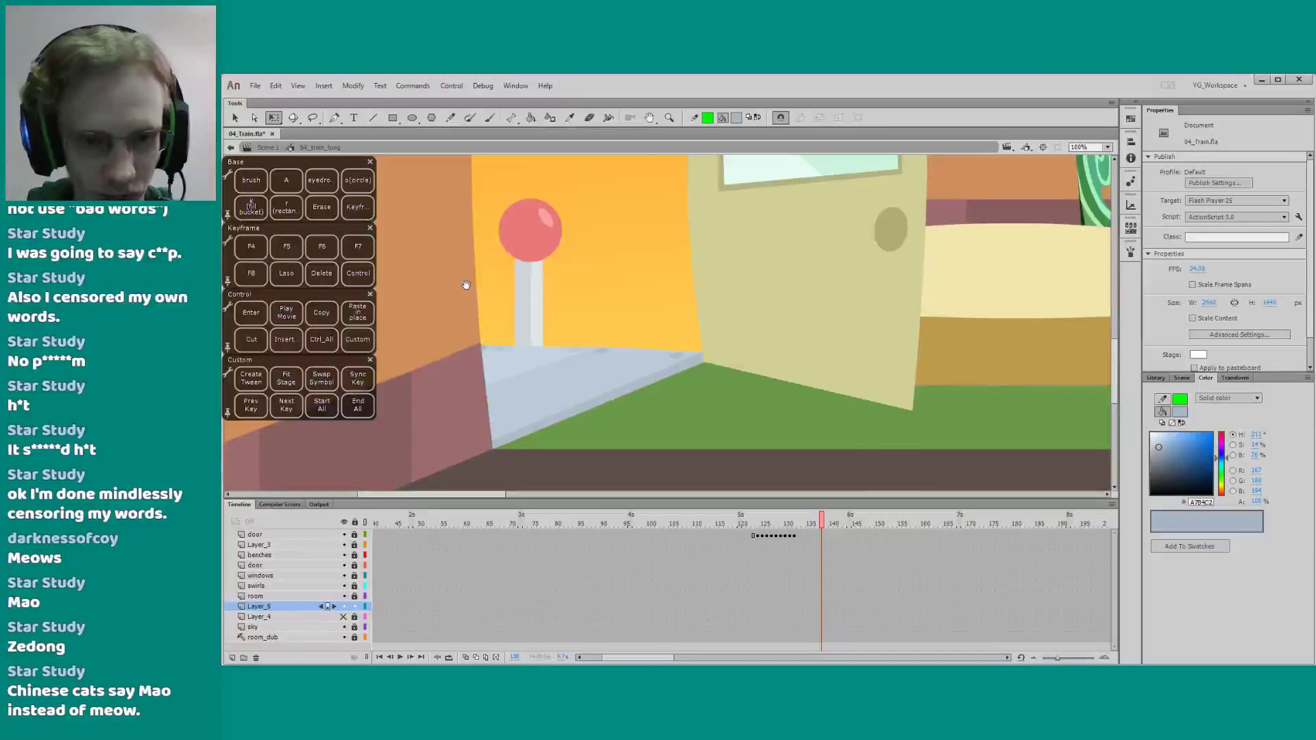
drag(463, 285, 403, 398)
key(z)
alt+click(474, 371)
key(q)
drag(456, 340, 446, 355)
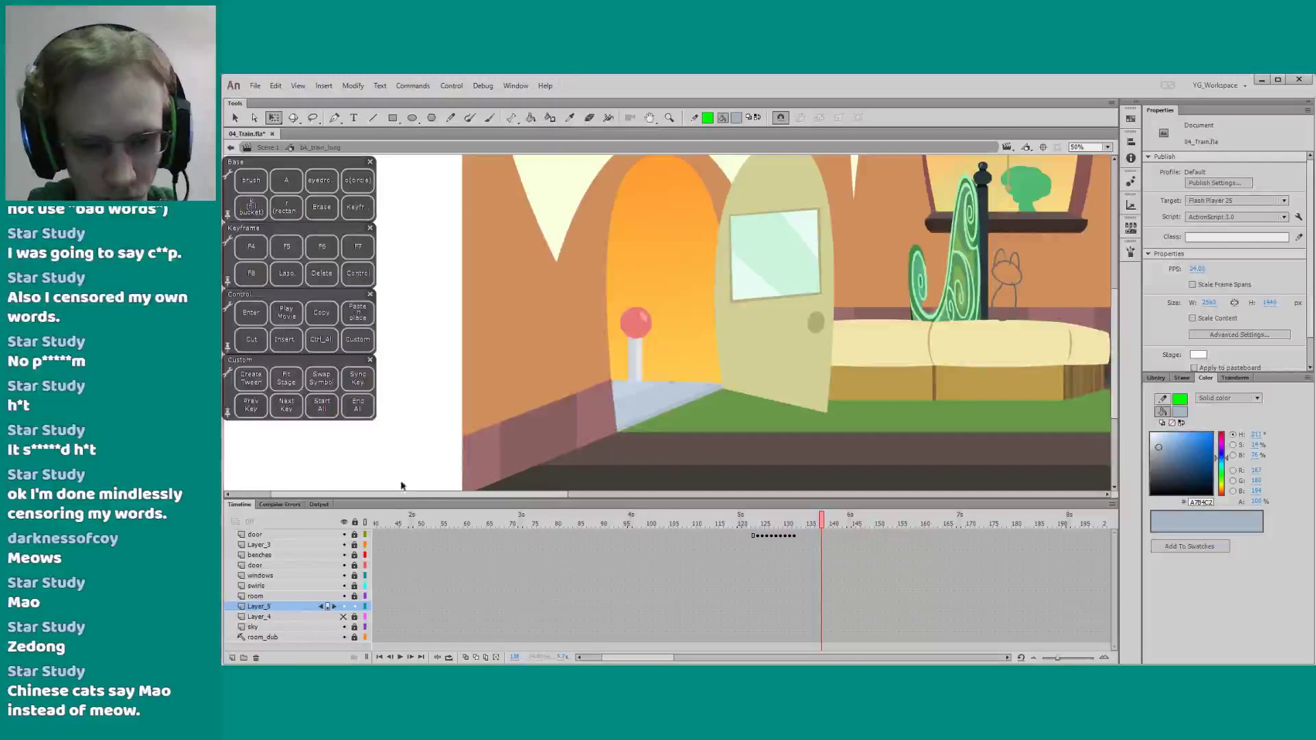
Enlarge the drawing area slightly and rename the layer holding the platform and railing post as platform
drag(401, 491, 396, 468)
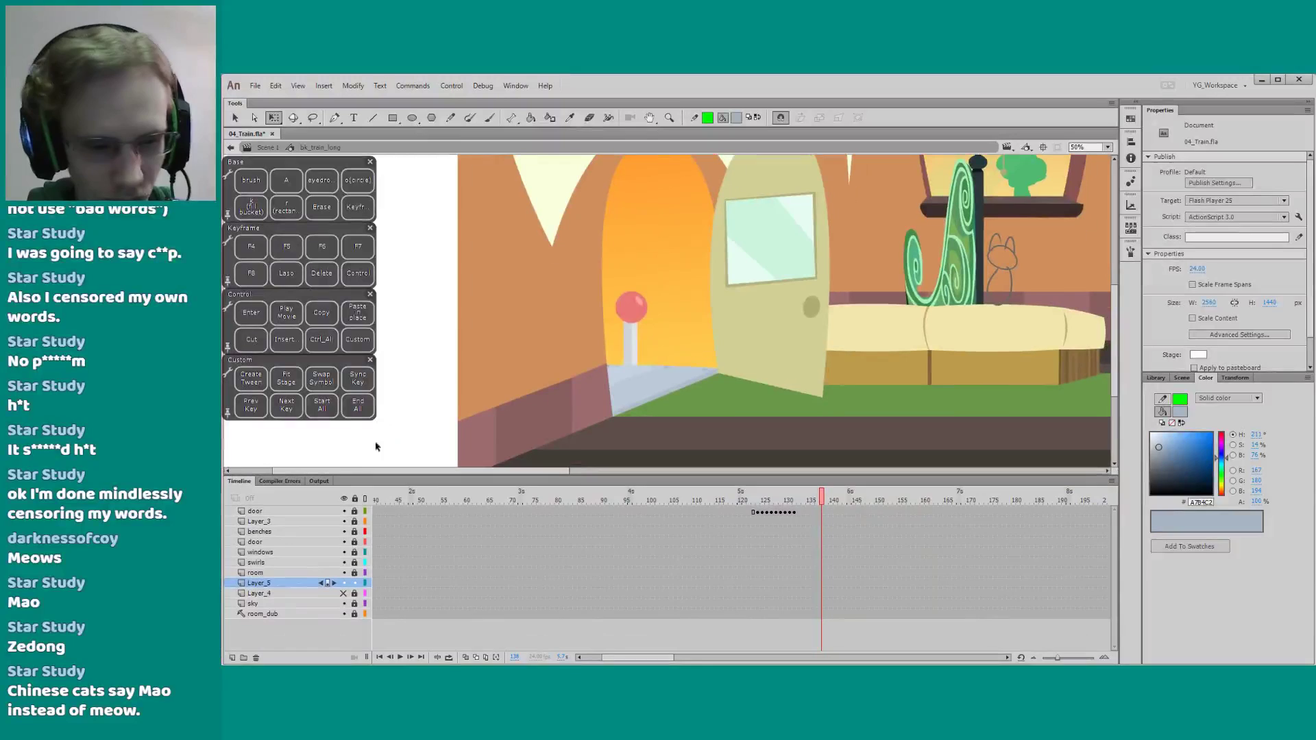
double_click(259, 582)
text(plat)
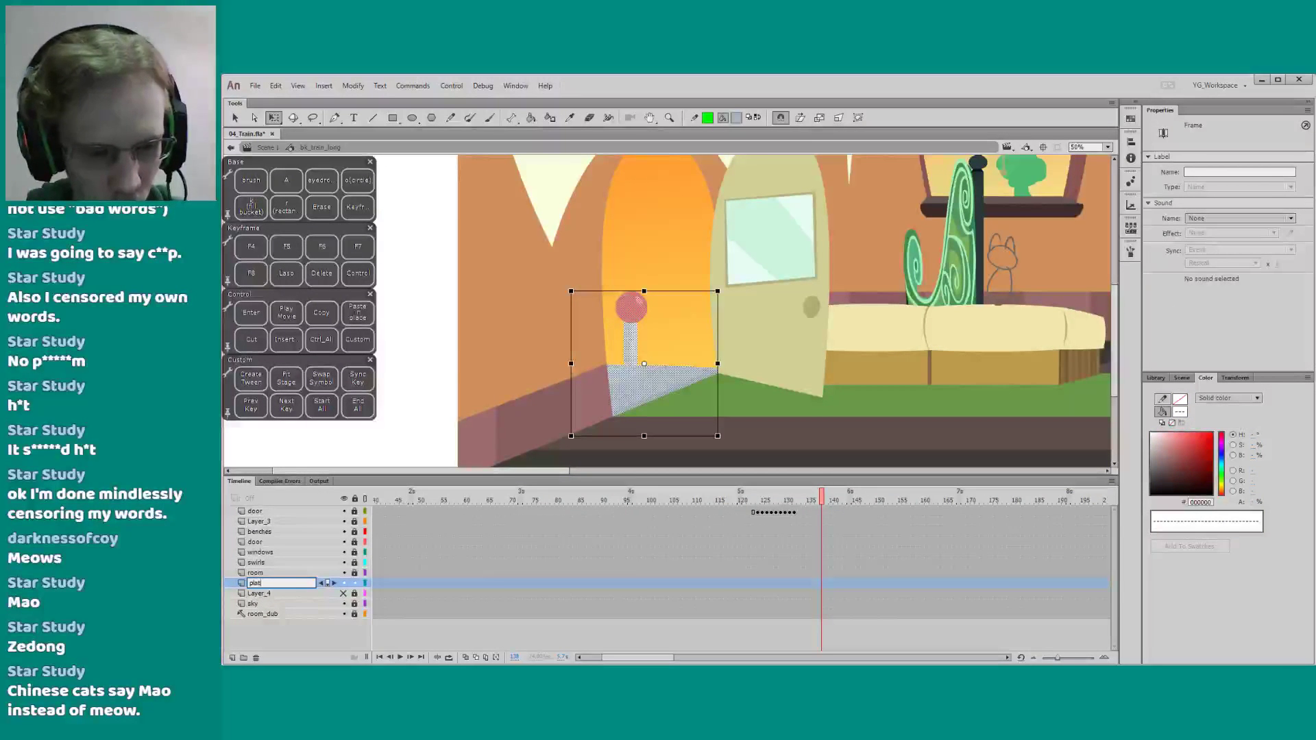
text(form)
key(Return)
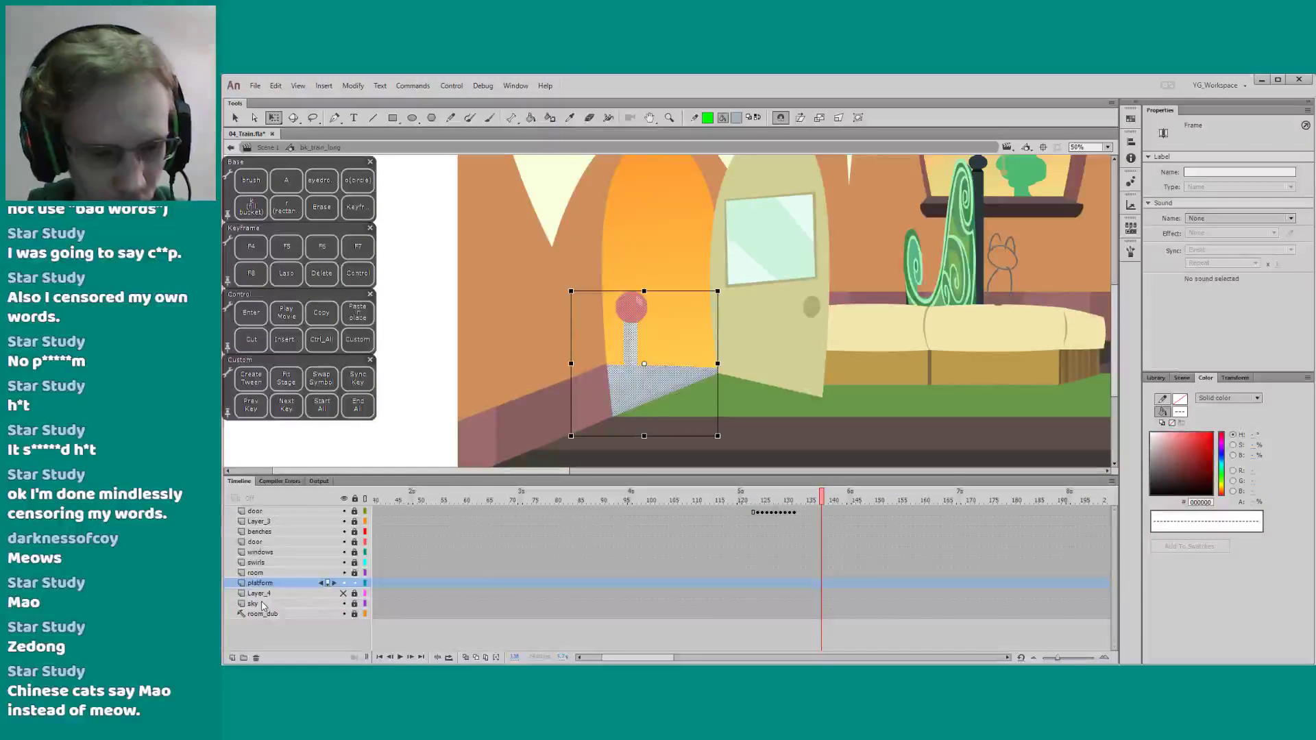
Show the green background sketch on Layer_4, add a new layer between it and the platform layer, and save the file
click(344, 594)
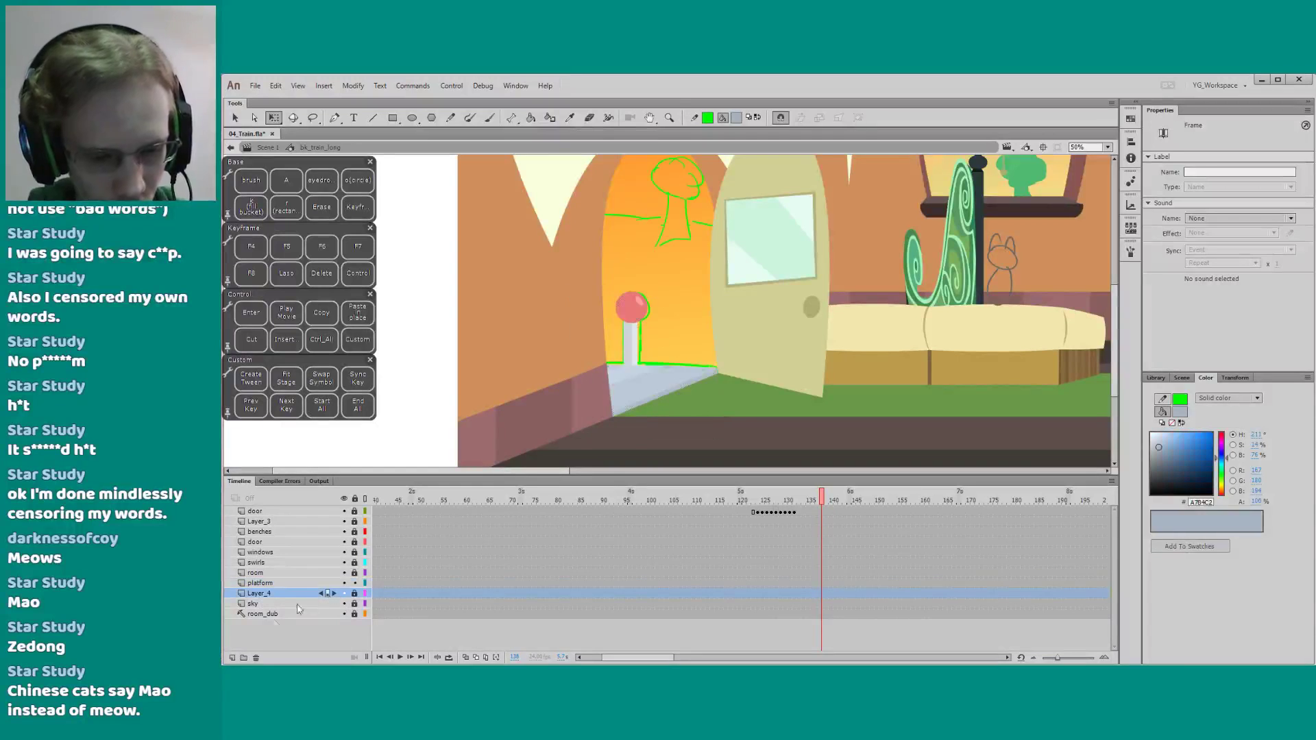
click(232, 658)
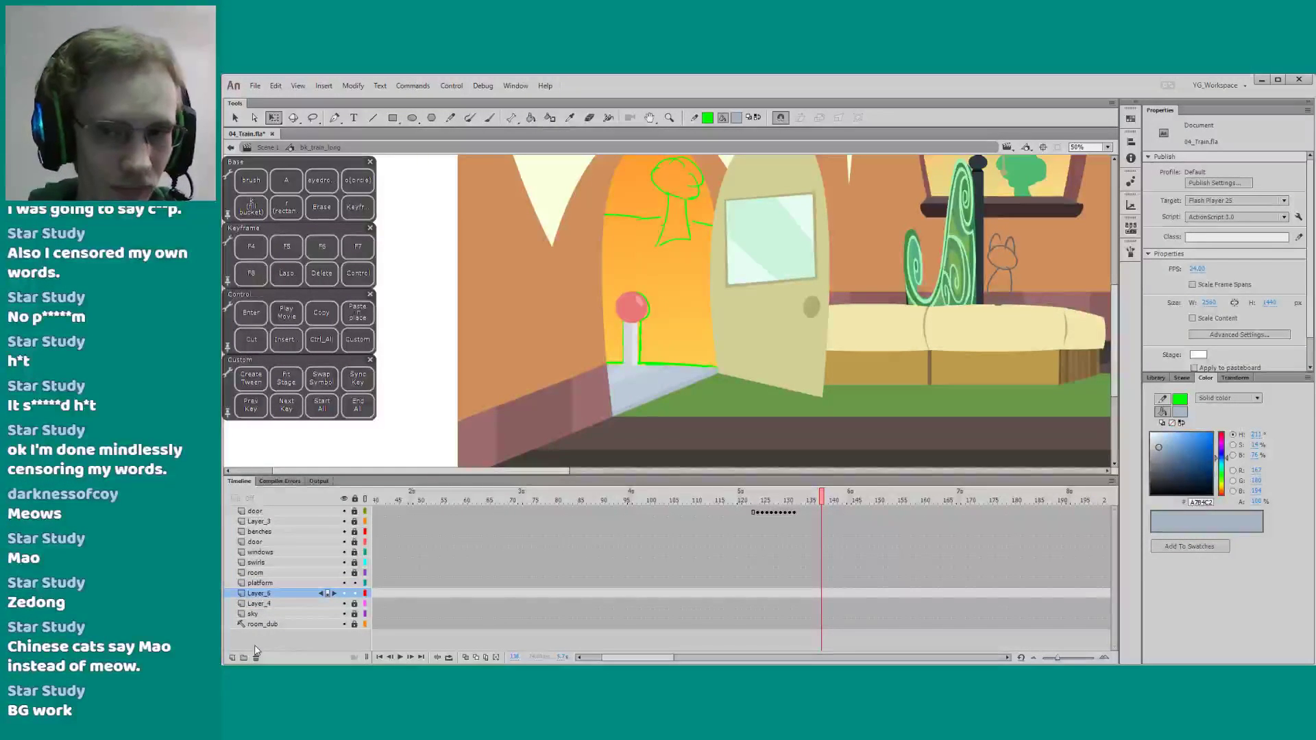
key(ctrl+s)
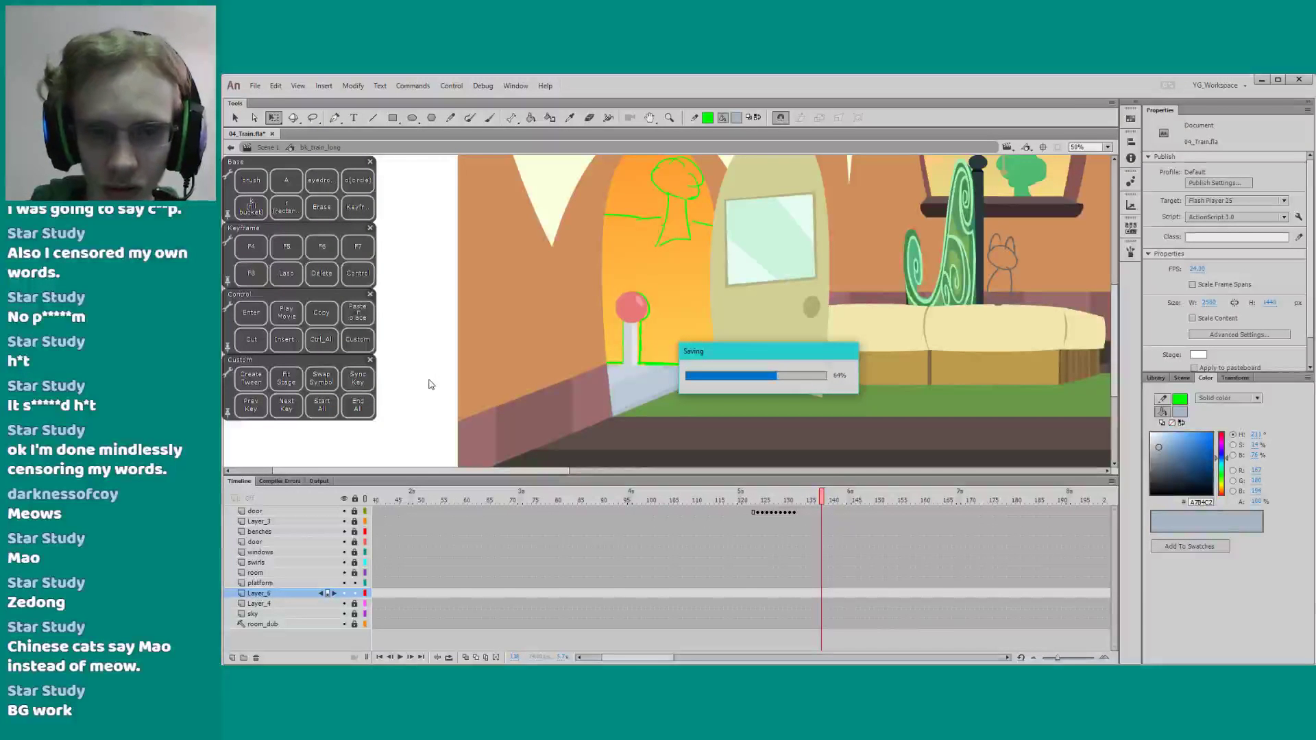
Compare the first frame's closed door with the open-door frame showing the background sketch, and save the file
key(space)
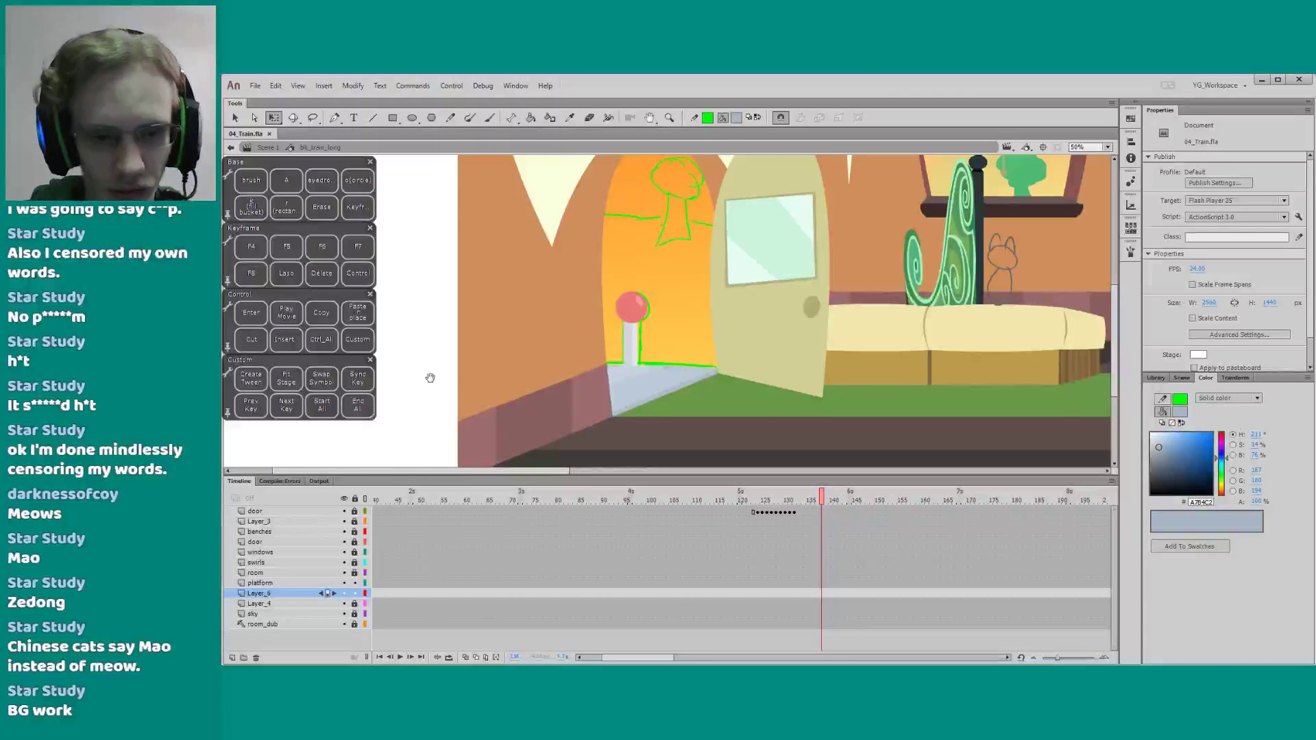
drag(429, 378, 385, 423)
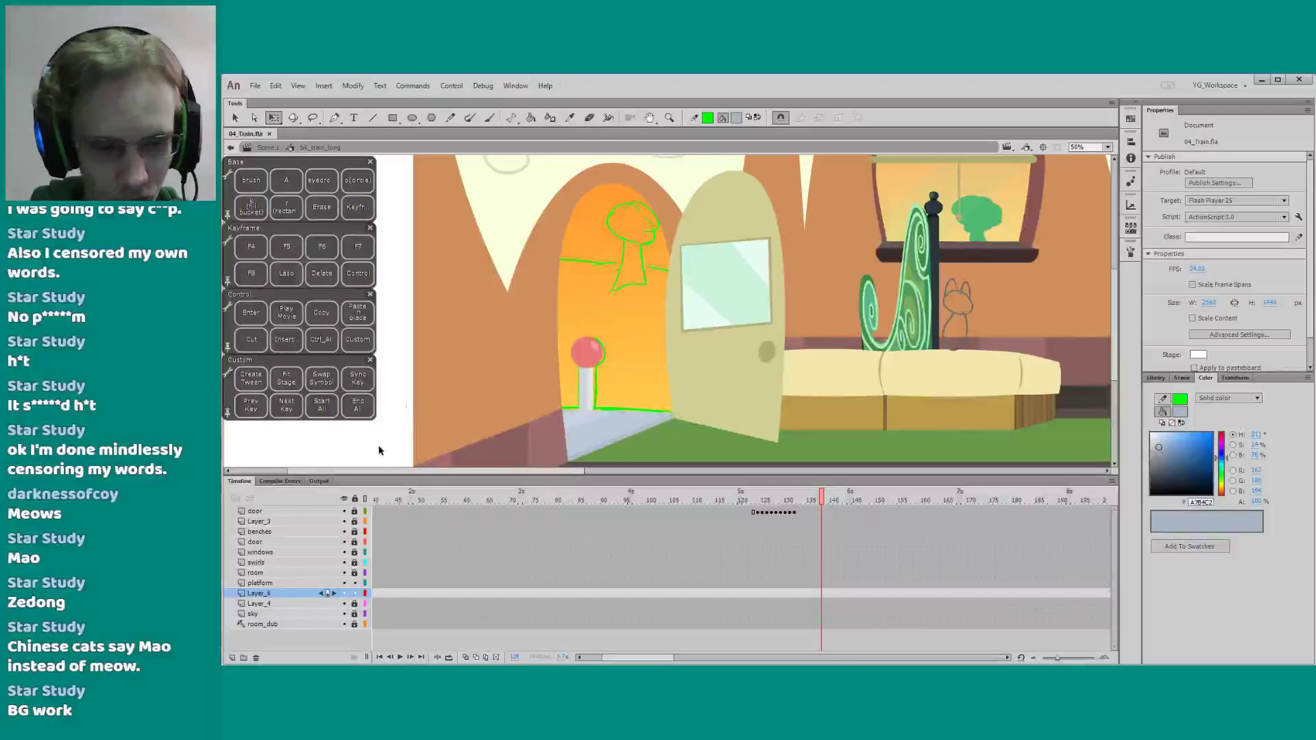
key(shift+comma)
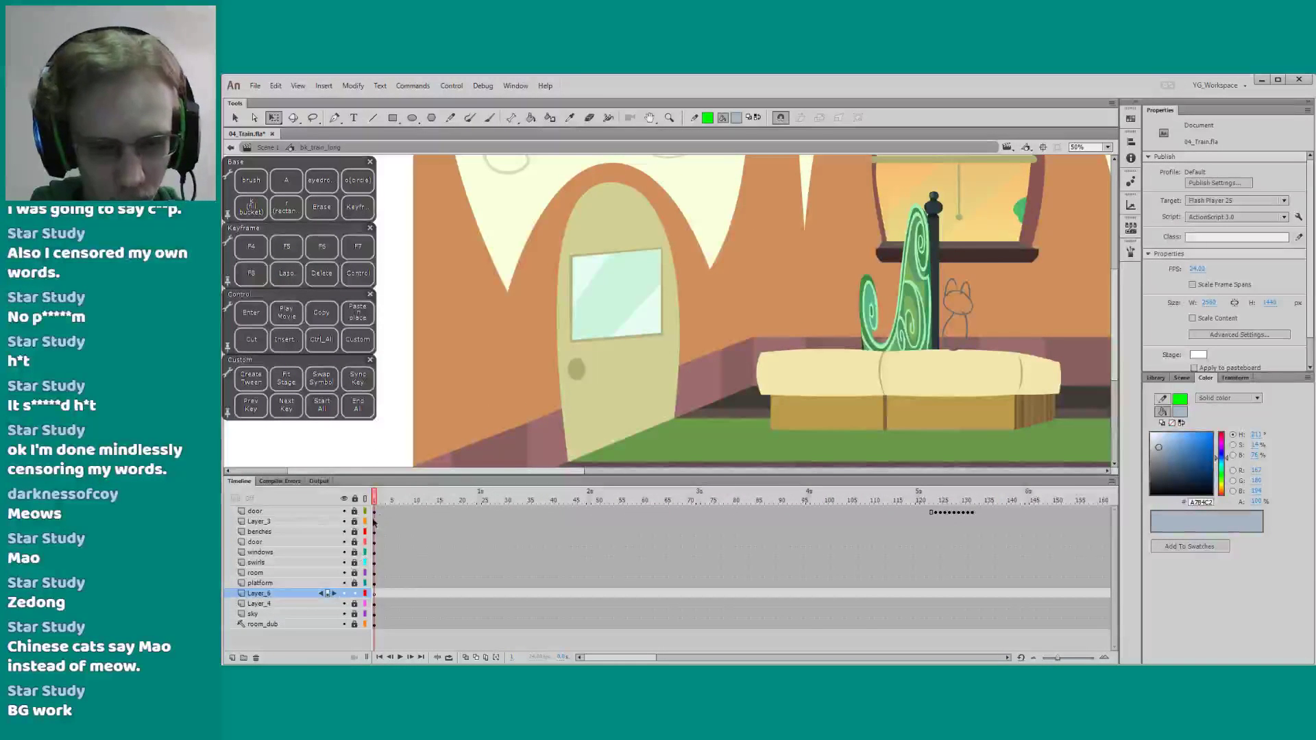
key(shift+period)
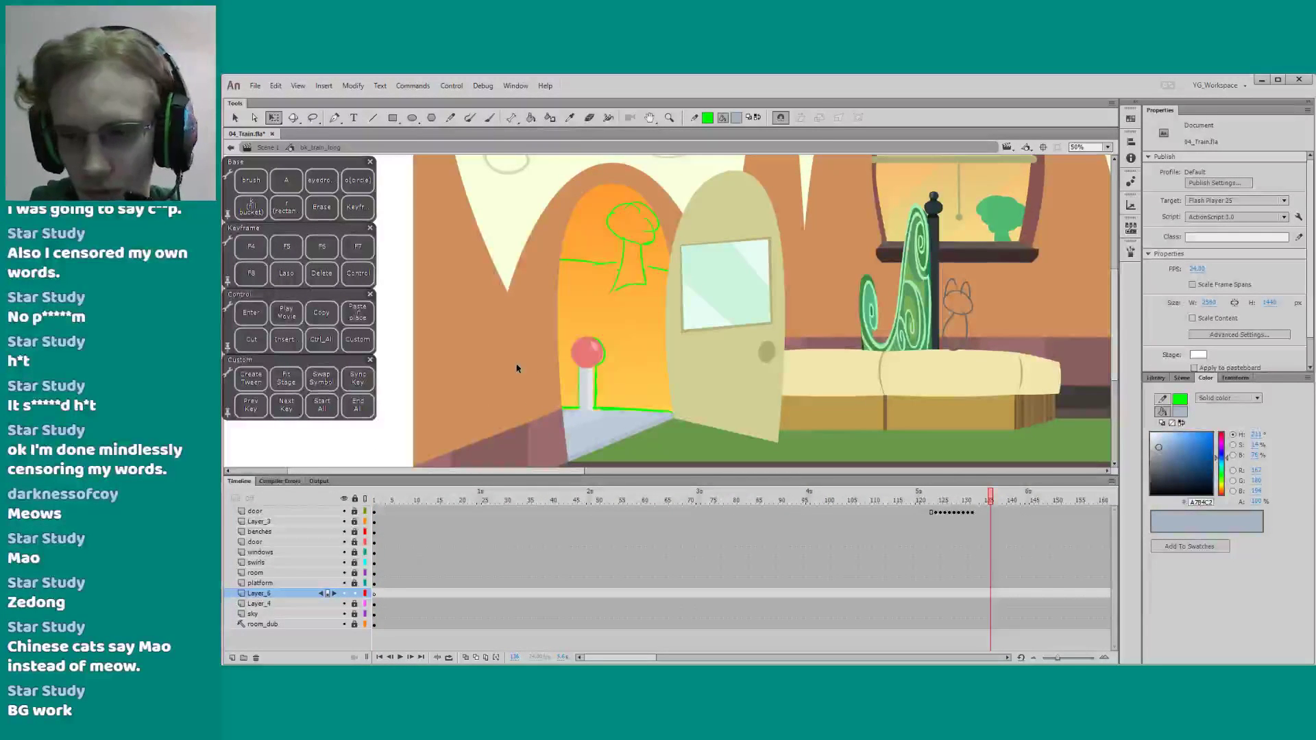
key(ctrl+s)
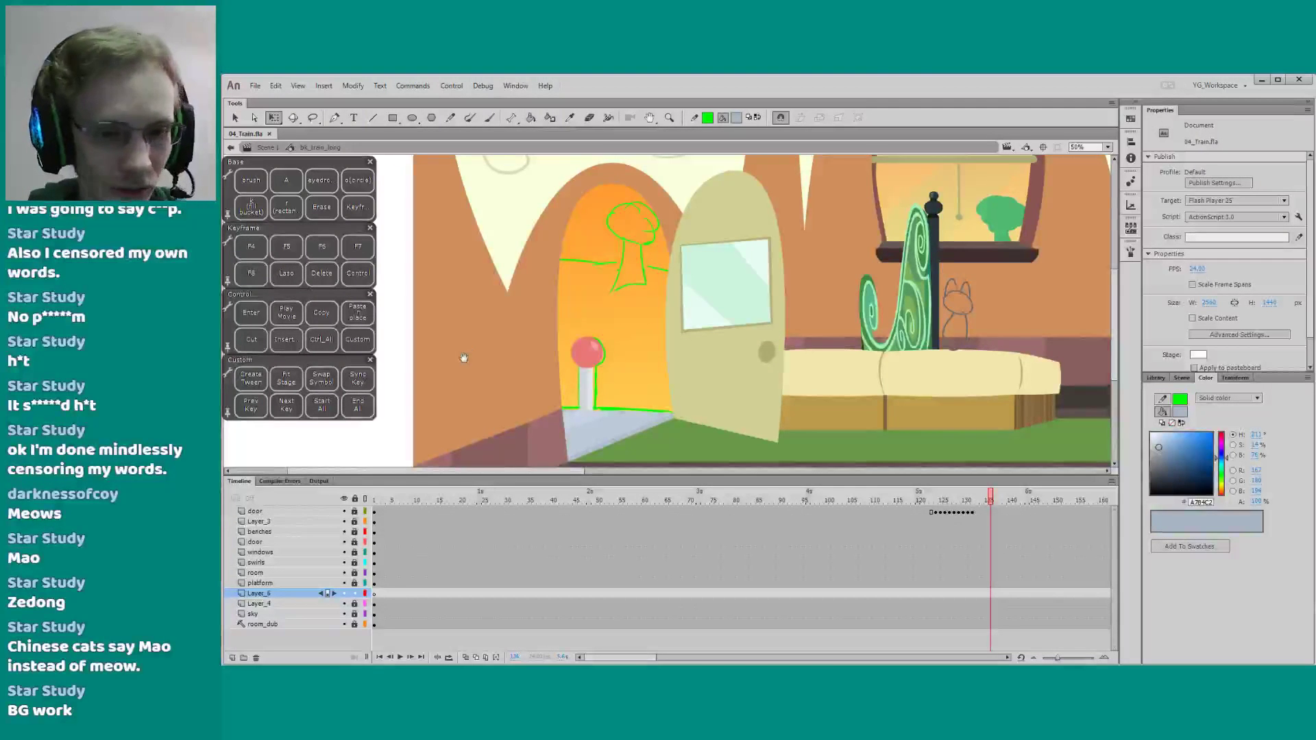
drag(498, 323, 477, 334)
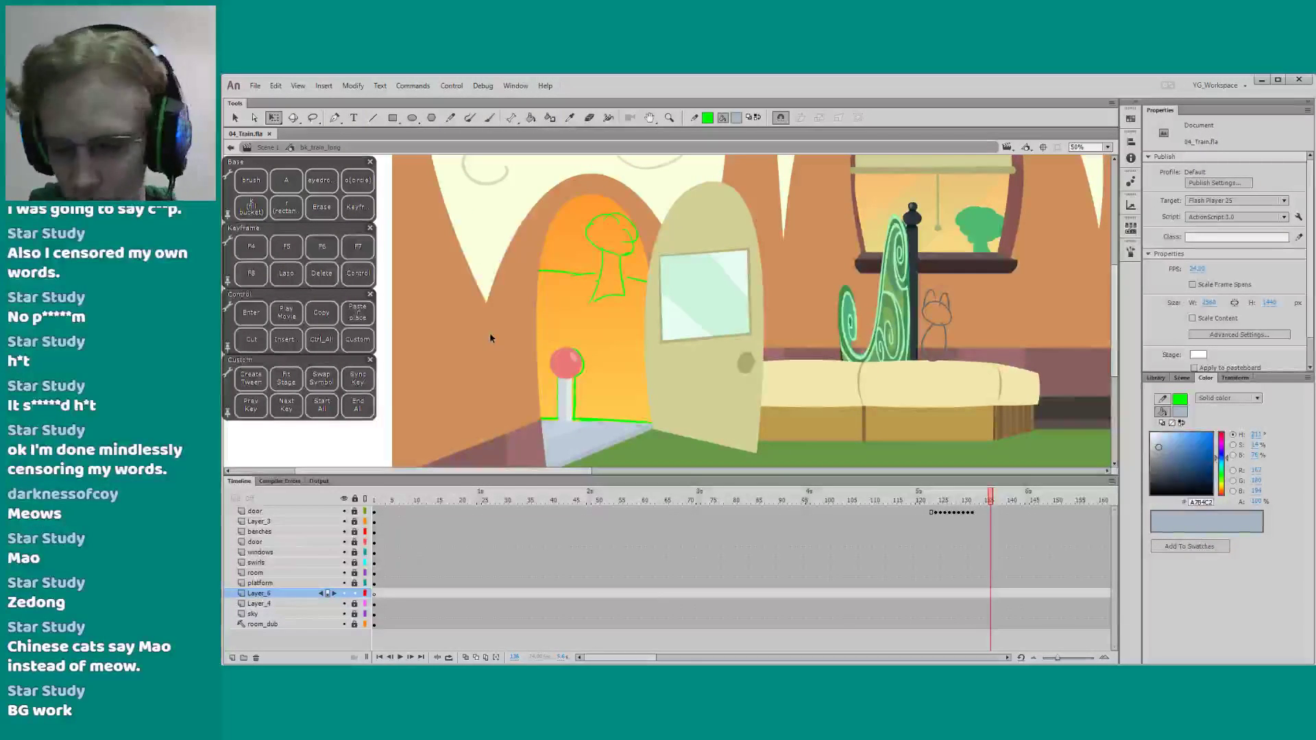
Search the library for bk, preview the background symbols found, and open bk_train_pan for editing
click(1155, 377)
click(1239, 484)
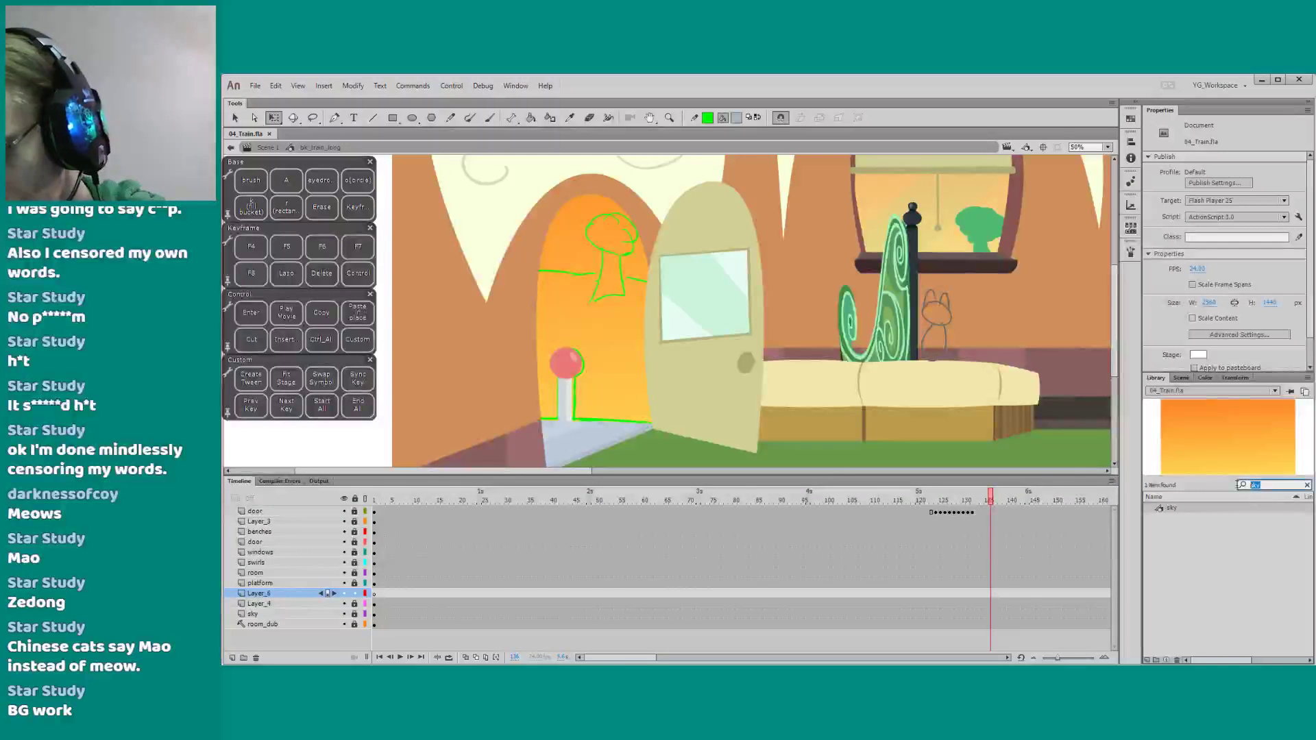
text(bk)
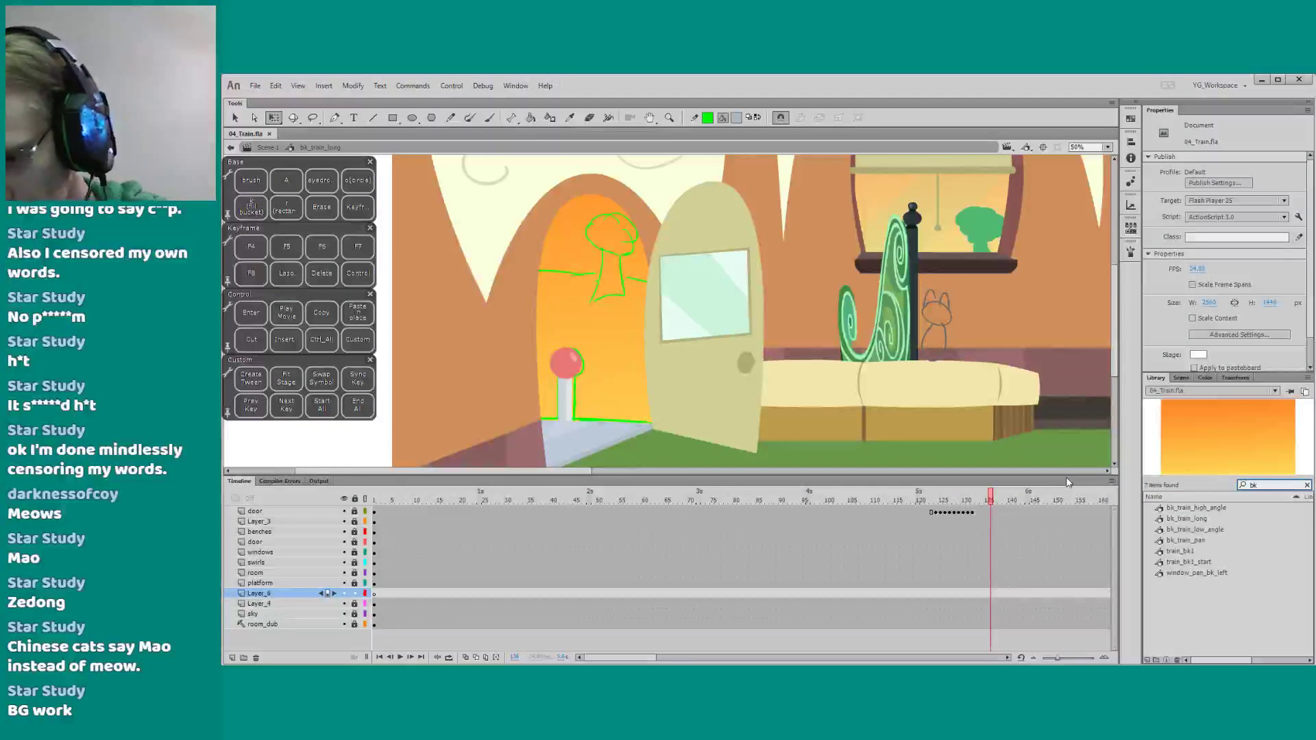
click(1174, 510)
key(Down)
key(Down)
key(Down)
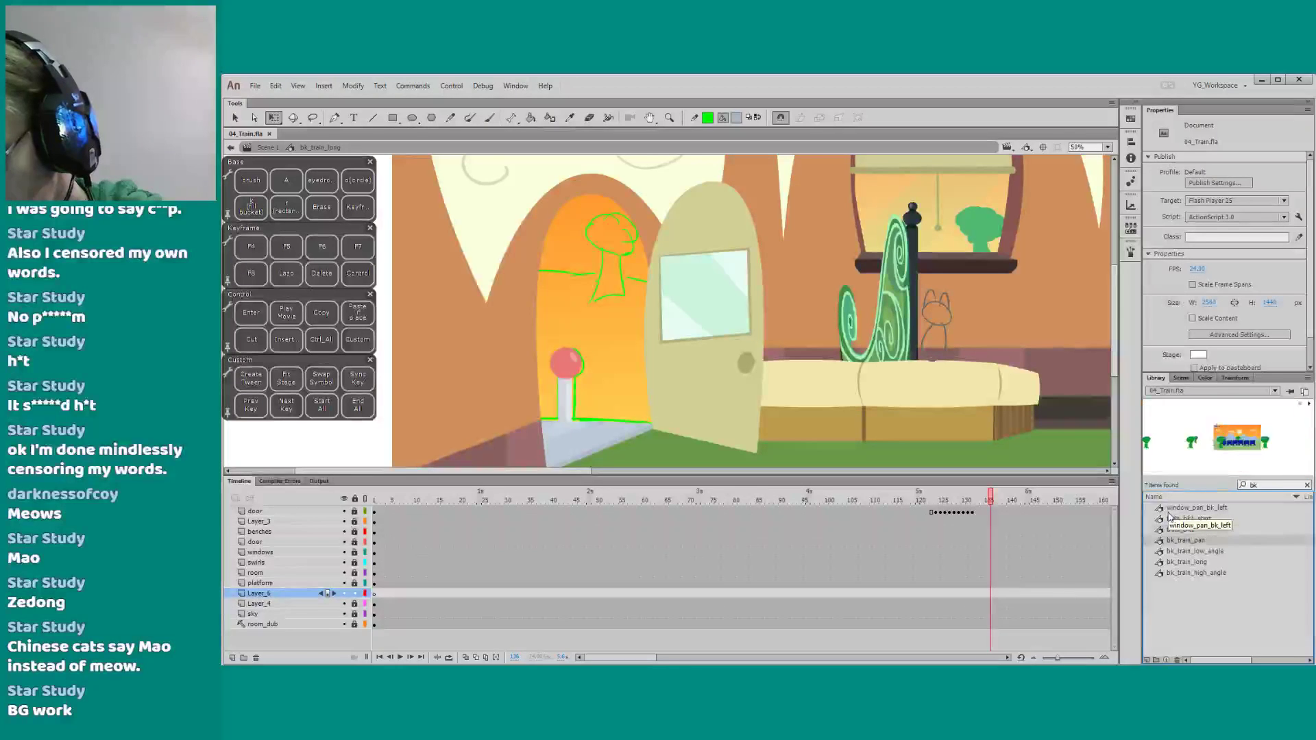
key(Down)
key(Down)
key(Down)
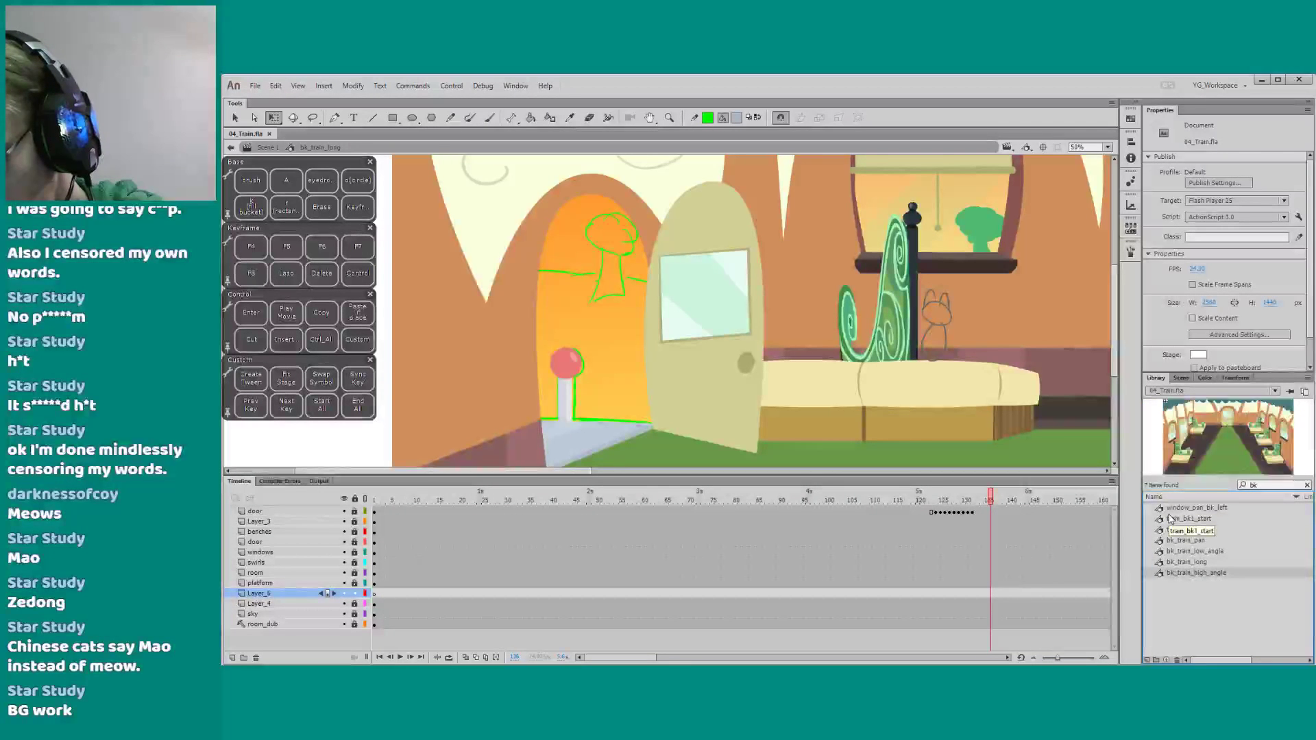
key(Up)
key(Up)
key(Up)
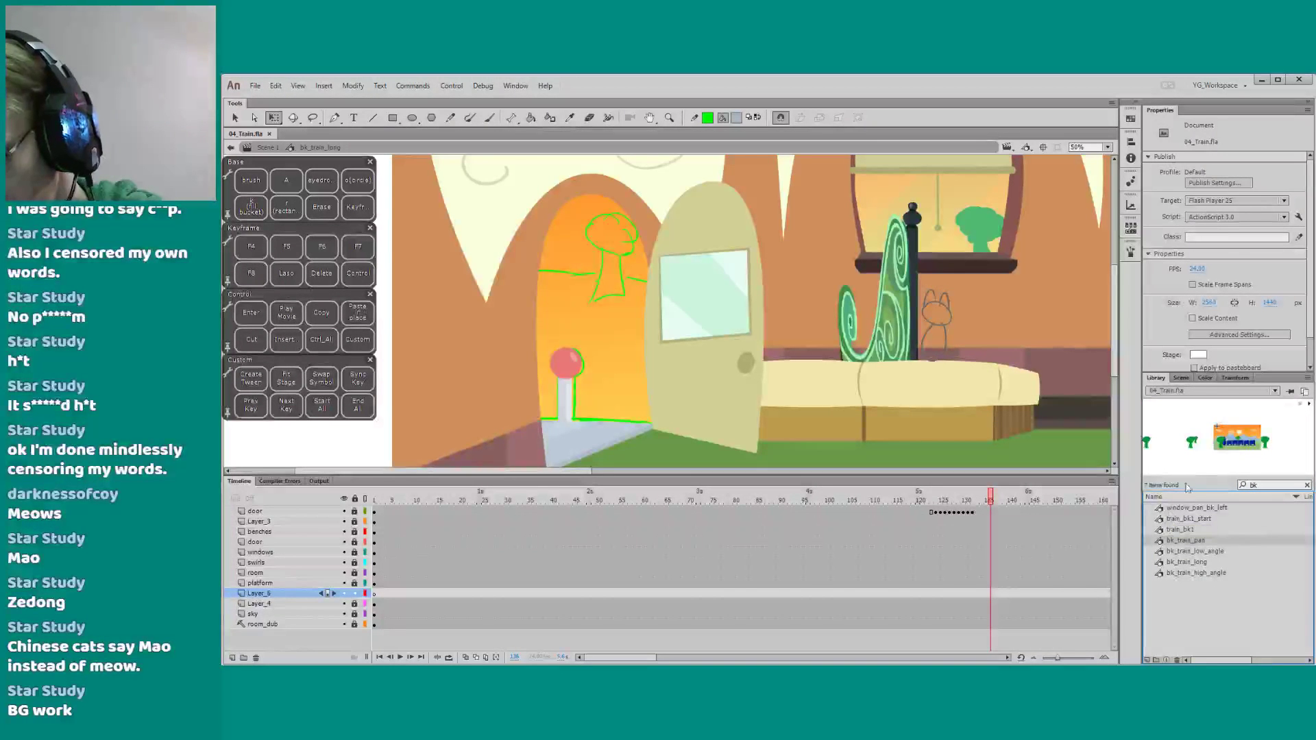
double_click(1188, 469)
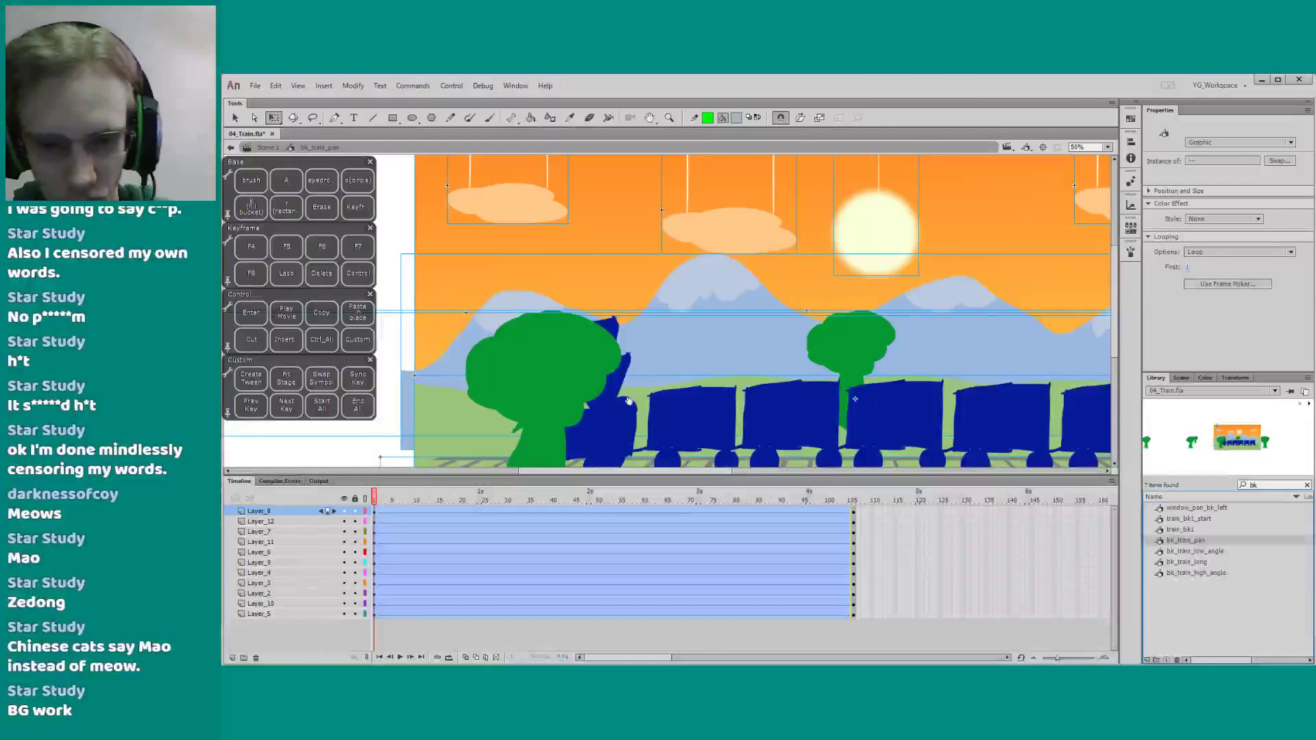
Sample the light green of the ground behind the train in bk_train_pan as the fill colour
drag(566, 267, 564, 255)
click(615, 438)
drag(587, 356, 635, 446)
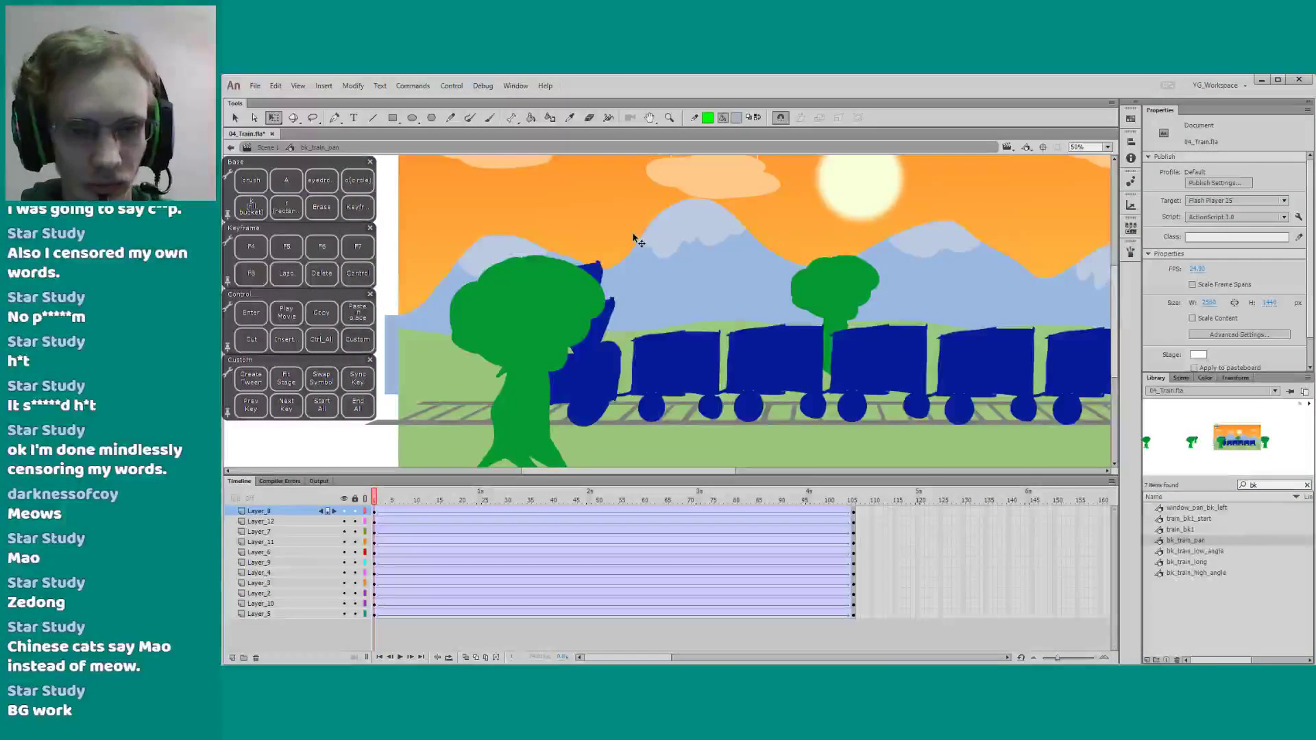
key(i)
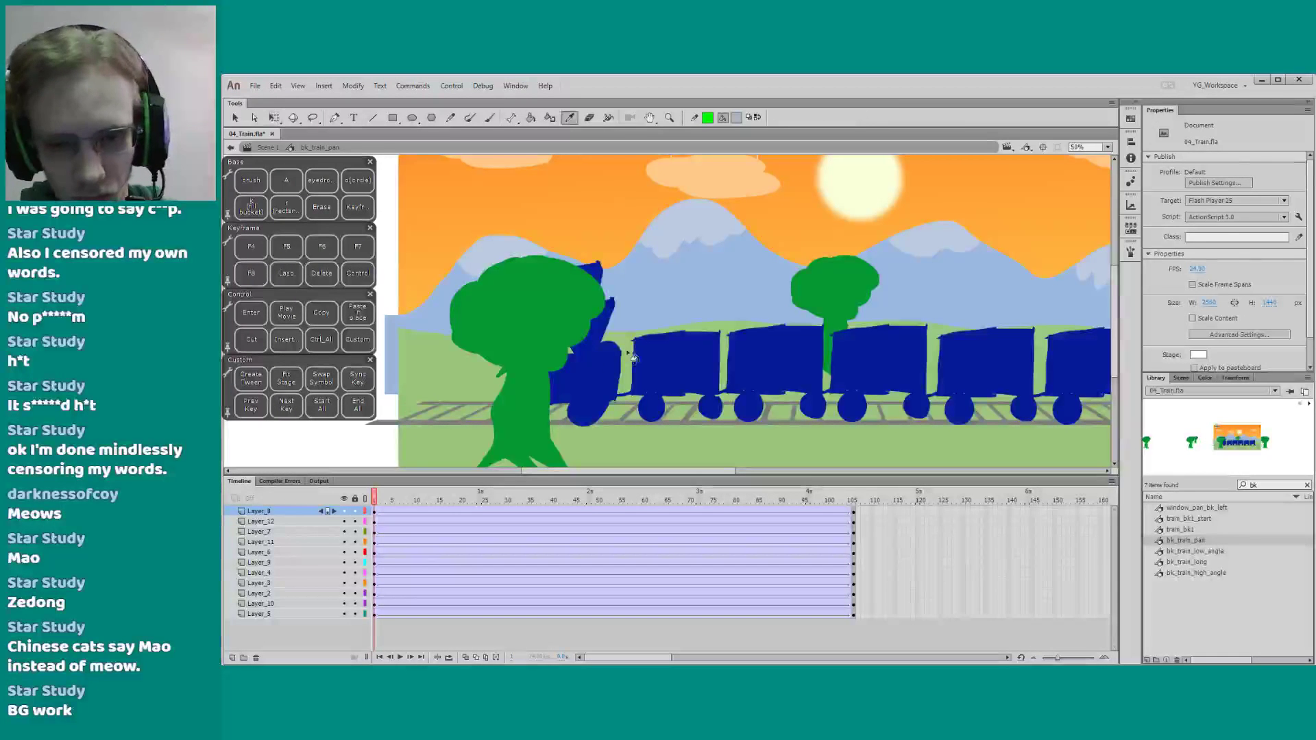
click(626, 363)
key(q)
Return to the bk_train_long symbol through the main scene and go to the frame where the door stands open
click(266, 147)
drag(441, 296, 997, 285)
double_click(541, 363)
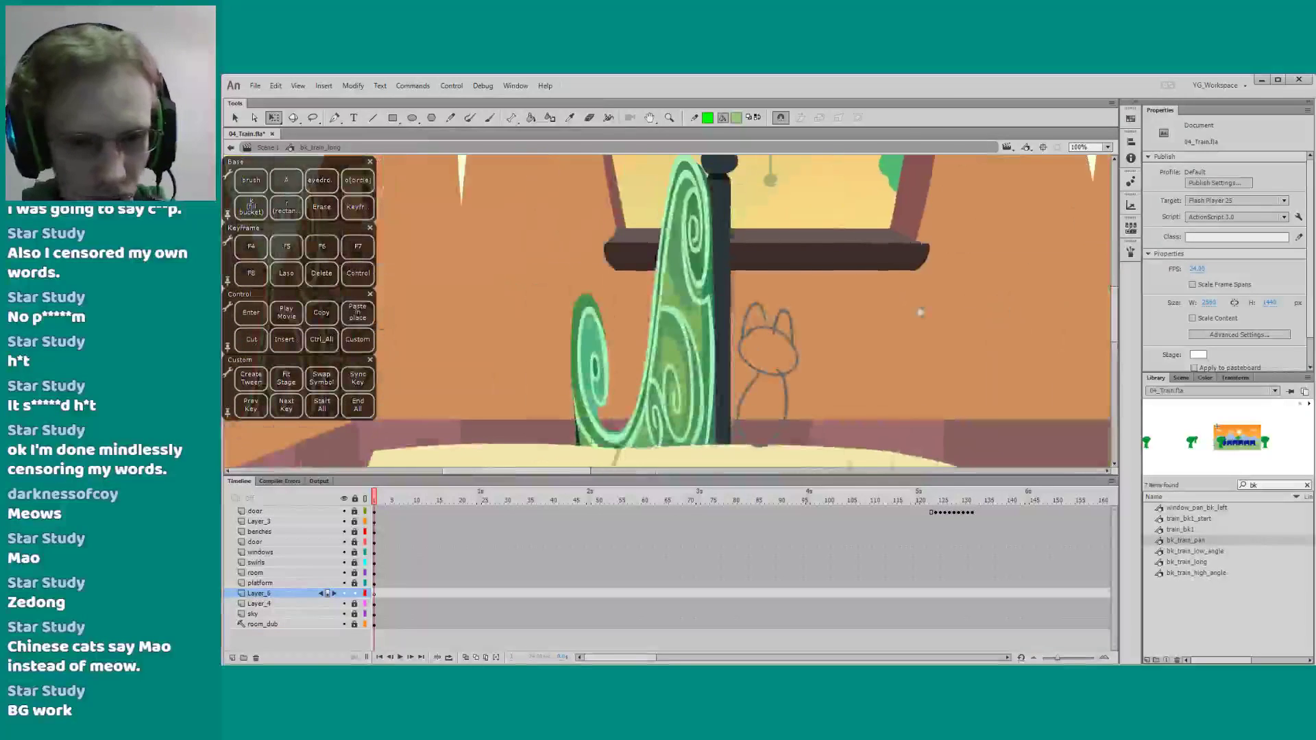
key(z)
alt+click(485, 346)
drag(478, 346, 579, 328)
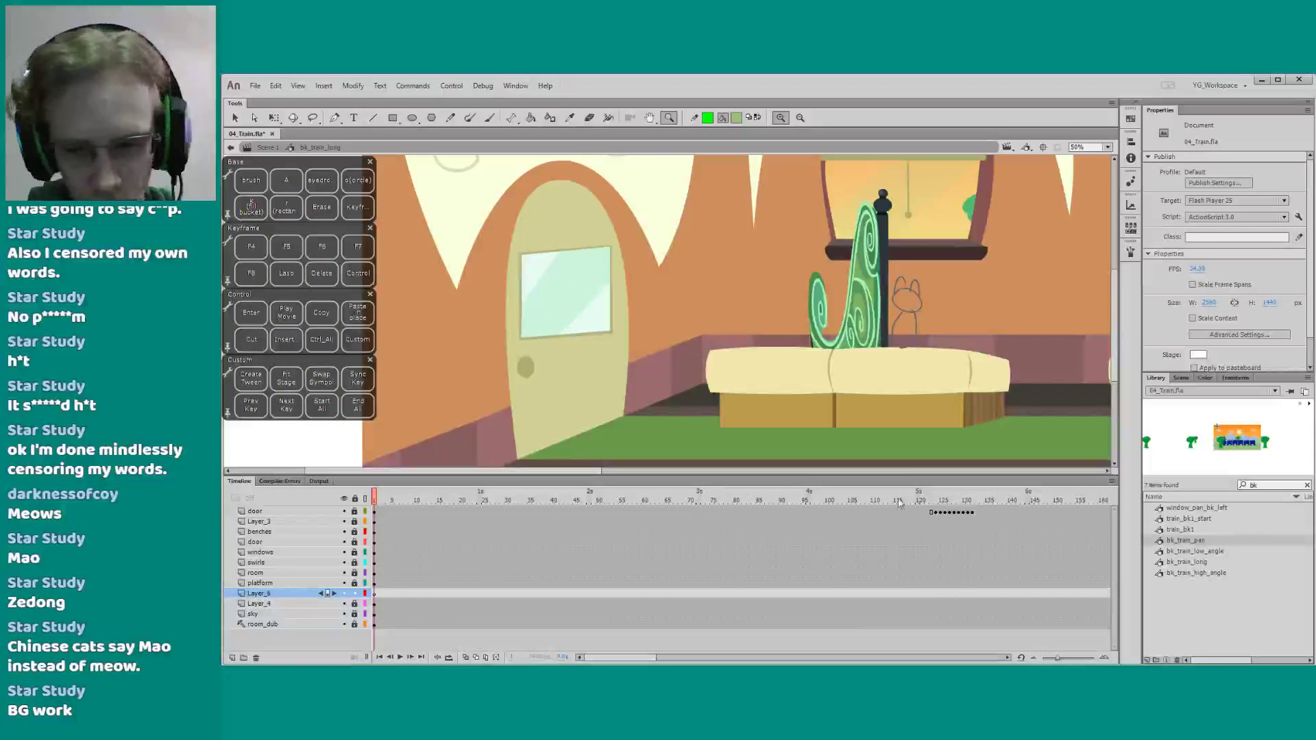
drag(989, 500, 974, 593)
Brush a closed outline below the sketched horizon around the doorway on Layer_6 and fill it with the light green
key(b)
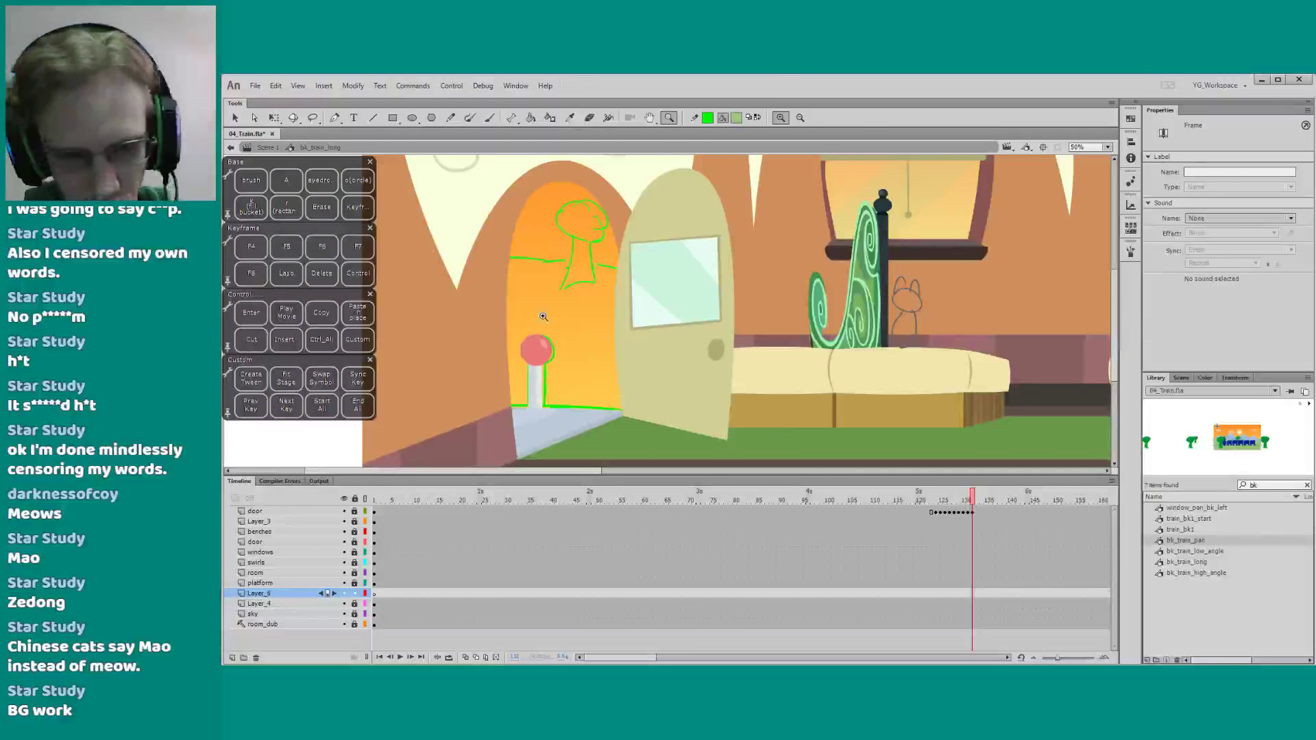
drag(548, 319, 664, 318)
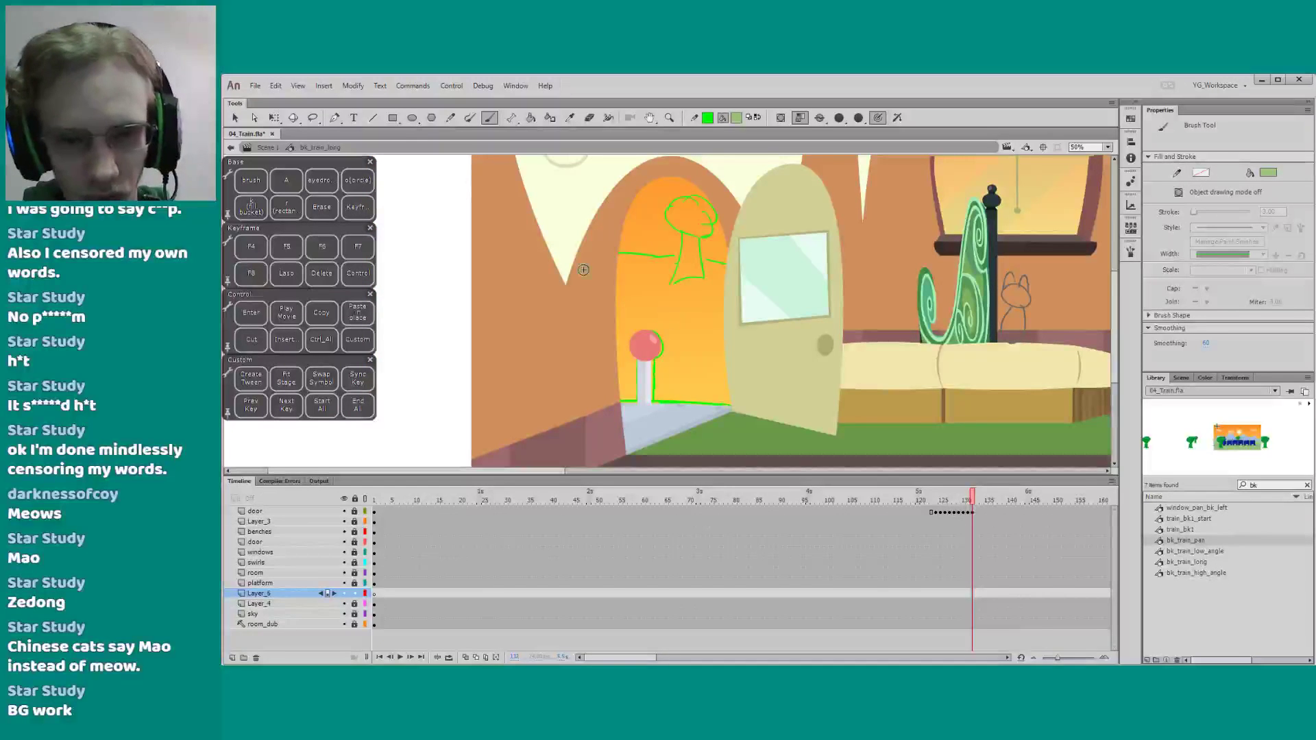
mouse_move(590, 240)
mouse_down()
mouse_move(592, 424)
mouse_move(770, 419)
mouse_move(760, 268)
mouse_up()
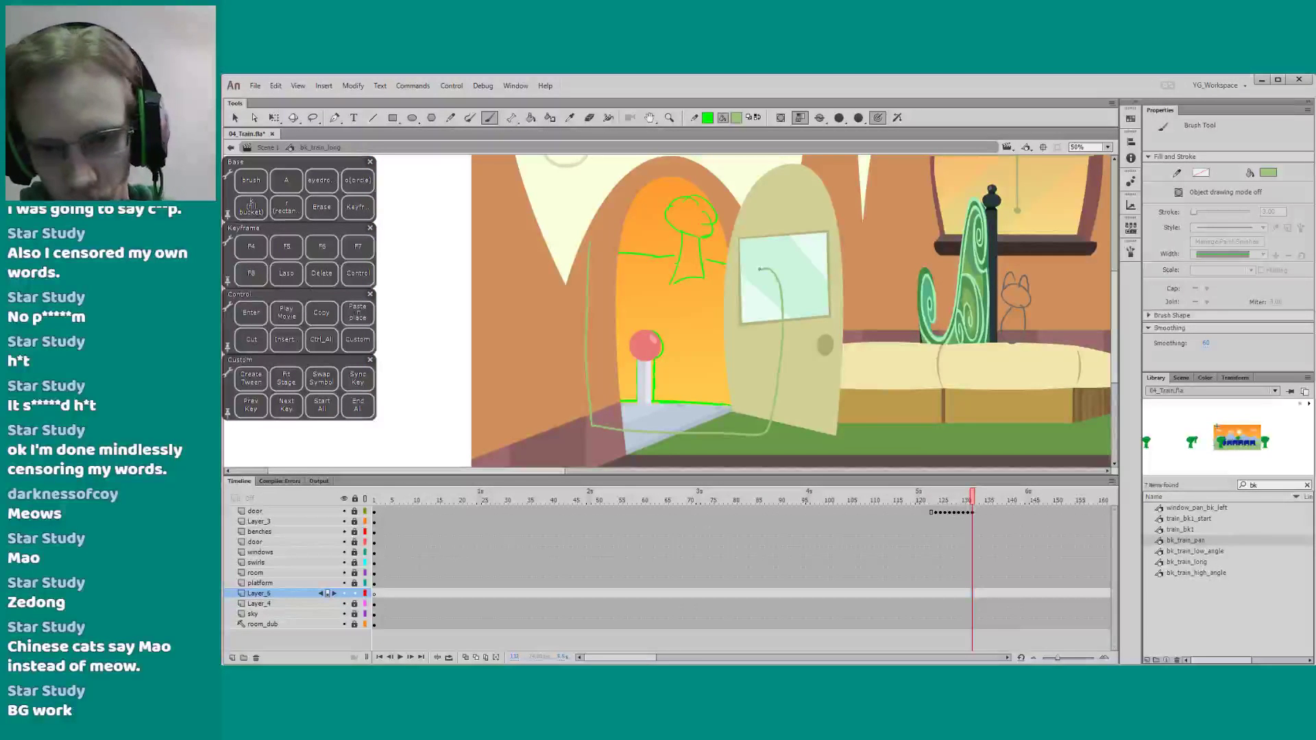
drag(580, 270, 580, 271)
key(k)
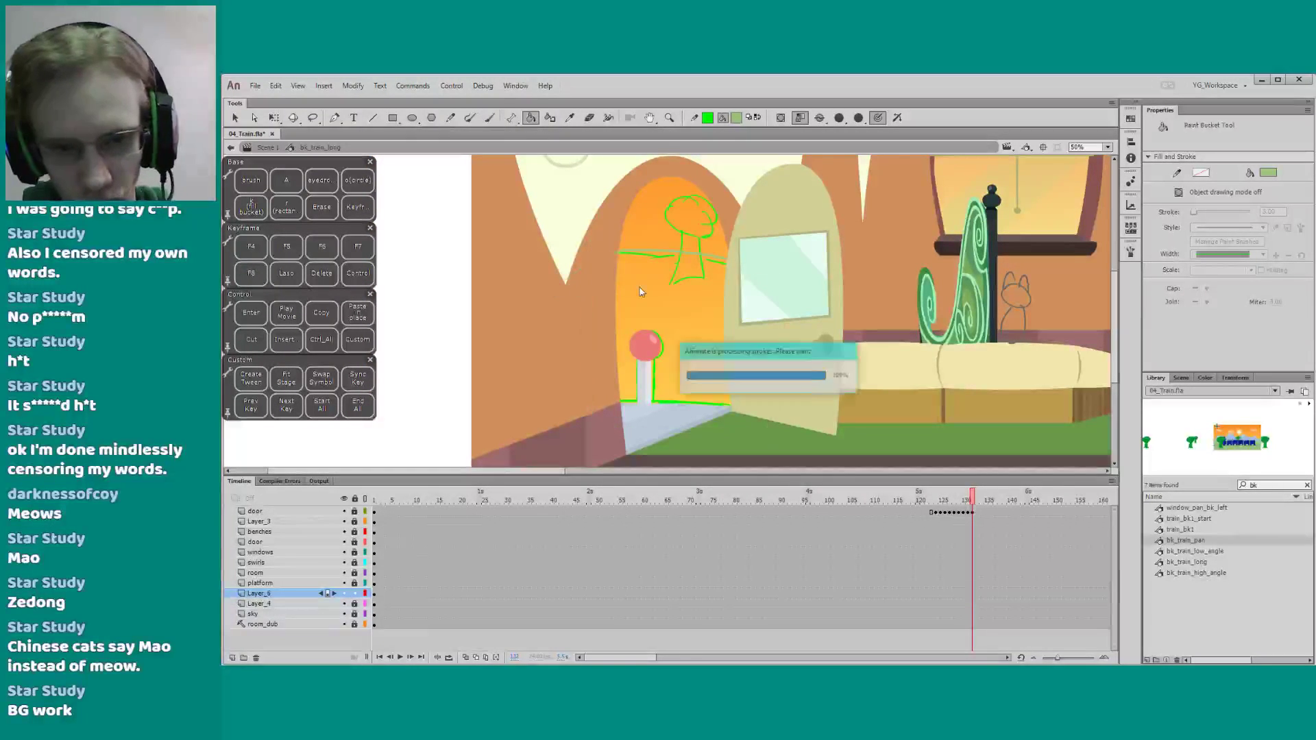
click(620, 303)
key(q)
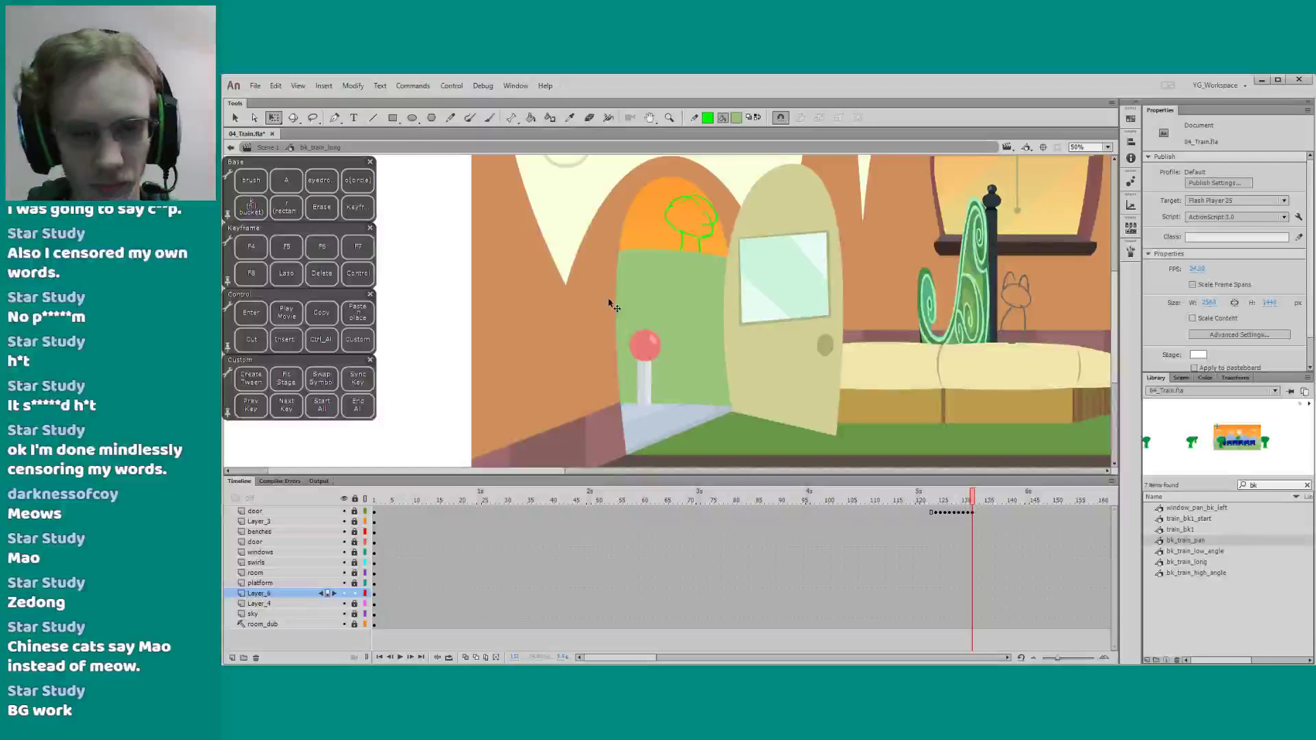
Skew the light green ground shape so its upper edge follows the sloping horizon line of the sketch
click(644, 305)
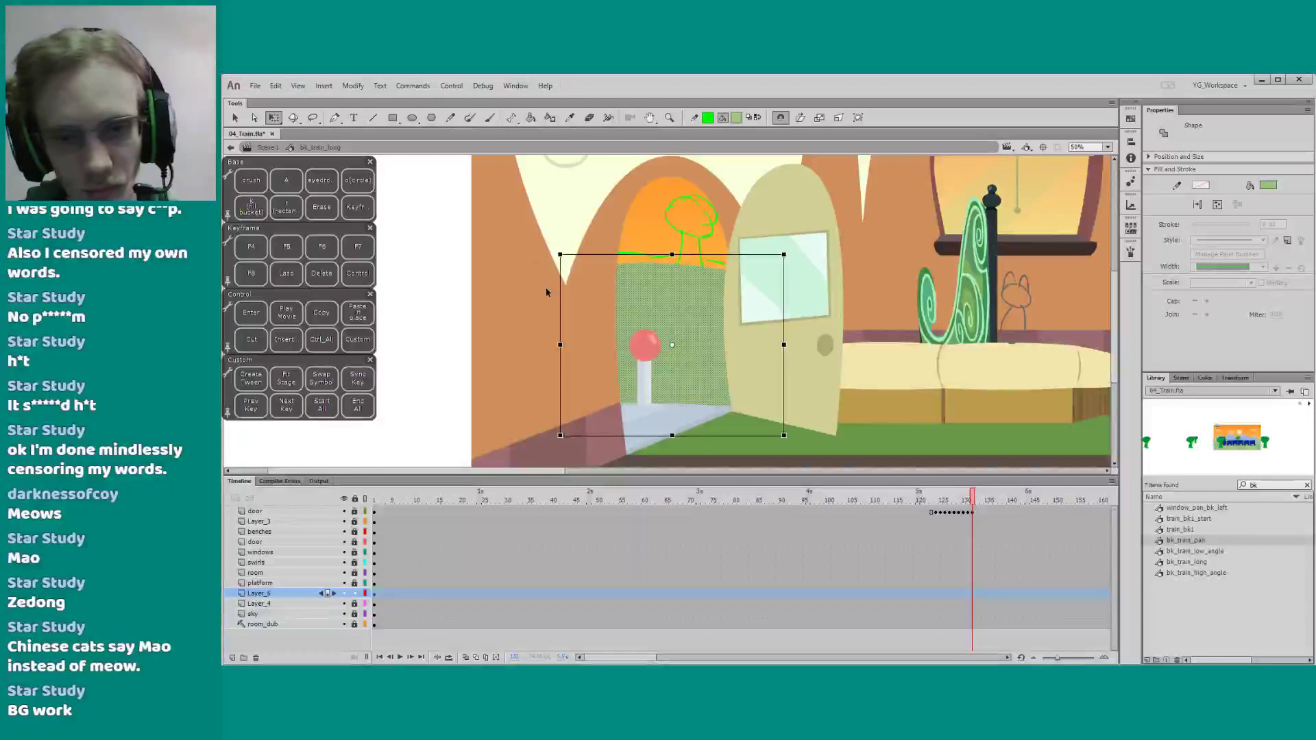
drag(559, 281, 559, 275)
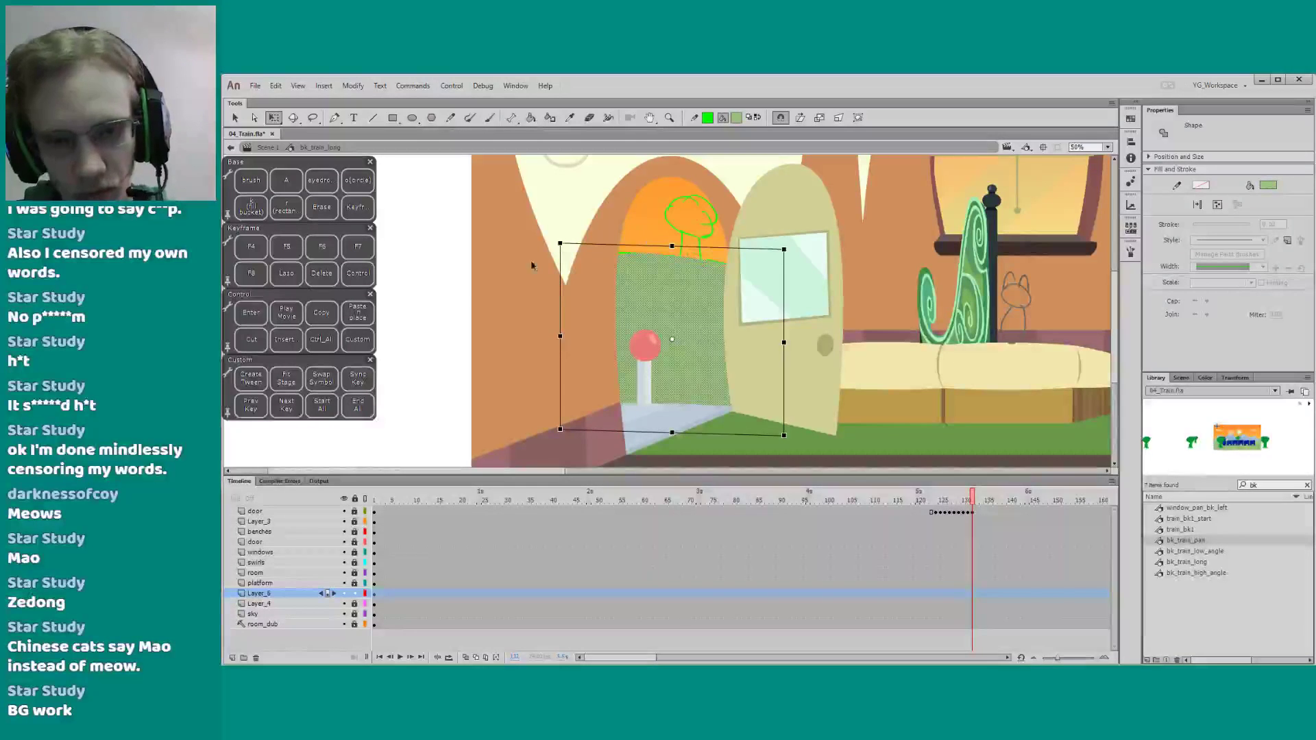
click(465, 296)
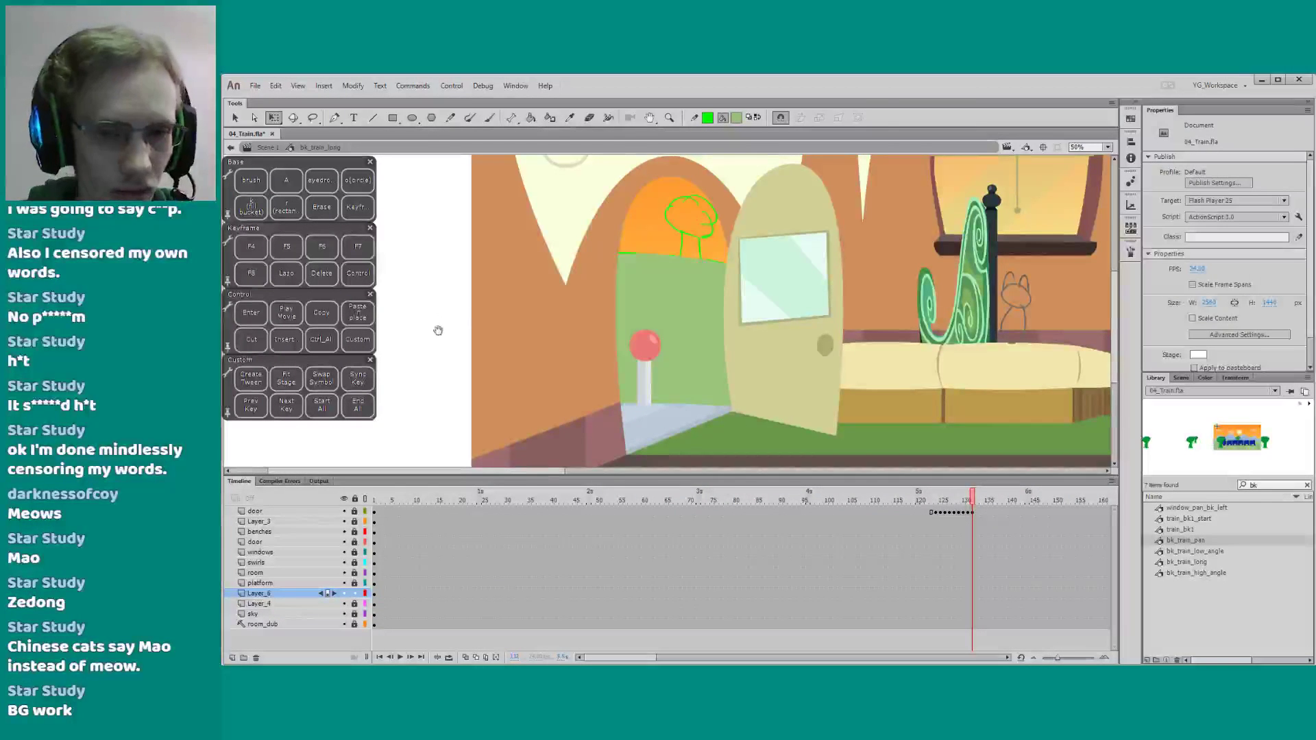
Search the library for tree and place the tree_move_fast symbol on a new layer above the green ground layer
drag(443, 327, 438, 336)
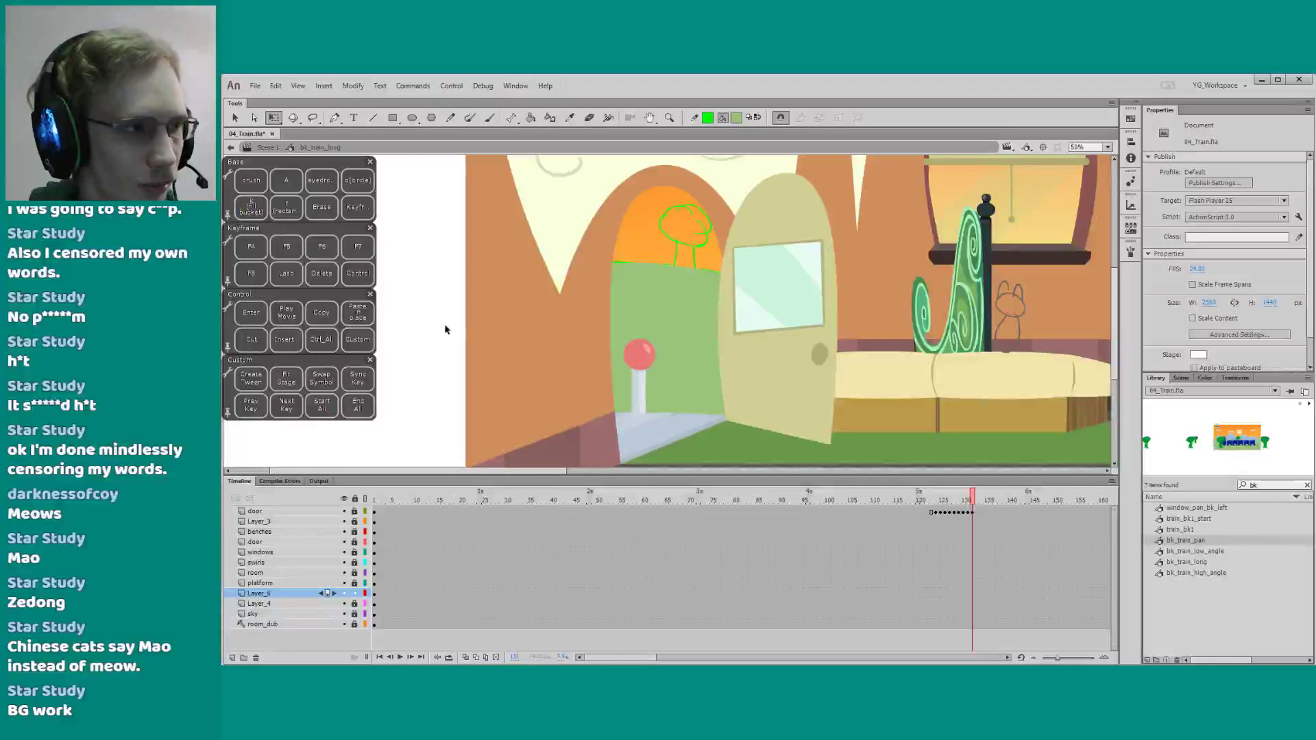
drag(428, 342, 421, 349)
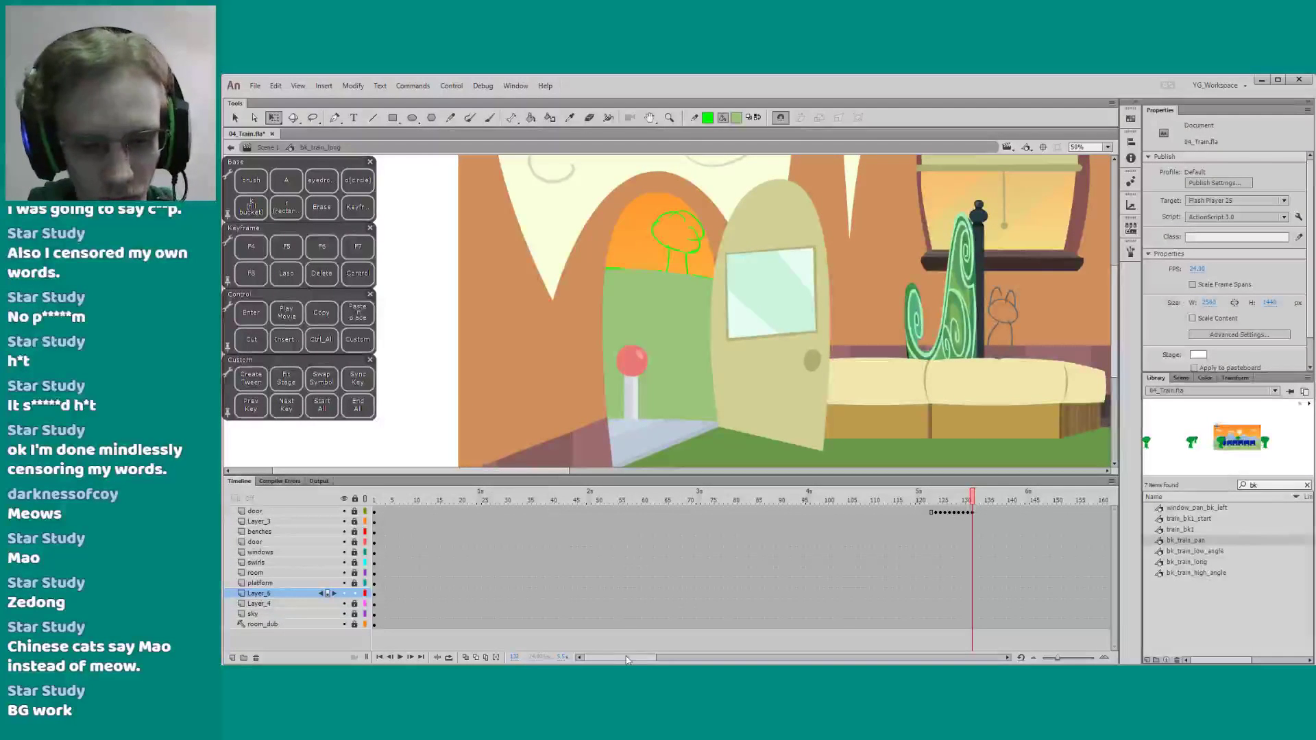
drag(624, 657, 640, 622)
drag(501, 377, 436, 348)
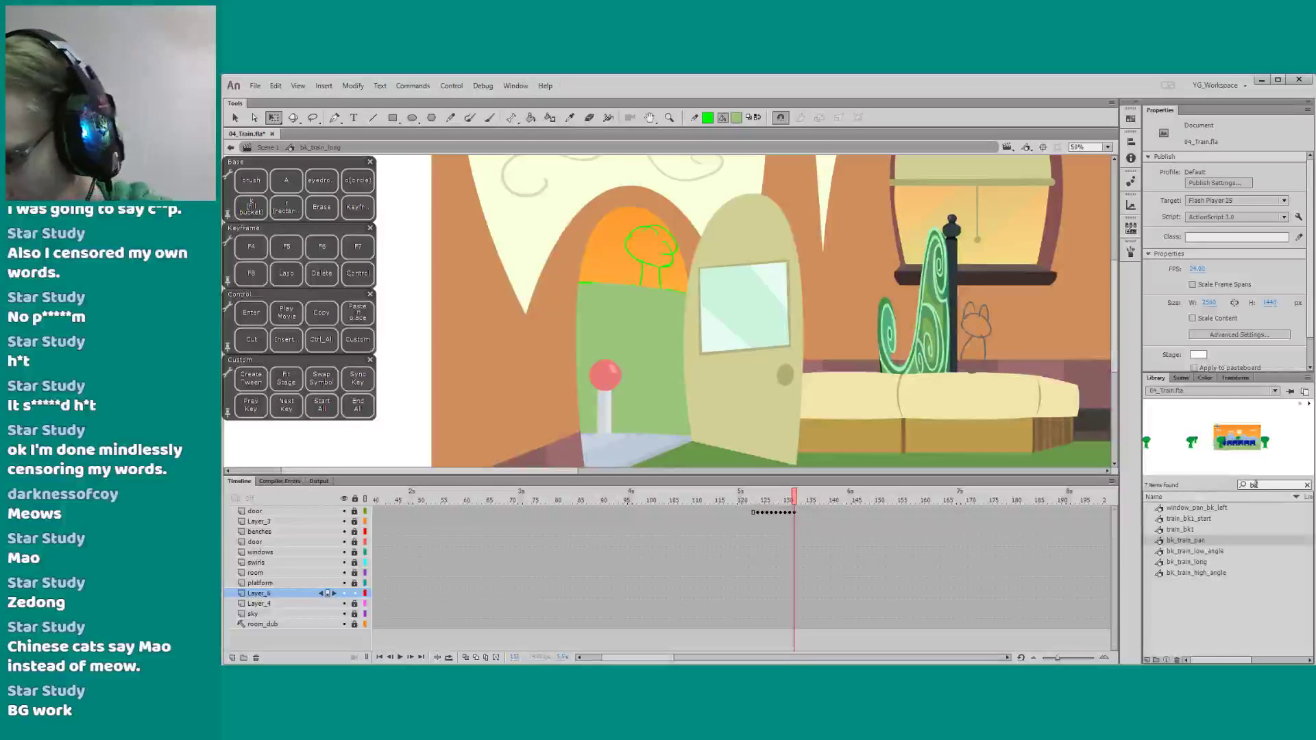
drag(1262, 485, 1113, 486)
text(tree)
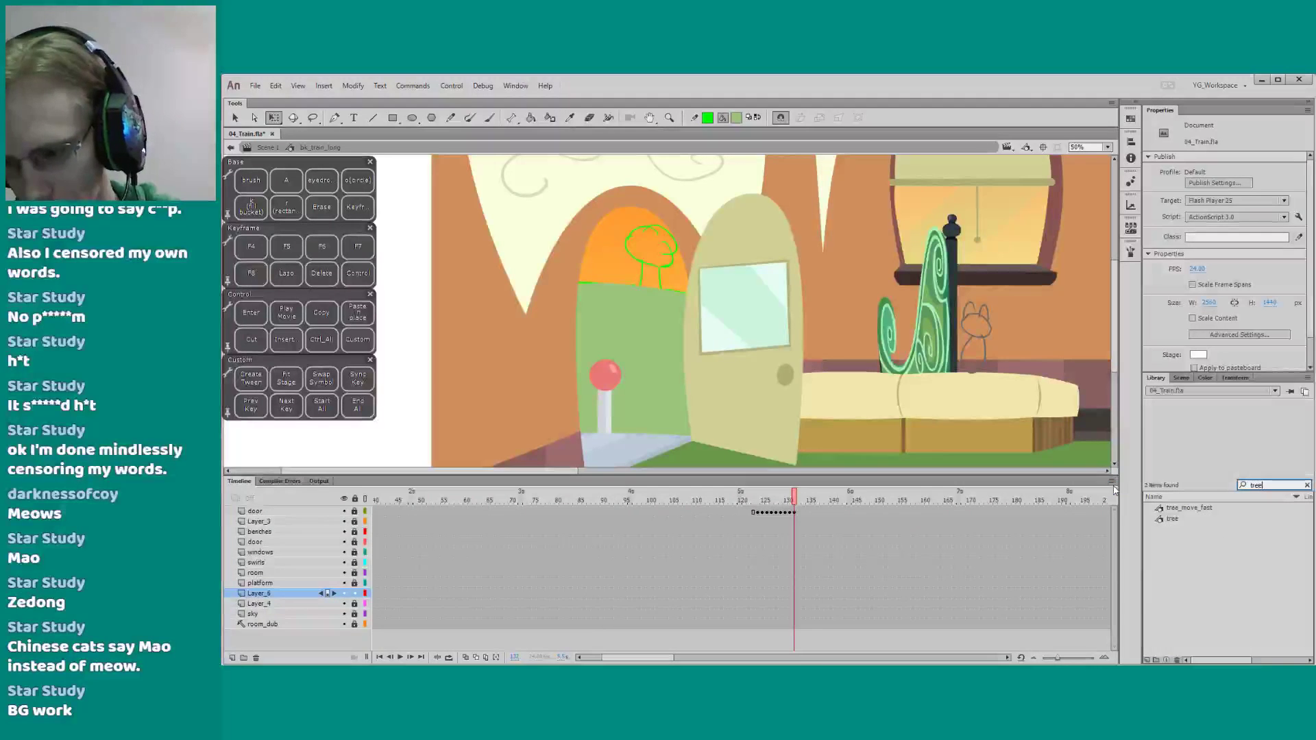
click(1174, 510)
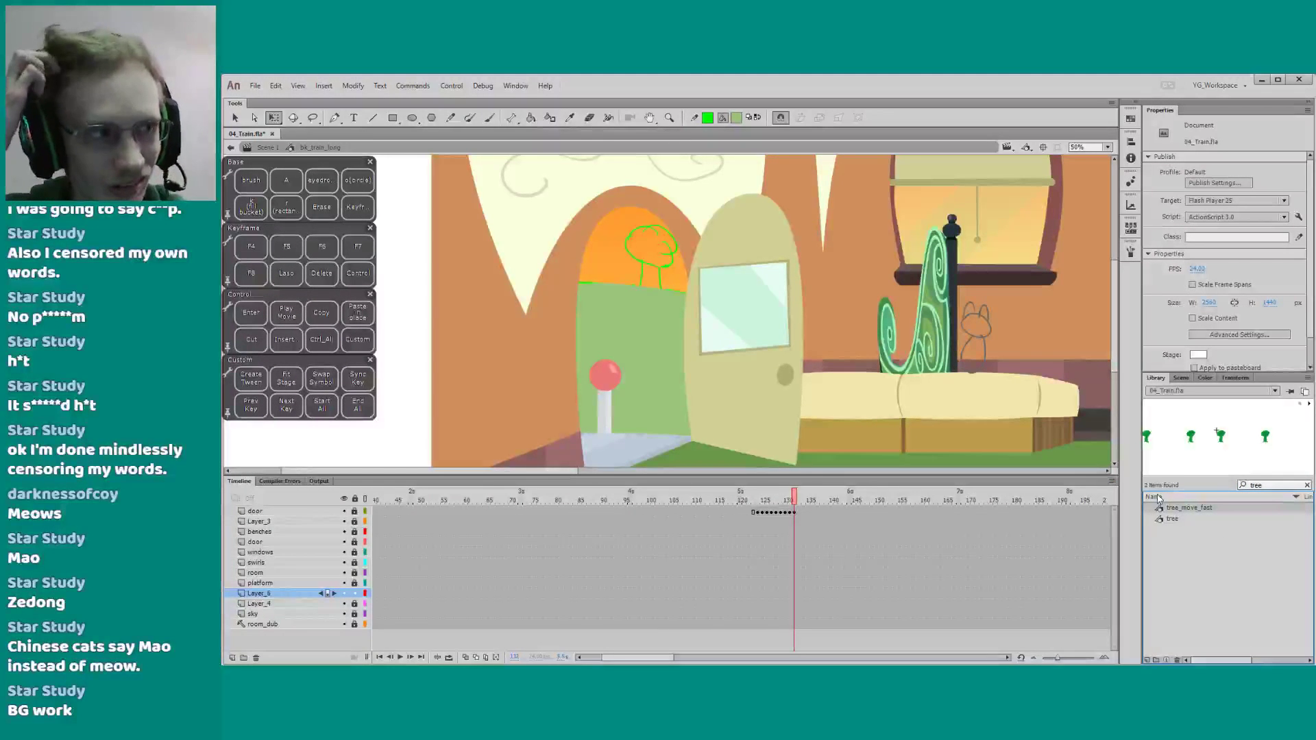
click(232, 657)
drag(1168, 438, 692, 333)
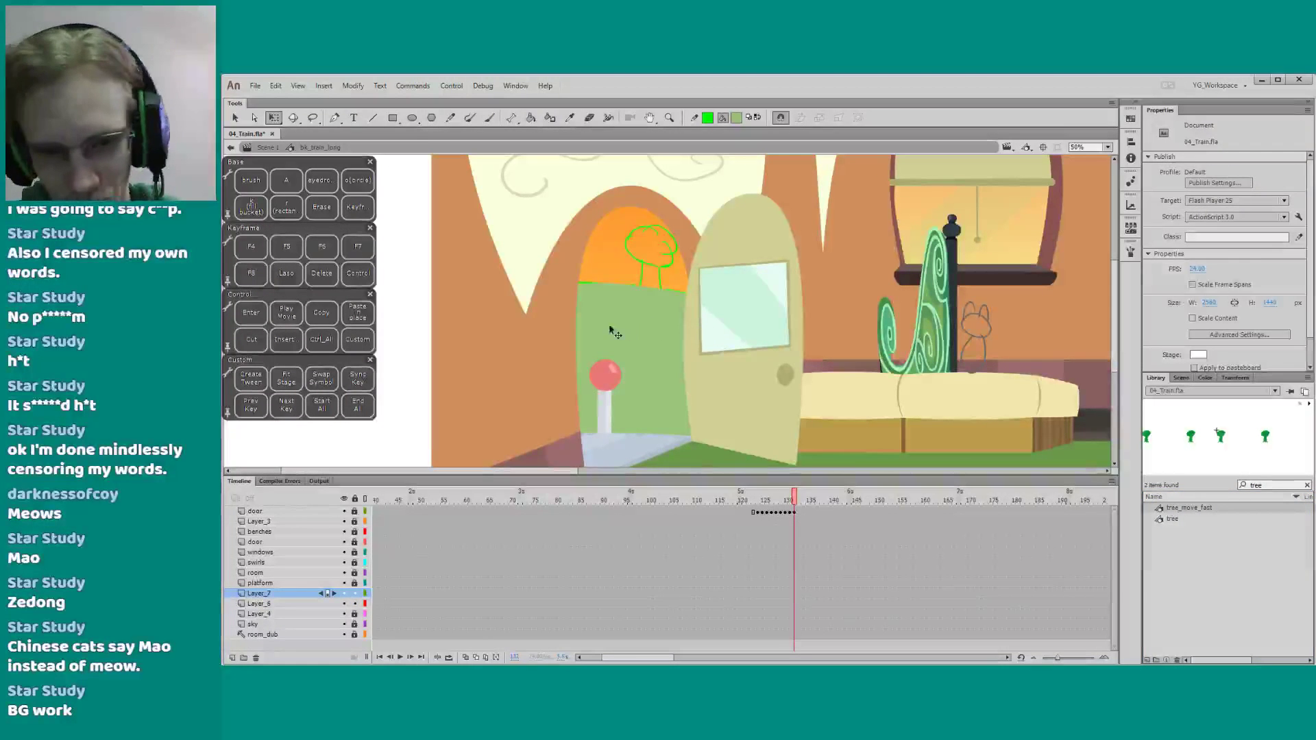
Select the placed tree_move_fast symbol on Layer_7 and nudge it up and well to the left in large increments
click(267, 593)
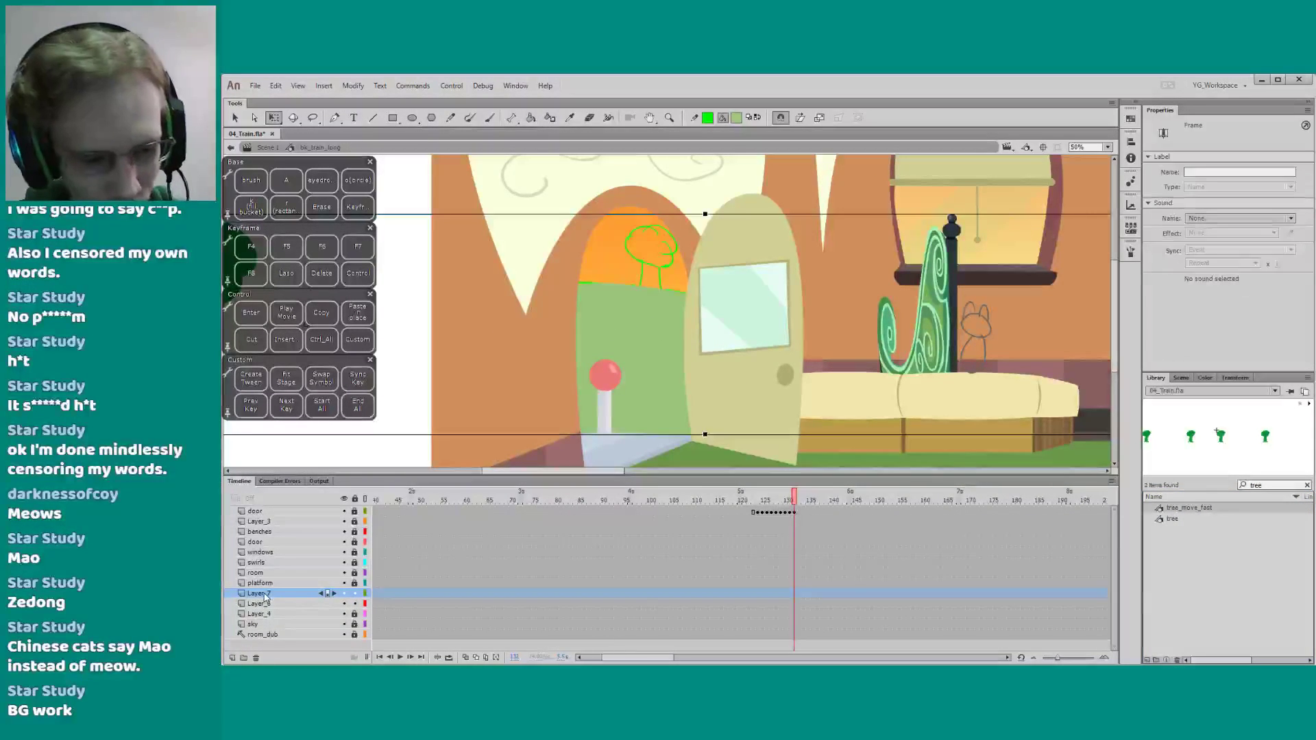
key(shift+Up)
key(shift+Up)
key(shift+Up)
key(shift+Up)
key(shift+Up)
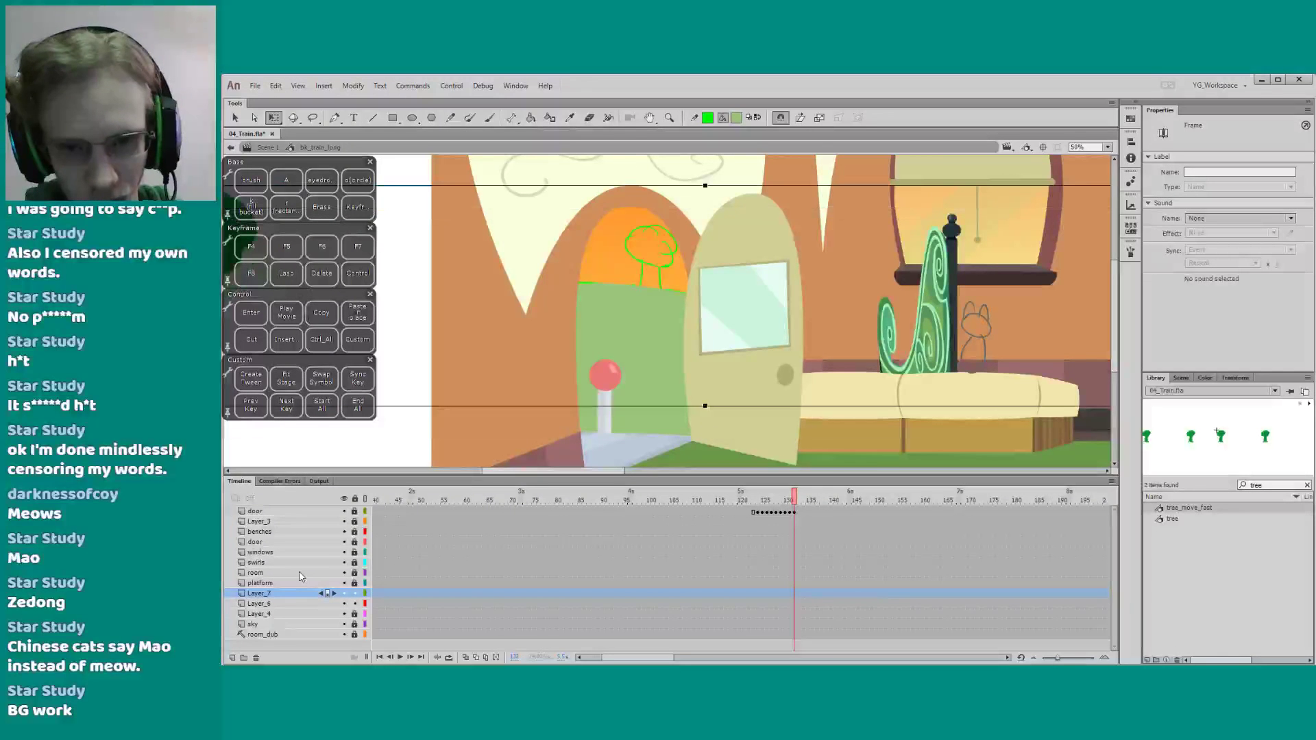
key(shift+Left)
key(shift+Left)
key(shift+Left)
key(shift+Left)
key(shift+Left)
key(shift+Left)
key(shift+Left)
key(shift+Left)
key(shift+Left)
key(shift+Left)
key(shift+Left)
key(shift+Left)
key(shift+Left)
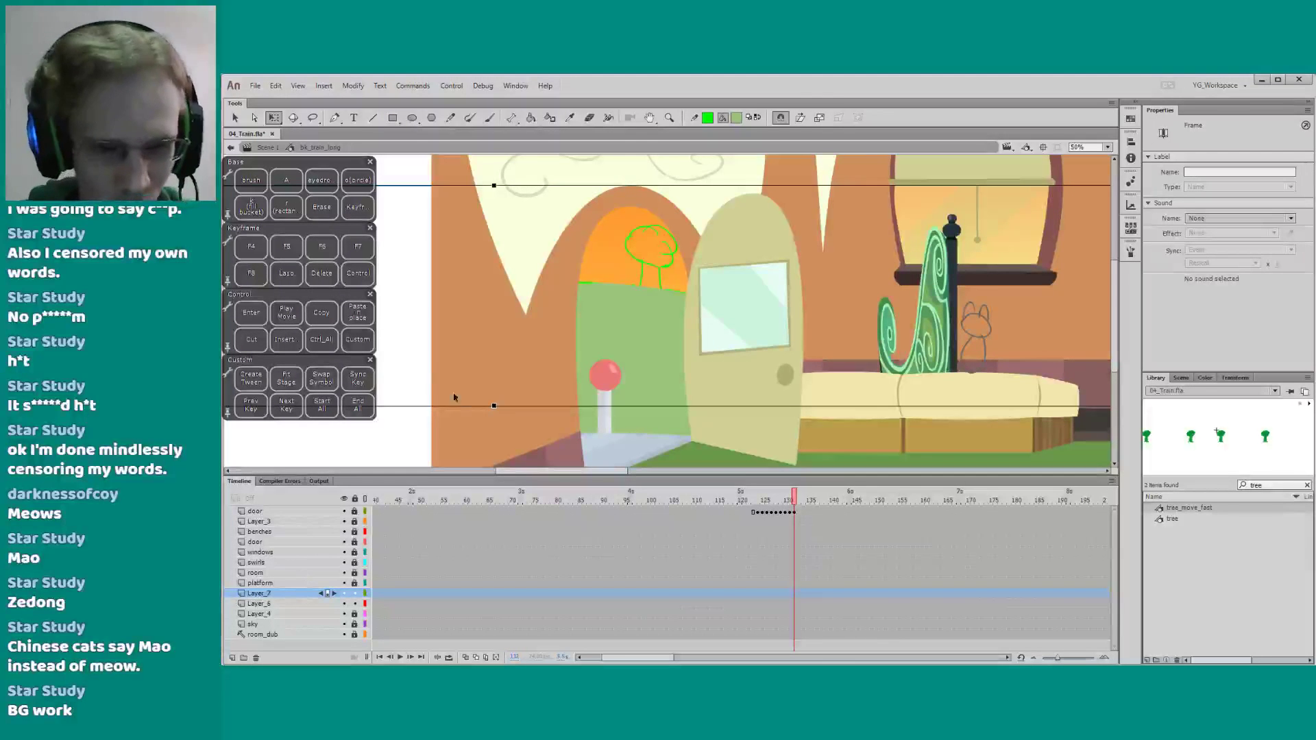
Move the row of trees to the right and scale it down so one tree matches the sketched tree in the doorway
key(z)
alt+click(430, 359)
key(q)
drag(443, 269, 677, 271)
drag(429, 248, 550, 287)
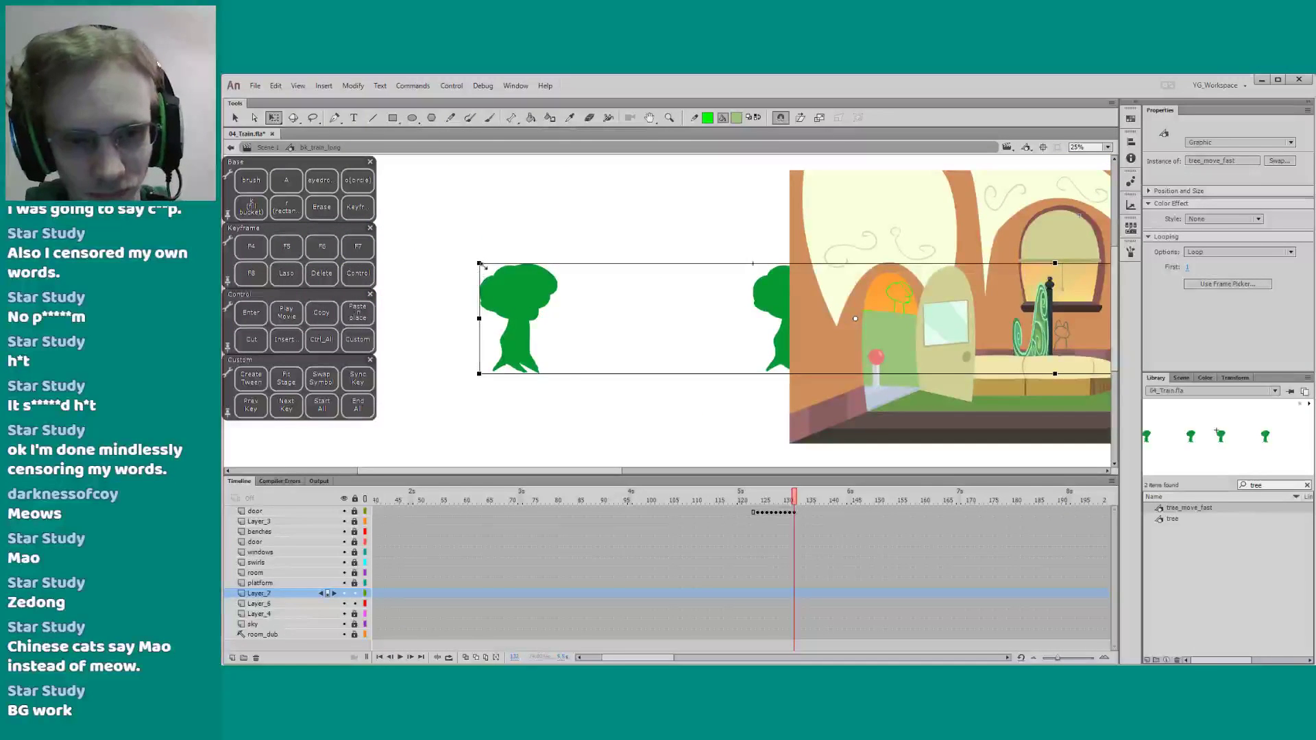
drag(480, 264, 780, 300)
key(ctrl+space)
drag(738, 239, 899, 381)
drag(602, 319, 498, 261)
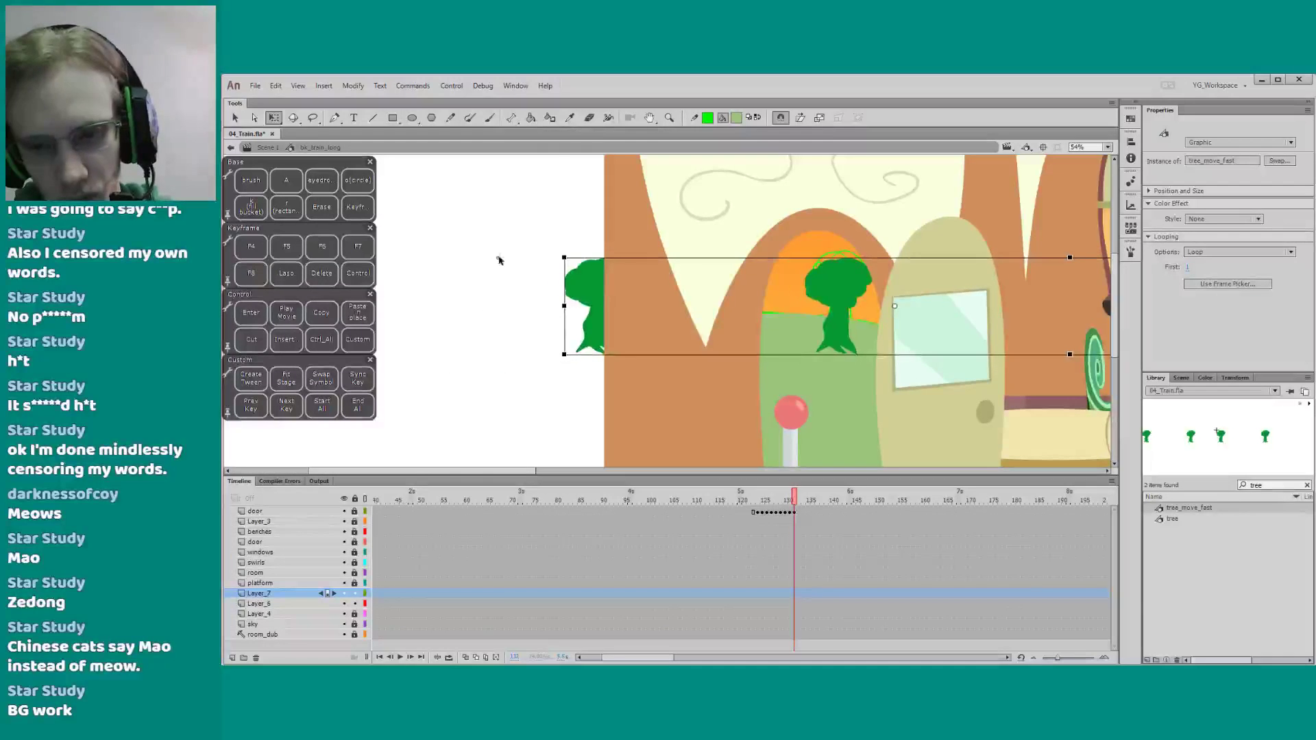
Play the timeline to examine how the trees pass behind the open doorway
key(Return)
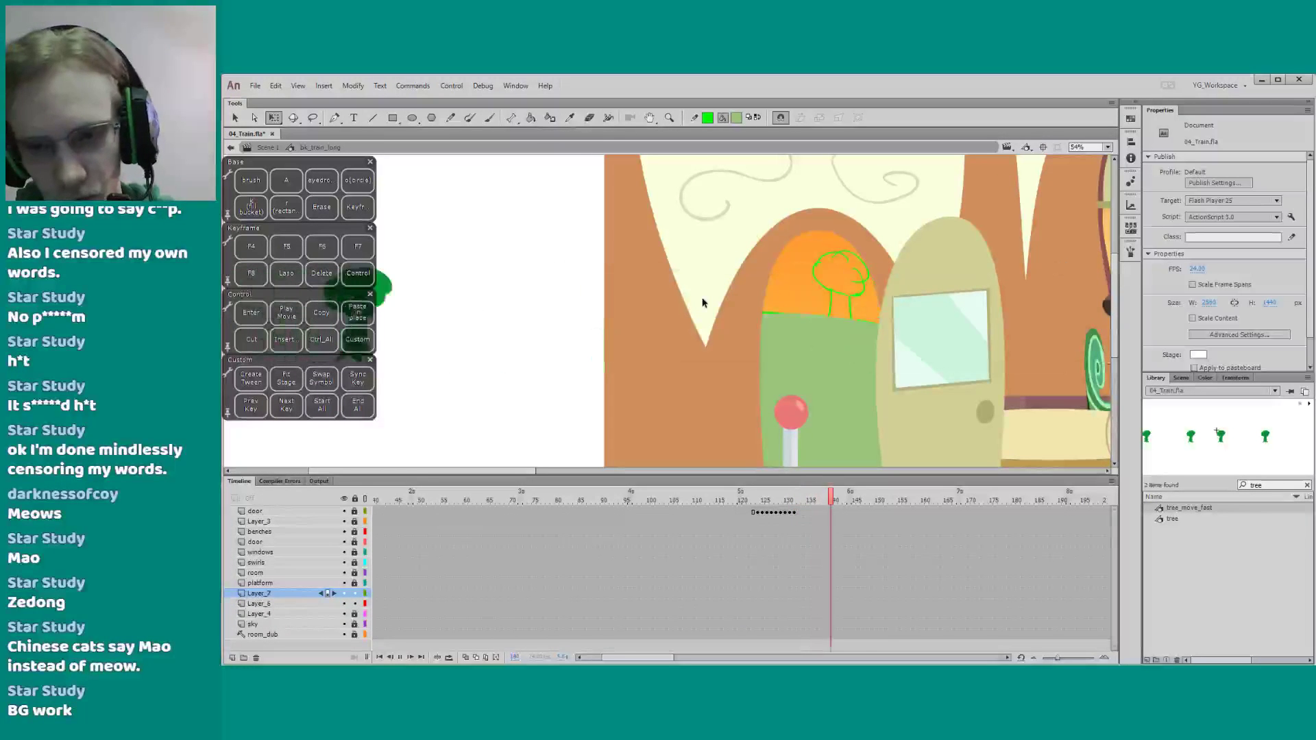
key(Return)
click(1235, 378)
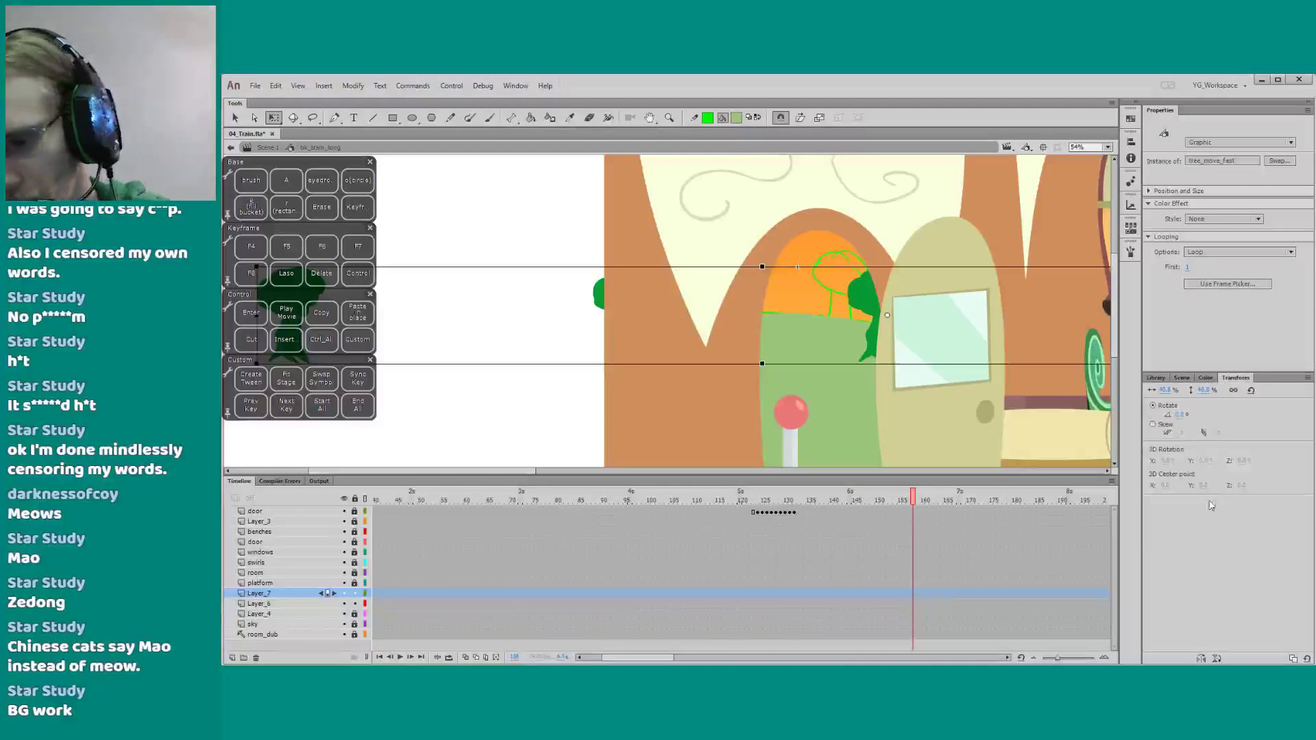
click(652, 500)
key(Return)
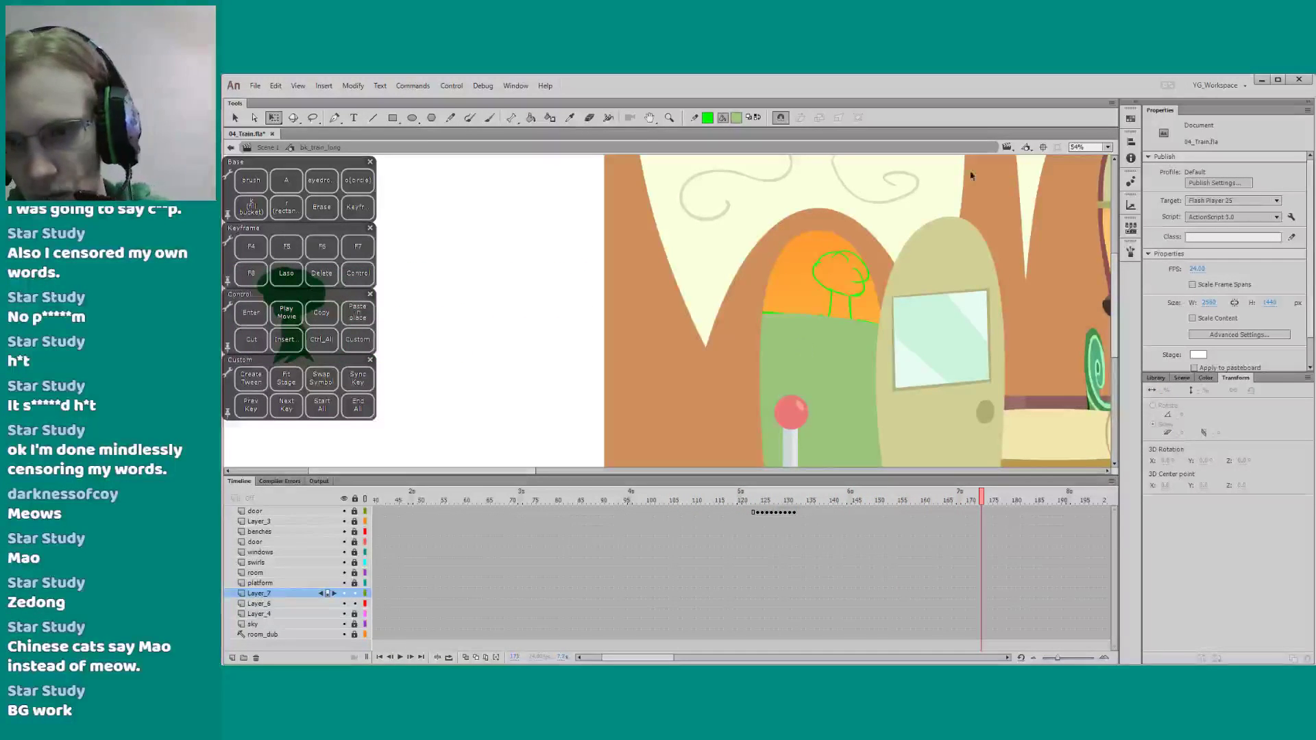
Return to the main scene, enlarge the timeline area slightly and hide the four Storyboard layers
click(1107, 147)
click(1084, 203)
double_click(466, 320)
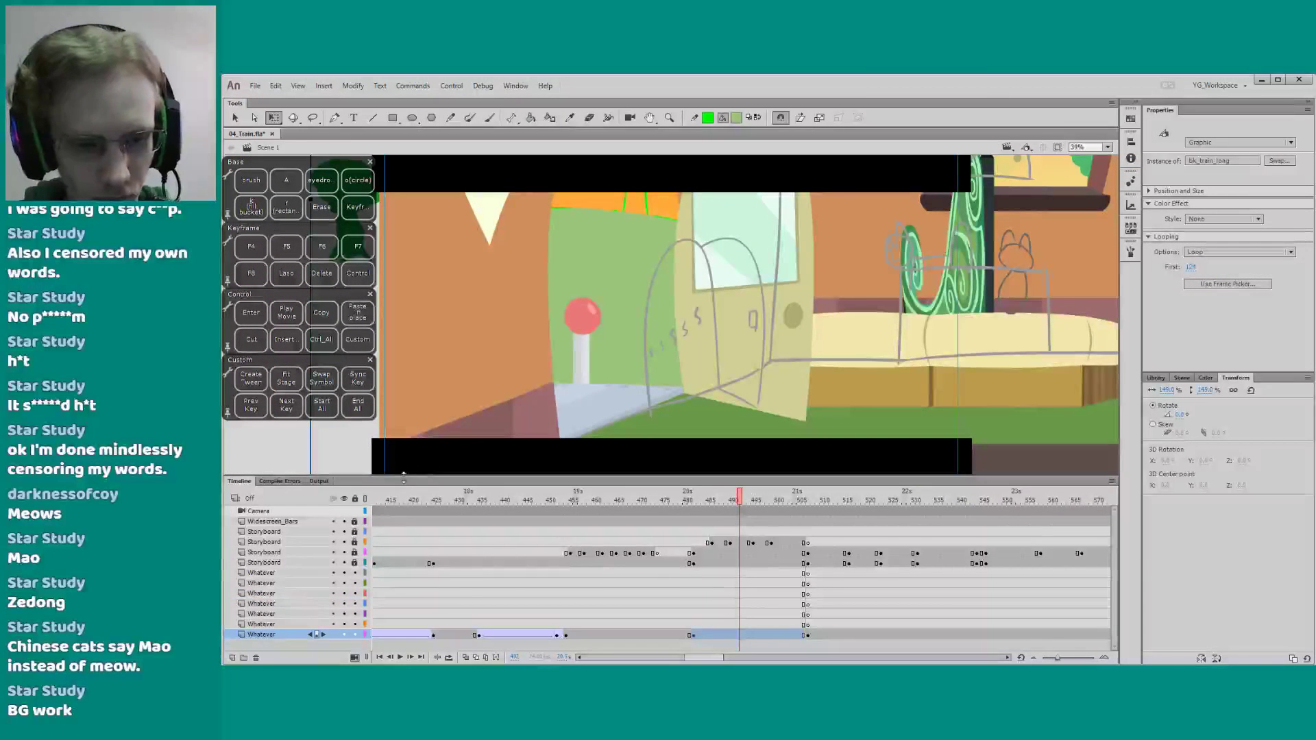
drag(411, 477, 406, 446)
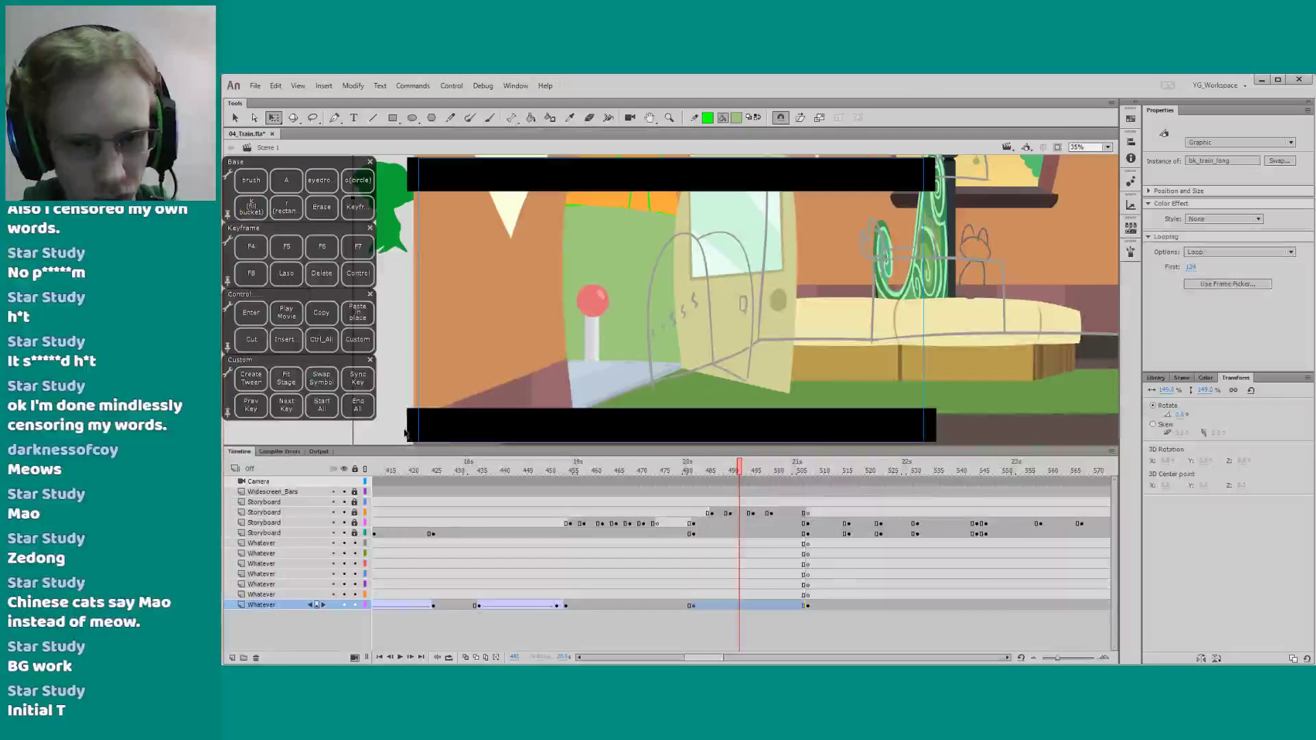
drag(344, 532, 343, 502)
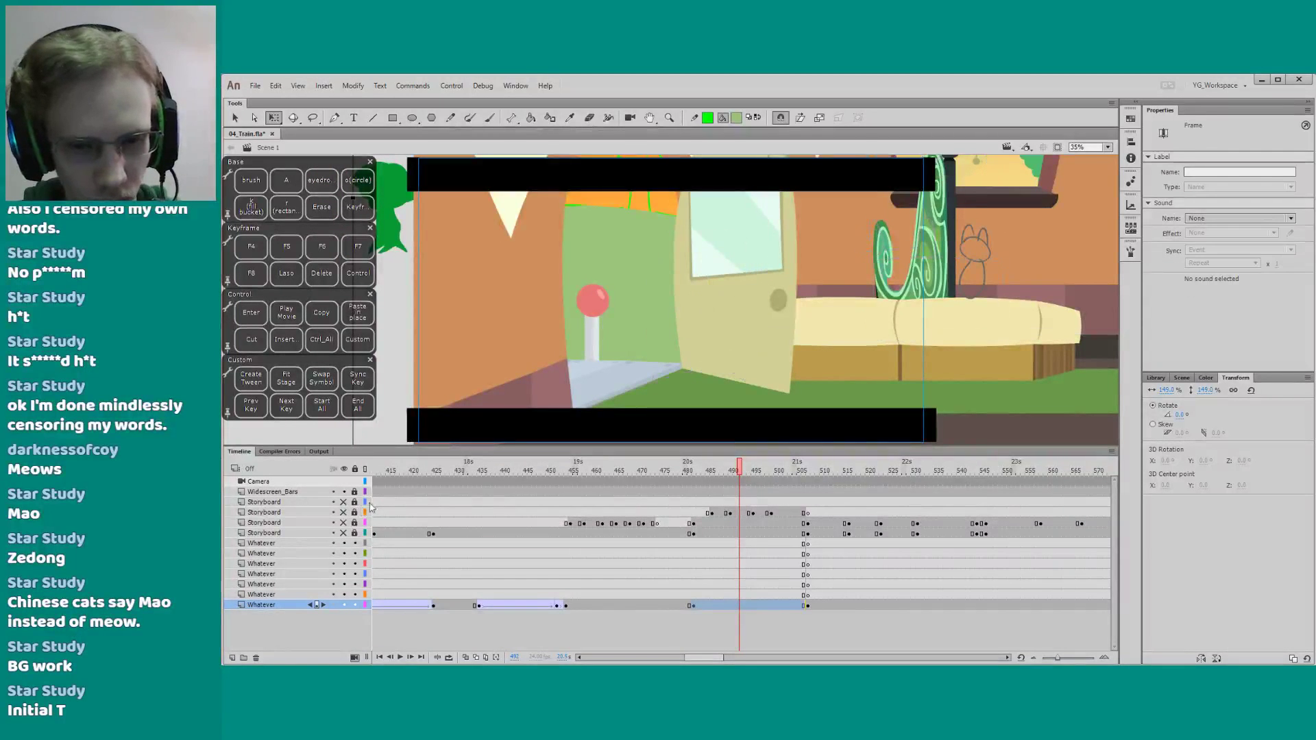
Play back the doorway shot, extend it by two frames across all layers, and replay it
click(438, 472)
key(Return)
key(Return)
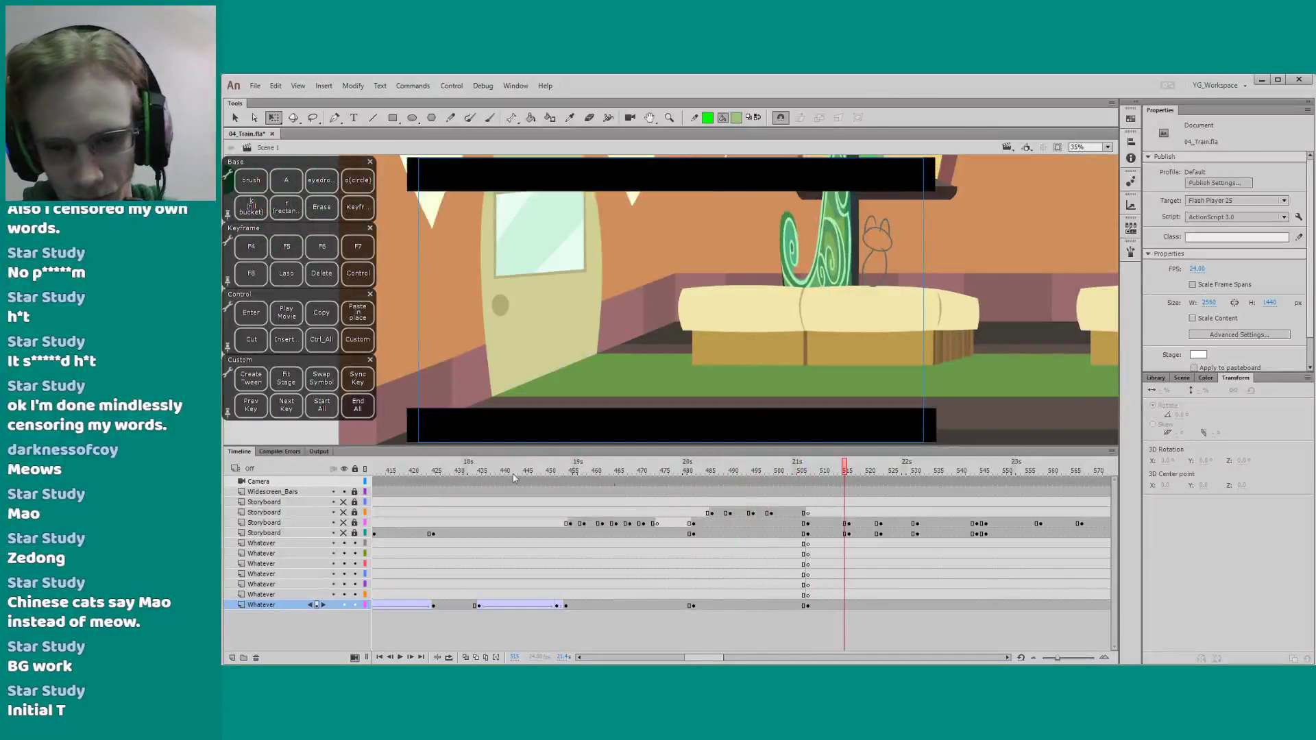
drag(670, 471, 794, 479)
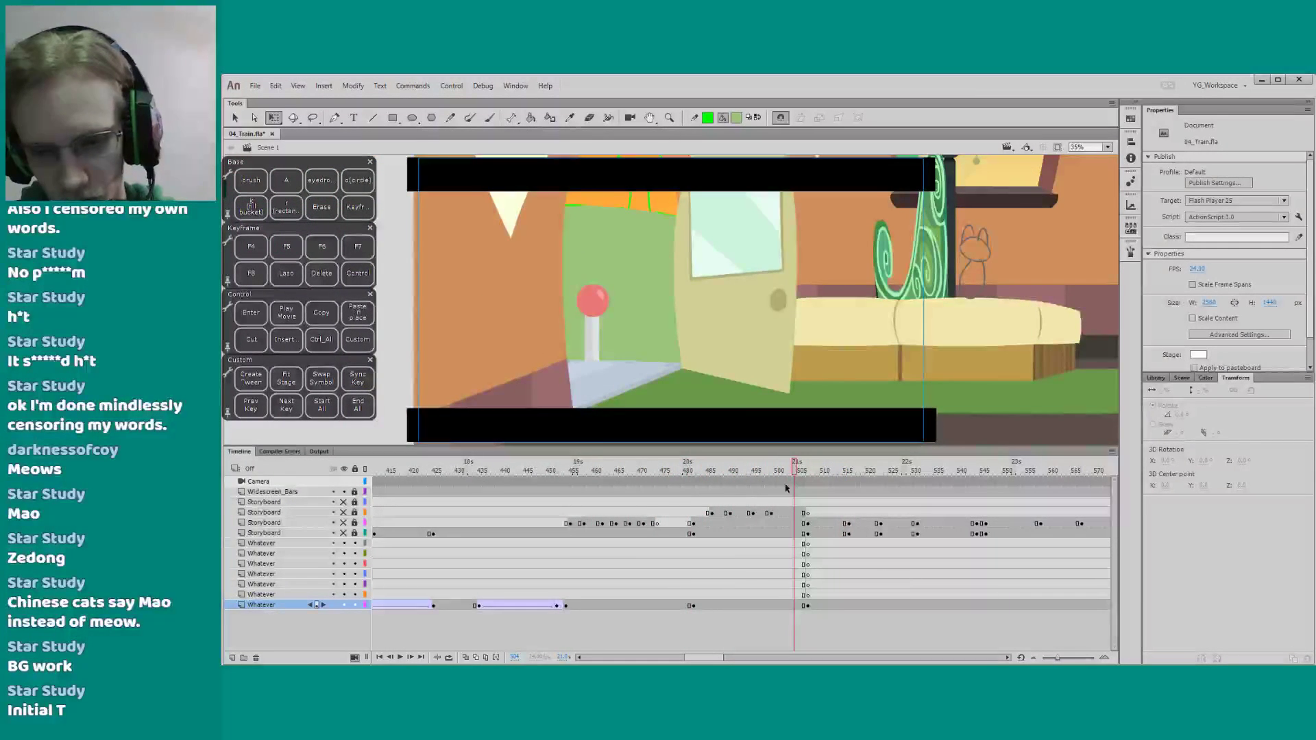
click(783, 604)
key(F5)
key(F5)
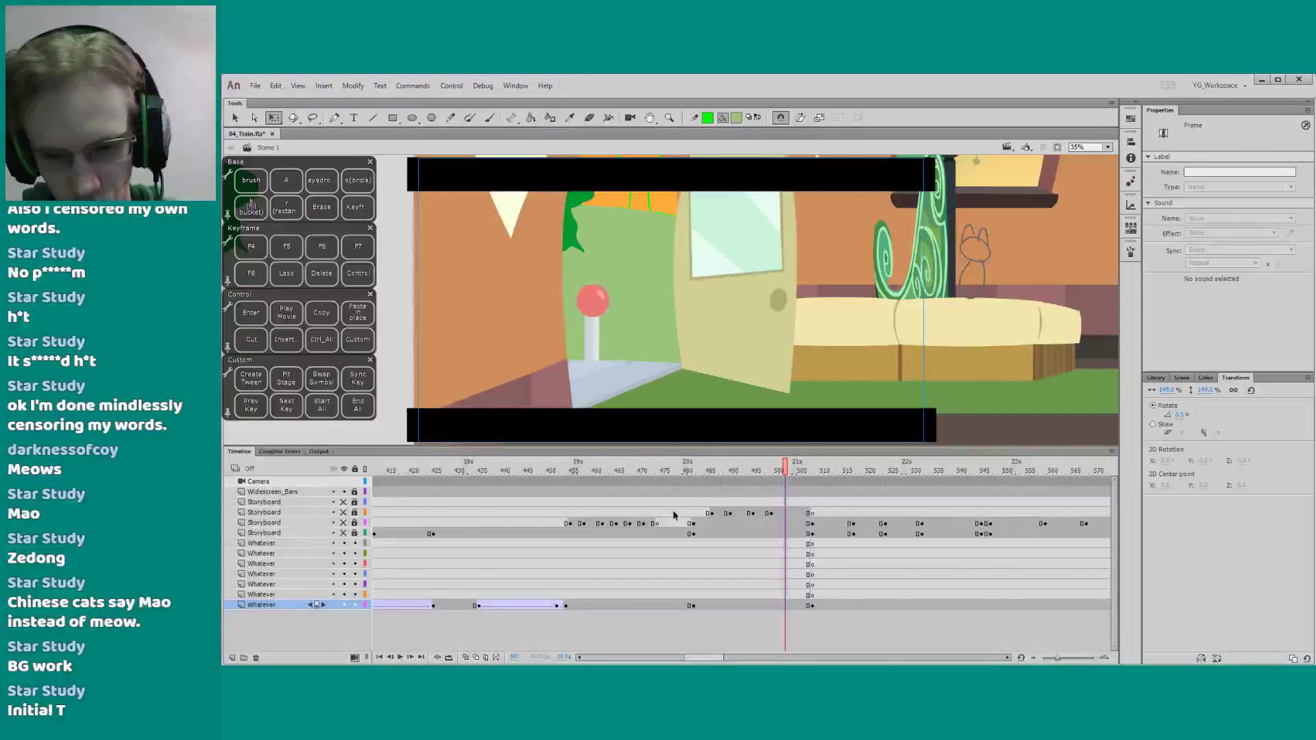
key(Return)
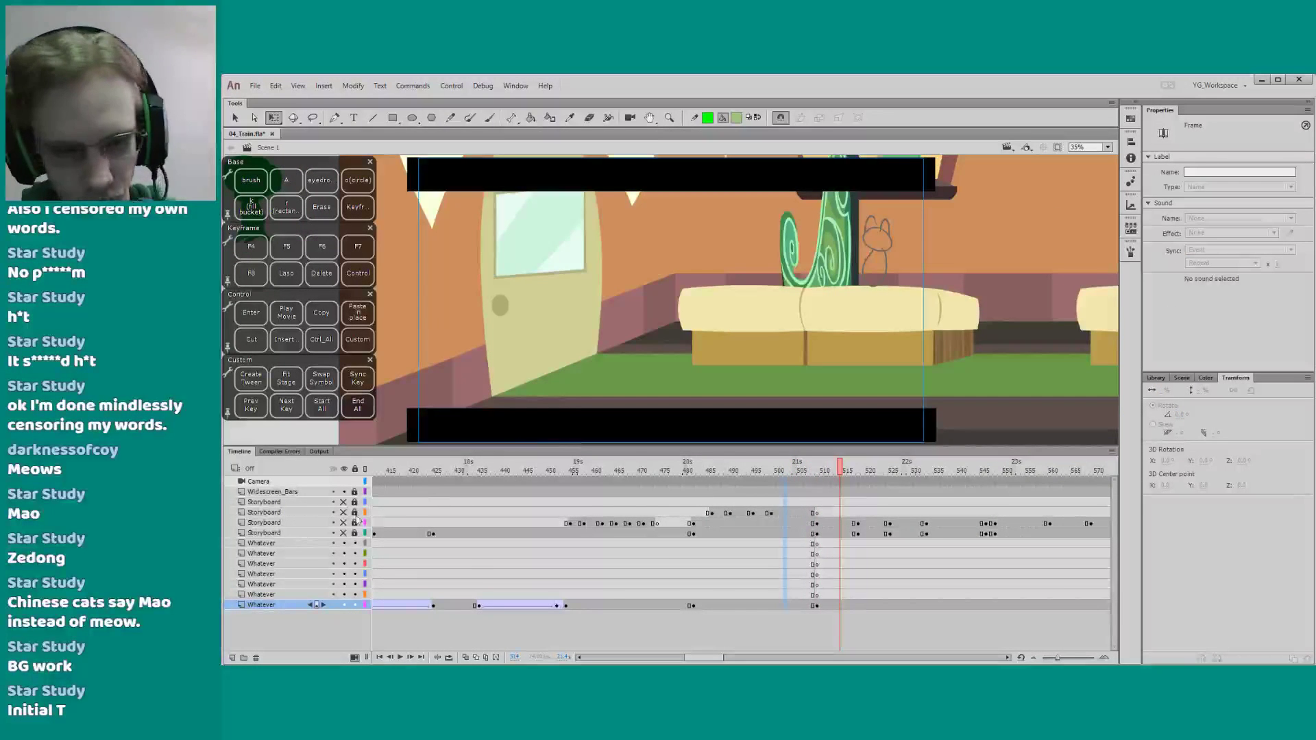
Show the Storyboard layers again, shrink the timeline area slightly, and go to the first frame of the shot following the doorway
click(344, 513)
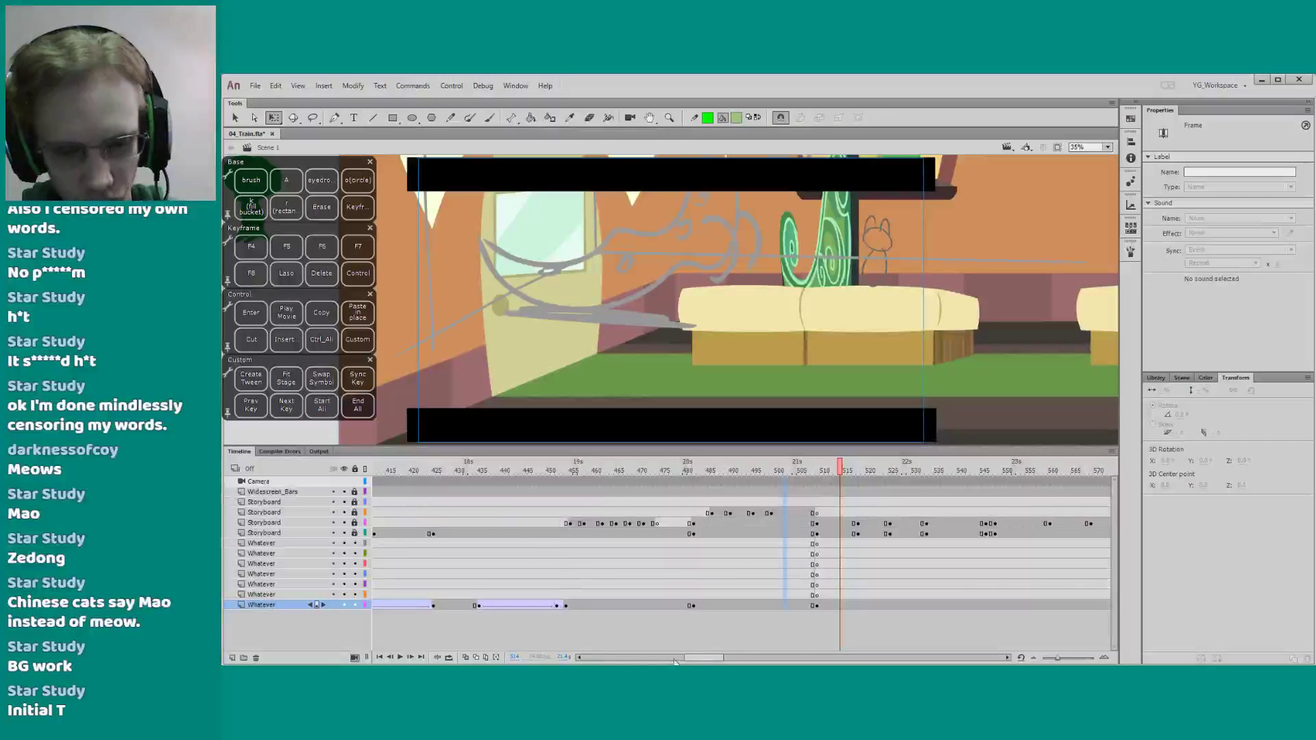
drag(688, 658, 690, 658)
drag(663, 472, 776, 493)
drag(721, 656, 726, 656)
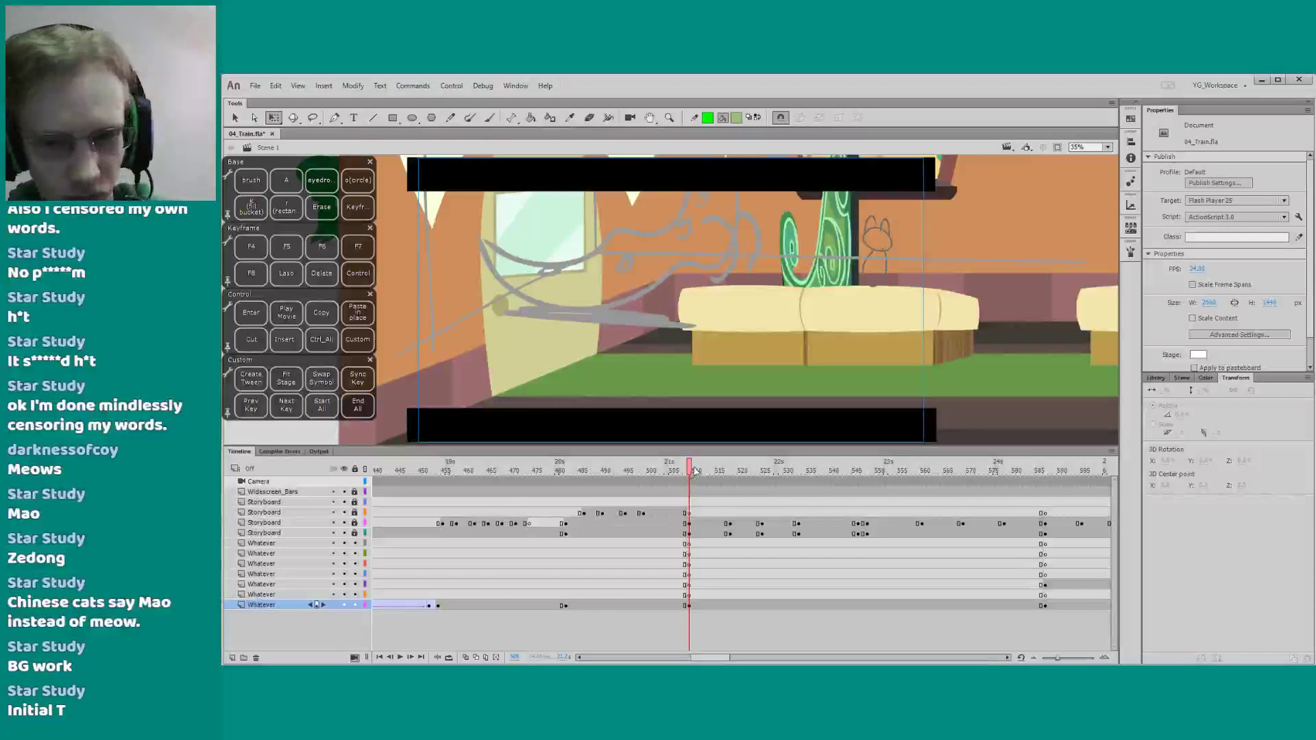
drag(675, 446, 679, 454)
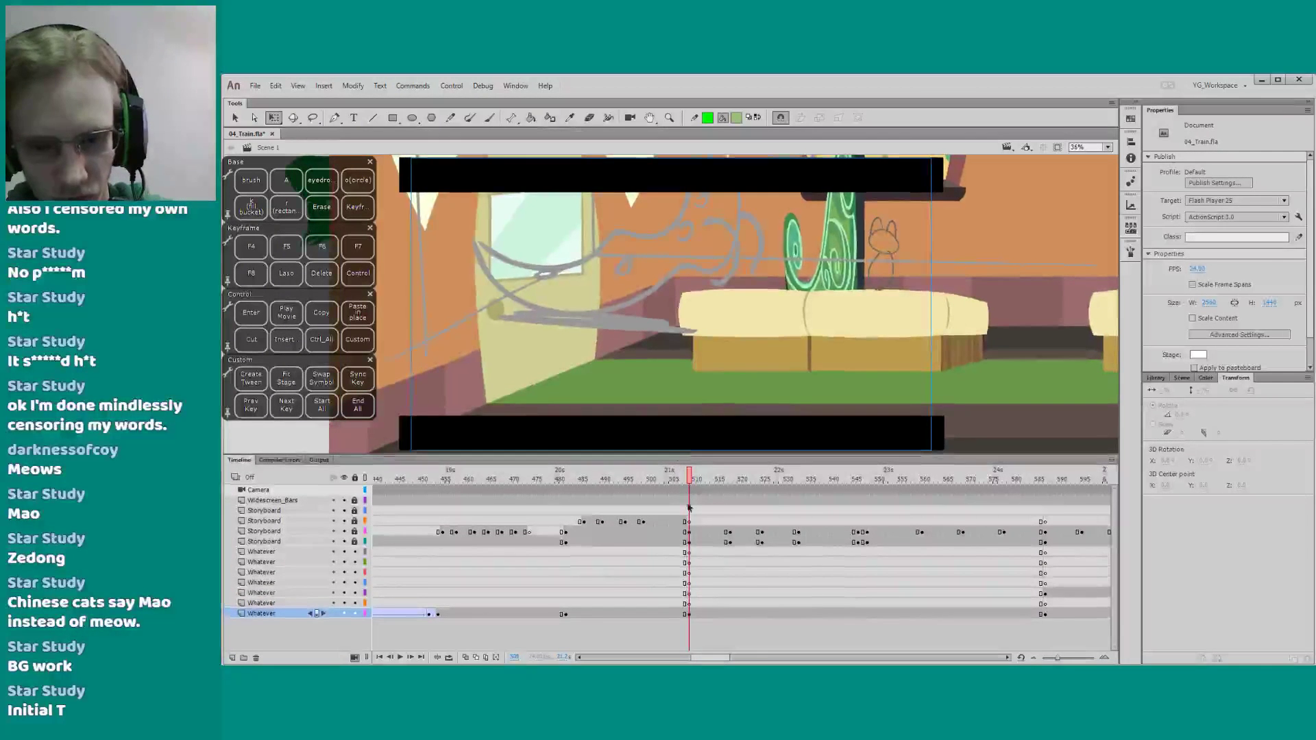
drag(706, 660, 710, 656)
drag(580, 478, 625, 491)
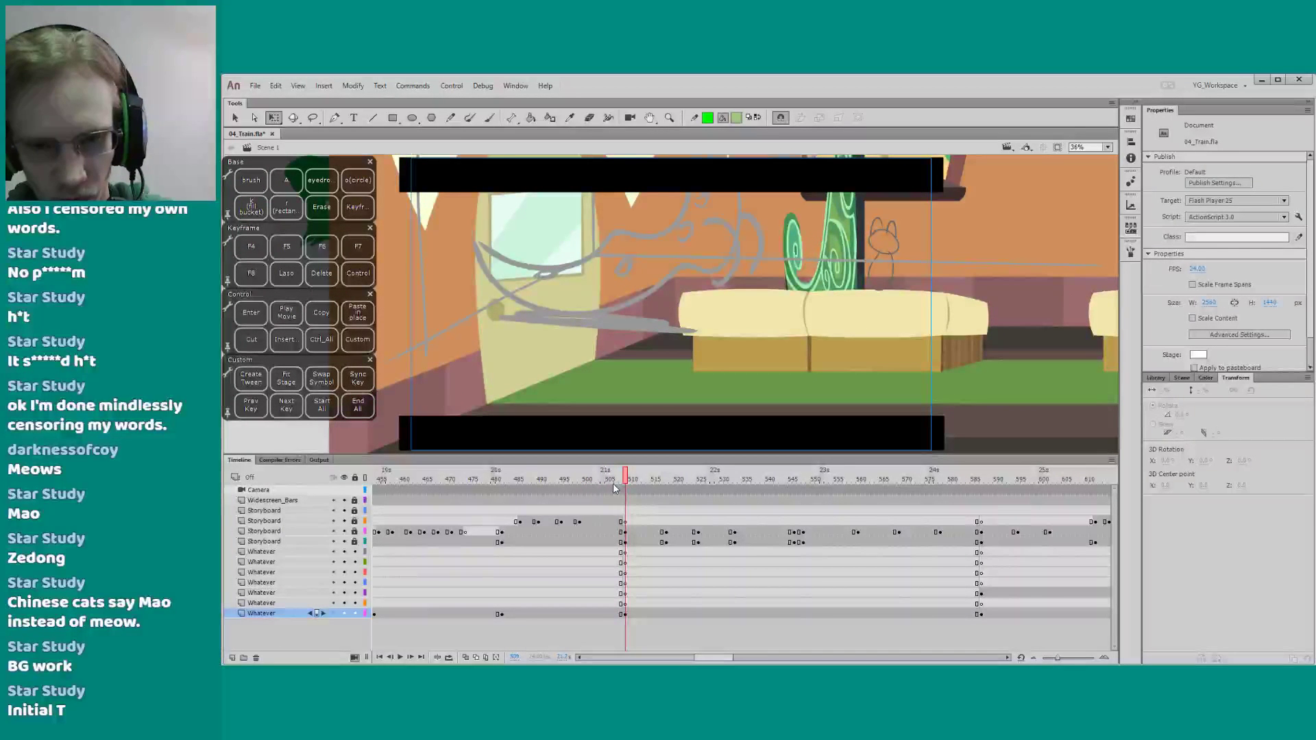
drag(703, 658, 705, 630)
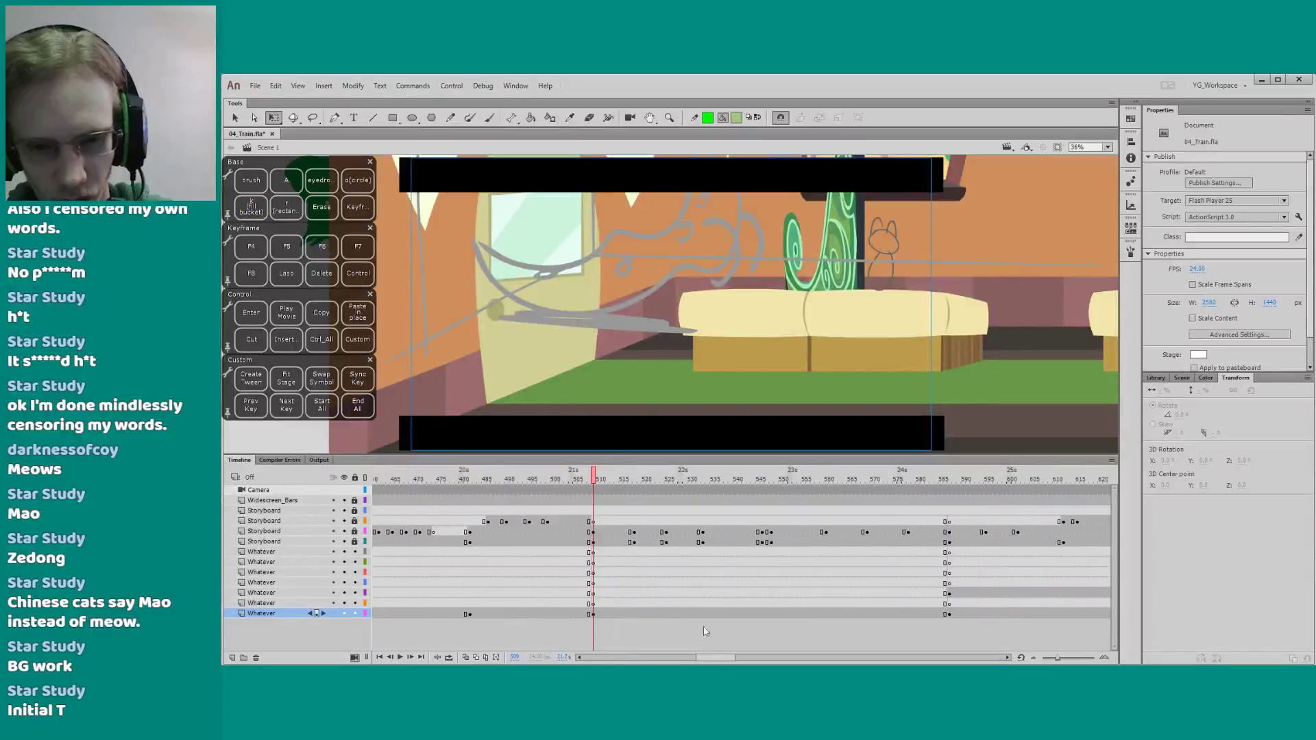
Scale the long train interior background to 216% and move it up and to the right behind the sketched character
click(603, 432)
text(216)
key(Return)
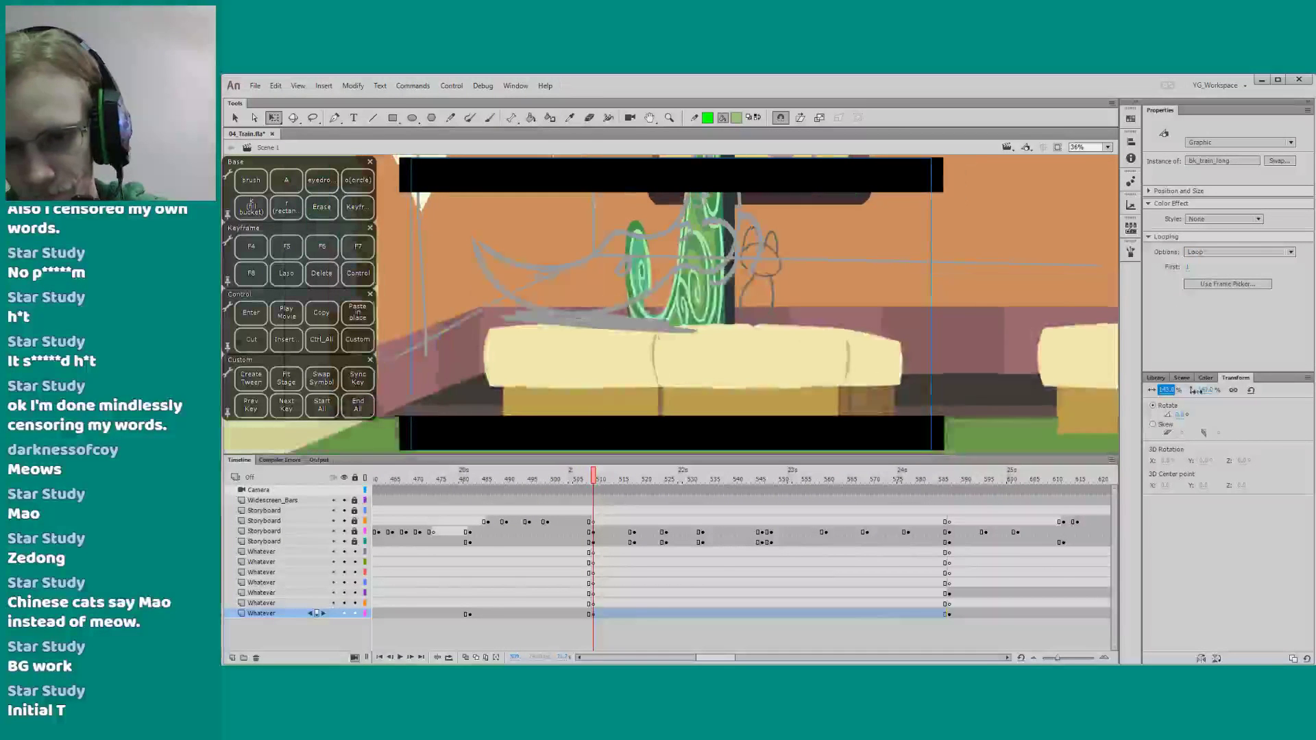
drag(587, 401, 873, 270)
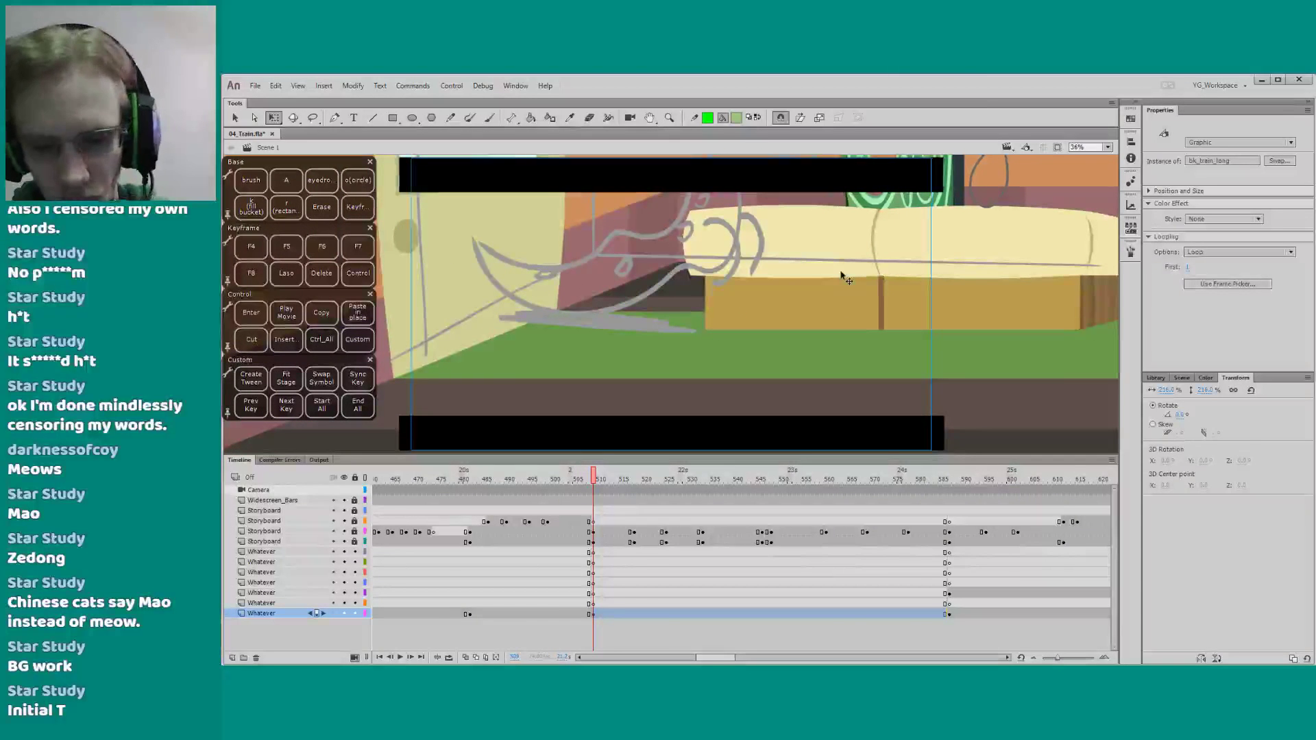
Open the Swap Symbol dialog for the enlarged train interior background
drag(699, 658, 702, 658)
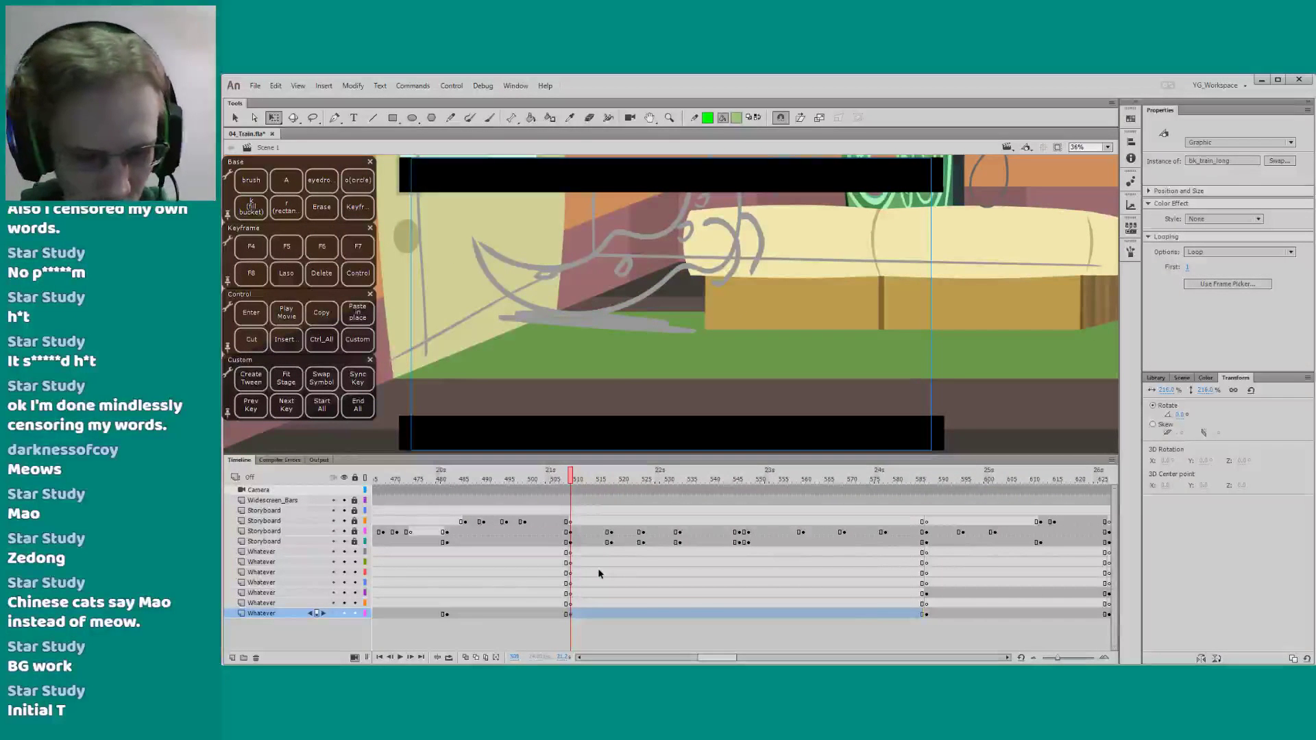
key(ctrl+shift+s)
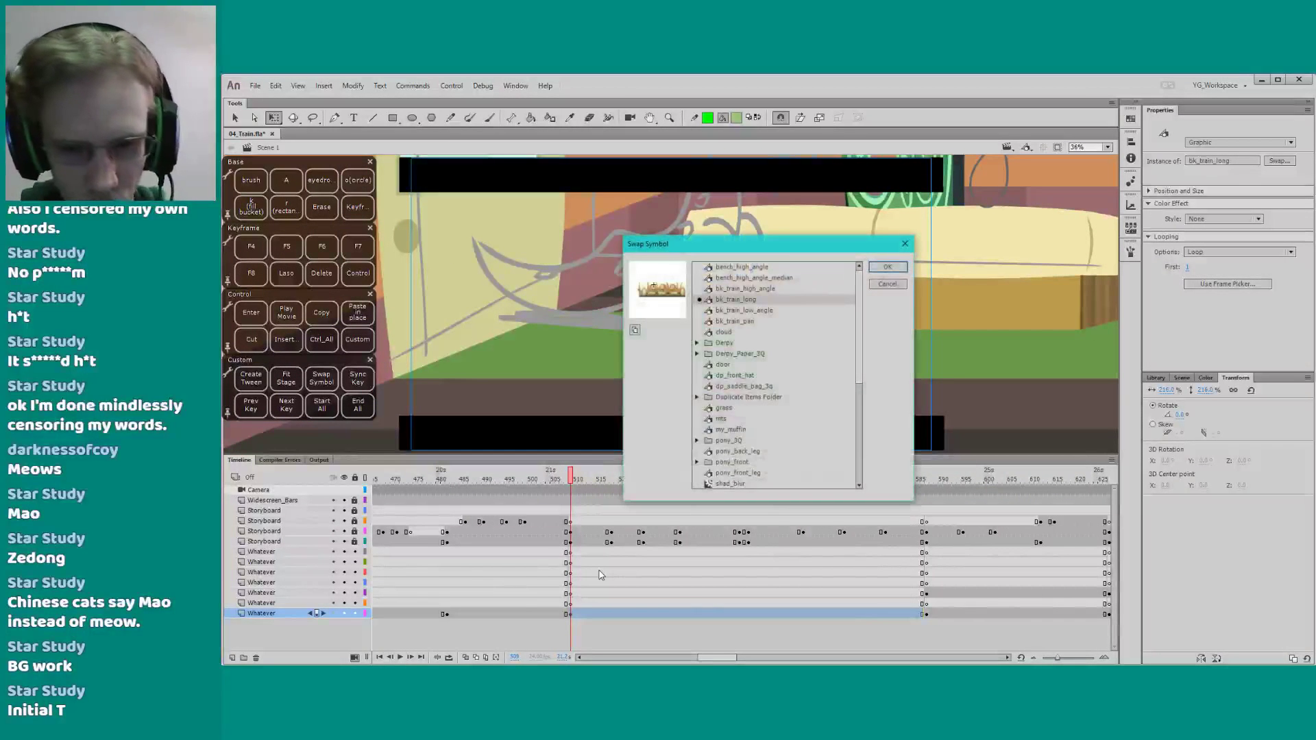
Try swapping the background instance on the bottom layer for the bk_train_pan symbol
double_click(714, 321)
drag(757, 373, 688, 387)
key(z)
alt+click(537, 384)
alt+click(536, 384)
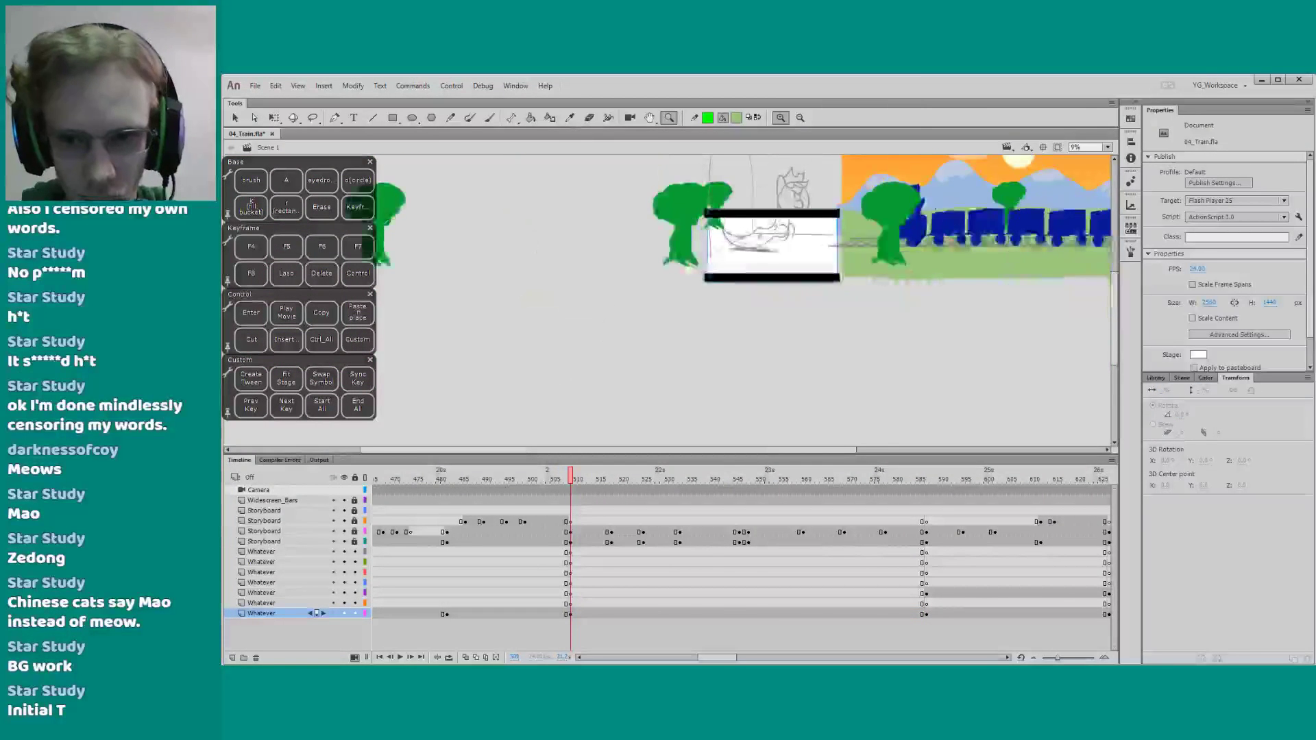
key(q)
click(603, 326)
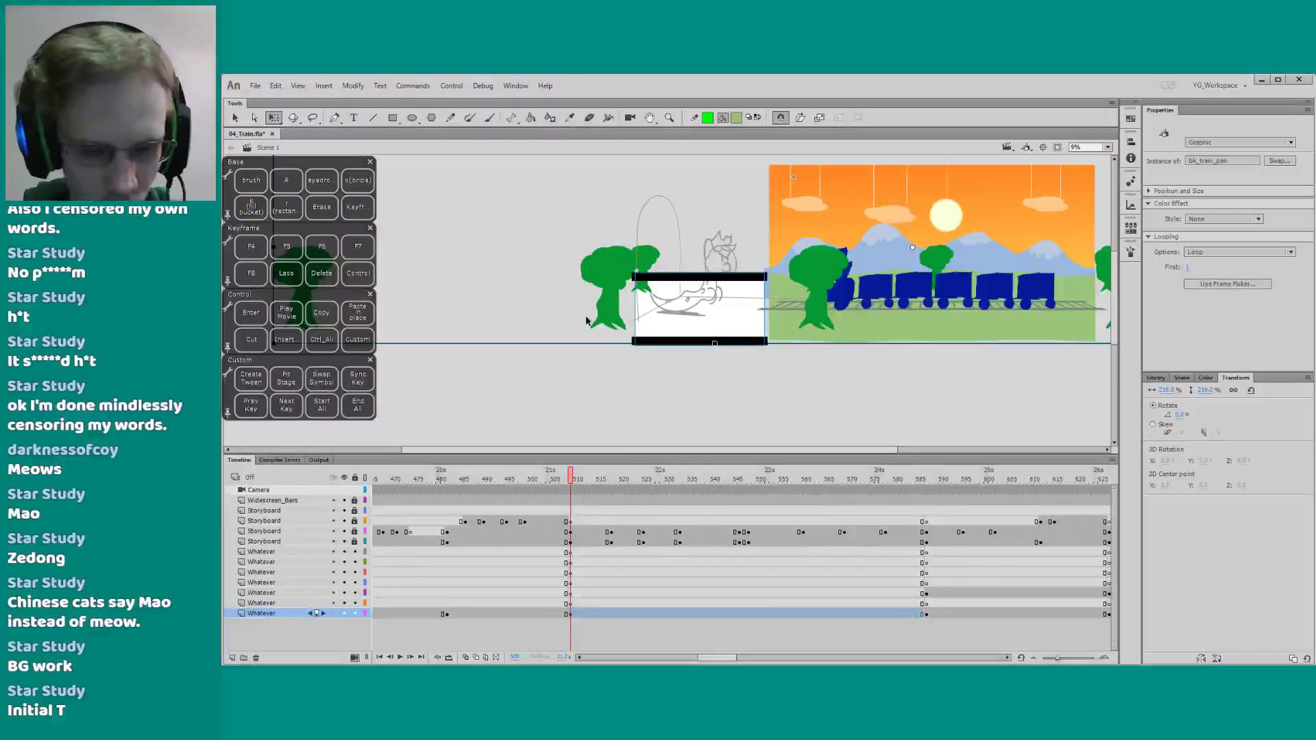
Swap the selected background instance for the bk_train_long symbol
key(ctrl+alt+s)
click(711, 272)
key(Down)
key(Down)
key(Down)
key(Down)
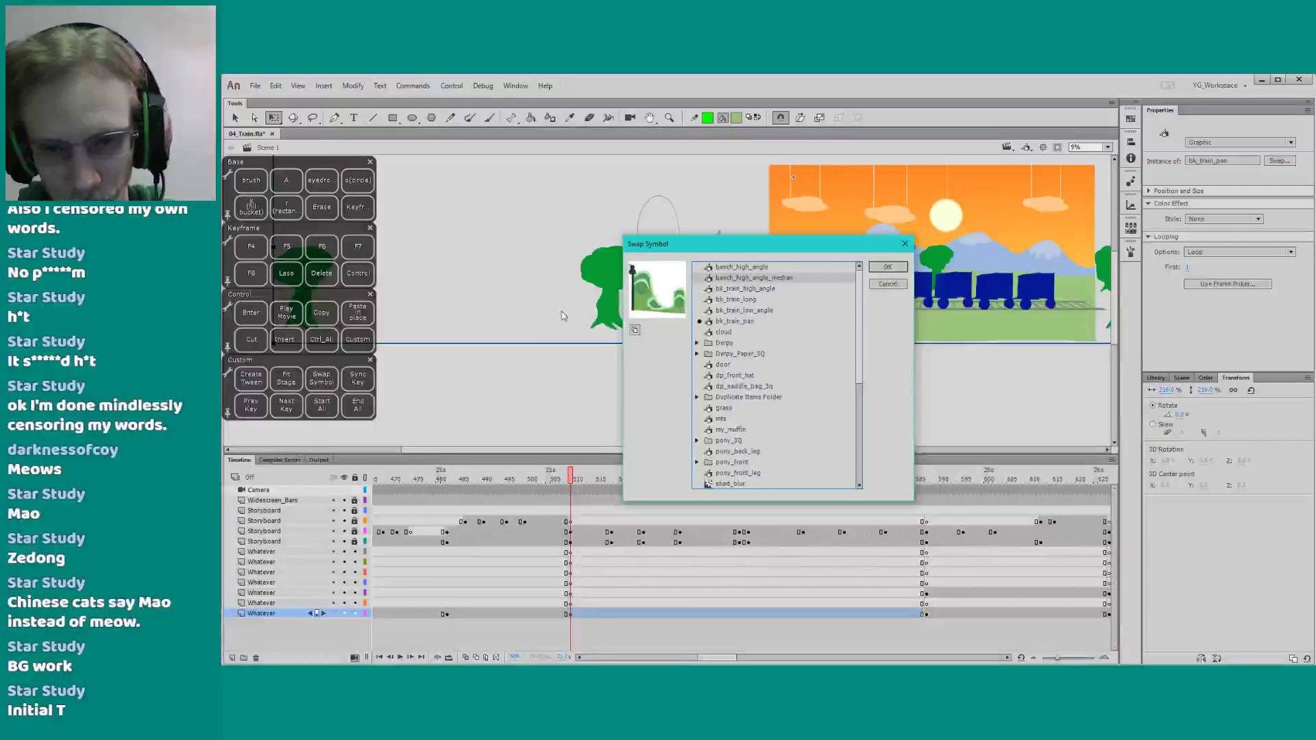
key(Up)
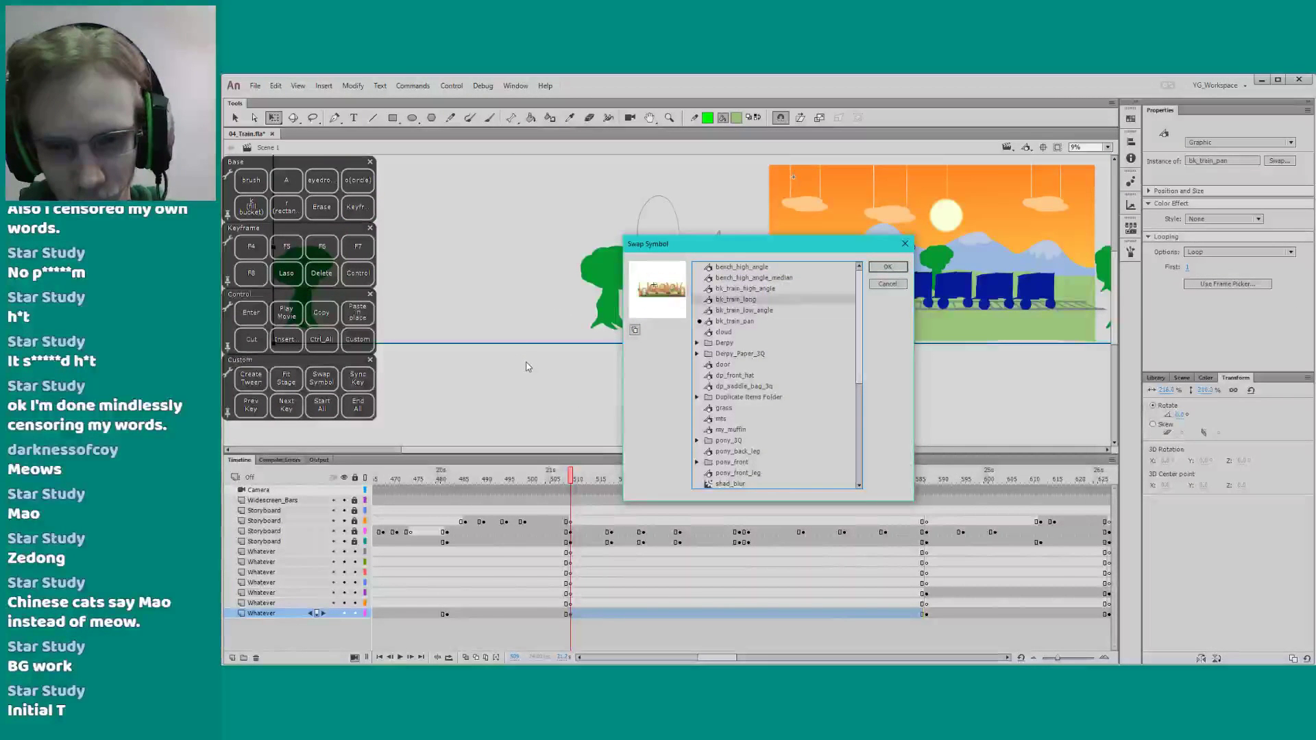
key(Return)
Look inside the bk_train_long symbol for the frames with the open door, and return to Scene 1
click(611, 411)
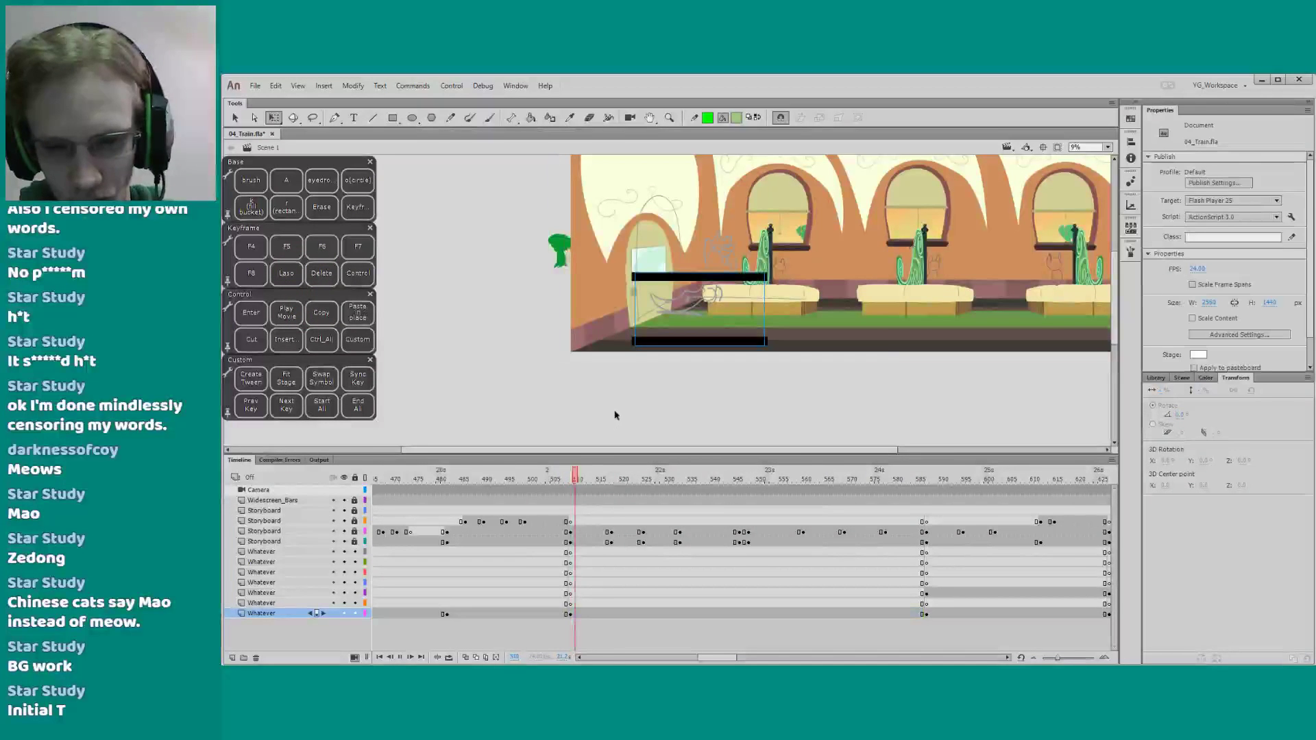
click(602, 474)
double_click(588, 332)
drag(419, 475, 370, 475)
key(z)
alt+click(457, 396)
alt+click(456, 395)
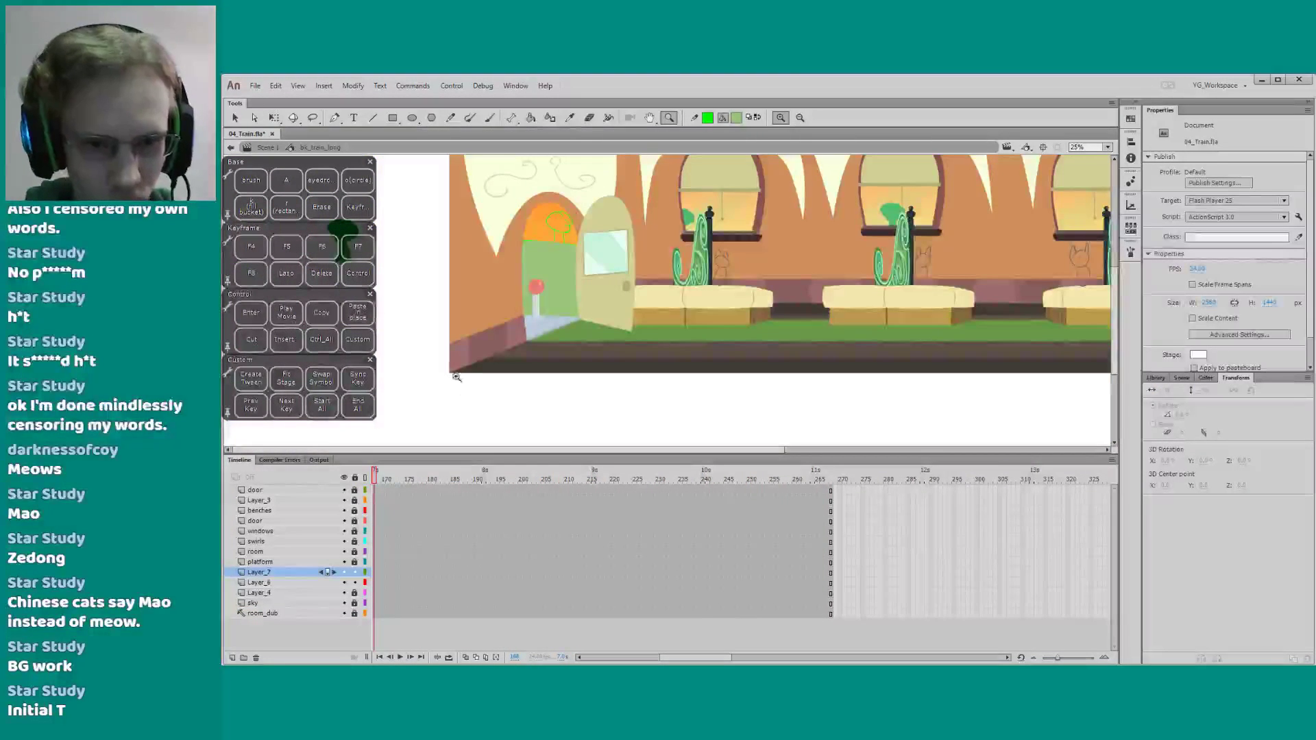
click(267, 147)
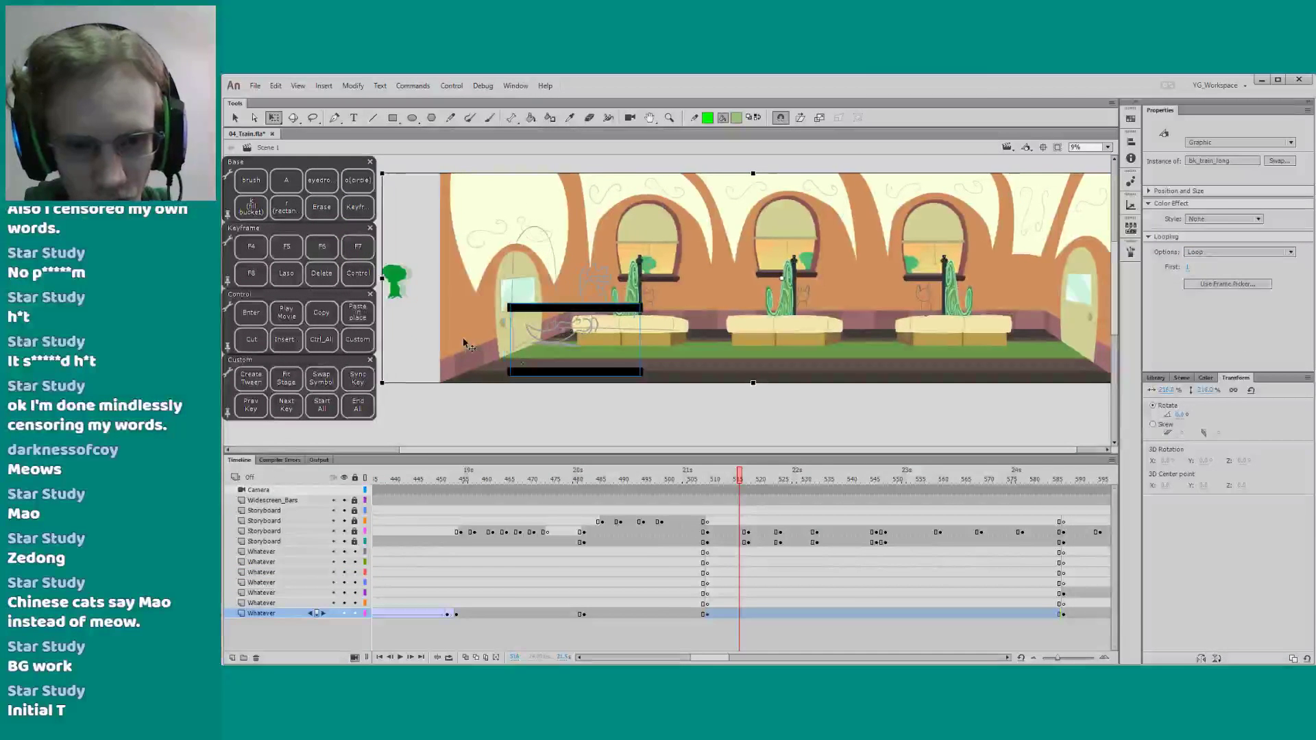
Set the train background's looping to start from frame 150 of its symbol
key(Return)
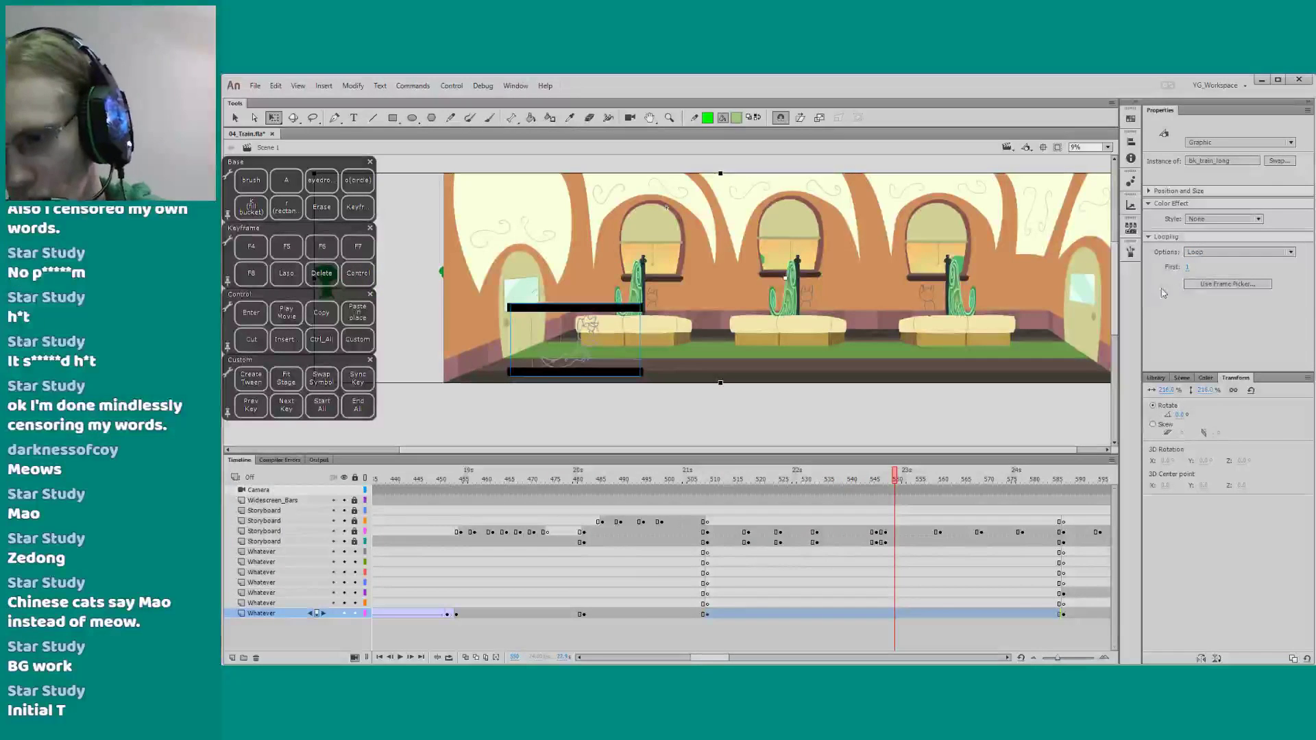
text(50)
key(Return)
key(BackSpace)
key(BackSpace)
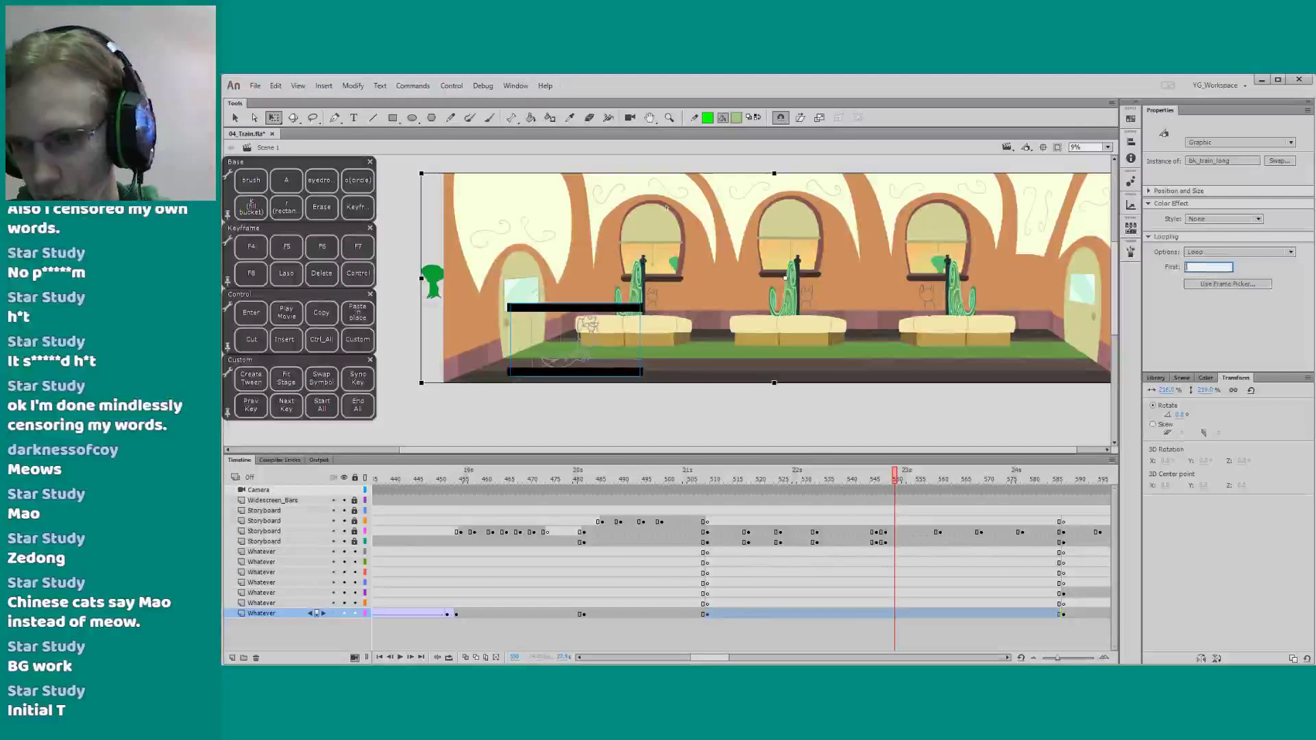
text(150)
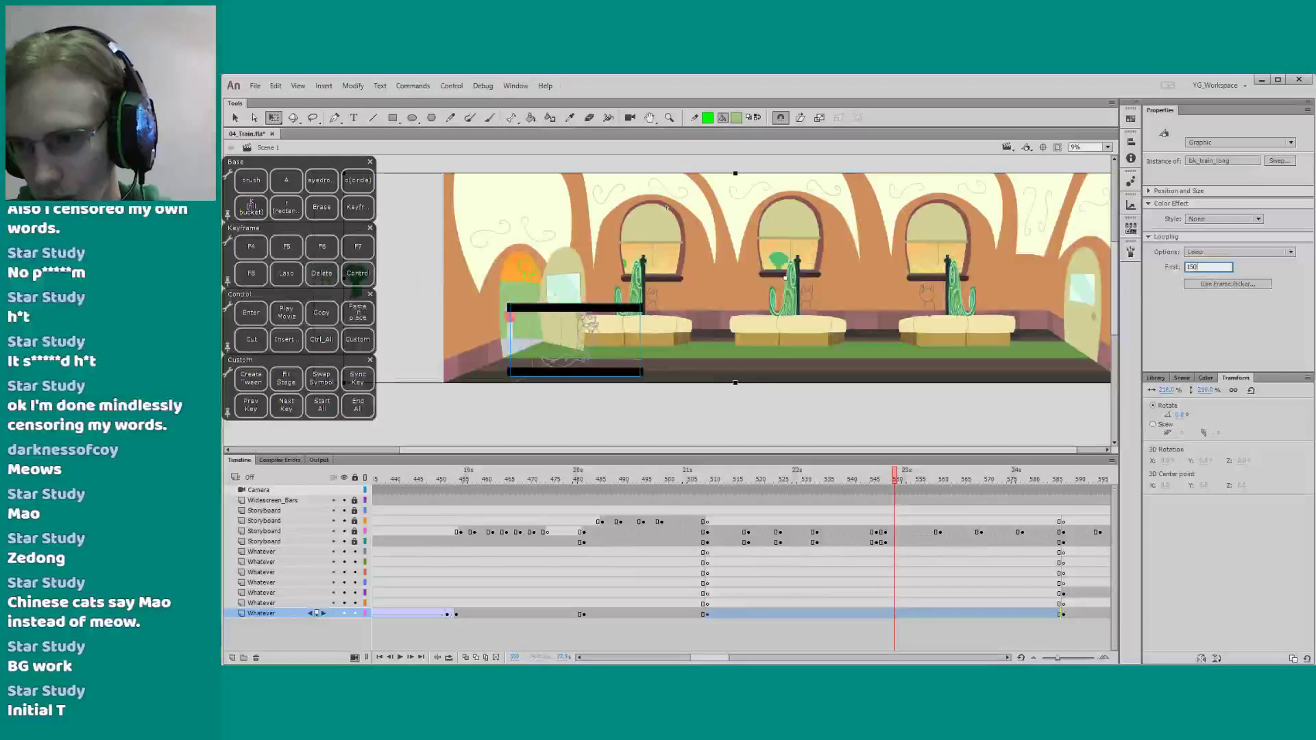
Clip the view to the stage and shift the train background to fit behind the storyboard sketch
mouse_move(482, 354)
mouse_down()
mouse_move(501, 362)
mouse_move(486, 355)
mouse_up()
click(1057, 147)
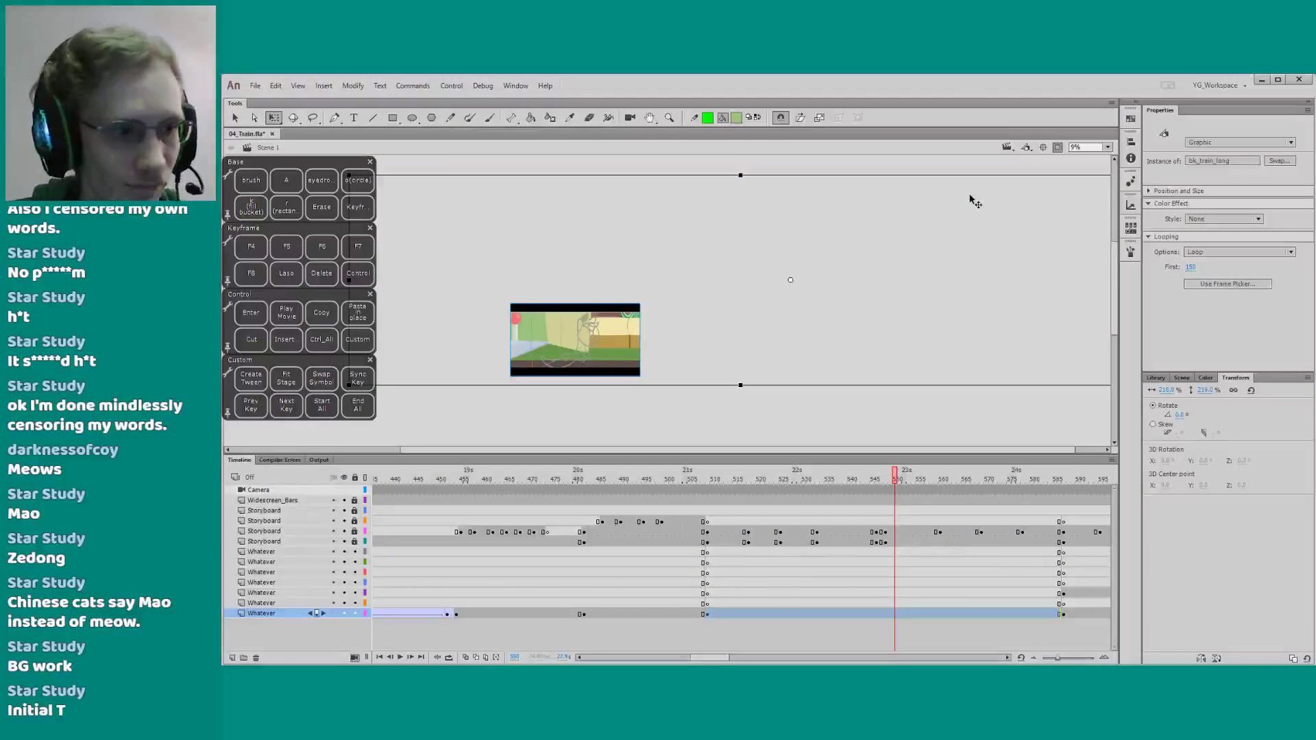
ctrl+scroll(549, 350, up, 2)
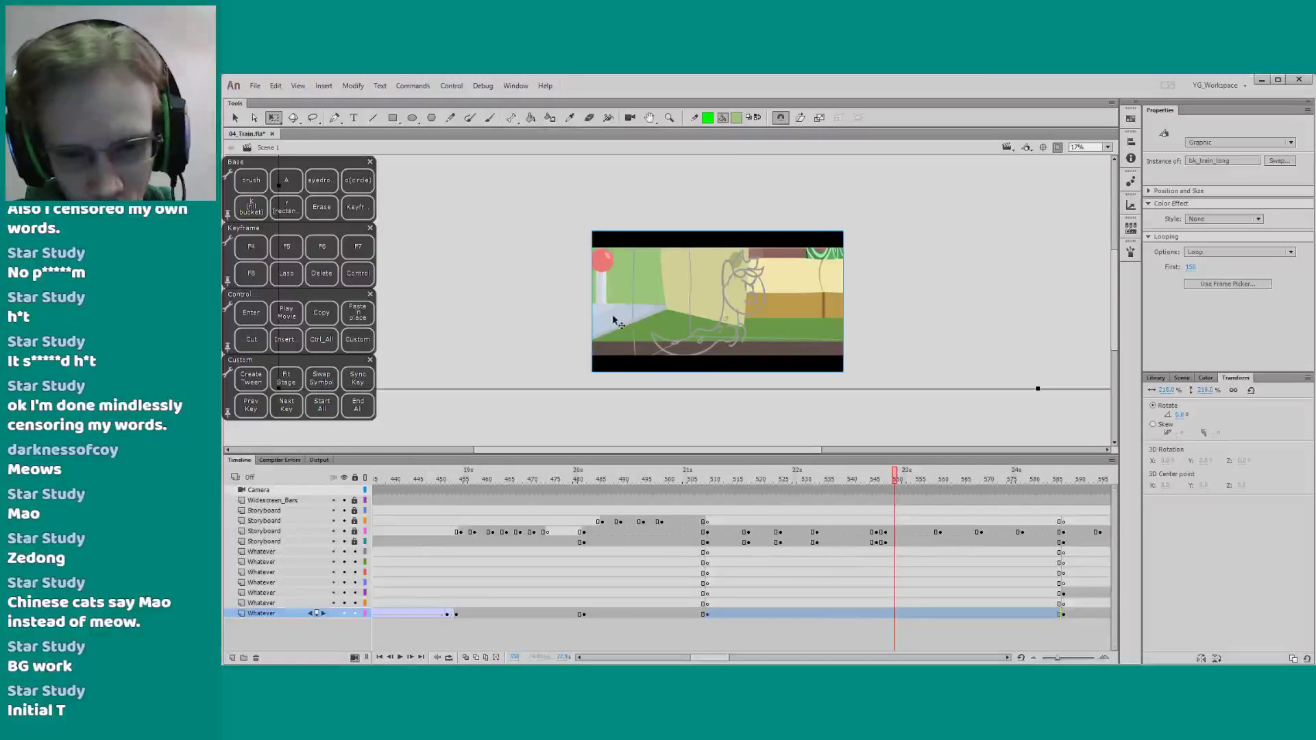
drag(594, 316, 583, 325)
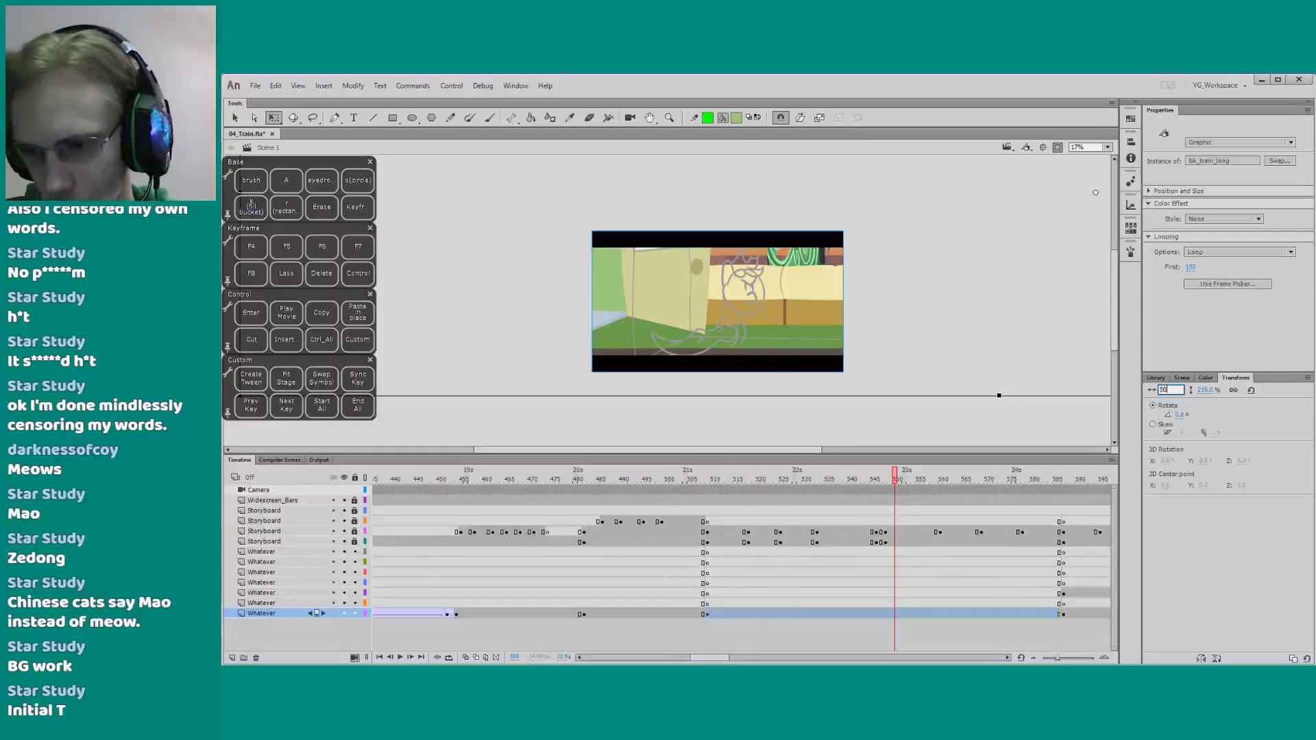
Unclip the view from the stage and scale the train background proportionally to 250%
key(Return)
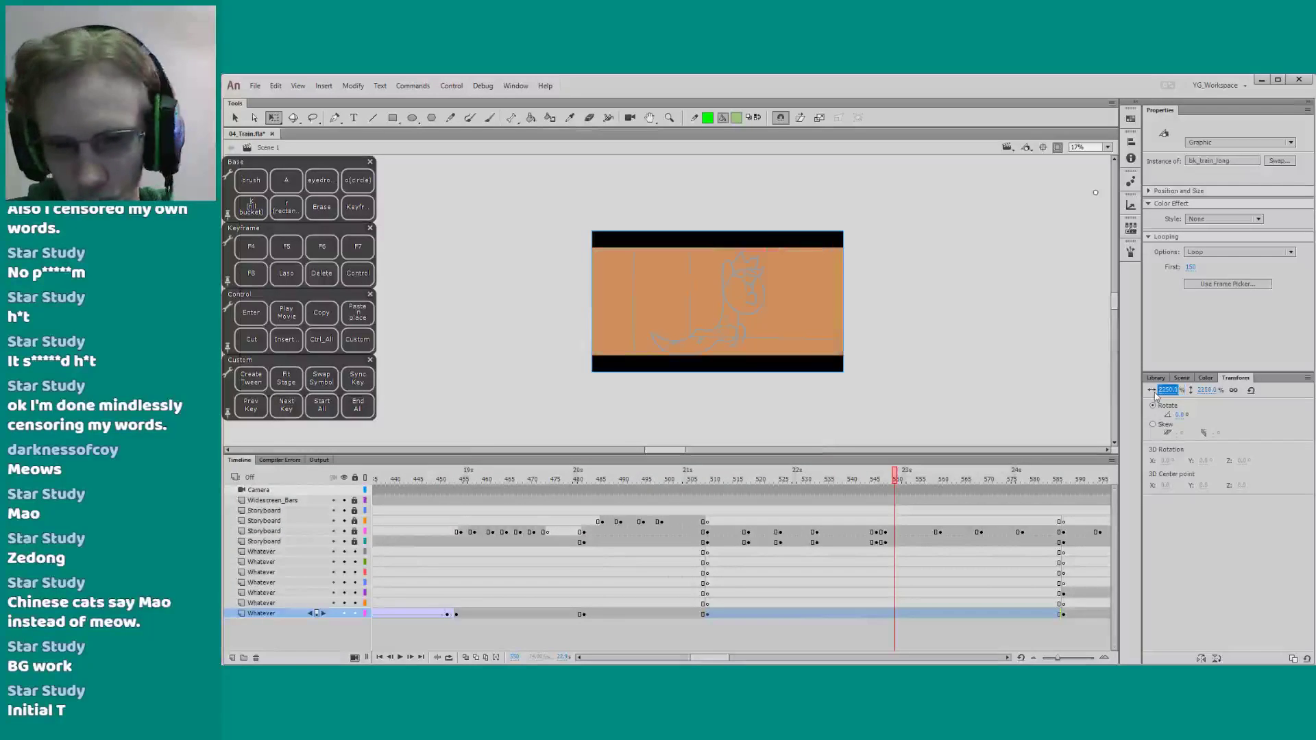
click(1057, 147)
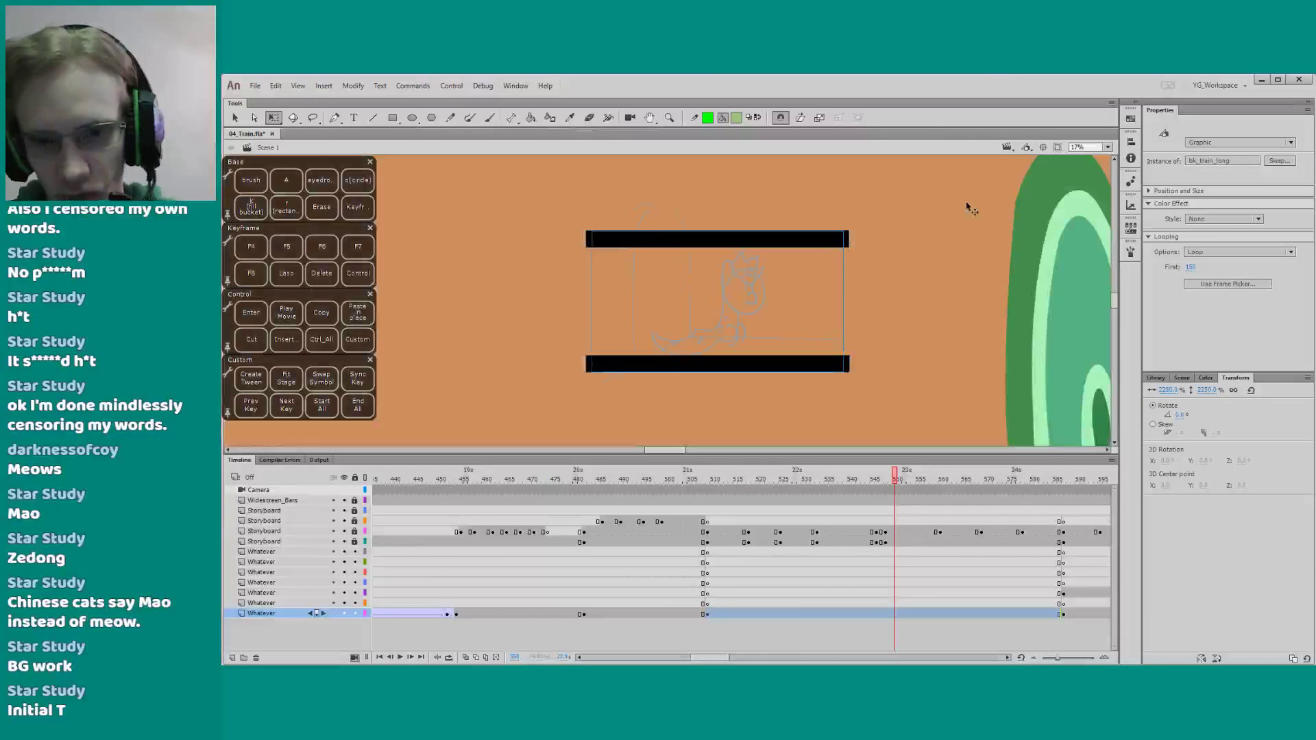
drag(573, 328, 940, 264)
text(2)
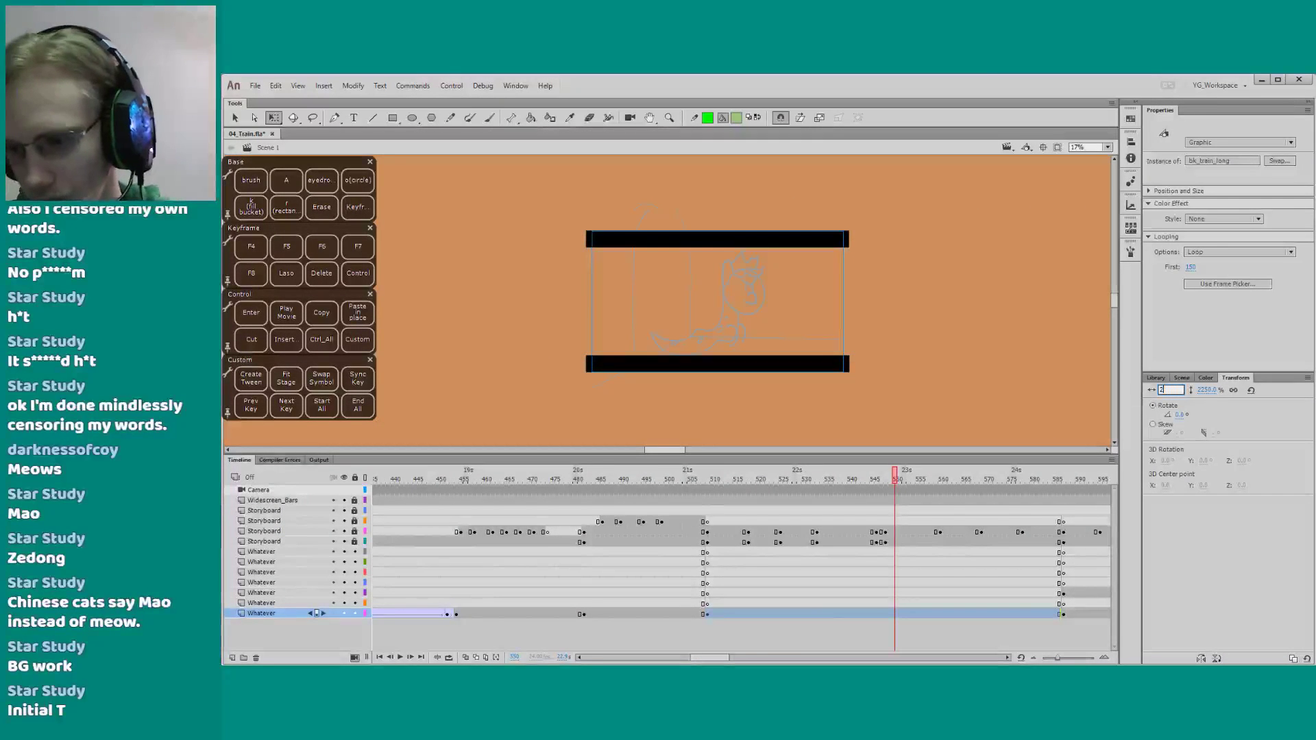
text(50)
key(Return)
Move the scaled background so the open door and first bench sit behind the storyboard sketch, and save the file
alt+click(536, 395)
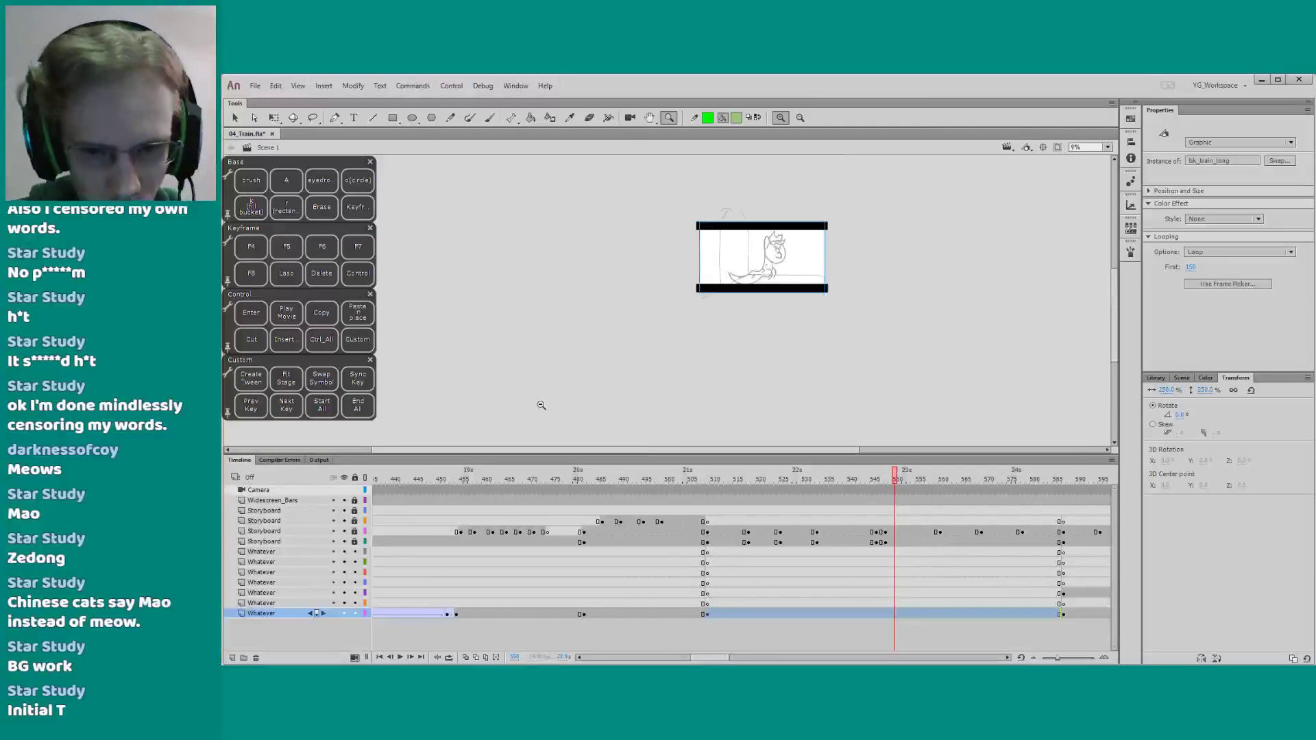
alt+click(538, 403)
drag(543, 347, 533, 529)
drag(691, 291, 670, 427)
key(z)
key(q)
drag(586, 354, 508, 372)
click(428, 364)
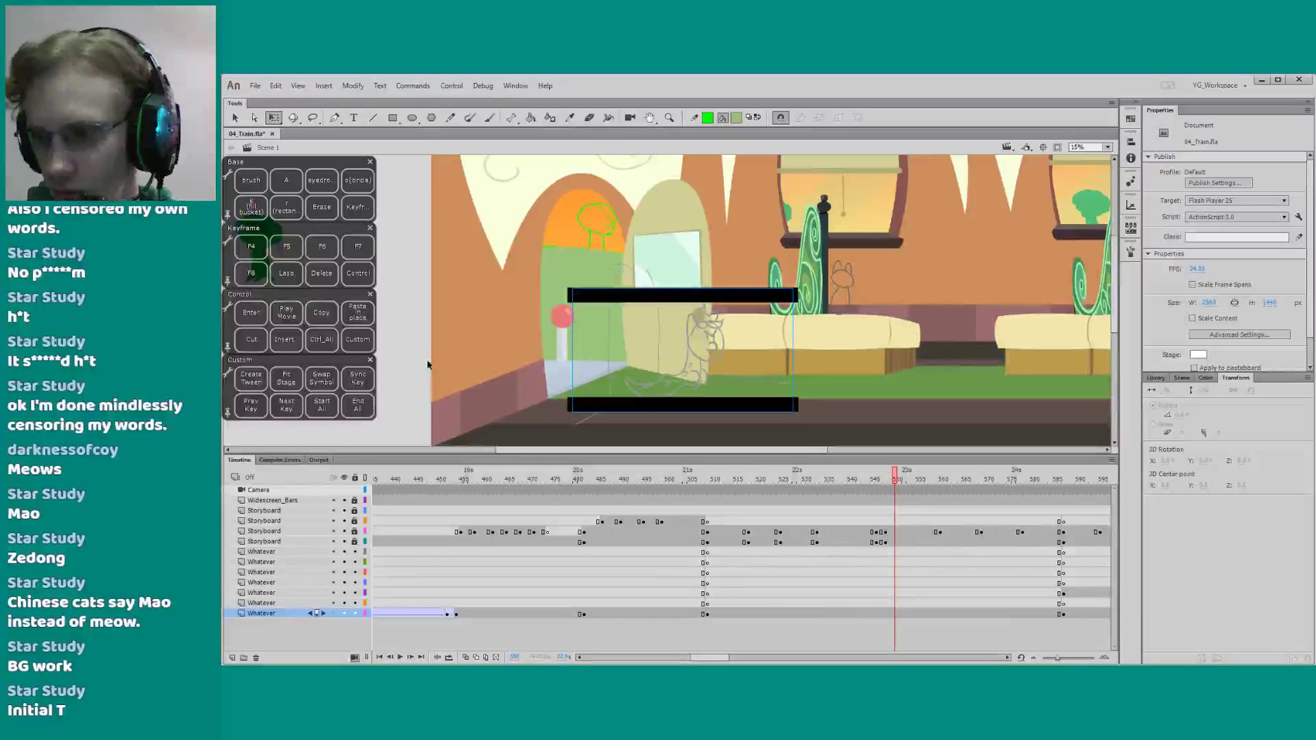
key(ctrl+s)
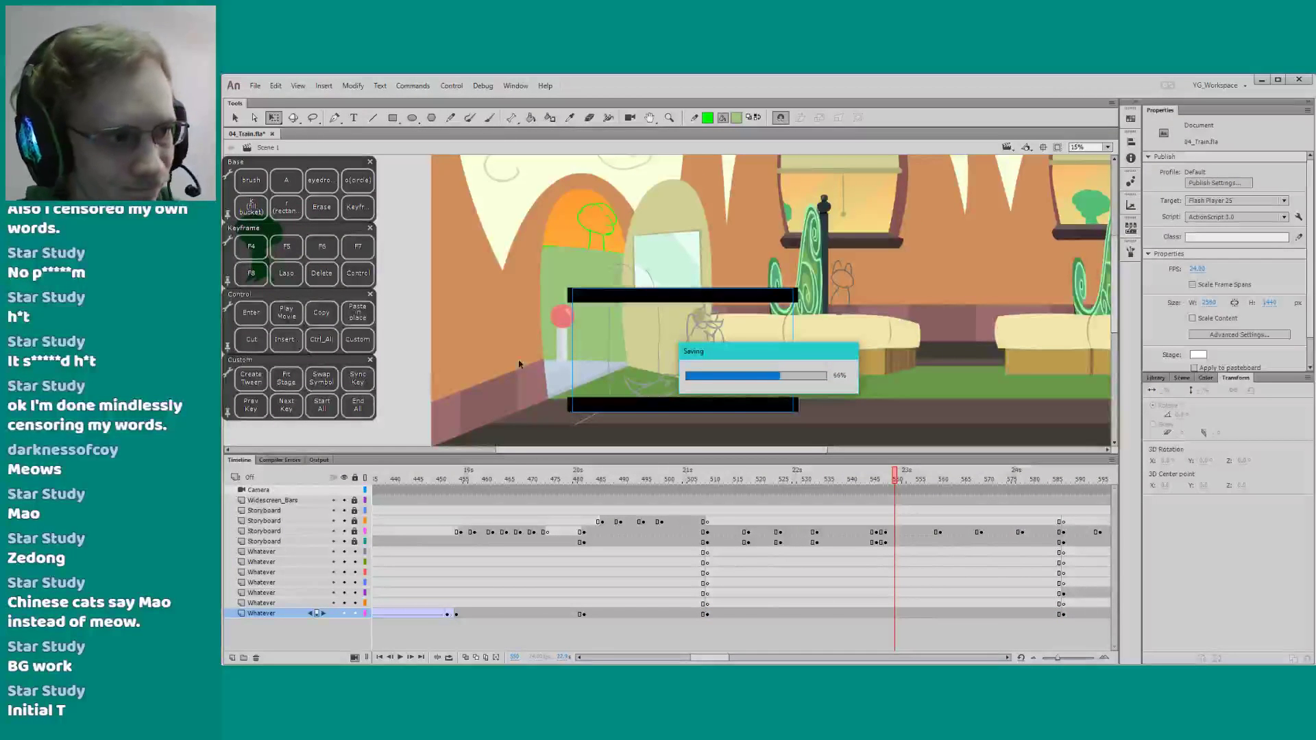
Play back the cut into the close train interior shot to check the background's placement
drag(490, 381, 491, 383)
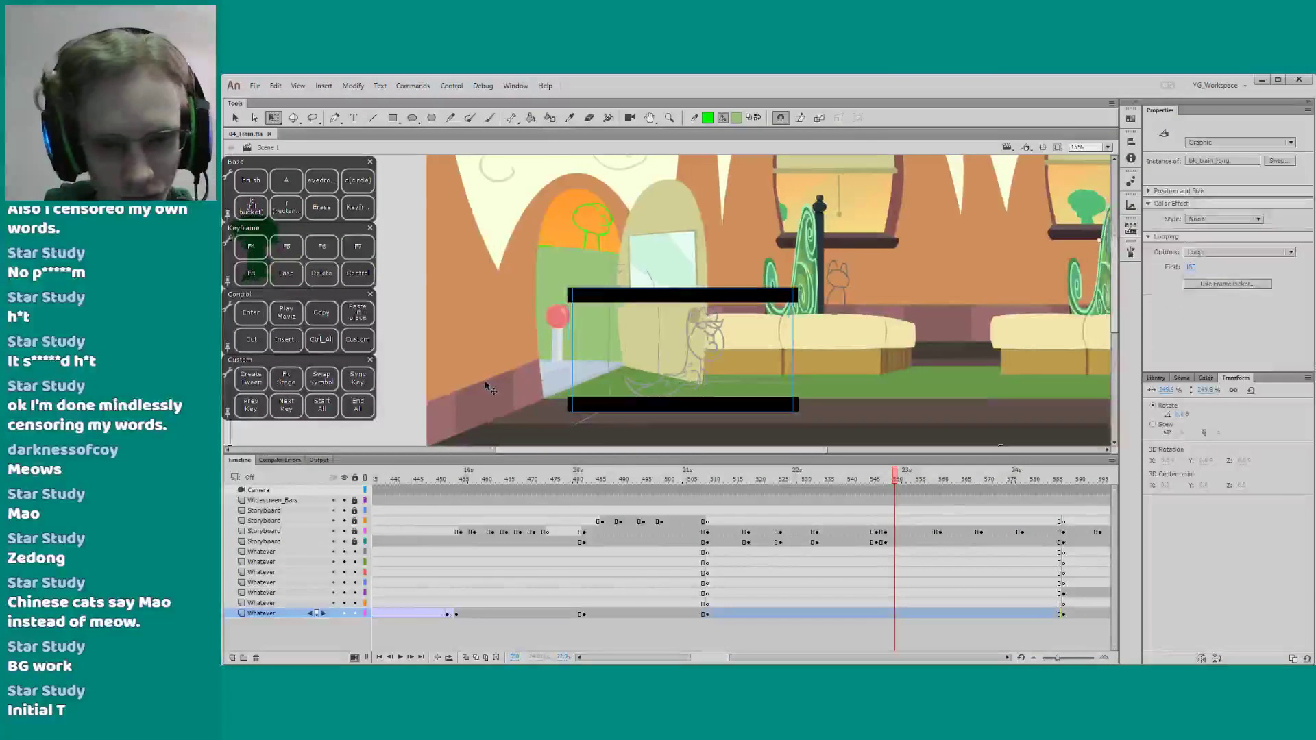
click(666, 480)
key(Return)
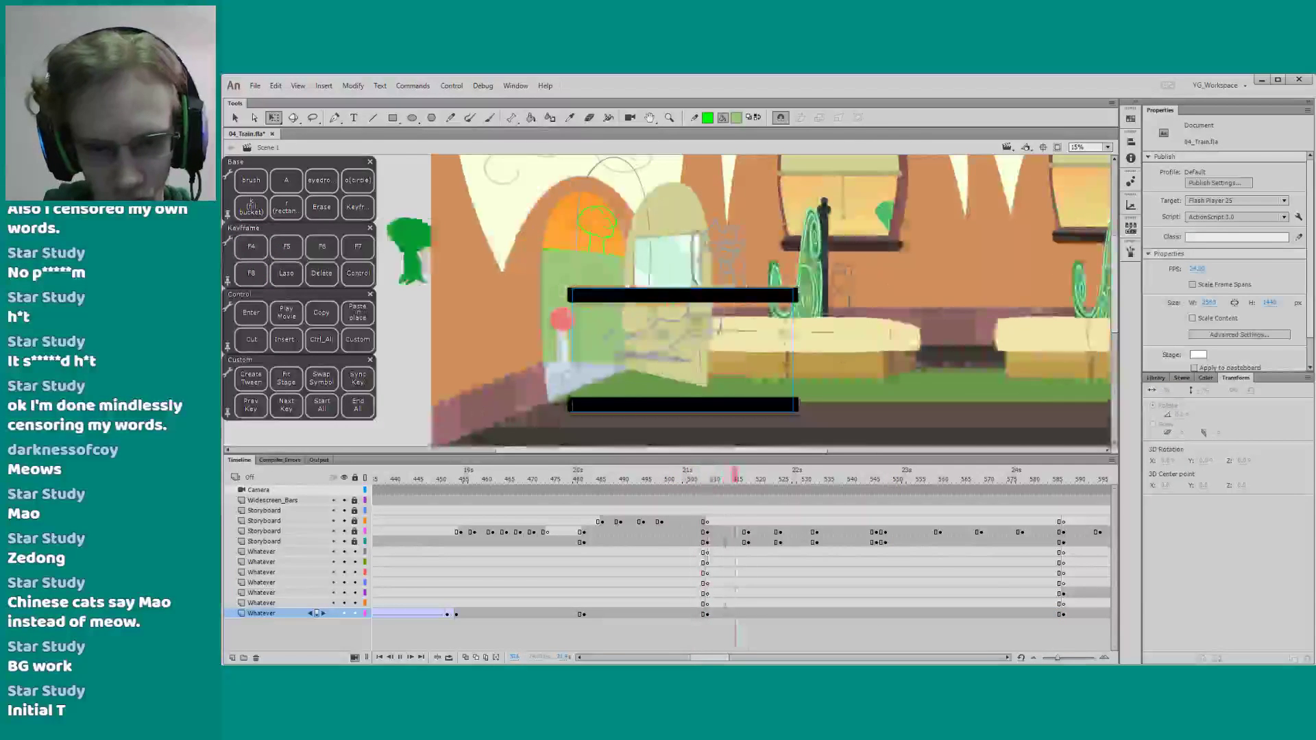
key(Return)
Scale the train background proportionally to 260%
click(512, 405)
click(1165, 390)
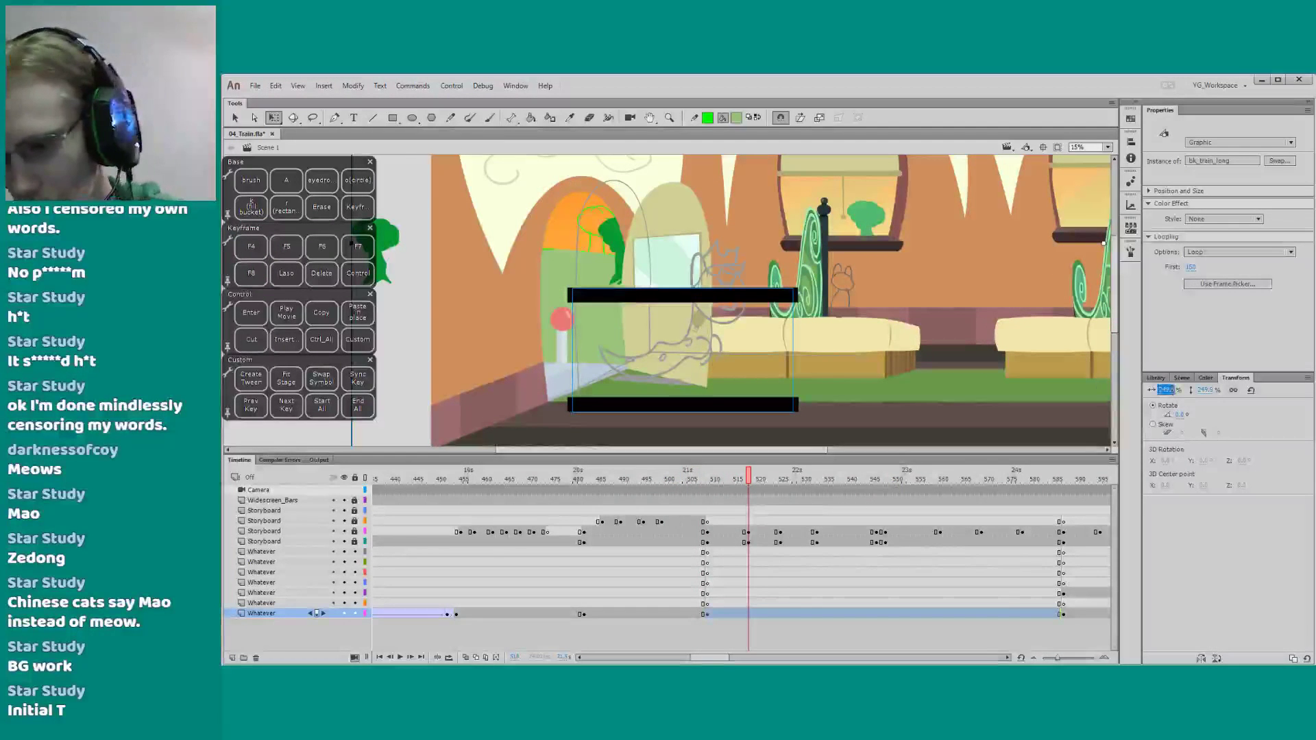
key(BackSpace)
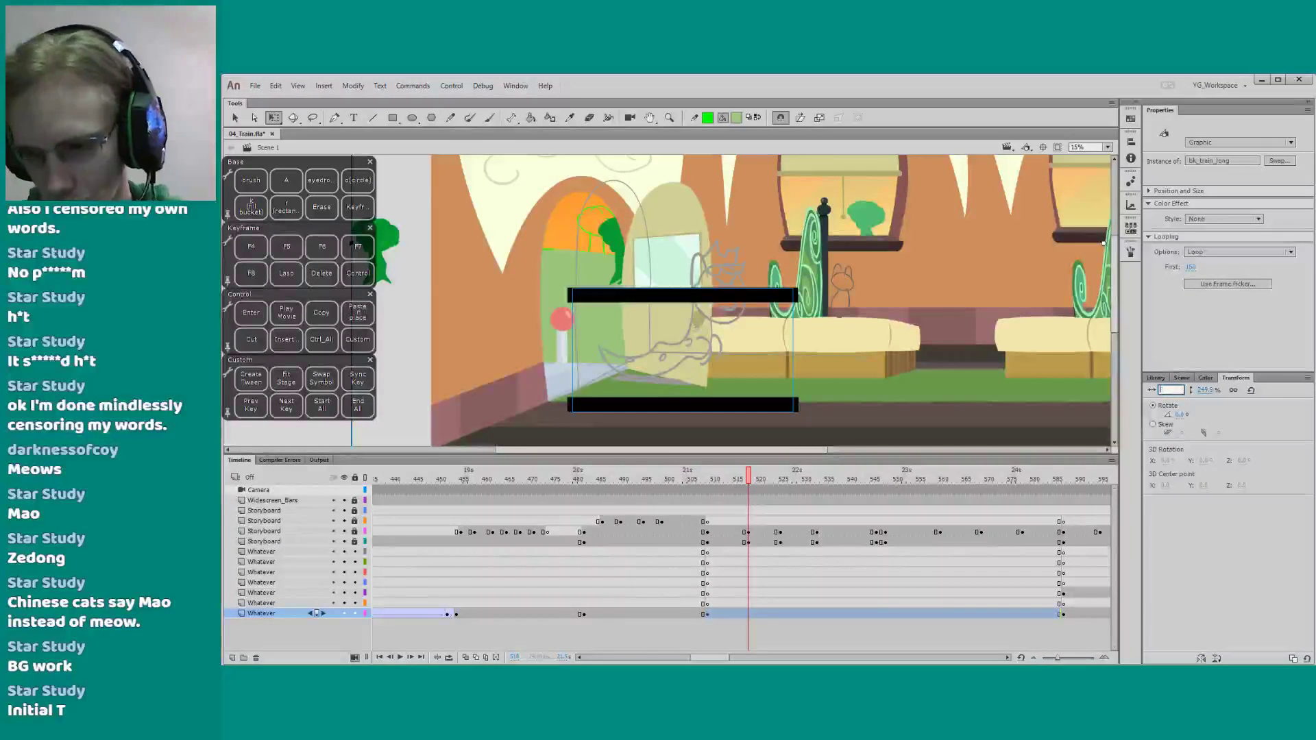
text(2260)
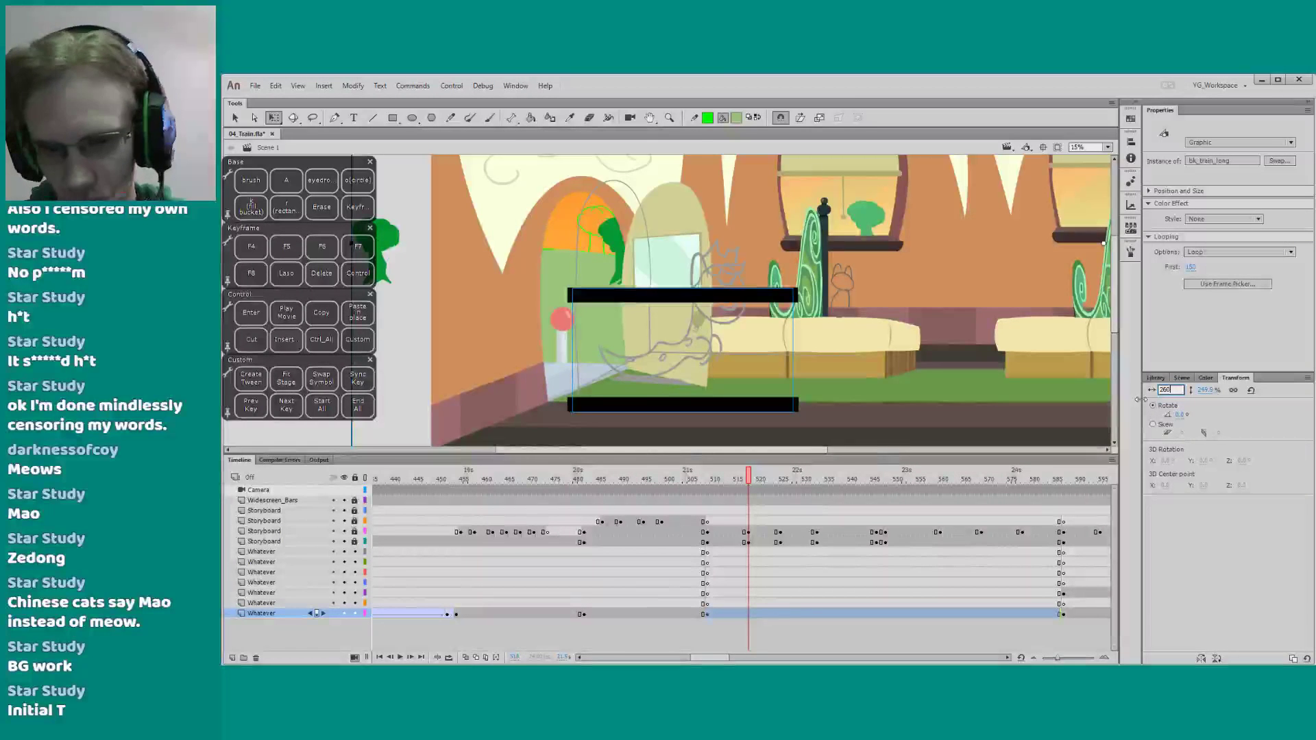
key(Return)
click(1168, 390)
text(2)
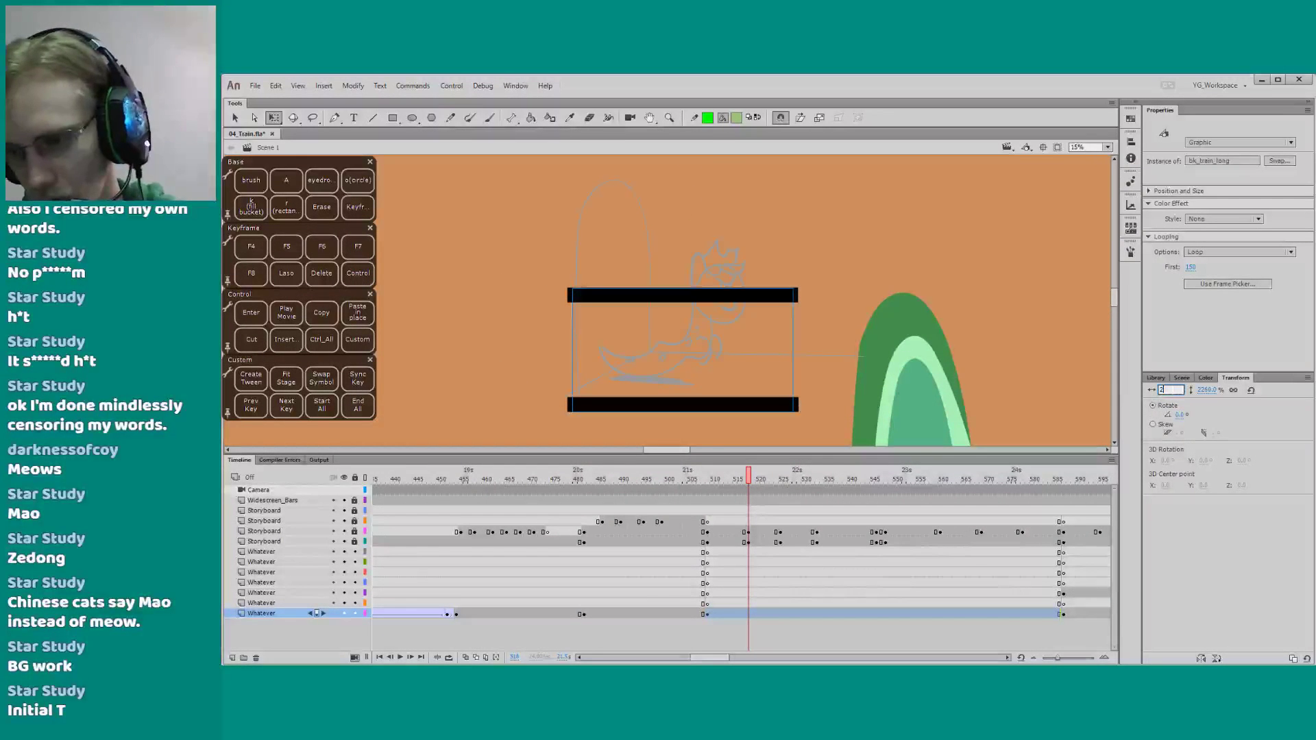
text(60)
key(Return)
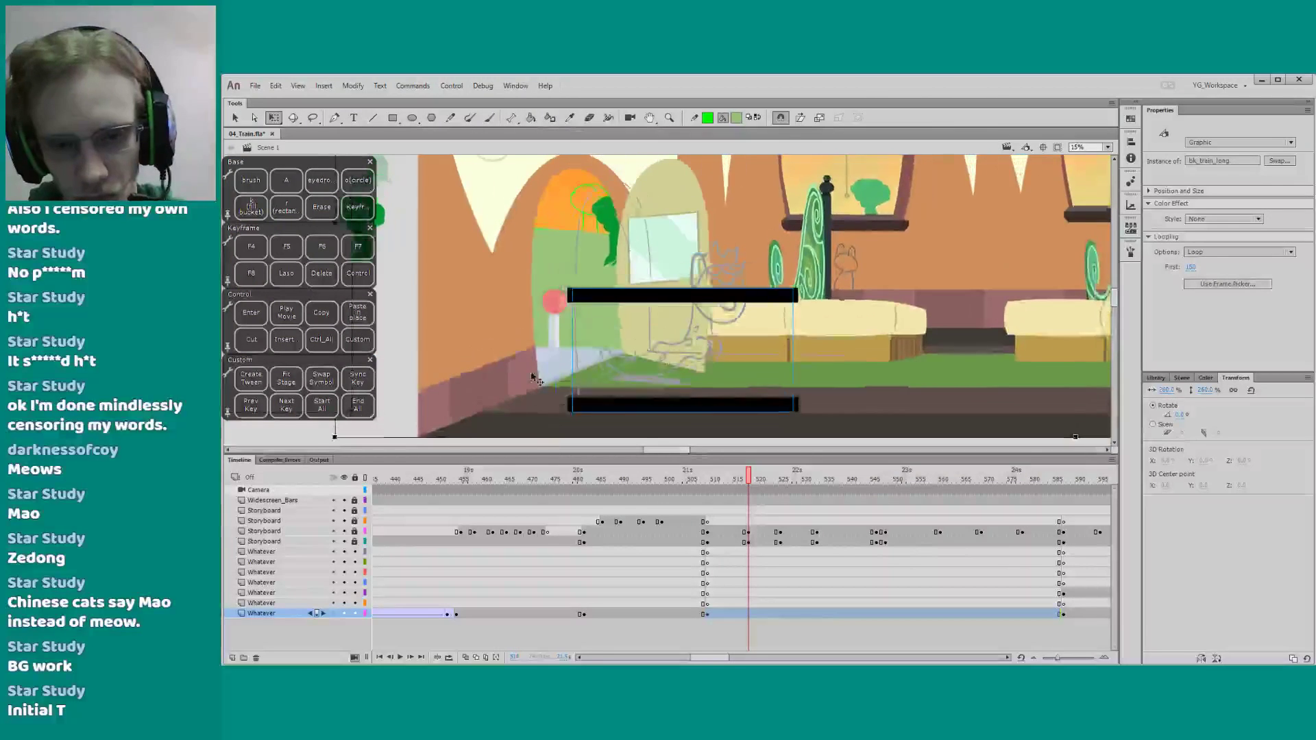
Nudge the enlarged background slightly upward and play back the transition from the preceding shot
drag(535, 383, 534, 378)
click(635, 481)
key(Return)
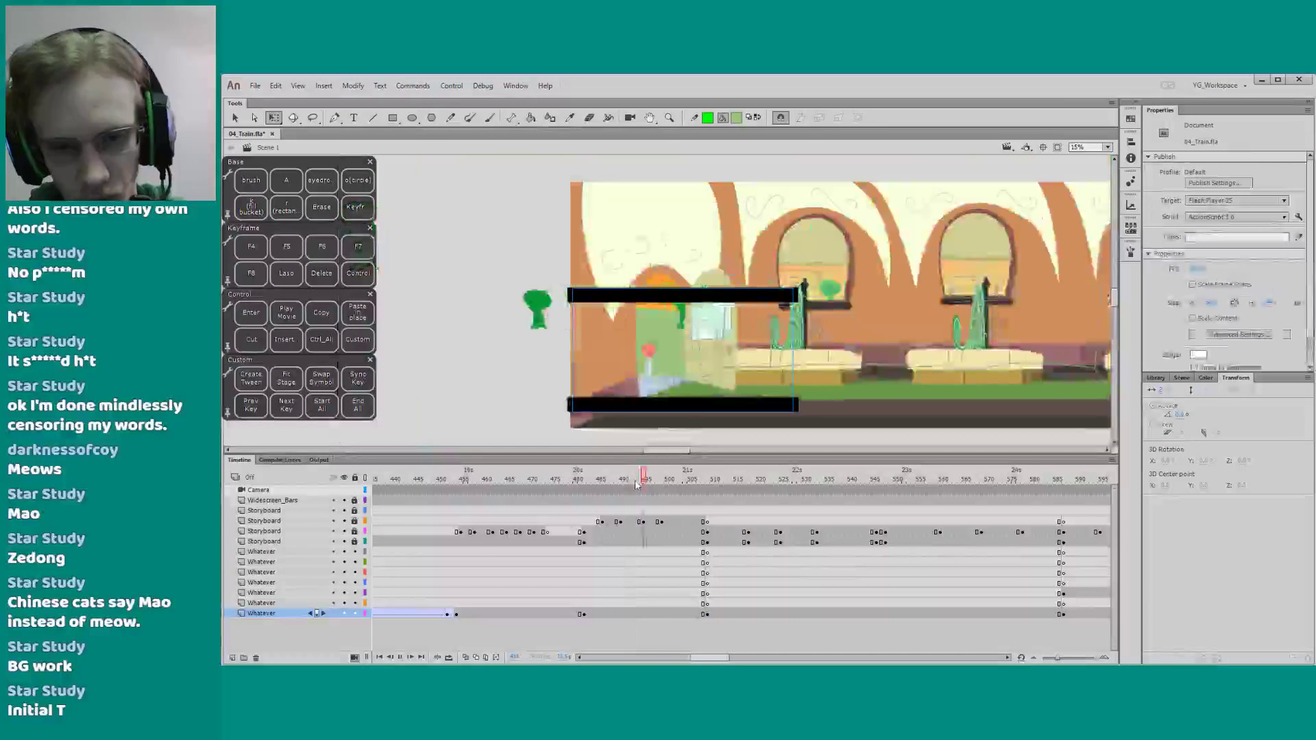
key(Return)
drag(600, 479, 530, 479)
key(Return)
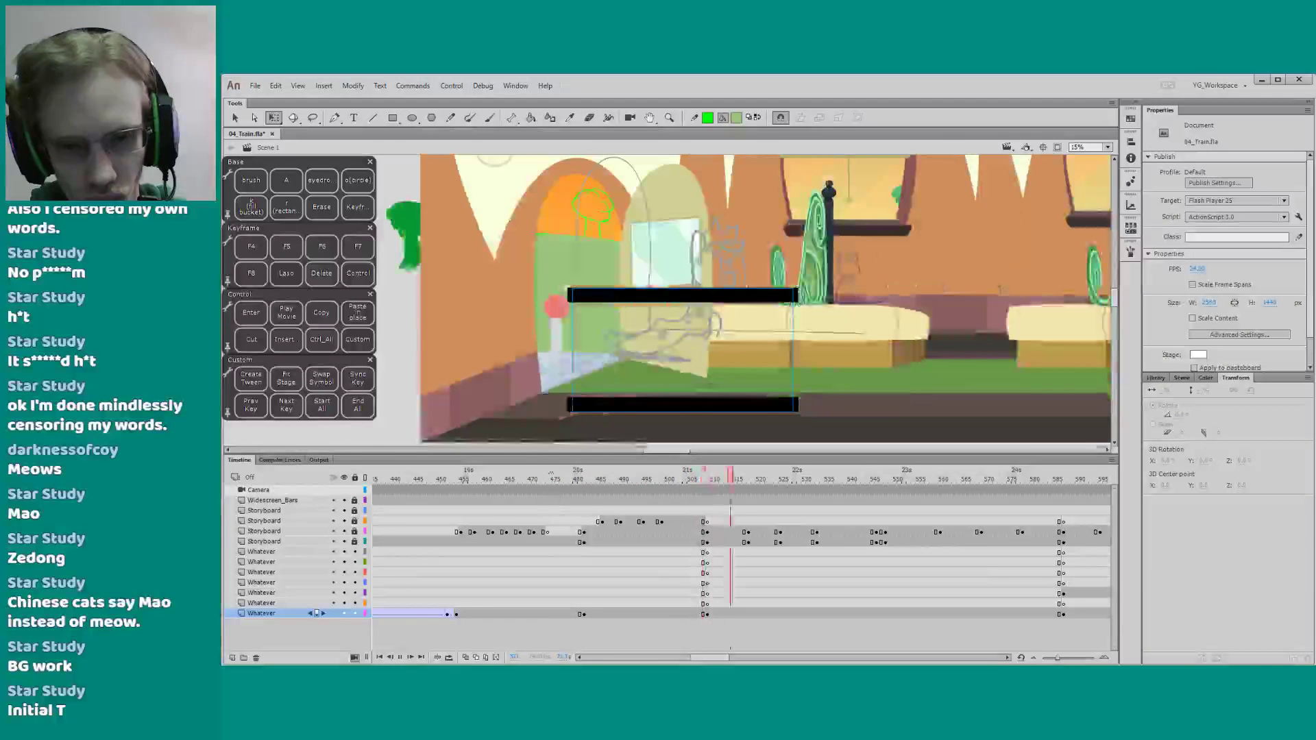
Clip the view to the stage and fine-tune the background's position against the storyboard's floor and bench lines
click(521, 391)
drag(520, 388, 541, 389)
click(1057, 147)
drag(535, 328, 454, 386)
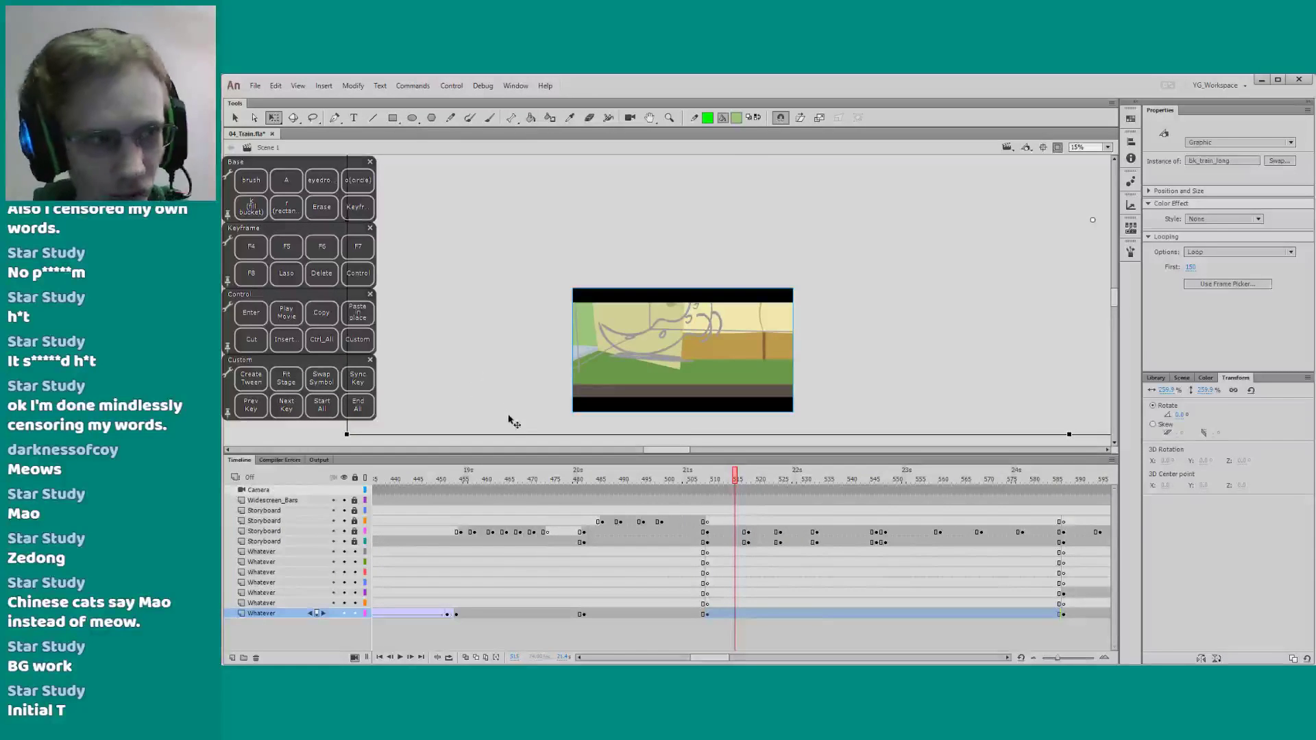
click(586, 289)
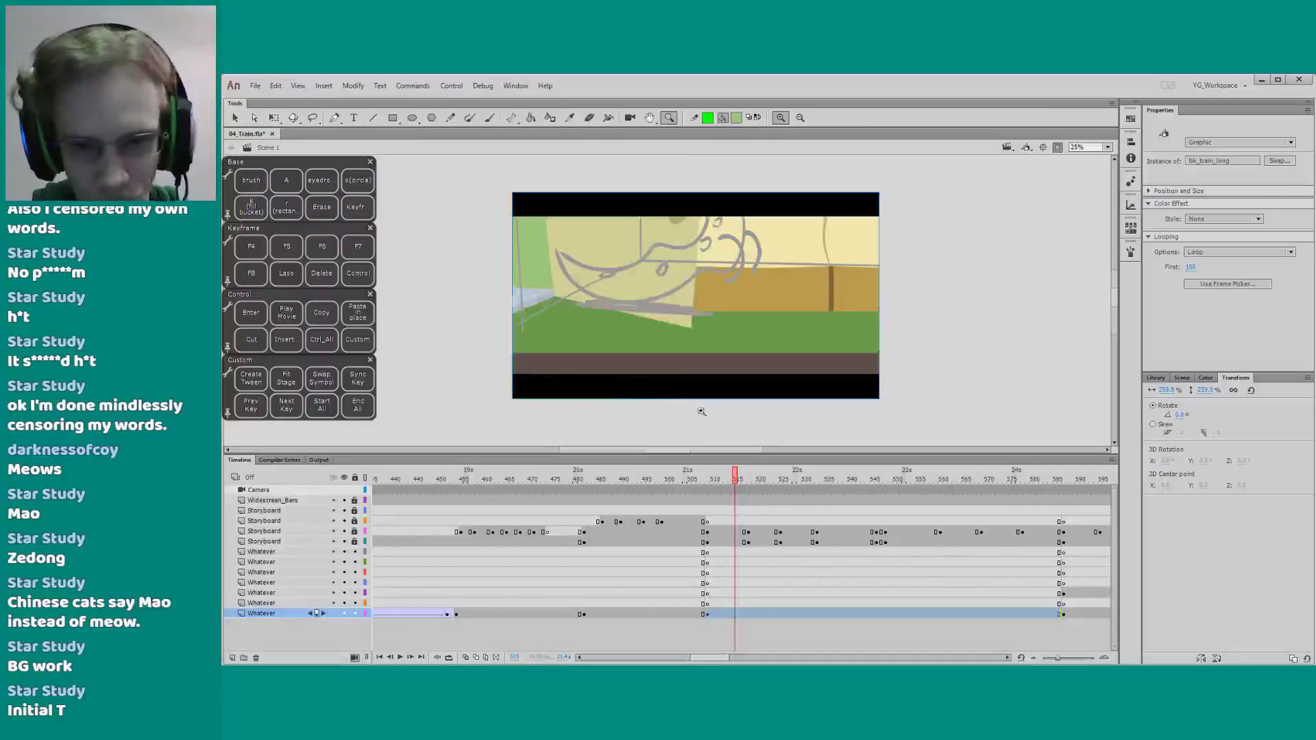
drag(728, 383, 783, 379)
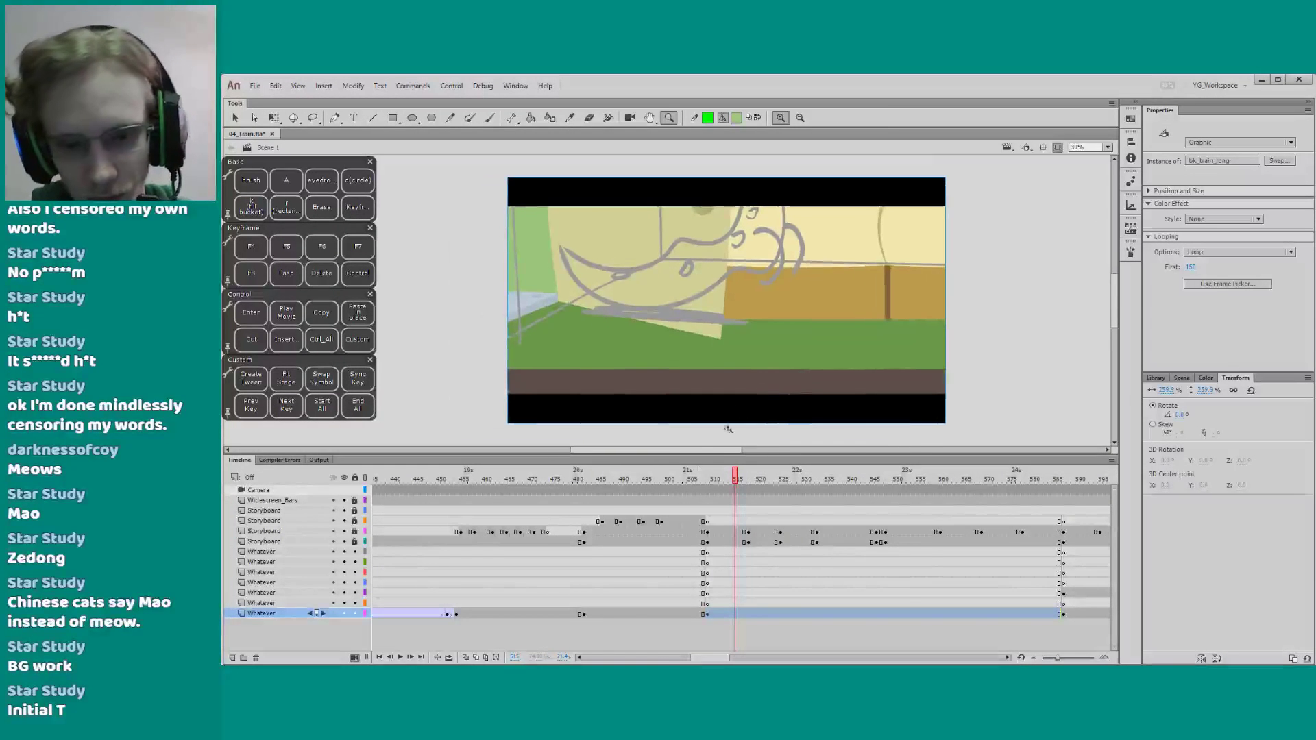
drag(638, 386, 632, 385)
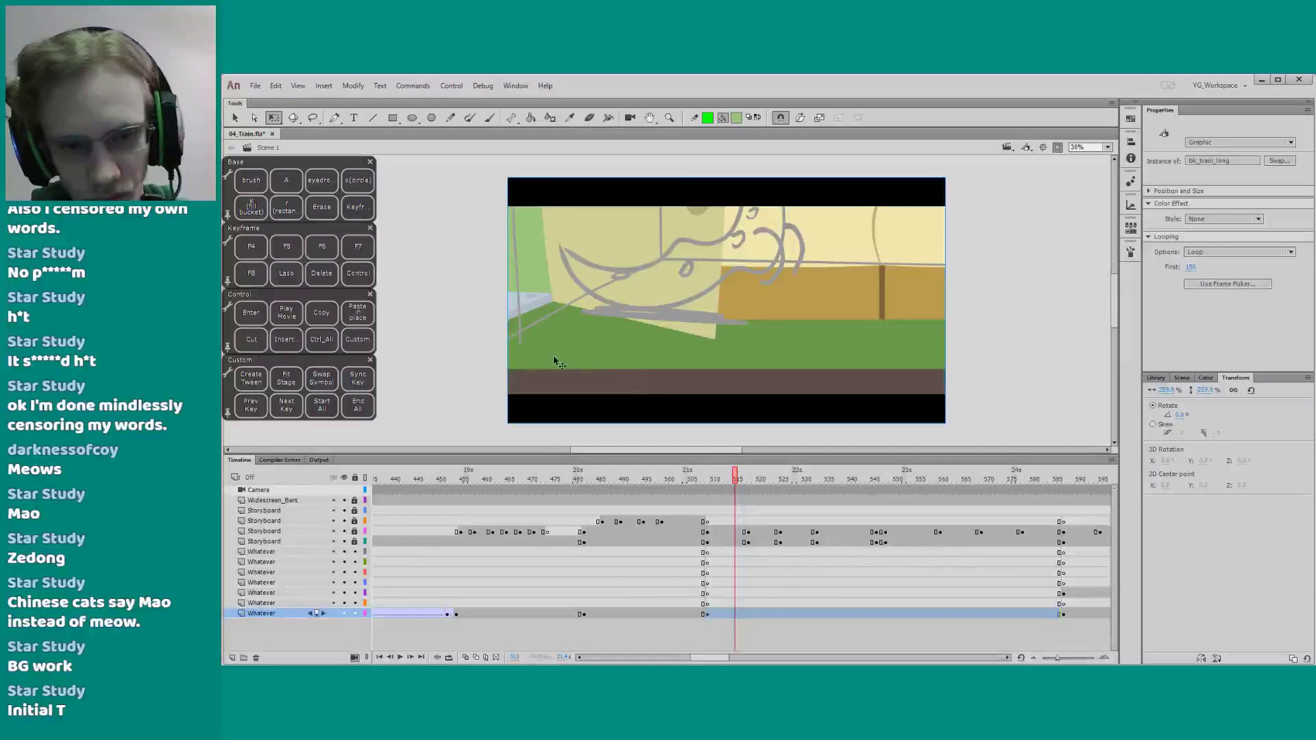
mouse_move(553, 361)
mouse_down()
mouse_move(541, 368)
mouse_move(553, 353)
mouse_up()
Play back the surrounding shots to review the background placement, and save the file
click(590, 482)
key(Return)
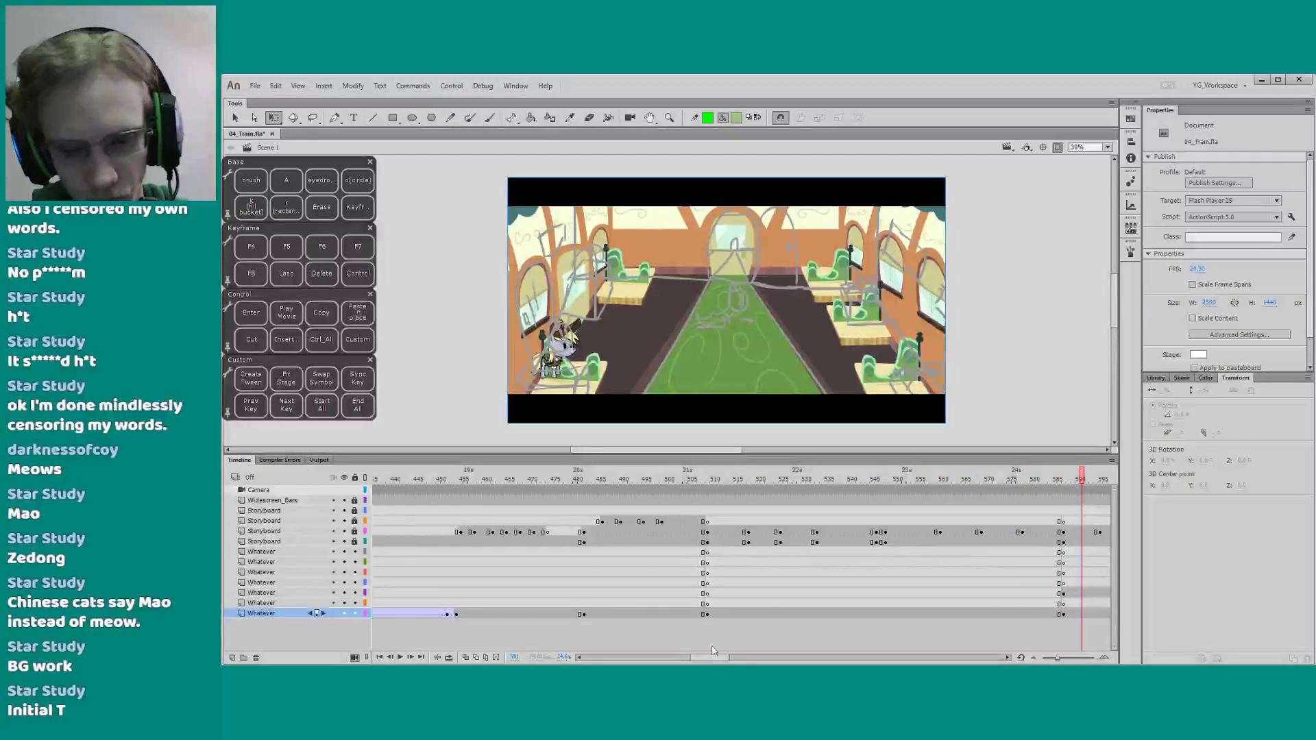
drag(709, 657, 712, 656)
key(ctrl+s)
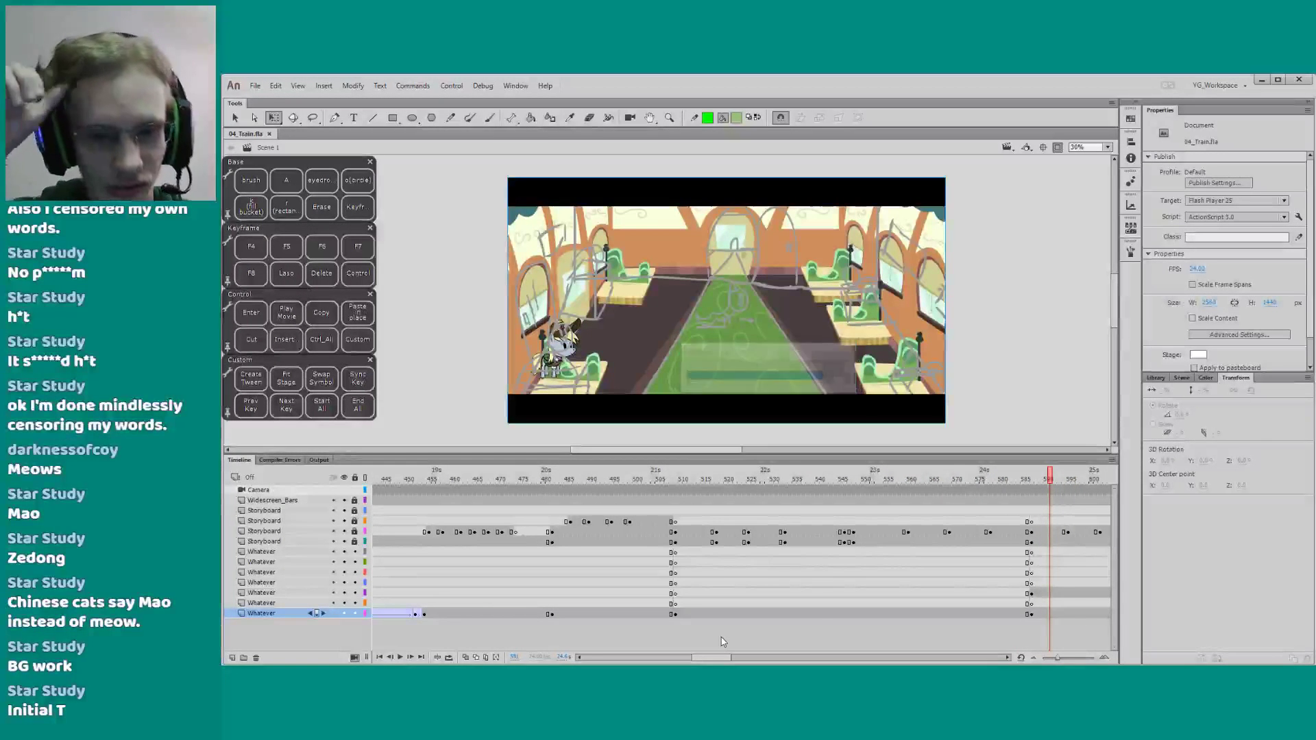
drag(430, 472, 355, 446)
key(Return)
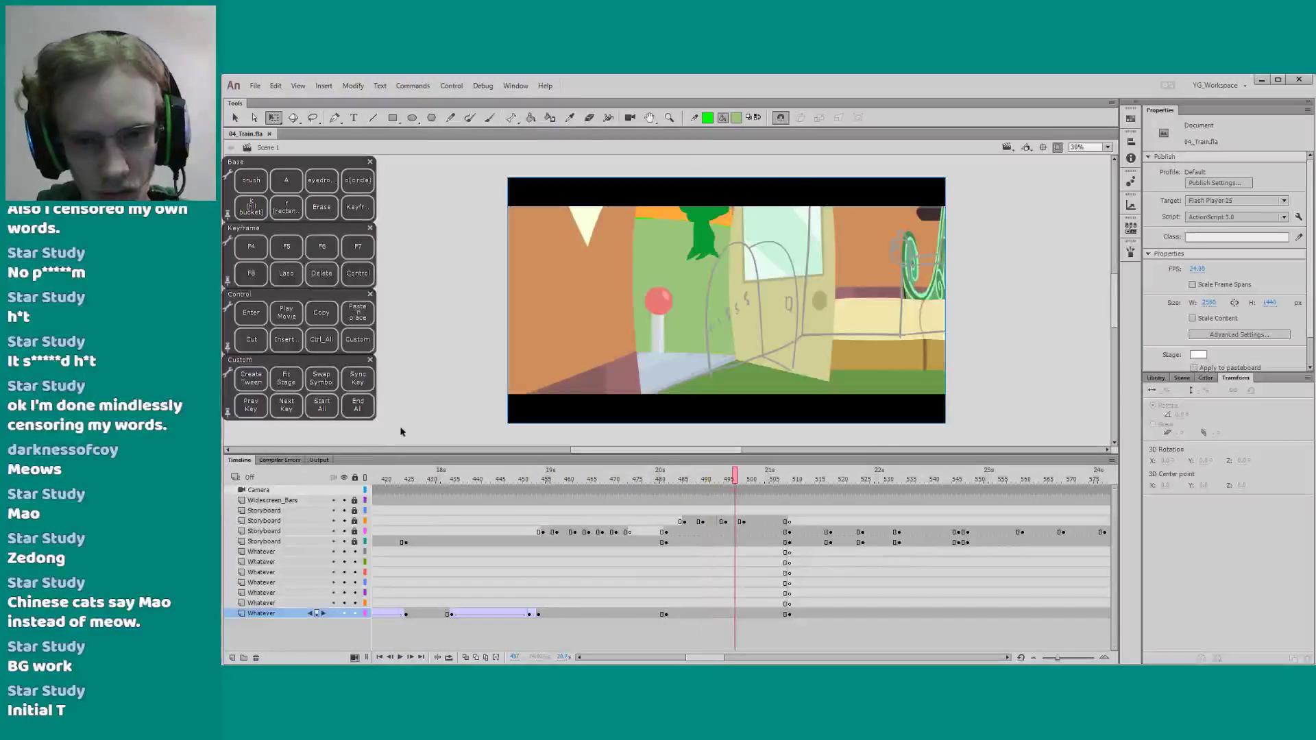
Open the train background symbol for editing, unlock its layers, and delete Layer_4 with the green sketch in the doorway
double_click(664, 209)
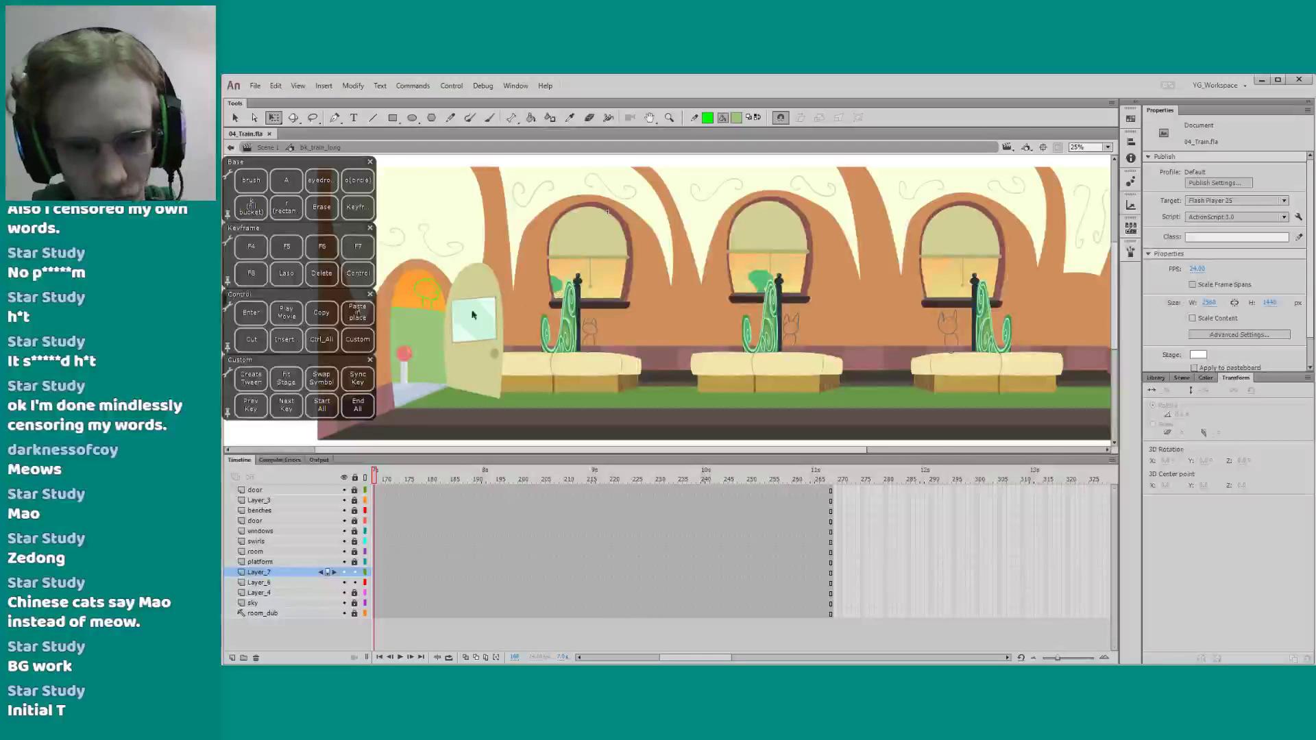
drag(437, 340, 470, 305)
drag(488, 250, 626, 379)
key(q)
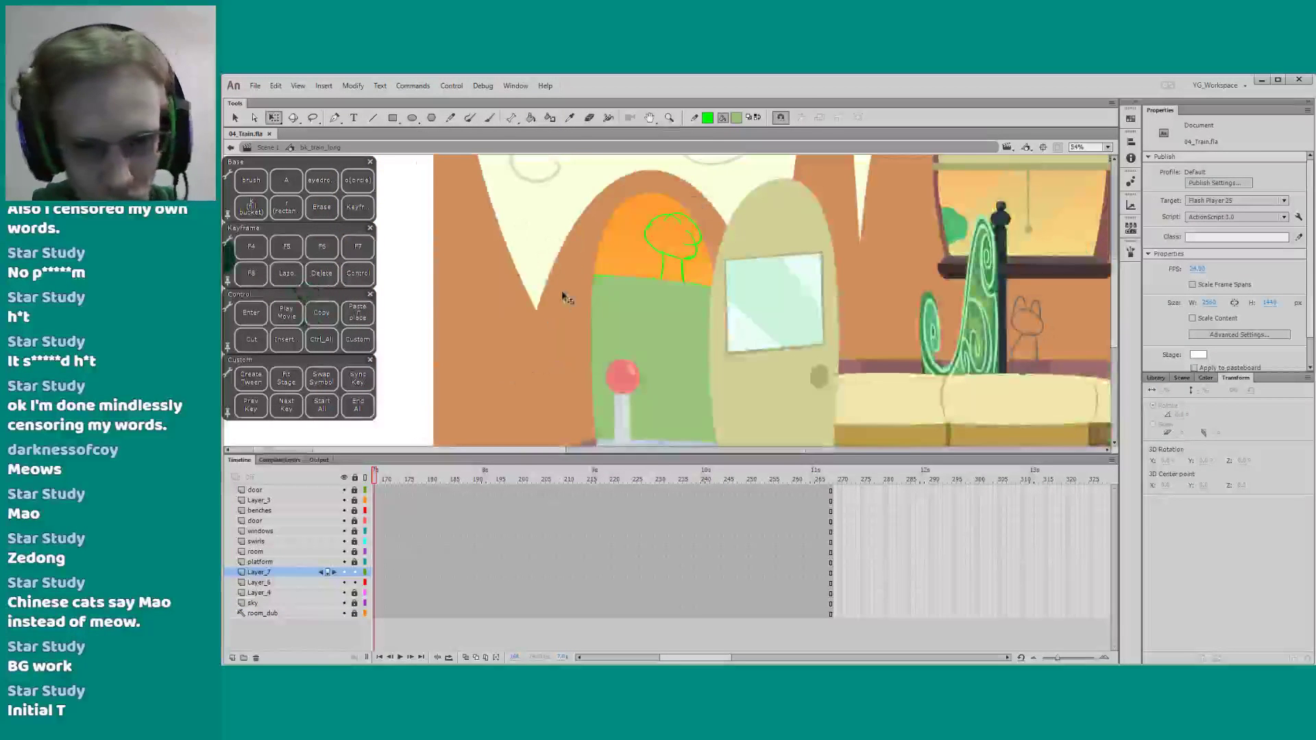
drag(355, 513, 355, 614)
click(254, 572)
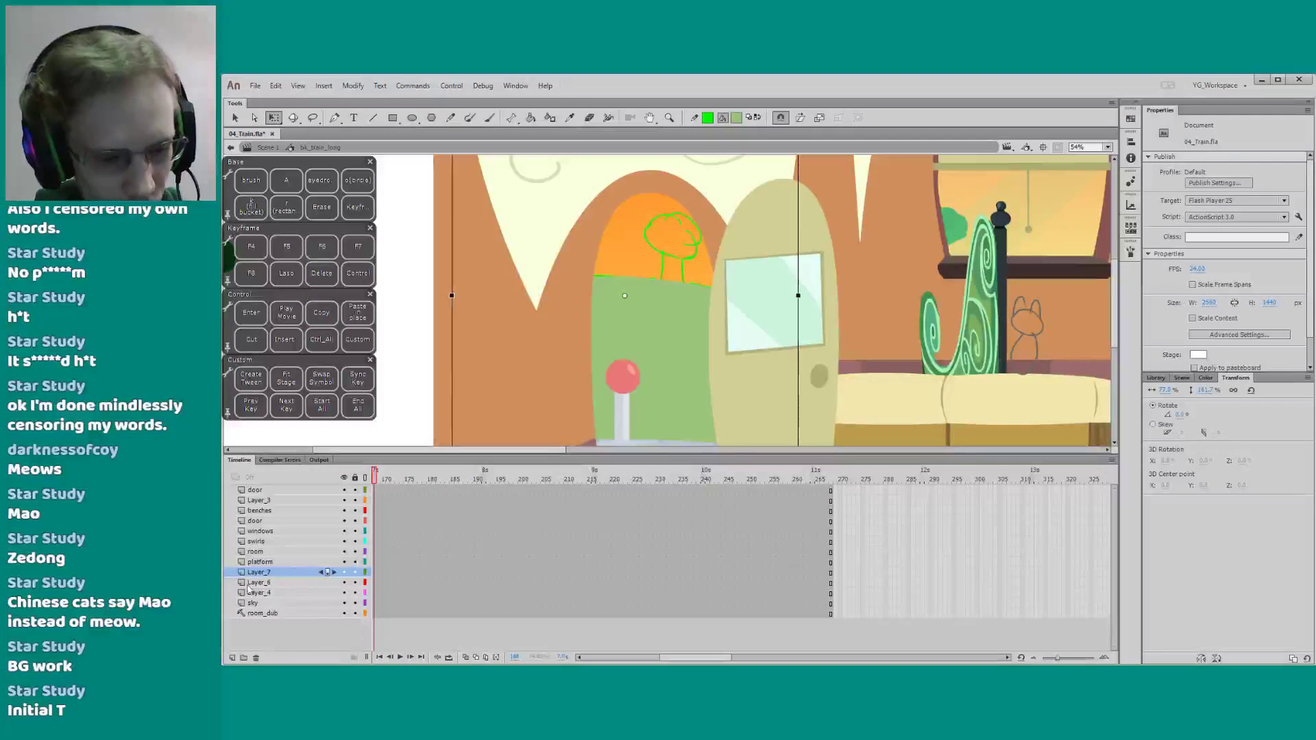
click(251, 593)
key(Delete)
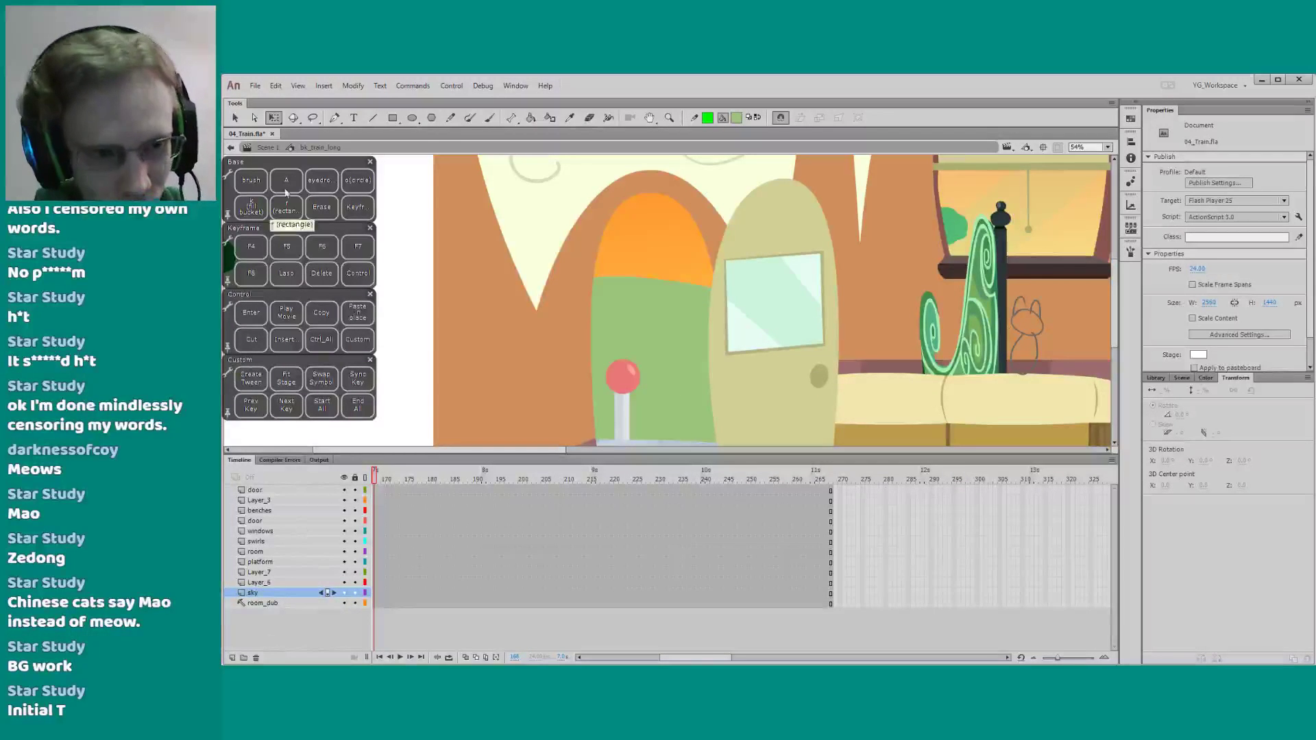
Return to the main scene, fit the stage in the window, and dock the timeline beneath the stage
click(267, 148)
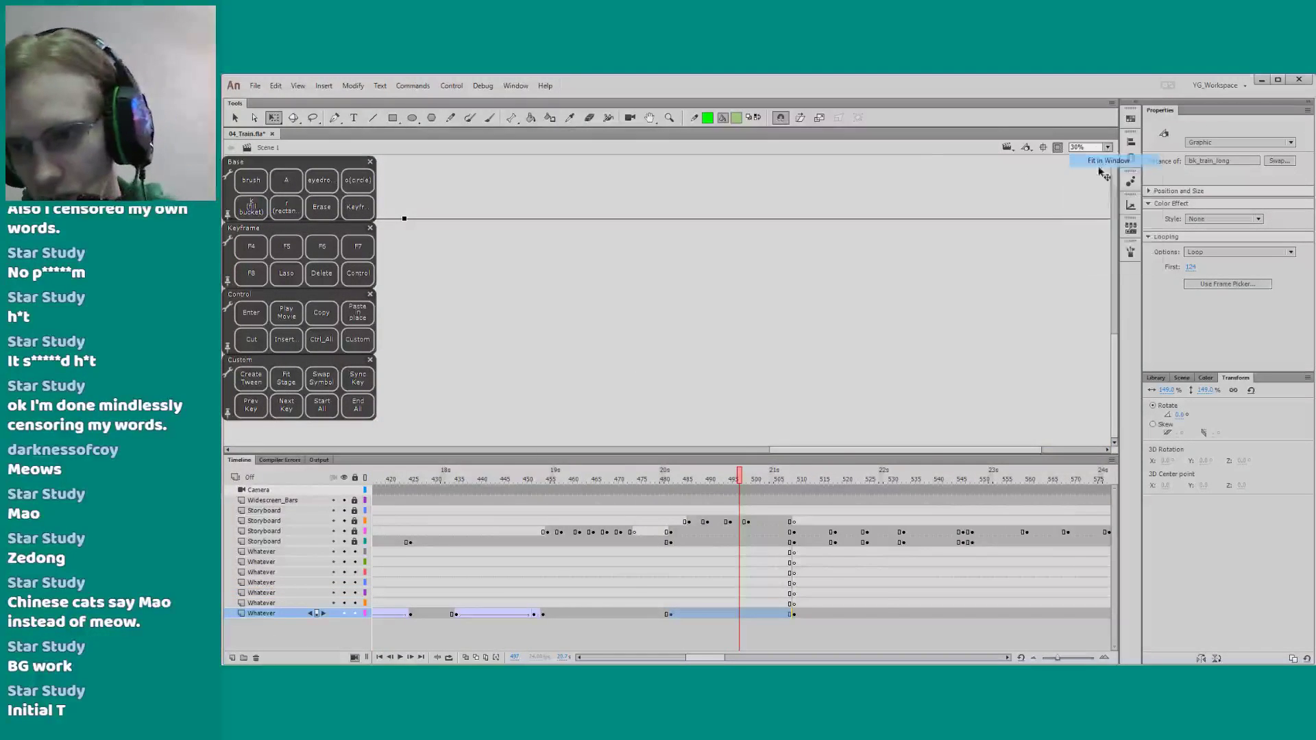
click(1103, 161)
drag(425, 460, 424, 458)
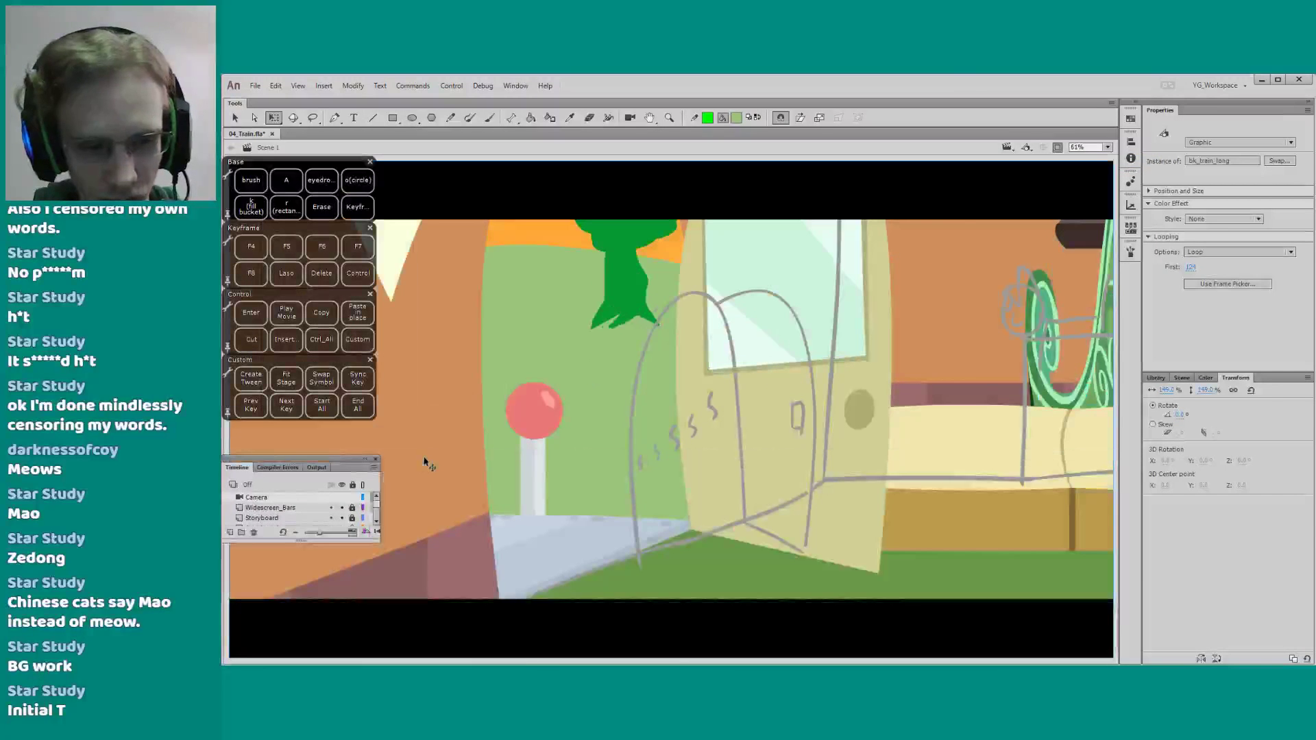
drag(305, 466, 504, 652)
drag(449, 587, 459, 476)
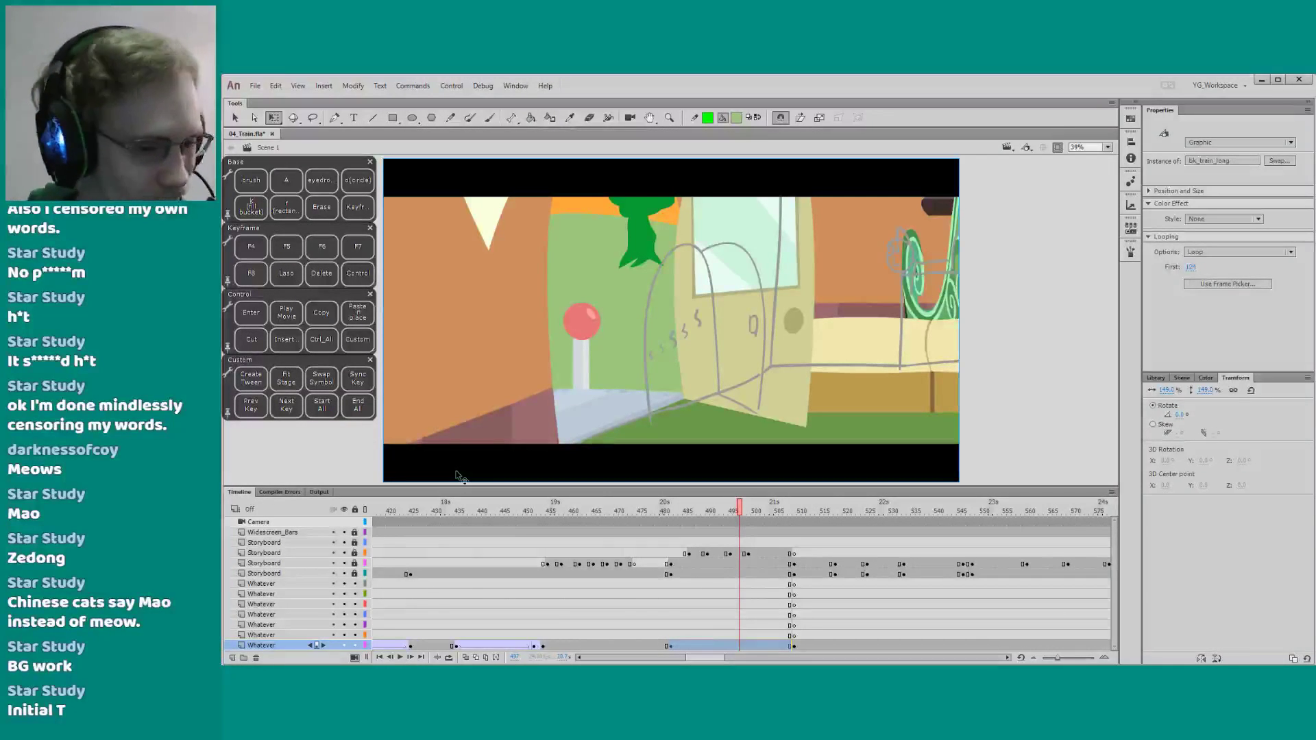
click(348, 456)
drag(354, 486, 354, 470)
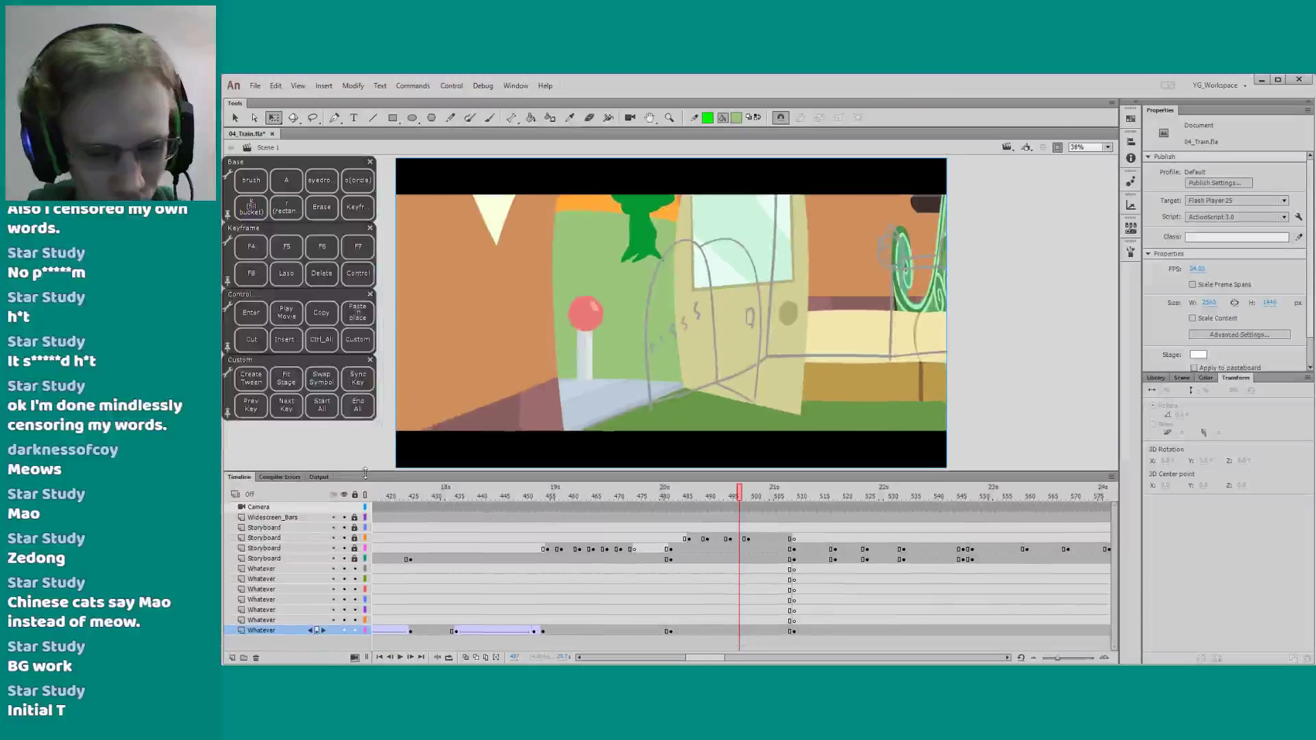
Play back the shots leading up to the open-door shot and save the file
drag(703, 658, 685, 659)
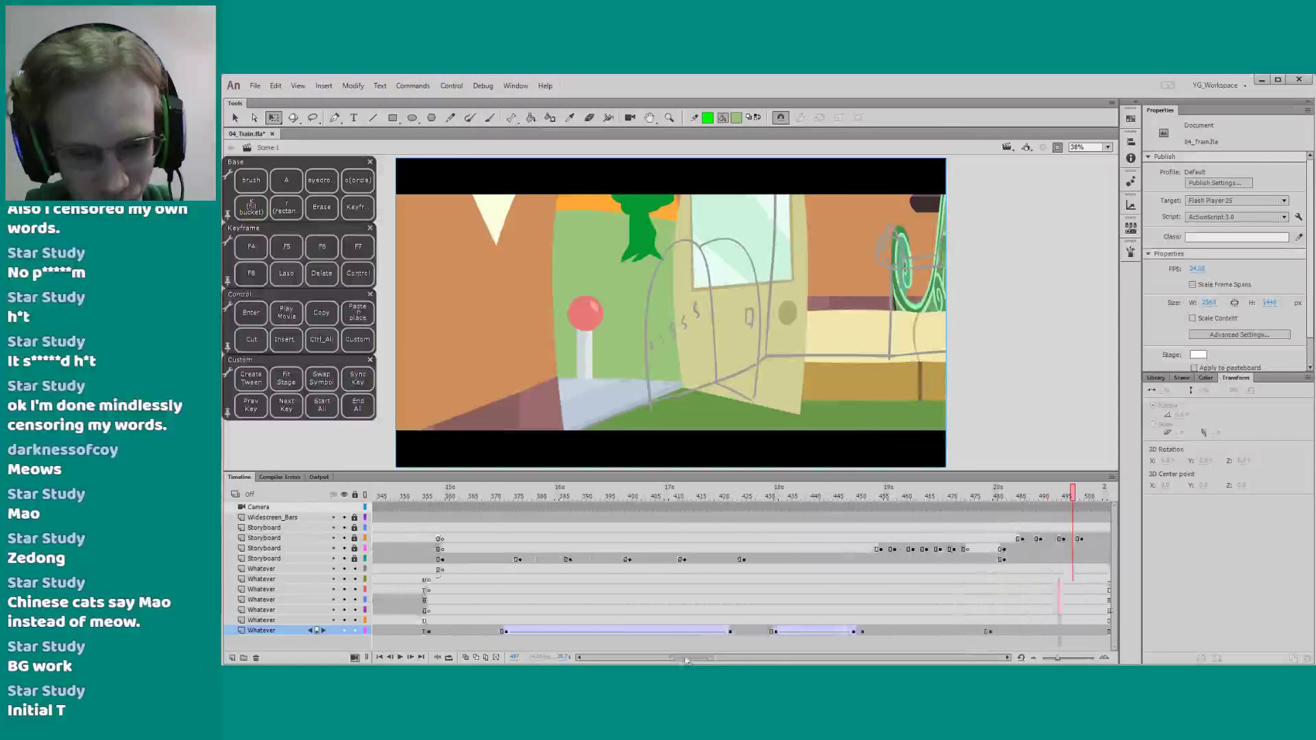
click(445, 496)
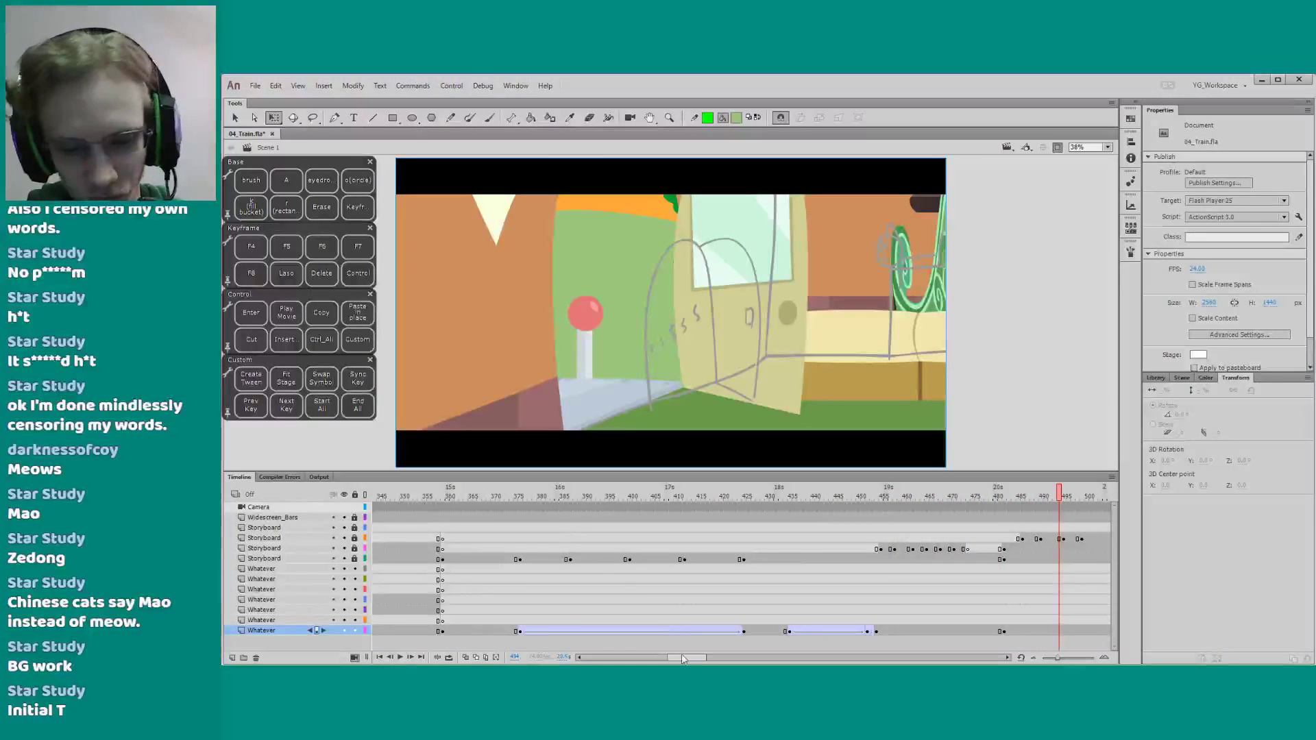
drag(682, 659, 696, 658)
key(ctrl+s)
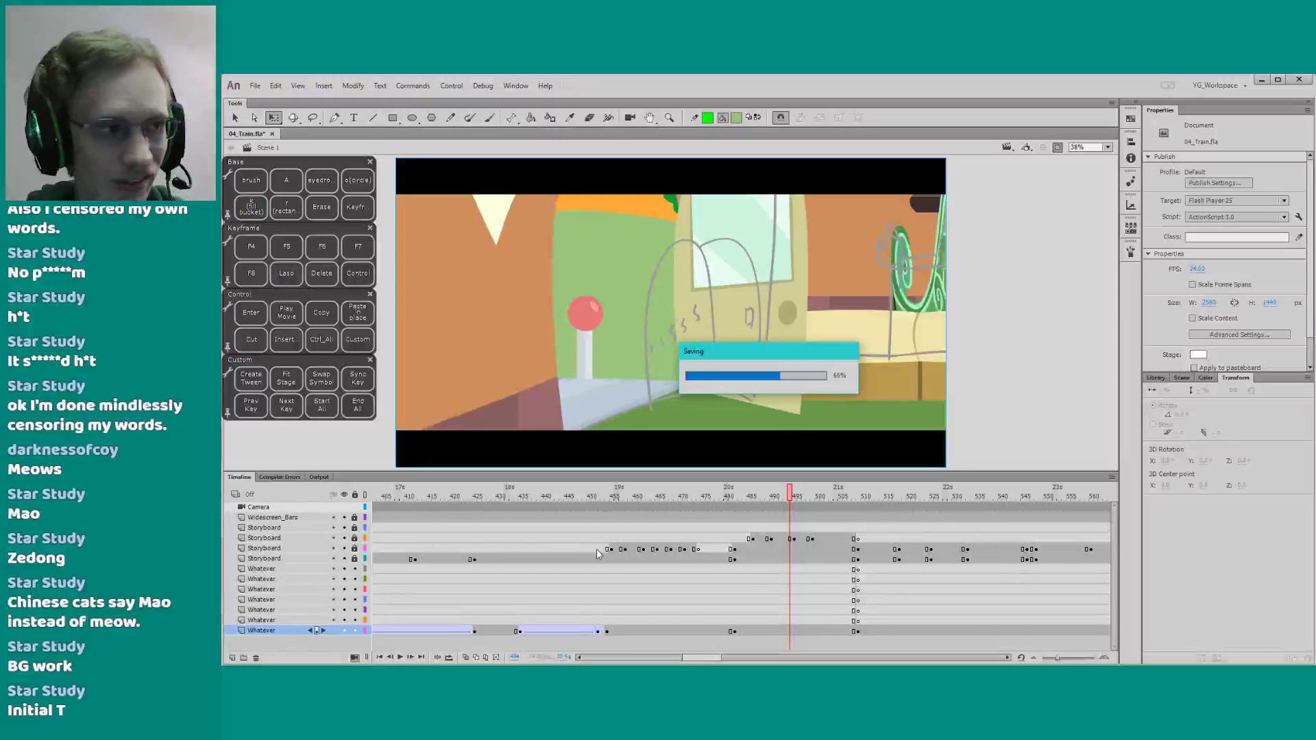
Play back the train door opening and the cut to the snake tail close-up to check the background placement
scroll(617, 561, right, 2)
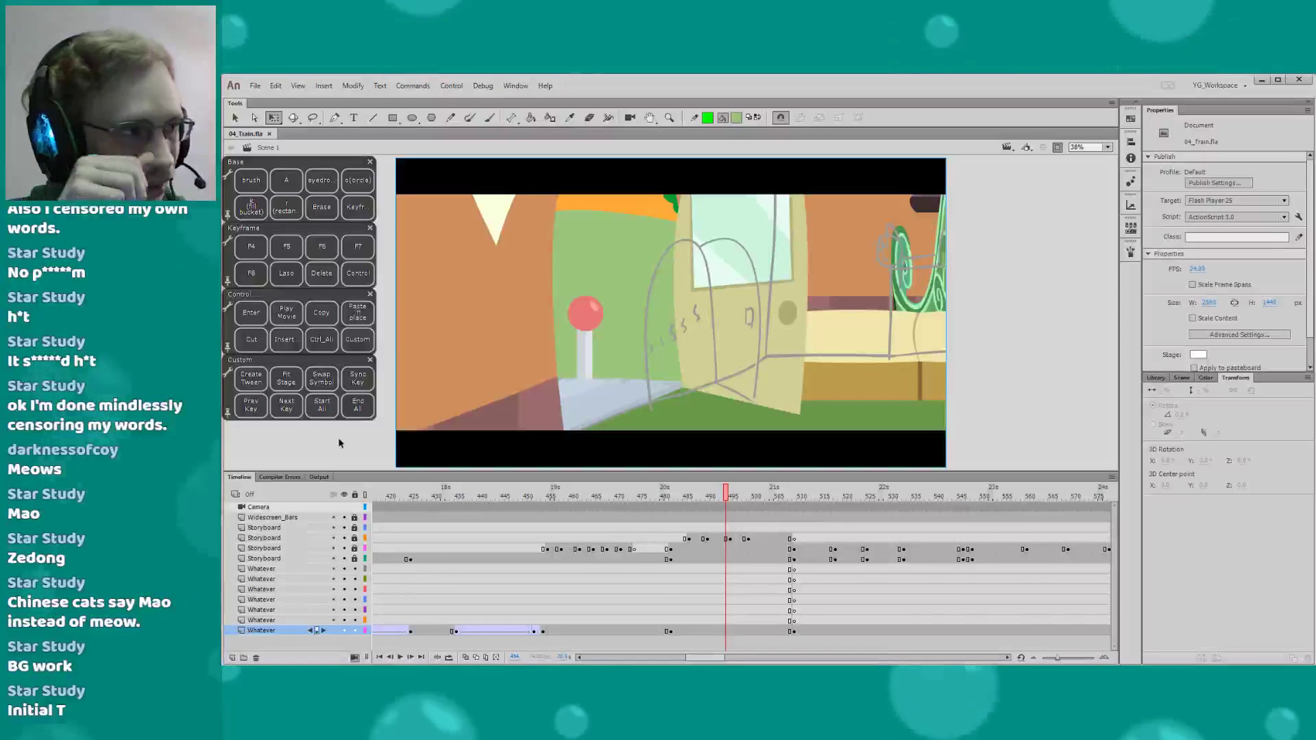
drag(363, 472, 363, 475)
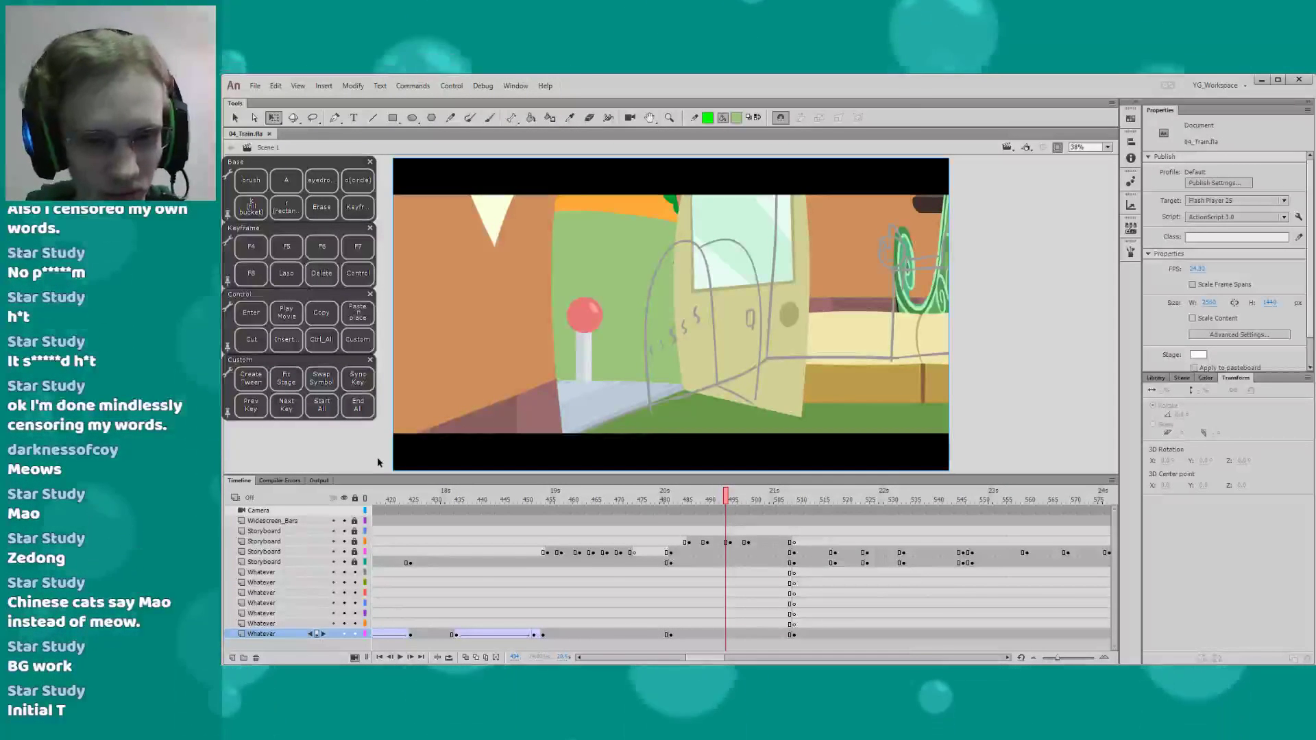
drag(705, 657, 706, 657)
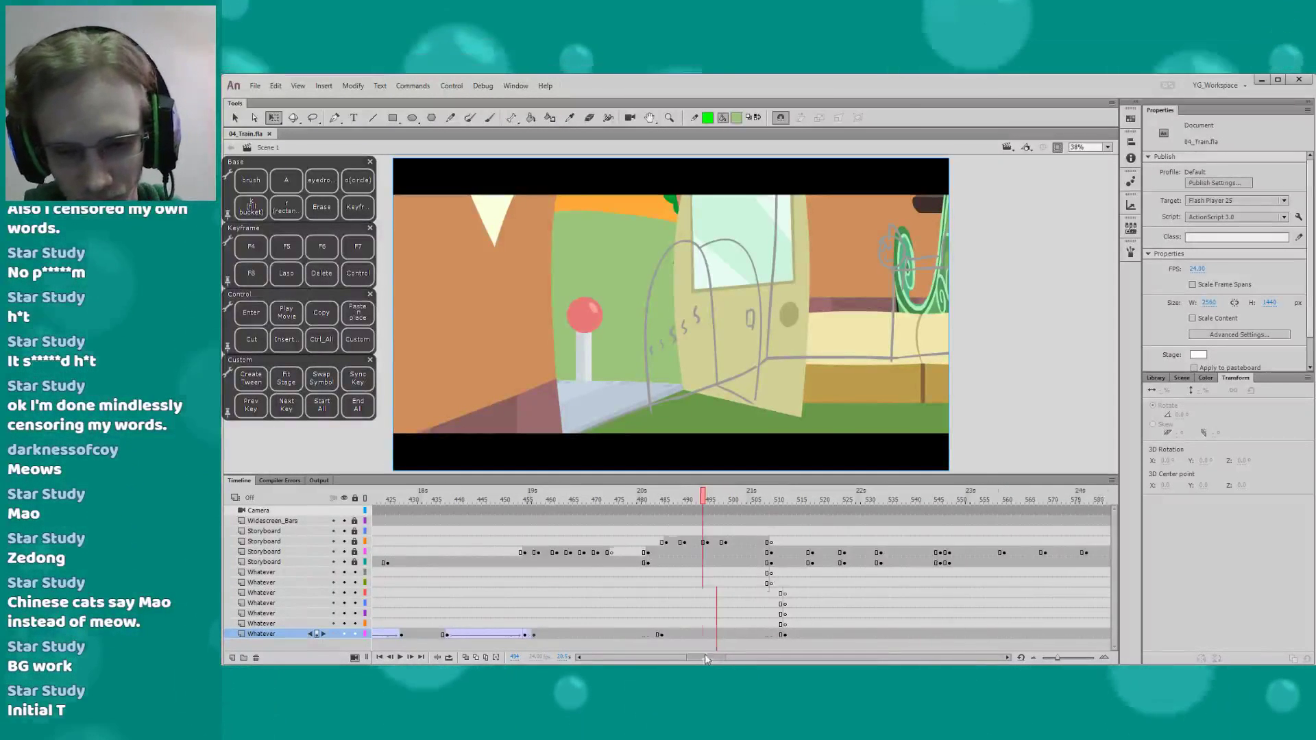
click(624, 501)
key(Return)
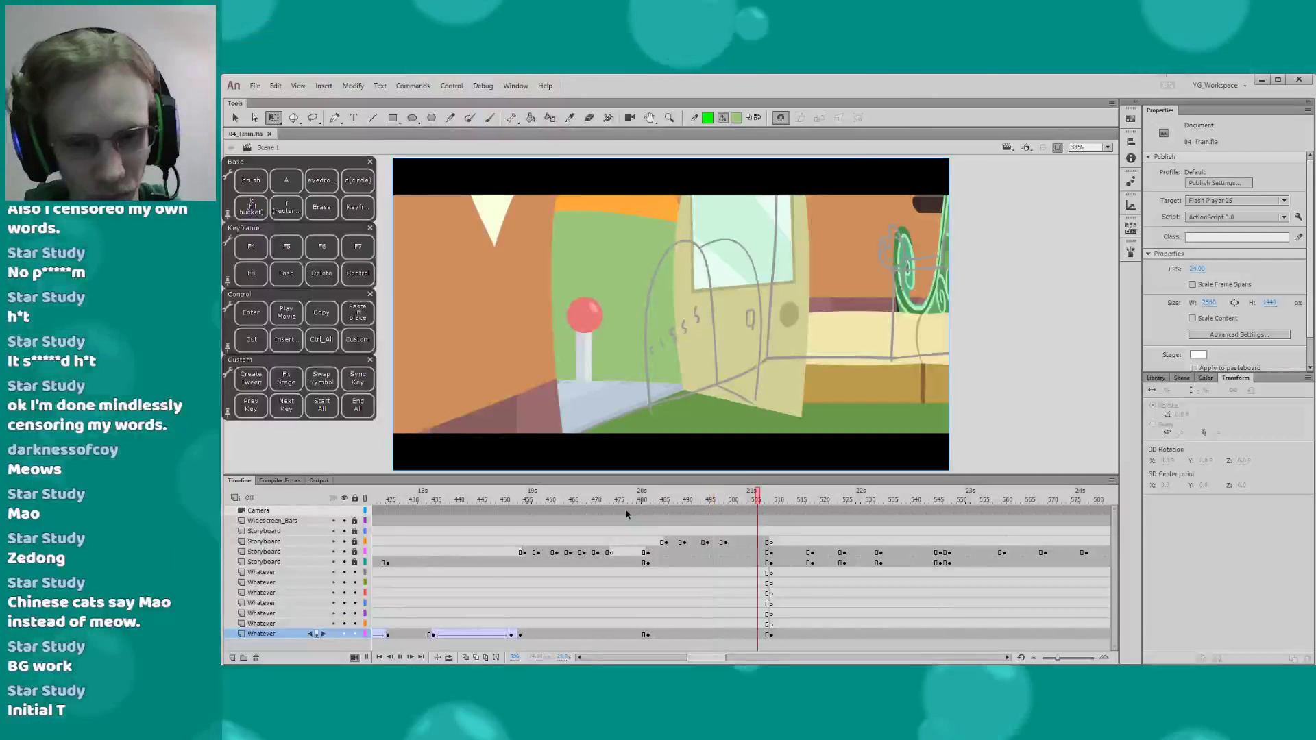
key(Return)
click(523, 505)
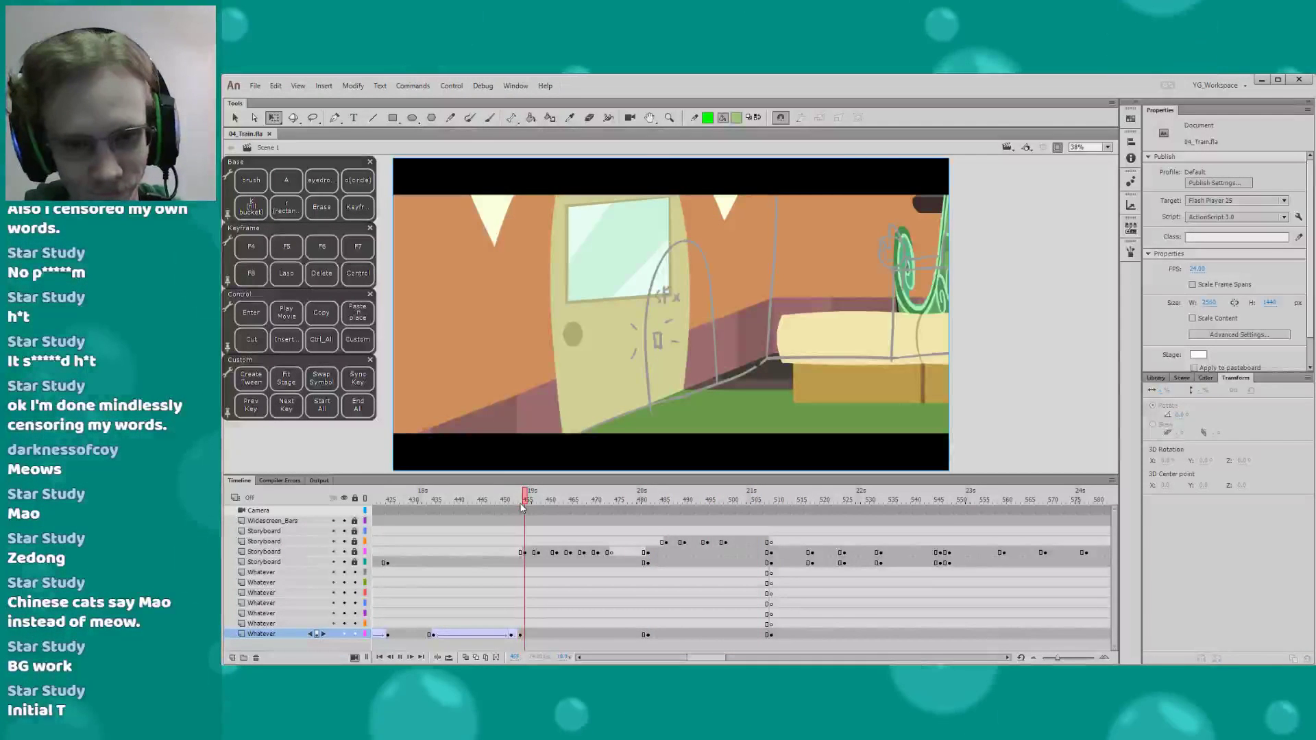
key(Return)
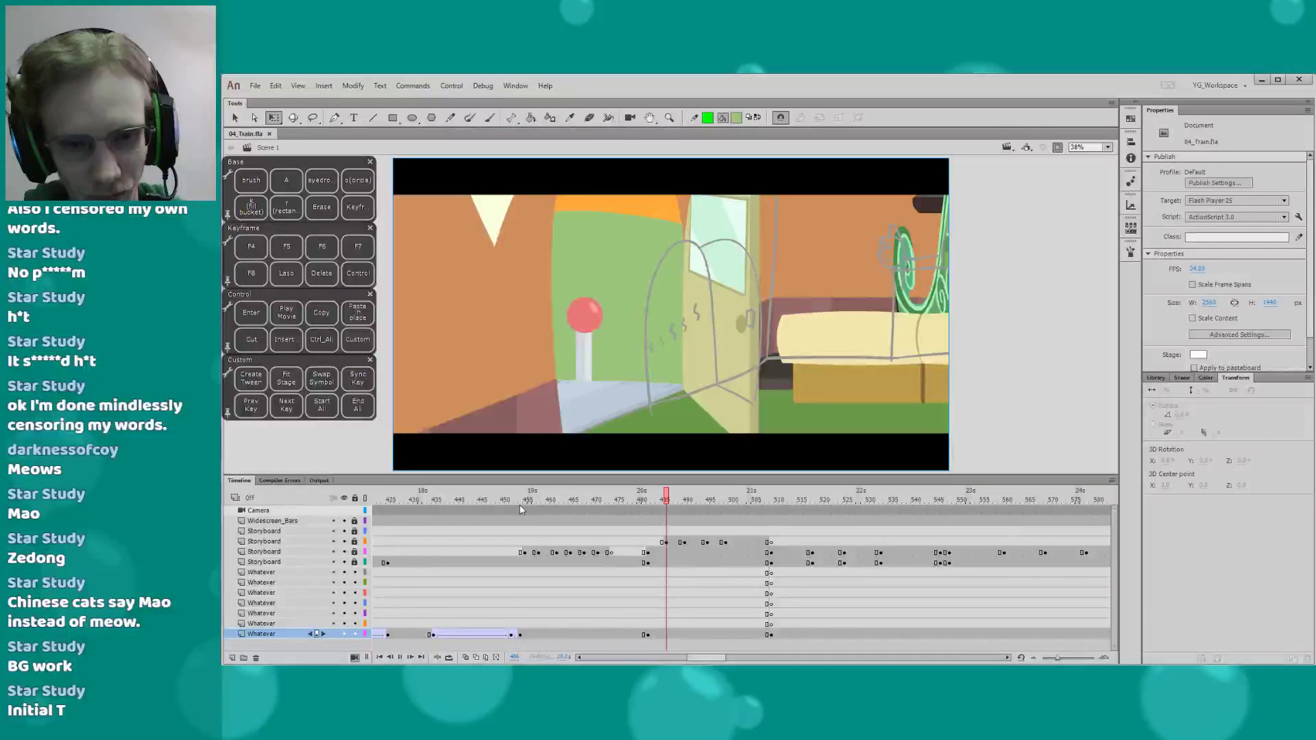
key(Return)
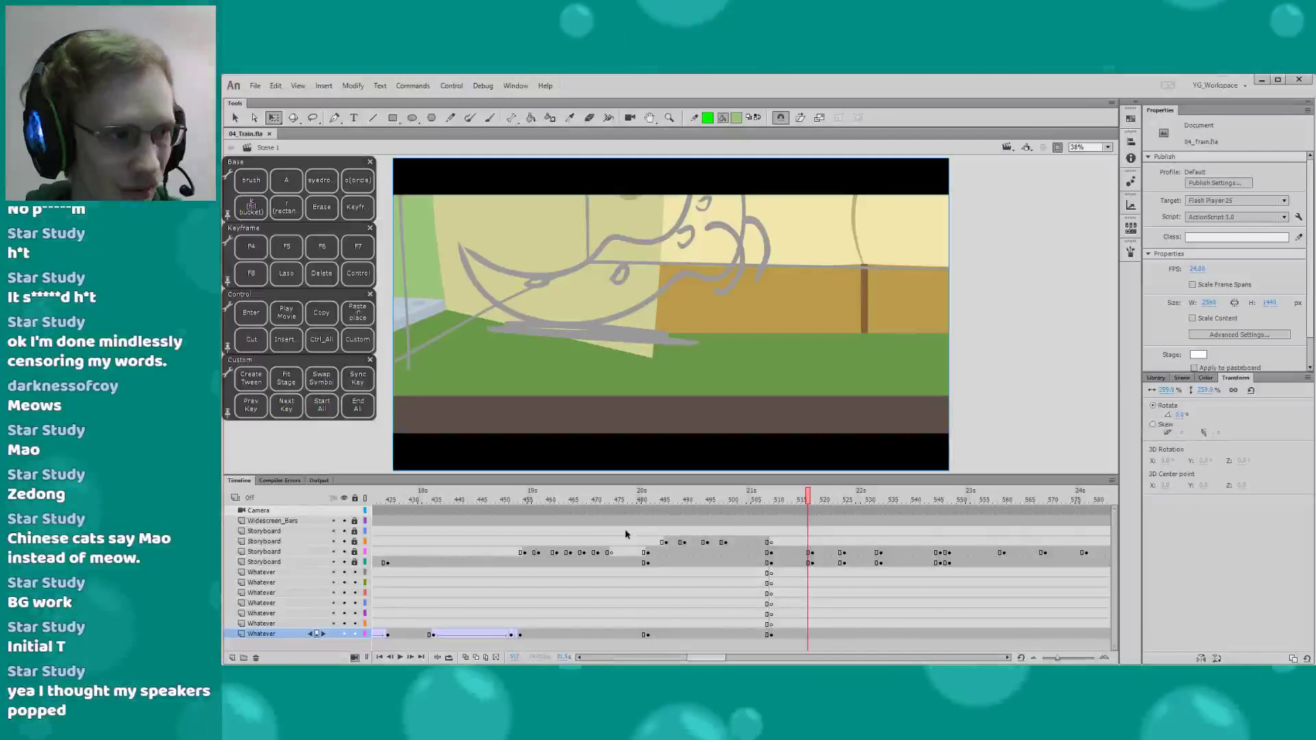
Review the playback from the door shot through the tail close-up into the wide train interior shot
drag(703, 656, 709, 656)
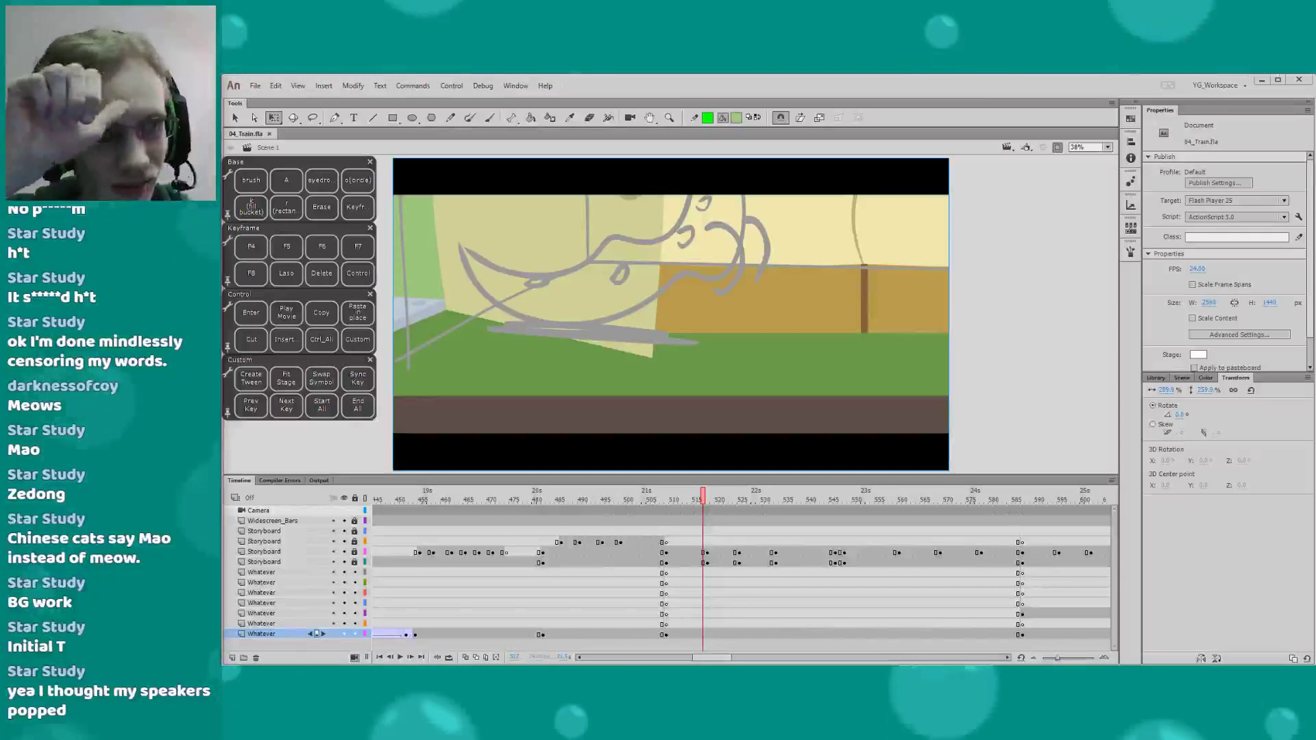
click(377, 456)
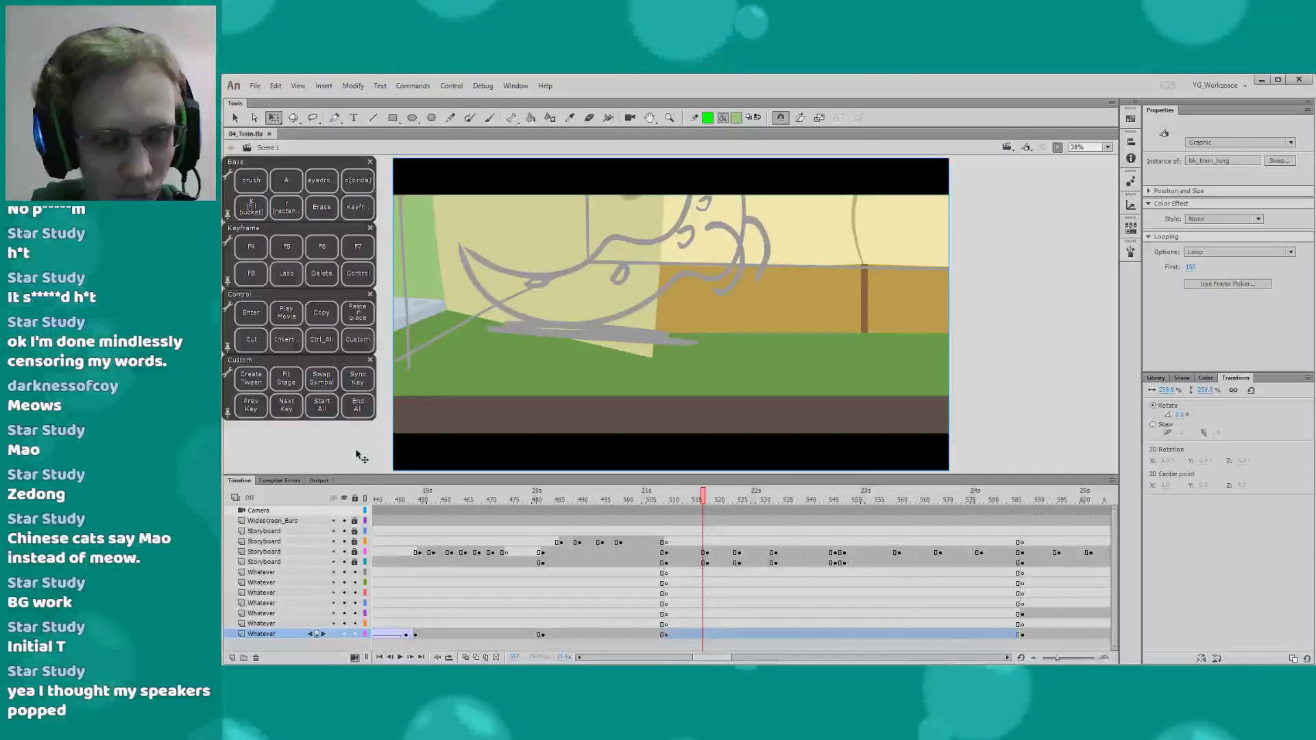
drag(710, 661, 709, 661)
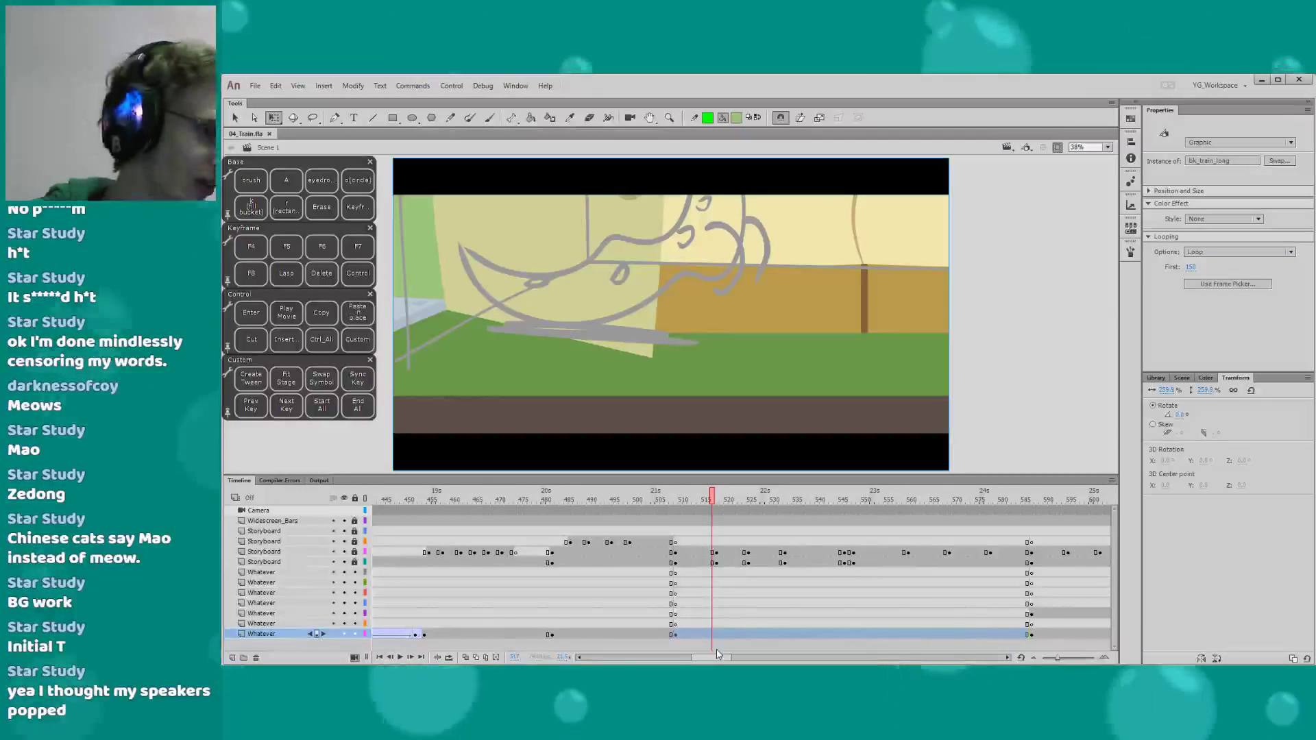
click(517, 499)
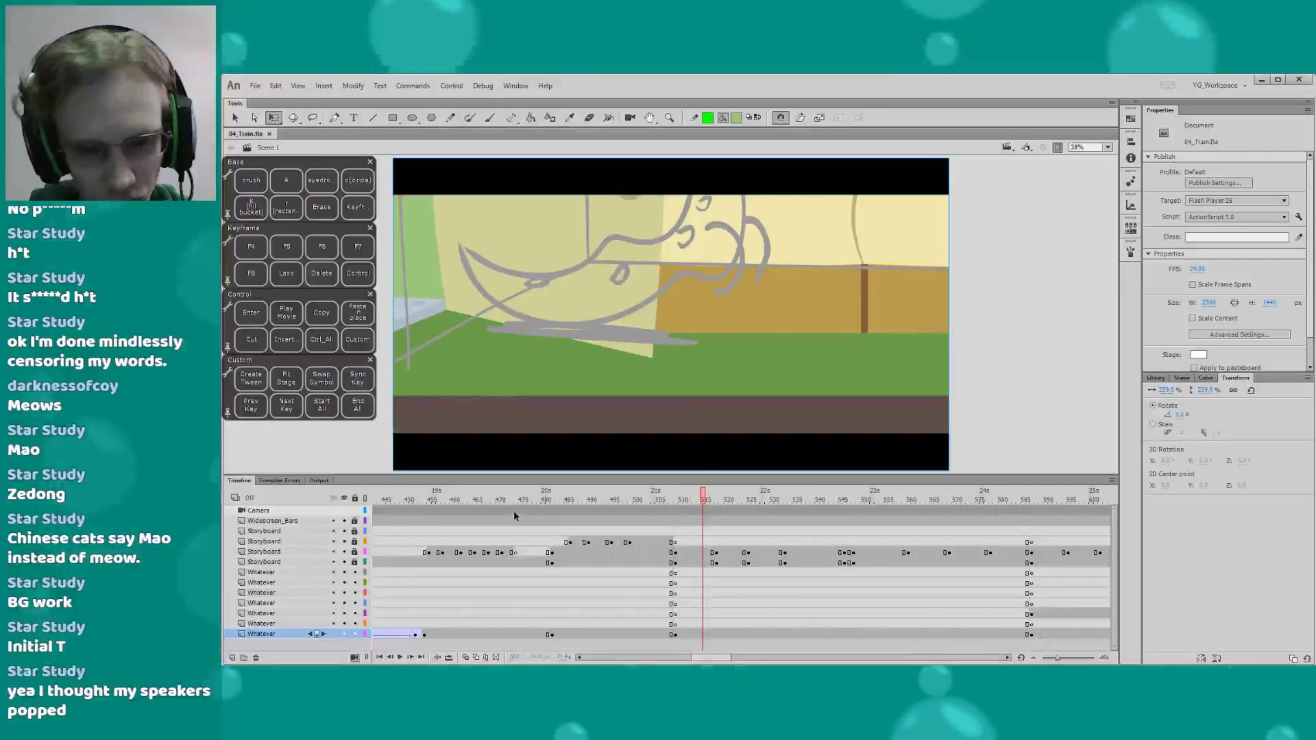
key(Return)
drag(710, 657, 719, 658)
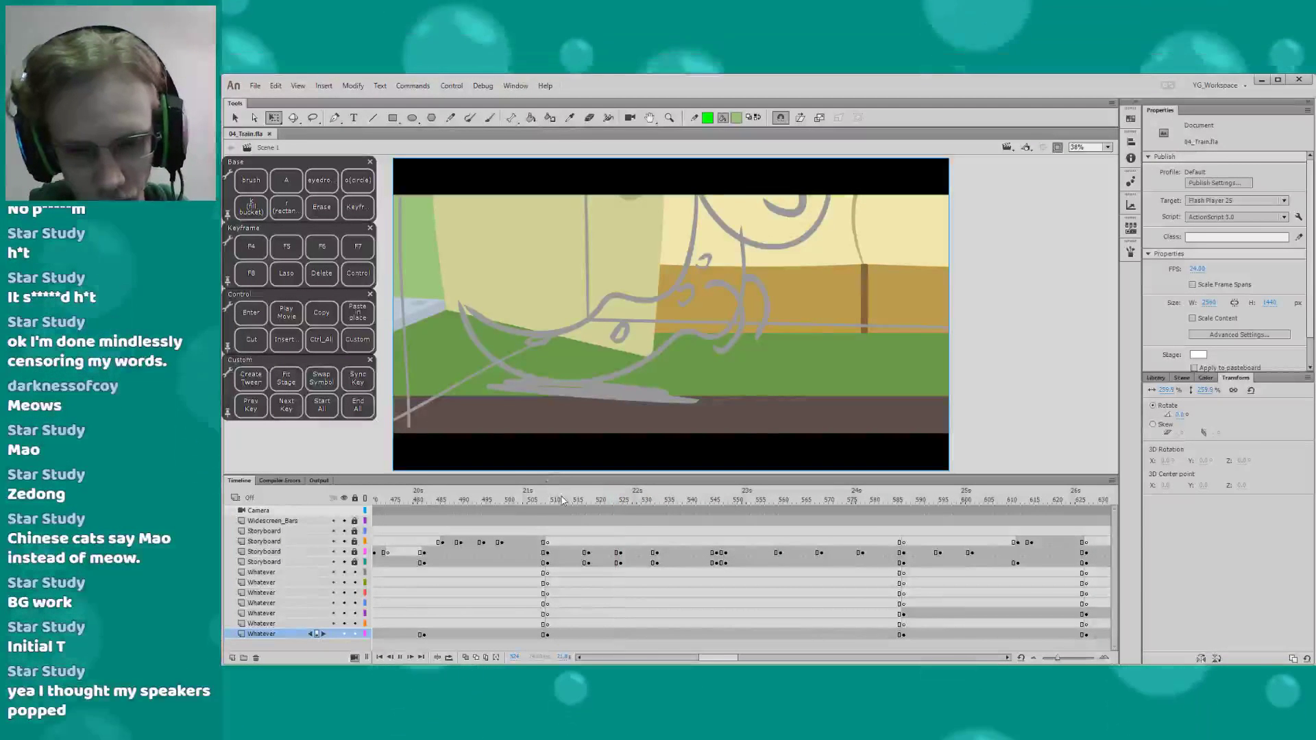
key(Return)
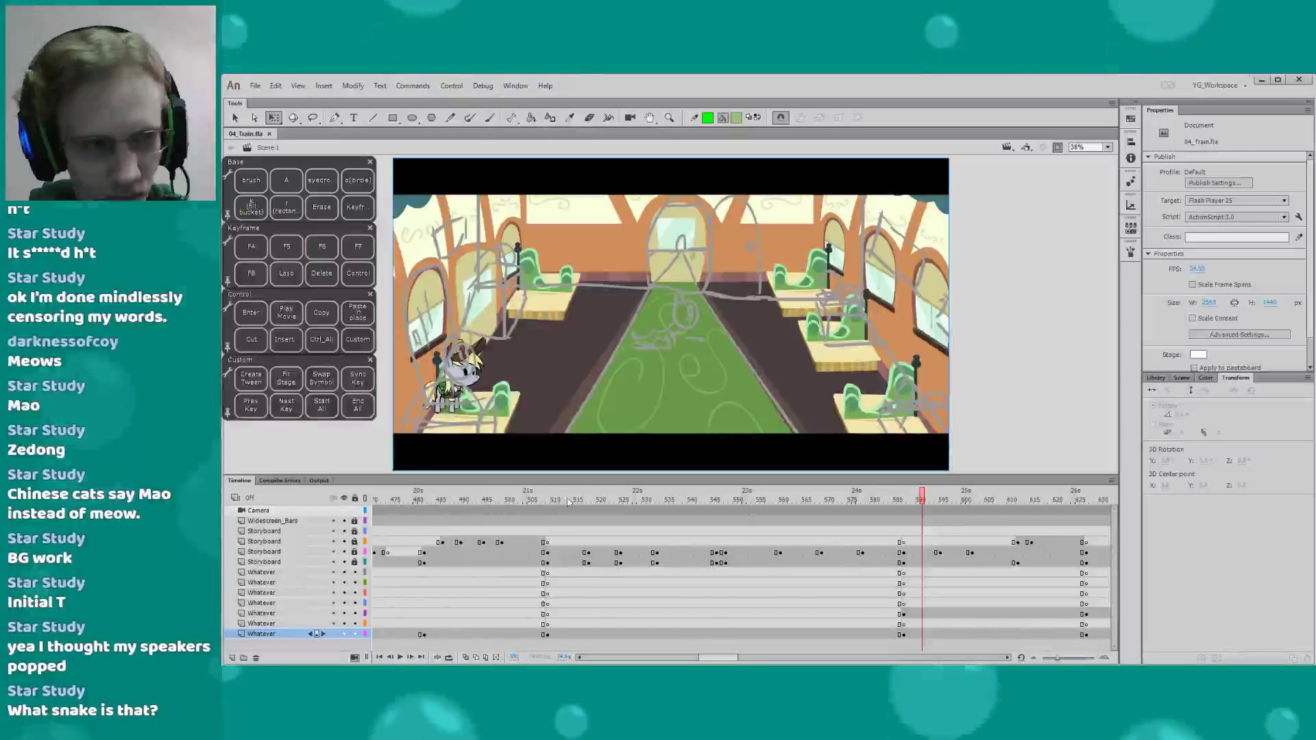
drag(712, 660, 713, 660)
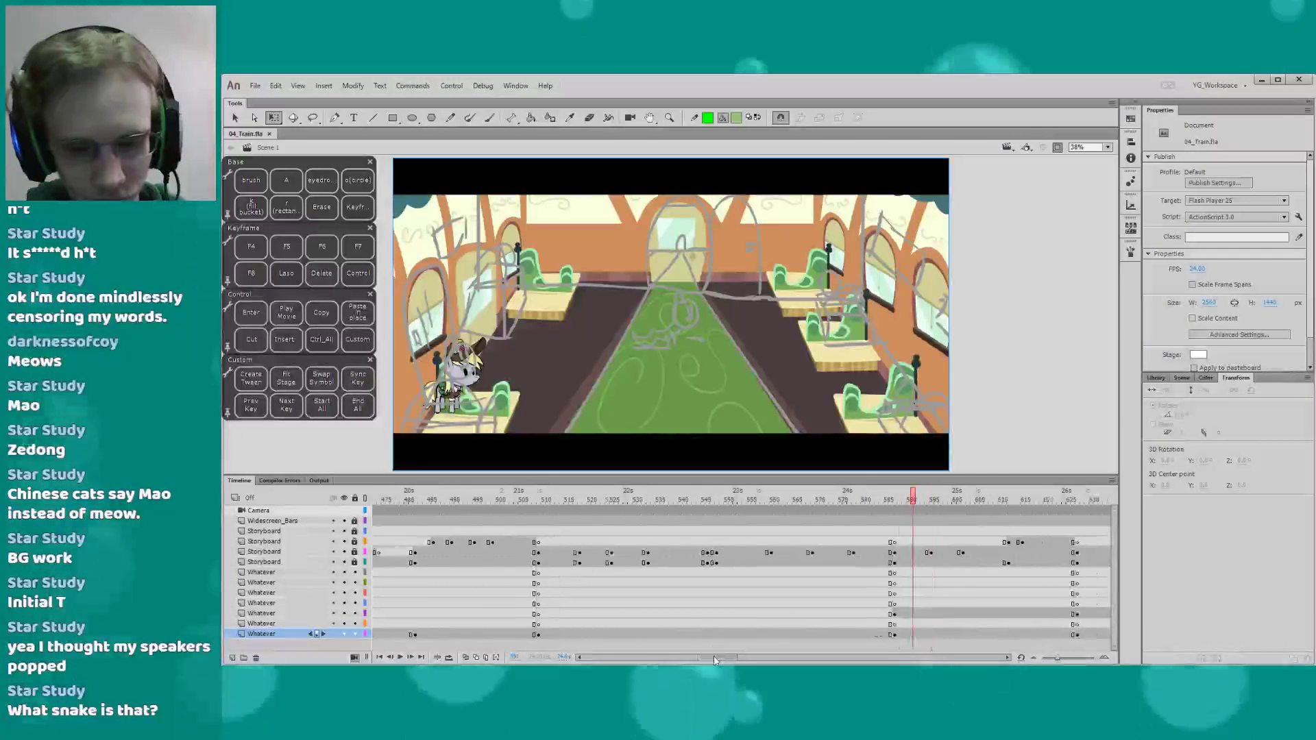
click(576, 505)
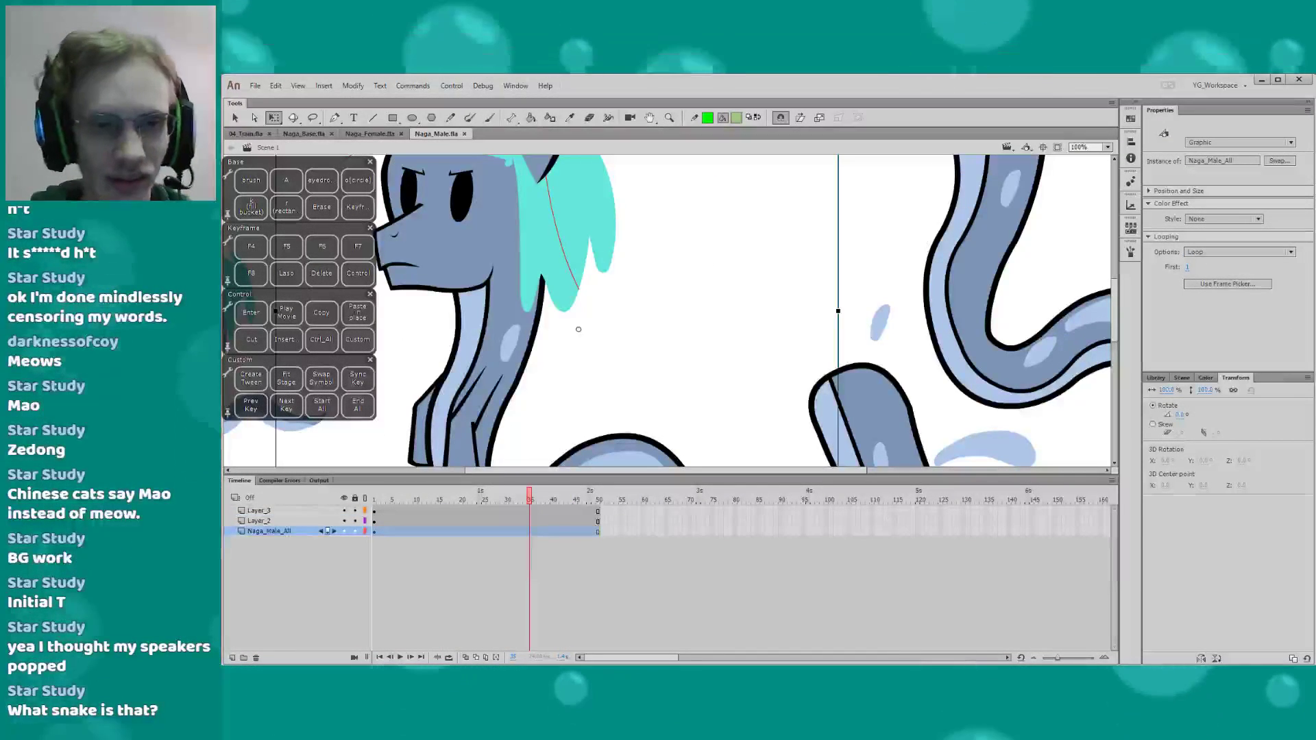
Fit the Naga_Male.fla stage in the window to view the whole male naga design
drag(453, 329, 544, 370)
click(520, 367)
click(1108, 148)
click(1068, 194)
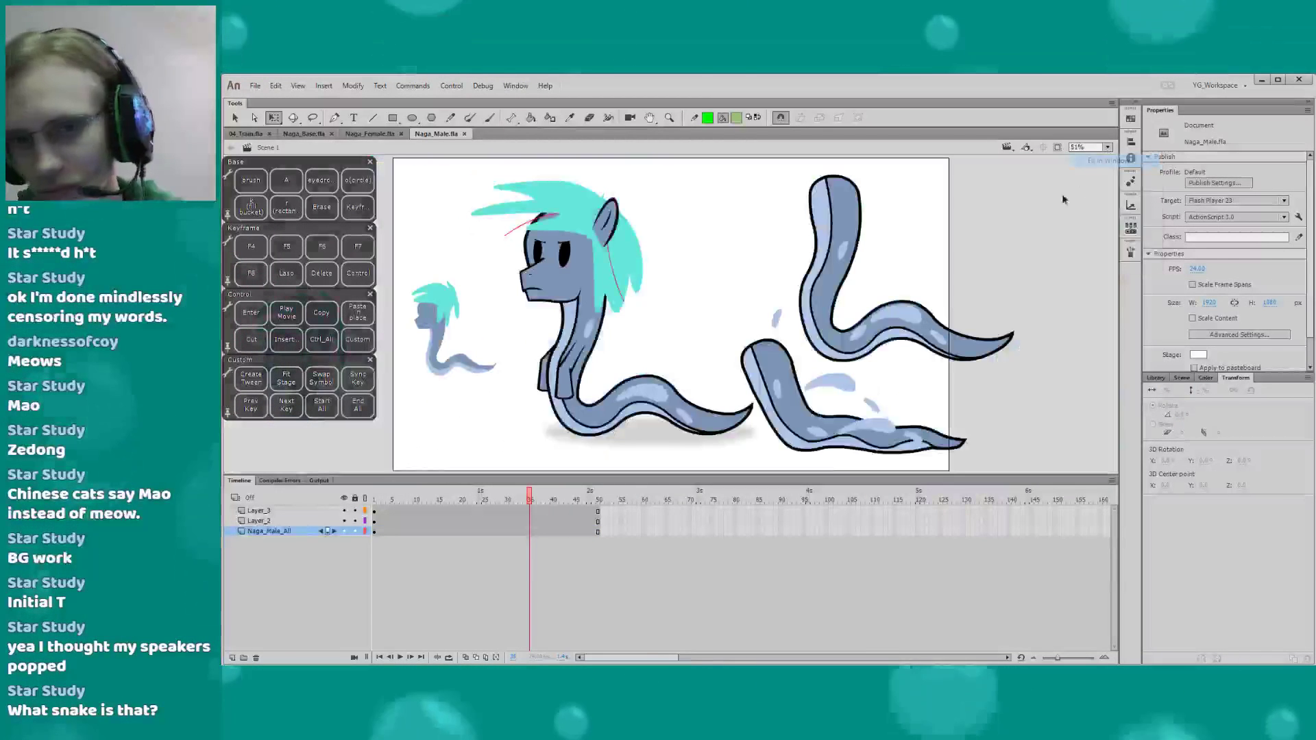
Switch to Naga_Female.fla, zoom out to 50% to view the whole female naga, and select the character
click(374, 135)
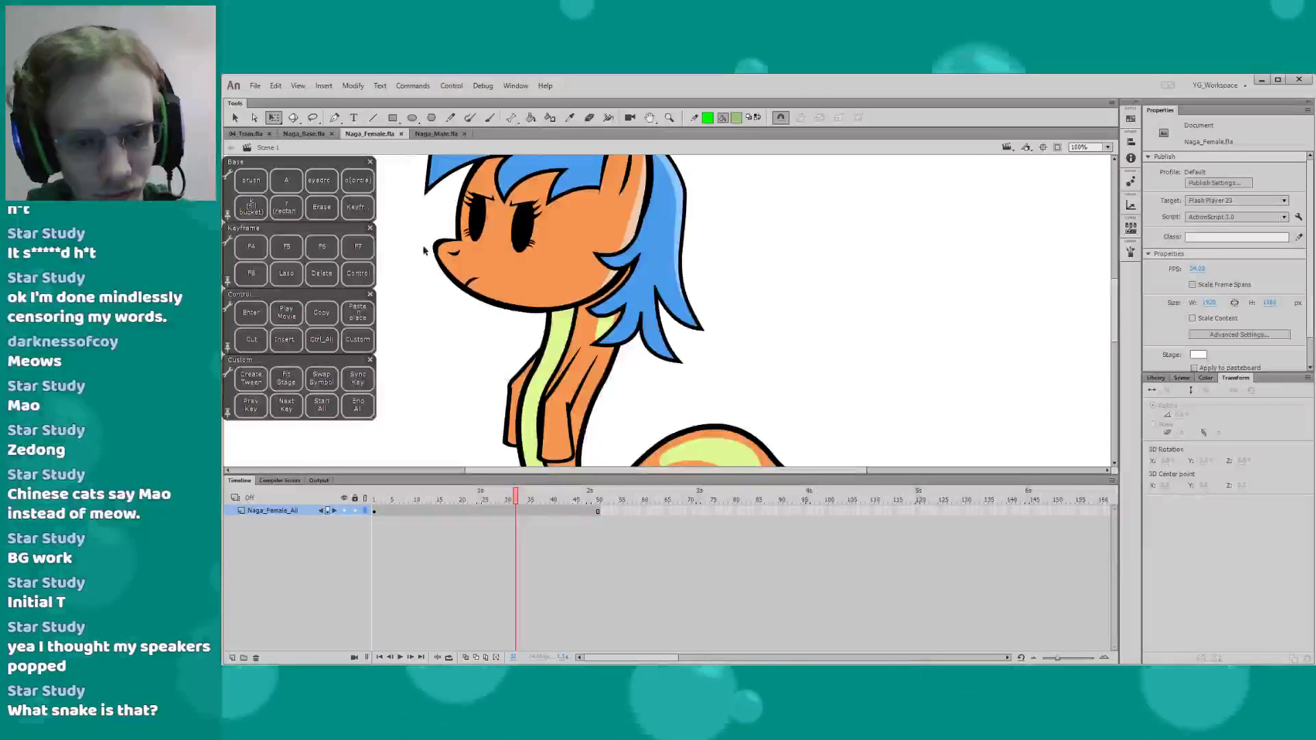
alt+click(435, 267)
drag(415, 289, 515, 304)
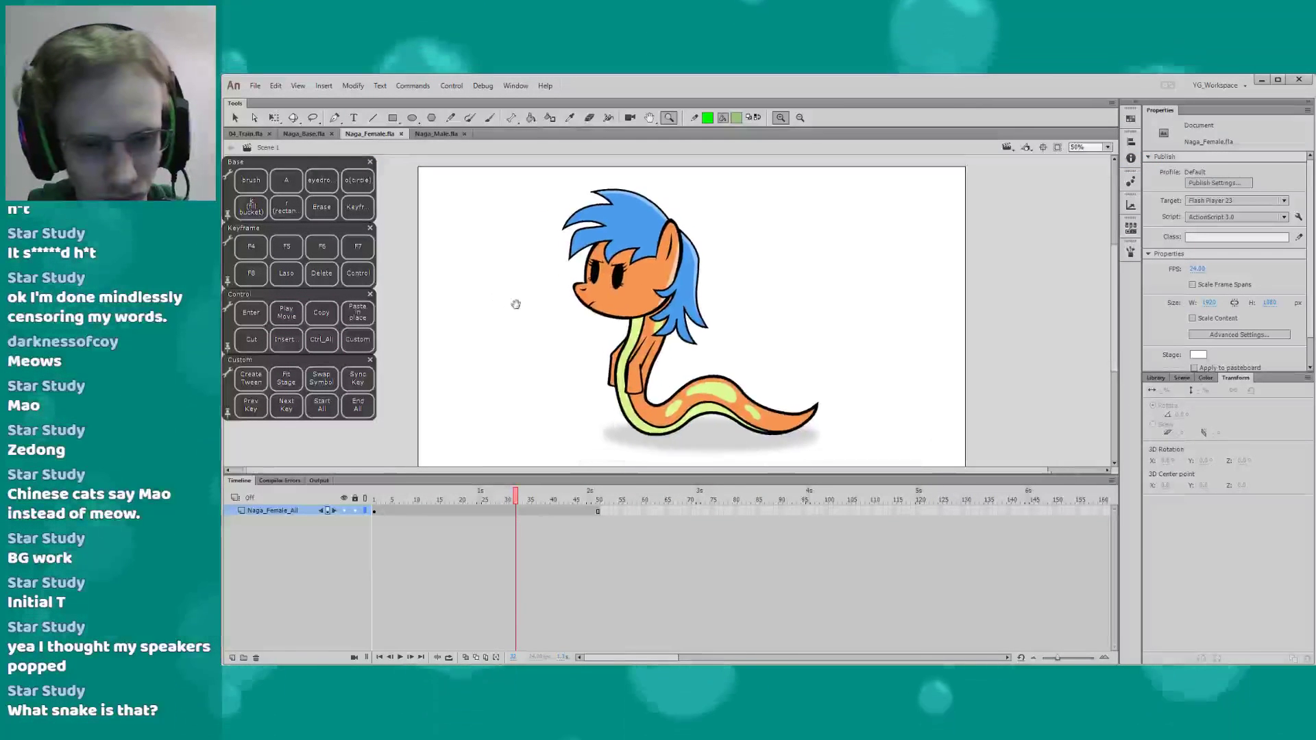
click(601, 286)
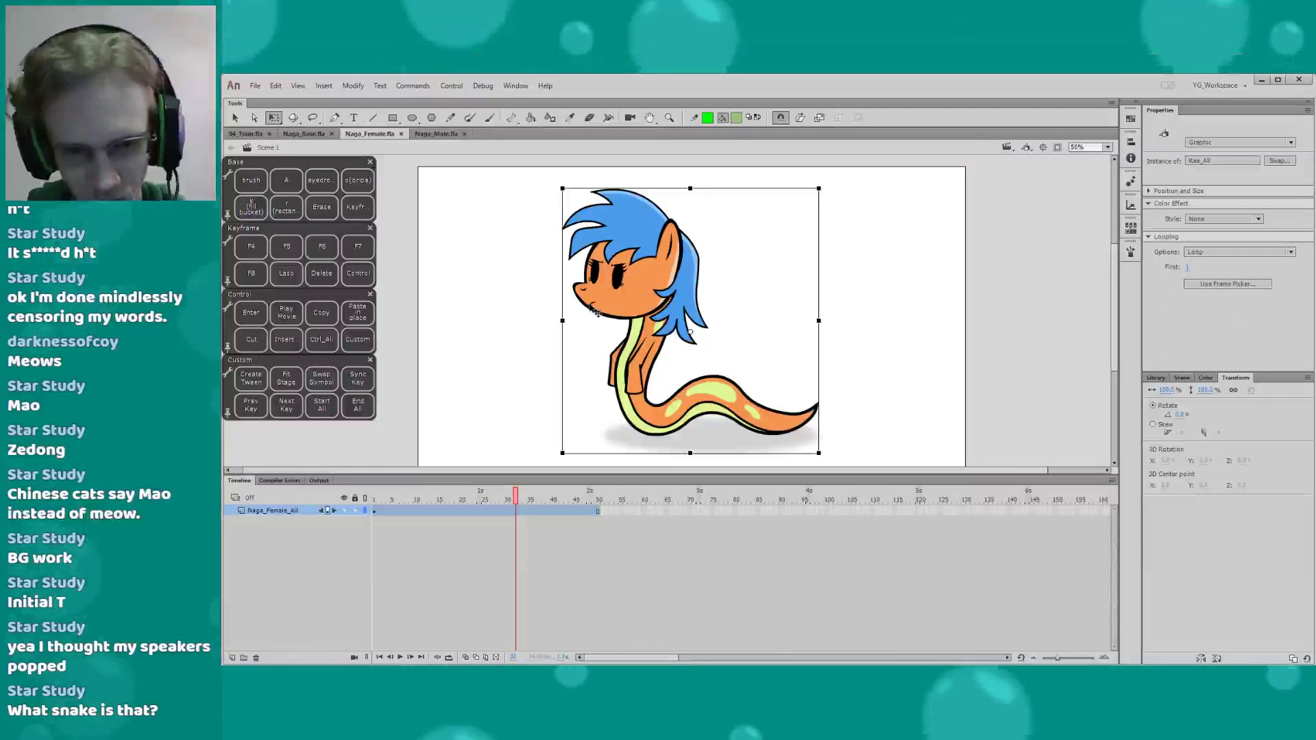
Look through the Naga_Female scenes with the tail animations and color guides, and return to the full character in Scene 1
key(Page_Down)
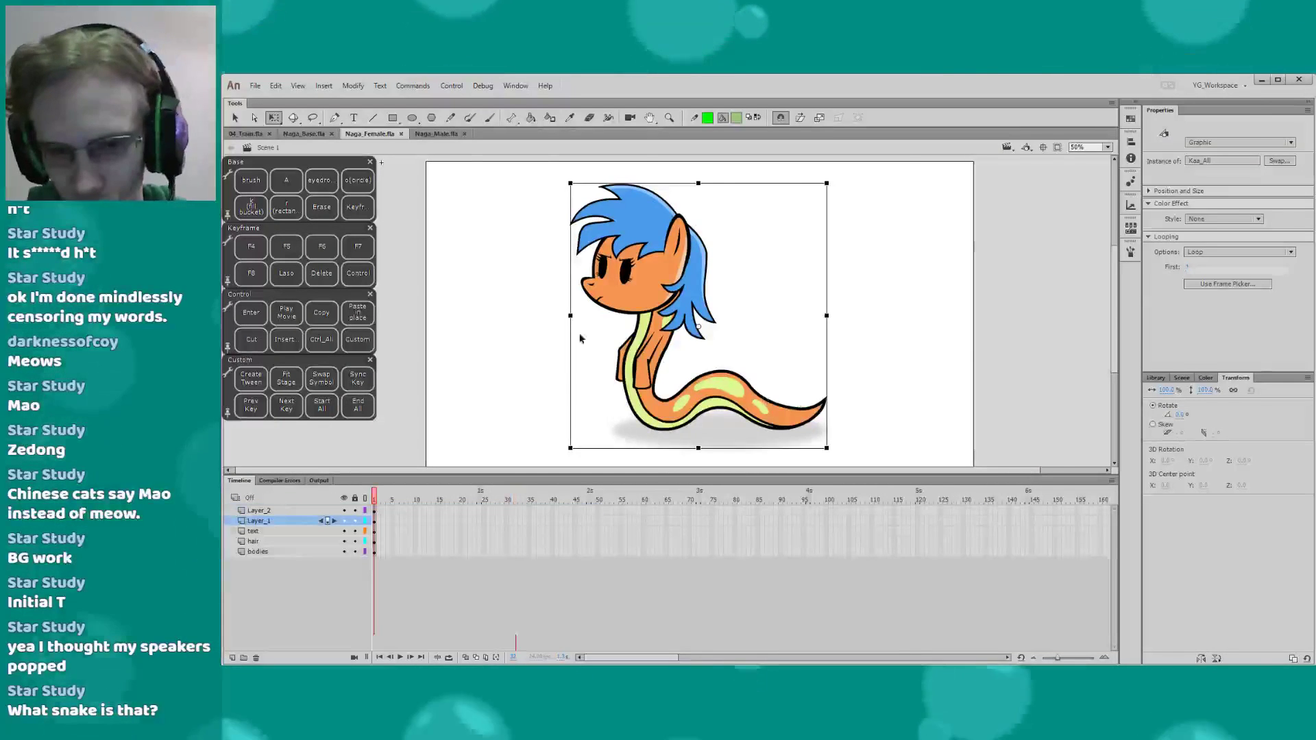
key(Page_Up)
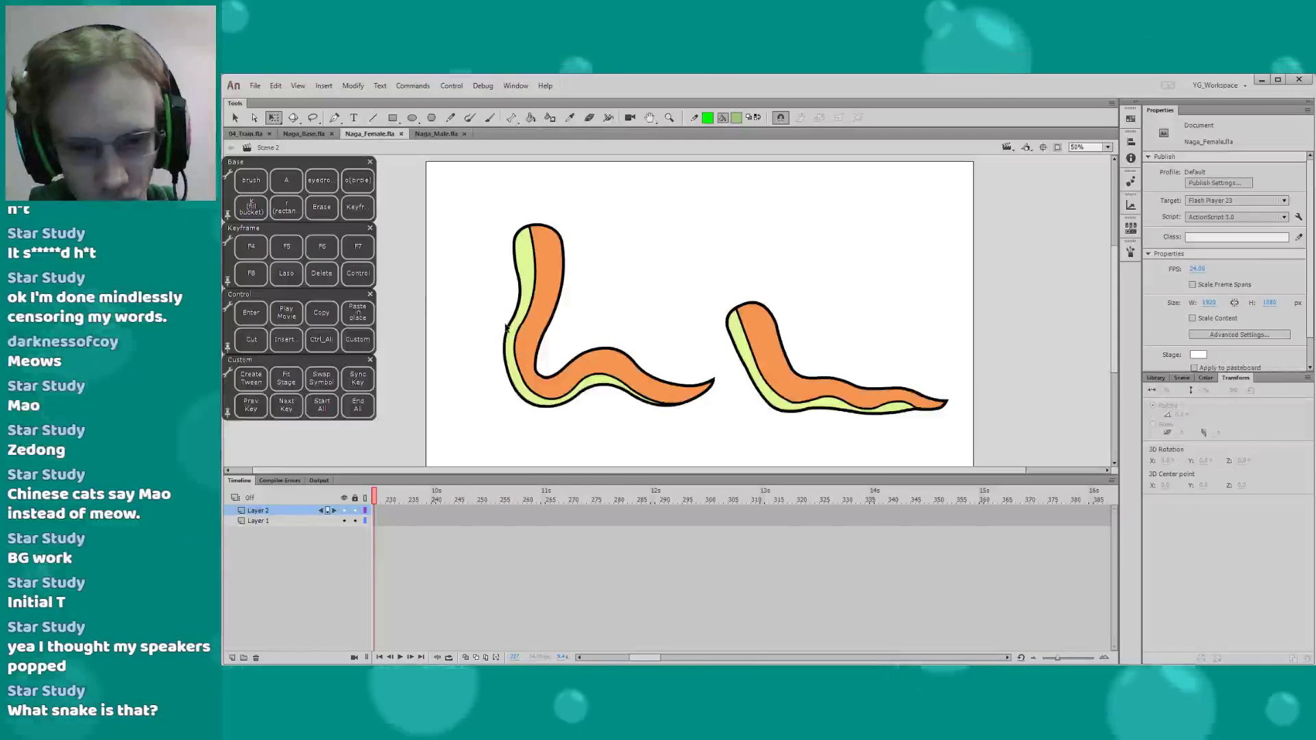
click(506, 327)
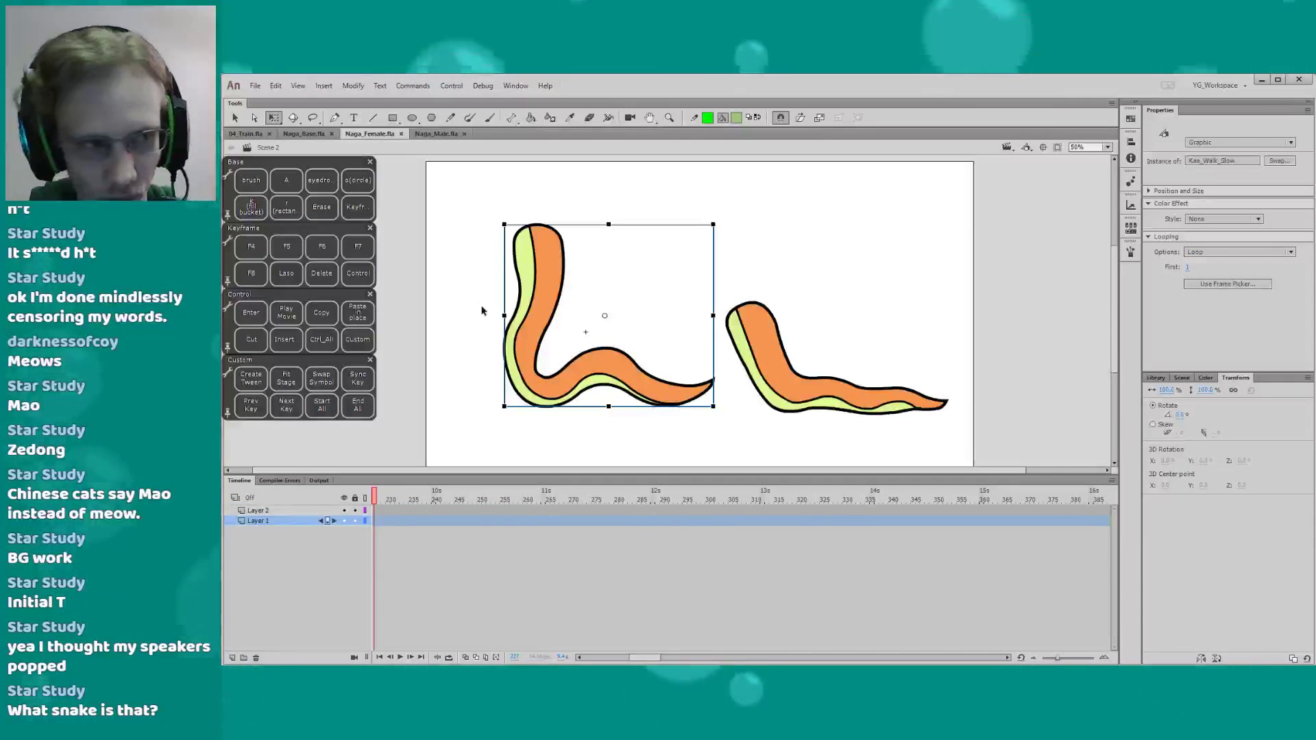
key(Page_Down)
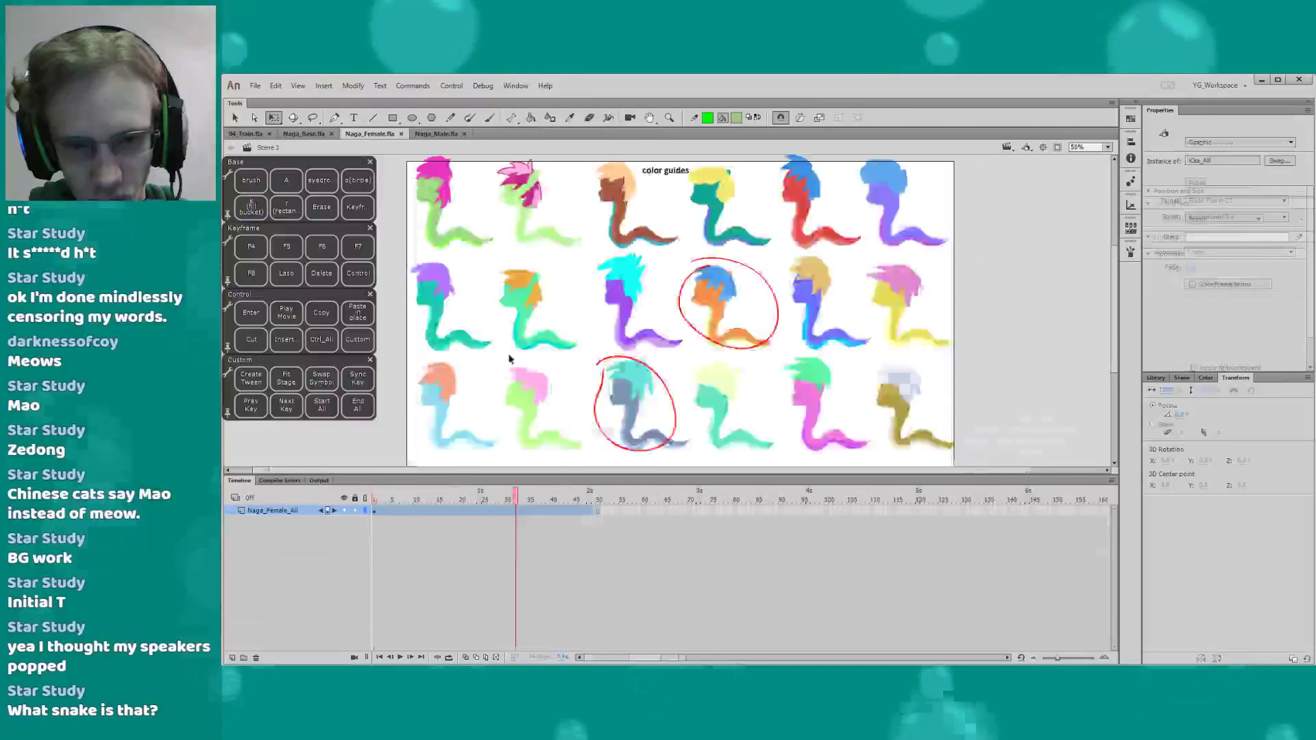
key(Page_Up)
key(Page_Up)
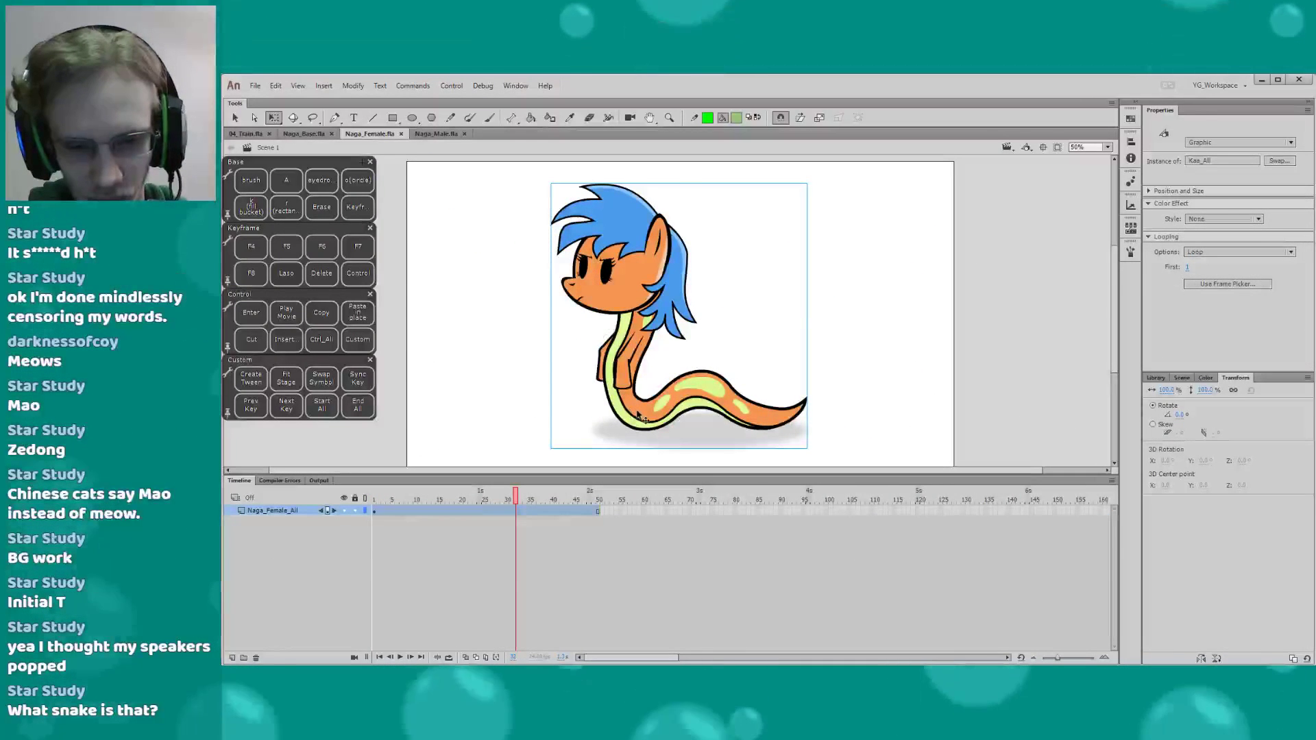
Open the body symbol inside the female naga, select its Layer_2 spot markings, and return to Scene 1
double_click(634, 410)
click(654, 411)
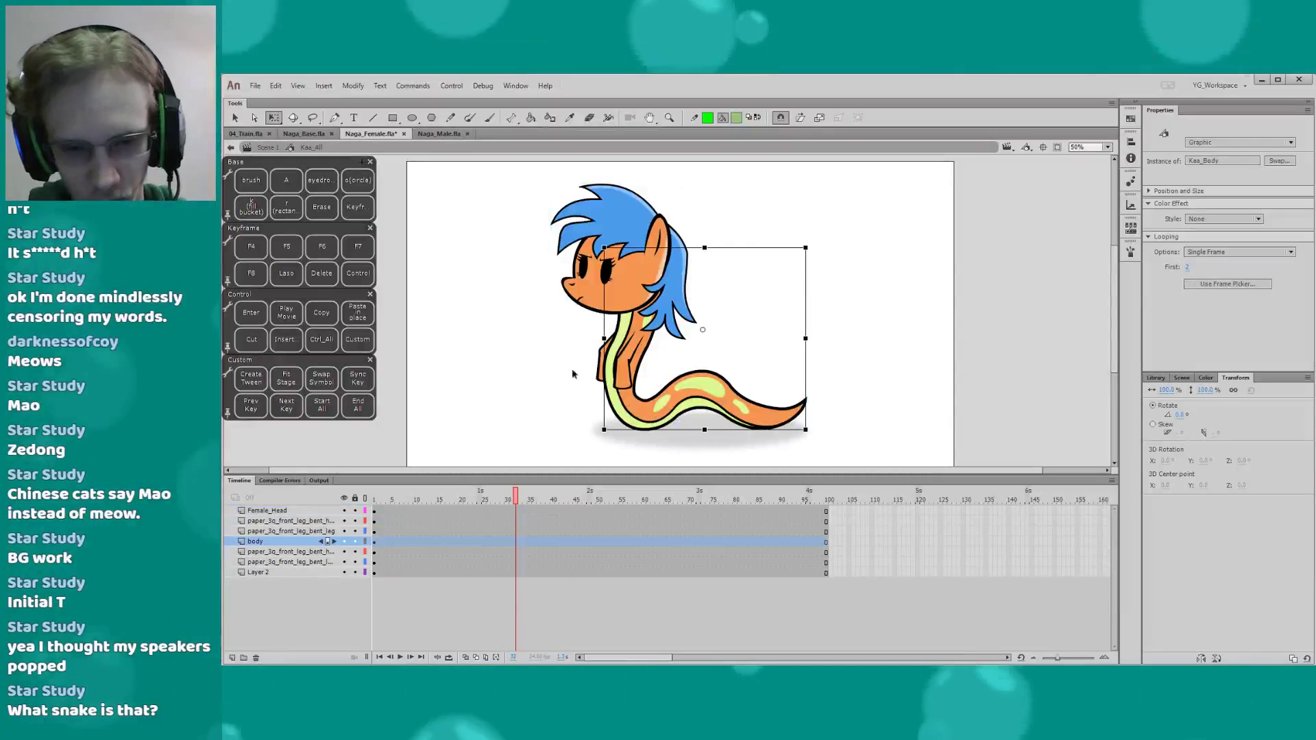
double_click(654, 411)
click(310, 510)
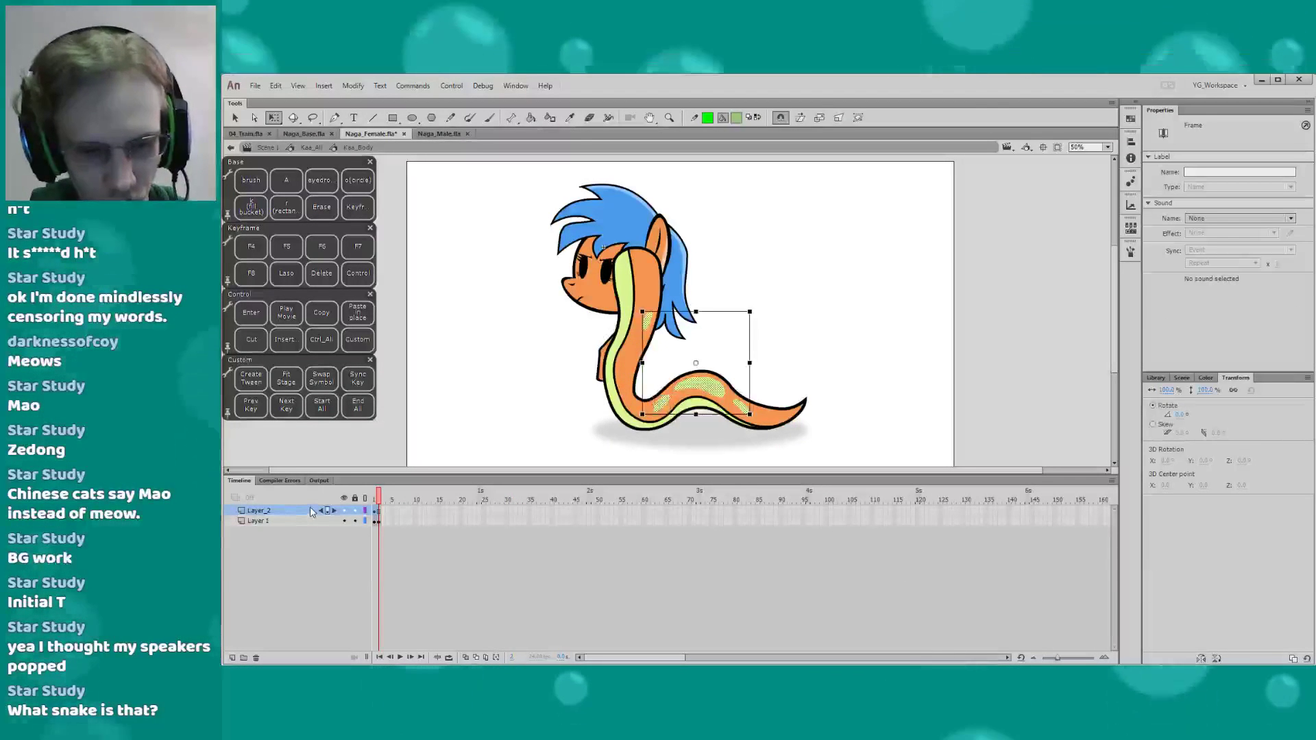
click(267, 147)
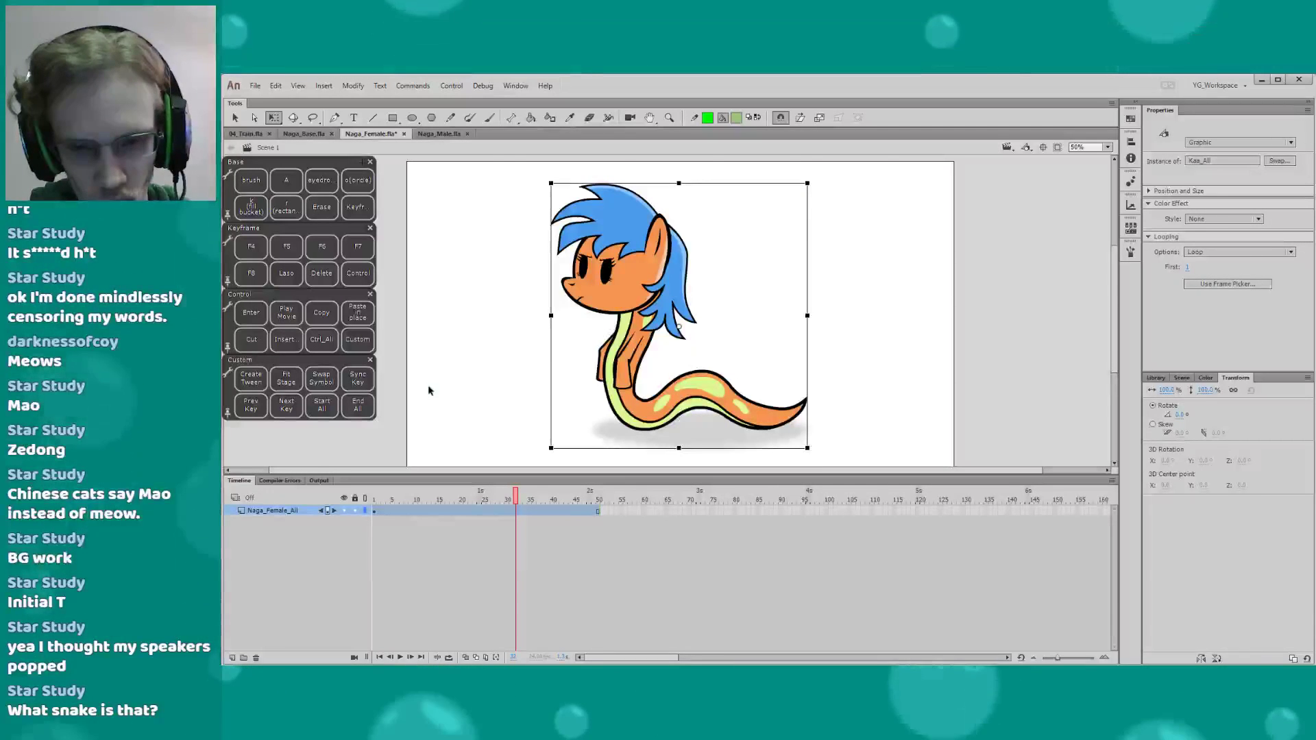
Copy both tail animations from Scene 2 and paste them on a new layer in Scene 1, beside the character
key(Page_Down)
key(Page_Down)
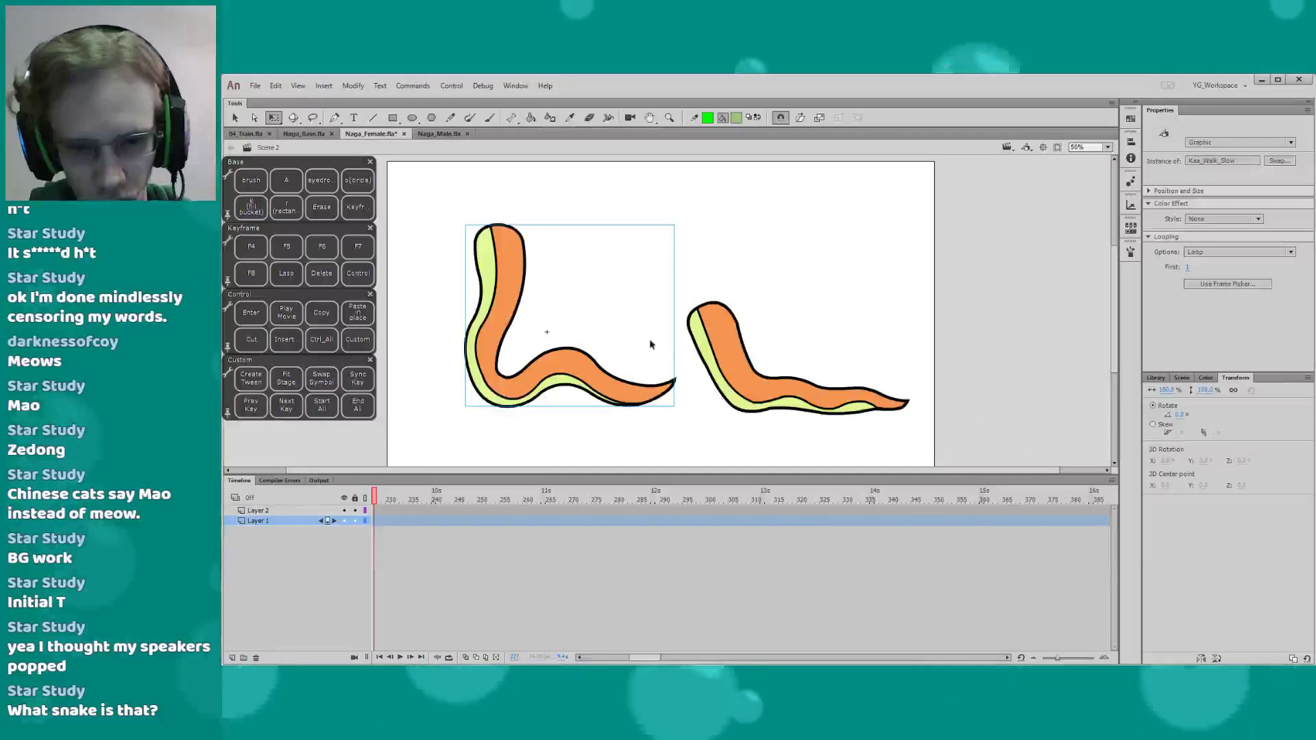
key(ctrl+a)
click(425, 392)
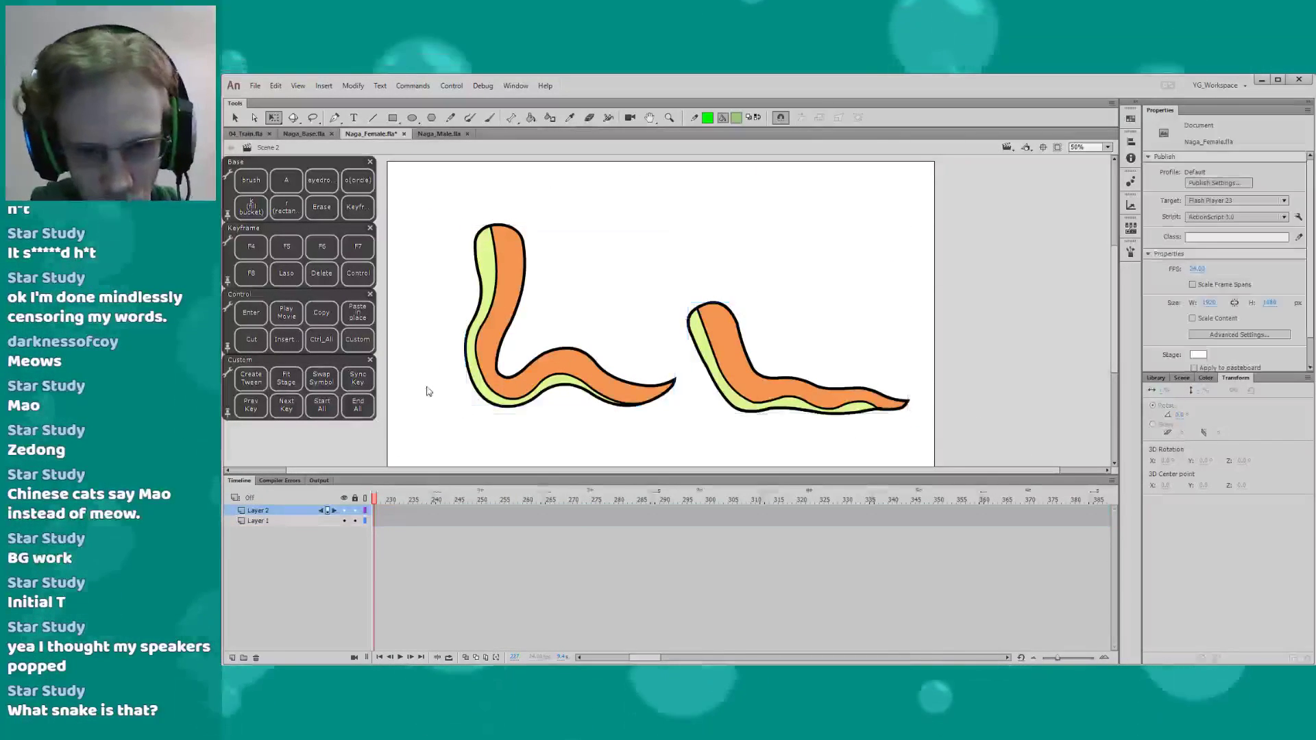
key(Page_Up)
click(233, 658)
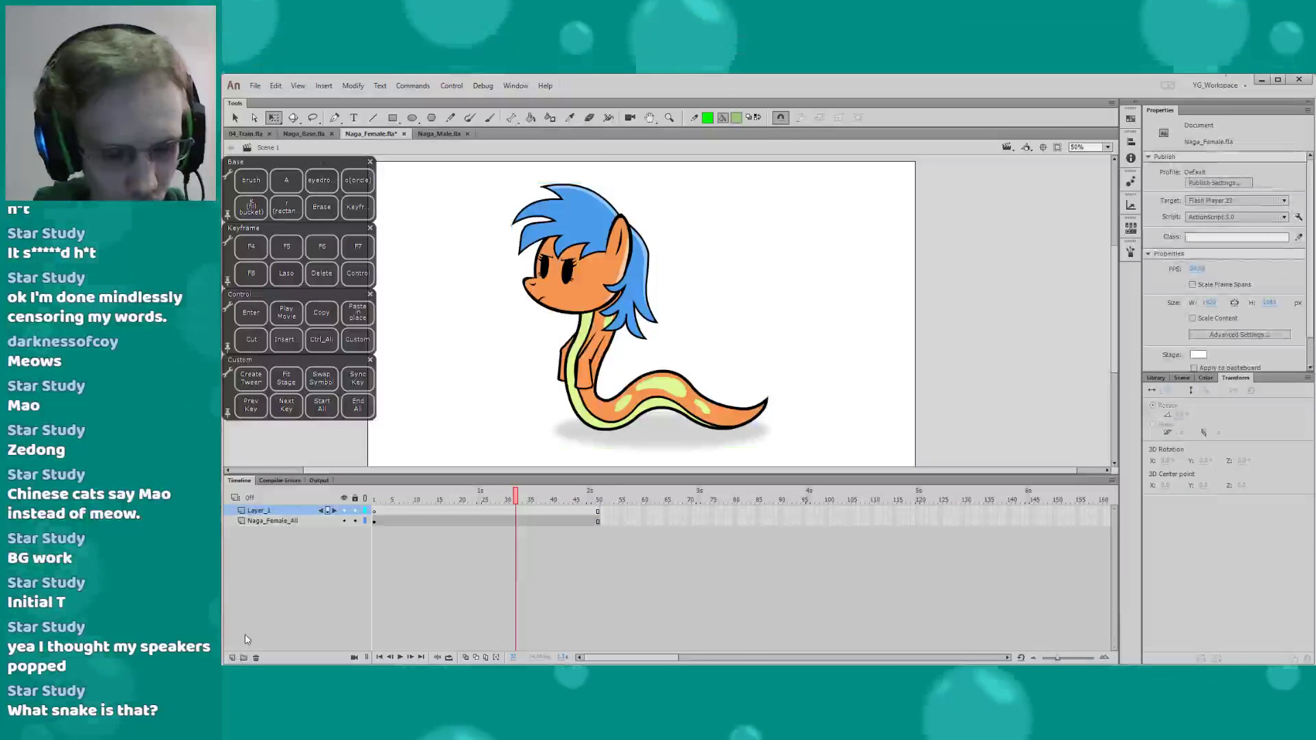
key(ctrl+shift+v)
drag(491, 372, 719, 281)
click(667, 299)
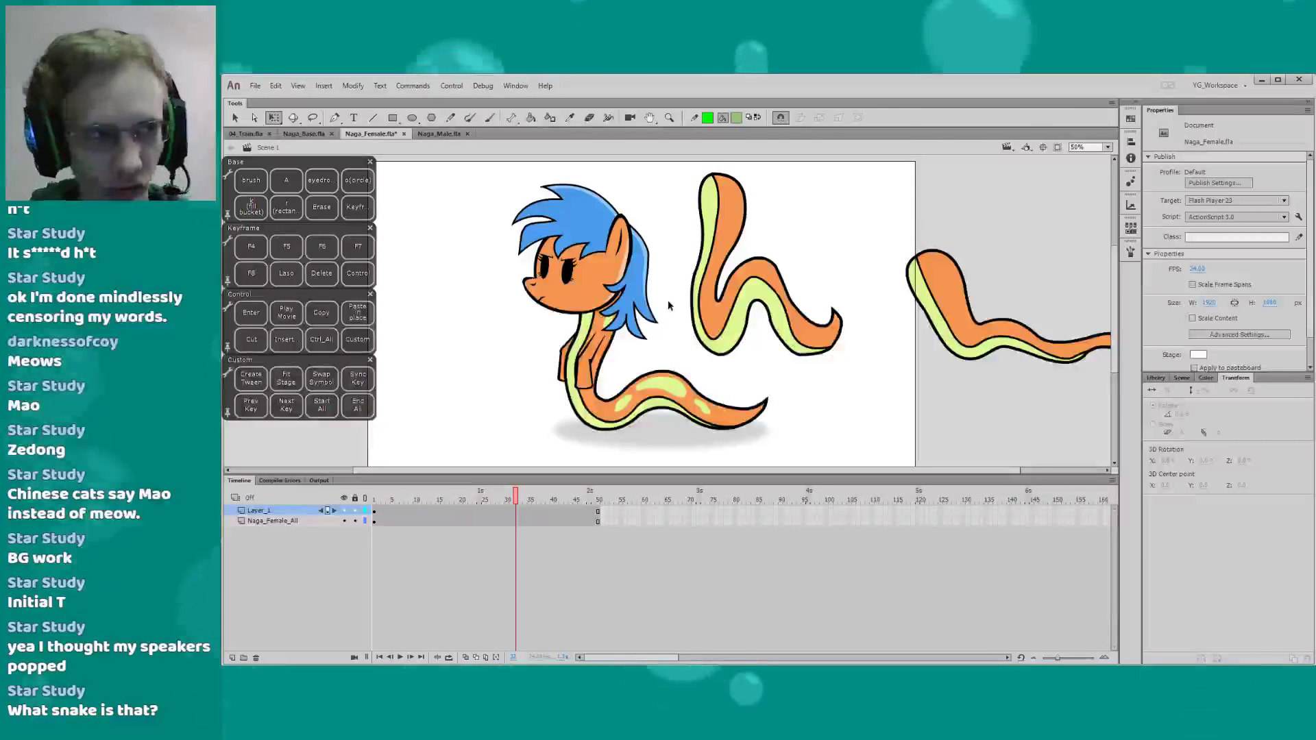
Play the tail animations and rearrange the naga and both tails so they sit side by side without overlapping
drag(437, 472, 475, 499)
click(713, 308)
key(Return)
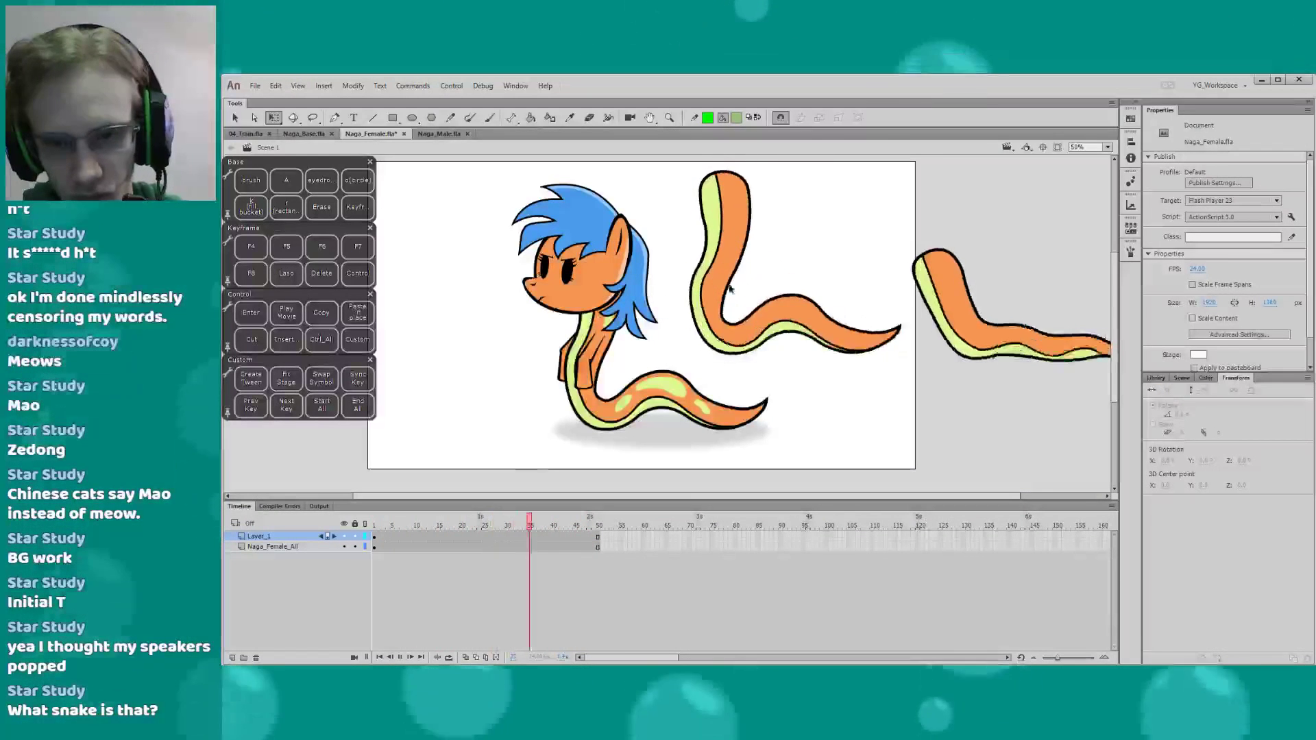
click(712, 304)
drag(934, 300, 826, 229)
click(706, 326)
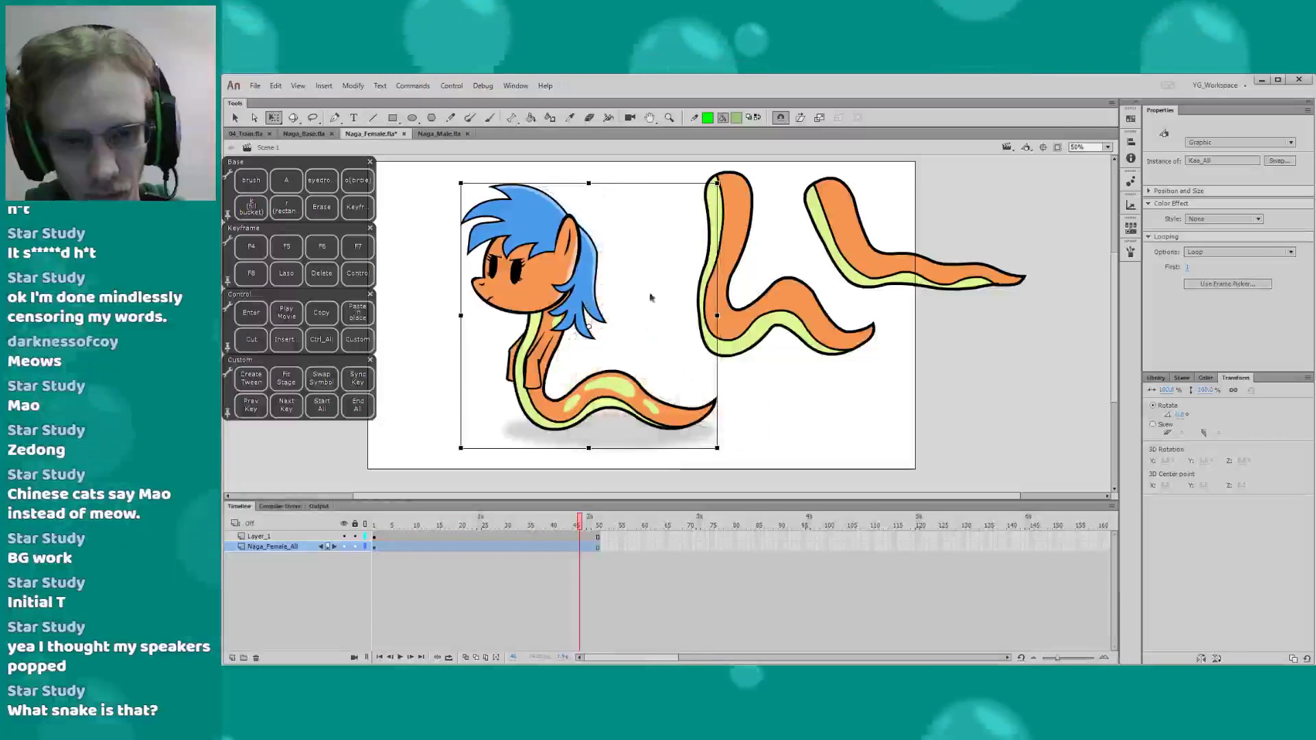
click(706, 325)
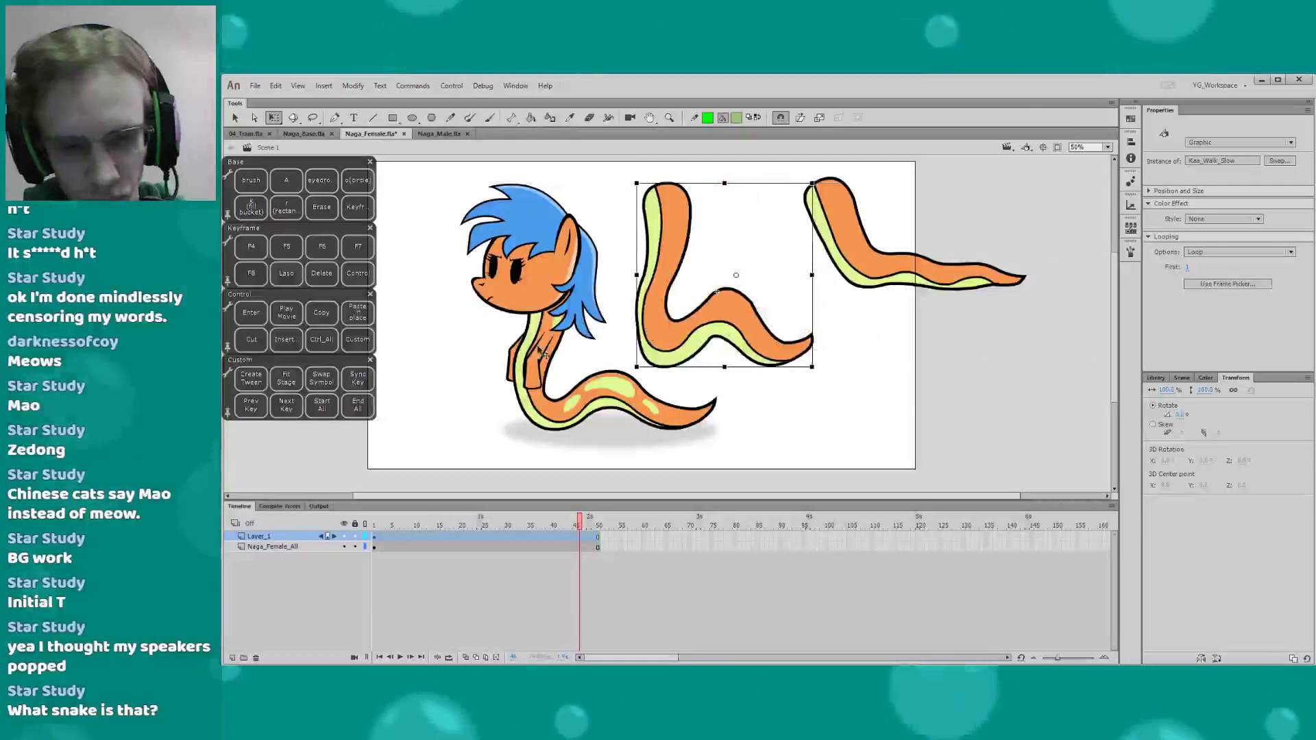
Delete the red and green guide layers, Layer_2 and Layer_3, inside the Kaa_Walk_Slow tail symbol
double_click(662, 342)
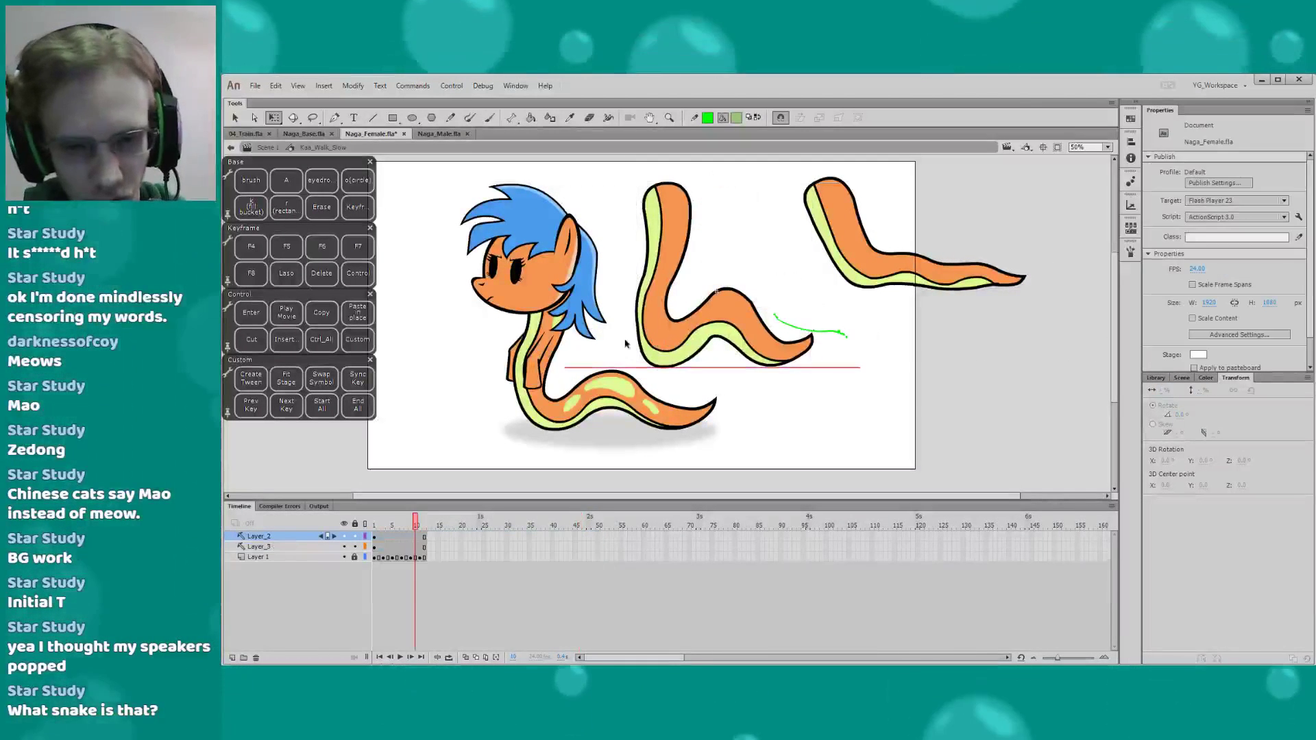
shift+click(257, 546)
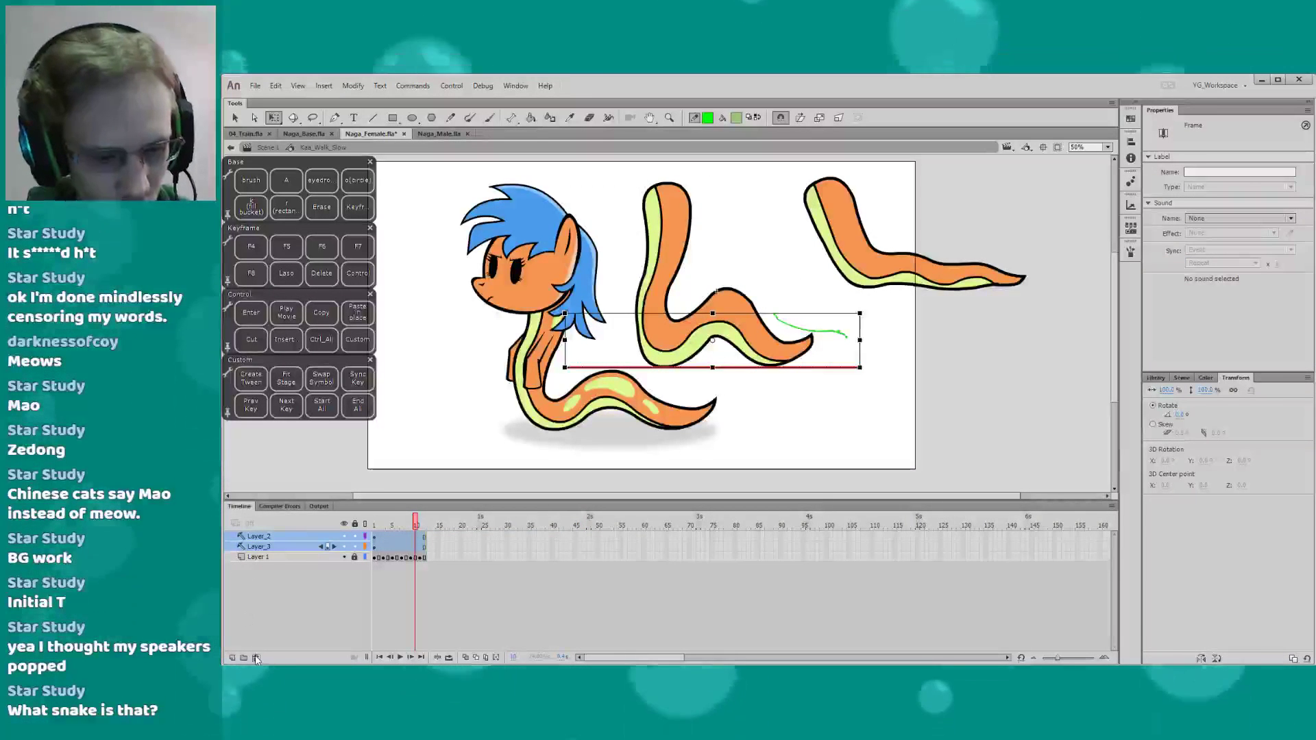
key(ctrl+space)
drag(780, 292, 797, 353)
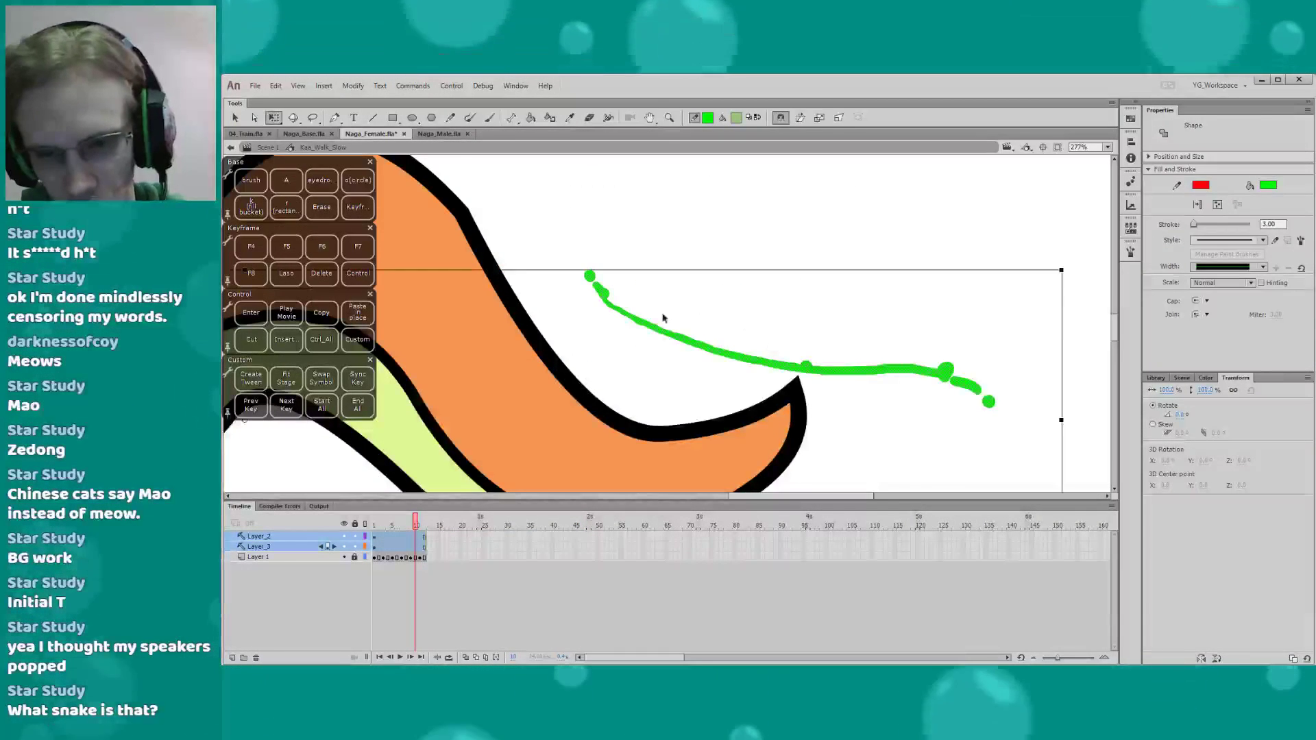
key(Return)
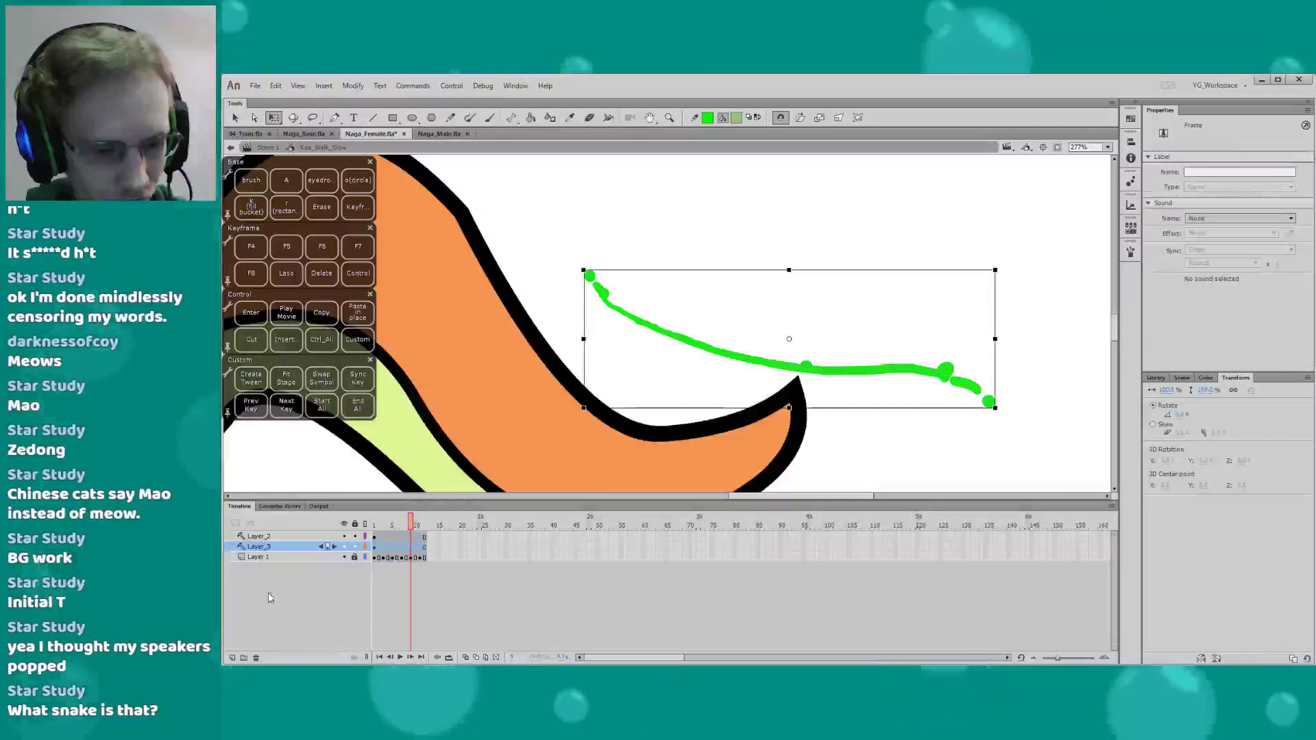
shift+click(265, 536)
click(255, 657)
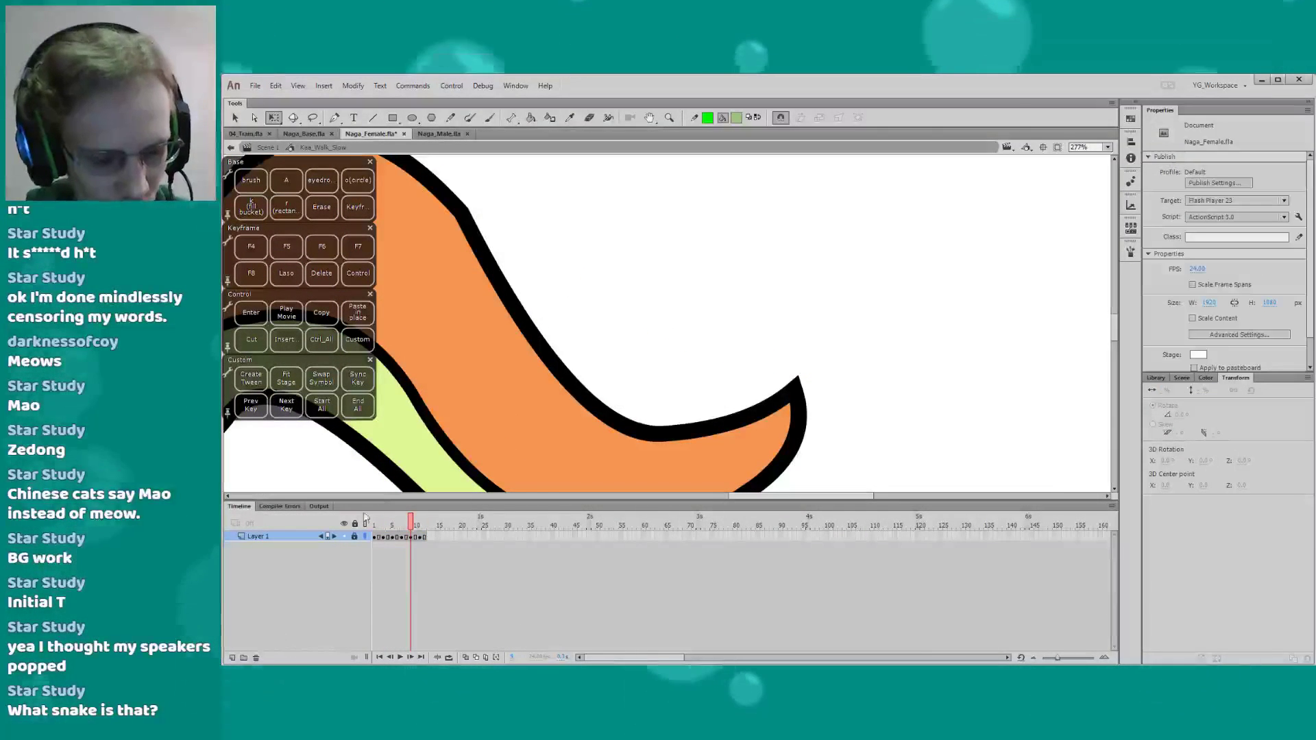
Add a new layer above Layer 1 in Kaa_Walk_Slow, try pasting onto its first frame, and return to Scene 1
alt+click(421, 431)
drag(429, 409, 594, 458)
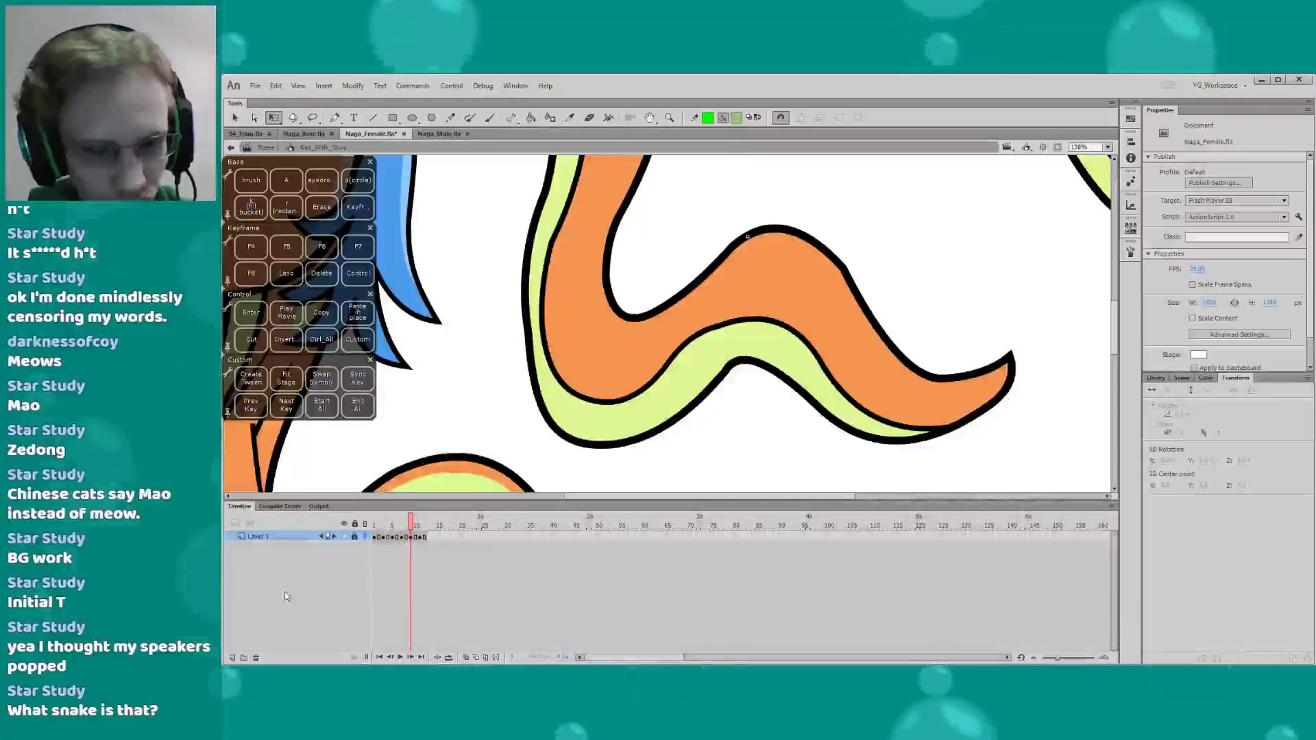
click(233, 658)
click(378, 536)
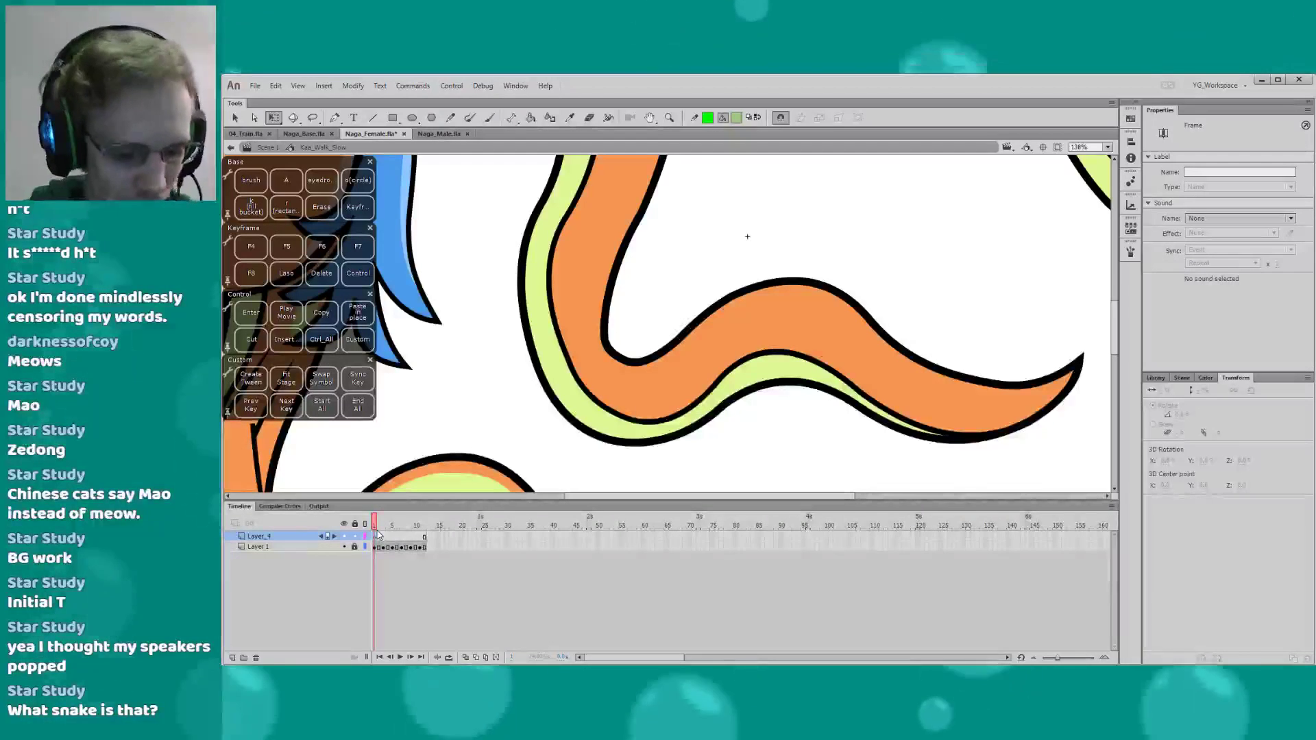
key(ctrl+shift+v)
click(809, 393)
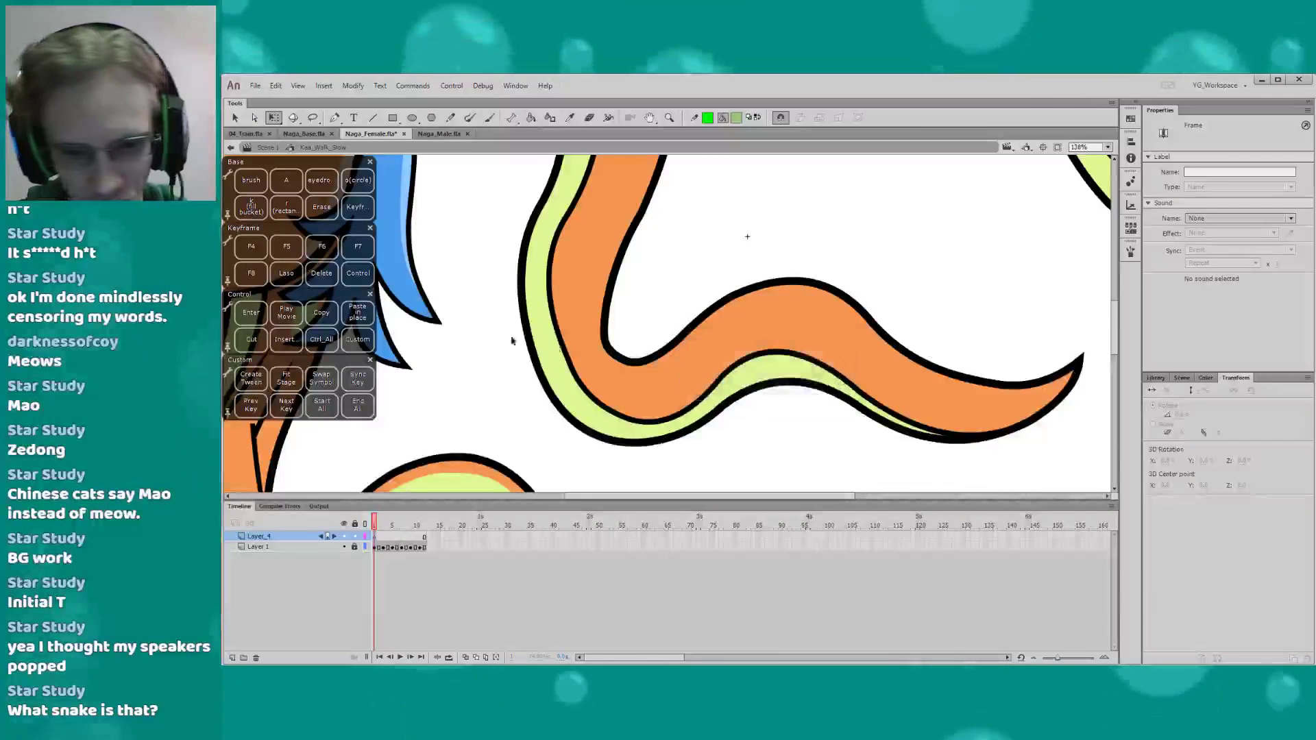
drag(477, 333, 523, 355)
alt+click(522, 367)
double_click(477, 346)
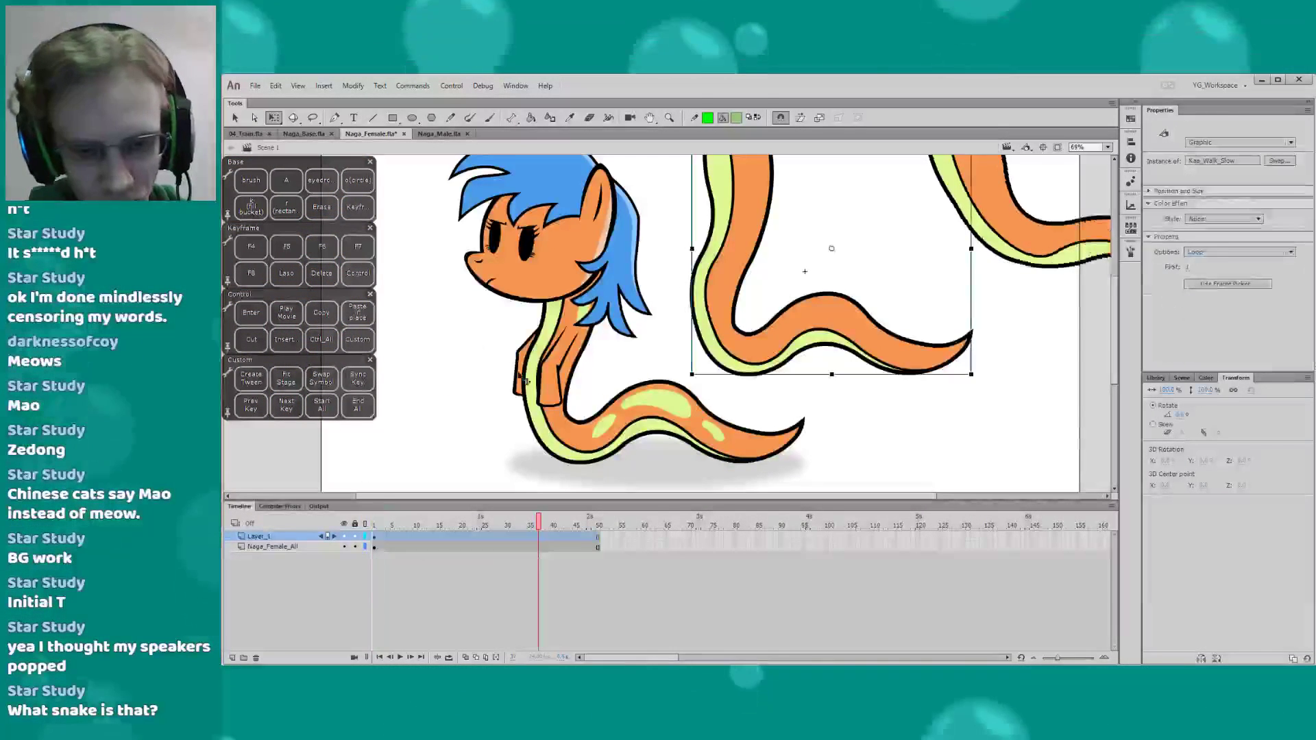
Copy the green spots from the naga's body symbol and paste them onto Layer_4 of Kaa_Walk_Slow
double_click(606, 426)
double_click(606, 426)
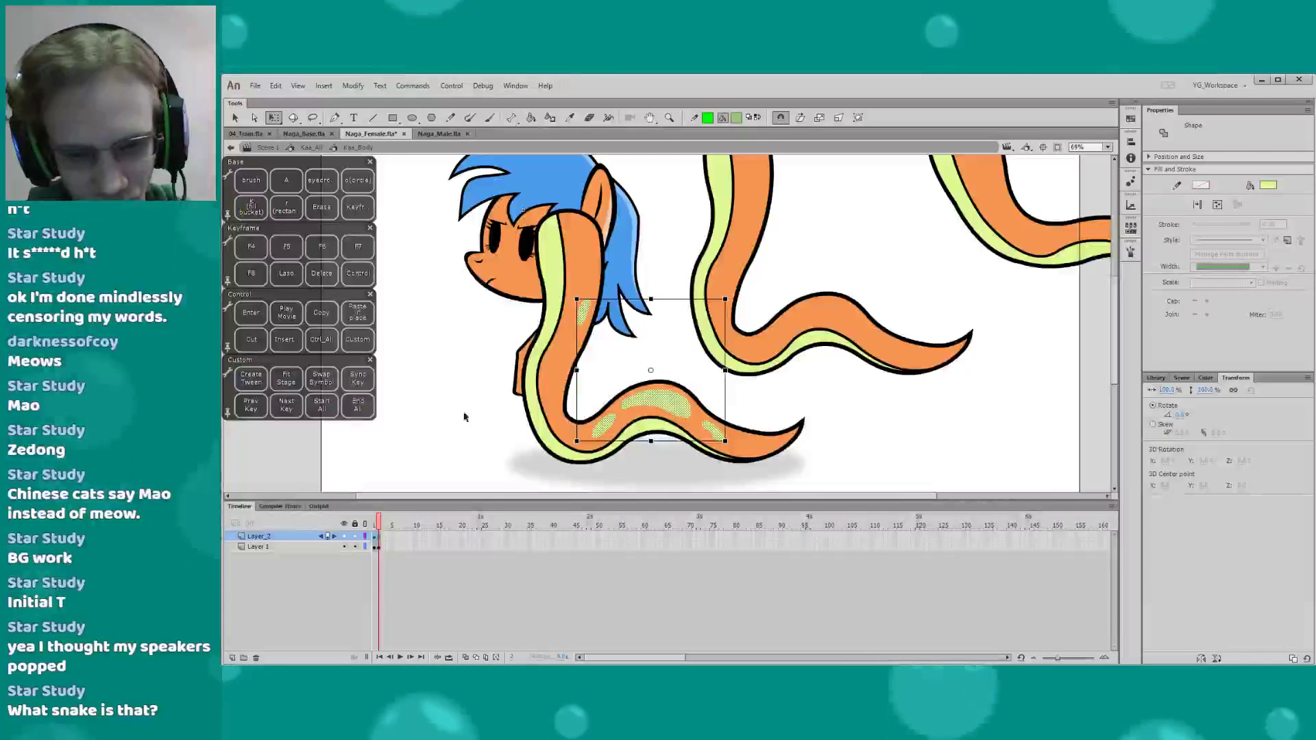
click(268, 148)
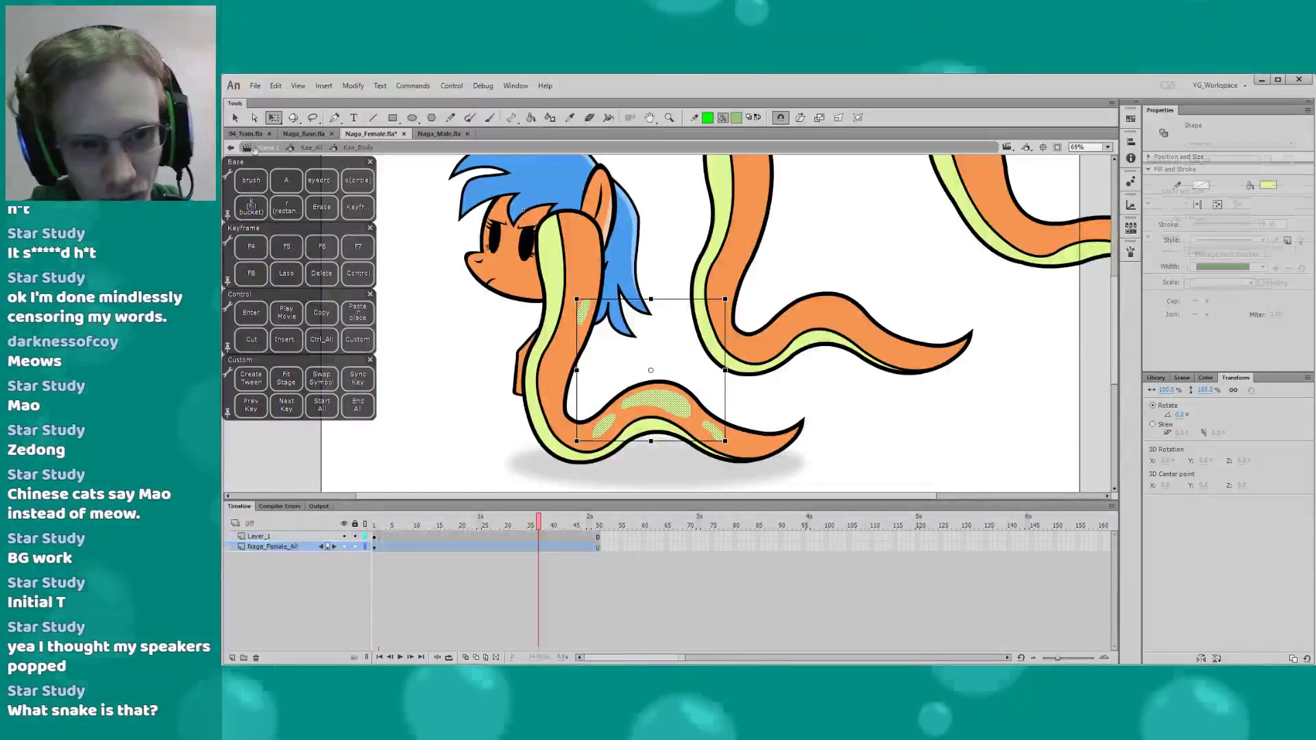
double_click(707, 254)
drag(668, 265, 612, 319)
key(ctrl+v)
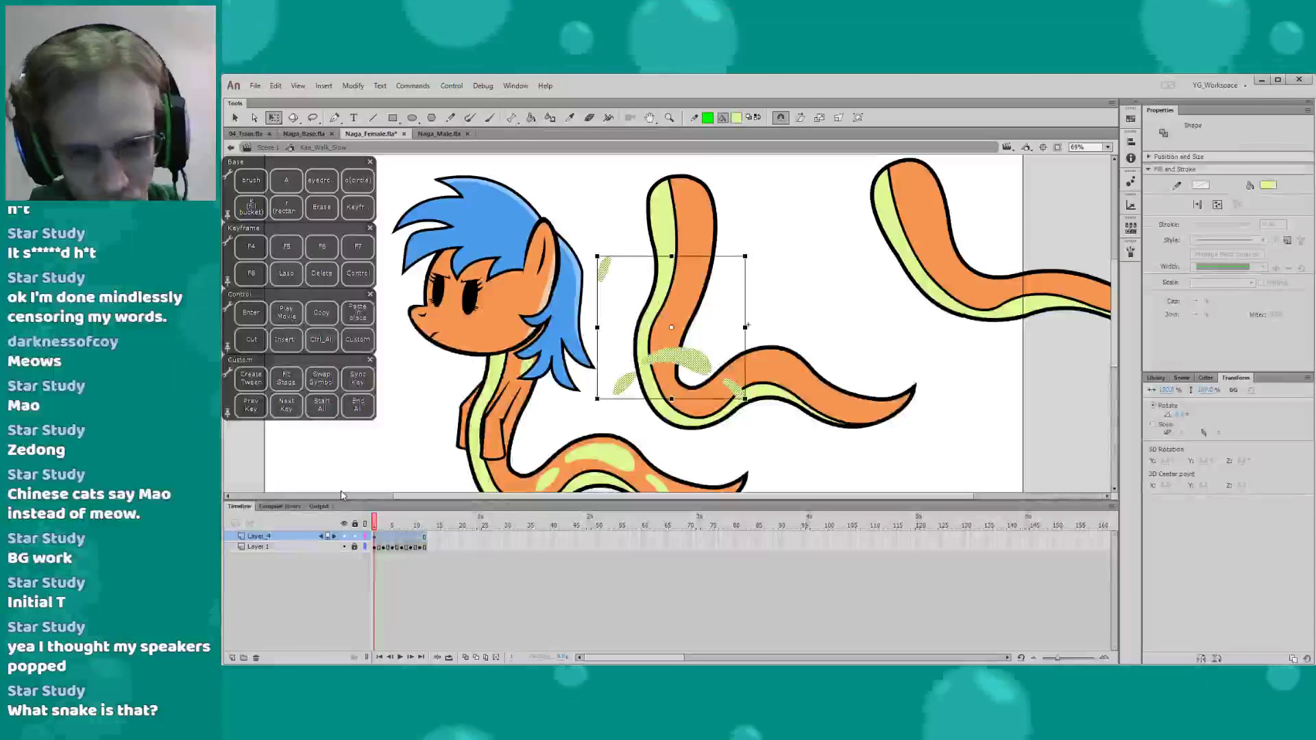
Position the pasted spots along the tail's back on the first frame to match the original design, and save the file
drag(678, 361, 773, 377)
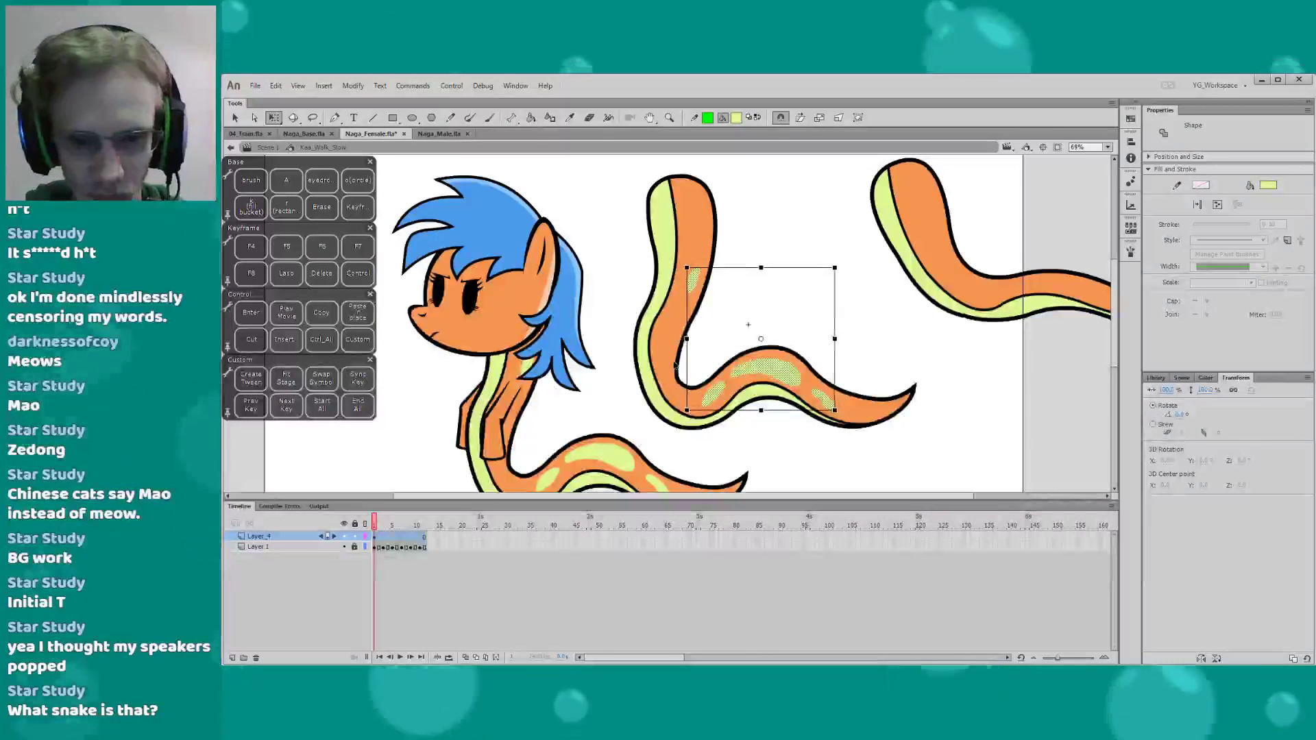
key(shift+Right)
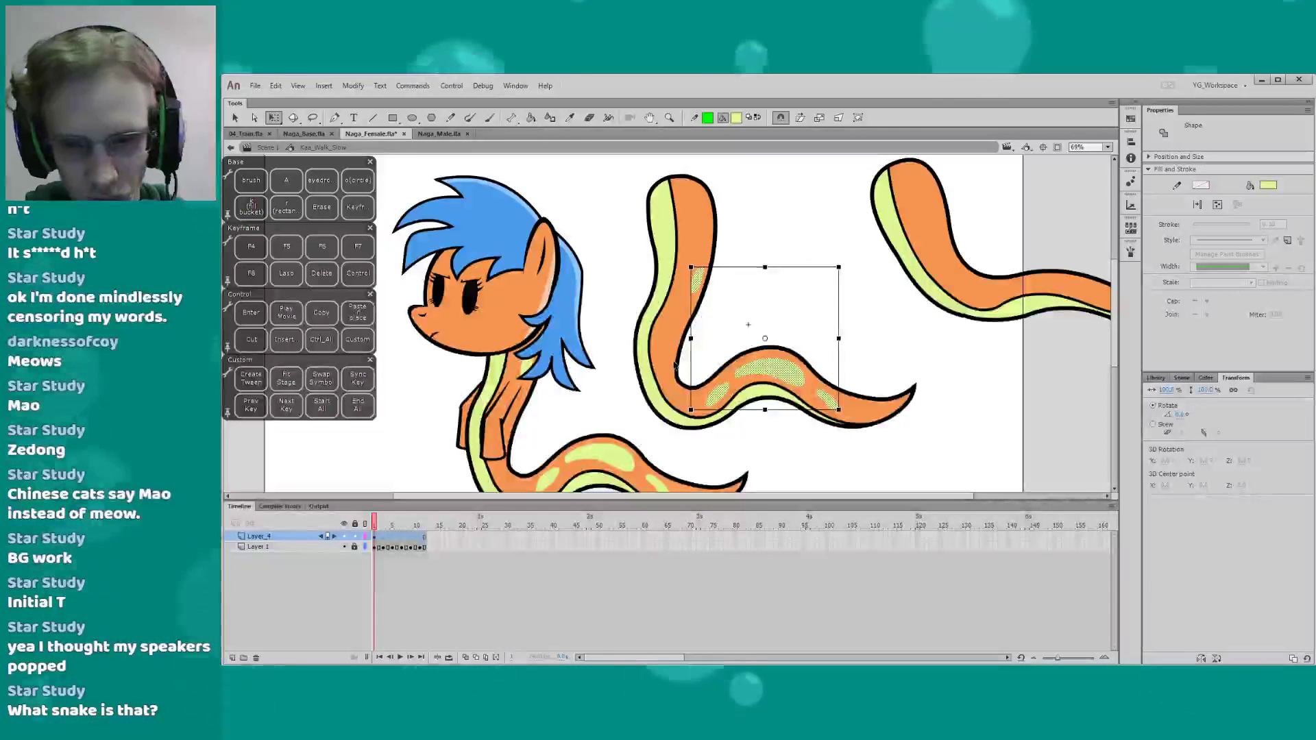
key(Up)
key(Up)
key(Up)
key(Left)
key(Left)
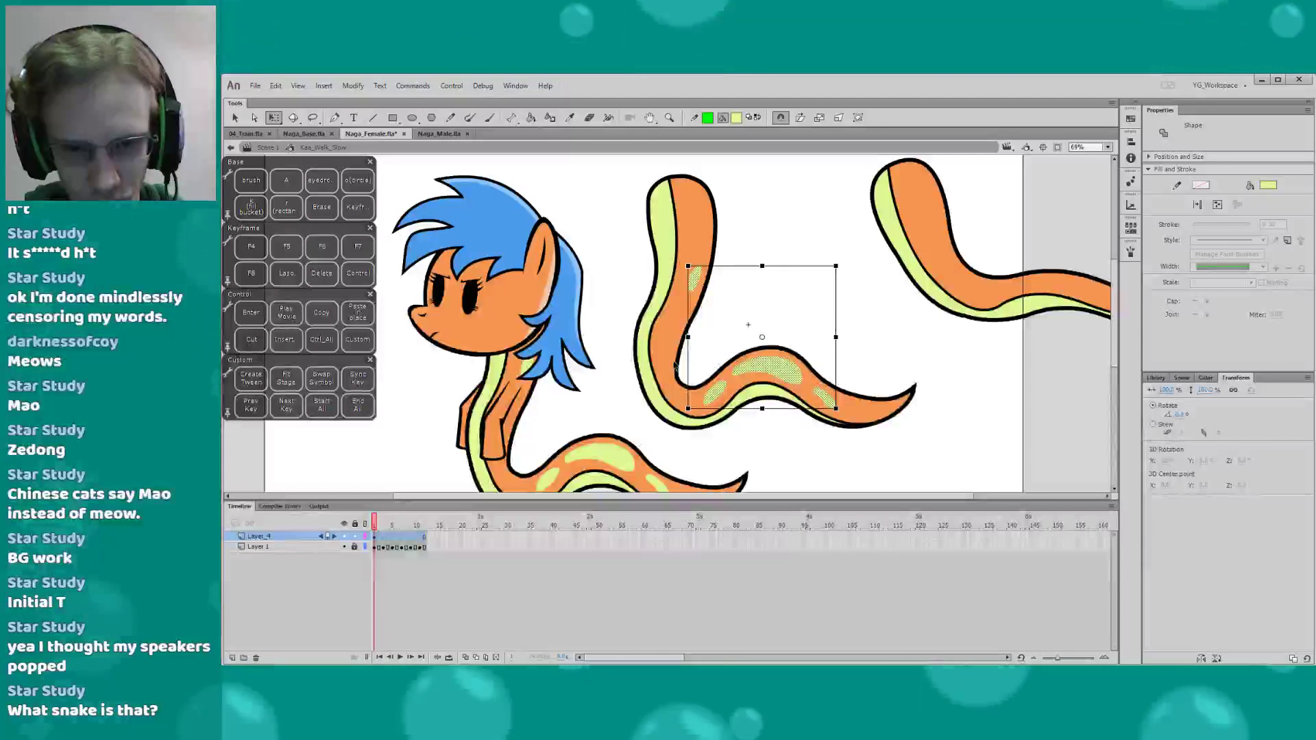
click(439, 404)
key(ctrl+s)
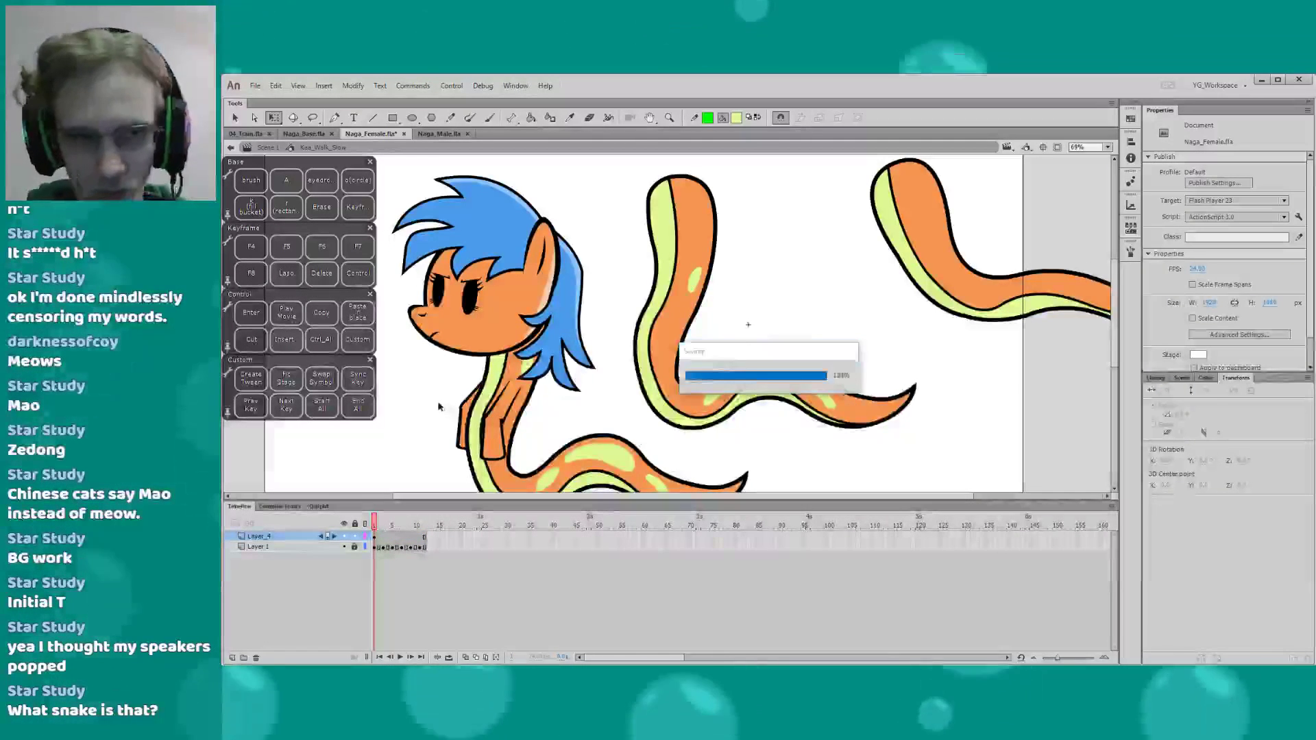
Add spot keyframes at frames 12 and 3 on Layer_4, and display that layer as outlines
click(423, 536)
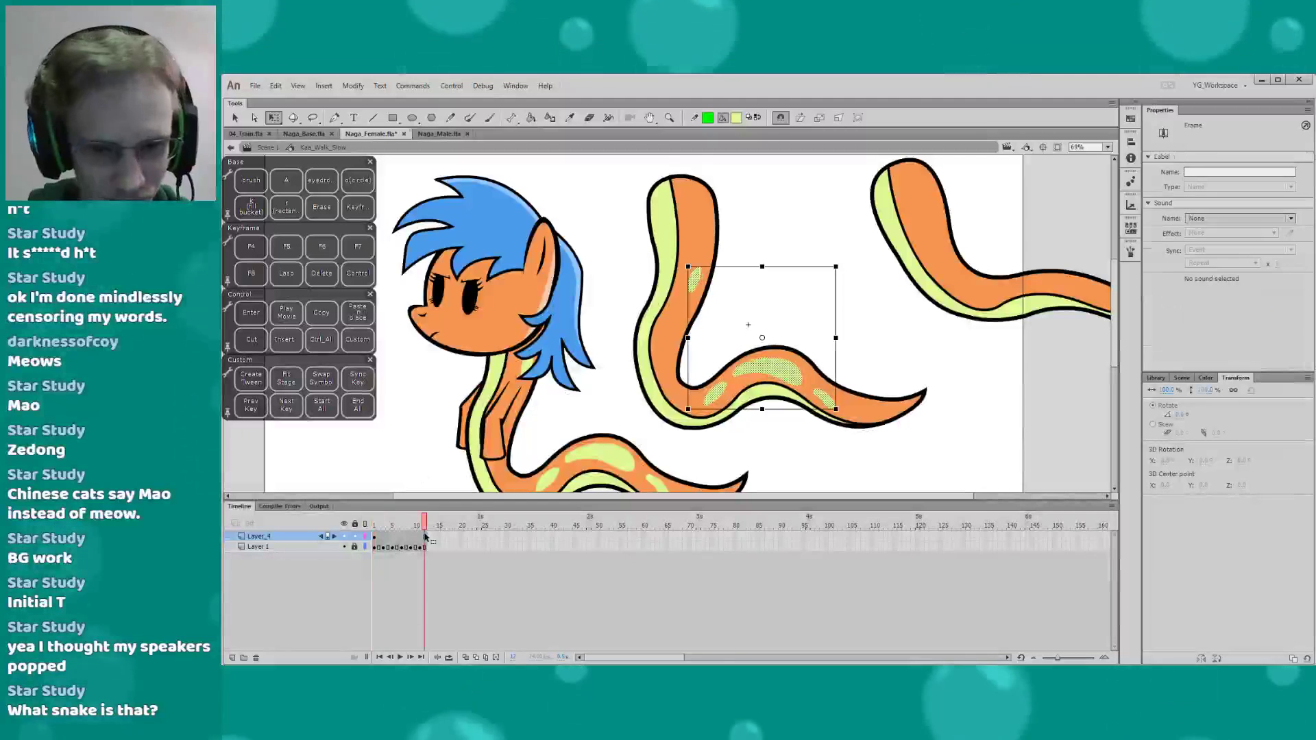
click(380, 525)
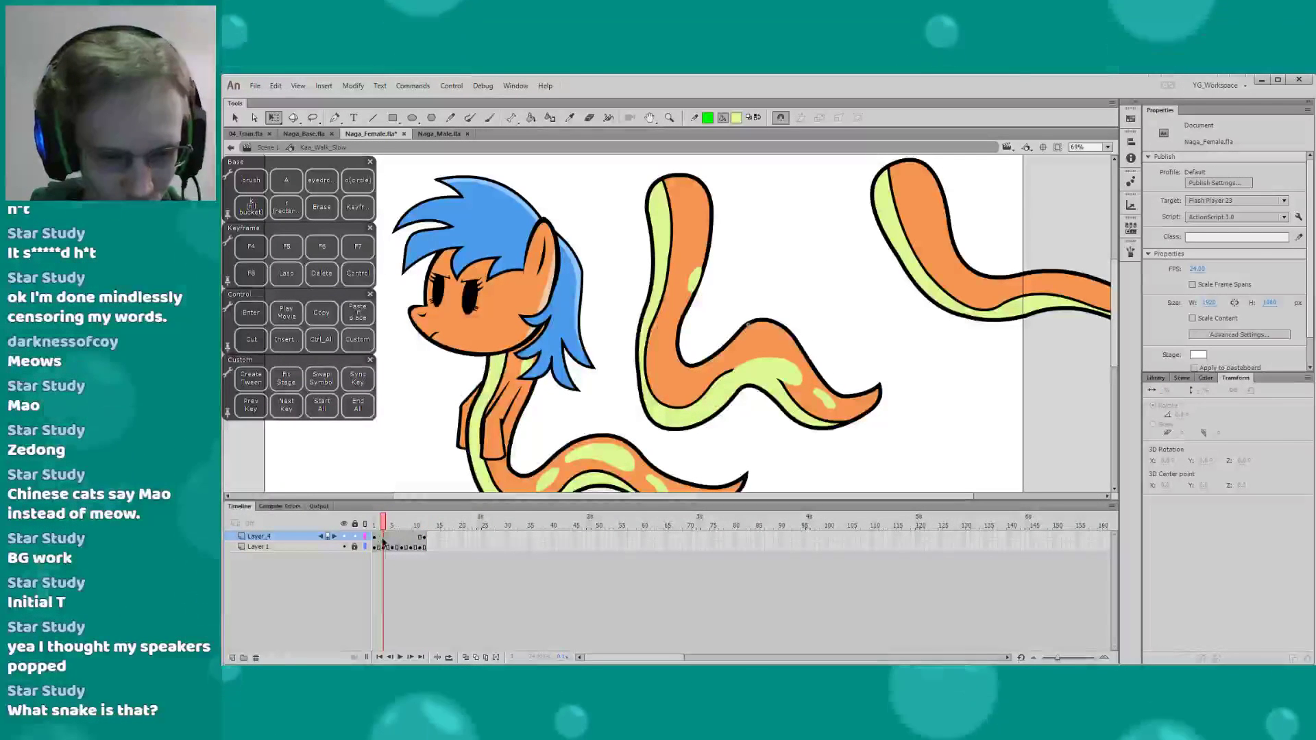
click(382, 538)
key(z)
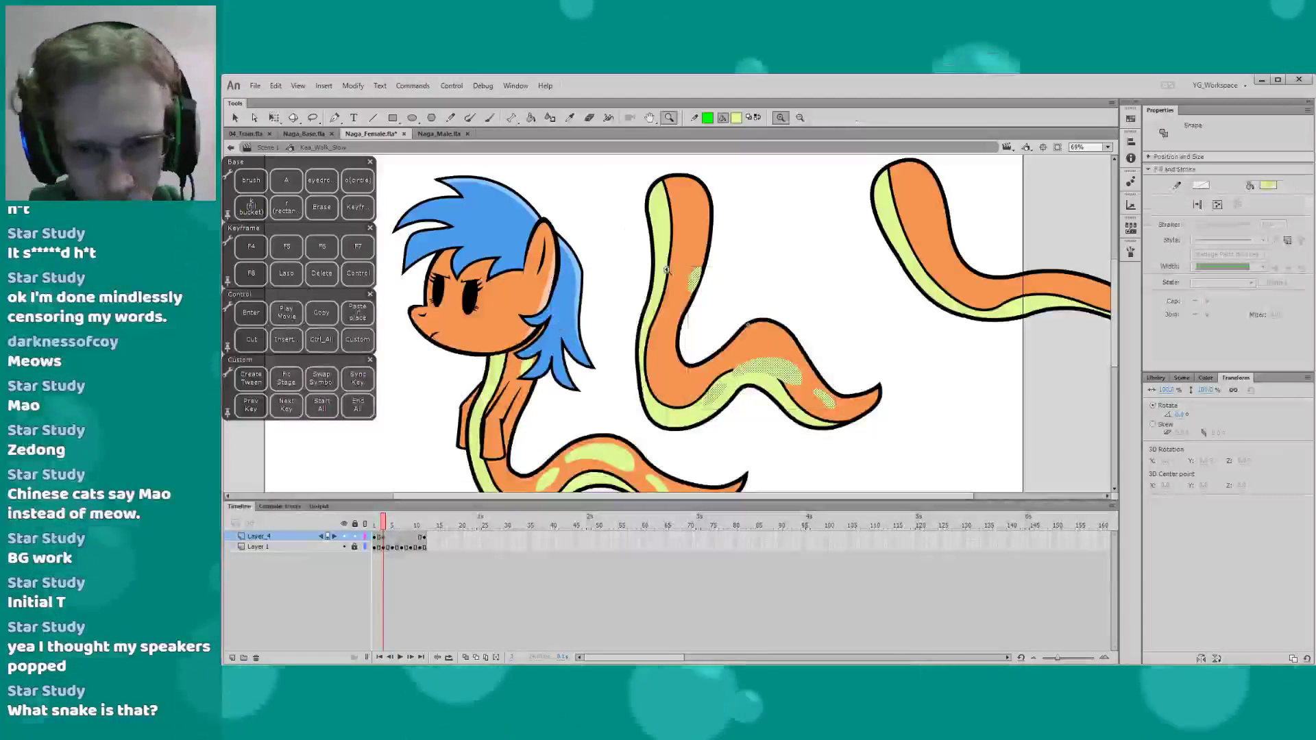
click(667, 270)
click(690, 231)
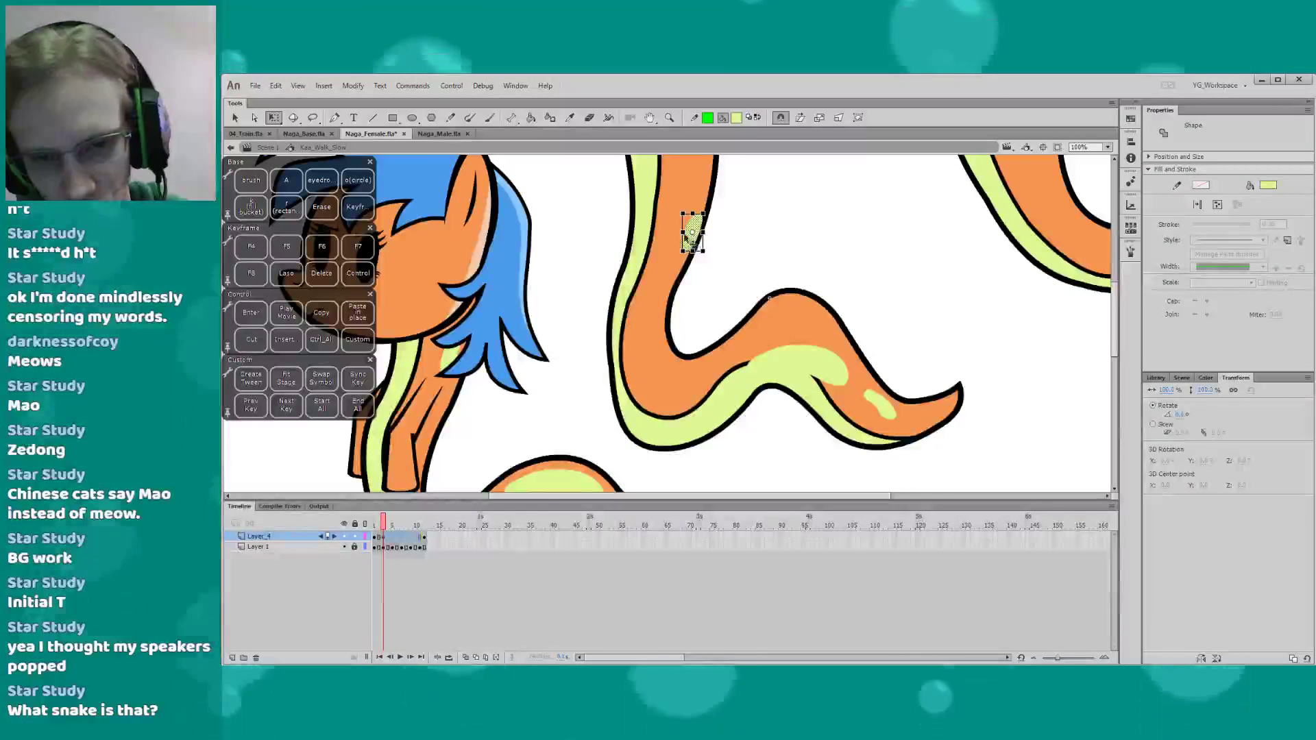
click(364, 536)
Move the three lower spots onto the tail's back on frame 3 and skew the large one to follow the hump
drag(682, 291, 914, 493)
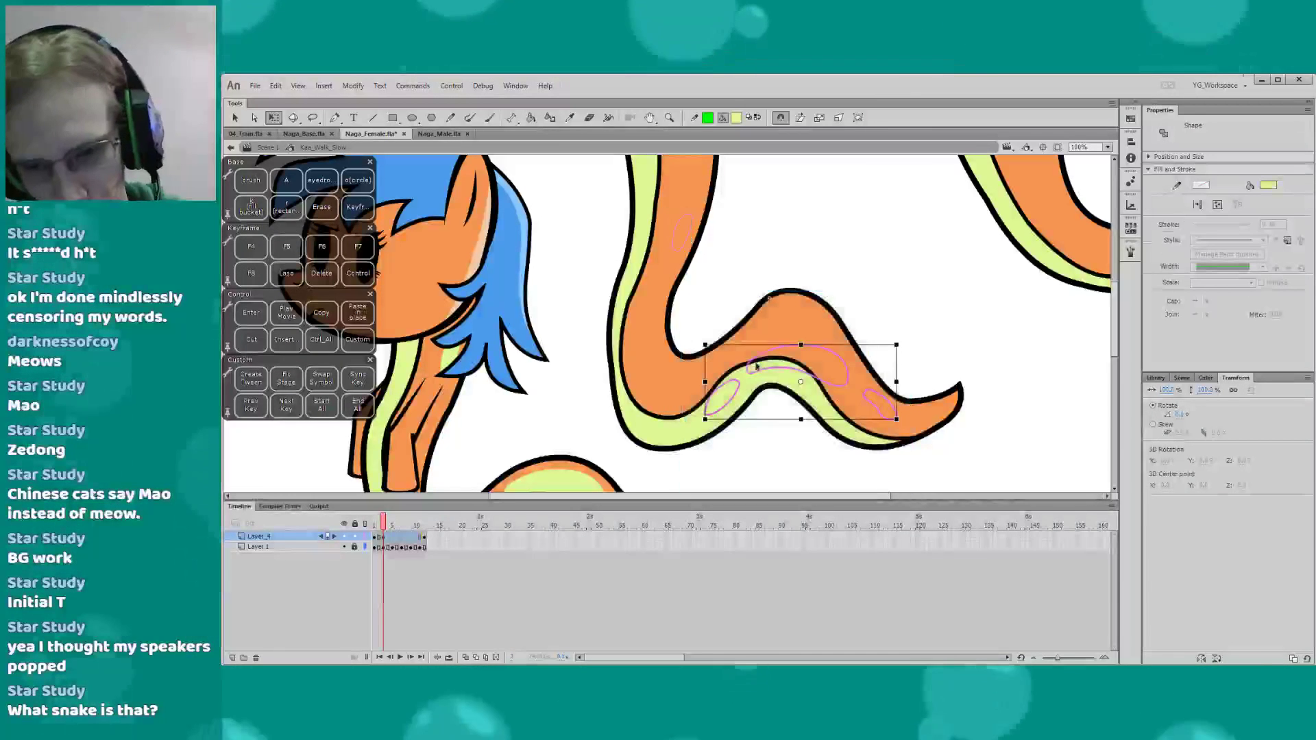
click(677, 368)
click(701, 379)
drag(709, 379, 703, 376)
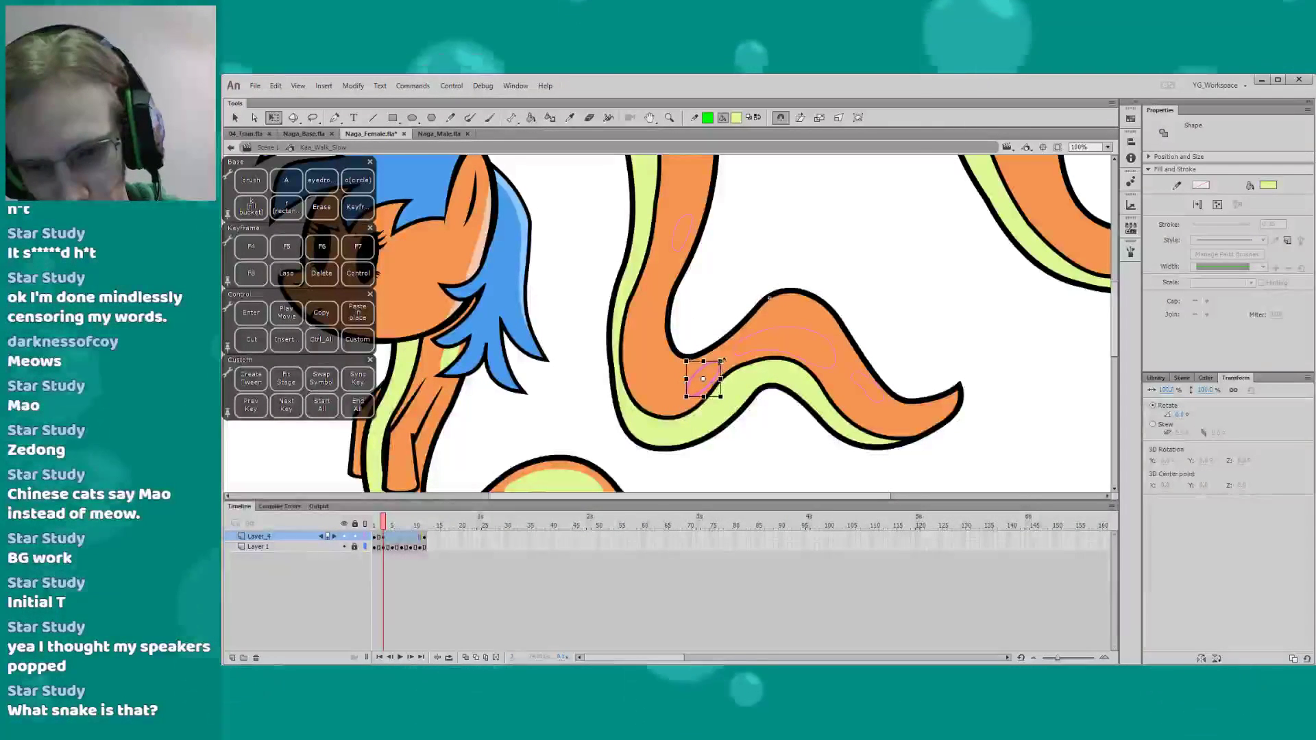
click(746, 337)
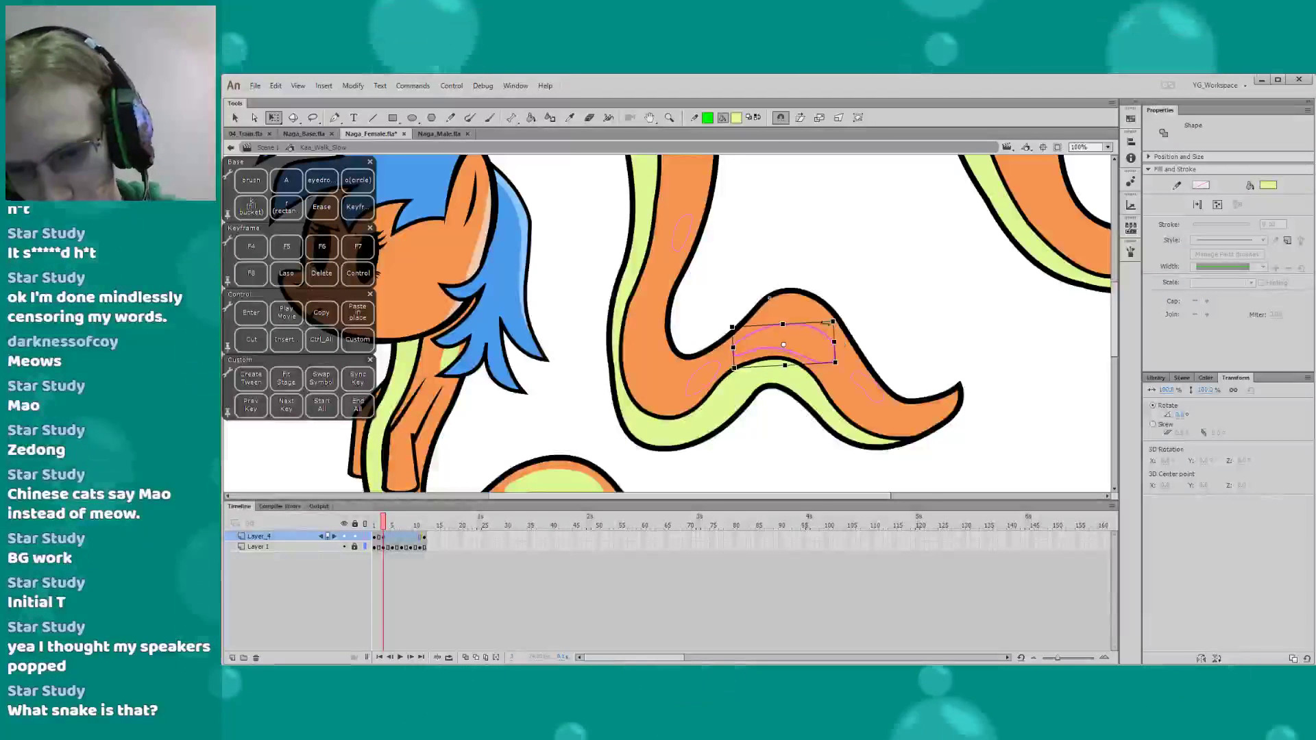
drag(787, 320, 777, 318)
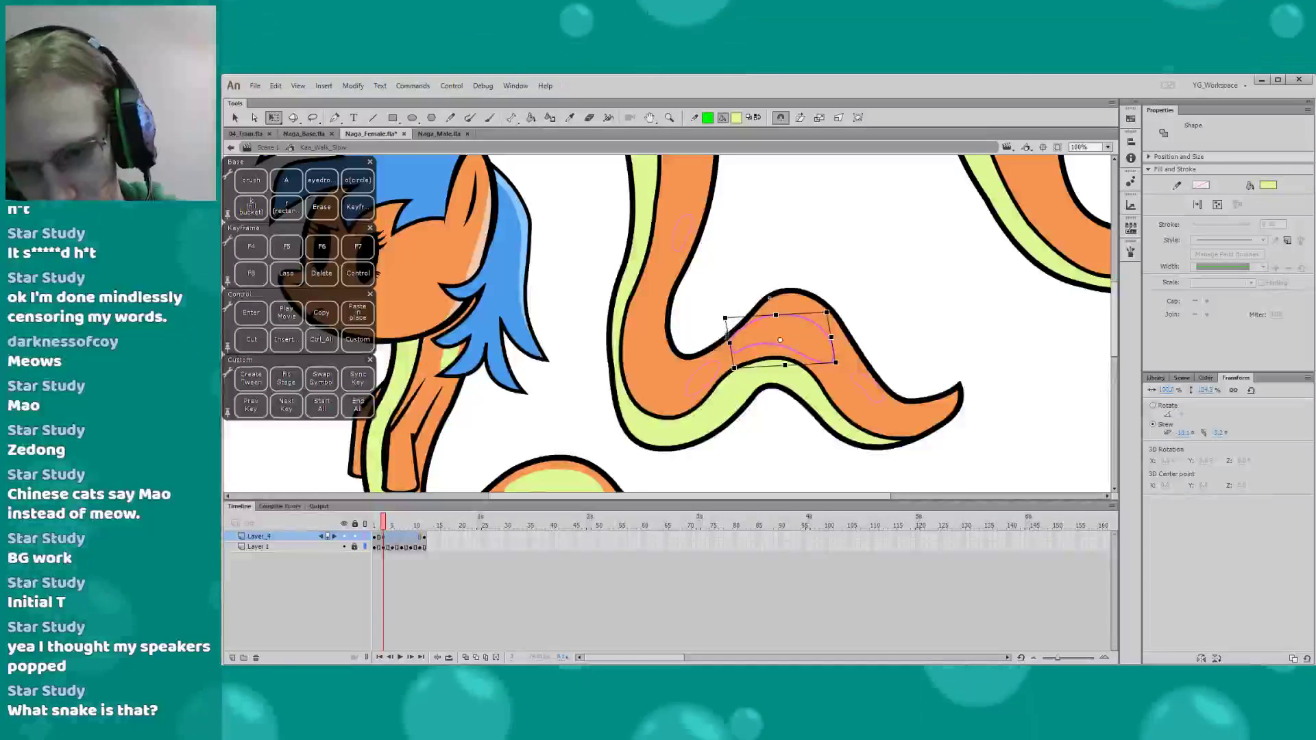
click(865, 383)
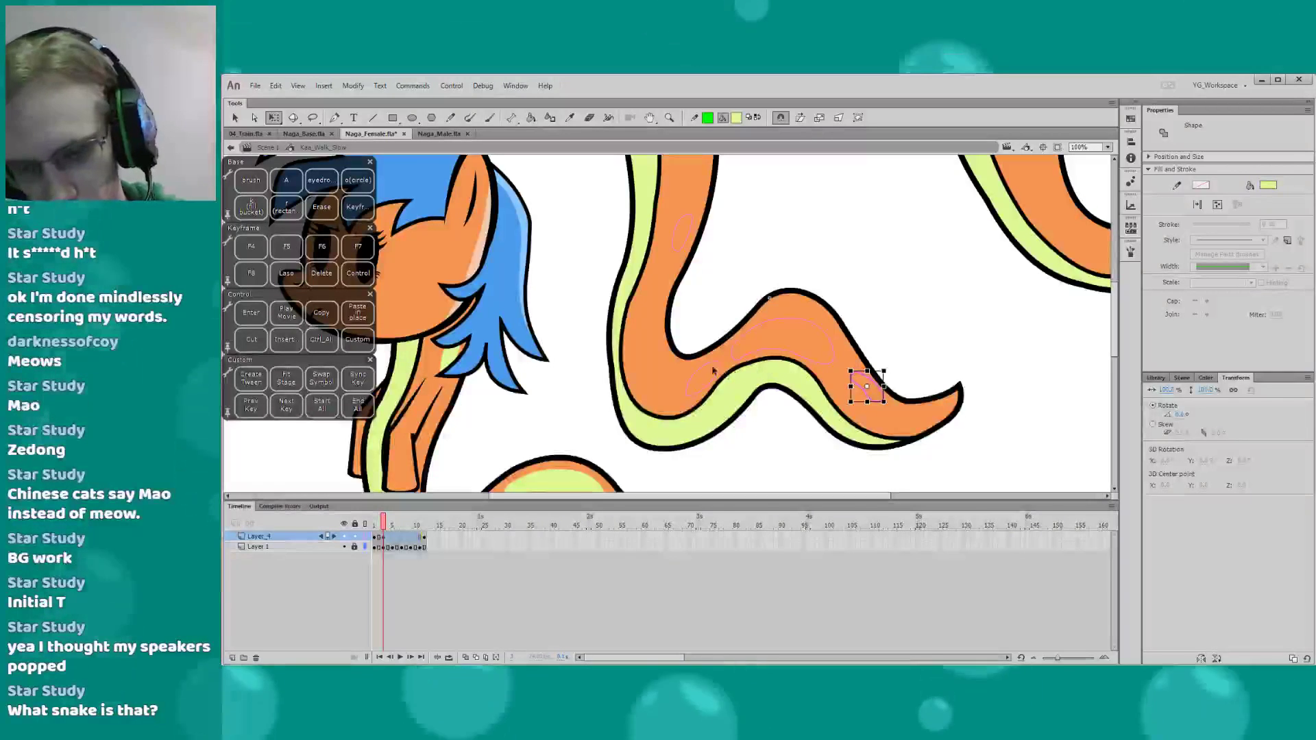
On frame 5 of Layer_4, add a spot keyframe, shift the spots onto the bent tail, and rotate the small lower spot along its curve
key(.)
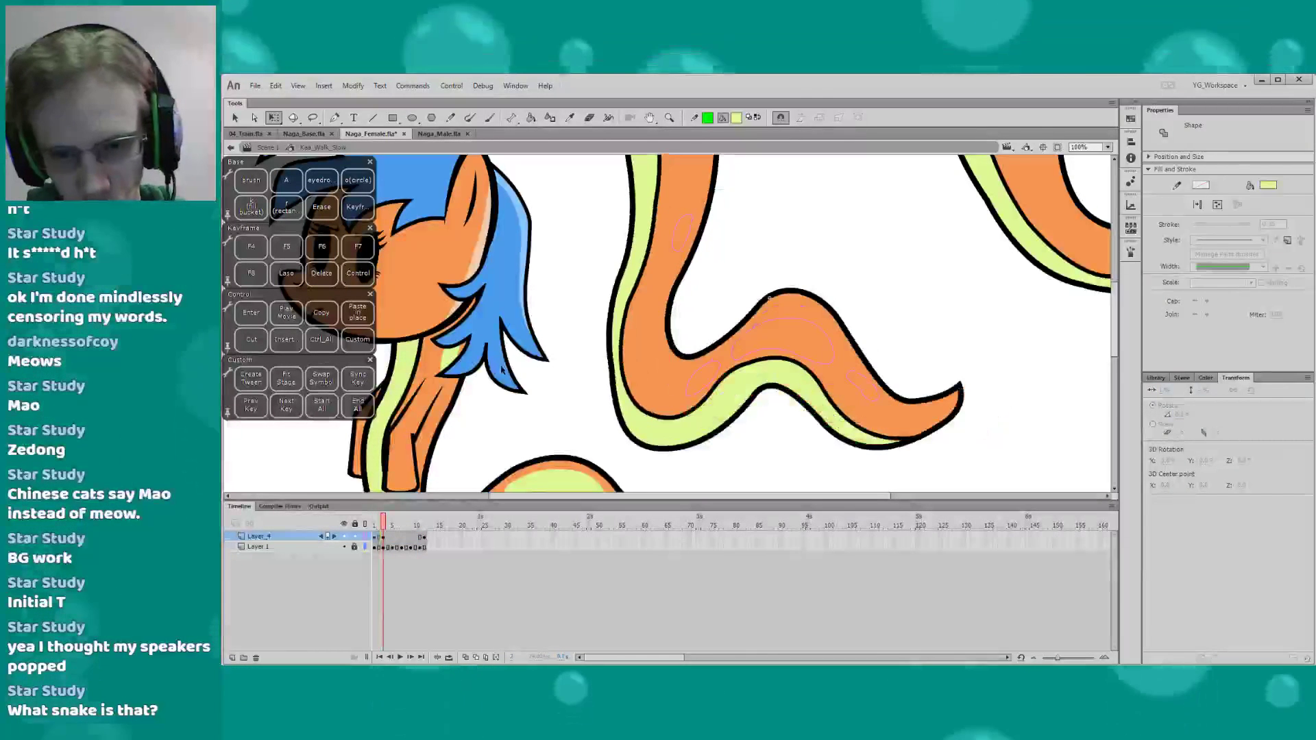
key(.)
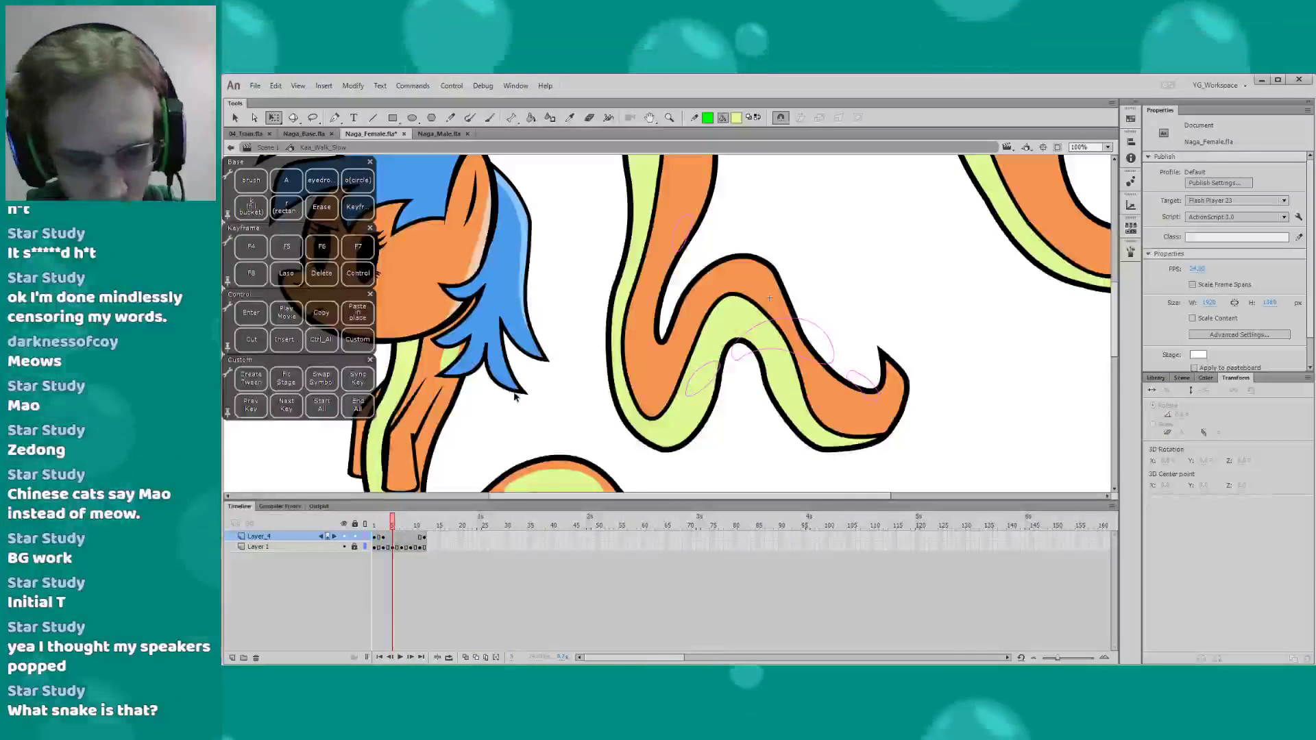
drag(672, 246, 664, 299)
click(666, 296)
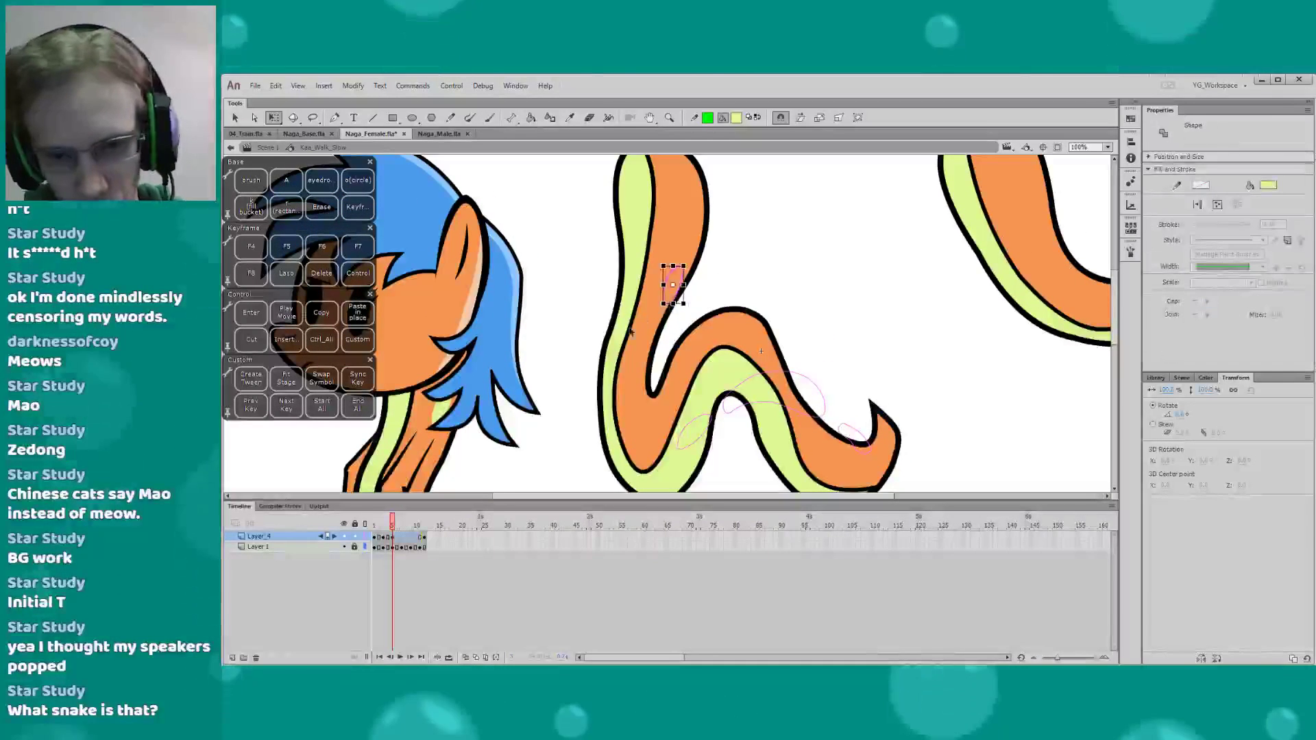
click(718, 406)
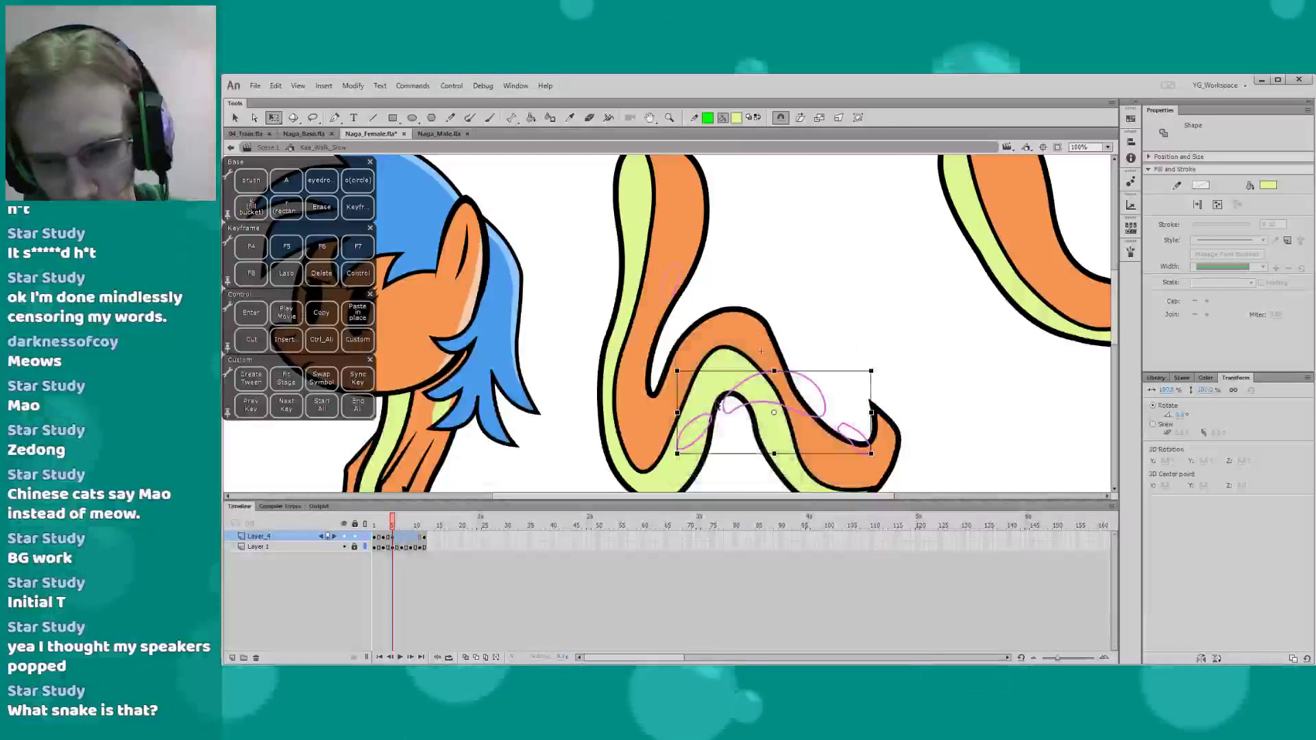
drag(725, 395, 673, 342)
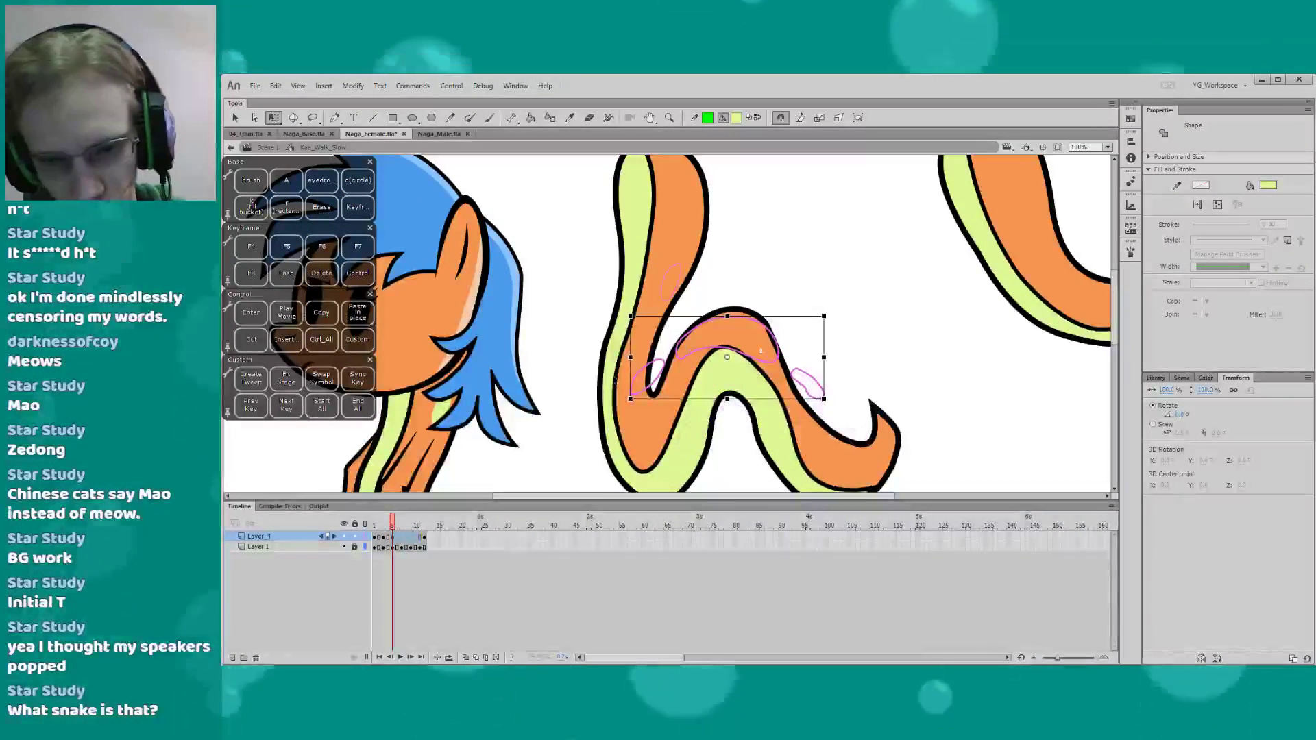
click(637, 377)
click(638, 374)
mouse_move(649, 406)
mouse_down()
mouse_move(659, 421)
mouse_move(641, 446)
mouse_up()
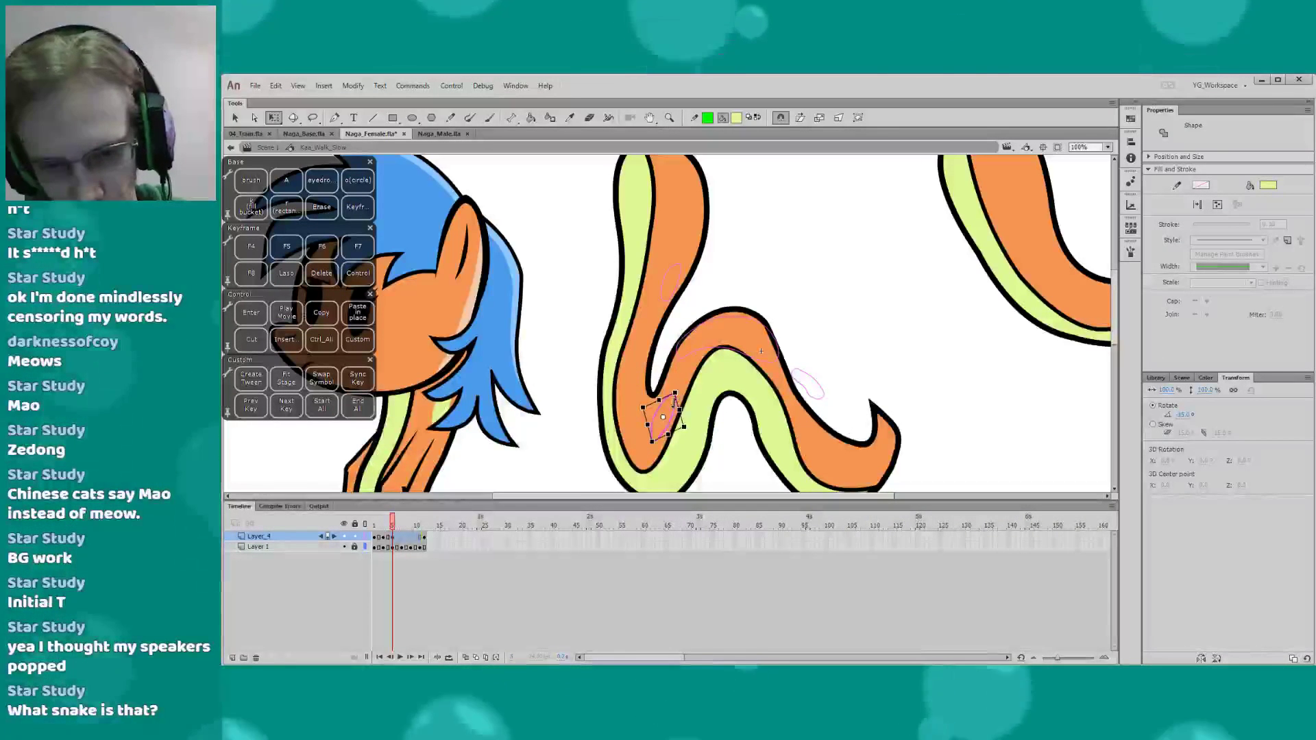
Narrow and skew the large spot on frame 5 so it fits inside the tail's hump
click(695, 355)
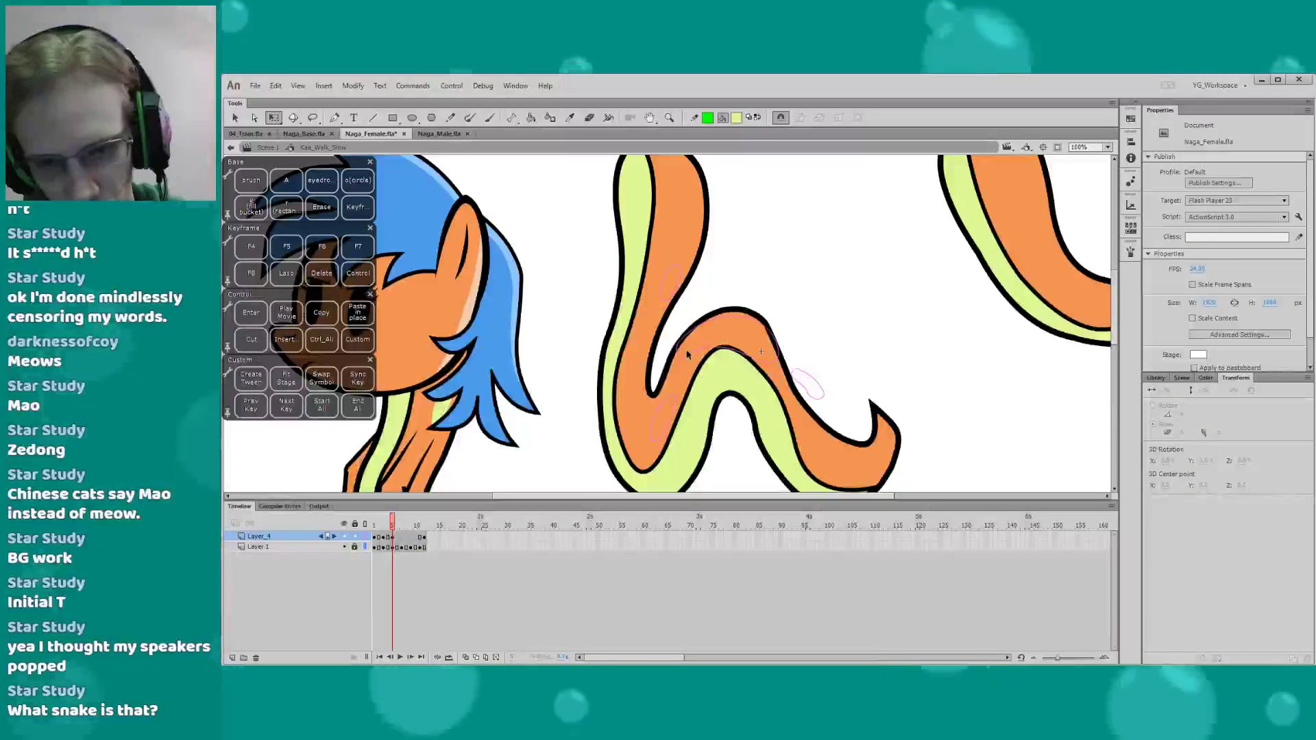
click(682, 352)
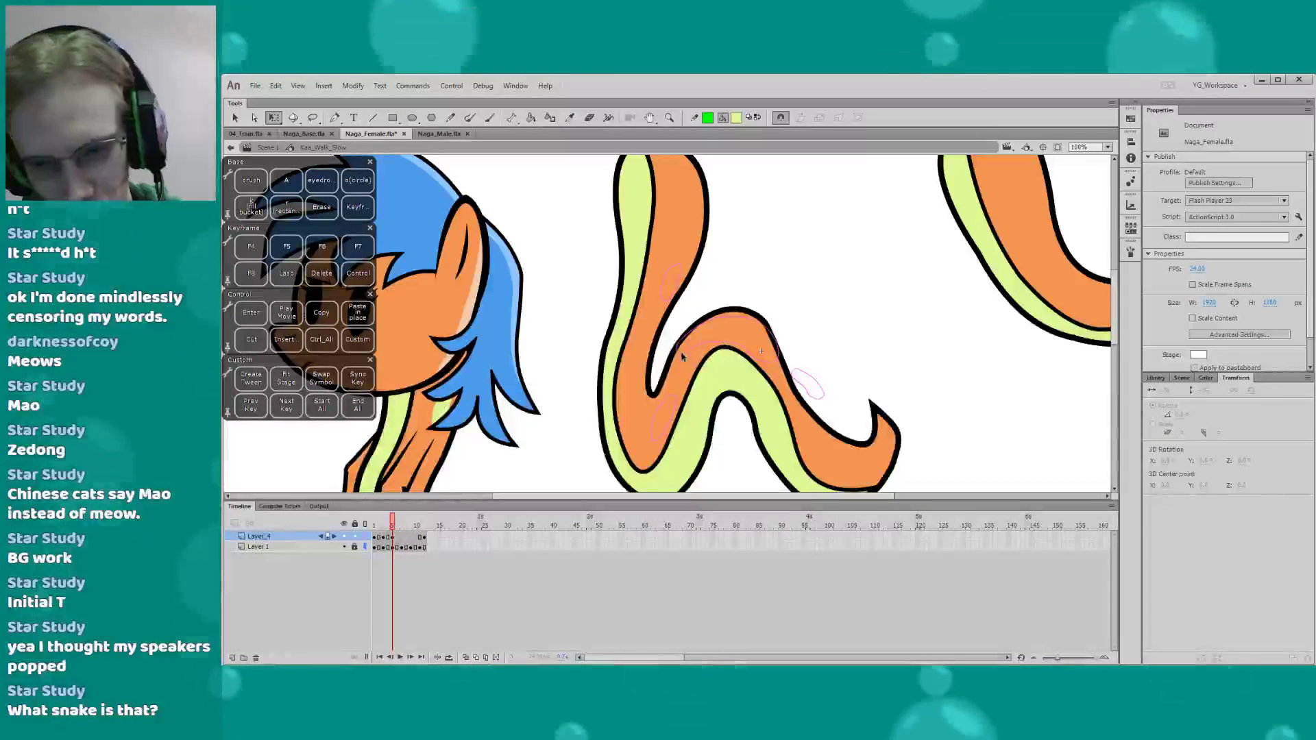
click(682, 363)
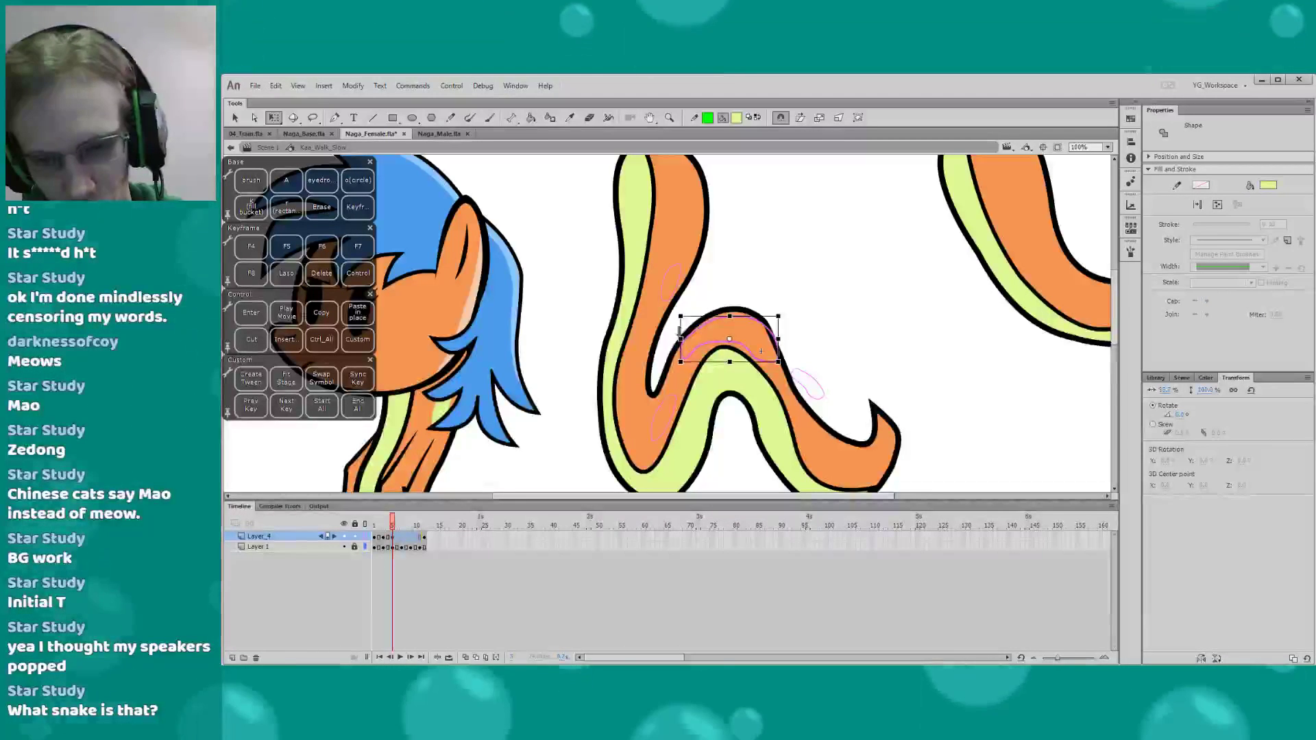
drag(773, 336, 771, 337)
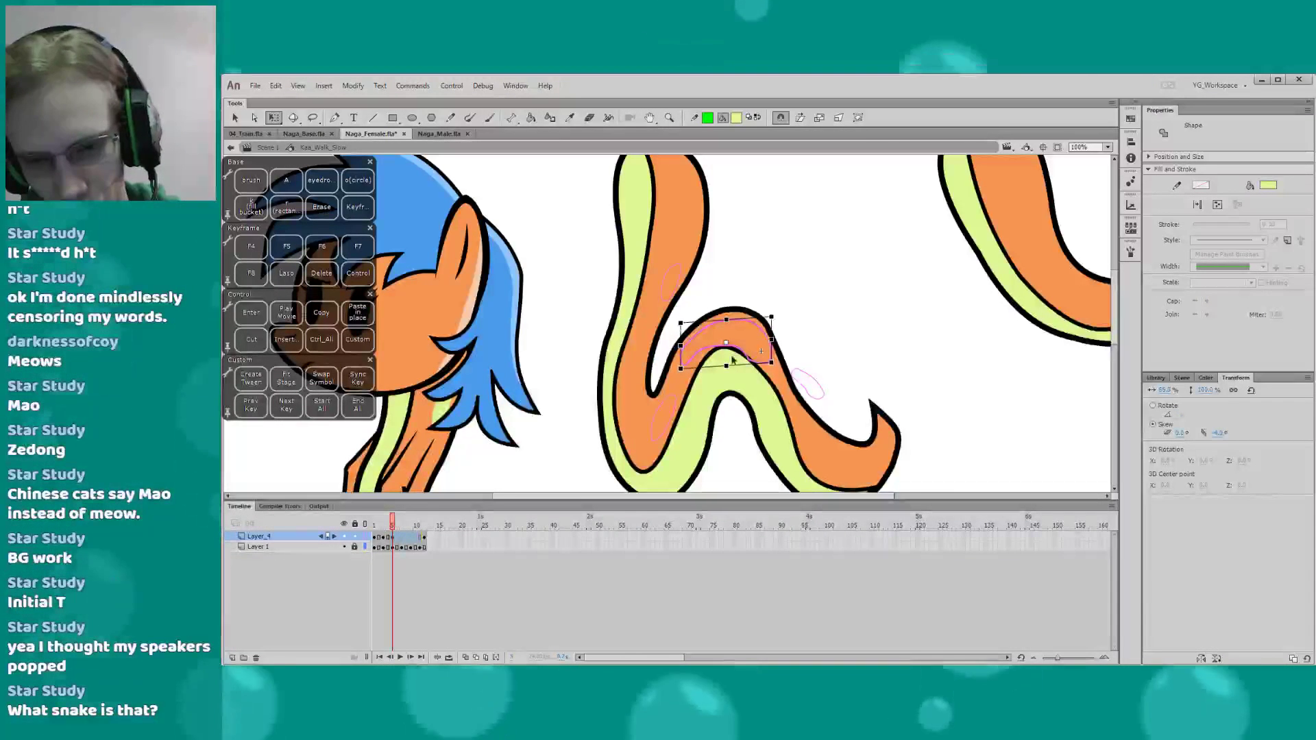
click(728, 384)
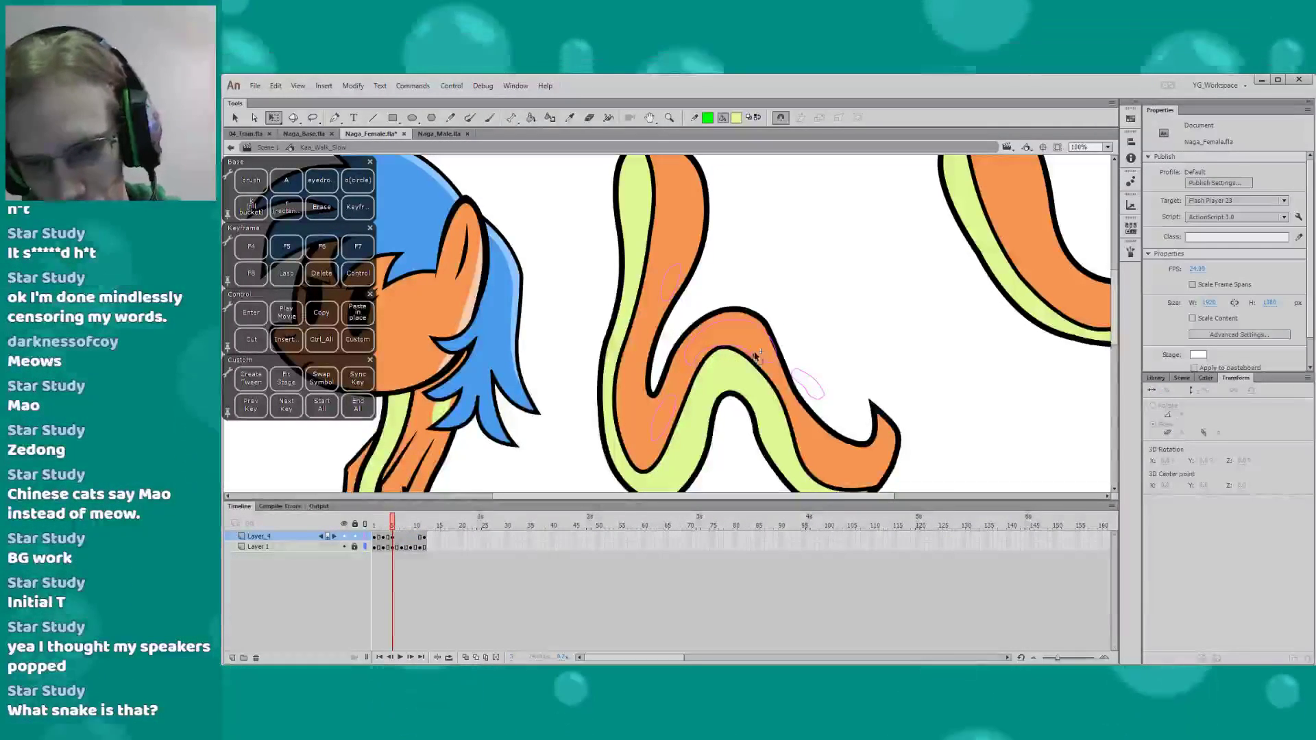
click(707, 332)
key(ctrl+shift+a)
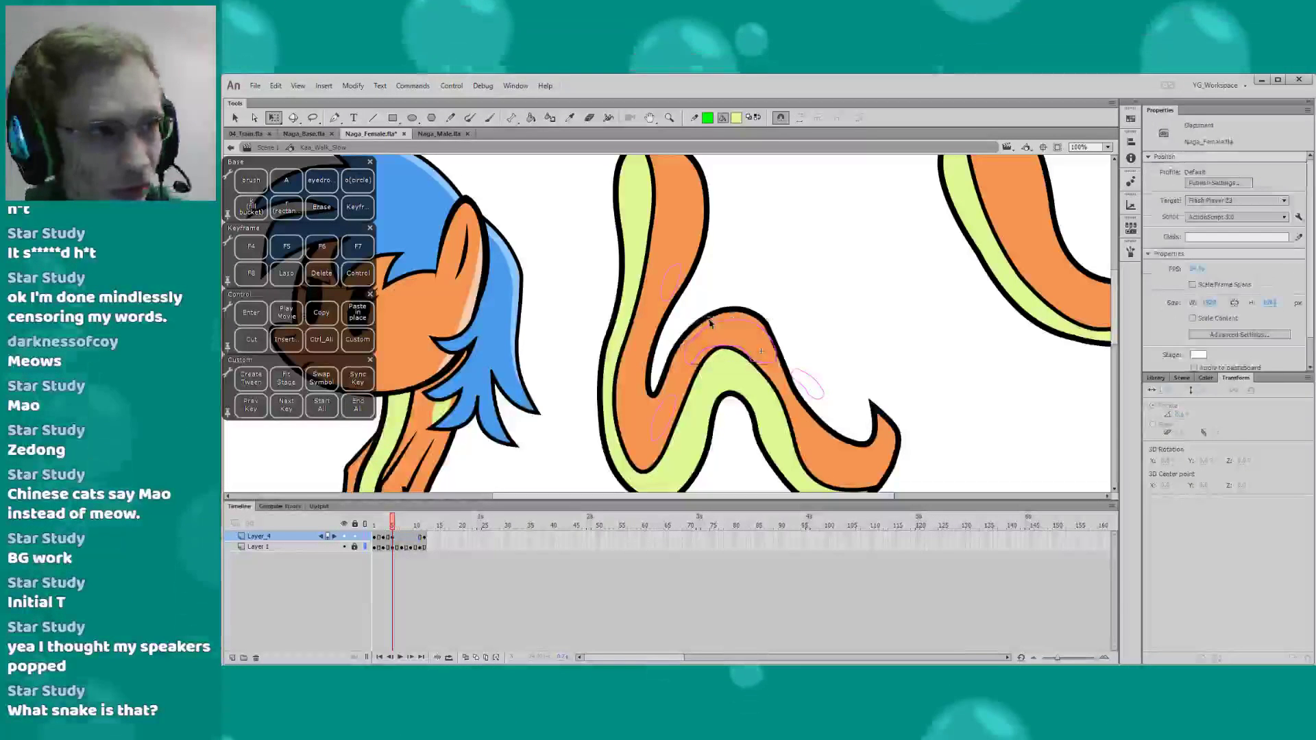
Change Layer_4's outline color to black
double_click(364, 536)
click(703, 453)
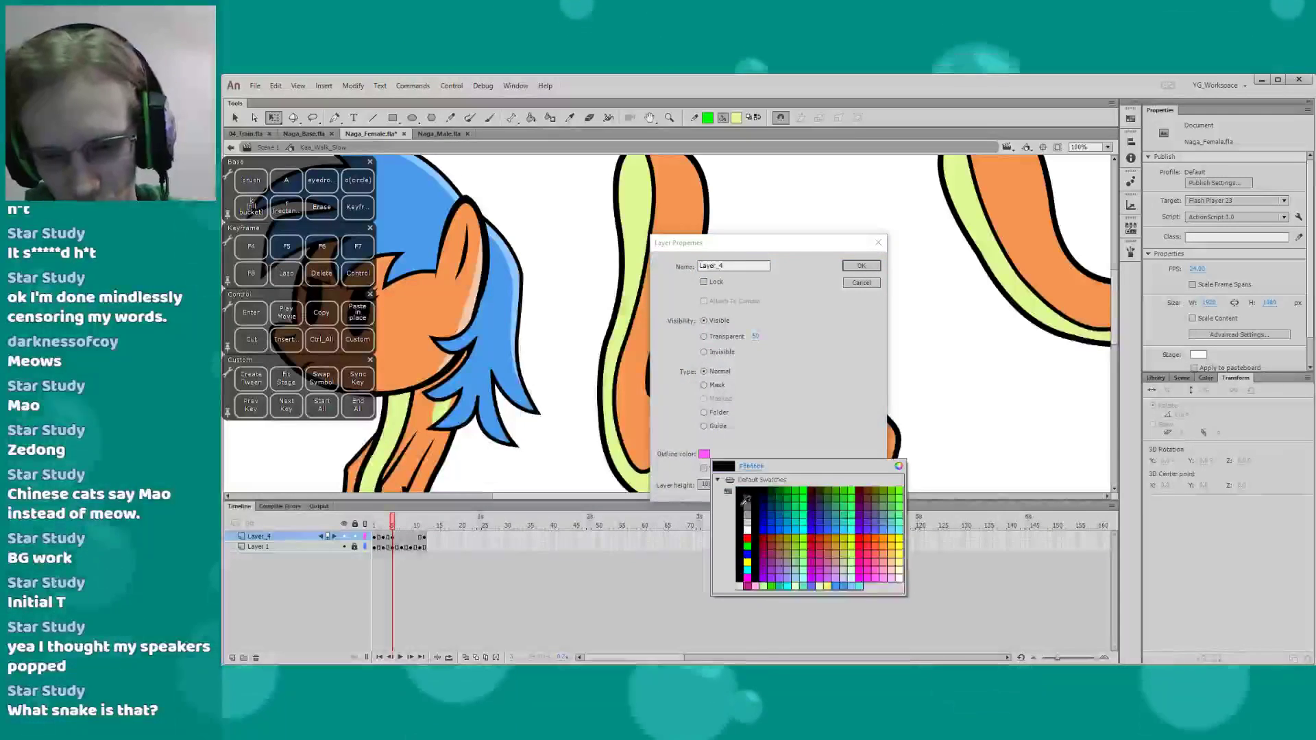
click(740, 506)
click(860, 266)
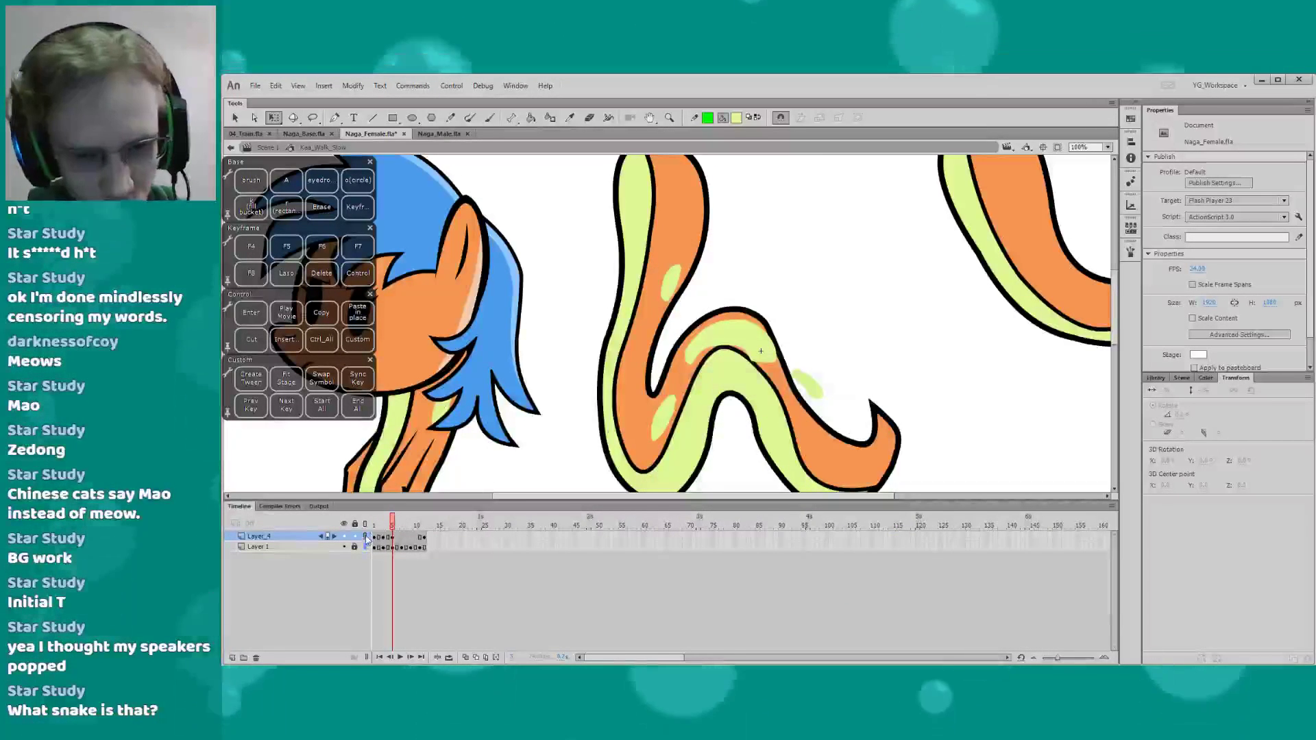
Show Layer_4 as outlines and refine the large spot's shape against the hump of the tail on frame 5
drag(572, 389, 538, 367)
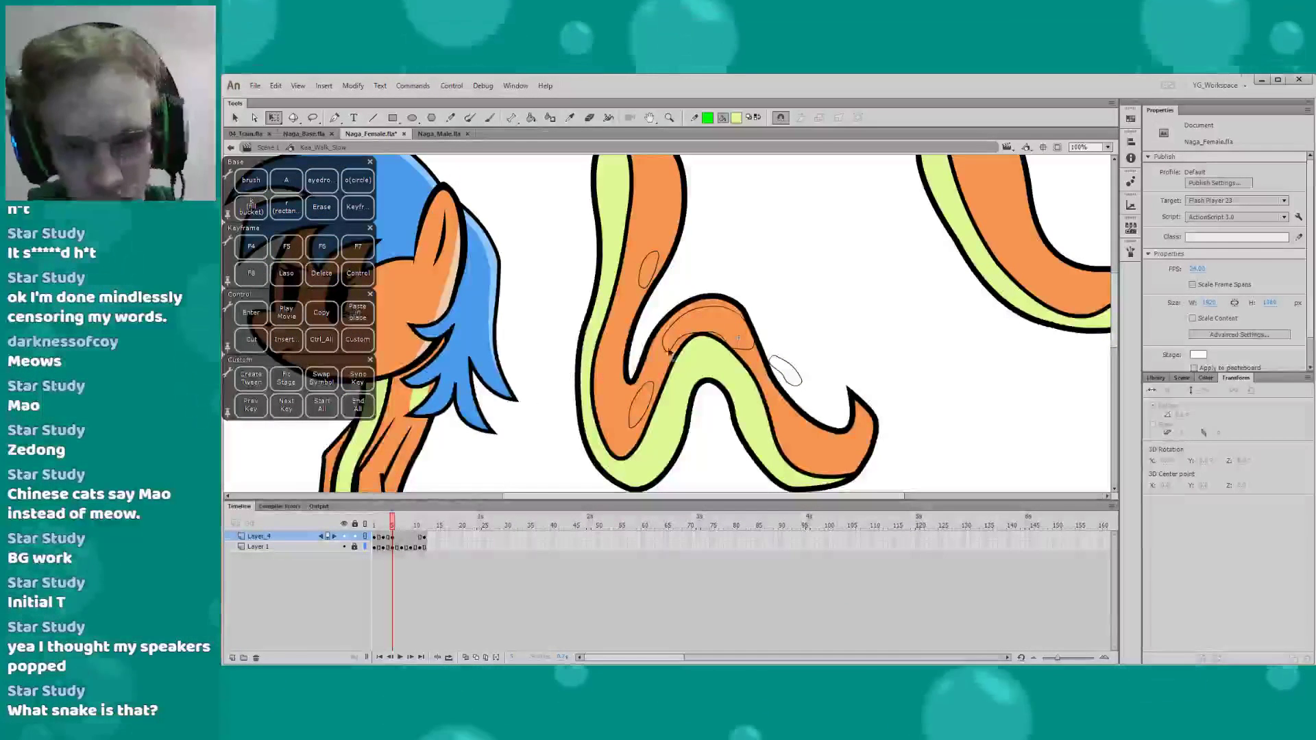
click(743, 332)
drag(754, 329, 751, 329)
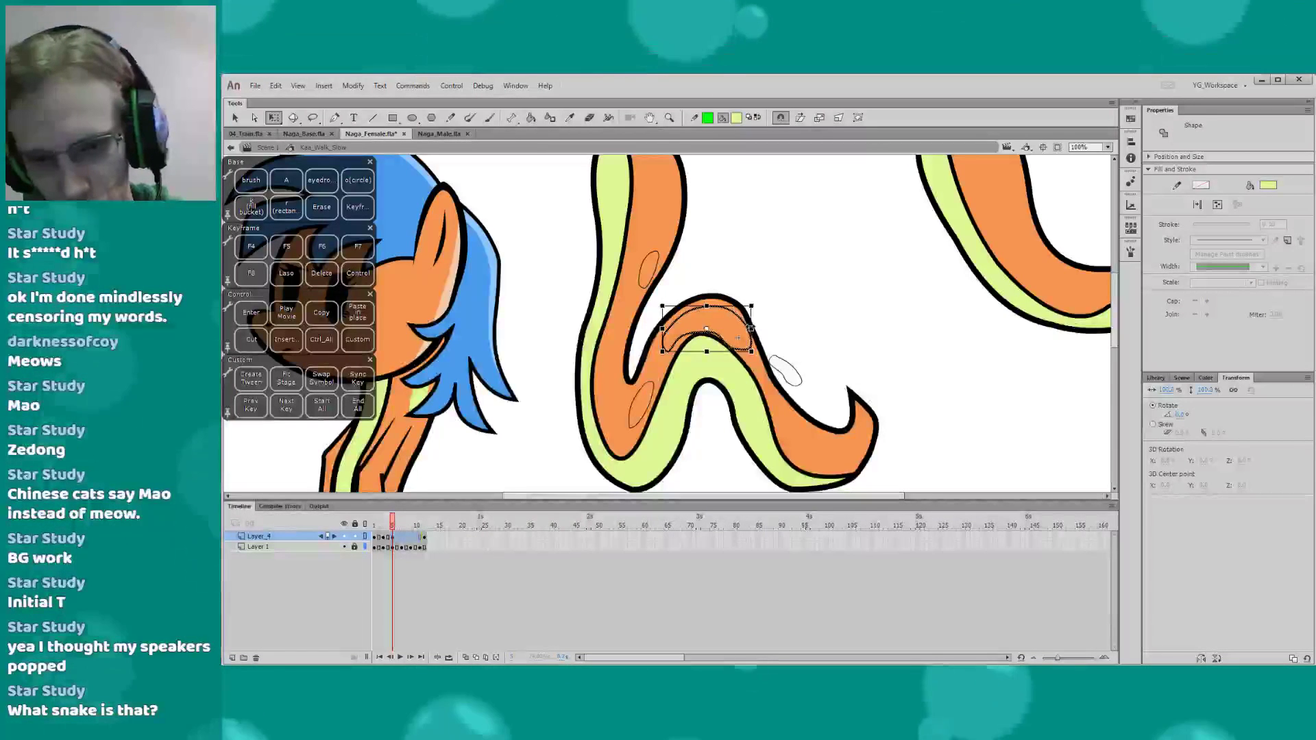
click(697, 340)
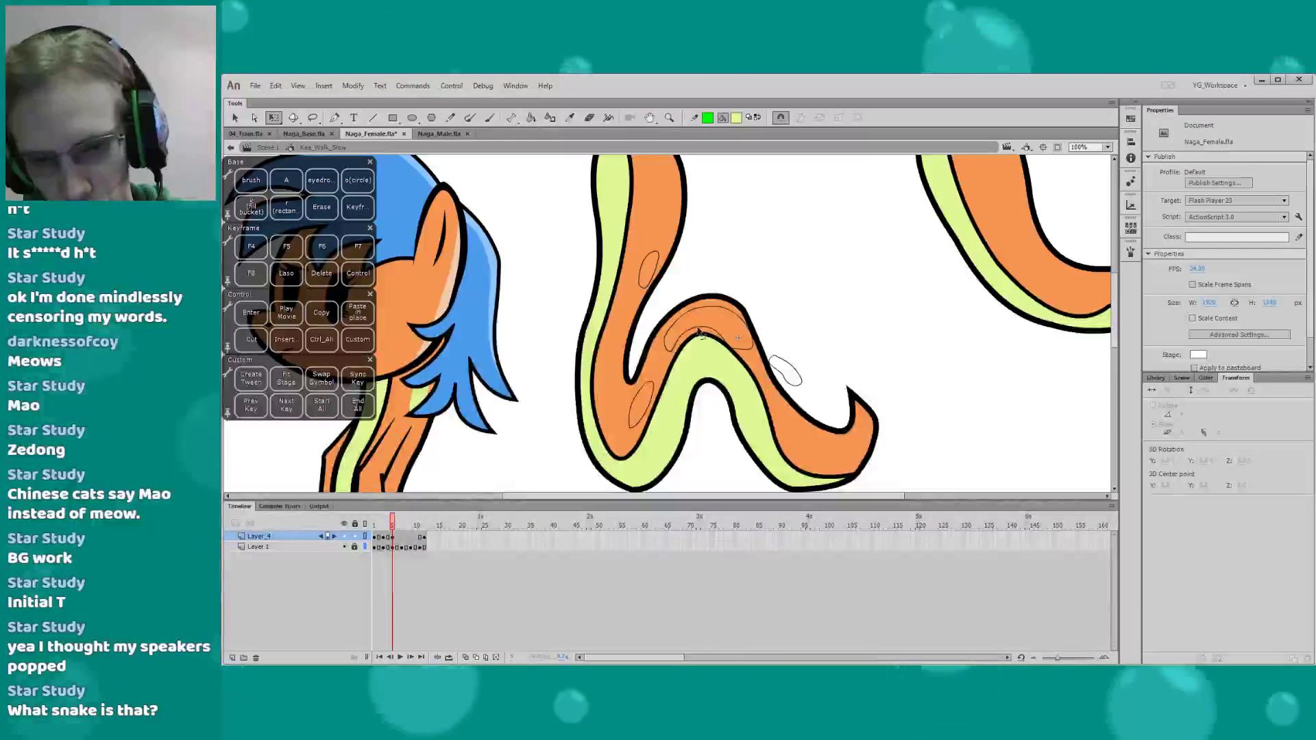
click(771, 366)
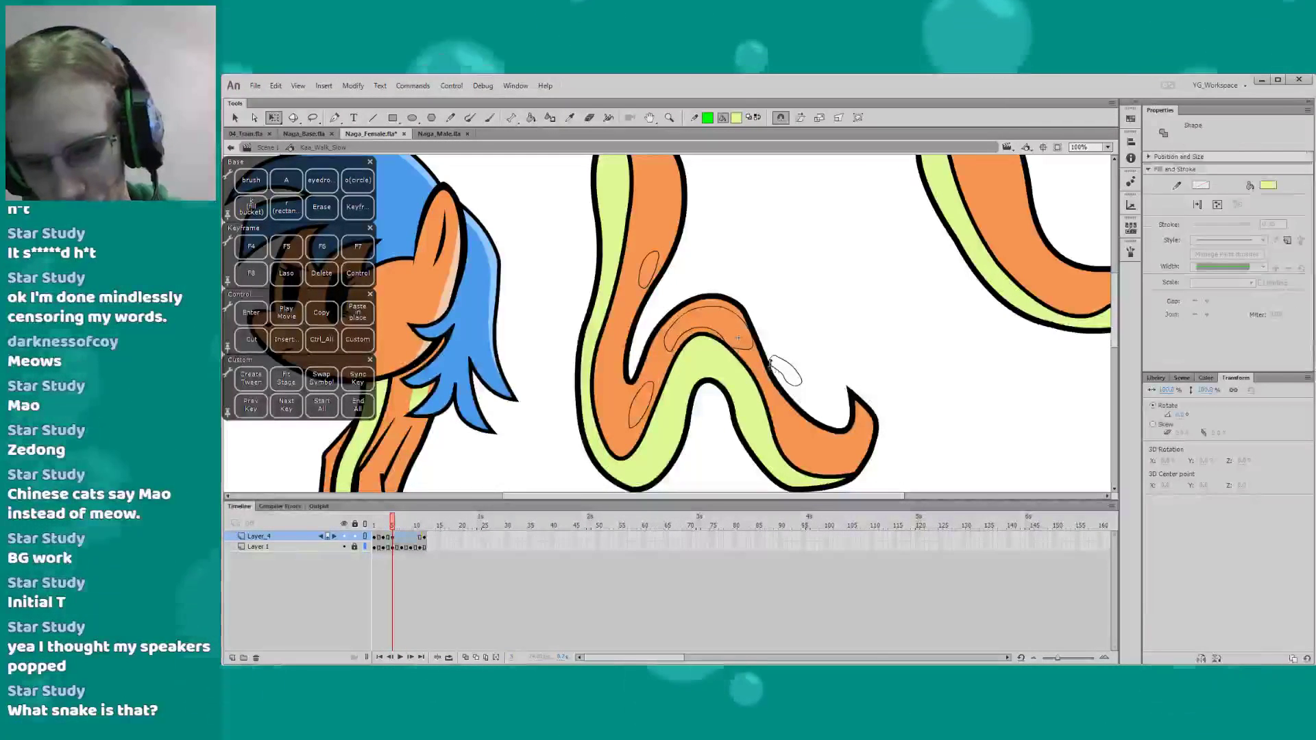
click(616, 407)
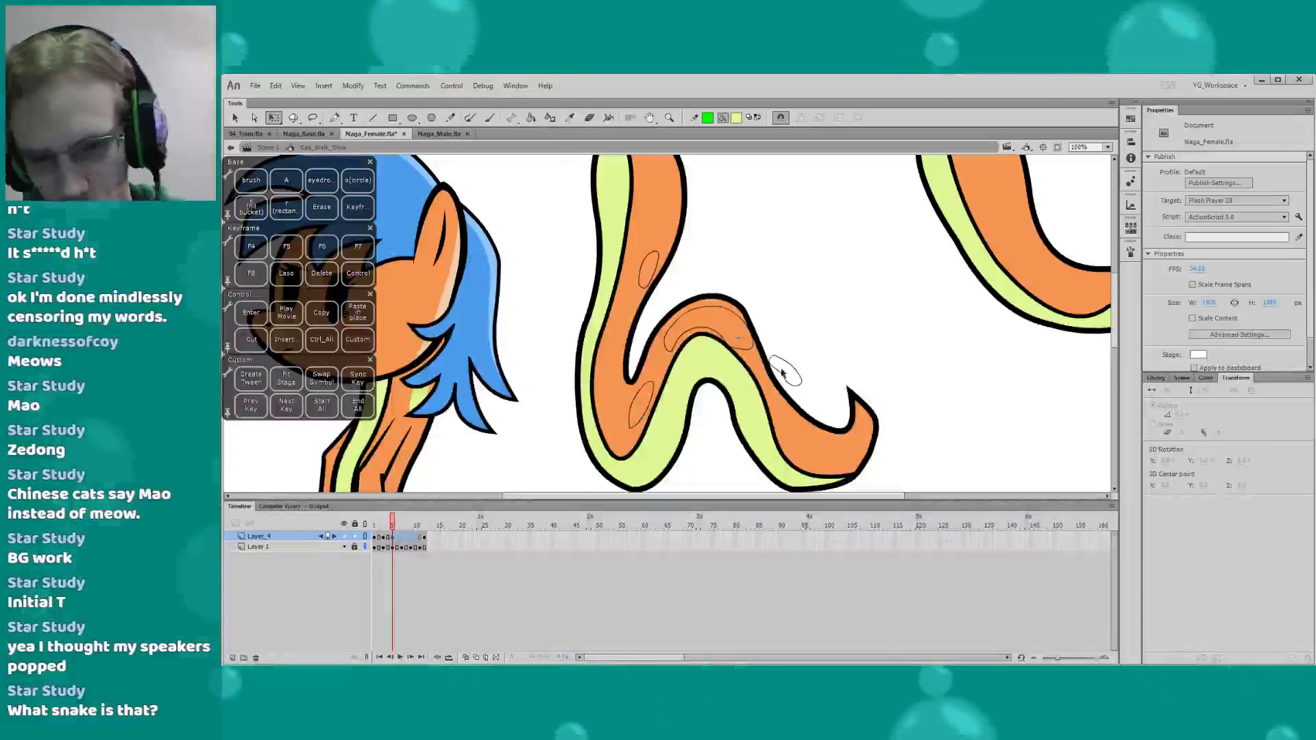
Move and skew the tail-end spot inside the tail on frame 5, compare with the previous frame, and select the large spot's contour for reshaping
click(782, 372)
mouse_move(782, 389)
mouse_down()
mouse_move(773, 405)
mouse_move(788, 409)
mouse_move(759, 397)
mouse_up()
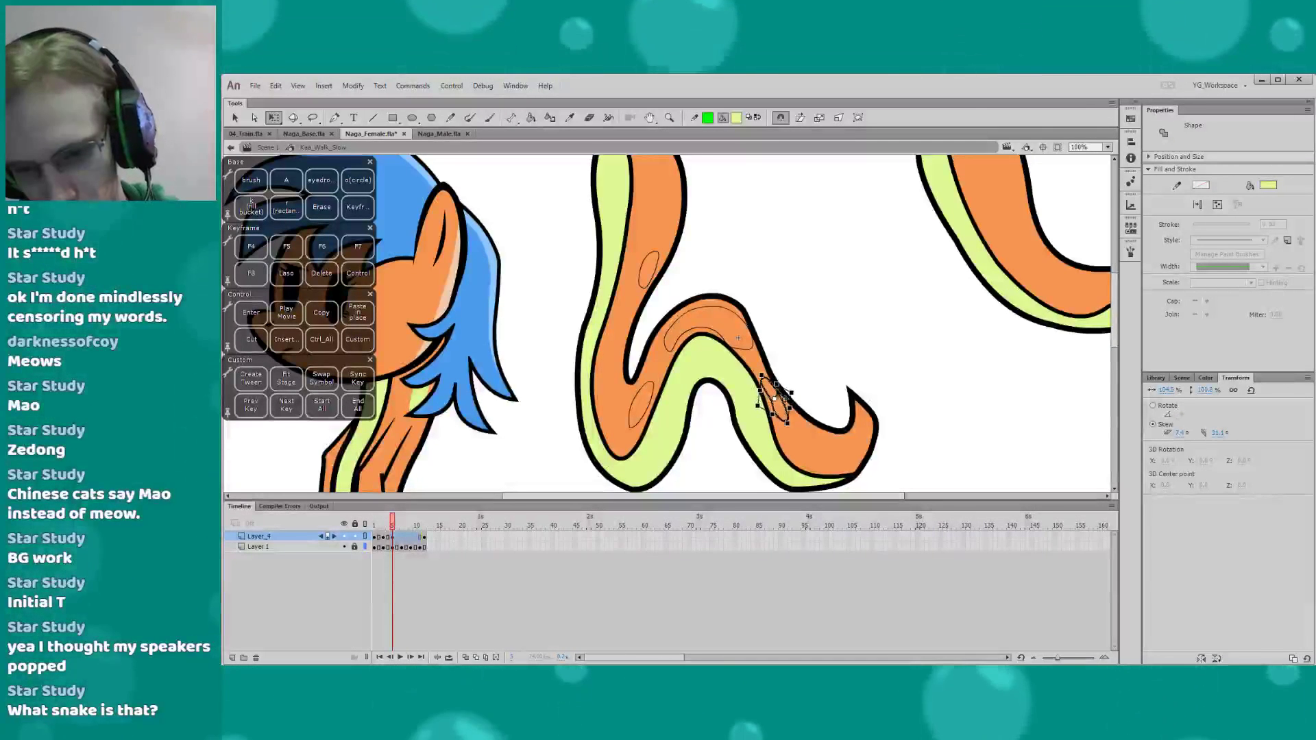
click(559, 393)
key(comma)
key(period)
key(comma)
key(period)
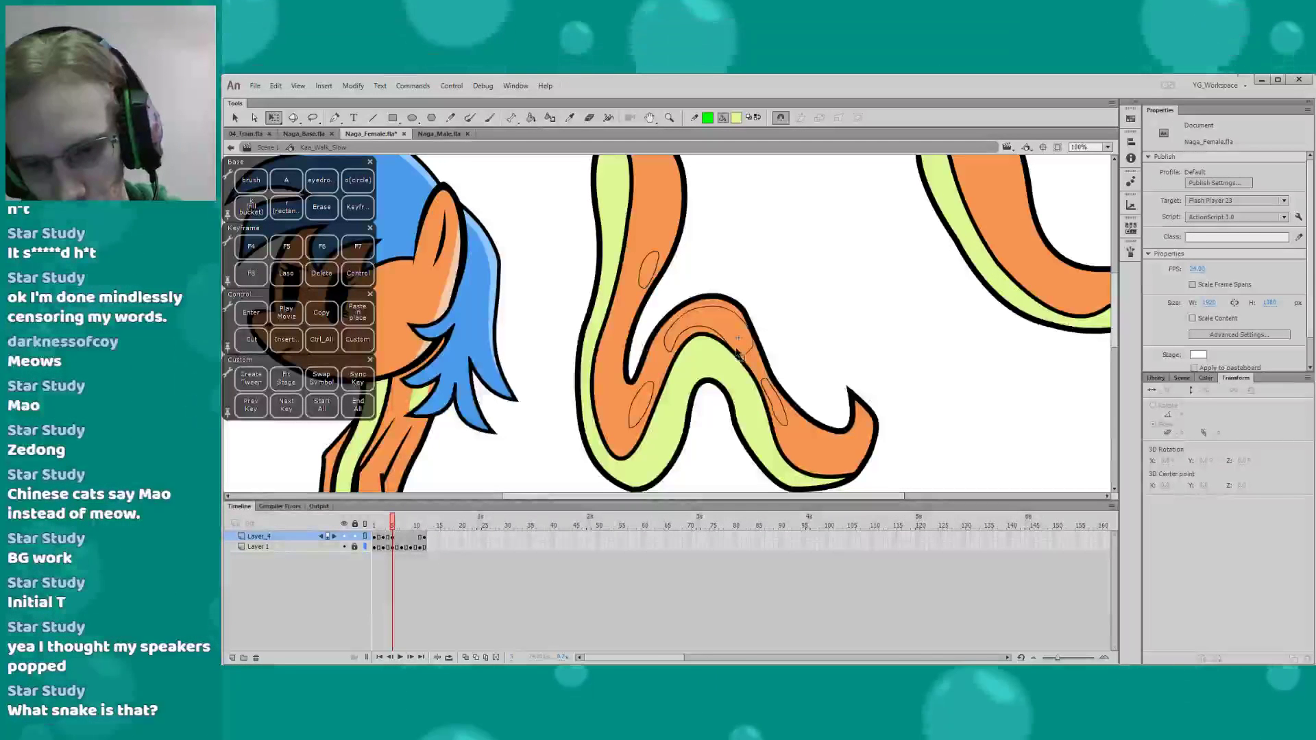
click(728, 346)
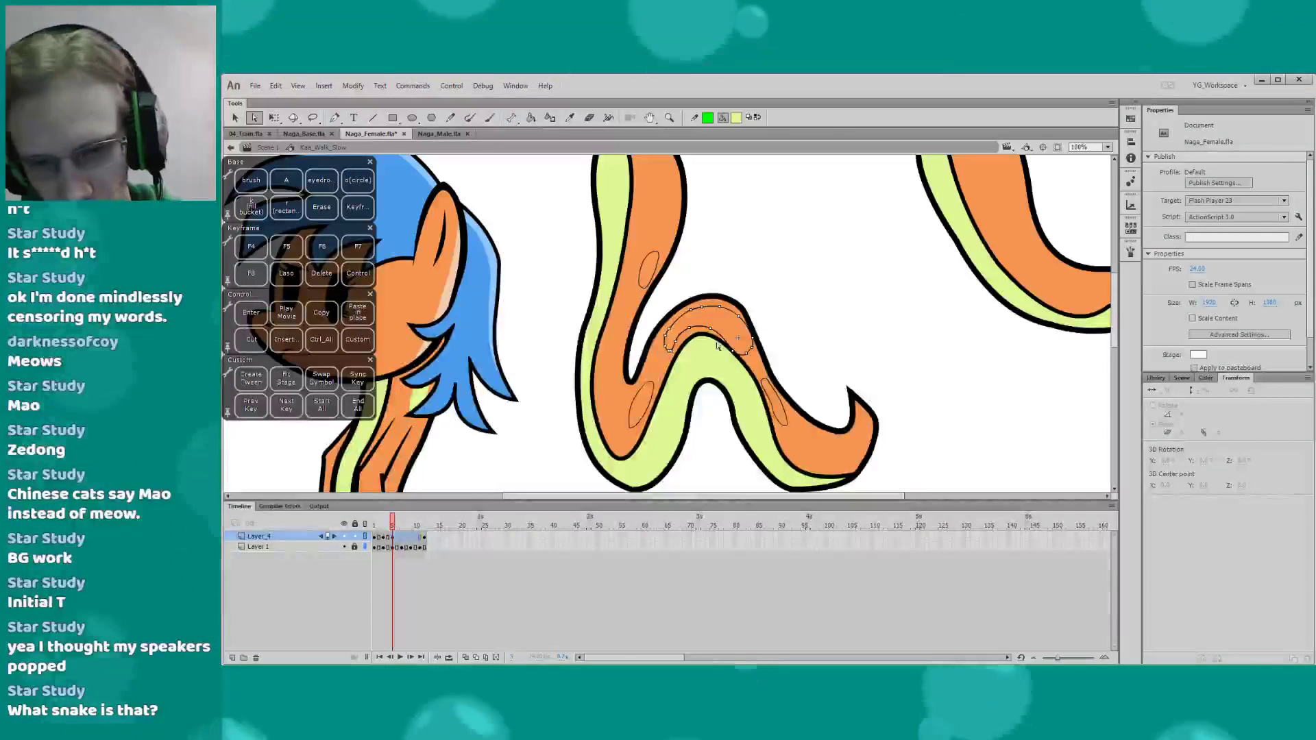
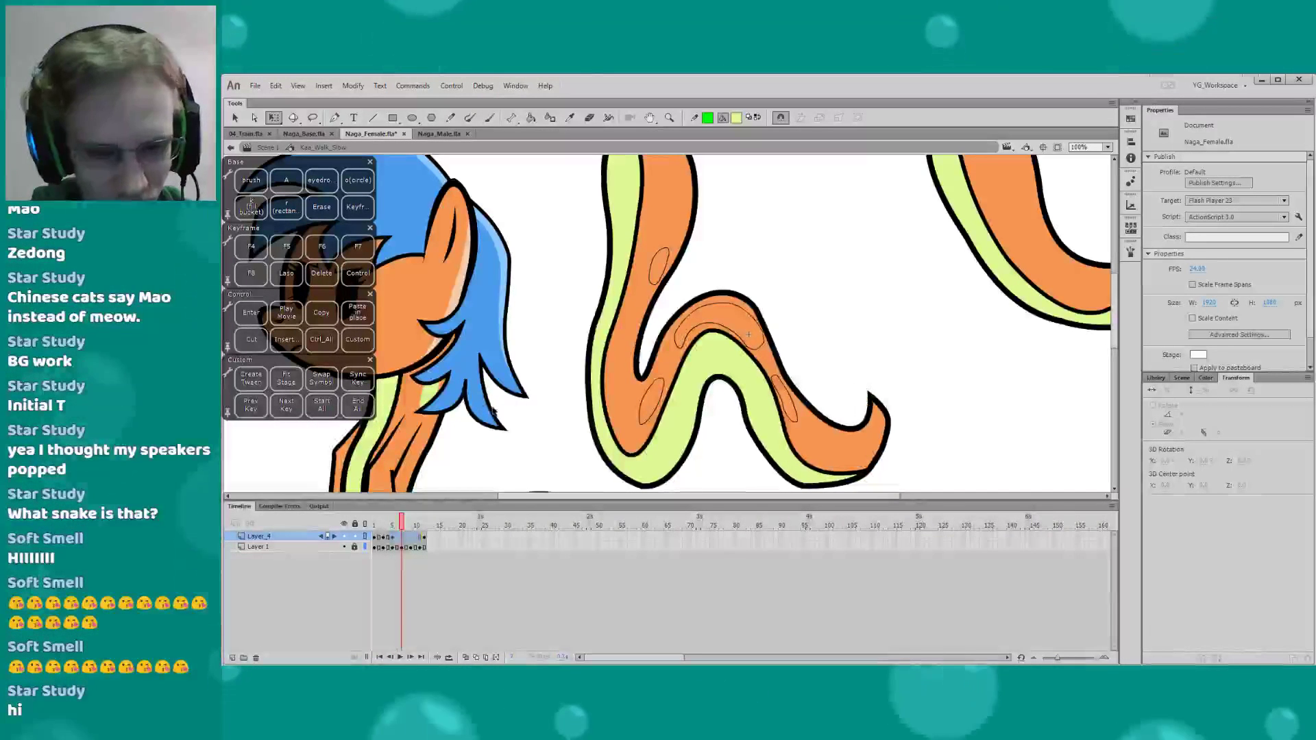
Add a spot keyframe at frame 7 on Layer_4 and play the animation to check the spots' movement
click(394, 537)
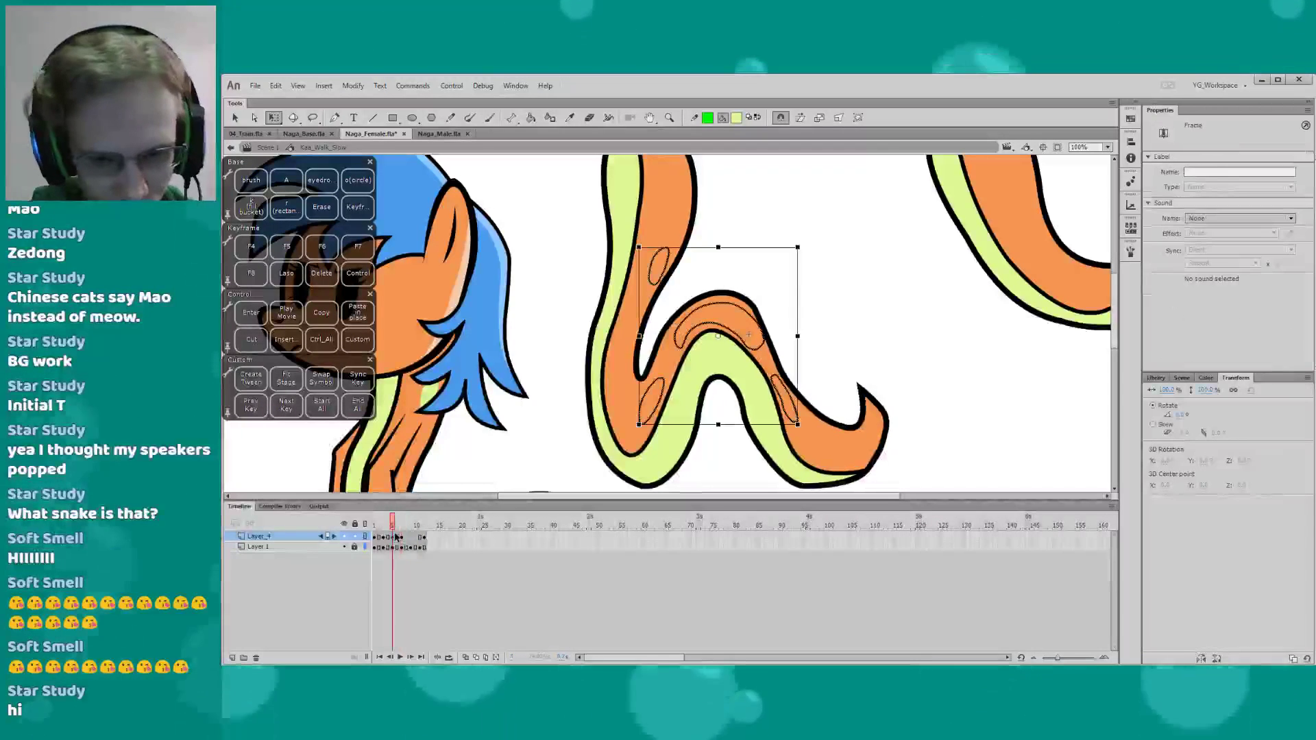
click(403, 537)
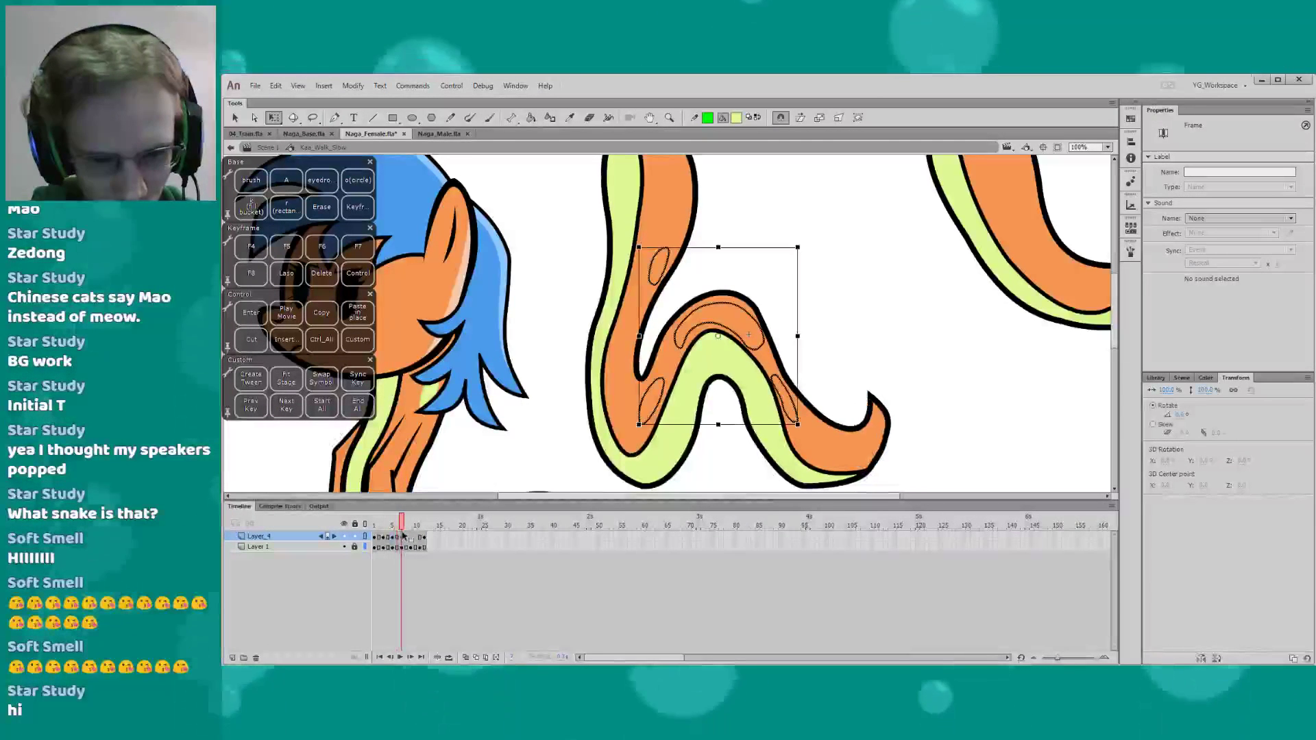
drag(795, 336, 799, 336)
click(537, 364)
key(Return)
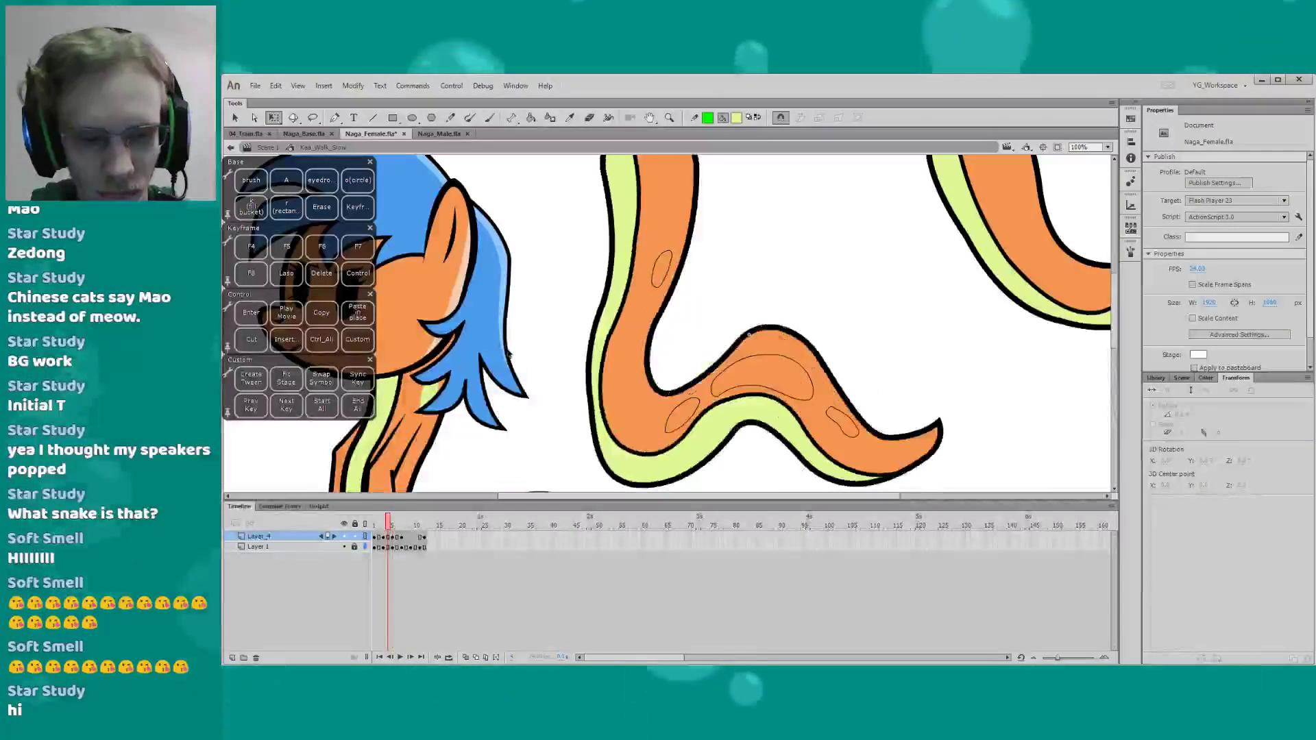
Flip between frames 6 and 7 to check how the small lower spot lines up with the tail
click(646, 278)
click(579, 328)
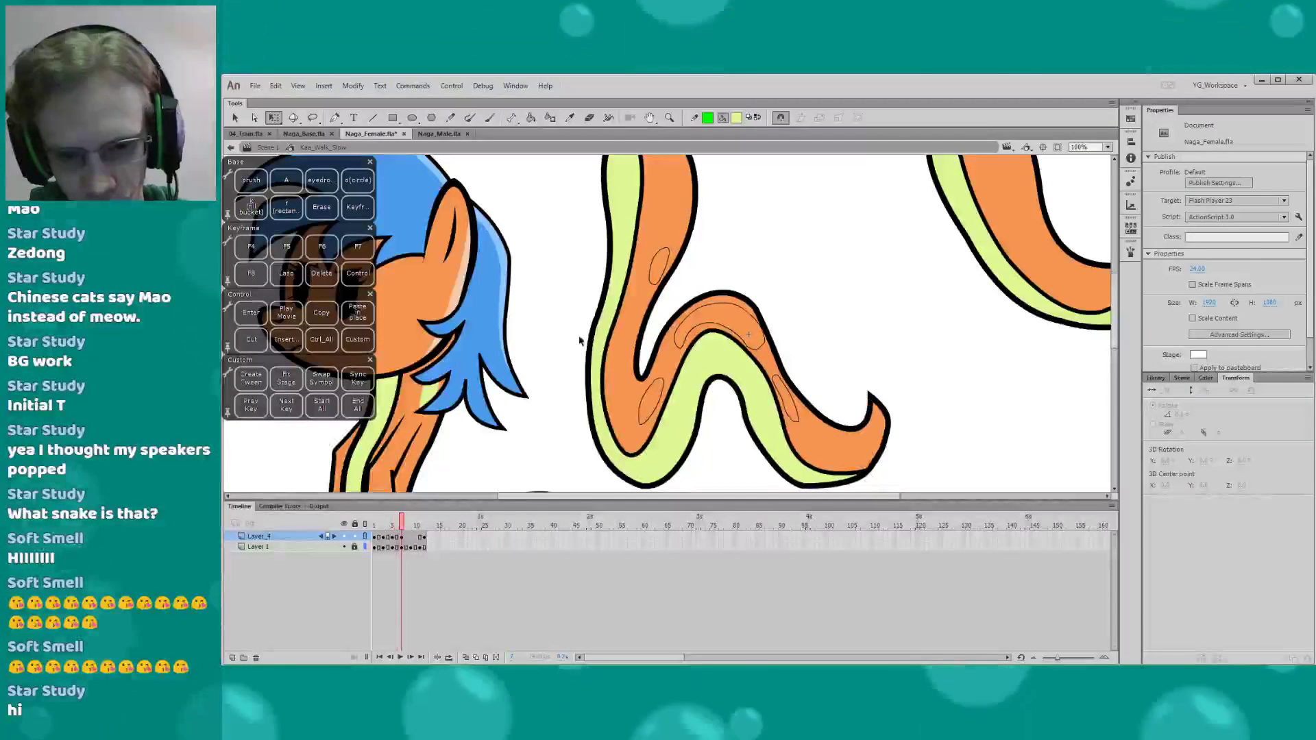
click(633, 401)
click(609, 392)
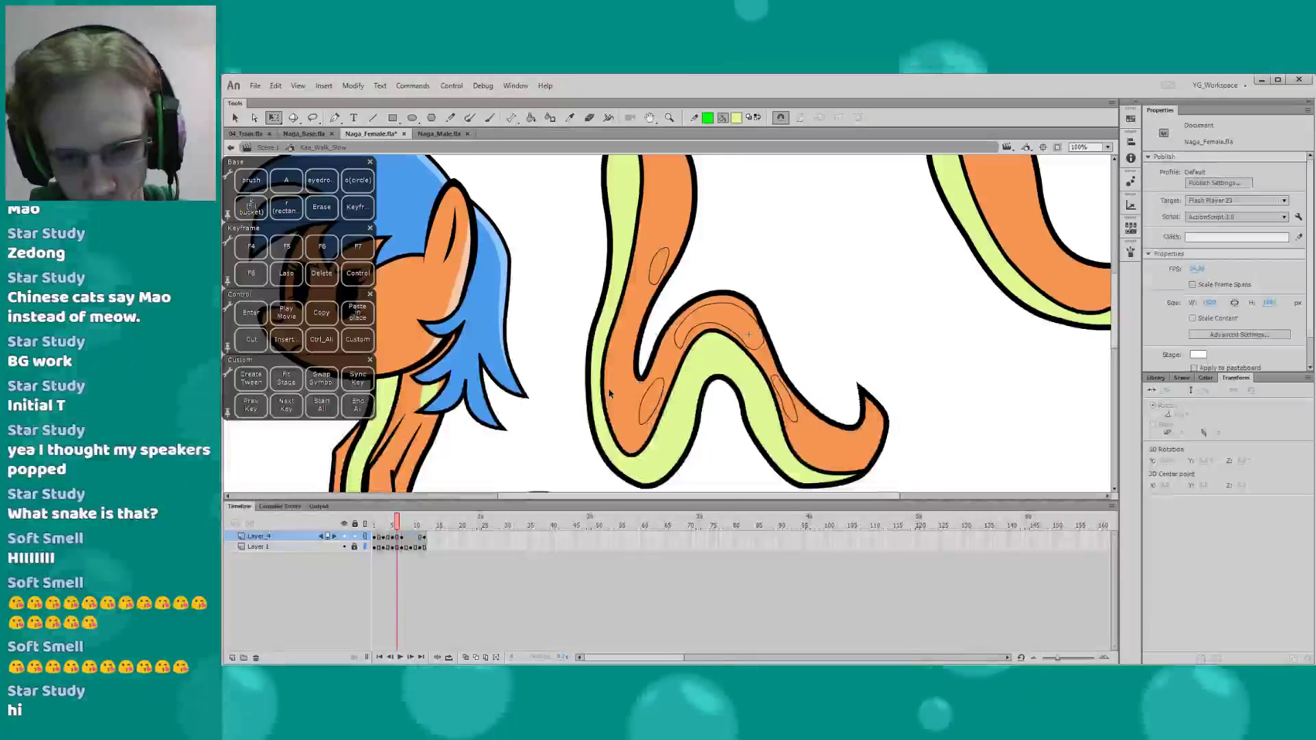
click(641, 407)
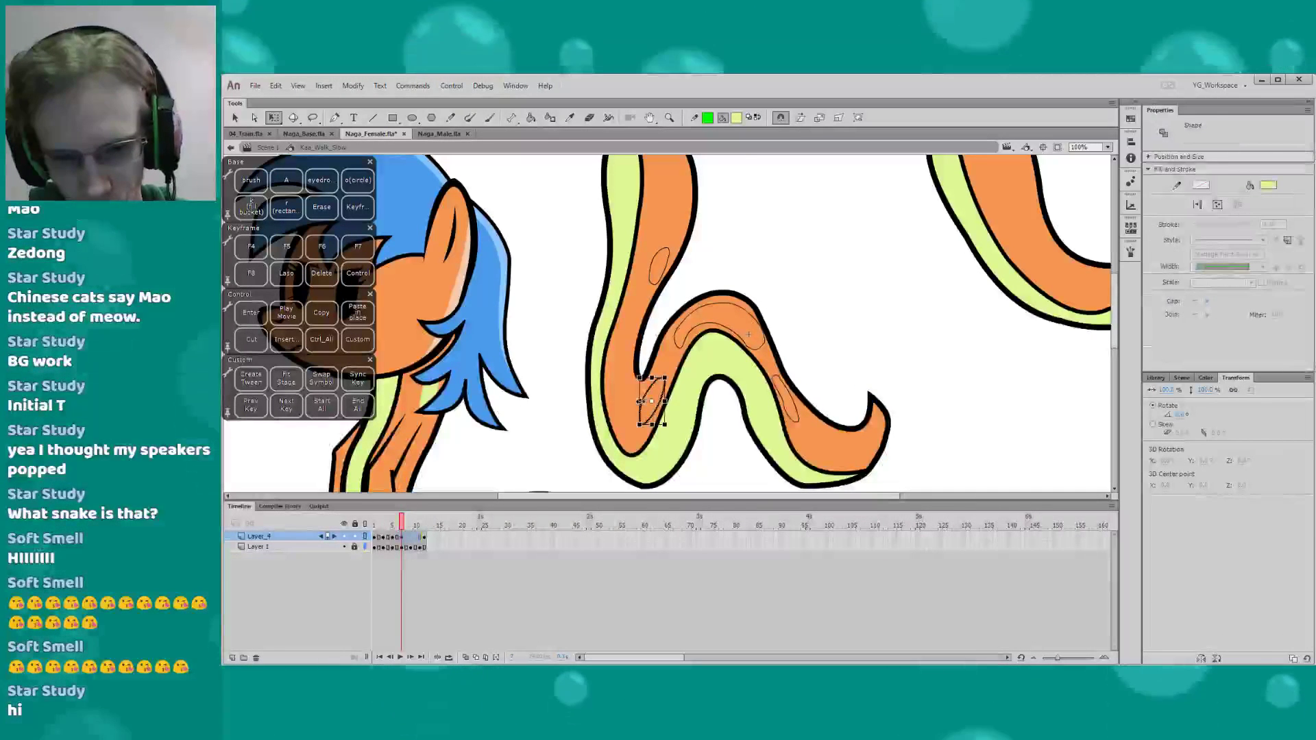
click(636, 407)
key(period)
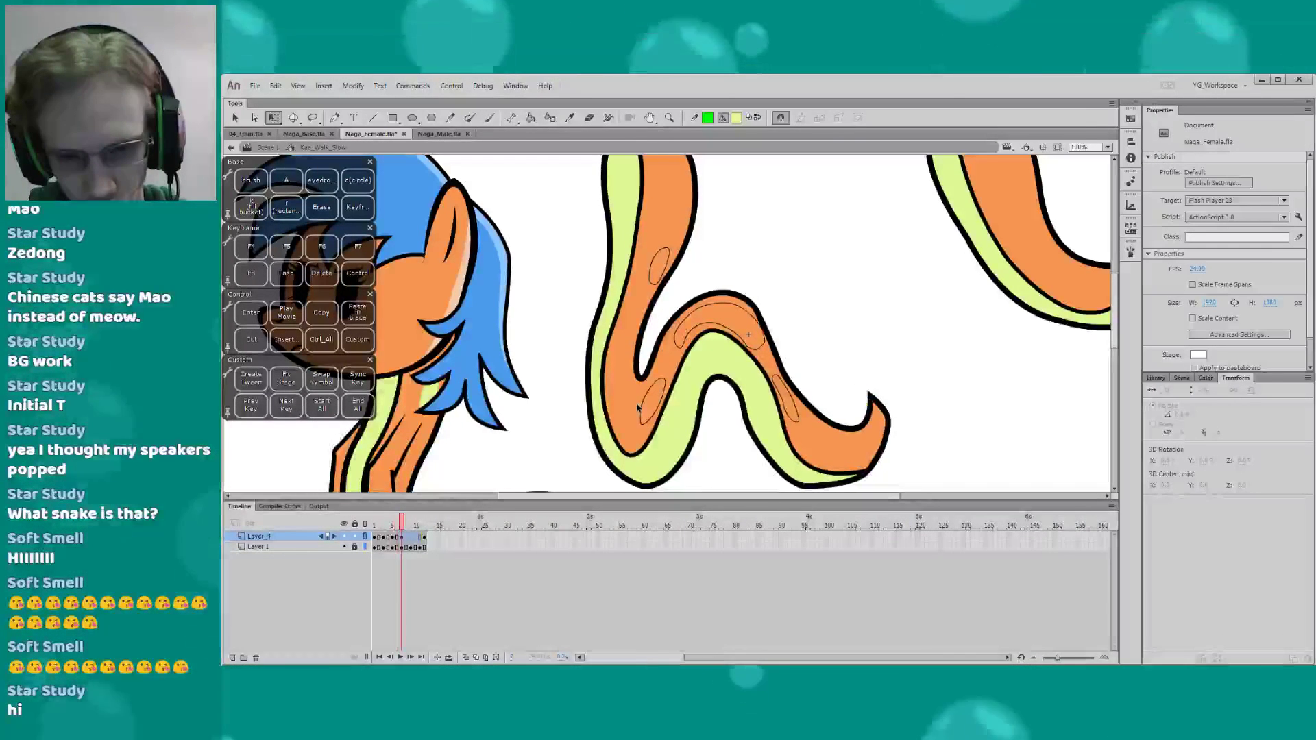
Fine-tune the lower small spot and the large spot on frame 7, comparing their positions against frame 6
click(642, 406)
key(comma)
key(period)
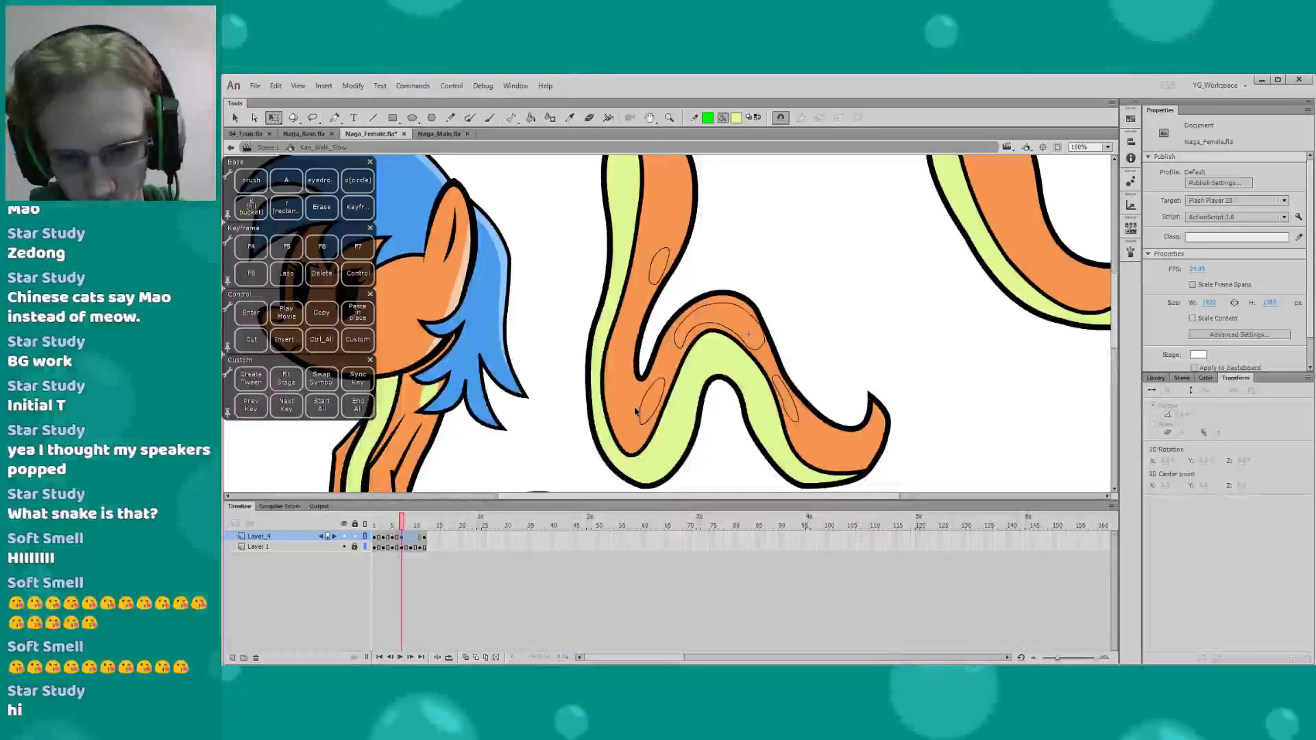
key(period)
click(677, 344)
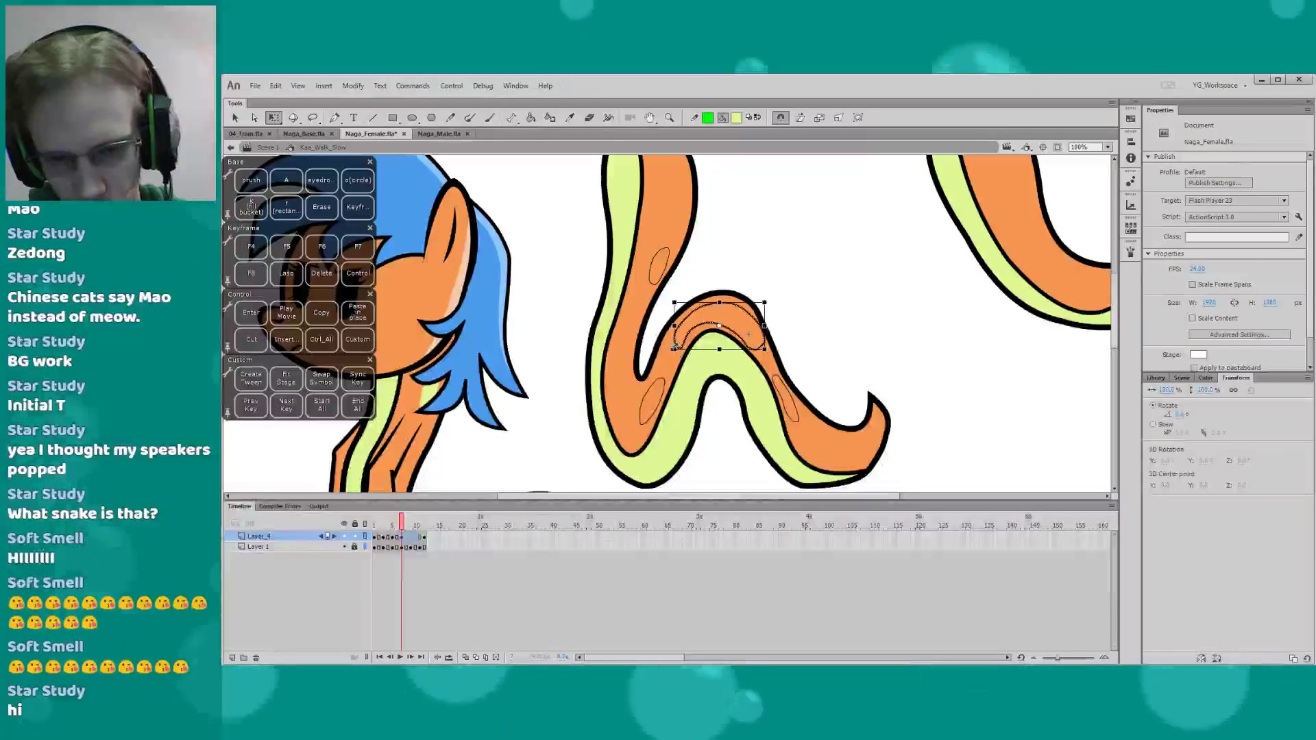
key(comma)
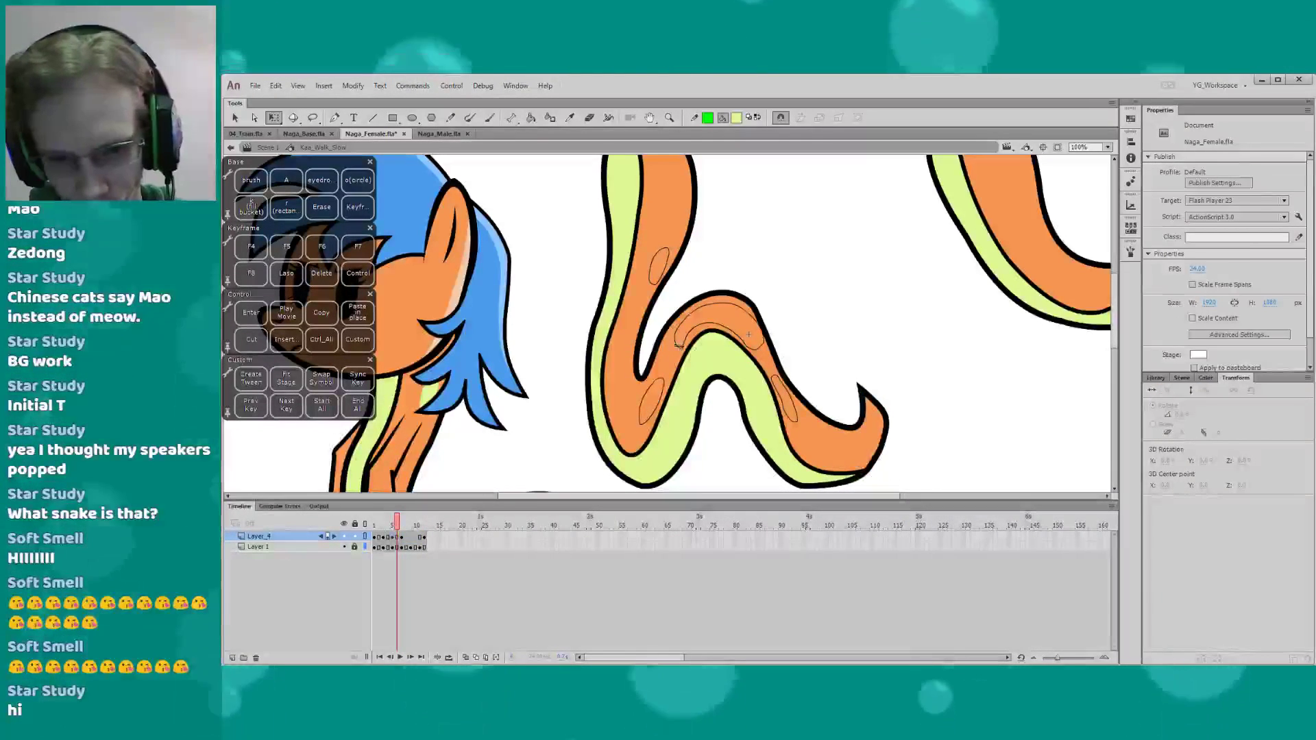
key(period)
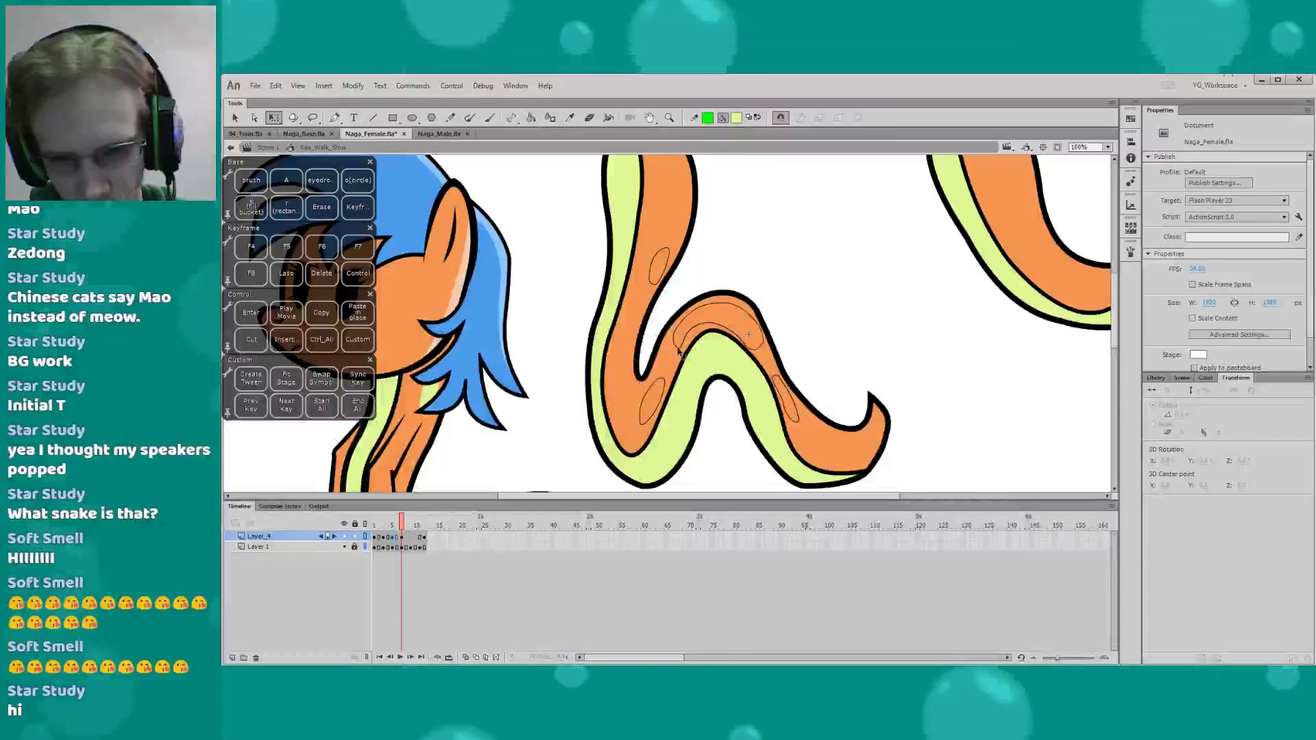
key(comma)
key(period)
key(comma)
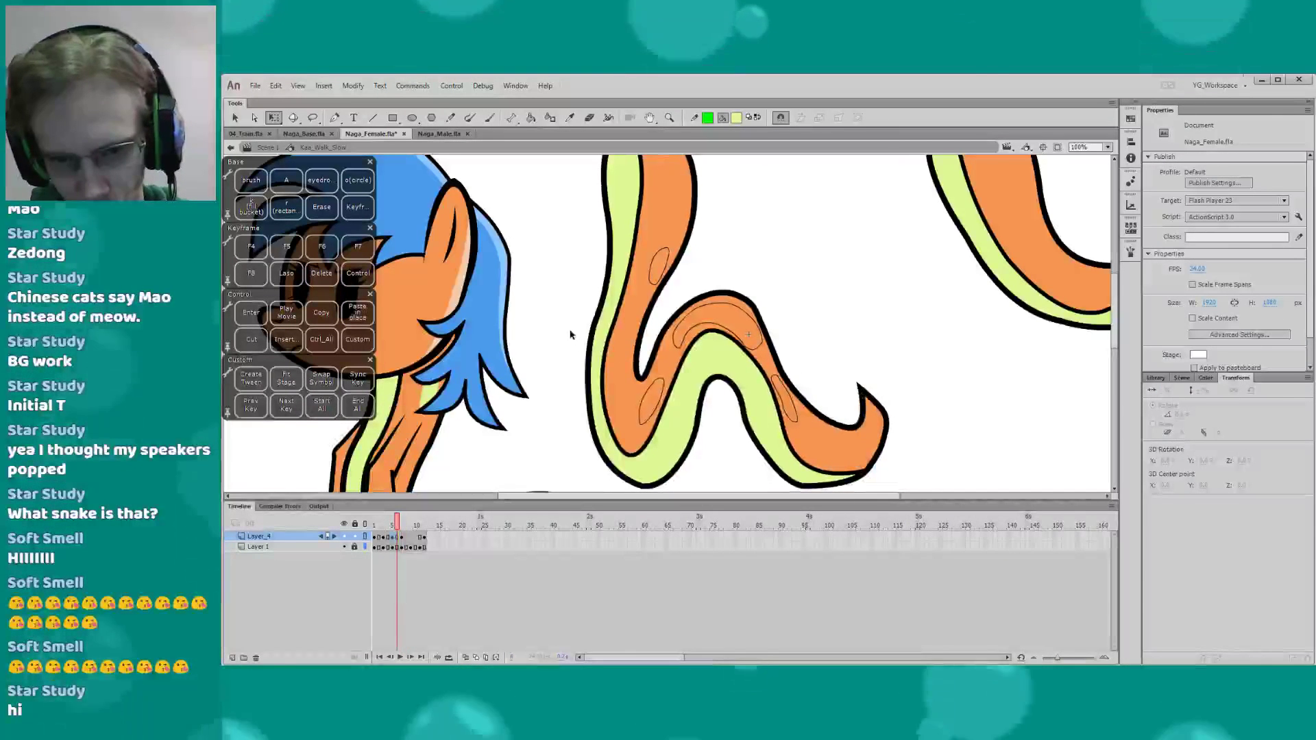
key(period)
key(comma)
key(period)
Nudge the upper small spot on frame 7 until it lines up with frame 6, and save the file
click(655, 274)
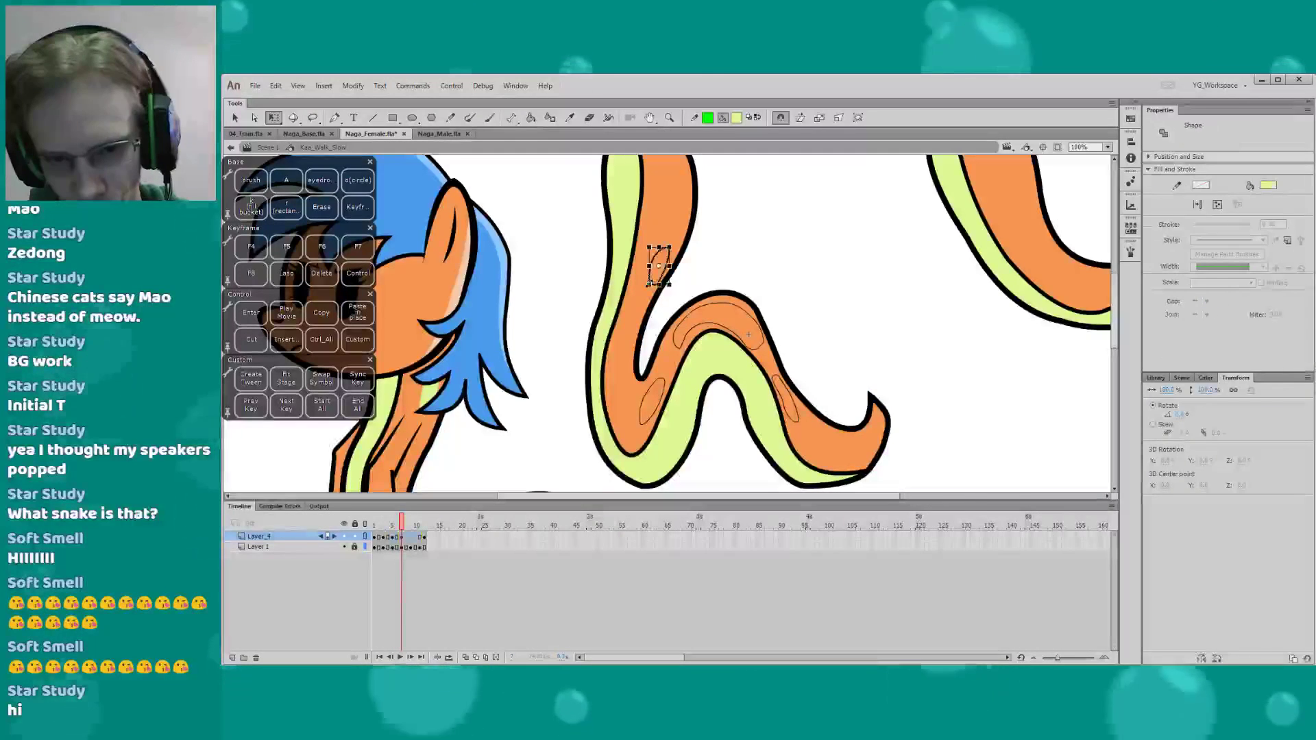
key(comma)
click(648, 284)
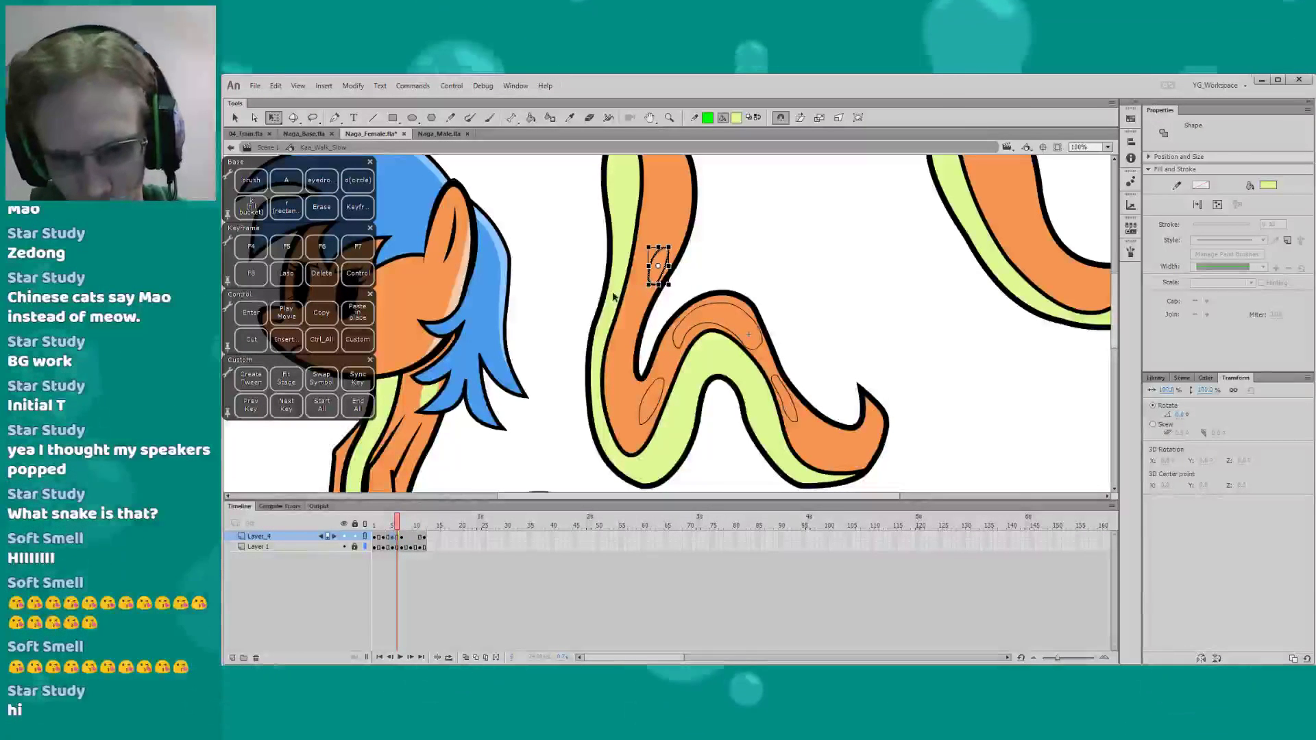
key(period)
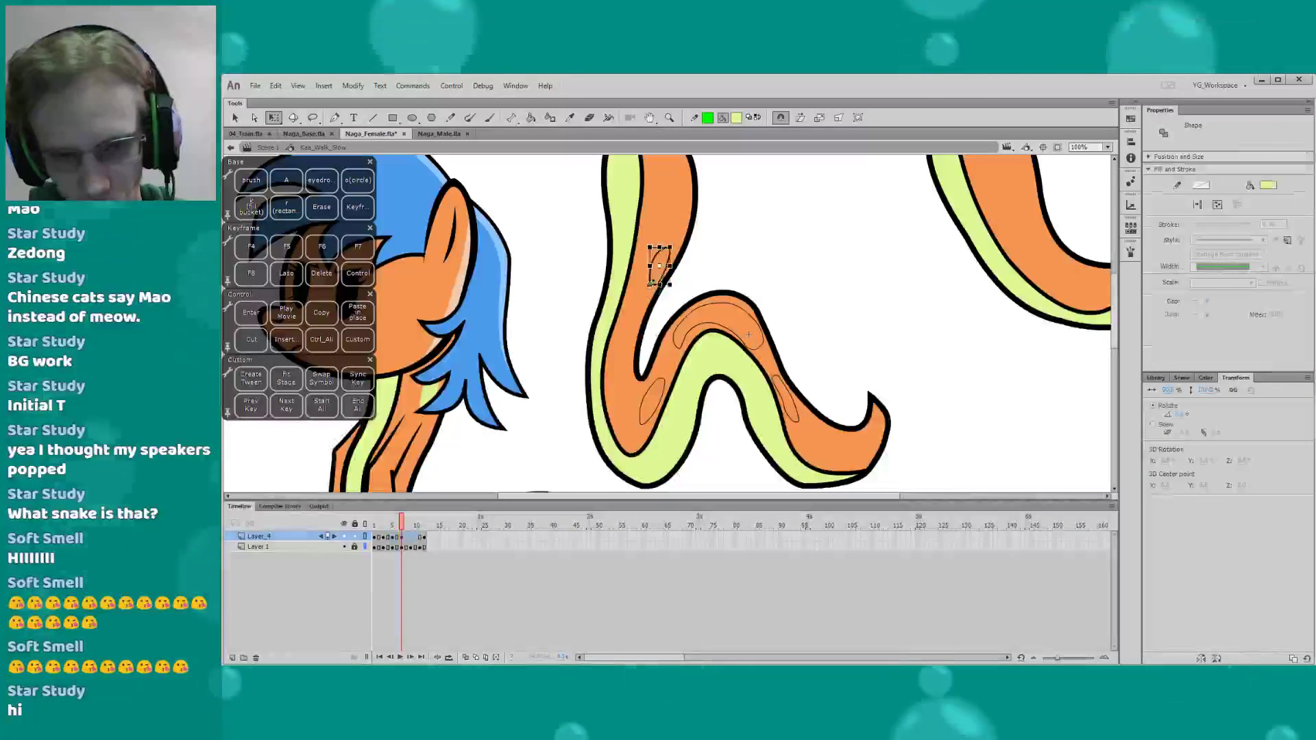
key(comma)
key(period)
key(comma)
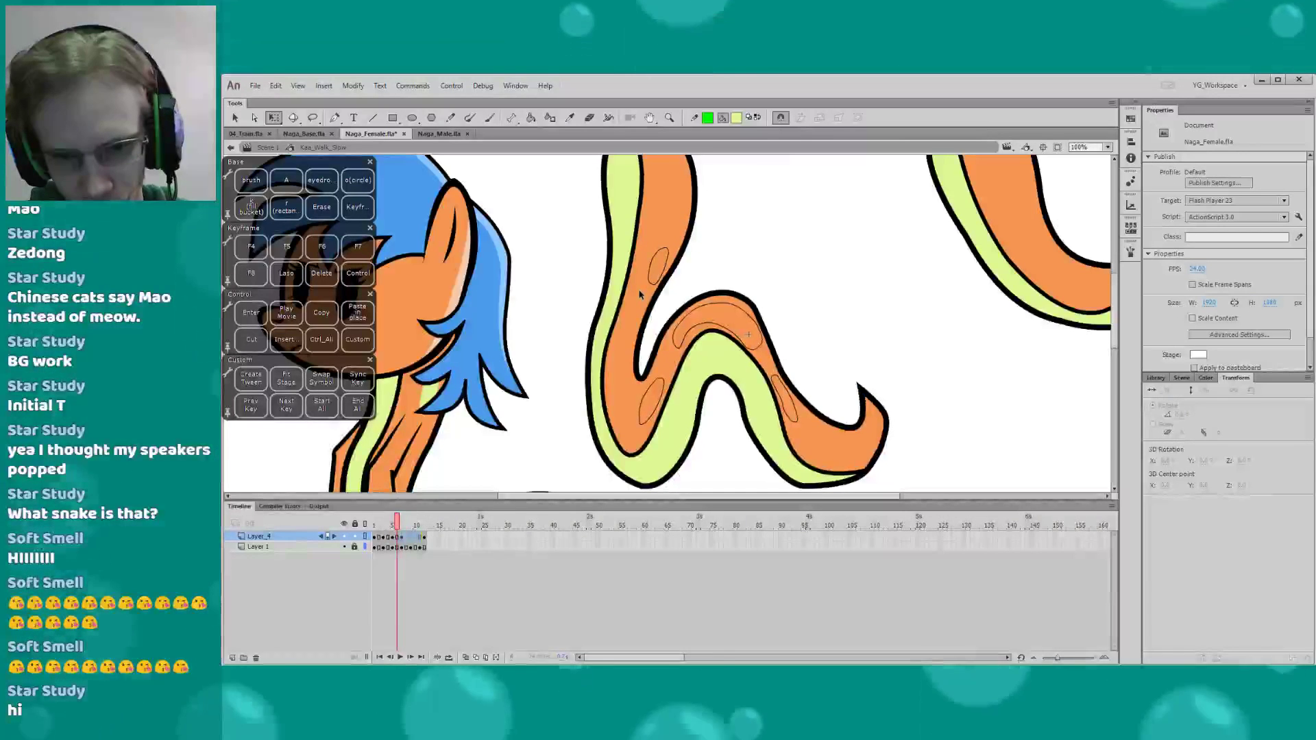
key(period)
key(comma)
key(period)
click(652, 287)
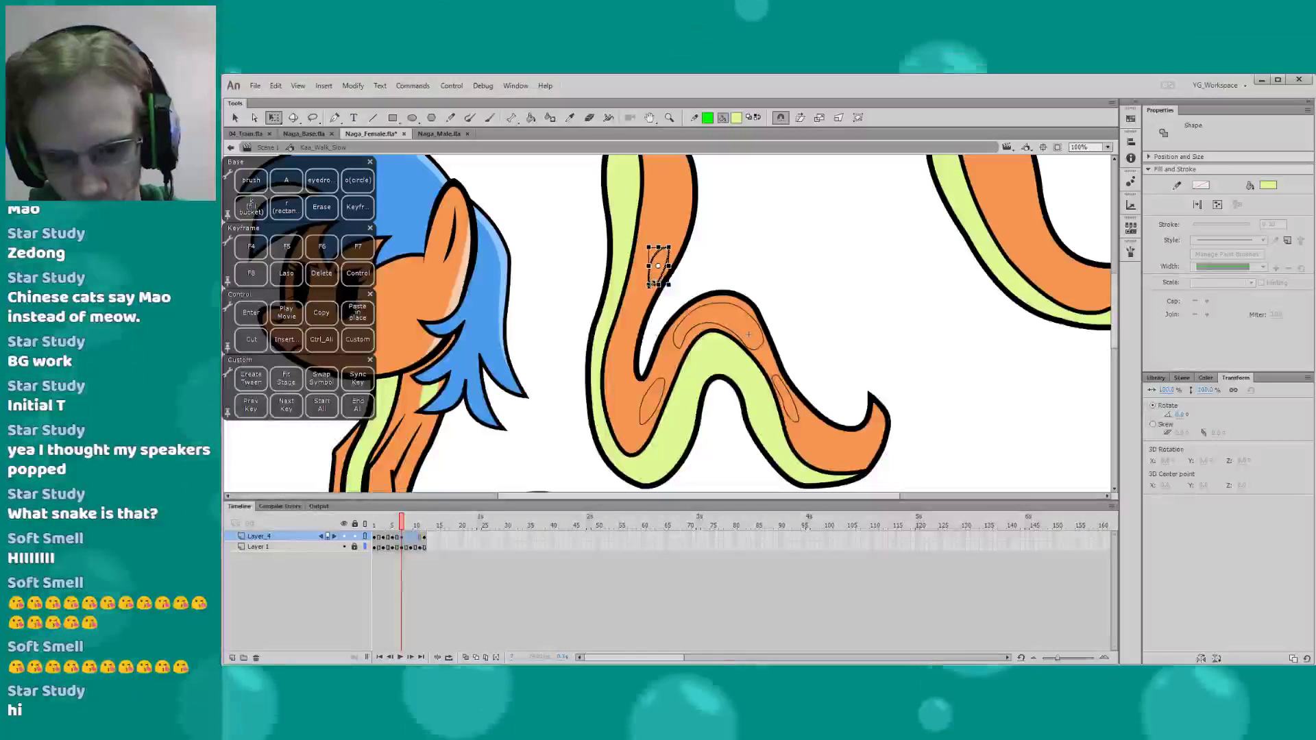
key(comma)
key(period)
key(comma)
key(period)
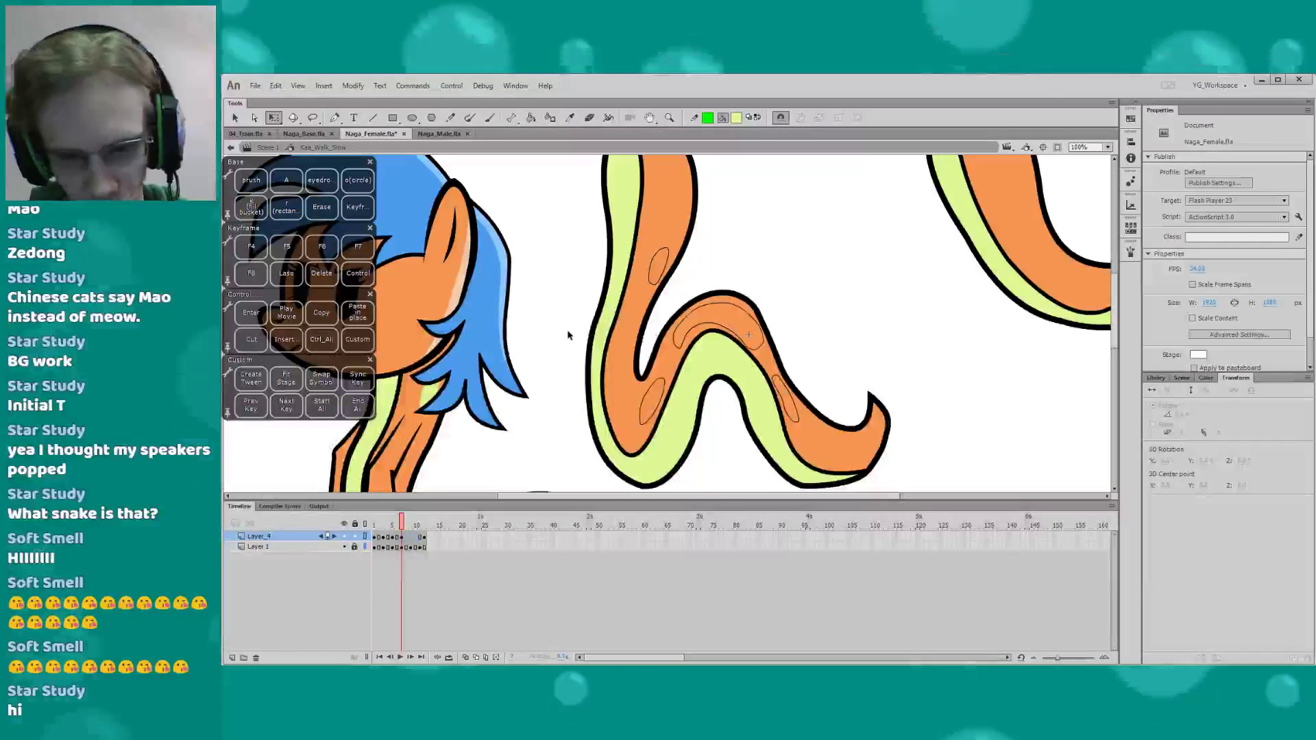
key(ctrl+s)
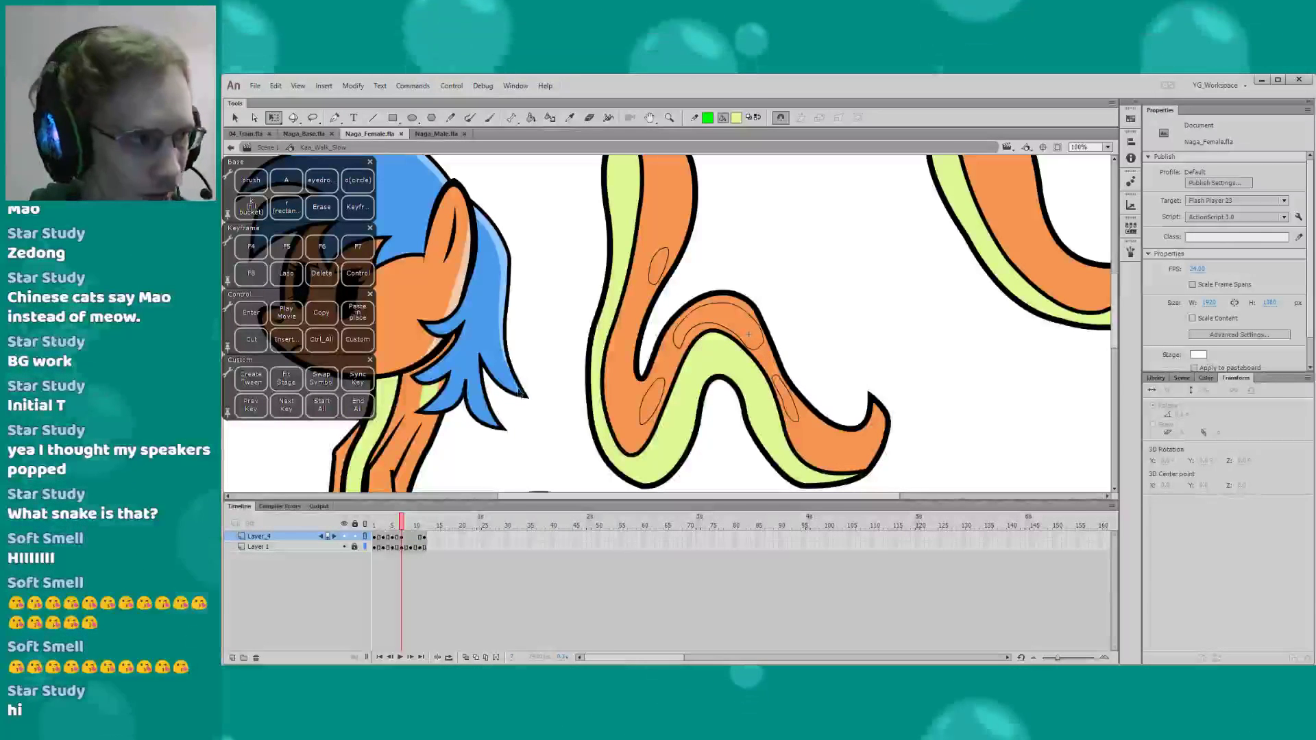
Add a spot keyframe at frame 9, shift all four spots slightly right, and raise the upper spot inside the tail
key(period)
key(period)
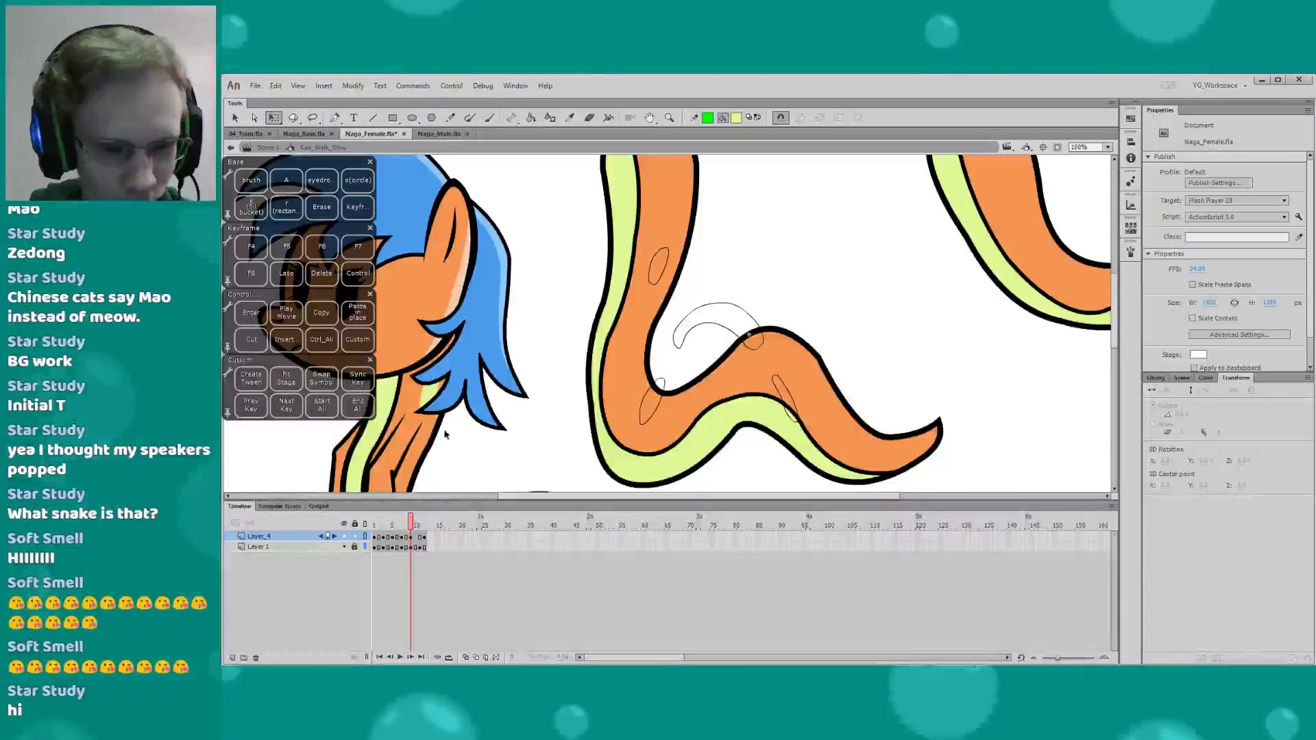
drag(579, 209, 854, 491)
drag(688, 342, 697, 342)
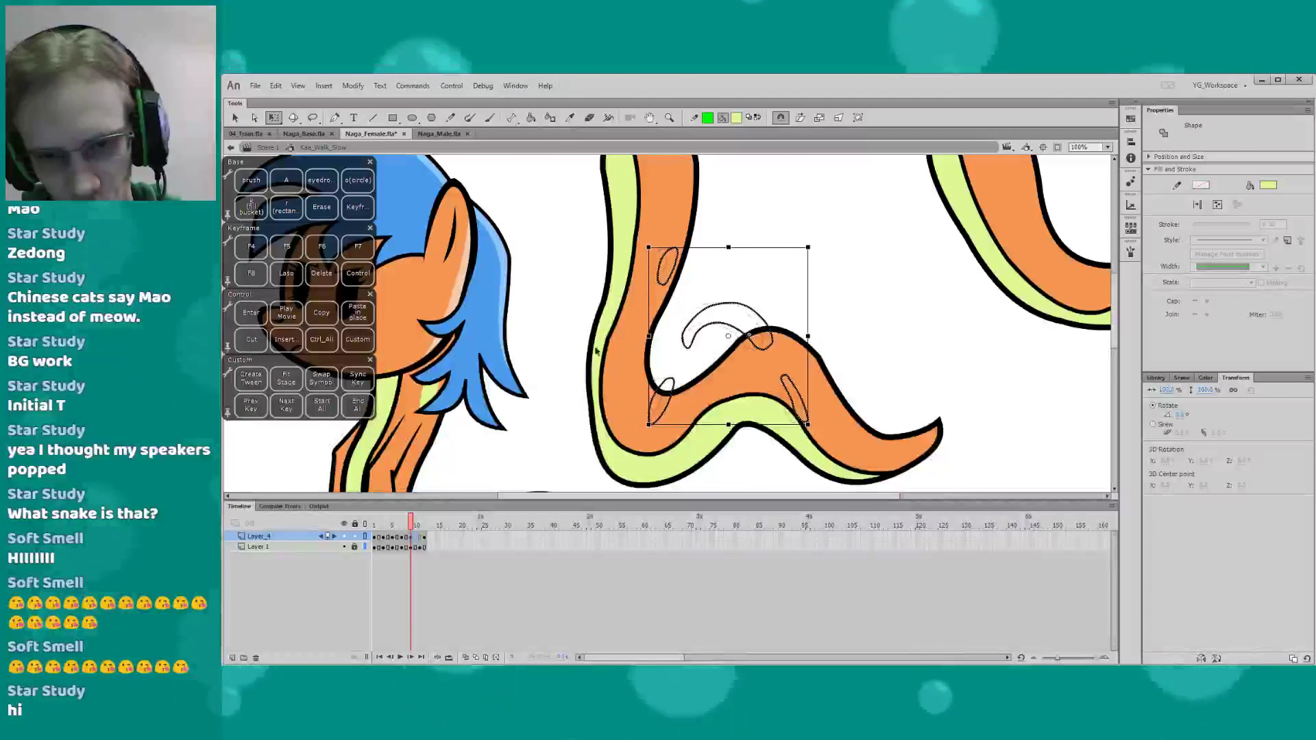
drag(532, 328, 539, 369)
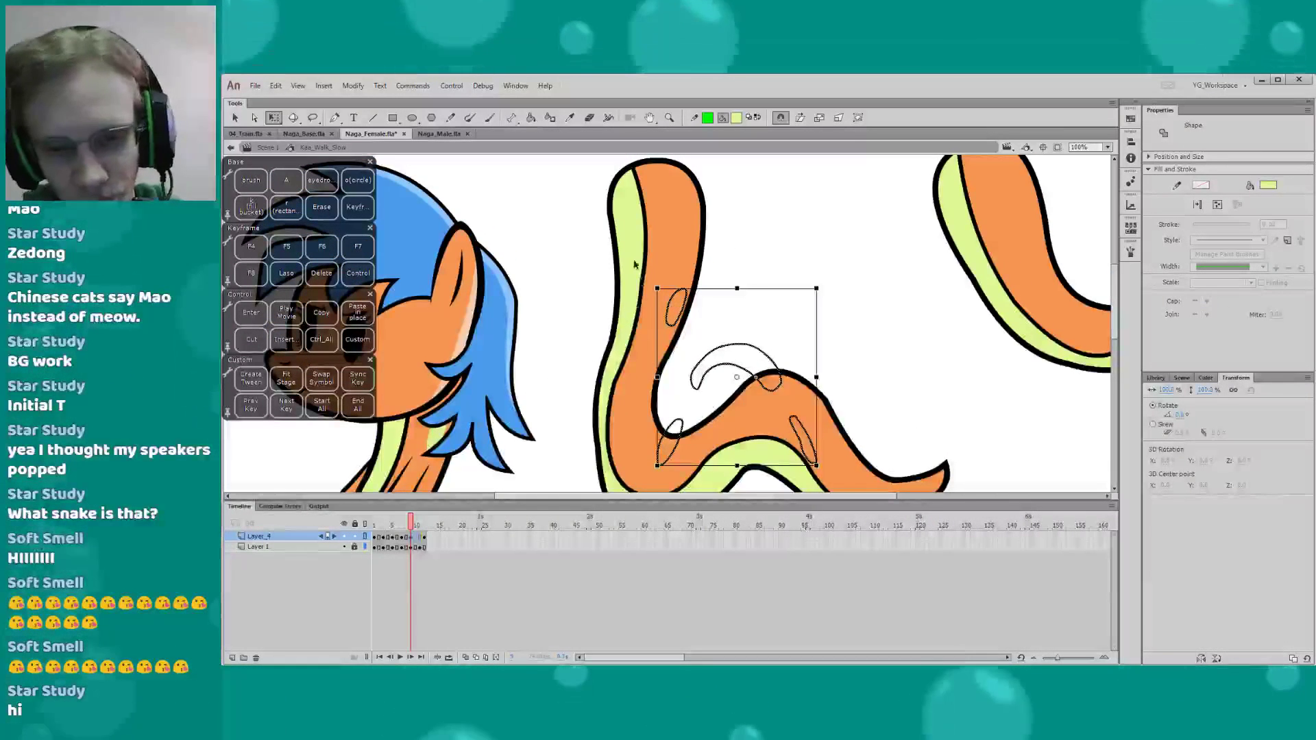
click(674, 304)
drag(636, 397, 608, 341)
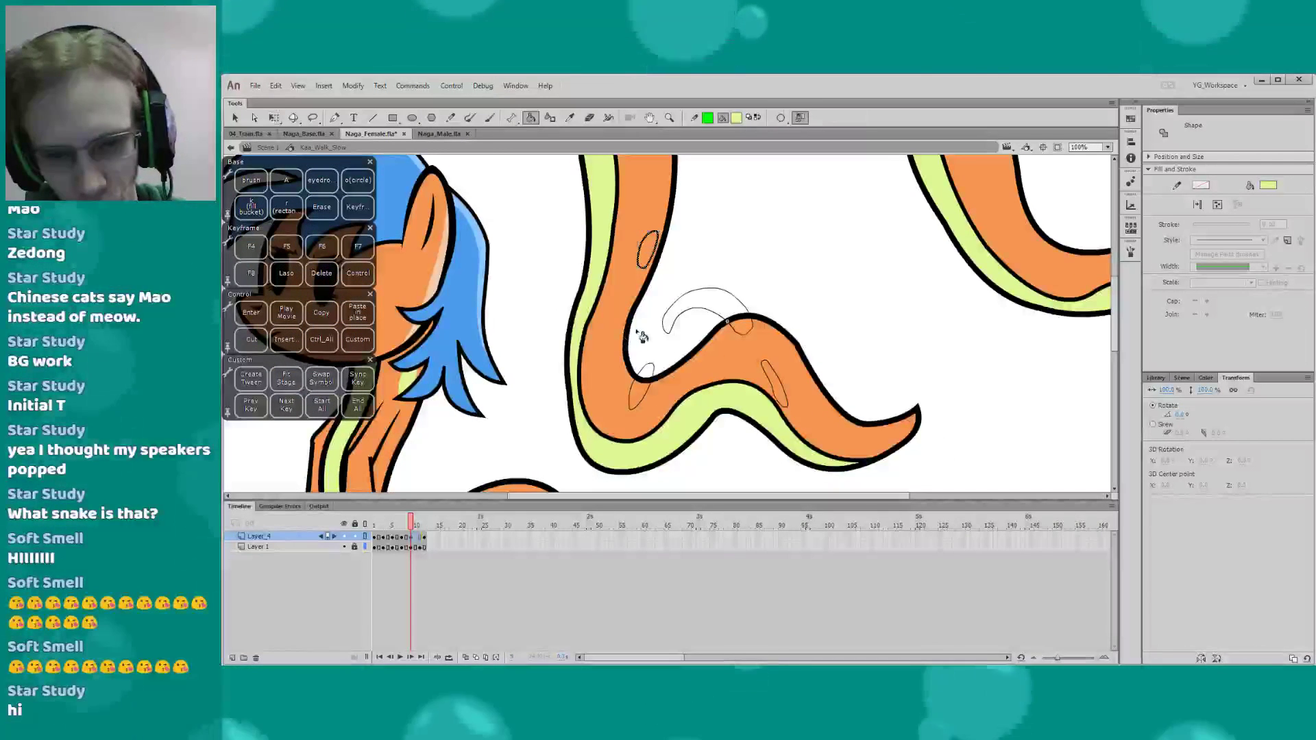
click(365, 536)
click(364, 536)
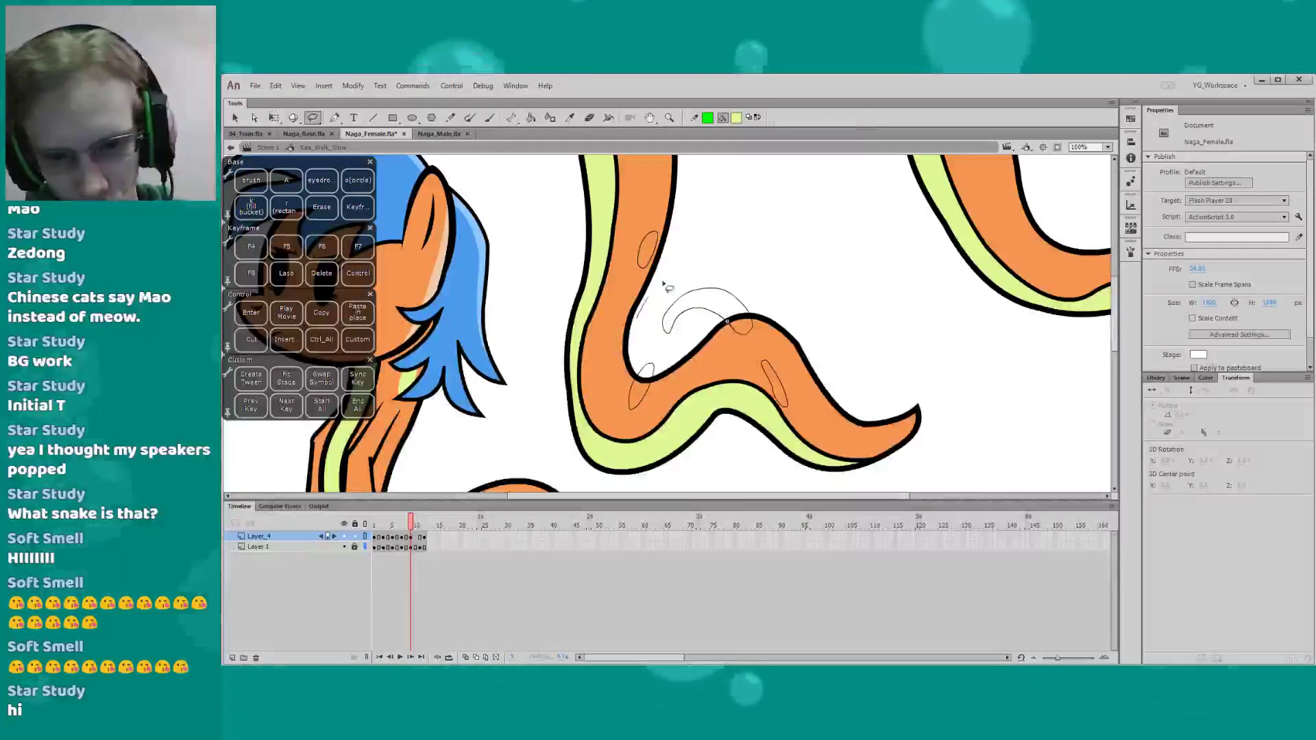
Lasso the three lower spots on frame 9, move them down onto the tail's hump, and tilt the small spot before the hump
drag(538, 398, 582, 329)
key(q)
drag(675, 324, 716, 368)
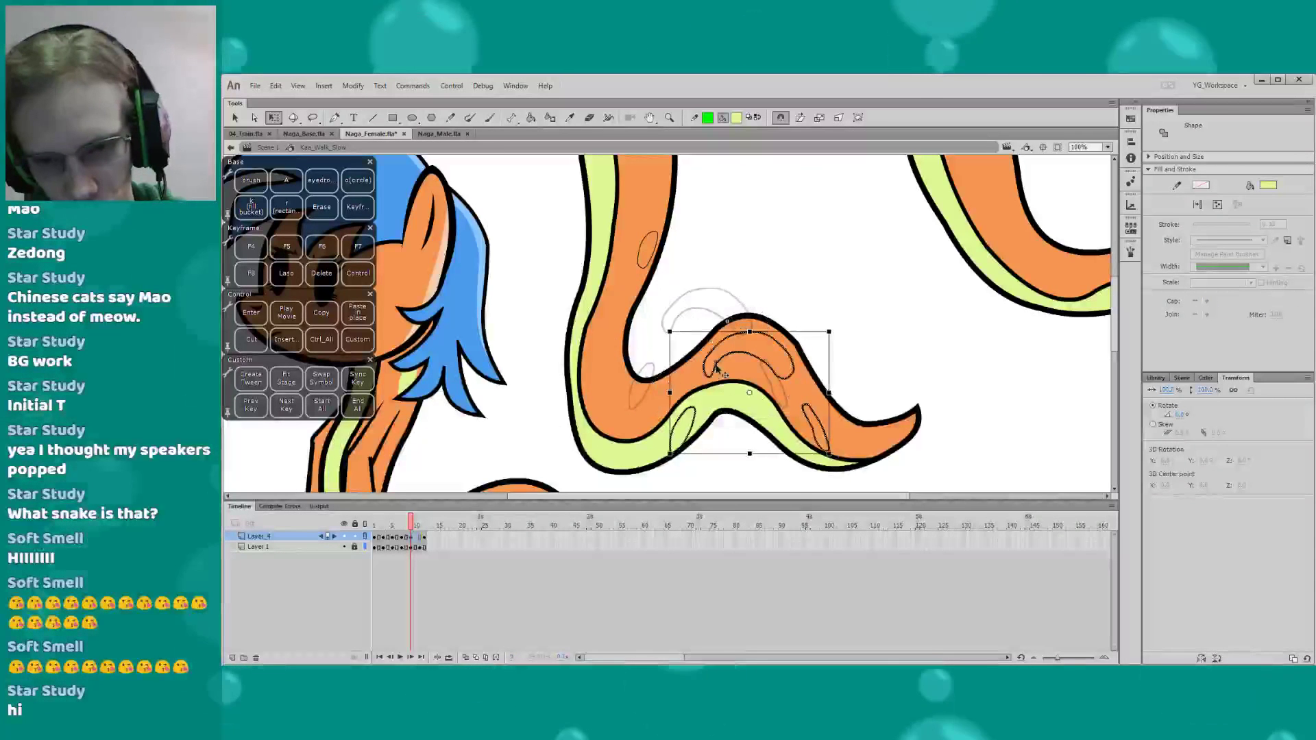
click(631, 382)
click(678, 423)
drag(666, 456, 646, 437)
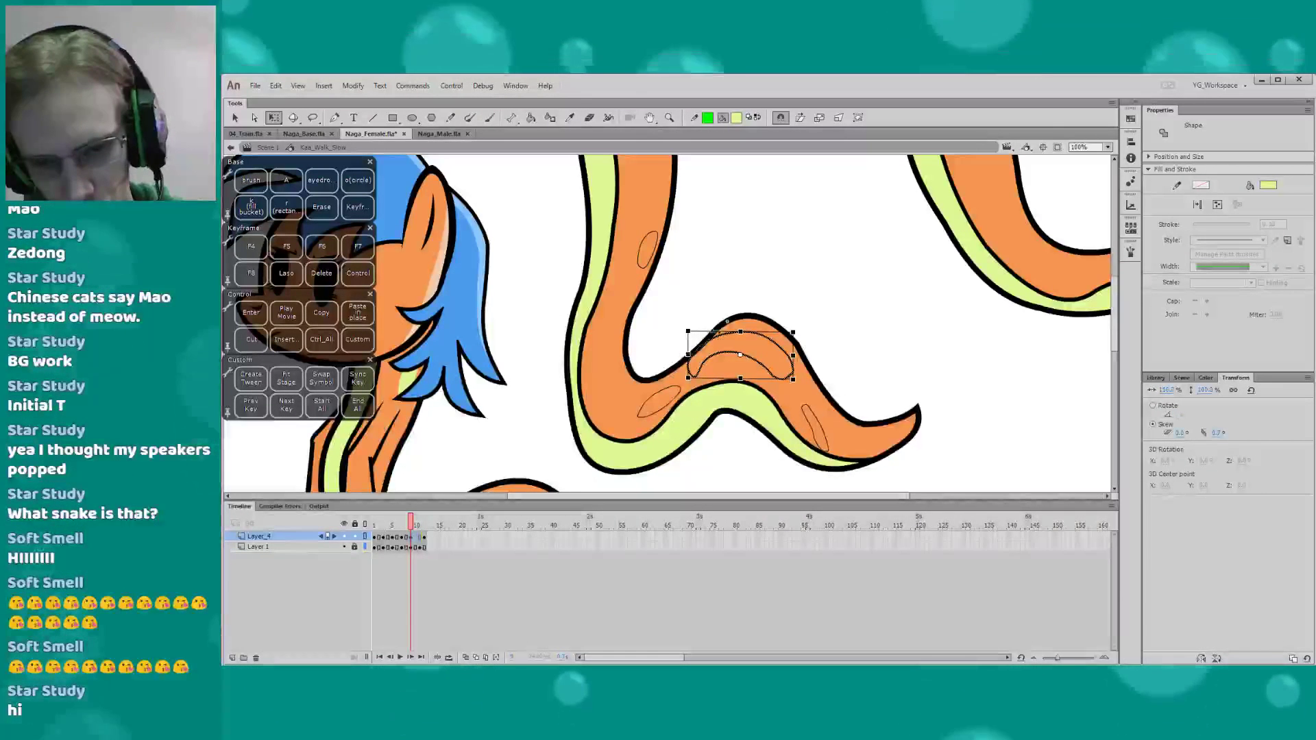
Skew the large spot on frame 9 and reshape its contour to follow the curve of the tail's hump
drag(715, 332, 720, 332)
click(686, 370)
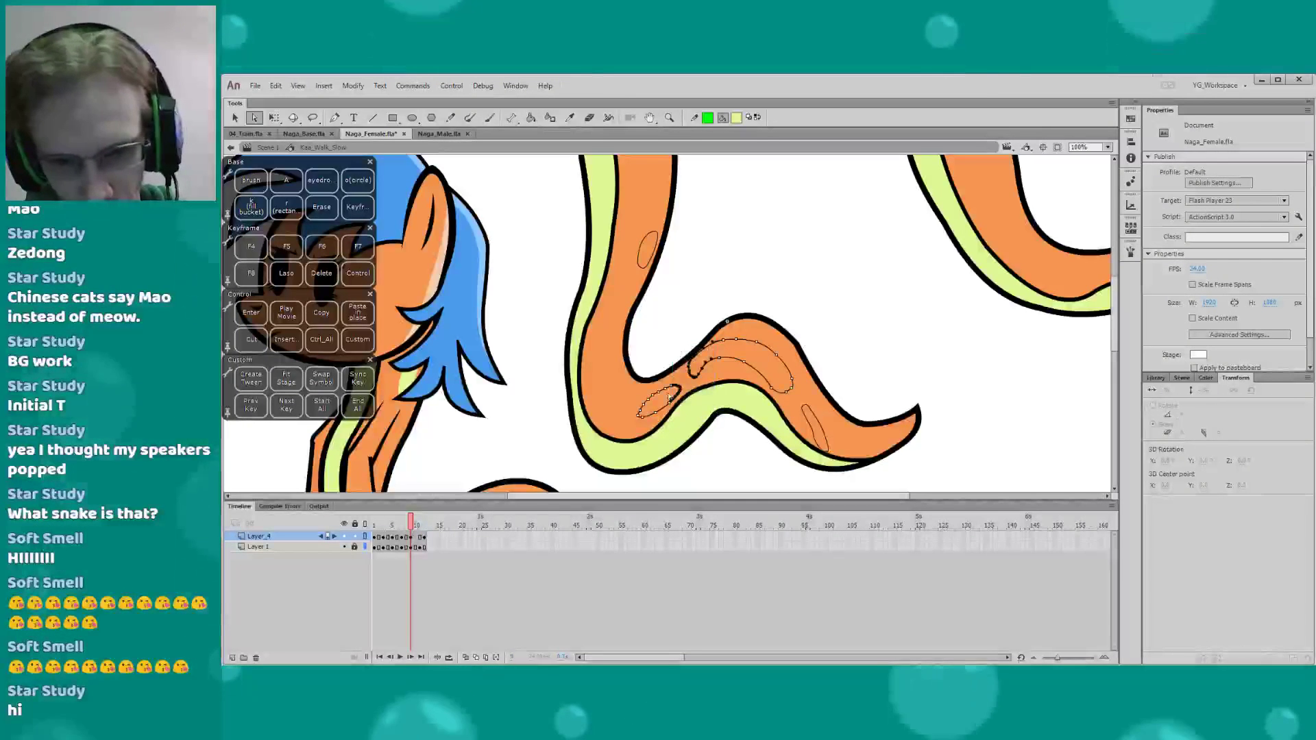
drag(675, 317, 738, 400)
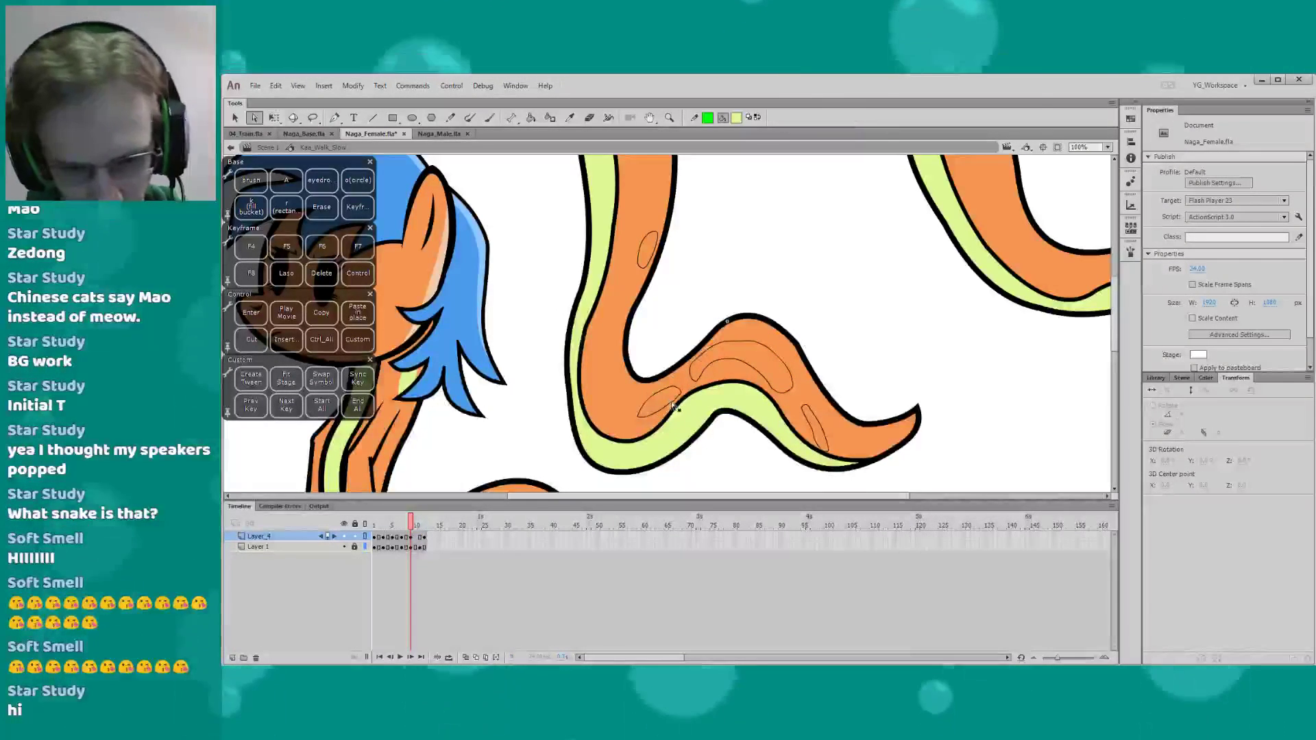
key(q)
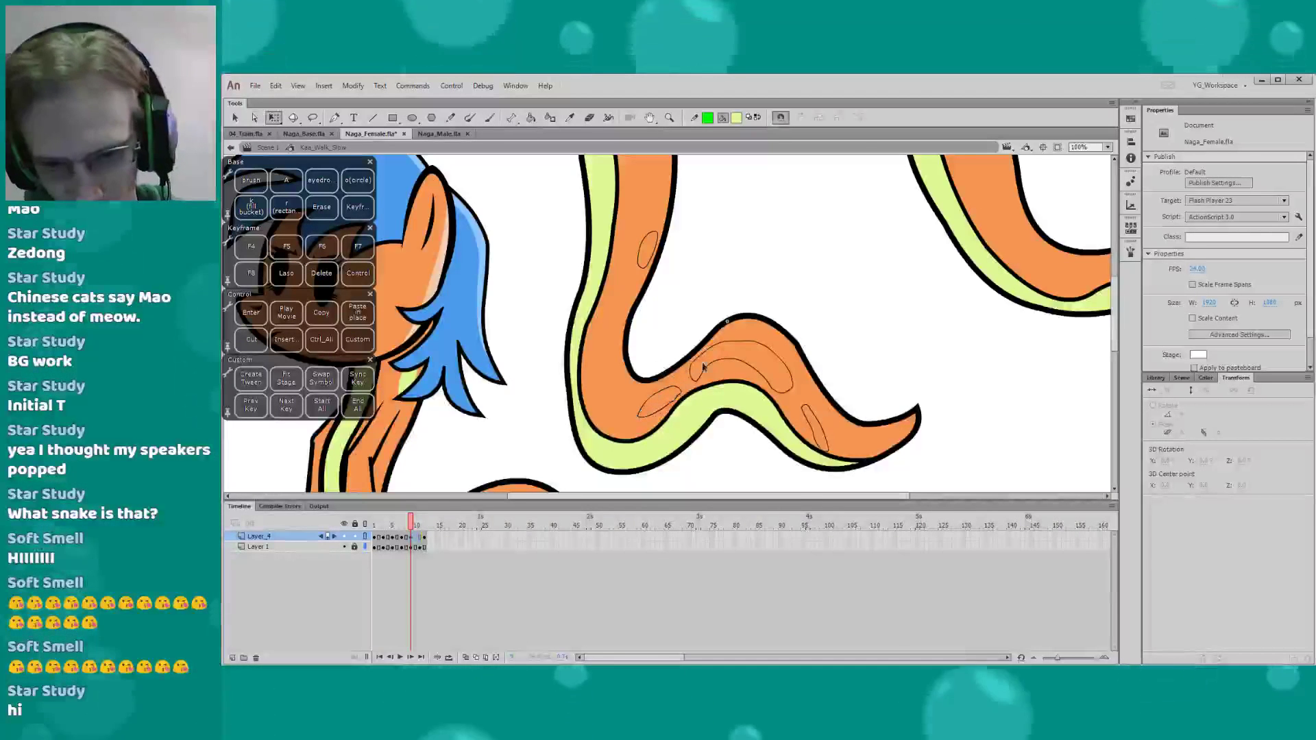
click(694, 374)
drag(687, 365, 686, 369)
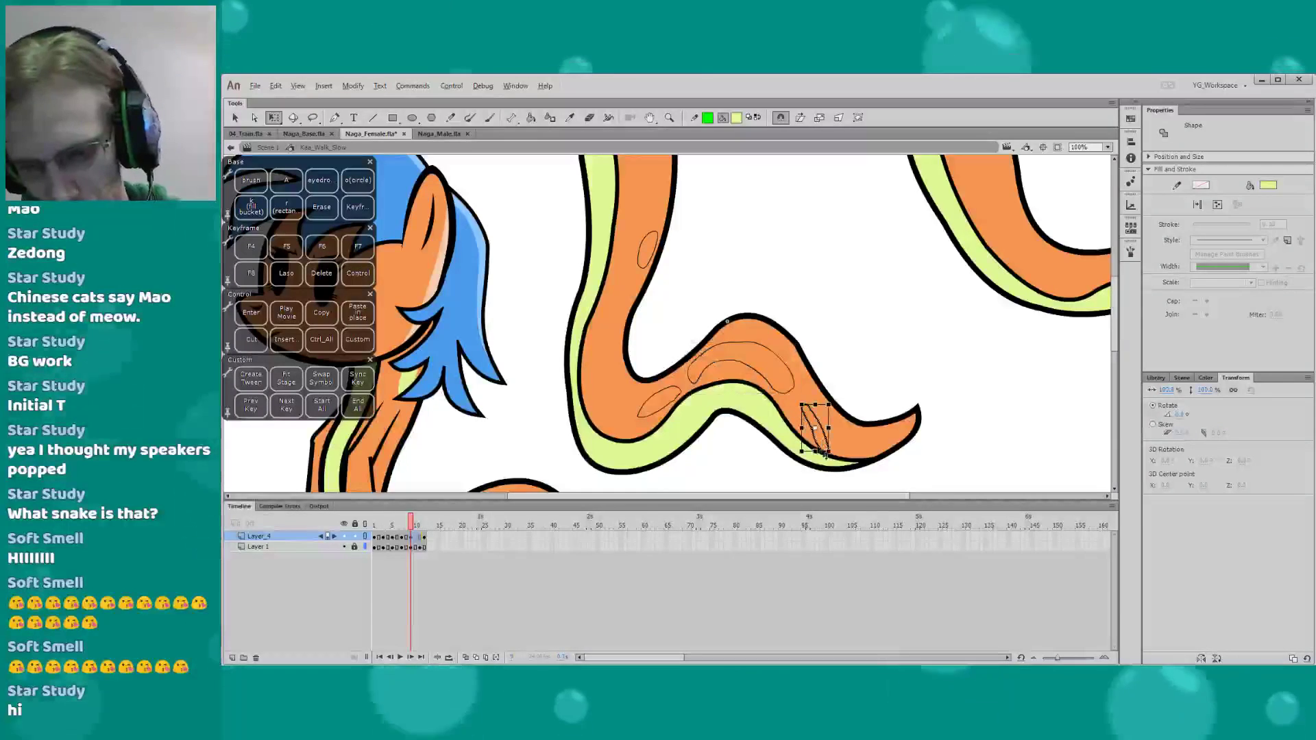
Rotate and shorten the tail-end spot on frame 9 so it follows the tail, and check the upper spot's placement
drag(825, 454, 836, 430)
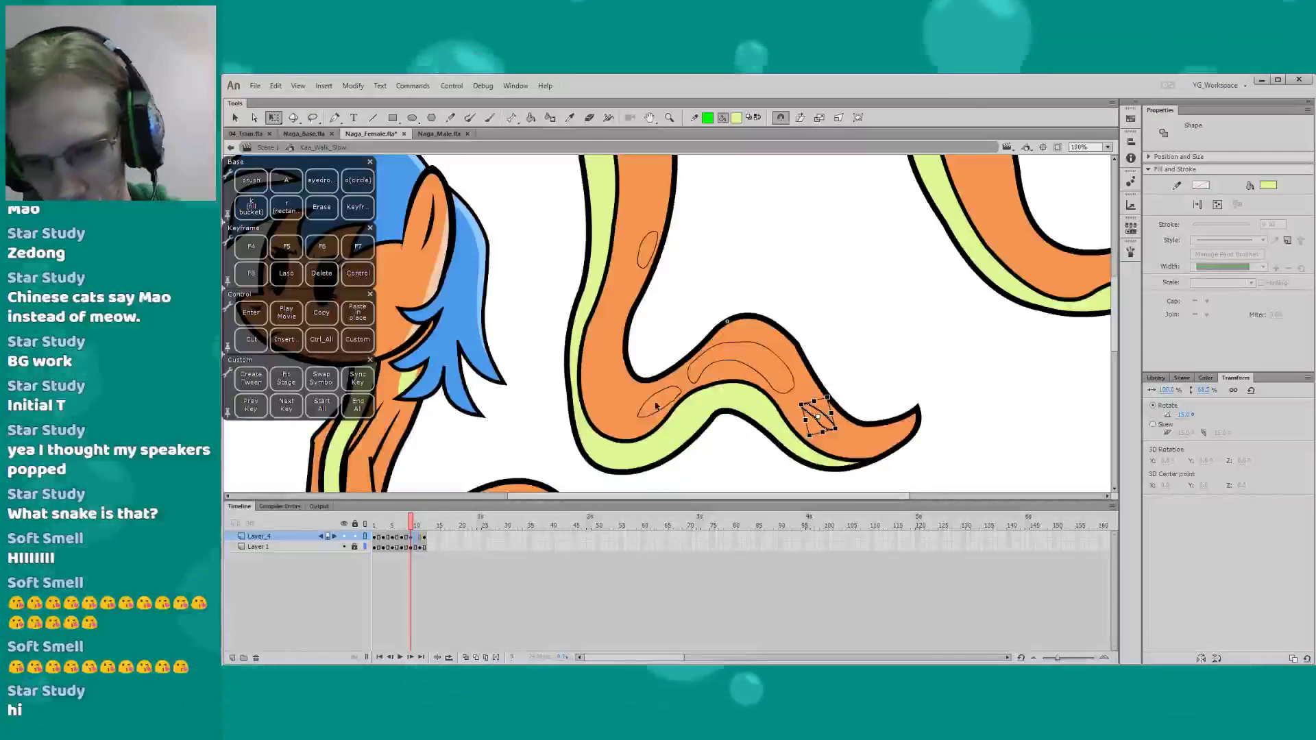
drag(503, 372, 479, 325)
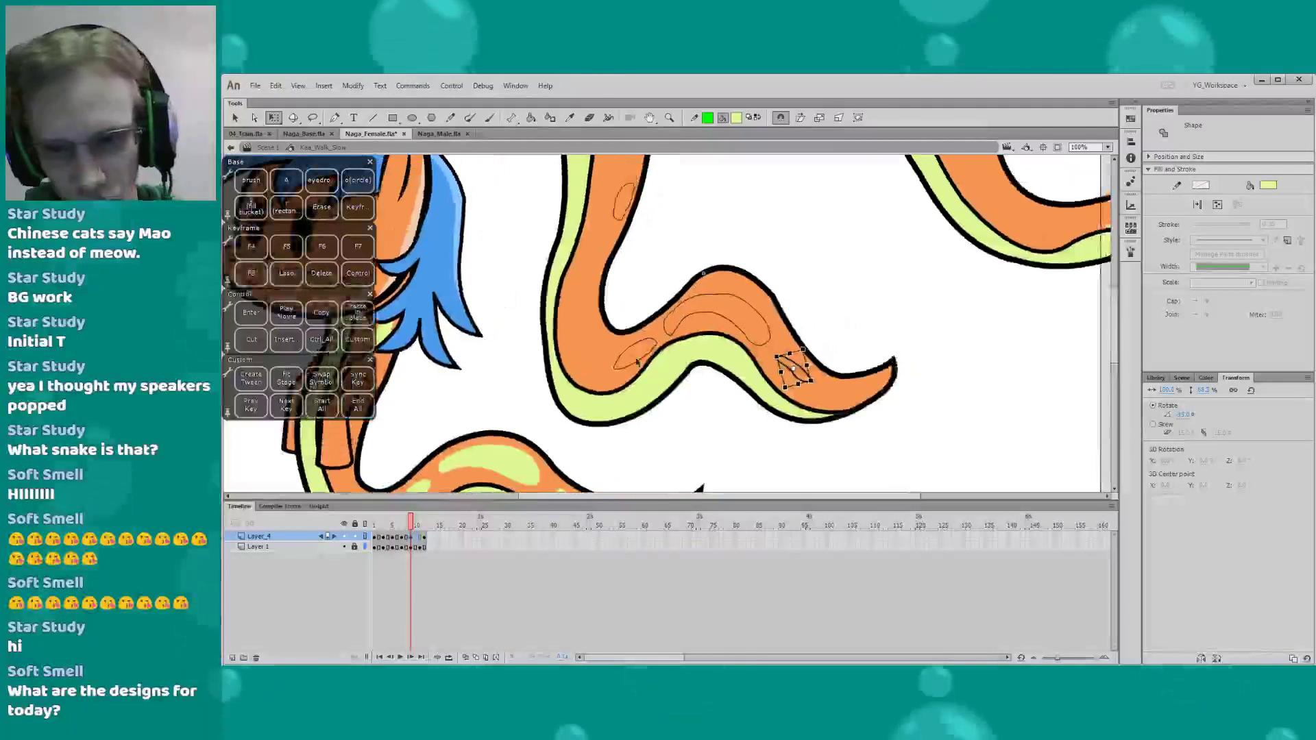
click(651, 430)
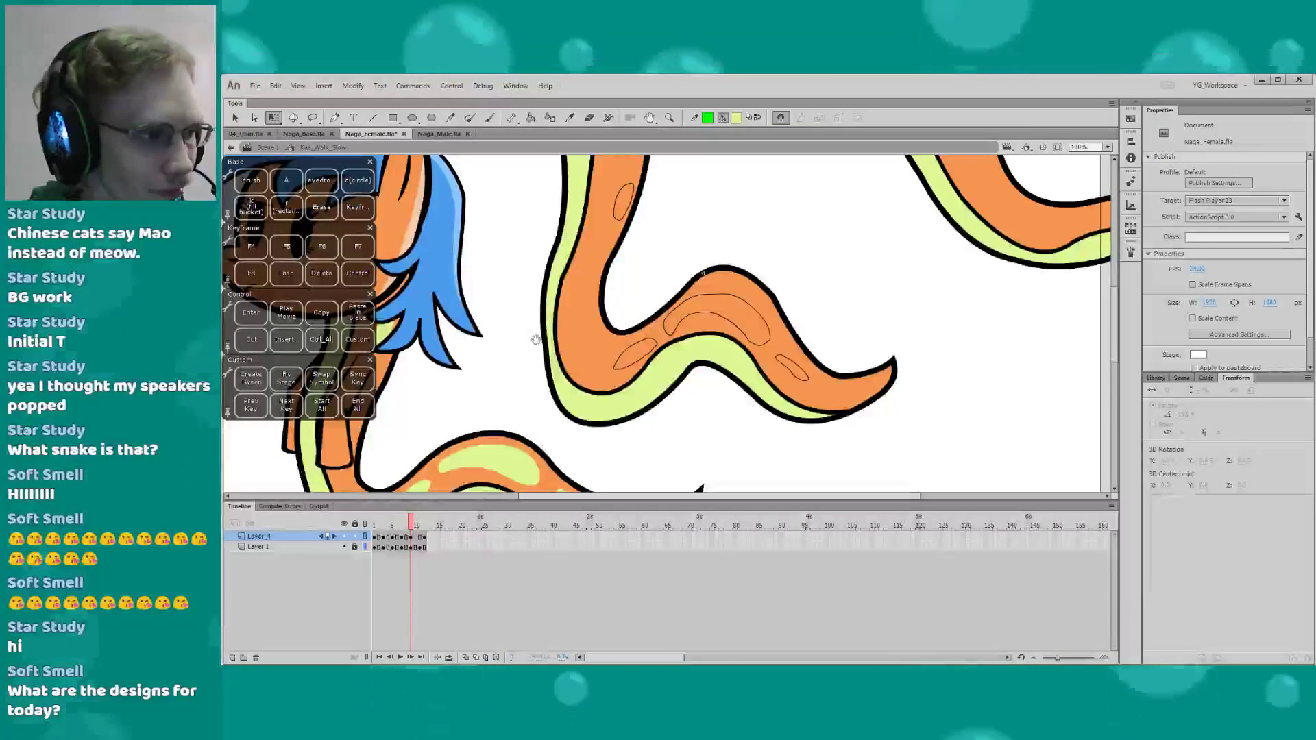
drag(535, 339, 508, 358)
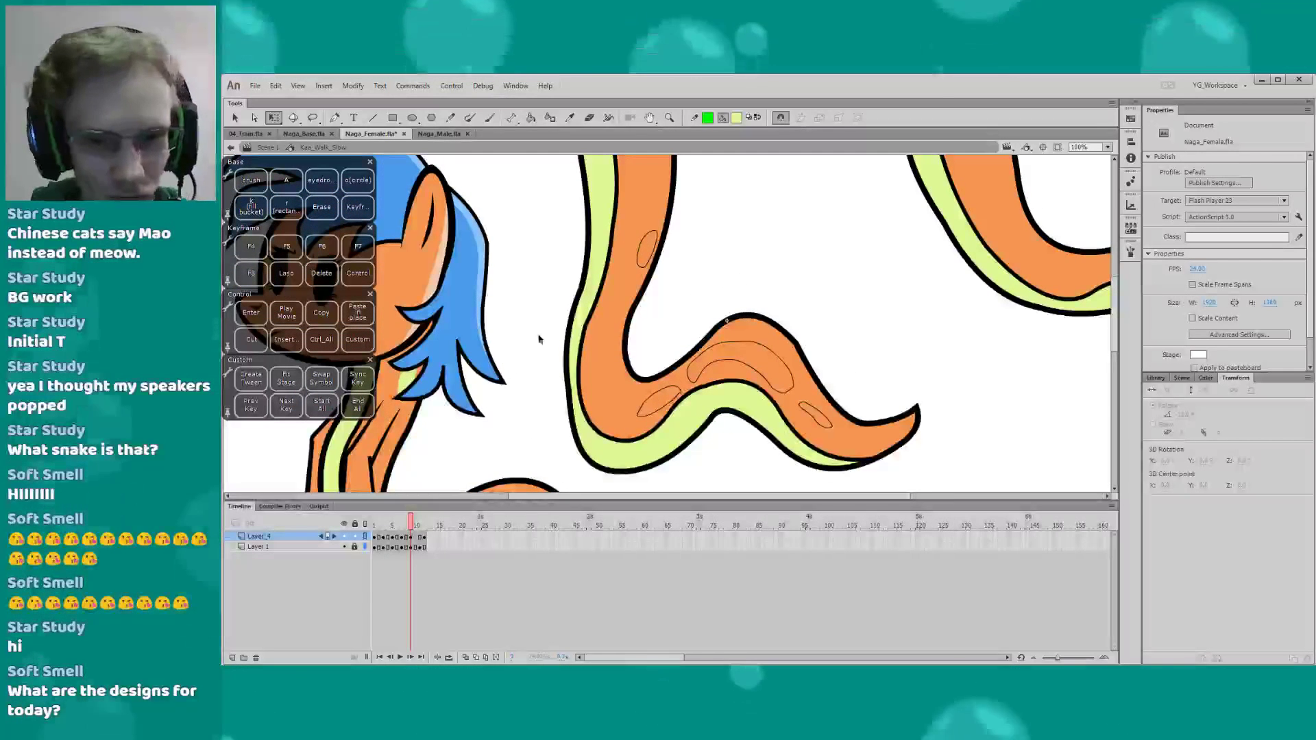
click(638, 265)
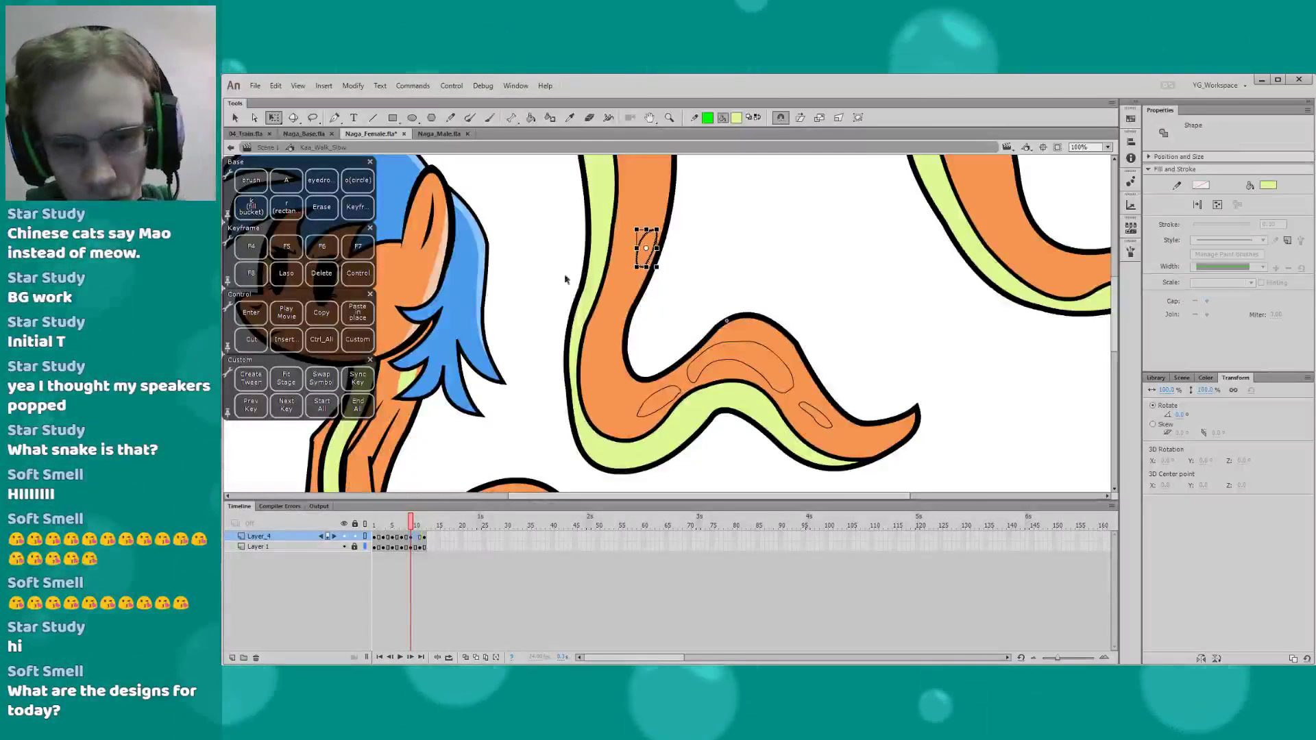
click(527, 333)
drag(502, 342, 511, 353)
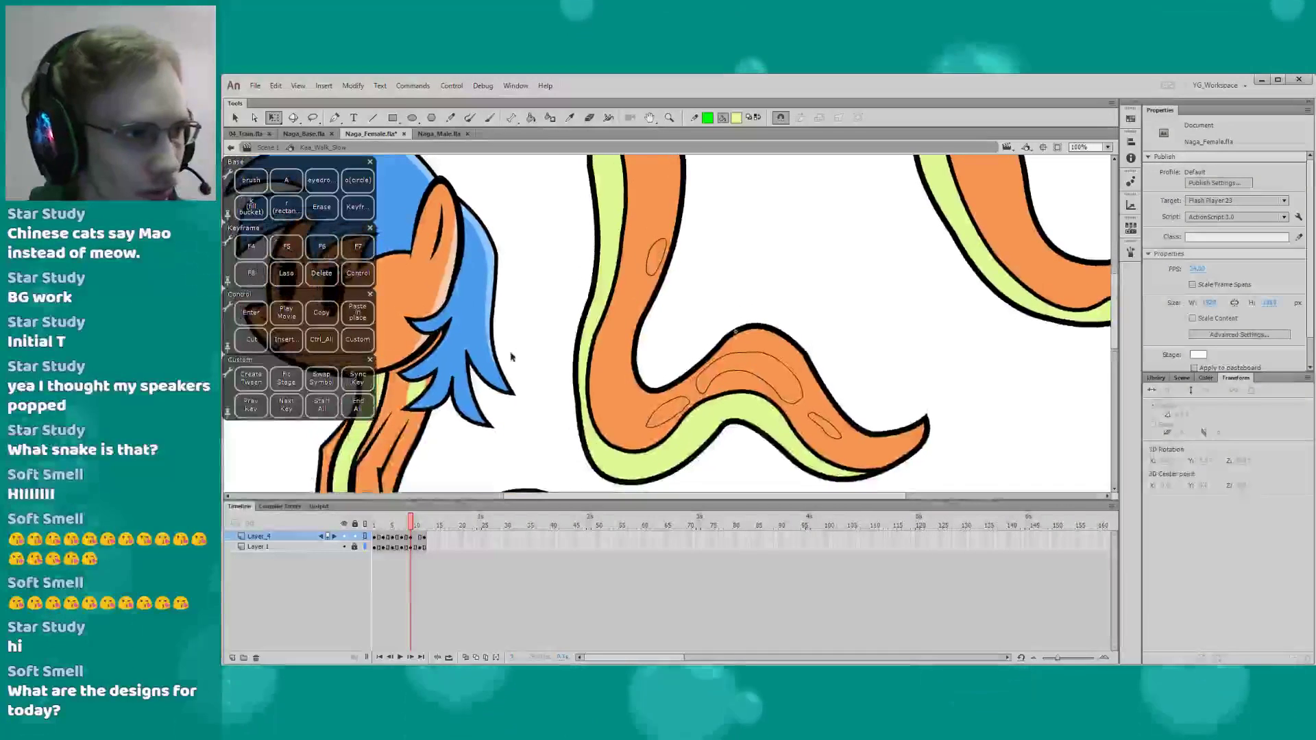
Add a spot keyframe at frame 11, select the spots on frame 12, and play the animation to check their movement
key(period)
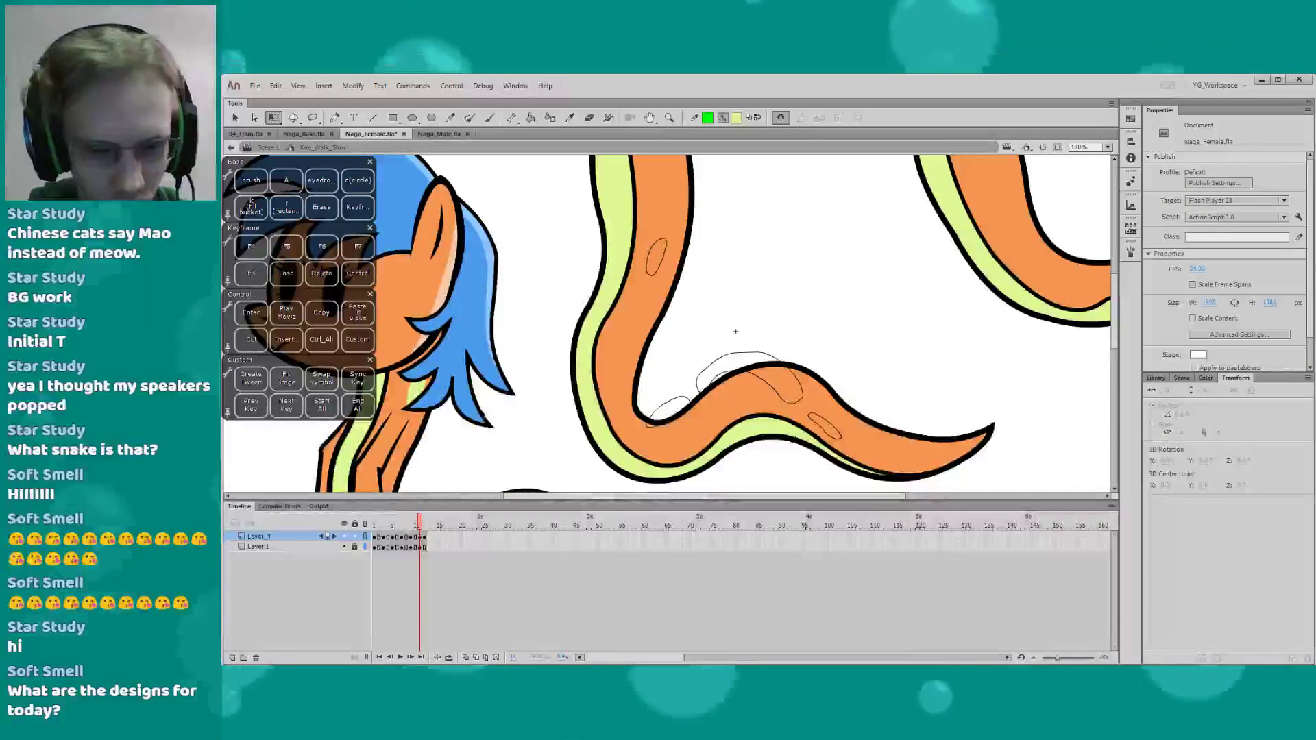
click(425, 536)
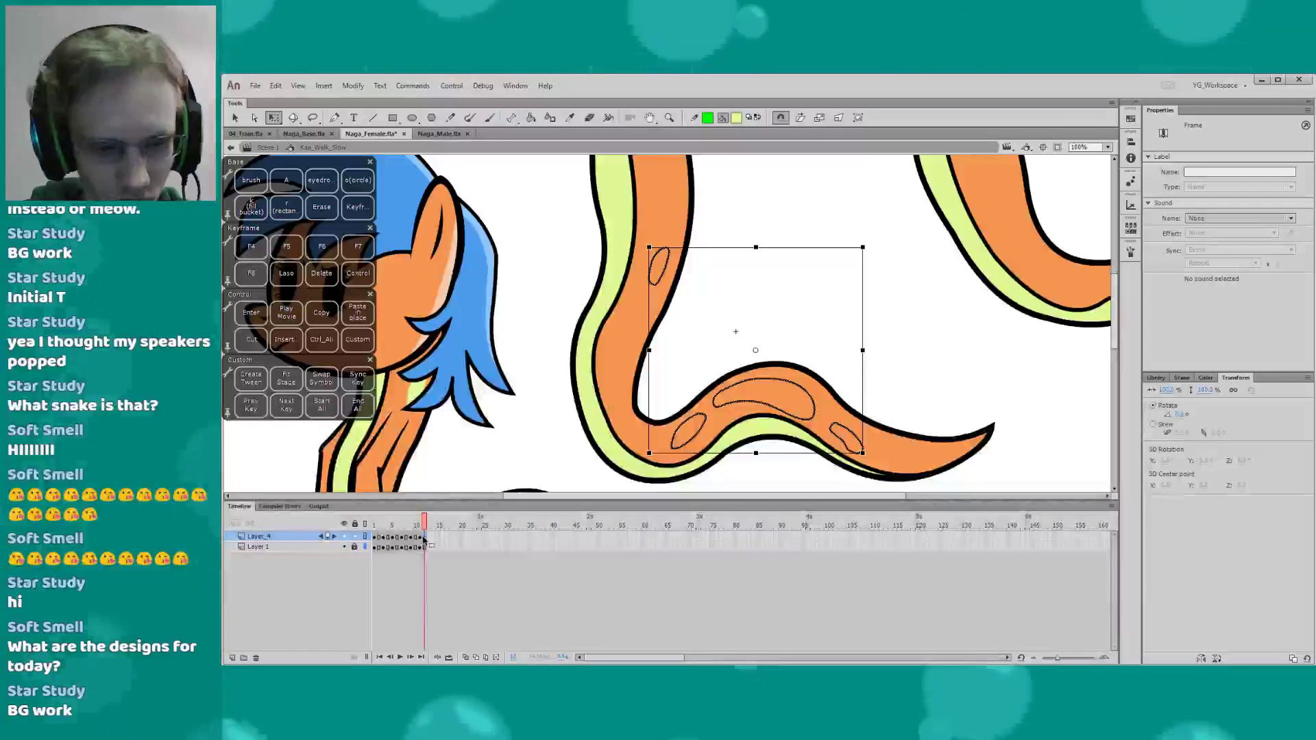
key(Return)
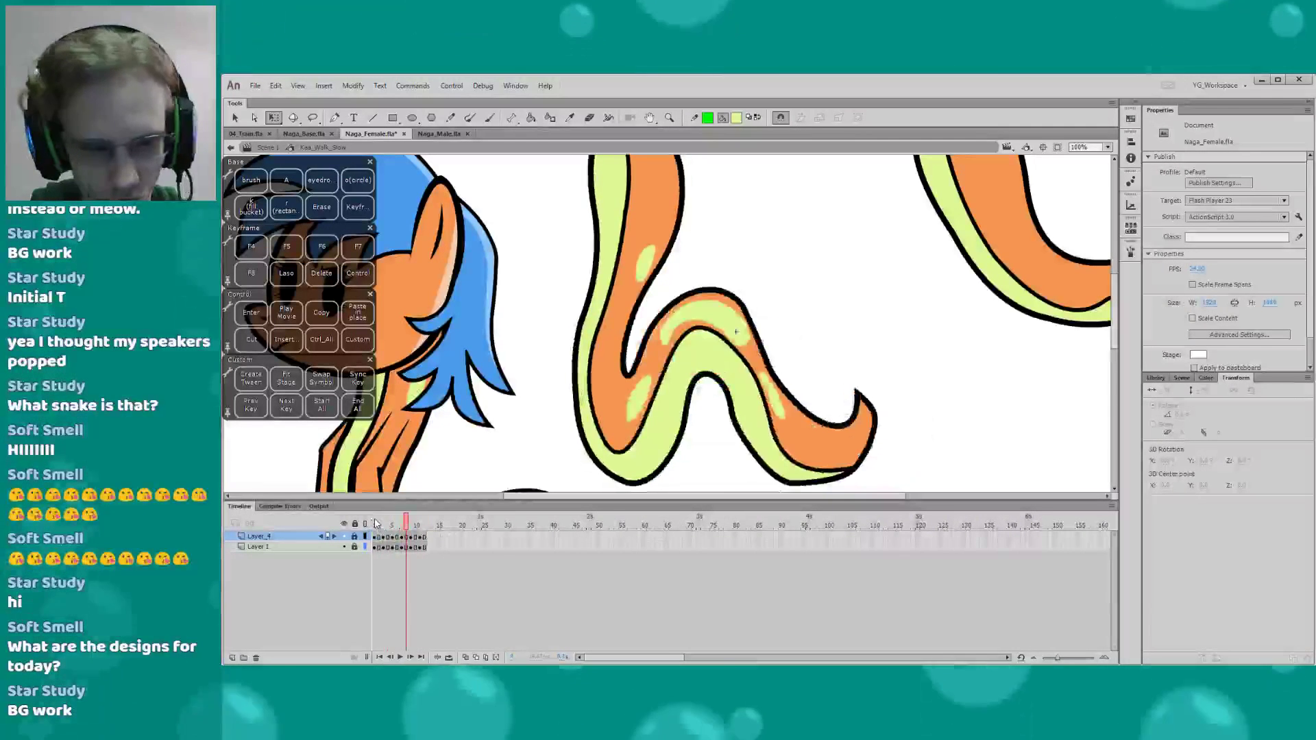
Step through the filled spots from frame 1 to frame 4, try adjusting the large spot's contour, and undo the last change
drag(405, 526, 372, 519)
key(period)
key(period)
key(period)
key(period)
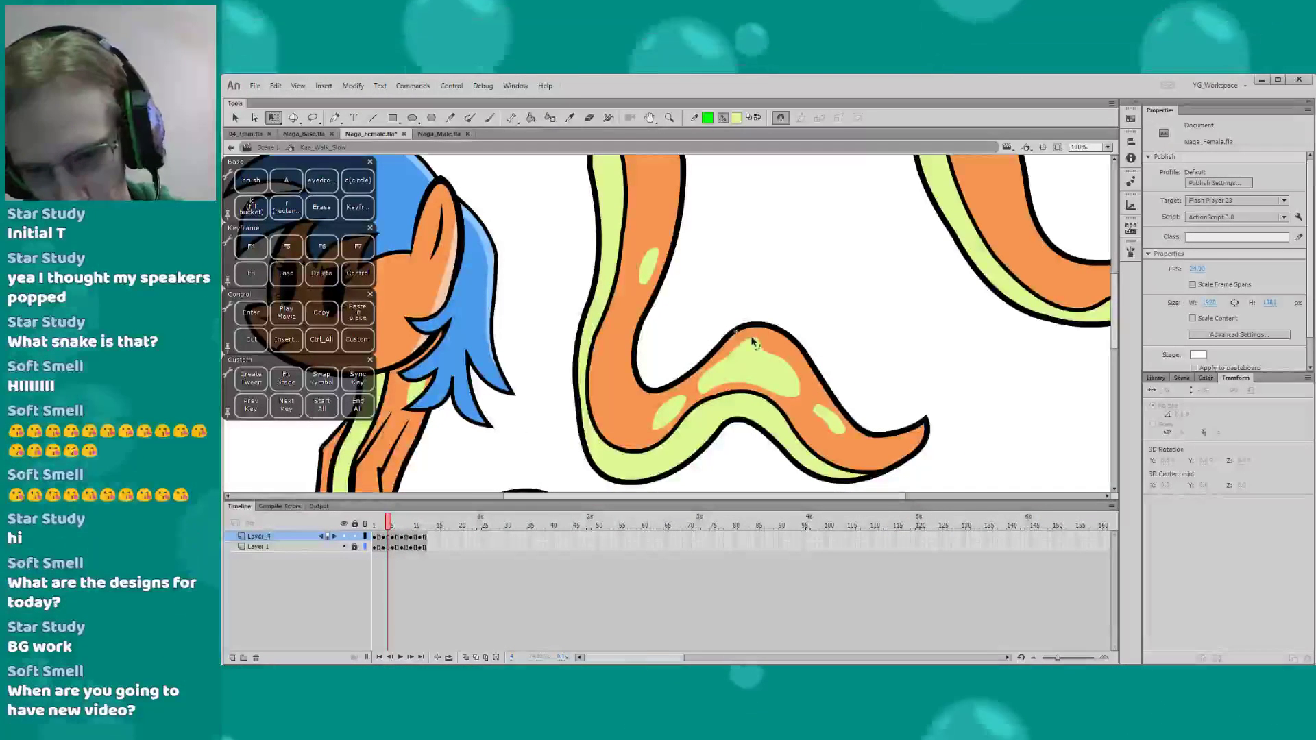
key(a)
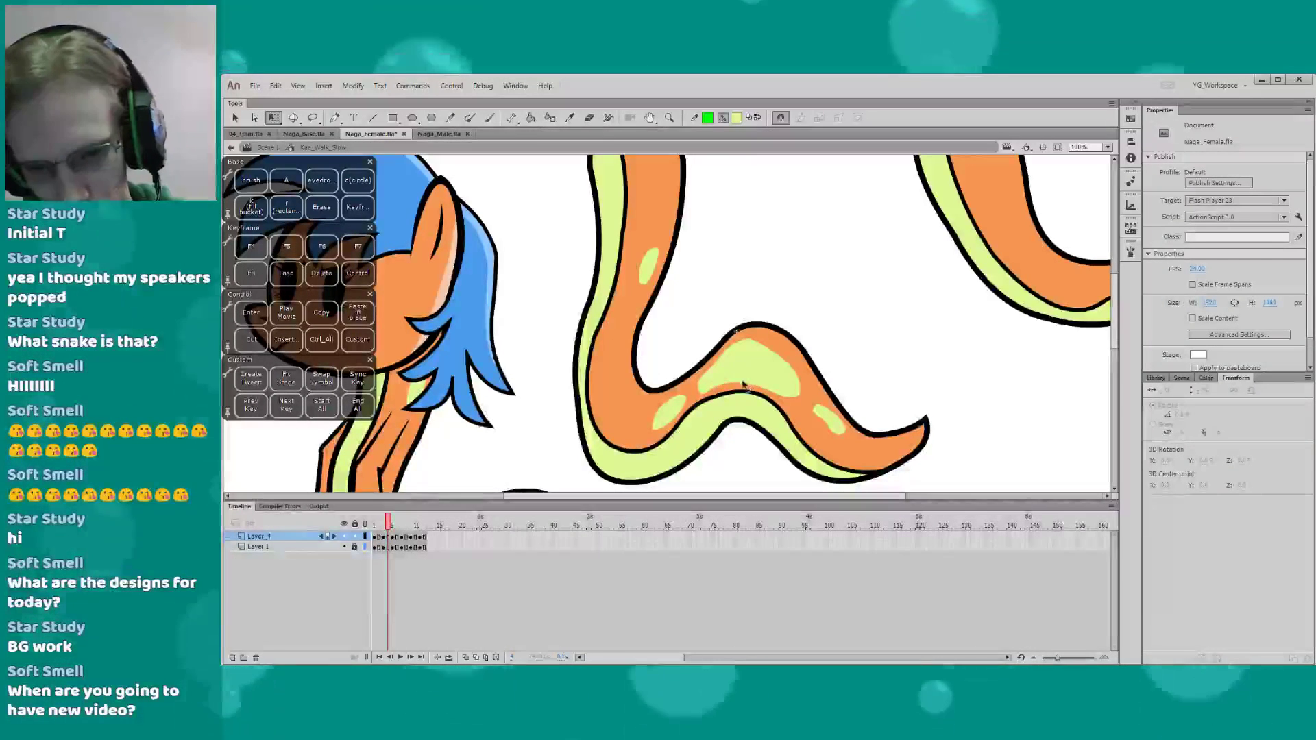
key(ctrl+z)
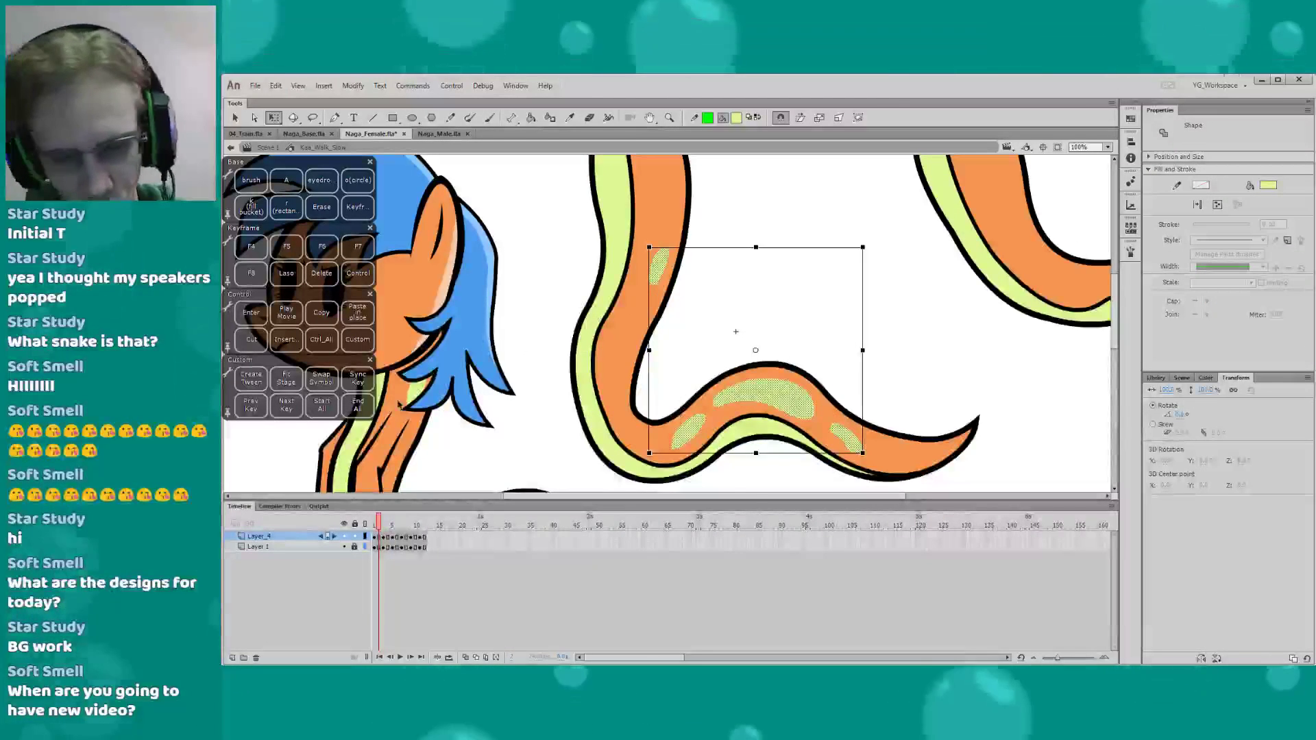
Play the tail walk animation to check the filled spots and return to the main scene
key(Return)
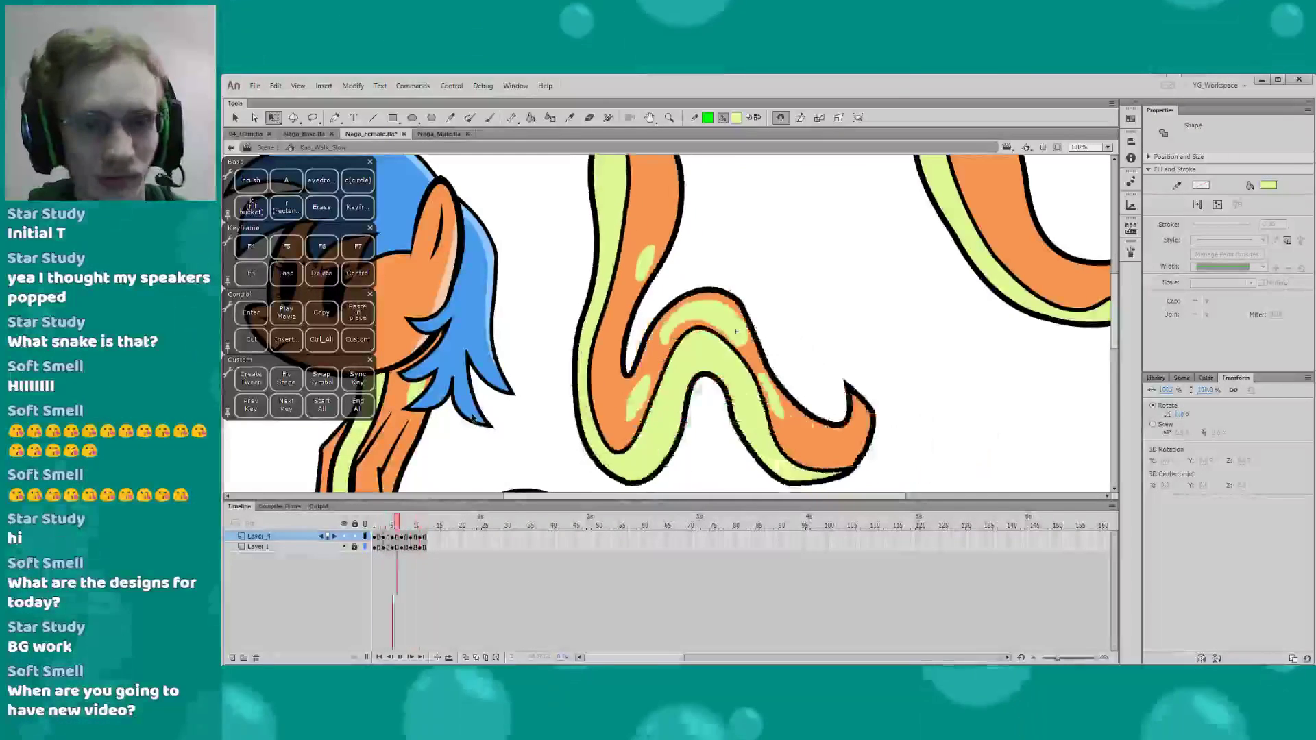
double_click(441, 474)
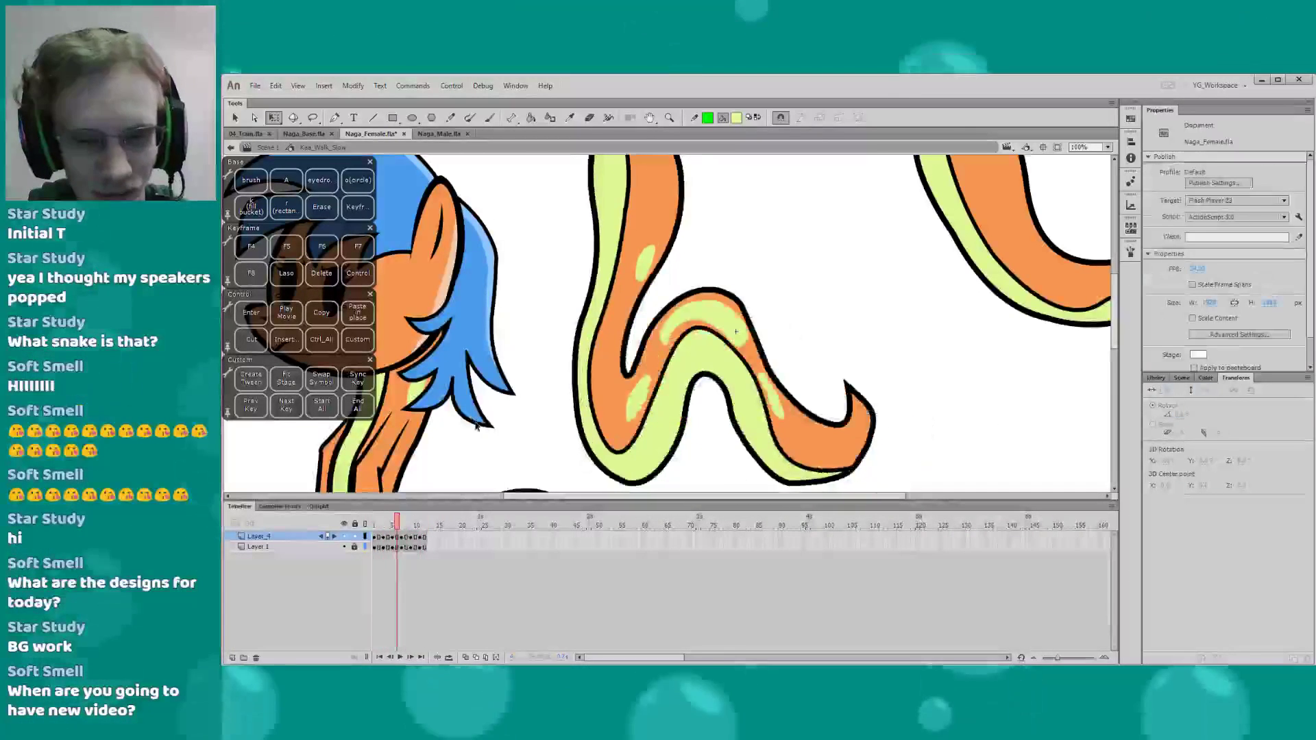
key(Escape)
key(z)
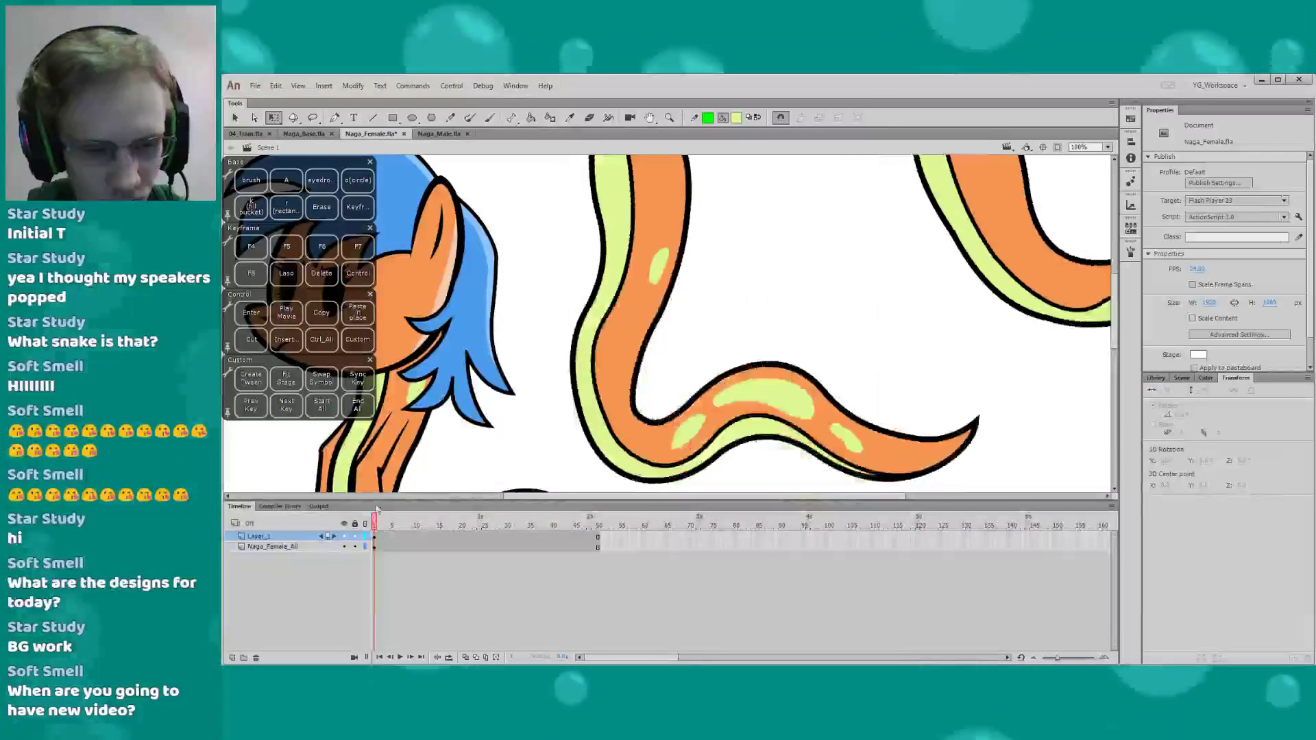
Shift the full naga and both separate tails closer together on the stage, and save Naga_Female.fla
alt+click(484, 421)
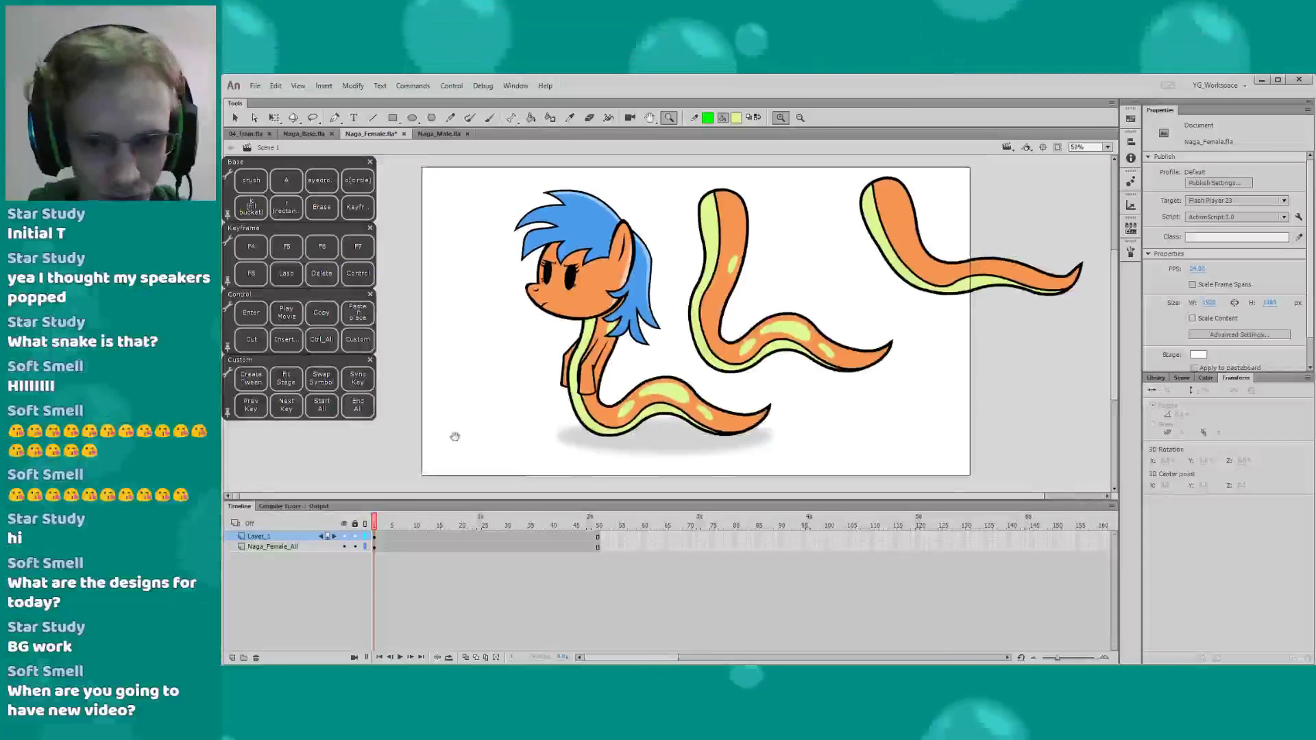
key(q)
click(685, 325)
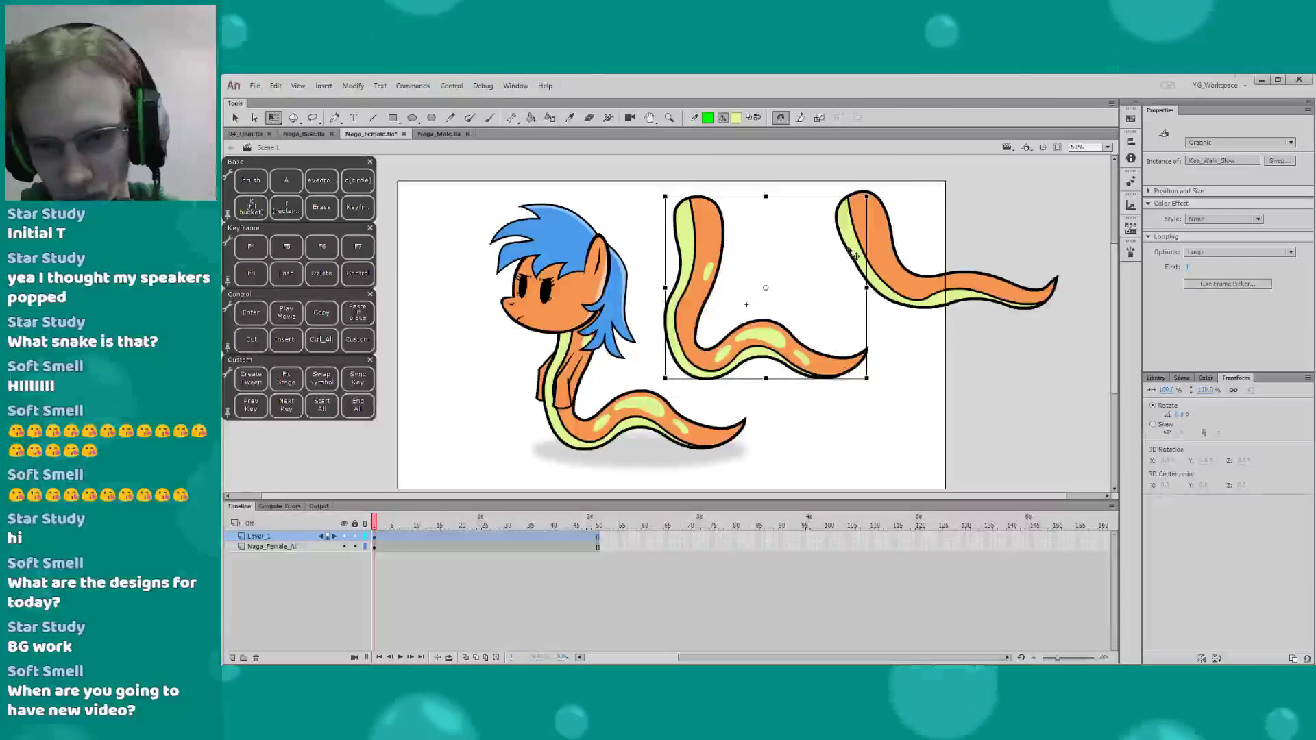
drag(849, 250, 753, 257)
drag(547, 288, 492, 308)
drag(716, 259, 662, 277)
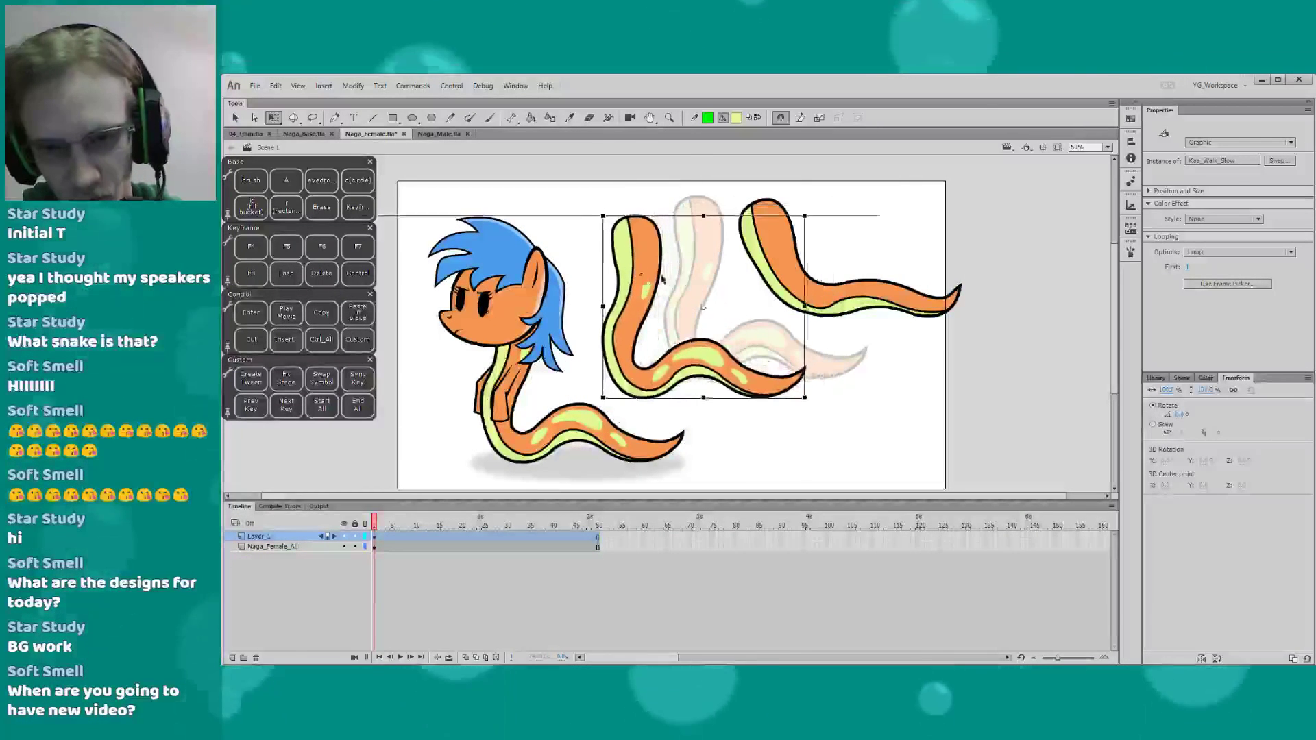
drag(772, 258, 734, 258)
click(685, 270)
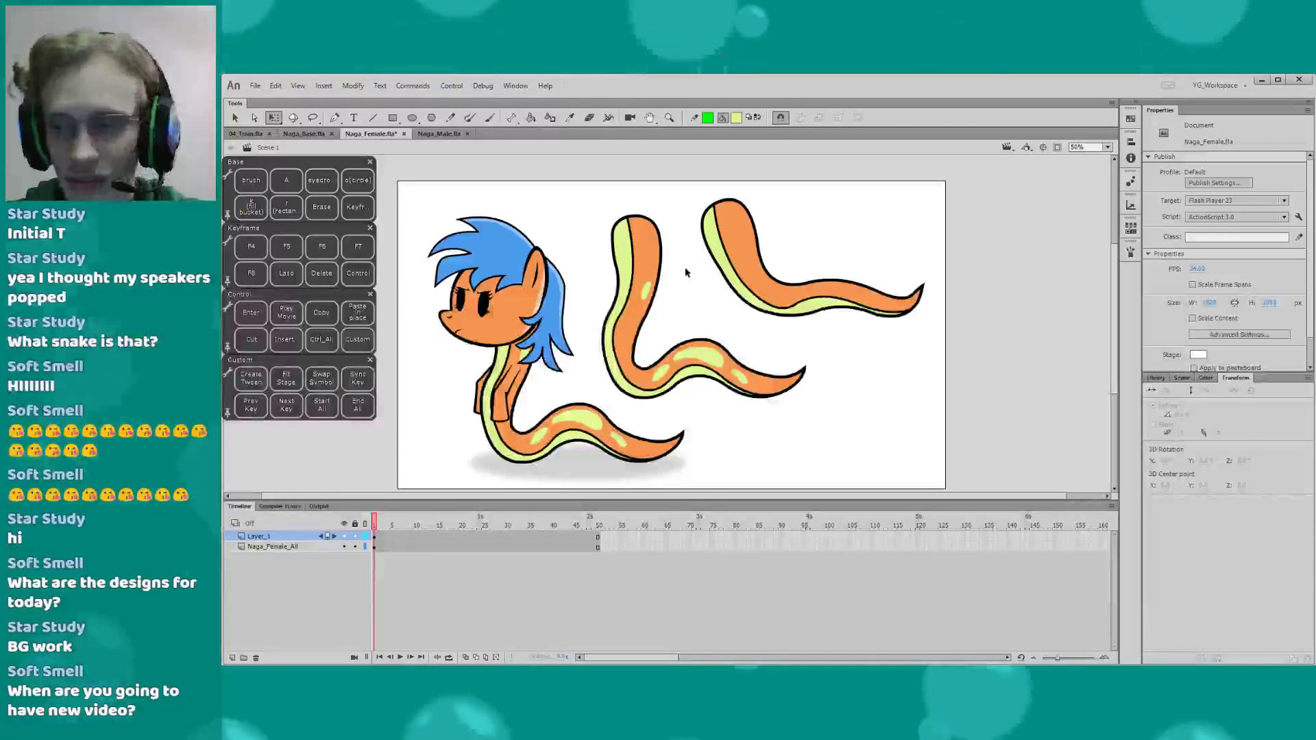
key(ctrl+s)
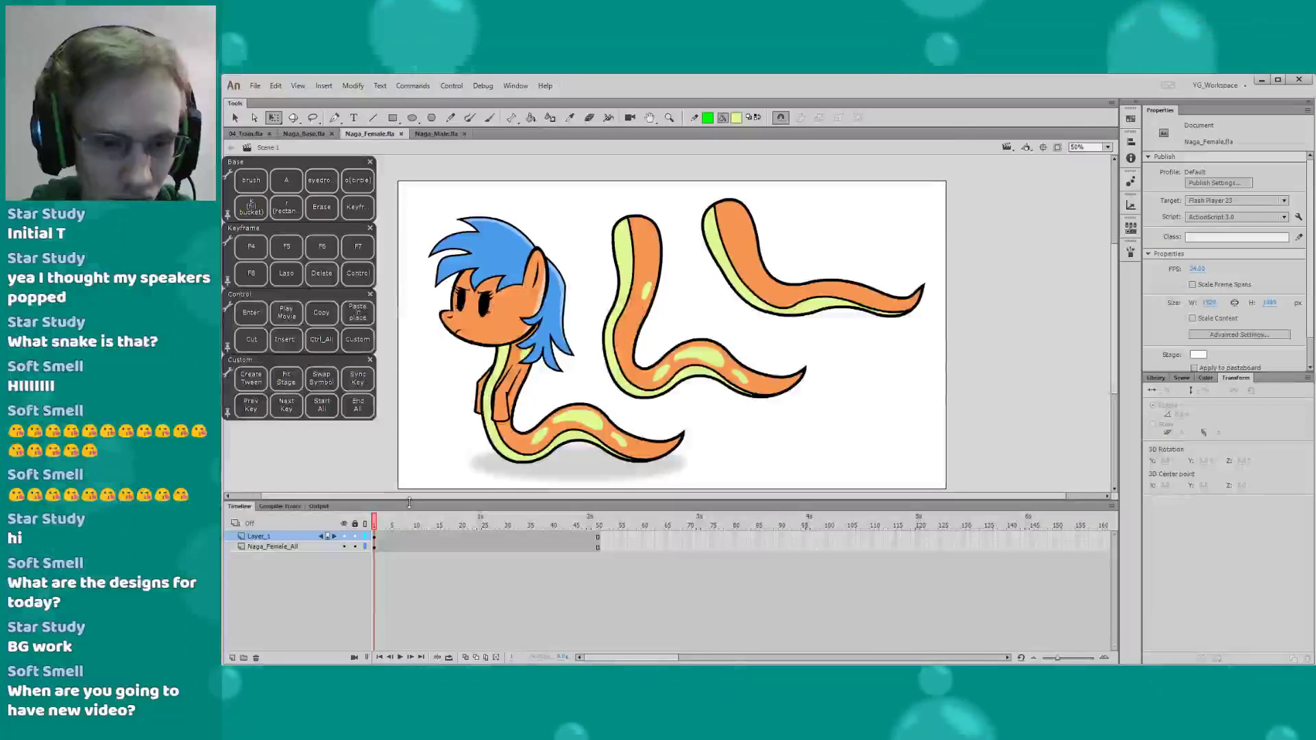
drag(411, 505, 411, 537)
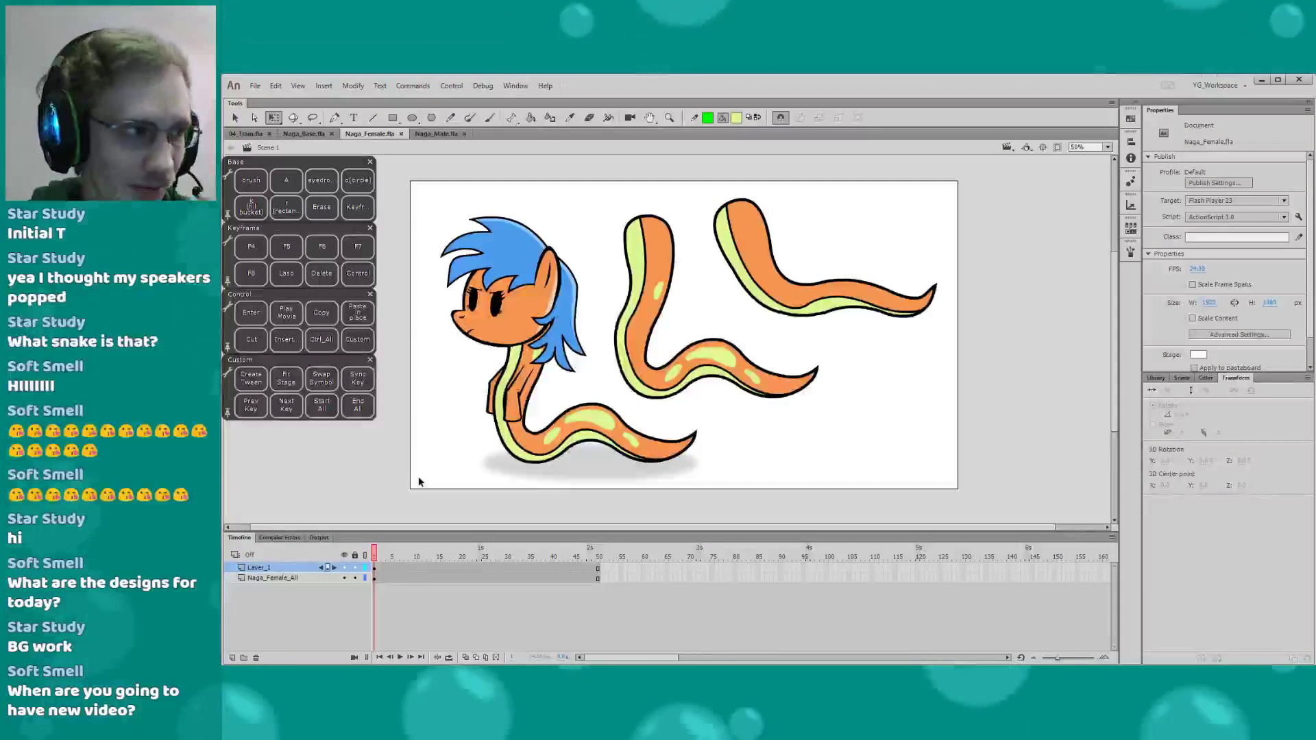
drag(450, 436, 461, 438)
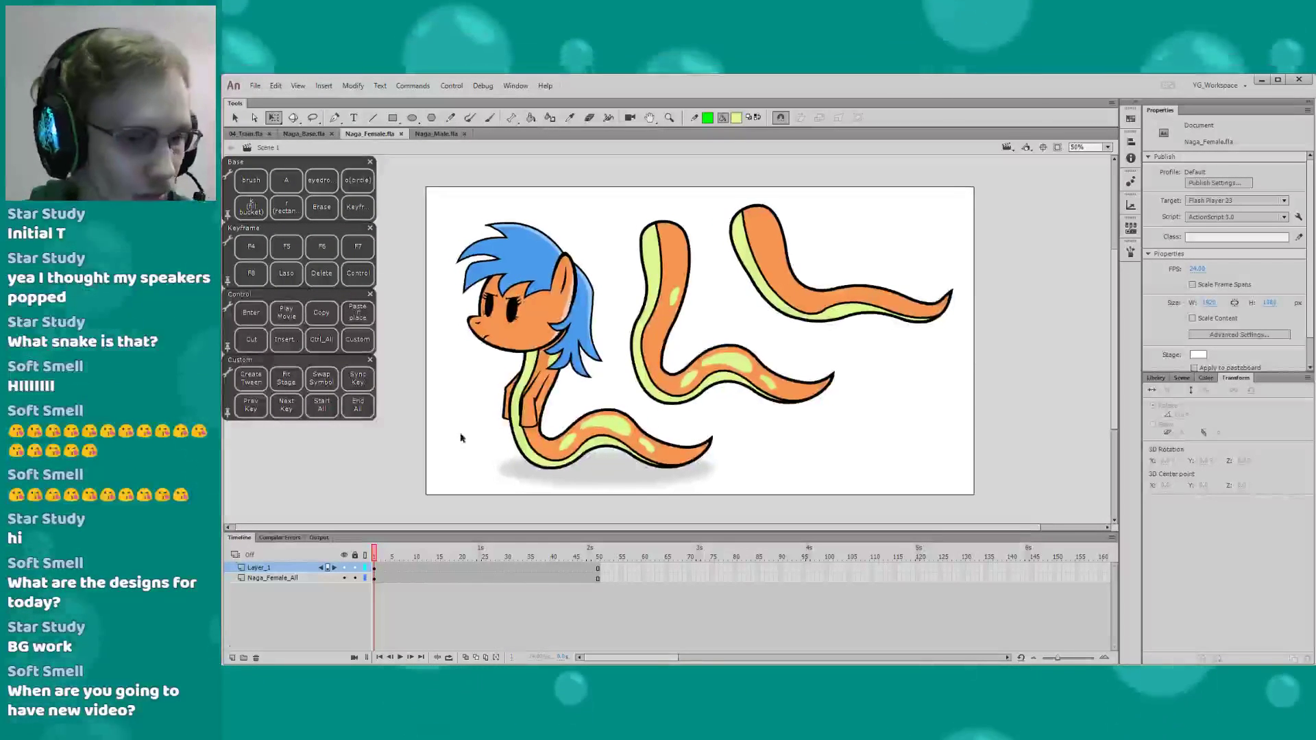
key(z)
drag(428, 208, 722, 501)
drag(606, 418, 609, 424)
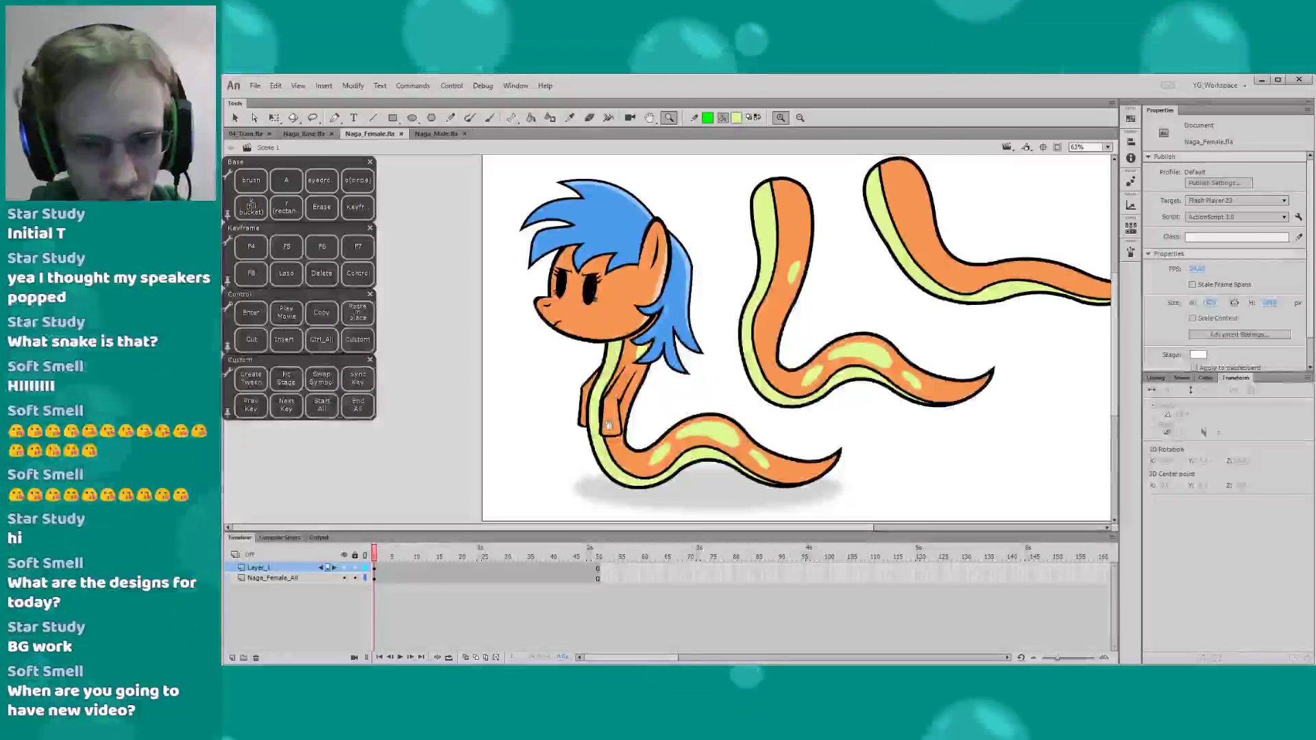
drag(522, 364, 517, 365)
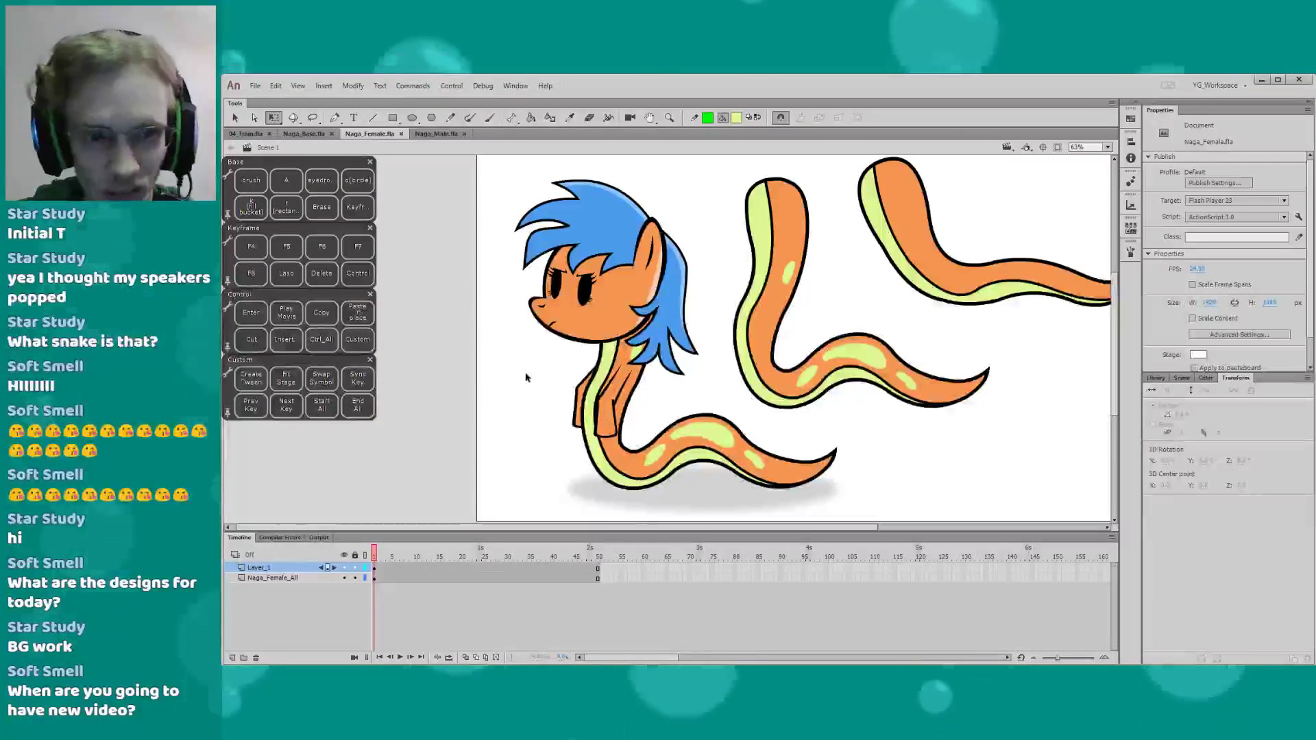
scroll(500, 391, right, 4)
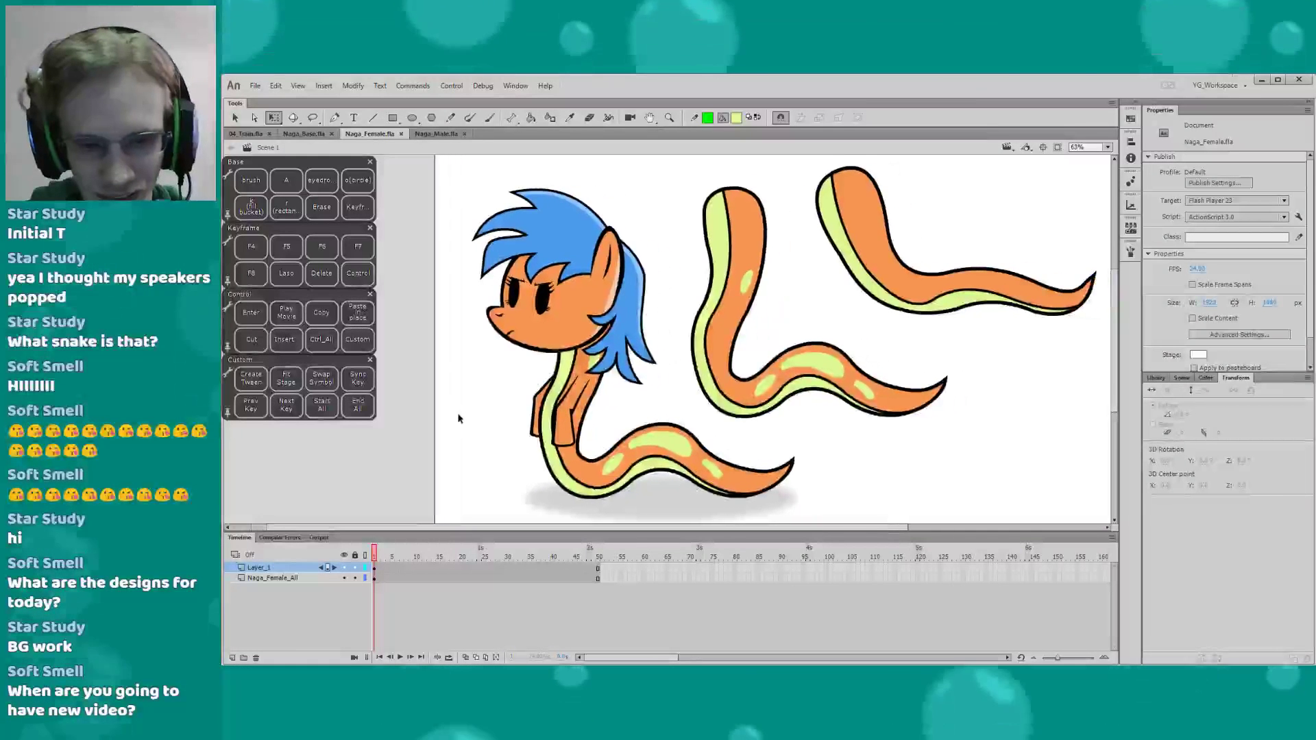
scroll(465, 420, right, 3)
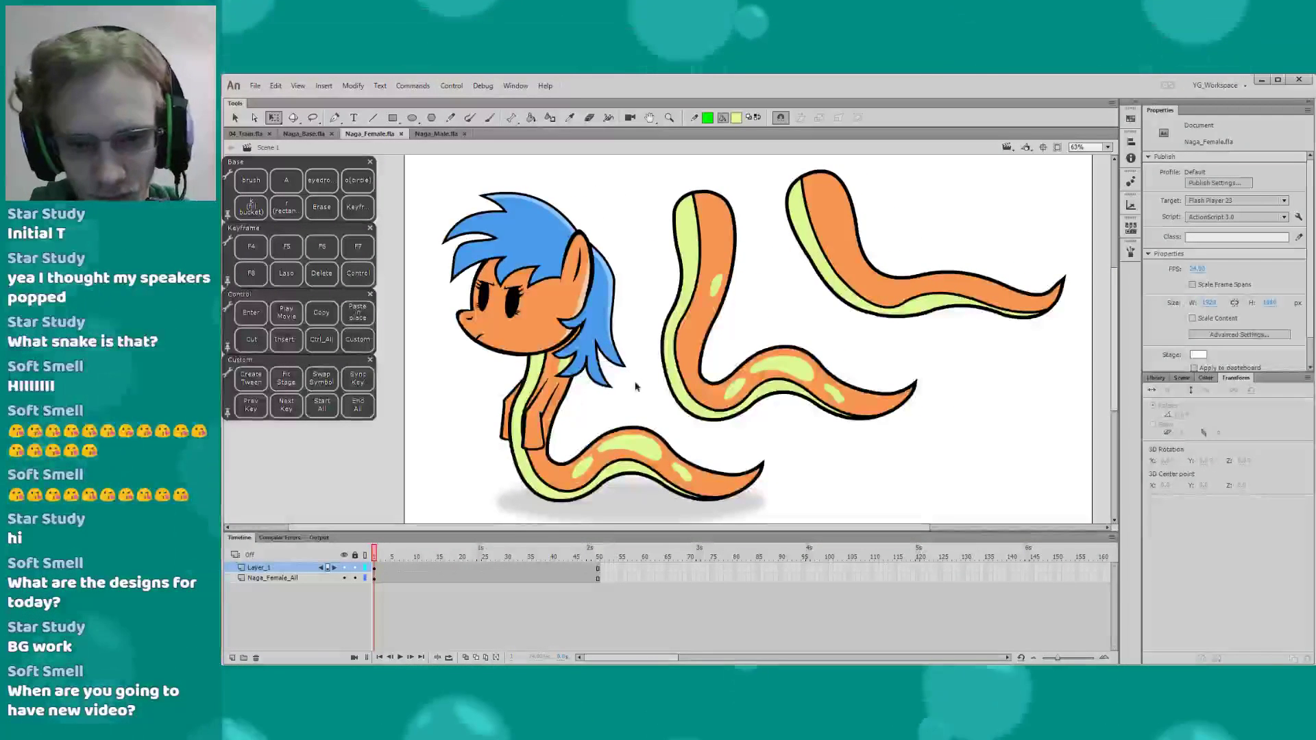
Select the full naga together with the spotted walking tail and copy them
click(498, 340)
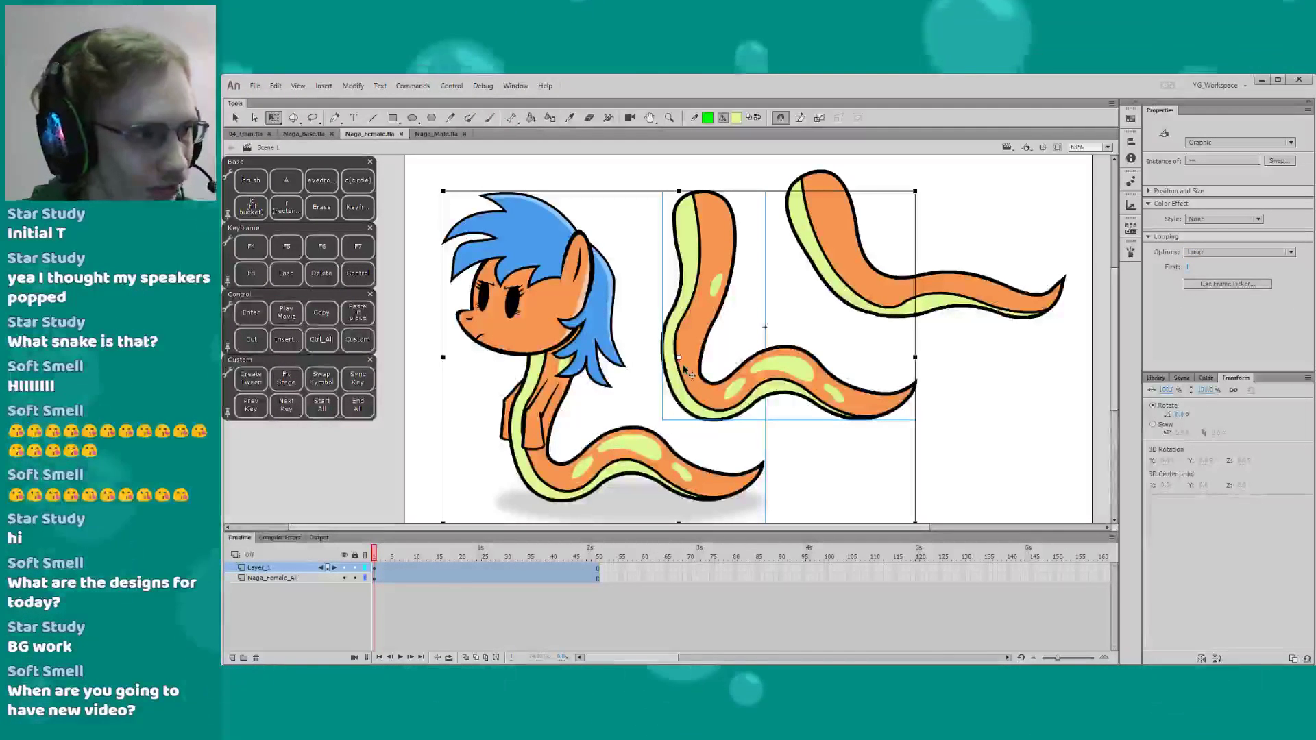
drag(433, 343, 433, 328)
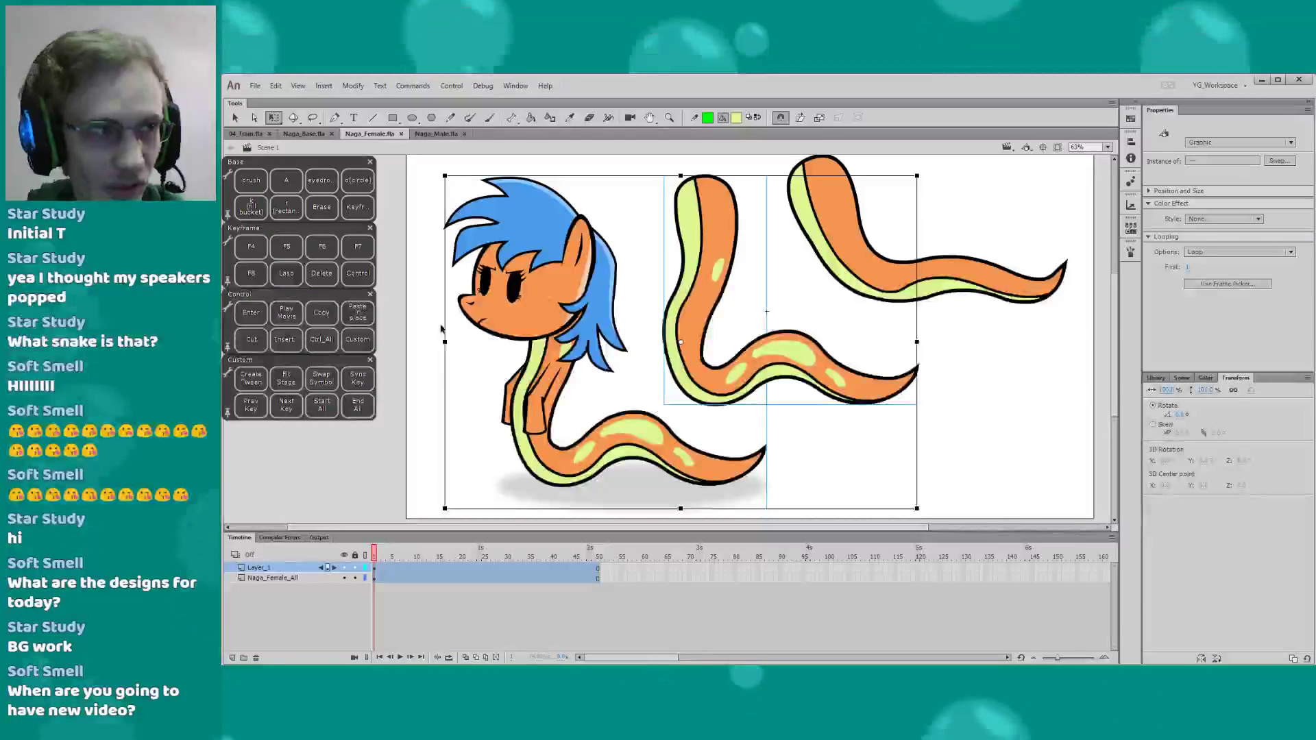
drag(433, 382, 444, 383)
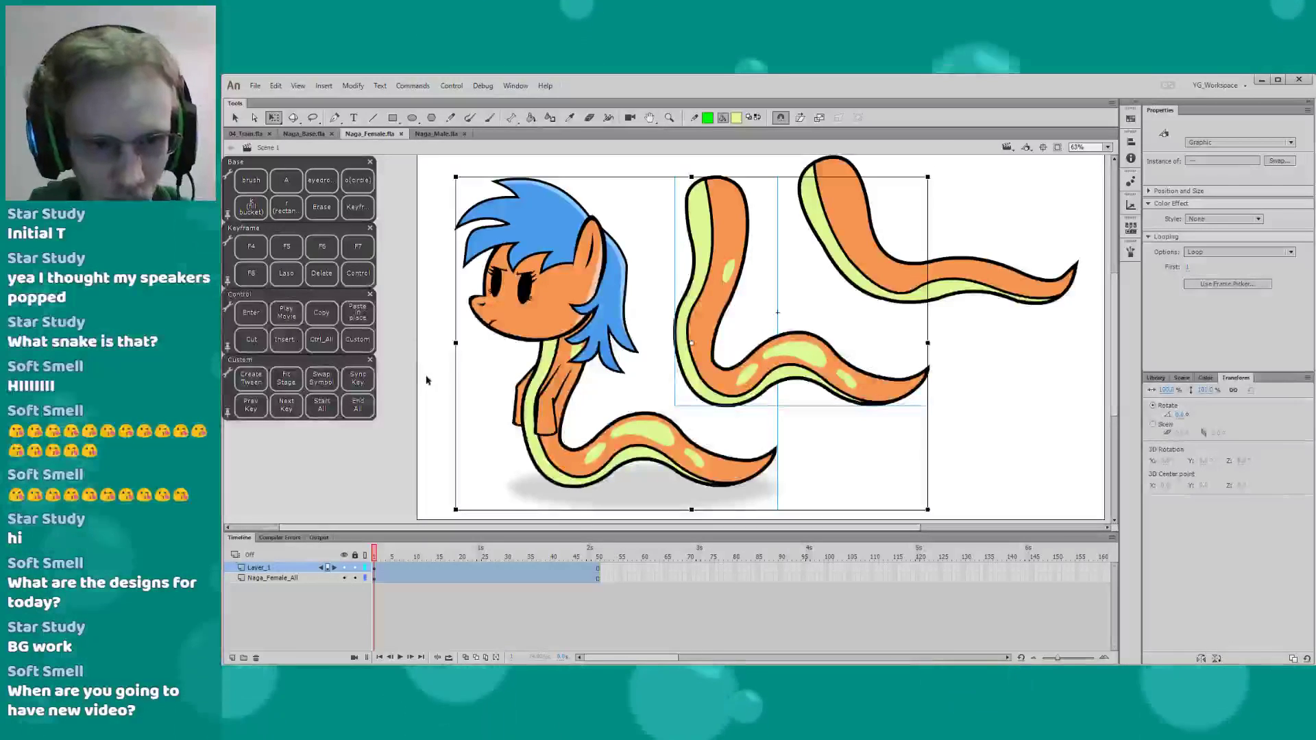
click(425, 376)
Switch to 04_Train.fla and paste the naga and tail in place on the fifth Whatever layer's keyframe just before frame 510
click(245, 134)
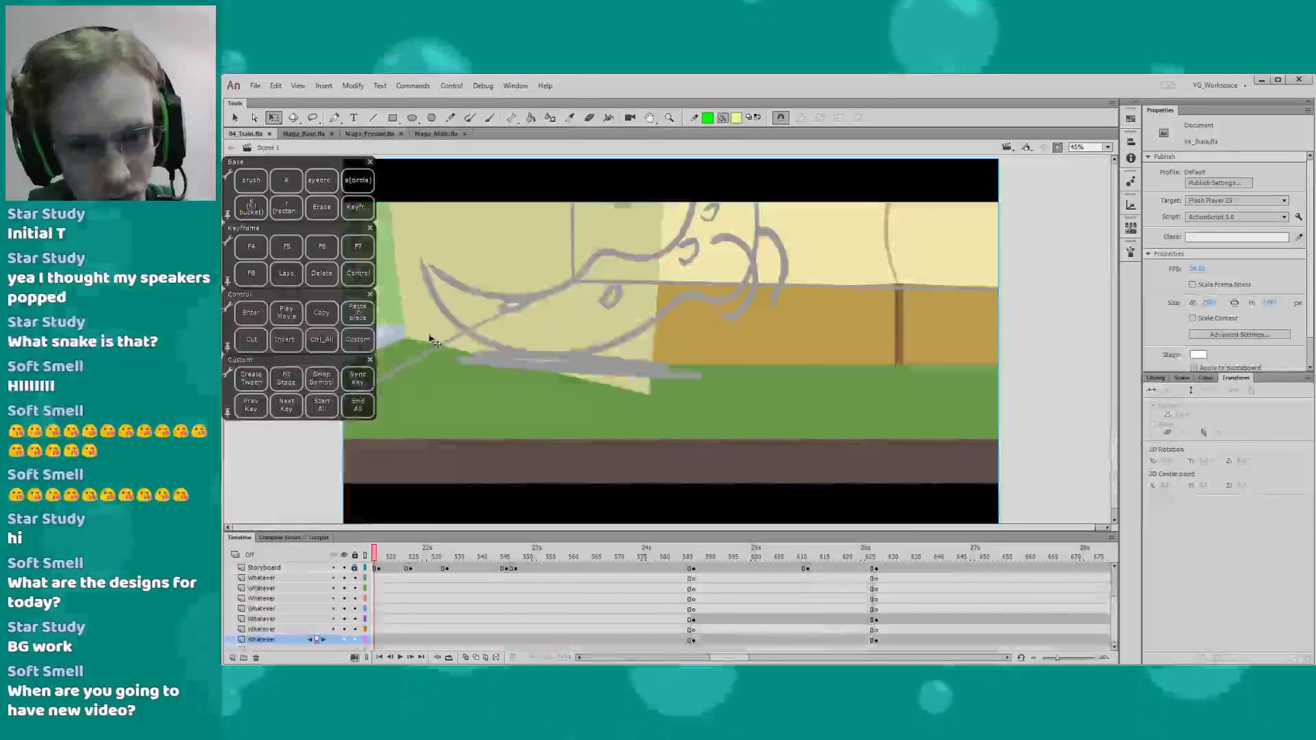
drag(487, 532, 486, 461)
drag(725, 655, 717, 656)
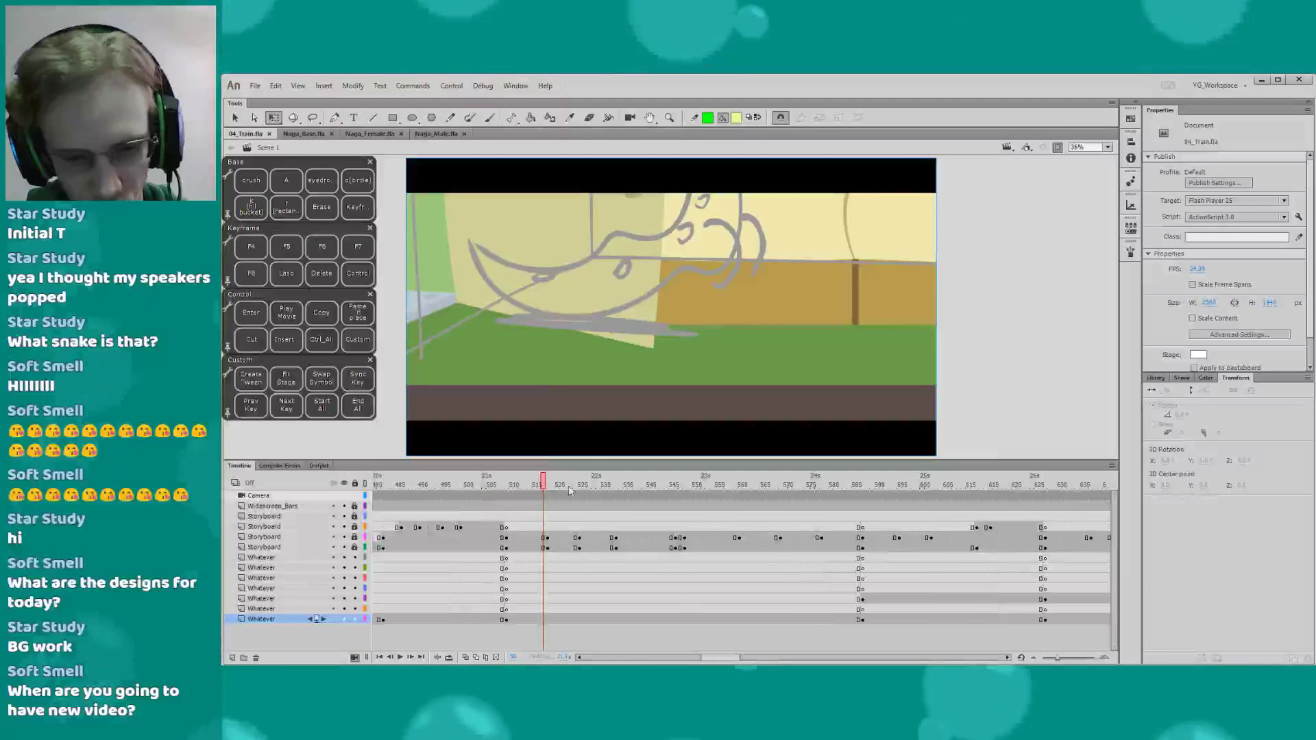
click(511, 486)
click(507, 601)
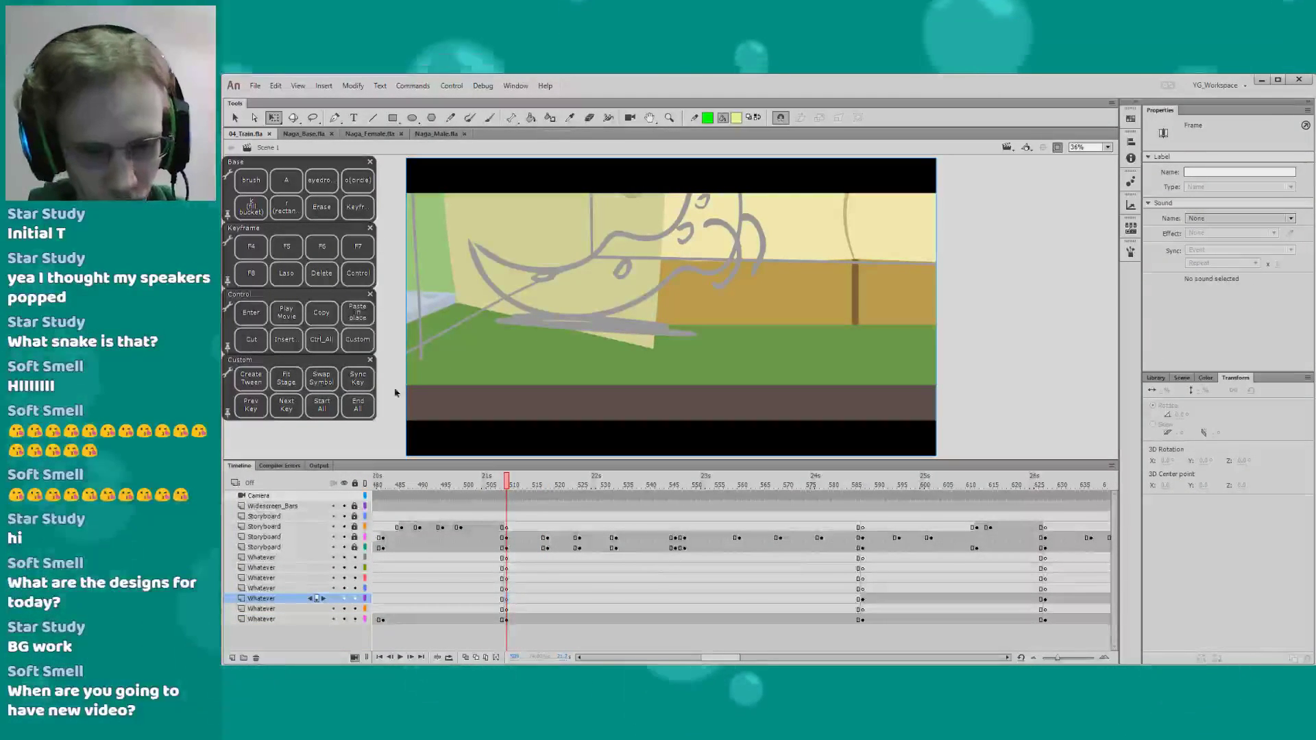
key(ctrl+shift+v)
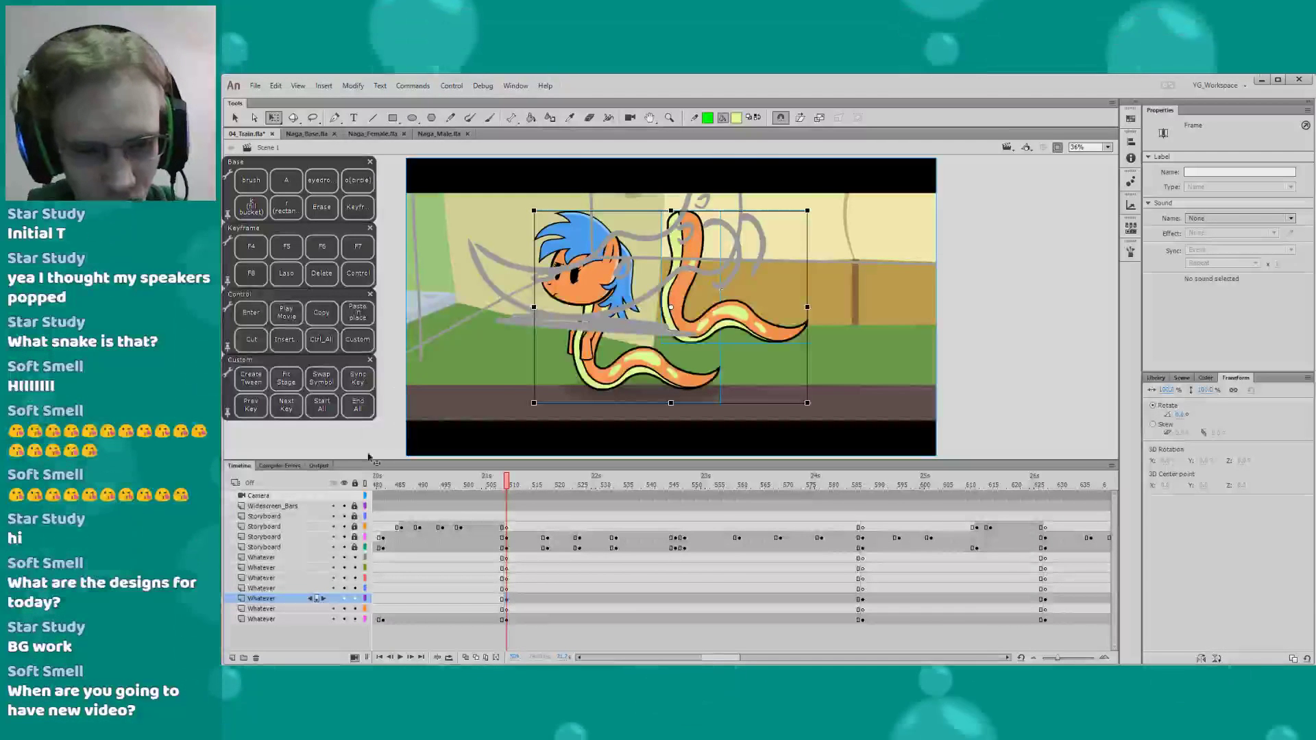
Enlarge the pasted naga and tail together and flip them horizontally to face the other way
drag(571, 299, 625, 302)
drag(588, 214, 462, 124)
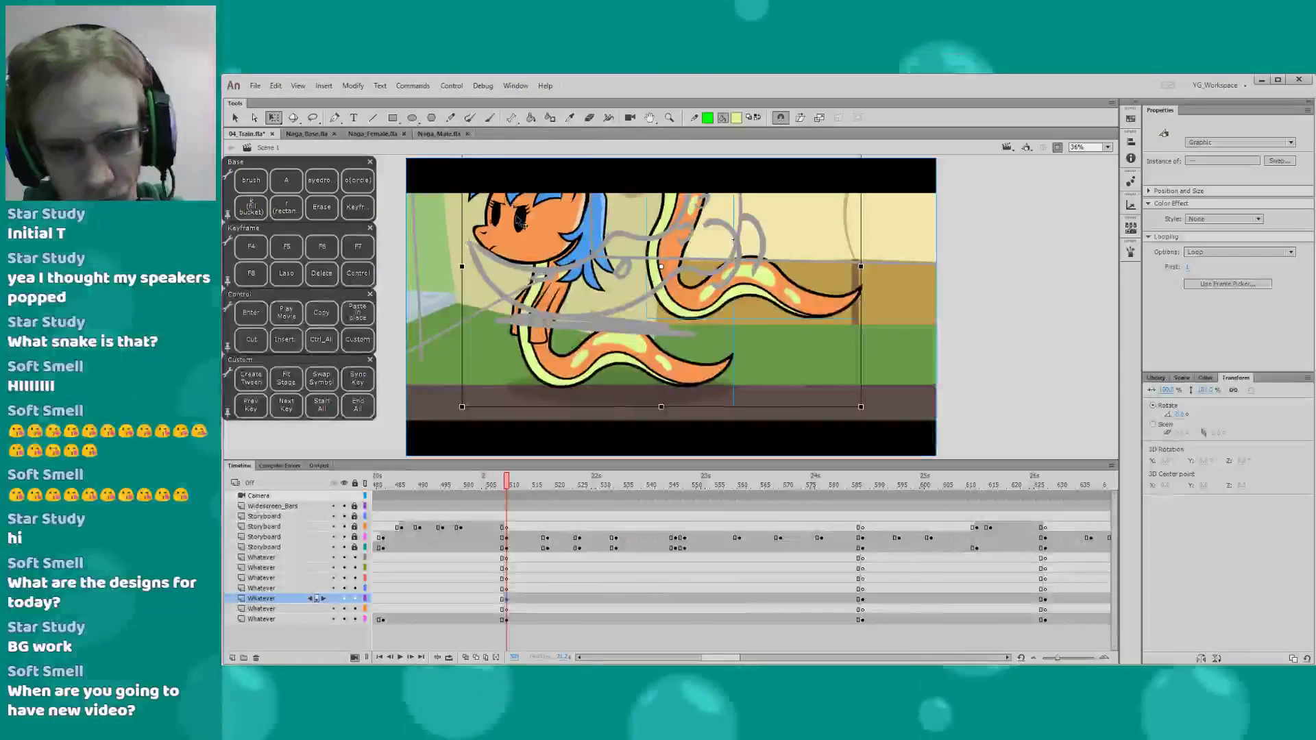
drag(519, 224, 567, 221)
click(1200, 658)
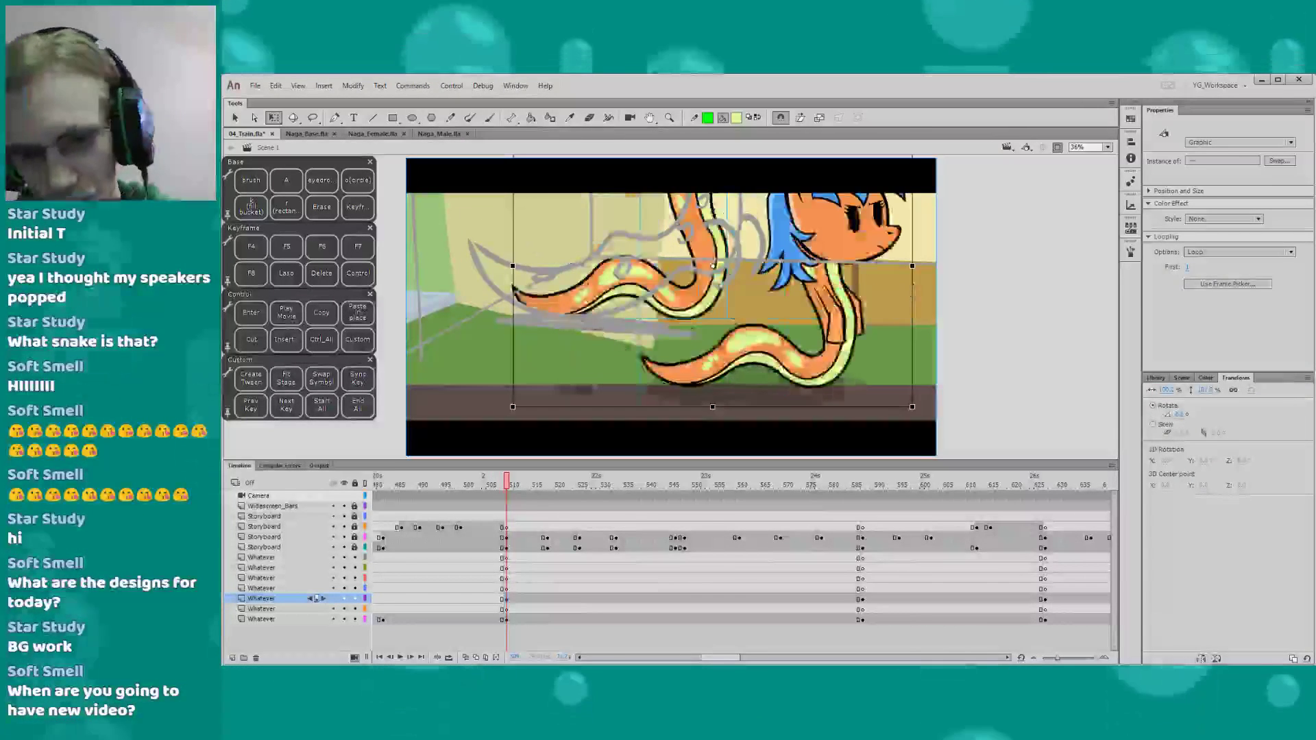
Park the loose tail outside the shot with off-stage artwork shown, and move the full naga over the storyboard sketch
drag(662, 309, 1026, 330)
click(1057, 148)
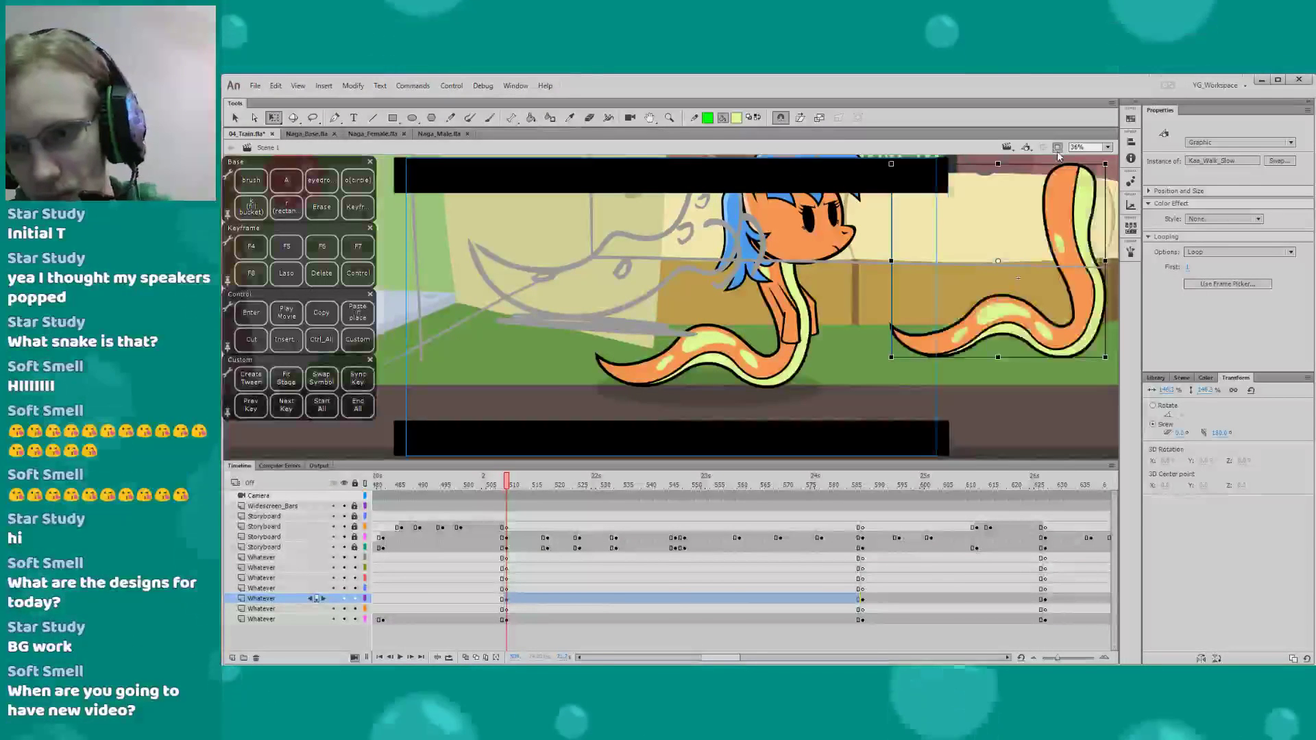
drag(757, 319, 699, 315)
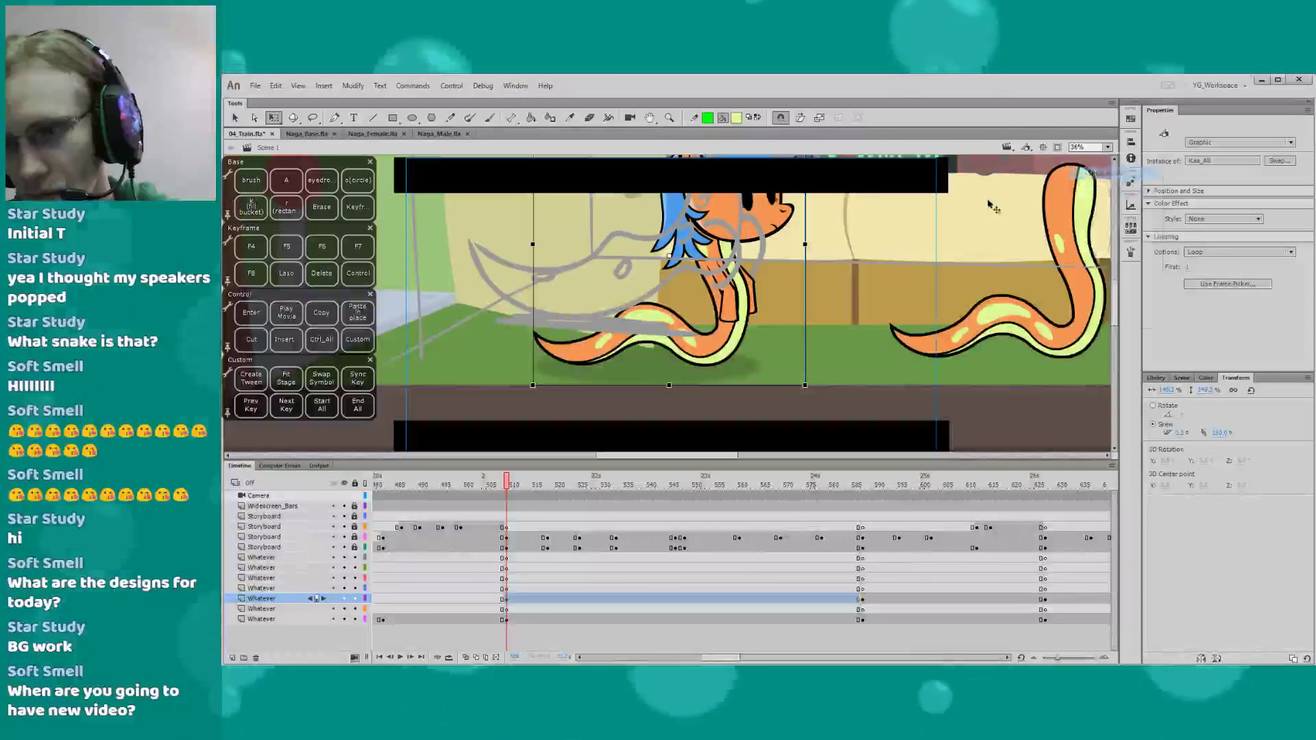
drag(989, 205, 997, 293)
Scale up the full naga further and reposition it over the sketched character
drag(534, 184, 452, 139)
key(ctrl+minus)
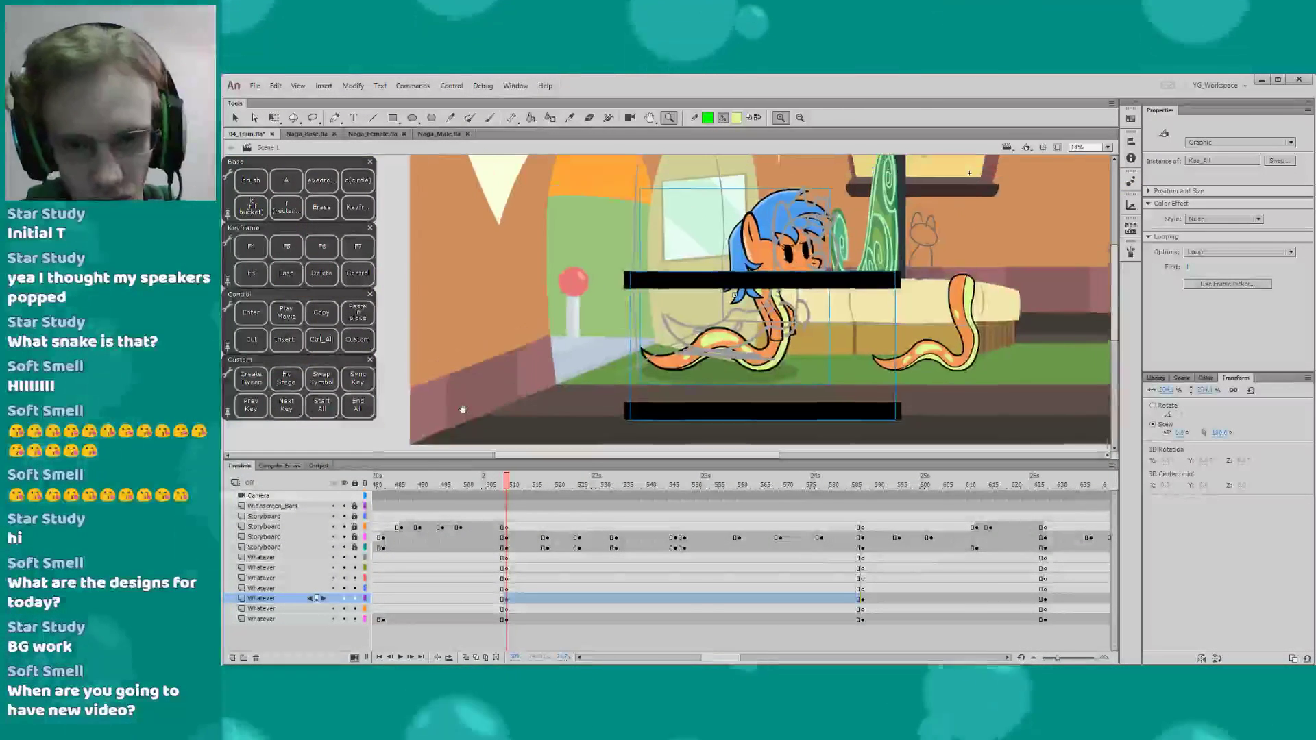
drag(702, 272, 603, 262)
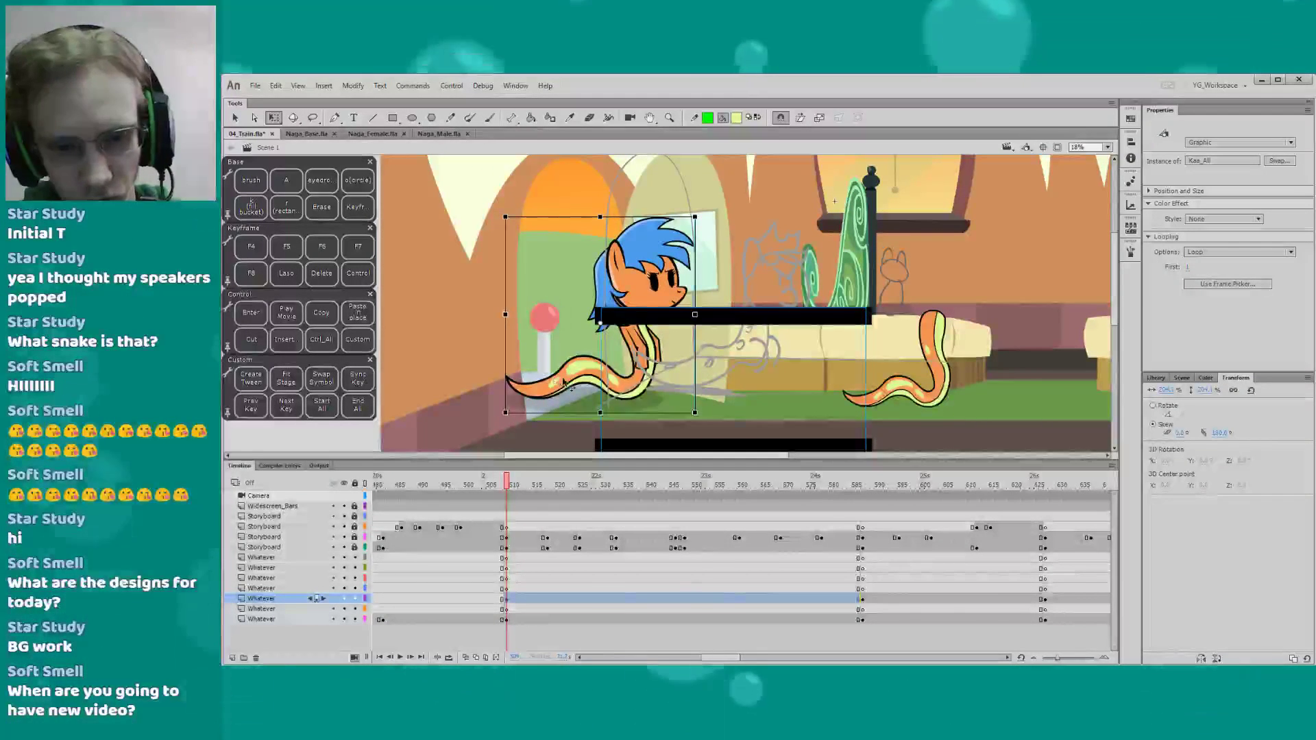
drag(524, 366, 623, 374)
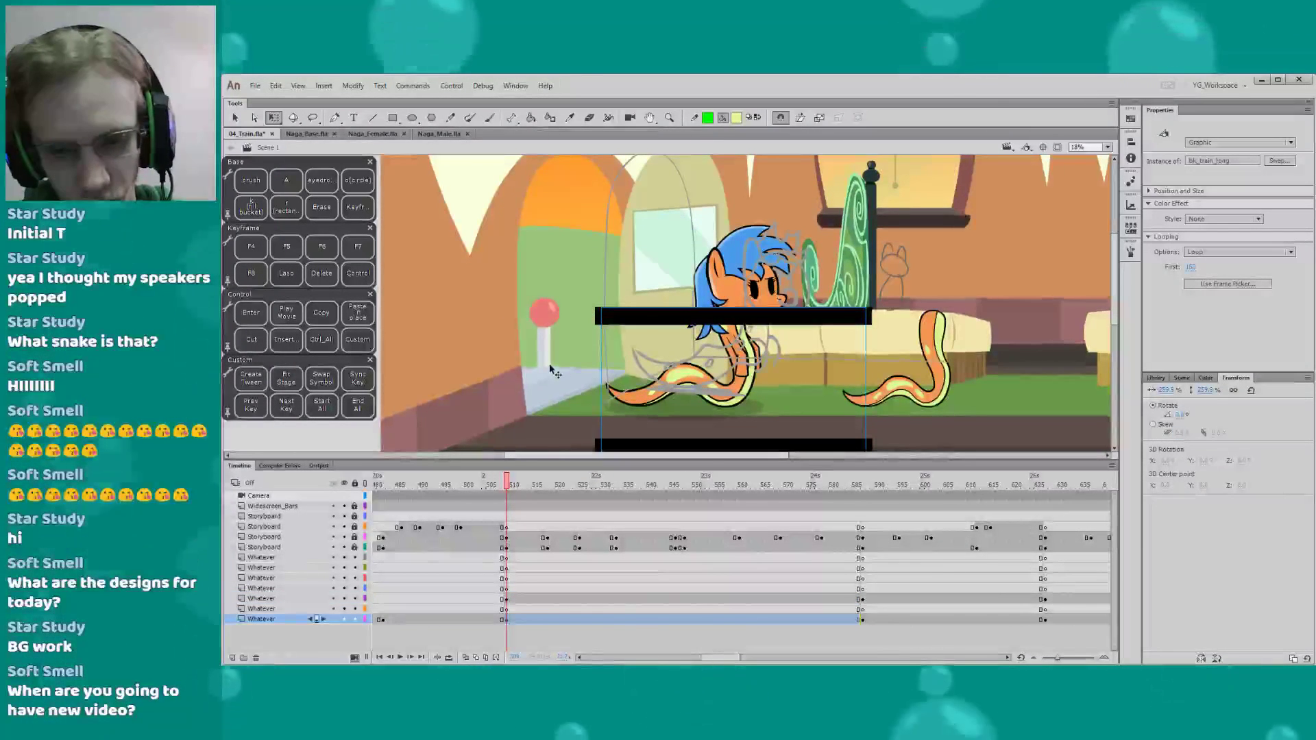
Nudge the naga up into line with the storyboard sketch and rotate it slightly
click(568, 336)
click(657, 375)
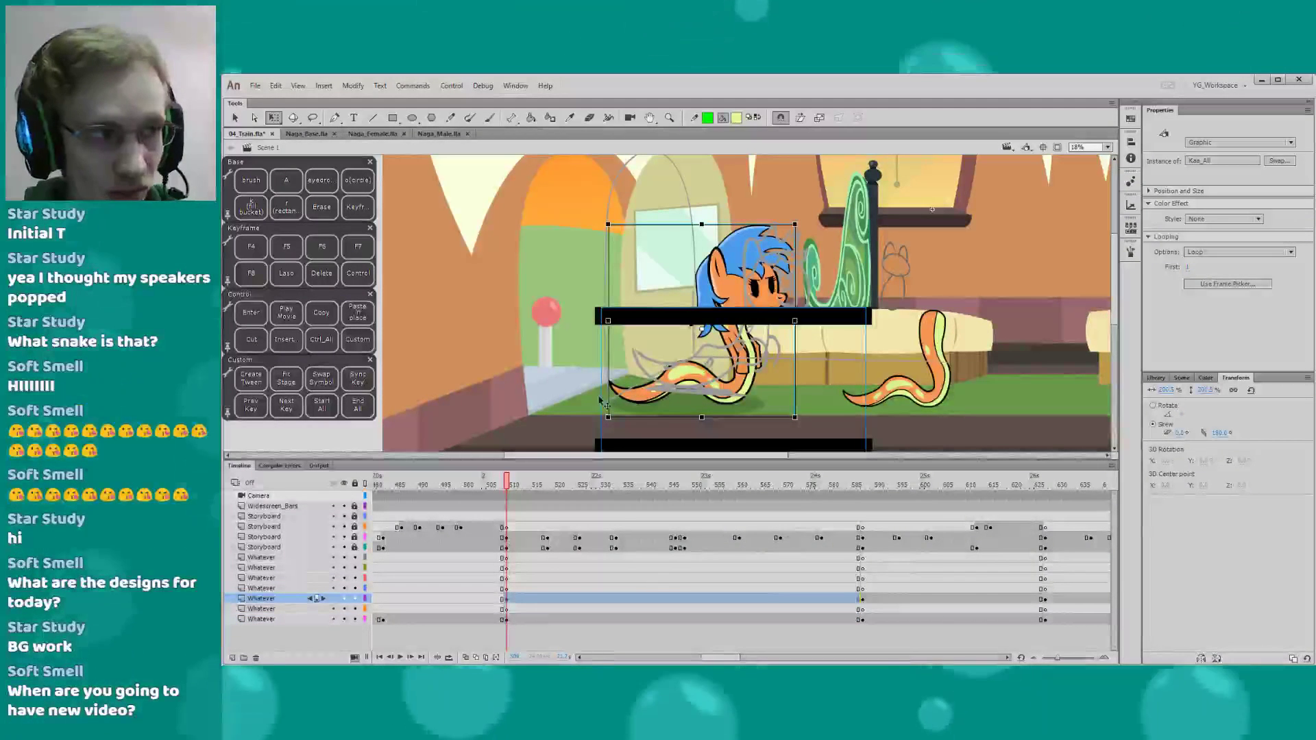
drag(644, 391, 651, 388)
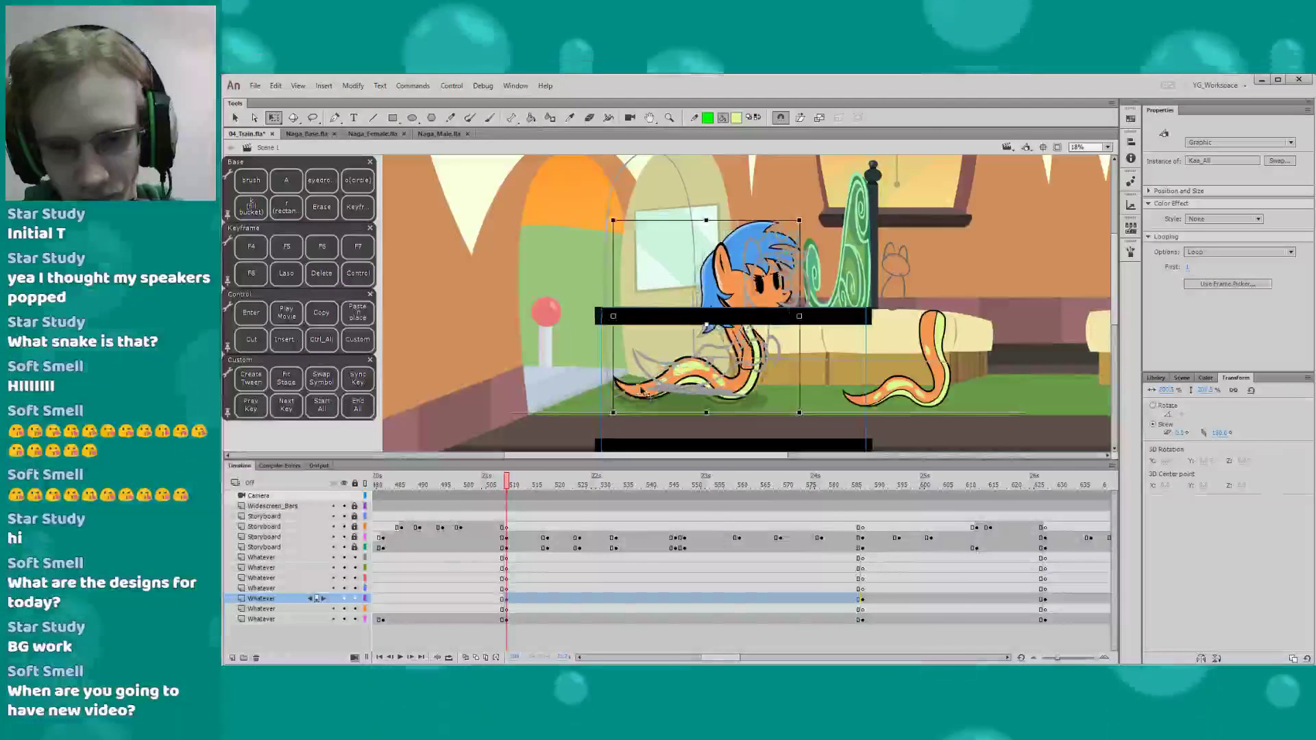
drag(798, 278, 798, 279)
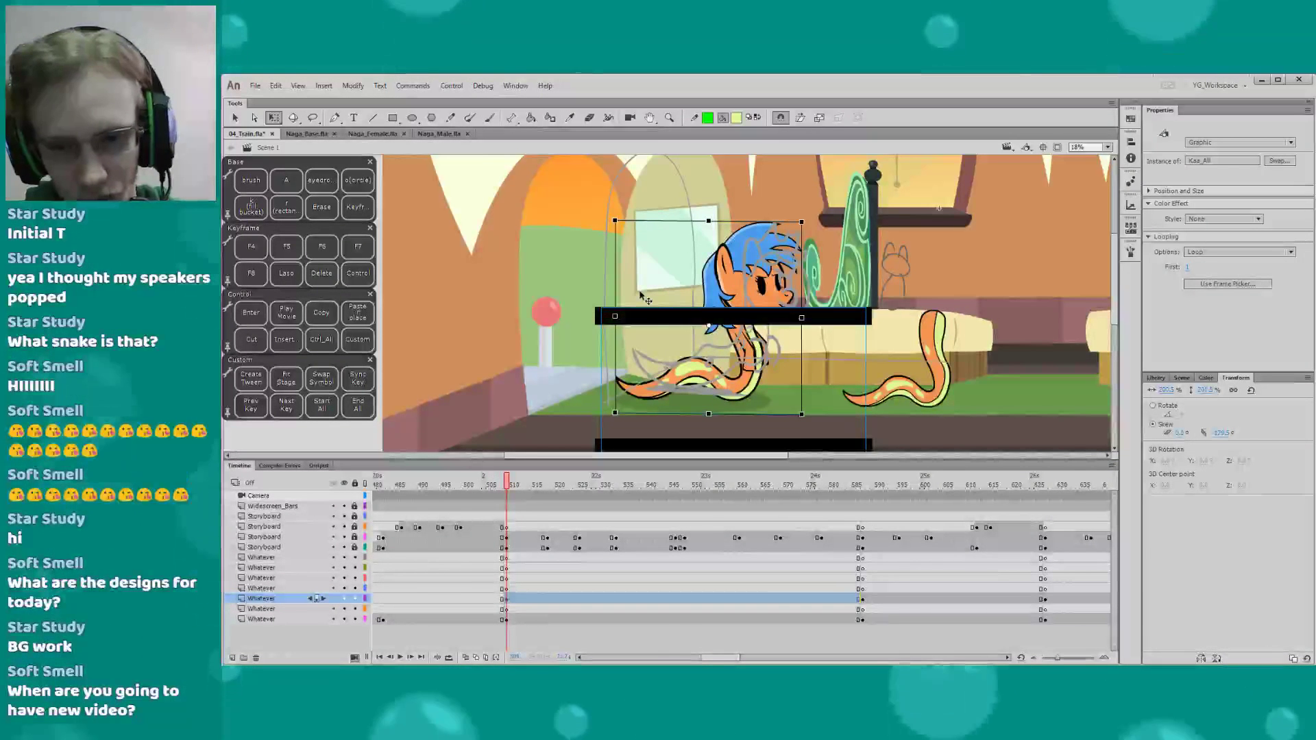
Nudge the train background and naga together, move the loose tail up beside the shot, and save the file
click(480, 378)
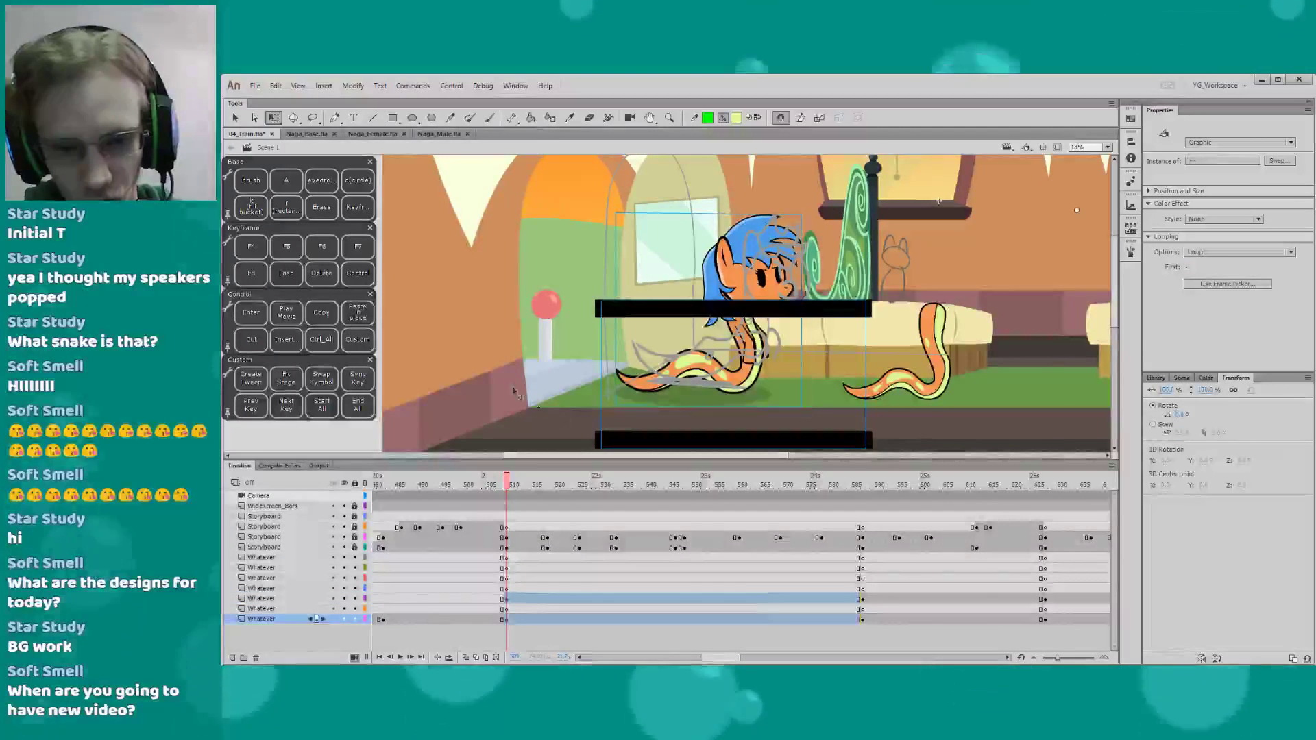
drag(478, 374, 481, 372)
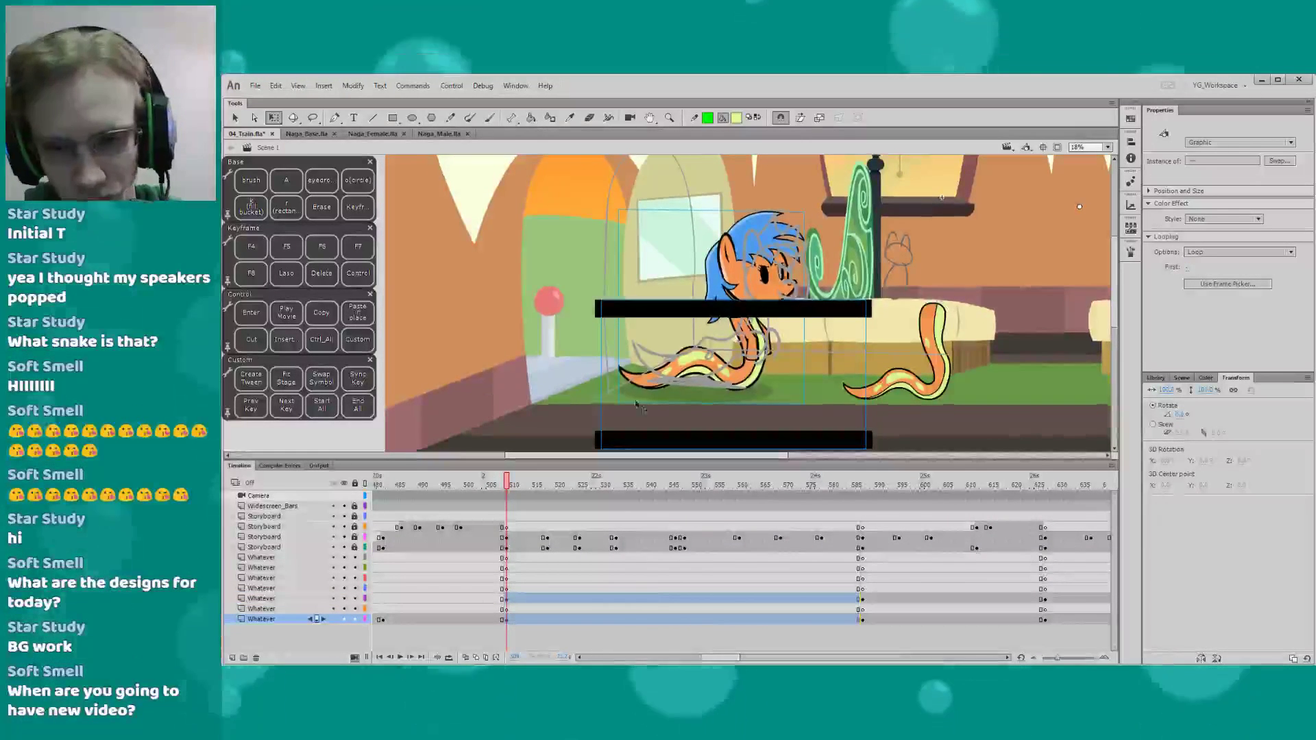
drag(880, 389, 917, 357)
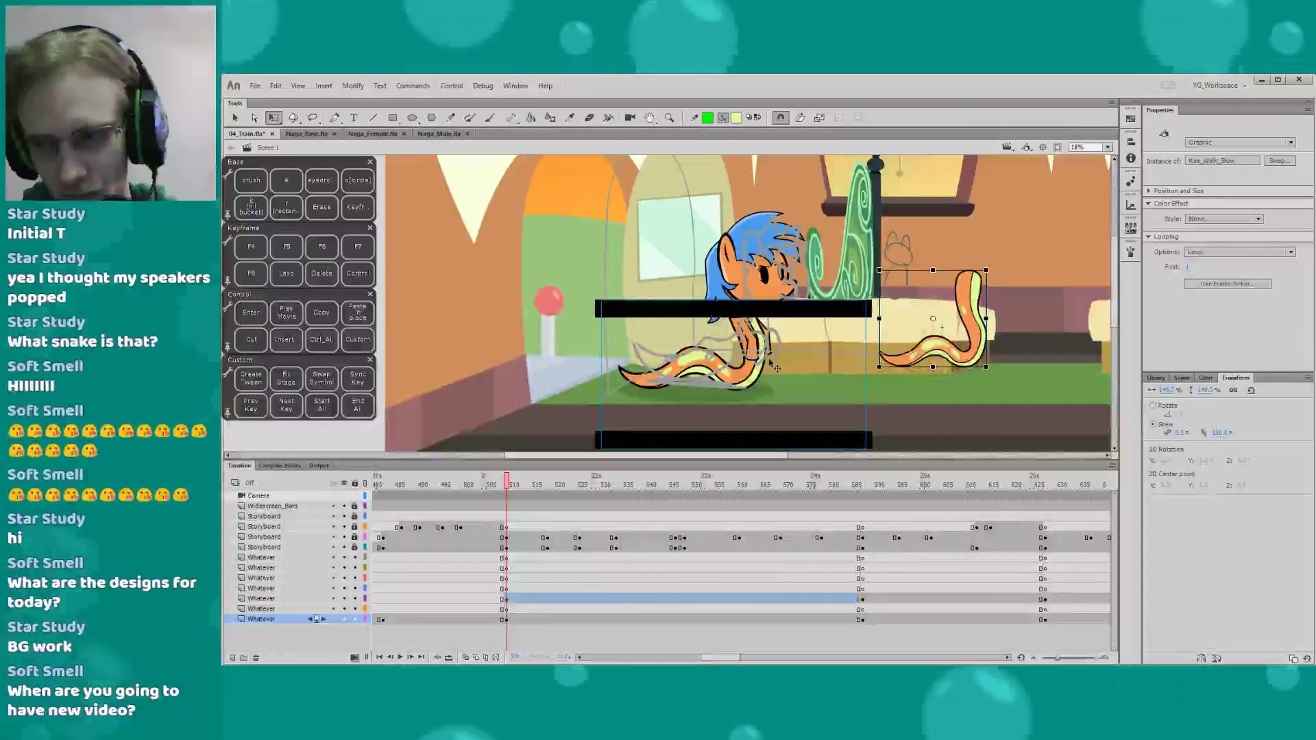
key(ctrl+s)
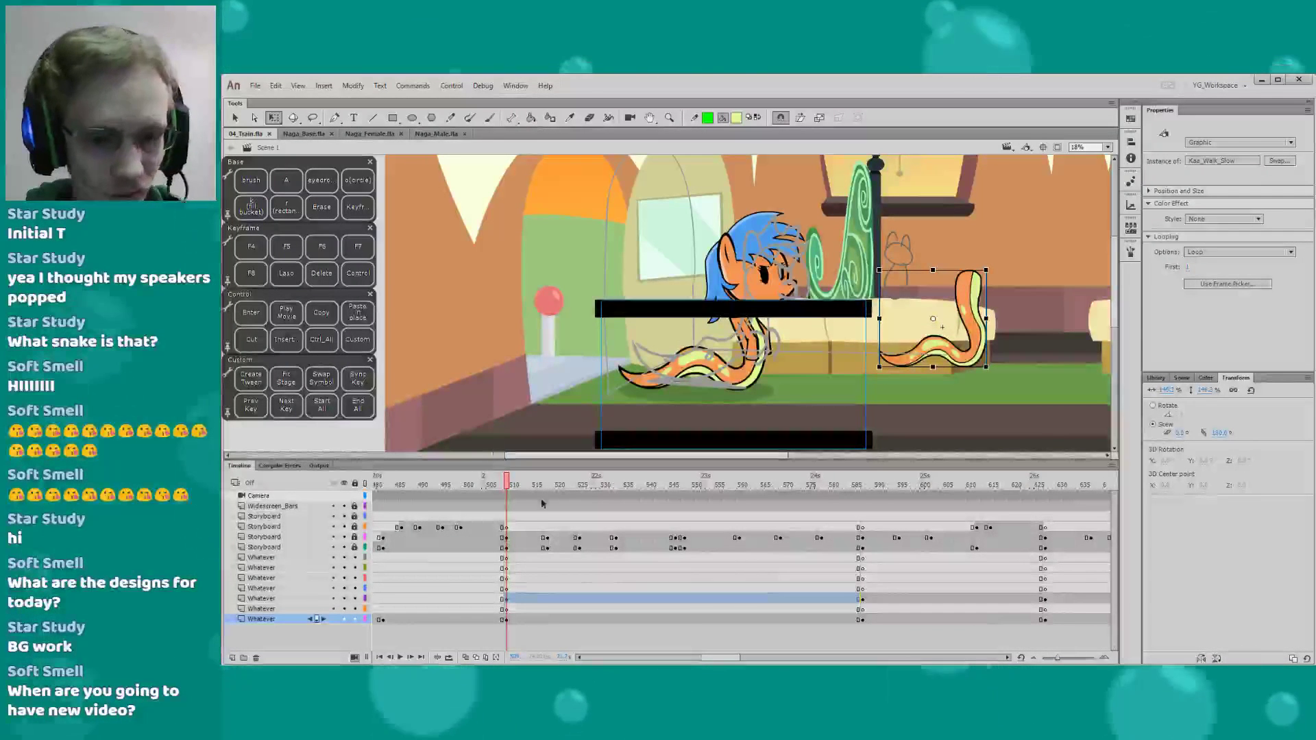
Rotate the loose tail beside the shot a quarter turn counterclockwise
drag(714, 653, 716, 653)
key(Escape)
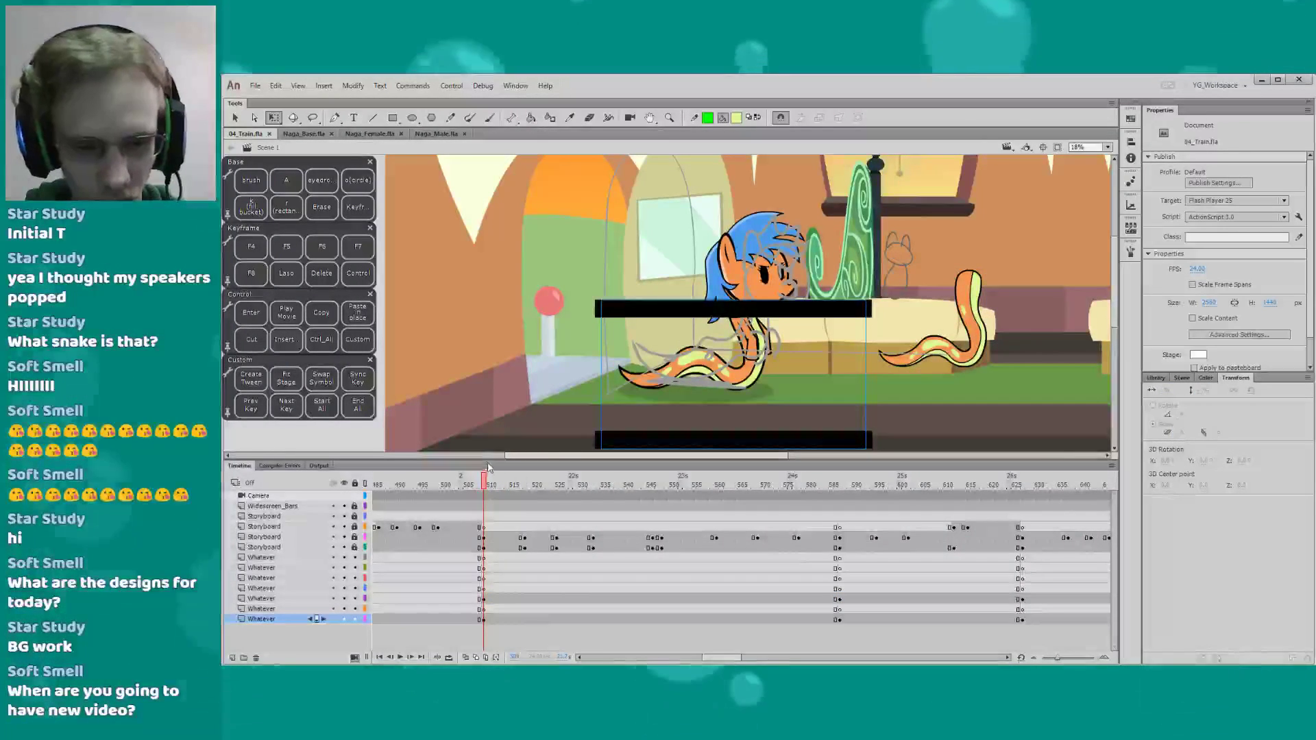
mouse_move(488, 463)
mouse_down()
mouse_move(473, 466)
mouse_move(485, 471)
mouse_up()
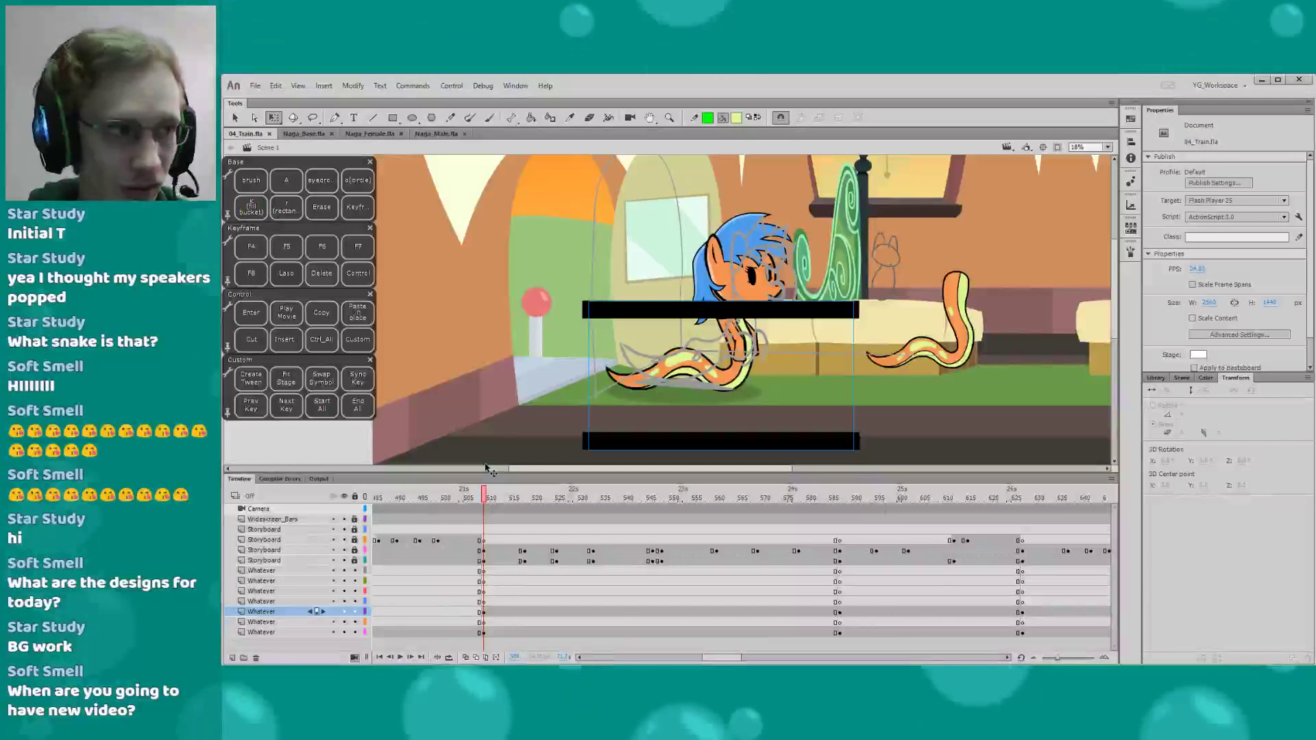
drag(489, 375, 490, 380)
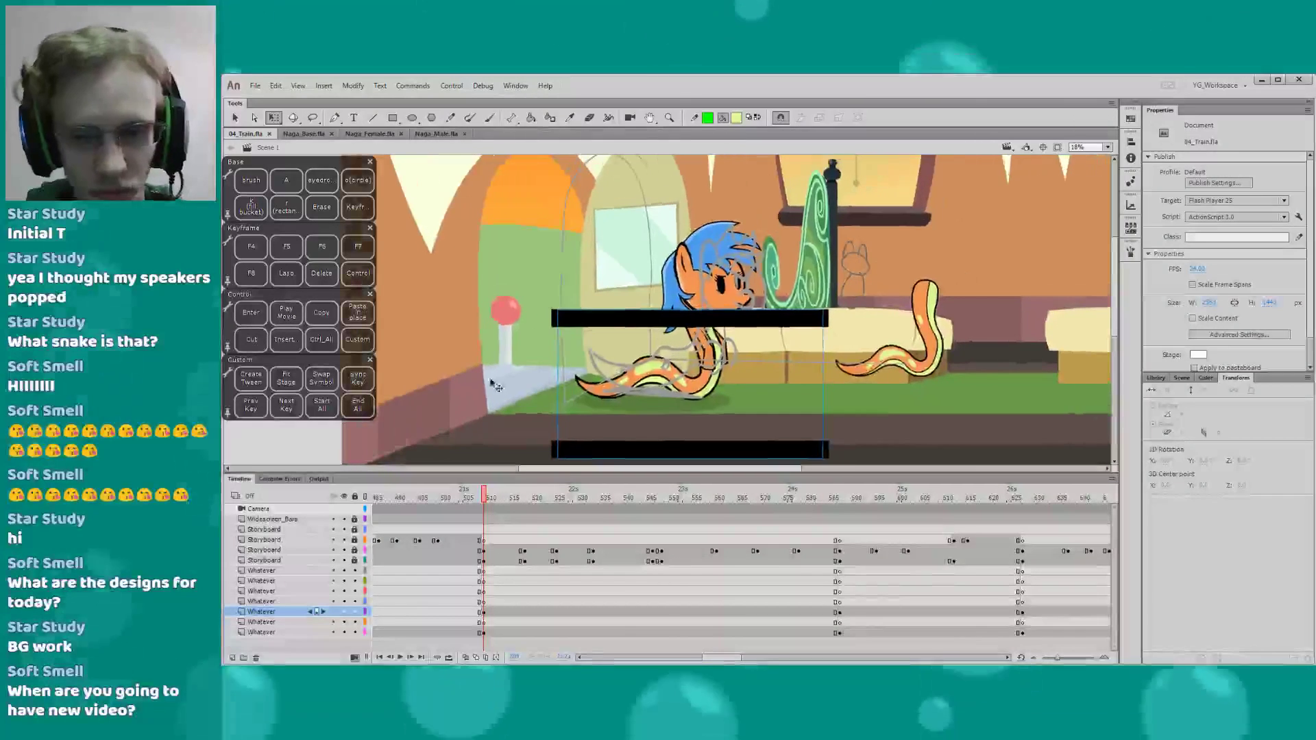
click(831, 370)
drag(825, 288, 847, 392)
mouse_move(842, 299)
mouse_down()
mouse_move(803, 287)
mouse_move(827, 317)
mouse_up()
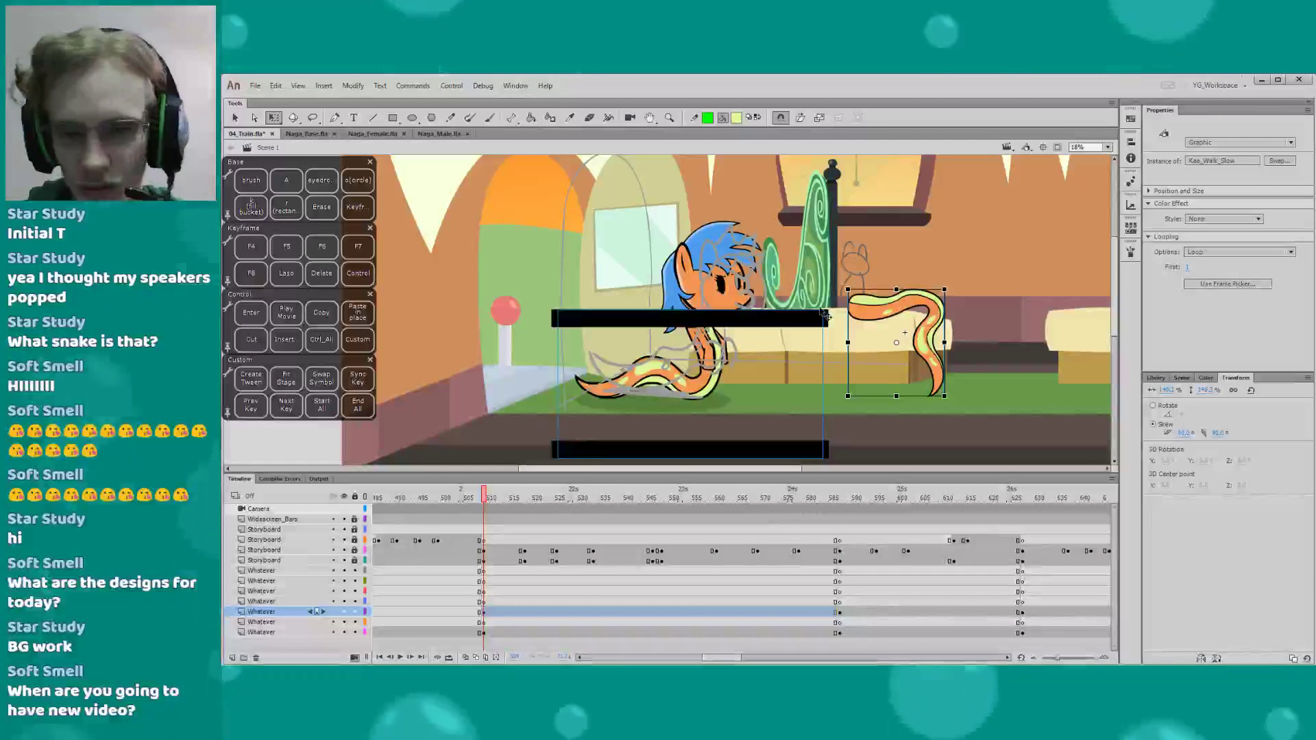
Nudge the full naga slightly up and to the right over the storyboard sketch, and save the file
click(651, 373)
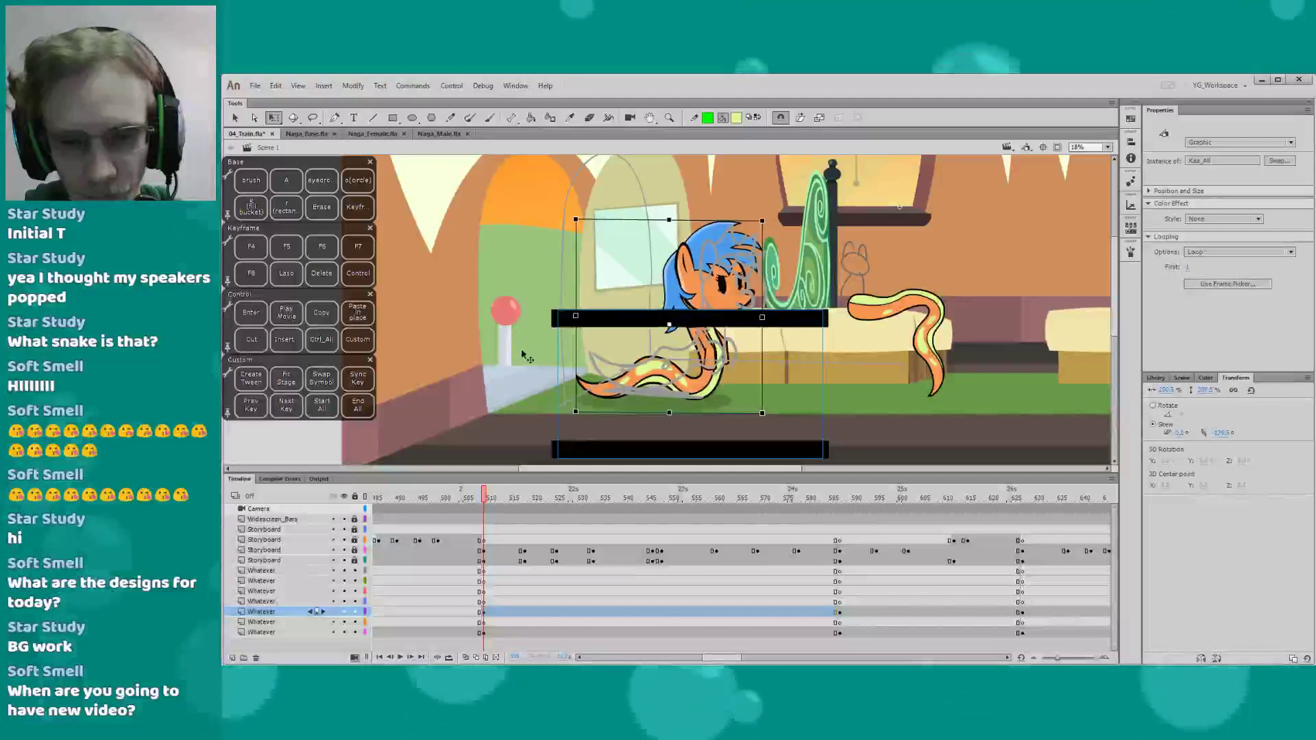
key(Up)
key(Right)
key(Right)
key(Right)
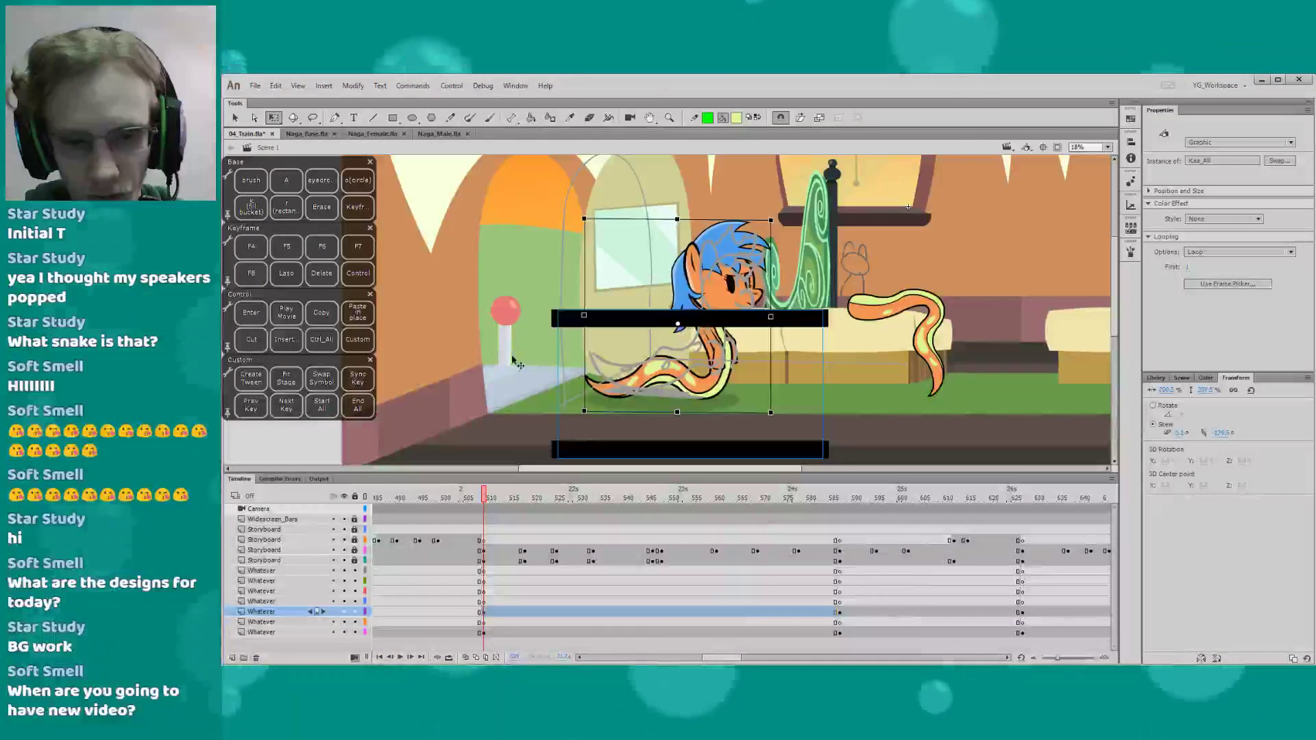
key(ctrl+s)
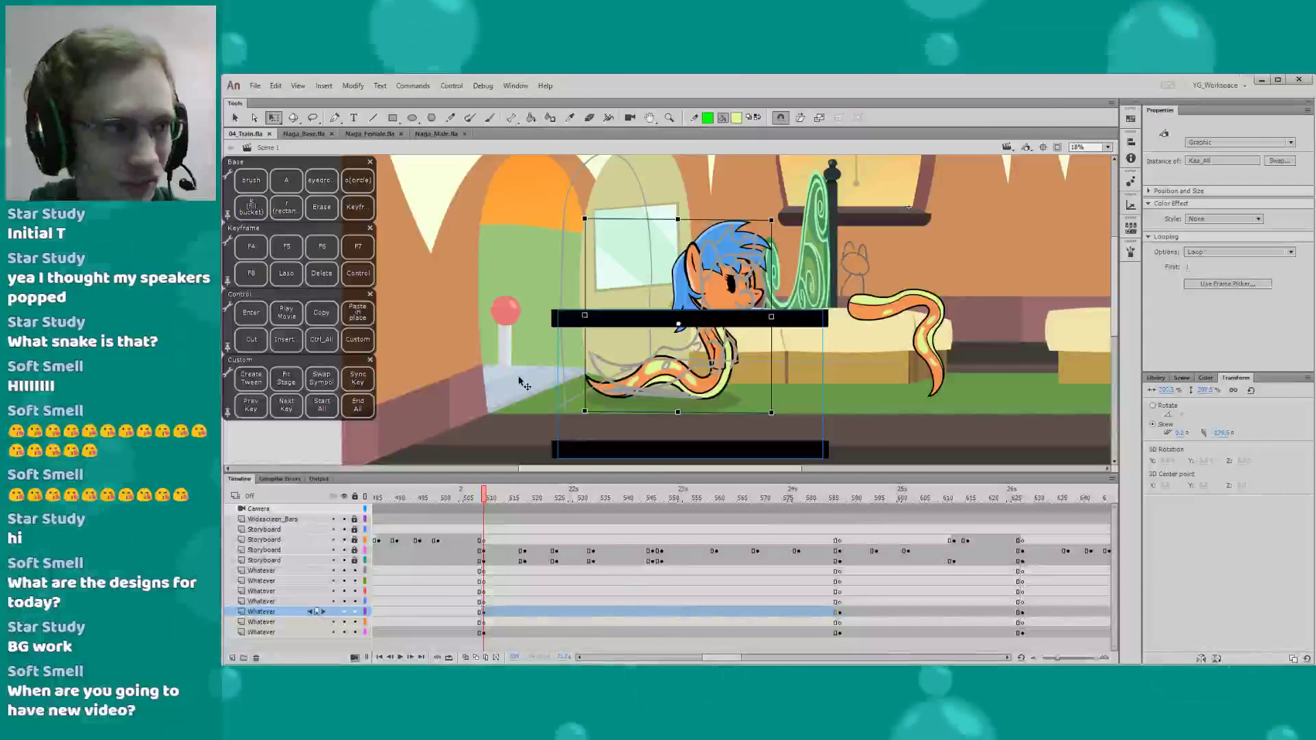
Hide the storyboard layers so only the naga and train background show, and save the file
drag(482, 375, 483, 361)
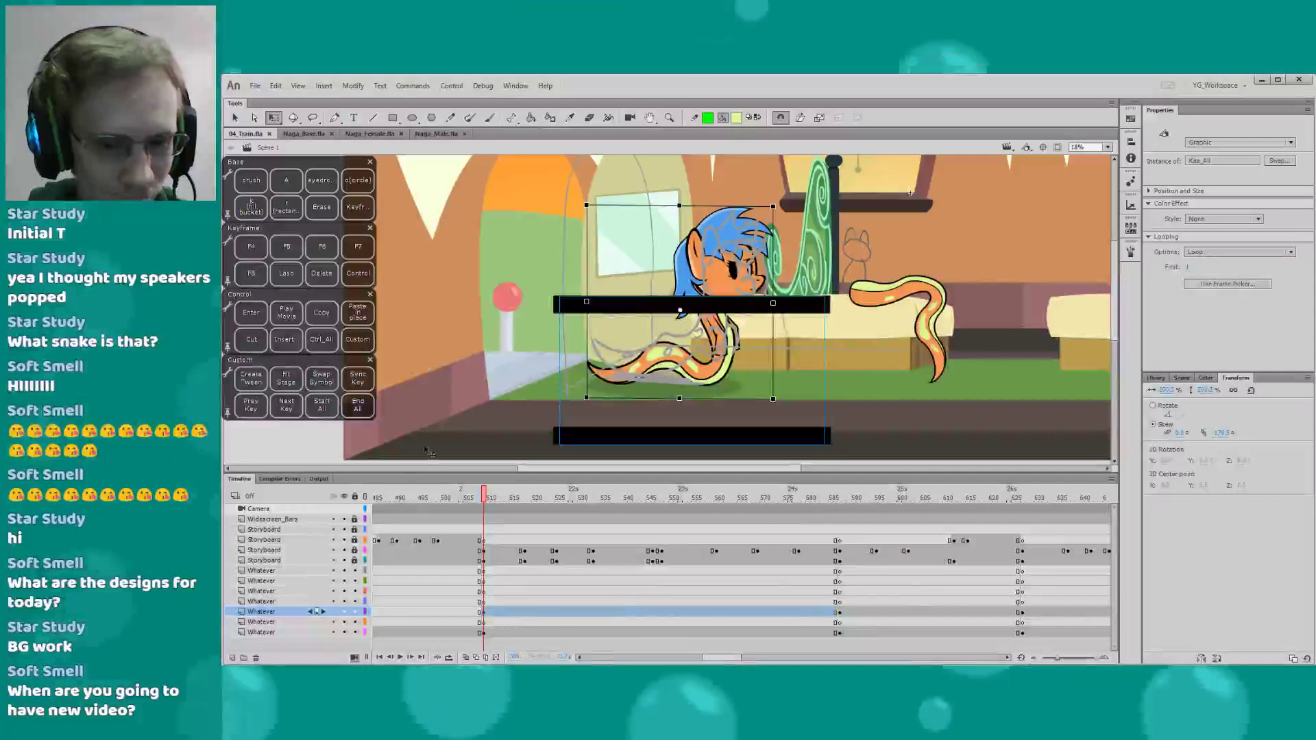
drag(344, 560, 344, 529)
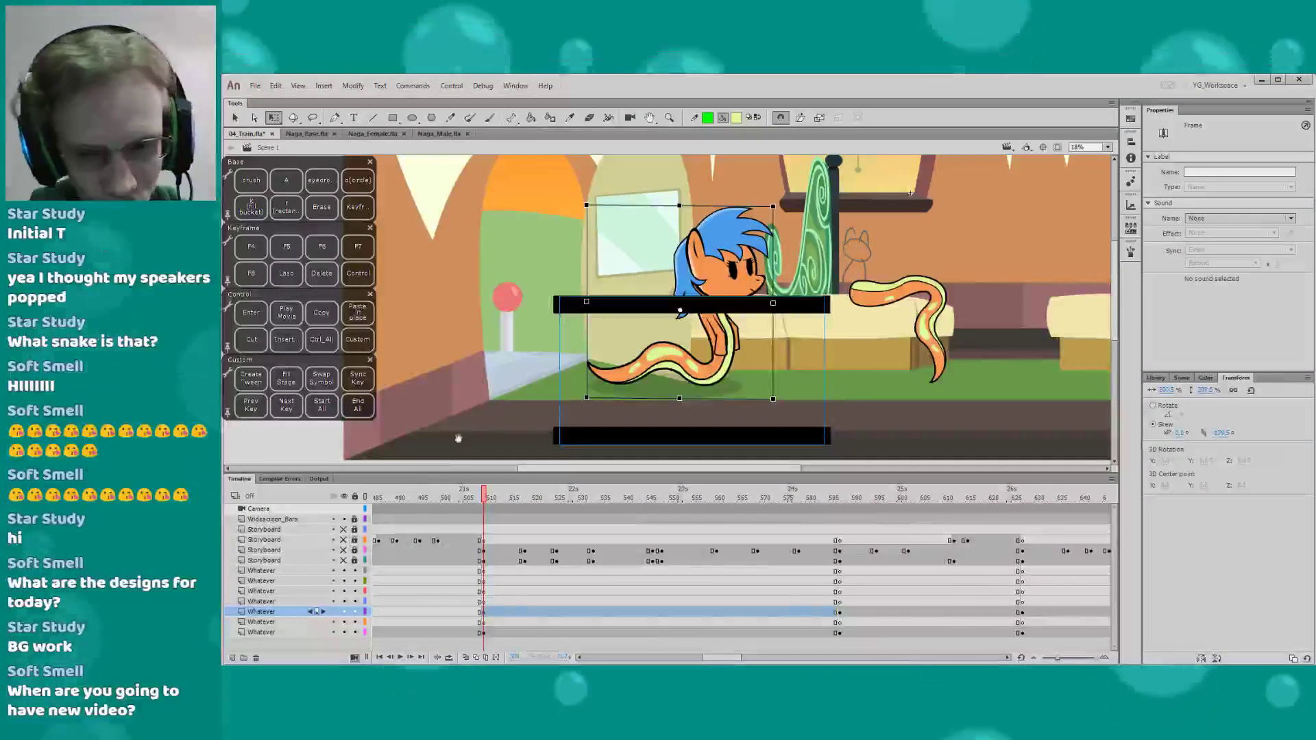
drag(458, 437, 442, 431)
scroll(691, 616, left, 3)
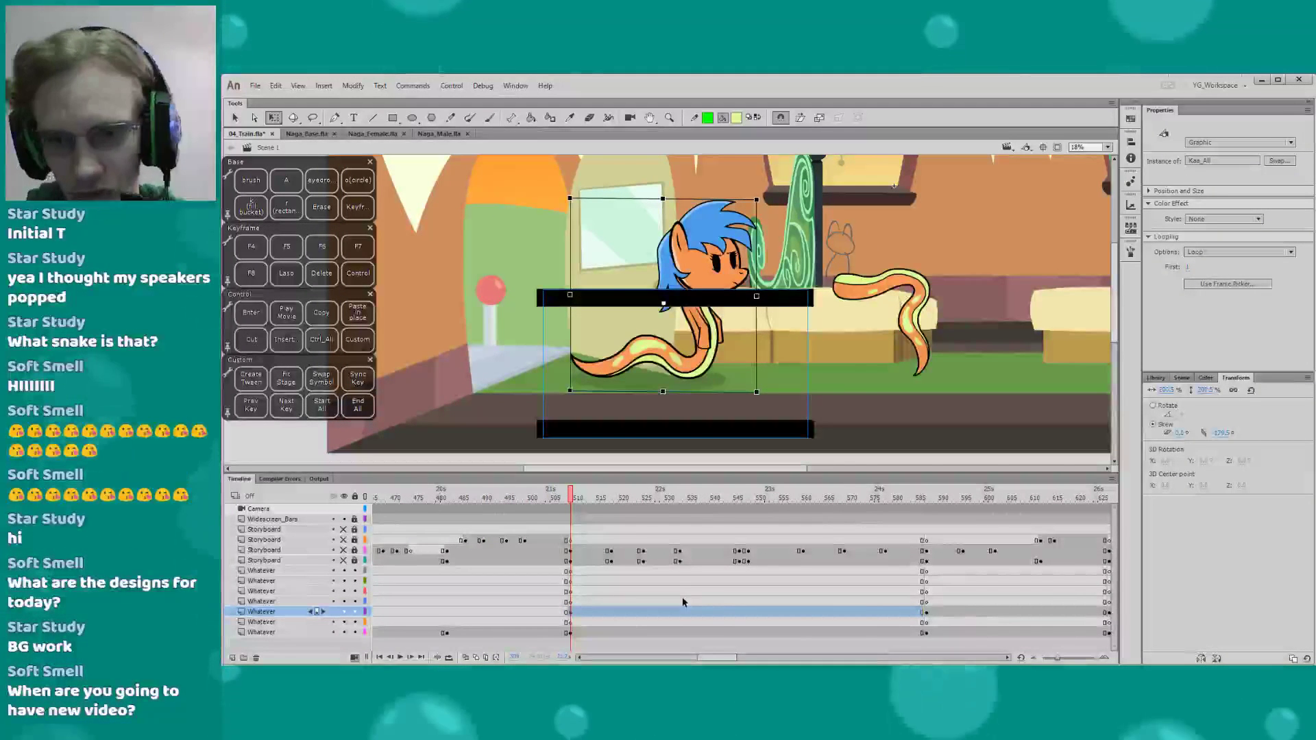
key(ctrl+s)
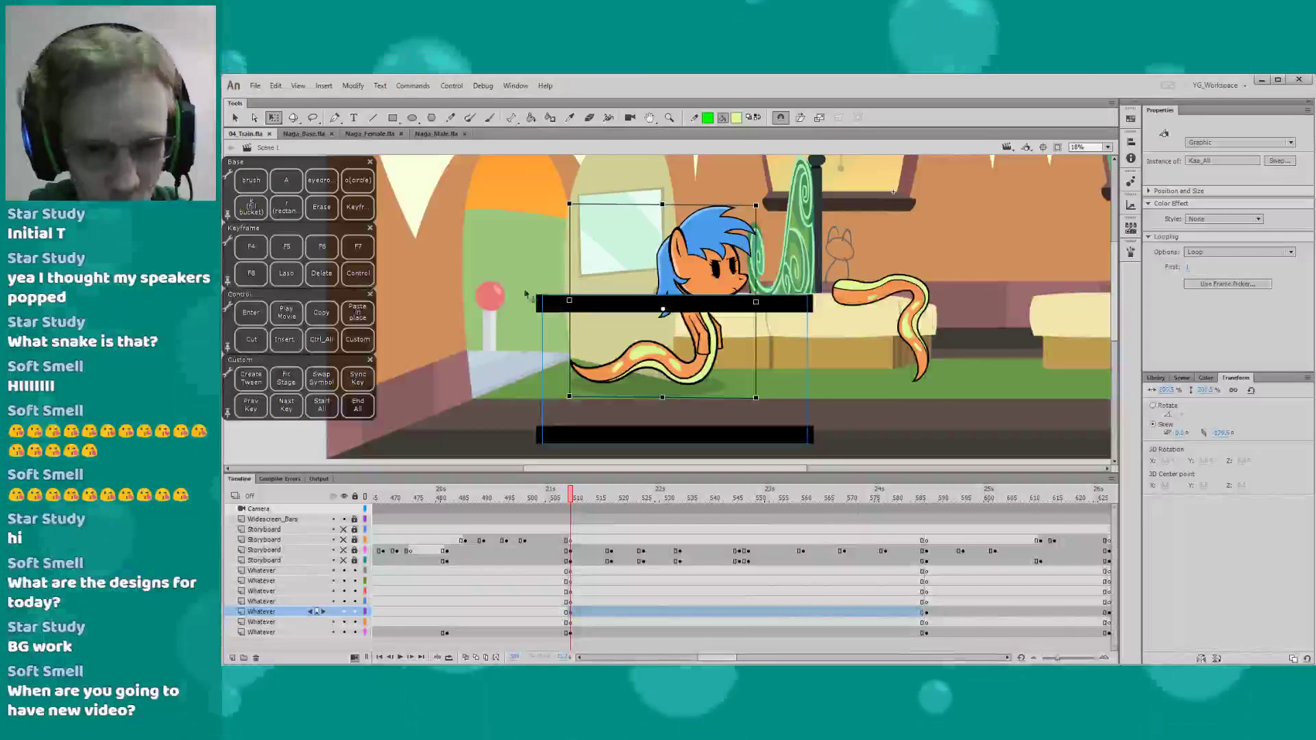
Check the naga's framing with artwork clipped to the stage, and show the storyboard layers and off-stage artwork again
drag(542, 208, 748, 440)
drag(792, 301, 769, 295)
key(q)
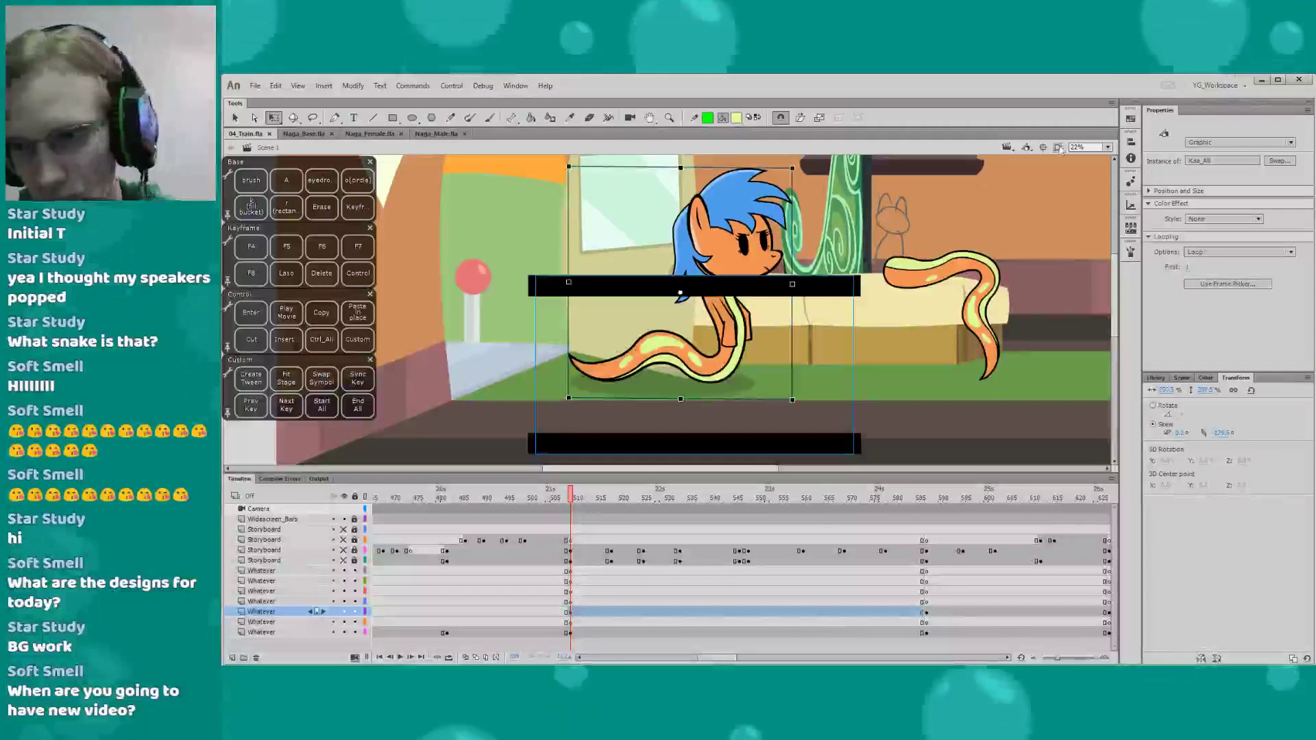
click(1056, 147)
drag(484, 326, 485, 315)
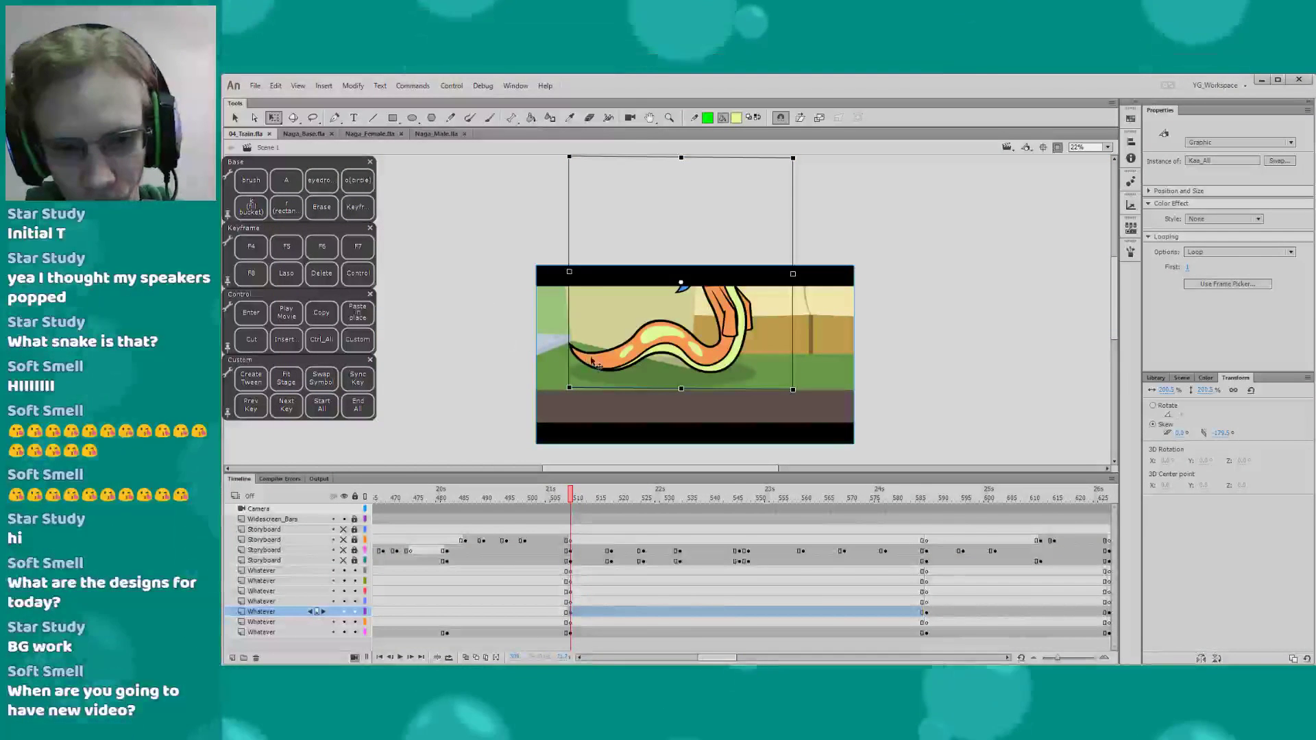
click(343, 559)
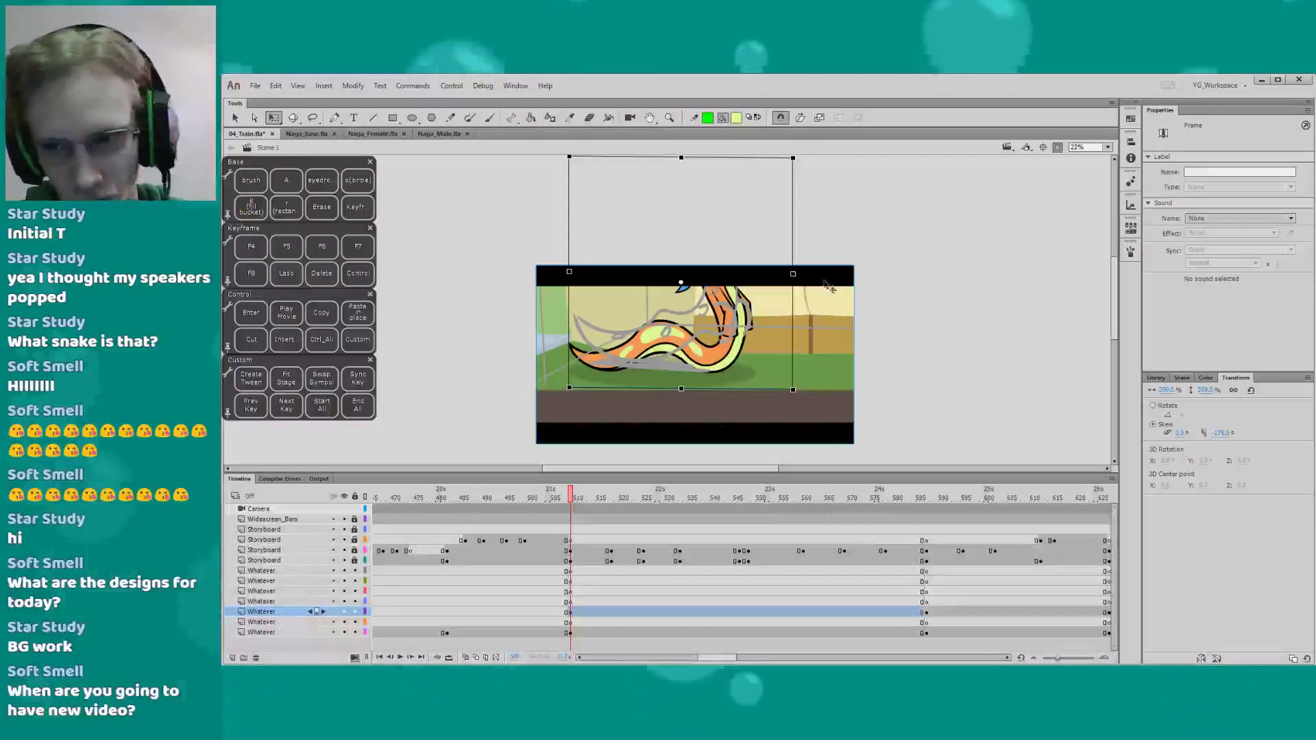
click(1057, 148)
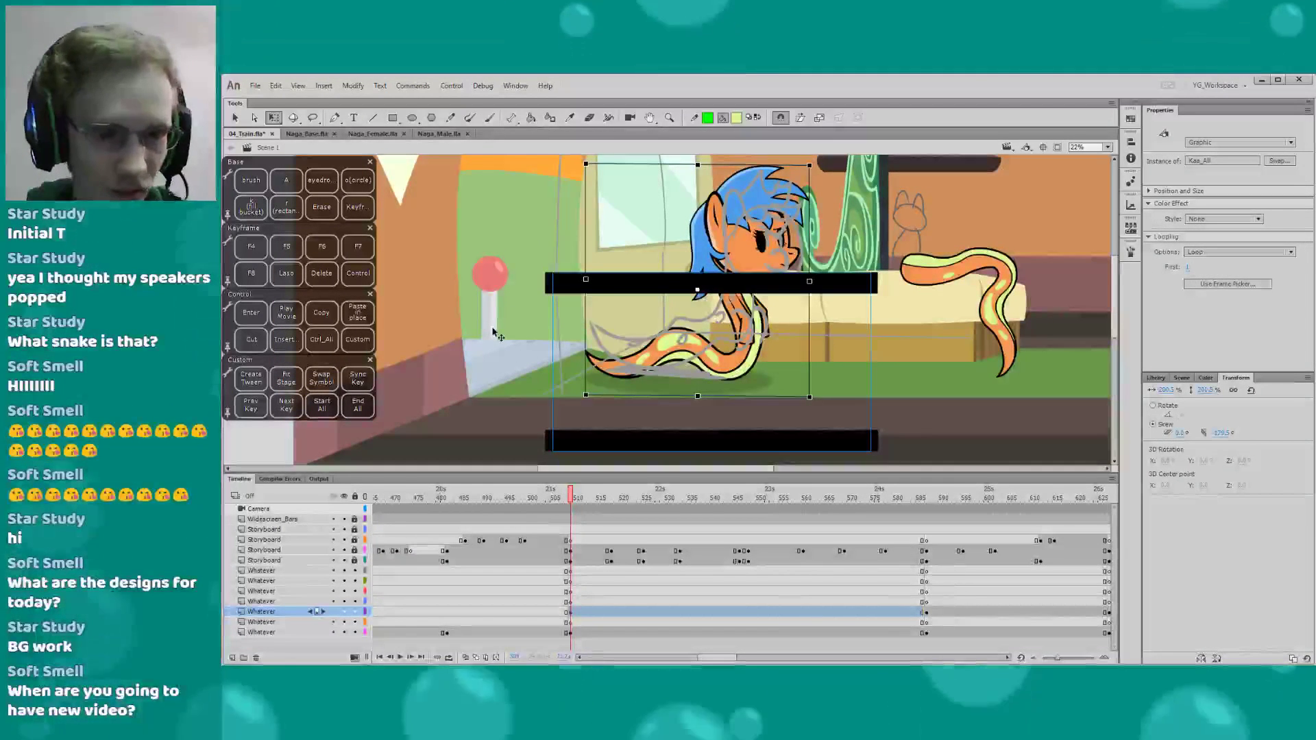
Play the timeline from shortly before the naga's first keyframe to check the lead-in to the shot
drag(487, 386, 497, 398)
click(508, 495)
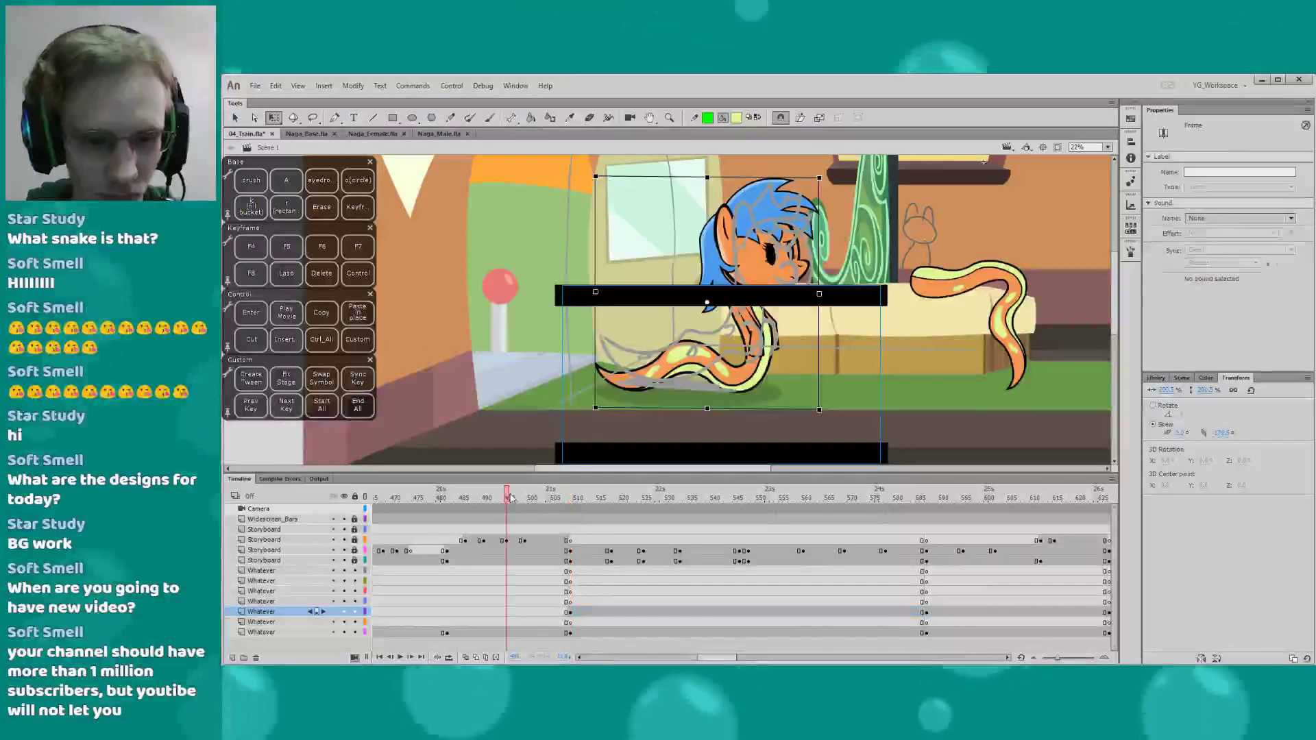
key(Return)
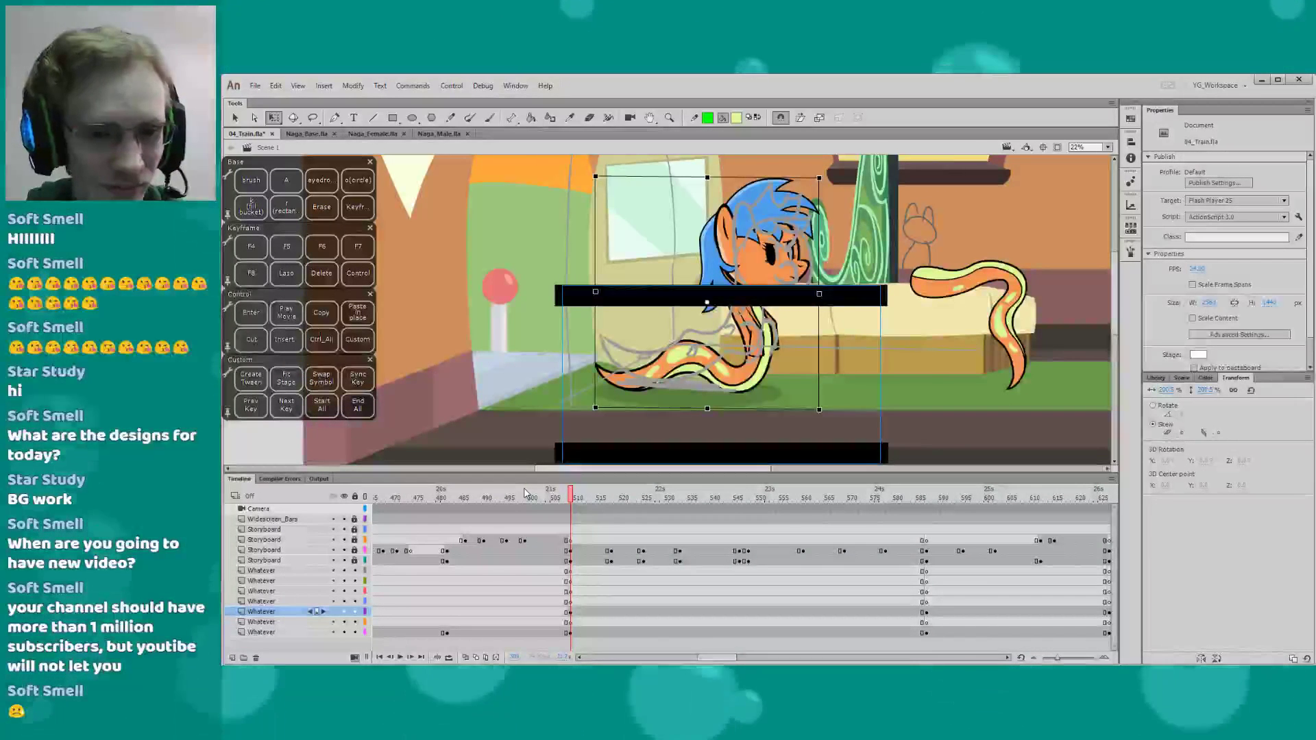
drag(707, 657, 712, 655)
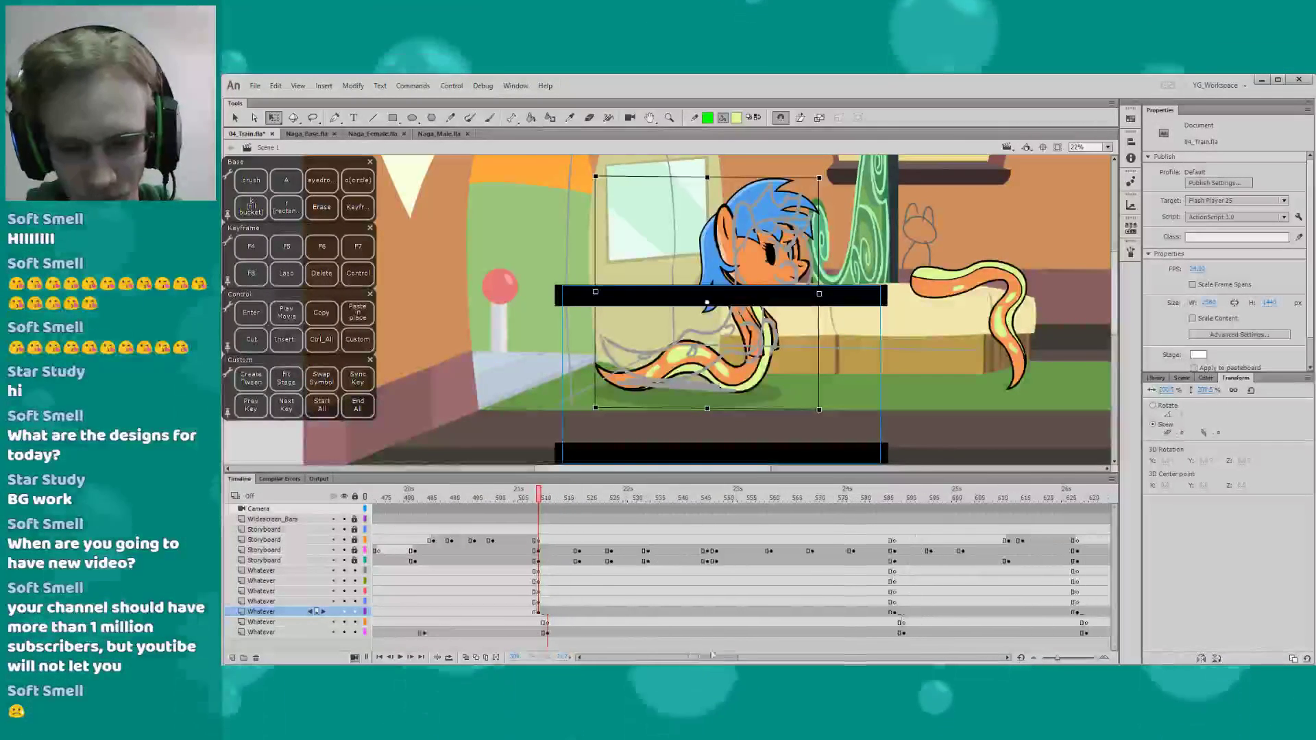
drag(539, 473, 539, 476)
click(515, 427)
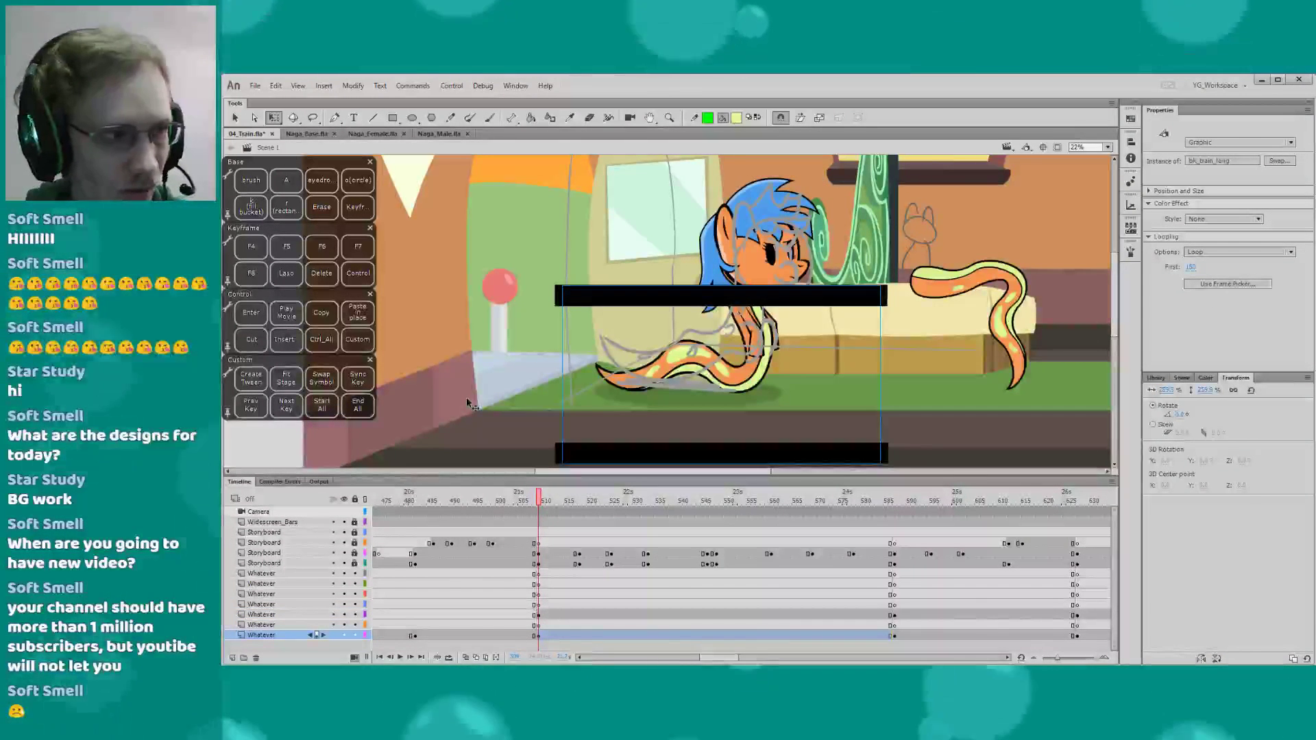
mouse_move(463, 387)
mouse_down()
mouse_move(416, 373)
mouse_move(459, 400)
mouse_up()
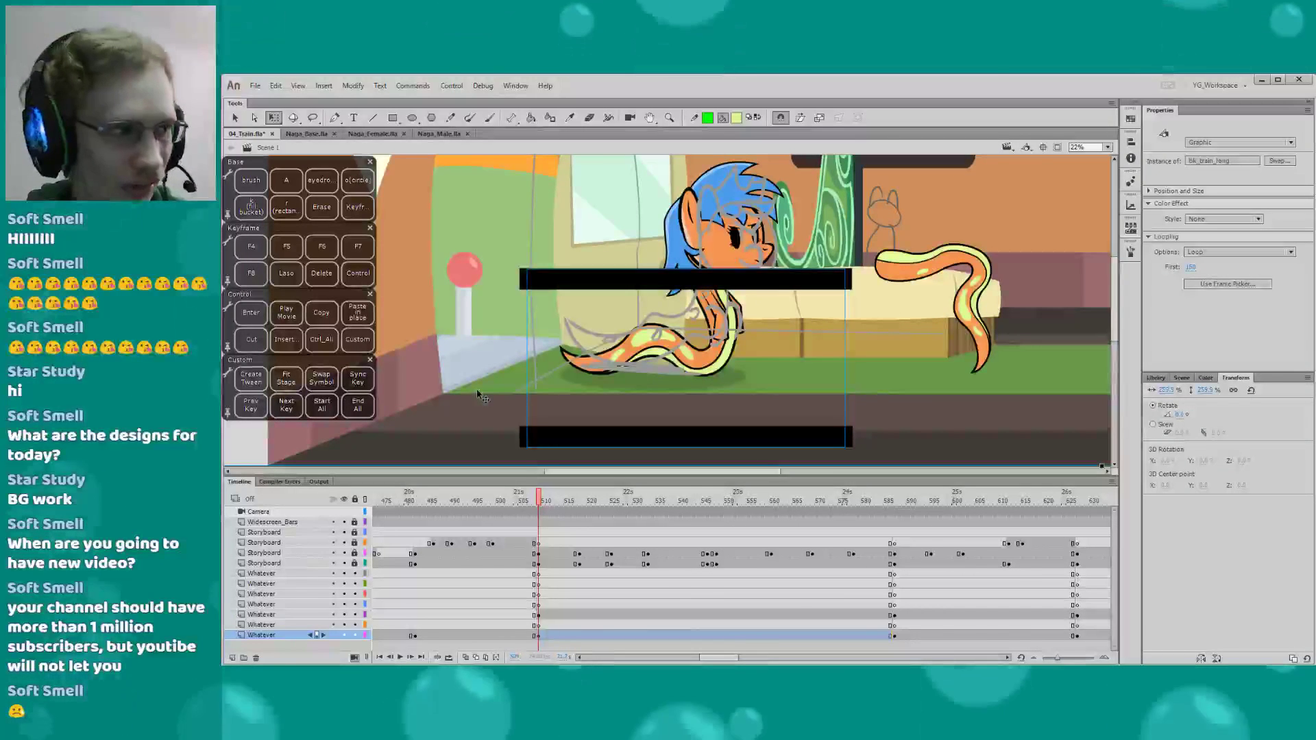
drag(487, 394, 481, 380)
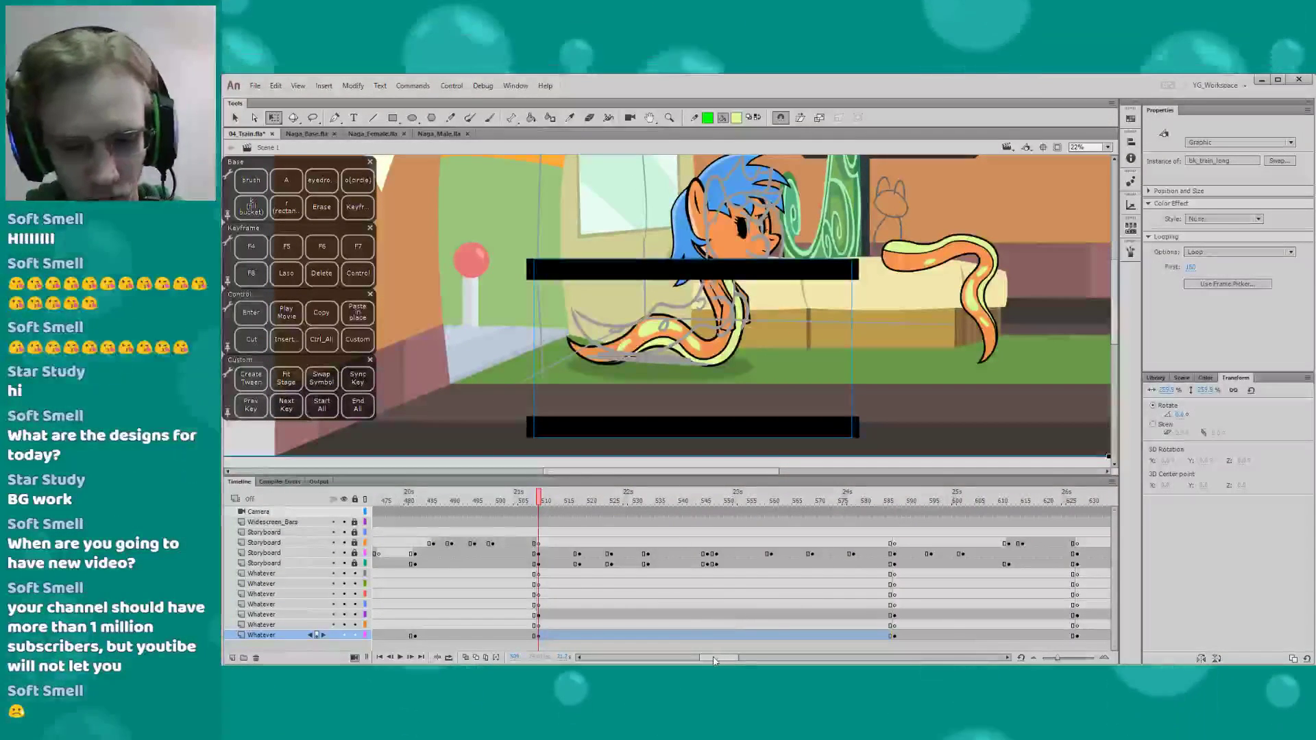
Delete the loose tail parked beside the shot
drag(680, 644, 689, 645)
click(689, 645)
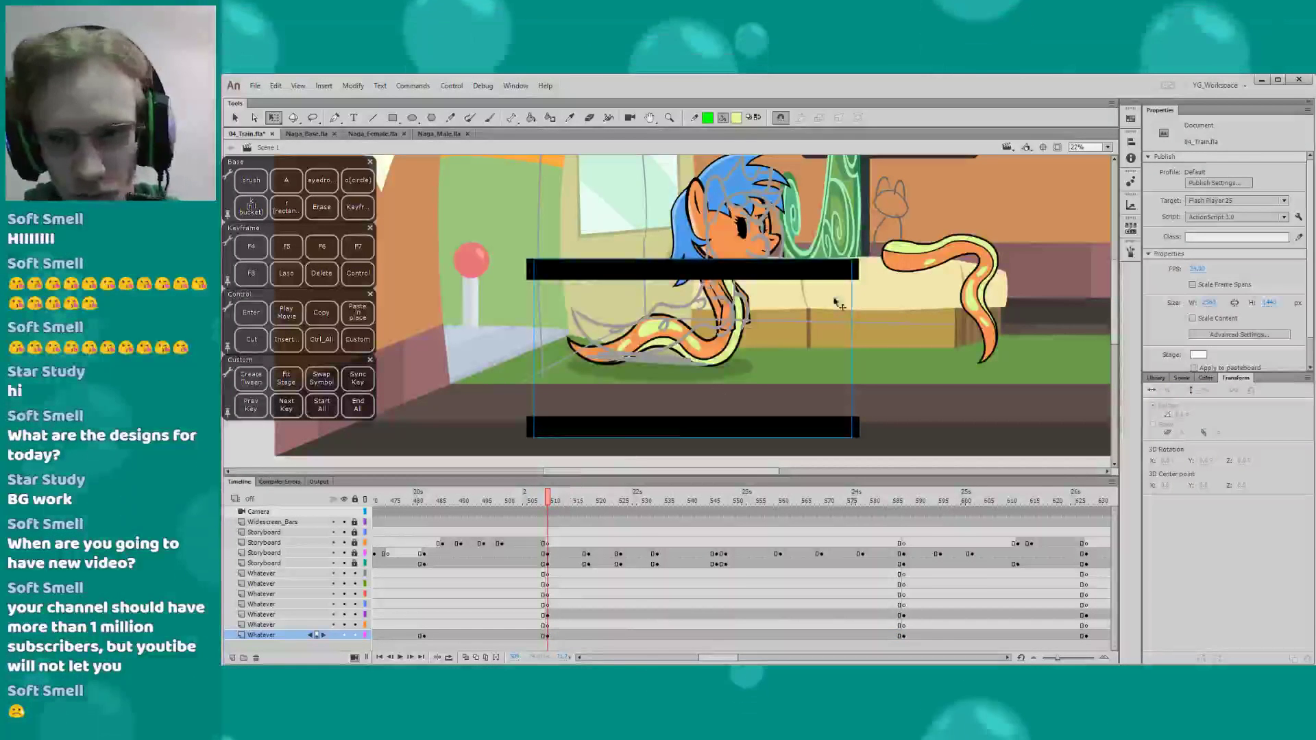
click(976, 288)
key(Delete)
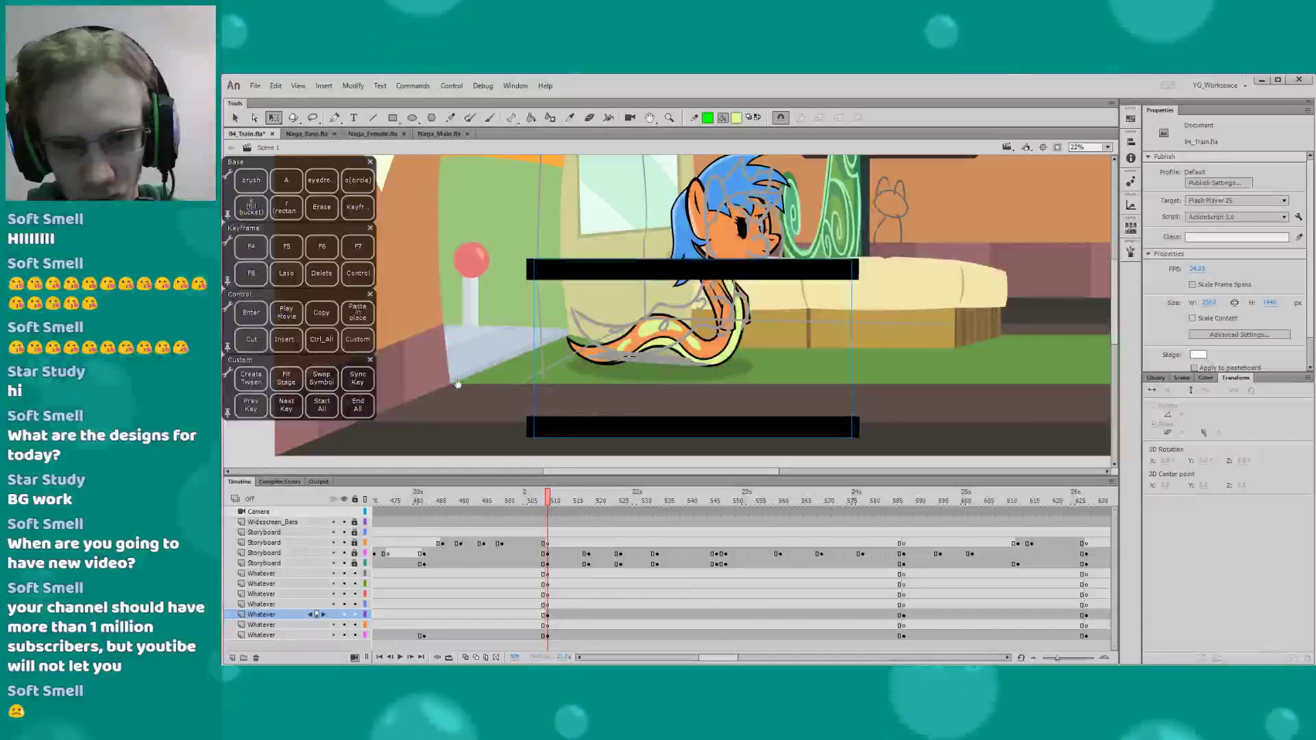
Duplicate the full naga's symbol under the name Kaa_All_walk_in
drag(474, 385, 493, 384)
click(615, 353)
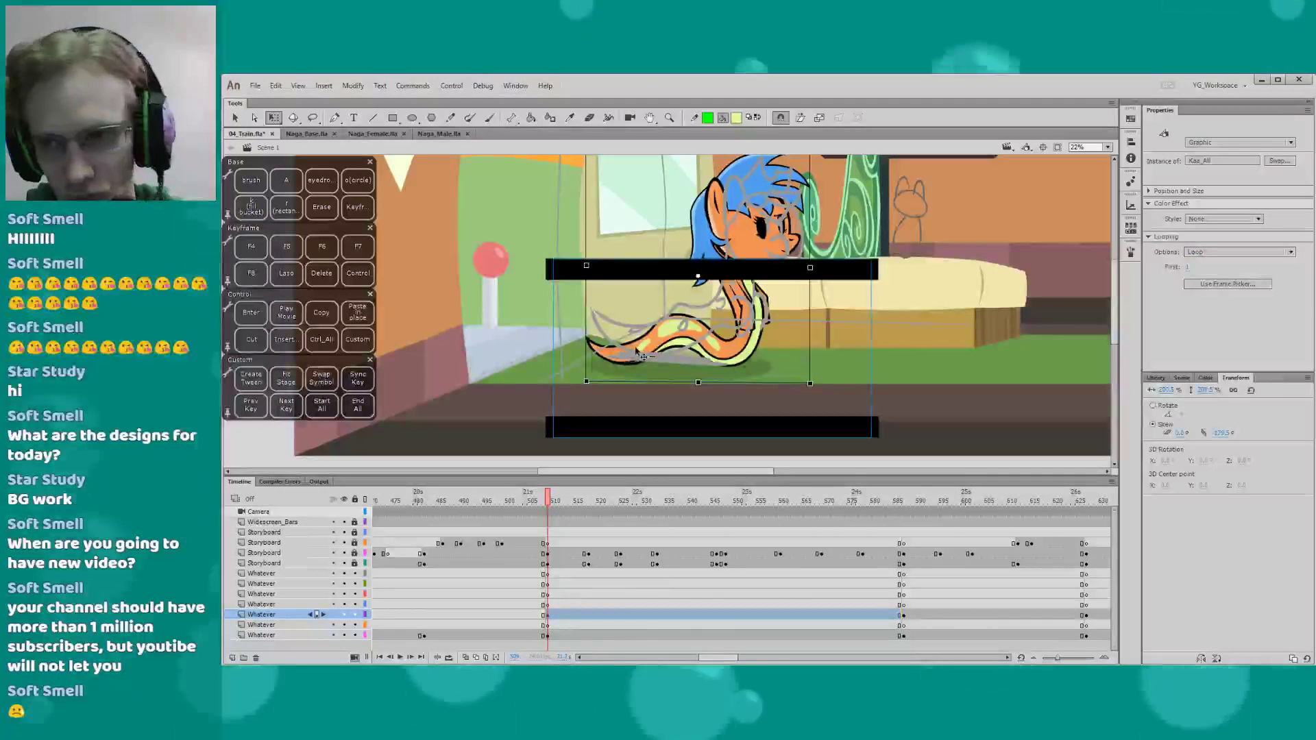
right_click(635, 354)
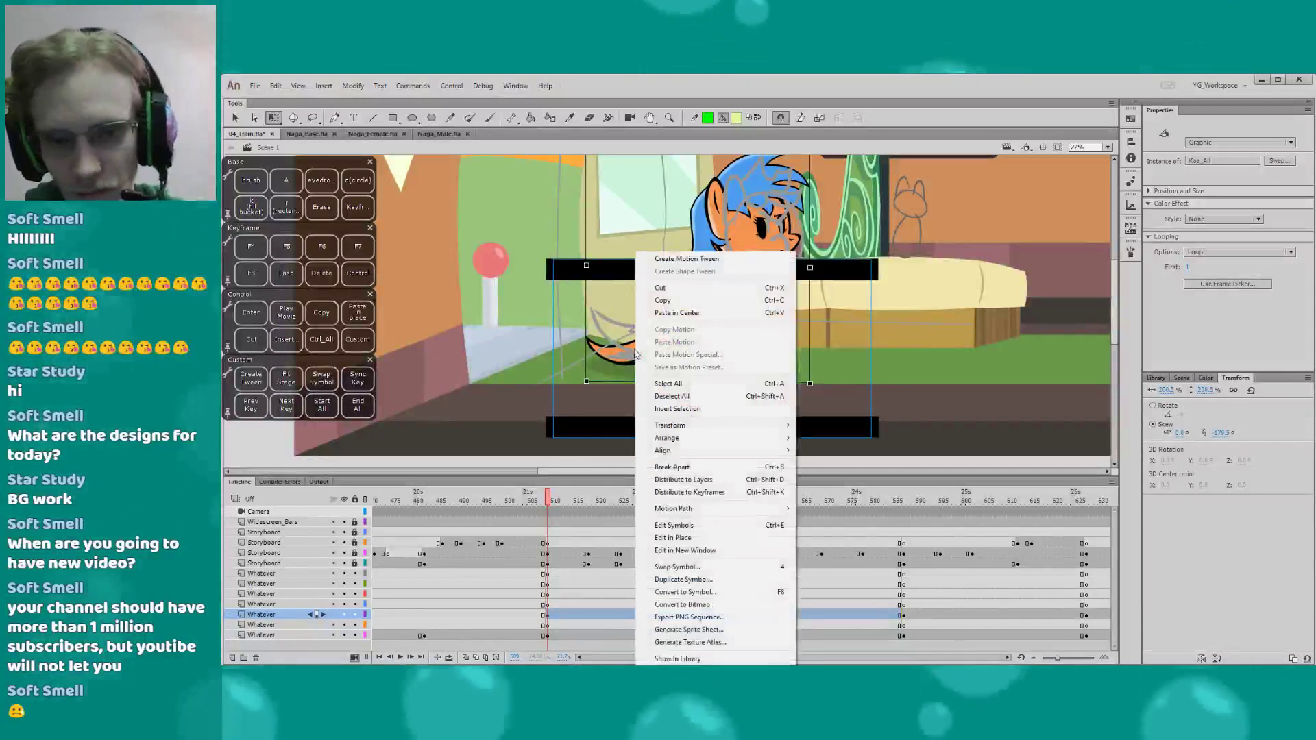
click(666, 569)
text(Kaa_All_)
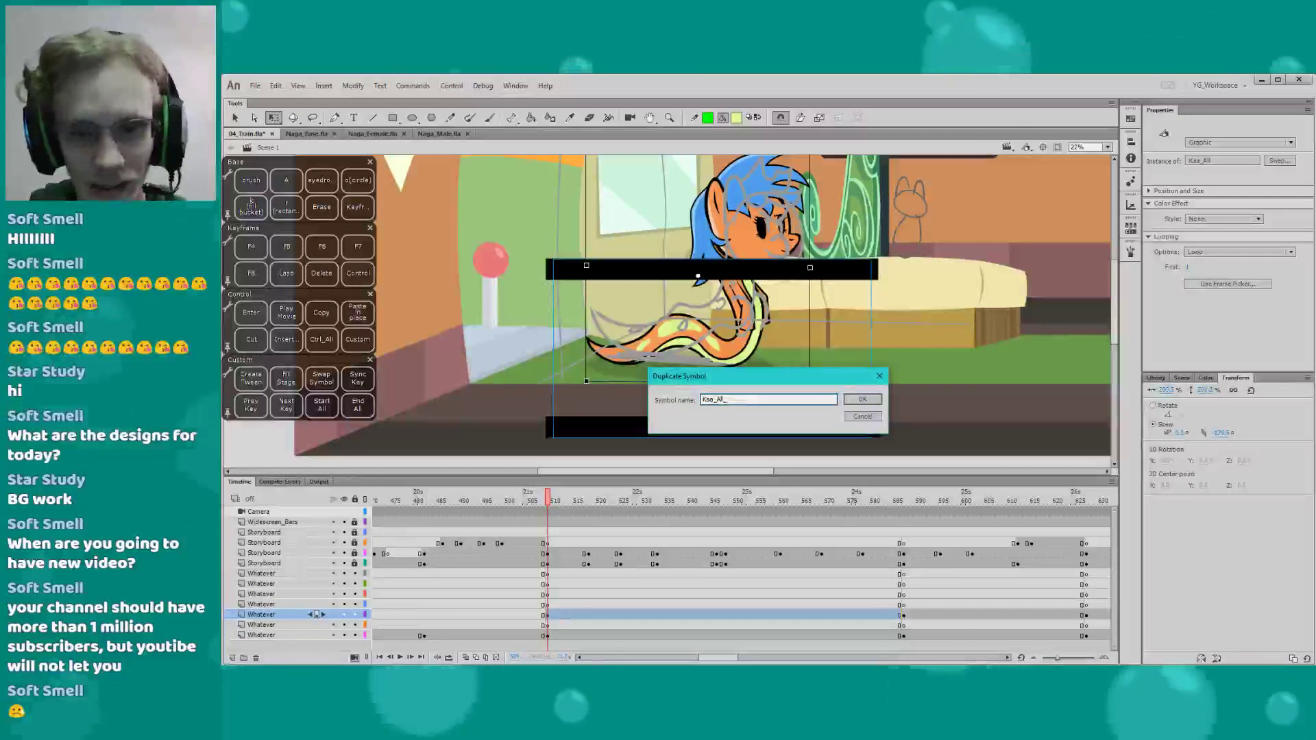
text(walk_in)
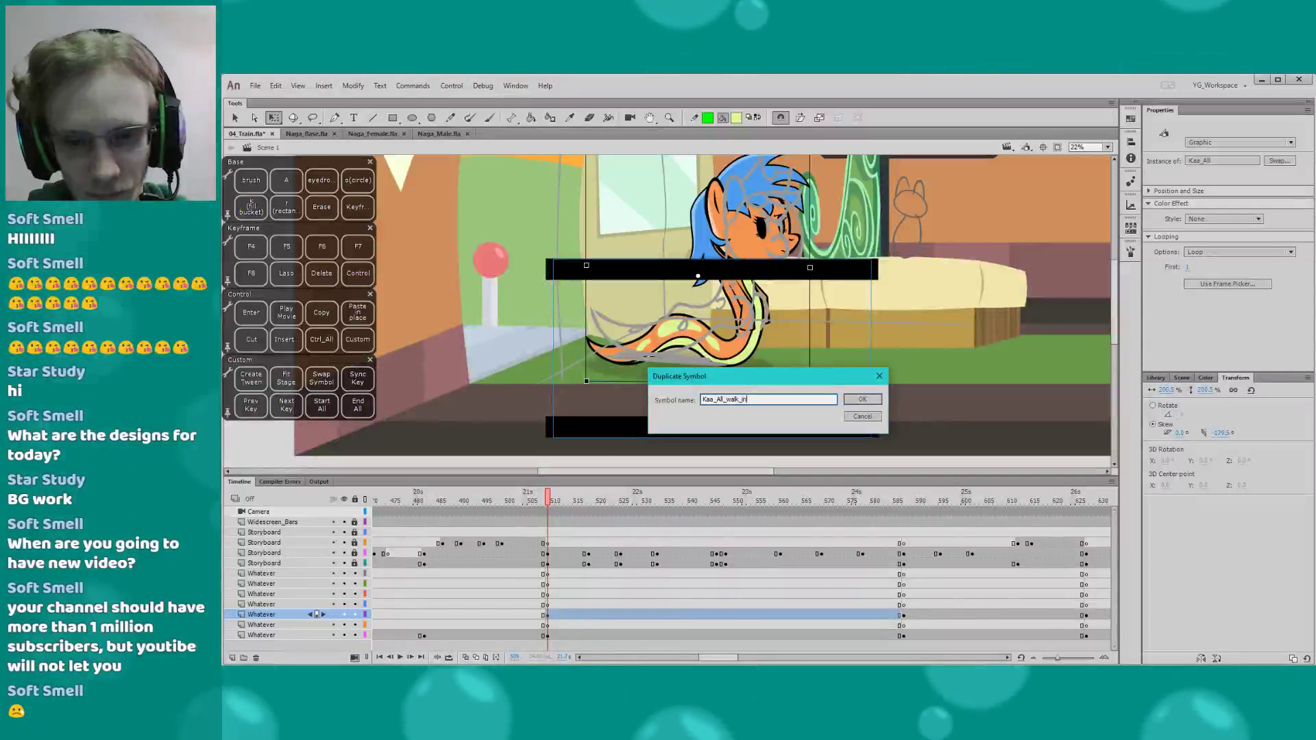
key(Return)
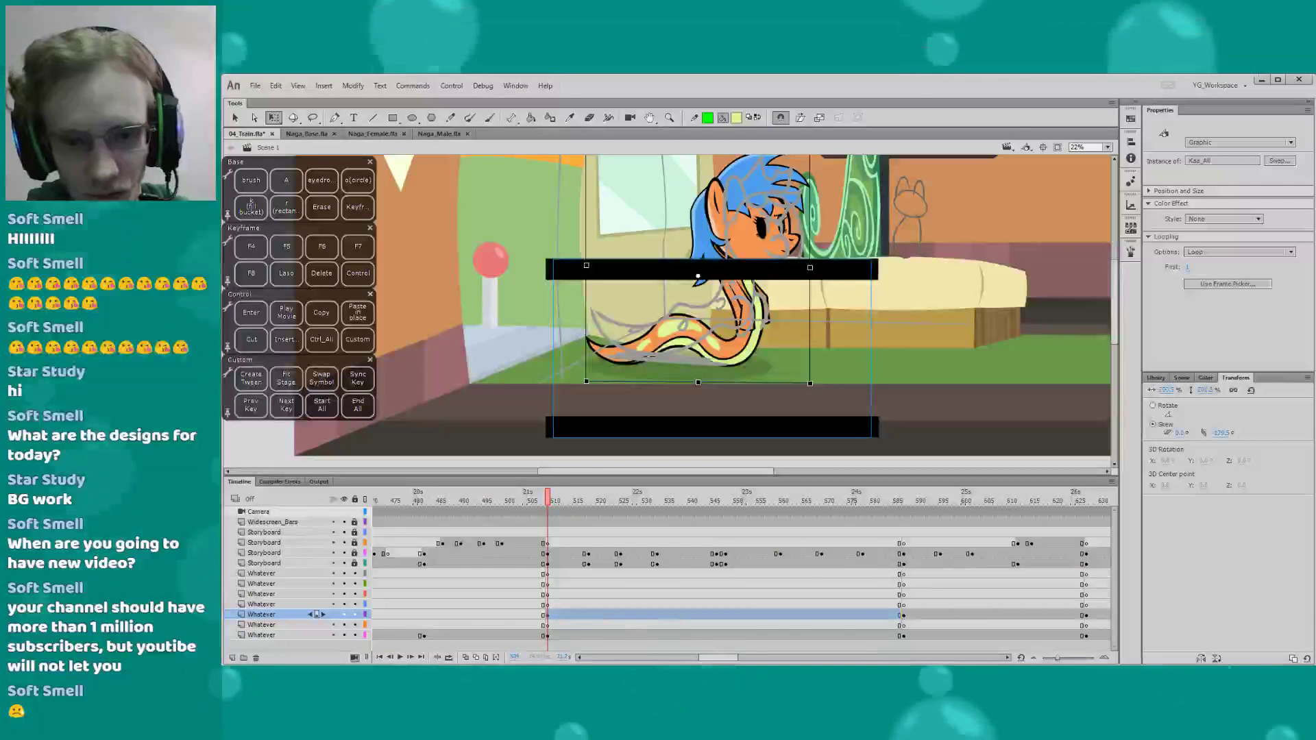
Open the Kaa_All_walk_in symbol for editing with the whole naga in view at 50%, and save the file
key(ctrl+e)
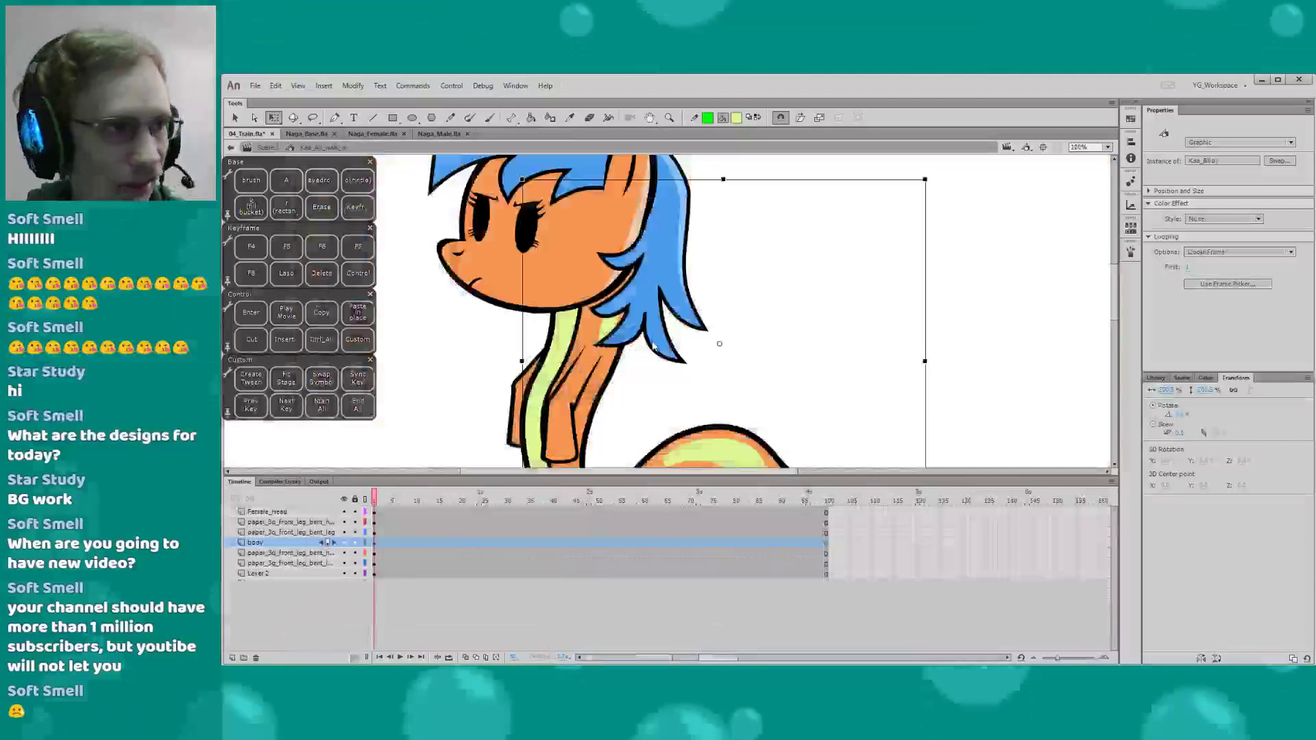
click(445, 374)
key(z)
alt+click(460, 370)
drag(495, 351, 447, 367)
key(q)
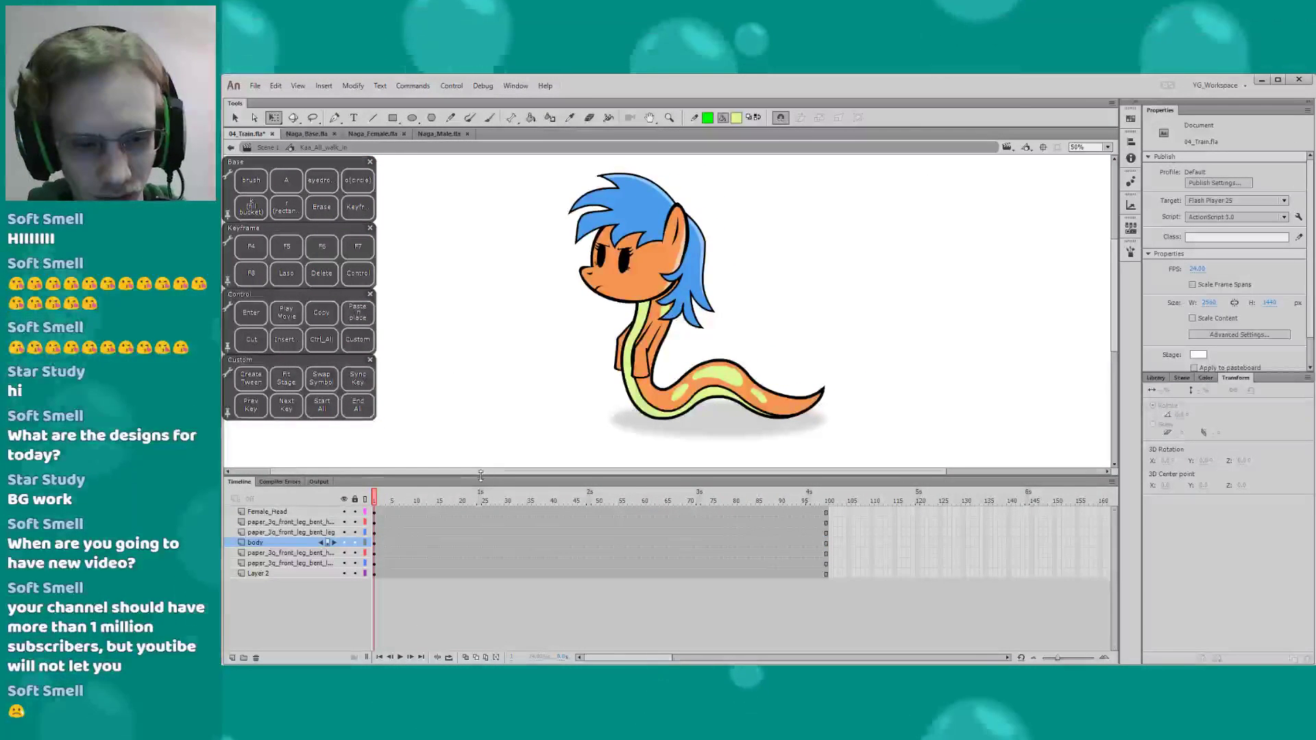
drag(481, 475, 480, 493)
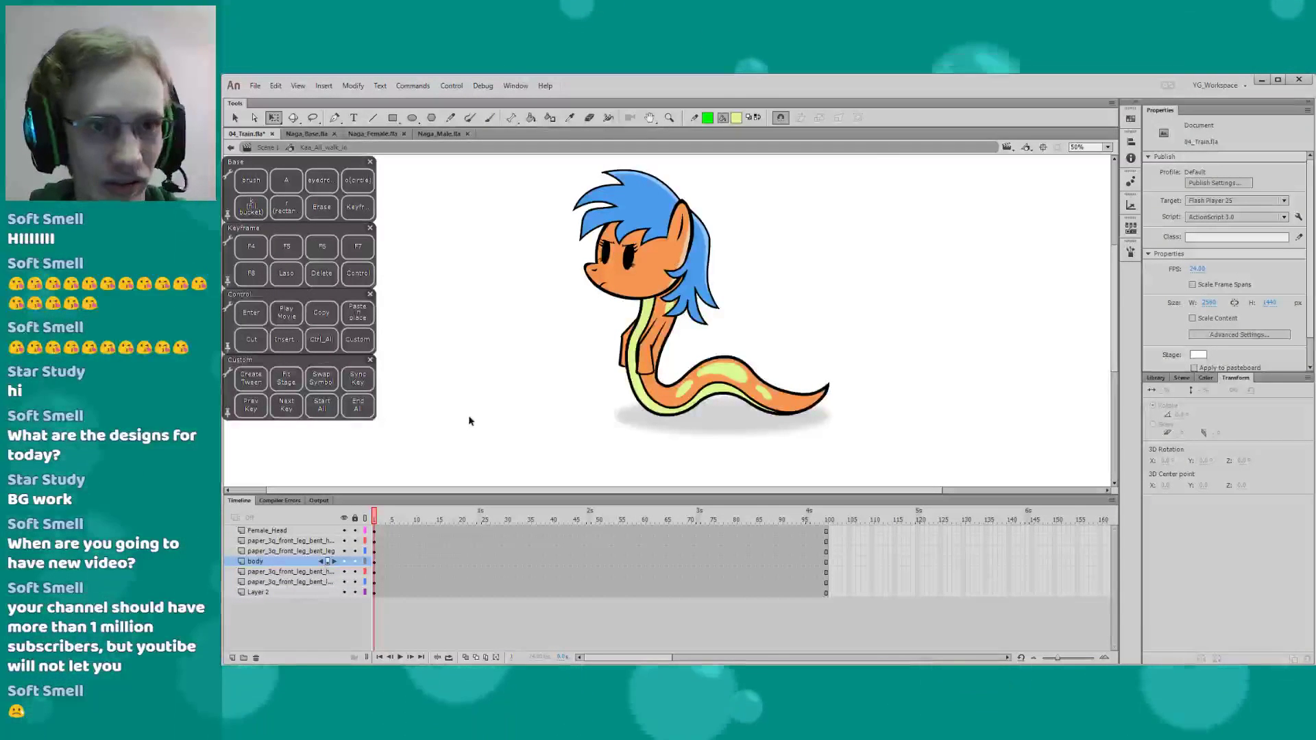
key(ctrl+s)
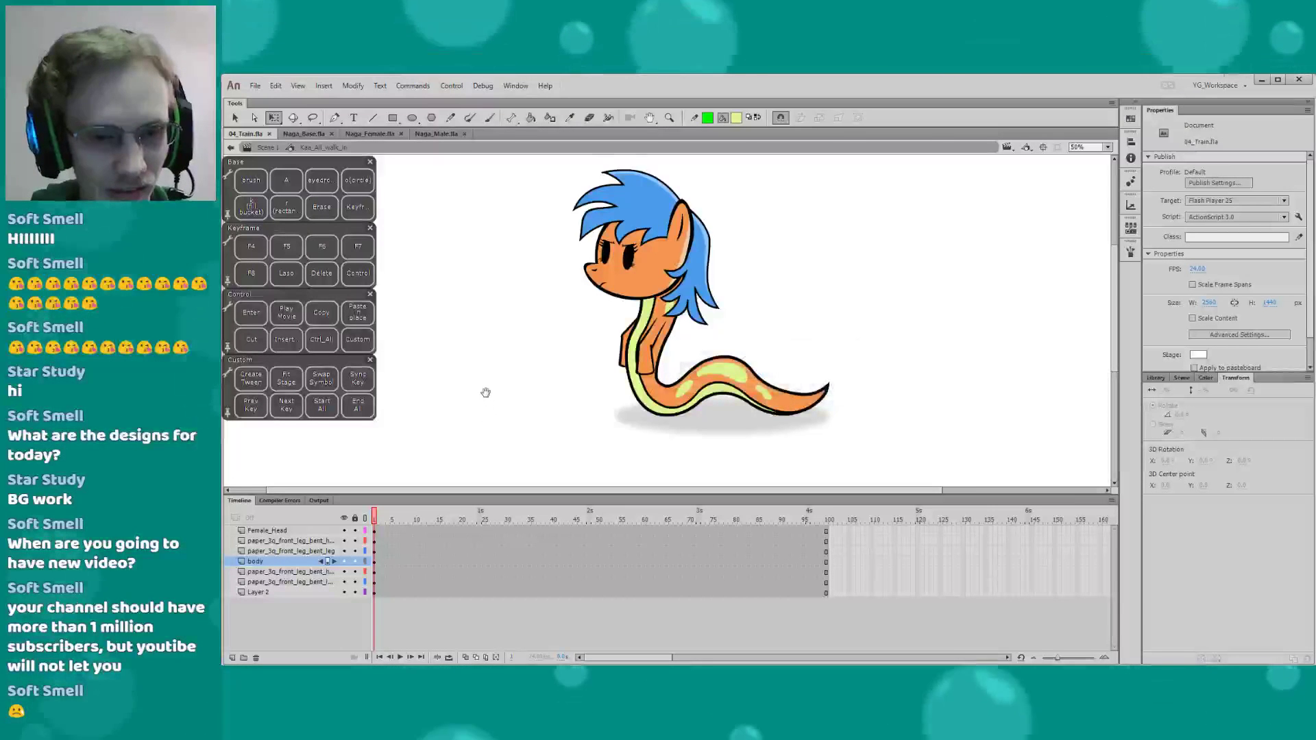
drag(485, 391, 501, 403)
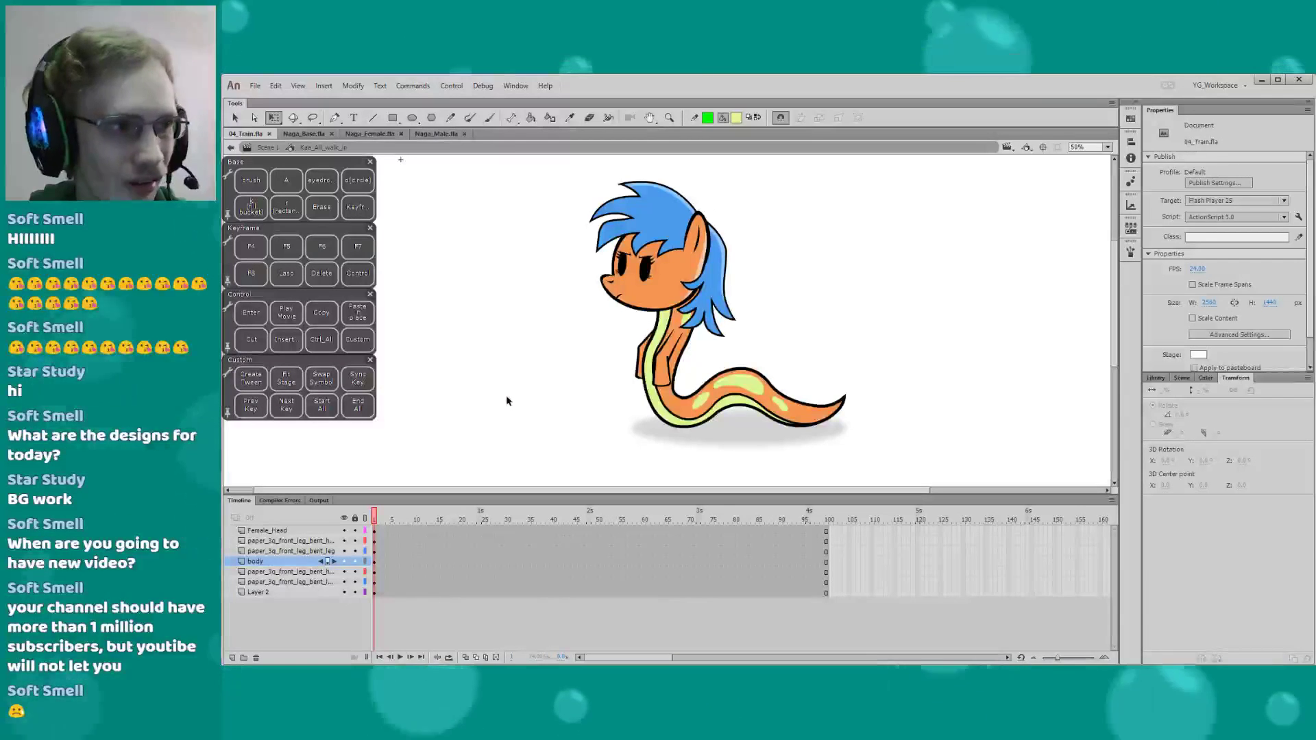
drag(453, 382, 477, 390)
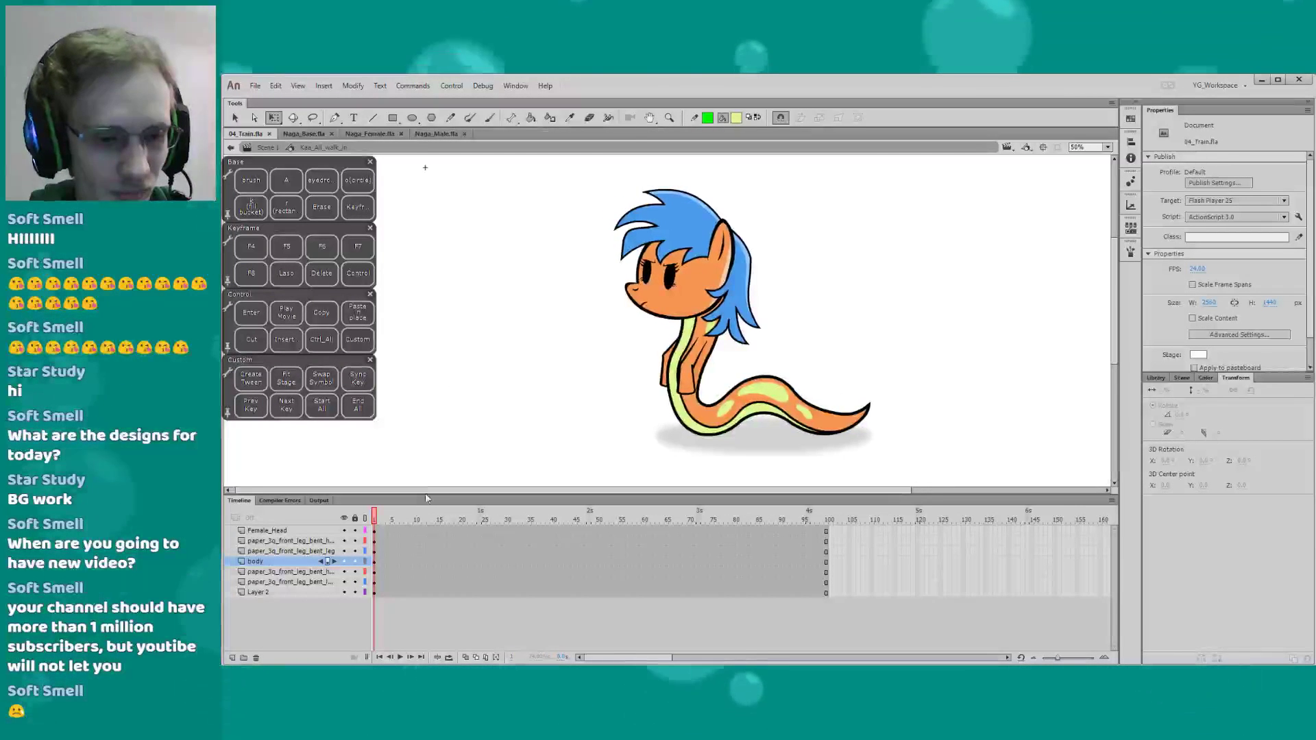
drag(426, 499, 425, 513)
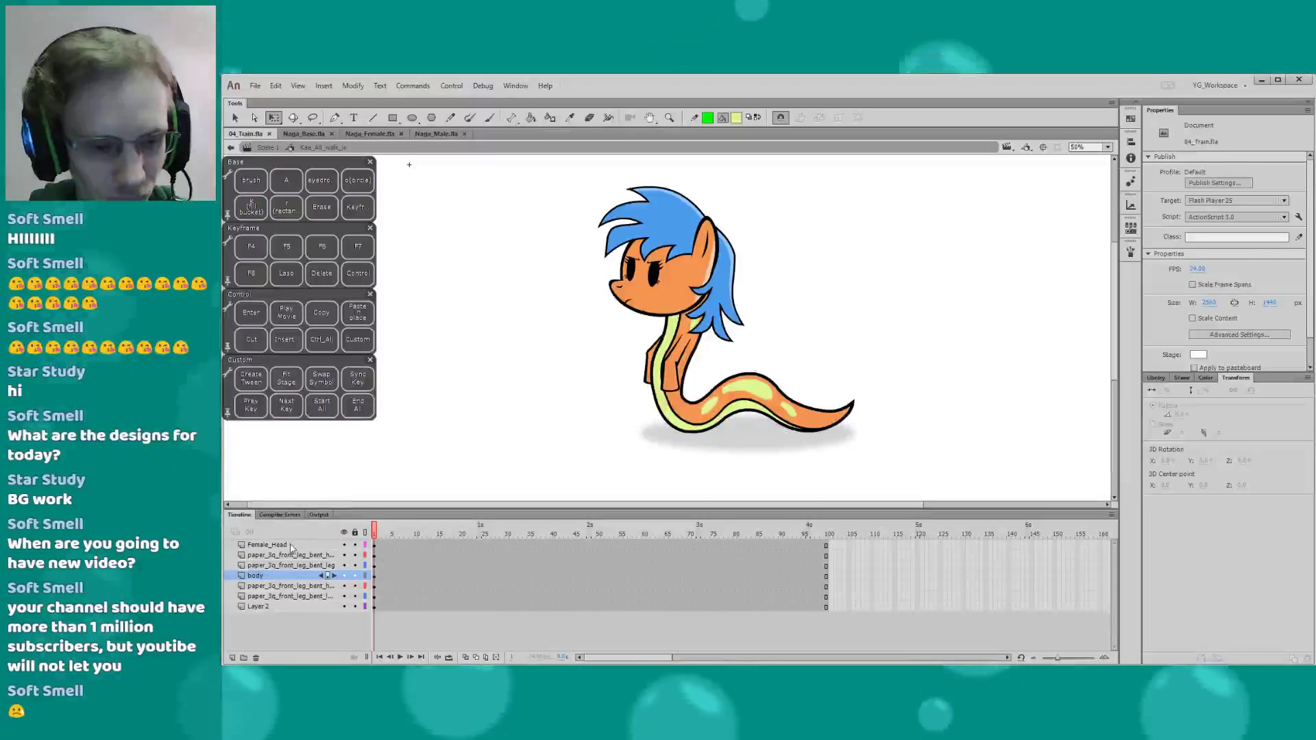
Duplicate the naga's head symbol under the name Kaa_head_All_walk_in
click(267, 544)
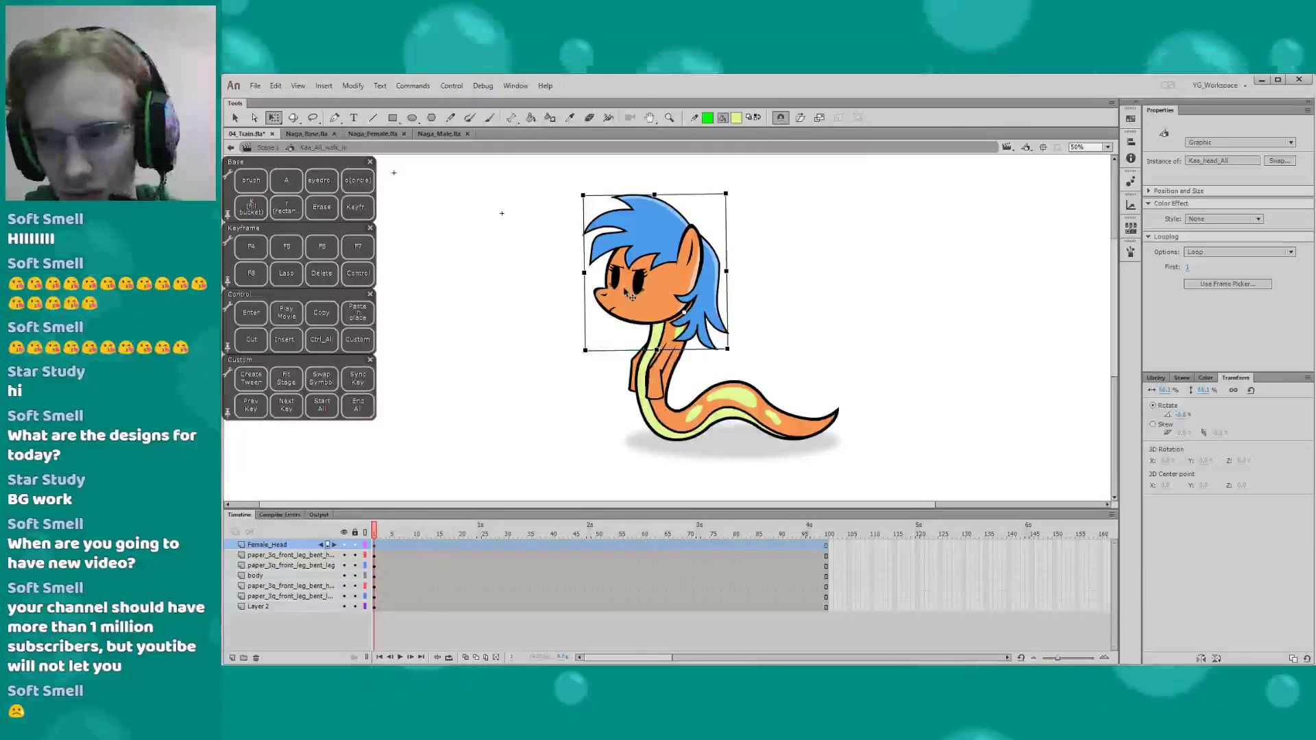
right_click(625, 252)
click(643, 580)
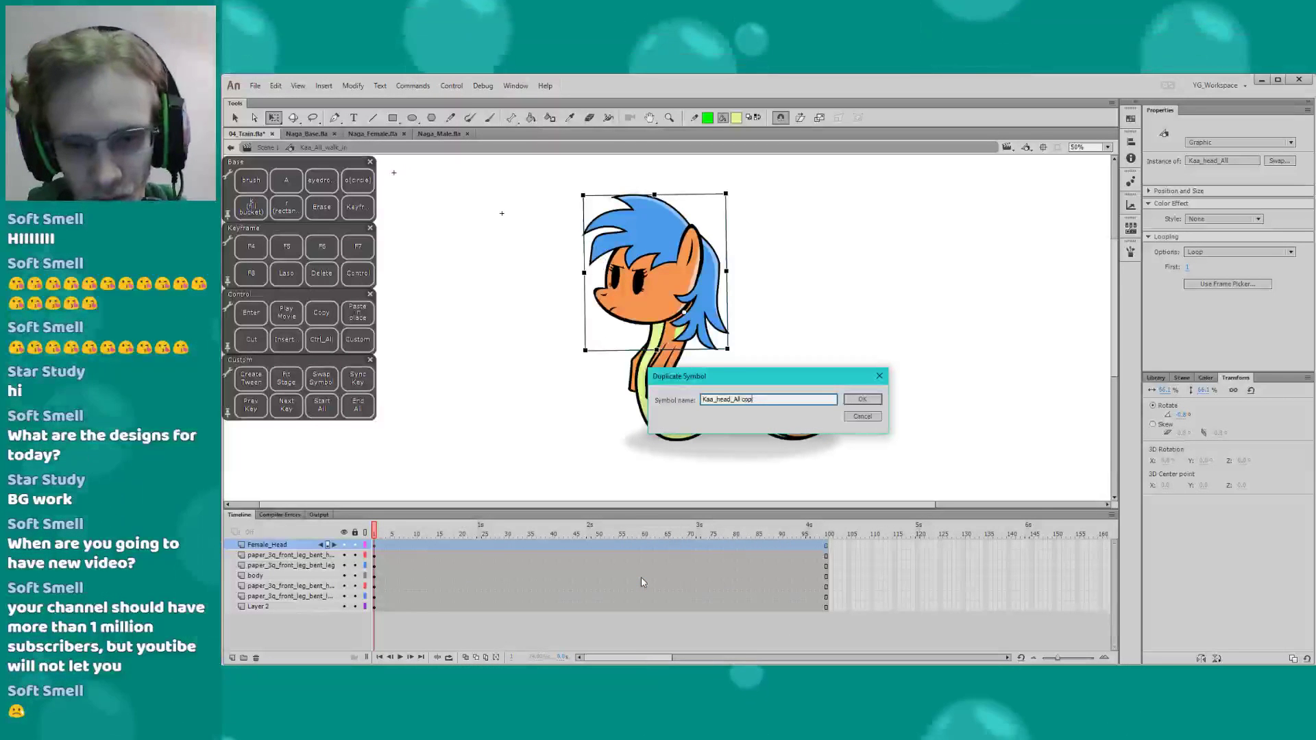
key(BackSpace)
key(BackSpace)
key(BackSpace)
key(BackSpace)
key(BackSpace)
text(_)
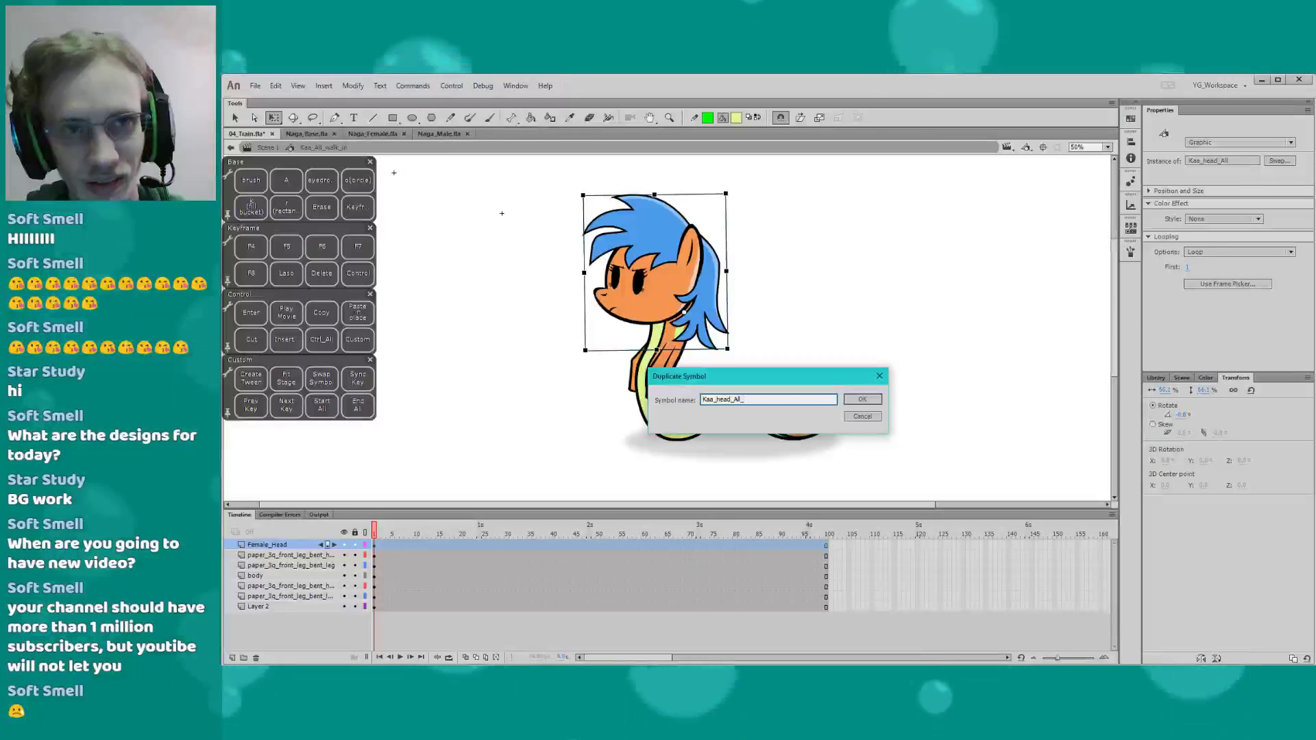
text(walk)
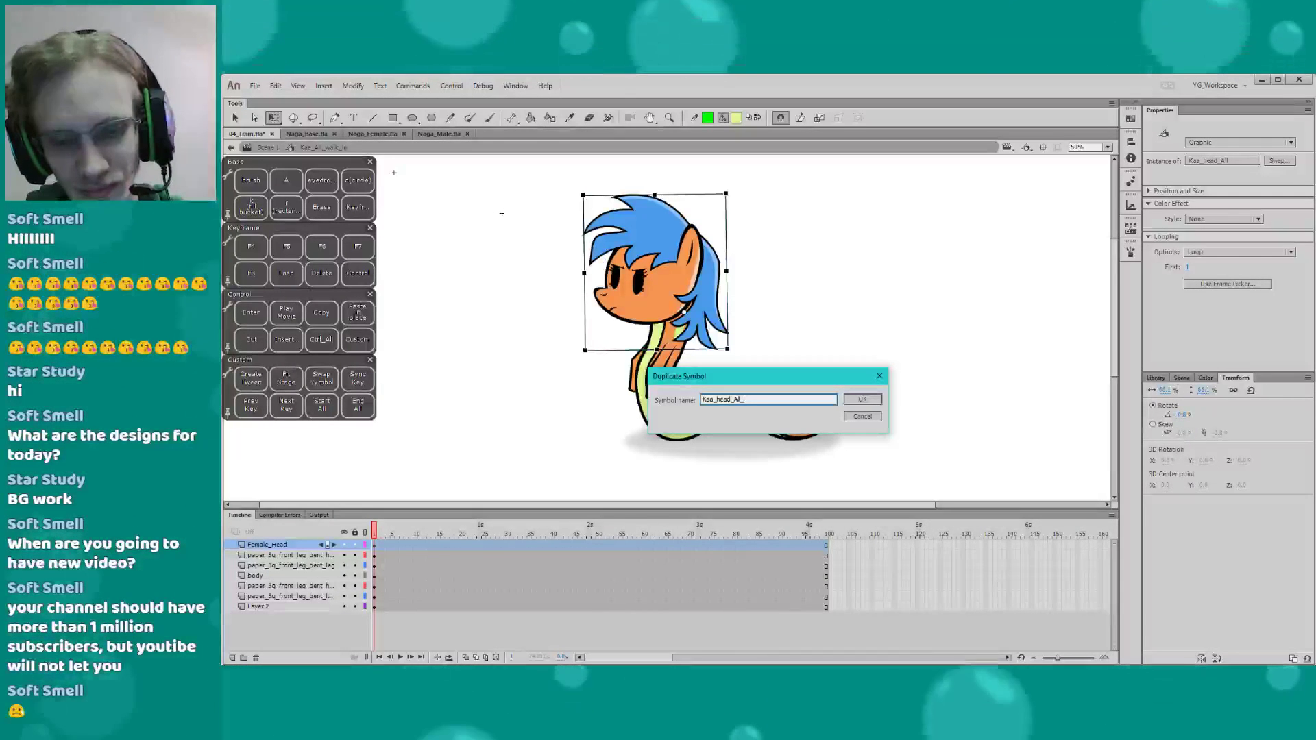
text(_in)
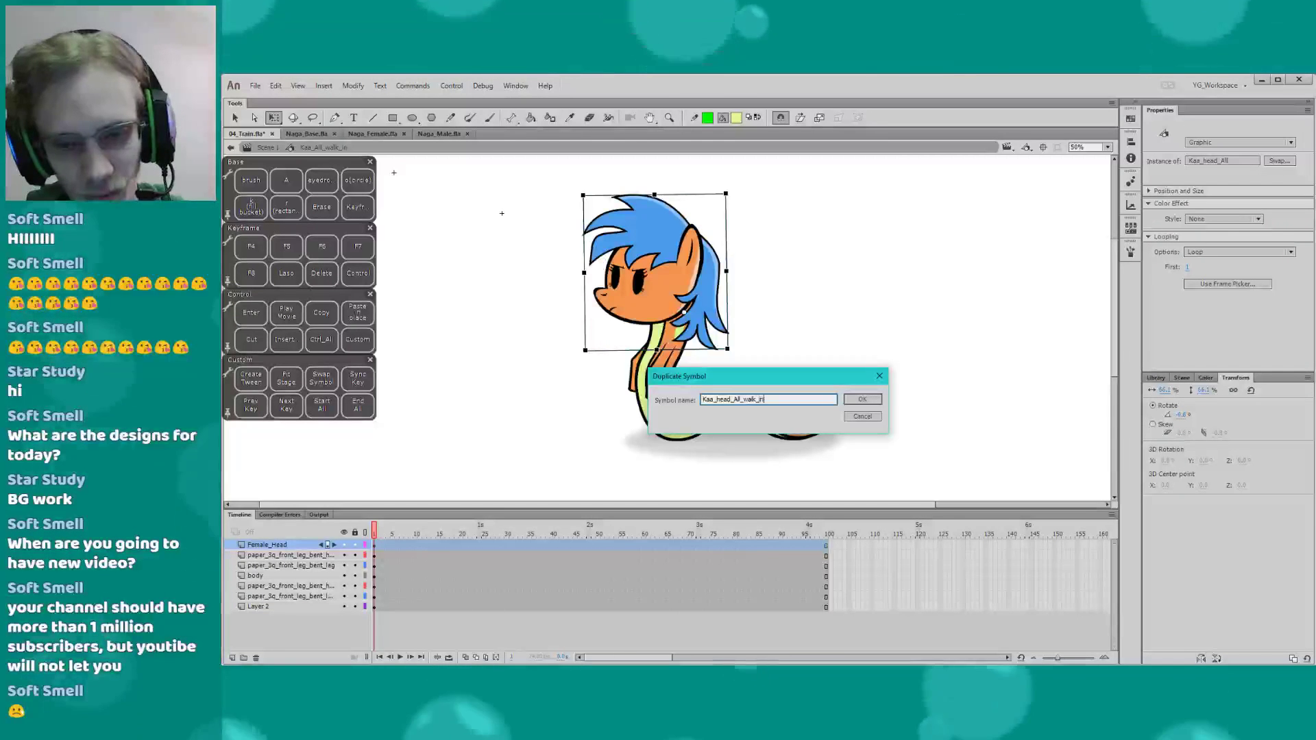
key(Return)
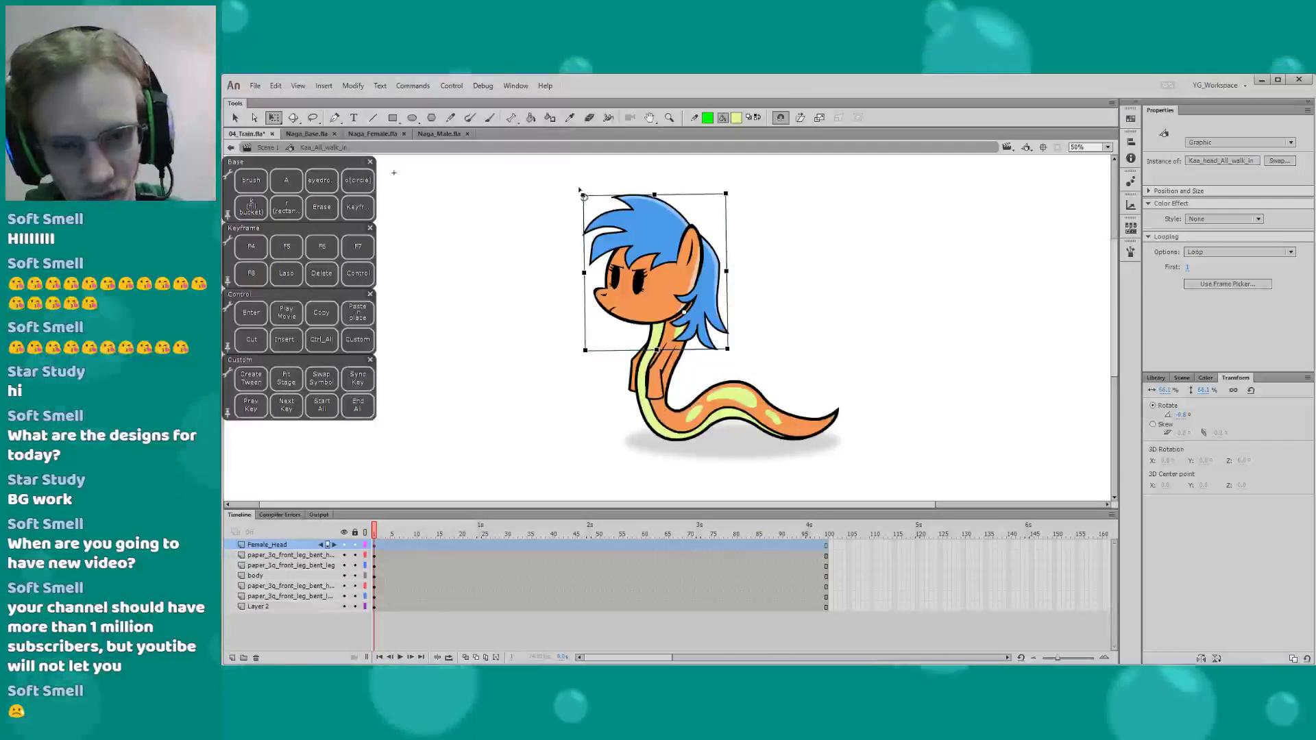
Rotate the head slightly so the face tilts down and forward, and save the file
drag(579, 191, 573, 198)
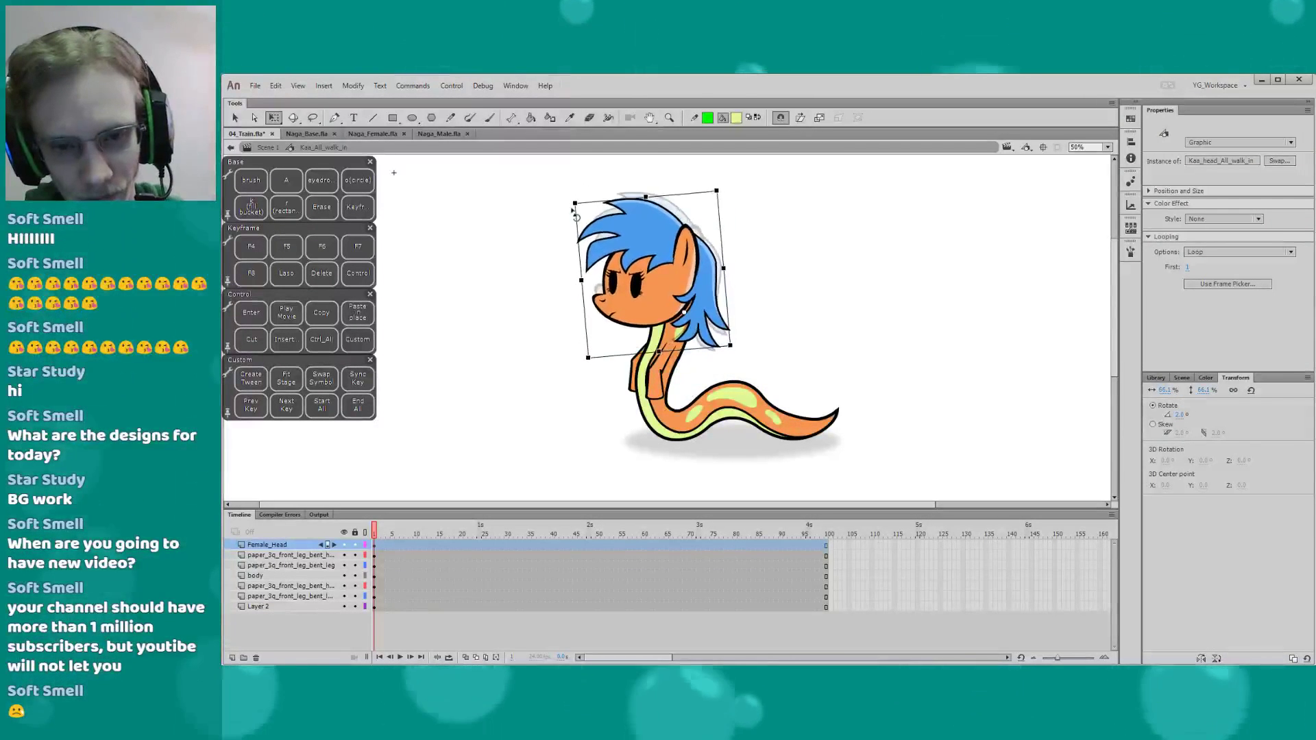
click(548, 269)
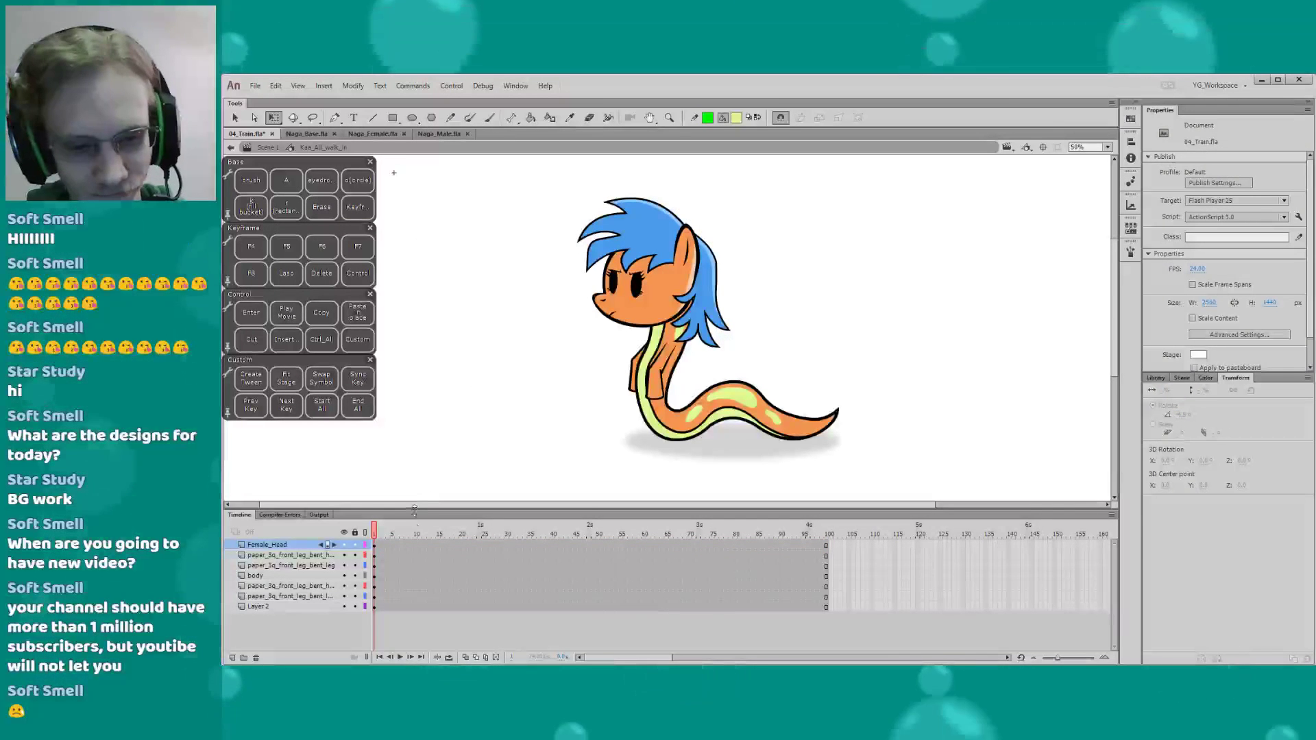
drag(414, 509, 414, 515)
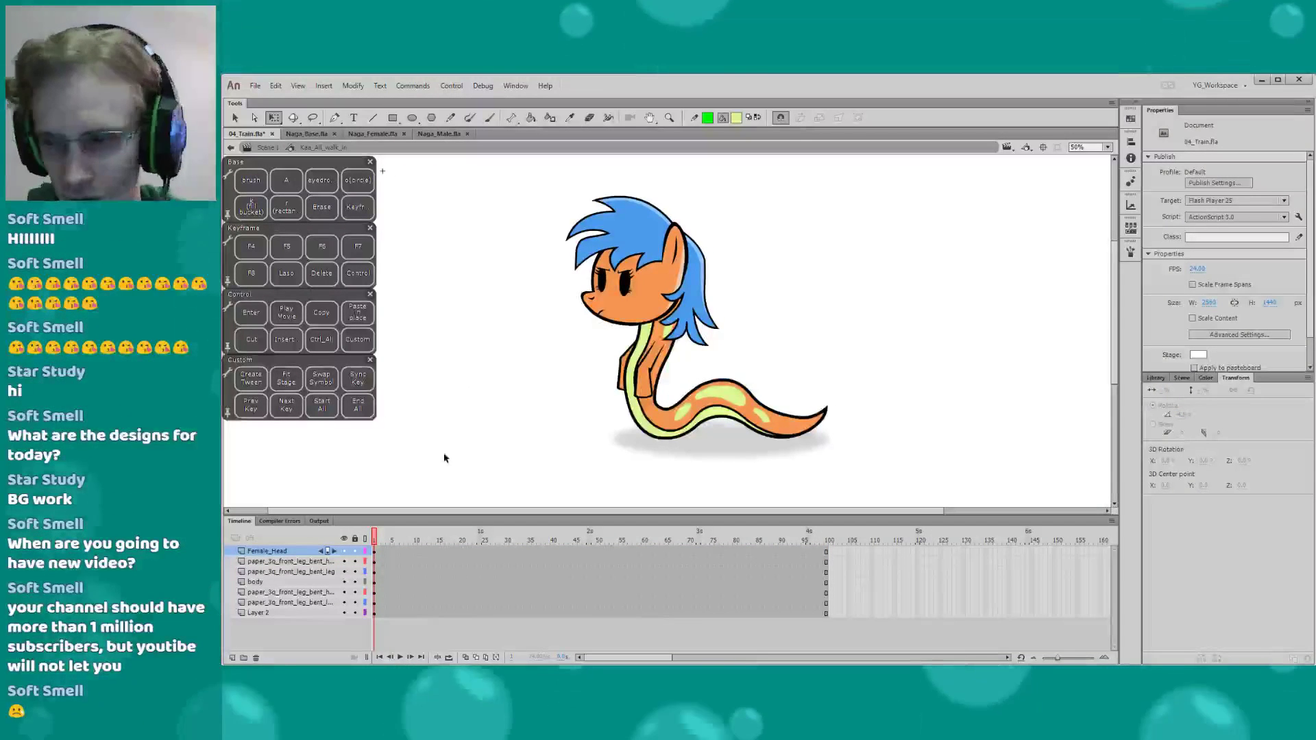
key(ctrl+s)
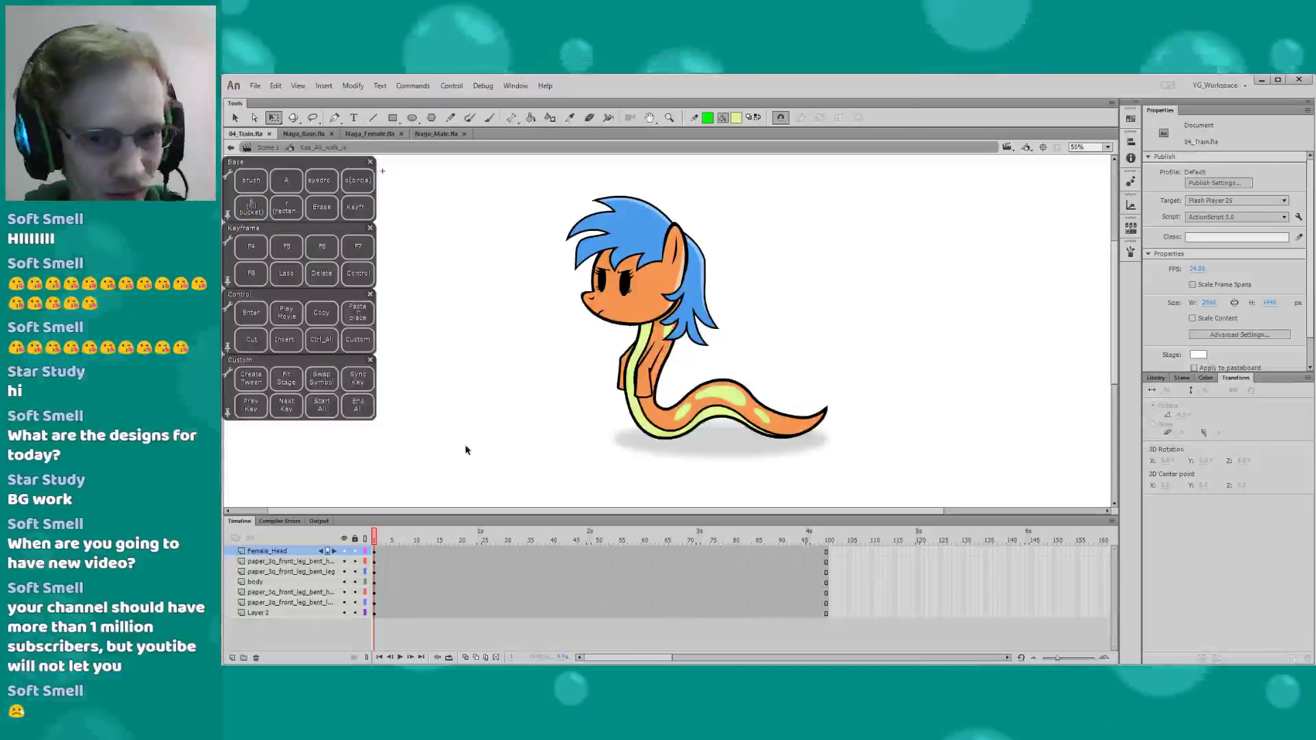
Search the library for "walk" and preview the Kaa_Walk_Slow symbol for the naga's body
click(640, 422)
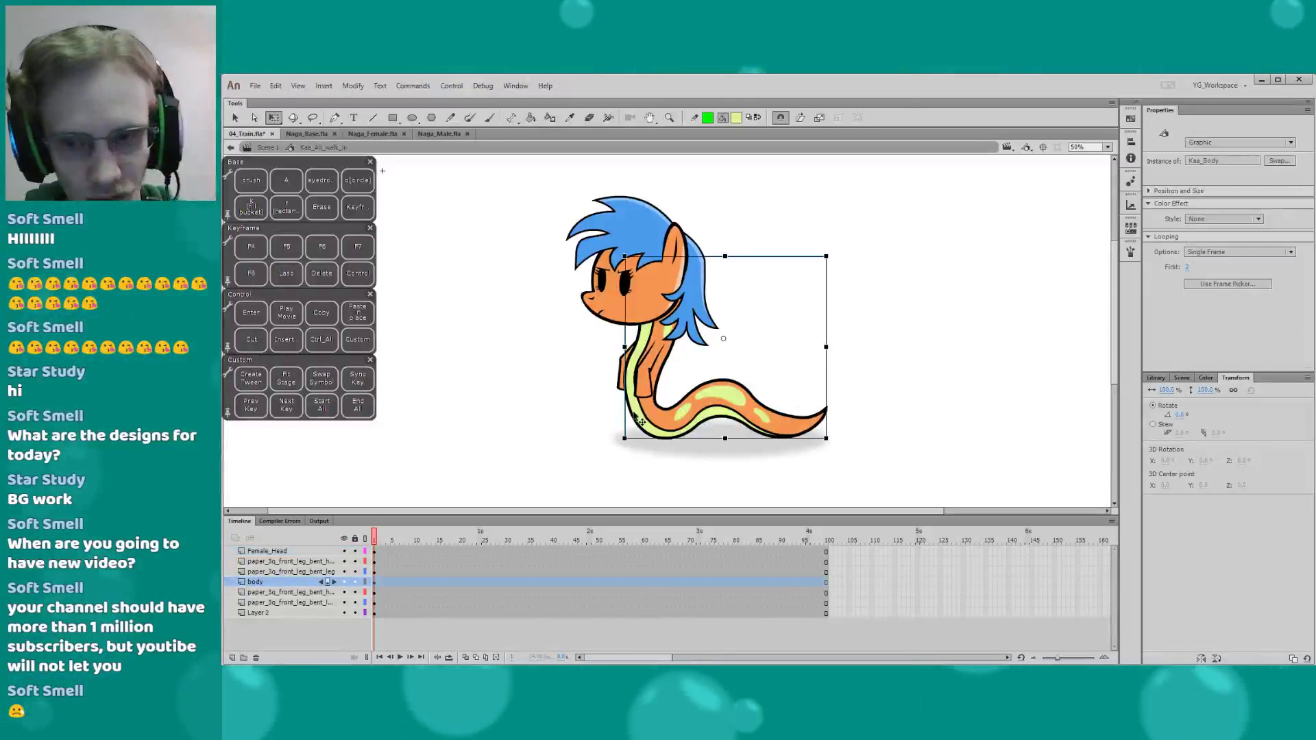
click(1155, 378)
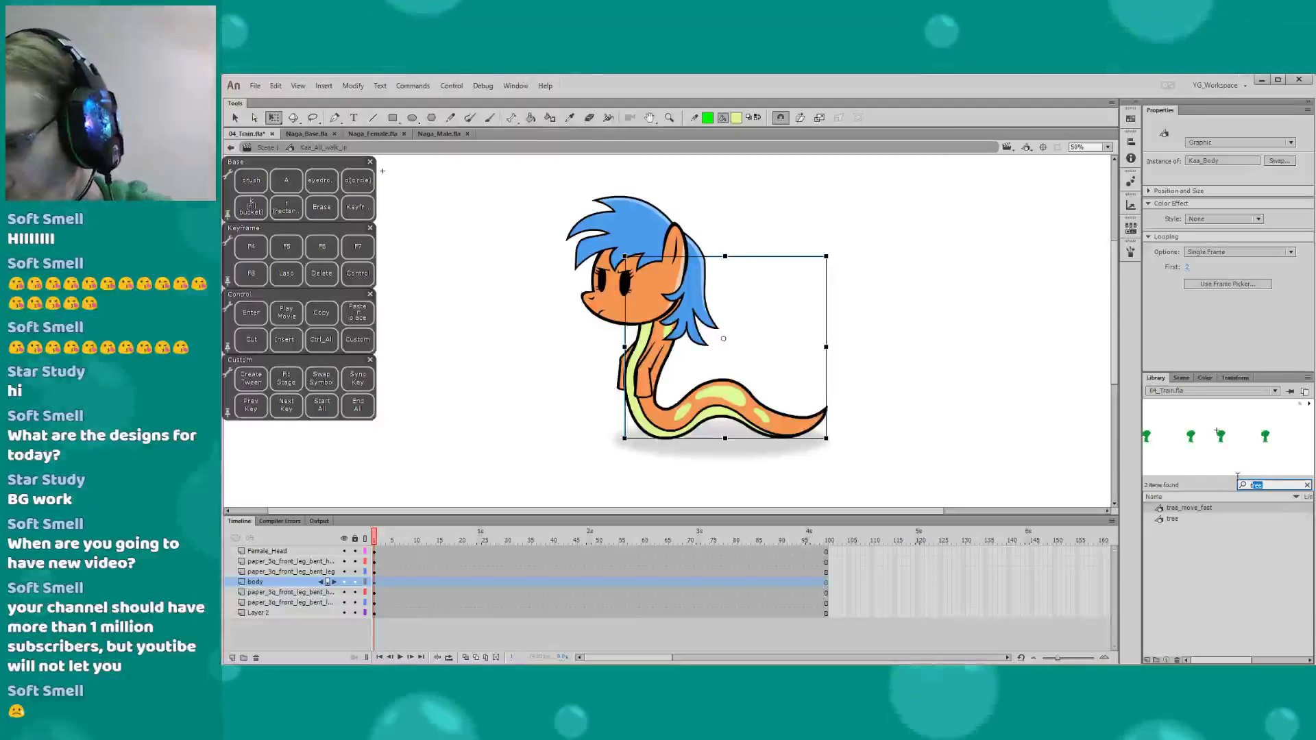
text(walk)
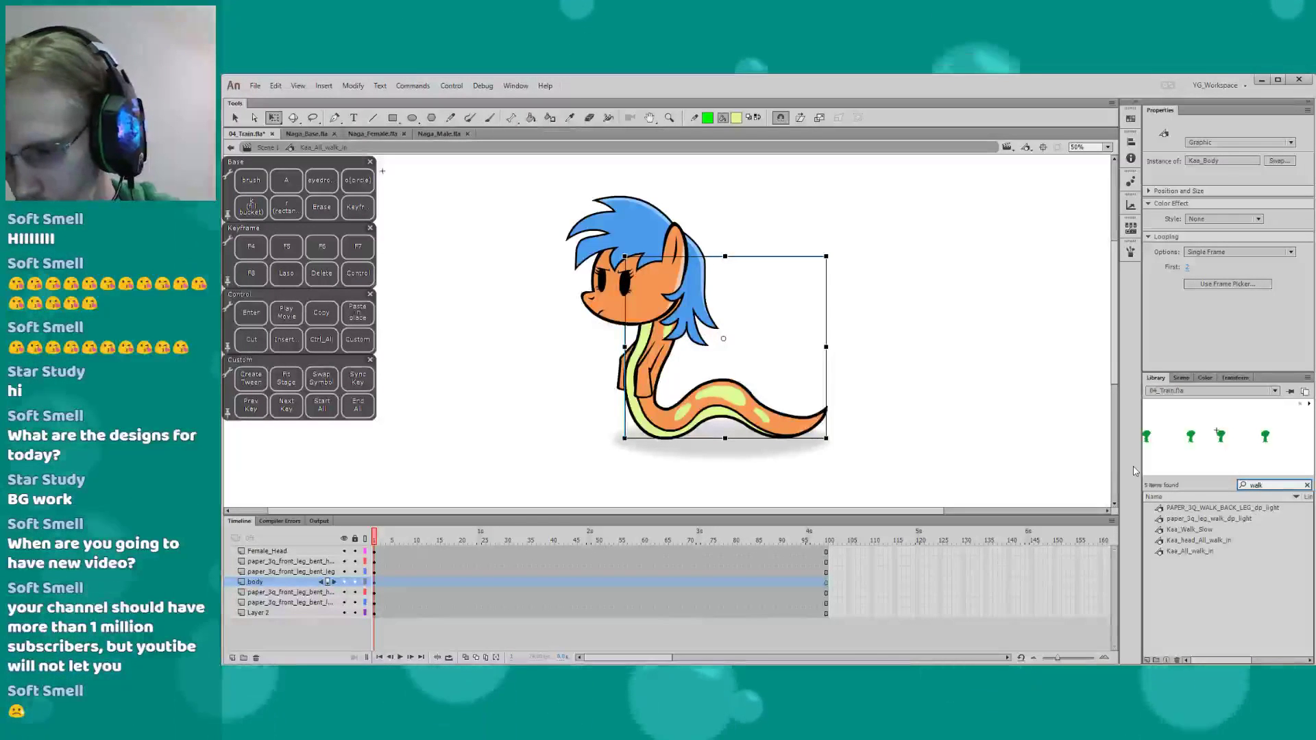
click(1150, 511)
key(Down)
key(Down)
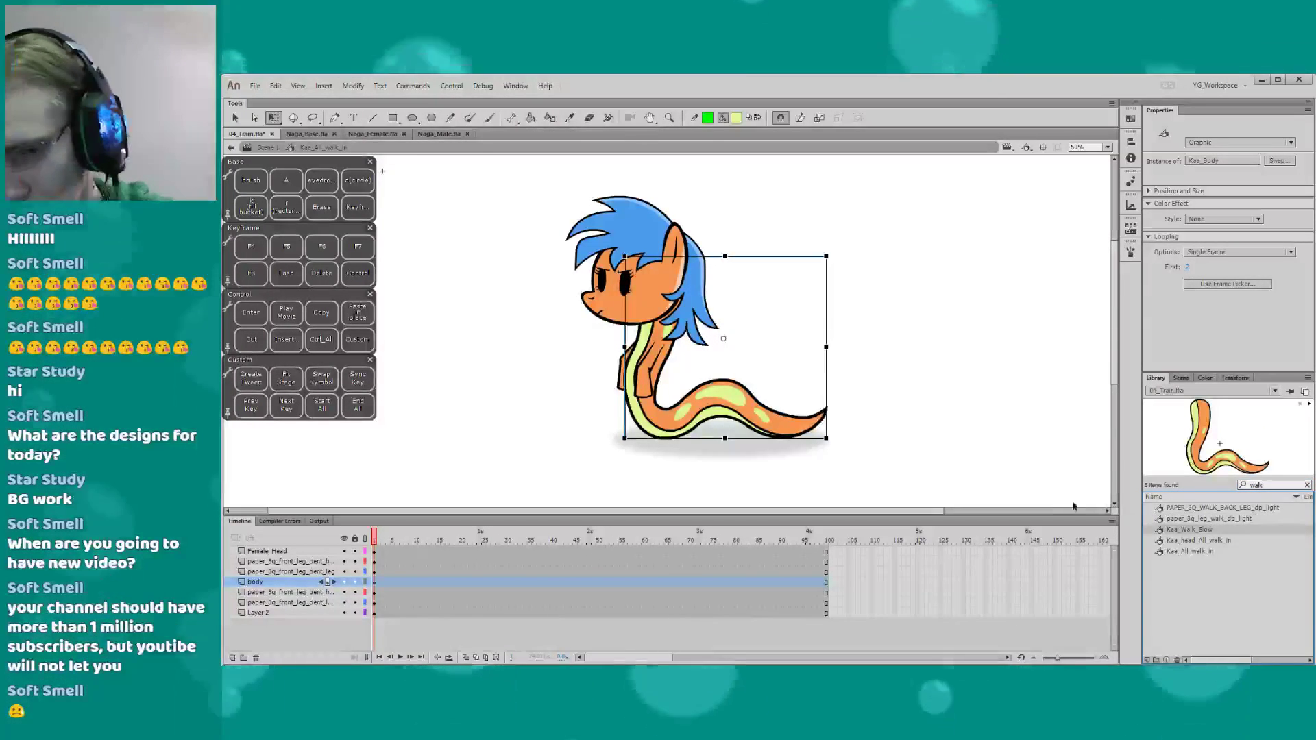
Extend all layers of the symbol to frame 120 and save the file
drag(383, 542, 922, 612)
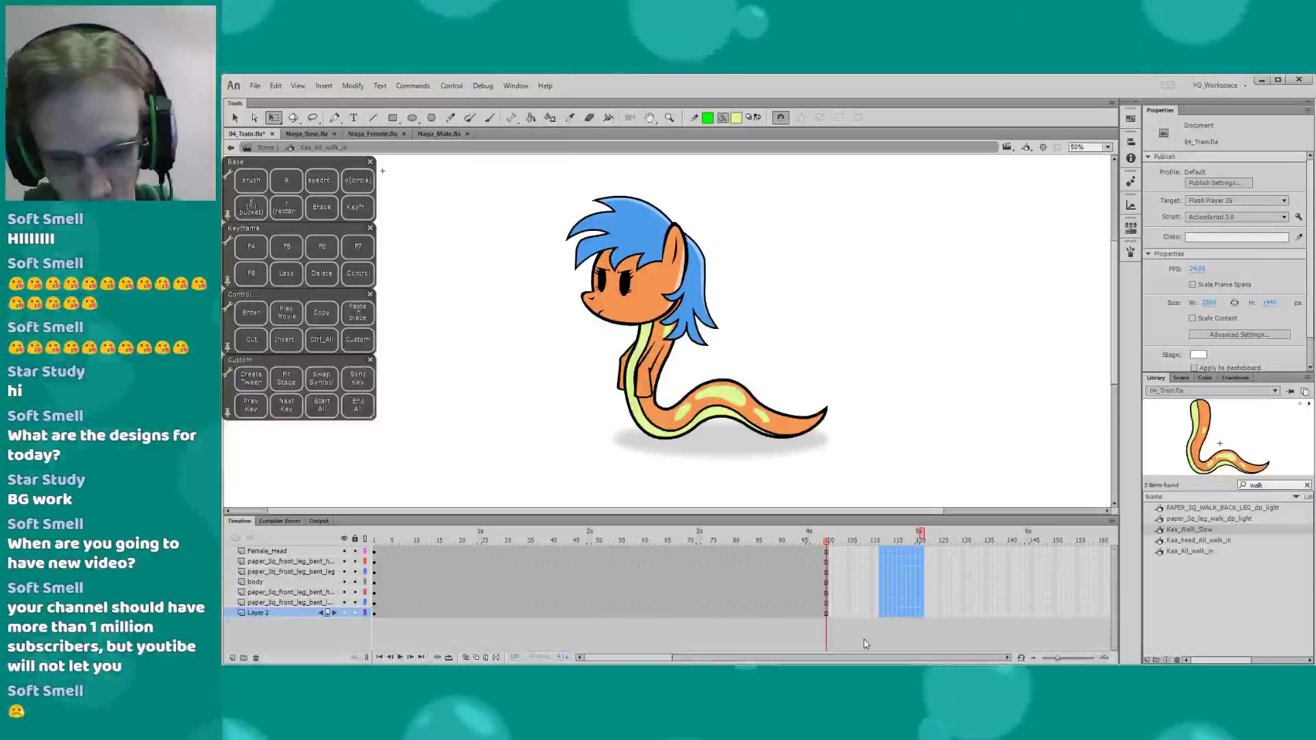
click(506, 419)
key(ctrl+s)
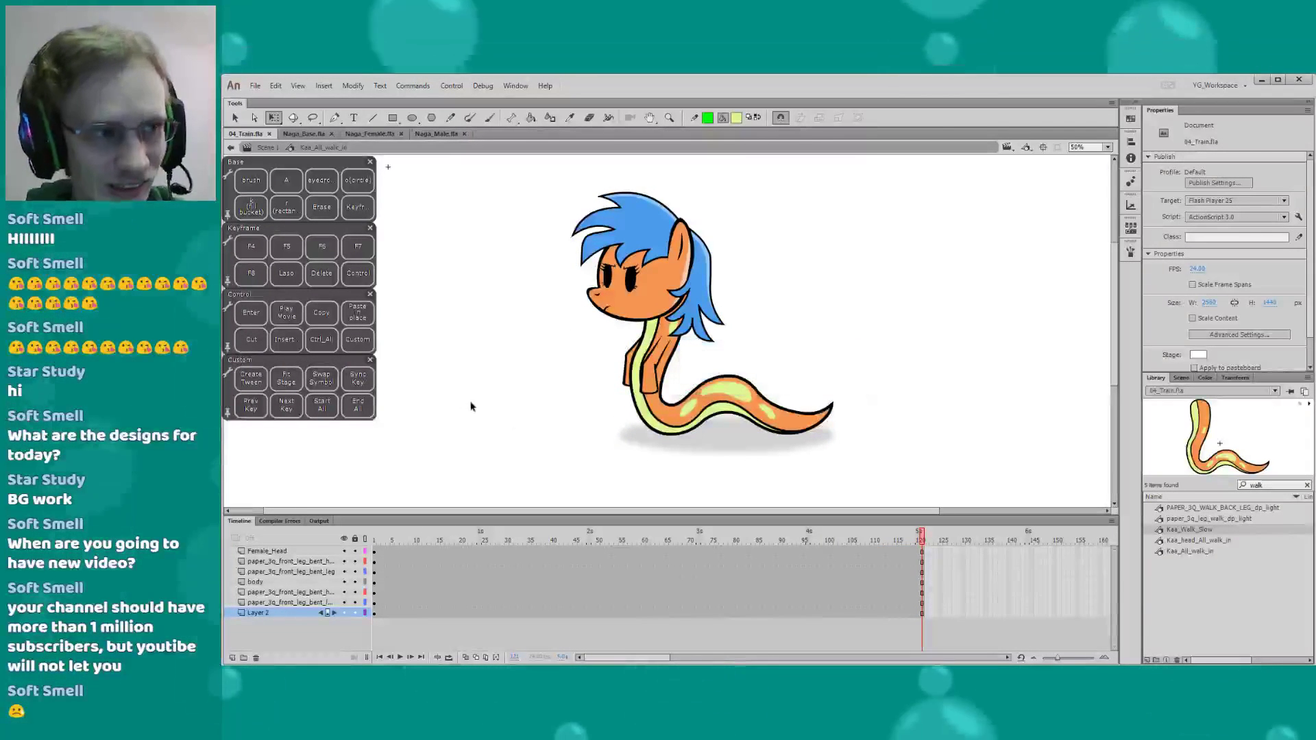
drag(460, 400, 450, 396)
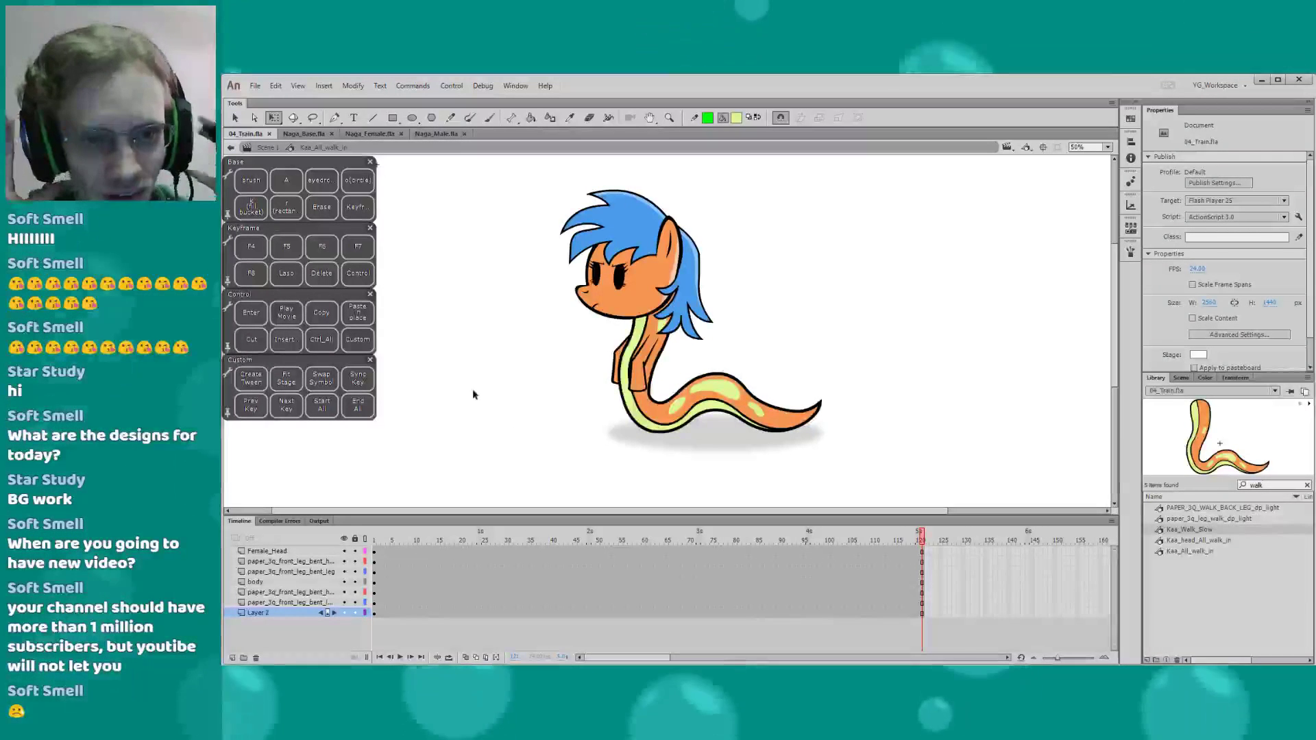
drag(551, 374, 558, 374)
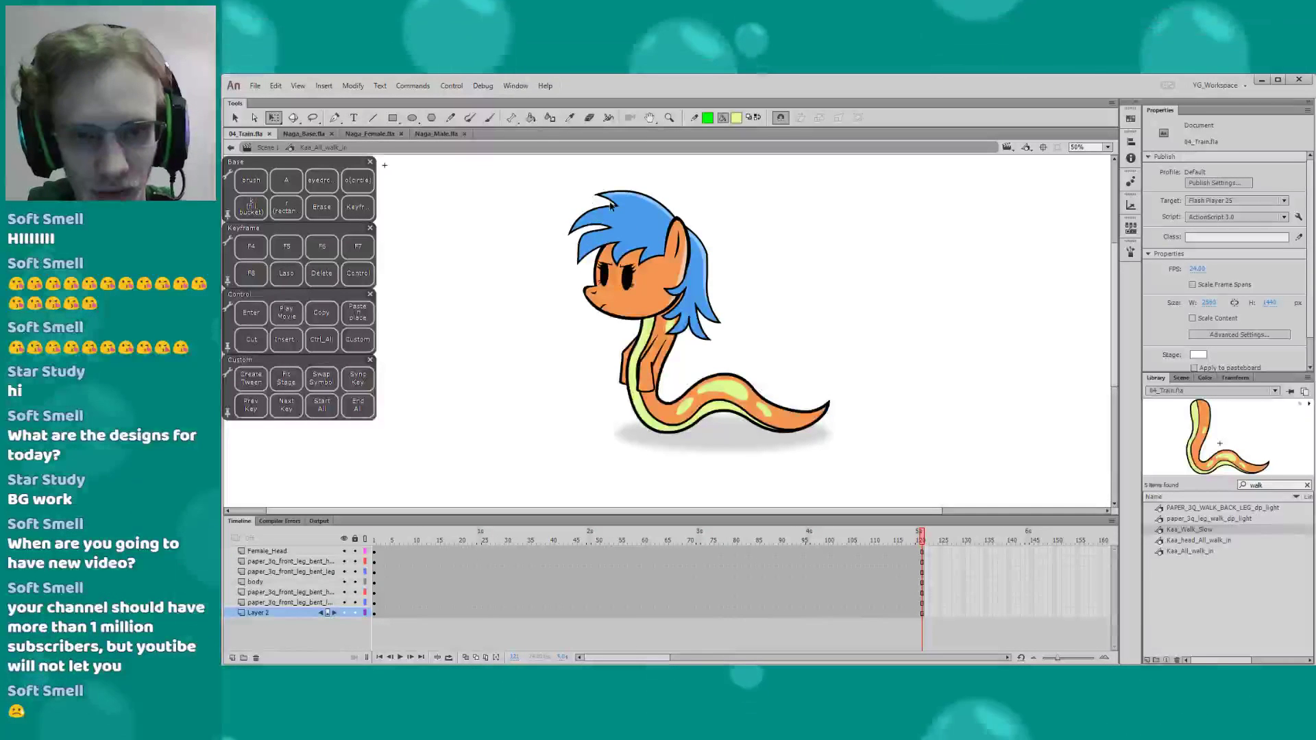
drag(529, 264, 538, 270)
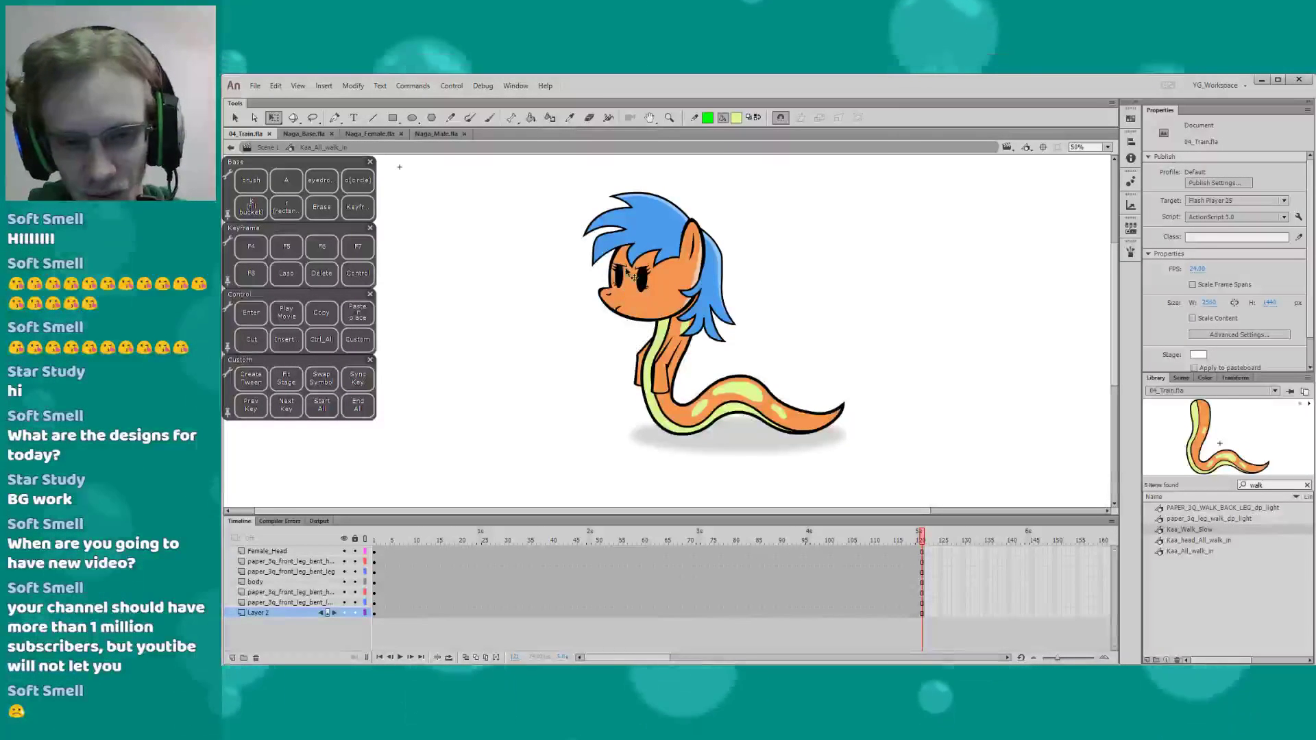
drag(567, 343, 575, 343)
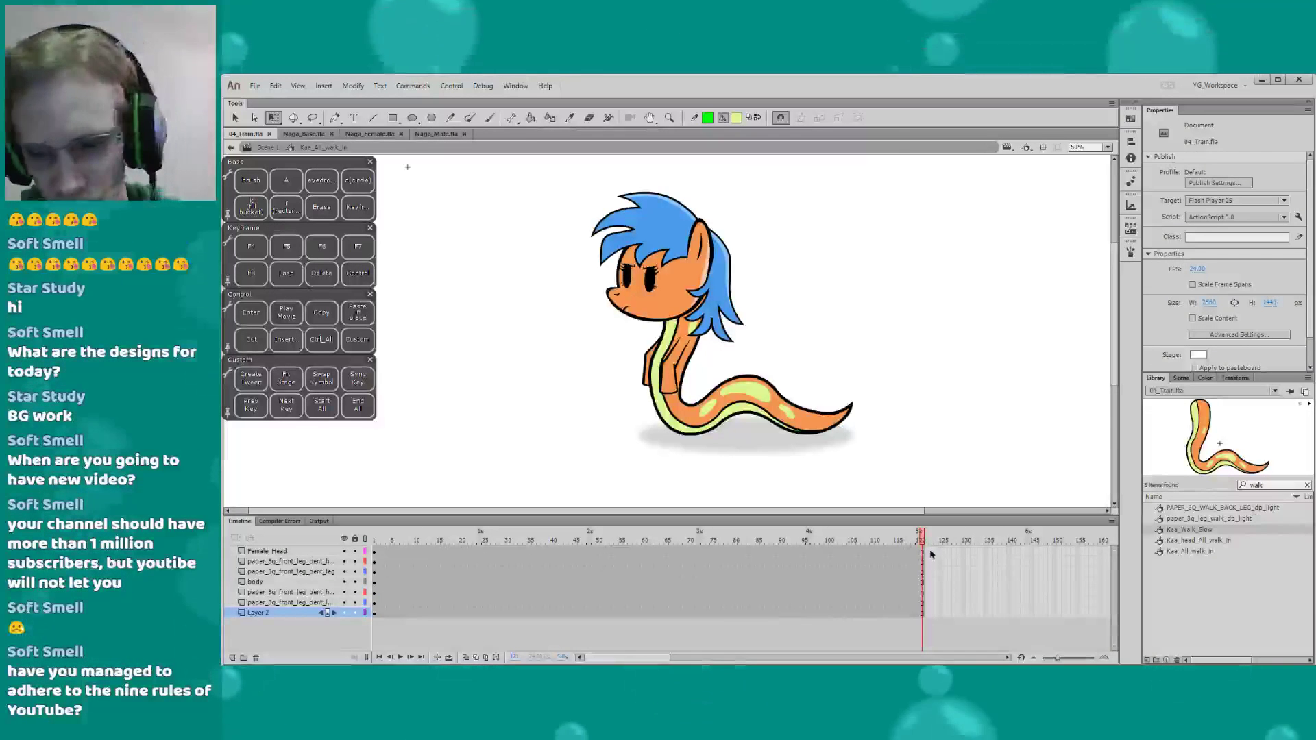
Add keyframes on all layers at frame 121 containing the naga's standing pose
click(926, 612)
click(633, 465)
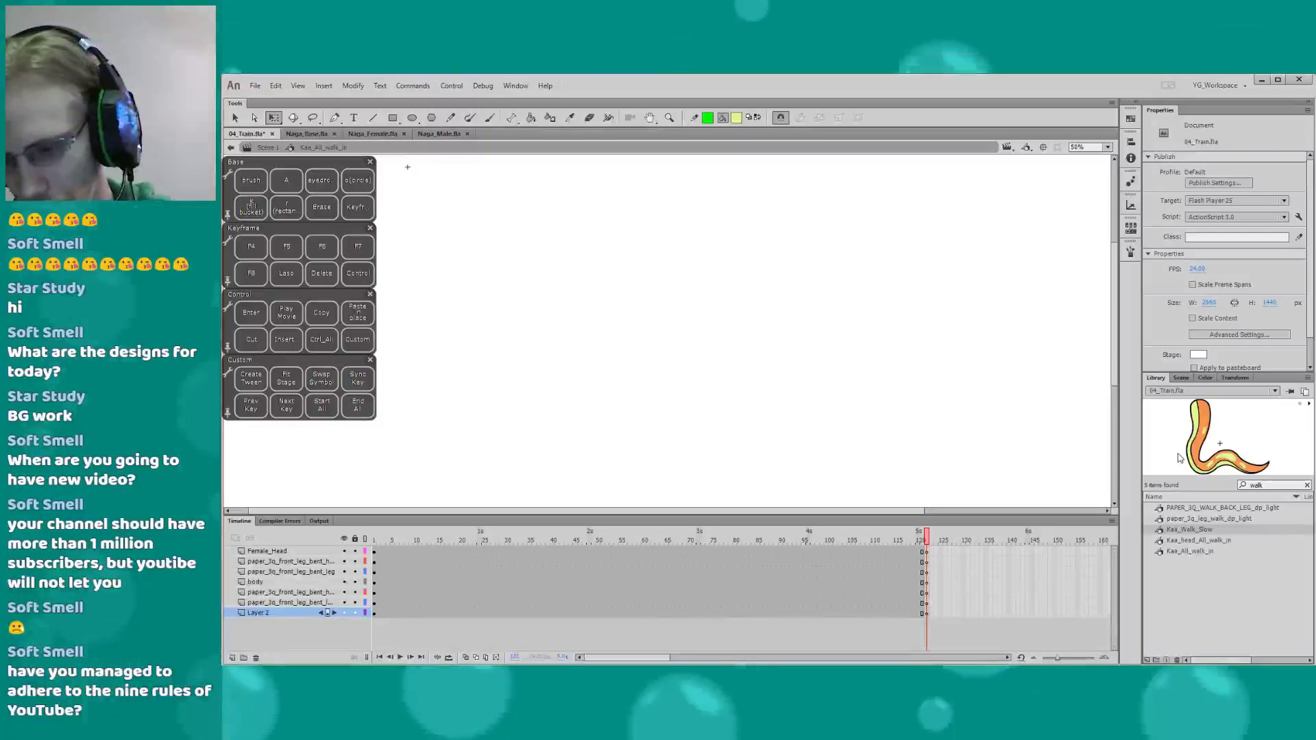
click(927, 565)
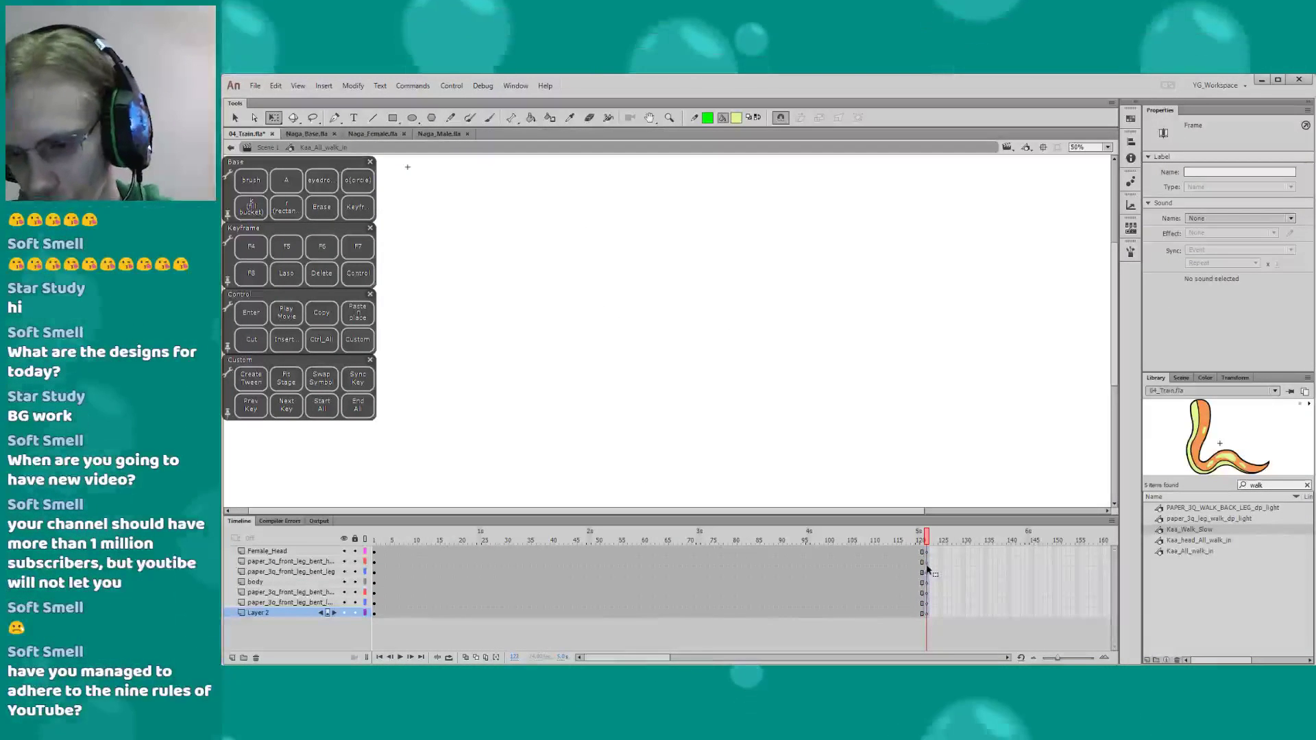
right_click(926, 566)
click(953, 353)
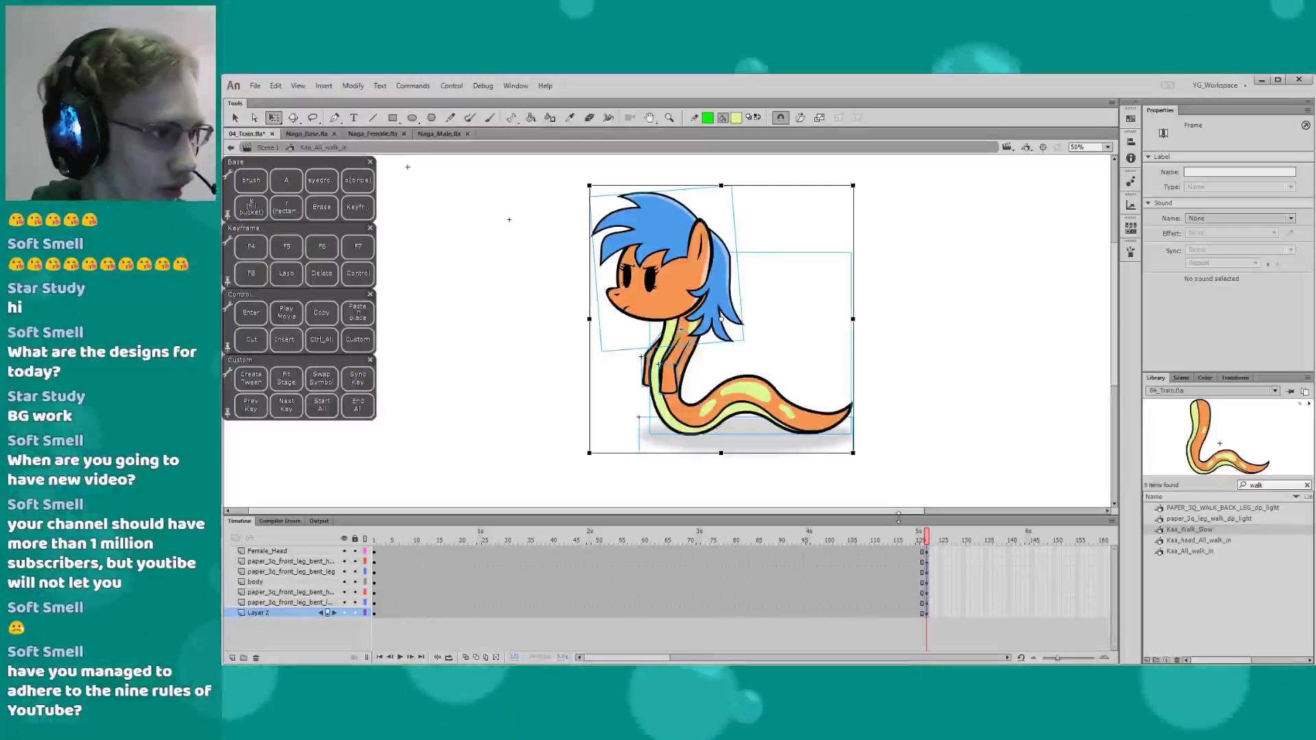
On the first frame, place Kaa_Walk_Slow on the body layer over the naga's body and delete the old static body
drag(564, 516, 477, 518)
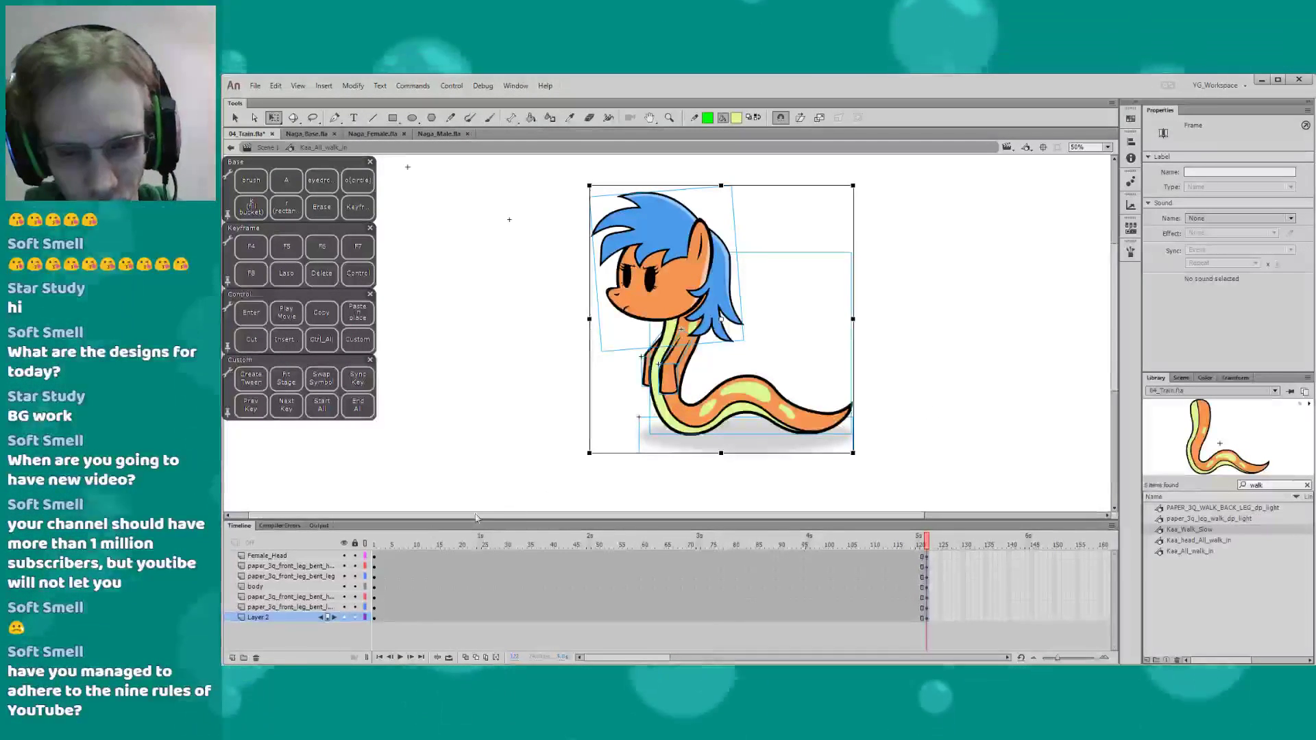
click(374, 547)
click(675, 411)
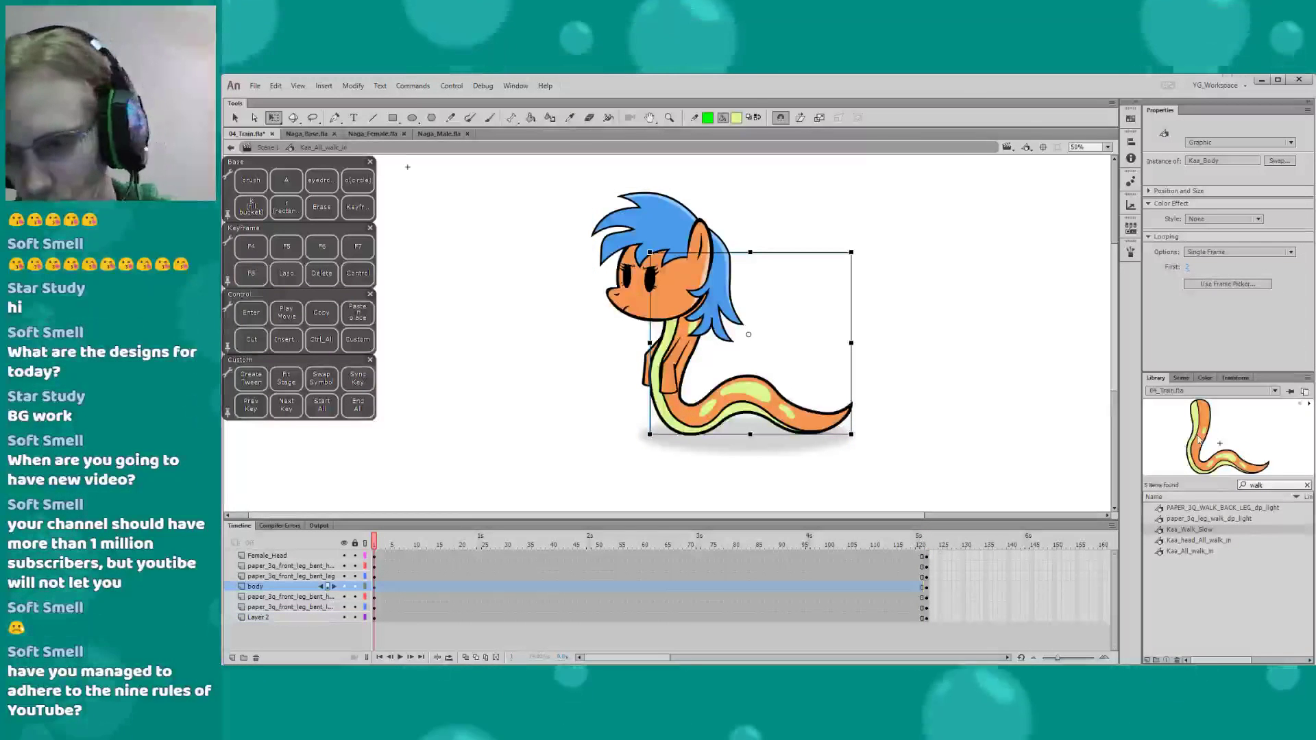
drag(918, 378, 921, 370)
key(Return)
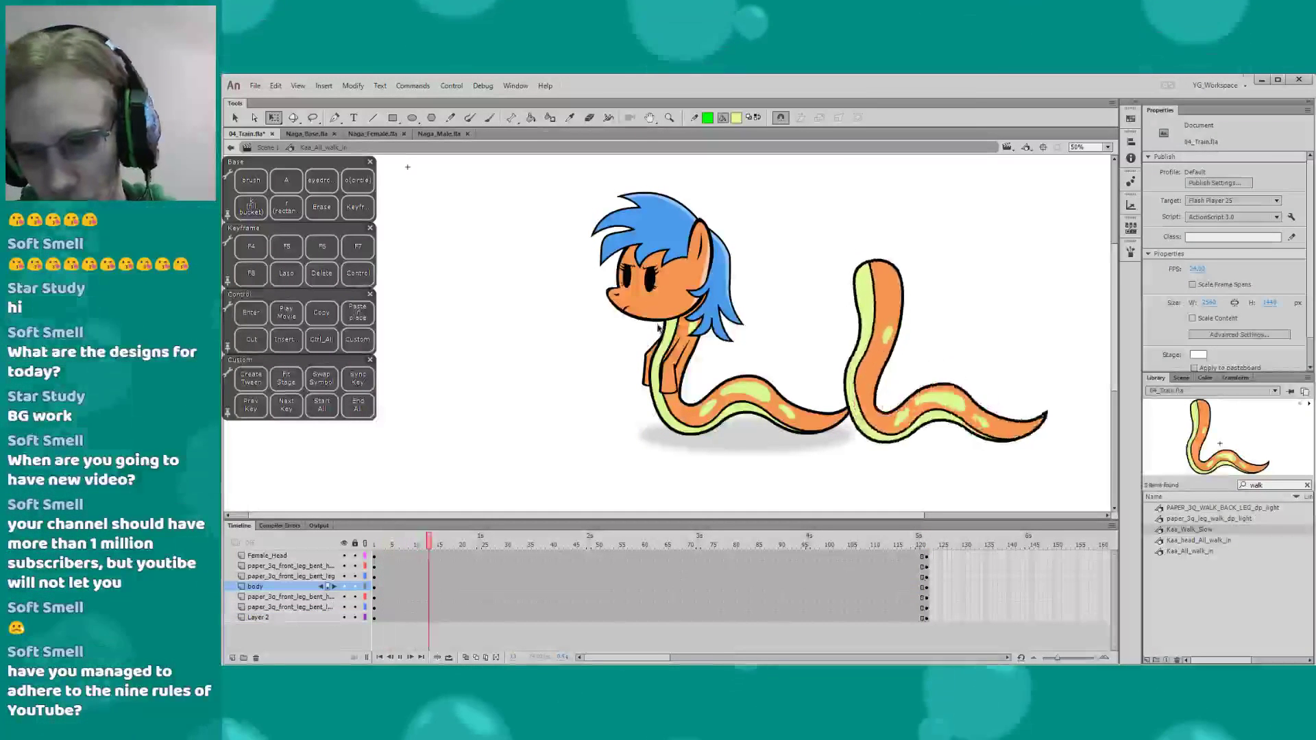
drag(851, 344, 672, 337)
click(689, 348)
key(Delete)
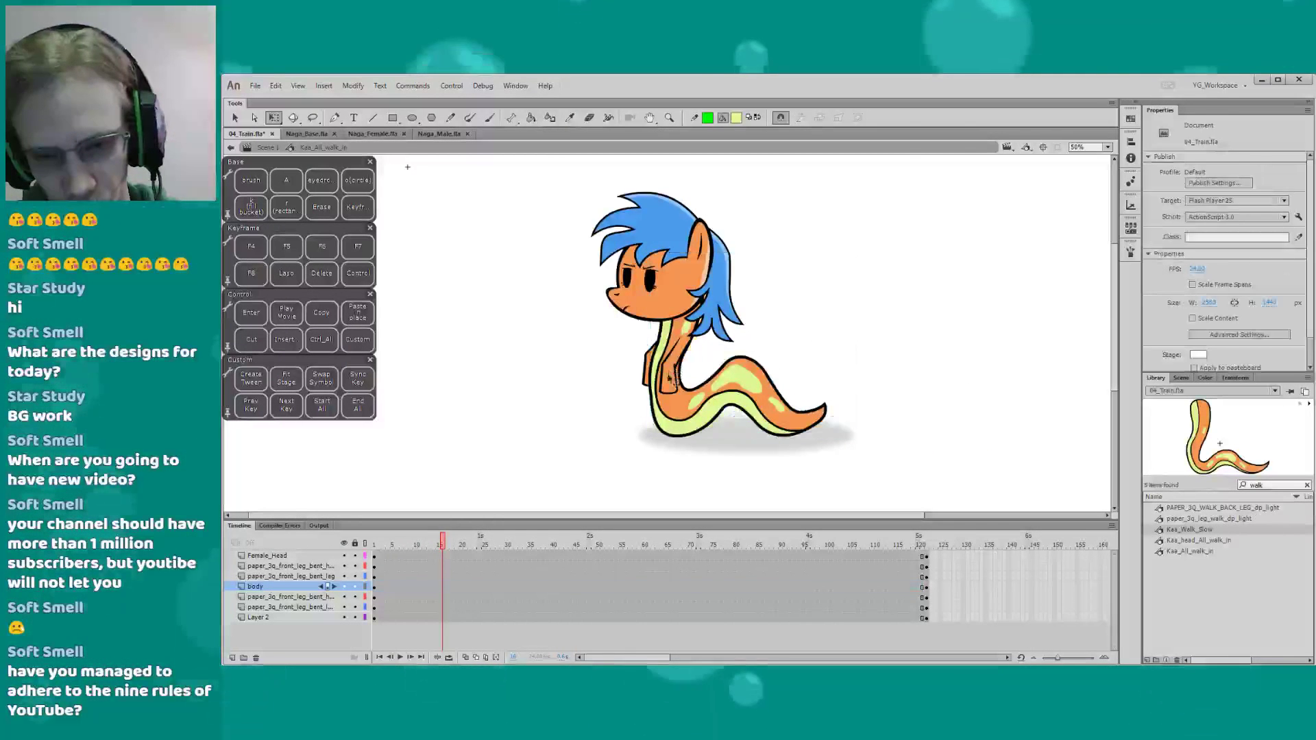
Nudge the walking body into line with the head and arms, and play the symbol to check the slither cycle
click(677, 419)
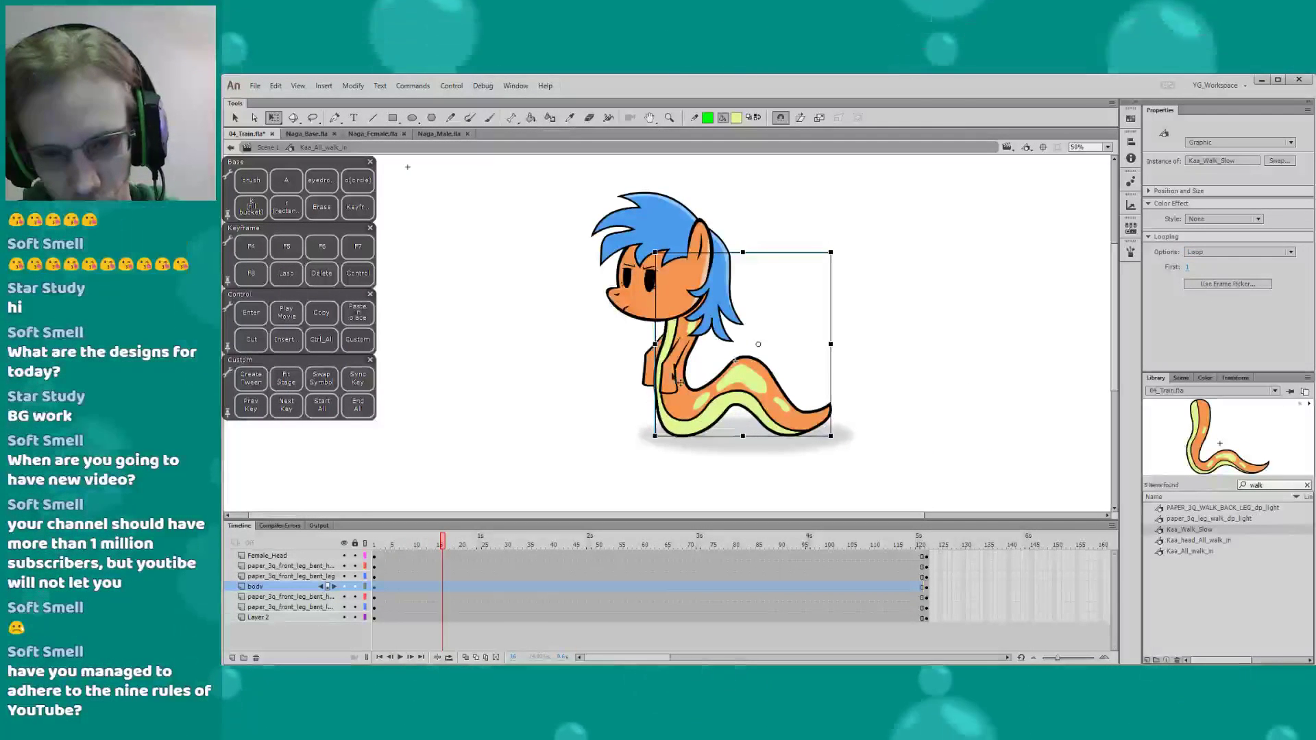
key(Return)
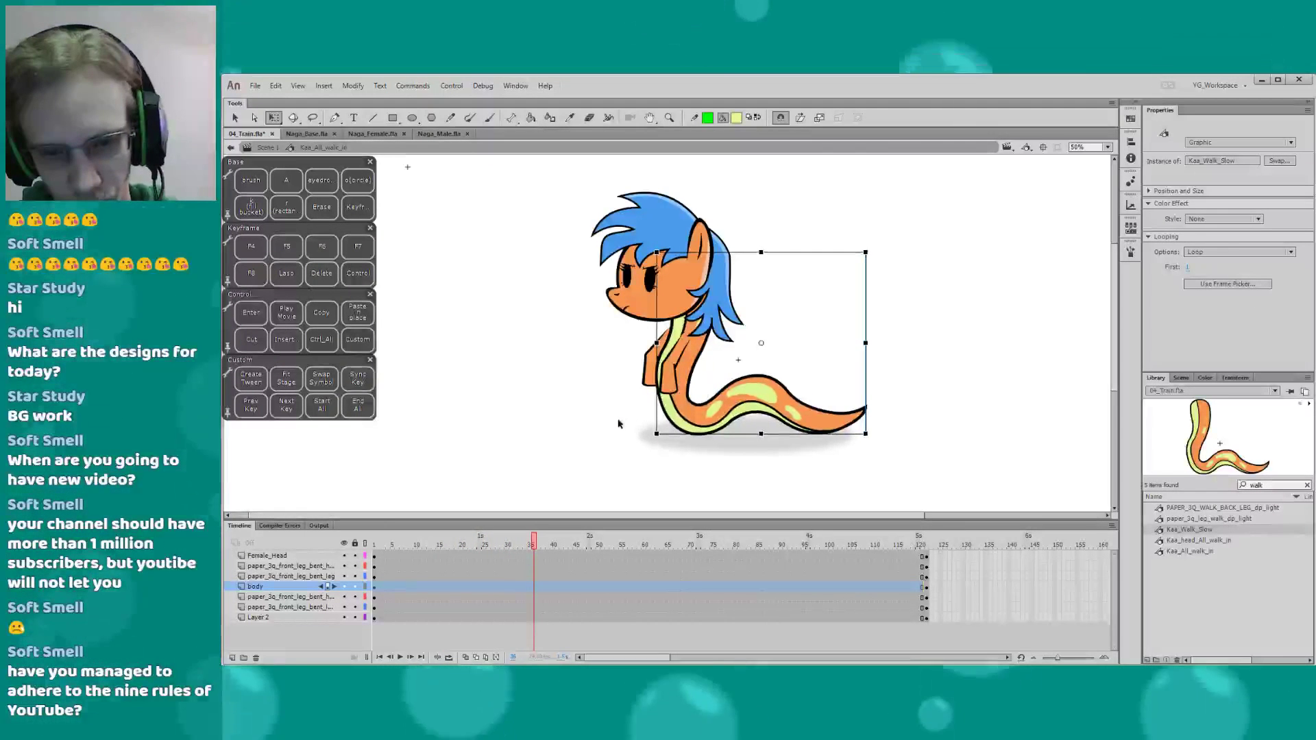
click(579, 401)
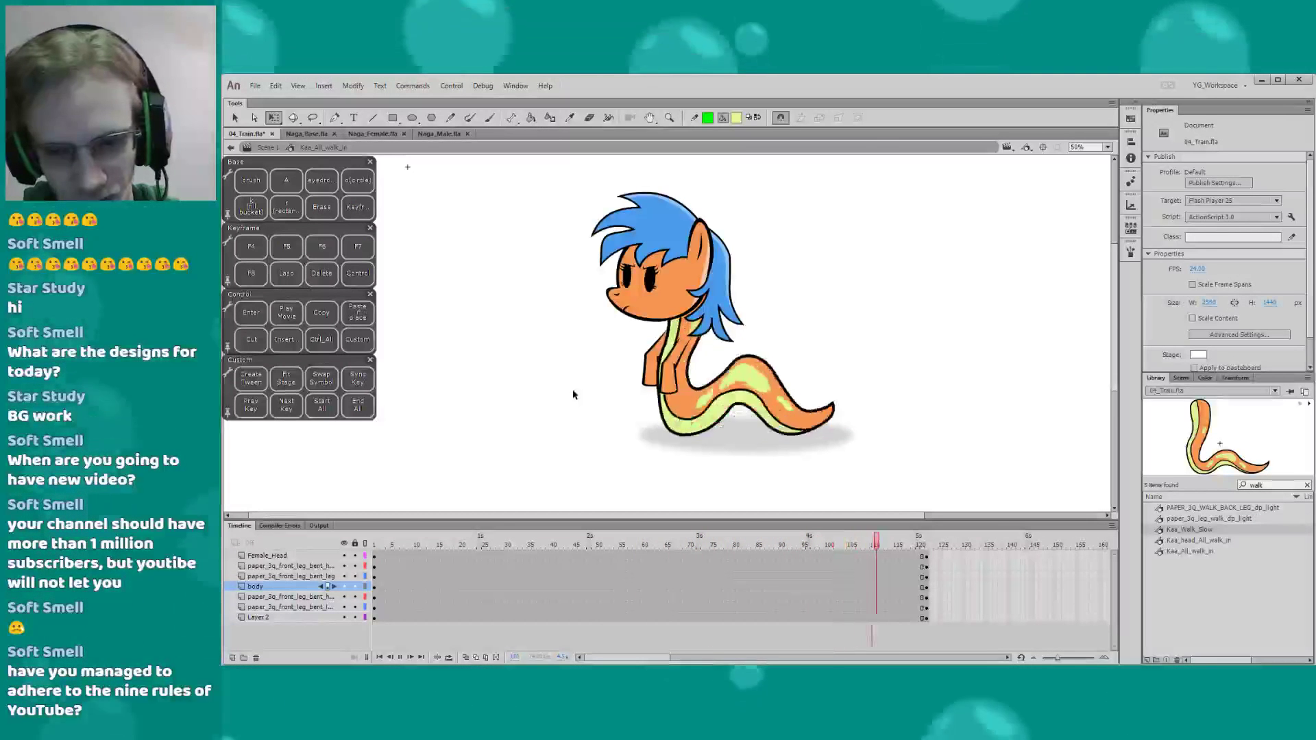
click(379, 544)
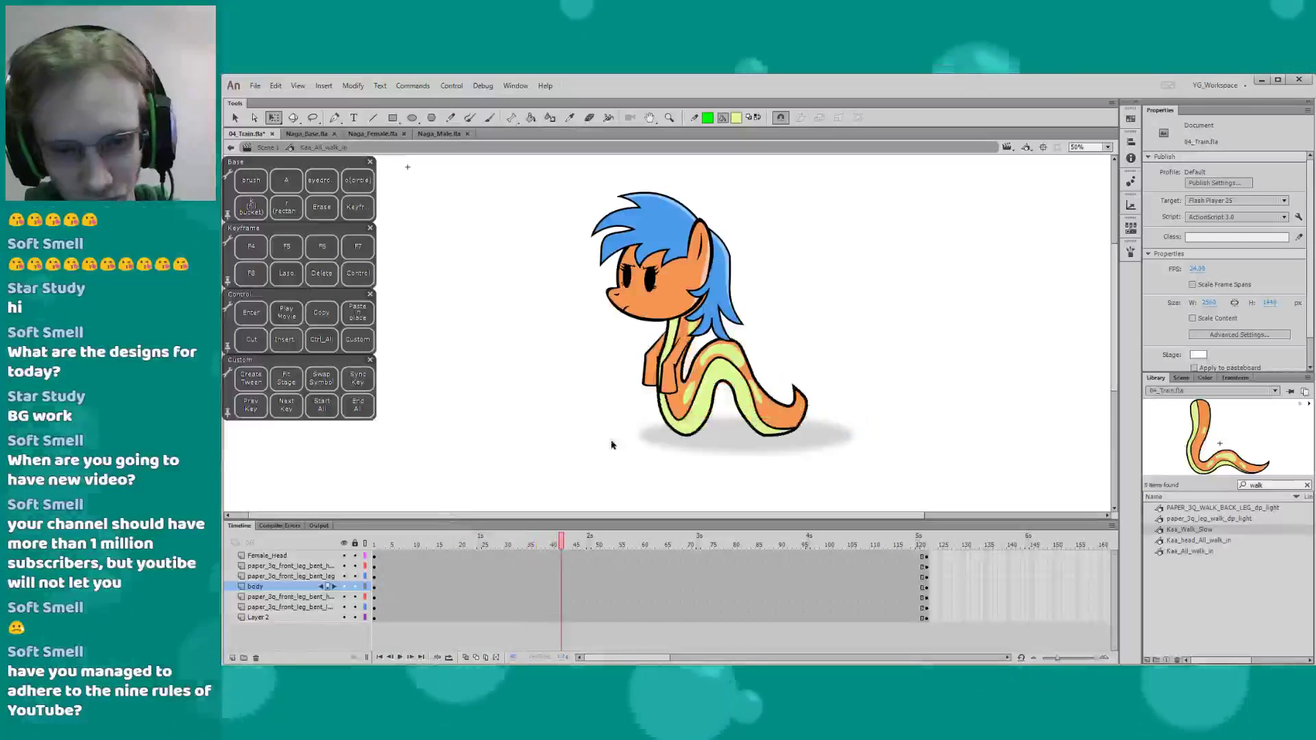
click(678, 420)
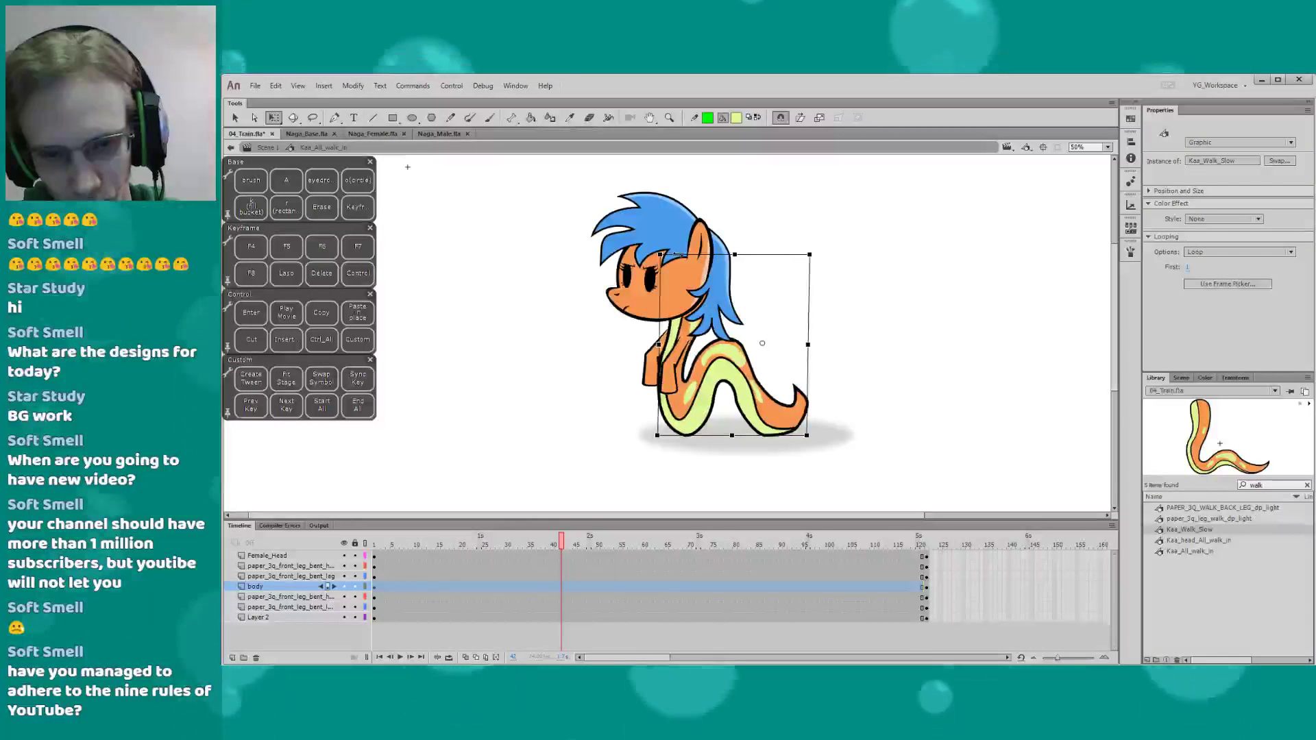
Return to the main scene and enlarge the timeline to show the layers around the naga's first keyframe
click(263, 148)
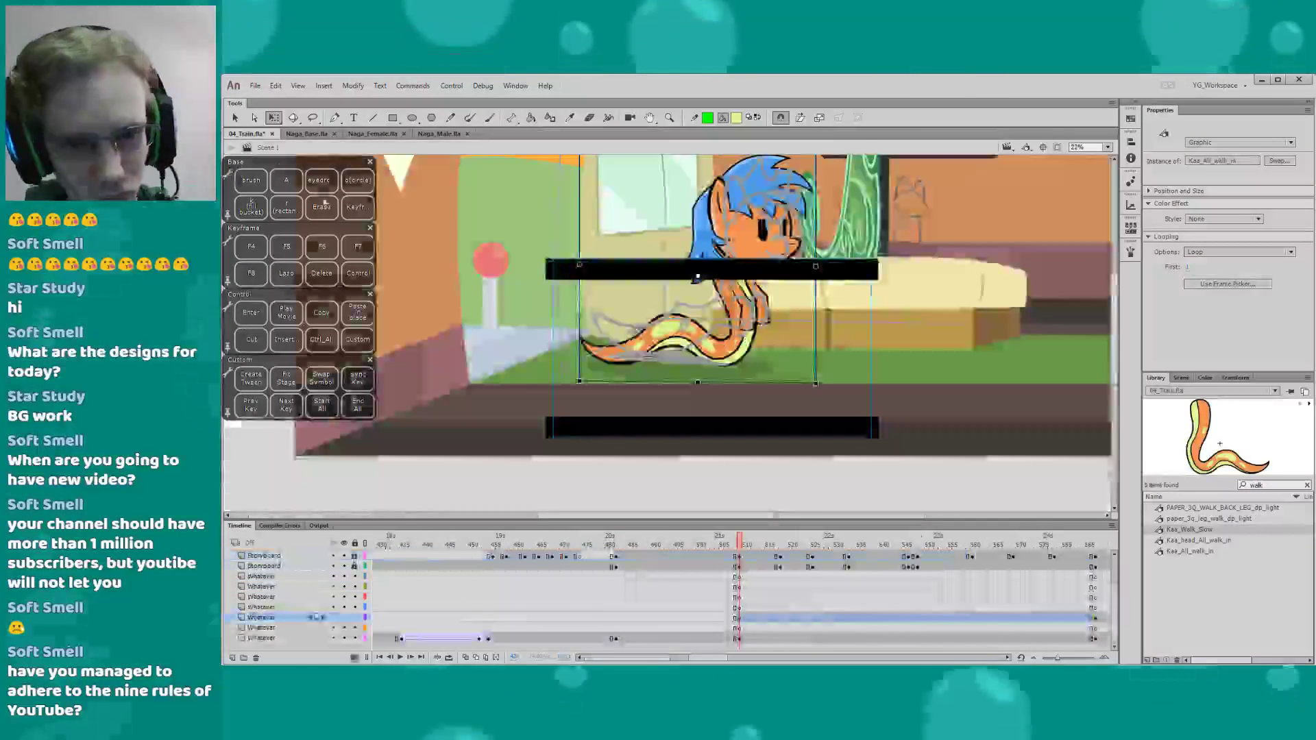
drag(528, 426, 488, 436)
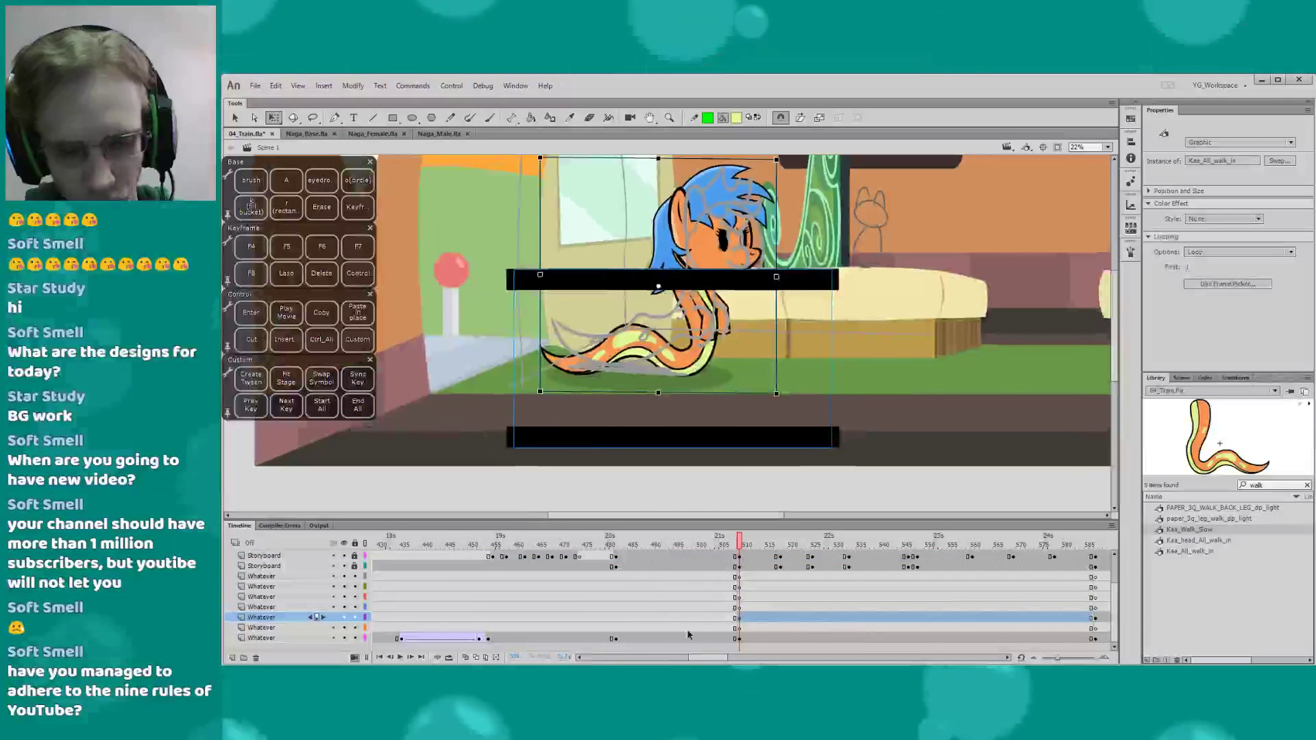
drag(705, 657, 710, 657)
drag(632, 525, 639, 460)
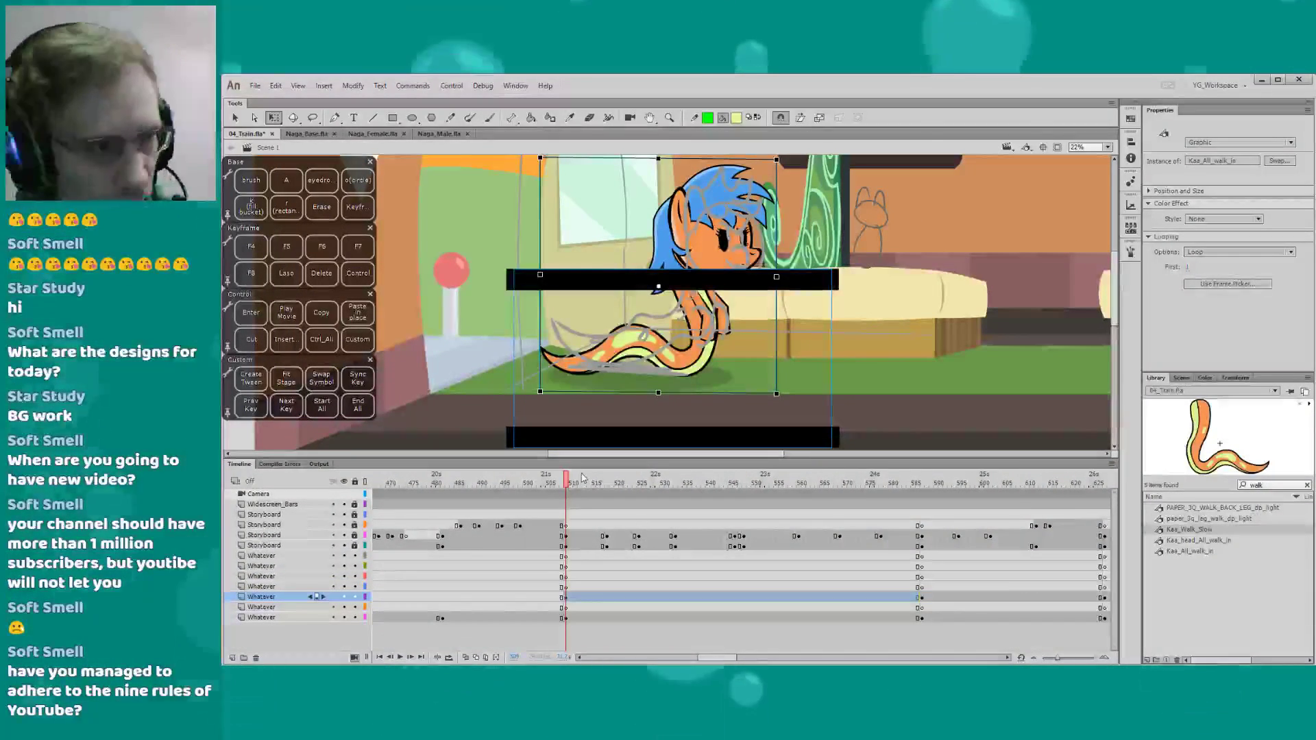
drag(501, 422, 474, 420)
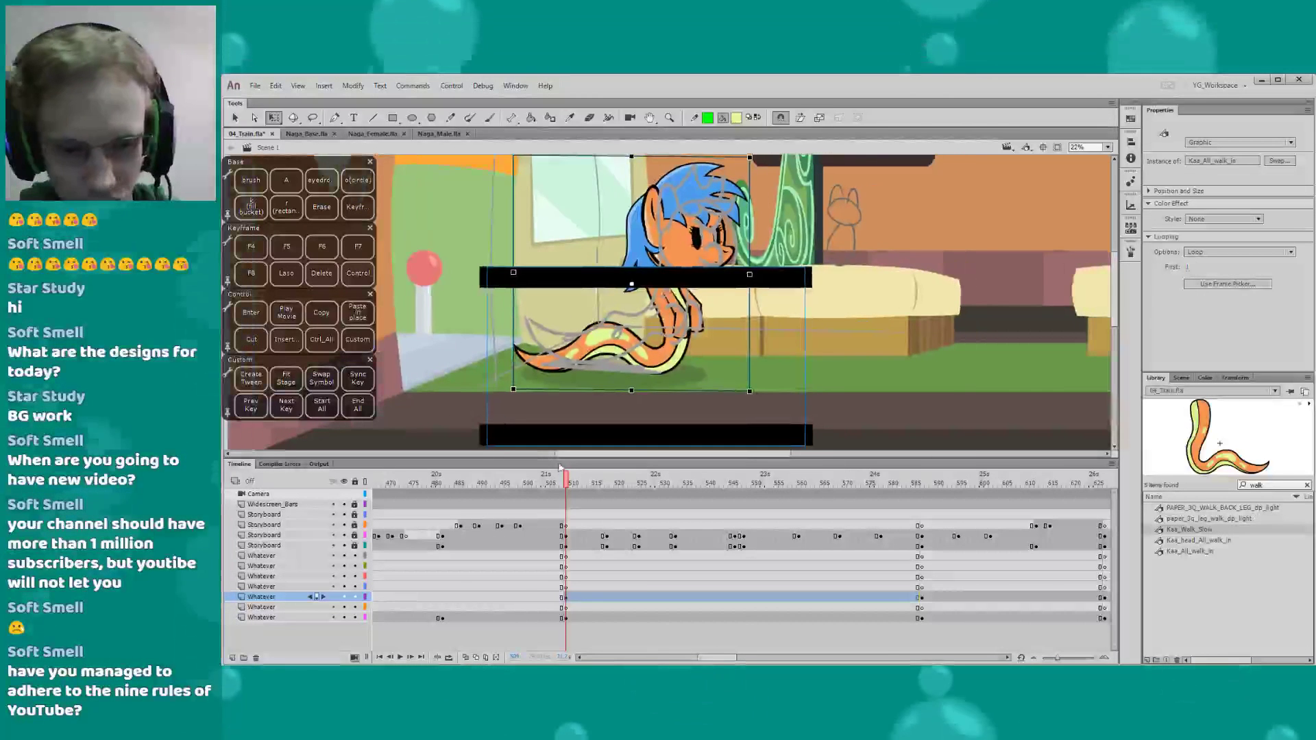
drag(569, 485, 579, 483)
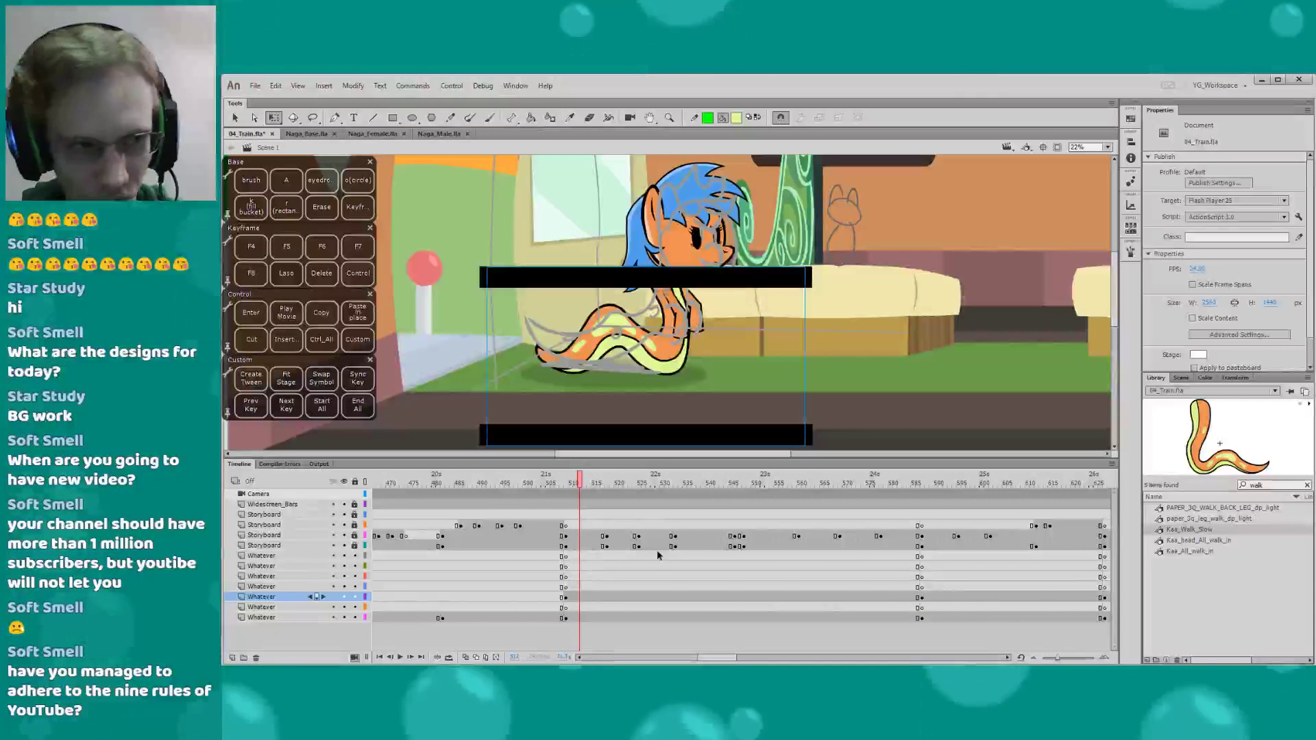
drag(462, 394, 471, 395)
drag(467, 459, 466, 473)
drag(452, 421, 462, 414)
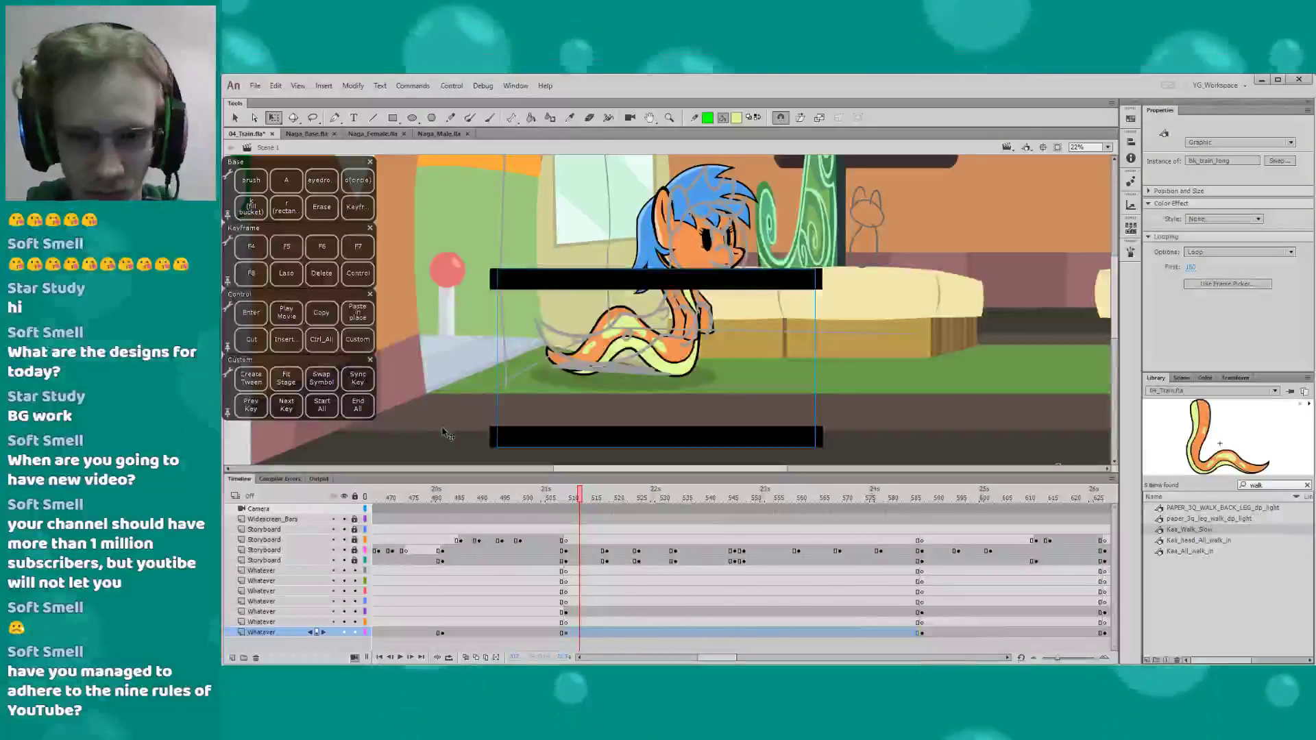
key(ctrl+z)
drag(711, 656, 713, 657)
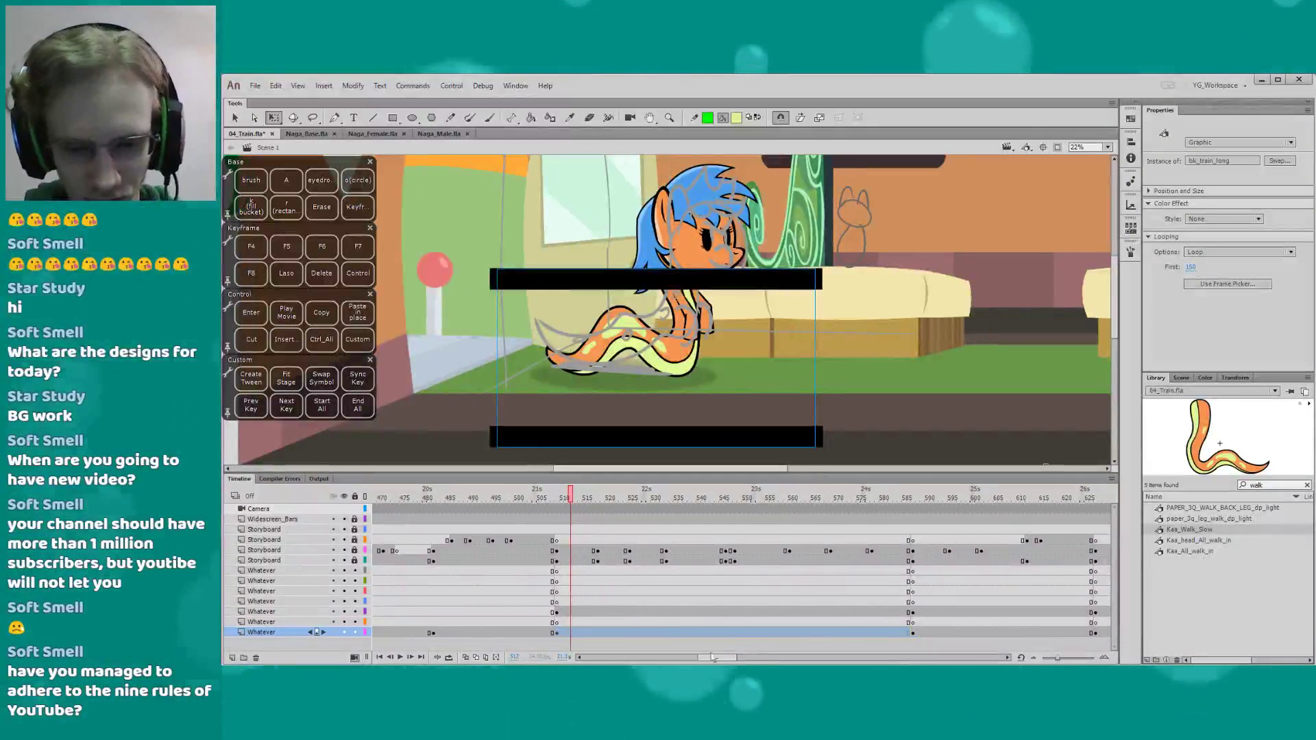
Hide the artwork layers, play the storyboard from the naga's first keyframe to check its timing, and show the layers again
click(566, 505)
drag(541, 475, 541, 473)
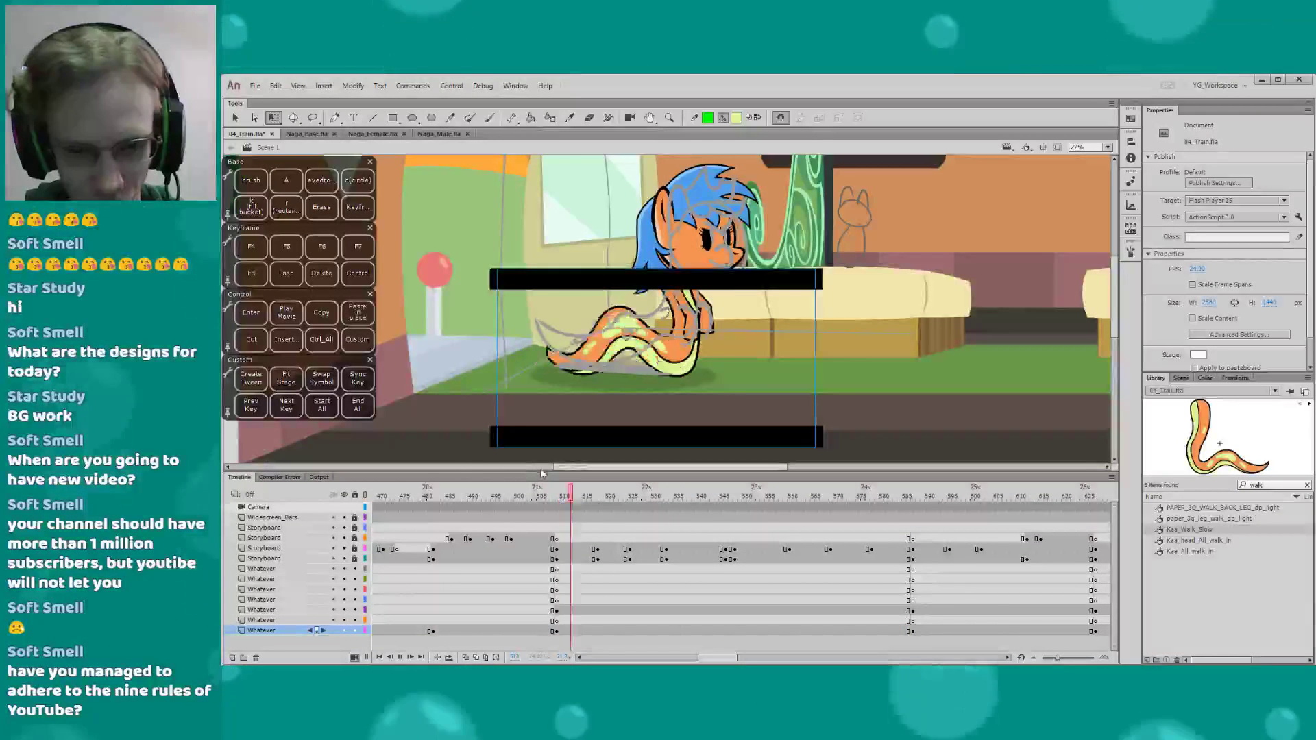
key(Return)
drag(343, 569, 344, 631)
key(space)
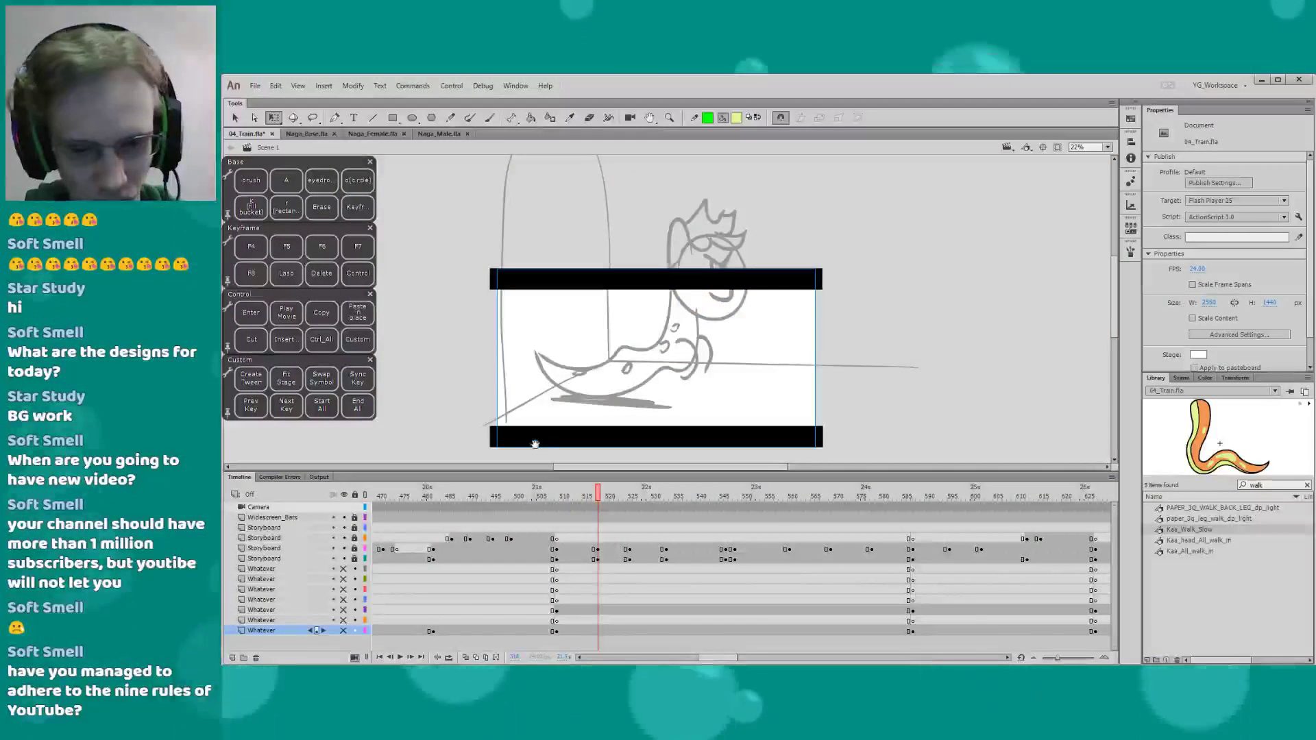
click(557, 496)
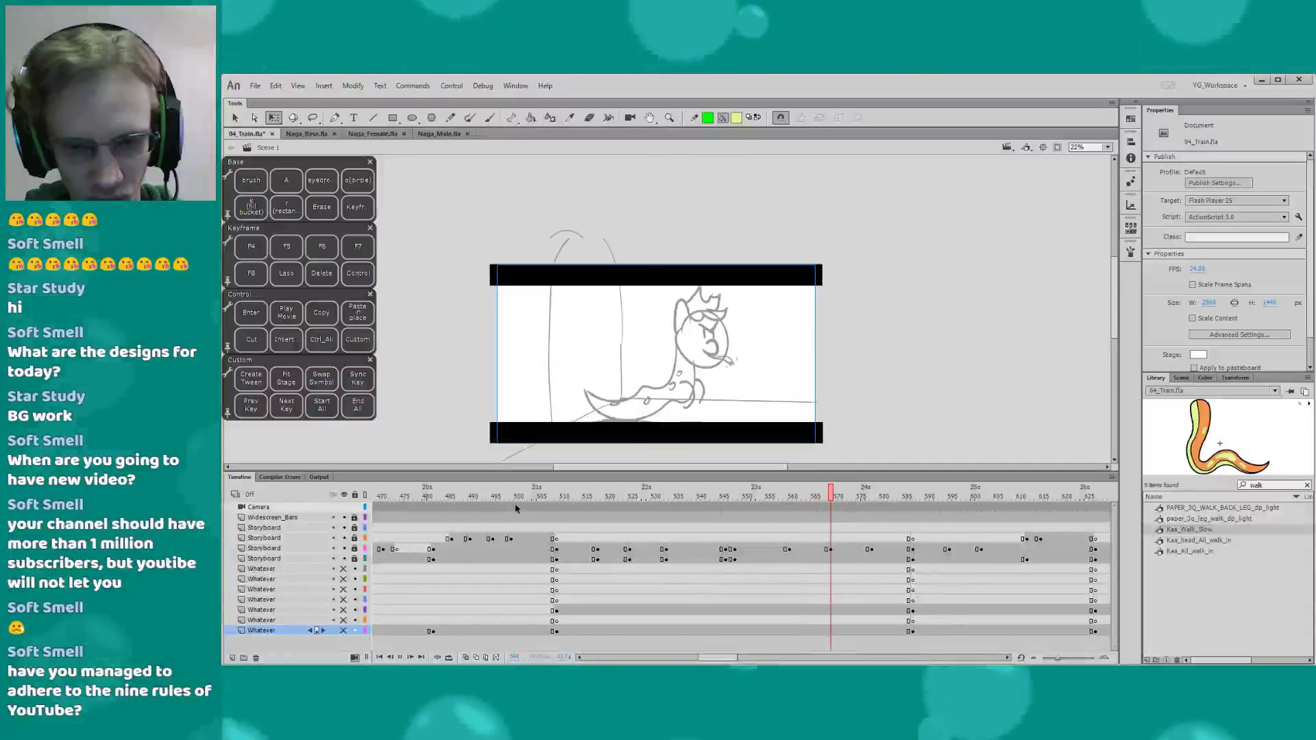
click(557, 498)
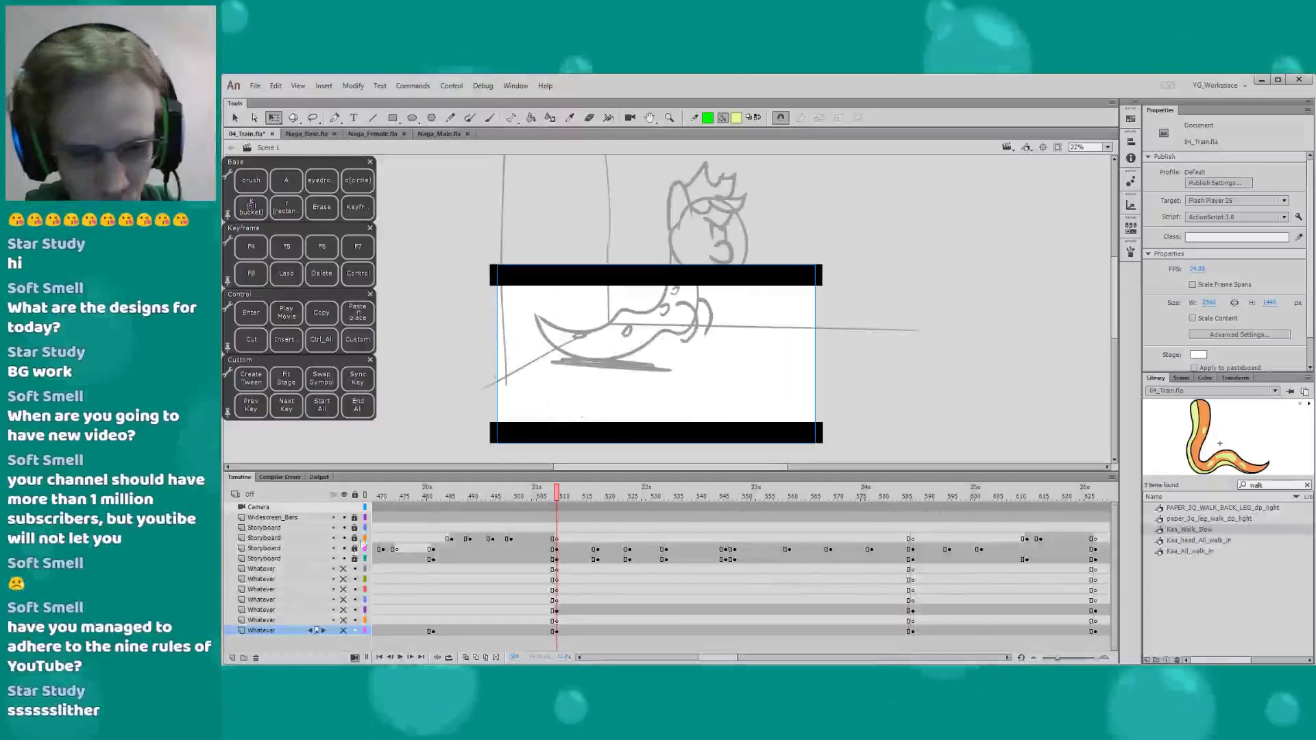
drag(343, 568, 344, 630)
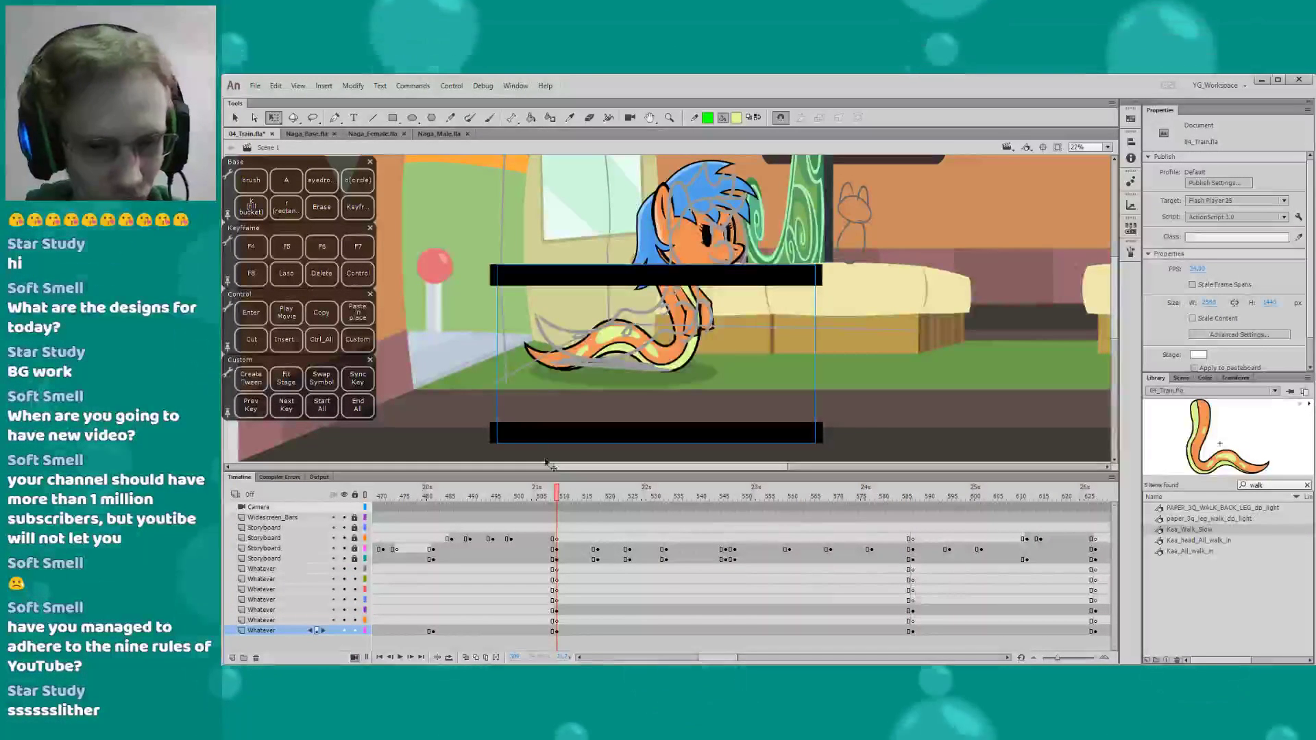
Shift the naga at its first keyframe back outside the camera frame, level with its current position, as the walk-in's starting pose
drag(544, 405, 549, 407)
drag(600, 348, 368, 343)
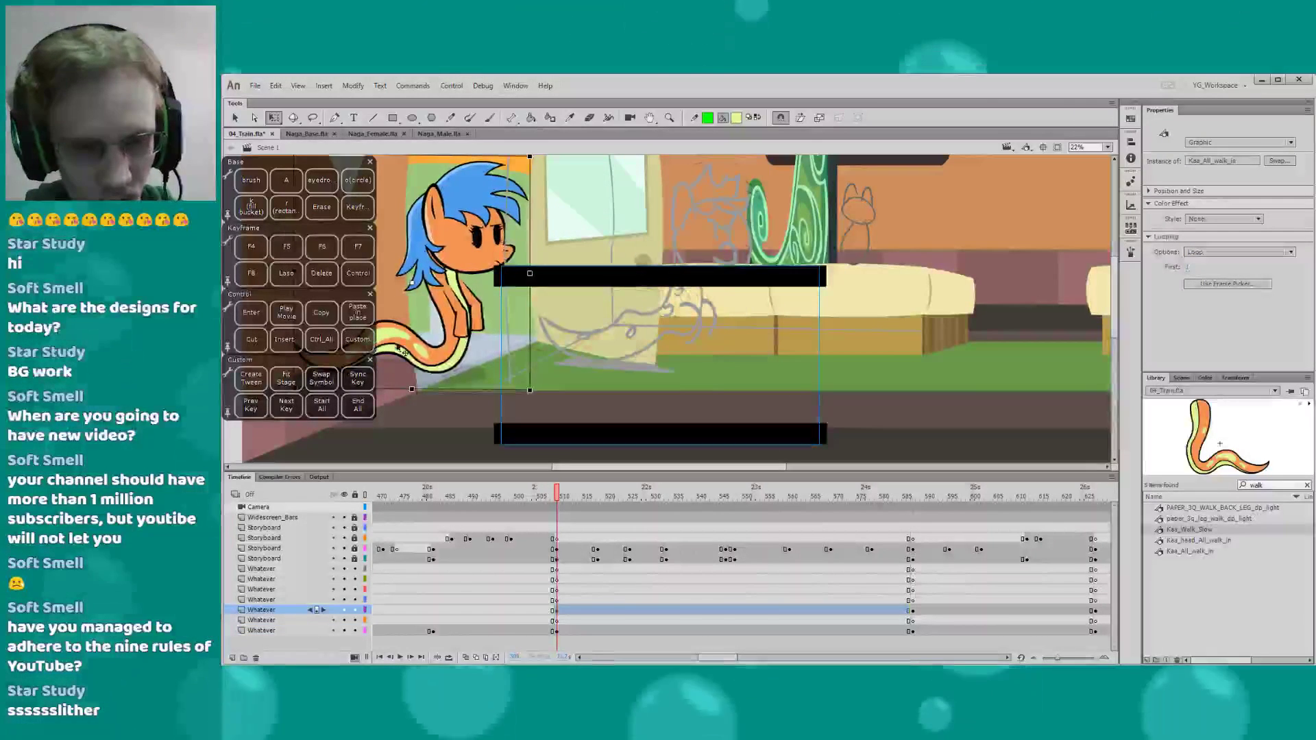
drag(488, 361, 514, 367)
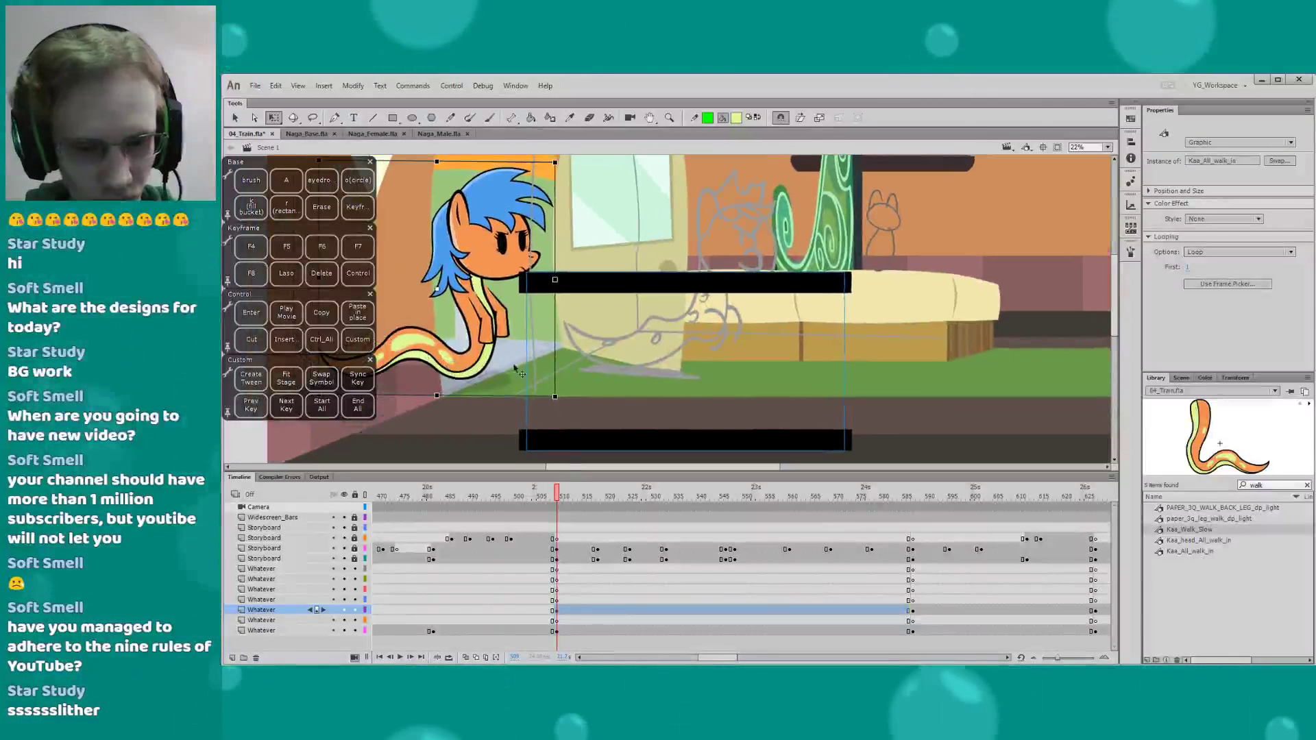
Insert a long run of frames across all layers just after the naga's first keyframe to give the walk-in more time
click(556, 547)
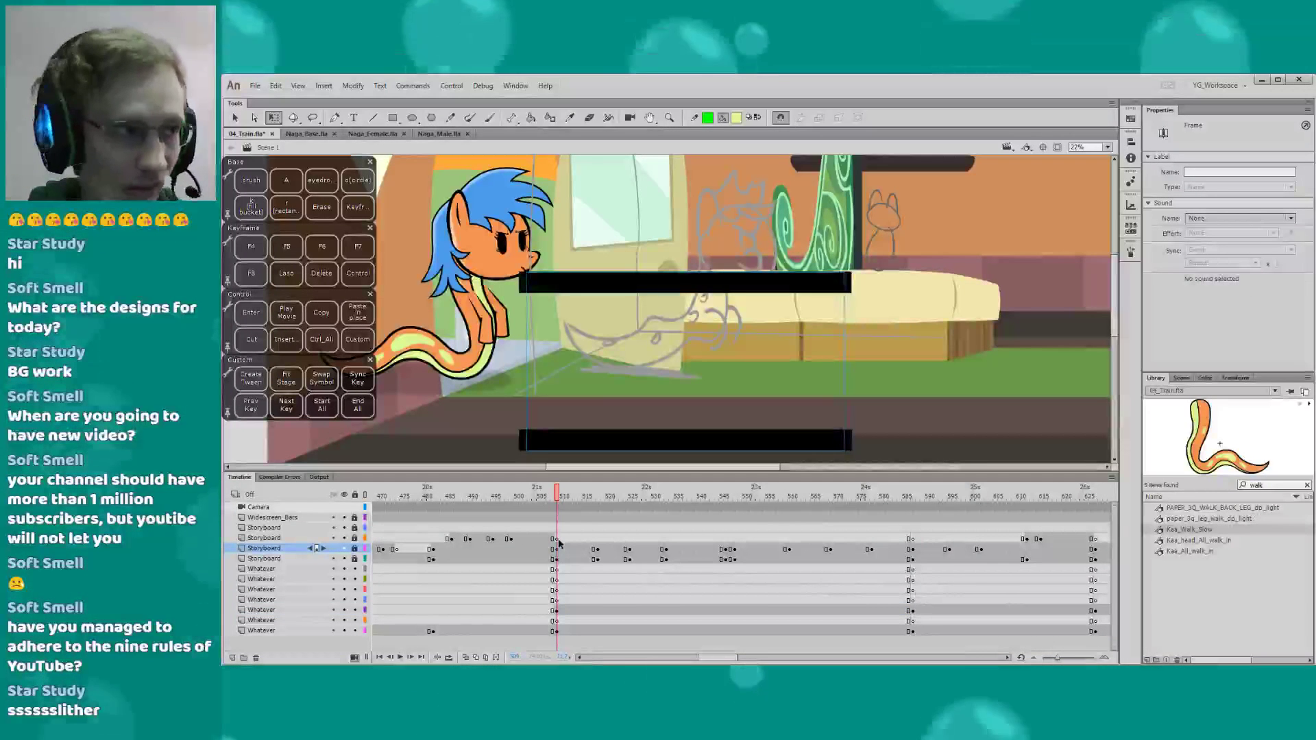
drag(563, 507, 577, 629)
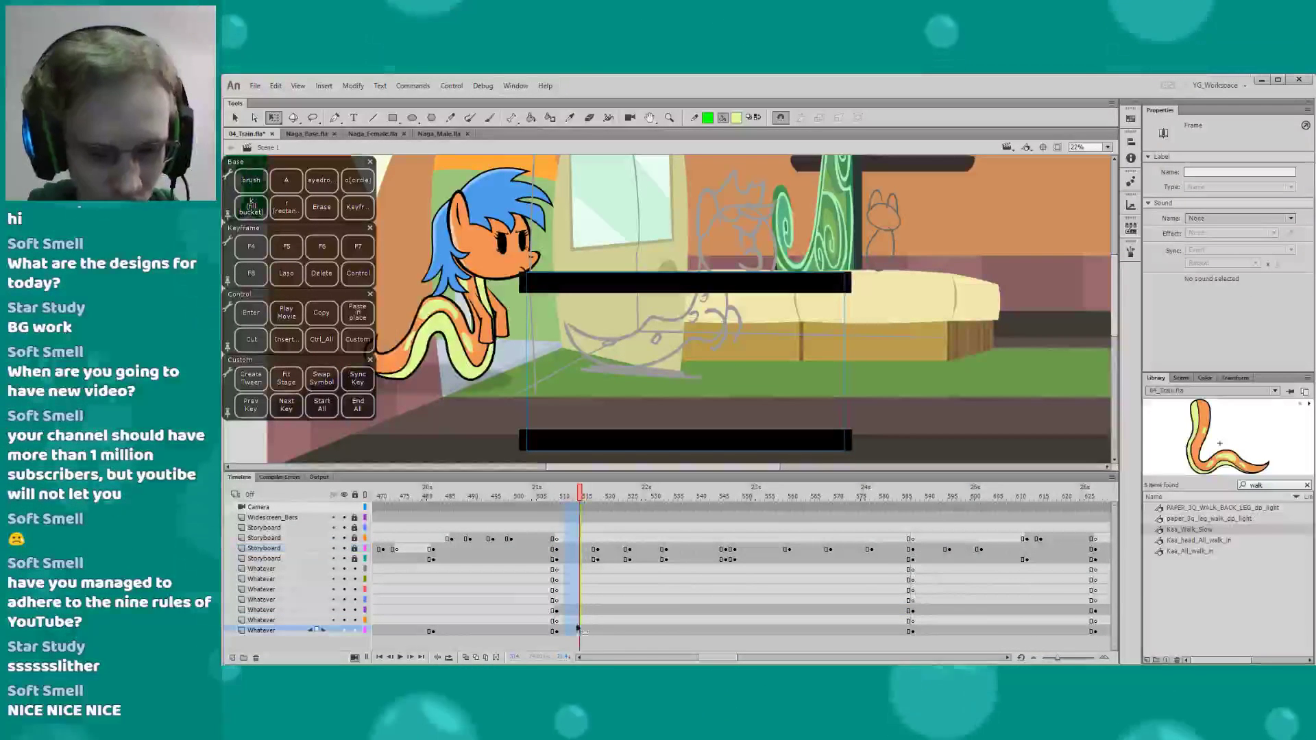
key(F5)
key(F5)
key(F5)
key(F5)
key(F5)
key(F5)
key(F5)
key(F5)
key(F5)
key(F5)
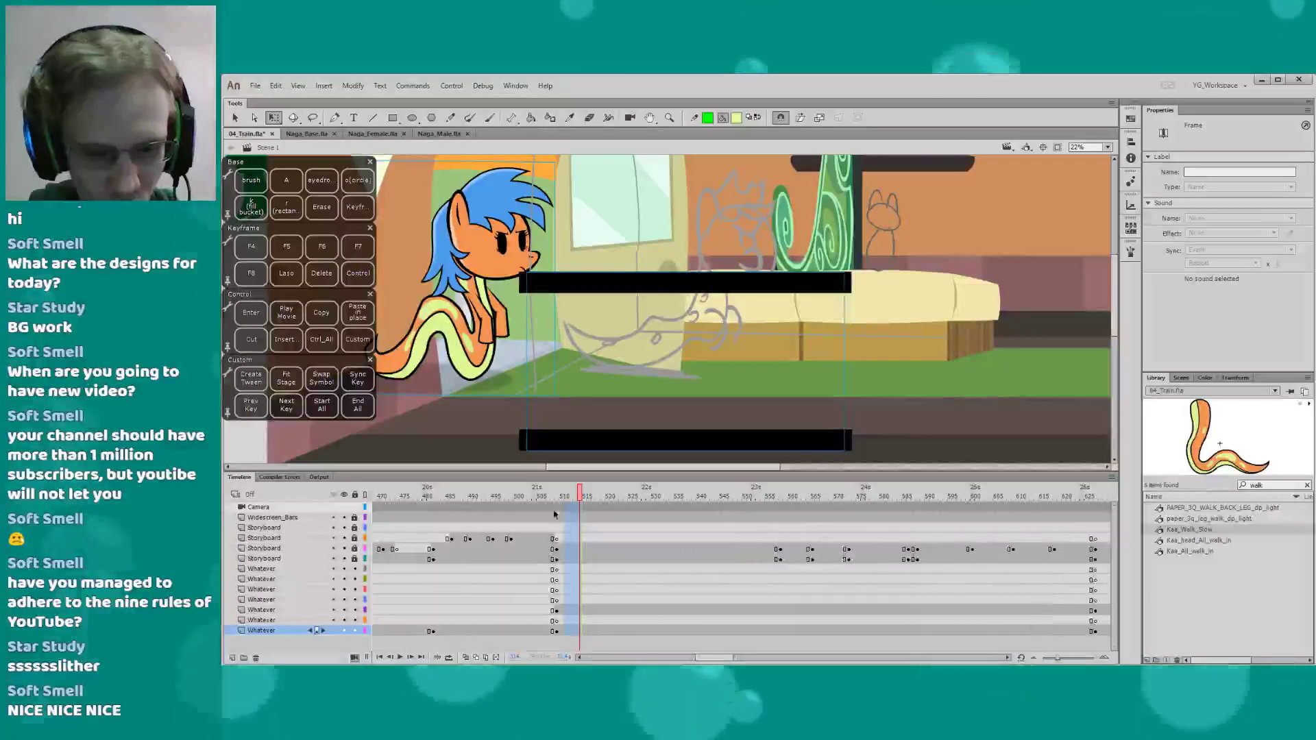
key(F5)
key(F5)
key(F5)
key(F5)
key(F5)
key(F5)
key(F5)
key(F5)
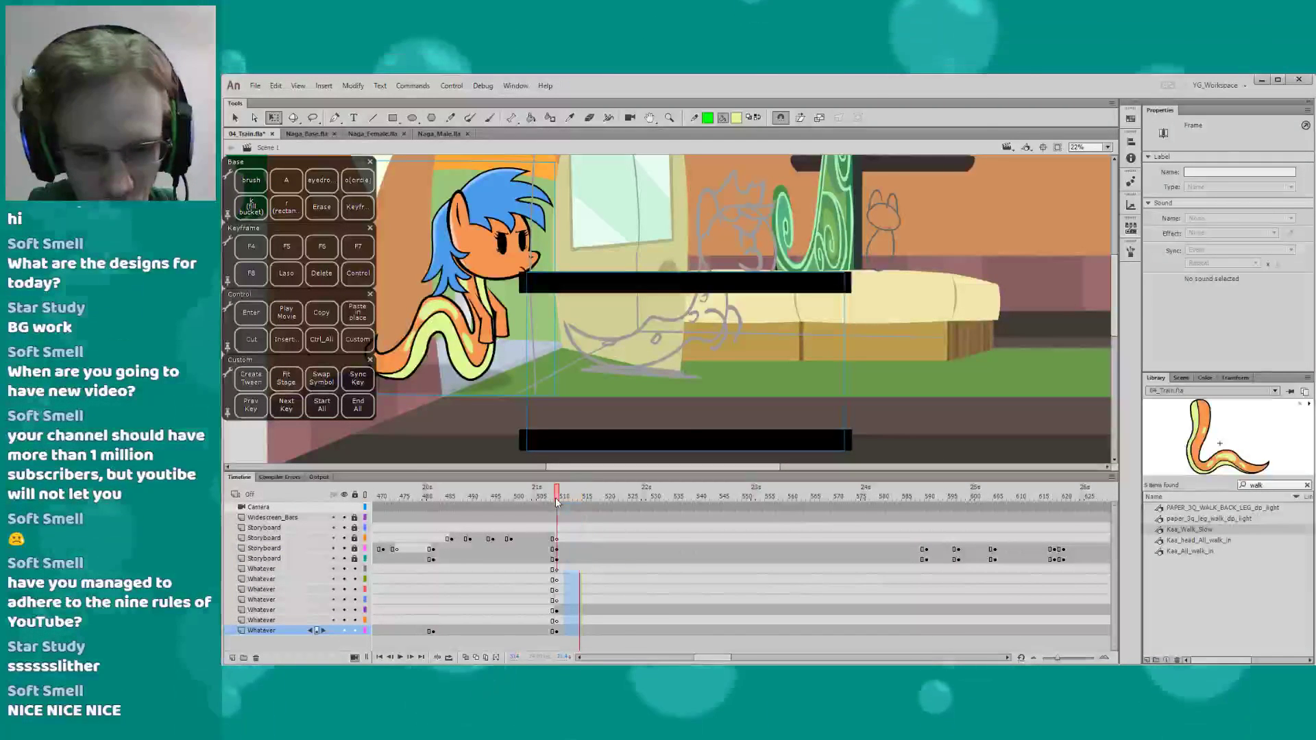
Select the naga at its first keyframe to review its starting position, and save the document
click(476, 342)
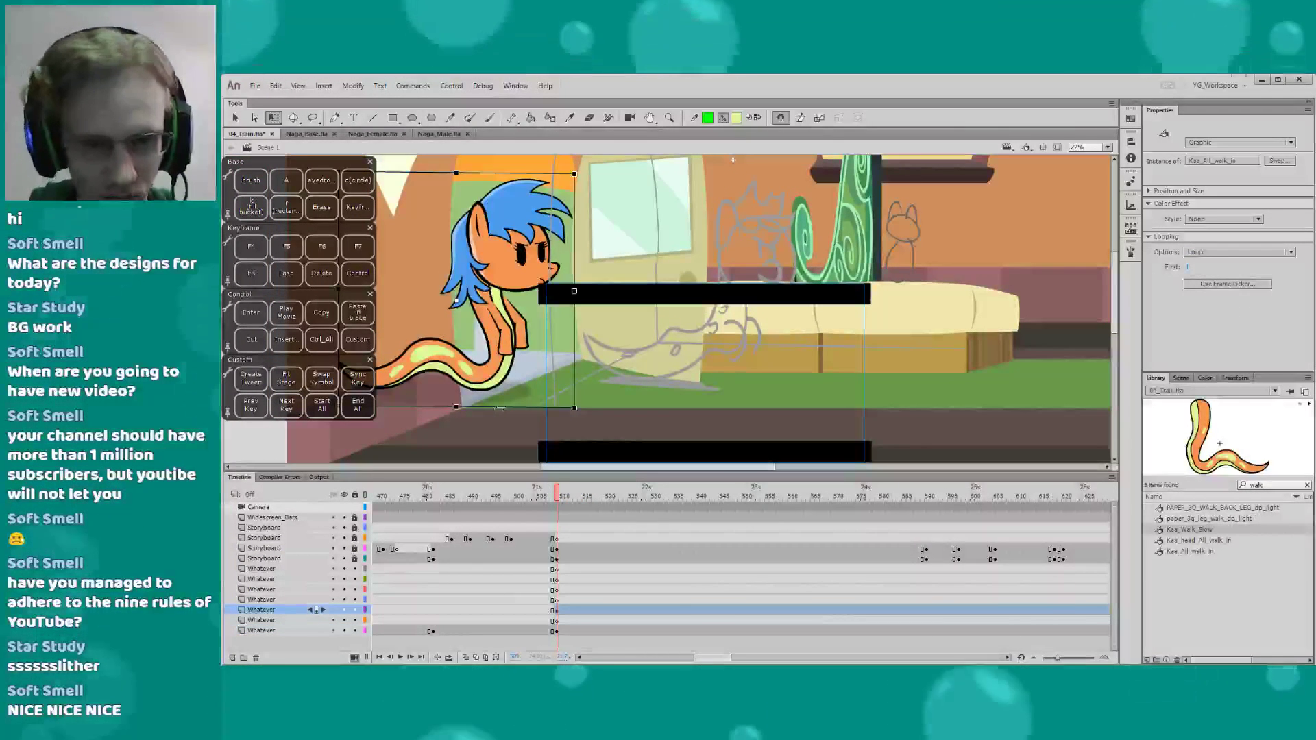
drag(479, 419, 472, 413)
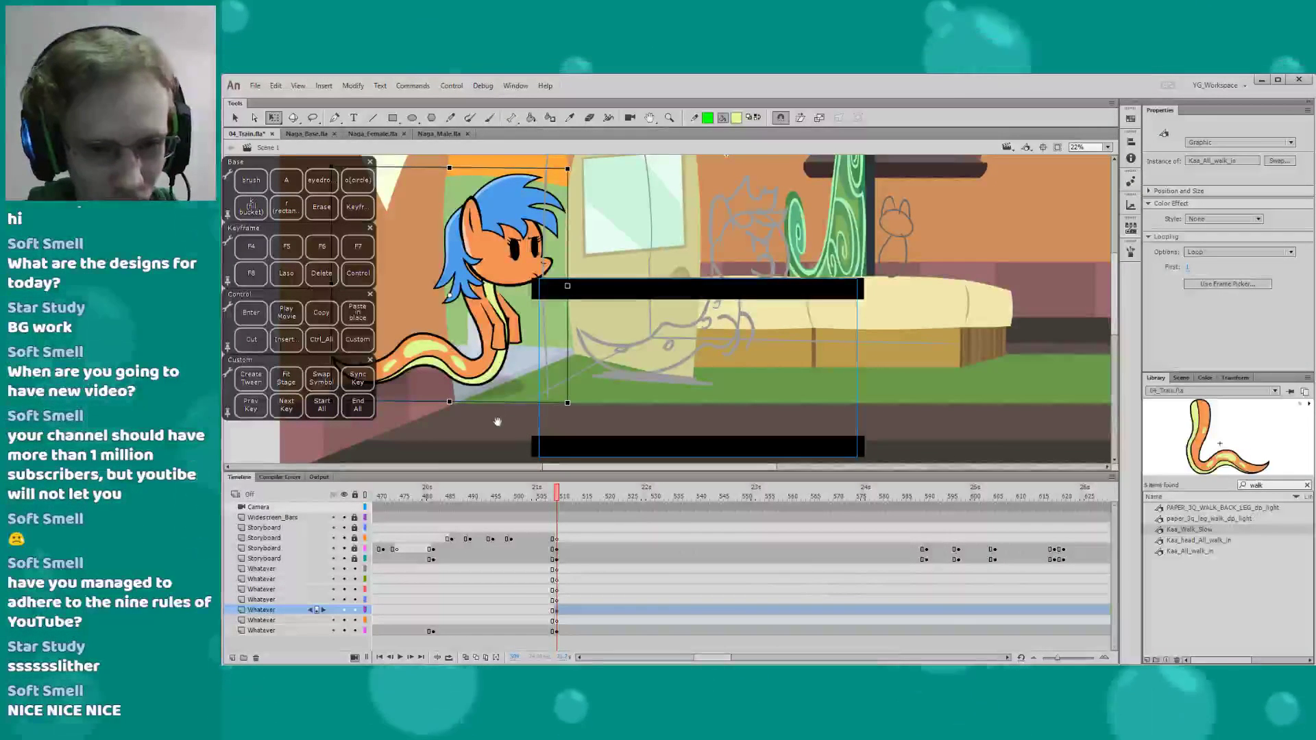
drag(498, 422, 449, 421)
key(ctrl+s)
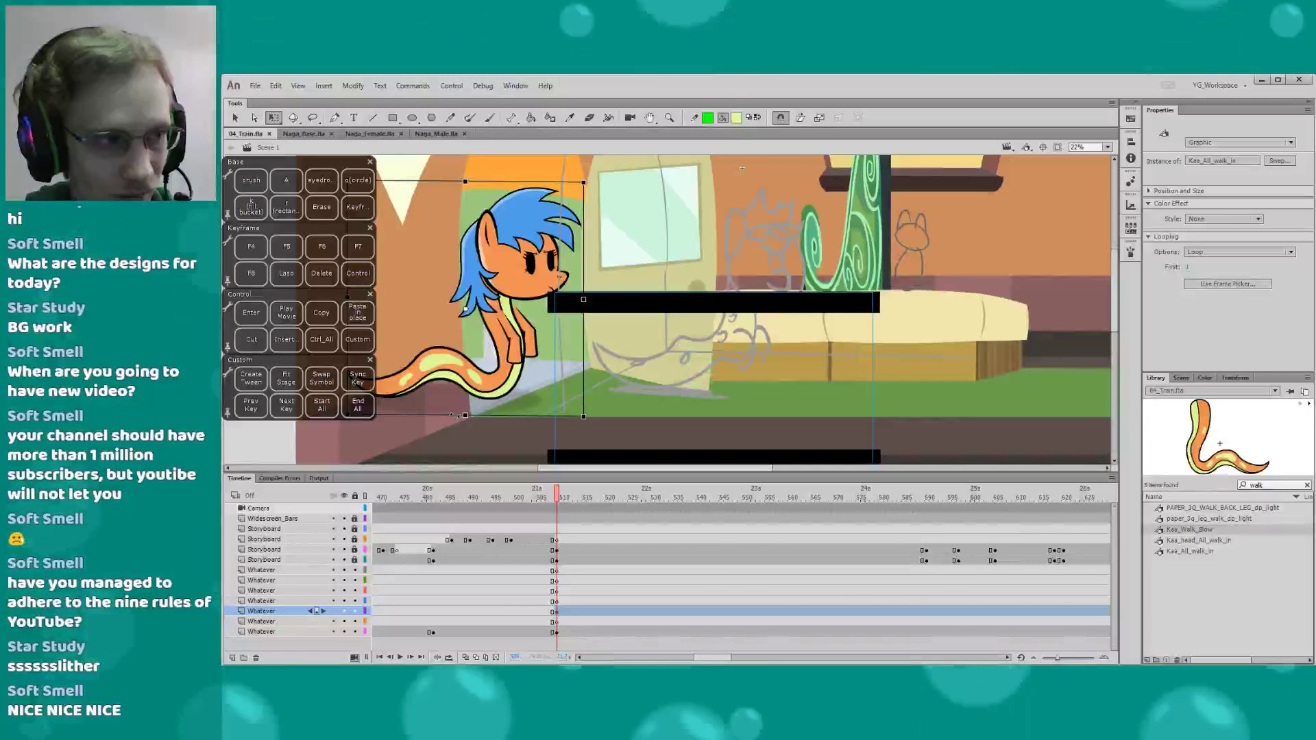
Add a keyframe on the naga's layer shortly before the next storyboard drawing and move the naga onto the storyboard sketch there
drag(474, 393, 529, 396)
drag(561, 501, 928, 510)
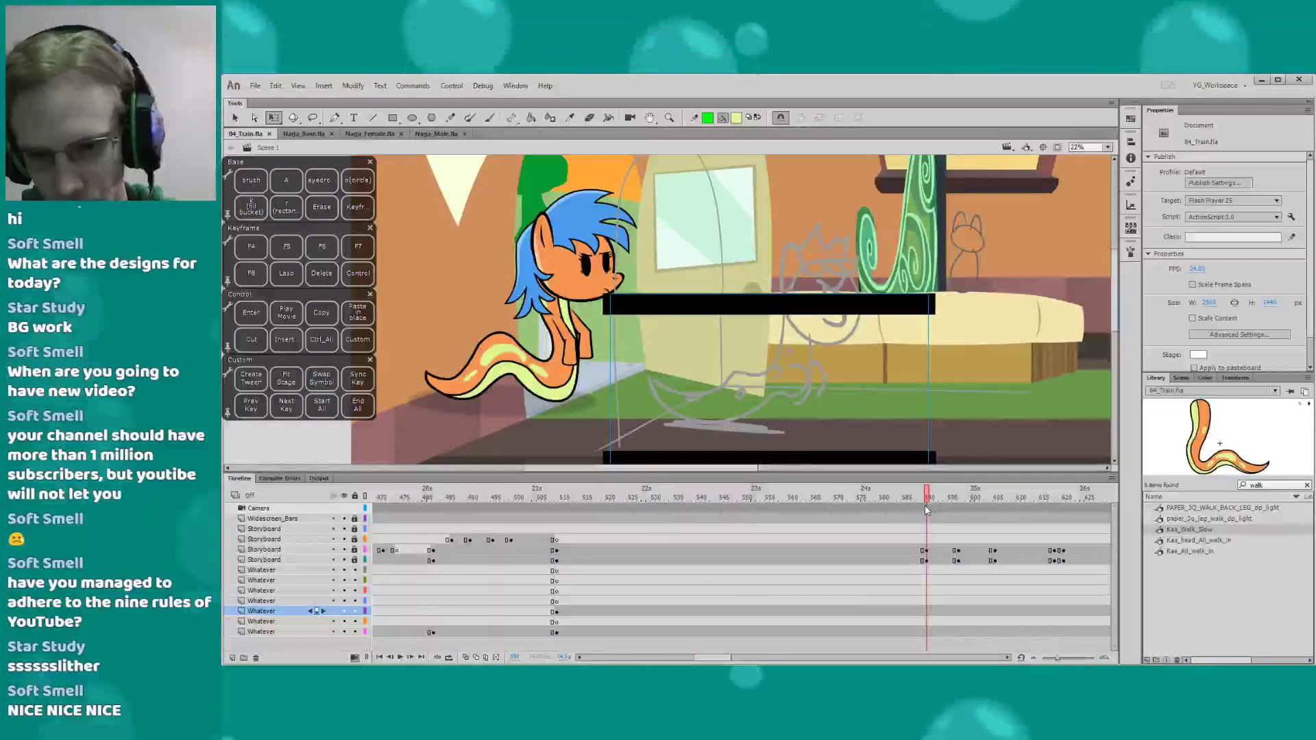
scroll(816, 542, right, 3)
click(788, 505)
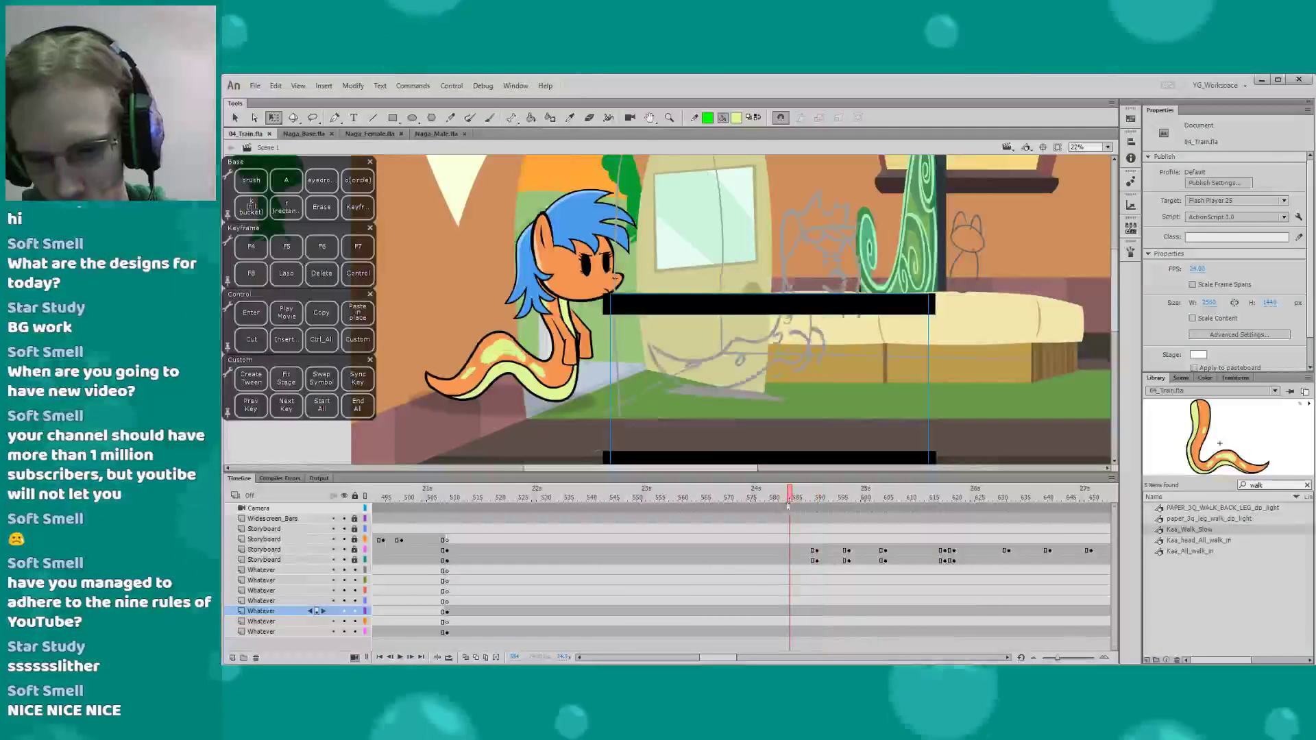
click(770, 497)
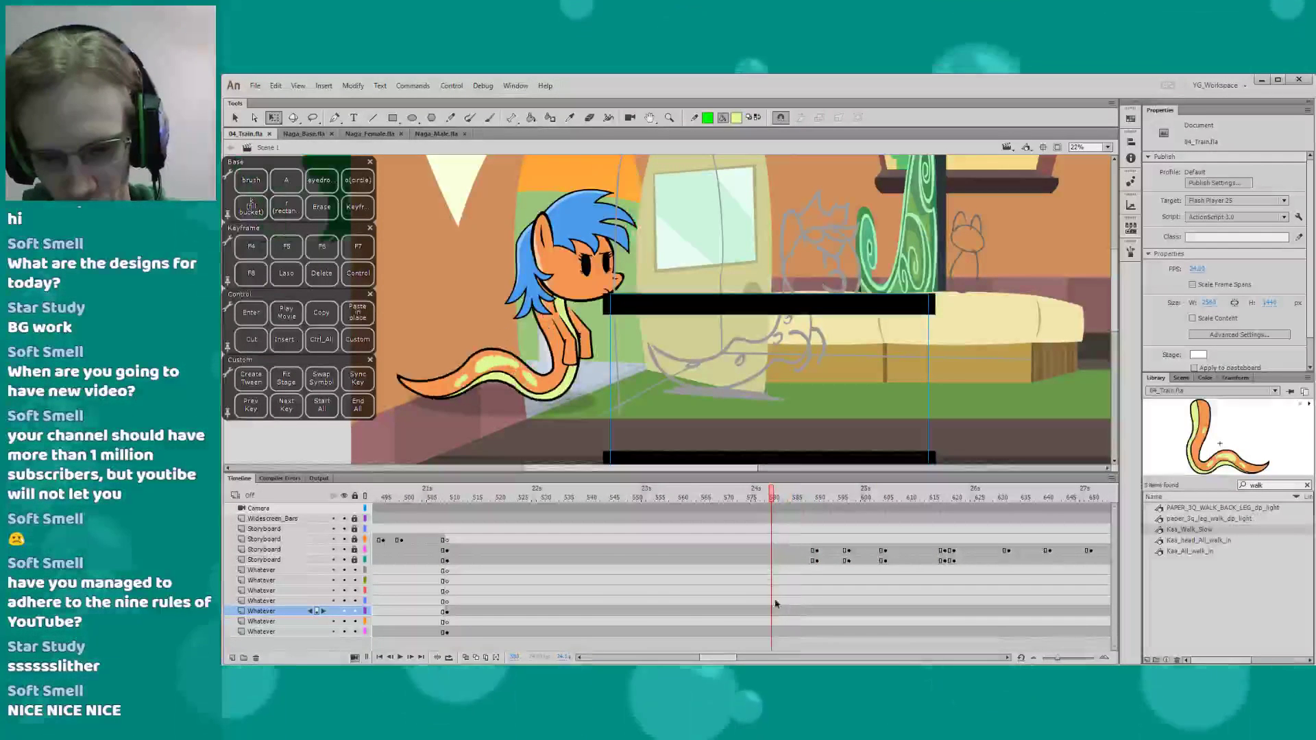
click(772, 608)
key(F6)
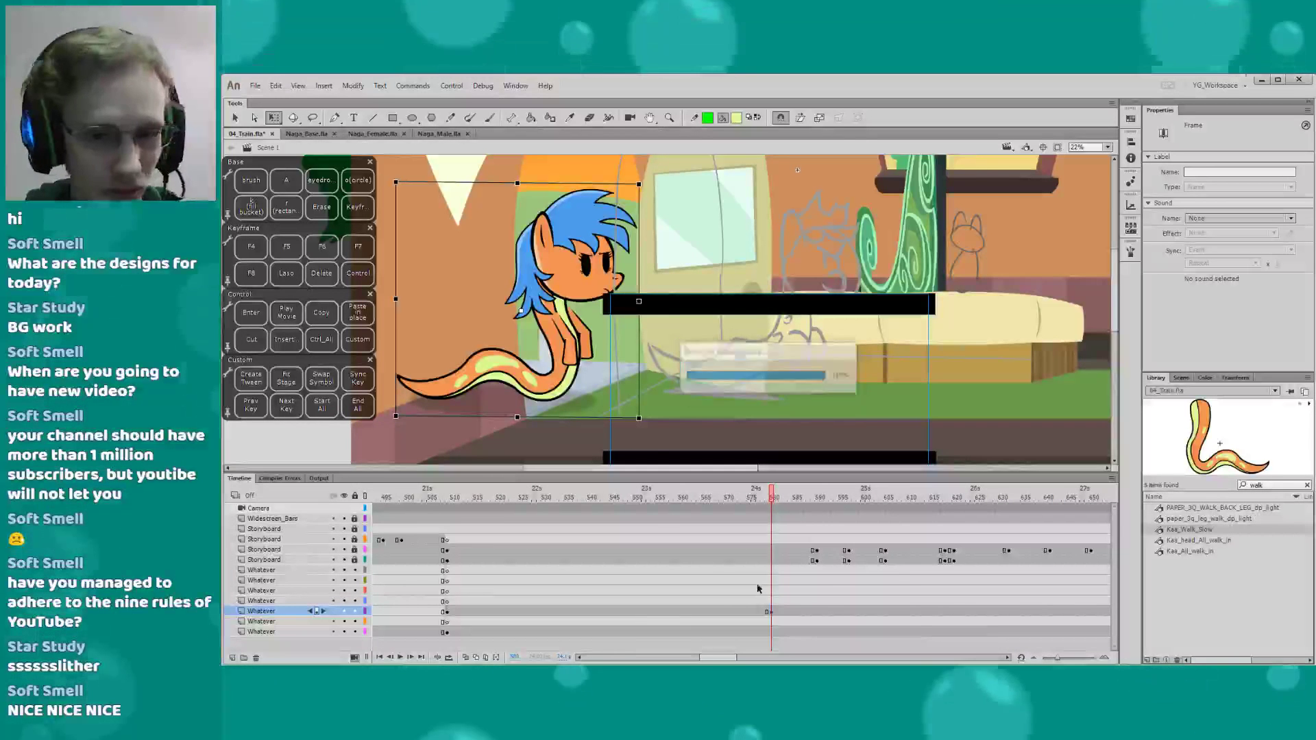
drag(514, 386, 662, 393)
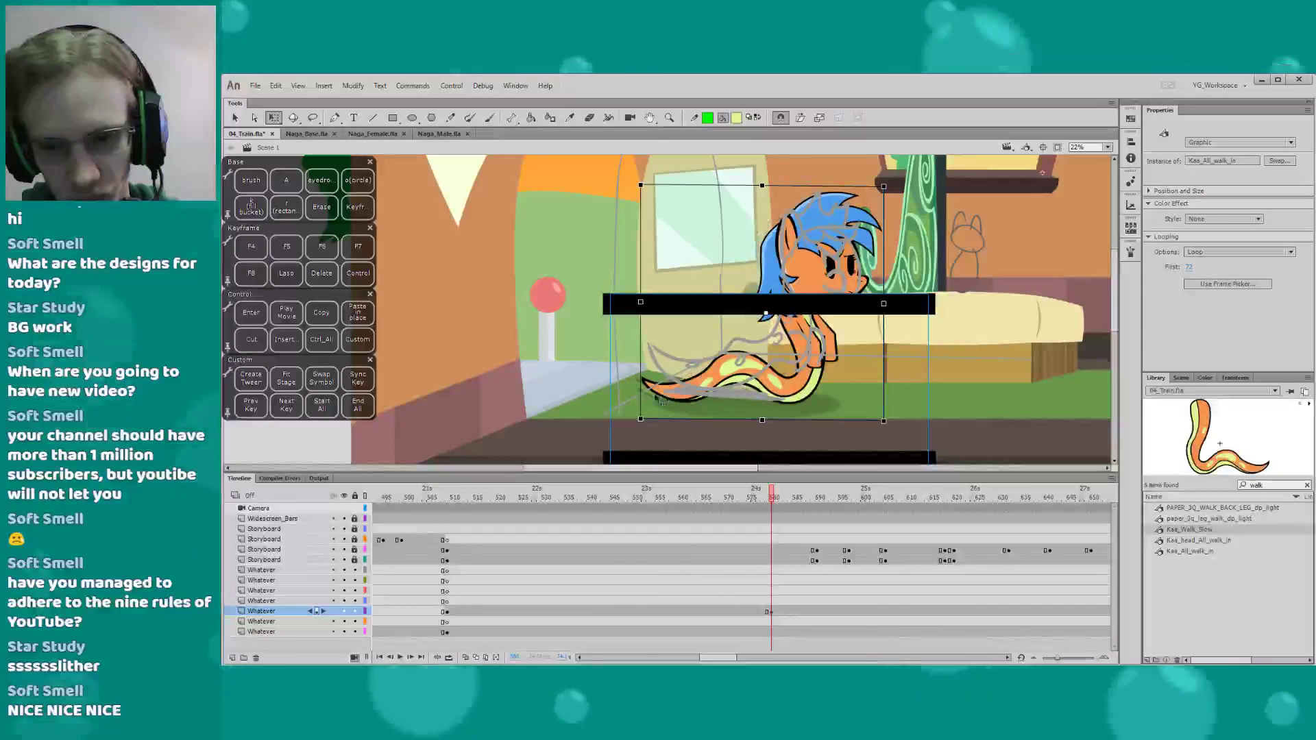
Bring the naga's starting pose slightly closer to the camera frame and create a classic tween between its two keyframes
key(.)
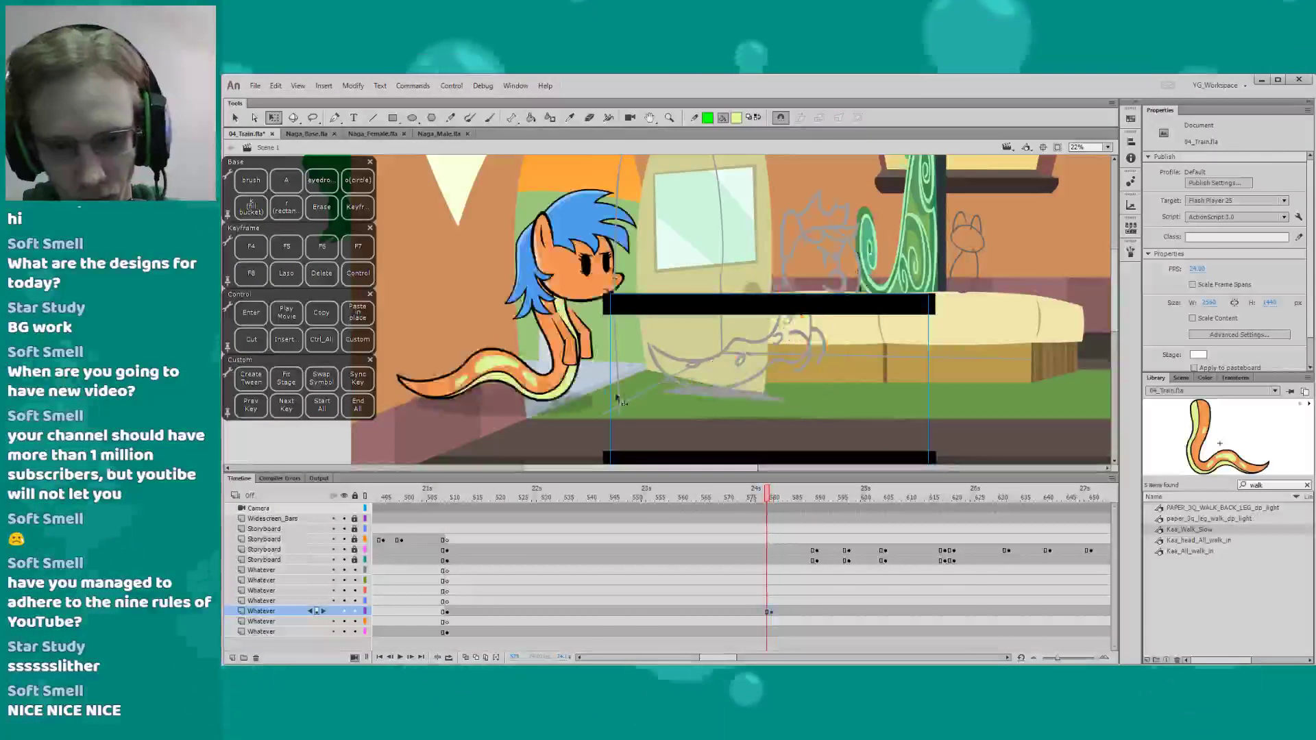
click(573, 385)
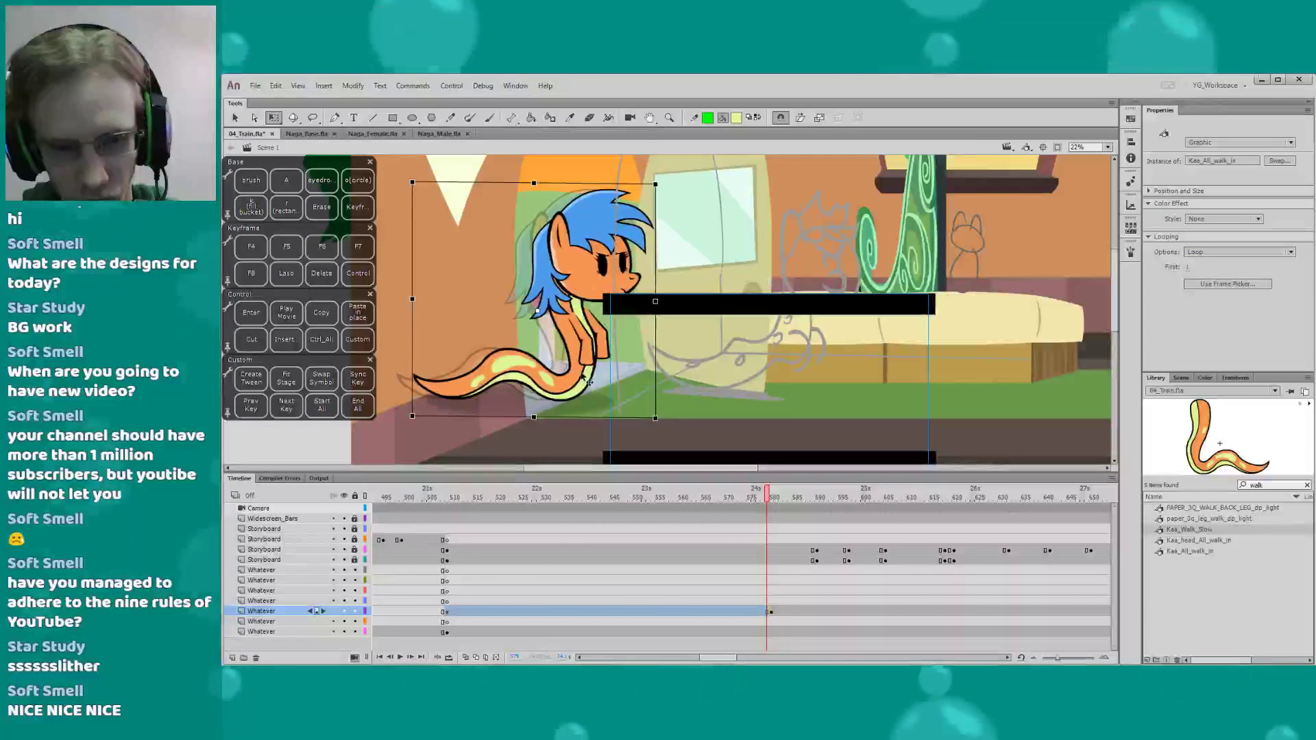
click(570, 613)
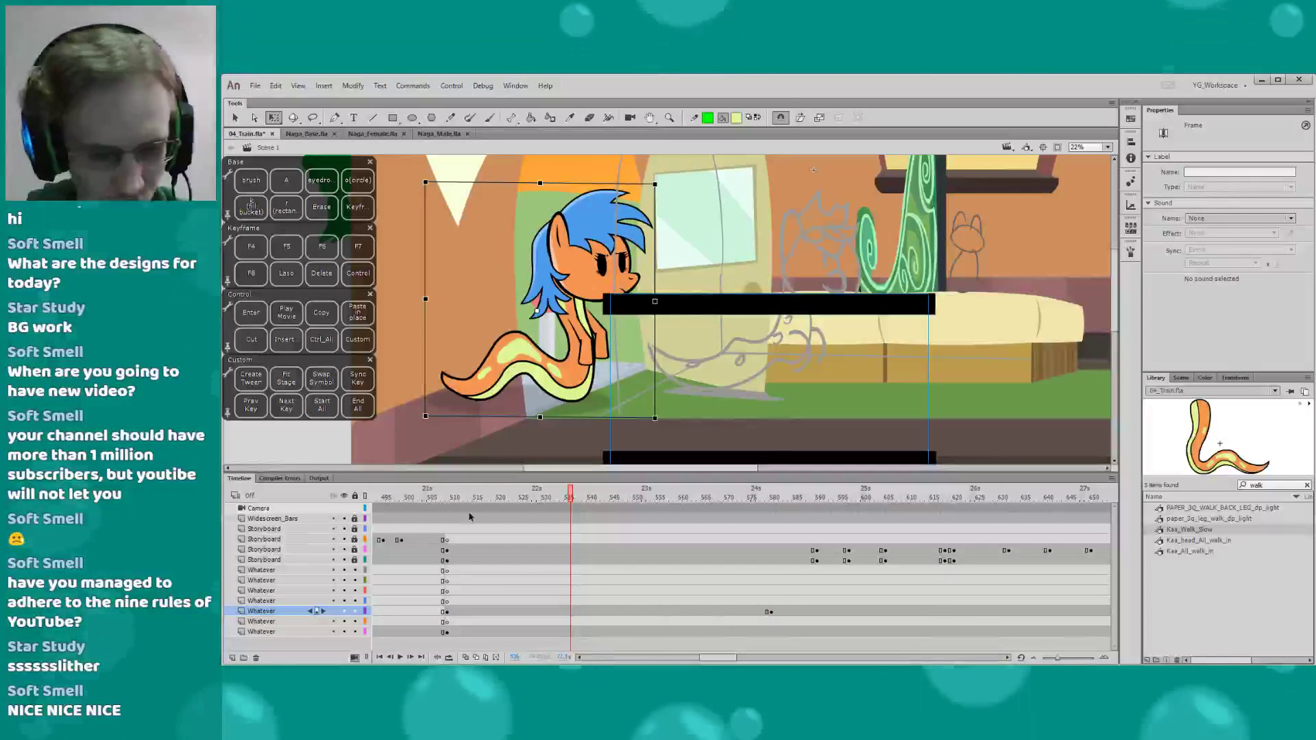
key(F3)
Play the tweened walk-in repeatedly from the naga's first keyframe to check the slither against the travel speed
click(448, 498)
key(Return)
key(Return)
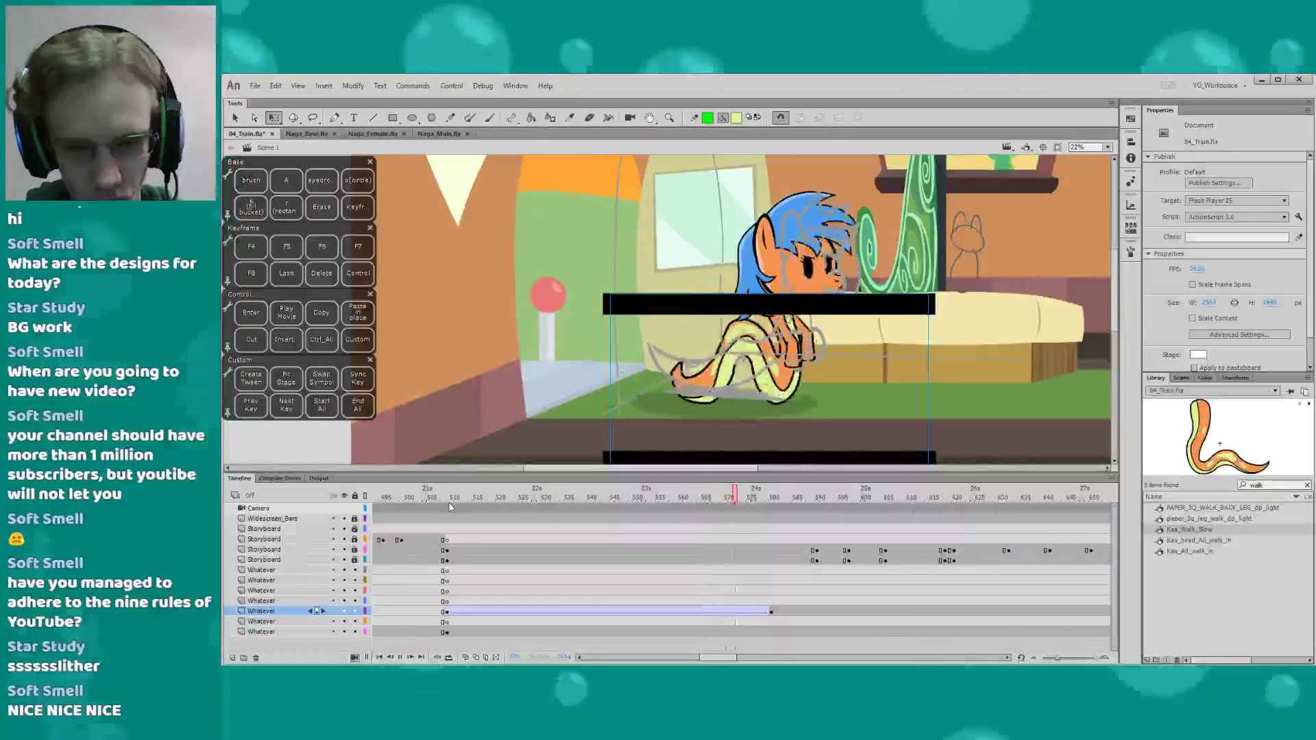
click(448, 501)
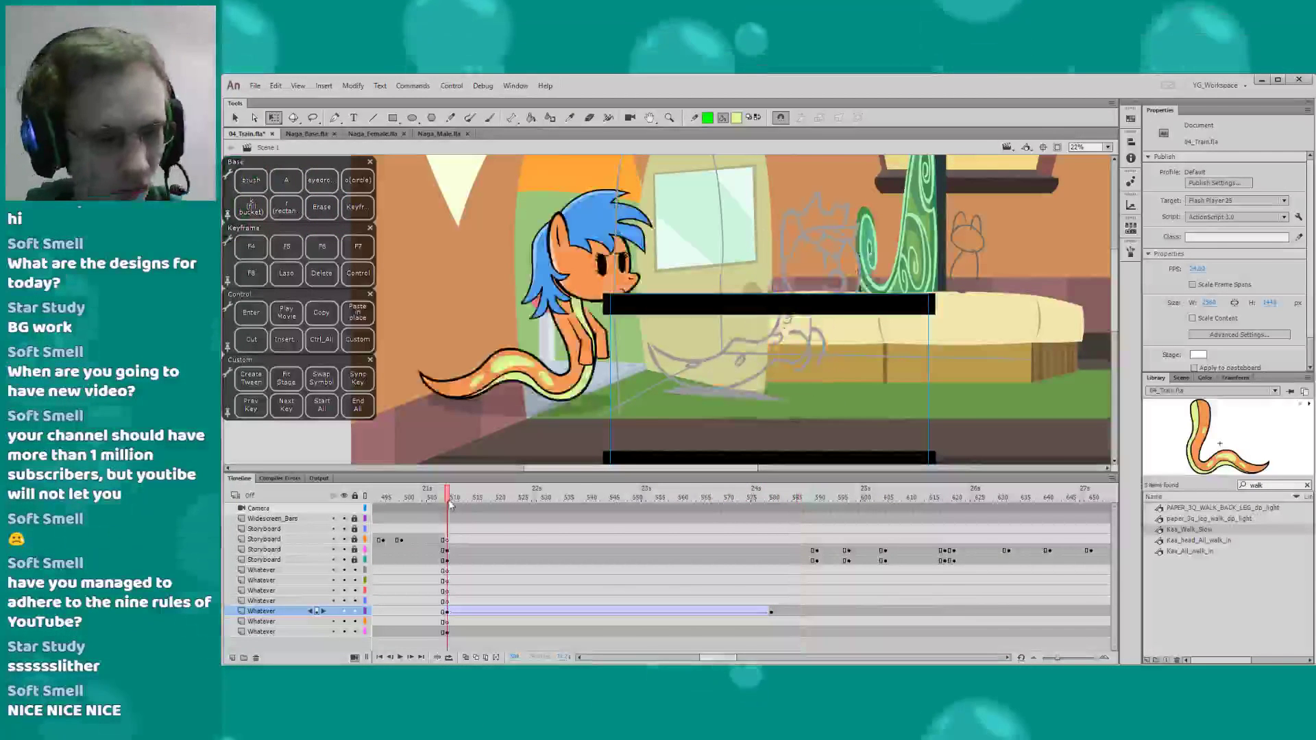
click(451, 611)
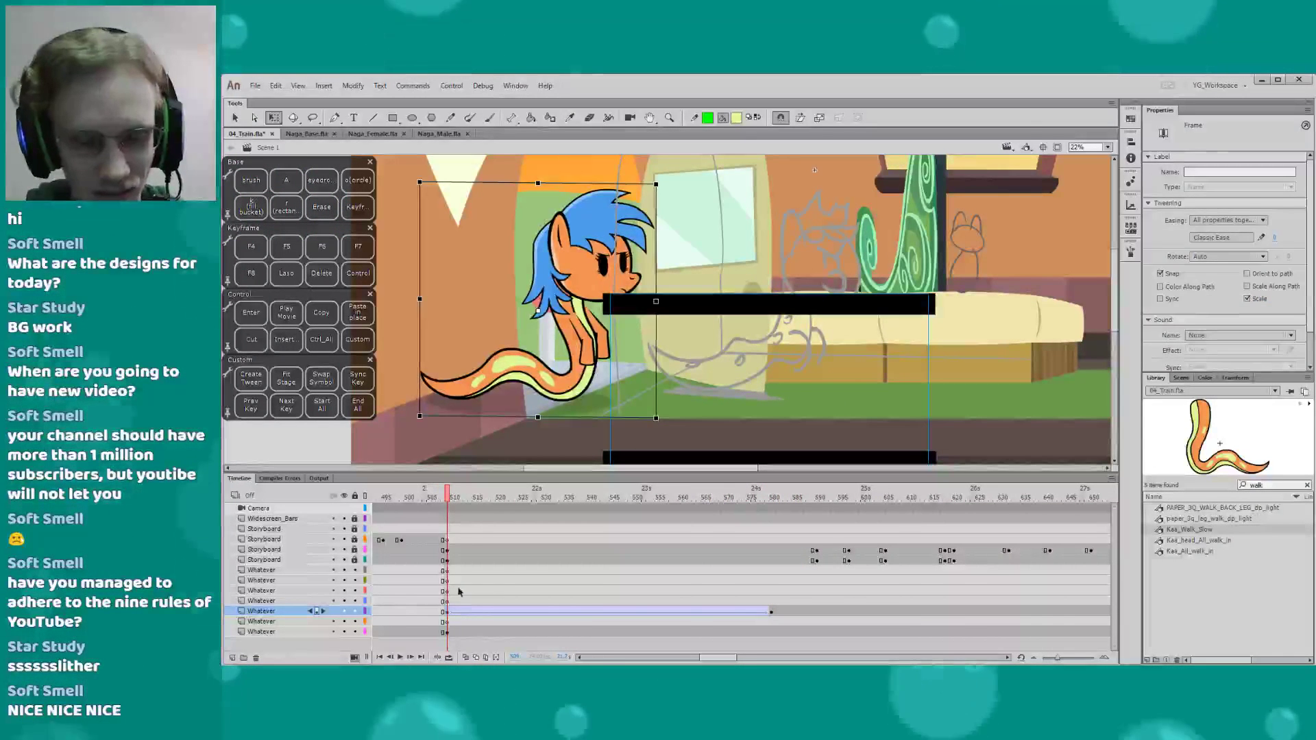
key(Return)
key(Return)
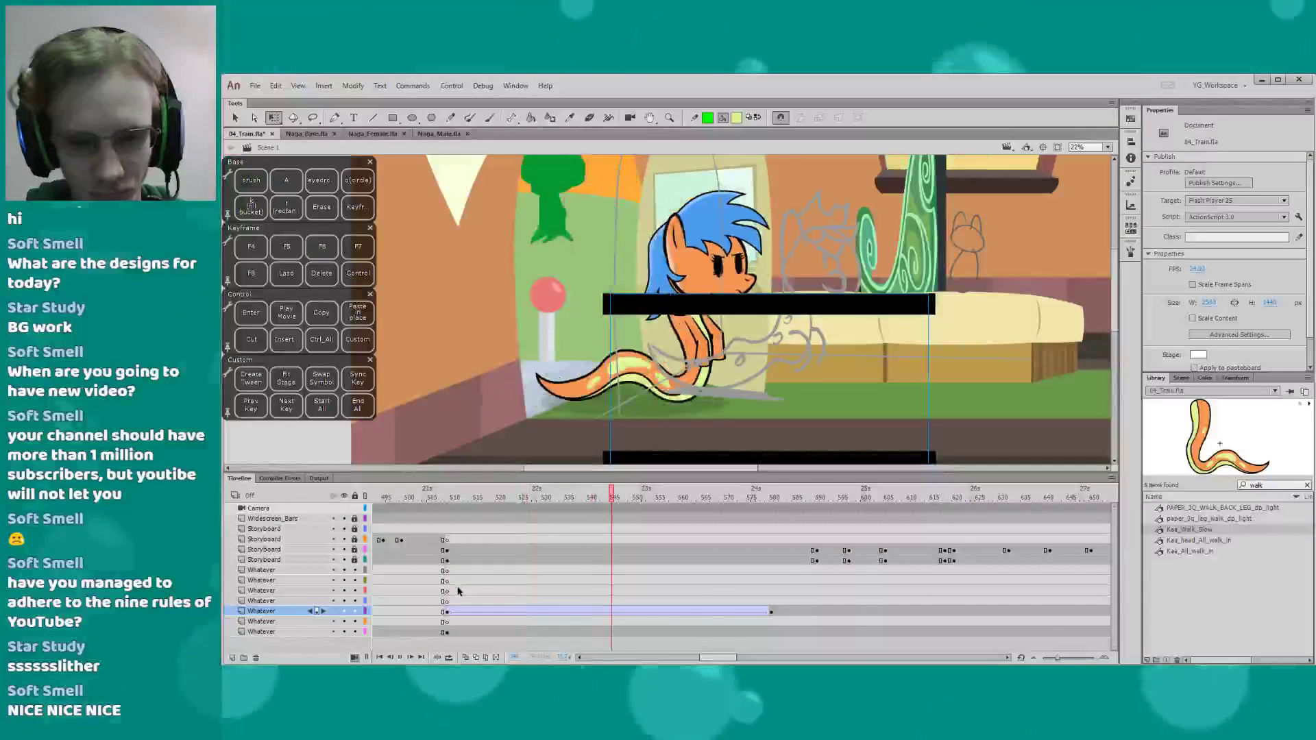
key(Return)
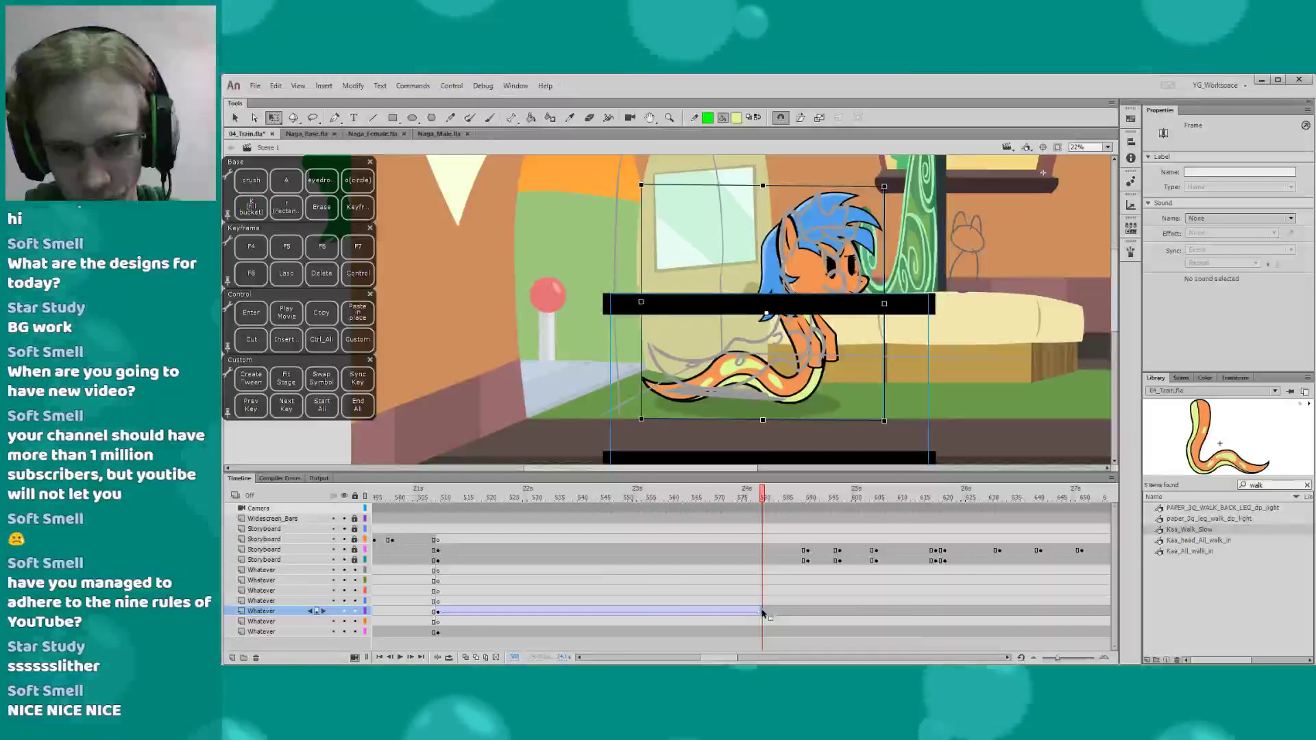
Remove a short block of frames across all layers in the middle of the tween, and replay the walk-in from its start
click(624, 529)
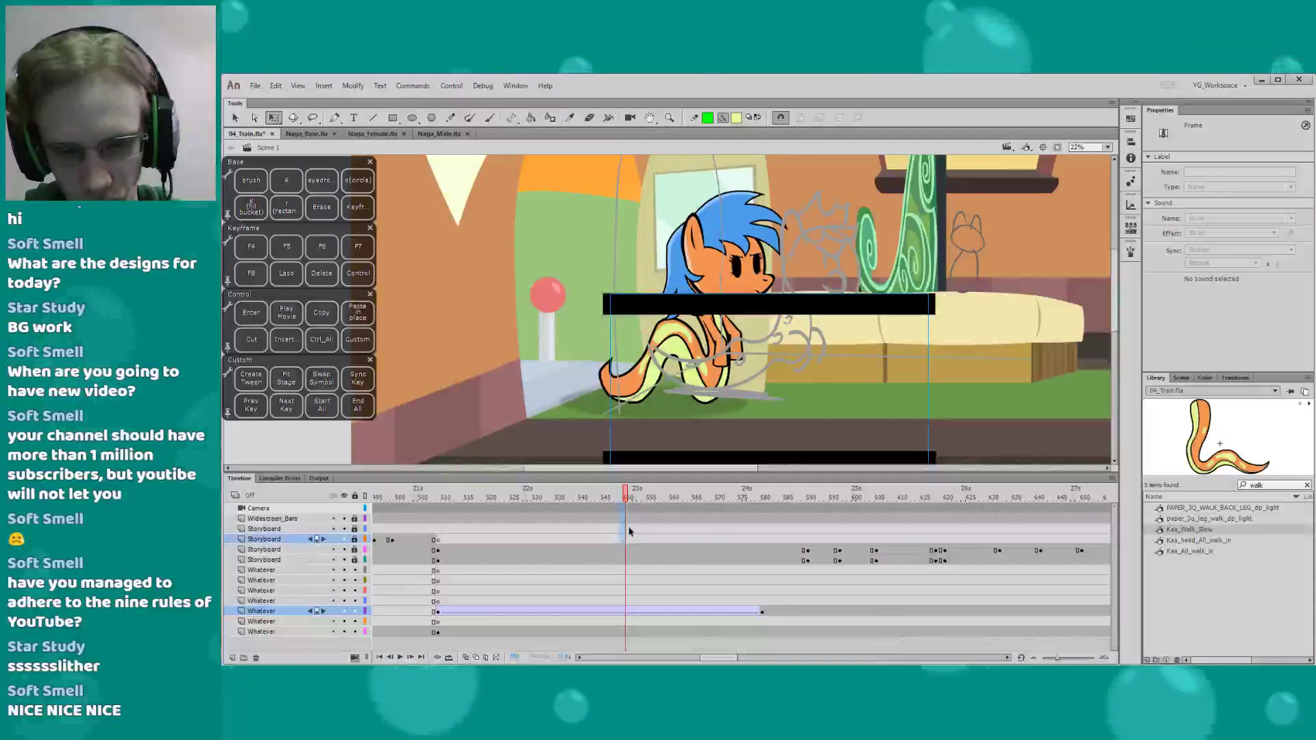
drag(661, 509, 645, 626)
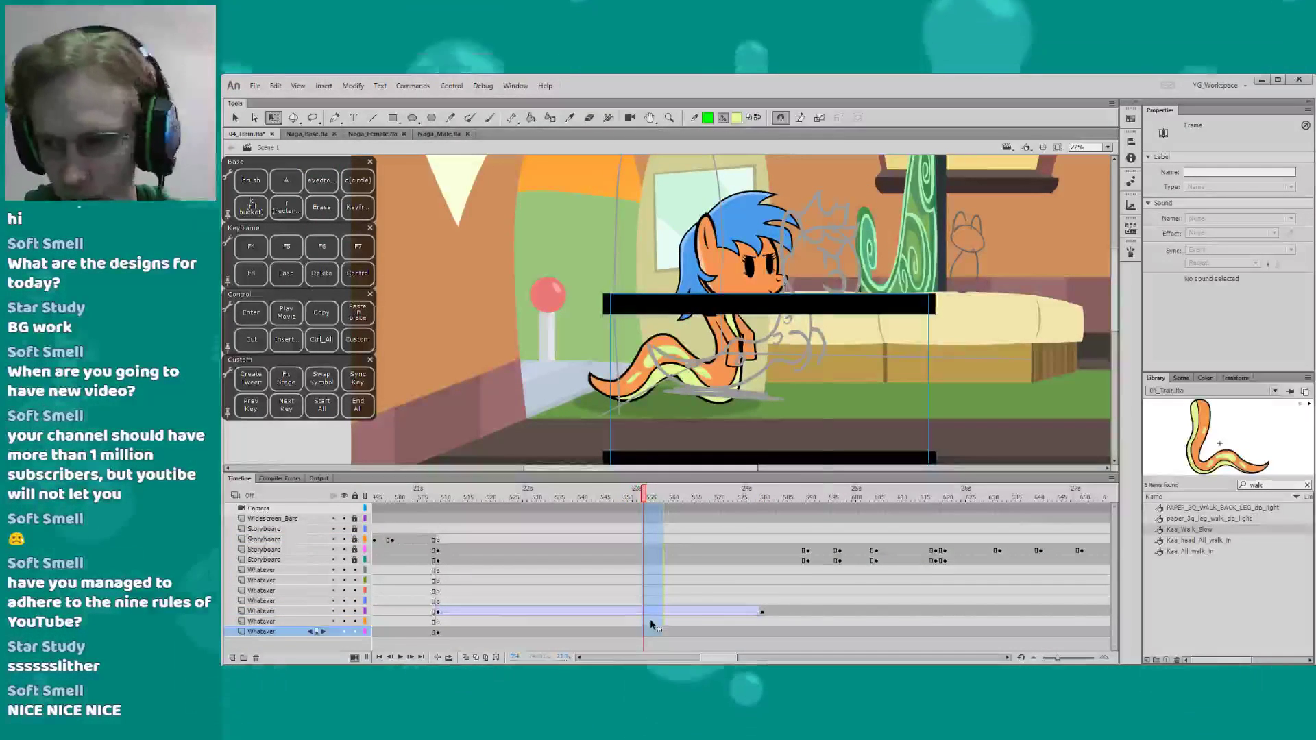
right_click(650, 625)
click(685, 377)
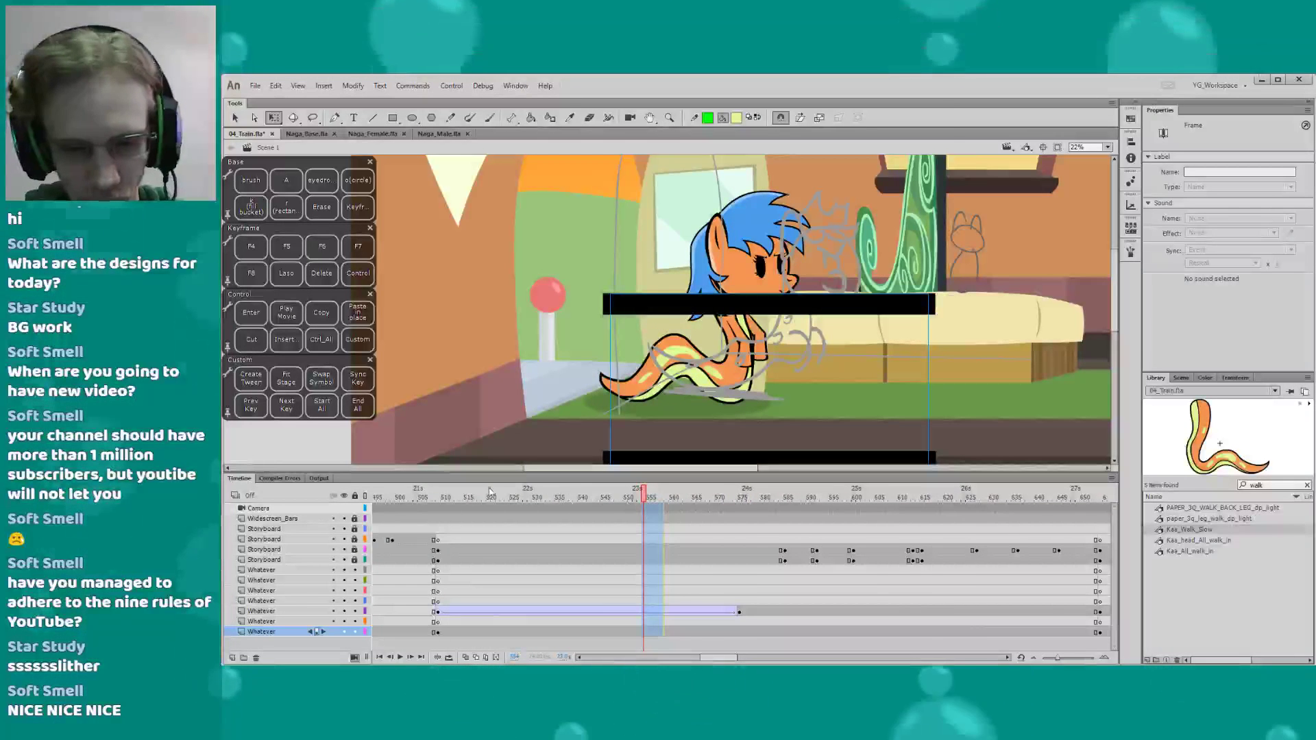
click(438, 611)
key(Return)
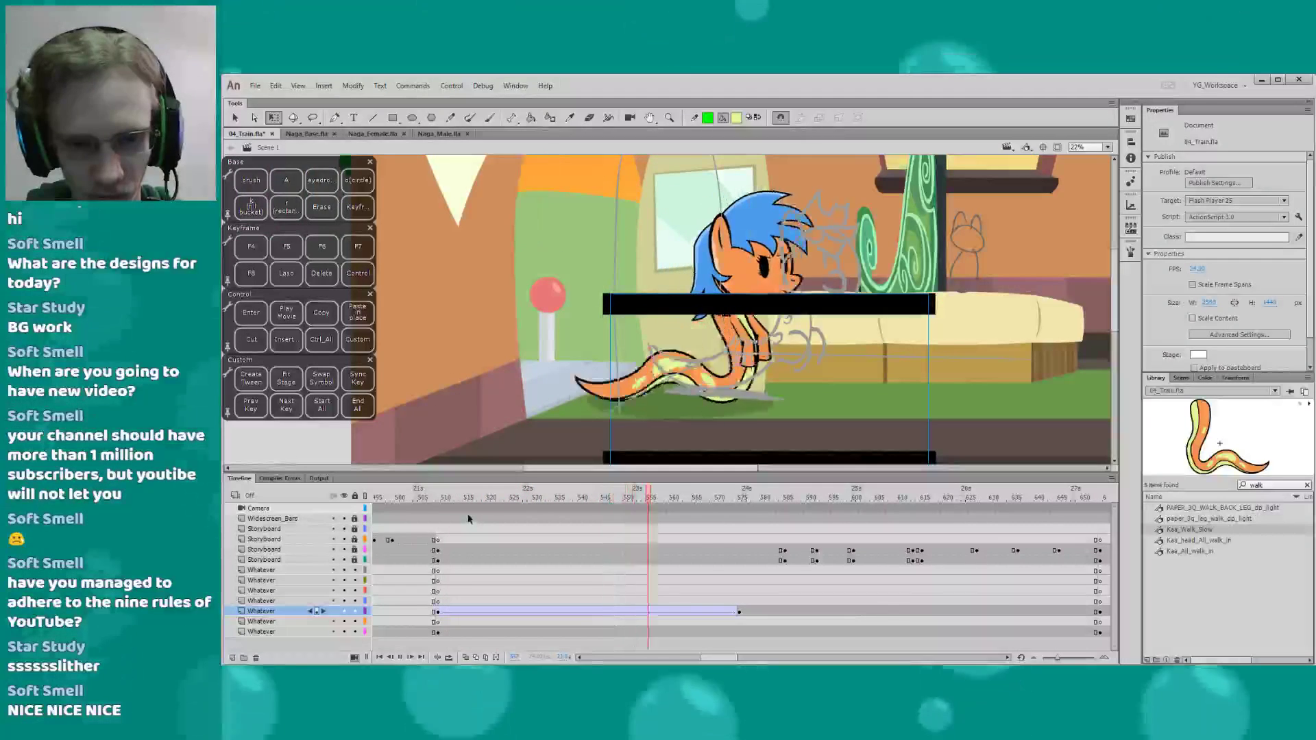
Replay the tweened walk-in from the naga's first keyframe and stop with the playhead back on that keyframe
key(Return)
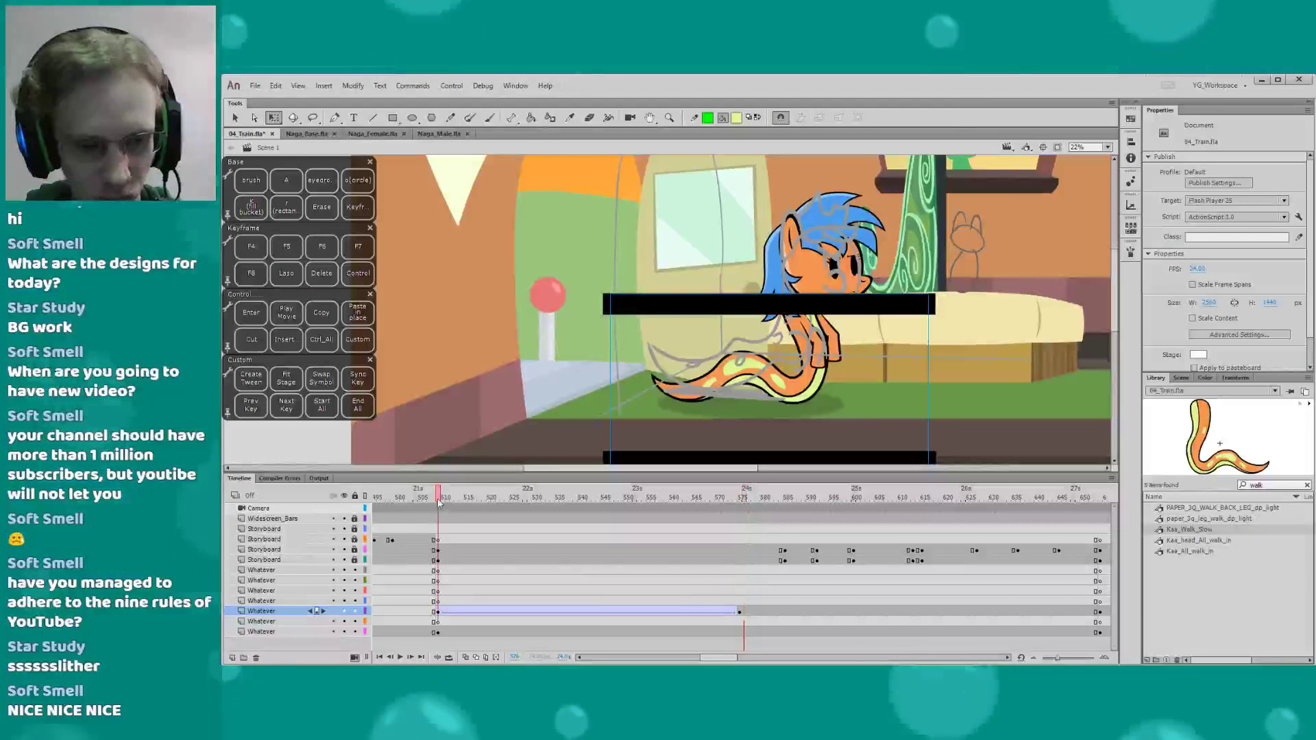
key(Return)
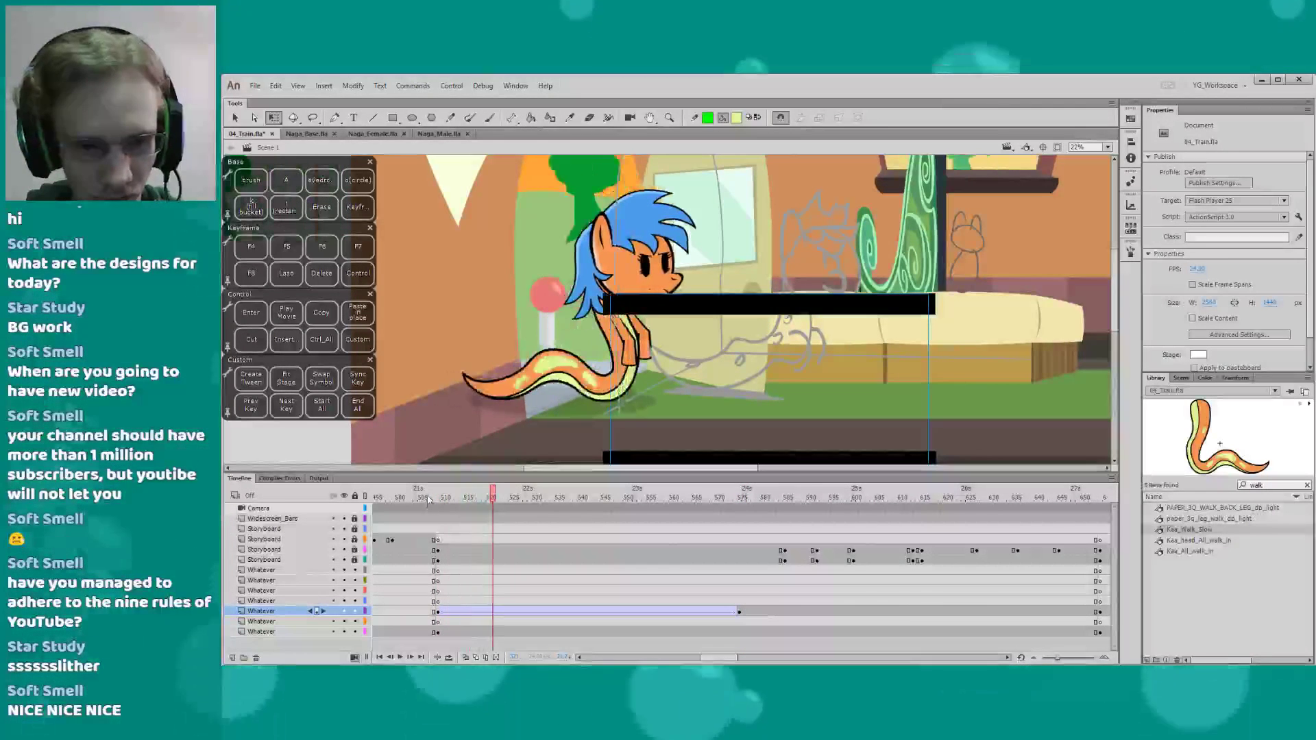
click(433, 502)
key(period)
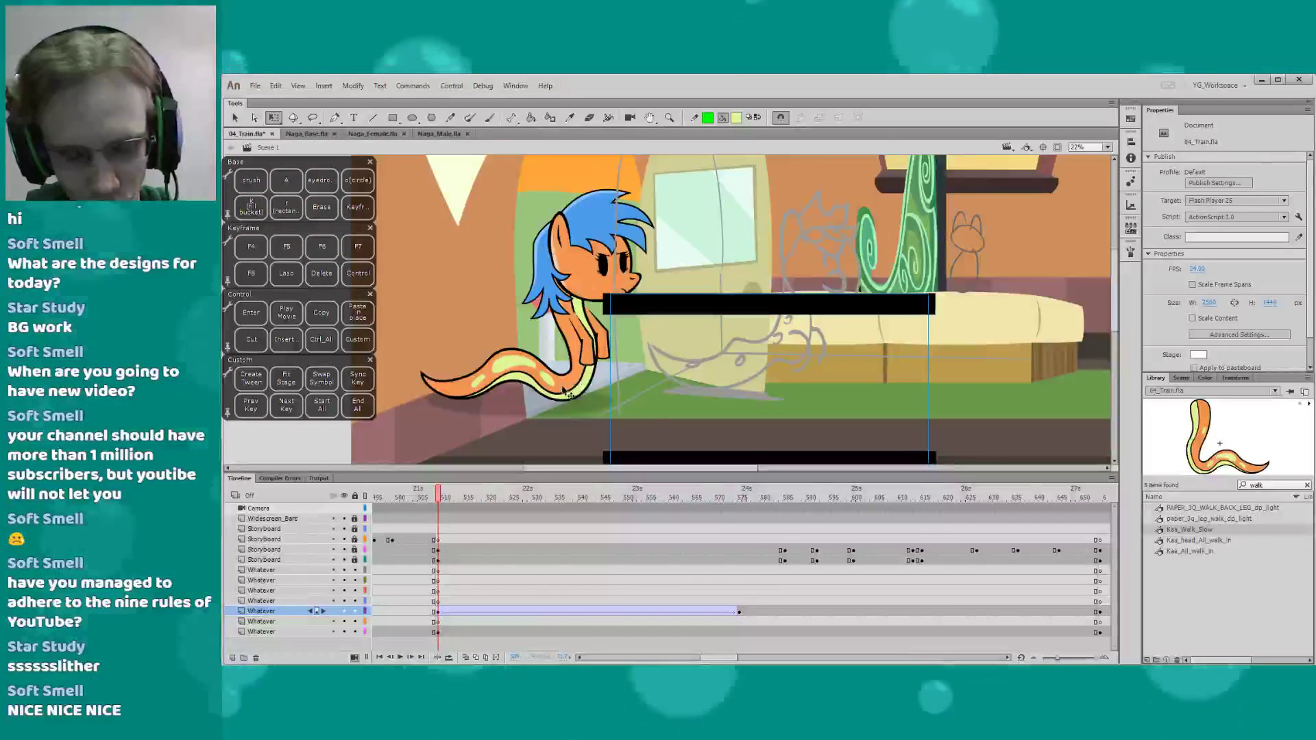
Open the naga's Kaa_All_walk_in symbol, play its own timeline, and replay the tweened walk-in back in the scene
double_click(487, 385)
click(383, 498)
key(Return)
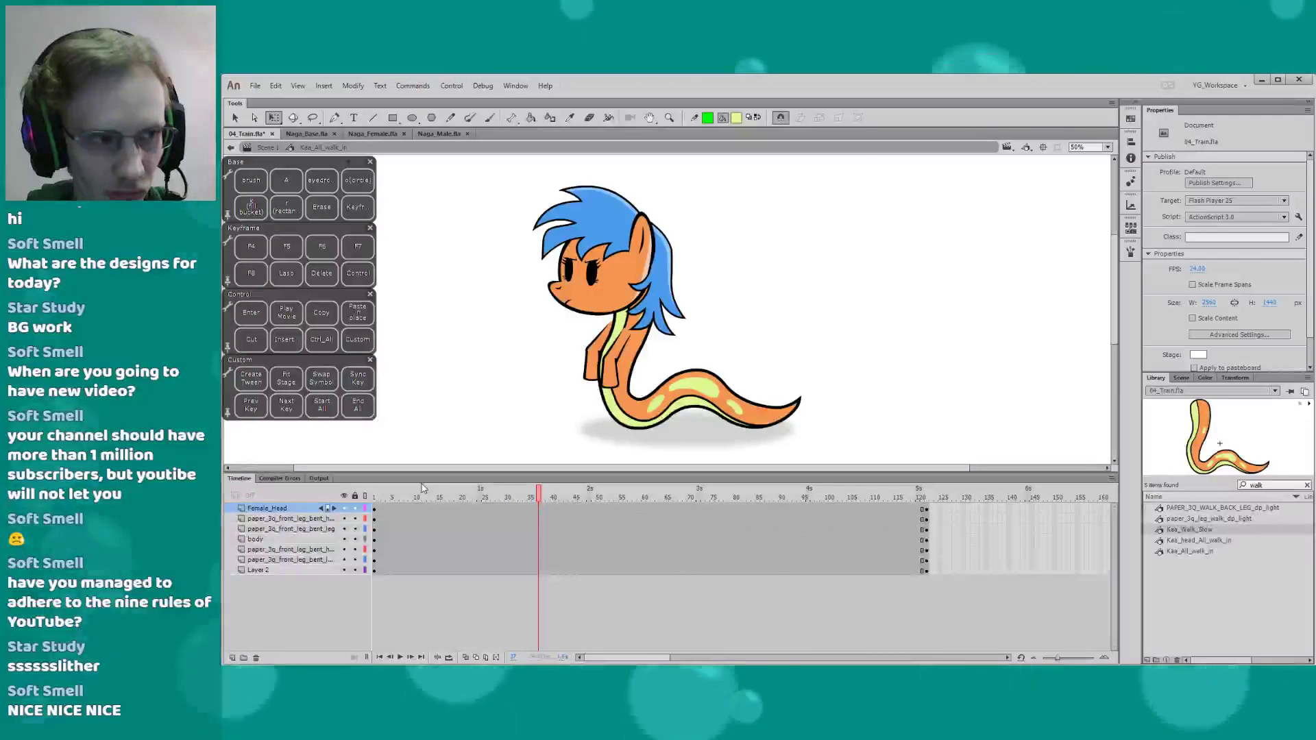
click(268, 148)
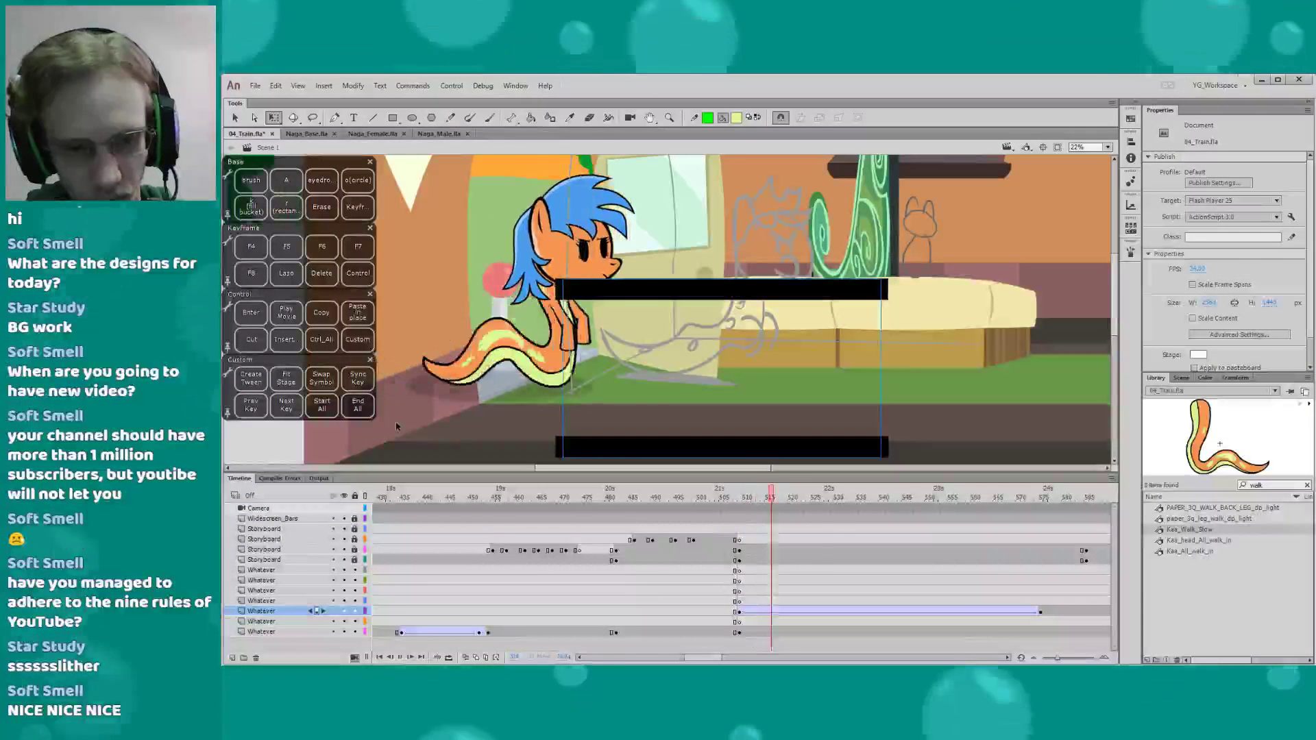
key(Return)
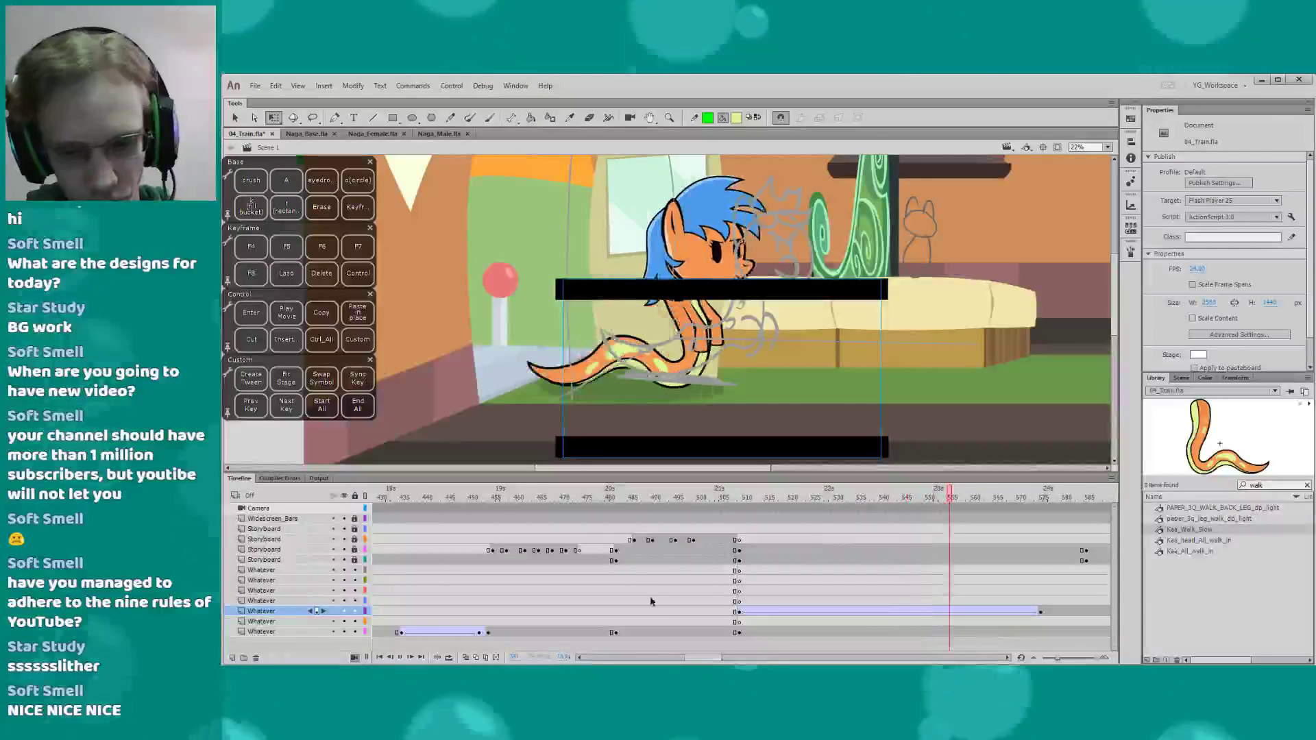
key(Return)
Remove the classic tween from the naga's walk-in span and put the playhead on its first keyframe
drag(699, 658, 707, 659)
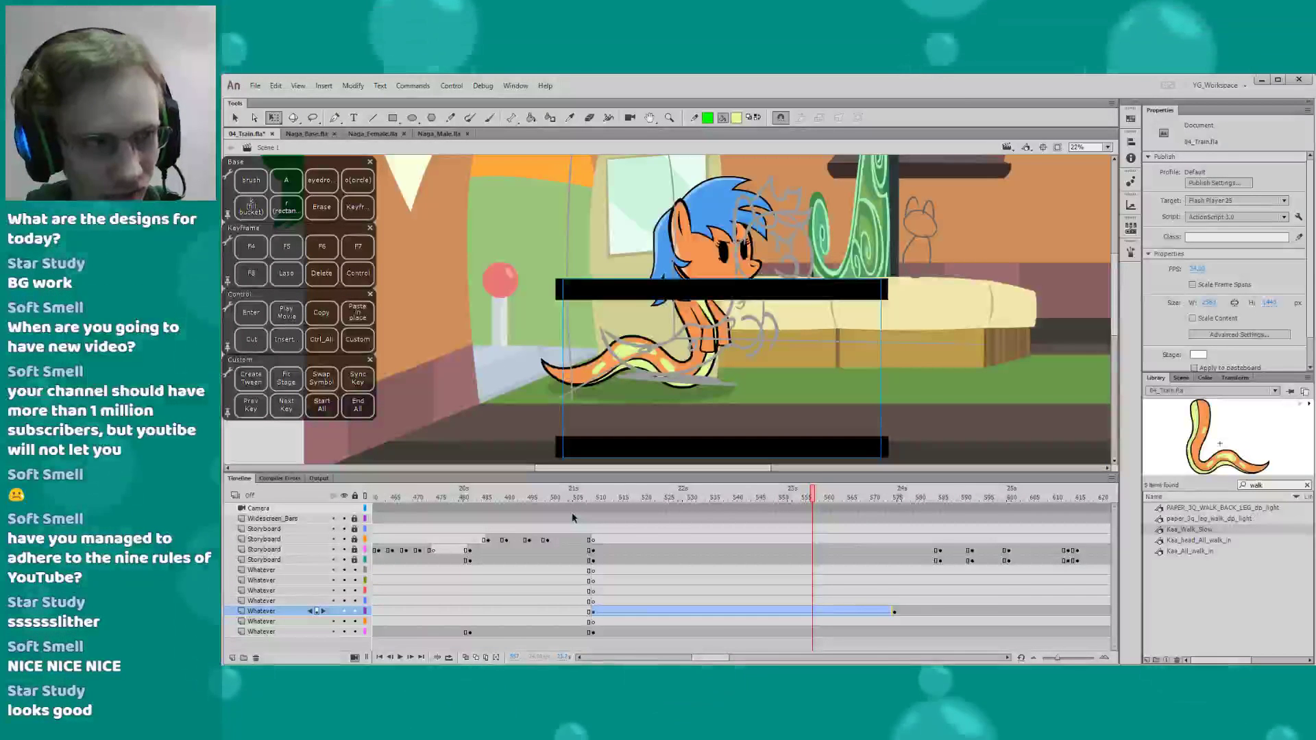
right_click(638, 612)
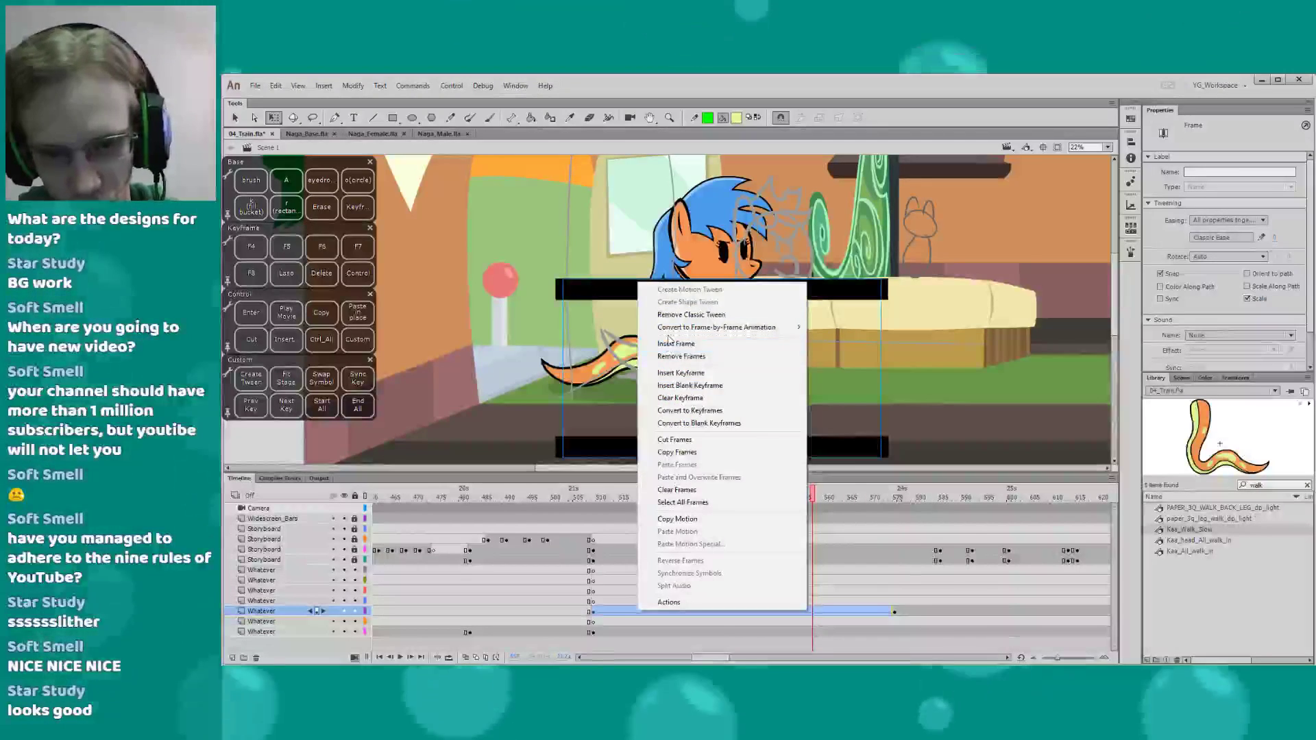
click(691, 315)
click(599, 610)
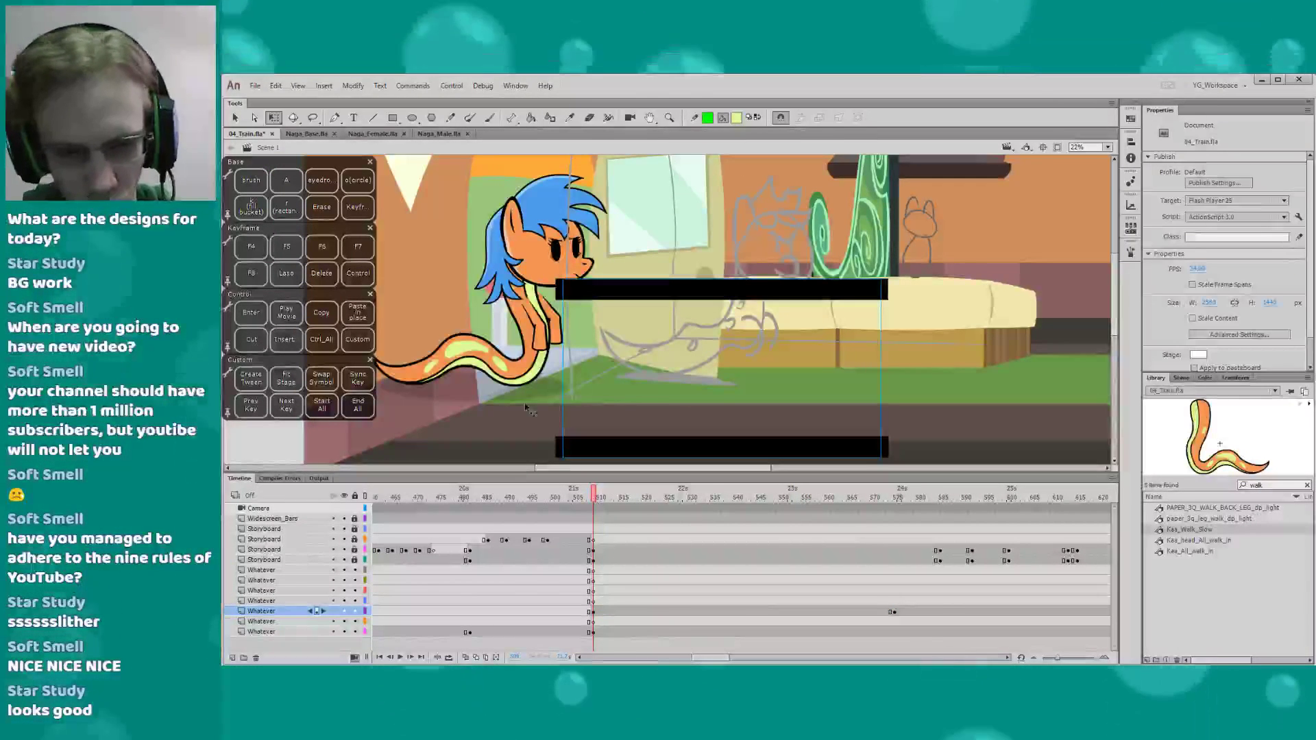
Try adding a keyframe on the naga's layer several frames after her first walk-in keyframe
key(period)
key(period)
key(period)
key(period)
key(period)
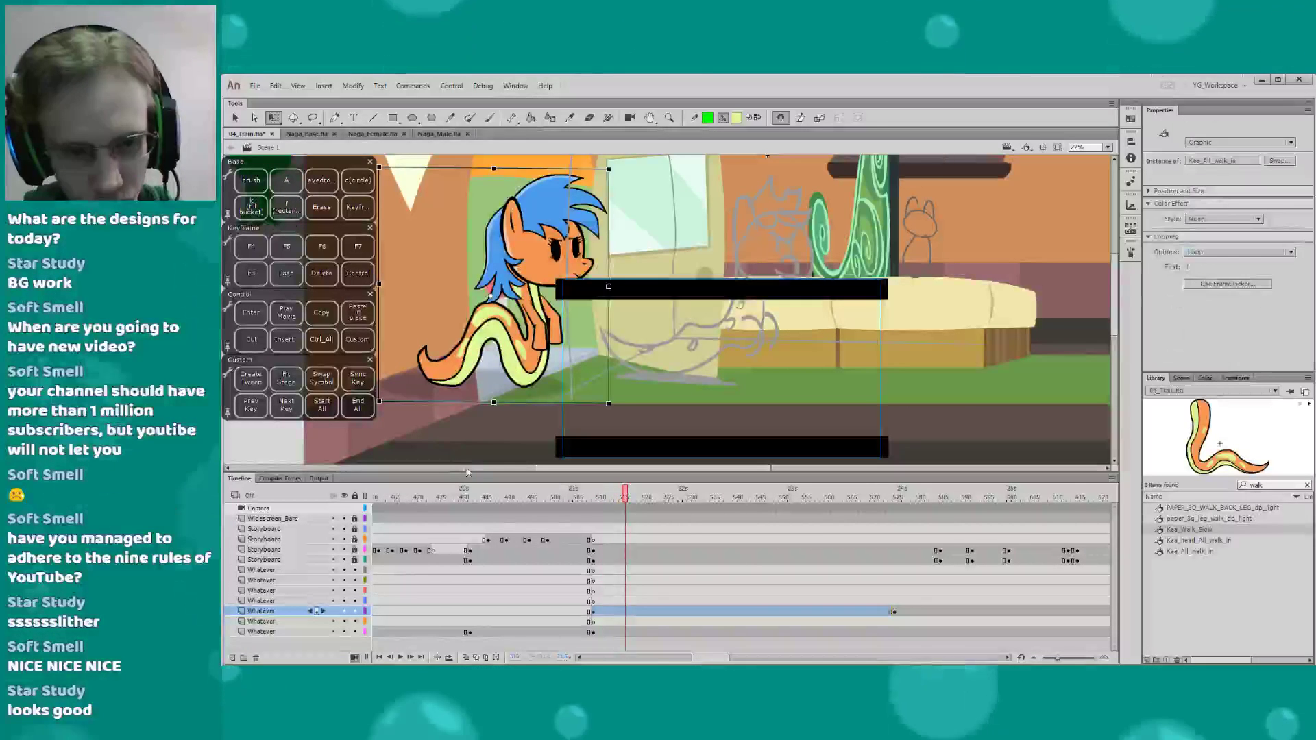
click(627, 612)
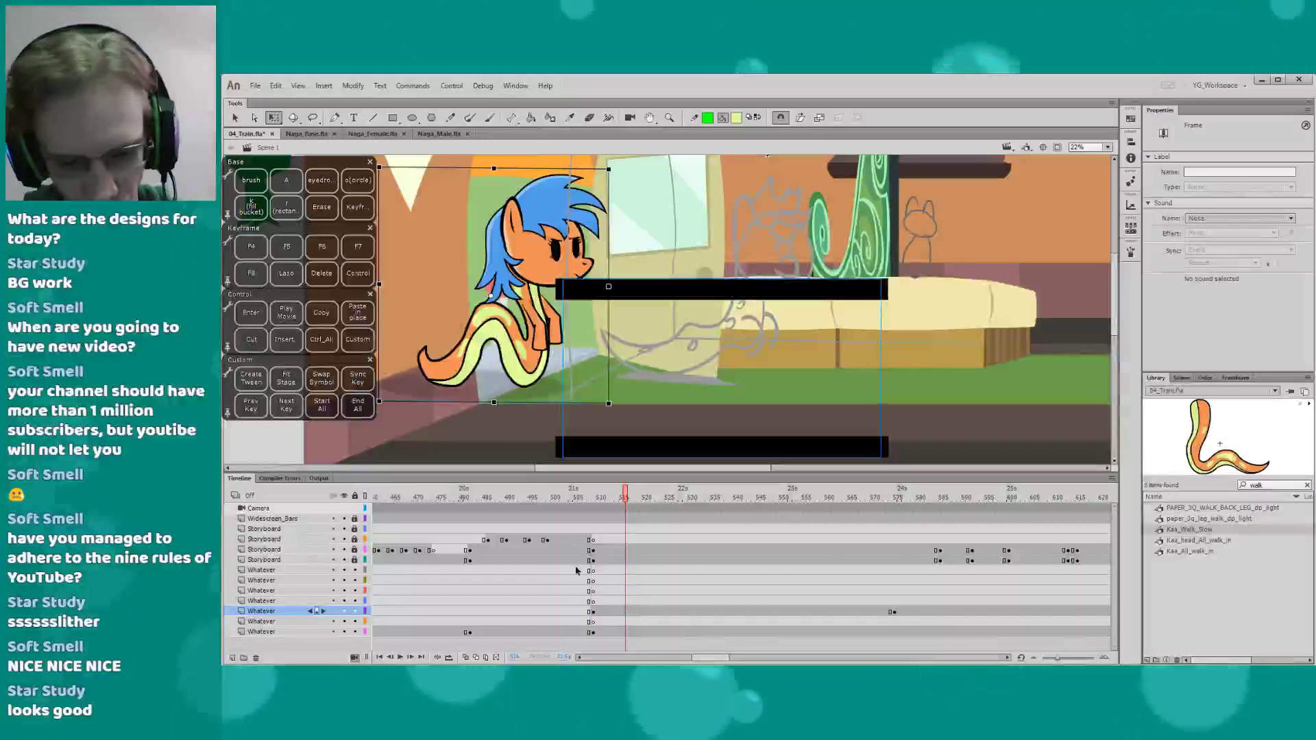
Try adding a second keyframe a few frames further on and shifting the naga slightly forward there
key(period)
key(period)
key(period)
key(period)
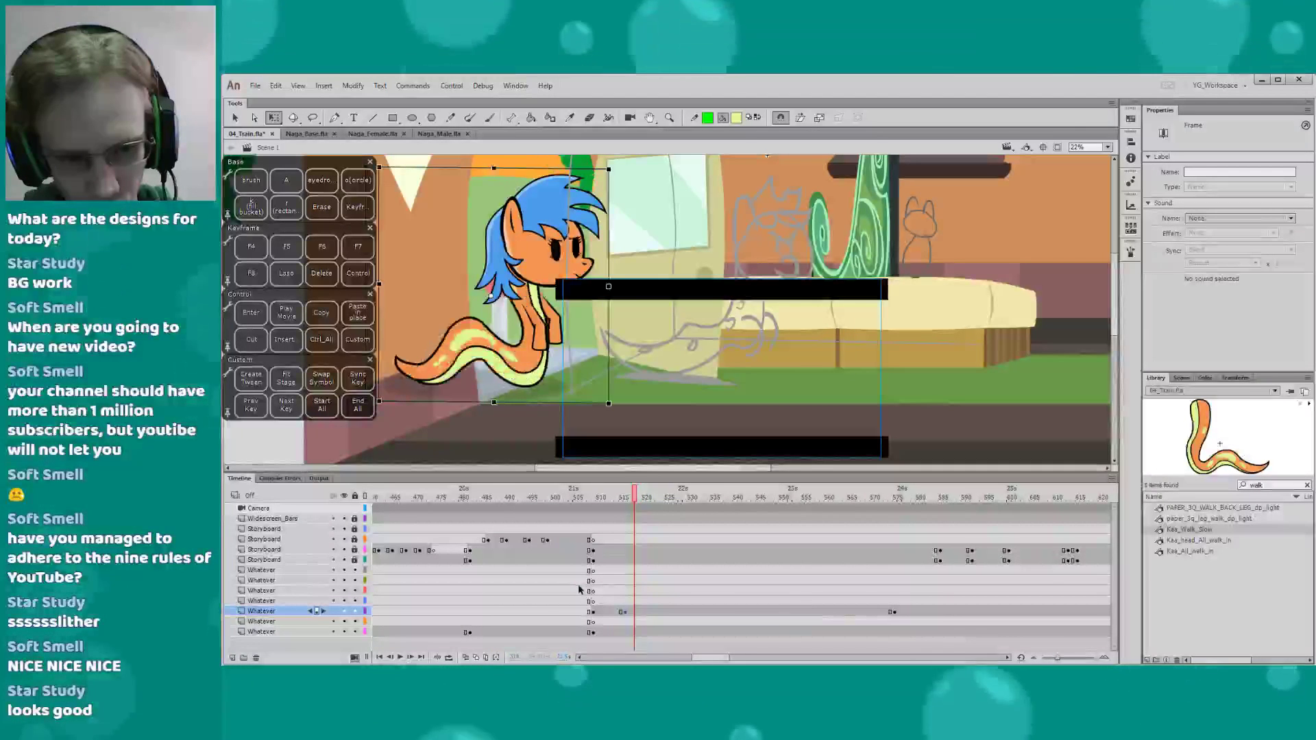
key(F6)
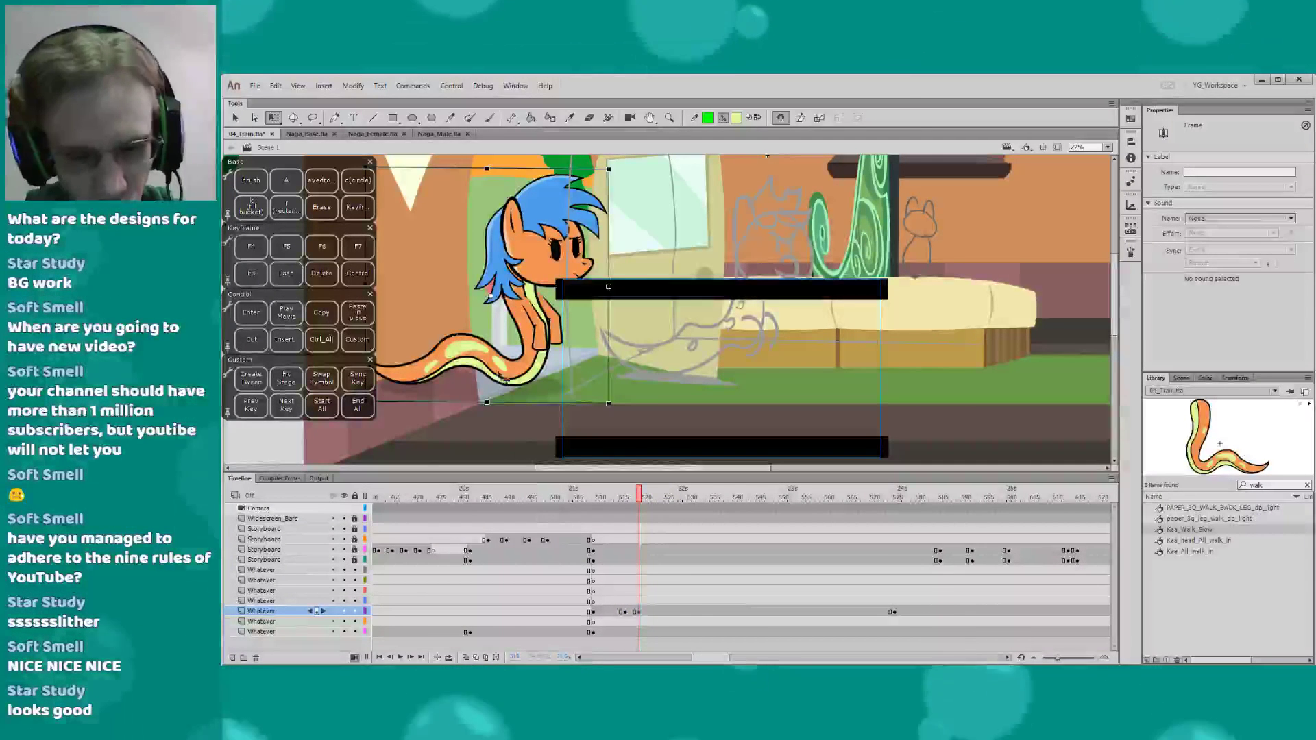
drag(507, 377, 521, 377)
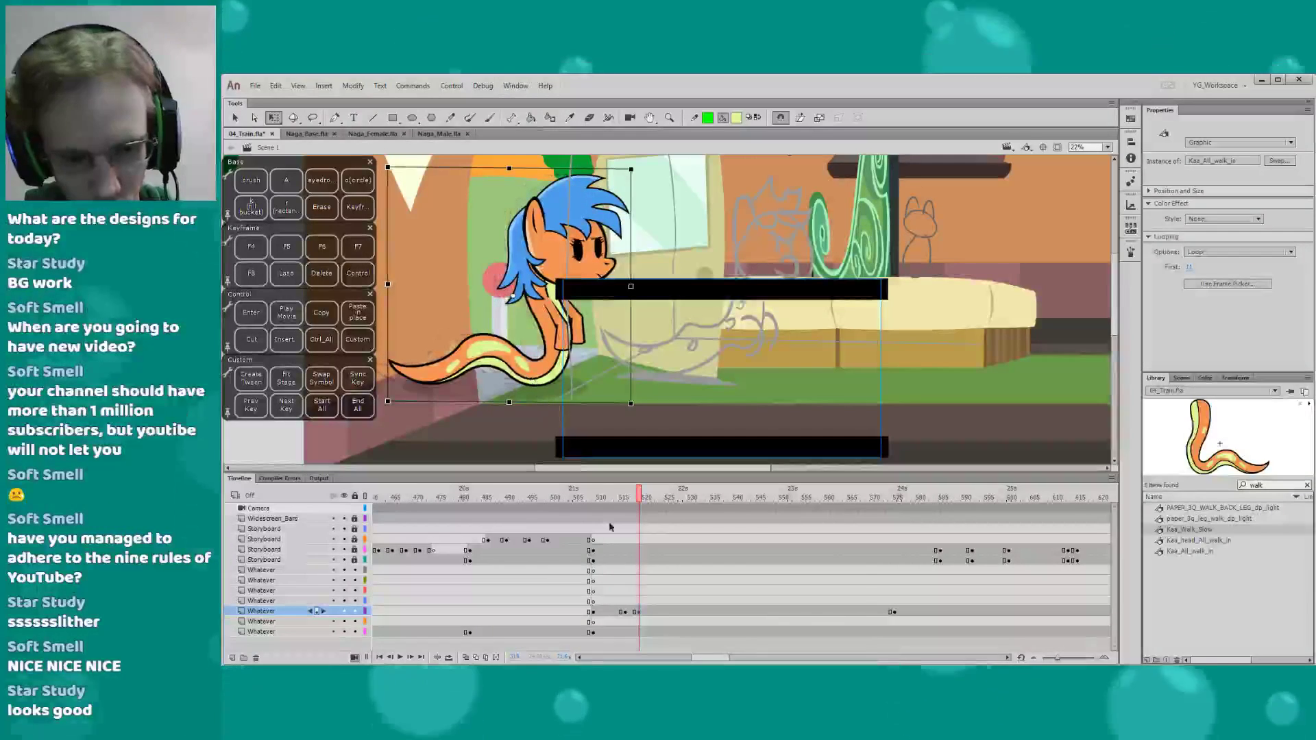
Try a classic tween between the two new keyframes and play the short forward push from the walk-in's start
click(631, 610)
key(F3)
click(596, 504)
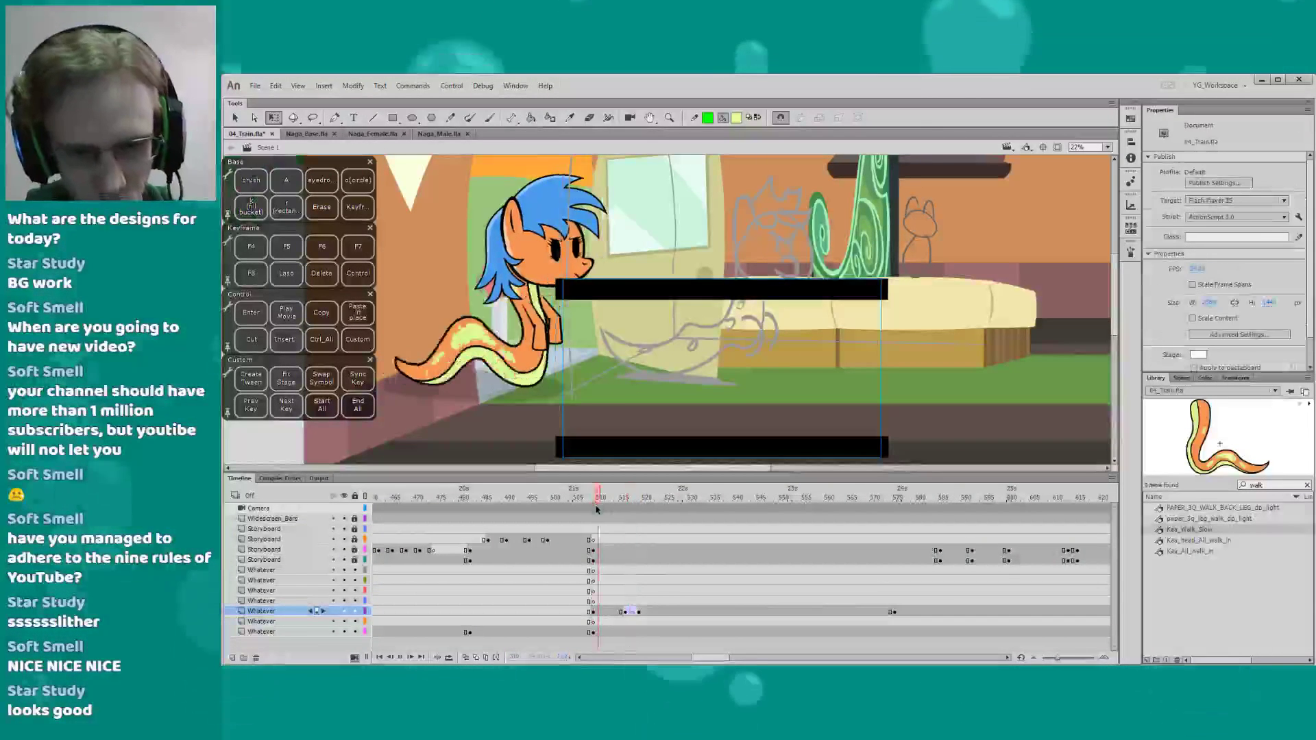
key(Return)
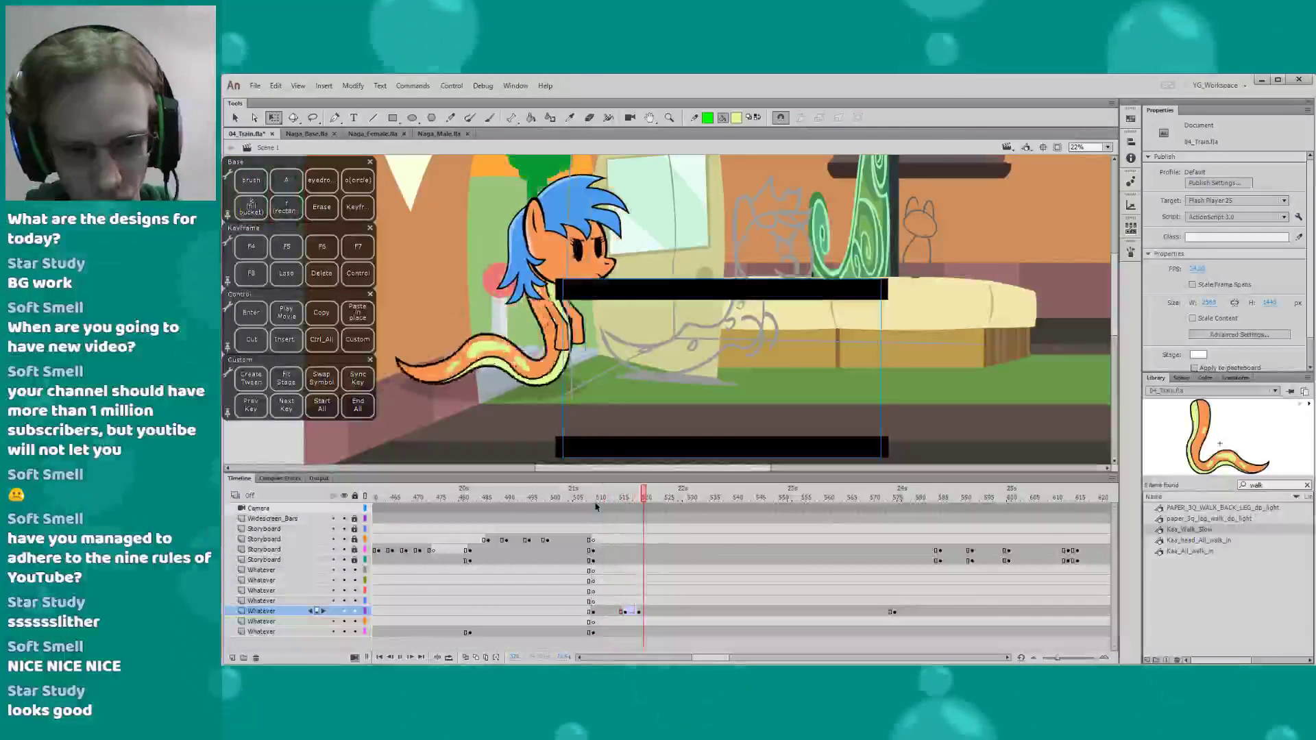
click(596, 505)
key(Return)
Step frame by frame through the naga's forward push to examine the tail pose, and return to her first keyframe
key(period)
key(period)
key(period)
key(period)
key(period)
key(period)
key(period)
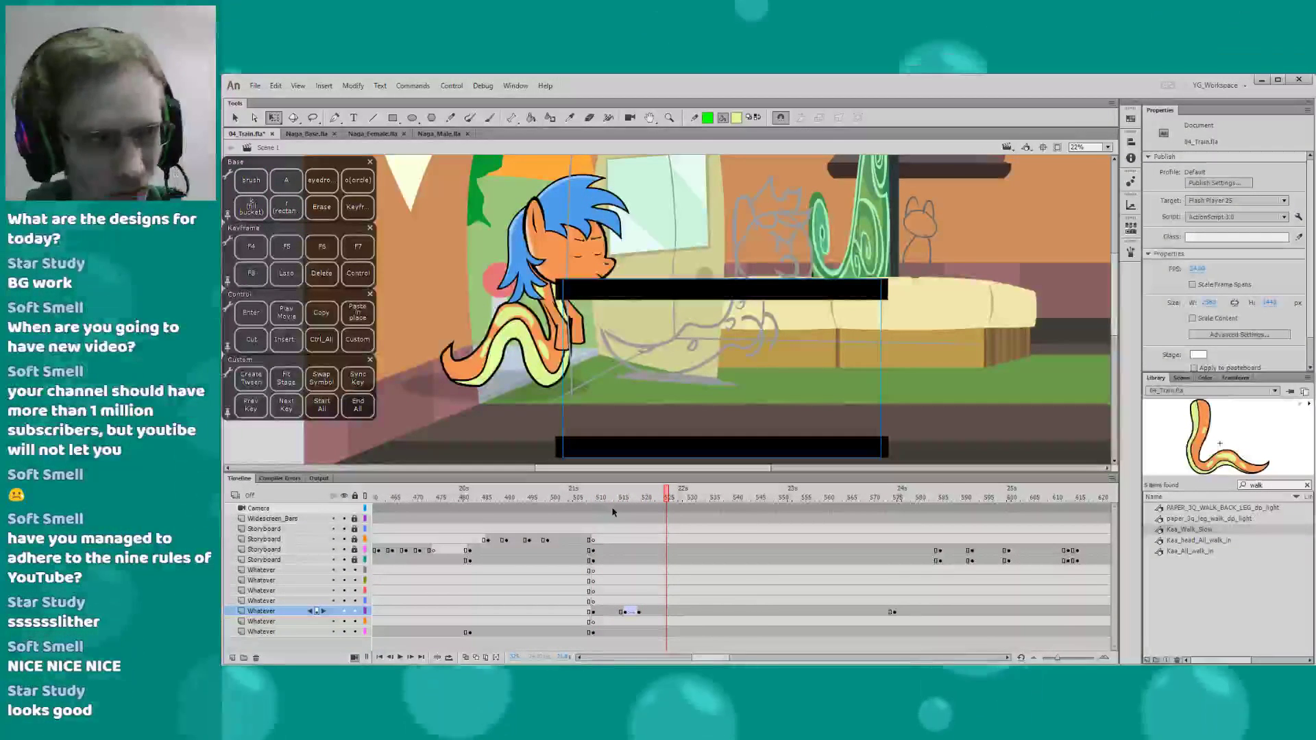
key(alt+comma)
key(alt+comma)
key(alt+comma)
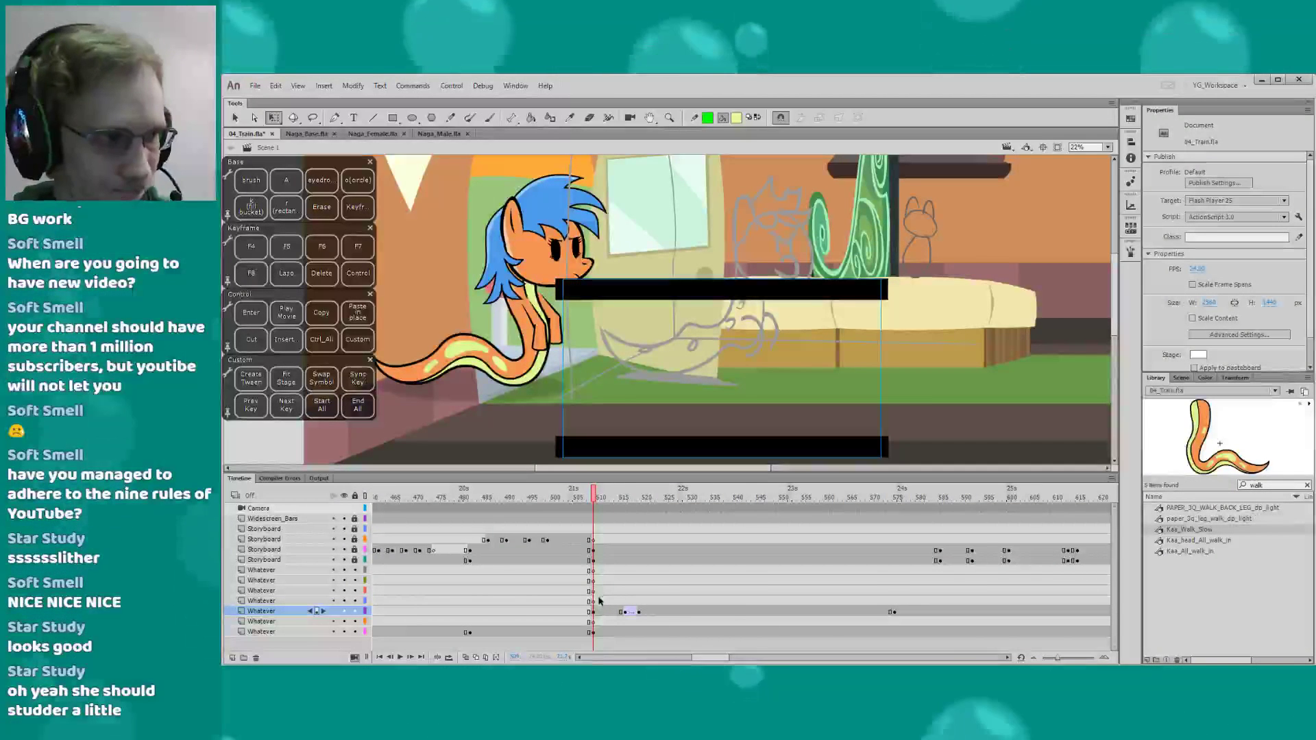
Clear the two added keyframes and their short tween from the naga's layer, and return to her first walk-in keyframe
drag(612, 613, 638, 613)
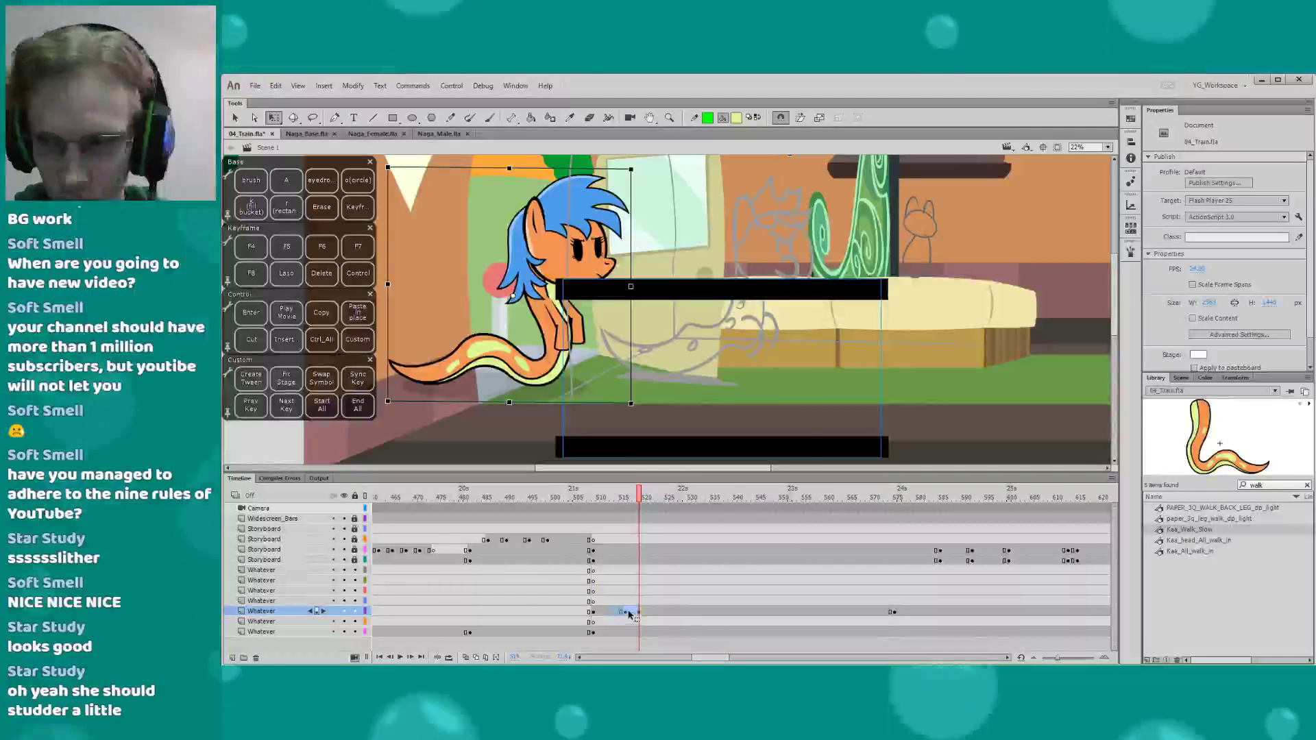
right_click(629, 614)
click(678, 323)
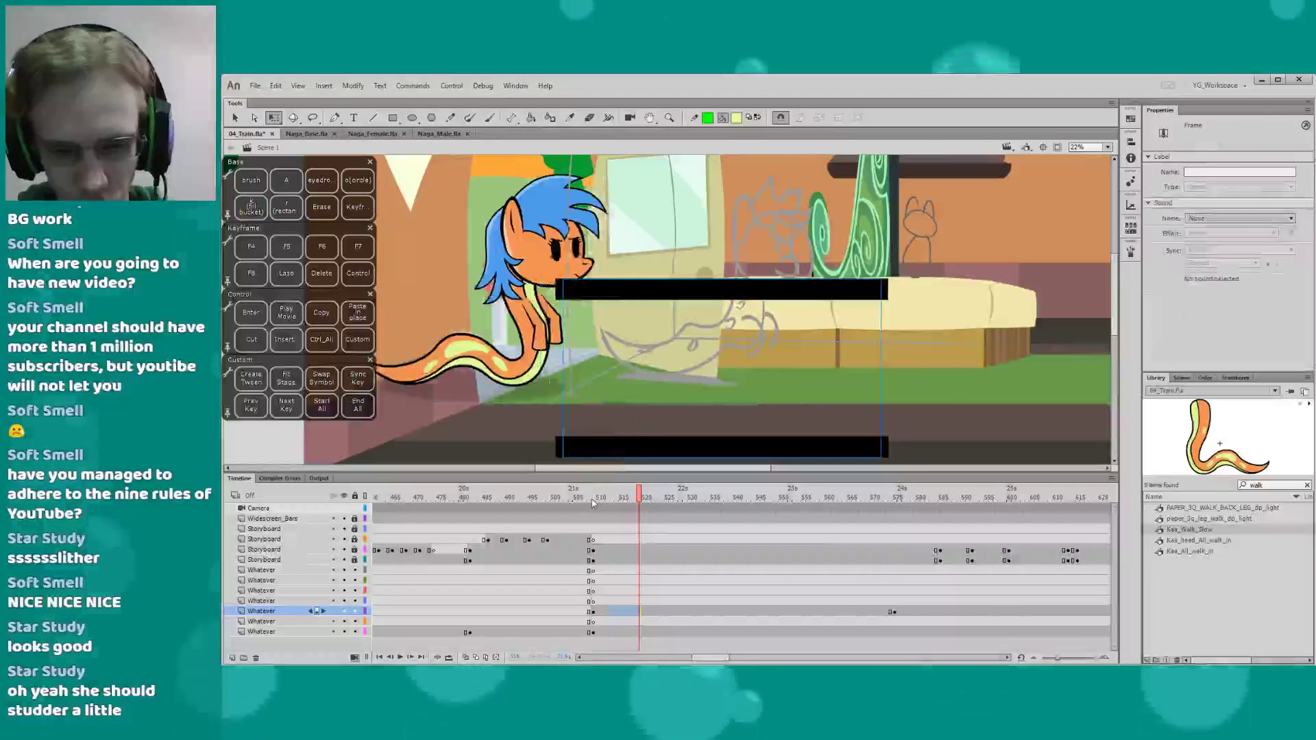
click(593, 504)
drag(538, 422, 536, 417)
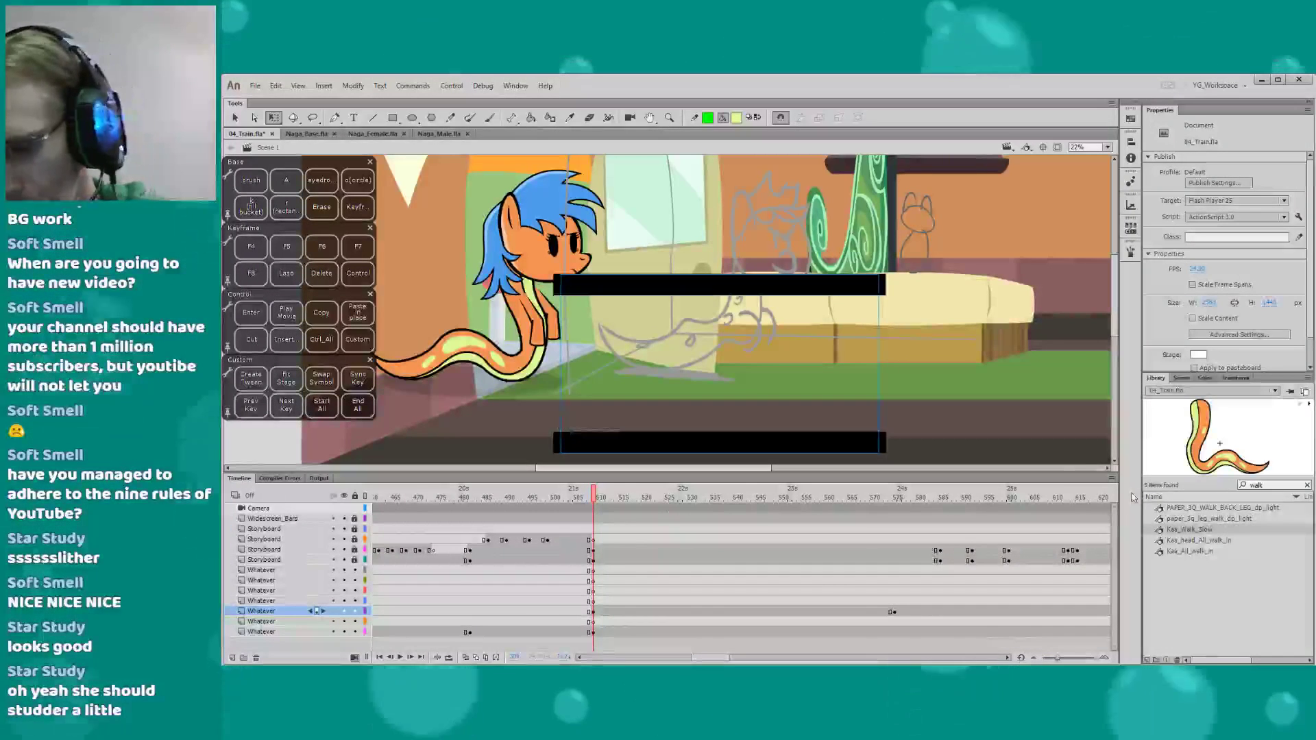
Switch to the Naga_Female document, play its tail animations, and open the Kaa_Slither tail symbol to play it separately
click(372, 134)
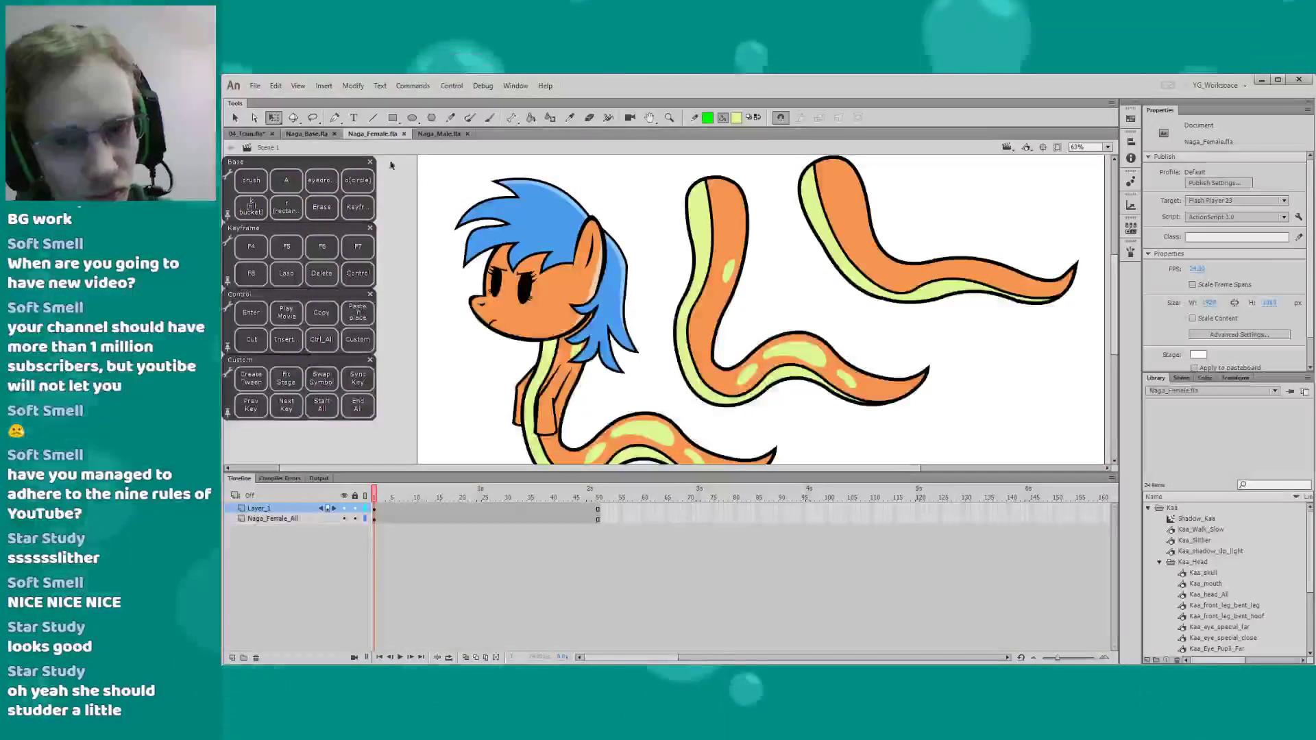
key(Return)
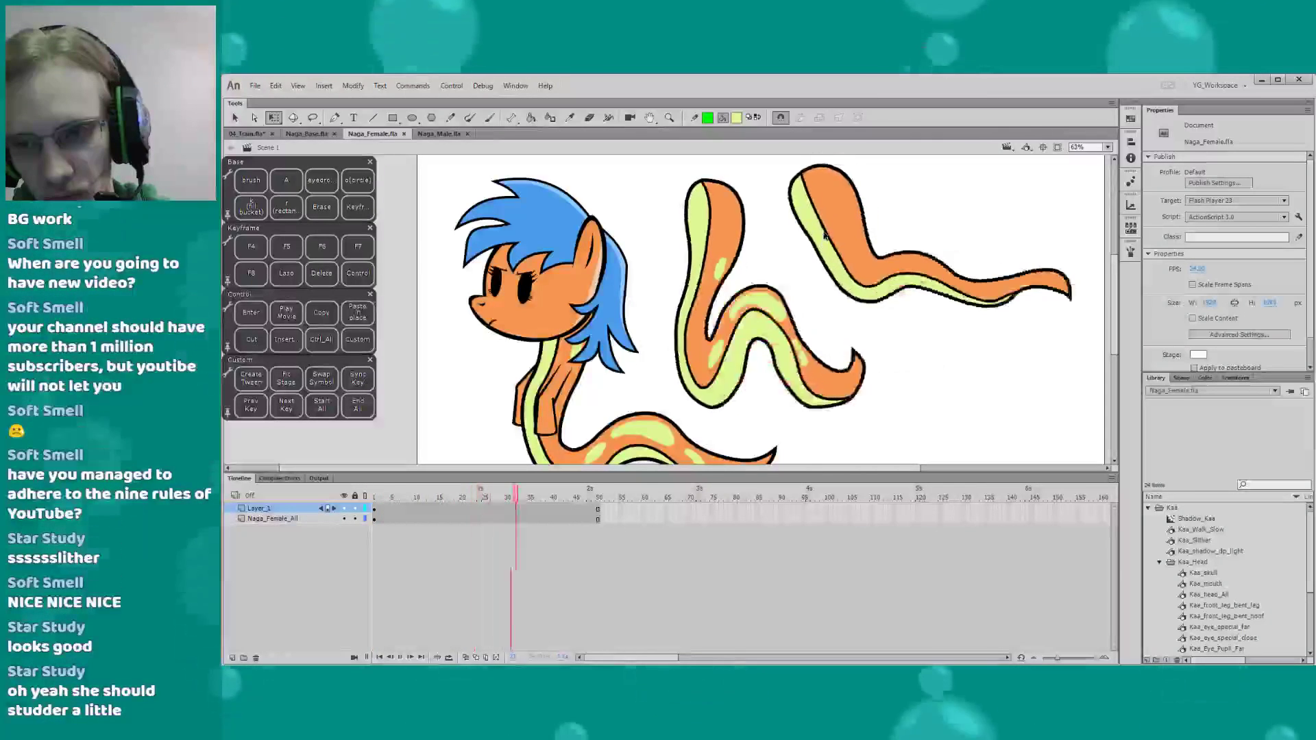
key(Return)
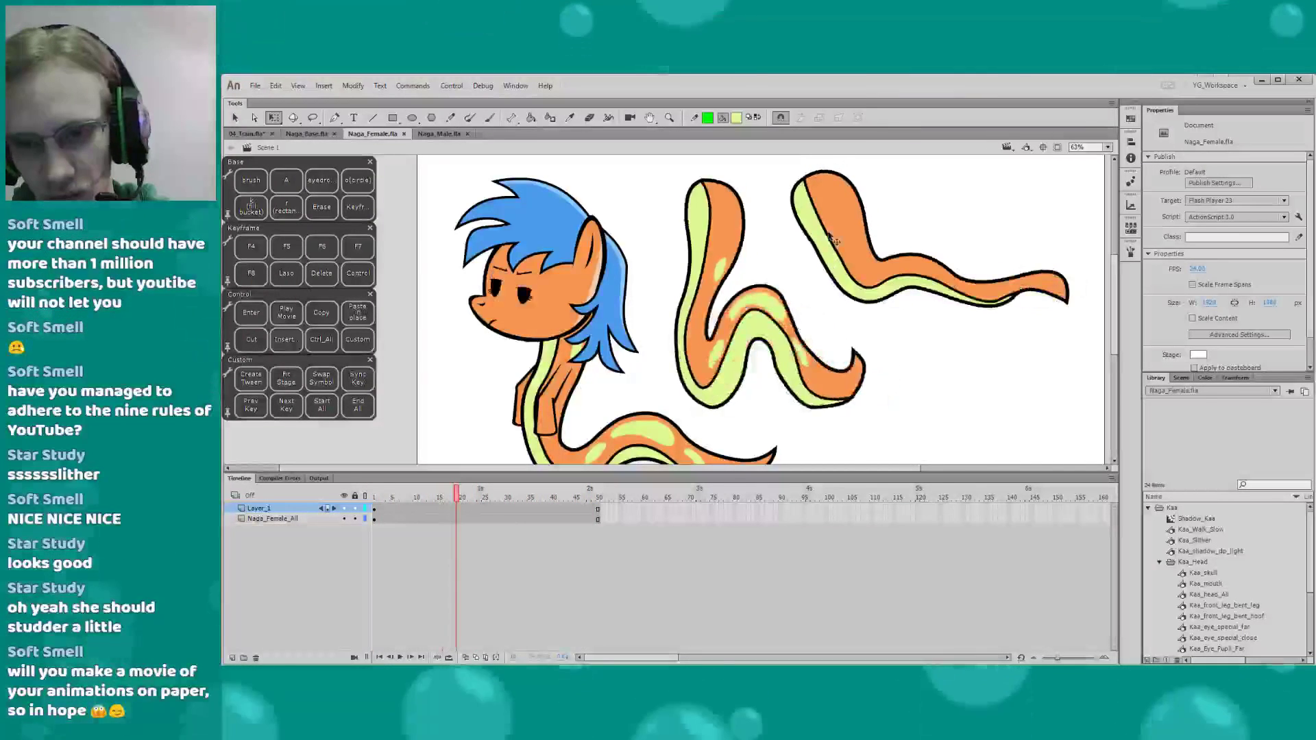
drag(843, 242, 758, 253)
double_click(763, 256)
key(Return)
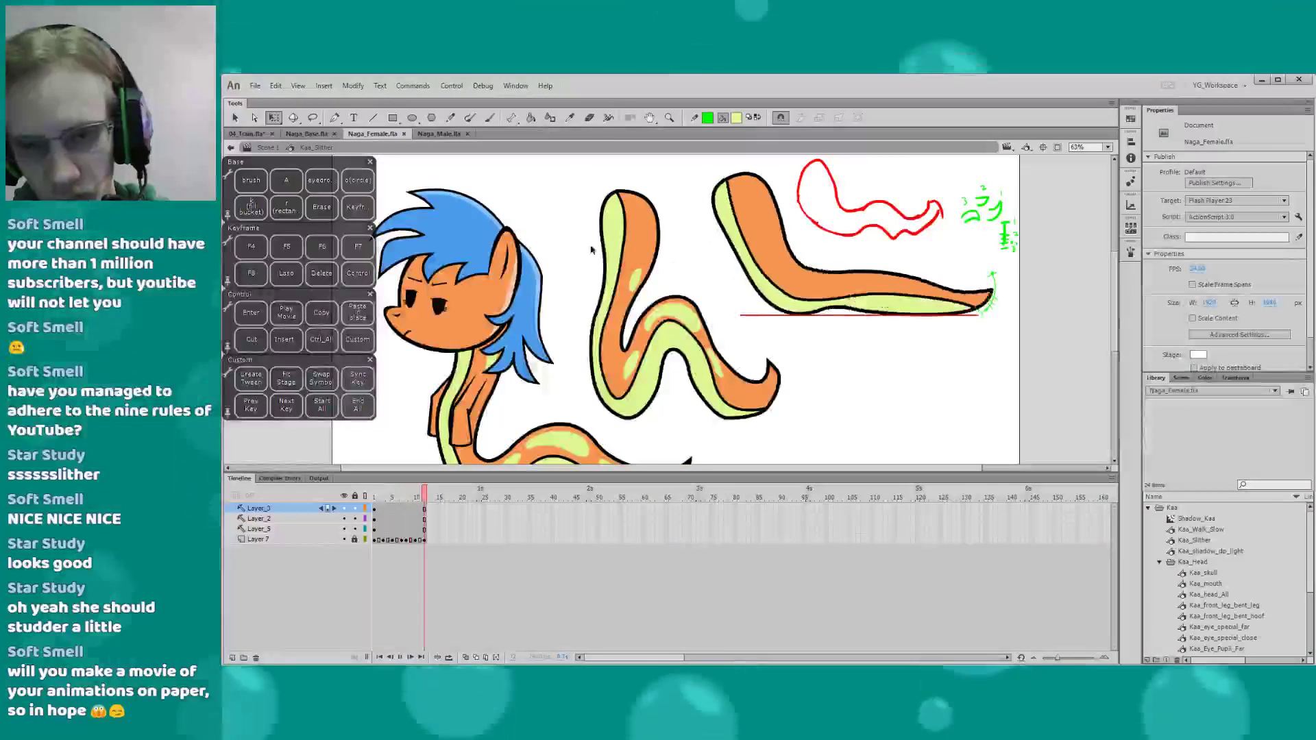
Delete the three layers above Layer 7 in the Kaa_Slither symbol, play the remaining slither, and return to the main scene
shift+click(259, 519)
shift+click(259, 528)
click(255, 657)
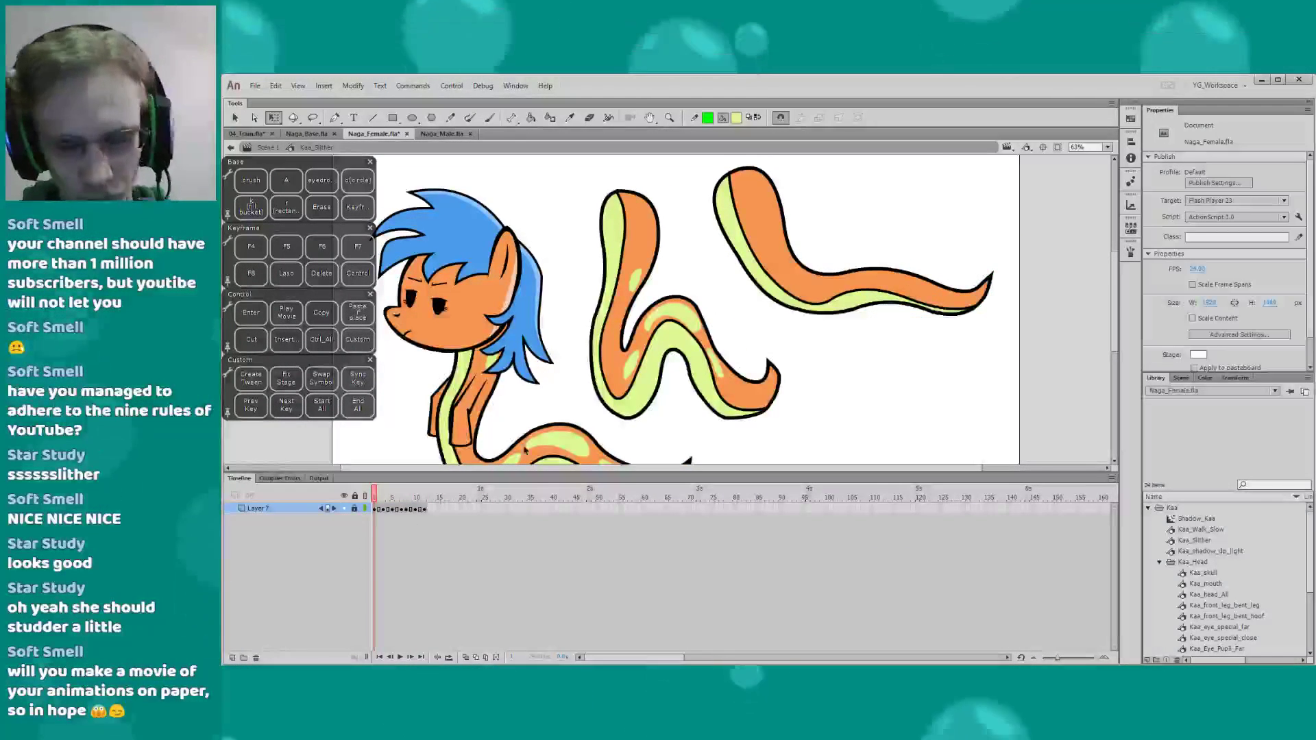
key(Return)
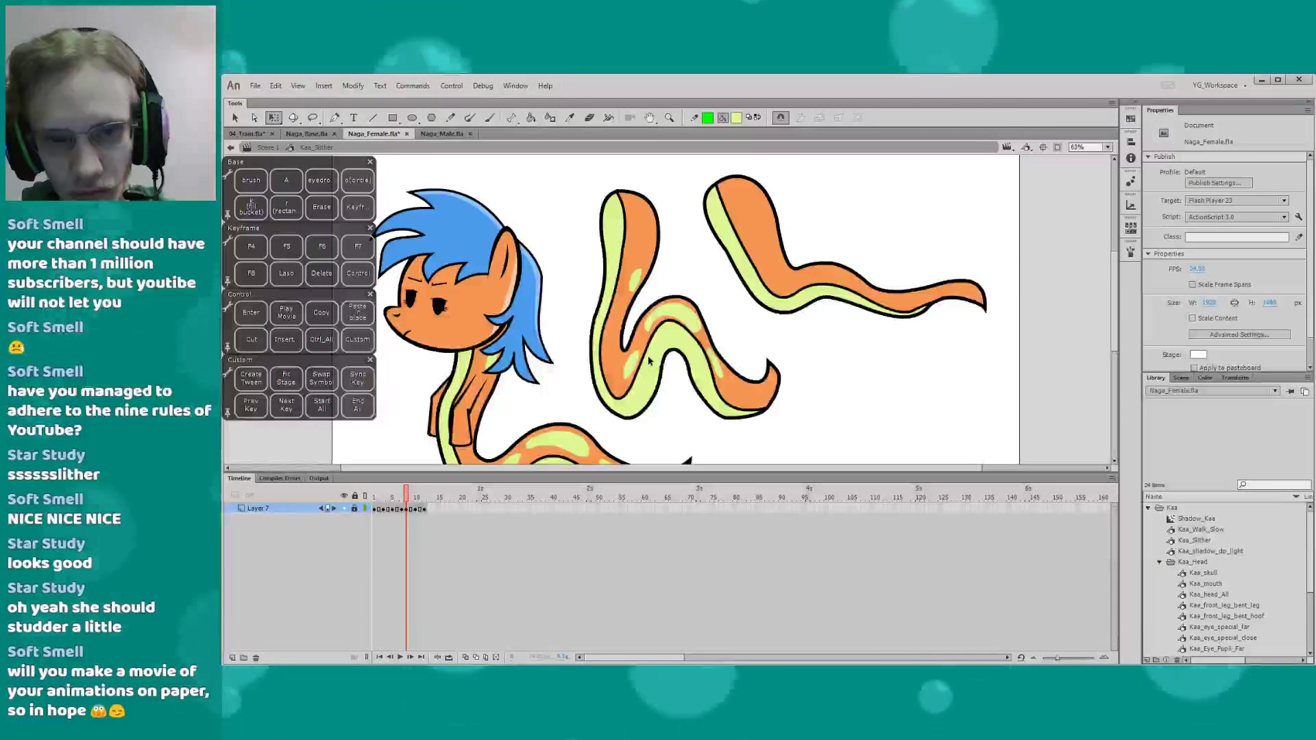
double_click(713, 264)
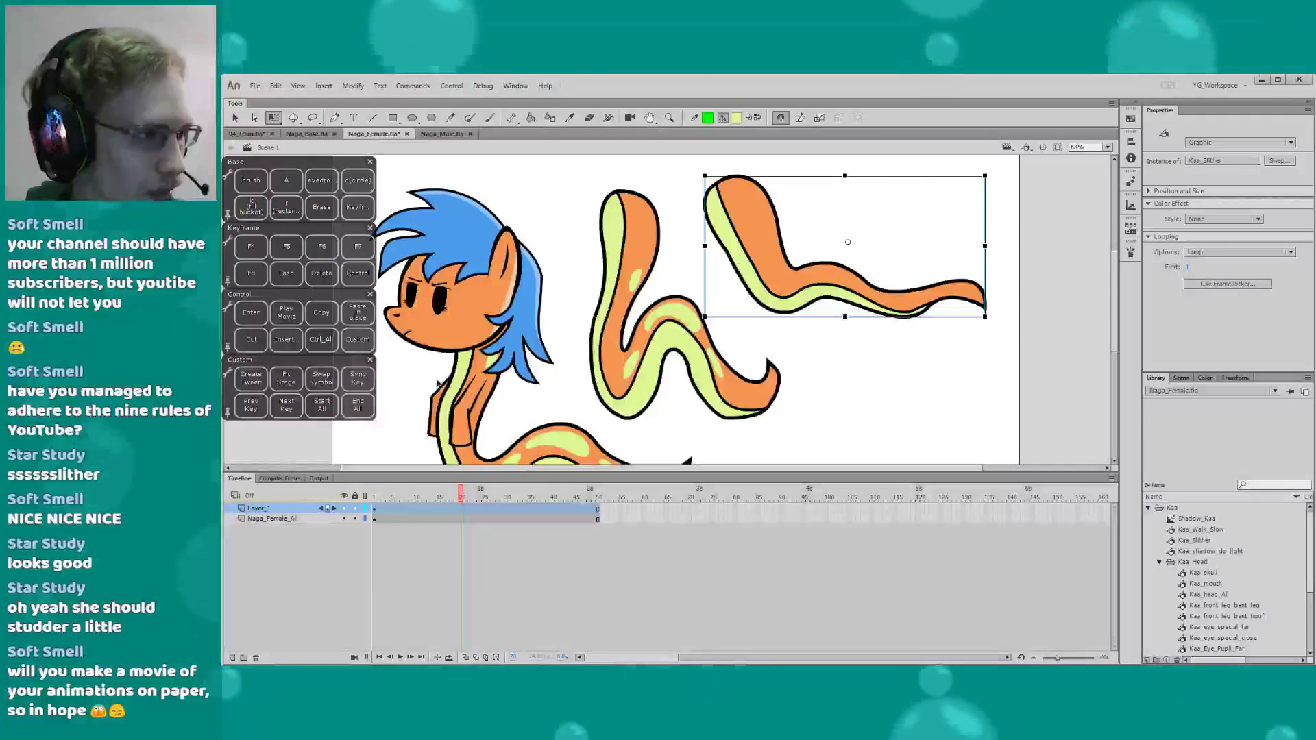
Deselect the tail and look over the grey base models in the Naga_Base document
drag(421, 383, 436, 392)
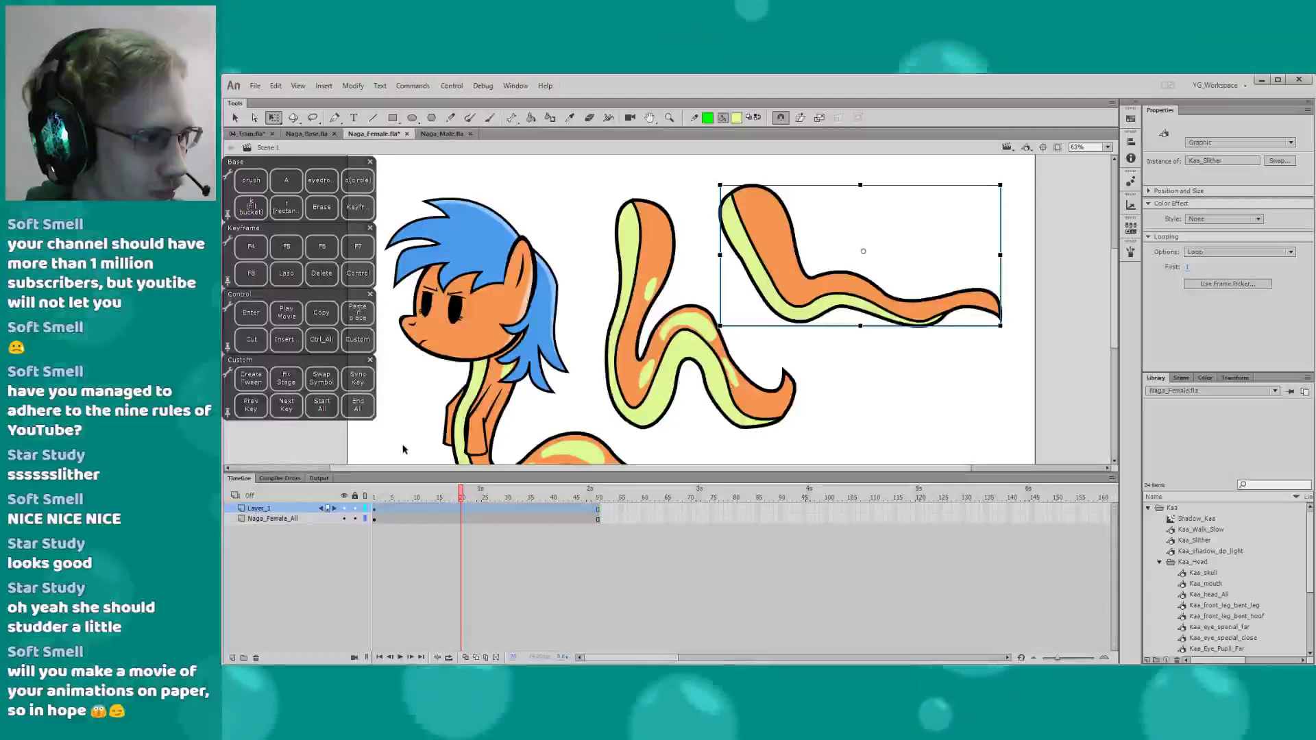
drag(374, 481, 364, 515)
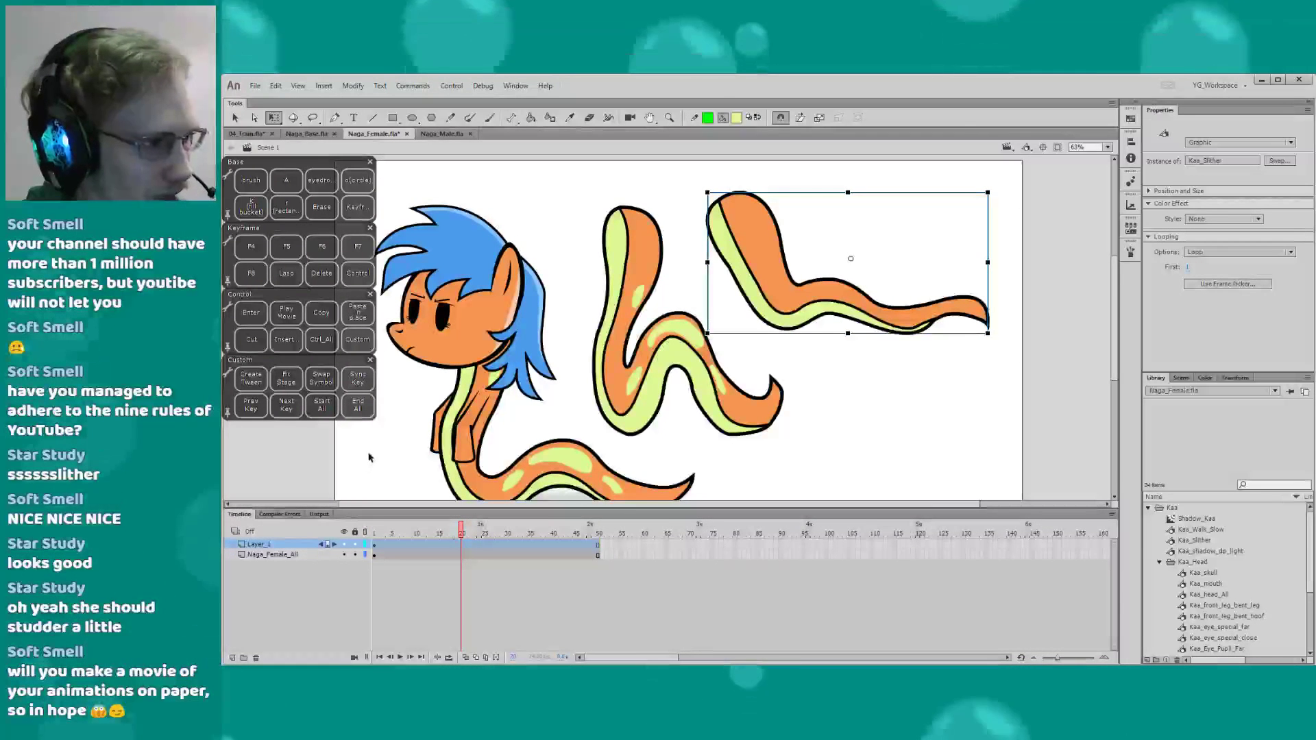
click(402, 427)
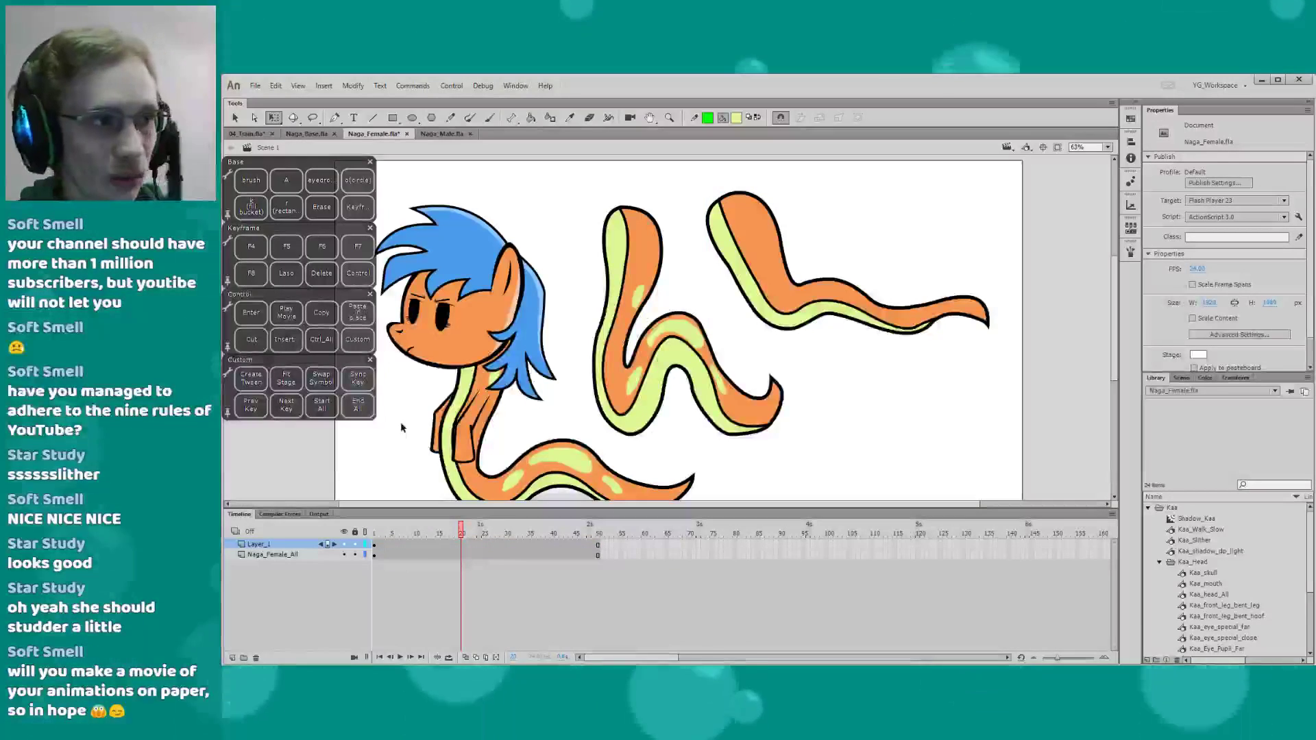
click(301, 133)
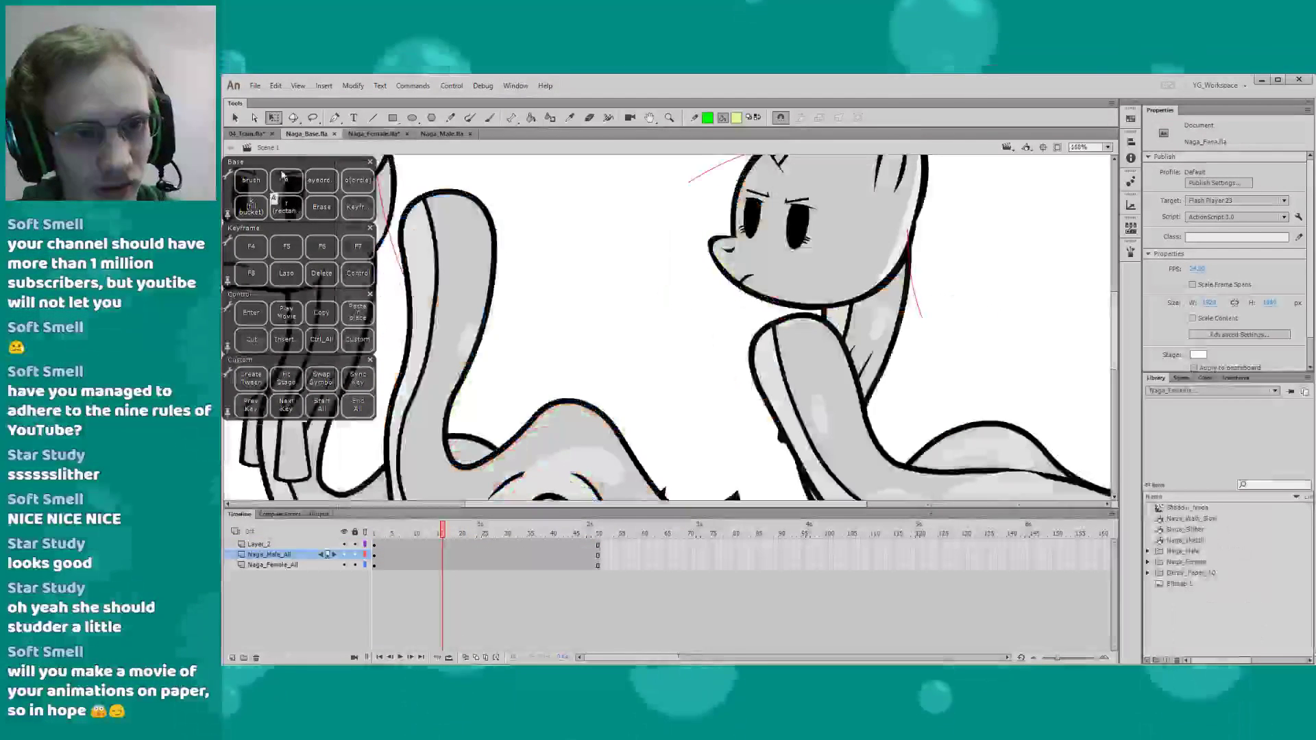
drag(408, 196, 432, 217)
Return to the 04_Train document and enlarge the timeline area to show all of its layers
click(248, 134)
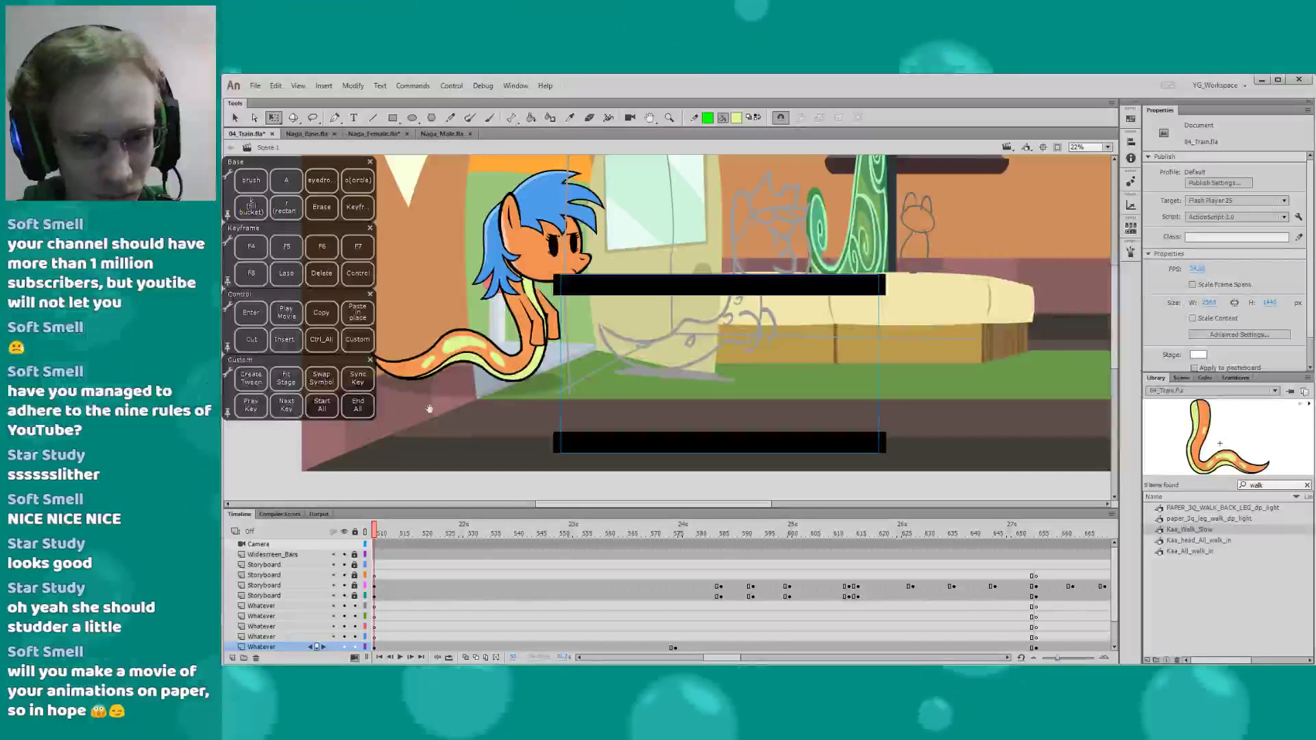
drag(426, 409, 377, 430)
click(391, 505)
drag(391, 511, 635, 505)
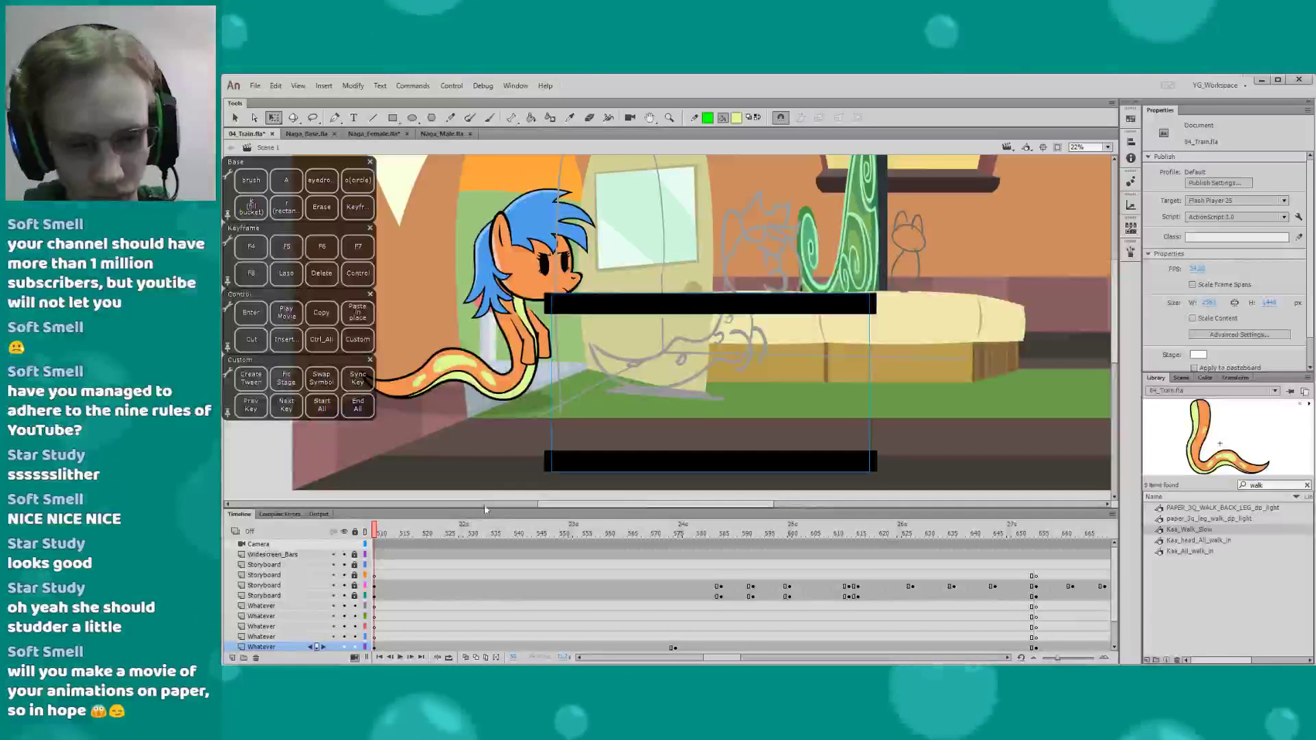
drag(484, 509, 482, 464)
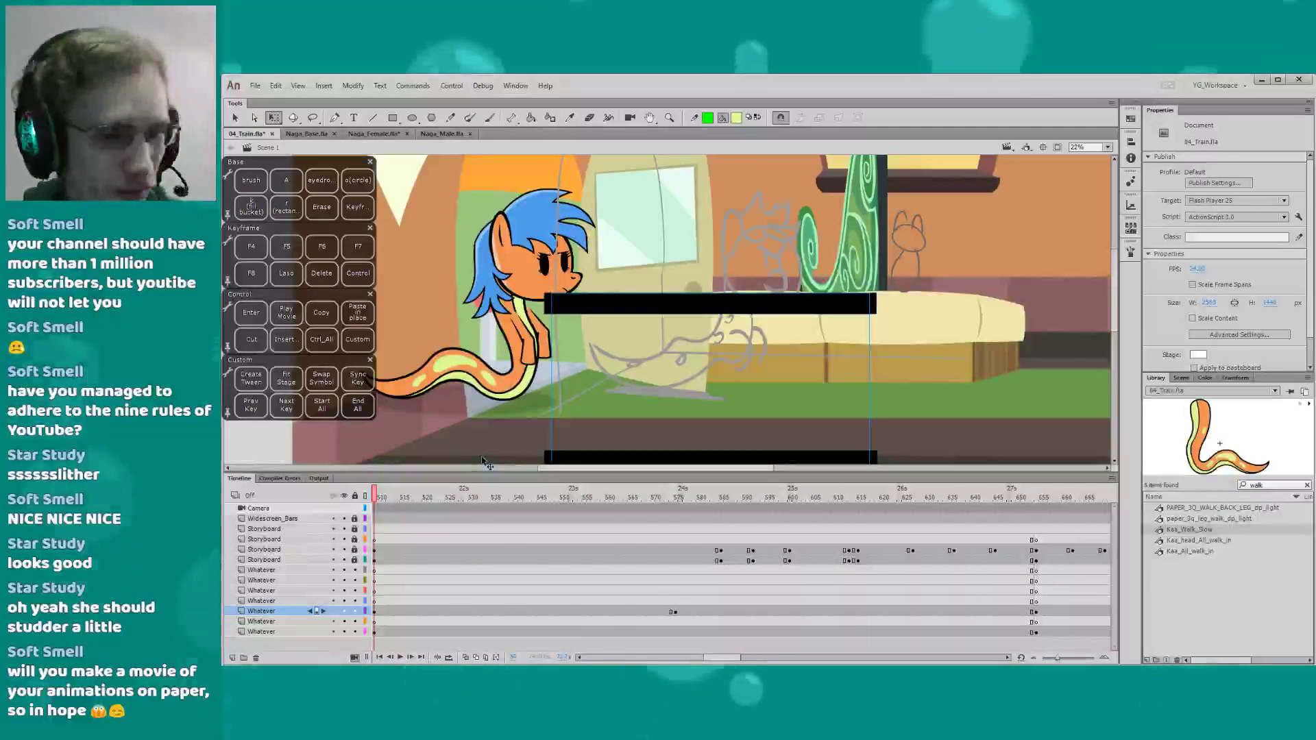
Inside the naga's Kaa_All_walk_in symbol, paste the Kaa_Slither tail into the body layer and align it over the existing Kaa_Walk_Slow tail
double_click(442, 399)
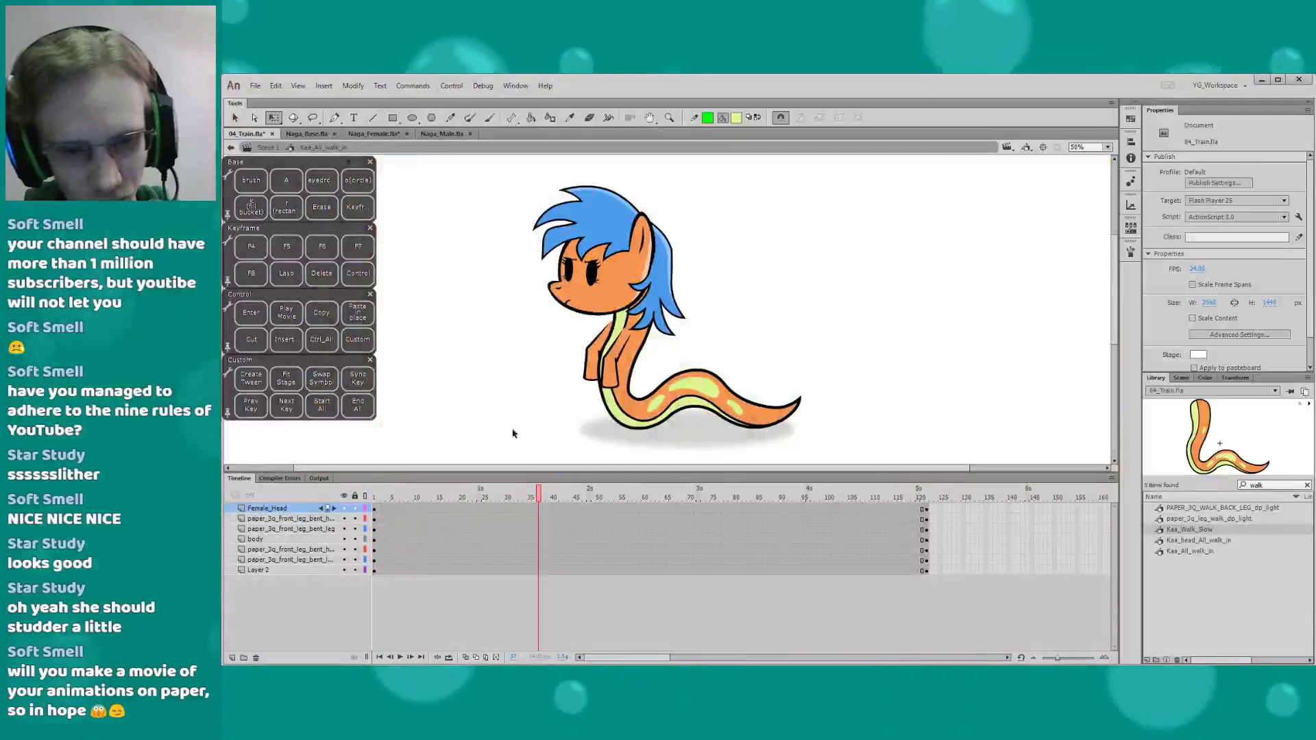
click(627, 411)
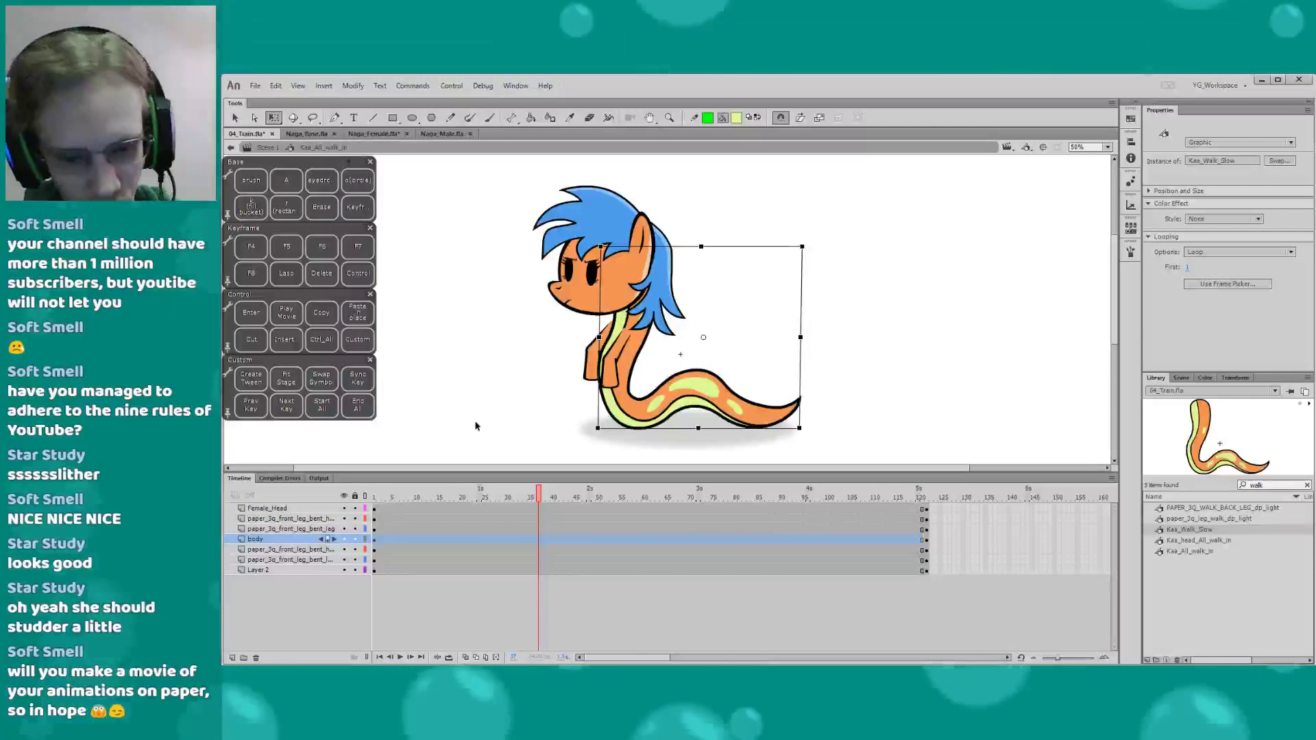
key(ctrl+v)
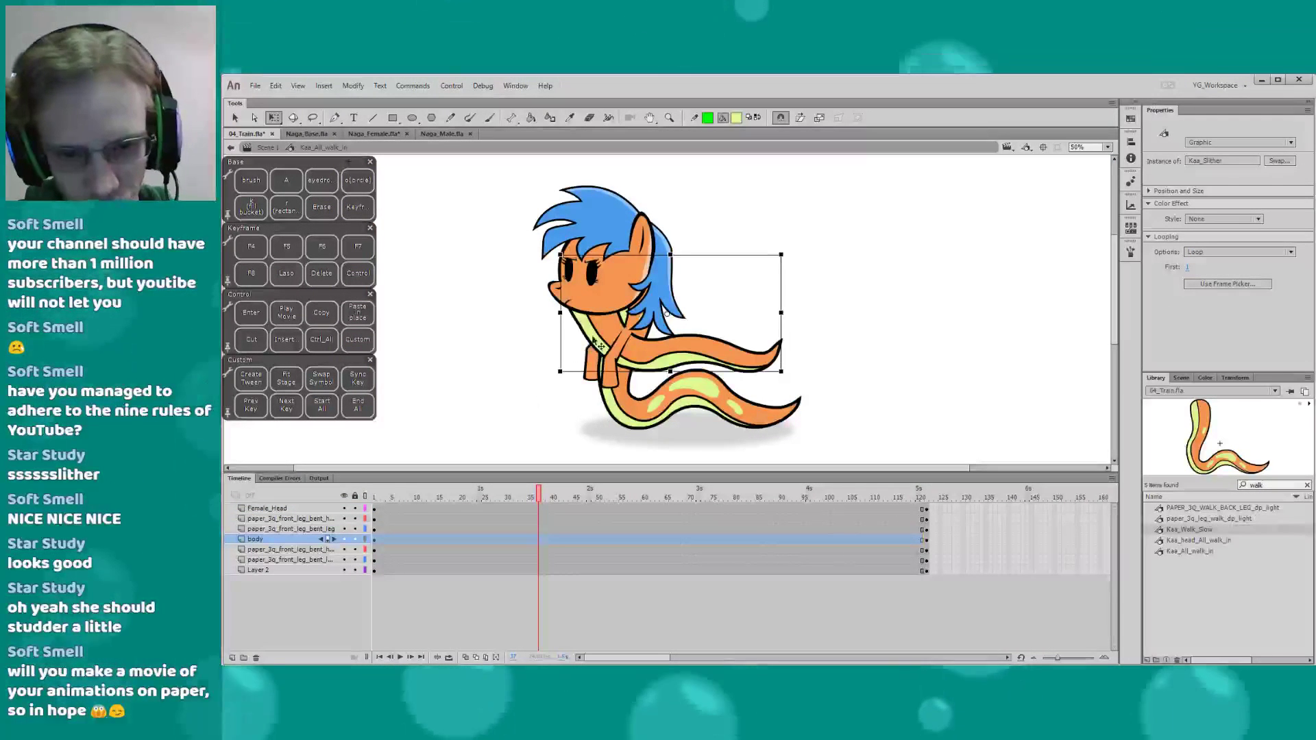
drag(592, 335, 627, 402)
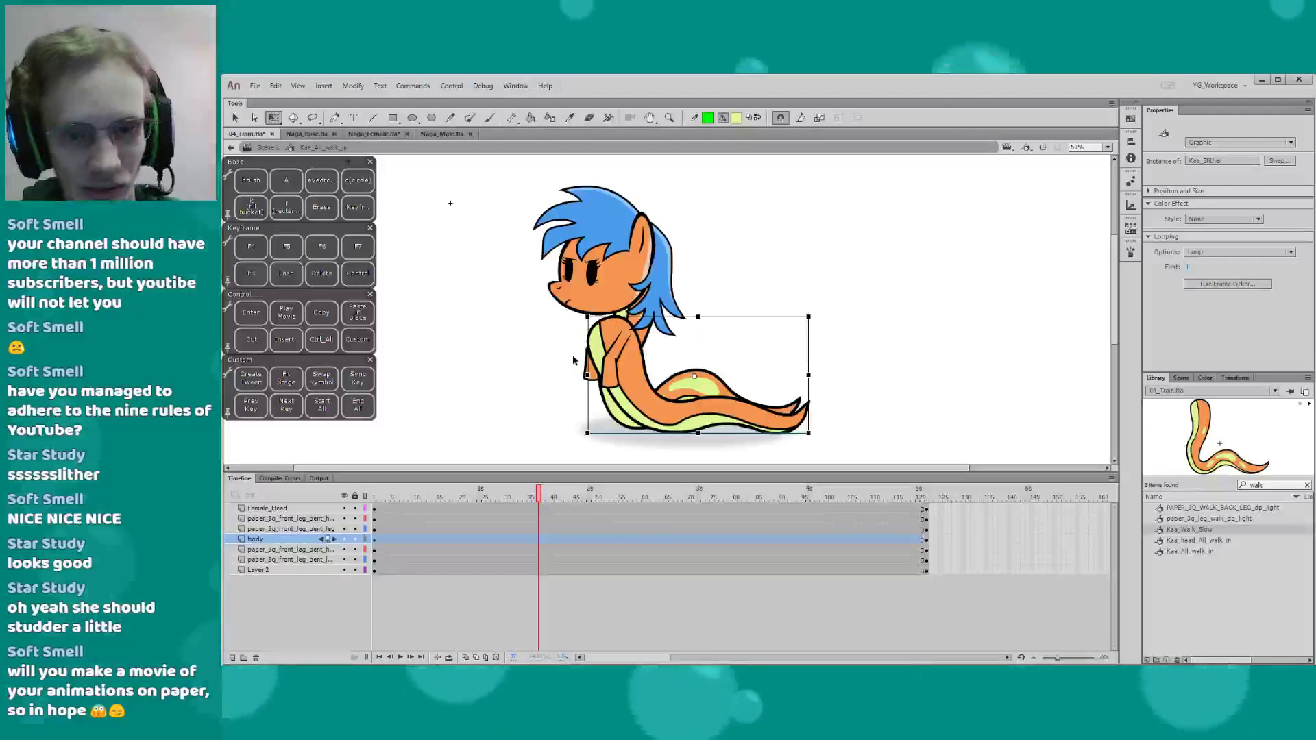
Delete the old Kaa_Walk_Slow tail from the first frame of the body layer, keeping the pasted slither tail
click(379, 497)
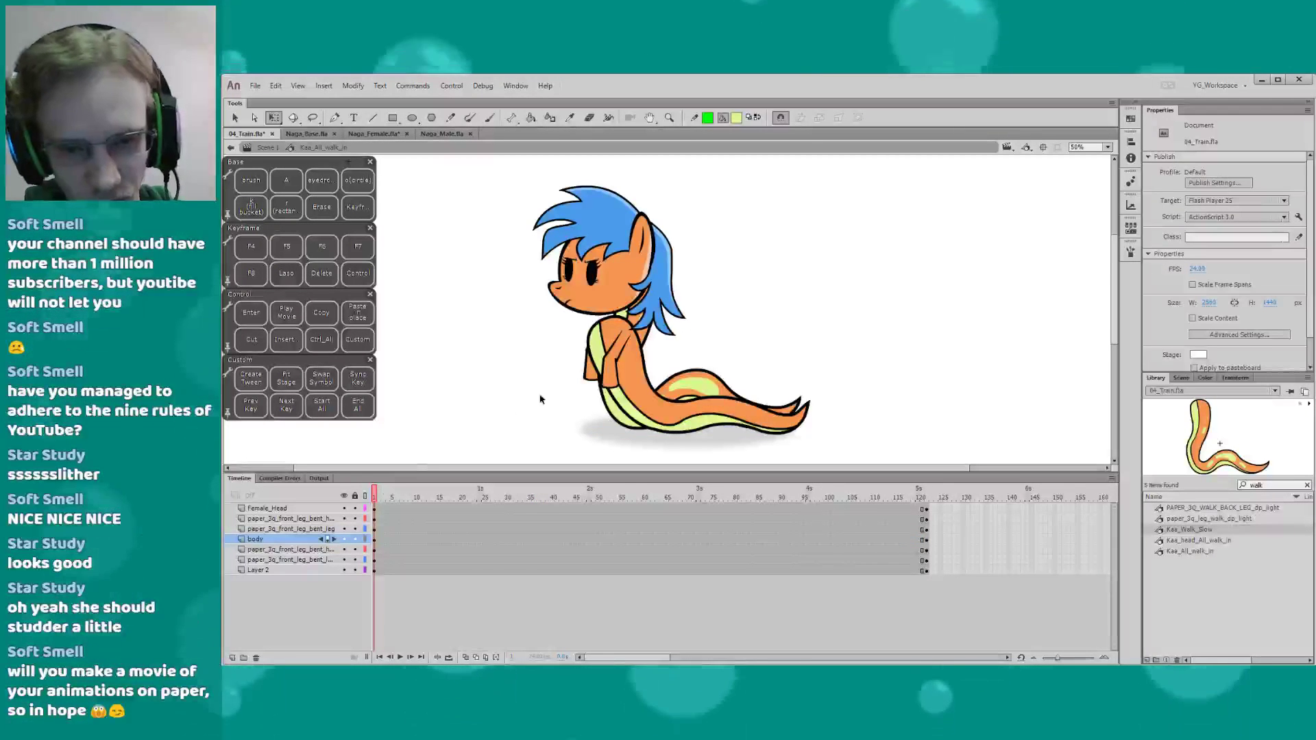
click(628, 419)
key(Delete)
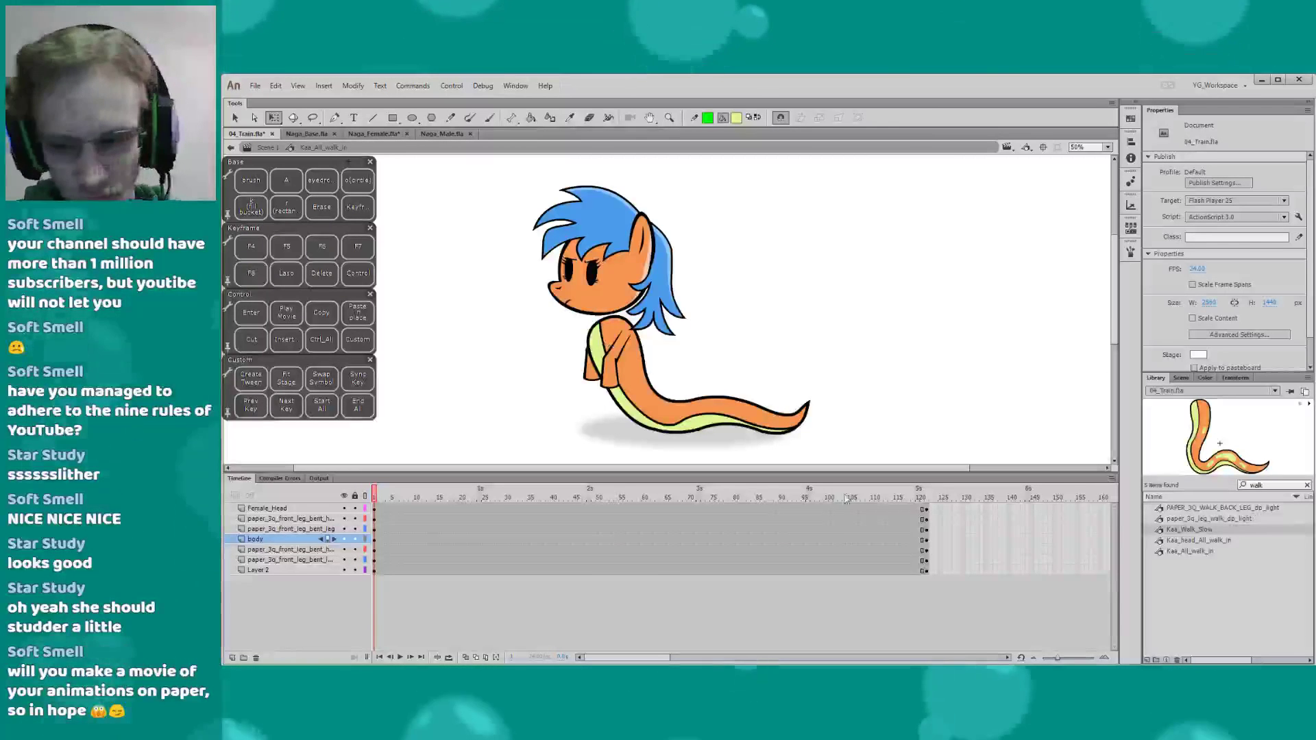
Play the character's slither cycle from frame 1 and return the playhead to frame 1
drag(910, 498, 926, 498)
key(ctrl+a)
click(449, 212)
click(377, 498)
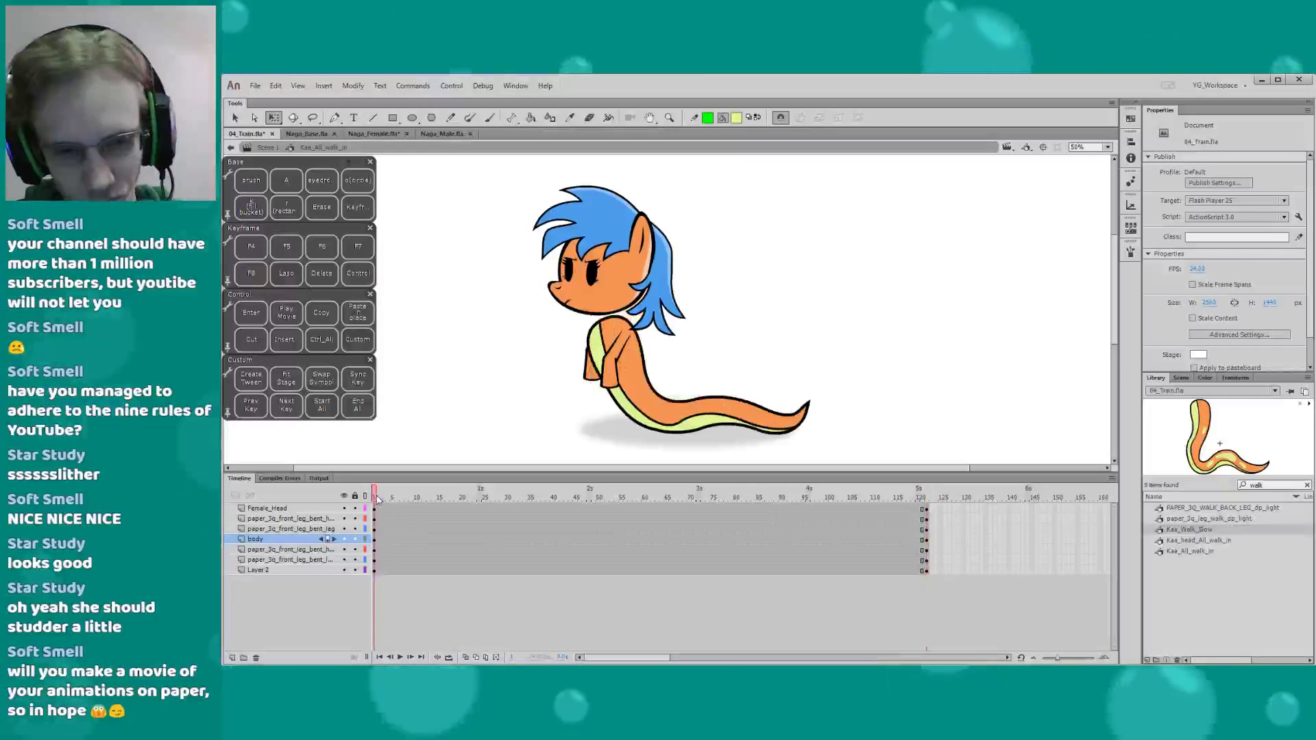
key(Return)
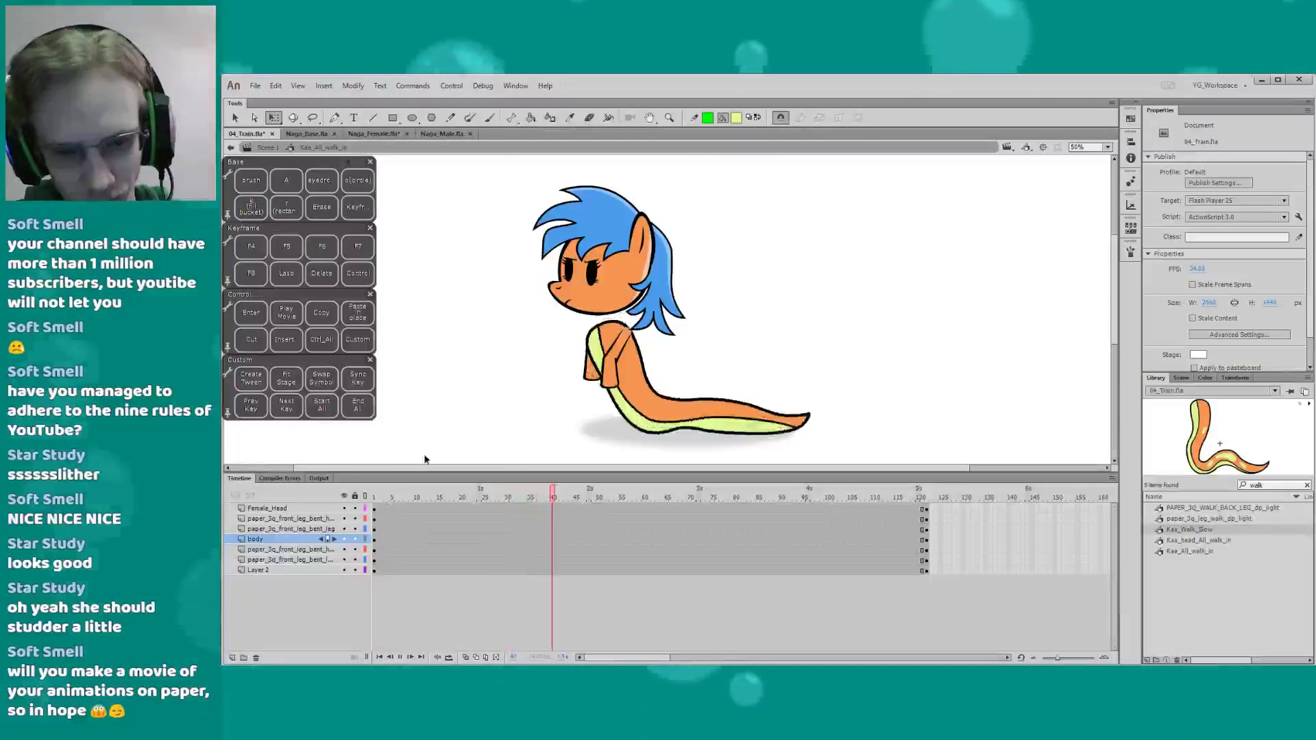
click(376, 493)
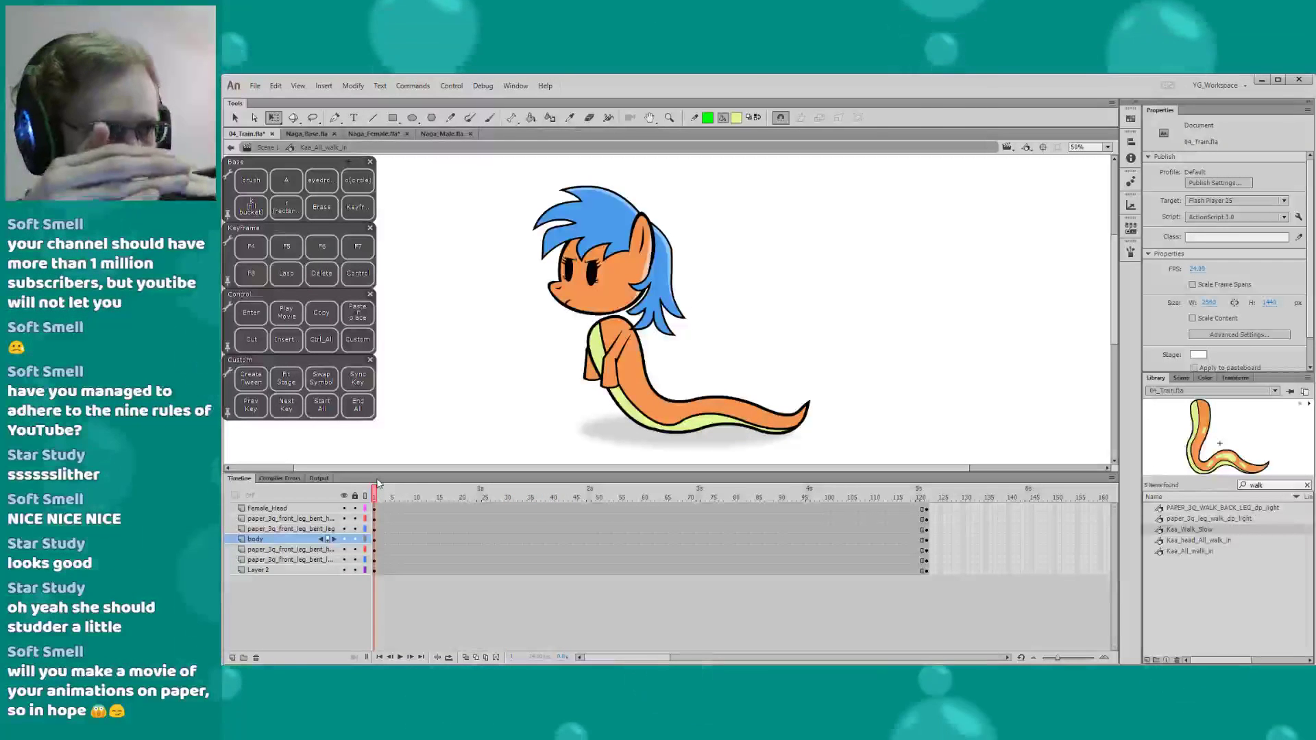
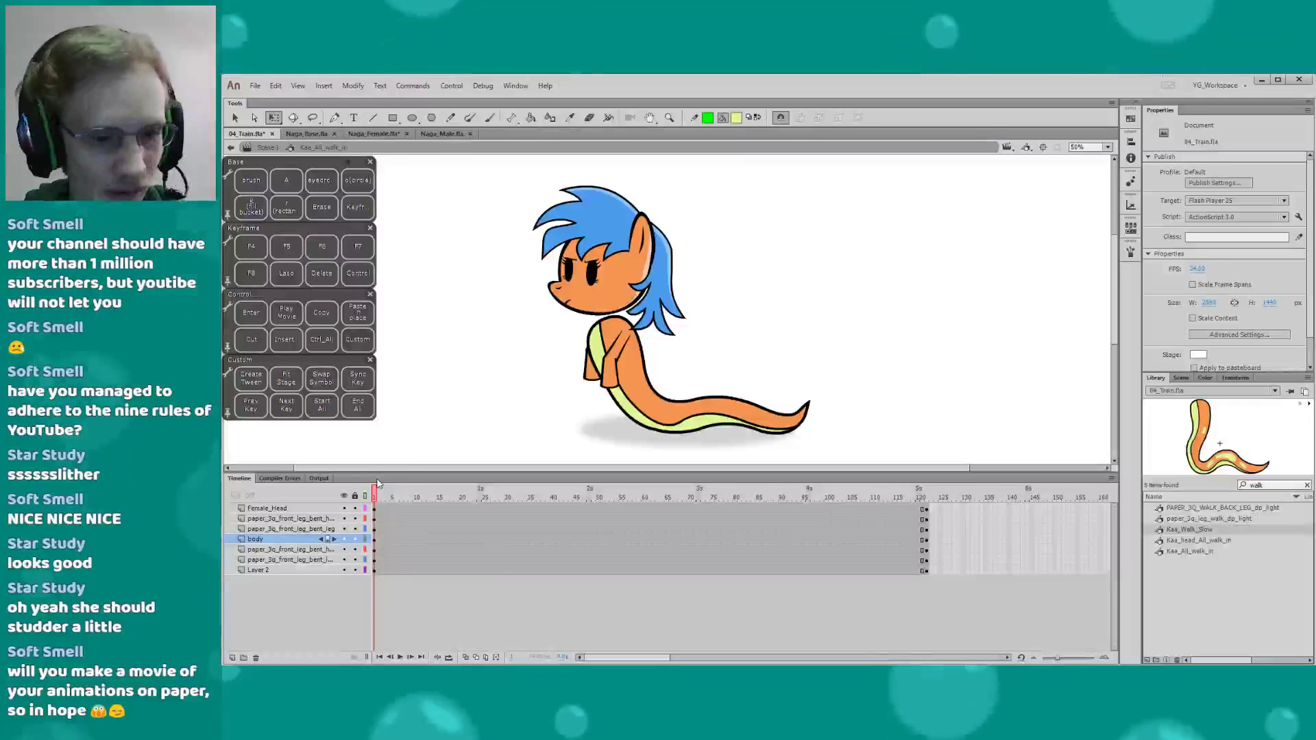
Lower the head onto the neck on frame 1, shifting it slightly forward and adjusting its tilt
click(588, 294)
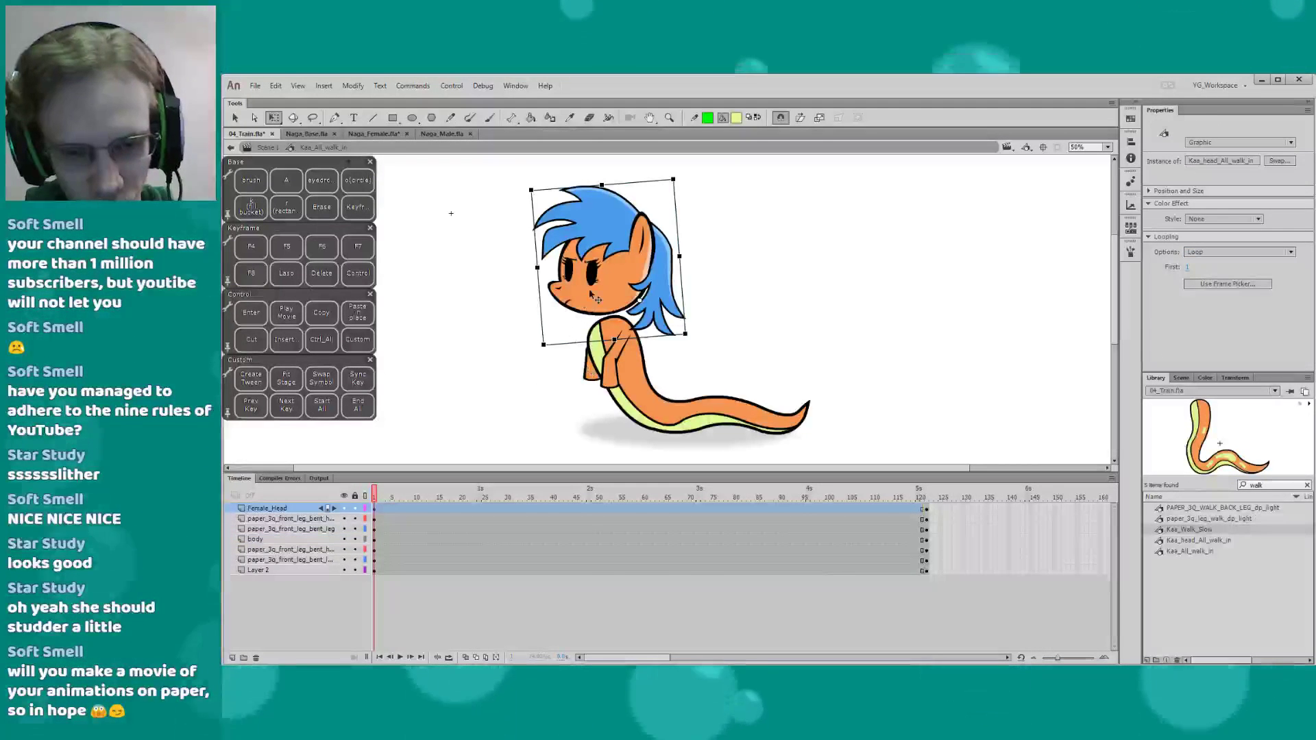
drag(588, 295, 574, 320)
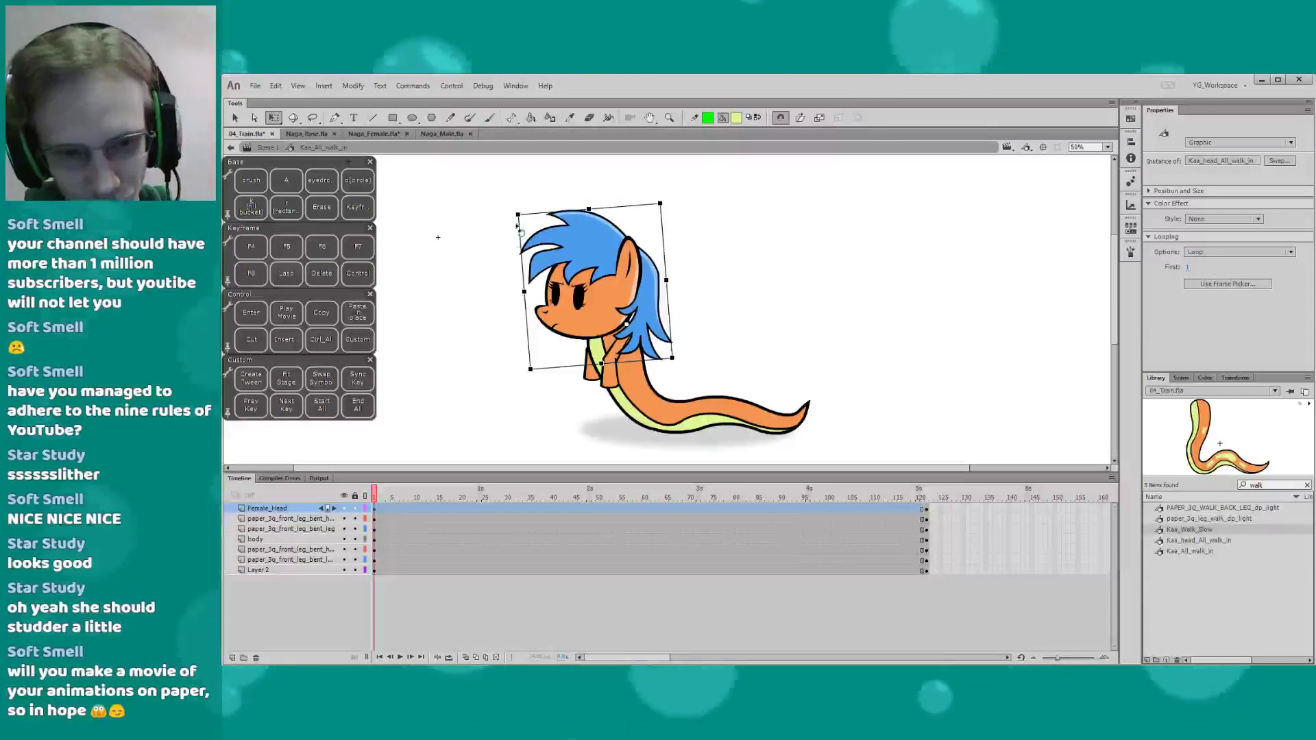
drag(513, 222, 519, 215)
click(650, 408)
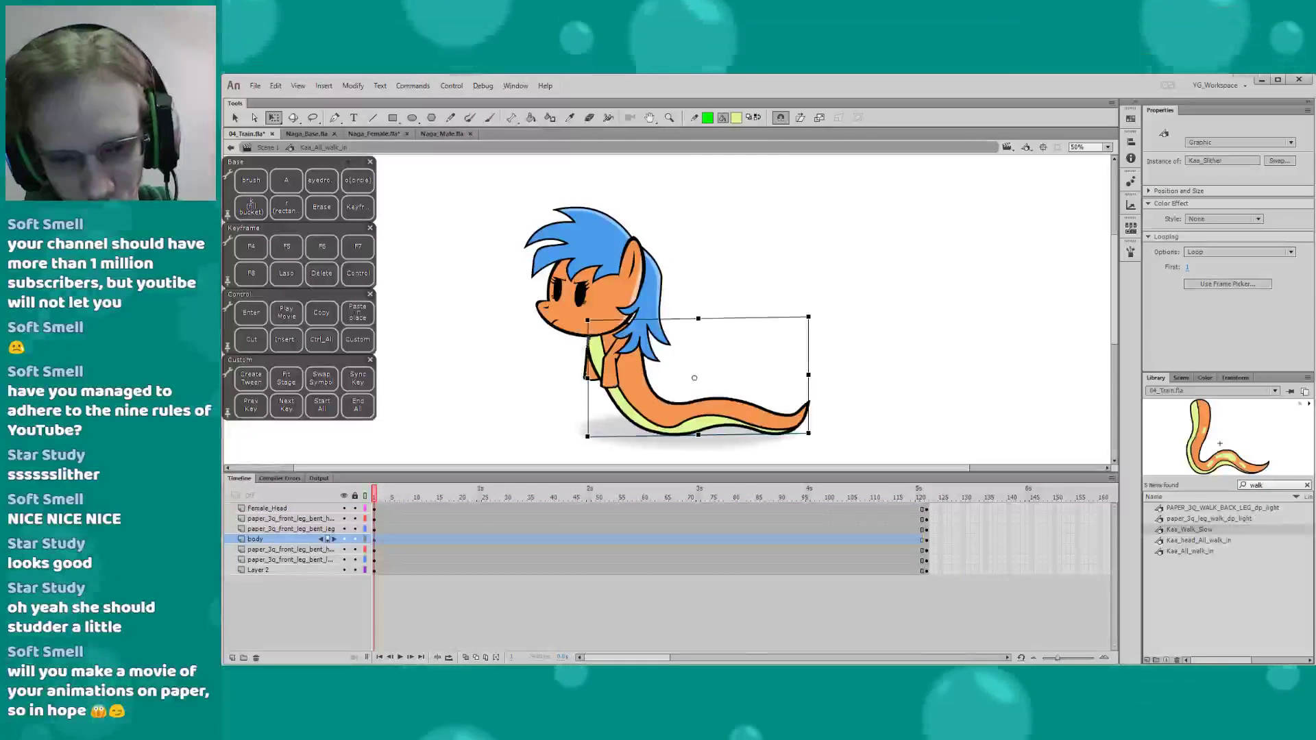
click(607, 374)
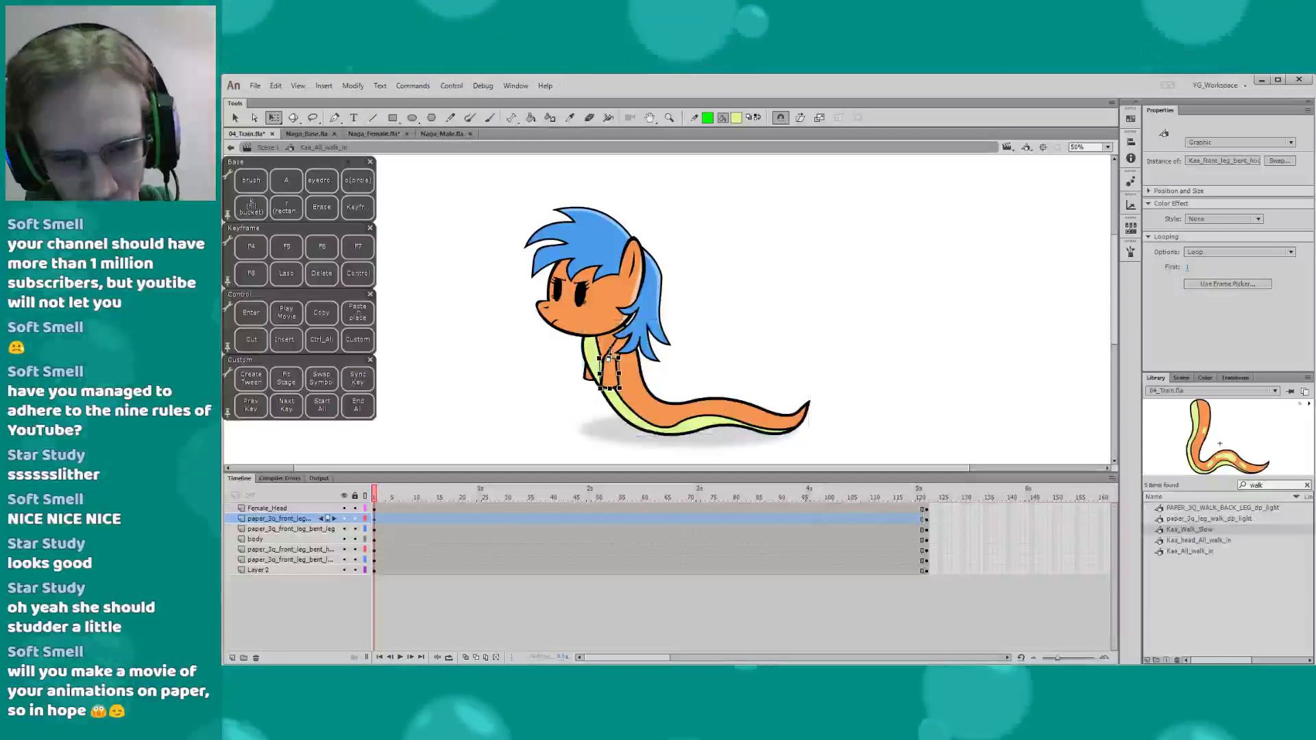
drag(609, 374, 624, 425)
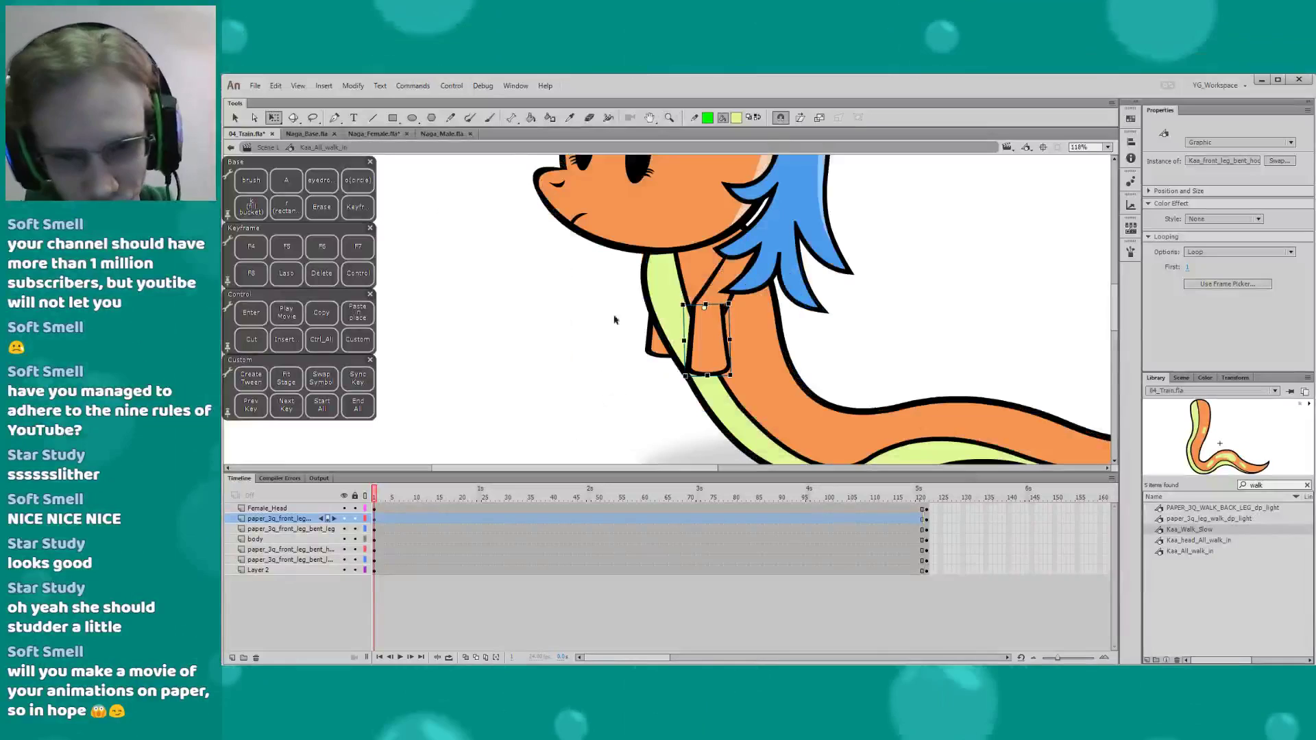
click(608, 240)
drag(515, 330, 516, 341)
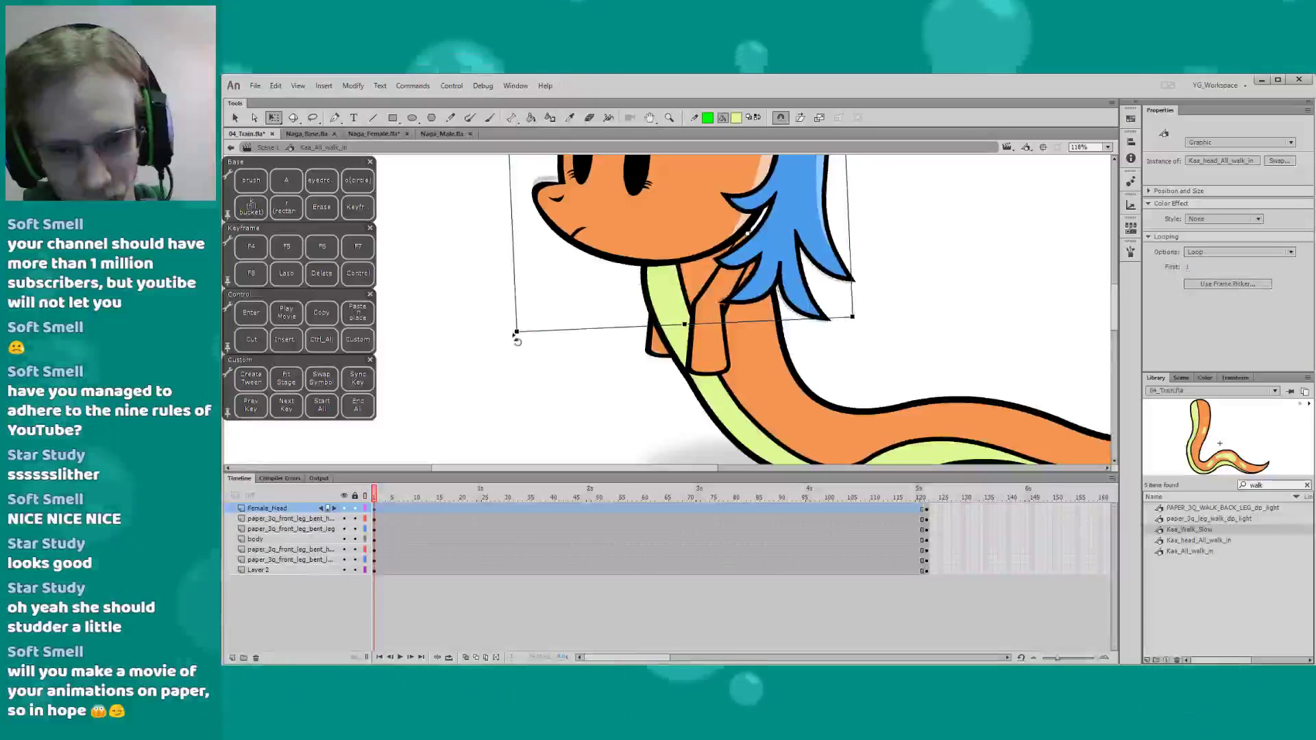
drag(616, 241, 607, 253)
Rotate the four front-leg parts together and move them down along the chest to match the leaning body
click(646, 344)
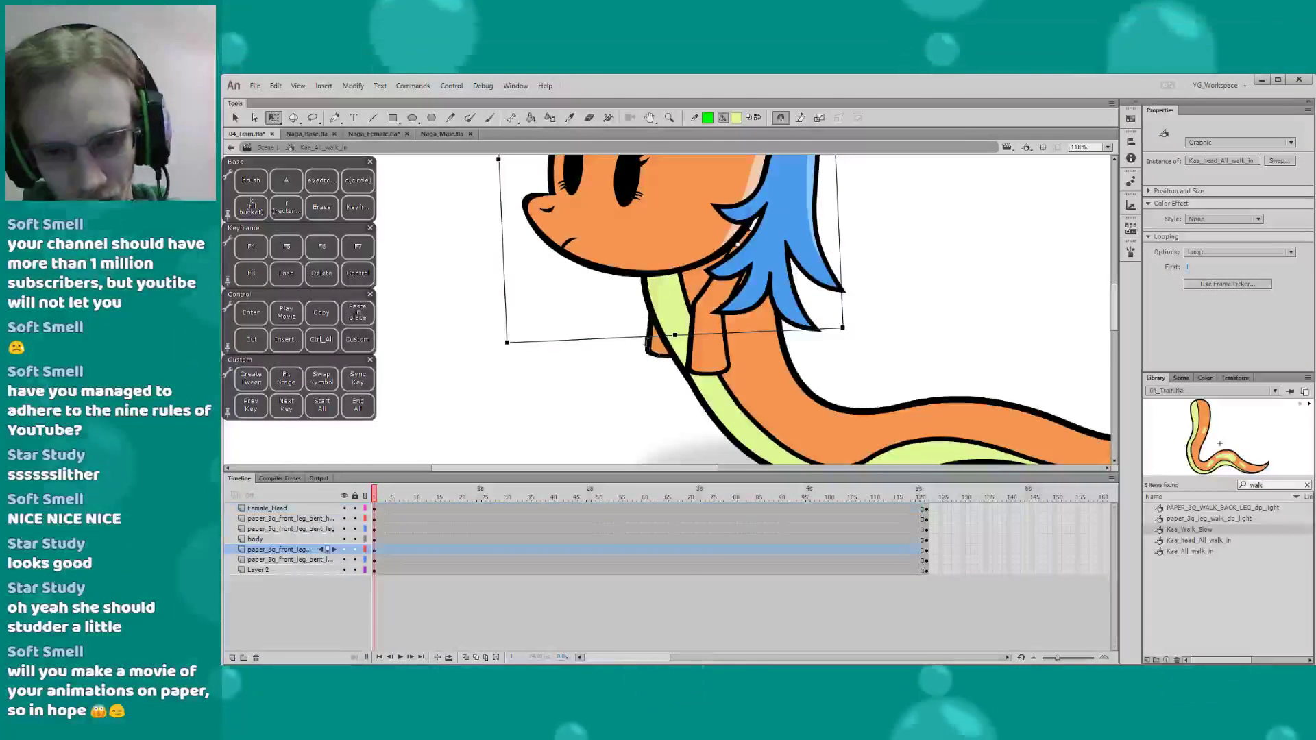
click(310, 540)
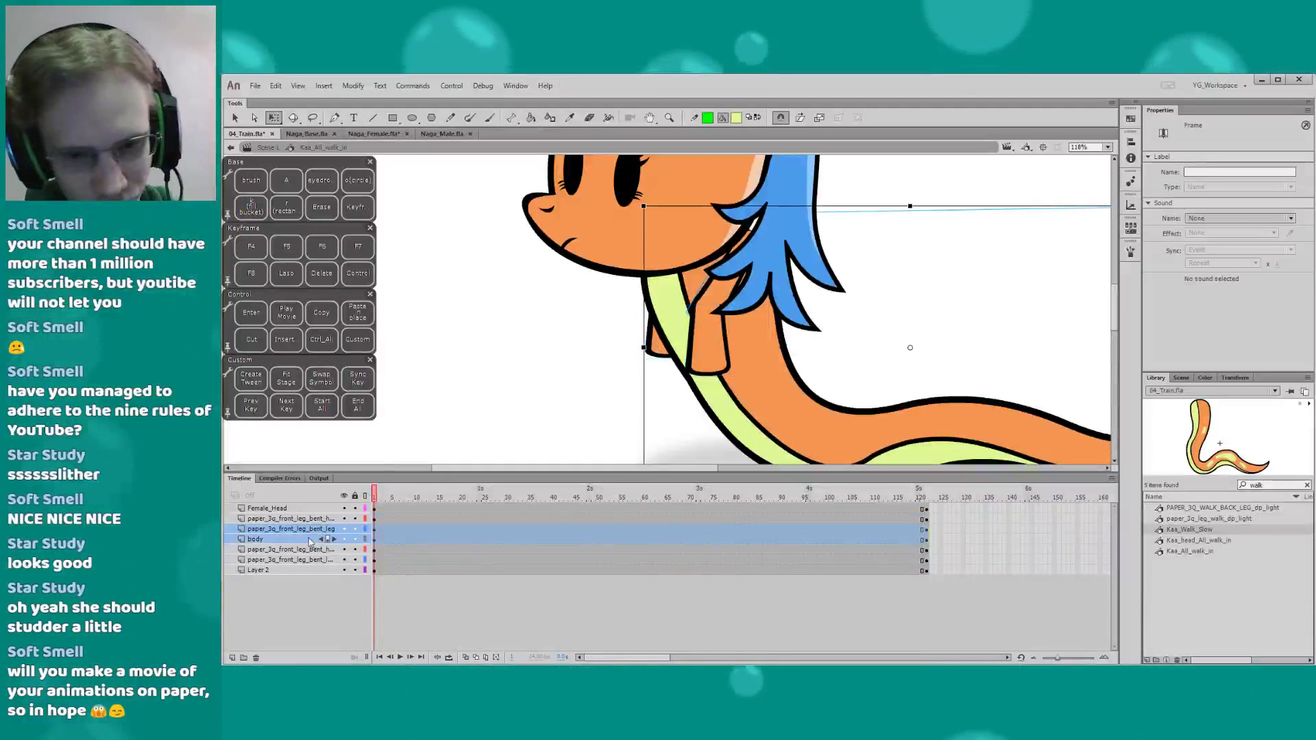
click(271, 549)
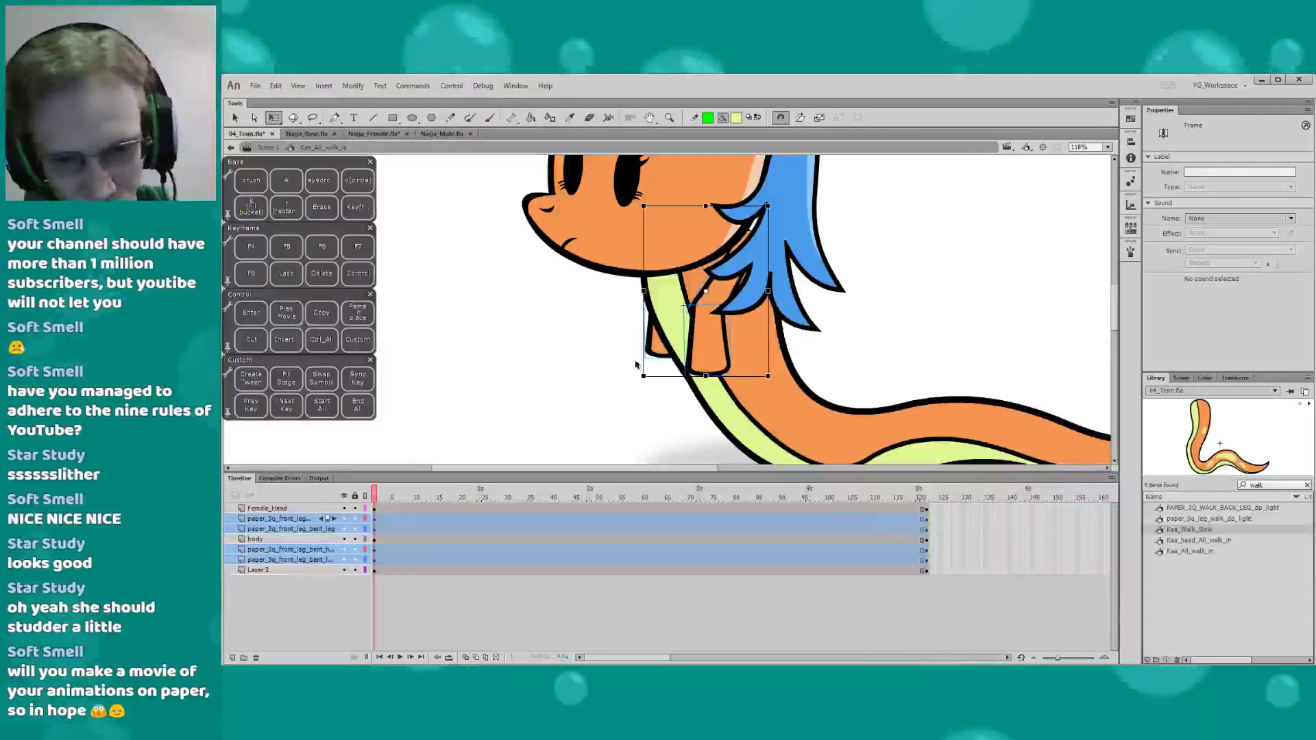
drag(643, 367, 663, 457)
mouse_move(660, 396)
mouse_down()
mouse_move(672, 410)
mouse_move(675, 398)
mouse_up()
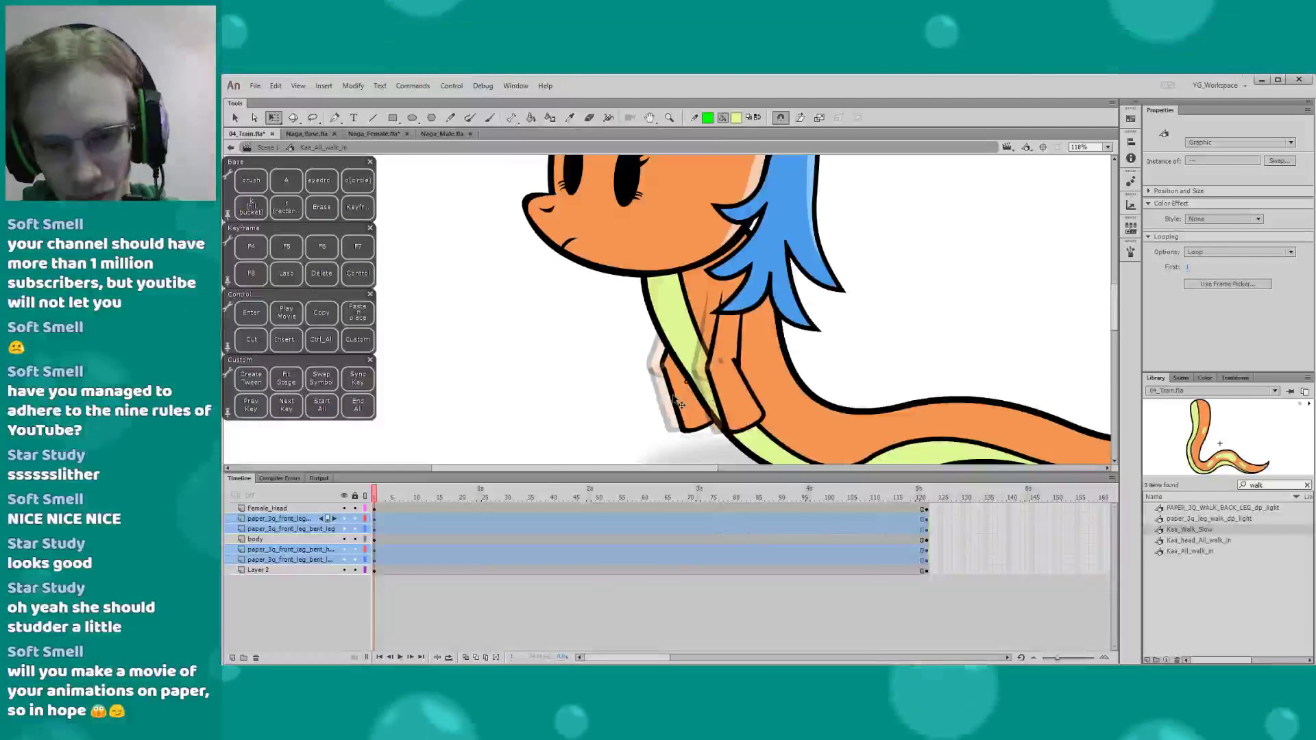
Fine-tune the head's height and tilt so it sits naturally on the neck above the front legs
click(596, 264)
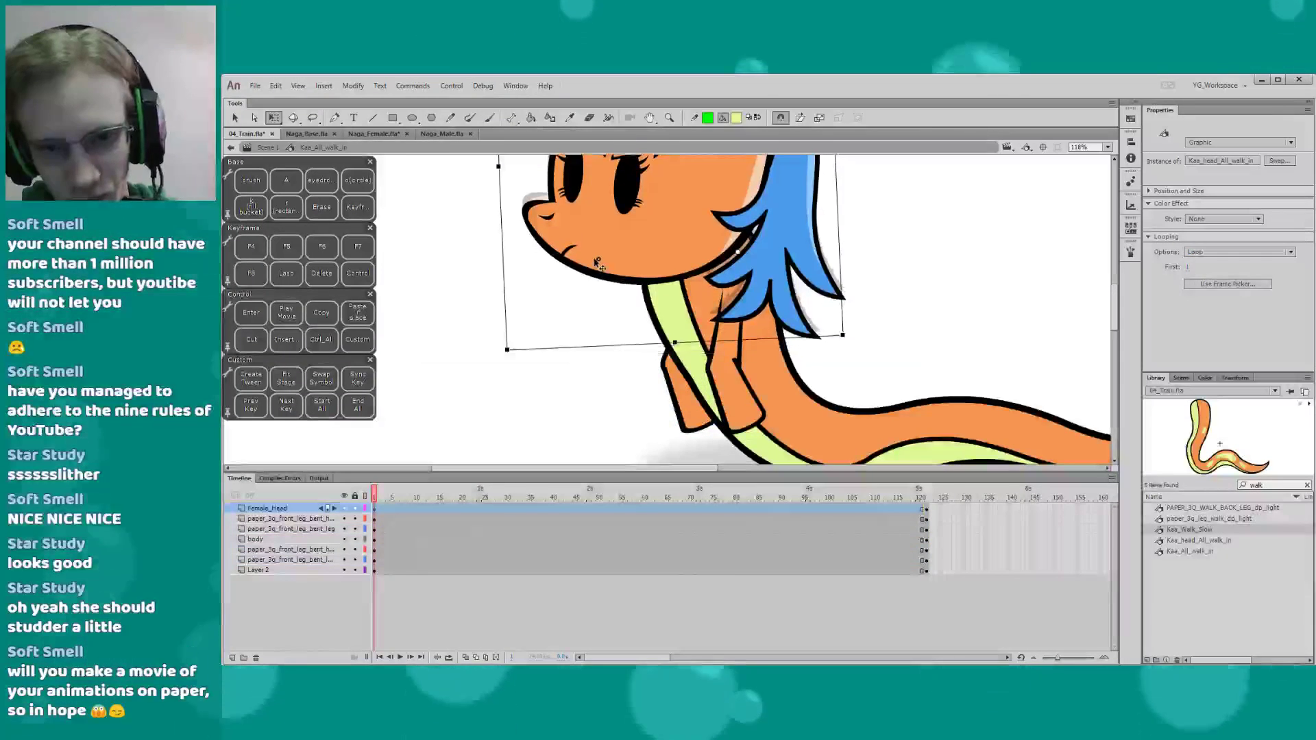
drag(596, 264, 594, 318)
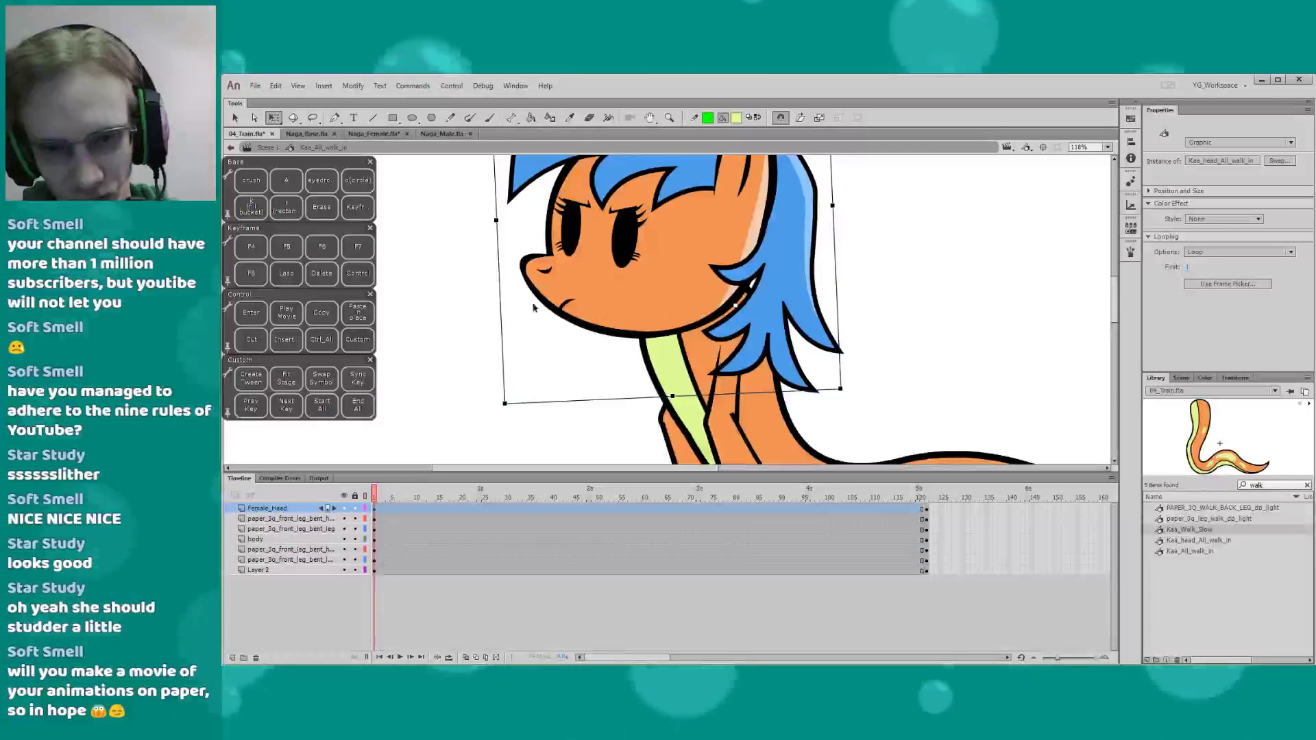
drag(501, 404, 514, 292)
click(681, 348)
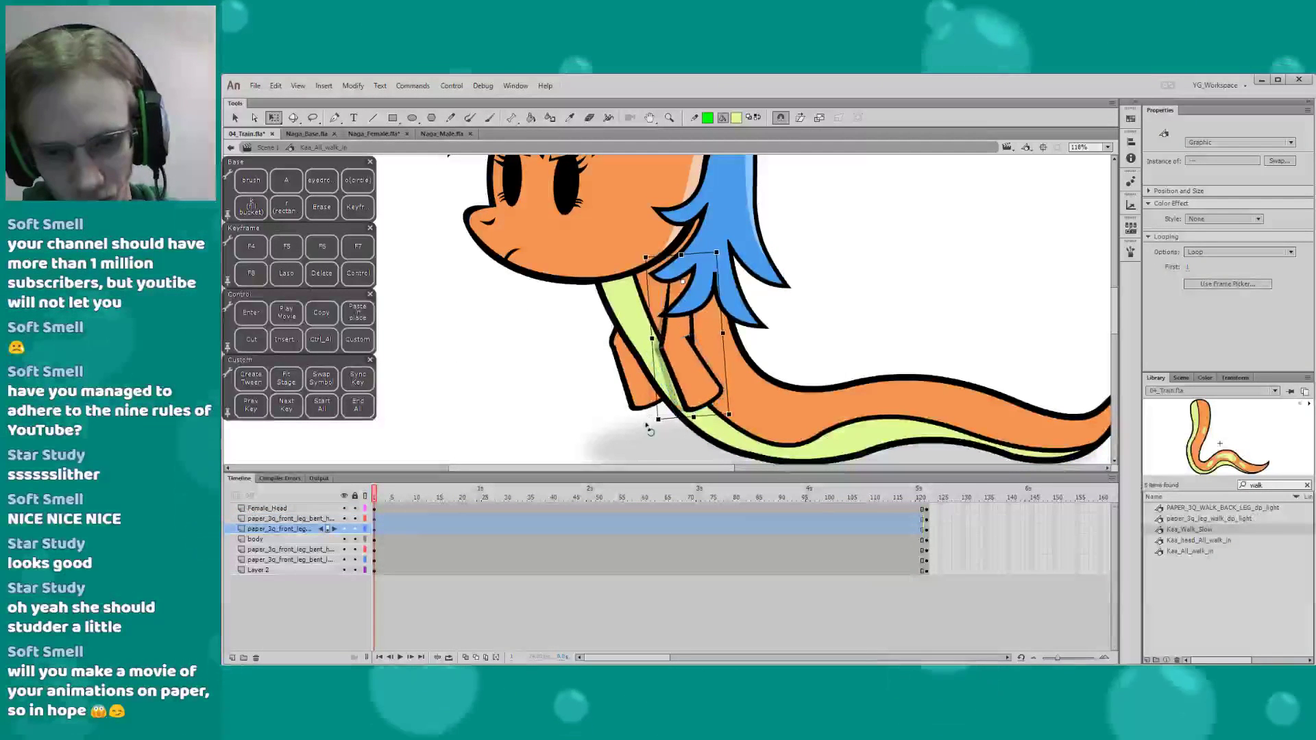
click(627, 388)
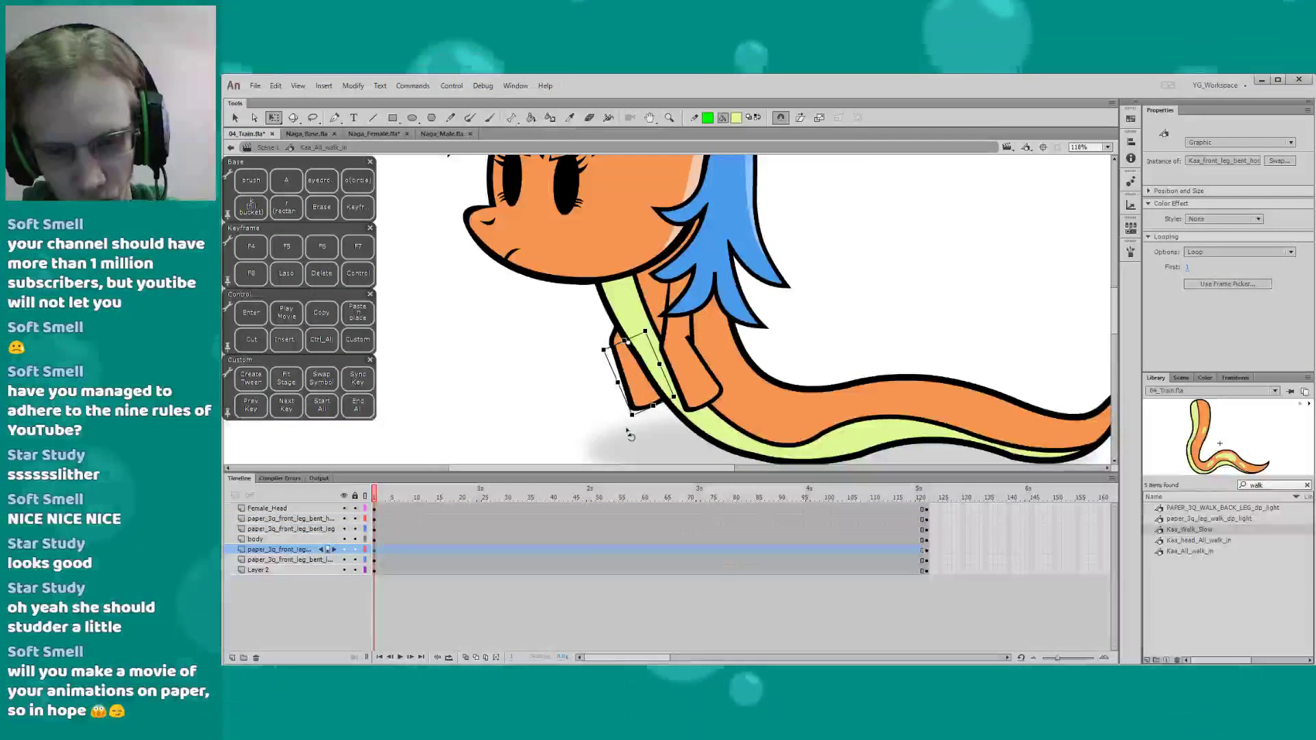
click(567, 406)
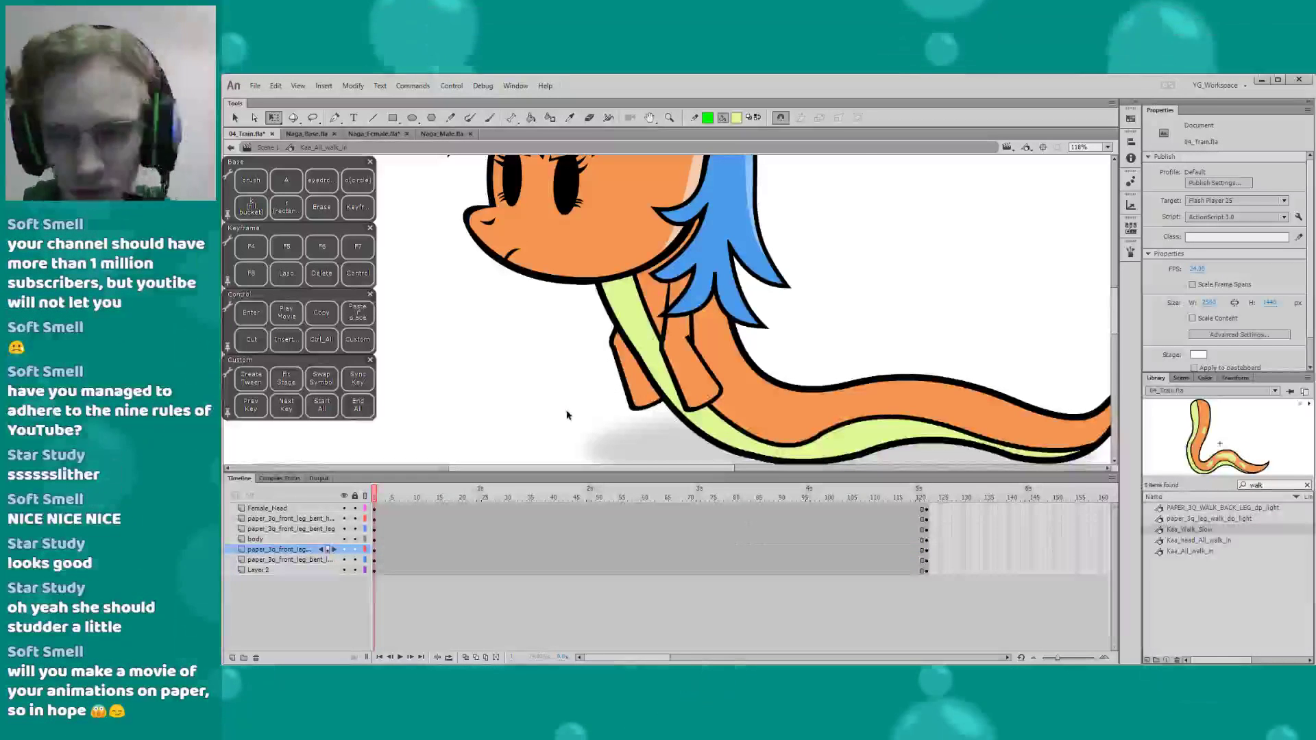
Save the current document
key(ctrl+s)
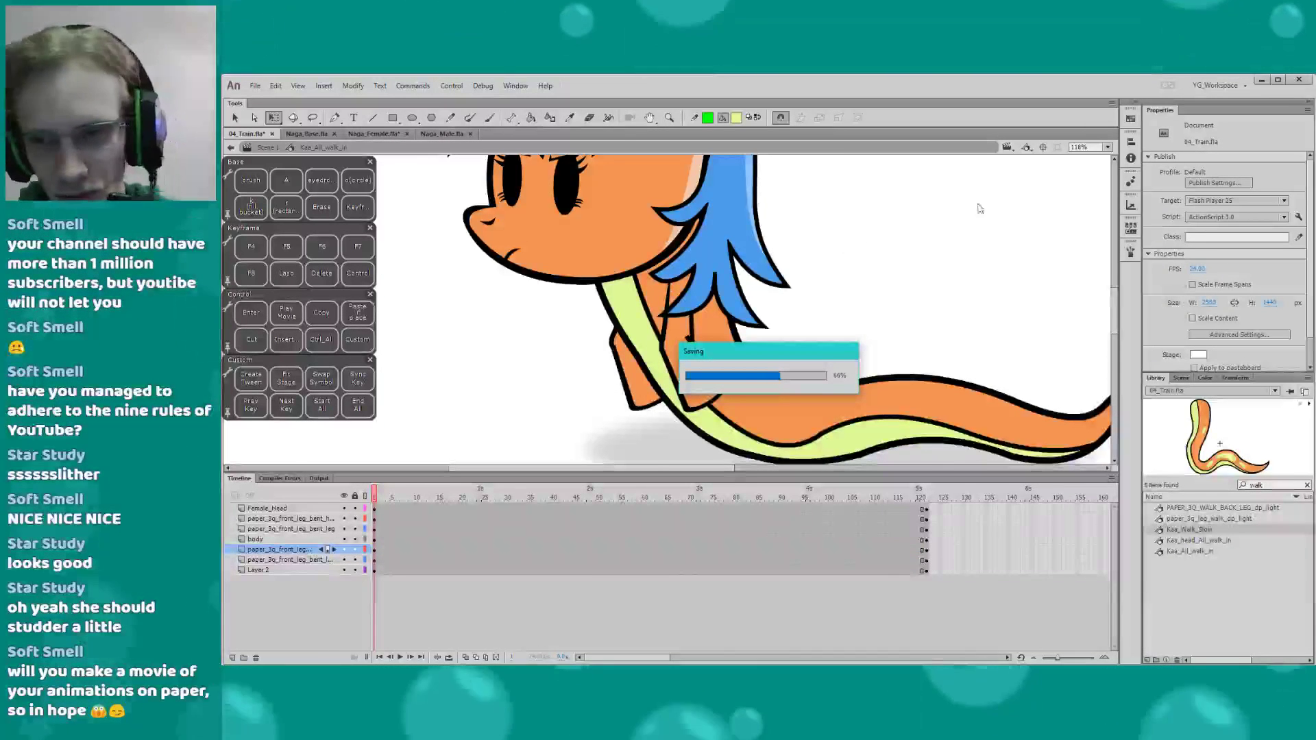
click(1107, 146)
click(1071, 202)
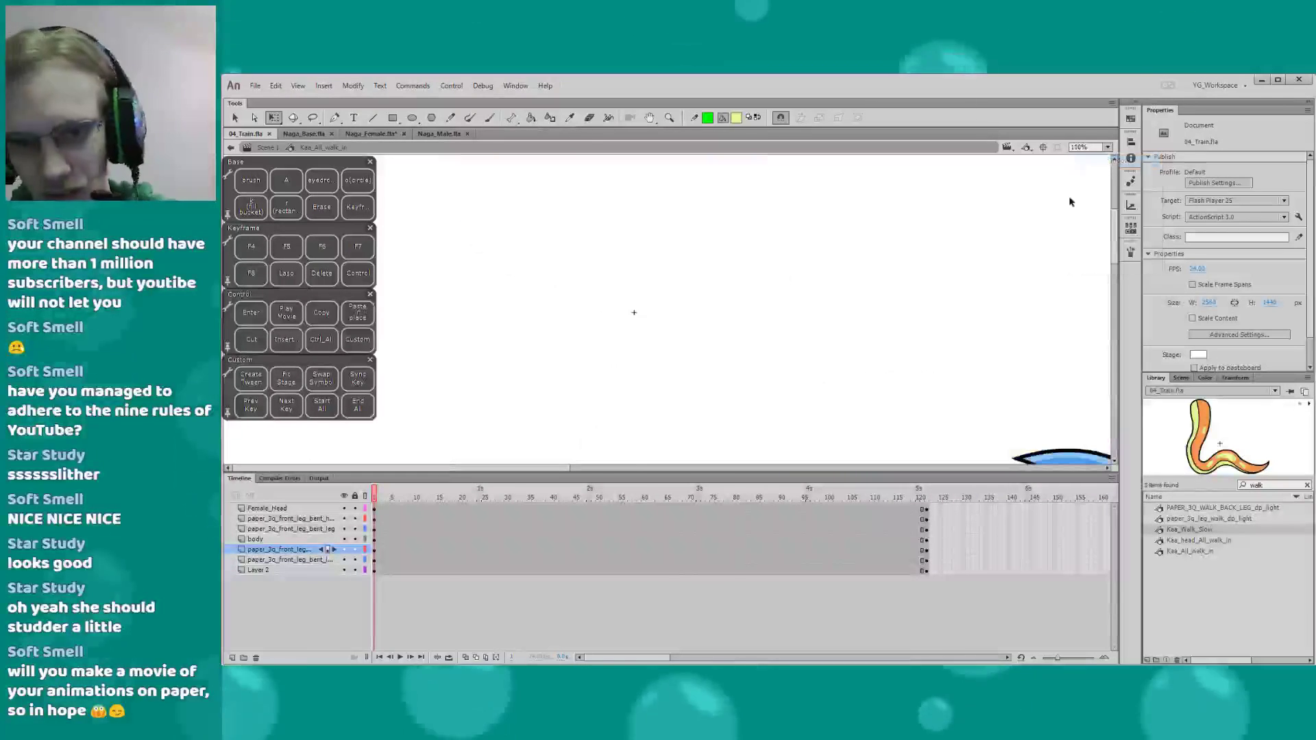
alt+click(591, 391)
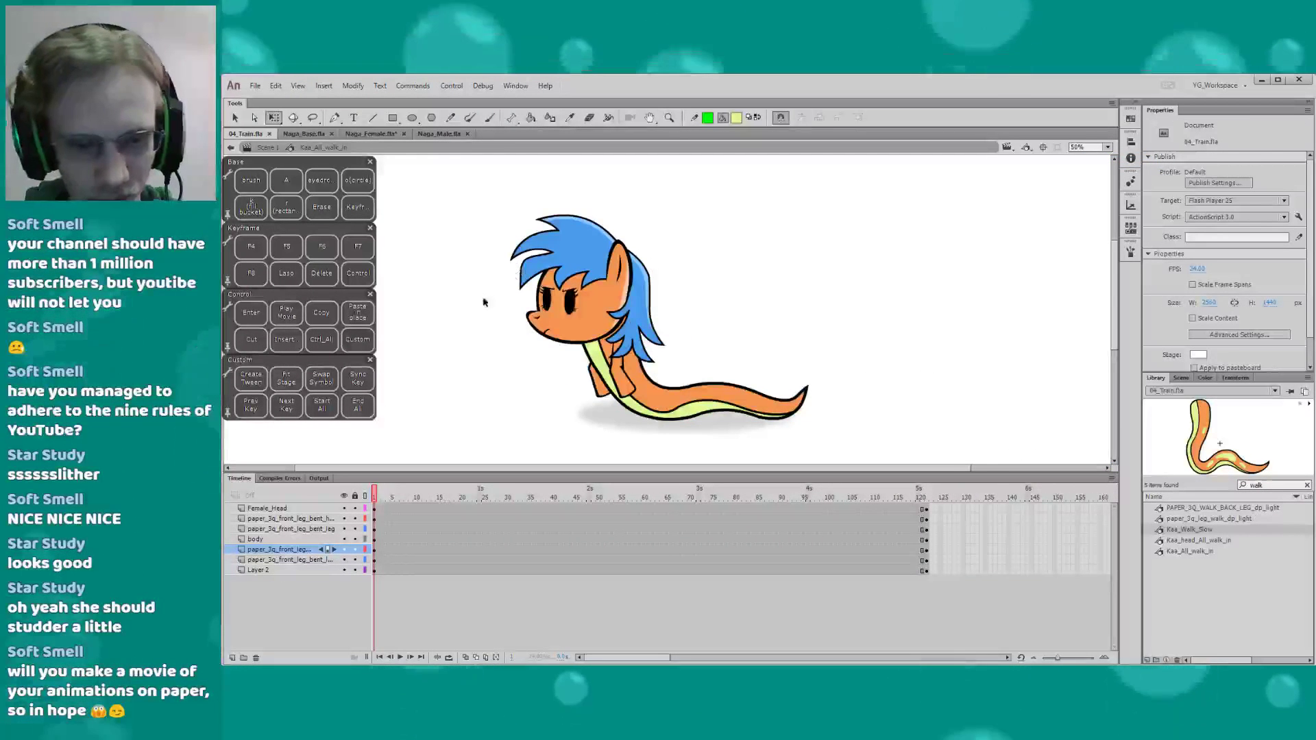
key(b)
drag(741, 252, 709, 272)
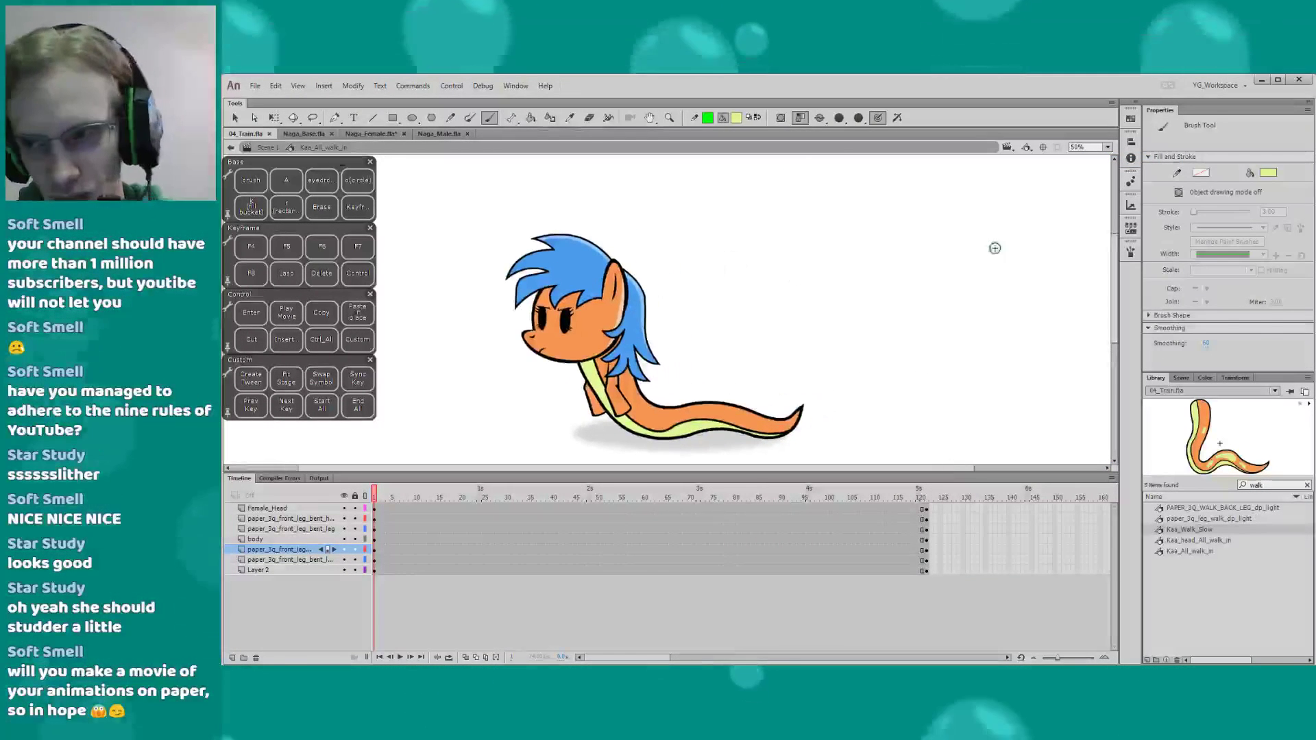
click(1268, 173)
click(1093, 269)
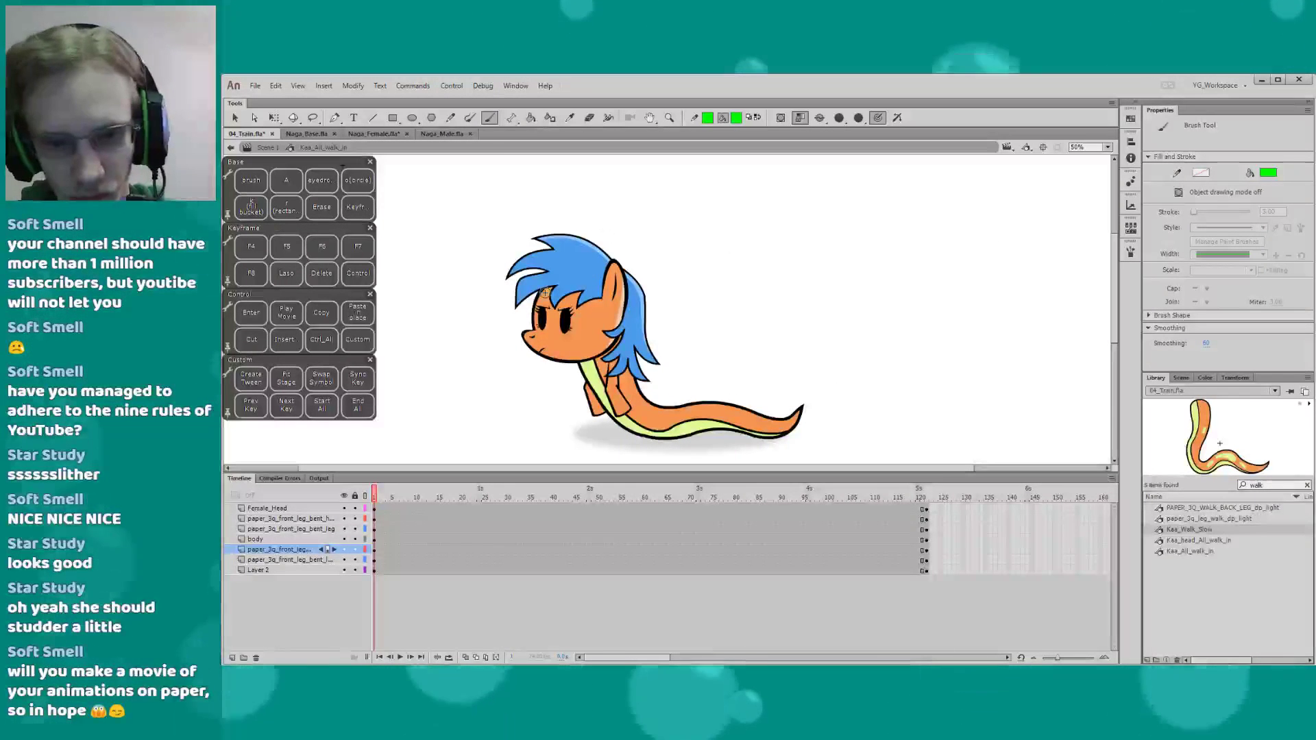
drag(755, 200, 806, 259)
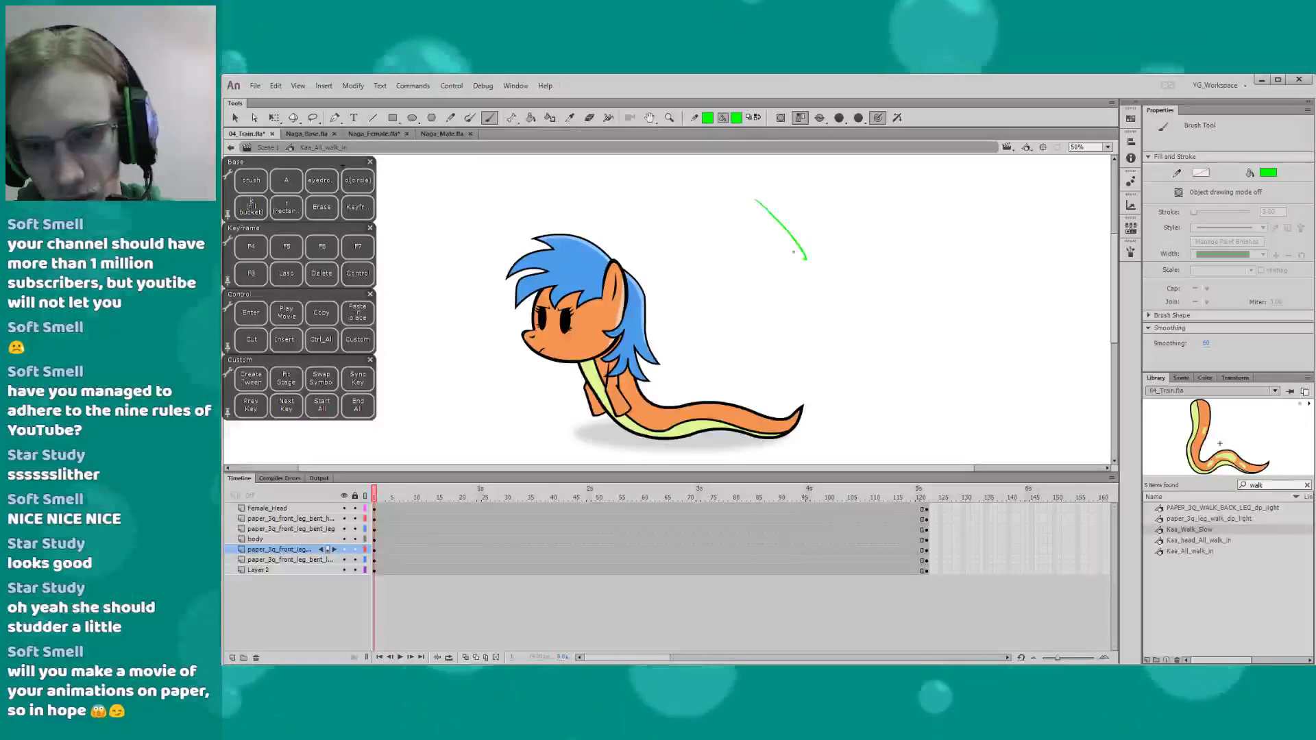
mouse_move(774, 213)
mouse_down()
mouse_move(680, 330)
mouse_move(706, 342)
mouse_up()
key(q)
click(687, 291)
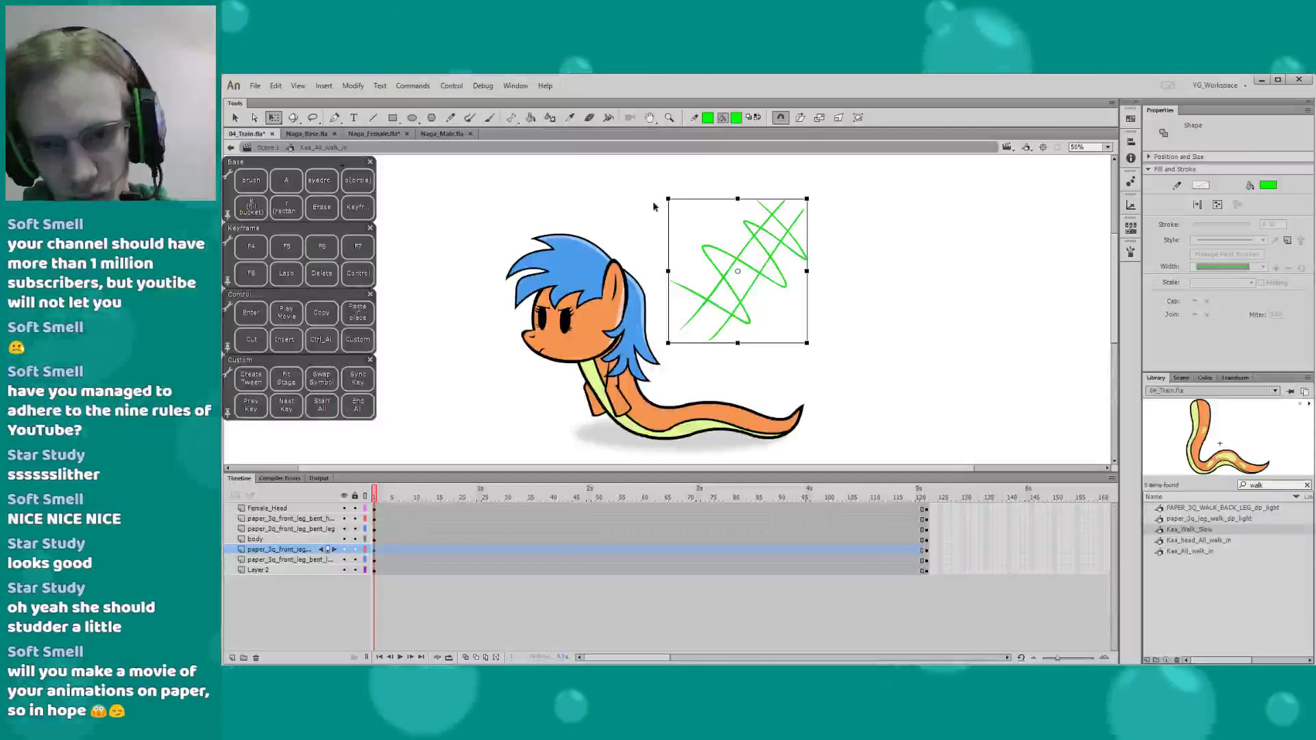
drag(653, 205, 646, 309)
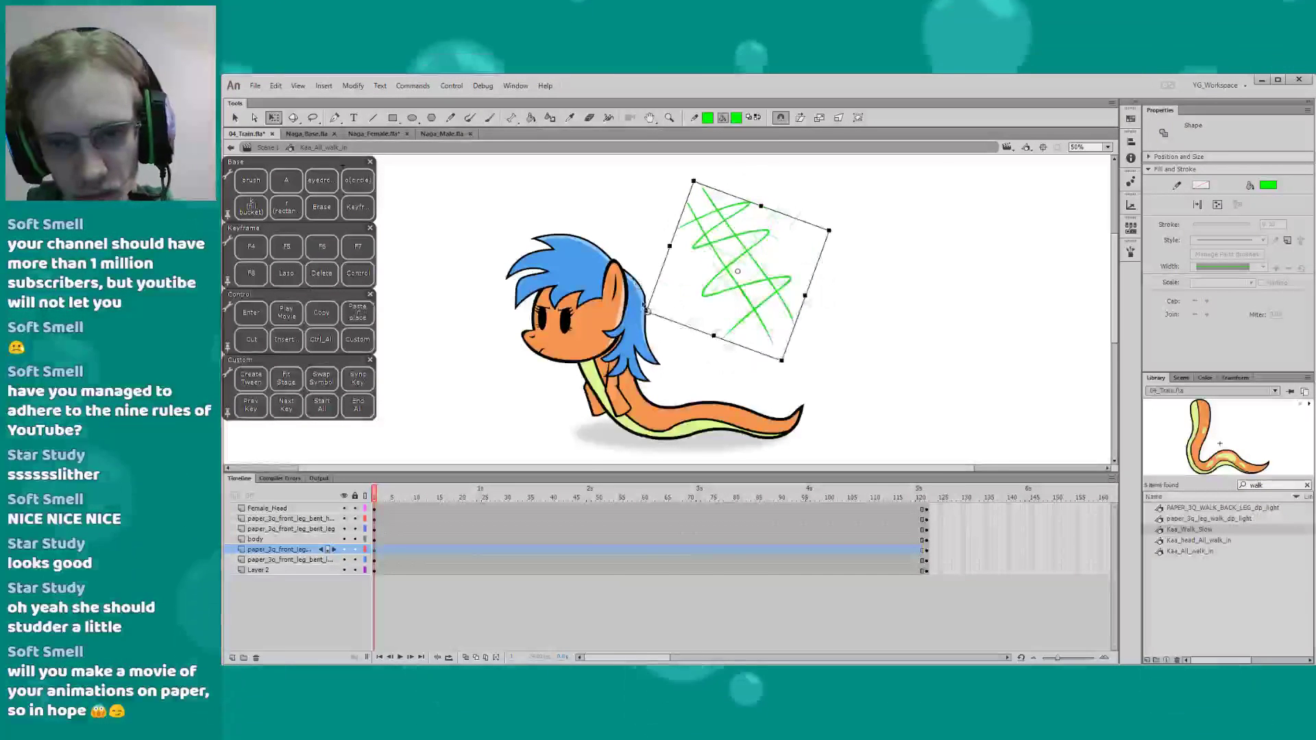
click(638, 264)
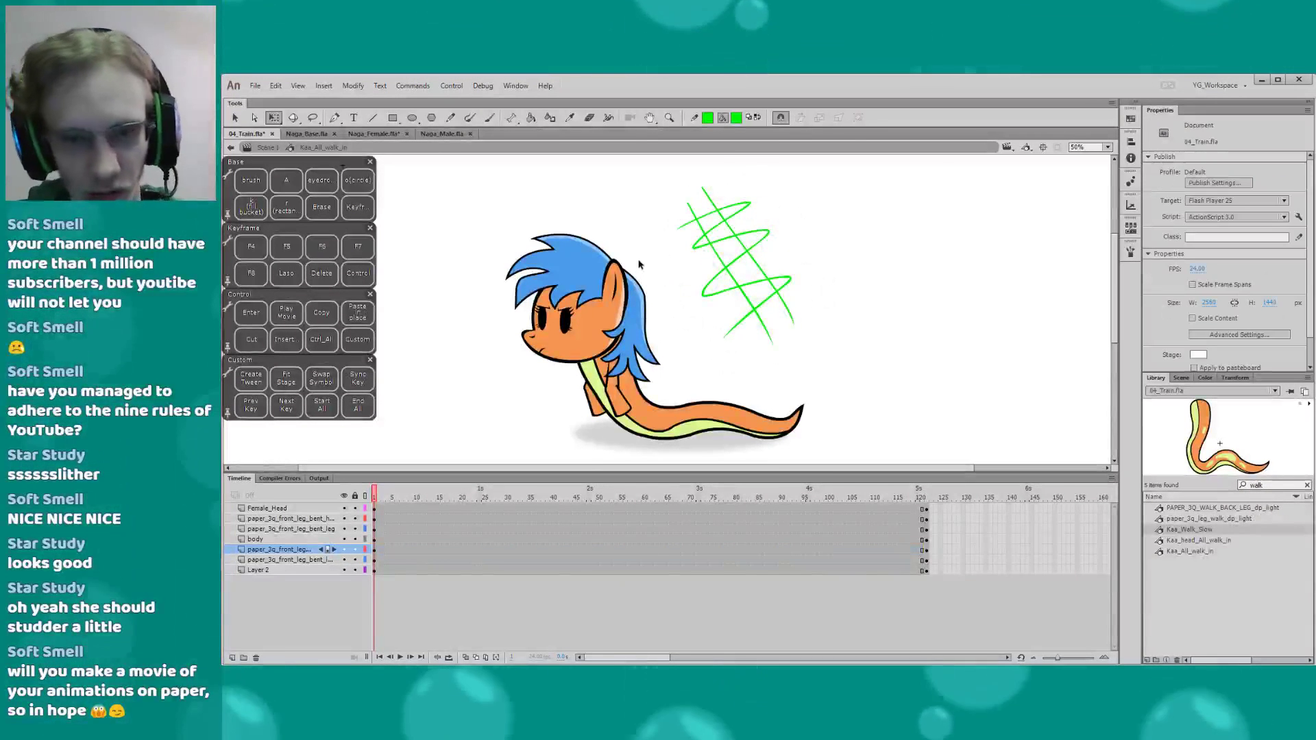
click(705, 296)
key(Delete)
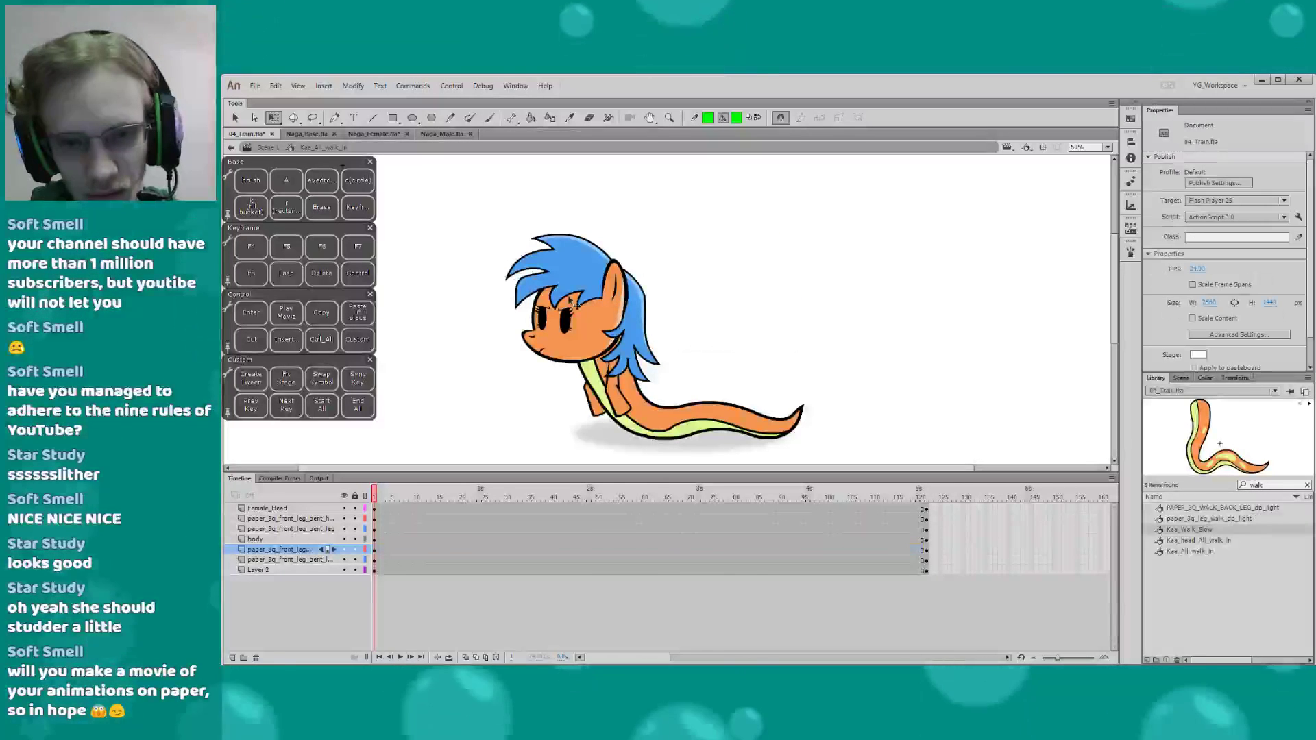
Play the revised slither pose and return to frame 1 to check how the head sits on the neck
drag(450, 379, 464, 372)
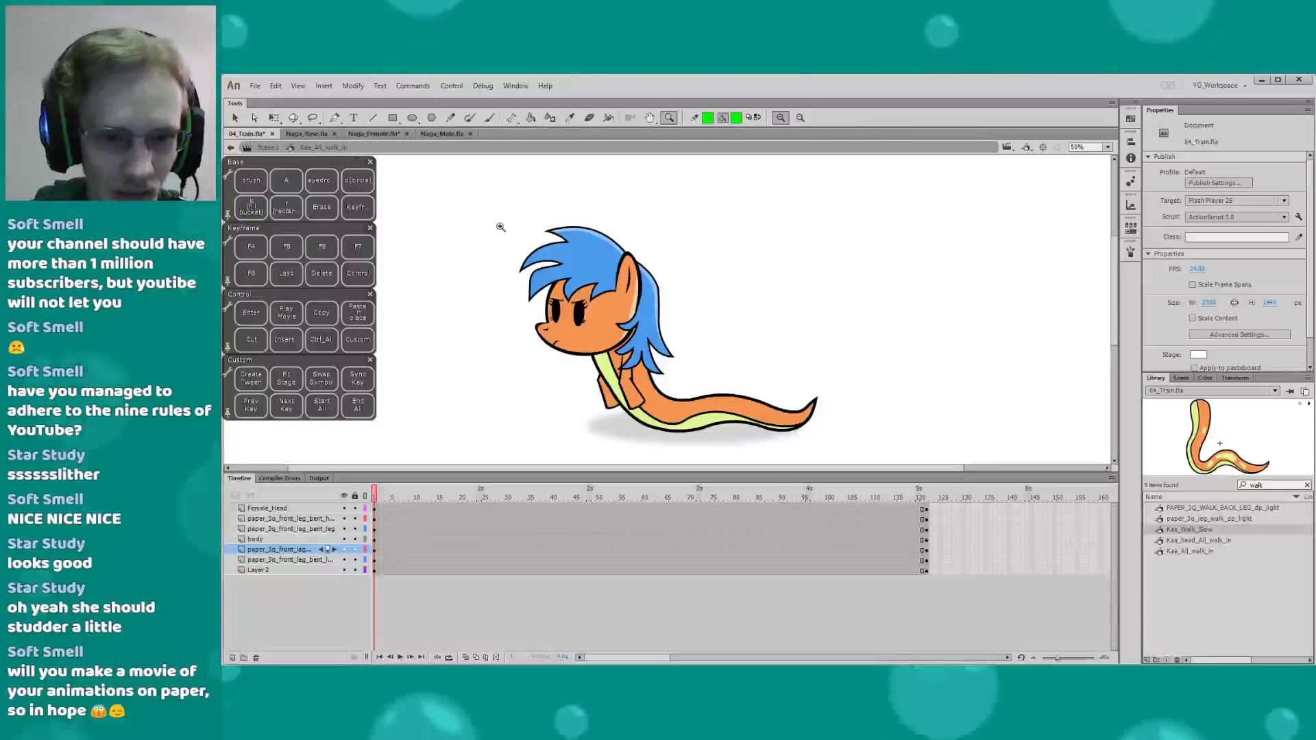
drag(501, 221, 752, 461)
key(q)
key(Return)
key(Return)
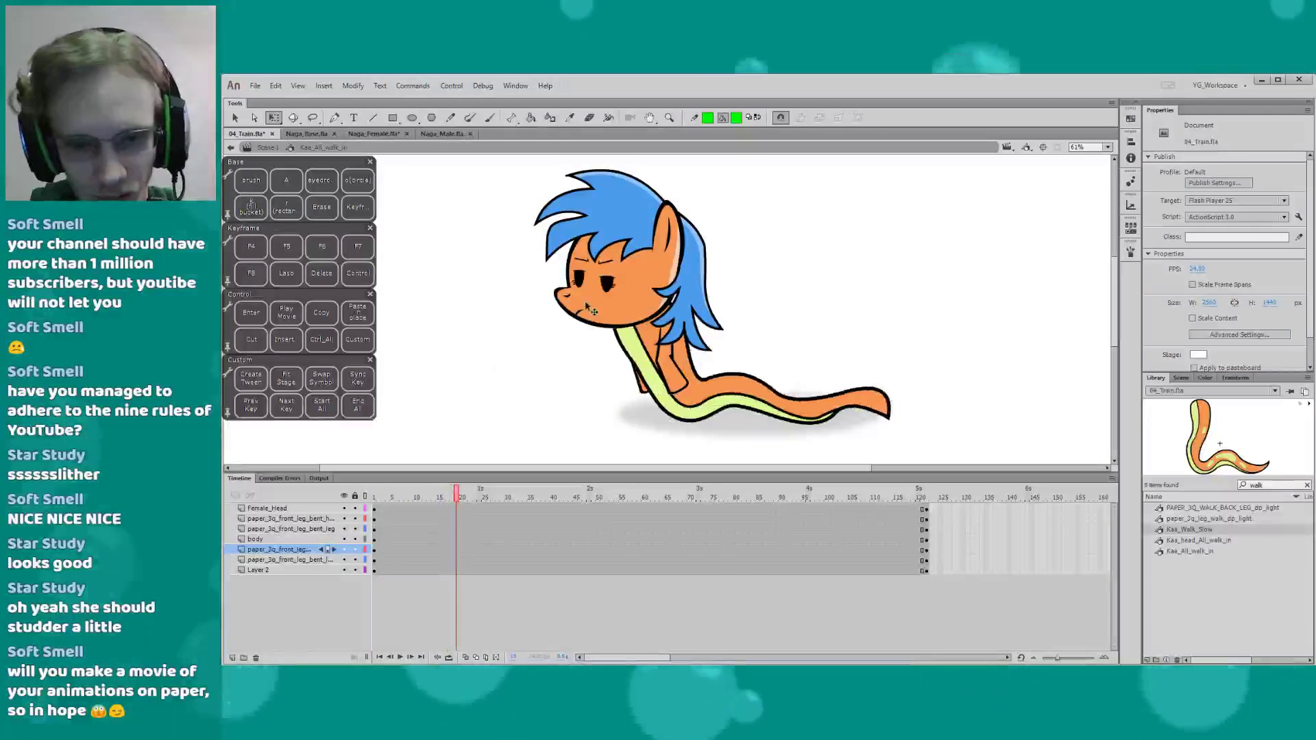
click(586, 307)
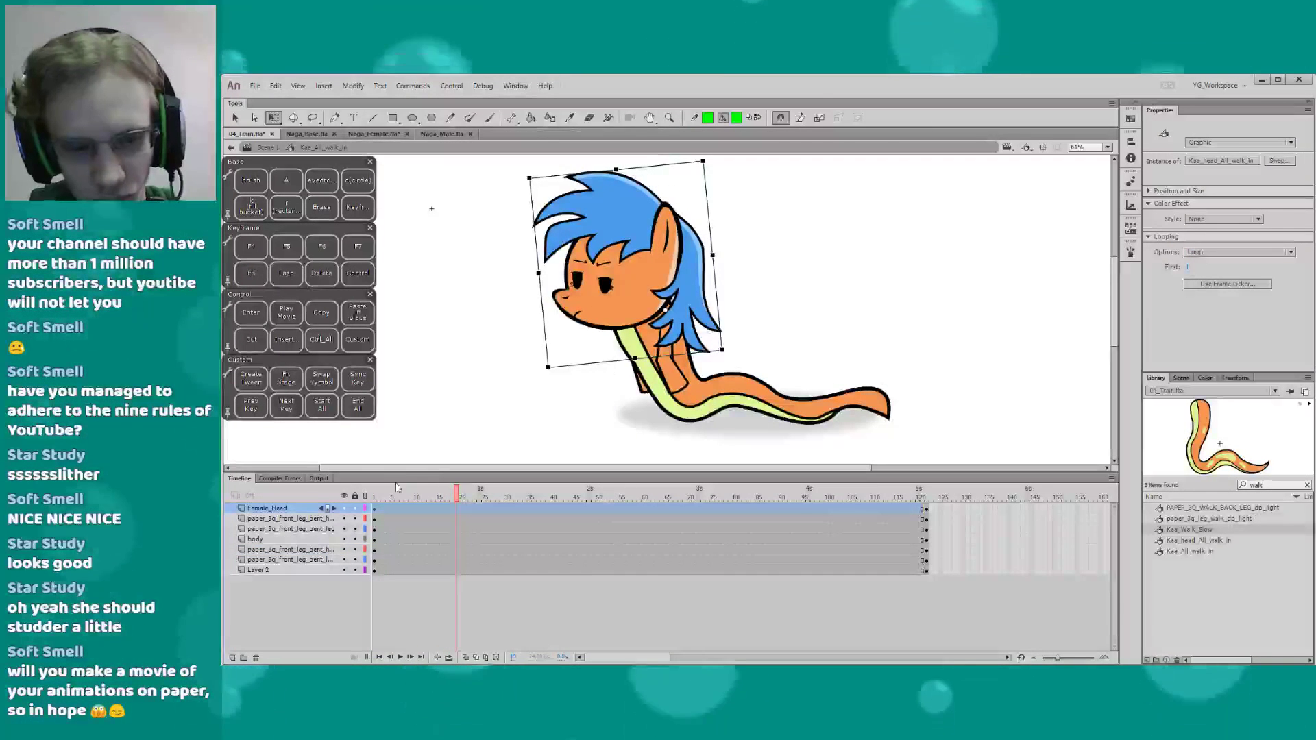
drag(396, 487, 347, 499)
click(593, 316)
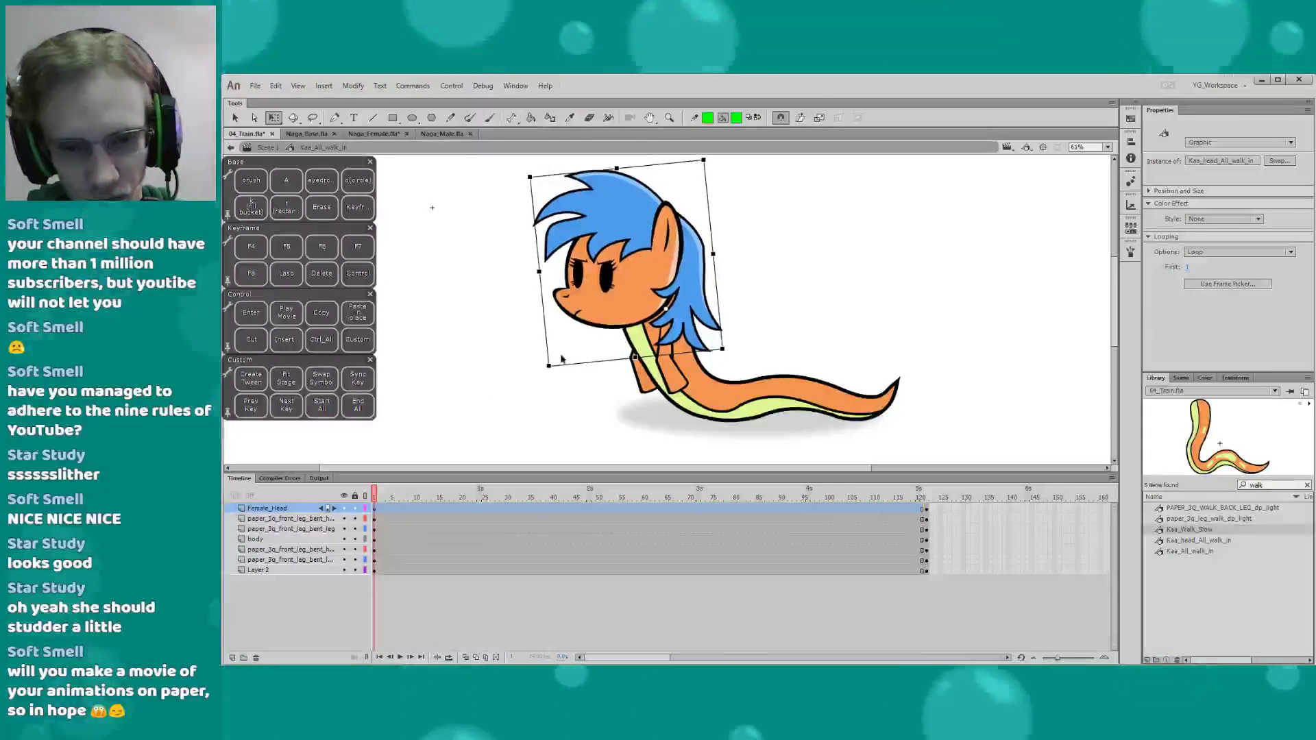
Return to Scene 1 and play the shot to check the character's adjusted pose in the room
click(509, 366)
click(268, 148)
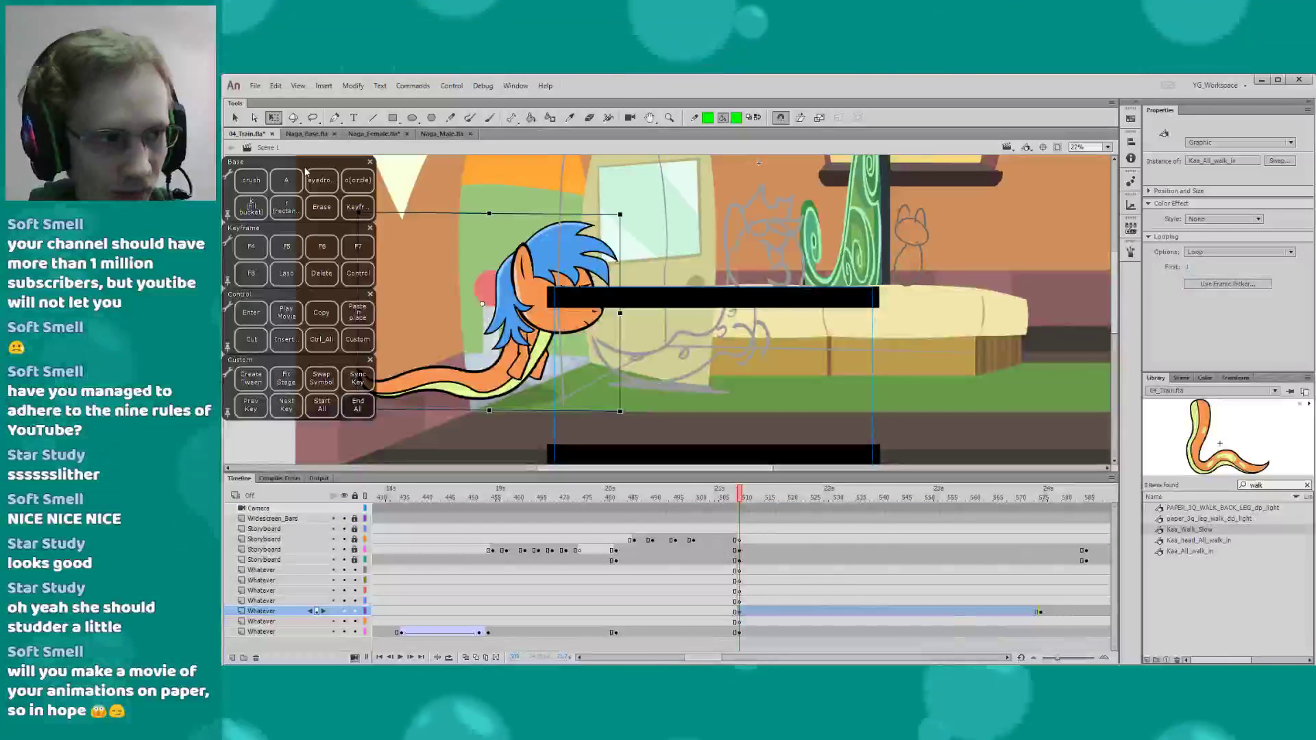
key(Return)
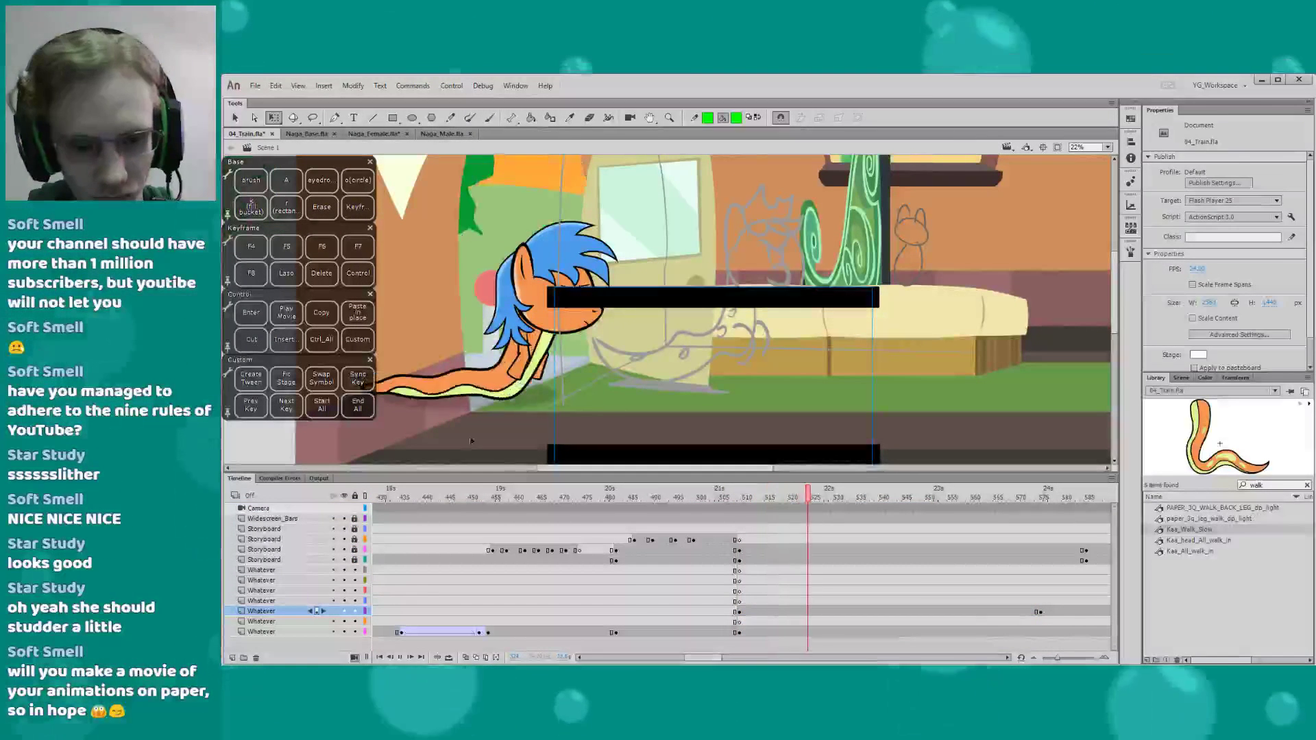
Reposition the snake-bodied character slightly up and to the right in its starting keyframe by the doorway
key(Return)
drag(703, 657, 710, 659)
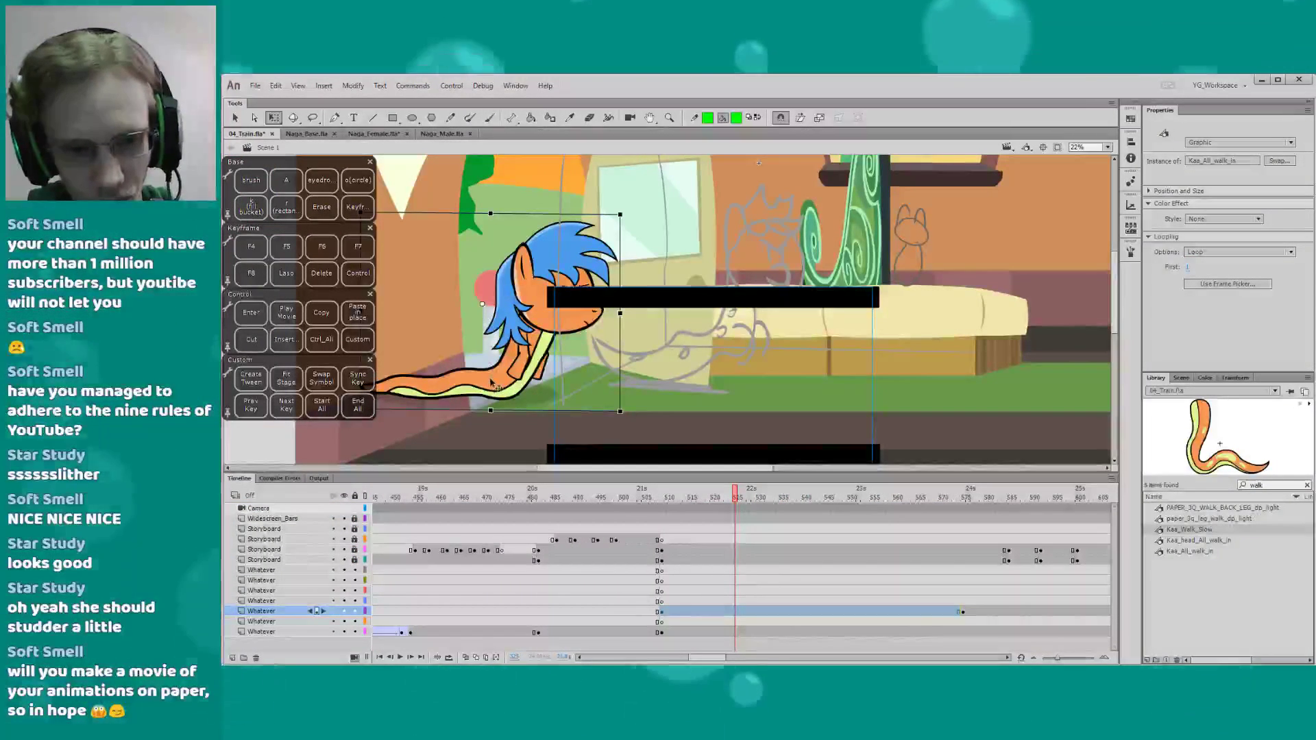
drag(491, 383, 502, 373)
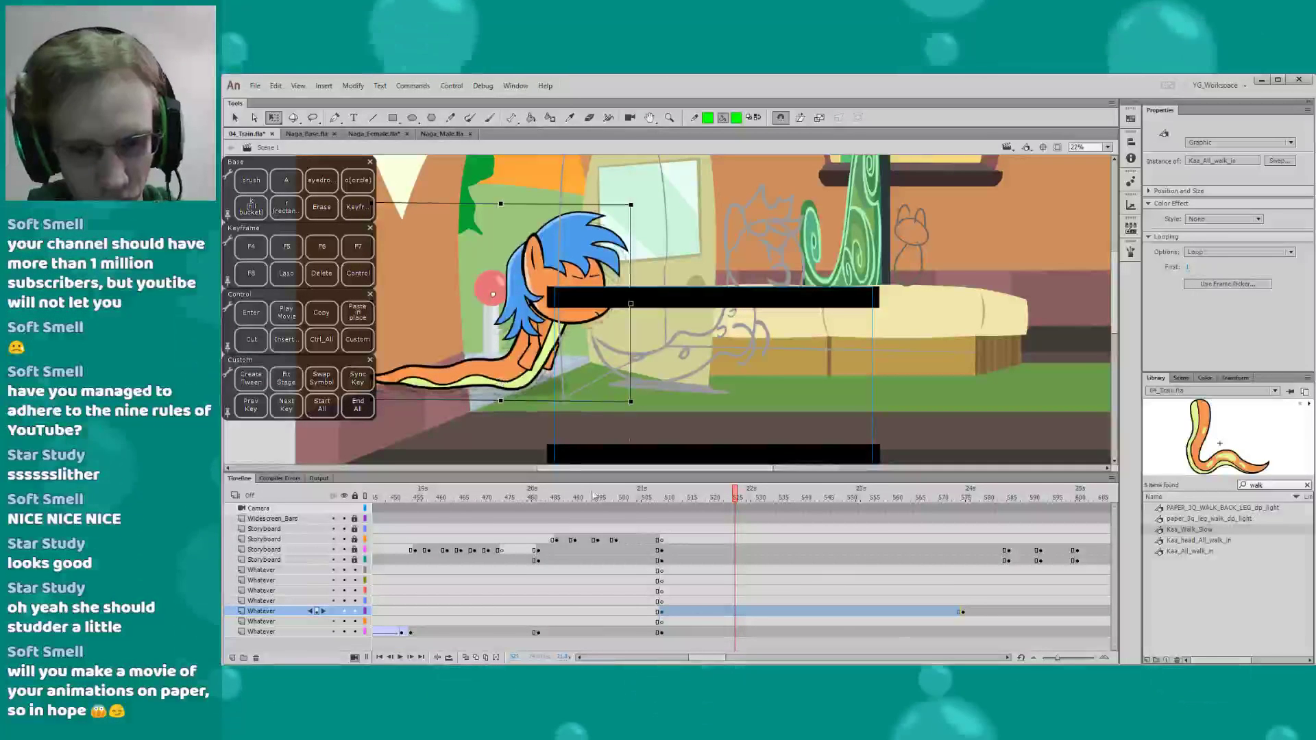
drag(709, 660, 713, 660)
click(594, 494)
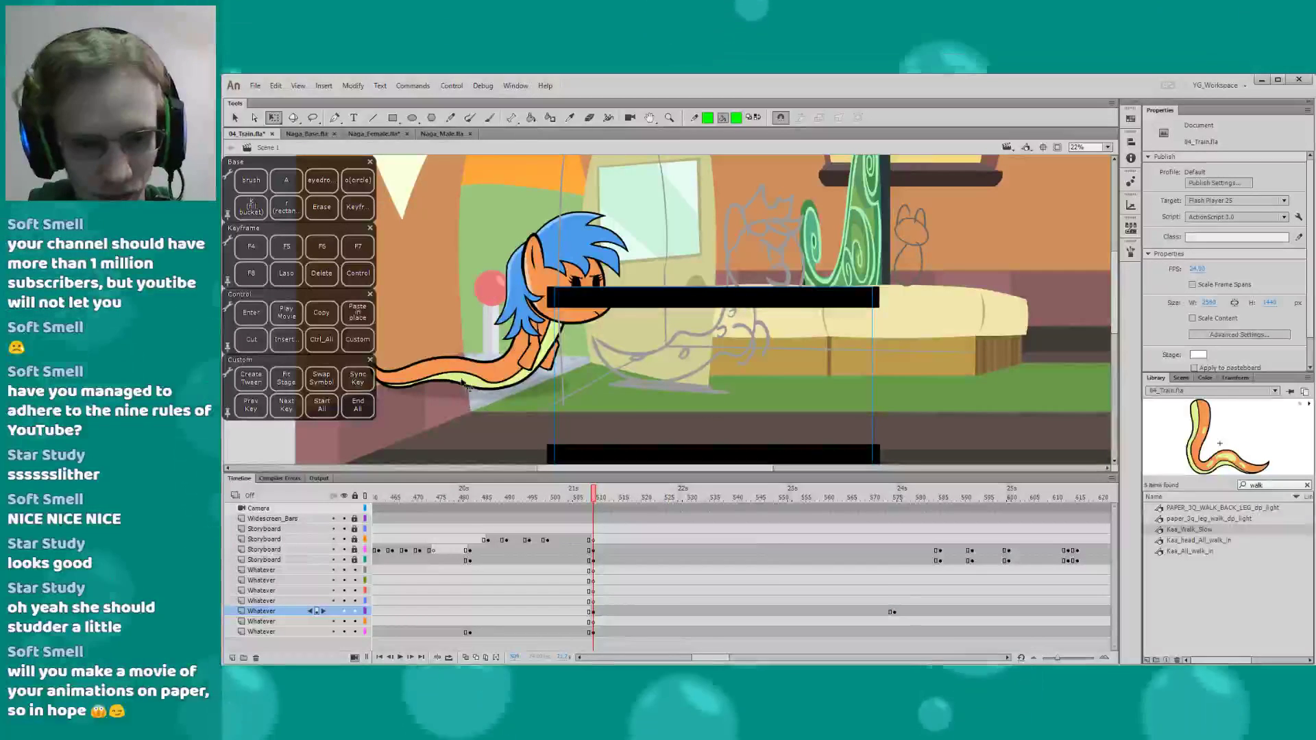
click(471, 398)
drag(701, 659, 702, 658)
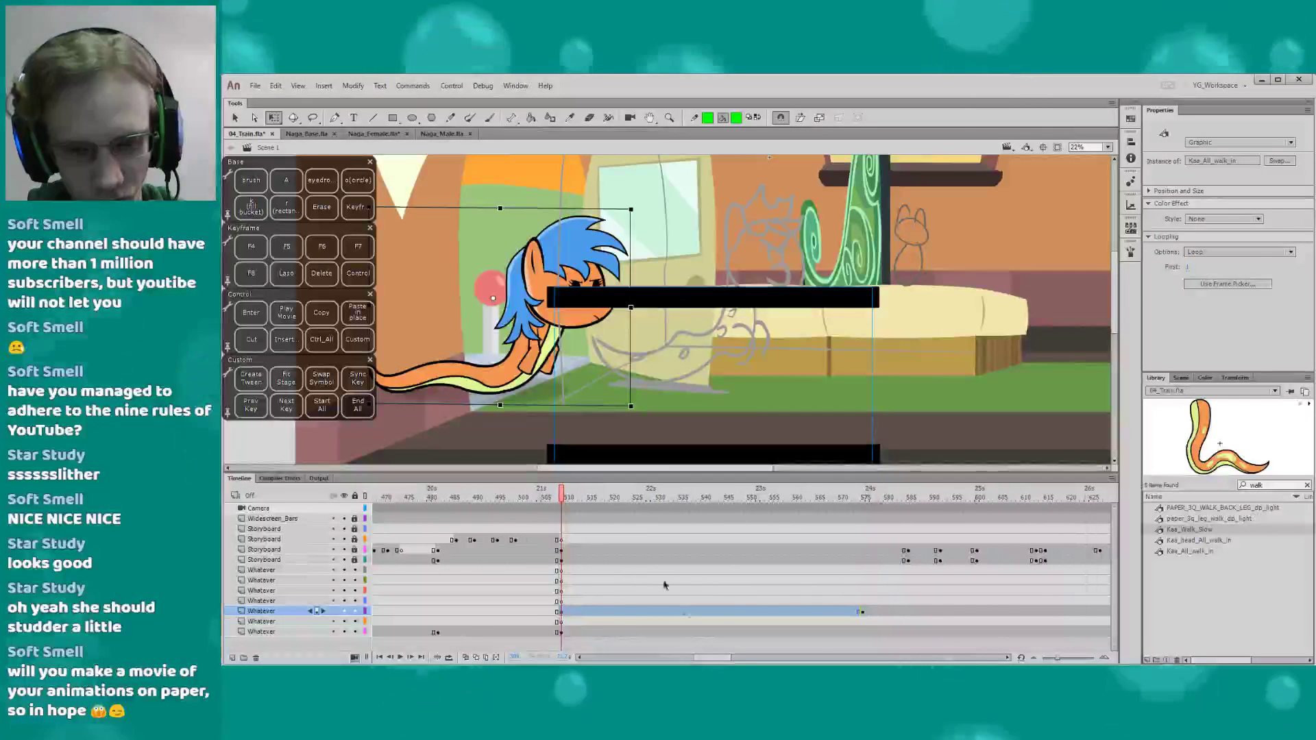
Create a tween between the character's starting and ending keyframes, then play it from its first frame
key(Return)
click(860, 611)
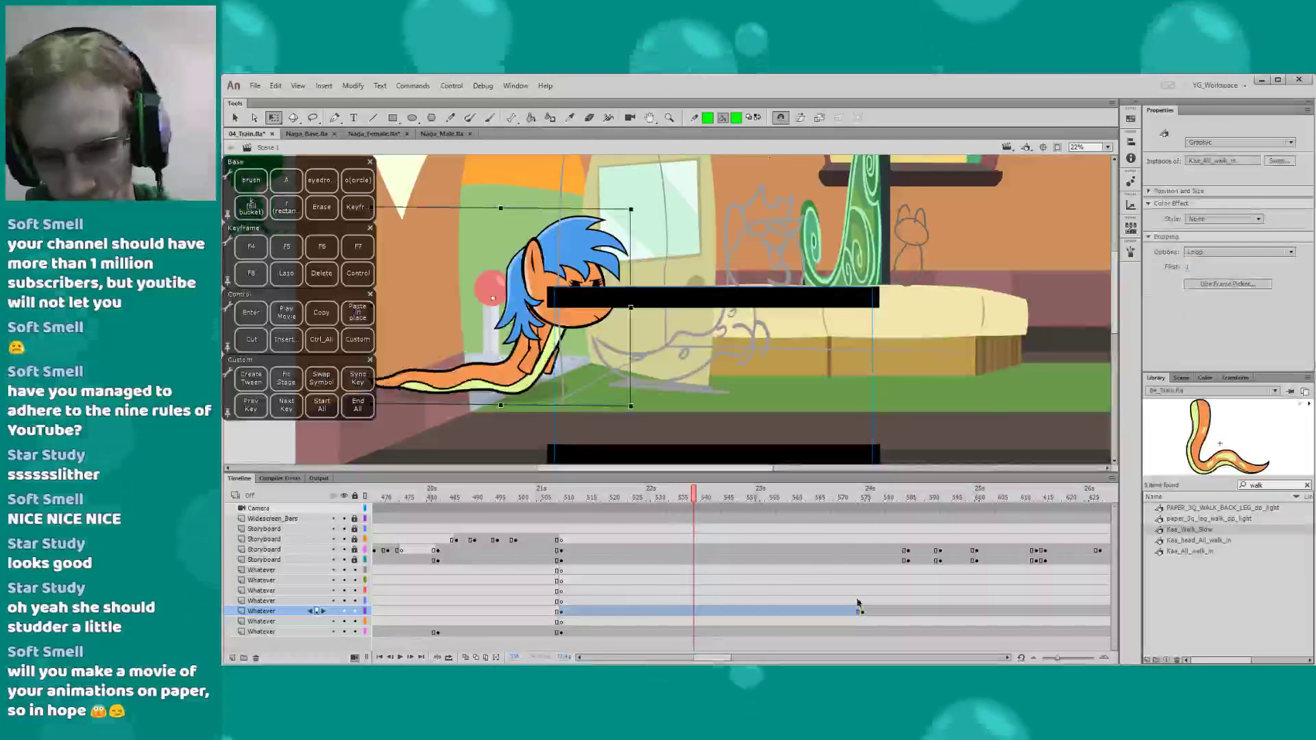
click(615, 611)
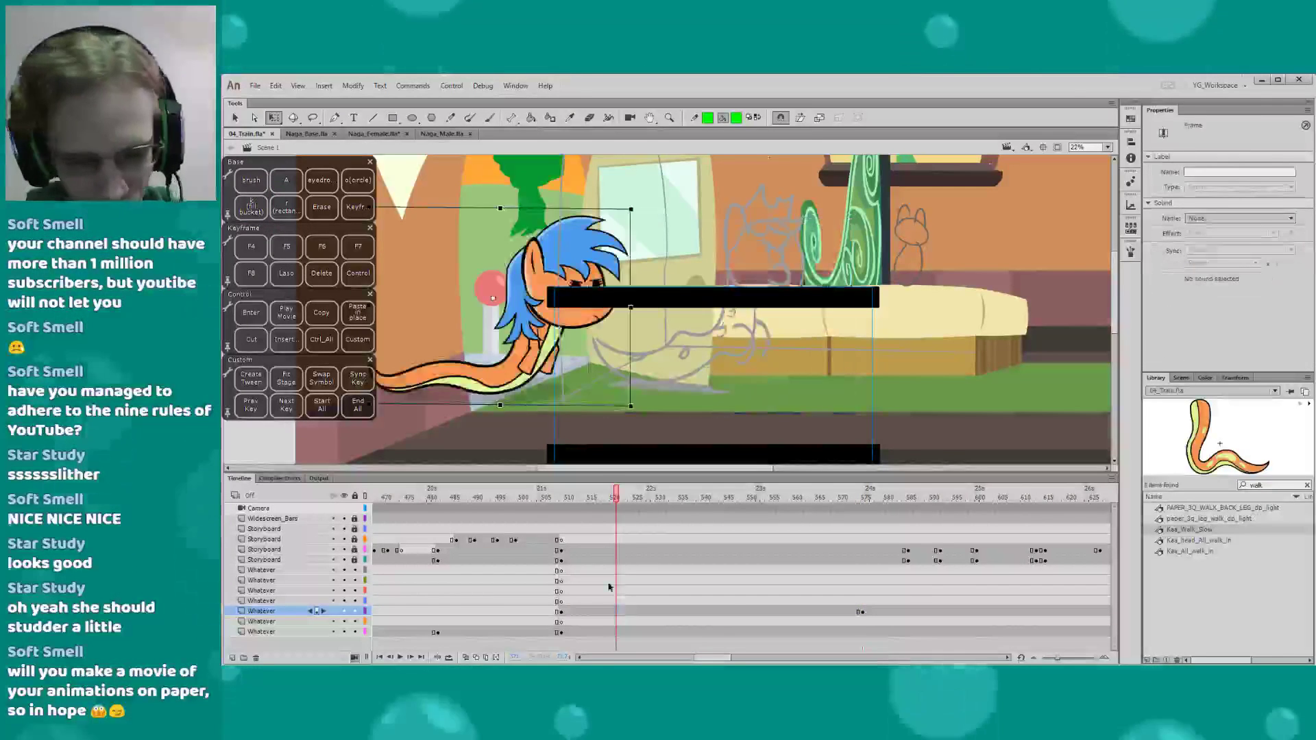
key(F3)
click(560, 496)
key(Return)
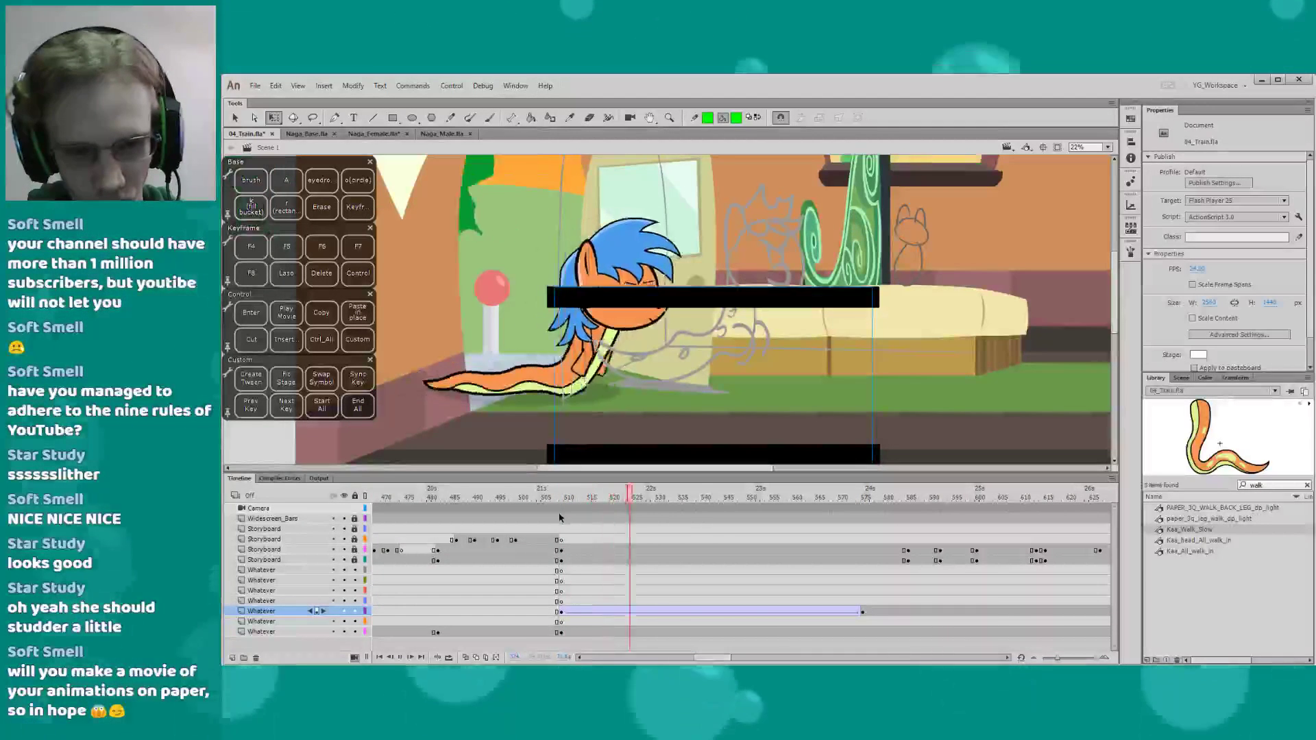
Remove about ten frames across all layers near the end of the character's tween and replay the entrance
click(862, 611)
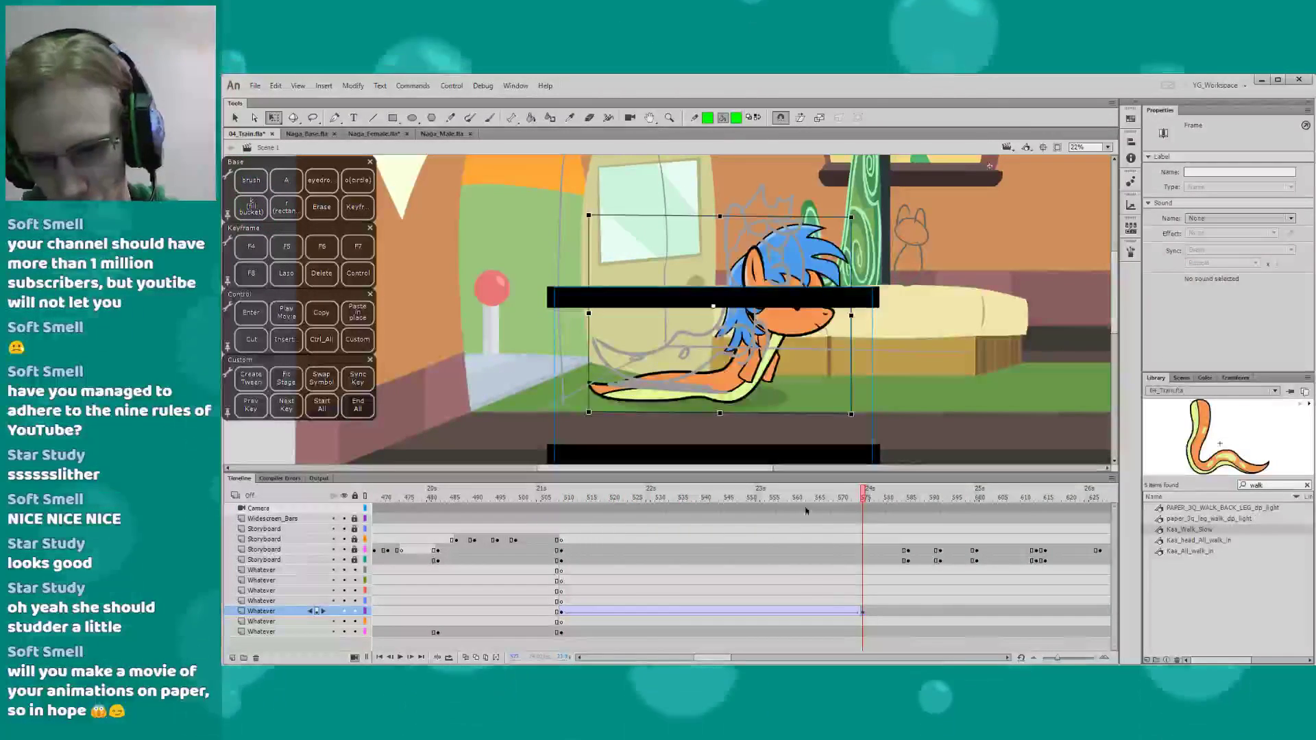
drag(830, 508, 790, 634)
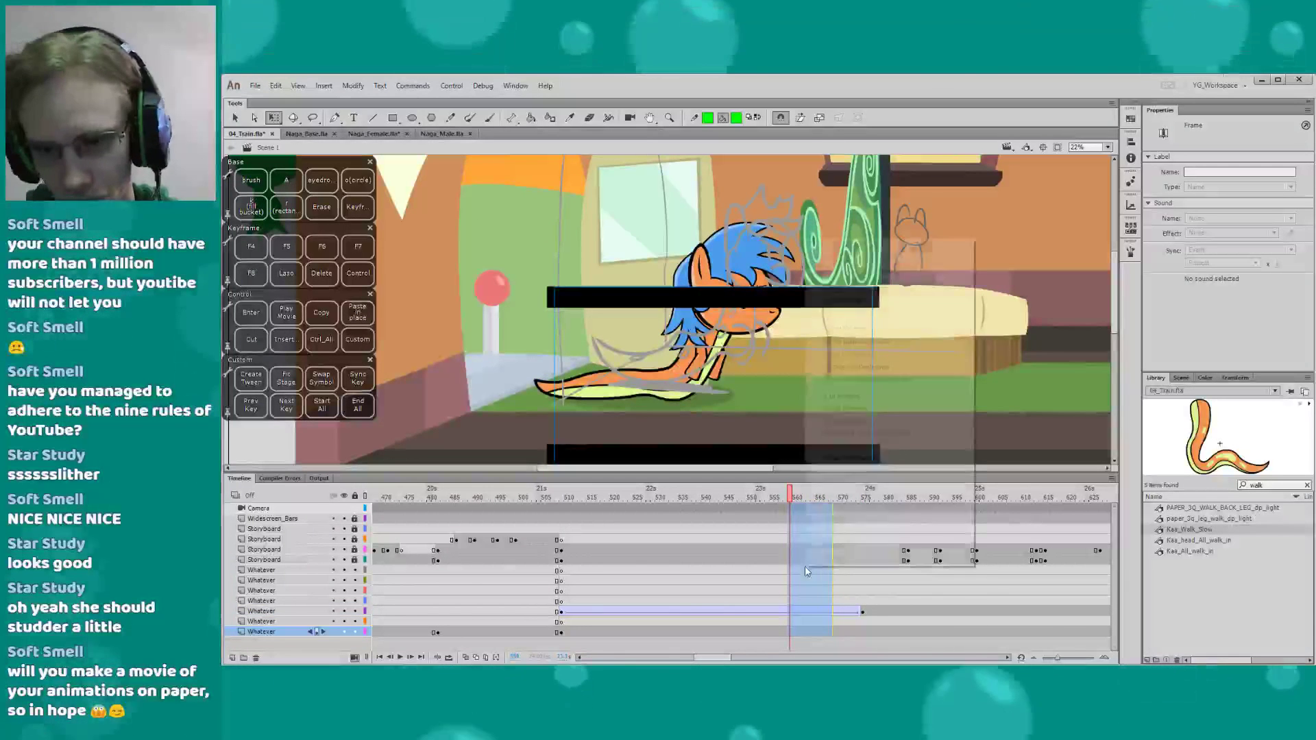
right_click(804, 566)
click(844, 312)
click(562, 499)
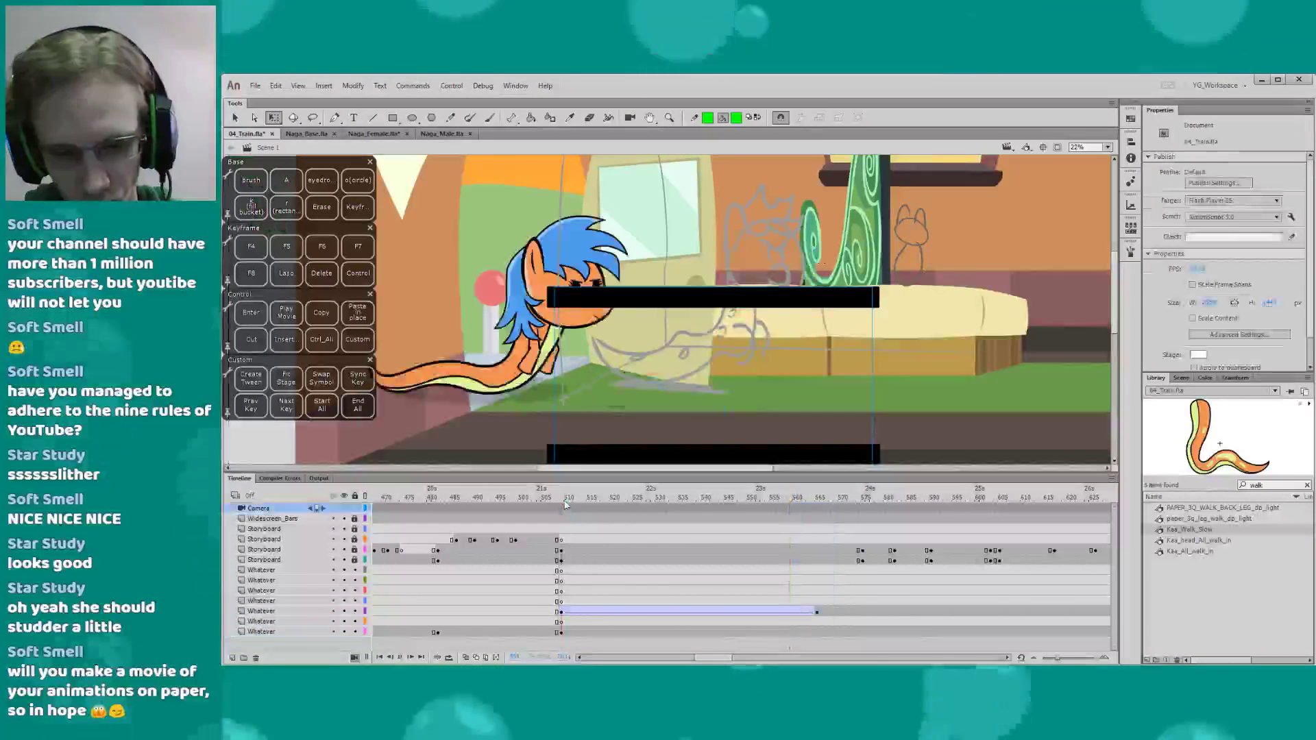
key(Return)
key(Return)
Shorten the entrance by about eleven more frames across all layers and play it from the tween's start
drag(787, 511, 740, 632)
right_click(755, 583)
click(779, 334)
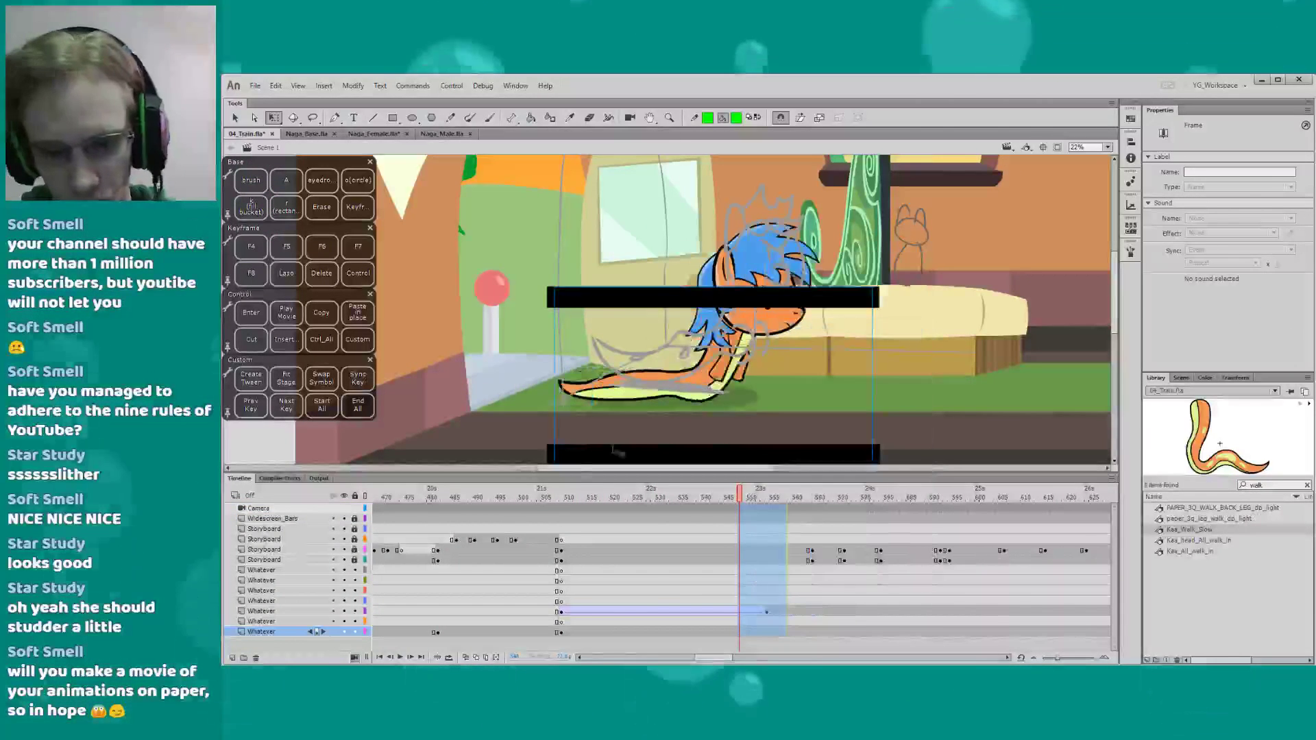
click(560, 503)
key(Return)
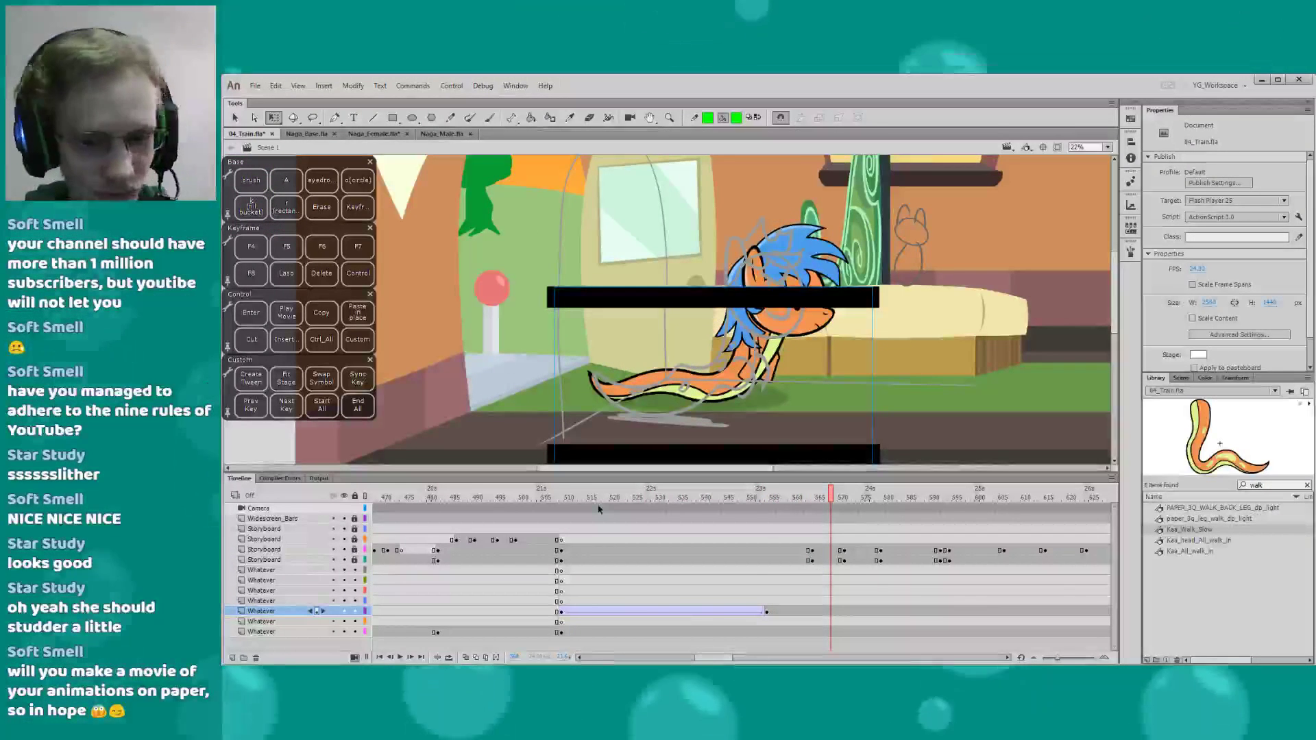
Cut about nine further frames from all layers within the tween and check the faster slither-in
drag(757, 508, 728, 618)
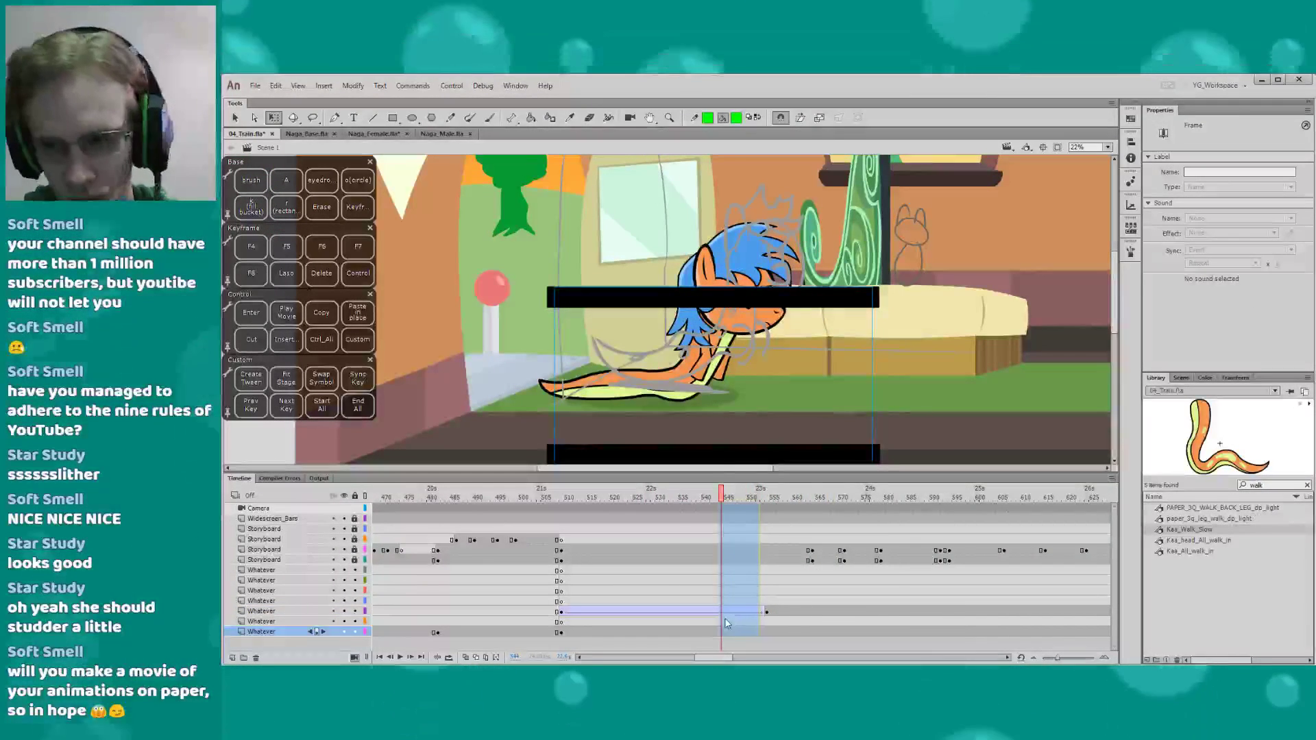
right_click(725, 618)
click(760, 364)
click(561, 500)
key(Return)
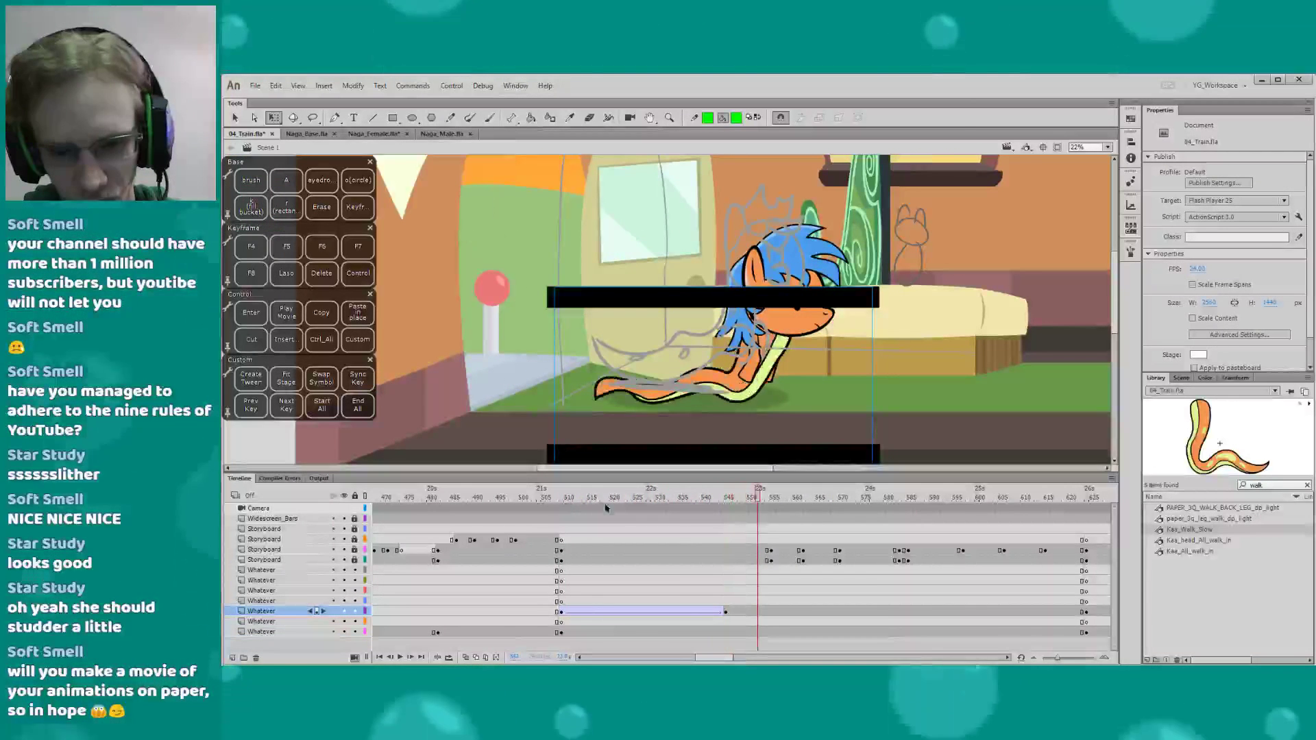
Trim about six more frames from the tween on all layers and replay the character's entrance
drag(716, 509, 698, 629)
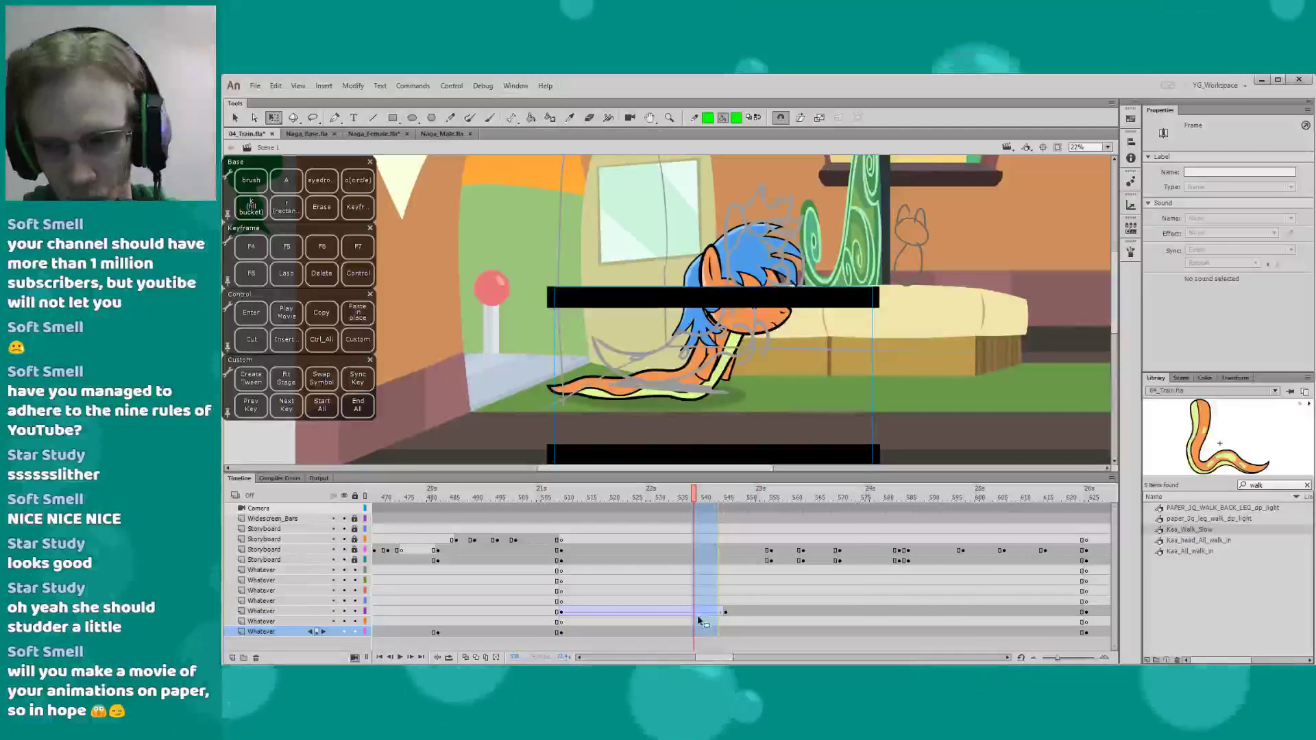
right_click(698, 616)
click(742, 363)
click(559, 499)
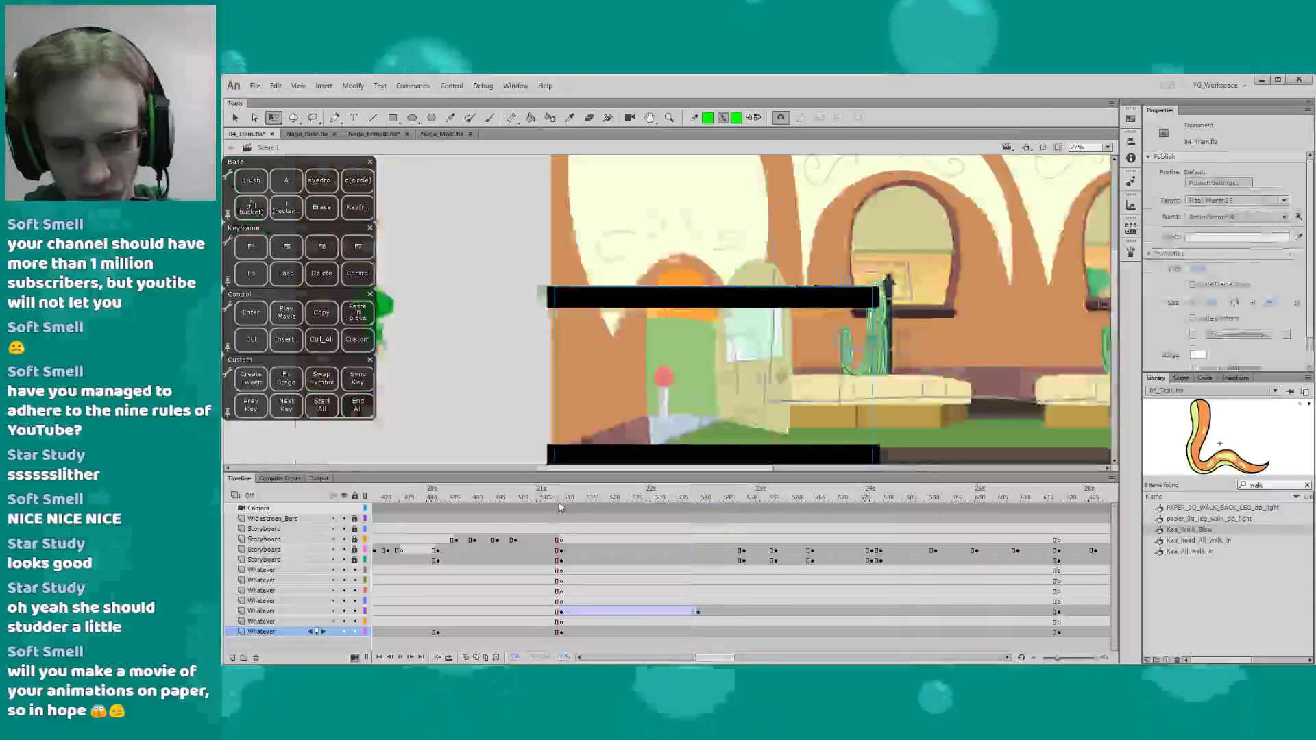
key(Return)
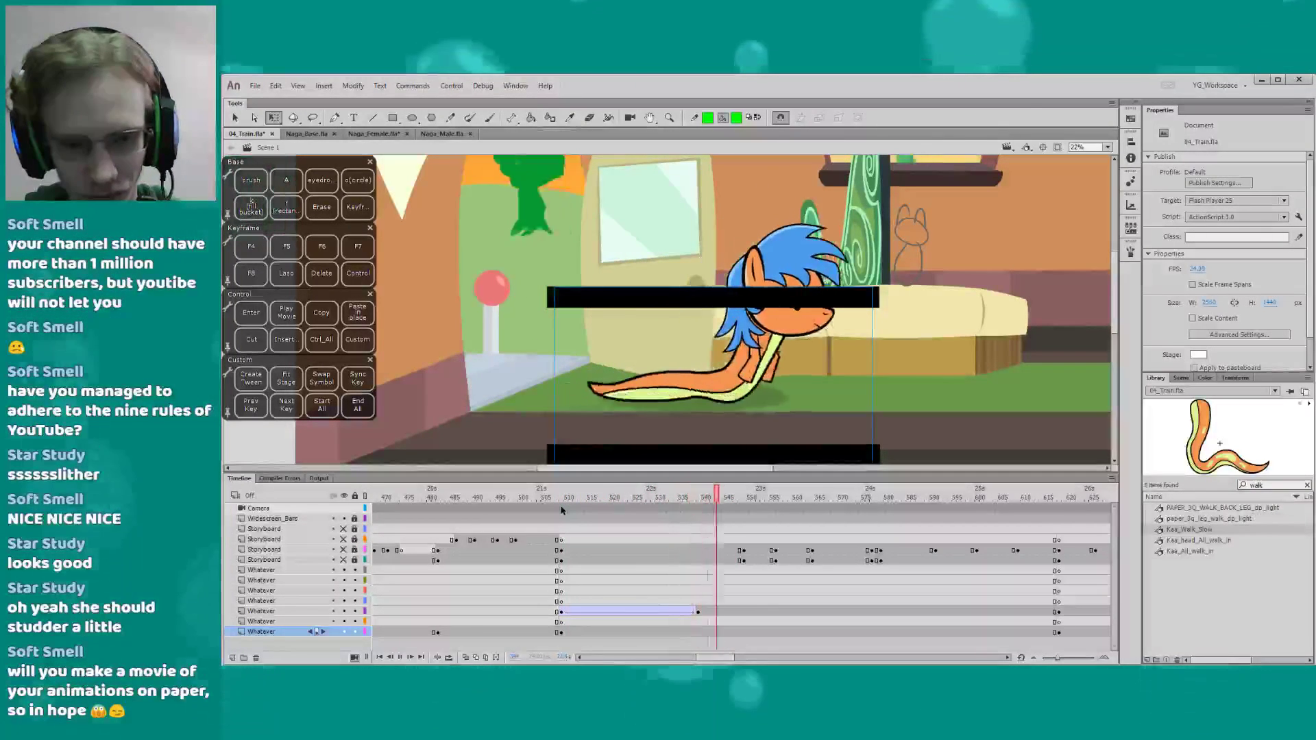
key(Return)
drag(708, 659, 709, 660)
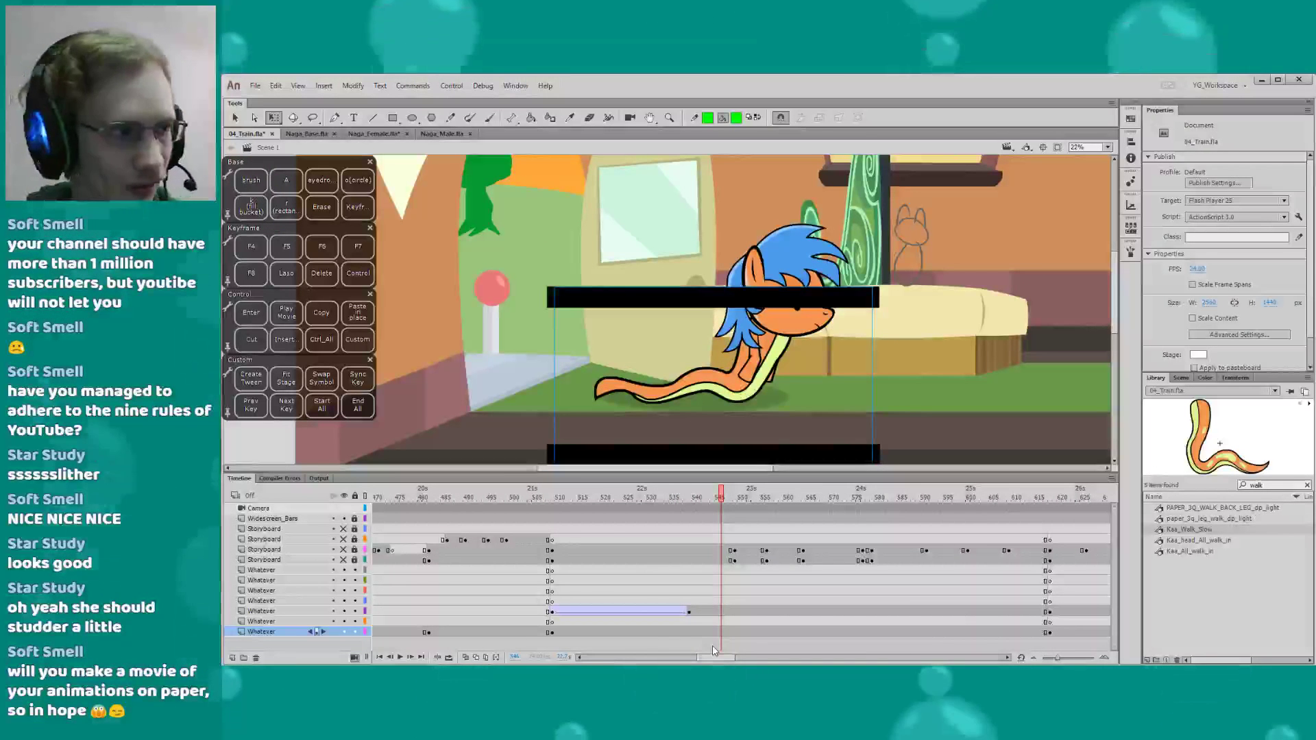
Save the train document and replay the shortened entrance from the tween's start
key(ctrl+s)
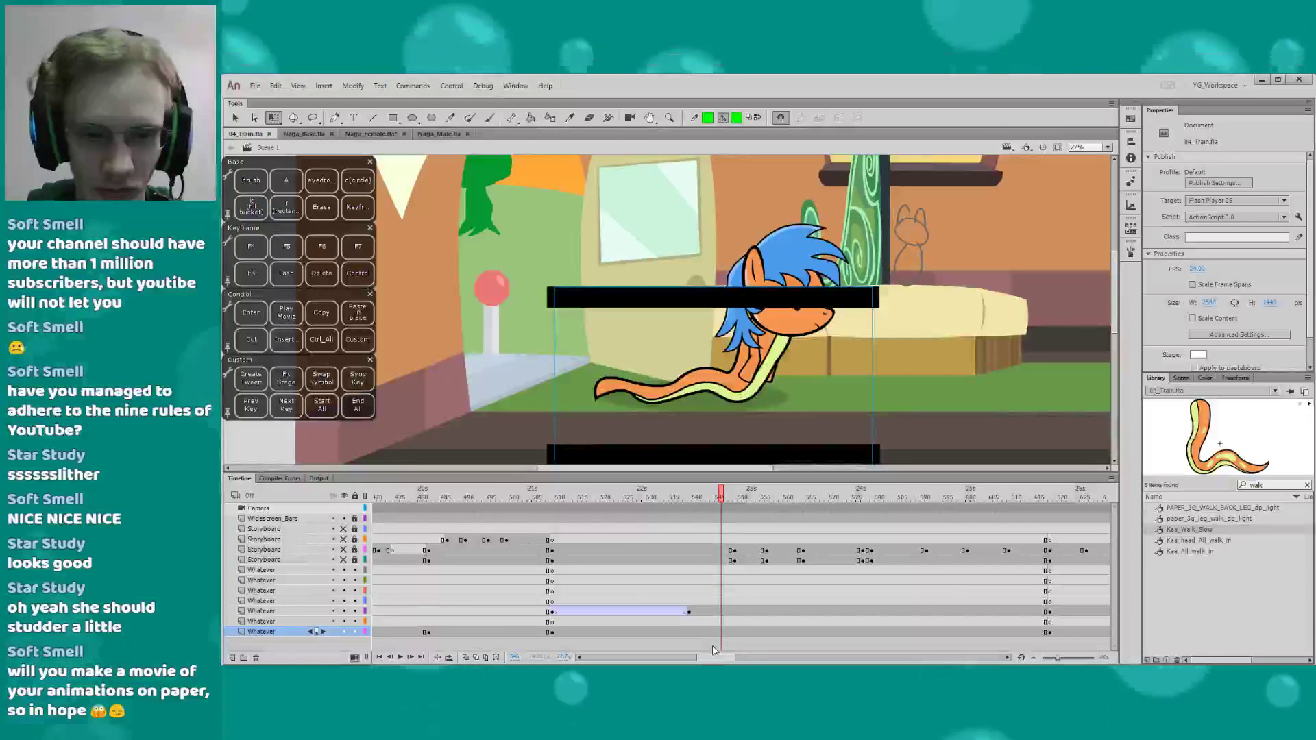
click(557, 500)
key(Return)
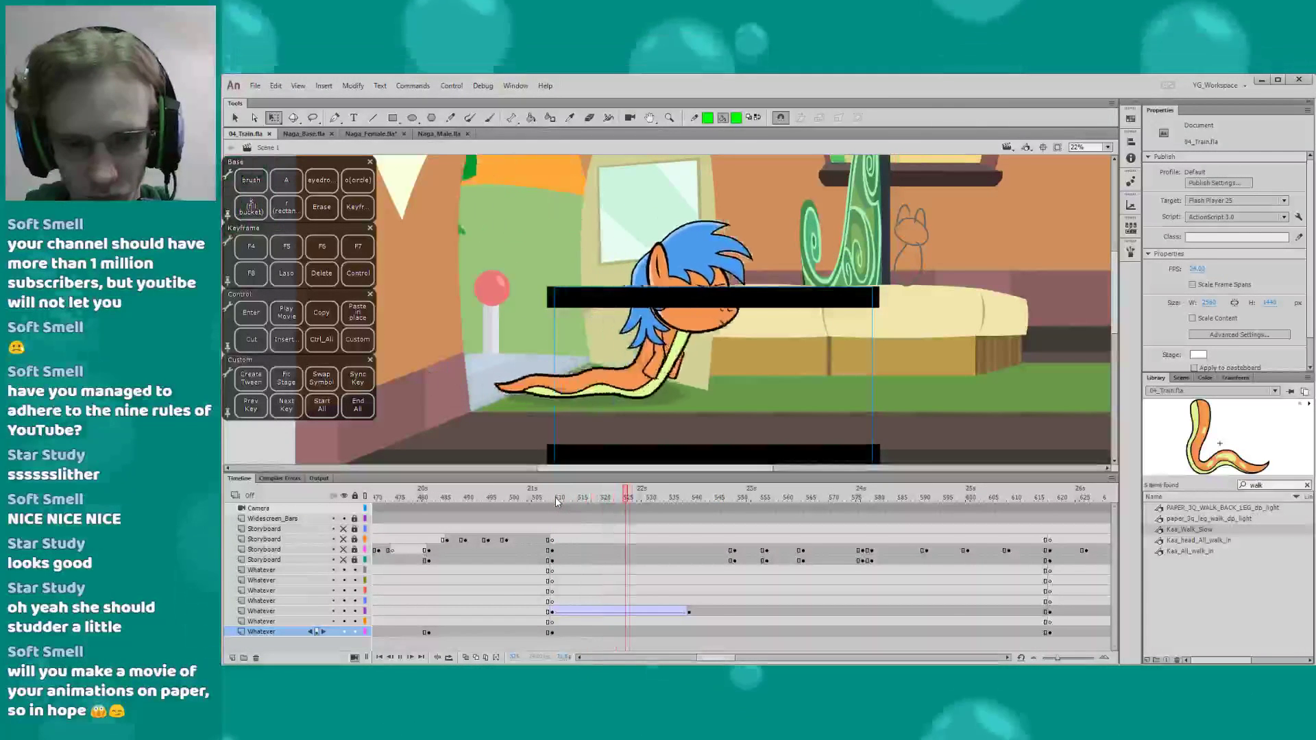
key(Return)
key(Return)
drag(711, 659, 714, 659)
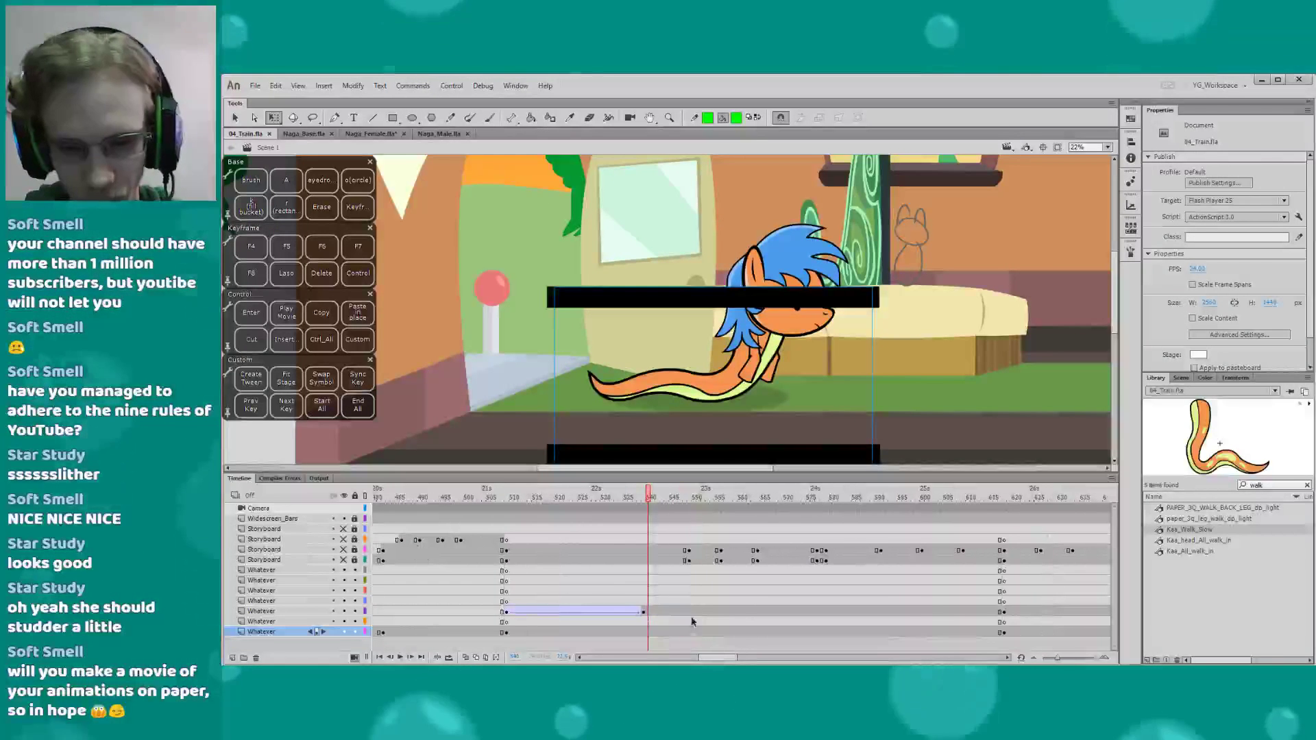
Sync the ending keyframe's symbol loop with the preceding tween, then replay the entrance from its first frame
drag(535, 473, 536, 474)
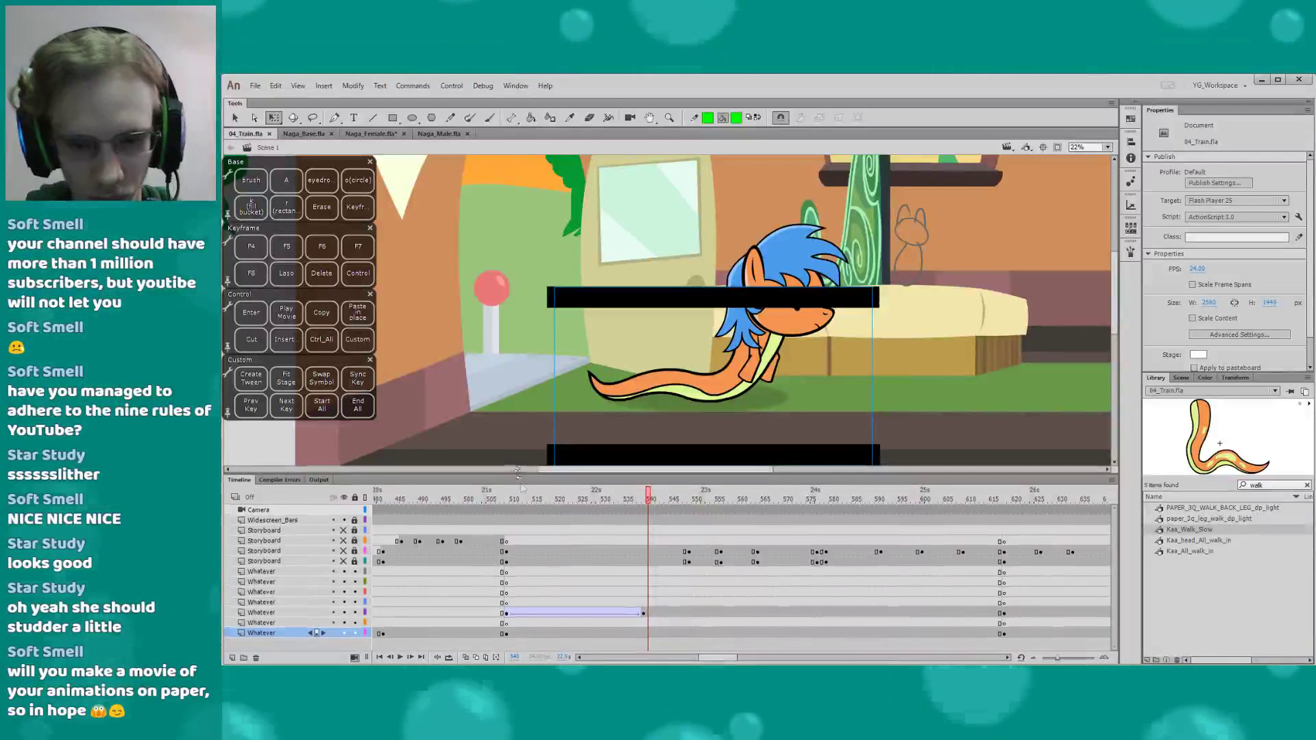
click(643, 611)
click(357, 381)
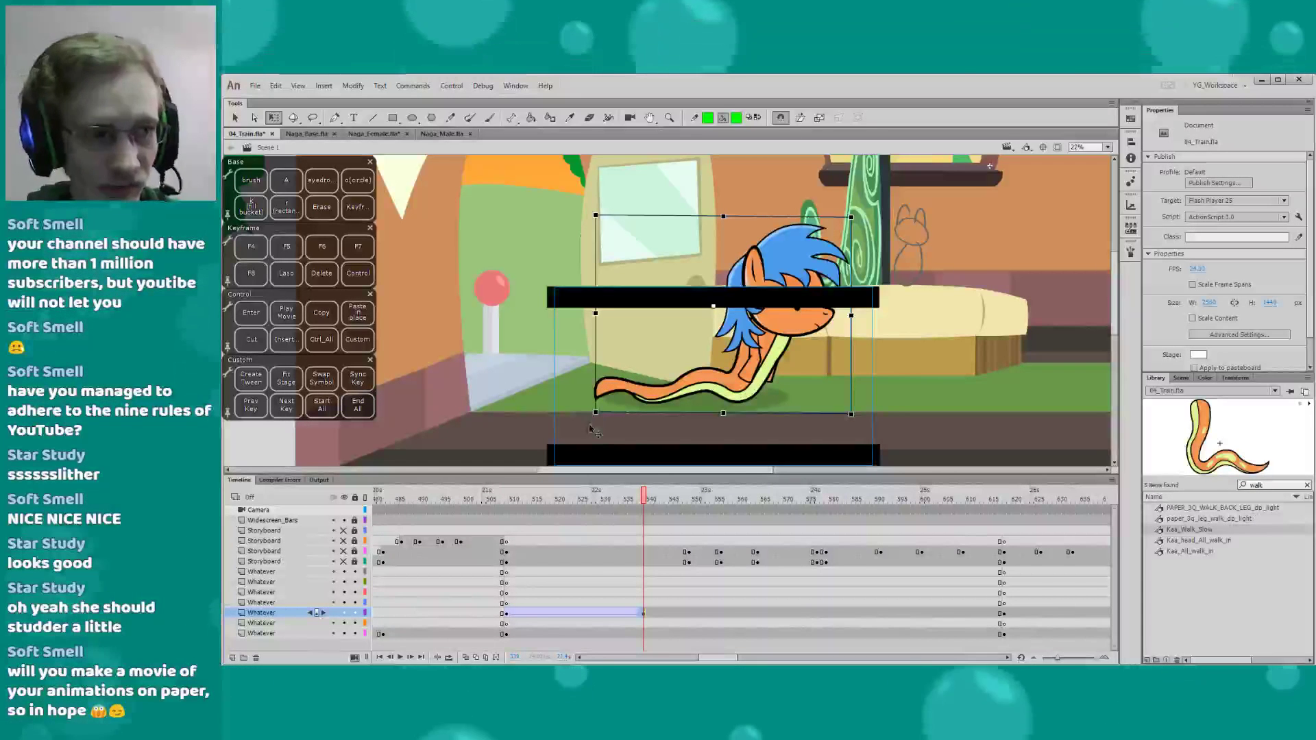
click(629, 392)
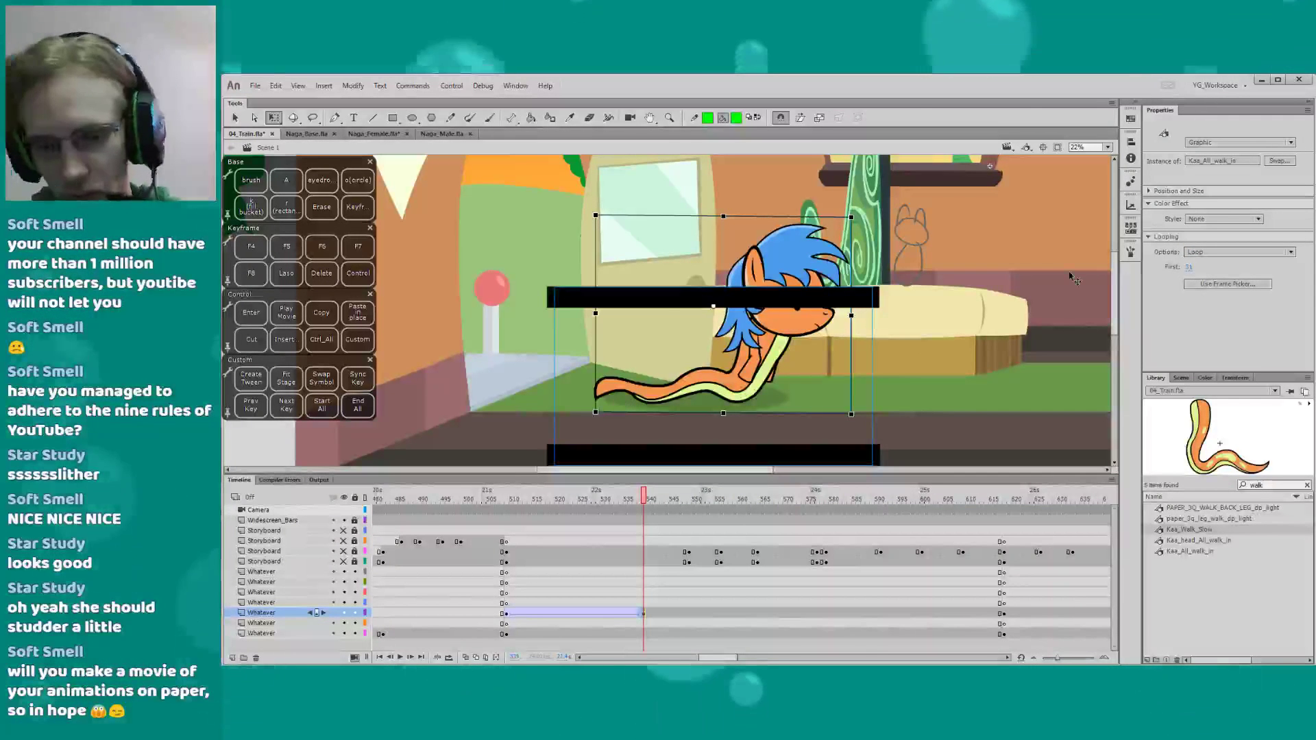
click(504, 502)
key(Return)
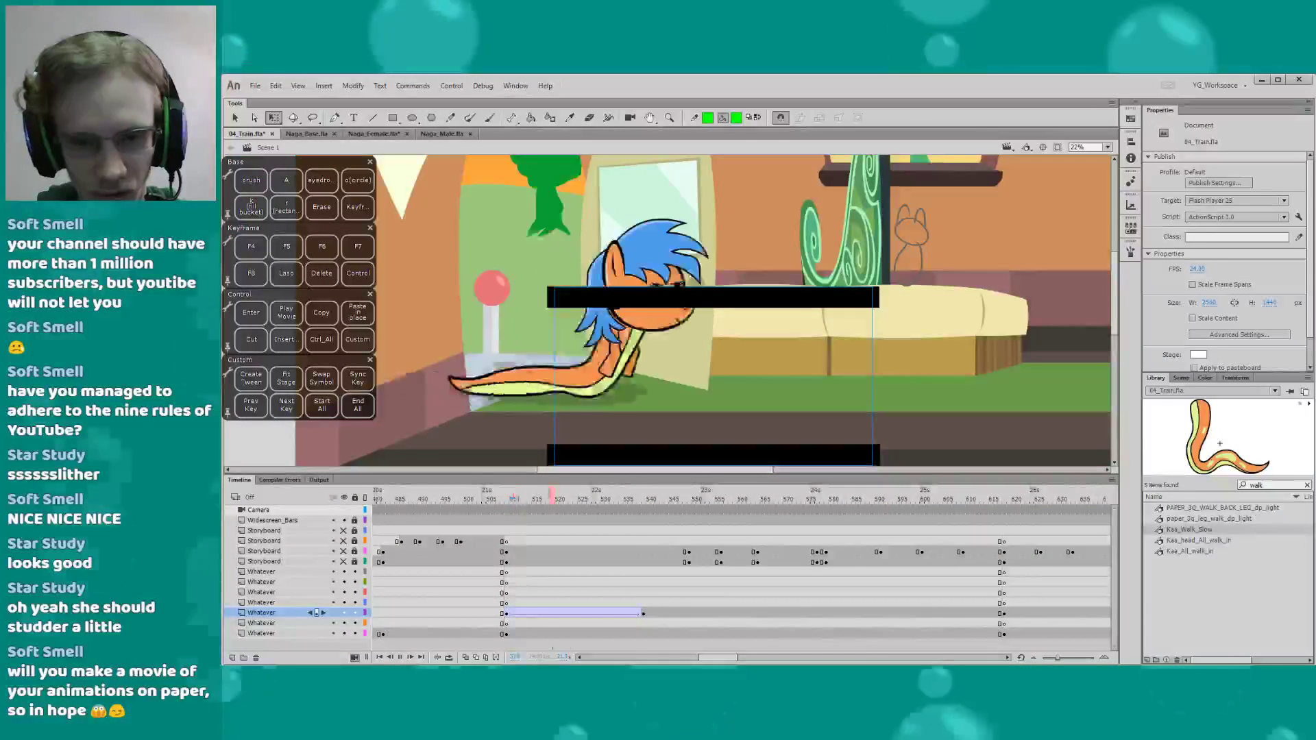
key(Return)
click(507, 496)
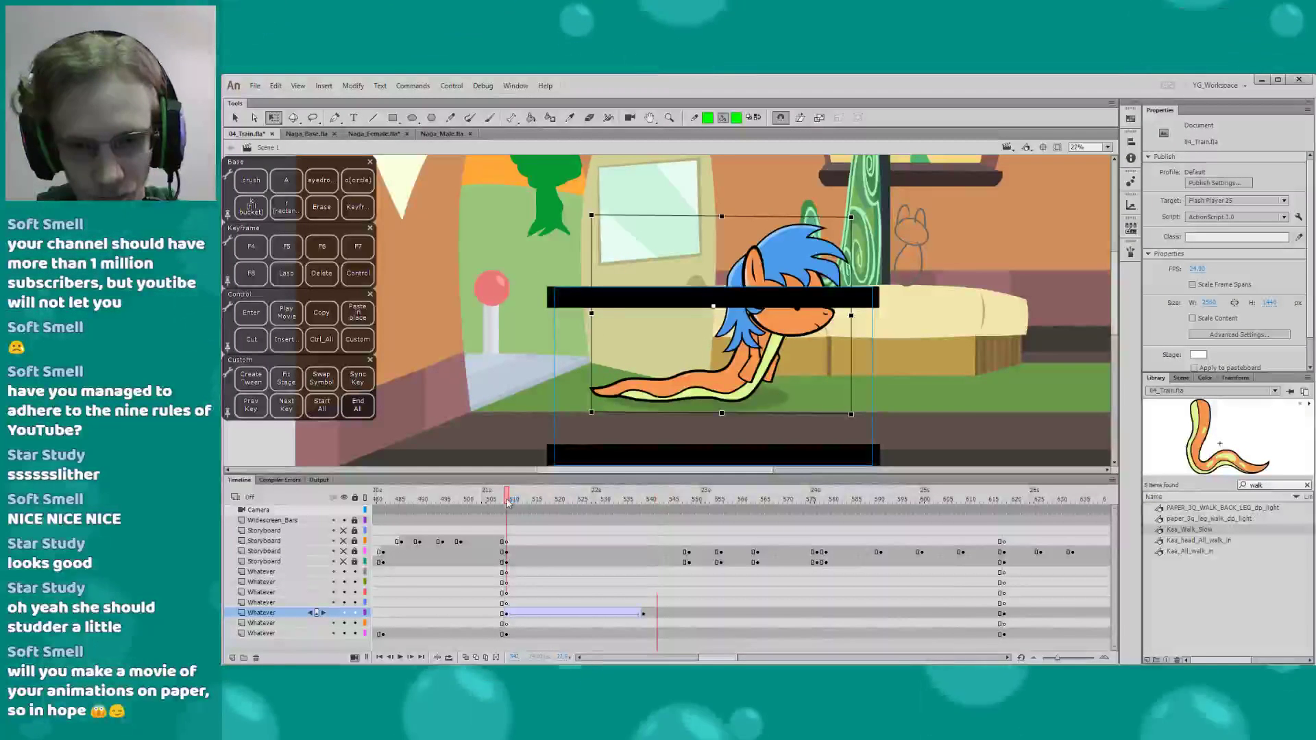
Clip the content outside the stage, frame the stage closer in view, and play the entrance twice
click(1058, 146)
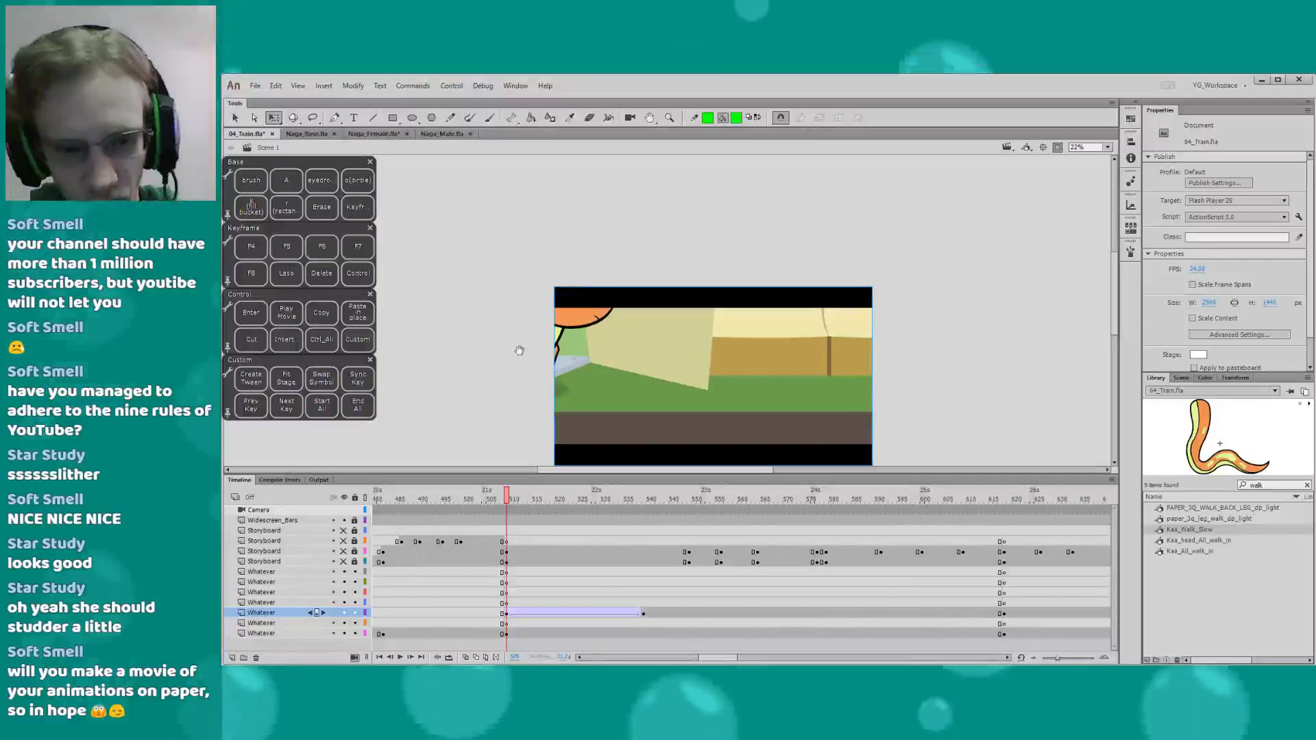
drag(514, 381, 516, 337)
drag(528, 213, 851, 438)
drag(698, 383, 717, 356)
key(Return)
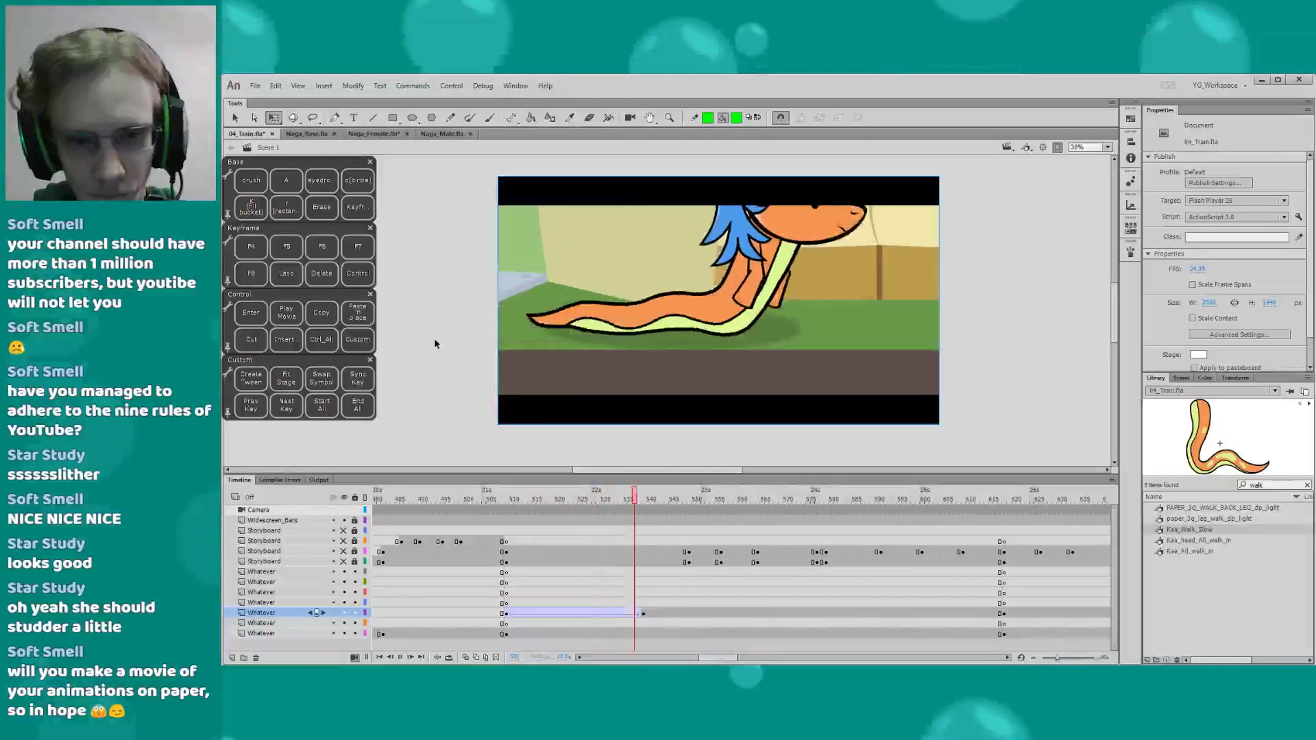
click(585, 370)
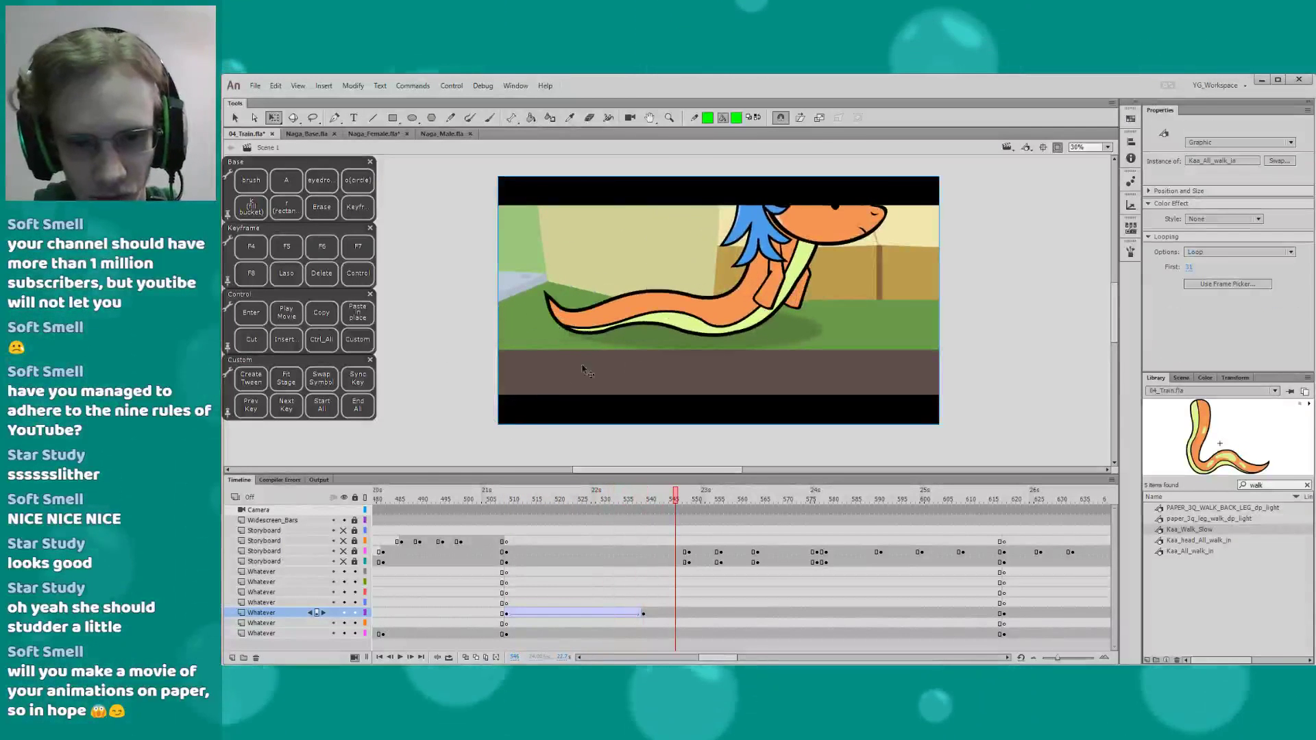
click(509, 503)
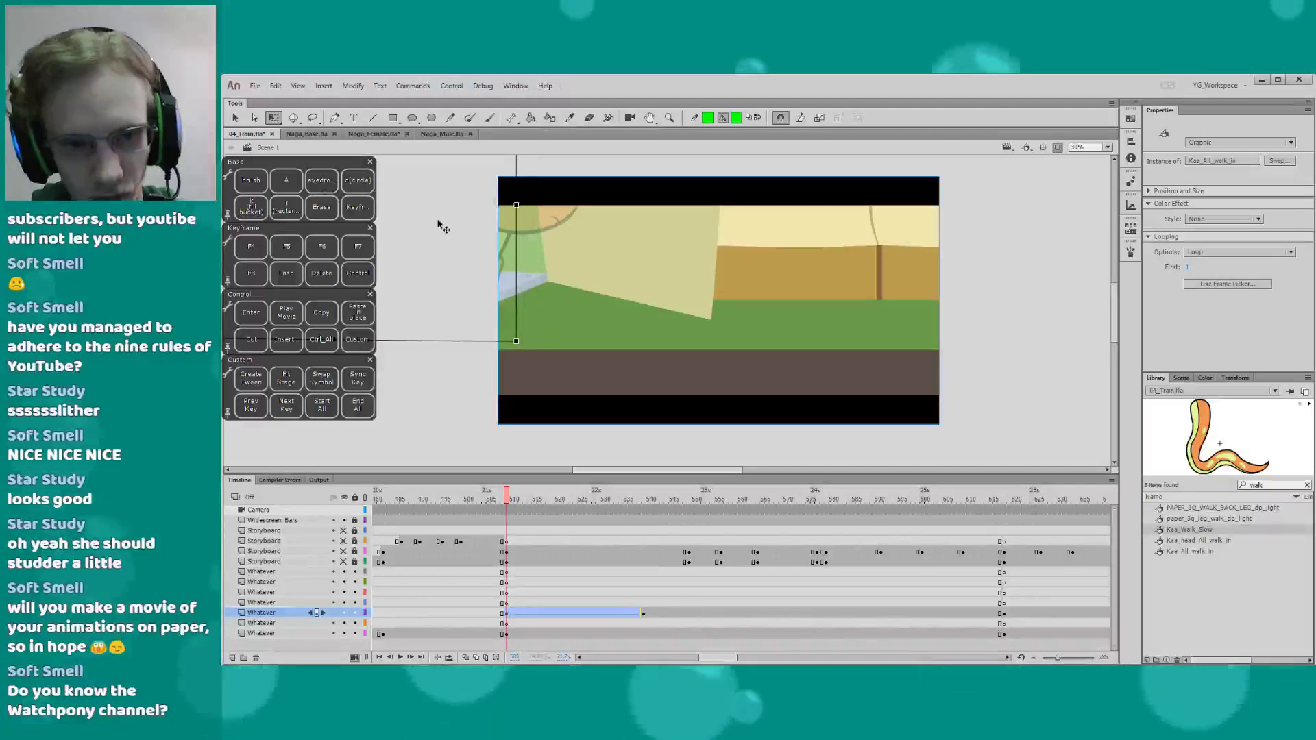
key(Return)
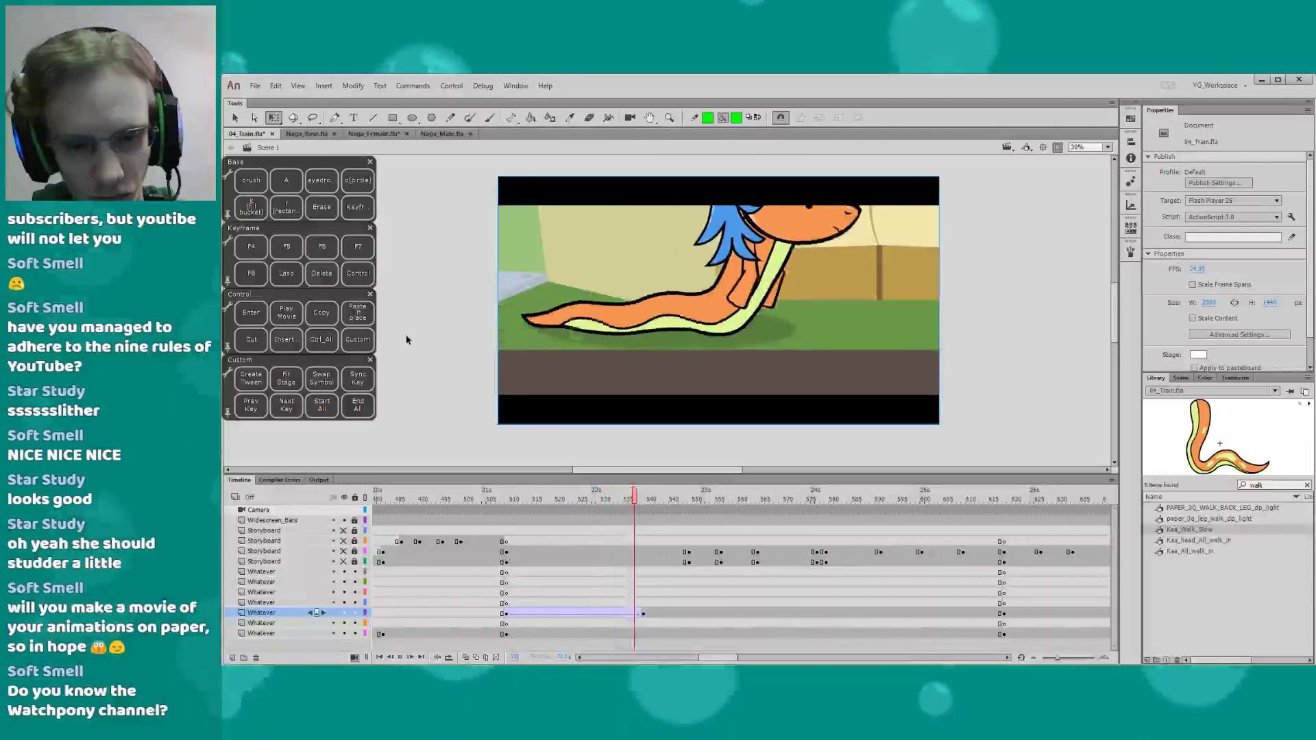
Insert three frames across all layers in the middle of the character's tween and replay it
drag(575, 514, 585, 635)
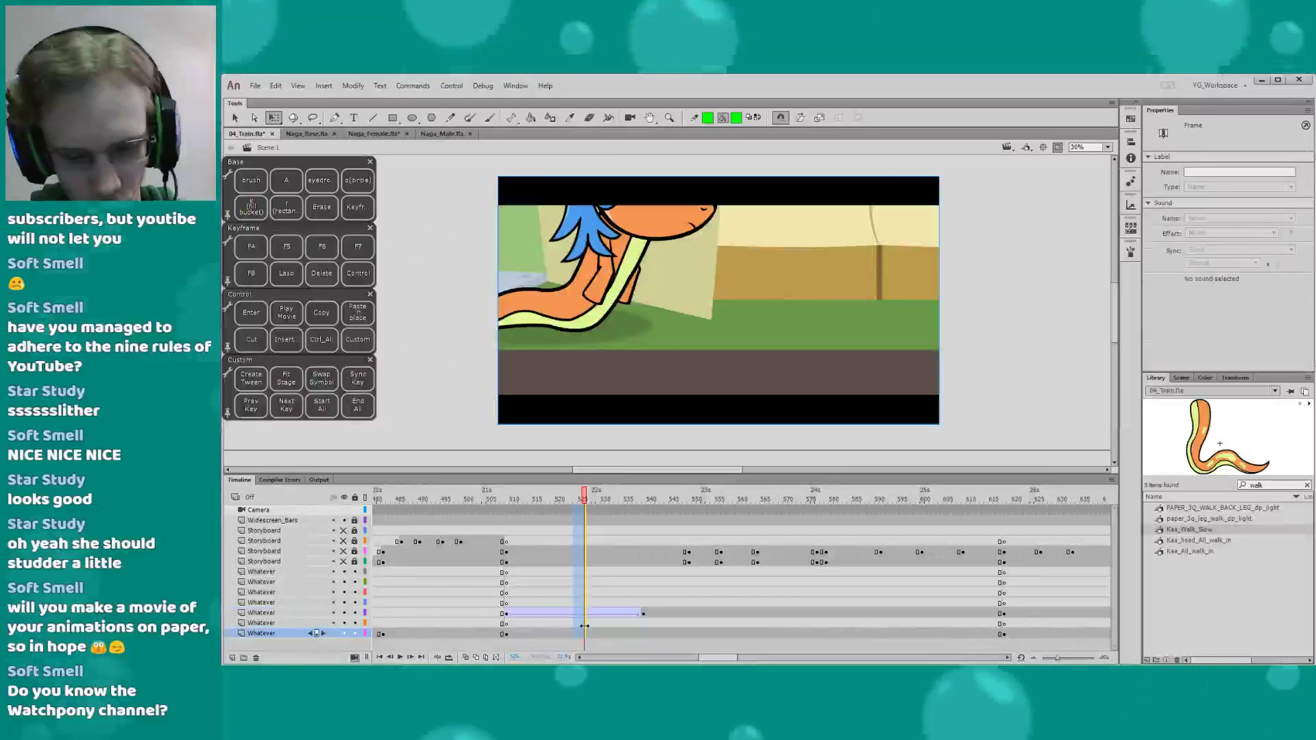
key(F5)
key(Return)
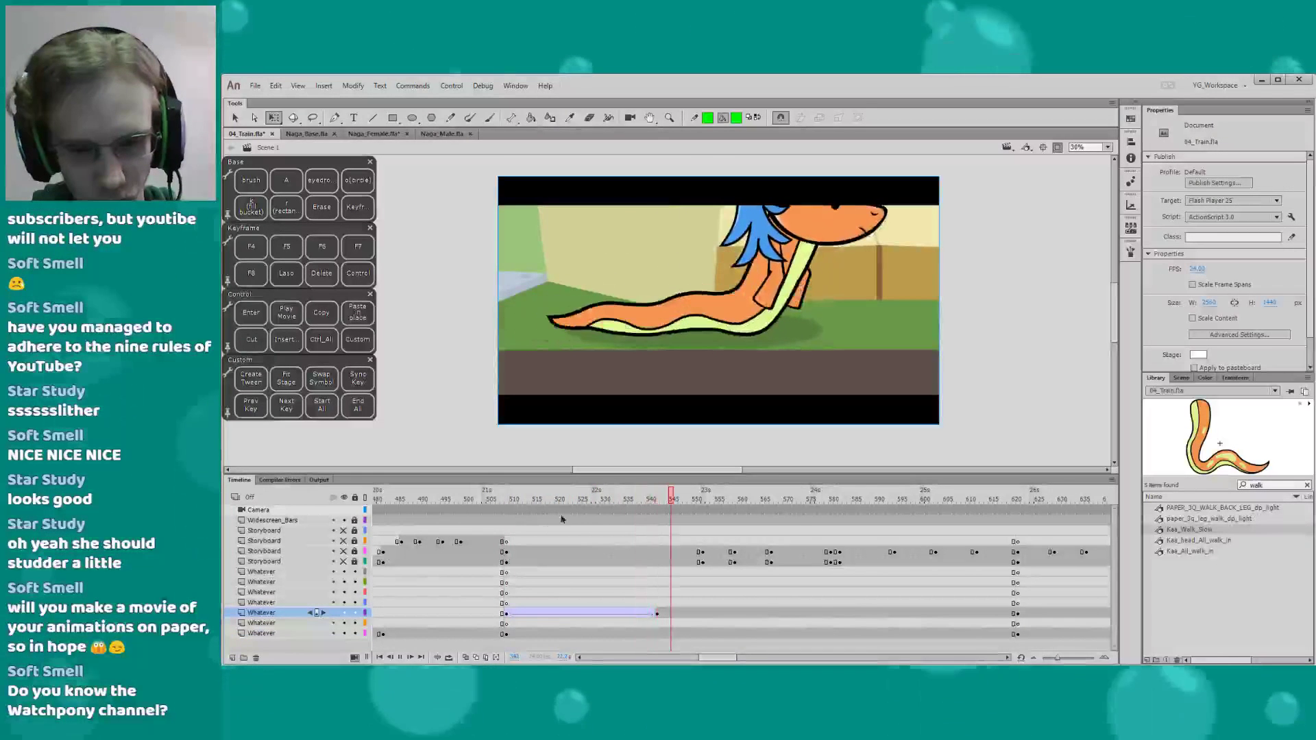
Lengthen the entrance tween by two more frames on all layers and play it from its start
click(566, 633)
key(F5)
key(F5)
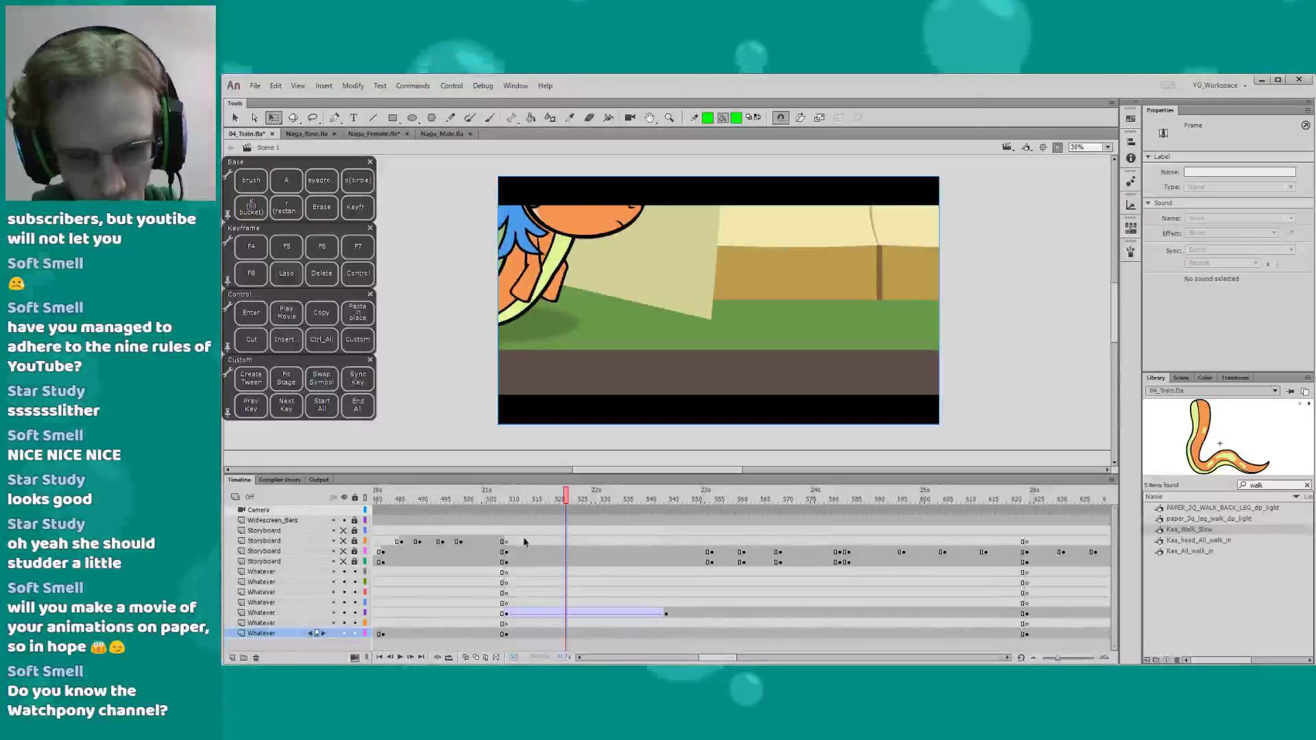
click(509, 500)
key(Return)
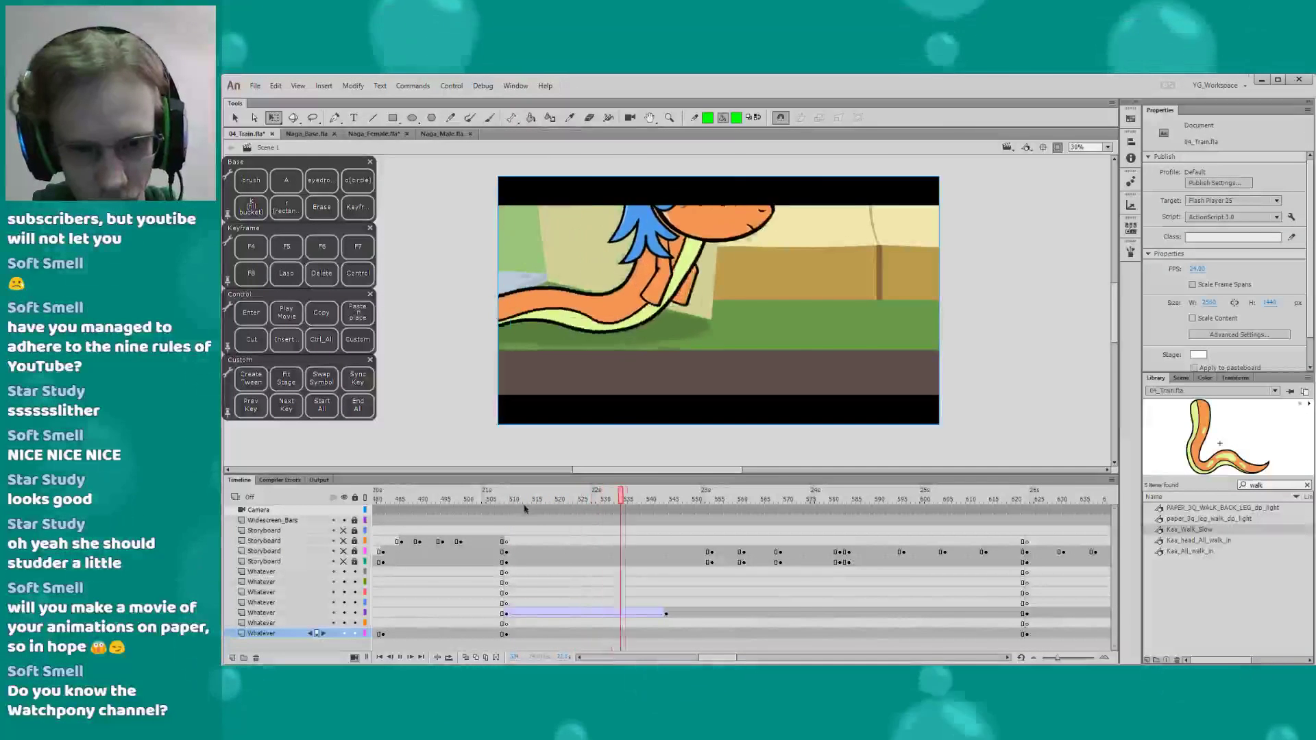
Try a stronger ease-out on the character's entrance tween and play it from its first frame
click(621, 613)
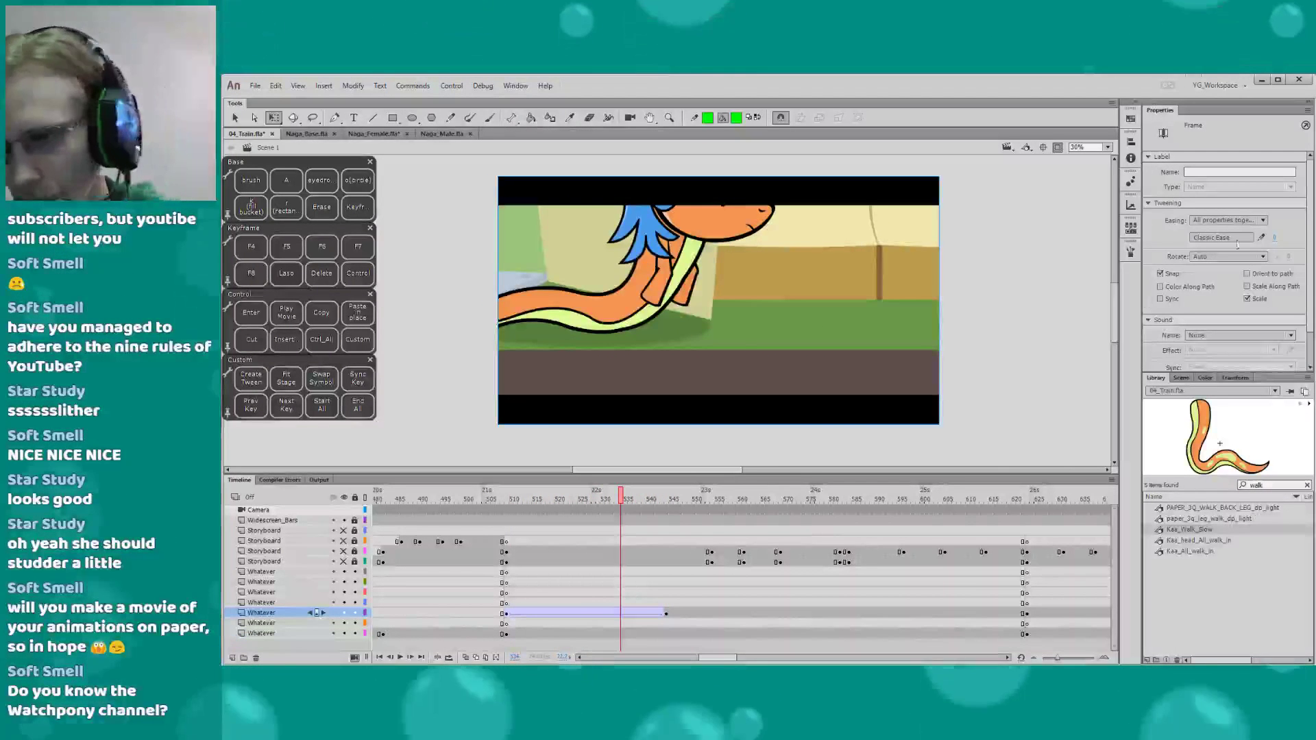
click(1274, 237)
text(520)
key(Return)
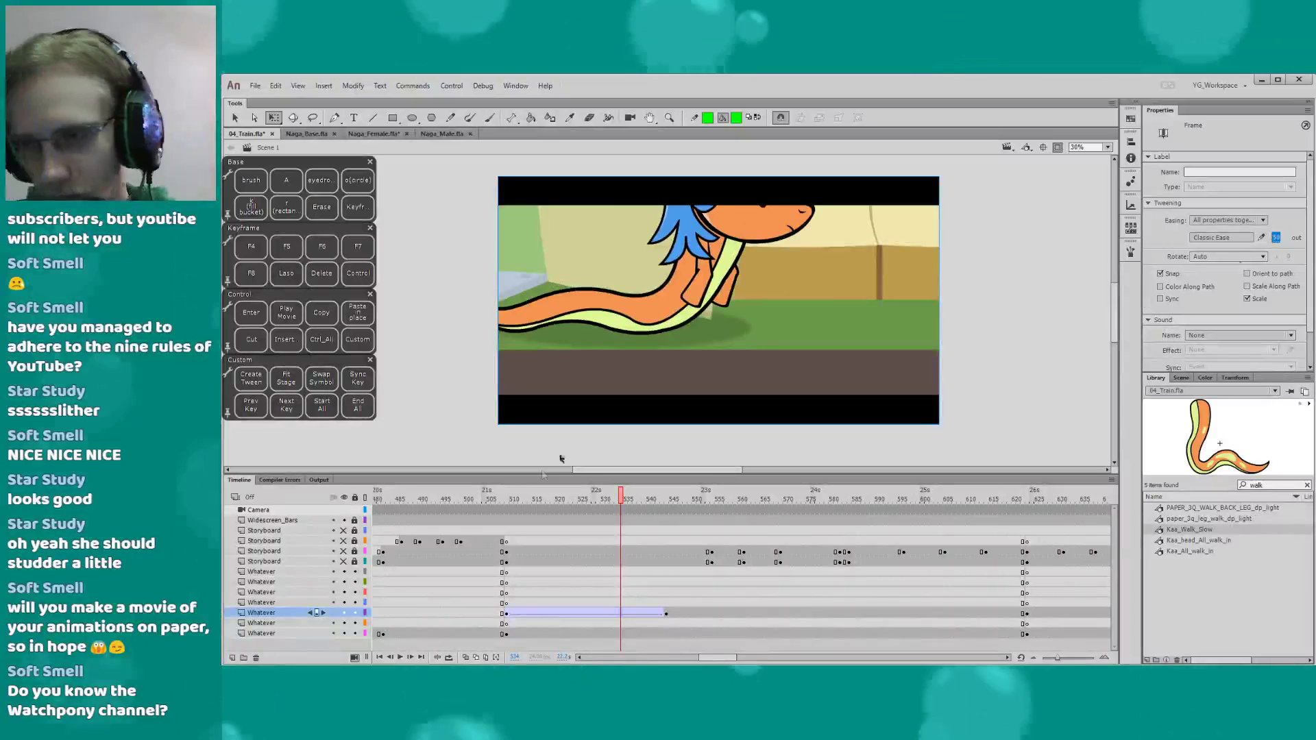
click(510, 500)
key(Return)
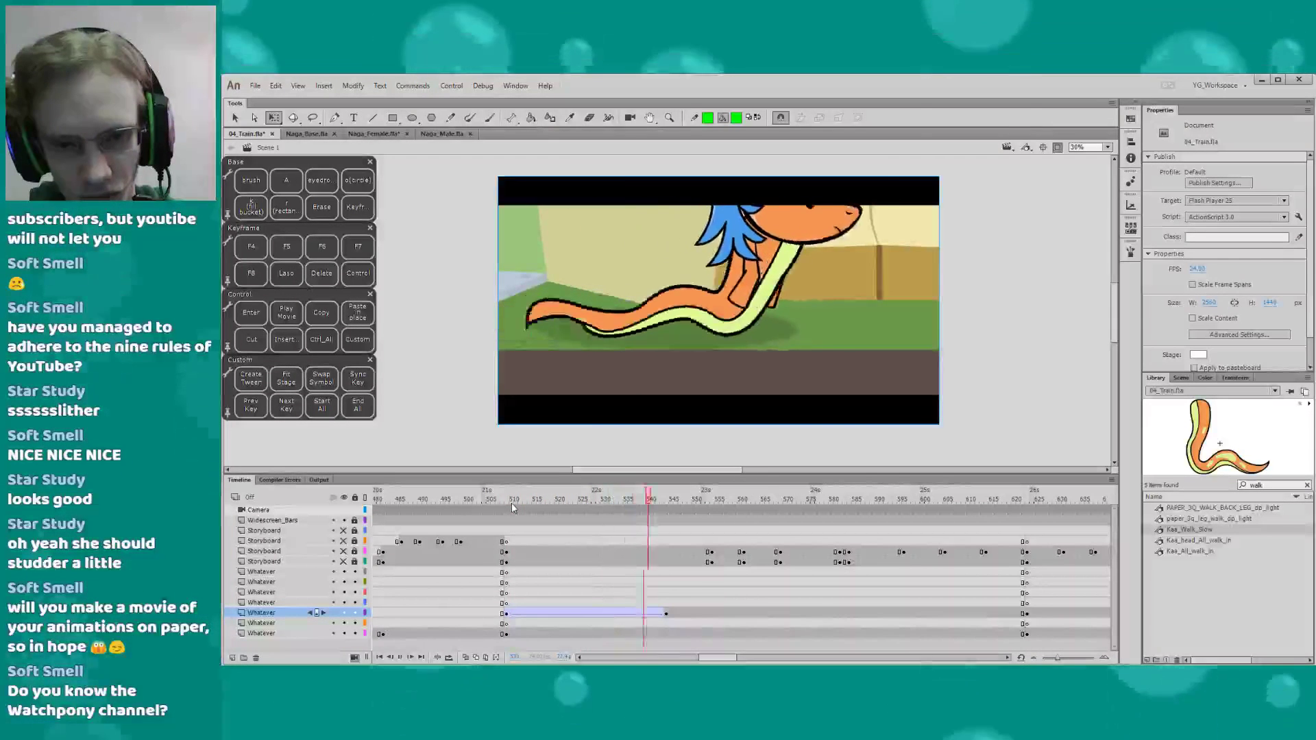
Adjust the entrance tween's ease value again and replay the character's slither into the room
click(652, 581)
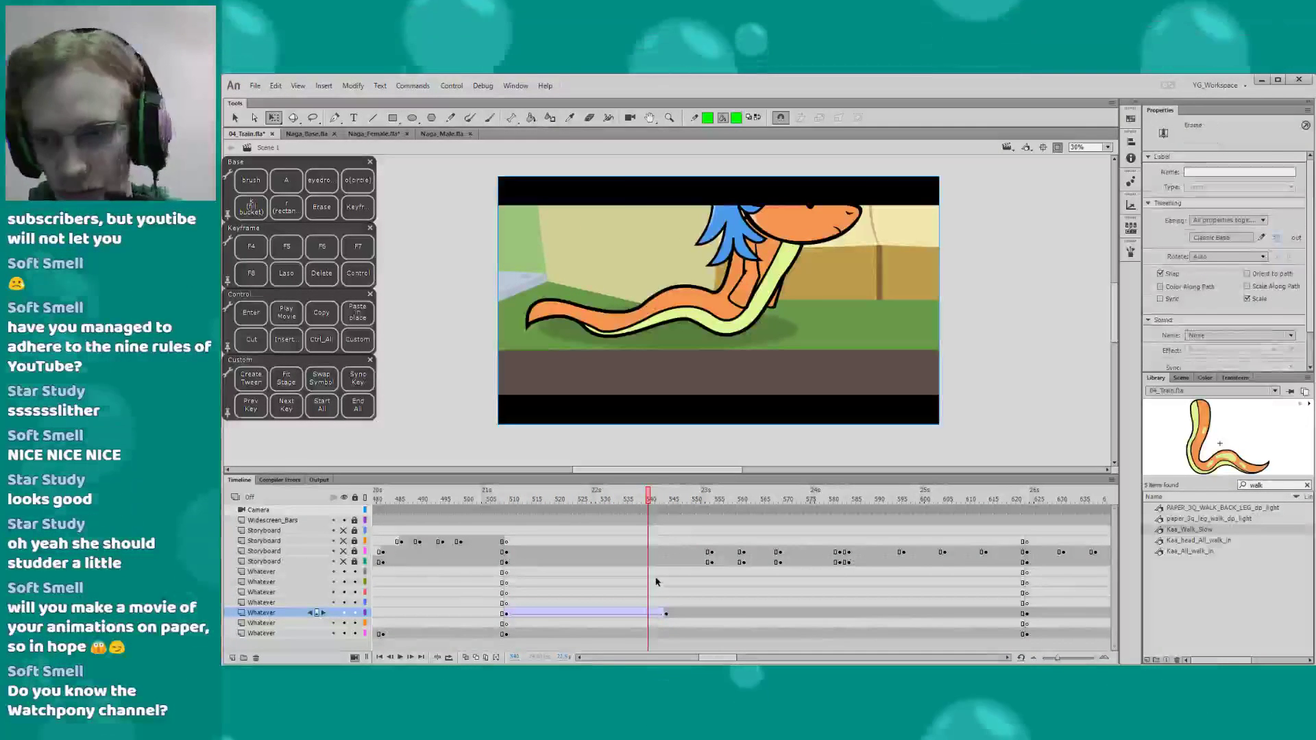
click(1276, 237)
key(Return)
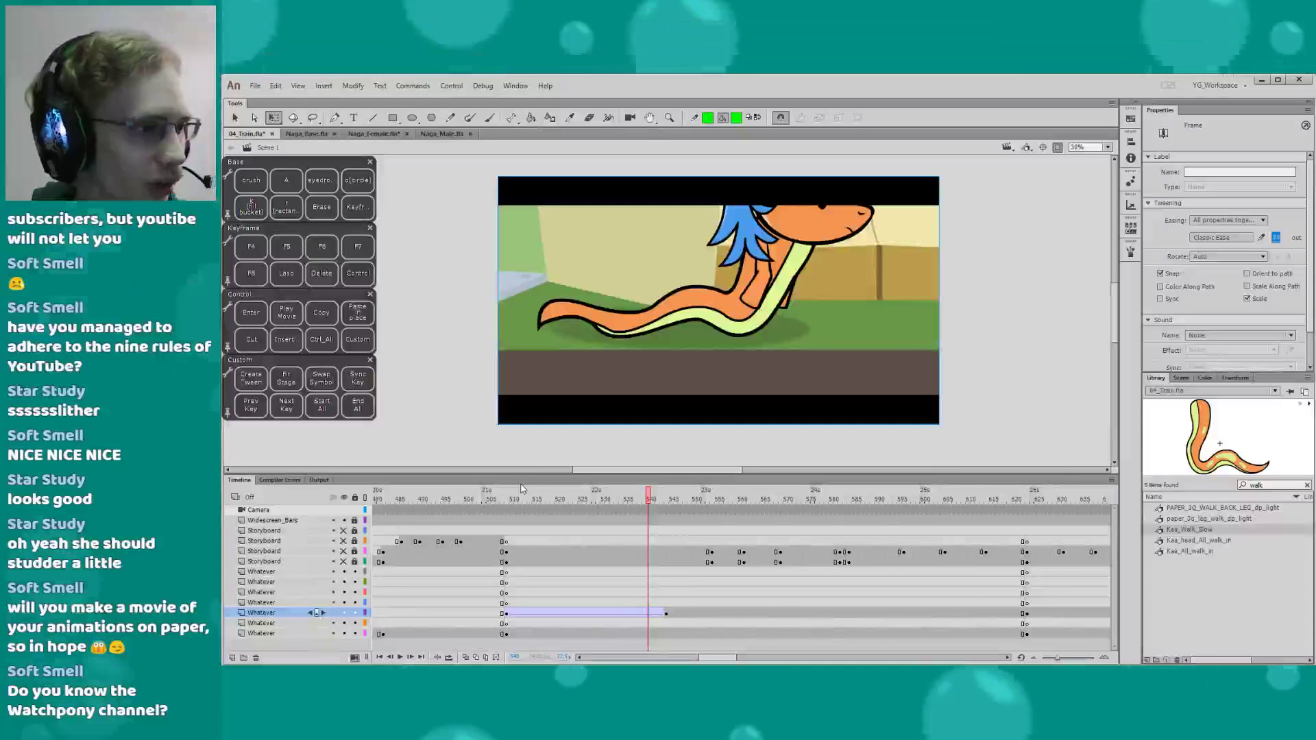
click(507, 503)
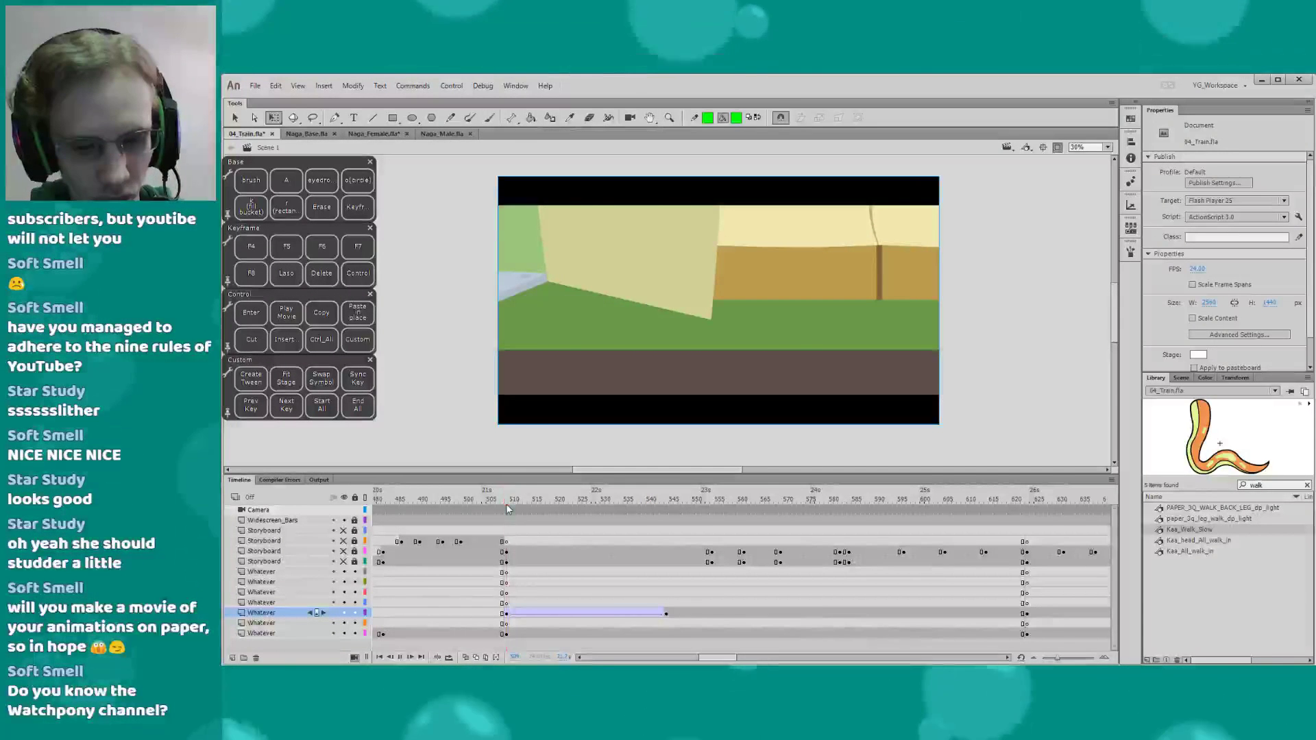
key(Return)
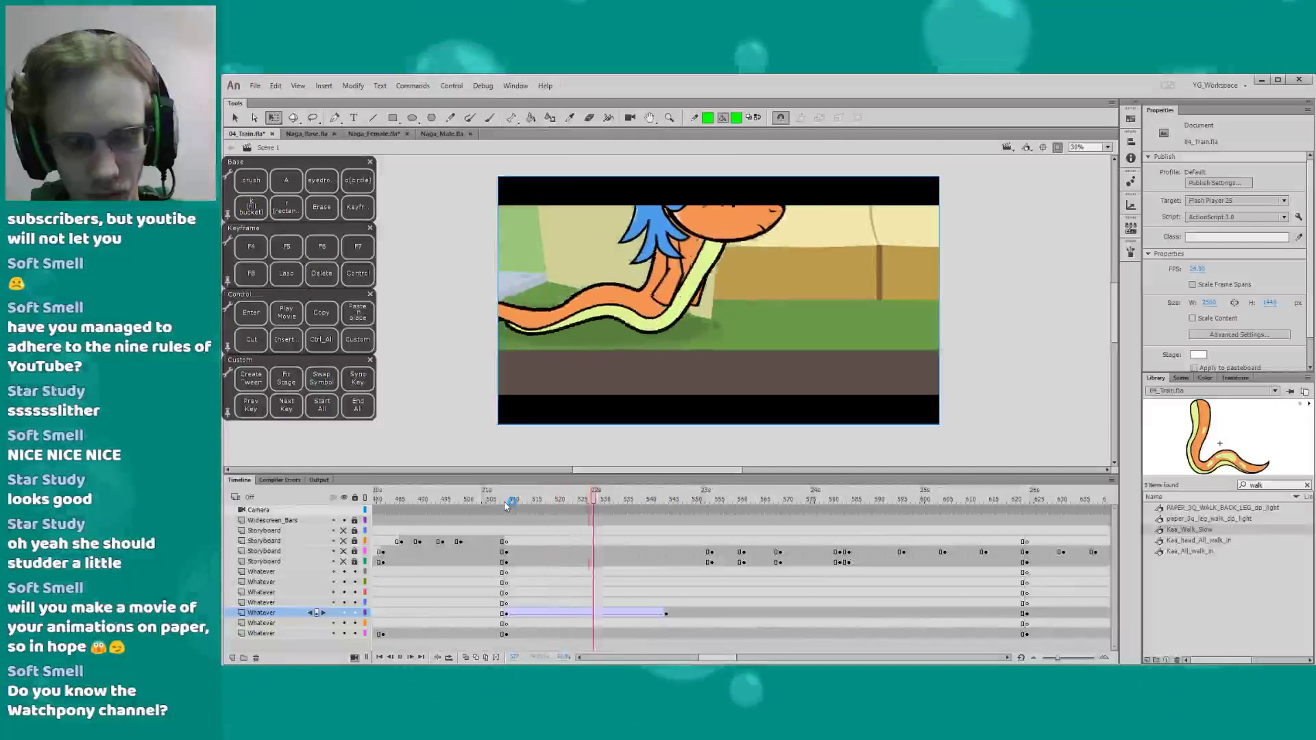
Try an ease value of 50 on the entrance tween and play the shot from its start
click(572, 555)
click(584, 602)
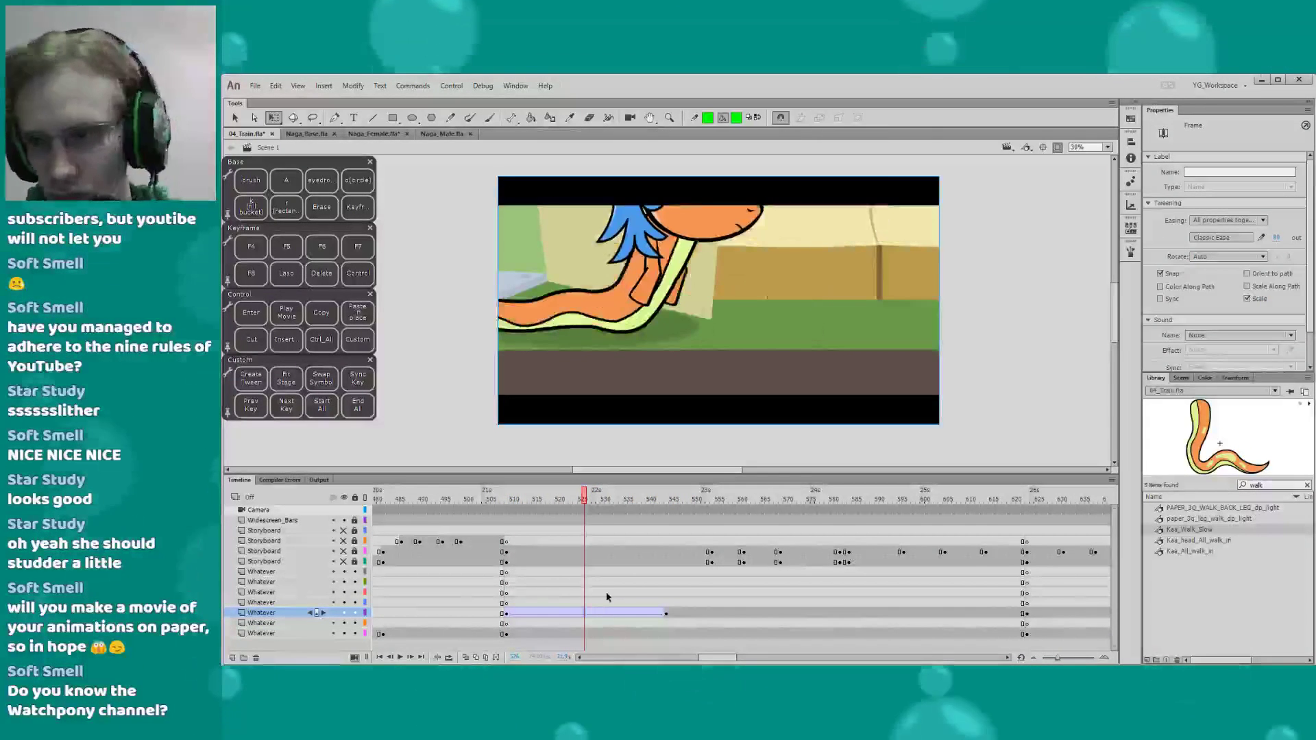
click(1274, 237)
text(50)
key(Return)
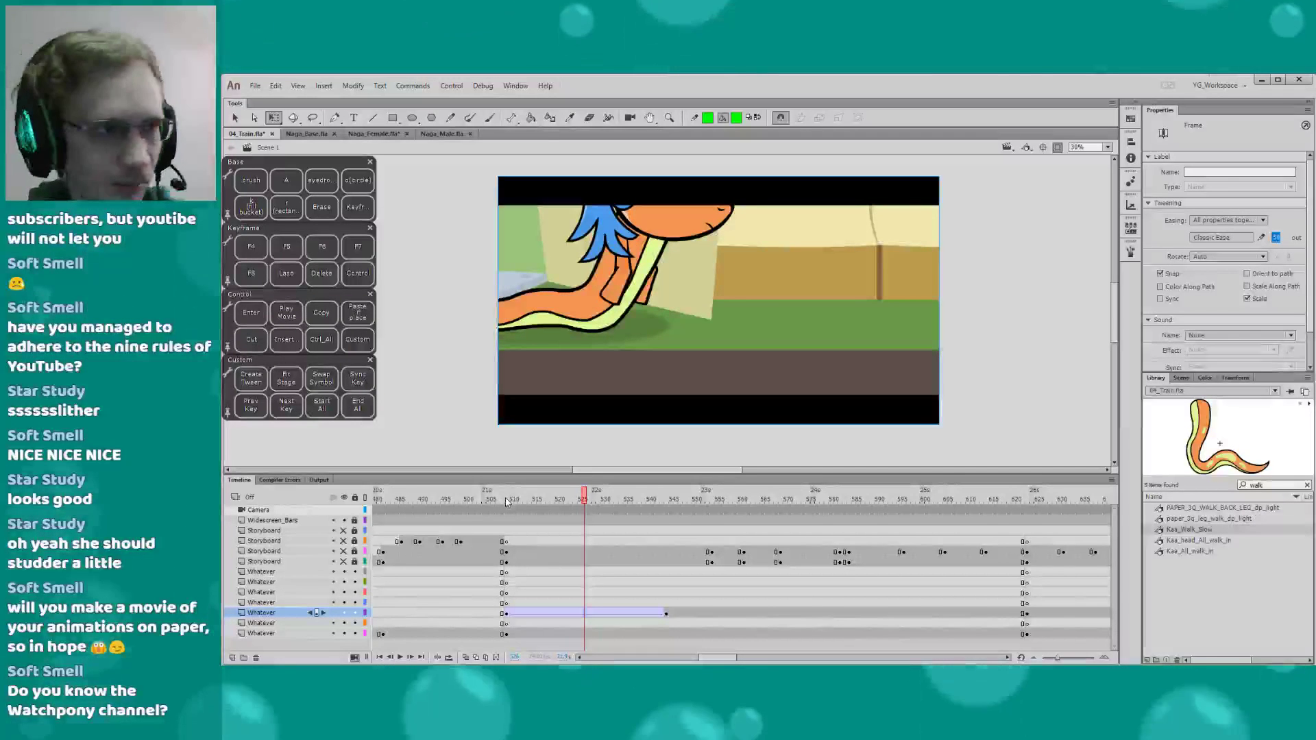
click(504, 504)
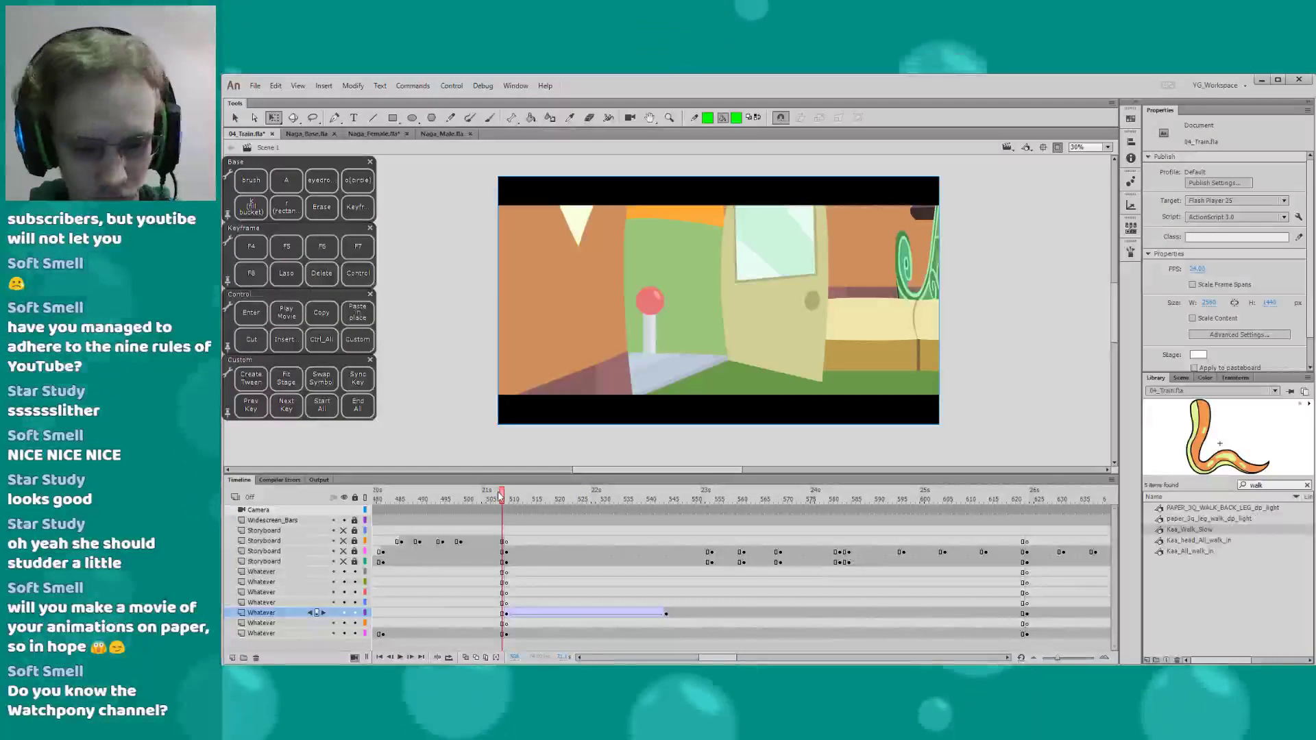
drag(470, 455, 463, 463)
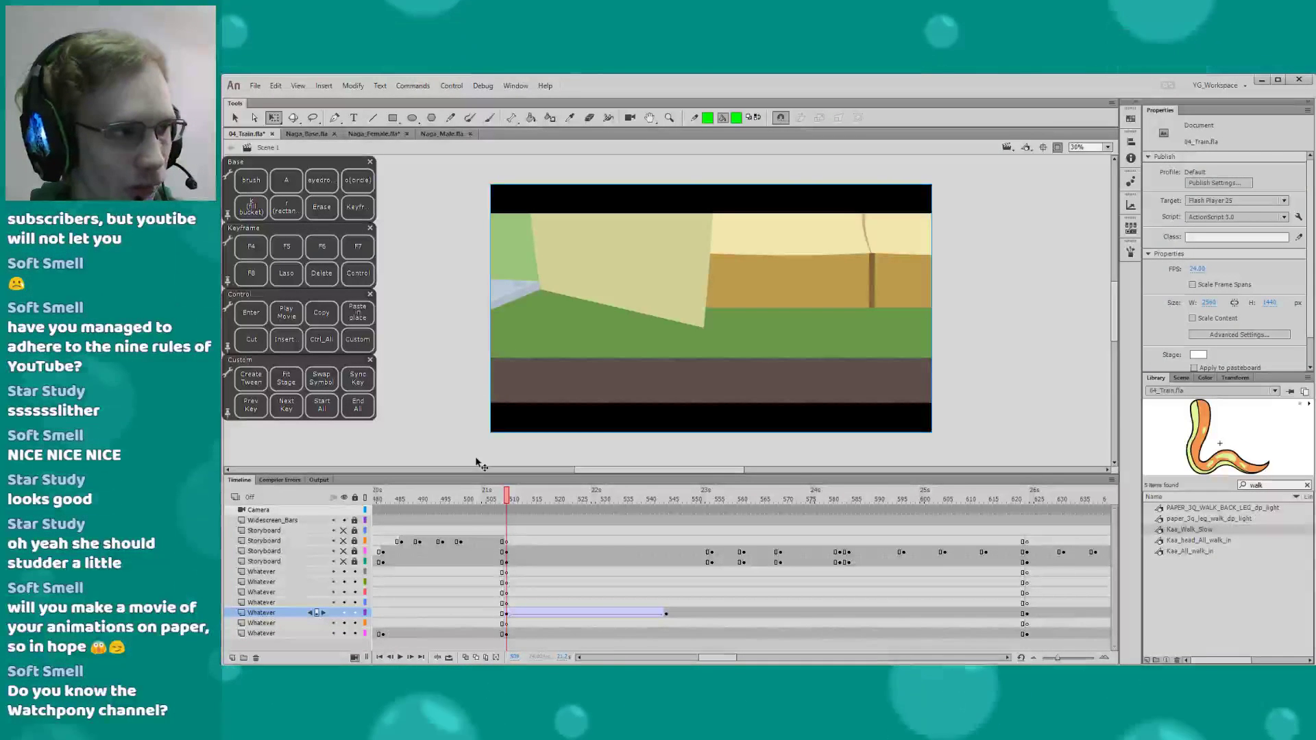
key(Return)
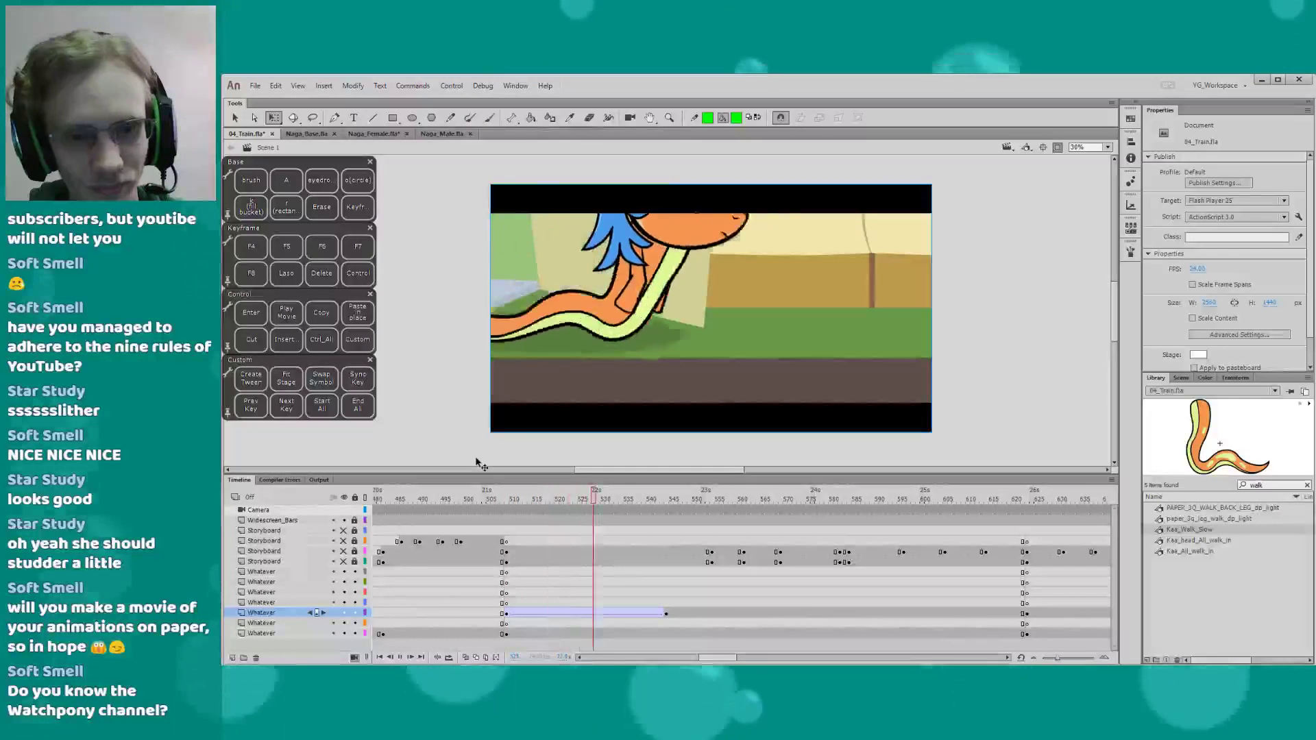
Set the entrance tween's ease value to 60 and play the animation through its end
click(553, 584)
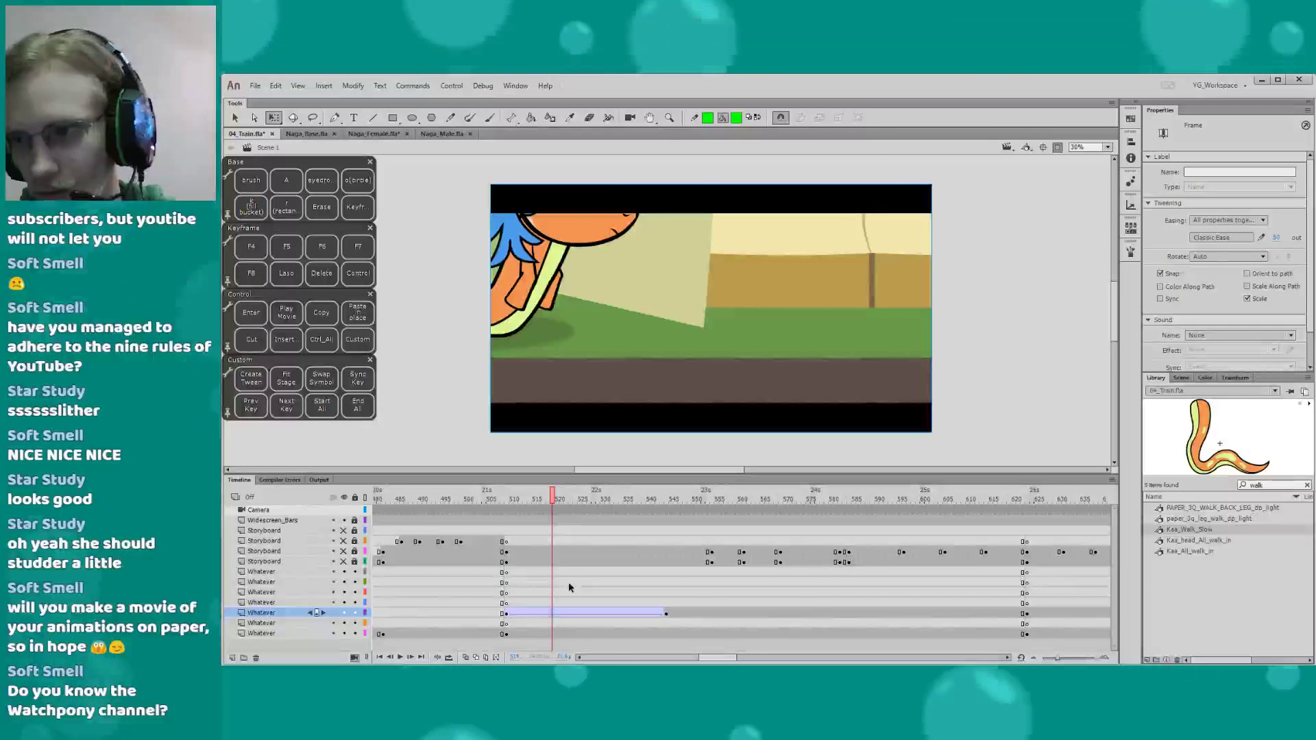
click(1276, 238)
text(60)
key(Return)
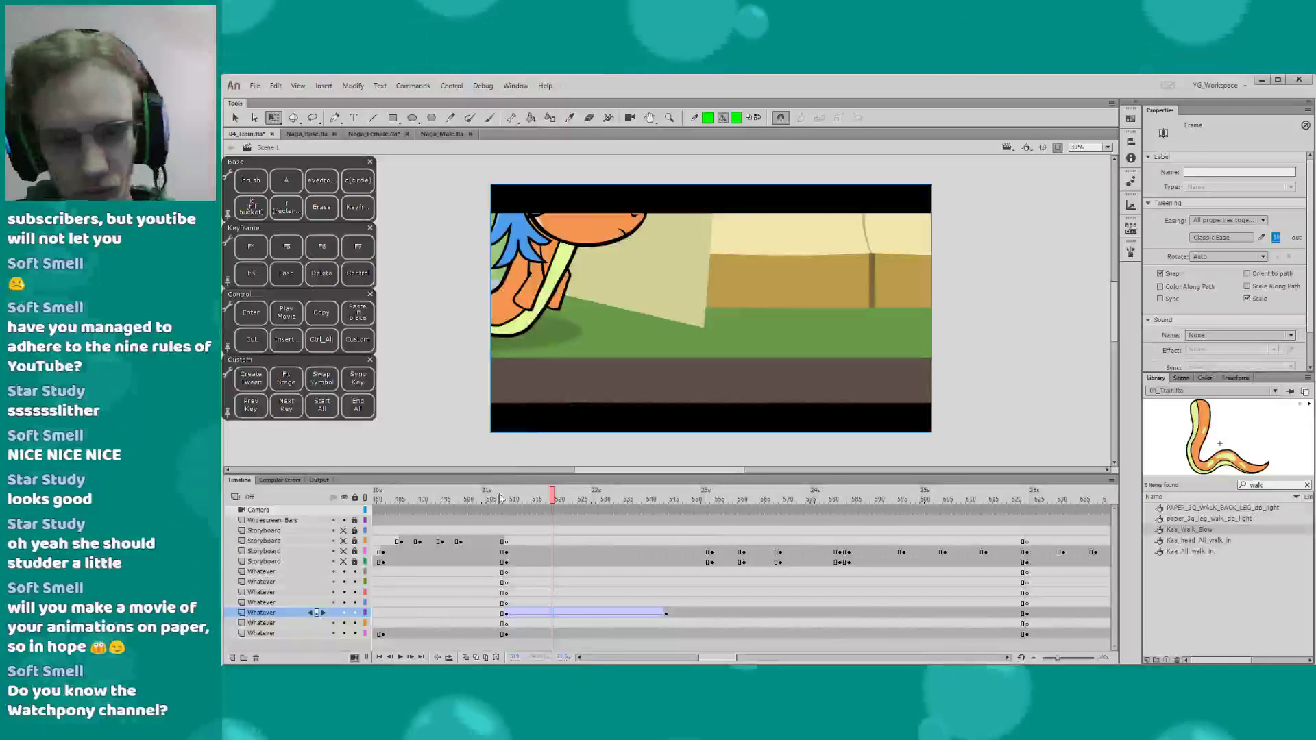
key(Return)
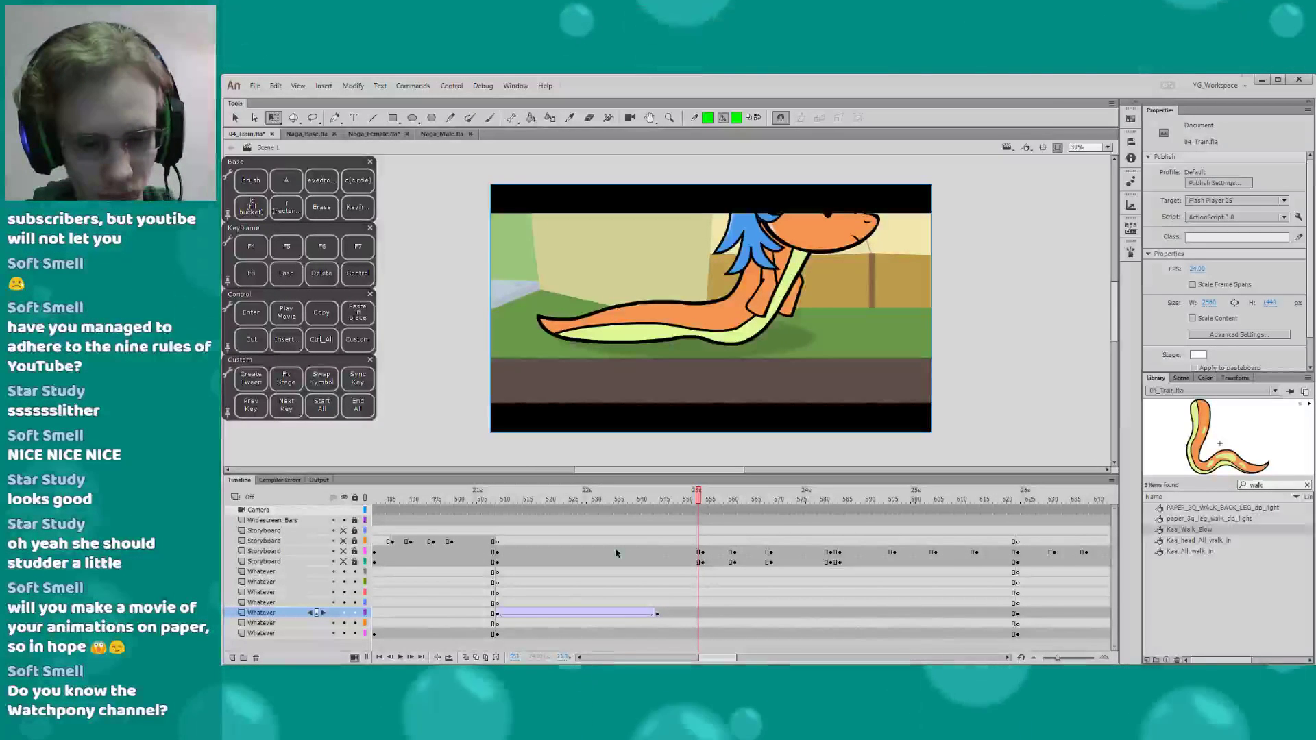
Sync the entrance tween's ending keyframe with the preceding symbol loop and save the document
click(656, 613)
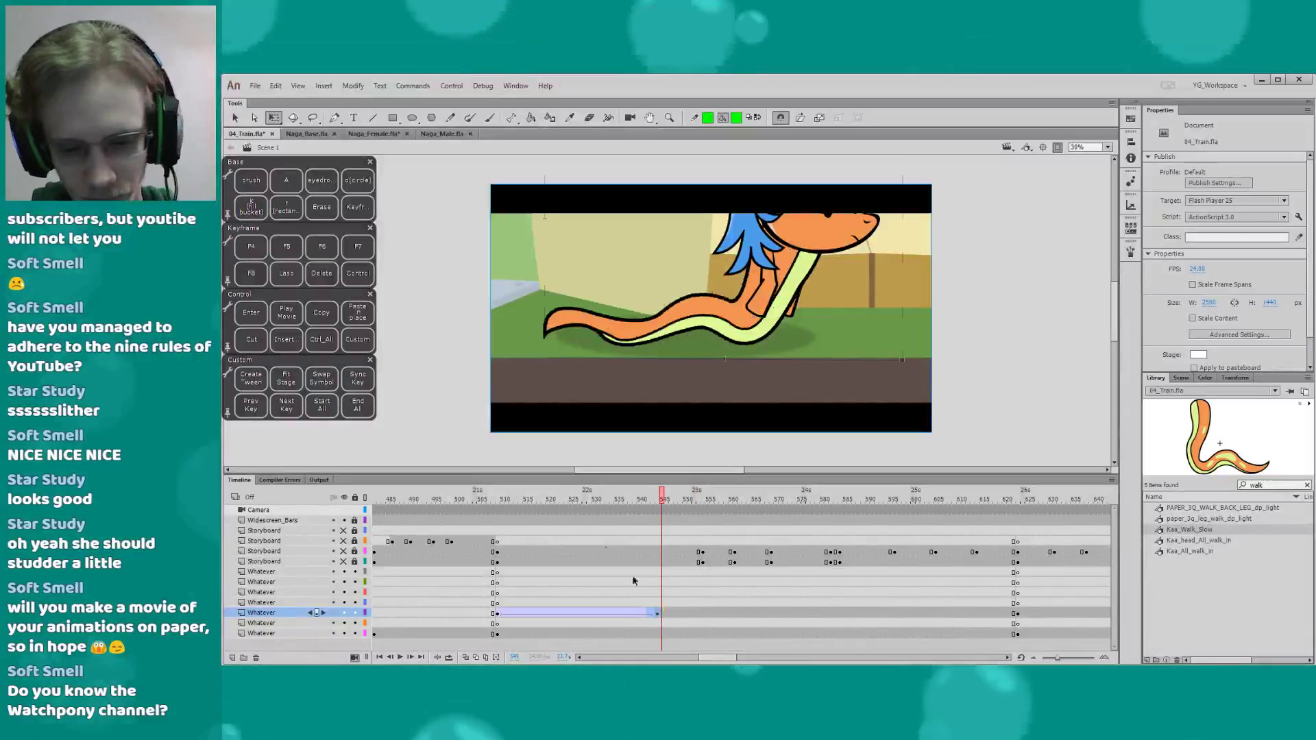
click(356, 381)
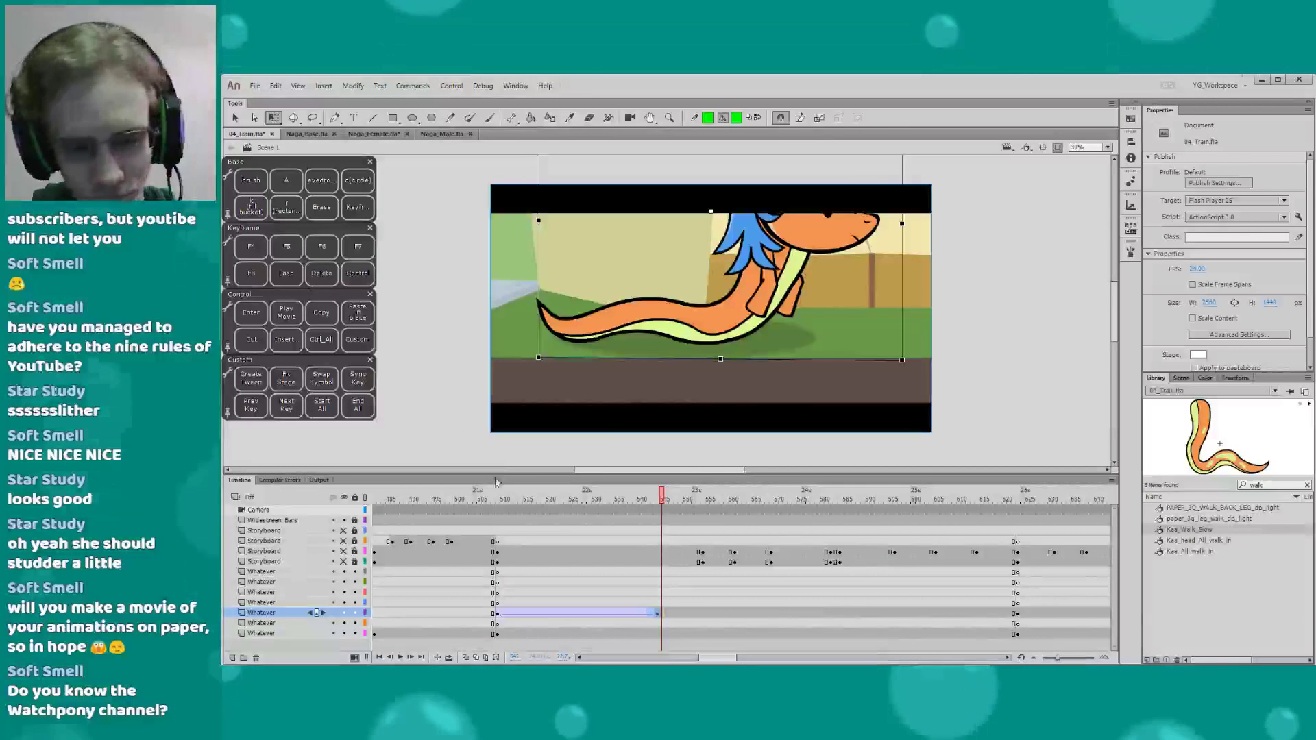
click(499, 501)
key(ctrl+s)
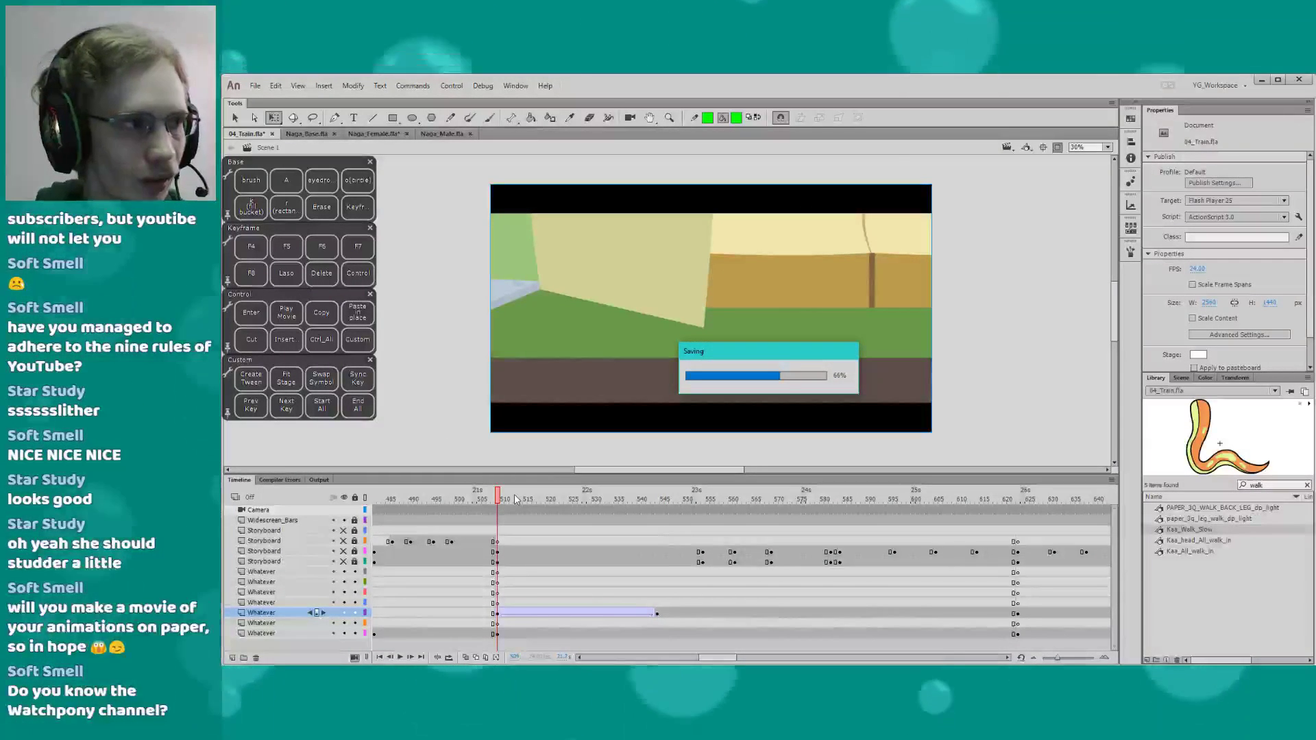
Play the saved entrance twice from its first frame to check the motion into the final pose
key(Return)
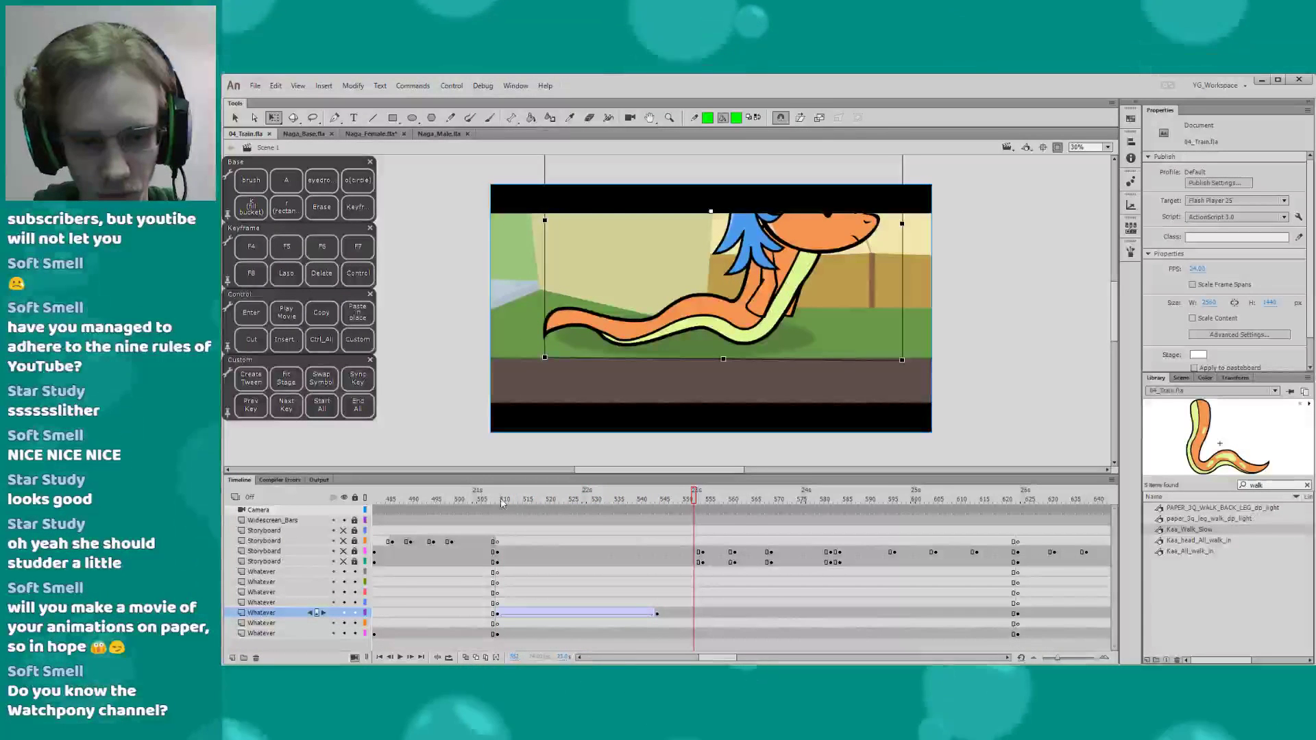
click(497, 500)
key(Return)
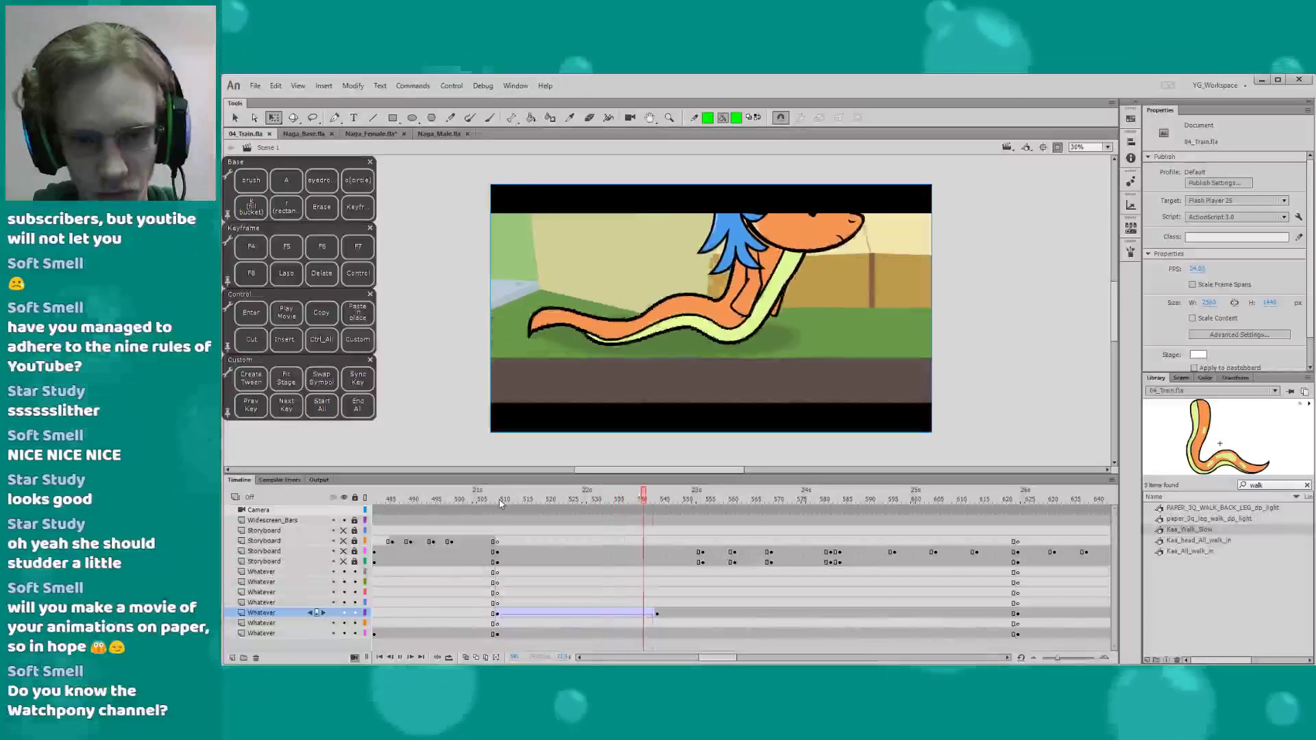
key(Return)
drag(706, 658, 707, 657)
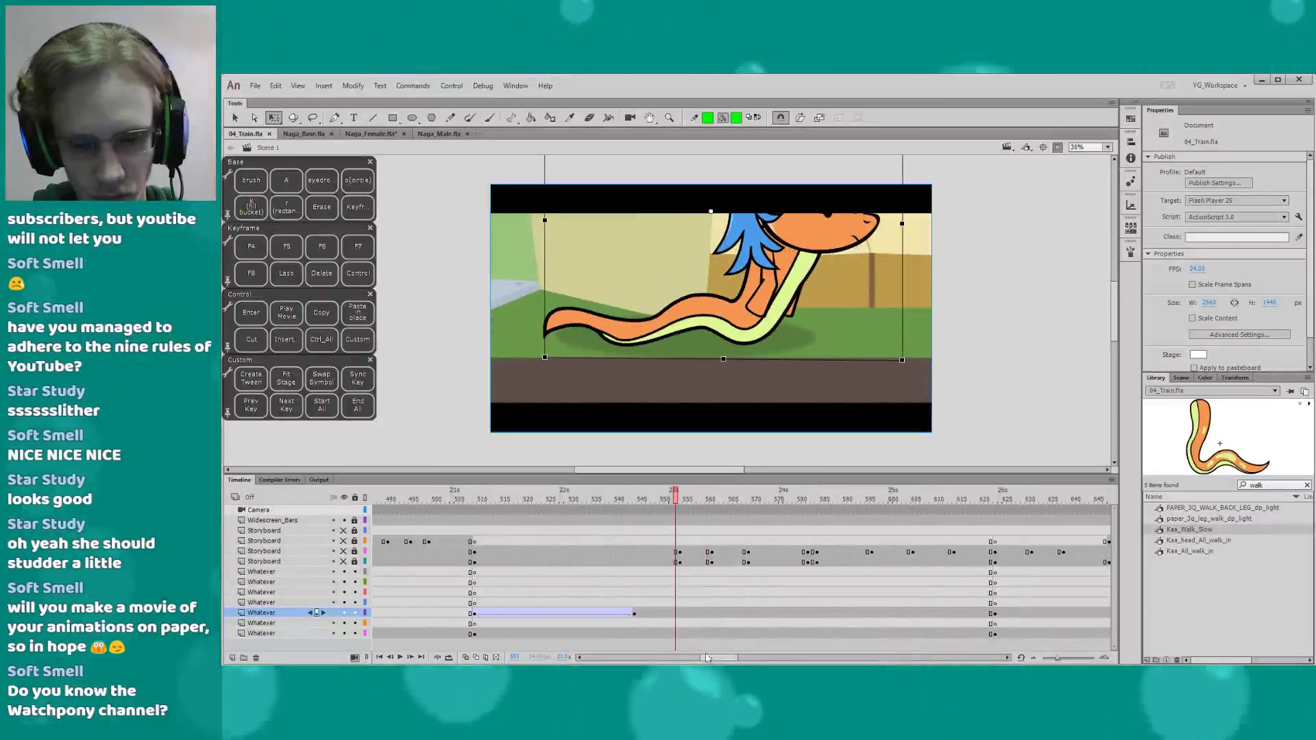
Resync the symbol loop at the keyframe where the entrance tween ends and replay the shot
click(632, 613)
click(358, 378)
click(476, 499)
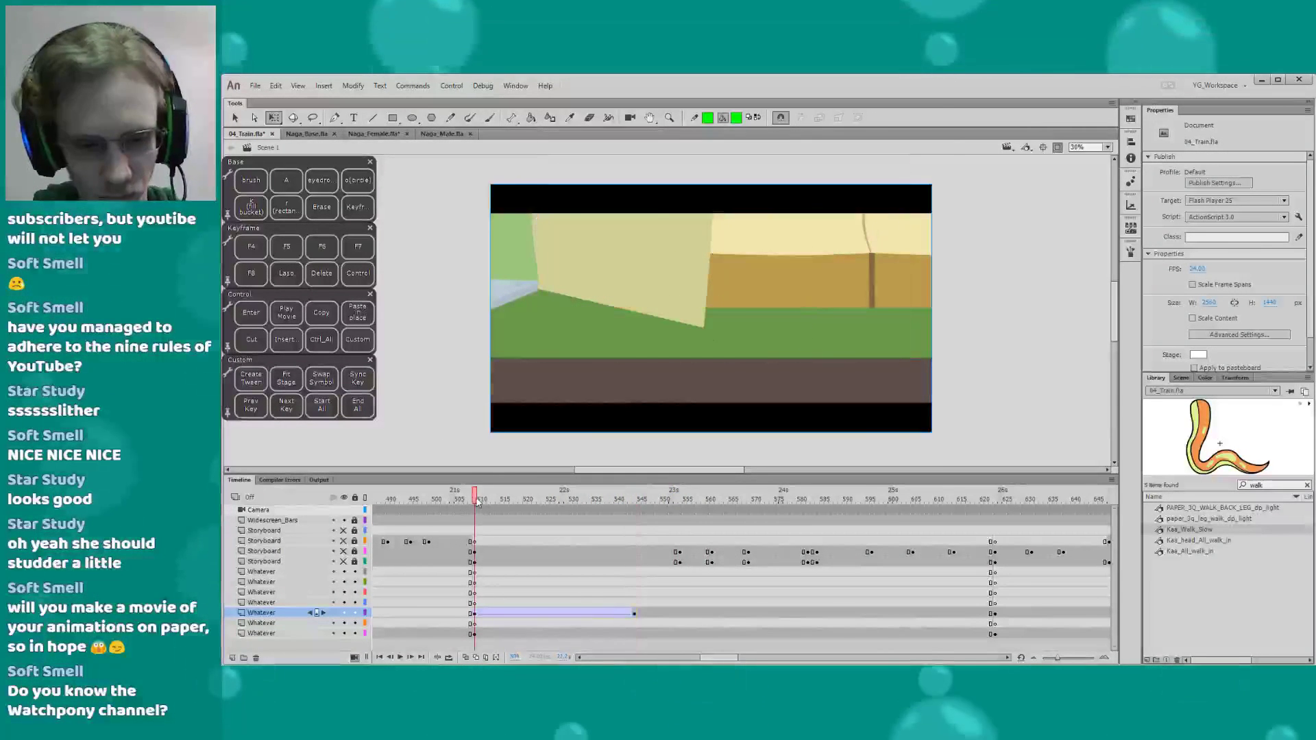
key(Return)
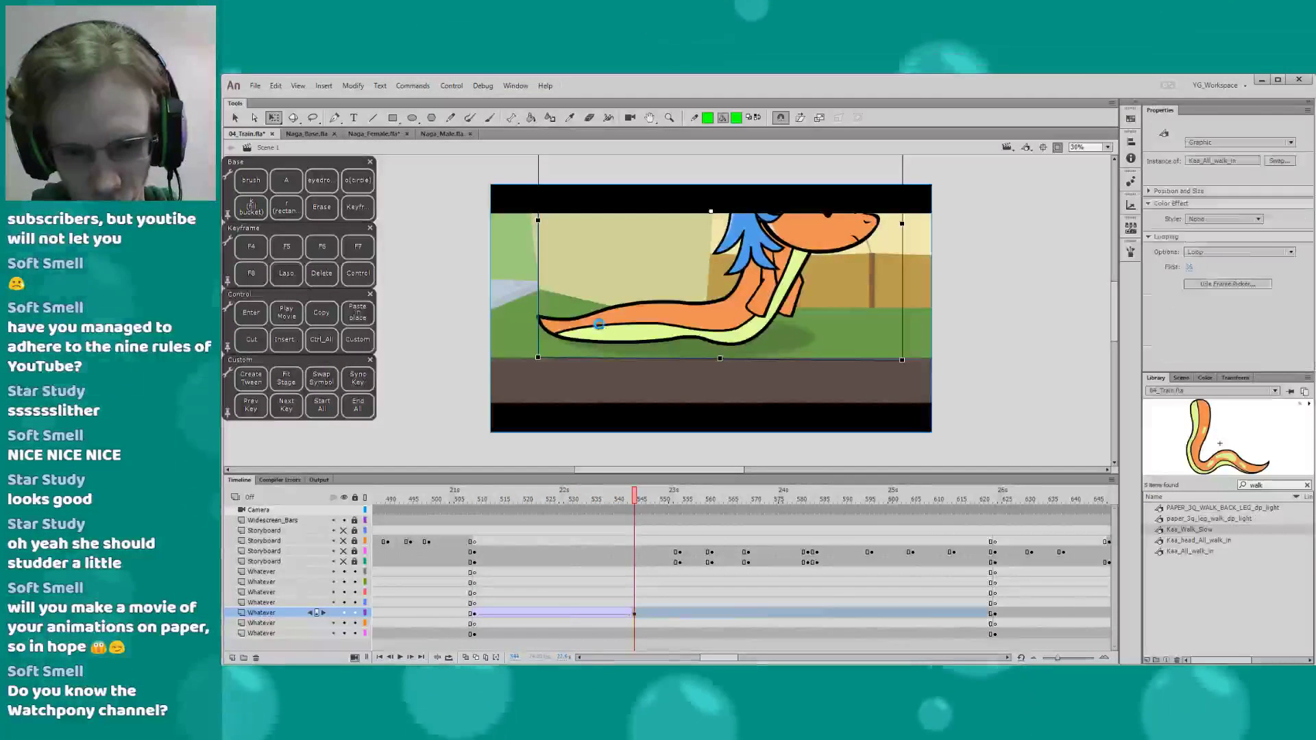
Inside the Kaa_All_walk_in symbol, add a new top layer and mark the stopping frame with a blank keyframe
key(ctrl+e)
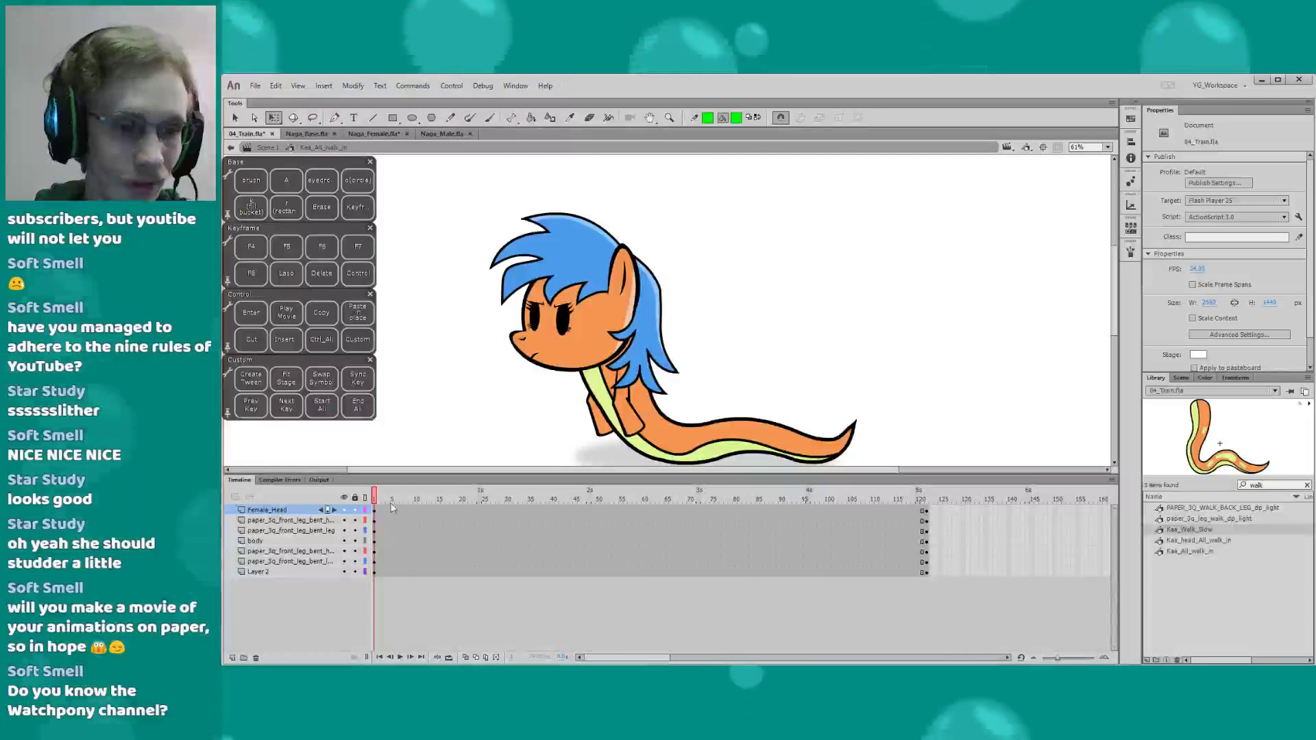
click(269, 148)
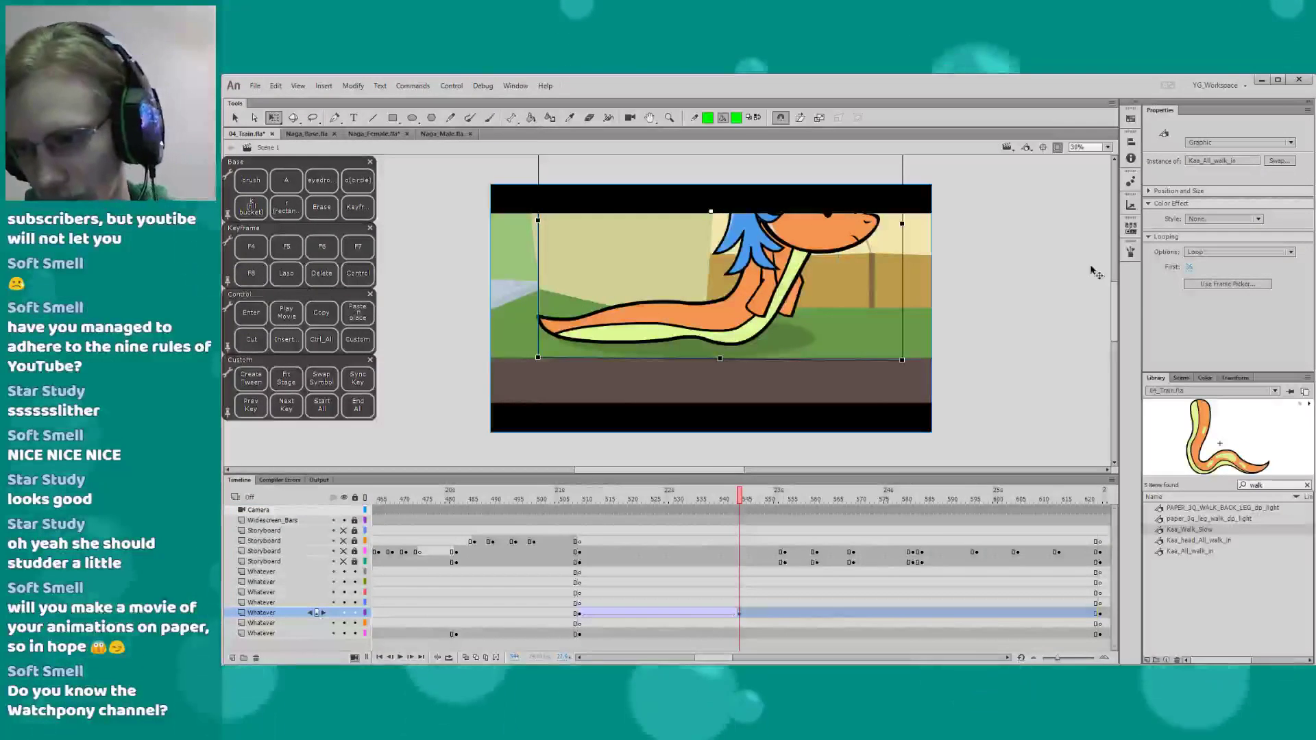
double_click(762, 289)
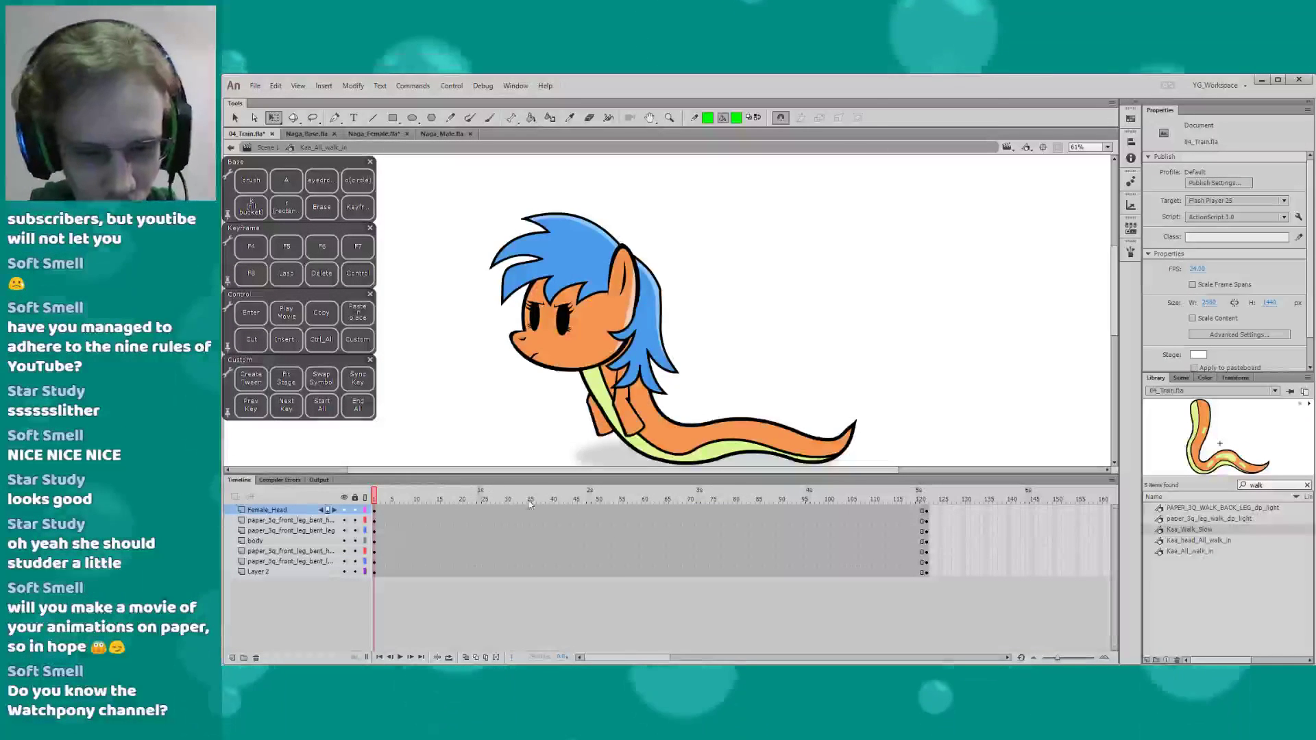
click(232, 657)
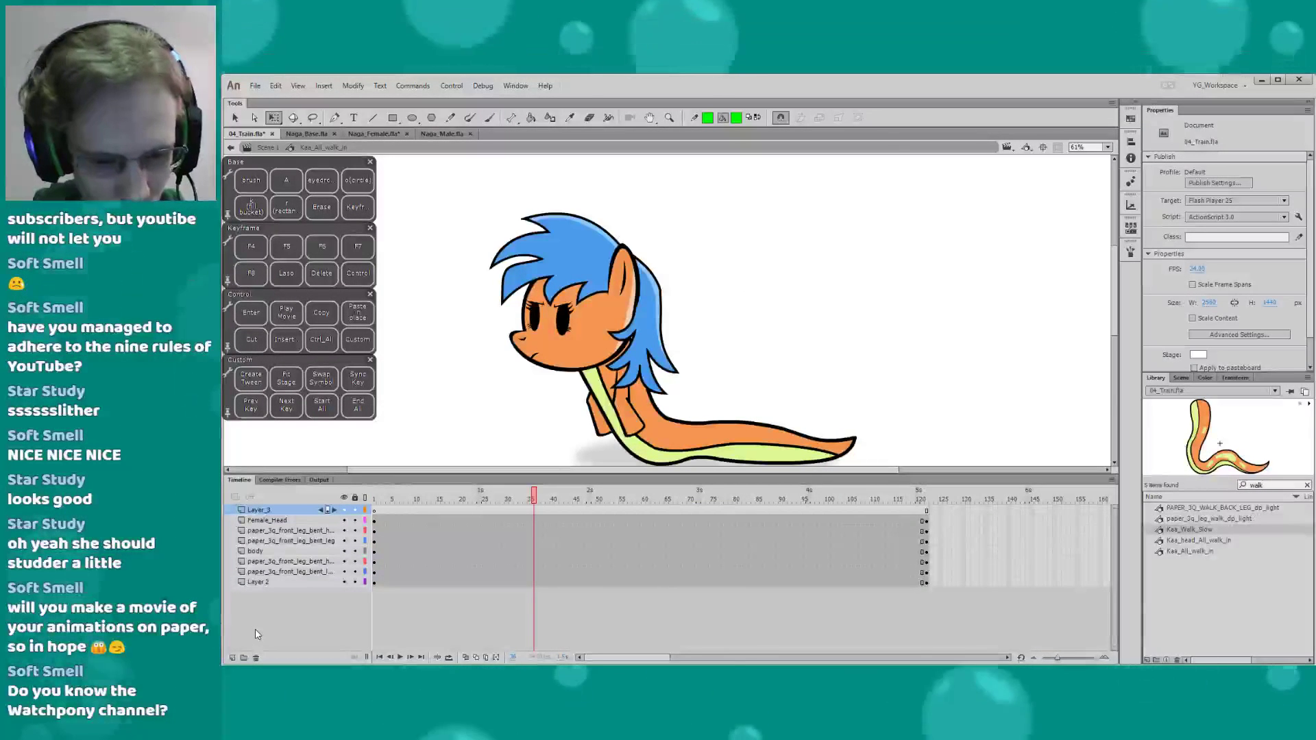
drag(471, 475, 525, 498)
click(529, 522)
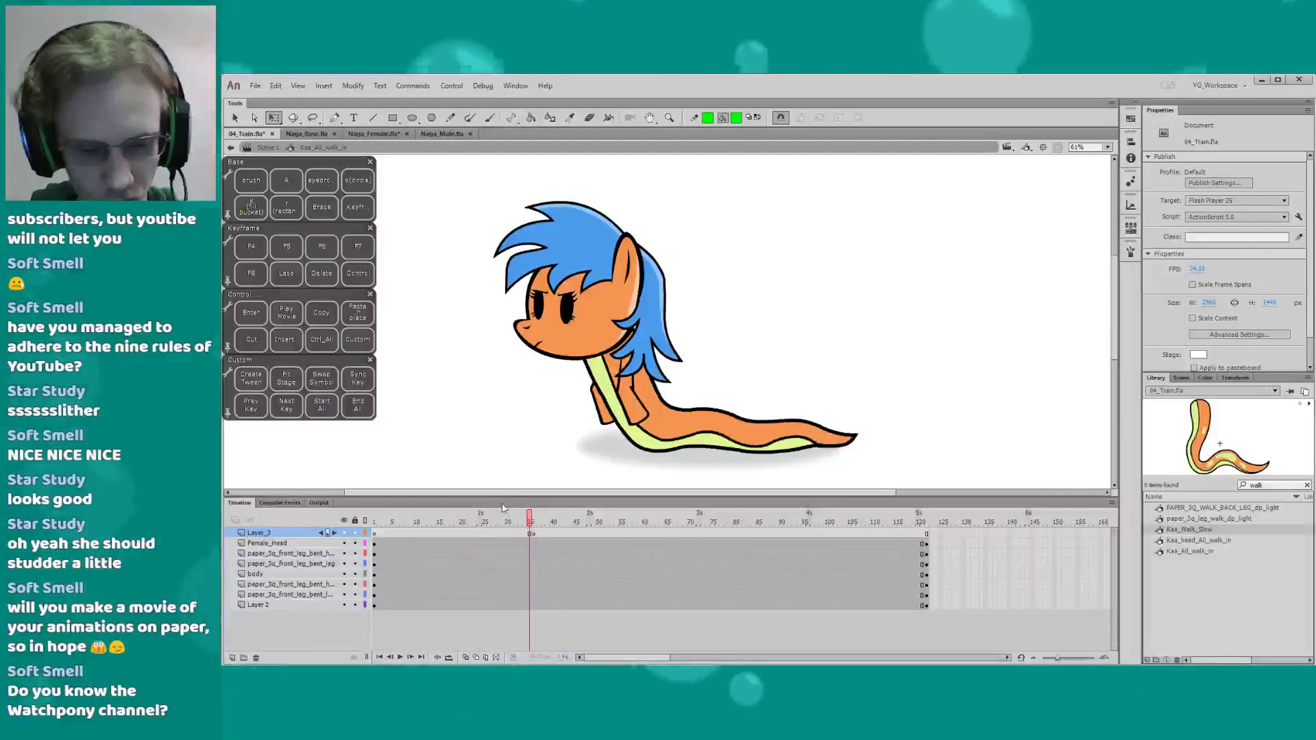
Insert keyframes on all the character's layers at the frame marked by the blank keyframe
key(period)
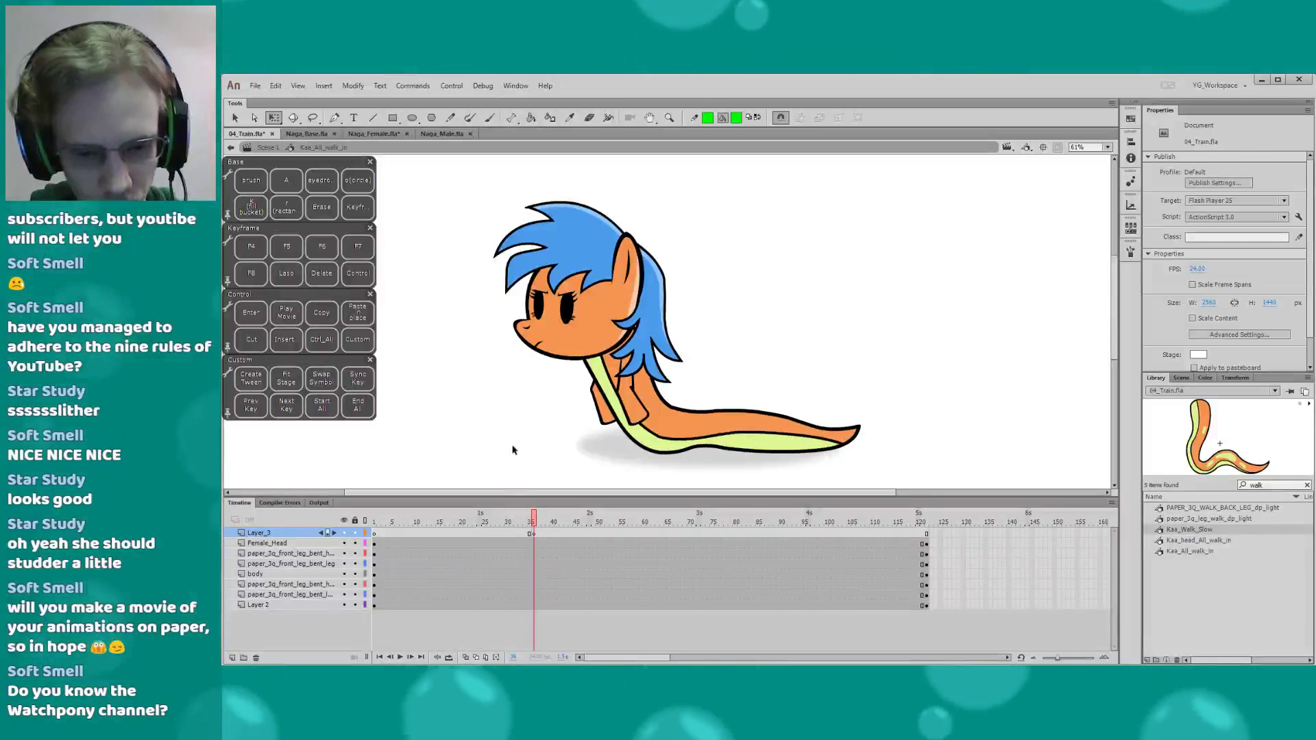
drag(535, 567, 534, 605)
click(533, 548)
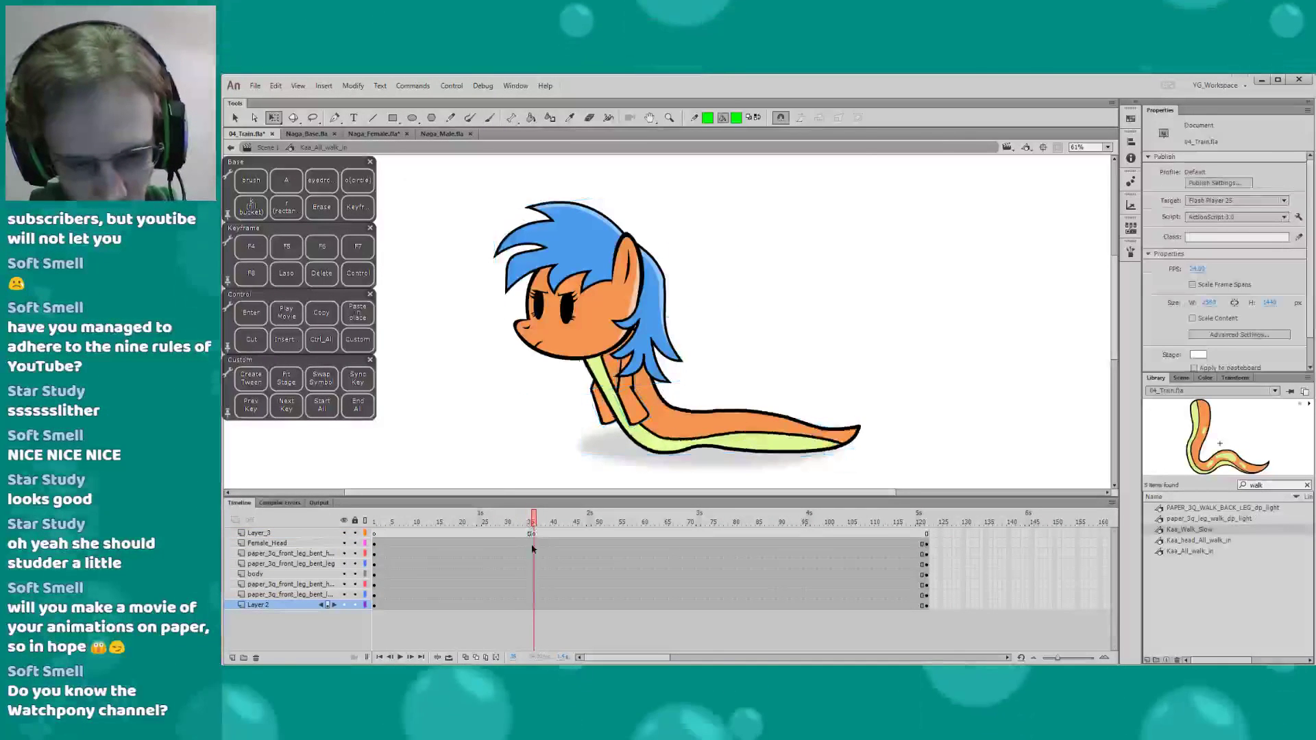
drag(532, 548, 531, 592)
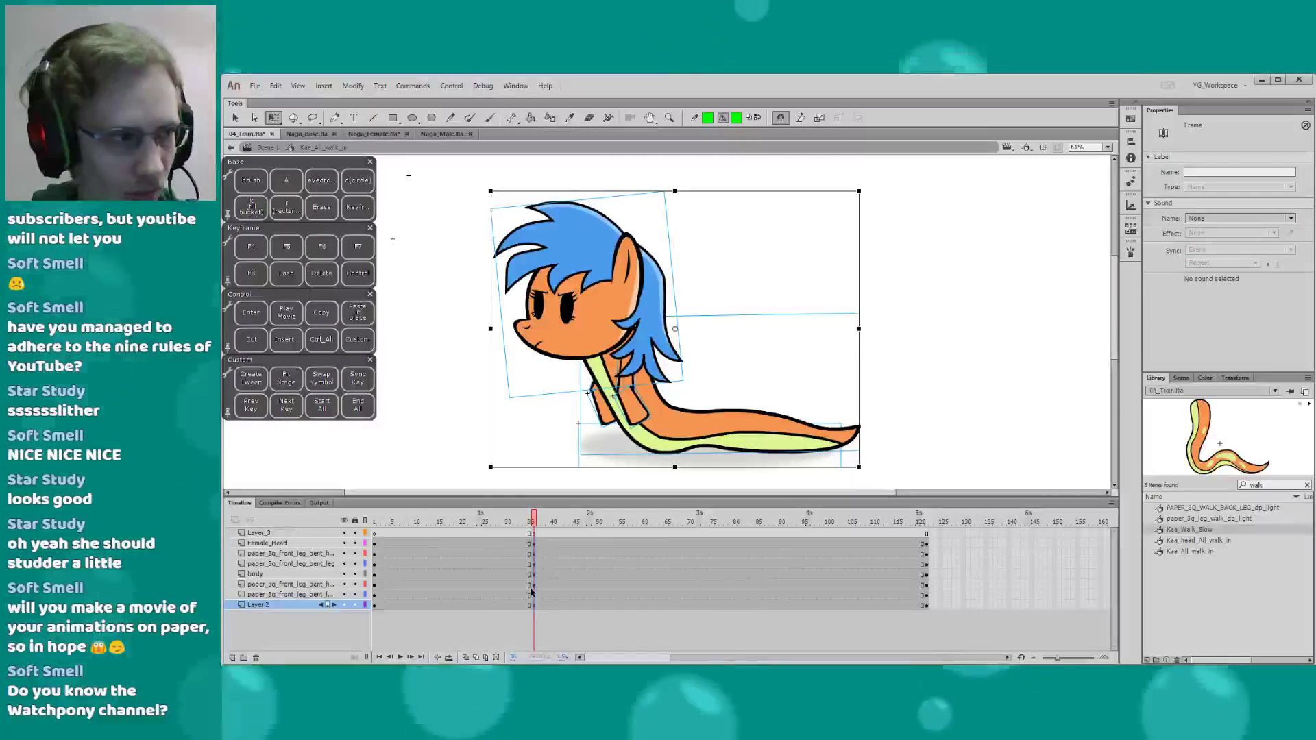
click(453, 416)
Insert another set of keyframes on all the character's layers two frames past the marked frame
click(544, 611)
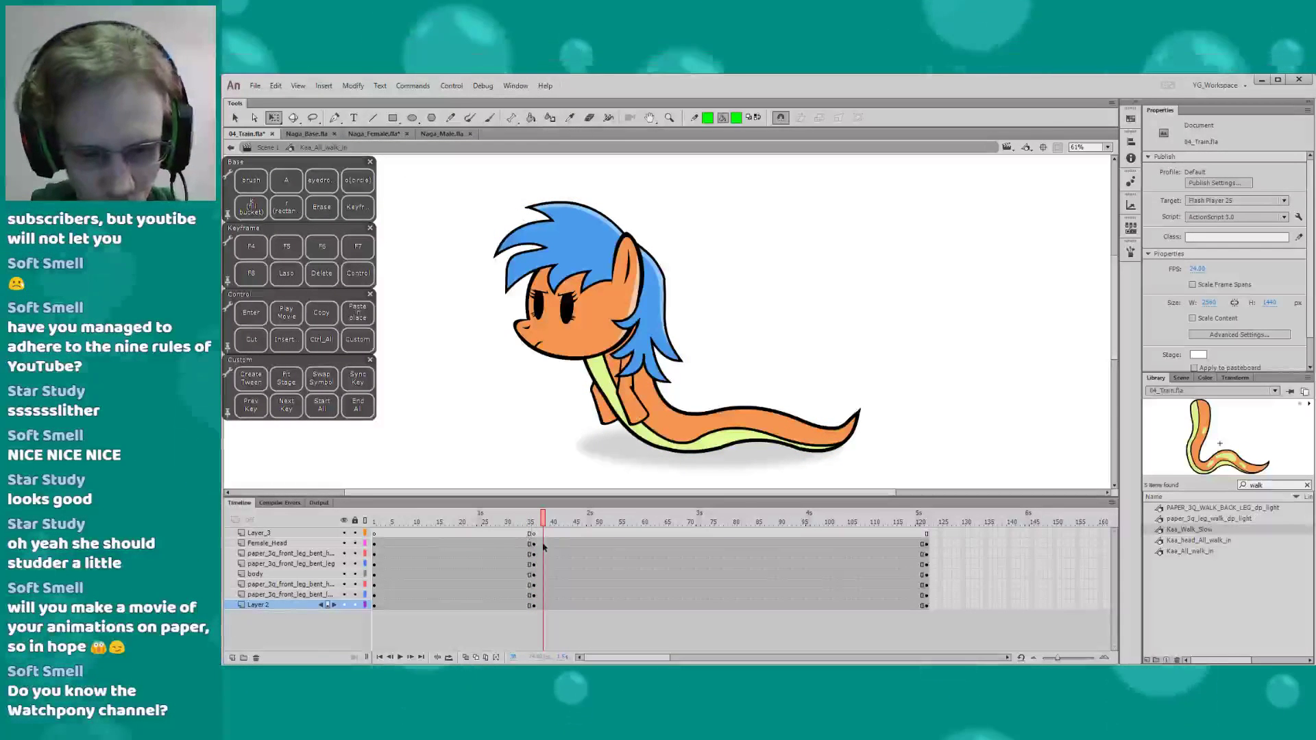
drag(544, 610, 539, 586)
click(537, 460)
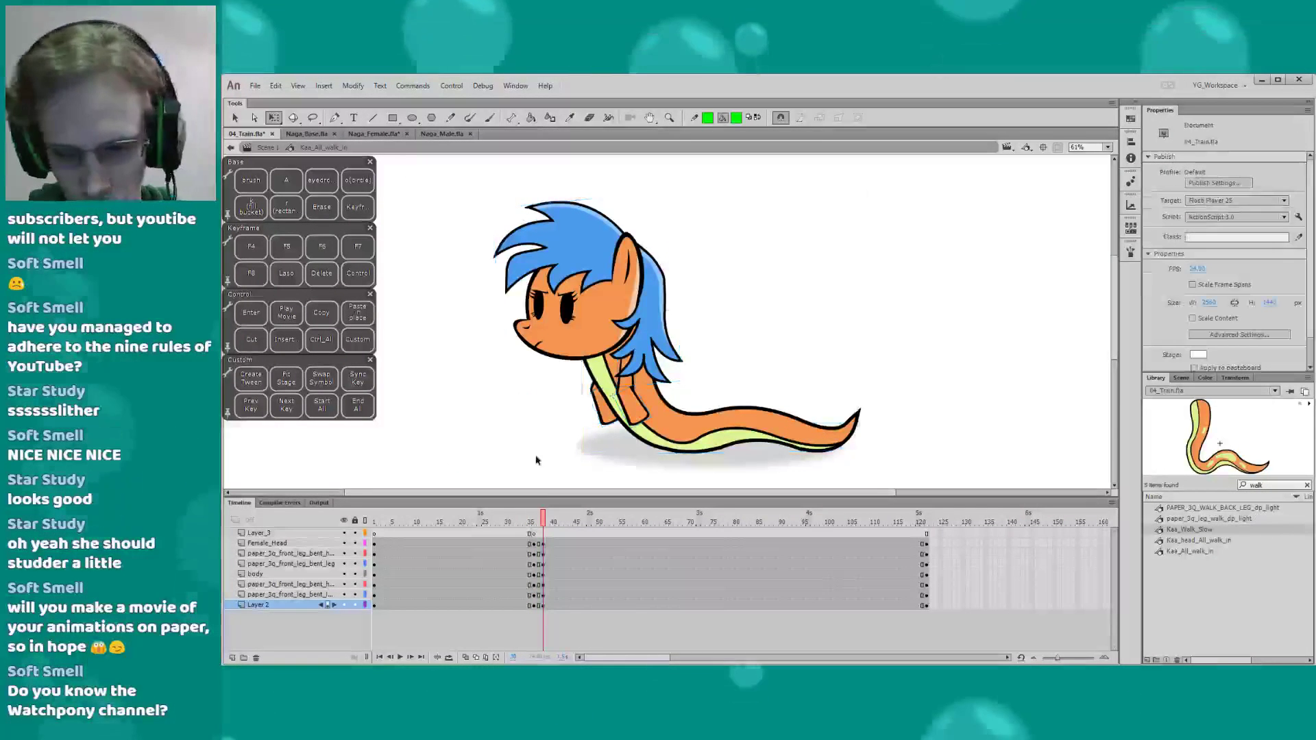
Move the upright-pose keyframes on all the character's layers from the symbol's end onto the last newly inserted keyframe set and replay
click(925, 523)
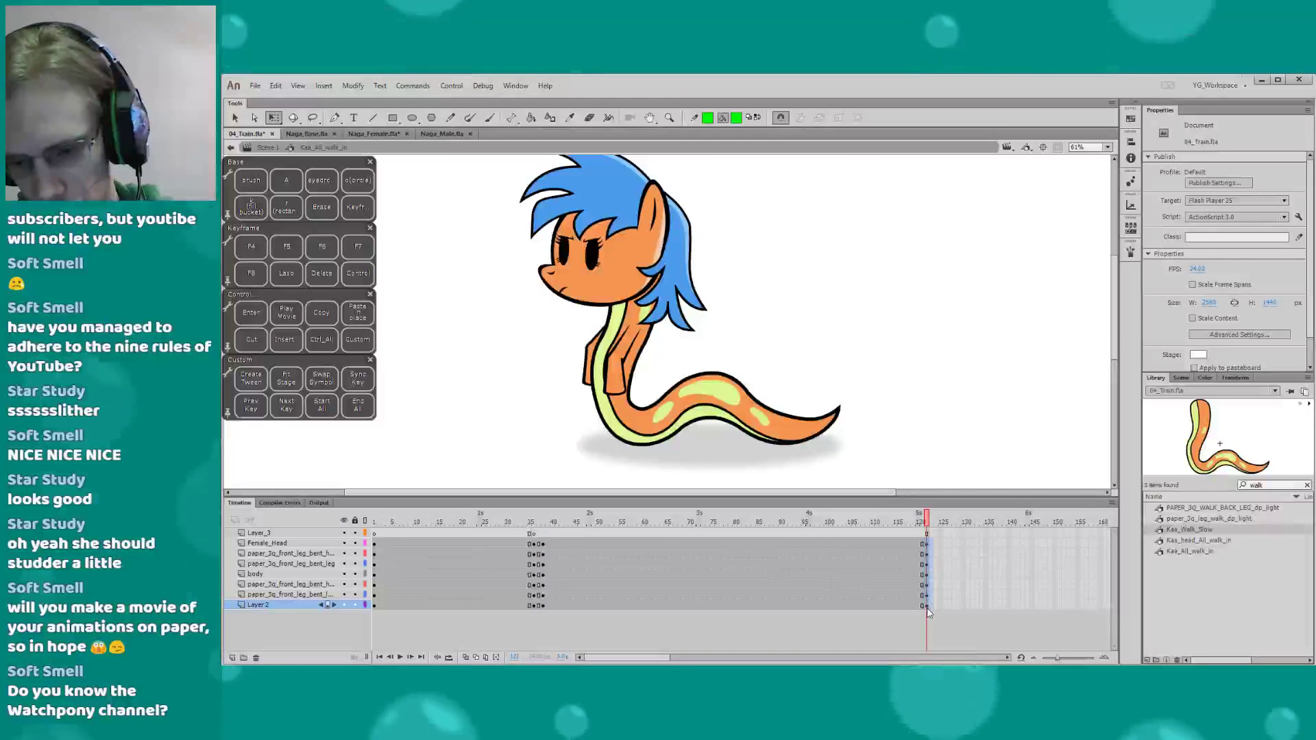
drag(926, 606, 923, 543)
click(916, 483)
drag(927, 606, 926, 546)
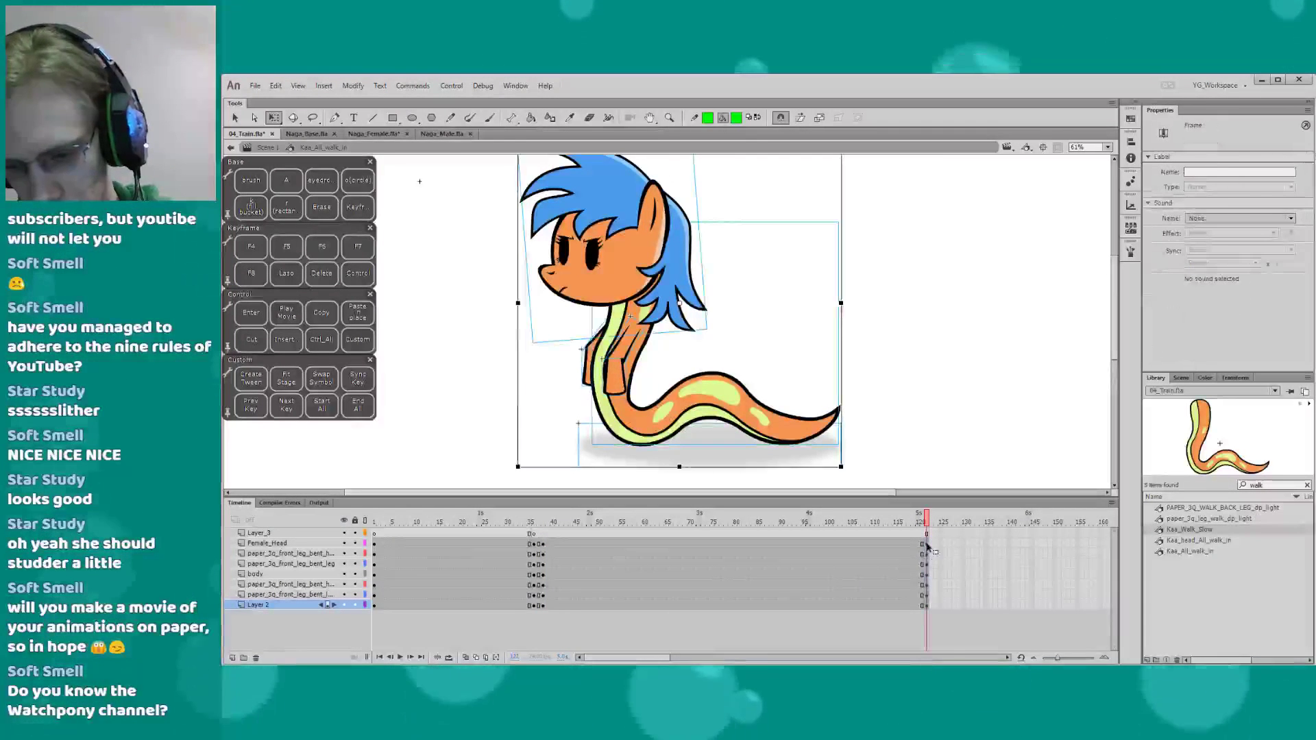
drag(543, 546, 541, 541)
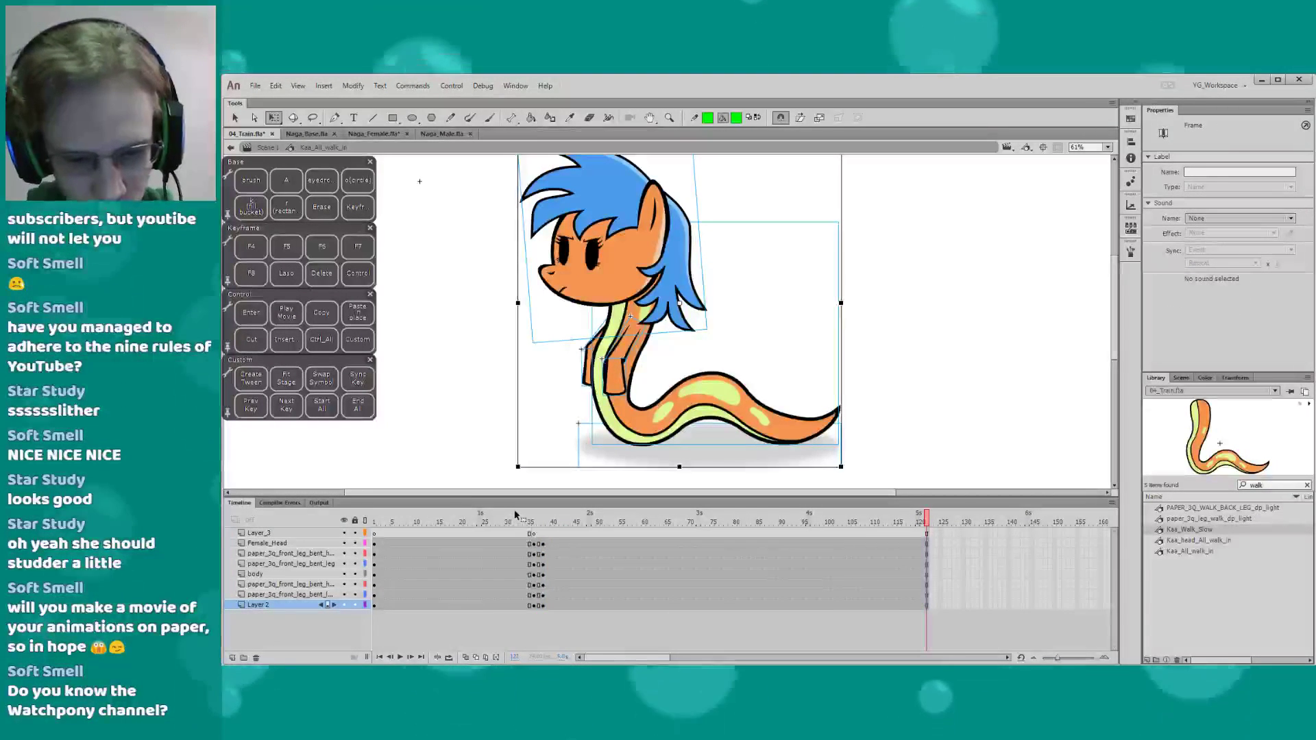
key(Return)
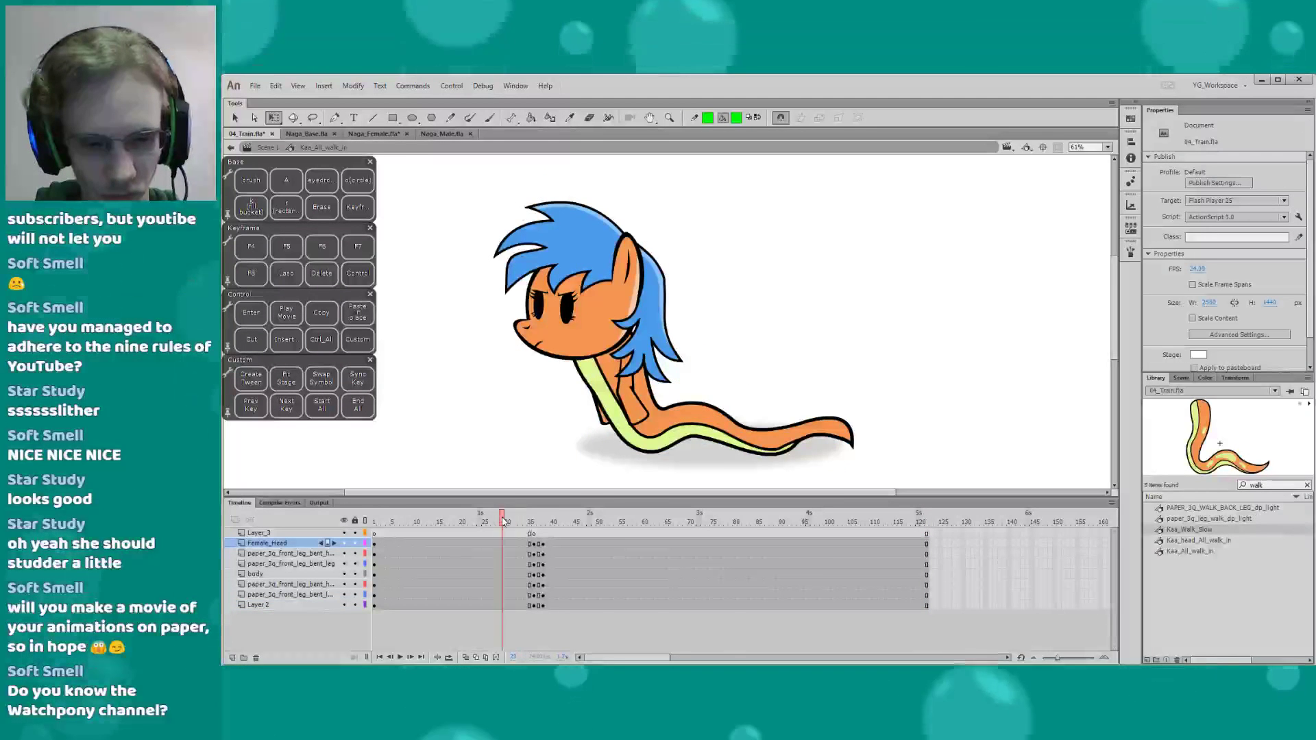
At the stopping-frame keyframes, raise the head slightly, skew the body upward and adjust the front legs to match, and replay
click(533, 545)
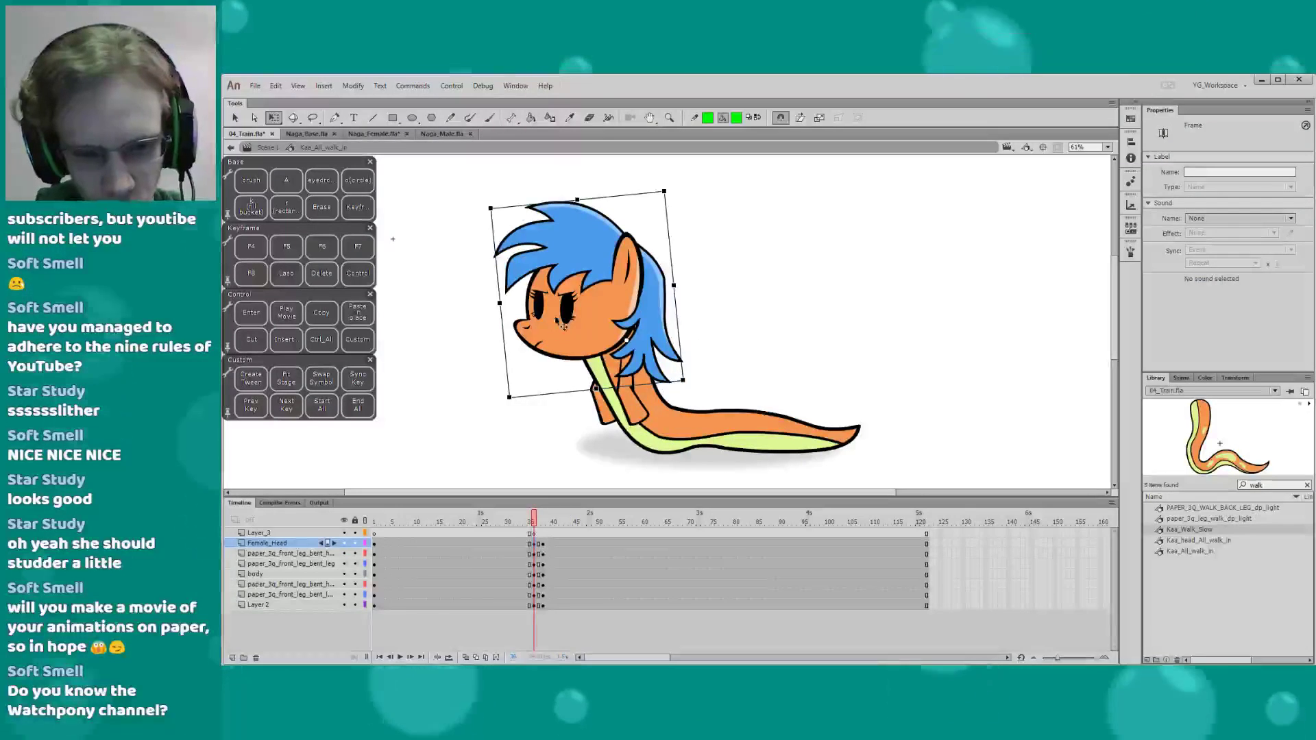
drag(556, 321, 654, 312)
click(610, 356)
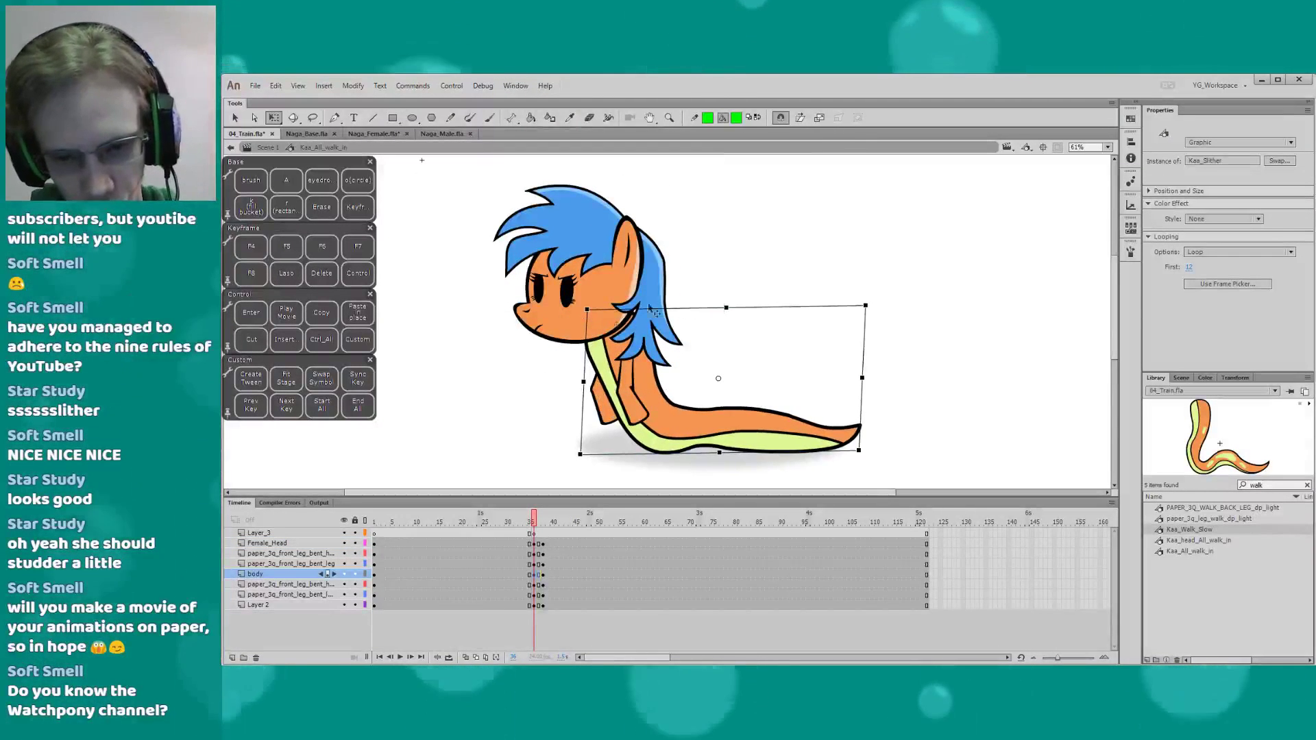
click(572, 378)
click(598, 392)
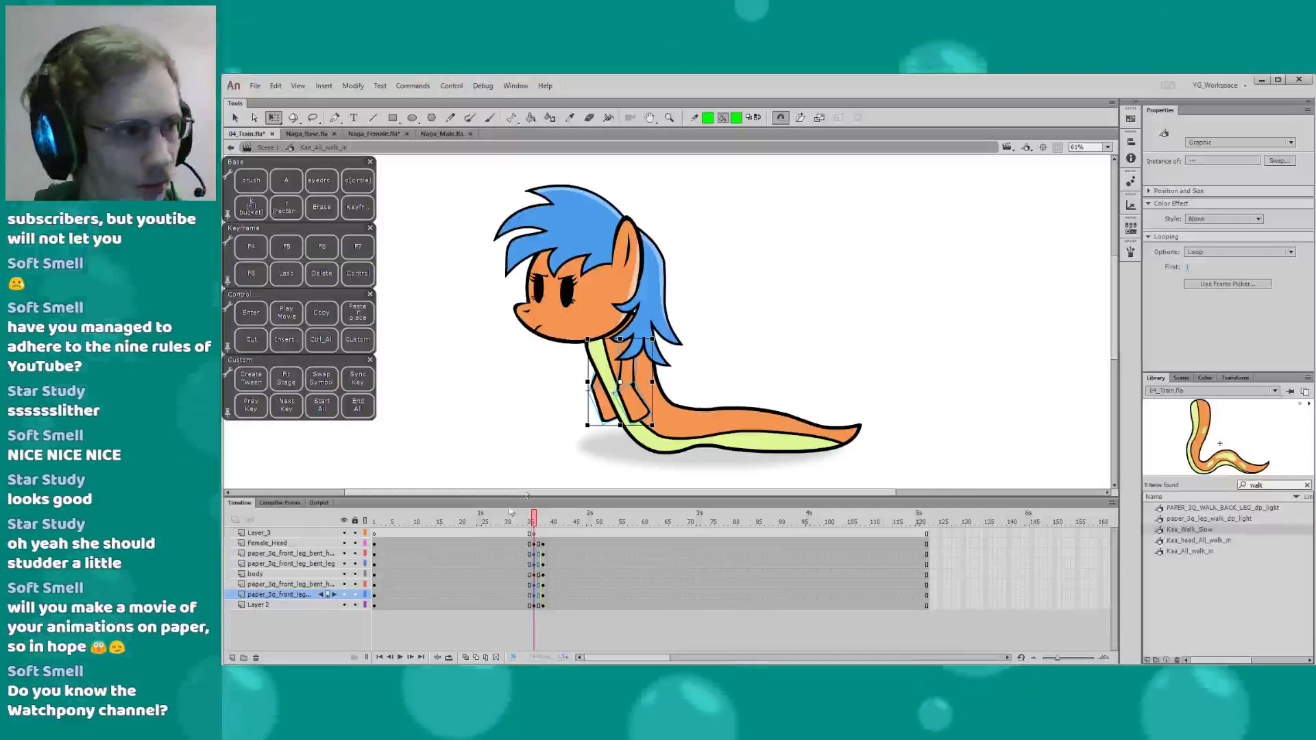
key(Return)
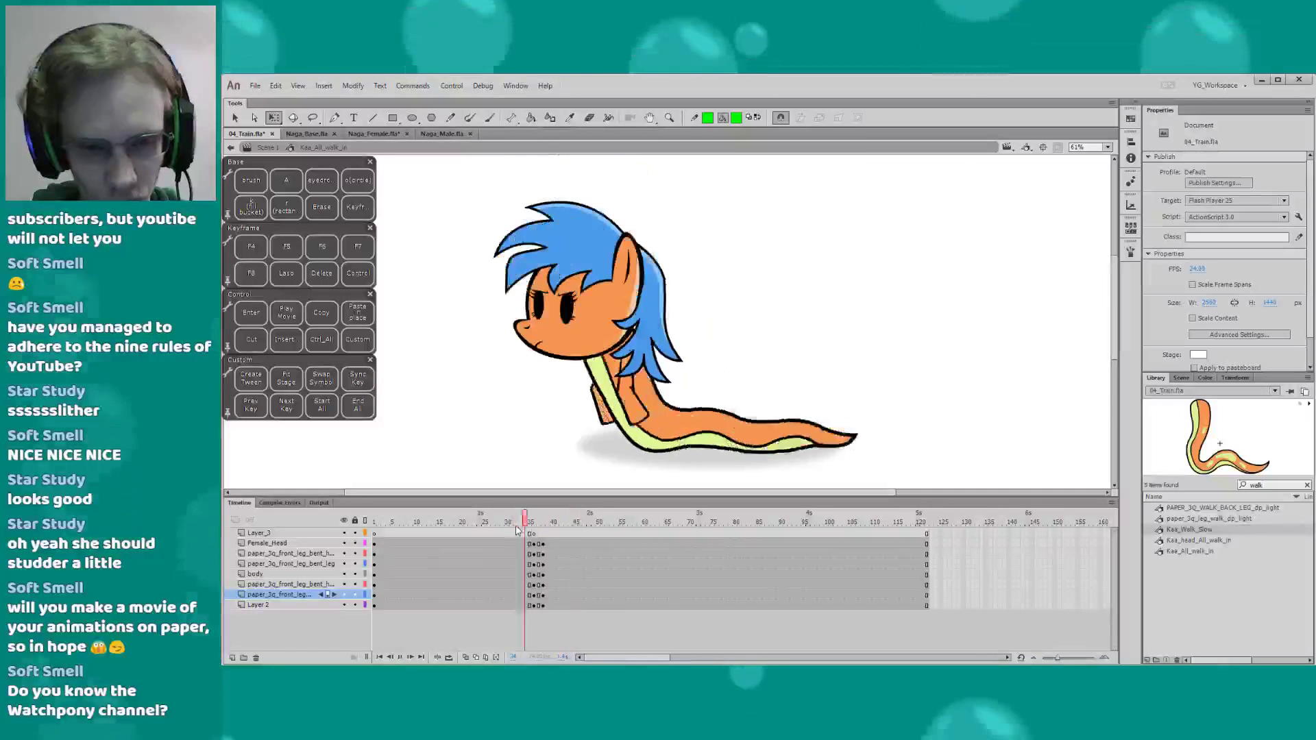
Insert keyframes on all the character's layers two frames past the start of the upright pose
click(536, 524)
drag(536, 526, 553, 525)
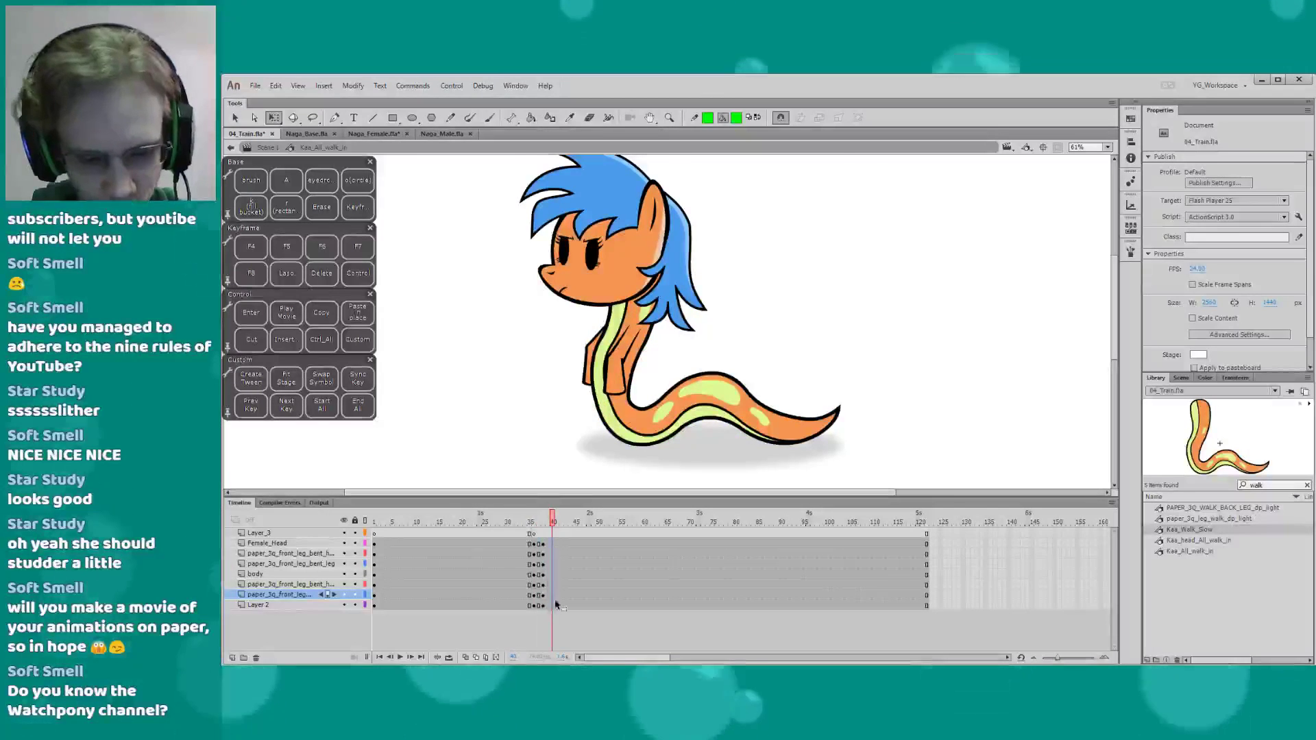
mouse_move(552, 604)
mouse_down()
mouse_move(546, 526)
mouse_move(561, 526)
mouse_move(542, 604)
mouse_up()
click(513, 459)
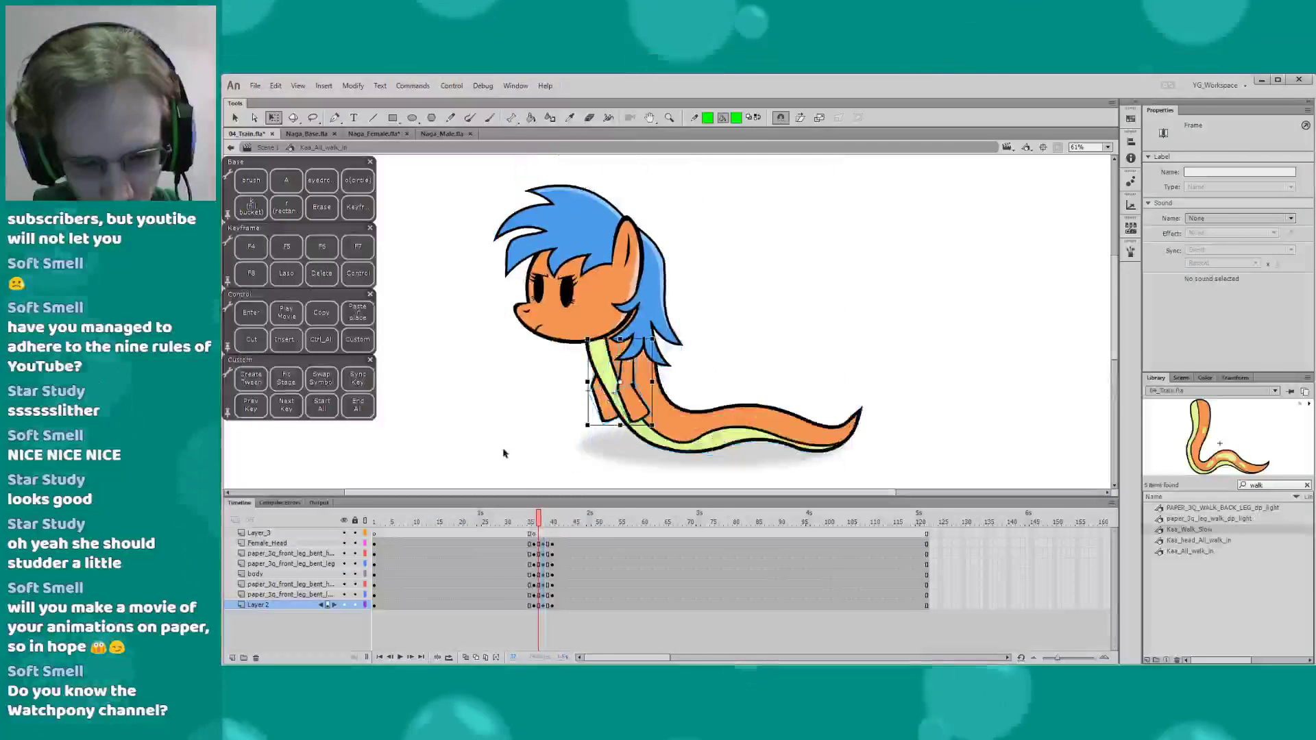
At the first upright-pose keyframes, lower the head, skew the body slightly down and forward, shift the front legs to match, and replay
drag(572, 296, 566, 307)
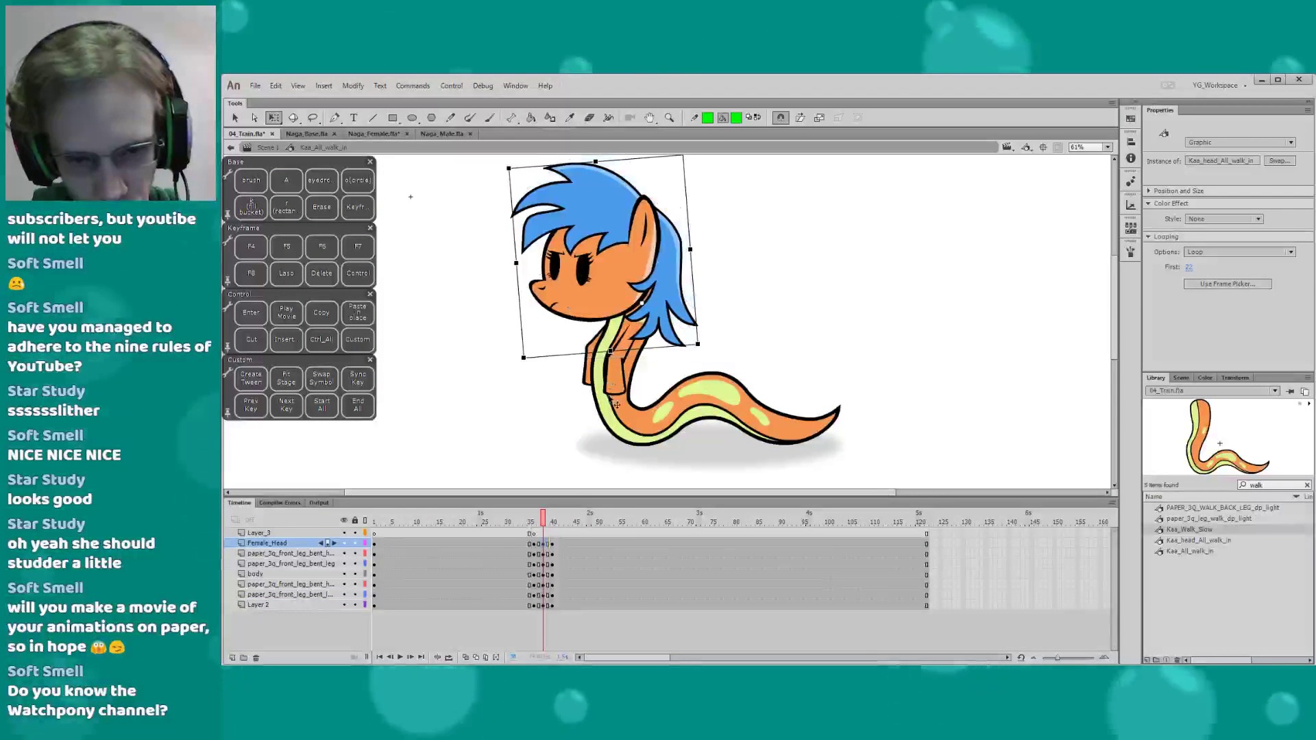
click(587, 301)
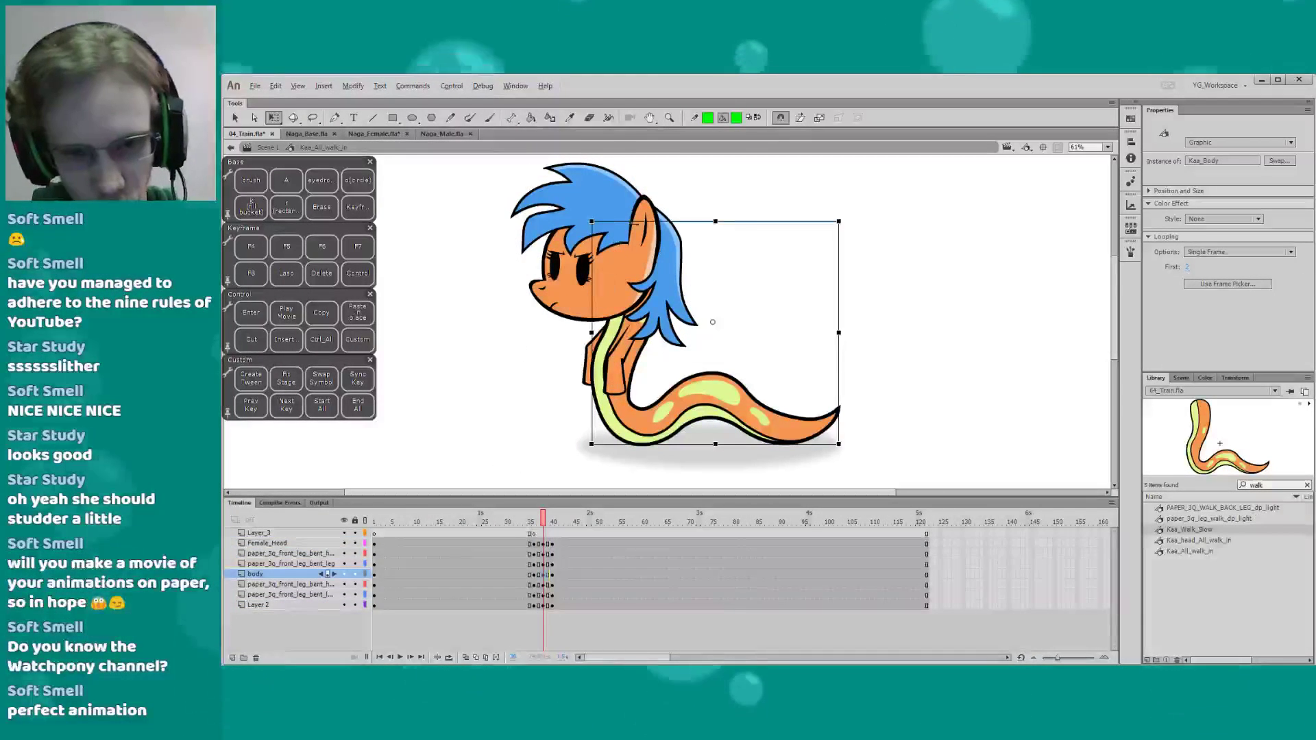
drag(715, 221, 708, 230)
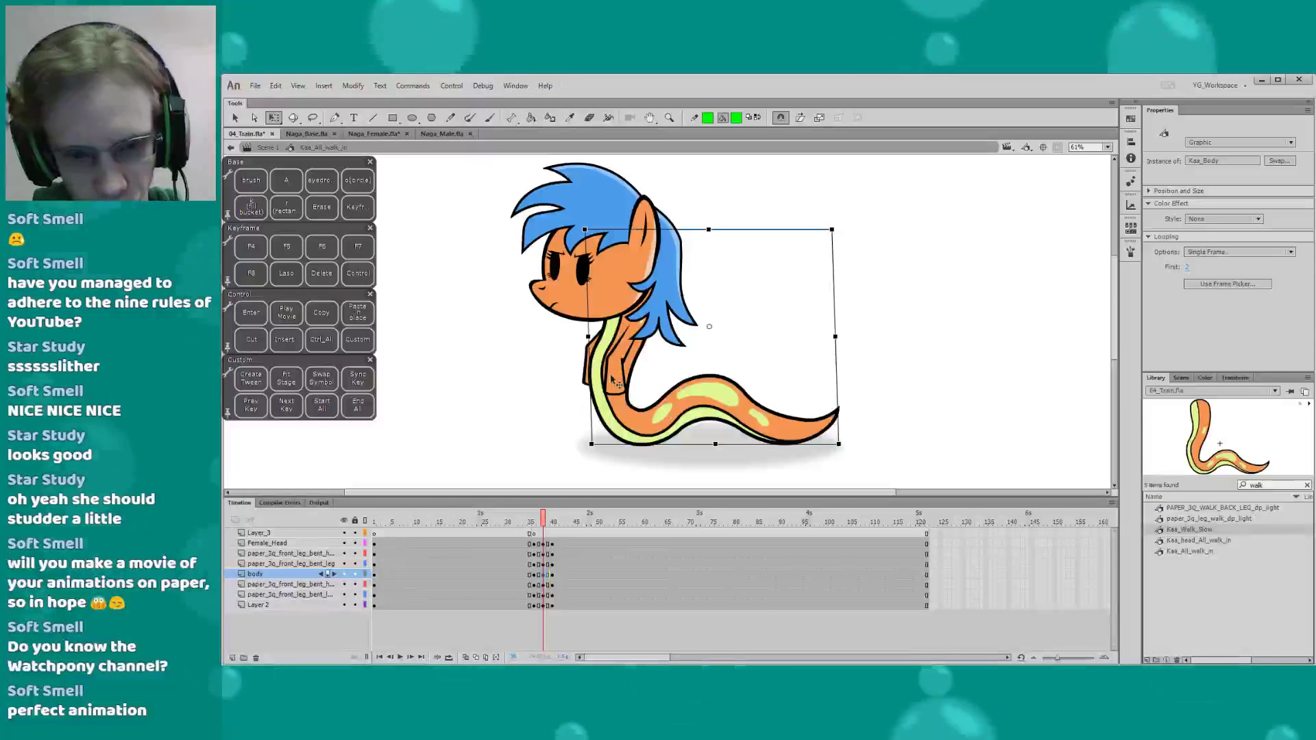
click(602, 355)
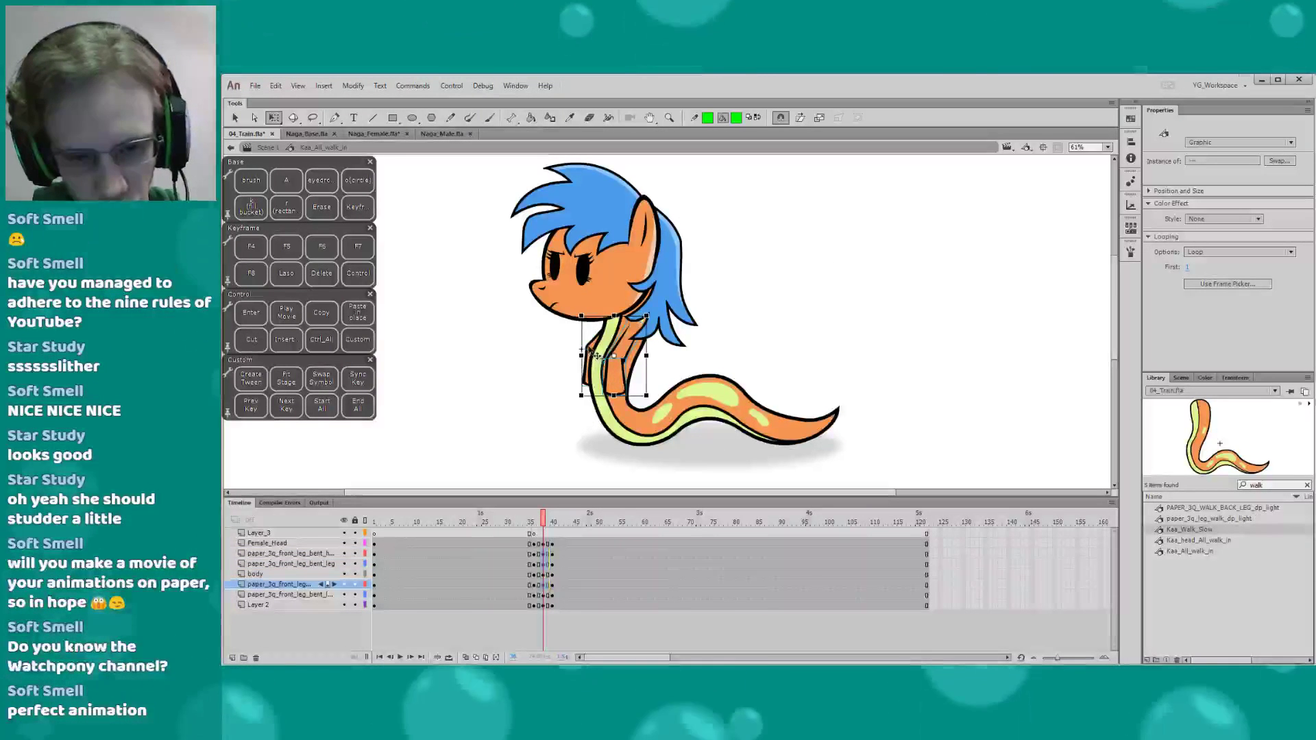
click(529, 392)
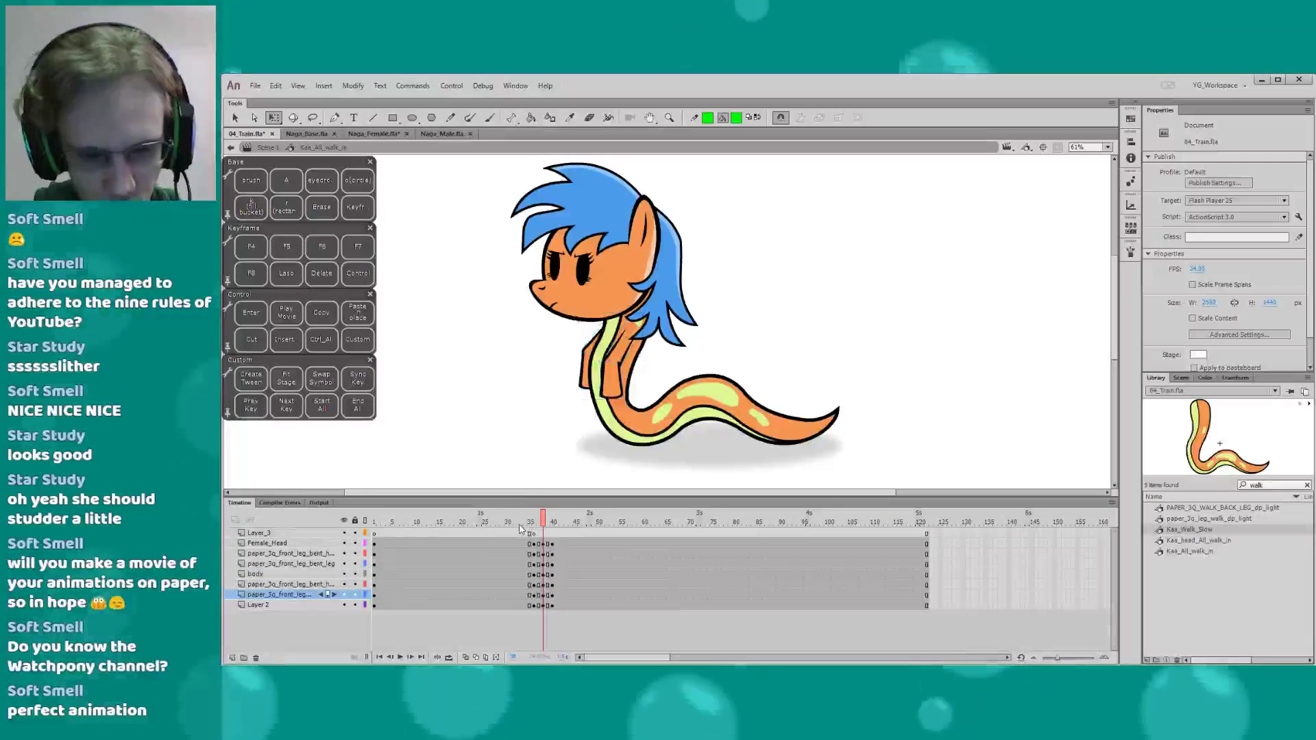
click(524, 523)
key(Return)
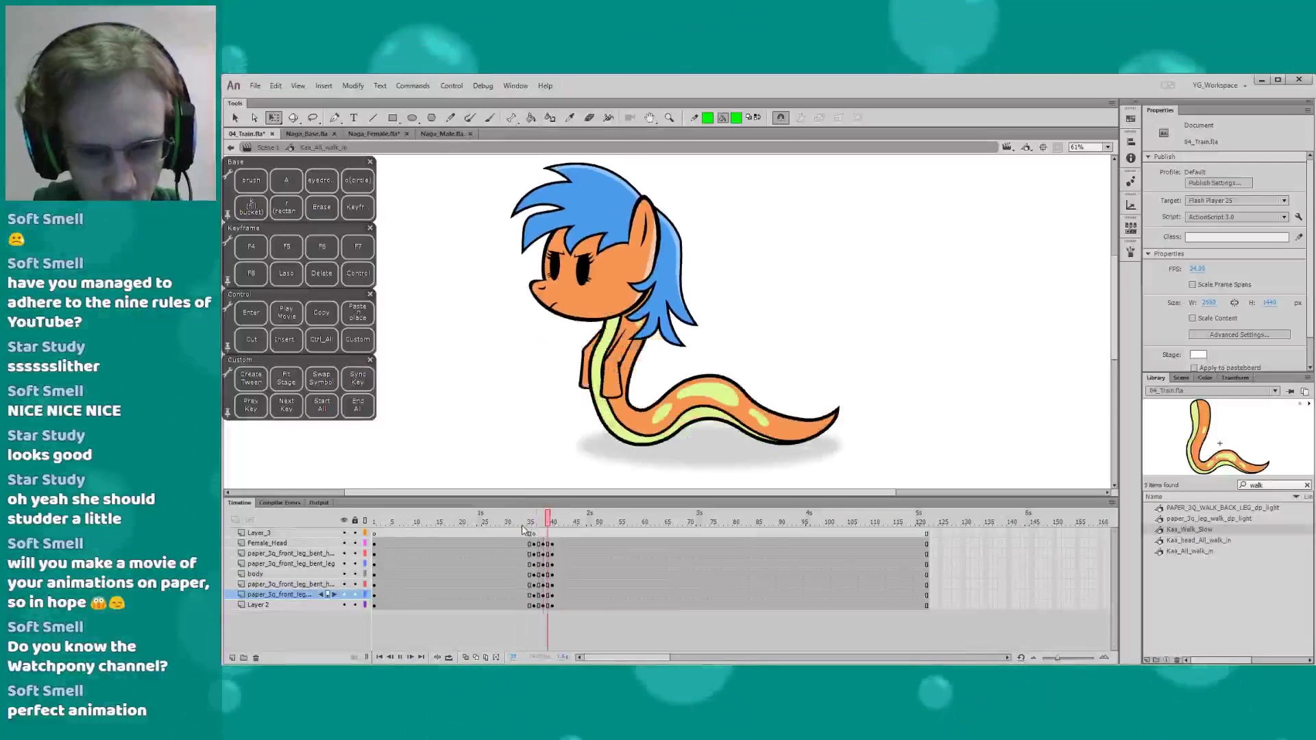
Key all the character's layers two frames past the last set, then nudge the head and body slightly upward at the preceding keyframes
drag(561, 546, 563, 604)
click(552, 544)
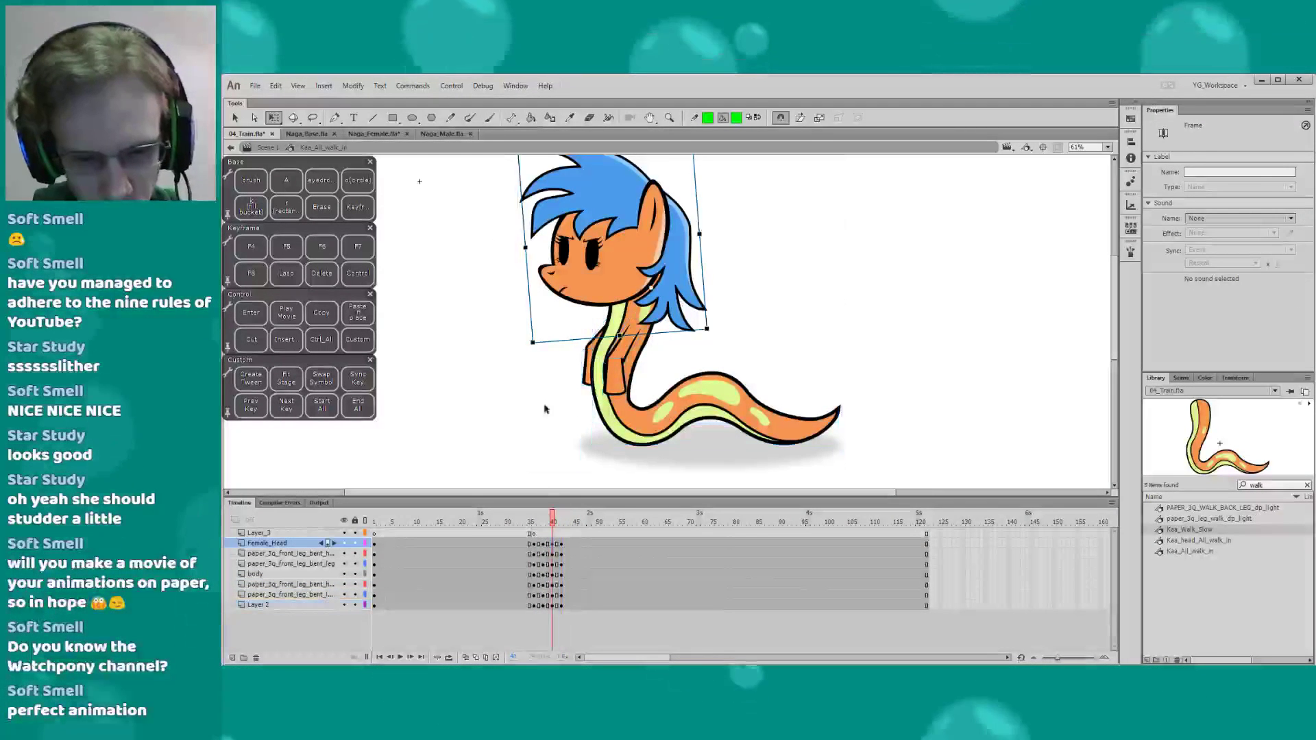
click(621, 351)
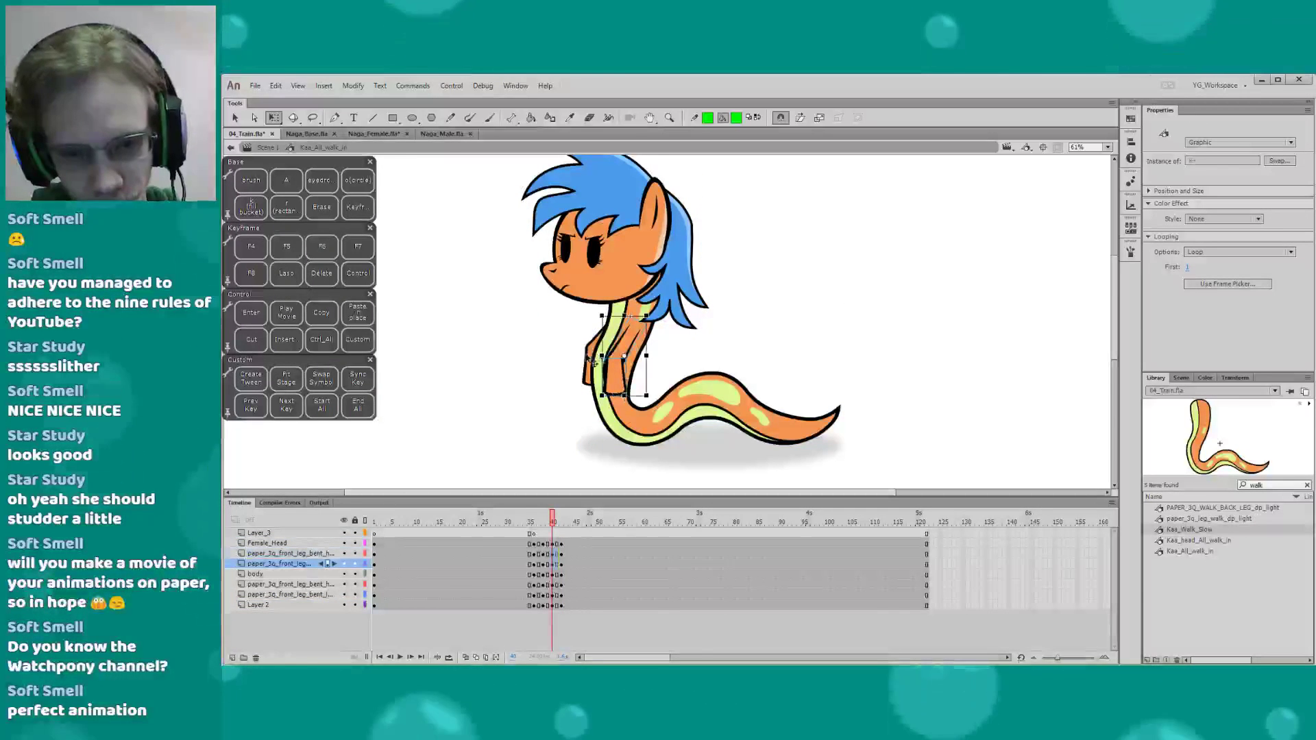
click(641, 277)
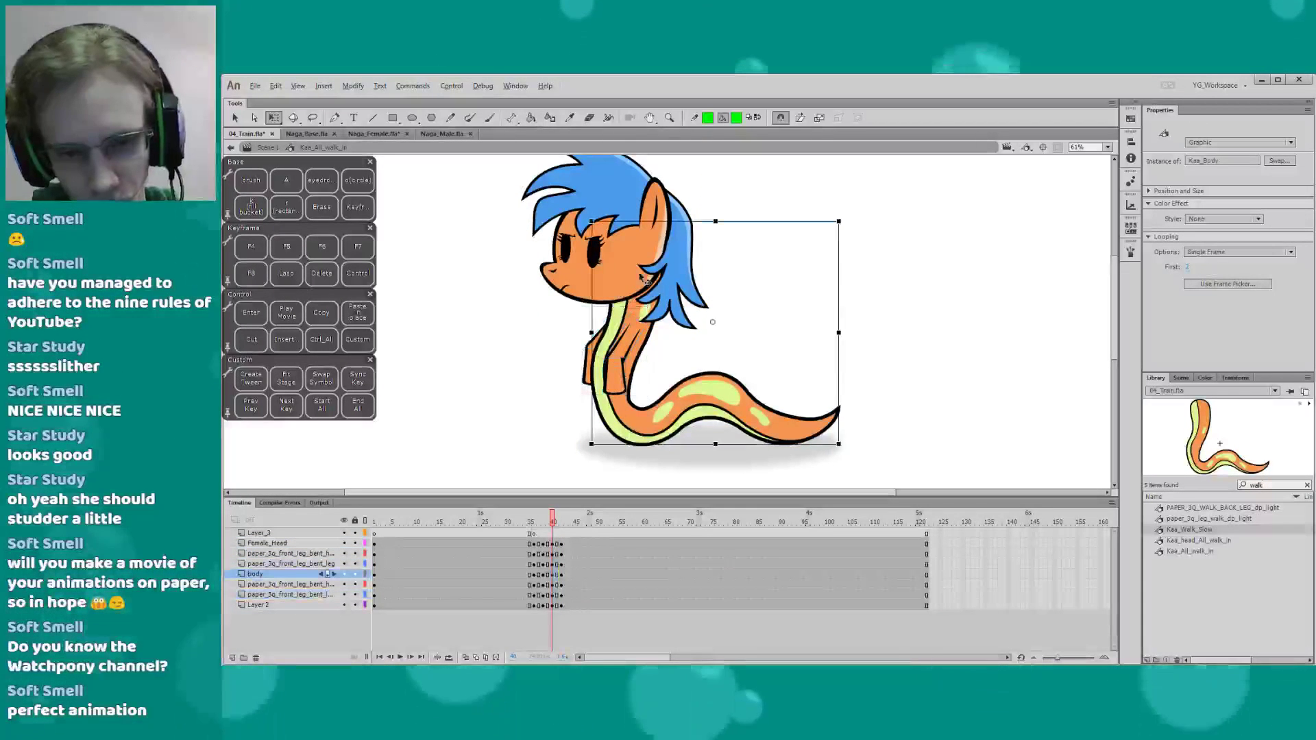
drag(643, 222, 718, 219)
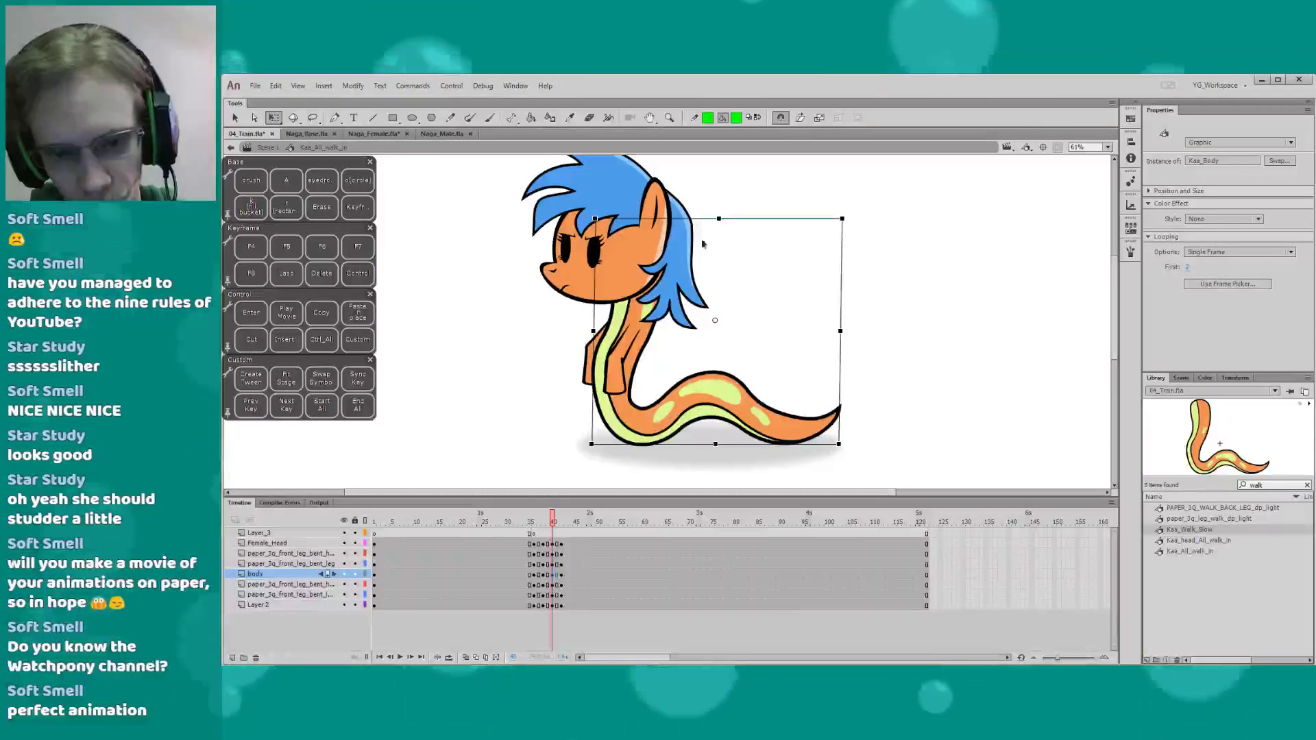
key(Return)
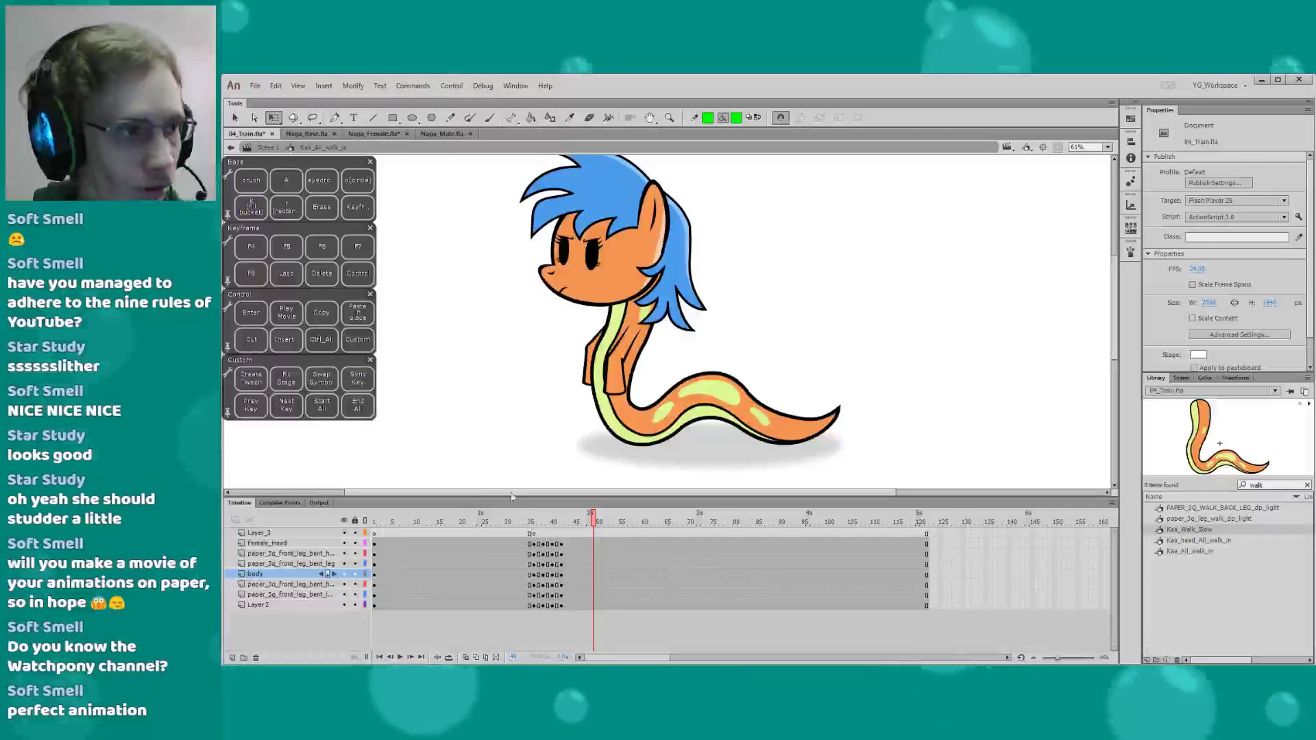
Replay the end of the slither several times and scrub through the new keyframes to check the settling motion
click(498, 522)
key(Return)
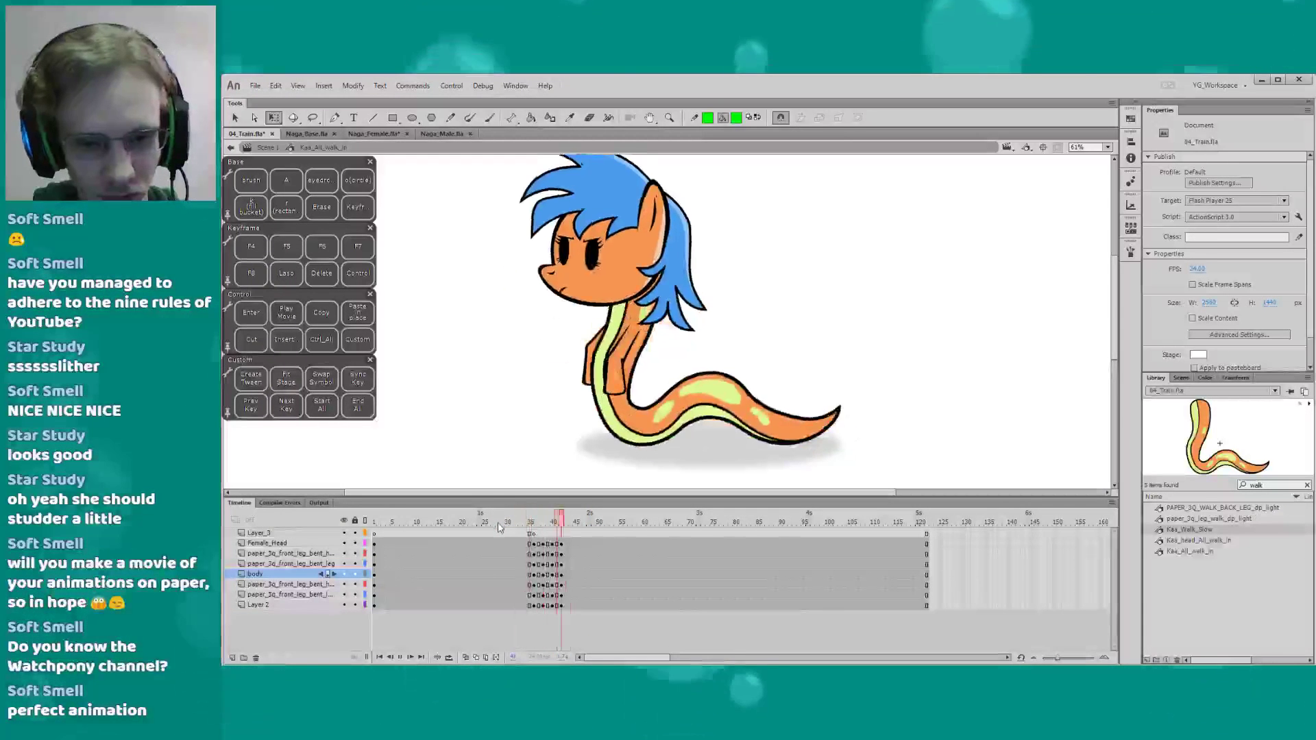
click(507, 522)
key(Return)
key(Return)
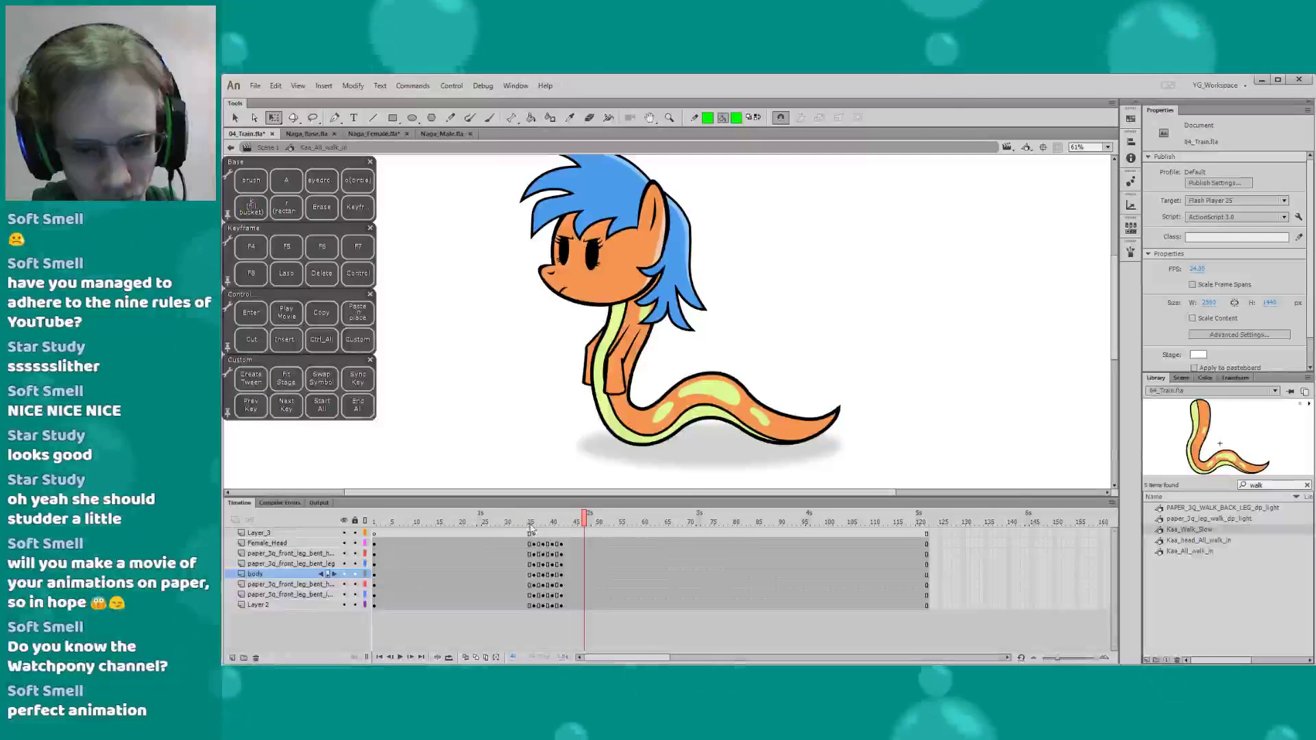
click(522, 524)
key(Return)
drag(530, 529, 563, 527)
Adjust the front legs to the raised body at the second-to-last keyframe set, replay the motion and save the file
click(549, 544)
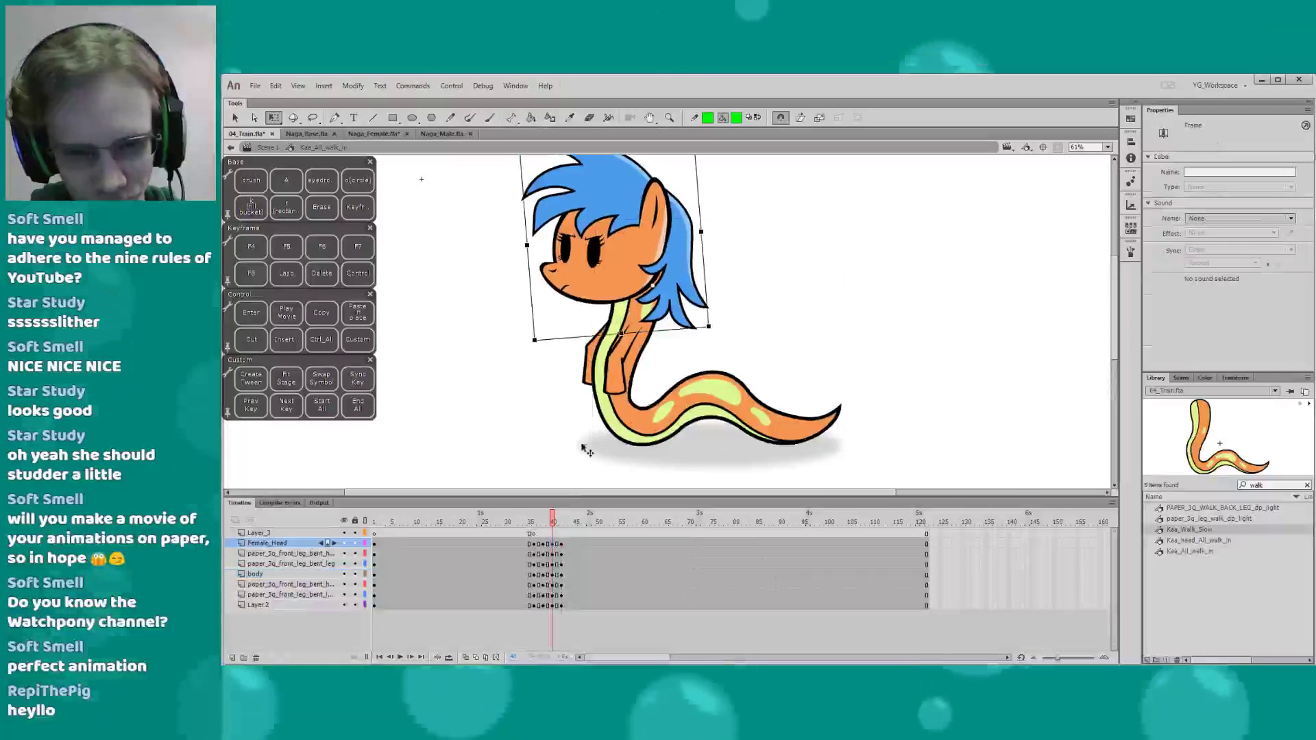
click(597, 366)
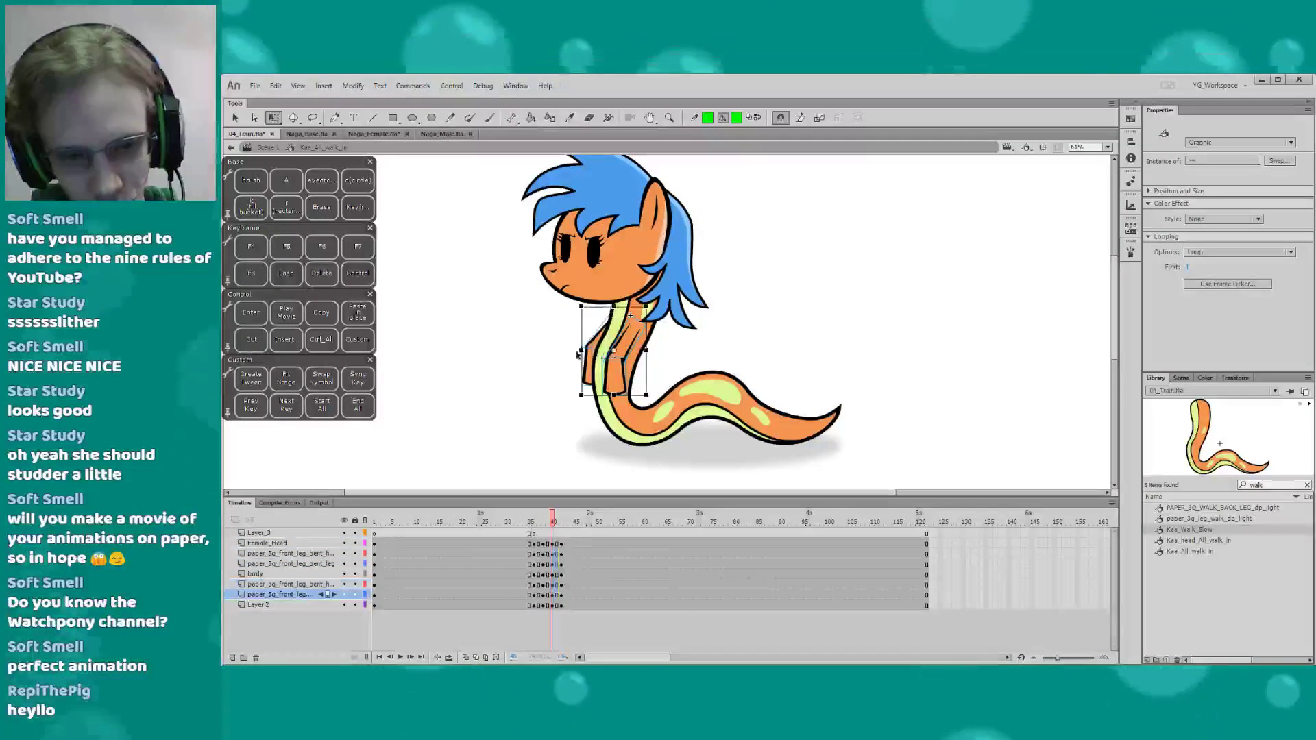
click(524, 525)
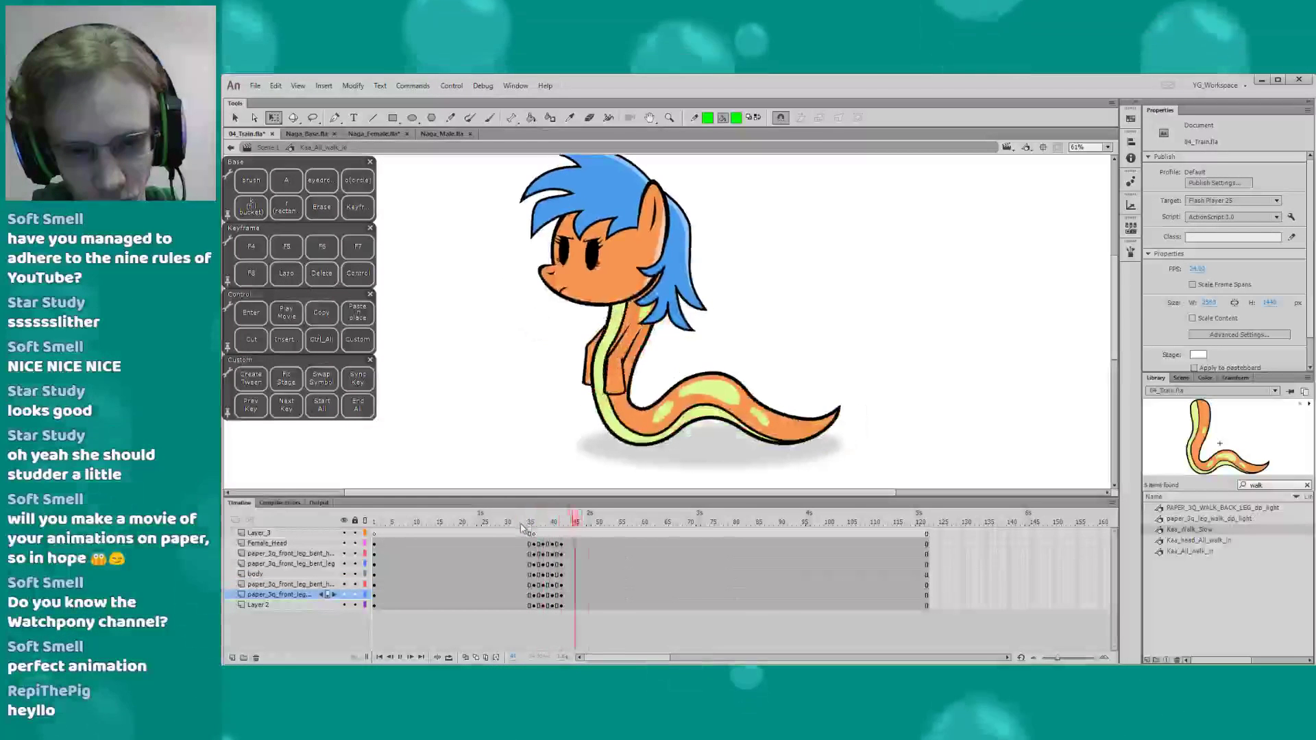
click(520, 525)
key(Return)
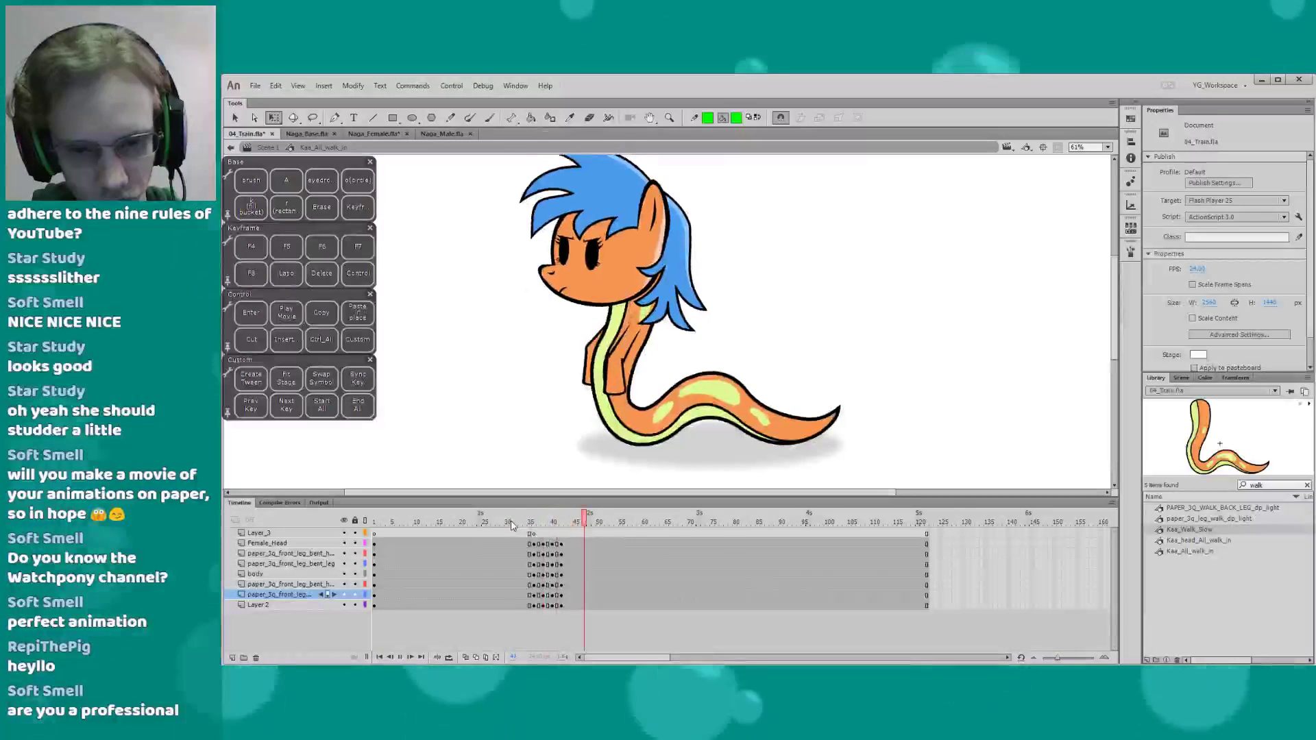
click(511, 525)
key(ctrl+s)
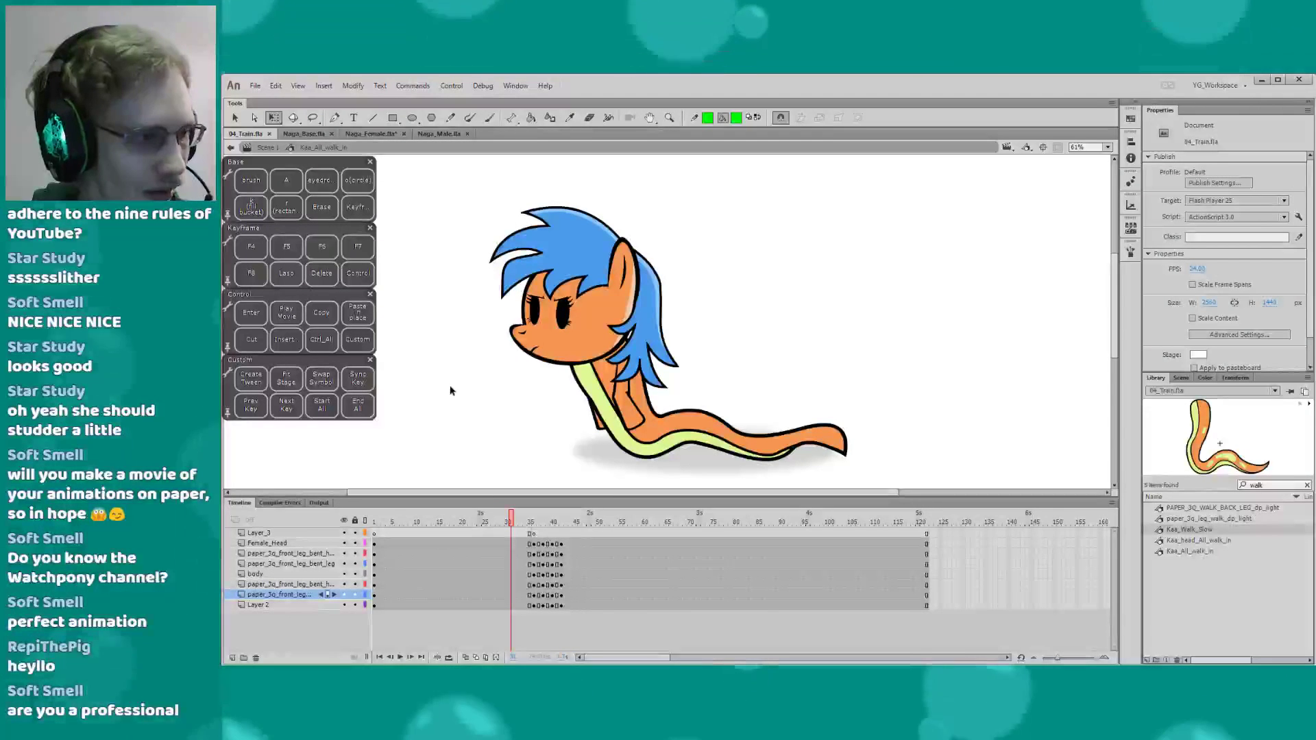
Replay the transition from slithering to the upright pose several times to check how the character settles
drag(439, 397, 456, 389)
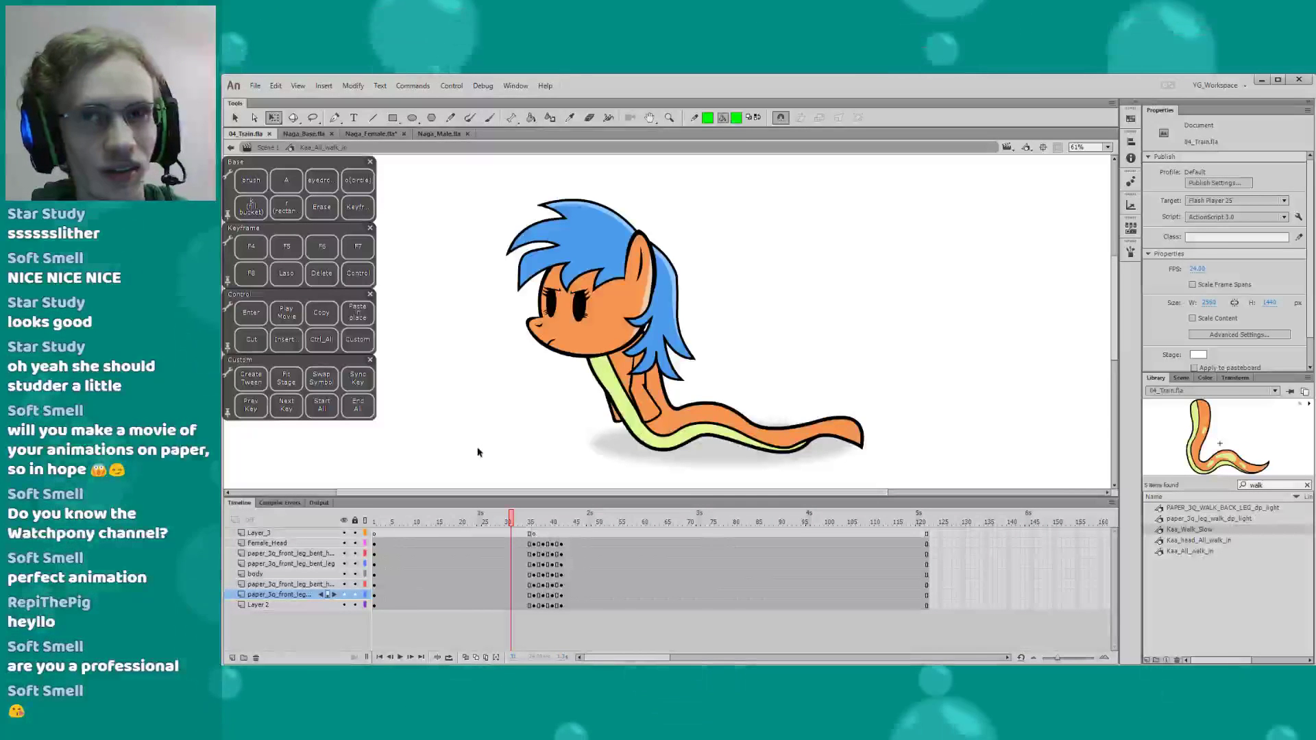
key(Return)
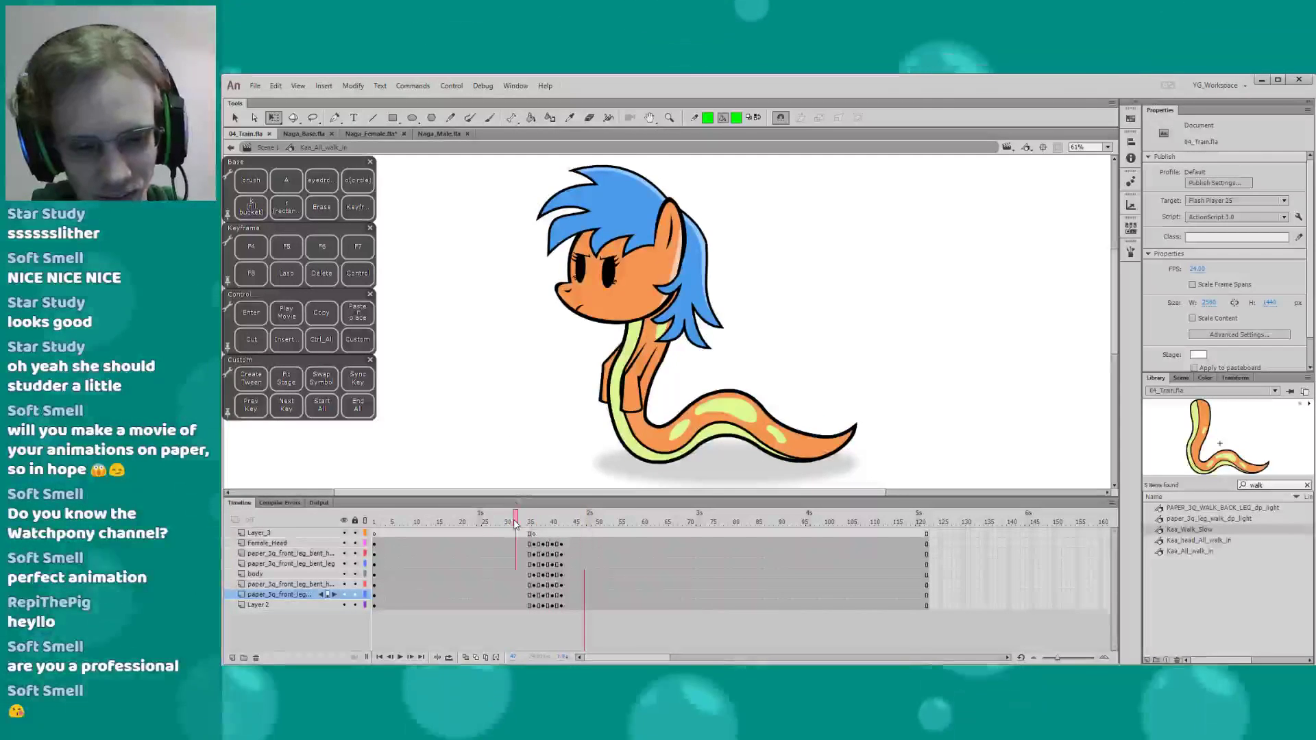
drag(516, 497, 516, 508)
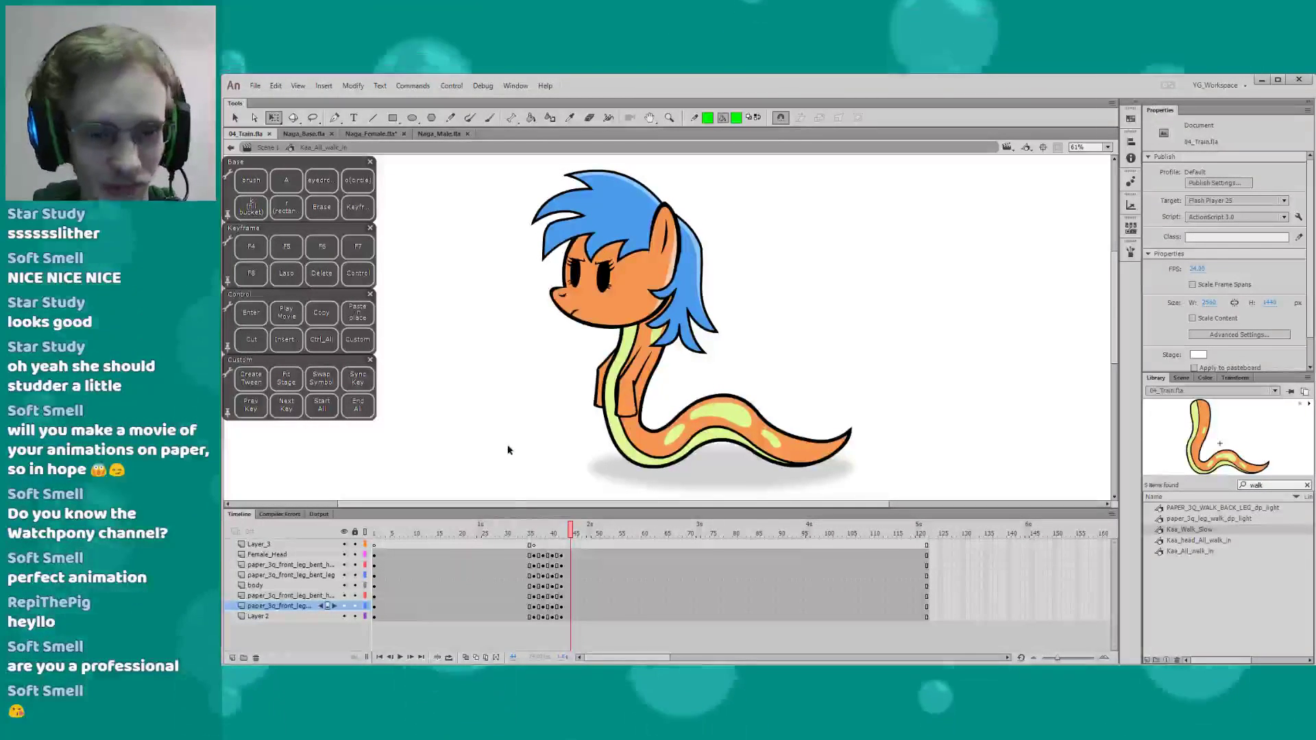
key(Return)
key(Return)
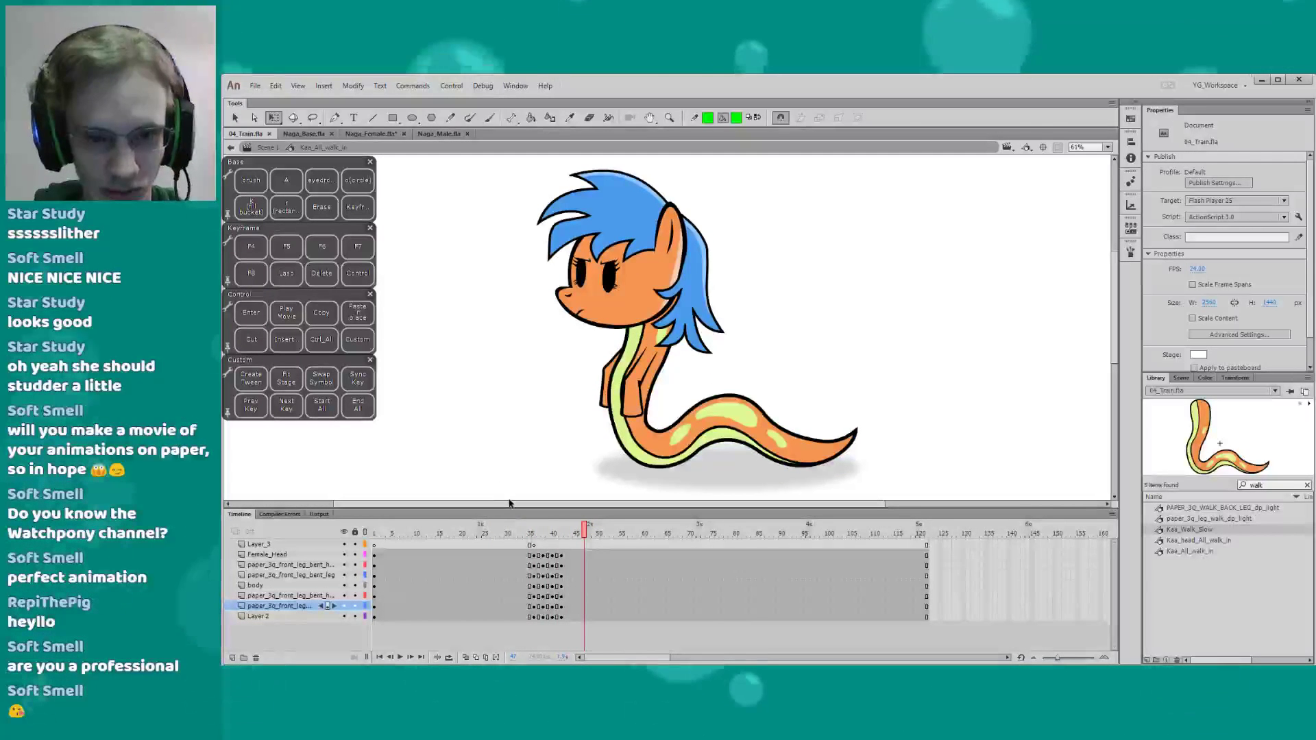
click(523, 530)
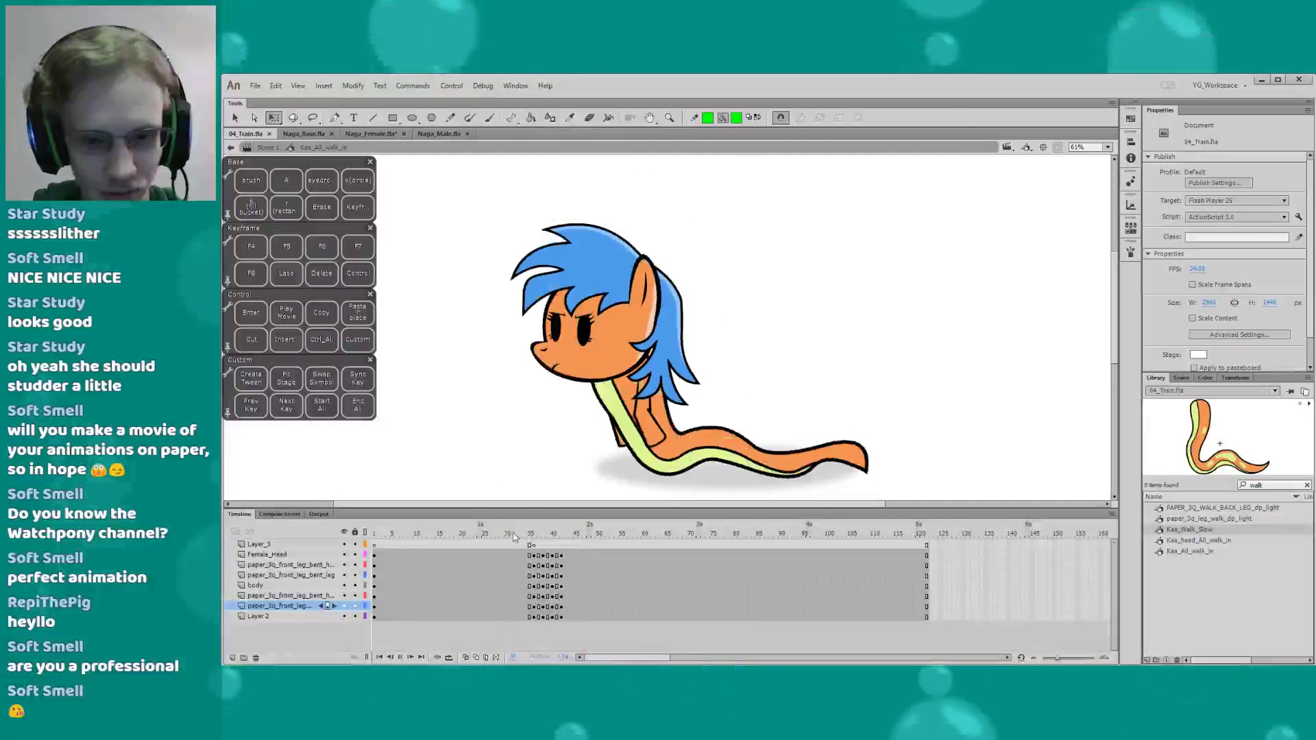
key(Return)
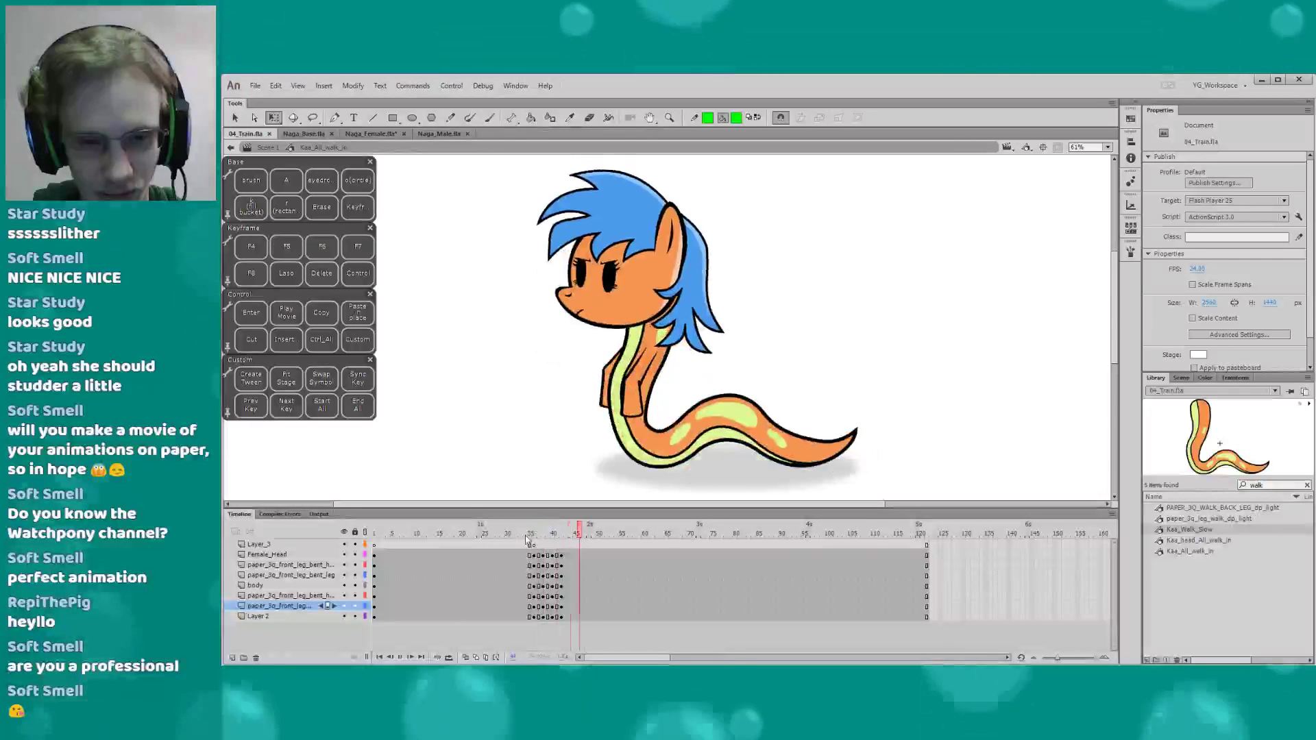
Key all the character's layers two frames past the last set, then lower the head and squash the body very slightly at the preceding keyframes
drag(571, 556, 569, 615)
click(559, 555)
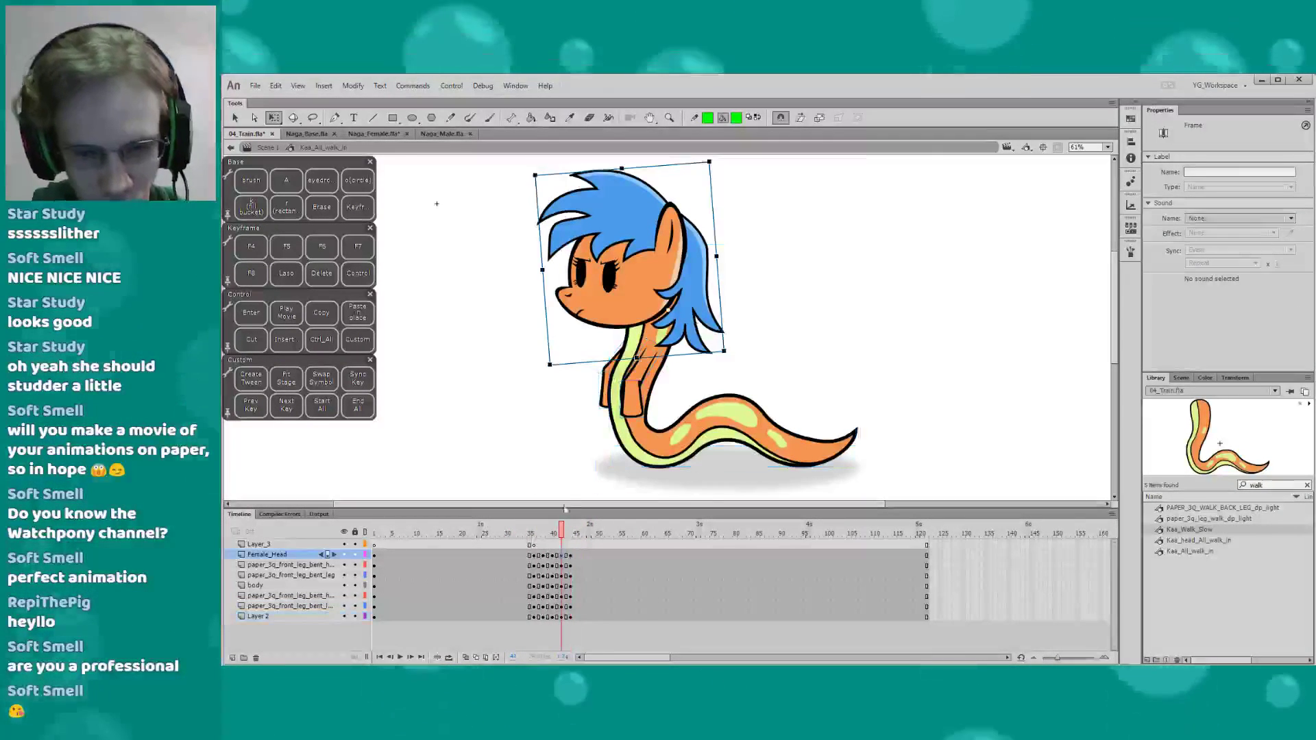
click(606, 315)
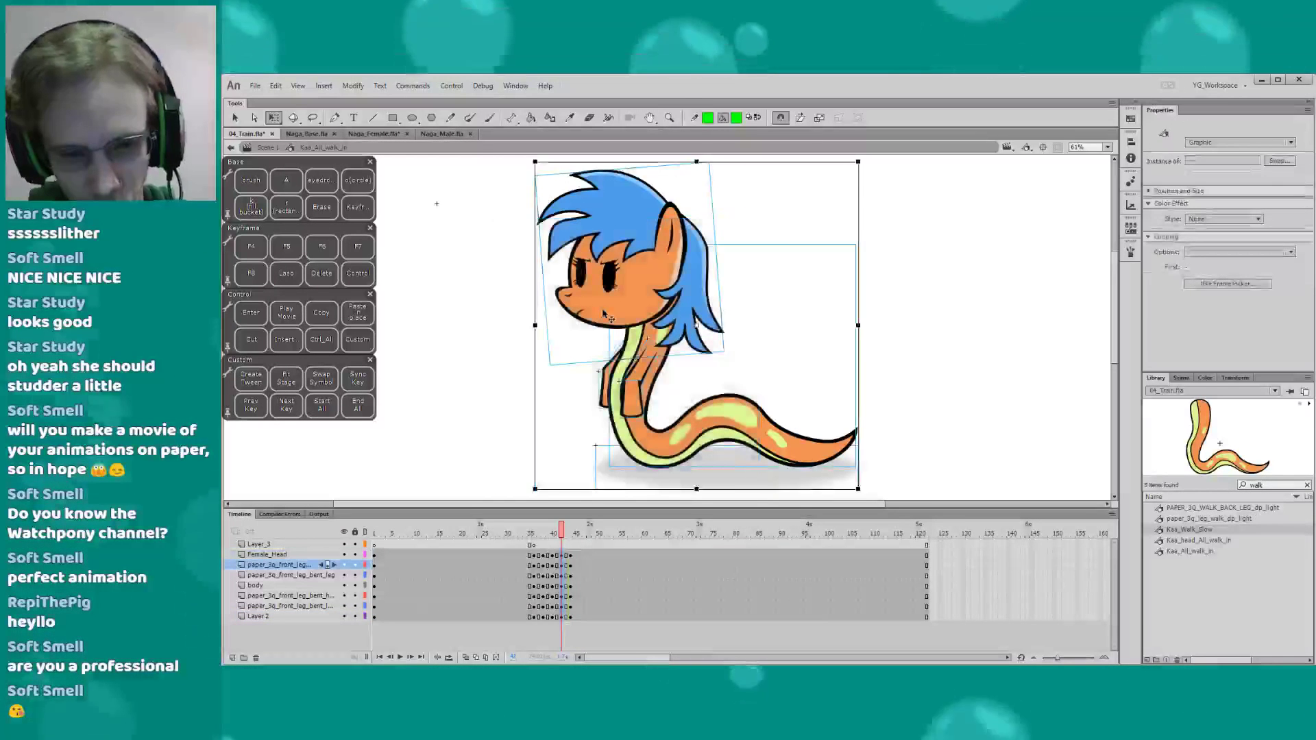
click(614, 307)
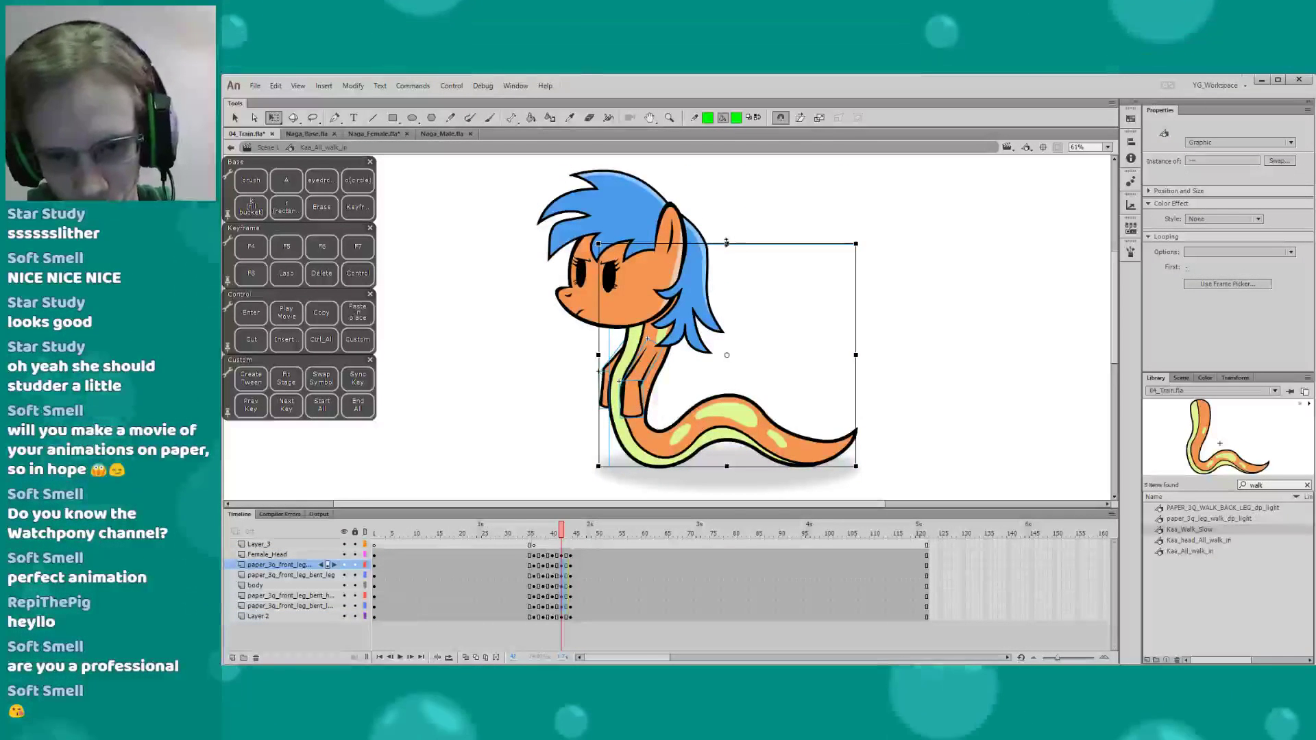
drag(726, 245, 726, 248)
click(609, 305)
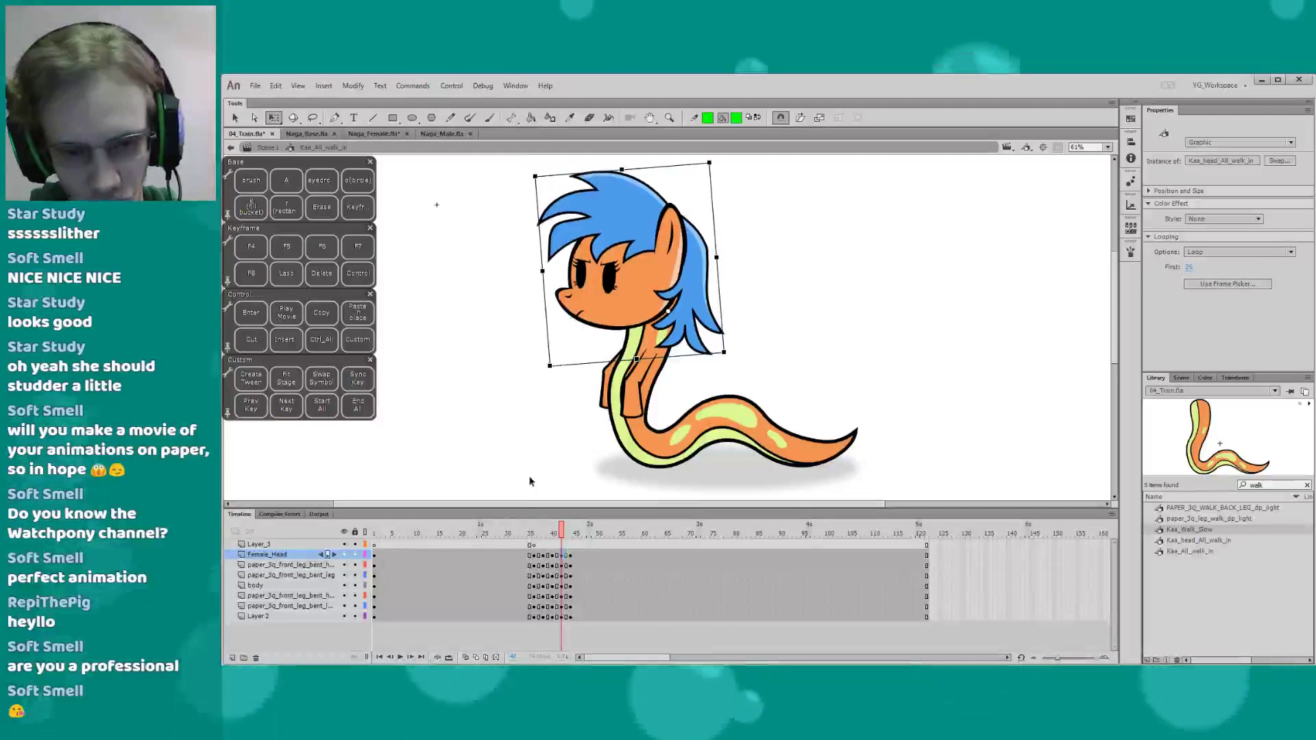
Replay the rise and settle with the new keyframes and save the file
click(519, 533)
key(Return)
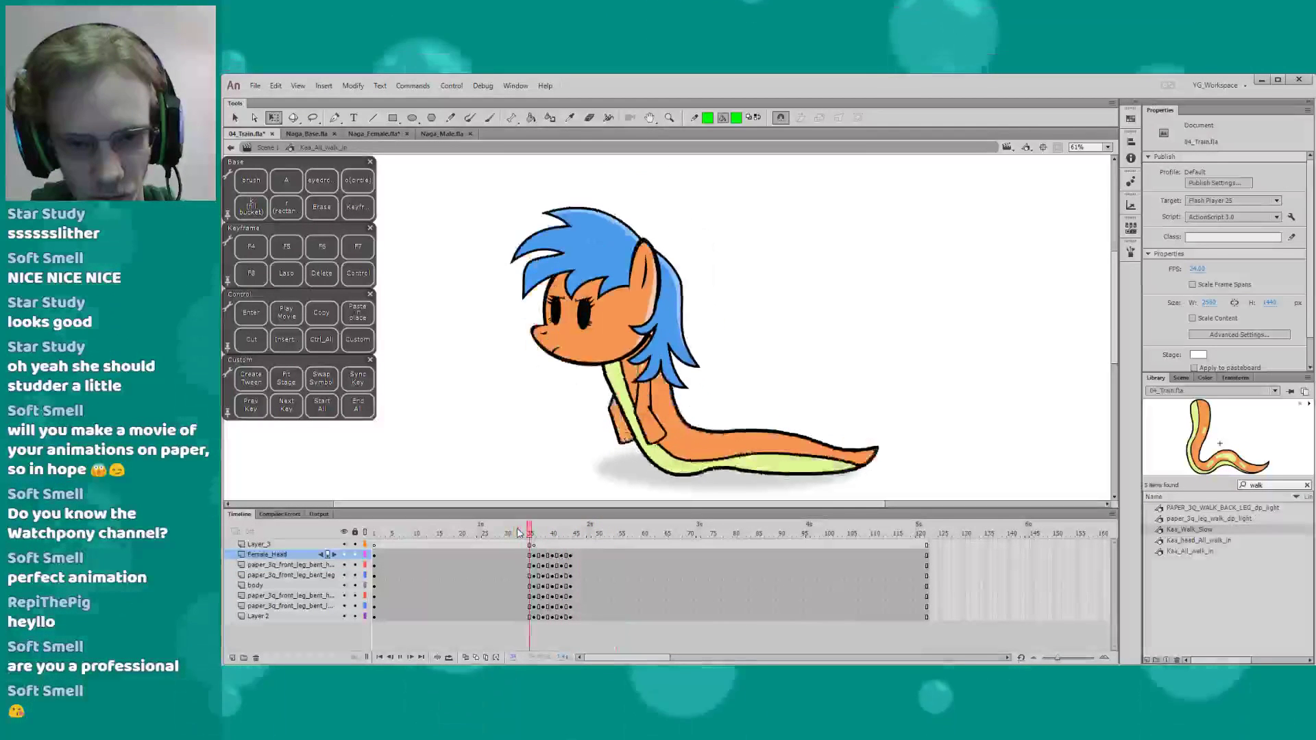
drag(520, 509, 520, 517)
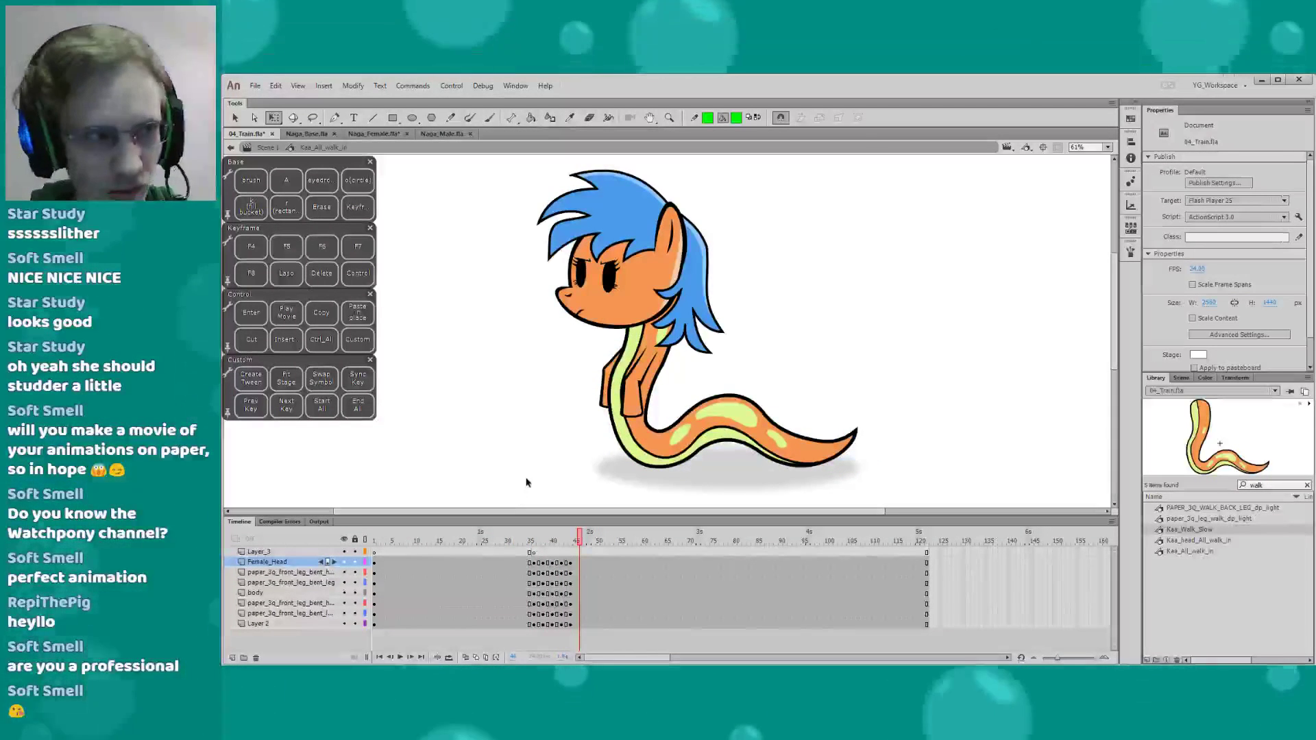
key(ctrl+s)
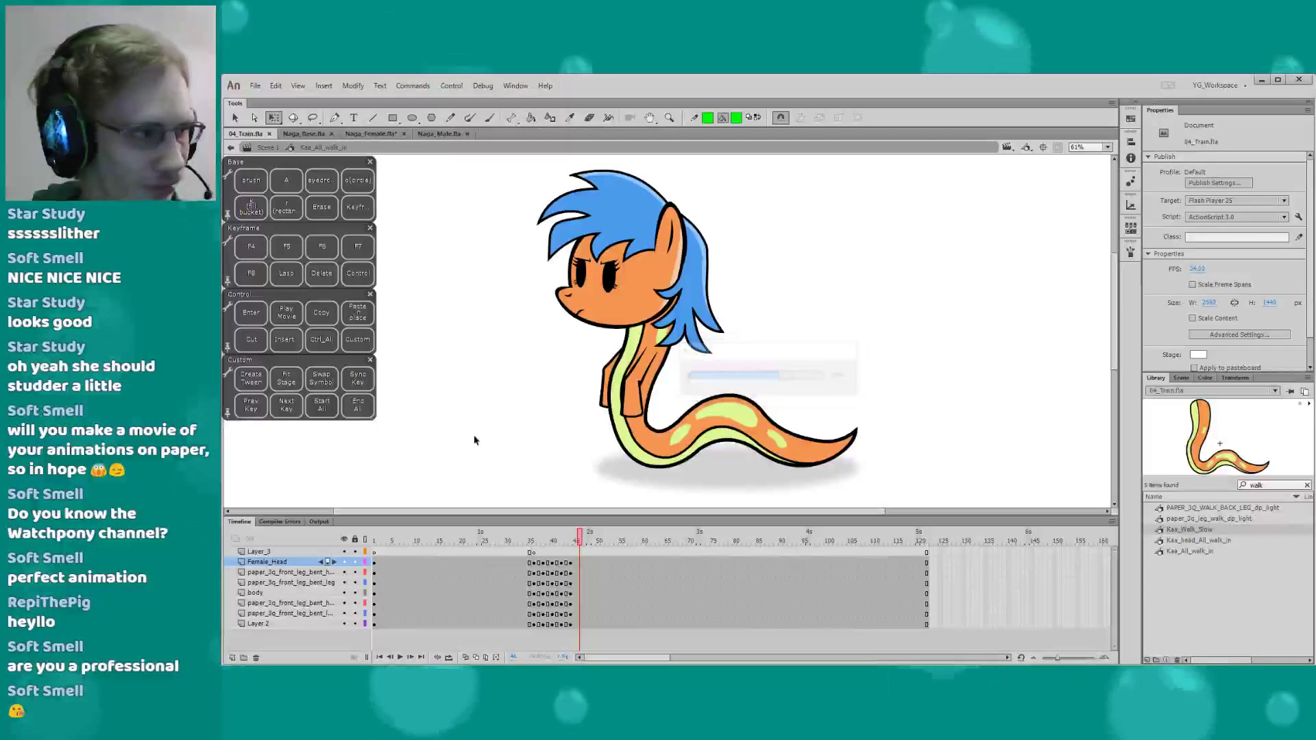
Replay the end of the slither twice from shortly before the rise to check the settle into the upright pose
drag(460, 425, 465, 423)
drag(522, 368, 535, 362)
click(520, 544)
key(Return)
key(Return)
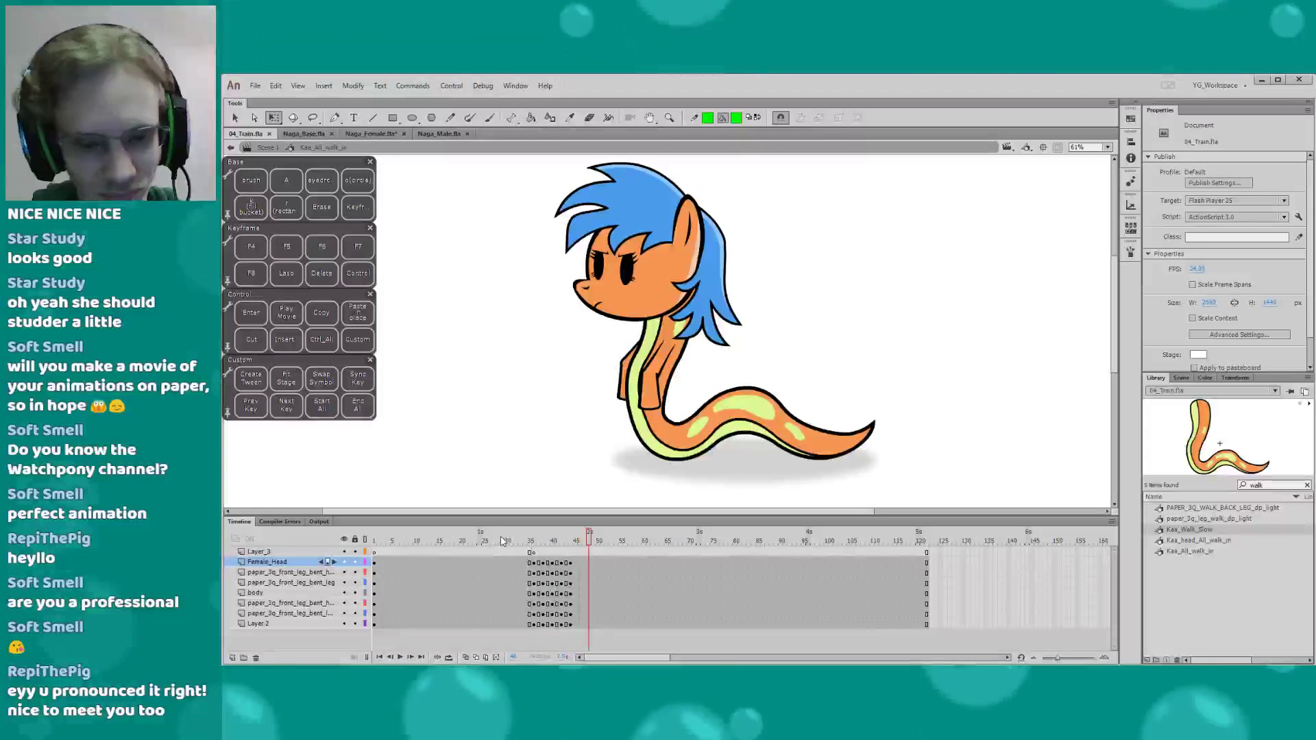
click(504, 544)
key(Return)
key(Return)
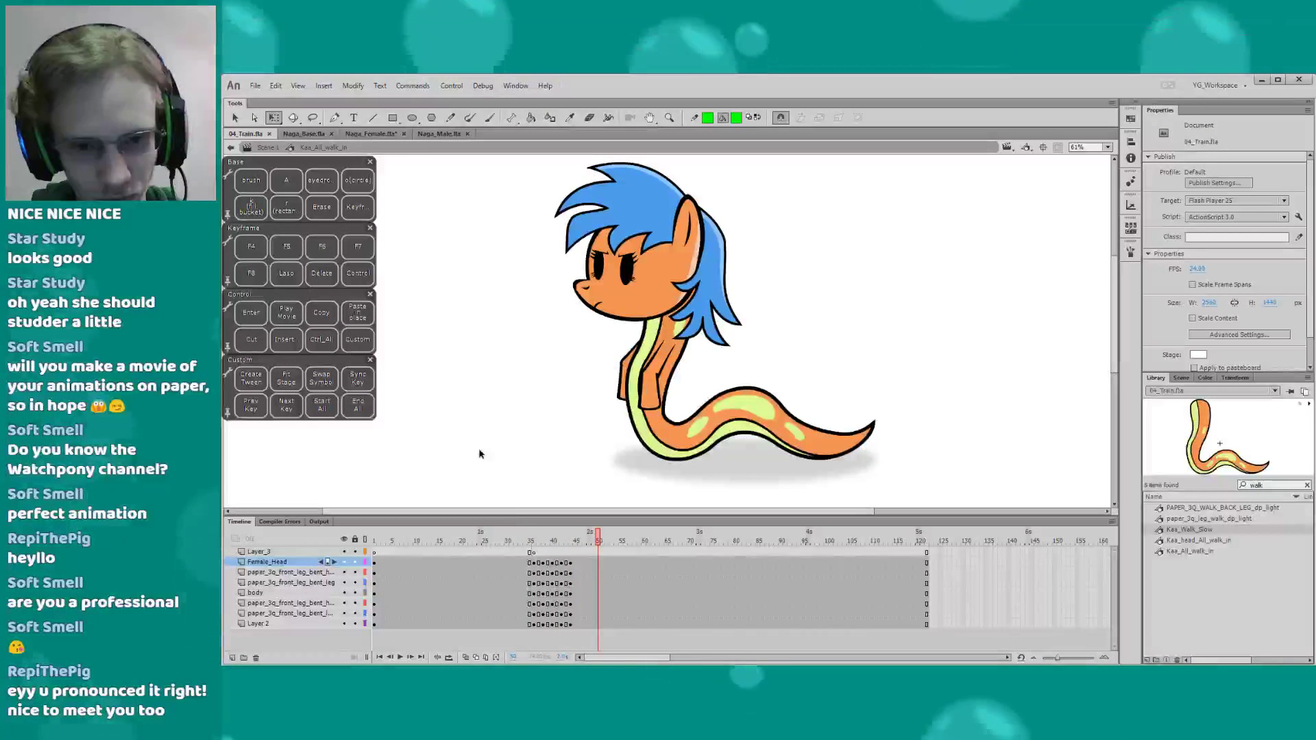
Return to the main scene and replay the walk-in shot to check the character's rise against the train room
click(268, 147)
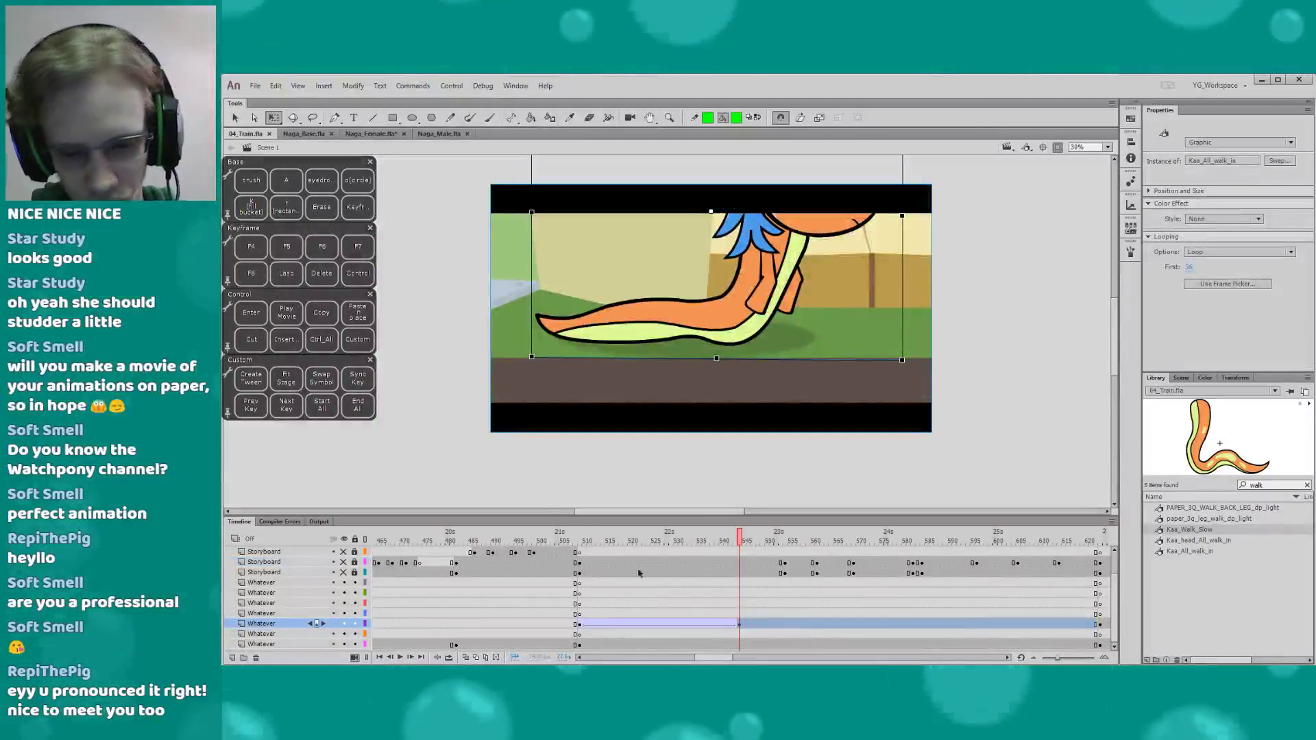
click(580, 540)
key(Return)
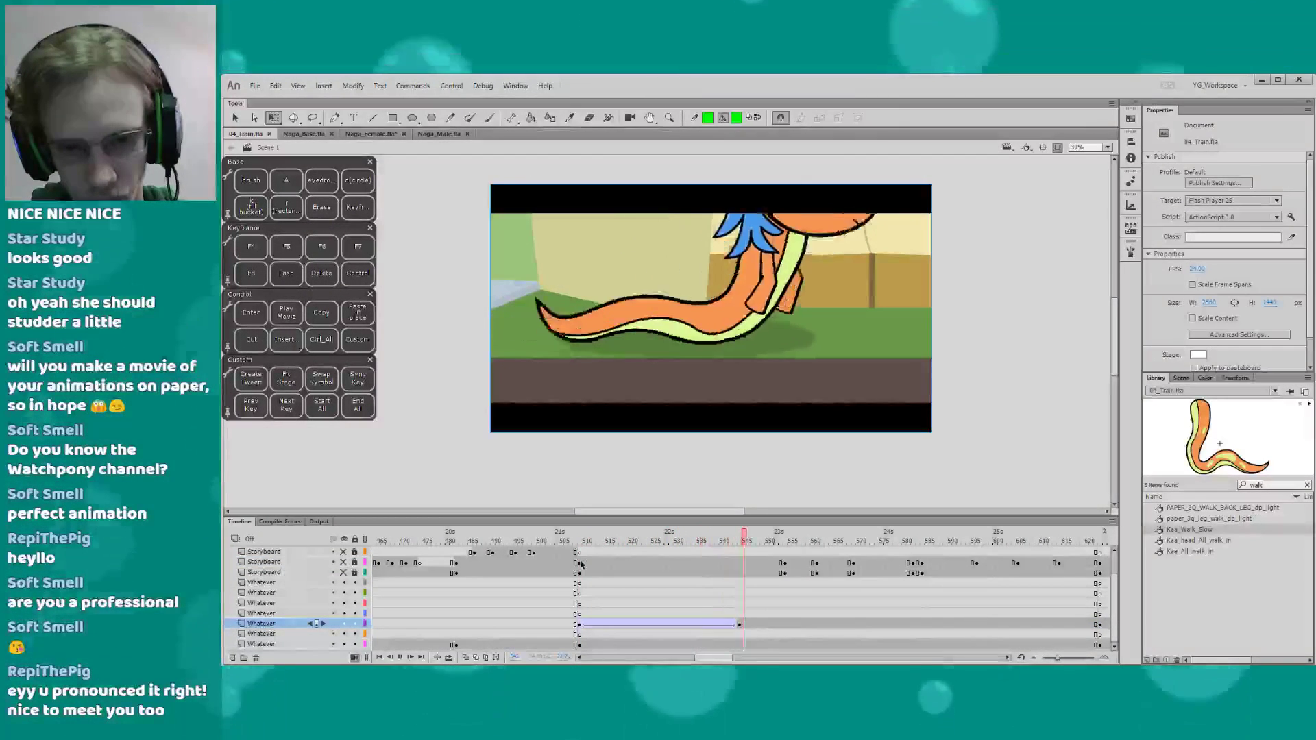
drag(520, 472, 514, 473)
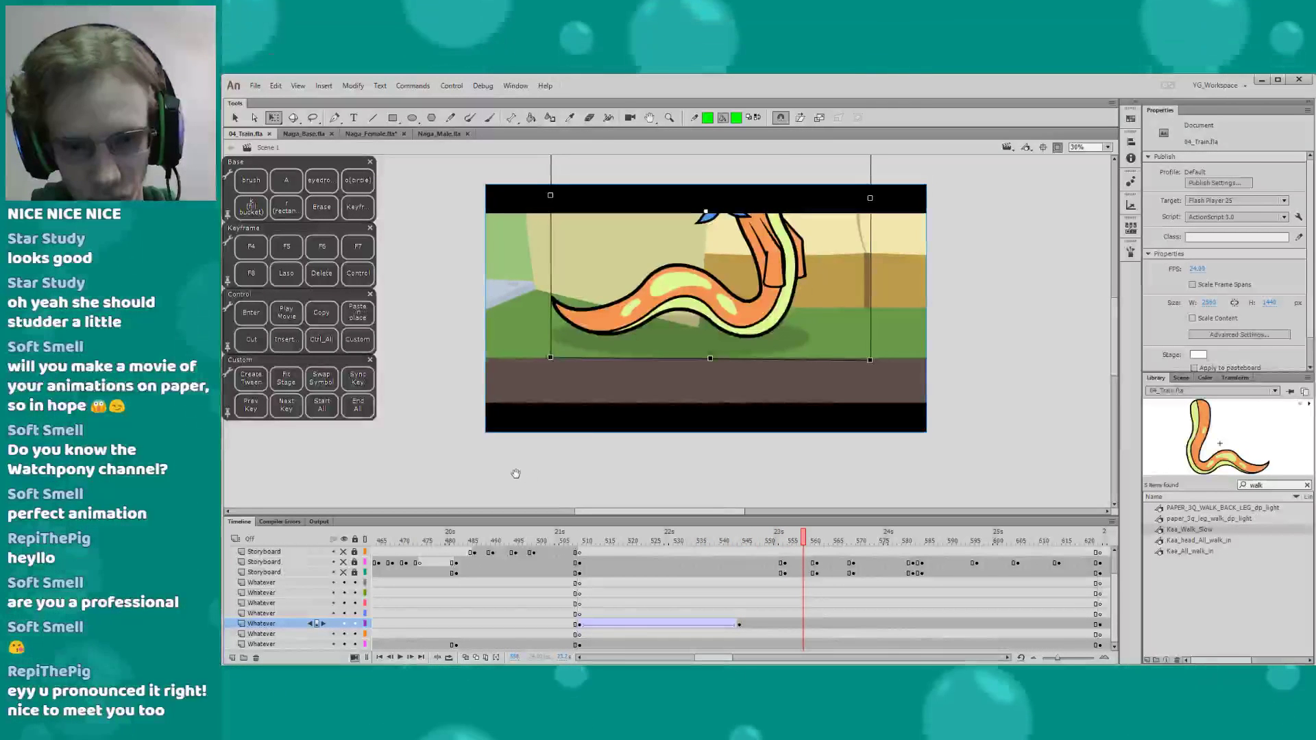
click(578, 272)
drag(520, 306, 519, 353)
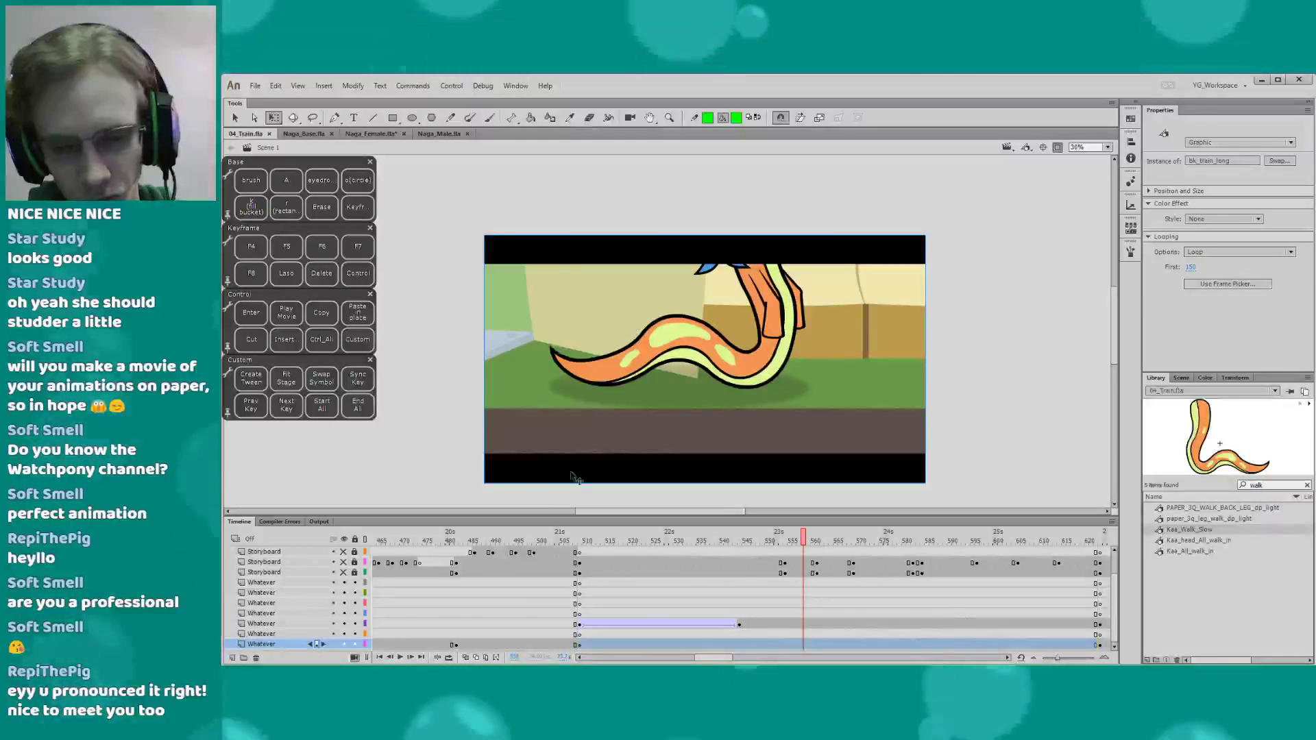
click(529, 541)
key(Return)
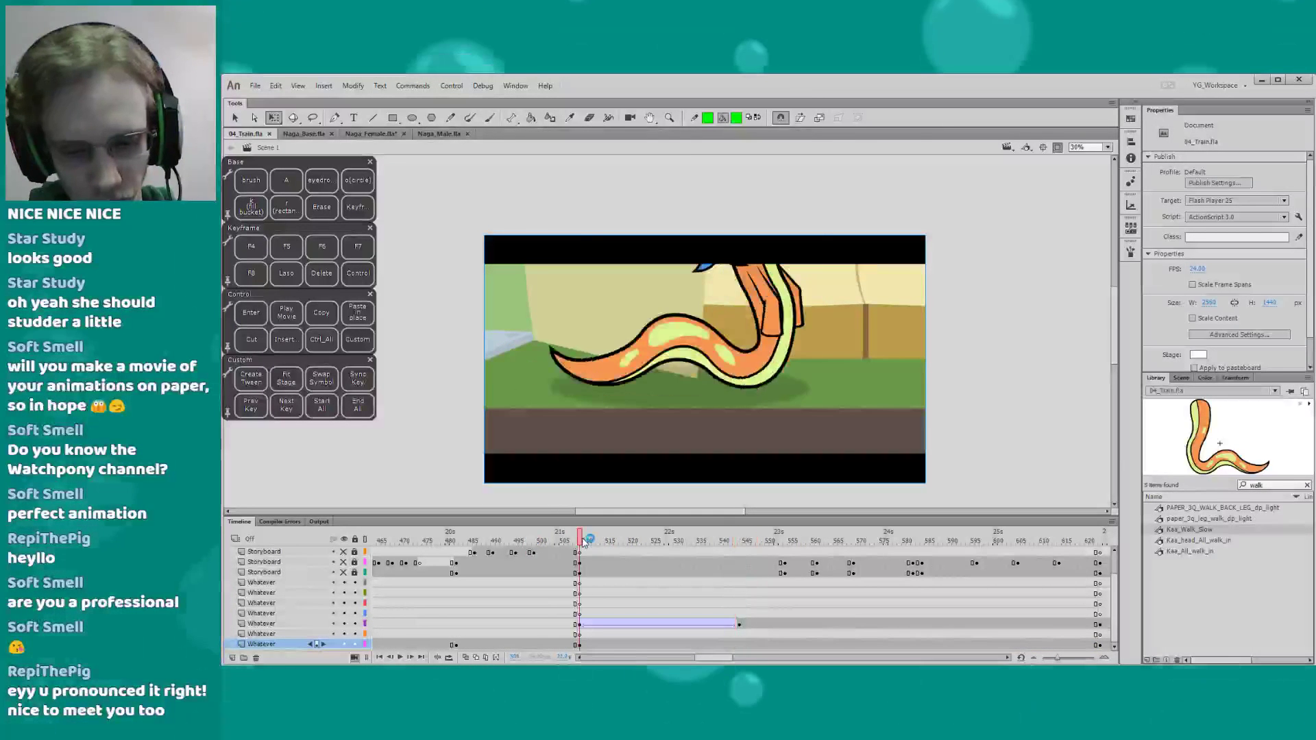
Open the train background symbol from the door shot and step frame by frame through the door's swing
click(542, 538)
double_click(594, 389)
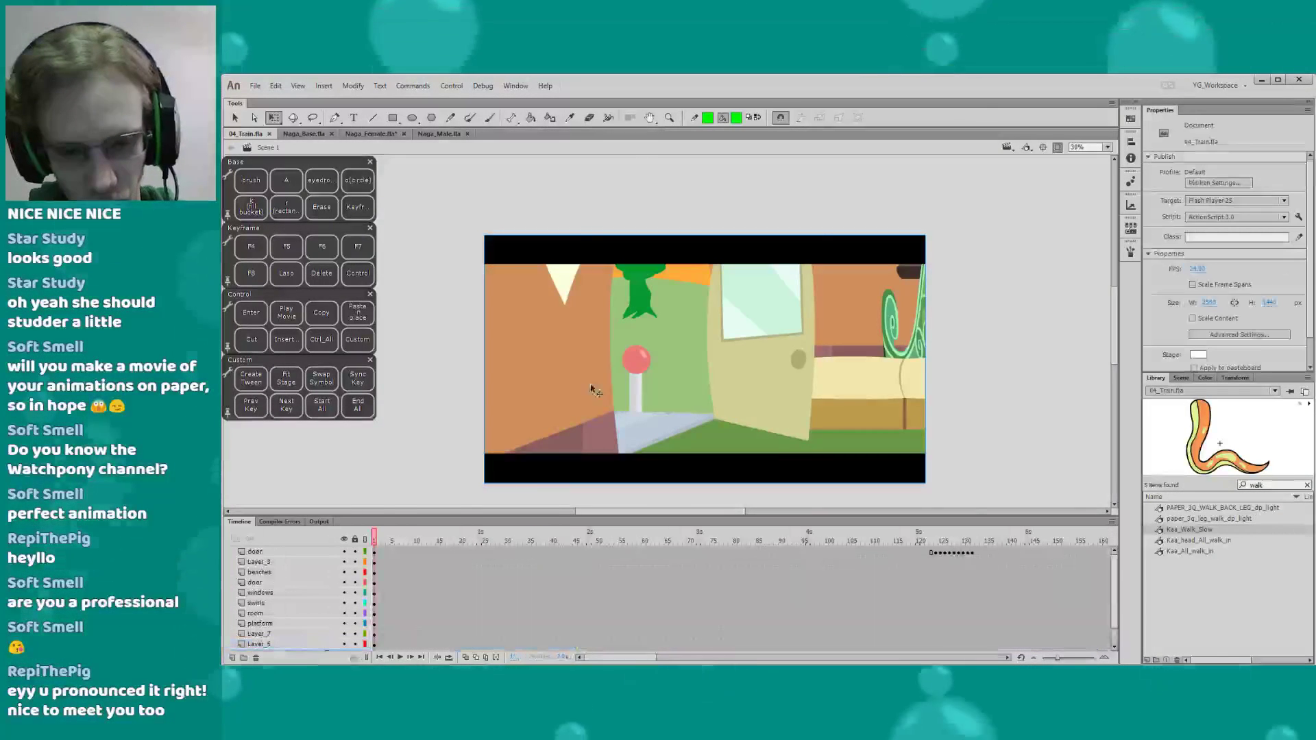
alt+click(516, 433)
drag(496, 408, 891, 381)
key(q)
click(943, 538)
key(period)
key(period)
key(period)
key(period)
key(period)
key(period)
key(period)
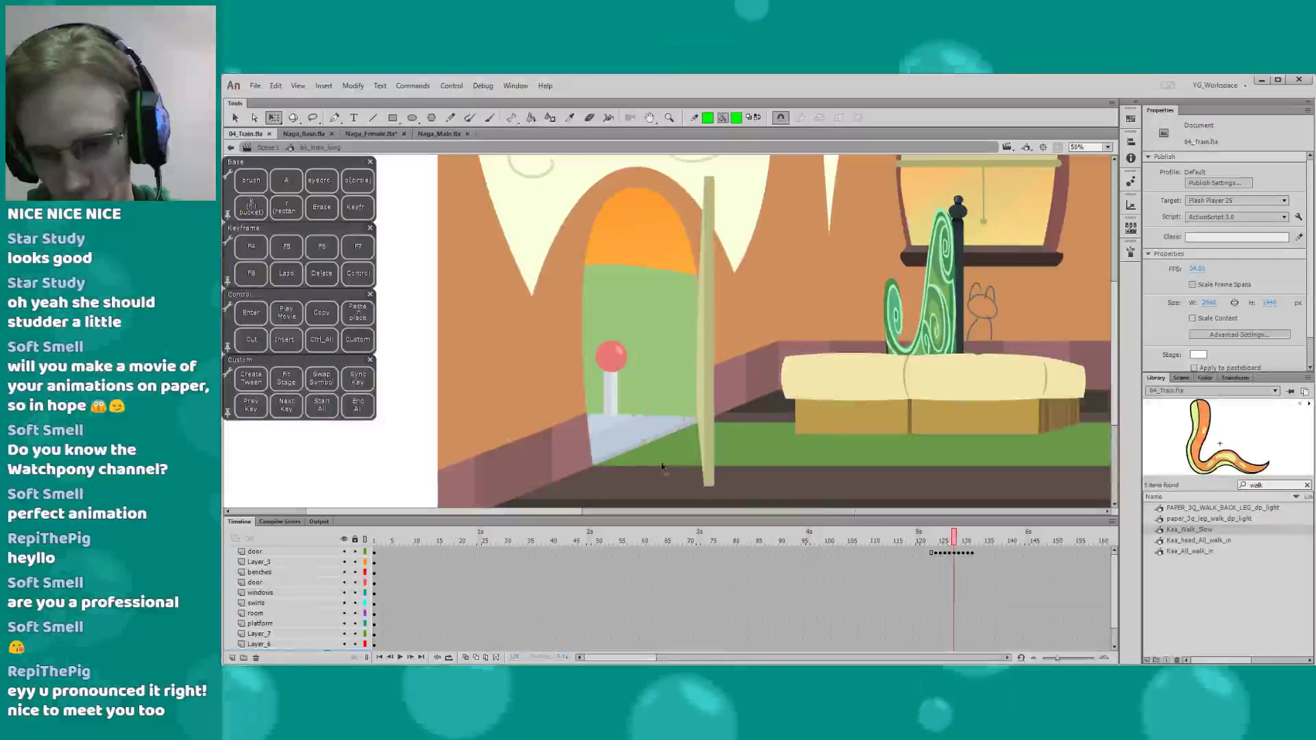
Step through the final frames of the door's swing and examine its lower hinge corner up close against the platform
drag(624, 659, 648, 659)
key(comma)
key(comma)
key(comma)
key(period)
key(period)
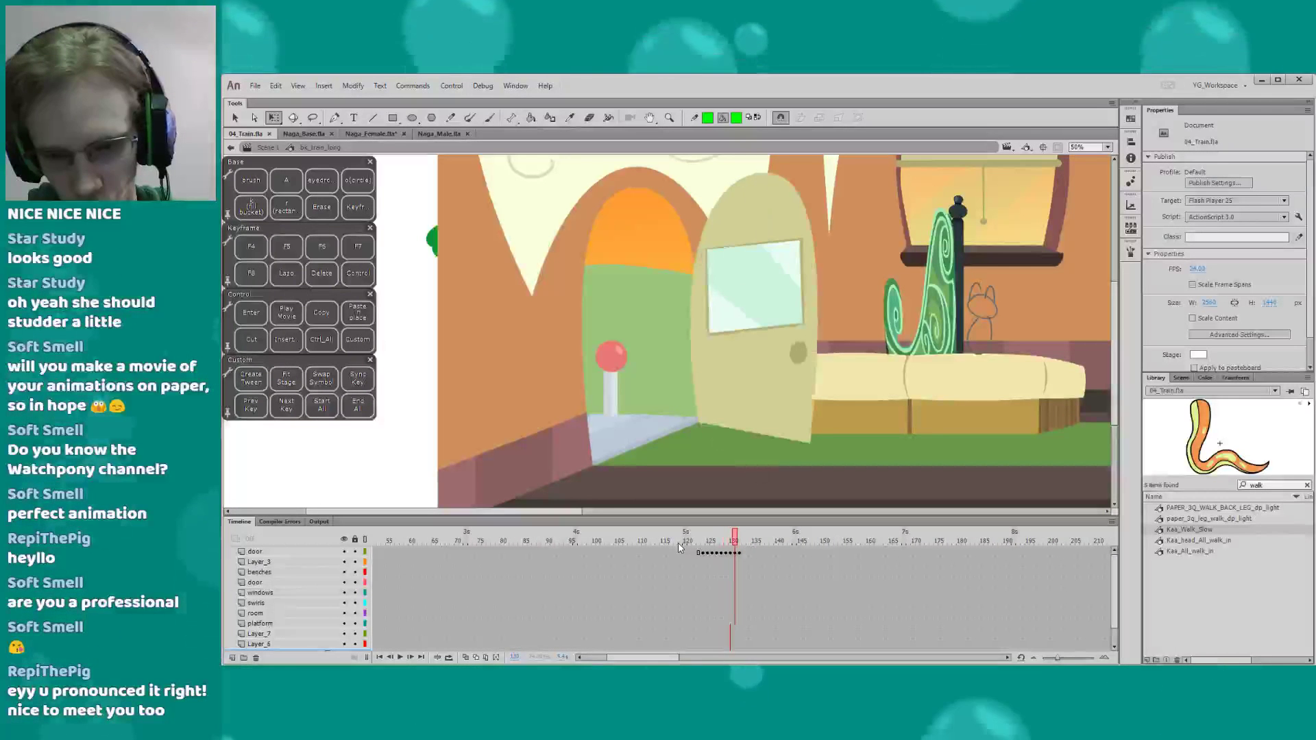
key(z)
drag(633, 365, 767, 477)
key(q)
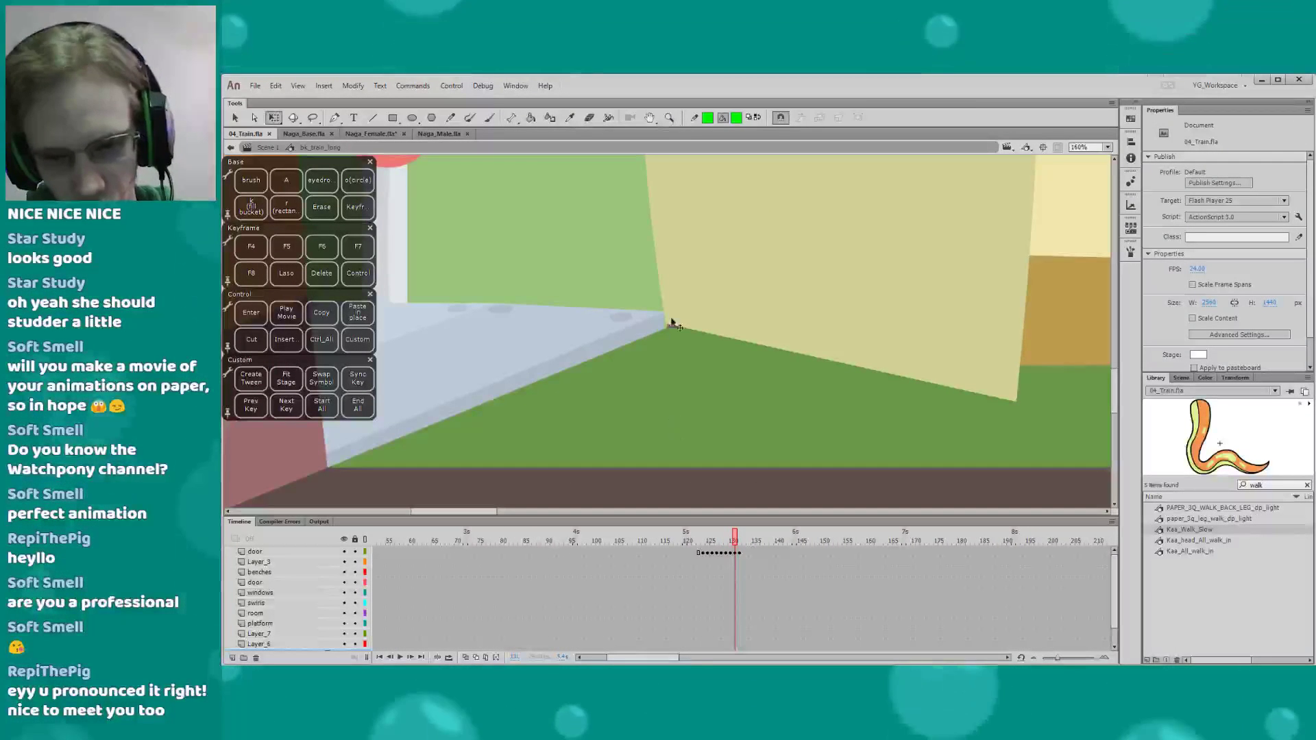
key(period)
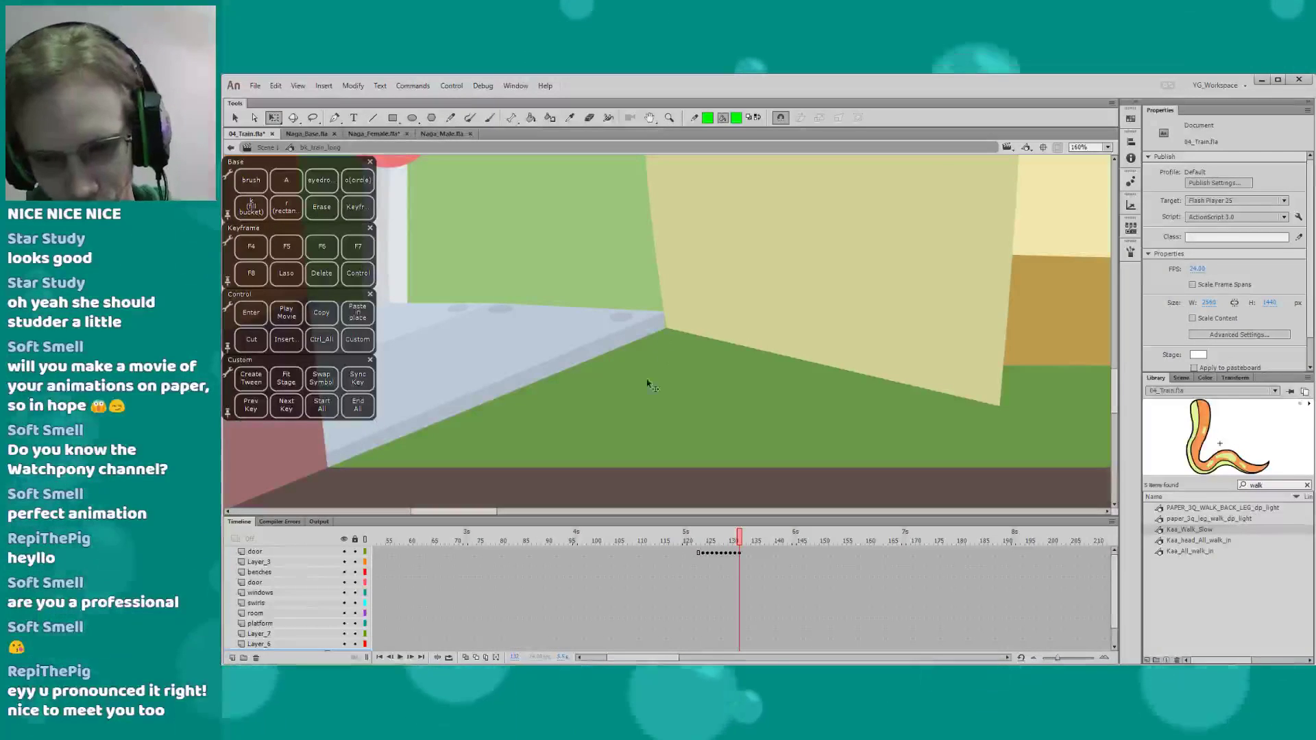
click(585, 398)
drag(584, 405, 564, 499)
alt+click(553, 412)
alt+click(562, 399)
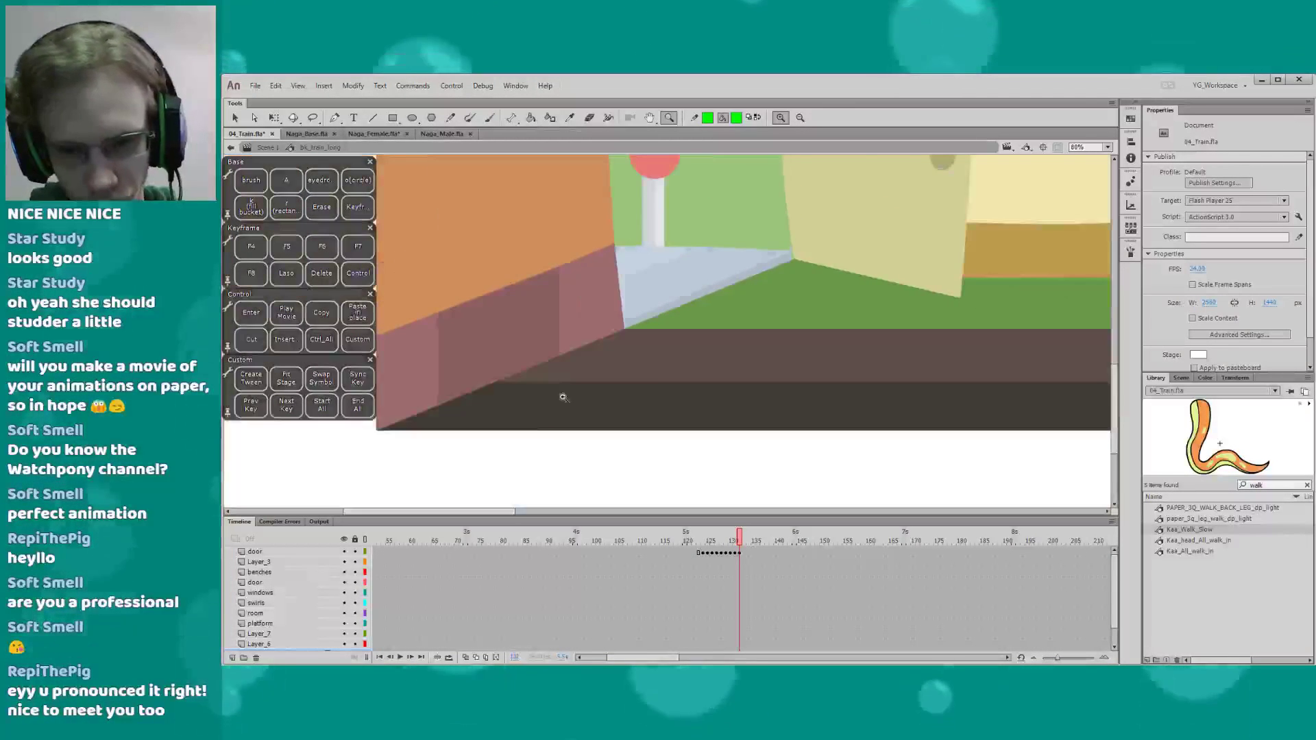
drag(607, 367, 531, 468)
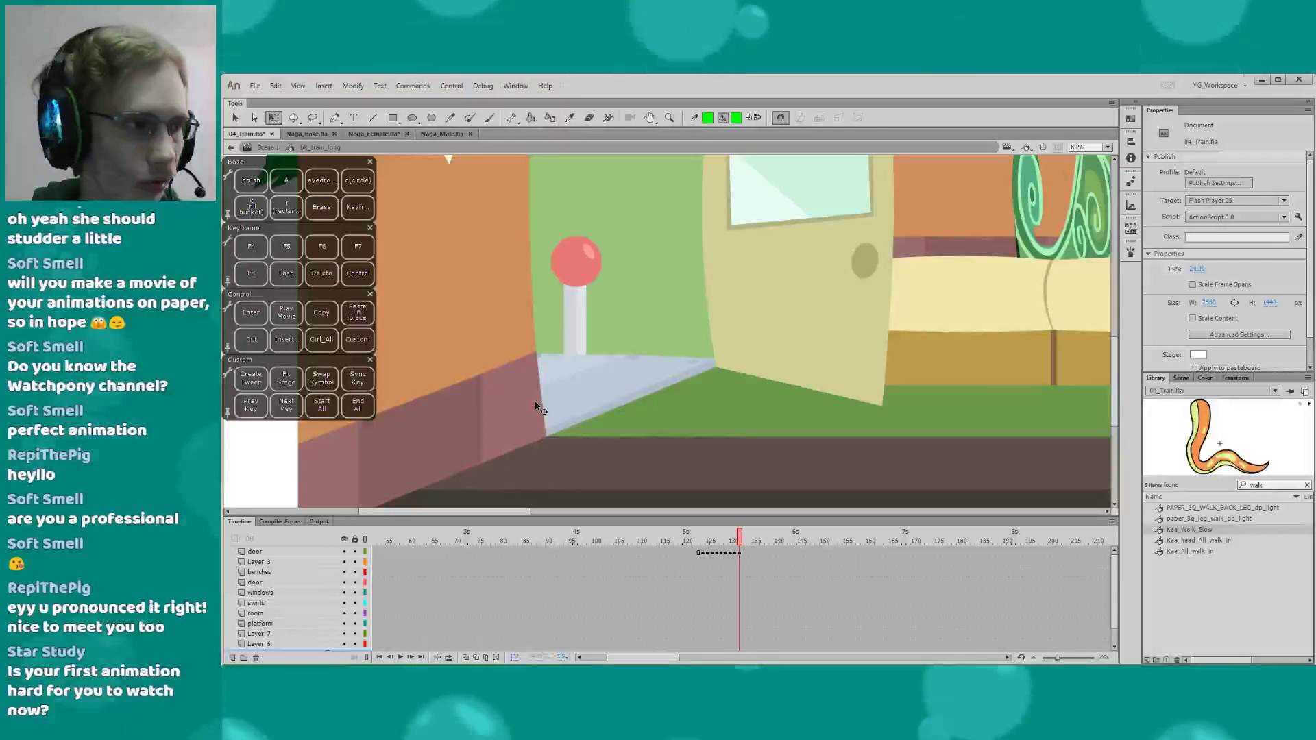
drag(518, 411, 520, 412)
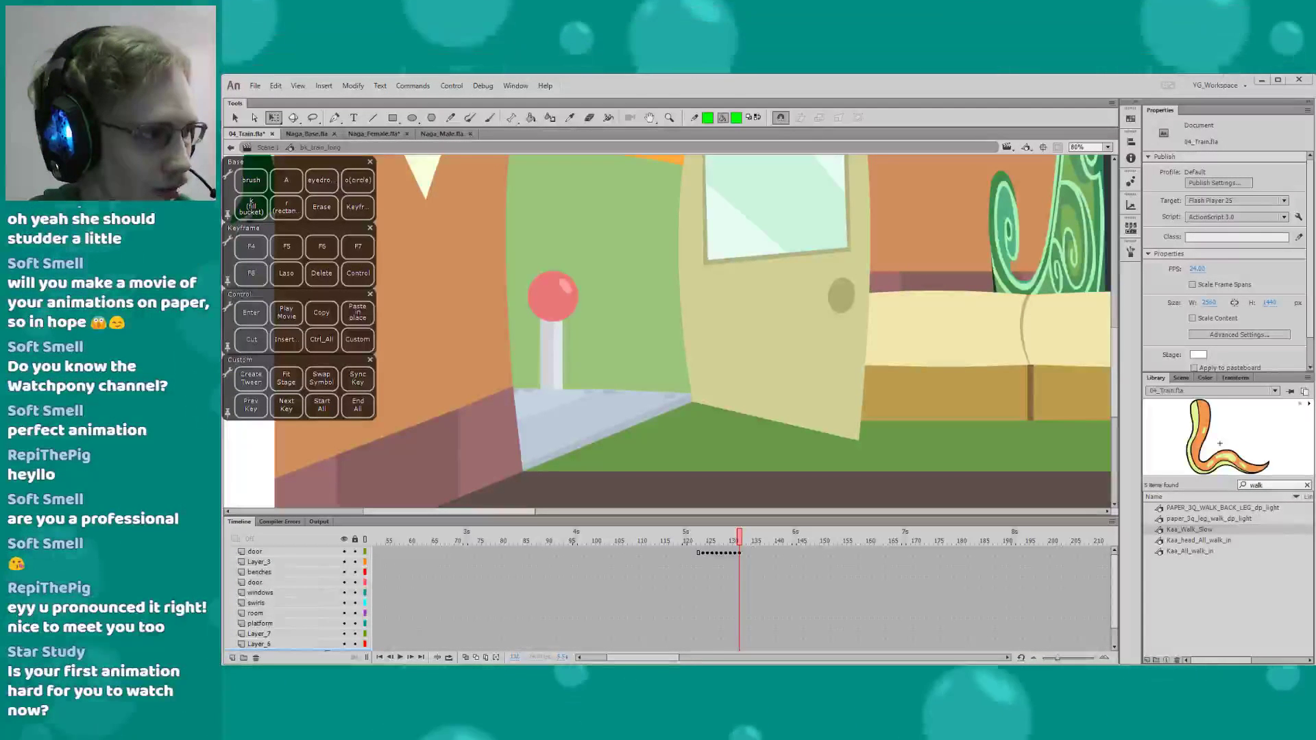
Switch to the browser, watch the YouTube video "My Lyra Animation" and look over its page, and close it
drag(563, 384, 725, 74)
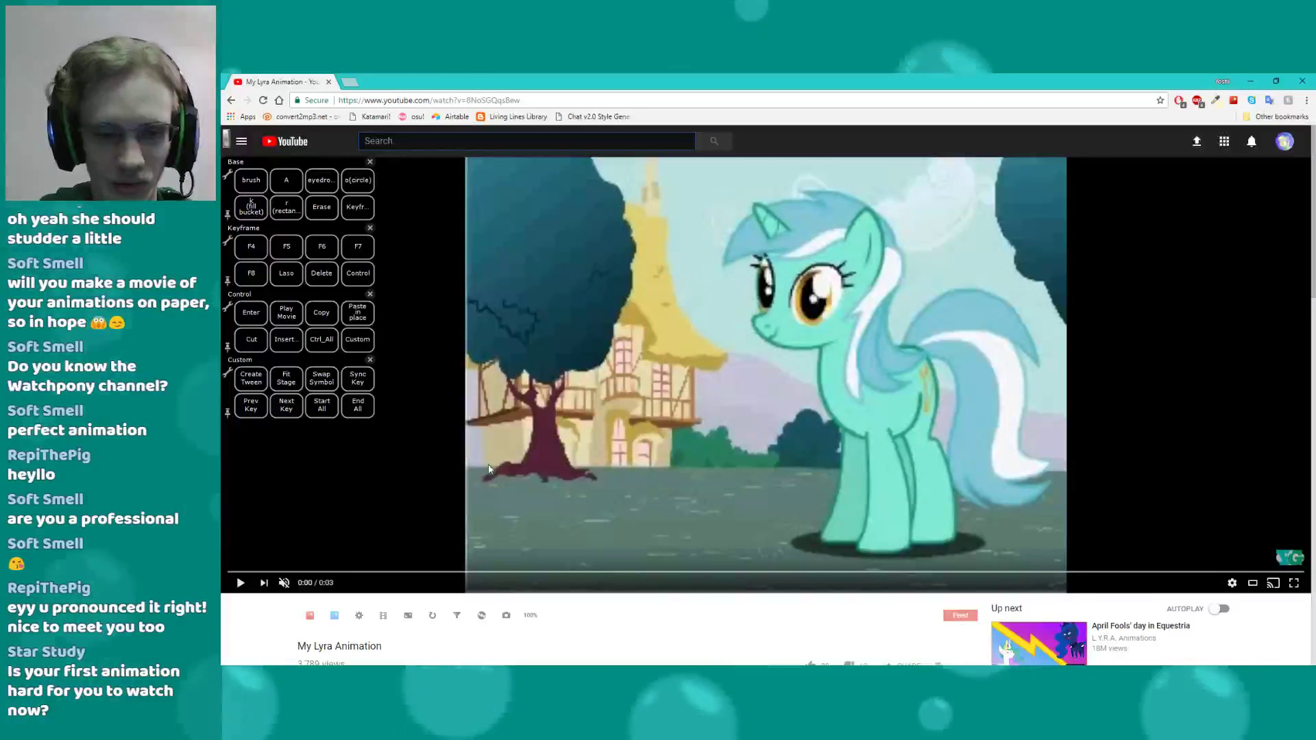
click(484, 481)
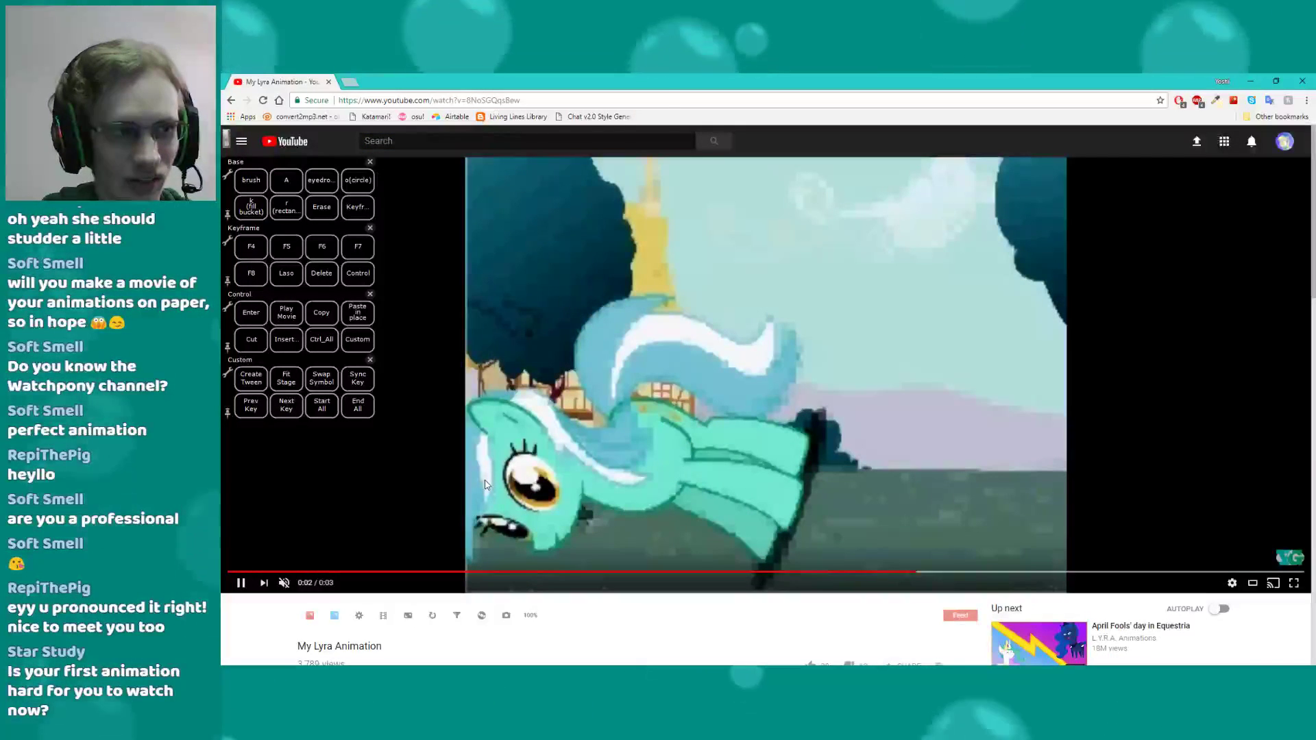
click(483, 484)
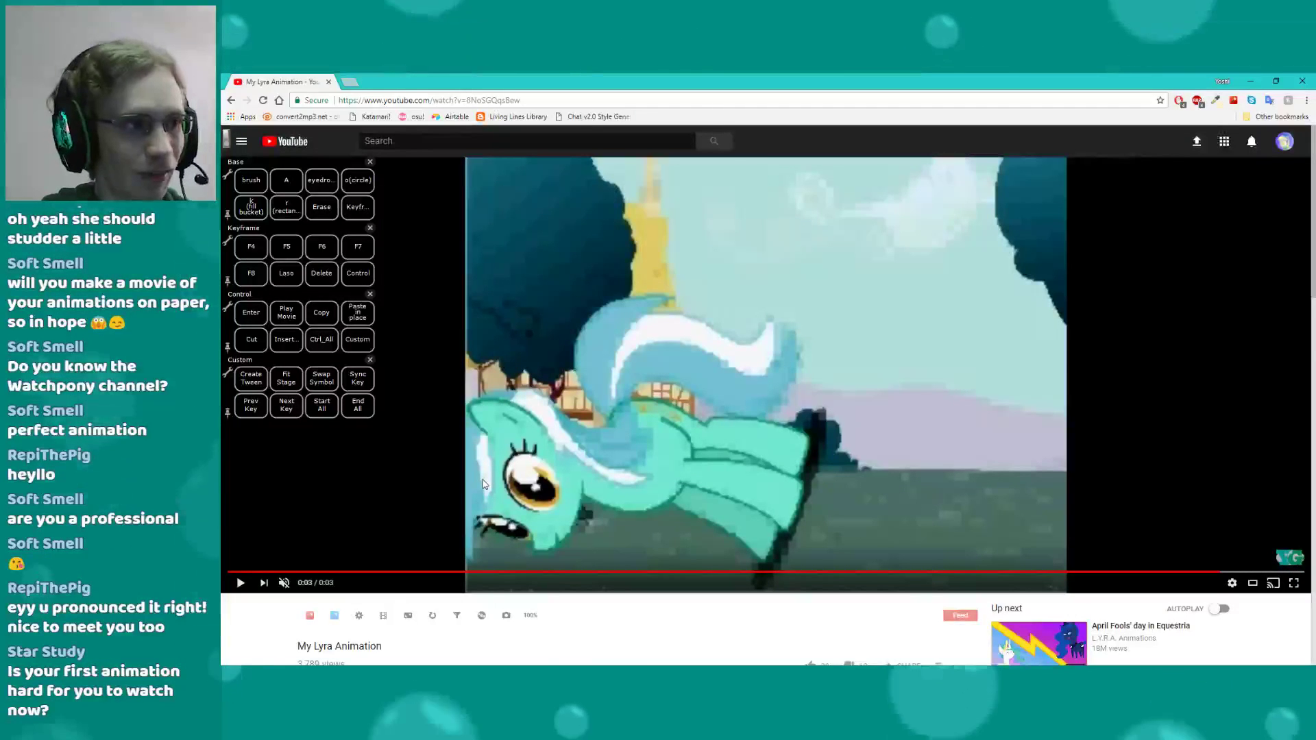
scroll(315, 458, down, 6)
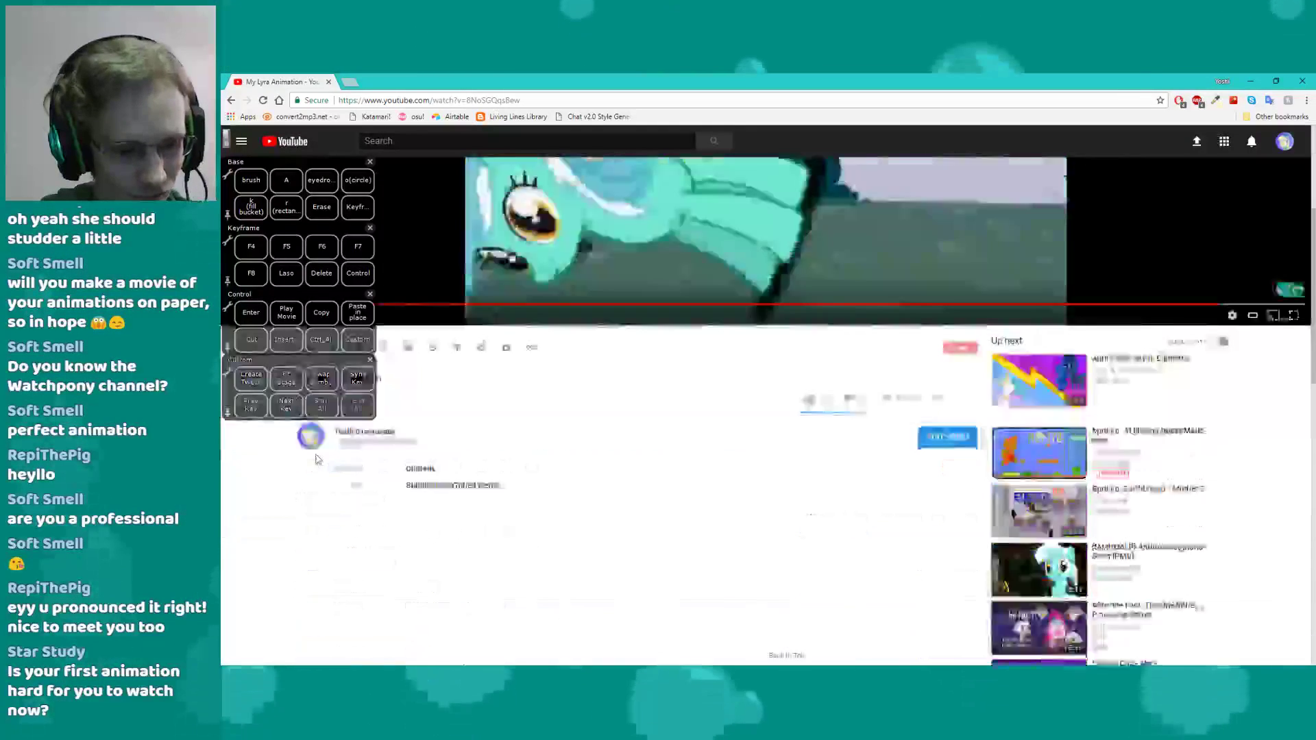
scroll(429, 505, up, 3)
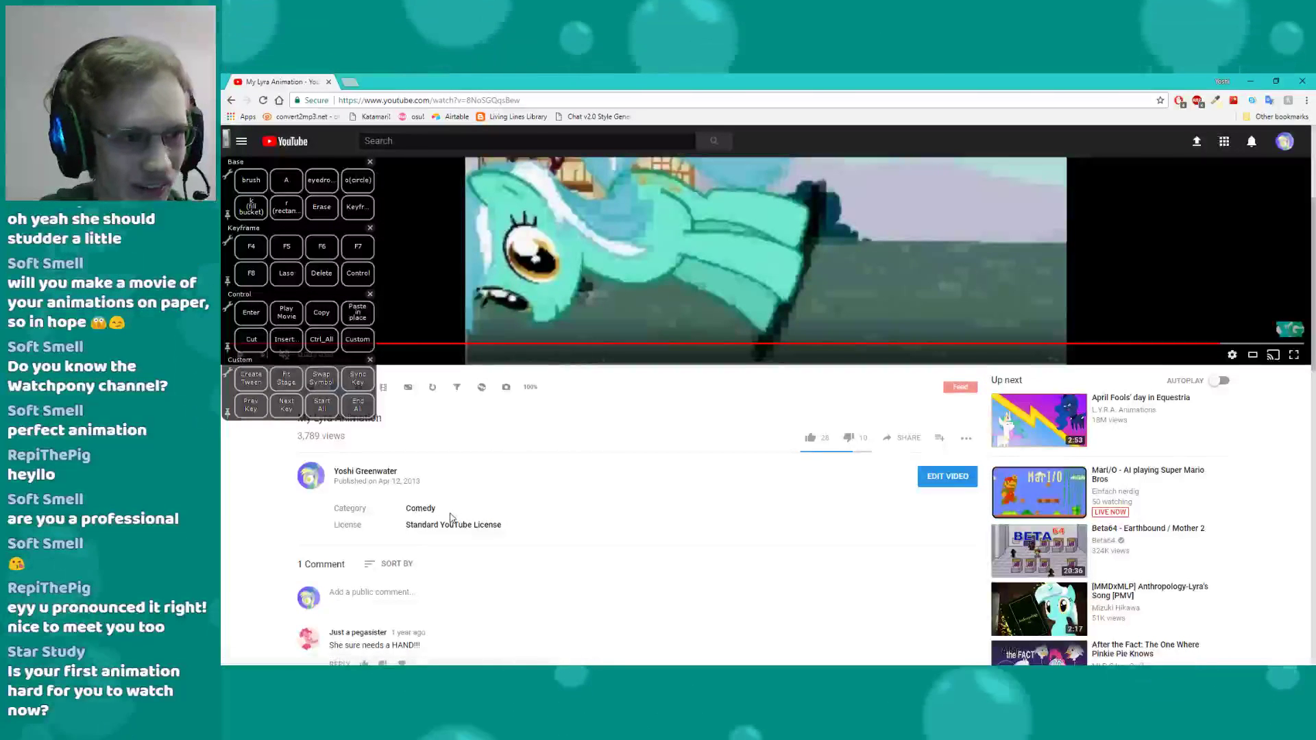
scroll(450, 500, up, 3)
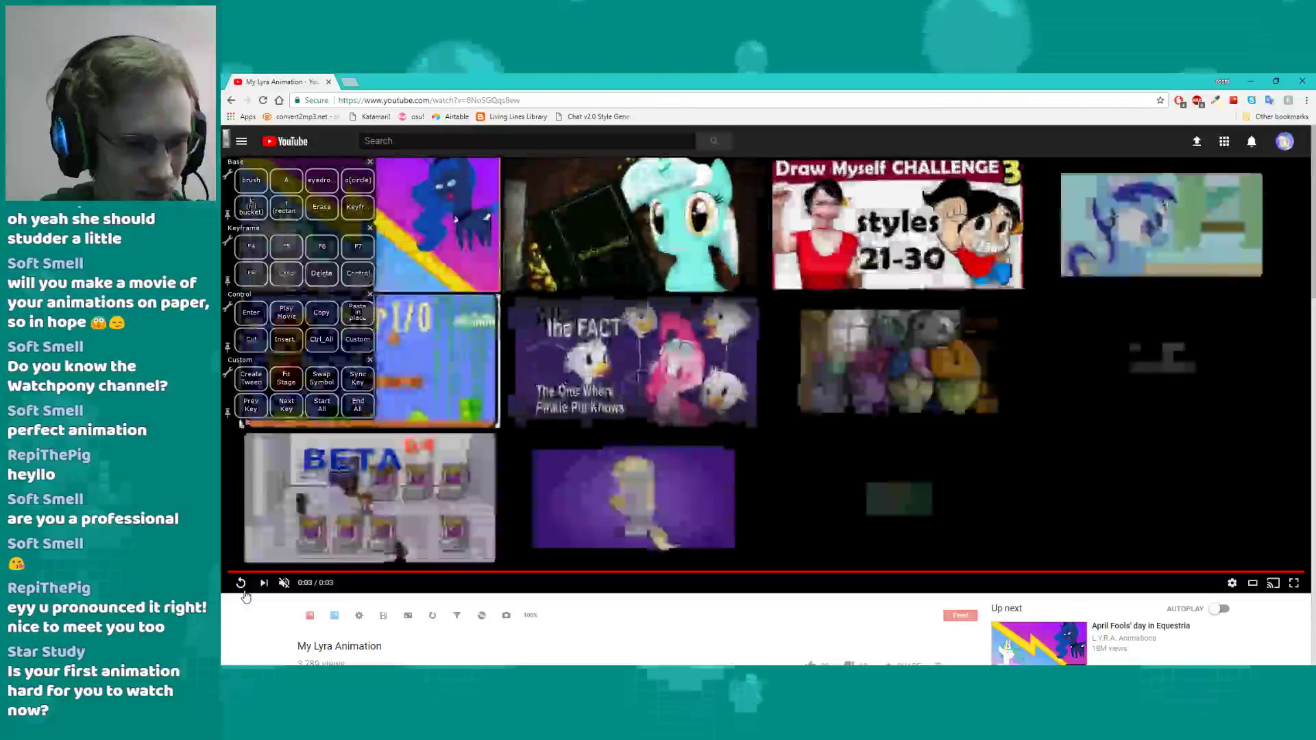
click(244, 592)
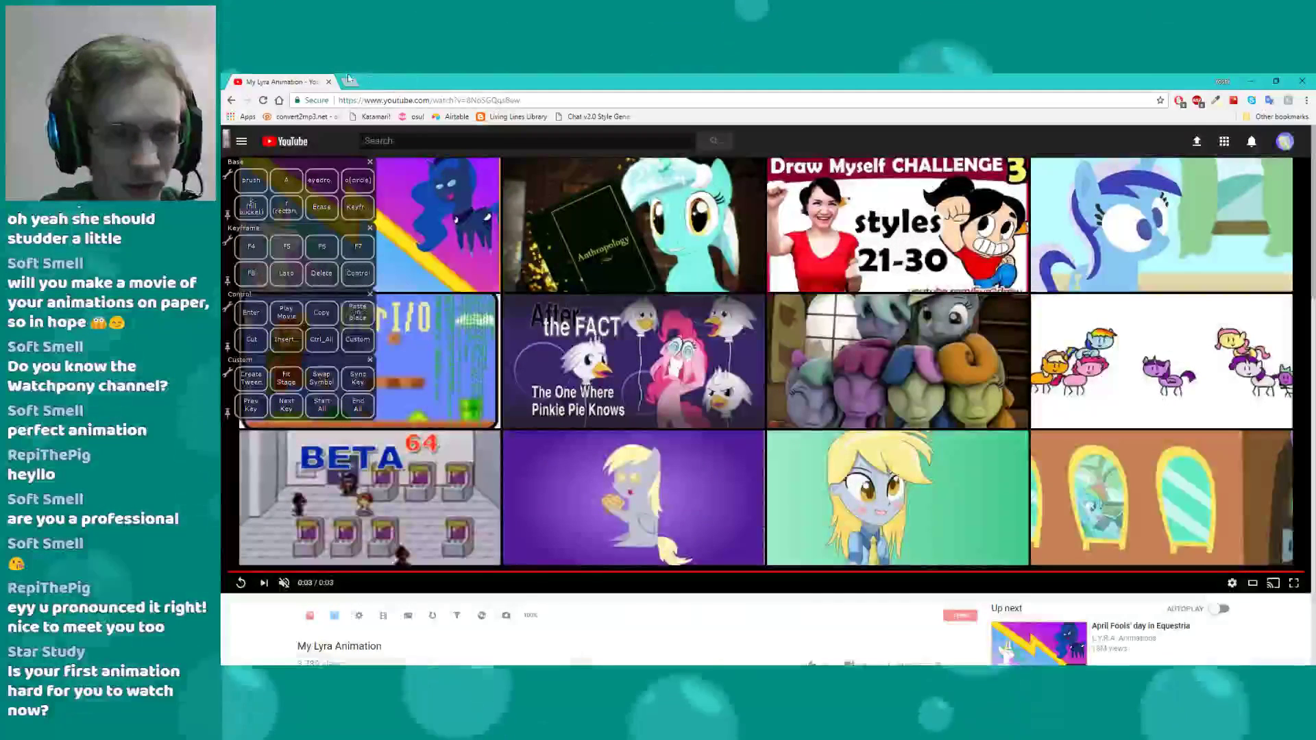
click(326, 82)
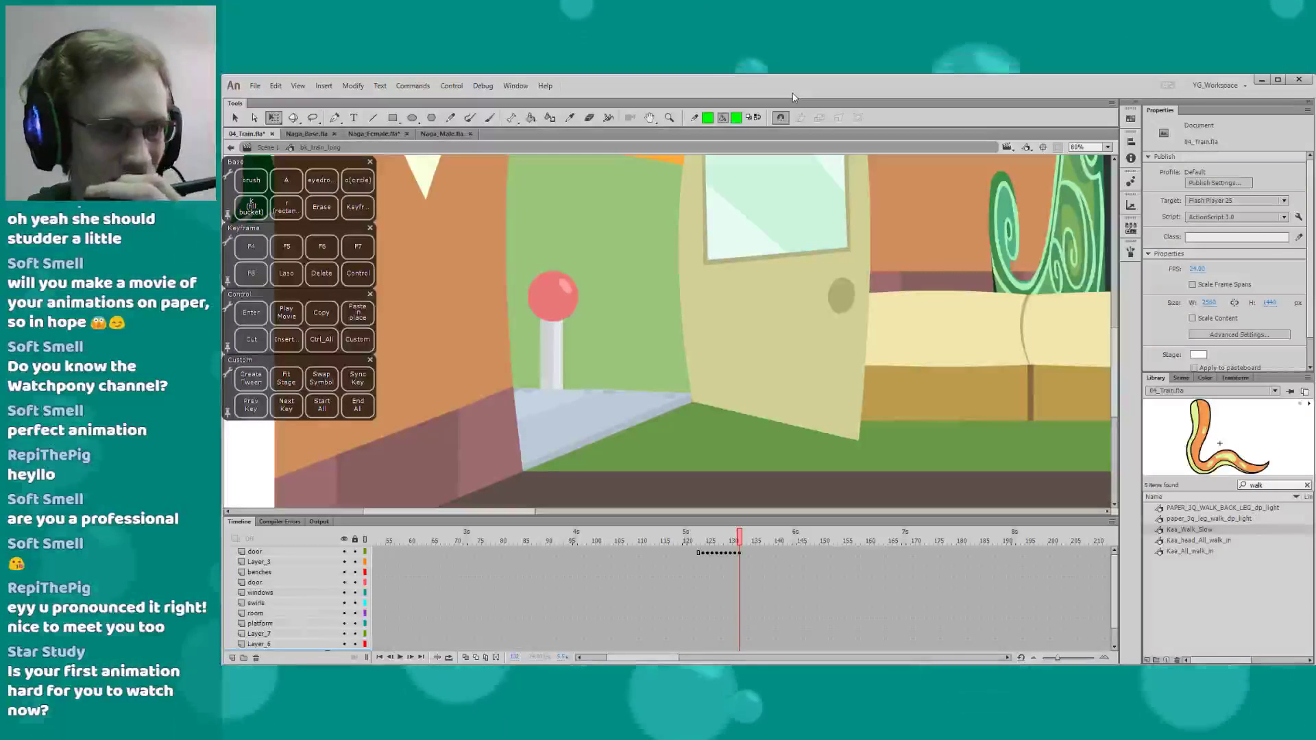
Leave the background symbol for the main scene, fit the open-door shot in view and enlarge the timeline to show more layers
alt+click(481, 419)
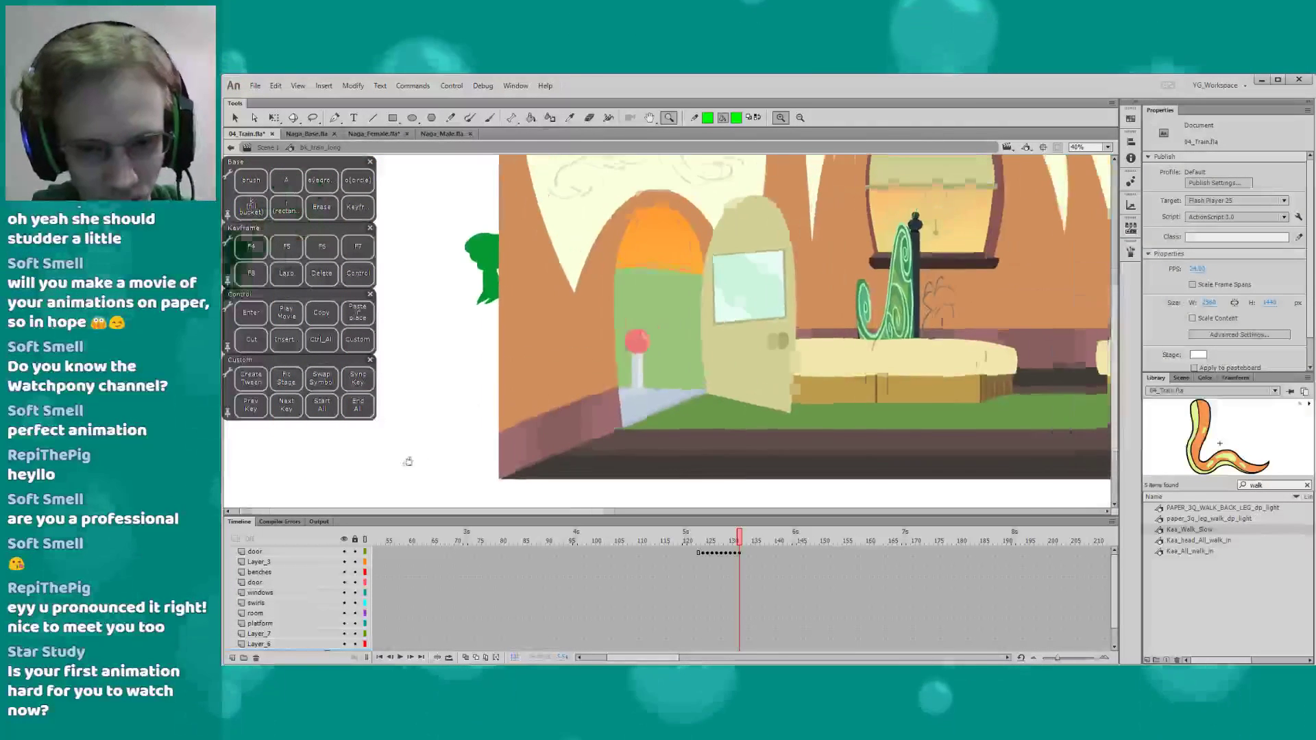
drag(632, 515, 631, 487)
click(269, 148)
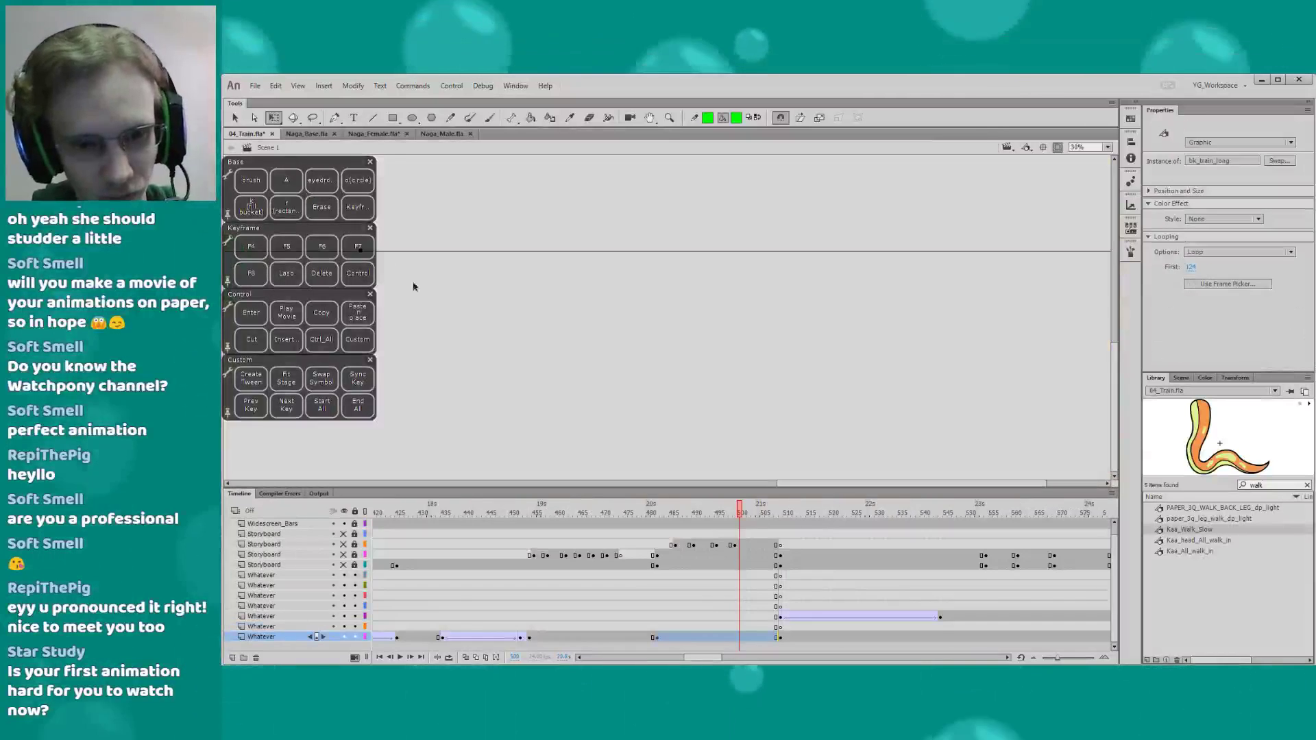
key(z)
alt+click(495, 354)
drag(470, 332, 487, 403)
drag(595, 257, 740, 391)
drag(523, 226, 849, 400)
drag(724, 379, 764, 370)
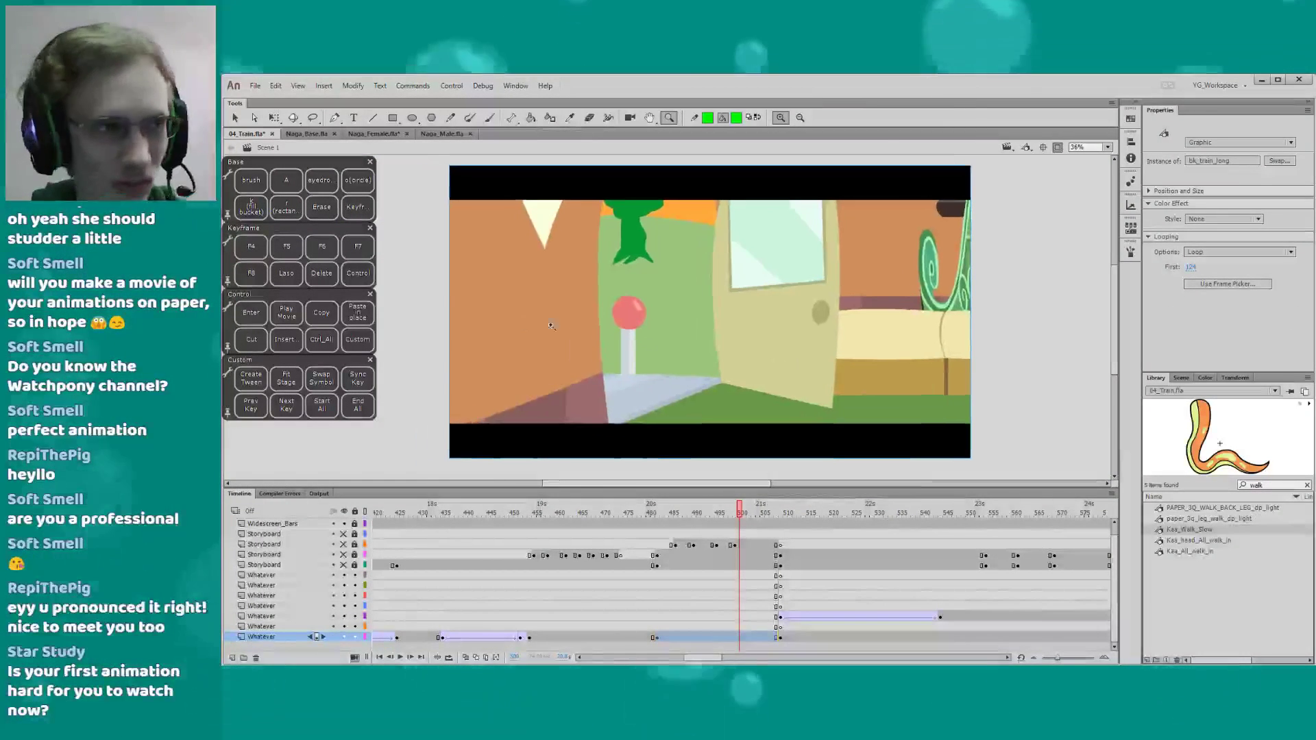
drag(434, 378, 442, 374)
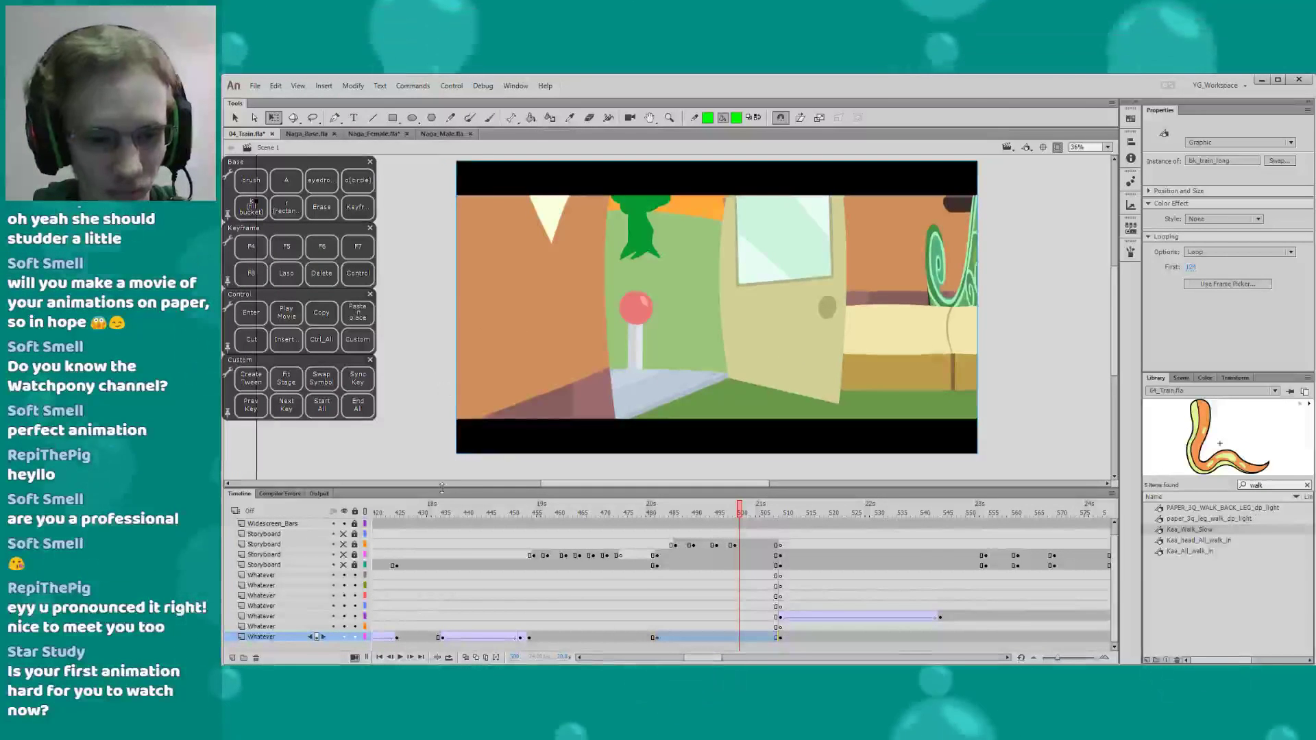
drag(443, 487, 442, 484)
drag(650, 487, 651, 479)
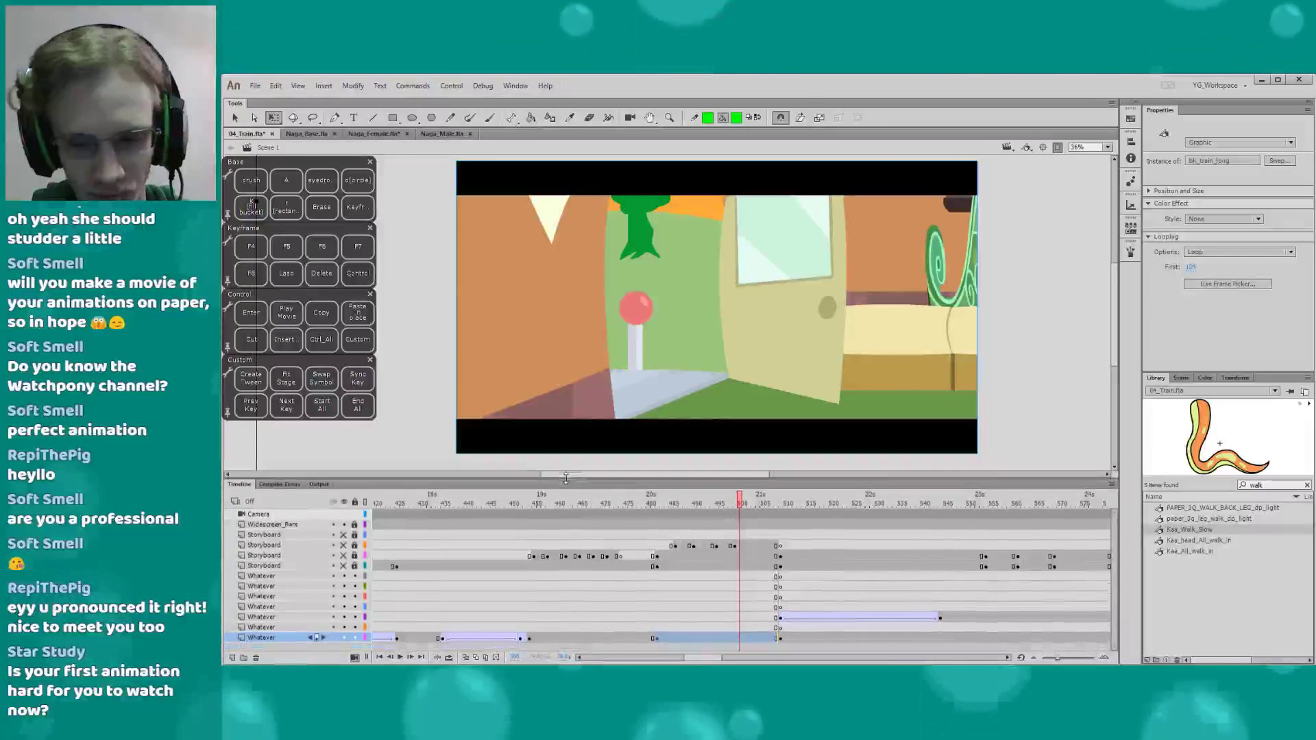
Duplicate the train background symbol in the snake's entrance shot under the name bk_train_snake_enter
drag(707, 657, 710, 658)
key(Return)
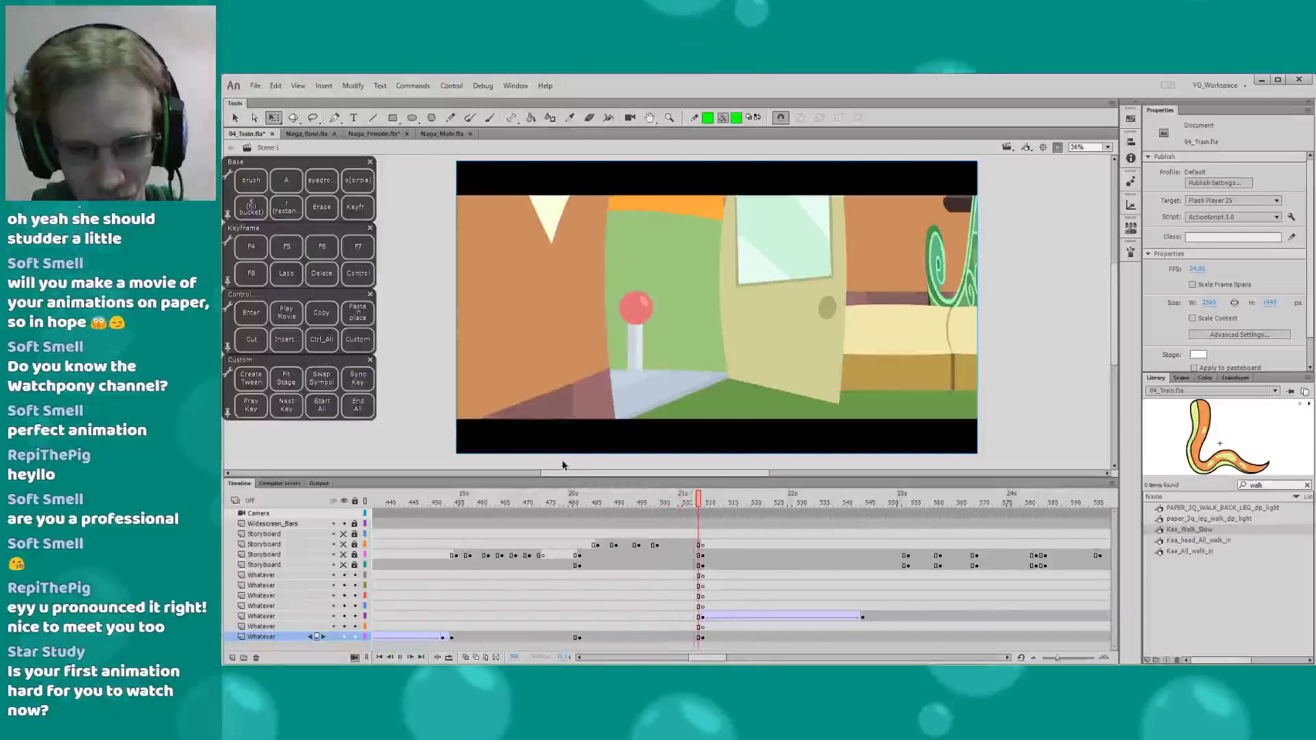
right_click(510, 316)
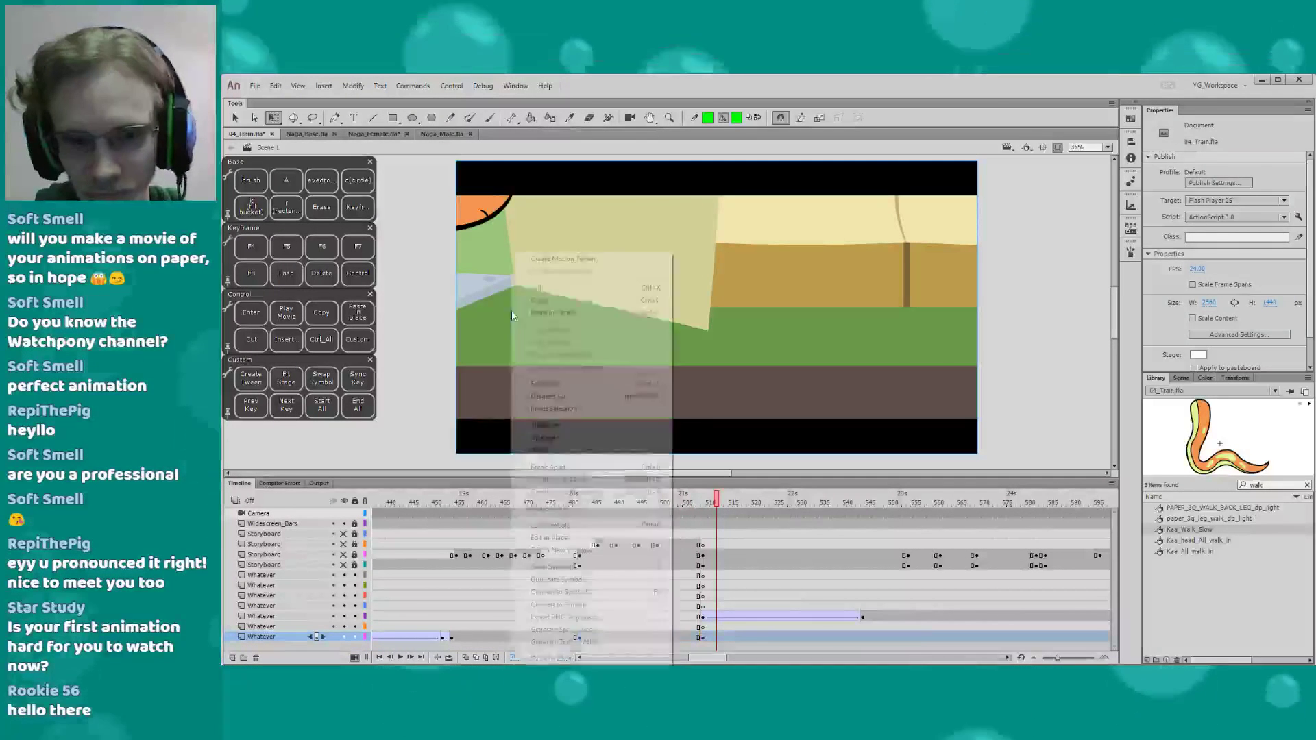
click(529, 583)
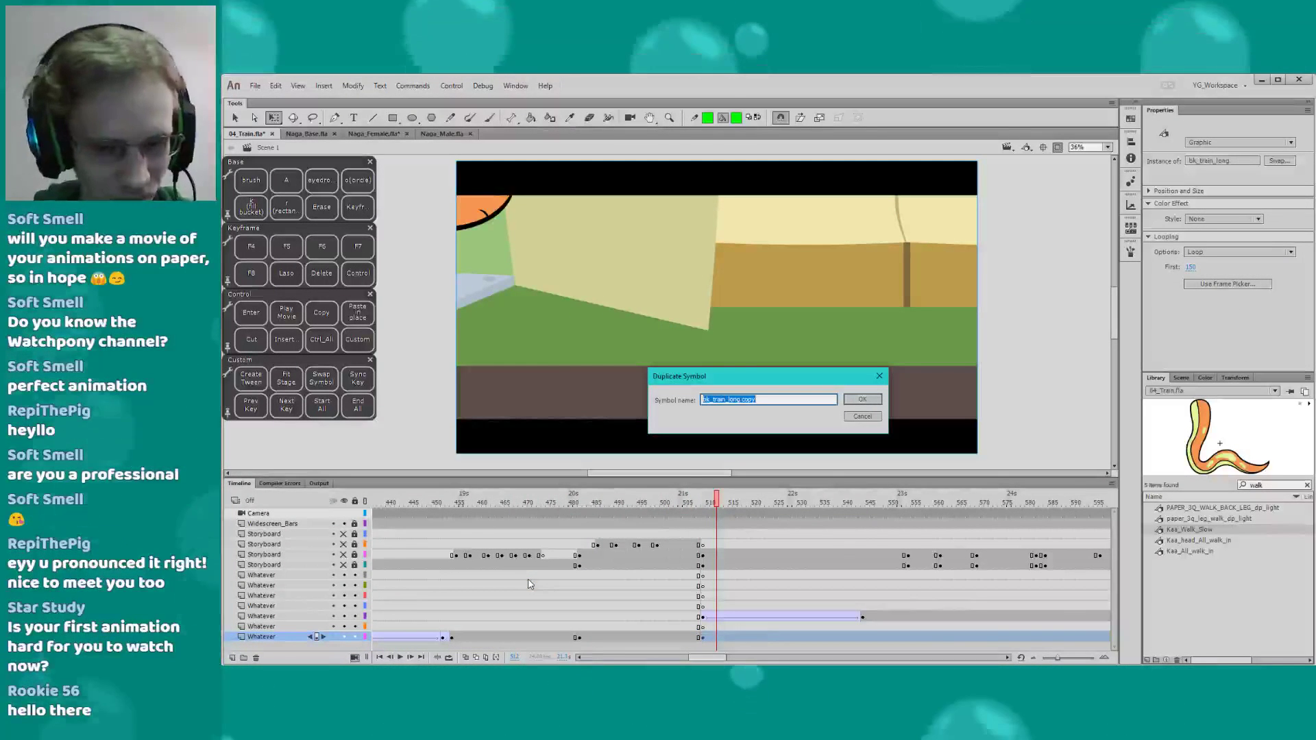
key(BackSpace)
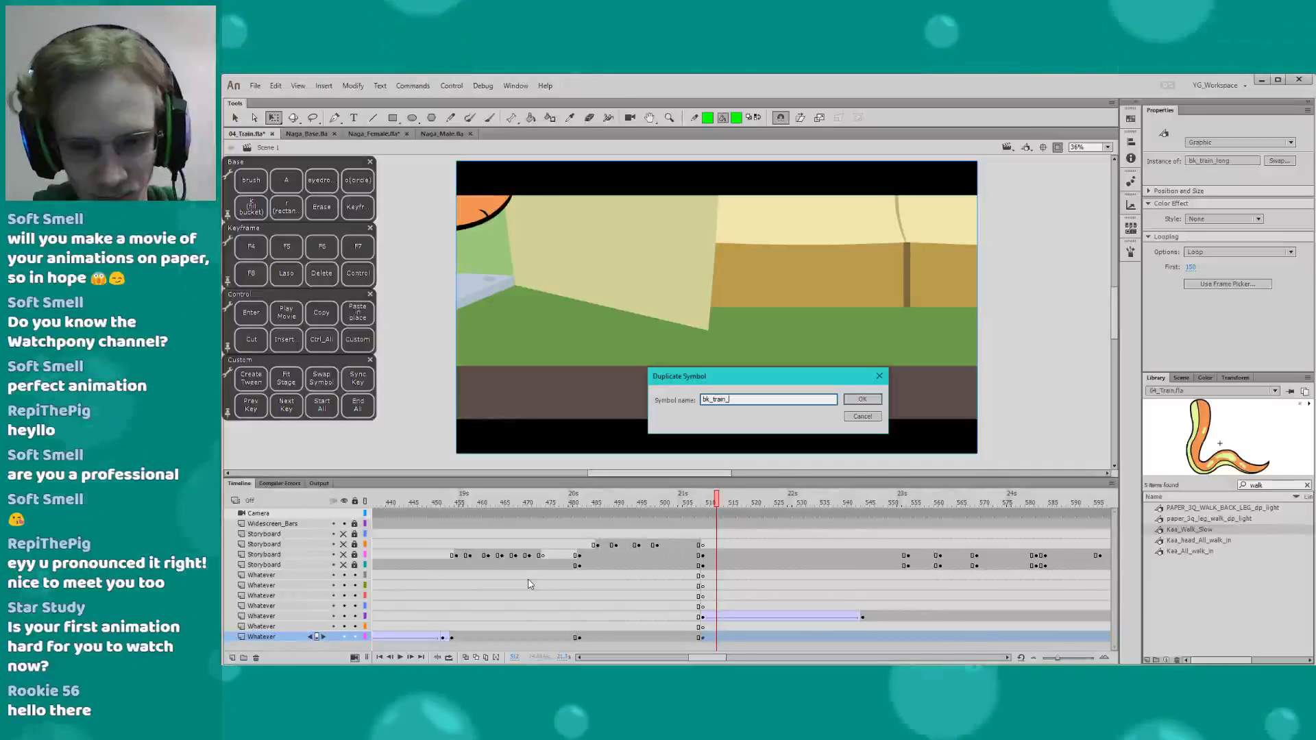
text(snake_)
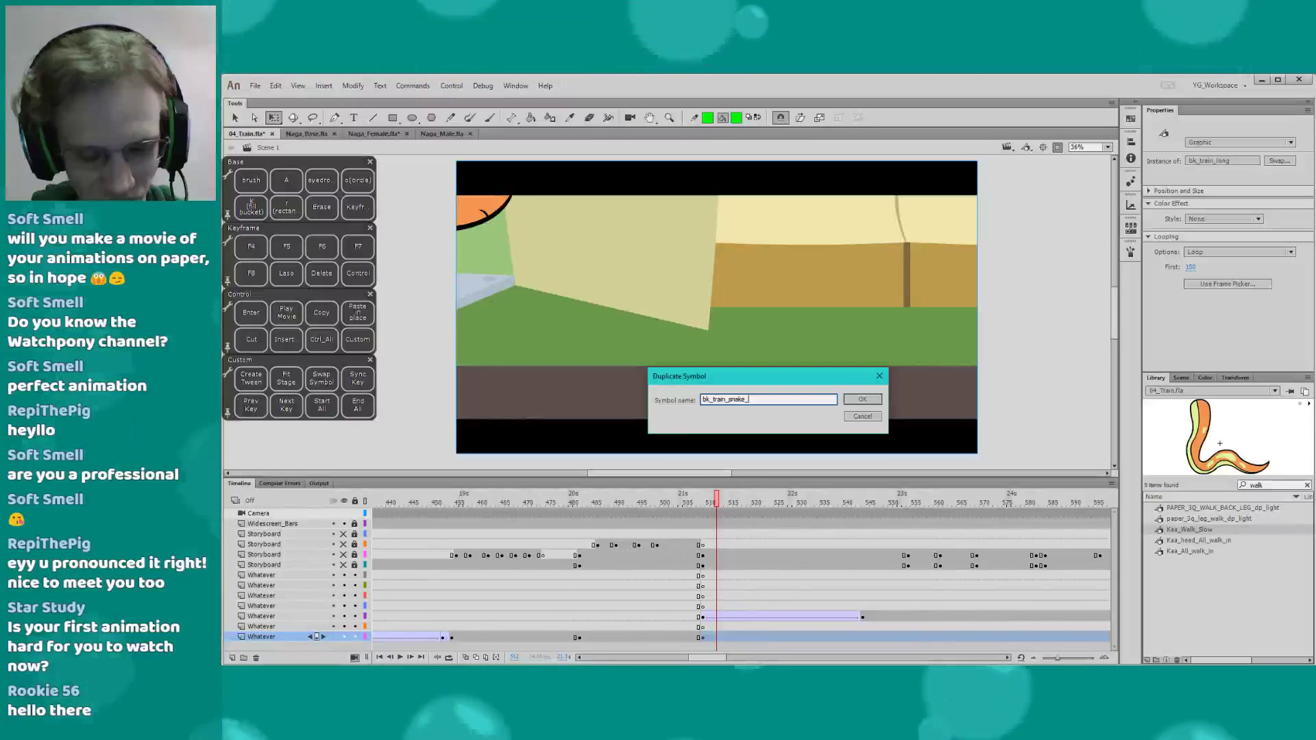
text(ent)
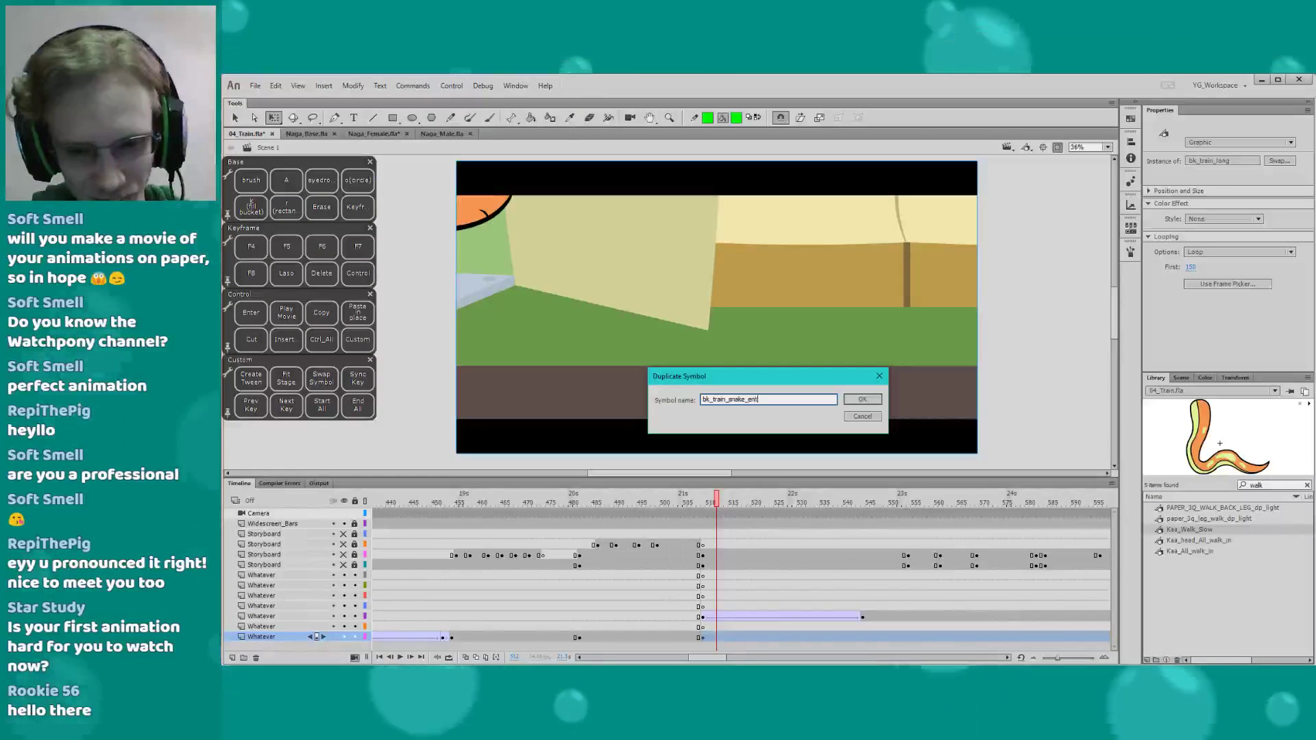
text(er)
key(Return)
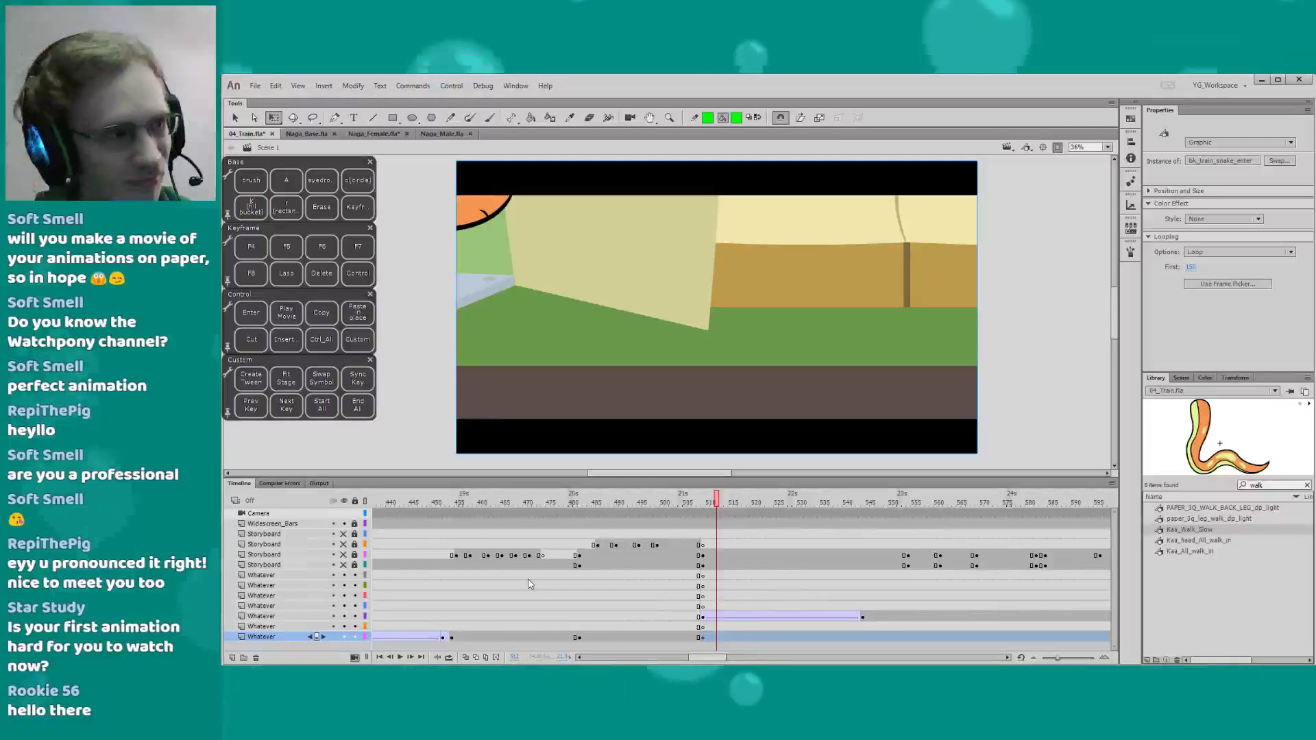
Play the snake's entrance shot with its duplicated background
drag(705, 657, 710, 658)
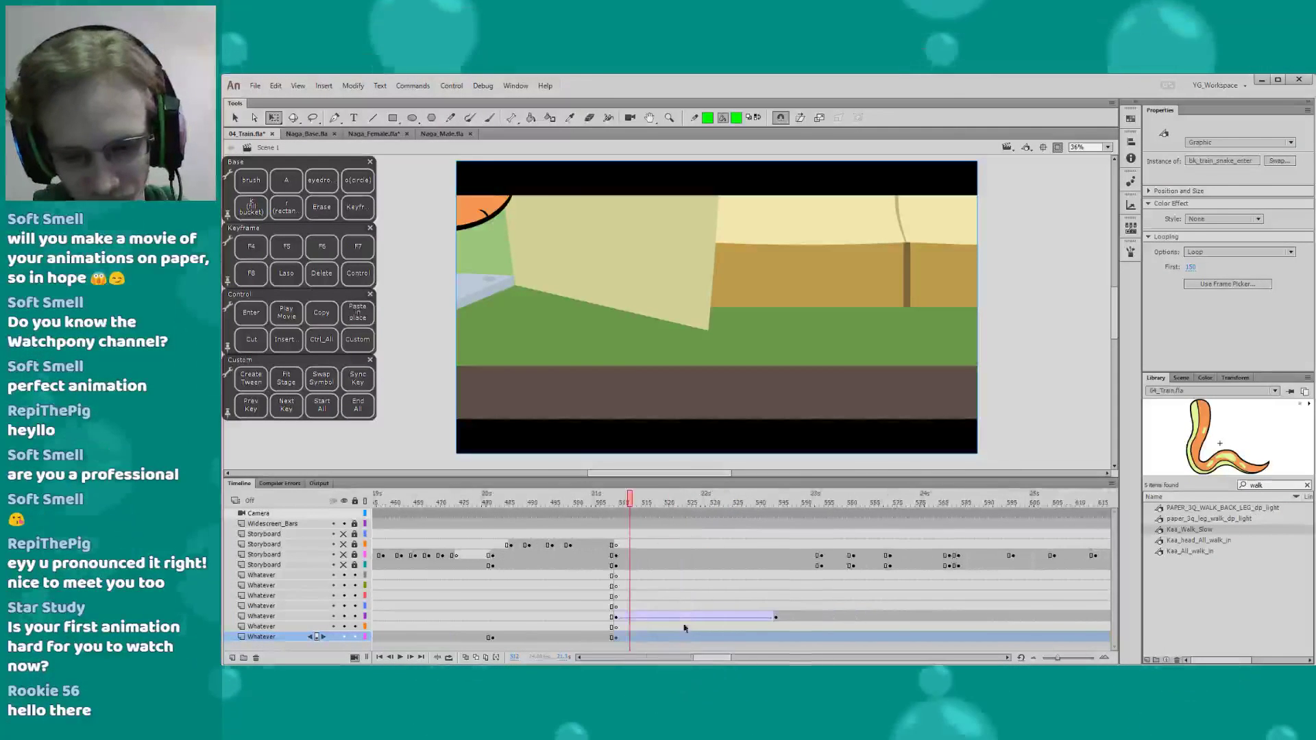
key(Return)
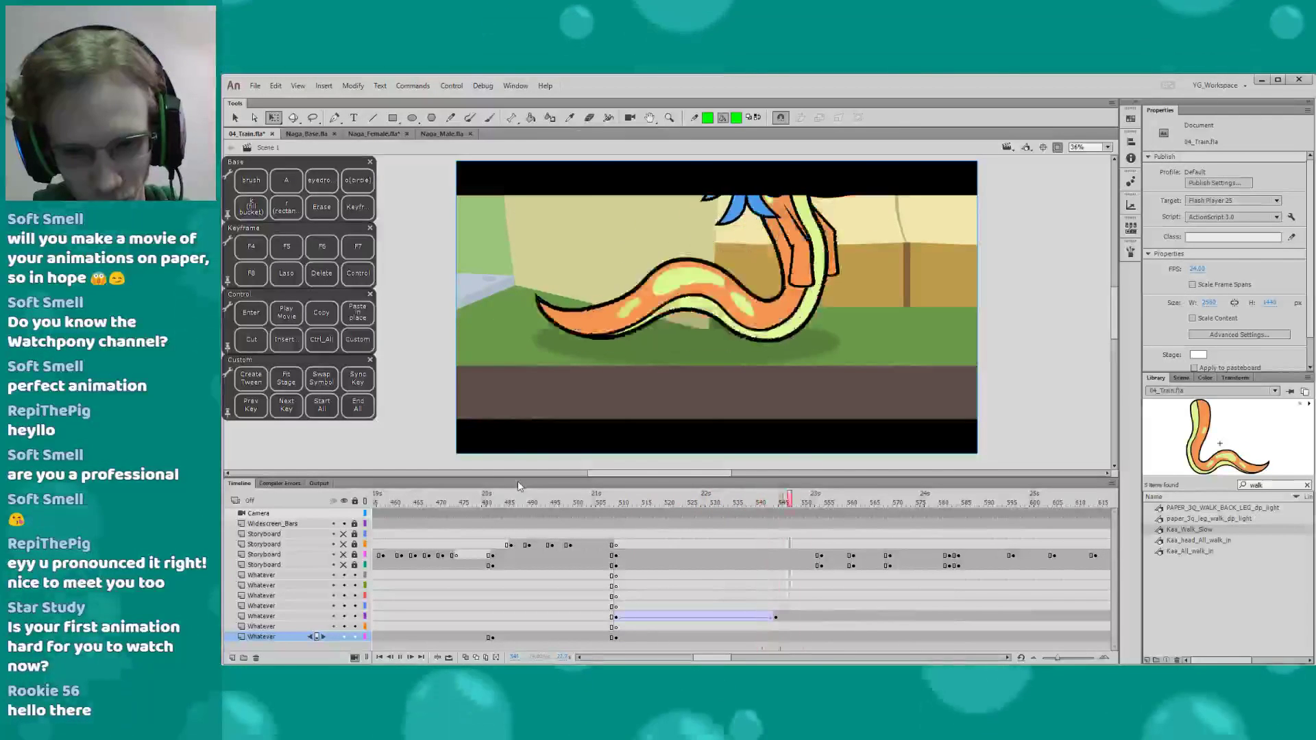
key(Return)
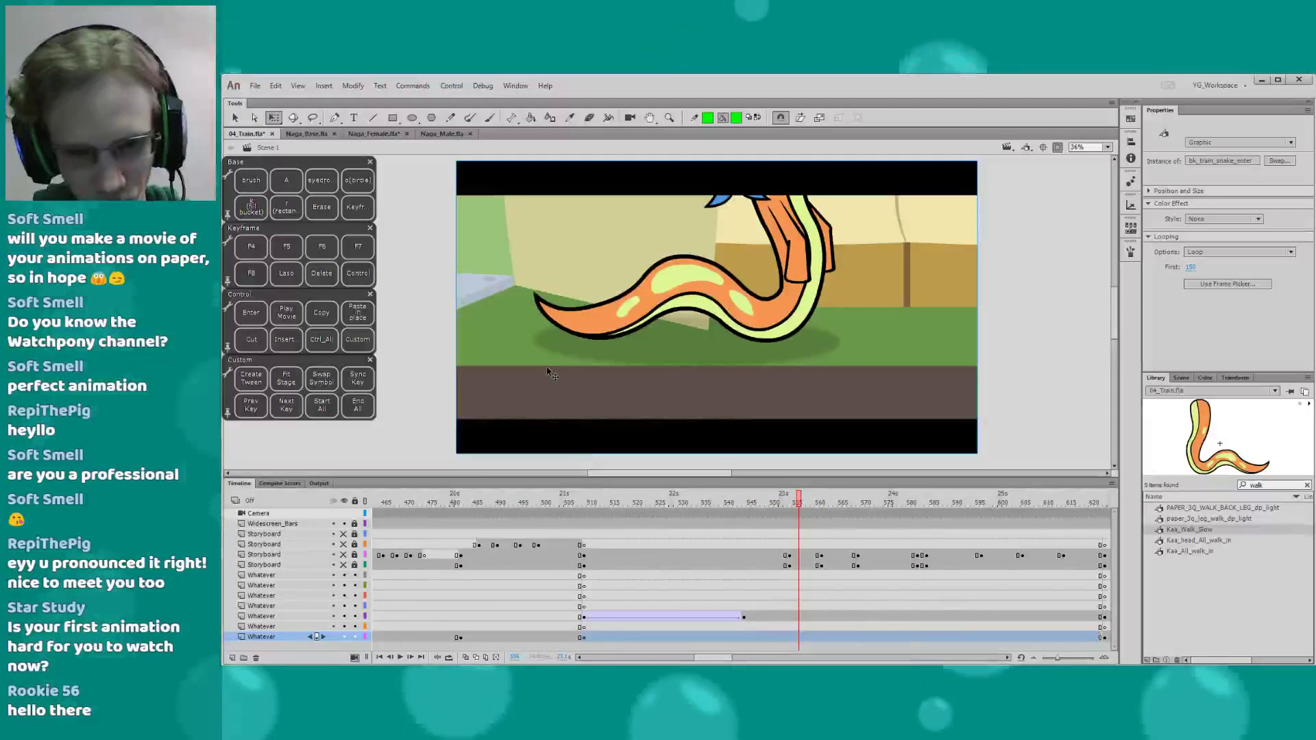
Open the bk_train_snake_enter symbol and go to the open-door frame just after the door layer's last keyframe
double_click(526, 365)
drag(531, 375, 1013, 266)
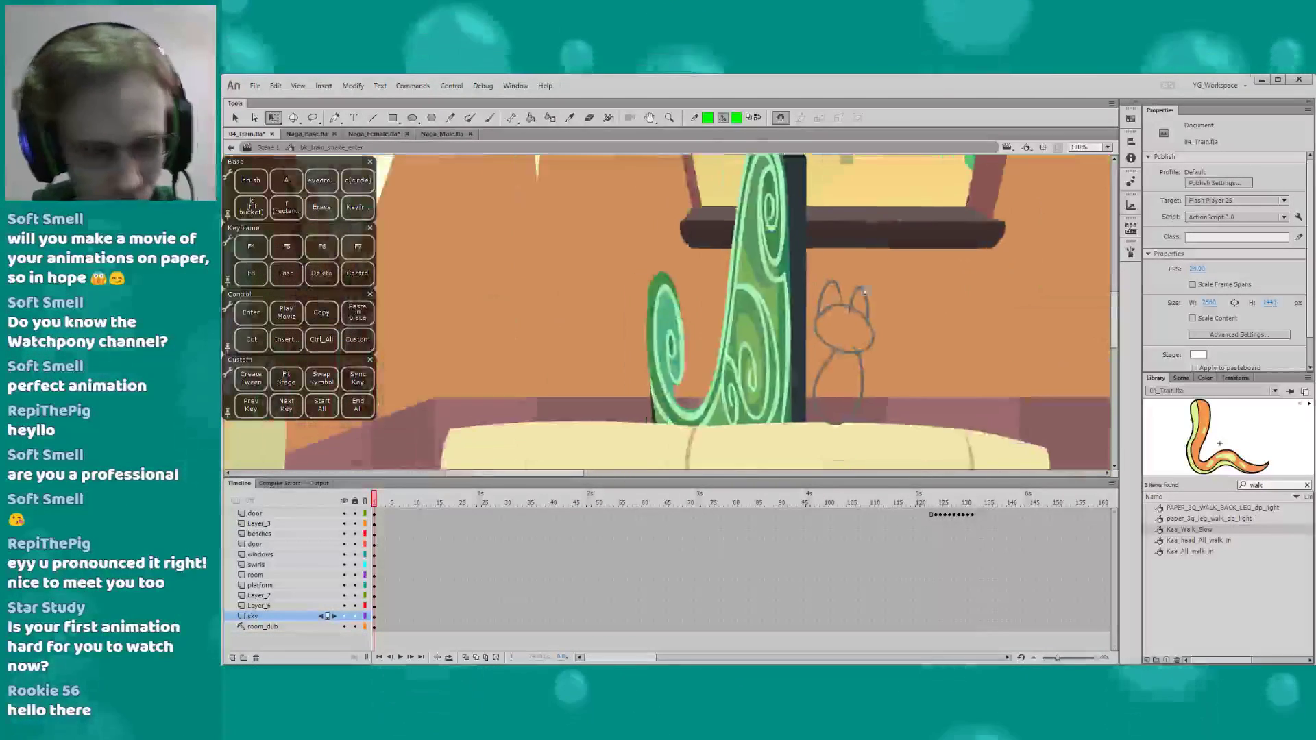
drag(481, 373, 929, 321)
drag(534, 359, 585, 249)
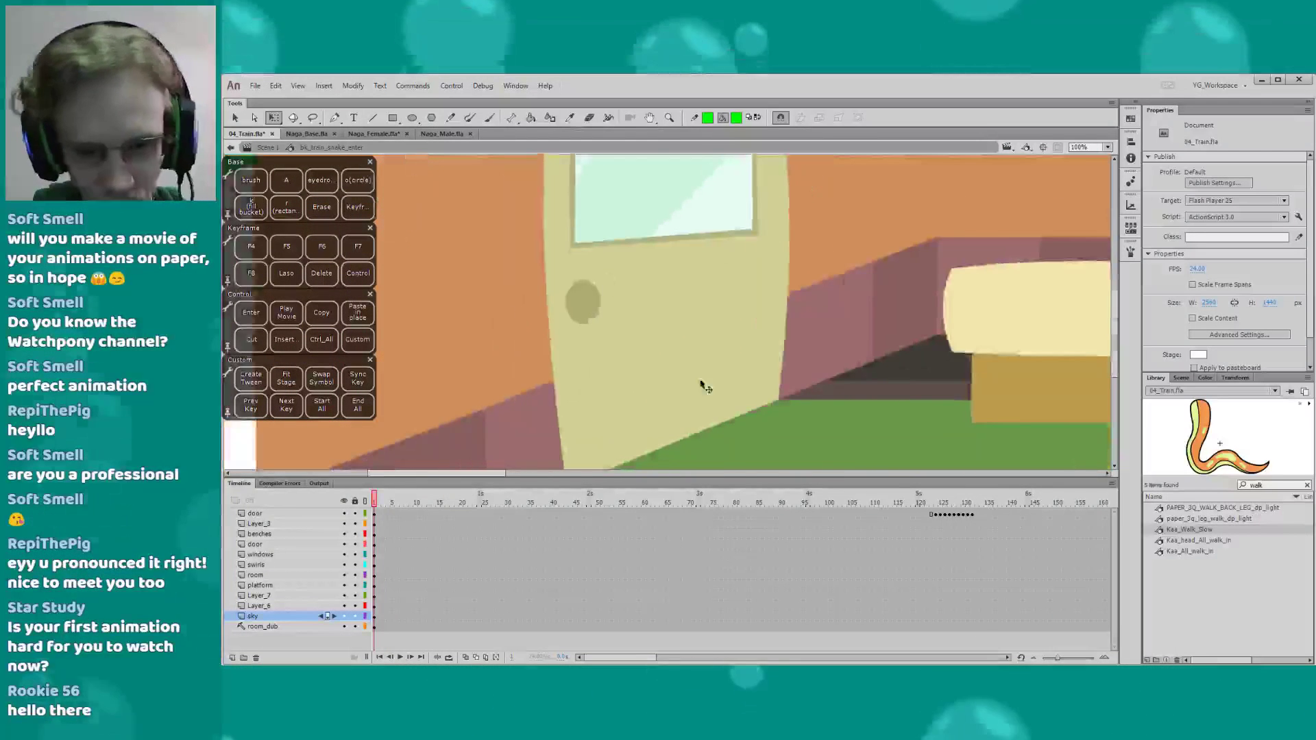
click(980, 505)
drag(828, 337, 714, 387)
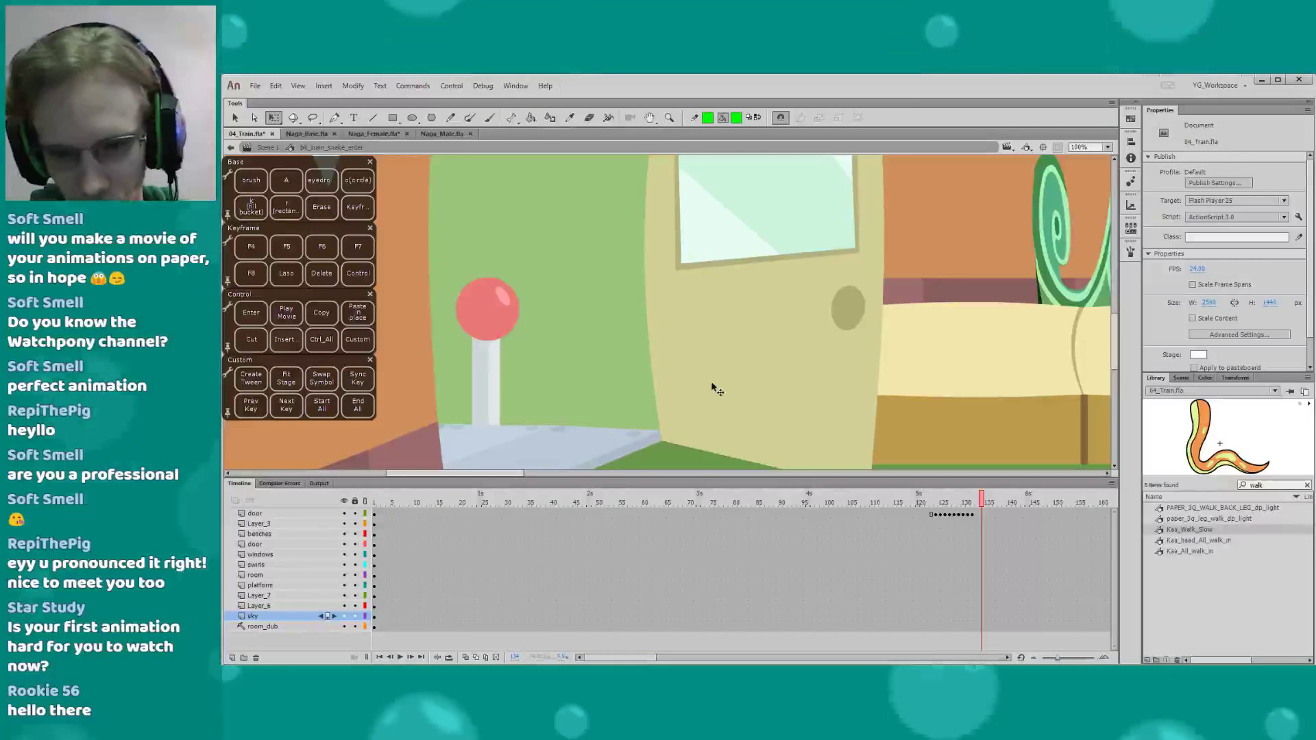
Skew the open door vertically, raising its handle side so that its lower edge runs nearly level
click(714, 387)
key(F4)
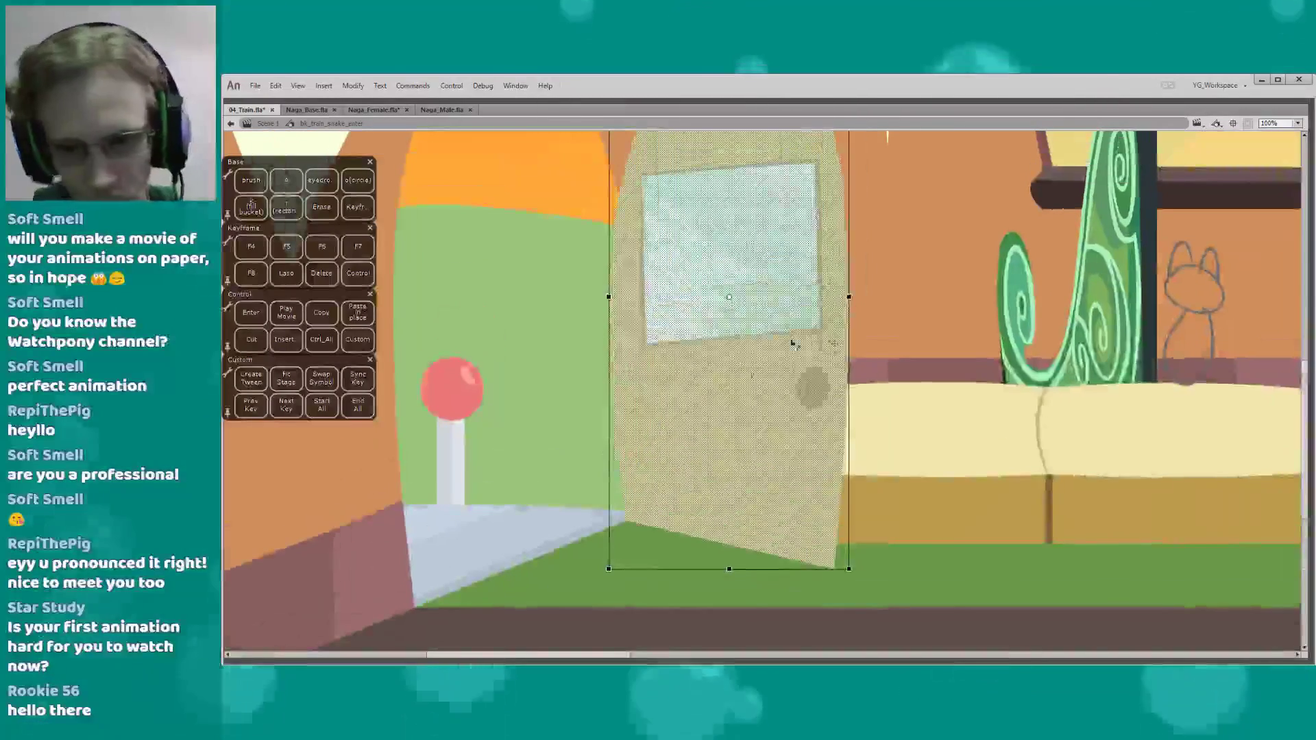
drag(849, 346, 853, 324)
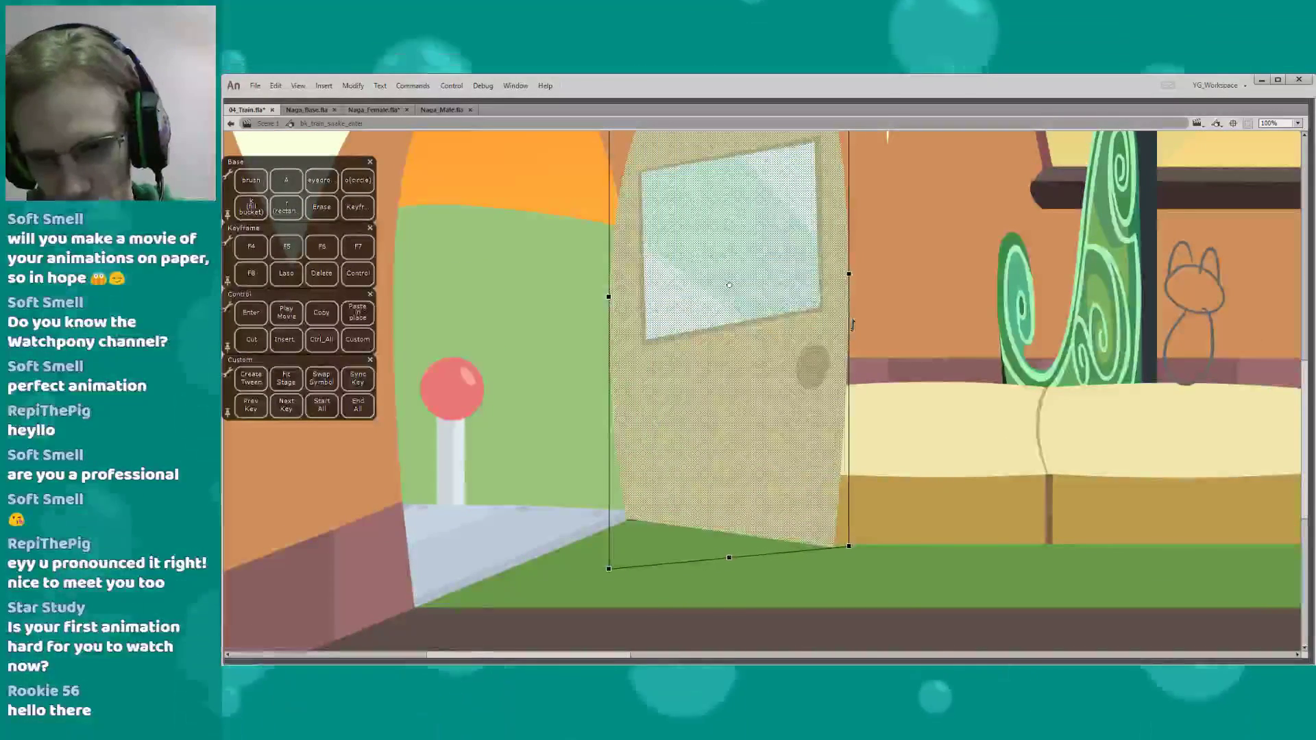
scroll(779, 220, up, 5)
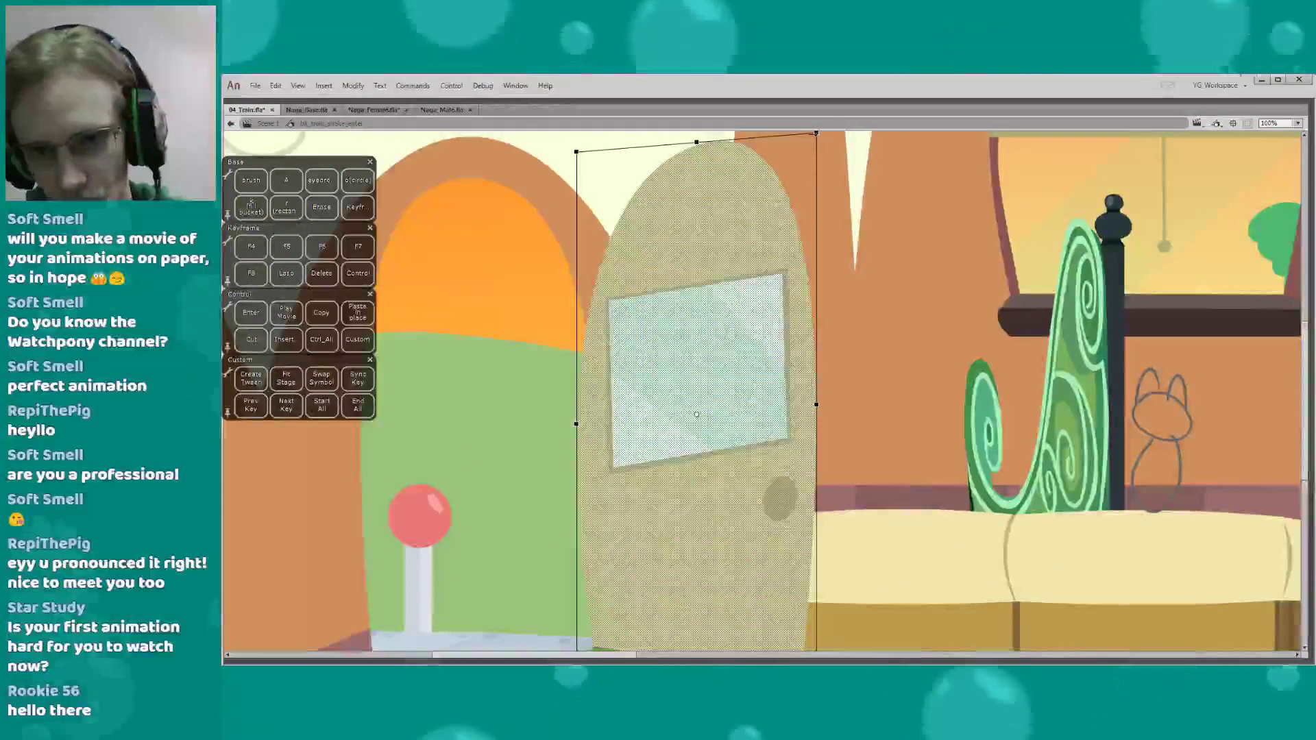
drag(820, 142, 826, 180)
drag(753, 301, 791, 277)
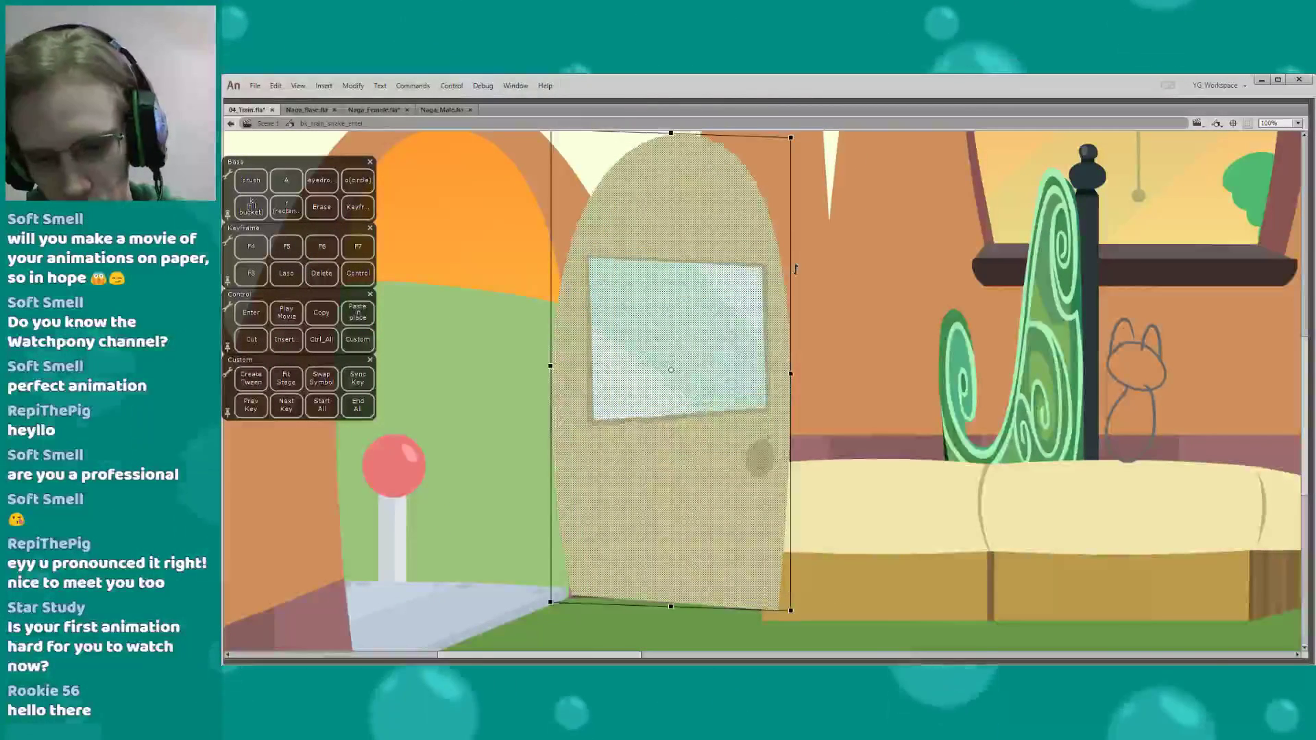
Nudge the skewed door slightly left and down against the platform's corner, and return to the main scene
key(Left)
key(Left)
key(Left)
key(Left)
key(Left)
key(Down)
key(Down)
key(Down)
key(Down)
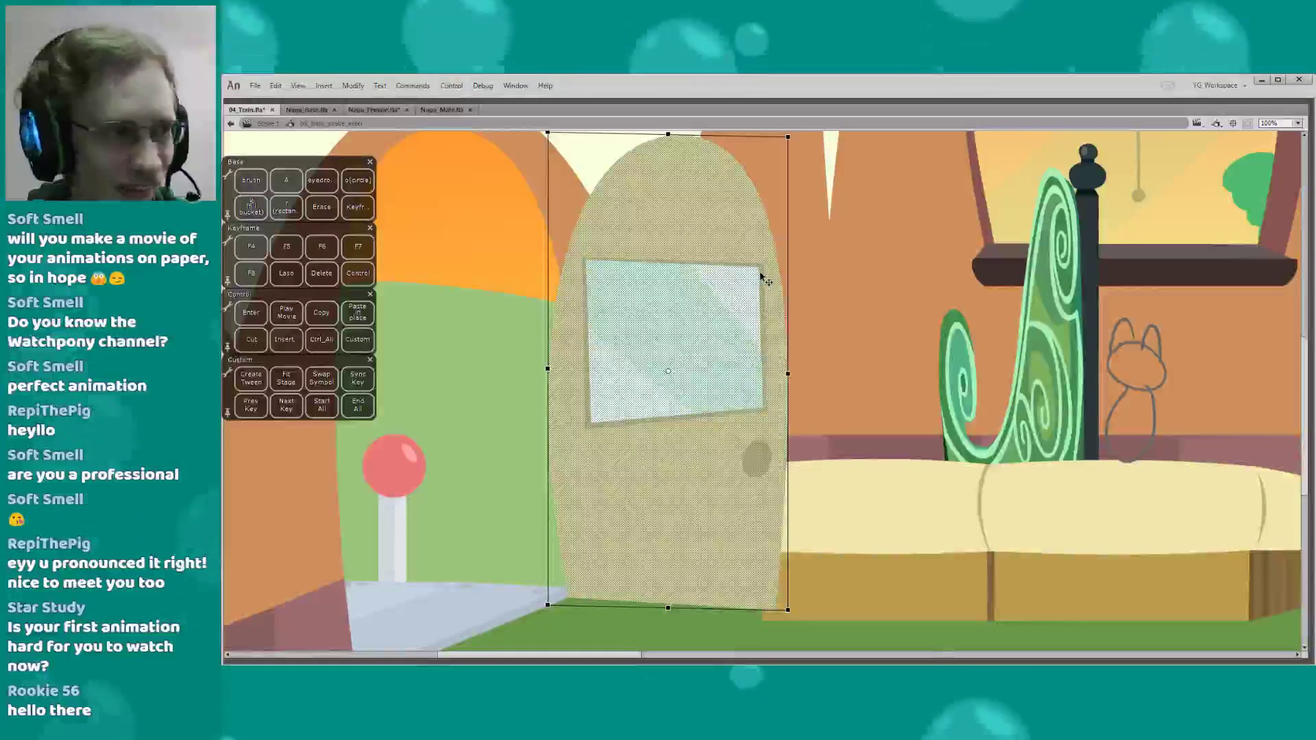
click(507, 336)
click(251, 246)
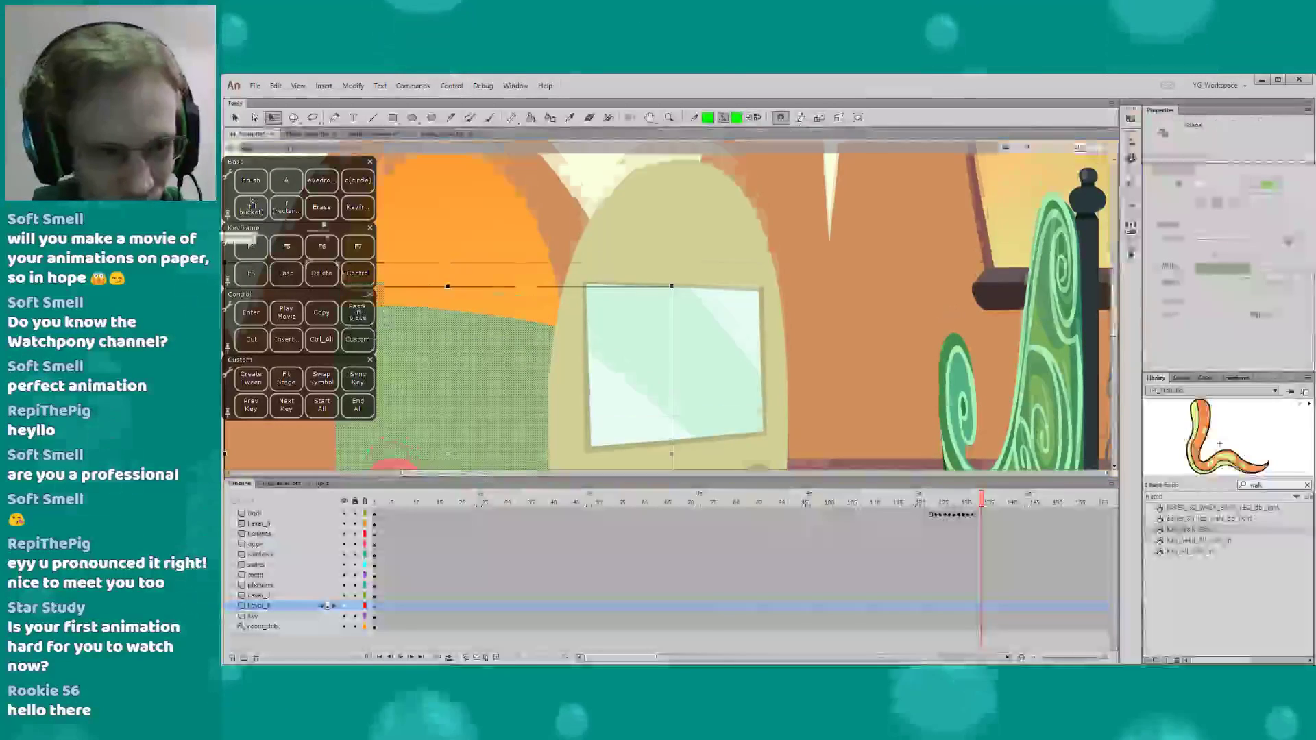
click(268, 147)
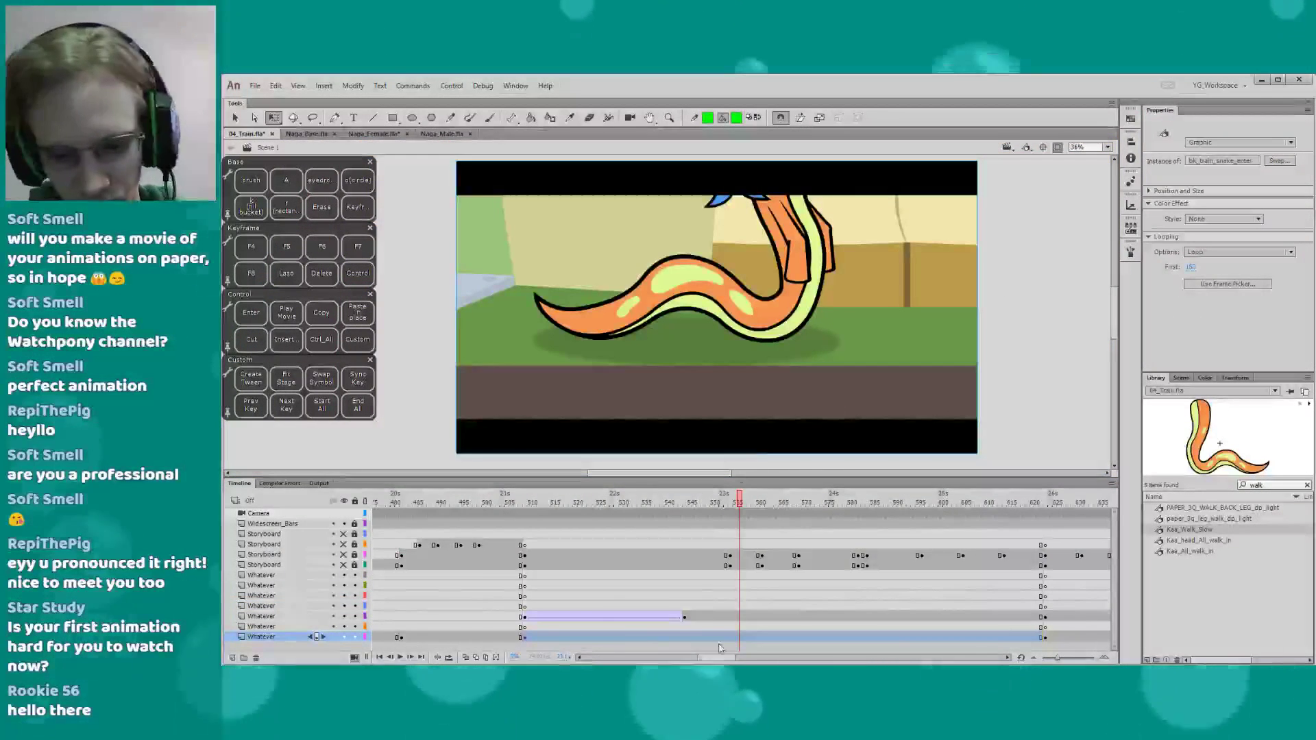
Play the snake's entrance shot from its first frame to check the reshaped door against the floor
scroll(724, 641, right, 2)
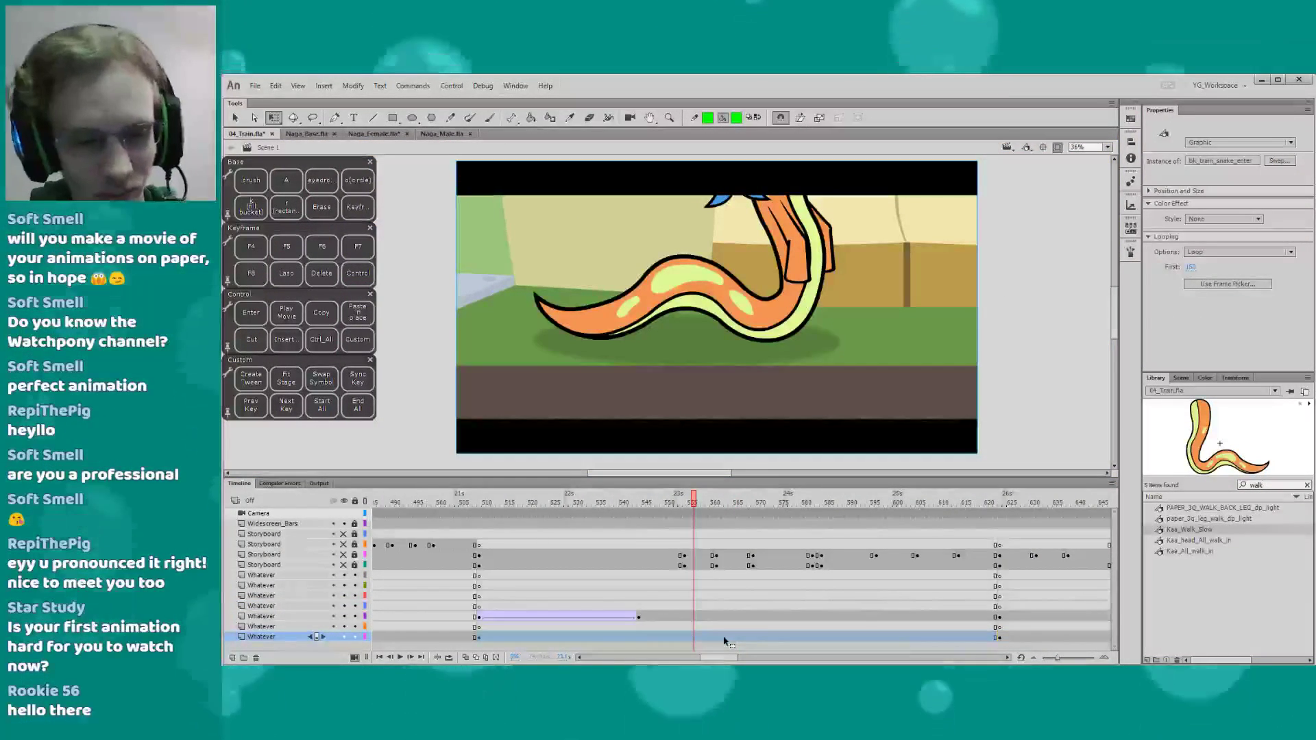
click(478, 505)
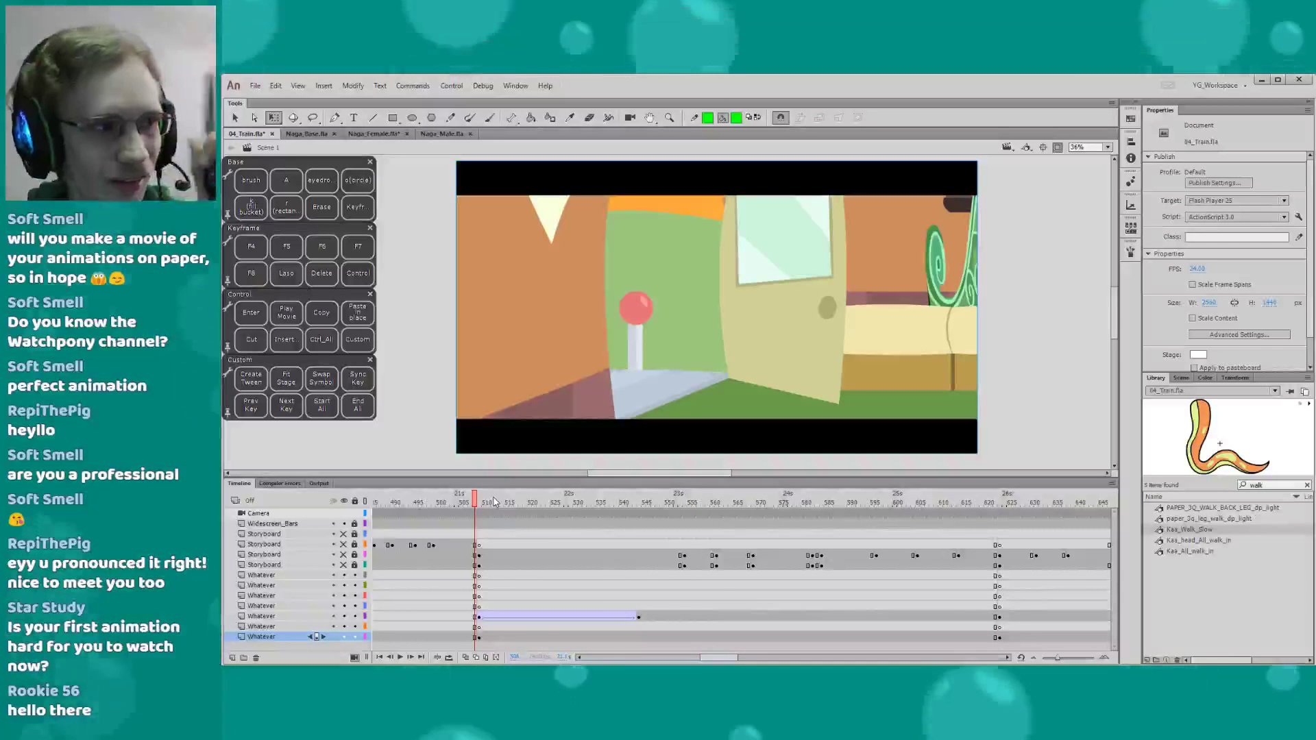
key(period)
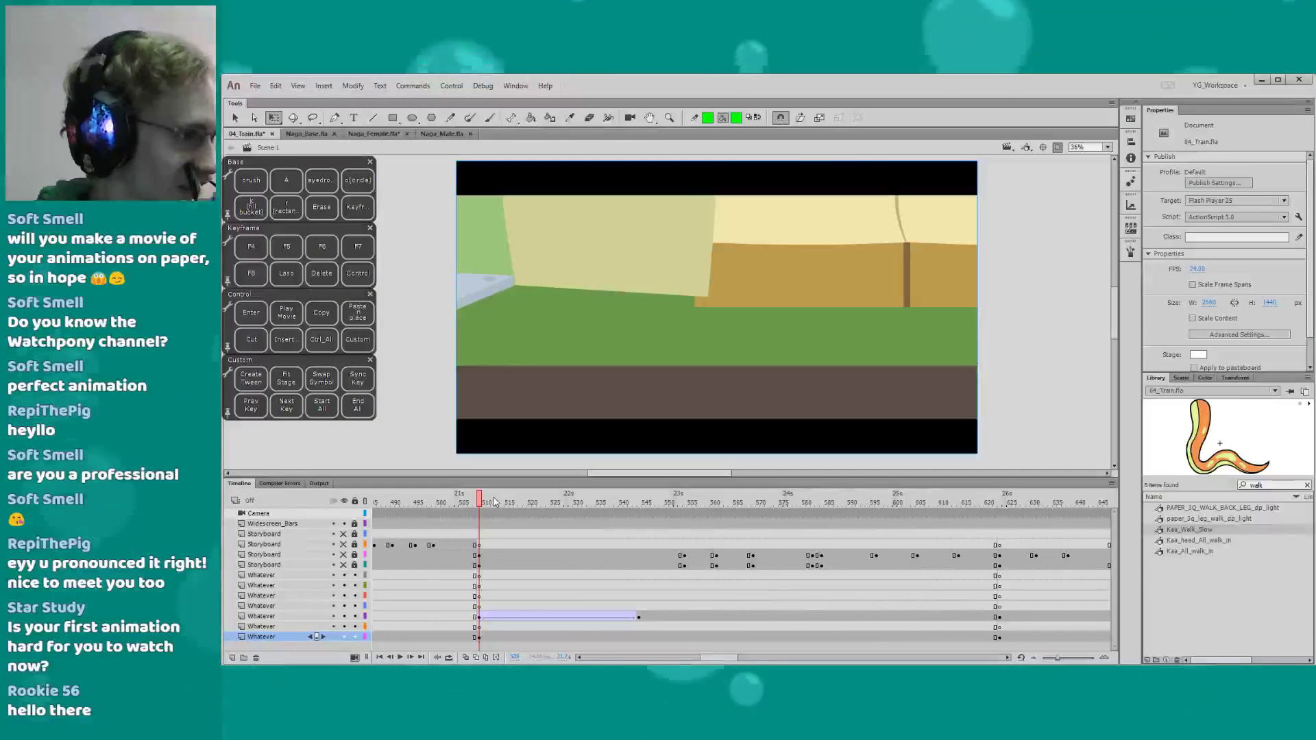
drag(431, 428, 428, 420)
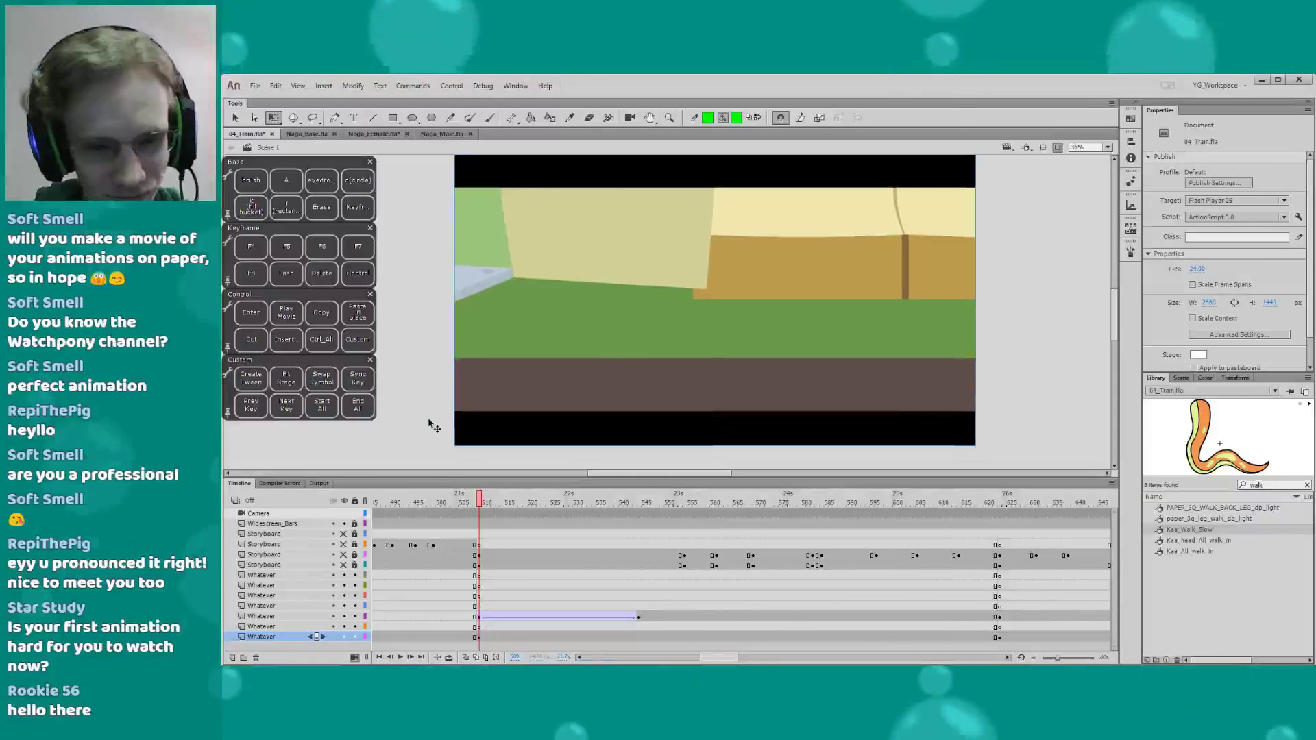
click(420, 415)
key(Return)
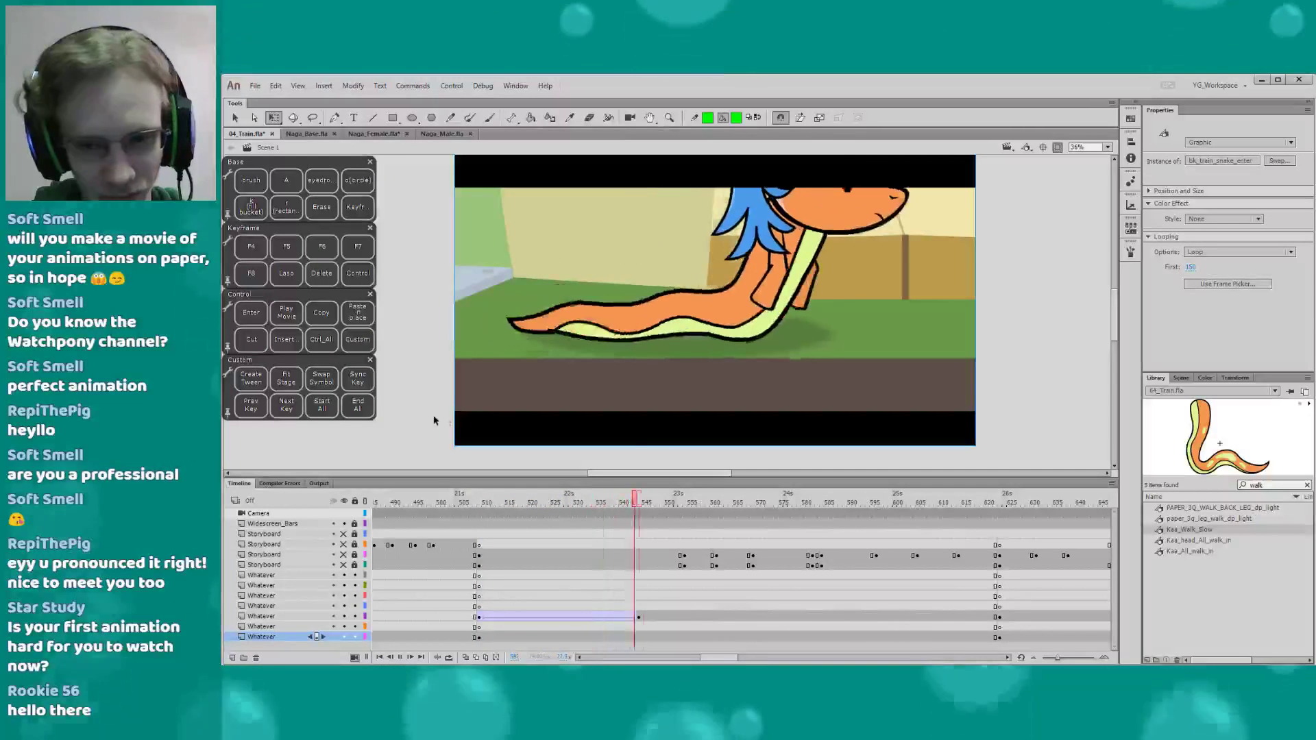
Reopen the bk_train_snake_enter symbol and make a small adjustment to the open door's lower edge beside the bench
double_click(540, 345)
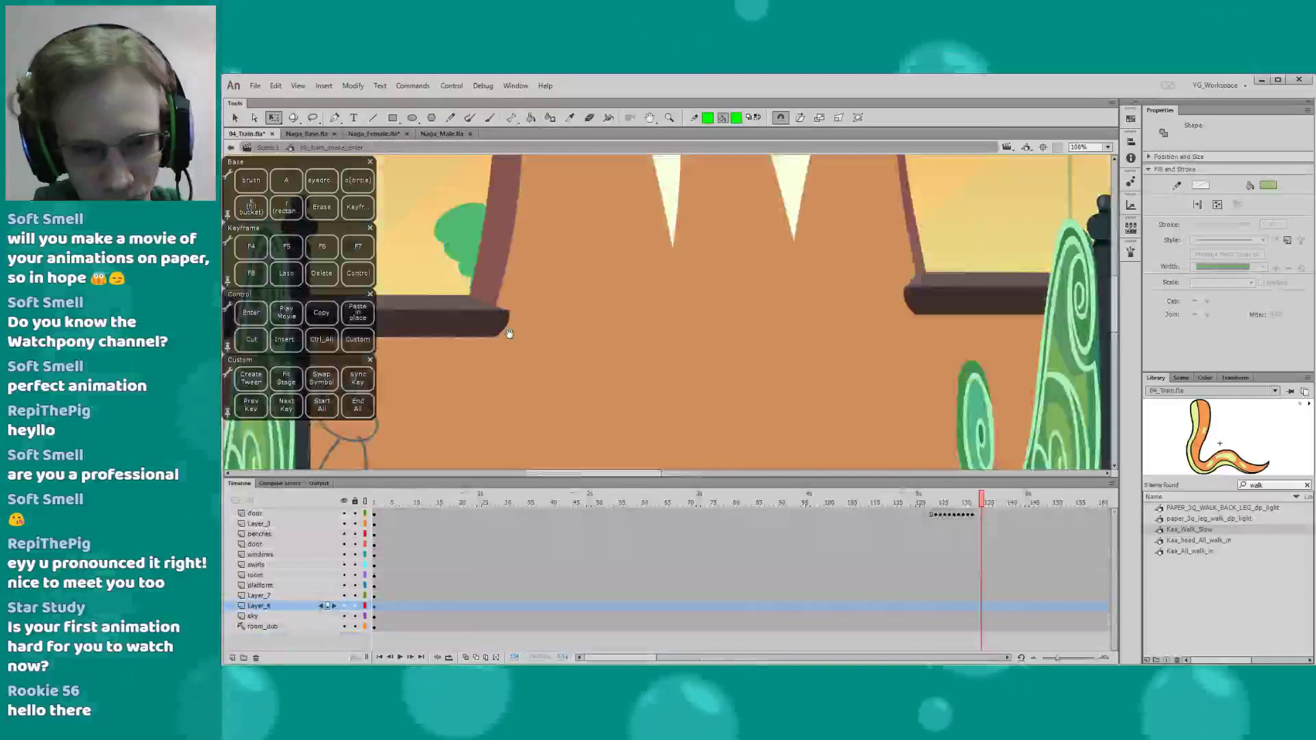
scroll(540, 331, down, 3)
drag(583, 377, 956, 267)
drag(549, 319, 942, 324)
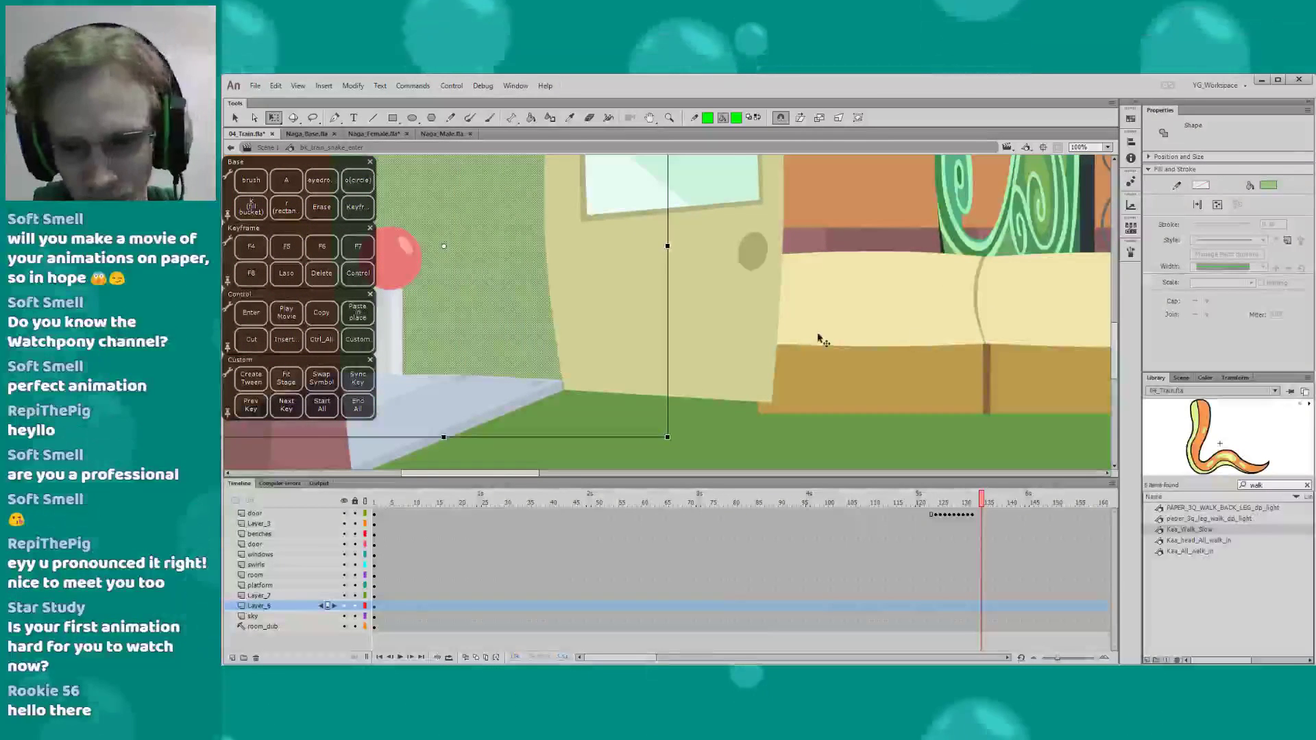
click(819, 338)
drag(820, 337, 615, 372)
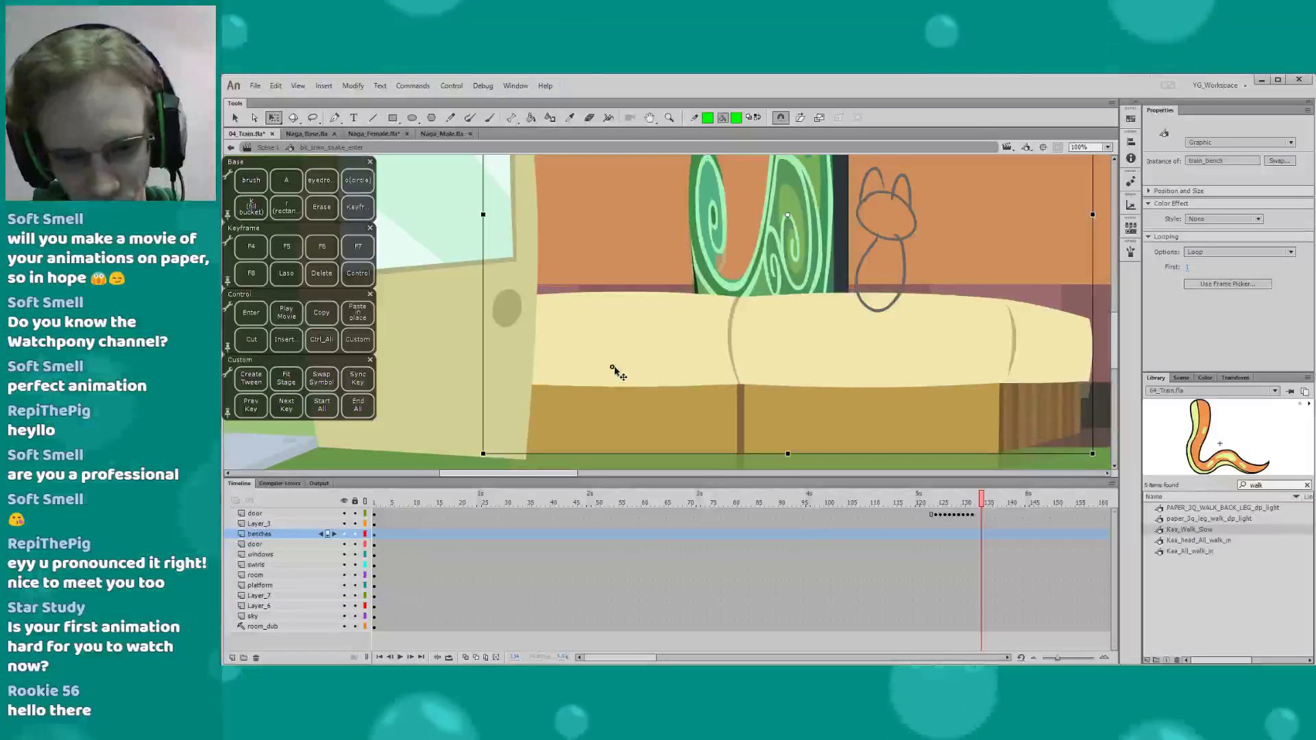
click(513, 373)
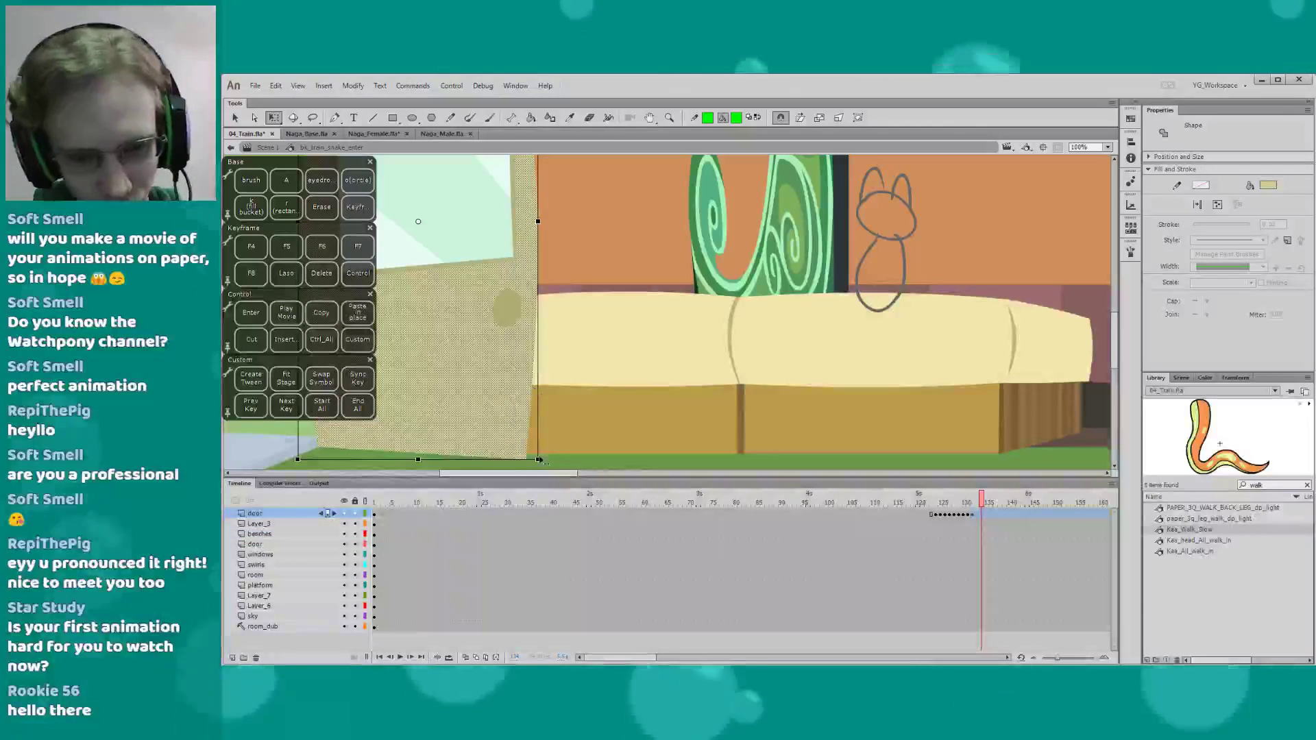
drag(538, 384, 538, 387)
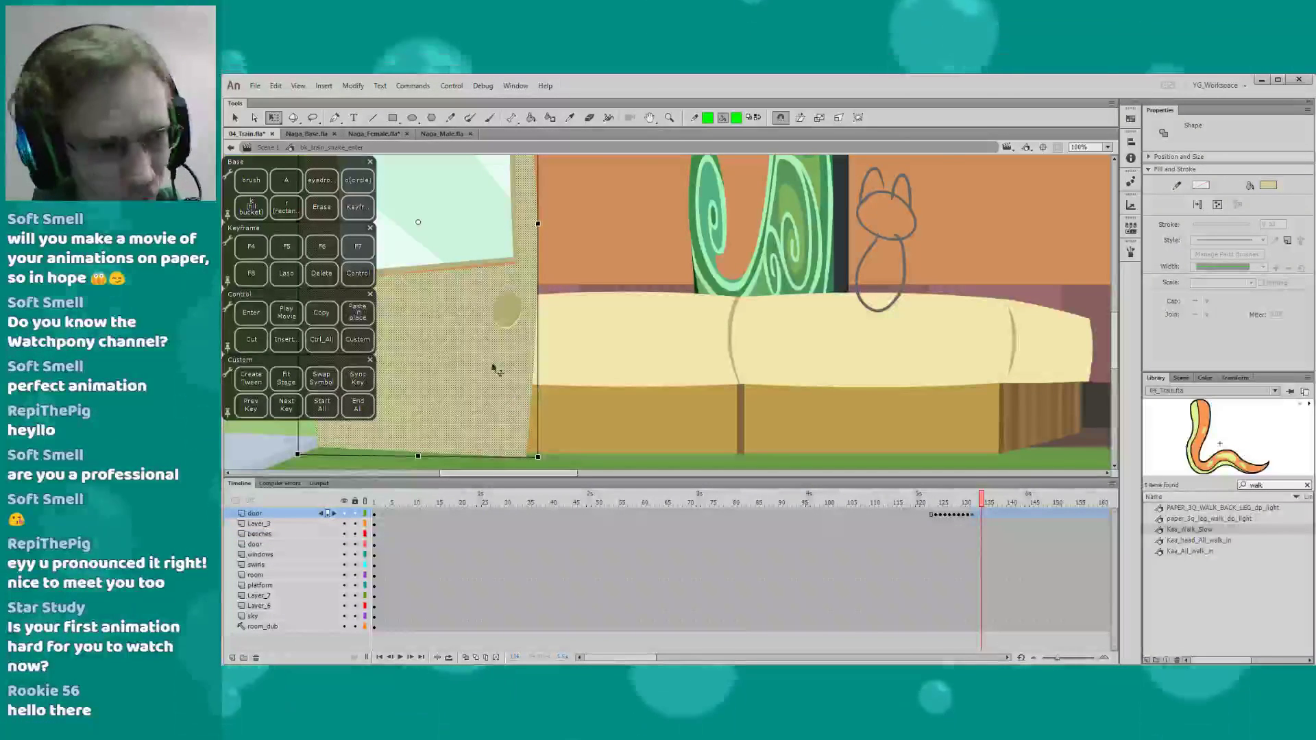
Skew the door's handle side slightly further upward, and leave the symbol for the main scene
drag(437, 367, 577, 387)
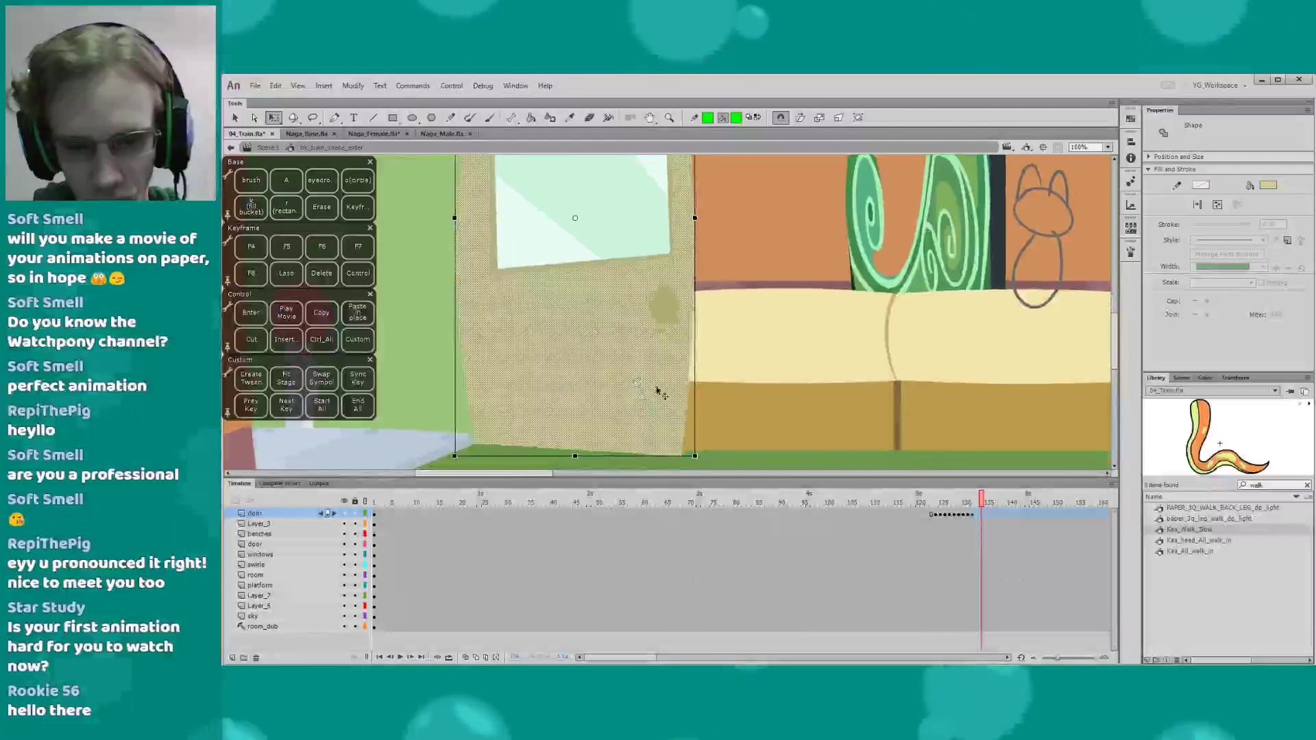
click(696, 384)
click(658, 385)
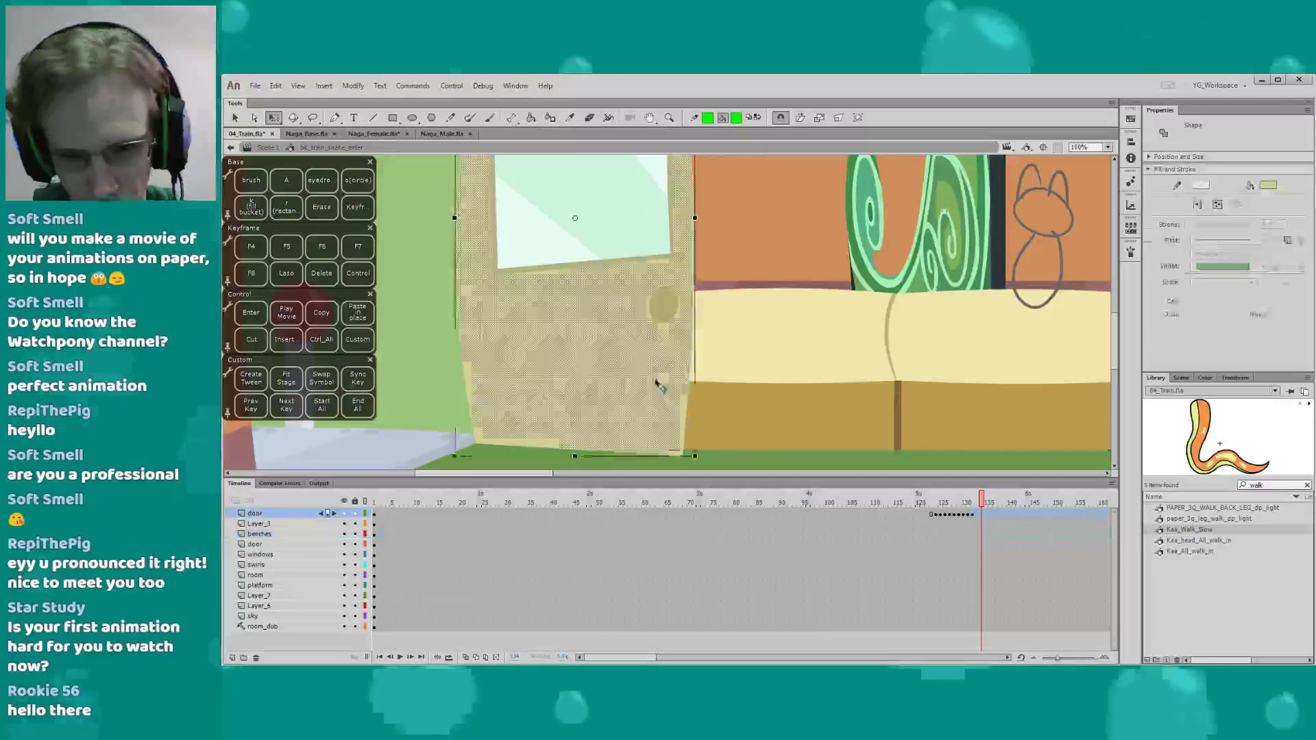
click(300, 515)
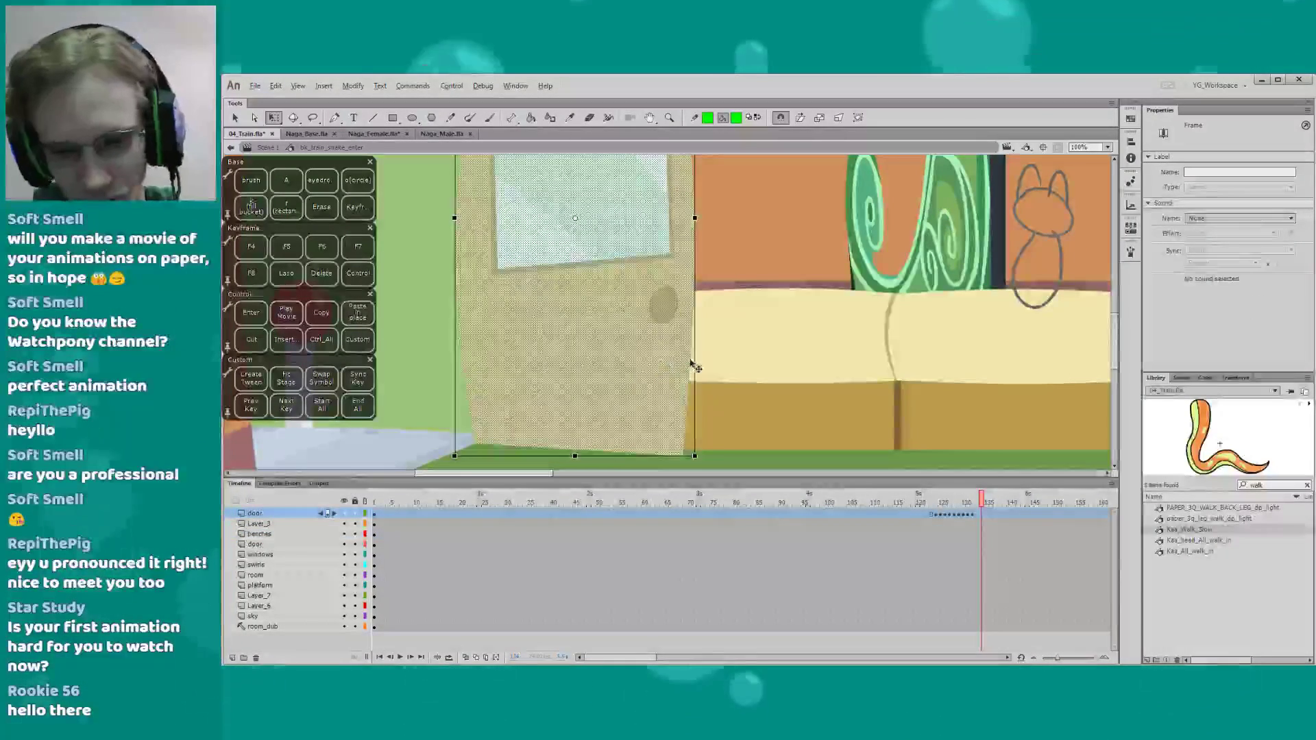
drag(693, 358, 692, 355)
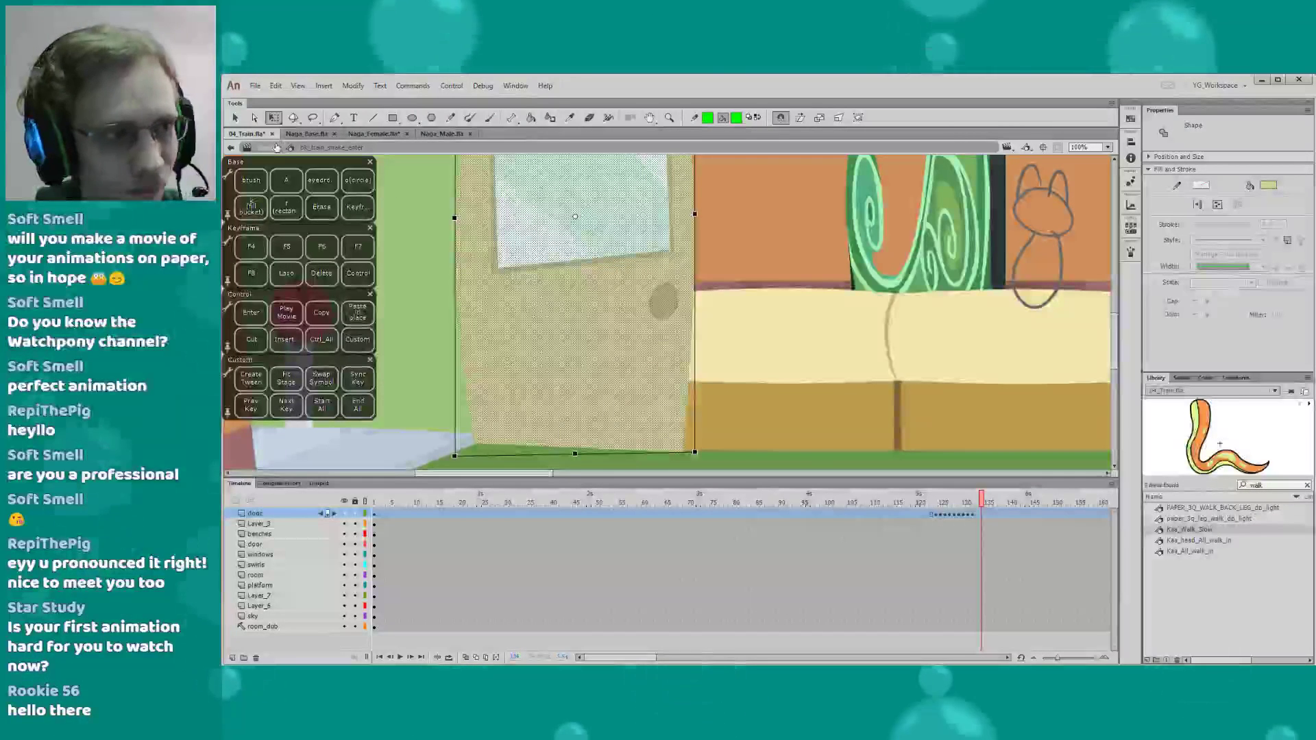
click(276, 146)
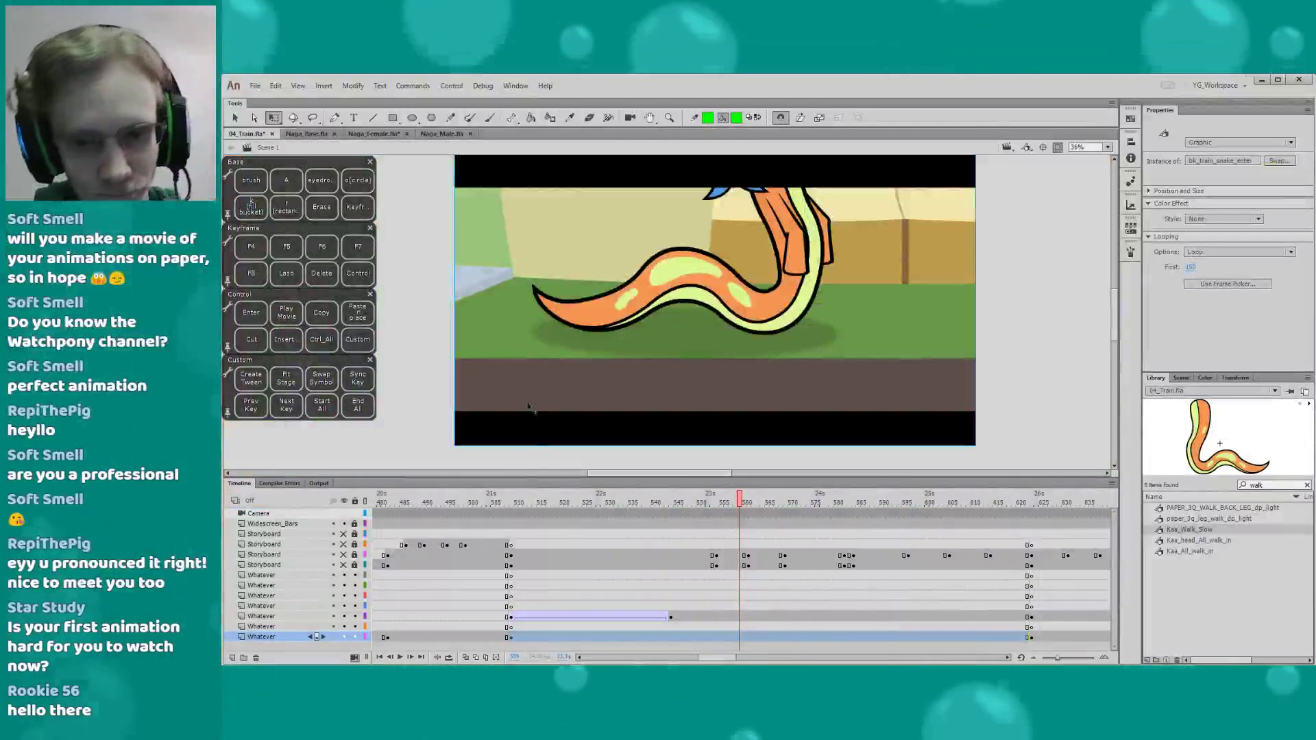
Play from the door-opening shot into the snake's entrance to compare the open door across the cut
click(450, 500)
key(Return)
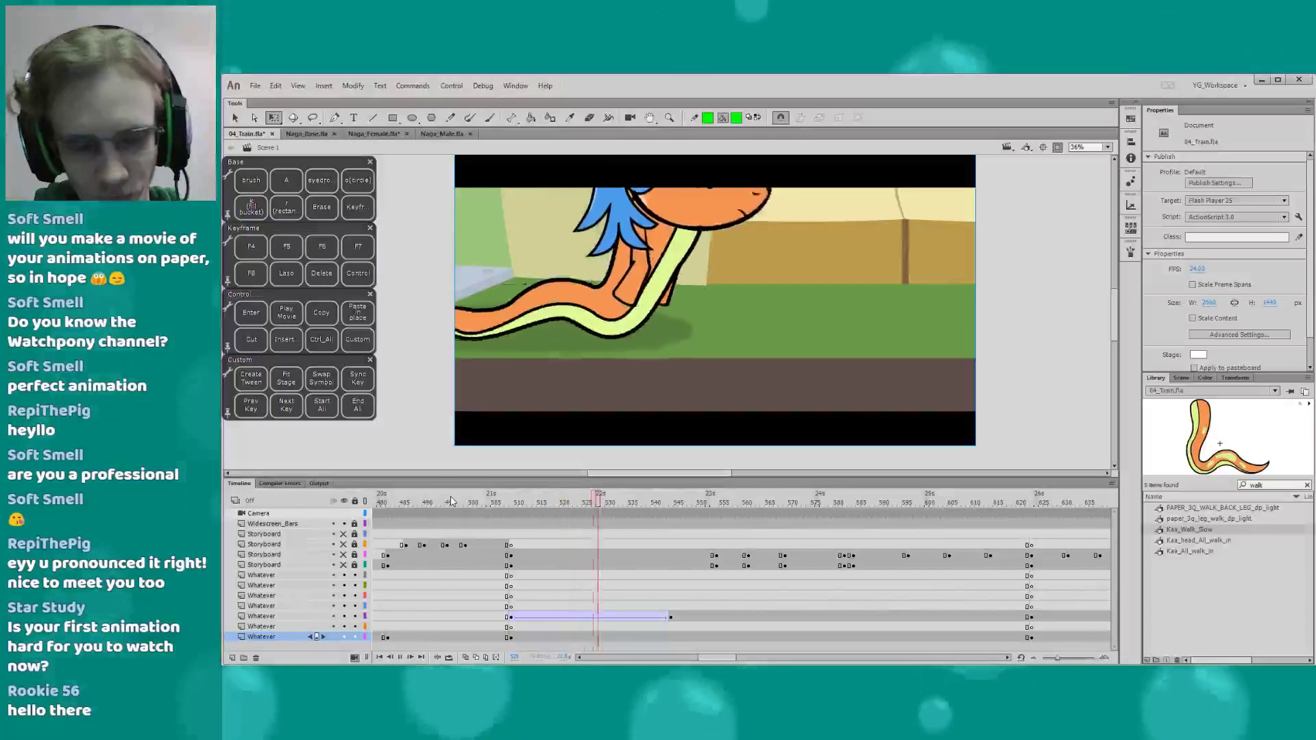
key(Return)
drag(446, 395, 469, 410)
click(438, 500)
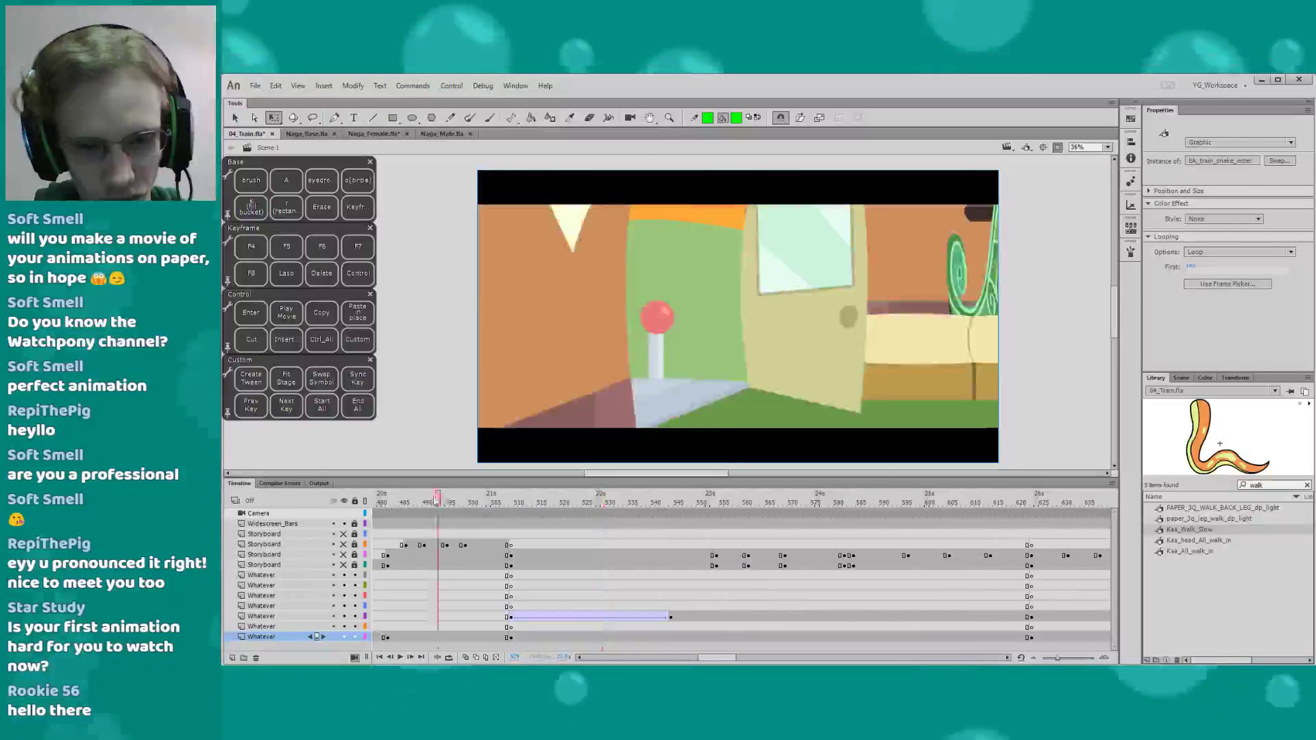
key(Return)
key(Return)
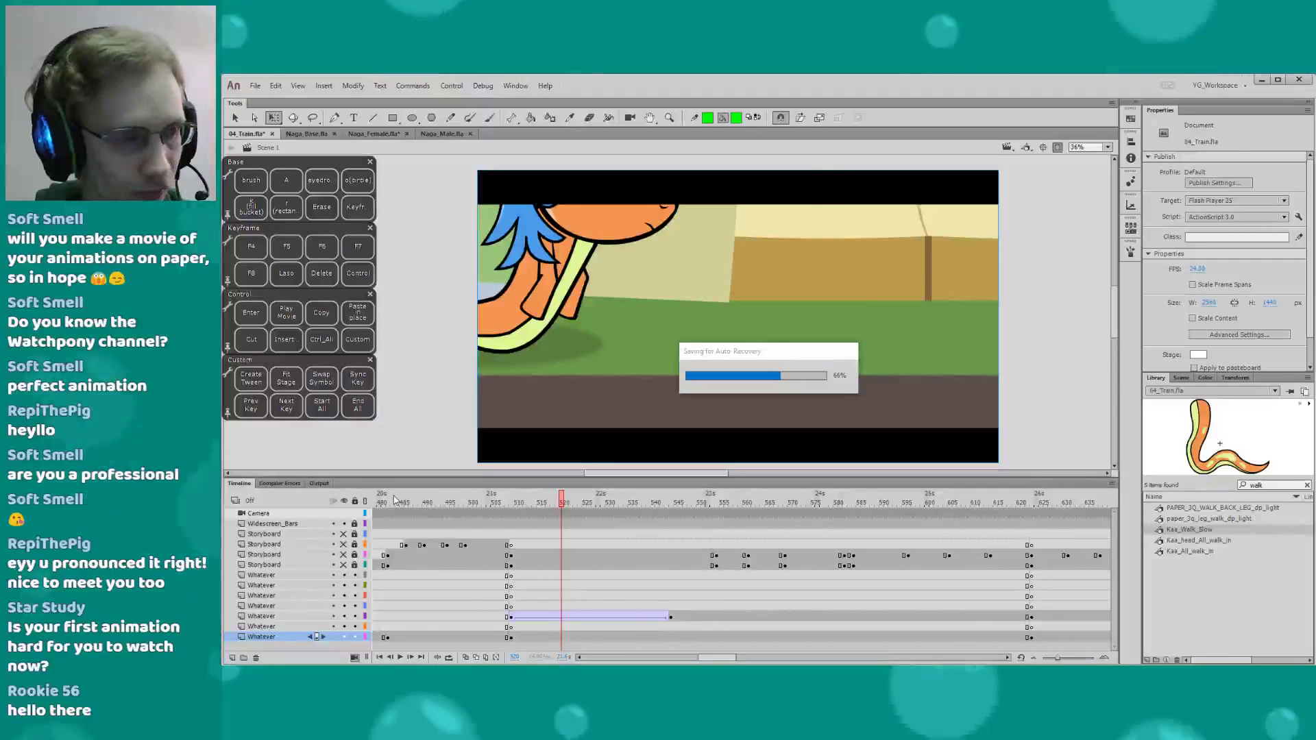
click(456, 498)
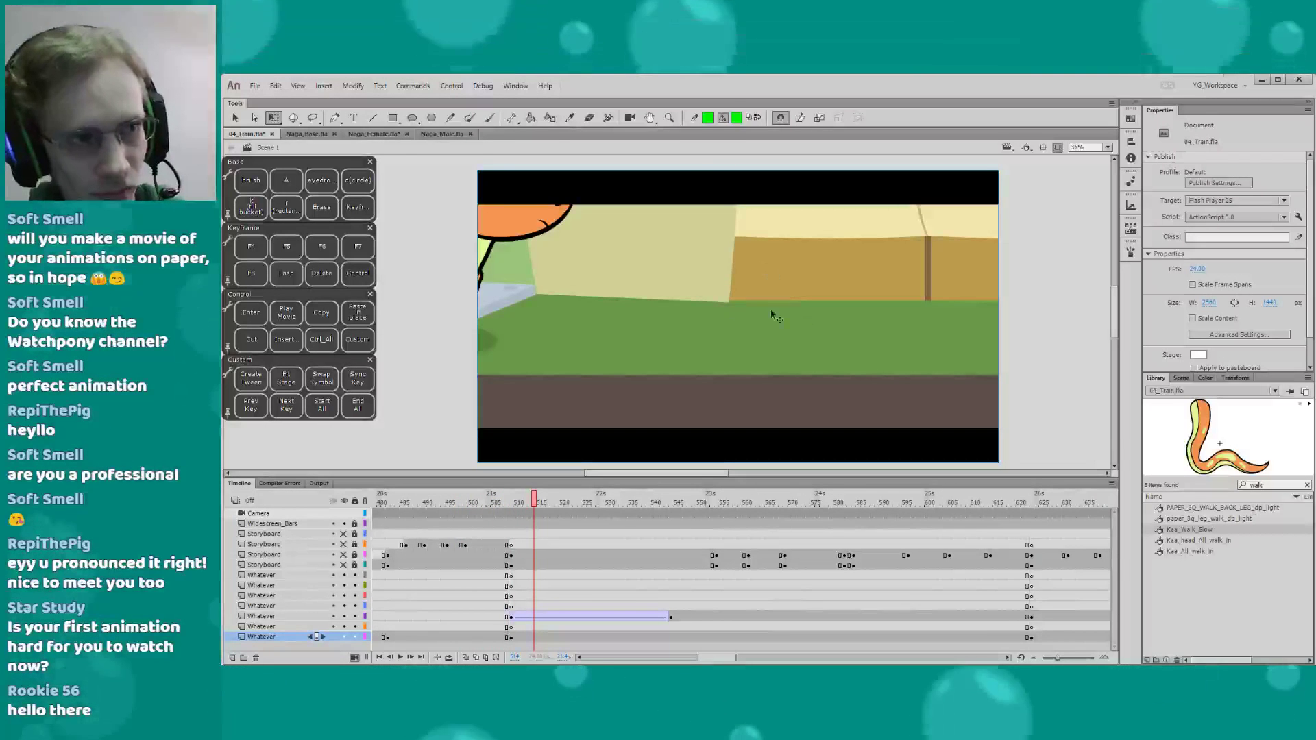
Reopen the bk_train_snake_enter symbol, skew the open door's handle side slightly downward at its last keyframe, and return to the main scene
double_click(674, 291)
drag(635, 300, 725, 238)
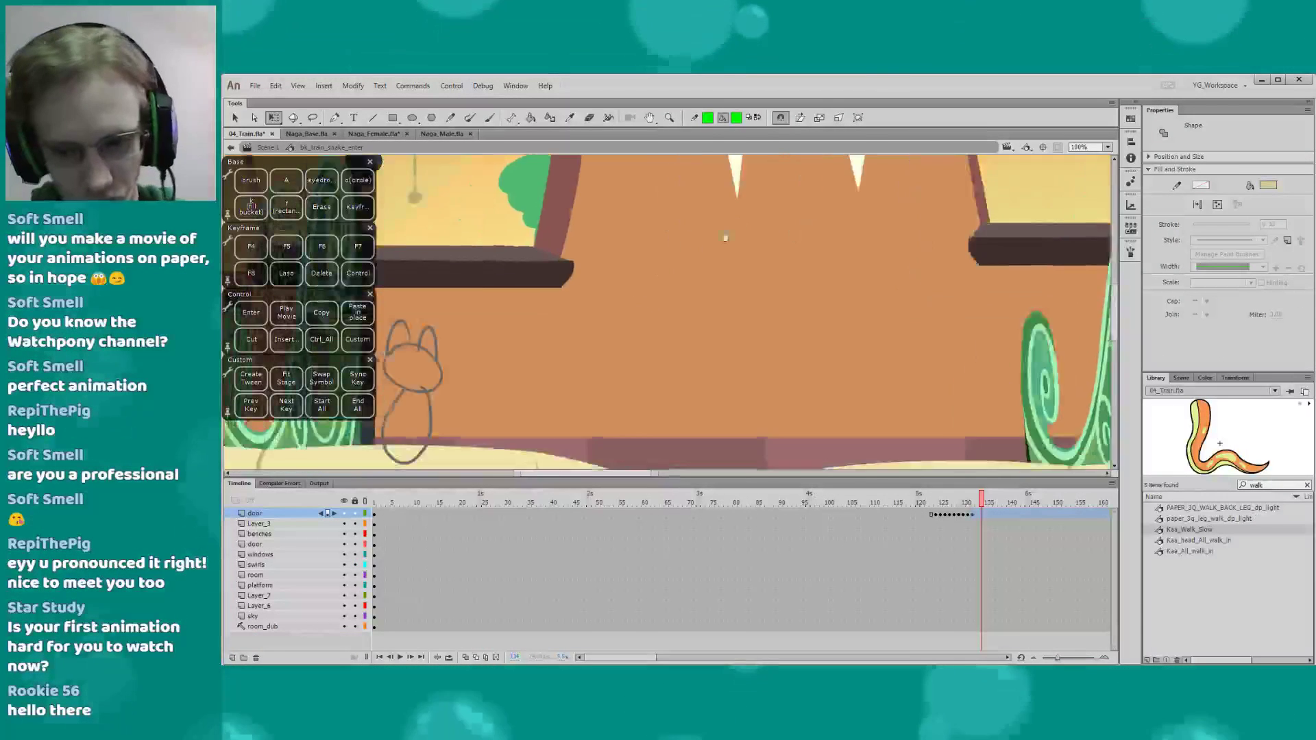
mouse_move(336, 466)
mouse_down()
mouse_move(416, 346)
mouse_move(483, 346)
mouse_move(819, 261)
mouse_up()
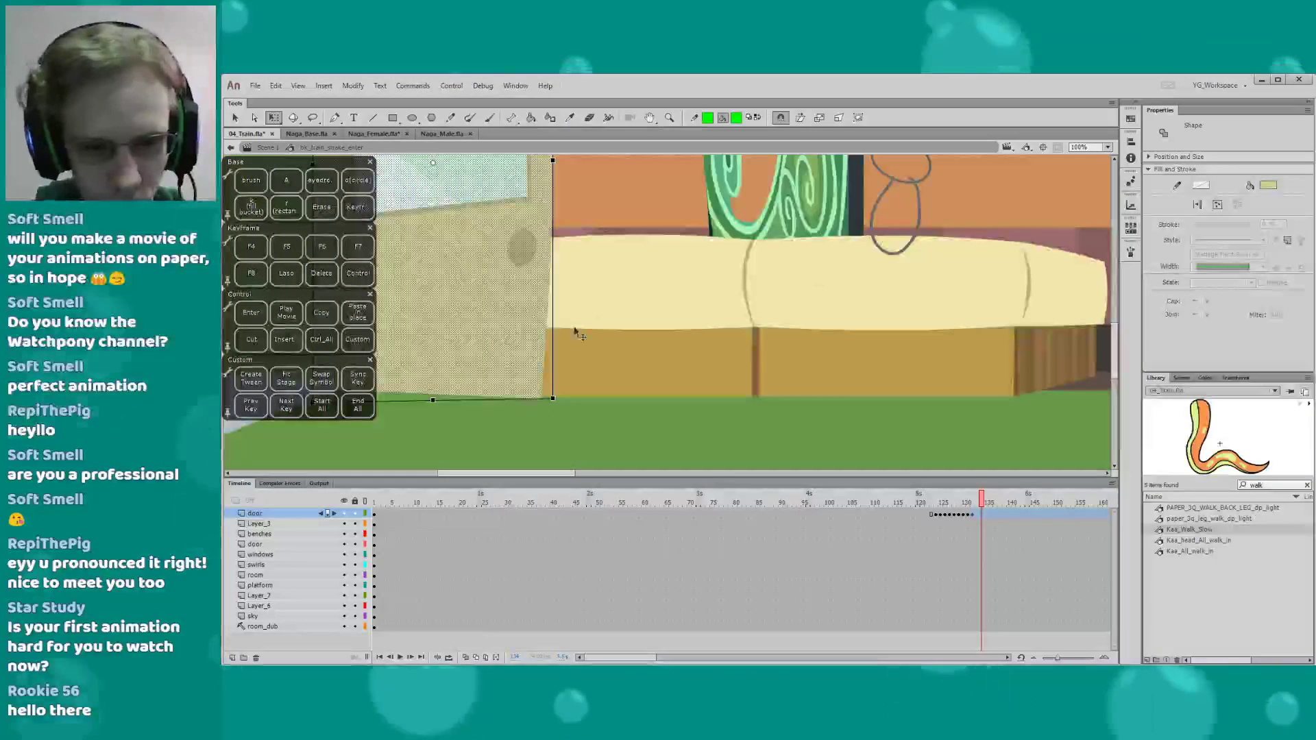
click(508, 370)
click(509, 366)
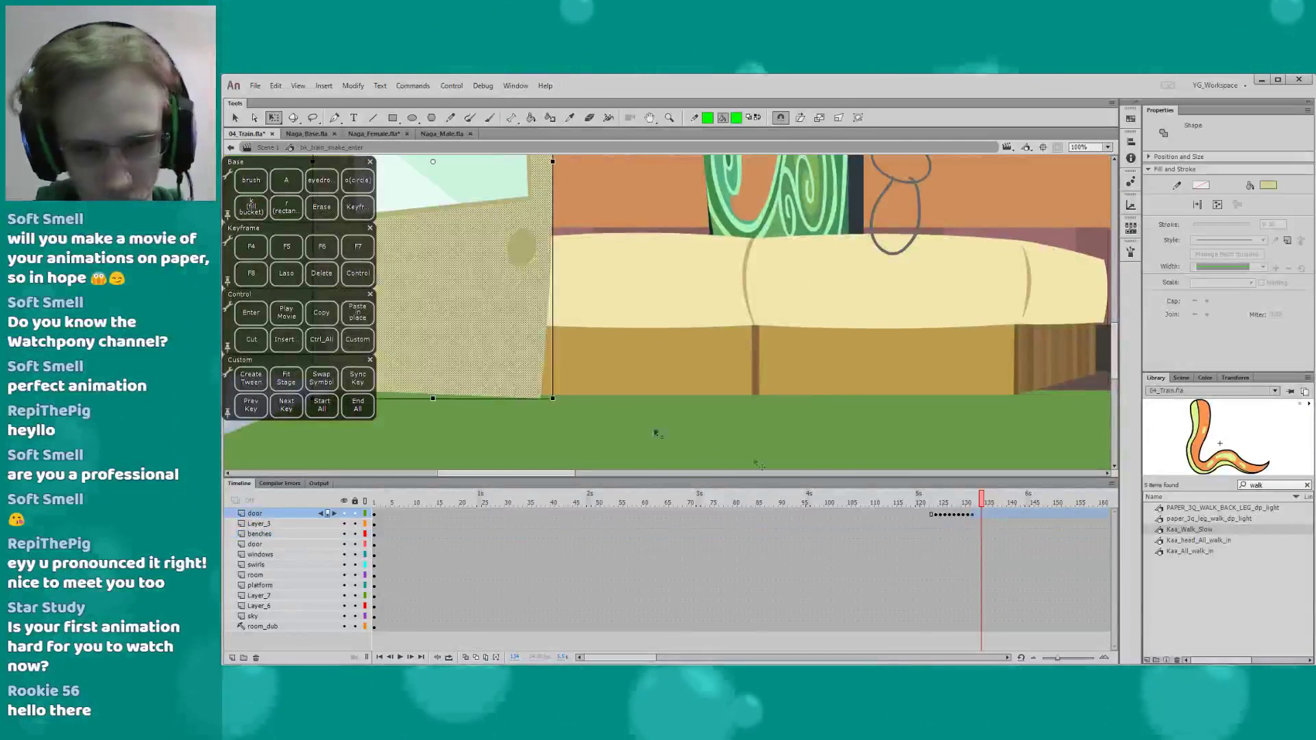
click(972, 514)
drag(549, 282, 551, 287)
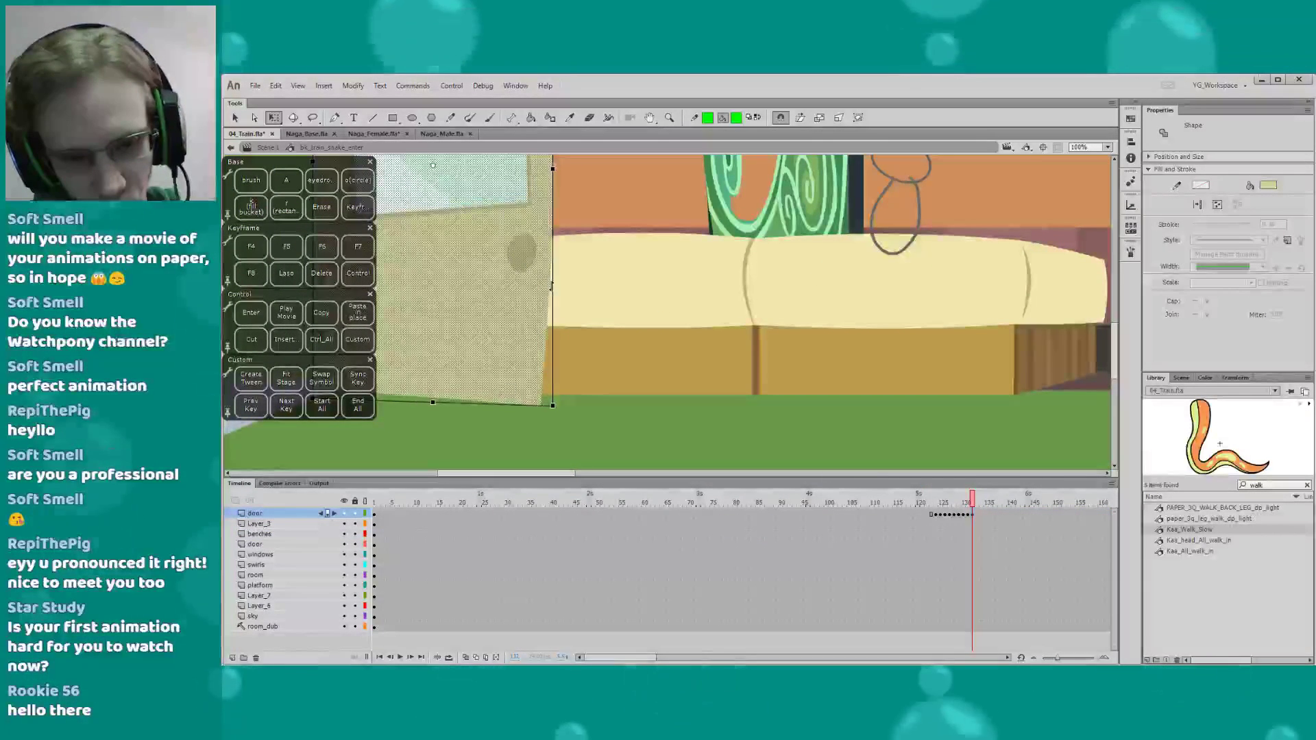
click(267, 147)
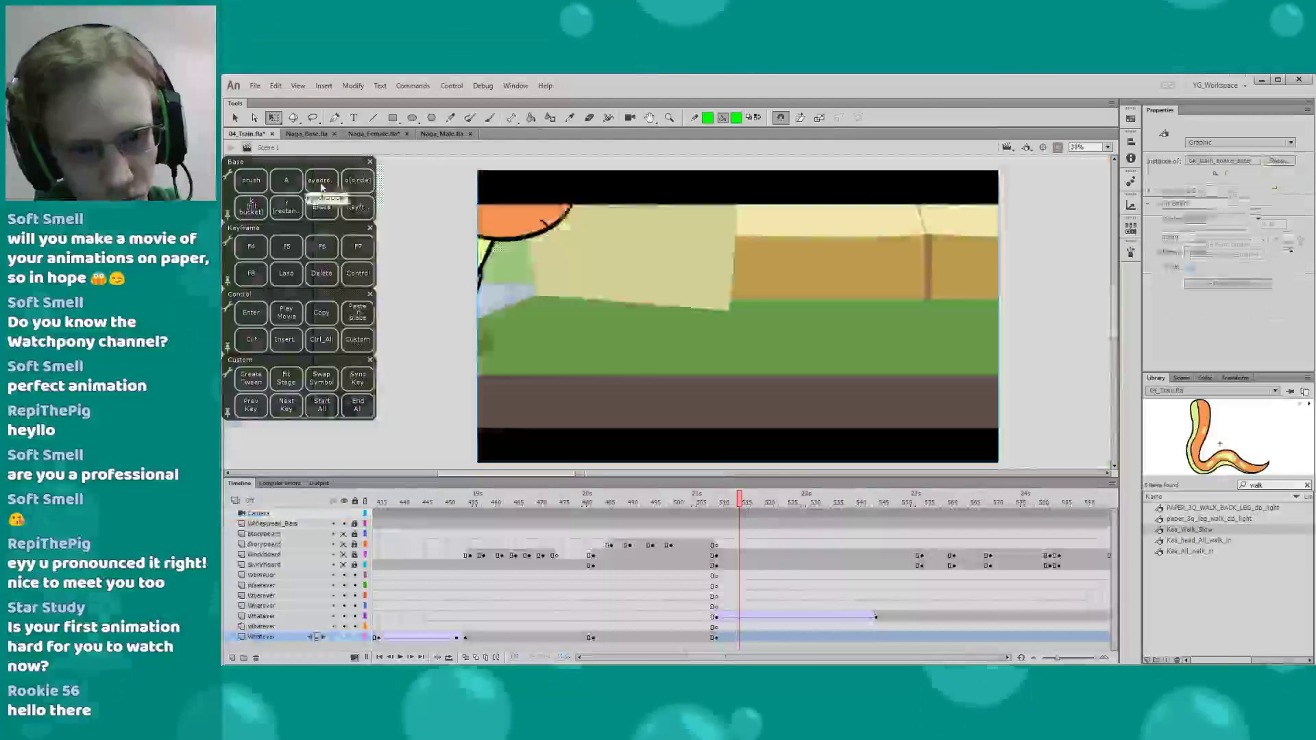
Replay the cut into the snake's entrance and advance frame by frame across it to check the door's new slant
drag(485, 347, 516, 337)
click(611, 497)
key(Return)
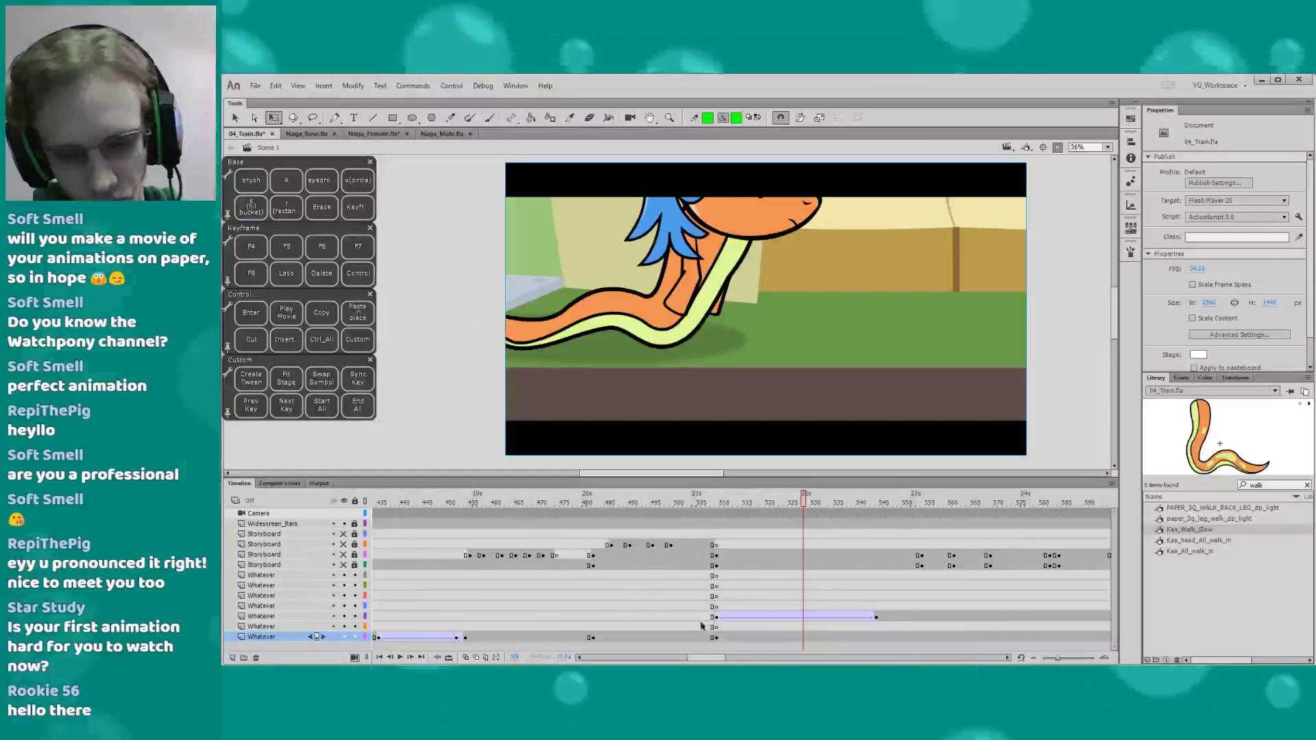
click(580, 500)
key(Return)
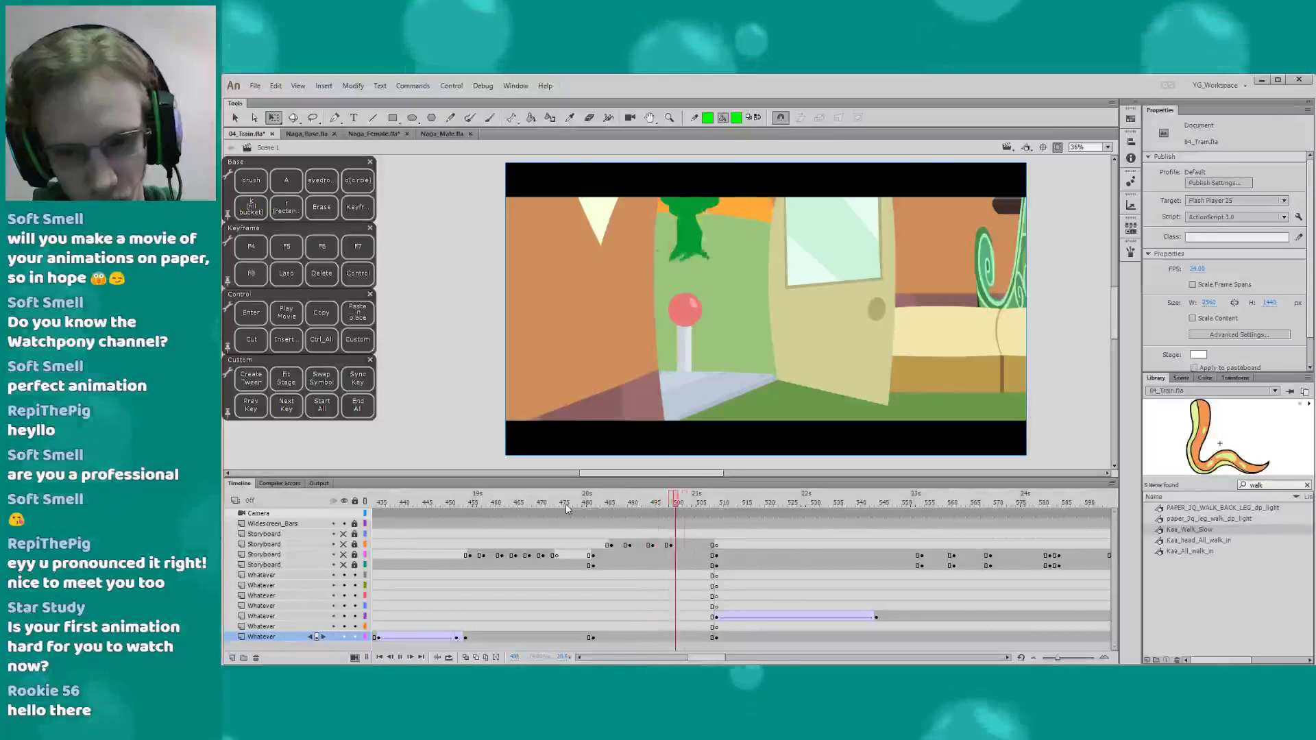
click(698, 497)
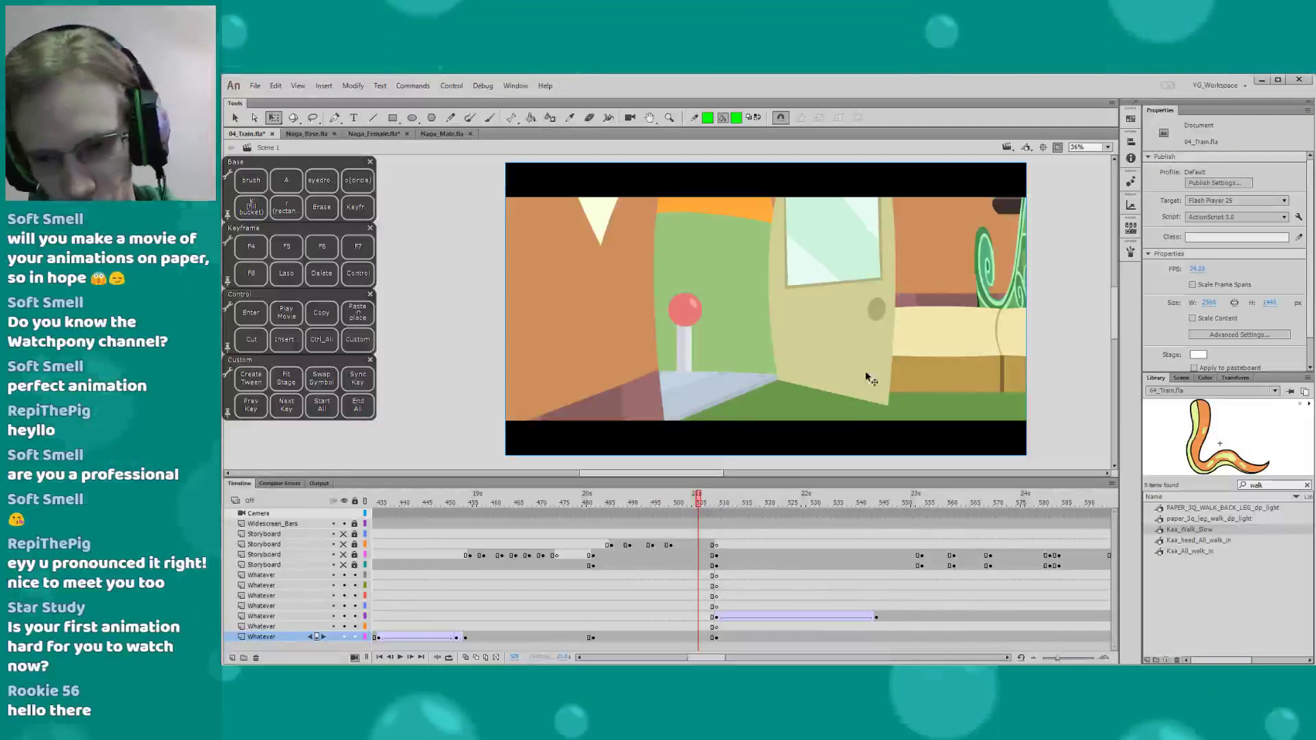
key(period)
key(period)
key(period)
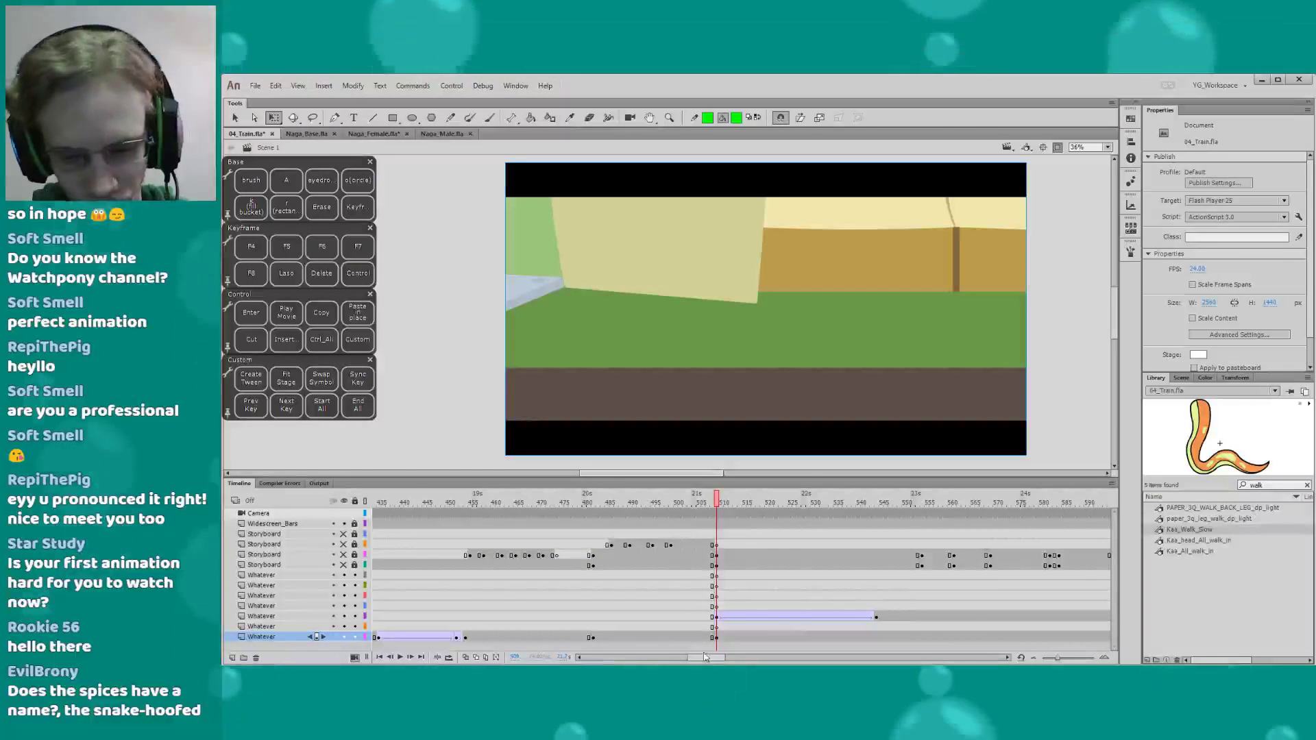
Play the snake's entrance from its first frame to where she stops, and save the file
drag(704, 656, 714, 654)
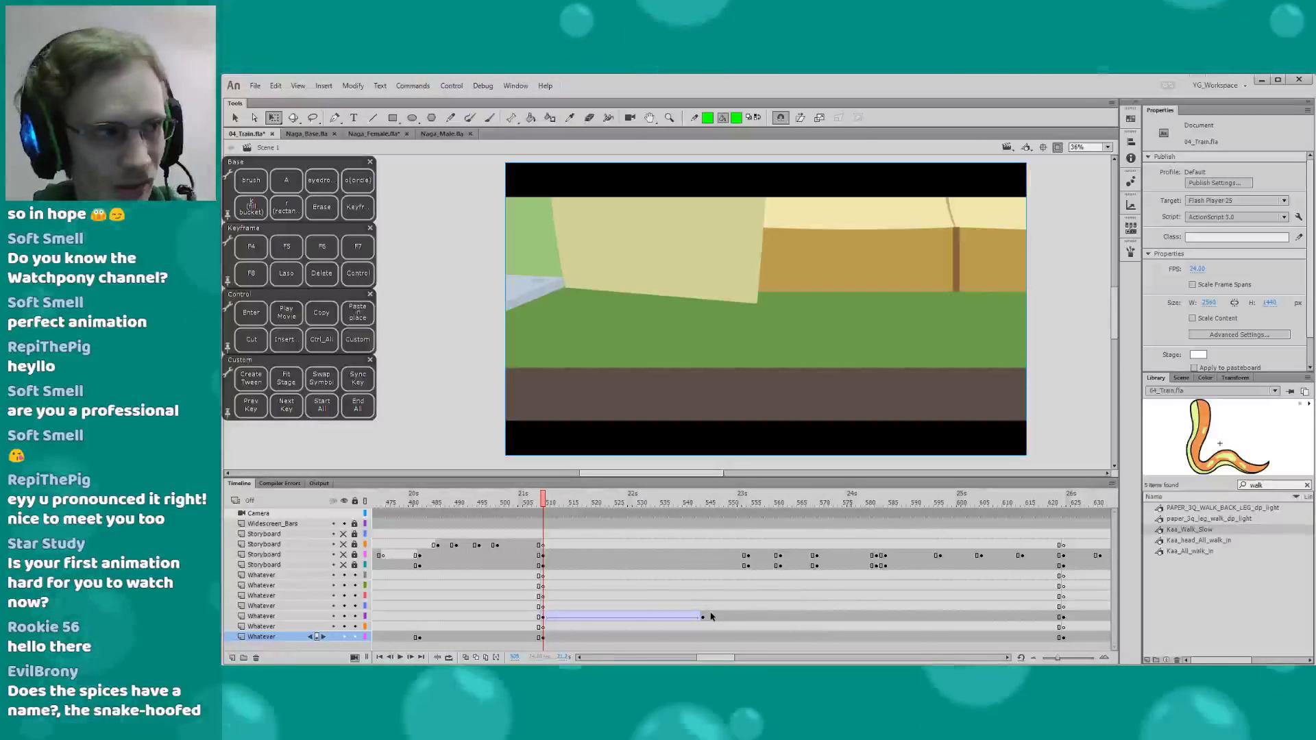
drag(706, 657, 707, 657)
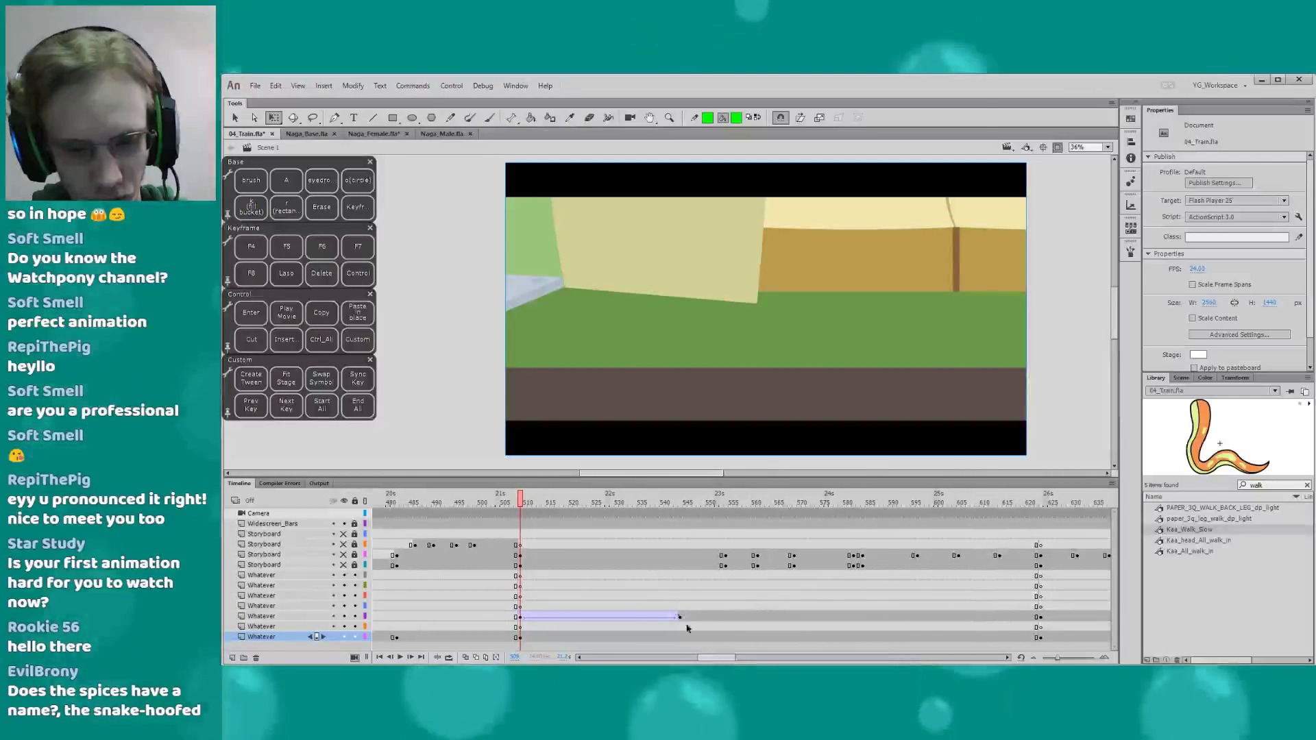
drag(521, 479, 522, 478)
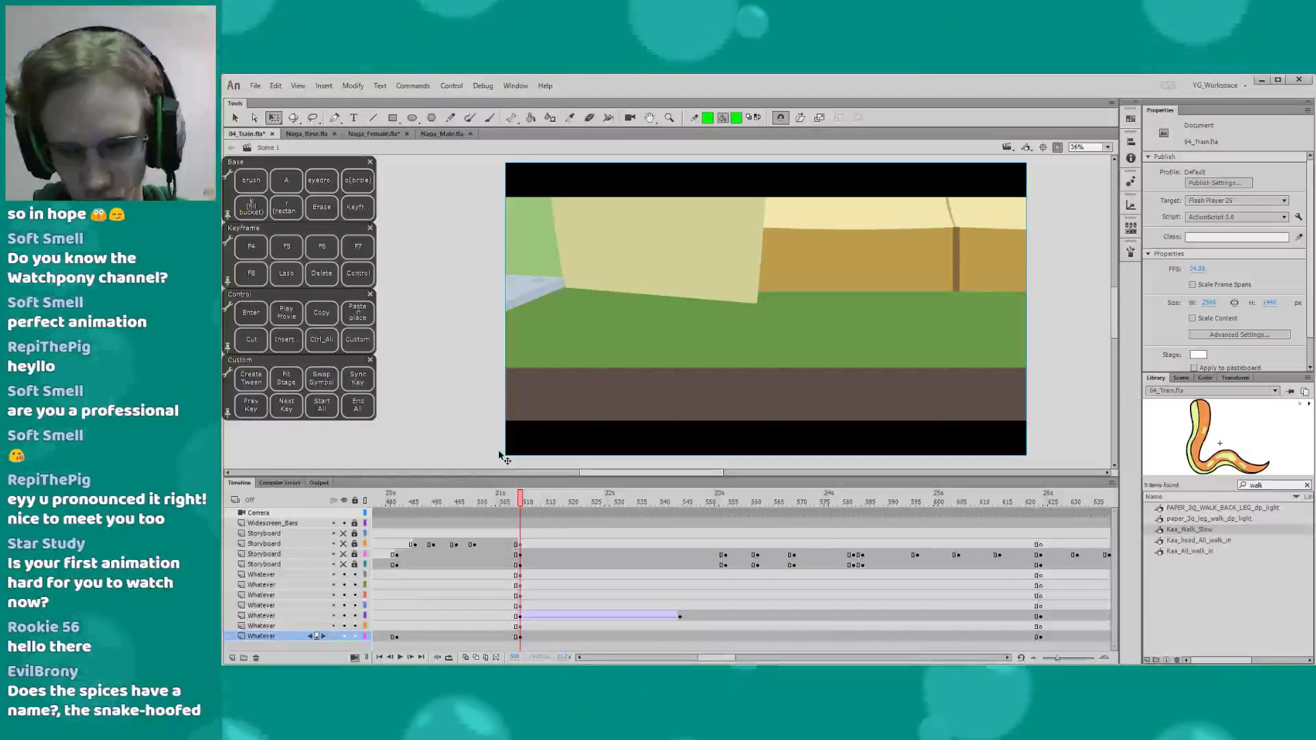
key(Return)
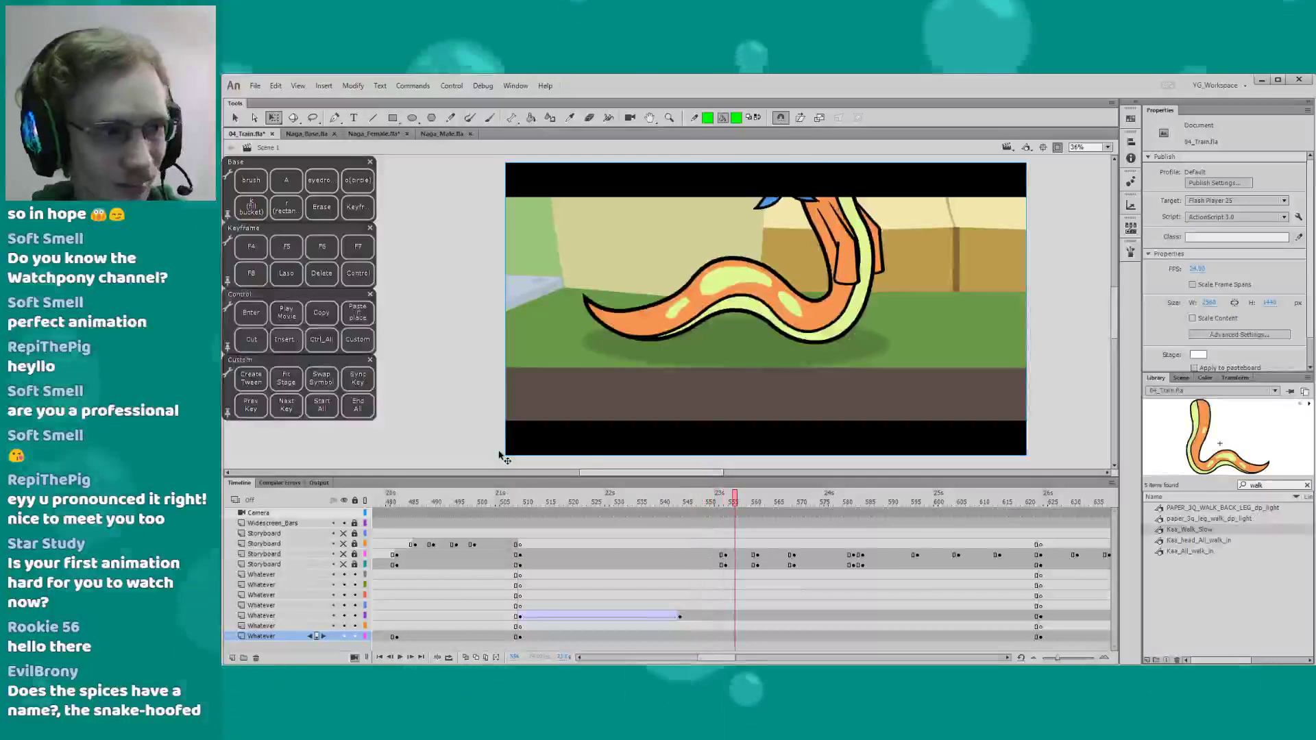
drag(716, 658, 721, 660)
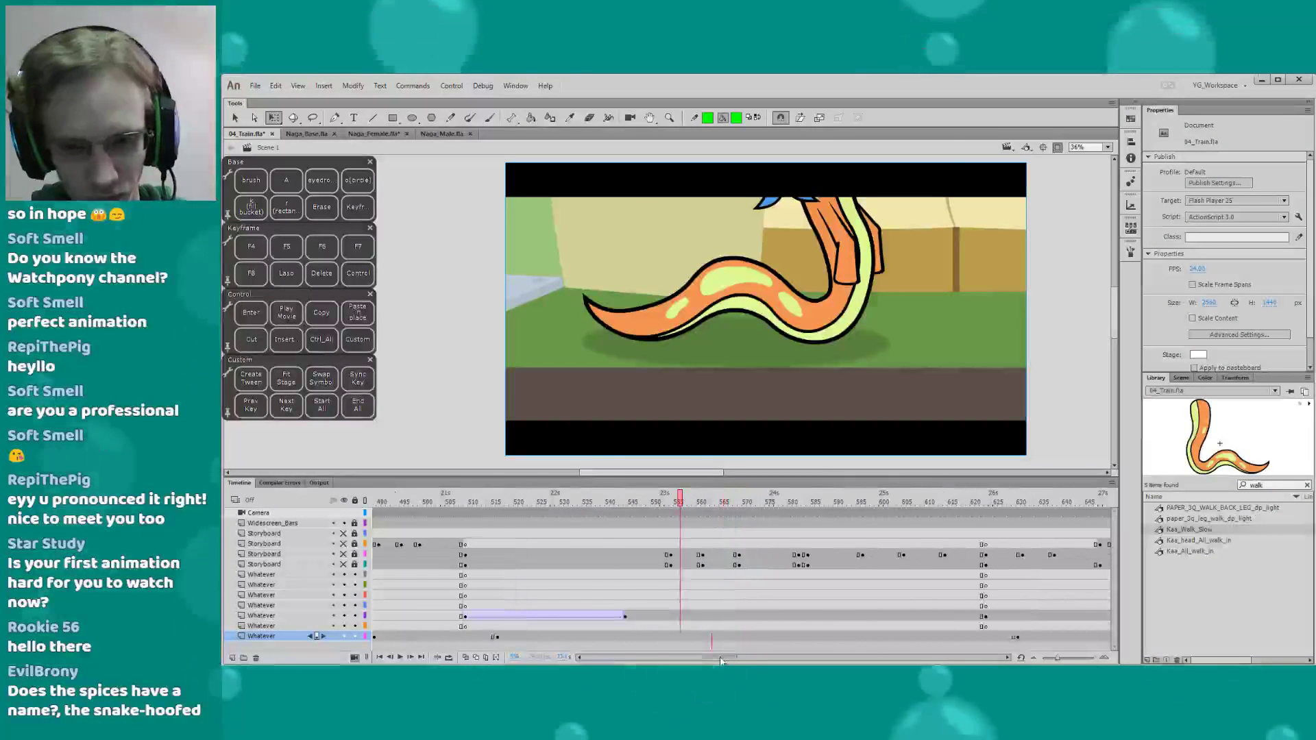
drag(485, 475, 483, 473)
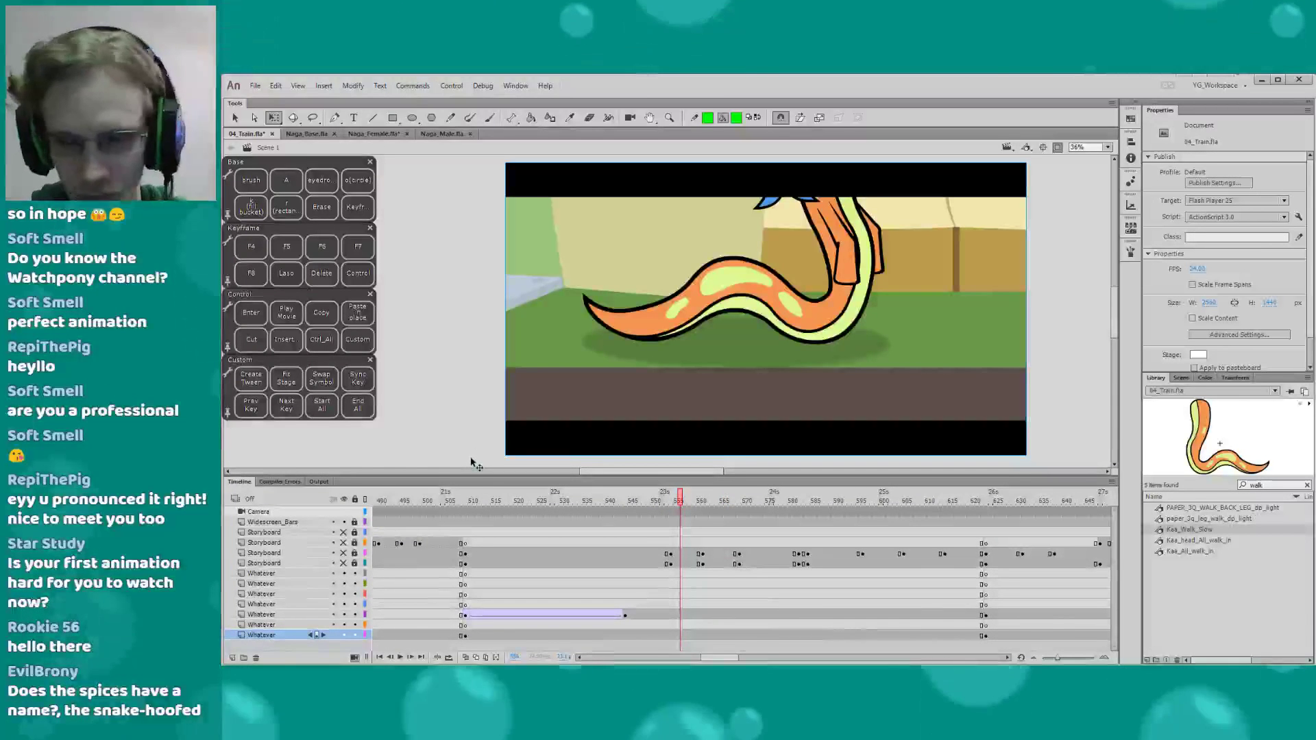
key(ctrl+s)
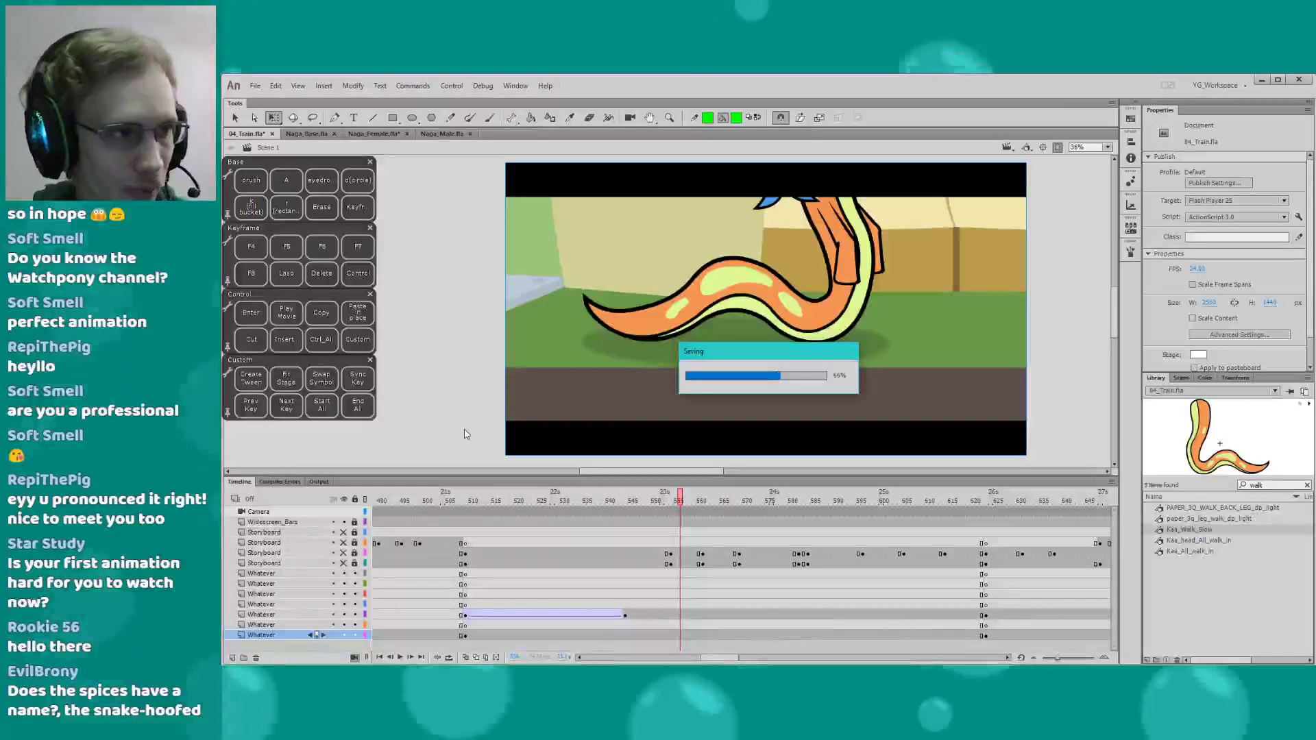
drag(443, 420, 407, 415)
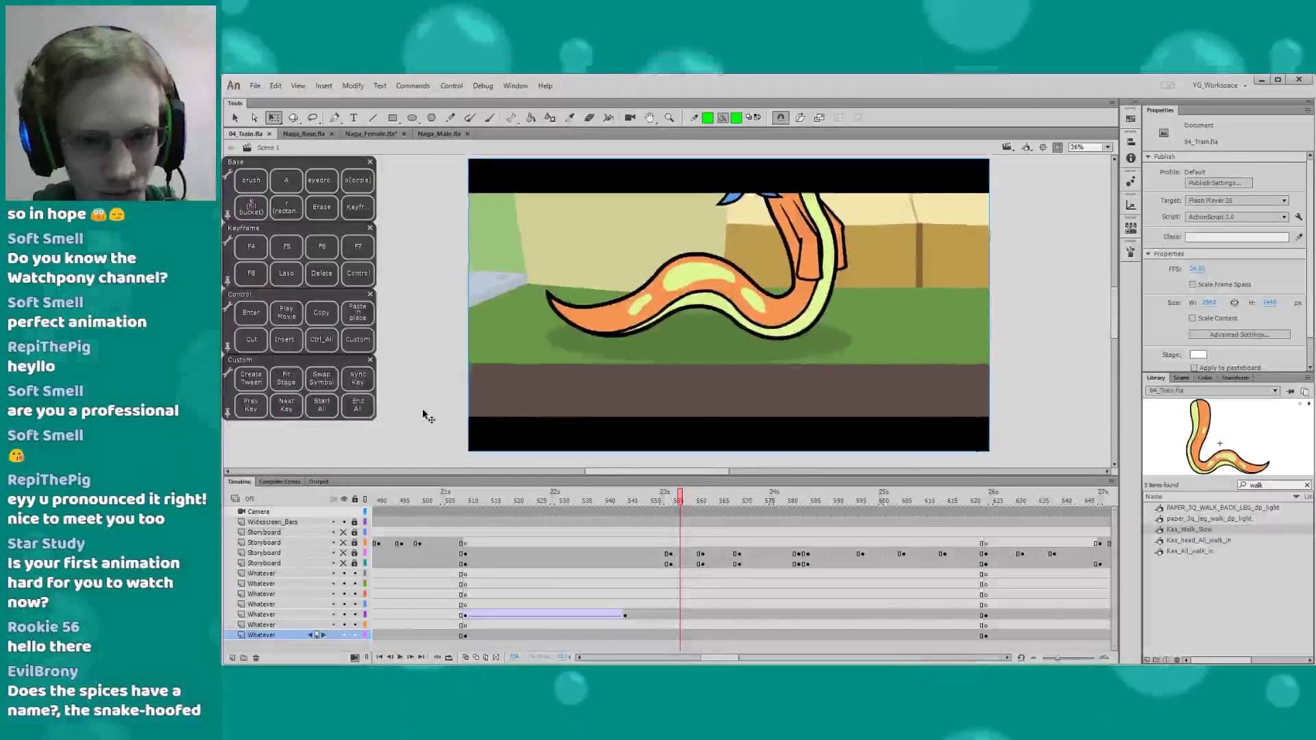
click(424, 412)
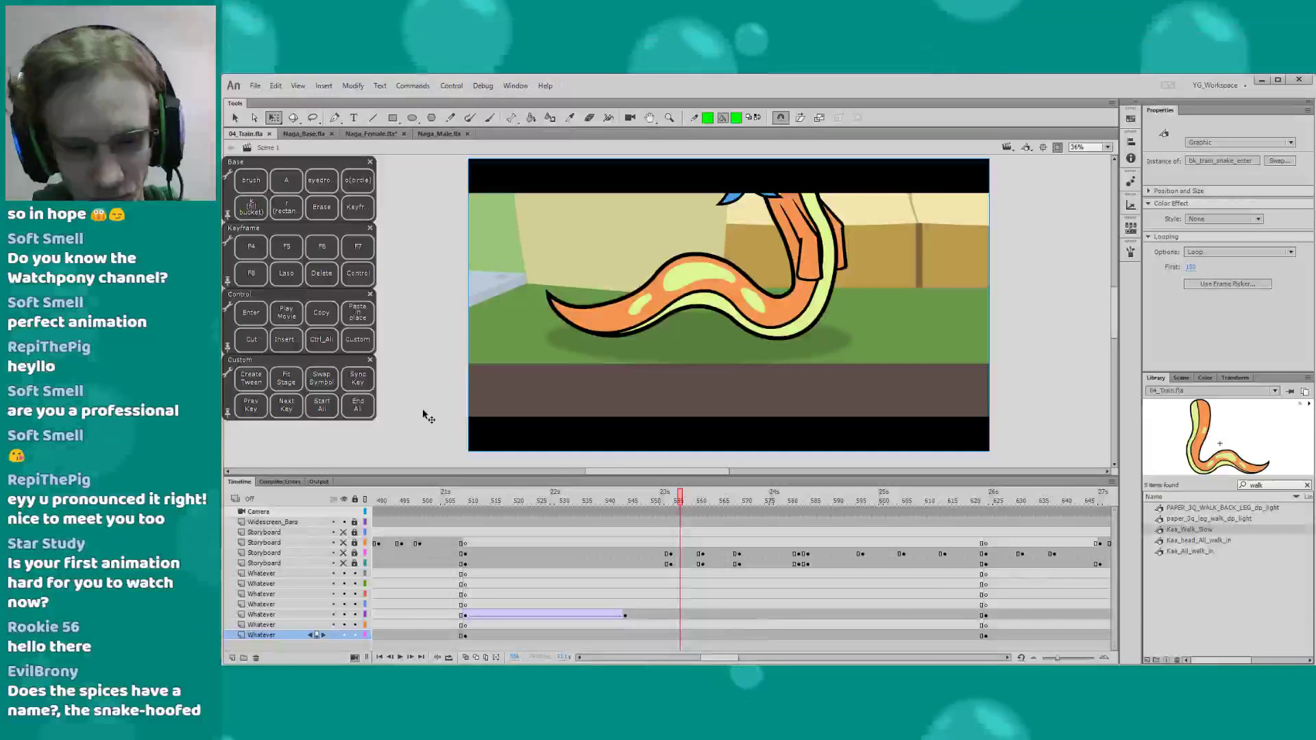
Show the hidden lowest storyboard layer over the entrance shot and go to the shot's first frame
click(343, 564)
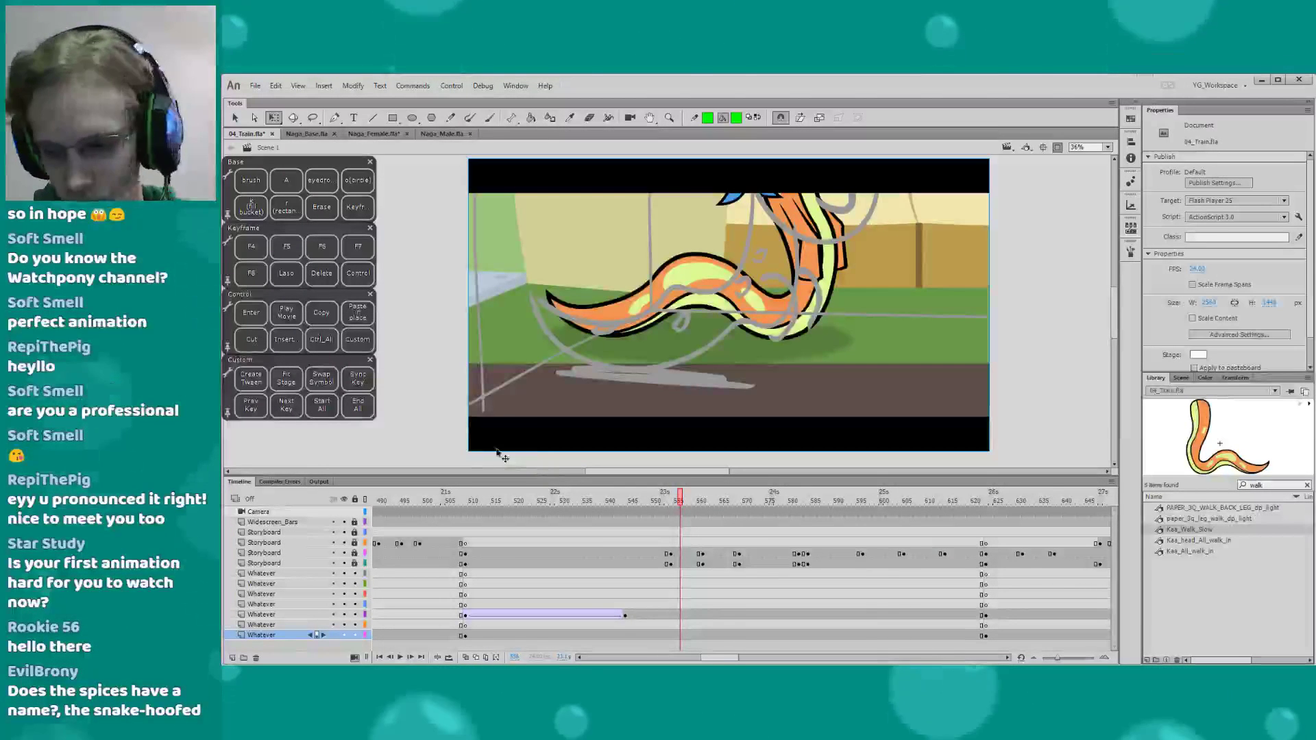
click(466, 500)
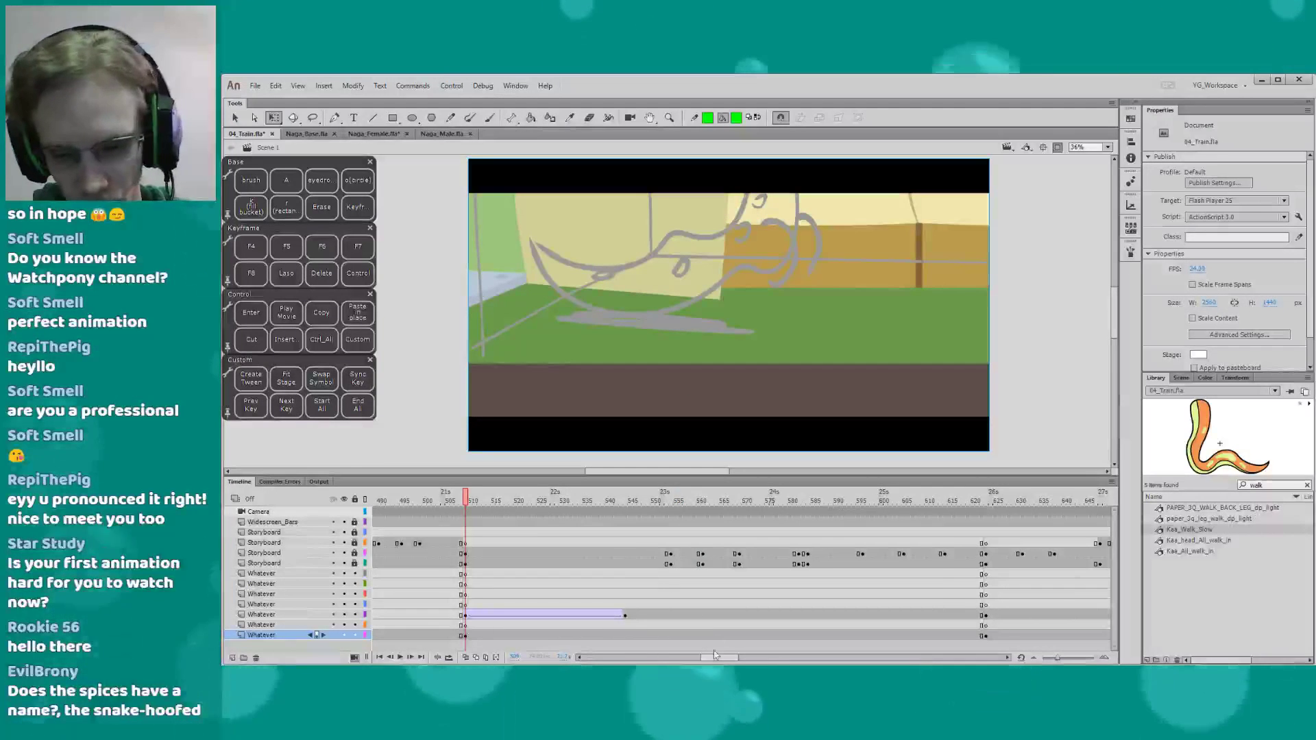
drag(709, 659, 714, 660)
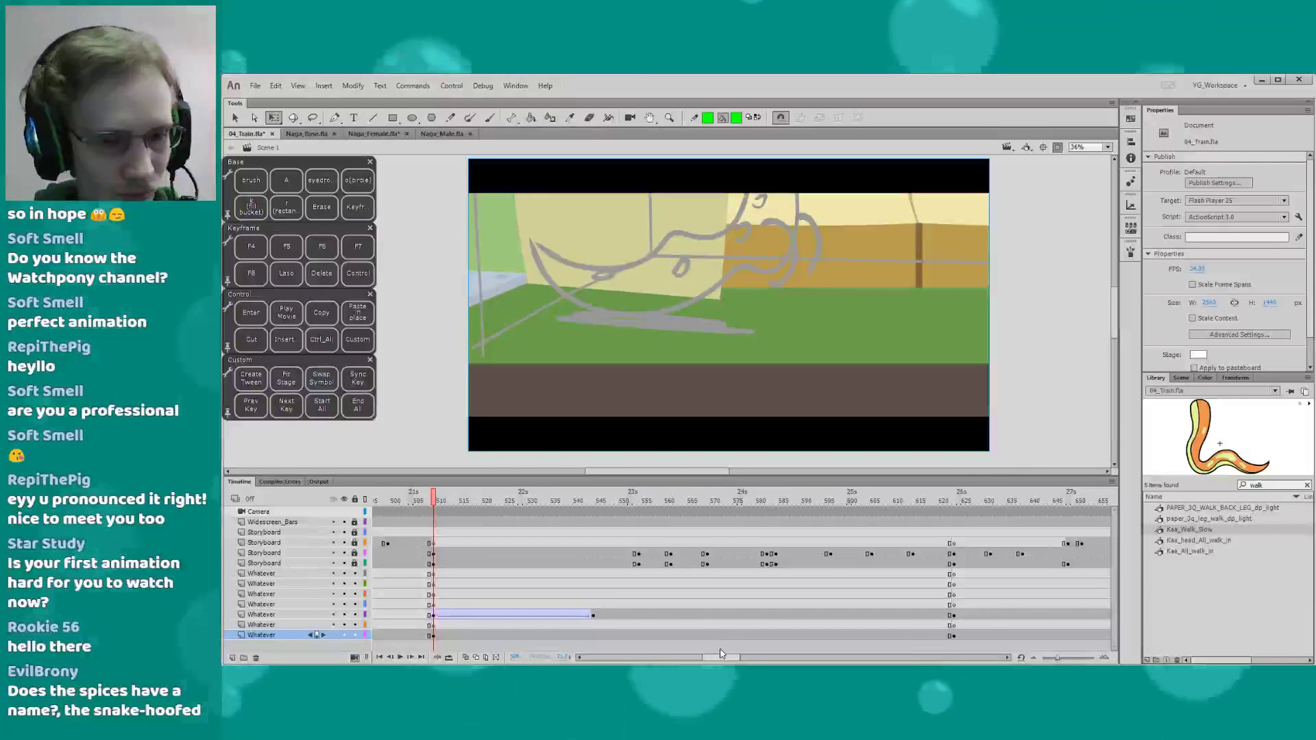
drag(424, 418, 370, 431)
drag(701, 657, 704, 657)
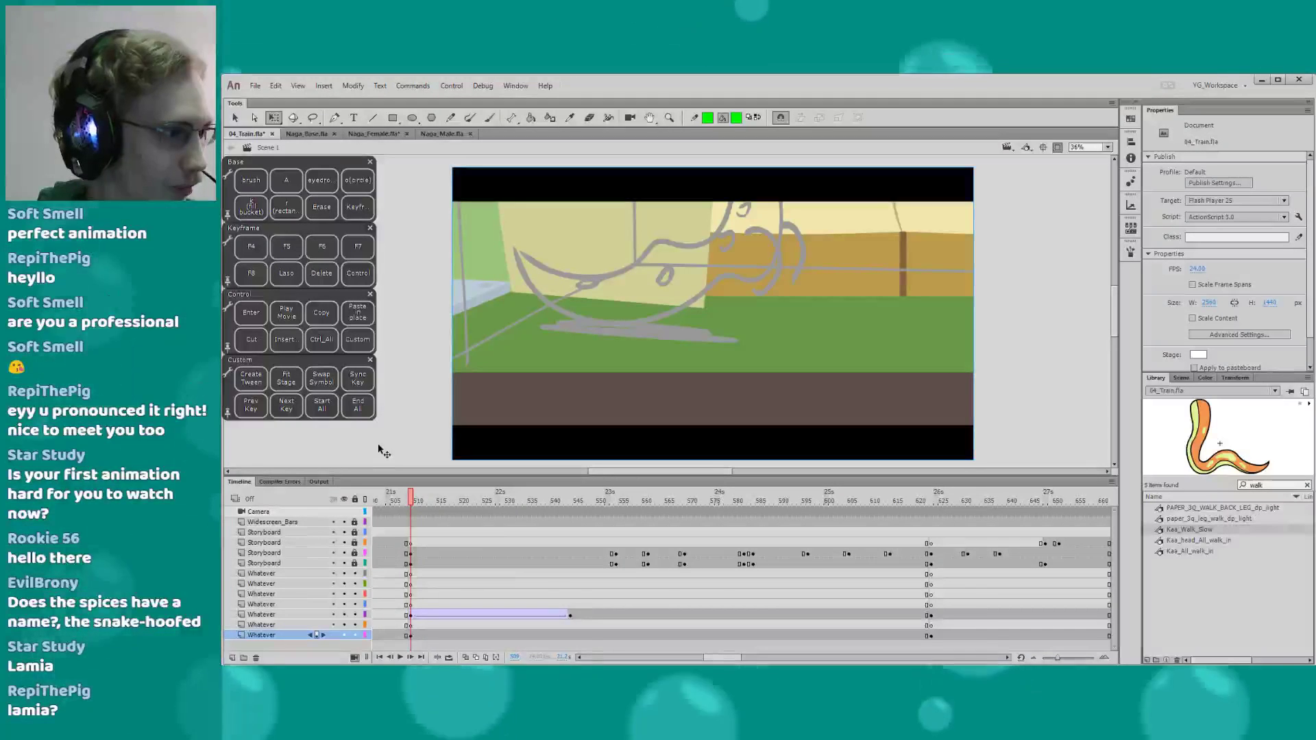
drag(411, 434, 419, 477)
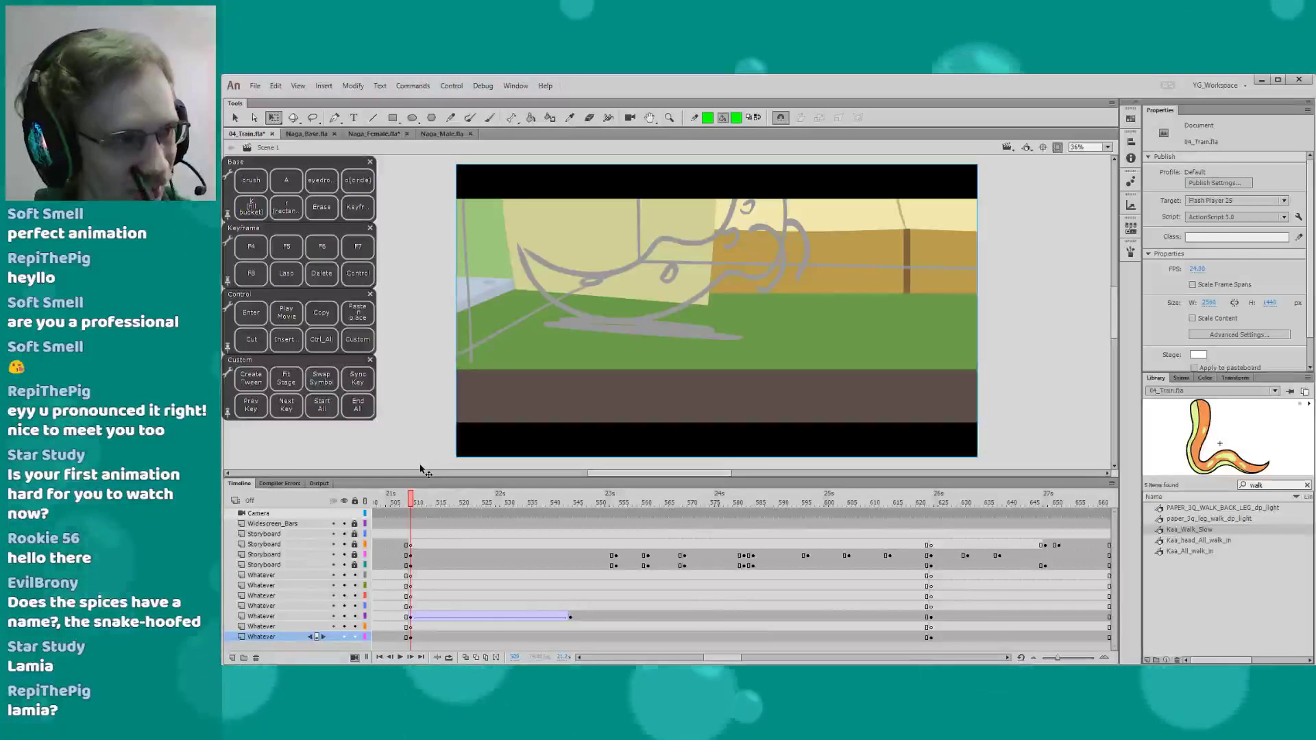
mouse_move(438, 440)
mouse_down()
mouse_move(448, 444)
mouse_move(437, 443)
mouse_up()
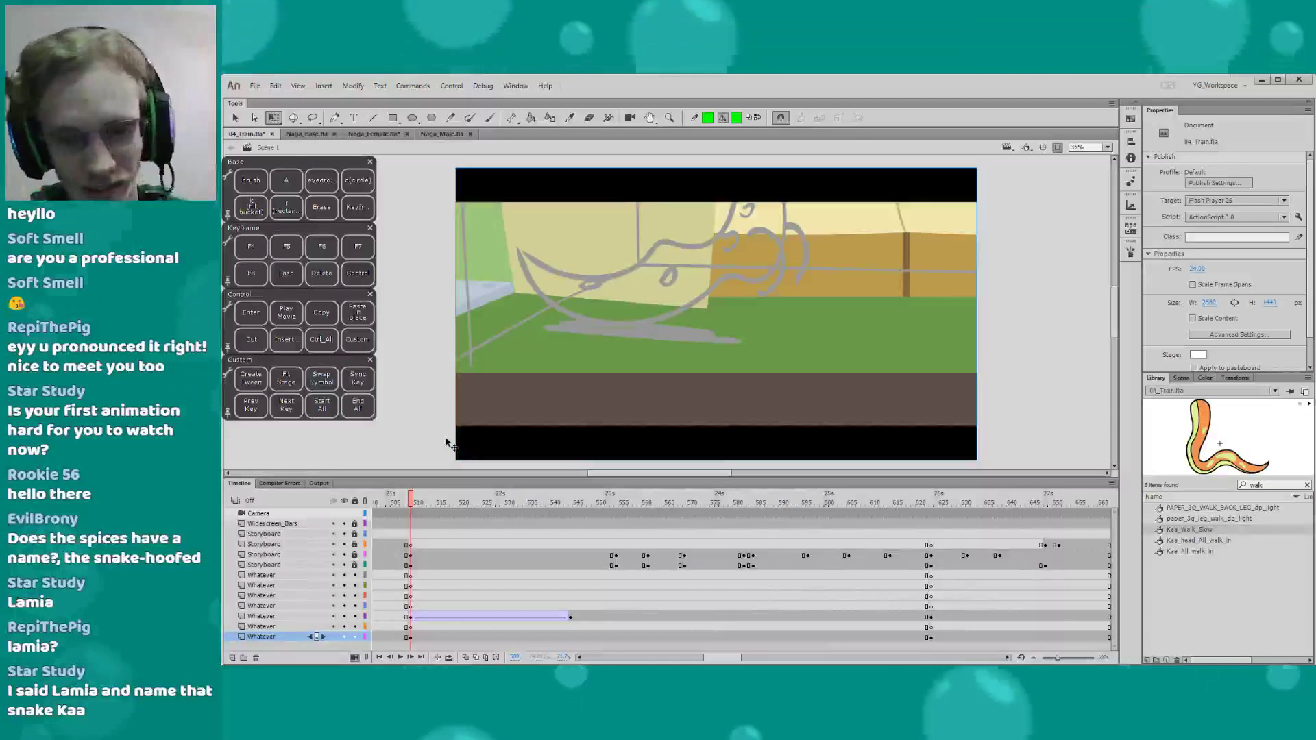
drag(705, 658, 707, 658)
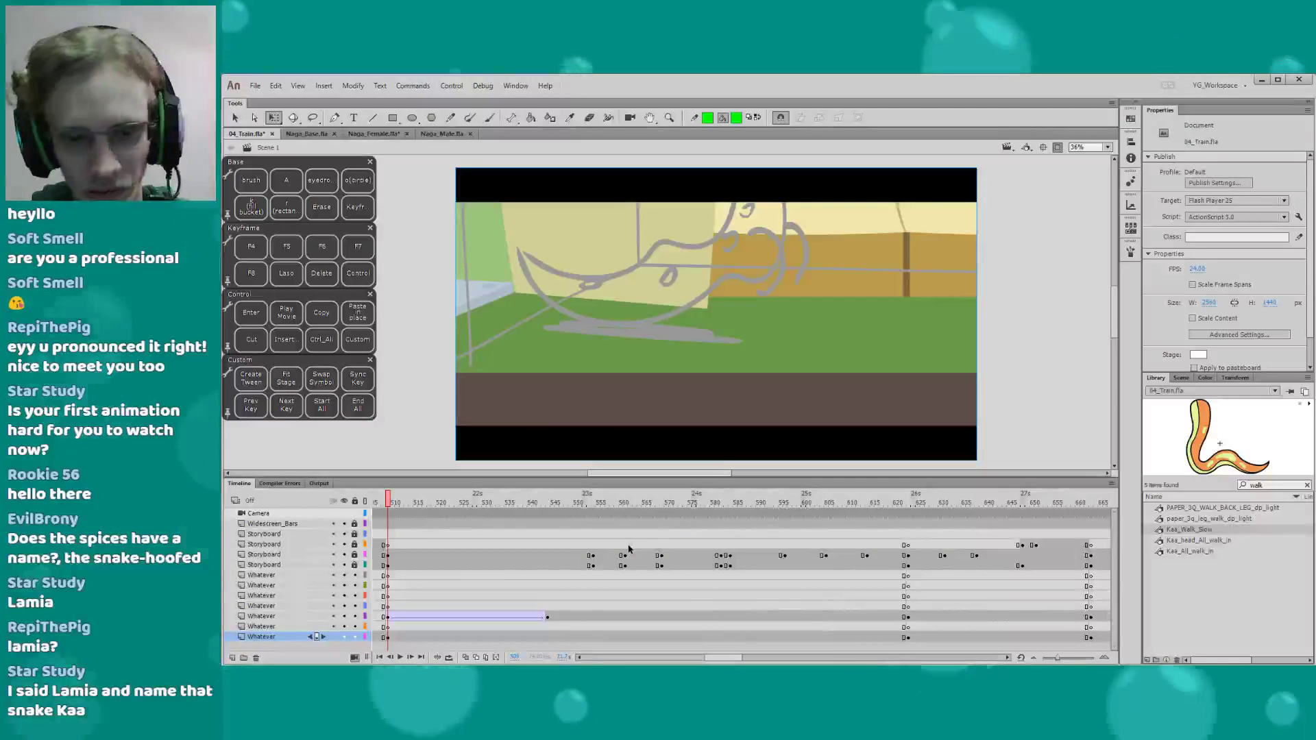
Add keyframes to the snake and background layers at the frame where the storyboard's next drawing begins after she stops
click(432, 503)
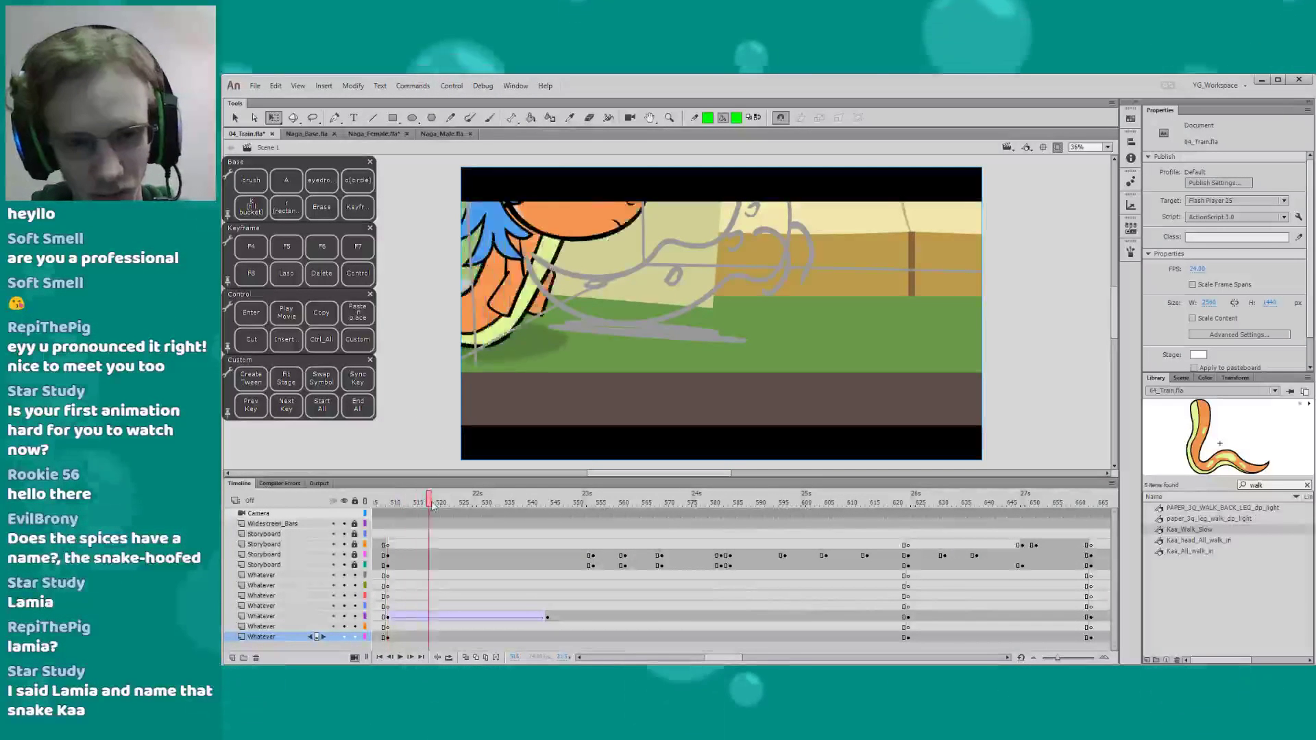
mouse_move(432, 505)
mouse_down()
mouse_move(579, 518)
mouse_move(593, 503)
mouse_up()
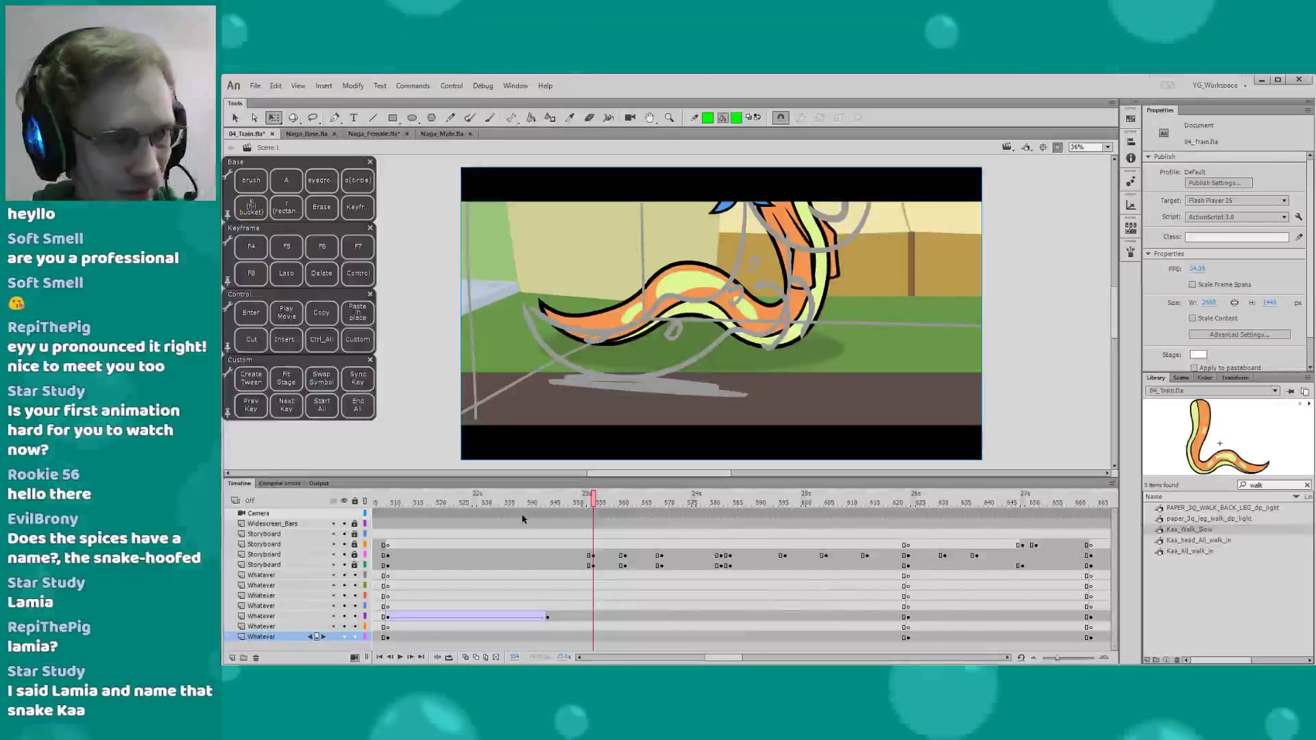
click(593, 616)
key(F6)
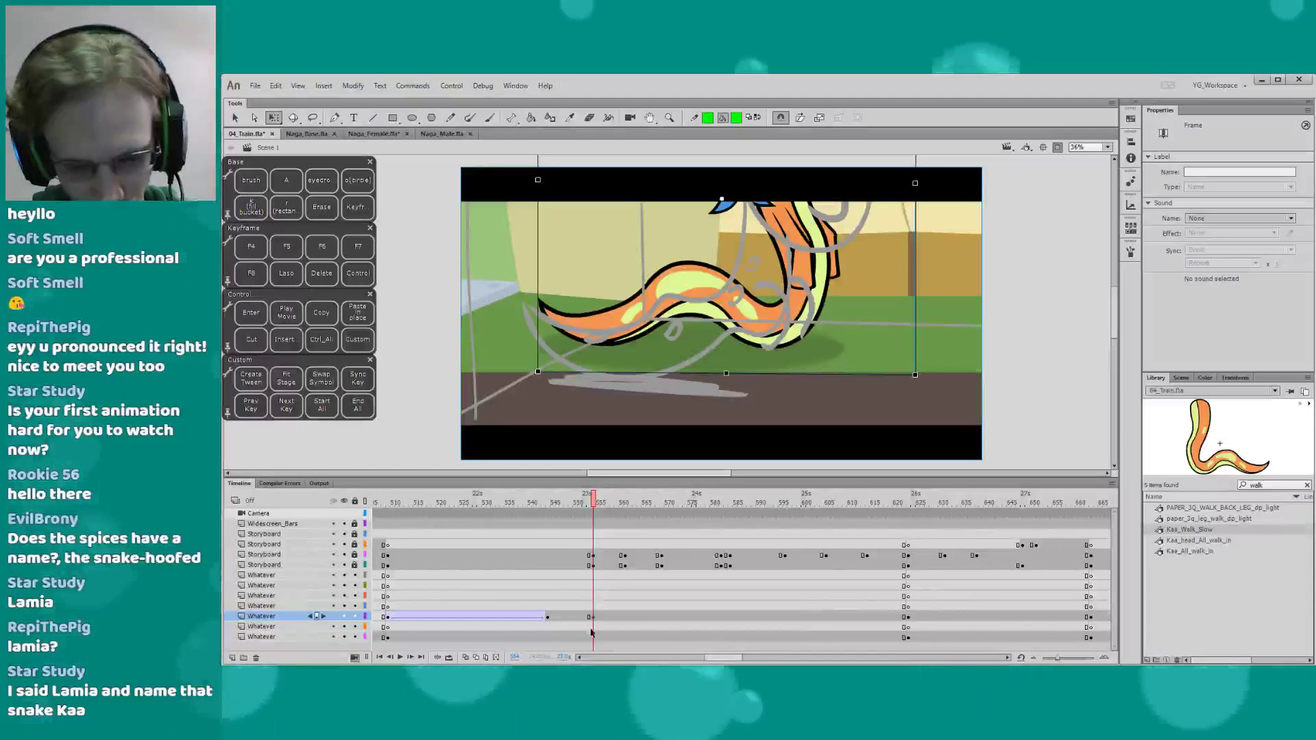
click(594, 637)
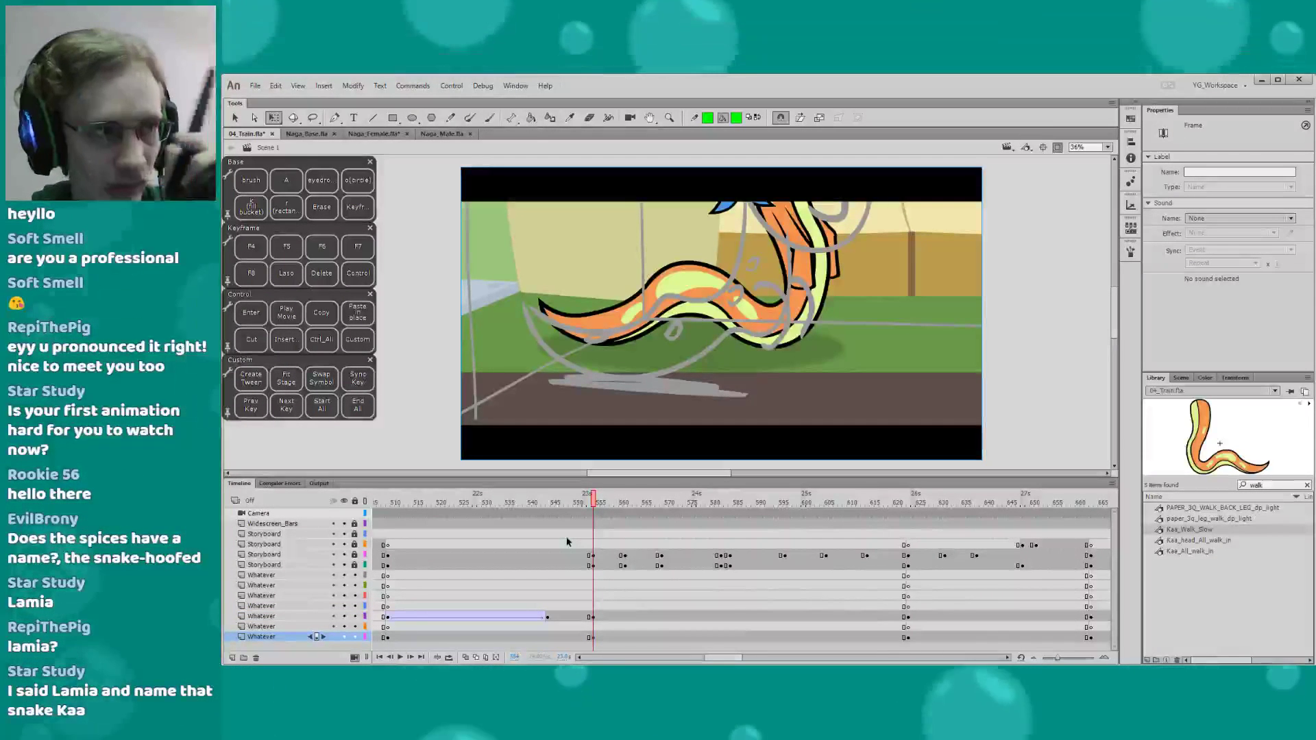
Remove surplus frames across the layers to shorten the holds of the first two storyboard drawings after she stops
drag(596, 504, 665, 507)
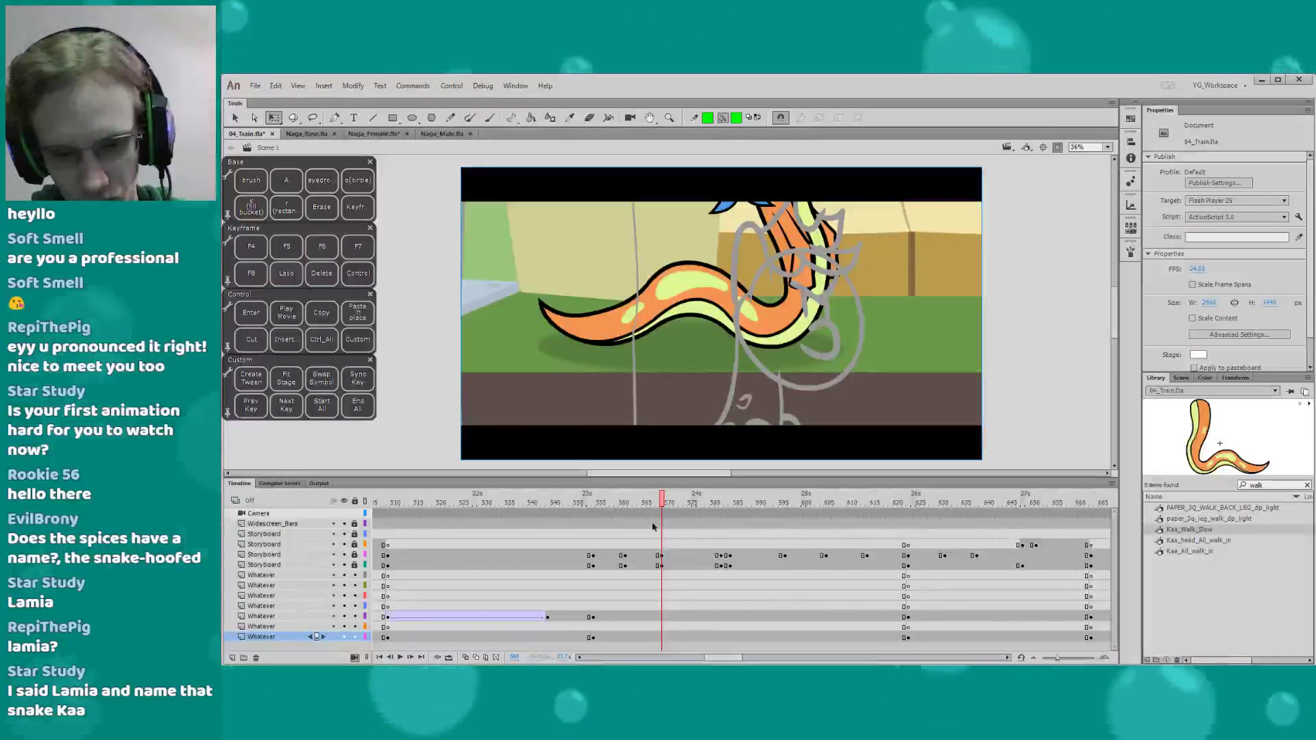
right_click(652, 625)
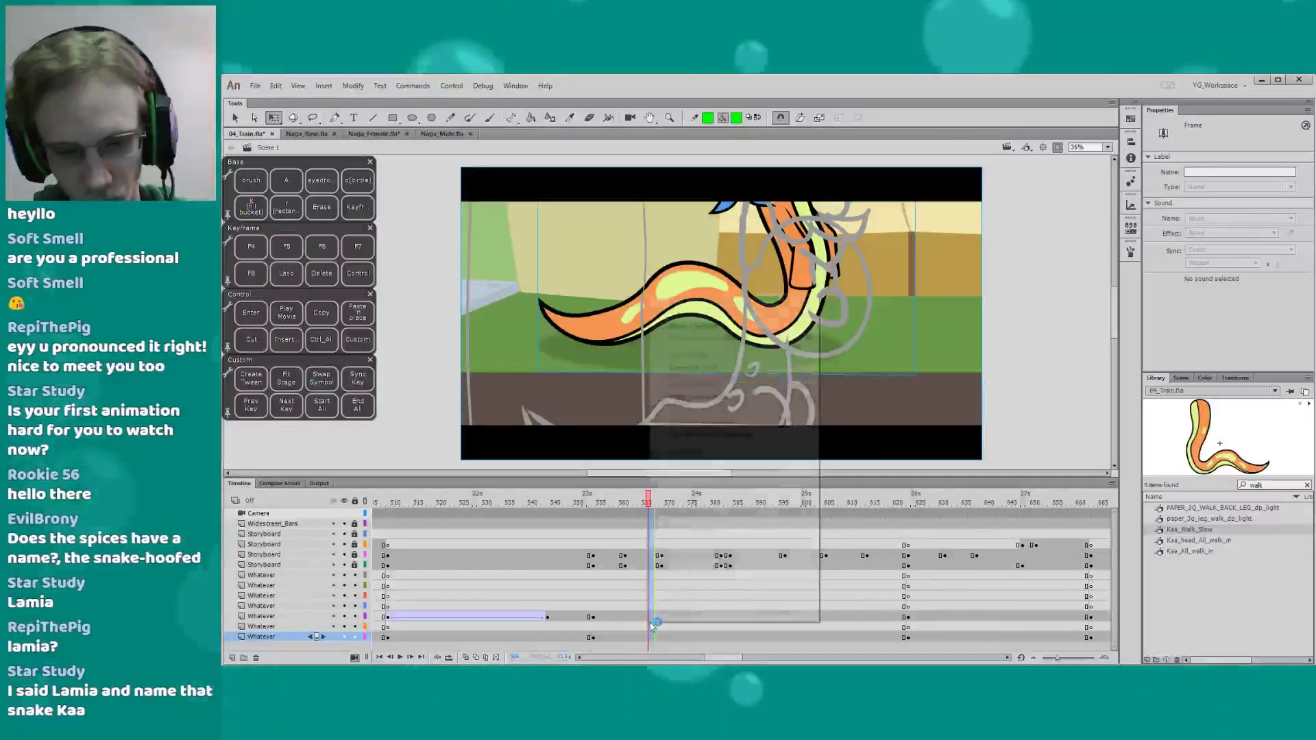
click(686, 363)
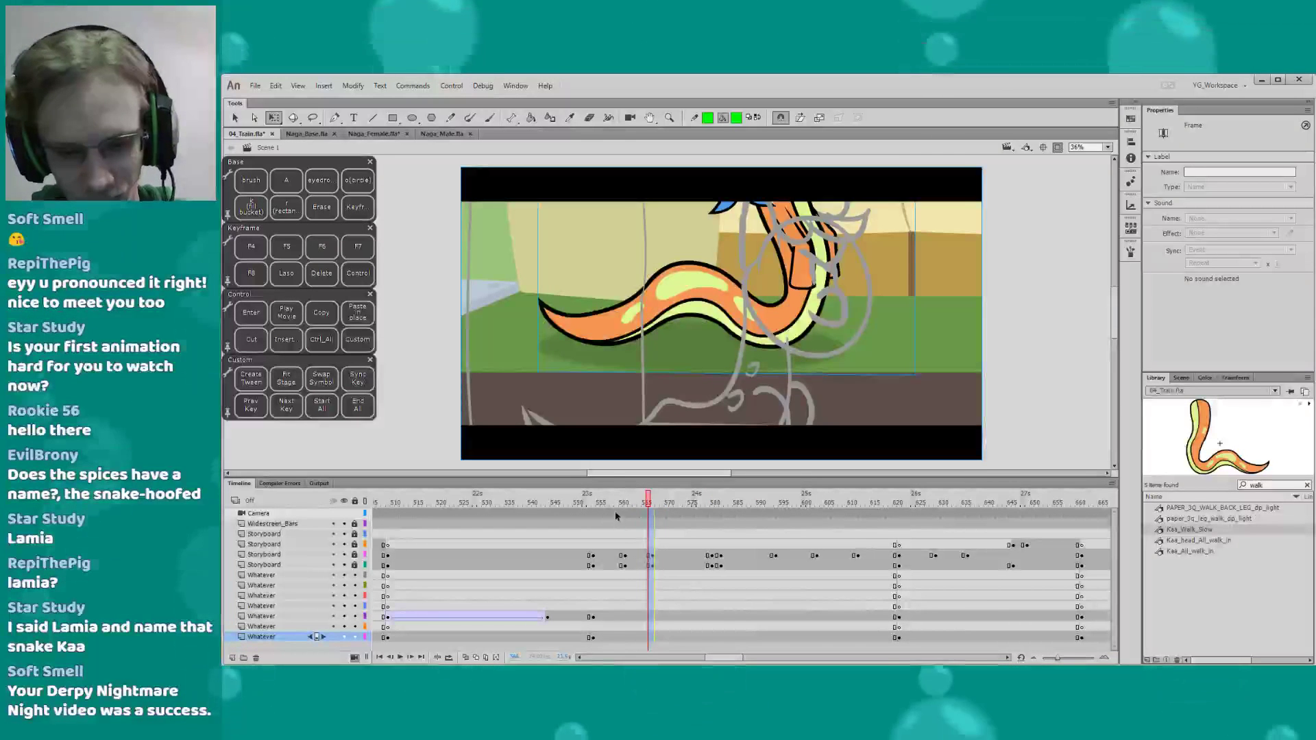
click(614, 638)
right_click(614, 648)
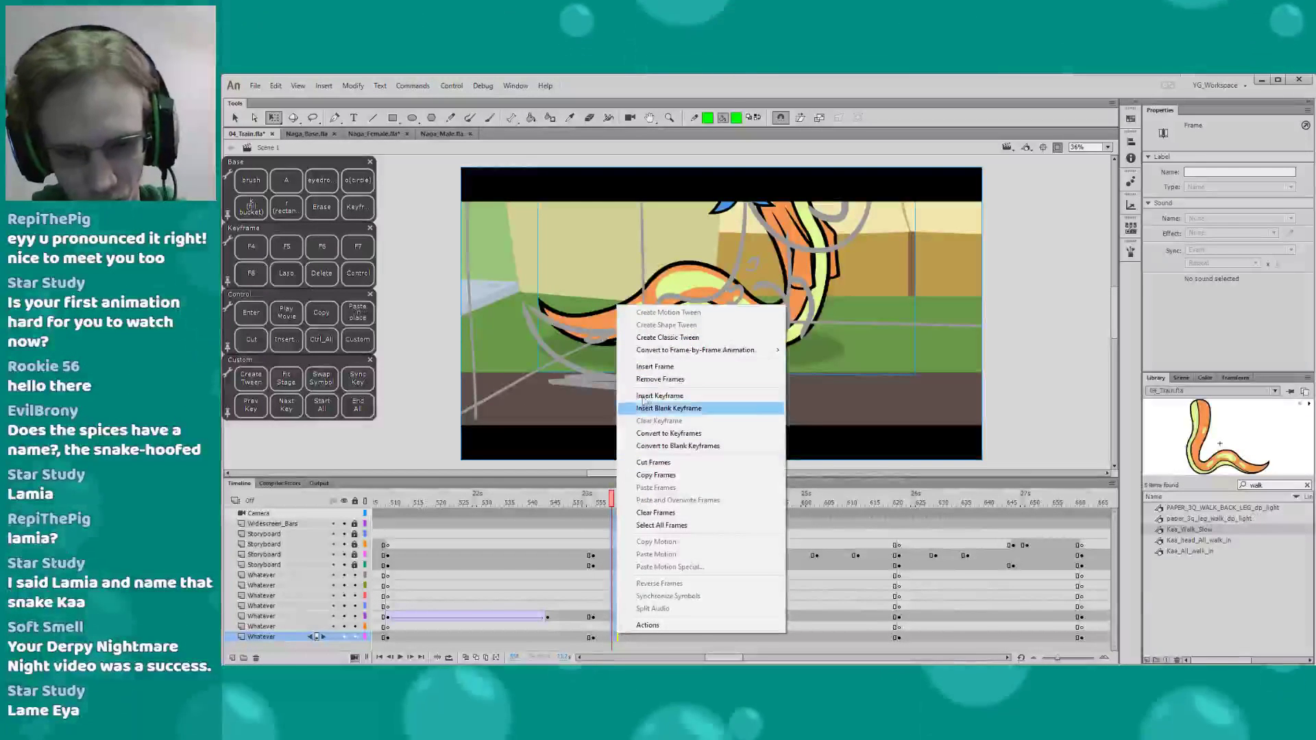
click(637, 380)
Add keyframes to the snake and background layers where the storyboard's close-up head drawing begins
click(621, 504)
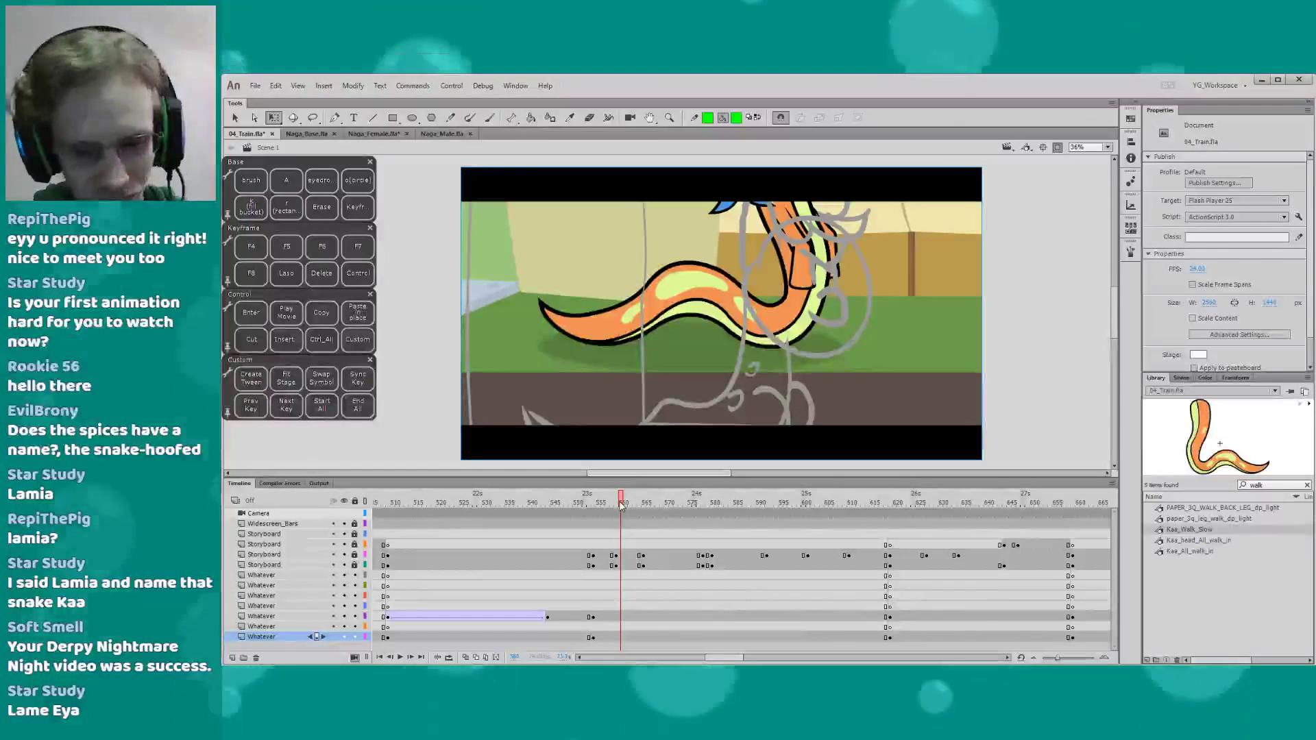
drag(624, 509, 644, 509)
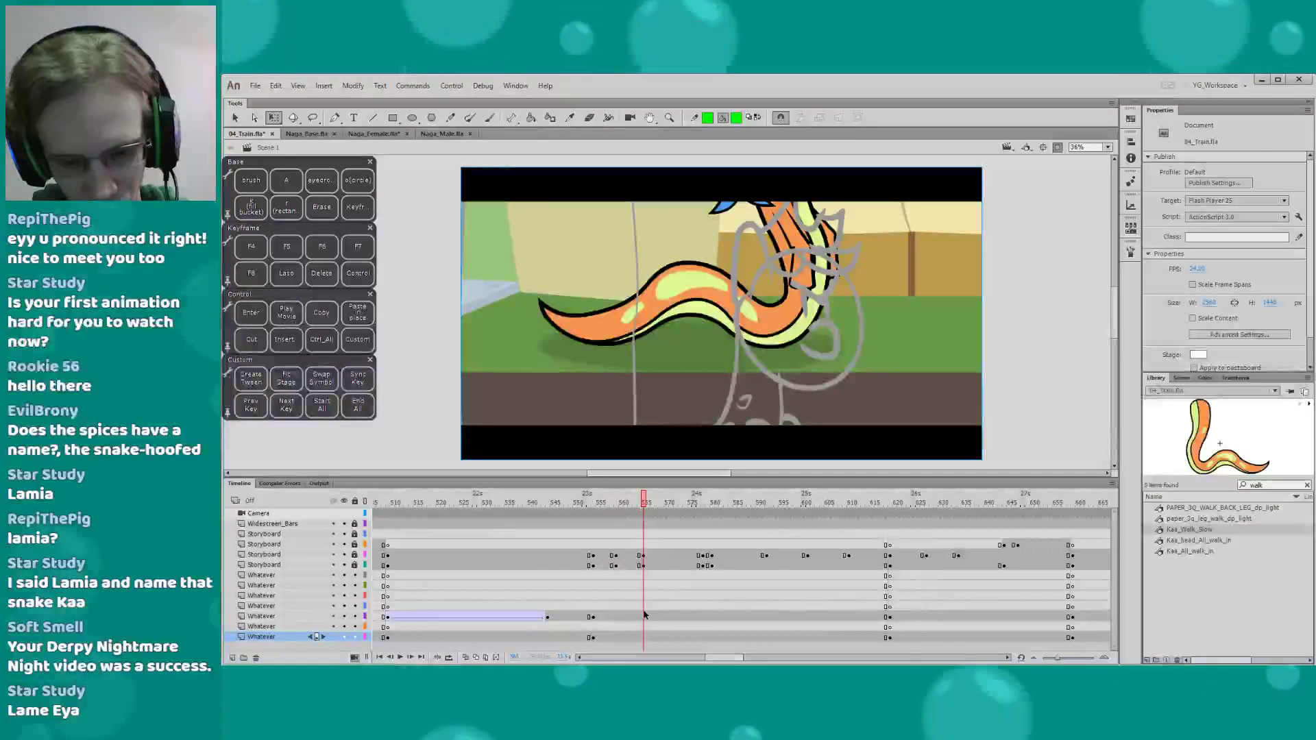
click(643, 616)
key(F6)
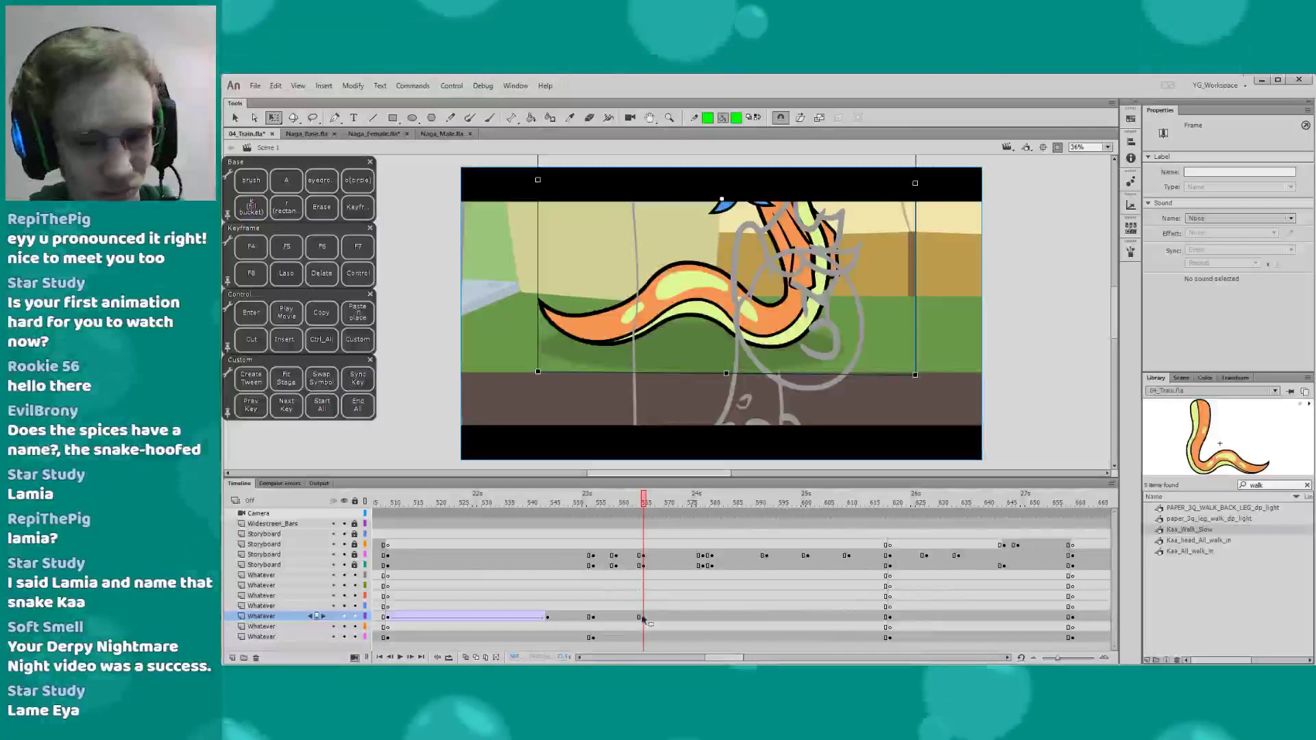
click(643, 637)
key(F6)
Move the snake and background down together at the new keyframe until her head matches the storyboard close-up
click(613, 315)
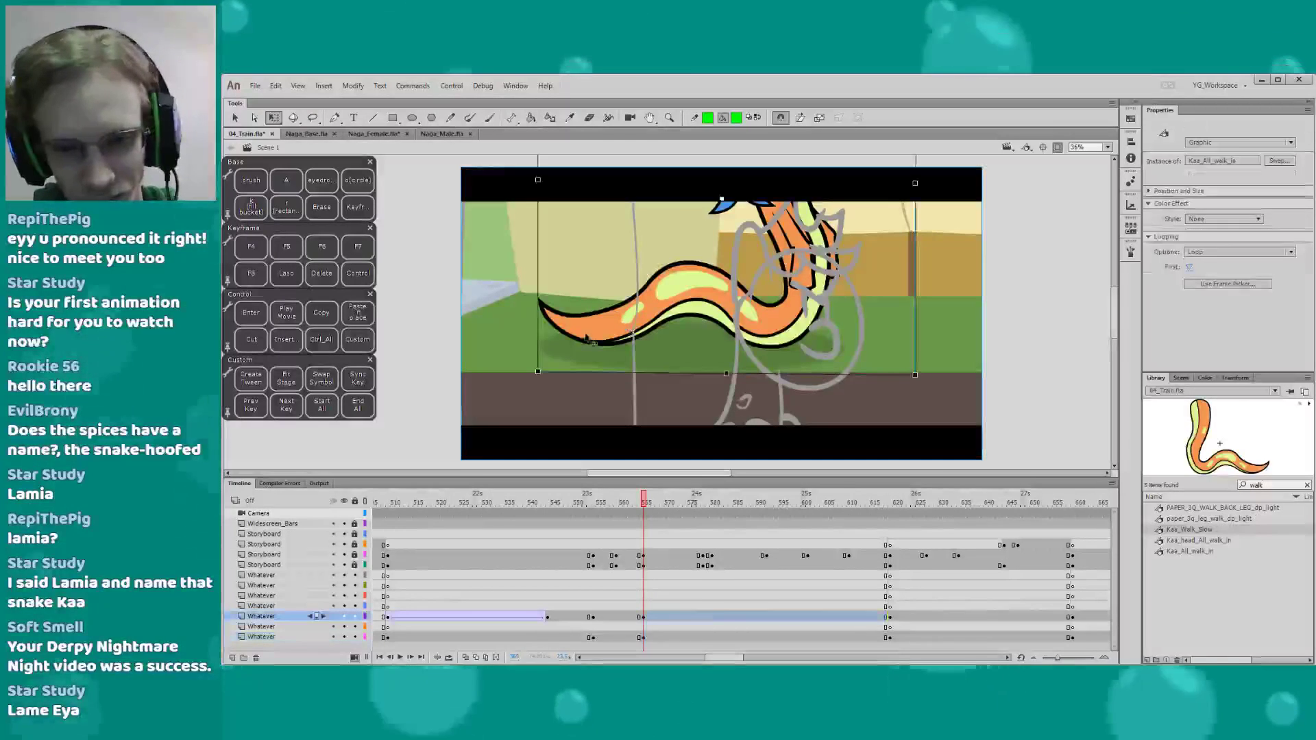
shift+click(504, 321)
drag(504, 322, 502, 520)
Create classic tweens on the snake and background layers between the full-body framing and the head close-up, and play the move
click(611, 616)
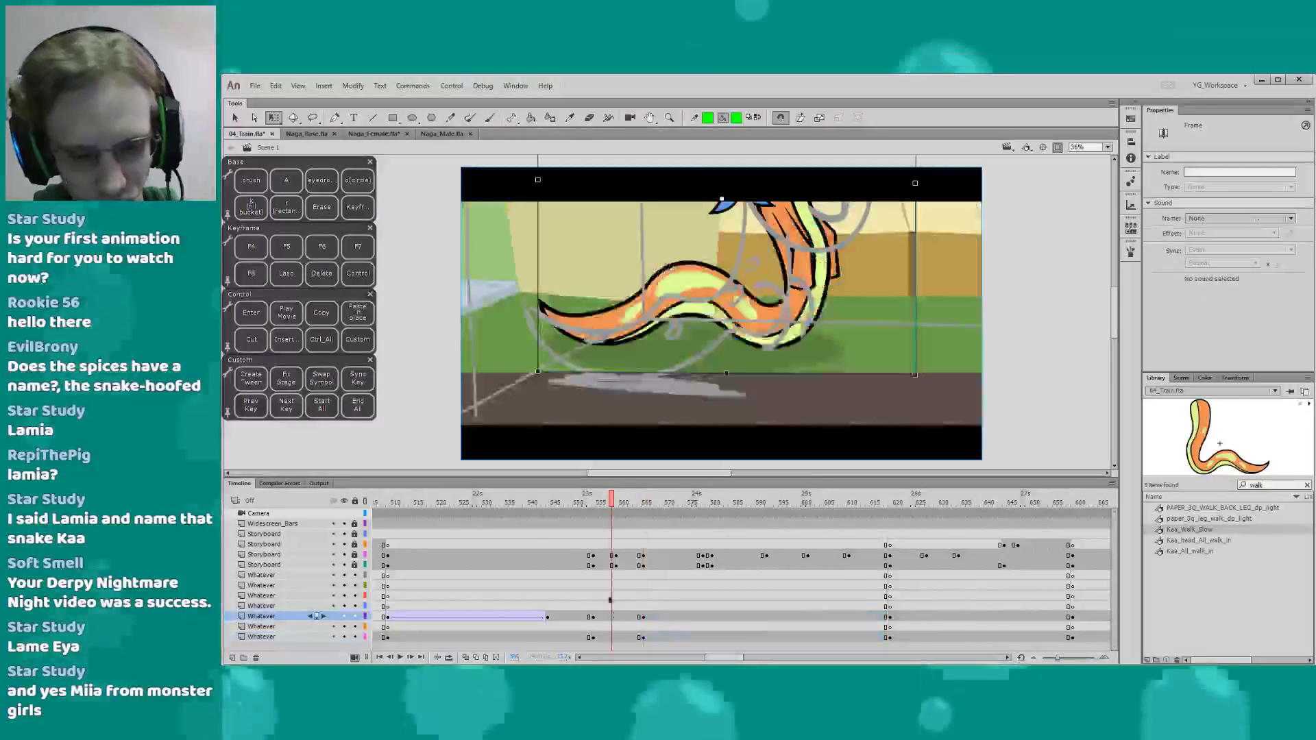
key(F3)
click(608, 637)
key(F4)
click(562, 502)
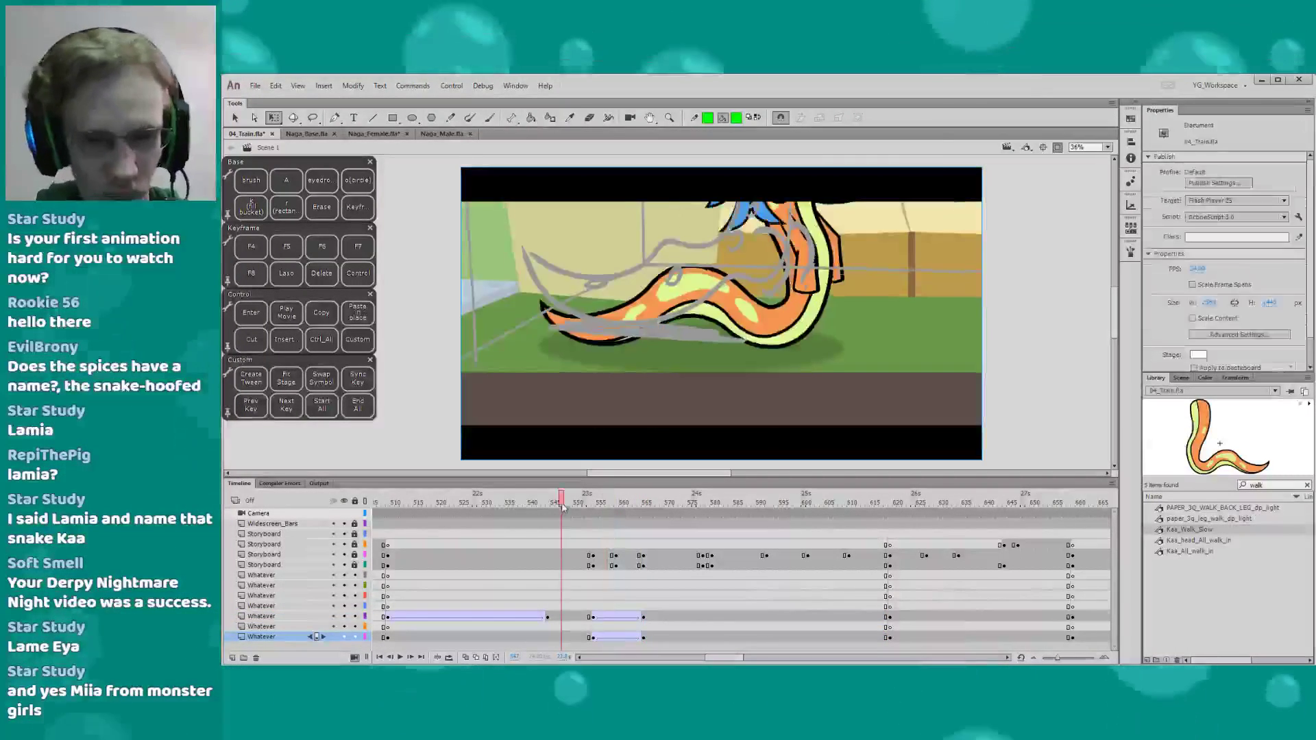
key(Return)
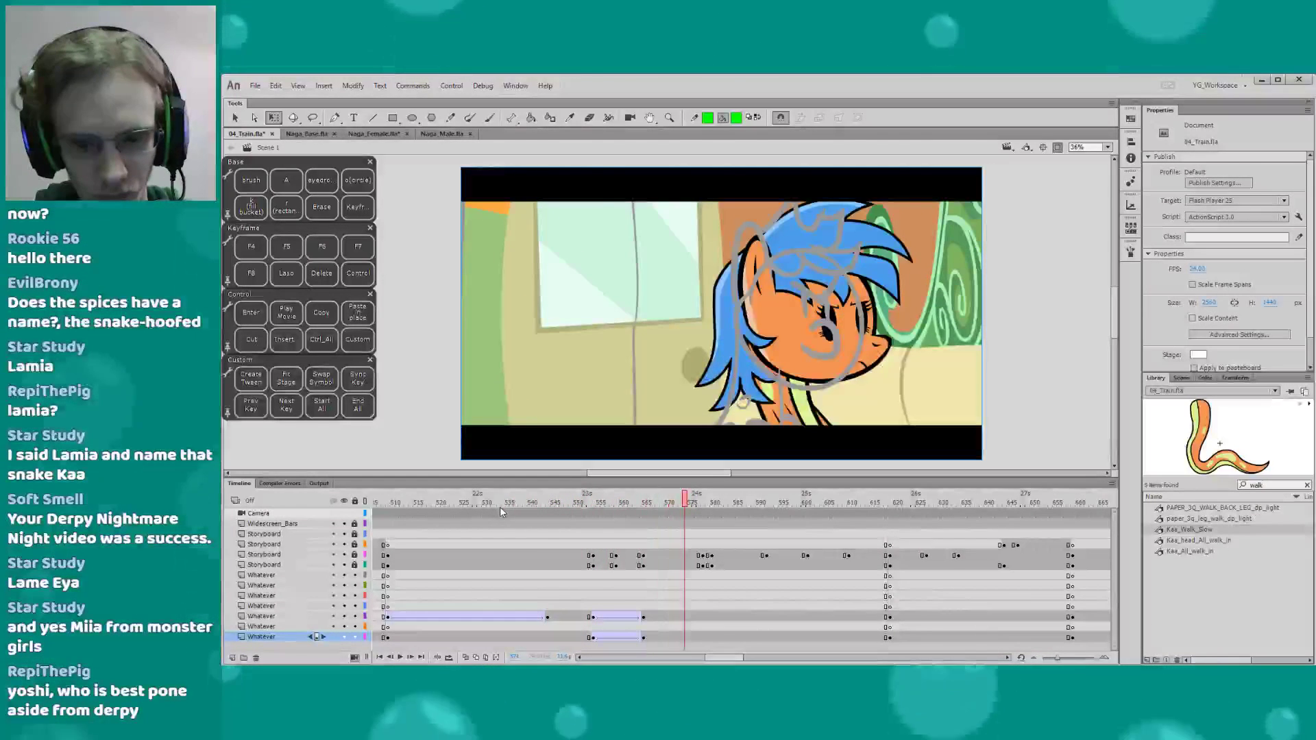
Set the camera-move tweens' ease to 100 and replay the pan up to her face
click(619, 617)
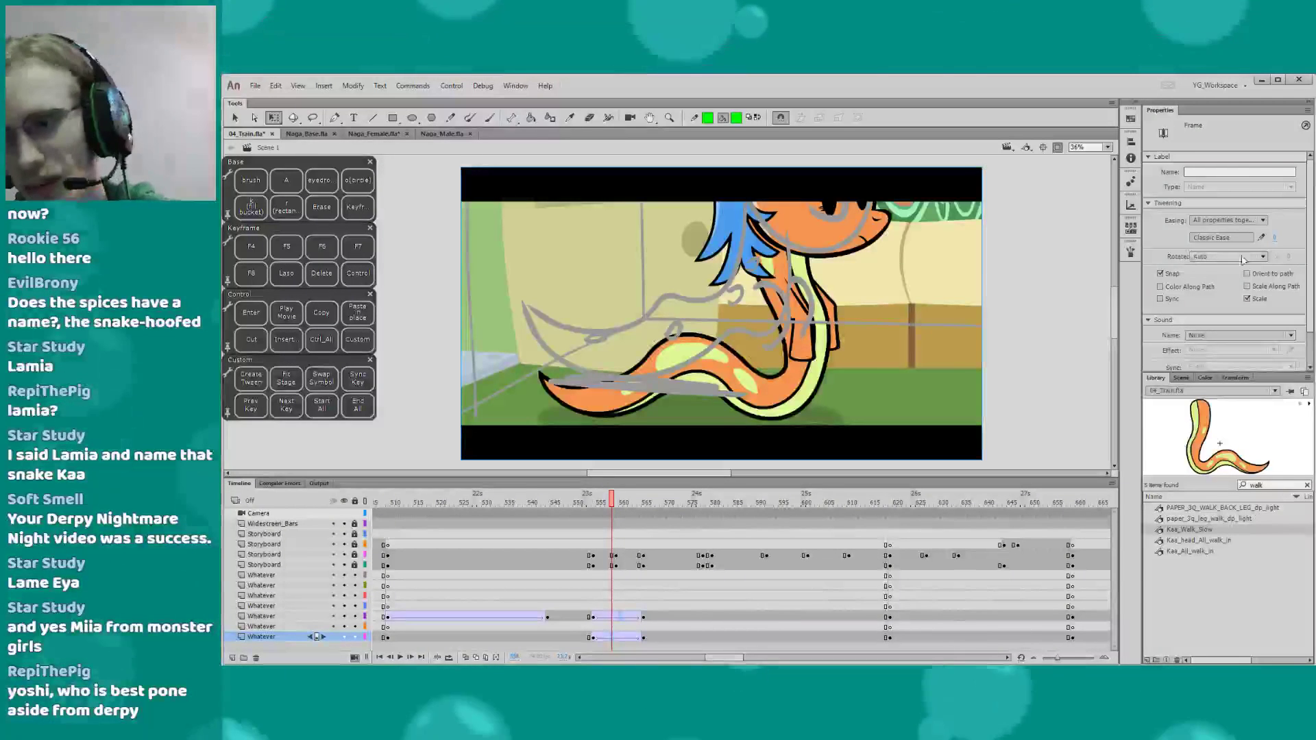
click(1274, 237)
text(100)
key(Return)
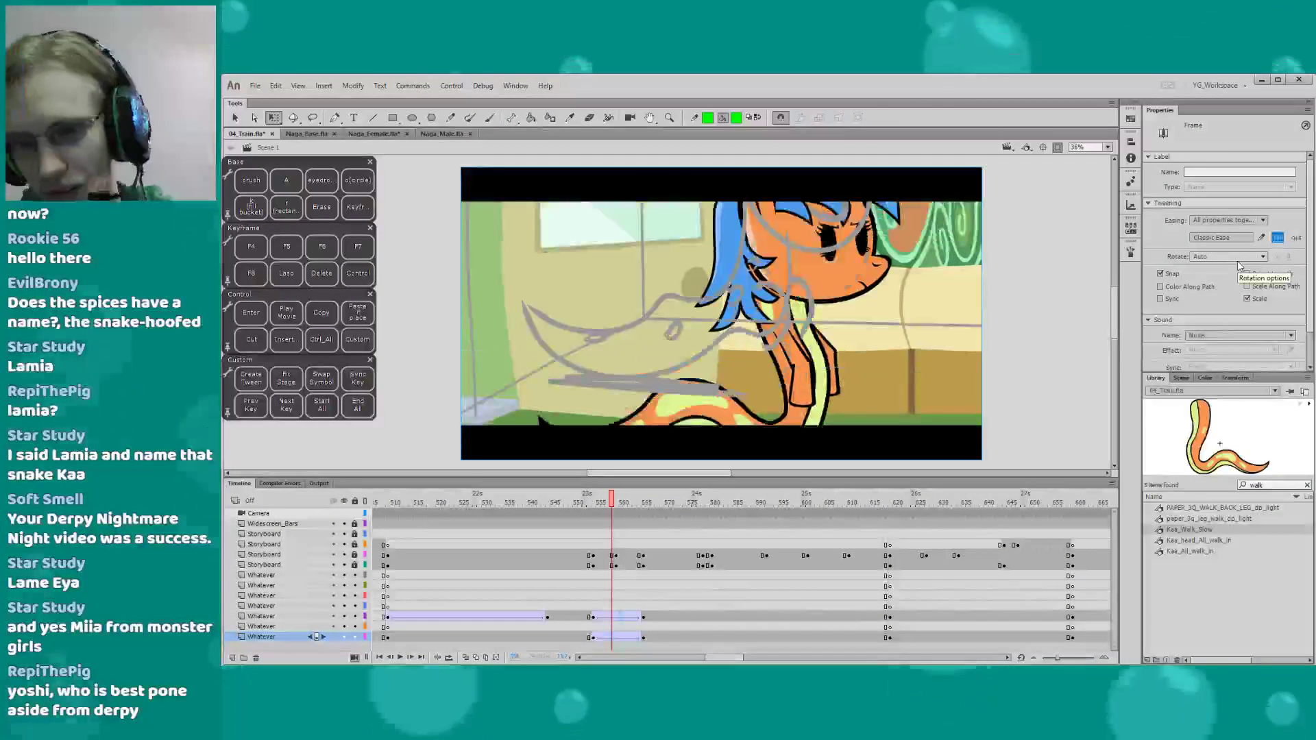
click(573, 503)
key(Return)
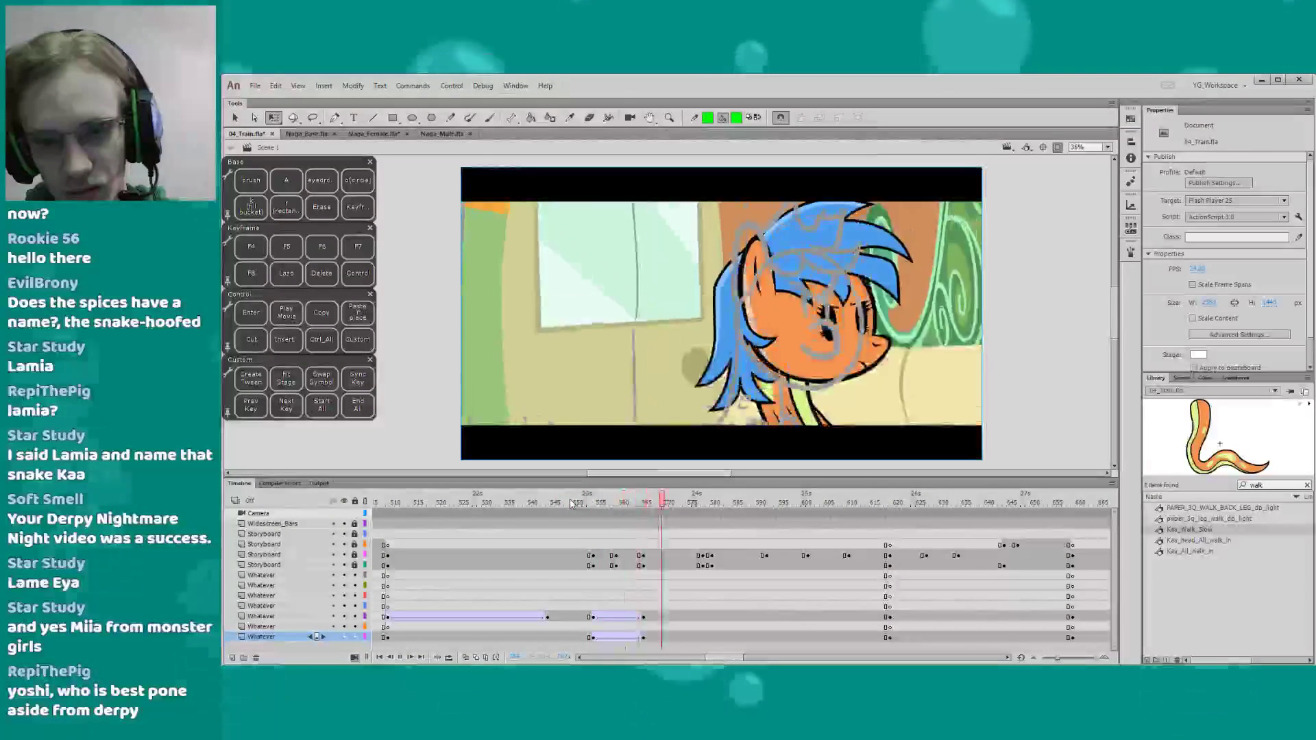
key(Return)
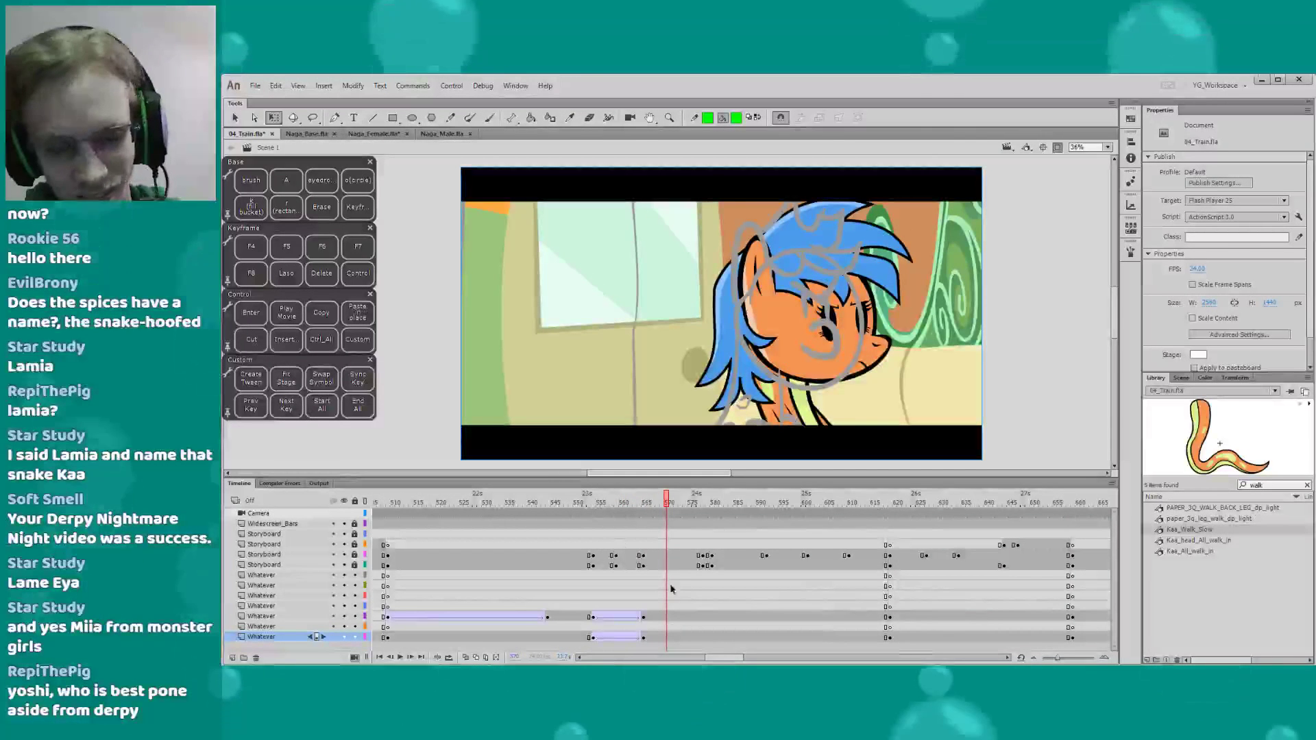
Save the file and replay the camera move up to her face
drag(718, 660, 718, 660)
drag(583, 478, 582, 473)
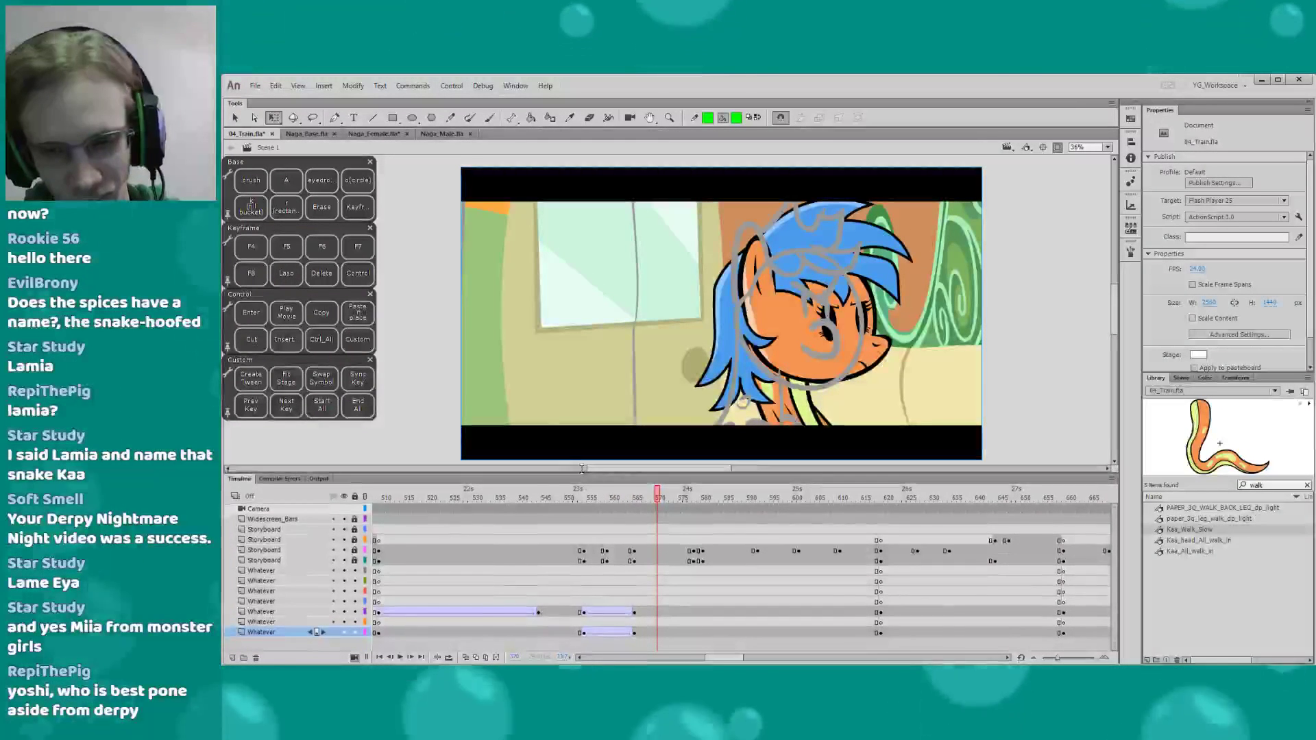
click(446, 403)
key(ctrl+s)
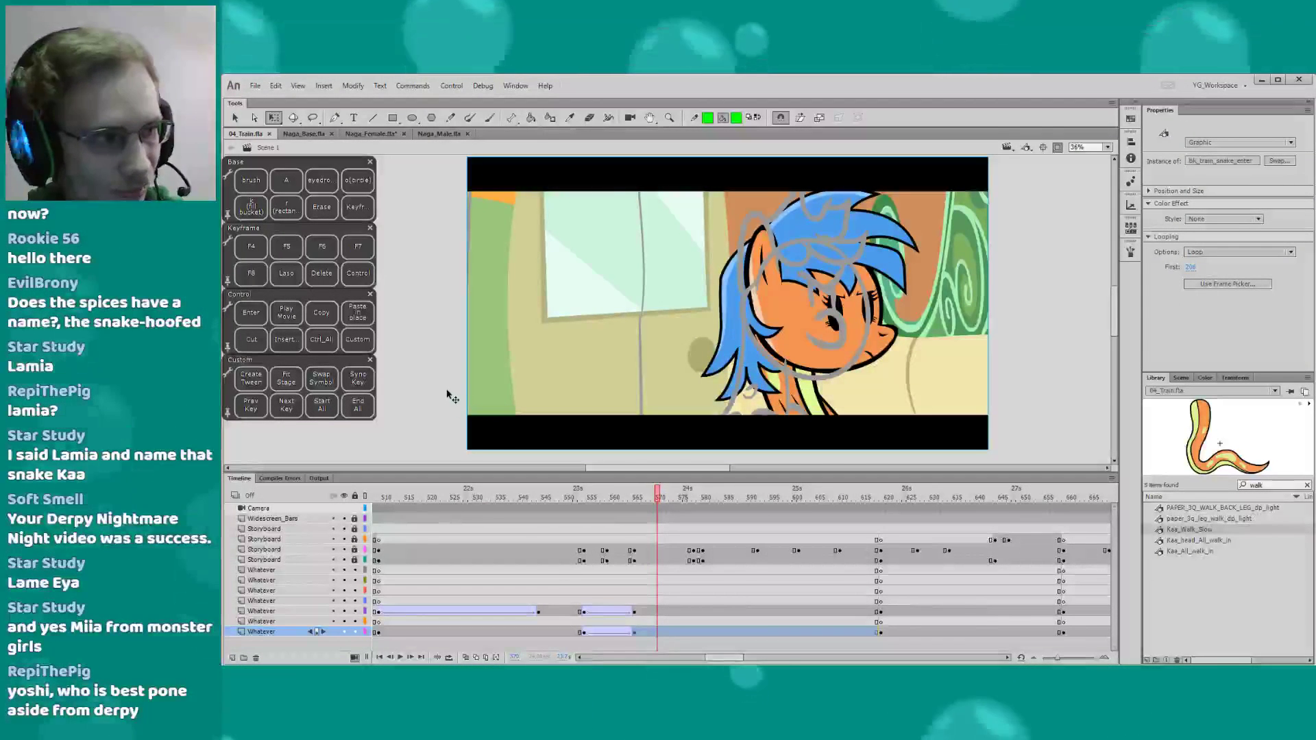
drag(430, 425, 437, 427)
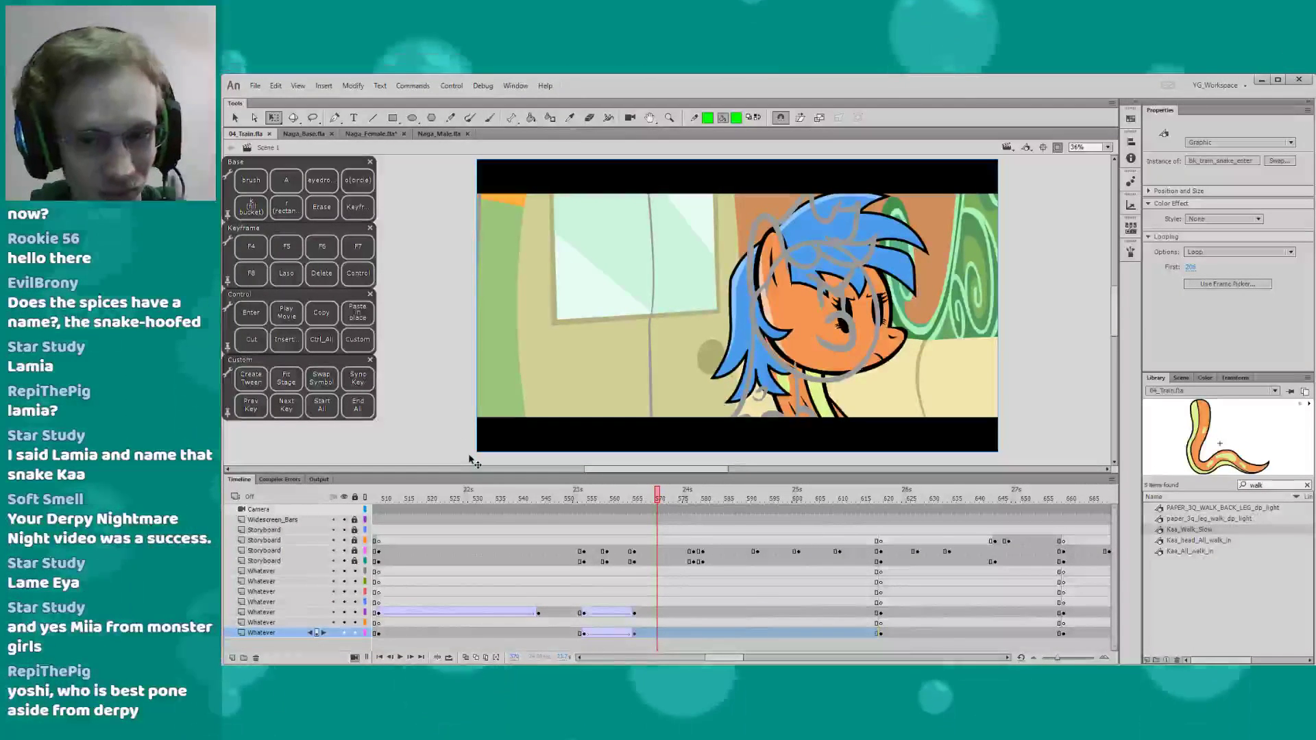
key(Return)
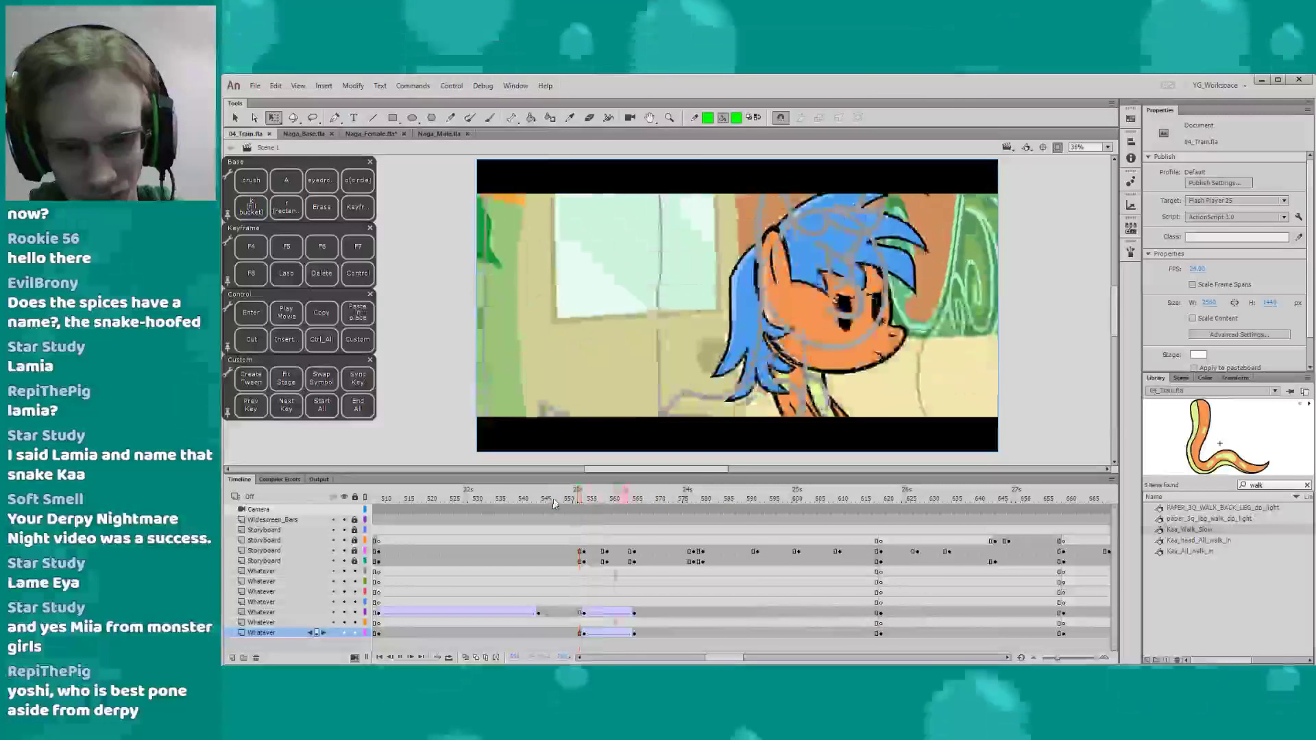
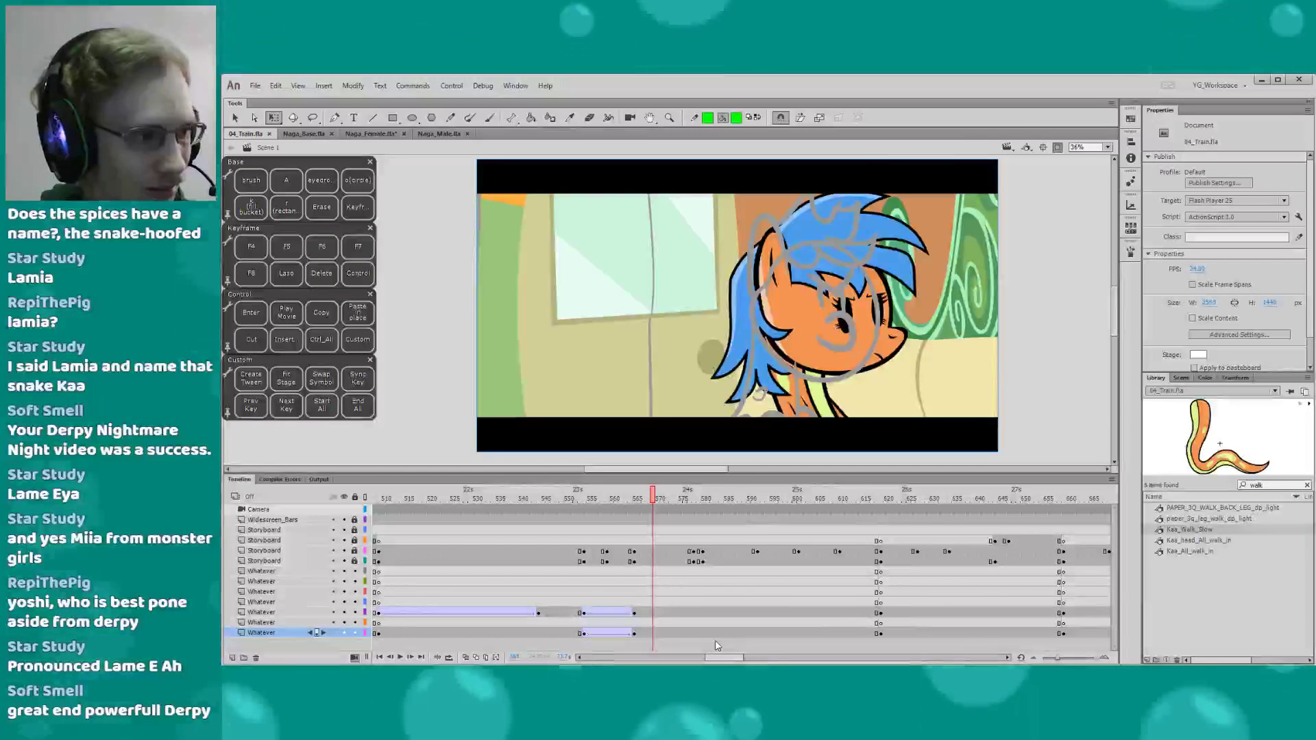
click(569, 498)
key(Return)
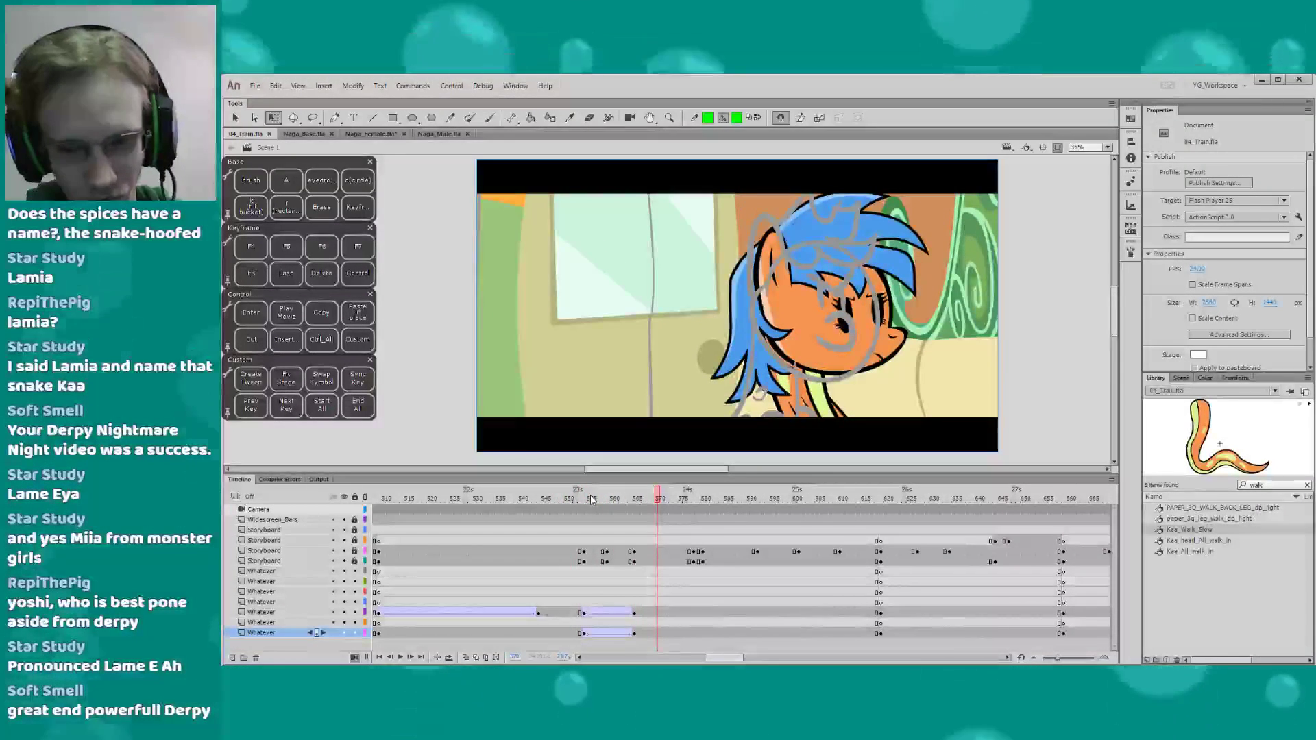
Set the camera-move tweens' ease to -100 and replay the pan
click(609, 623)
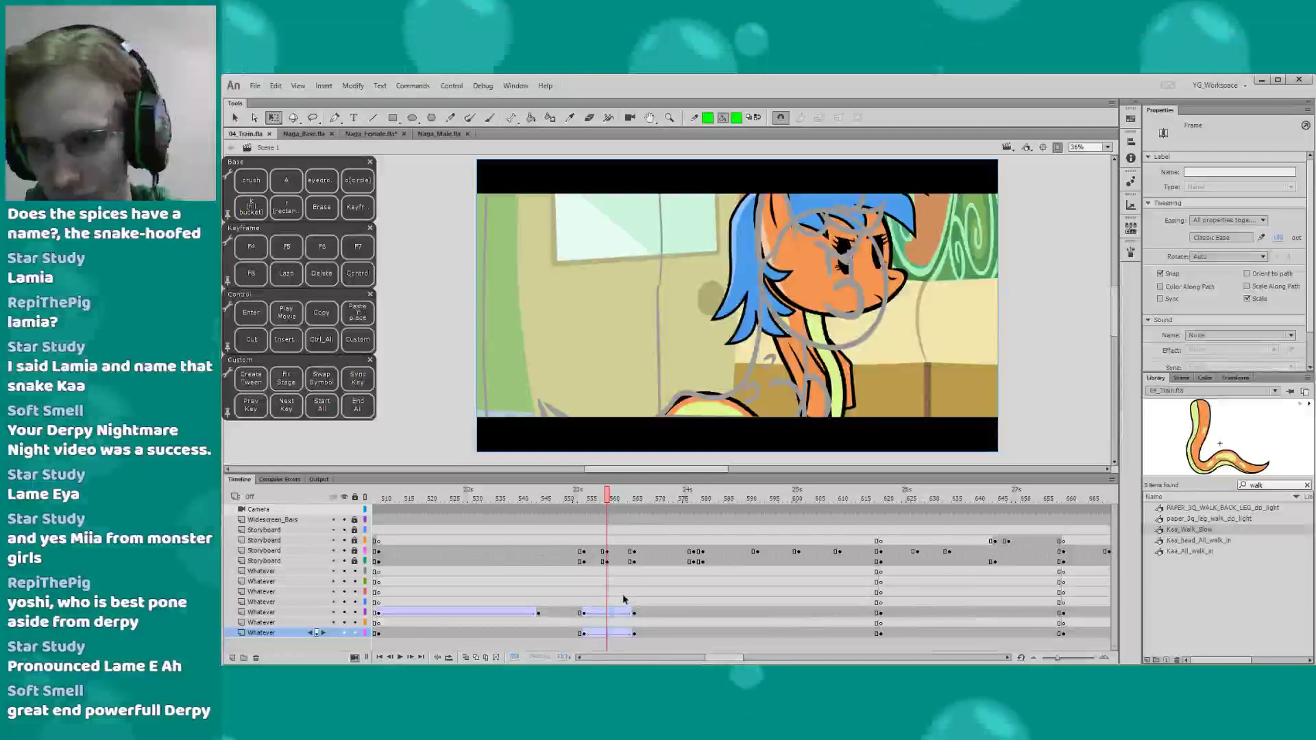
click(1278, 240)
text(-100)
key(Return)
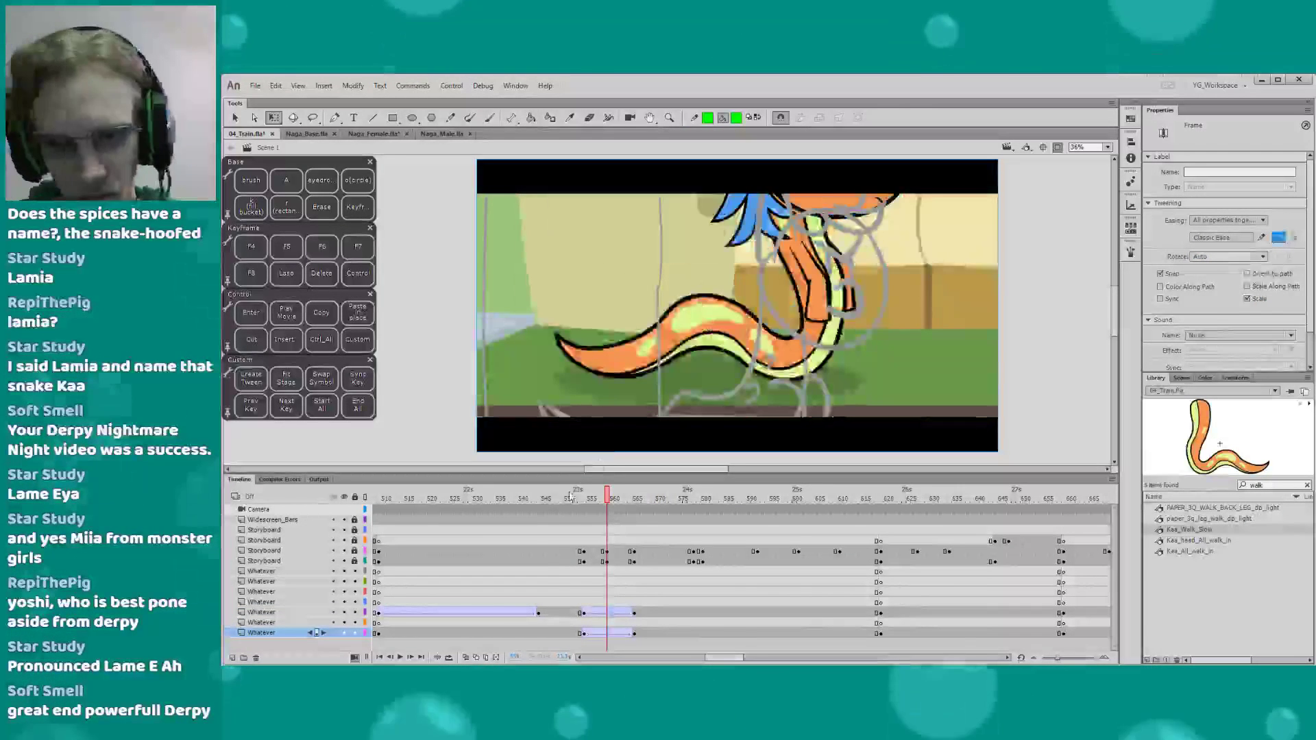
key(Return)
key(Return)
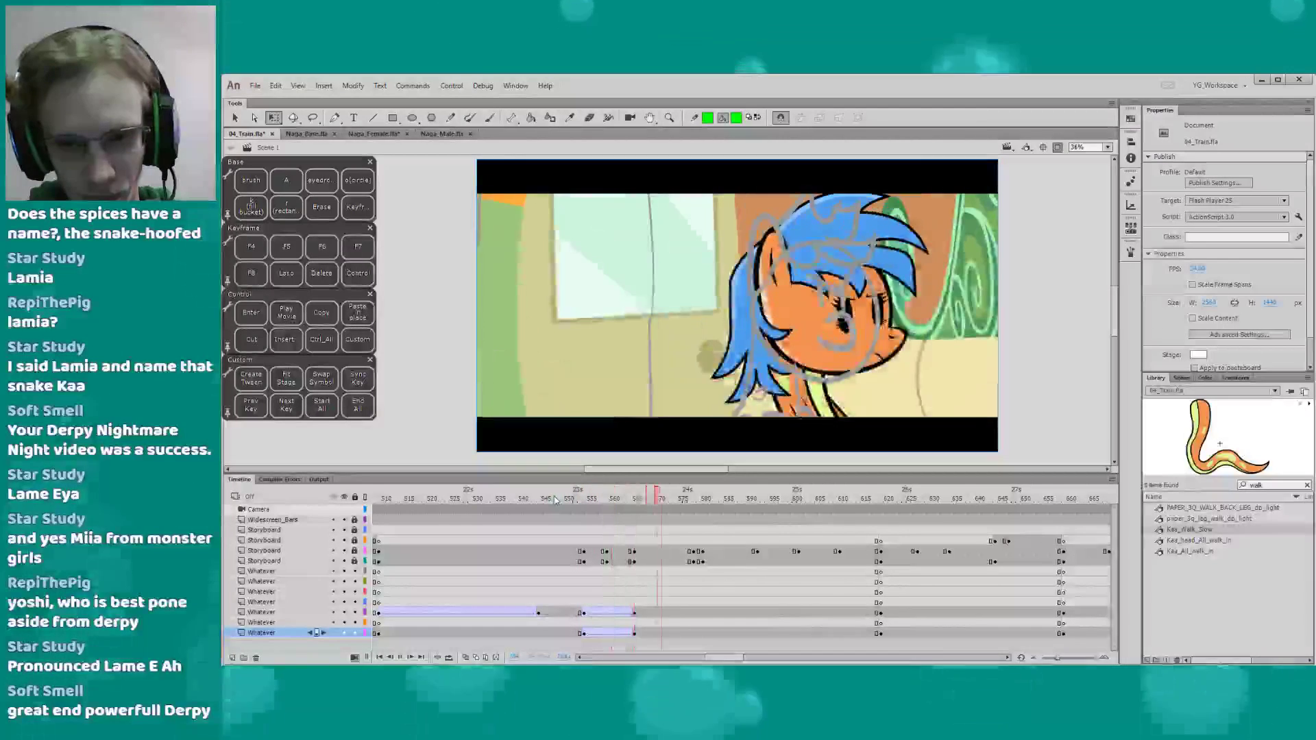
Add settling keyframes to the snake and background layers two frames after the camera move ends
click(644, 613)
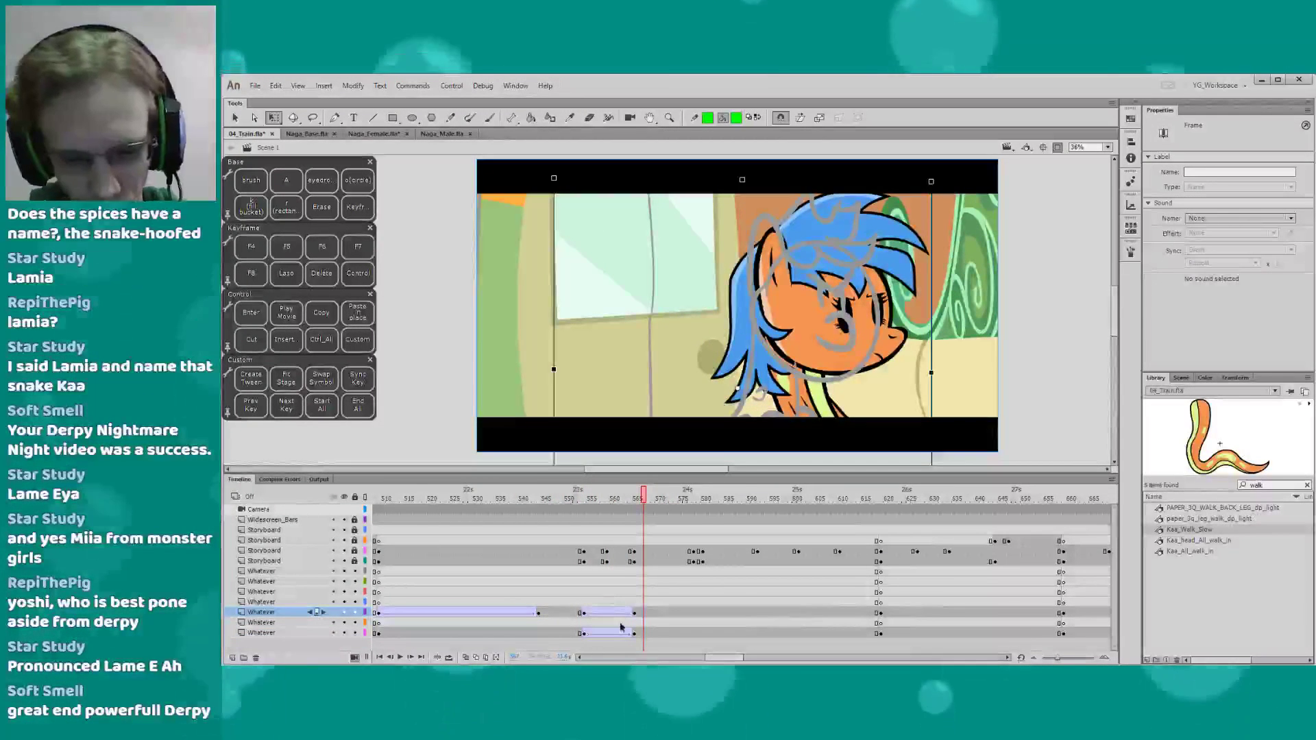
key(F6)
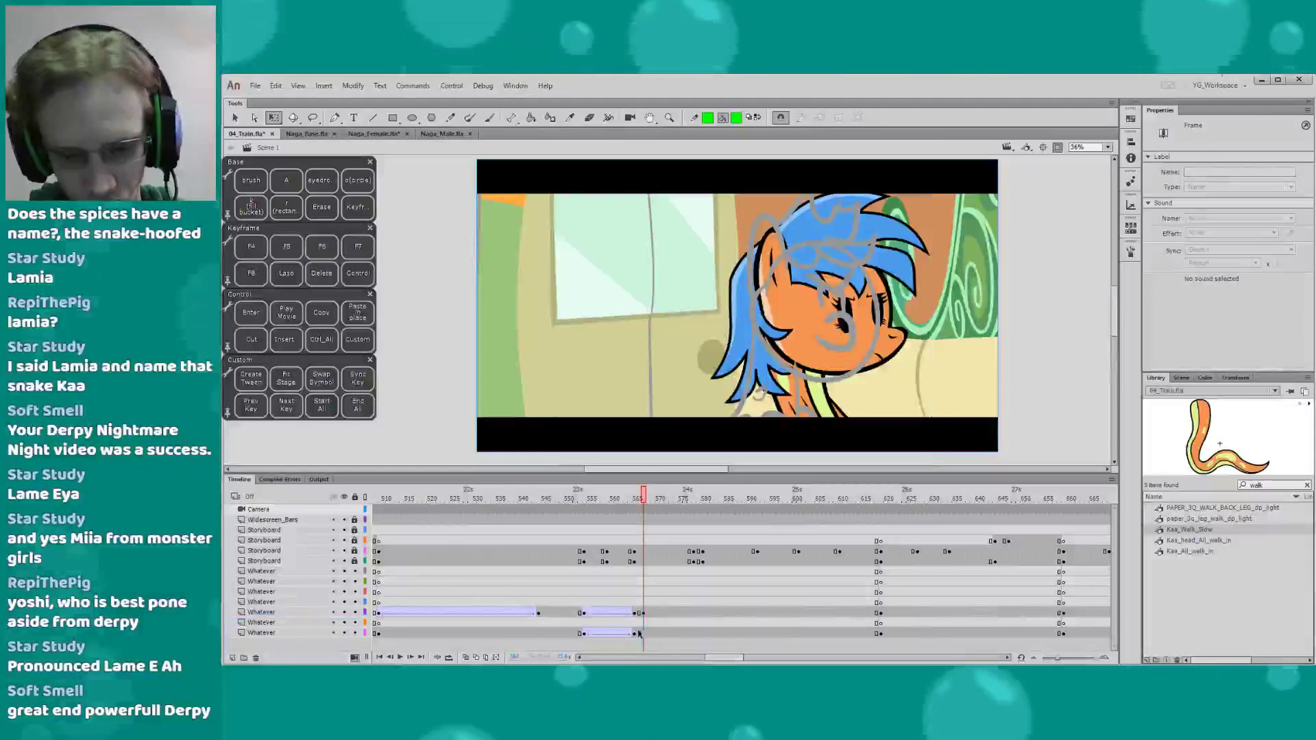
click(642, 633)
key(F6)
Nudge the background and snake slightly down at the camera move's end keyframe for an overshoot, the snake a little further
click(635, 613)
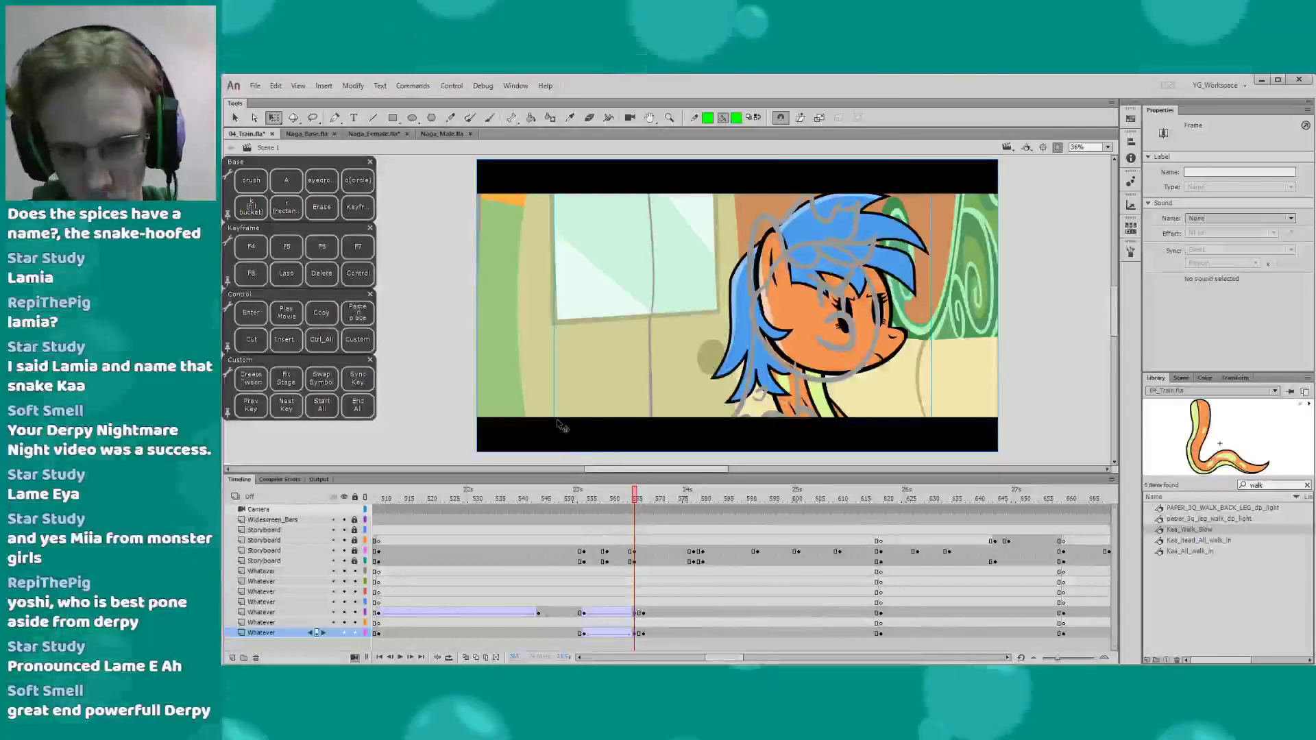
click(647, 373)
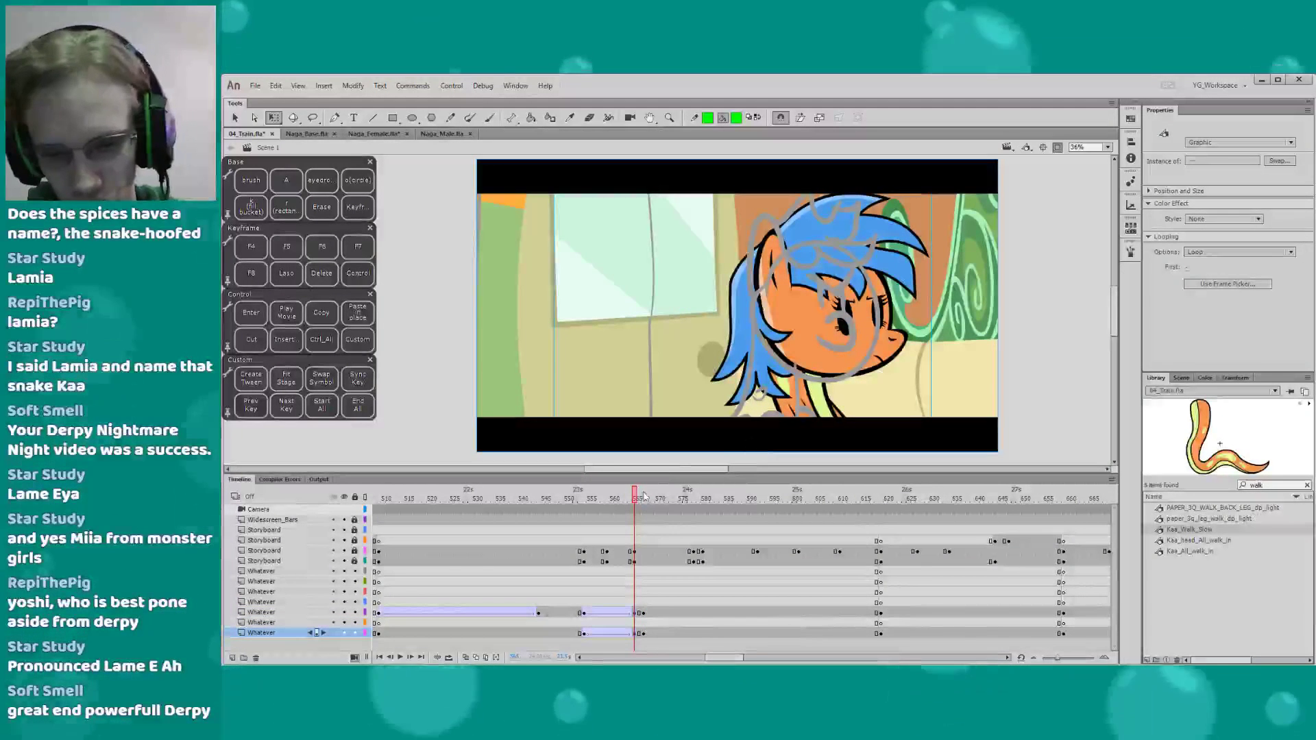
click(788, 370)
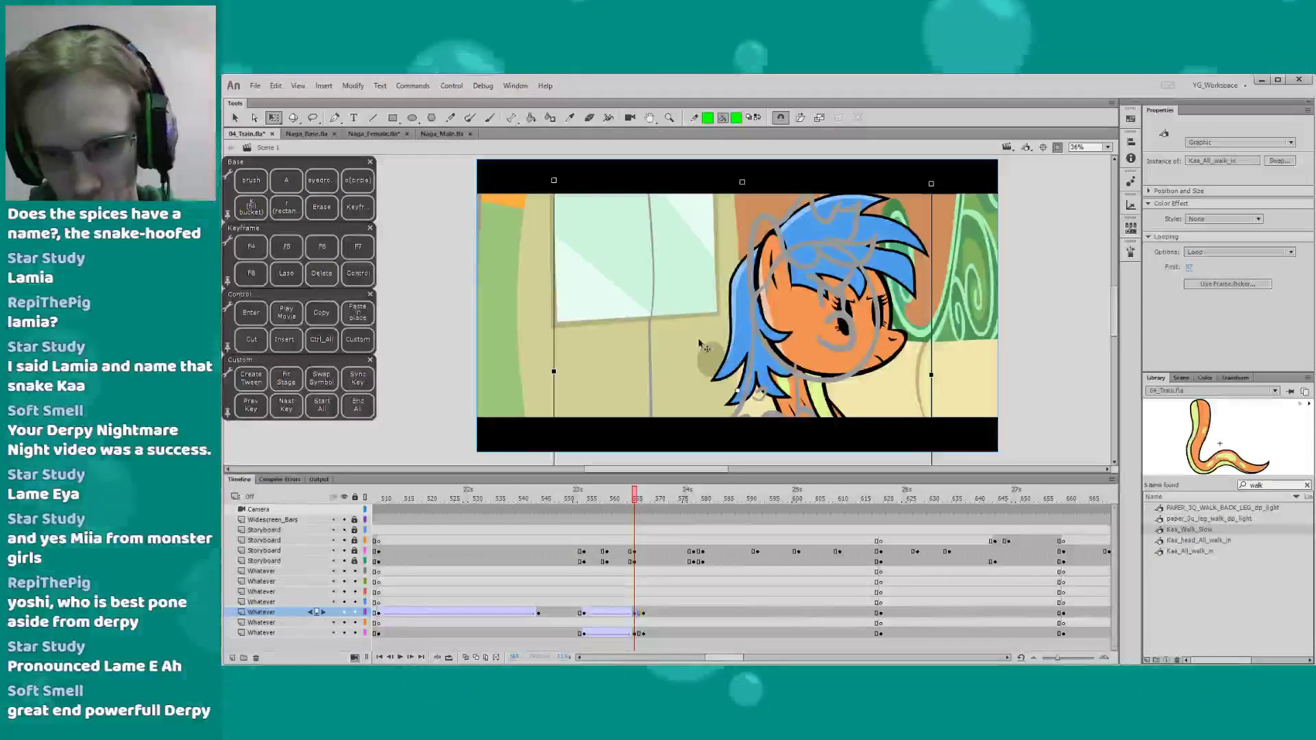
key(Down)
key(Down)
key(Down)
key(Down)
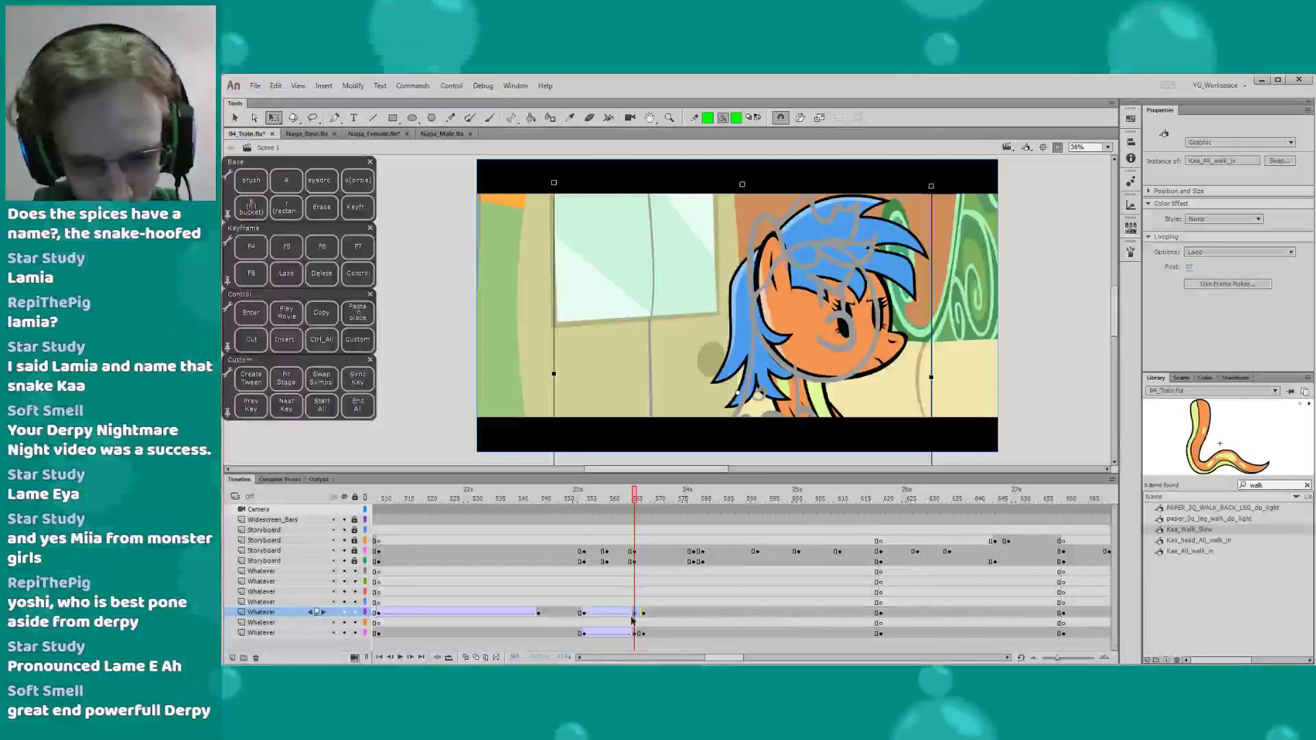
Create classic tweens from the overshoot to the settling keyframes on the snake and background layers, and replay the camera move
click(633, 613)
click(635, 632)
key(F4)
click(561, 498)
key(Return)
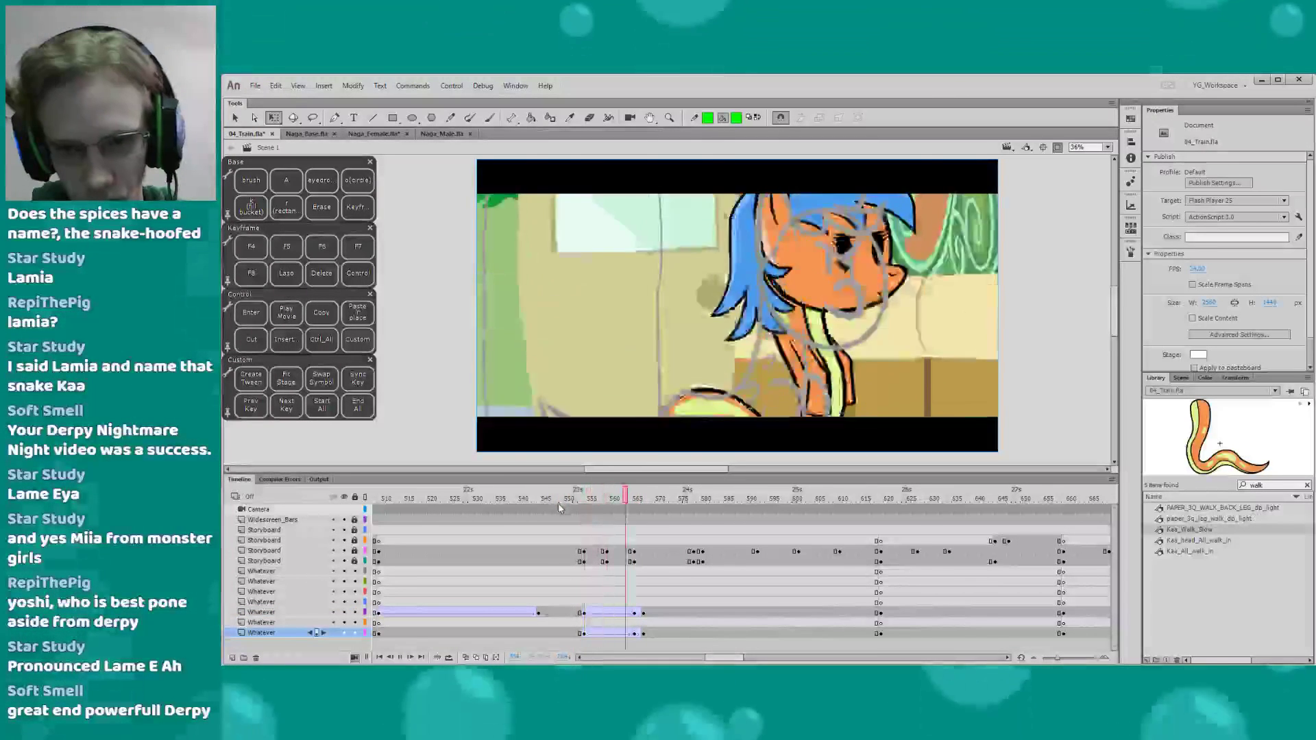
key(Return)
key(Return)
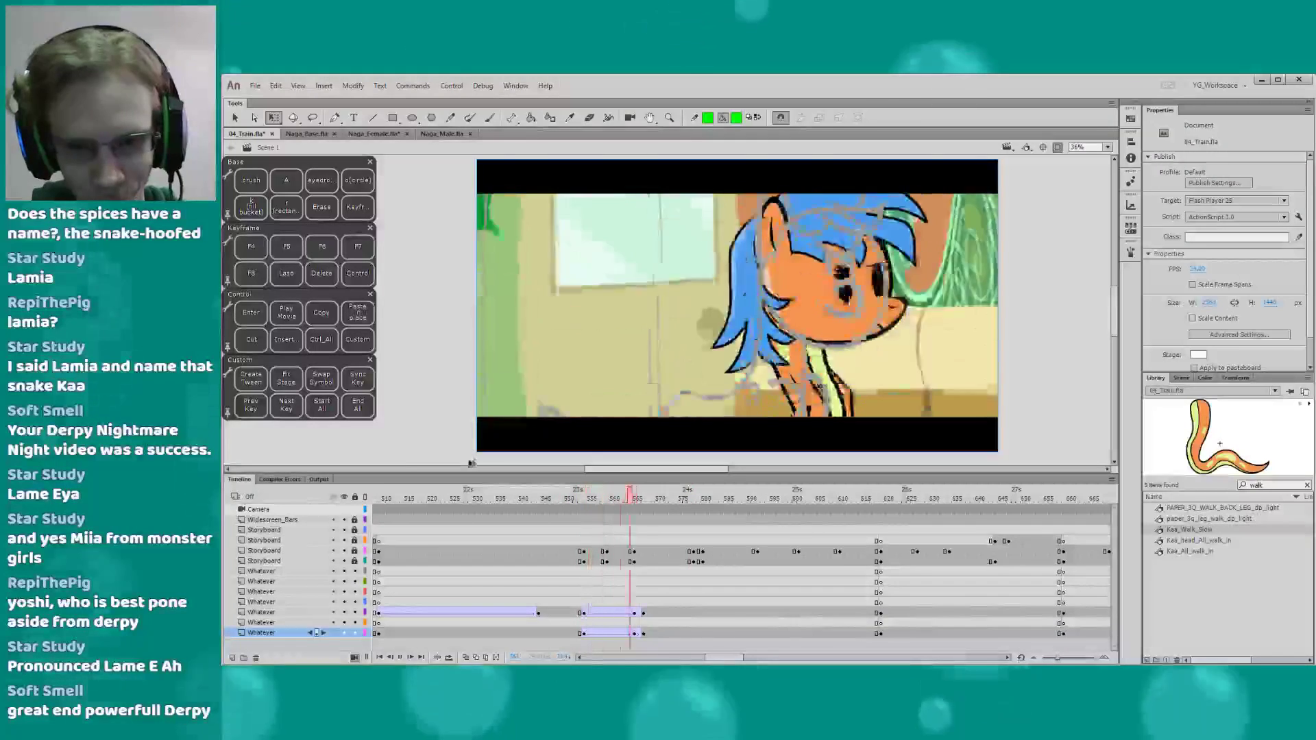
Hide the three lower storyboard layers and replay the snake's entrance with the camera move
click(343, 541)
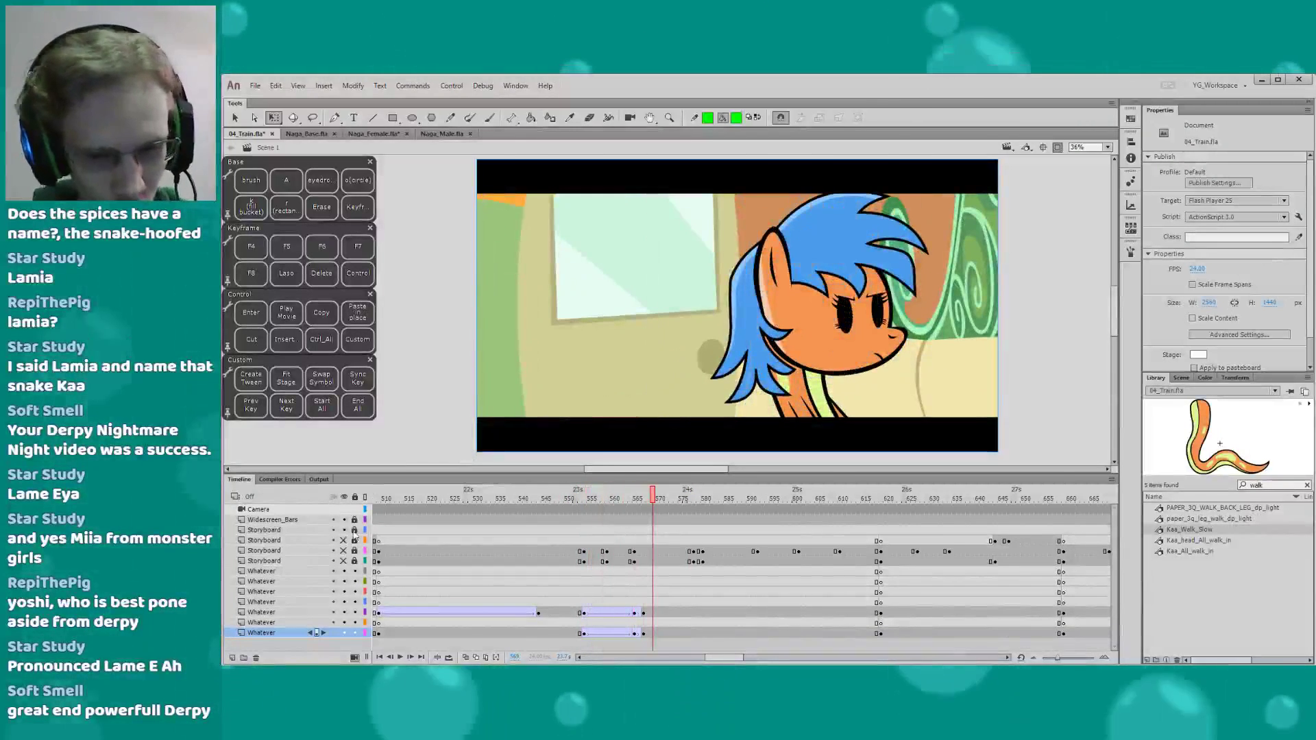
click(528, 500)
key(Return)
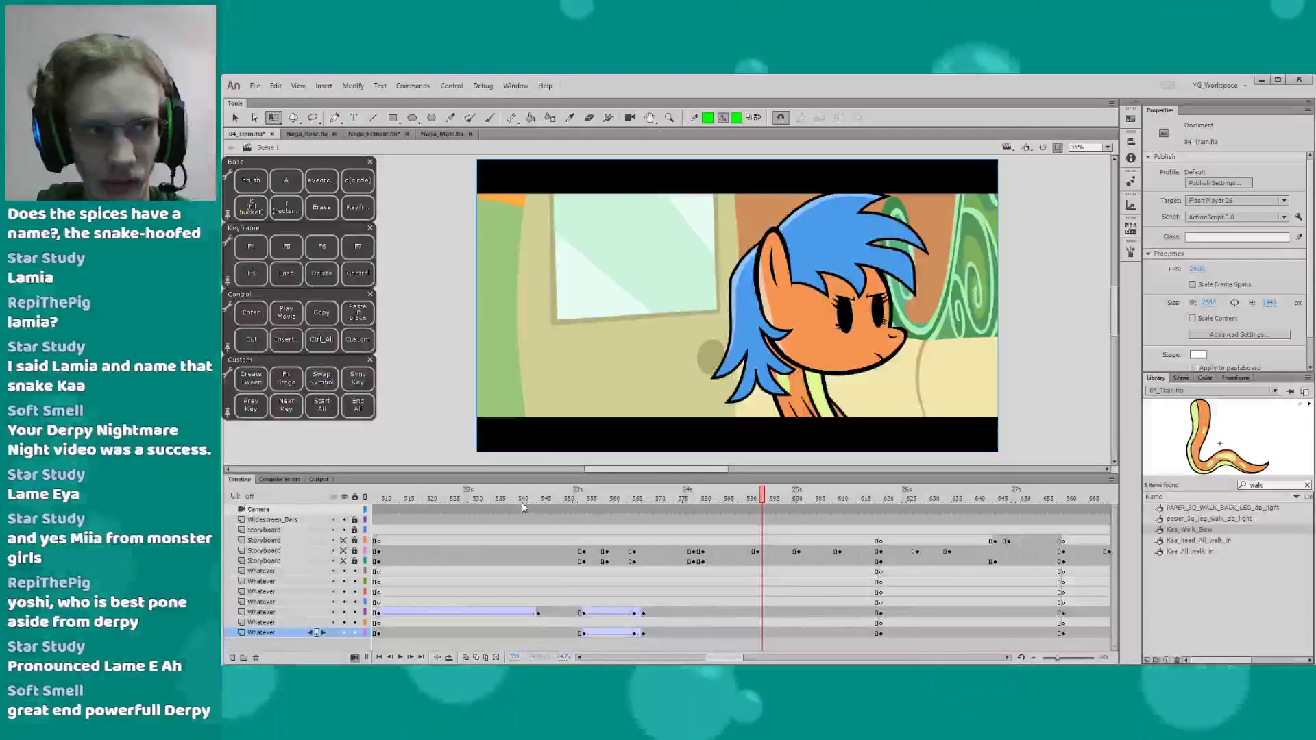
click(470, 503)
key(Return)
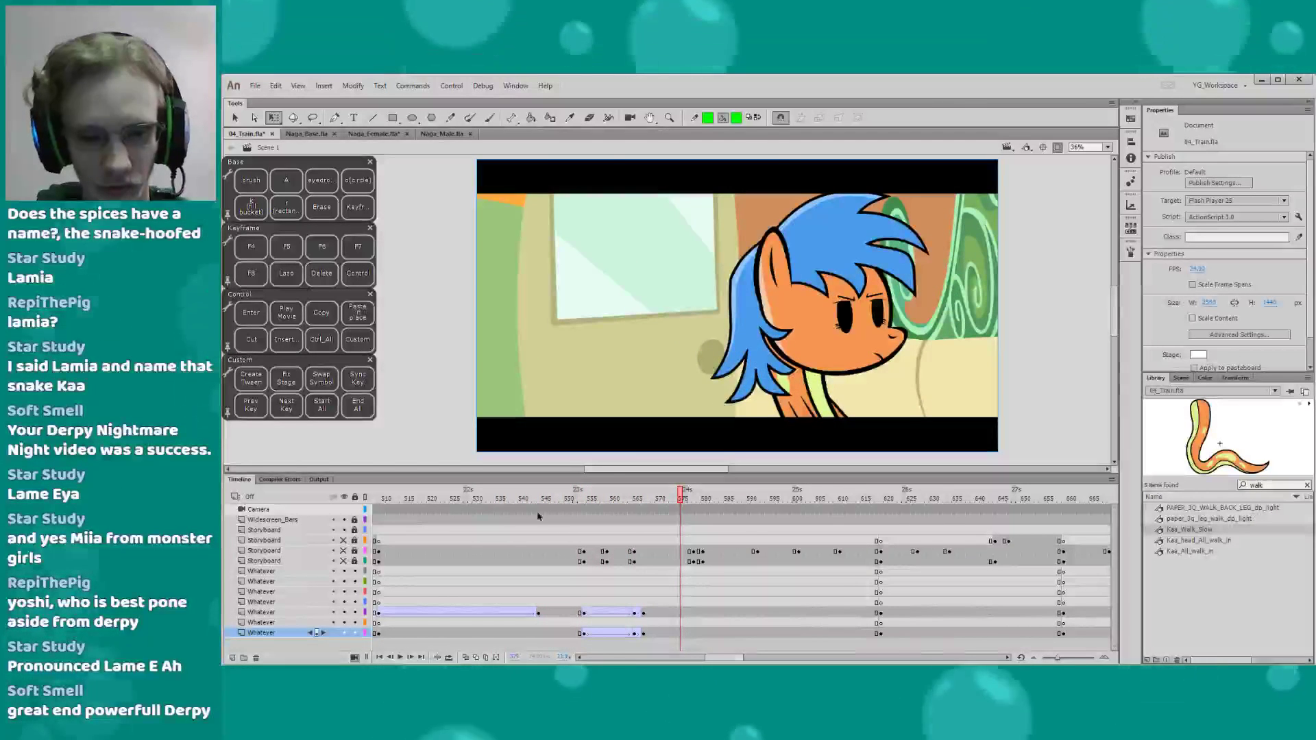
Replay the snake's entrance and the camera move, with the hidden storyboard layers shown again, to examine the timing
click(568, 501)
click(1057, 149)
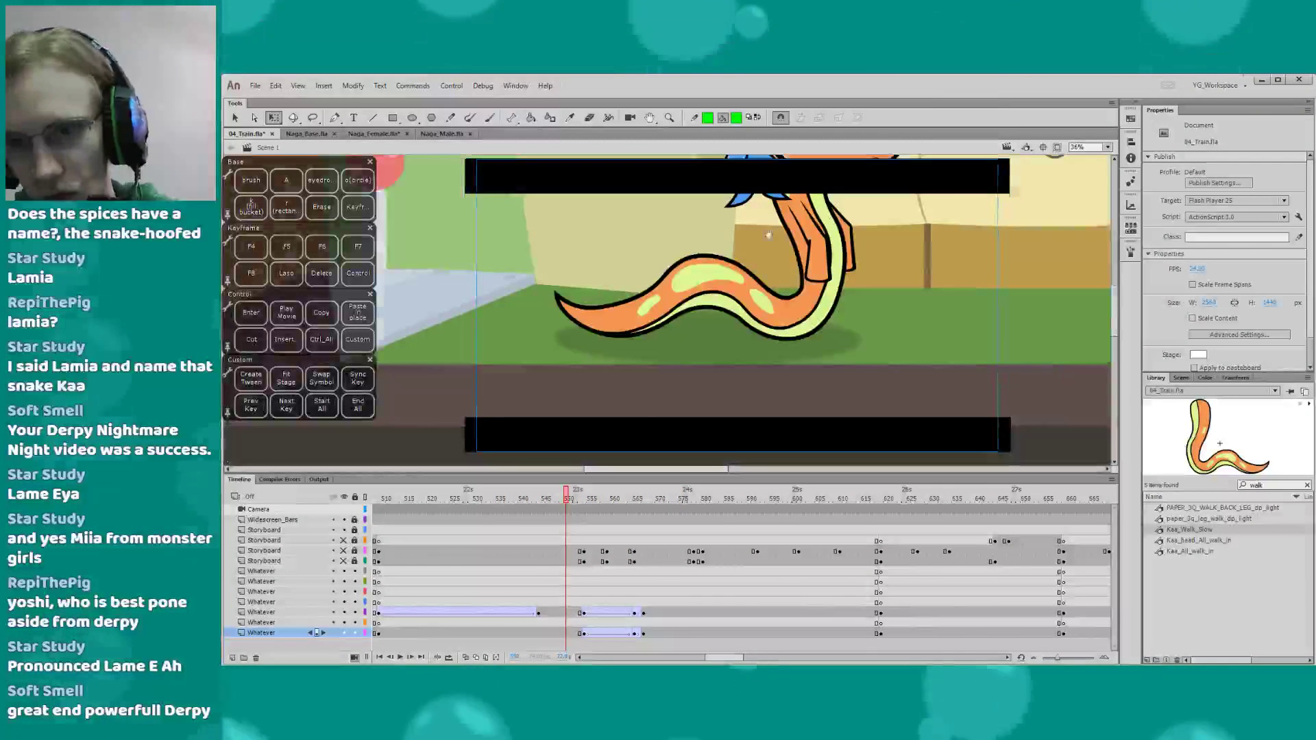
key(Return)
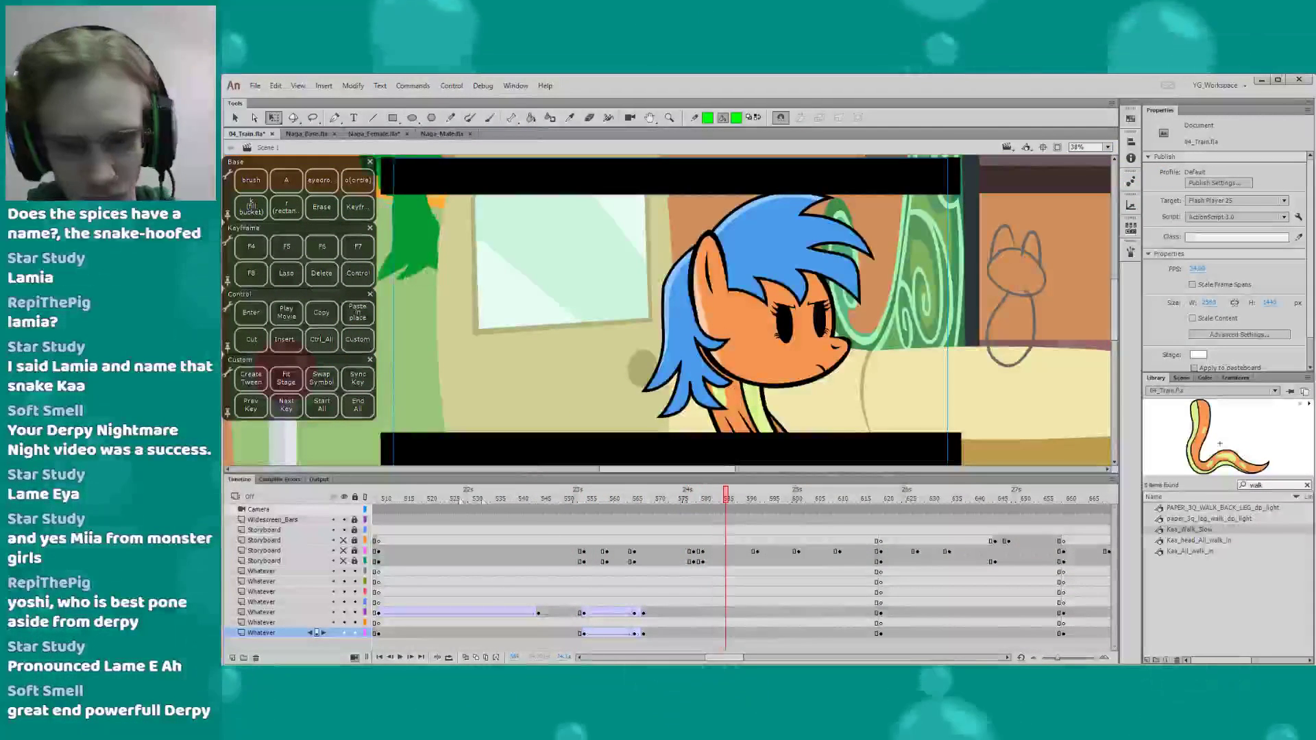
click(383, 488)
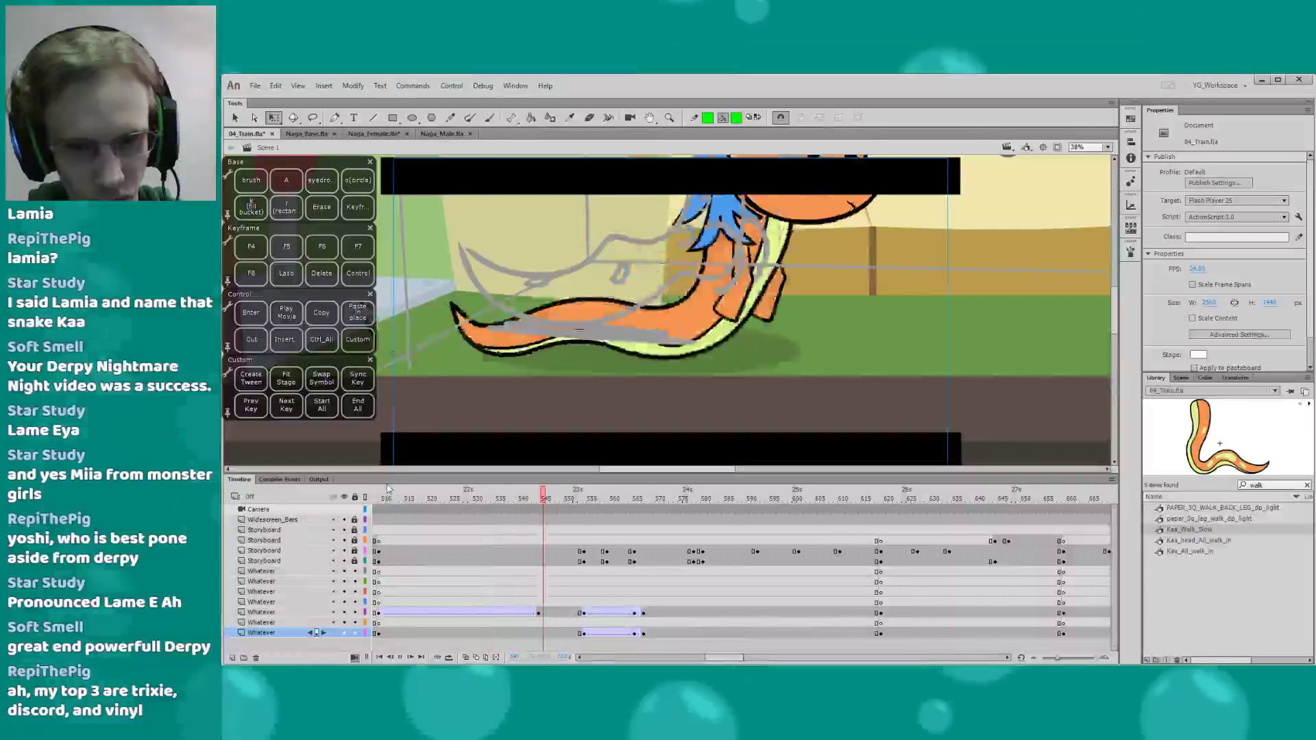
click(579, 499)
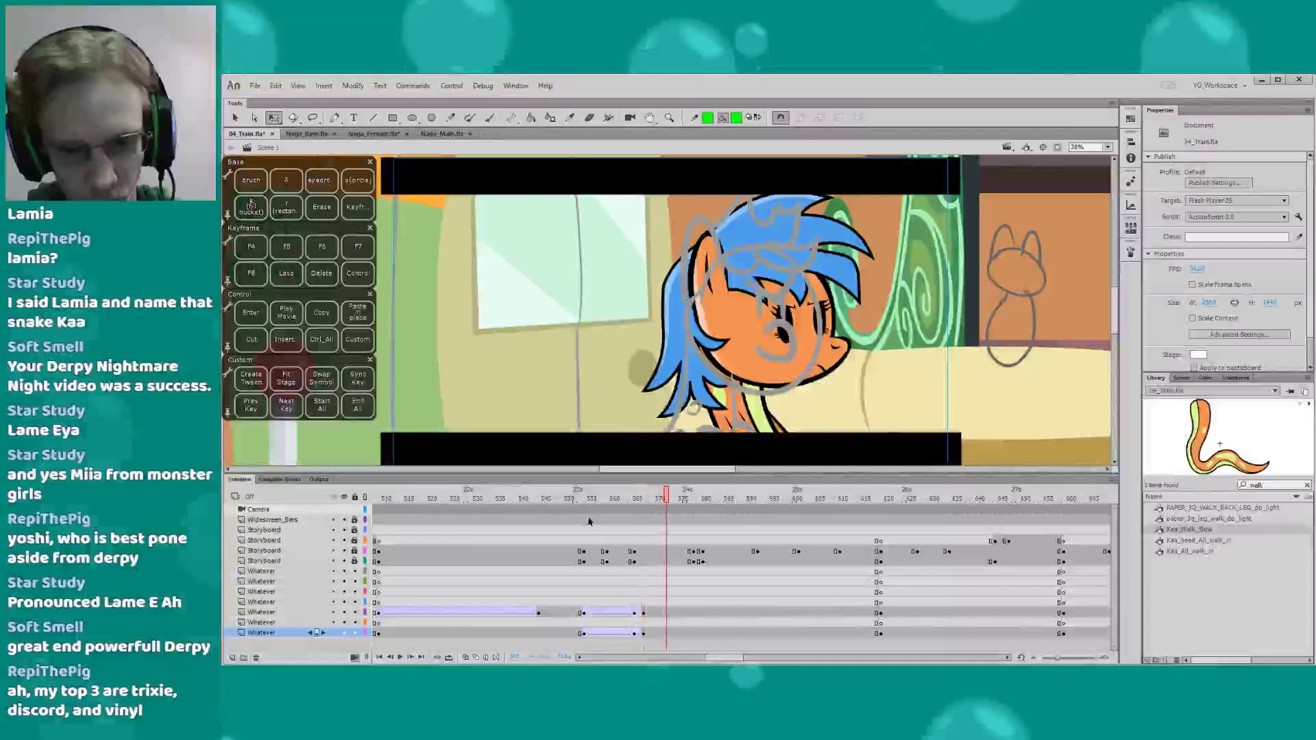
drag(715, 659, 717, 660)
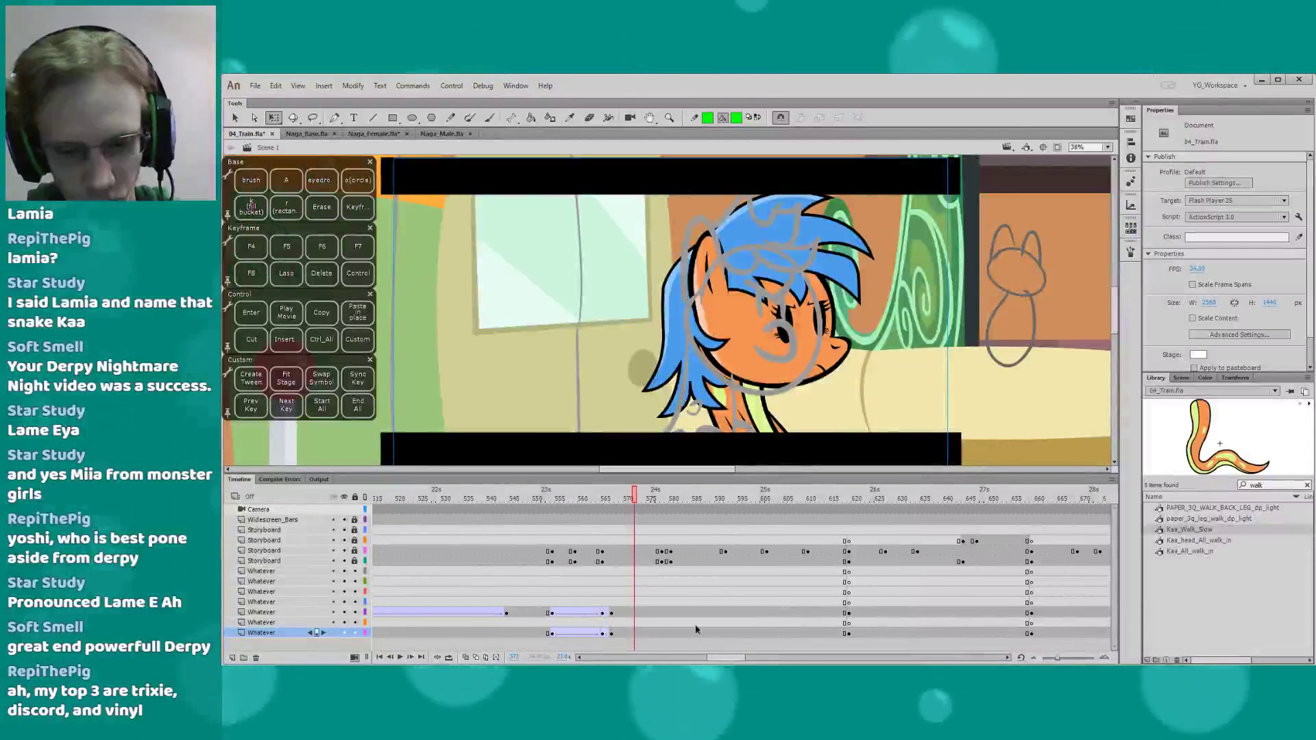
click(559, 499)
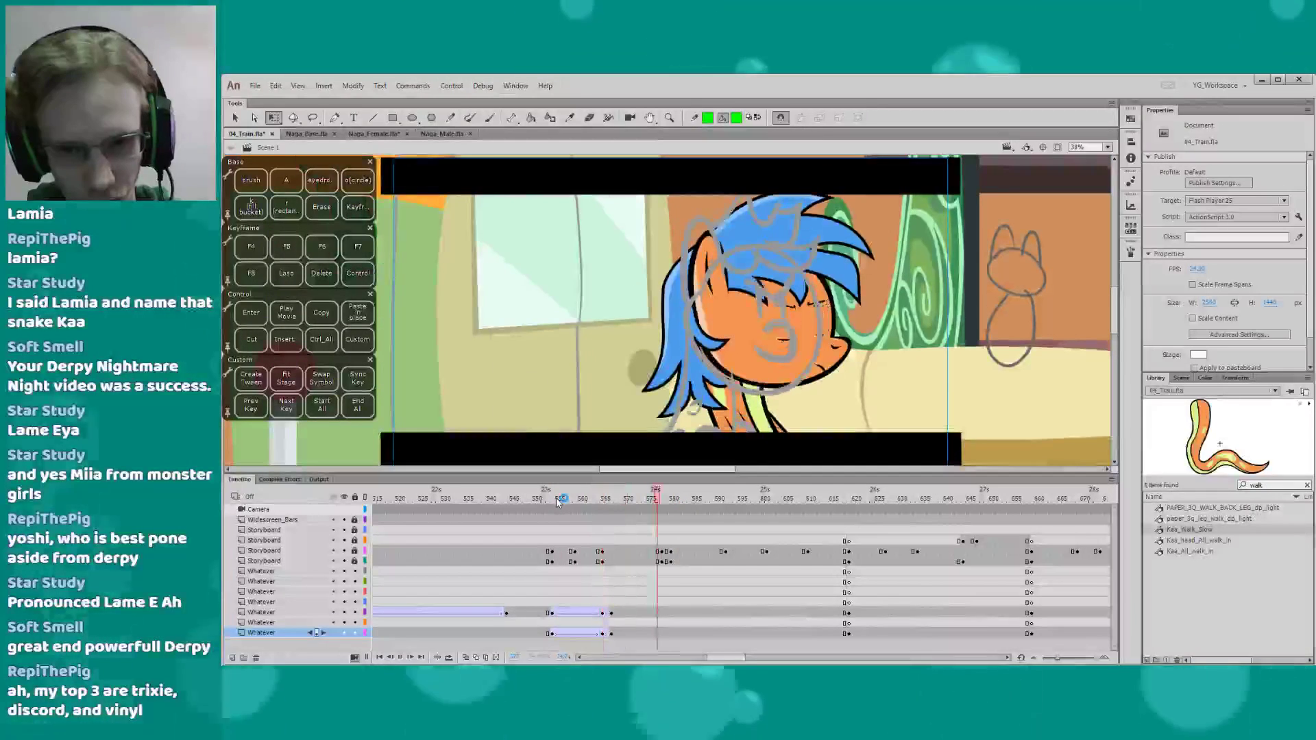
Remove four frames across all layers from the hold after the camera move, and replay the section
drag(653, 509, 636, 642)
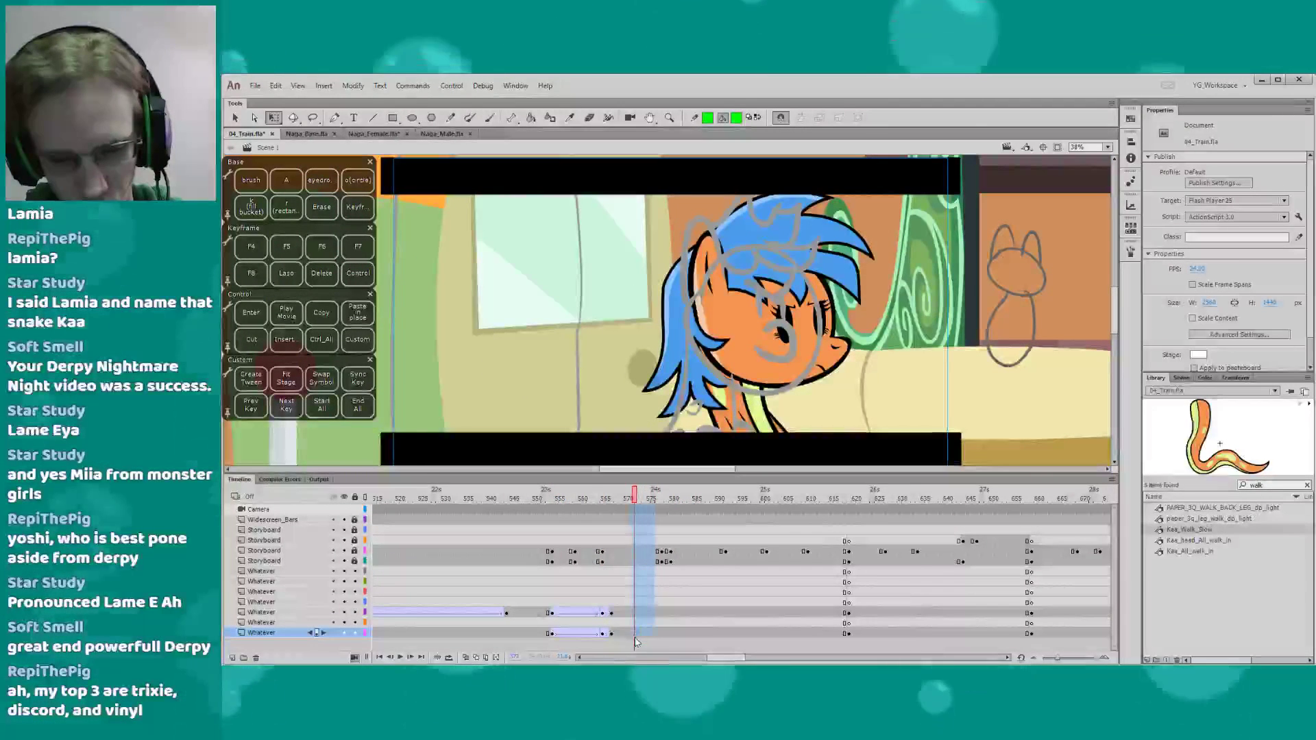
right_click(642, 598)
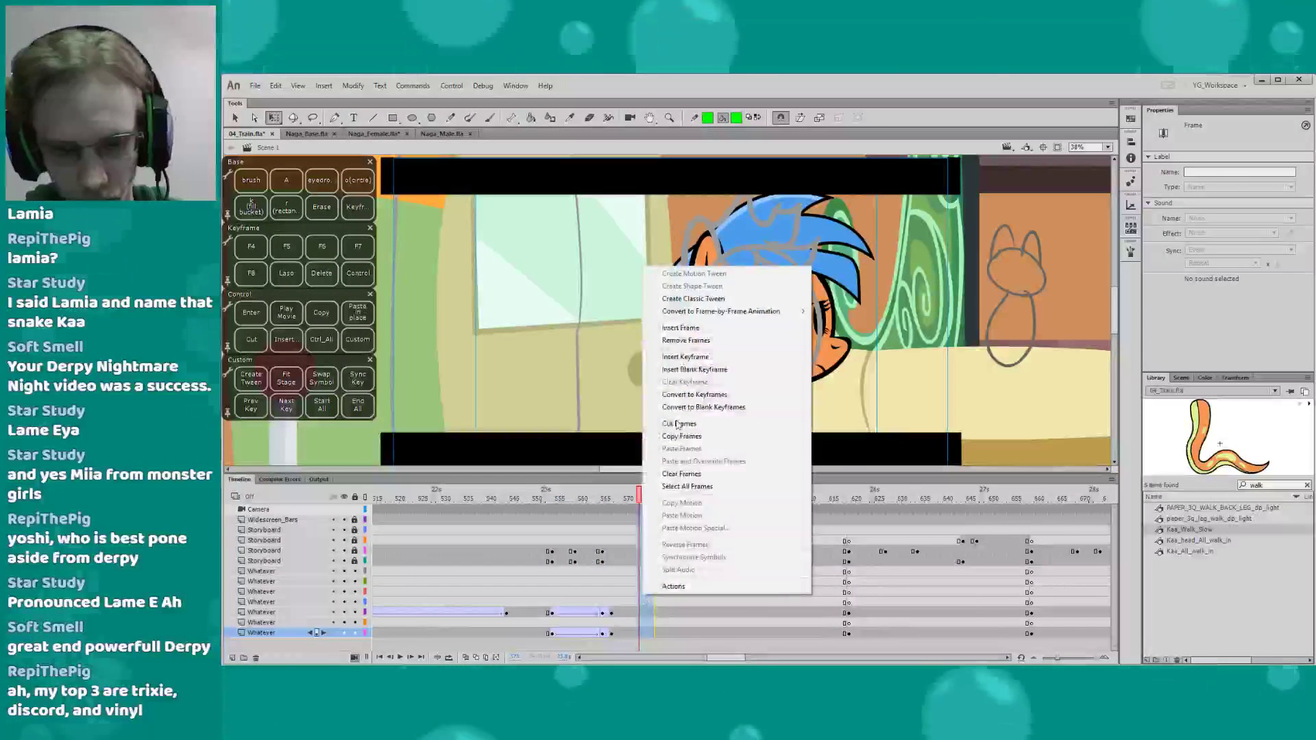
click(678, 341)
click(557, 499)
key(Return)
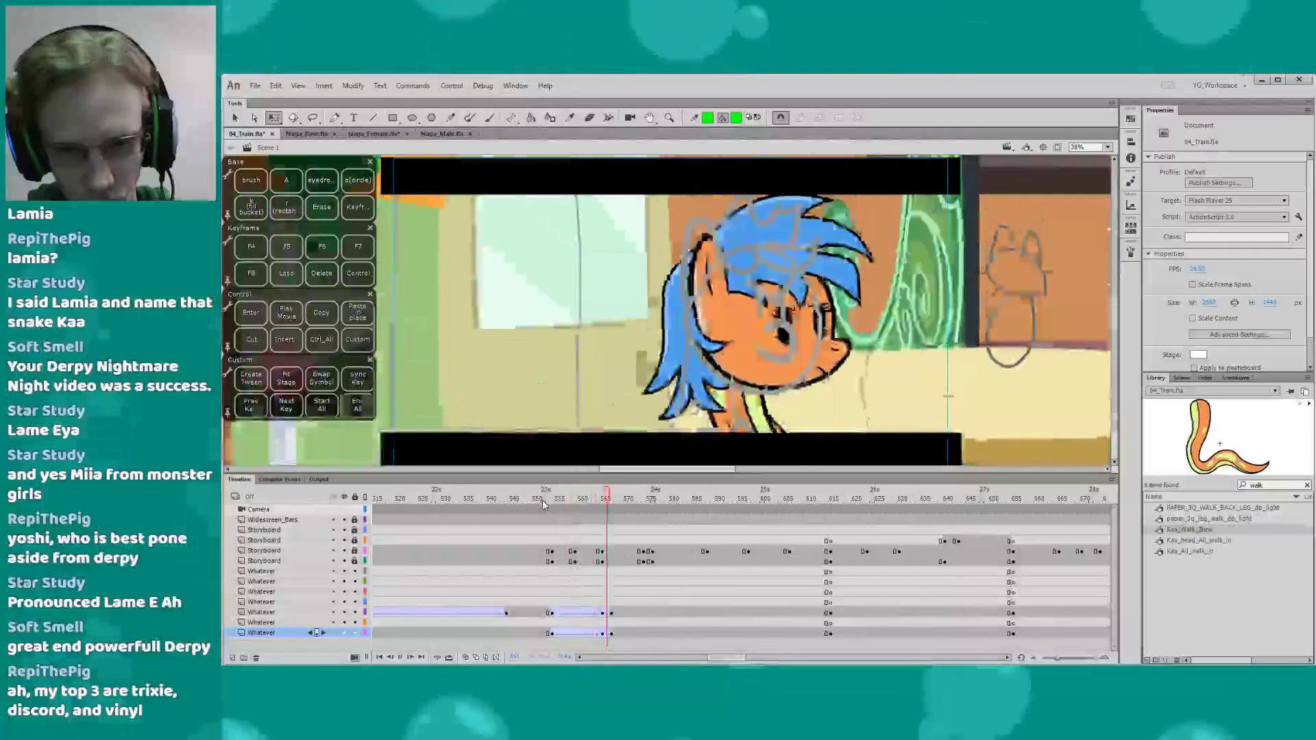
Add two keyframes three frames apart on the snake and background layers at the next storyboard camera change, and save the file
drag(580, 496, 644, 496)
click(642, 612)
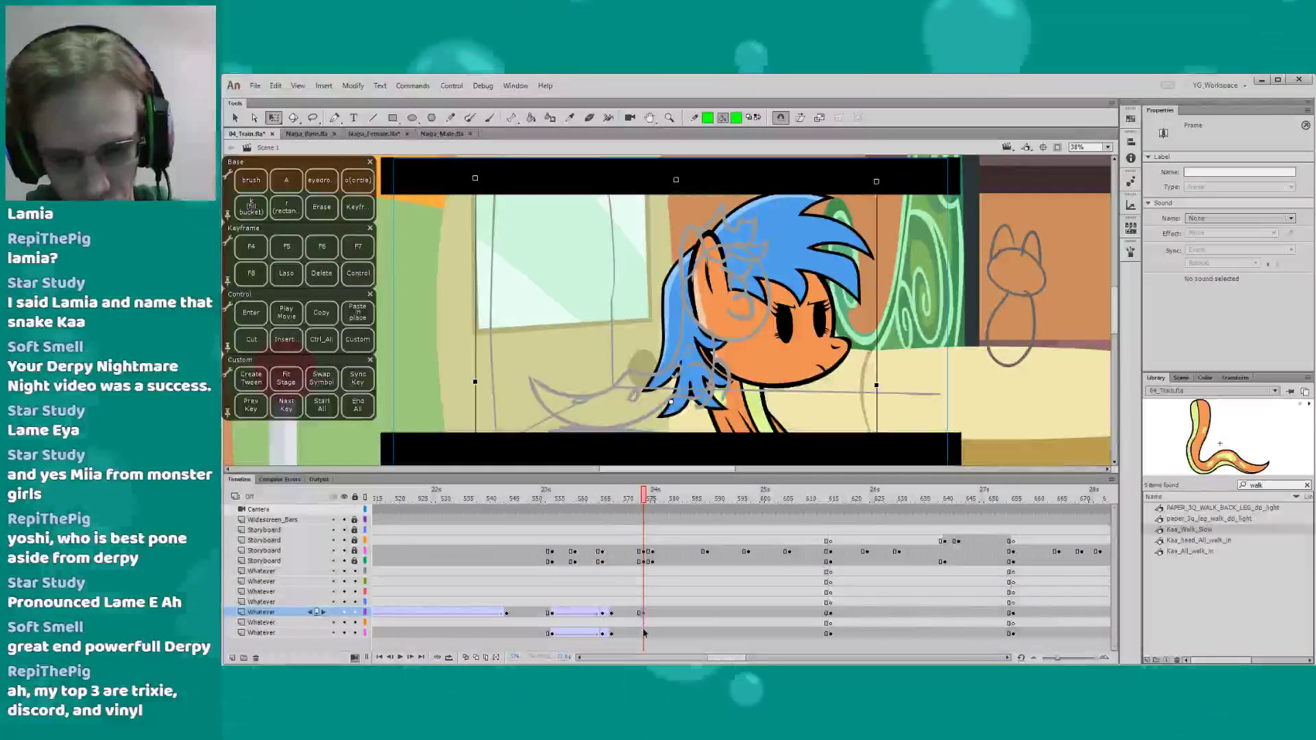
key(F6)
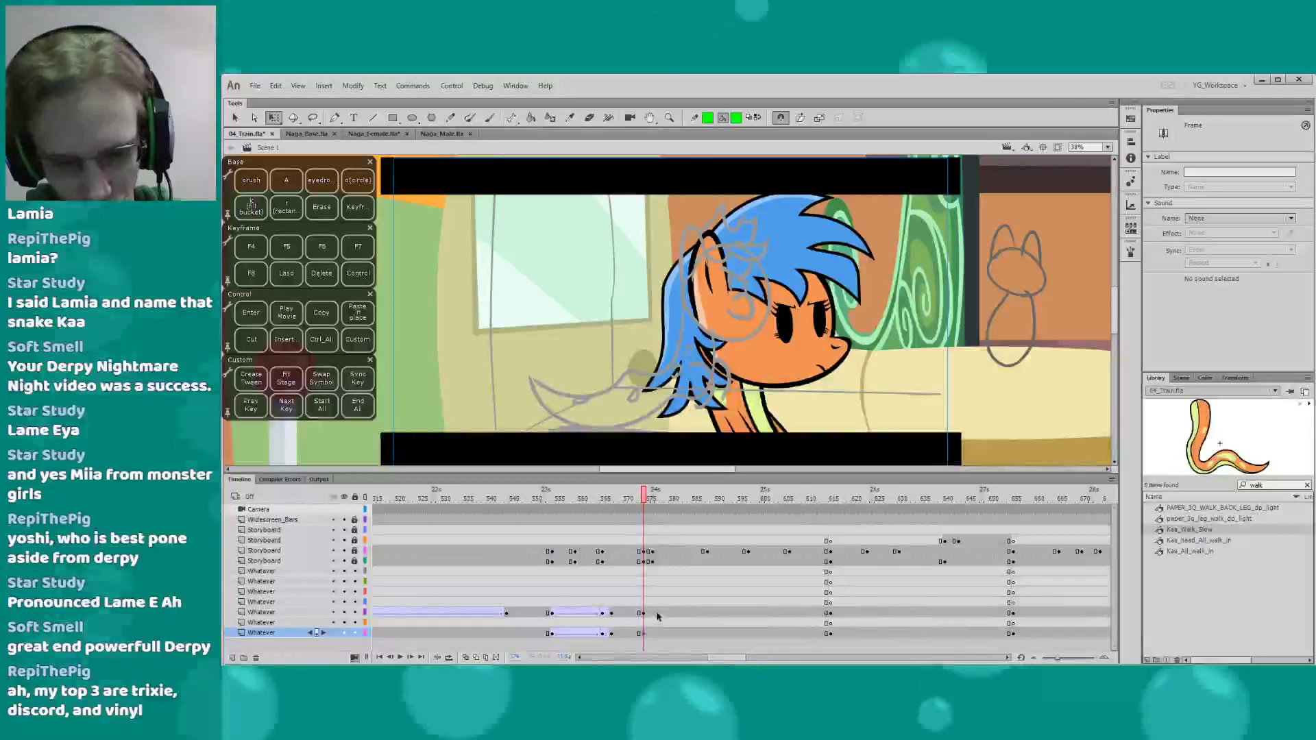
click(654, 610)
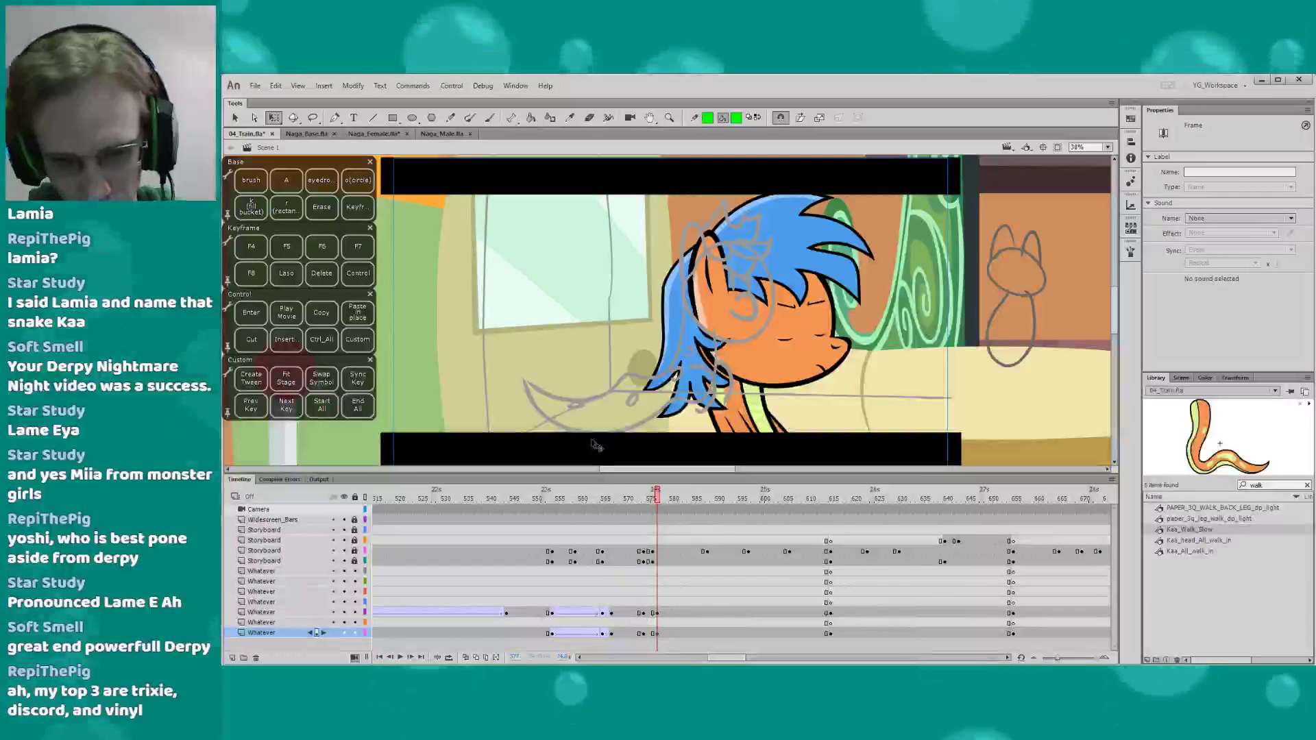
click(608, 352)
key(ctrl+s)
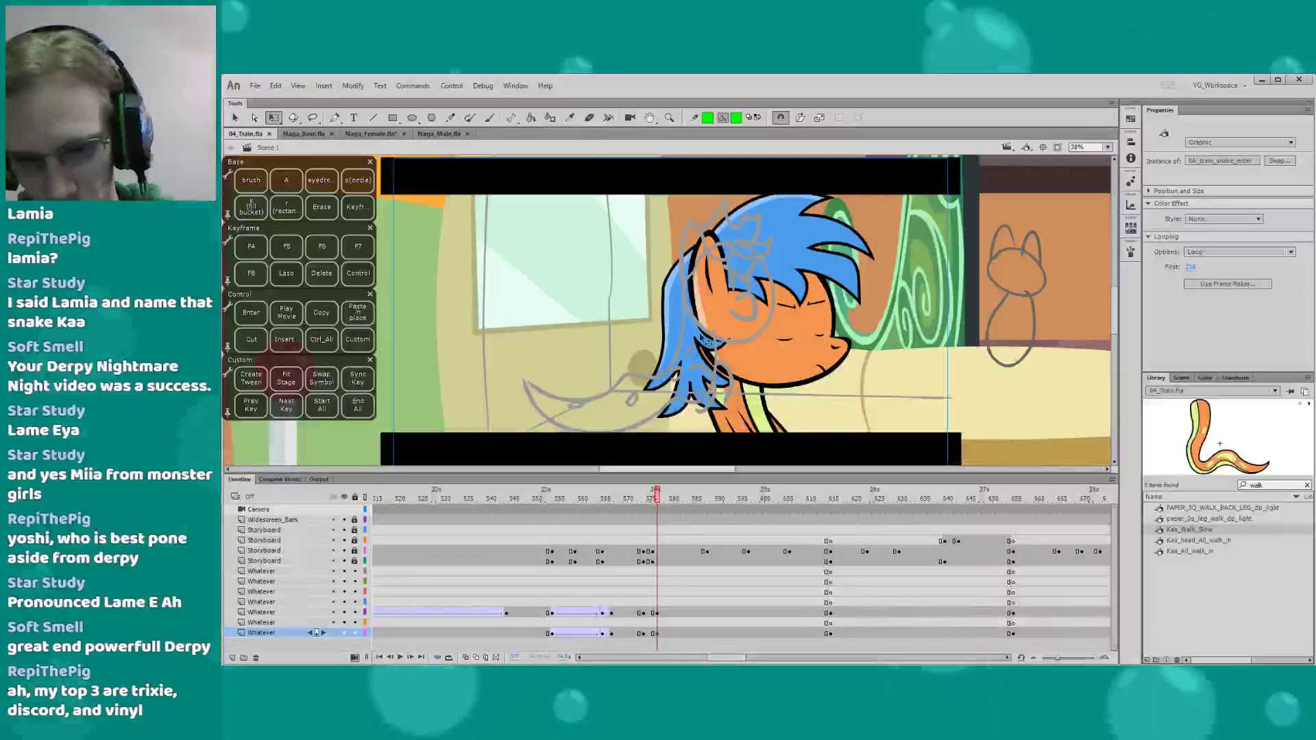
Scale the background and snake down together at the second new keyframe for a wide shot of the train room
drag(657, 612, 825, 612)
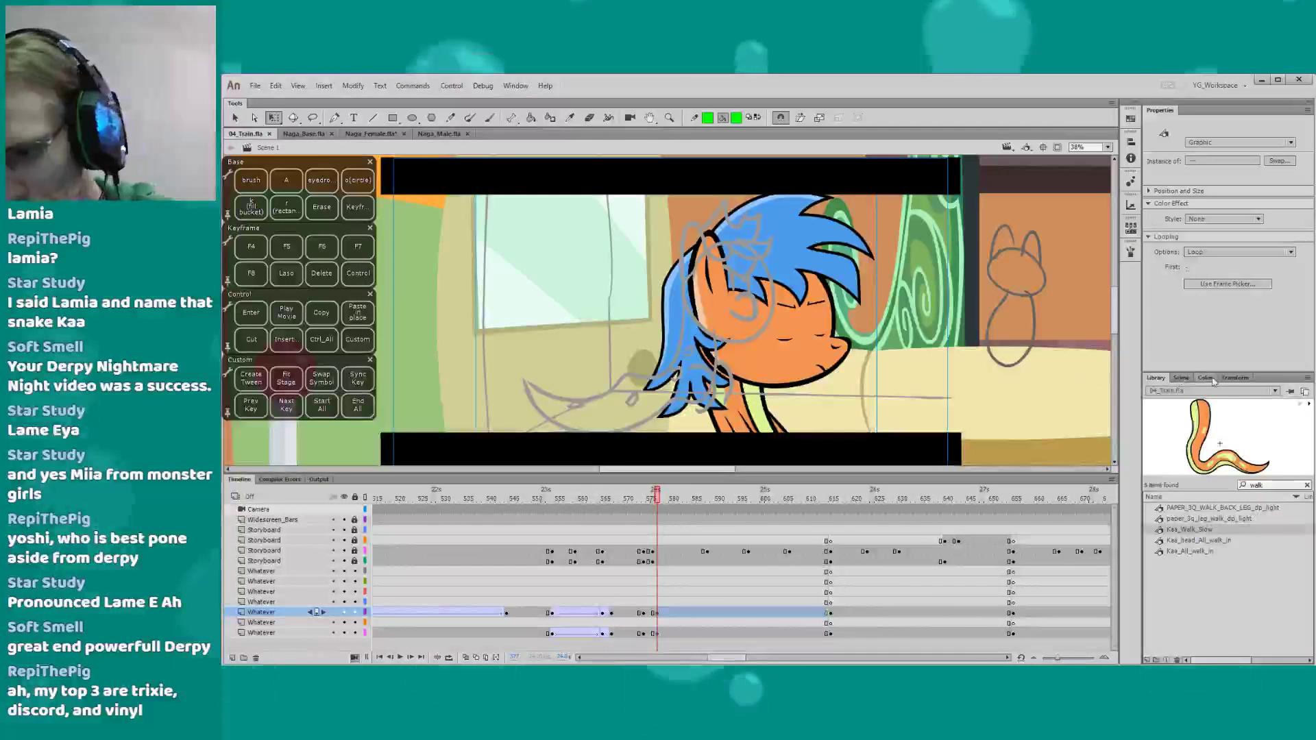
click(1234, 378)
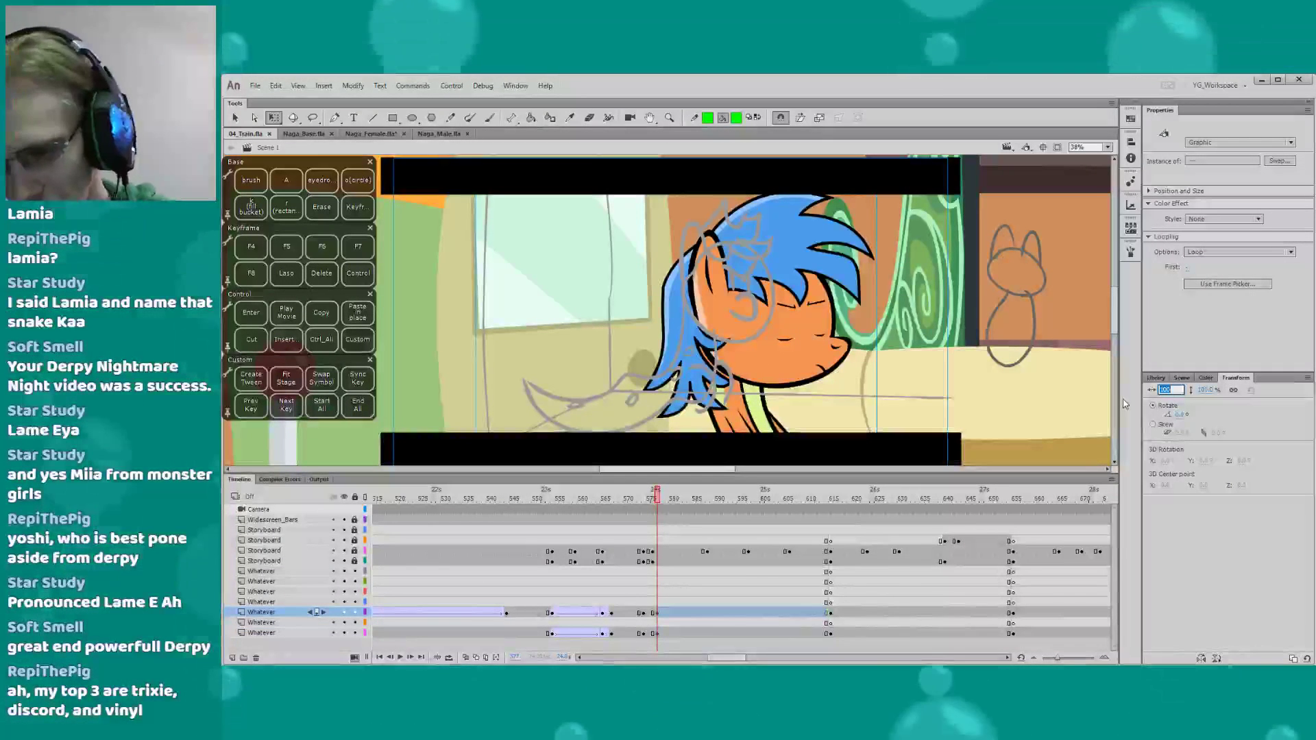
text(90)
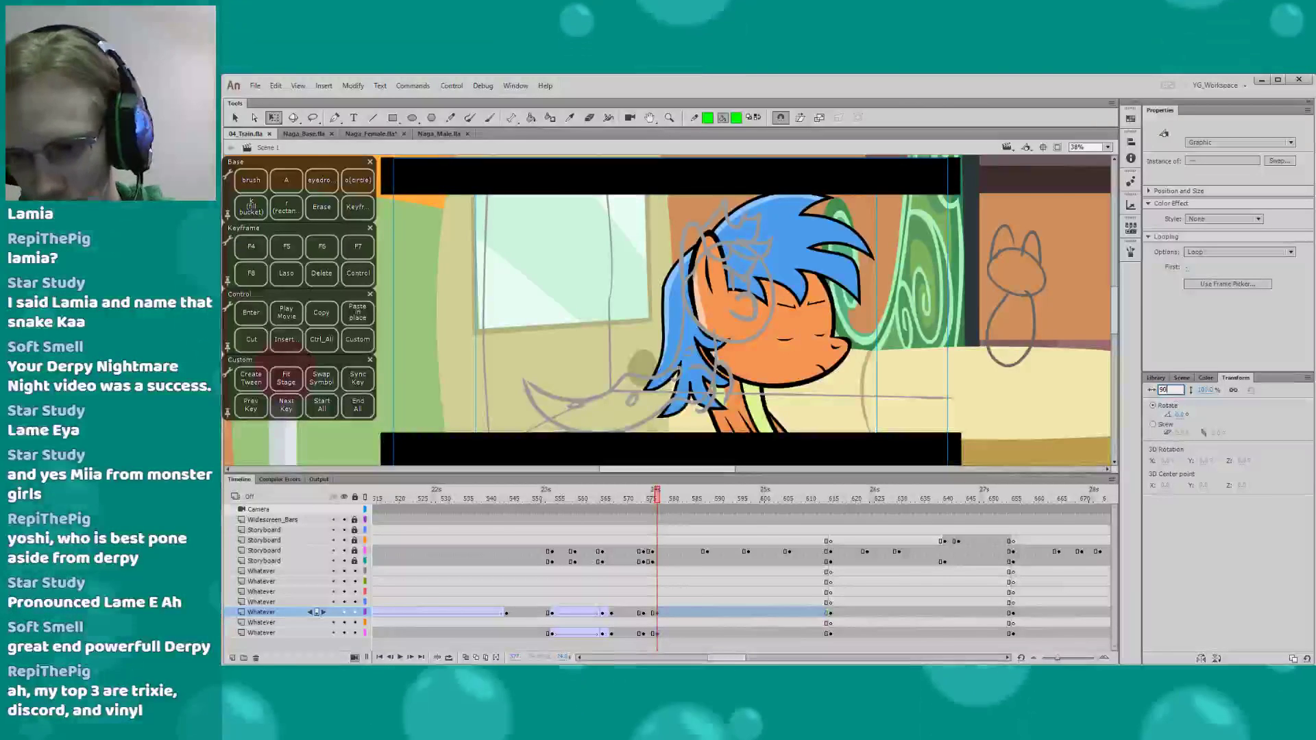
key(Return)
drag(584, 360, 514, 306)
key(z)
alt+click(524, 370)
alt+click(526, 371)
key(q)
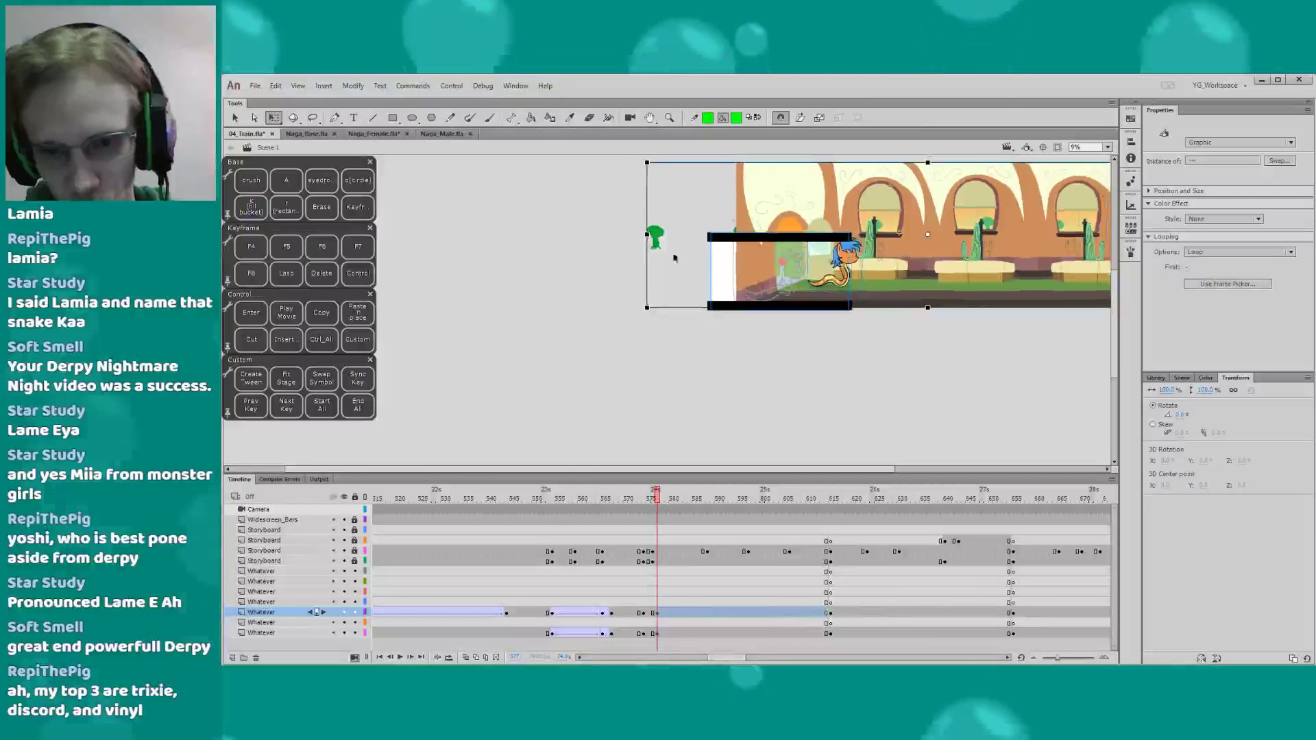
Move the scaled background and snake left and slightly down to frame them between the widescreen bars, comparing with the previous frame
drag(764, 213, 729, 222)
key(shift+Right)
key(shift+Right)
key(shift+Right)
key(shift+Right)
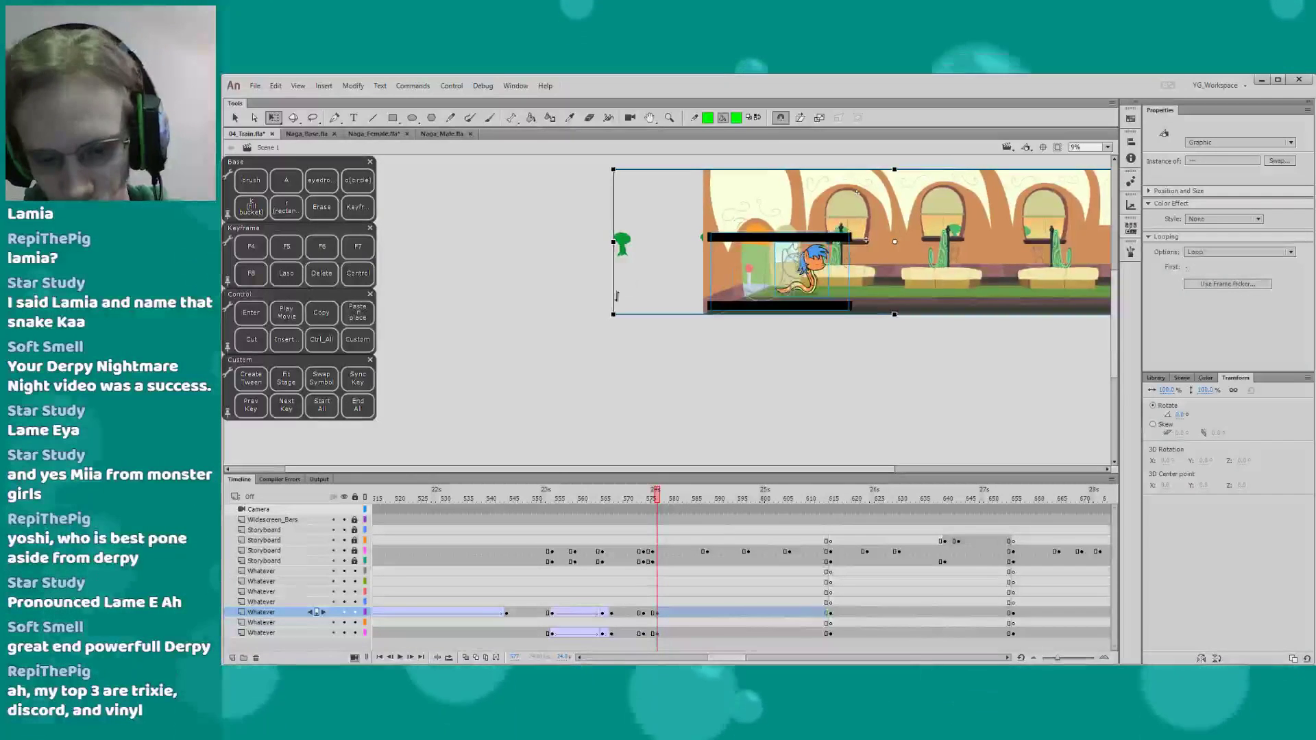
key(comma)
key(period)
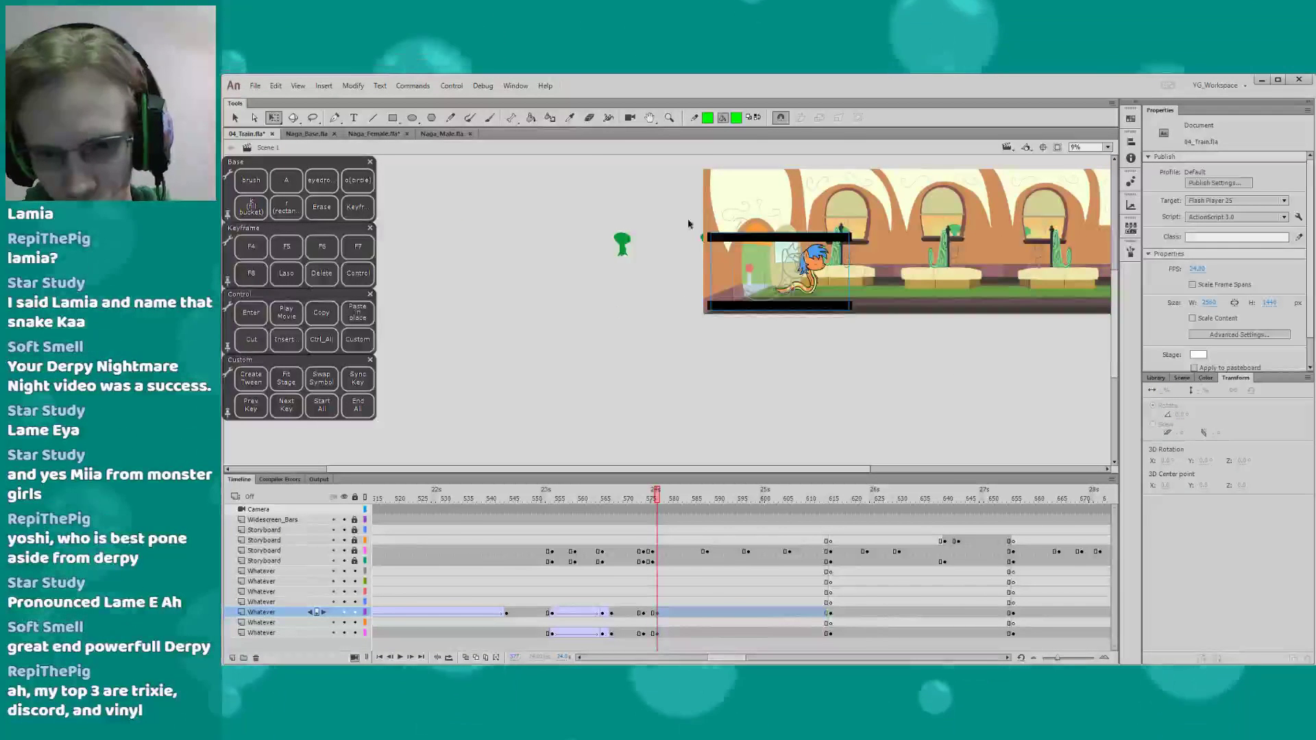
mouse_move(684, 214)
mouse_down()
mouse_move(809, 315)
mouse_move(693, 311)
mouse_up()
key(shift+Left)
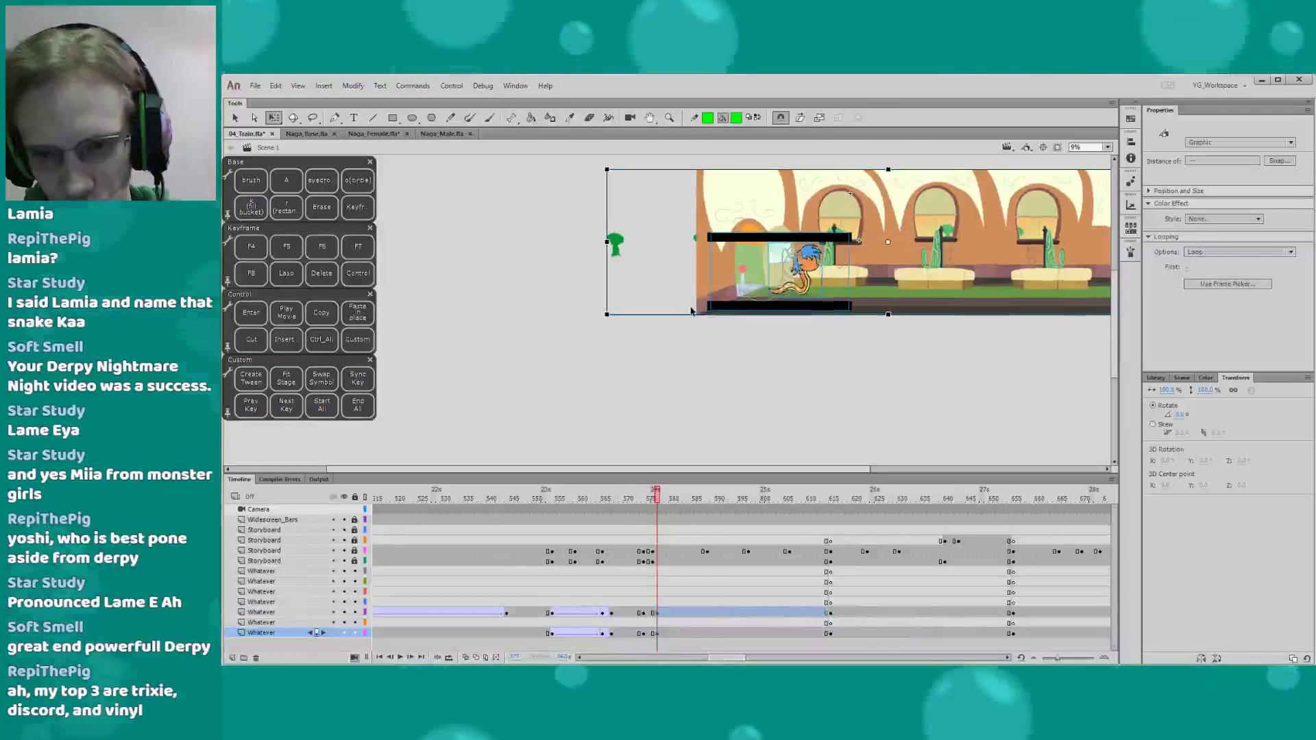
key(comma)
key(period)
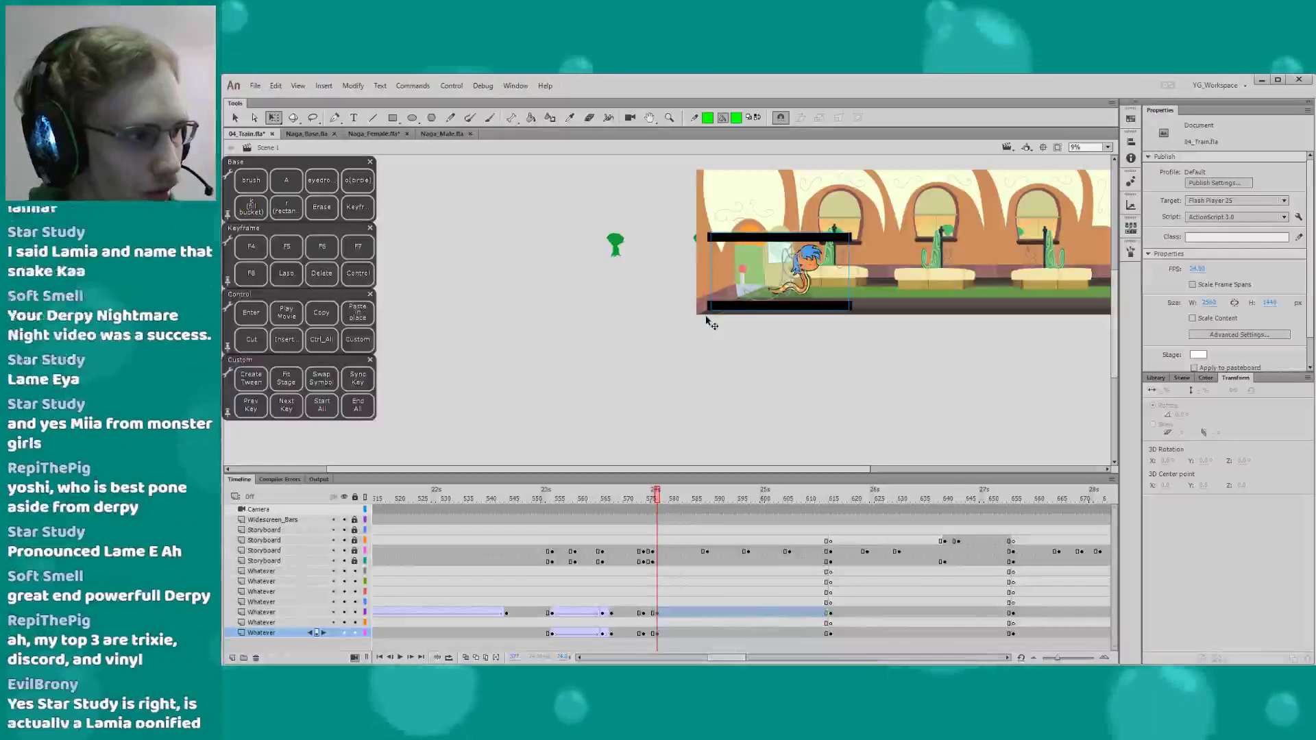
Fine-tune the wide framing by nudging the background and snake slightly further left and down, comparing with the previous frame
drag(605, 384, 515, 404)
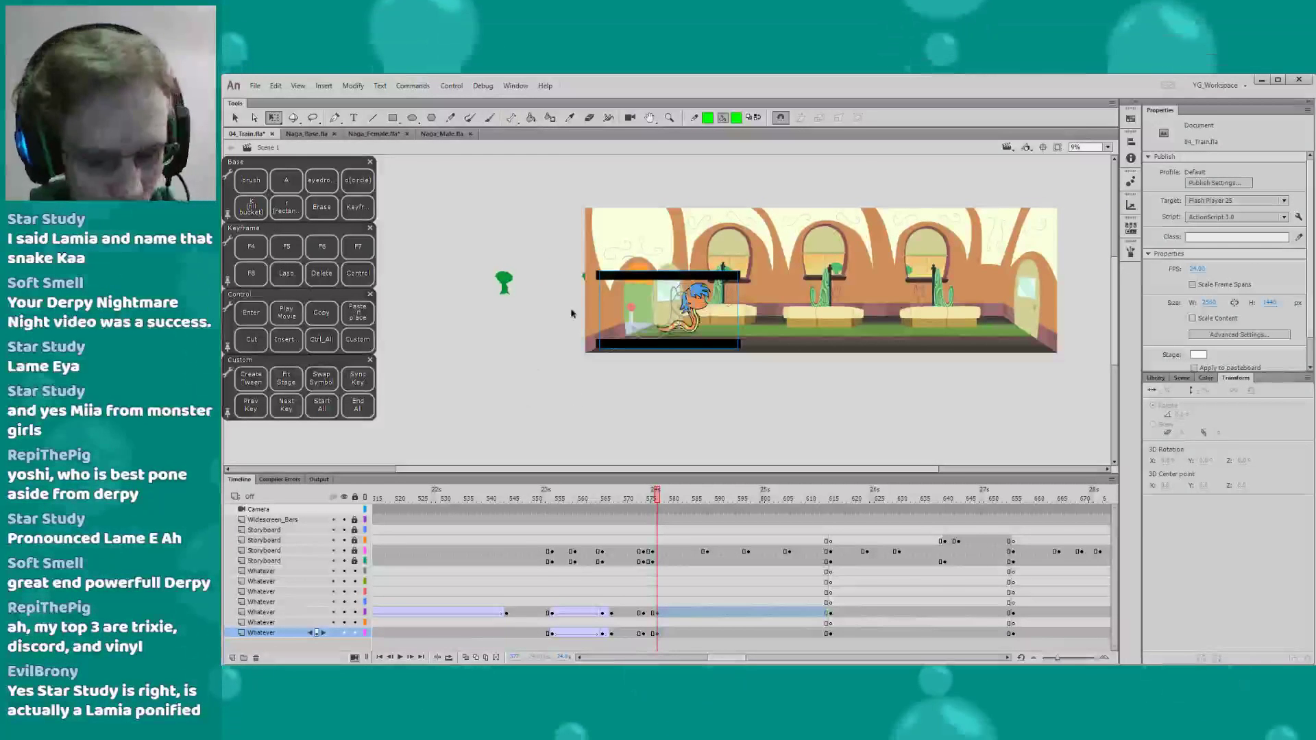
click(626, 327)
drag(647, 402, 626, 440)
key(comma)
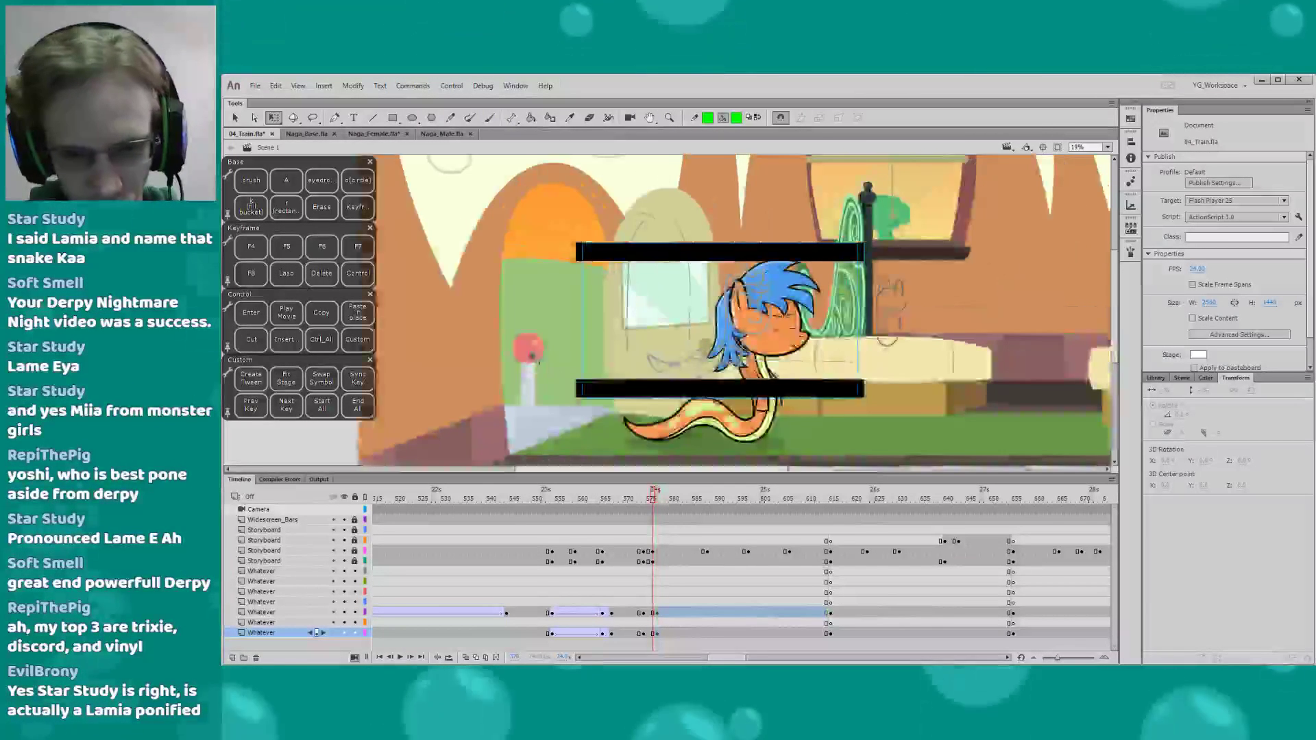
key(period)
drag(505, 262, 723, 370)
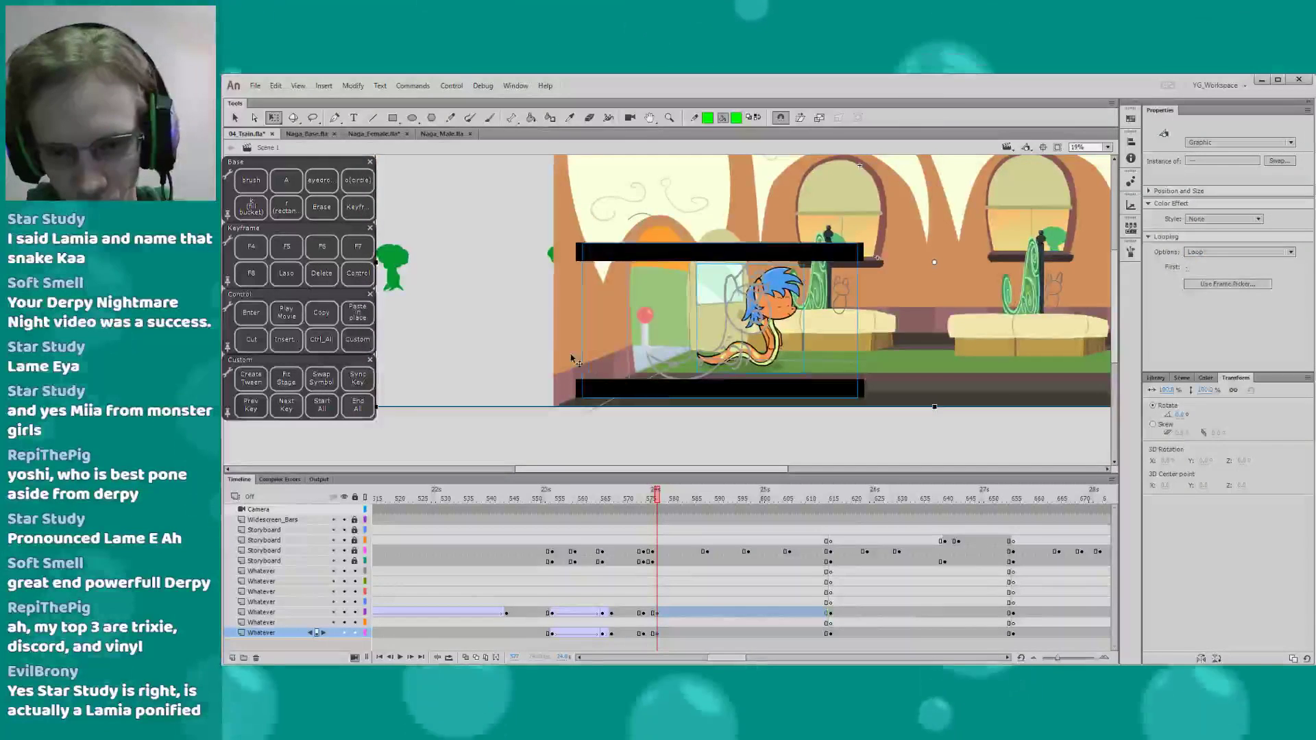
drag(563, 357, 560, 357)
click(527, 367)
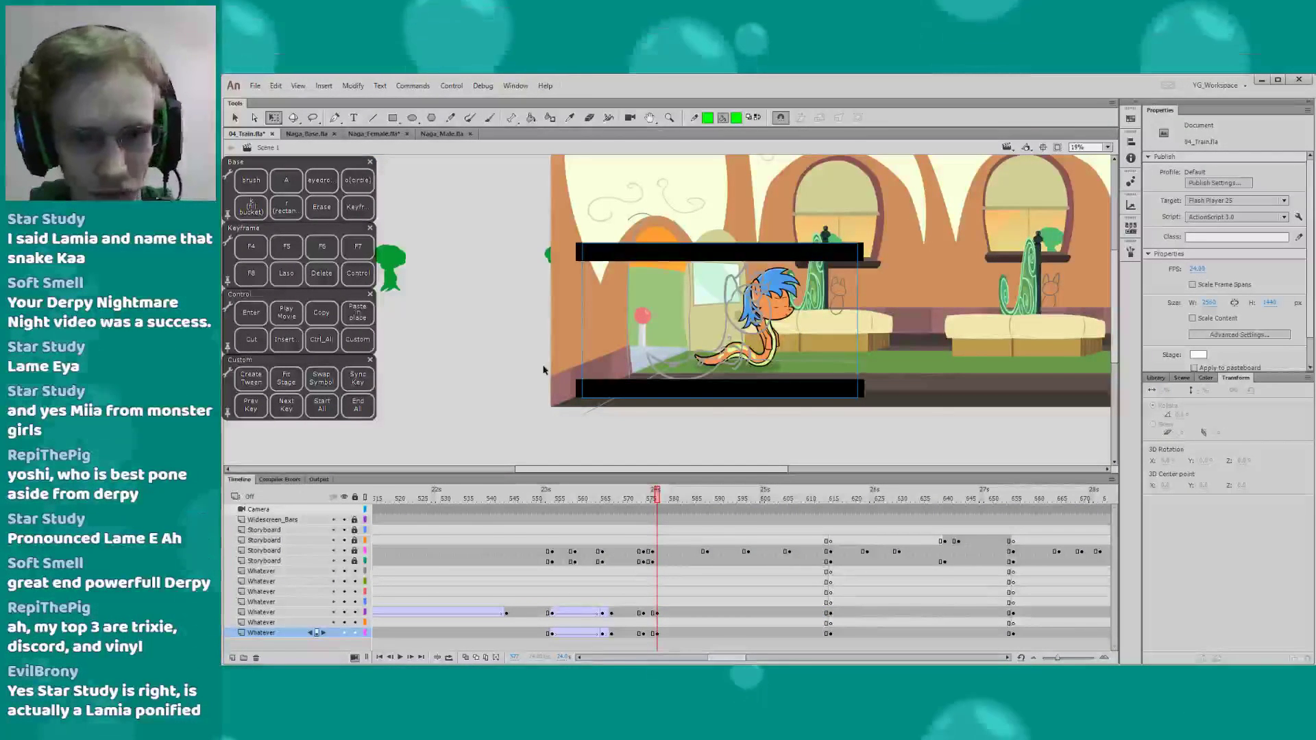
drag(505, 284, 769, 414)
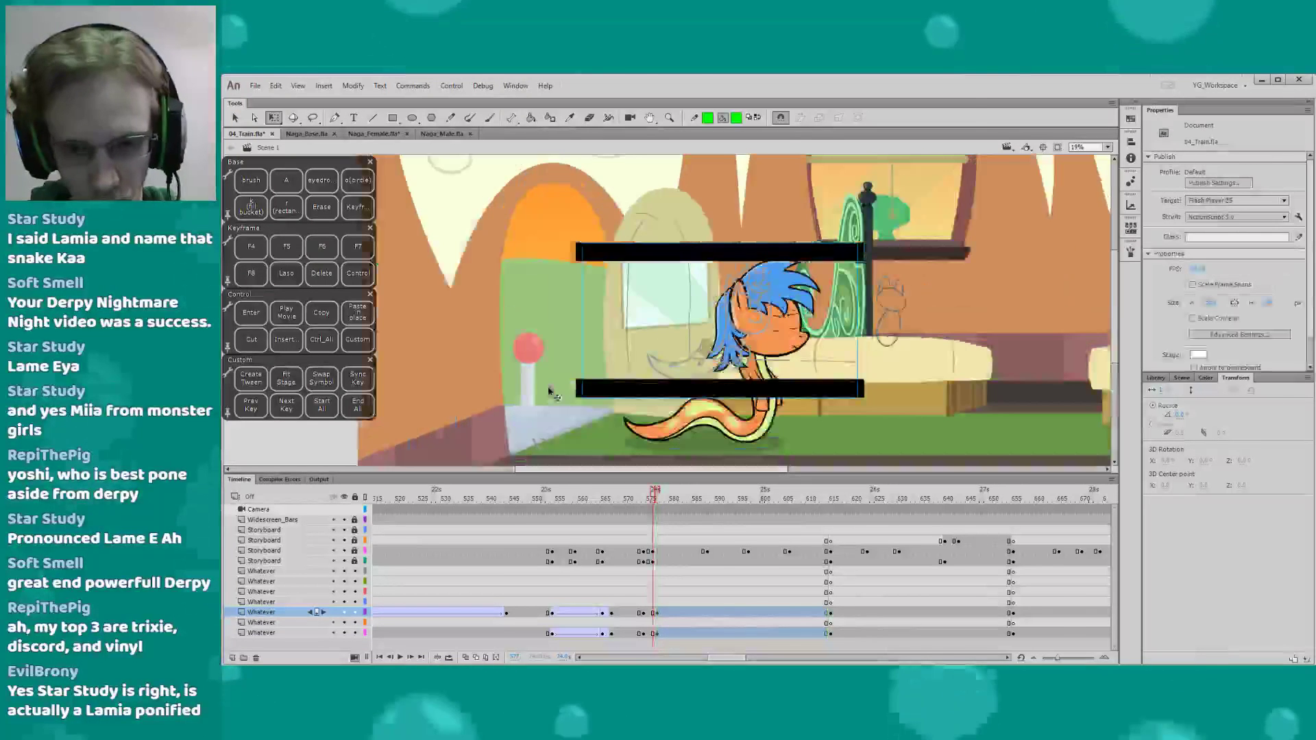
key(.)
drag(522, 290, 795, 448)
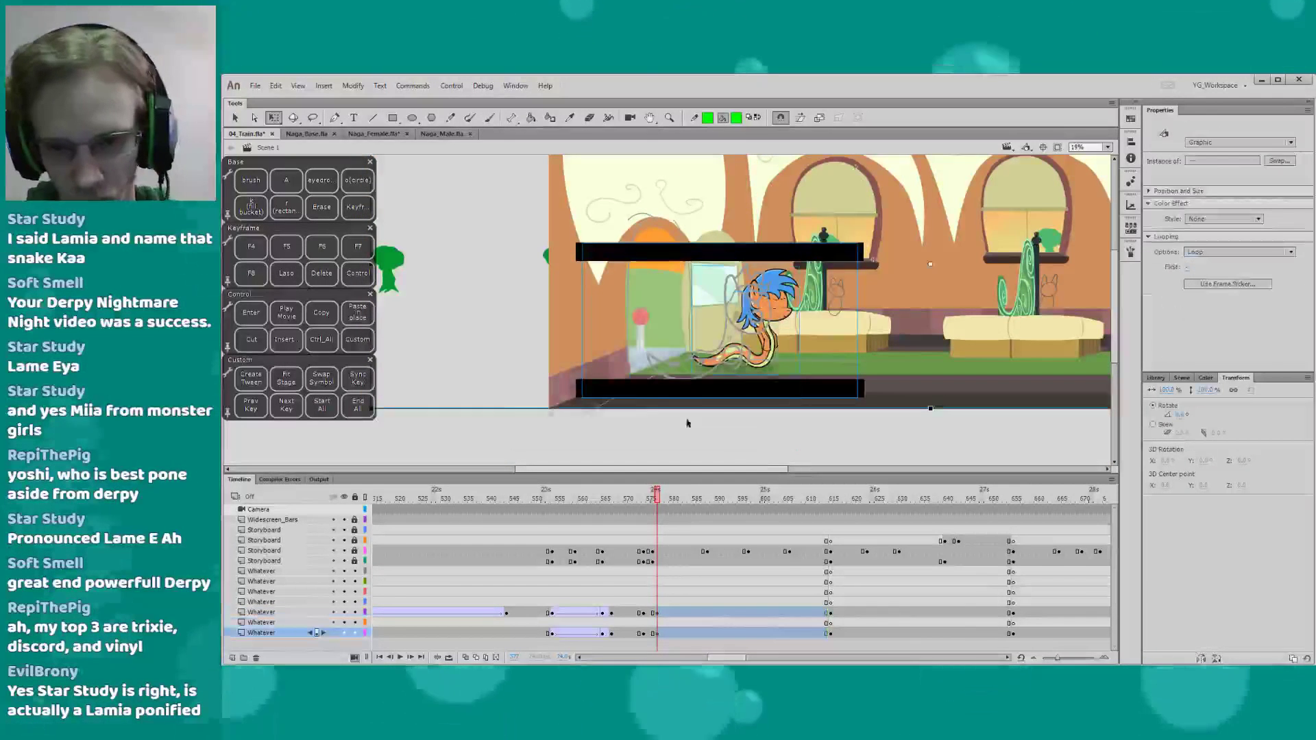
Create classic tweens between the close-up and wide-shot keyframes on the snake and background layers, and replay the zoom-out
click(649, 611)
key(F3)
click(648, 633)
key(F3)
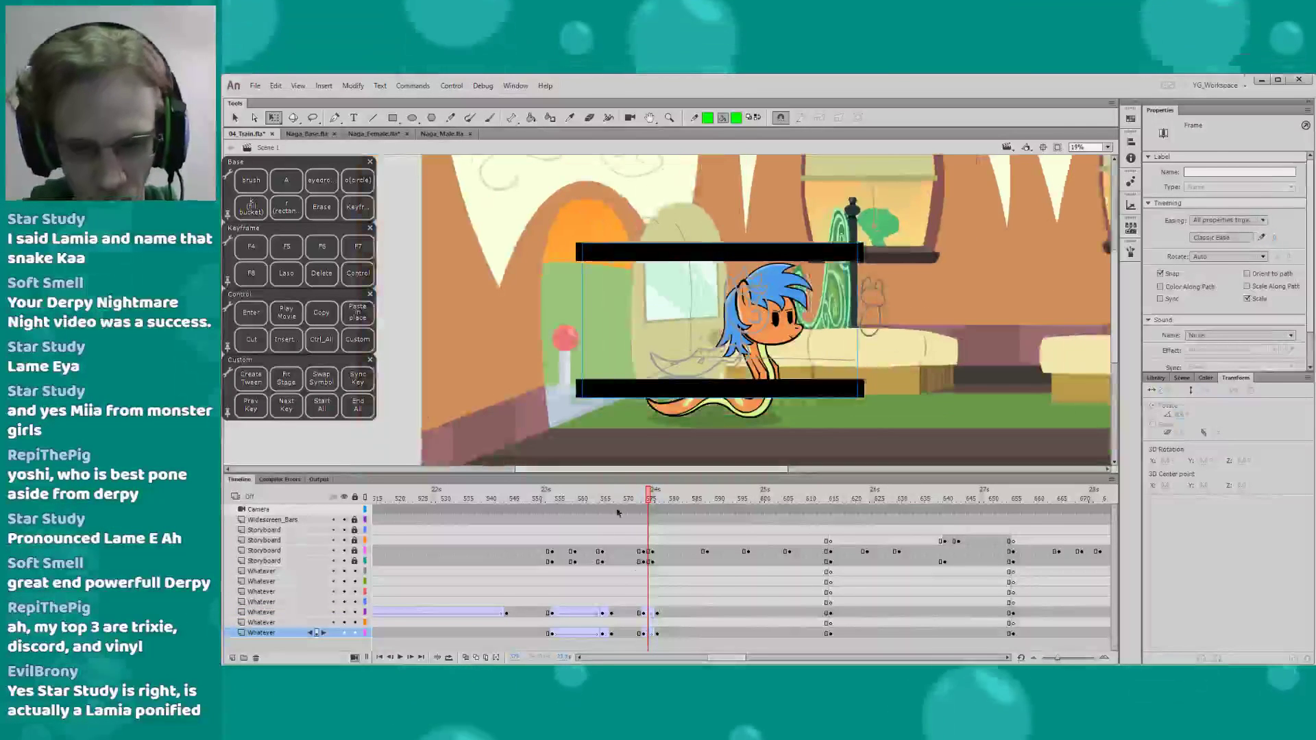
click(619, 499)
key(Return)
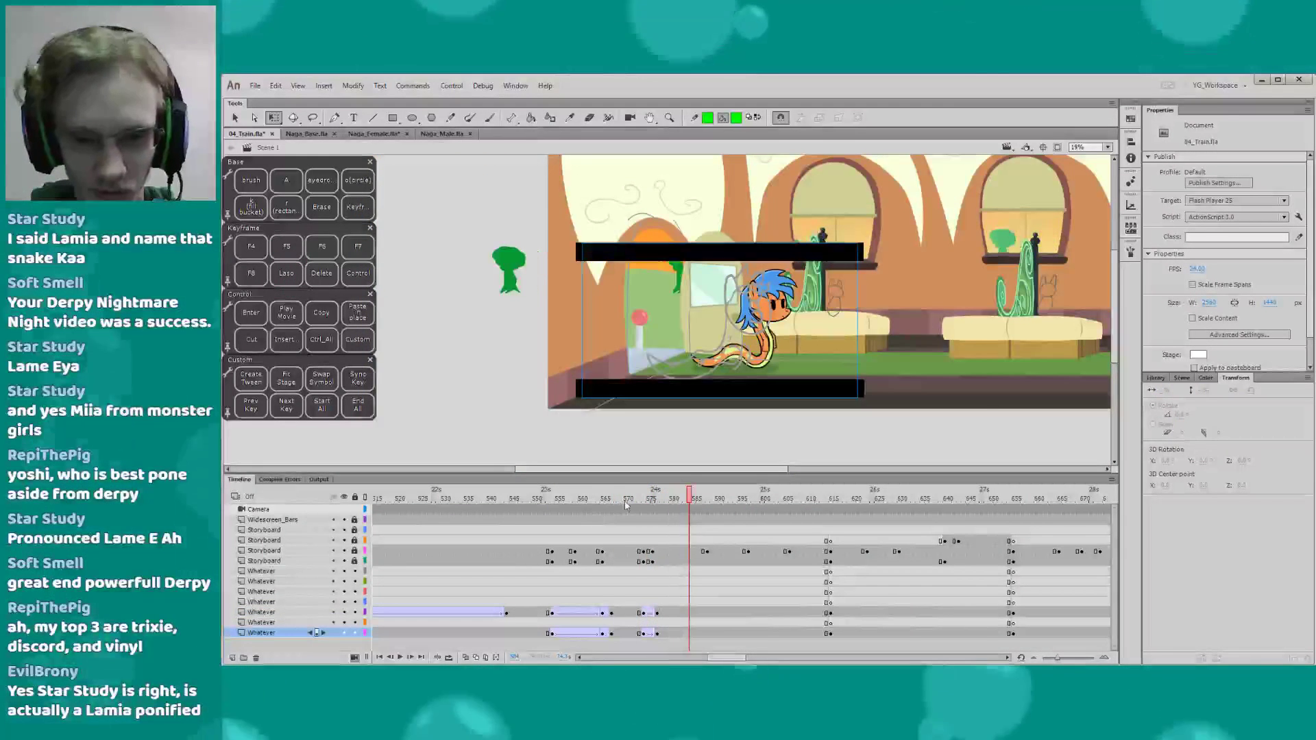
Add settling keyframes to the snake and background layers two frames after the zoom-out ends
click(665, 612)
key(F6)
click(666, 633)
key(F6)
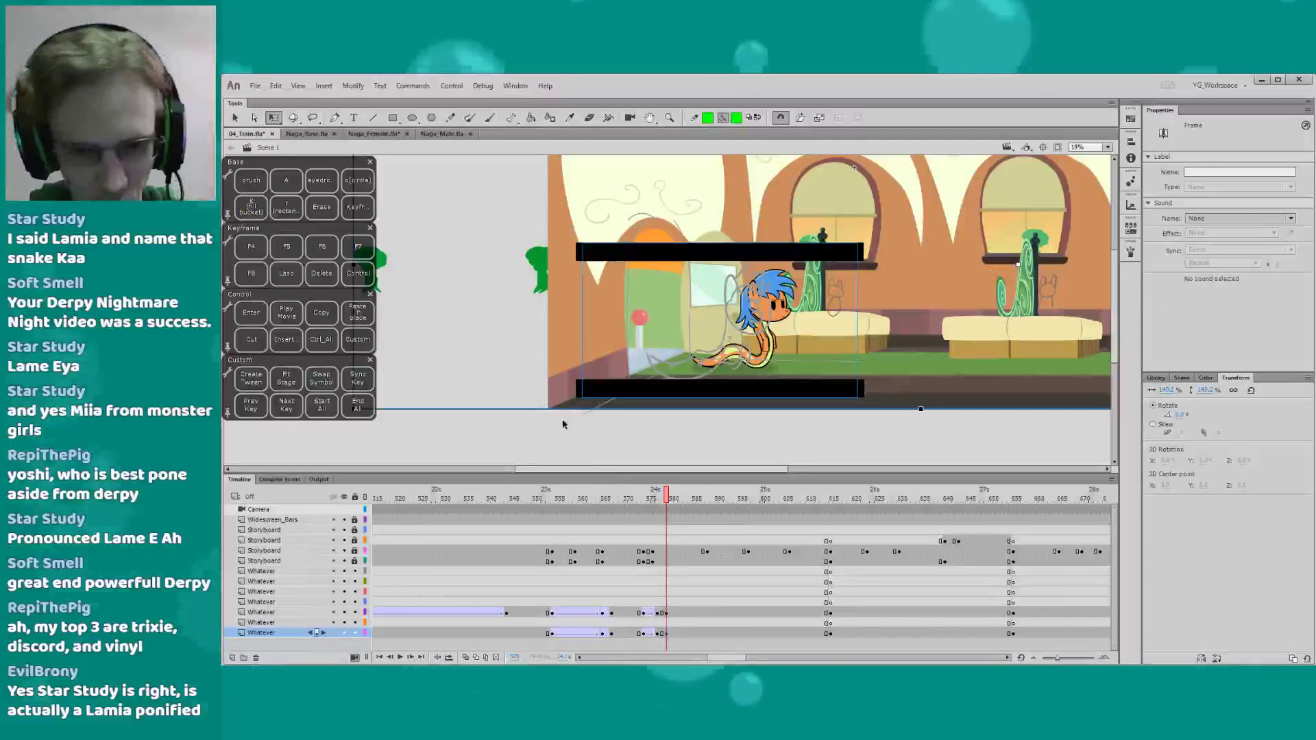
Scale the background and snake down slightly together at the zoom-out's end keyframe for an overshoot
key(comma)
key(comma)
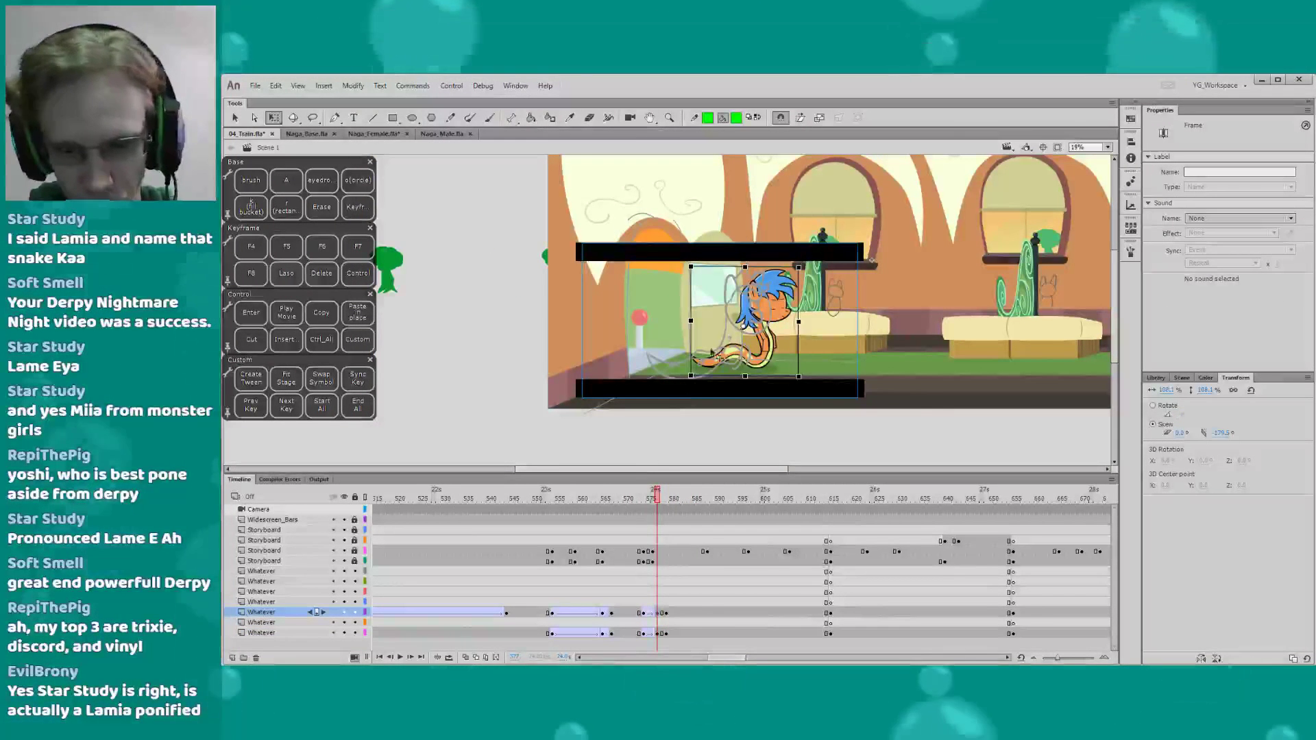
click(673, 343)
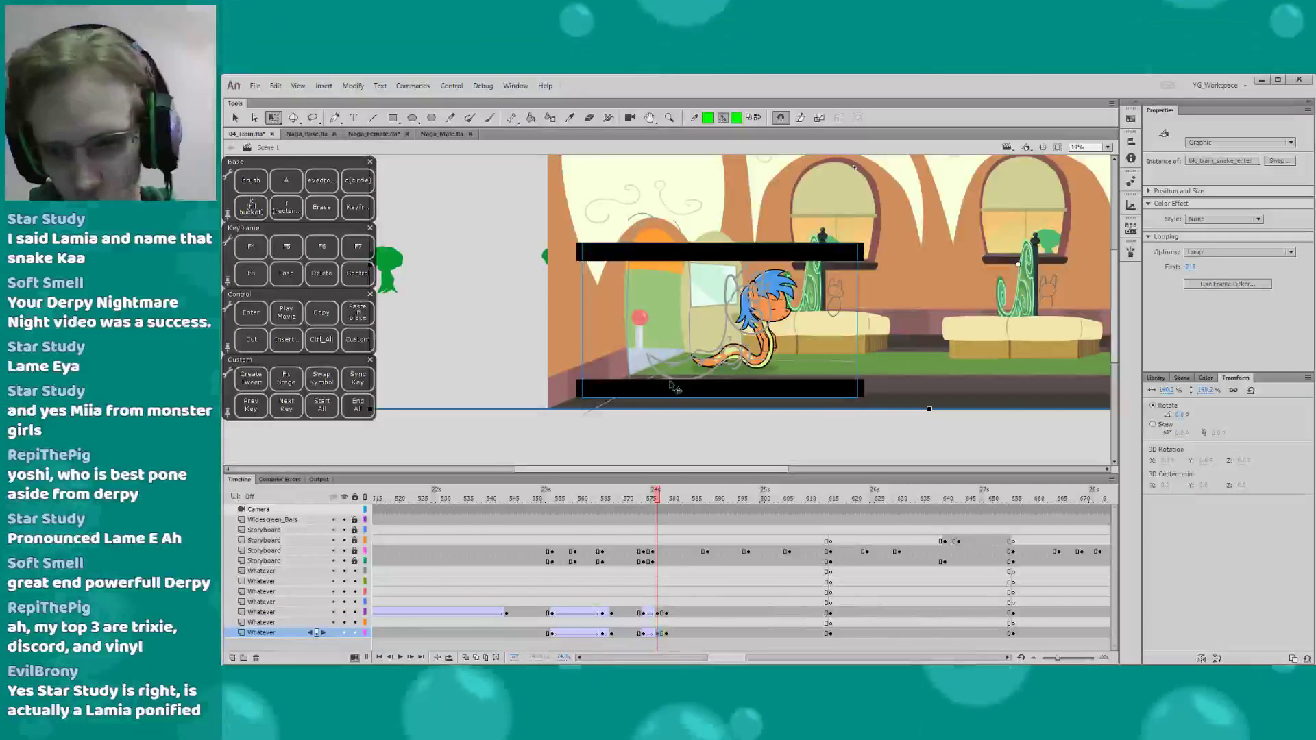
key(Return)
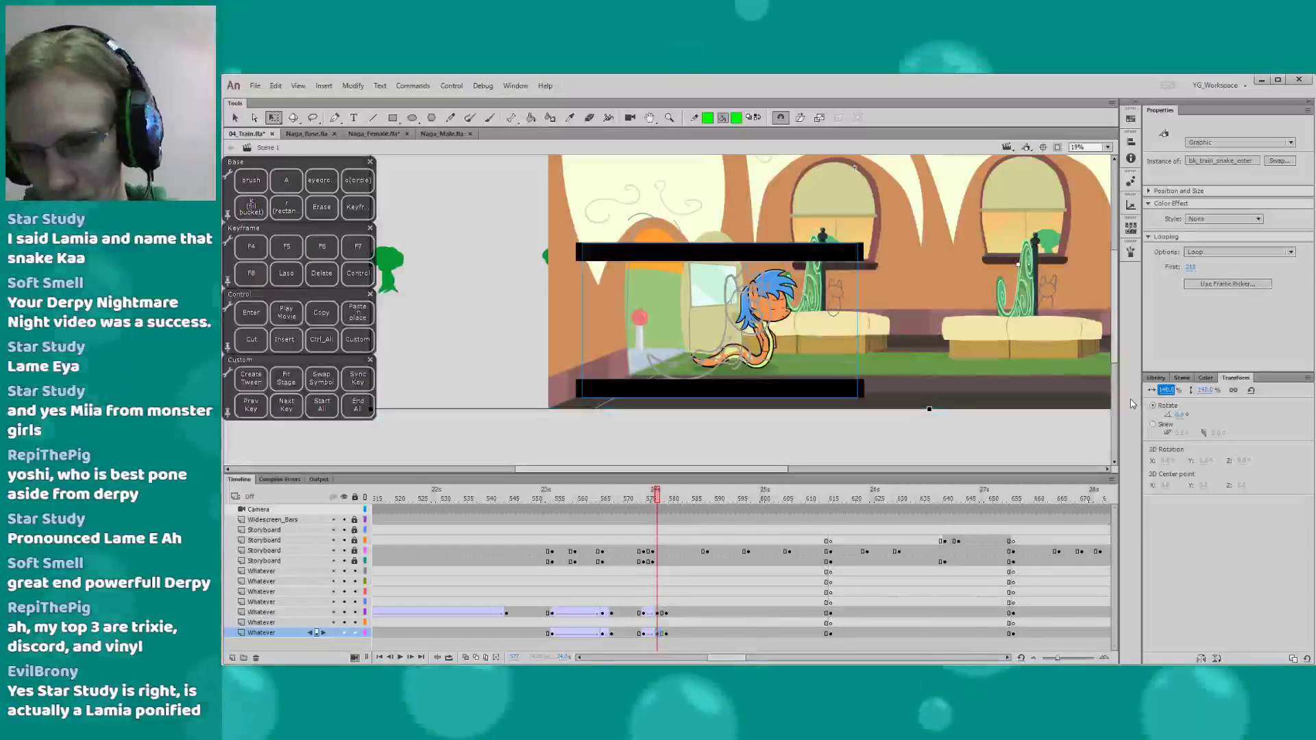
key(Return)
click(656, 611)
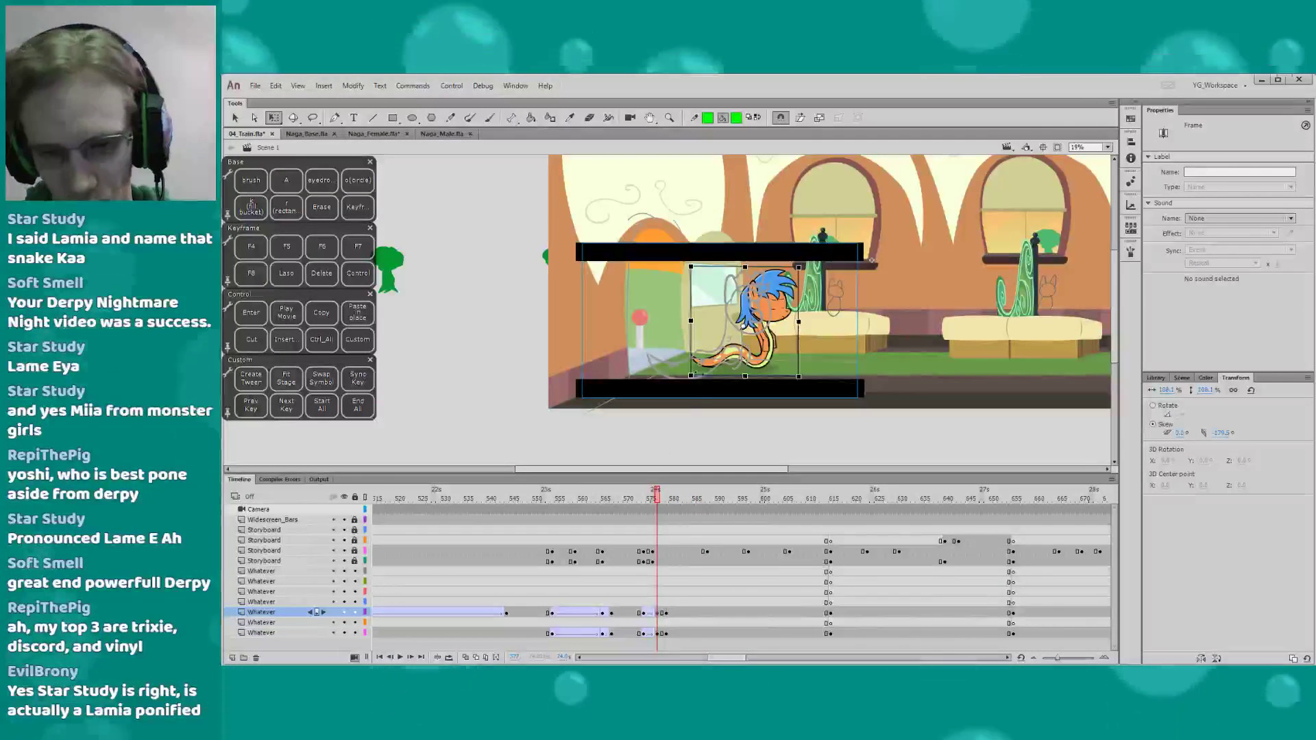
shift+click(666, 358)
key(Return)
key(Return)
key(Return)
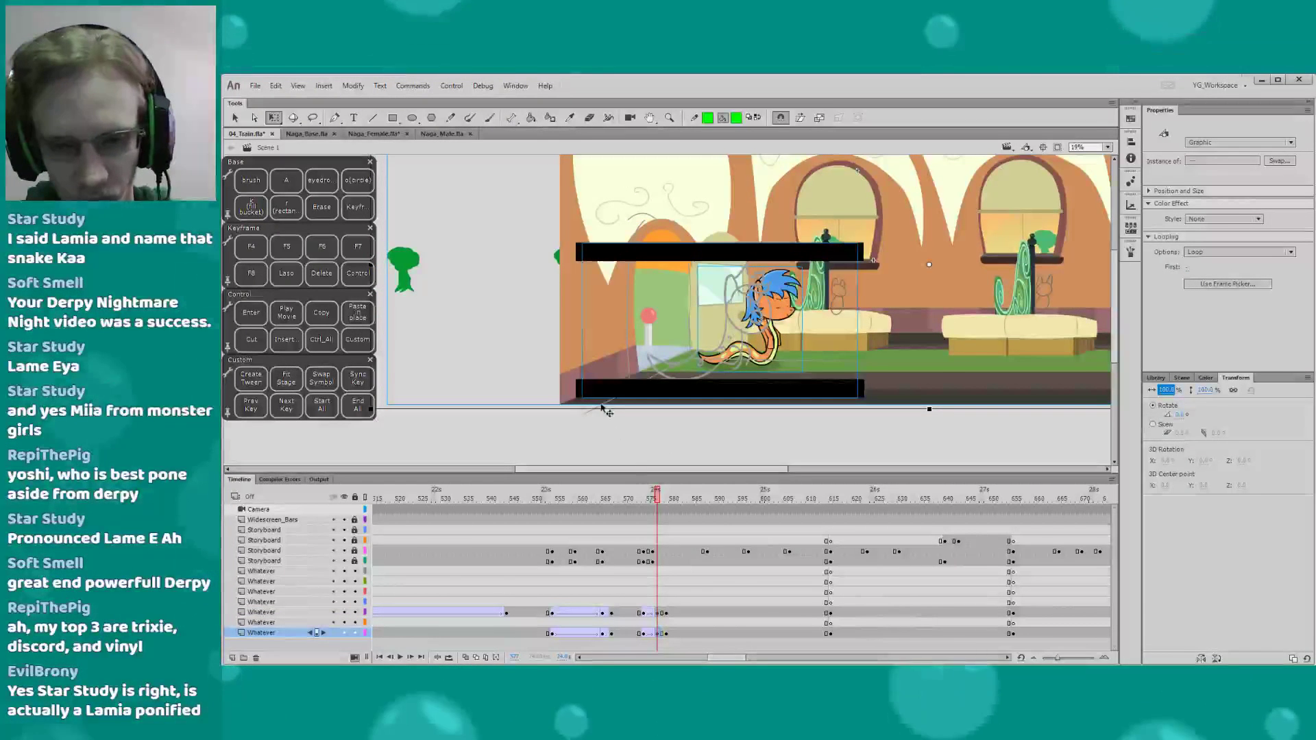
Shift the background and snake slightly left together at the overshoot keyframe and replay the zoom-out
drag(647, 437, 745, 363)
key(shift+Left)
key(shift+Left)
key(shift+Left)
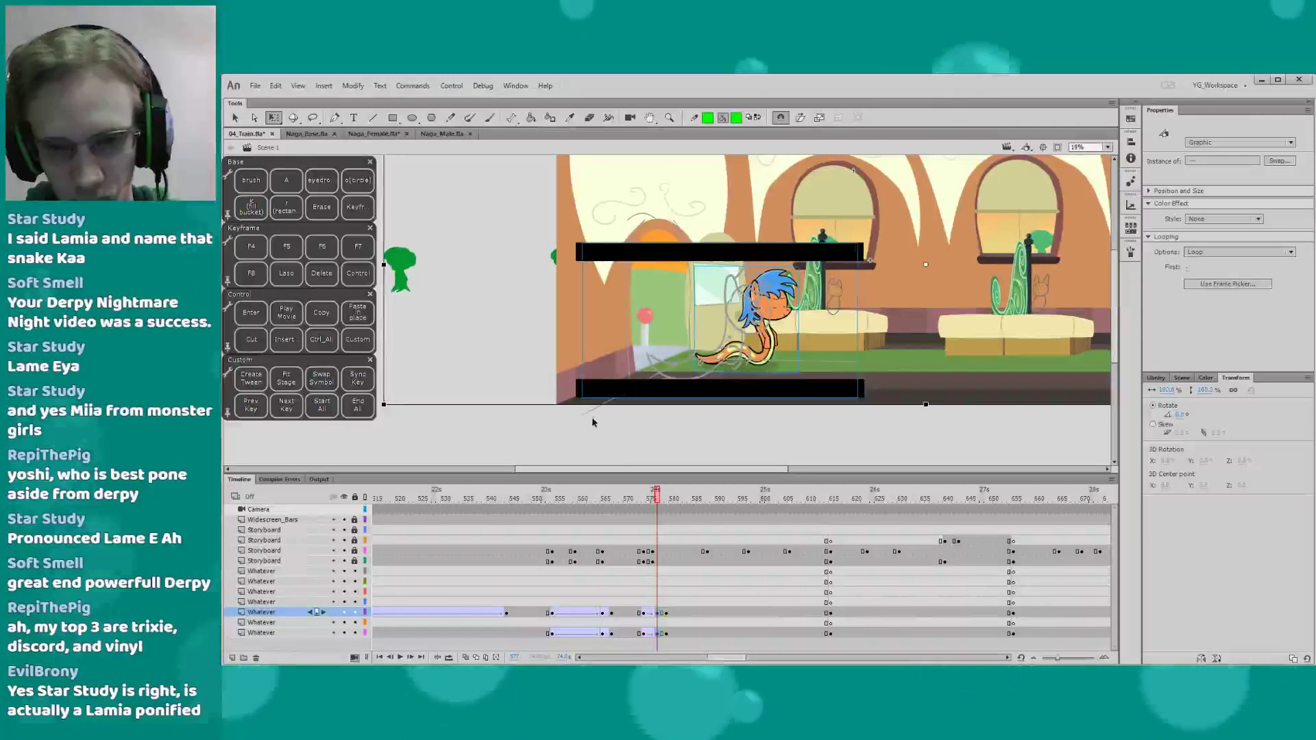
click(622, 501)
key(Return)
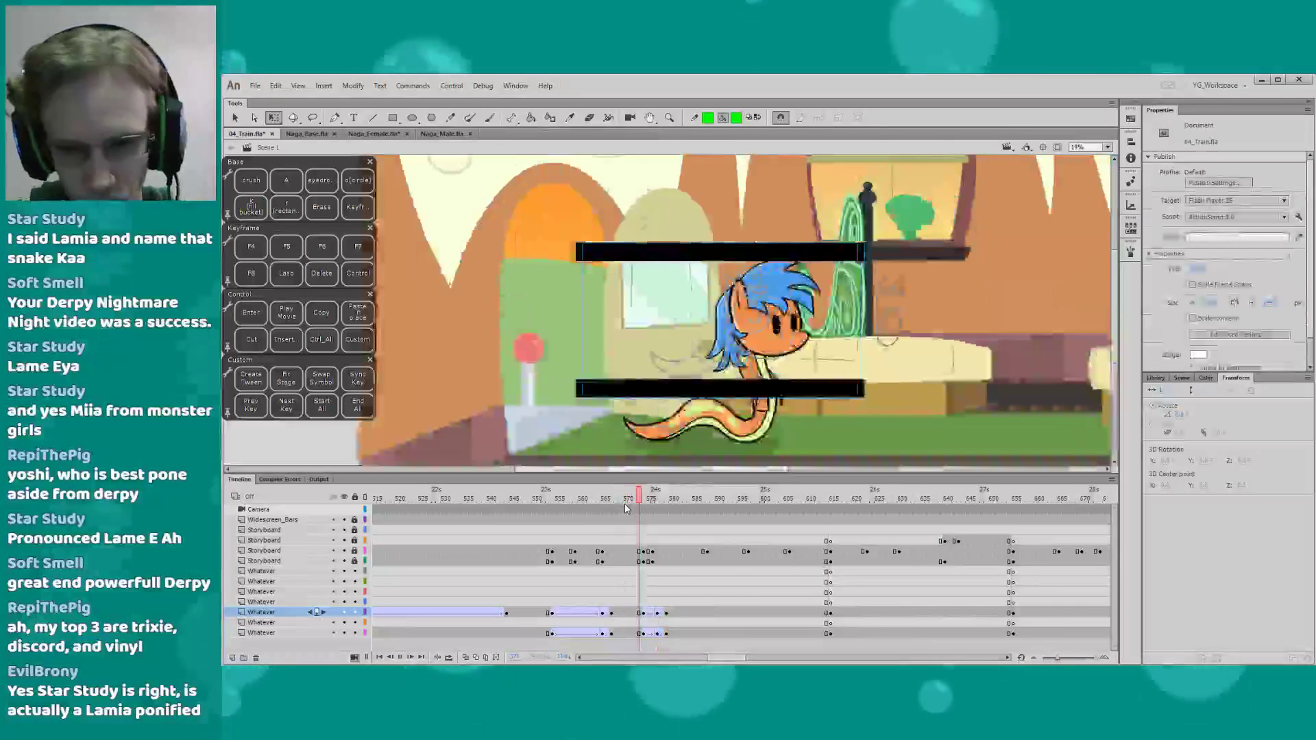
click(624, 501)
key(Return)
key(Return)
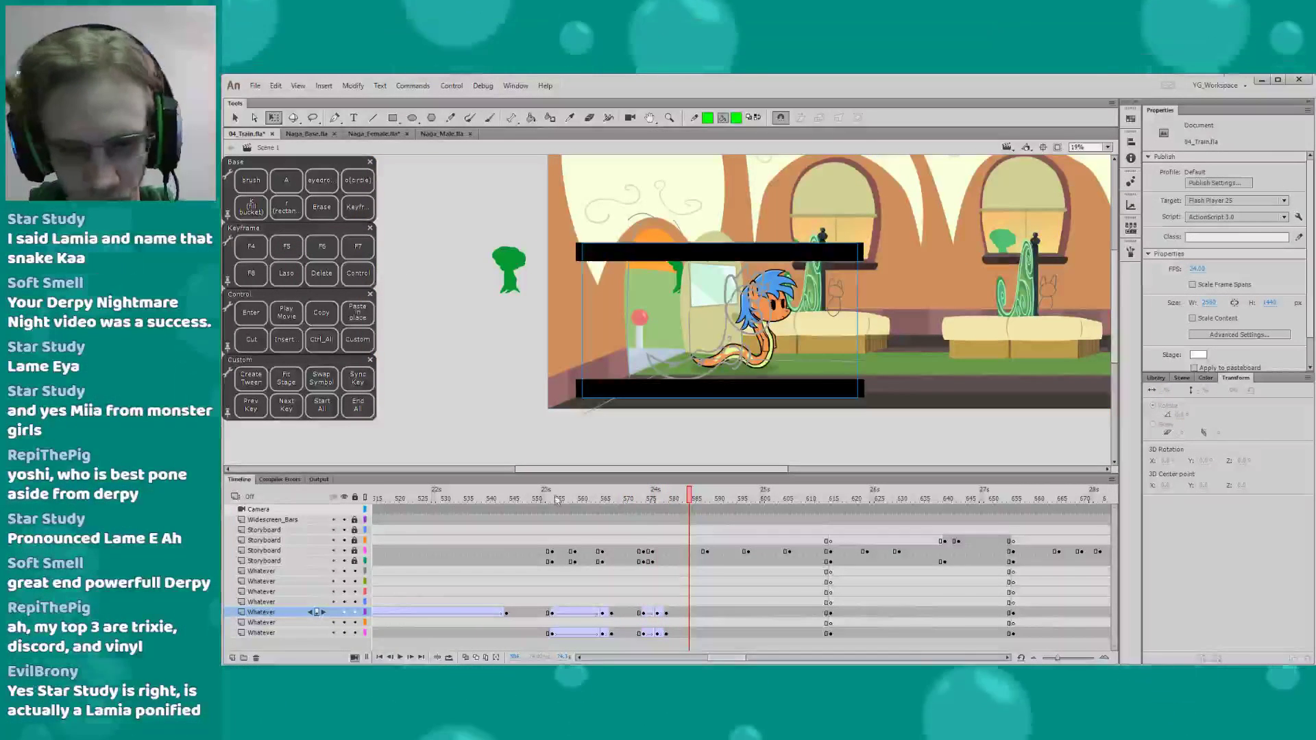
Hide the storyboard layers and clip the content outside the stage to preview the clean wide shot up close
drag(343, 560, 344, 529)
drag(616, 498, 684, 498)
click(1056, 148)
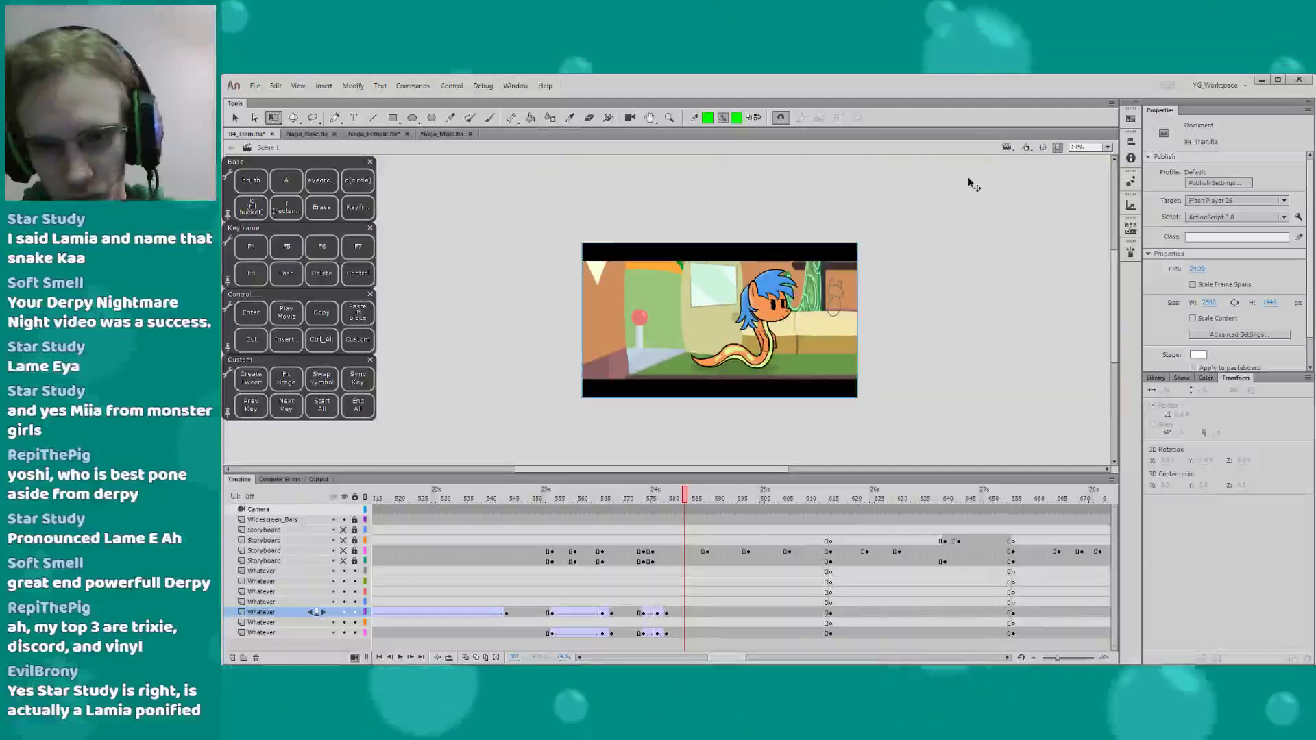
key(z)
drag(559, 218, 837, 403)
drag(716, 387, 724, 370)
key(q)
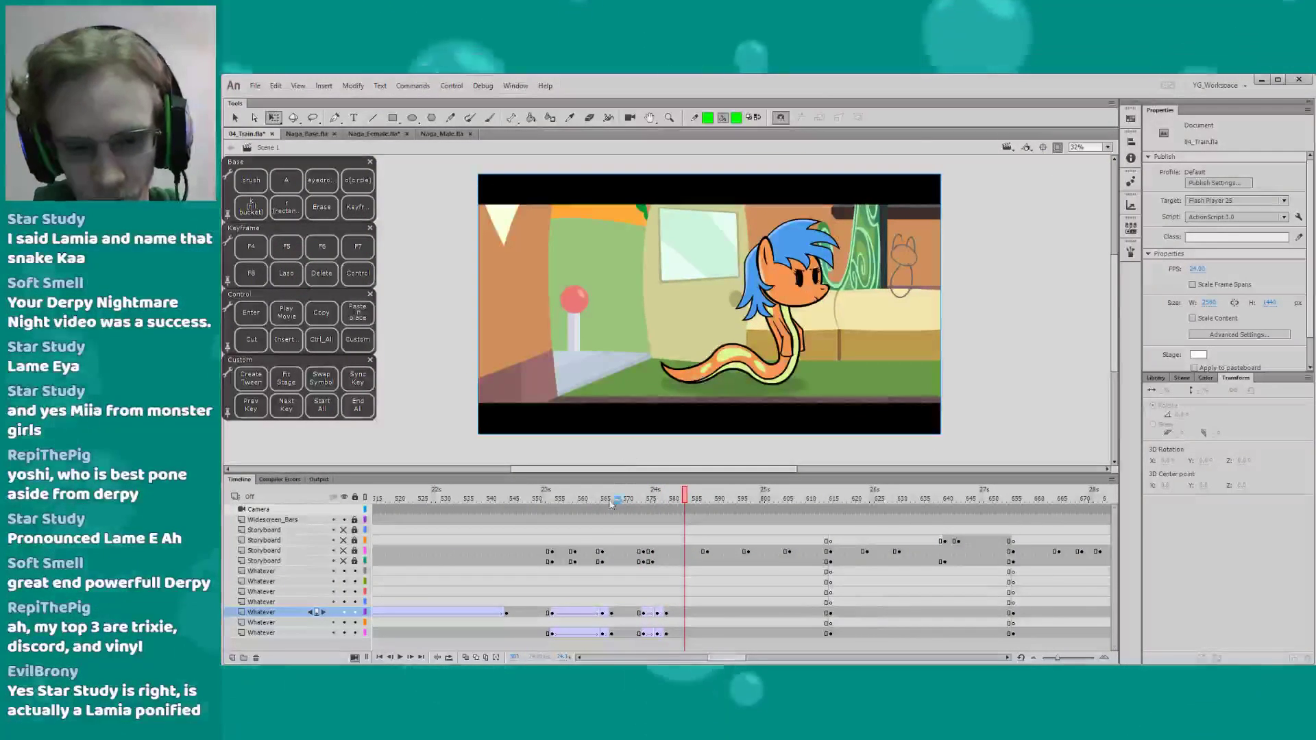
Play back the face close-up and zoom-out several times without the storyboard, and save the file
click(607, 498)
key(Return)
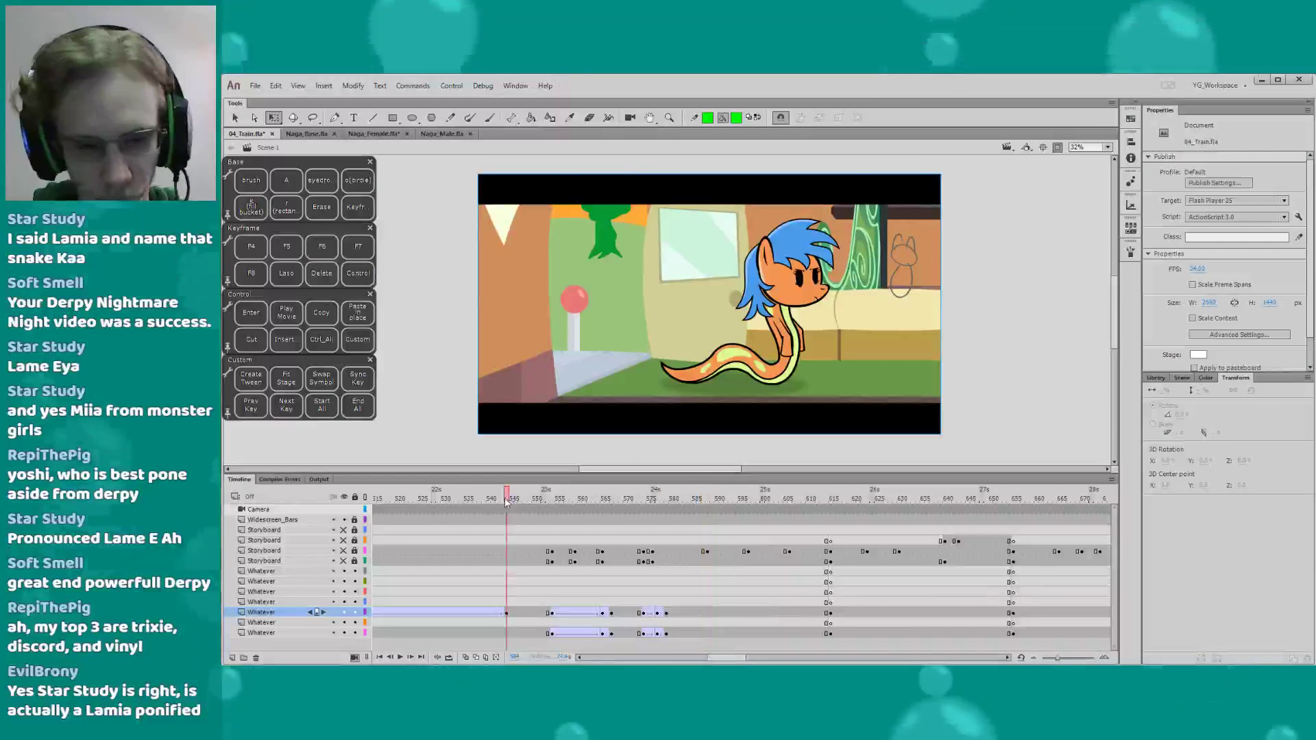
key(Return)
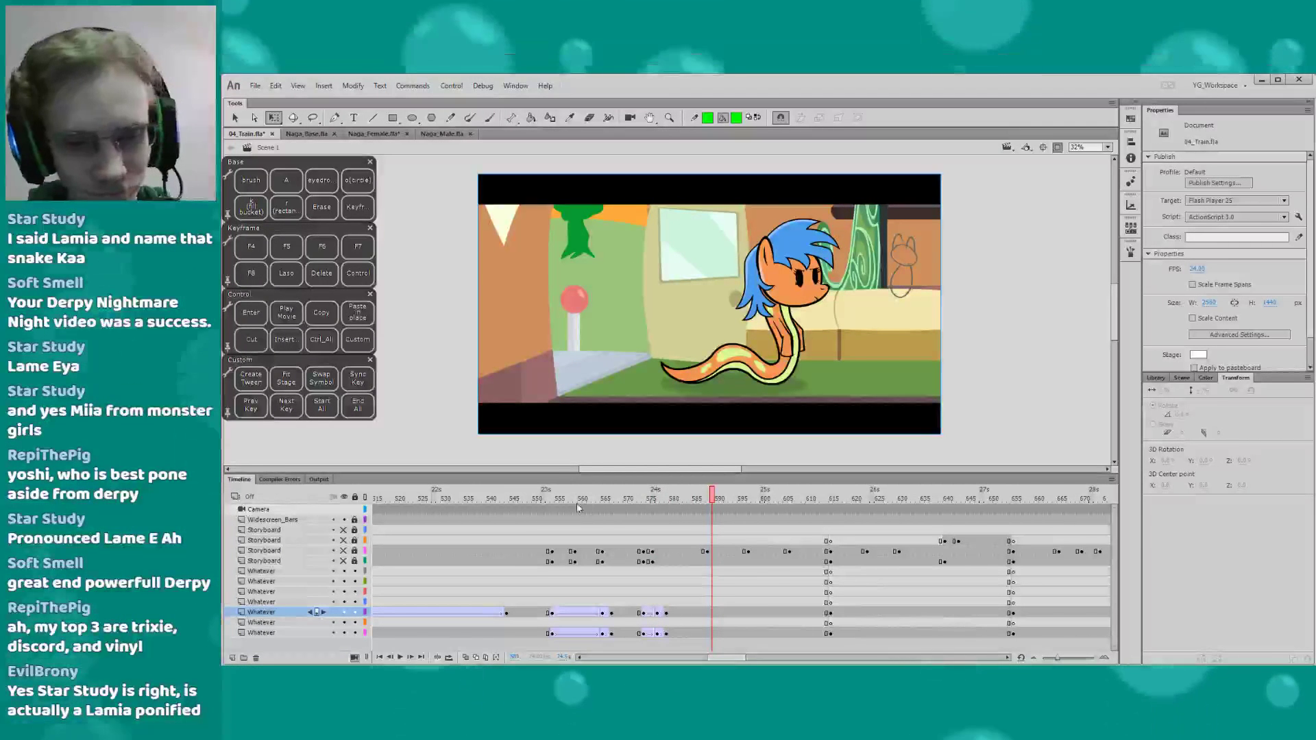
drag(708, 605, 685, 603)
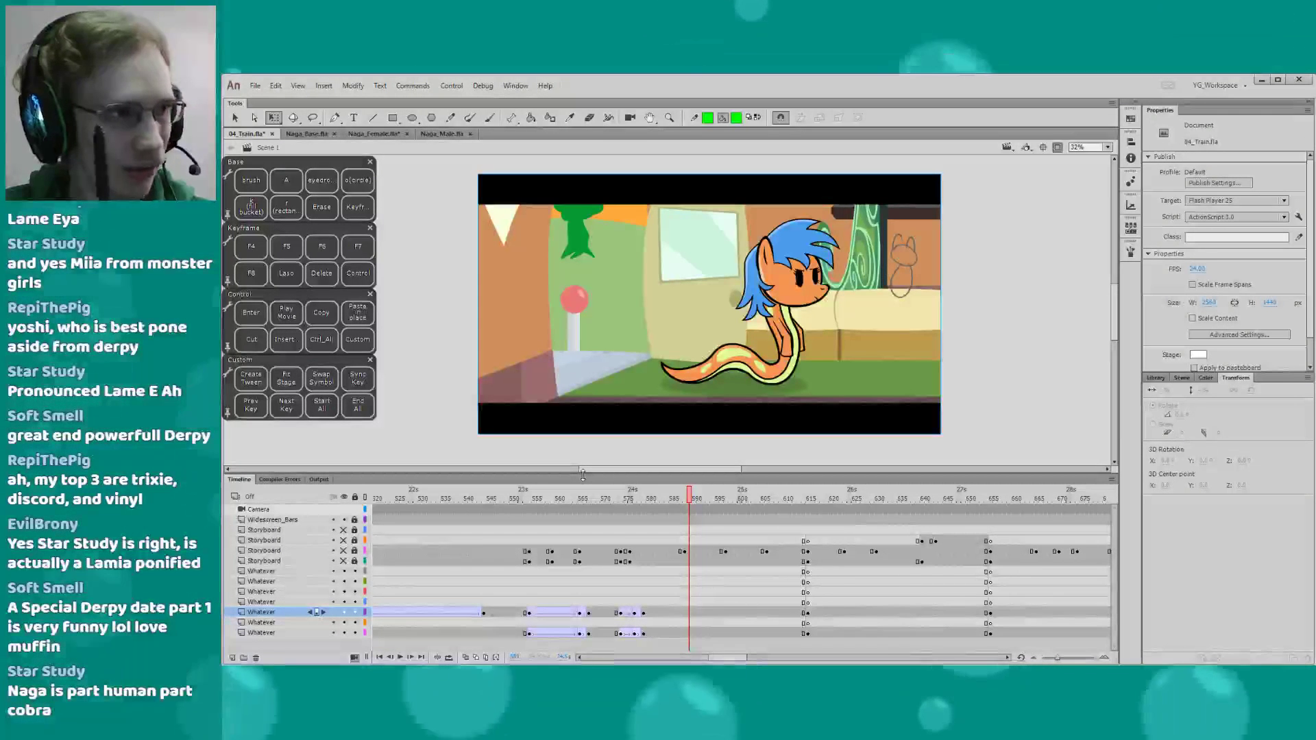
click(593, 499)
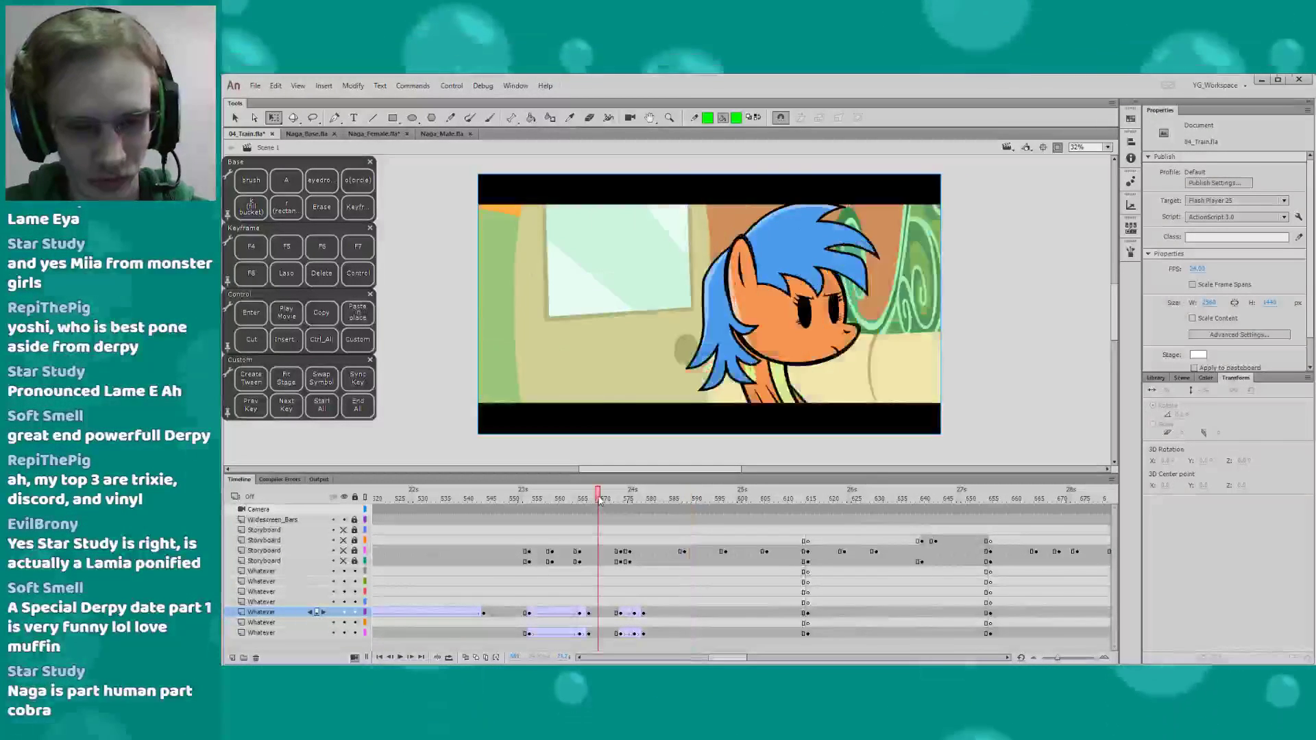
key(Return)
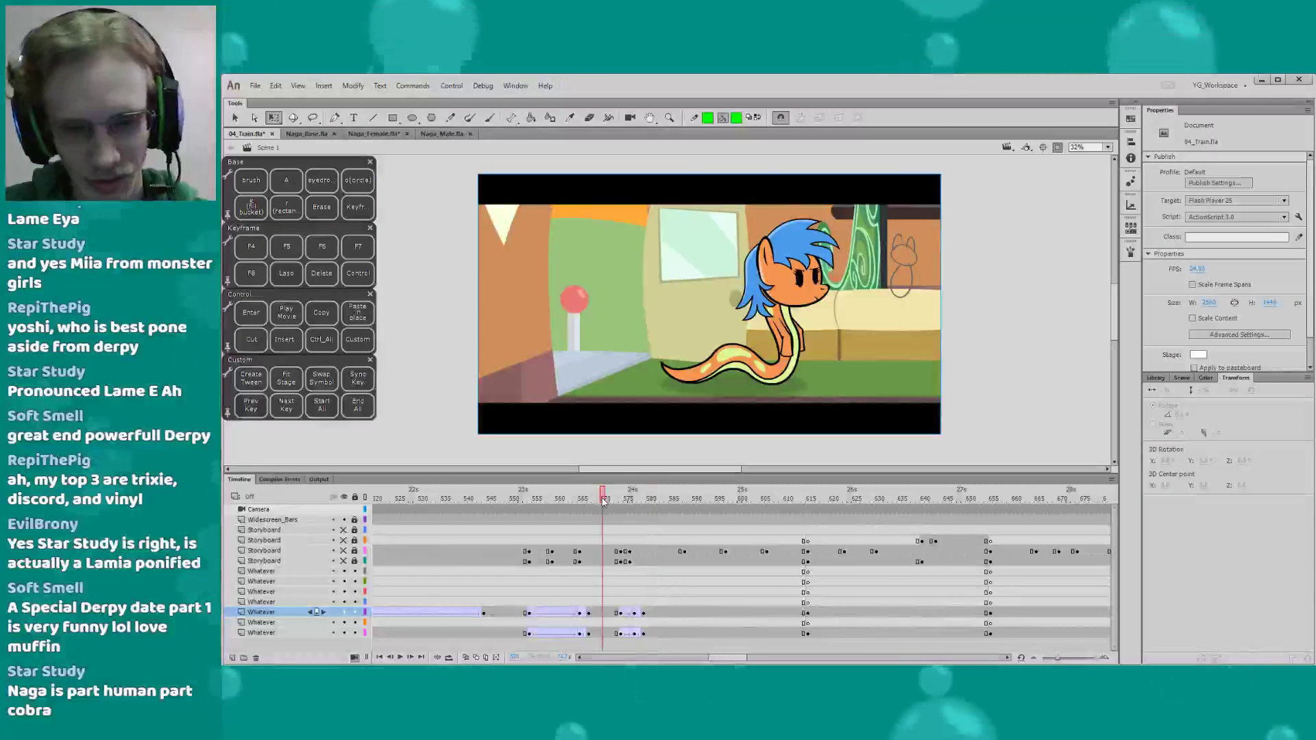
key(Return)
key(Return)
drag(717, 658, 718, 657)
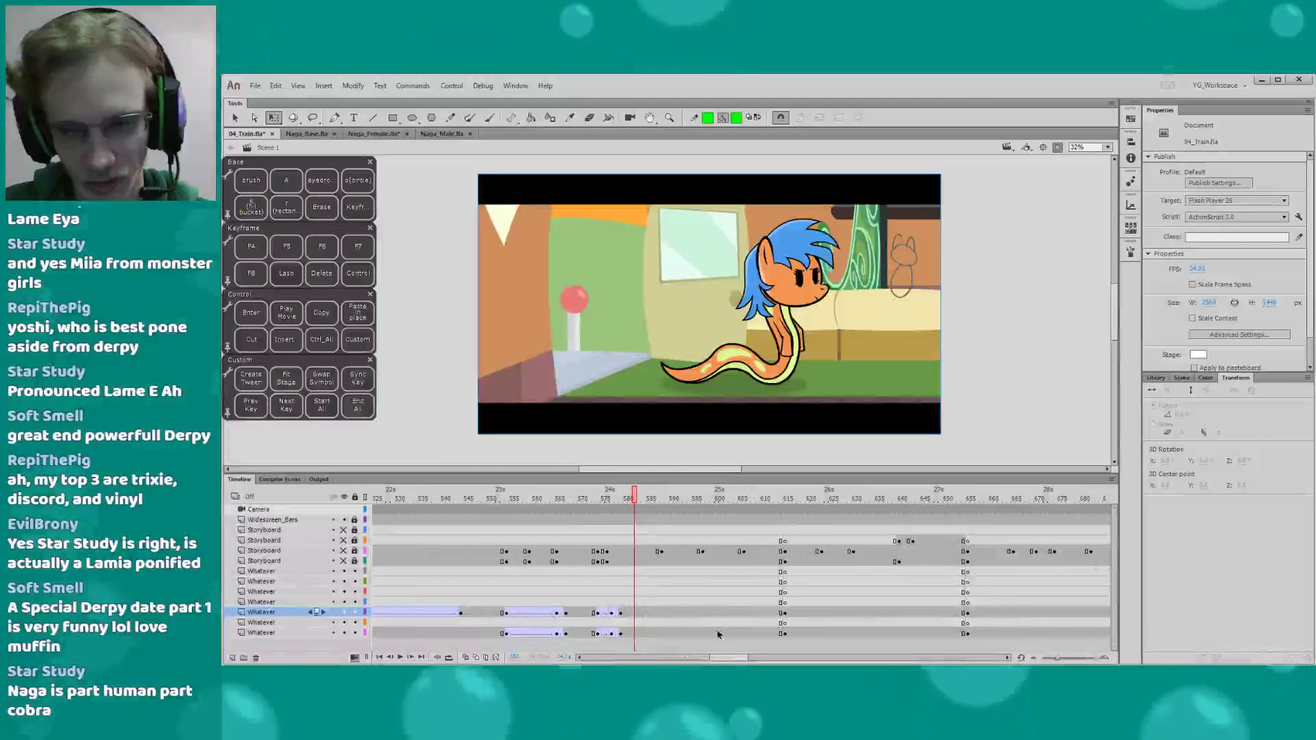
key(ctrl+s)
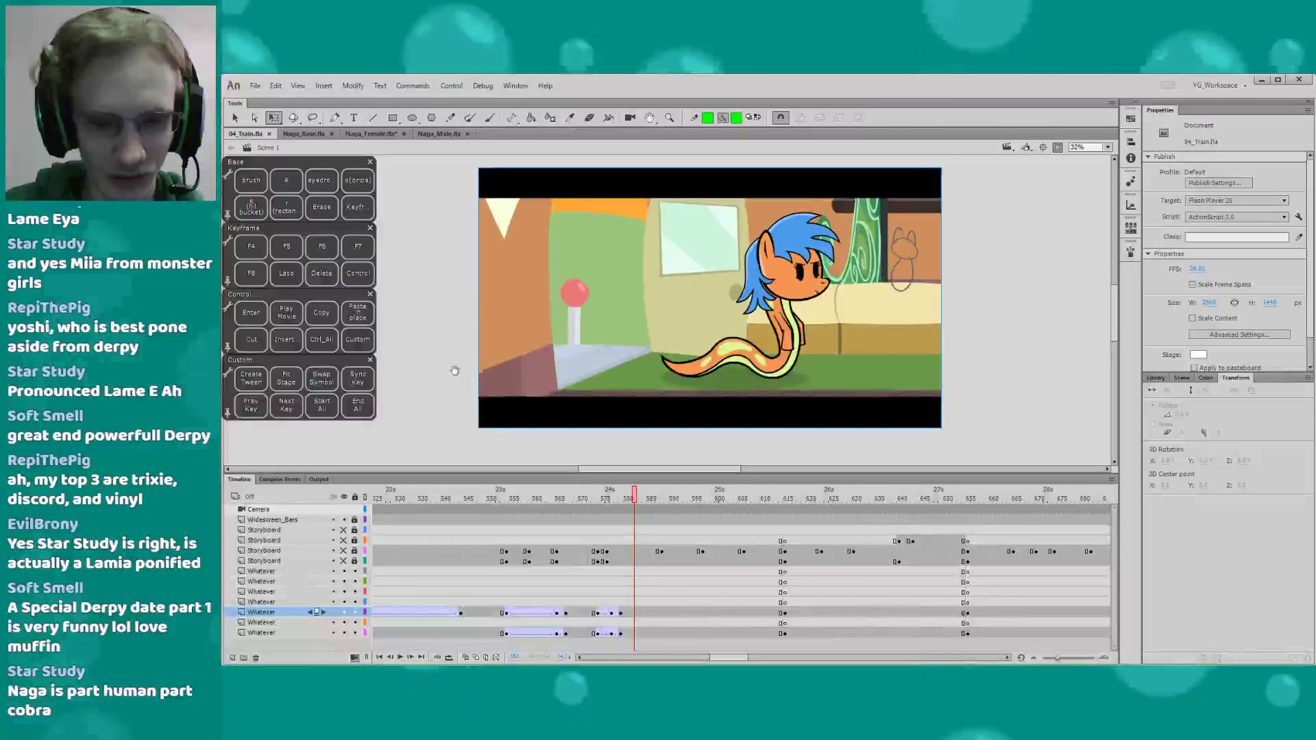
Watch the full camera move from the tail shot up to the face and out to the wide shot
drag(450, 391, 469, 404)
click(482, 500)
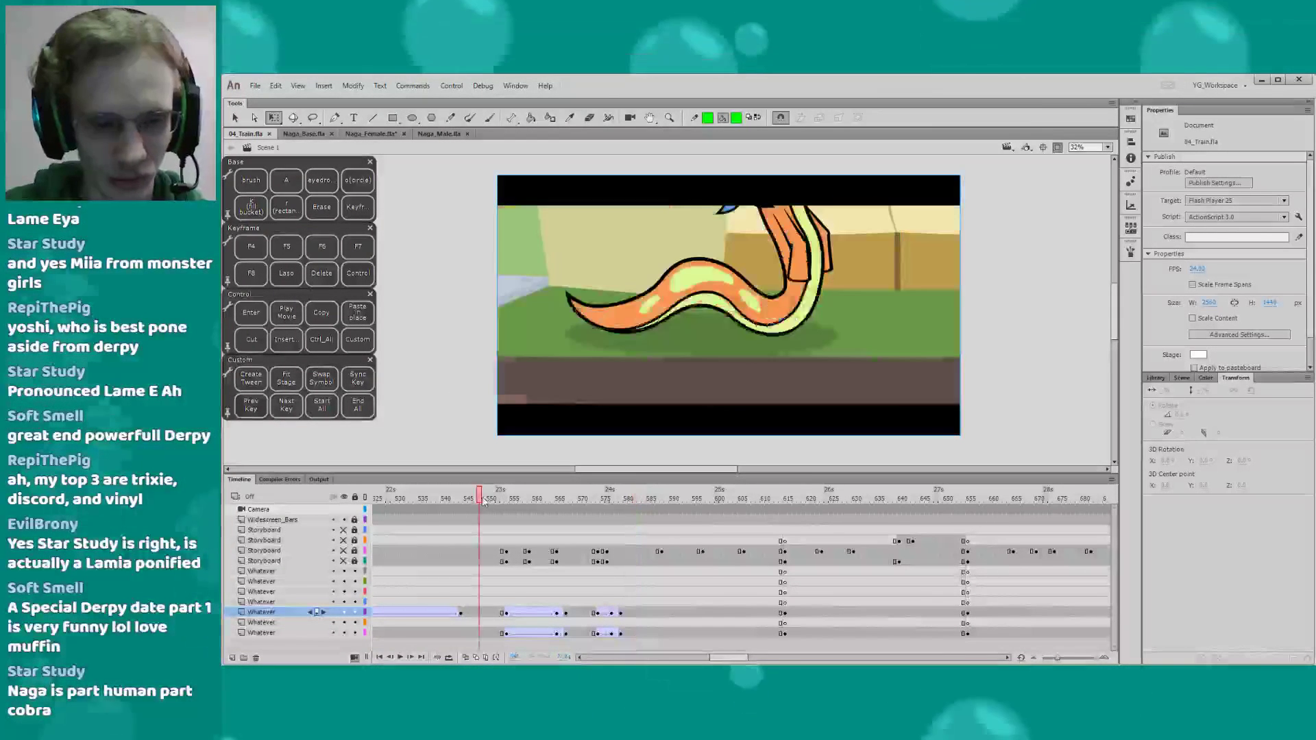
key(Return)
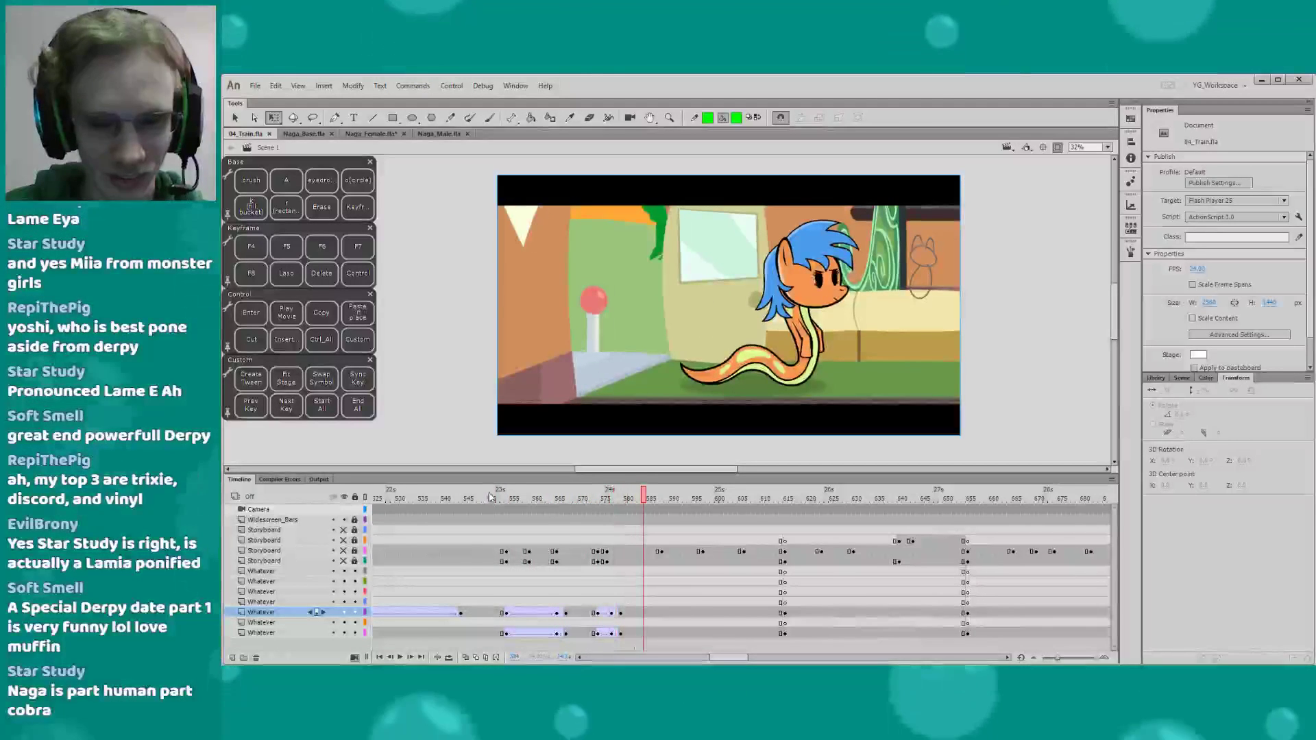
click(579, 501)
key(Return)
key(Return)
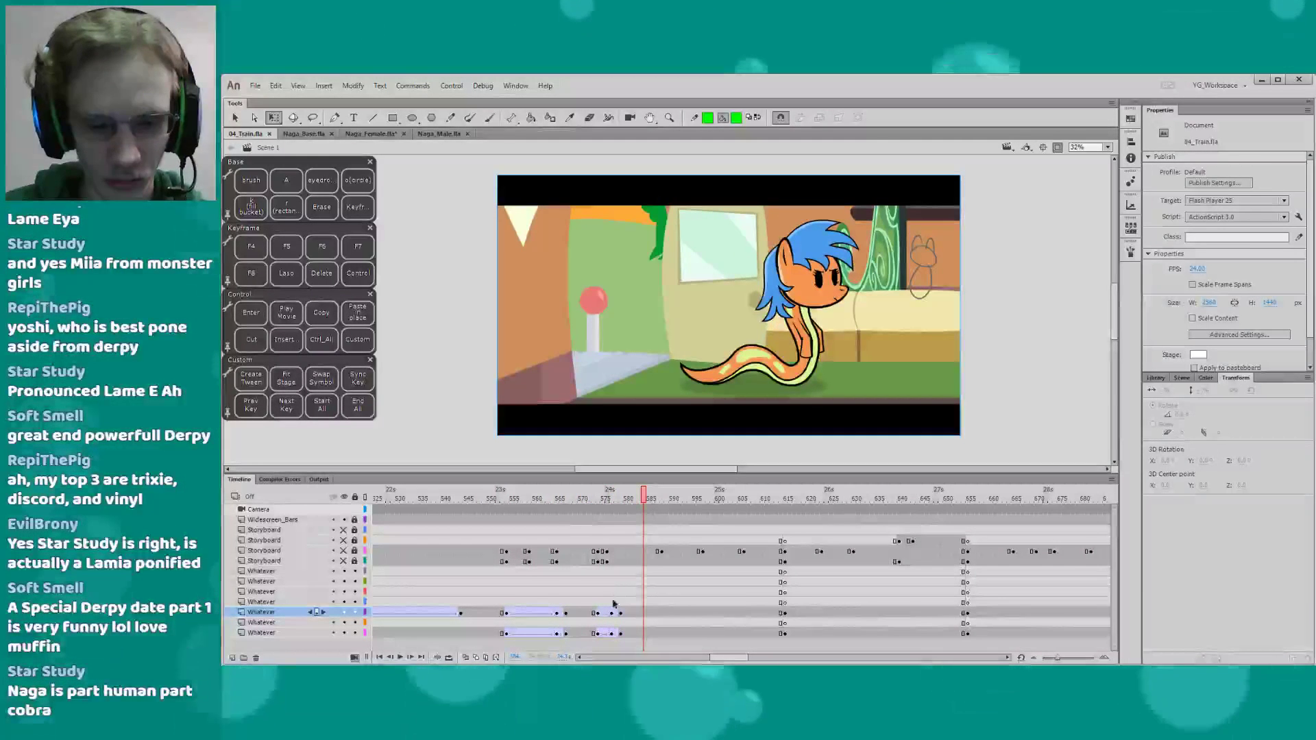
Compare the overshoot and settling keyframes, nudge the settled background and snake slightly left, and replay the move
click(611, 633)
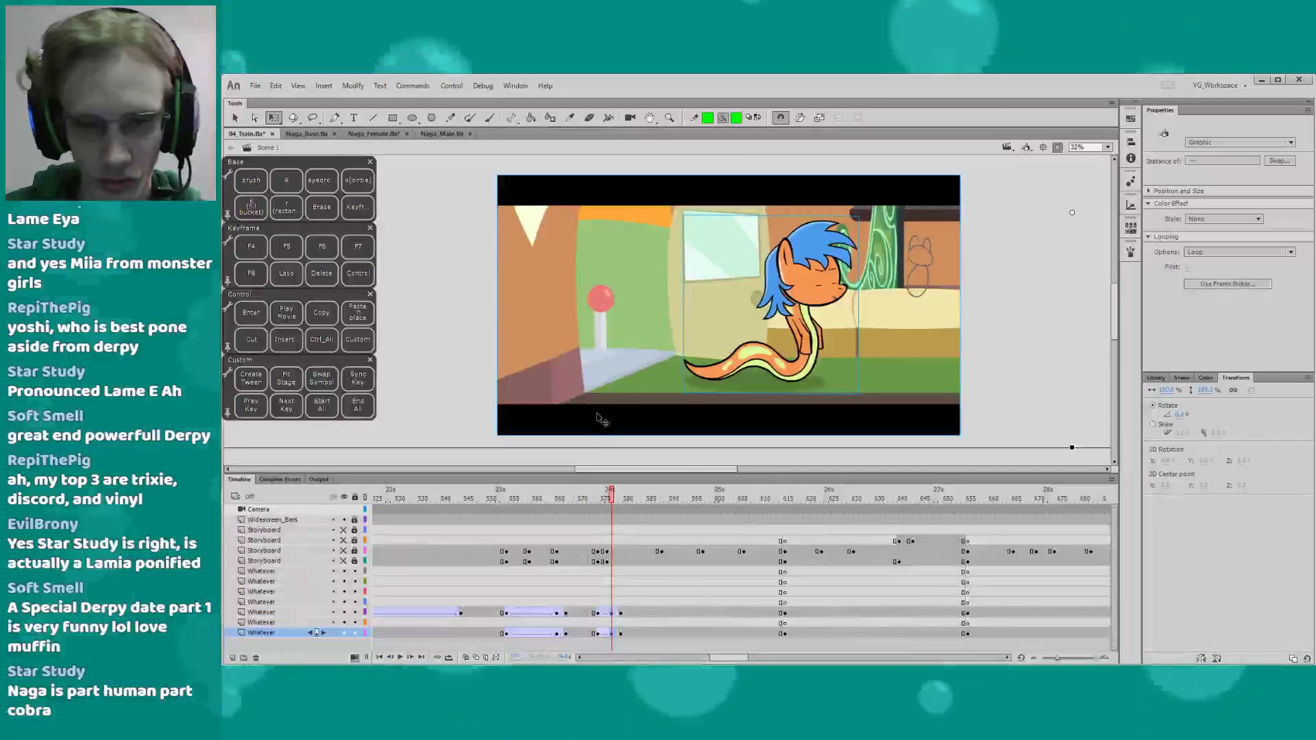
key(Return)
key(ctrl+a)
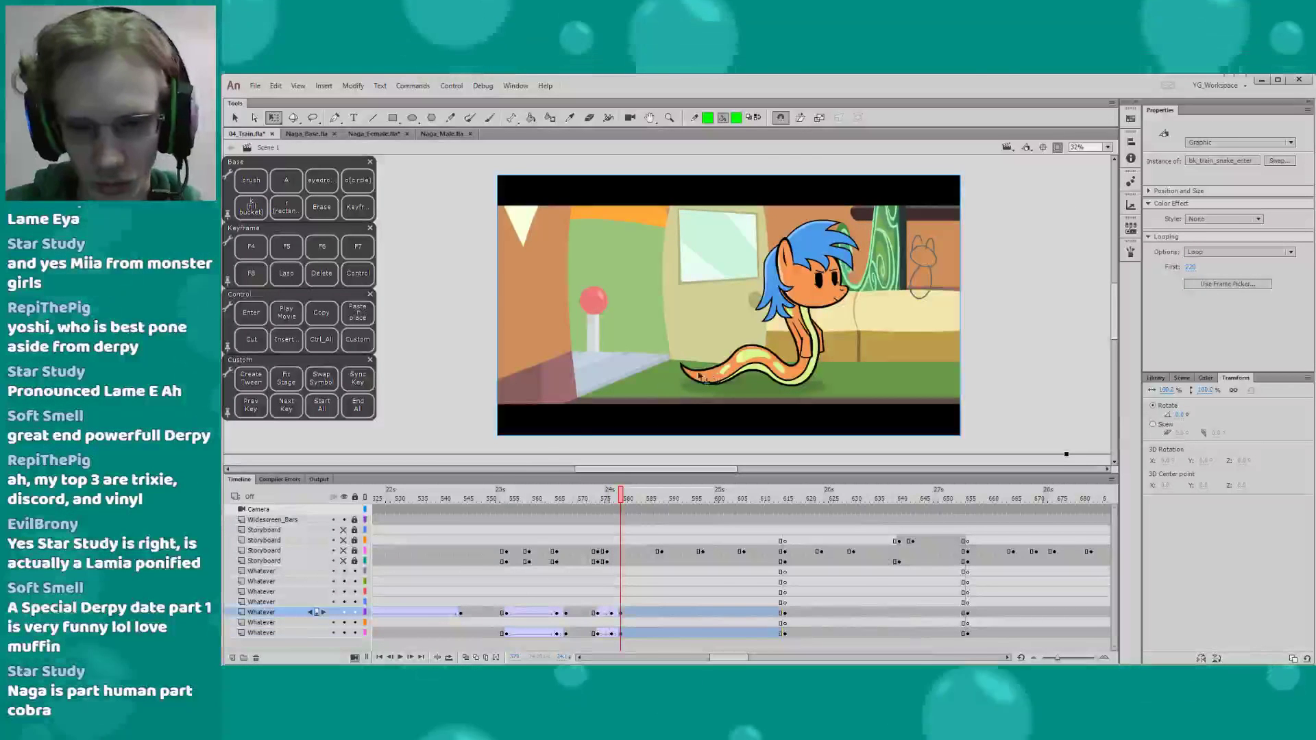
drag(561, 493, 518, 501)
key(Return)
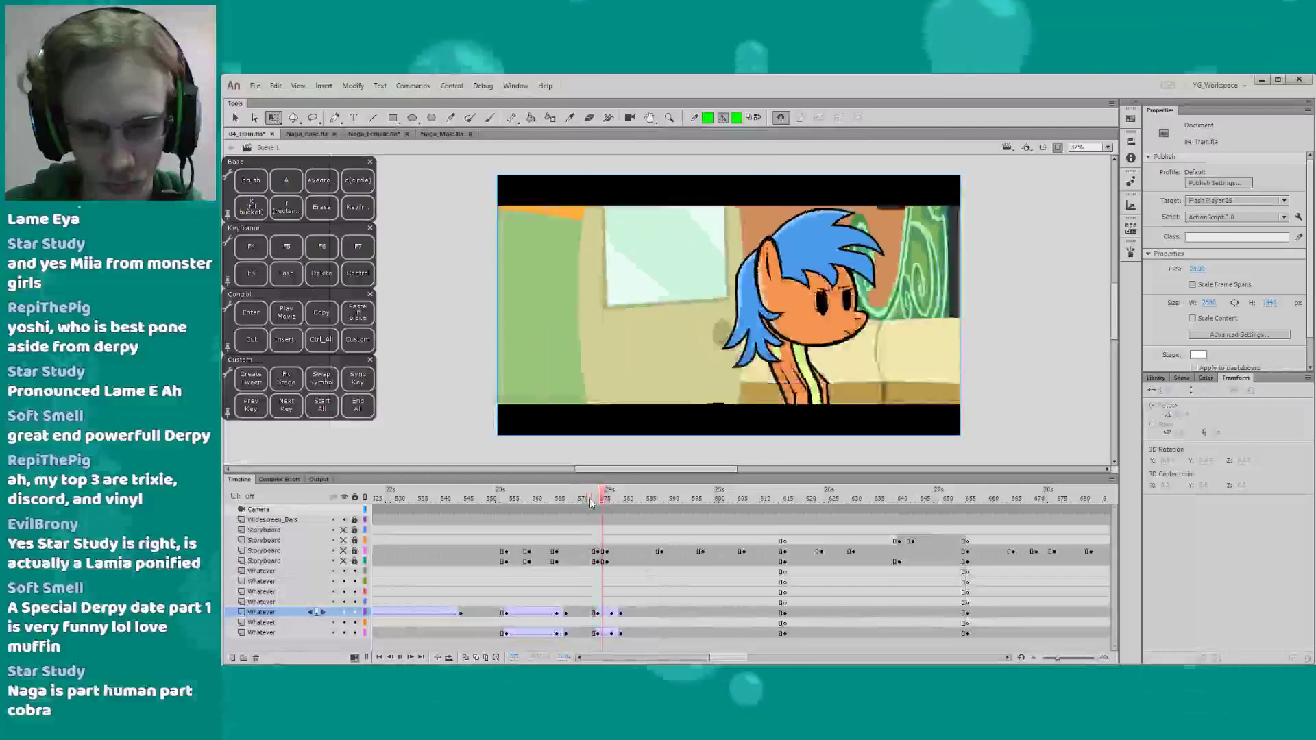
Apply an ease-out to the zoom-out's classic tweens and play the camera move to check the timing
click(607, 630)
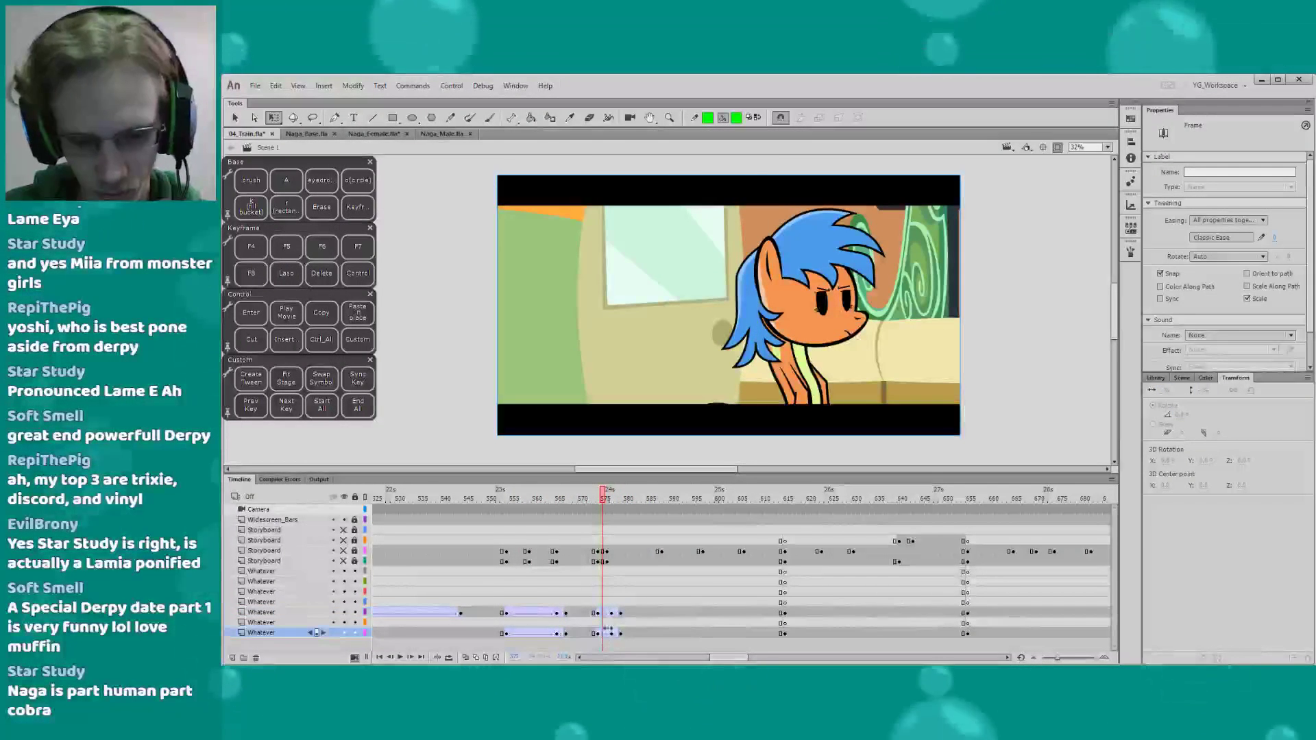
click(1276, 238)
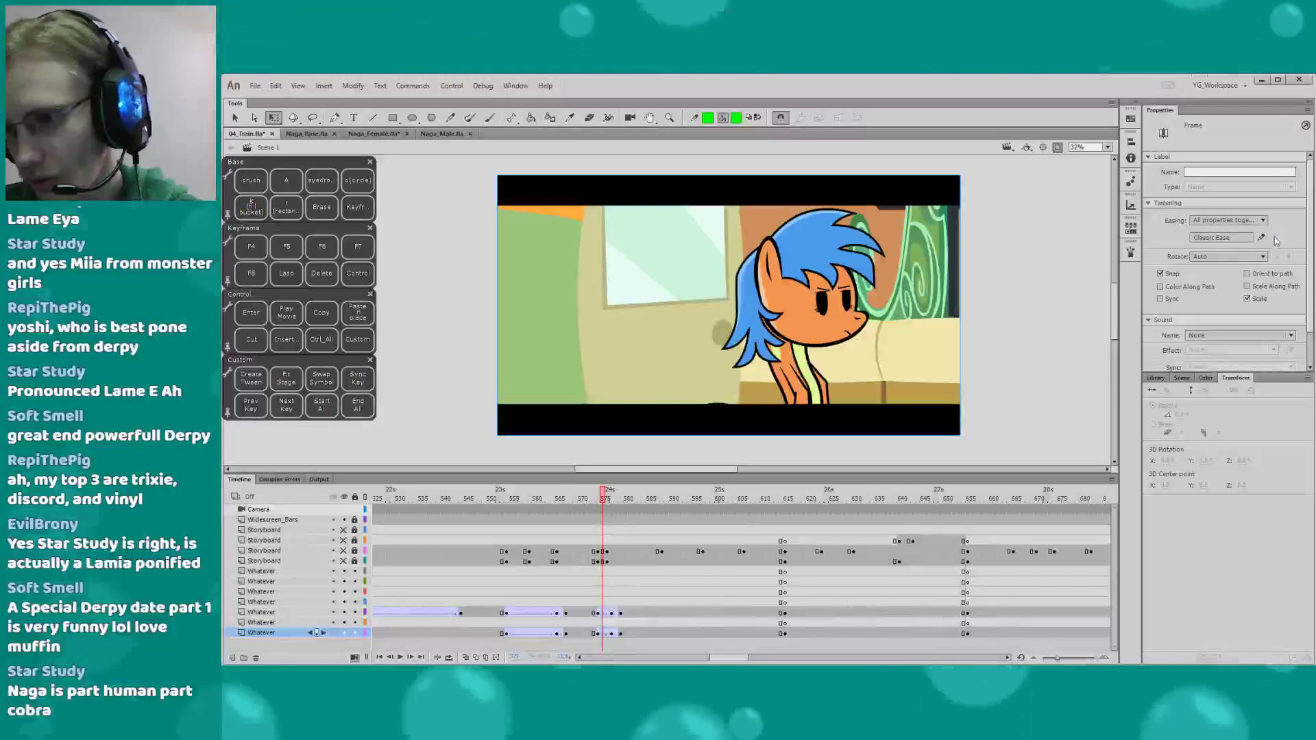
key(Return)
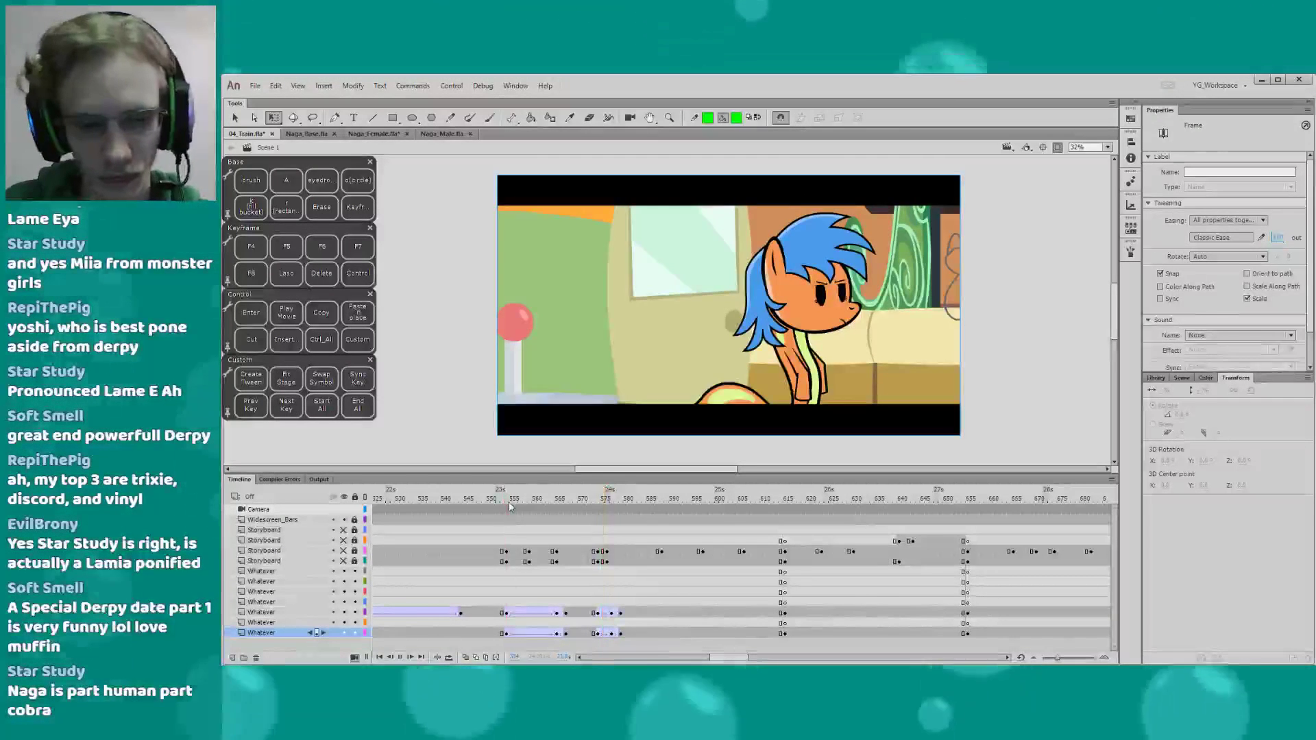
click(509, 499)
key(Return)
key(Return)
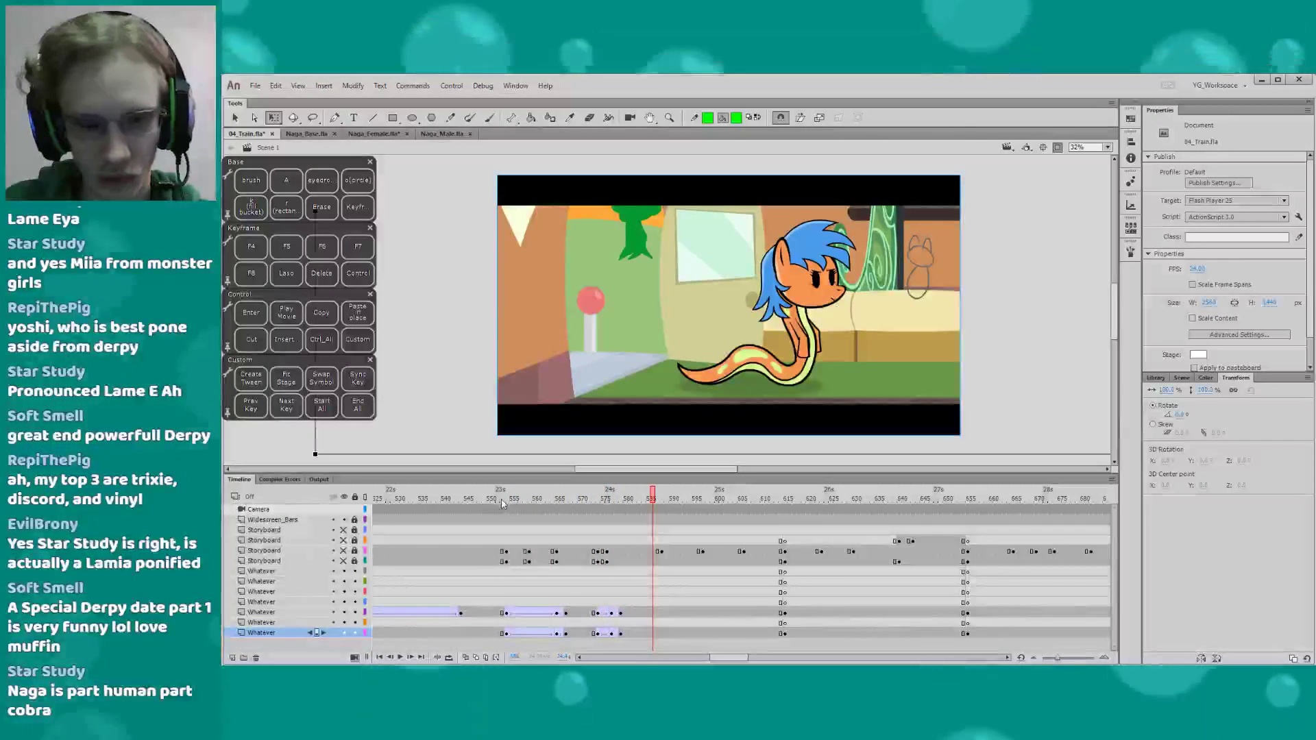
Replay the eased camera move repeatedly from the tail shot through the zoom-out, and save the file
click(502, 499)
key(Return)
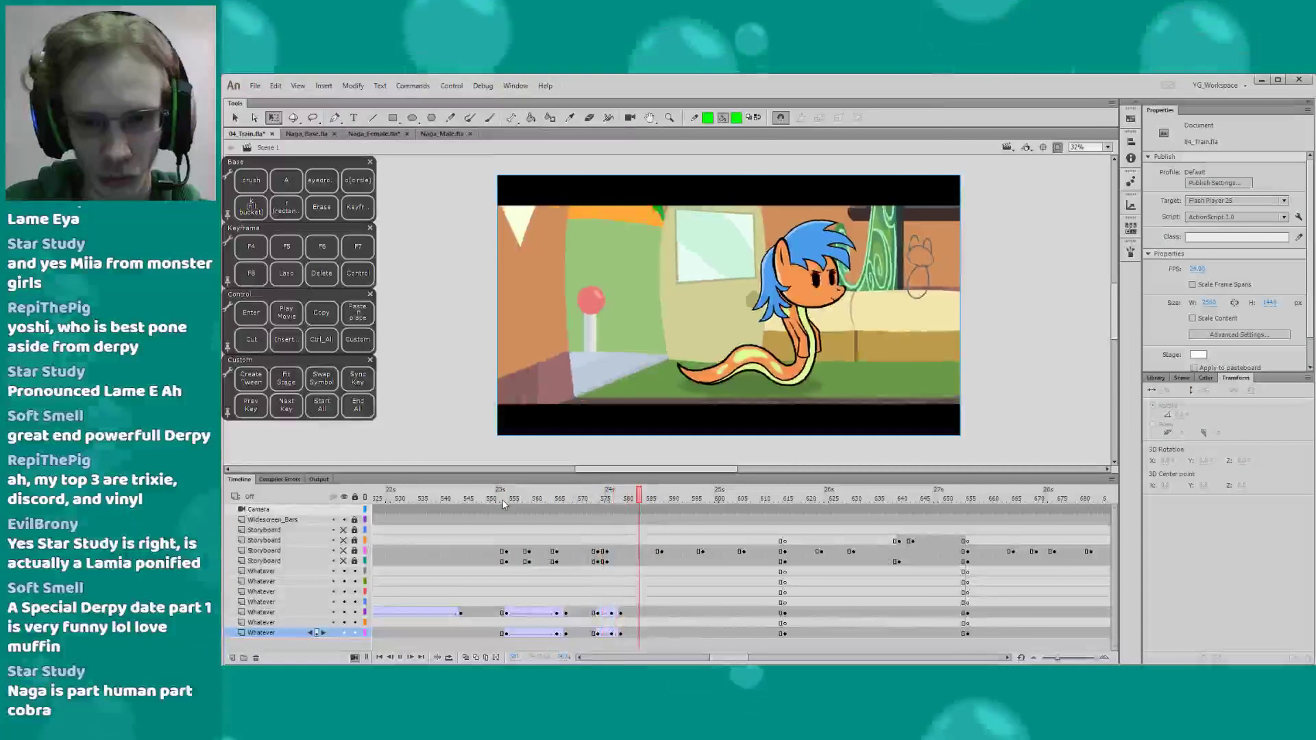
click(490, 500)
key(Return)
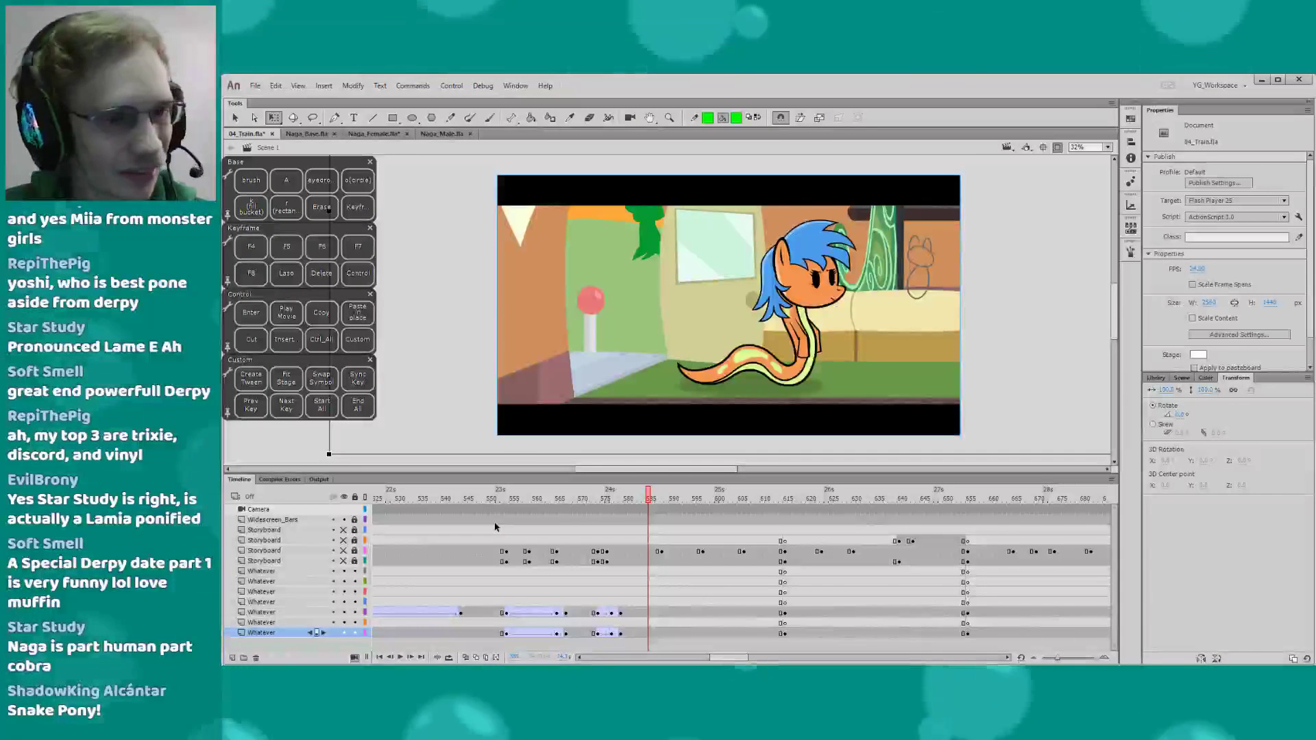
drag(477, 452, 478, 461)
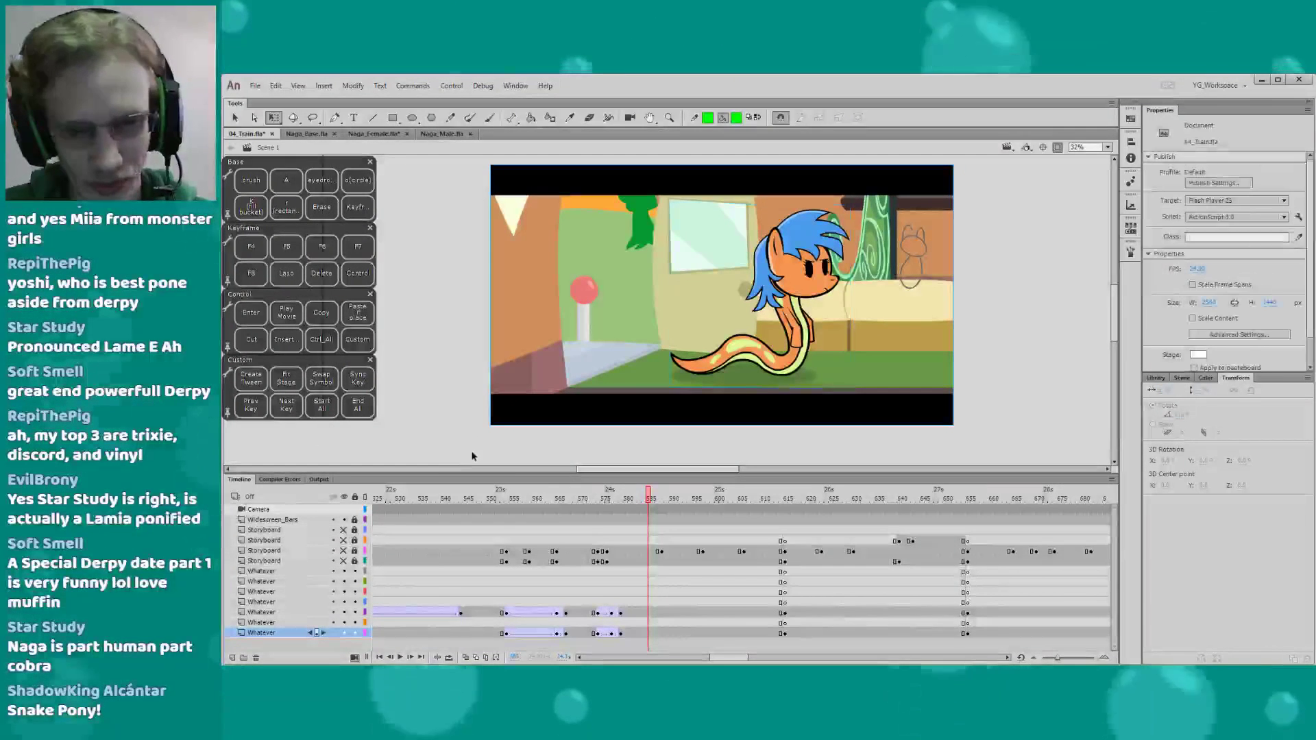
key(ctrl+s)
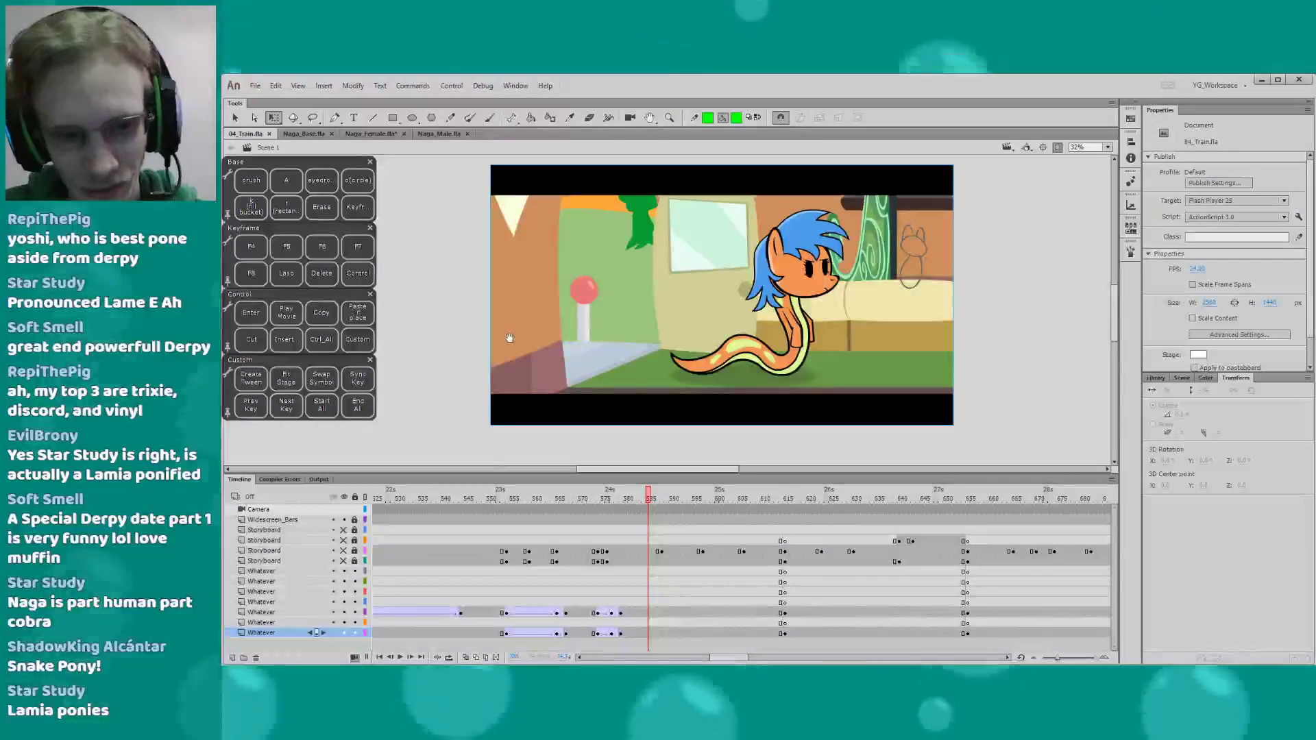
drag(522, 405, 514, 414)
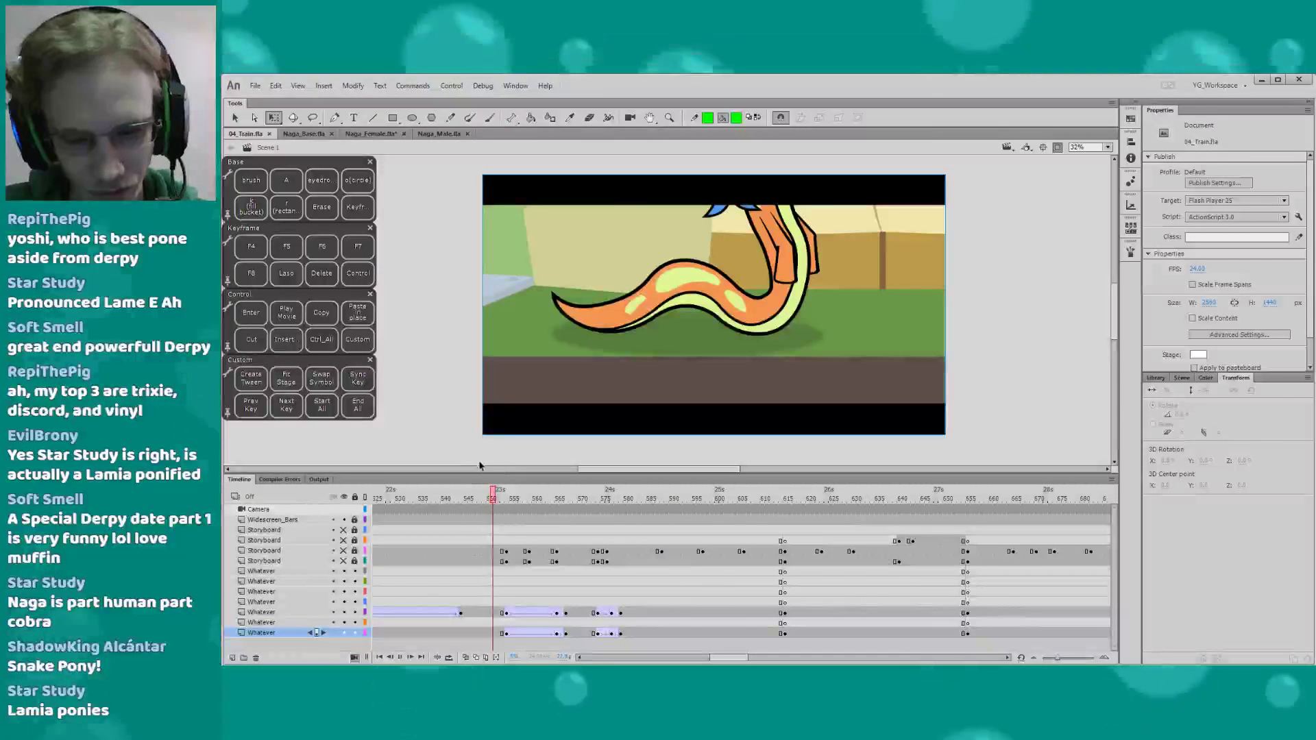
key(Return)
key(Return)
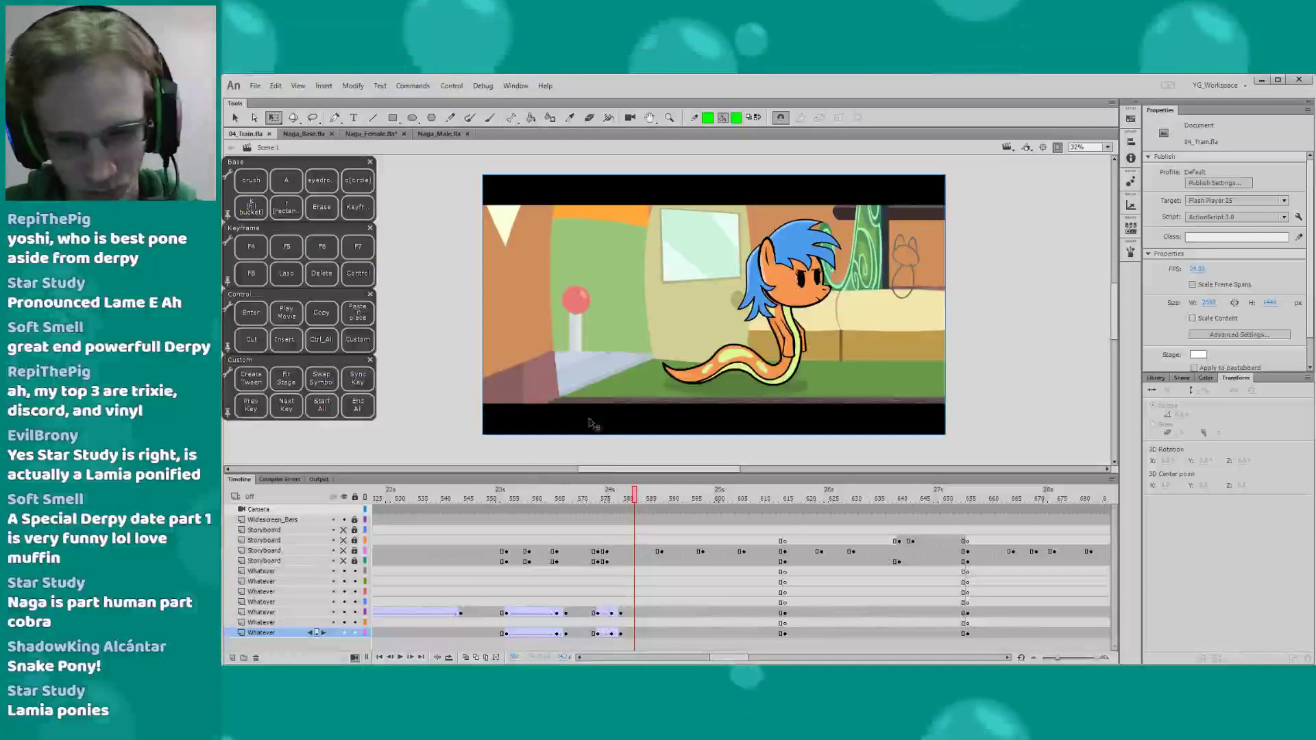
drag(590, 411, 581, 422)
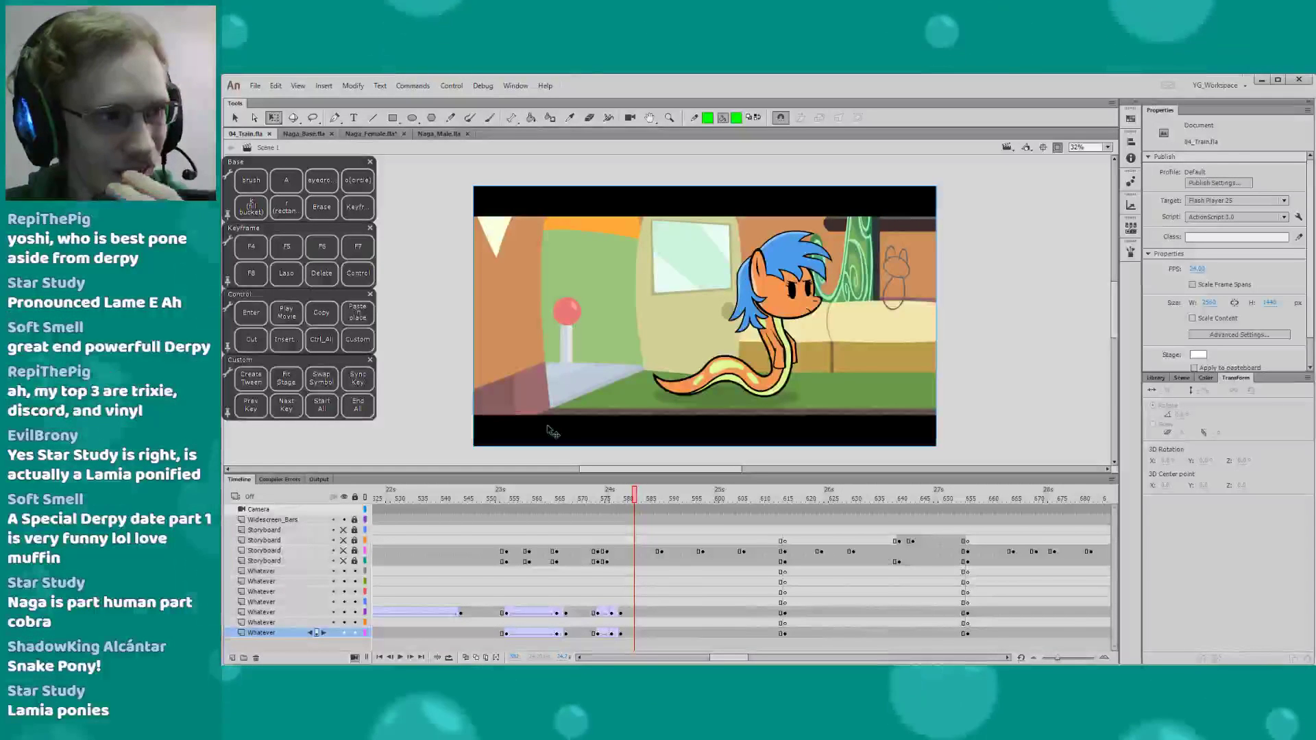
drag(544, 449, 524, 445)
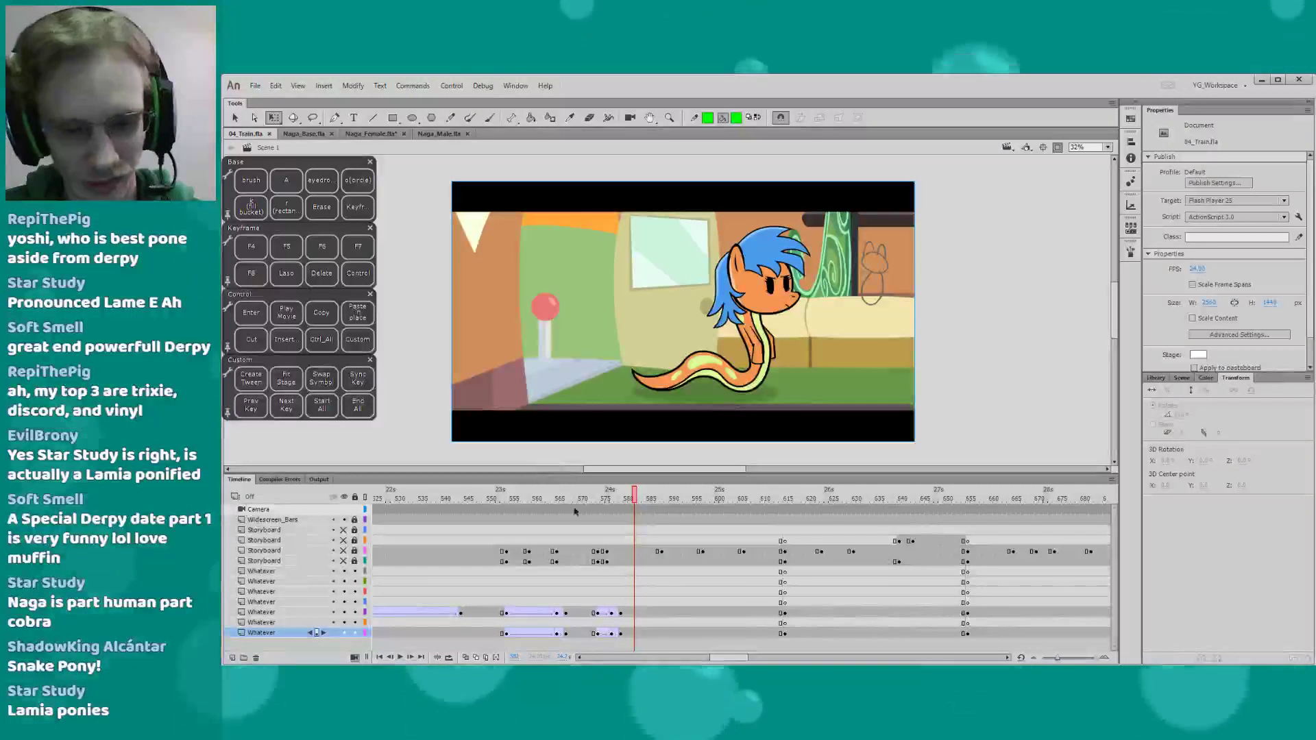
Show the storyboard layers again, play the zoom-out and wide shot against the sketches, and save the file
drag(343, 530, 343, 560)
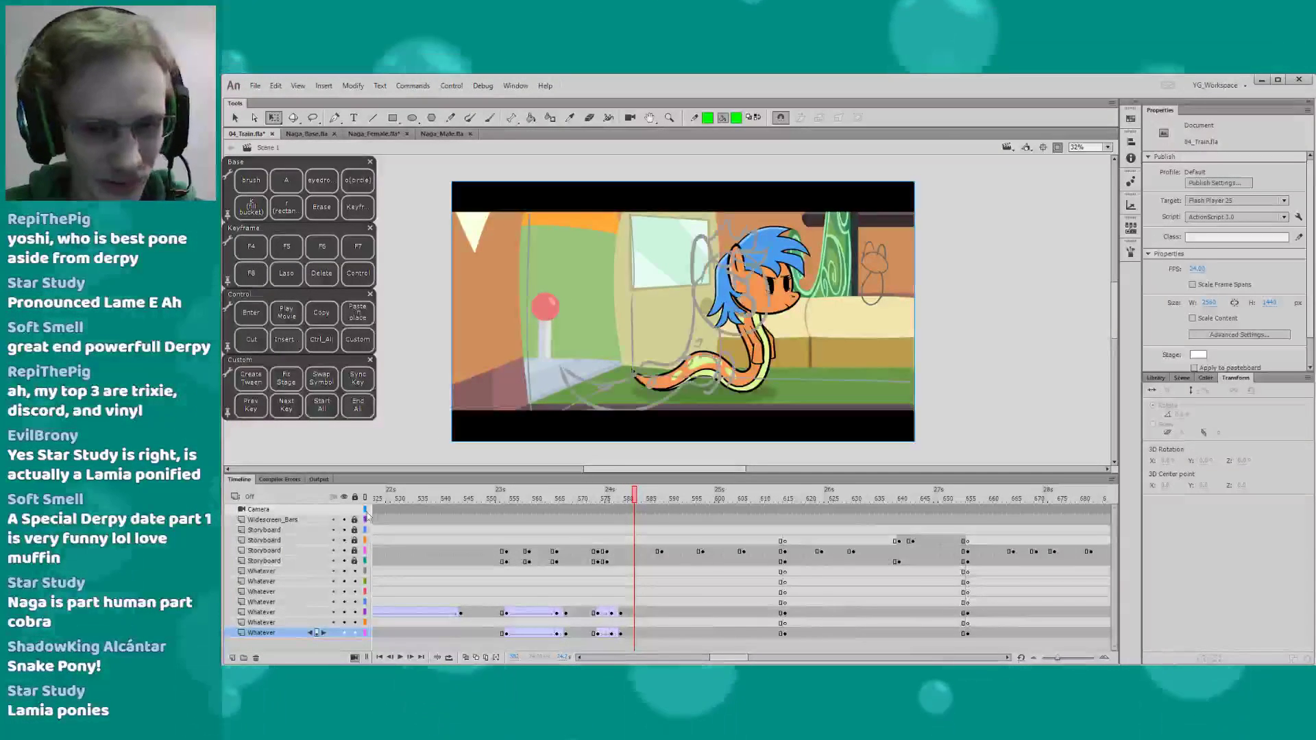
drag(374, 435, 373, 427)
click(564, 500)
key(Return)
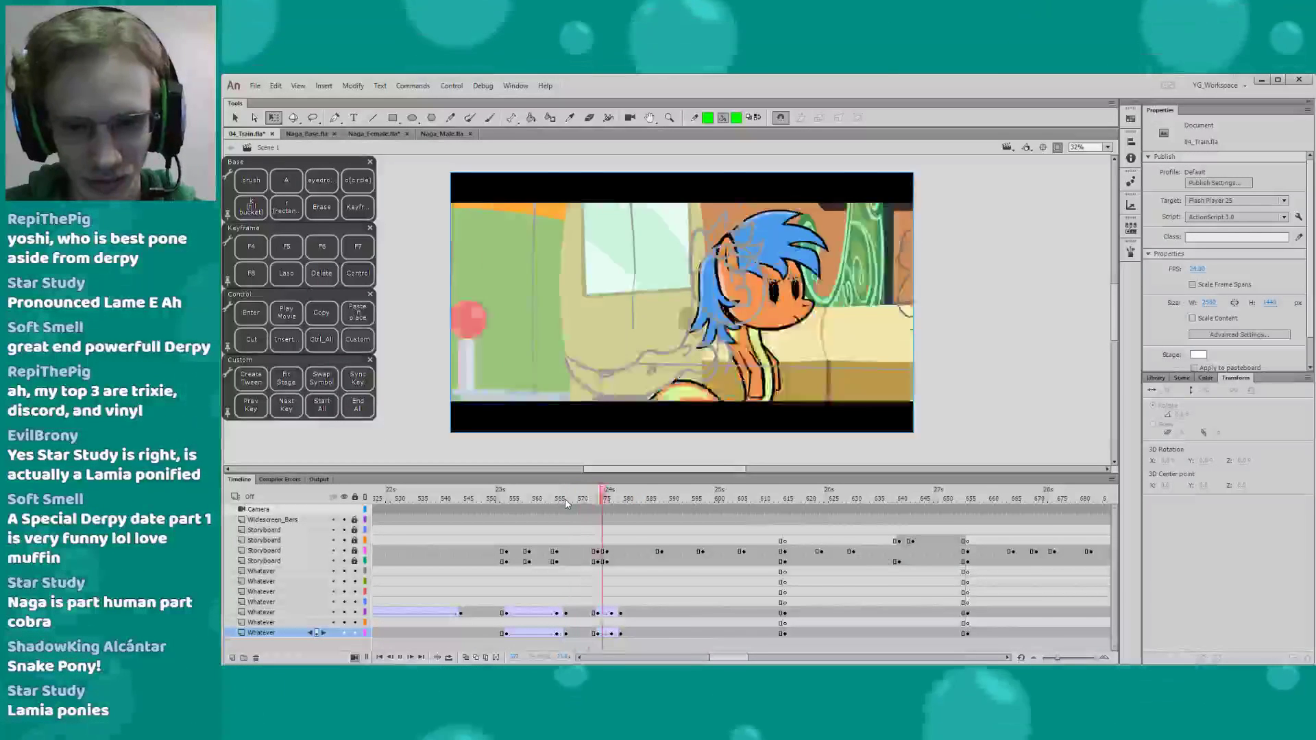
click(619, 499)
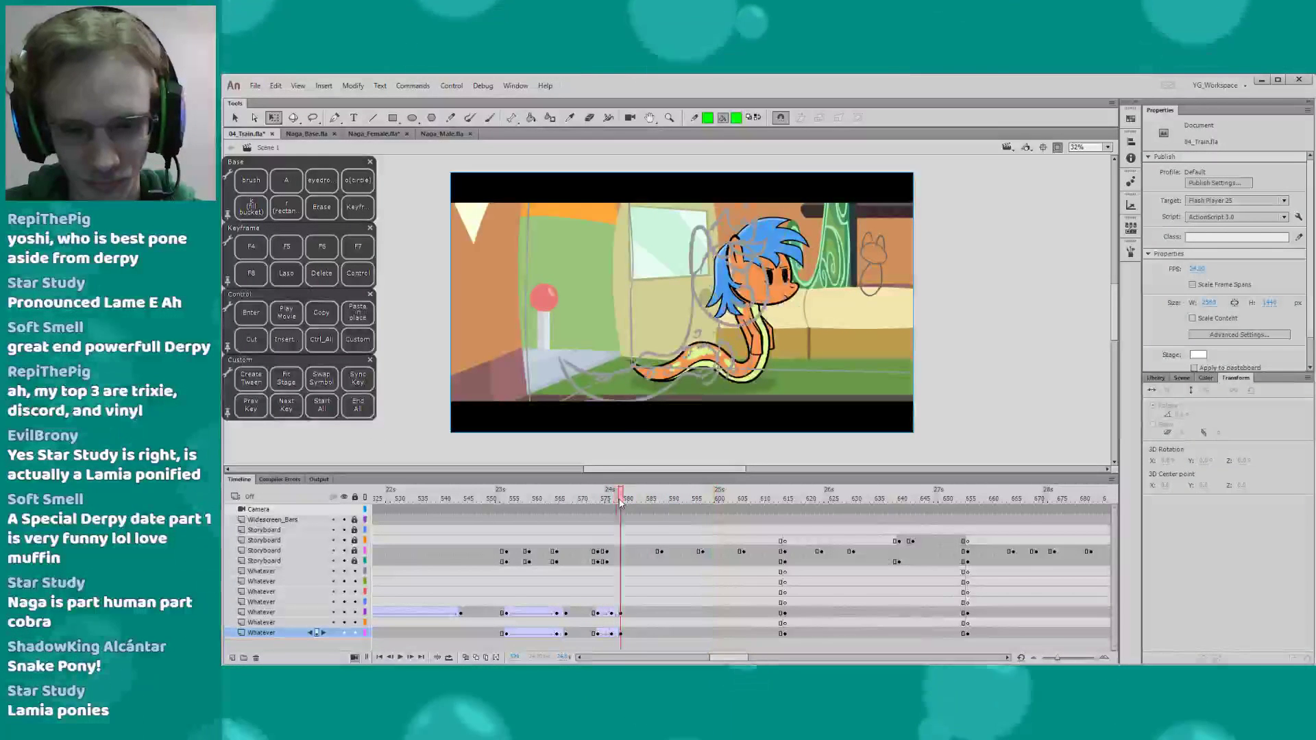
key(Return)
key(Return)
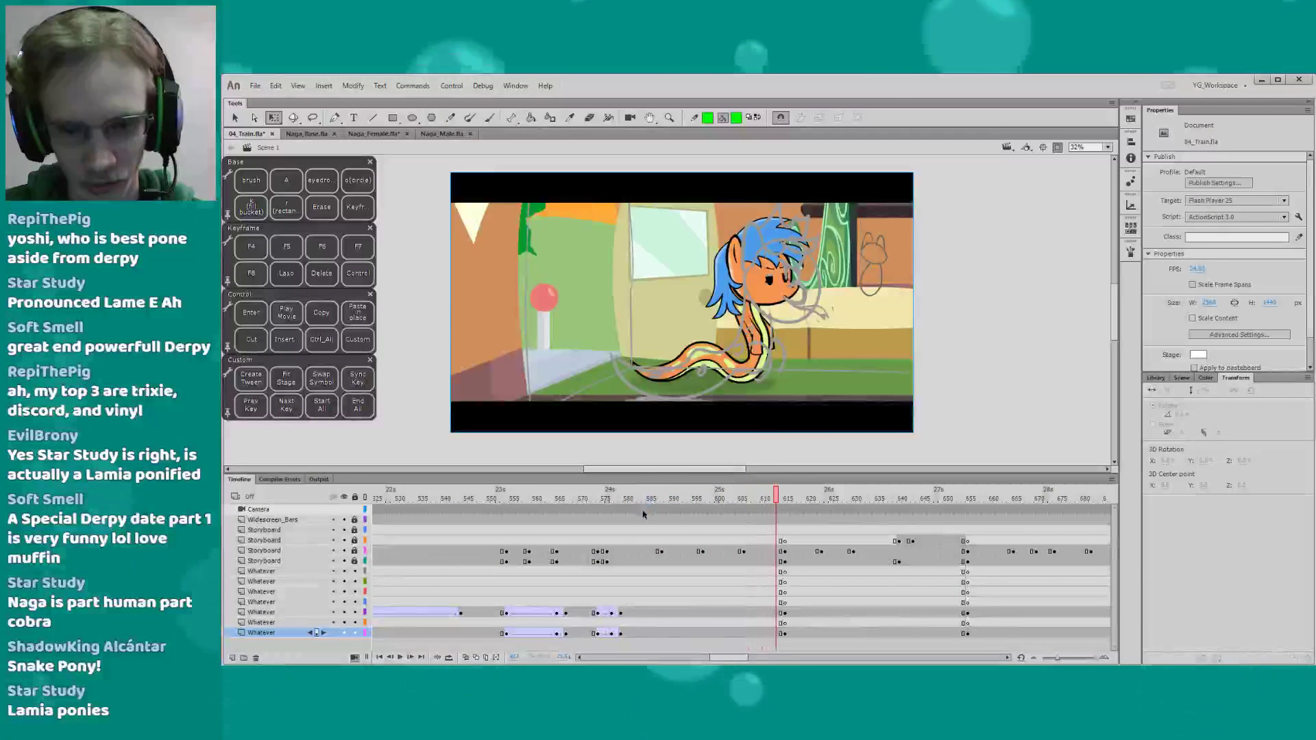
click(579, 498)
key(Return)
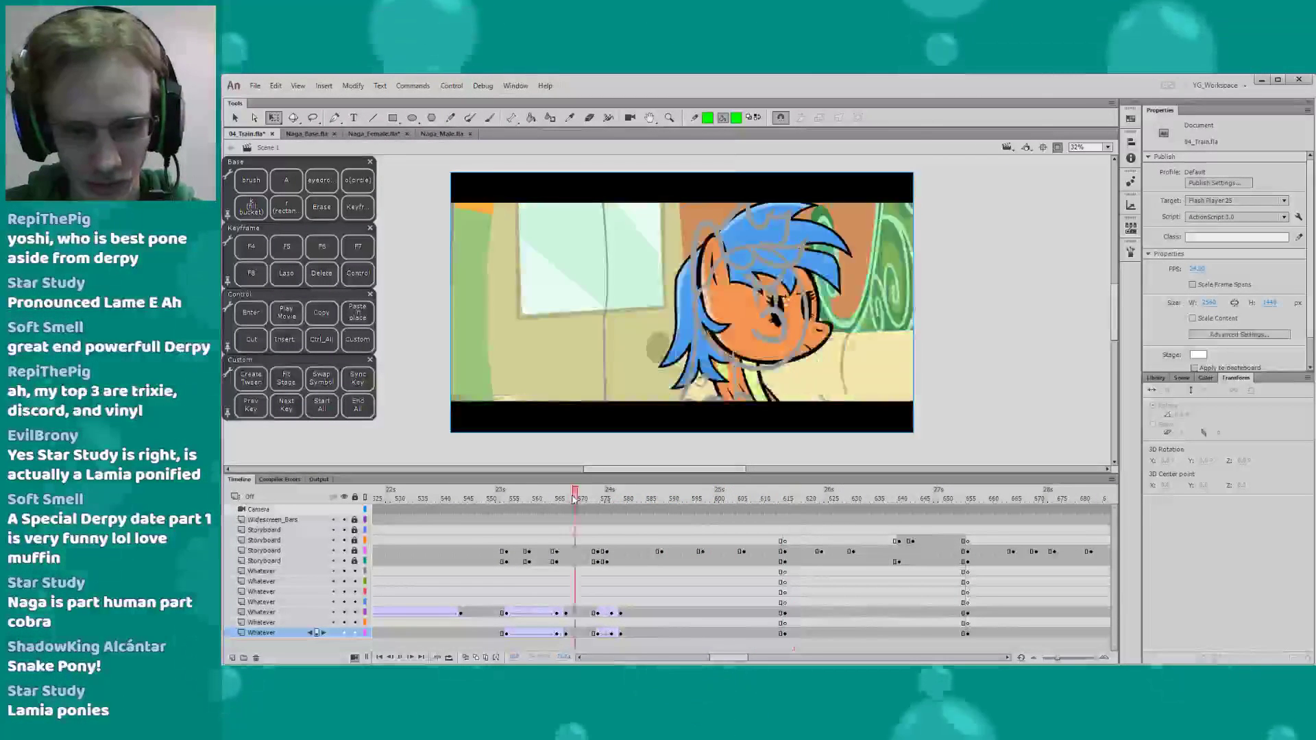
drag(727, 659, 727, 659)
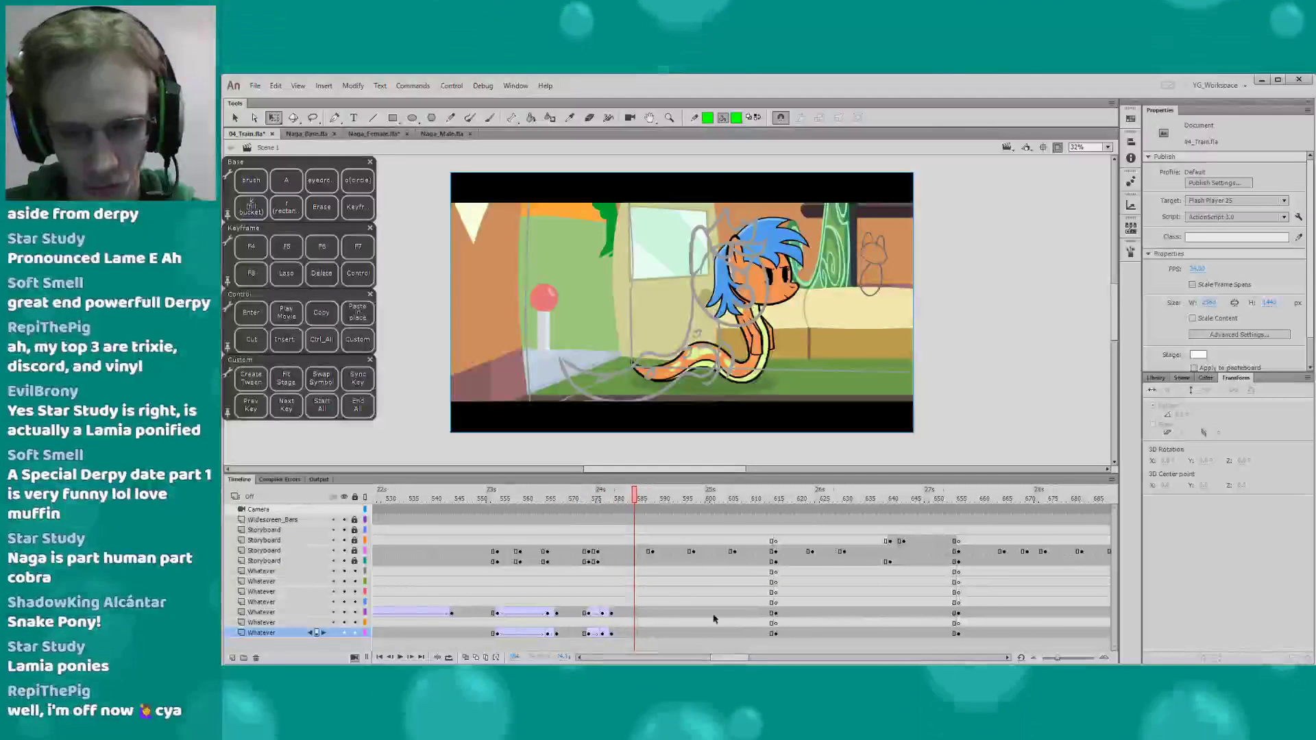
key(ctrl+s)
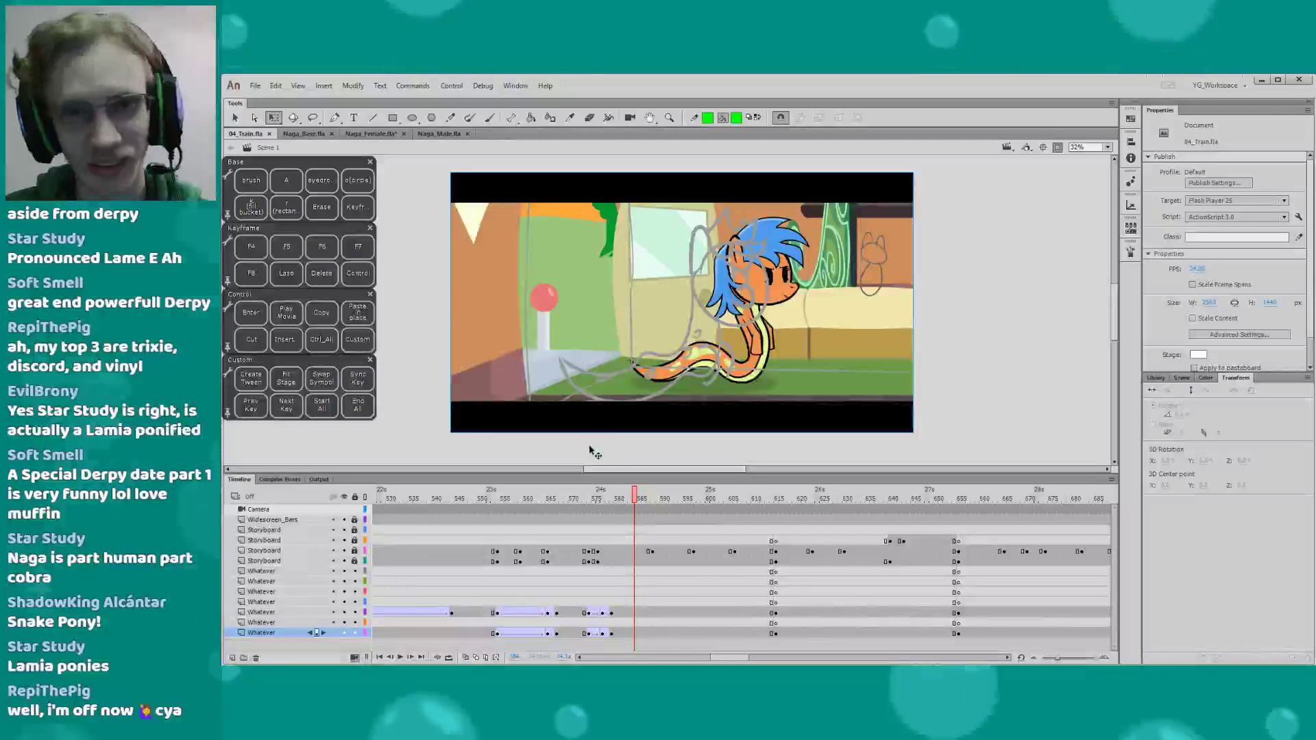
Check the wide shot against the following storyboard poses, look inside the snake symbol, and return to Scene 1
click(548, 506)
key(Return)
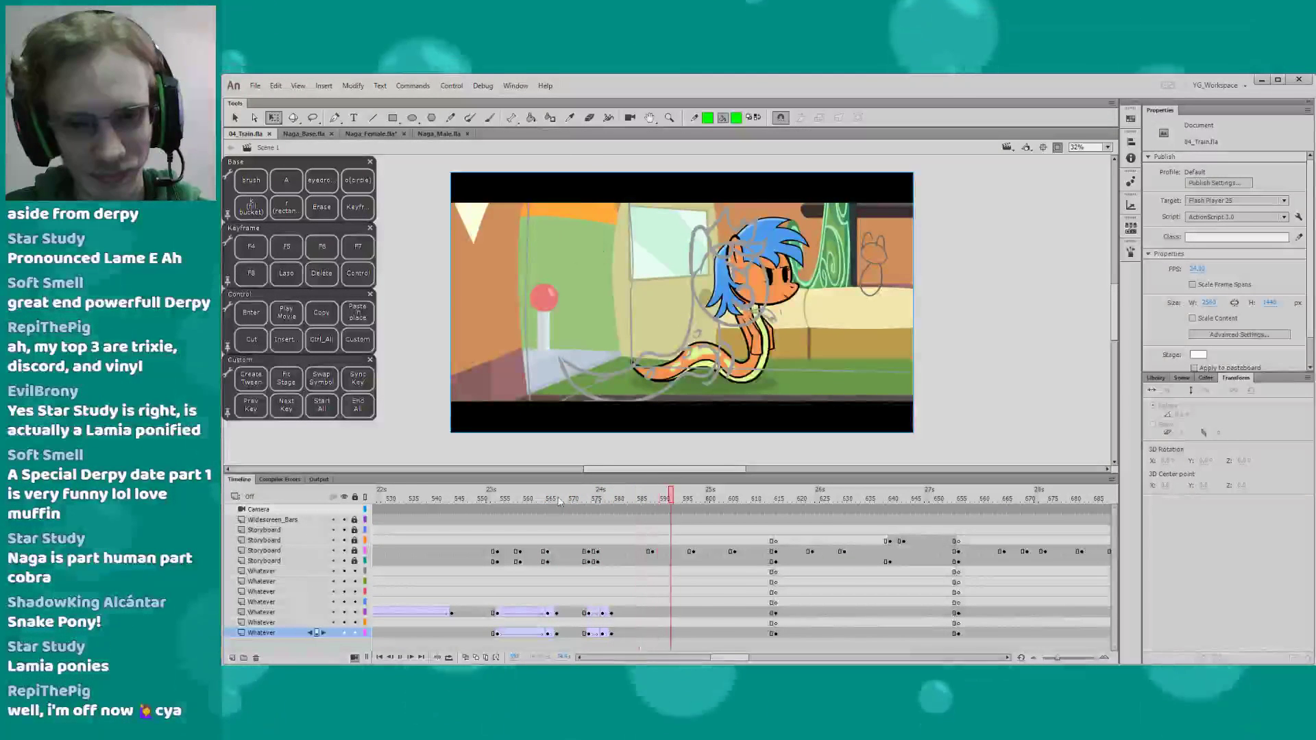
click(696, 505)
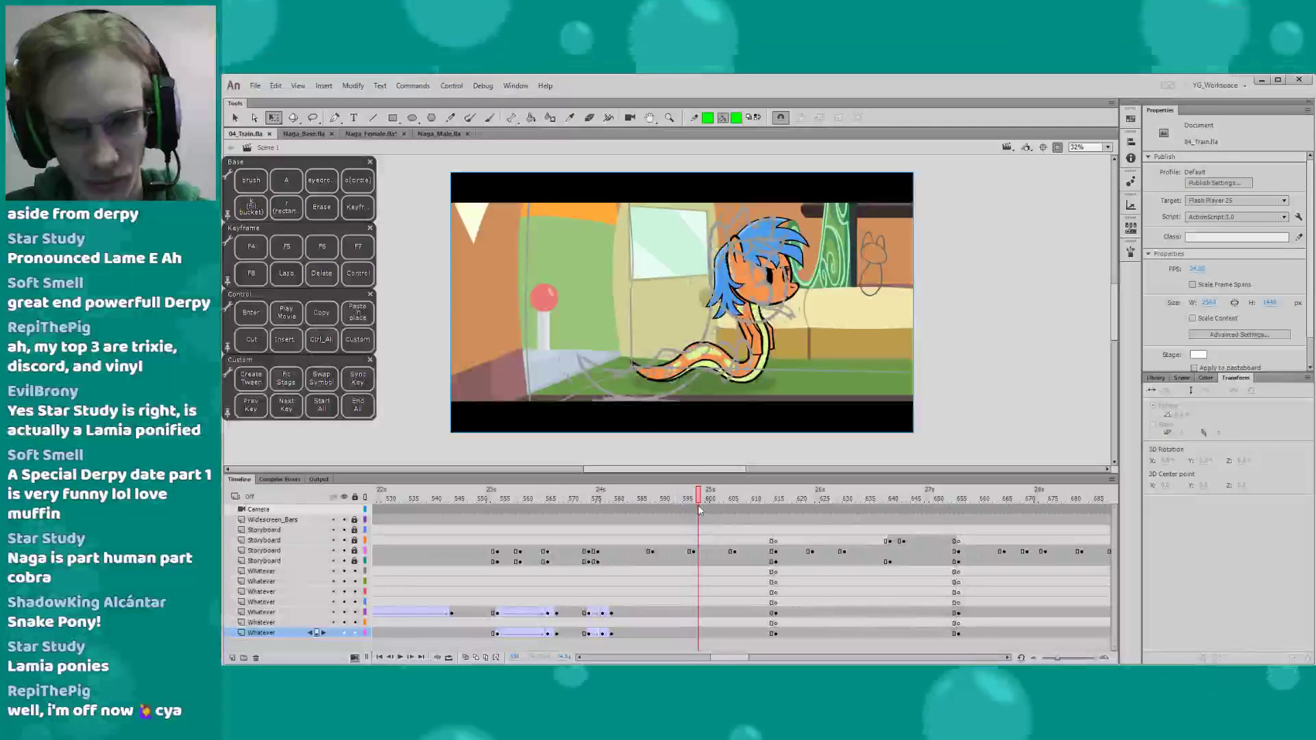
double_click(675, 380)
alt+click(465, 400)
drag(488, 389, 458, 367)
click(267, 148)
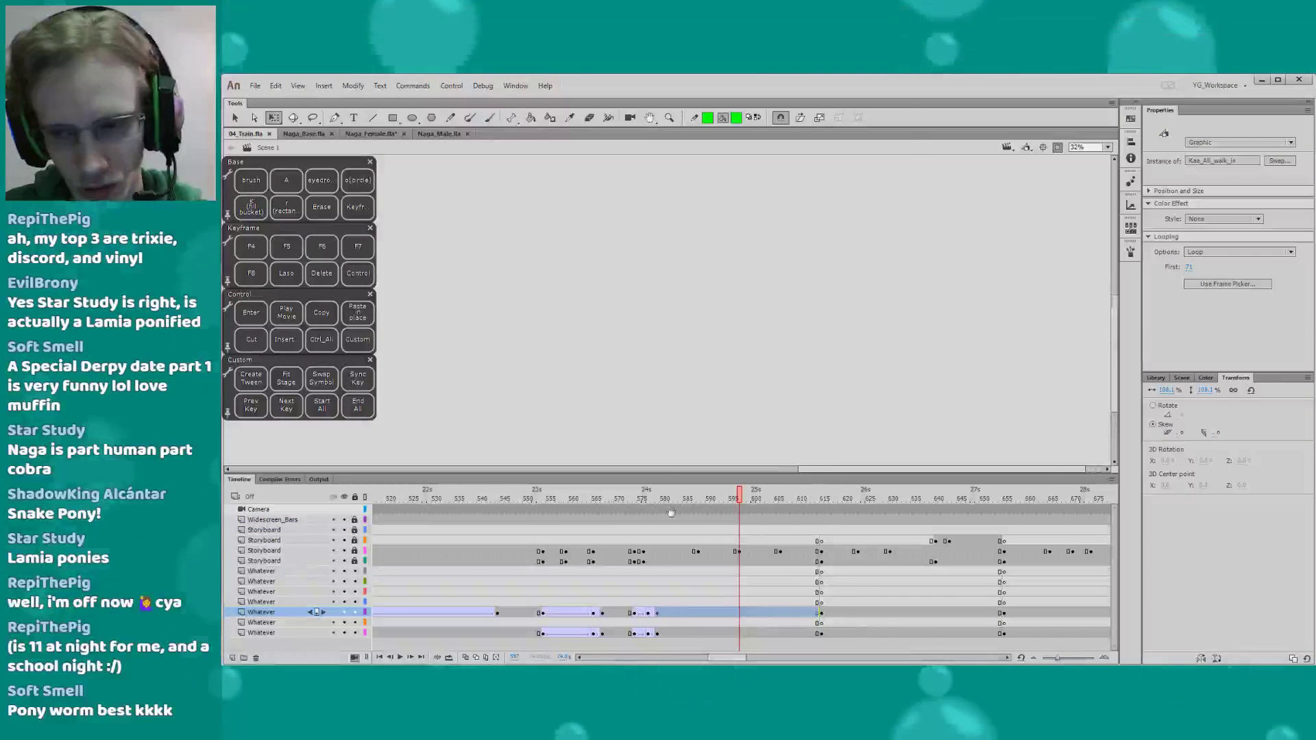
Insert a keyframe on the orange snake pony's Whatever layer at the playhead, in line with the storyboard keyframe
drag(691, 455, 993, 316)
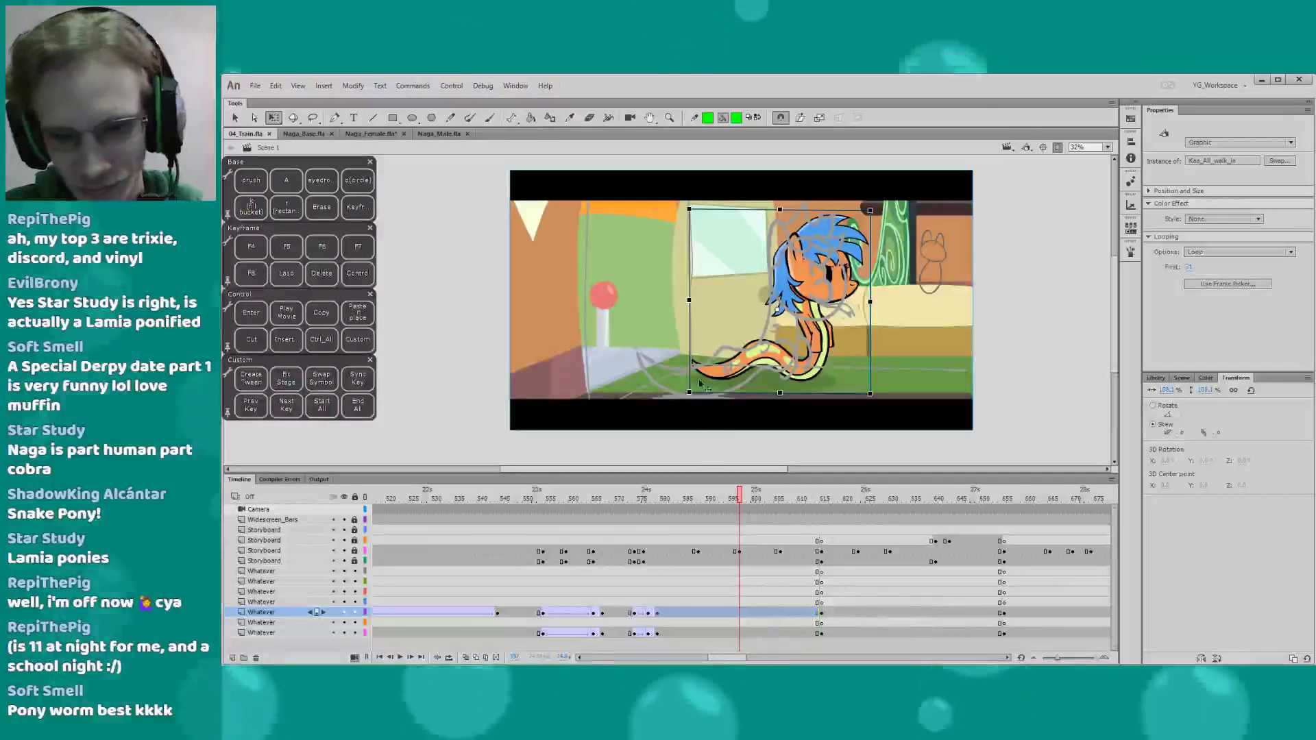
click(740, 614)
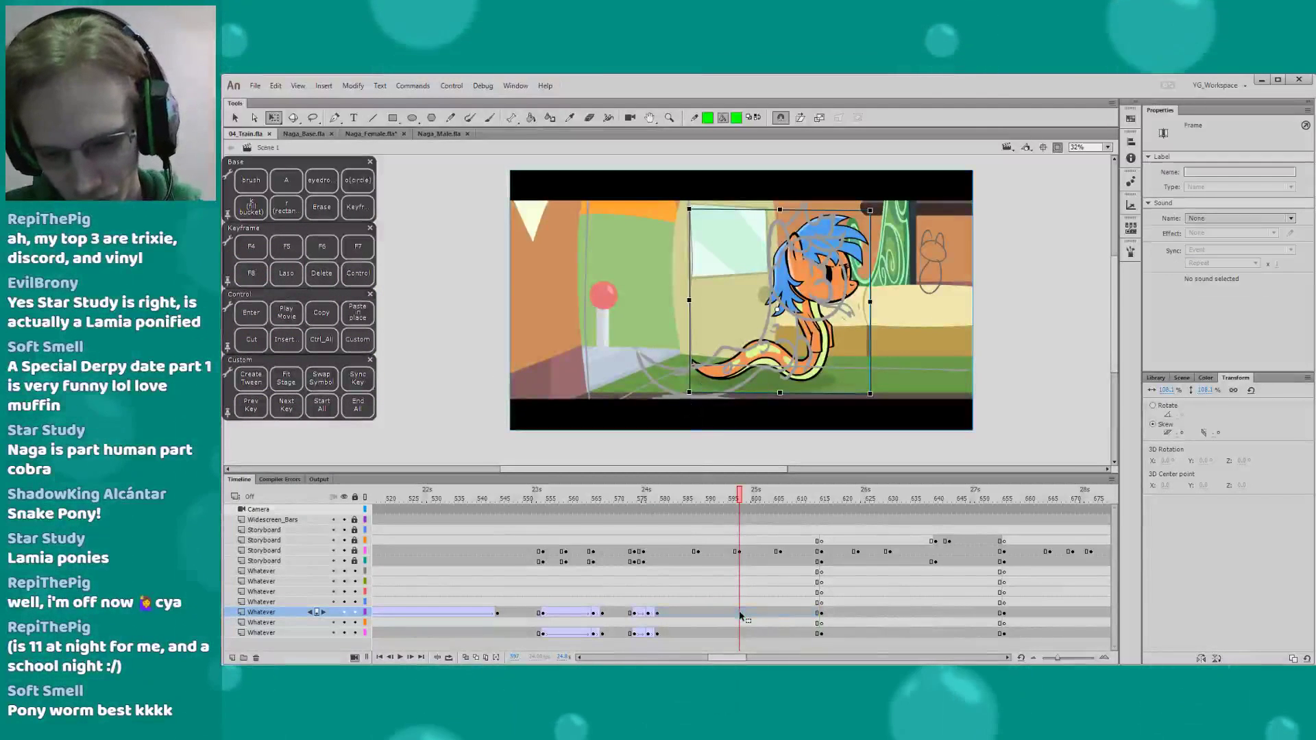
double_click(747, 386)
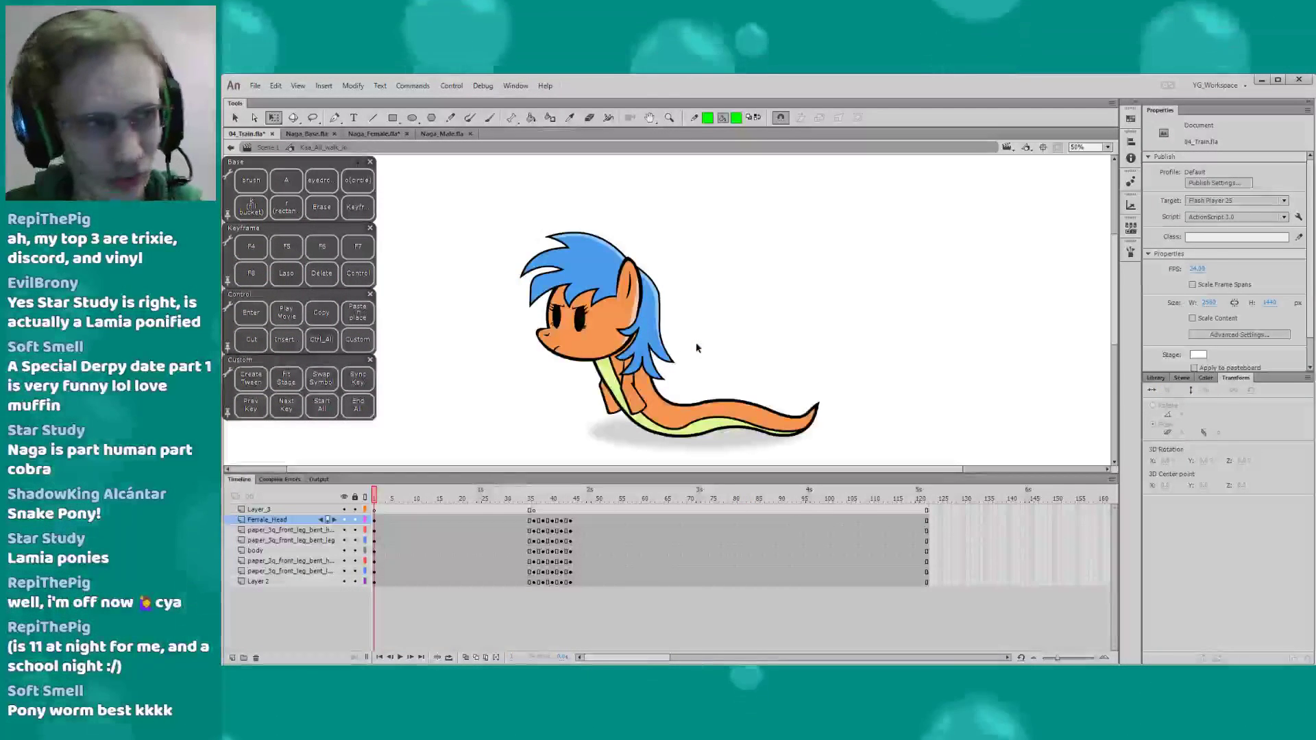
double_click(492, 307)
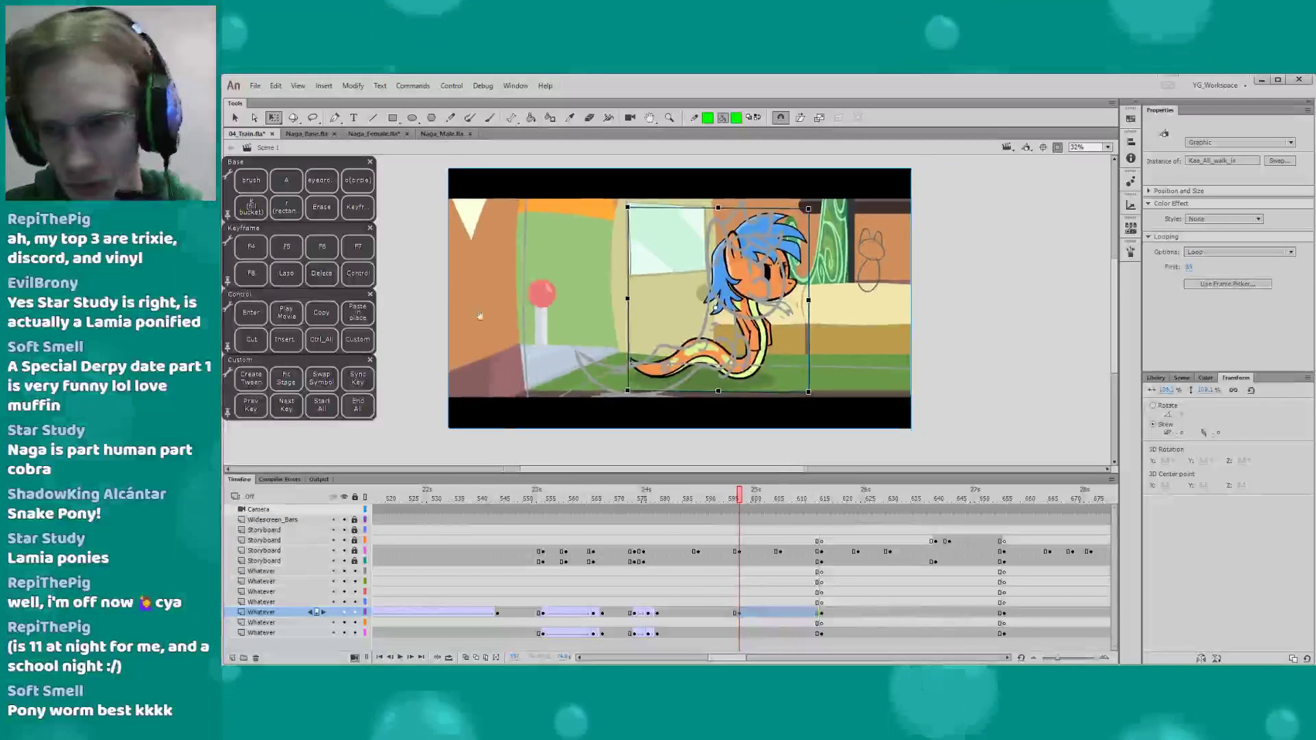
Inside the character's walk-in symbol, insert a blank keyframe on Layer_3 at frame 89, and return to Scene 1
double_click(729, 274)
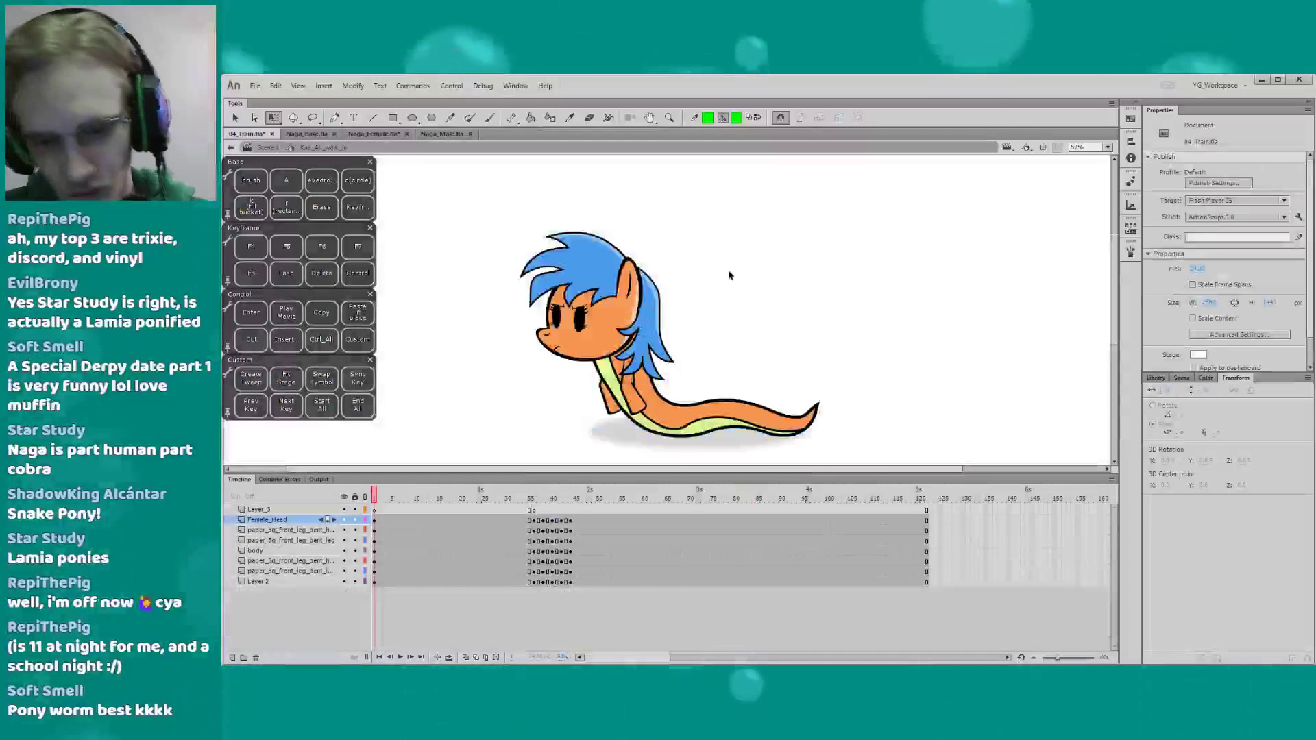
click(775, 509)
key(F7)
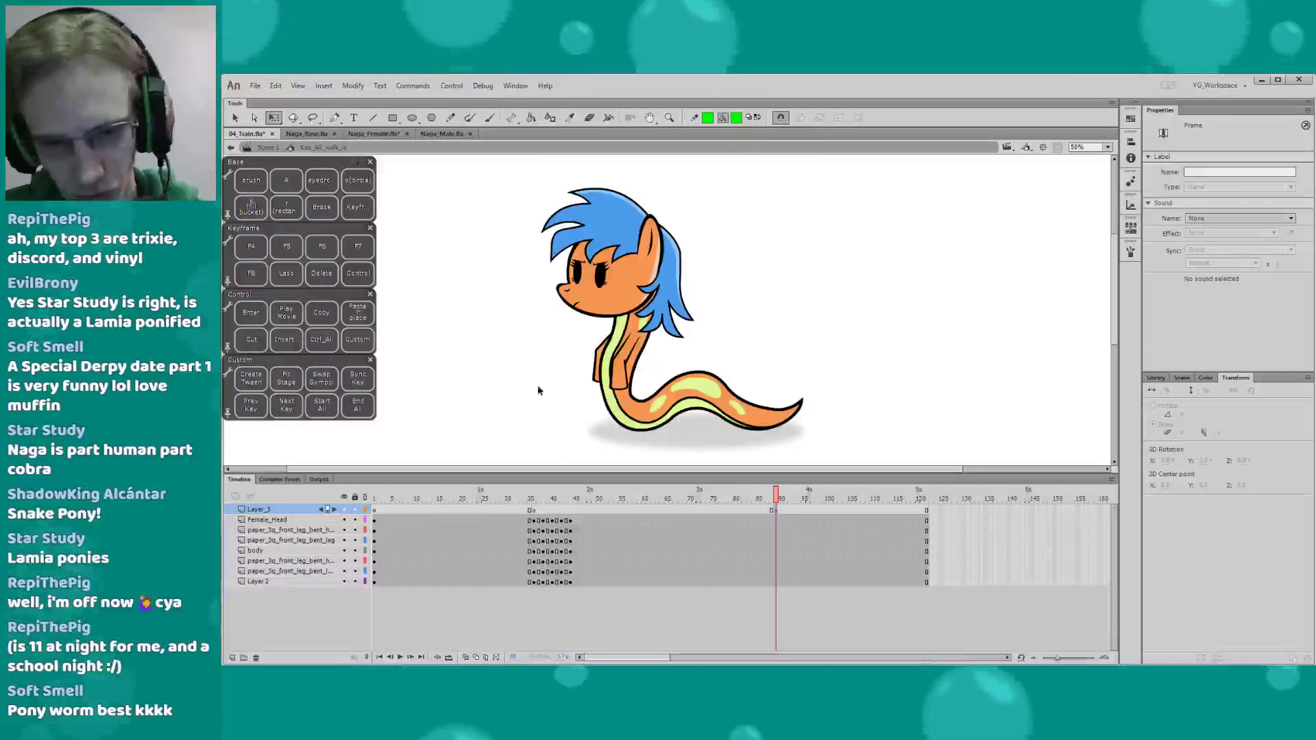
drag(537, 388, 547, 380)
drag(648, 659, 656, 660)
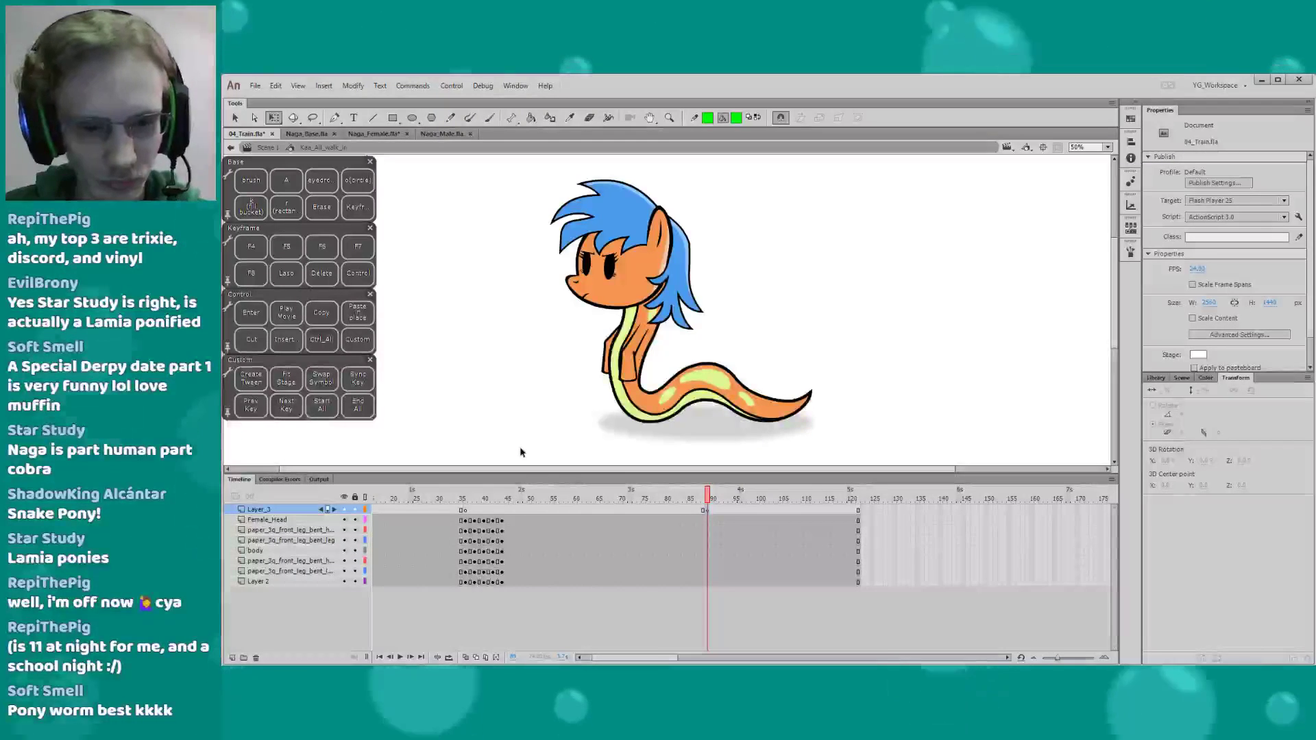
click(265, 147)
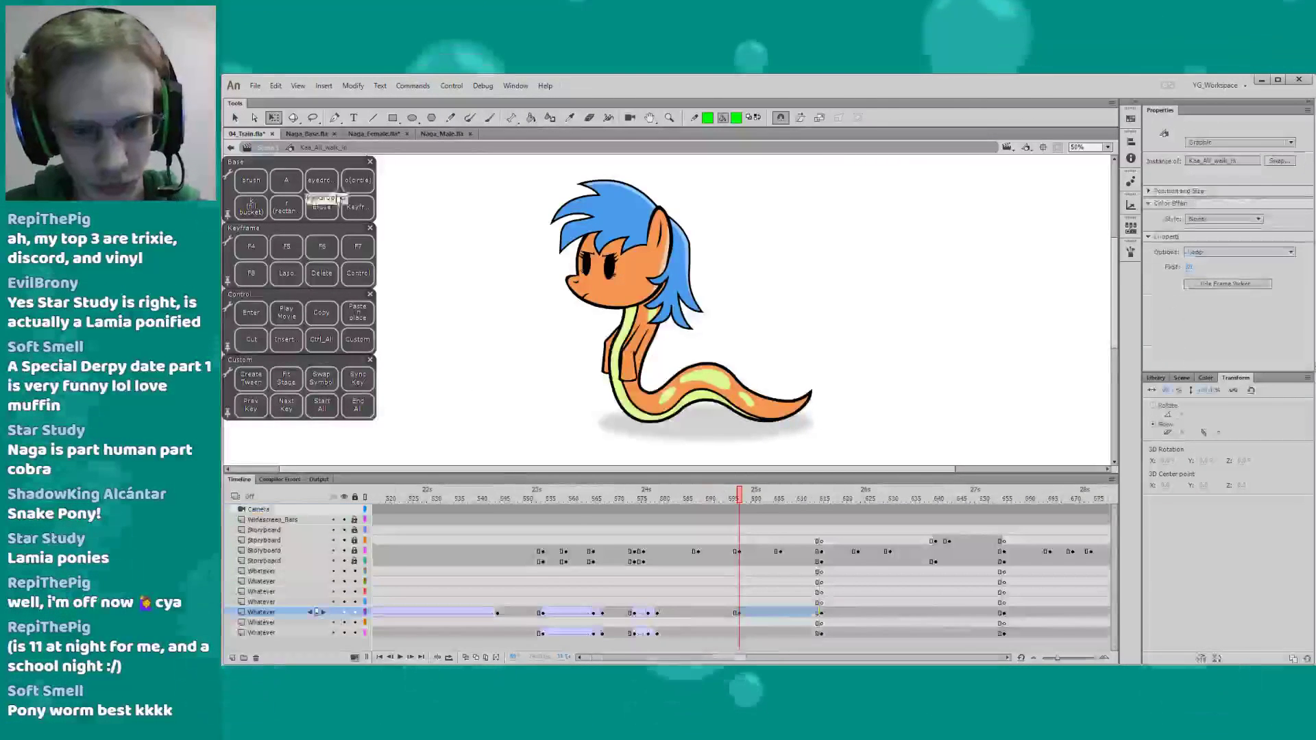
From the character's previous scene keyframe, open its symbol, insert a blank keyframe on Layer_3 at frame 71, and save the document
drag(613, 500, 657, 499)
click(759, 364)
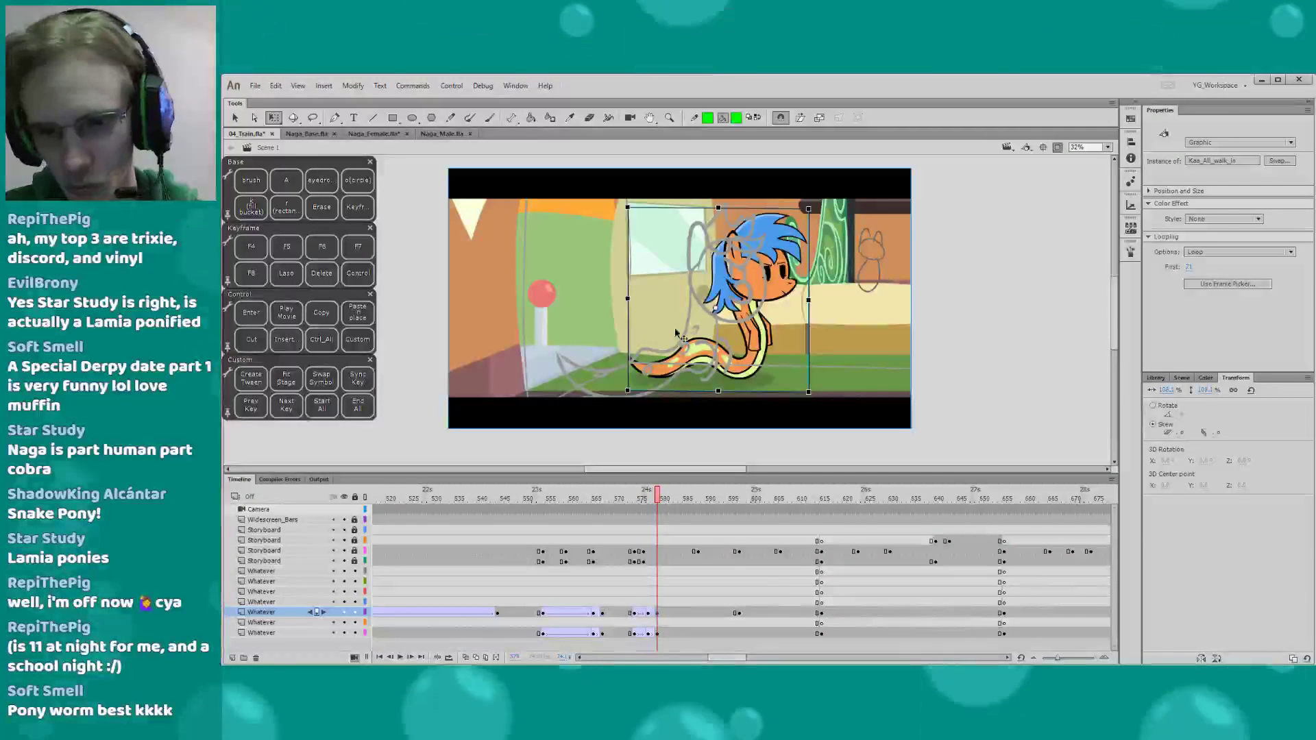
double_click(759, 364)
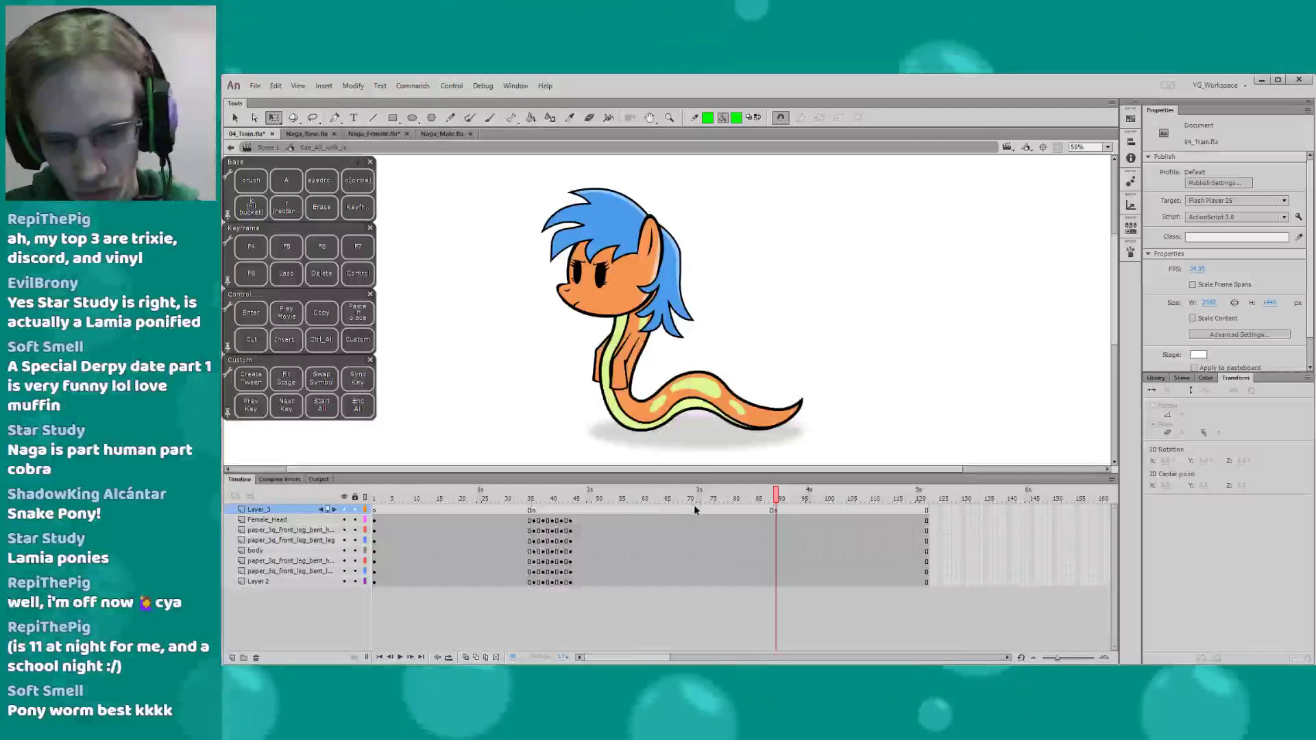
drag(700, 499, 776, 500)
drag(670, 634, 648, 634)
click(667, 498)
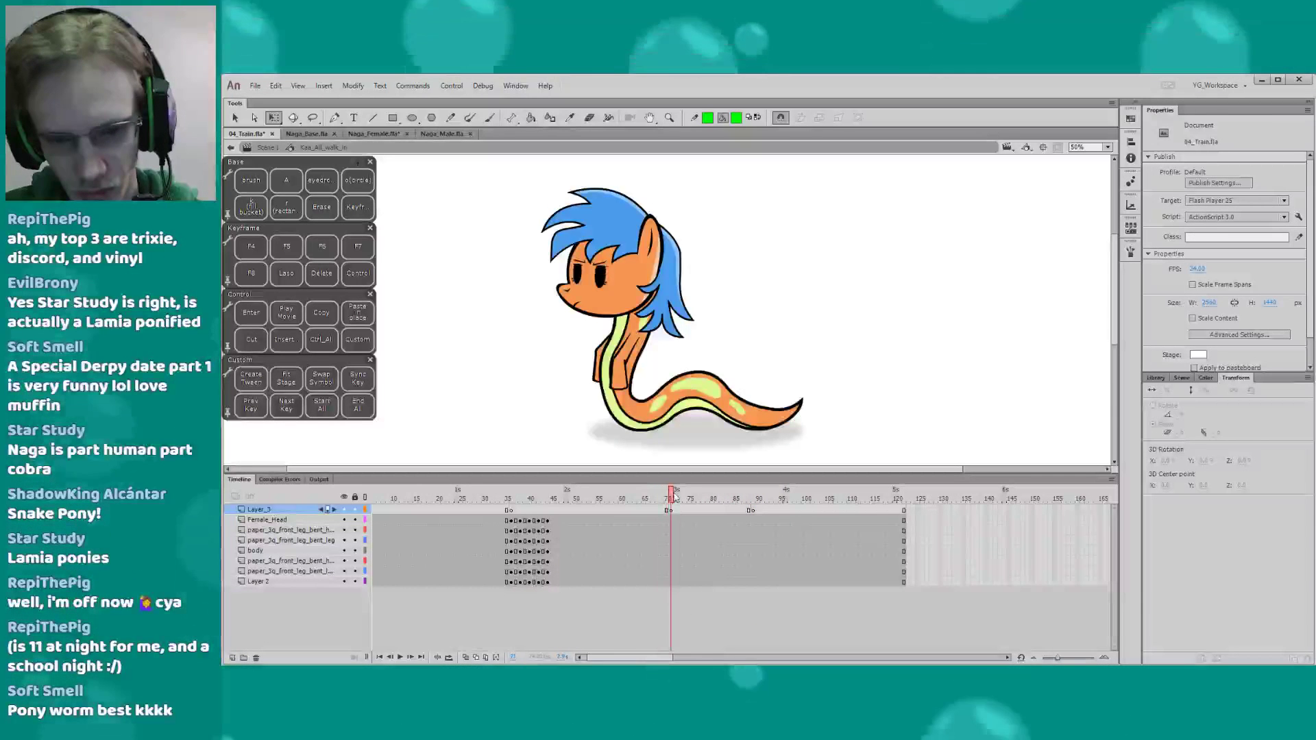
click(589, 287)
click(537, 310)
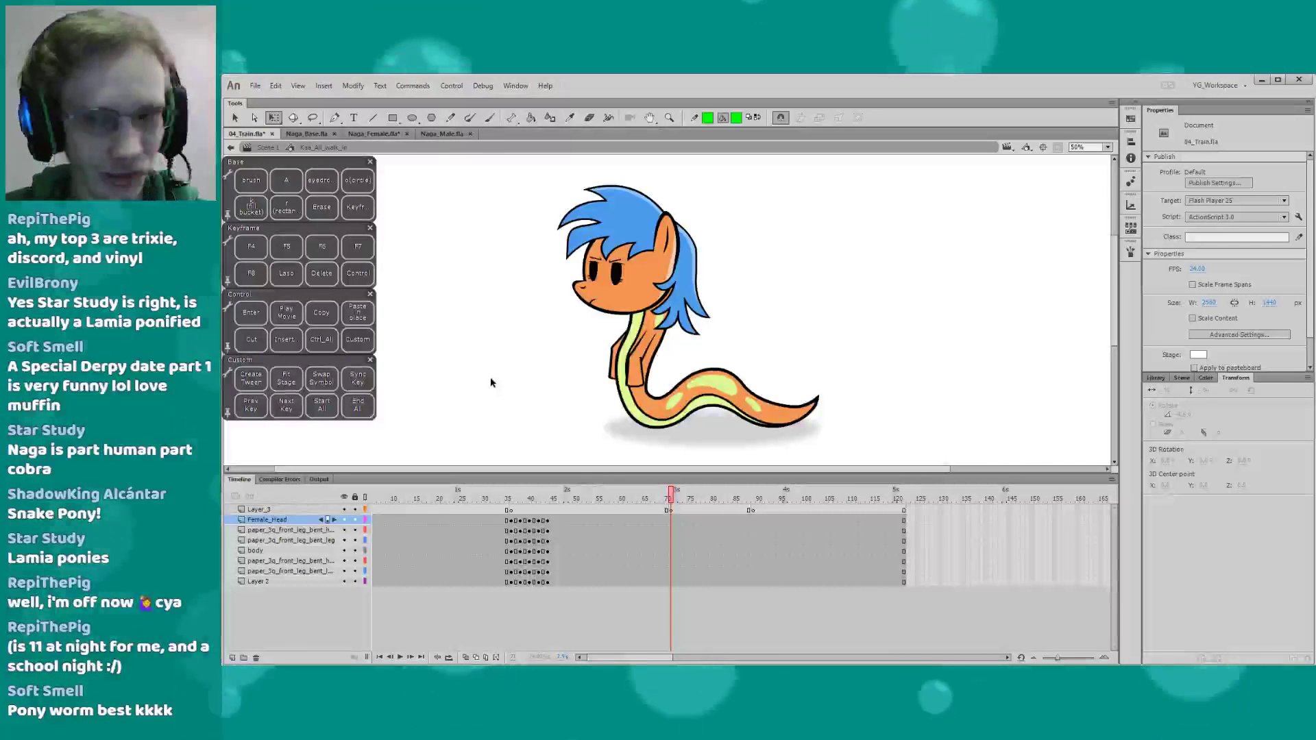
key(ctrl+s)
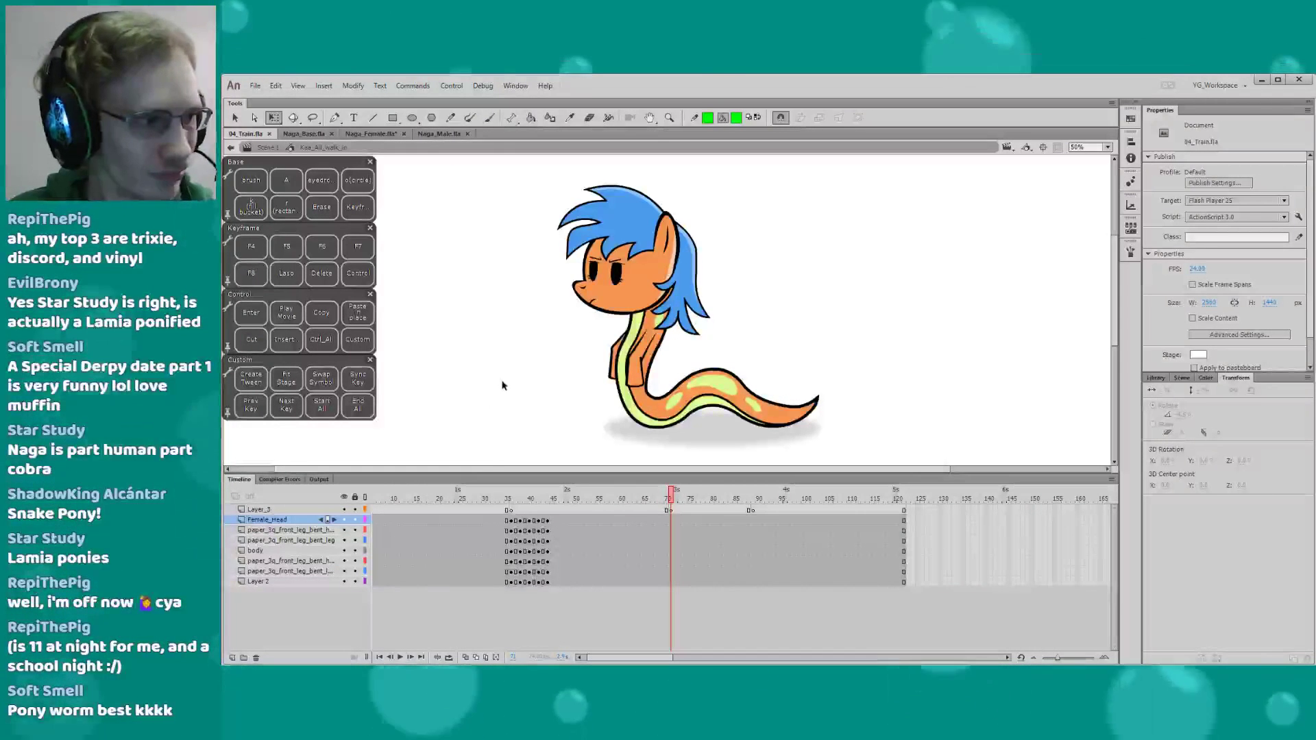
Enlarge the view of the character and review the head's motion by stepping and playing through the frames after 35
drag(473, 473, 475, 488)
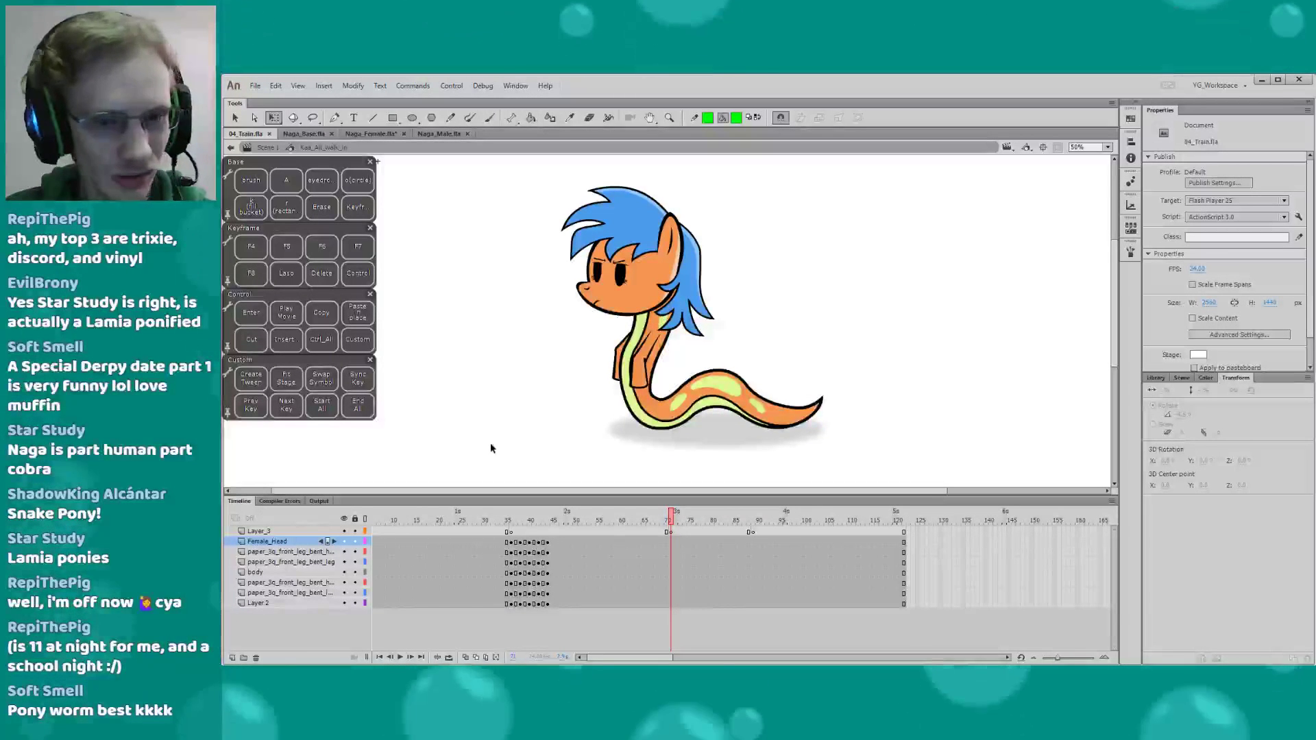
key(z)
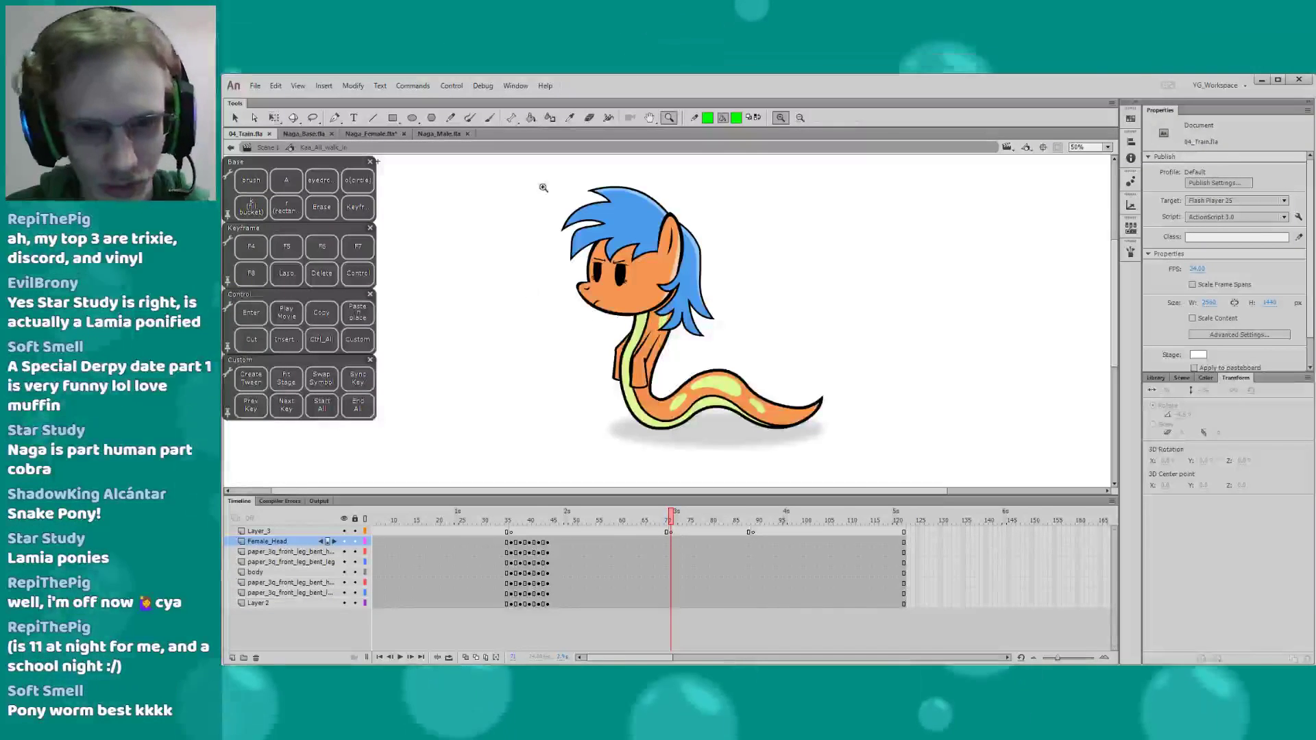
drag(540, 181, 747, 459)
drag(614, 383, 626, 377)
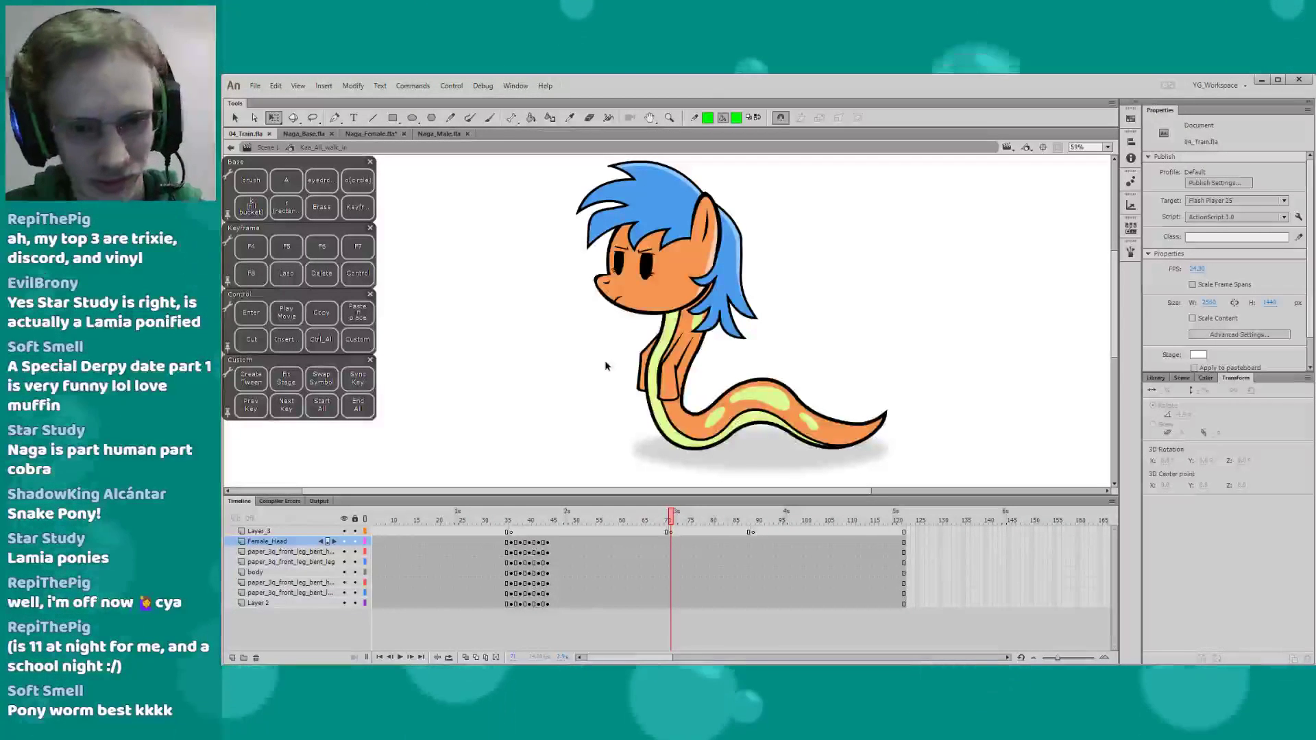
key(period)
key(period)
key(period)
drag(573, 426, 565, 433)
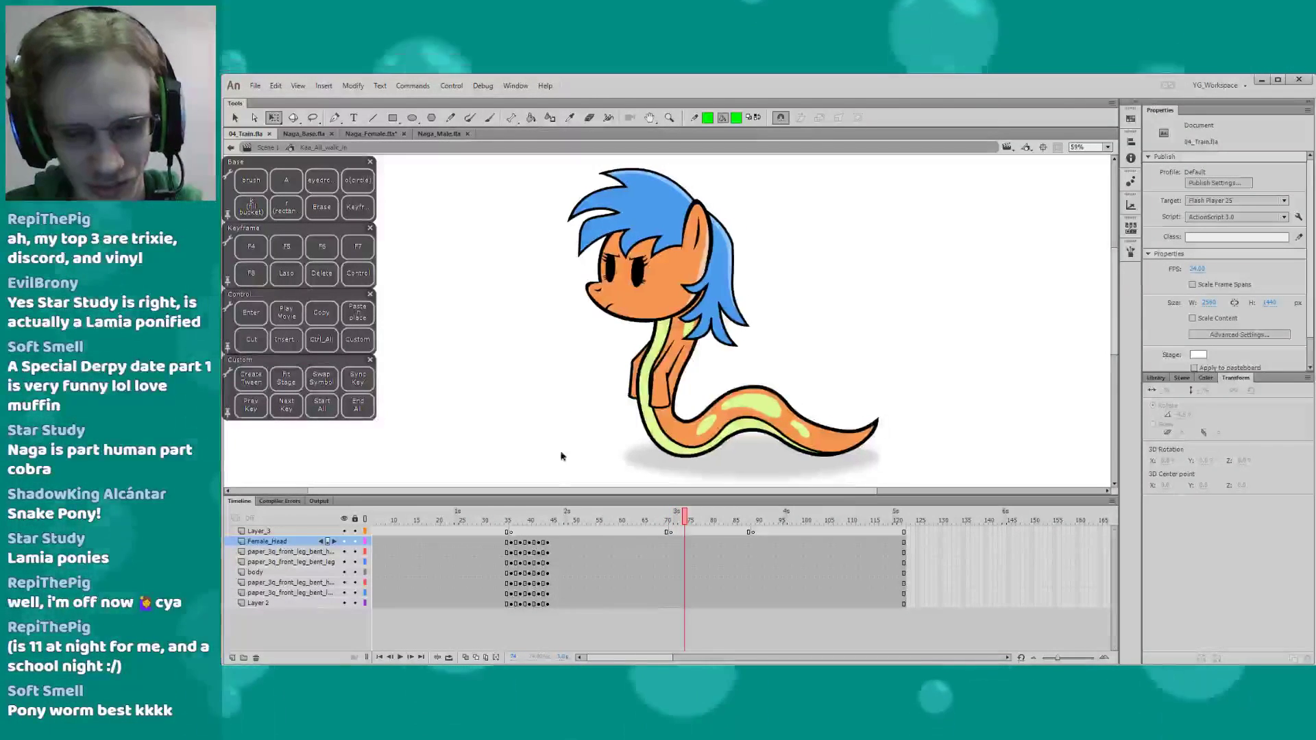
click(614, 300)
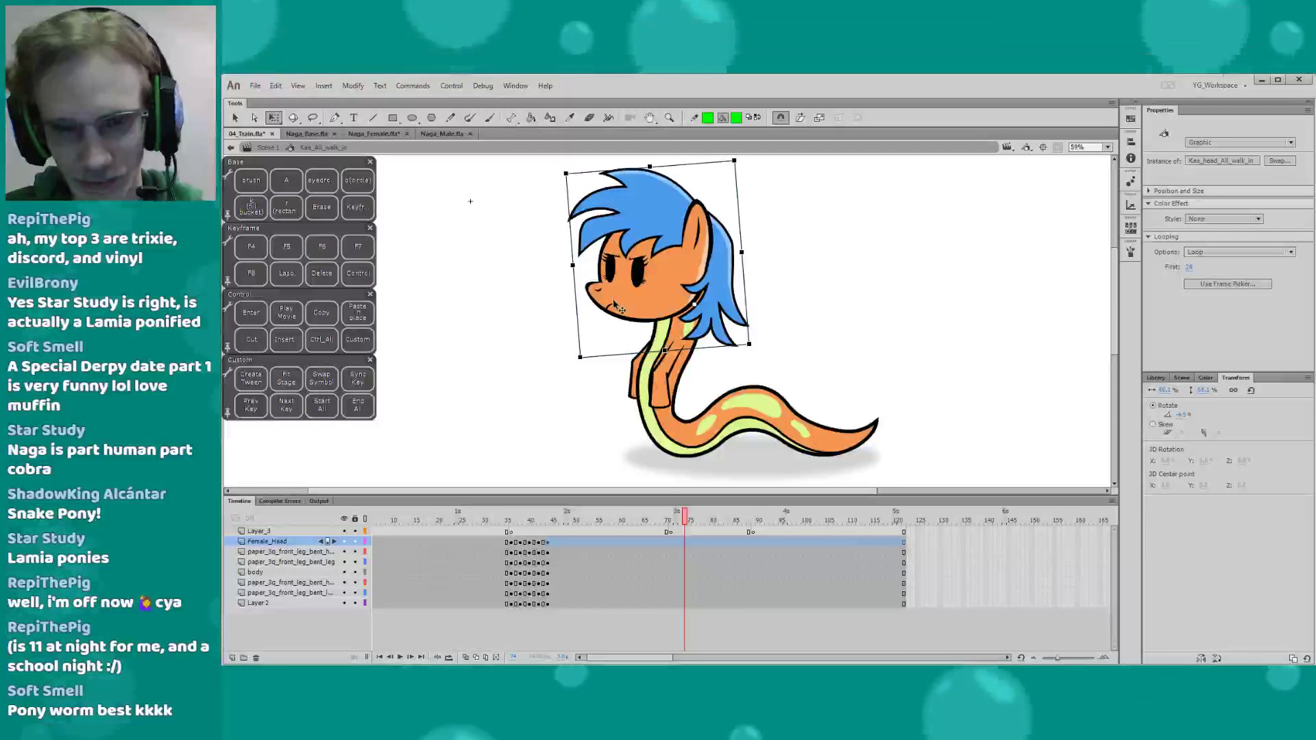
drag(494, 542, 561, 542)
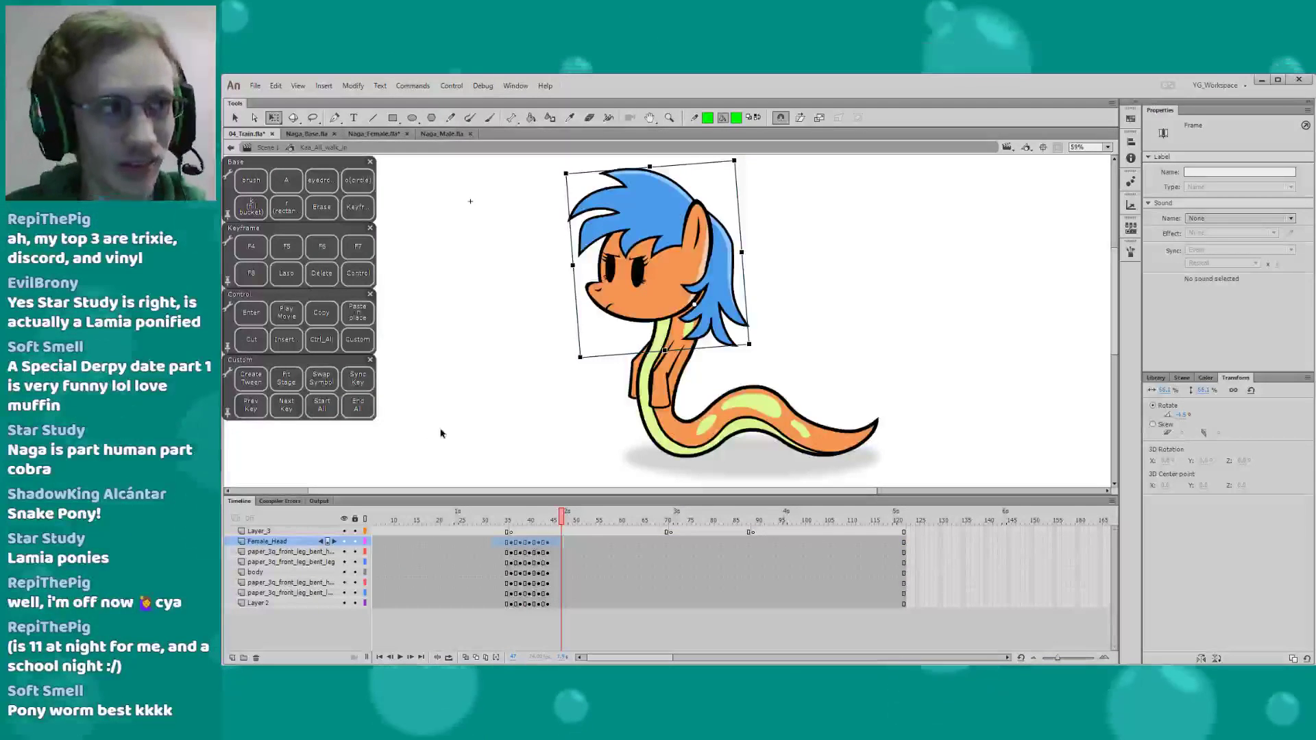
drag(525, 519, 491, 520)
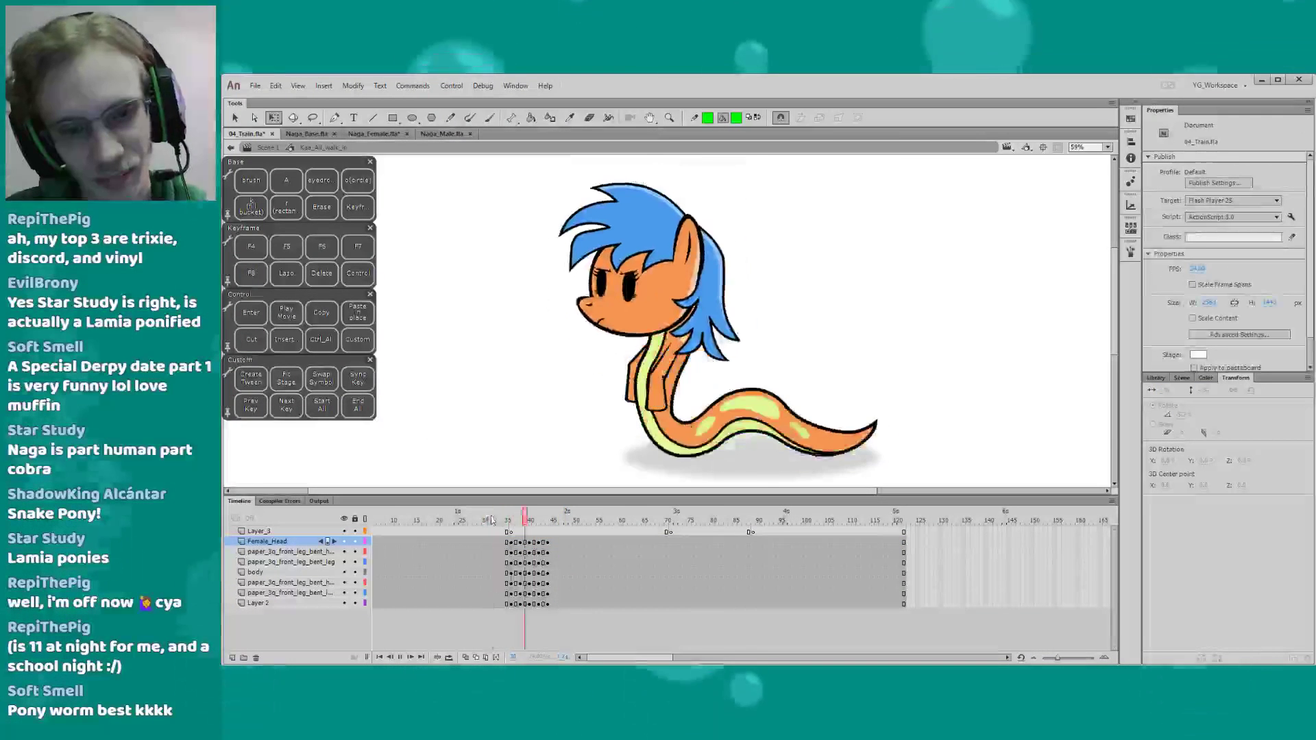
key(Return)
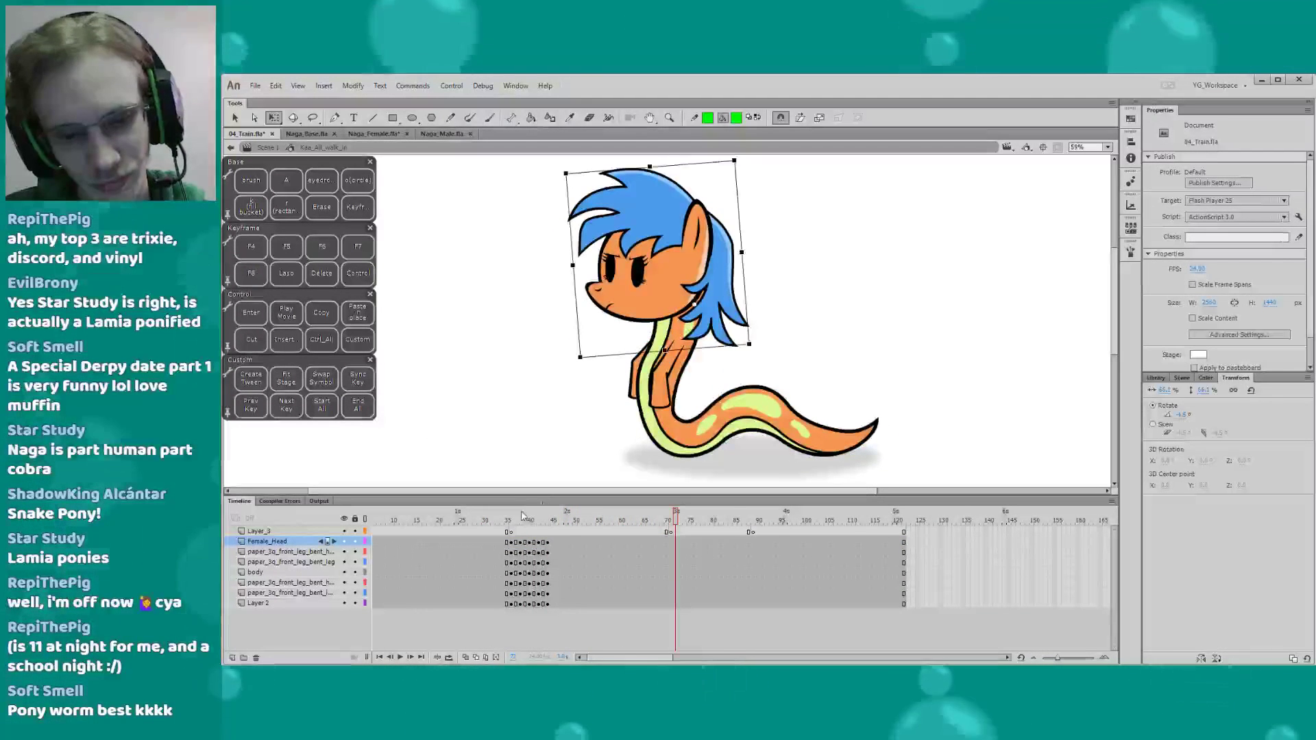
Insert keyframes at frame 73 on all body-part layers from Female_Head down to the bottom layer
key(period)
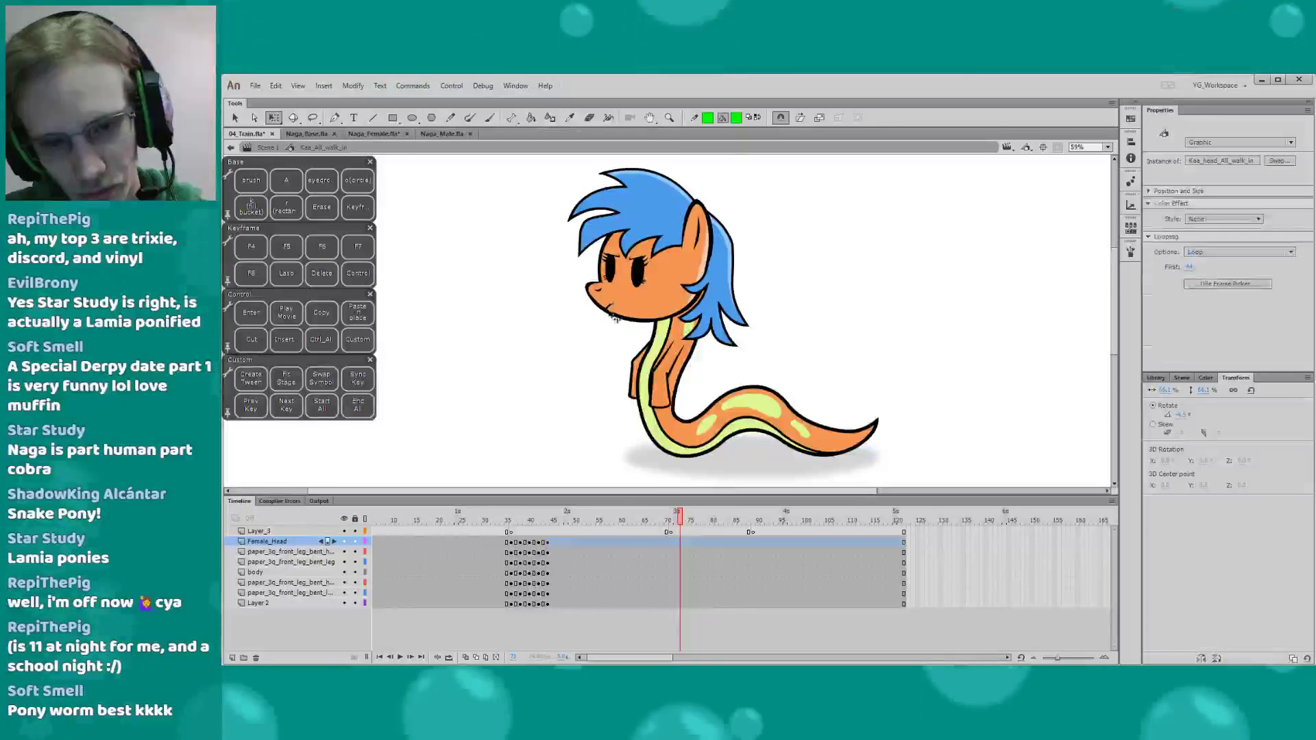
click(601, 448)
key(F6)
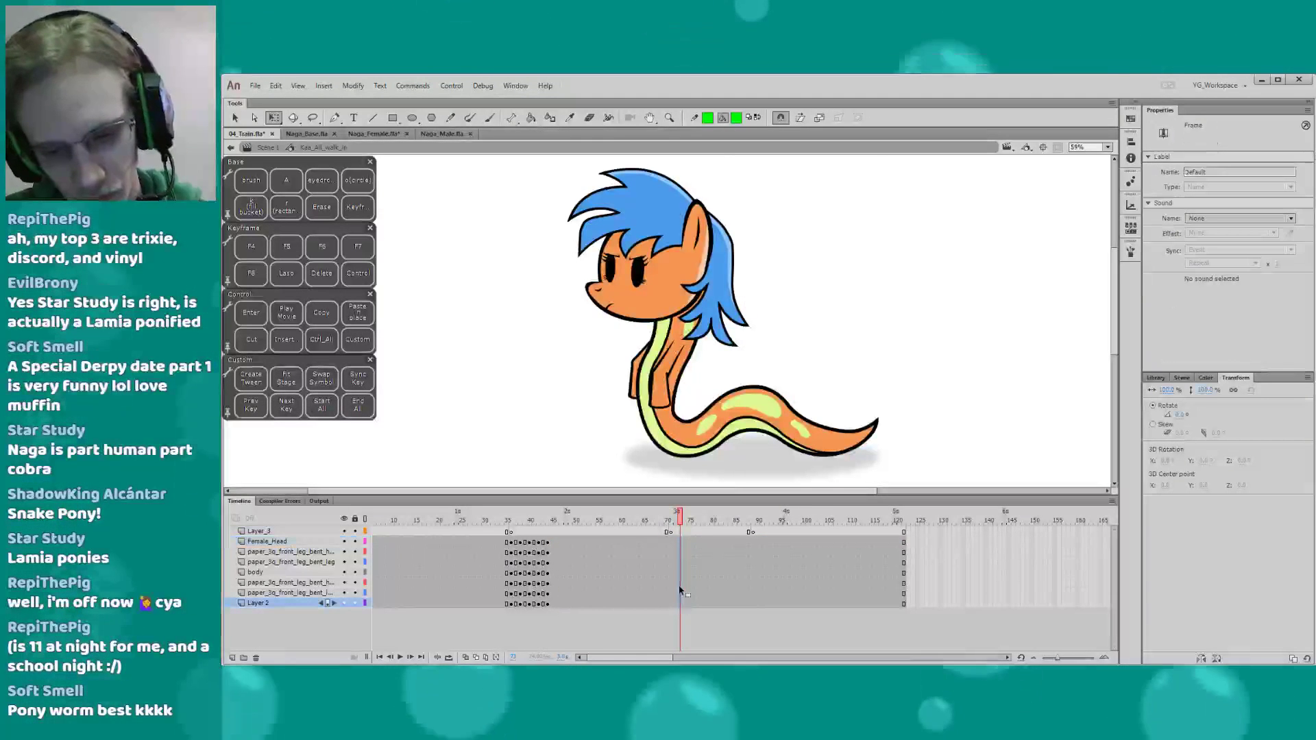
click(681, 523)
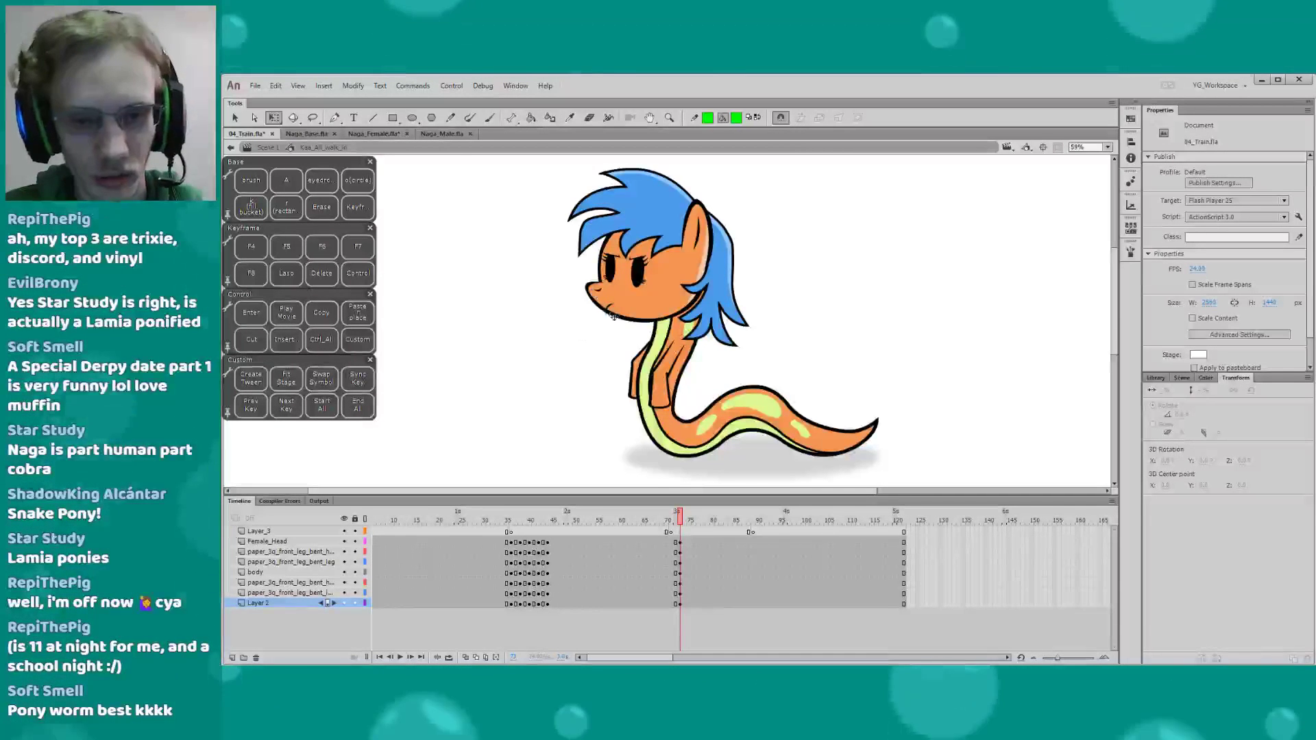
Open the head symbol, extend all its layers to about frame 159, and save the document
double_click(612, 316)
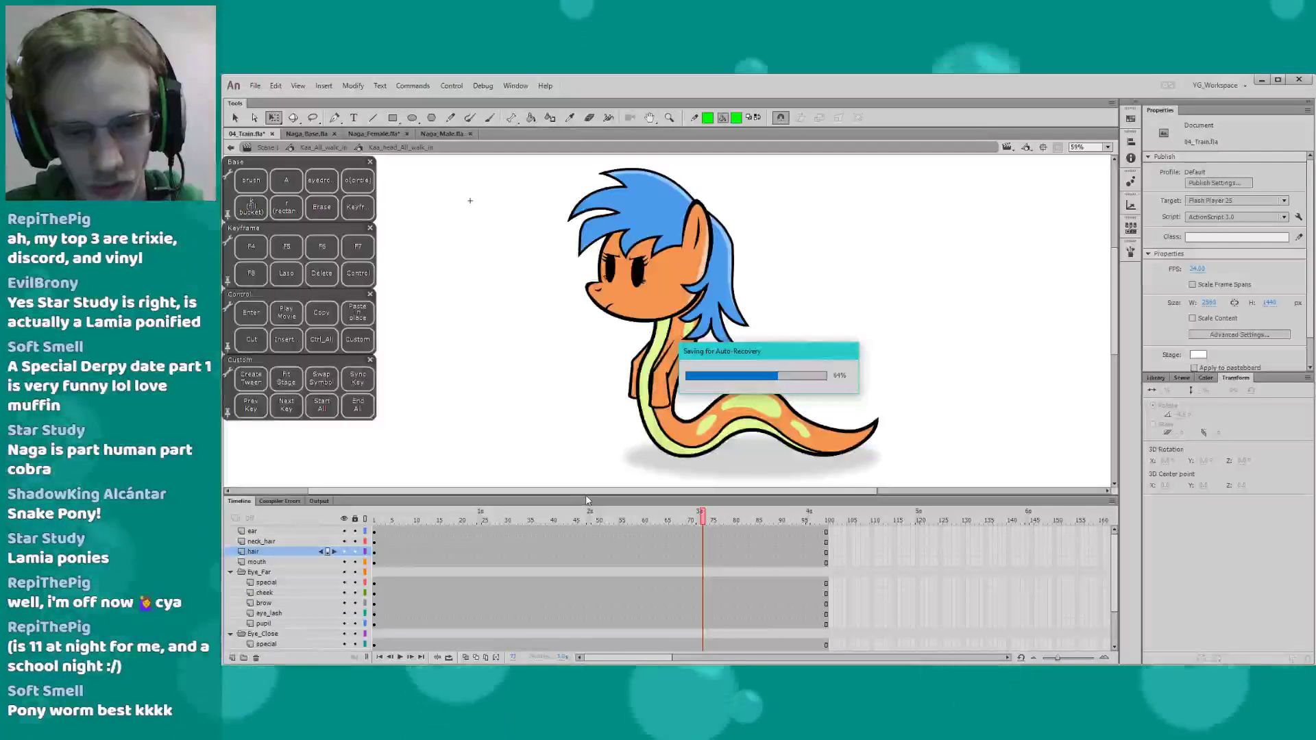
drag(586, 492, 579, 418)
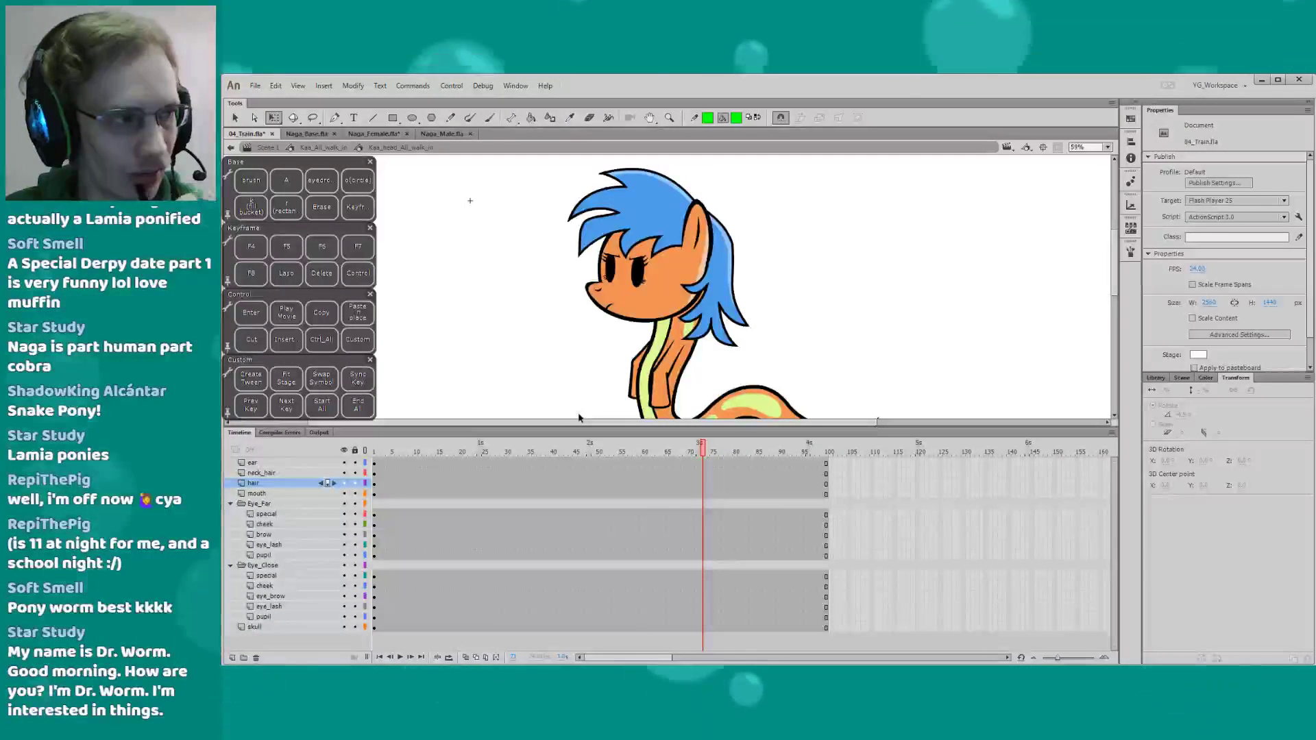
drag(578, 426, 579, 428)
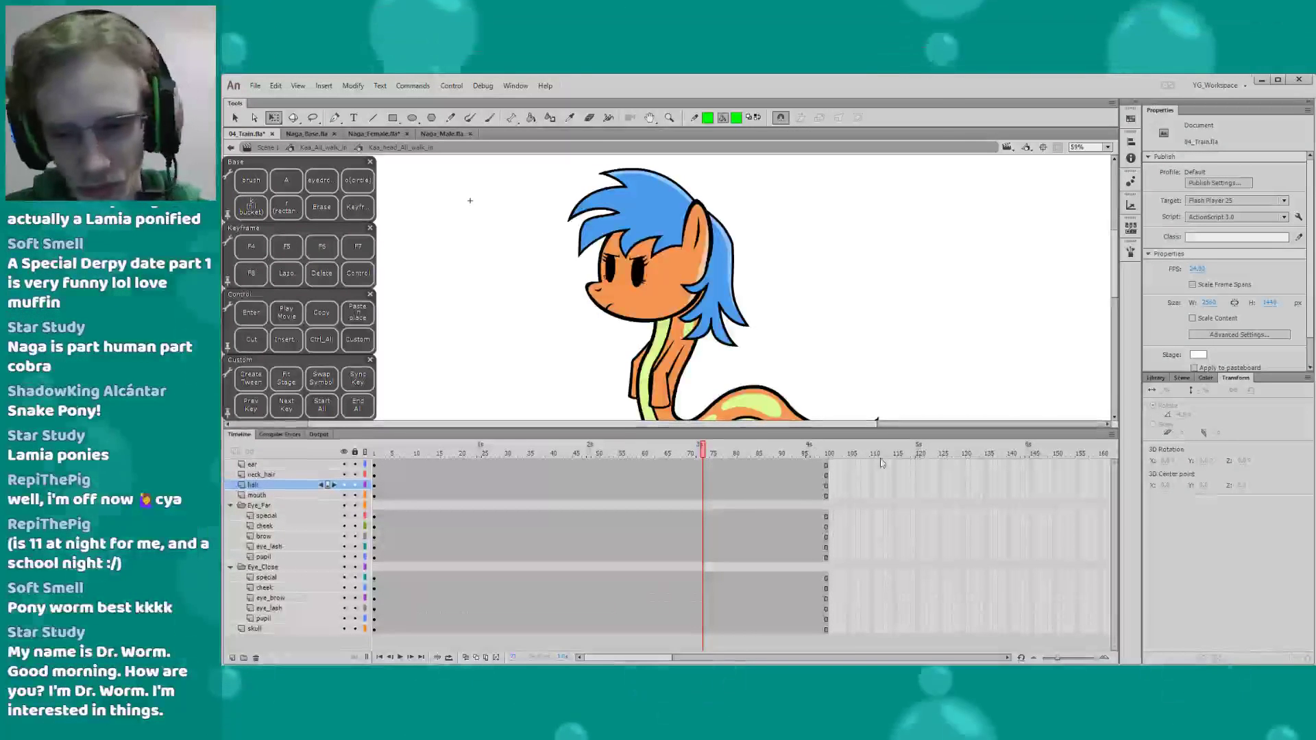
drag(881, 464, 984, 628)
key(F5)
key(F5)
click(533, 379)
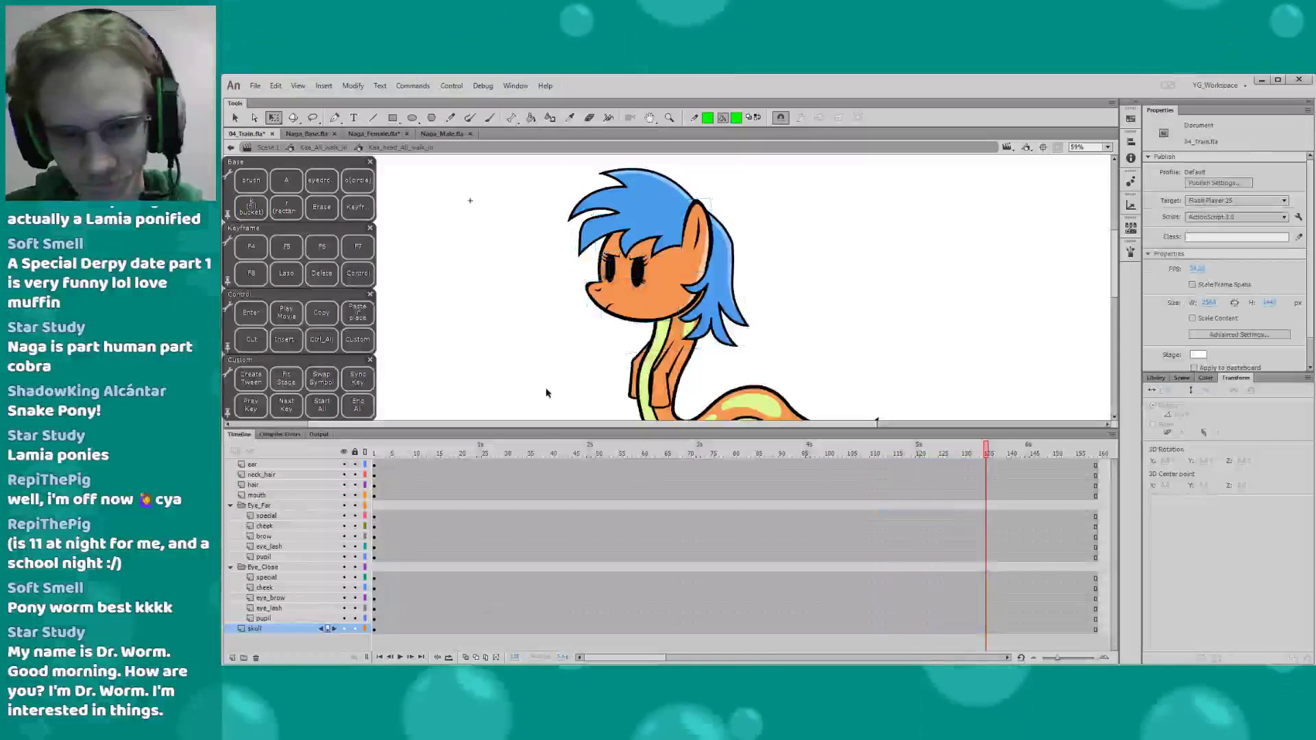
key(ctrl+s)
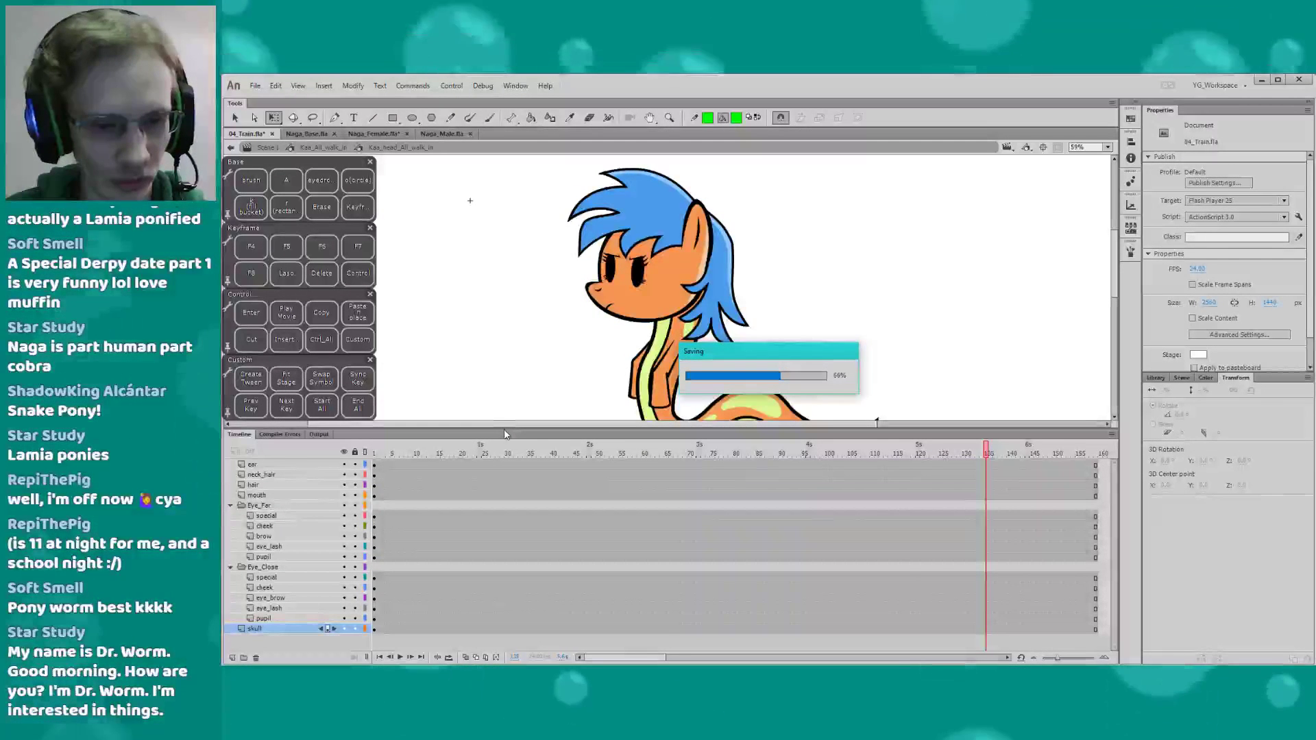
Zoom in on the face and reopen the head symbol from frame 73 of the walk-in symbol
drag(504, 430, 505, 438)
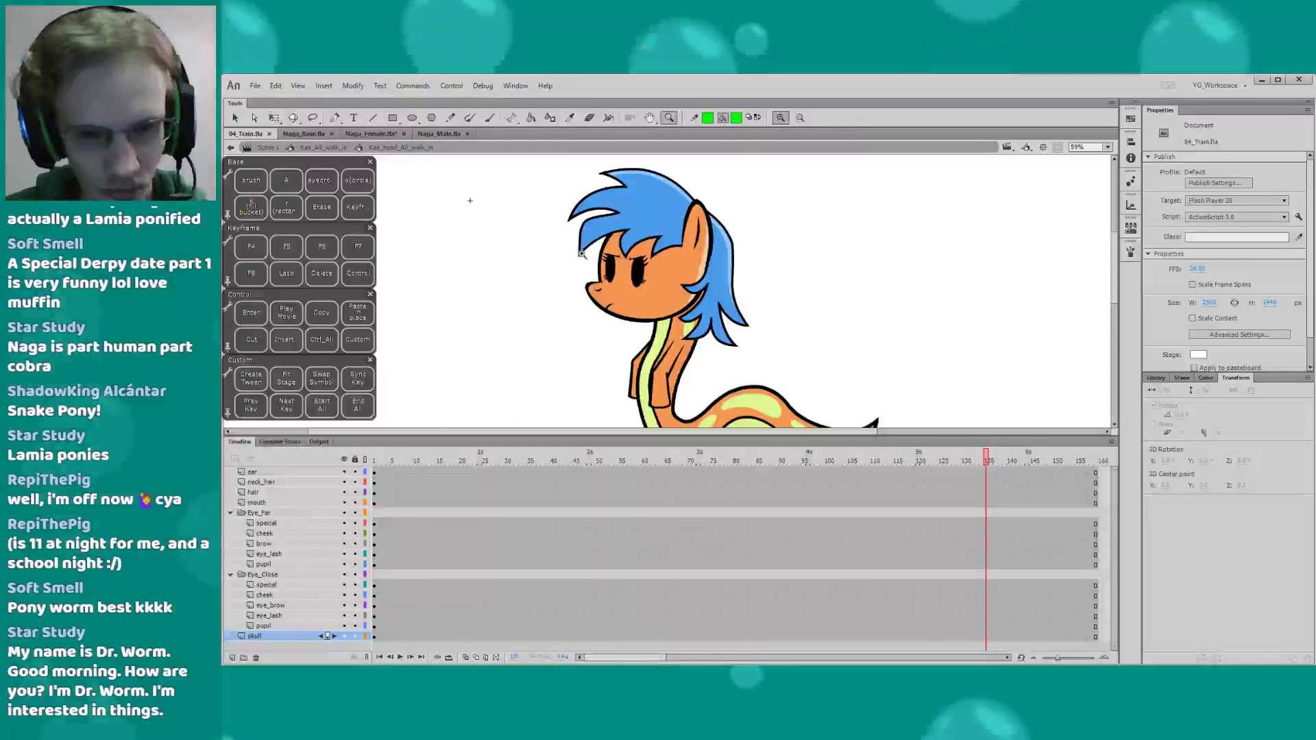
drag(581, 253, 627, 361)
drag(590, 343, 603, 374)
key(q)
drag(603, 329, 576, 339)
drag(645, 657, 650, 657)
double_click(566, 339)
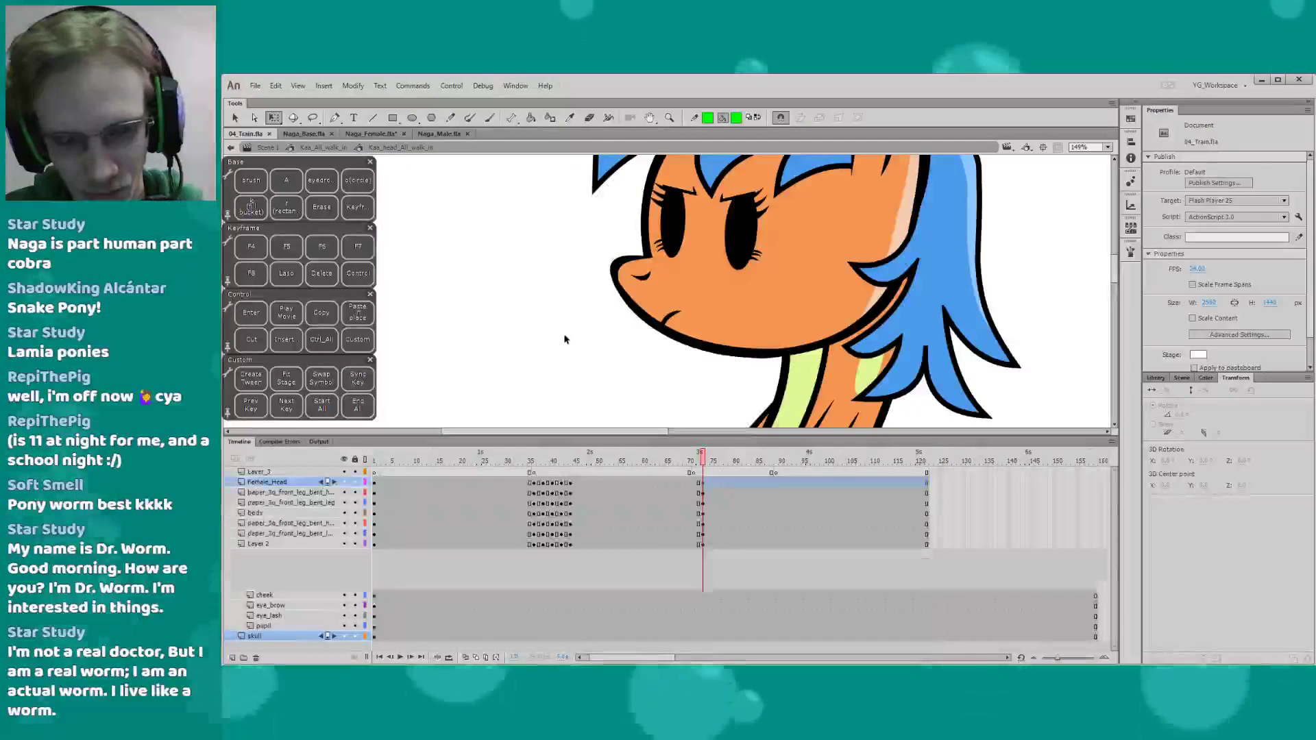
double_click(630, 324)
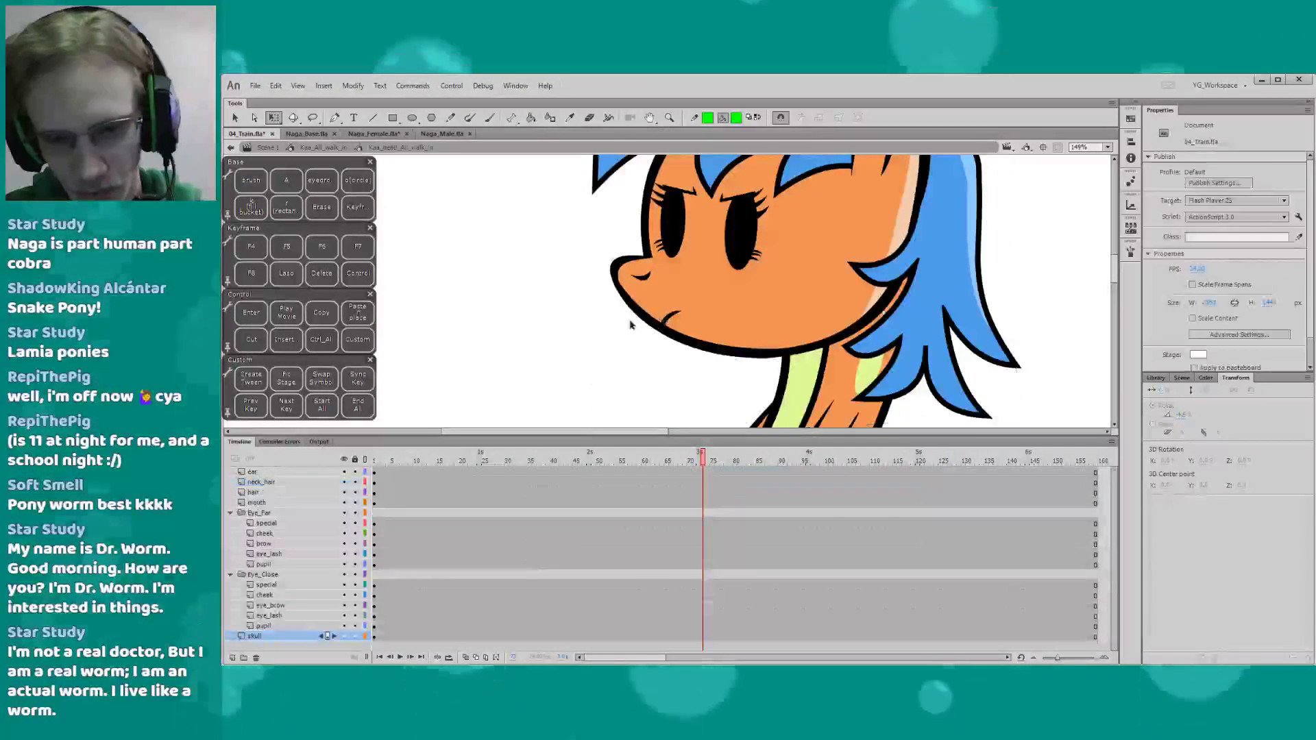
Open the mouth symbol and duplicate the frame 16 mouth pose on all layers to about frame 41
double_click(668, 343)
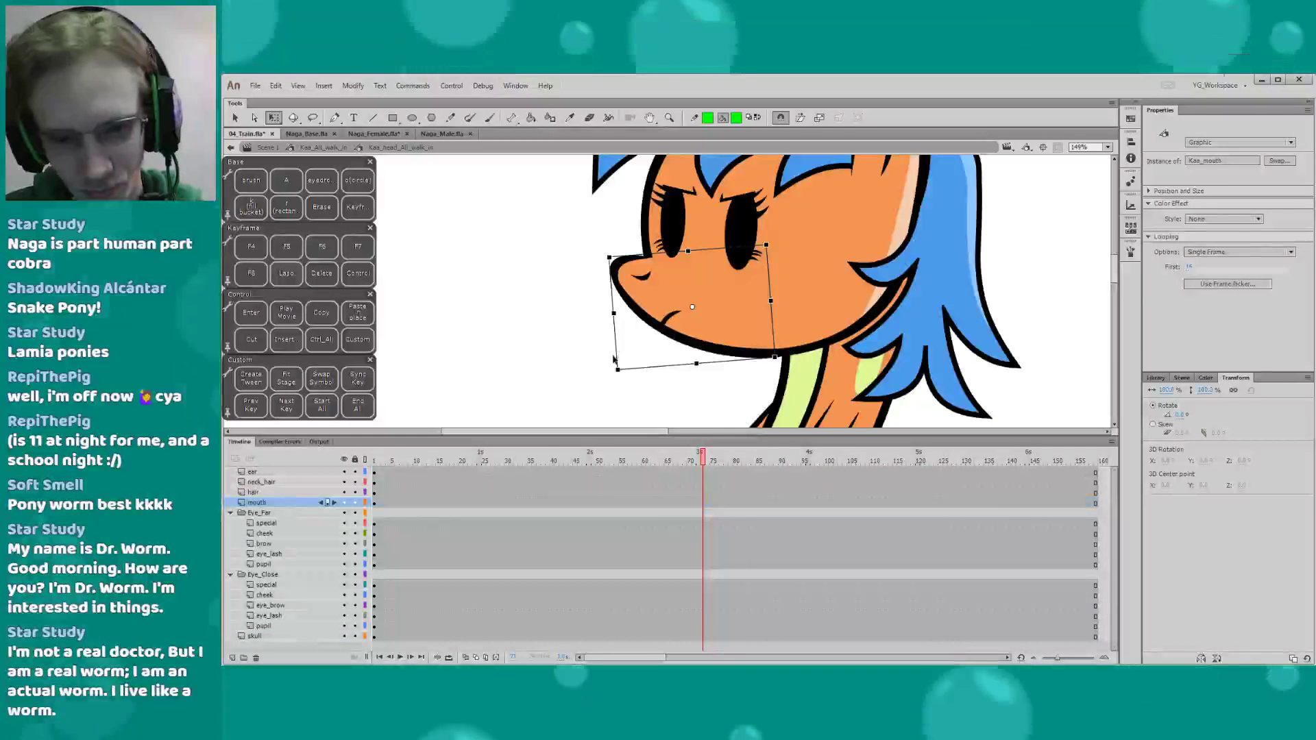
drag(532, 347, 565, 355)
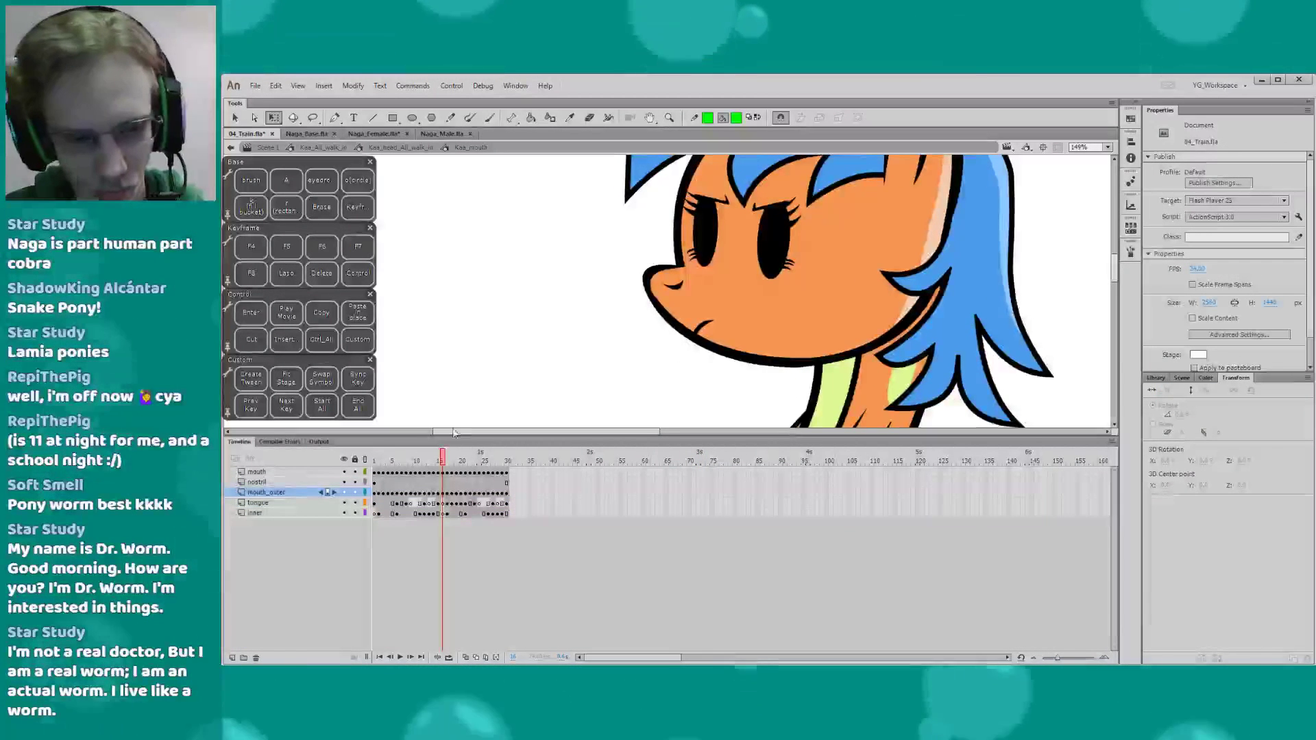
mouse_move(443, 472)
mouse_down()
mouse_move(443, 513)
mouse_move(444, 474)
mouse_up()
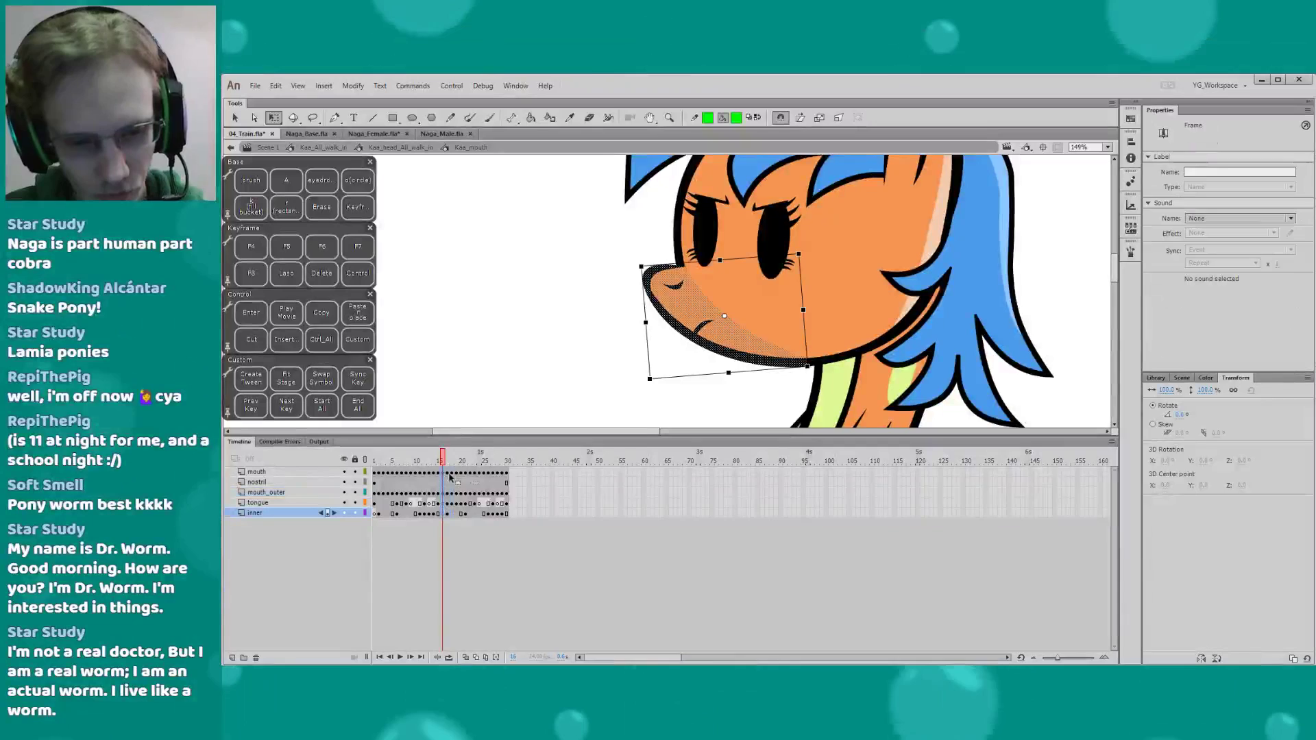
drag(559, 473, 556, 472)
Insert blank keyframes right after the original mouth poses on all layers, and extend the layers to about frame 52
drag(515, 514, 495, 454)
key(F7)
drag(575, 485, 606, 525)
key(F5)
click(556, 473)
drag(540, 402, 526, 476)
Set the Line tool to a green 0.10 stroke and save the document
key(z)
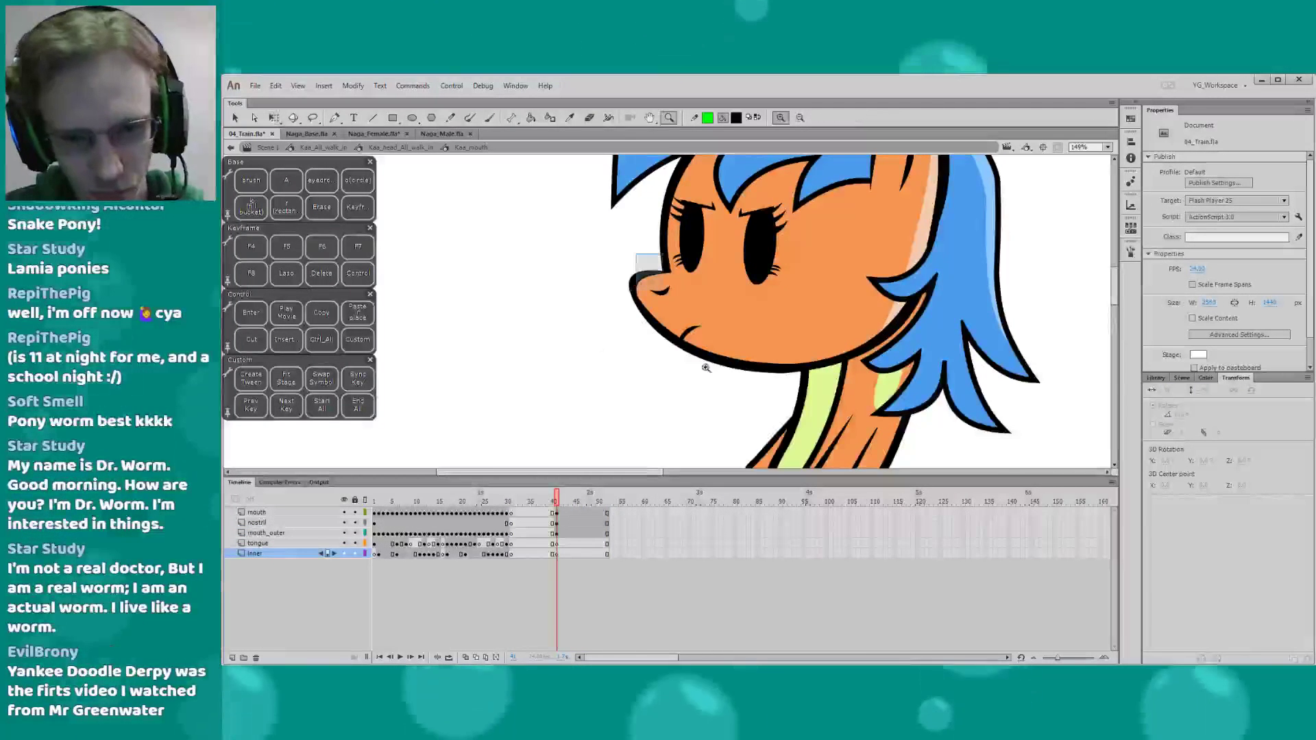
click(706, 368)
key(n)
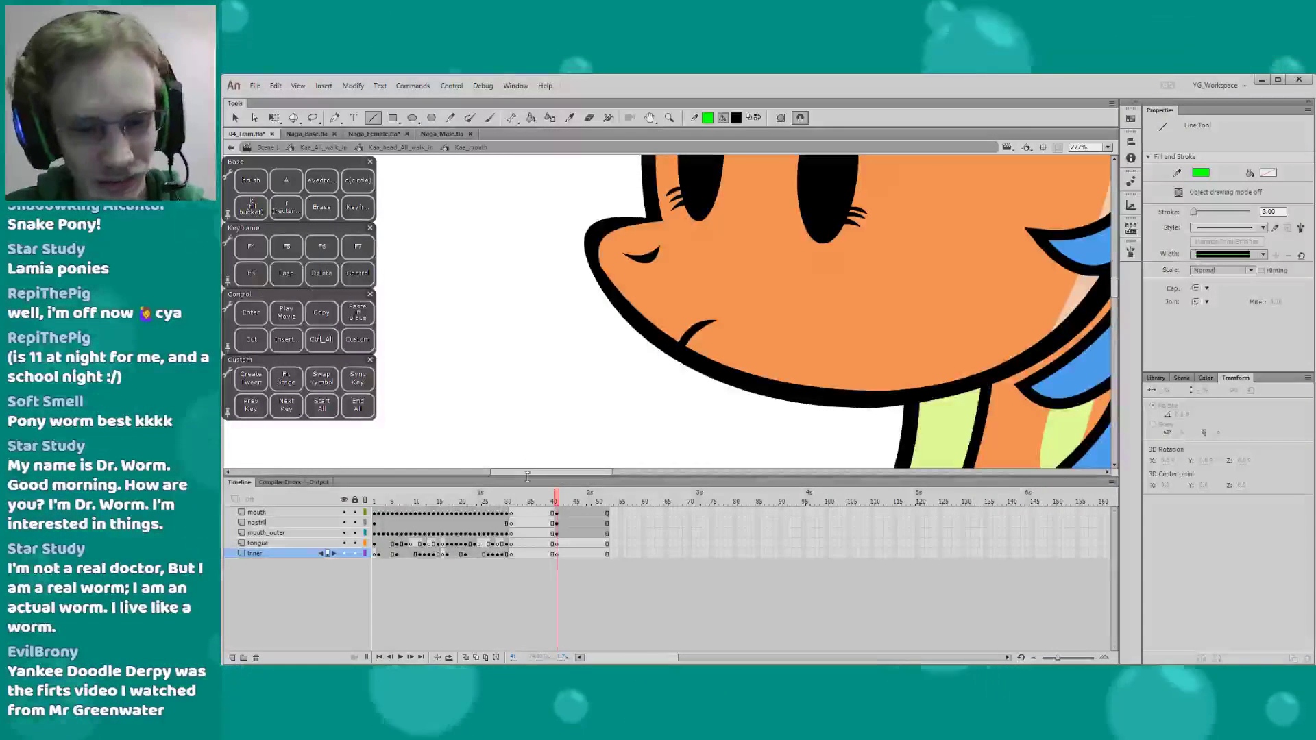
drag(527, 475, 526, 511)
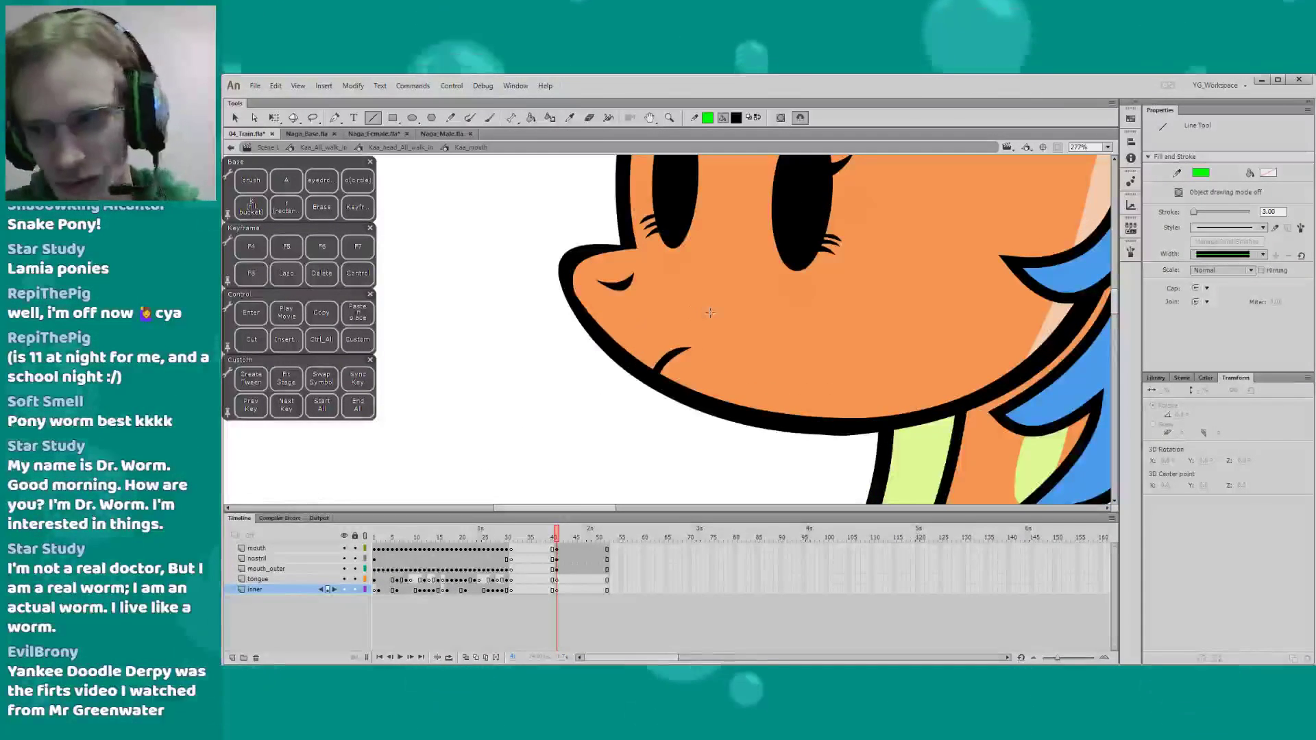
click(1272, 211)
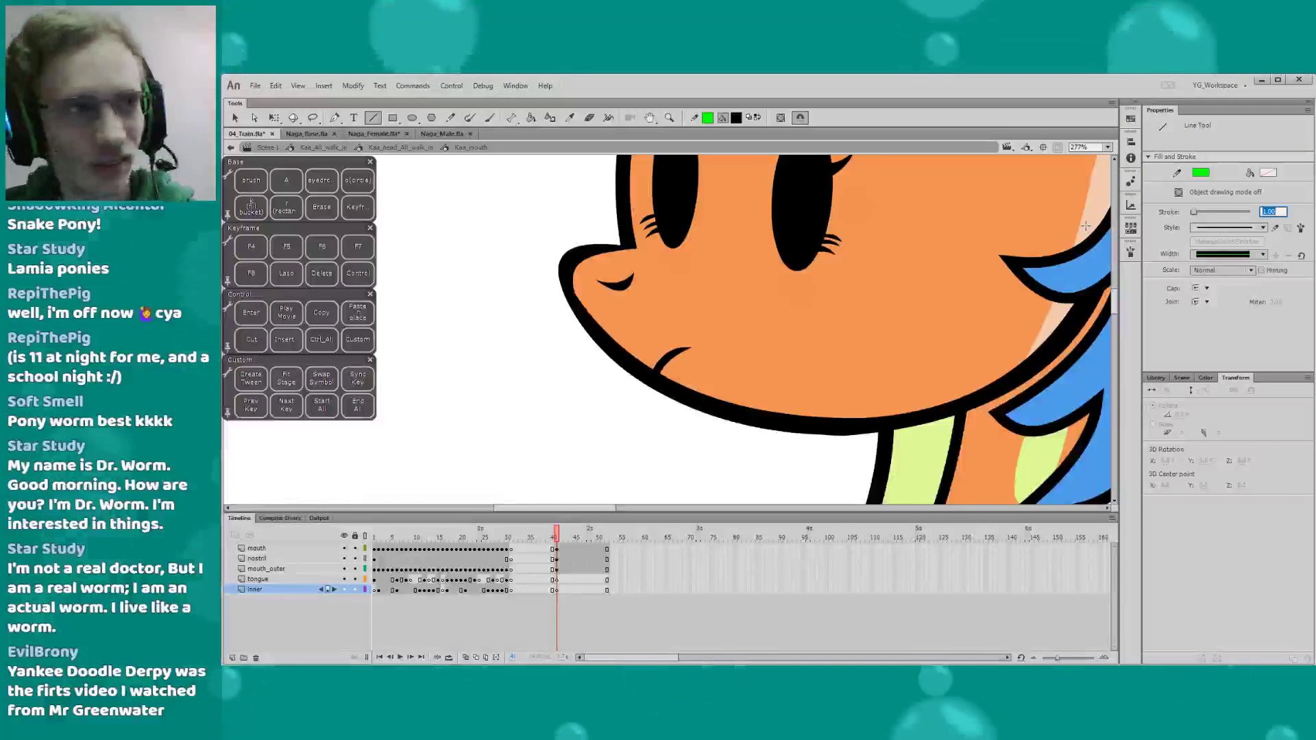
click(1199, 172)
click(1038, 256)
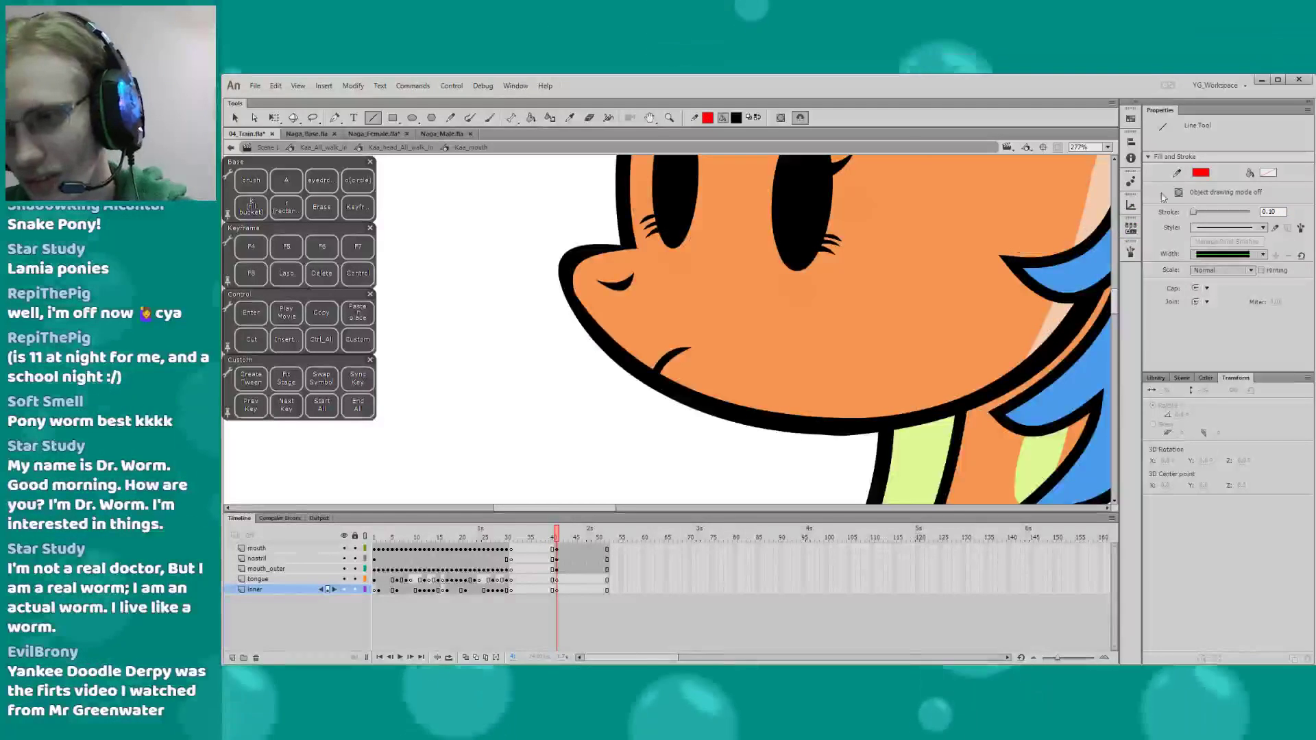
click(1201, 172)
click(1034, 264)
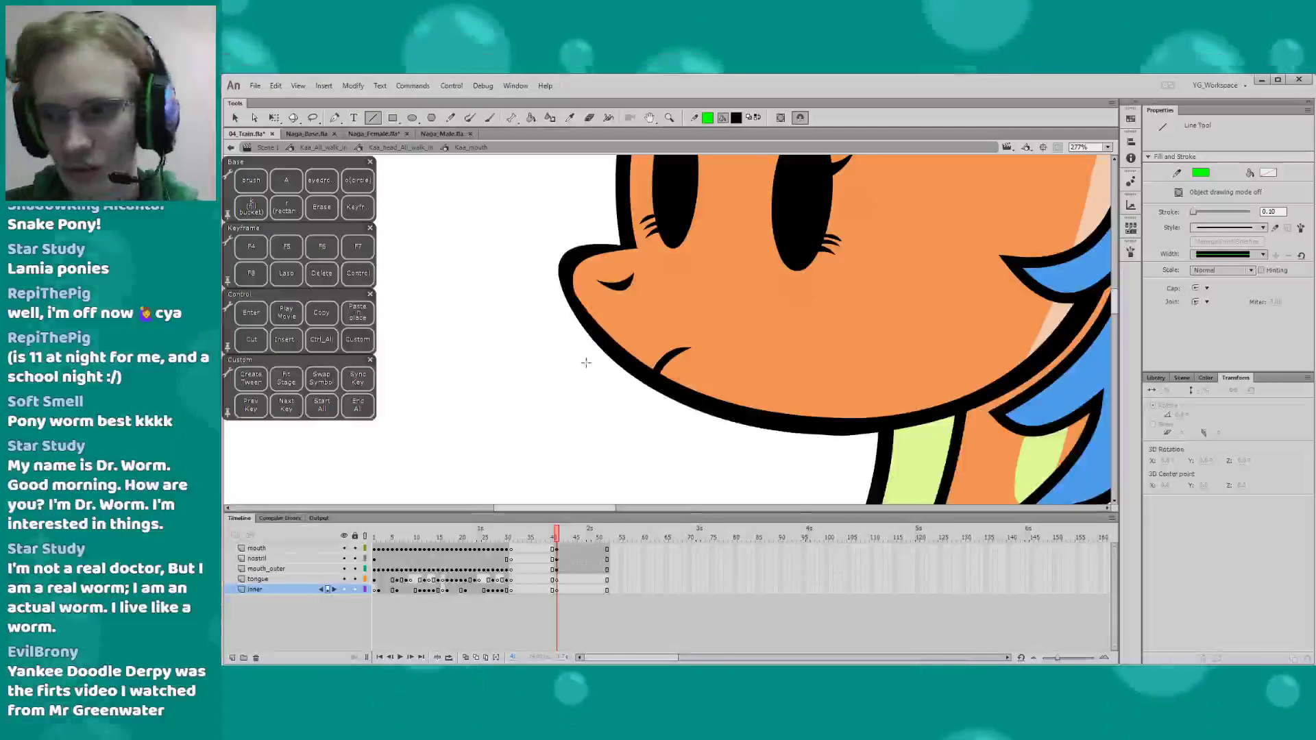
key(ctrl+s)
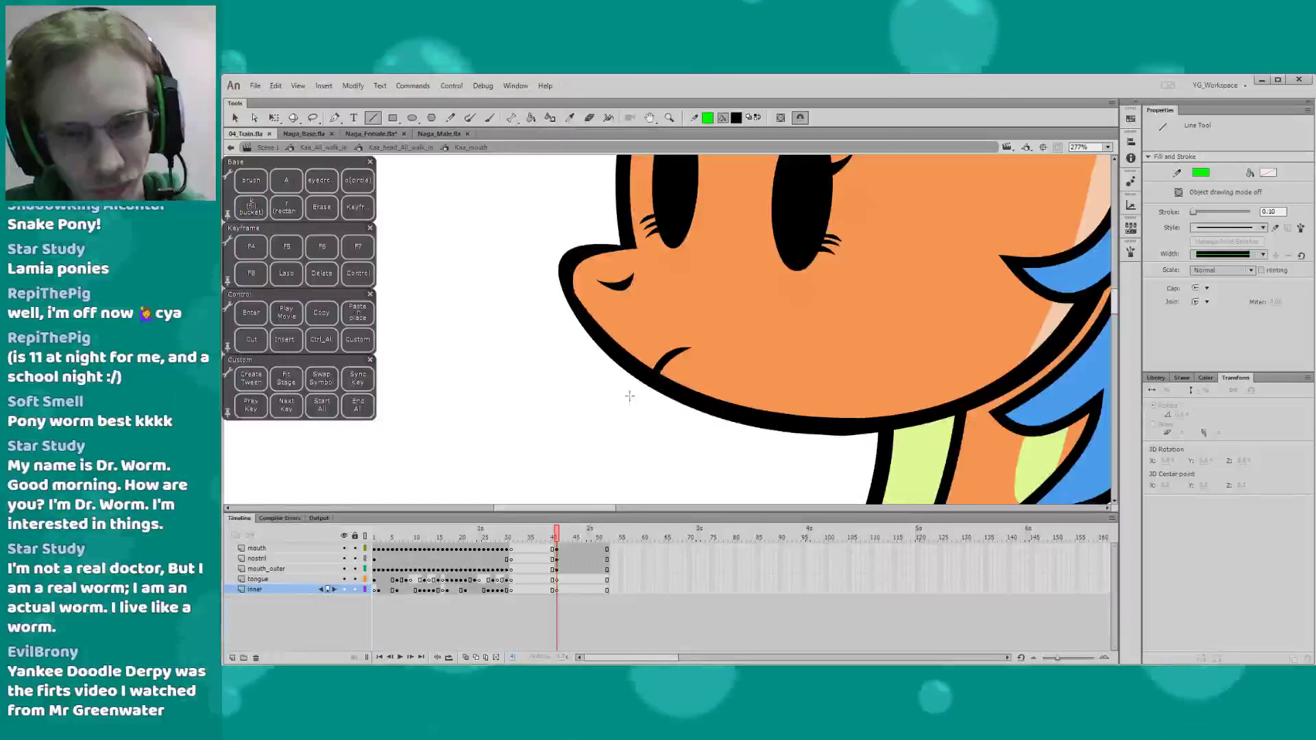
Add a layer above the mouth layer with a blank keyframe at about frame 41, locking the layers beneath it
drag(626, 391, 543, 420)
drag(550, 512, 550, 540)
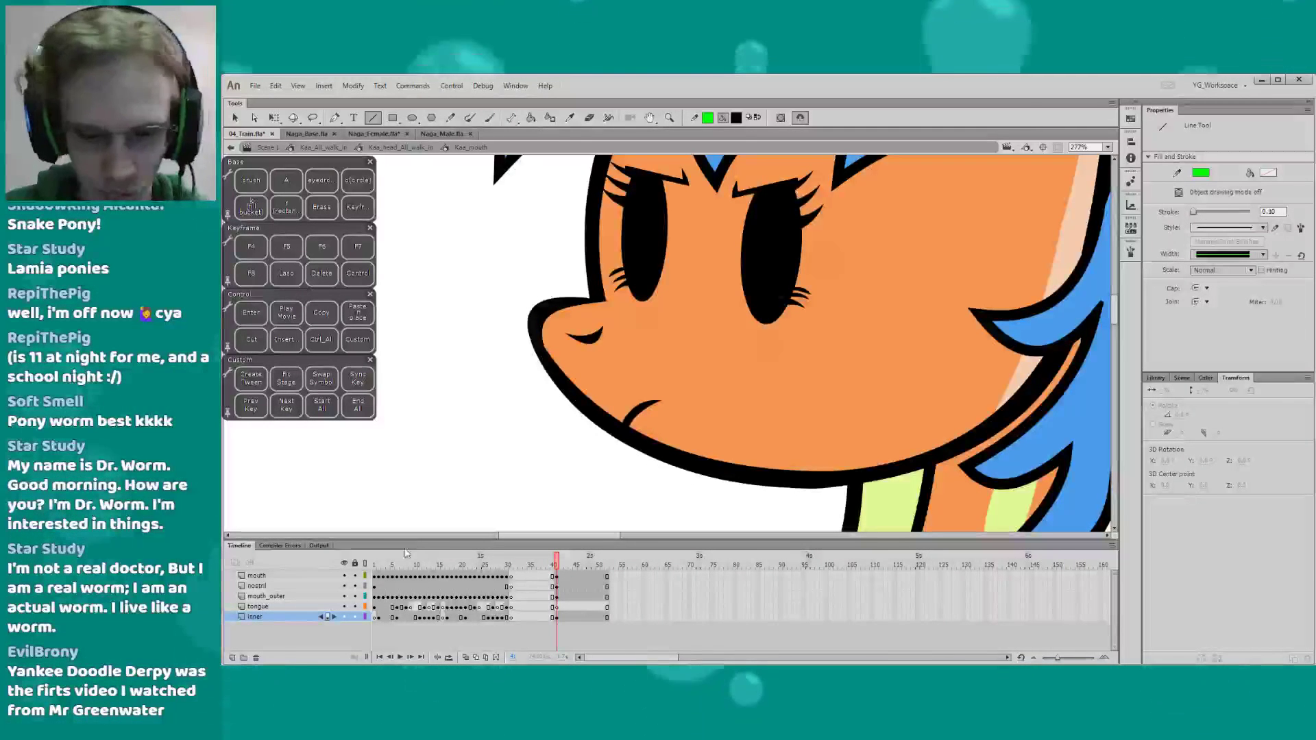
click(257, 575)
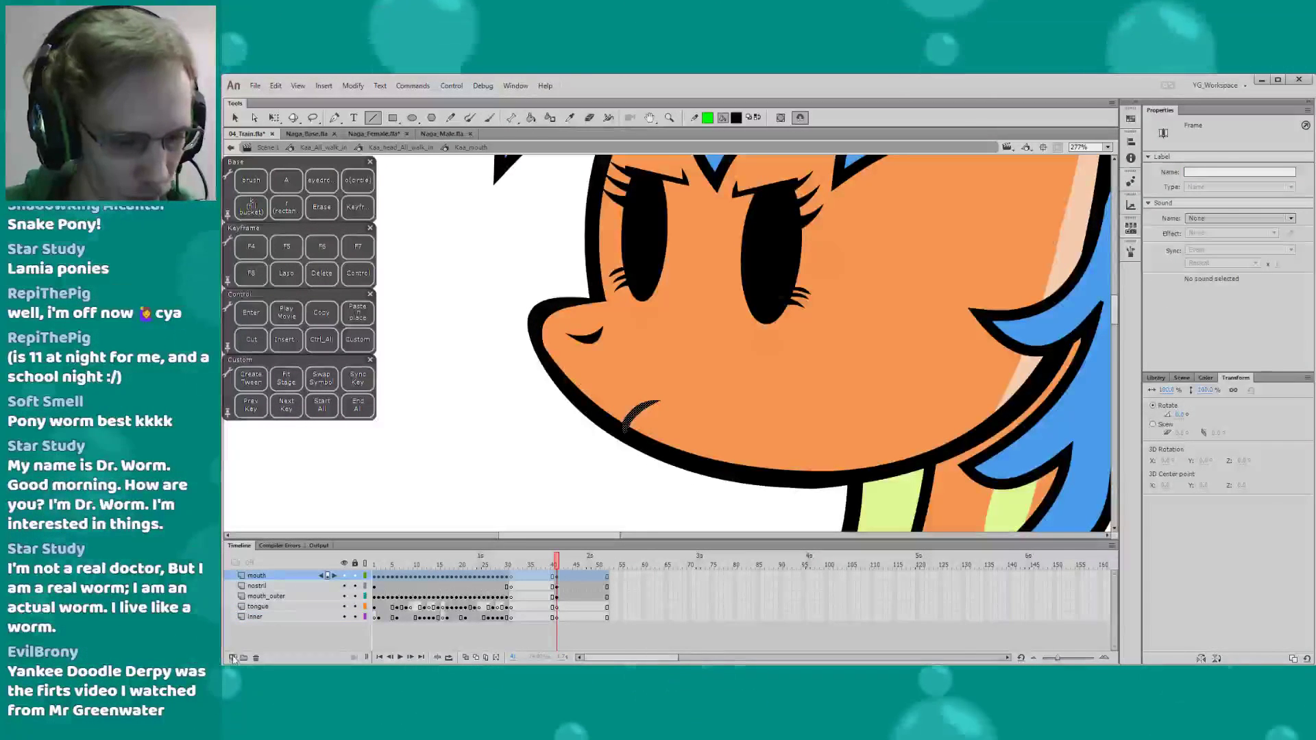
click(232, 657)
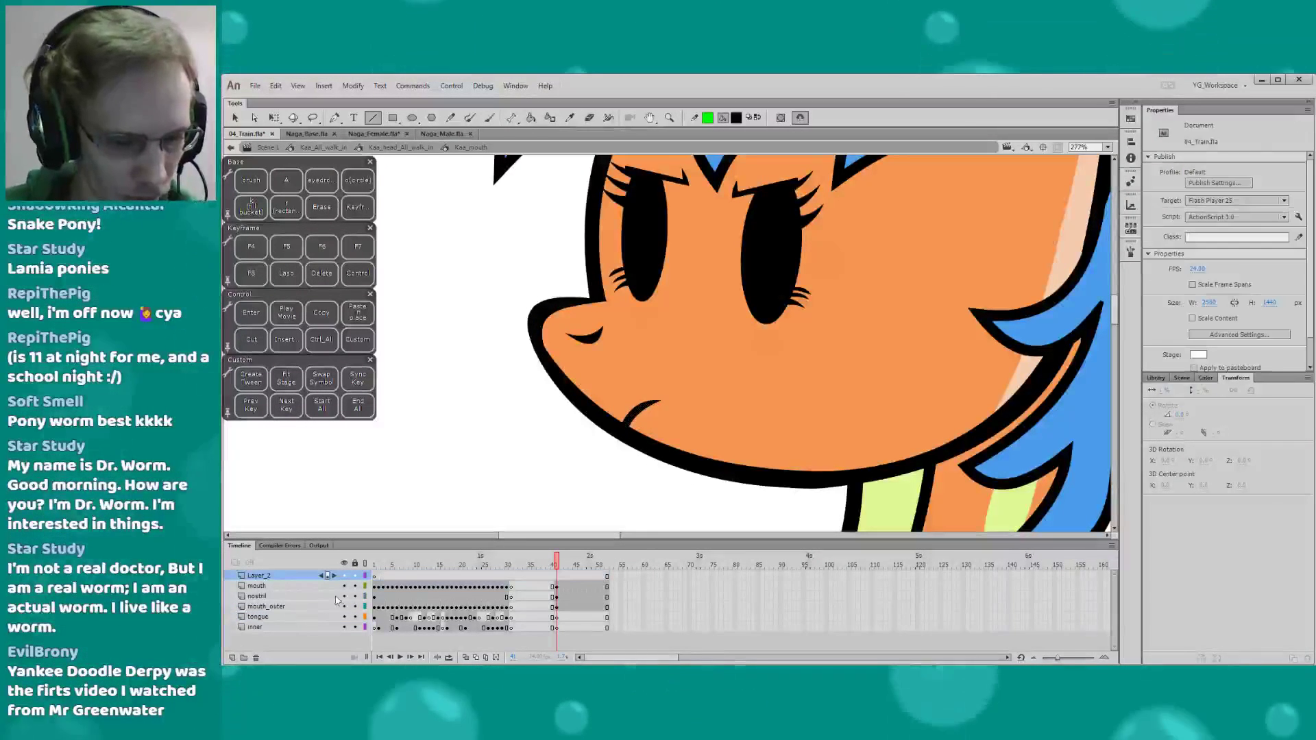
click(556, 577)
key(F7)
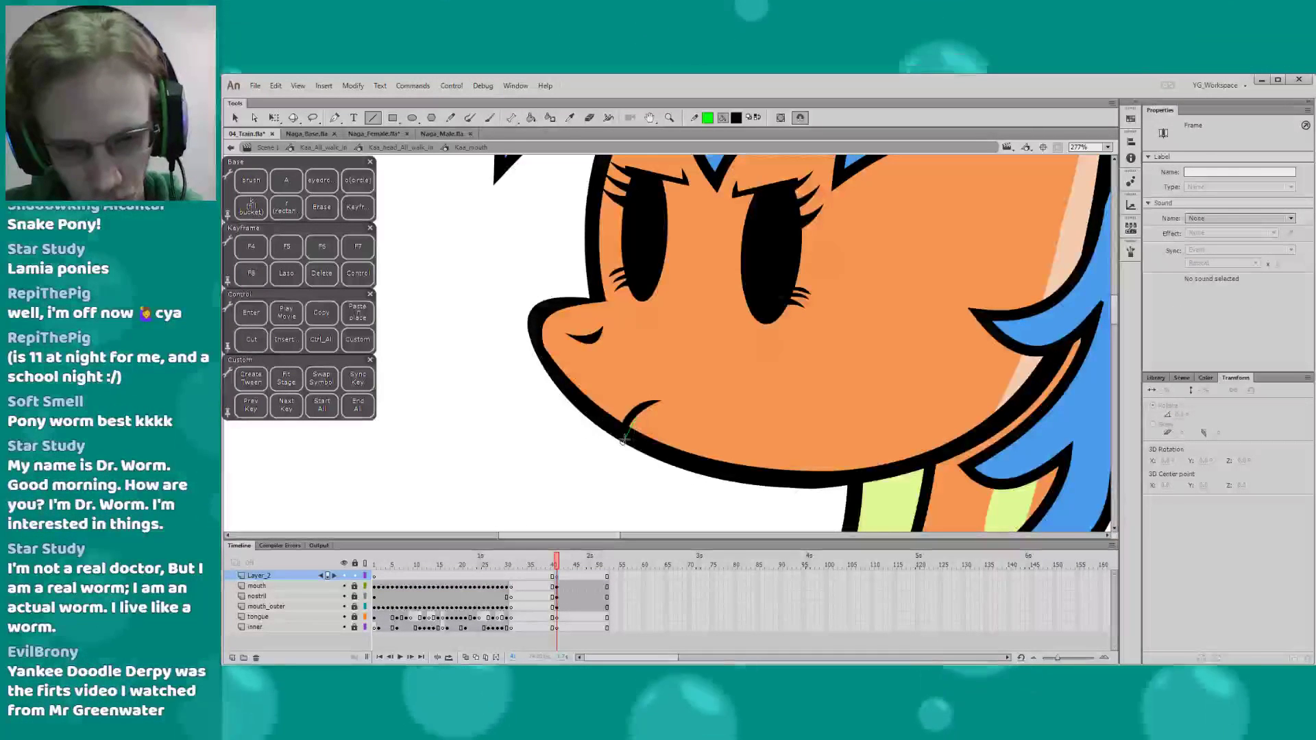
Trace the lower edge of the black mouth crease with a thin green line, curved to follow it to its tip
key(z)
drag(600, 378, 651, 454)
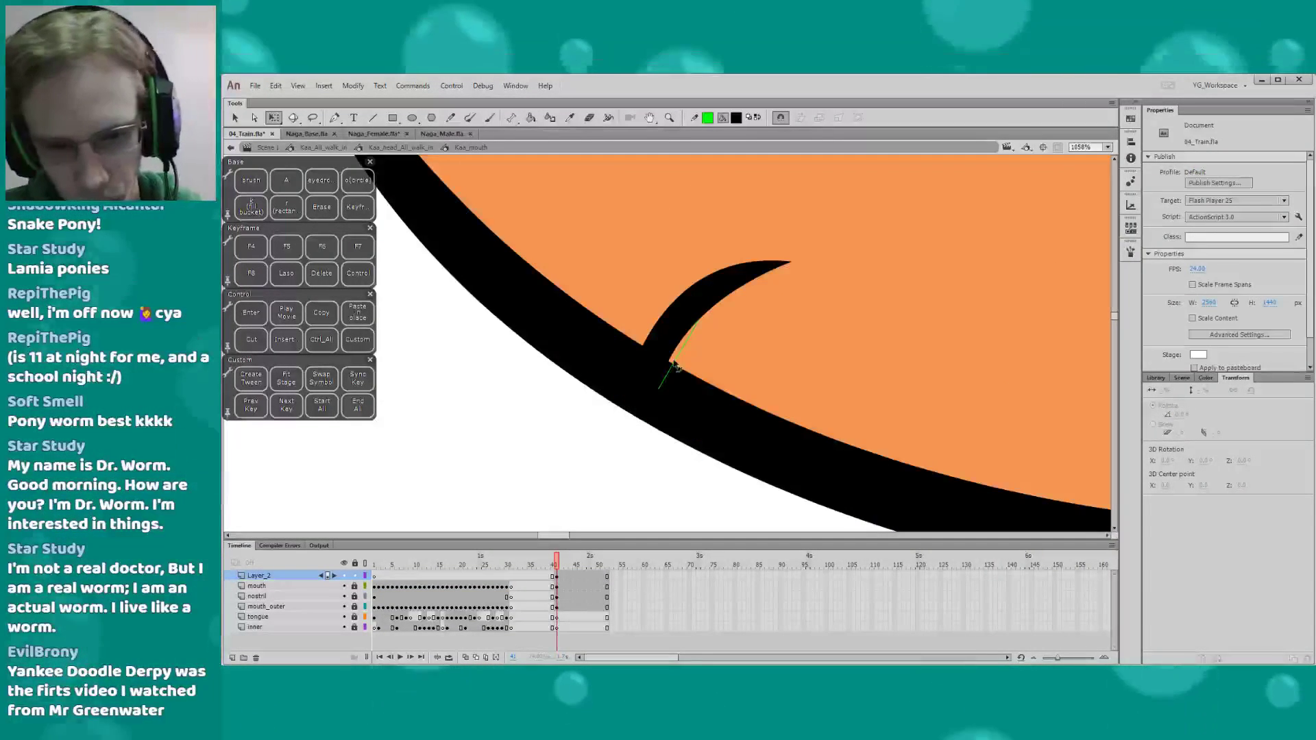
mouse_move(656, 392)
mouse_down()
mouse_move(660, 416)
mouse_move(643, 402)
mouse_up()
key(n)
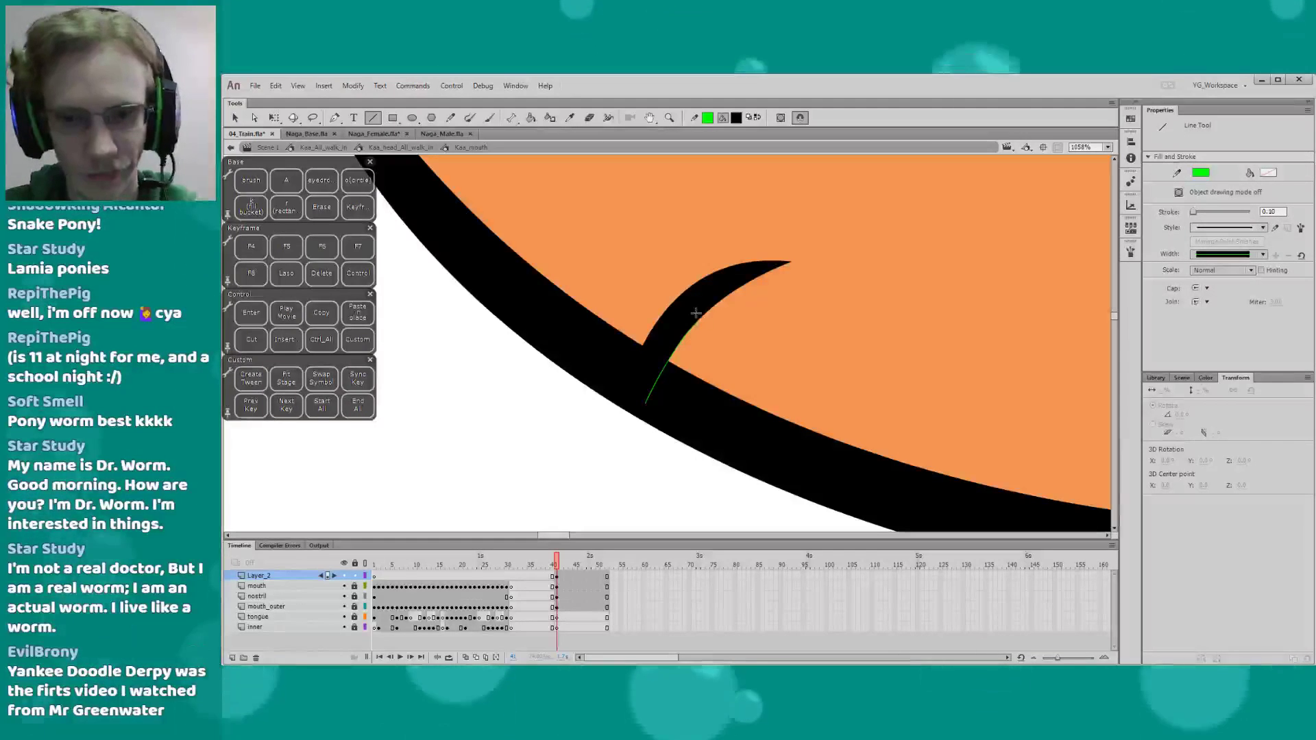
drag(790, 261, 702, 317)
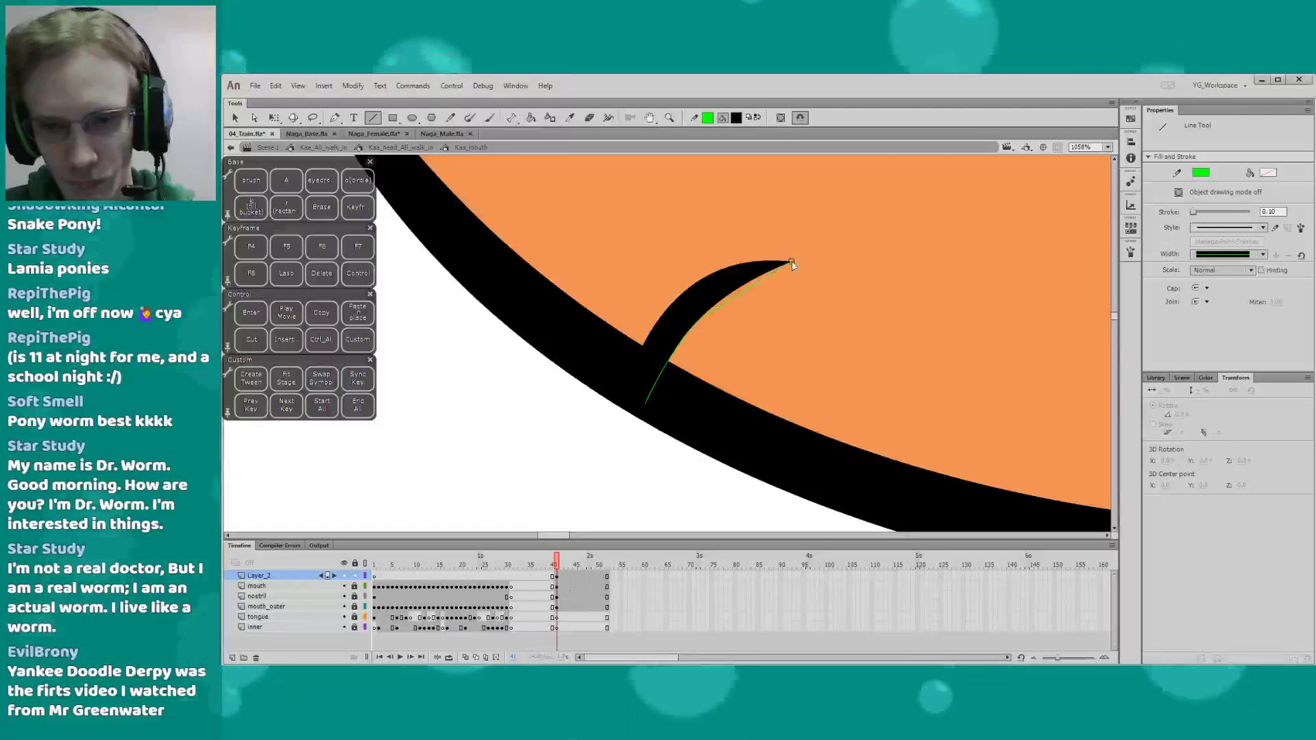
key(q)
key(n)
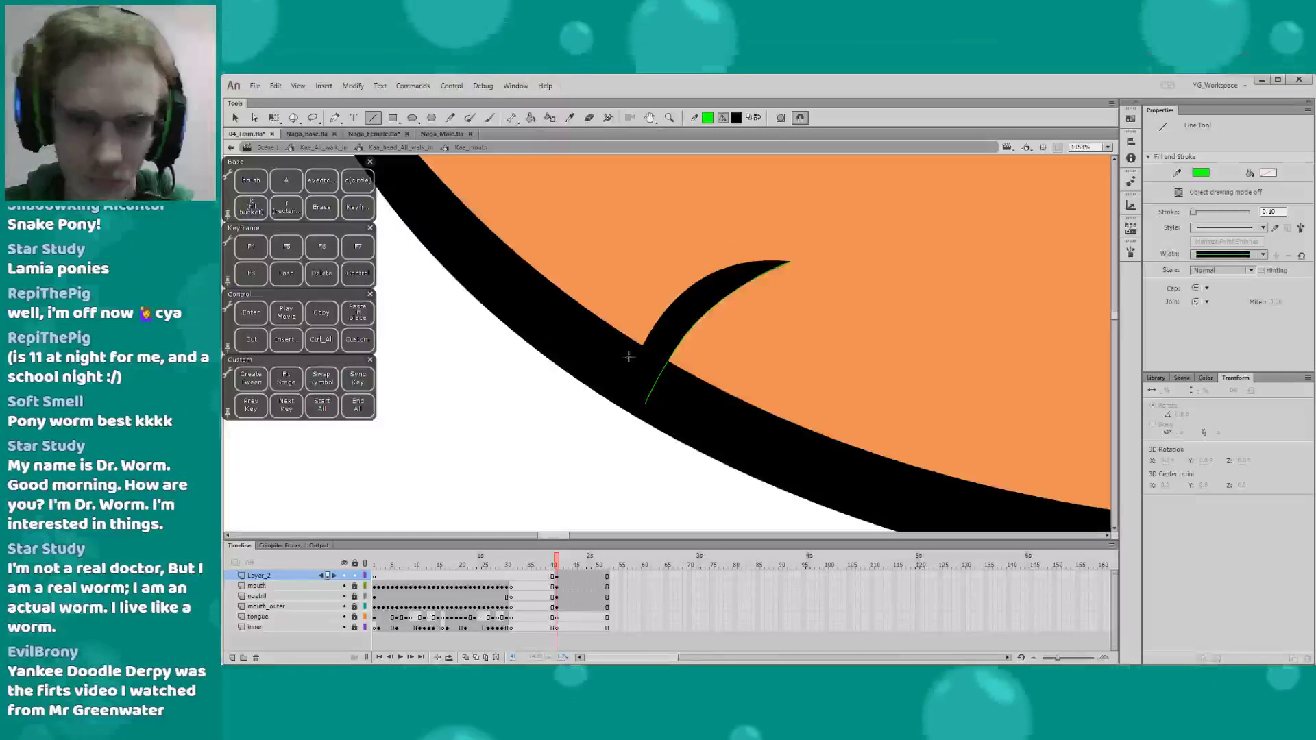
Trim the end of the green line that runs into the black jaw outline
key(q)
drag(621, 391, 566, 369)
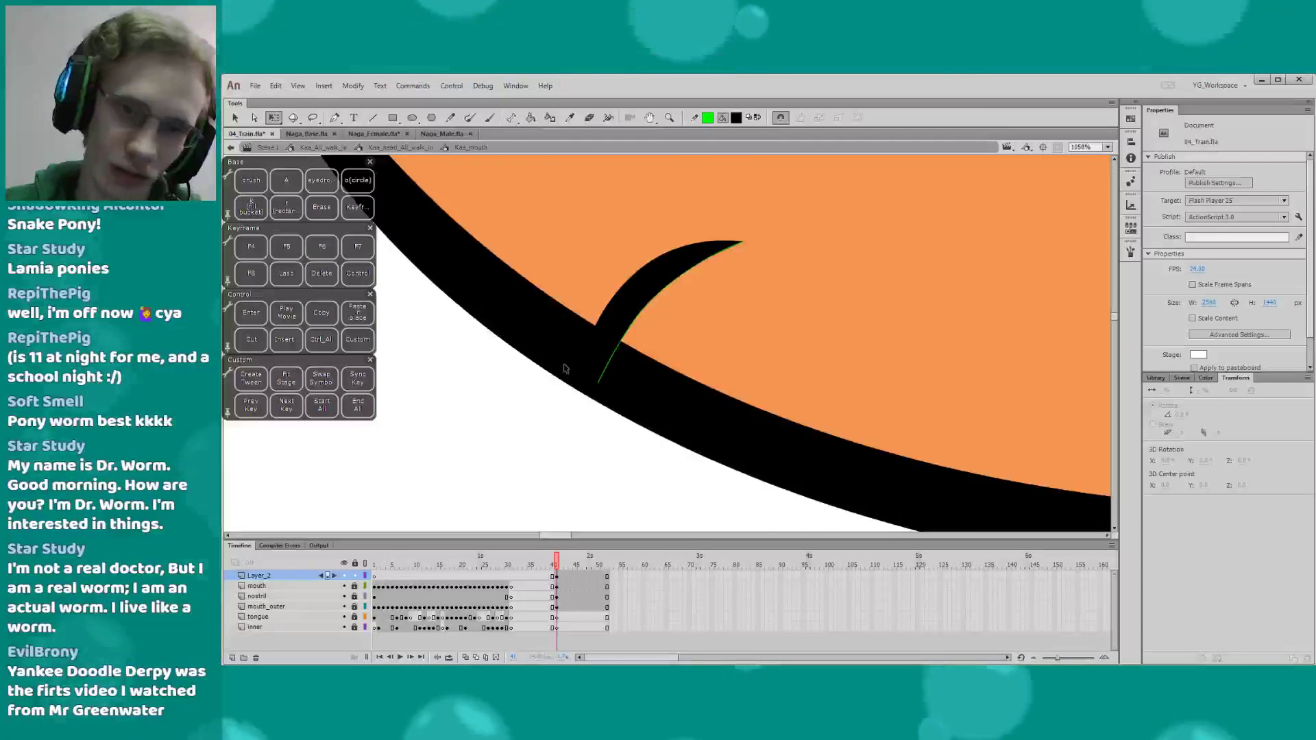
drag(769, 434, 734, 415)
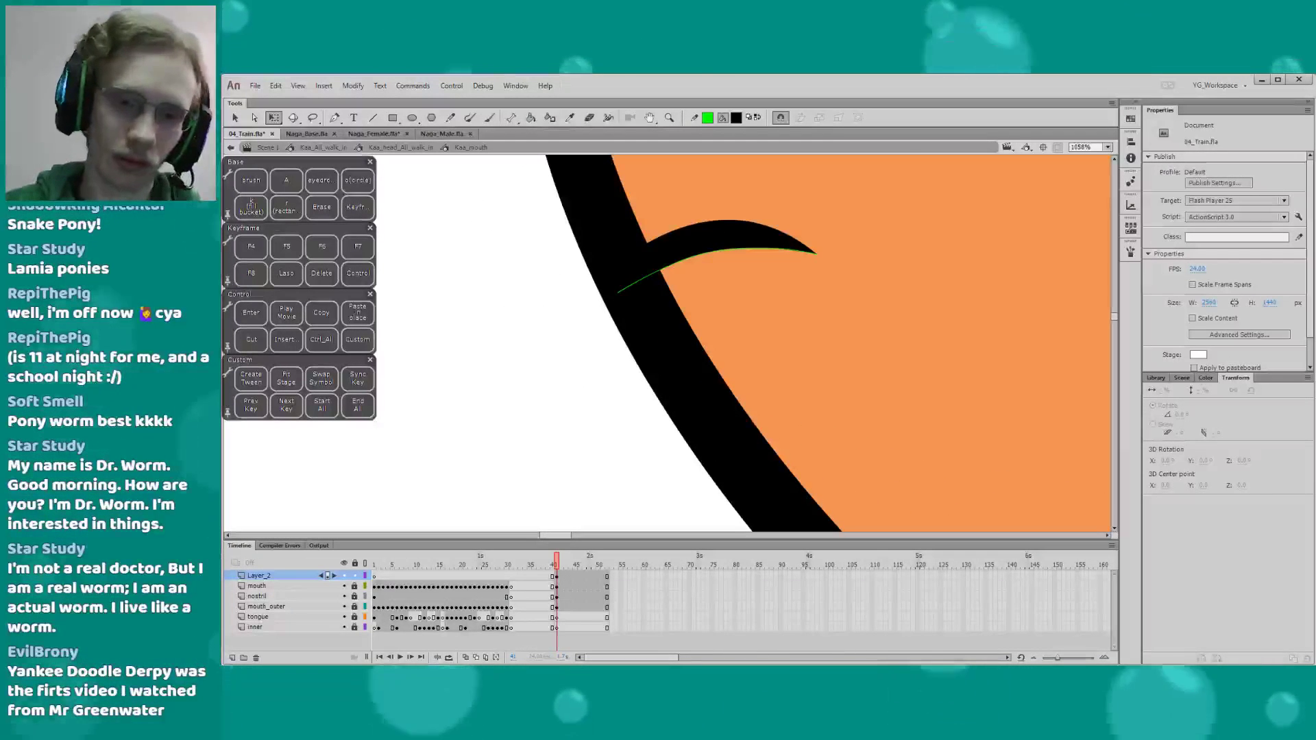
drag(555, 312, 576, 373)
key(n)
key(q)
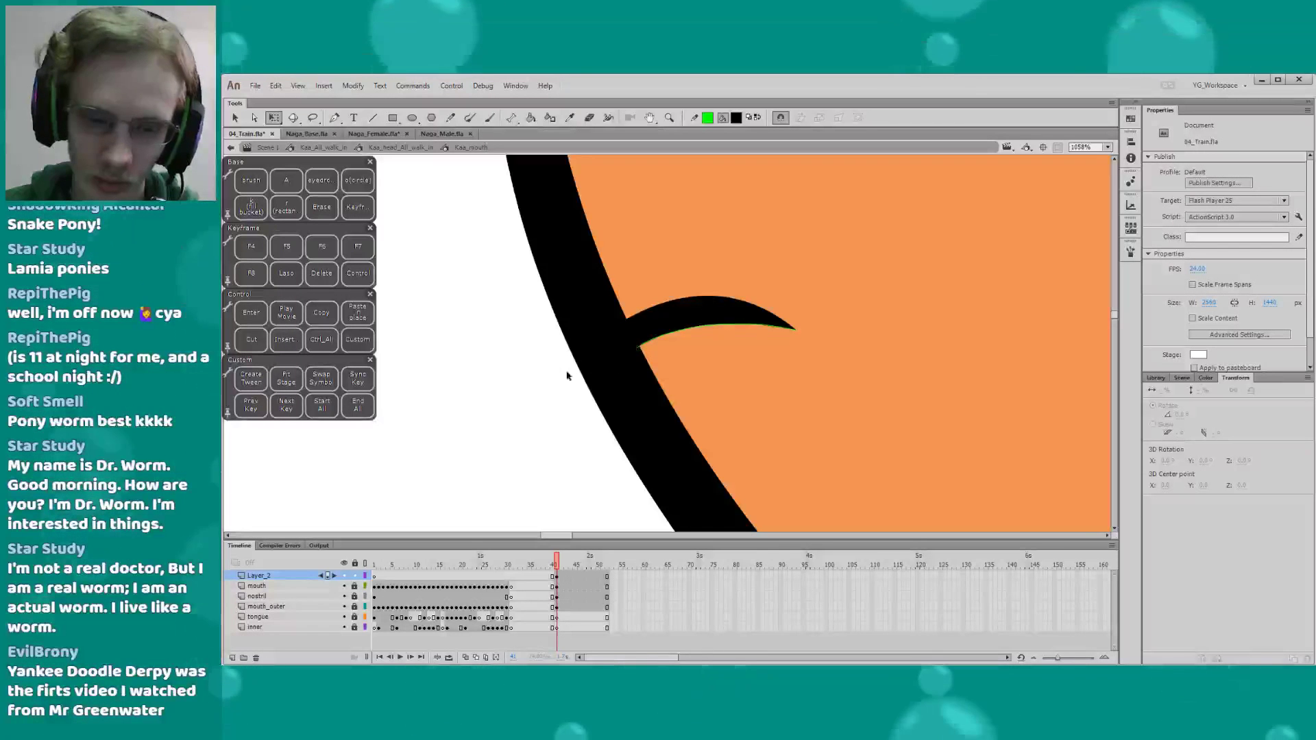
Add another layer on top and set the Brush tool's fill color to red
click(233, 657)
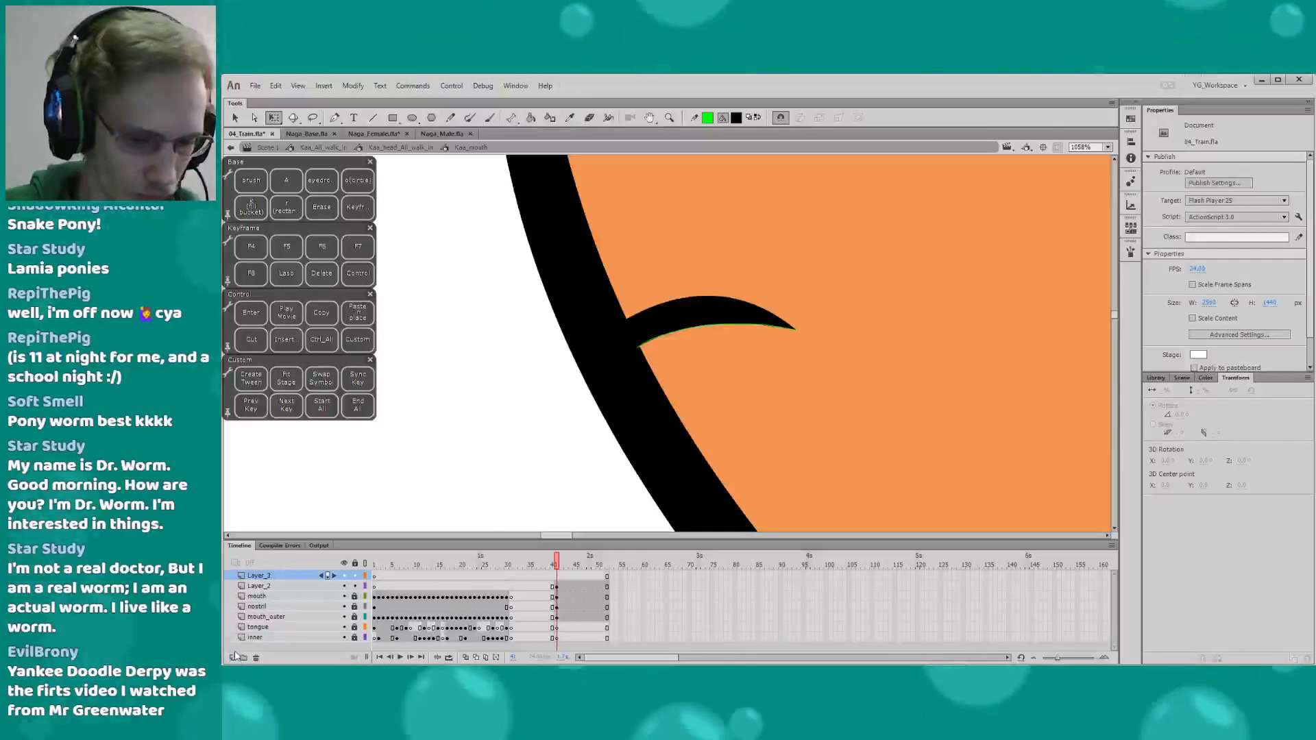
key(b)
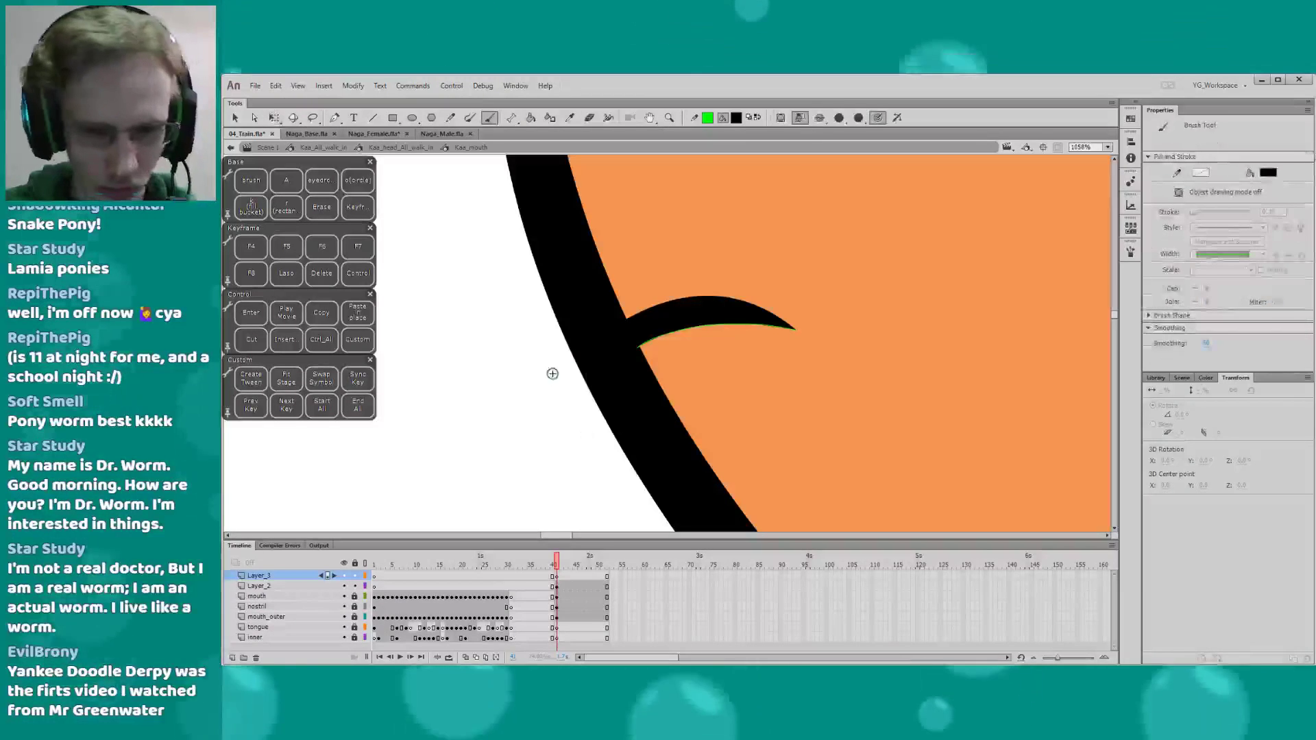
drag(557, 378, 583, 357)
click(1267, 172)
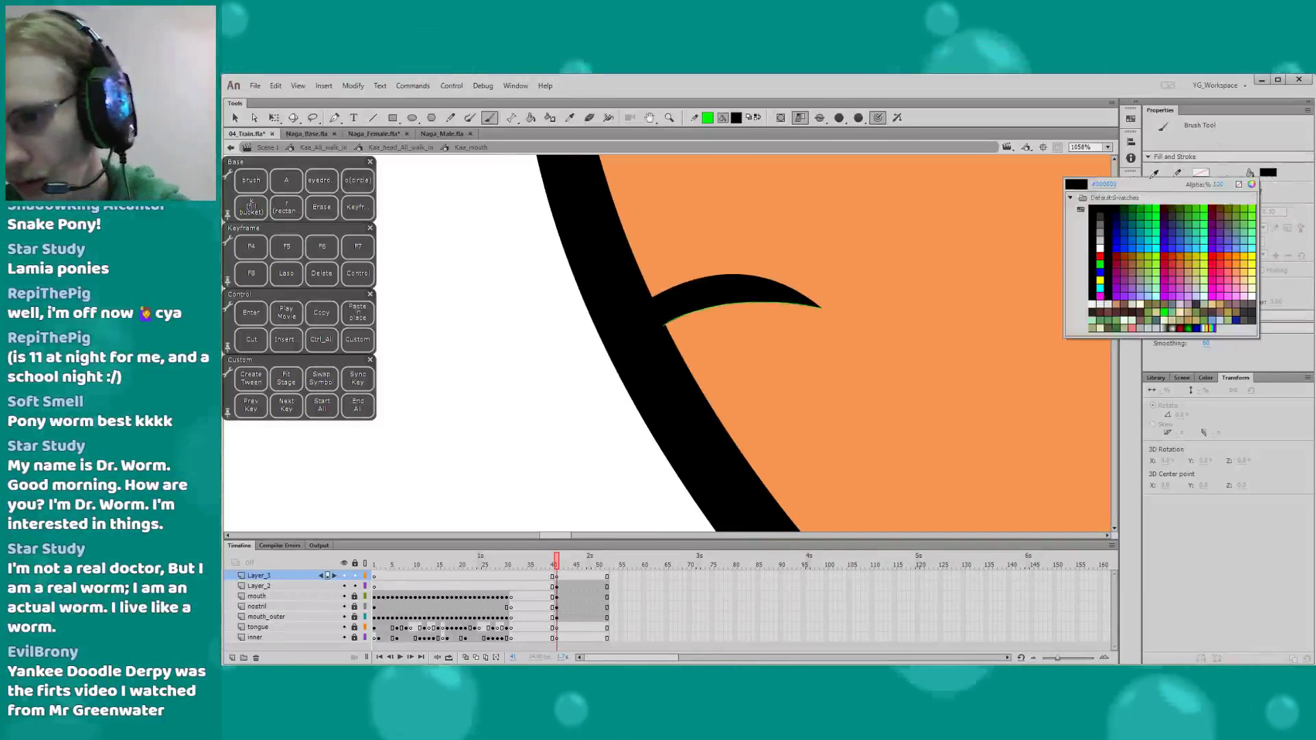
click(1099, 256)
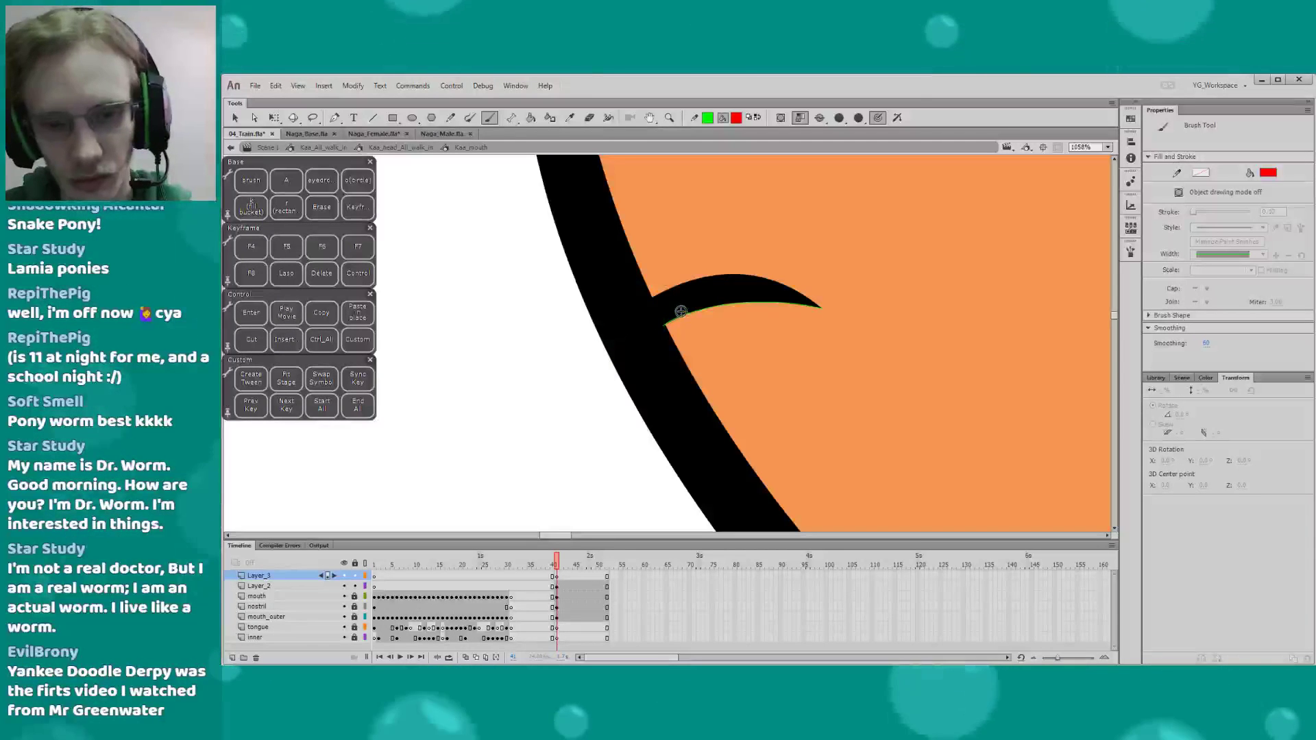
Sketch a wavy forked tongue outline in red with a size 5 brush, coming out of the mouth crease past the jaw
drag(640, 315, 649, 338)
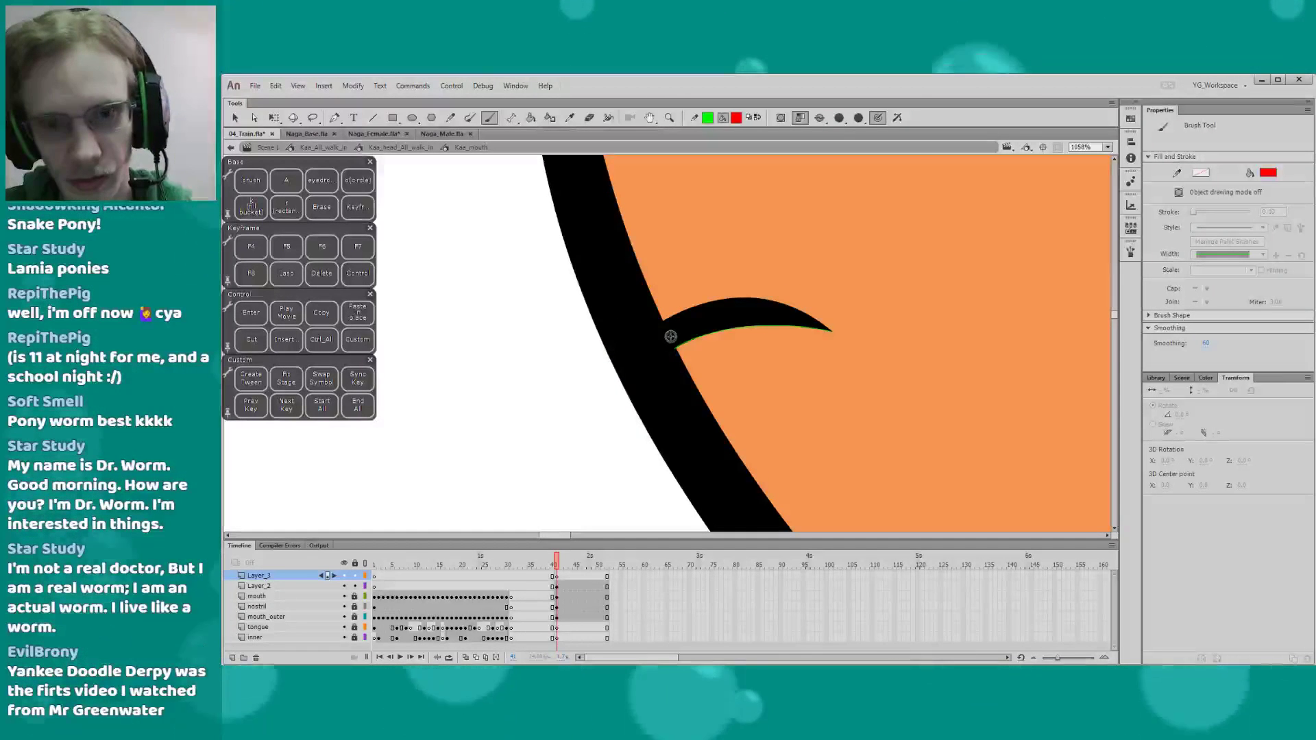
mouse_move(736, 329)
mouse_down()
mouse_move(682, 346)
mouse_move(730, 322)
mouse_up()
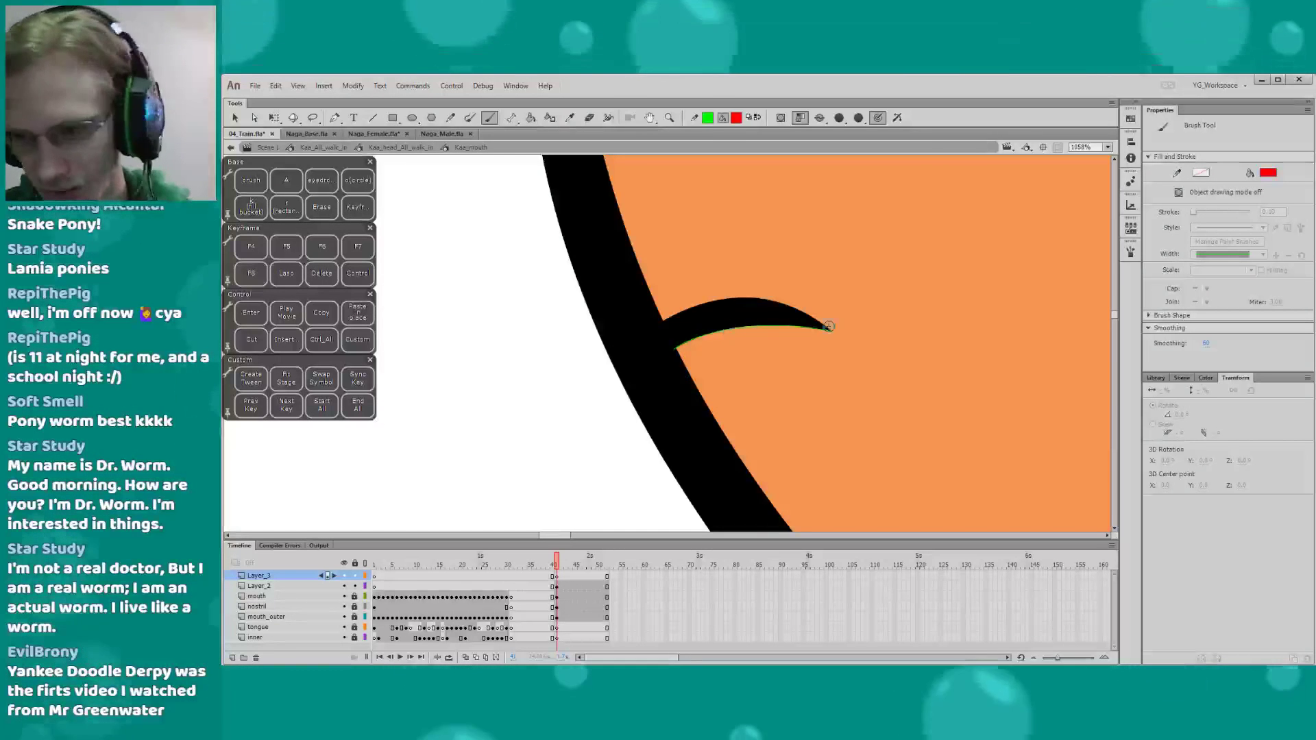
click(1157, 316)
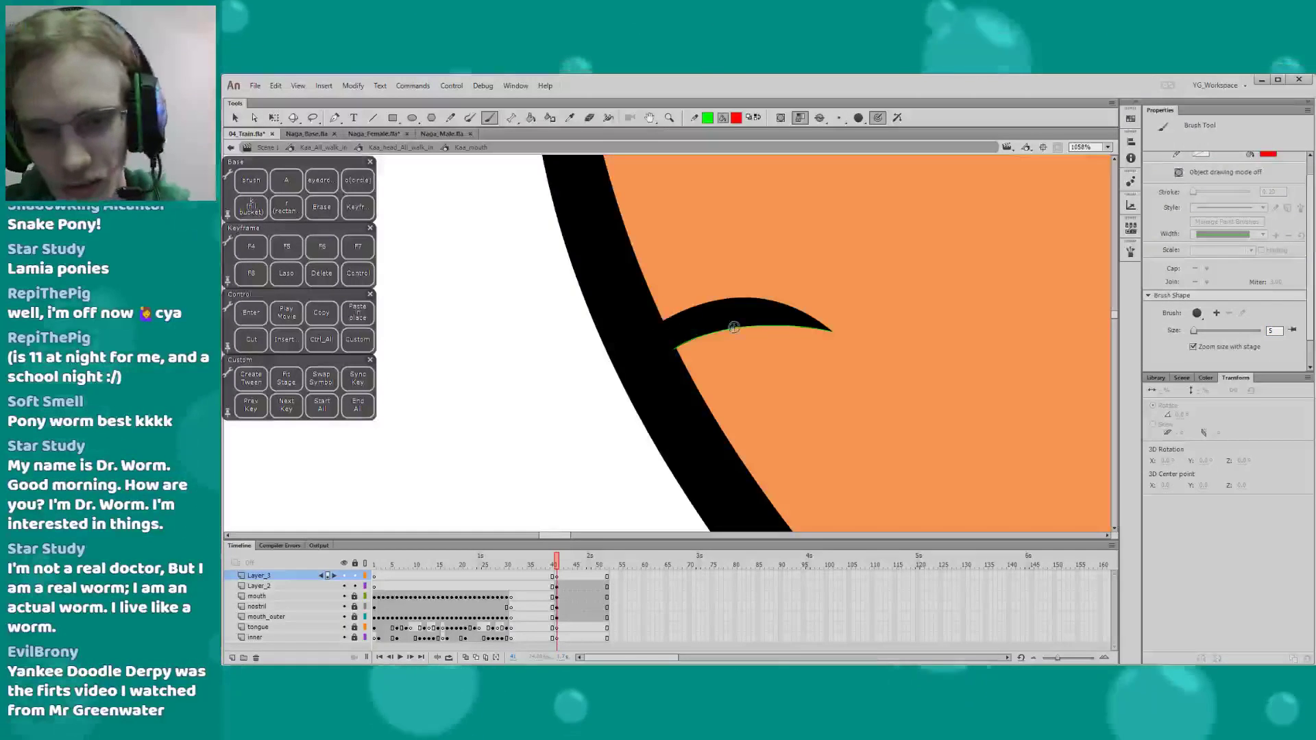
mouse_move(733, 327)
mouse_down()
mouse_move(662, 355)
mouse_move(703, 381)
mouse_move(547, 509)
mouse_move(651, 375)
mouse_move(568, 420)
mouse_move(502, 481)
mouse_move(557, 466)
mouse_move(554, 506)
mouse_up()
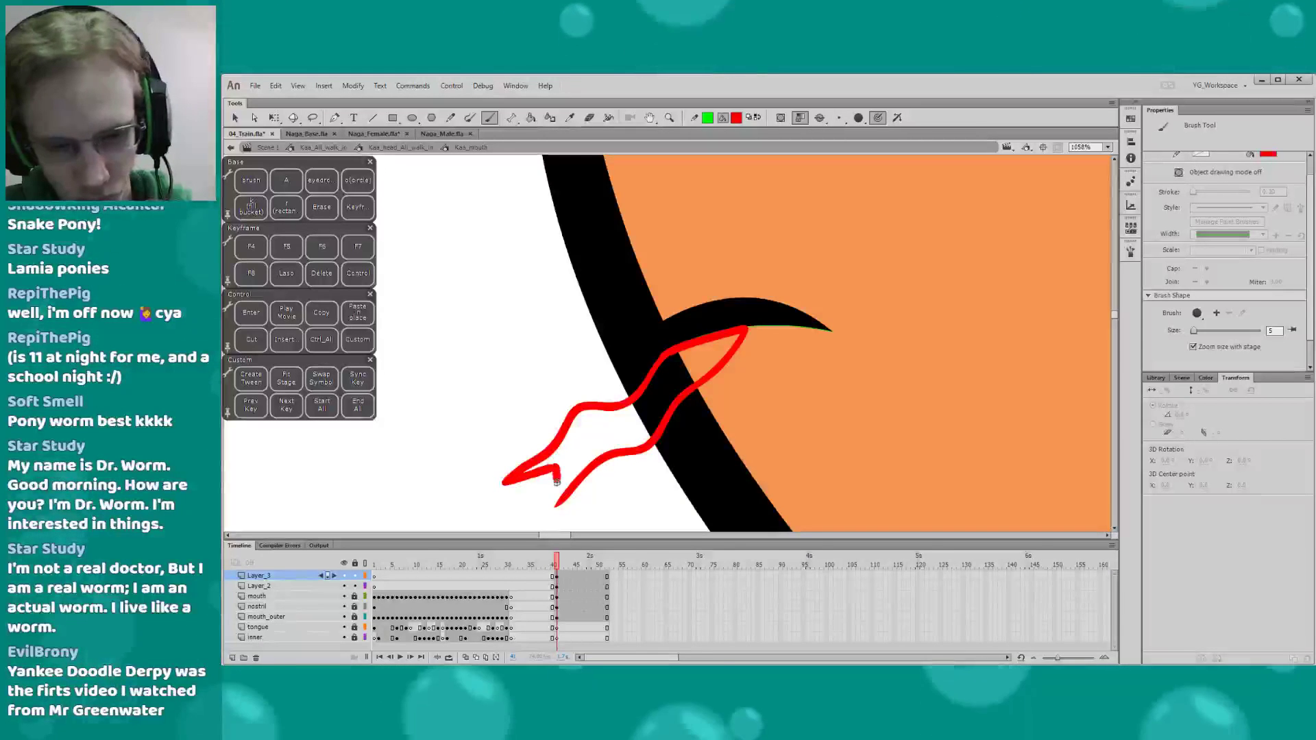
Reset the stage rotation and zoom out to check the tongue sketch against the whole face
key(q)
click(1041, 148)
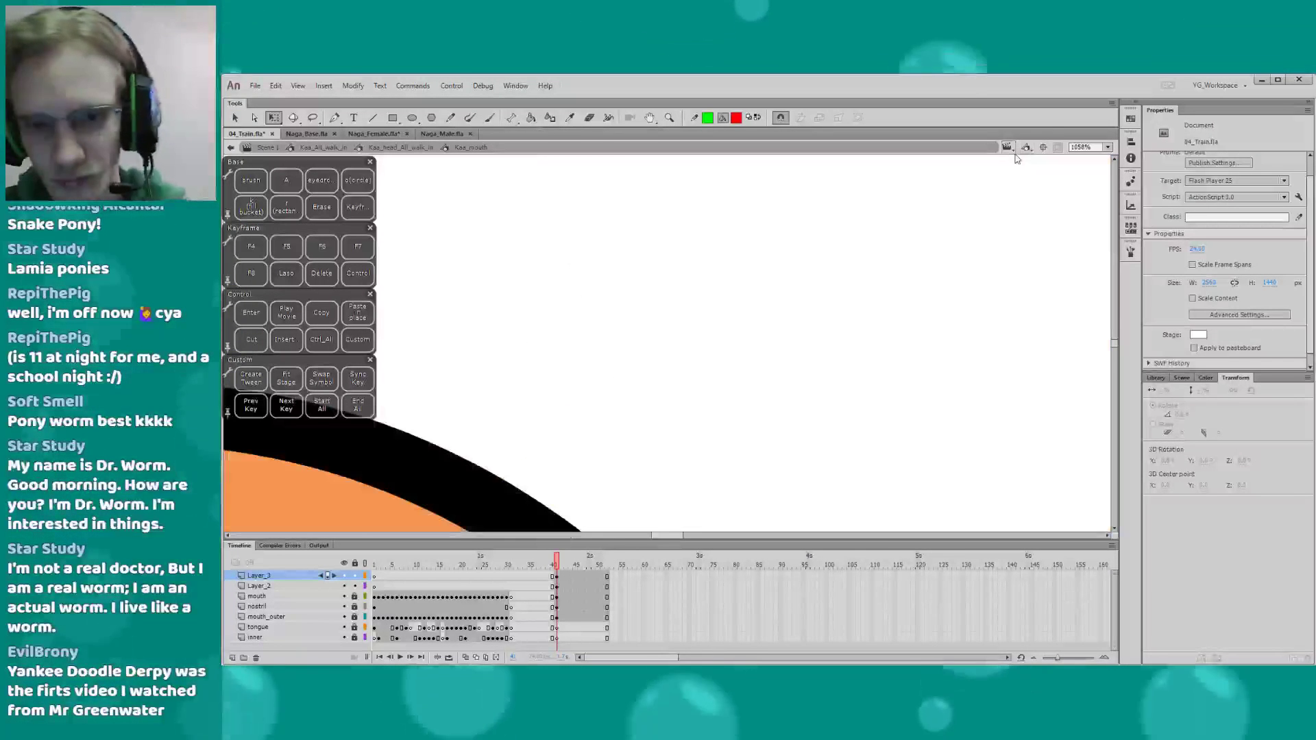
drag(479, 397, 804, 241)
key(z)
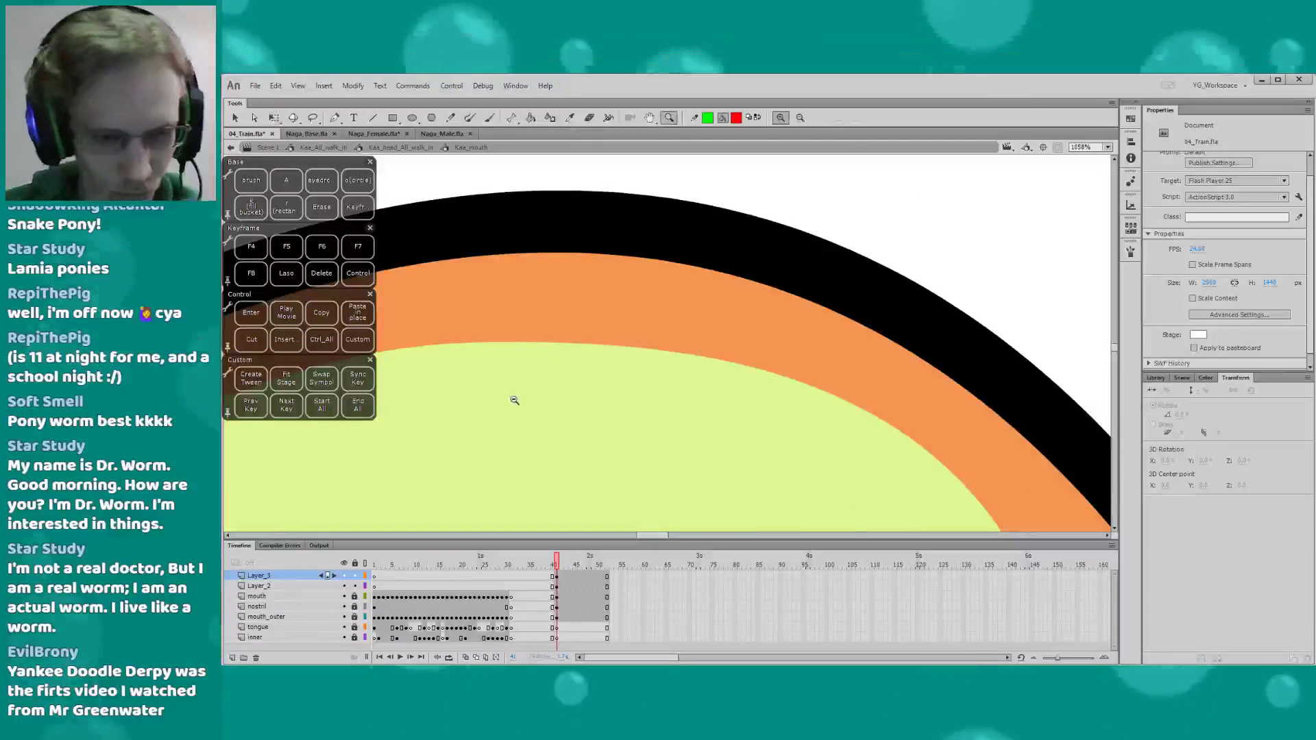
alt+click(514, 402)
alt+click(510, 426)
drag(480, 260, 759, 452)
drag(517, 192, 744, 424)
key(q)
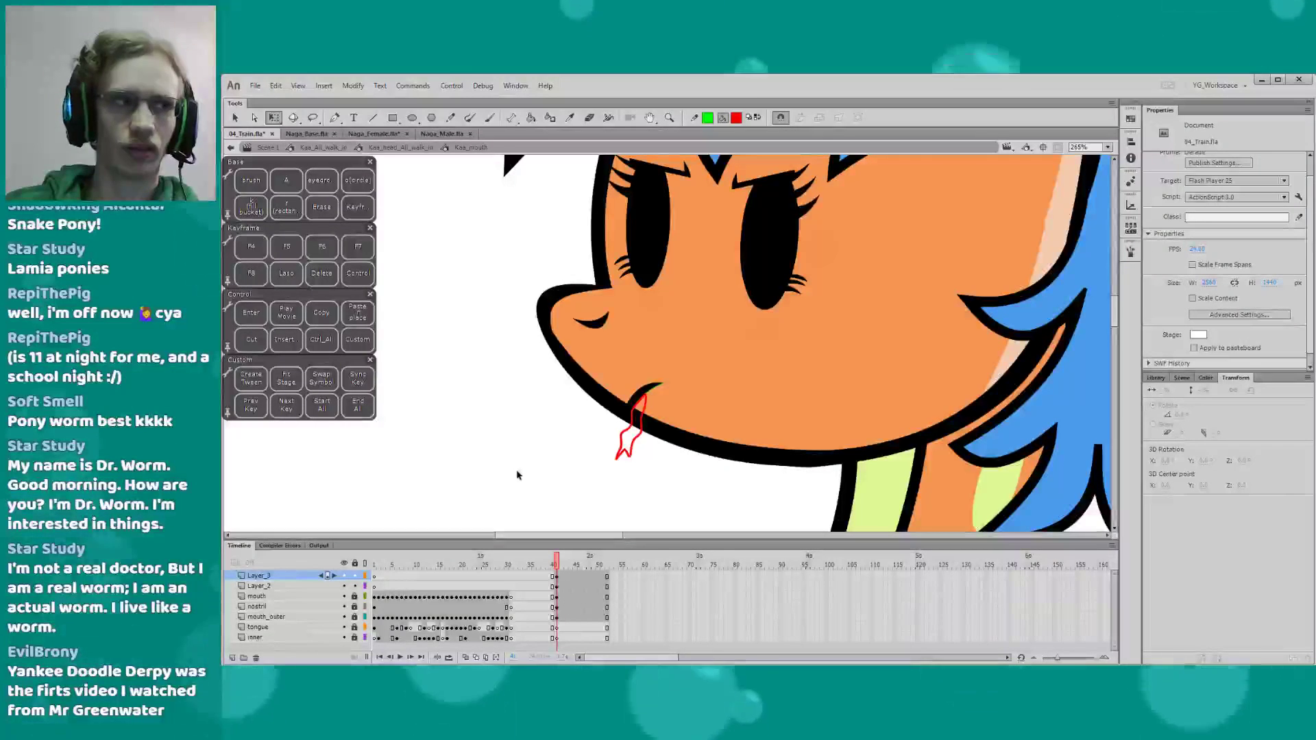
Rotate the red tongue sketch to stick out more forward from the mouth, and delete its part inside the face
key(z)
click(623, 412)
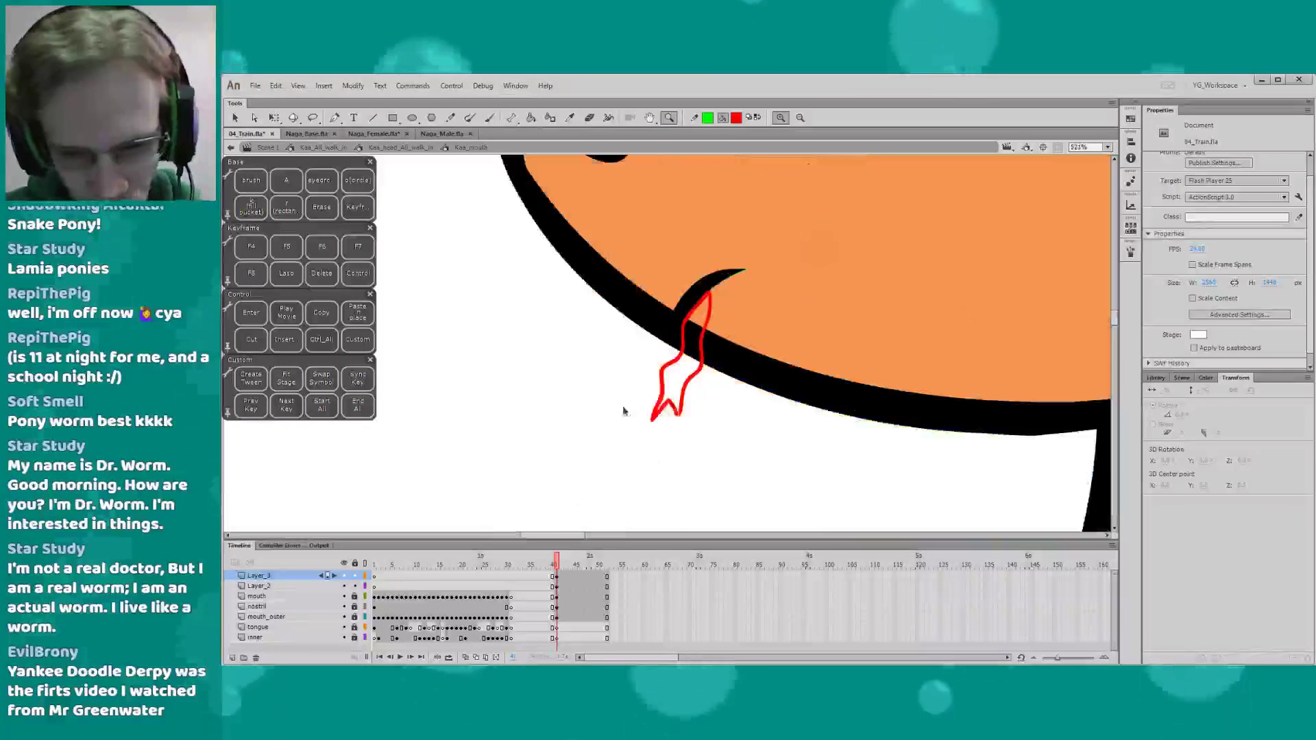
click(654, 400)
mouse_move(650, 433)
mouse_down()
mouse_move(567, 405)
mouse_move(589, 431)
mouse_move(569, 439)
mouse_up()
drag(593, 430, 618, 415)
click(582, 416)
click(583, 418)
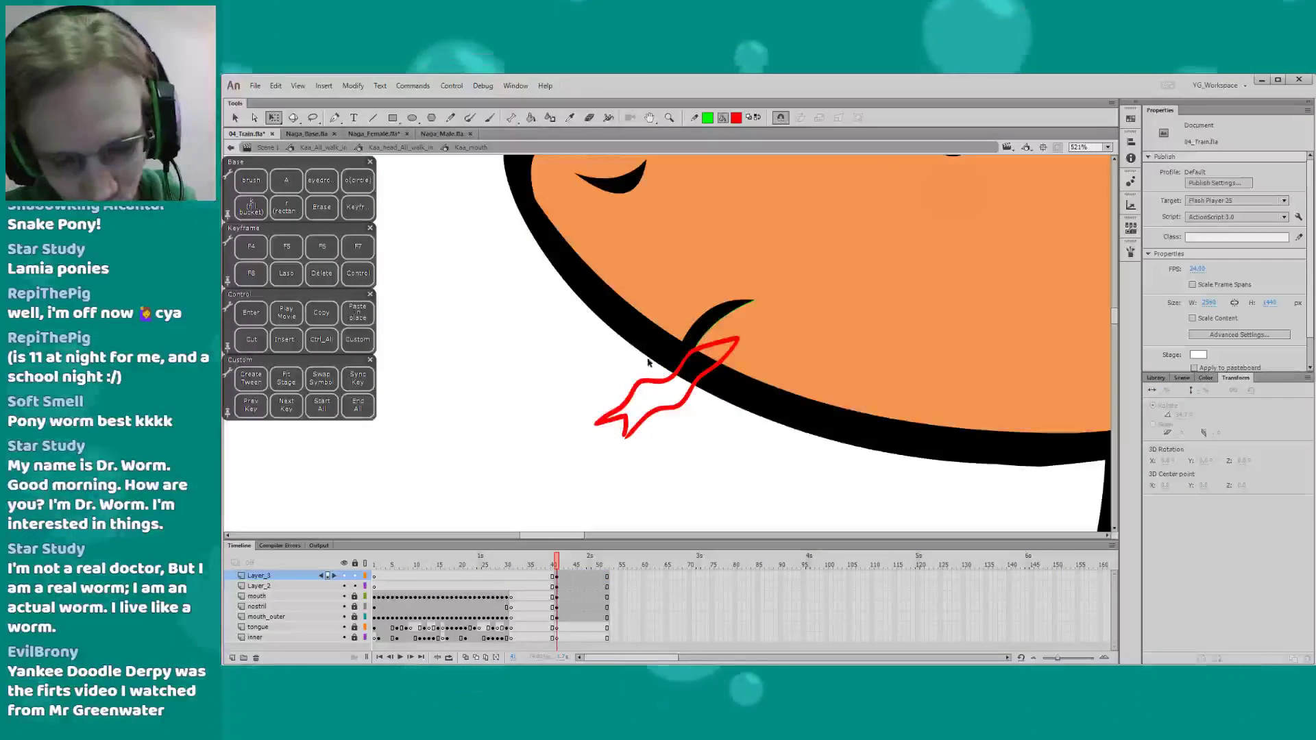
click(707, 346)
key(Delete)
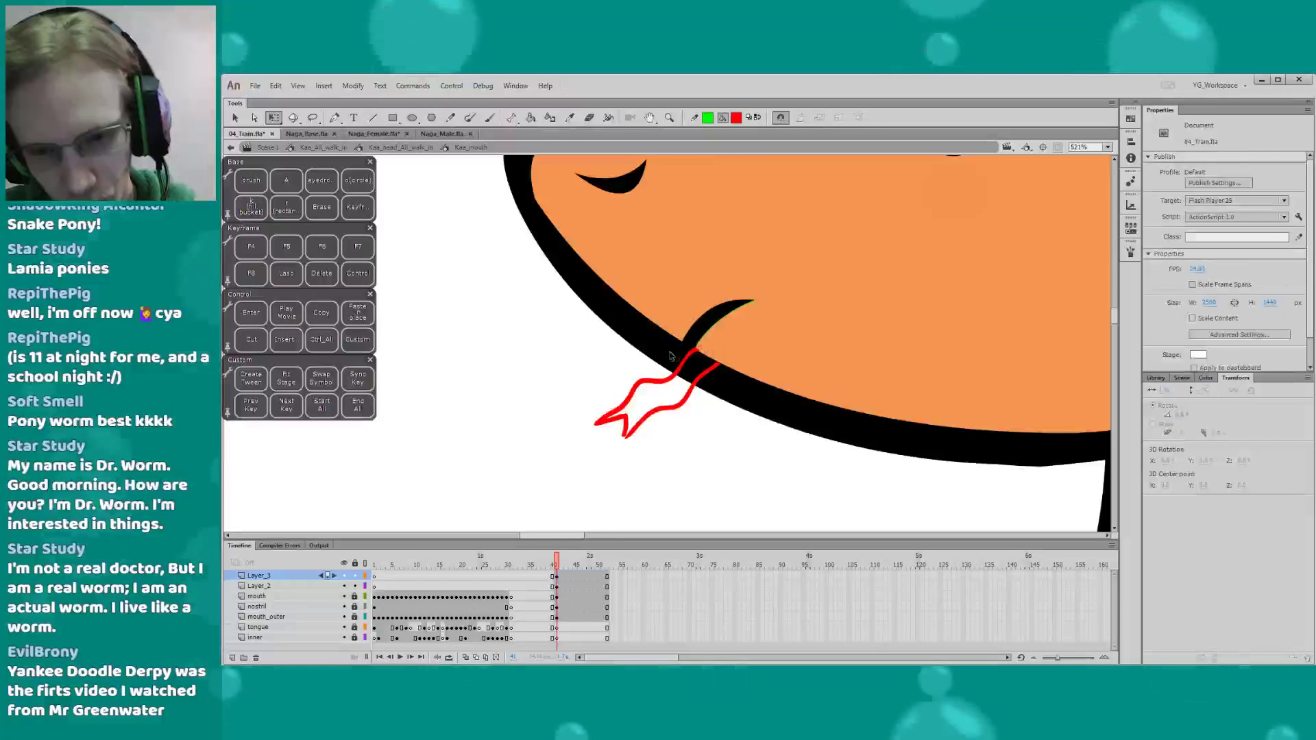
Close the tongue outline inside the mouth crease with the brush and fill the whole shape solid red
key(b)
mouse_move(730, 309)
mouse_down()
mouse_move(733, 337)
mouse_move(739, 308)
mouse_up()
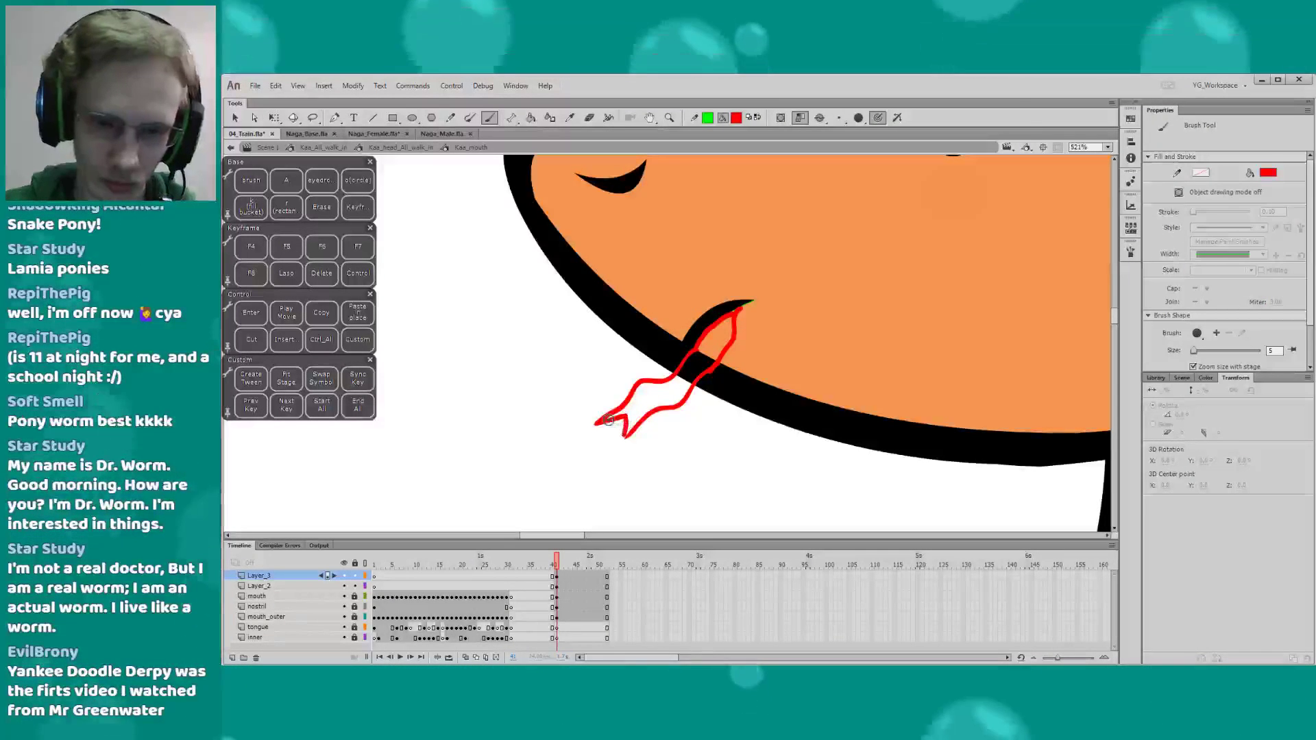
key(k)
click(639, 416)
key(v)
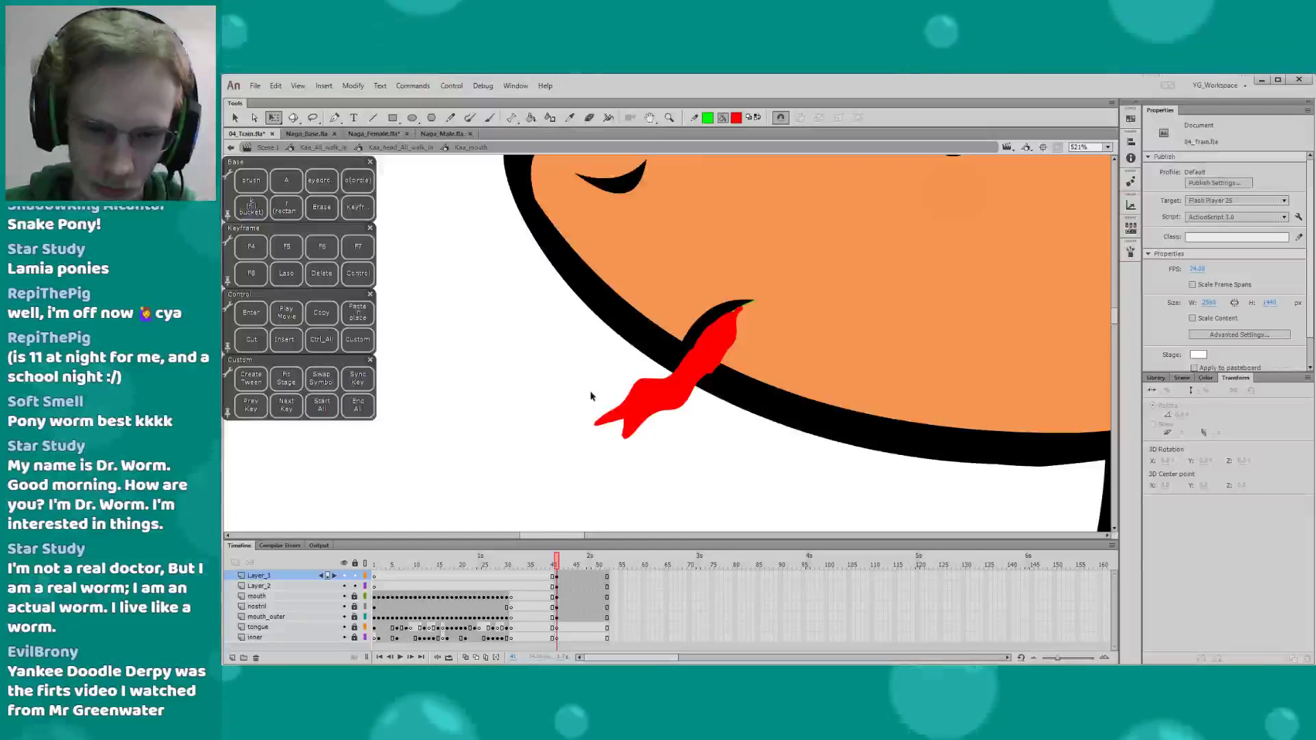
Trim the tongue's edges with the Eraser along the mouth crease, the cheek side and the jaw line
key(e)
drag(687, 353, 724, 311)
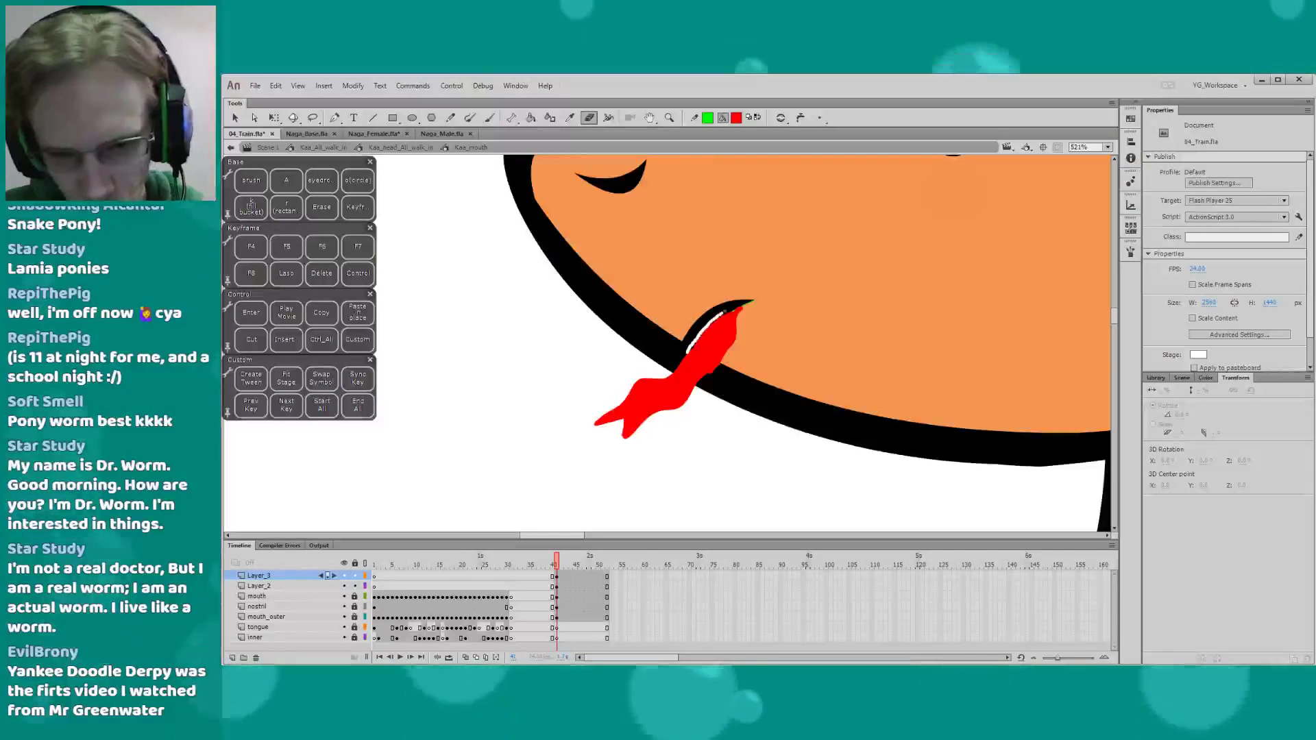
drag(715, 369, 741, 304)
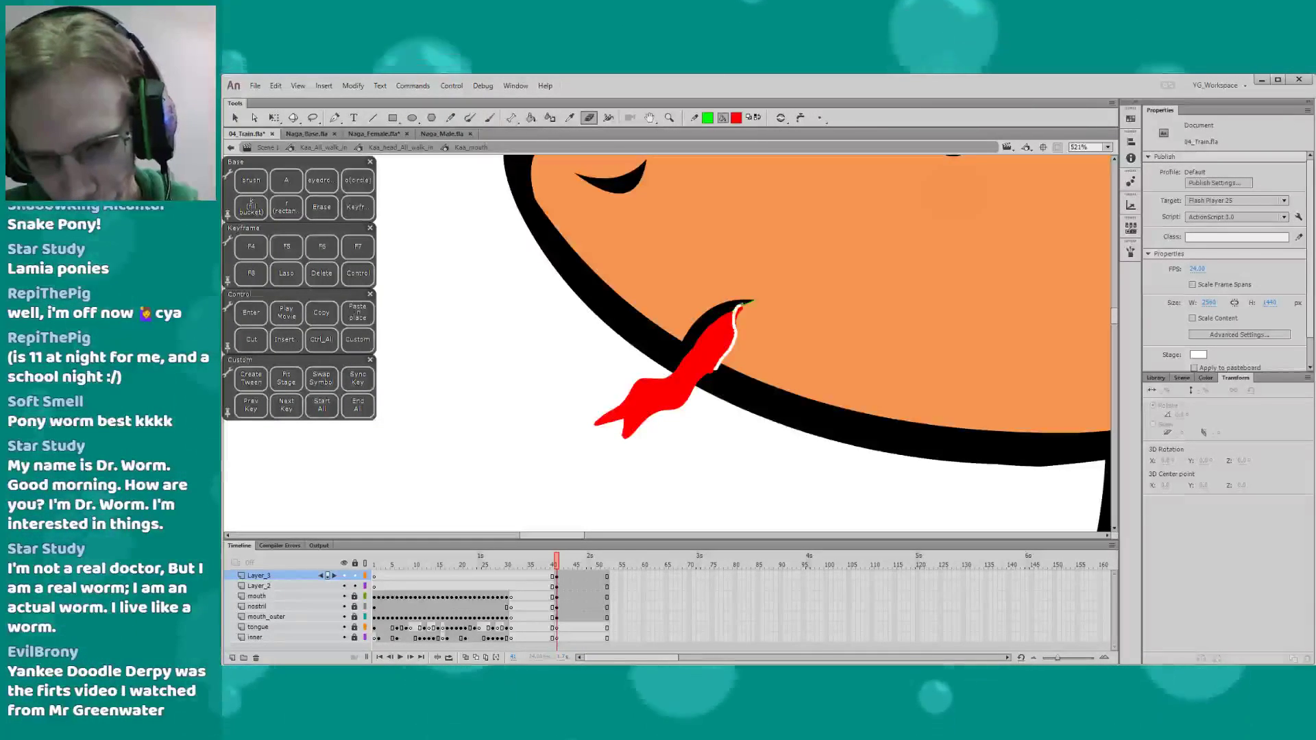
key(r)
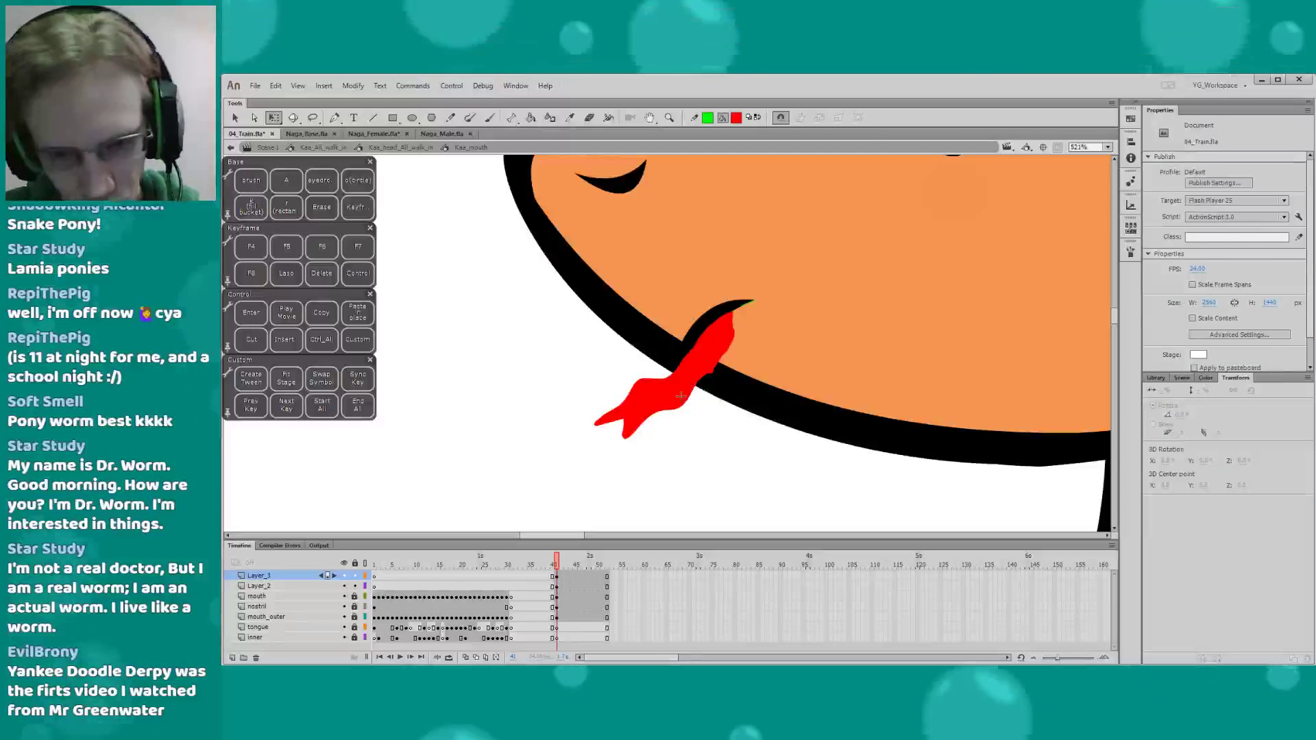
key(e)
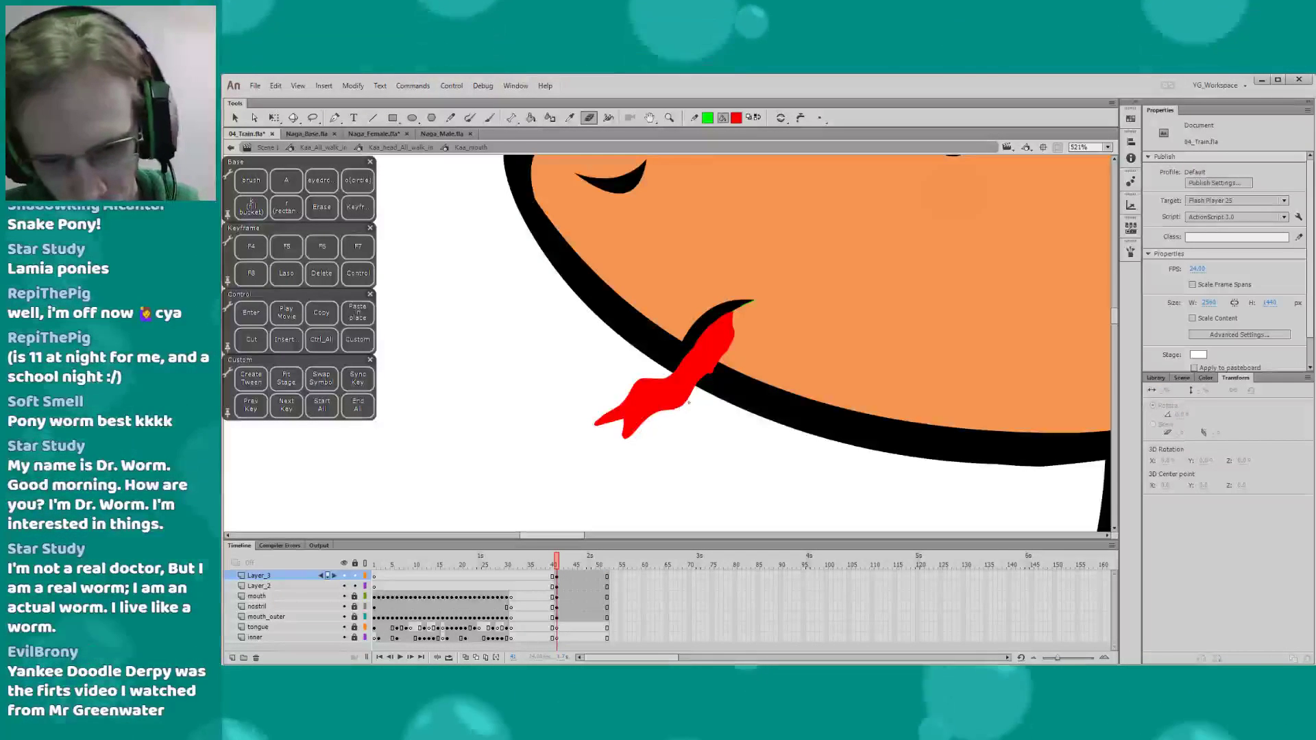
drag(689, 403, 704, 375)
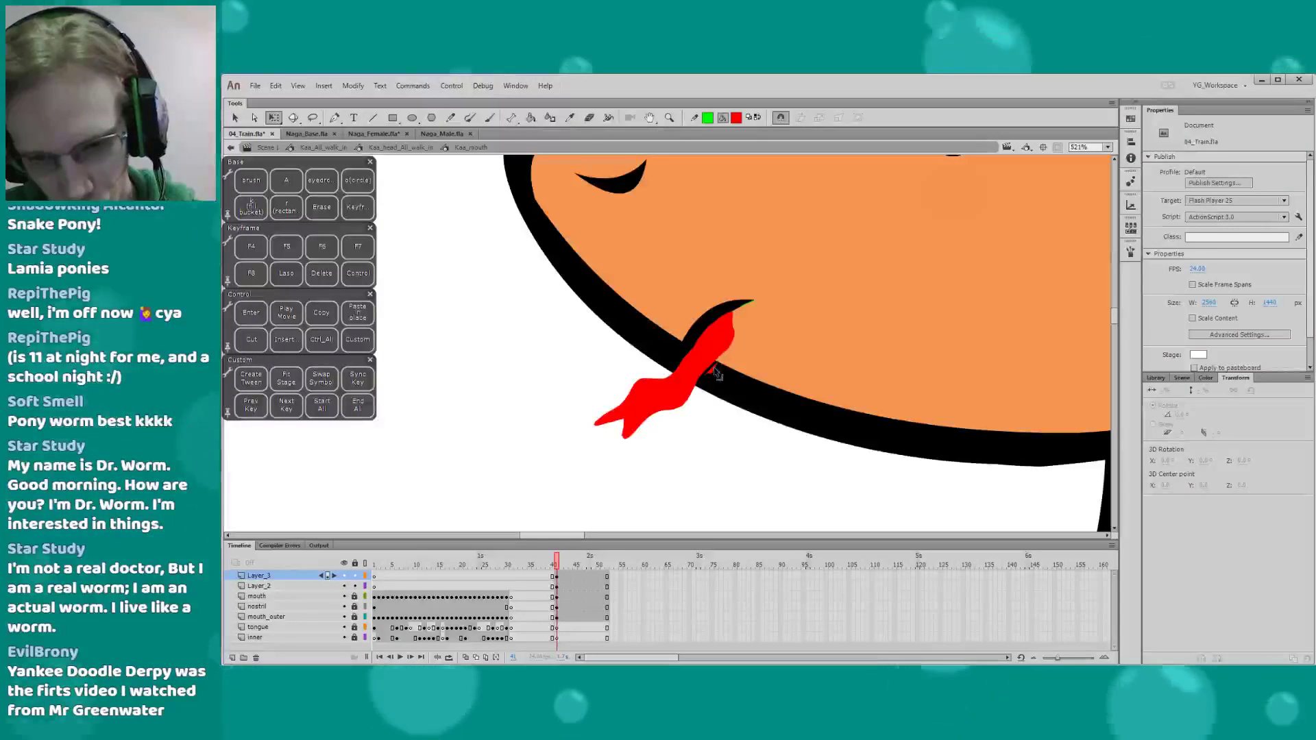
key(e)
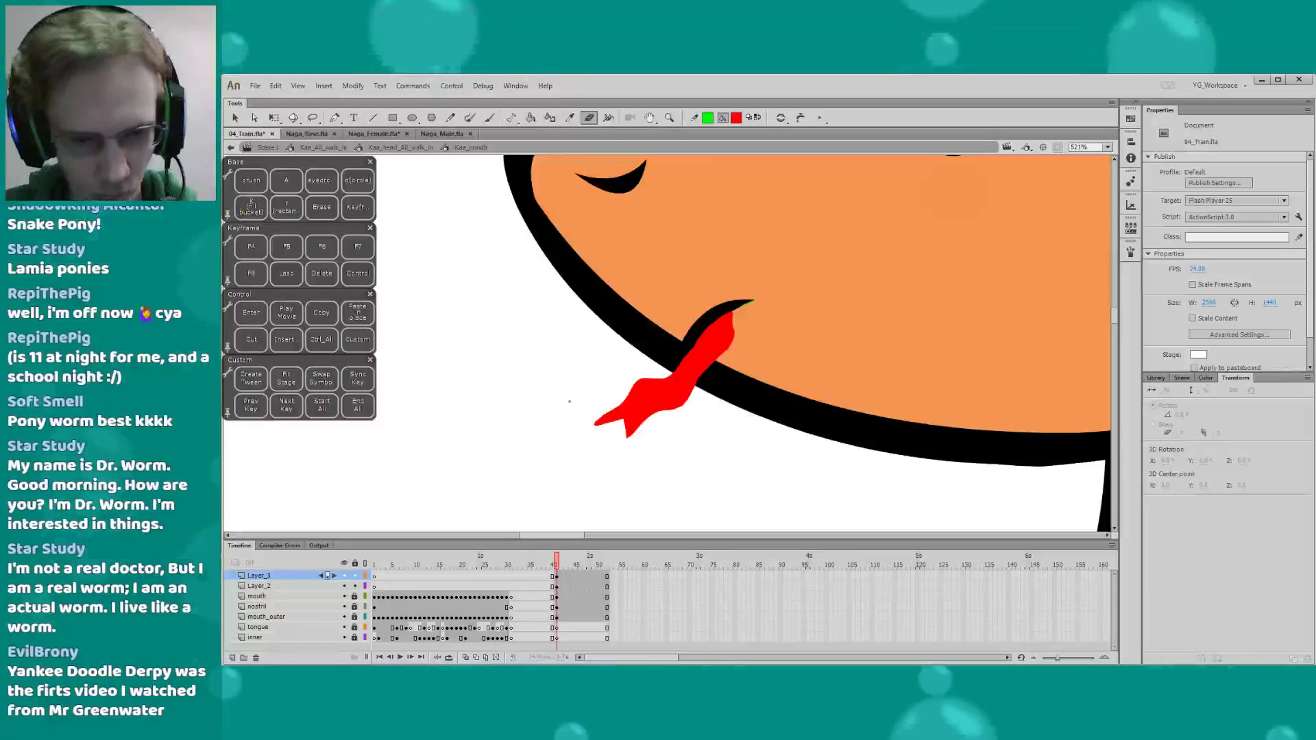
Check the tongue against the whole head and scale it up so it reaches further out from the mouth crease
mouse_move(480, 376)
mouse_down()
mouse_move(509, 391)
mouse_move(460, 457)
mouse_up()
alt+click(505, 394)
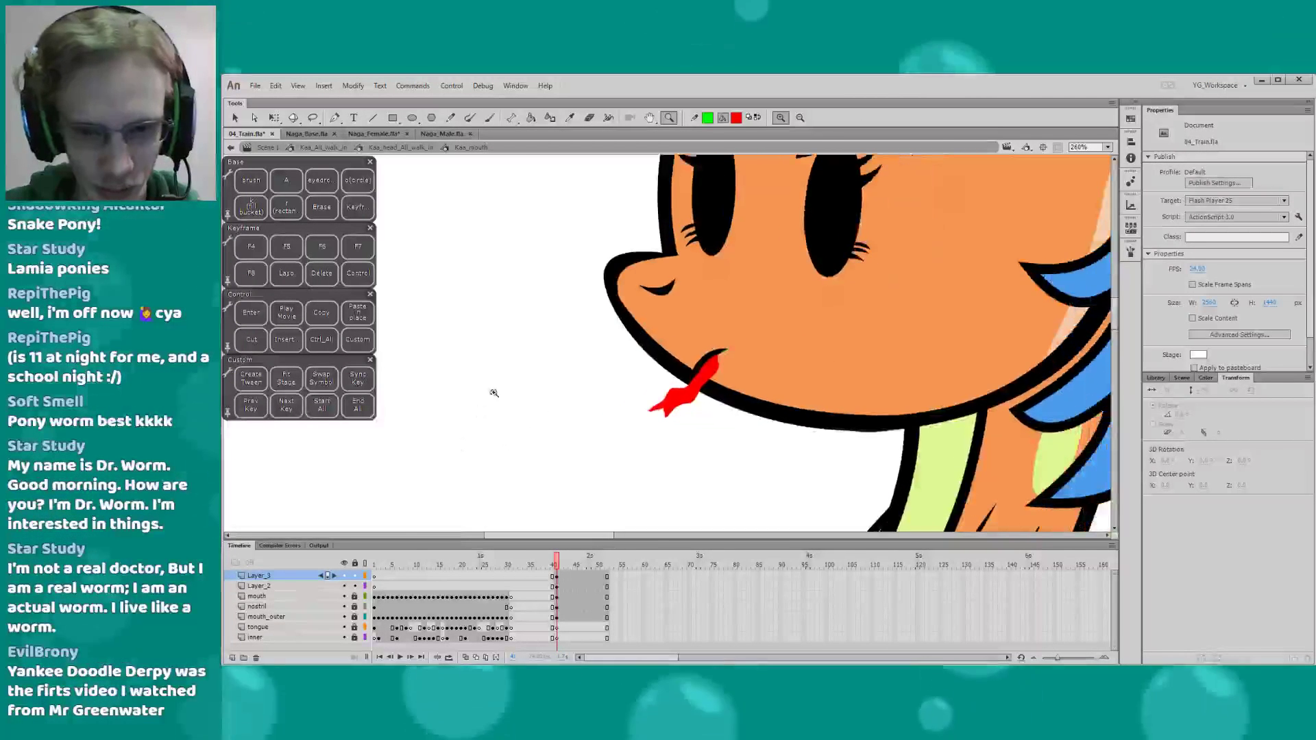
alt+click(528, 407)
drag(537, 403, 481, 467)
key(q)
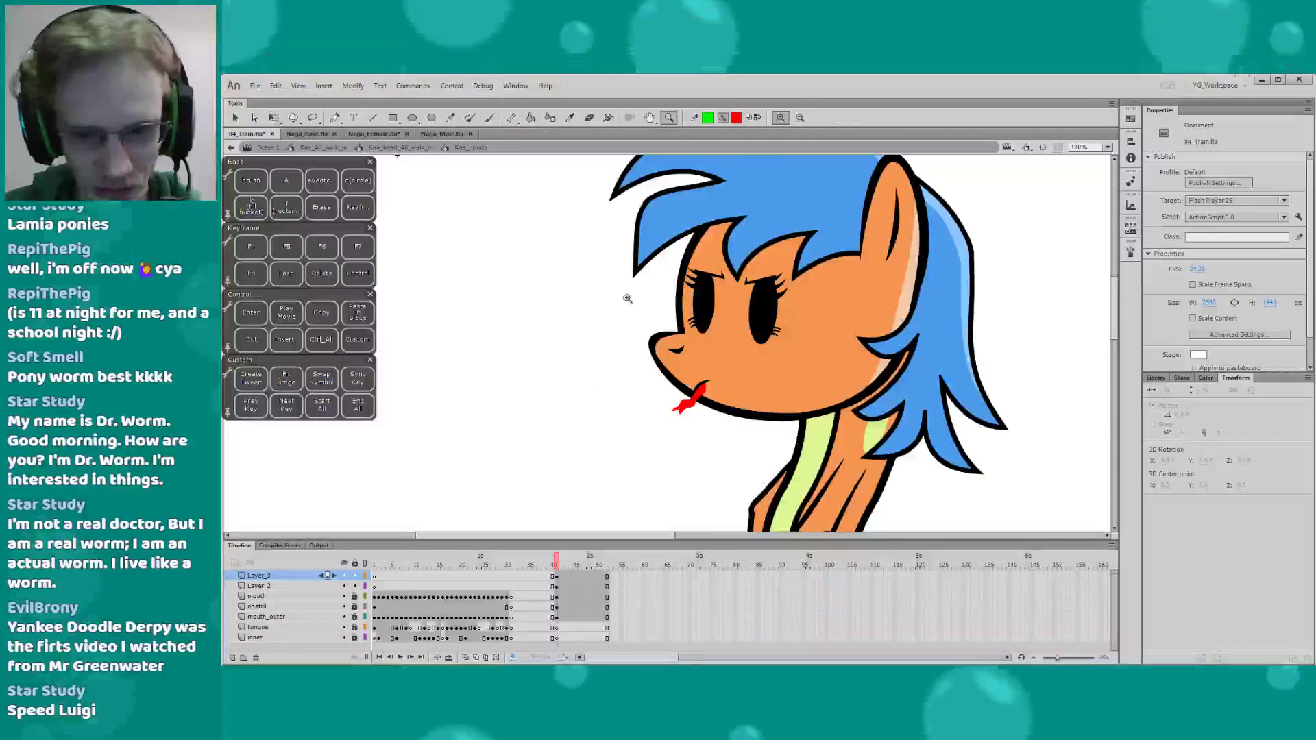
scroll(654, 363, up, 5)
click(662, 382)
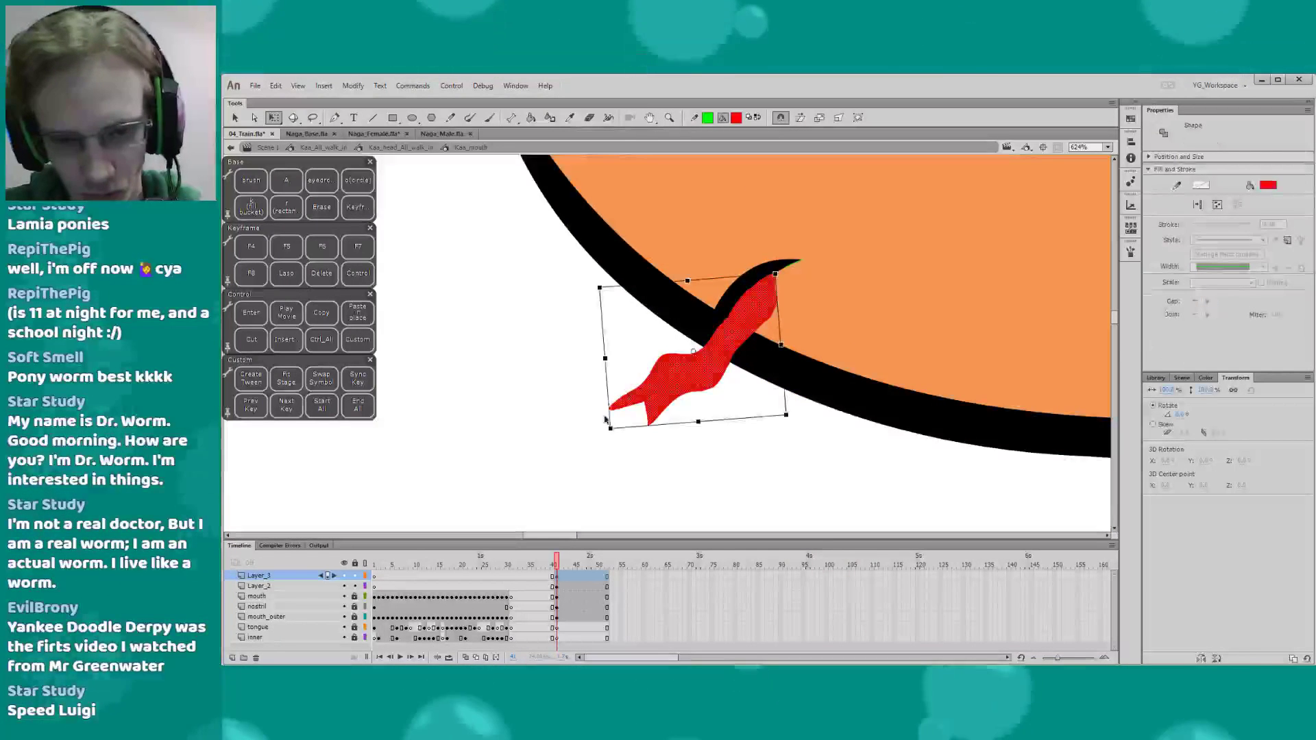
drag(603, 428, 542, 449)
drag(651, 283, 651, 288)
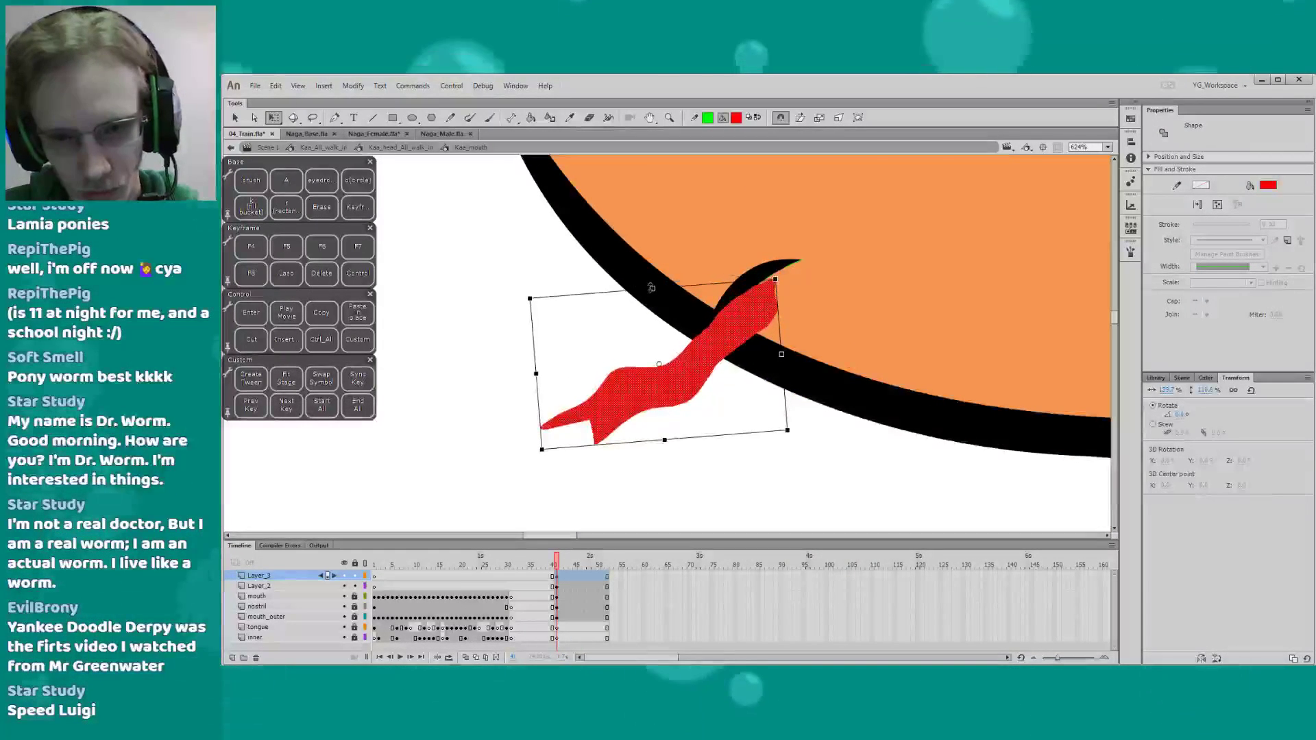
click(569, 442)
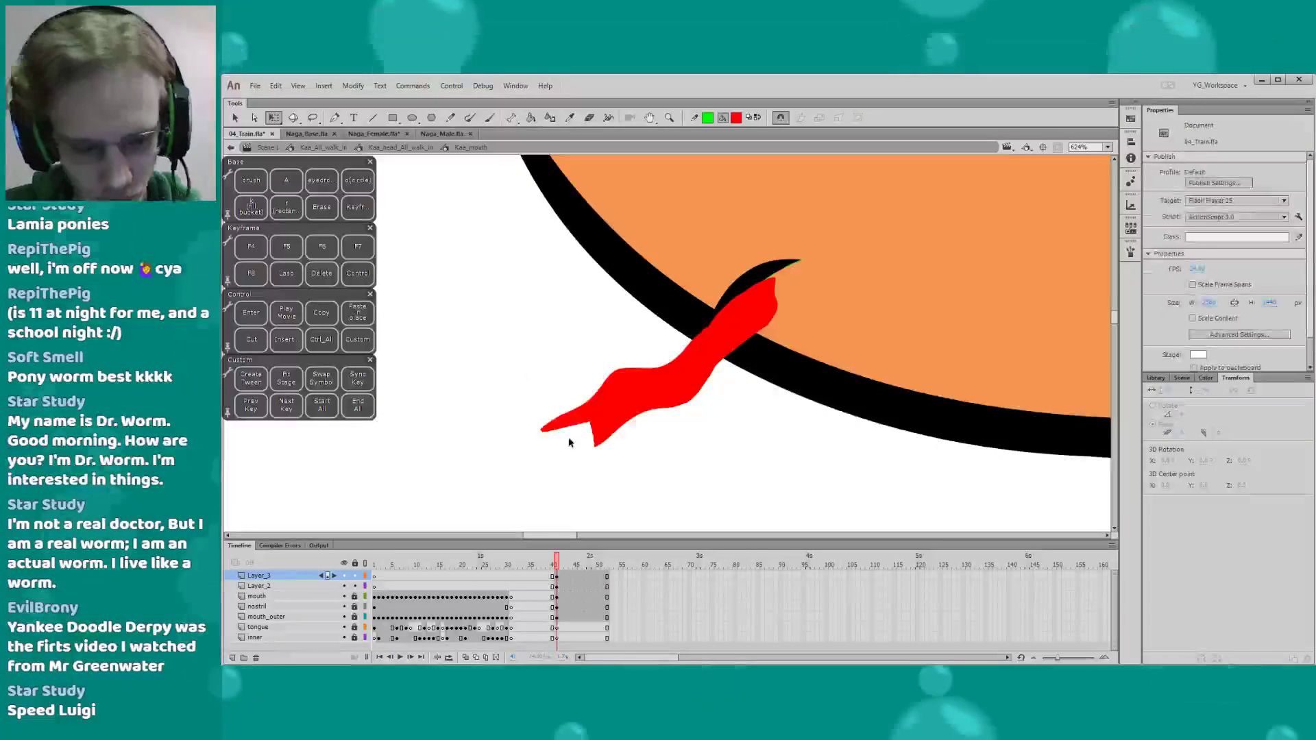
Extend the lower fork tip of the tongue with the red brush, check it against the full character, and save the file
key(b)
mouse_move(587, 431)
mouse_down()
mouse_move(590, 449)
mouse_move(597, 438)
mouse_up()
key(q)
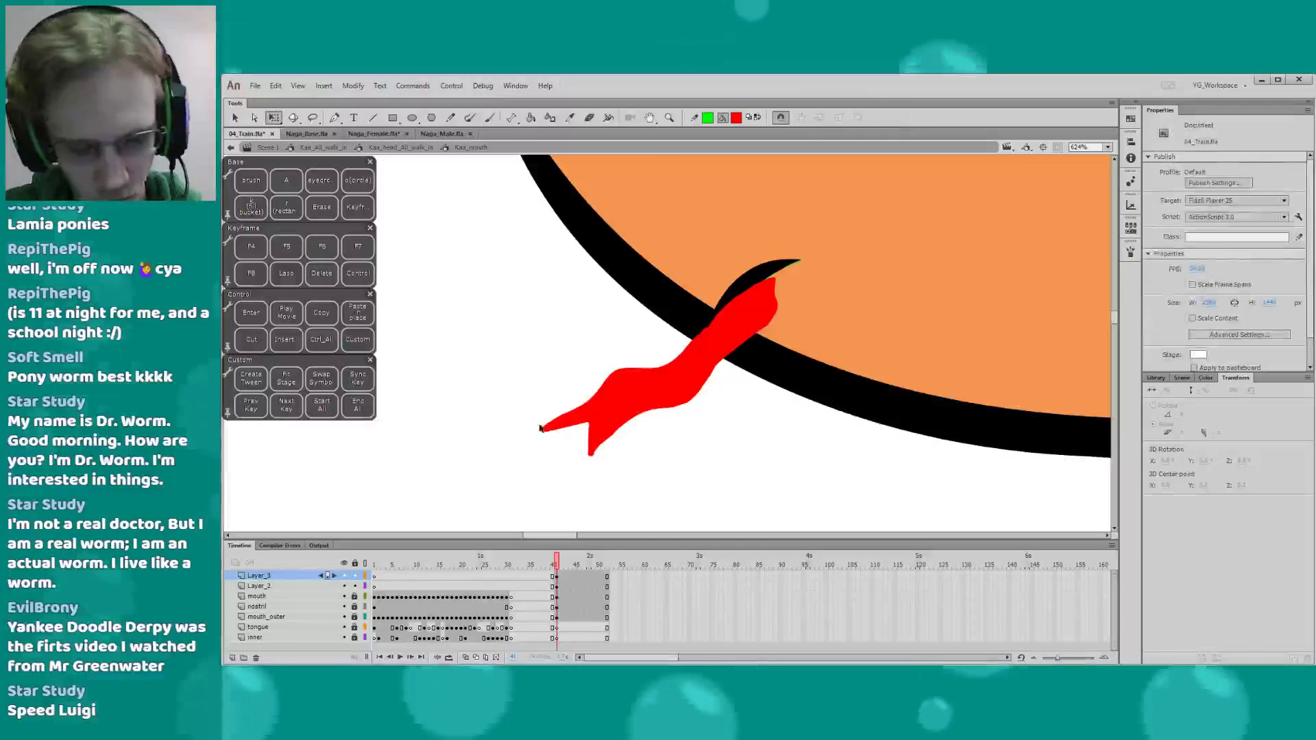
alt+click(545, 457)
alt+click(551, 446)
alt+click(555, 443)
drag(555, 443, 498, 544)
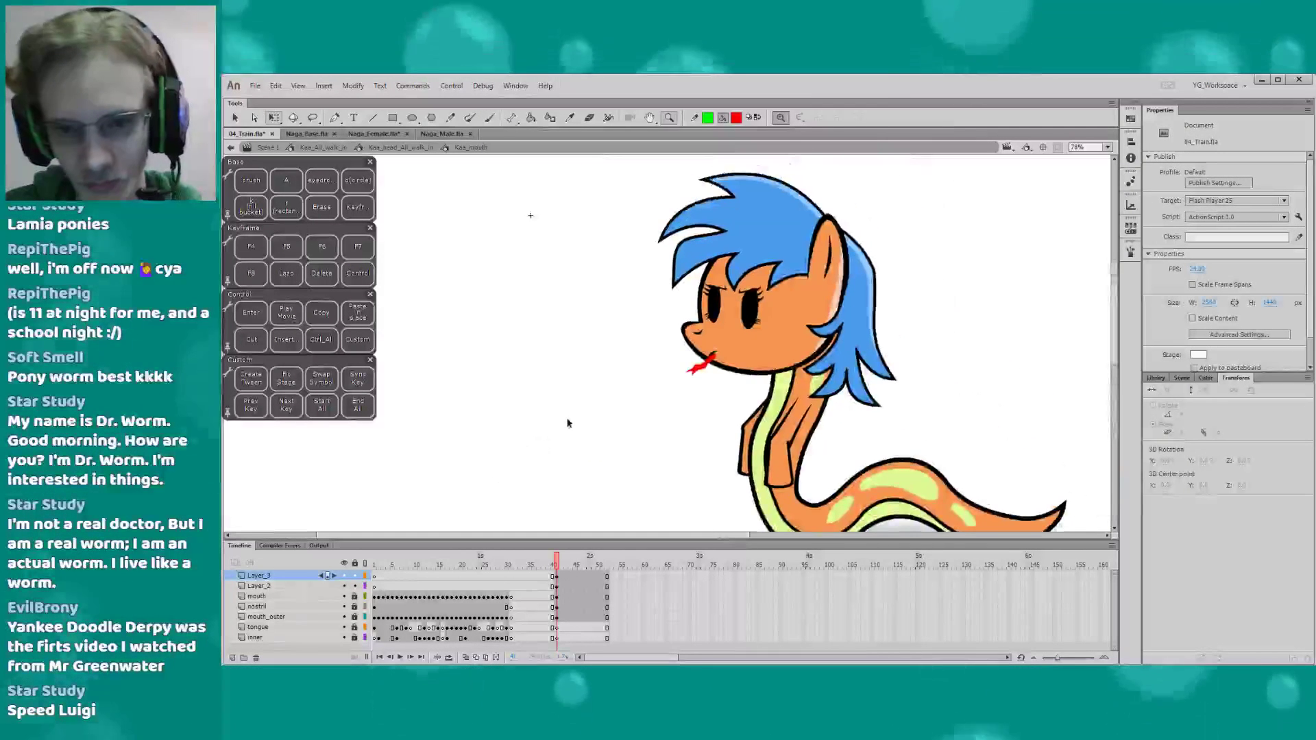
key(ctrl+s)
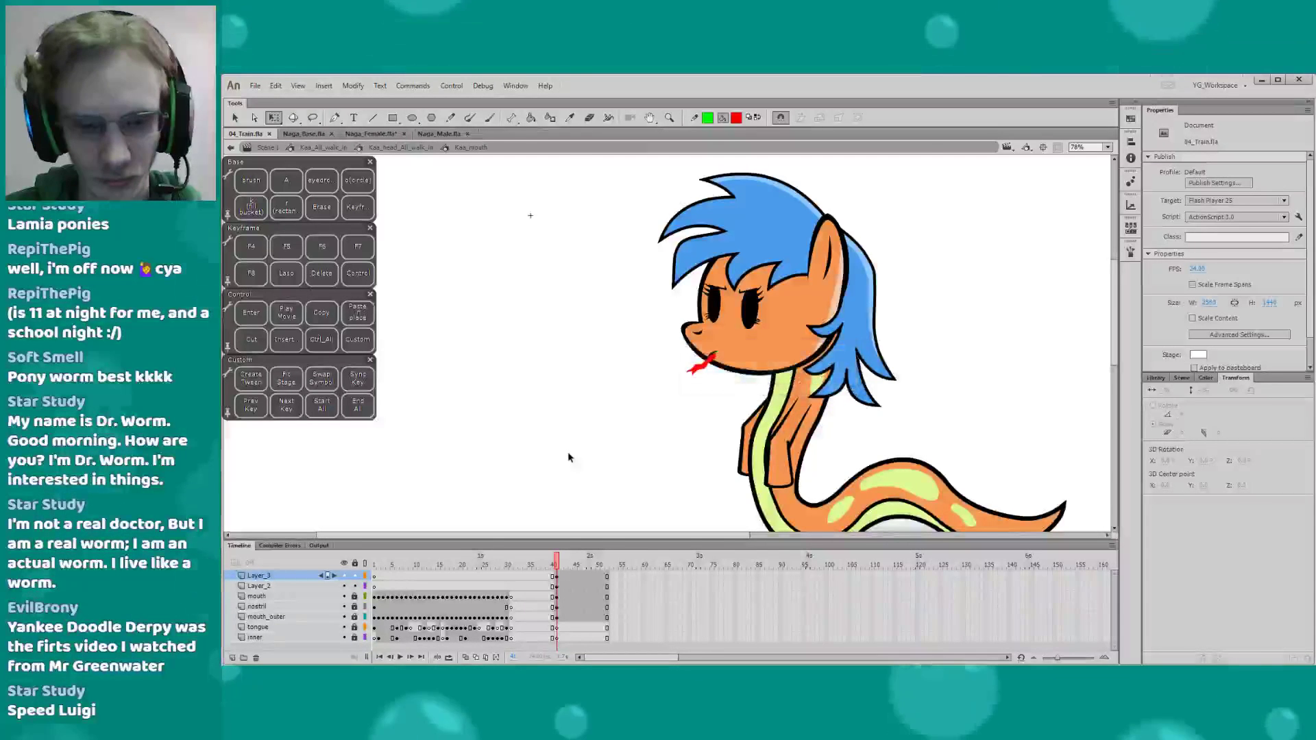
Slice a thin sliver off the tongue's cheek-side edge near the mouth crease with the Eraser and delete it
scroll(706, 356, up, 5)
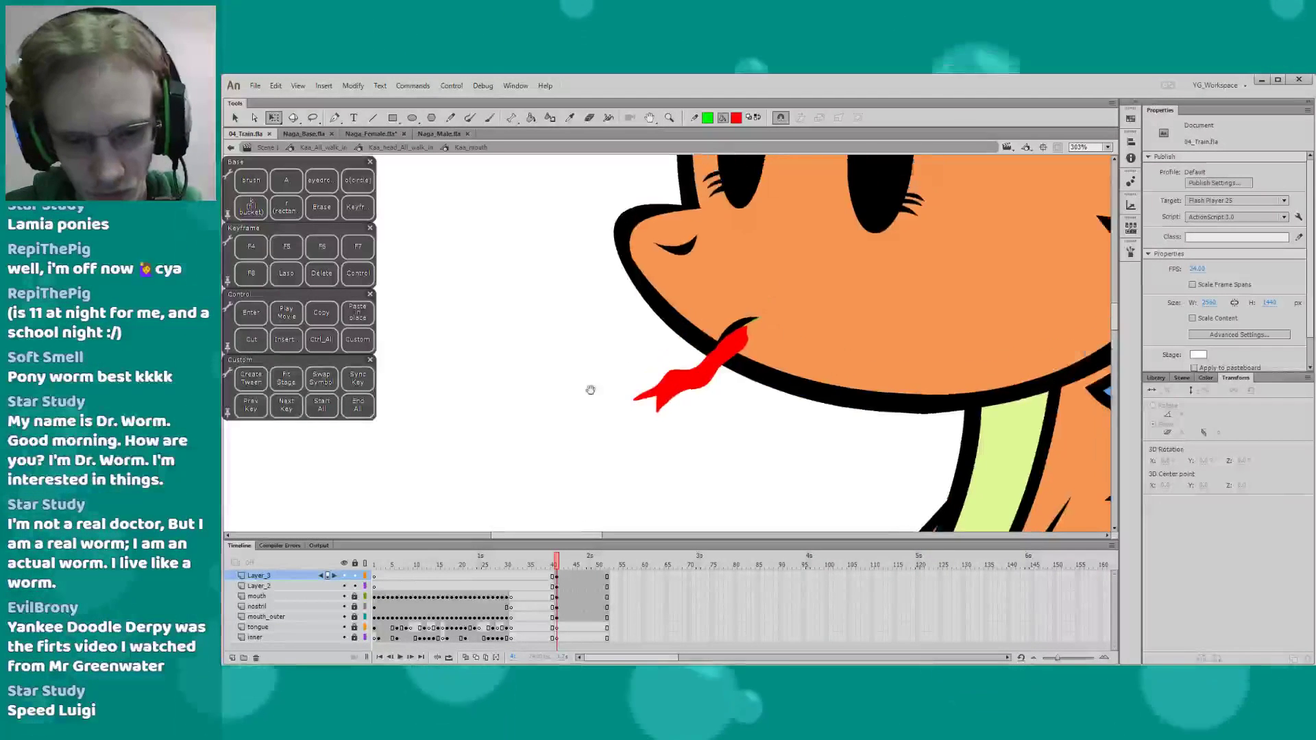
drag(545, 541, 546, 535)
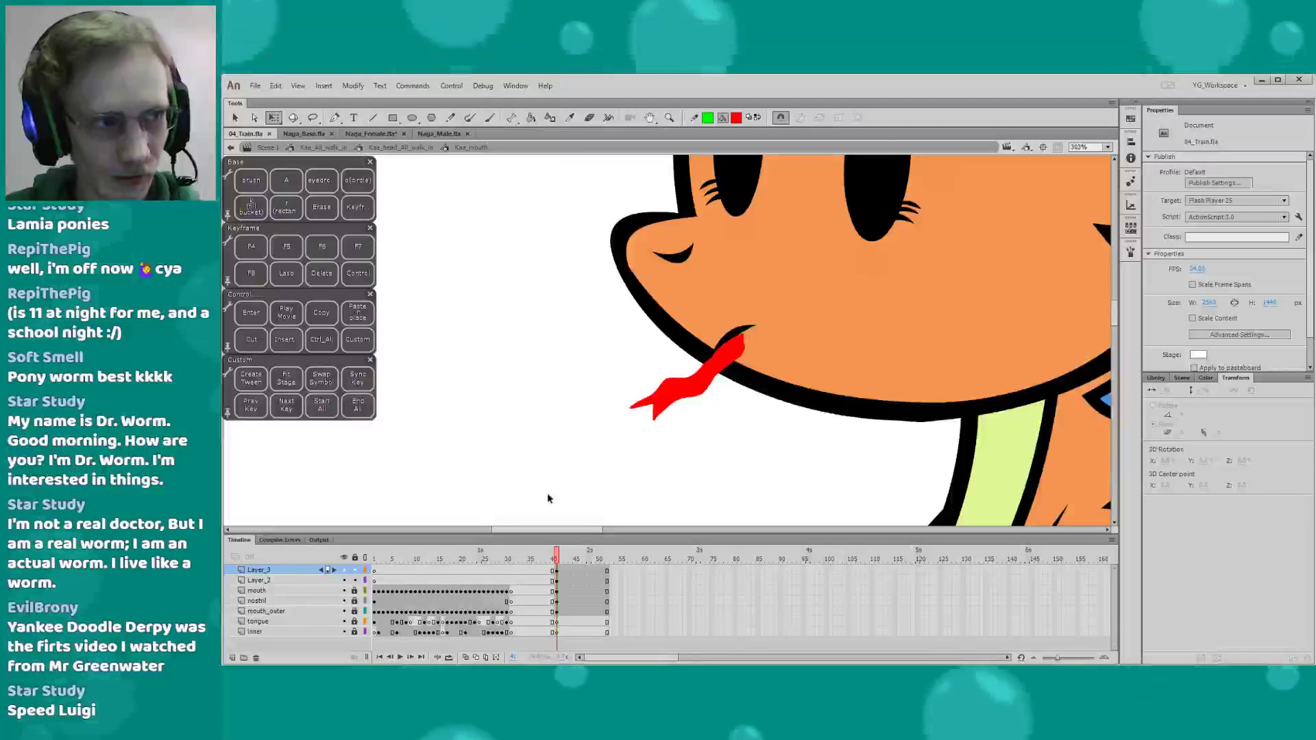
click(557, 580)
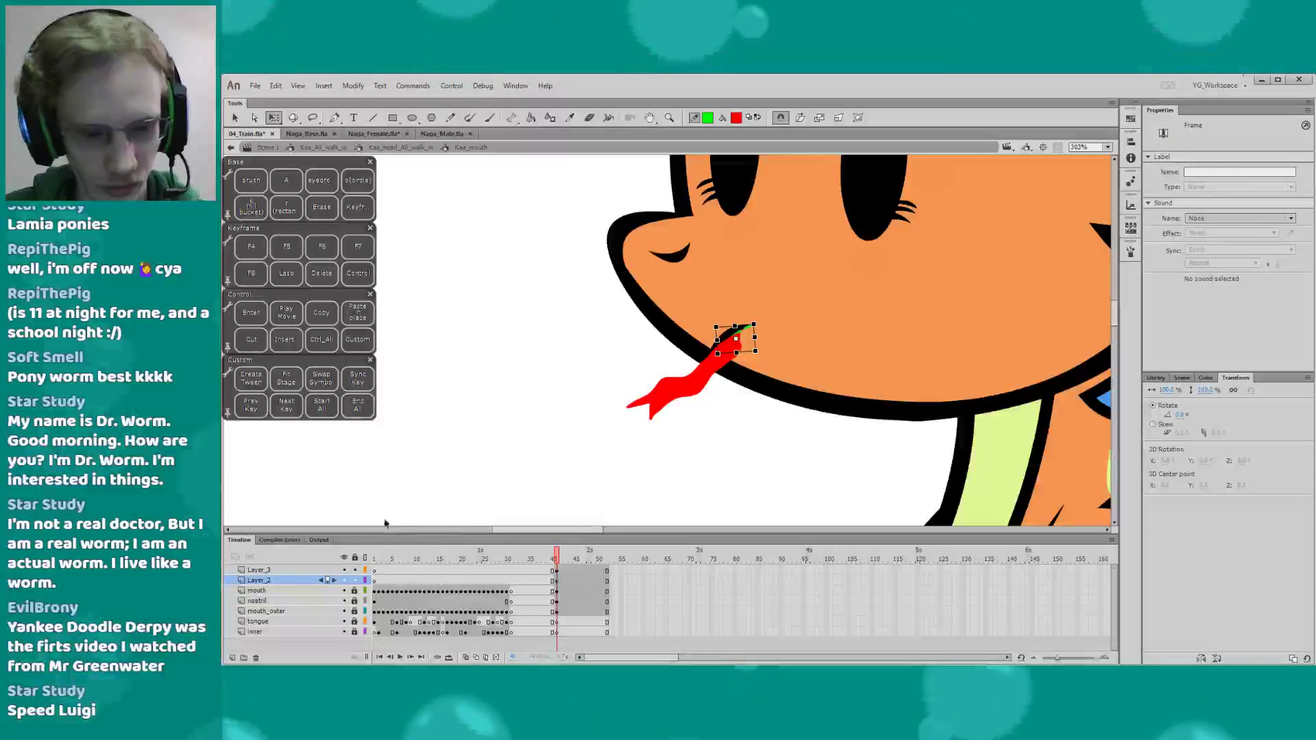
click(476, 491)
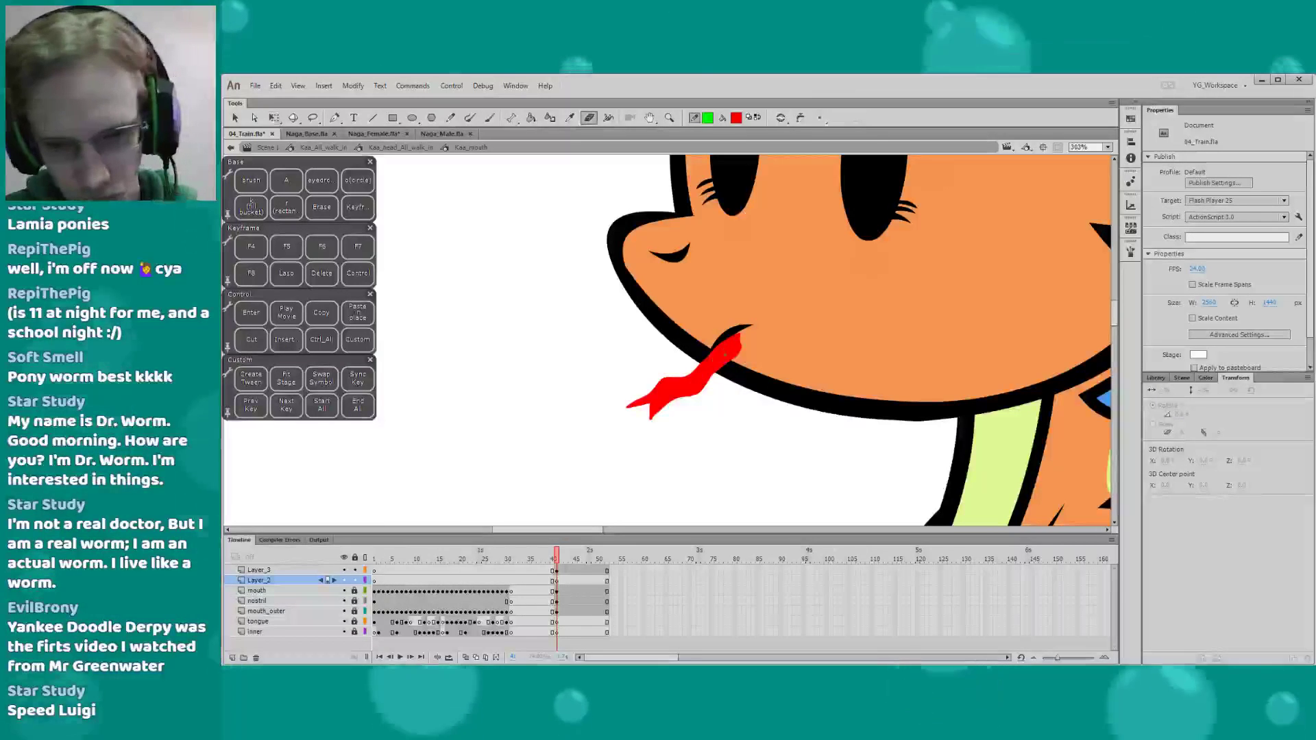
drag(718, 374, 737, 332)
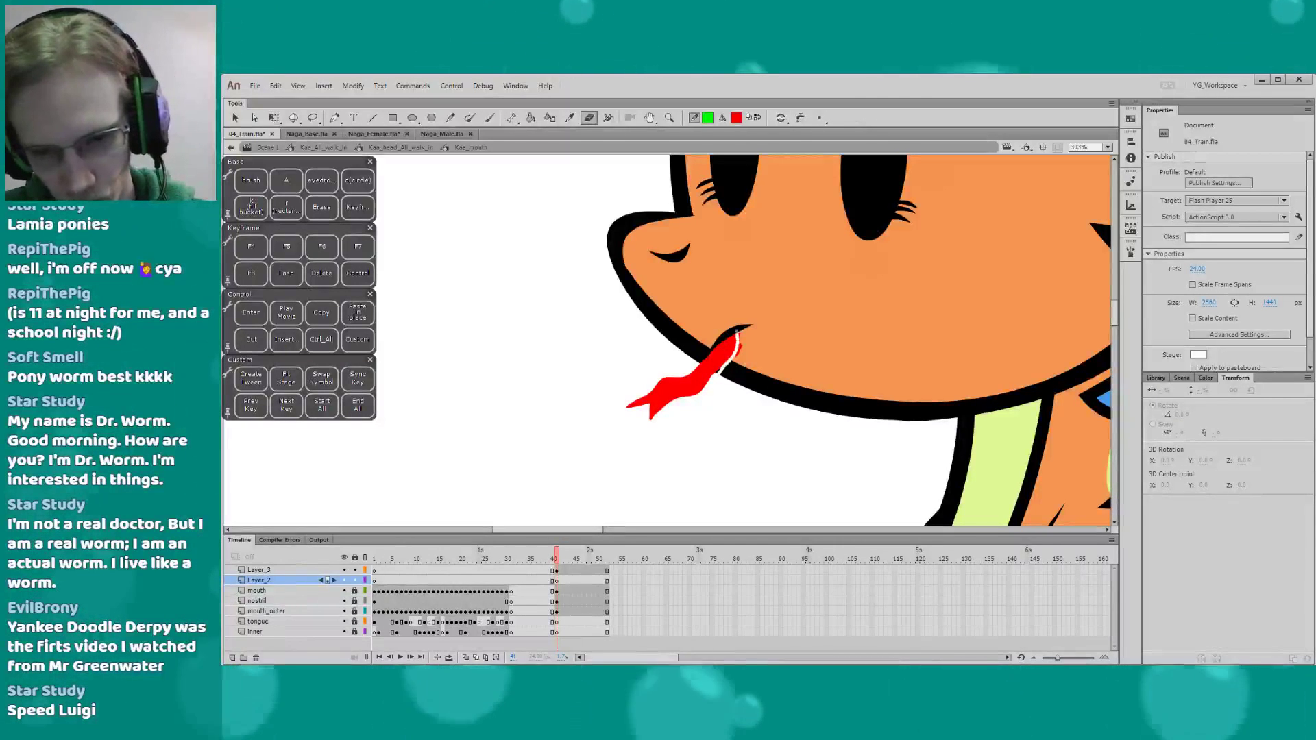
click(738, 350)
key(Delete)
drag(564, 402, 563, 415)
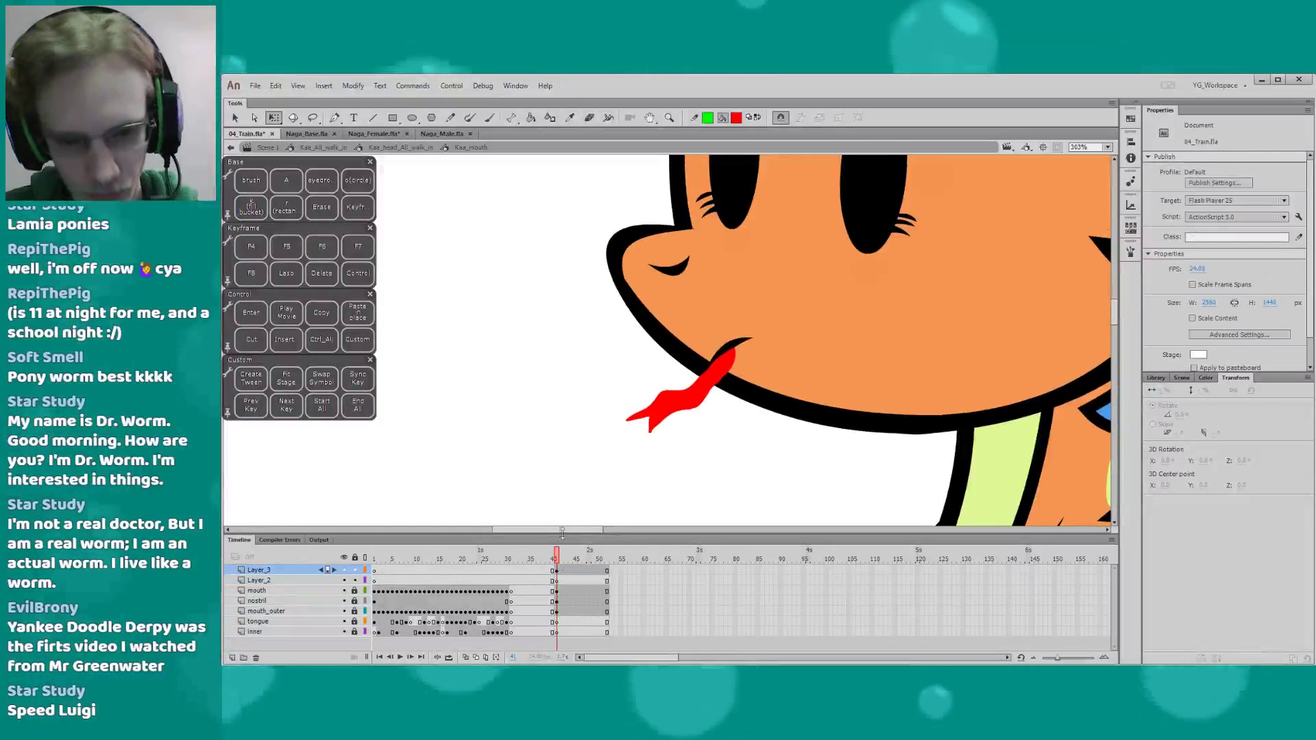
Move the Layer_3 tongue keyframe four frames later and paint a small red forked tip at the crease in the freed frame
click(558, 570)
drag(576, 571, 574, 571)
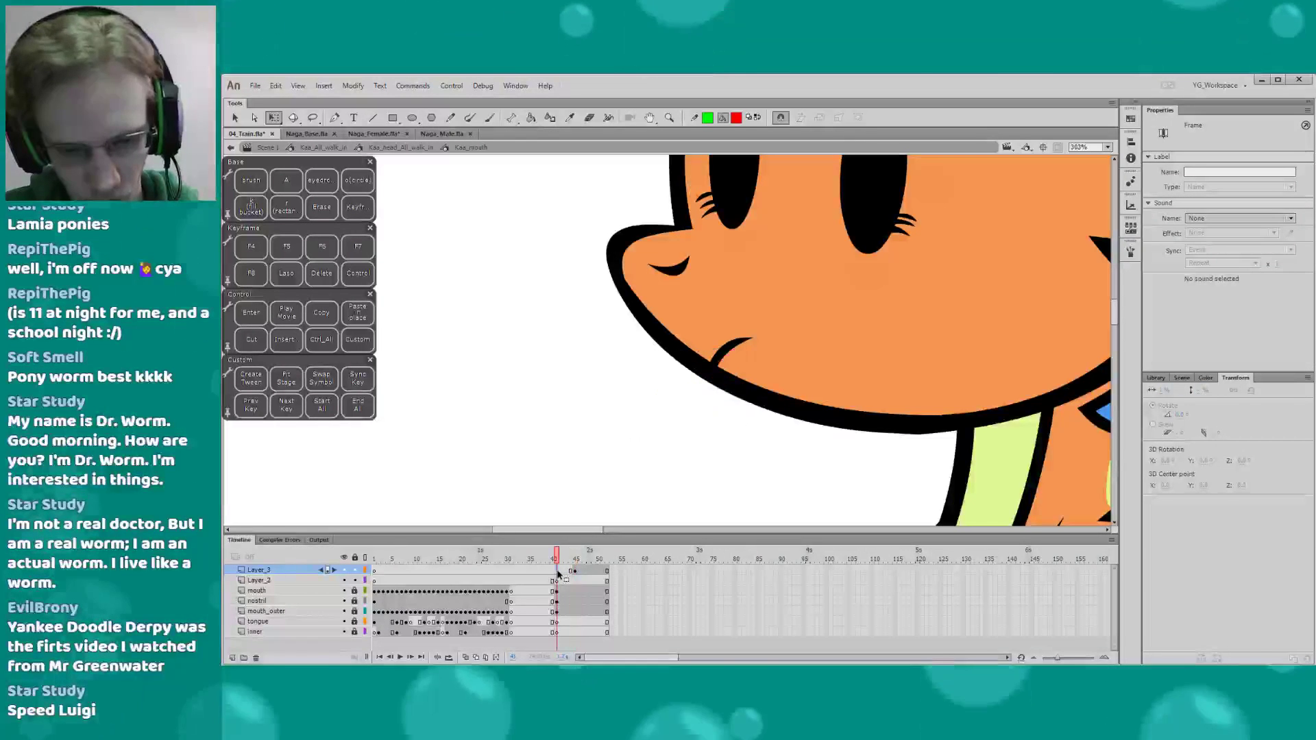
key(b)
drag(727, 351, 711, 371)
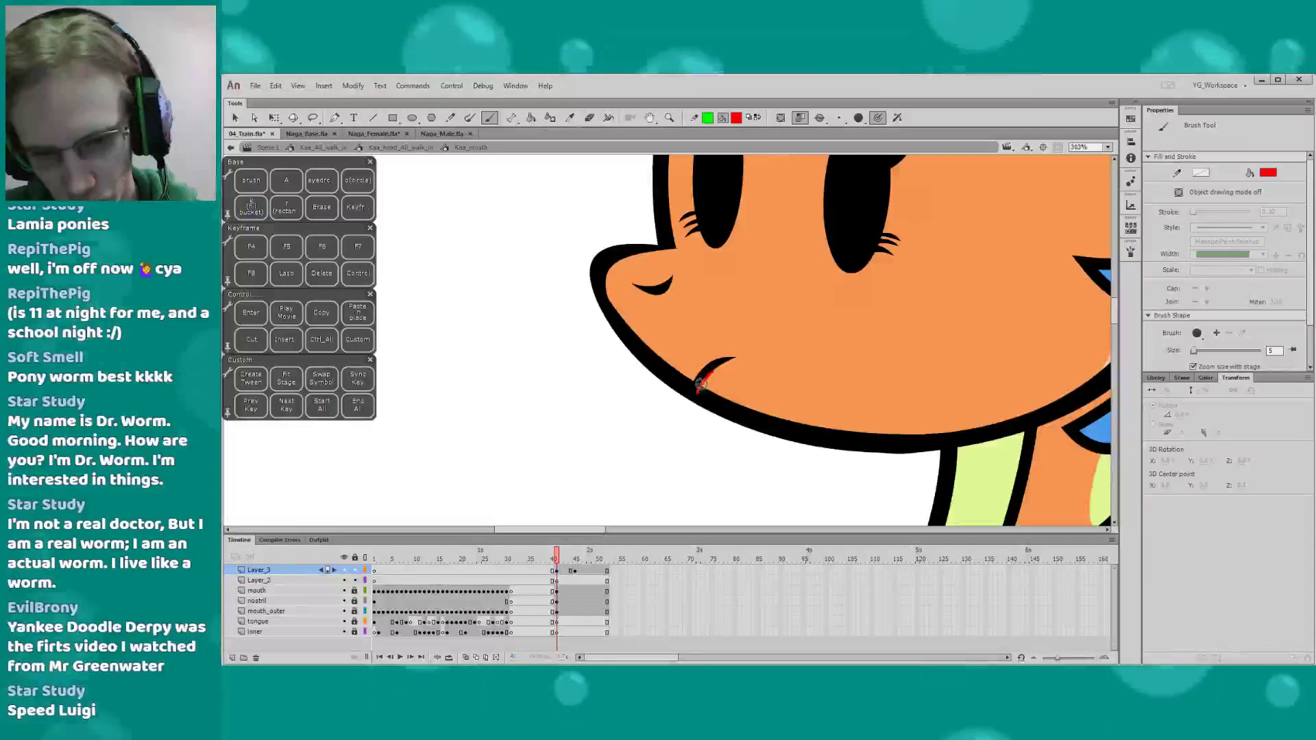
drag(712, 373, 708, 391)
key(k)
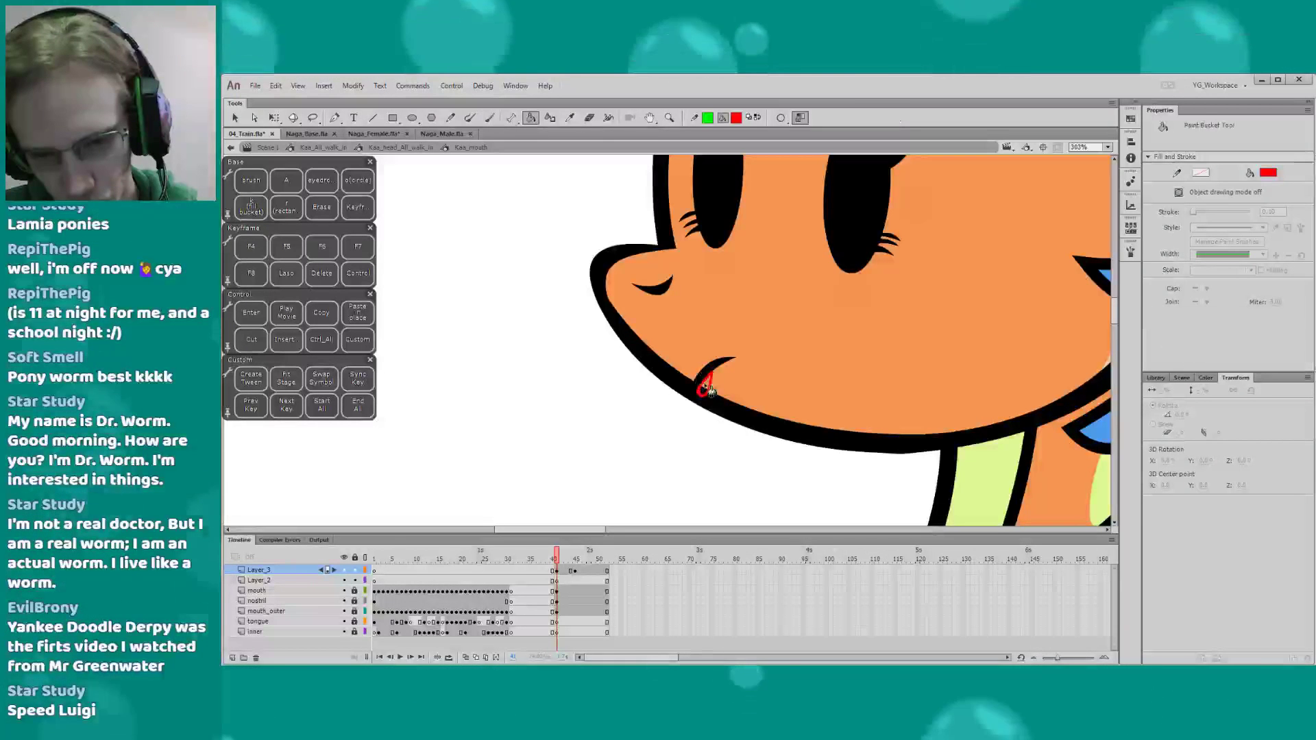
click(703, 386)
key(q)
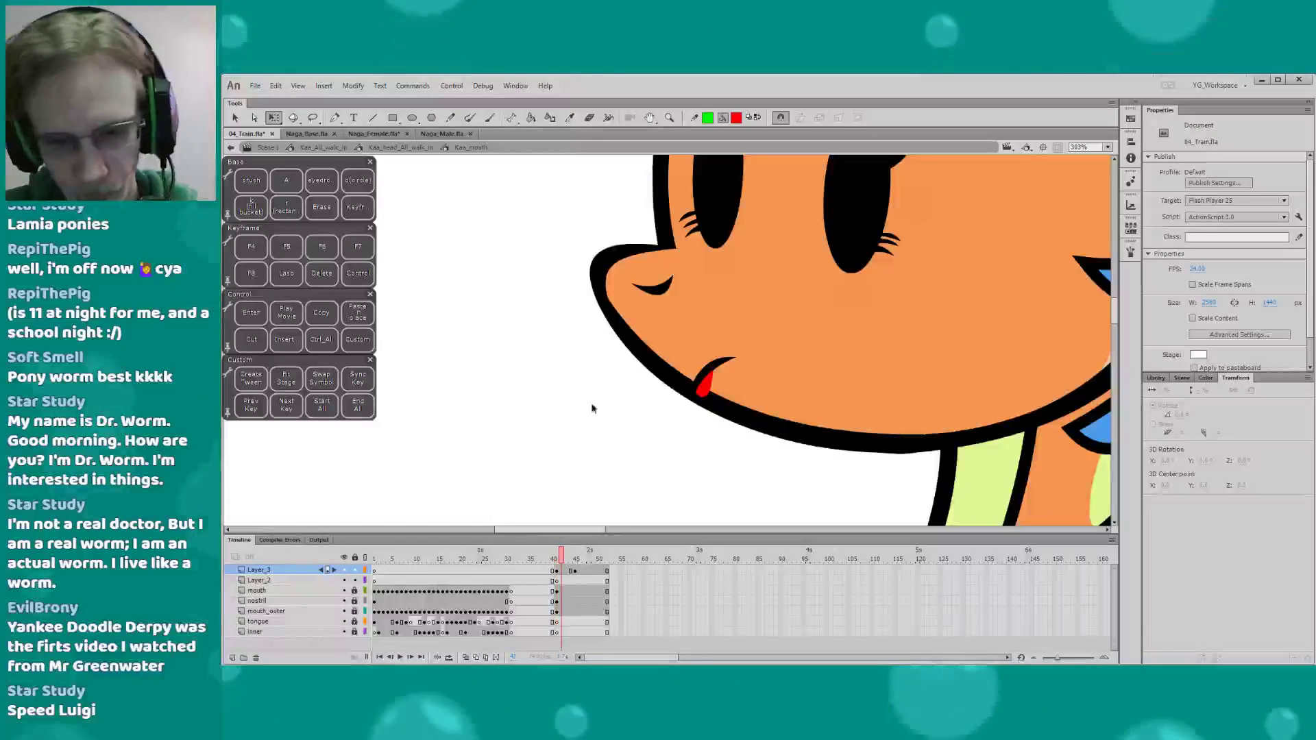
key(e)
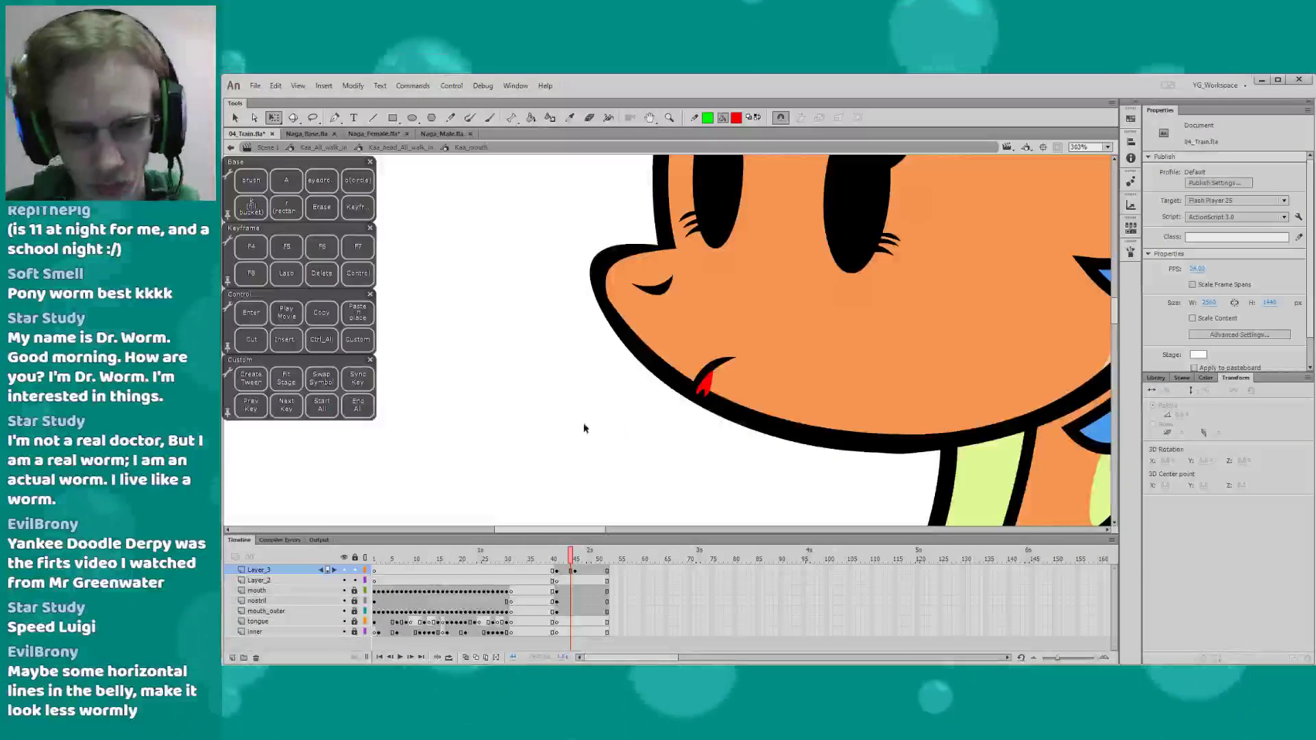
Flip back and forth through the tongue frames to compare the small tip with the extended tongue
key(comma)
key(comma)
key(period)
key(period)
key(period)
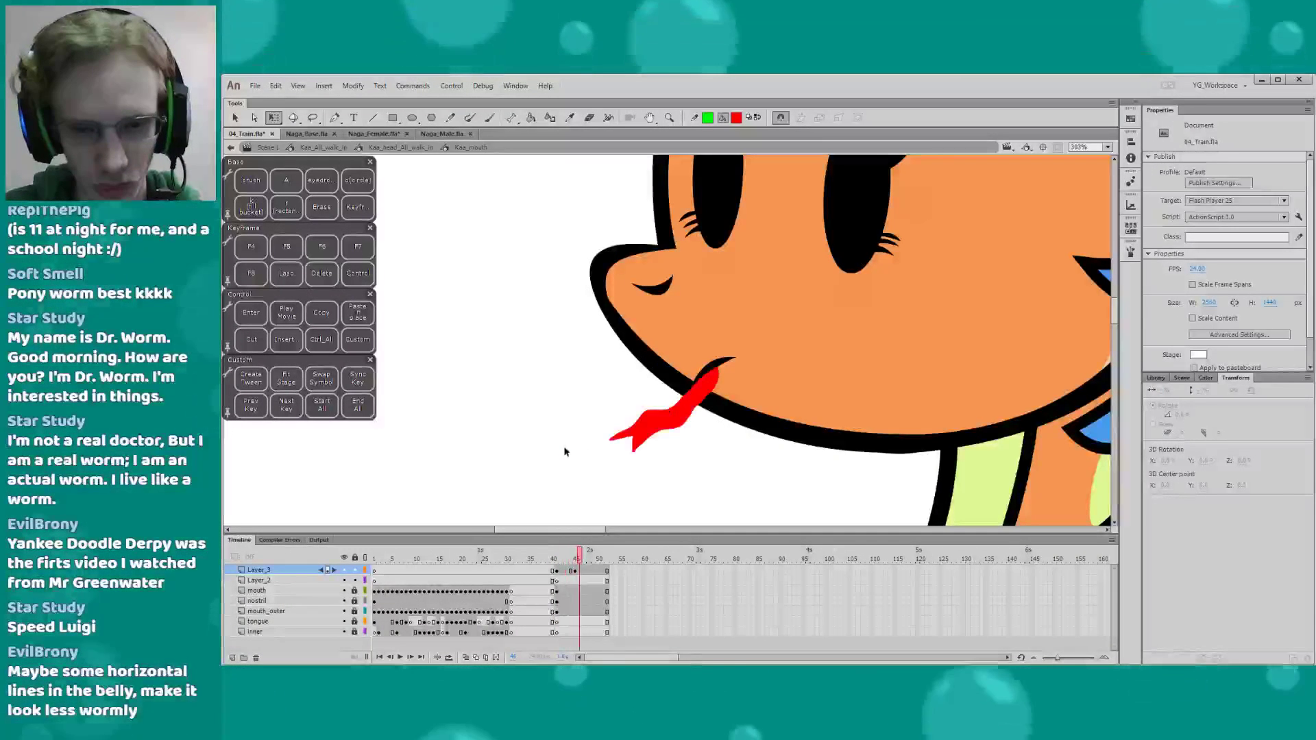
key(comma)
key(comma)
key(comma)
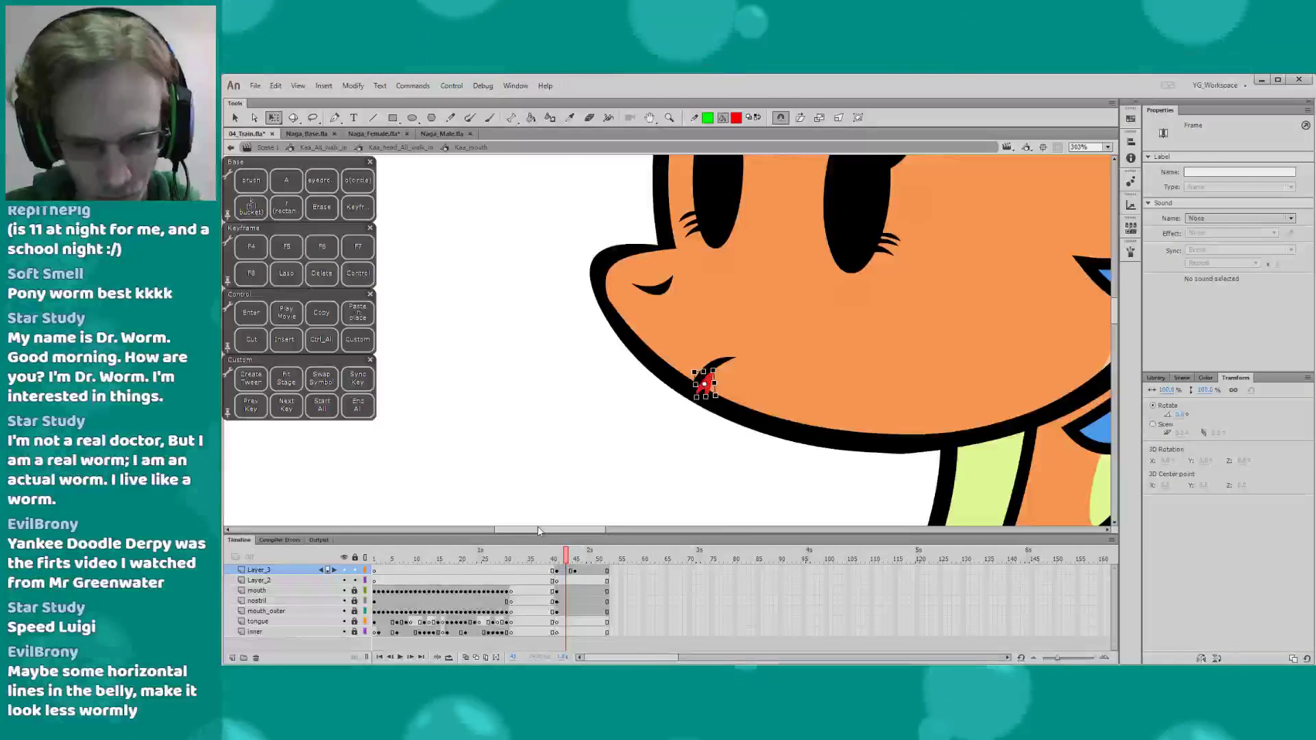
Draw an in-between forked tongue reaching just past the jaw line, one frame before the extended pose, and fill it red
key(b)
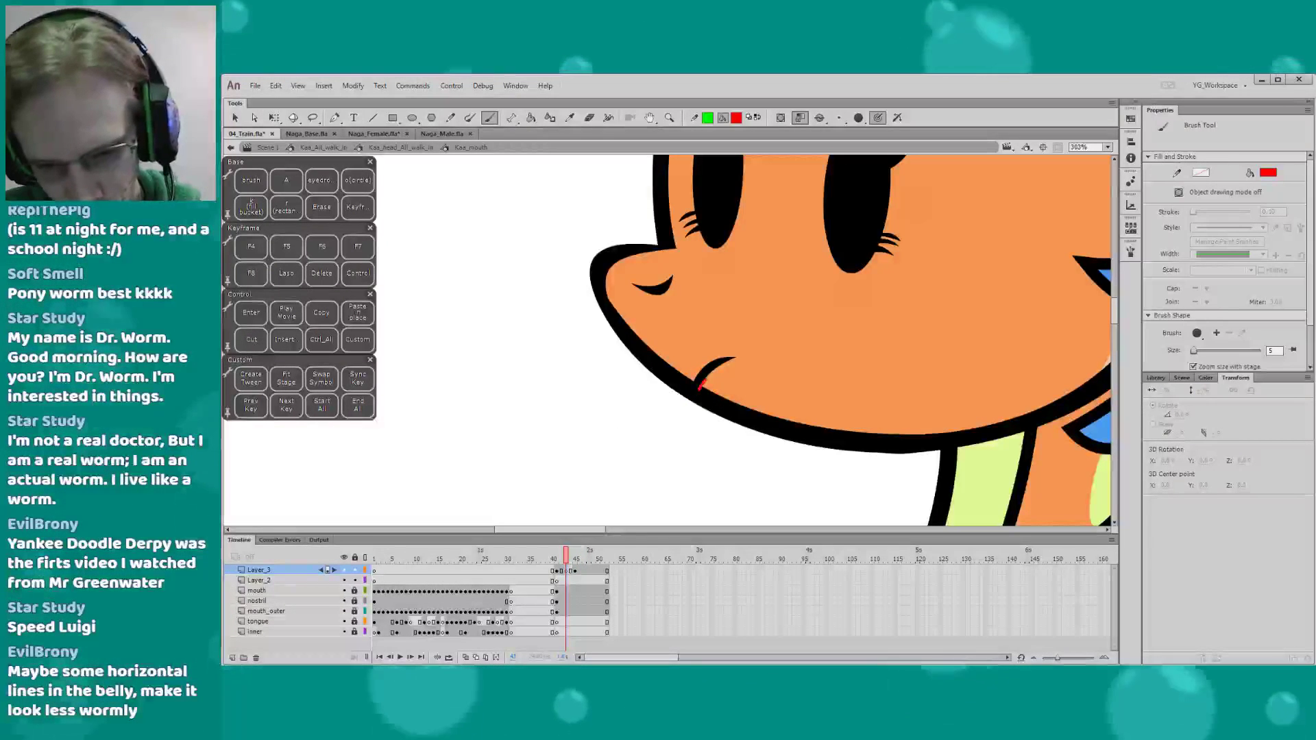
key(period)
key(period)
key(comma)
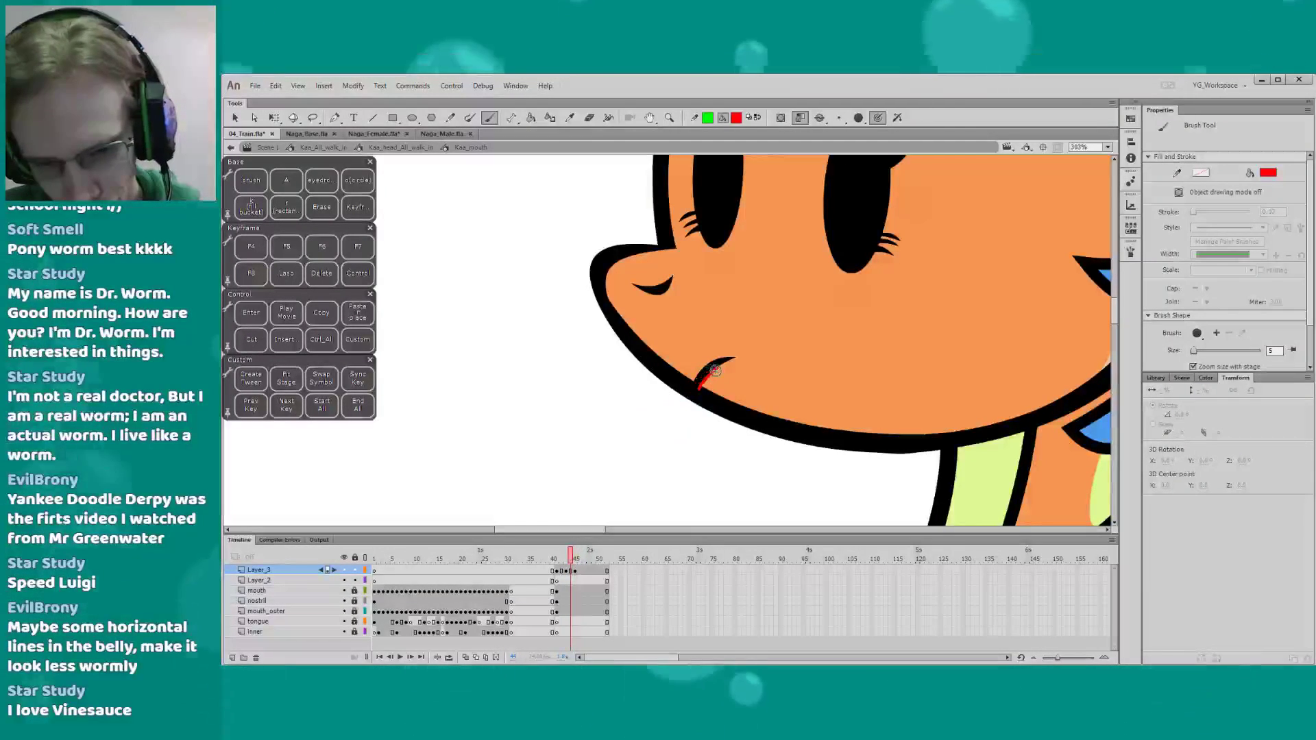
drag(717, 368, 697, 419)
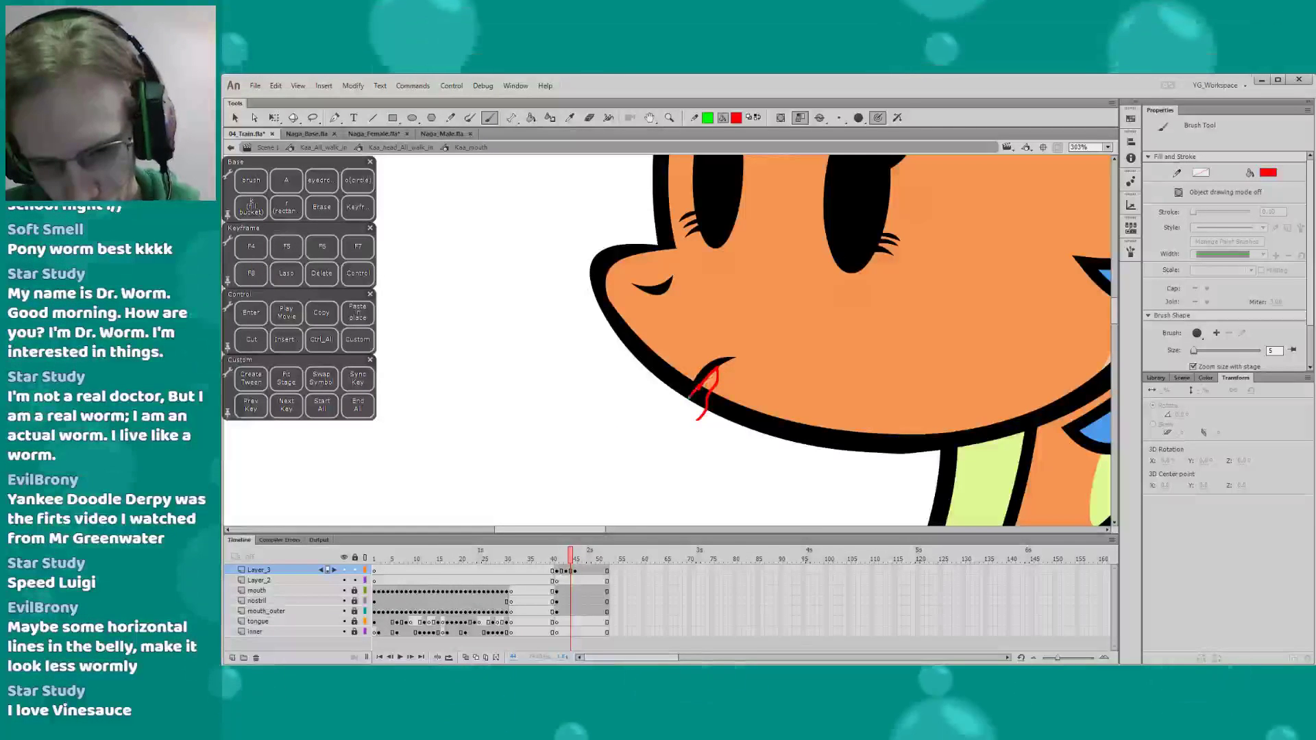
key(k)
click(699, 396)
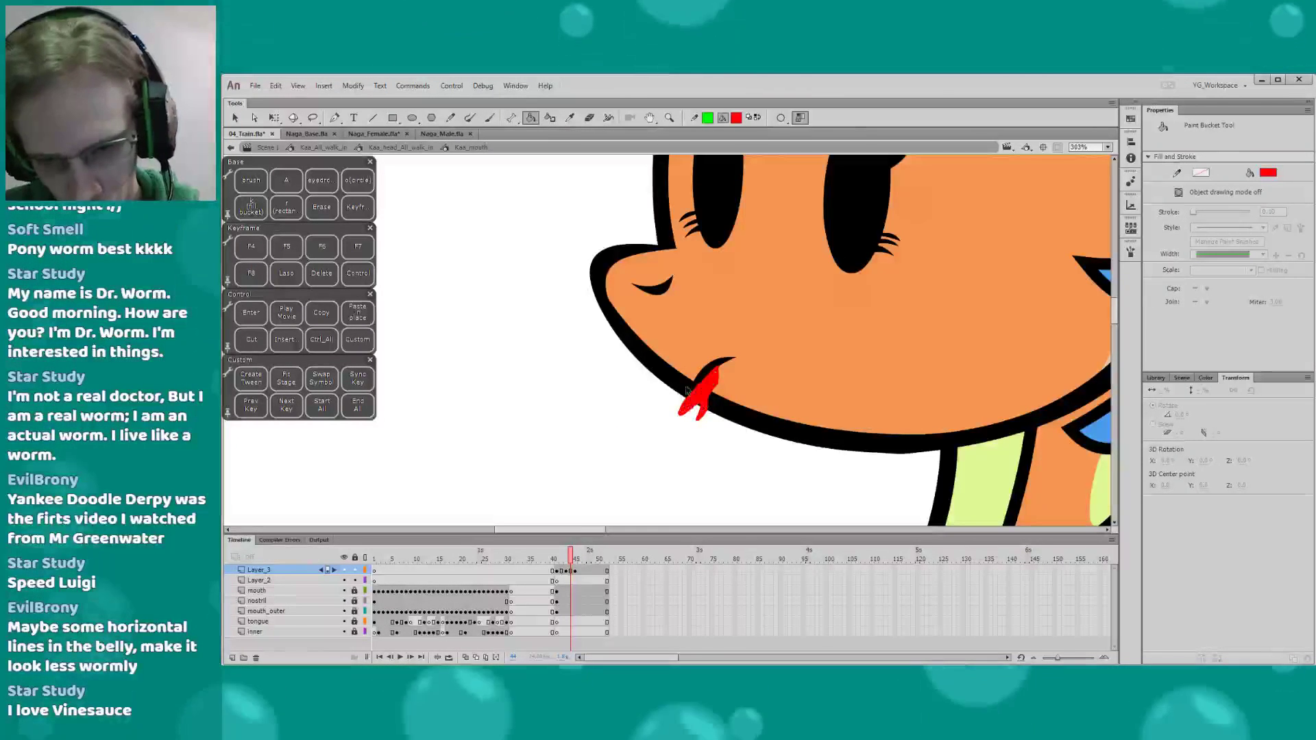
key(q)
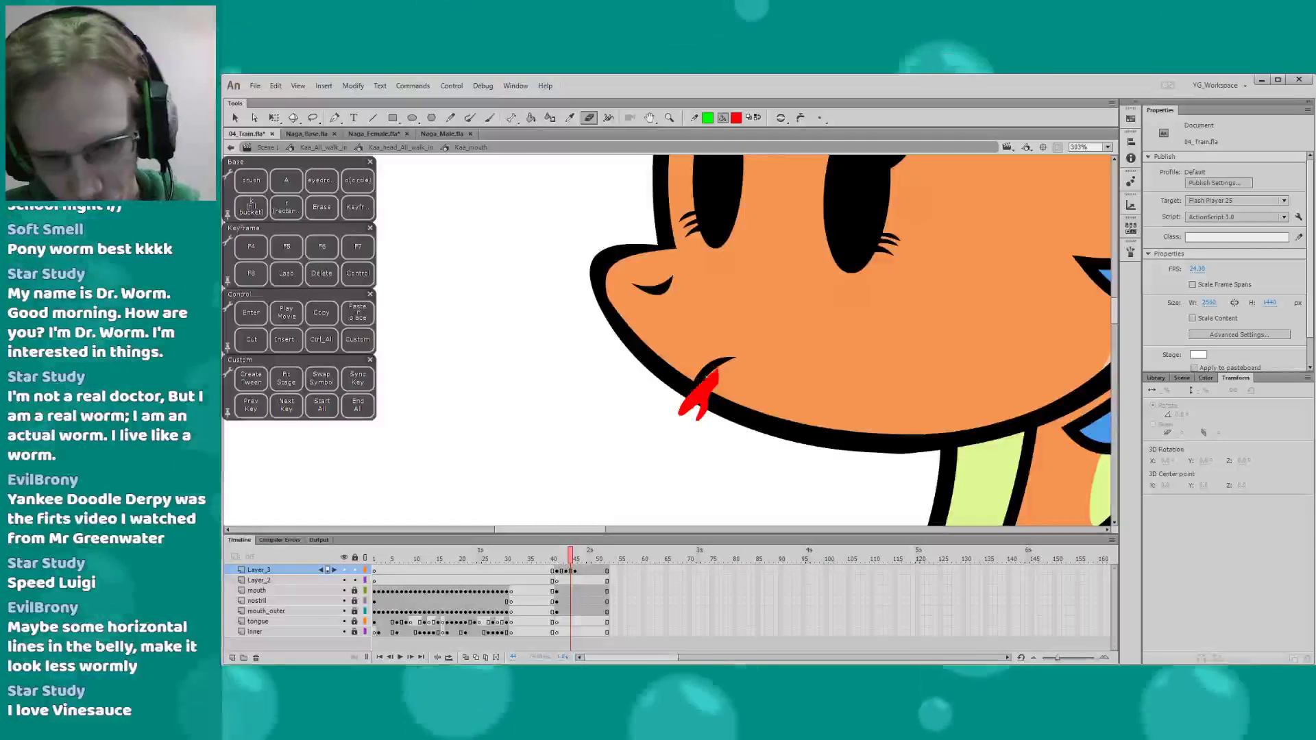
key(b)
key(q)
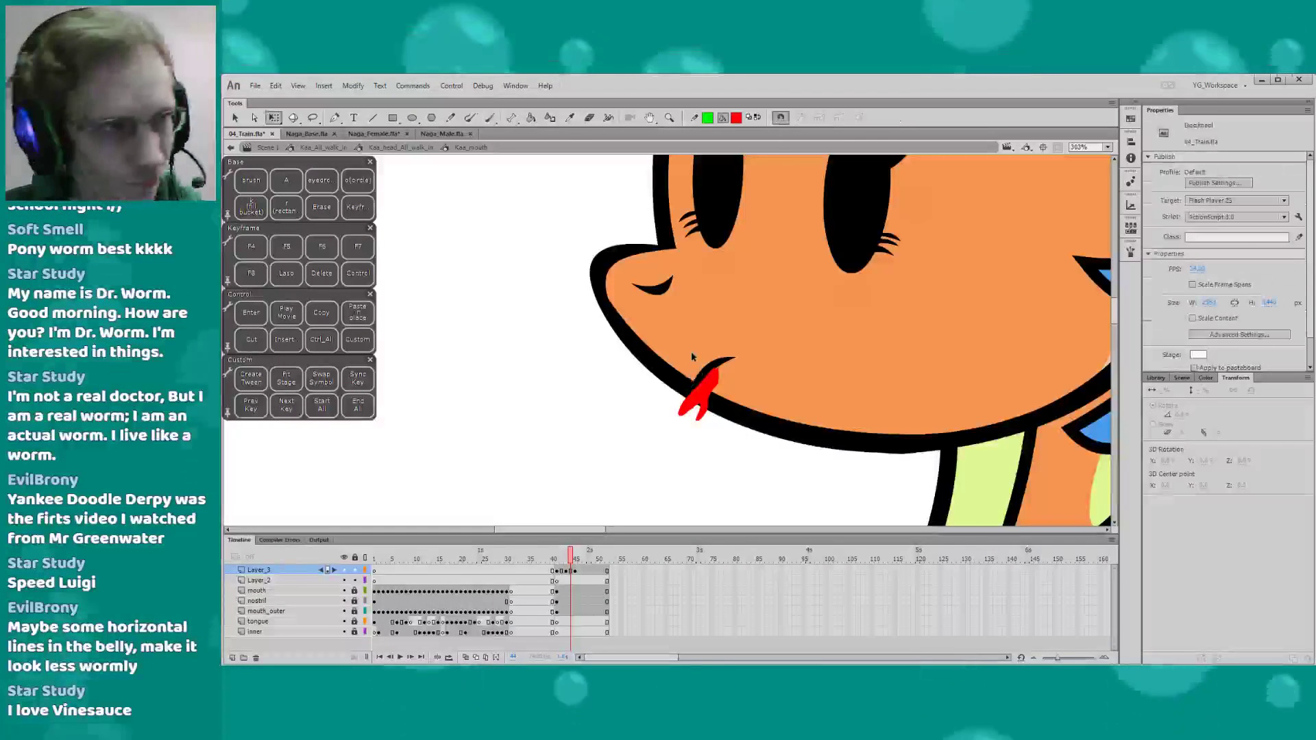
drag(665, 377, 662, 380)
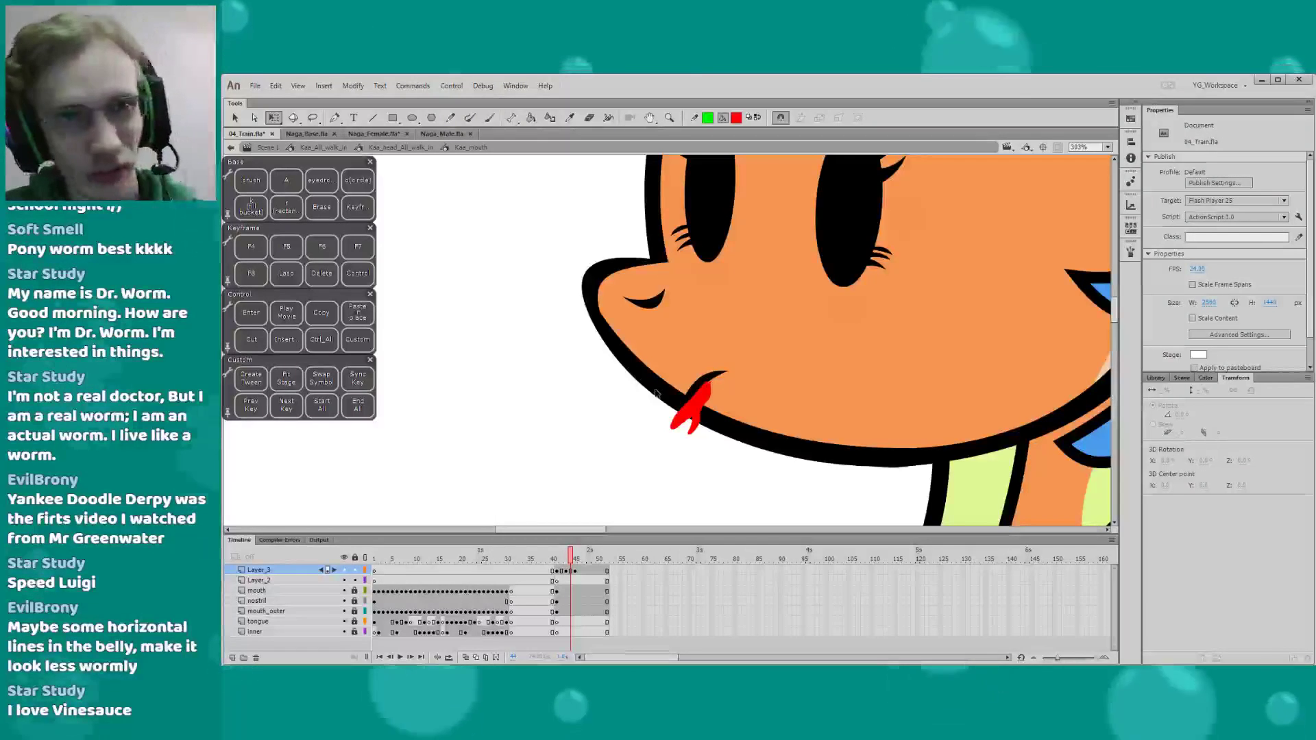
key(e)
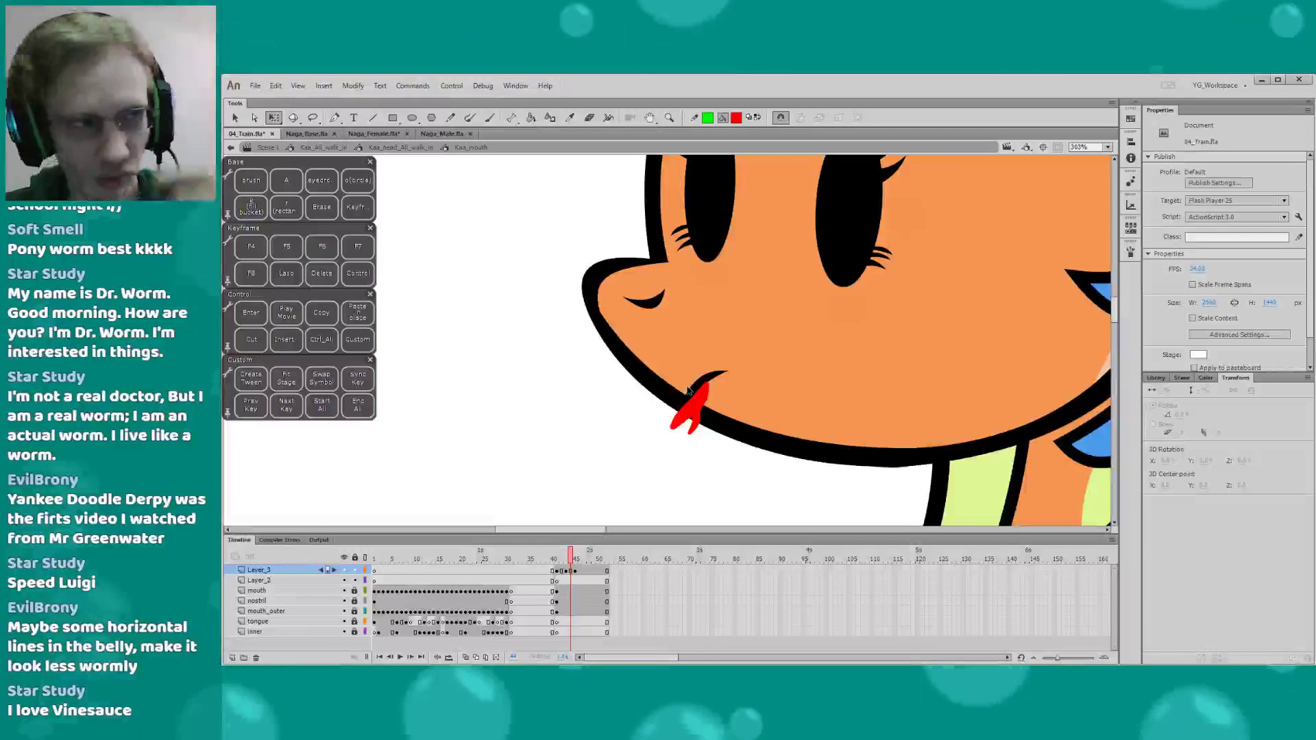
key(q)
key(period)
key(period)
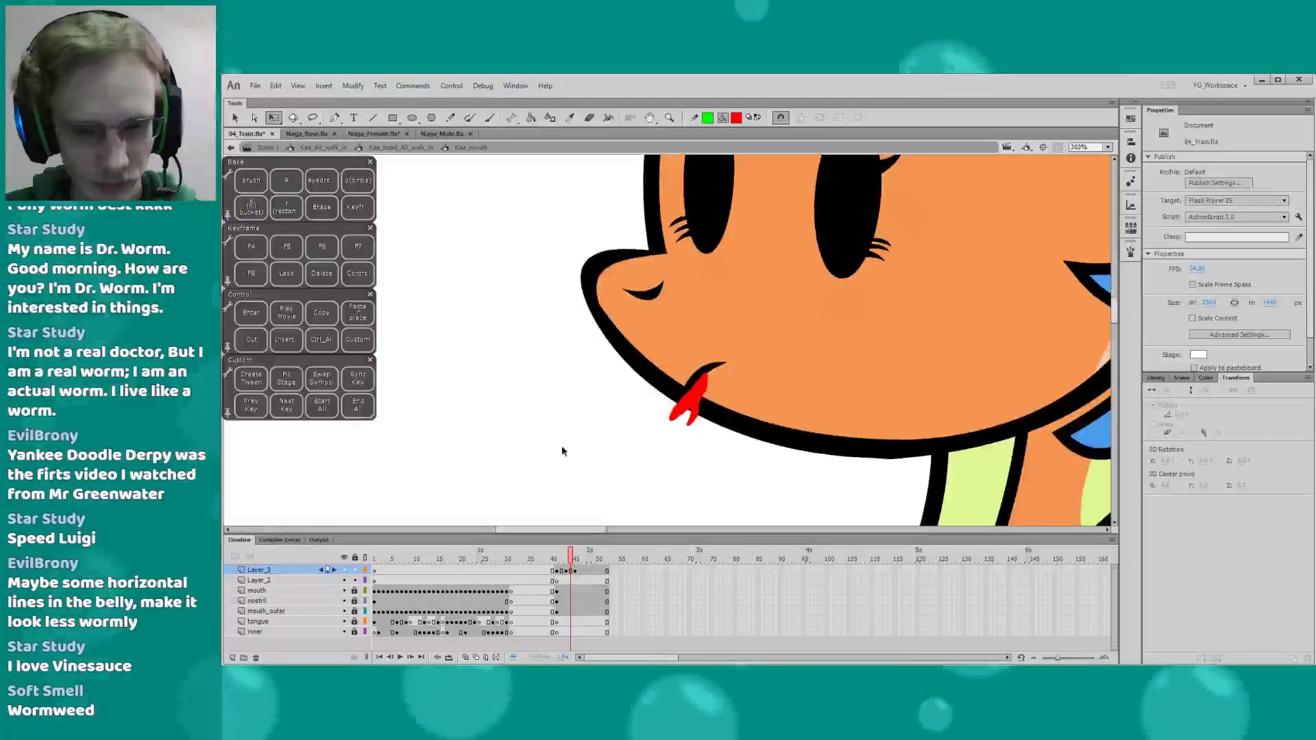
Insert a blank Layer_3 keyframe at frame 48 and draw a forked tongue extending forward and curling up below the snout, filled red
click(587, 570)
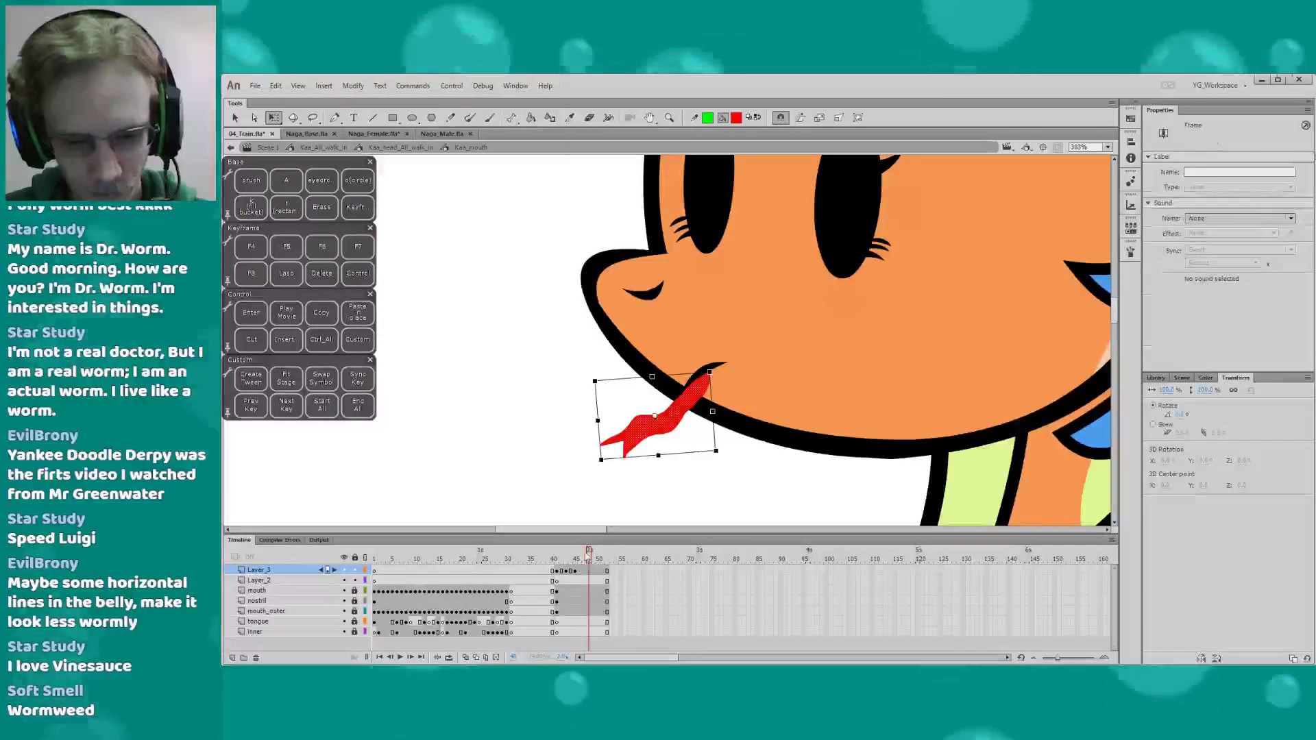
key(F7)
key(b)
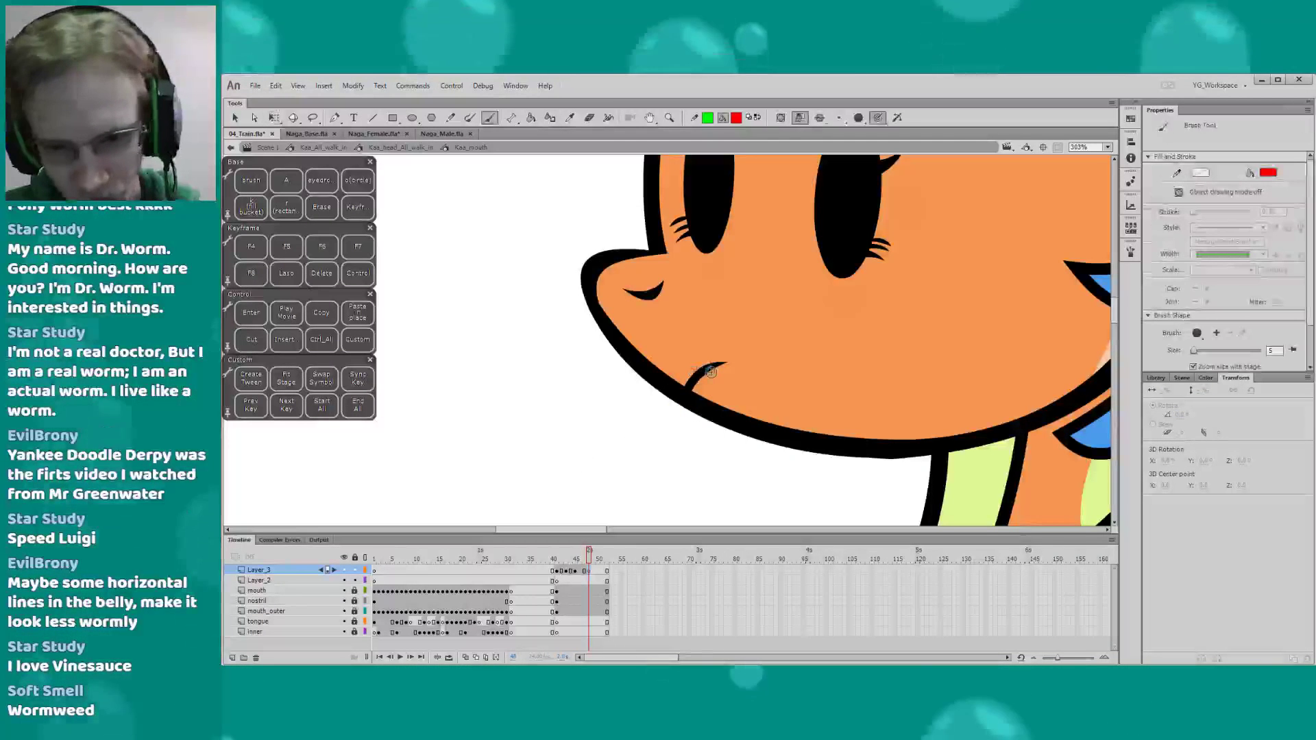
drag(706, 370, 679, 400)
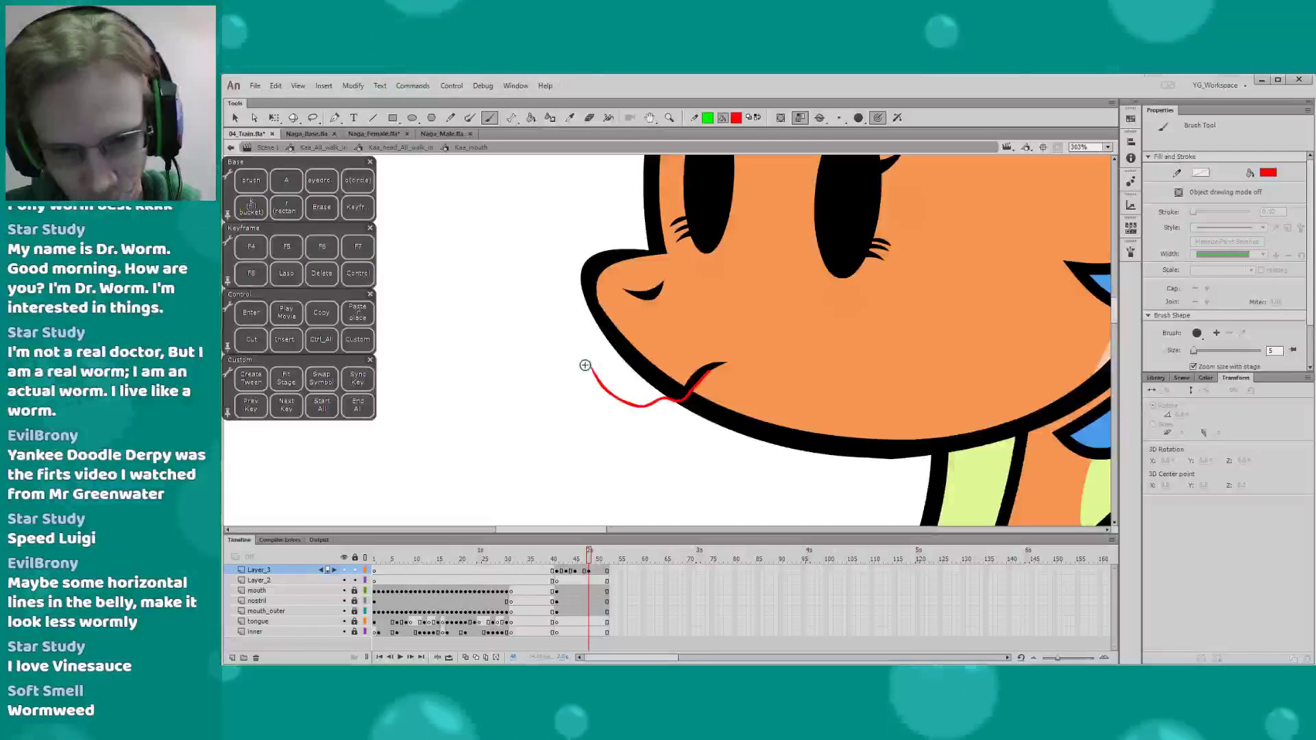
mouse_move(589, 392)
mouse_down()
mouse_move(562, 385)
mouse_move(593, 416)
mouse_up()
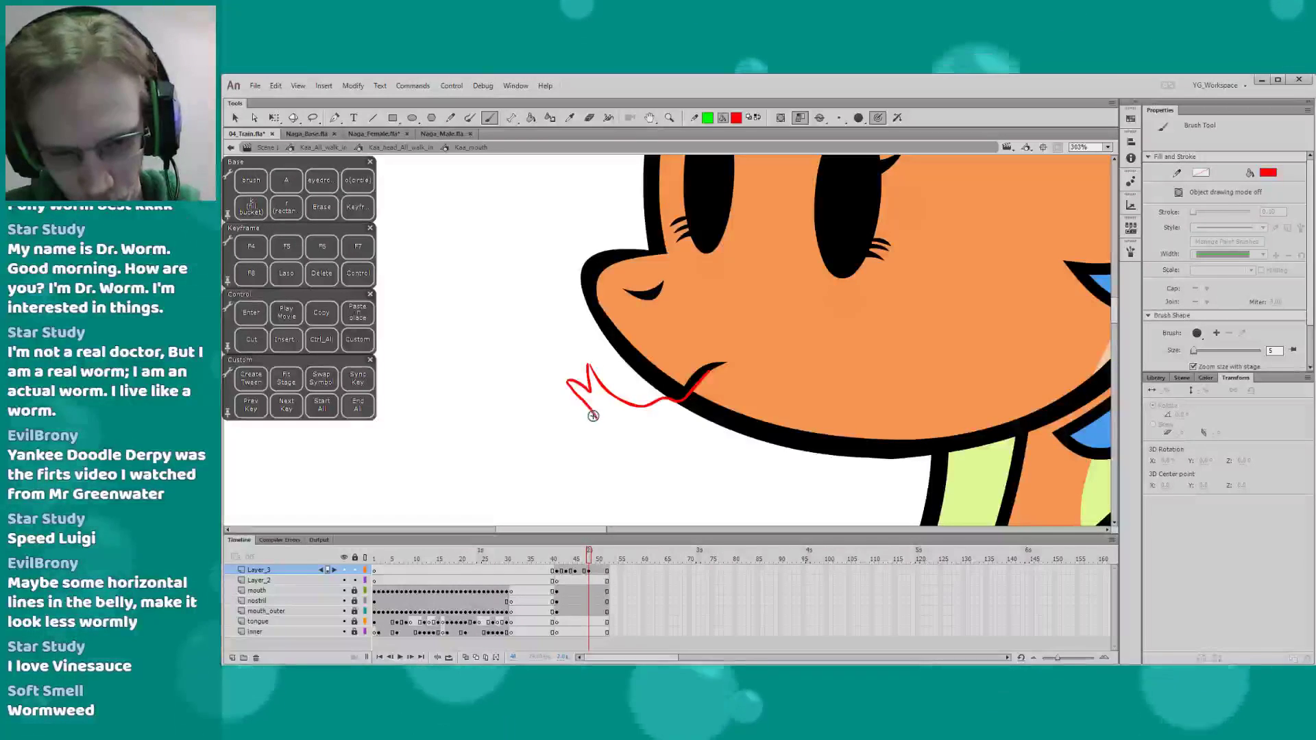
drag(699, 410, 690, 386)
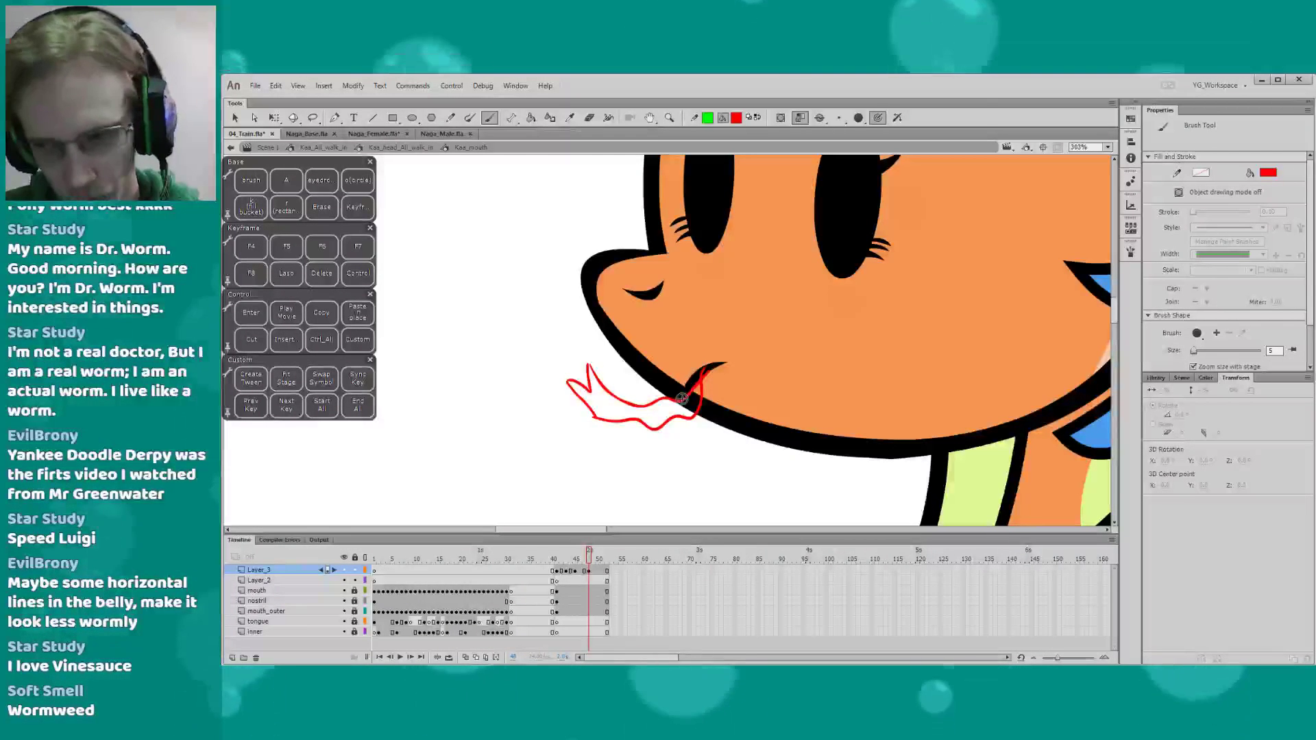
mouse_move(634, 420)
mouse_down()
mouse_move(708, 407)
mouse_move(711, 370)
mouse_up()
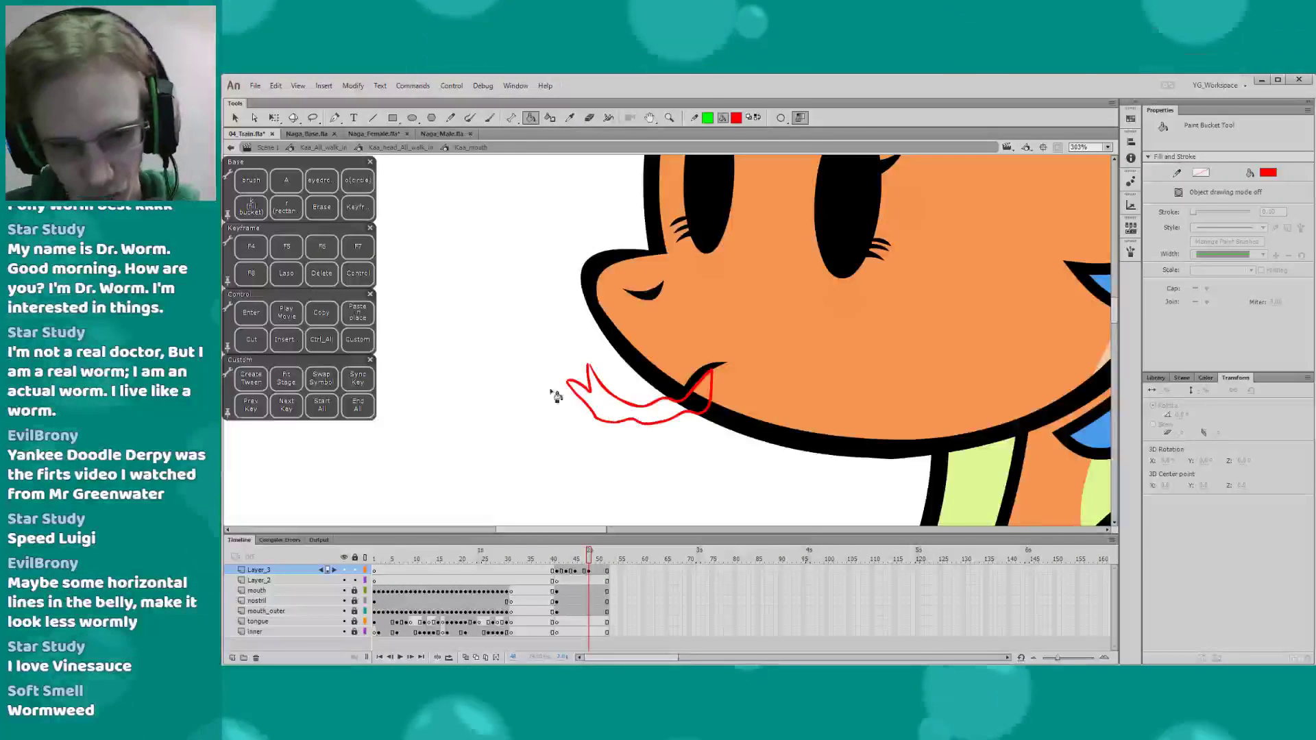
click(597, 411)
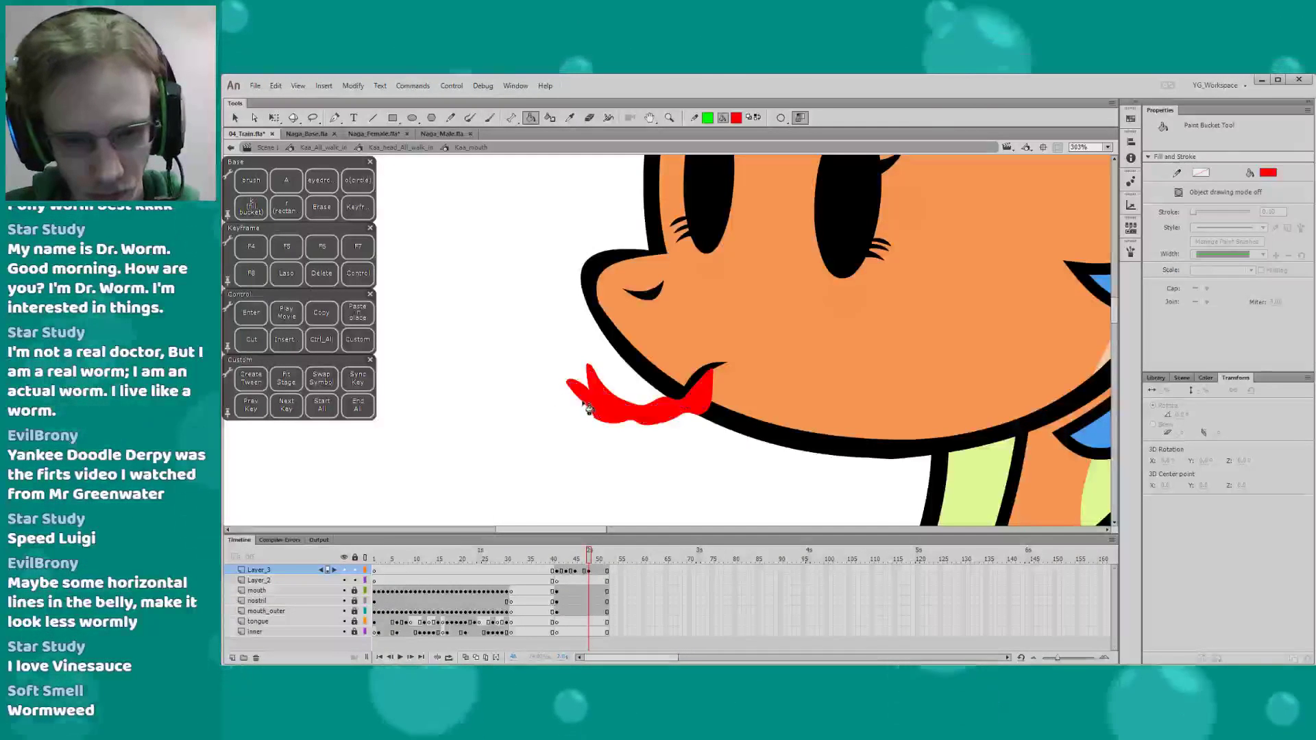
Add a blank Layer_3 keyframe at frame 50 and draw a forked tongue hanging down from the mouth crease, filled red
key(q)
key(.)
drag(559, 561, 608, 562)
click(599, 562)
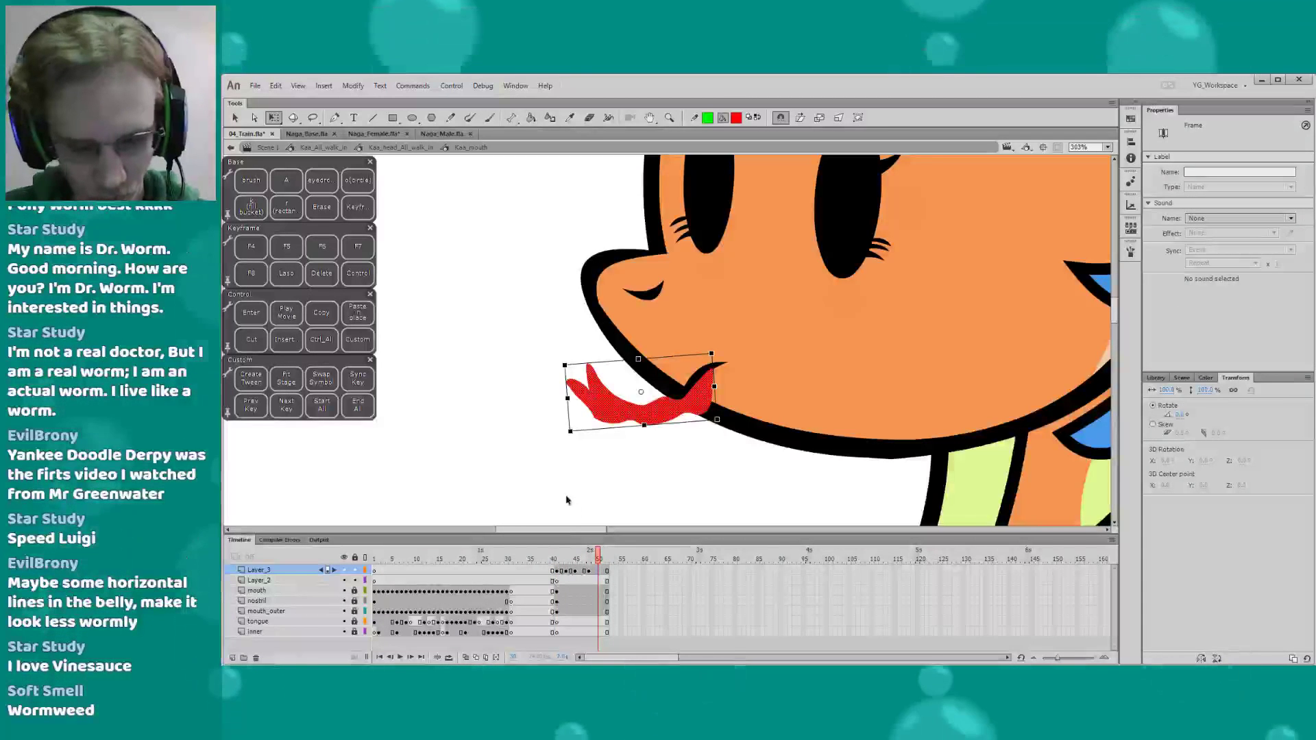
key(Delete)
key(b)
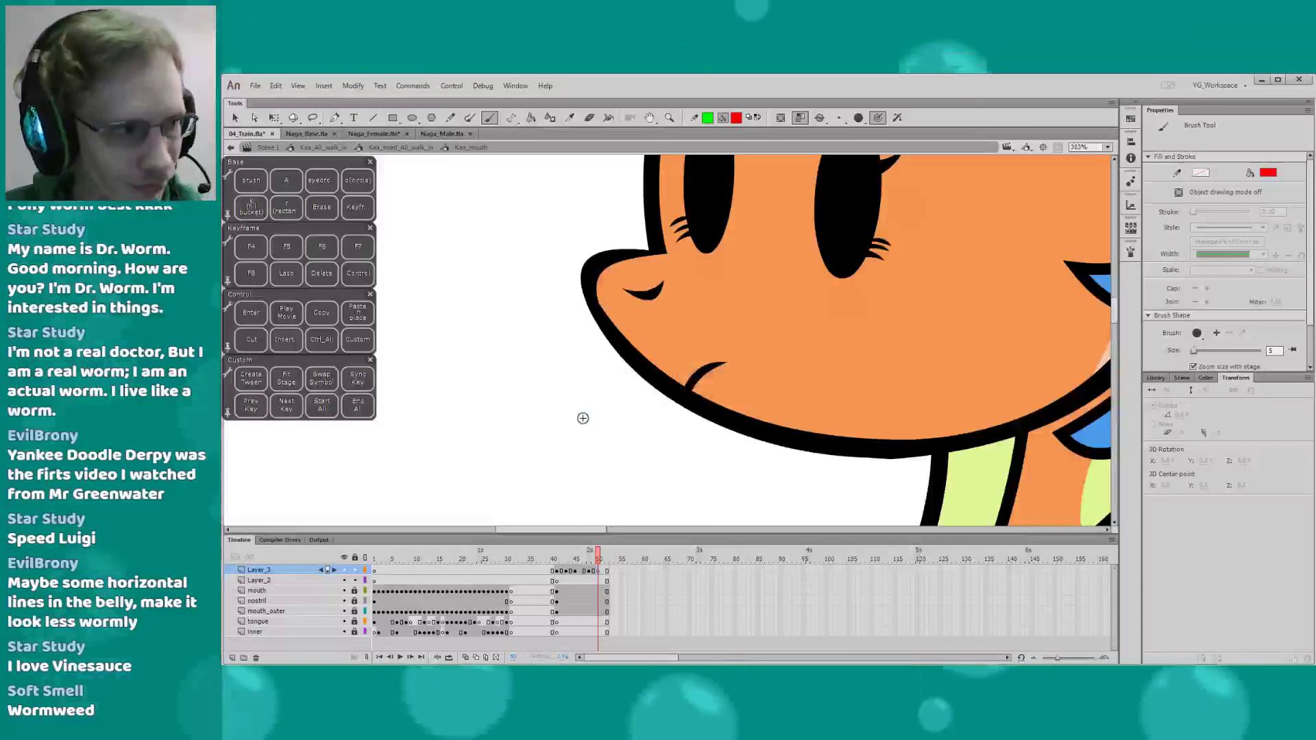
mouse_move(699, 379)
mouse_down()
mouse_move(710, 372)
mouse_move(656, 432)
mouse_up()
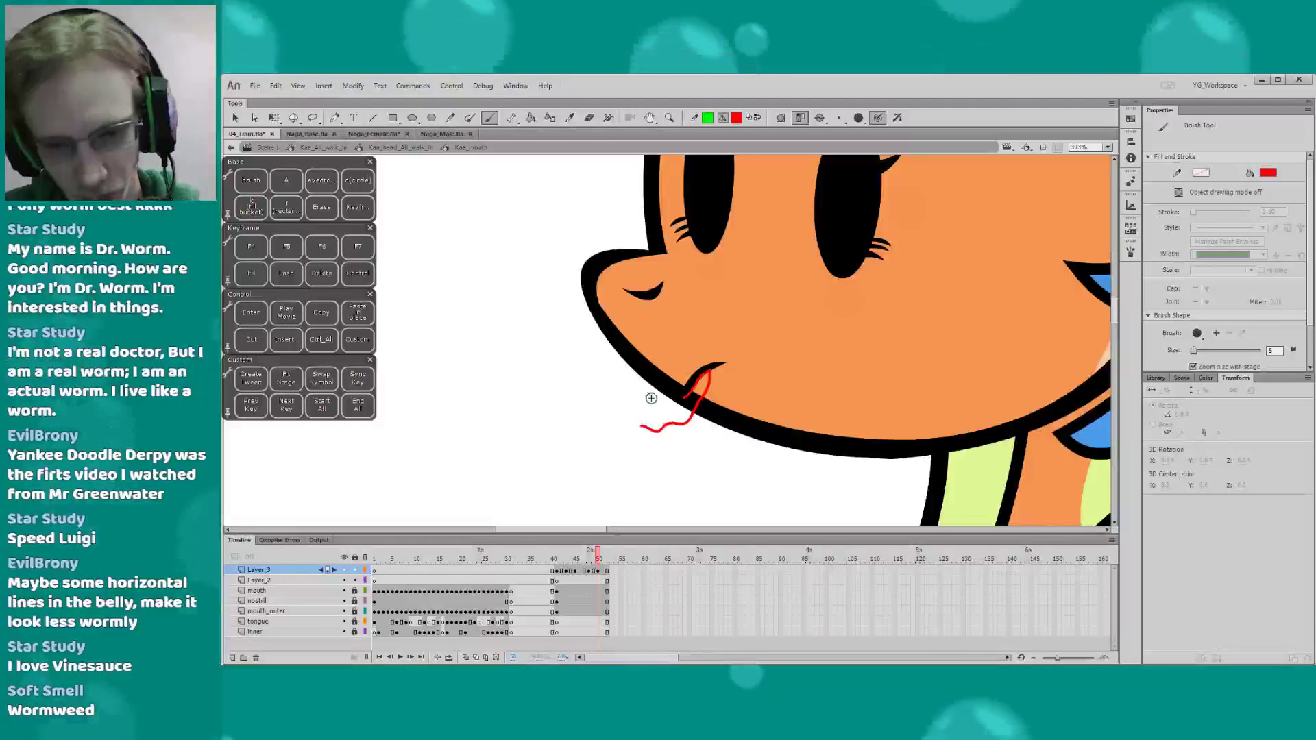
key(ctrl+z)
mouse_move(711, 370)
mouse_down()
mouse_move(660, 416)
mouse_move(640, 465)
mouse_move(686, 396)
mouse_move(651, 446)
mouse_move(658, 479)
mouse_move(677, 466)
mouse_move(692, 405)
mouse_up()
key(ctrl+z)
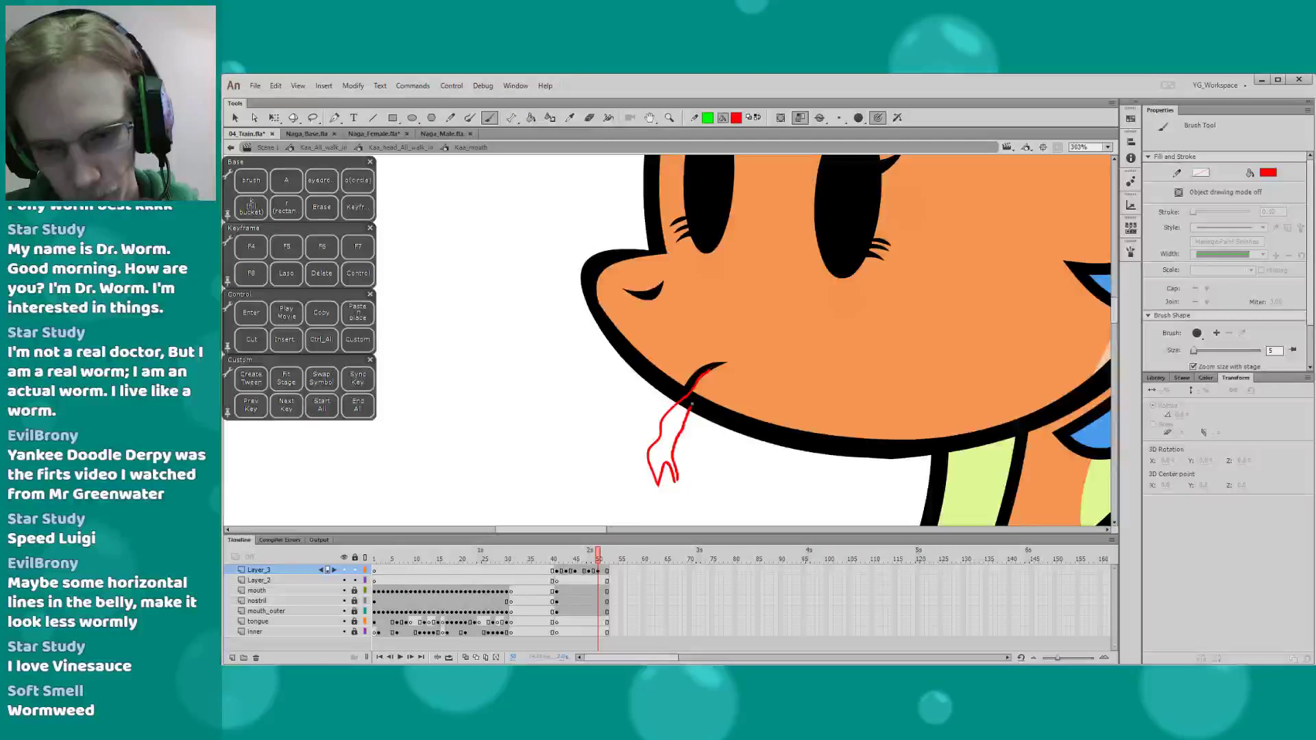
key(k)
click(653, 437)
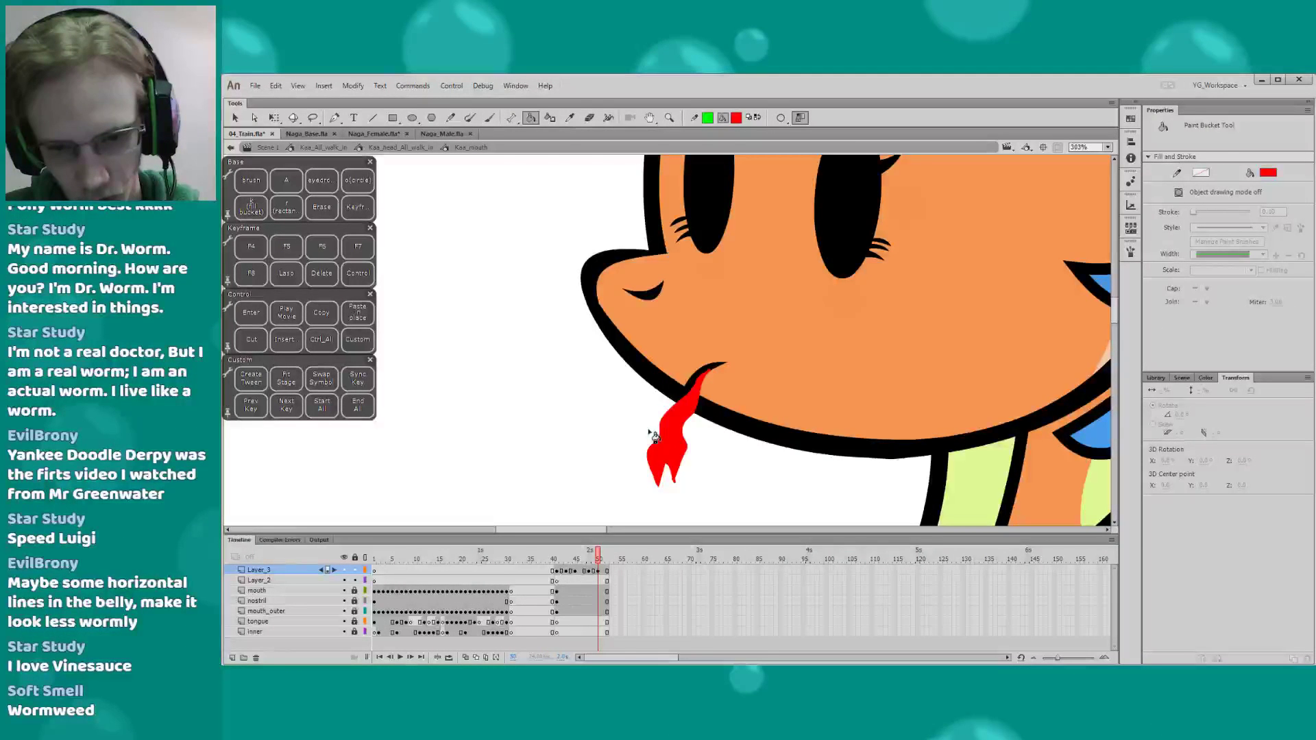
Lengthen the hanging tongue downward with Free Transform, keeping its root at the mouth crease
key(q)
click(652, 462)
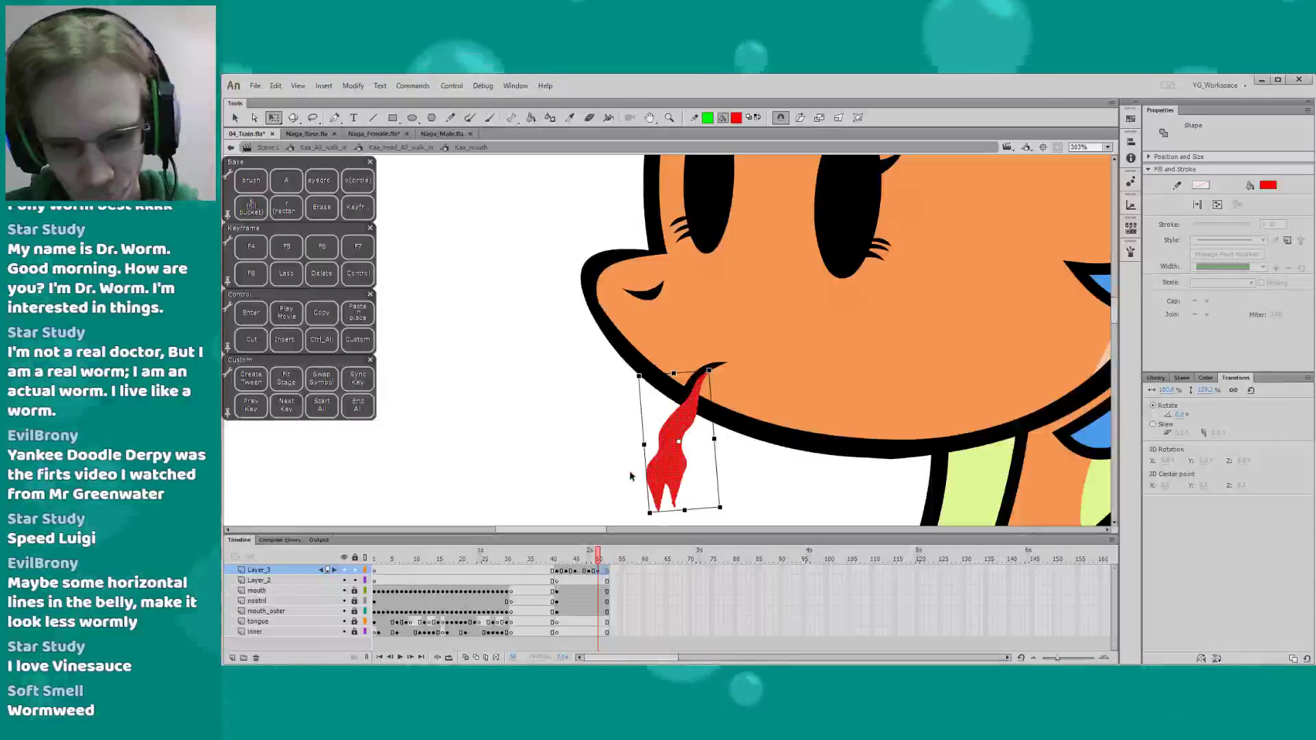
key(Left)
key(Down)
Slice a strip off the hanging tongue's snout-side edge with the Eraser and delete the cut-off piece
key(e)
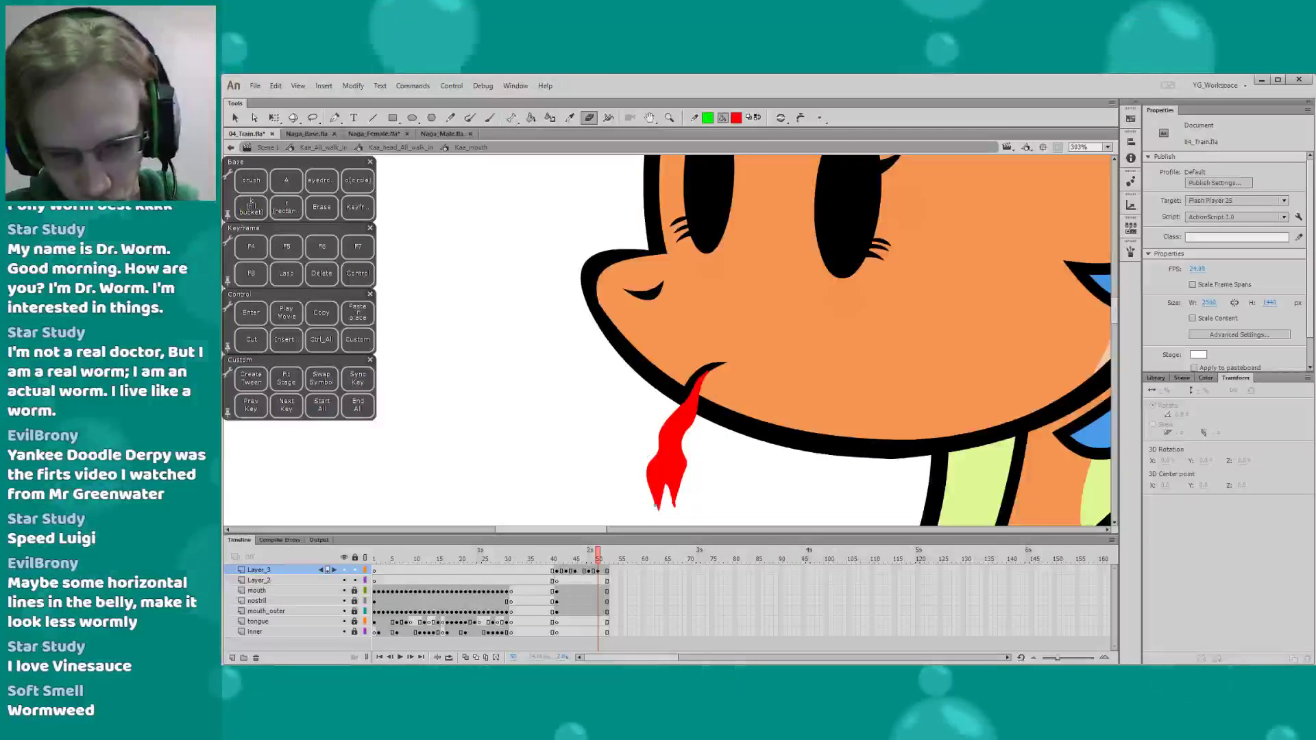
drag(651, 487, 668, 427)
key(q)
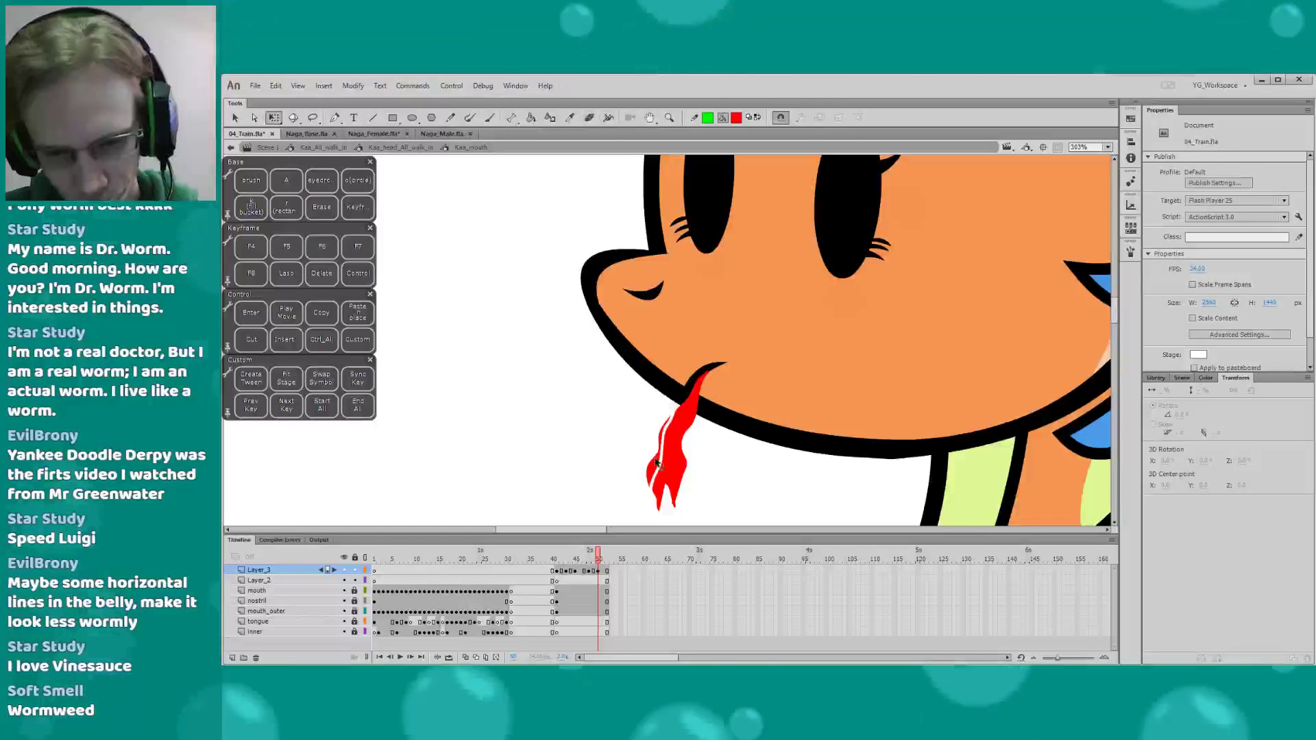
click(652, 470)
key(Delete)
key(e)
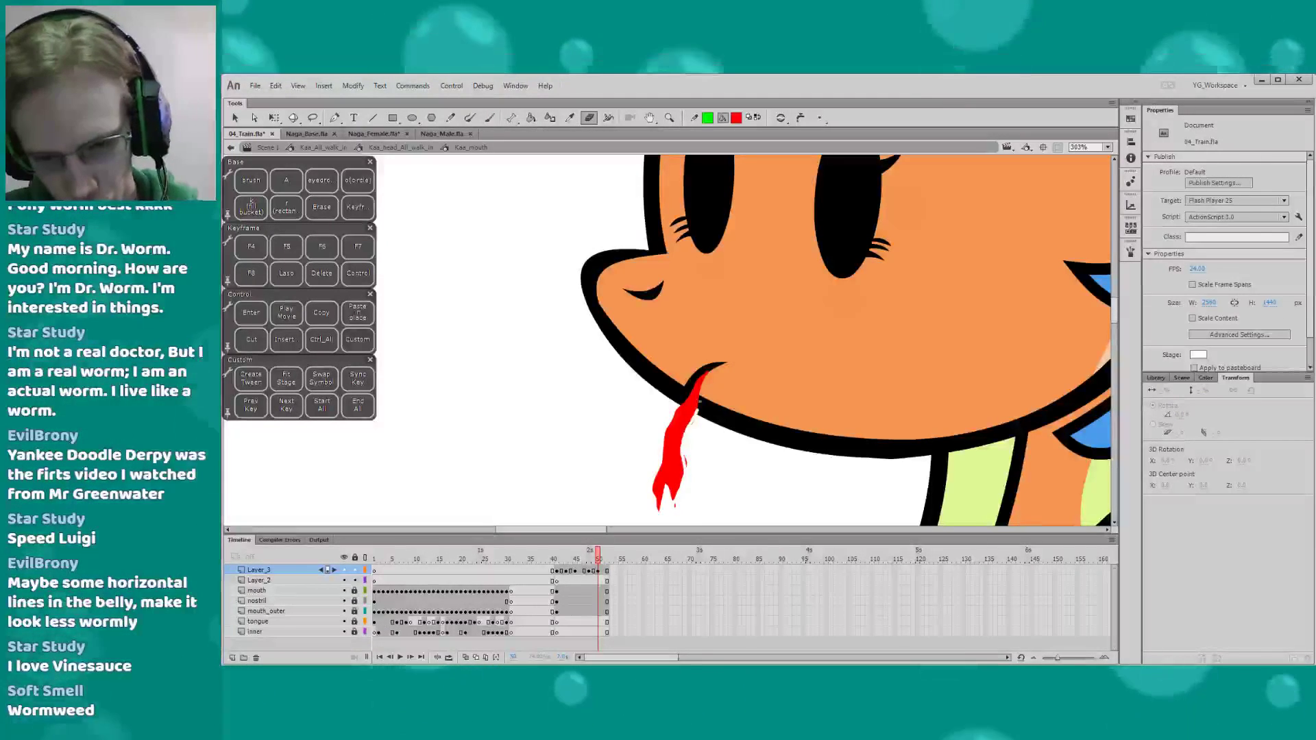
Trim the hanging tongue's rear edge and fork tips, deleting the leftover slivers
key(q)
key(Delete)
click(685, 461)
key(Delete)
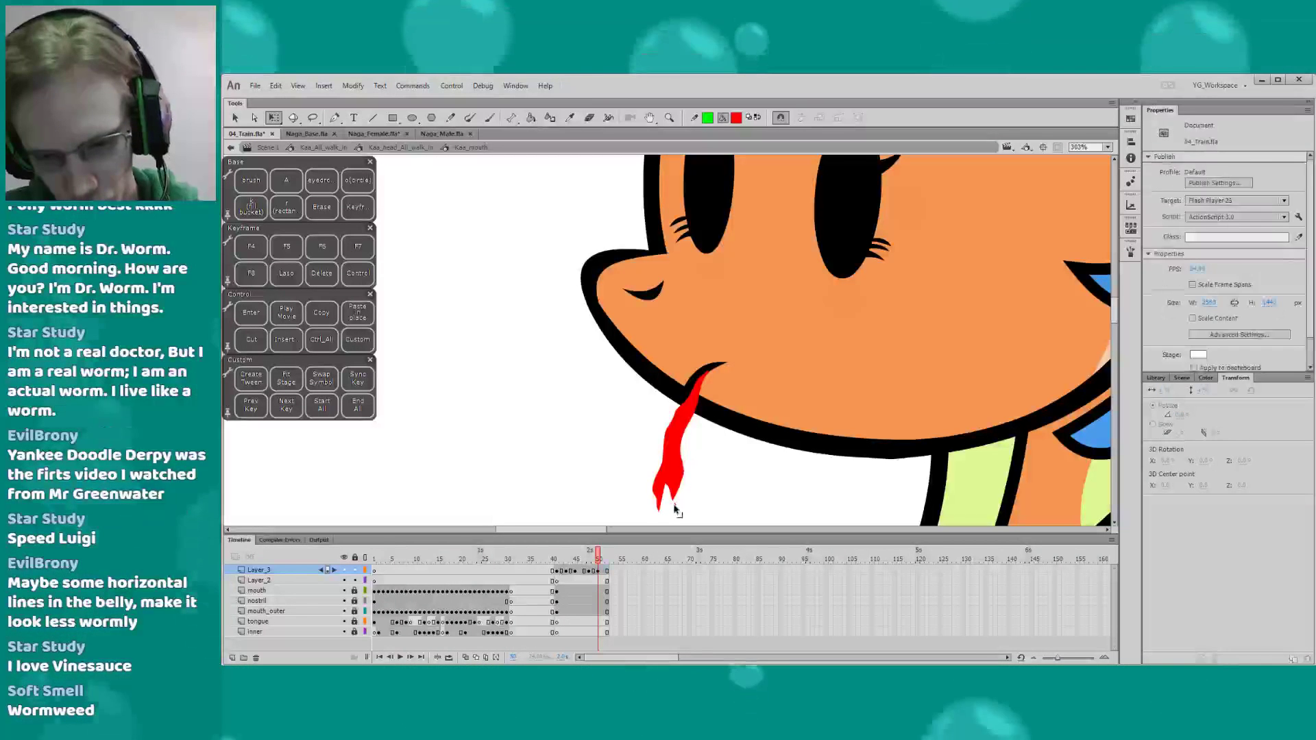
click(675, 505)
key(Delete)
key(e)
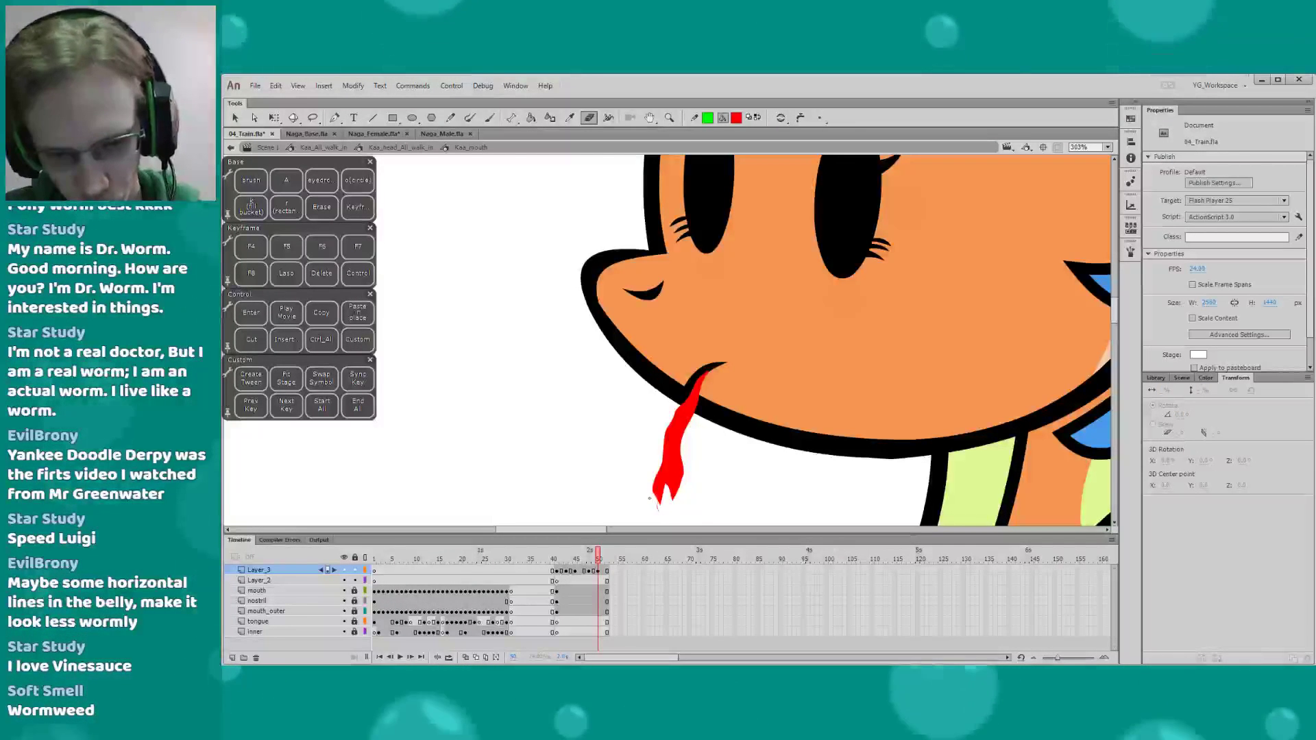
key(q)
Play the tongue flick from frame 41 and shift the upcurled and hanging tongue keyframes on Layer_3 slightly earlier
click(557, 559)
key(Return)
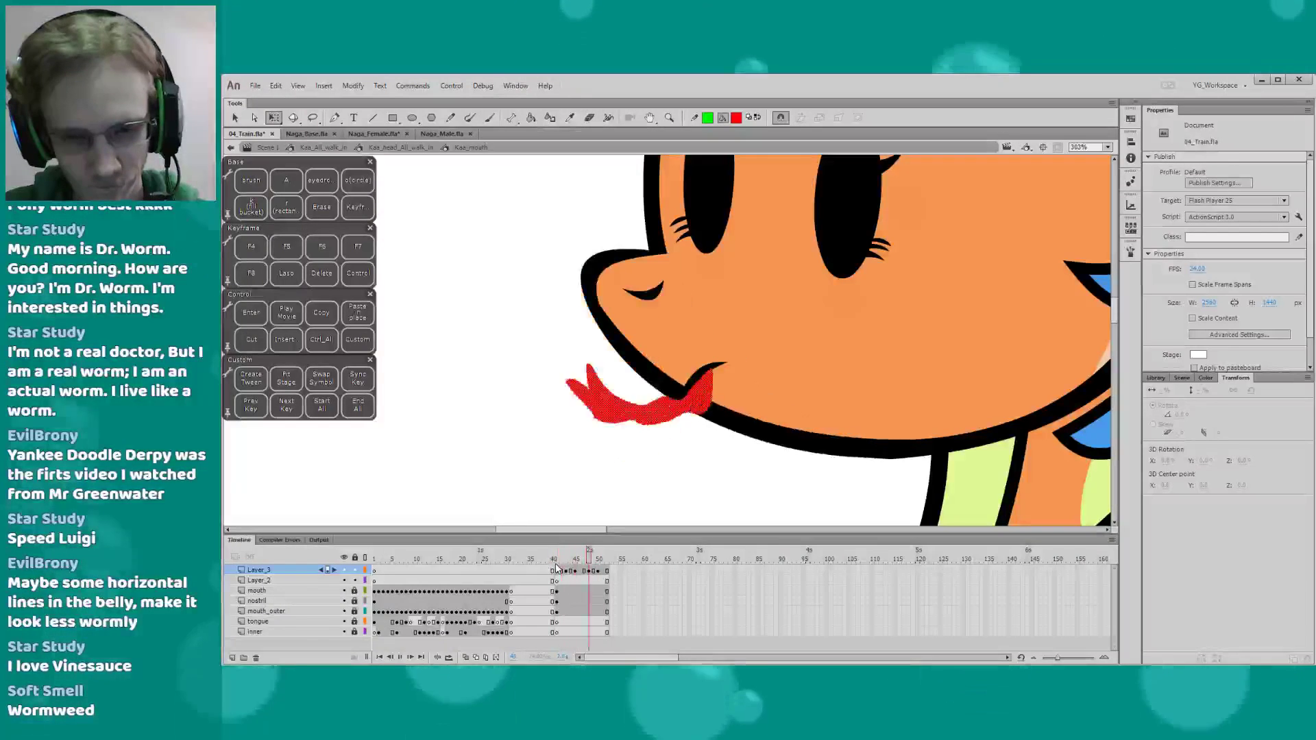
click(585, 572)
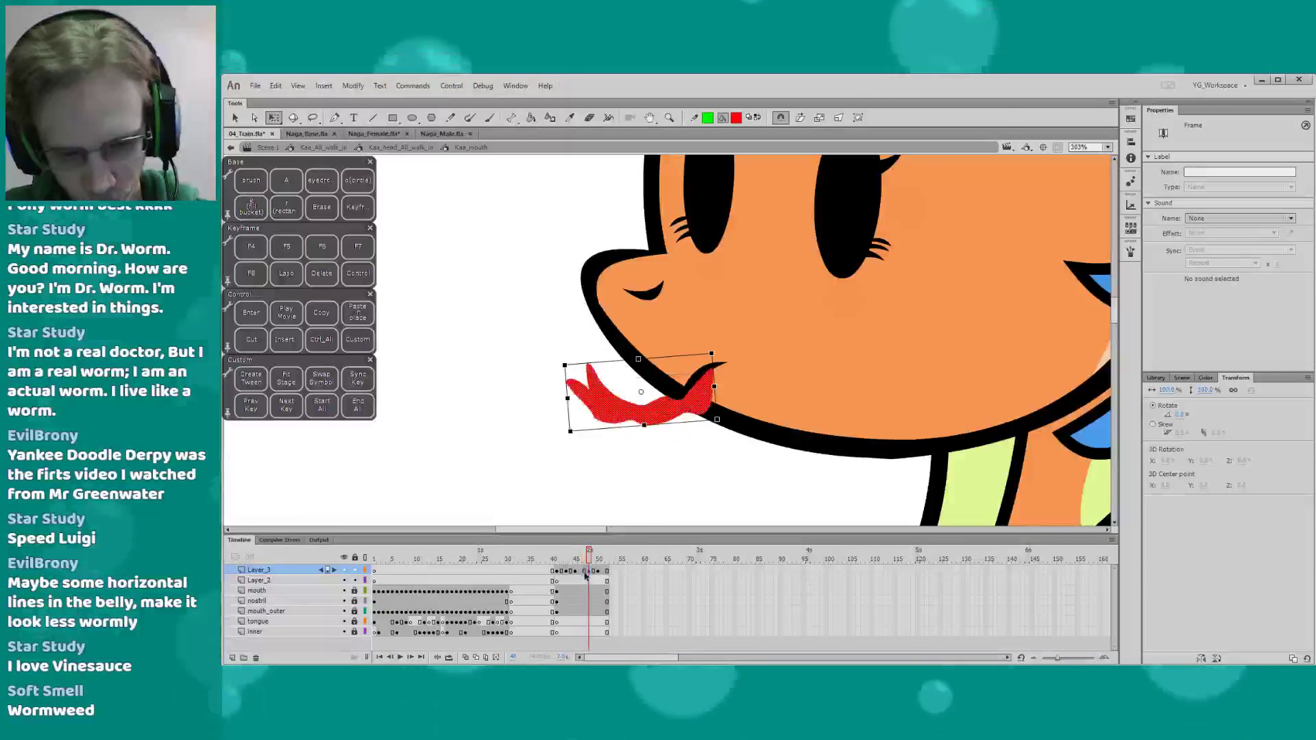
key(period)
key(period)
key(period)
key(period)
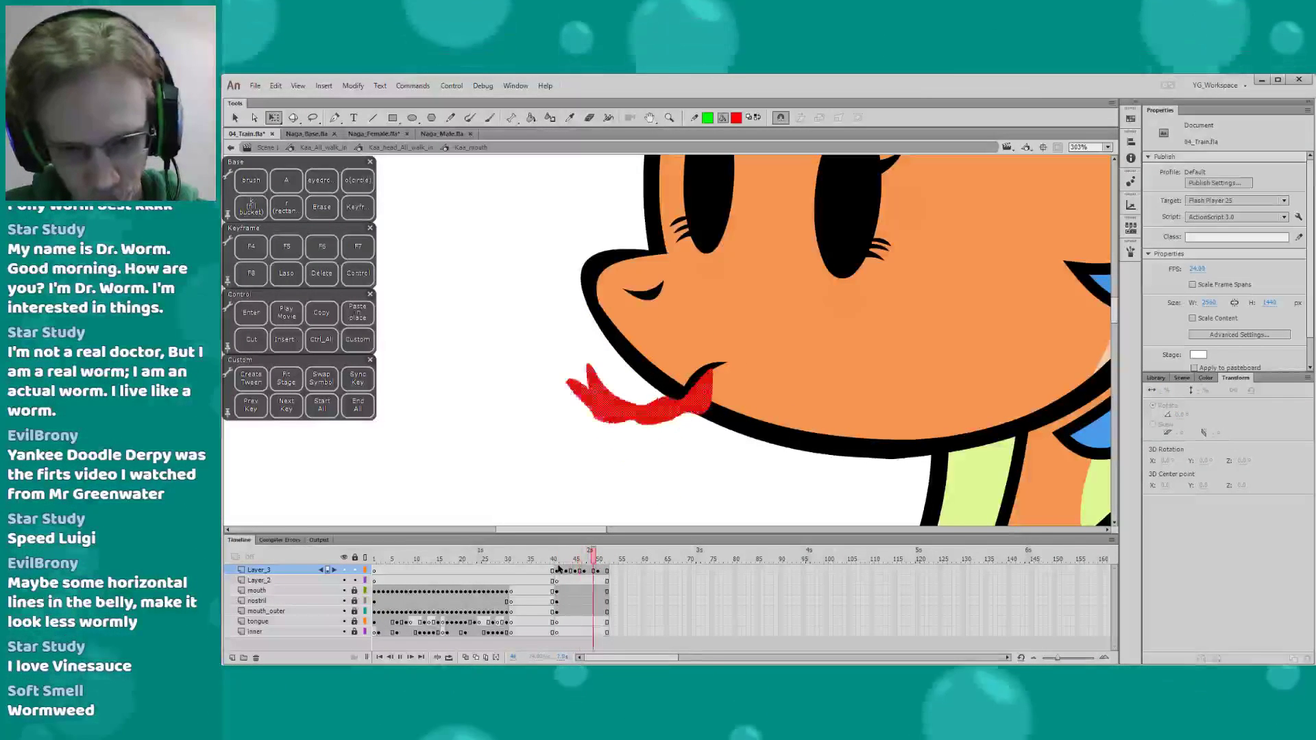
click(596, 571)
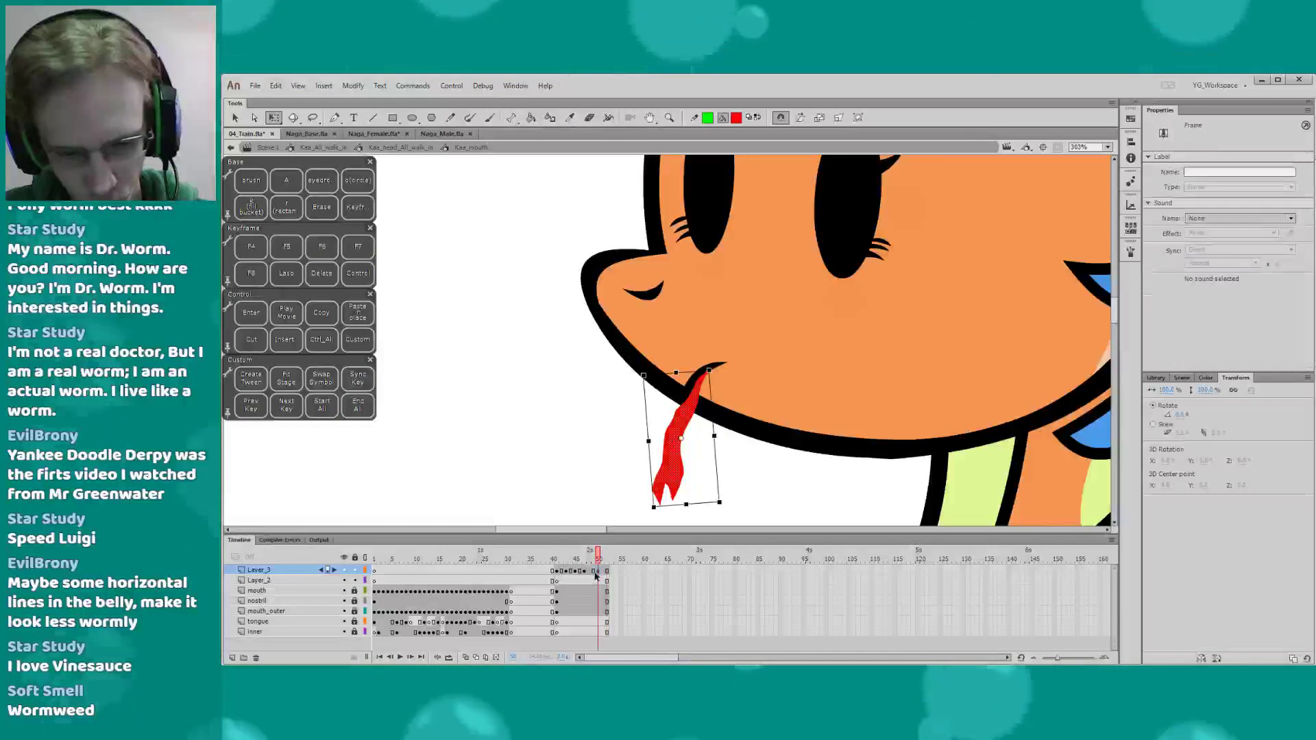
Add a blank Layer_3 keyframe at frame 51 and draw a second forked tongue curling up close under the snout, filled red
drag(560, 561, 603, 561)
click(603, 569)
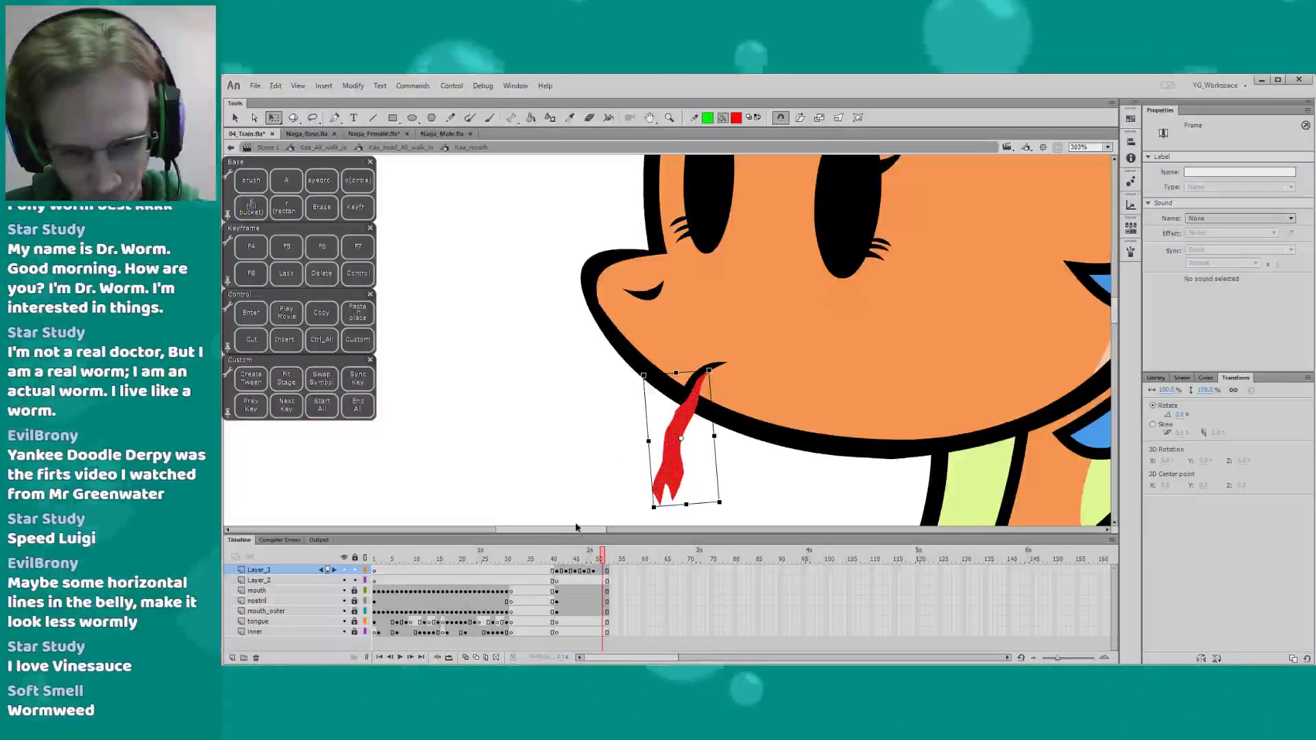
key(Delete)
key(b)
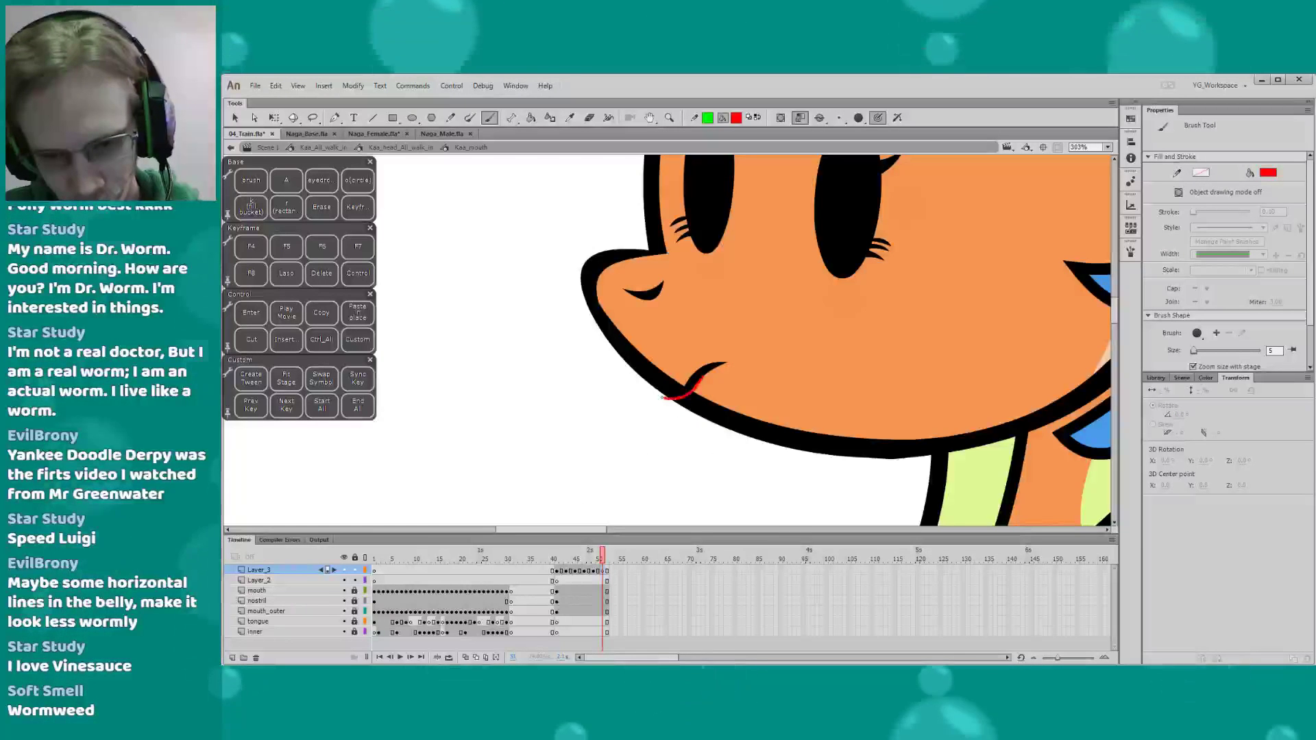
mouse_move(601, 361)
mouse_down()
mouse_move(602, 373)
mouse_move(585, 367)
mouse_move(622, 407)
mouse_up()
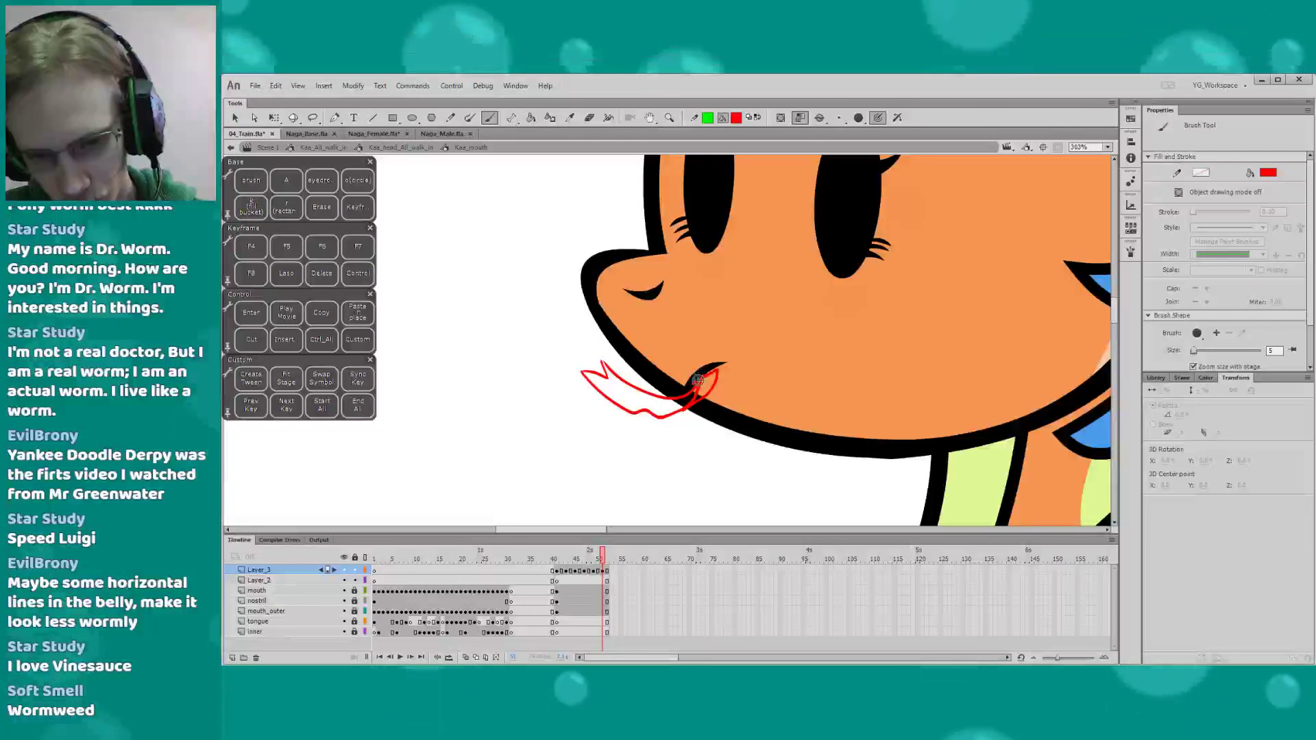
key(k)
click(699, 383)
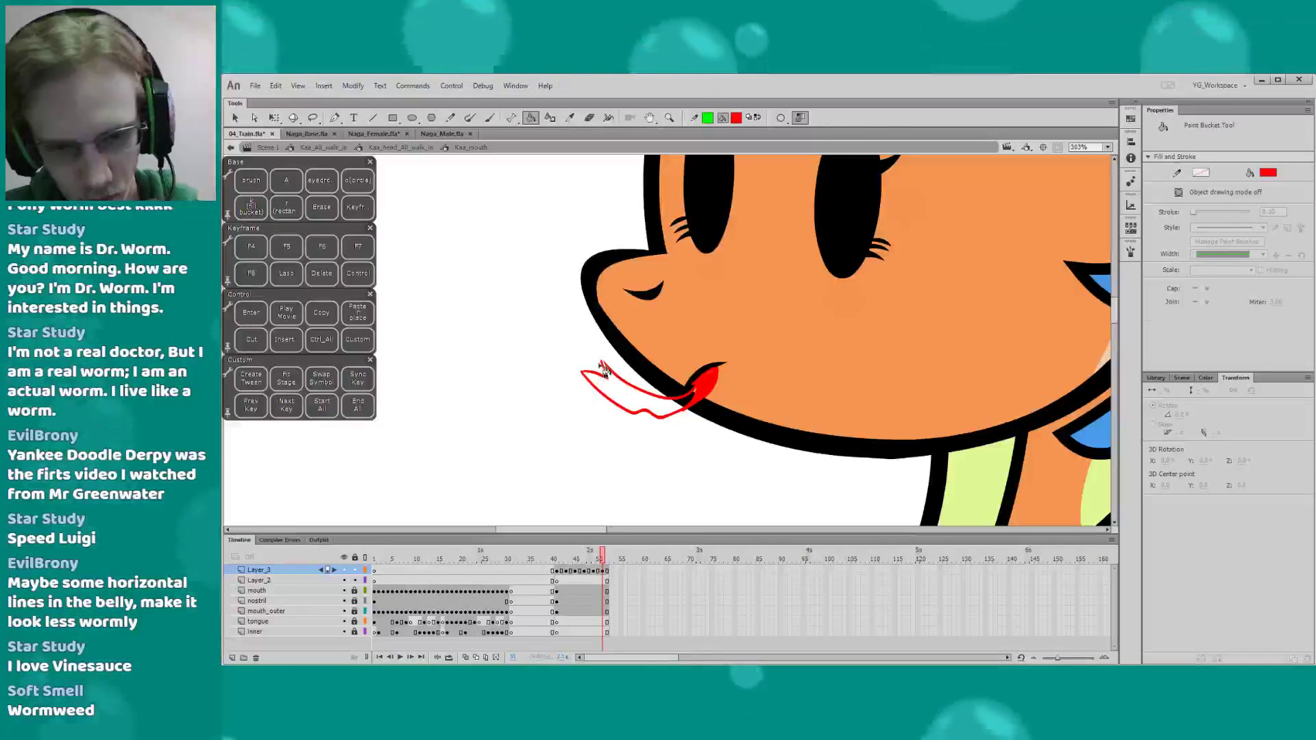
click(603, 374)
Erase the second upcurled tongue's red overlap at the mouth crease to clean up its root
key(b)
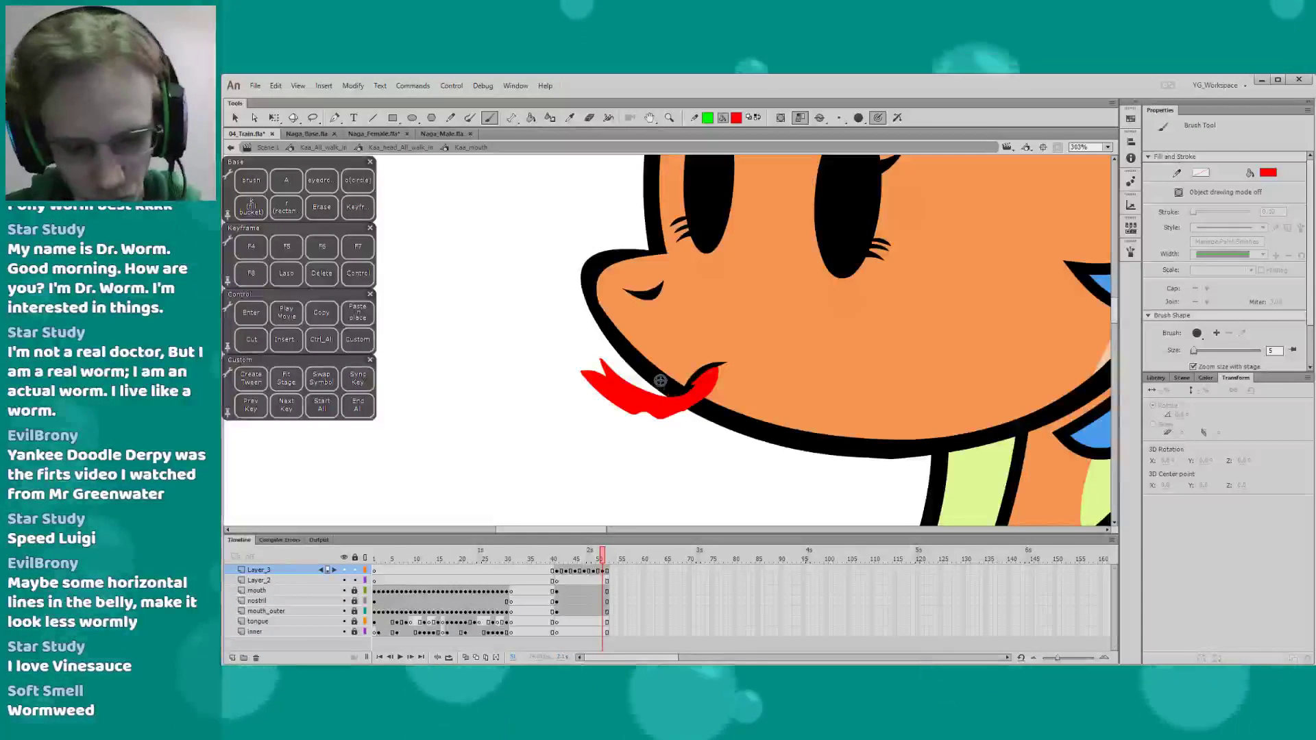
key(e)
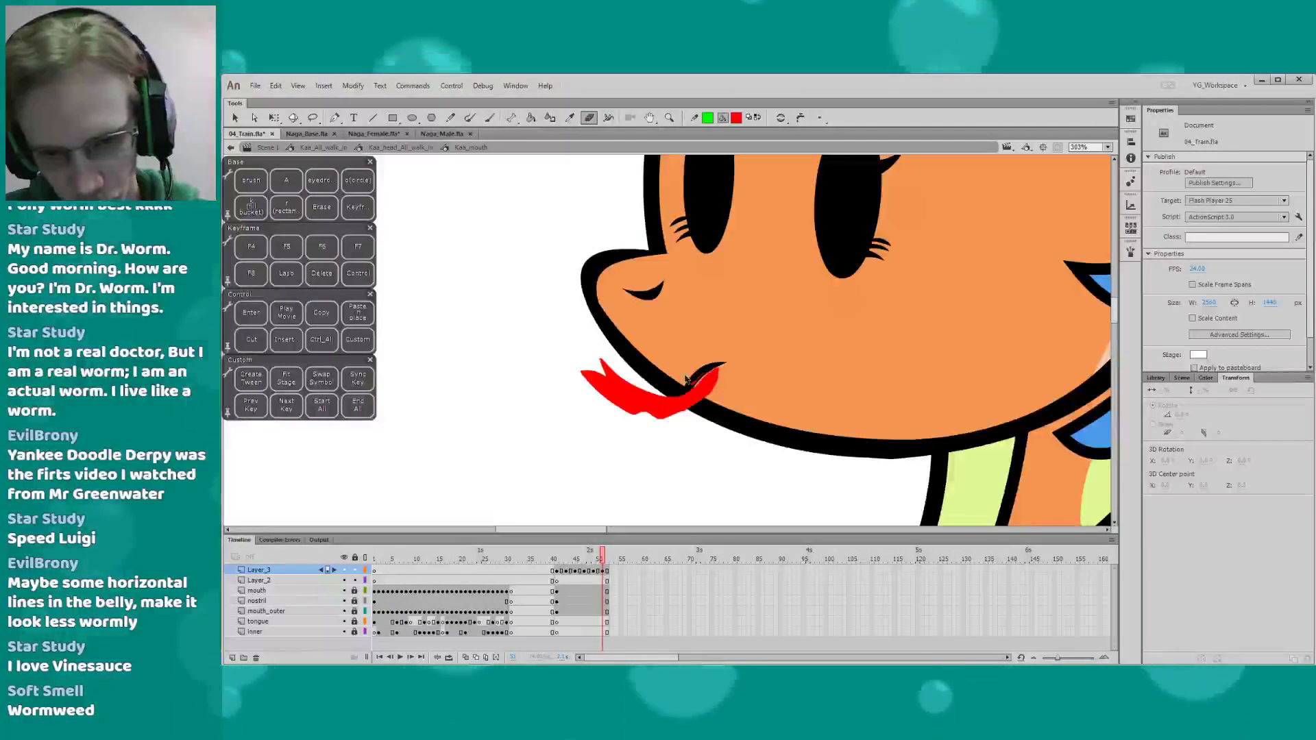
drag(694, 384, 690, 383)
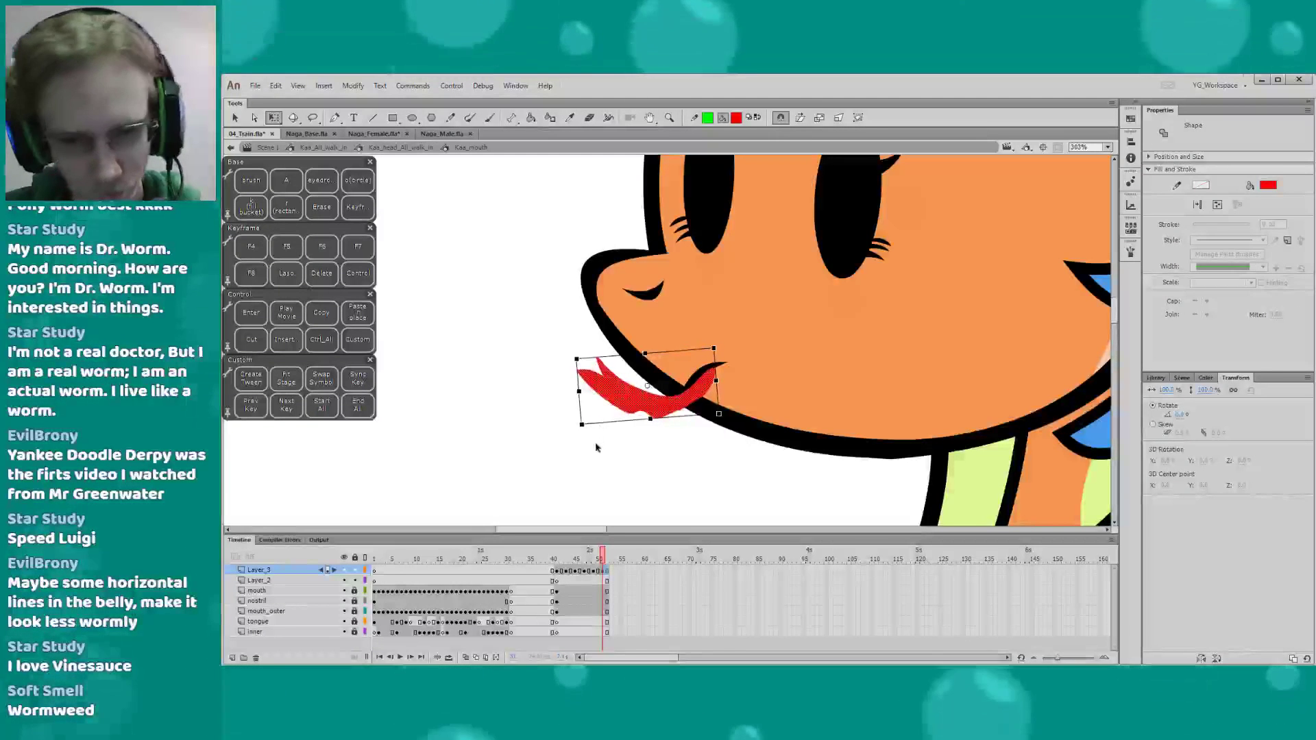
click(600, 445)
drag(613, 441, 626, 444)
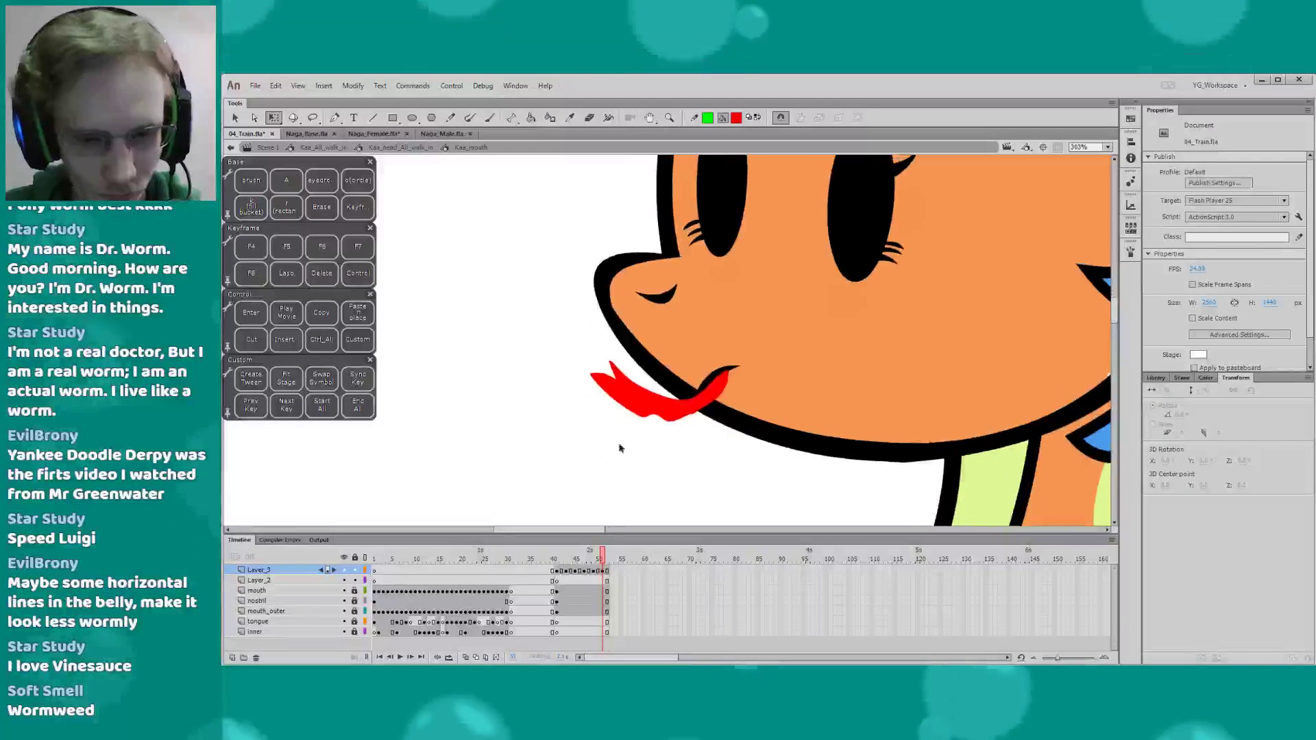
Extend all layers of the mouth symbol to frame 60 and play the tongue flick from frame 41
key(Return)
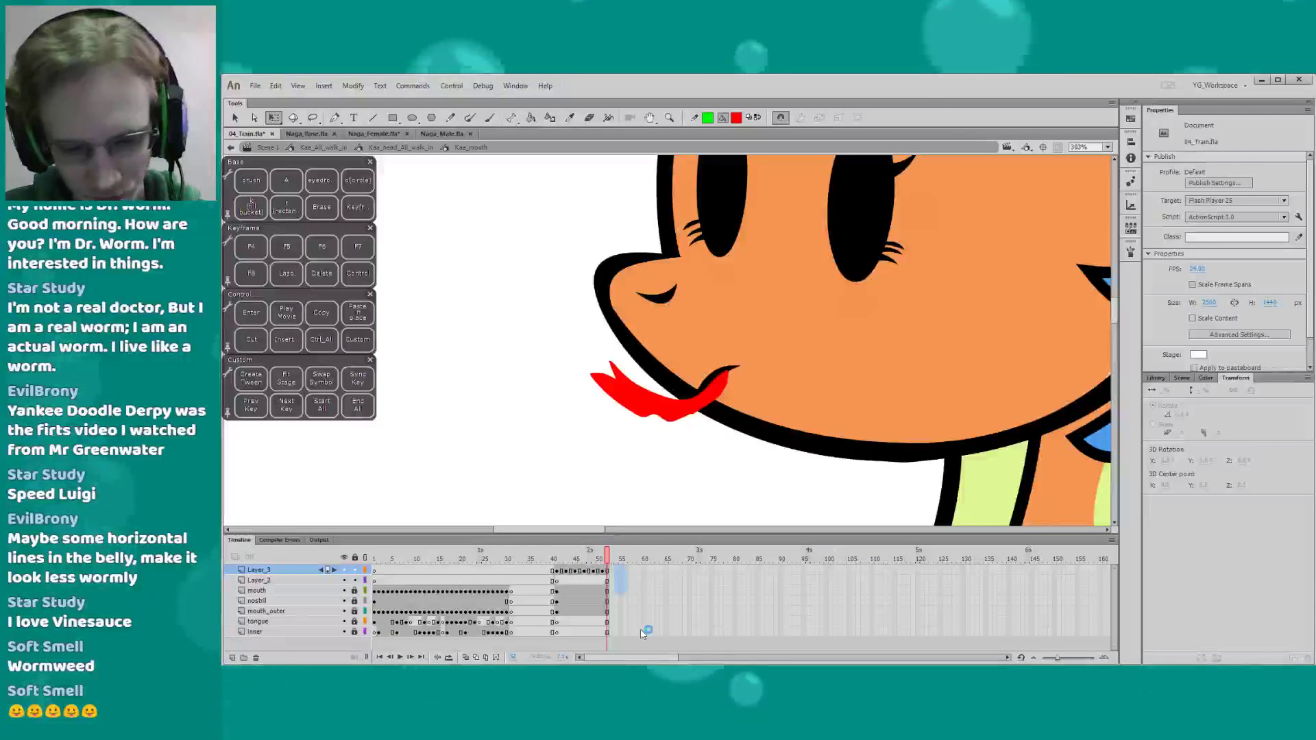
drag(641, 629, 643, 631)
key(F5)
click(556, 560)
key(Return)
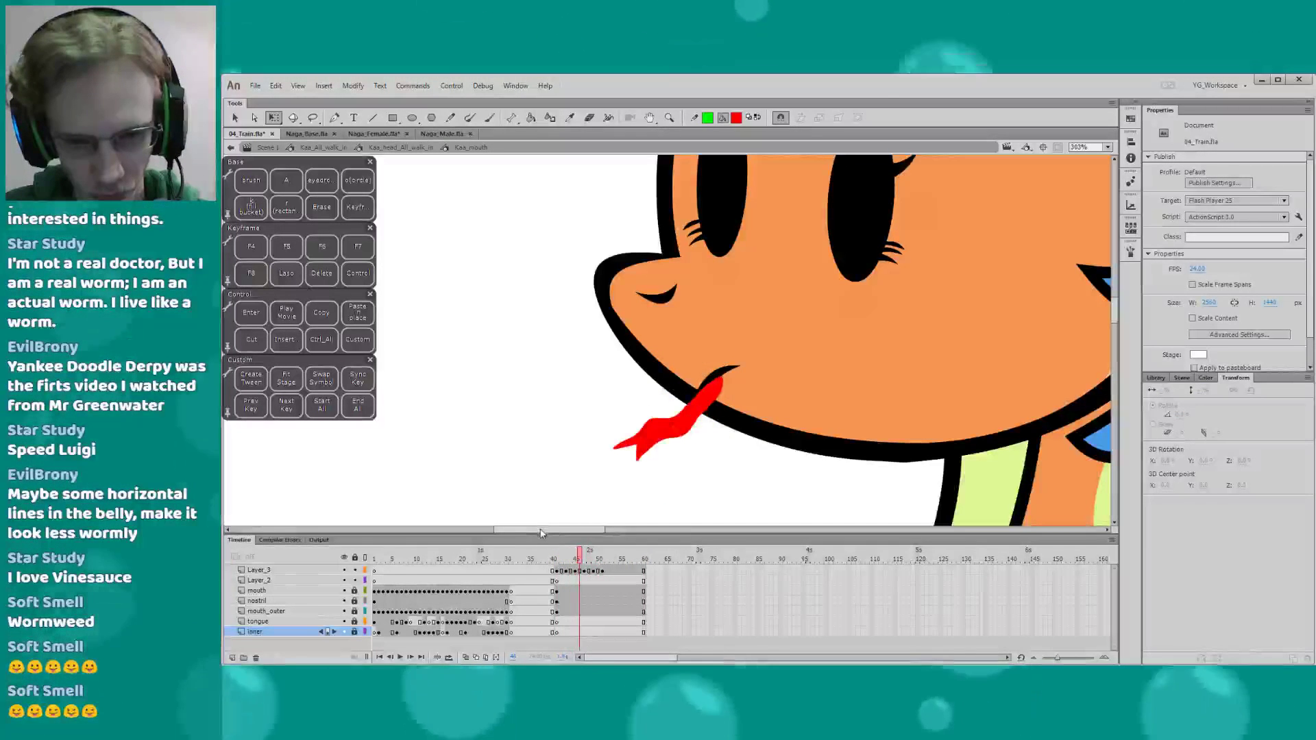
Step through the tongue poses up to frame 51 and add a blank Layer_3 keyframe at frame 53
key(period)
key(period)
key(period)
key(period)
key(period)
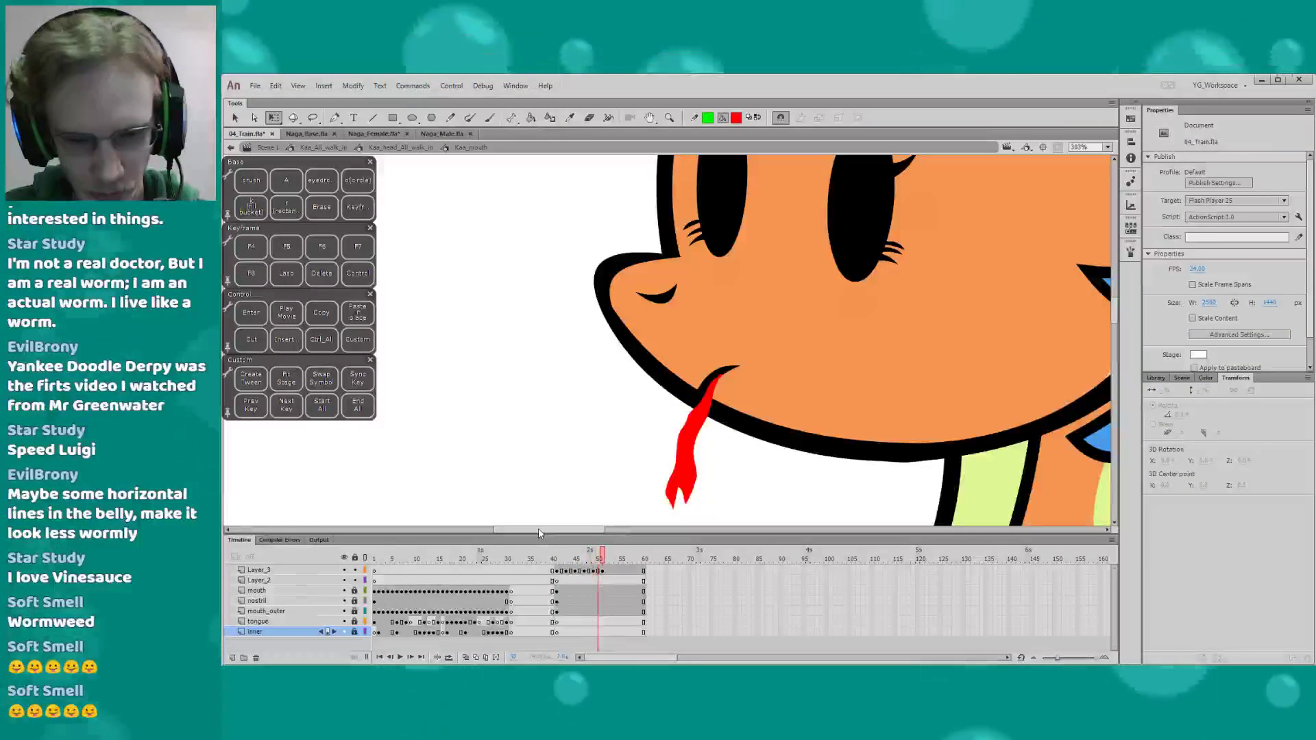
click(612, 571)
key(b)
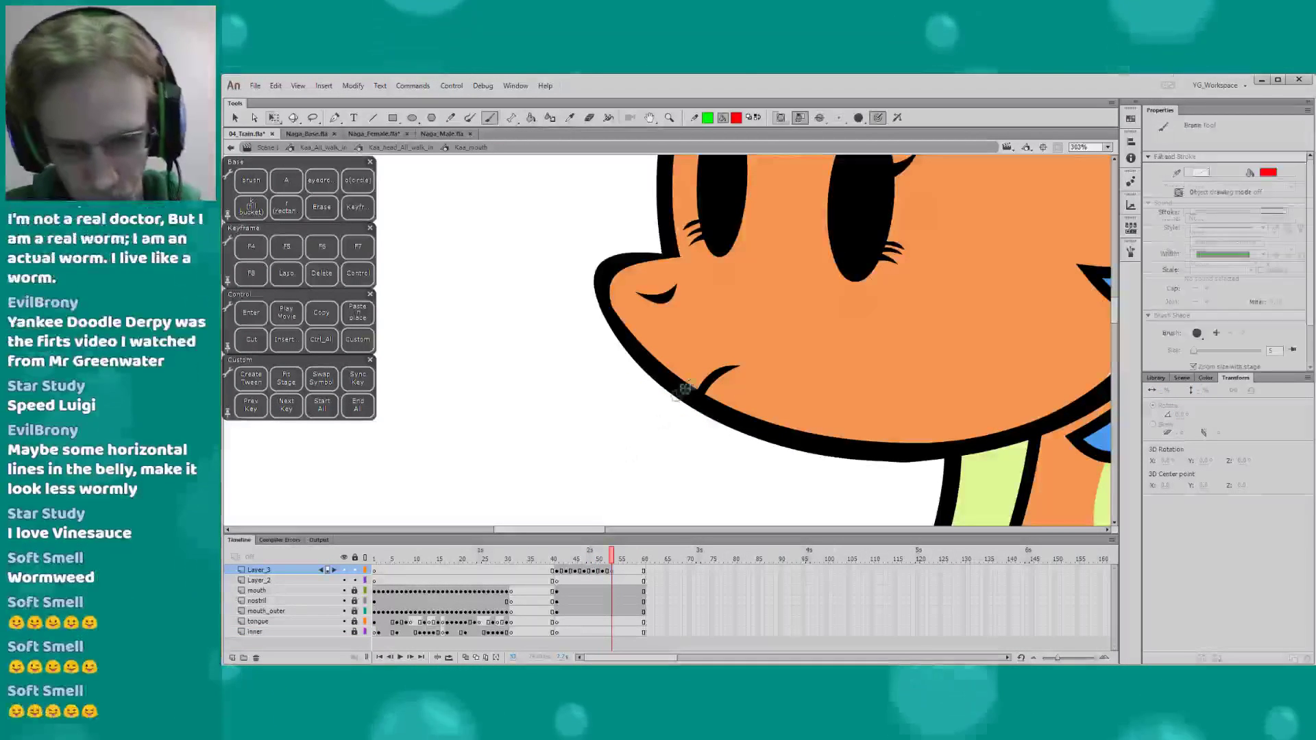
key(comma)
key(period)
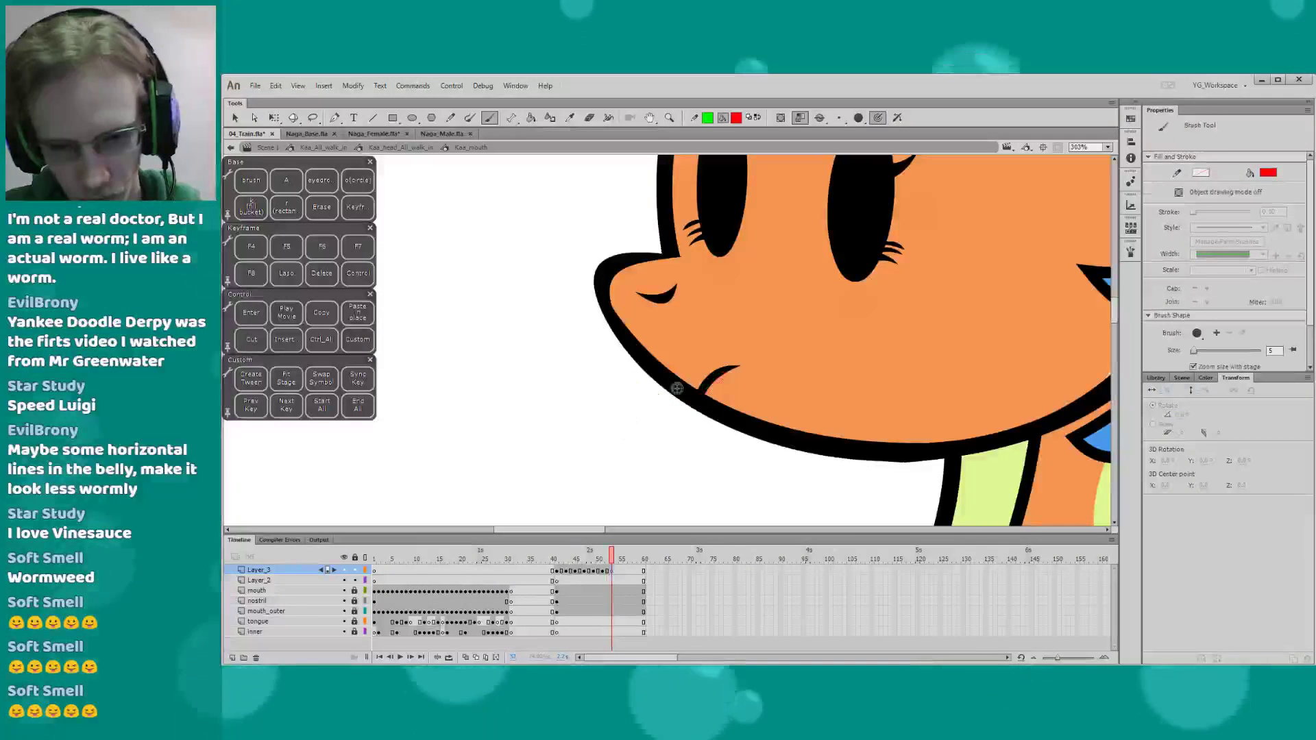
Draw a short forked tongue hanging down from the mouth crease at frame 53 and fill it red
drag(700, 396, 663, 469)
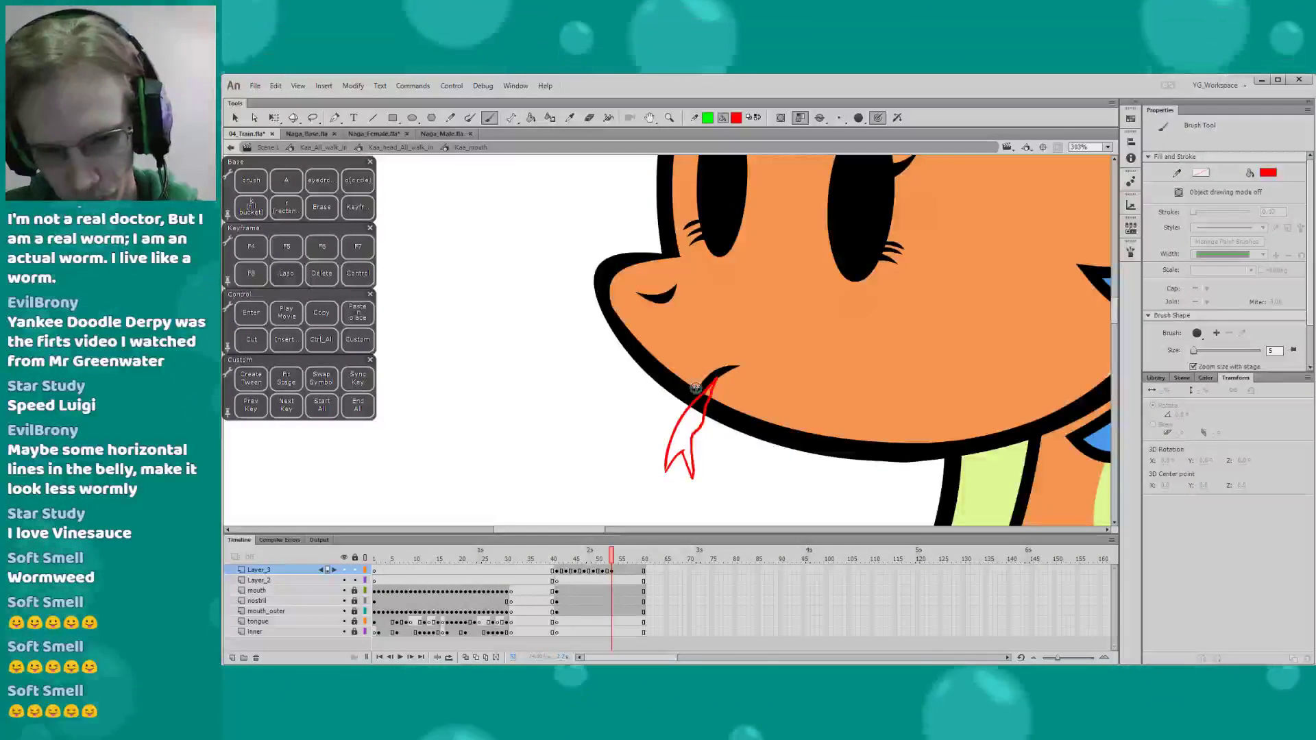
key(k)
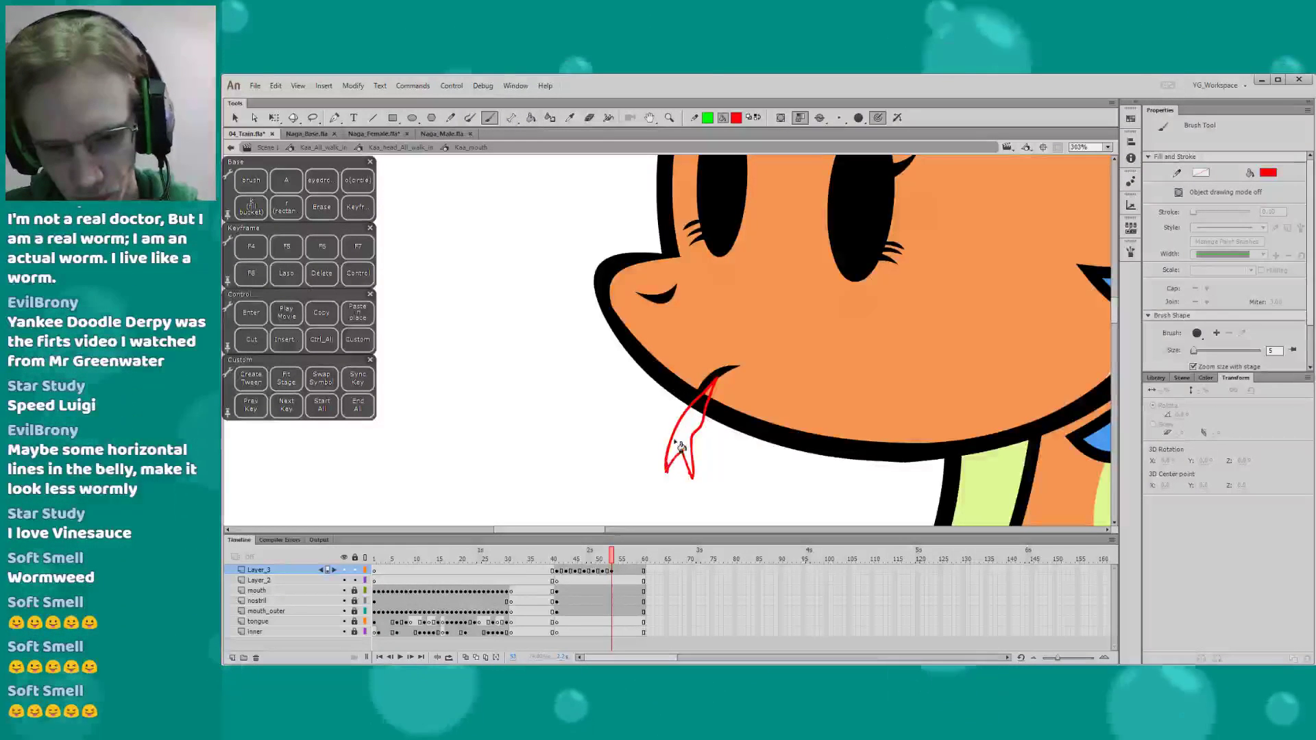
click(681, 446)
key(q)
Add a blank Layer_3 keyframe at frame 55 and draw a small forked tongue curling up under the snout, filled red
click(620, 552)
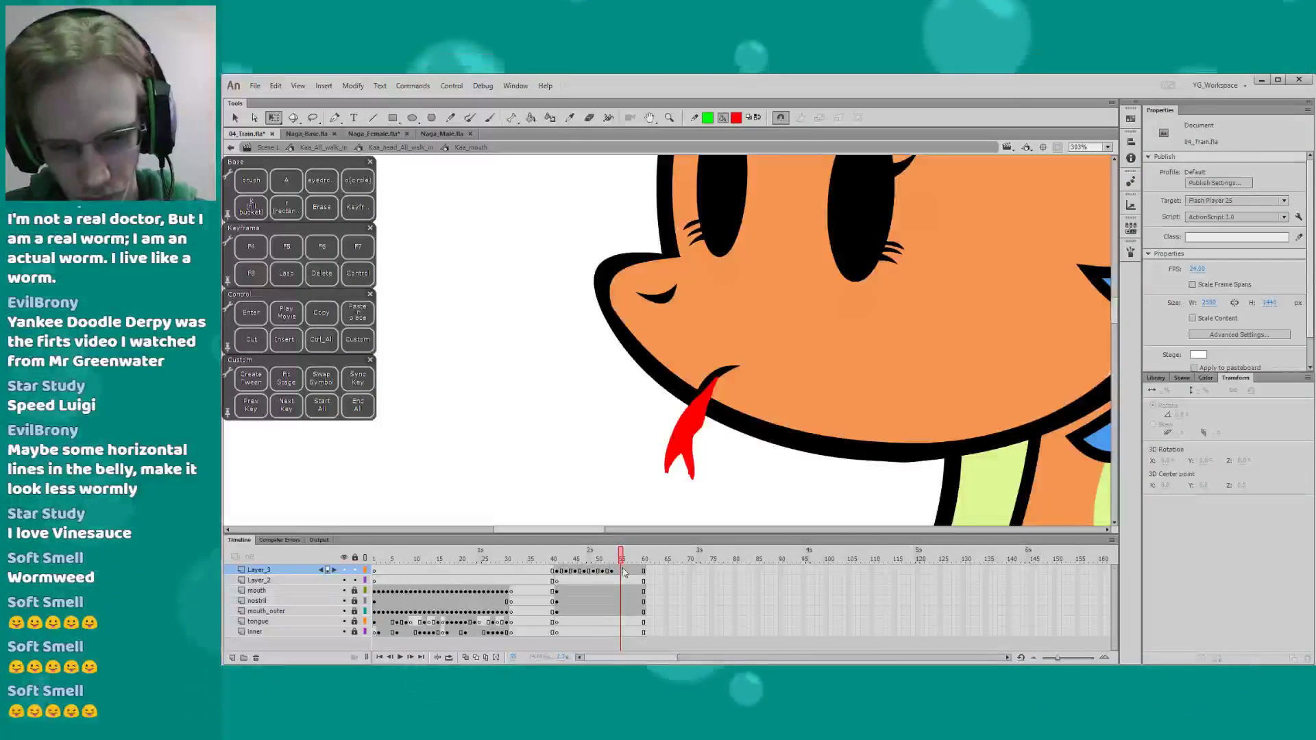
key(F7)
key(b)
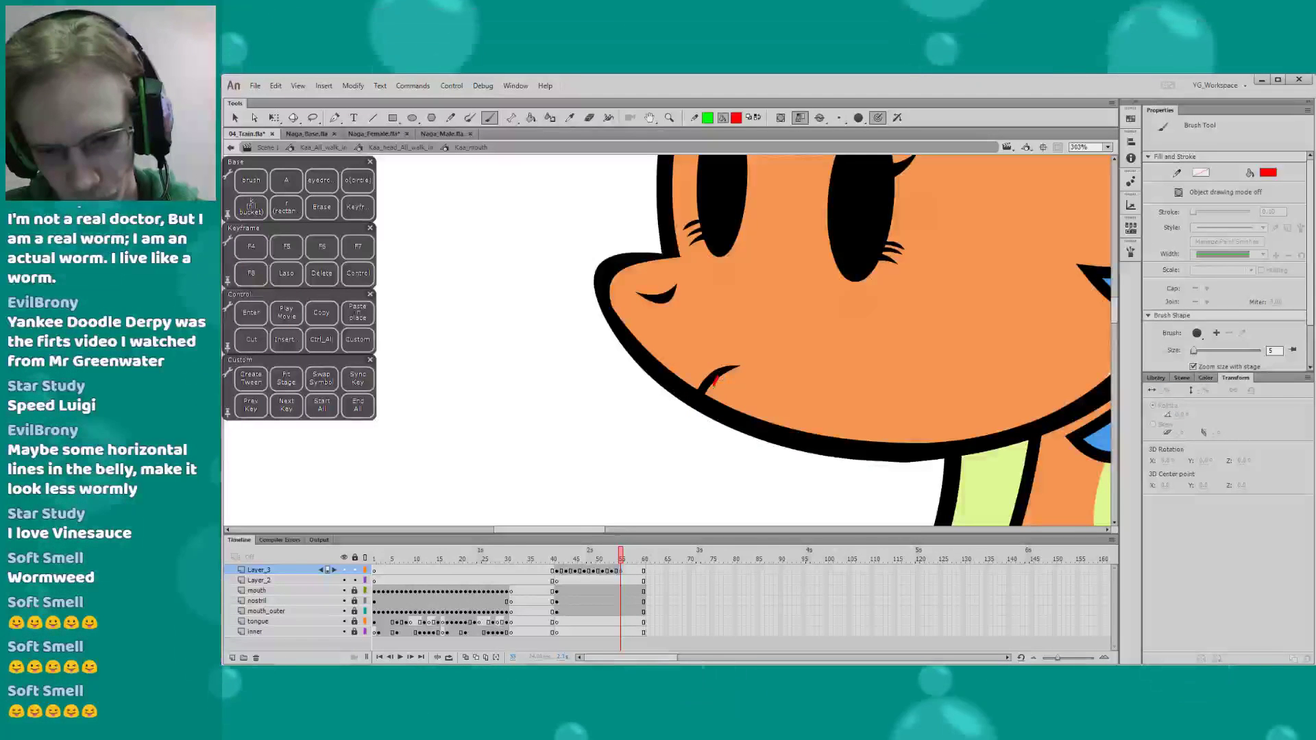
mouse_move(654, 392)
mouse_down()
mouse_move(664, 405)
mouse_move(647, 400)
mouse_up()
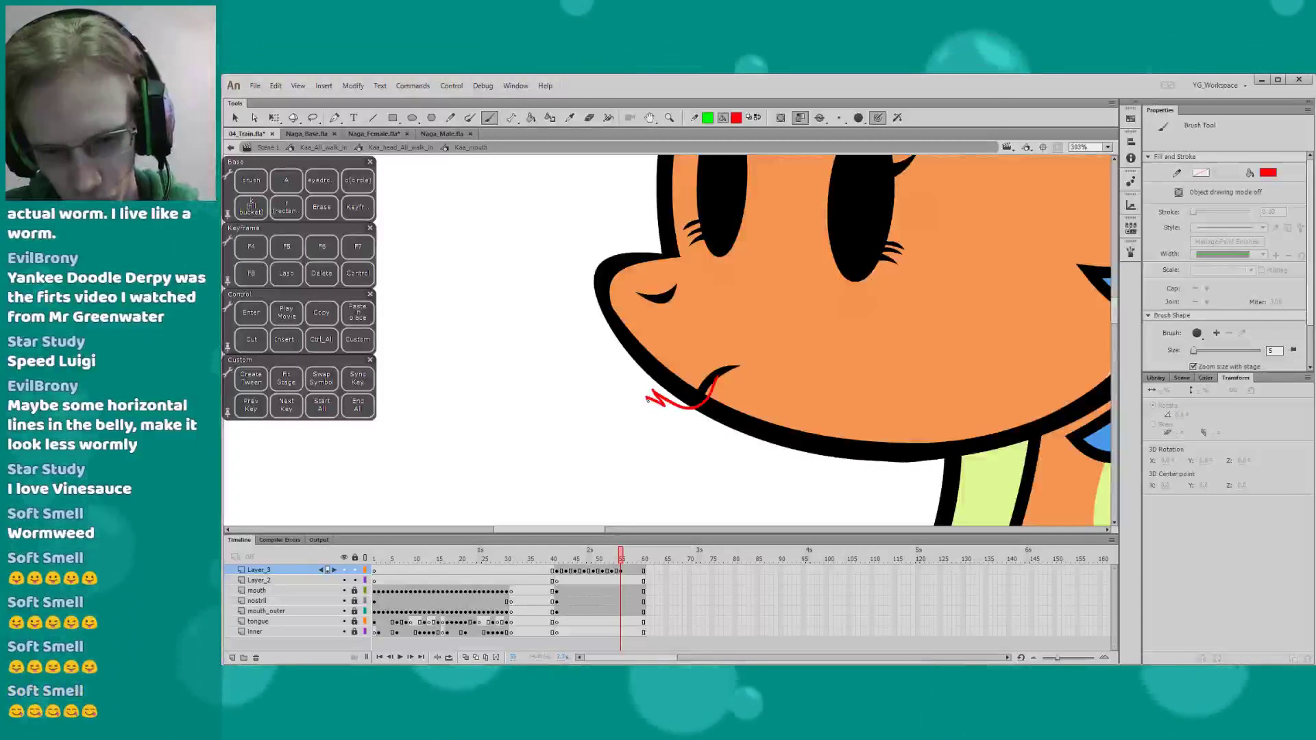
key(k)
click(705, 396)
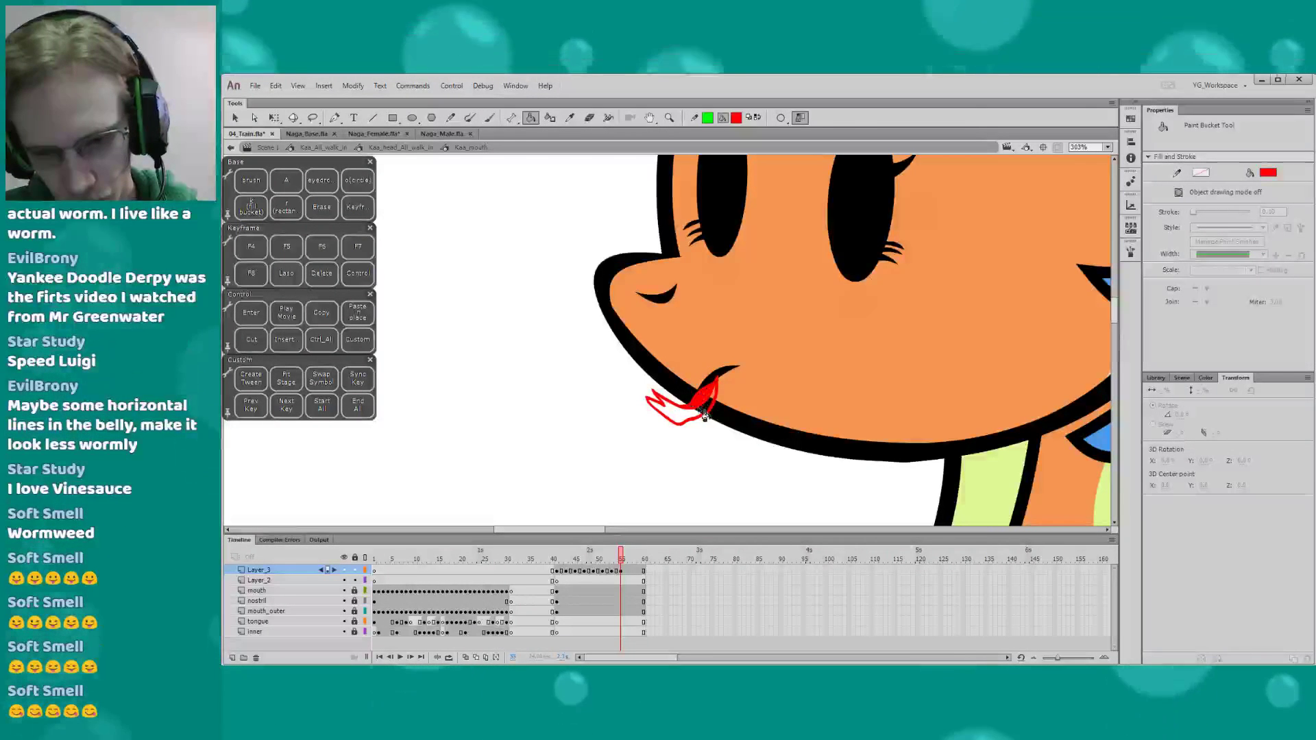
click(678, 412)
key(q)
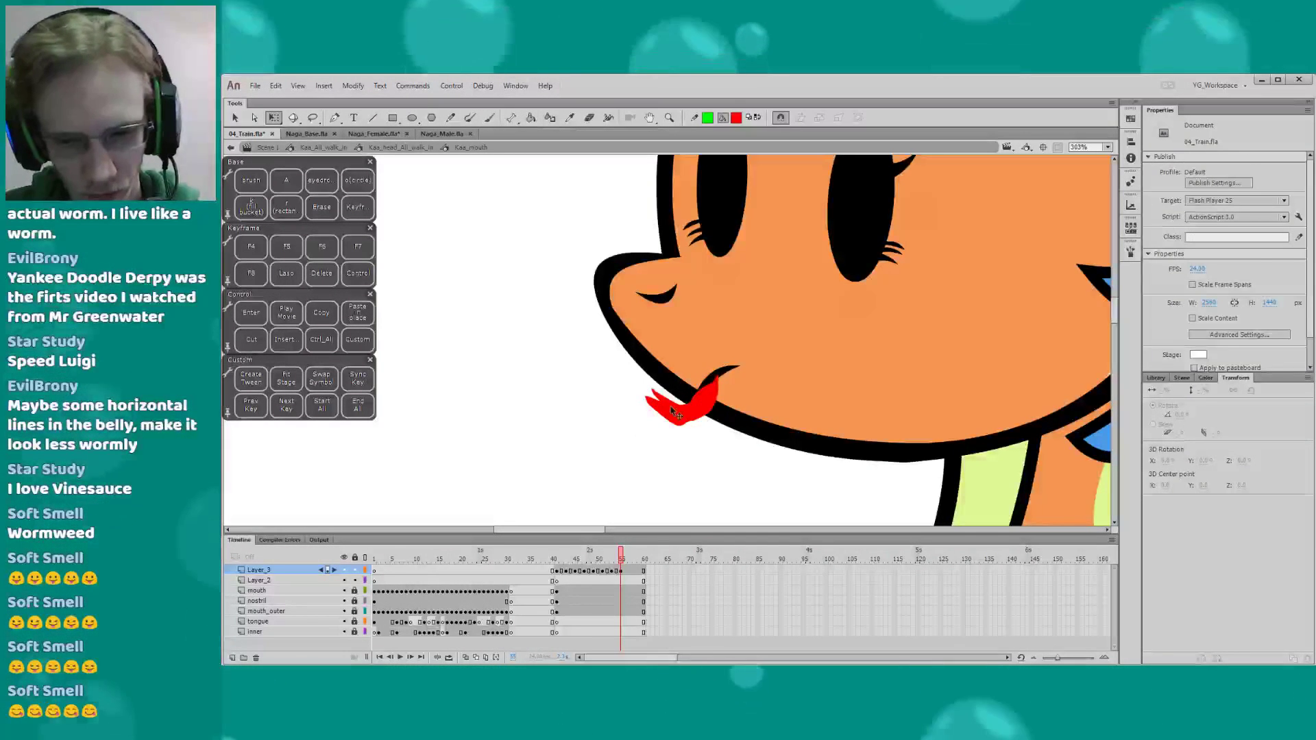
Nudge the frame 55 tongue slightly up and closer to the mouth crease
drag(671, 411, 674, 409)
click(626, 444)
key(r)
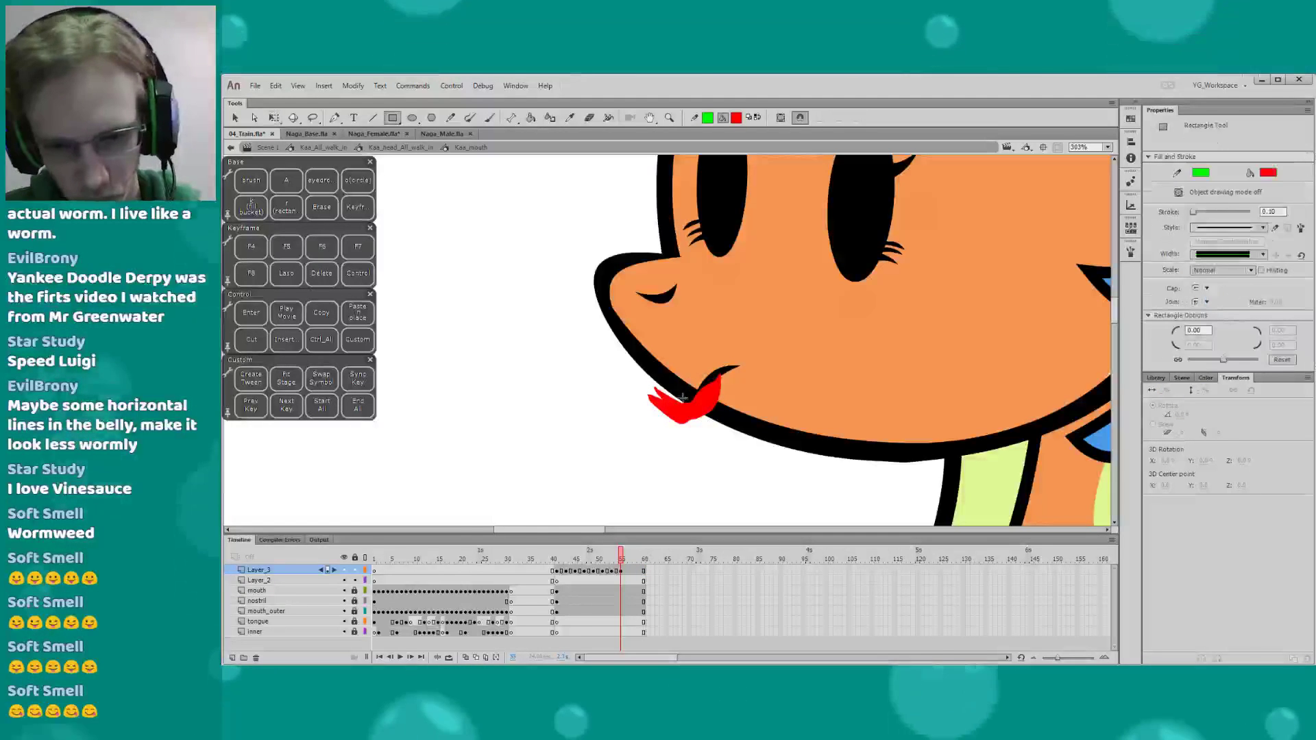
key(v)
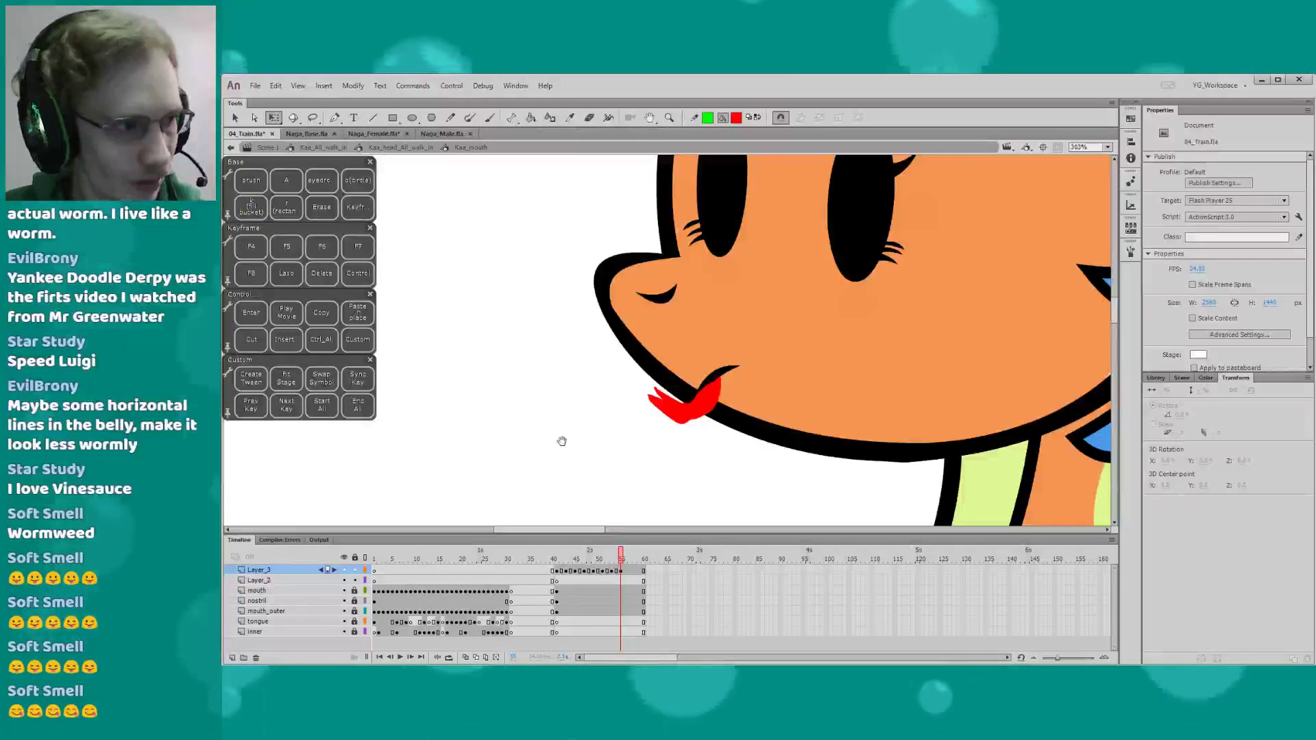
drag(563, 439, 563, 444)
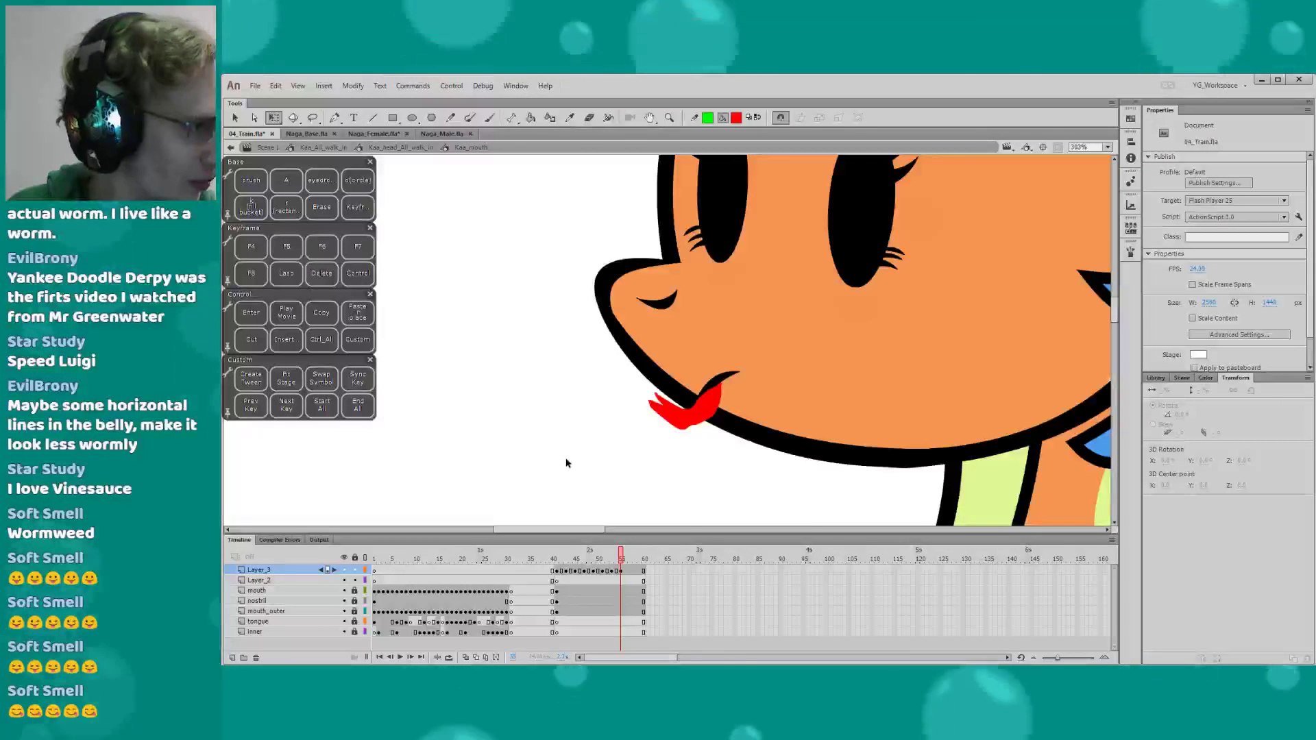
drag(581, 445, 572, 454)
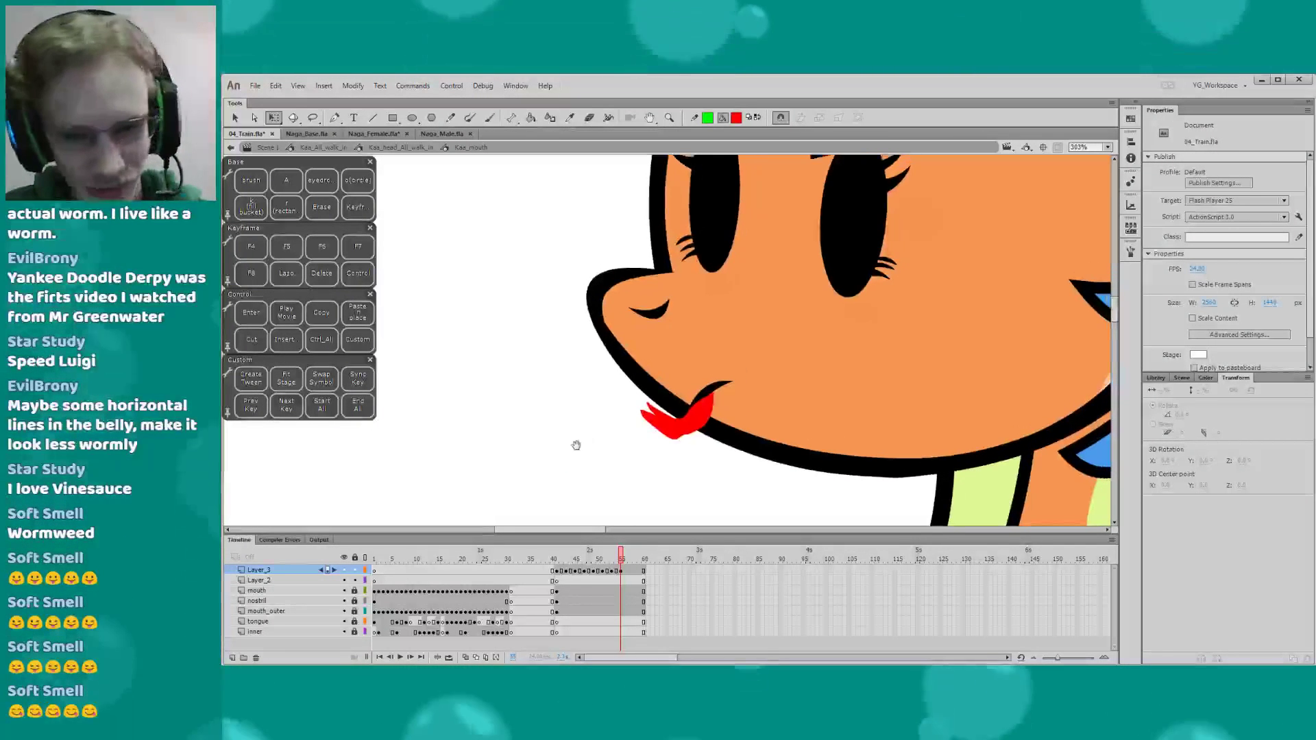
Key Layer_3 at frame 57, replace the copied tongue with a tiny red forked tip at the mouth, and leave frame 59 blank
key(F6)
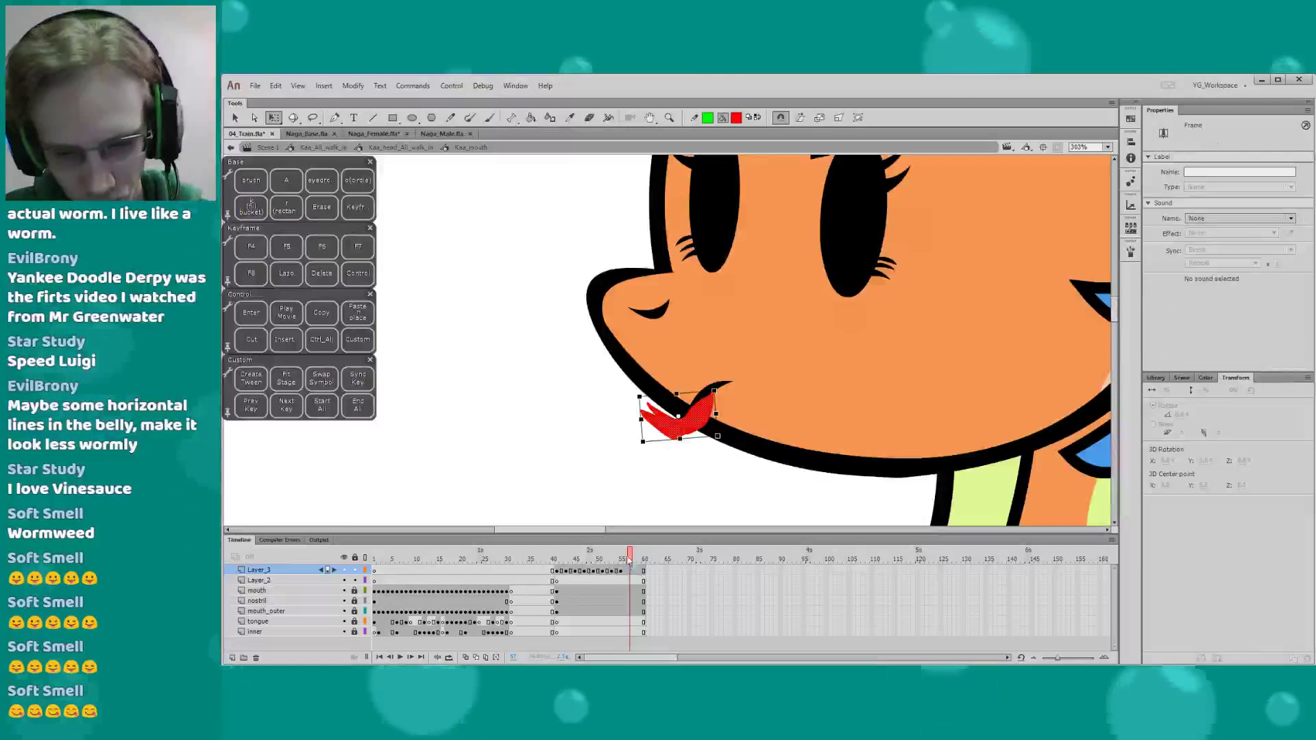
key(Delete)
key(b)
drag(708, 394, 685, 425)
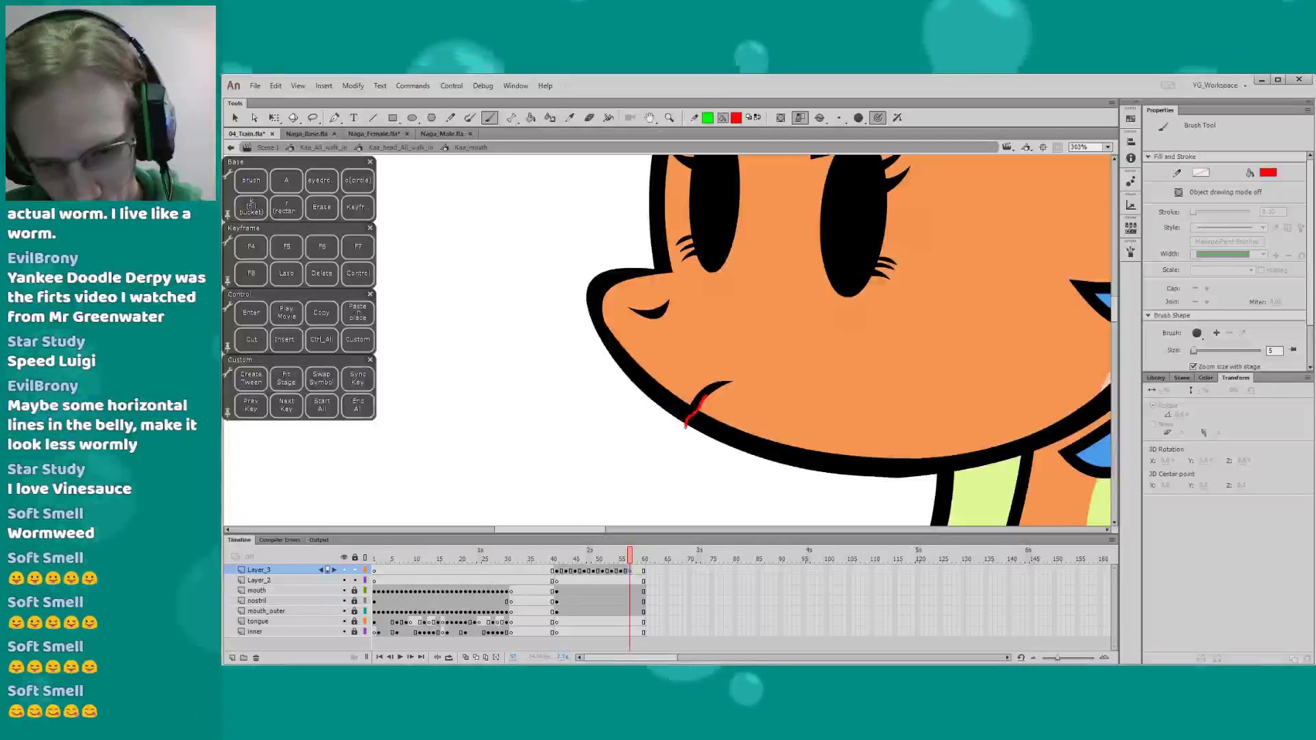
key(k)
click(692, 417)
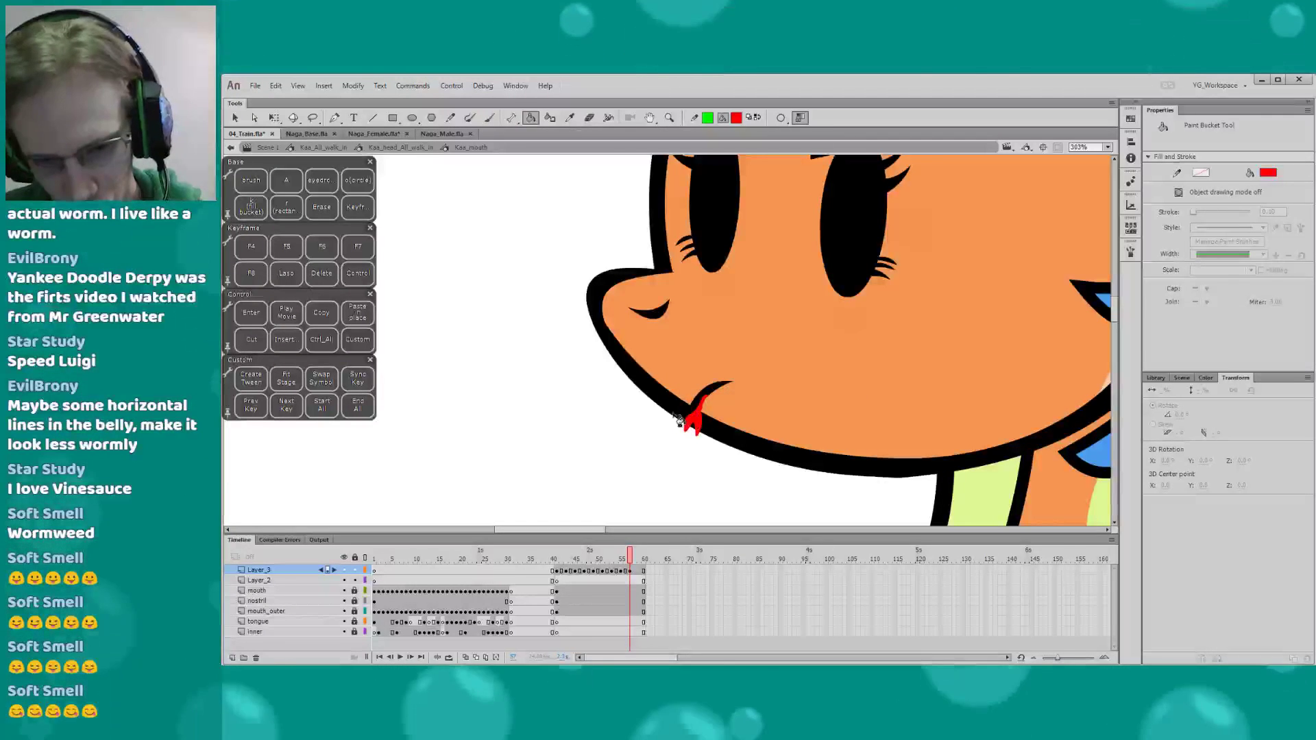
key(q)
drag(737, 375, 639, 481)
click(636, 479)
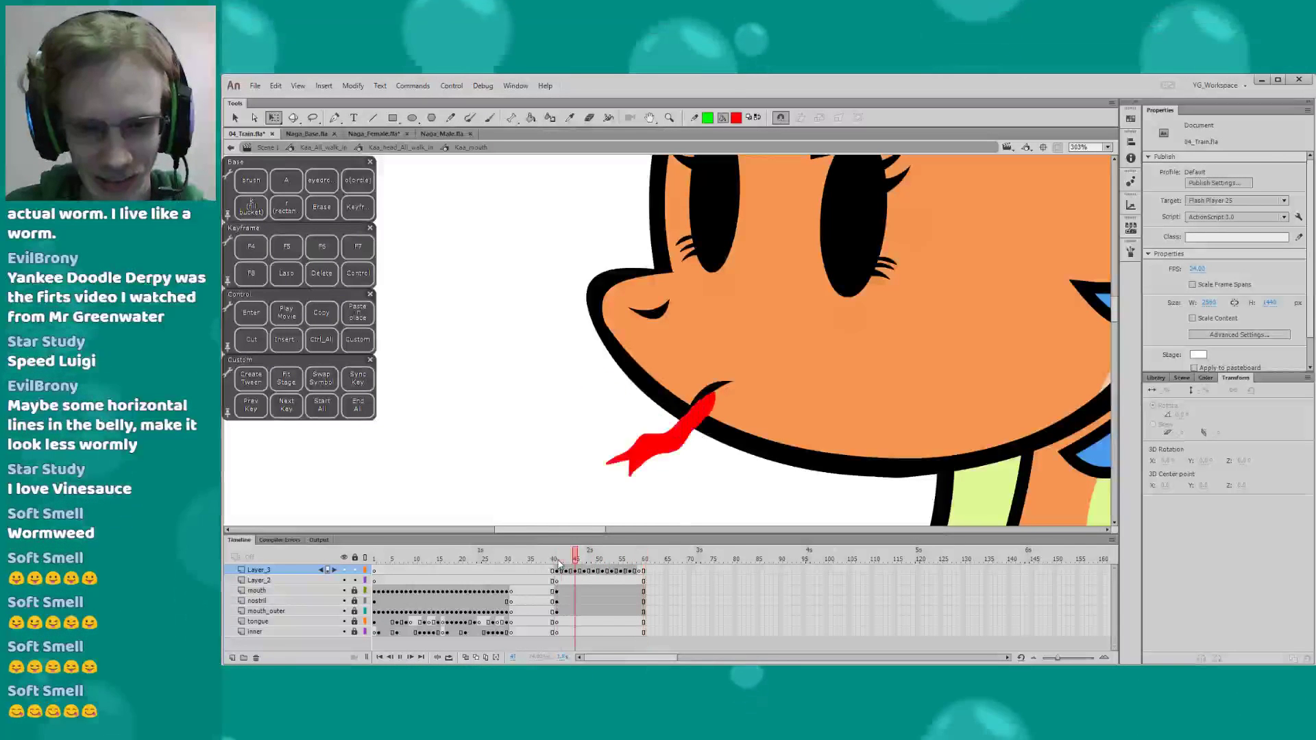
Play the complete tongue flick from frame 41 with the whole head in view
alt+click(548, 464)
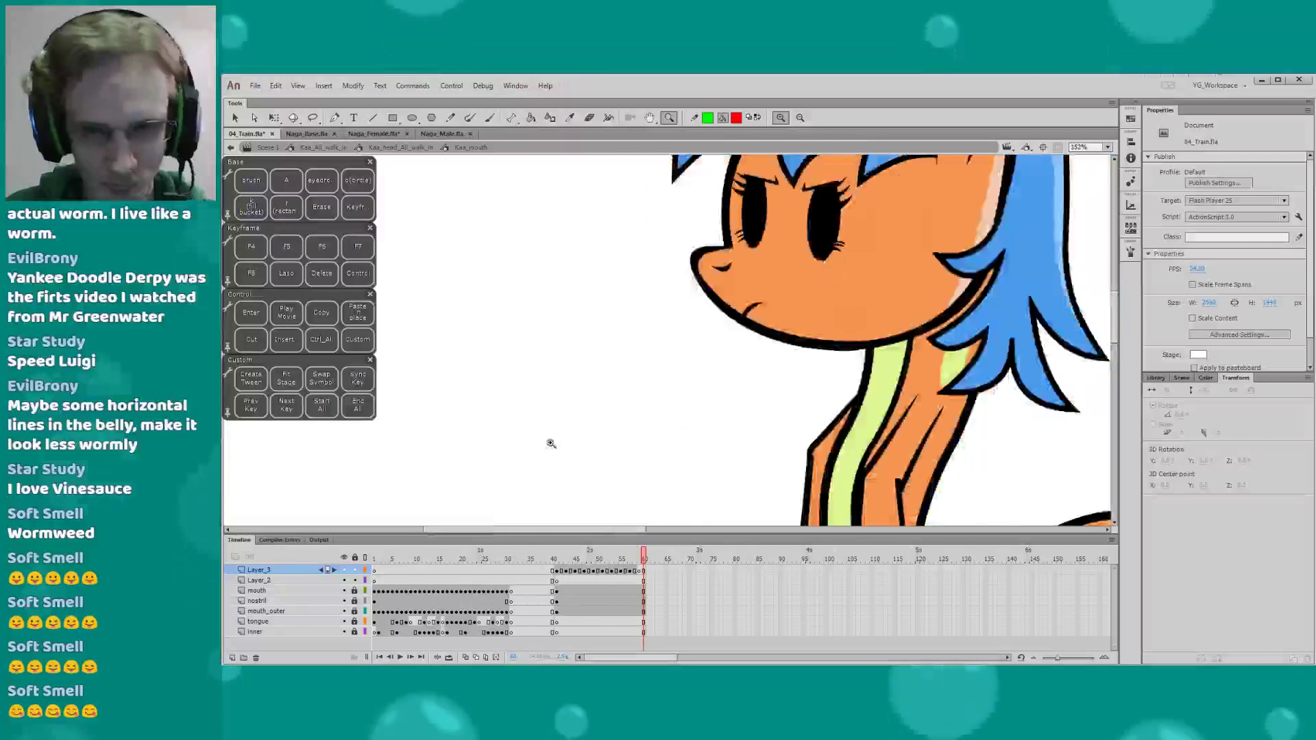
drag(549, 444, 512, 528)
key(q)
click(556, 559)
key(Return)
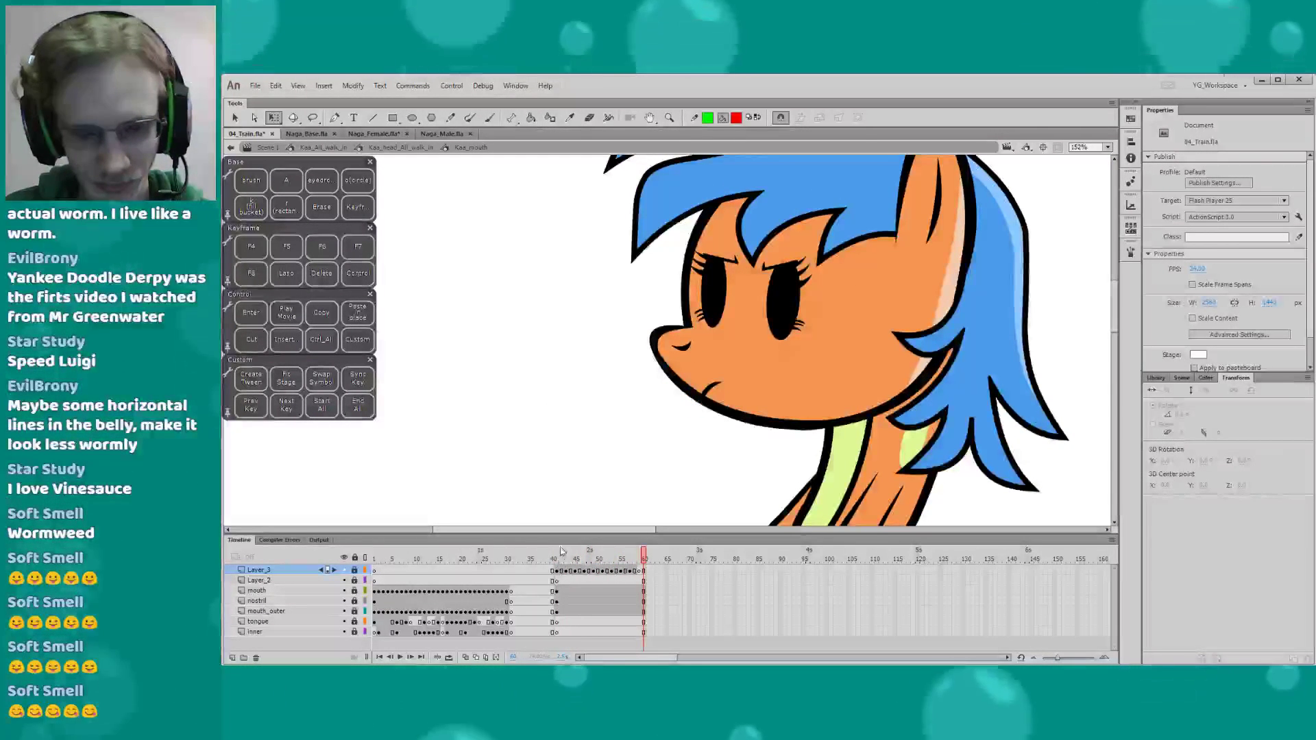
drag(549, 464, 523, 471)
key(Return)
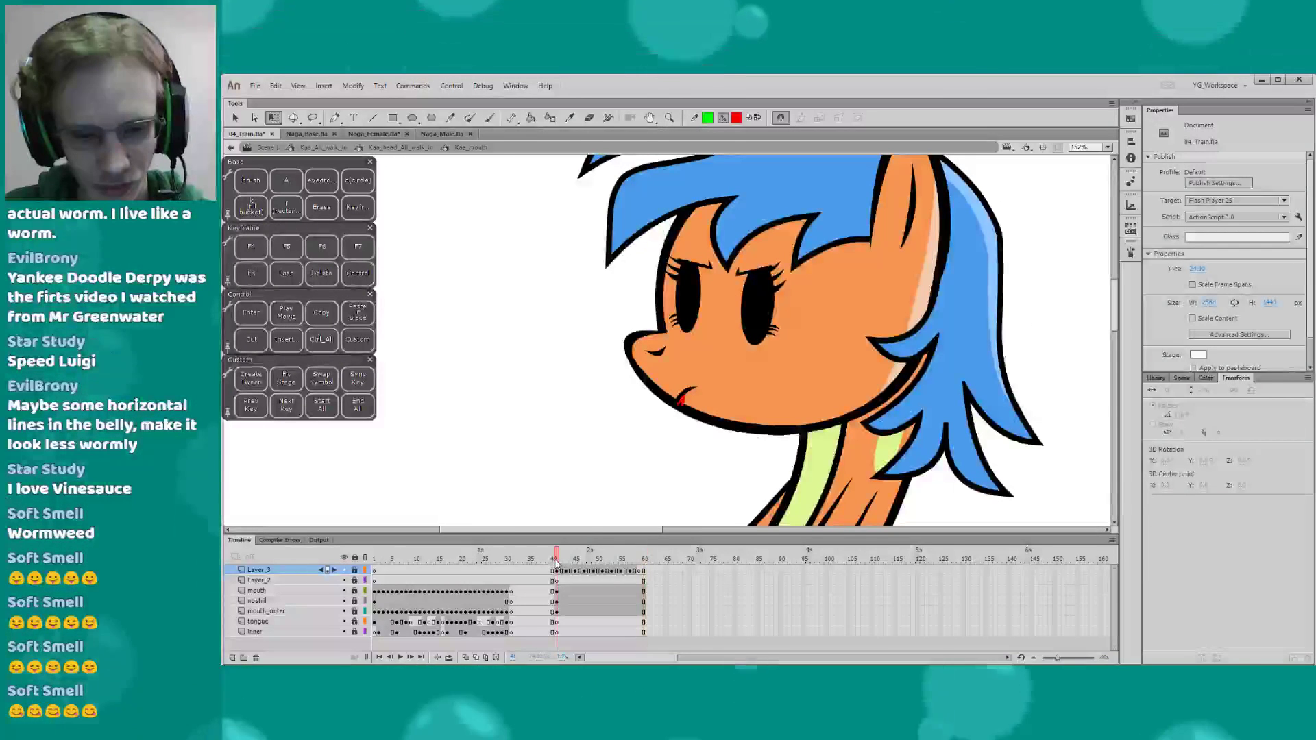
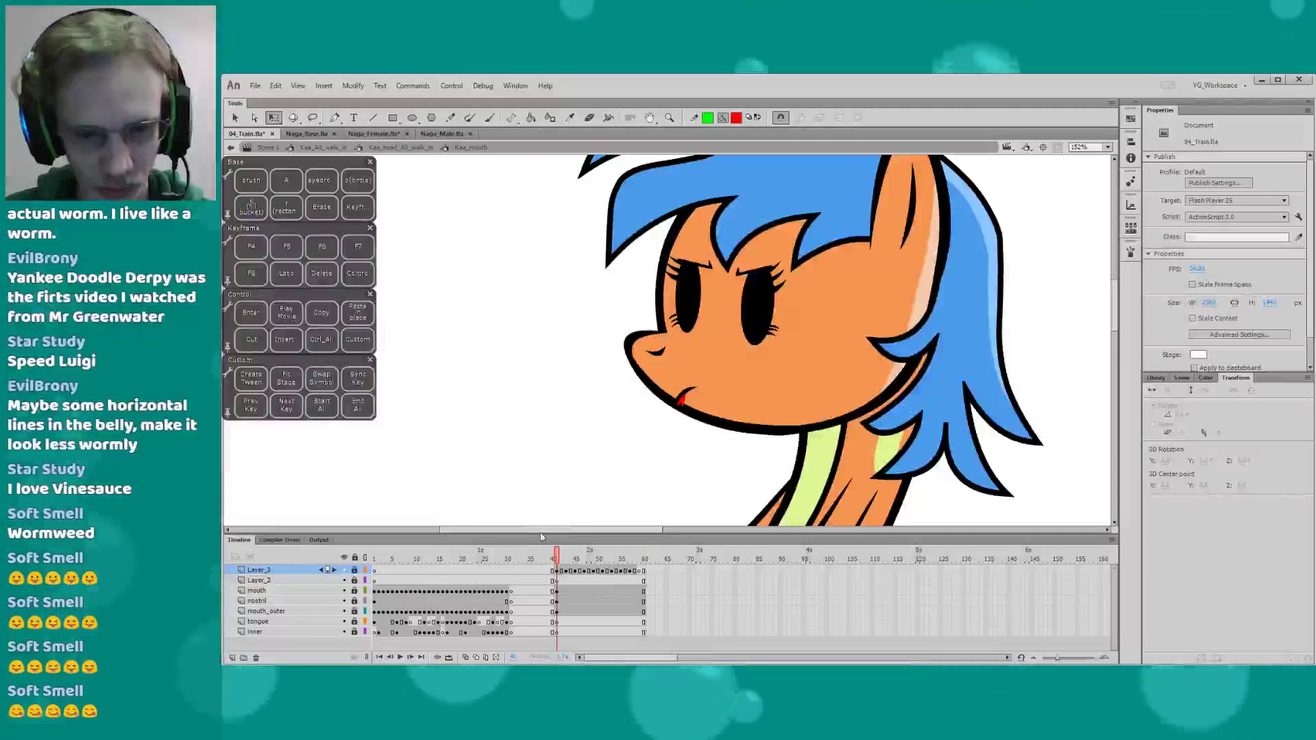
key(Return)
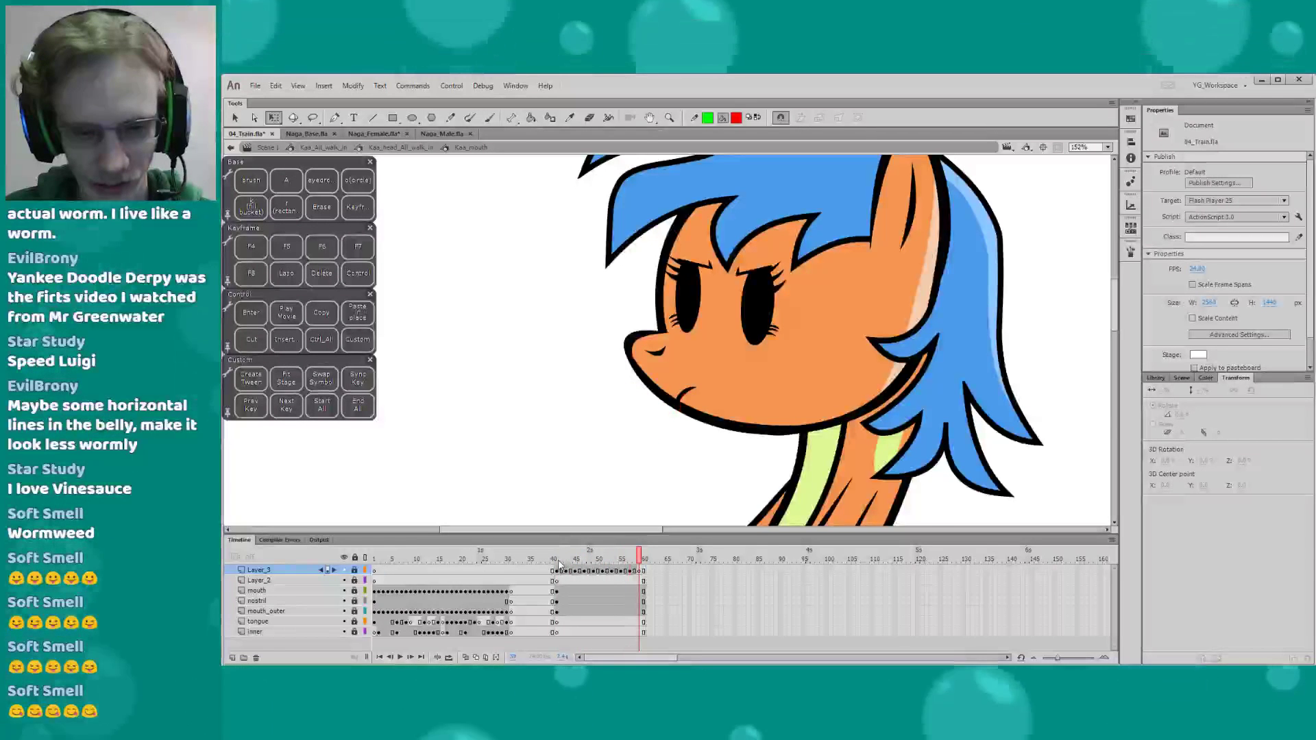
click(557, 555)
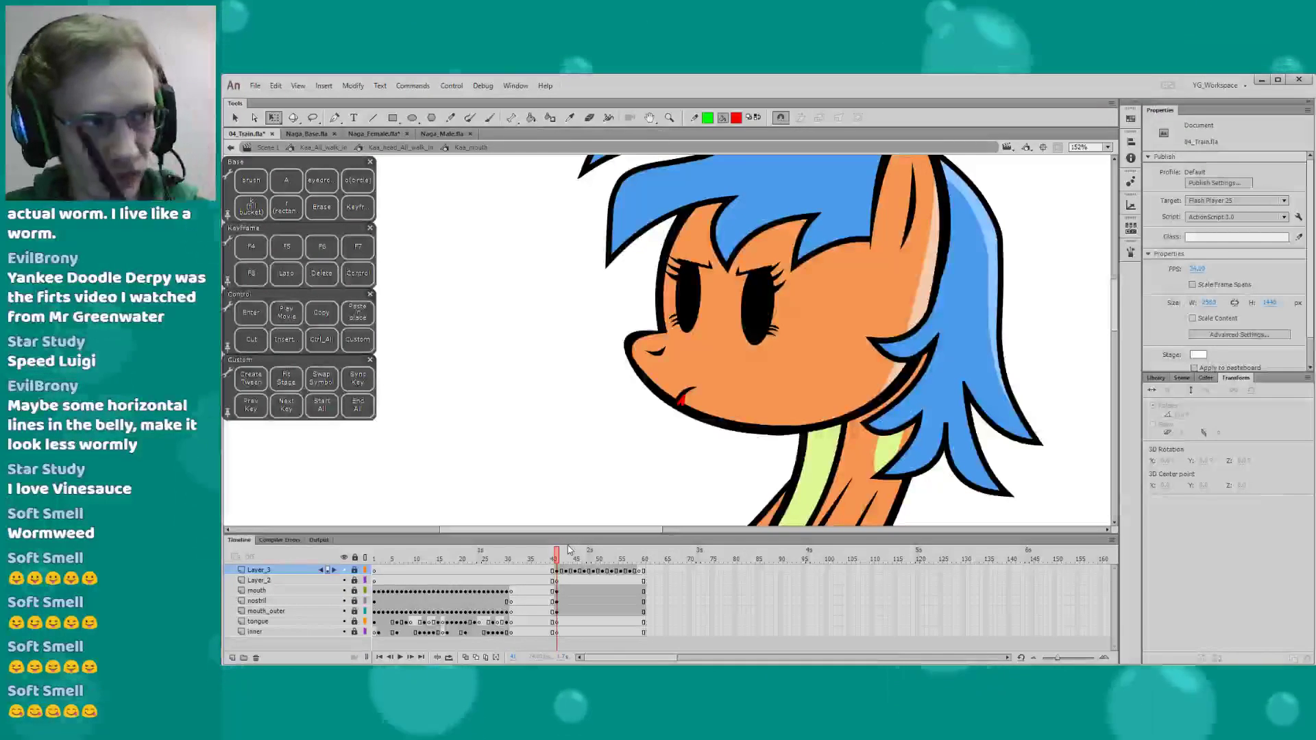
Exit the mouth and head symbols to the walk symbol and play its animation through the blink
double_click(503, 410)
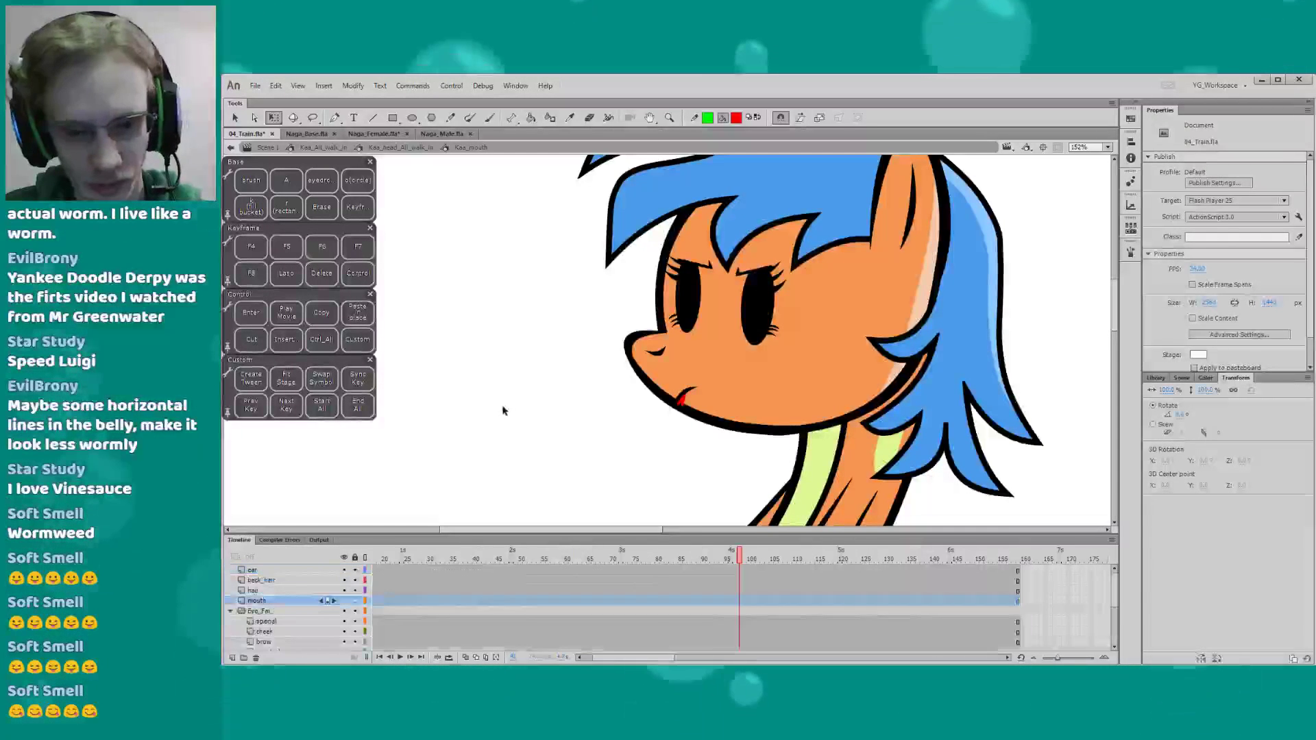
double_click(504, 418)
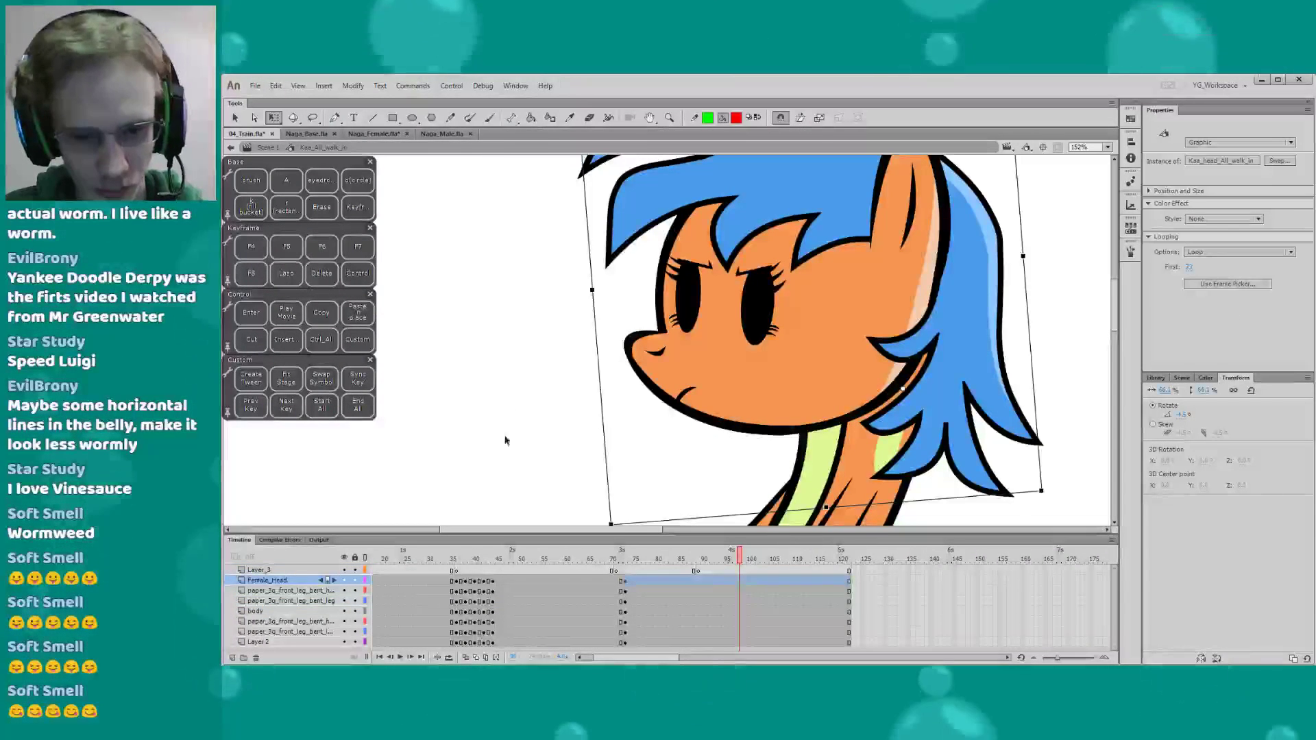
drag(632, 561, 589, 562)
key(Return)
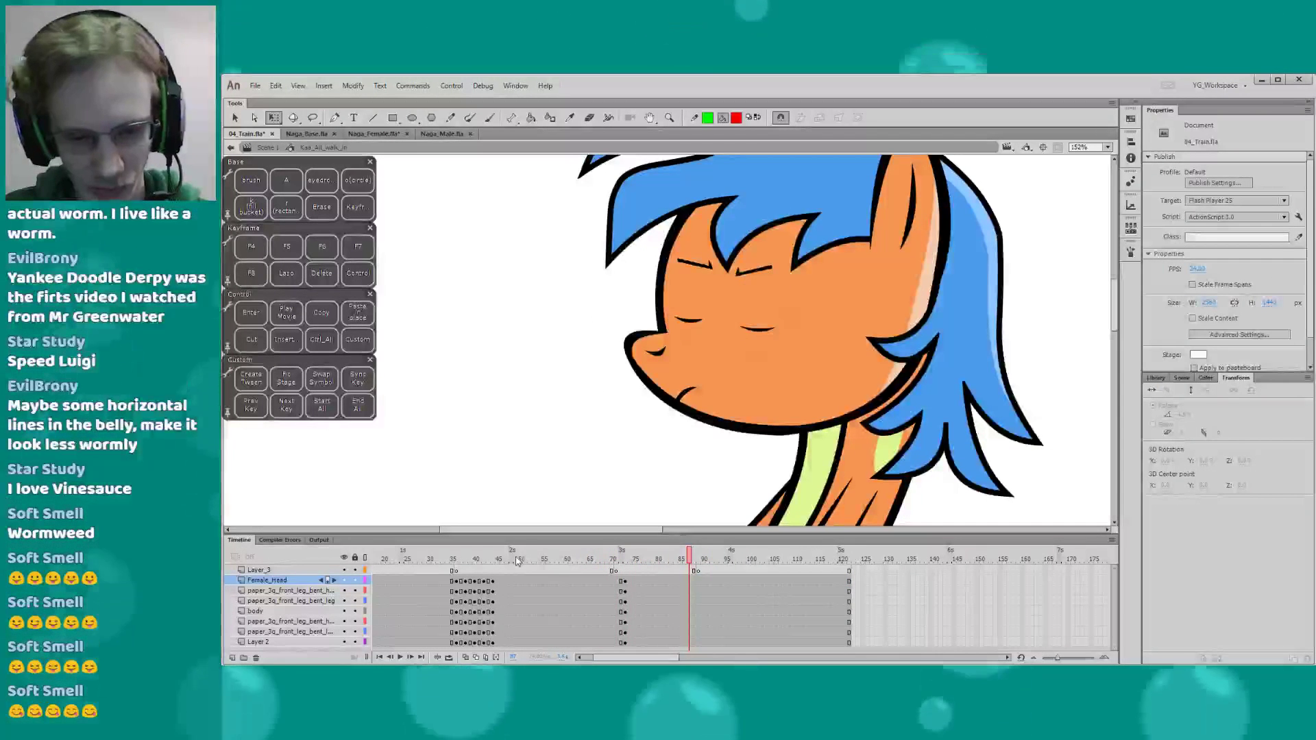
click(519, 555)
key(Return)
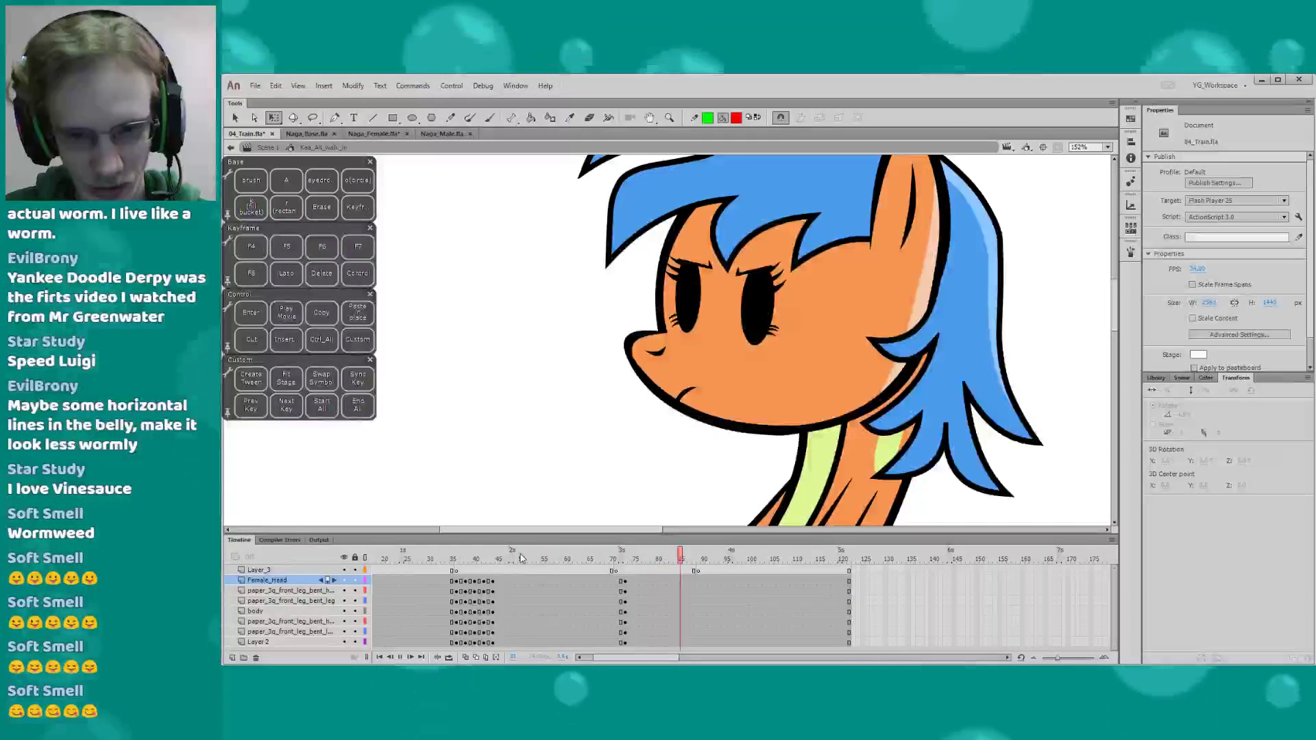
Open the head symbol at frame 73 from the walk symbol and enlarge the timeline to show more layers
click(733, 558)
click(674, 401)
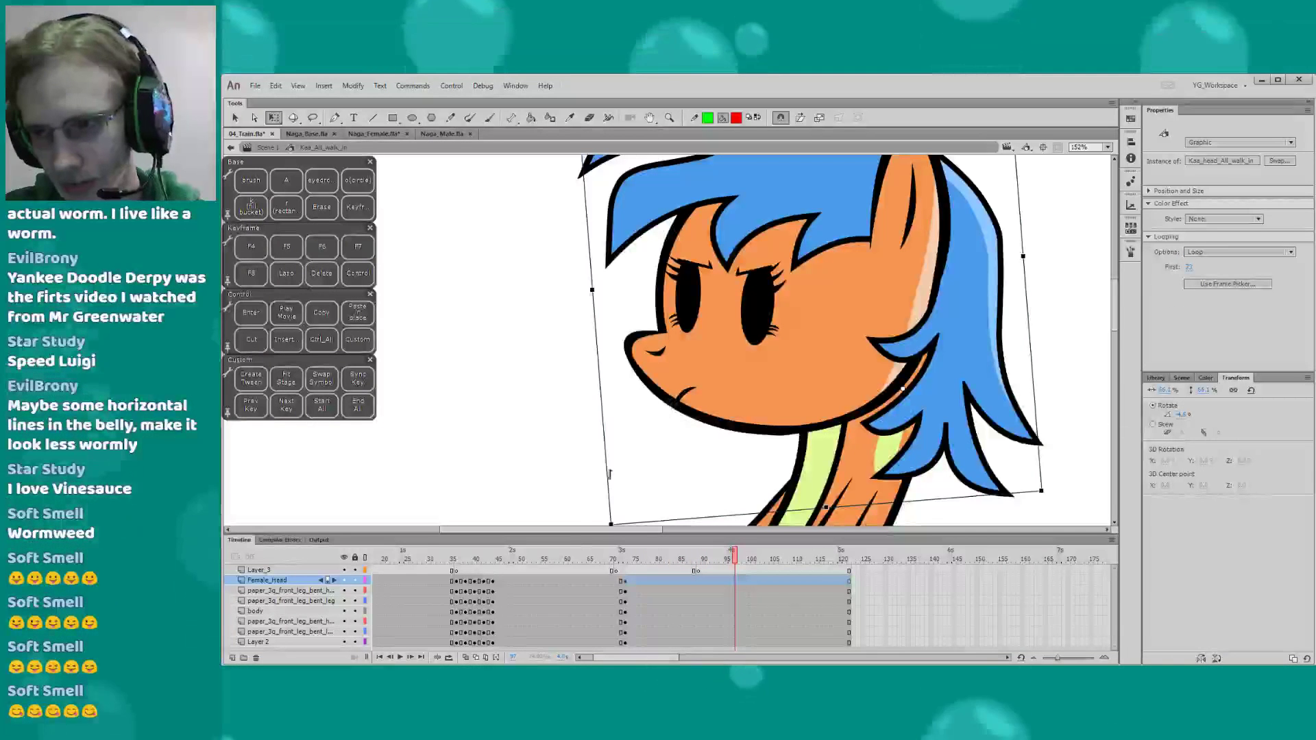
drag(572, 535, 572, 497)
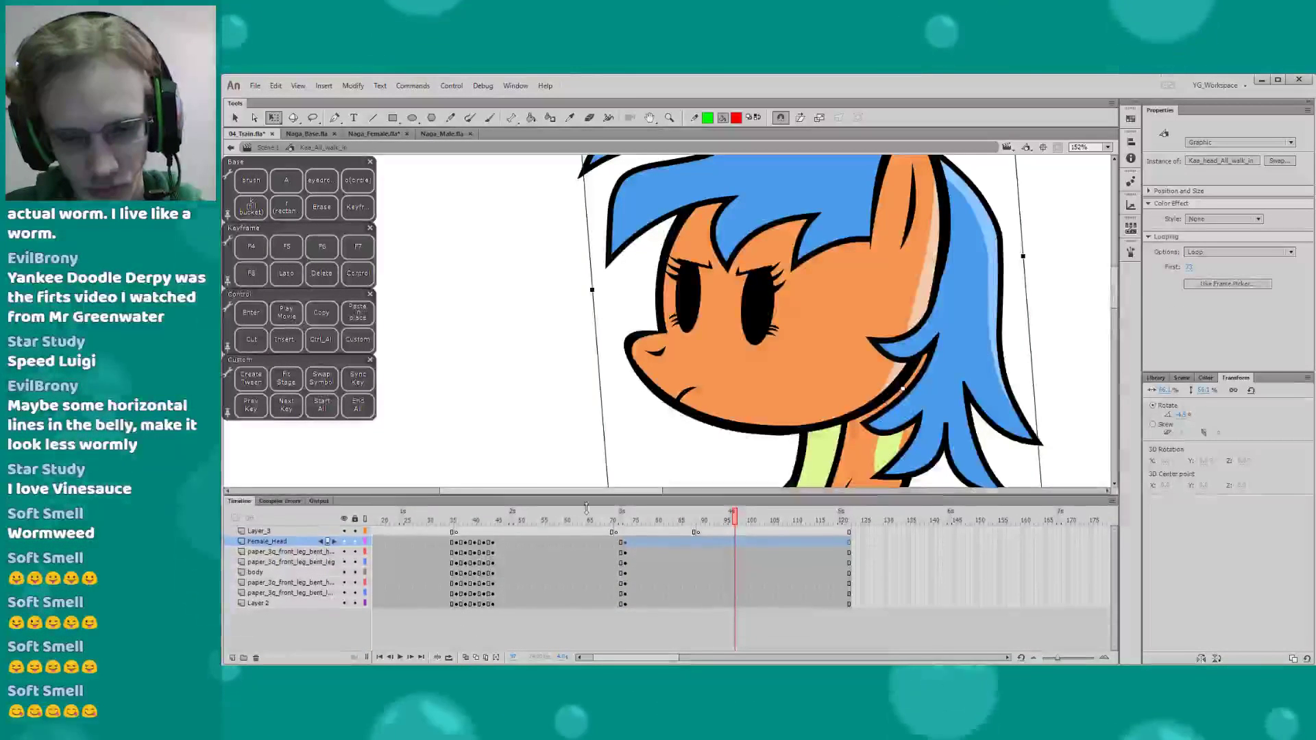
click(625, 520)
double_click(680, 394)
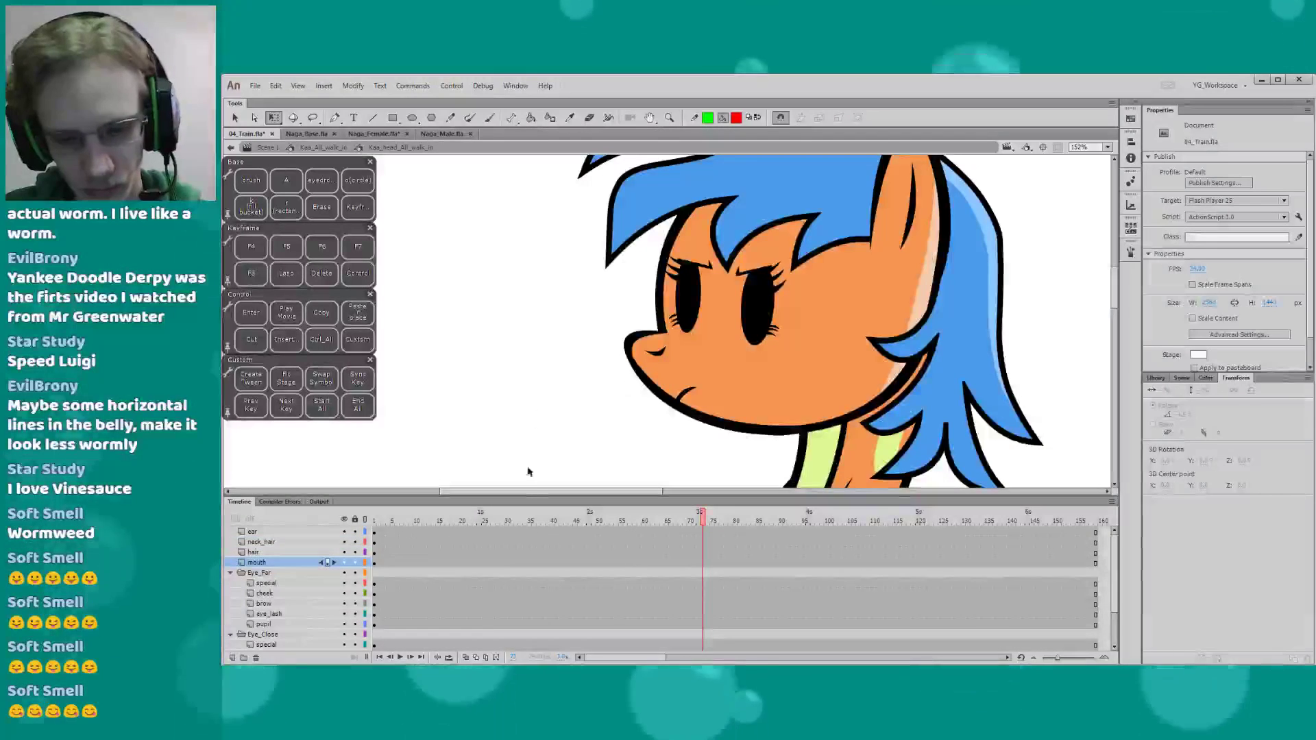
mouse_move(528, 492)
mouse_down()
mouse_move(528, 420)
mouse_move(528, 467)
mouse_up()
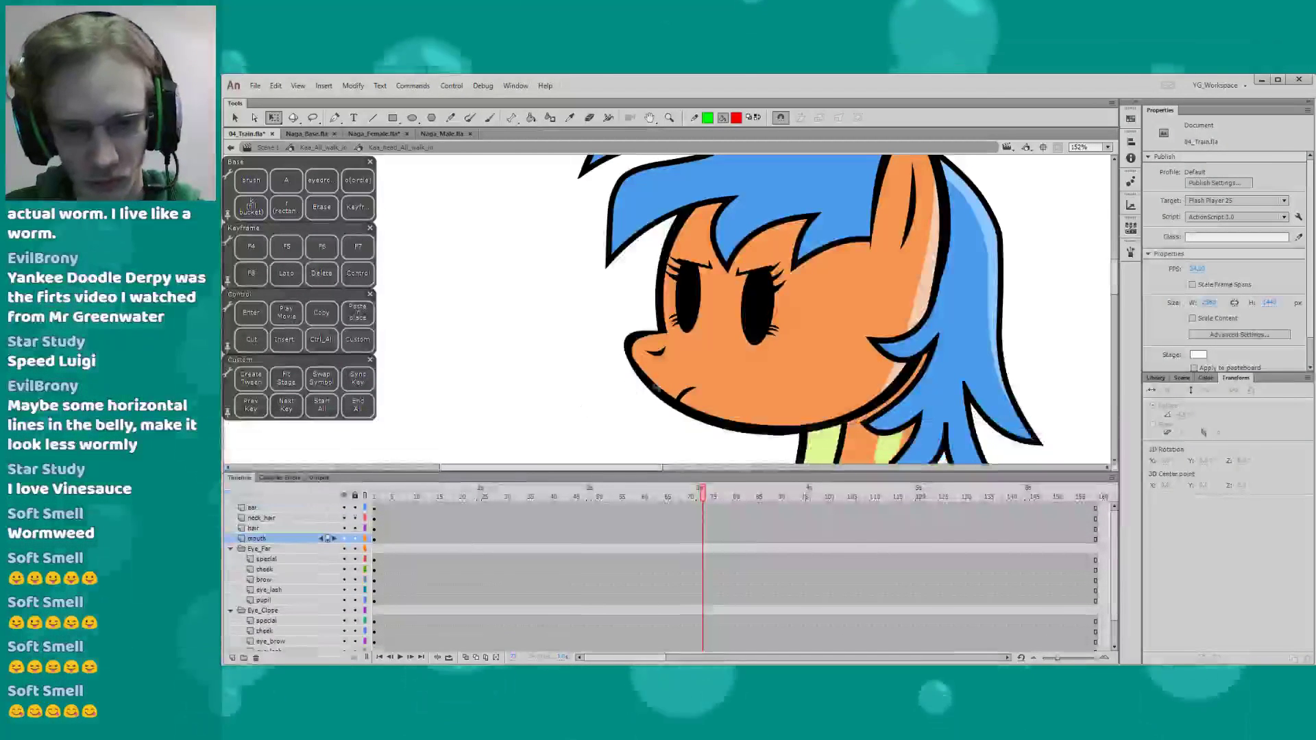
Keyframe the mouth layer at frame 73 and set the mouth instance to its frame 41 using the Frame Picker
click(668, 391)
click(567, 403)
click(662, 392)
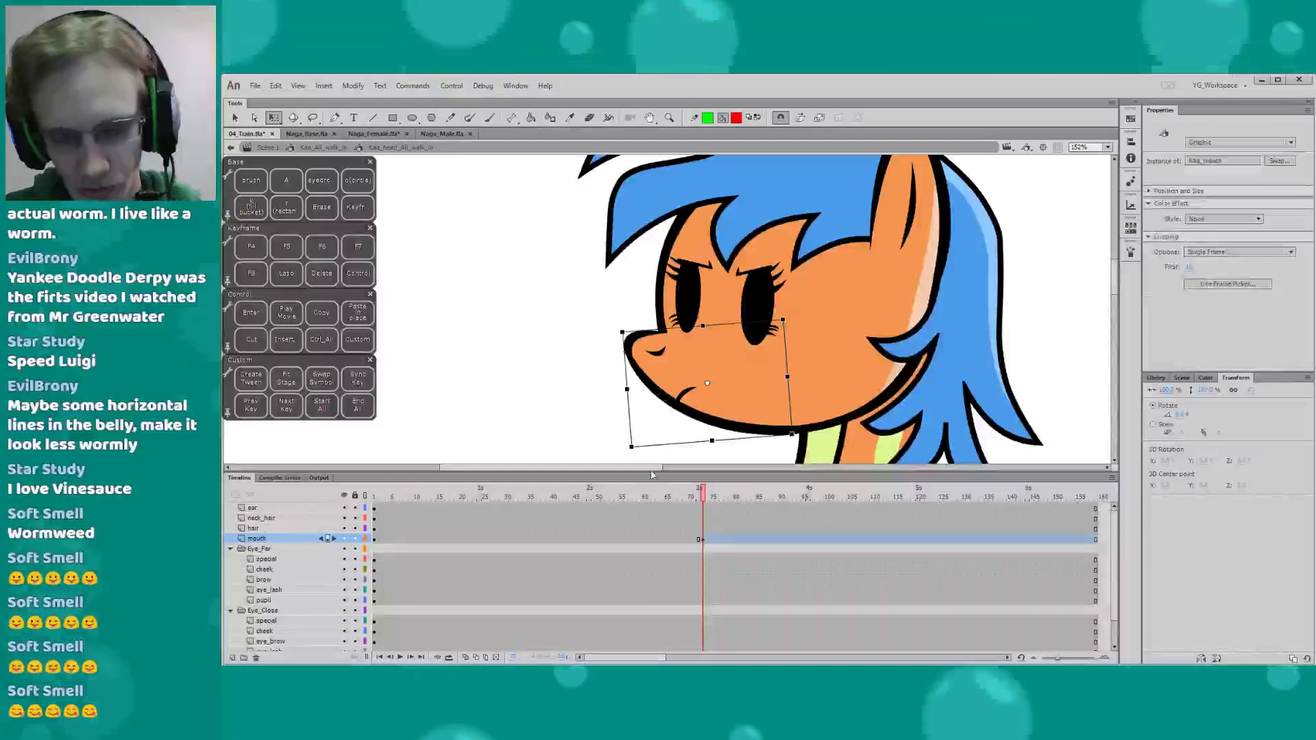
click(1130, 227)
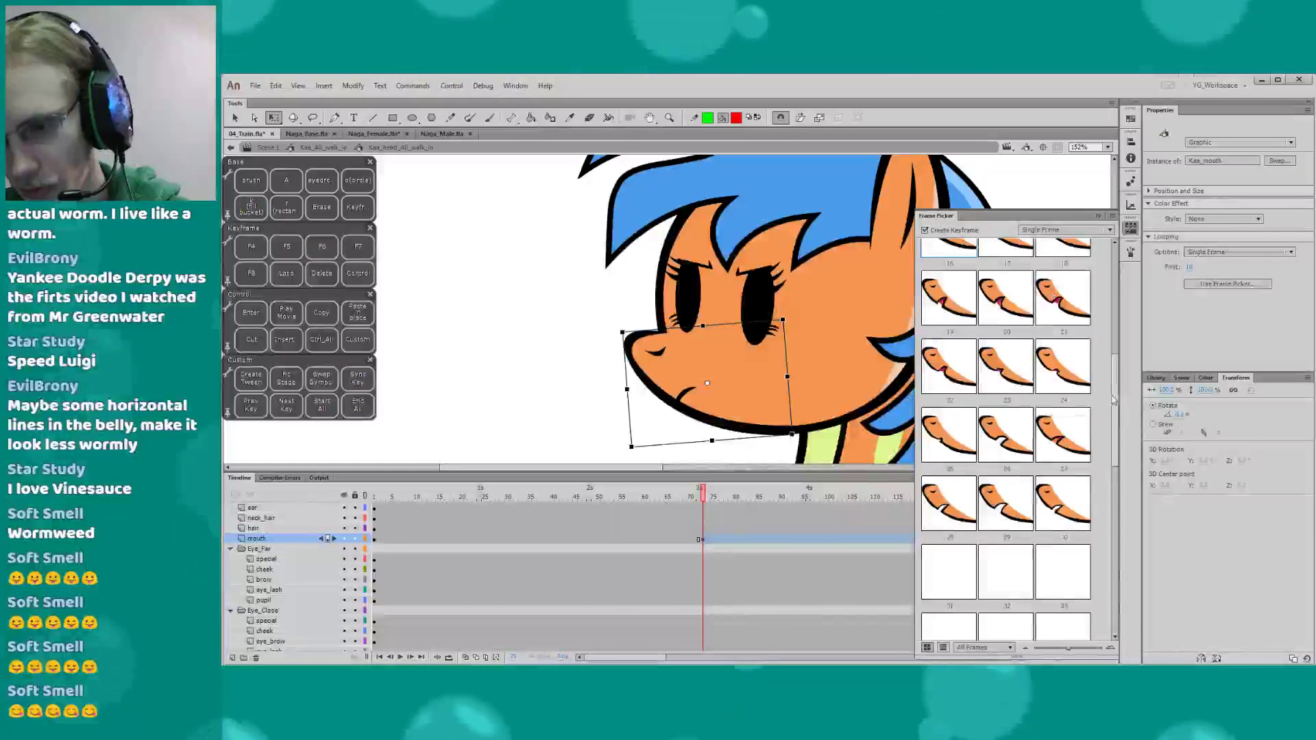
scroll(1006, 445, down, 5)
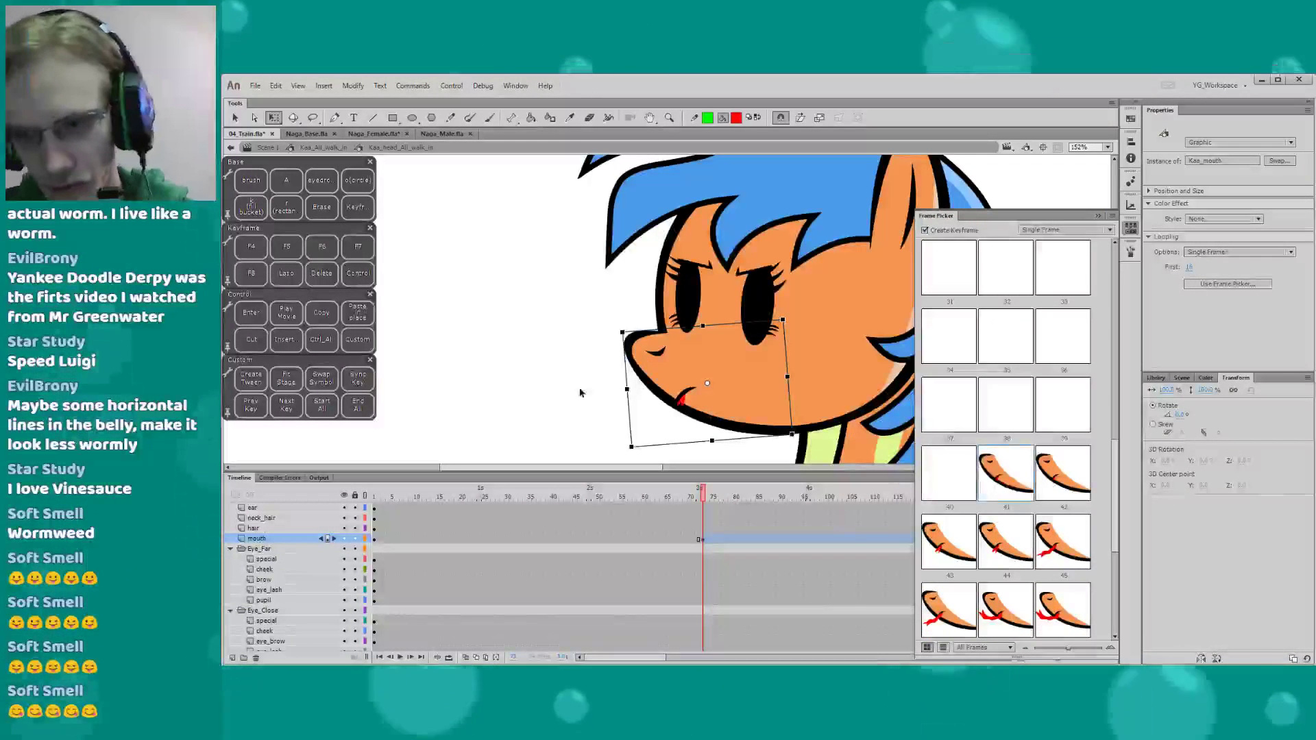
Close the Frame Picker and set the mouth instance's looping option to Play Once from frame 73 of the head symbol
click(1130, 227)
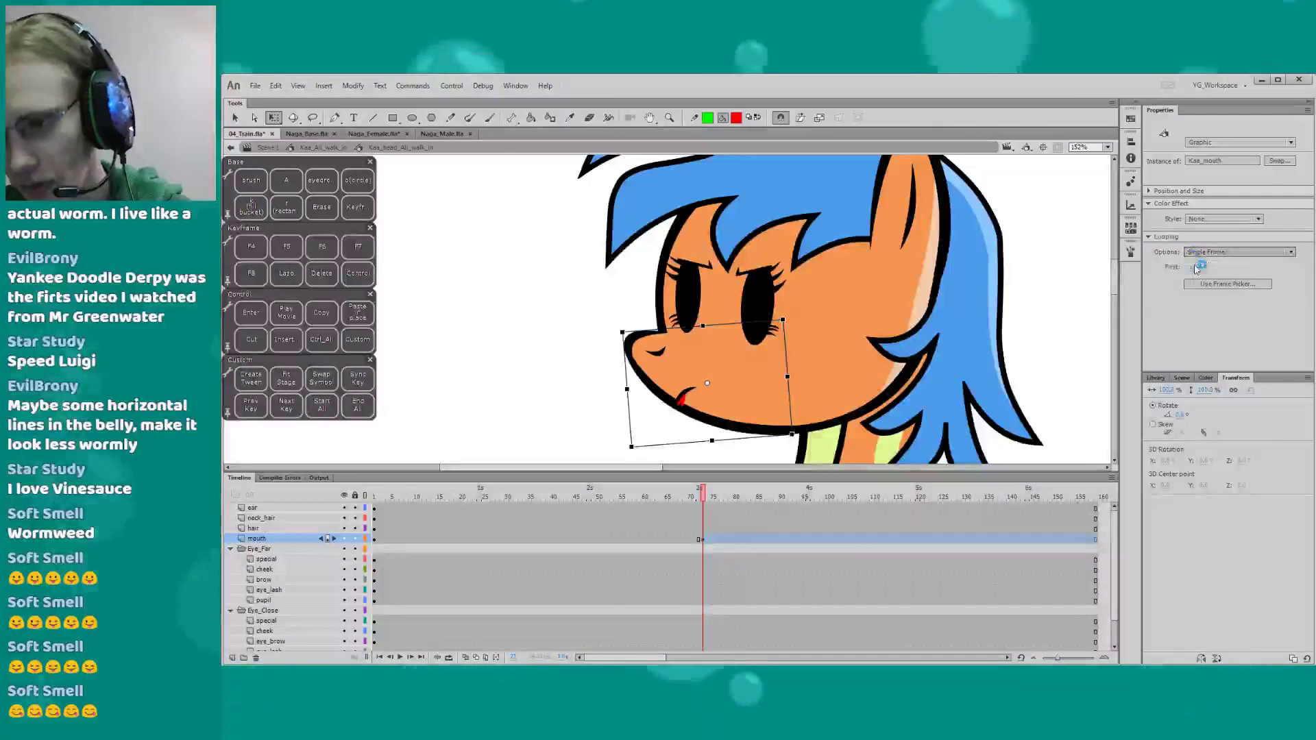
click(1206, 251)
click(1202, 276)
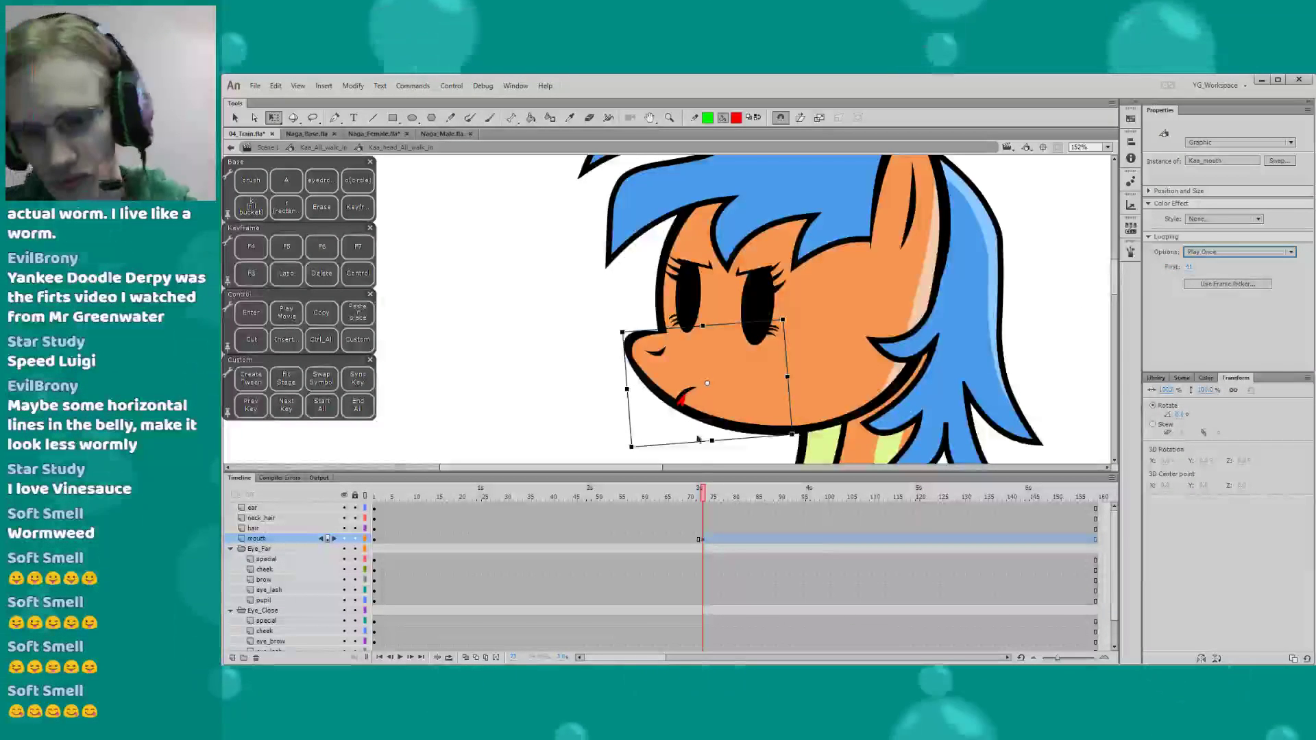
double_click(611, 455)
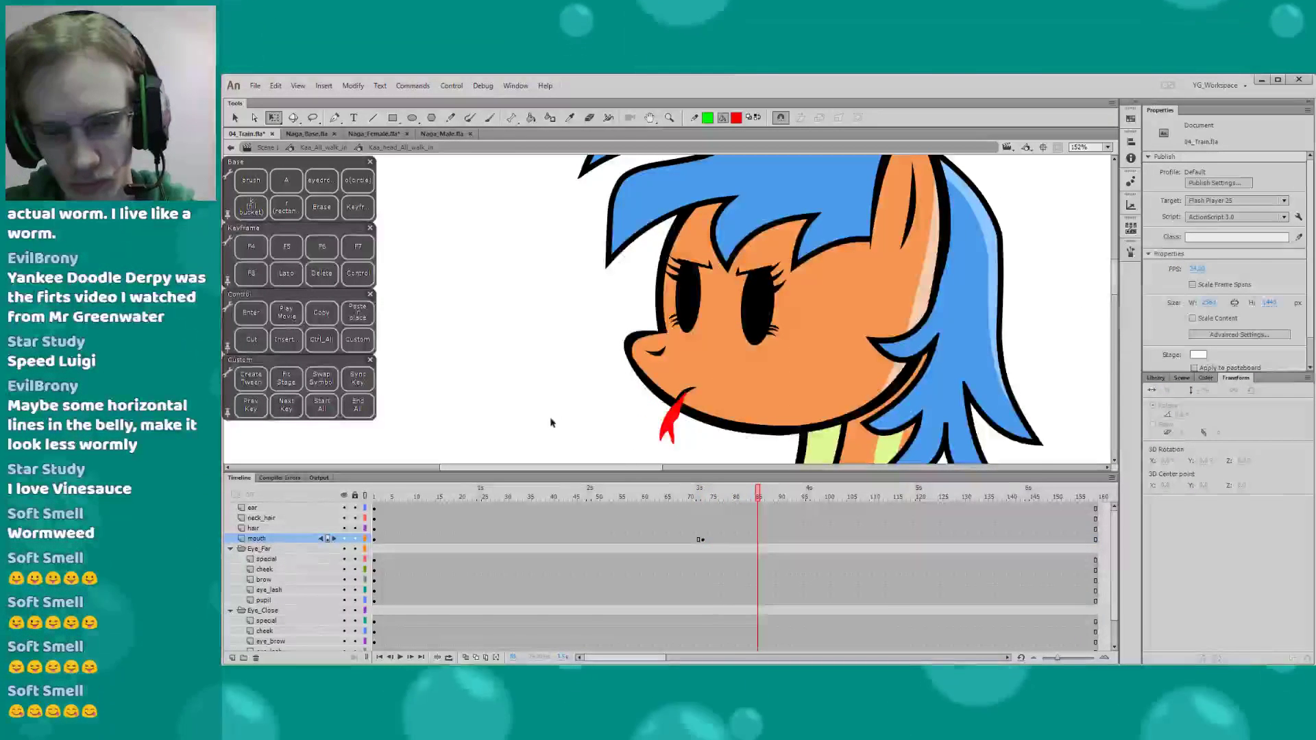
Exit the head symbol to the walk symbol and play the tongue flick there with more of the body in view
click(649, 518)
key(Return)
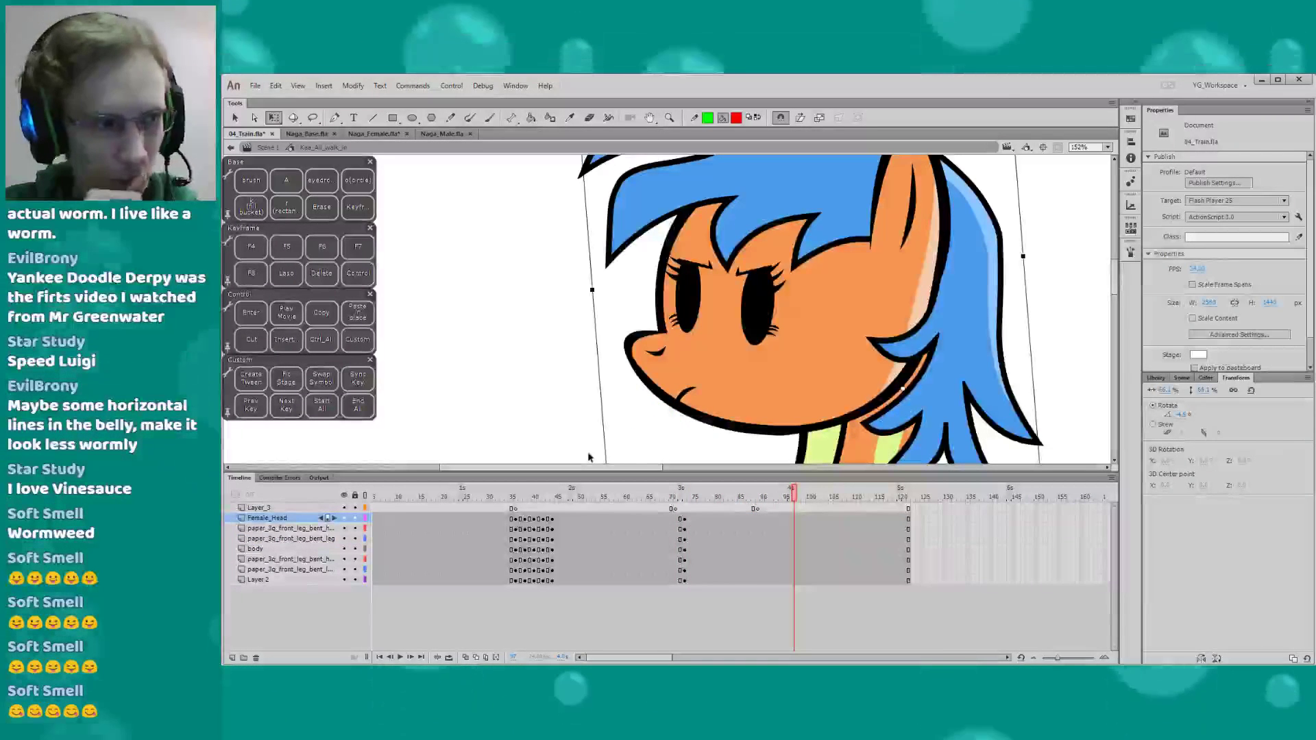
click(687, 499)
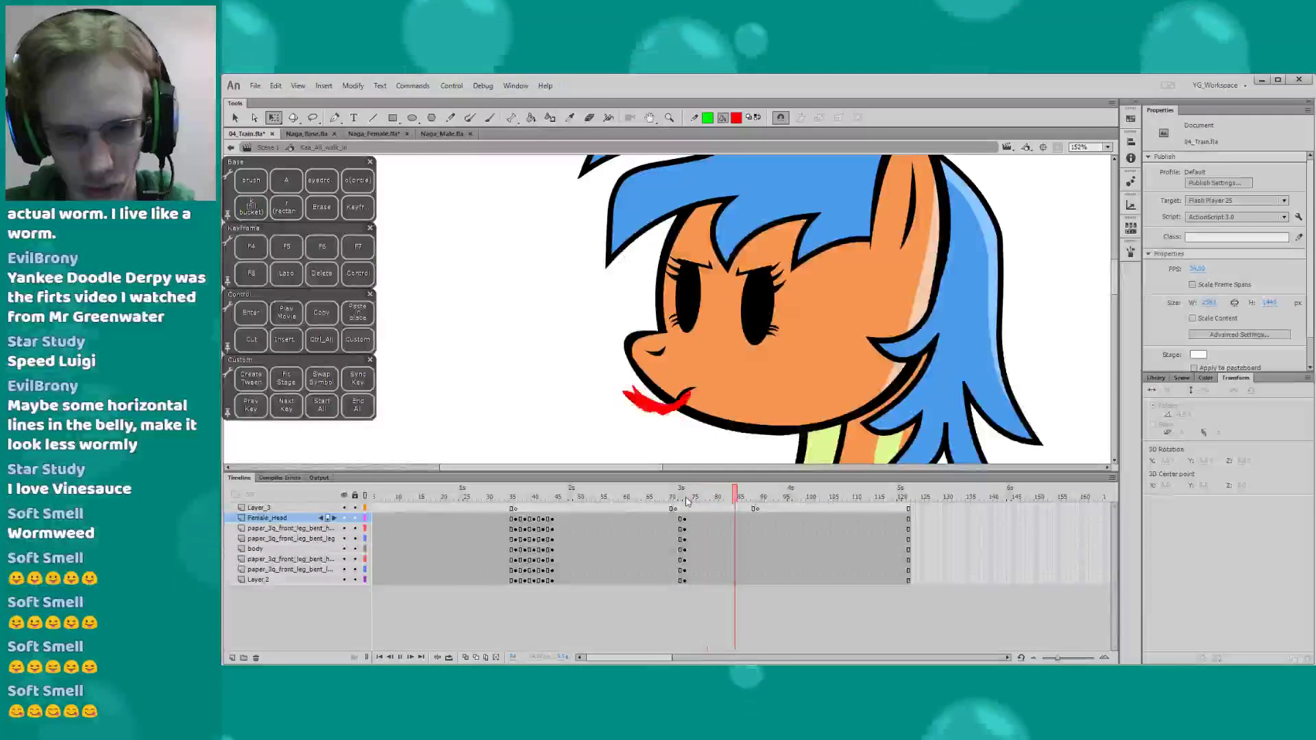
alt+click(521, 394)
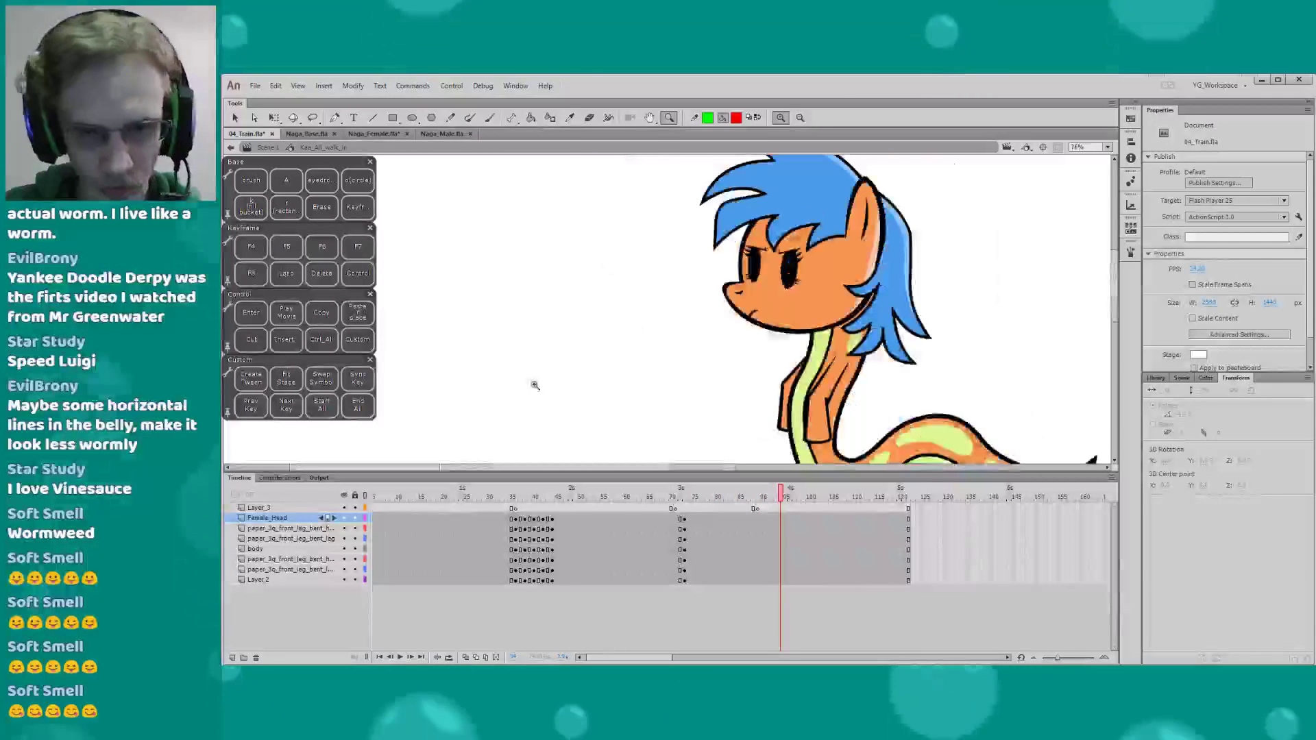
drag(561, 414, 535, 381)
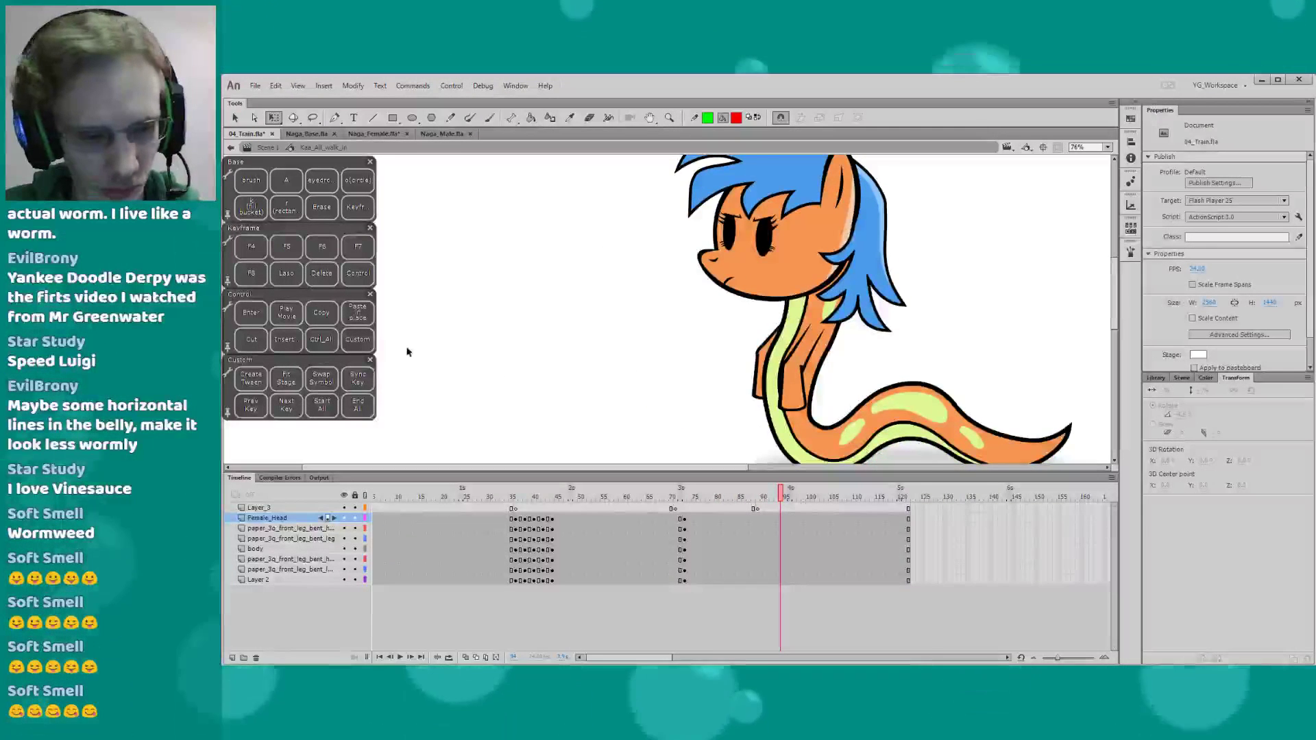
Play the walk symbol's animation leading up to the tongue flick with the whole character in view
click(295, 528)
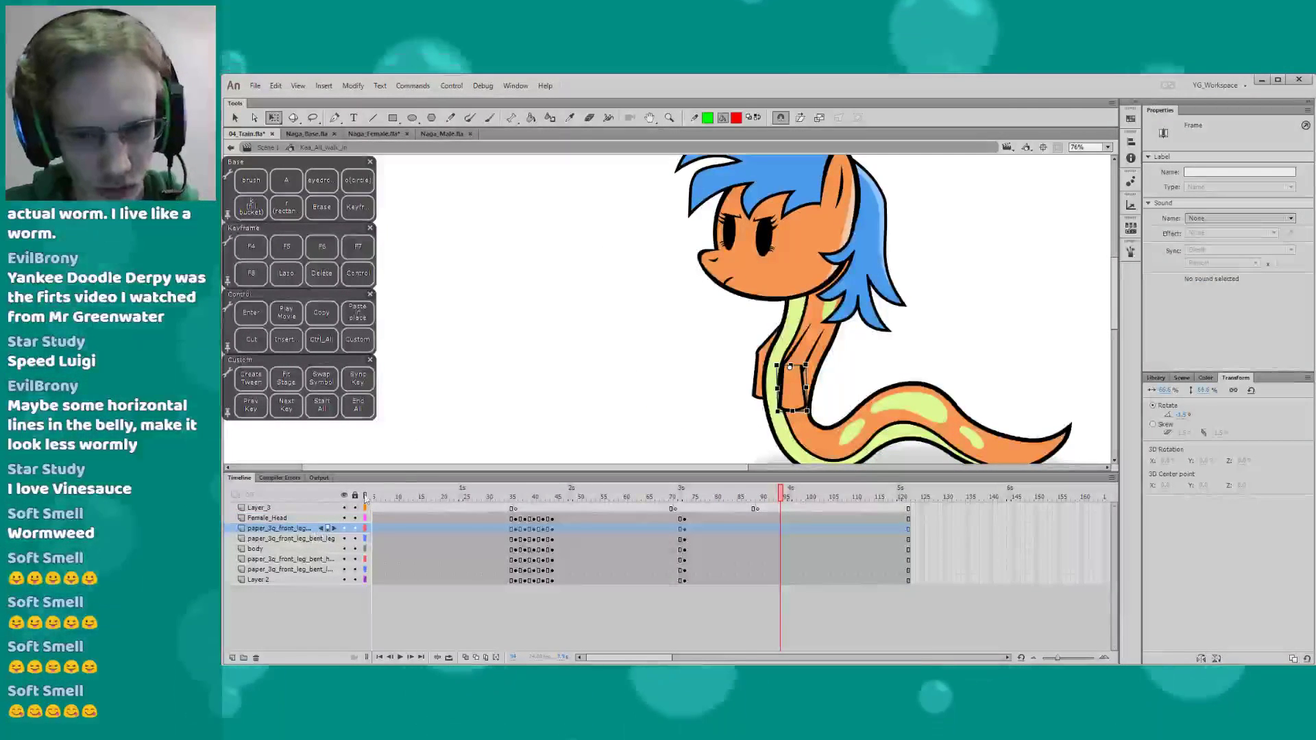
drag(470, 378, 427, 359)
click(635, 496)
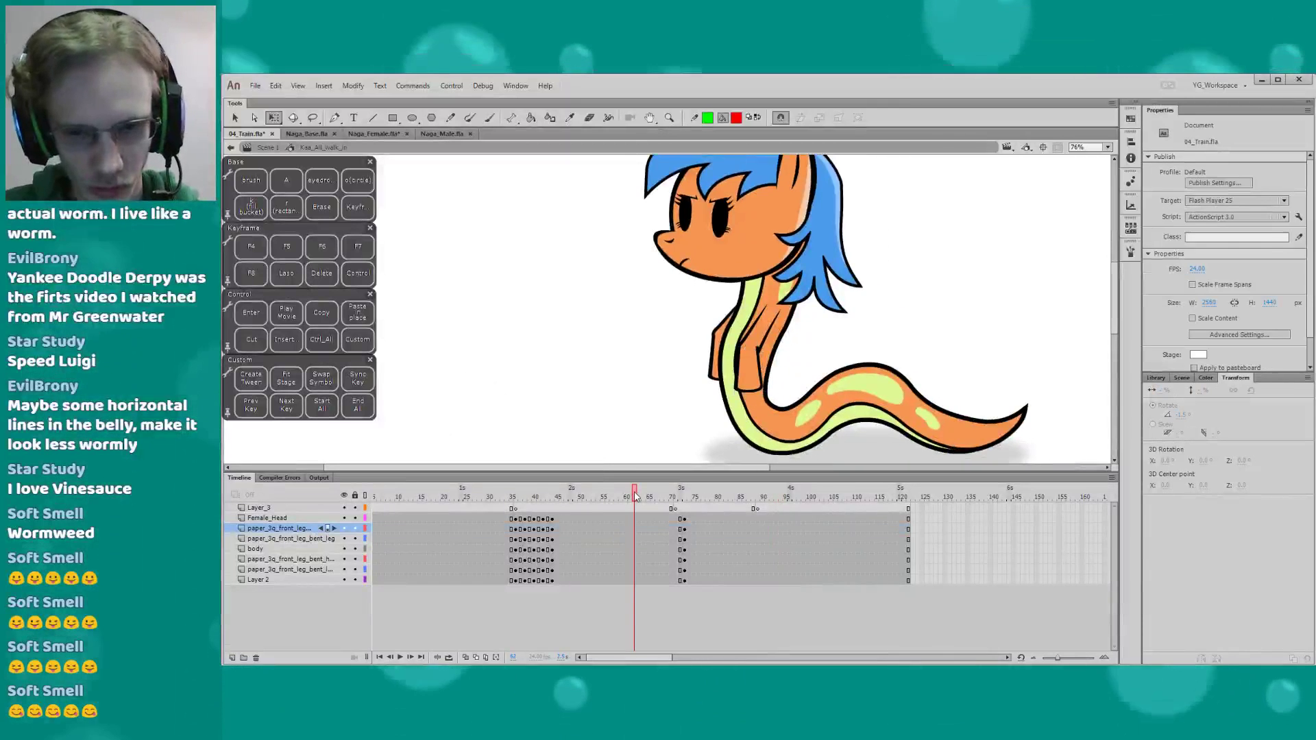
drag(566, 396, 494, 487)
key(ctrl+a)
click(537, 410)
key(z)
click(552, 405)
alt+click(525, 391)
alt+click(525, 391)
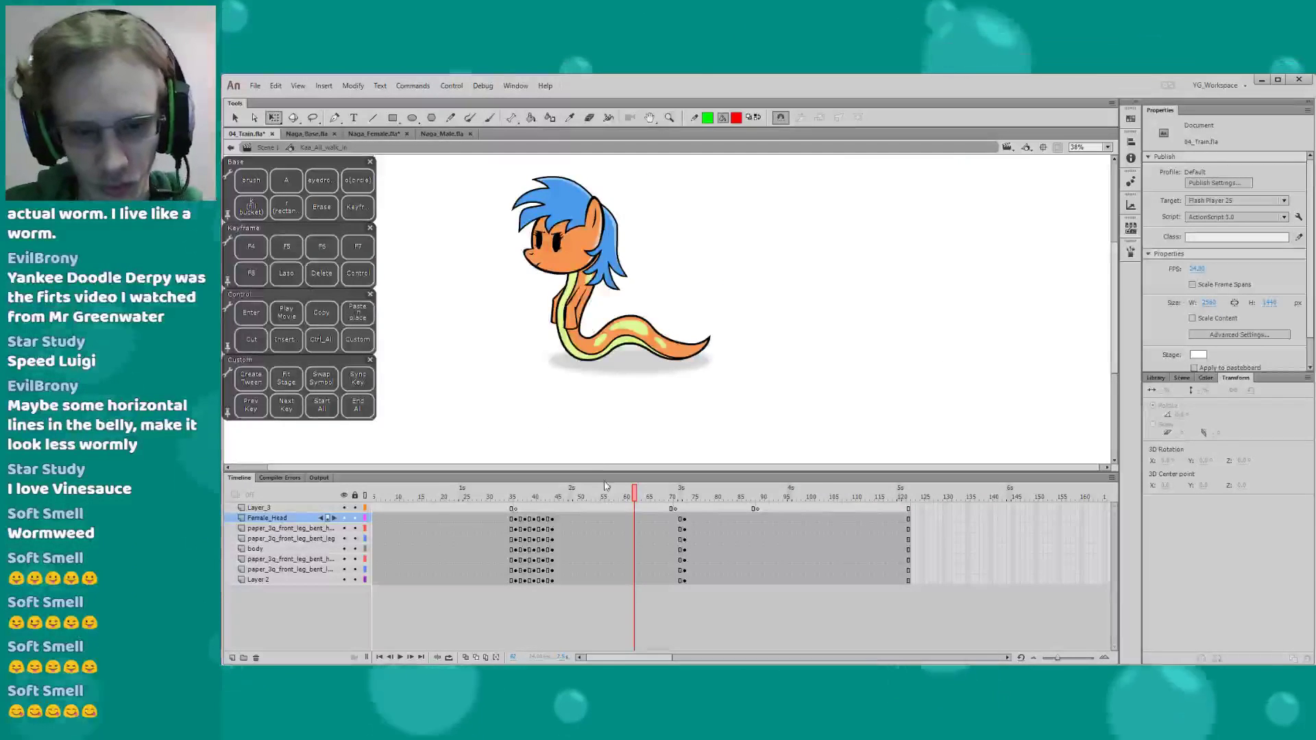
key(q)
click(592, 496)
key(Return)
key(Return)
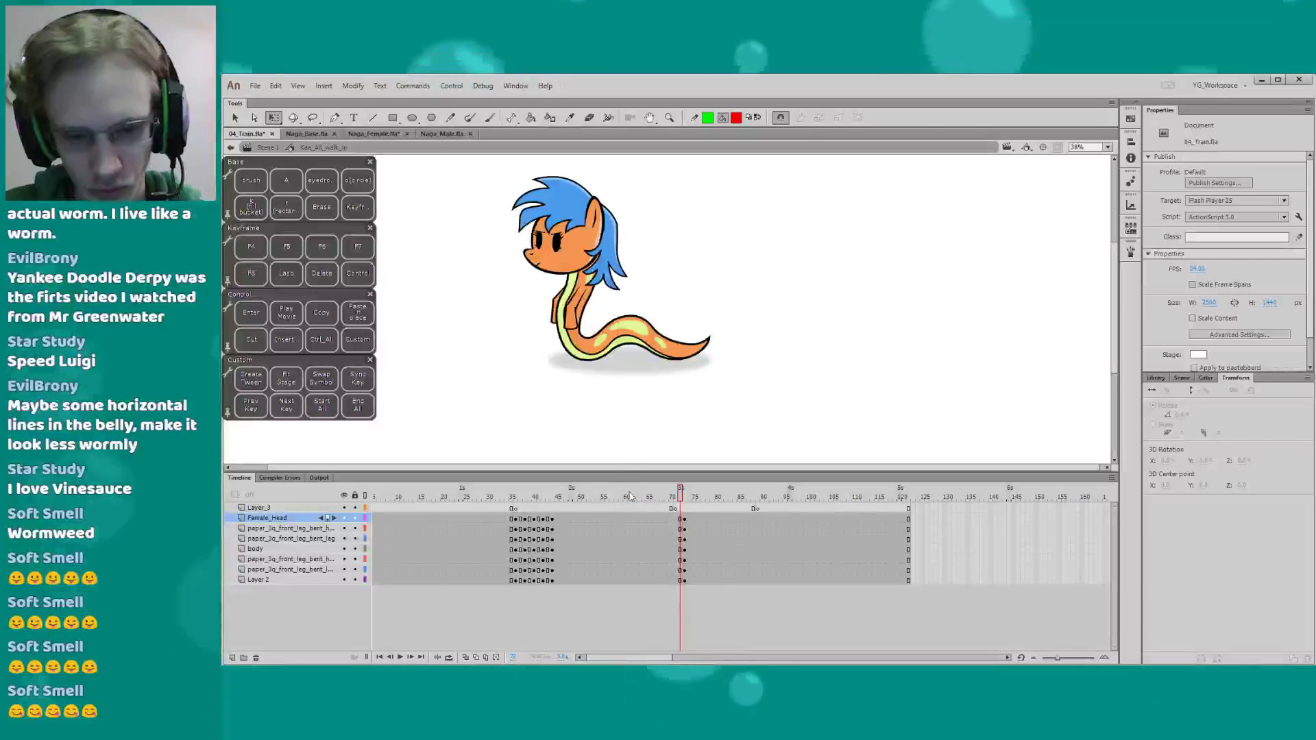
Shrink the timeline to enlarge the stage and frame the whole character at frame 73 of the walk symbol
key(z)
drag(548, 408, 590, 176)
drag(585, 374, 590, 387)
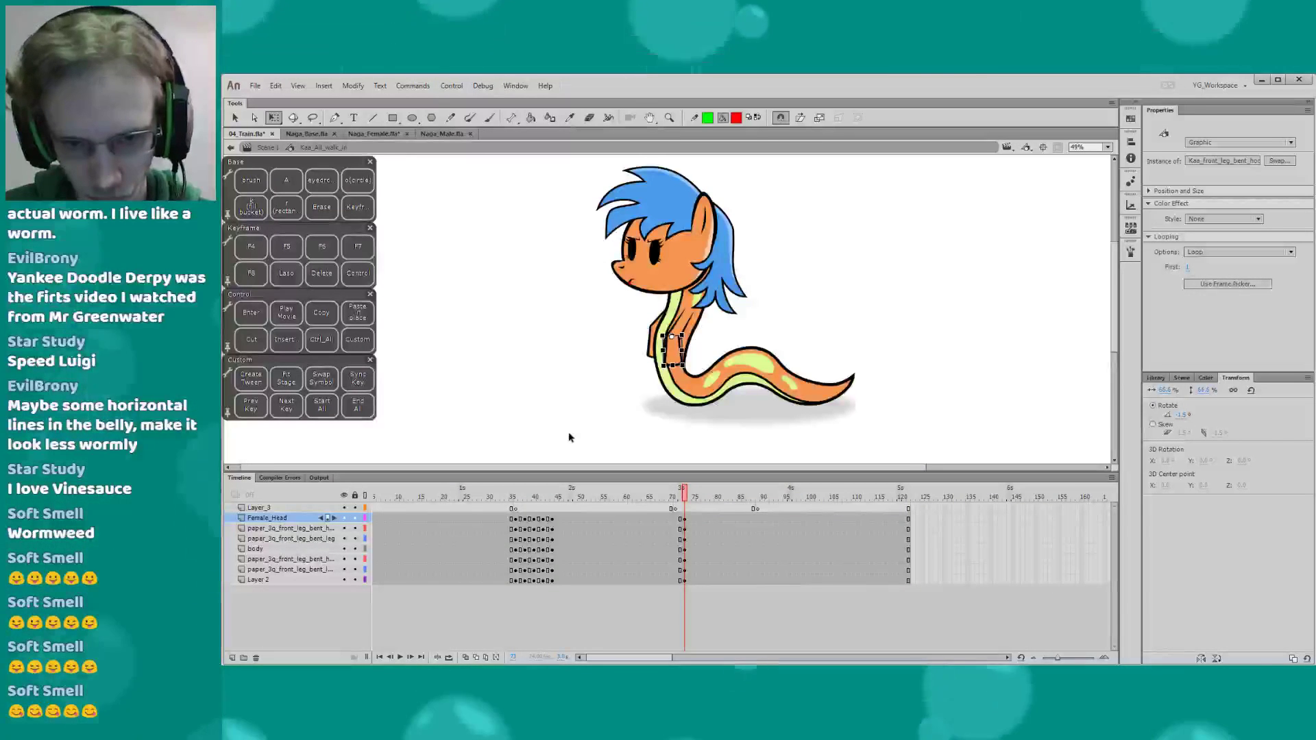
click(587, 239)
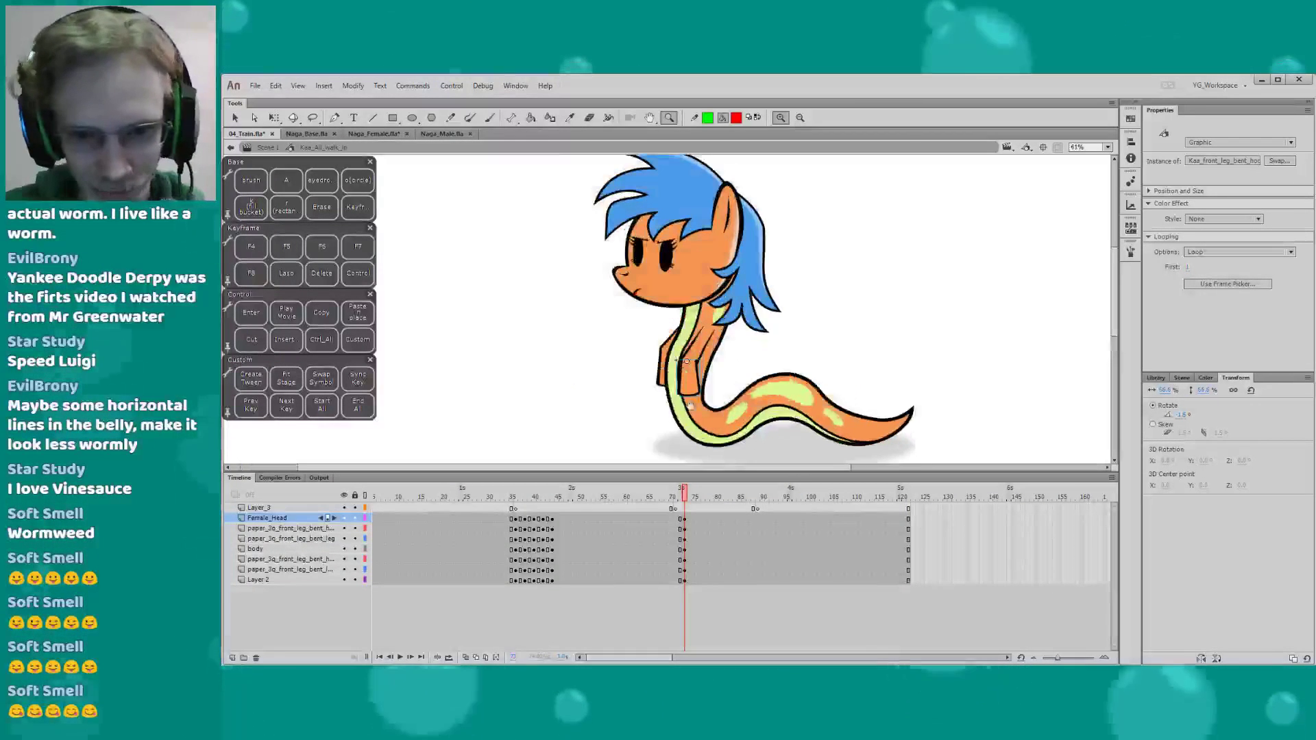
drag(634, 396, 614, 384)
click(590, 415)
drag(590, 474, 590, 511)
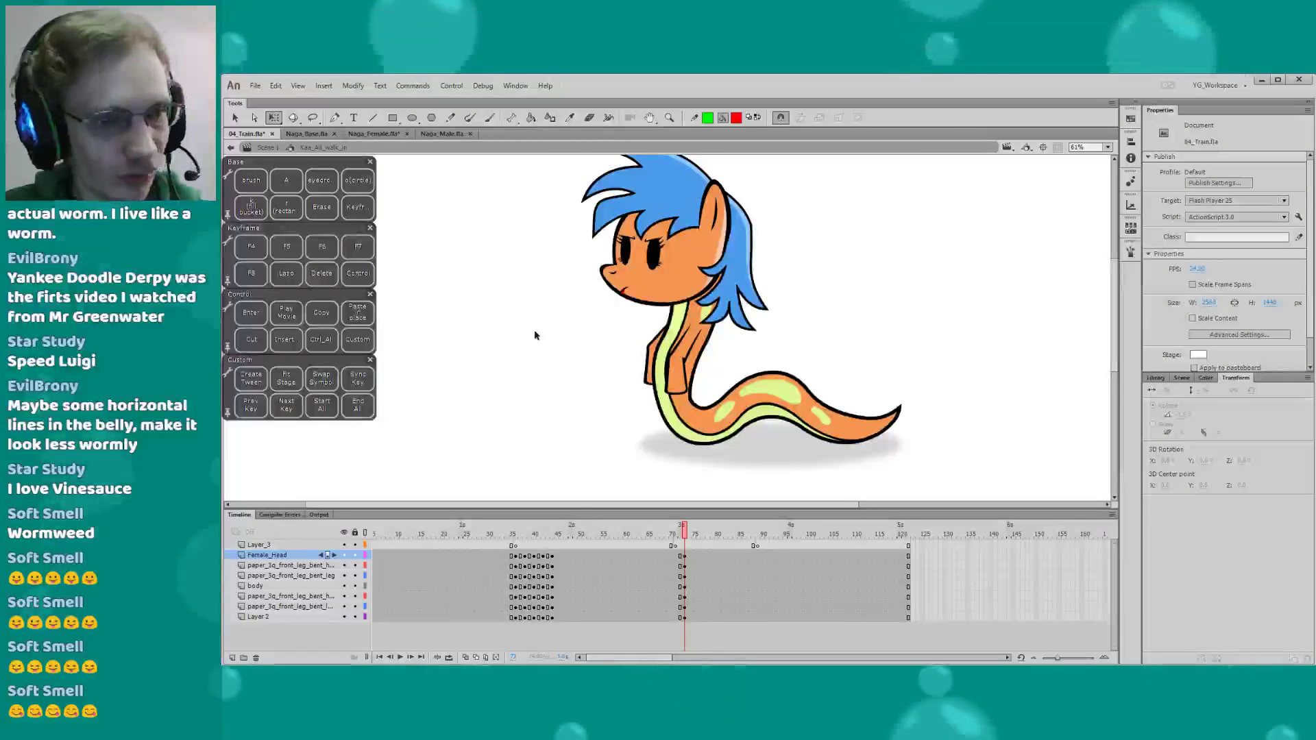
drag(535, 335, 540, 353)
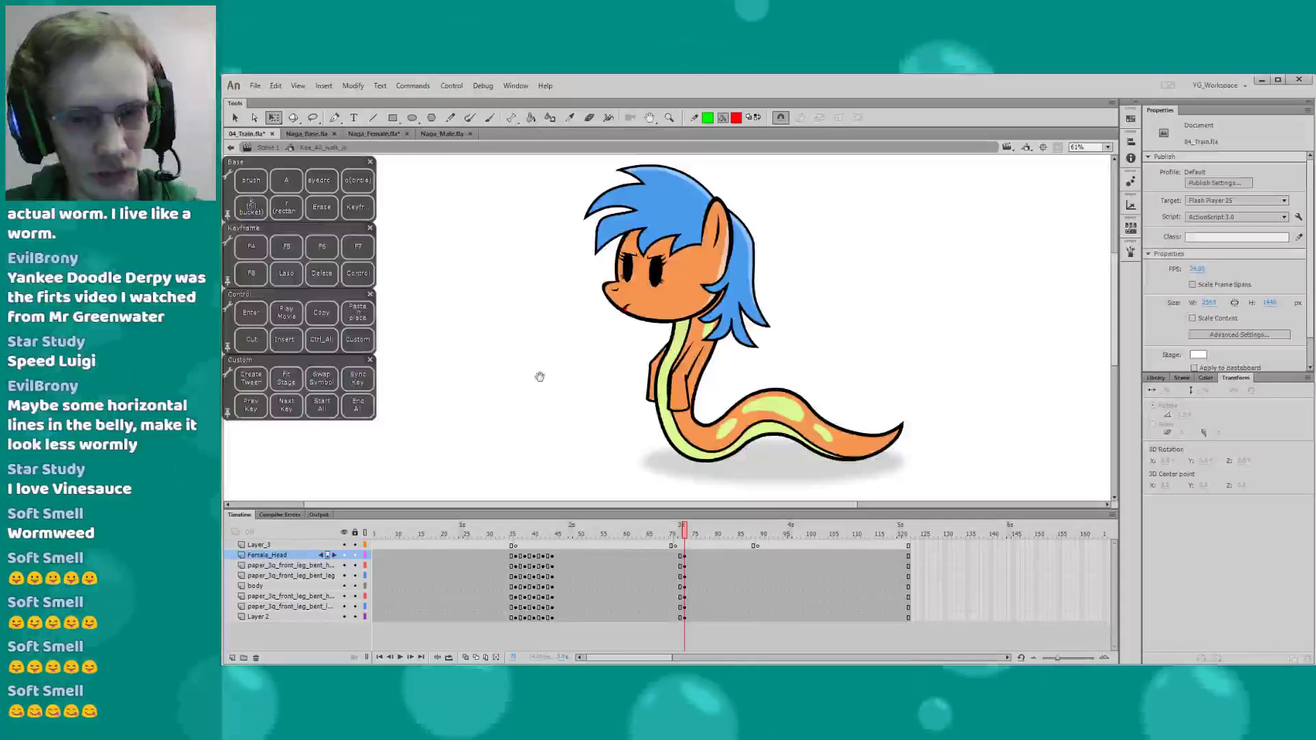
drag(539, 387, 540, 391)
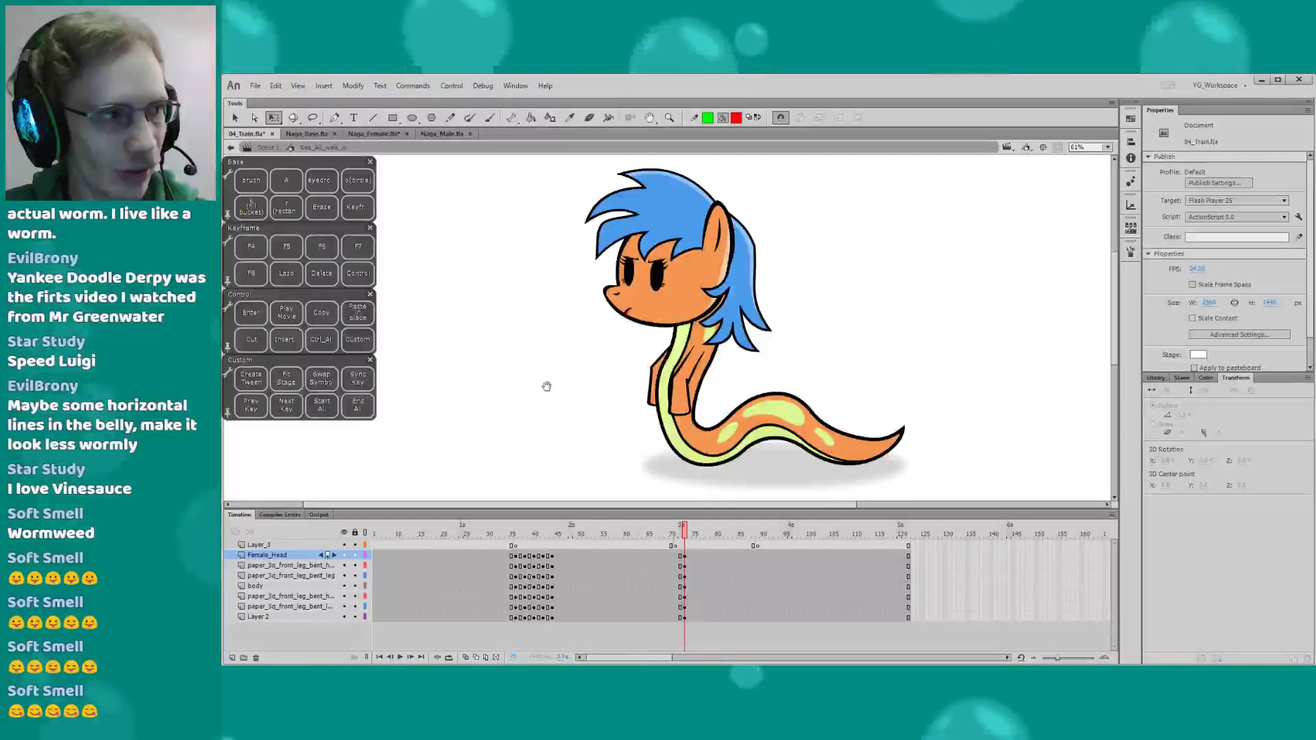
drag(485, 373, 480, 379)
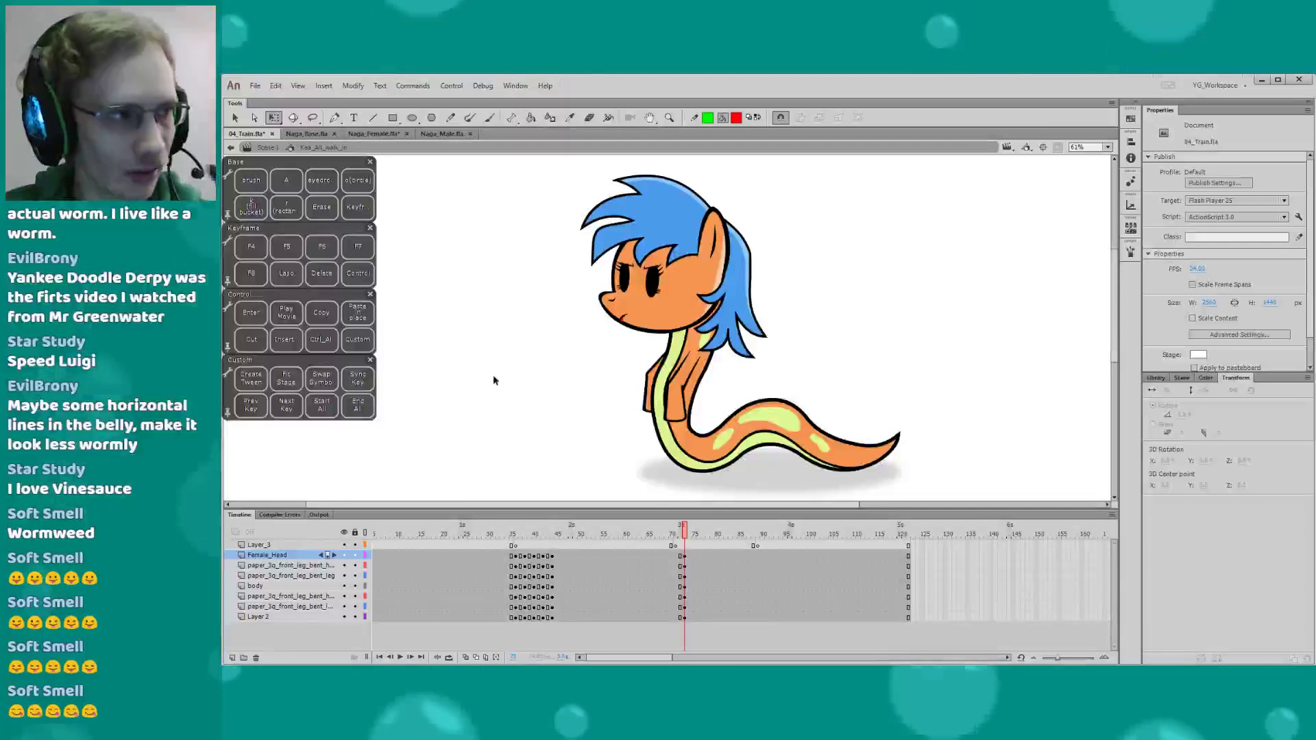
key(period)
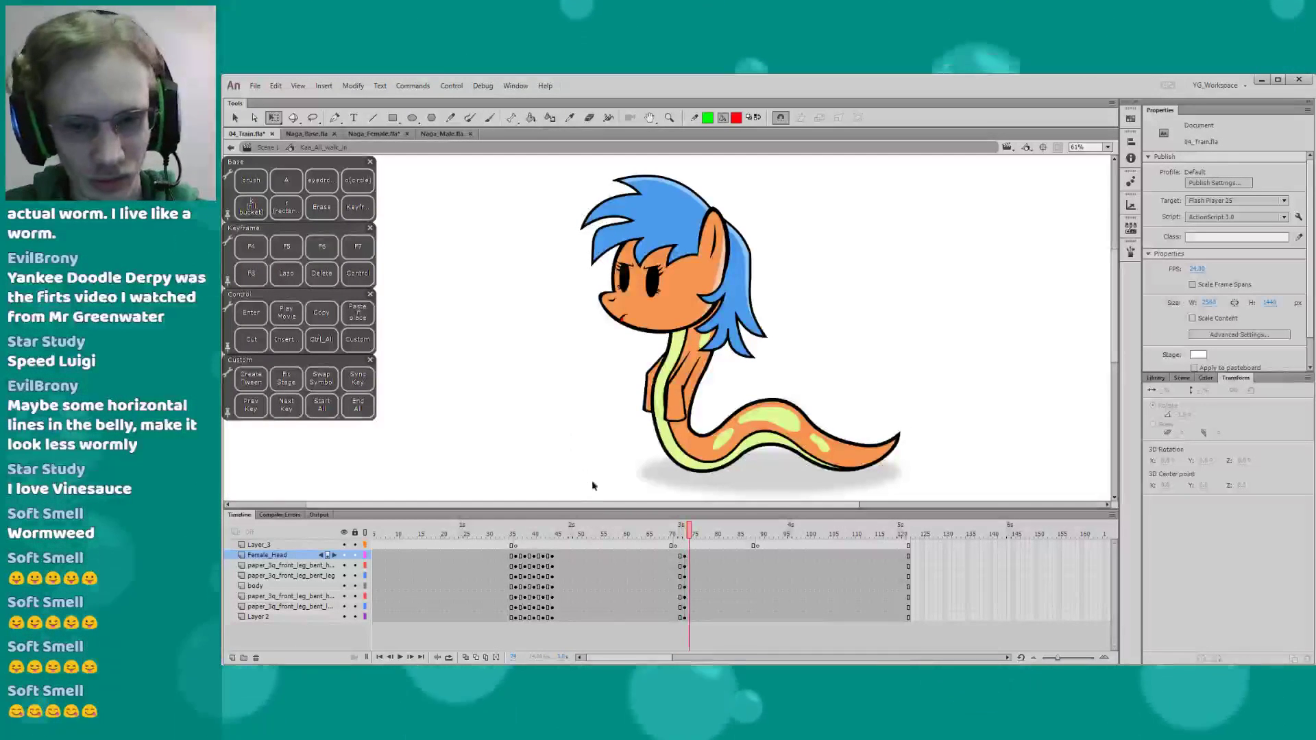
drag(668, 535, 677, 533)
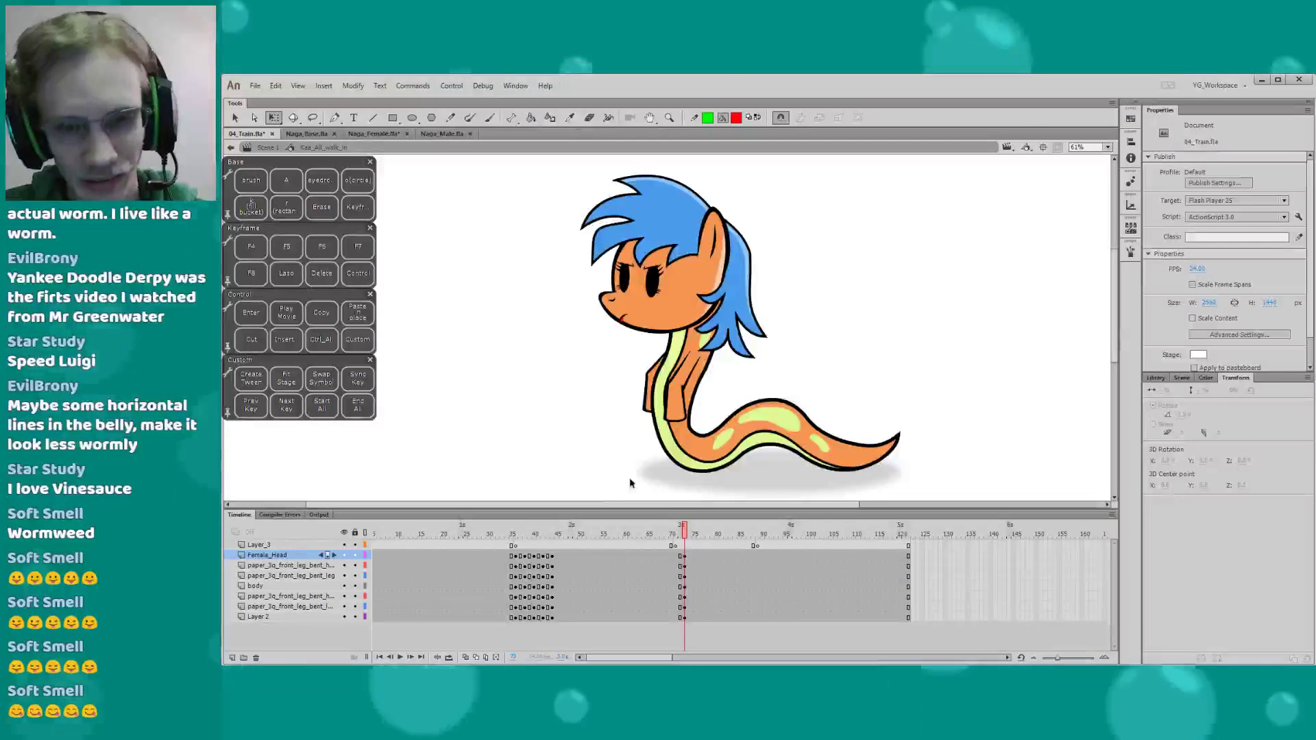
Lock the shadow on Layer 2 and lean the snake's body and head slightly forward at frame 73
click(685, 555)
drag(538, 209, 826, 492)
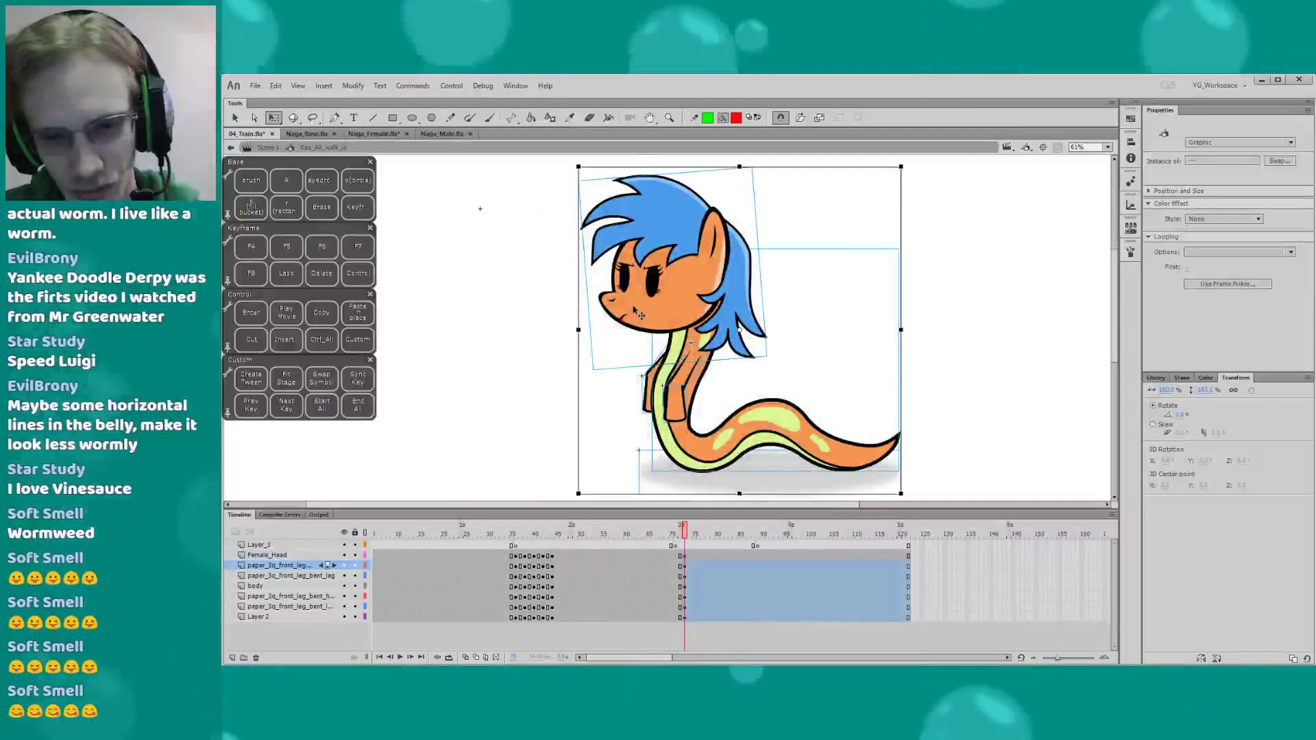
click(355, 617)
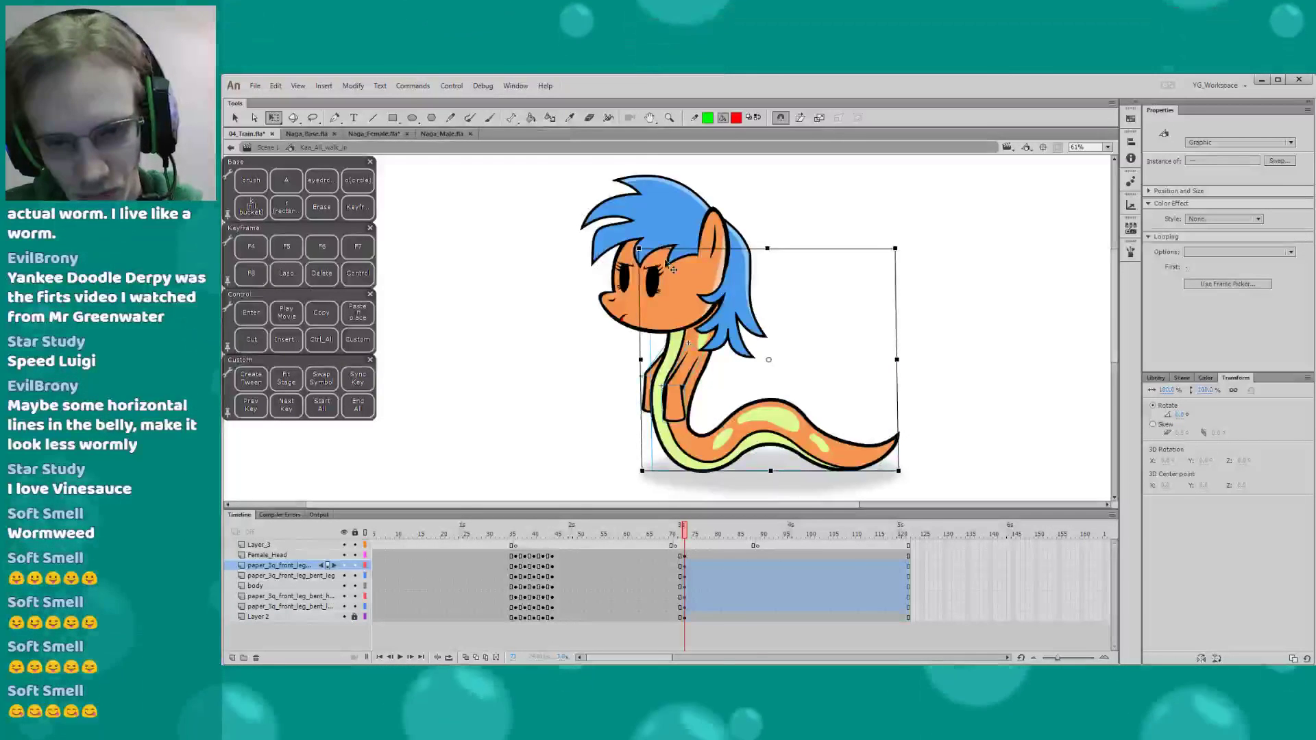
click(644, 219)
drag(570, 180, 565, 187)
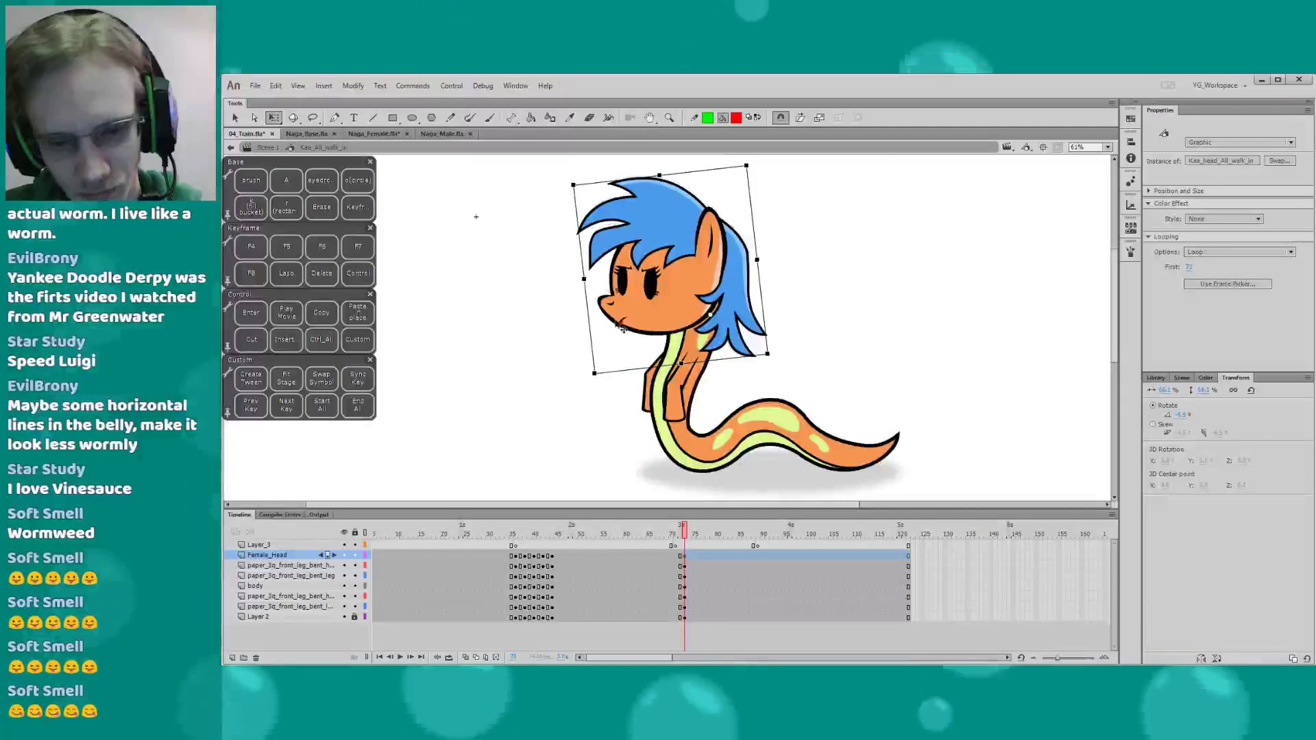
Add keyframes at frame 76 on all character layers and lean the body and head a bit further forward
click(692, 536)
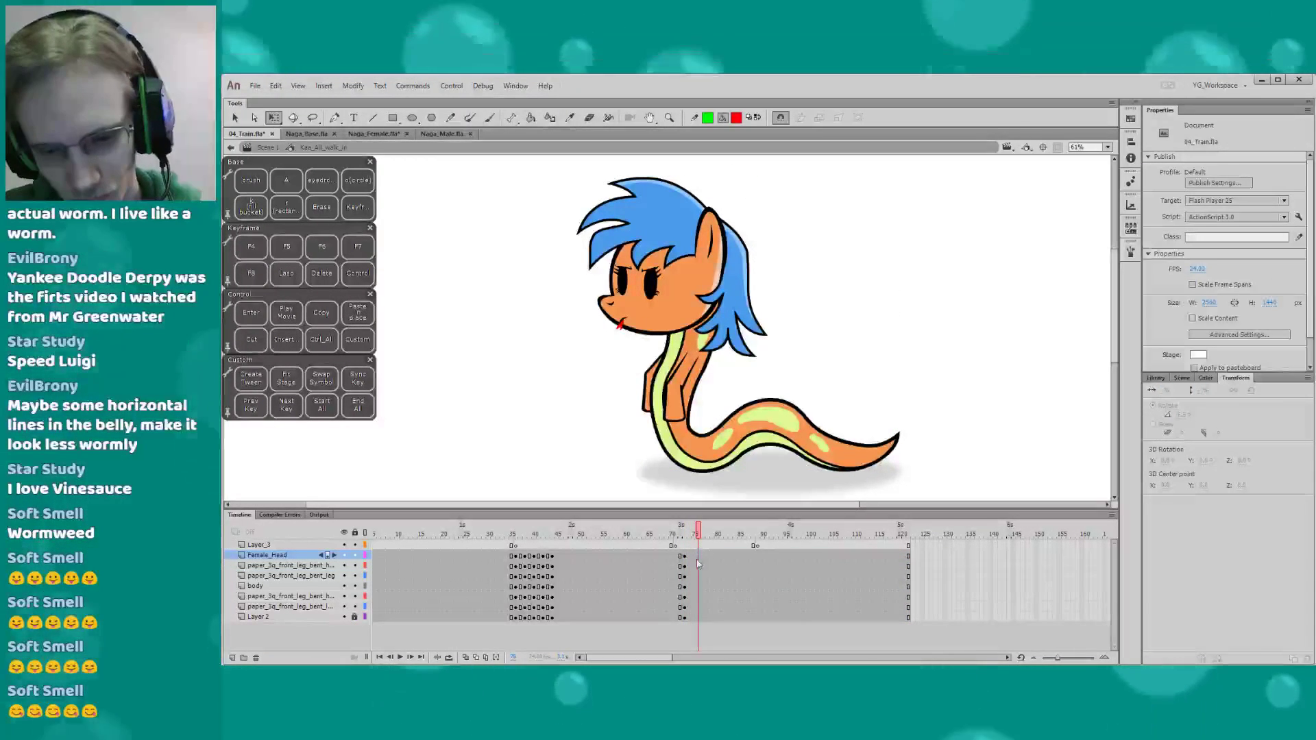
drag(698, 555, 698, 617)
key(F6)
click(653, 292)
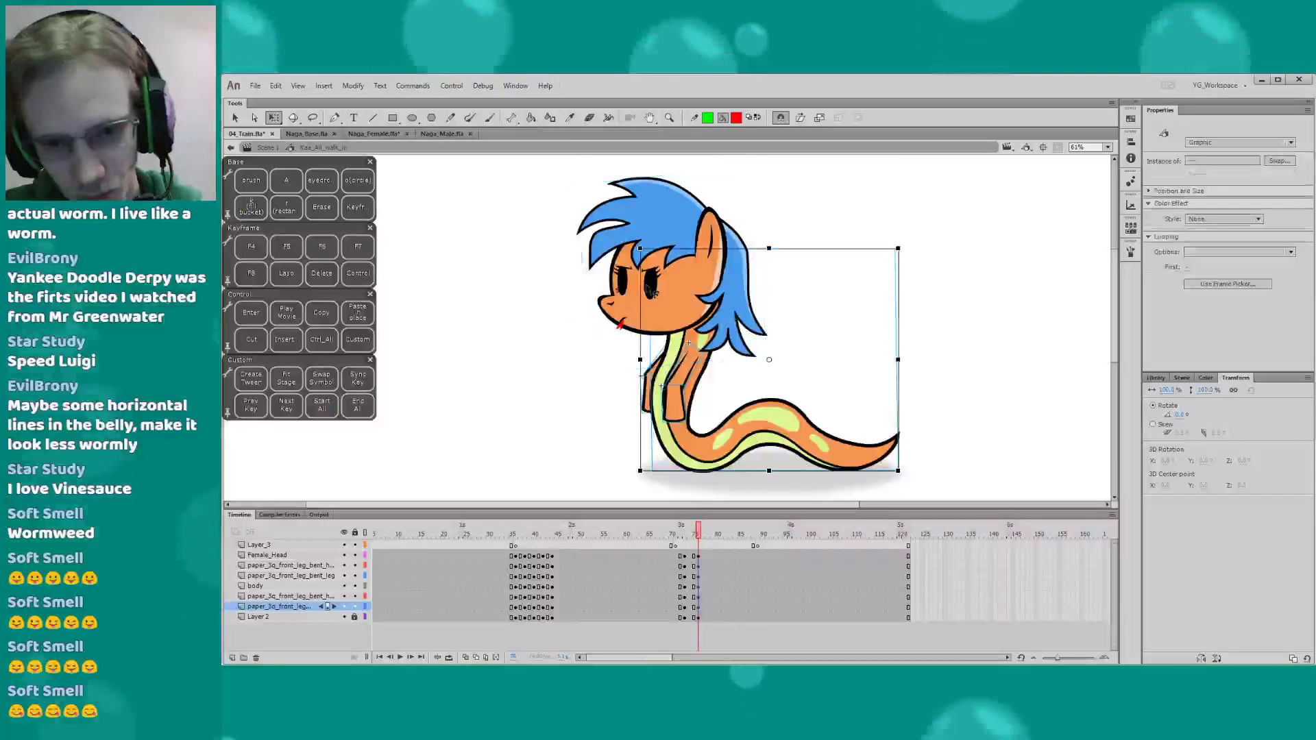
click(668, 277)
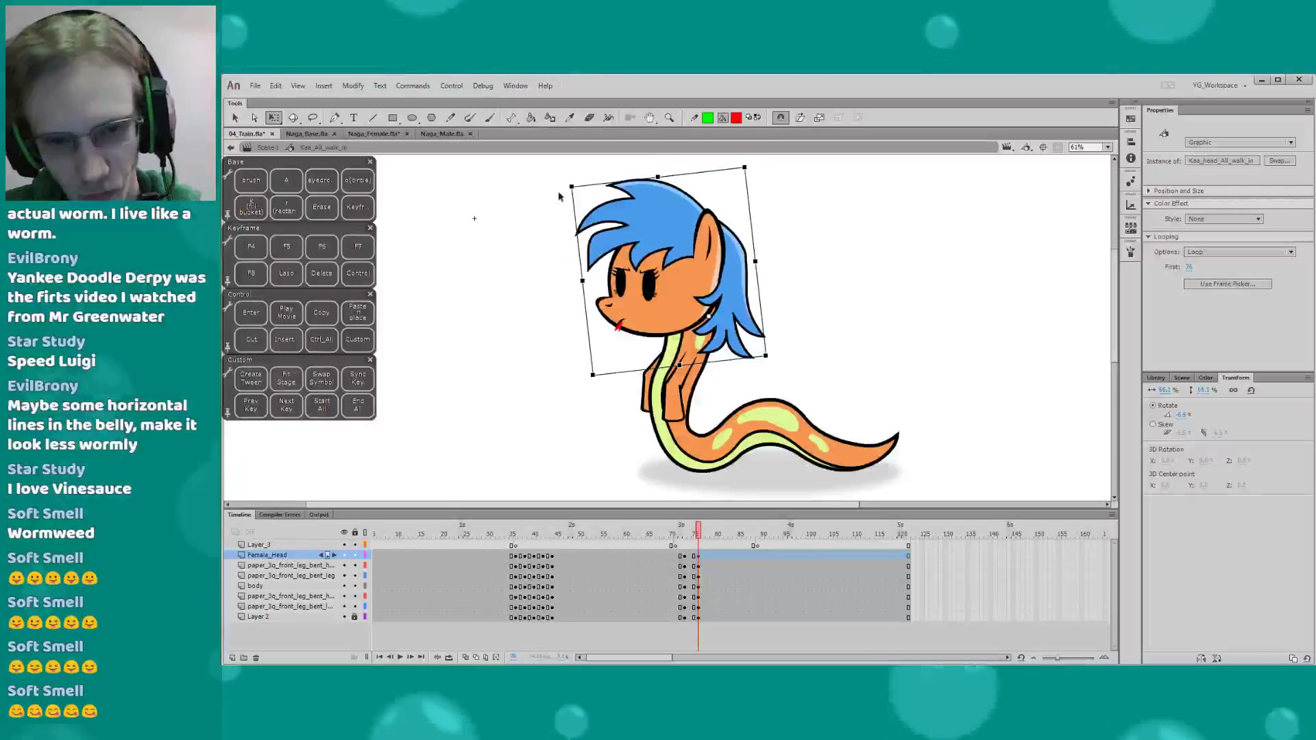
drag(564, 190, 552, 200)
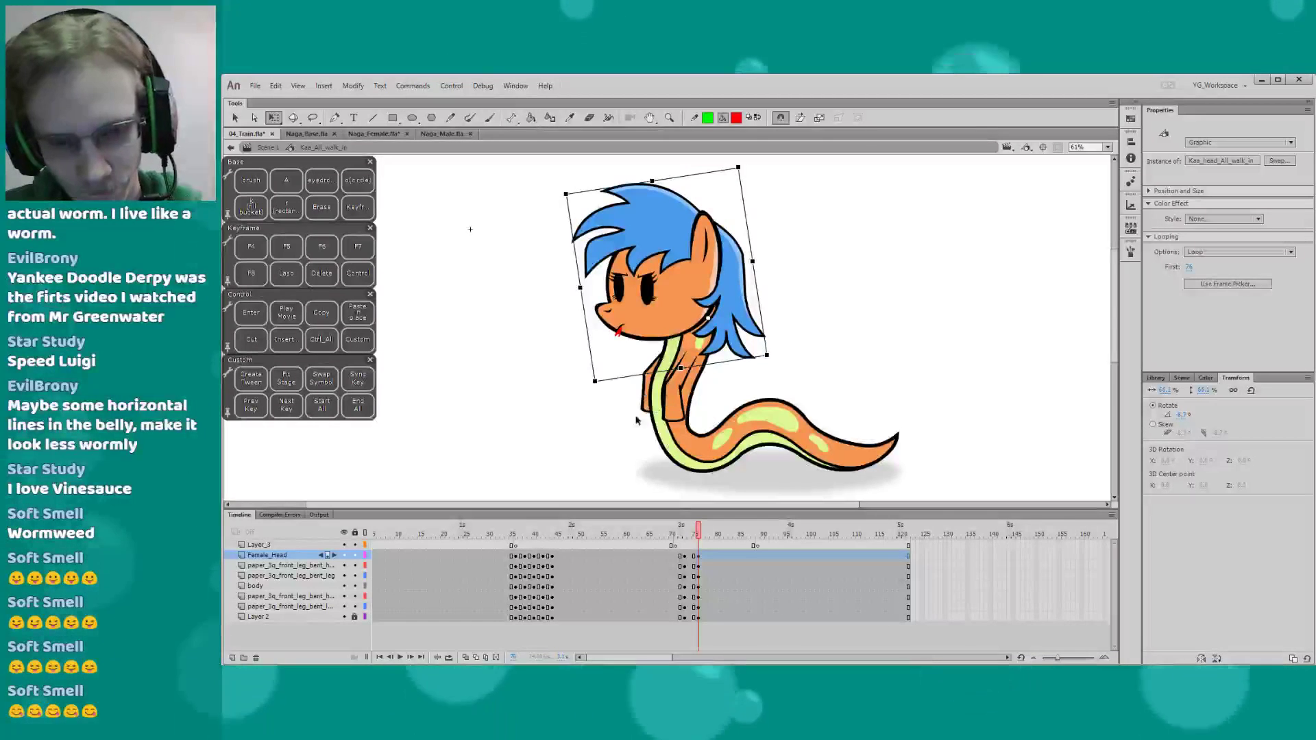
Apply classic tweens between frames 73 and 76 on the character layers with an ease of 100
click(689, 617)
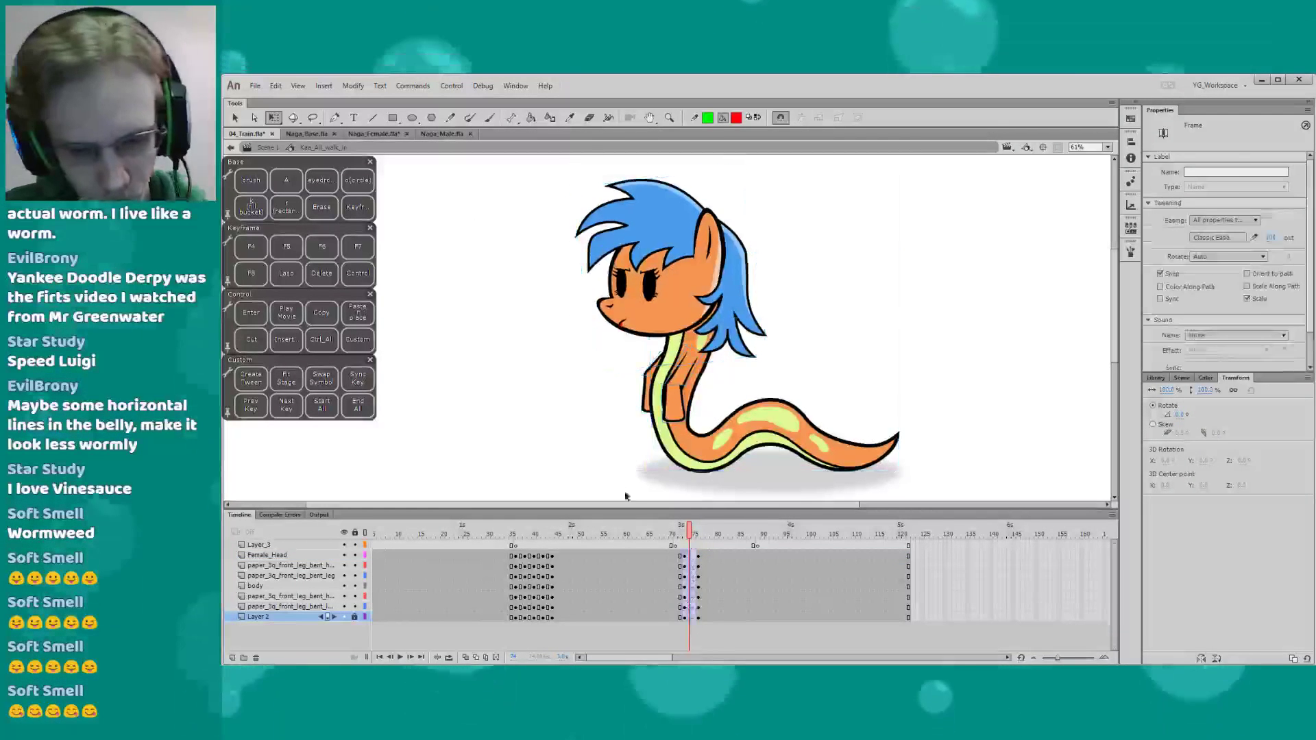
click(1275, 238)
text(100)
key(Return)
key(Return)
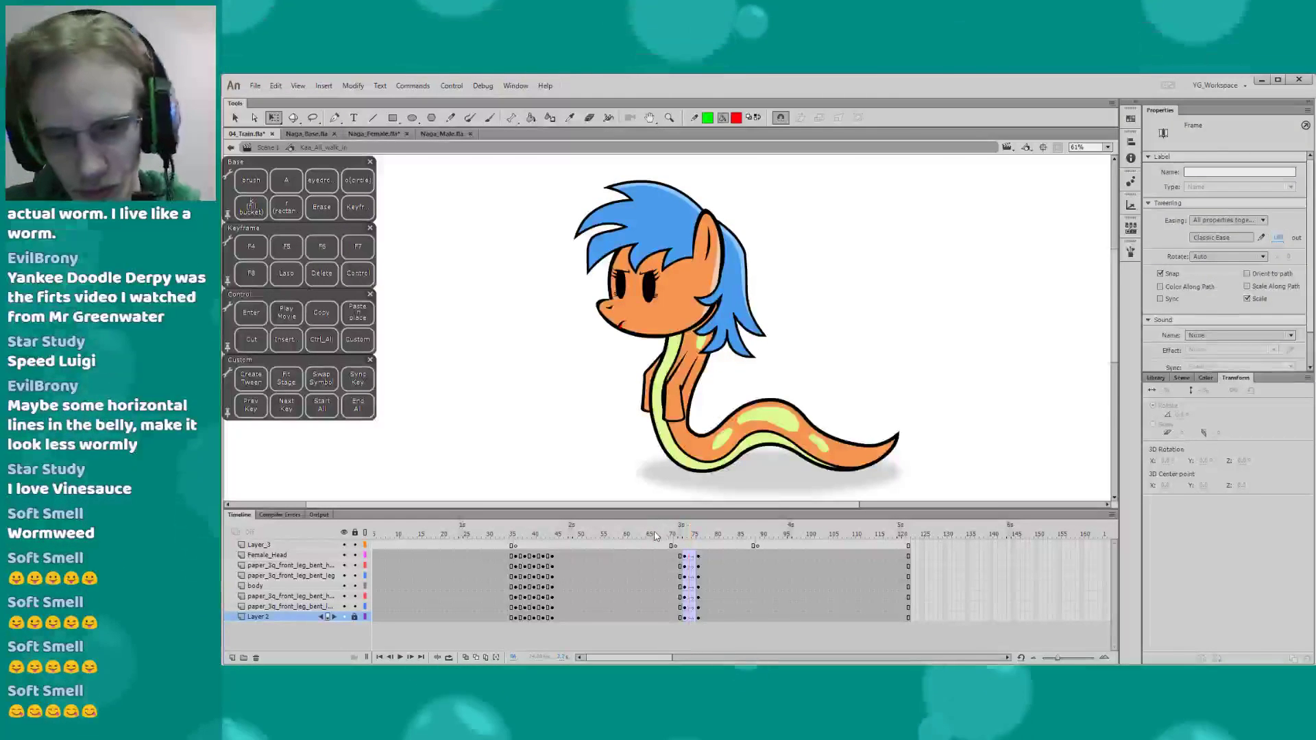
Scrub and play the eased forward lean and tongue flick from about frame 70
drag(644, 534, 723, 538)
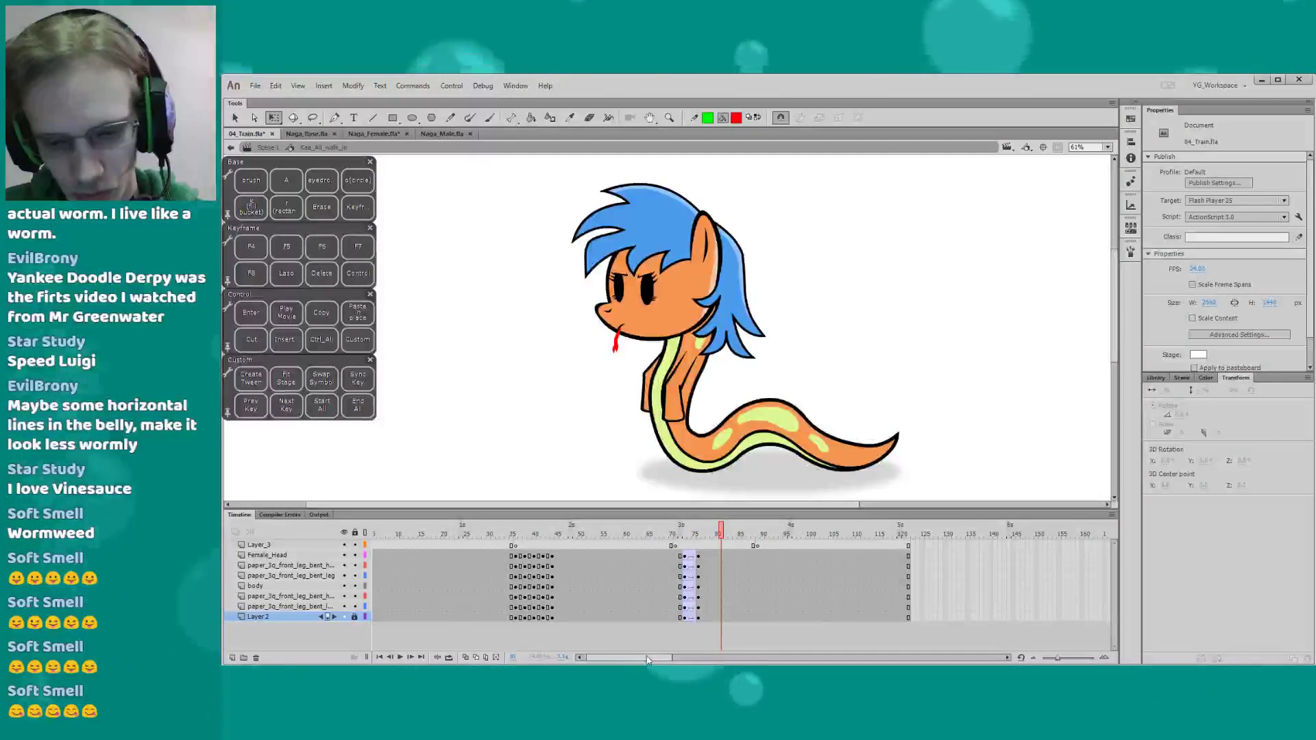
drag(648, 659, 651, 659)
click(644, 538)
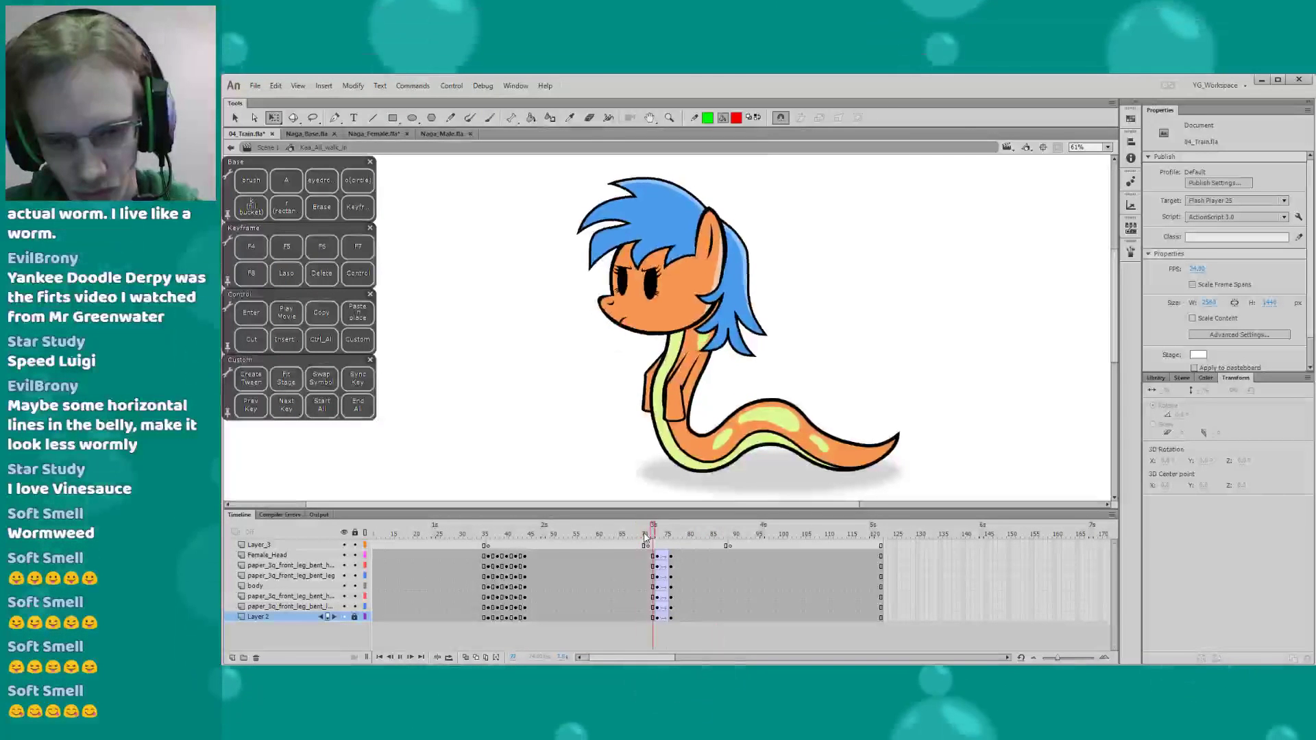
key(Return)
Add keyframes at frame 83 on all character layers and skew the body and arms slightly backward without the head
drag(648, 536, 700, 538)
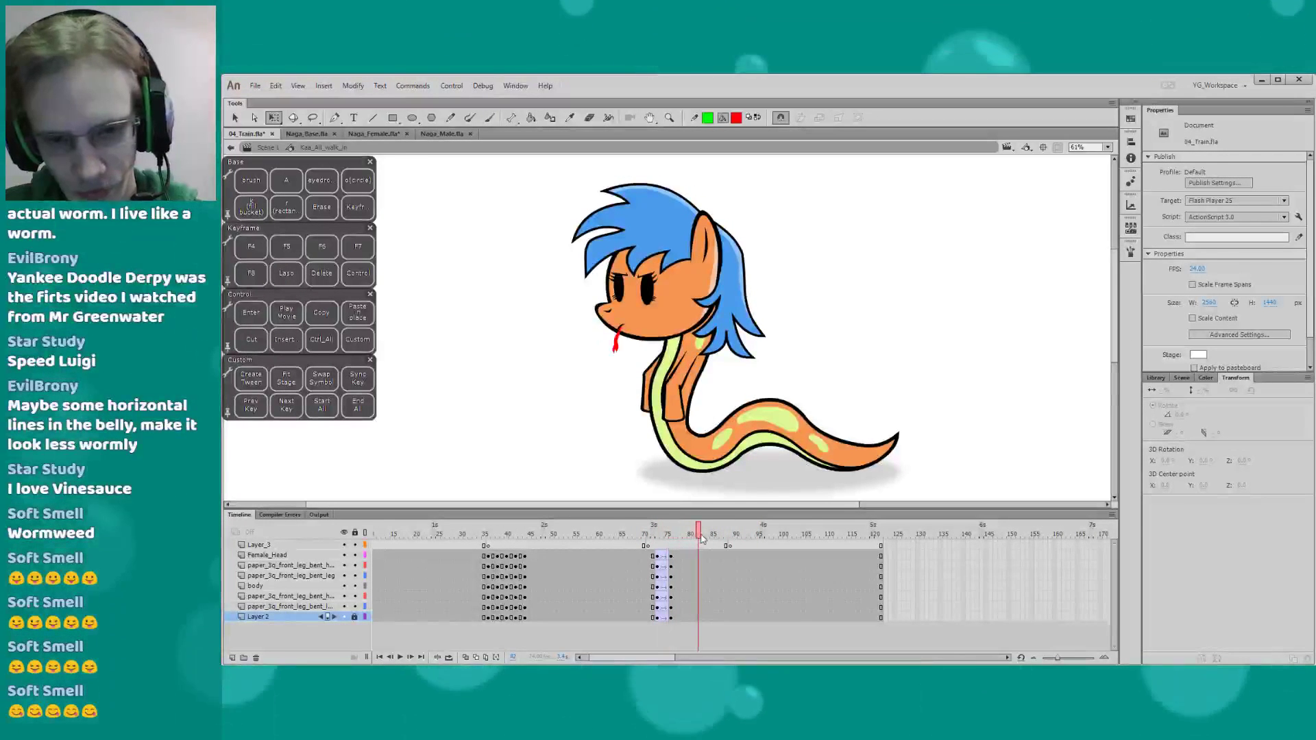
click(697, 606)
click(637, 327)
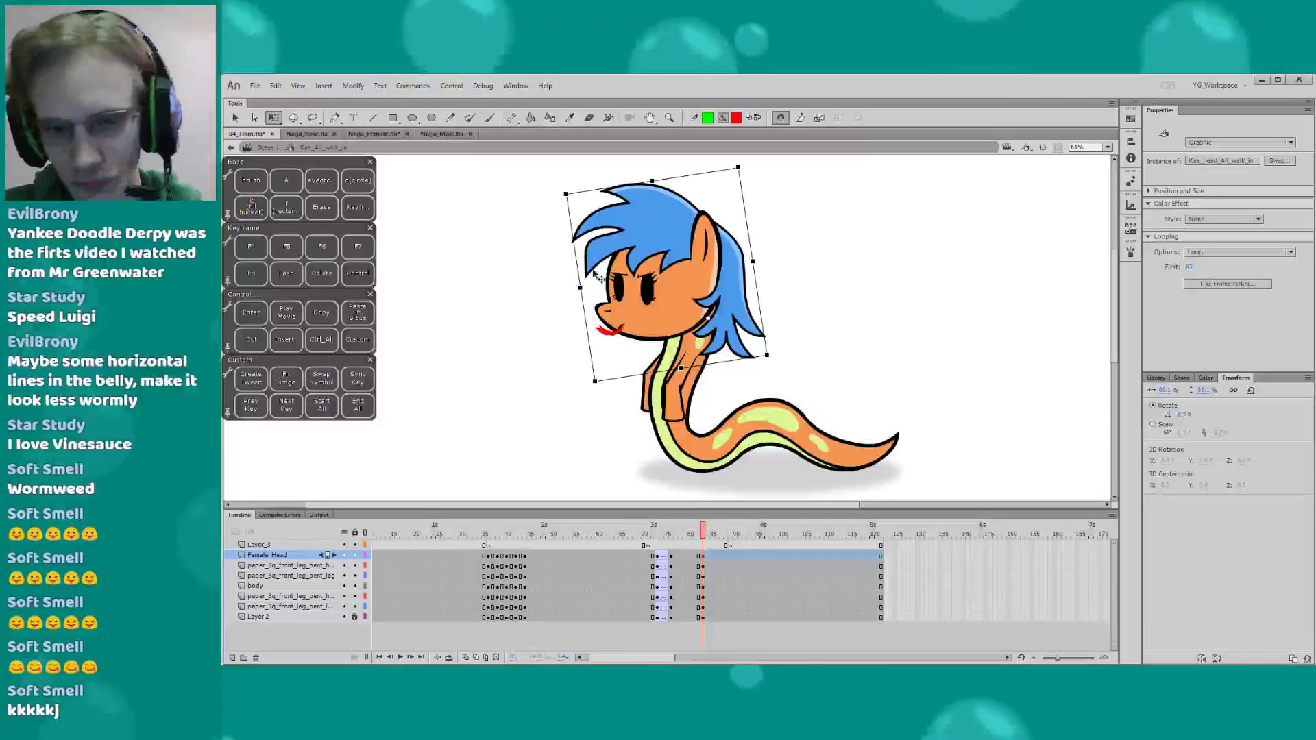
drag(594, 274, 884, 541)
key(ctrl+z)
shift+click(668, 250)
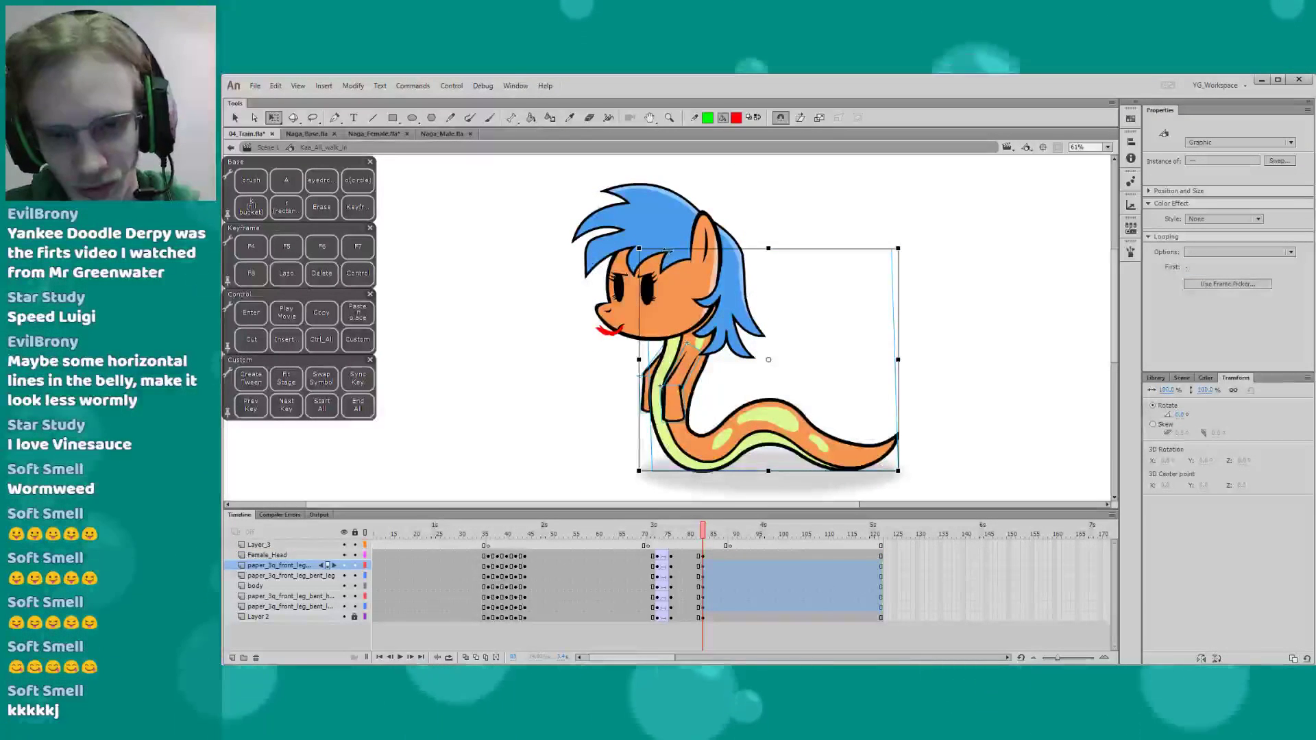
drag(667, 251, 673, 251)
click(612, 332)
Play the lean from about frame 70 and scrub across the new keyframes at frame 83
click(643, 534)
key(Return)
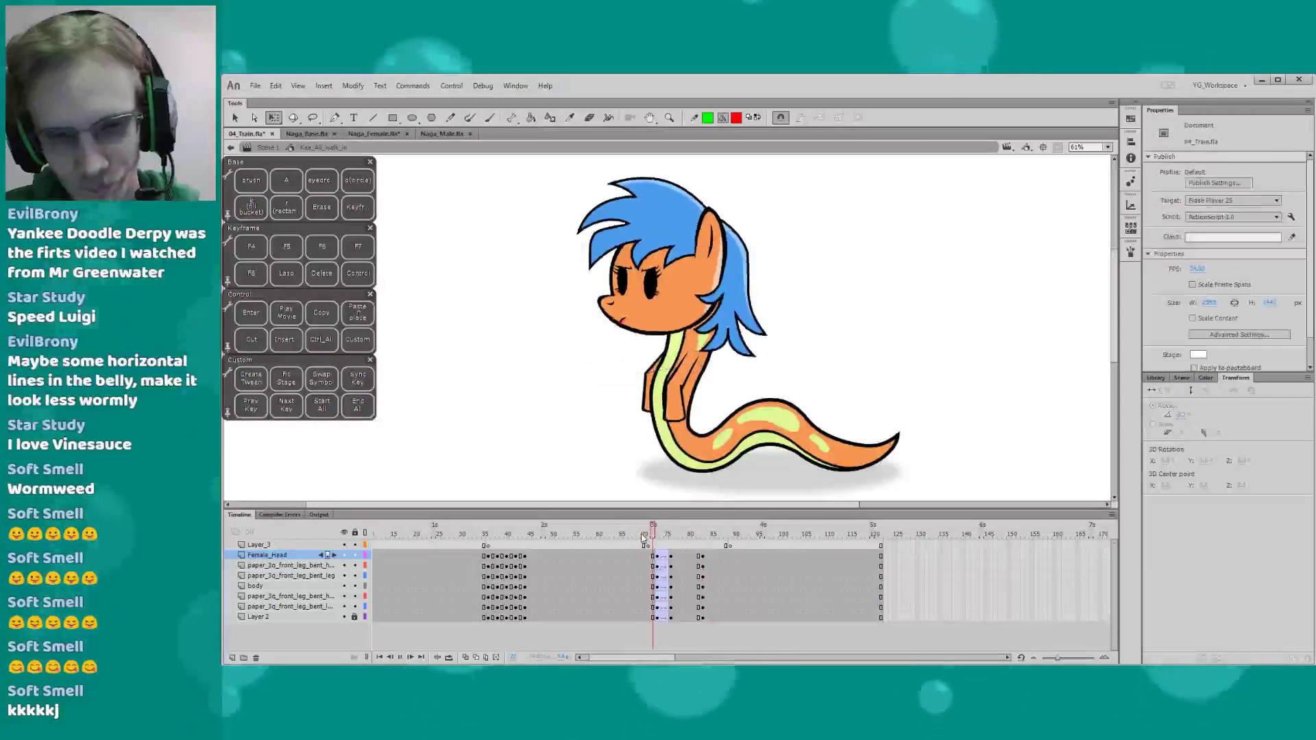
key(Return)
drag(690, 540, 703, 539)
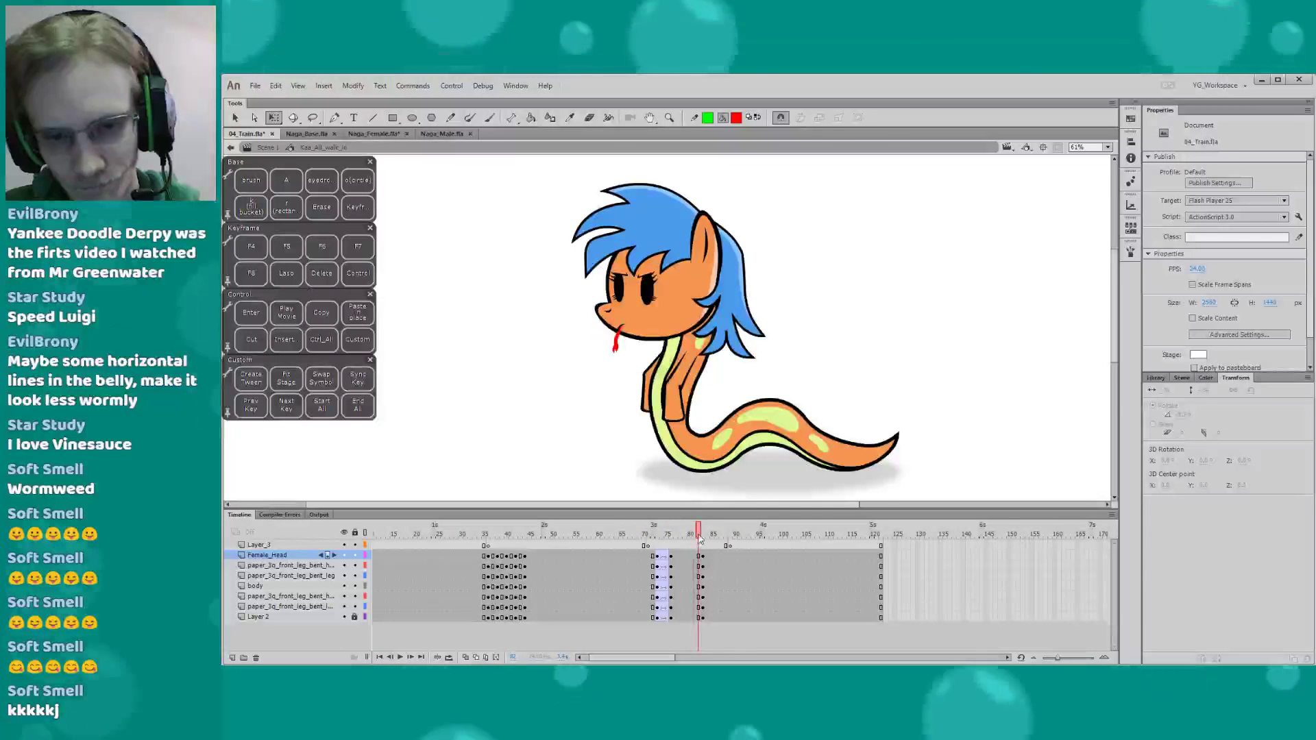
Select the head and play the lean and tongue flick from about frame 70
click(644, 326)
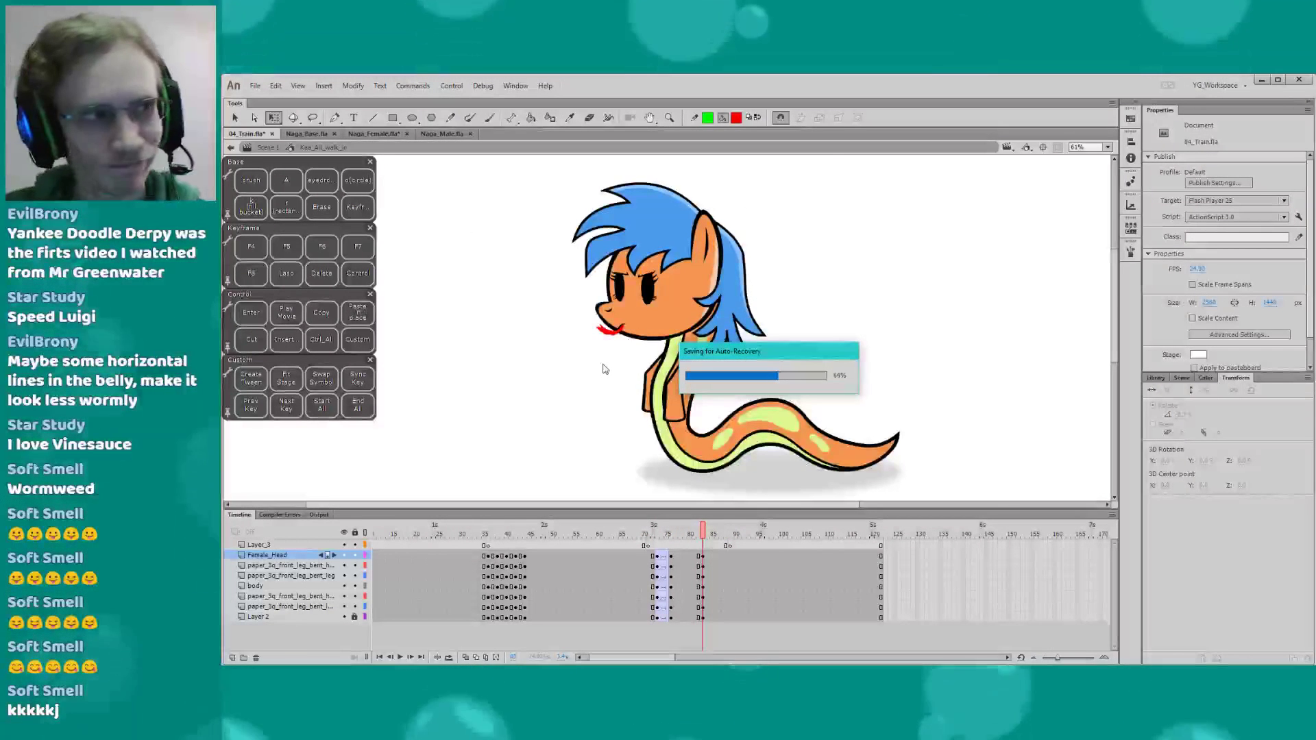
click(656, 331)
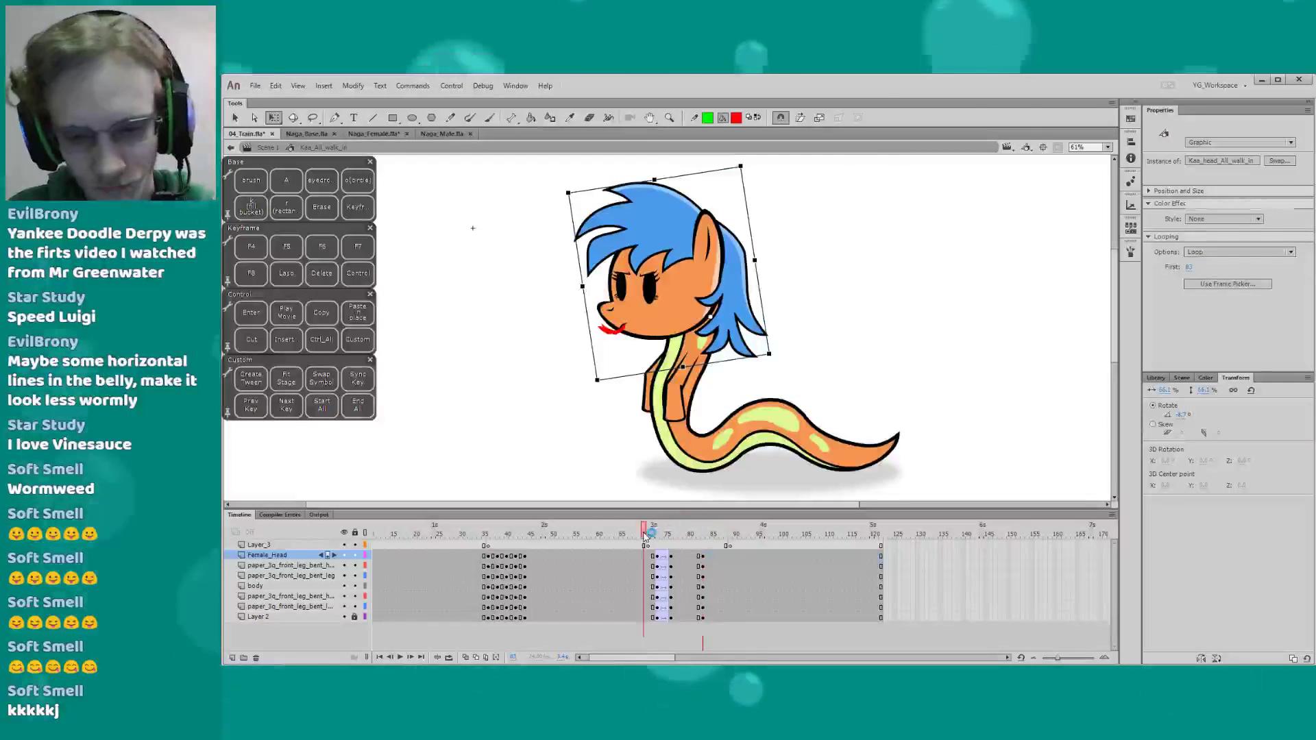
key(Return)
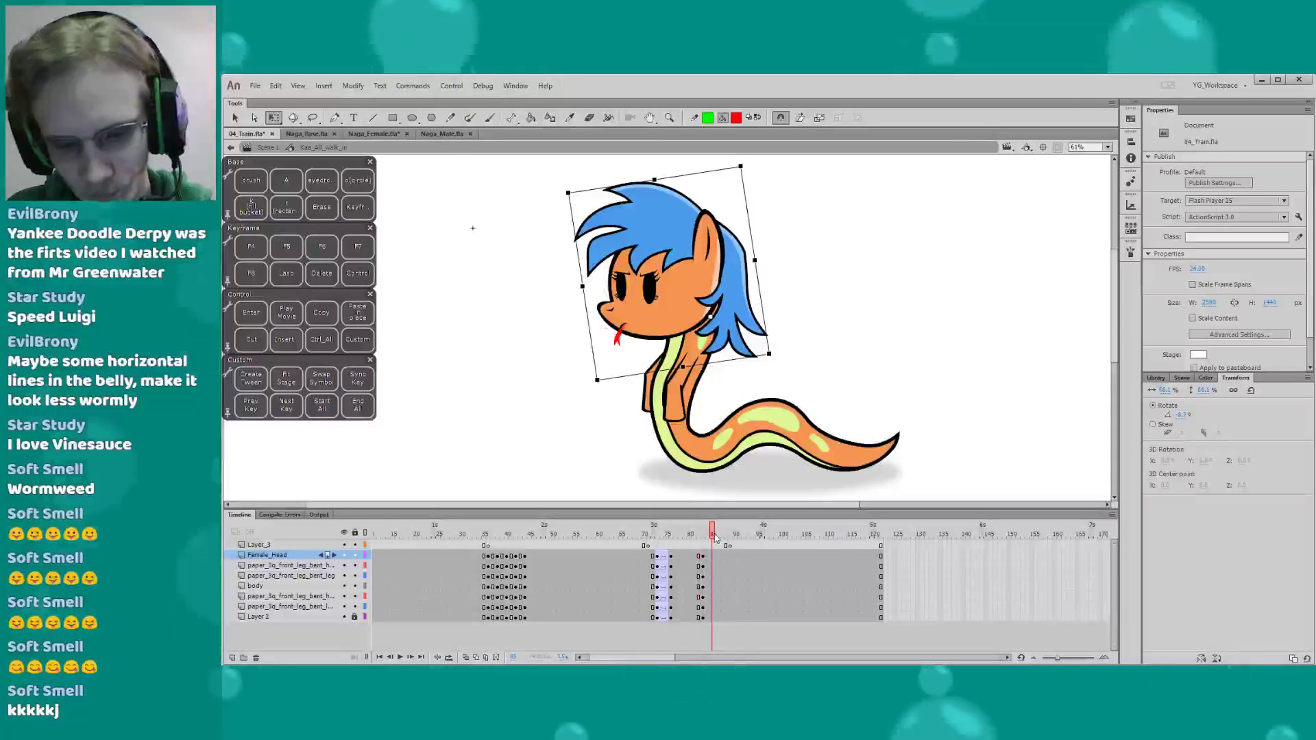
Add keyframes at frame 85 on all character layers, settle the pose slightly, and create classic tweens between frames 83 and 85
drag(712, 618, 712, 618)
click(321, 246)
shift+click(656, 237)
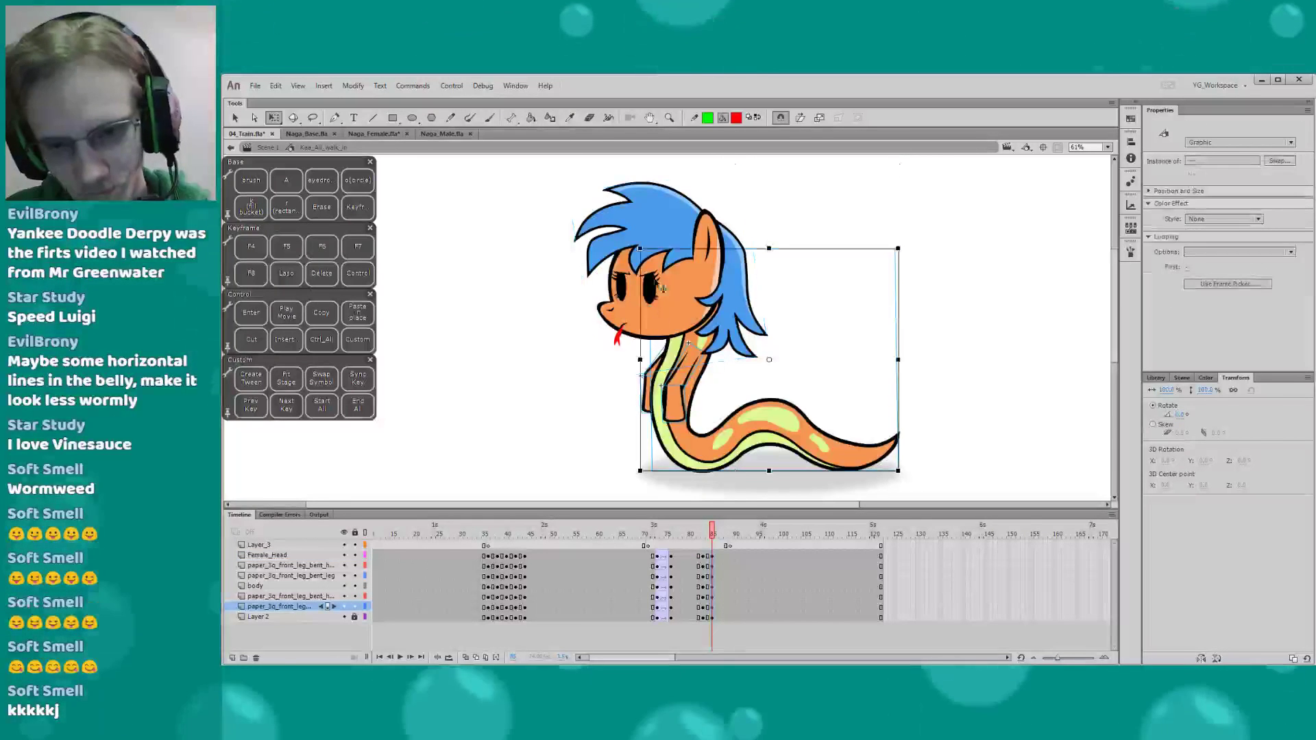
click(681, 245)
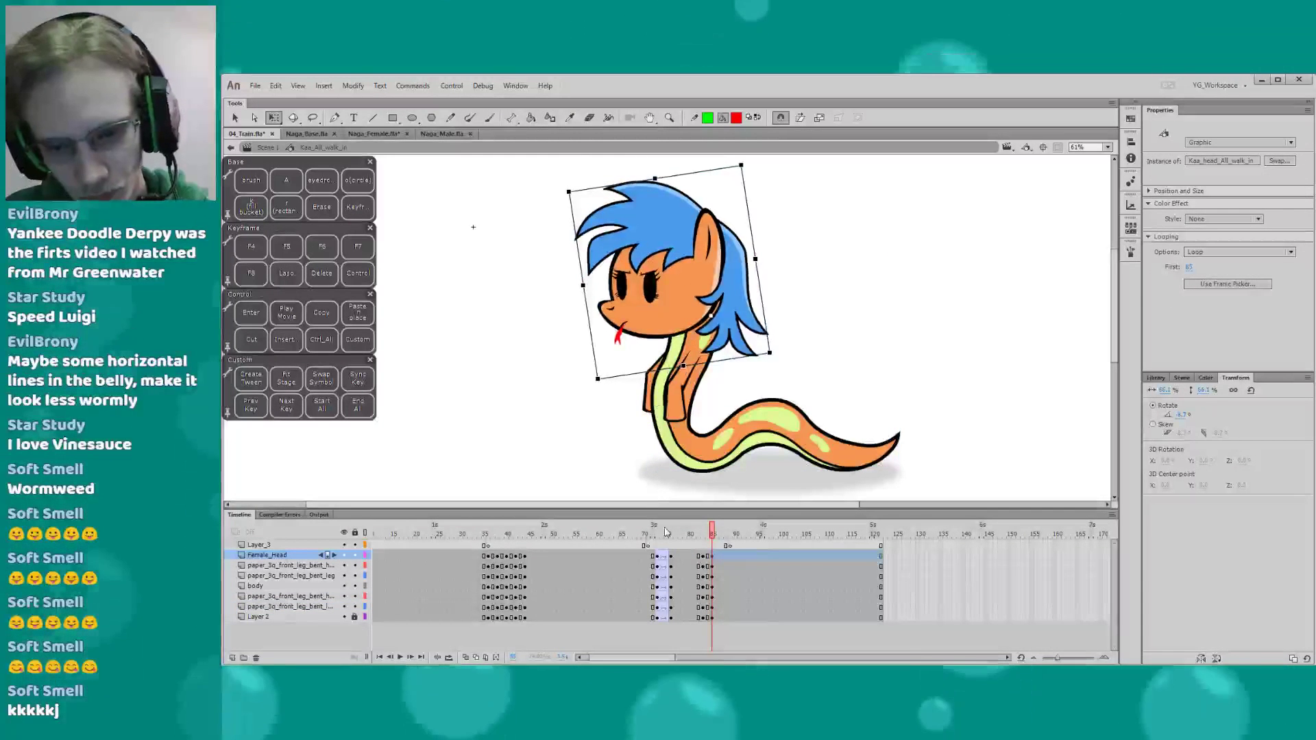
drag(705, 555, 709, 615)
click(251, 379)
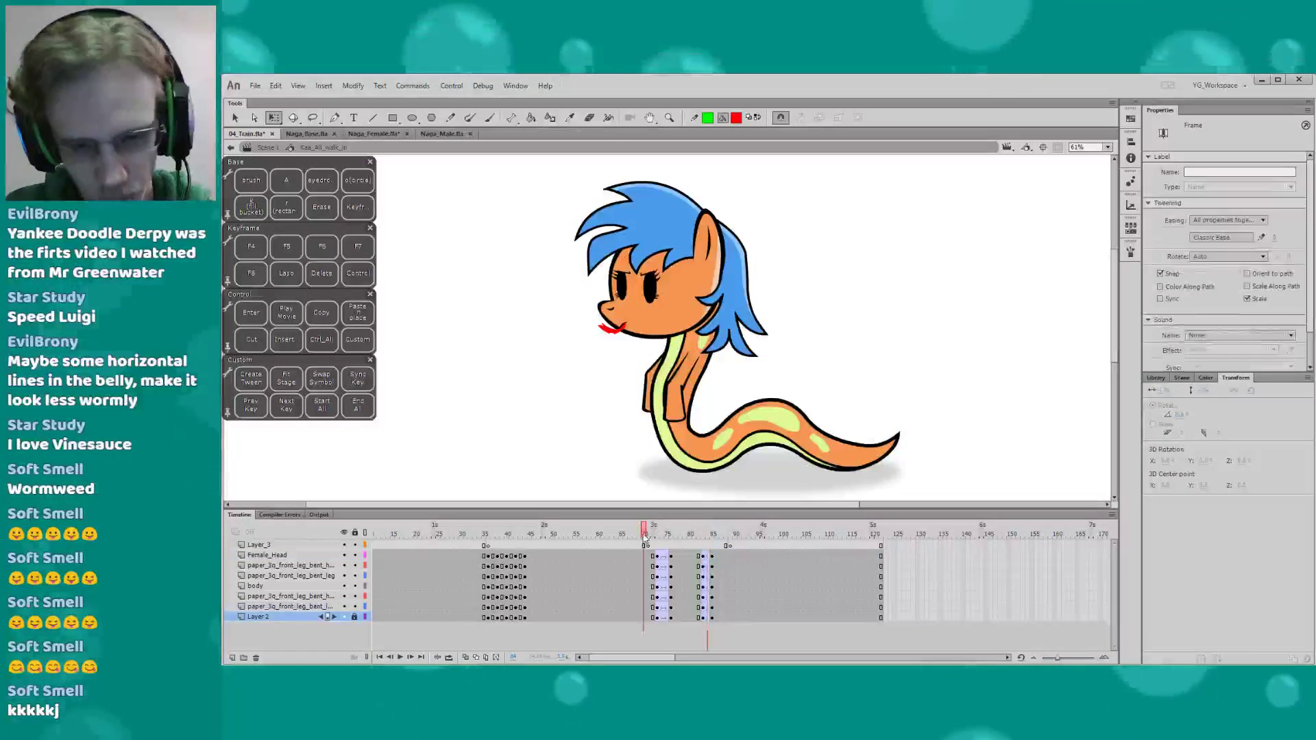
Replay the tweened lean and tongue flick from about frame 70 and scrub around frames 81 to 85
click(647, 535)
key(Return)
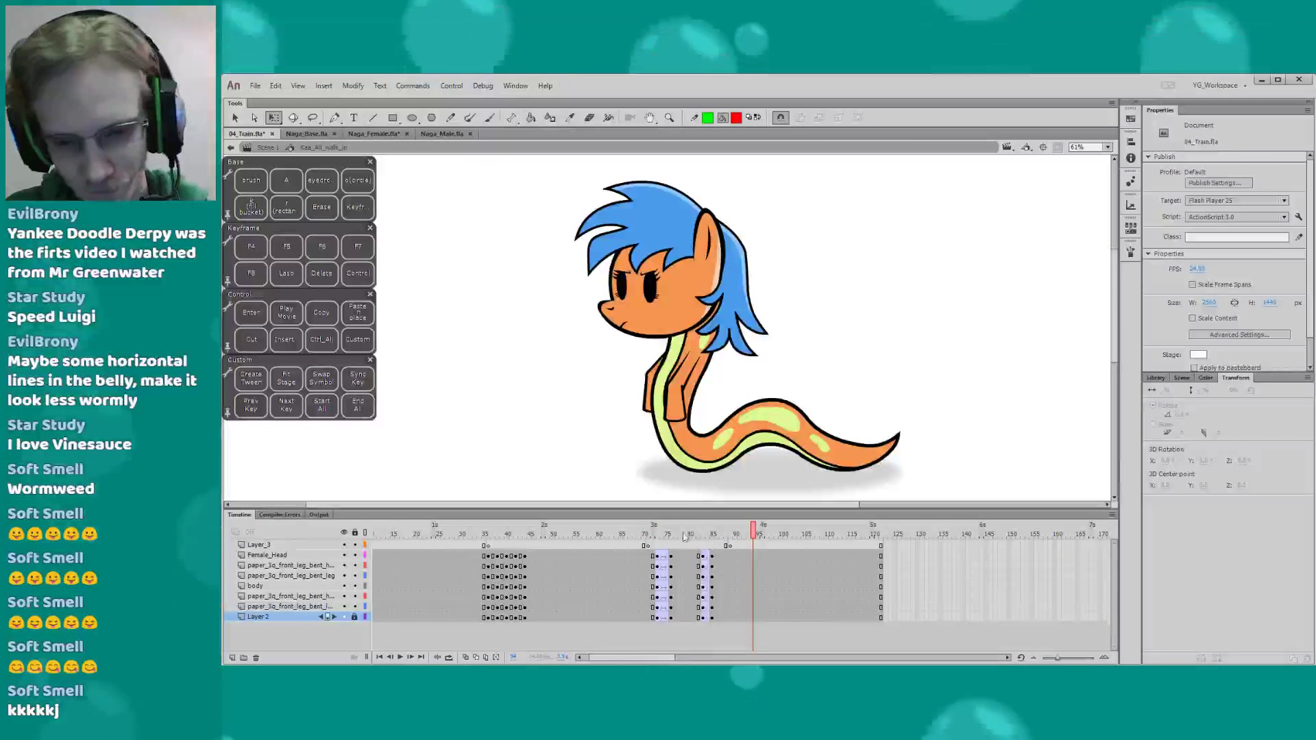
click(650, 535)
key(Return)
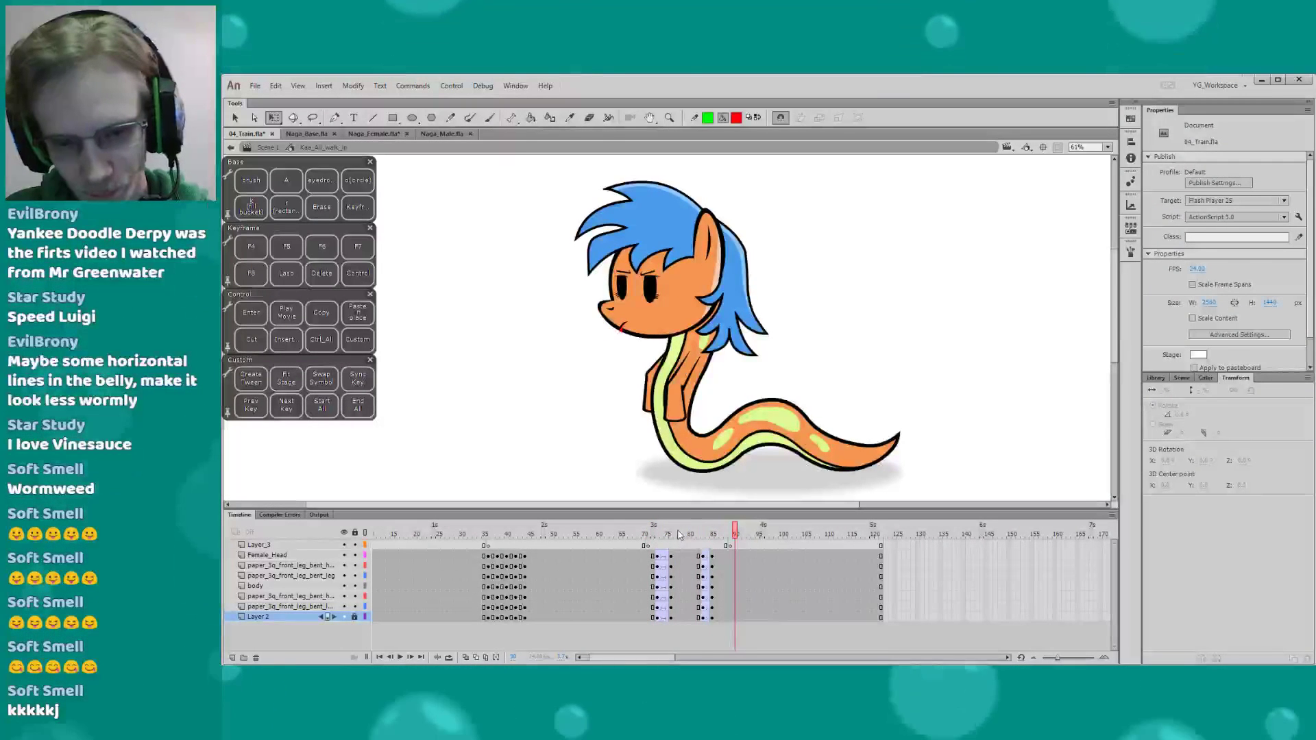
drag(712, 534, 712, 533)
click(631, 330)
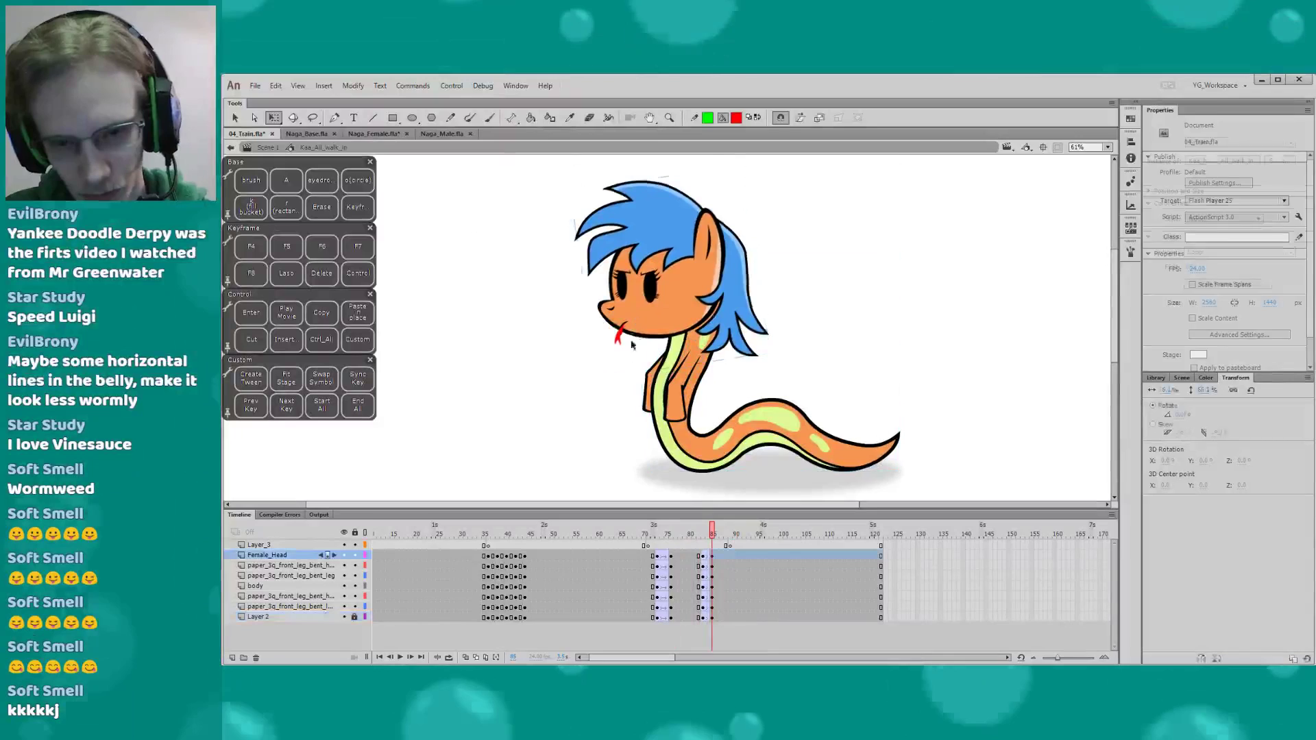
click(644, 535)
key(Return)
click(695, 534)
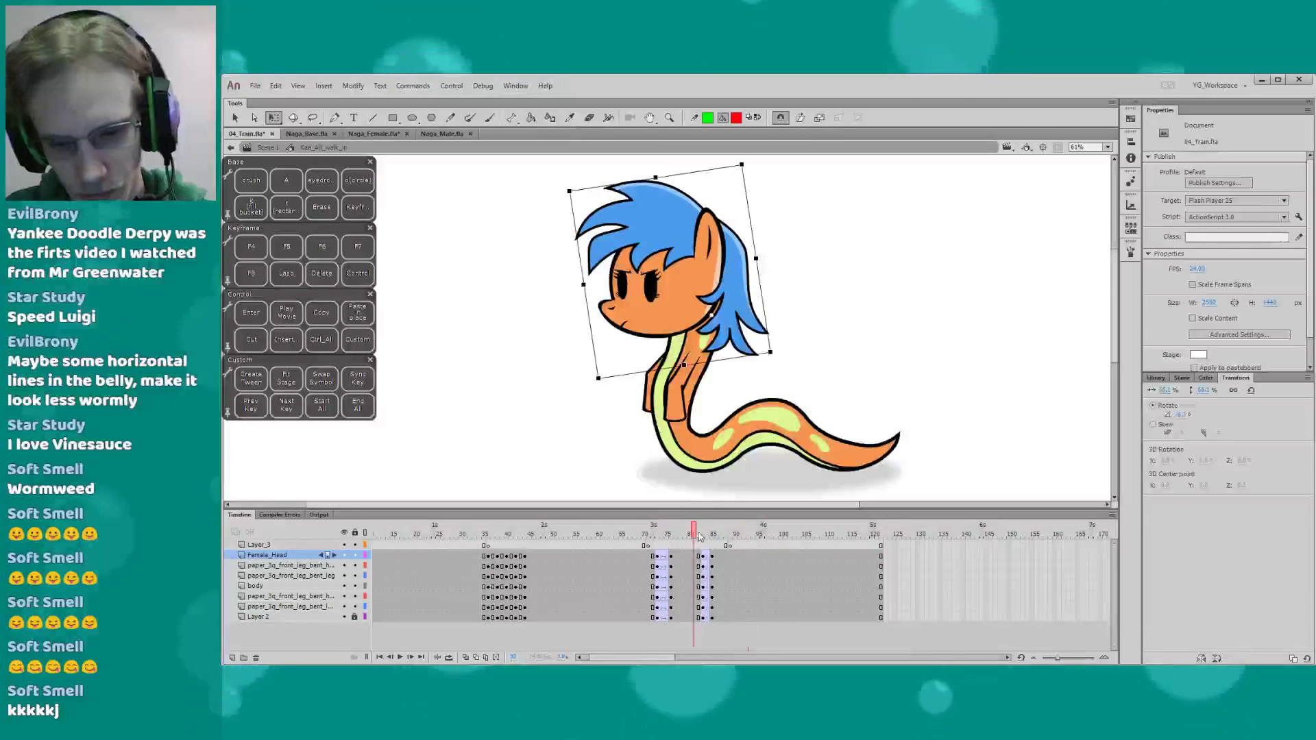
Add keyframes at frames 91 and 93 on all character layers
drag(736, 539, 740, 539)
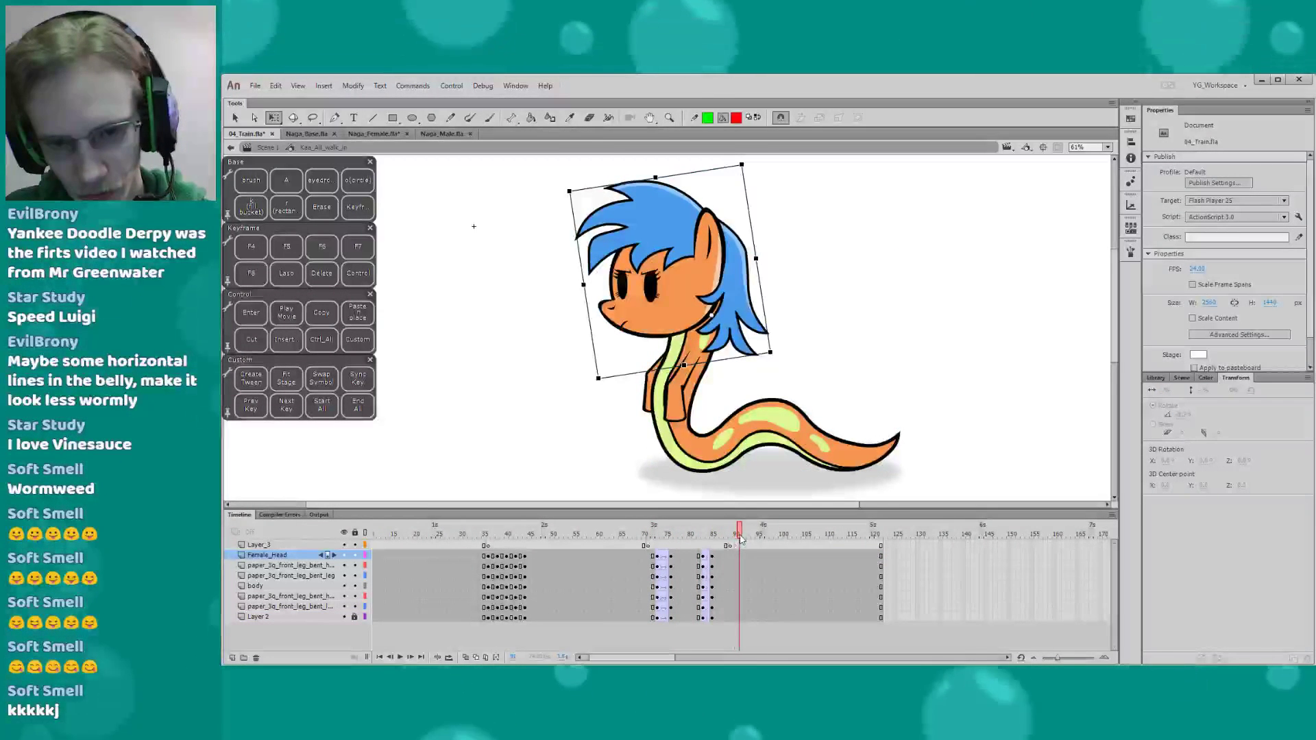
drag(739, 627, 739, 618)
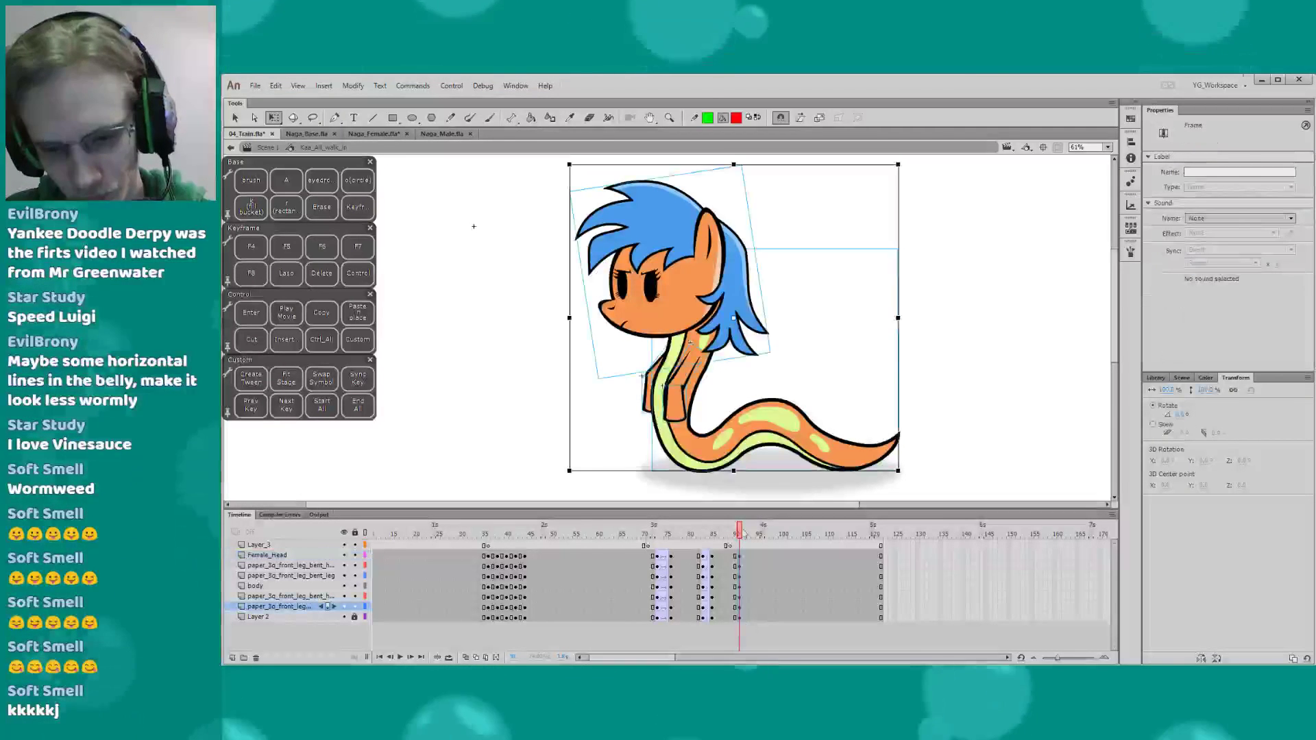
click(322, 246)
drag(744, 537, 748, 538)
drag(749, 586, 749, 617)
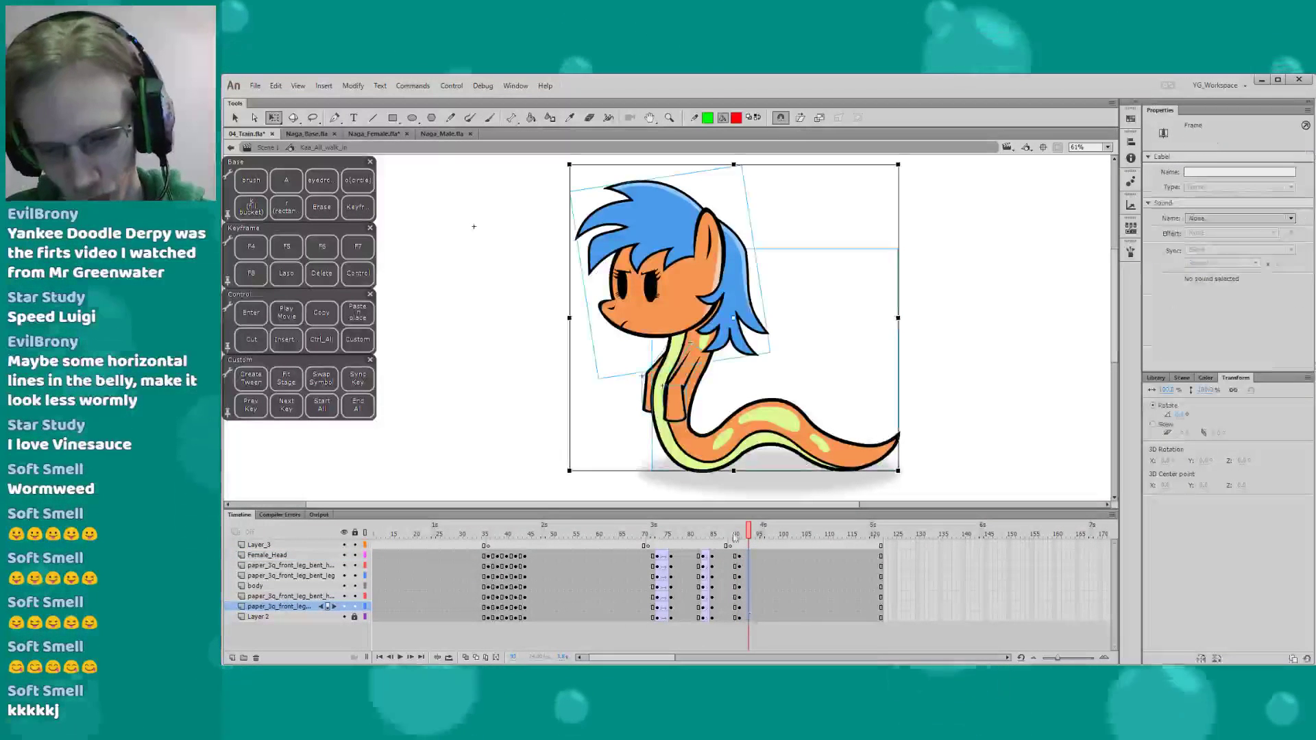
Rotate the head slightly backward at frame 93 and create classic tweens between frames 91 and 93 on all character layers
click(655, 327)
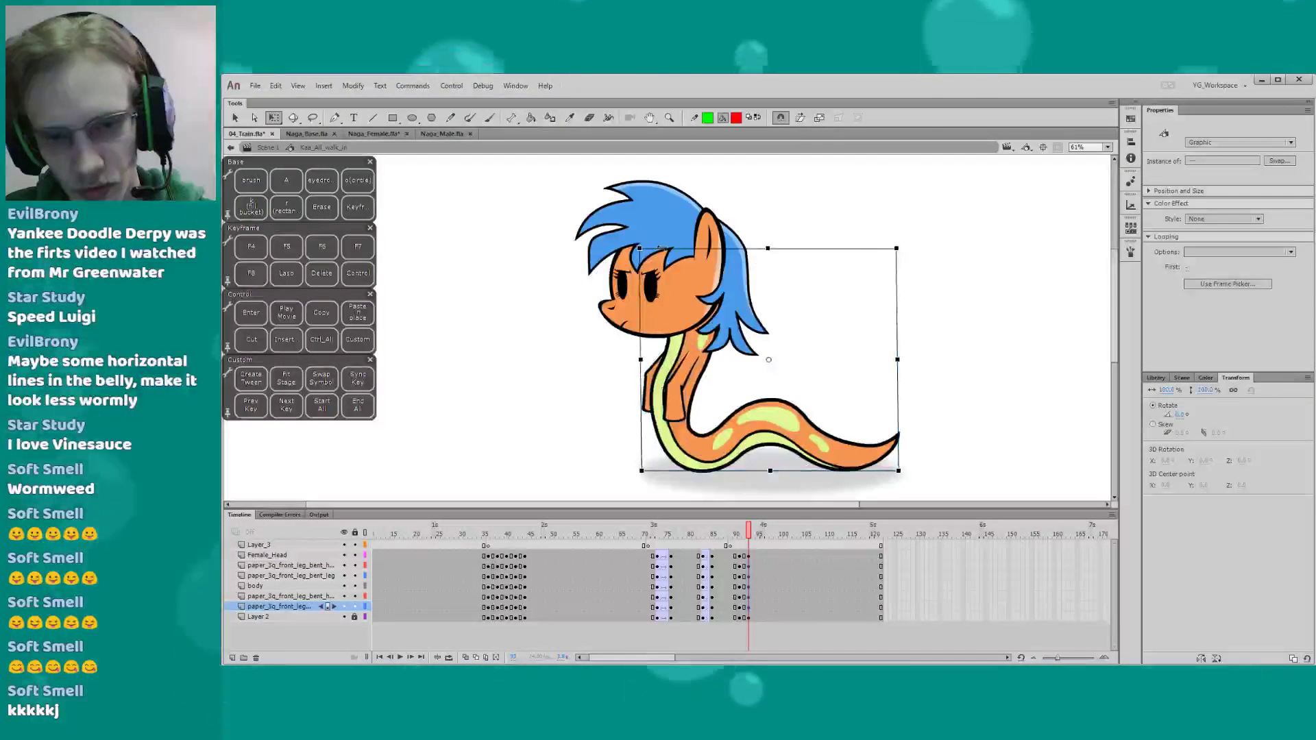
click(662, 292)
drag(566, 197, 568, 196)
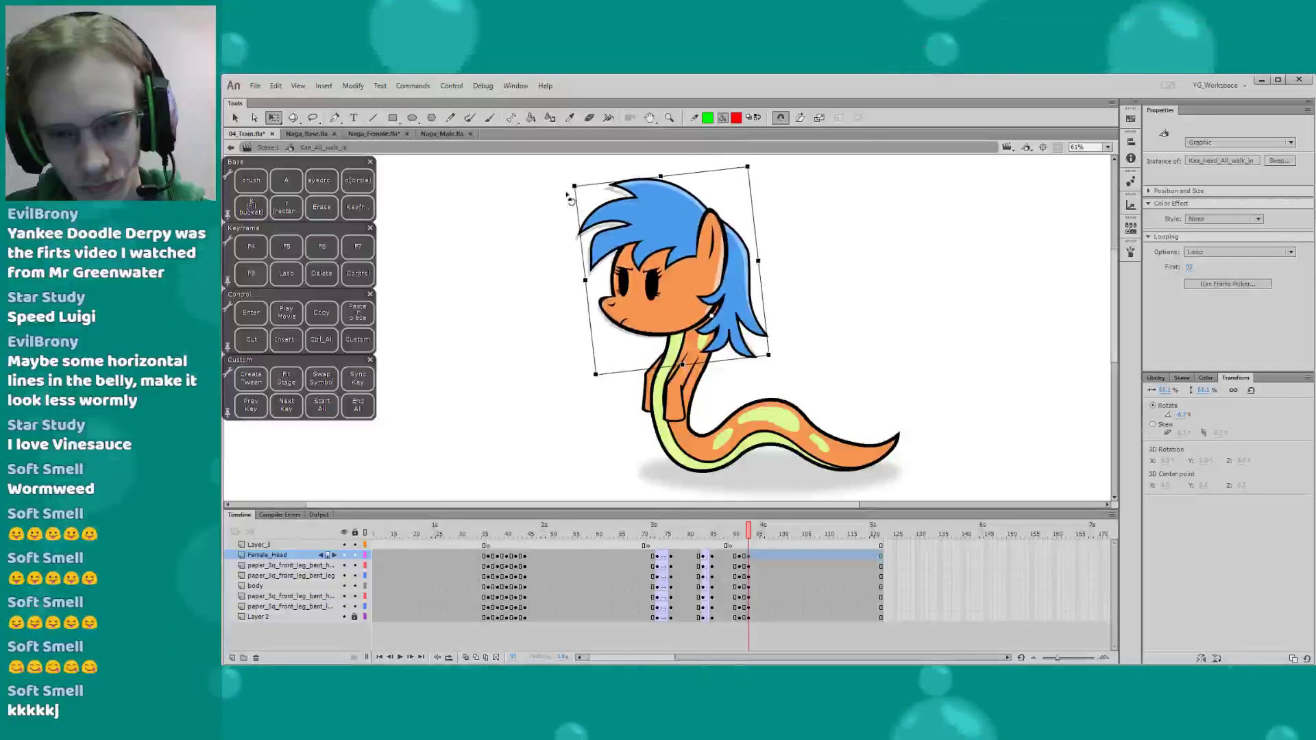
drag(740, 555, 739, 617)
key(F3)
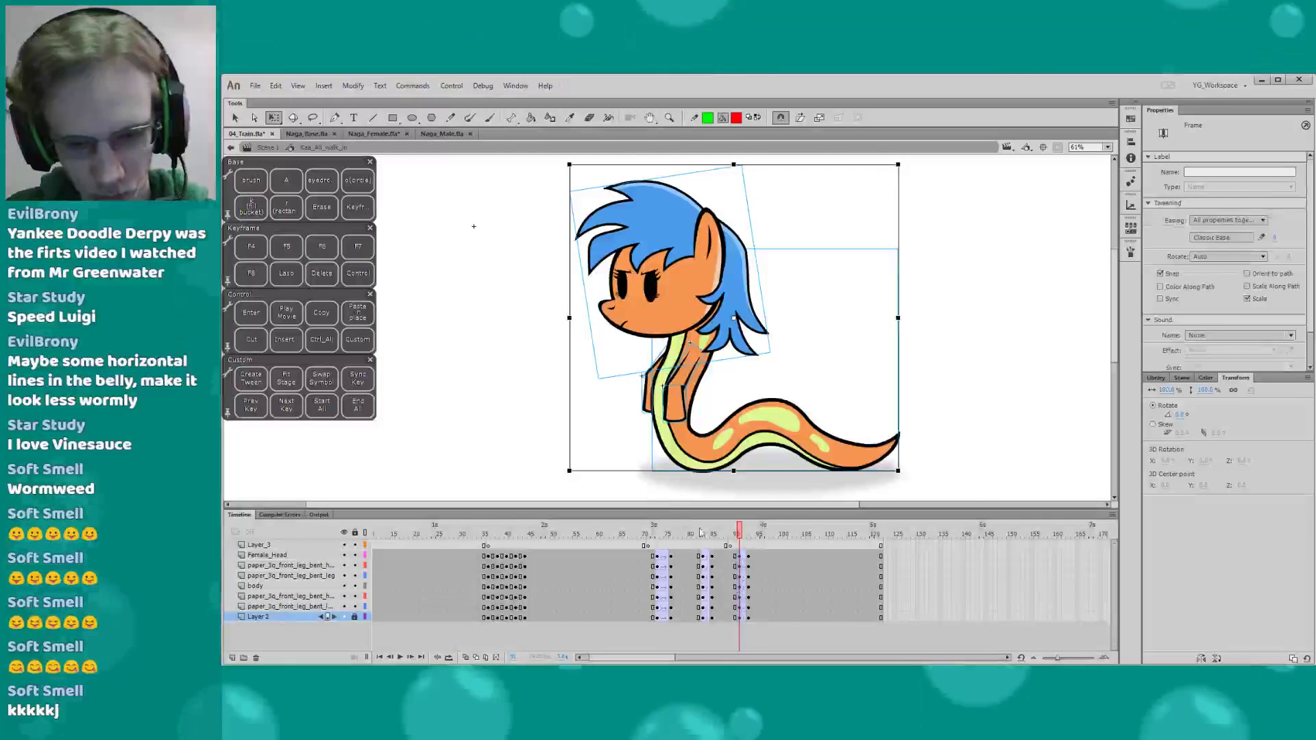
Play the motion around frames 74 to 95, and review the earlier rise from about frame 23
key(Return)
click(712, 536)
key(Return)
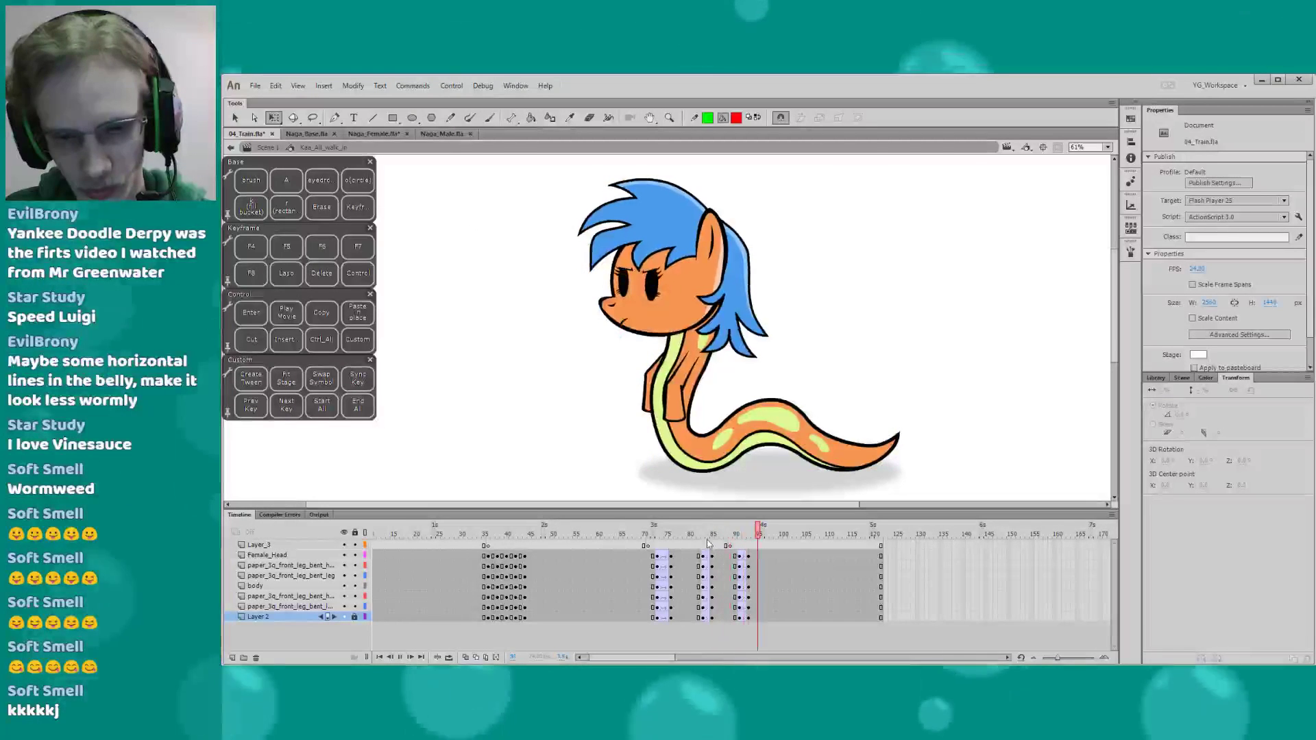
click(663, 536)
key(Return)
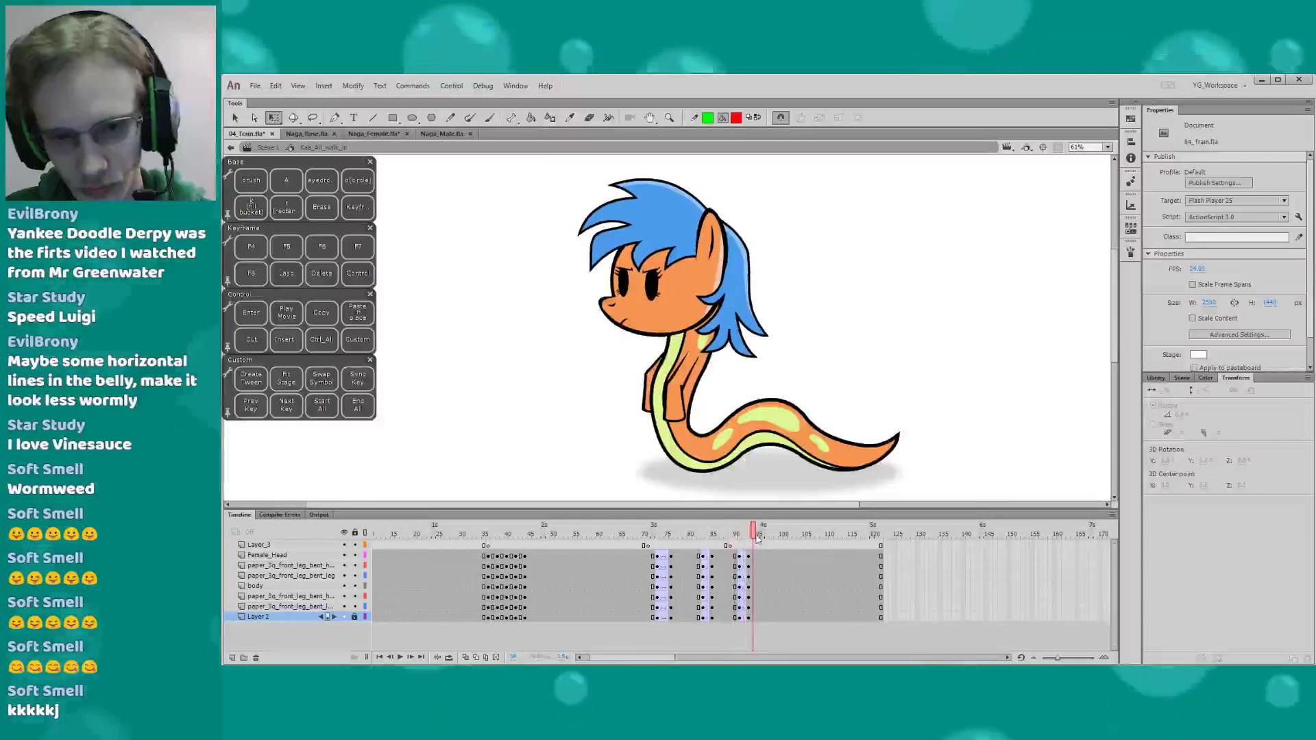
key(Return)
drag(577, 429, 575, 422)
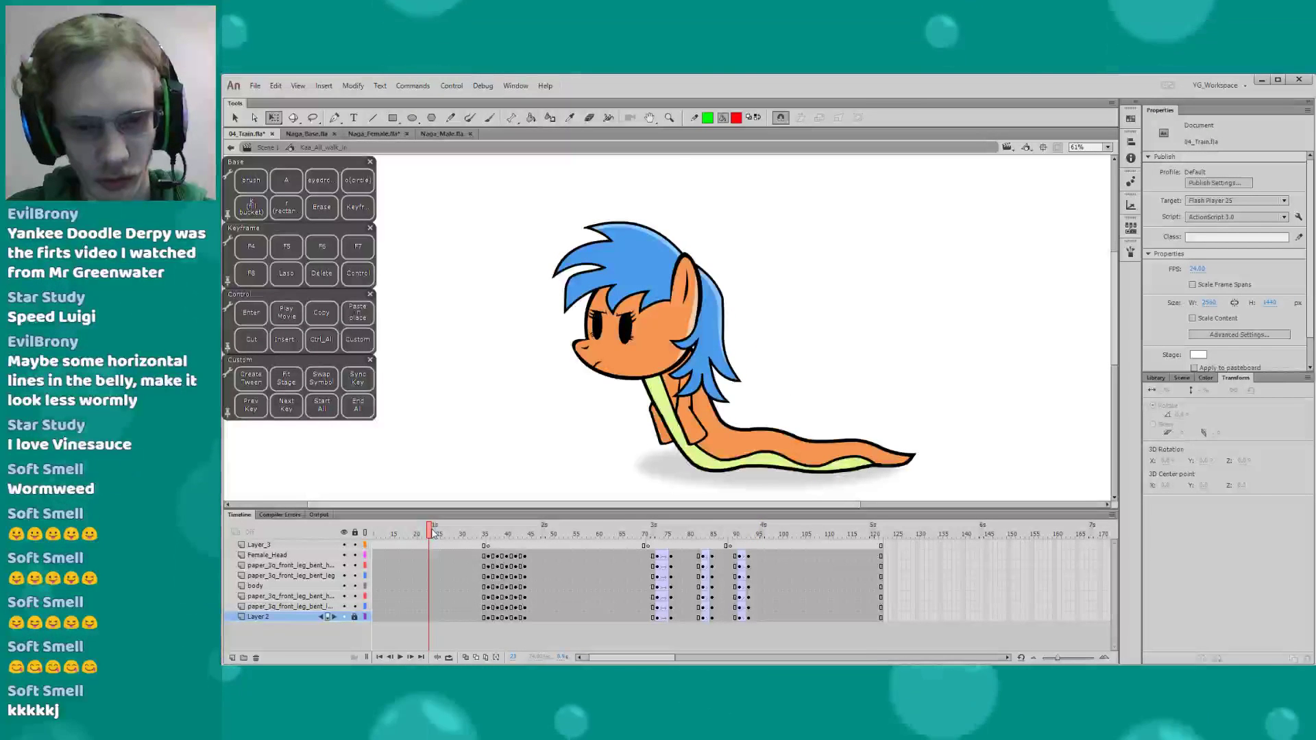
drag(529, 534, 426, 535)
key(Return)
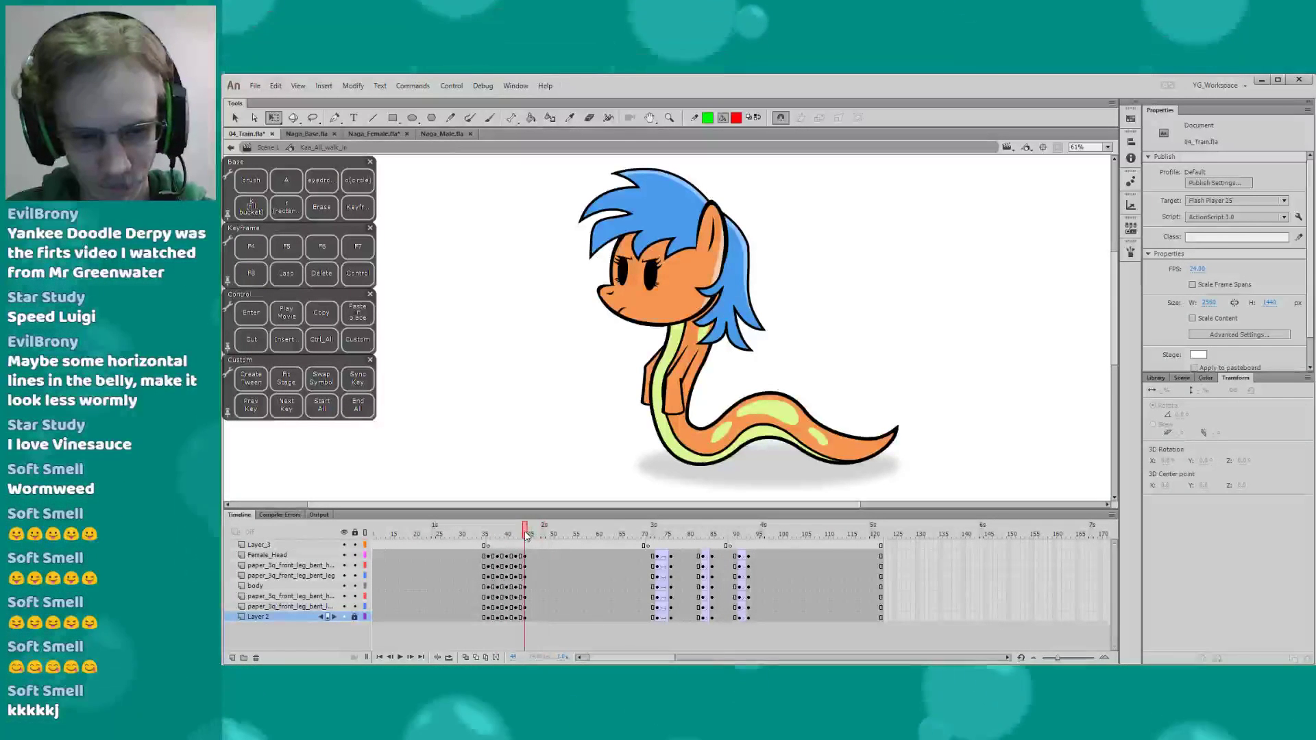
Copy the low crawling pose of all character layers from frame 32 and paste it in place at frame 102
drag(526, 533, 474, 531)
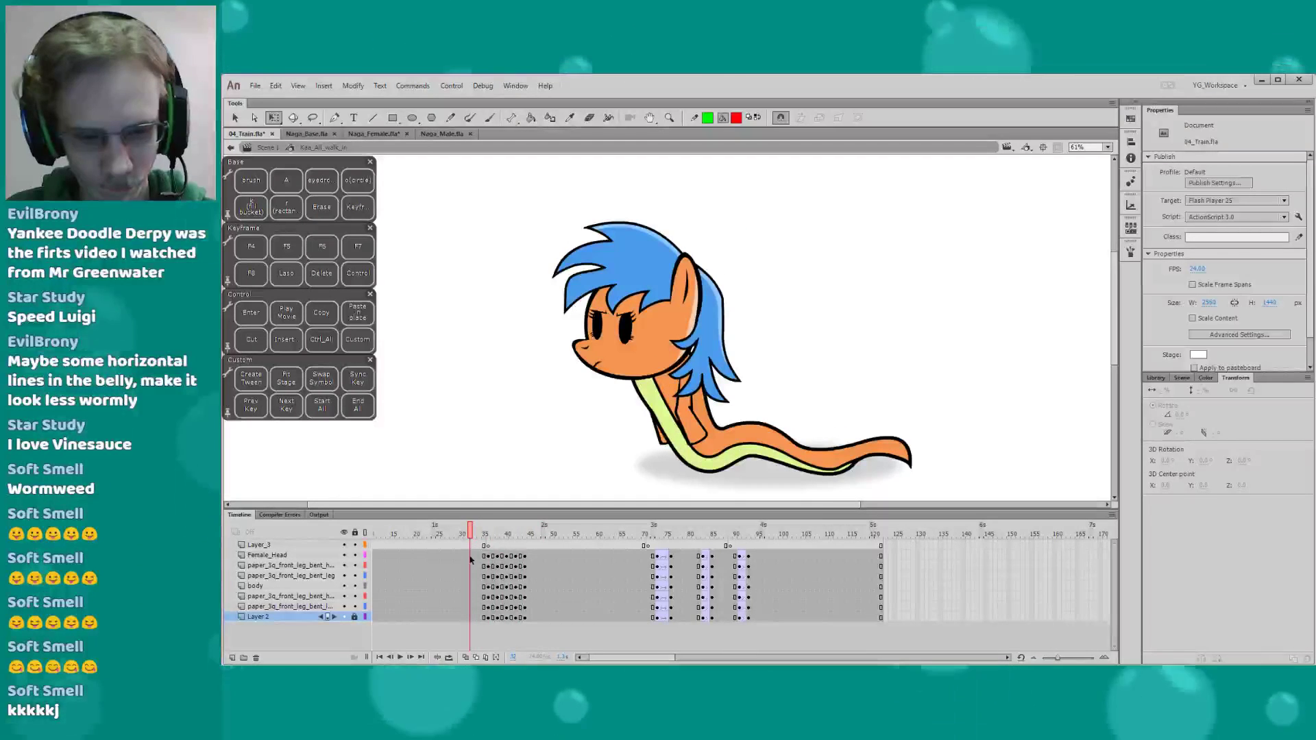
key(ctrl+a)
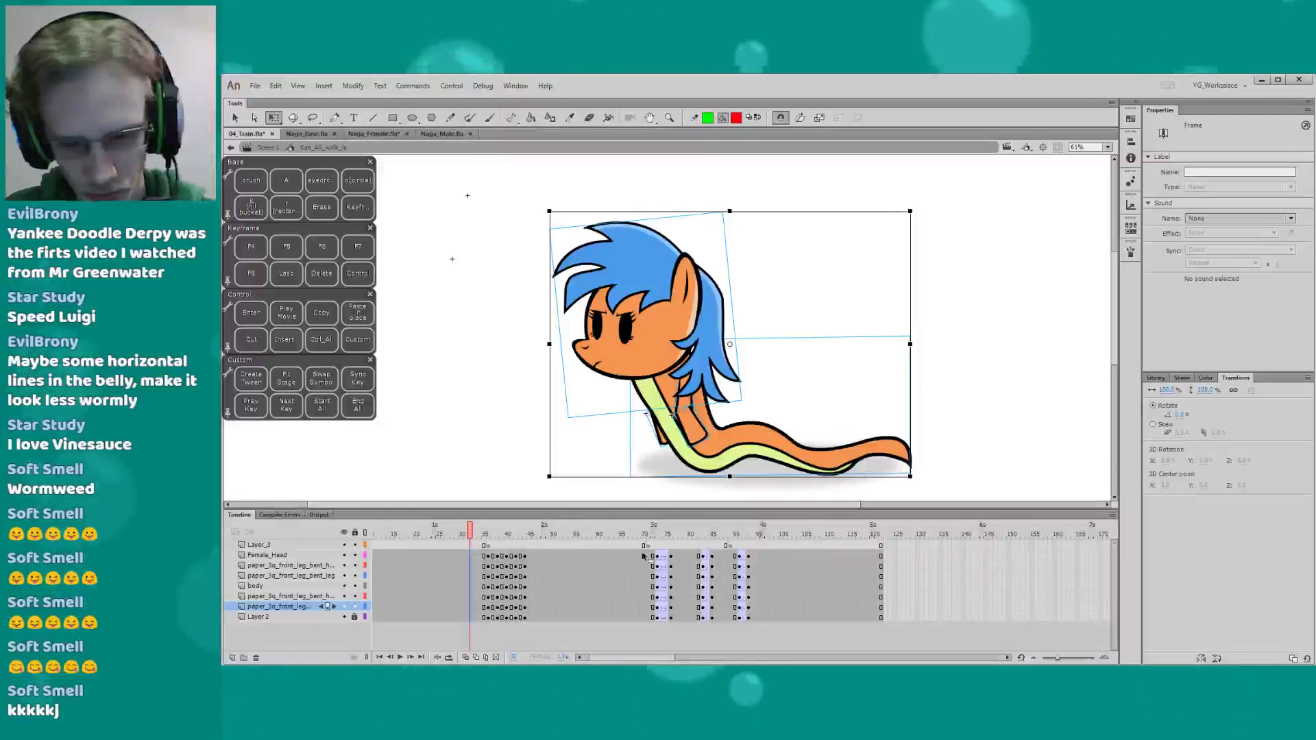
click(788, 556)
key(ctrl+alt+v)
click(788, 555)
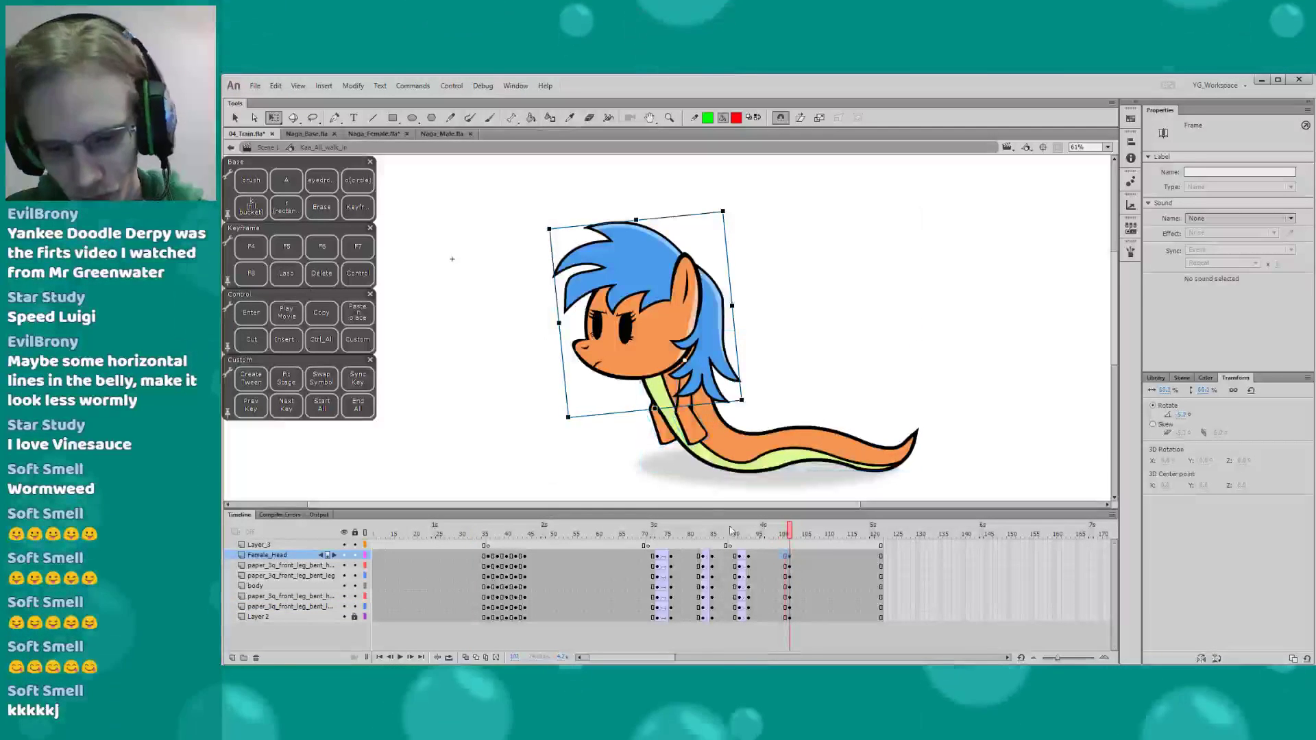
Add keyframes at frame 97 on all character layers, move the head forward and down, and tilt it slightly forward
click(756, 534)
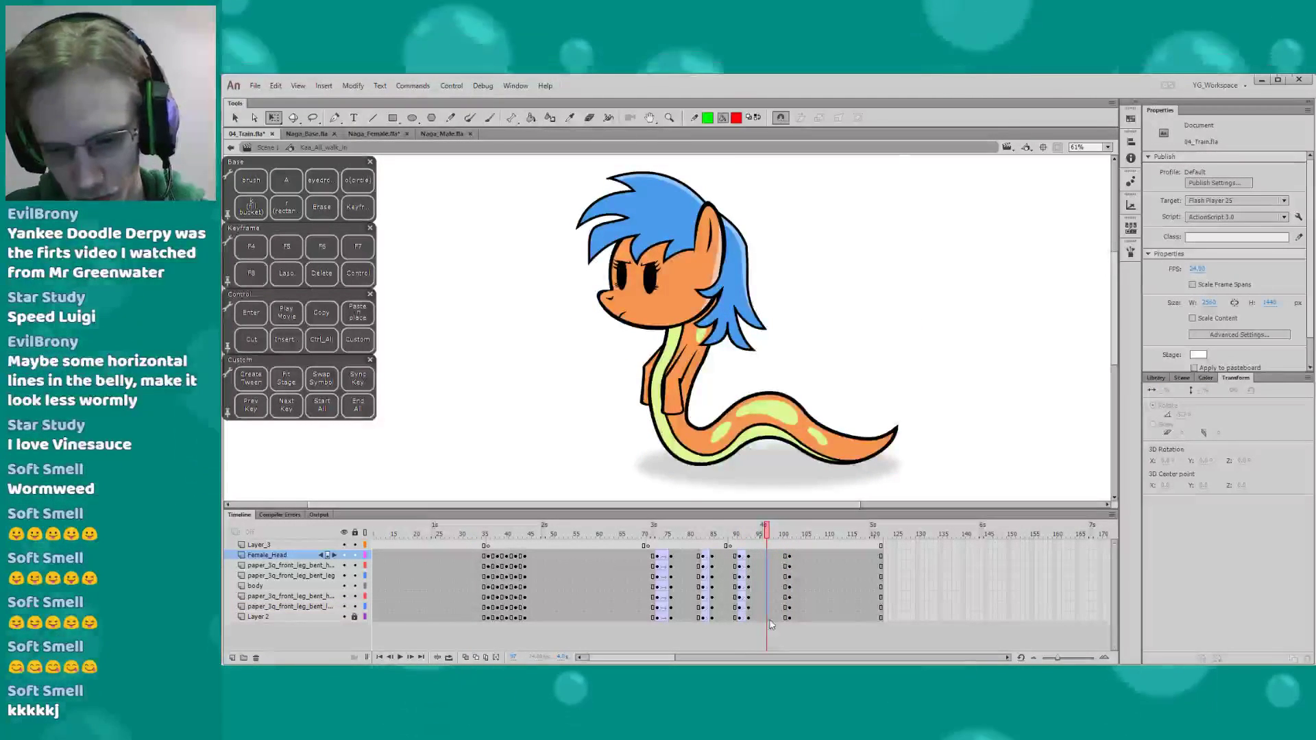
key(ctrl+a)
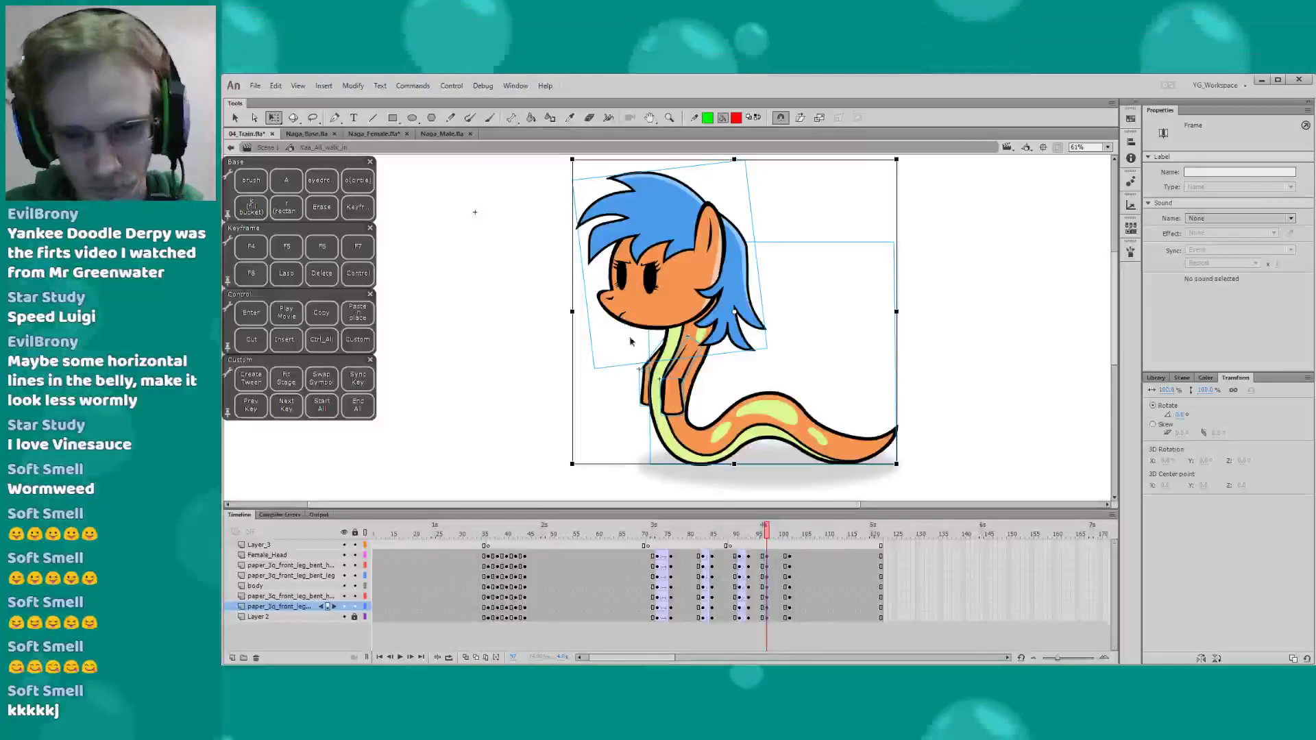
click(631, 341)
drag(603, 257, 590, 276)
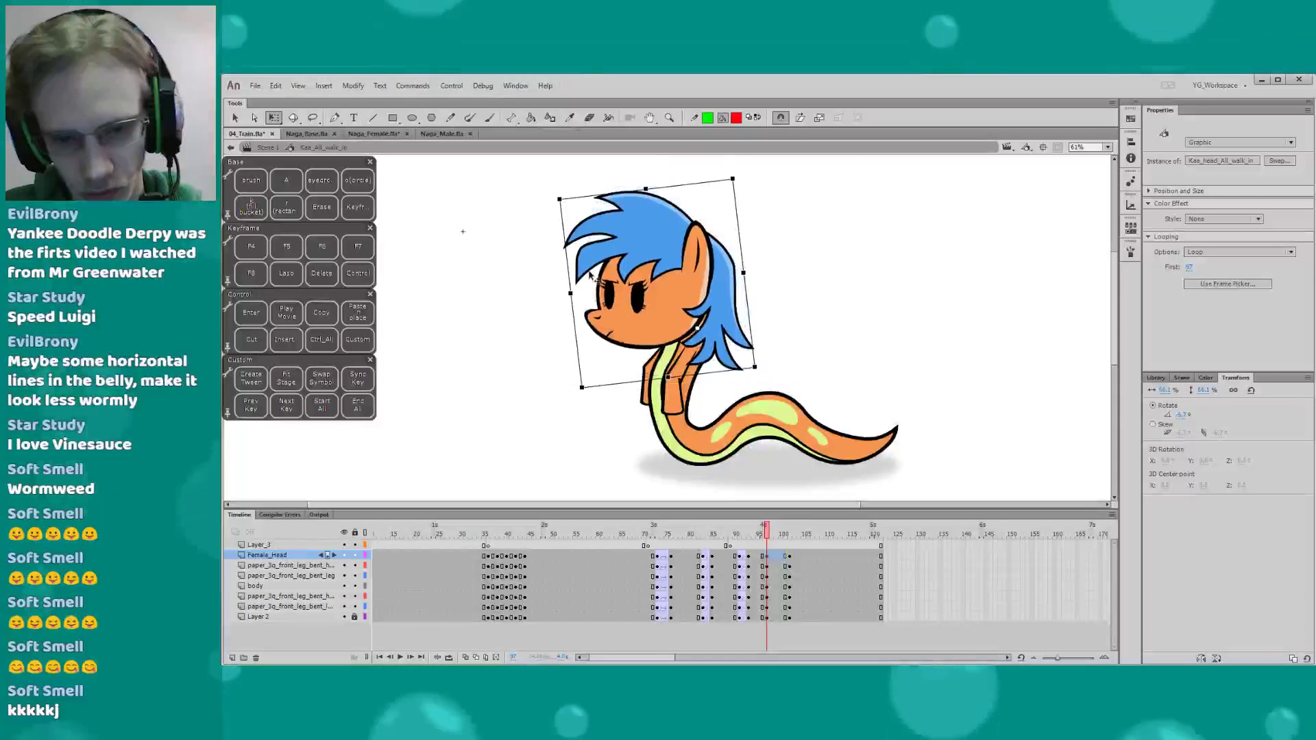
drag(548, 214, 542, 222)
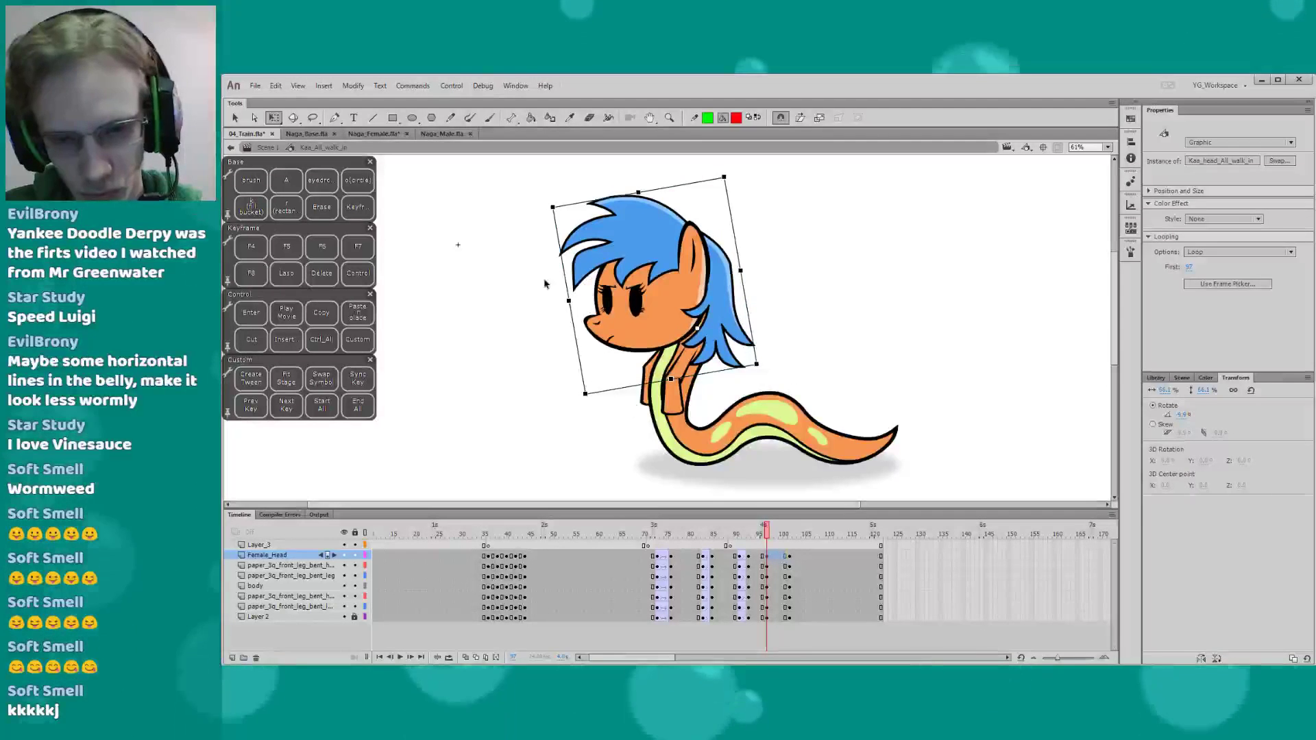
Select the body and arms at frame 97 and skew them forward and down to follow the lowered head
drag(545, 277, 822, 494)
drag(747, 423, 750, 425)
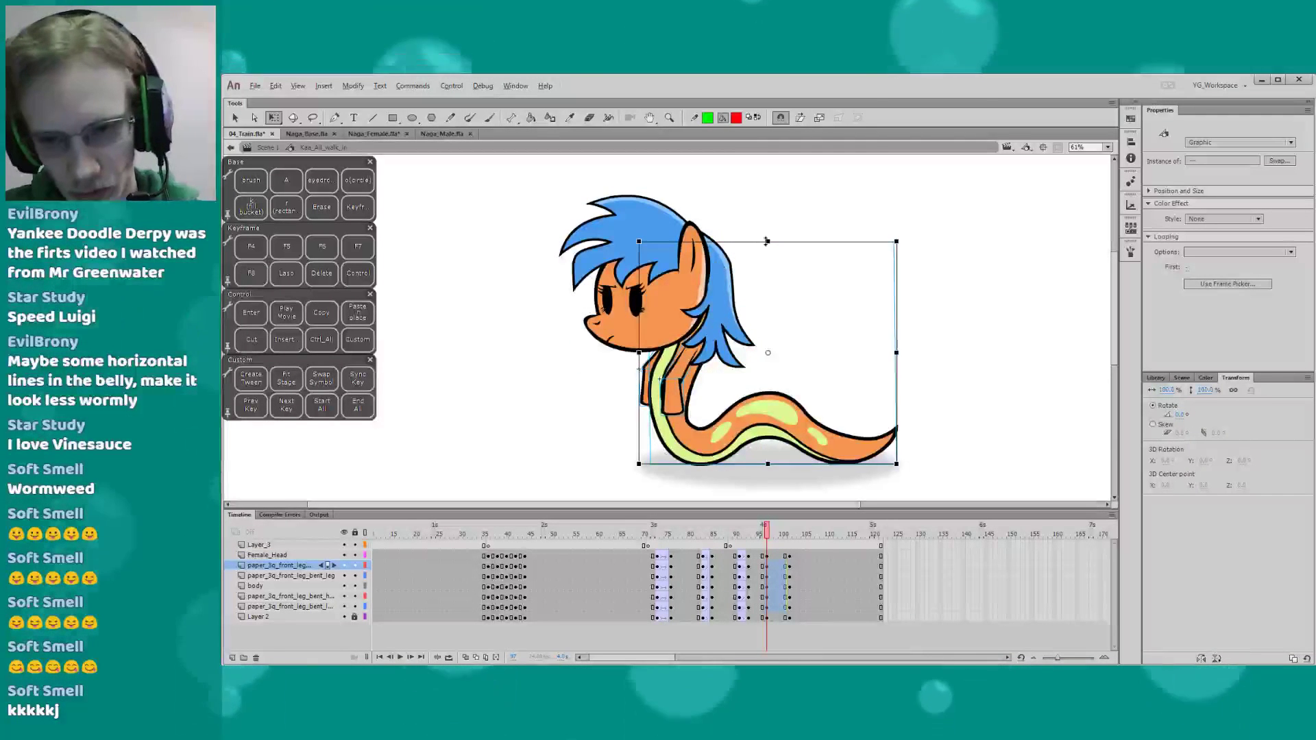
drag(767, 241, 750, 265)
Nudge the arm pieces at frame 97 slightly forward and down to match the leaning body
click(669, 389)
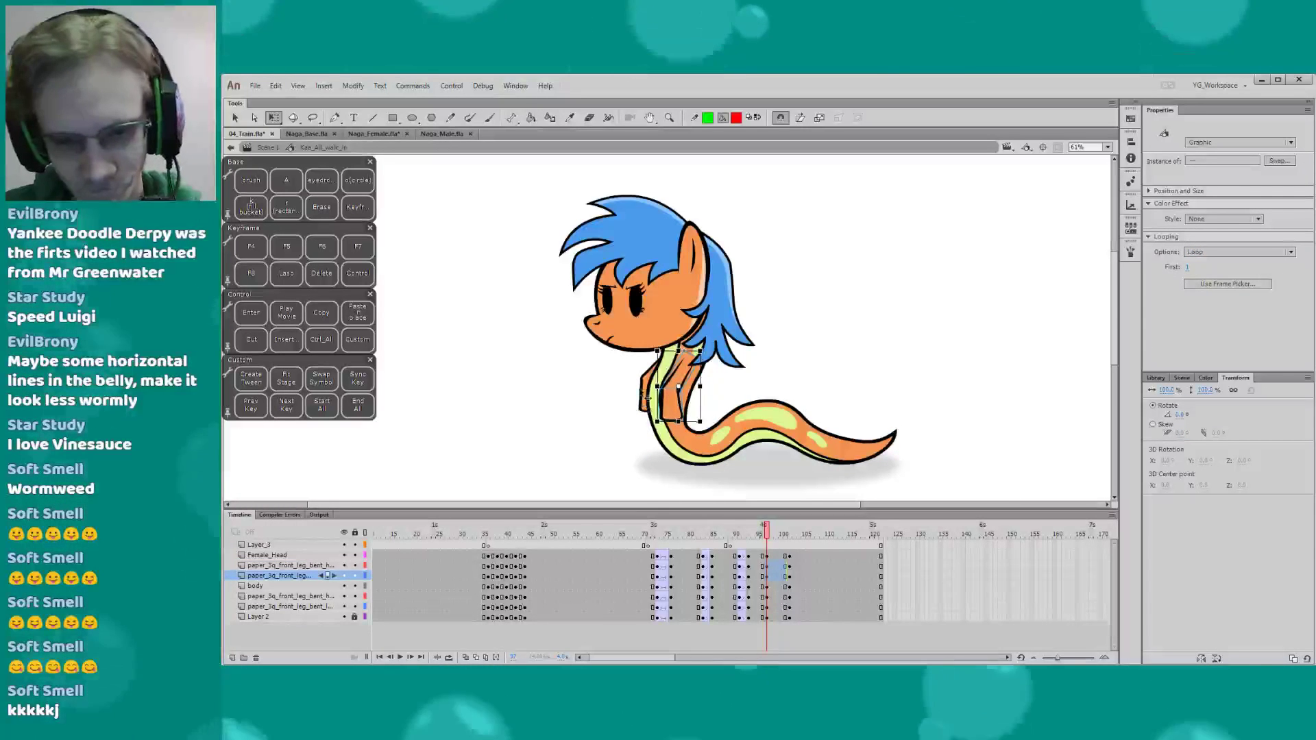
key(Left)
key(Left)
key(Down)
key(Down)
key(Down)
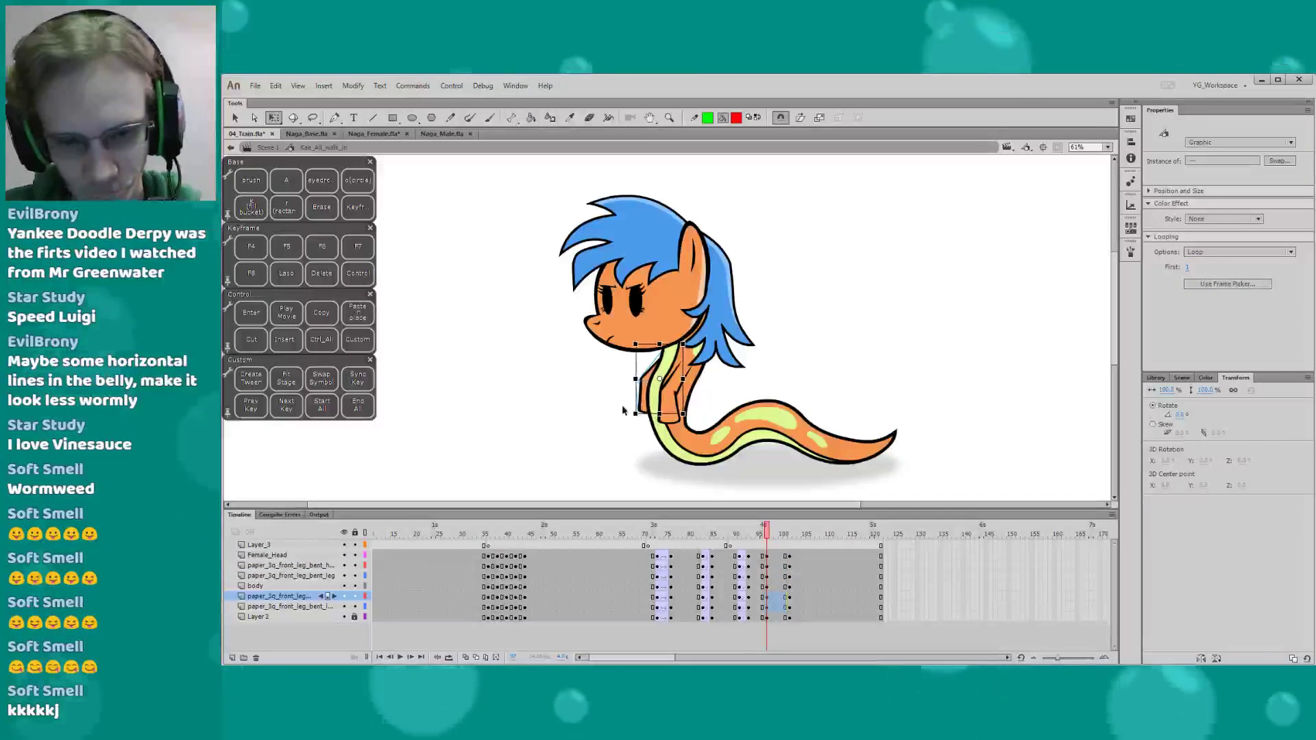
Add keyframes at frame 99 on all character layers
click(771, 556)
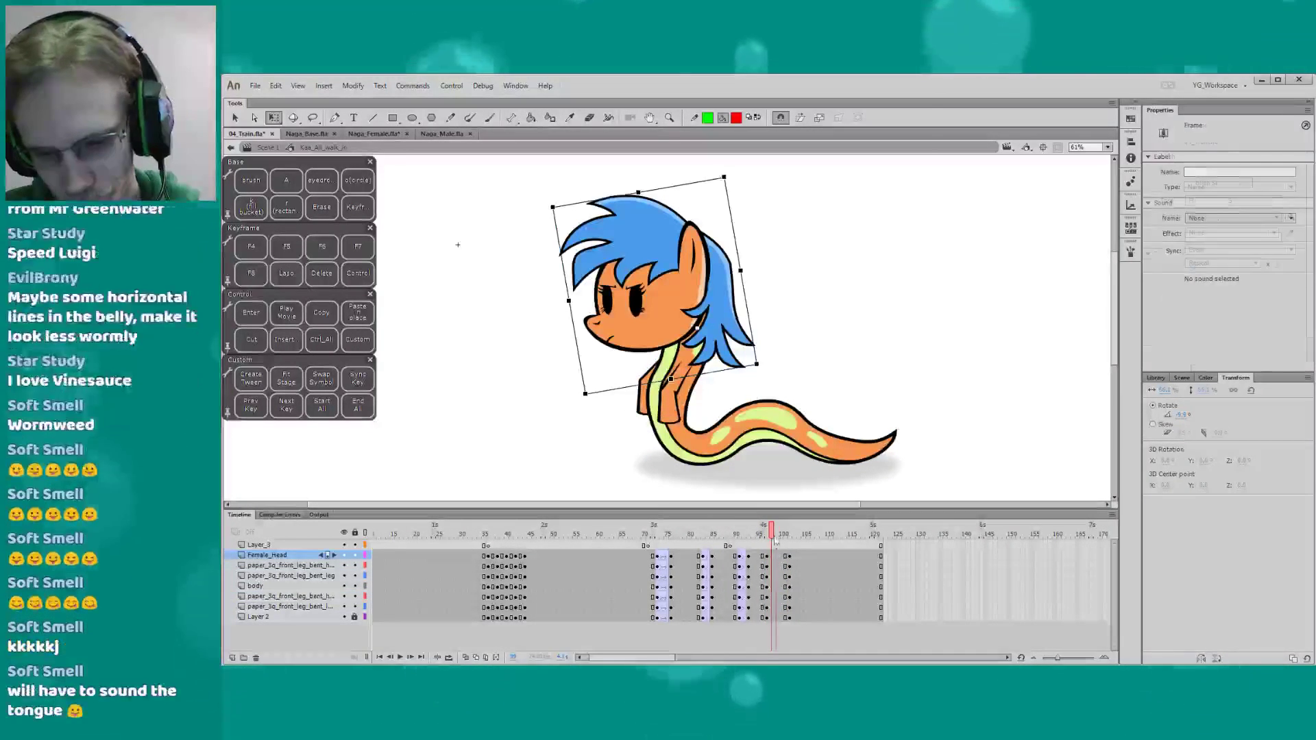
drag(776, 557, 775, 606)
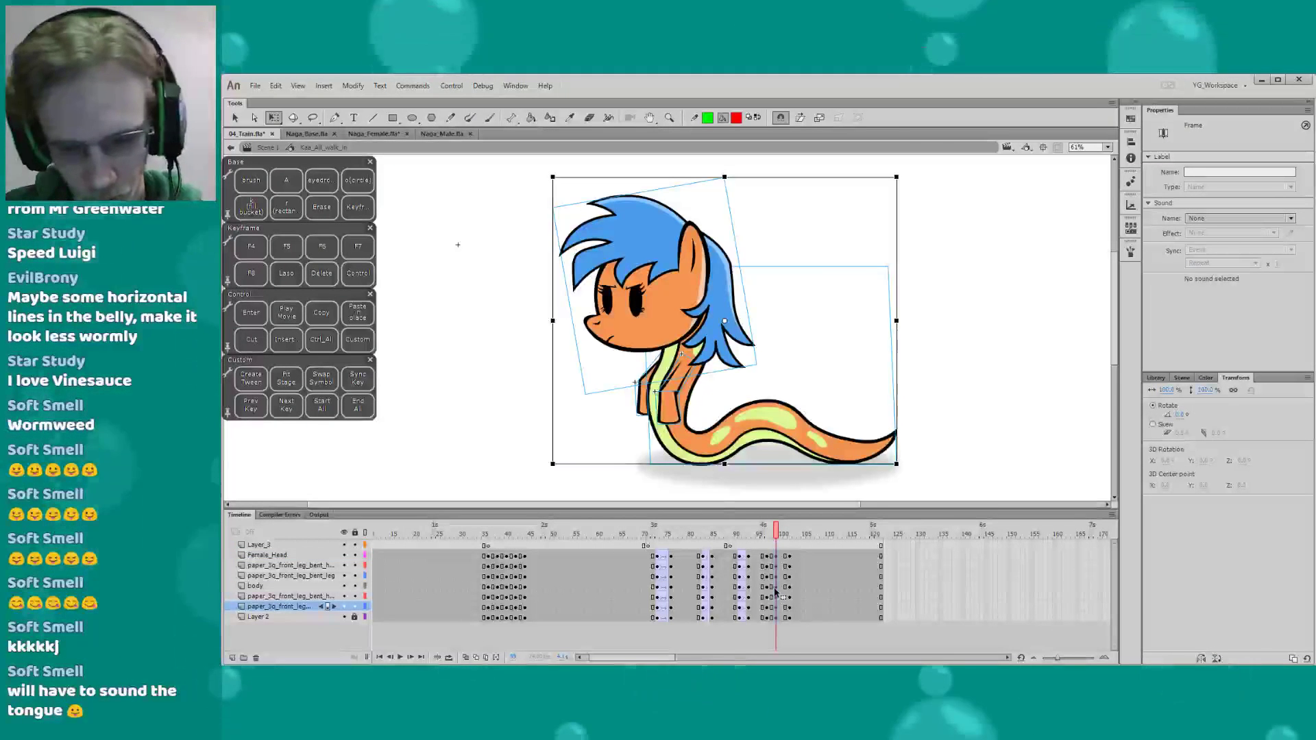
Move the head further forward and down at frame 101 and compare it with the neighbouring frames
key(period)
key(period)
key(period)
key(comma)
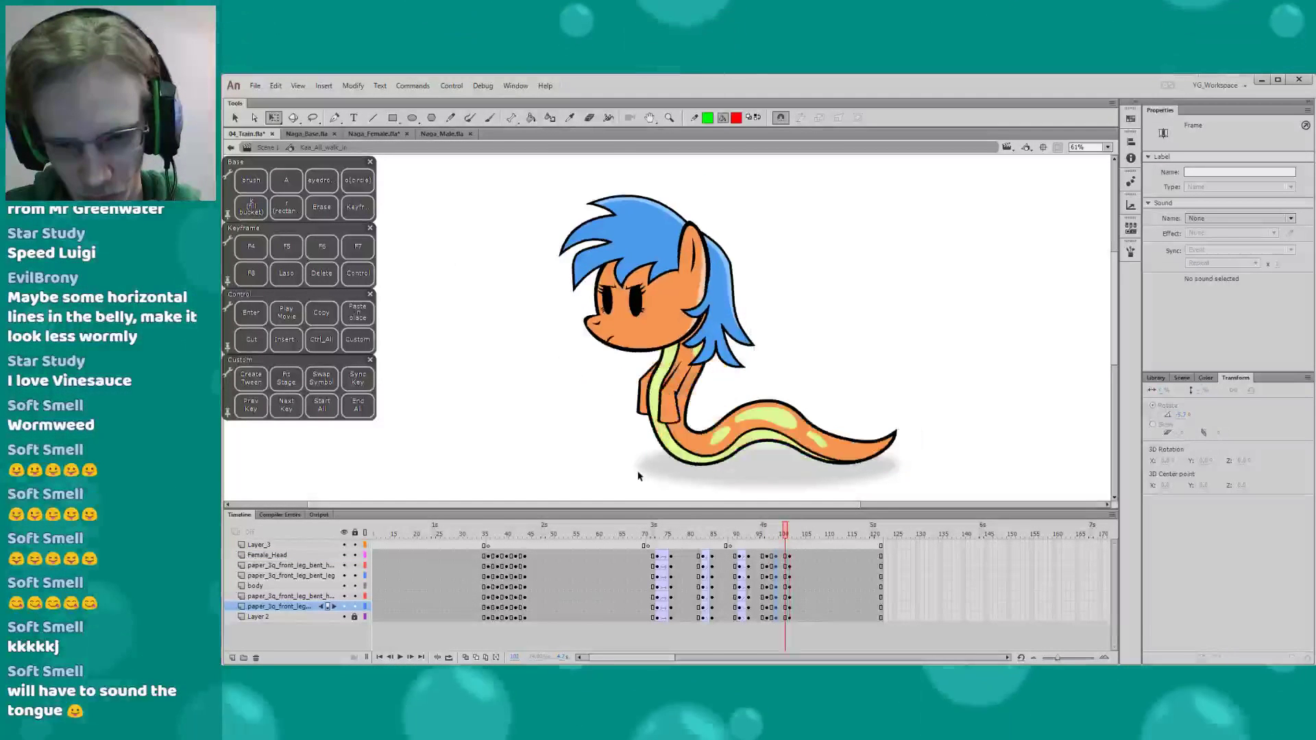
click(612, 306)
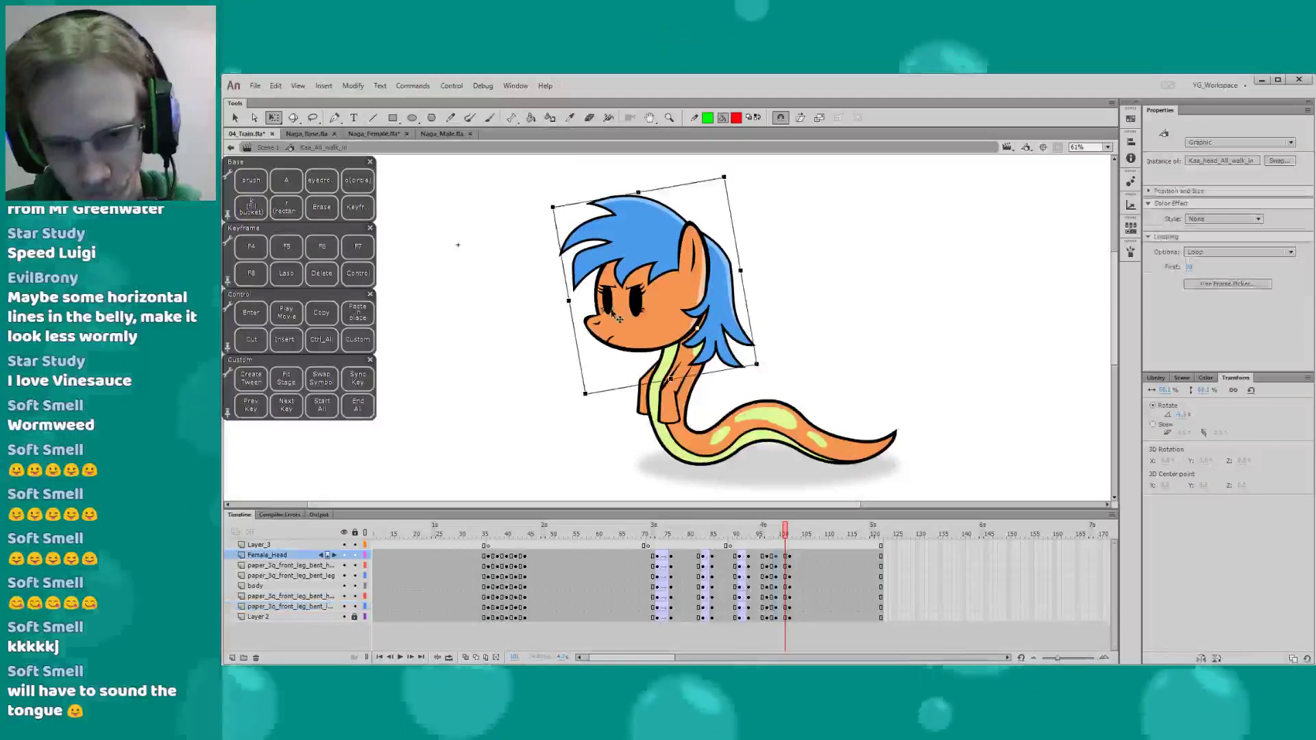
drag(612, 306, 602, 316)
key(period)
key(comma)
key(comma)
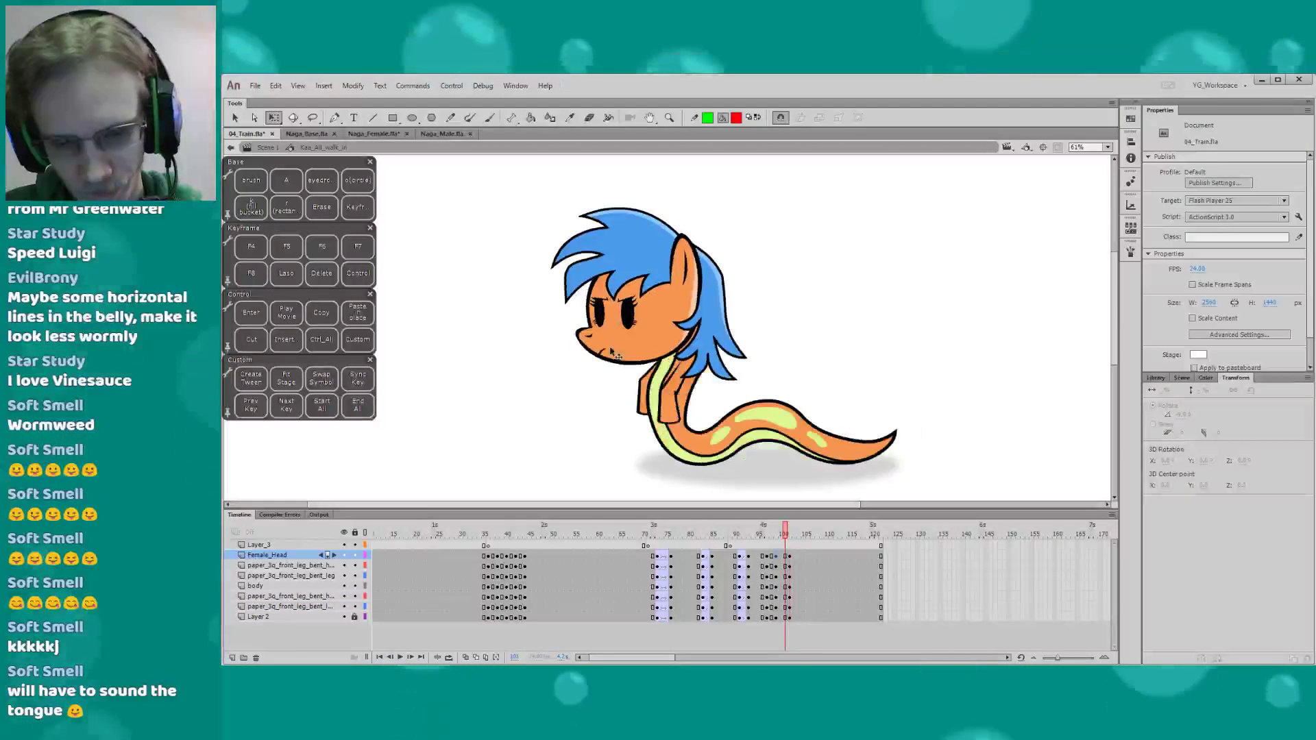
Nudge the head slightly on the last raised pose before the crawling pose and compare it with the adjacent frame
click(614, 350)
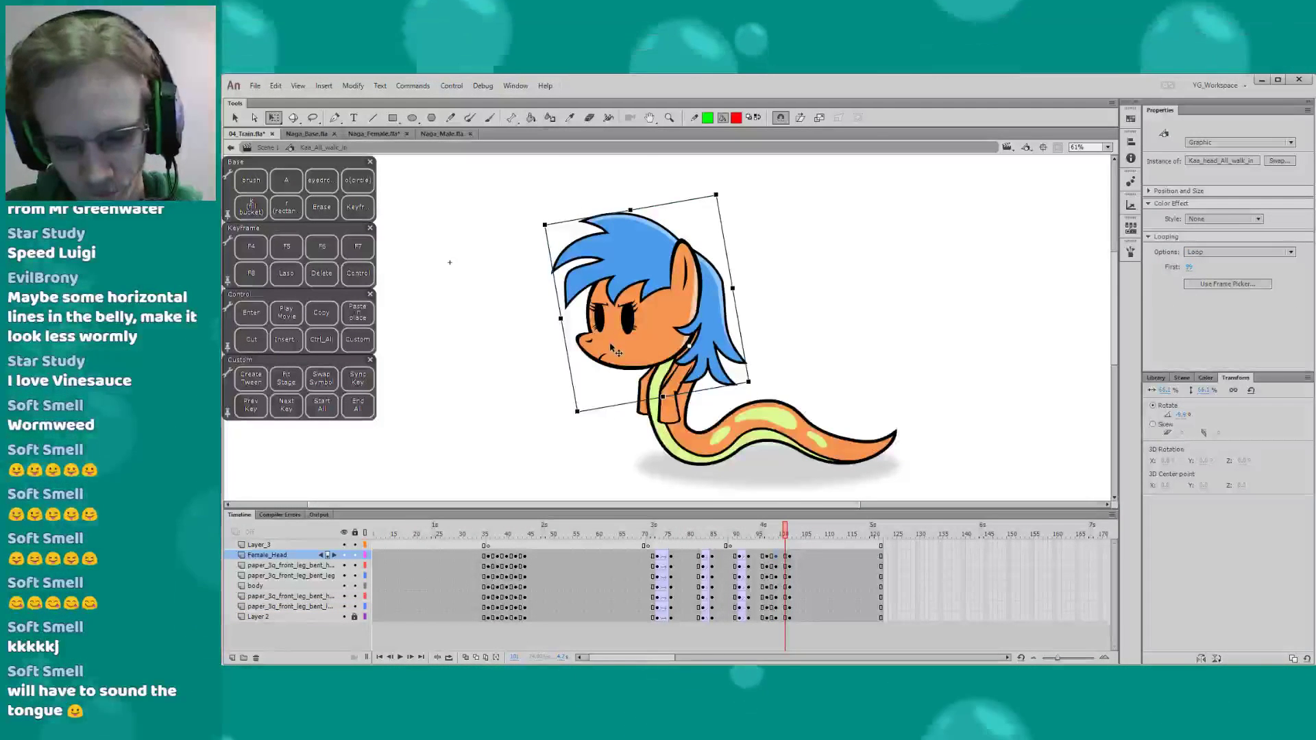
key(period)
key(comma)
click(605, 356)
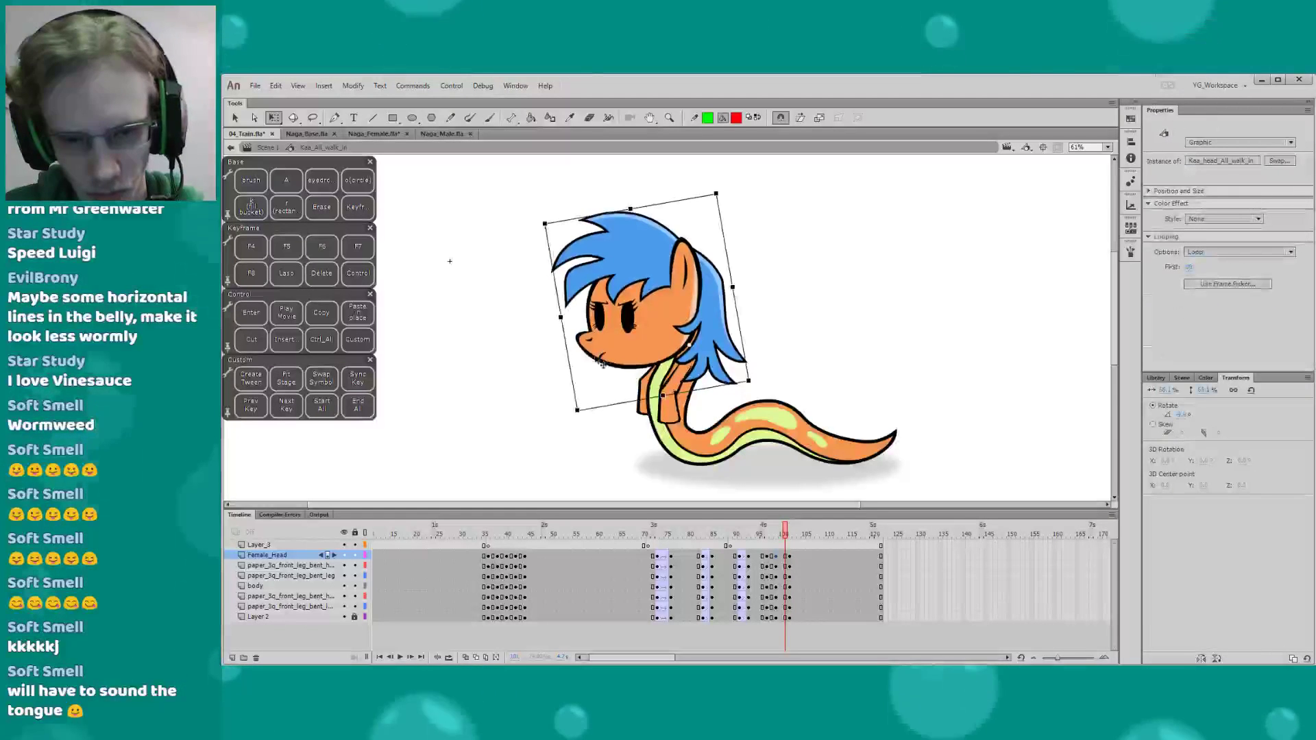
key(period)
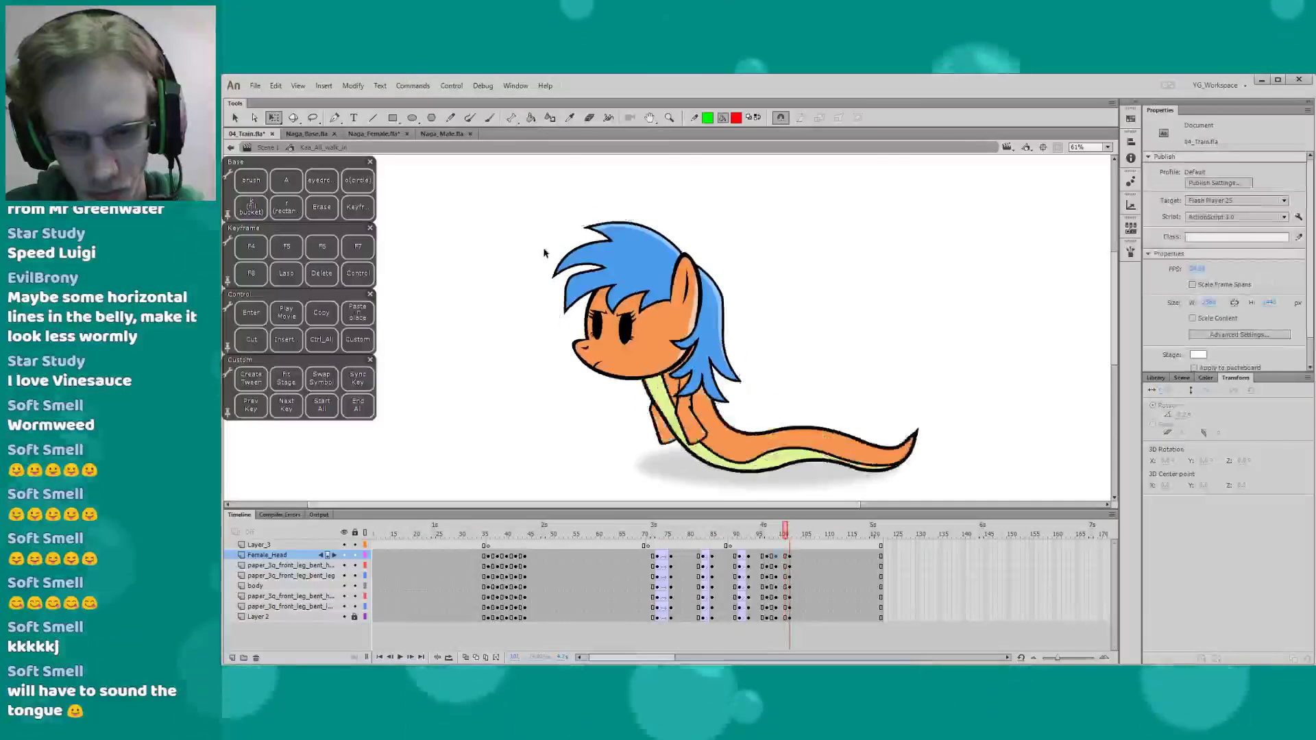
key(comma)
key(period)
key(comma)
Shift the crawling-pose keyframes on all character layers one frame earlier to frame 101 and replay the lowering motion
key(comma)
key(comma)
key(comma)
key(comma)
key(comma)
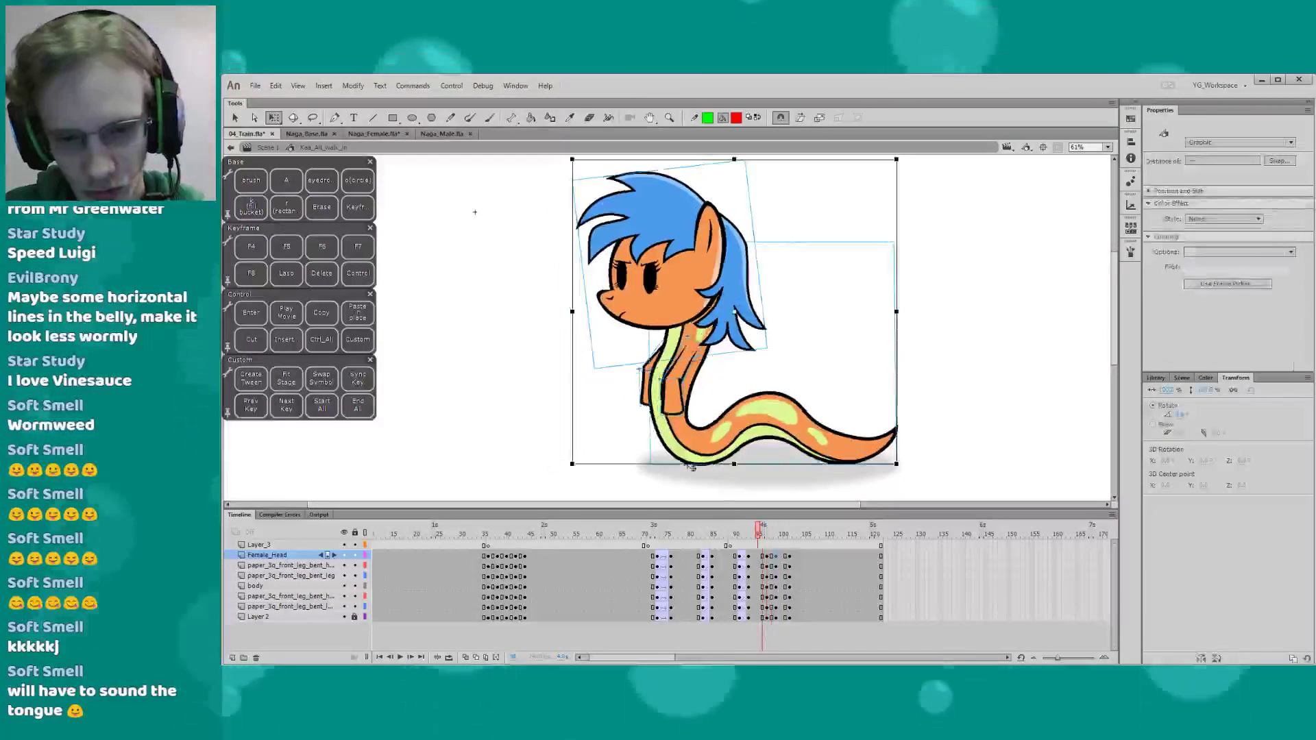
click(476, 212)
key(Return)
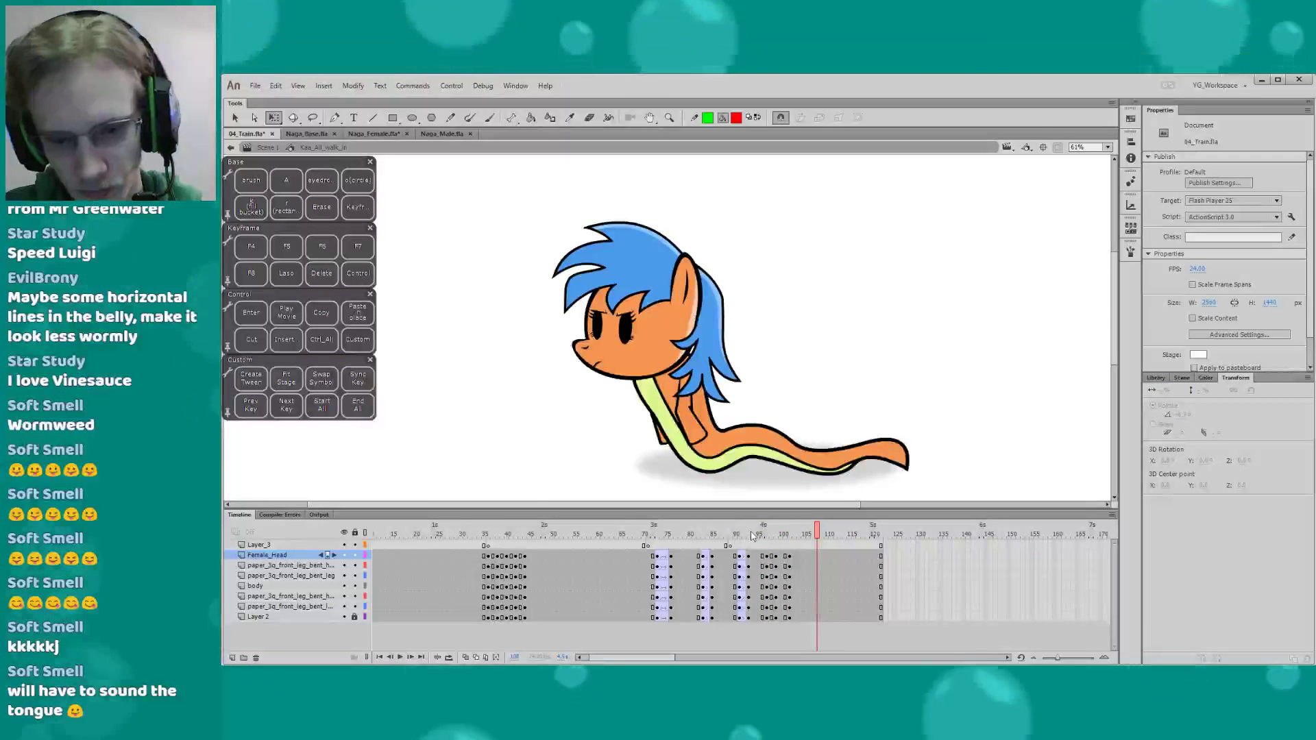
drag(789, 606, 788, 557)
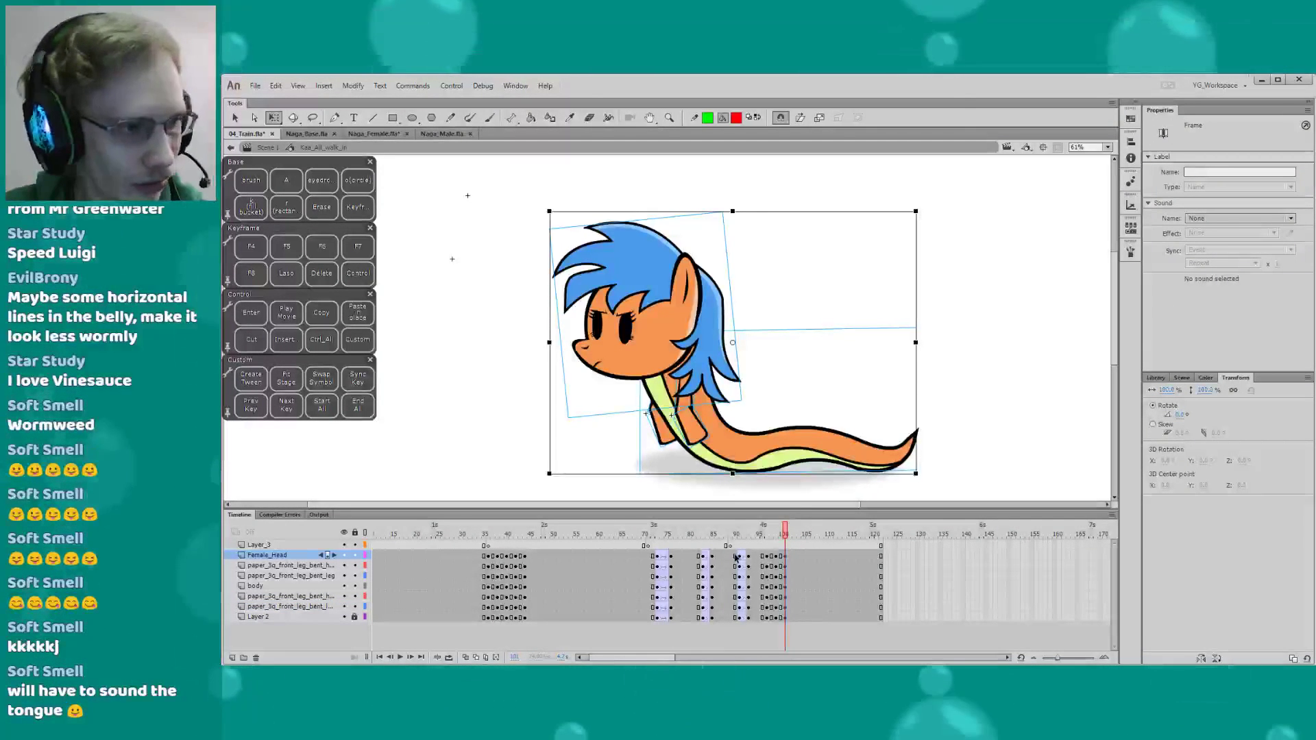
drag(663, 656, 670, 655)
click(673, 534)
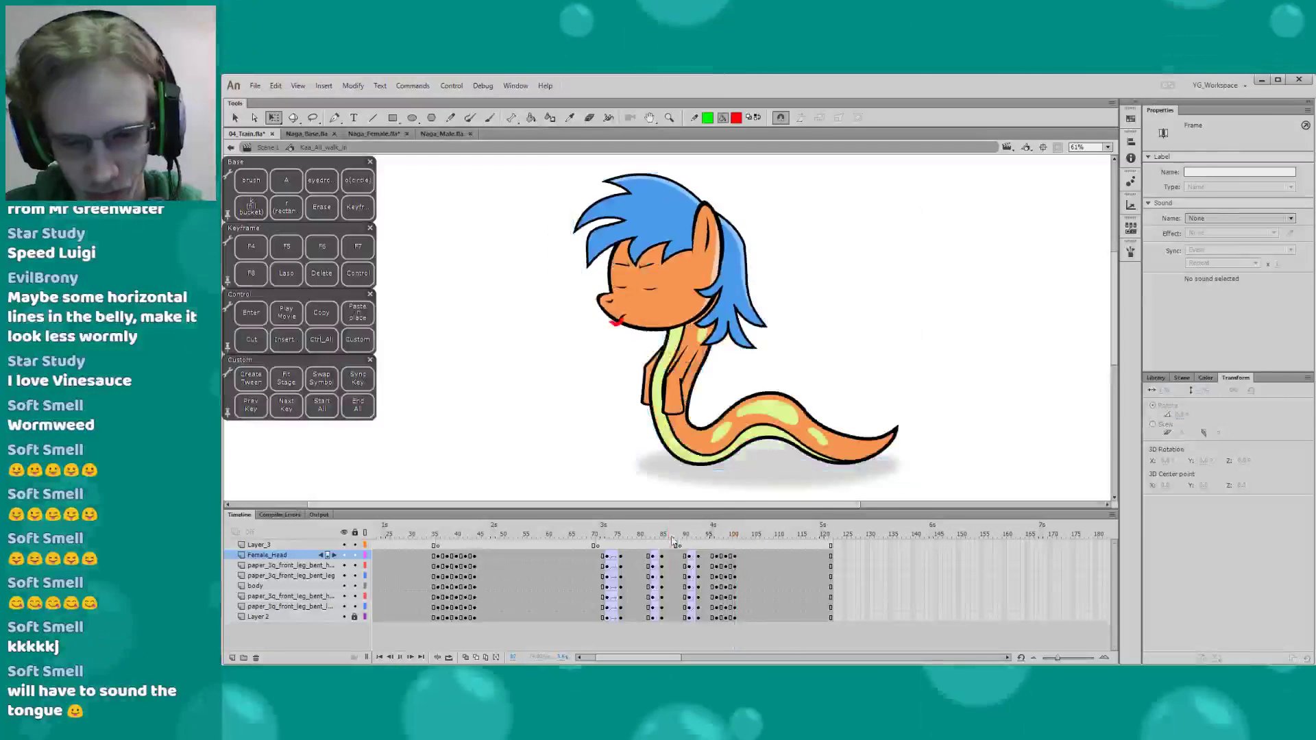
key(Return)
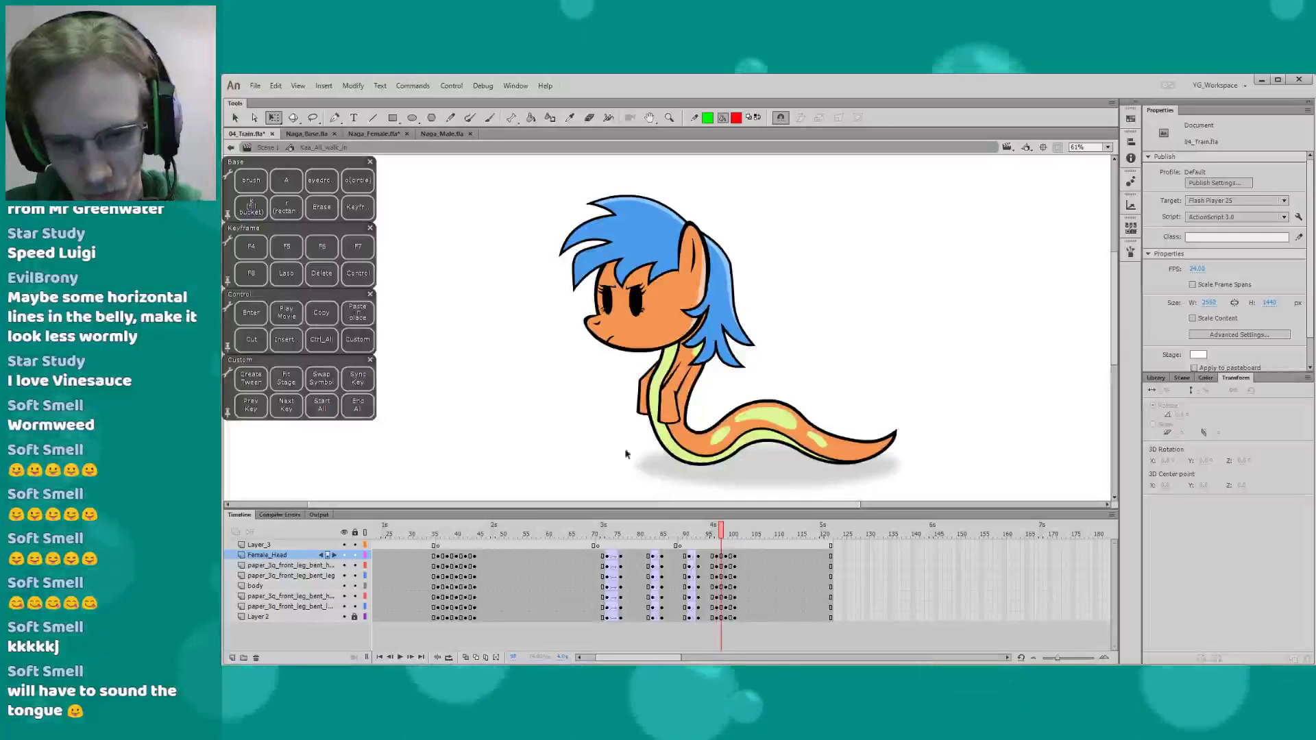
Move both forearm pieces at frame 99 down and slightly forward
click(644, 404)
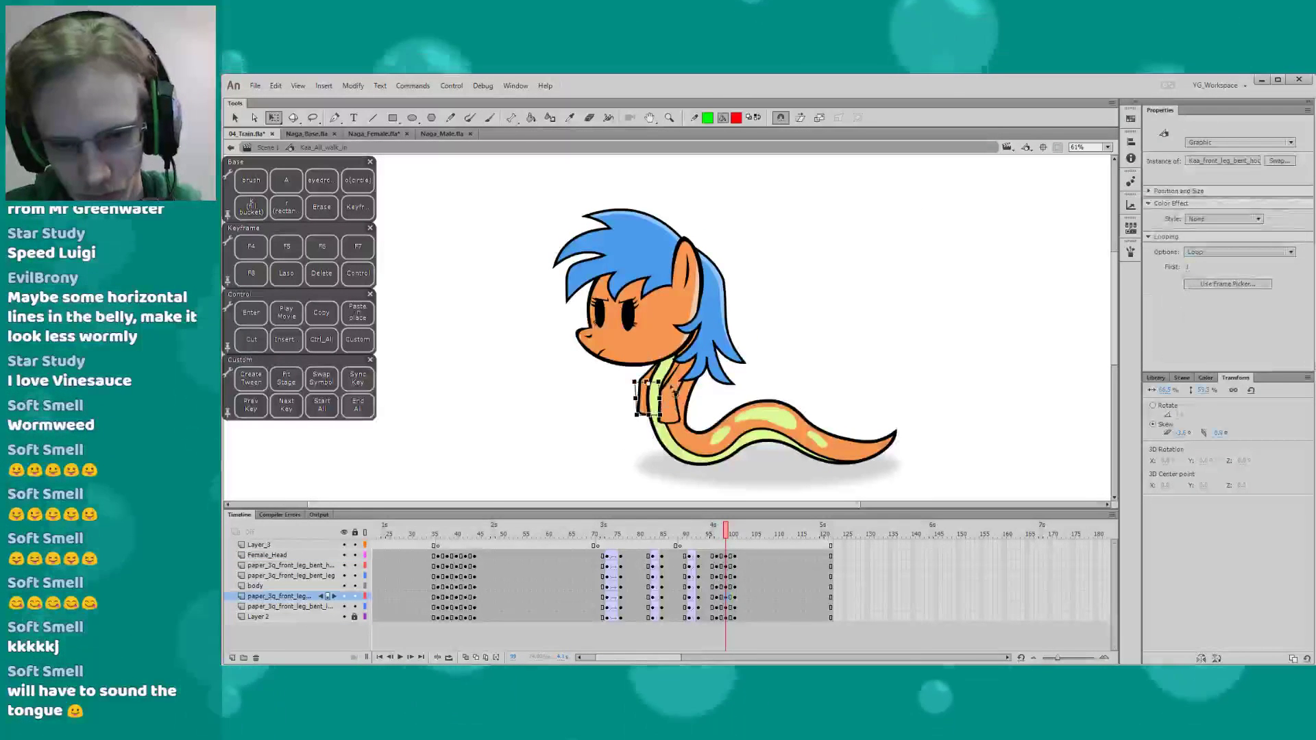
shift+click(668, 411)
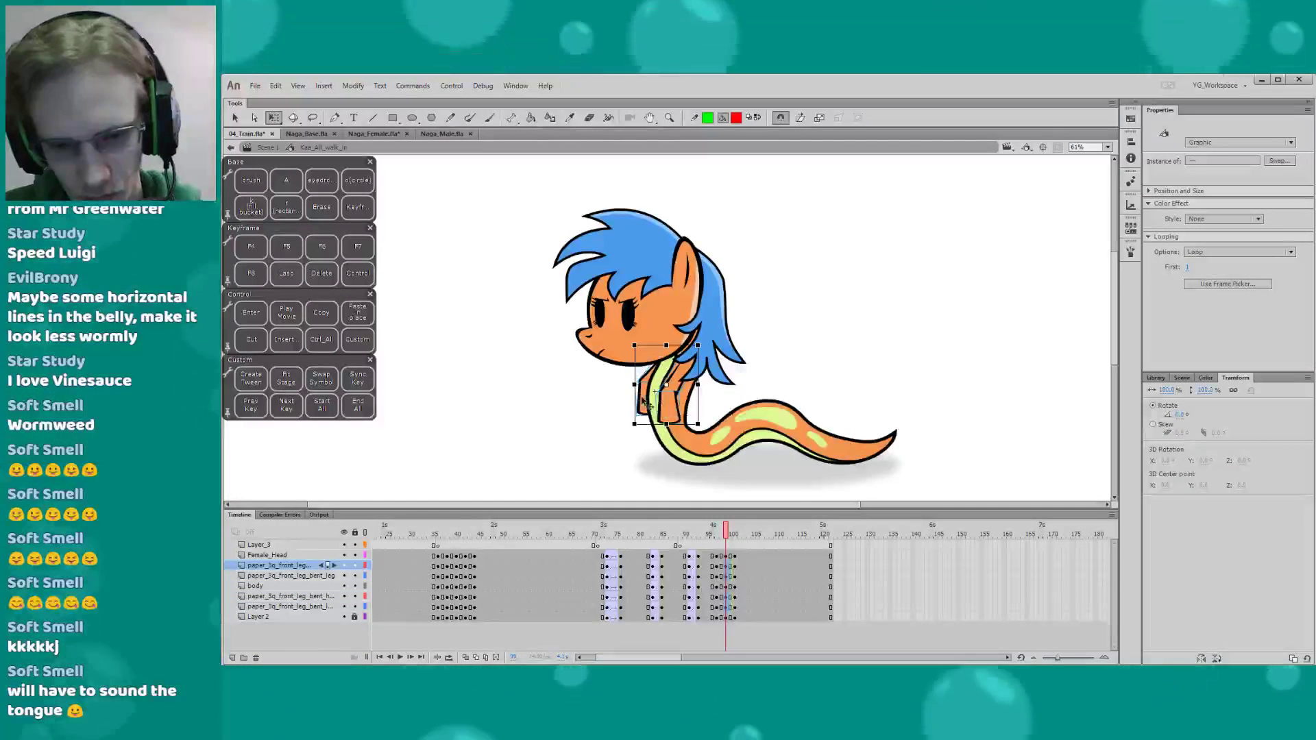
drag(642, 405, 636, 421)
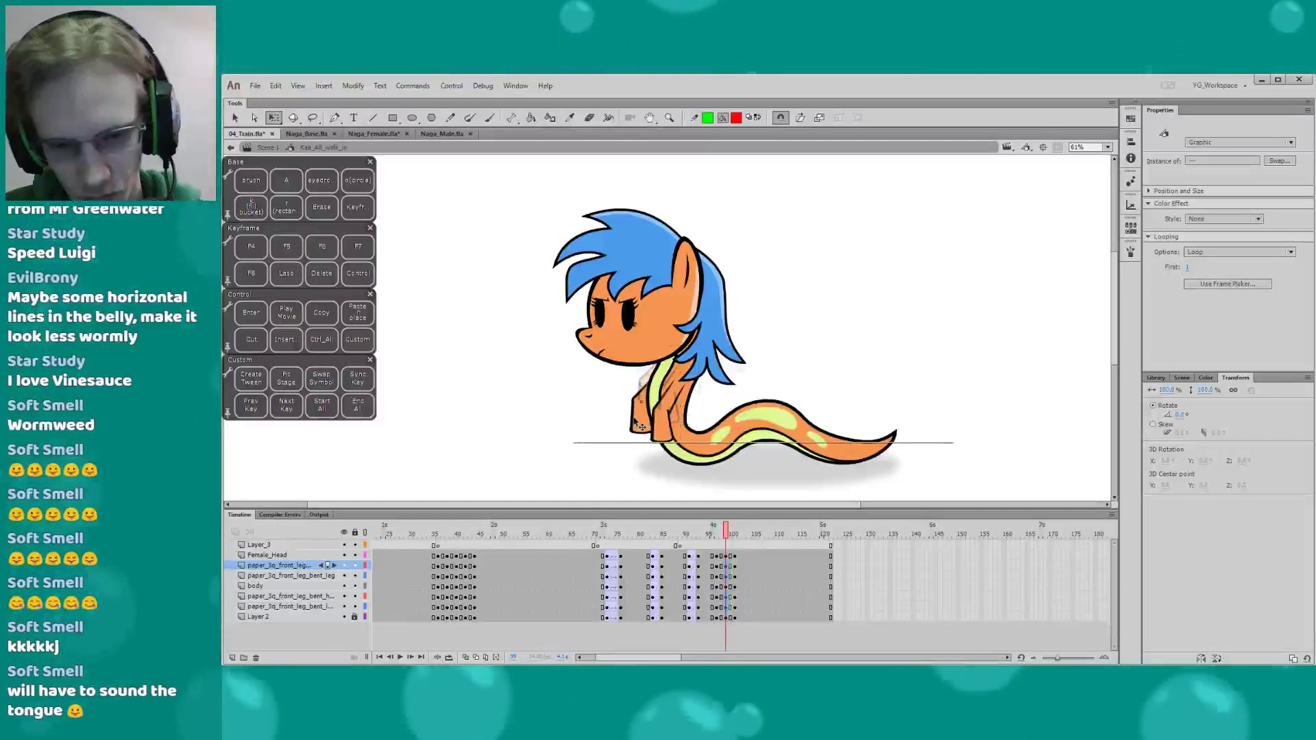
Squash the body slightly downward at frame 99 and stretch its tail end backward
click(701, 404)
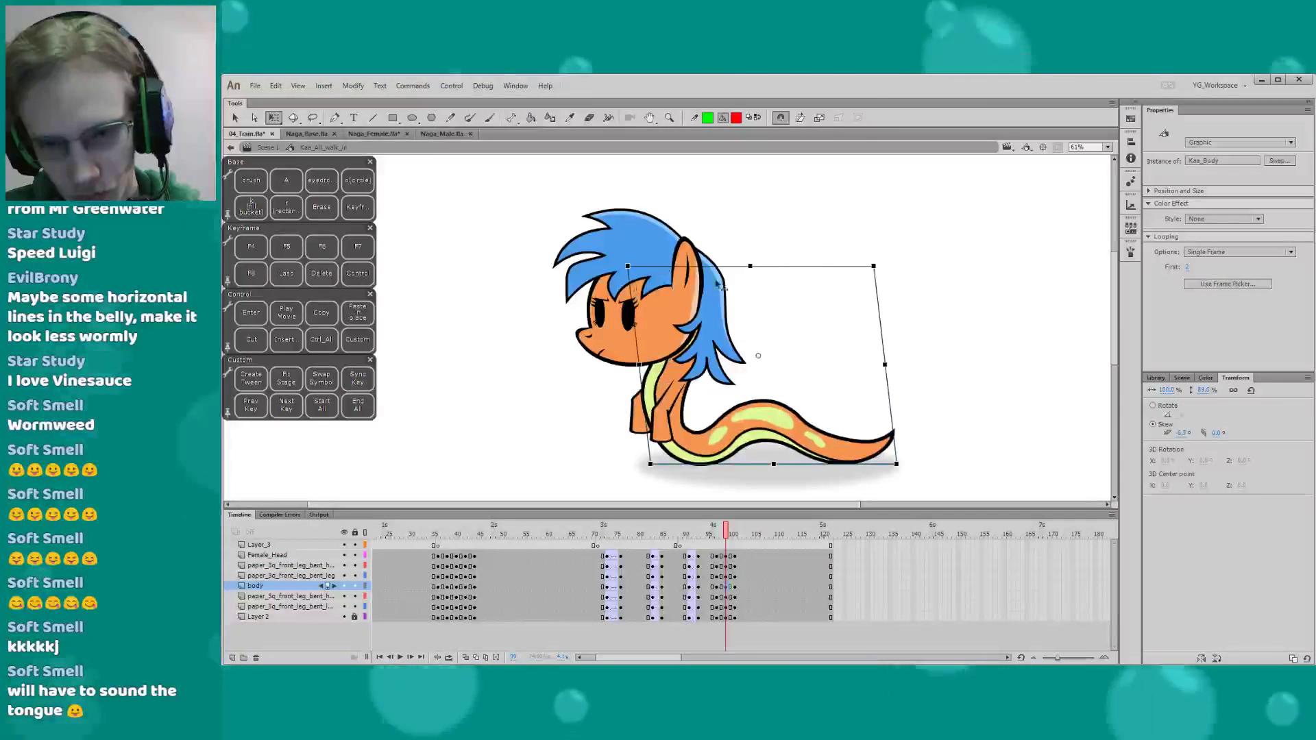
drag(747, 273, 747, 275)
drag(884, 369, 877, 369)
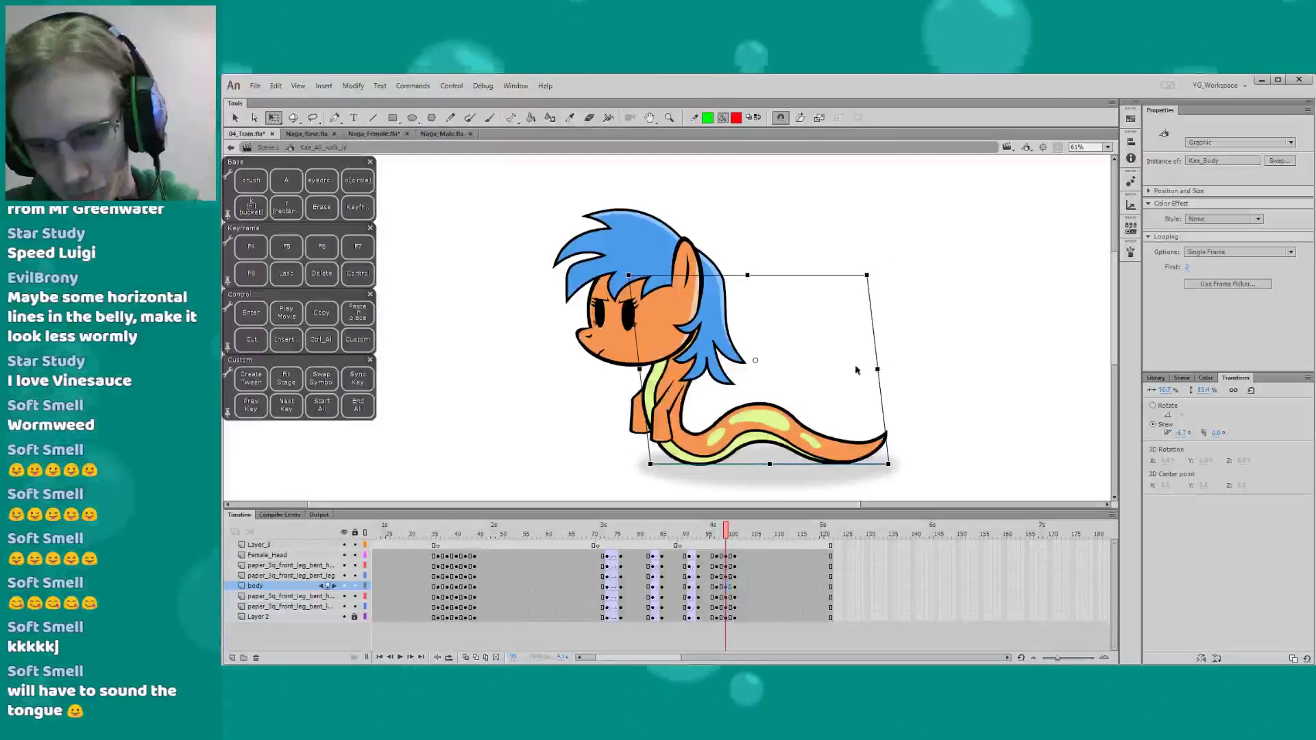
key(.)
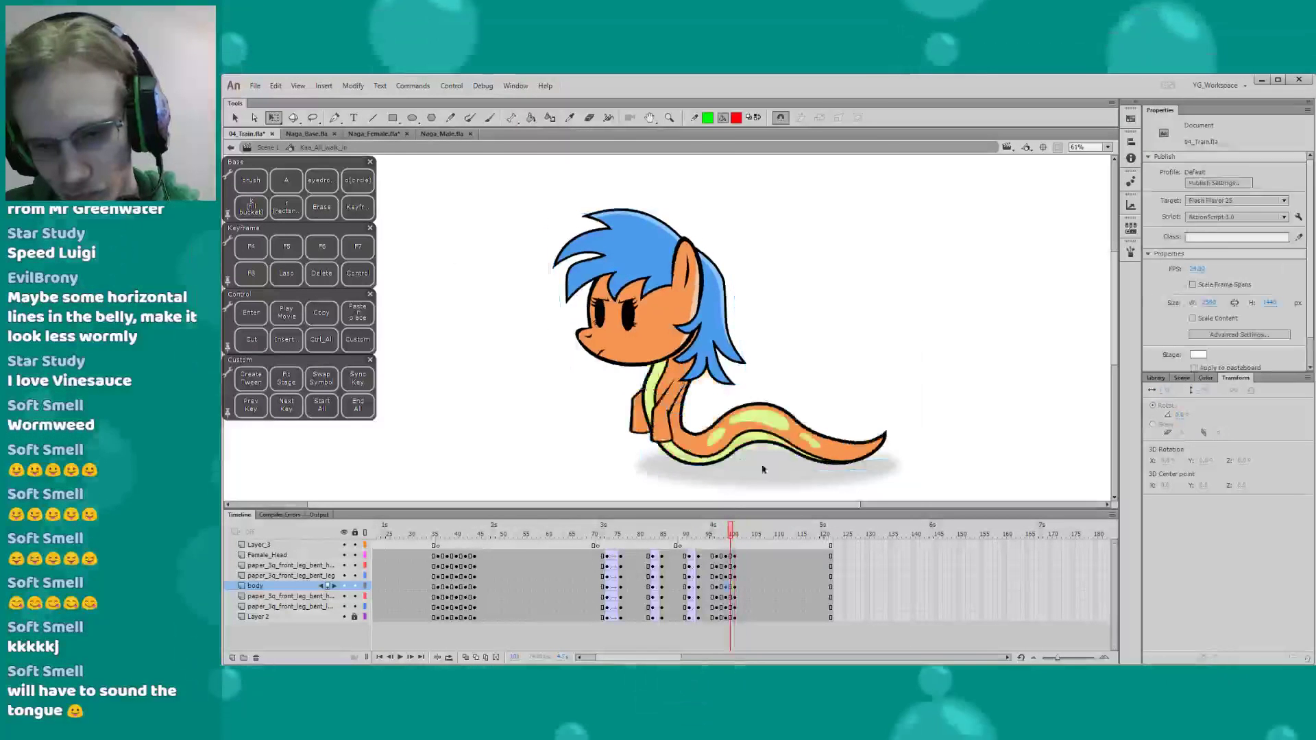
click(841, 450)
drag(876, 368, 896, 369)
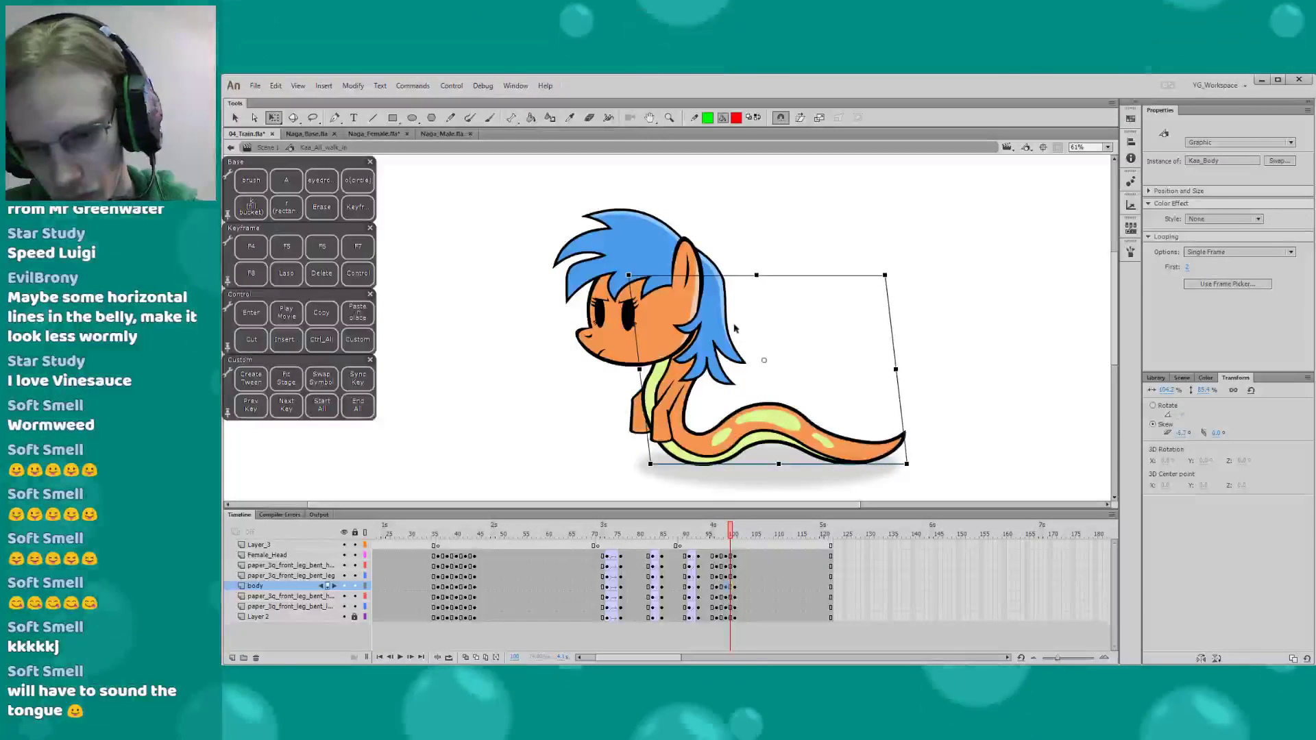
Stretch the body slightly toward the tail at frame 98 and replay the lowering motion
key(.)
click(788, 416)
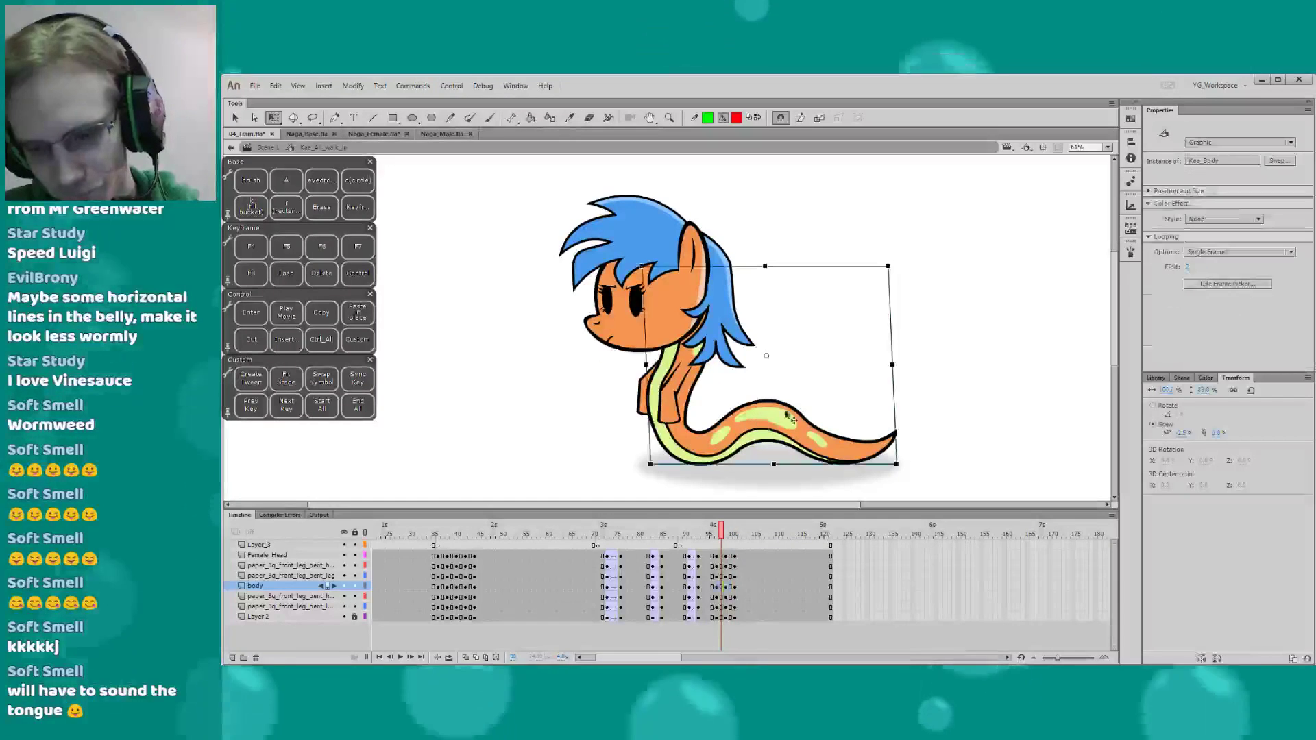
drag(891, 368, 897, 368)
key(.)
key(.)
key(.)
key(.)
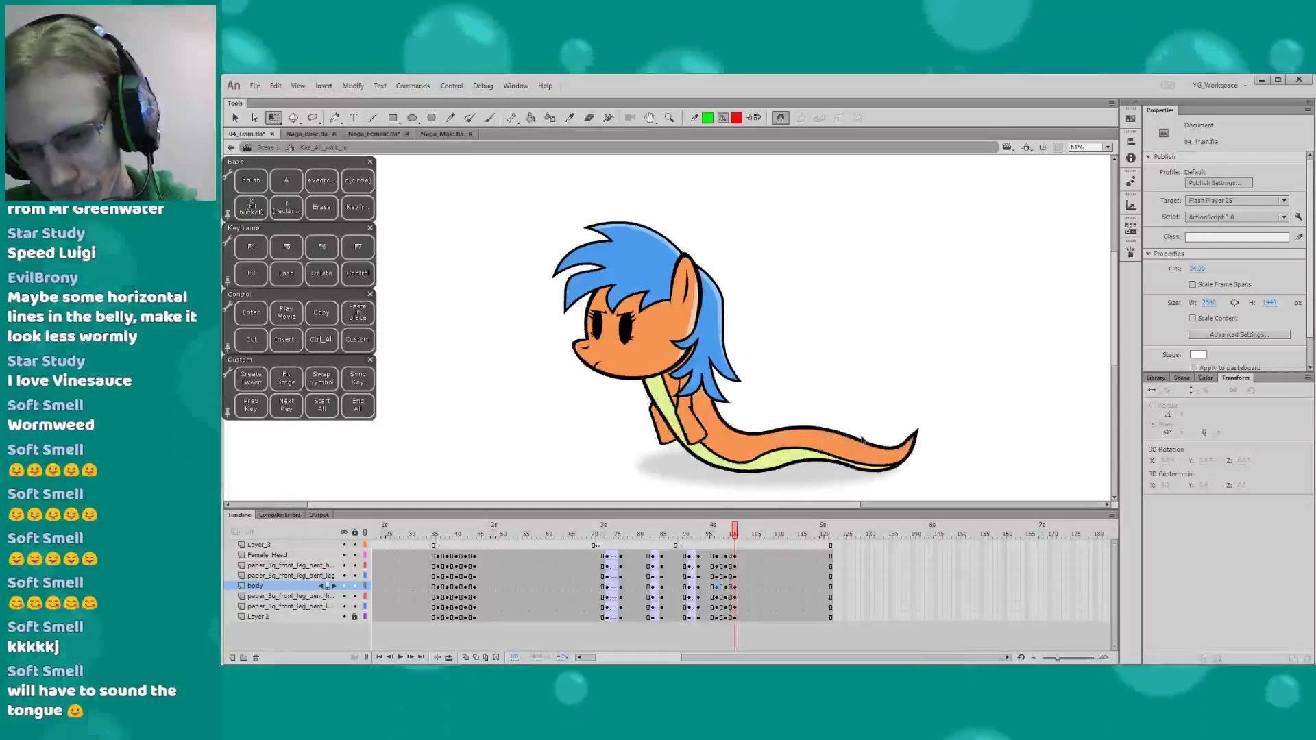
click(698, 535)
key(Return)
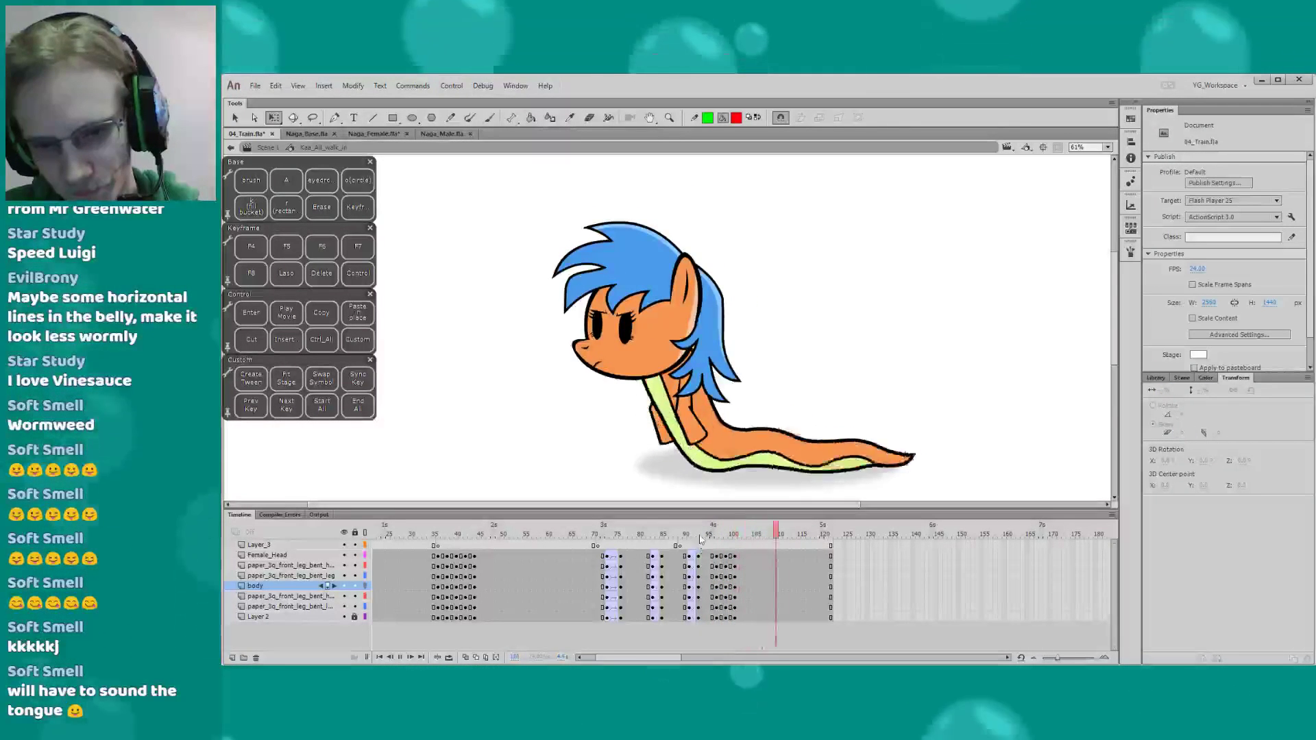
click(698, 536)
key(Return)
Rotate the near and far forearms at frame 99 backward so they tuck in against the body
drag(699, 543, 731, 533)
click(662, 426)
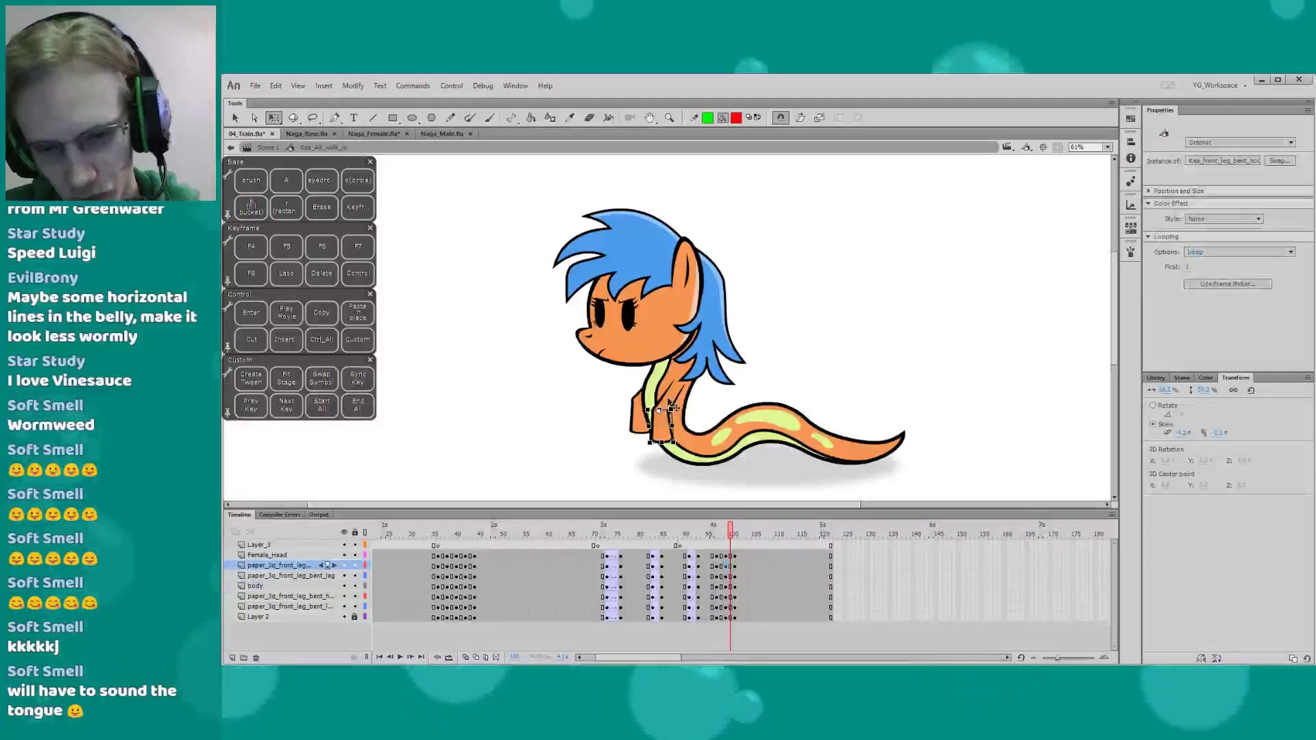
drag(675, 391, 673, 387)
drag(639, 453, 655, 460)
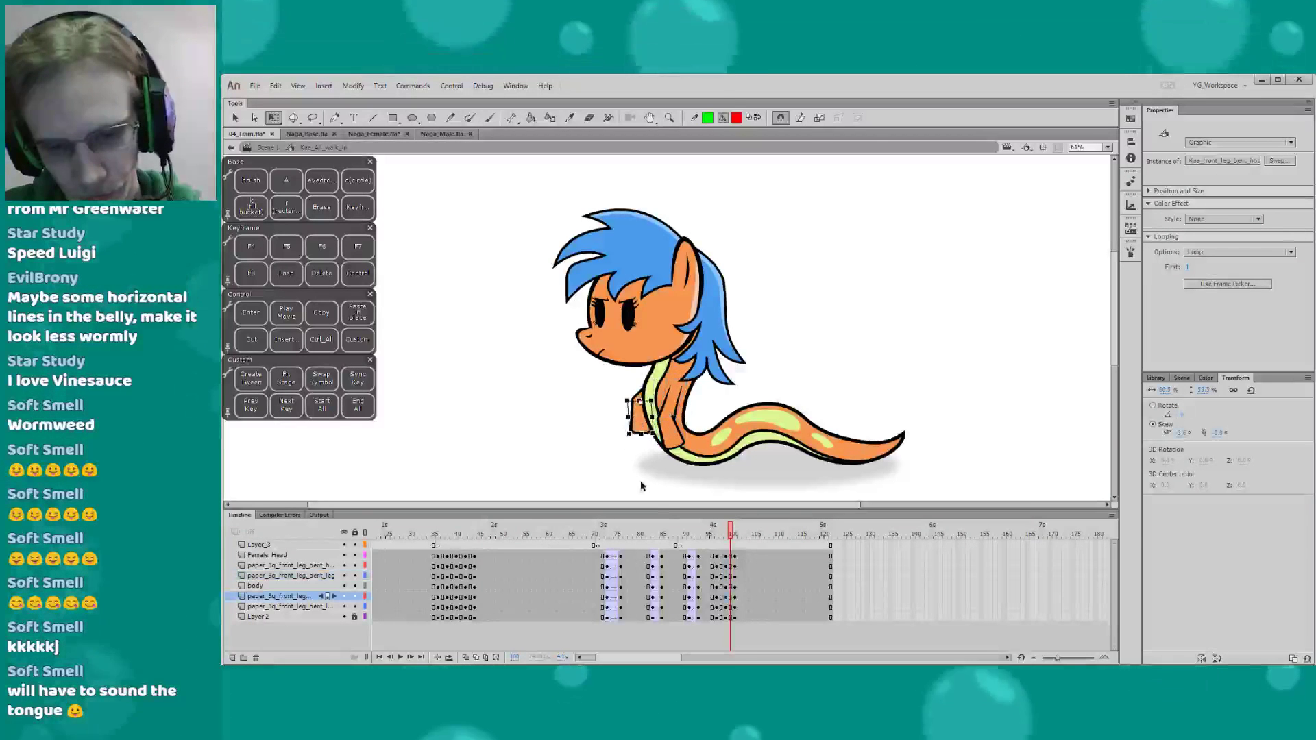
click(639, 406)
click(726, 607)
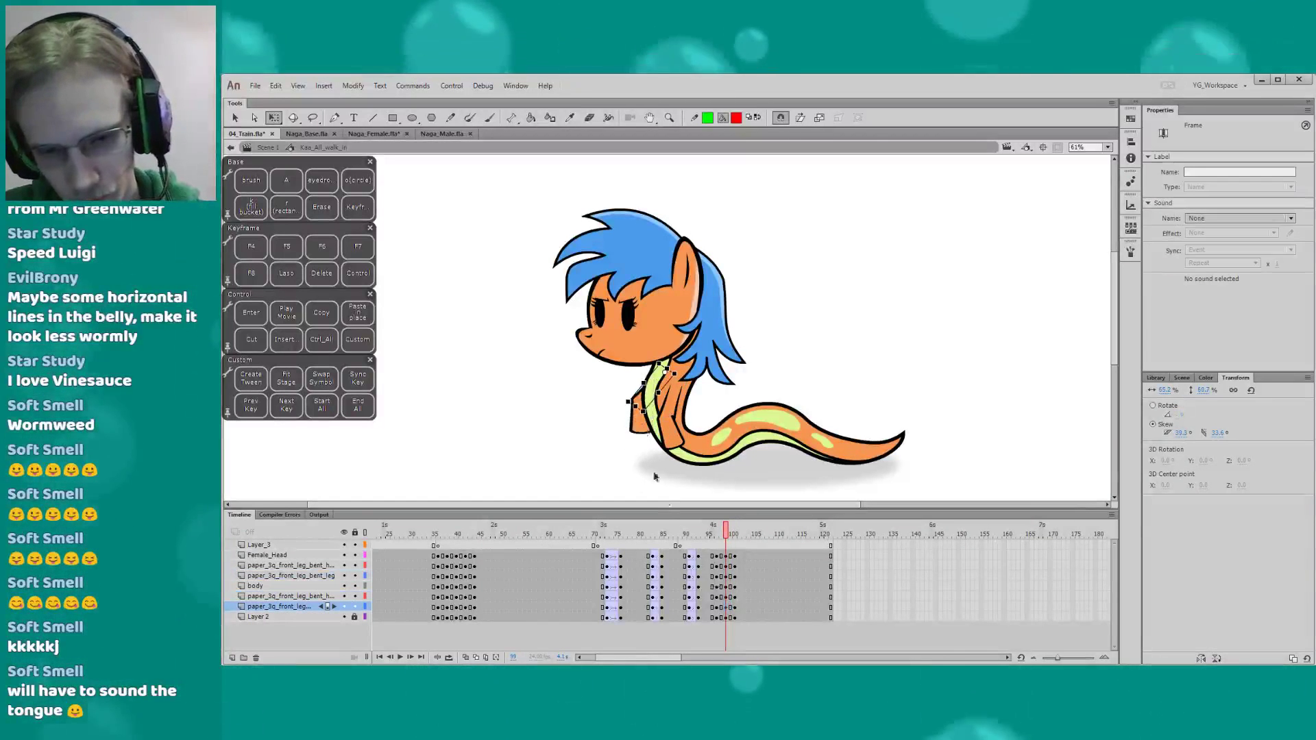
click(644, 435)
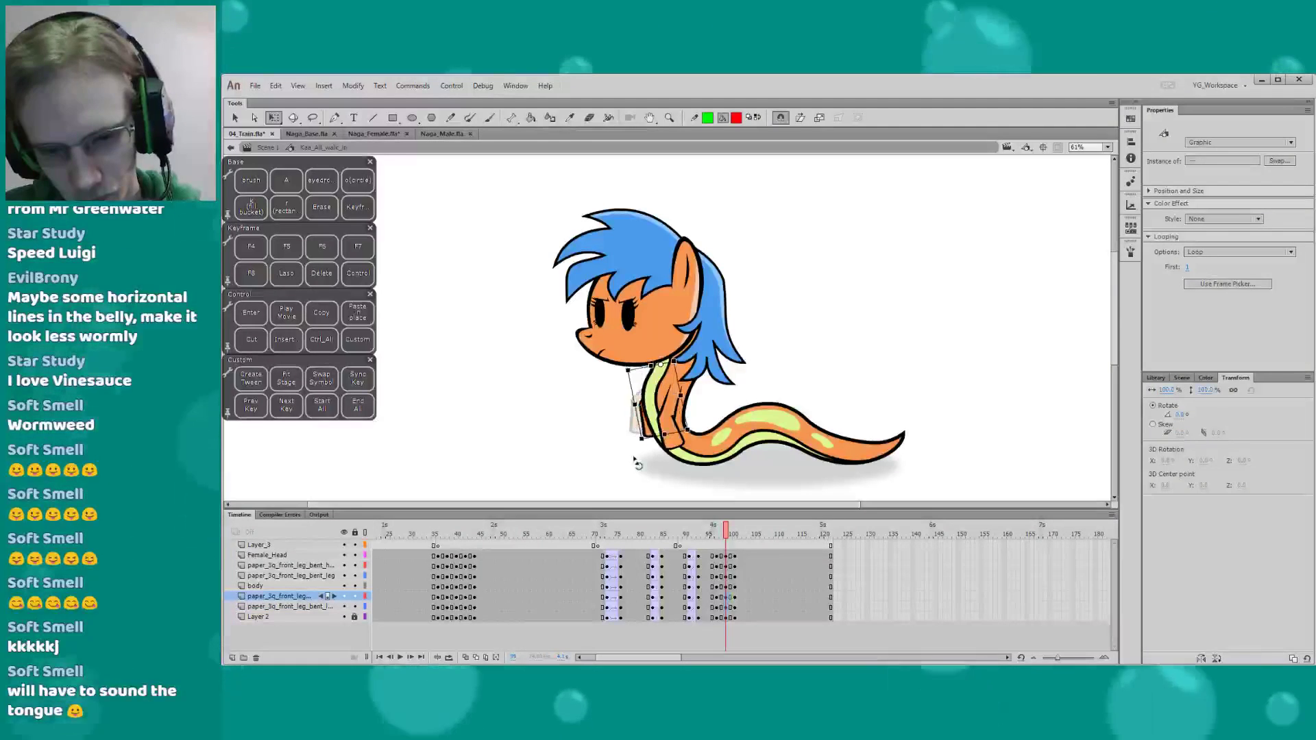
click(610, 444)
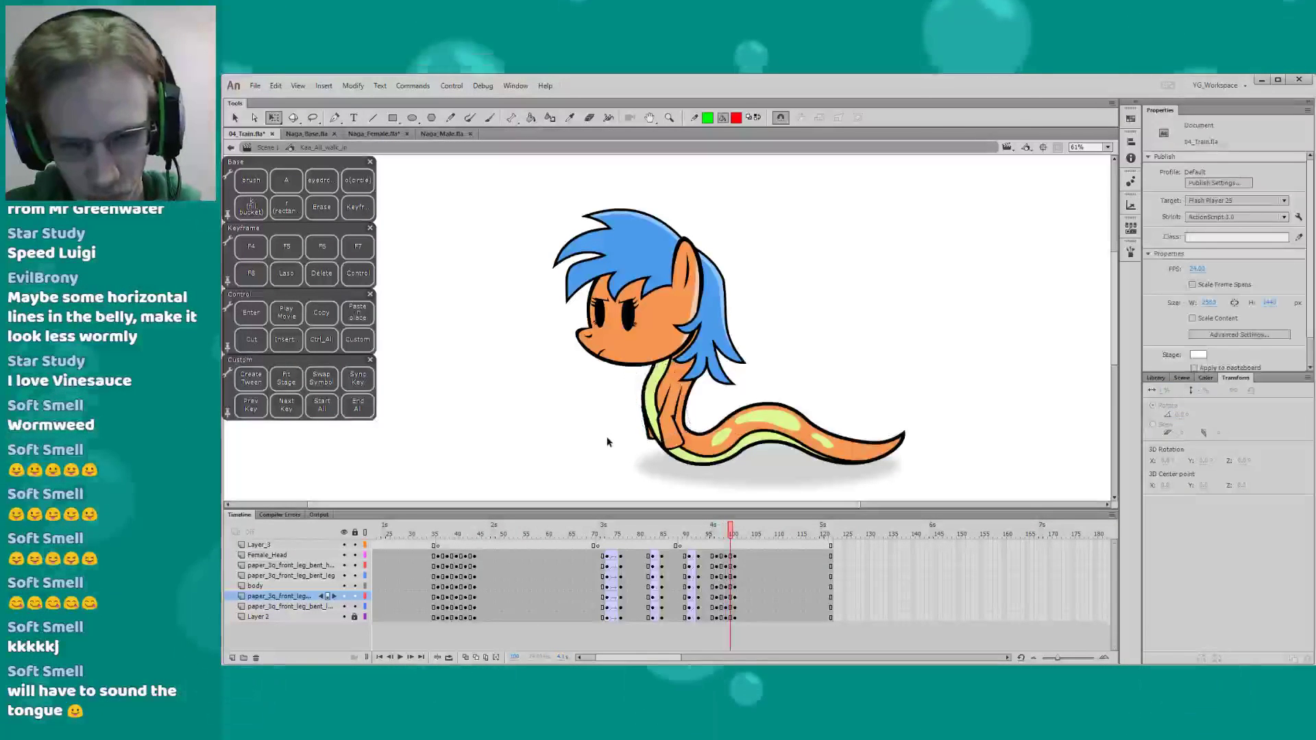
Select both near arm pieces at frame 99, nudge them forward and up, and rotate them to match the crawling pose
key(period)
key(comma)
key(period)
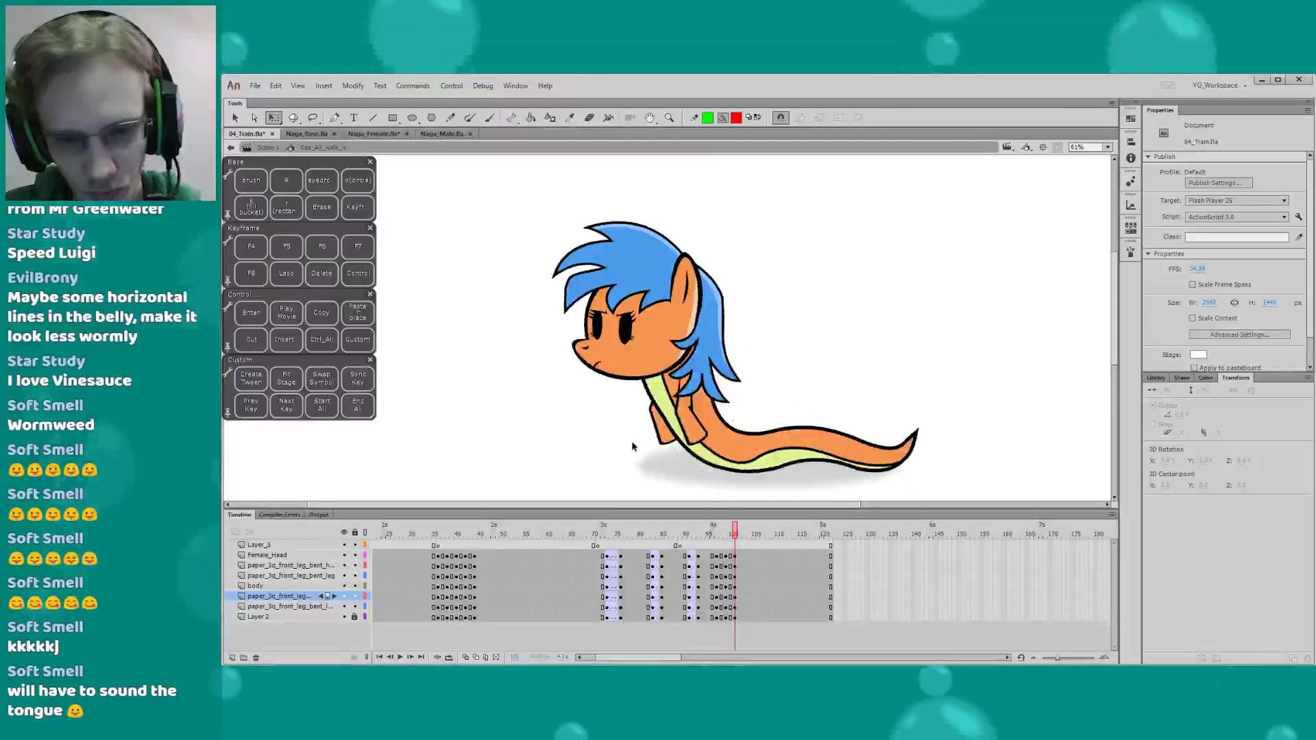
key(comma)
click(666, 431)
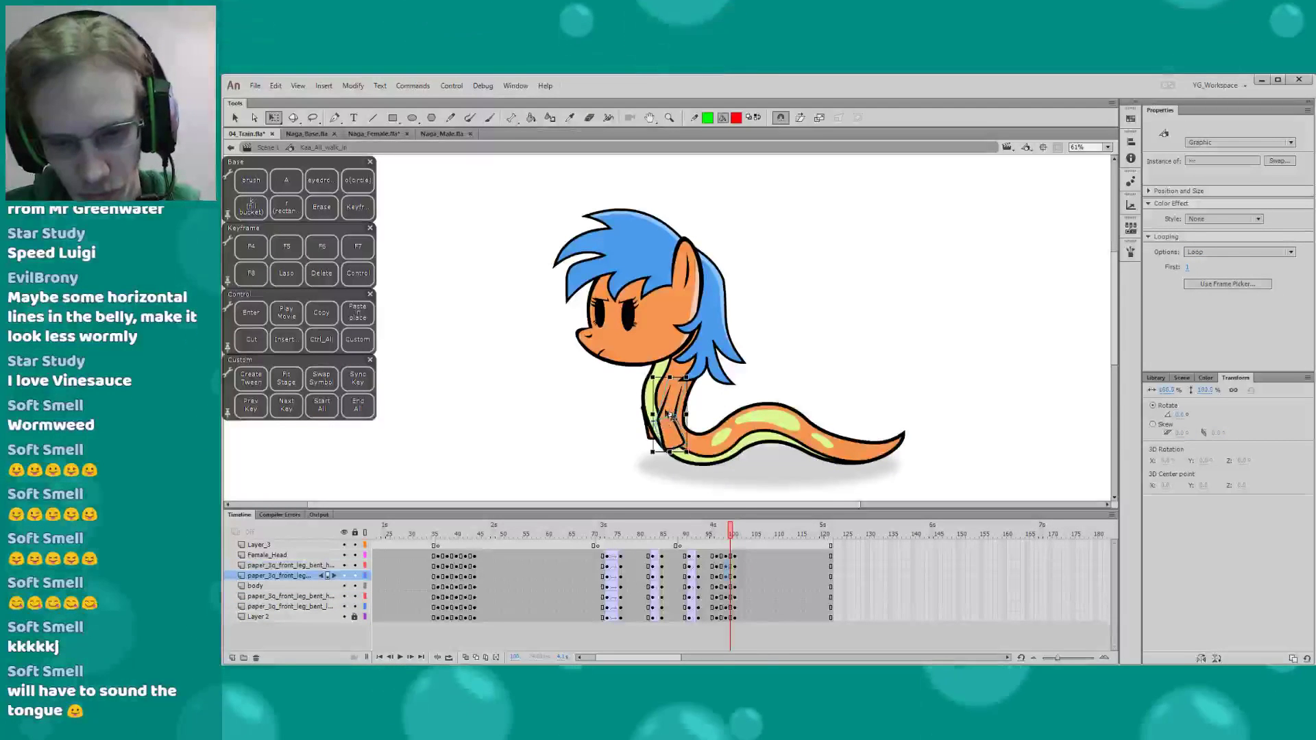
key(Left)
key(Left)
key(Left)
key(Up)
key(Up)
key(Up)
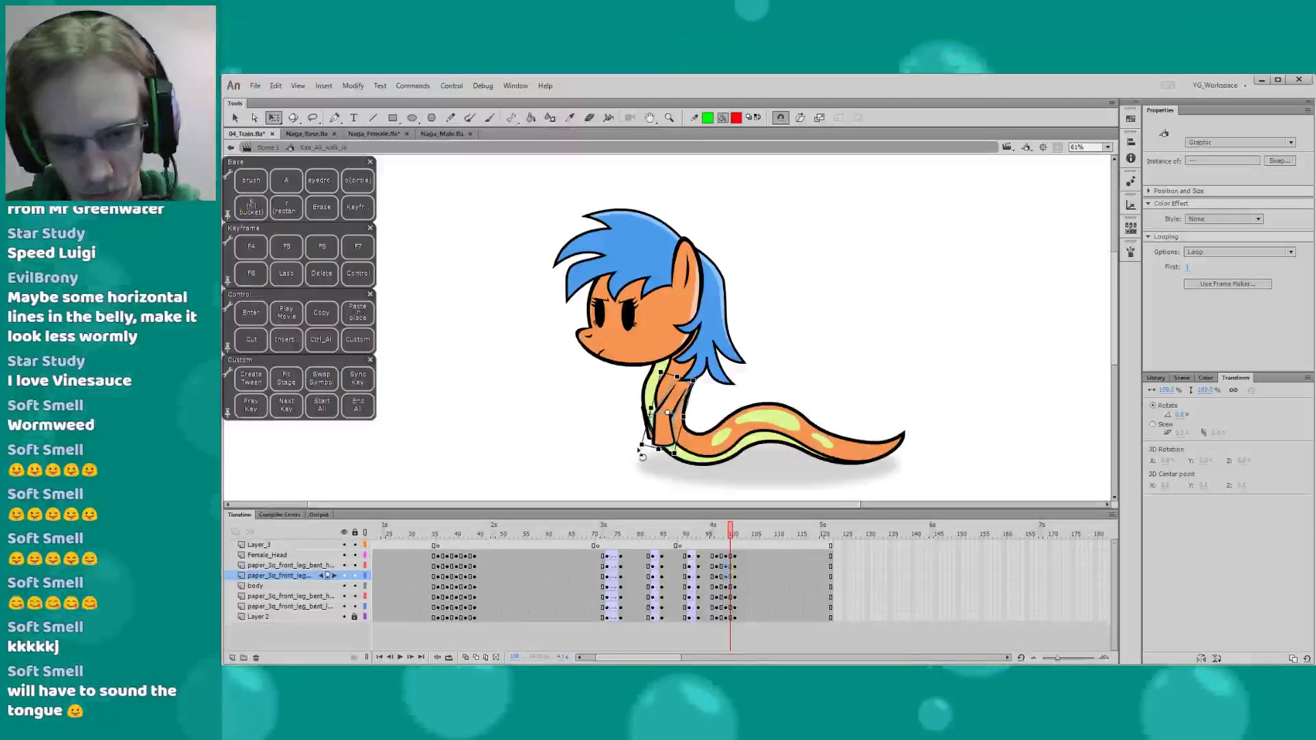
Rotate the near forearm and the whole near arm at frame 99 back toward the body, comparing against the crawling pose
key(period)
key(comma)
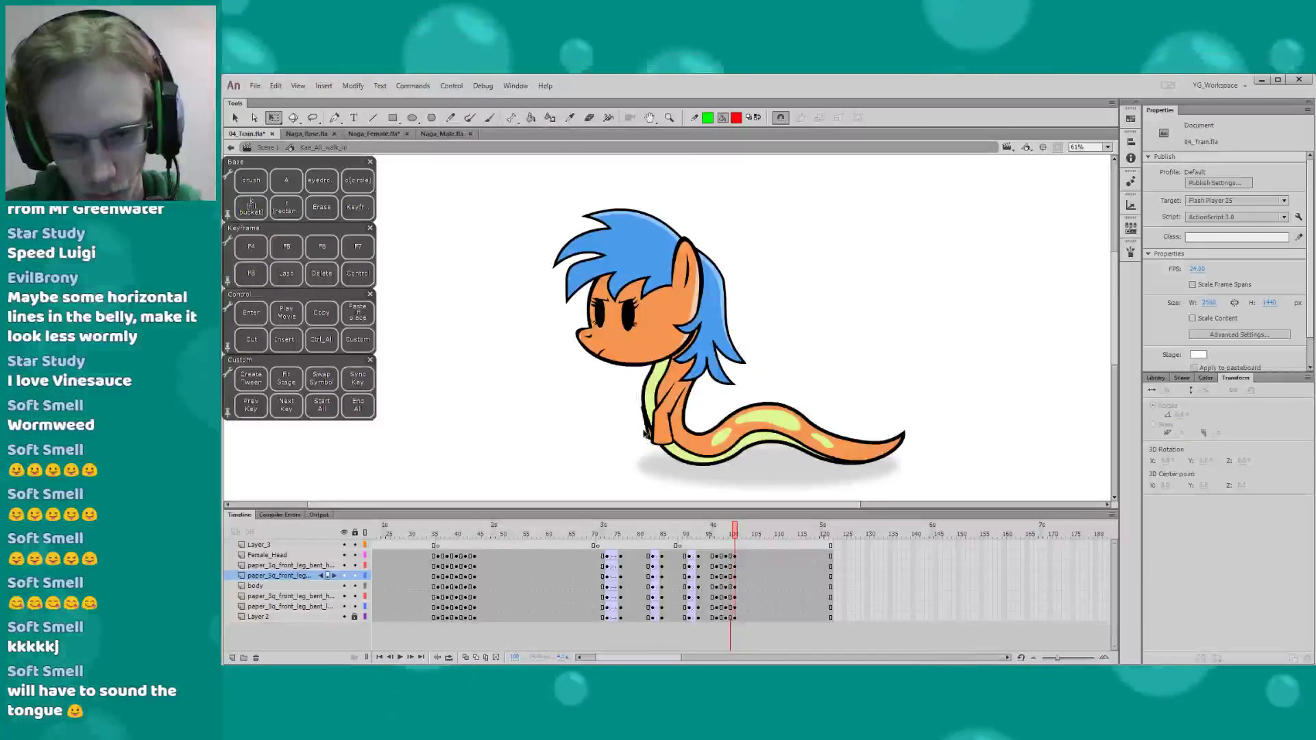
key(period)
key(comma)
click(646, 447)
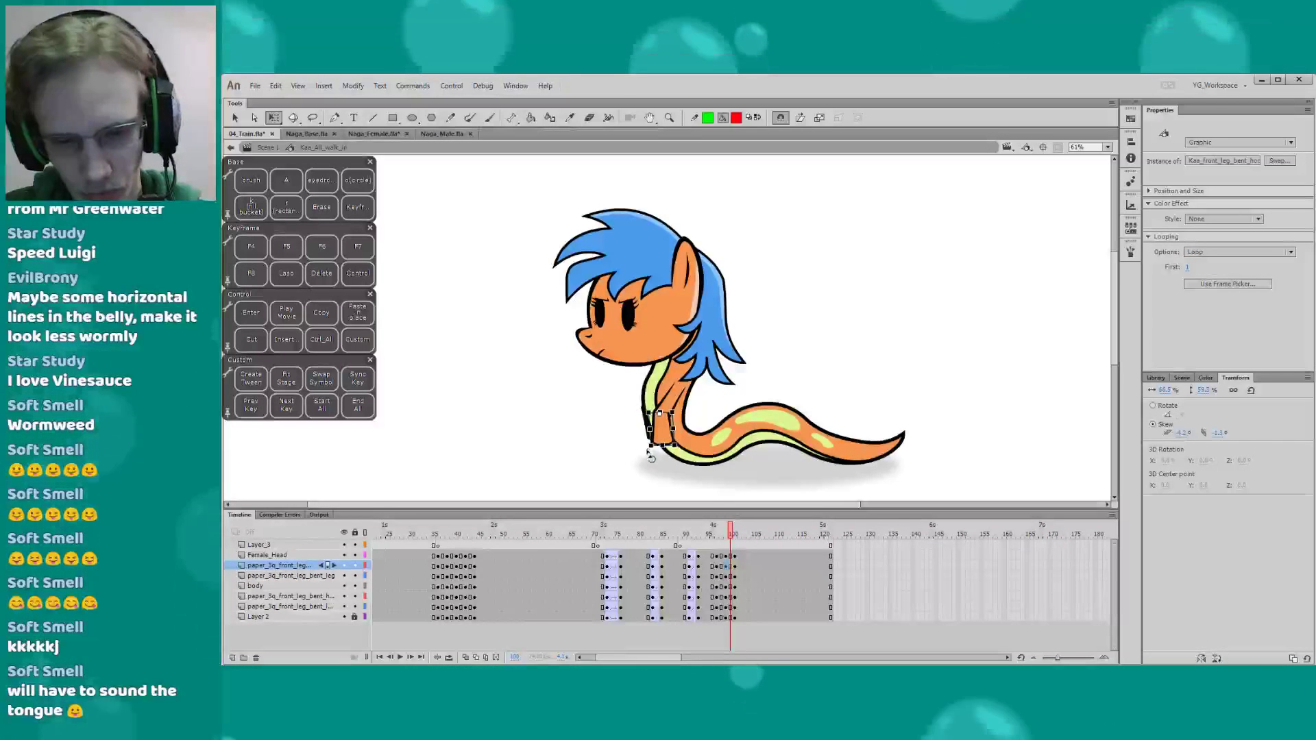
click(662, 412)
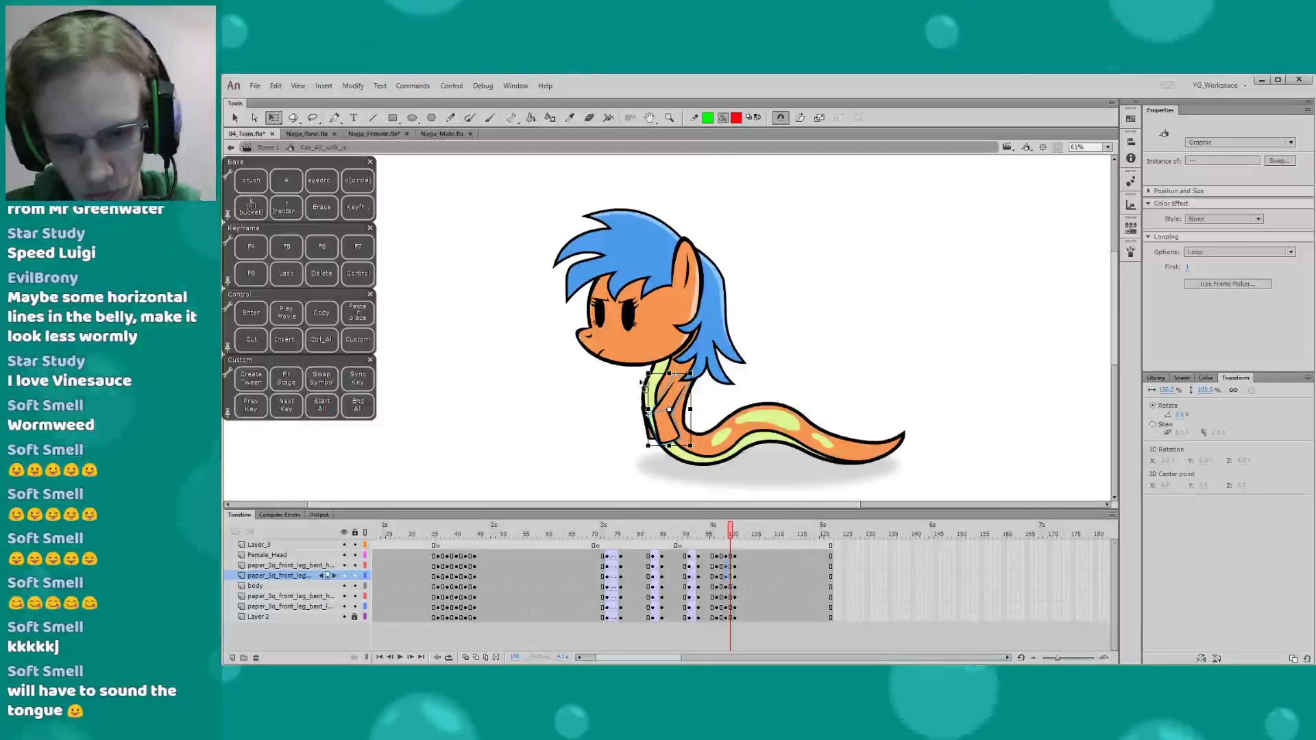
key(period)
key(comma)
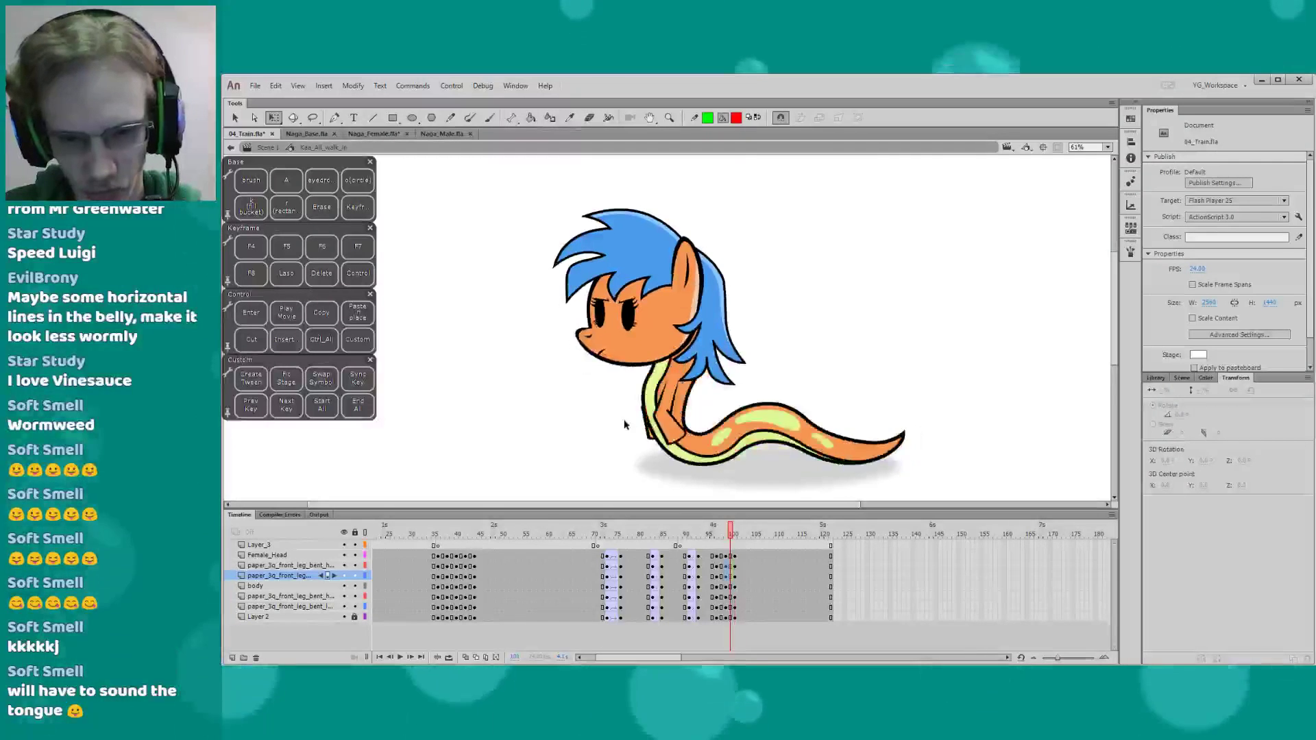
Play the lowering motion repeatedly to examine the timing of the transition into the crawling pose
key(period)
click(697, 540)
key(Return)
click(698, 539)
key(Return)
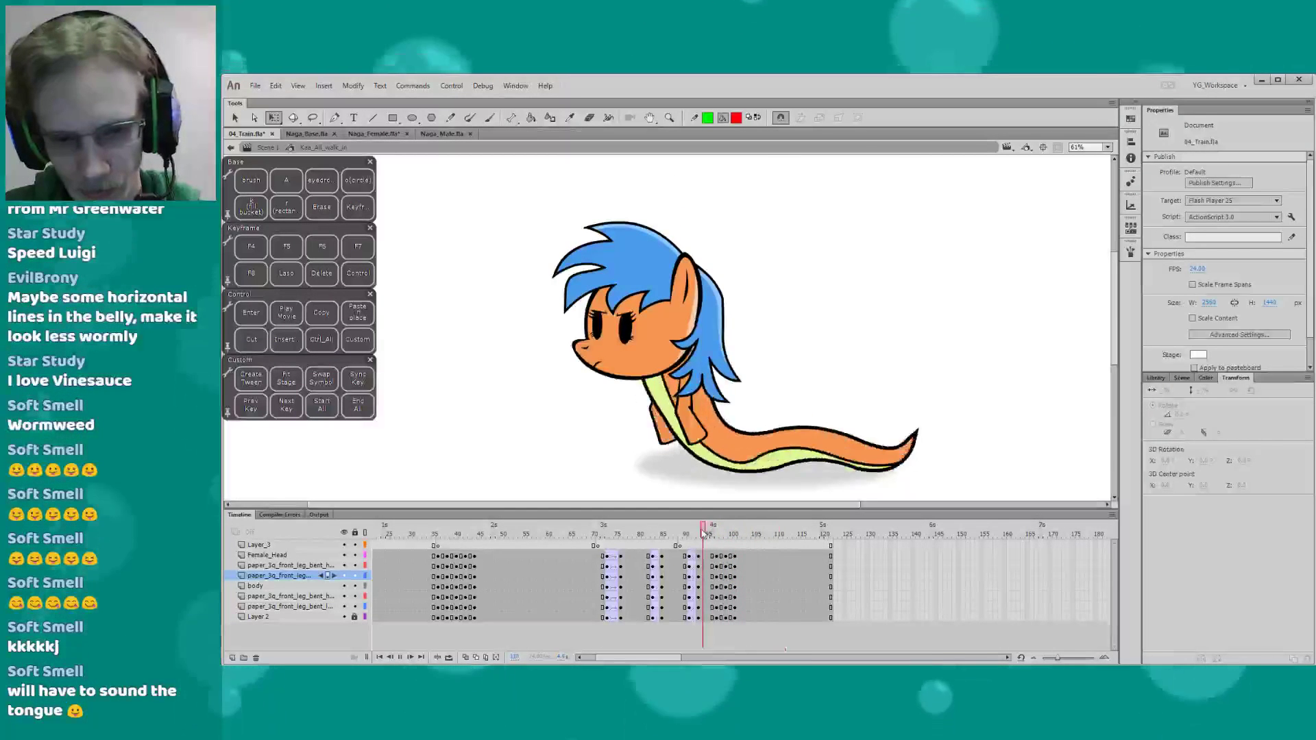
key(Return)
click(698, 540)
key(Return)
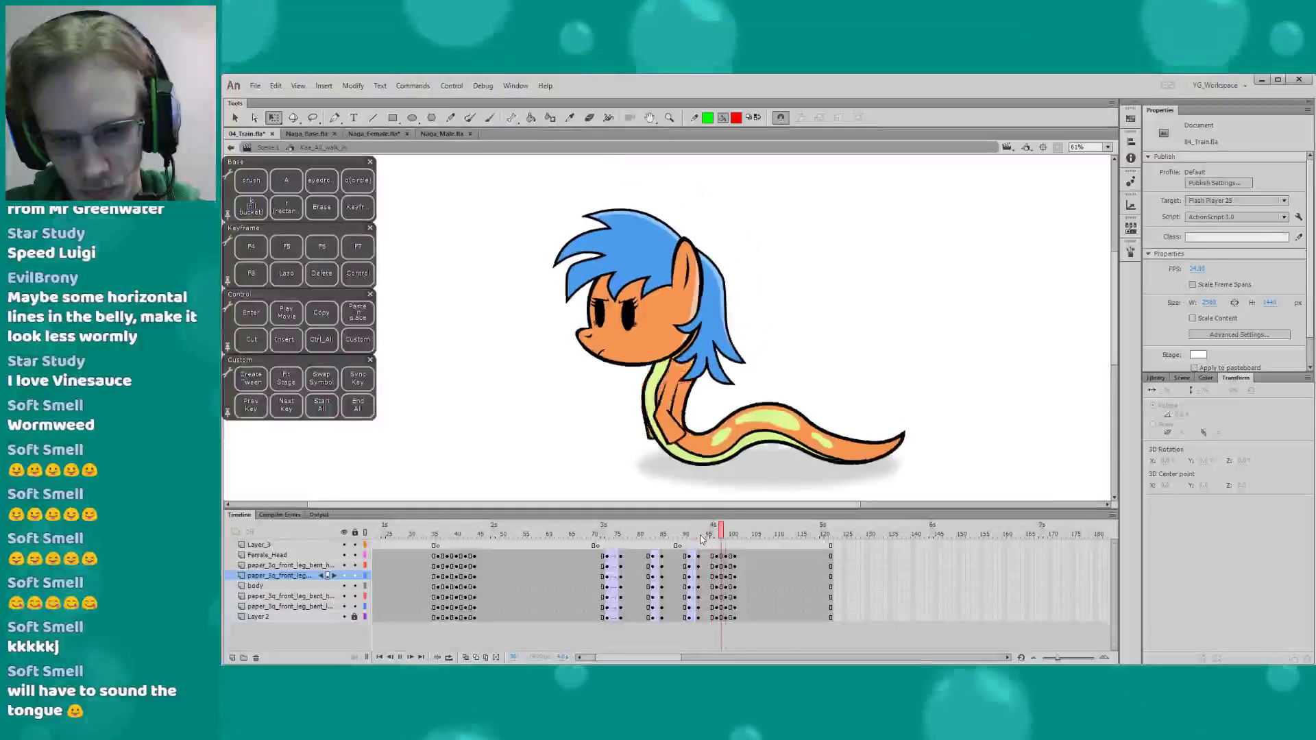
key(Return)
Add keyframes just after the last ones, then squash the pose at the preceding keyframes by flattening the body, lowering the head and slightly widening everything
key(F6)
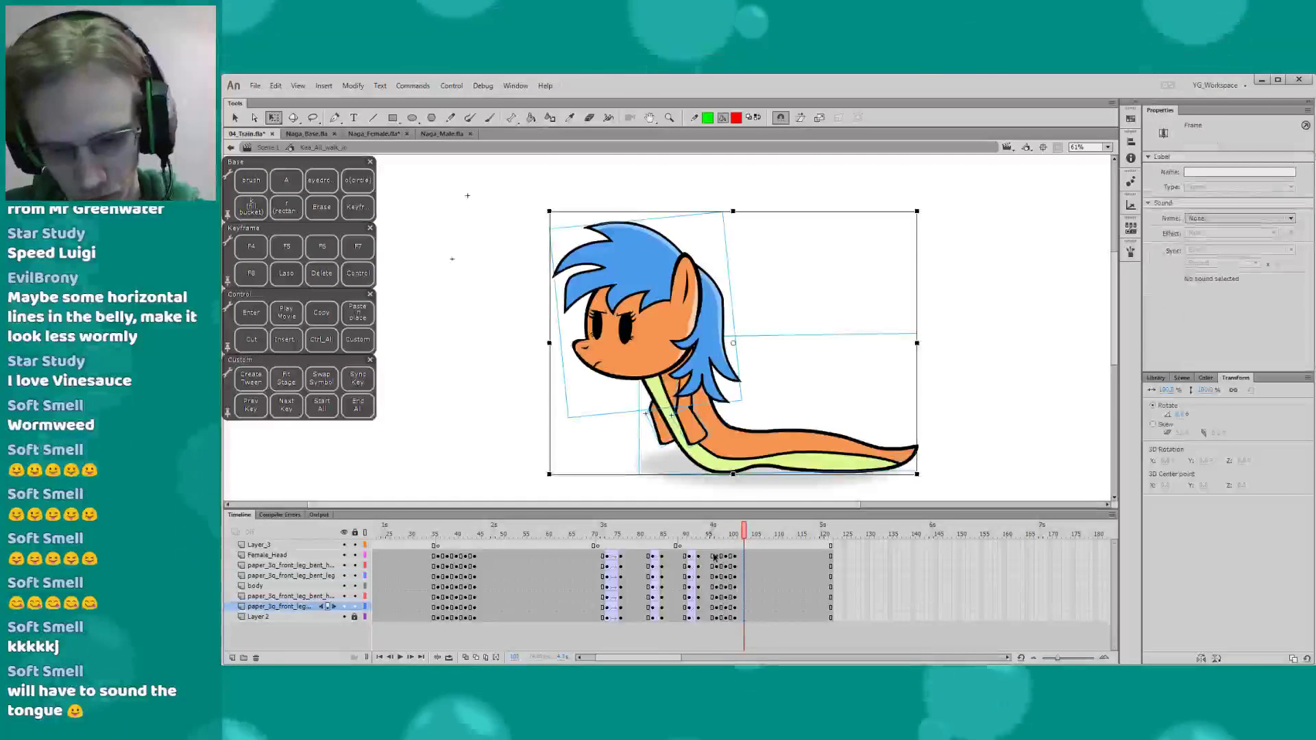
drag(712, 538, 735, 539)
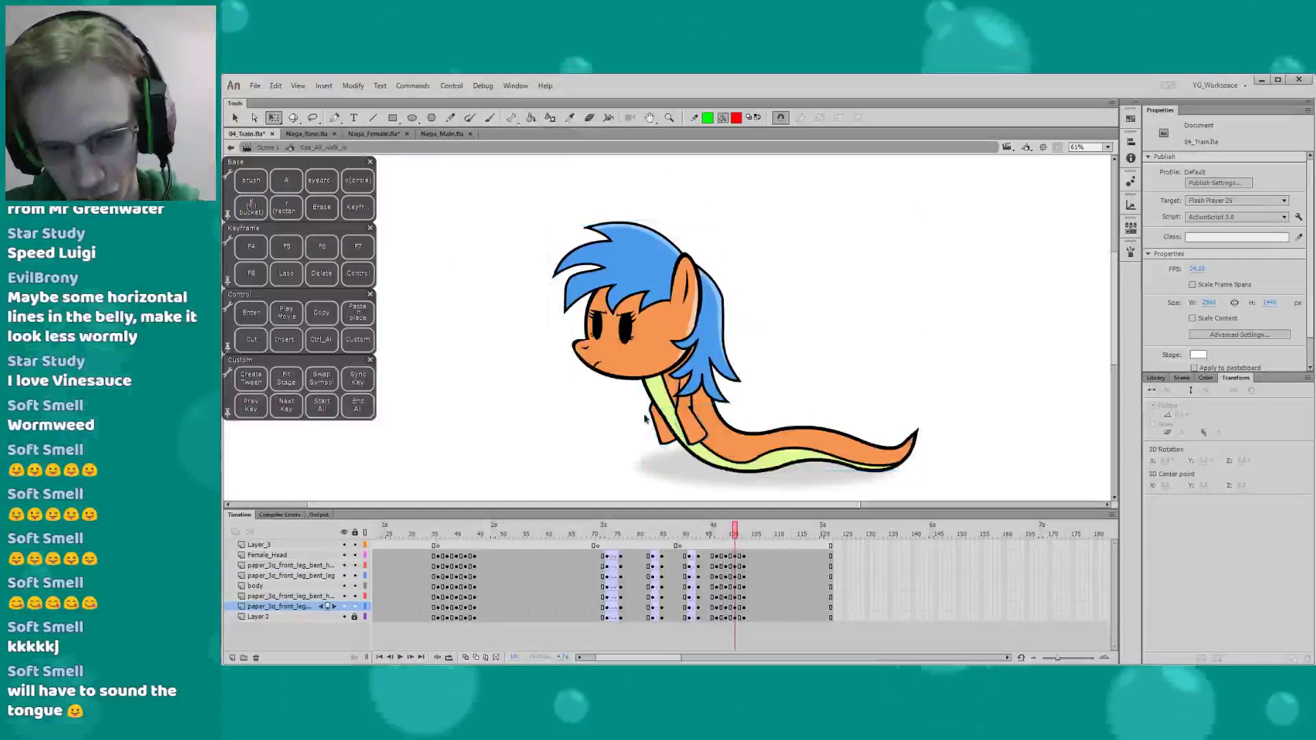
drag(535, 262, 865, 501)
shift+click(655, 332)
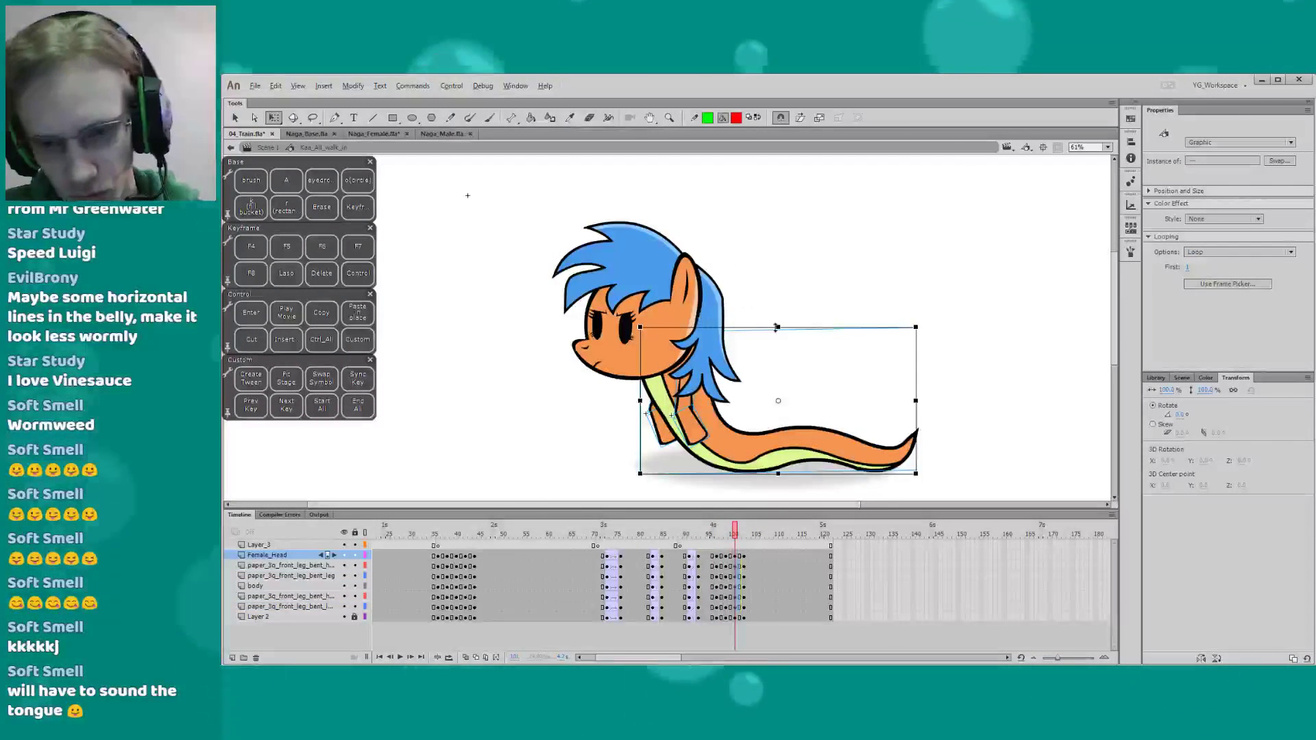
drag(778, 327, 777, 334)
click(606, 335)
drag(598, 375, 597, 380)
drag(528, 295, 915, 501)
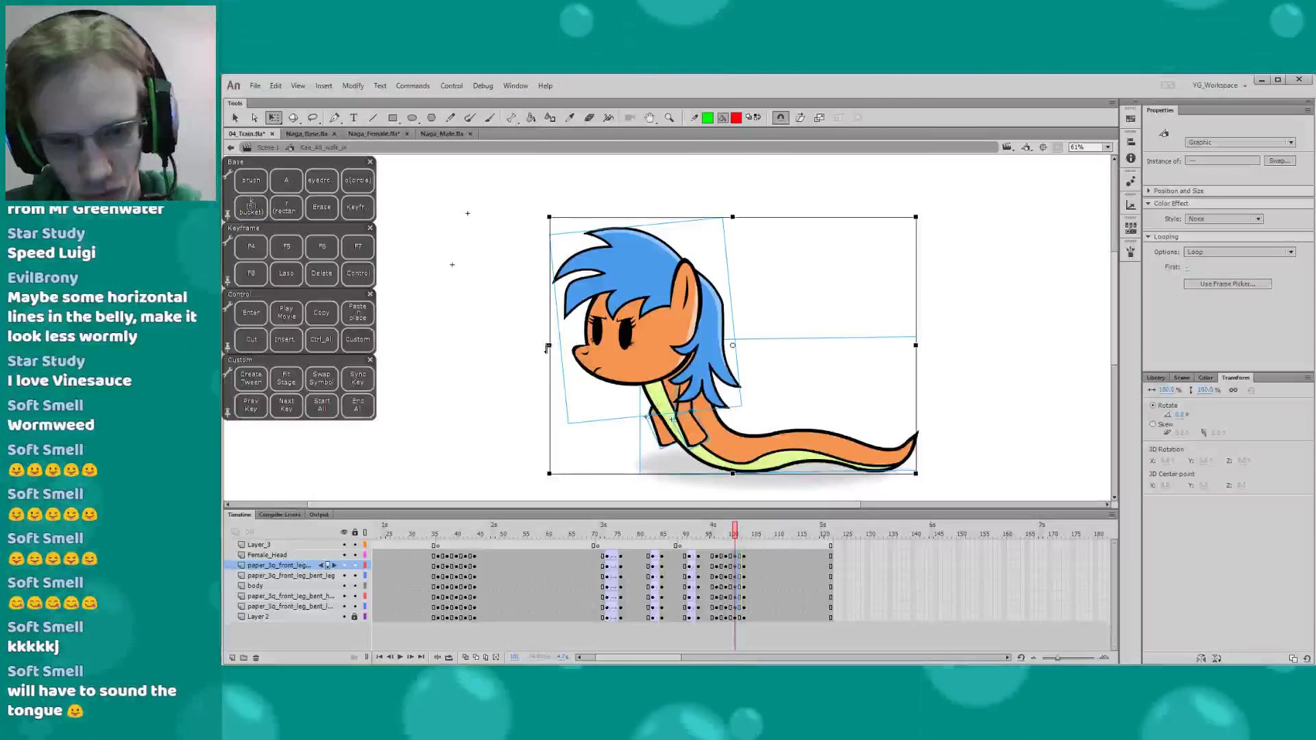
drag(549, 347, 546, 349)
click(700, 536)
key(Return)
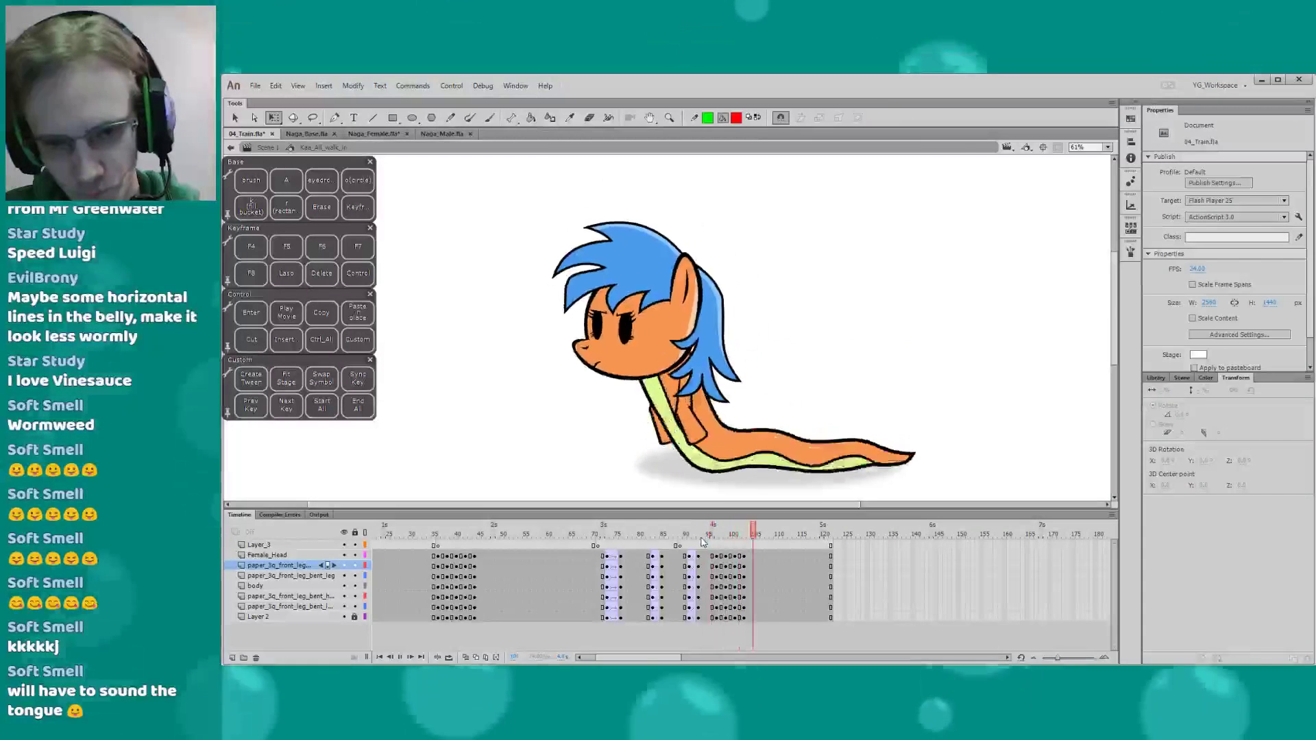
Add another set of settling keyframes, then stretch the whole pose at the preceding keyframes slightly taller and narrower, and play the motion back
drag(701, 540, 751, 554)
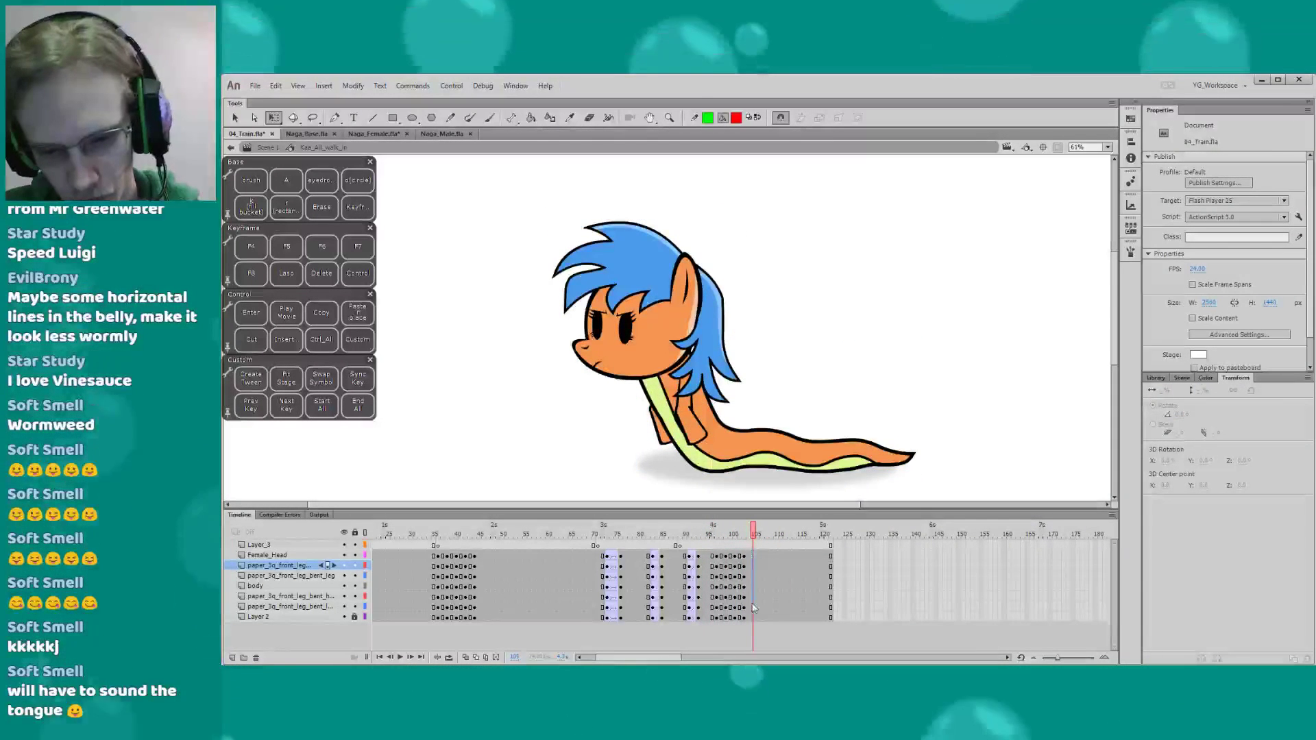
key(F6)
drag(754, 608, 745, 617)
click(719, 536)
key(Return)
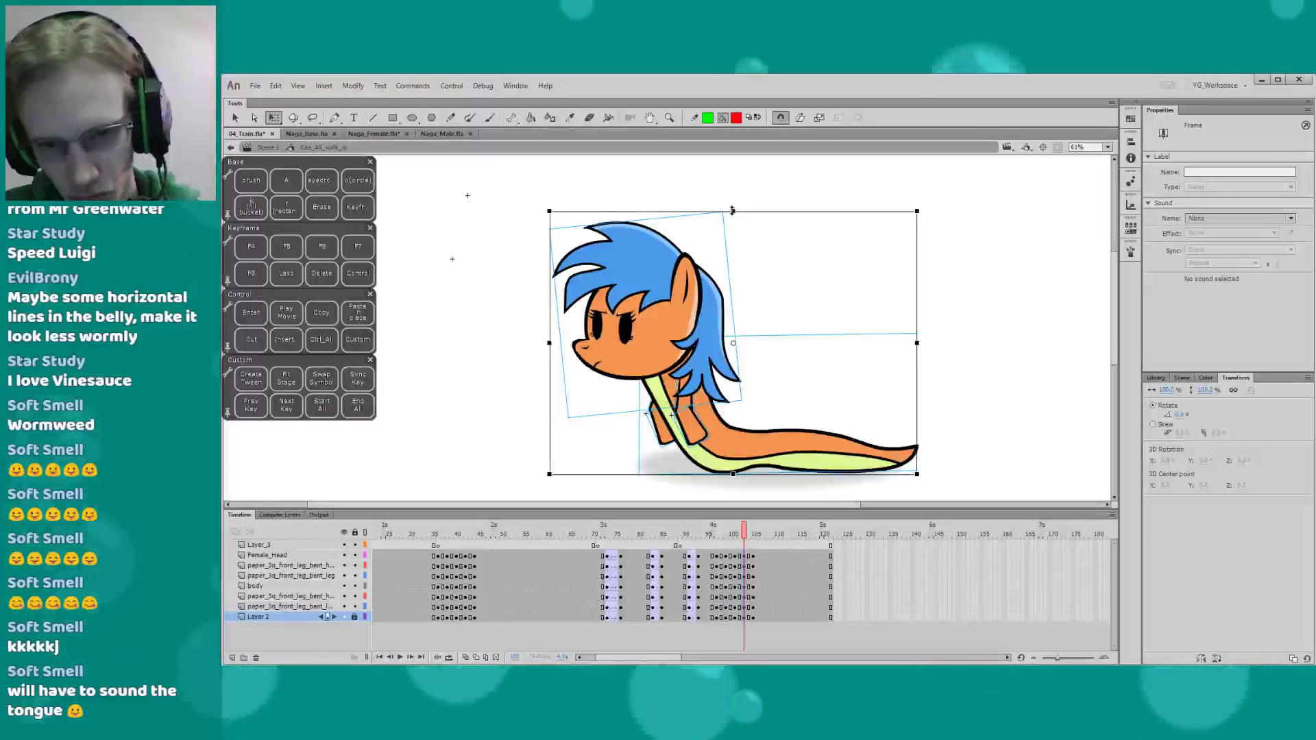
drag(733, 211, 732, 201)
drag(550, 337, 553, 337)
click(687, 532)
key(Return)
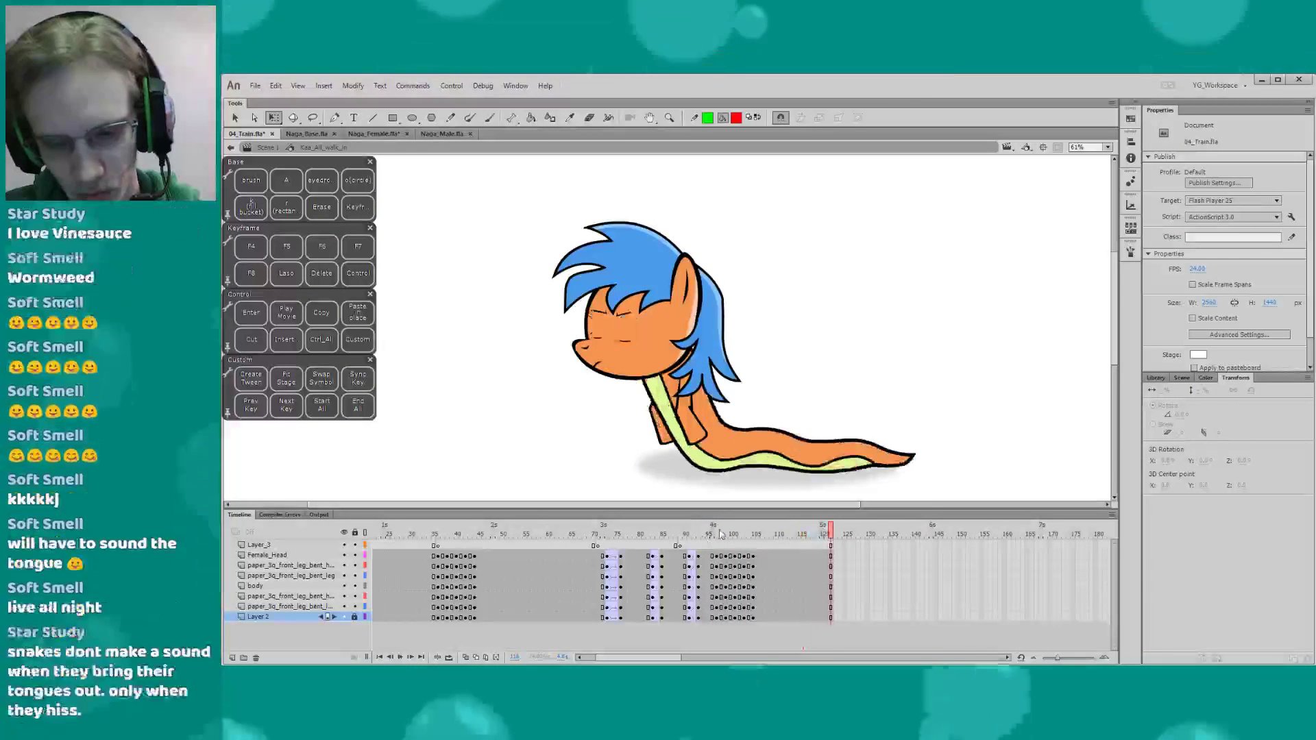
Extend all layers of the walk symbol to about frame 155 and save the document
drag(986, 544, 862, 617)
key(F5)
click(536, 424)
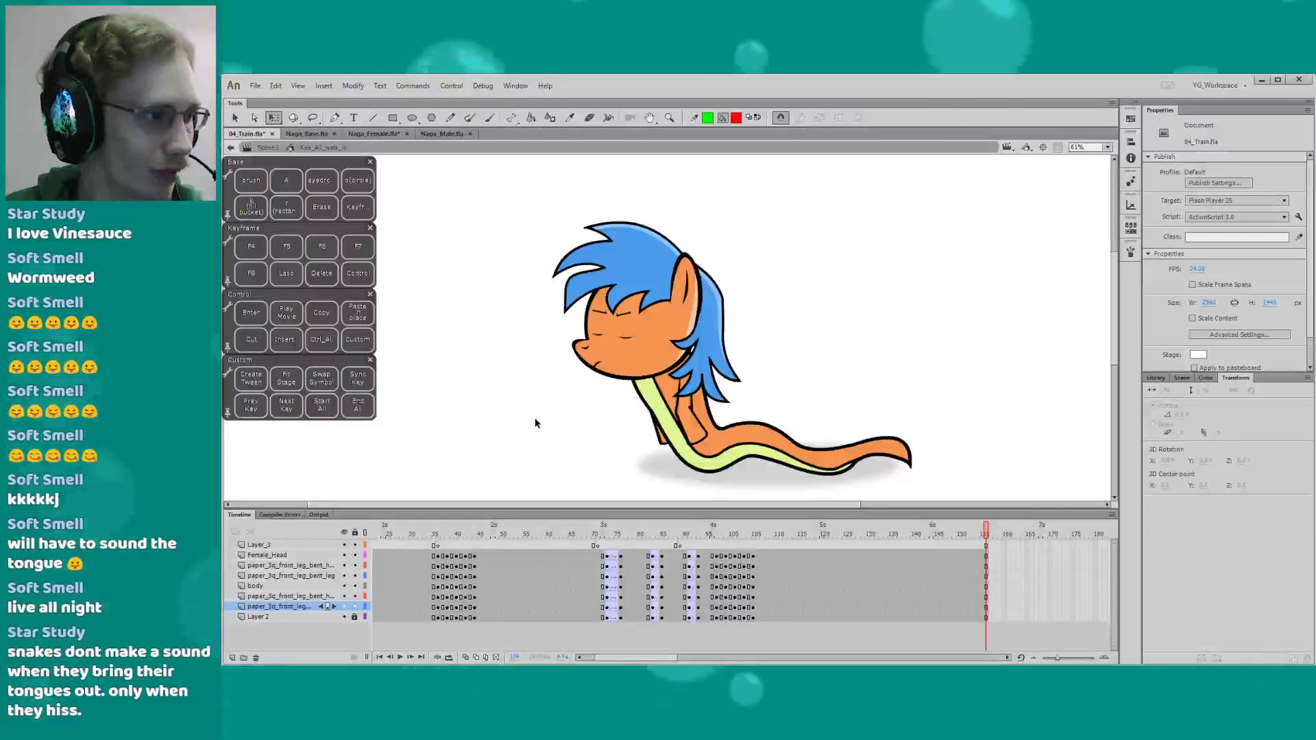
key(ctrl+s)
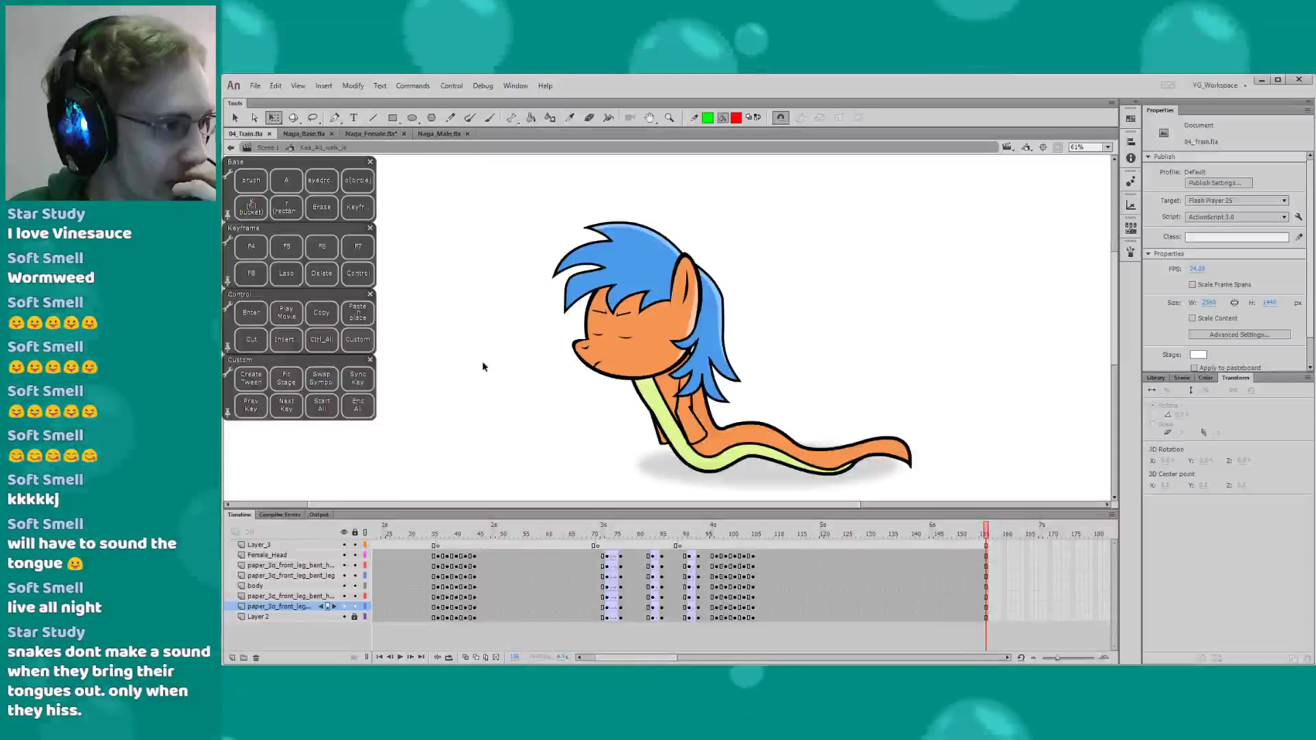
Return from the walk symbol to the main scene and fit the stage in view
drag(482, 365, 432, 361)
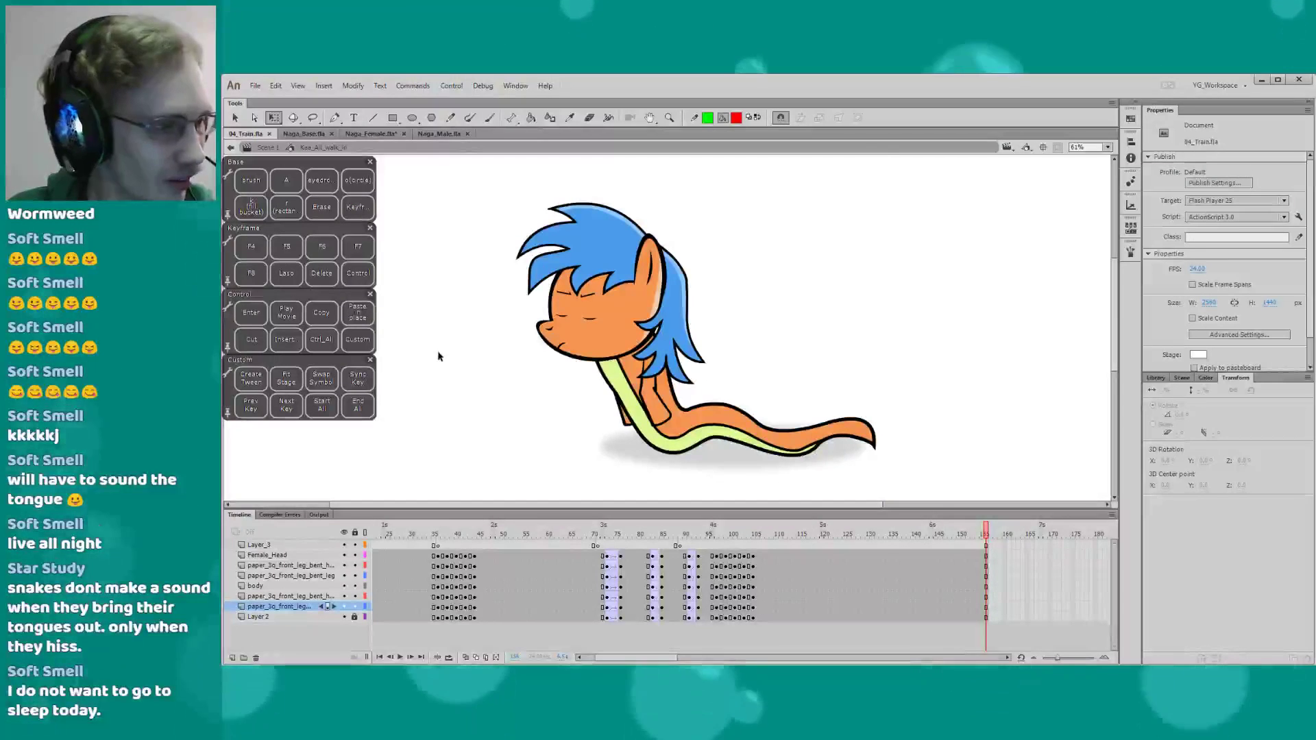
double_click(451, 278)
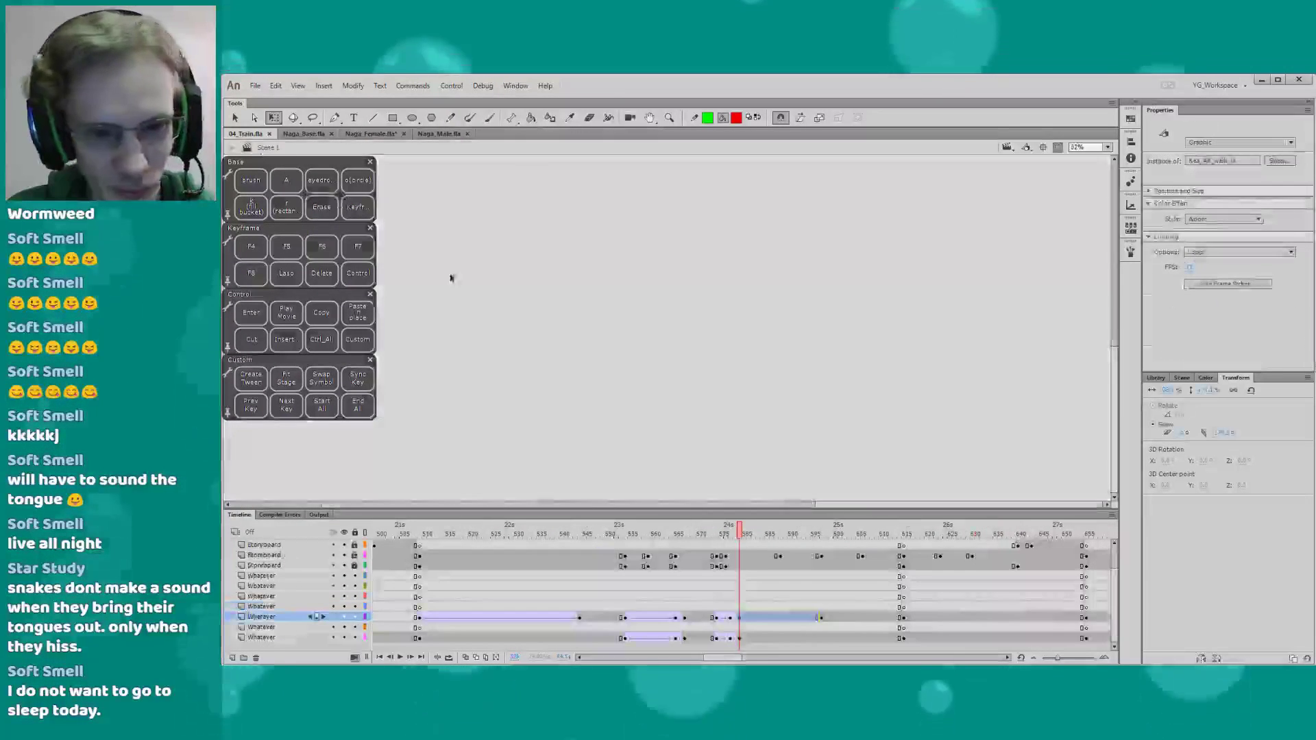
click(1107, 148)
click(1090, 162)
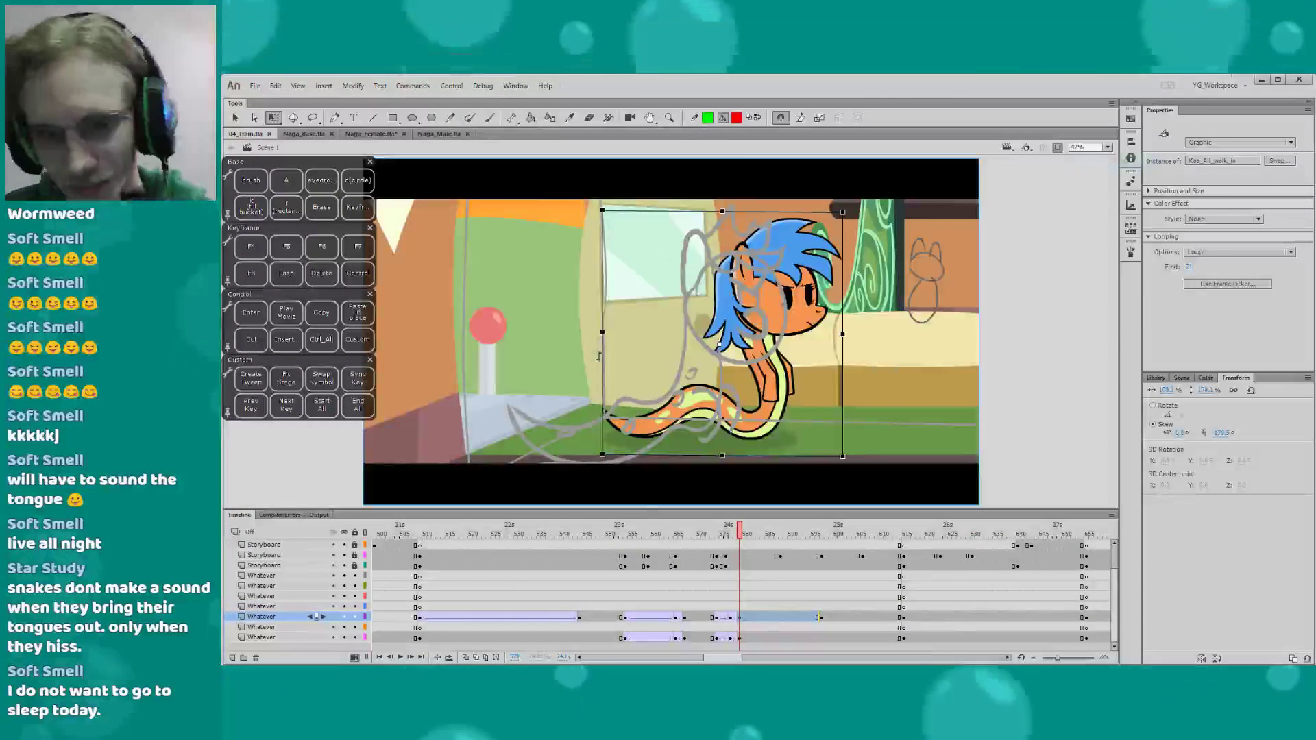
Play the snake pony's shot in the train scene to review the drop, enlarging the timeline to reveal more layers
drag(715, 659, 721, 659)
key(Return)
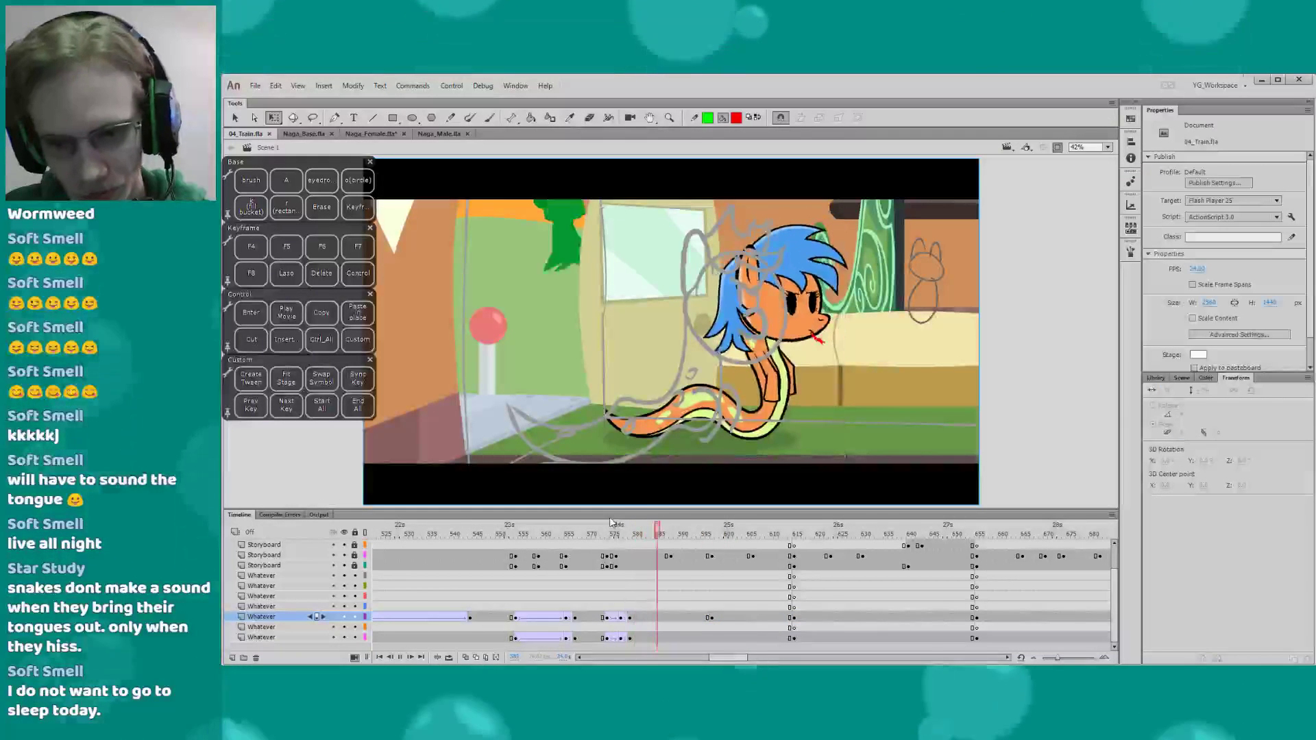
key(Return)
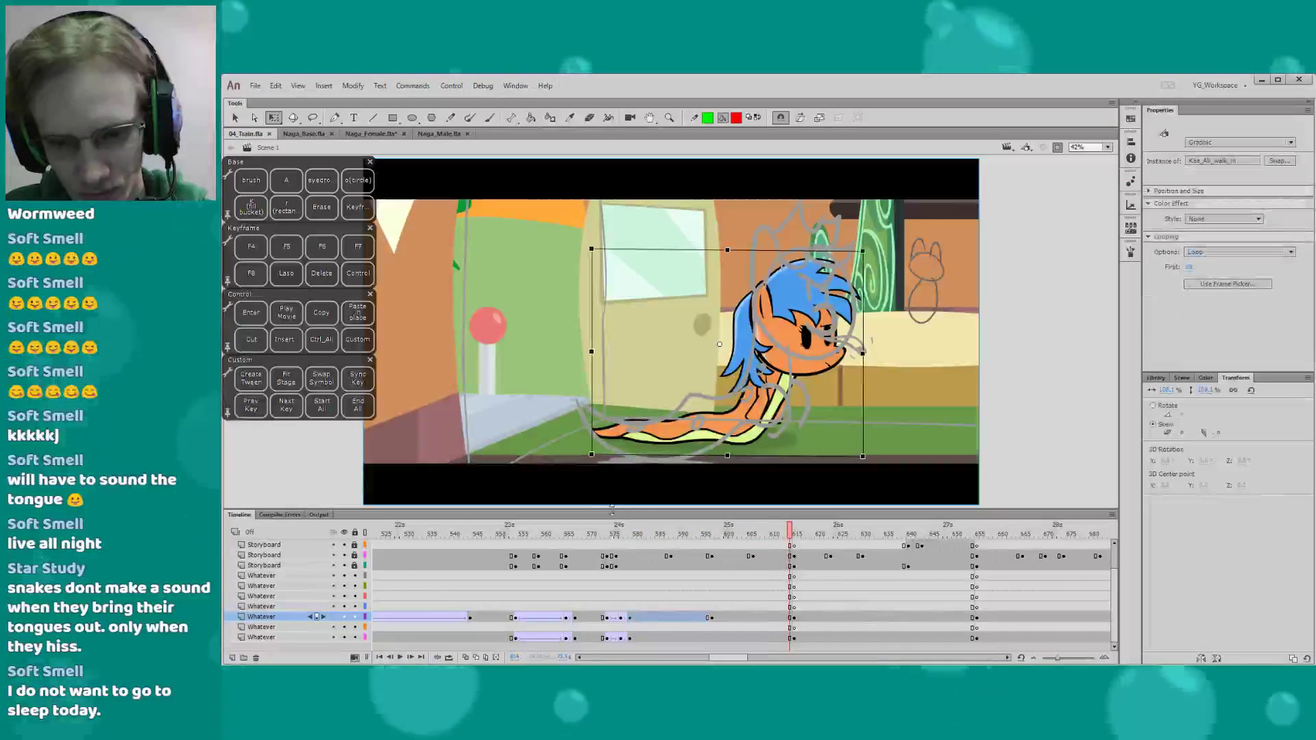
drag(606, 510, 603, 453)
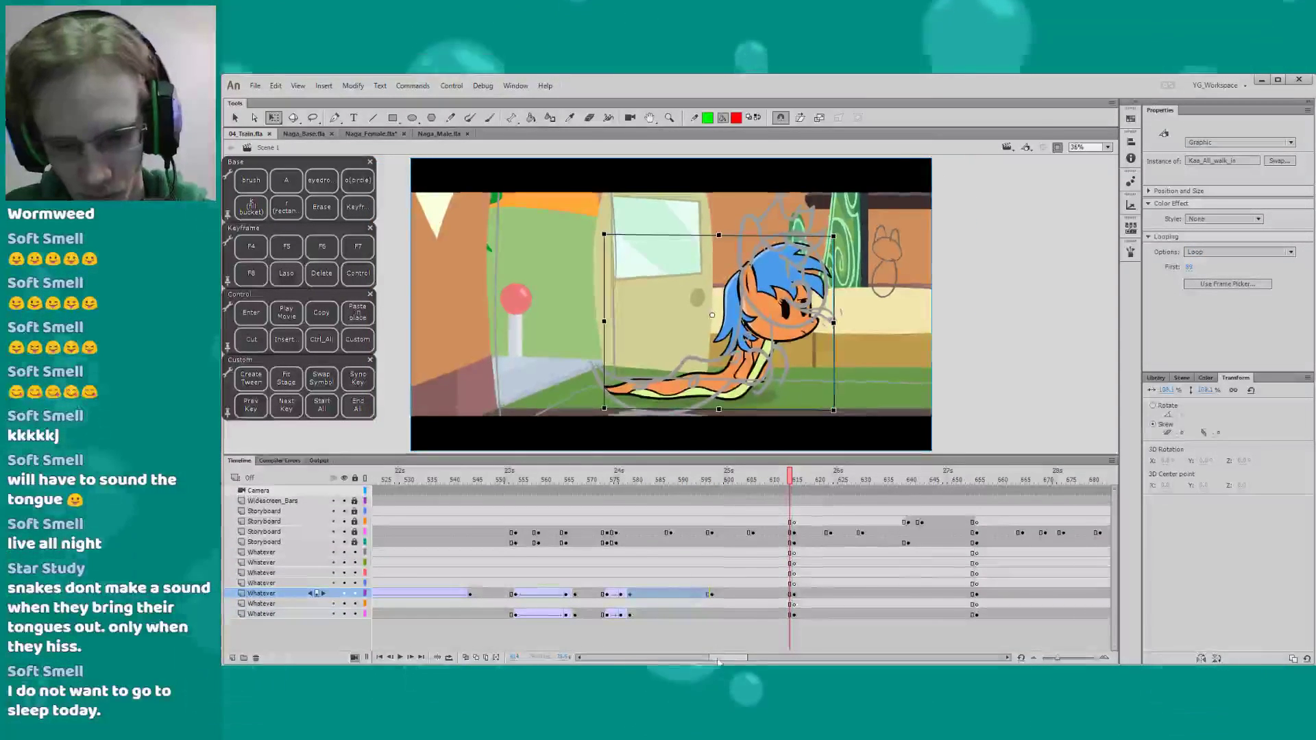
click(572, 479)
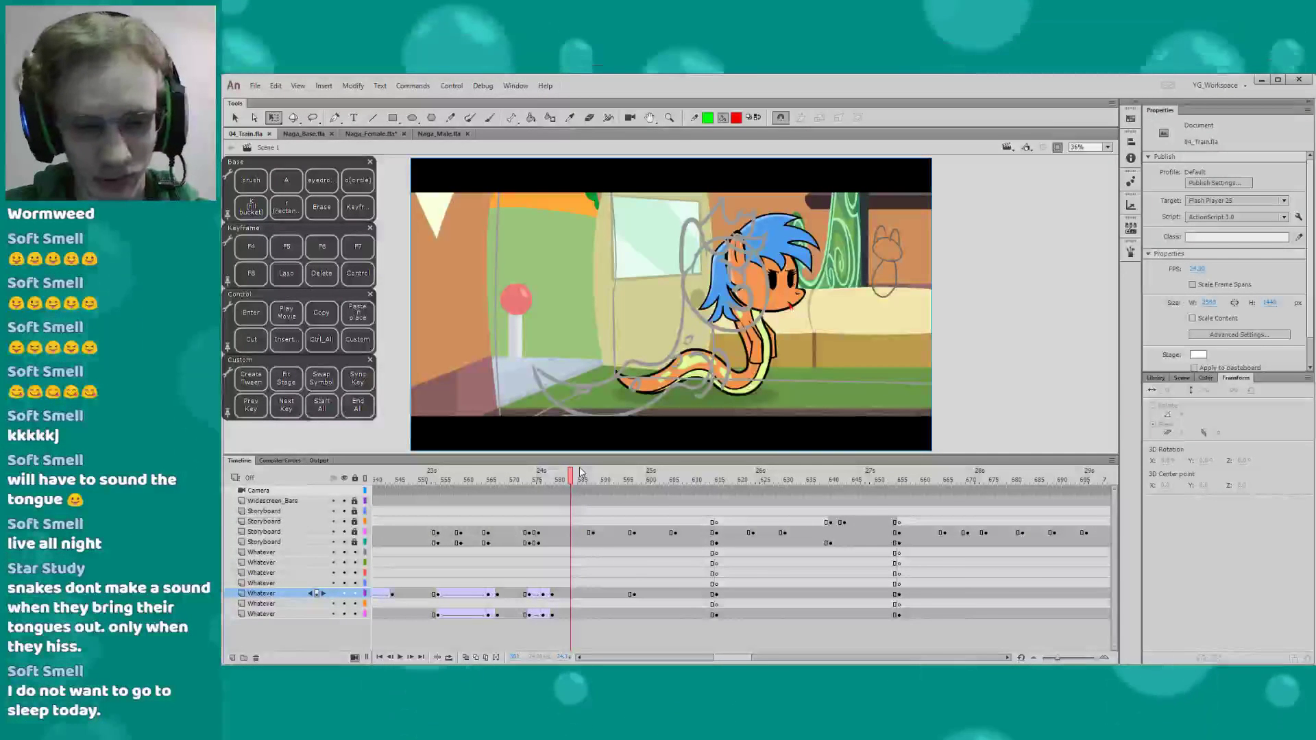
key(Return)
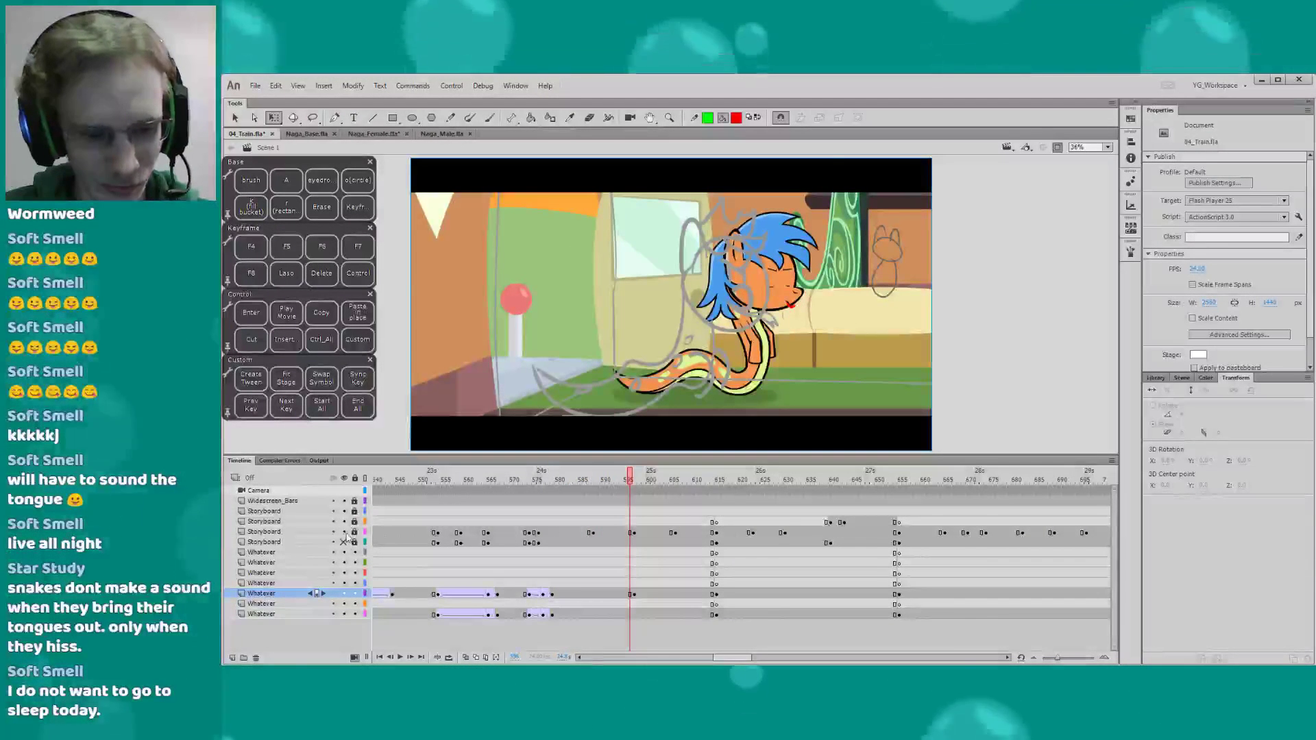
Hide the storyboard layers and replay the snake pony's shot to examine the animation without the sketches
click(343, 531)
click(344, 511)
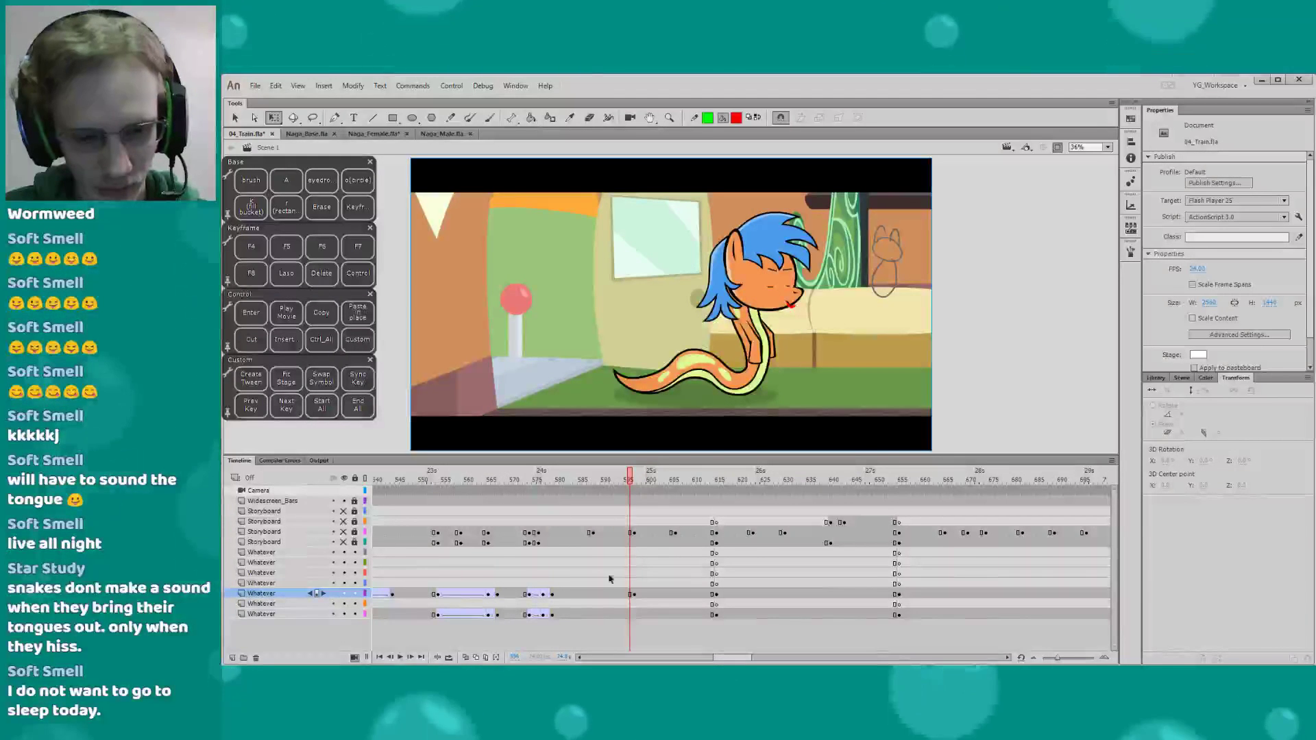
drag(725, 661, 726, 661)
click(534, 479)
key(Return)
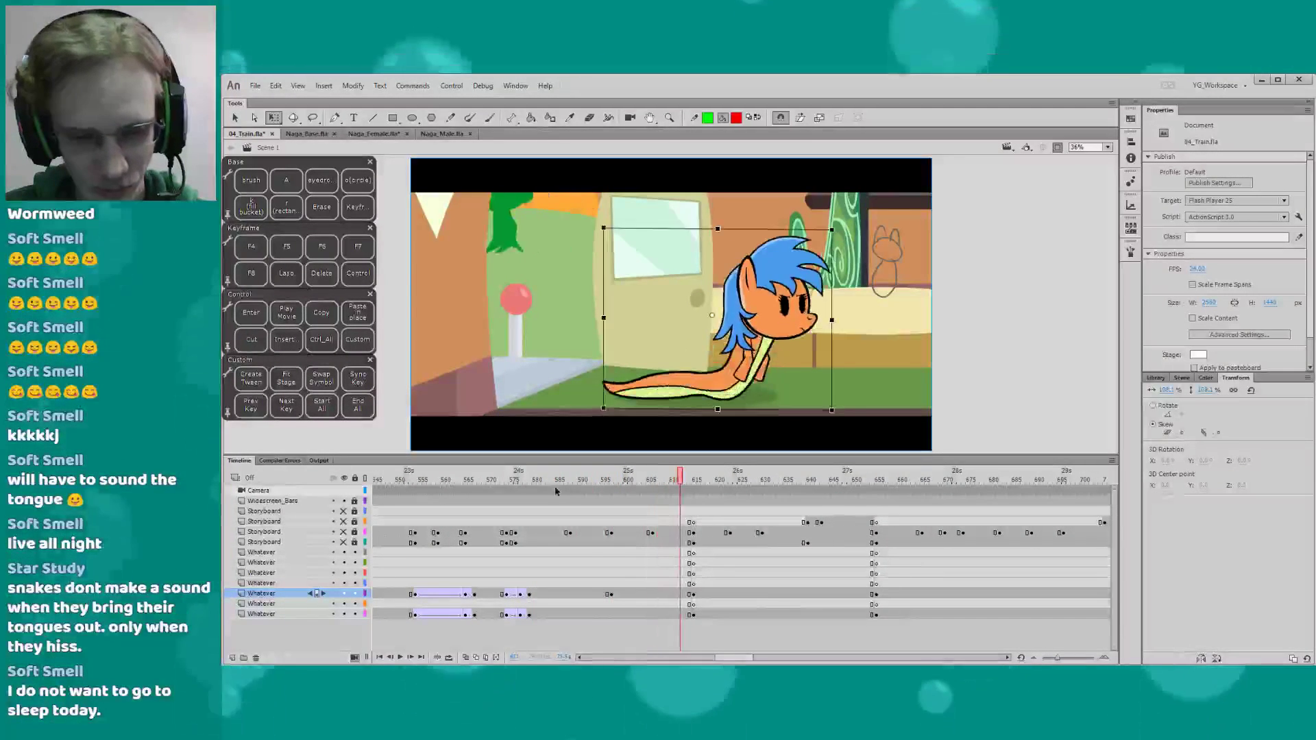
click(552, 479)
key(Return)
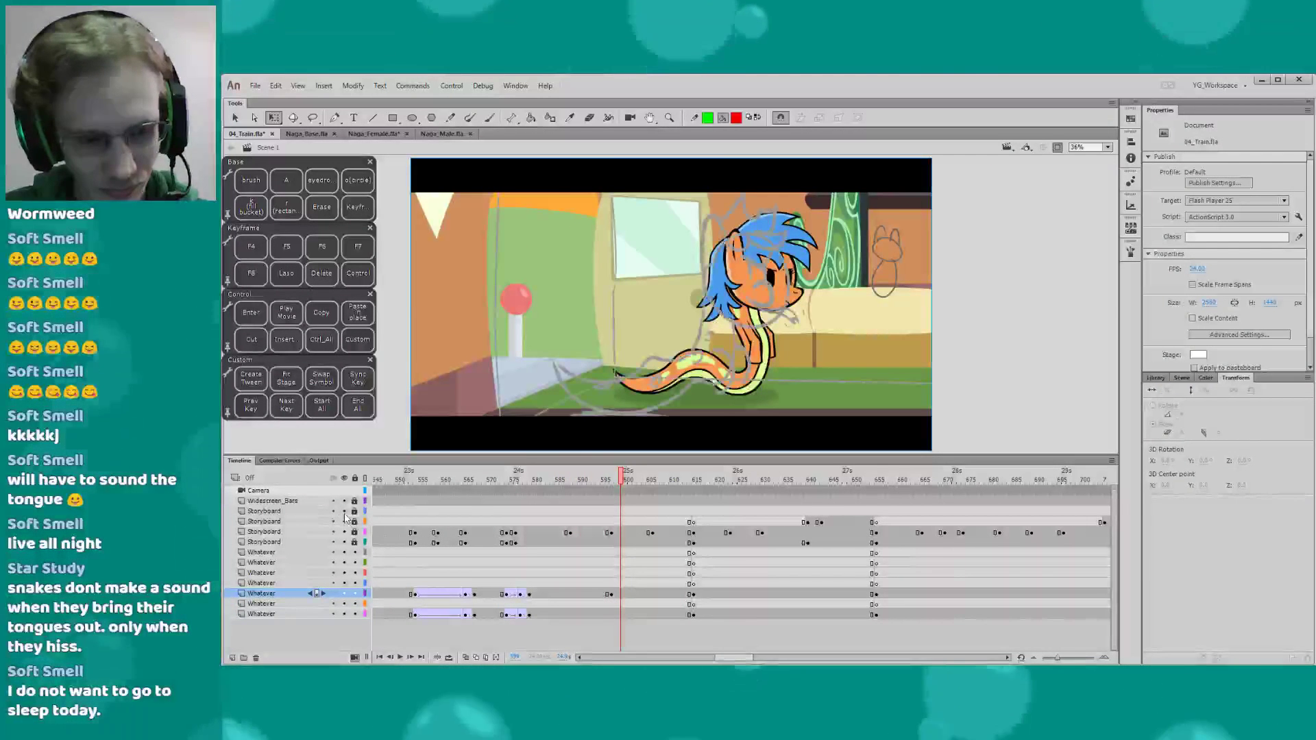
Scrub and step through the tongue flick and the drop to compare the character's timing with the storyboard sketches
drag(556, 479, 566, 480)
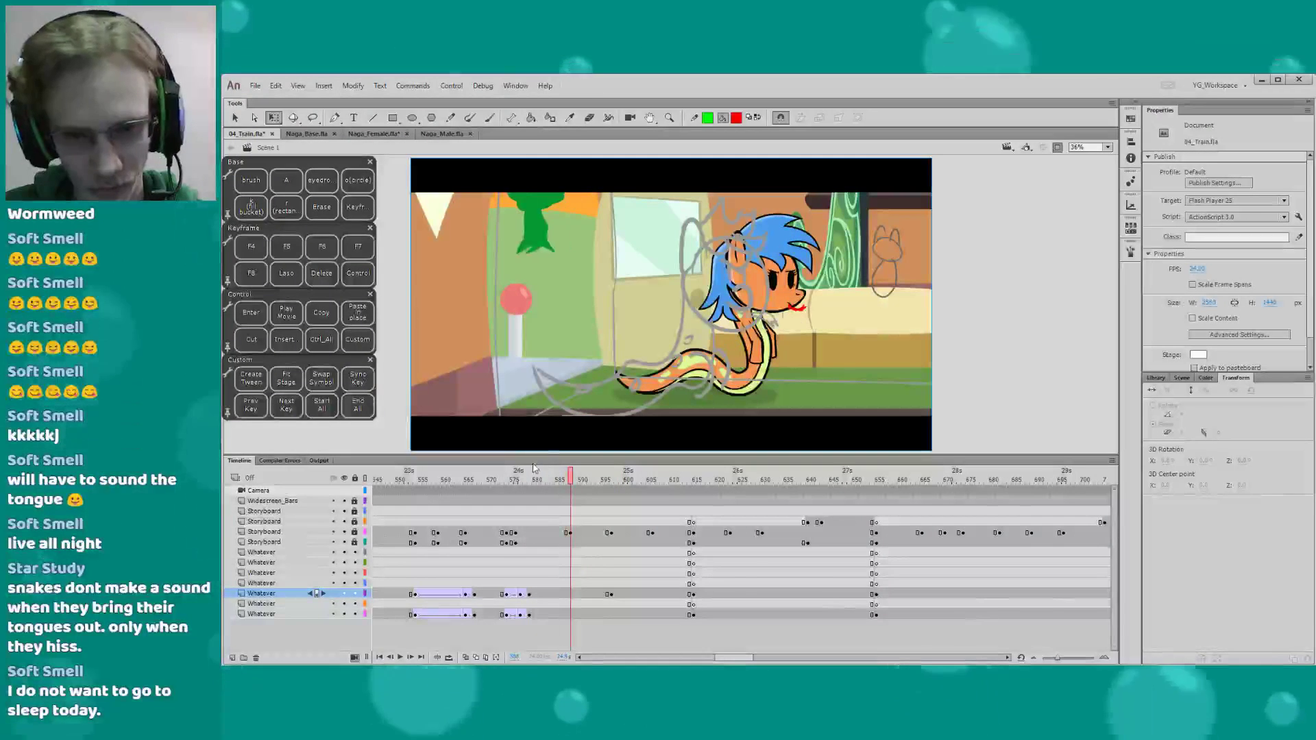
key(comma)
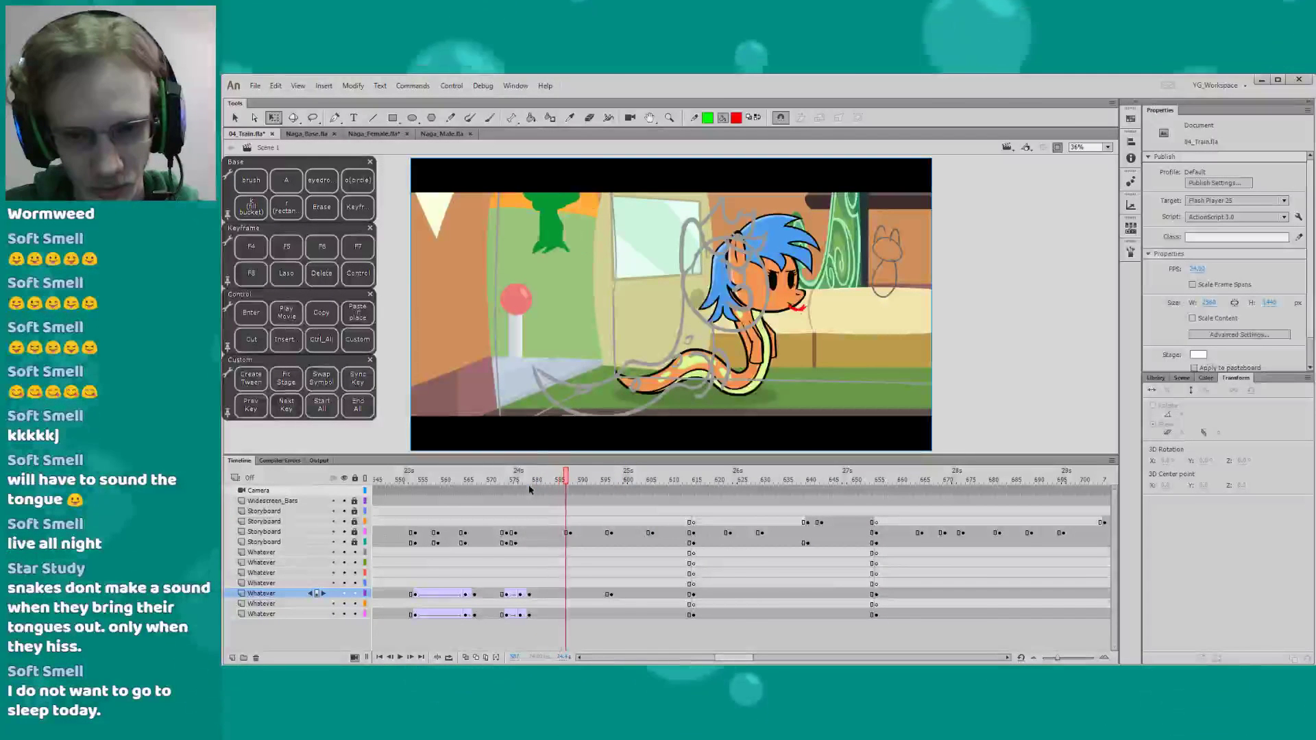
key(period)
key(period)
key(period)
key(period)
key(period)
key(period)
key(period)
key(period)
key(period)
key(period)
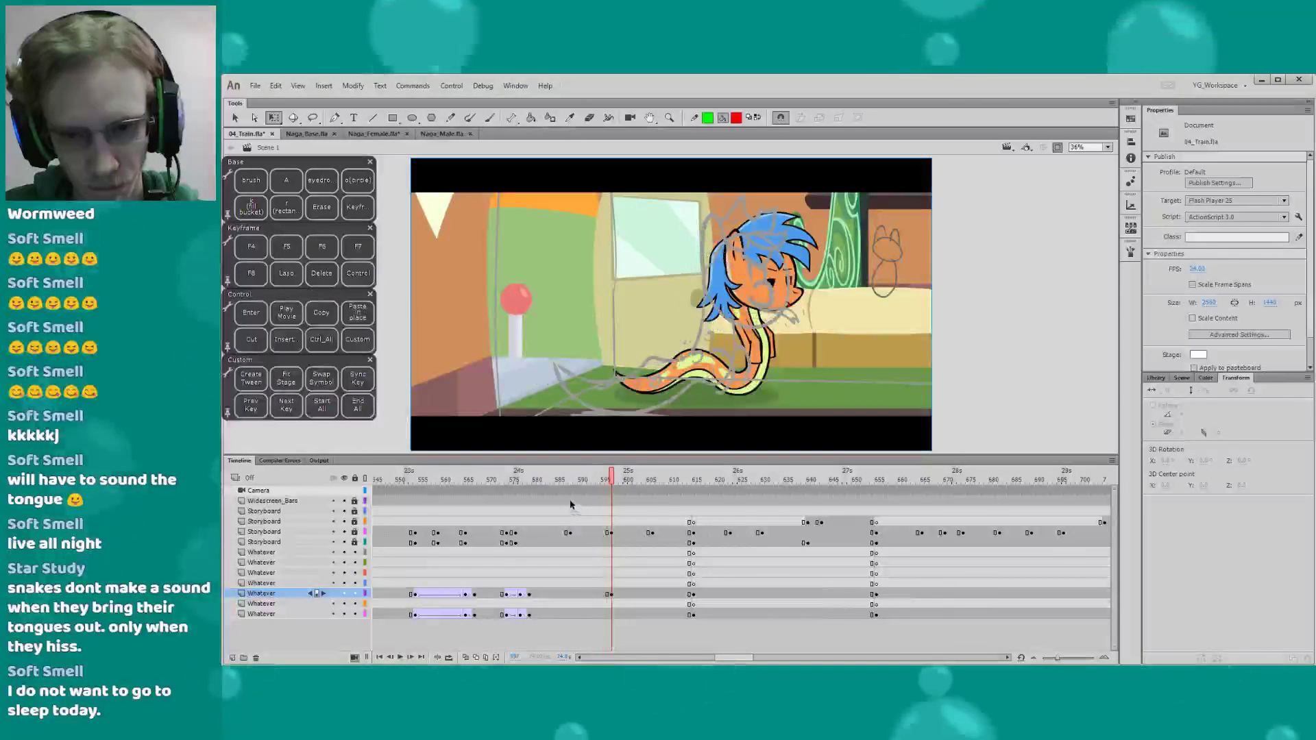
click(611, 533)
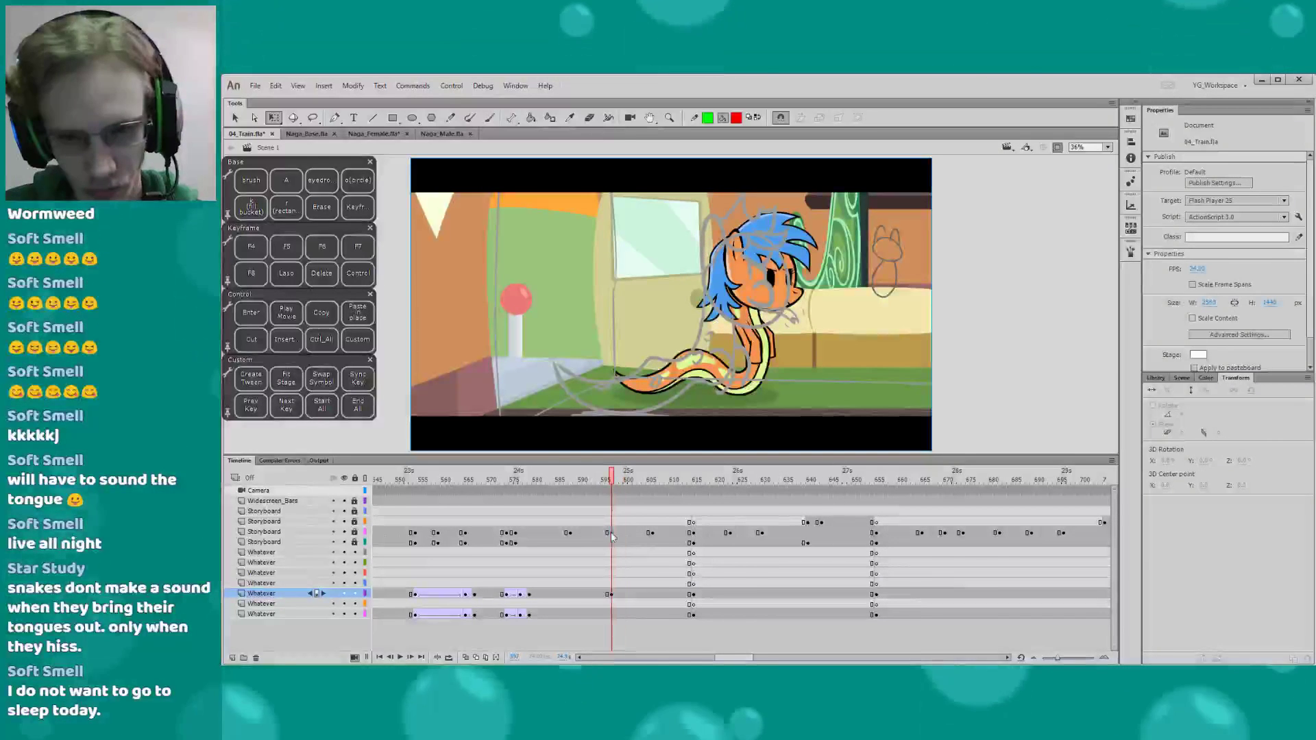
drag(610, 480, 656, 492)
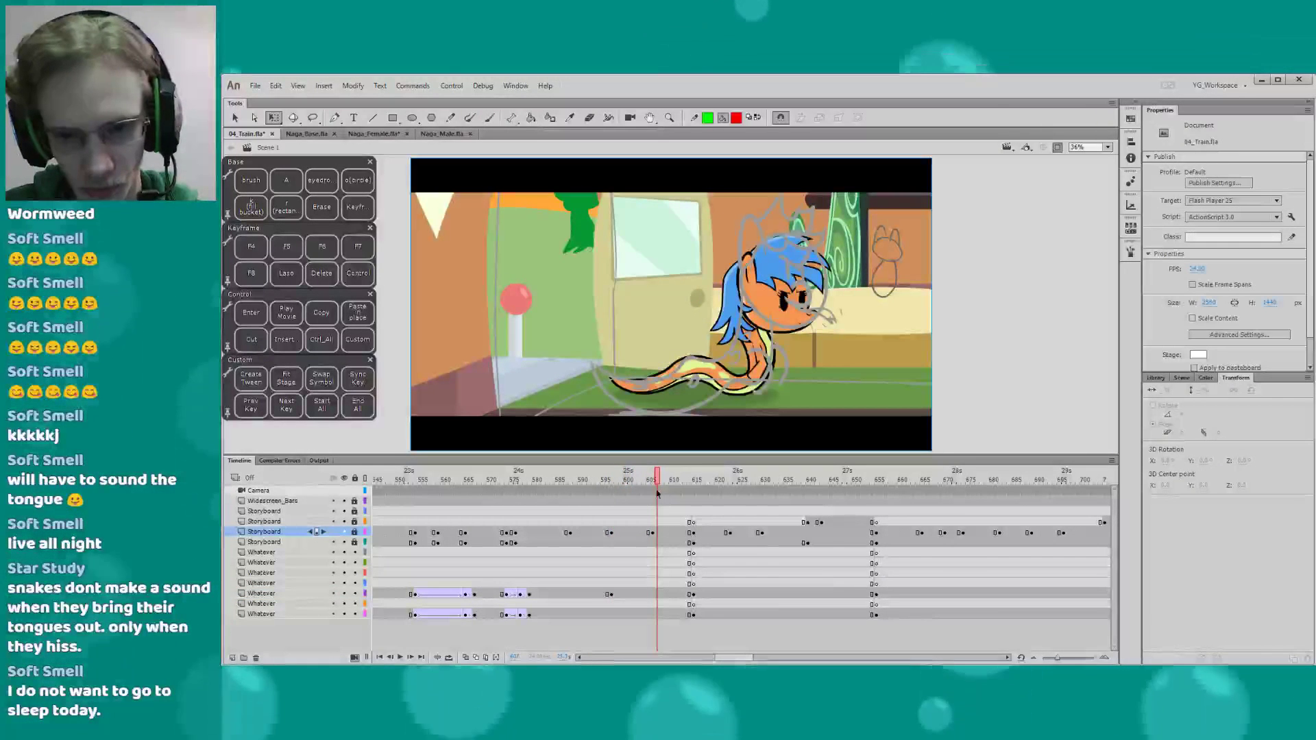
drag(573, 485, 611, 489)
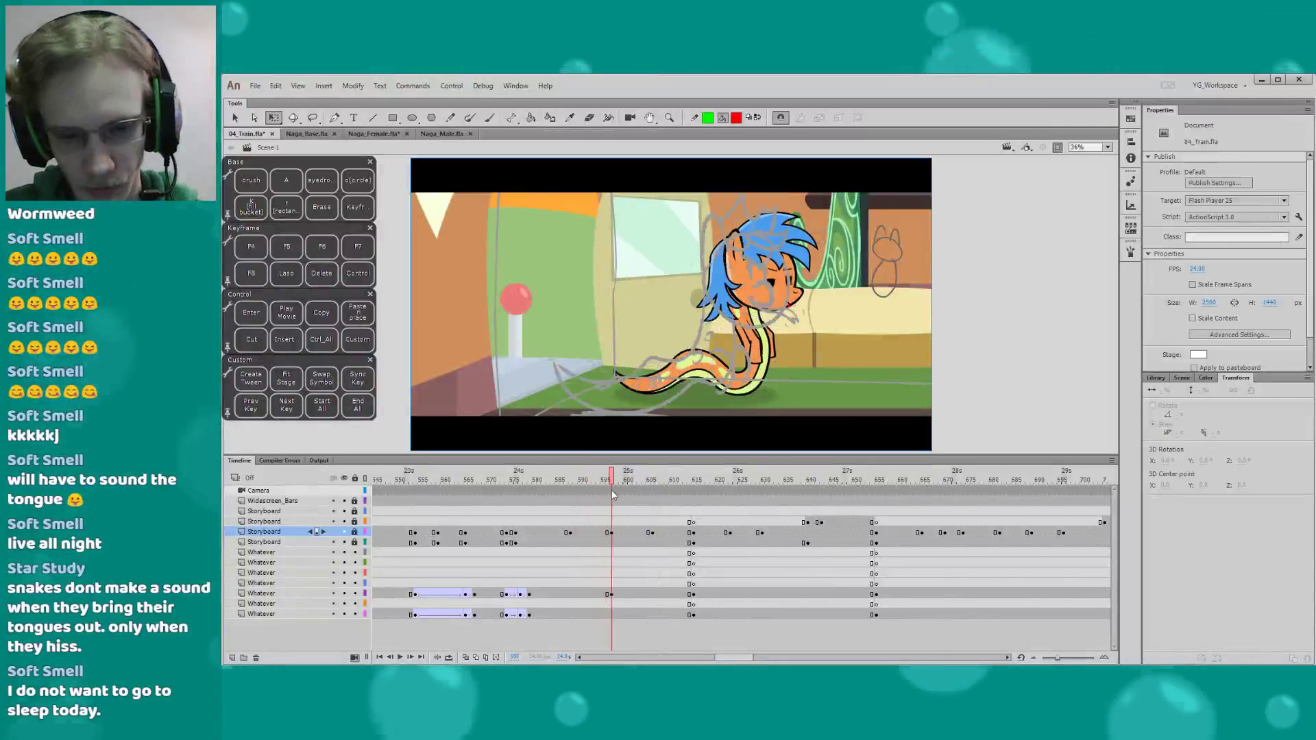
Clear the snake pony layer's keyframe at about frame 596 in the main timeline
click(609, 594)
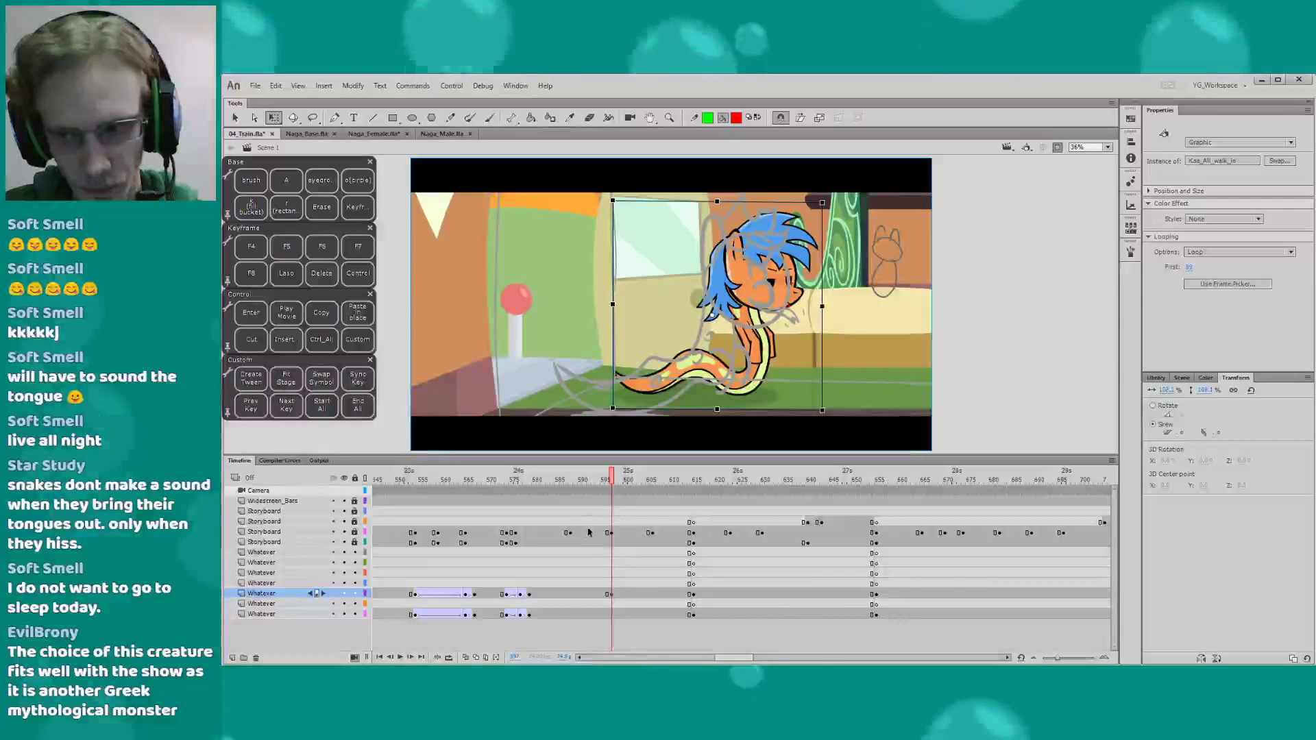
right_click(614, 596)
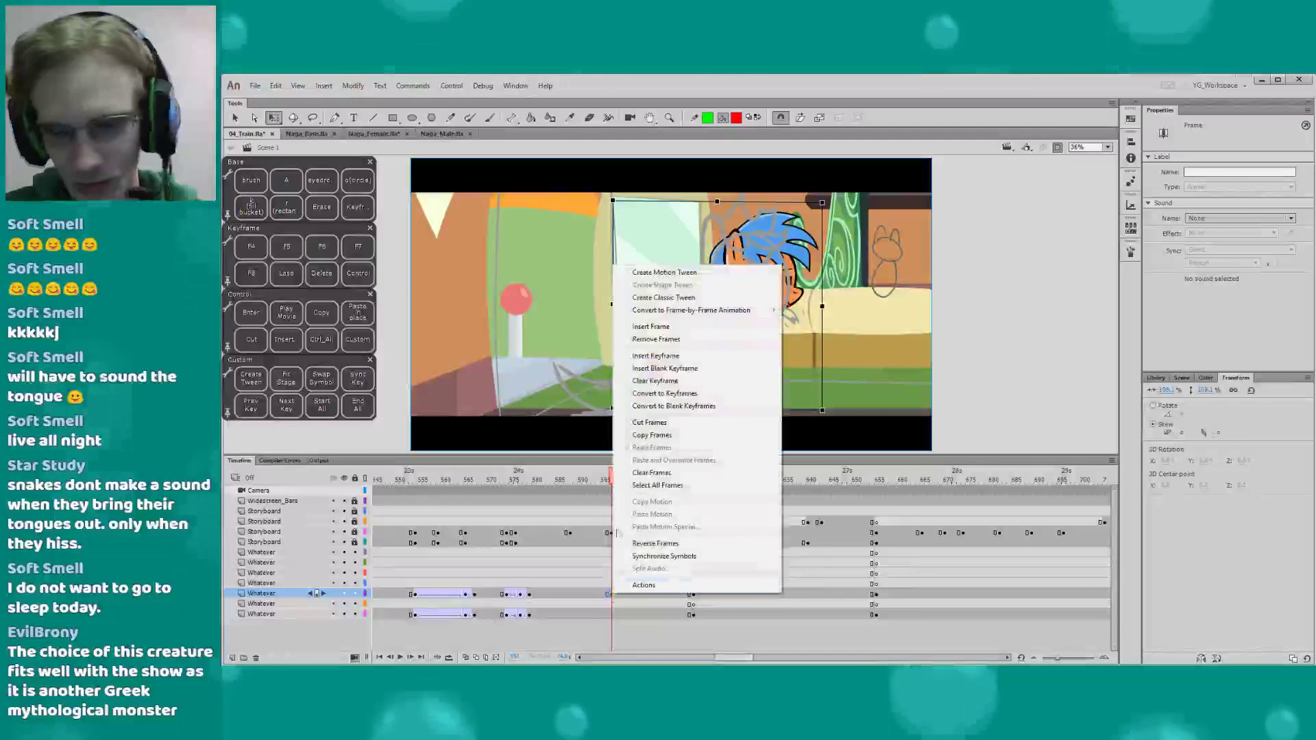
click(654, 381)
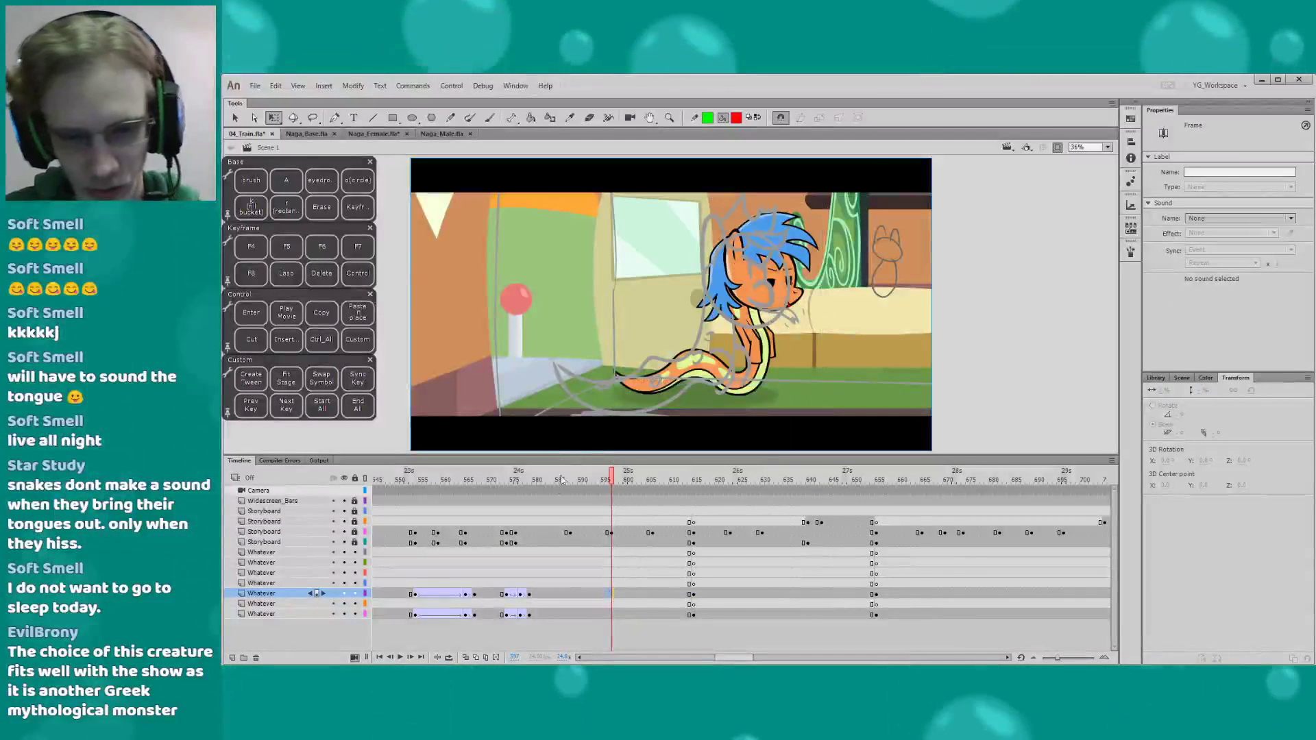
Move the tongue-flick storyboard keyframe slightly earlier, to about frame 585, and play the shot back
mouse_move(548, 483)
mouse_down()
mouse_move(516, 482)
mouse_move(570, 484)
mouse_up()
click(568, 533)
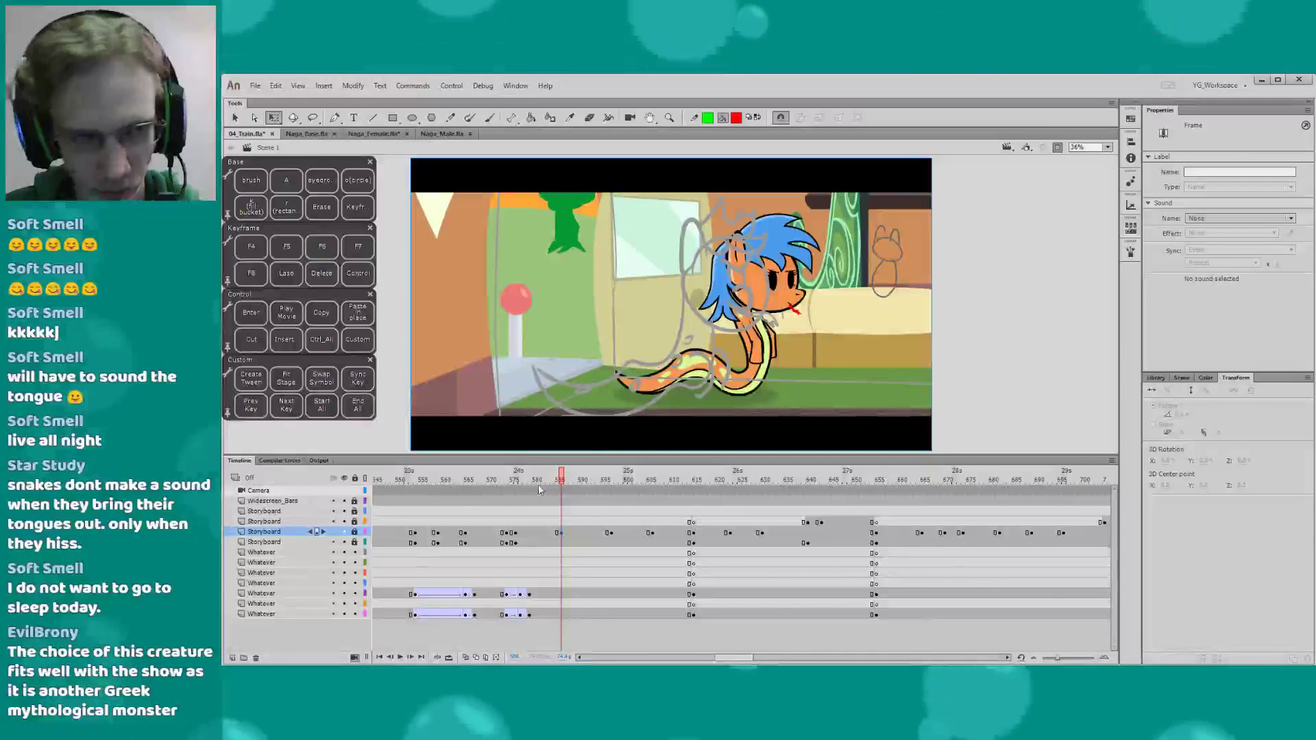
key(Return)
key(Return)
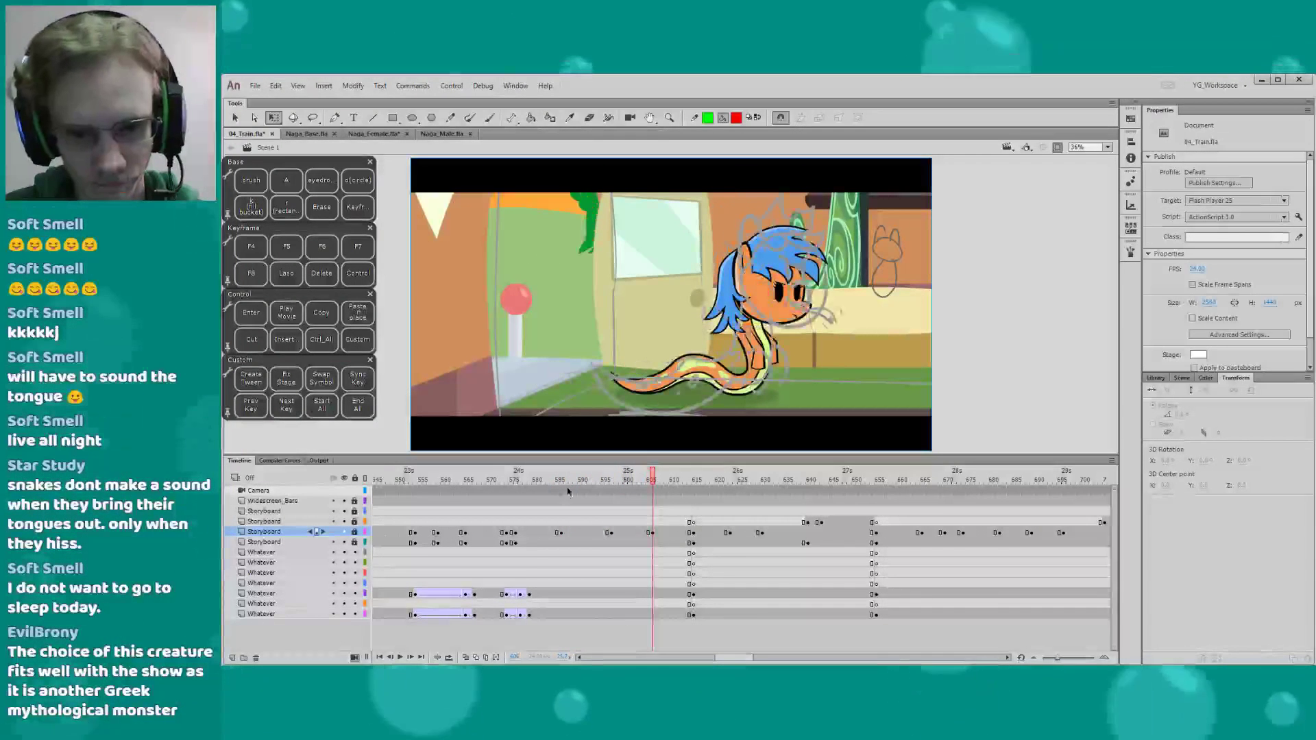
Lengthen the shot by inserting 12 frames across all layers during the tongue flick, and scrub through to the start of the next shot
drag(574, 491, 589, 615)
key(F5)
key(F5)
key(F5)
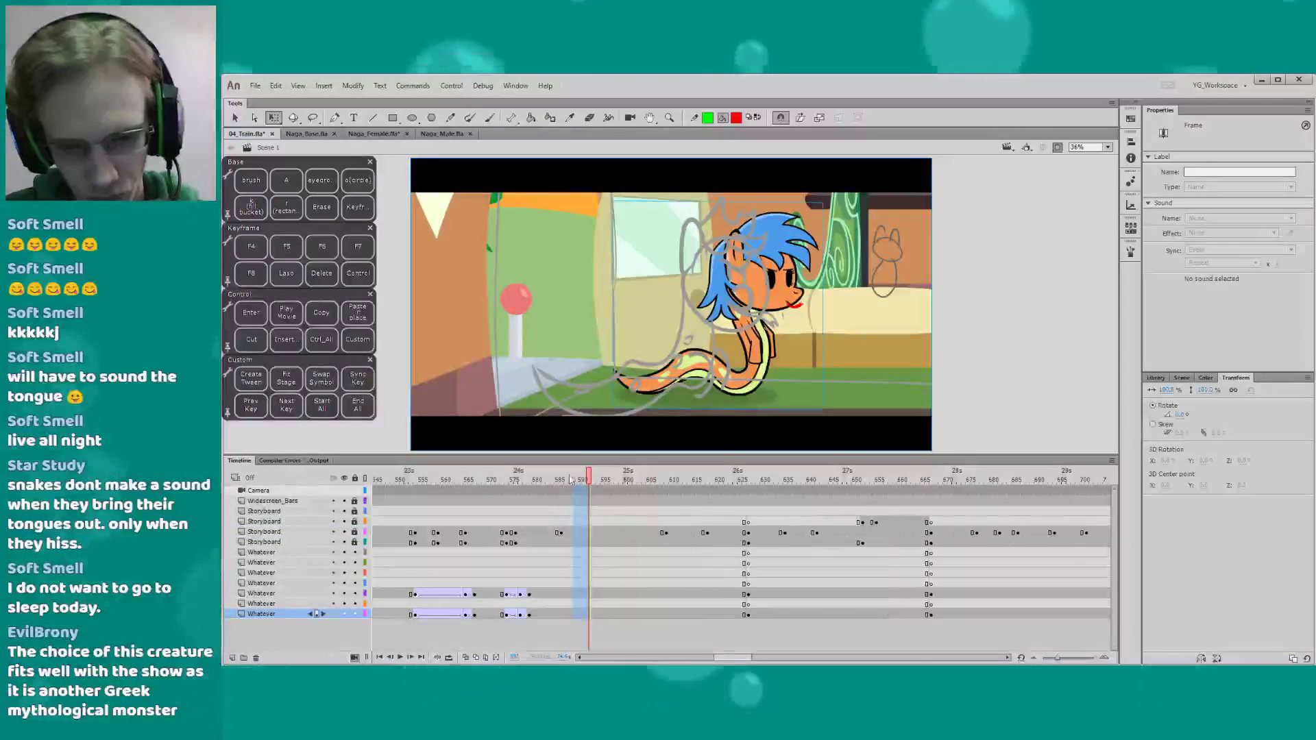
drag(600, 484, 744, 474)
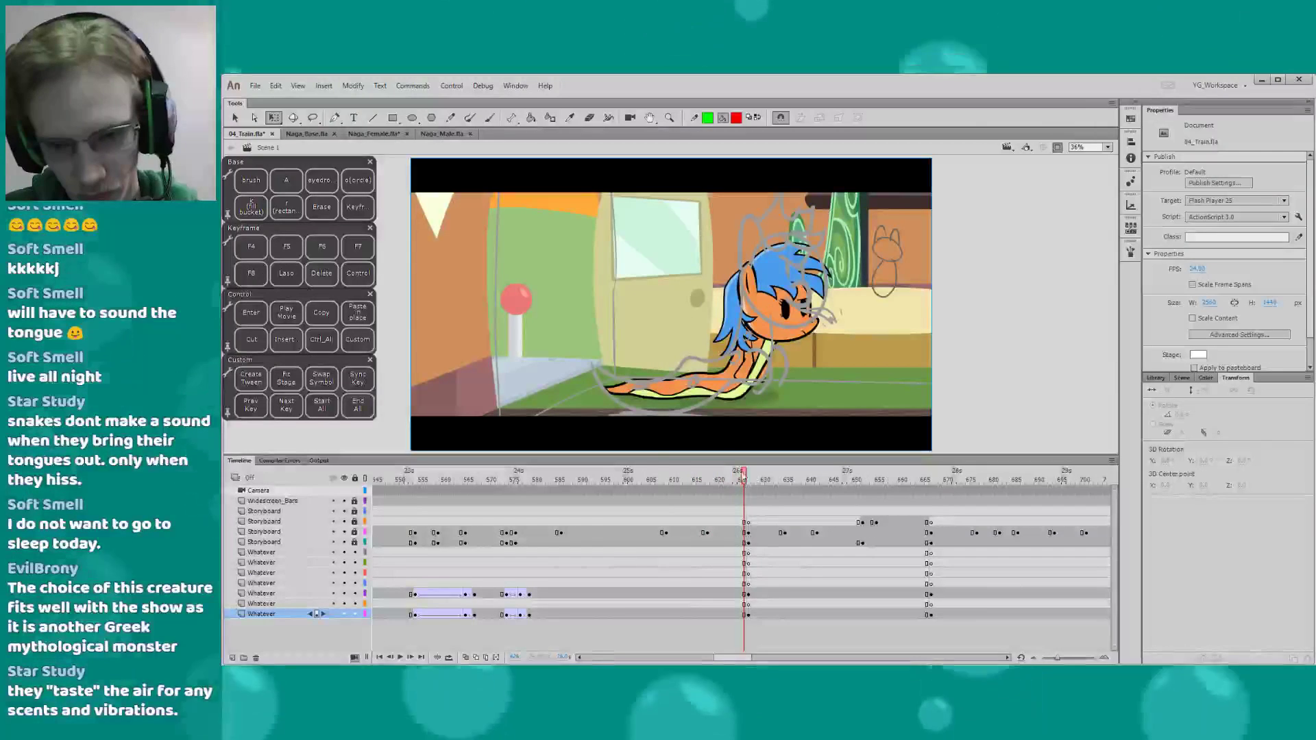
key(period)
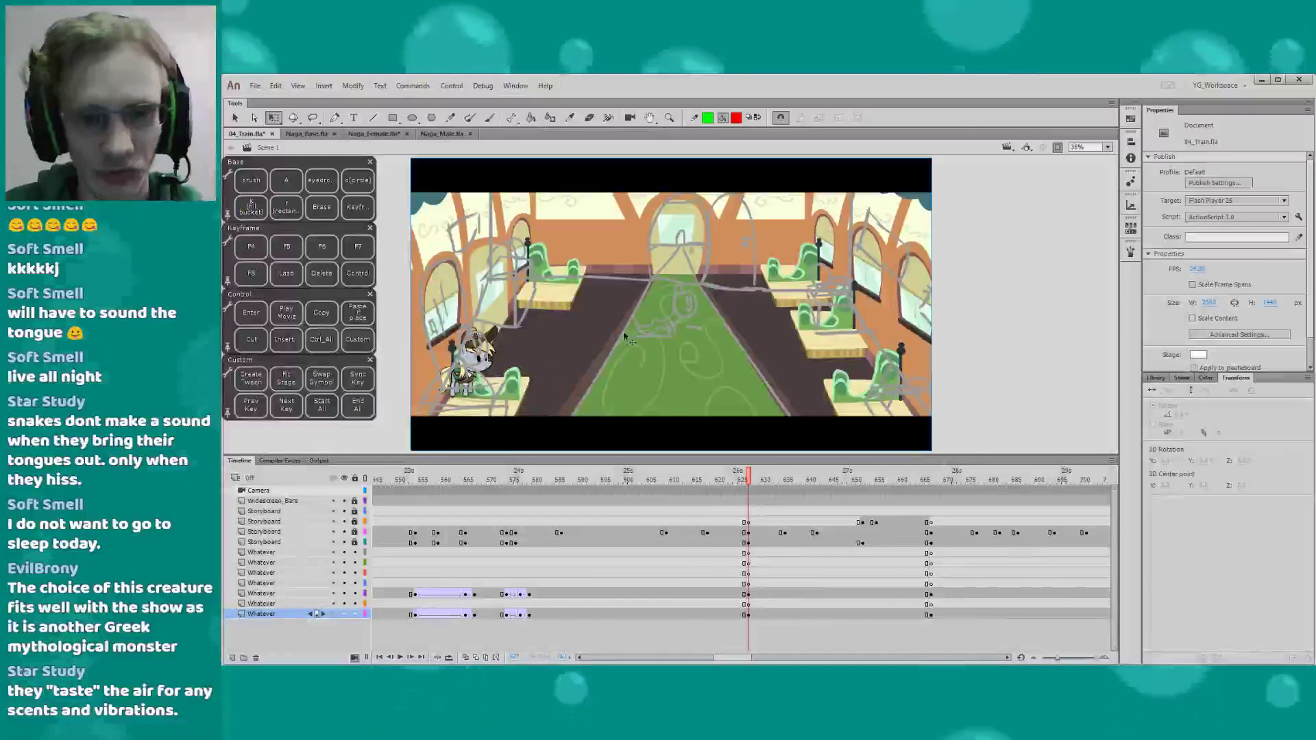
View the next shot's opening frame enlarged and play back the snake pony's drop into the crawling pose
key(F4)
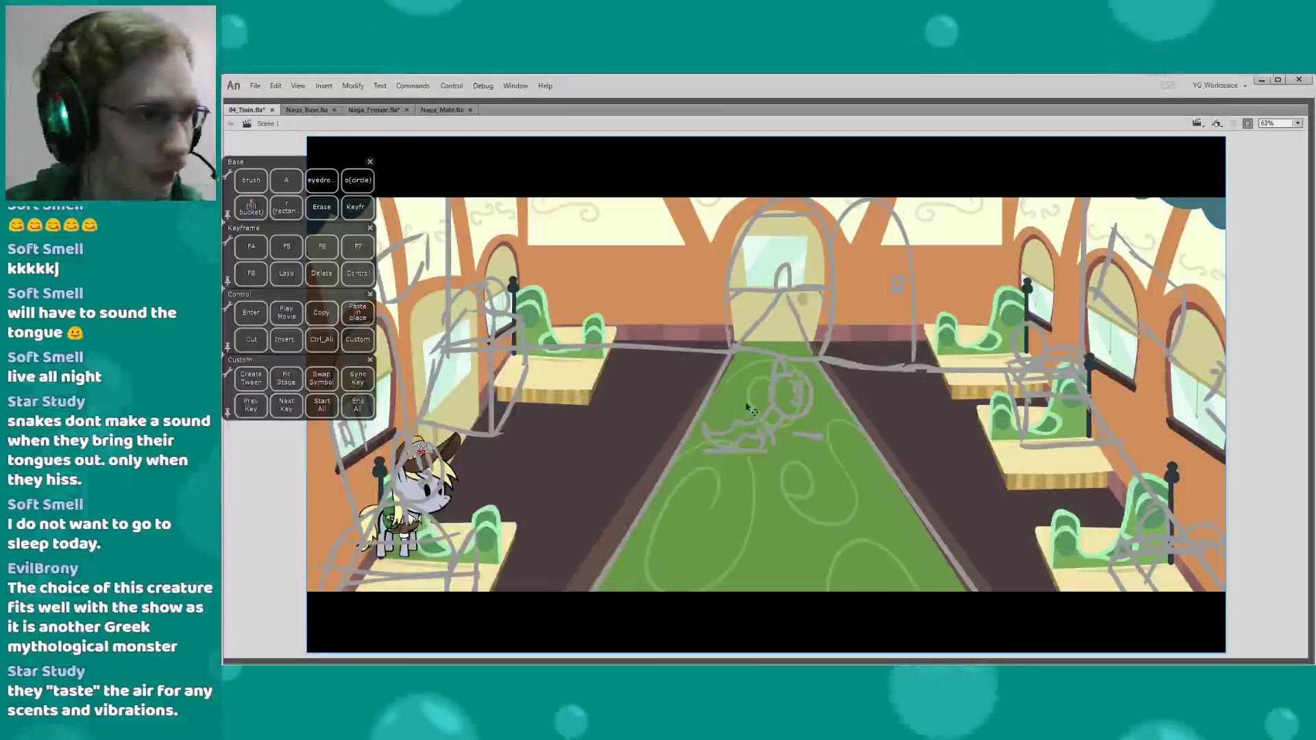
key(F4)
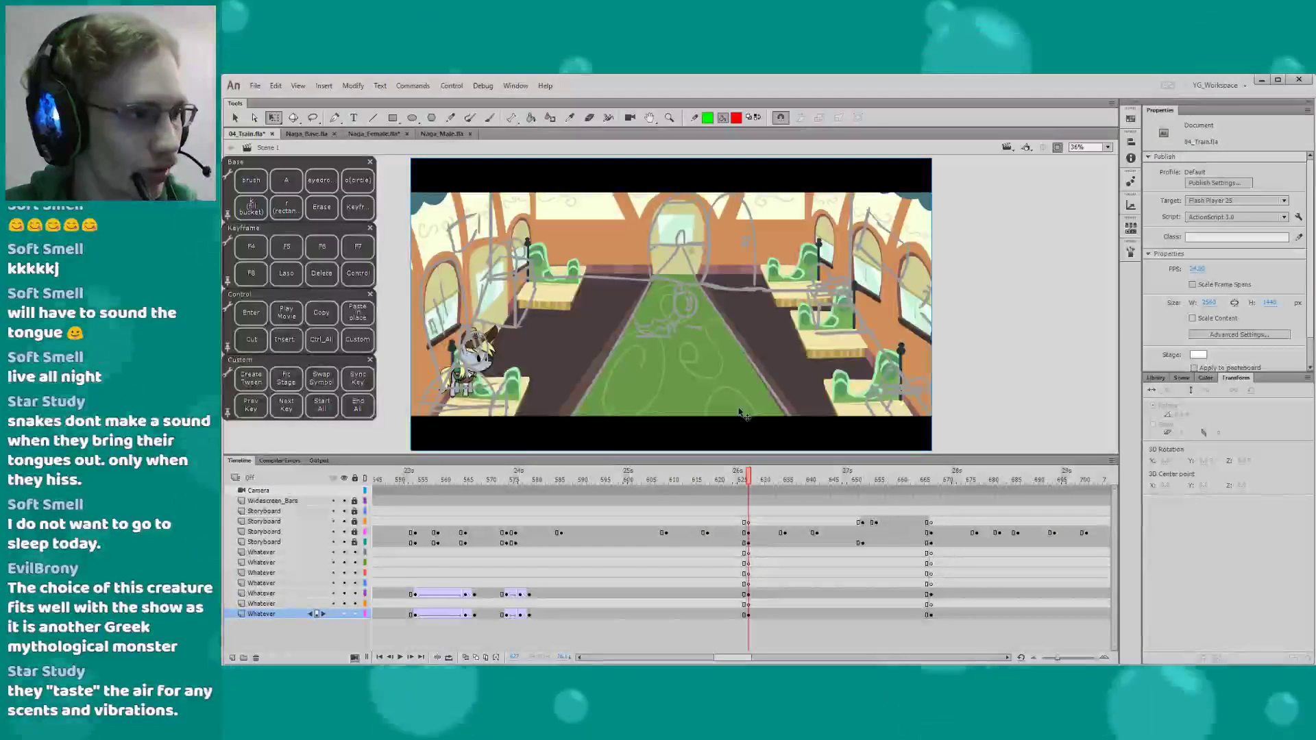
click(496, 455)
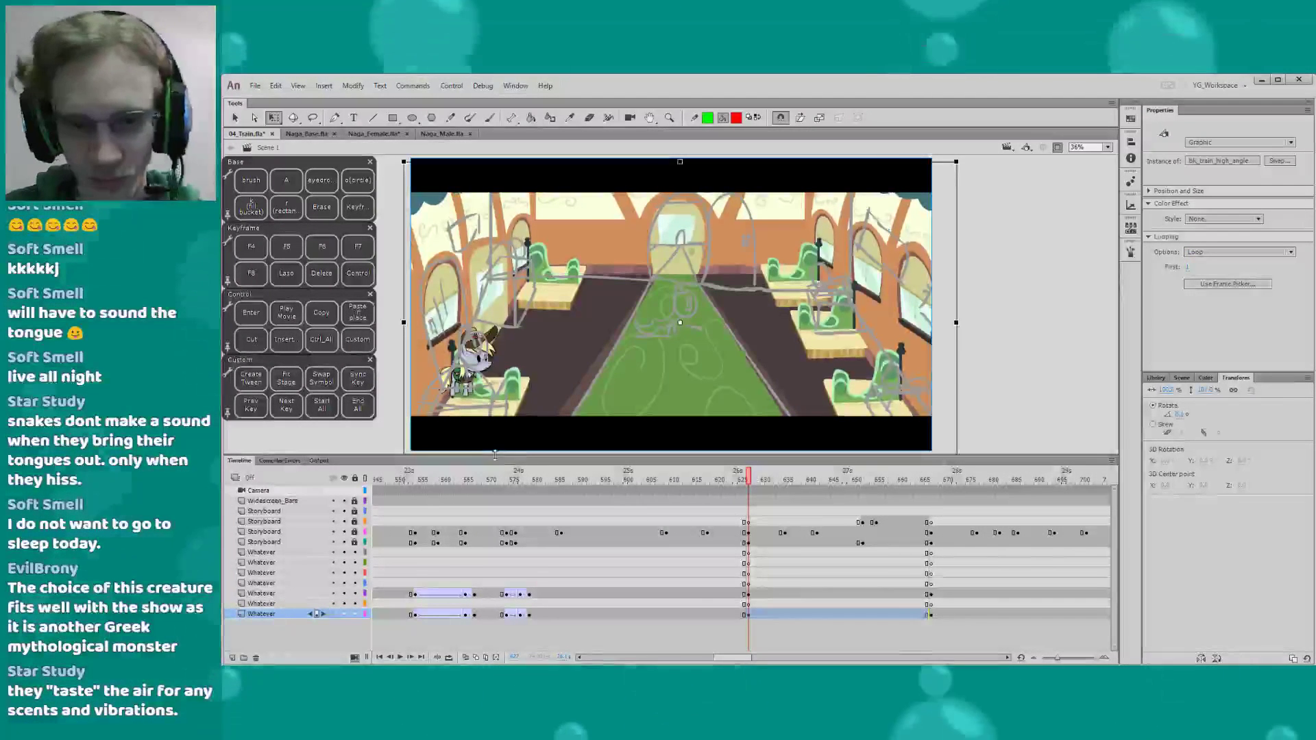
click(484, 472)
key(Return)
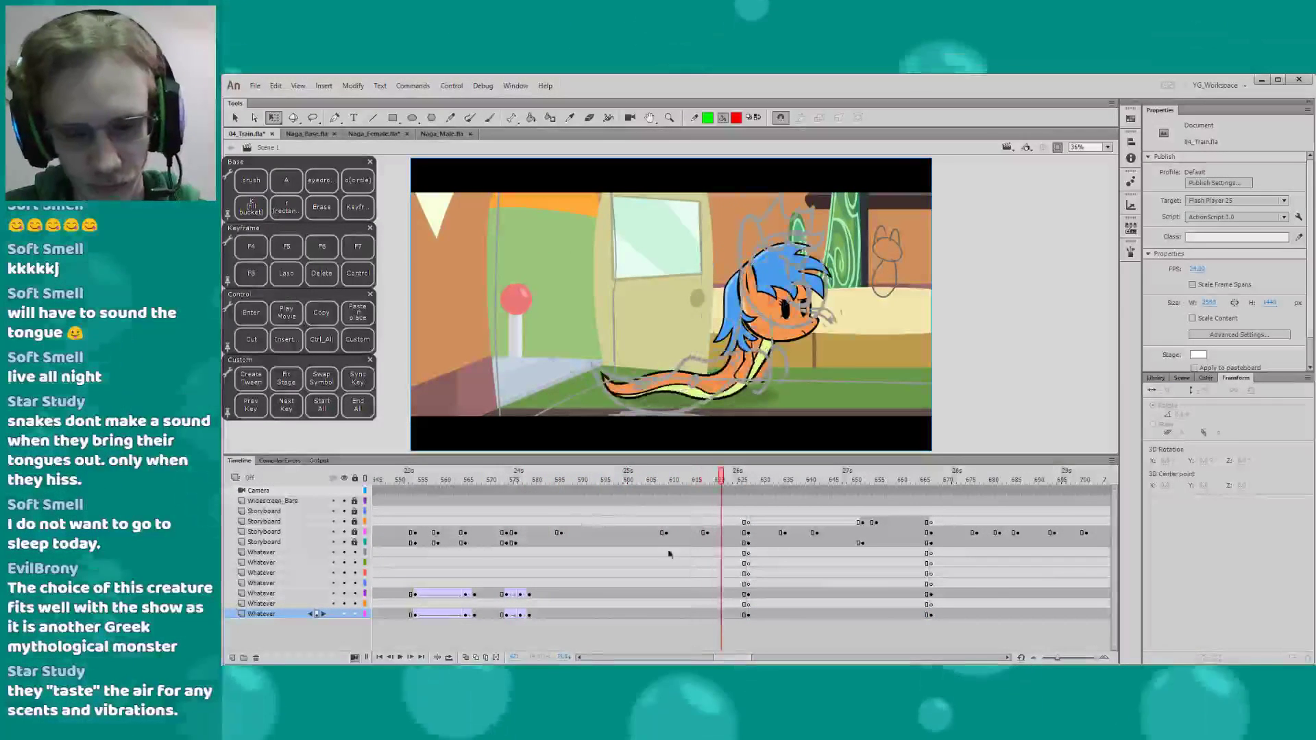
drag(734, 660, 735, 660)
click(601, 479)
key(Return)
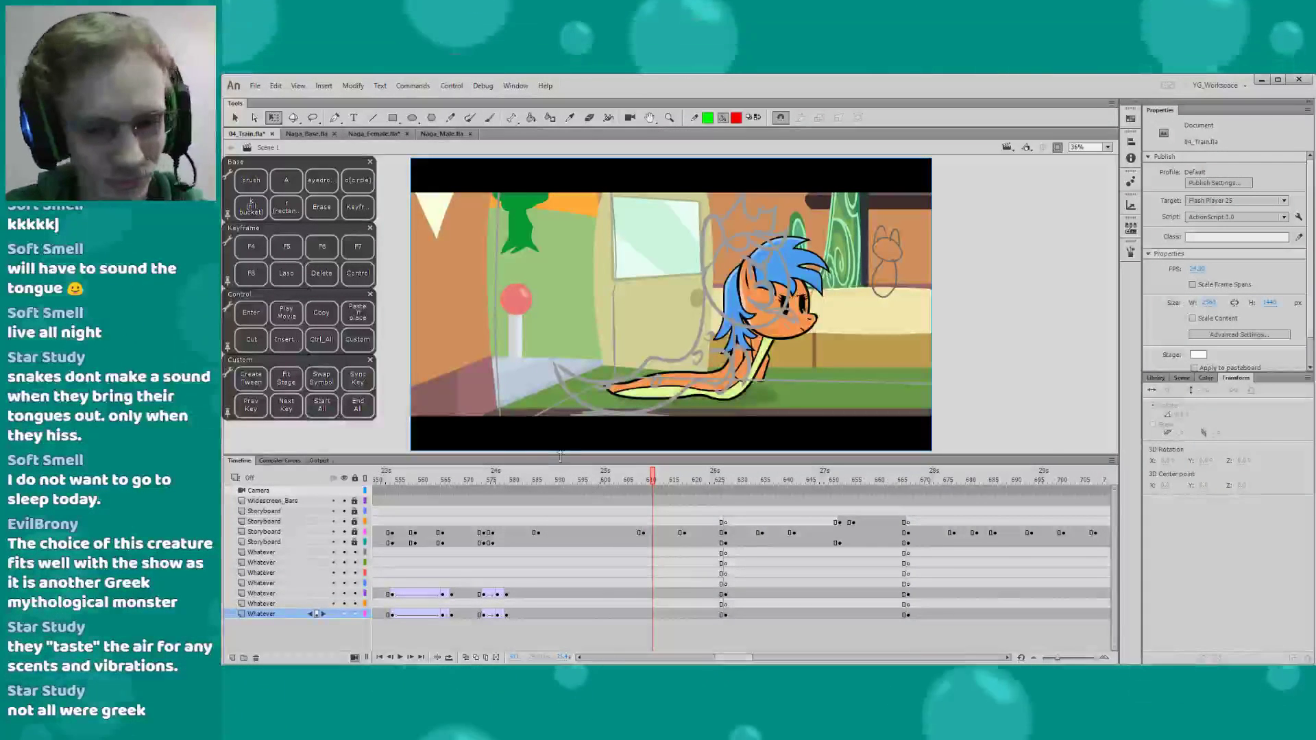
Replay the shot from about frame 597 several times to judge the timing between the drop and the cut
drag(595, 455, 595, 459)
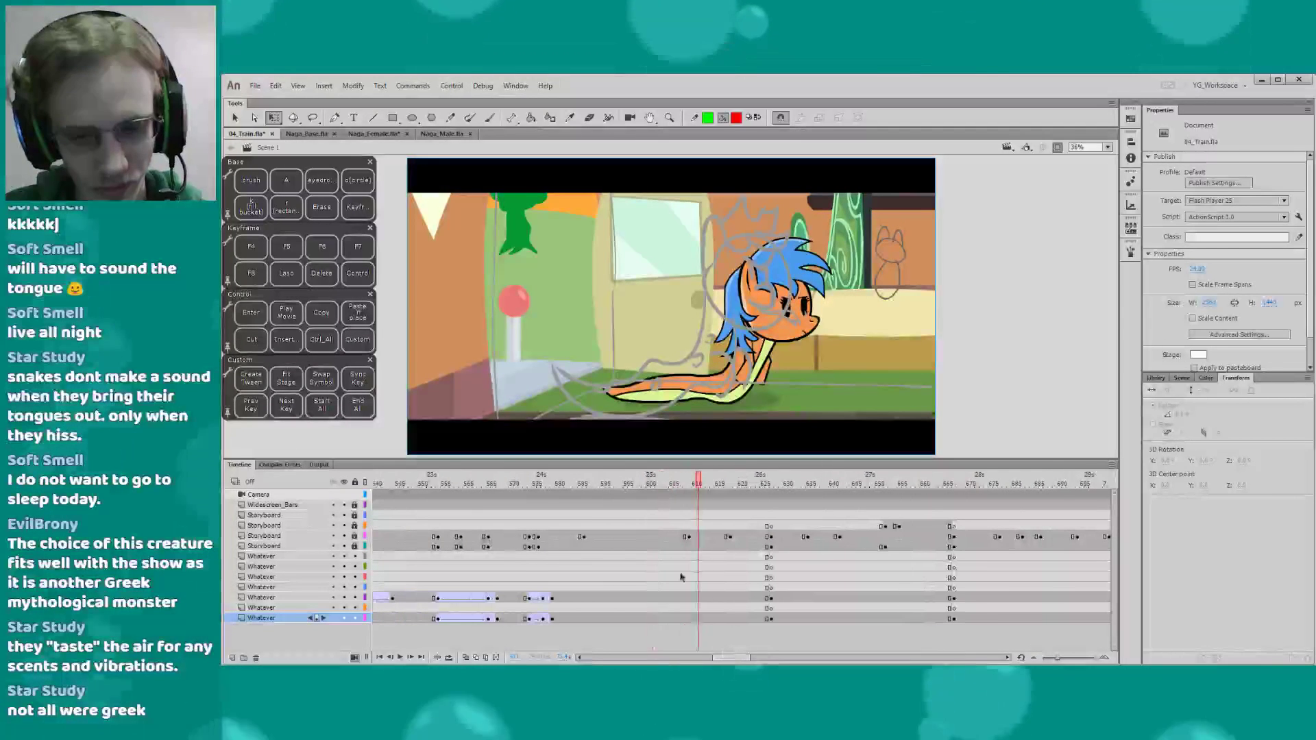
click(600, 484)
key(Return)
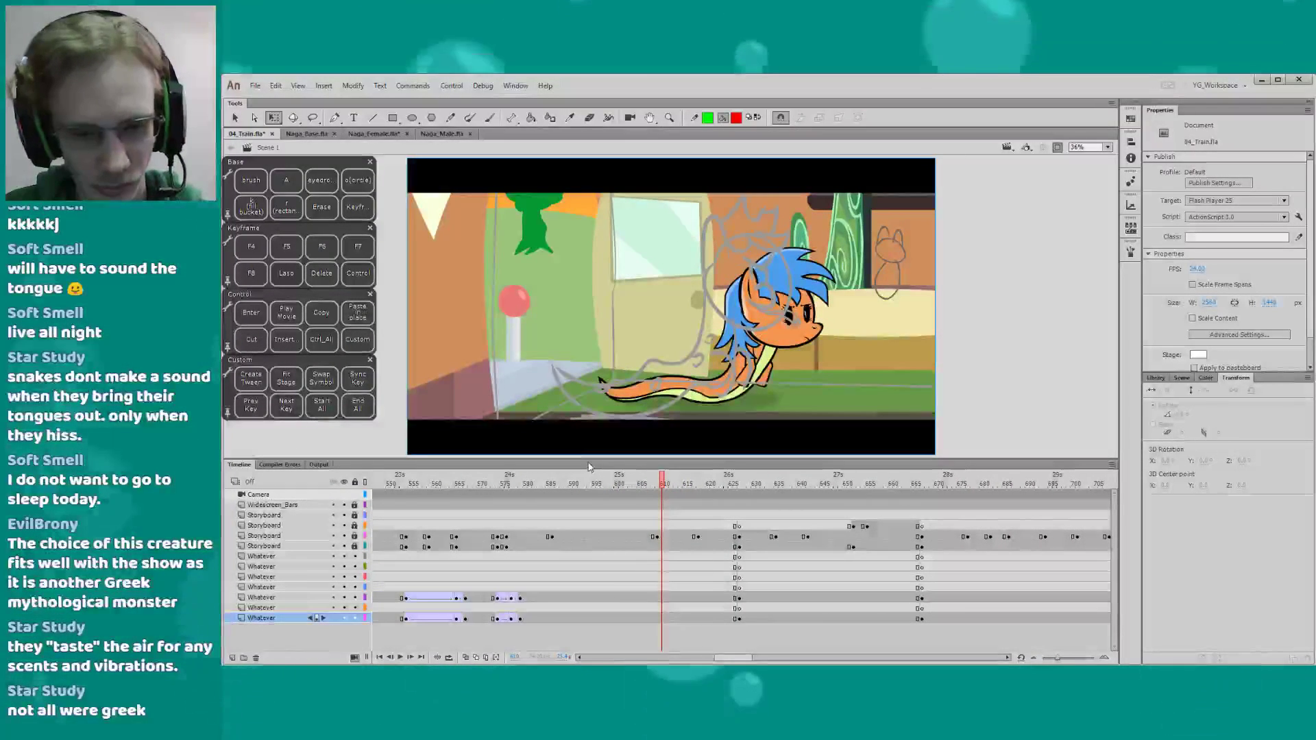
drag(588, 459, 589, 462)
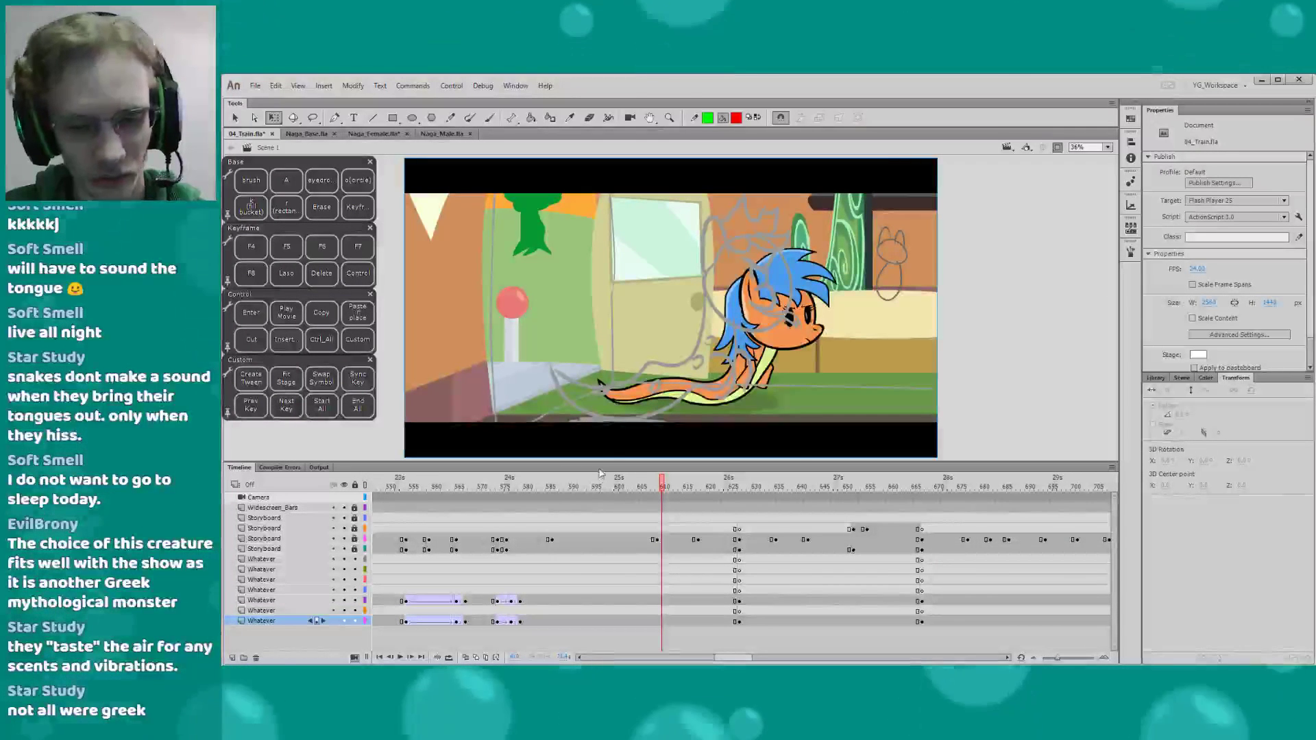
double_click(598, 468)
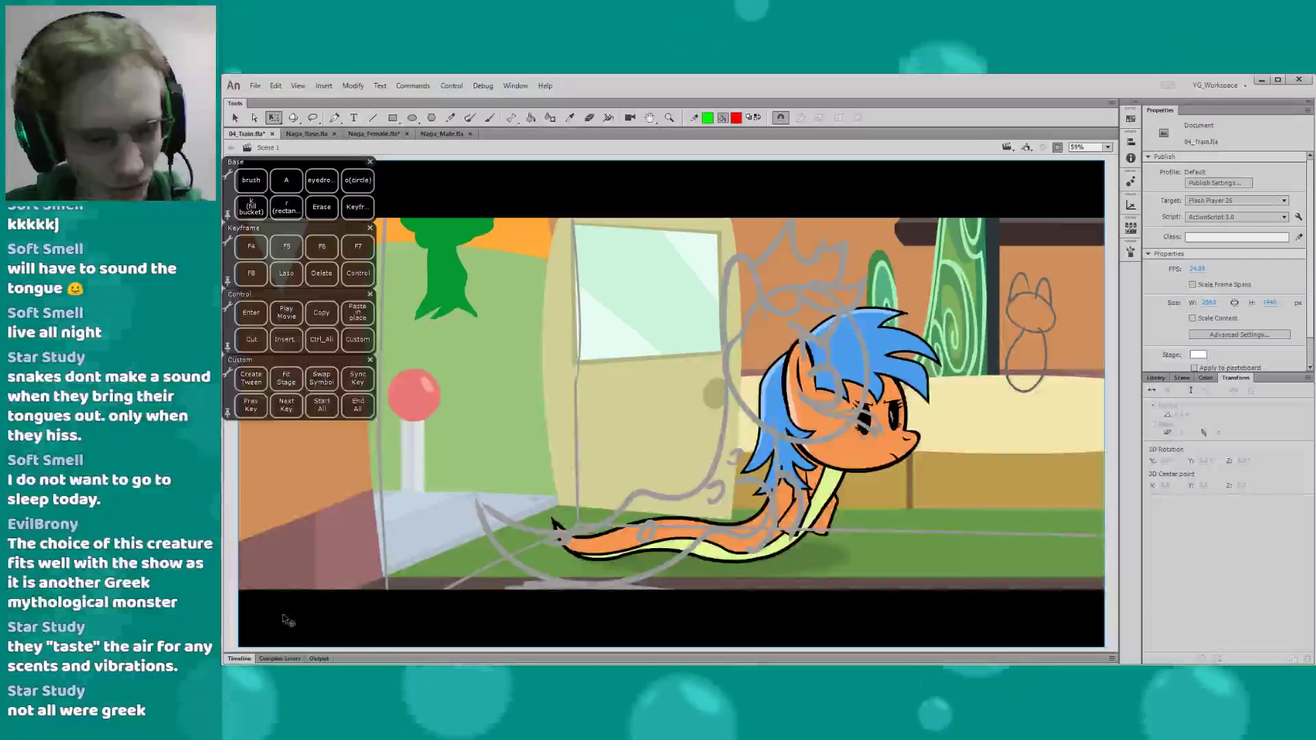
double_click(239, 659)
click(611, 486)
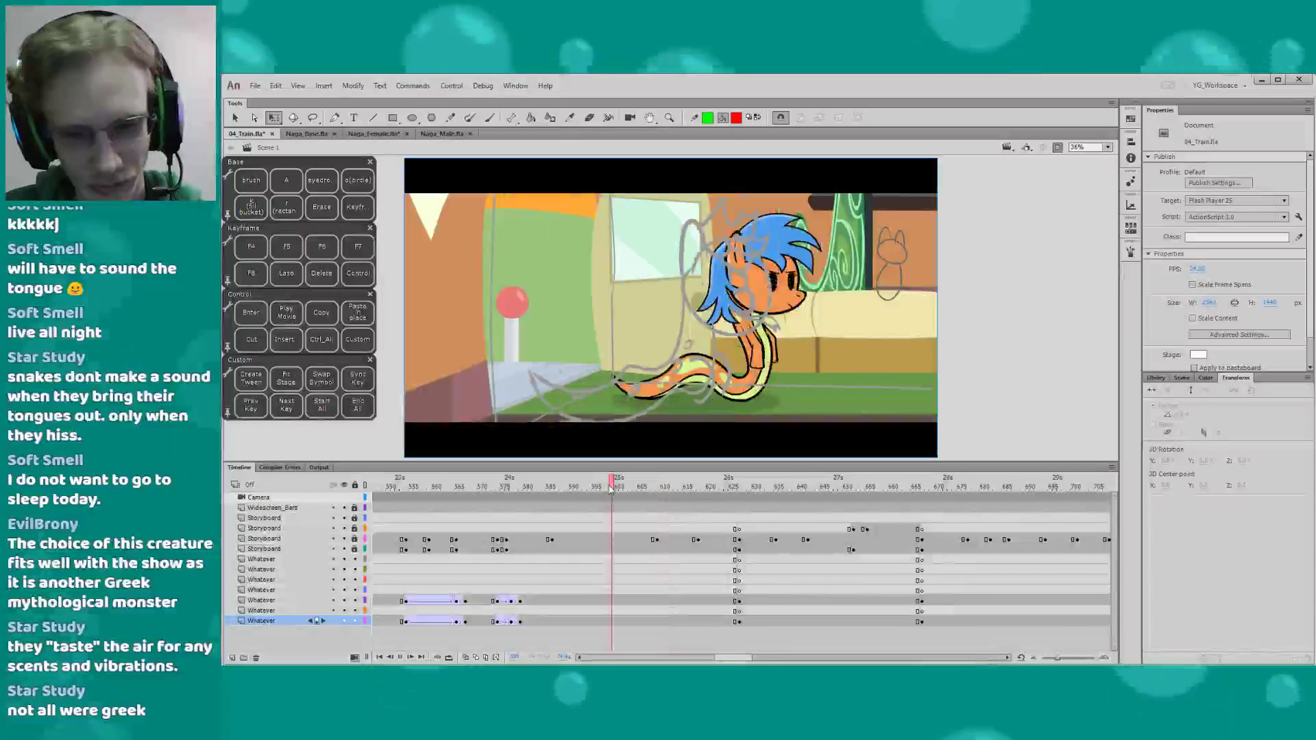
key(Return)
drag(620, 487, 645, 491)
key(Return)
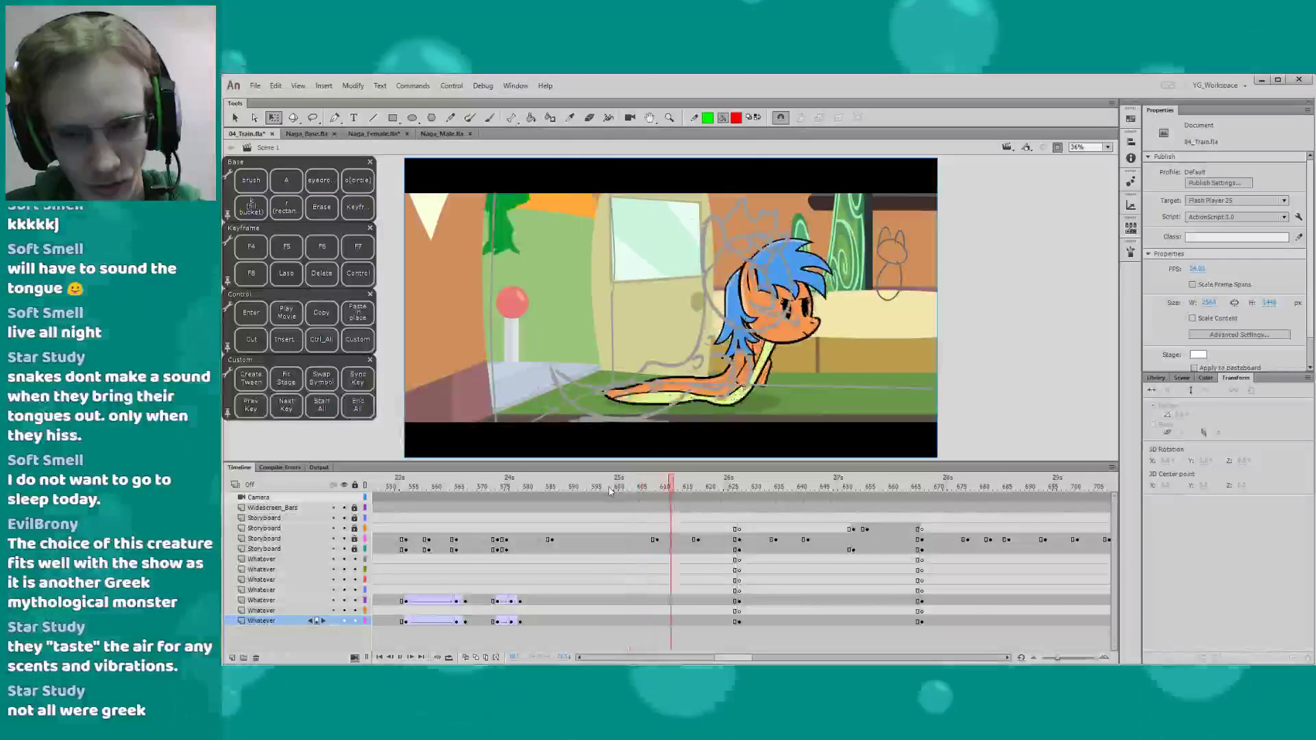
Step through the frames after the drop and keyframe the snake pony layer at about frame 611
drag(621, 488, 657, 492)
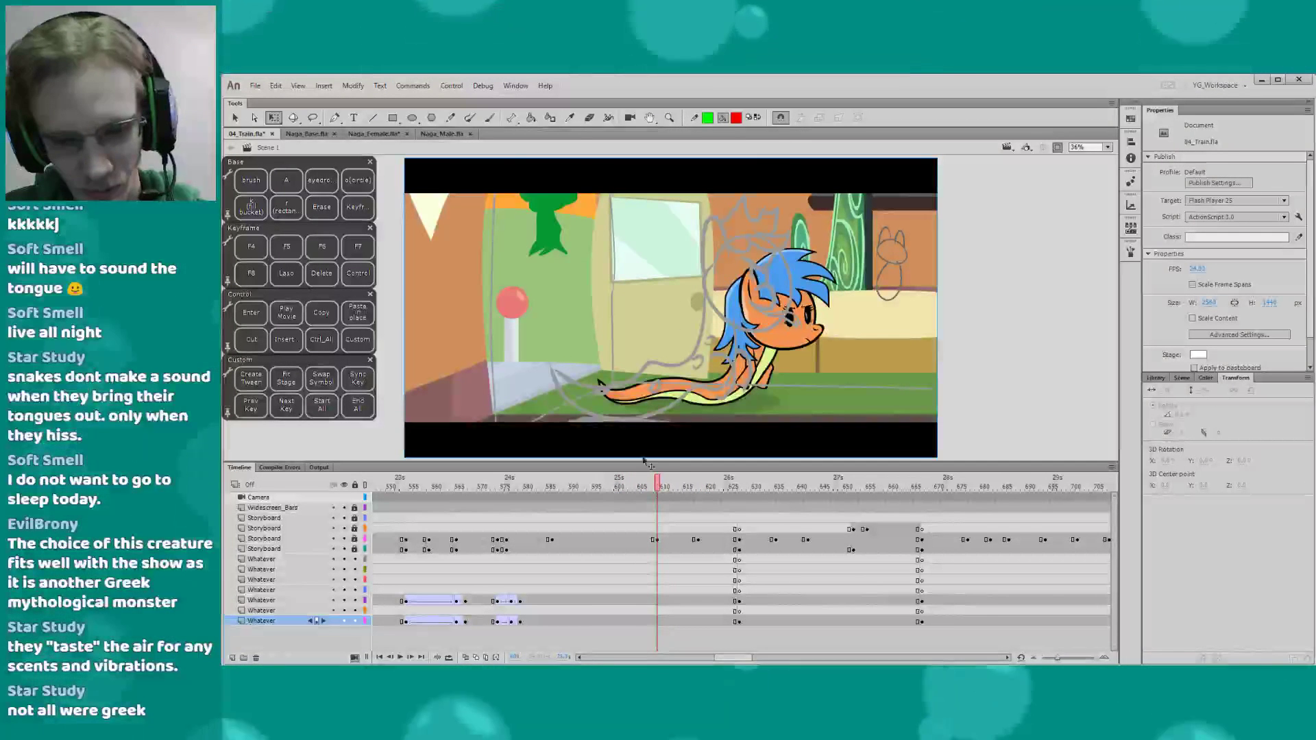
key(comma)
key(comma)
key(comma)
key(period)
key(period)
key(period)
key(period)
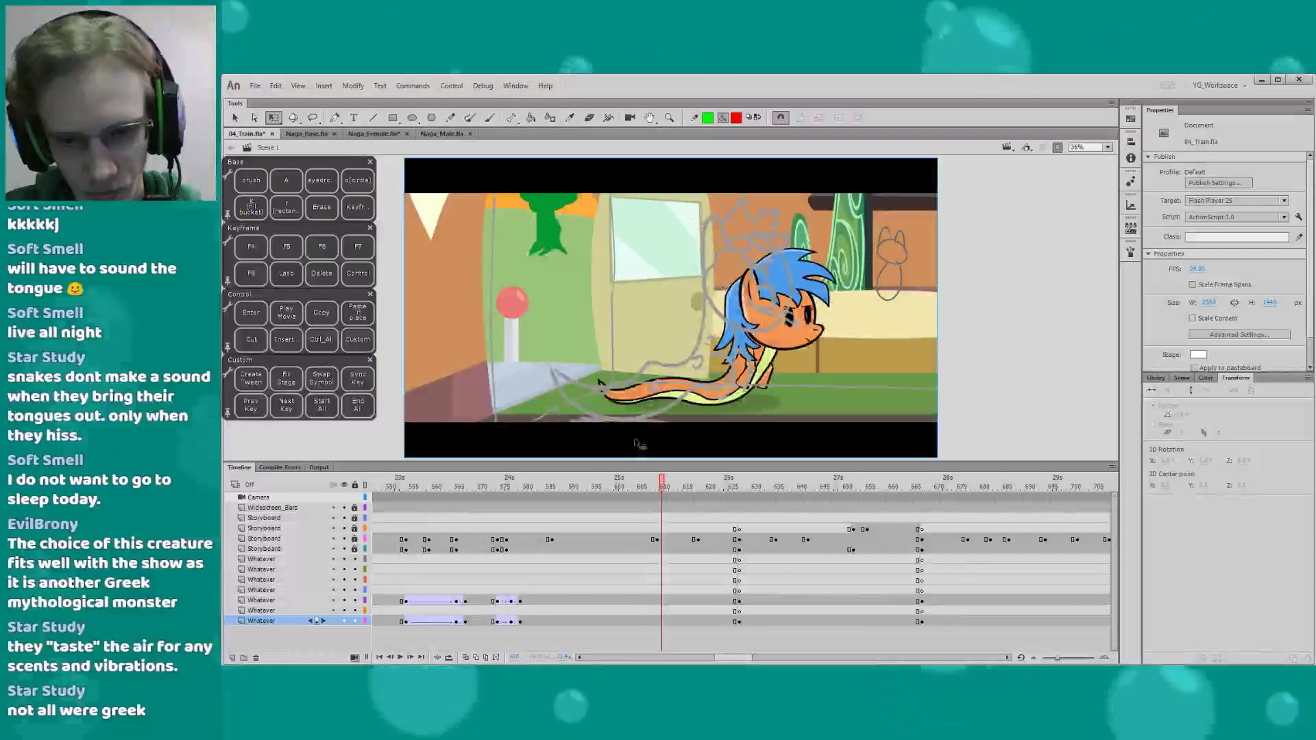
click(669, 601)
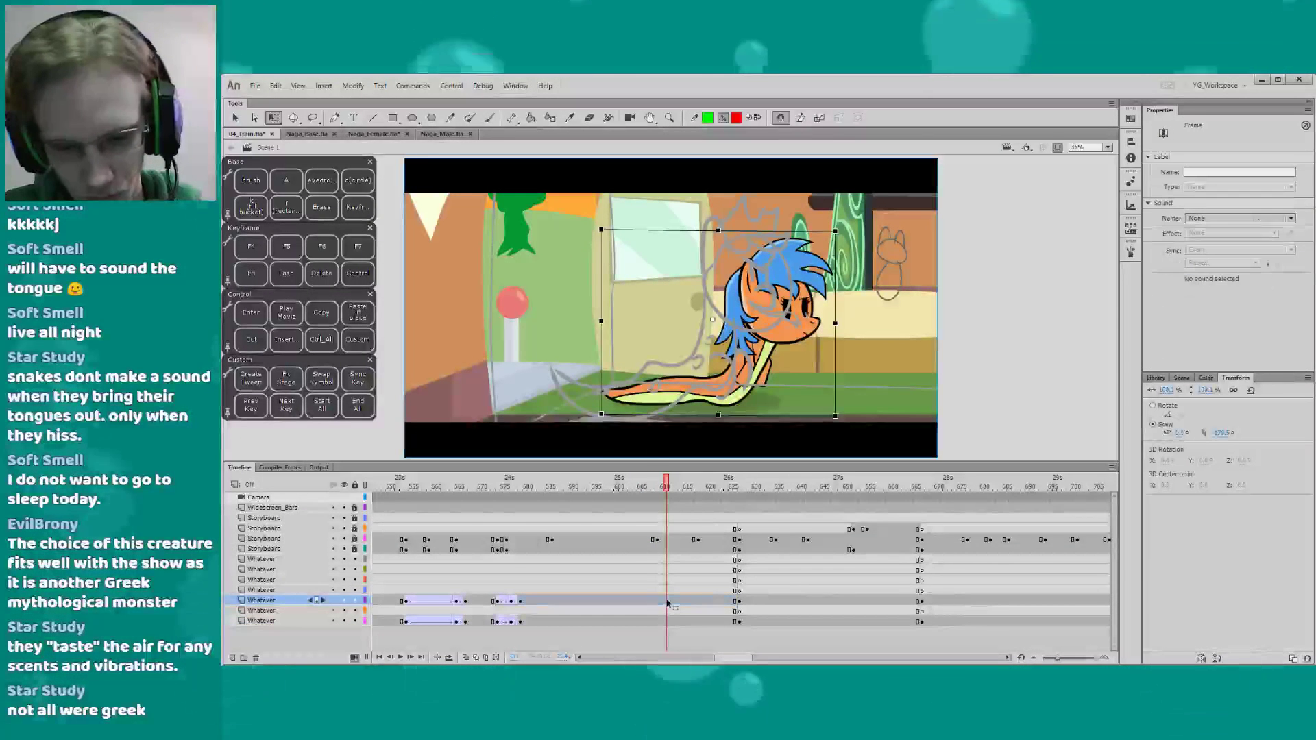
click(663, 539)
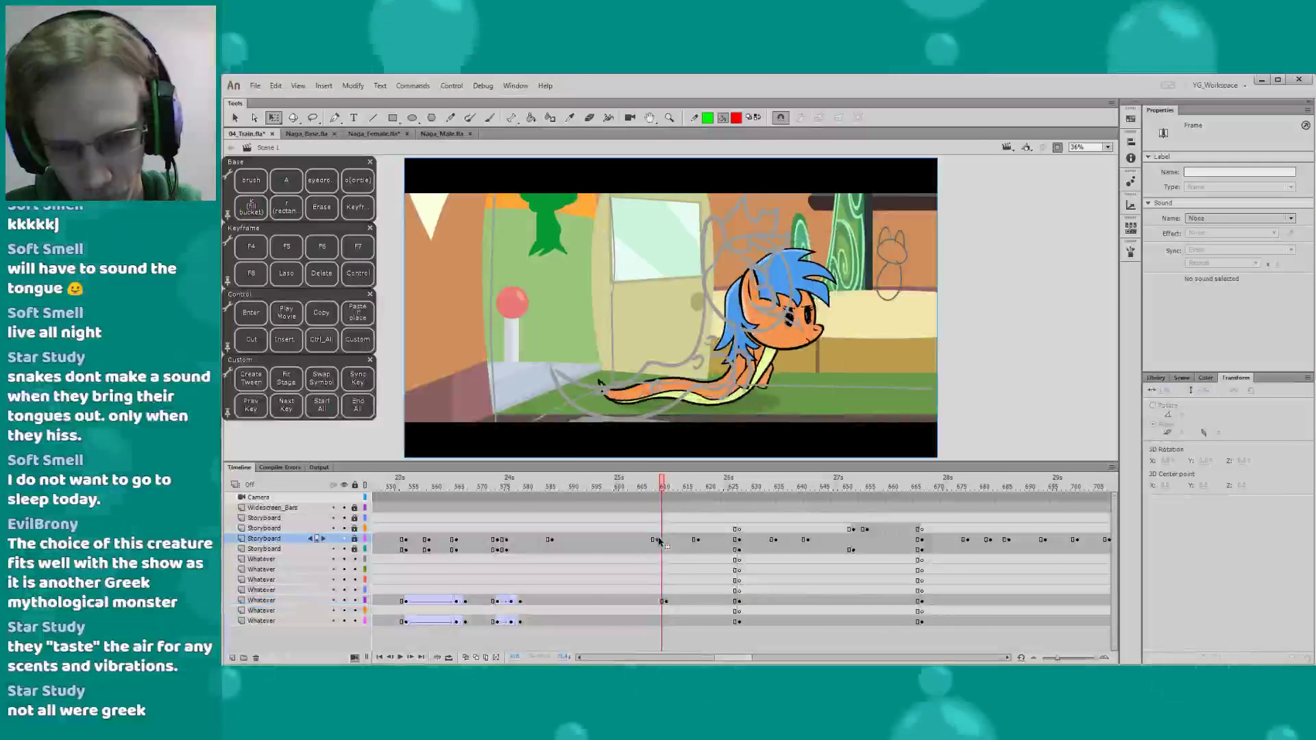
Keyframe the snake pony on the shot's last frame and create a classic tween from the keyframe at about frame 611
drag(671, 489, 735, 489)
key(F6)
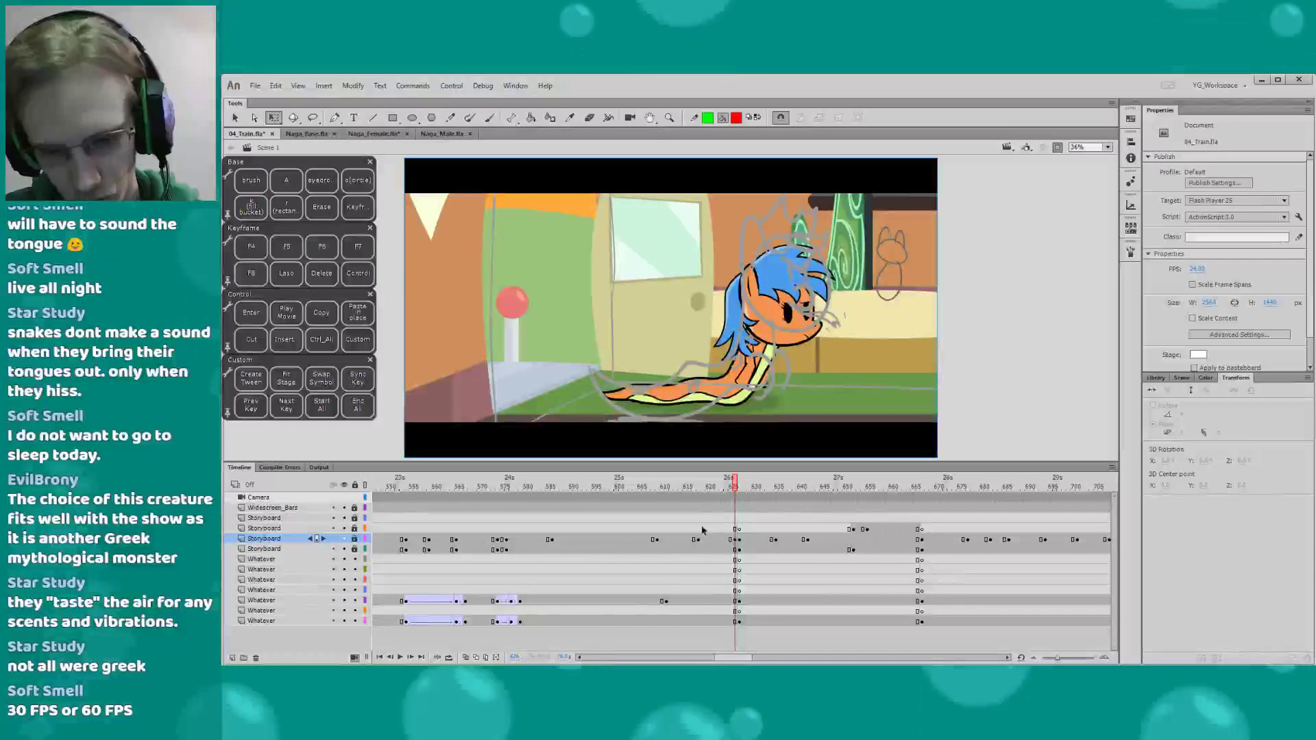
click(736, 602)
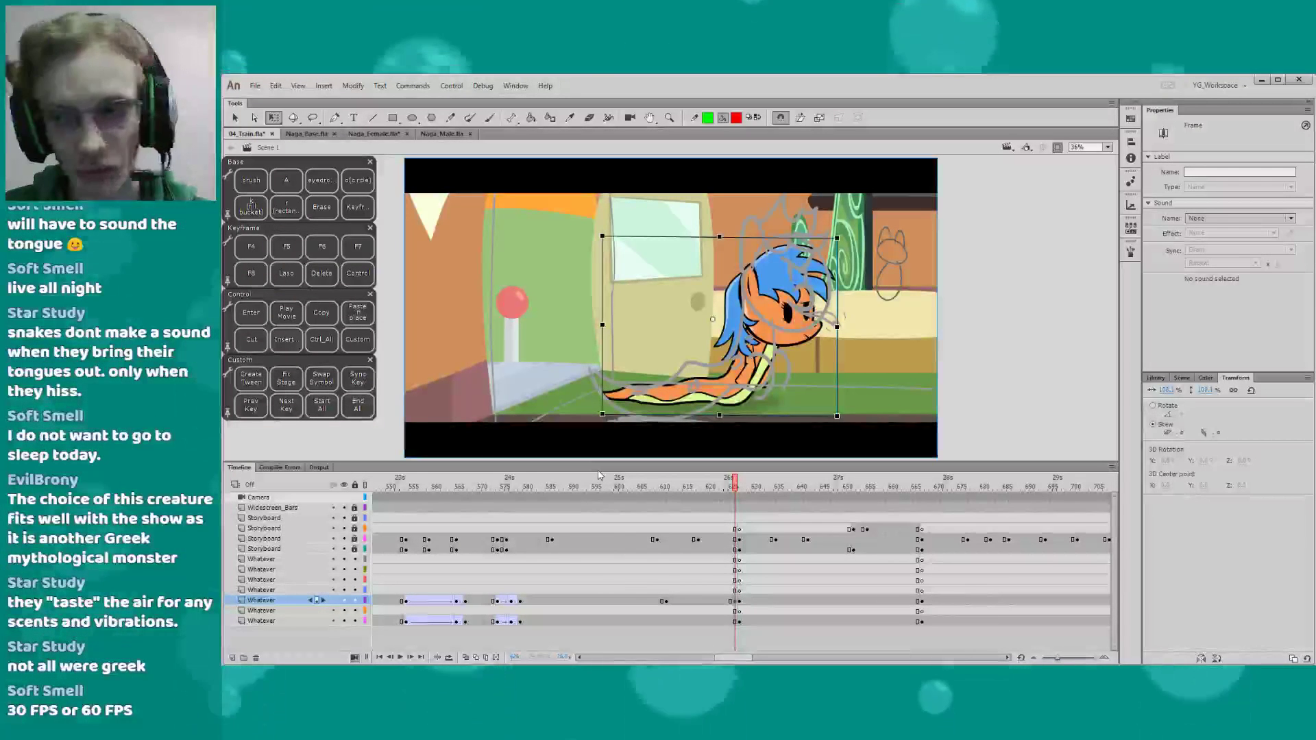
click(681, 598)
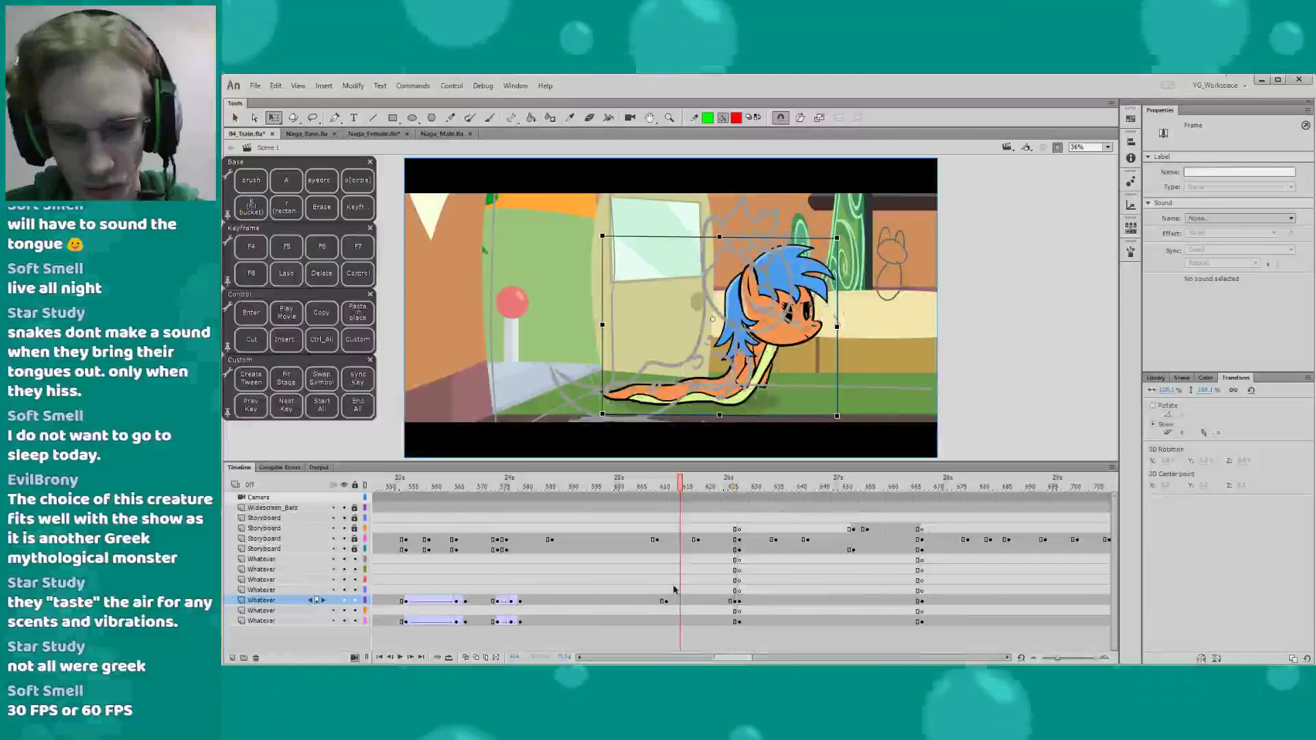
key(ctrl+shift+t)
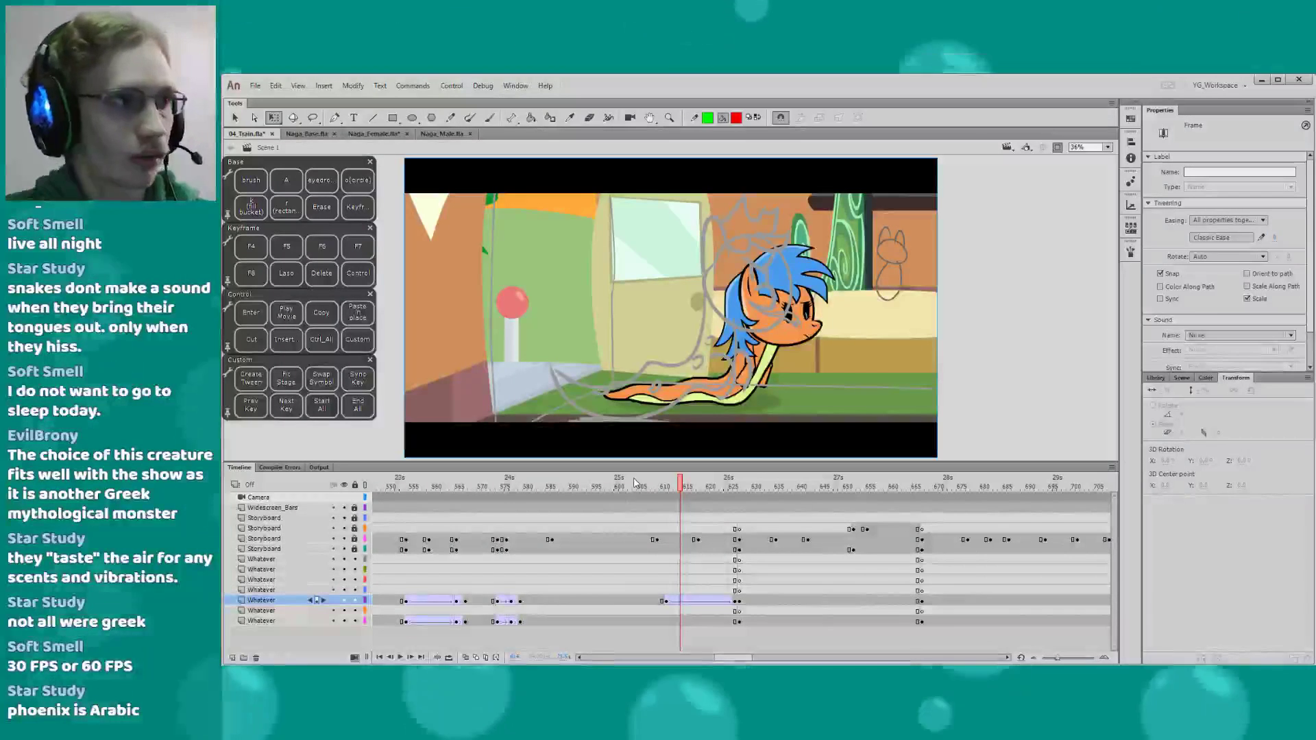
Slide the snake pony right on the shot's last frame until its face partly leaves the camera view, and play back
drag(626, 490, 734, 491)
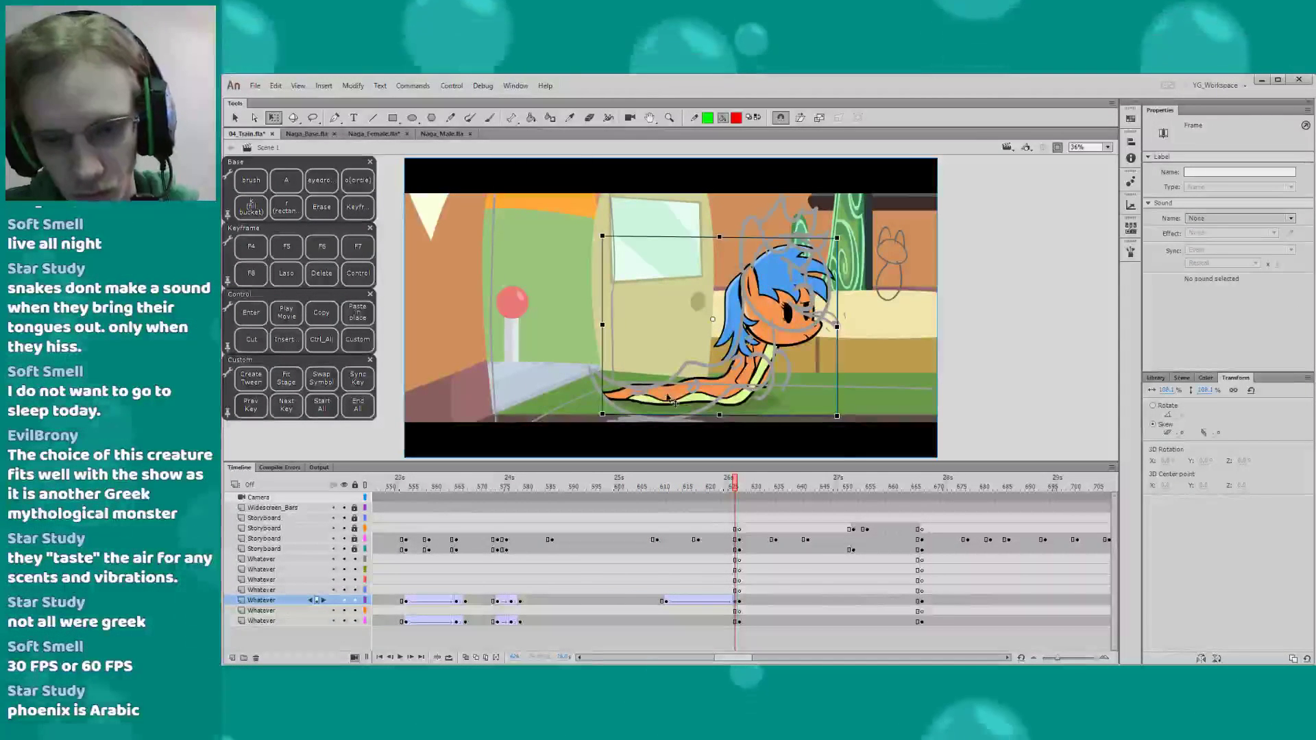
drag(675, 404, 873, 407)
click(630, 487)
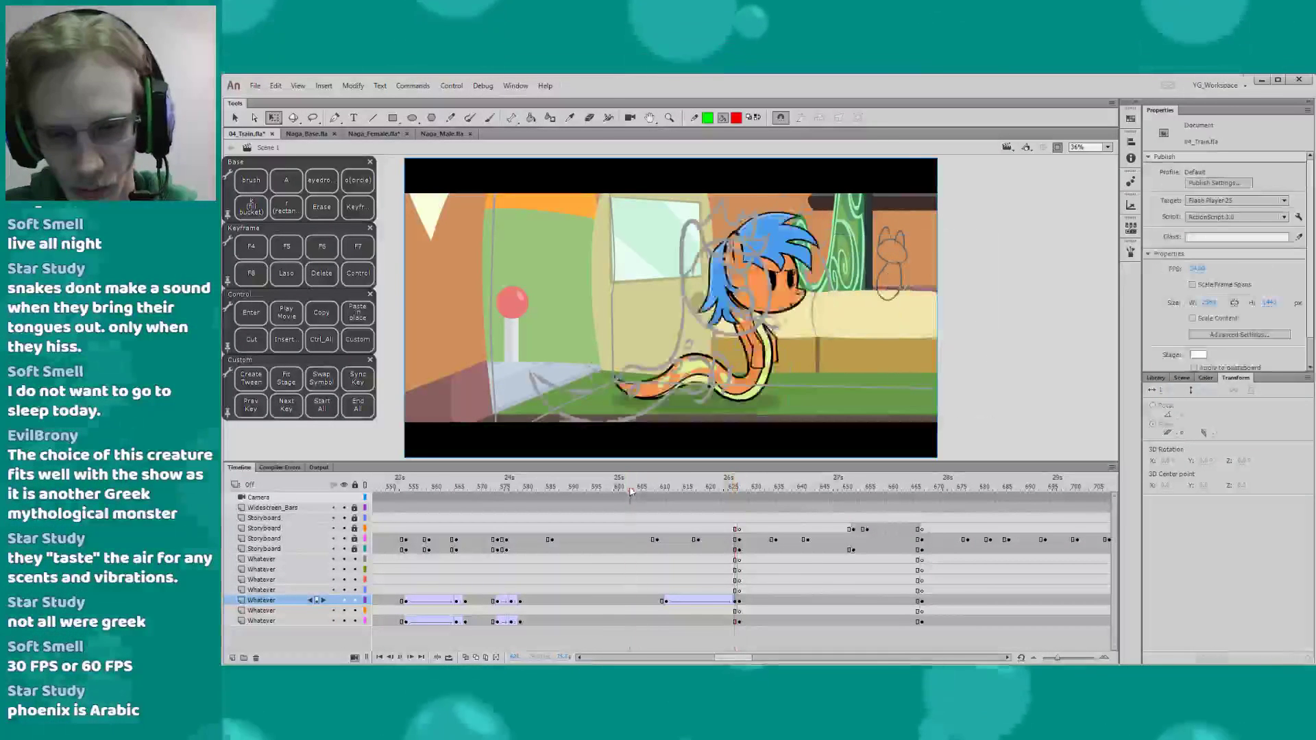
key(Return)
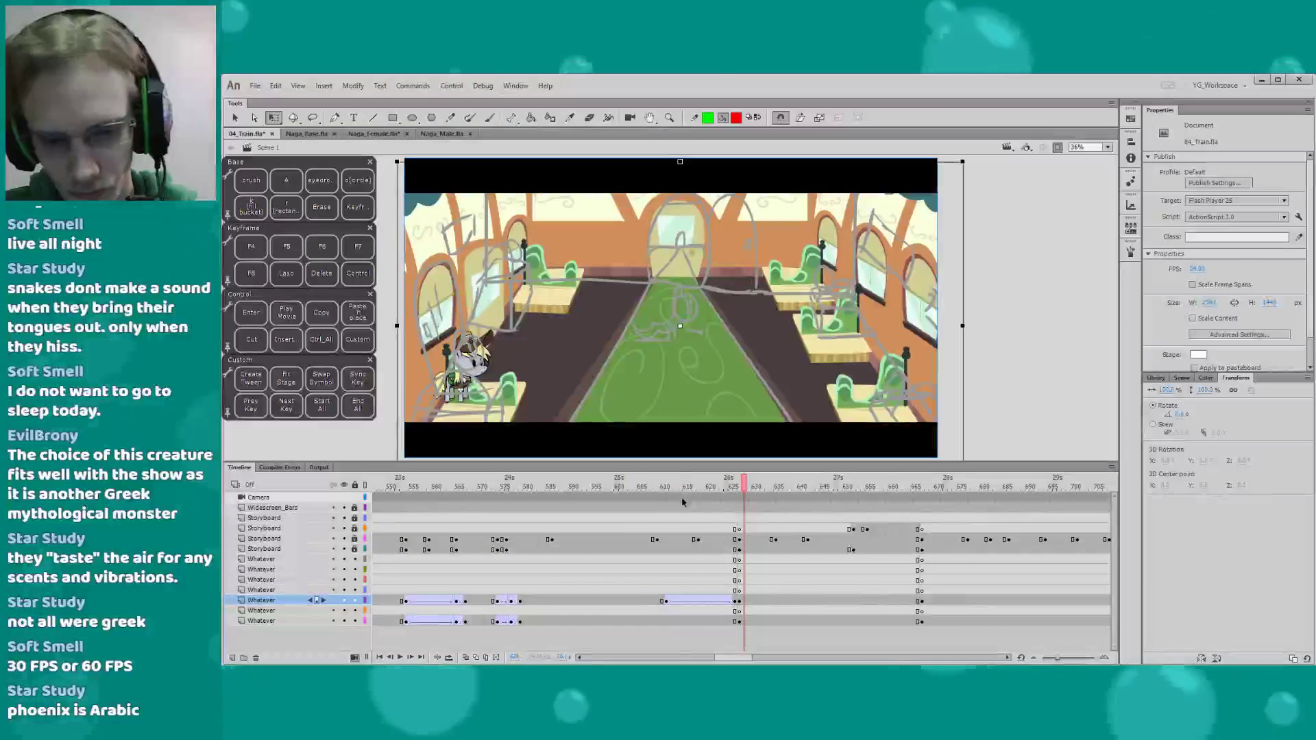
Lengthen the snake pony's exit by inserting two frames across all layers, and replay the shot
drag(684, 499, 678, 620)
key(F5)
click(629, 485)
key(Return)
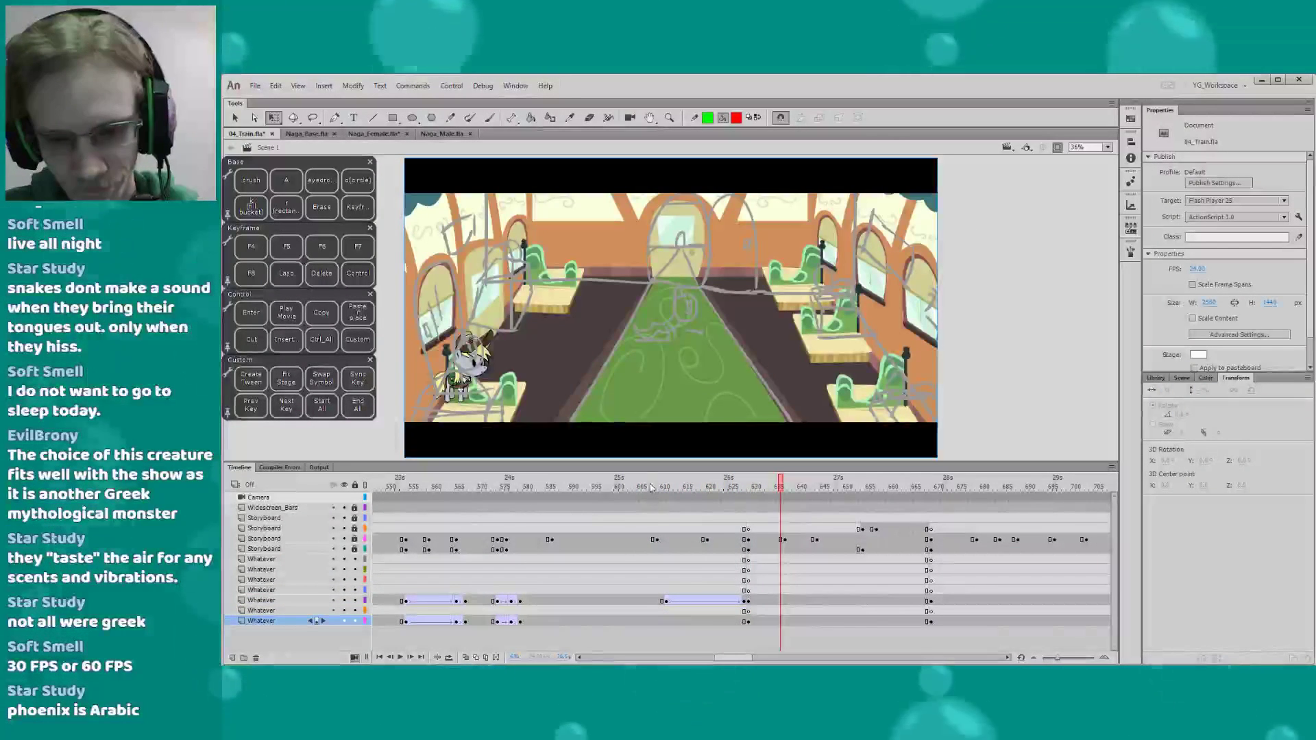
Return to the train interior shot at about frame 359, hide the storyboard layers and save the file
drag(729, 657, 713, 659)
click(423, 491)
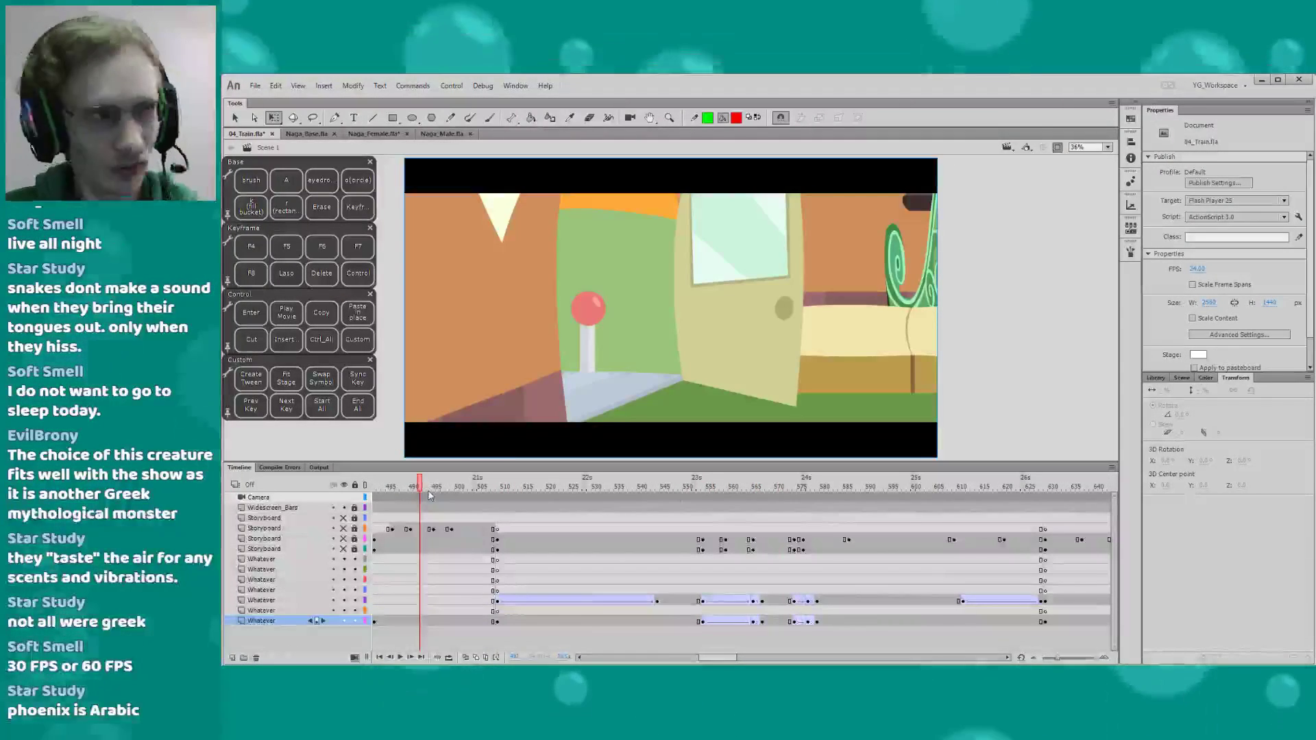
drag(711, 660, 694, 658)
click(470, 488)
click(560, 488)
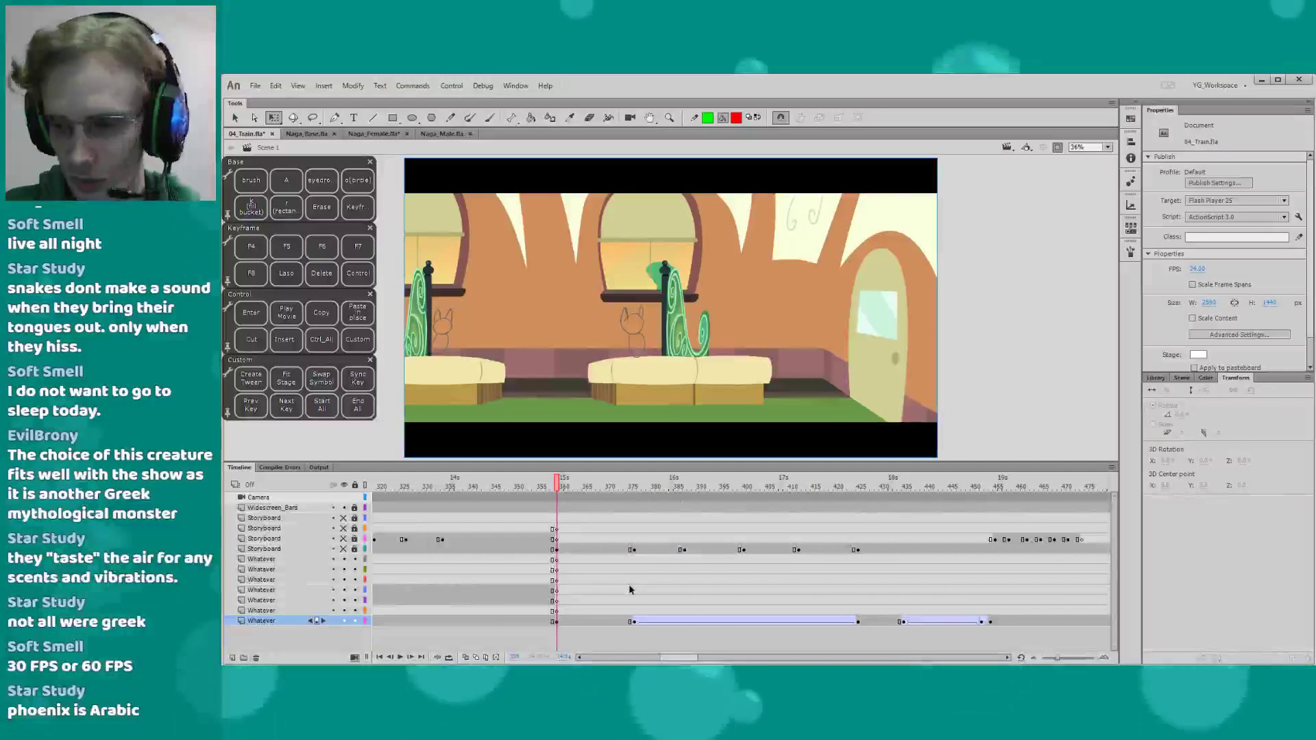
key(ctrl+s)
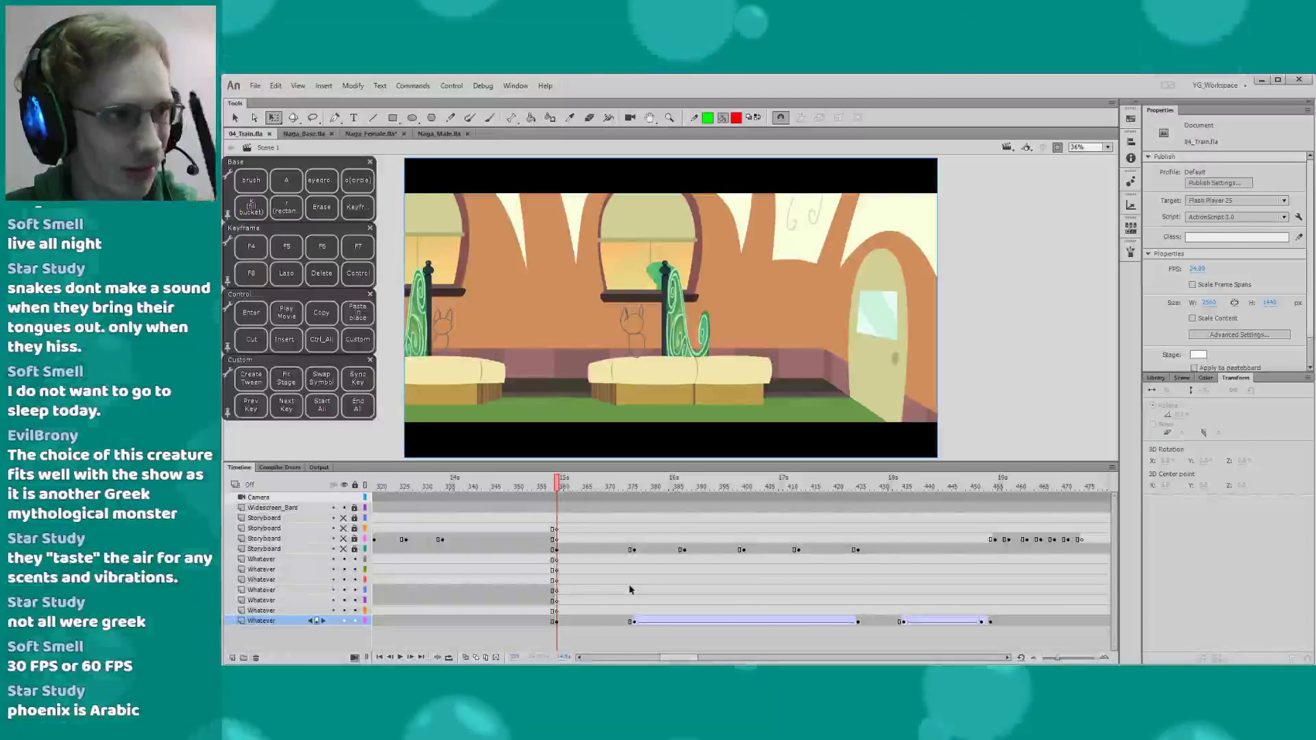
Play the scene from about frame 359 into the high-angle shot and inspect the last frames before the cut
drag(439, 459, 438, 463)
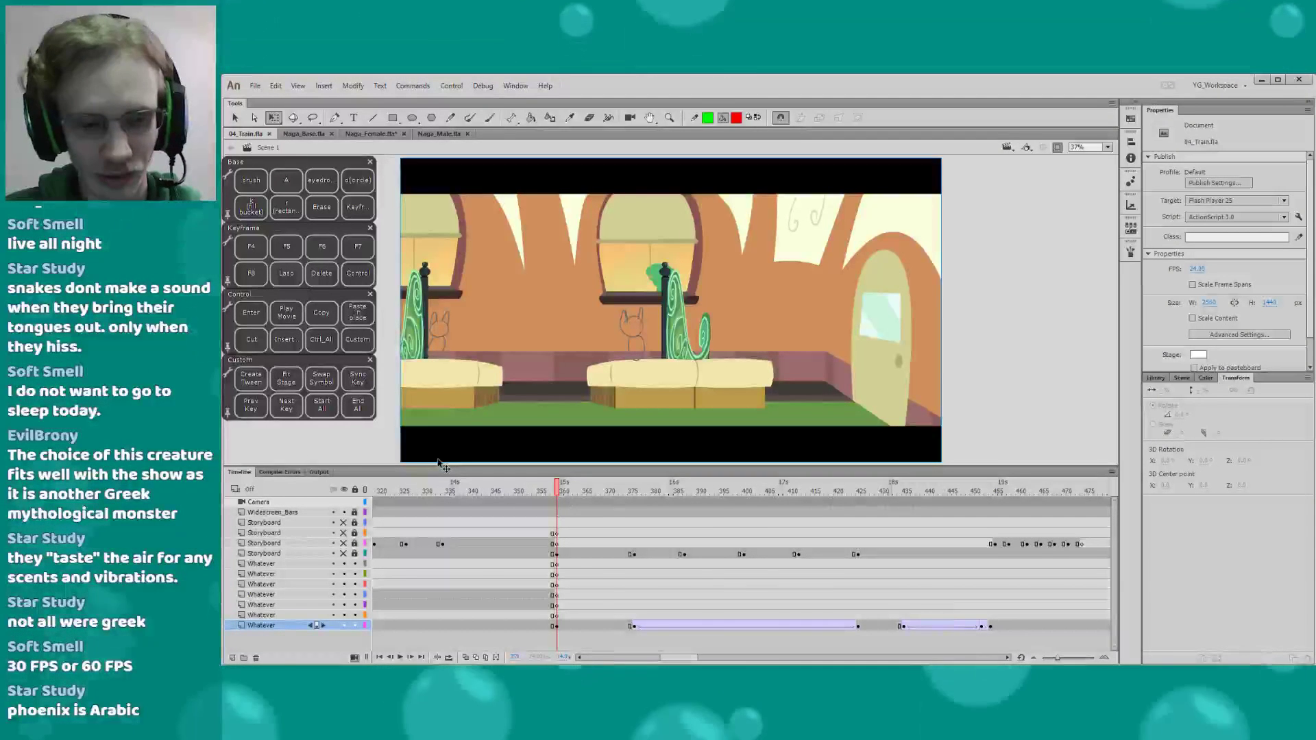
key(Return)
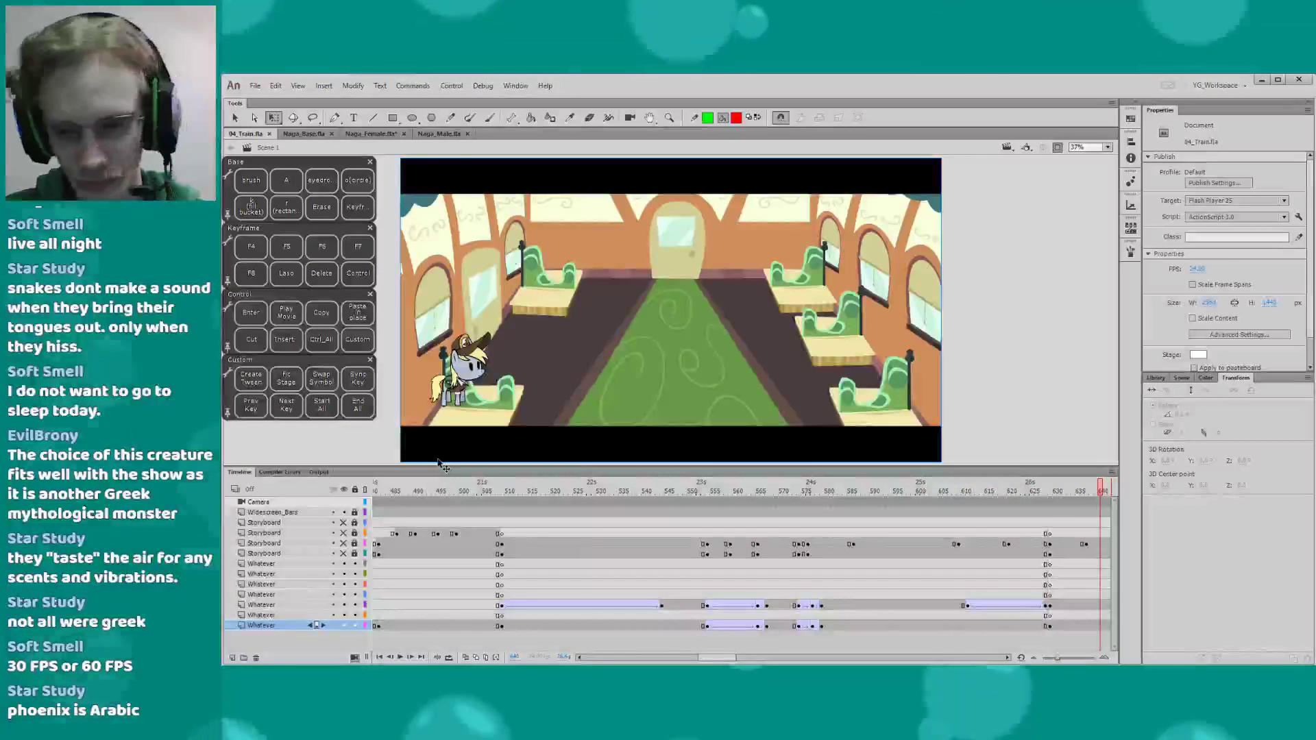
drag(715, 657, 730, 657)
click(774, 488)
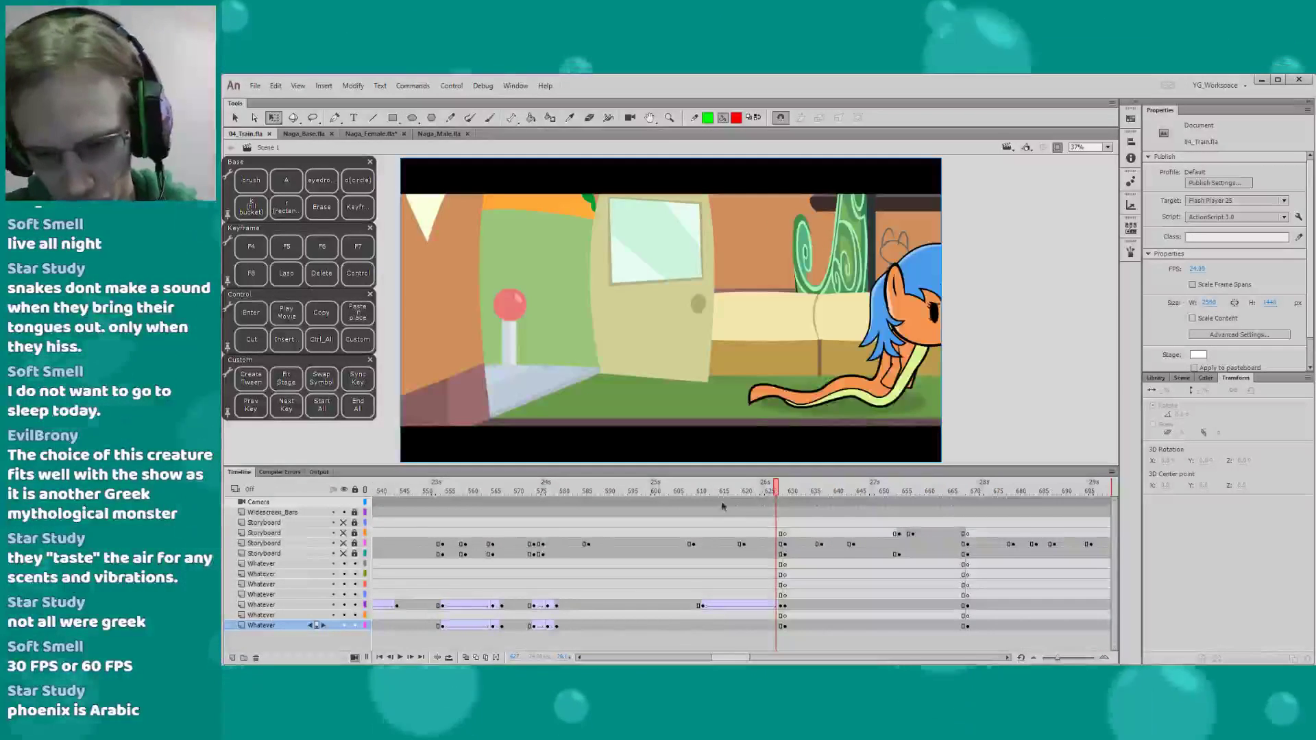
key(.)
Extend all layers inside the train background symbol to about frame 286 and return to the main scene
click(527, 381)
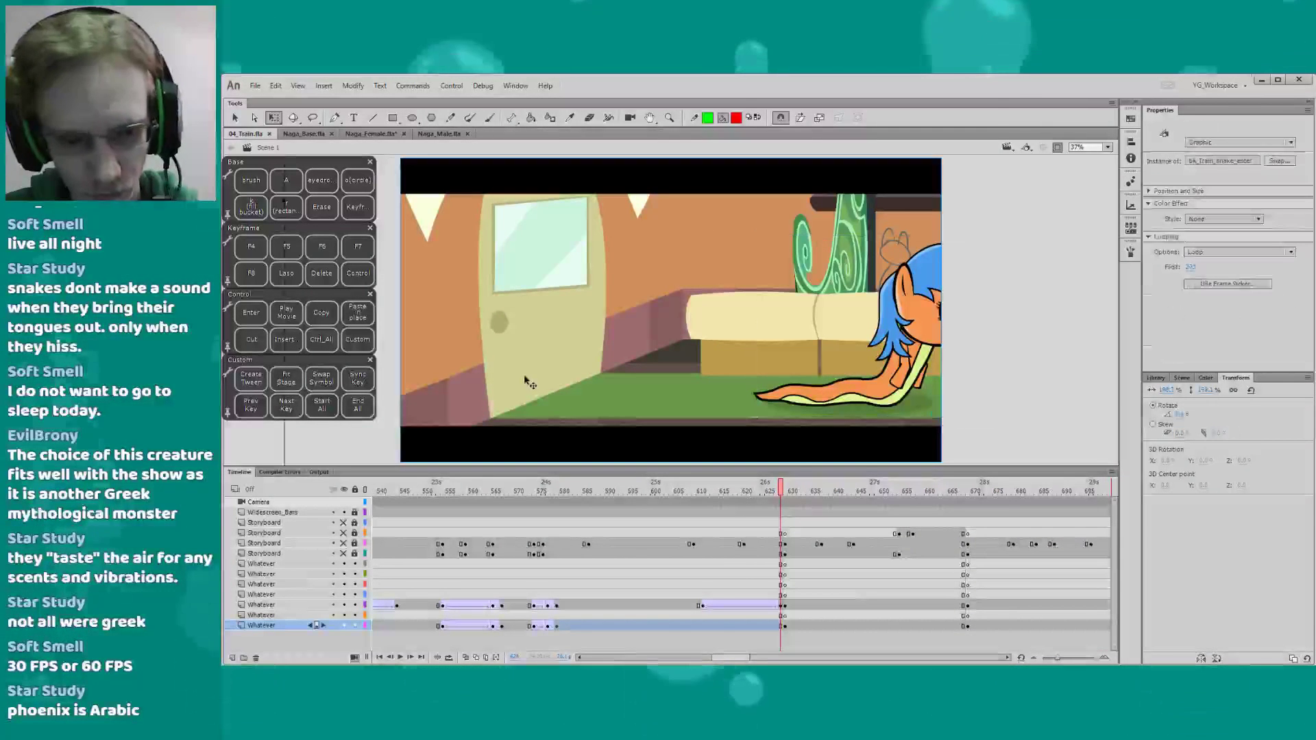
double_click(521, 372)
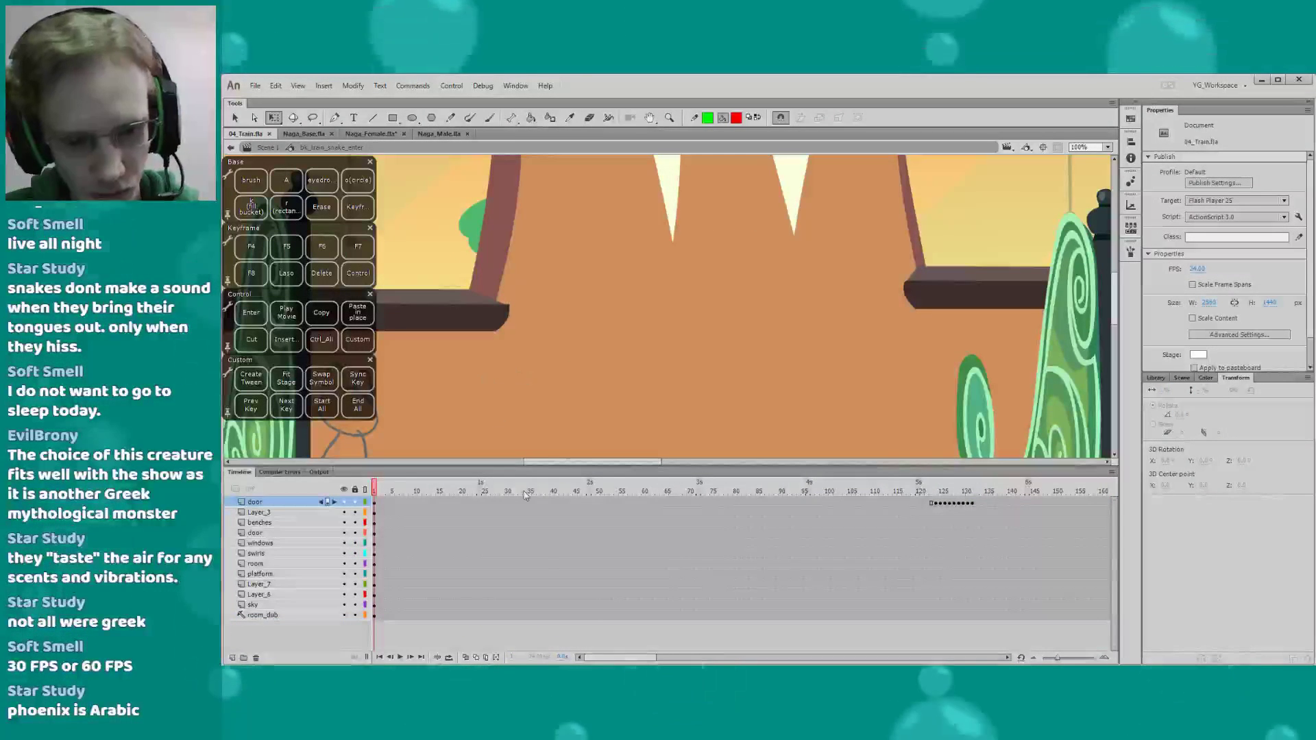
drag(607, 661, 702, 661)
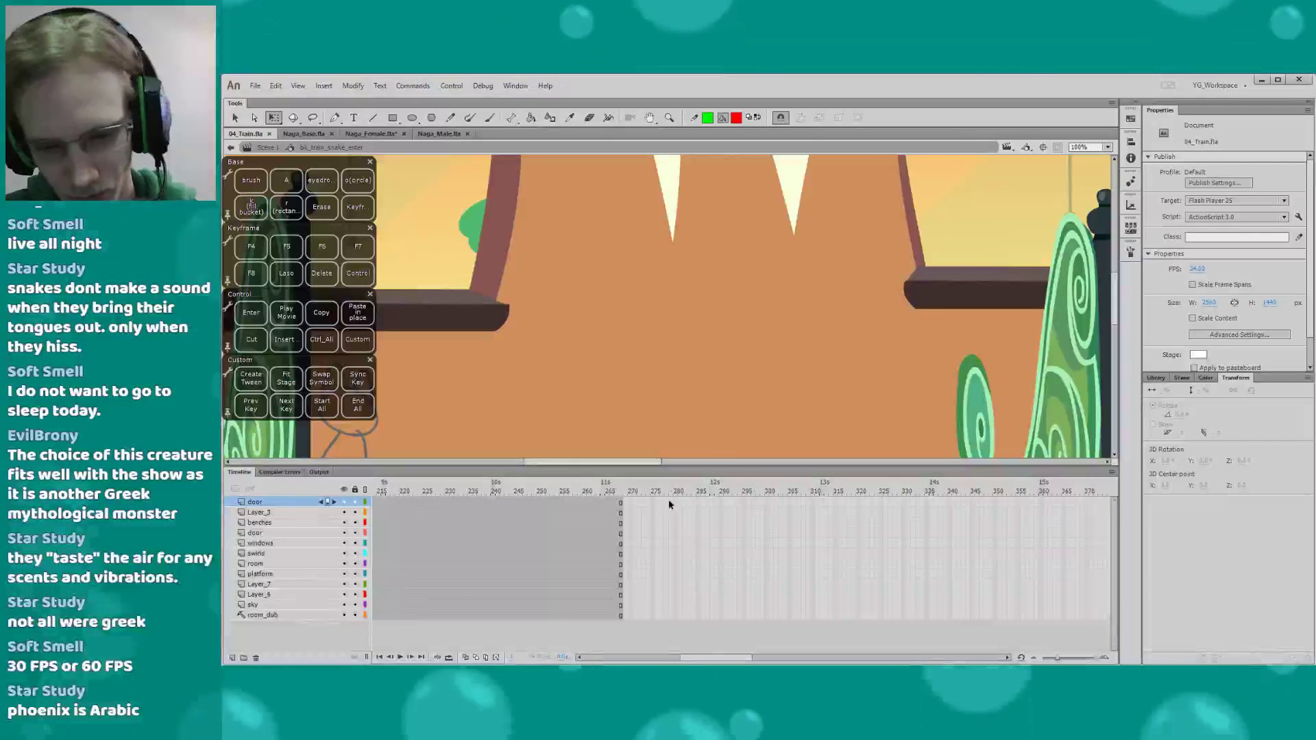
drag(671, 503, 706, 616)
key(F5)
click(267, 147)
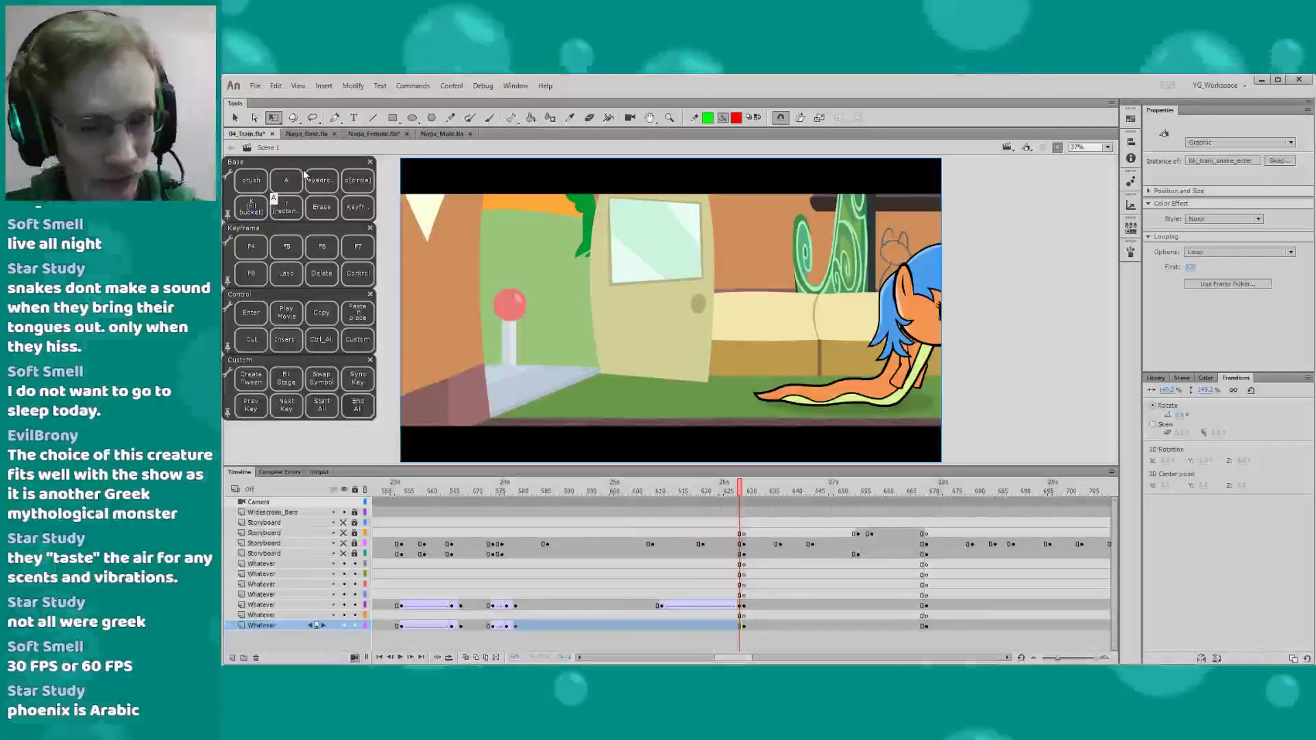
Play the scene from about frame 477 into the high-angle train shot, and replay the cut from about frame 604
click(726, 642)
scroll(726, 642, left, 5)
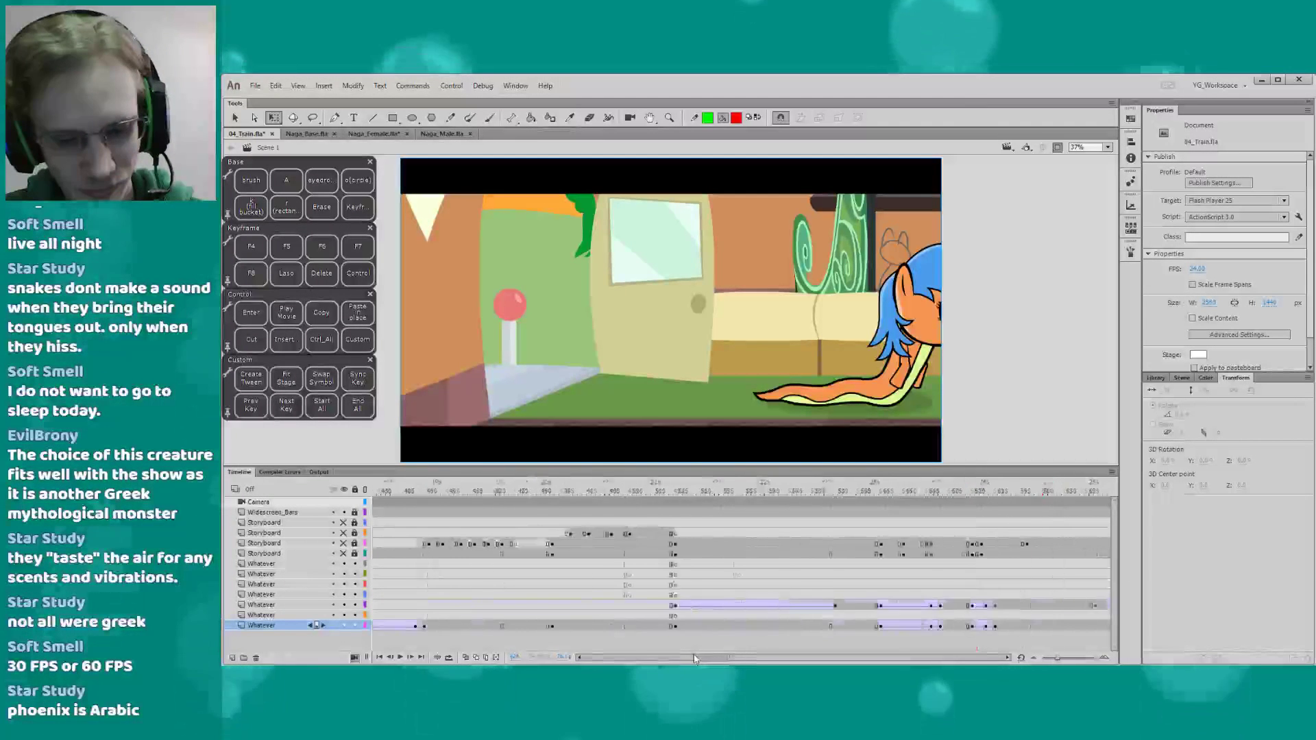
drag(710, 659, 692, 657)
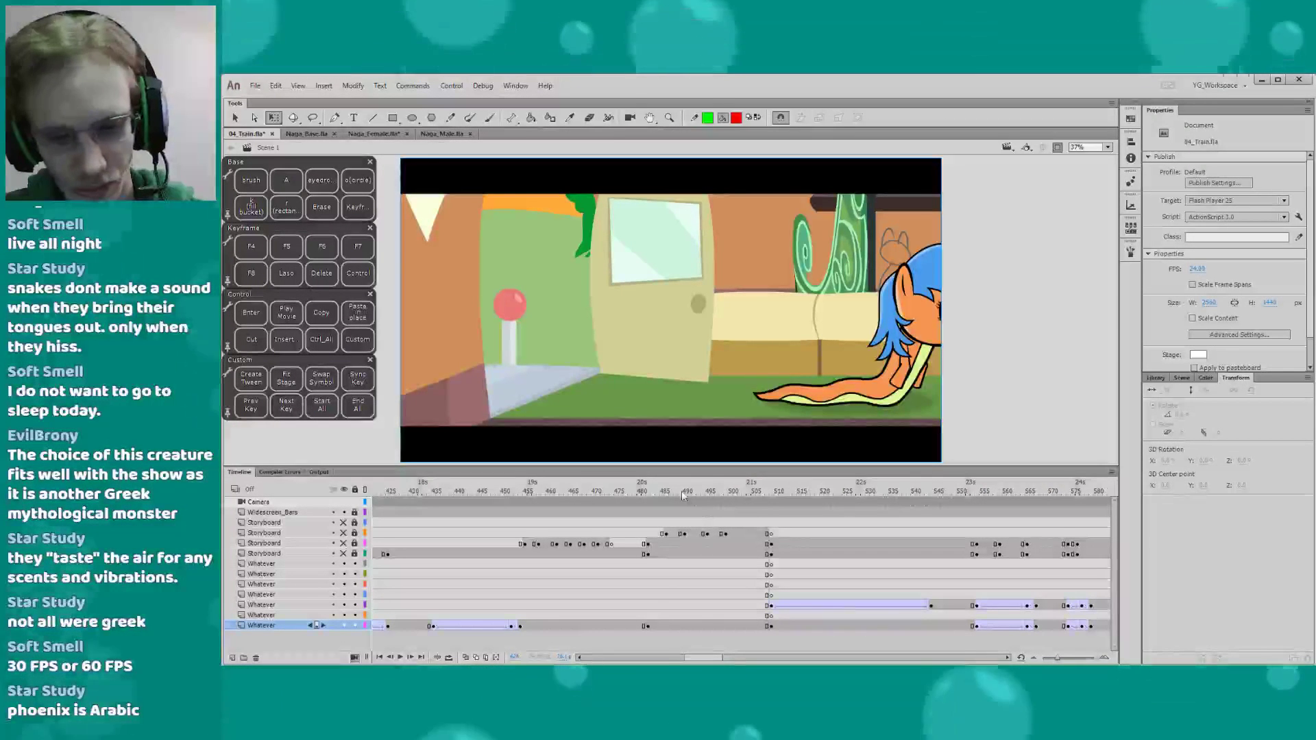
click(629, 489)
key(Return)
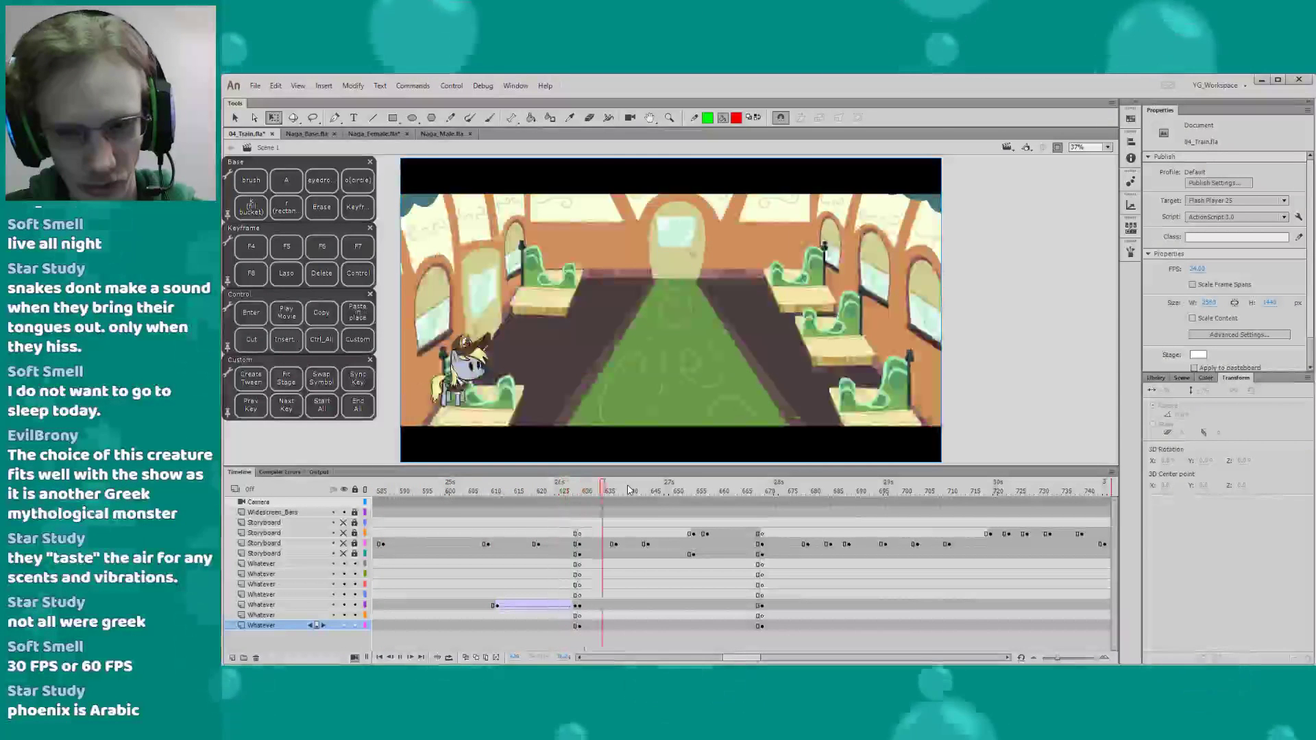
drag(562, 493, 466, 488)
key(Return)
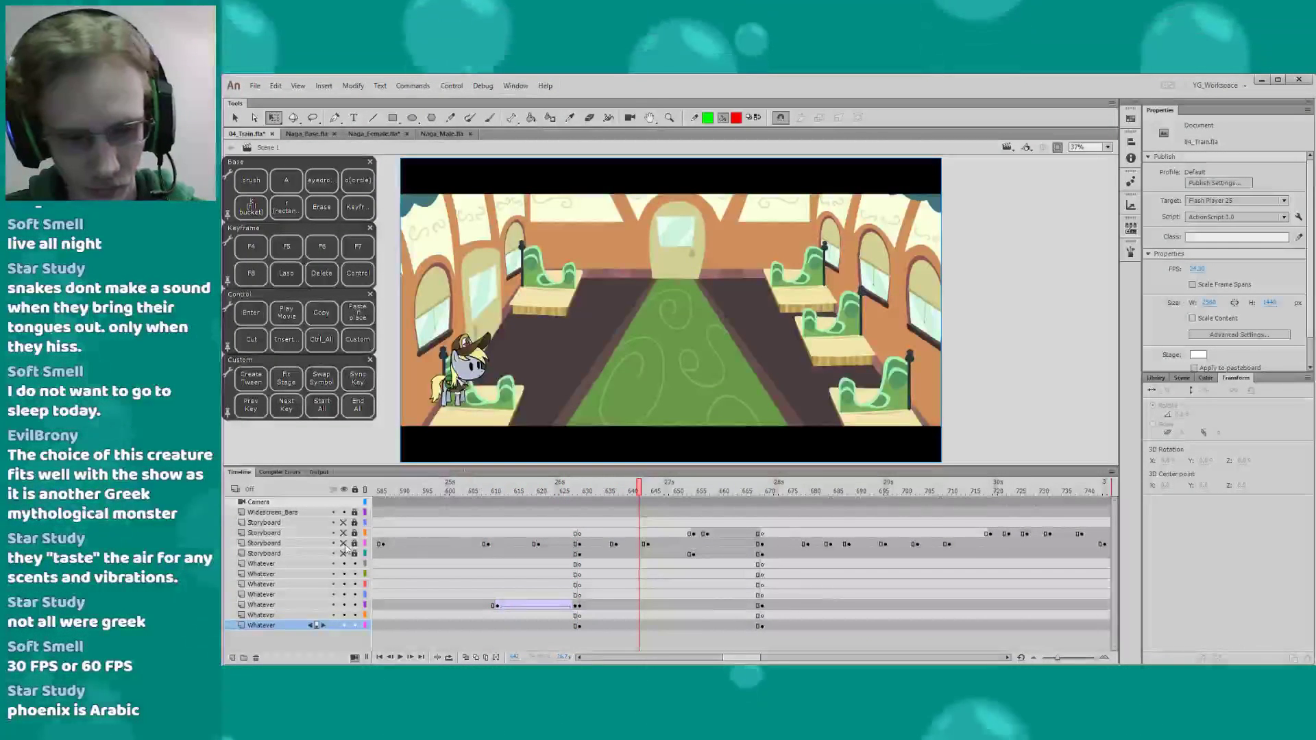
Show the storyboard layers over the high-angle shot at about frame 641 to check the planned action, and hide them again
click(344, 522)
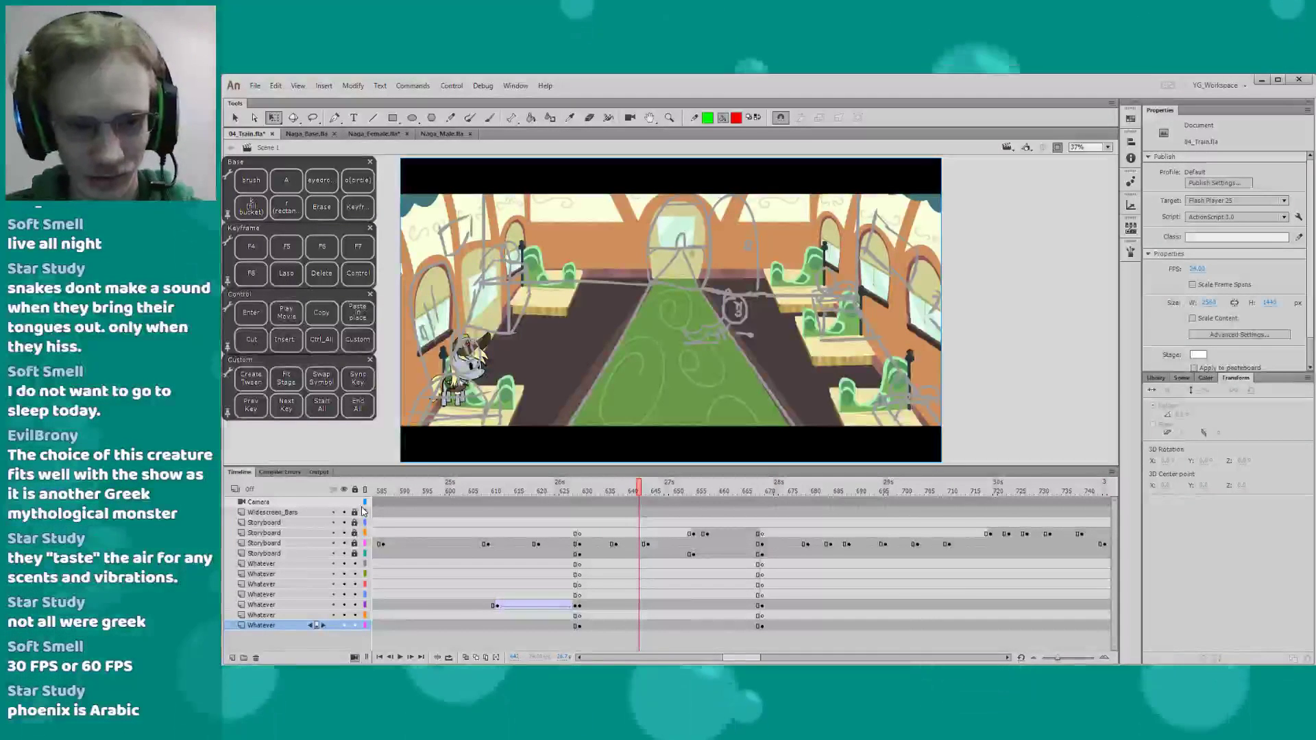
click(343, 542)
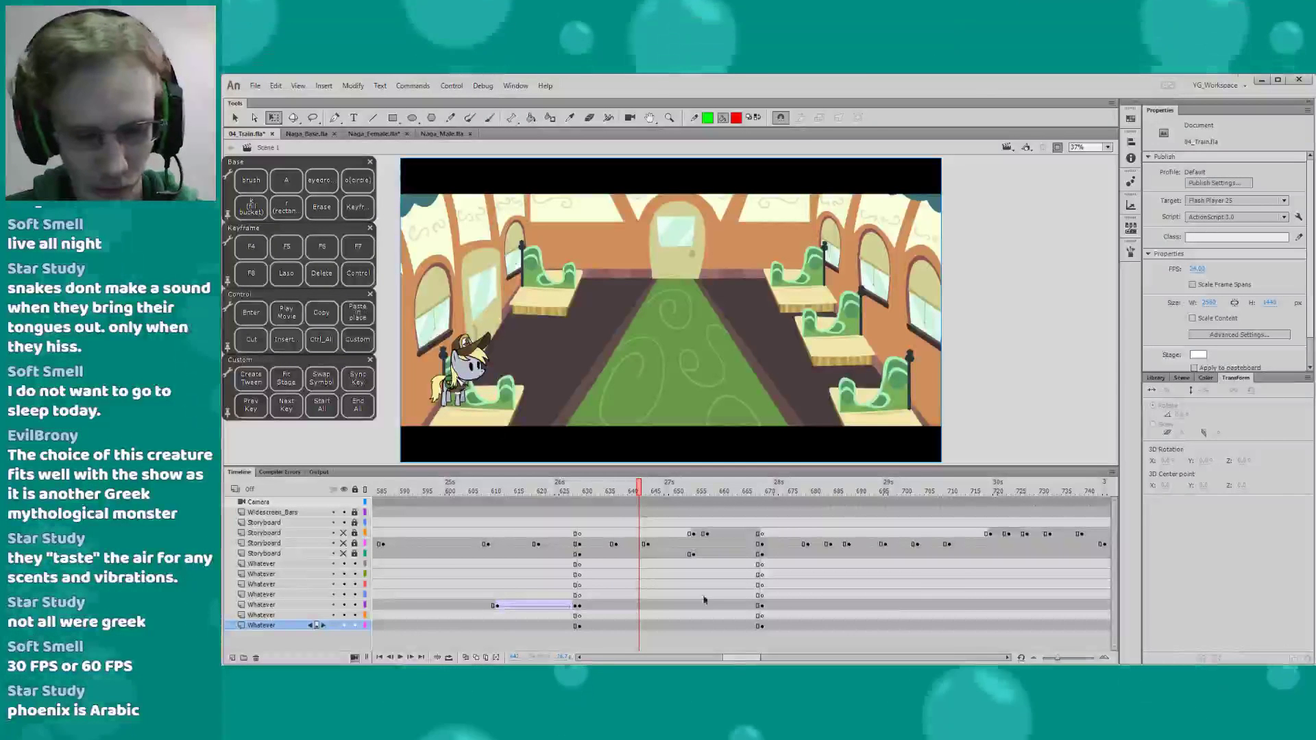
Return to the first frame of the scene and shrink the timeline slightly to give the stage more room
drag(759, 657, 749, 649)
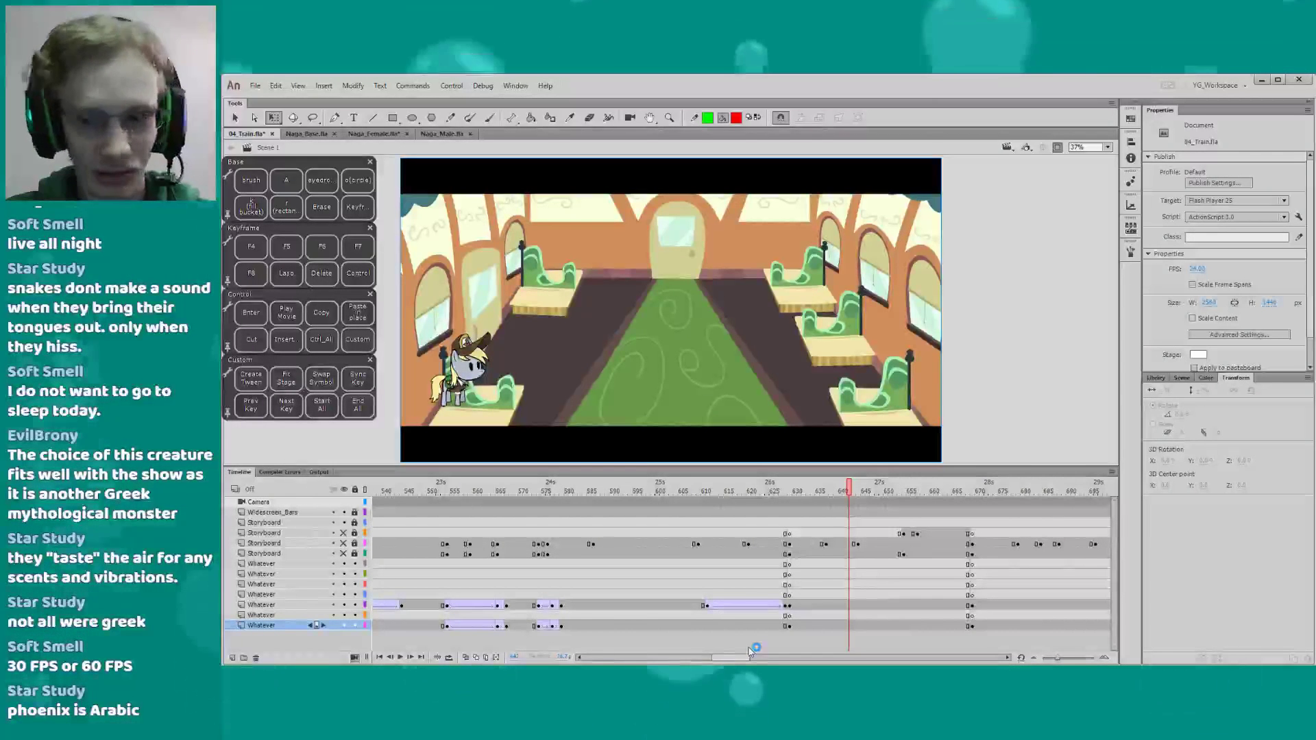
key(shift+comma)
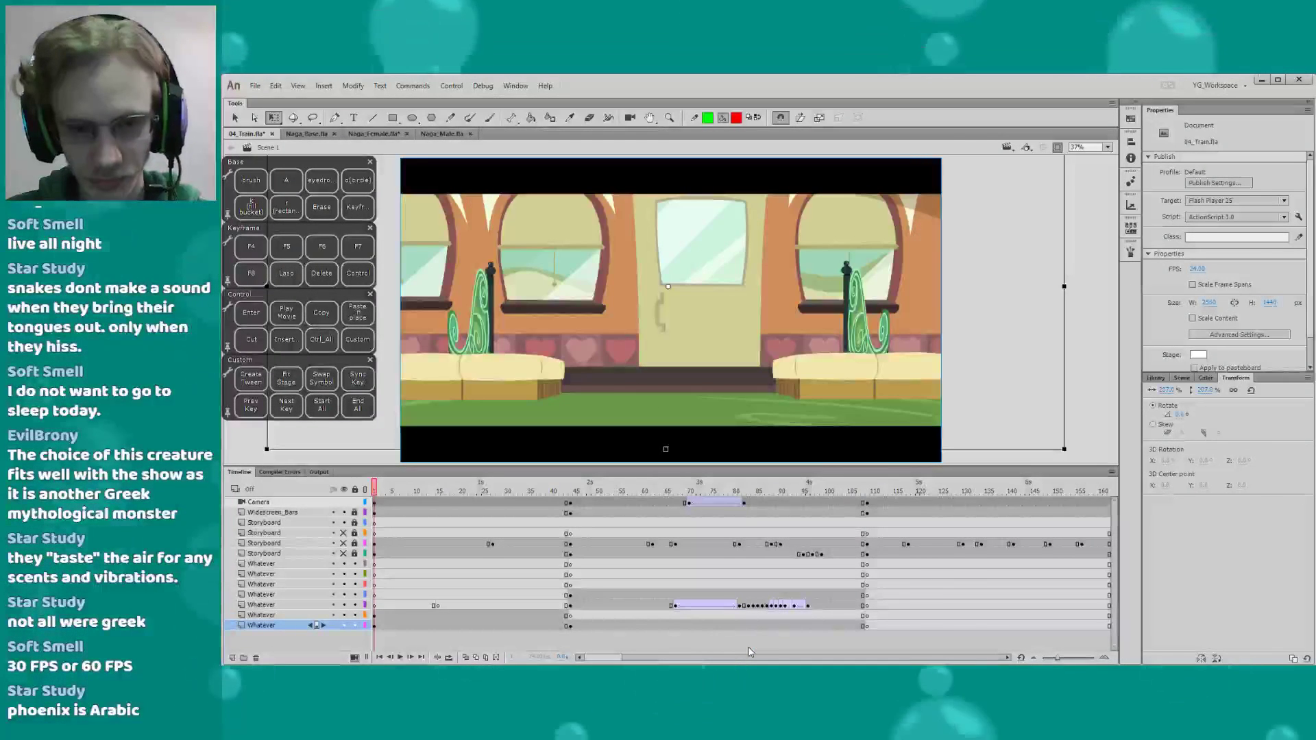
drag(349, 465, 359, 470)
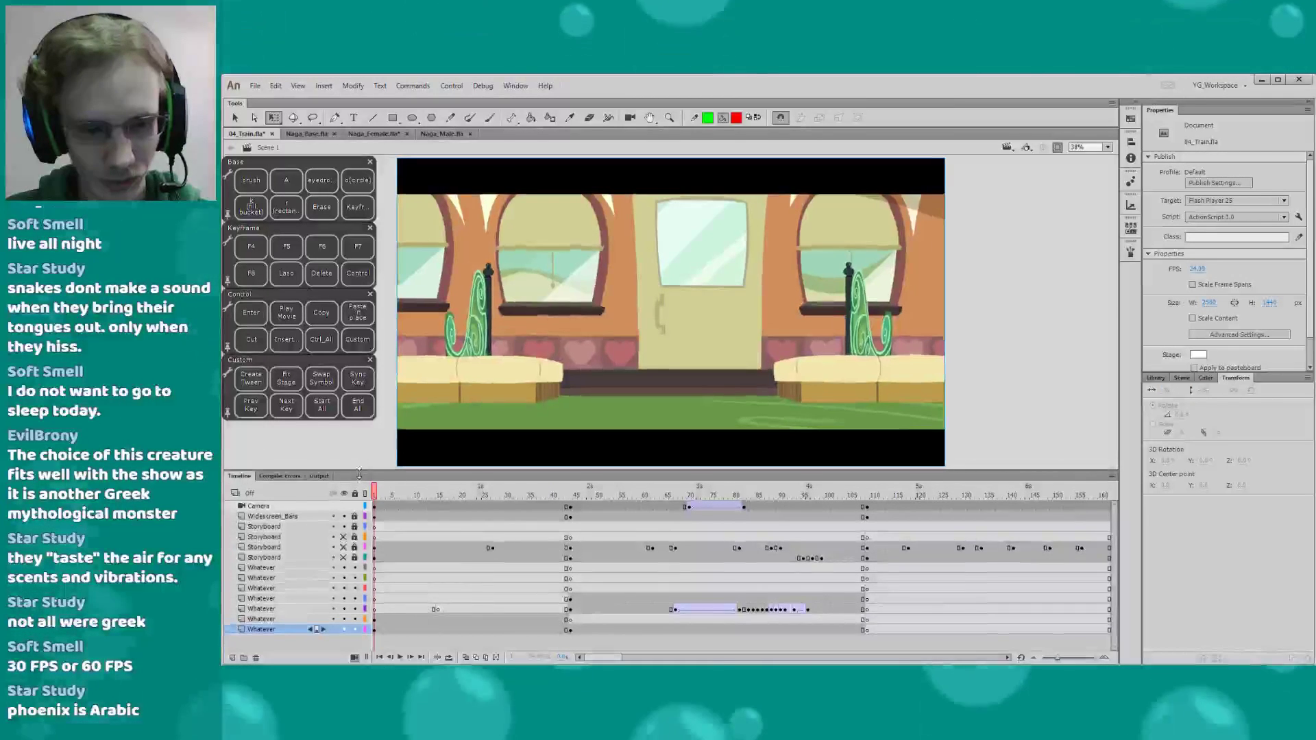